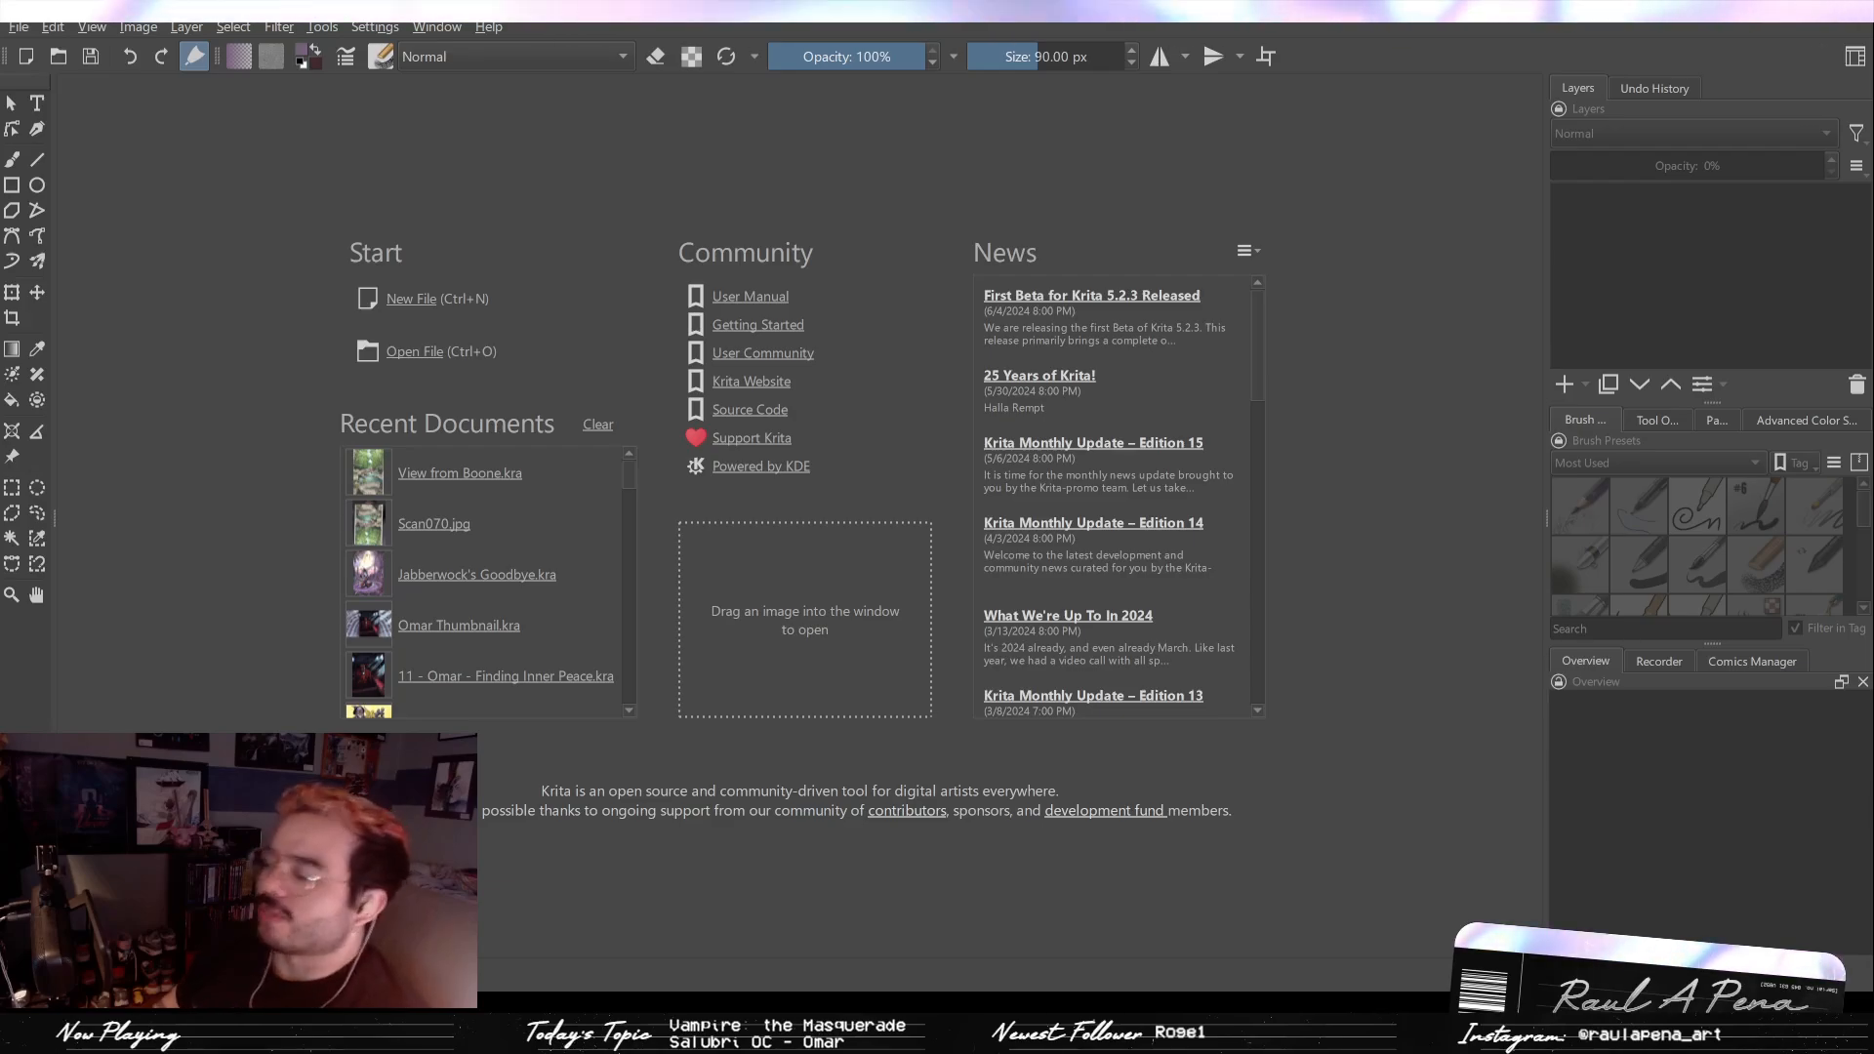
Step: Open the recent document View from Boone.kra and fit the whole painting in view
{"action": "left_click", "coordinate": [467, 475]}
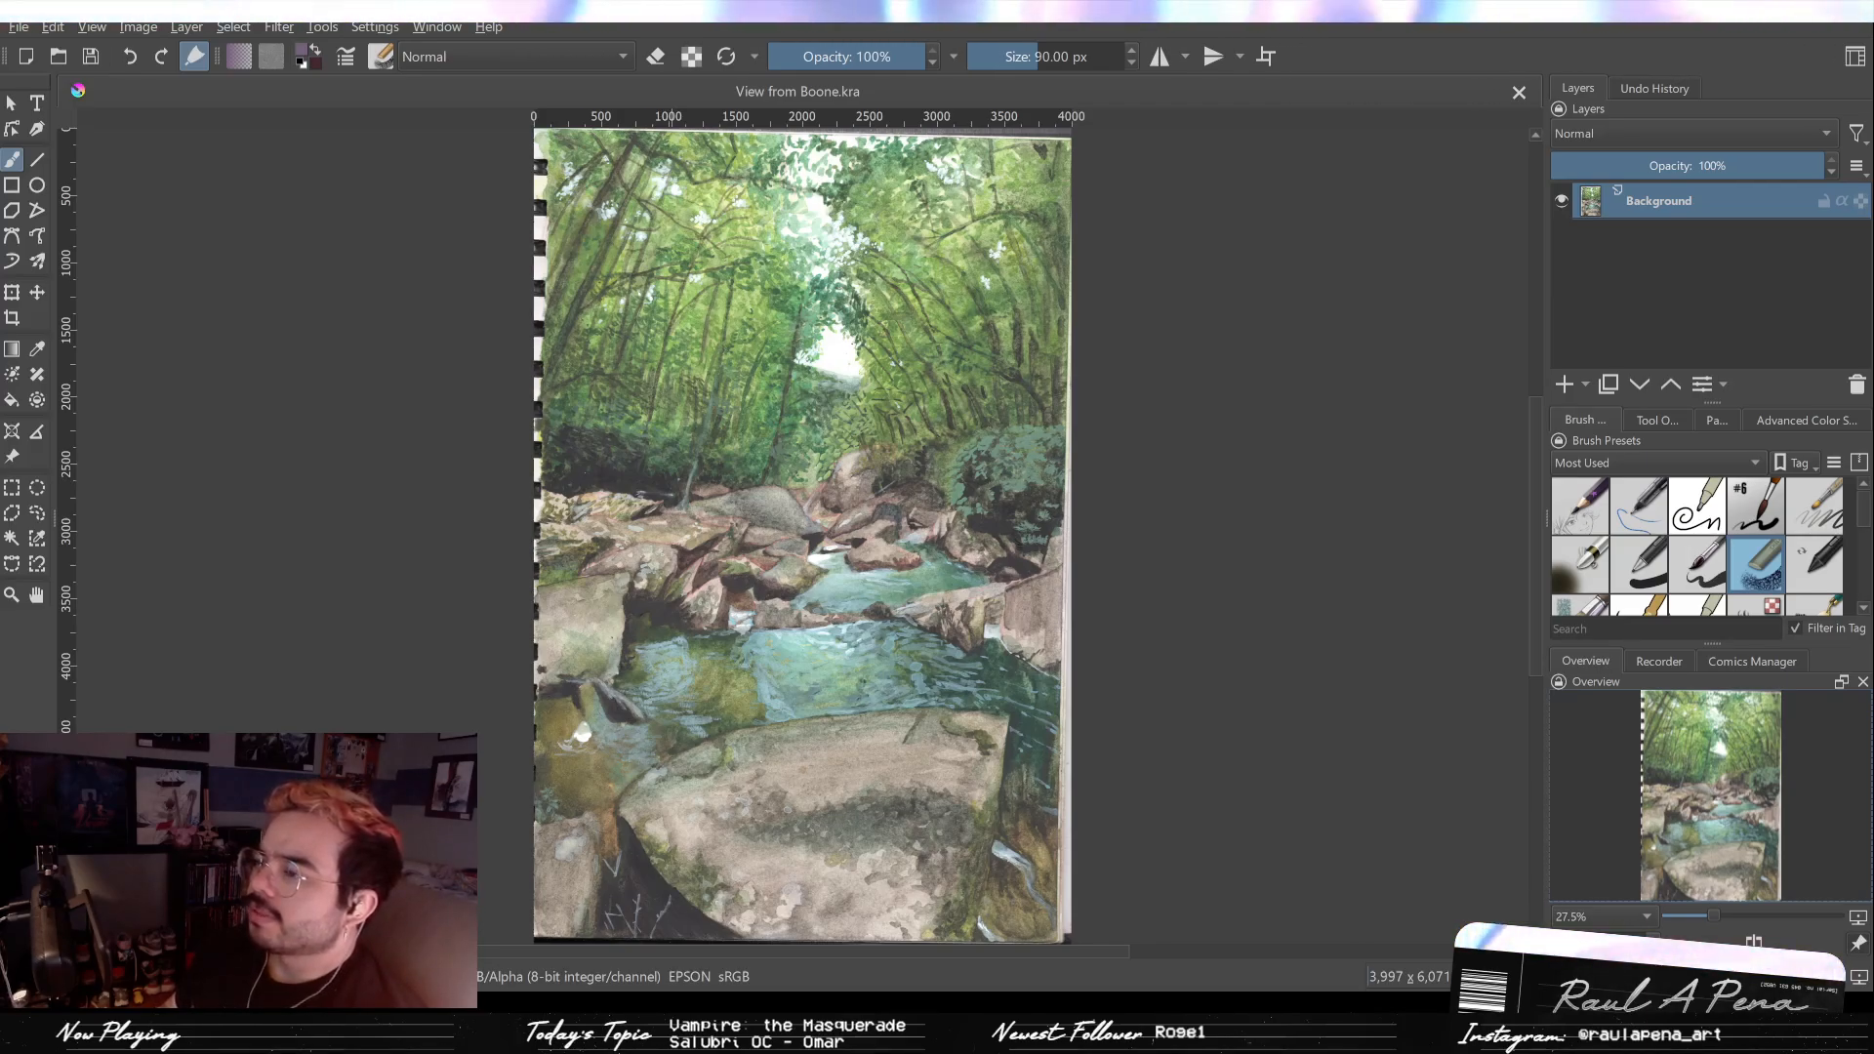
{"action": "scroll", "coordinate": [1479, 805], "scroll_direction": "down", "scroll_amount": 1}
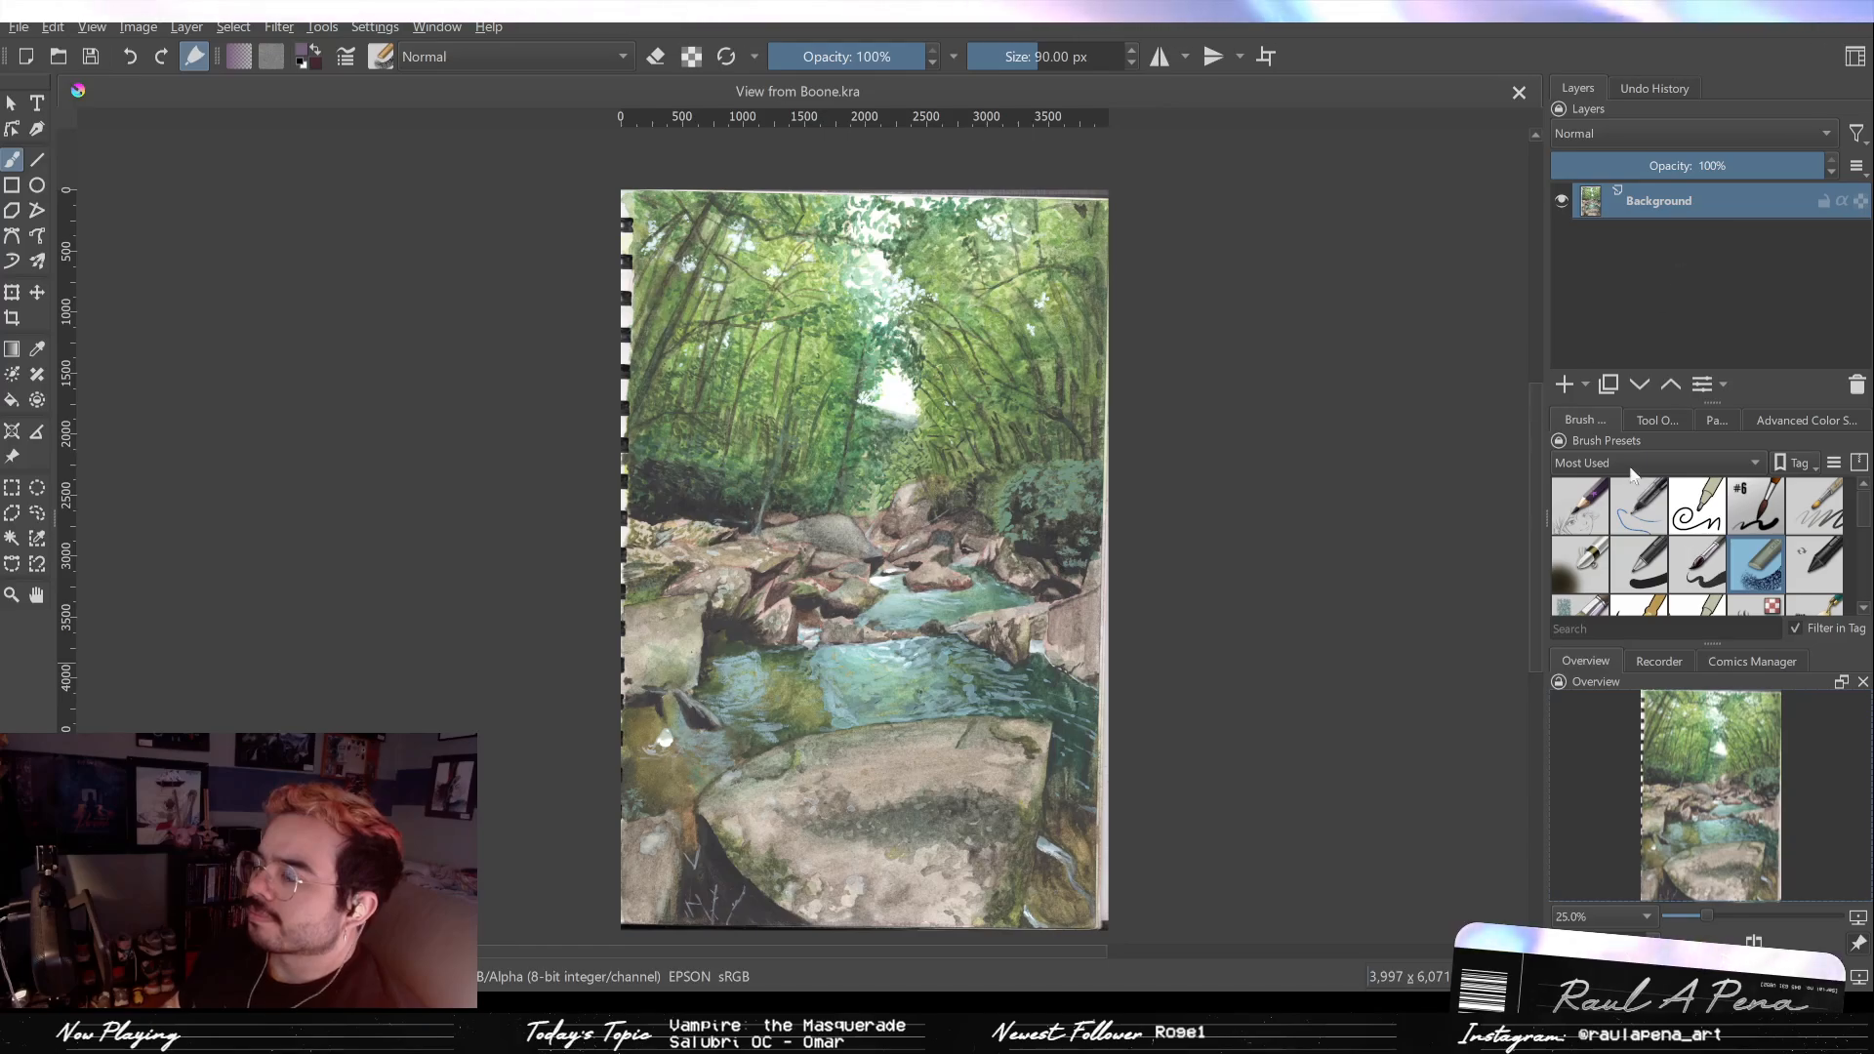
{"action": "scroll", "coordinate": [1634, 488], "scroll_direction": "down", "scroll_amount": 1}
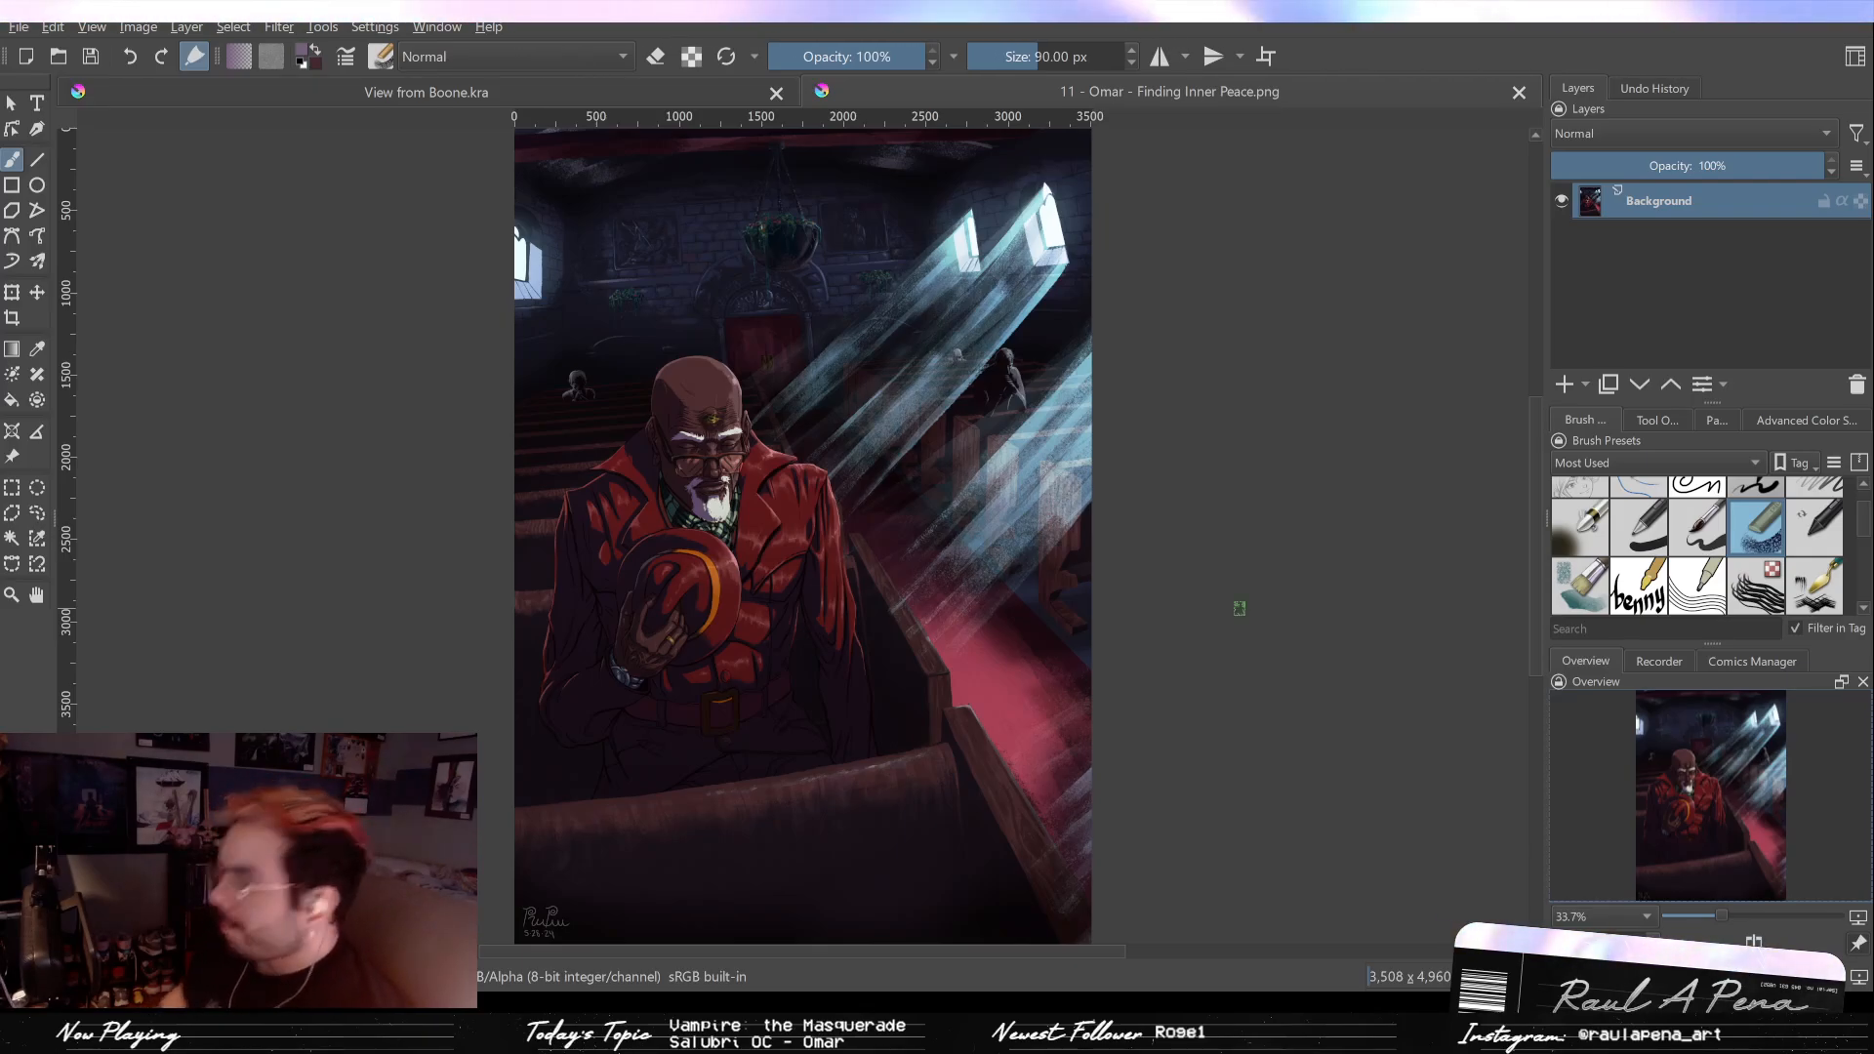
Step: Close the 11 - Omar - Finding Inner Peace.png document and return to the forest stream painting
{"action": "left_click", "coordinate": [1518, 93]}
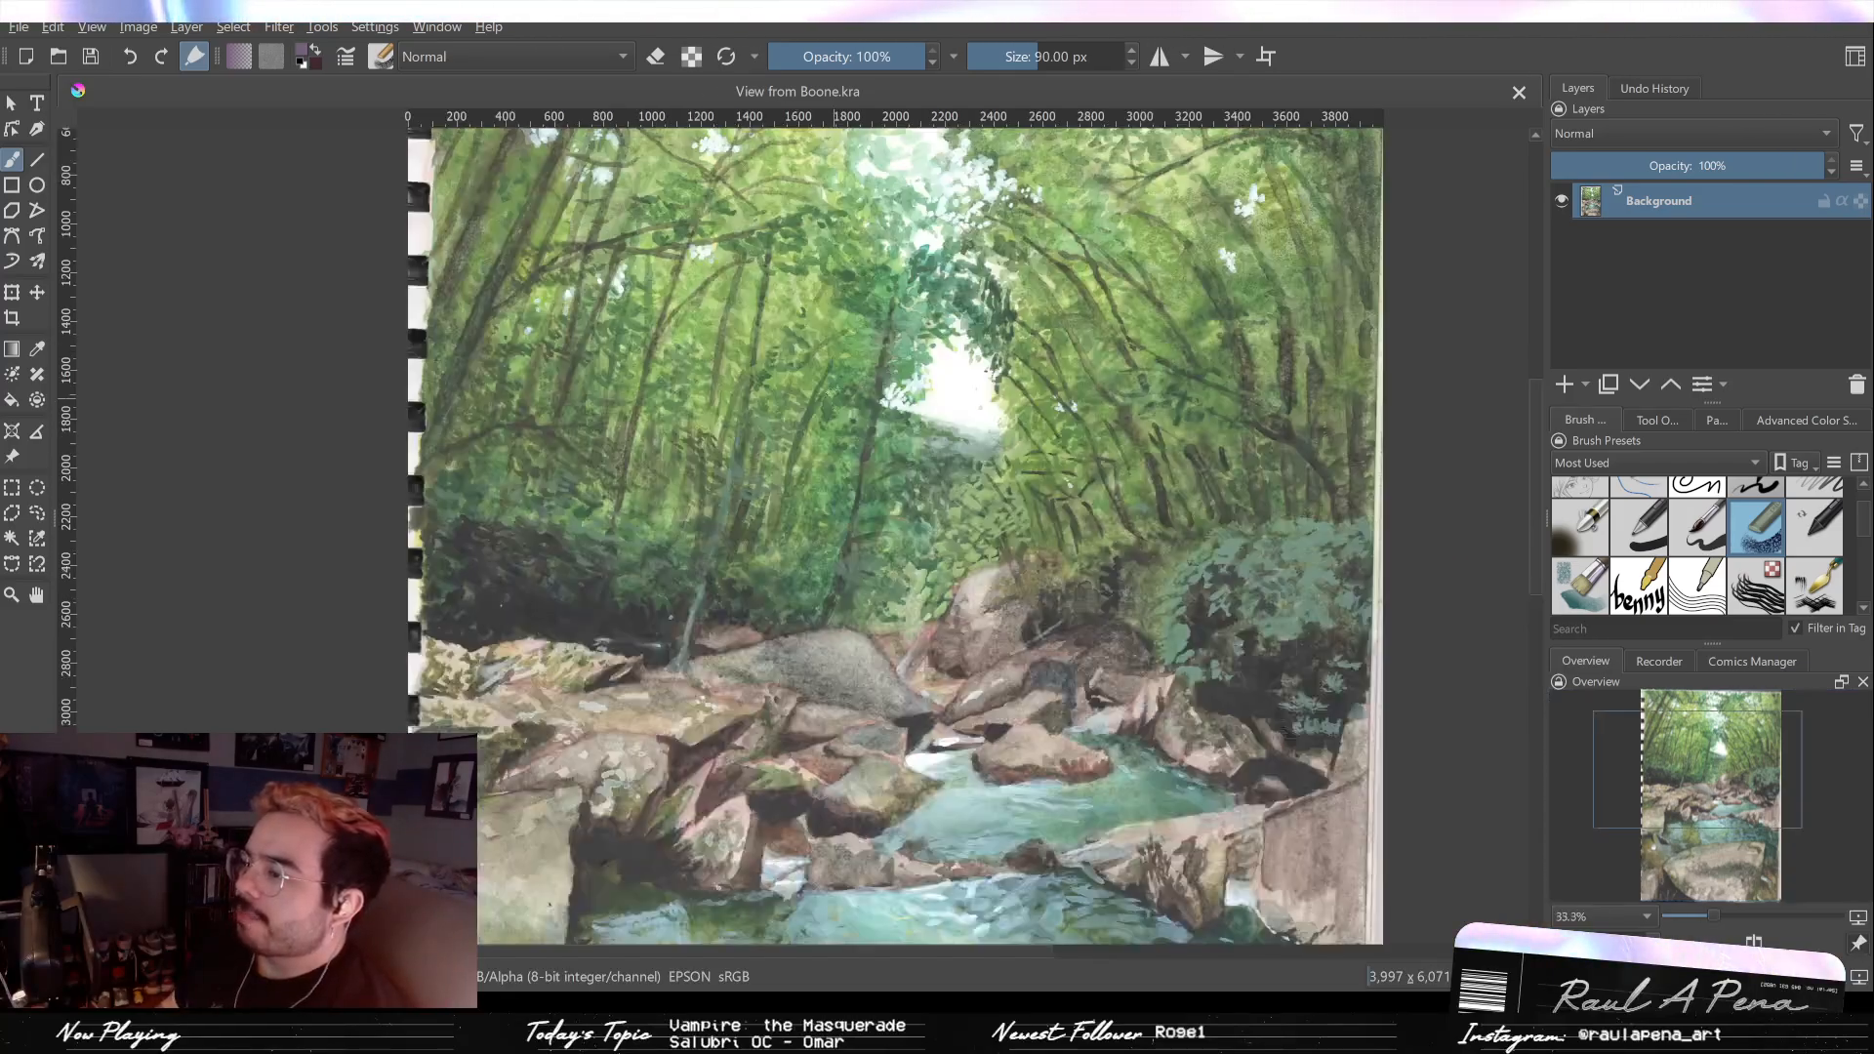
{"action": "scroll", "coordinate": [945, 514], "scroll_direction": "down", "scroll_amount": 1}
{"action": "left_click_drag", "start_coordinate": [928, 495], "coordinate": [805, 358]}
{"action": "scroll", "coordinate": [805, 357], "scroll_direction": "down", "scroll_amount": 1}
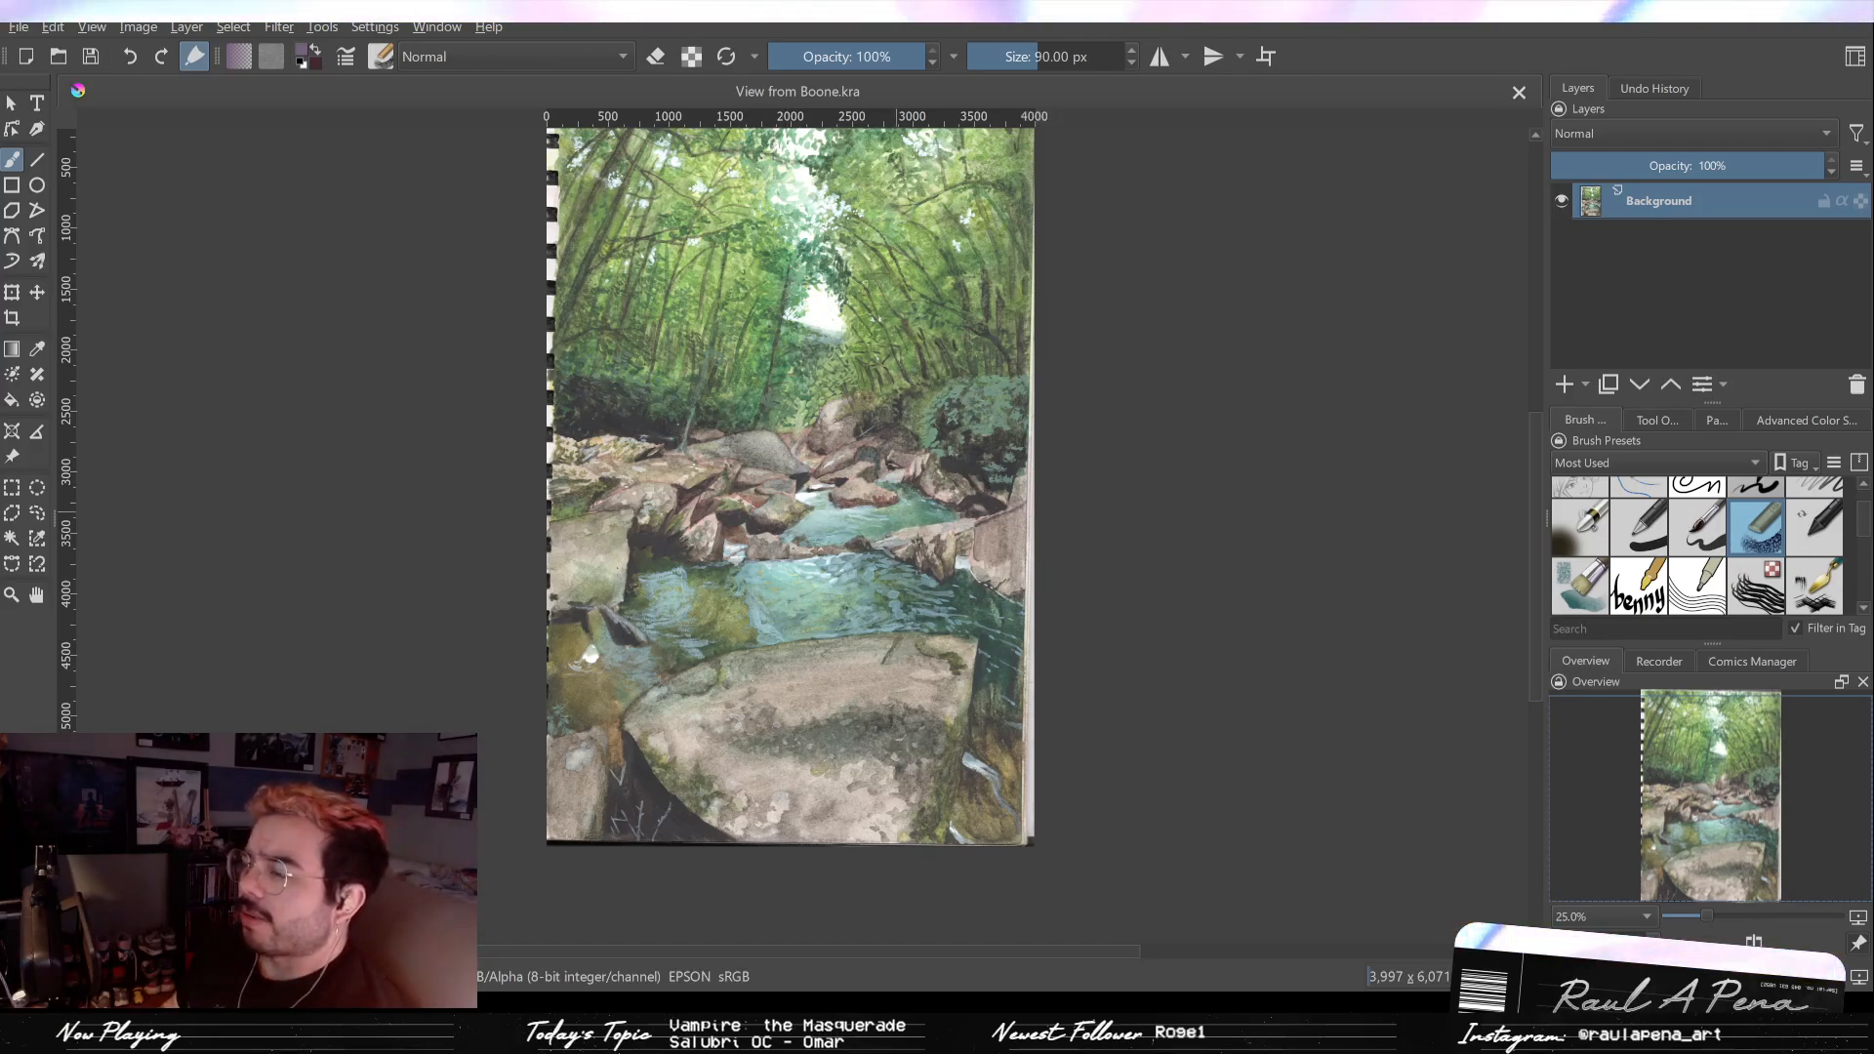
{"action": "scroll", "coordinate": [992, 530], "scroll_direction": "up", "scroll_amount": 1}
{"action": "left_click_drag", "start_coordinate": [822, 475], "coordinate": [890, 566]}
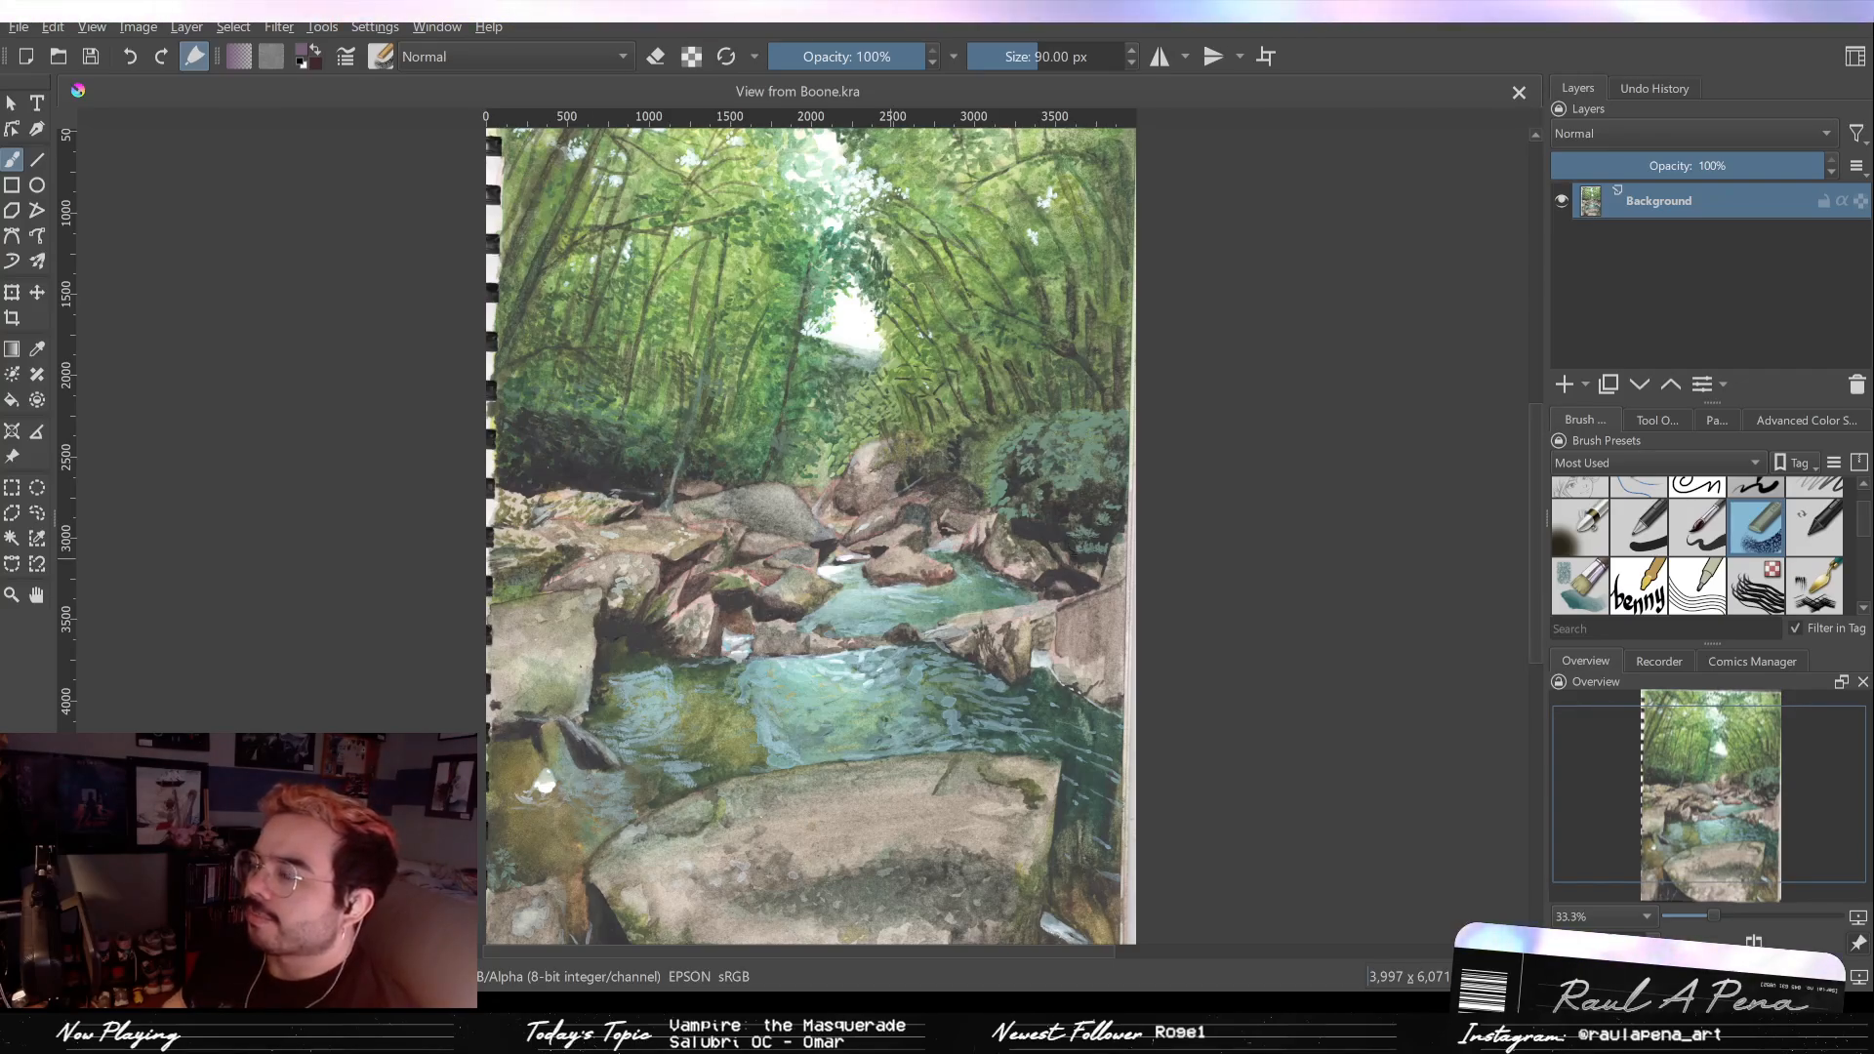
Step: Paste the copied reference photo of the forest stream as a new layer above the painting
{"action": "key", "text": "ctrl"}
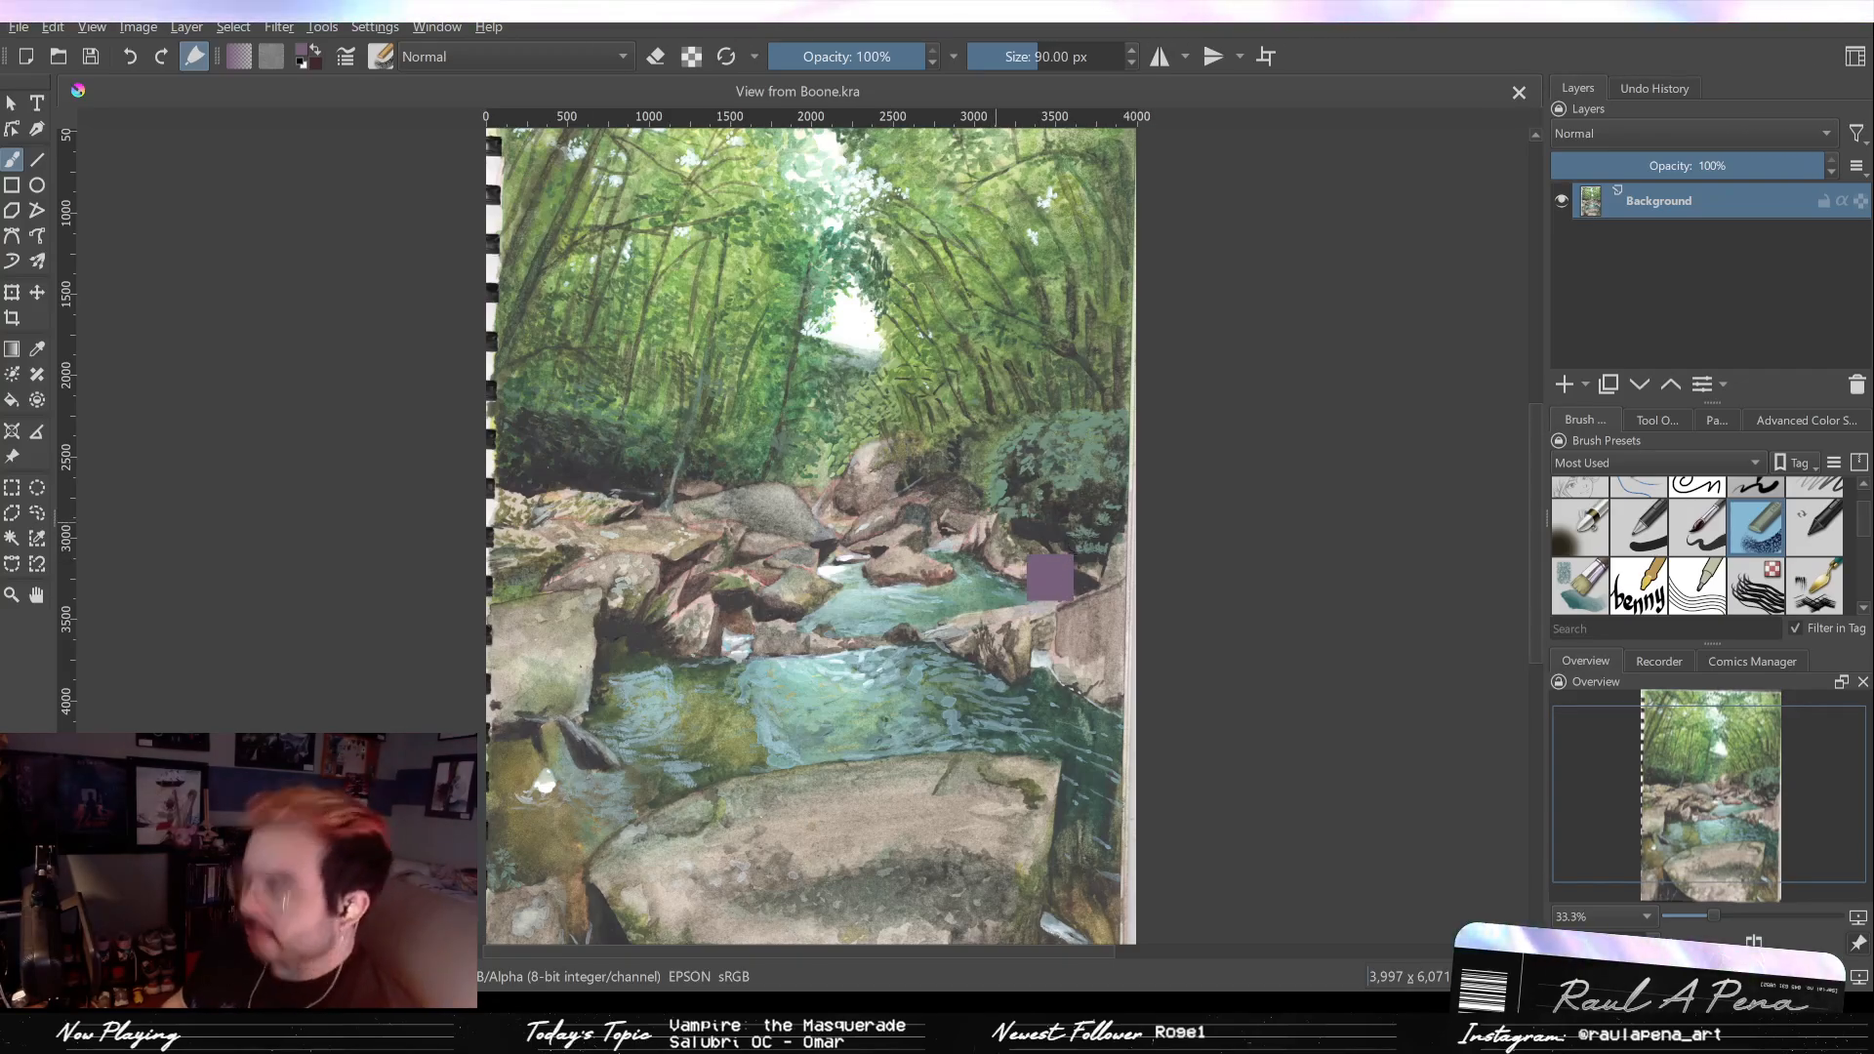
{"action": "key", "text": "ctrl+v"}
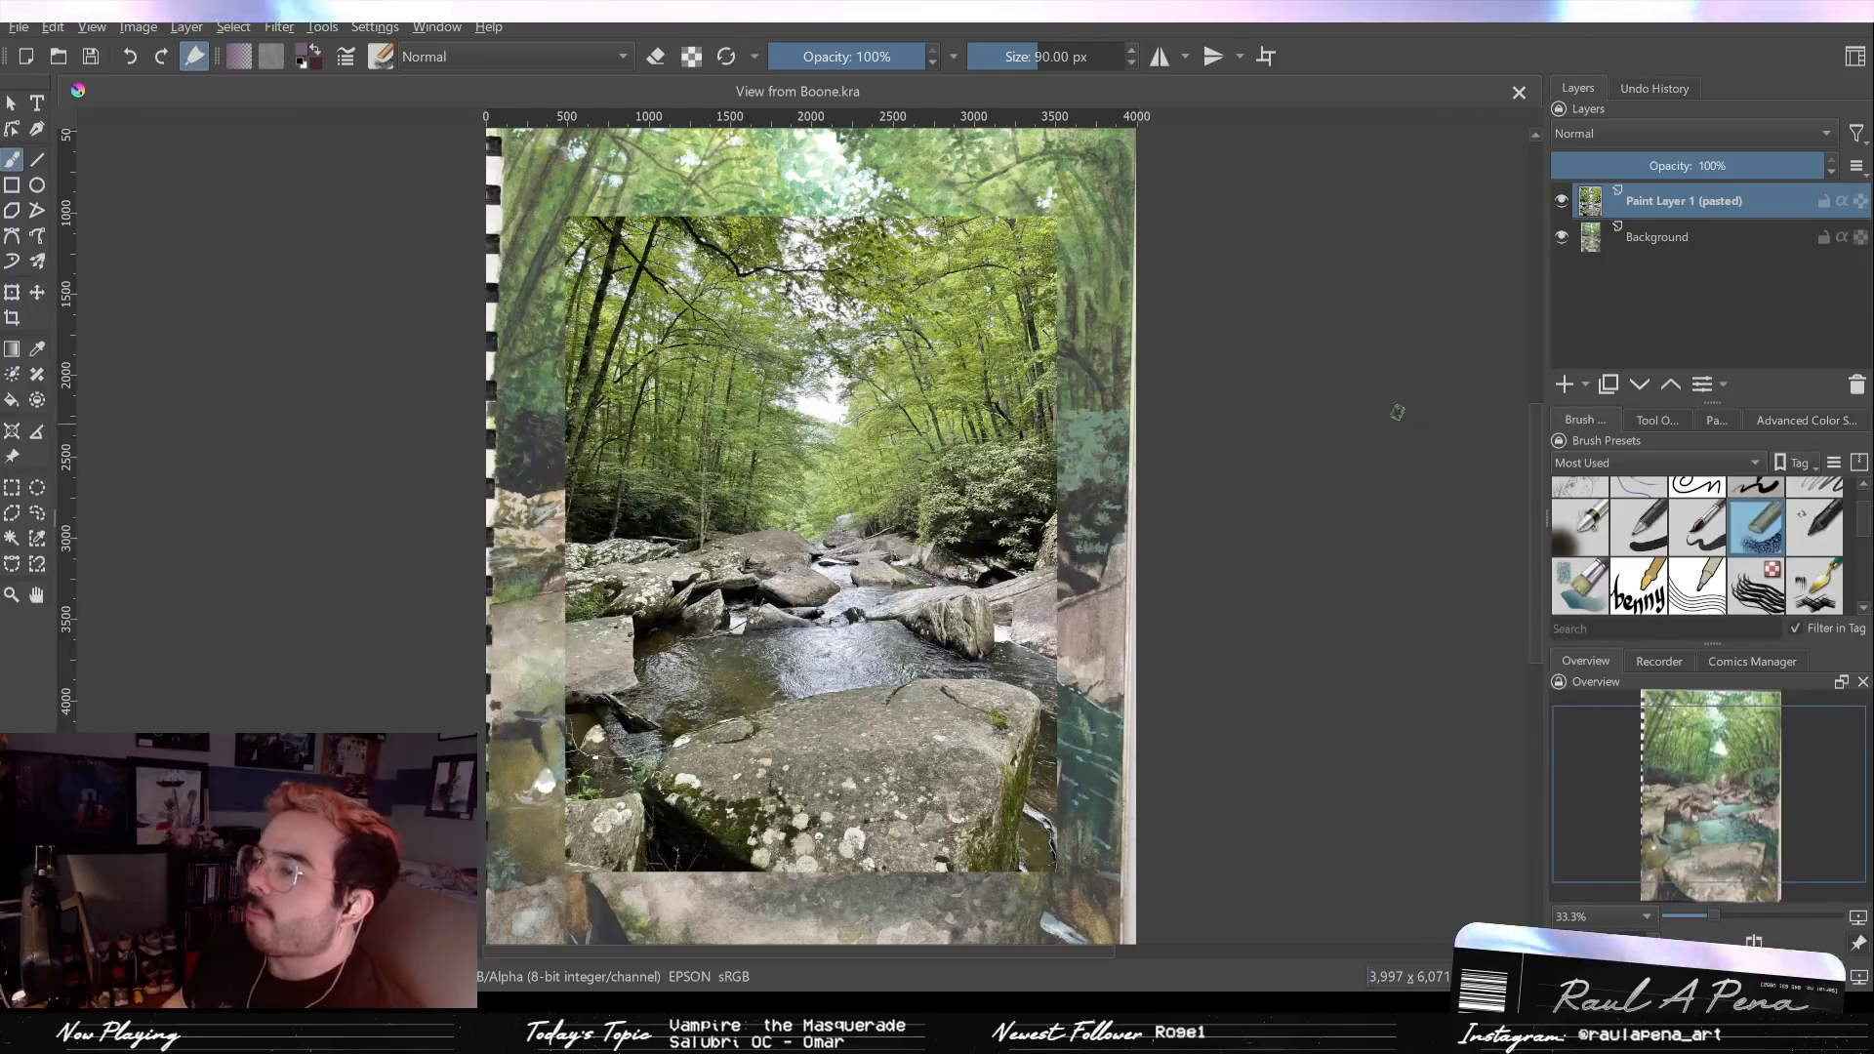
{"action": "scroll", "coordinate": [1147, 361], "scroll_direction": "down", "scroll_amount": 3}
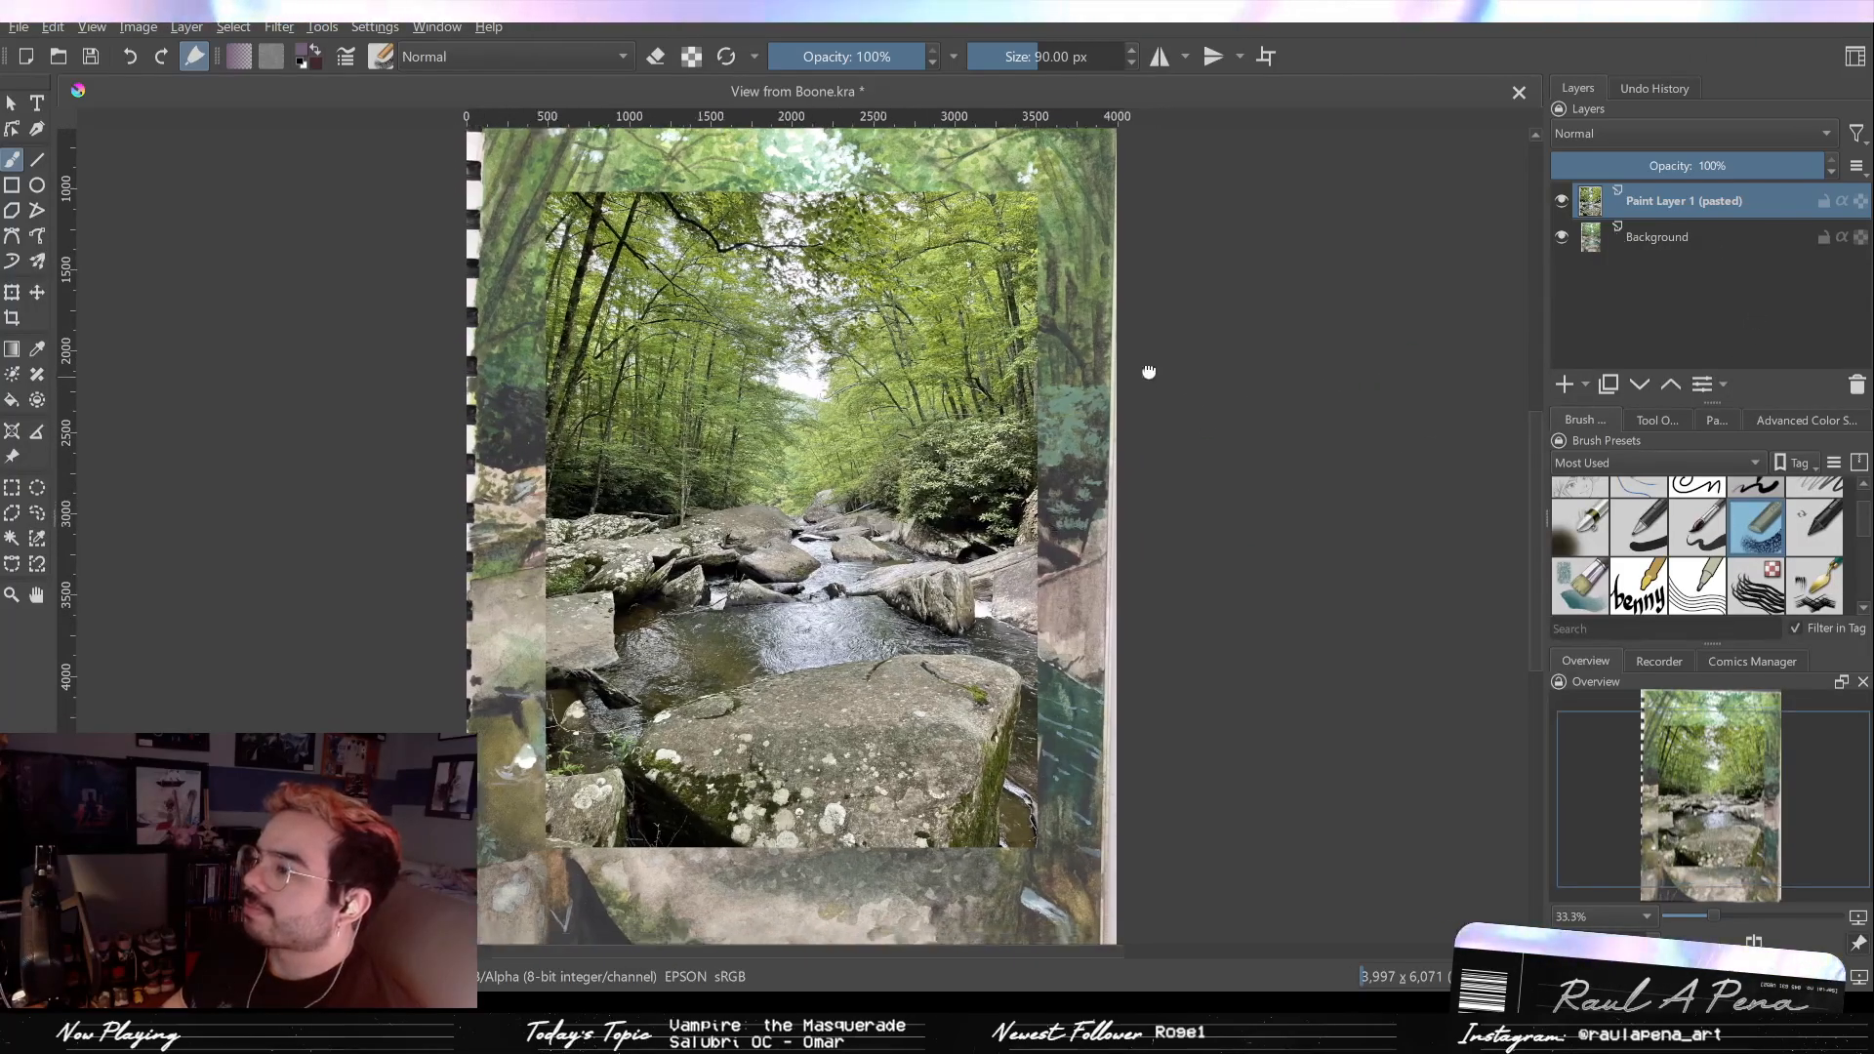
Step: Transform the pasted photo by moving it to the painting's upper-left corner and scaling it to cover the painted page
{"action": "left_click", "coordinate": [12, 291]}
{"action": "scroll", "coordinate": [1009, 359], "scroll_direction": "up", "scroll_amount": 3}
{"action": "scroll", "coordinate": [1016, 363], "scroll_direction": "down", "scroll_amount": 2}
{"action": "scroll", "coordinate": [1016, 371], "scroll_direction": "up", "scroll_amount": 1}
{"action": "left_click_drag", "start_coordinate": [1179, 436], "coordinate": [1083, 566]}
{"action": "left_click_drag", "start_coordinate": [646, 299], "coordinate": [597, 175]}
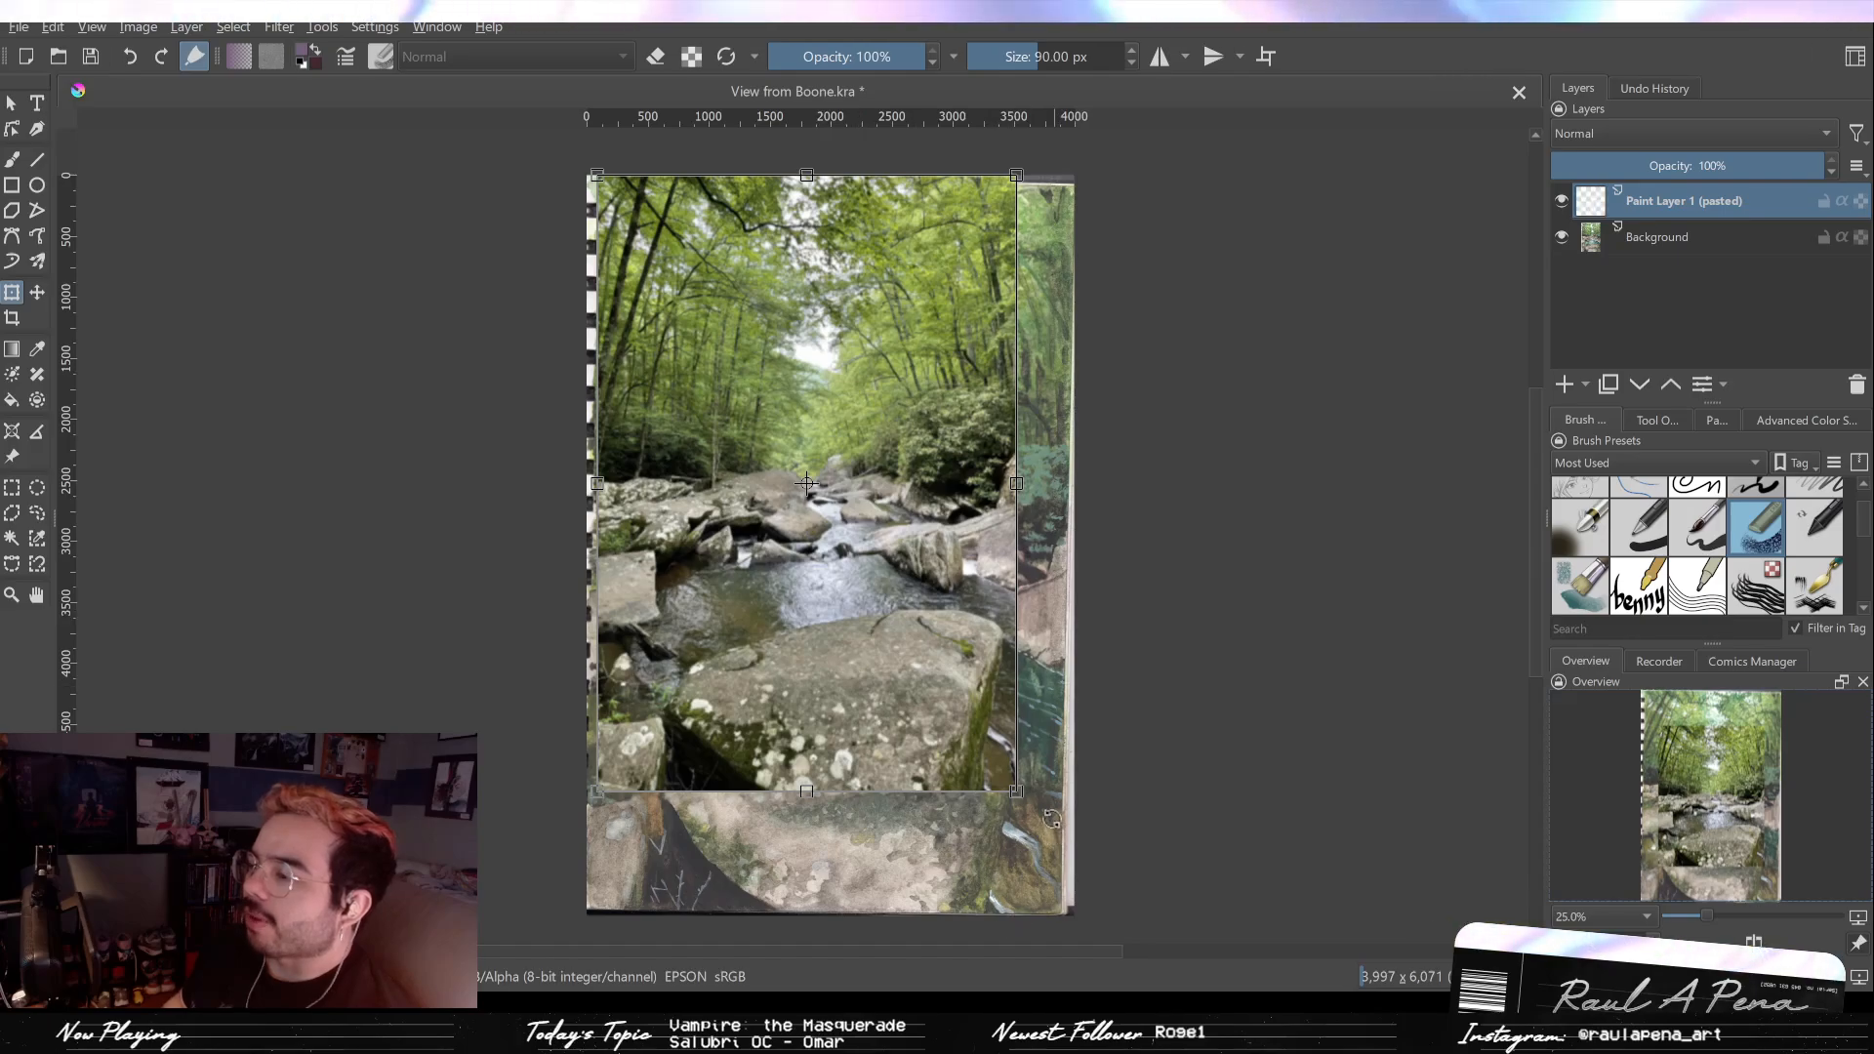
{"action": "left_click_drag", "start_coordinate": [1017, 791], "coordinate": [1064, 918]}
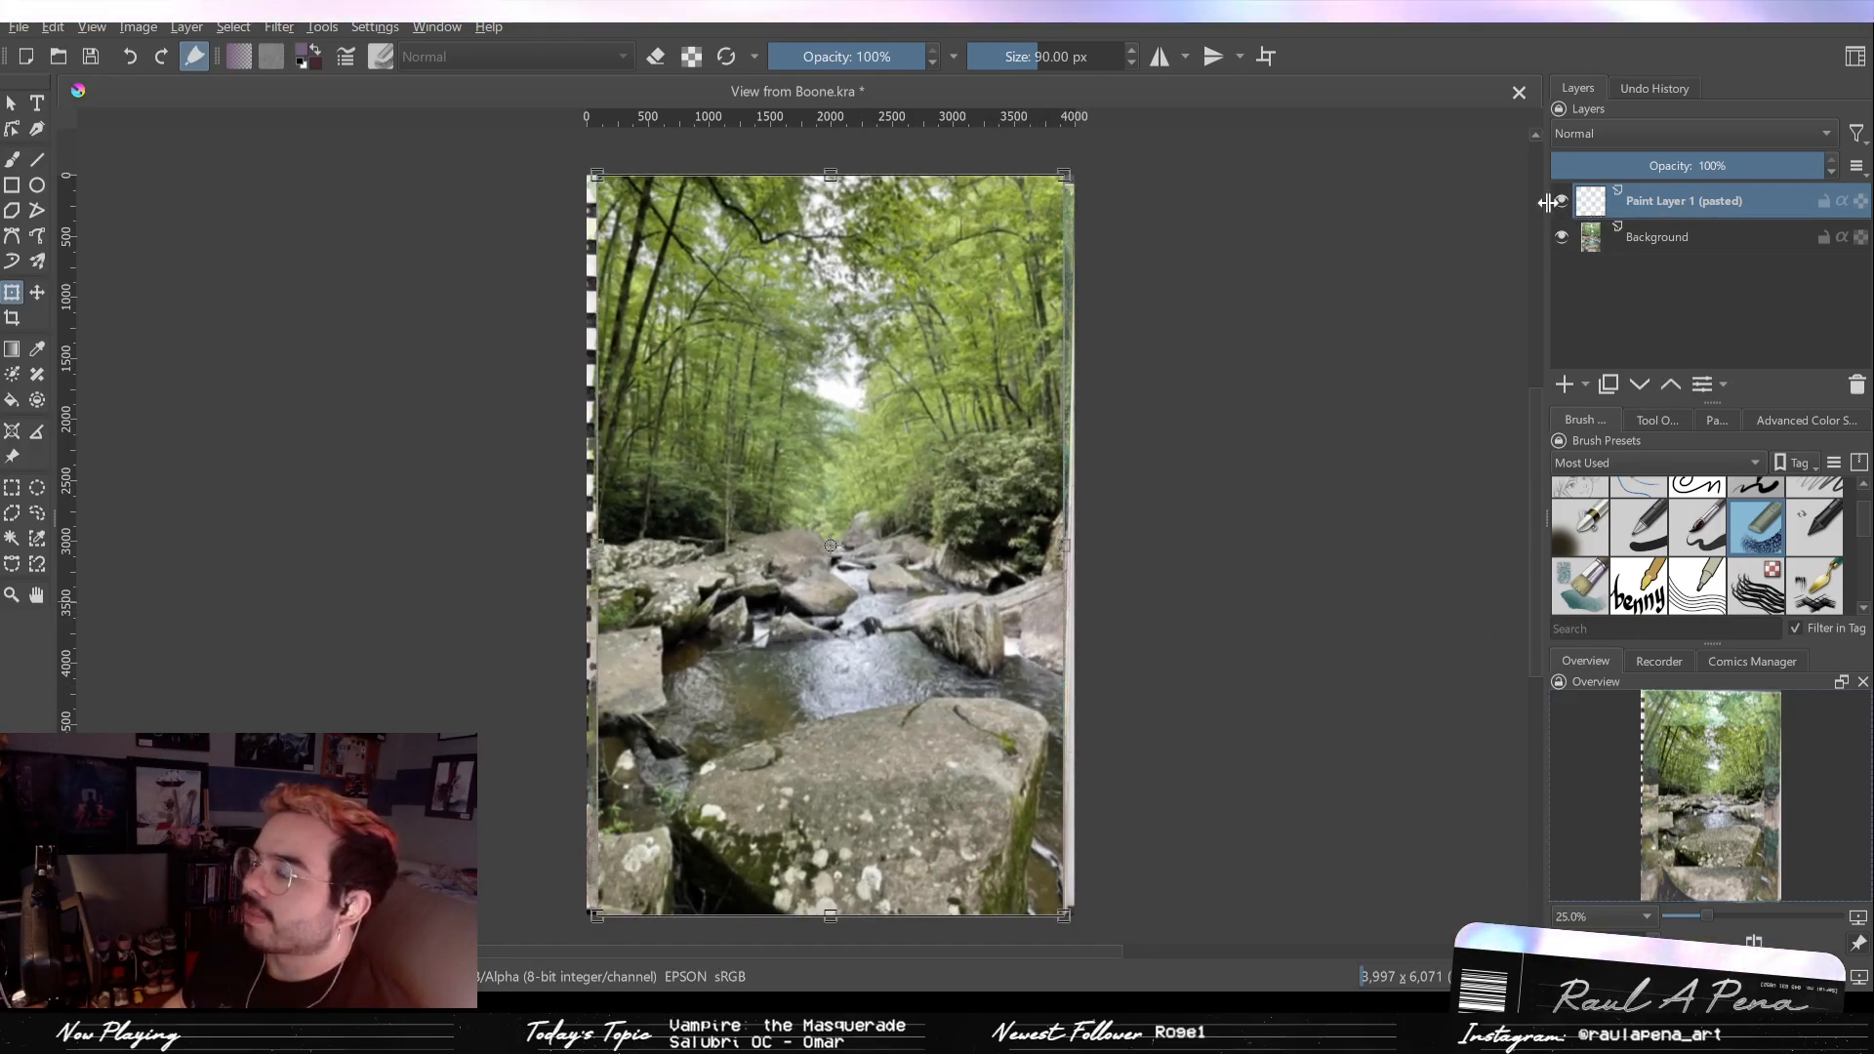
{"action": "key", "text": "Return"}
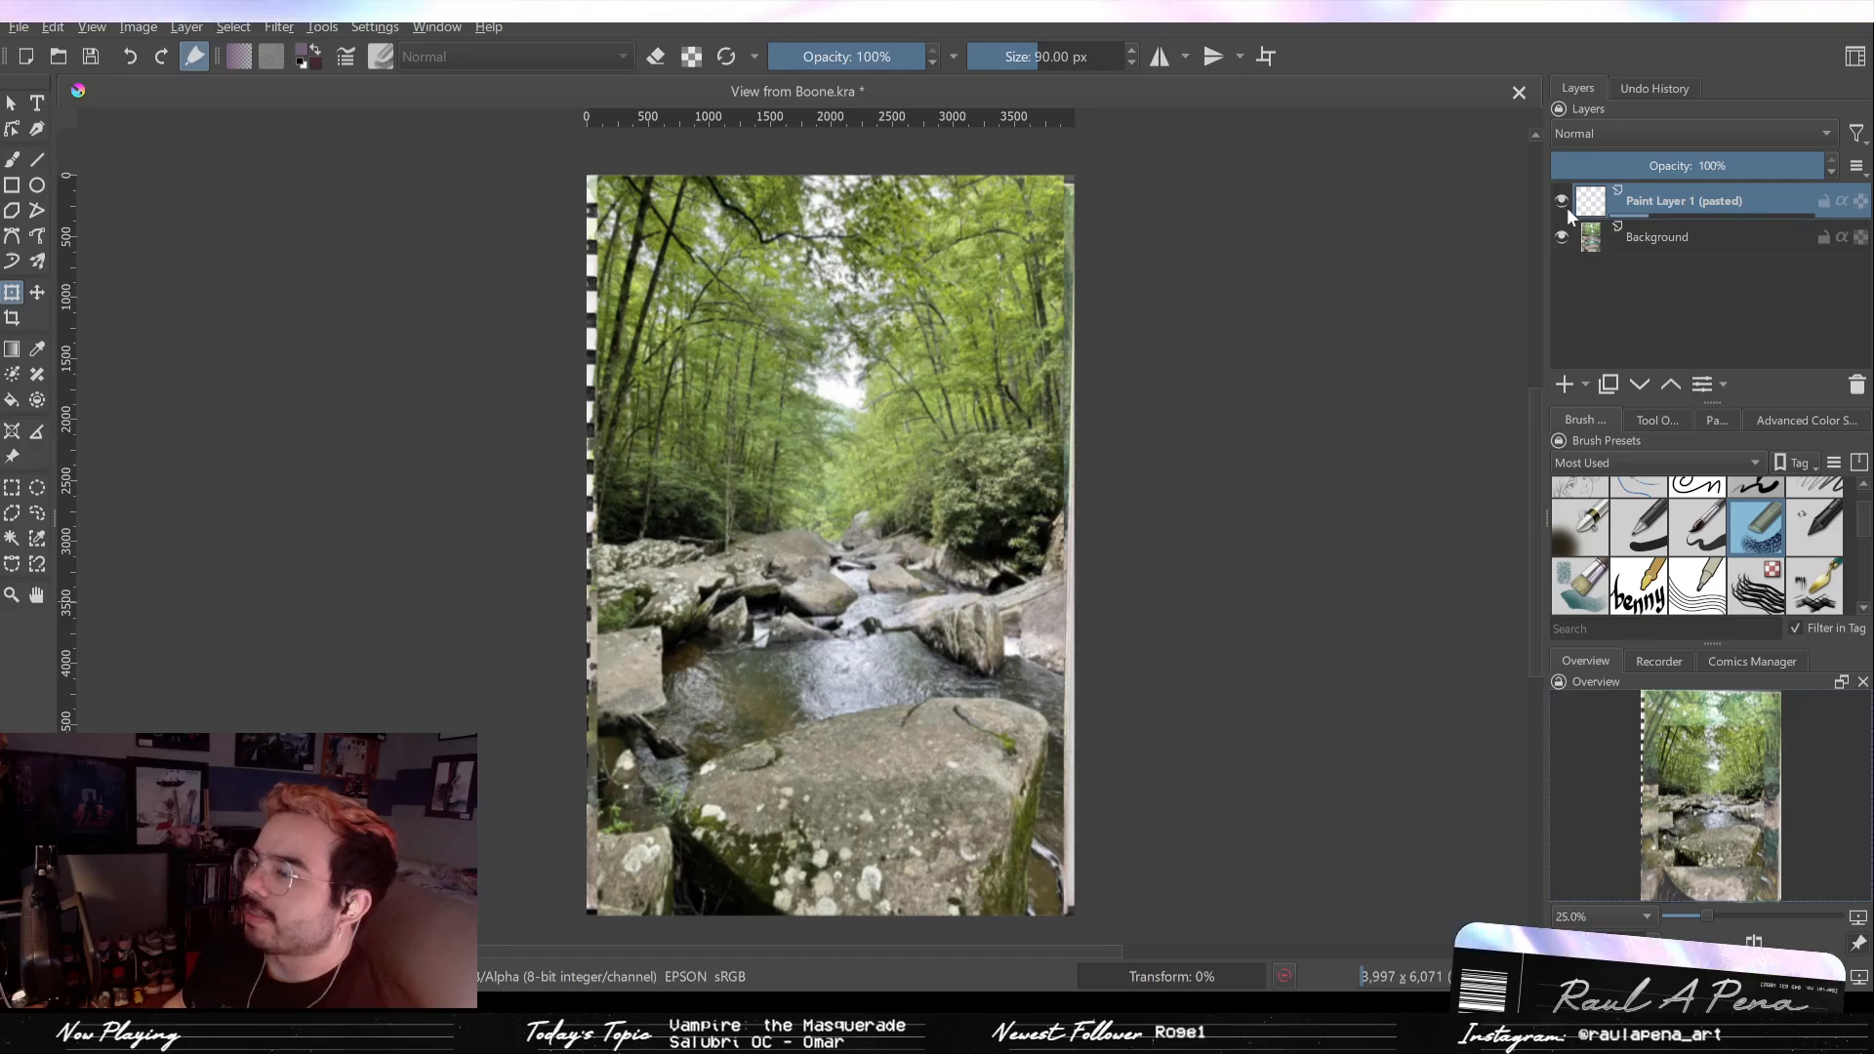
Step: Toggle the pasted photo layer on and off repeatedly to compare the whole photo with the painting, ending with it hidden
{"action": "left_click", "coordinate": [1566, 206]}
{"action": "left_click", "coordinate": [1566, 207]}
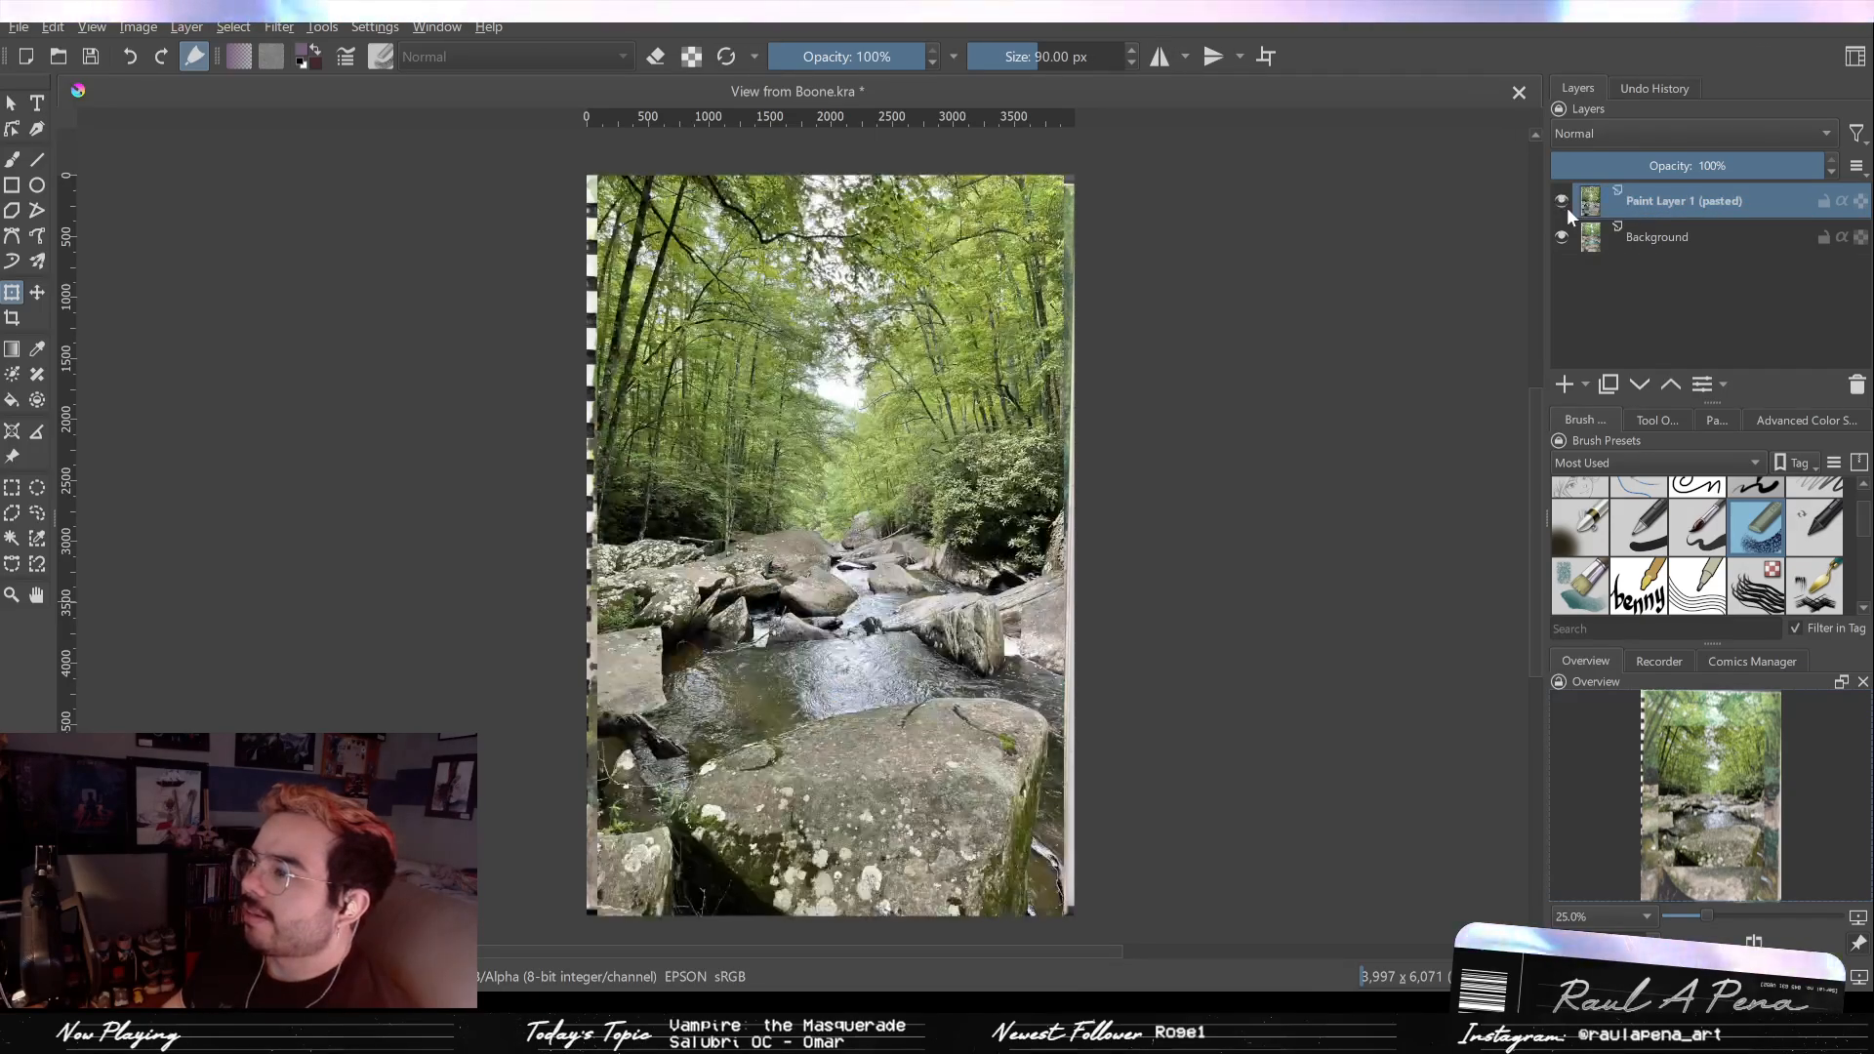
{"action": "left_click", "coordinate": [1566, 207]}
{"action": "left_click", "coordinate": [1566, 207]}
{"action": "left_click", "coordinate": [1566, 207]}
{"action": "left_click", "coordinate": [1566, 207]}
{"action": "left_click", "coordinate": [1566, 206]}
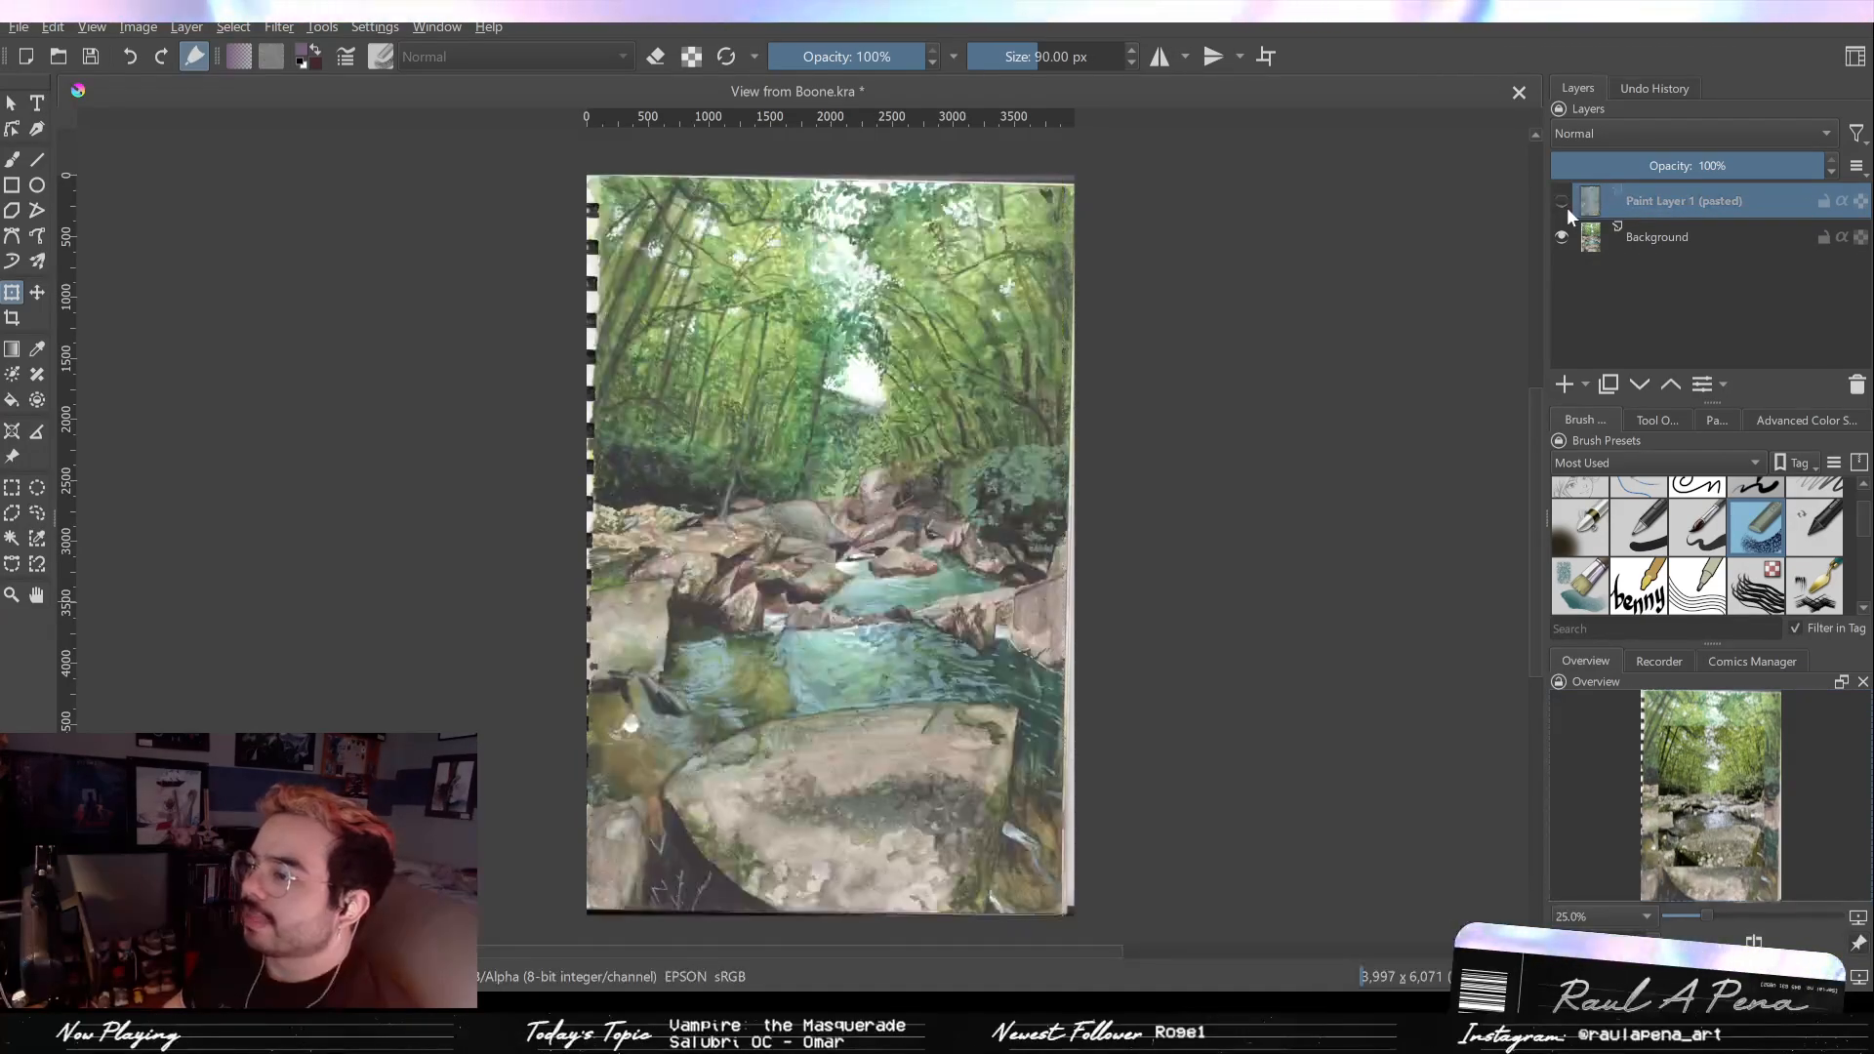
{"action": "left_click", "coordinate": [1566, 207]}
{"action": "left_click", "coordinate": [1566, 207]}
{"action": "left_click", "coordinate": [1567, 207]}
{"action": "left_click", "coordinate": [1566, 207]}
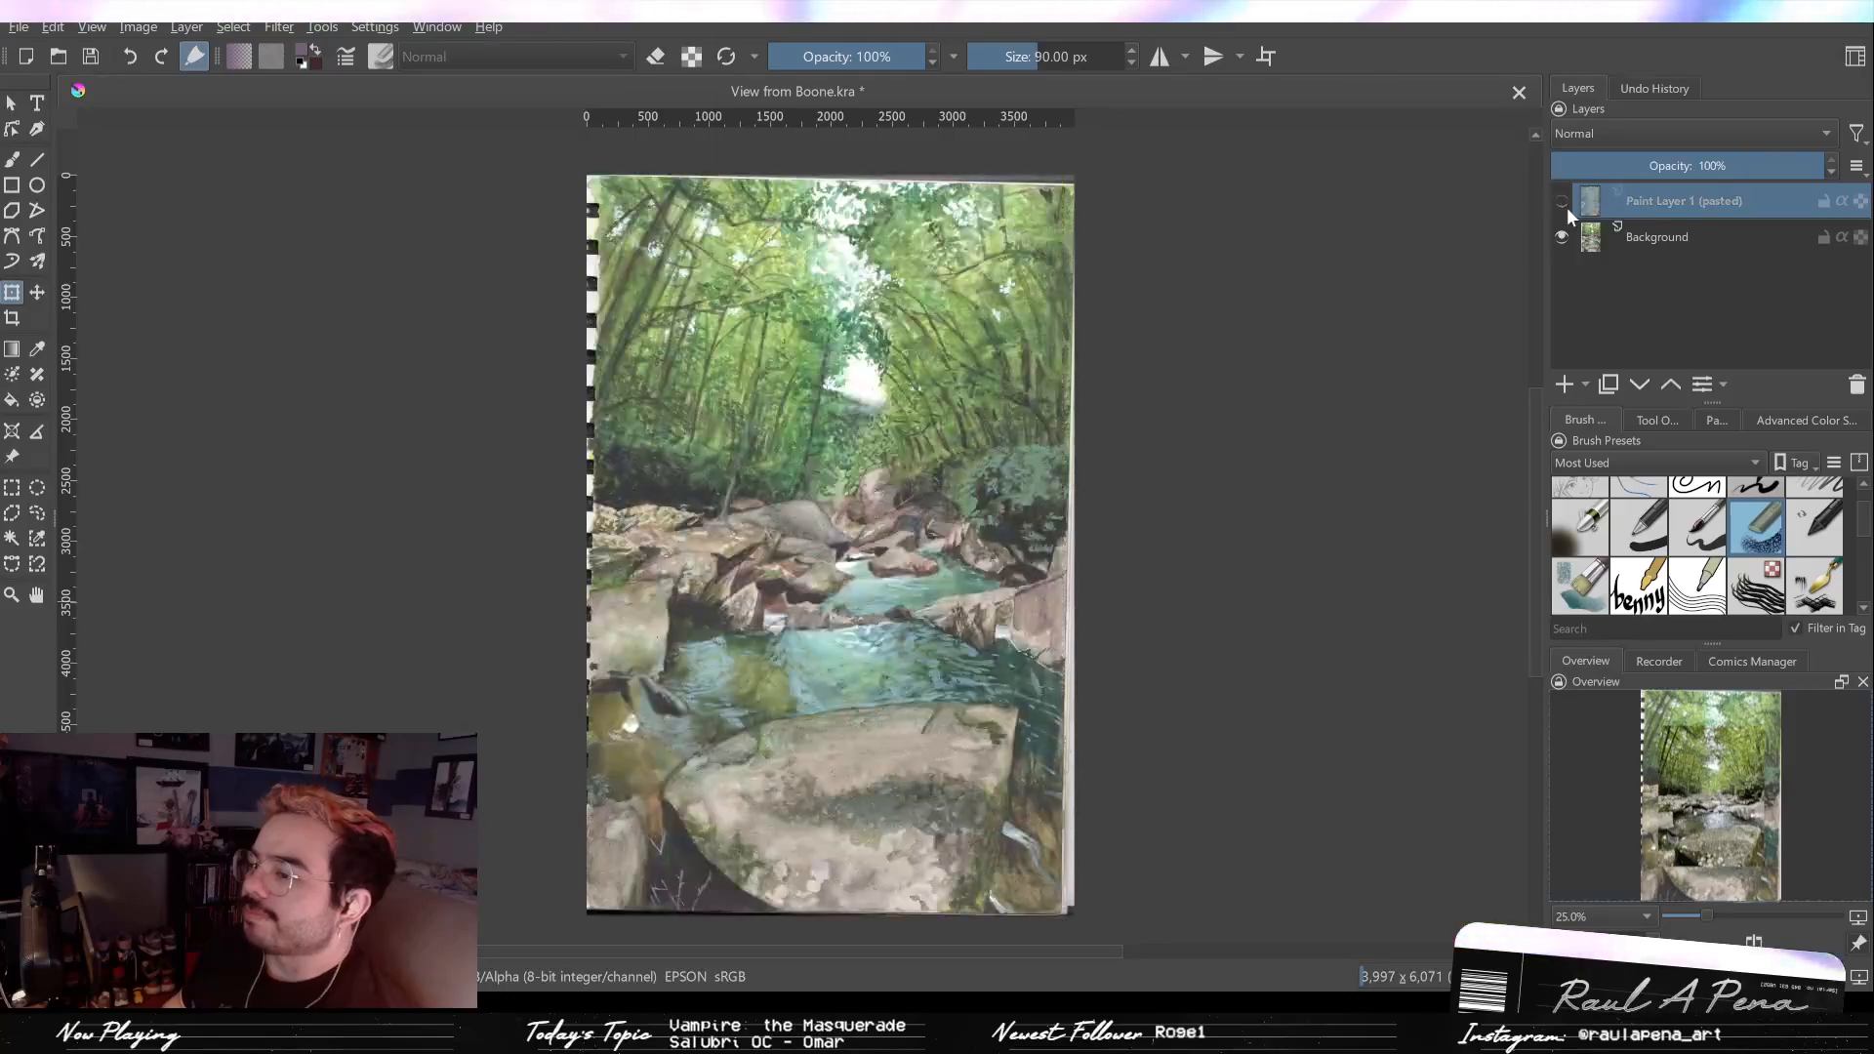
{"action": "left_click", "coordinate": [1566, 207]}
{"action": "left_click", "coordinate": [1567, 207]}
{"action": "left_click", "coordinate": [1566, 207]}
{"action": "left_click", "coordinate": [1566, 207]}
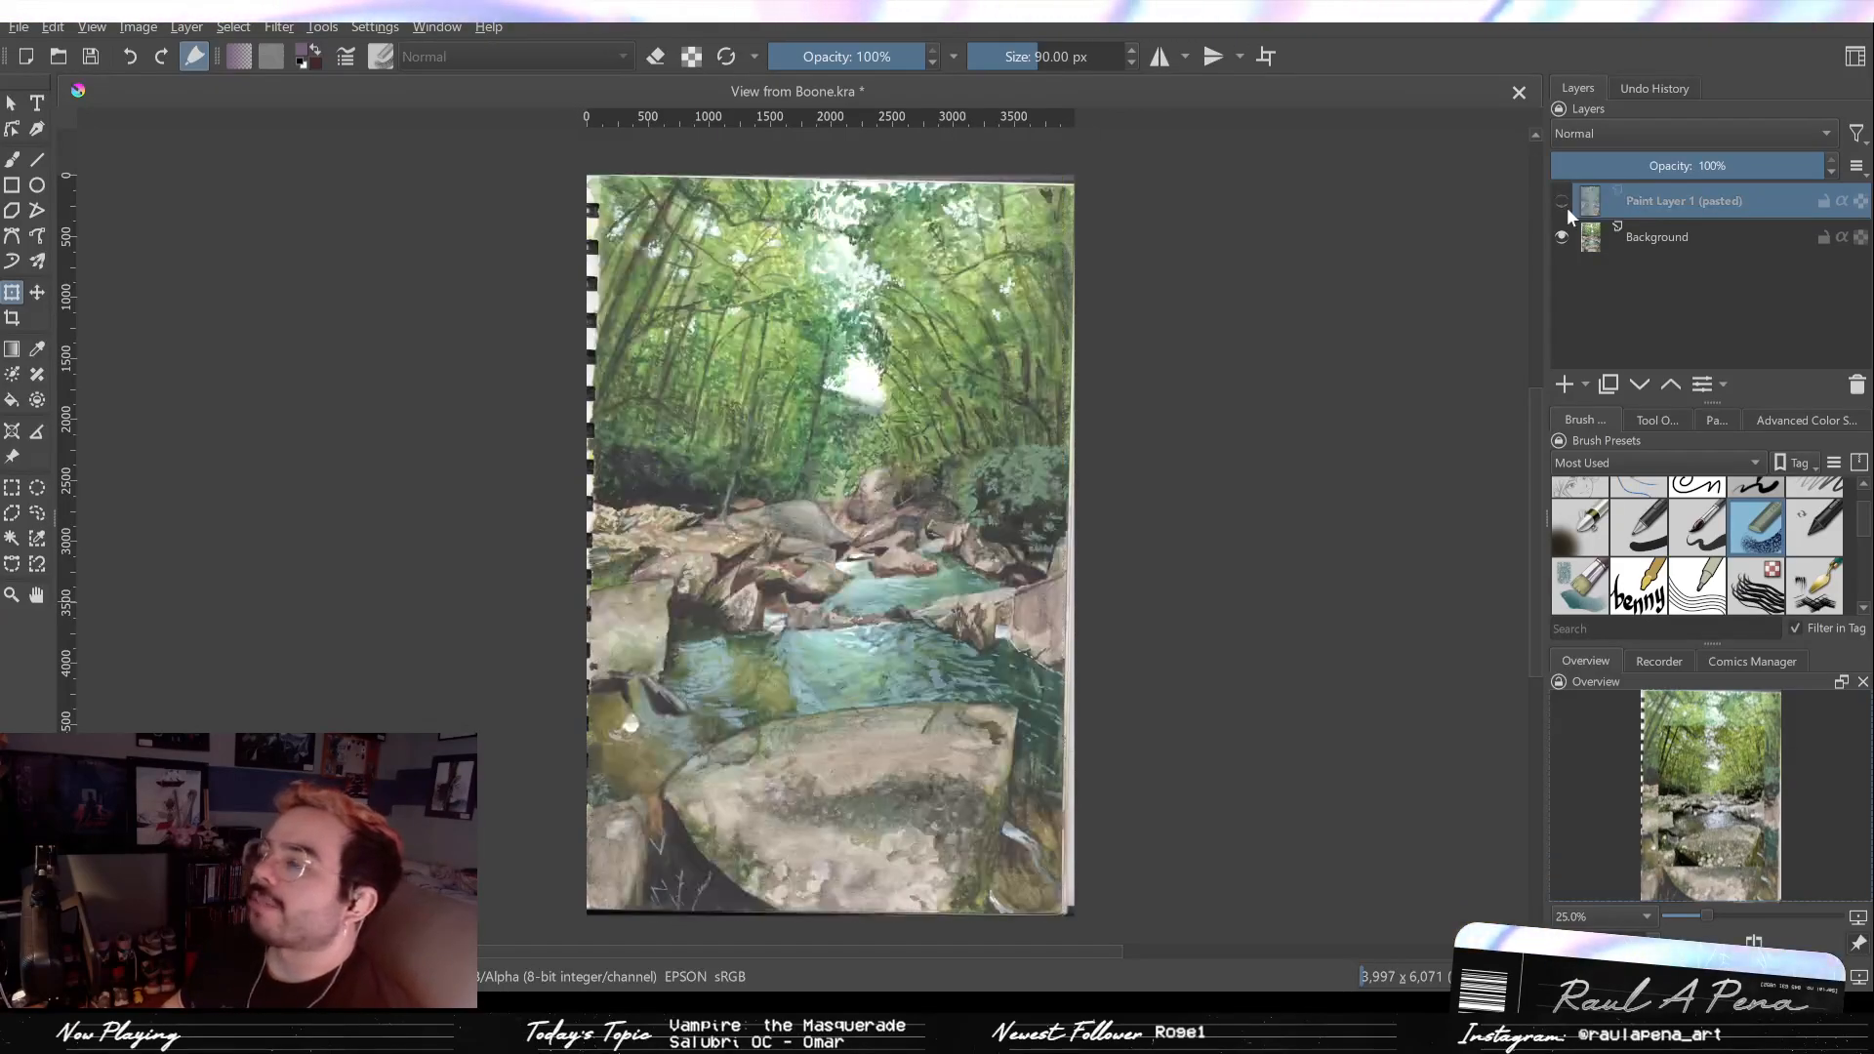
{"action": "left_click", "coordinate": [1566, 207]}
{"action": "left_click", "coordinate": [1567, 207]}
{"action": "left_click", "coordinate": [1566, 207]}
{"action": "left_click", "coordinate": [1567, 214]}
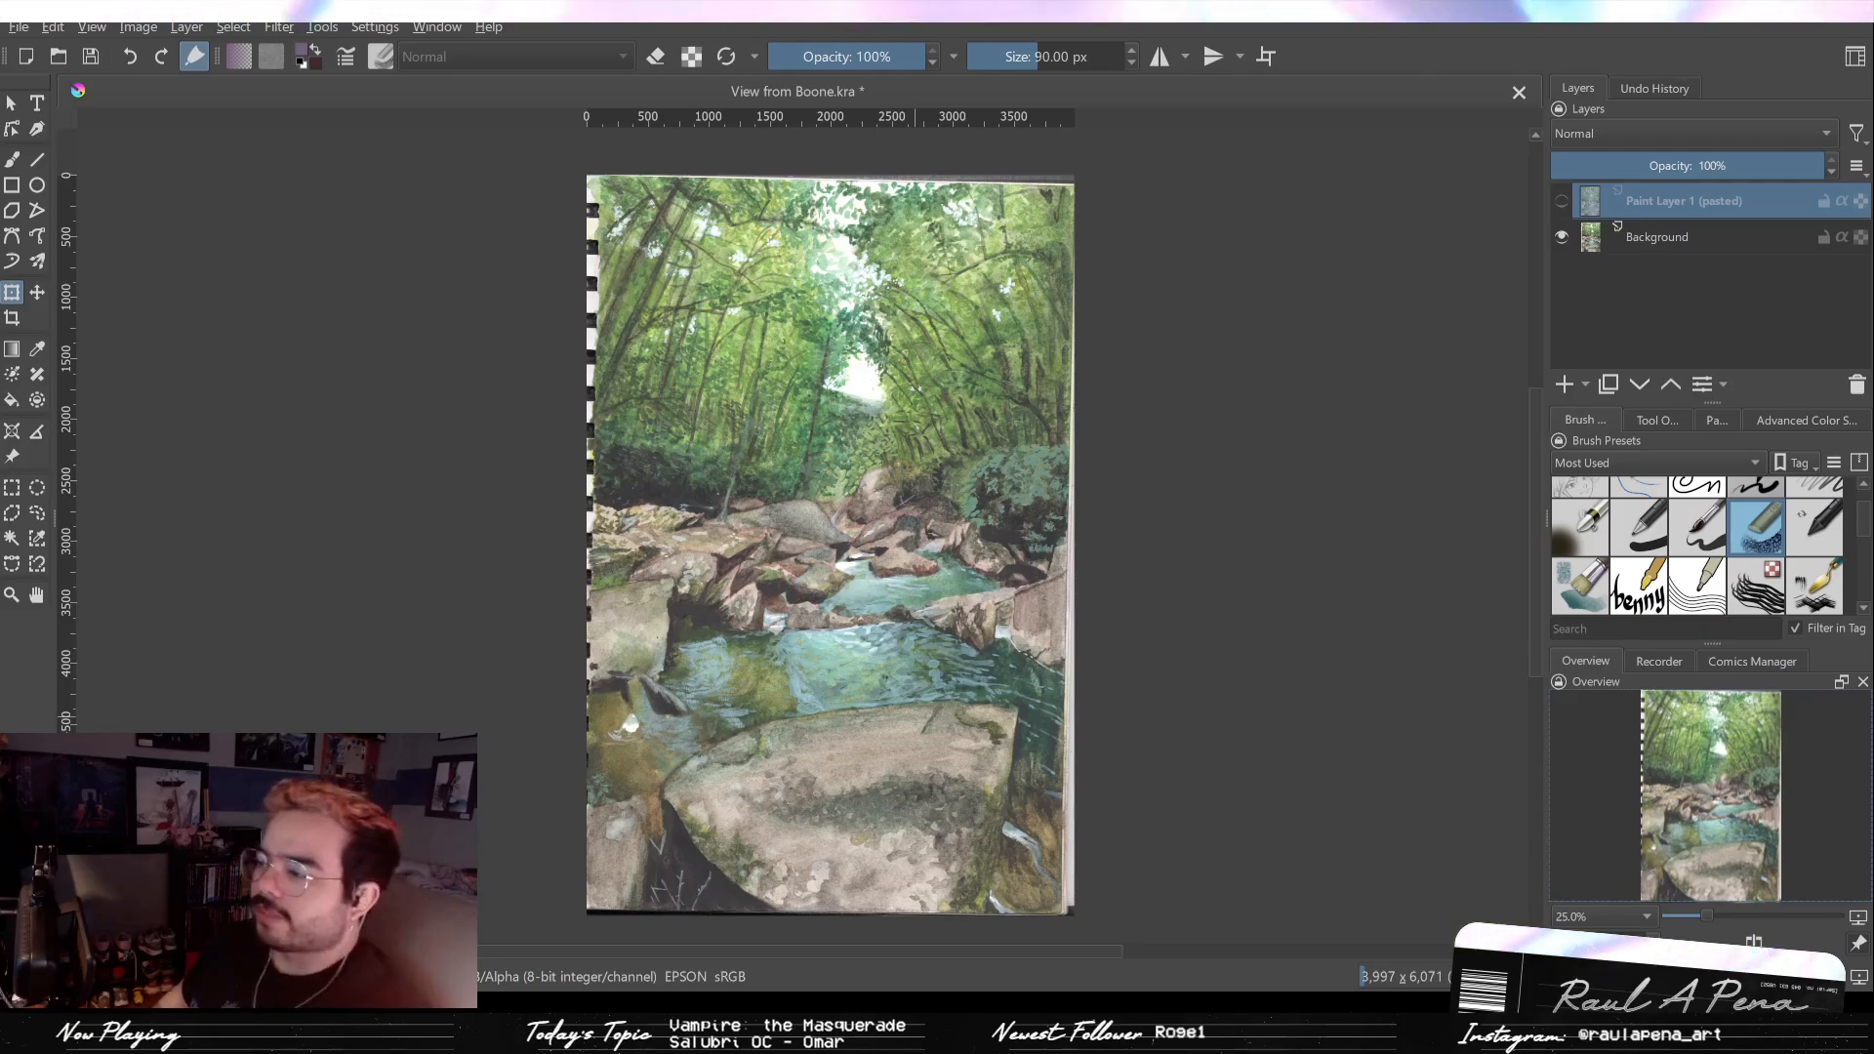
Step: Examine the painting's brushwork up close in the stream water, along the rocky shore and on the large foreground boulder
{"action": "scroll", "coordinate": [755, 388], "scroll_direction": "up", "scroll_amount": 6}
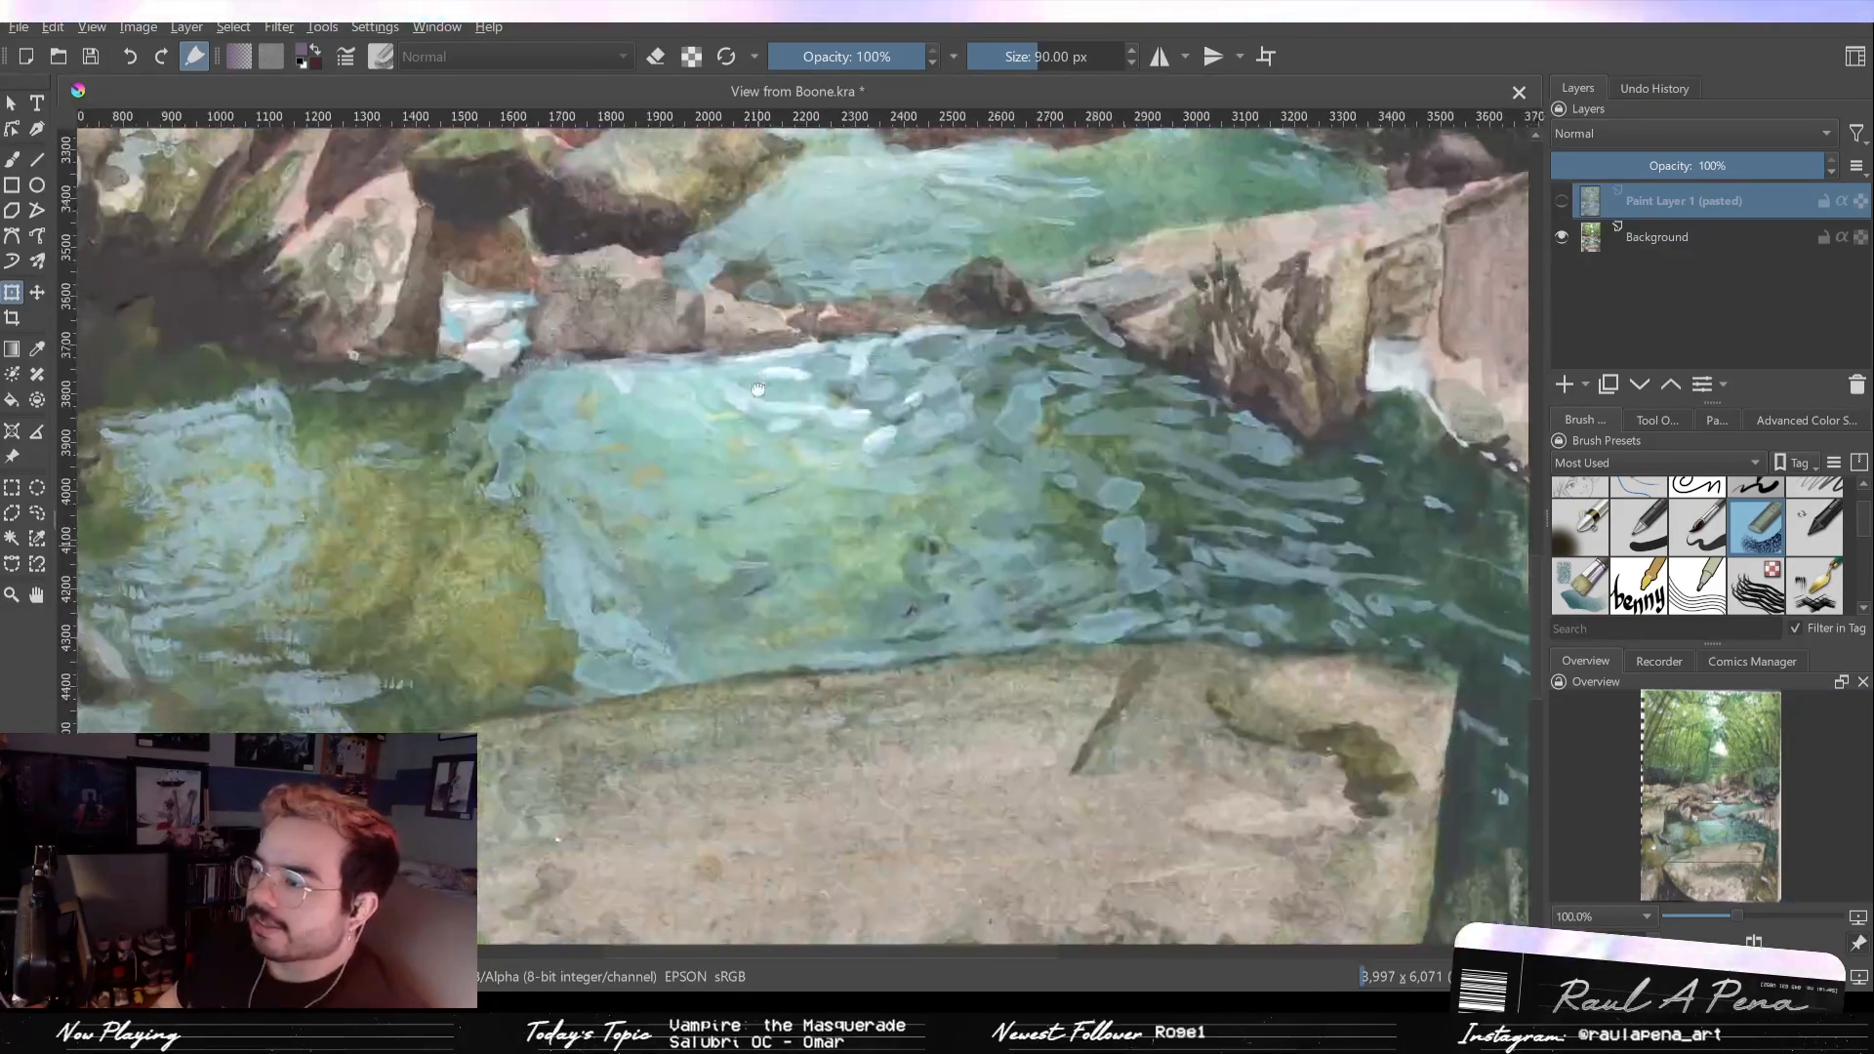
{"action": "left_click_drag", "start_coordinate": [346, 642], "coordinate": [573, 590]}
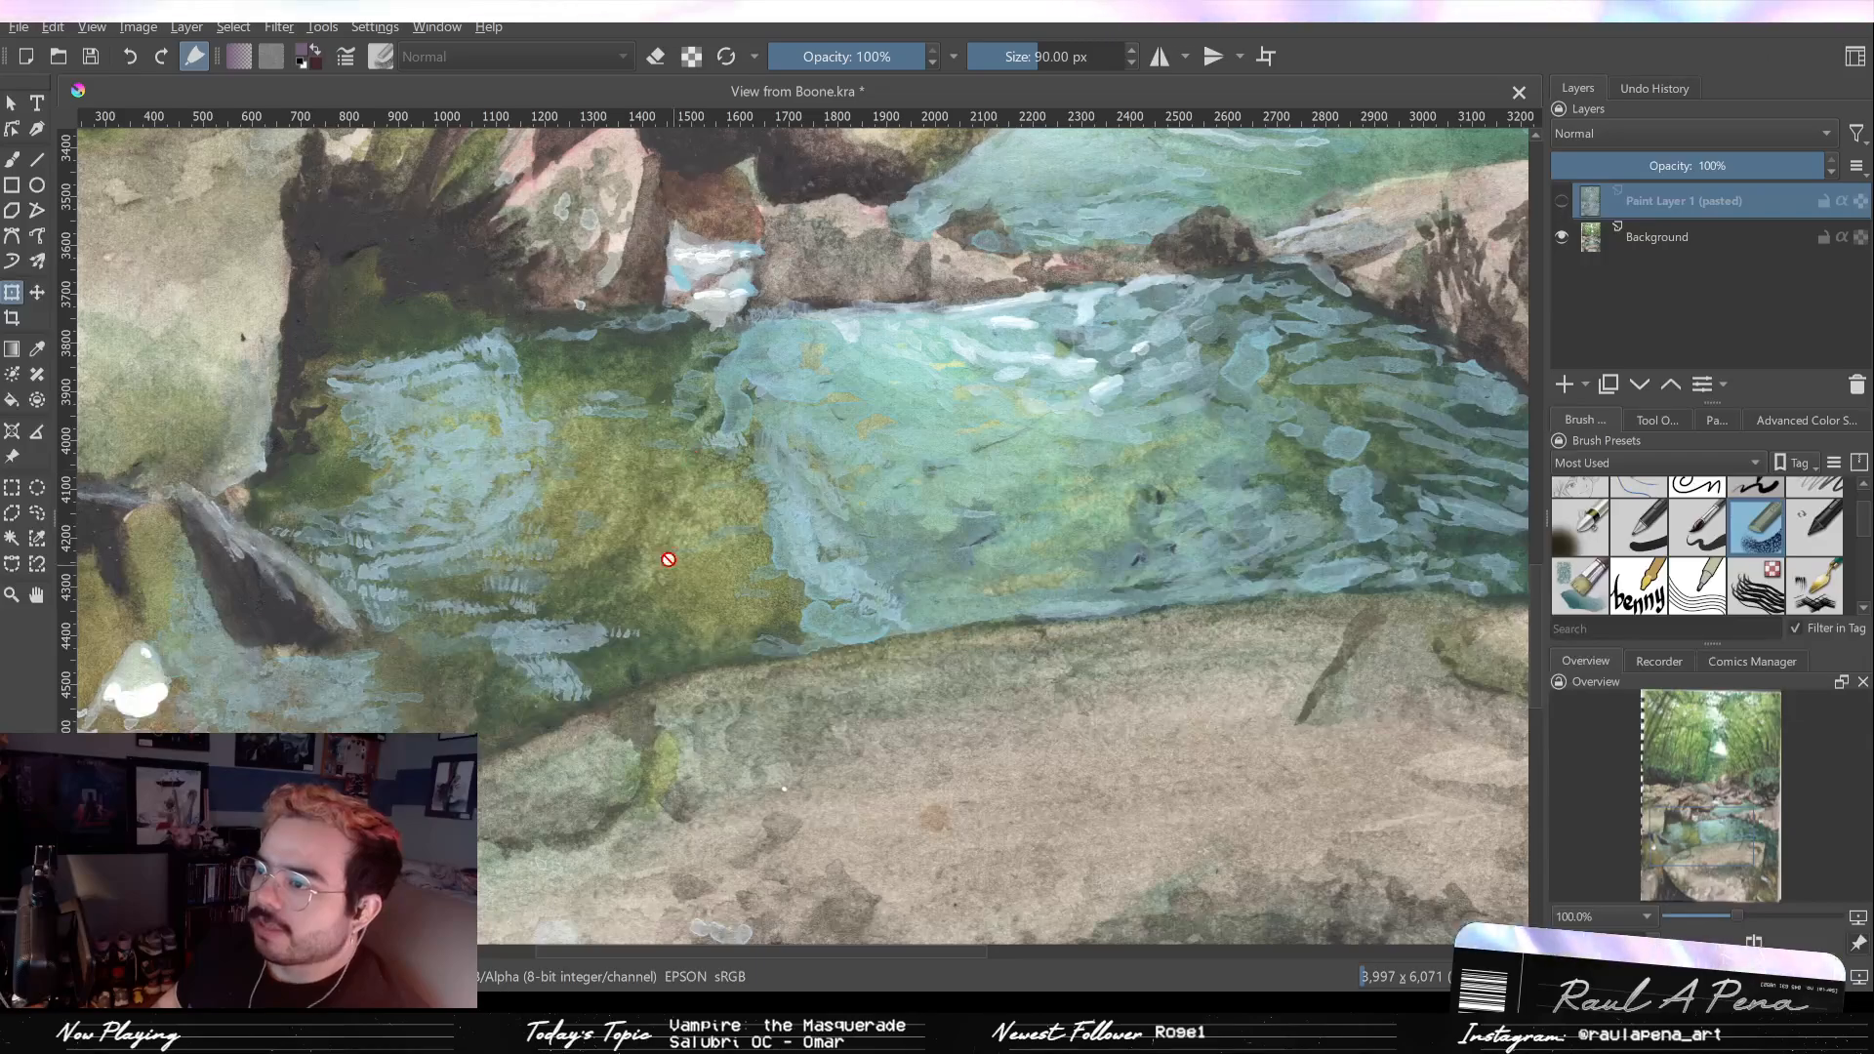
{"action": "scroll", "coordinate": [670, 581], "scroll_direction": "up", "scroll_amount": 3}
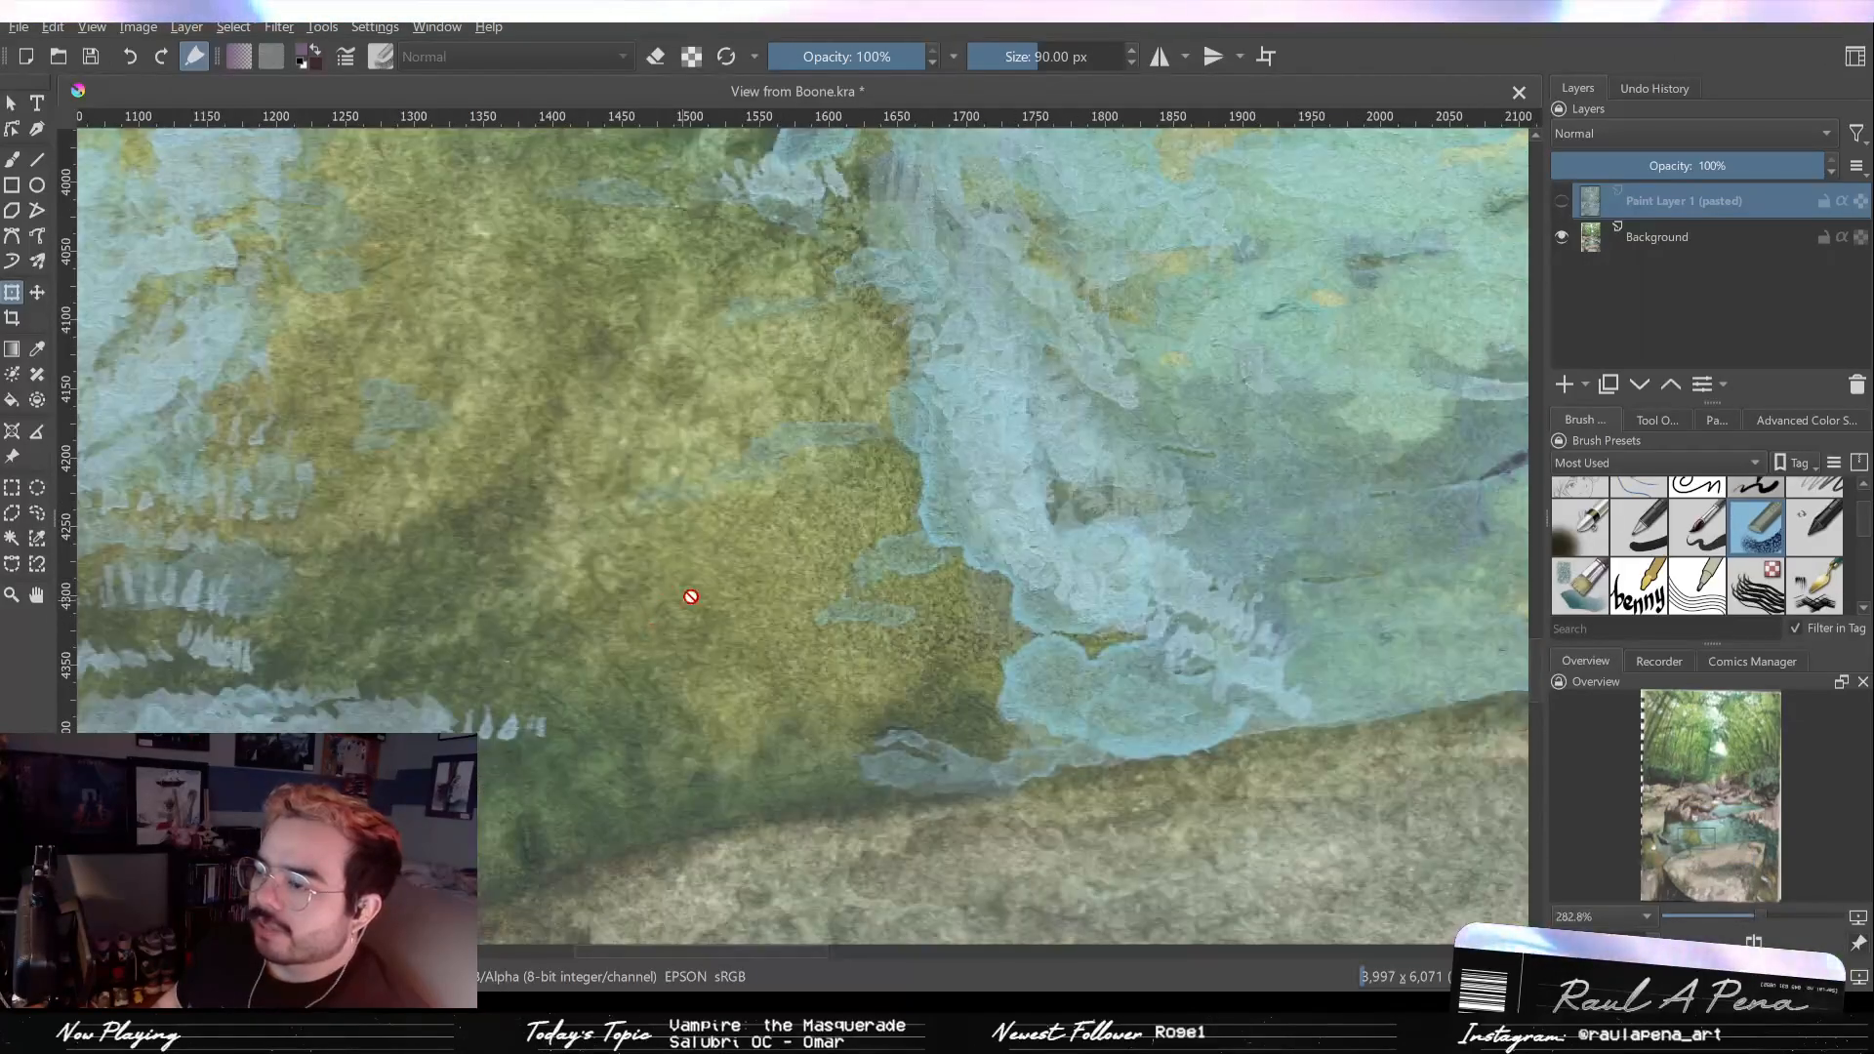
{"action": "scroll", "coordinate": [572, 408], "scroll_direction": "down", "scroll_amount": 2}
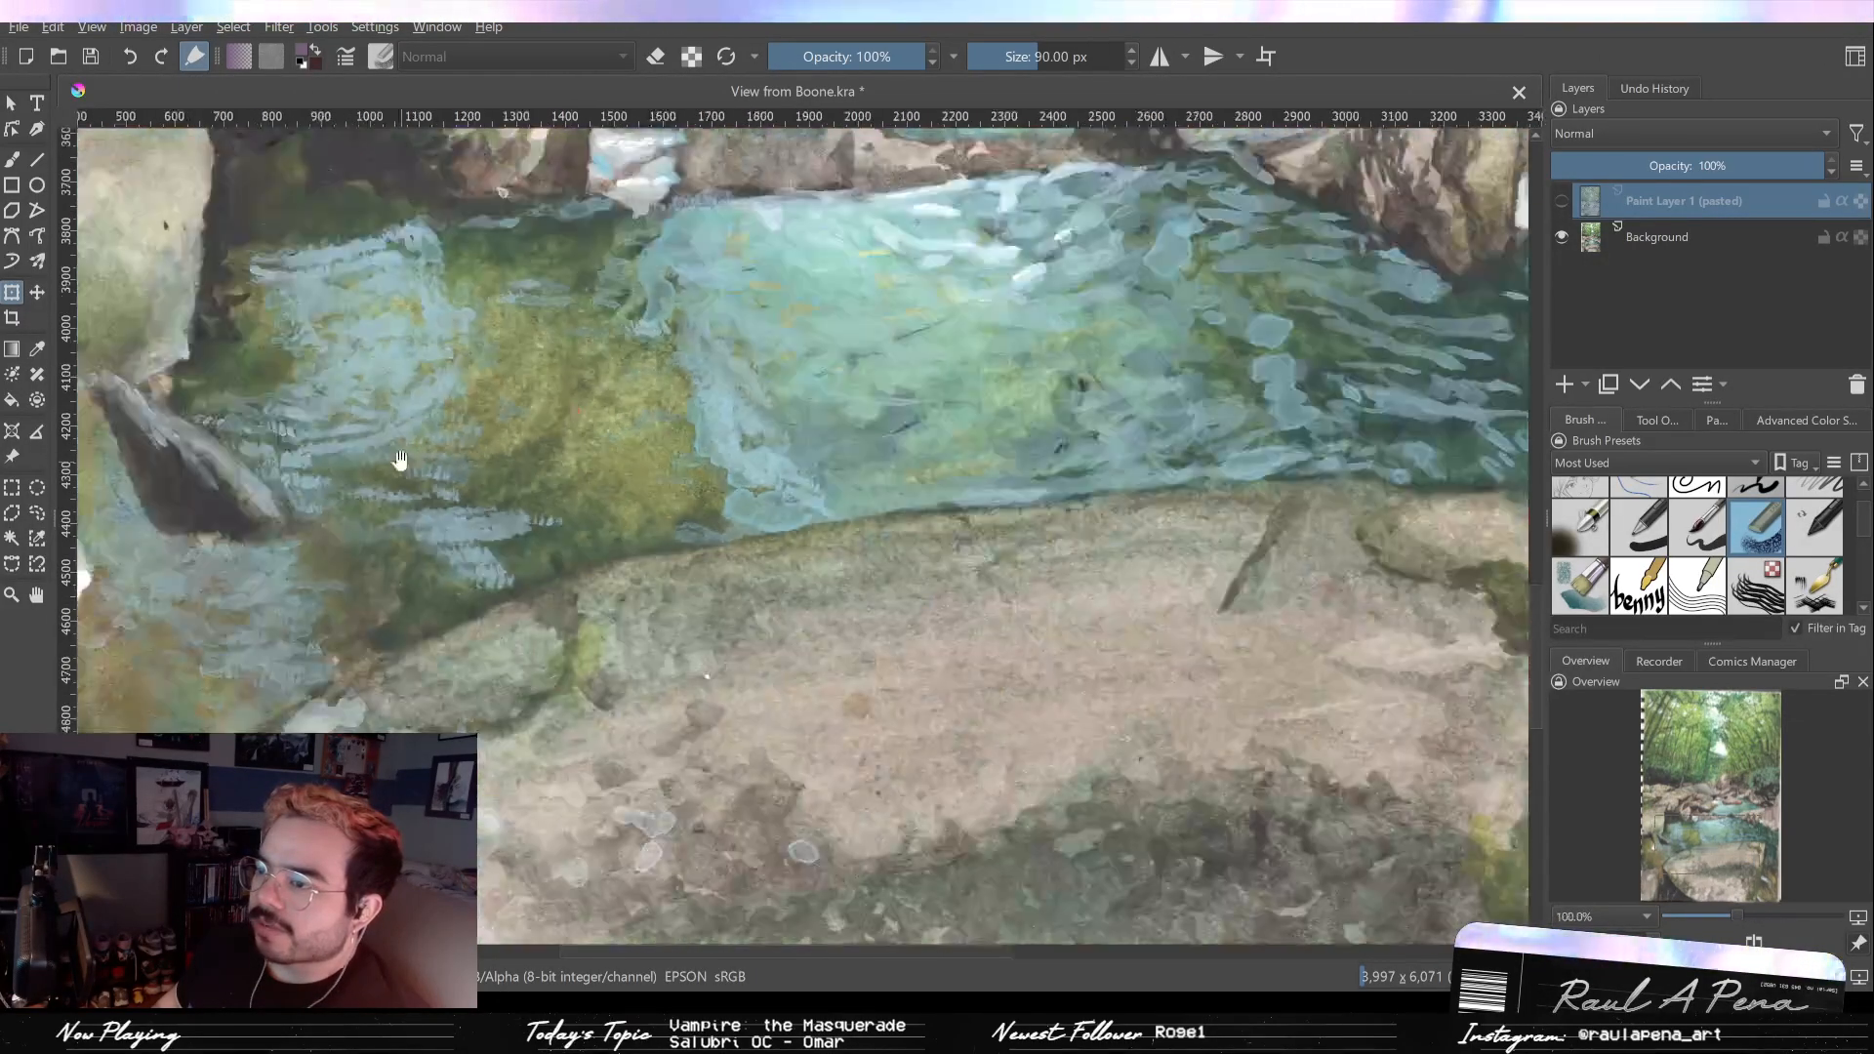
{"action": "scroll", "coordinate": [640, 545], "scroll_direction": "up", "scroll_amount": 1}
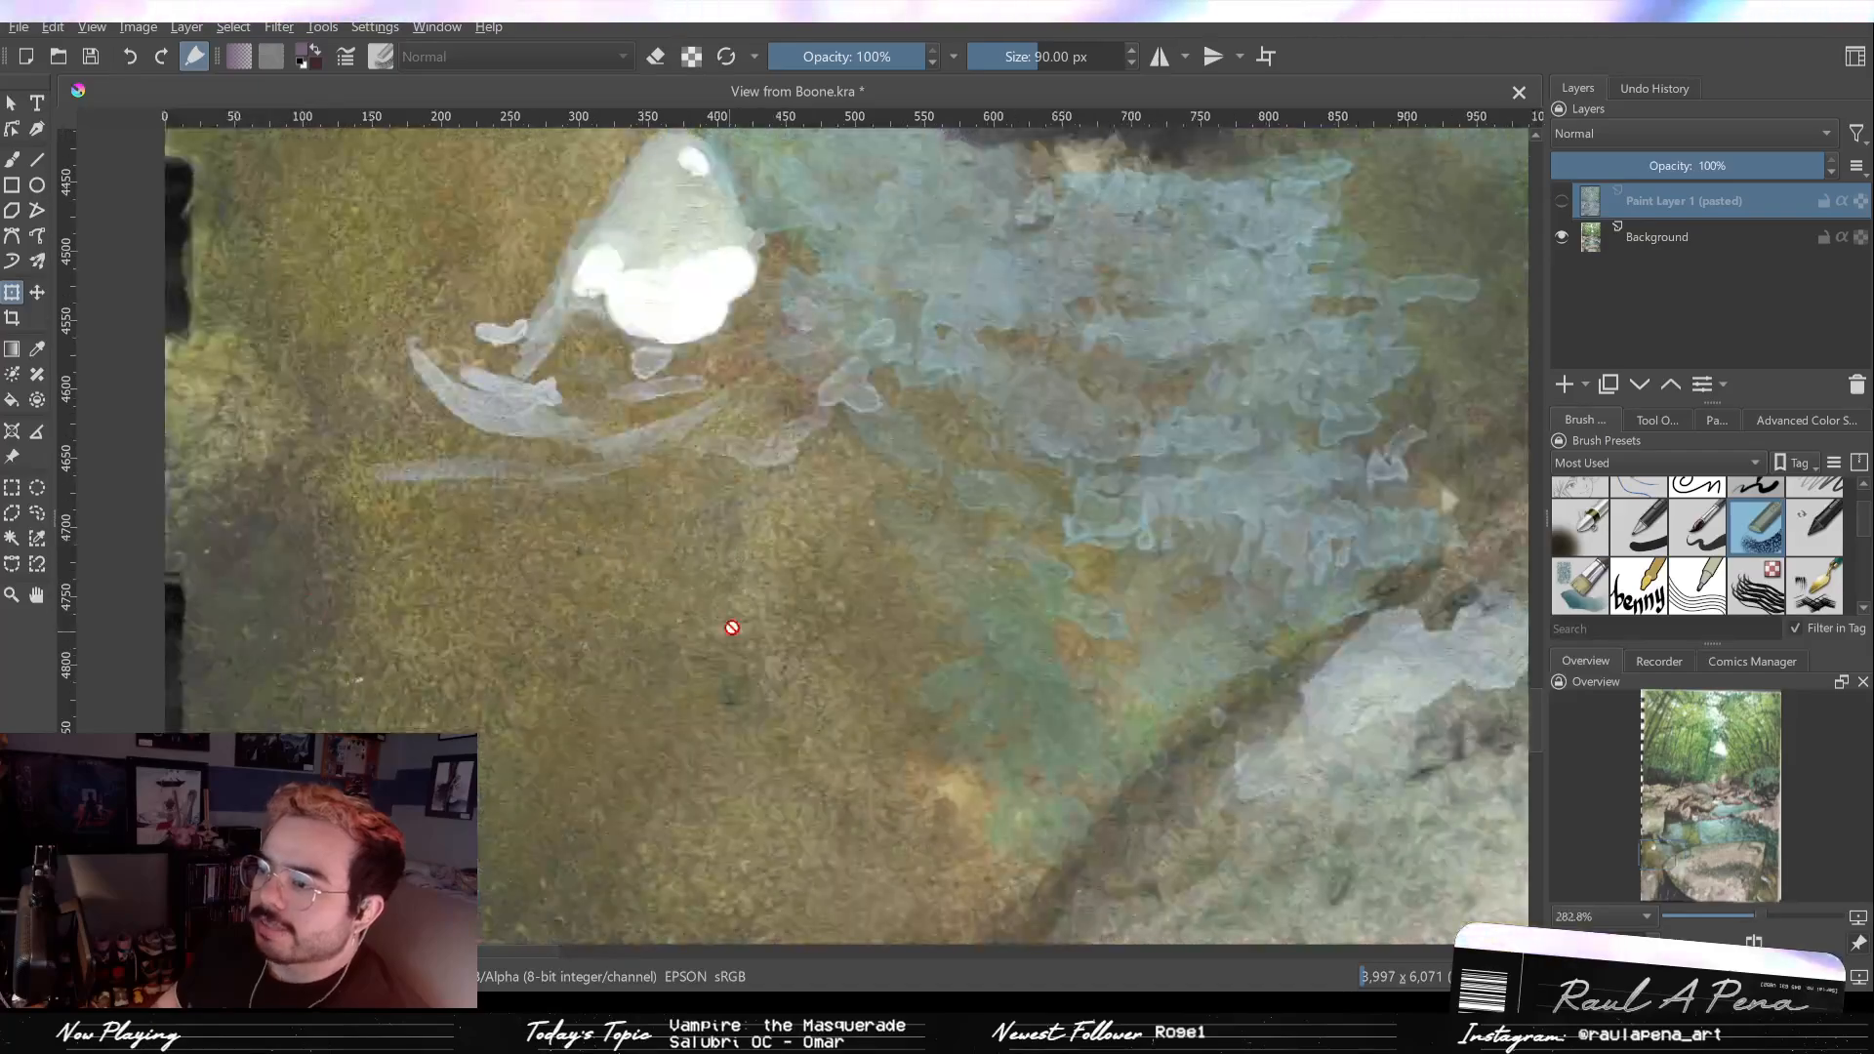
{"action": "scroll", "coordinate": [719, 544], "scroll_direction": "down", "scroll_amount": 2}
{"action": "scroll", "coordinate": [711, 566], "scroll_direction": "down", "scroll_amount": 3}
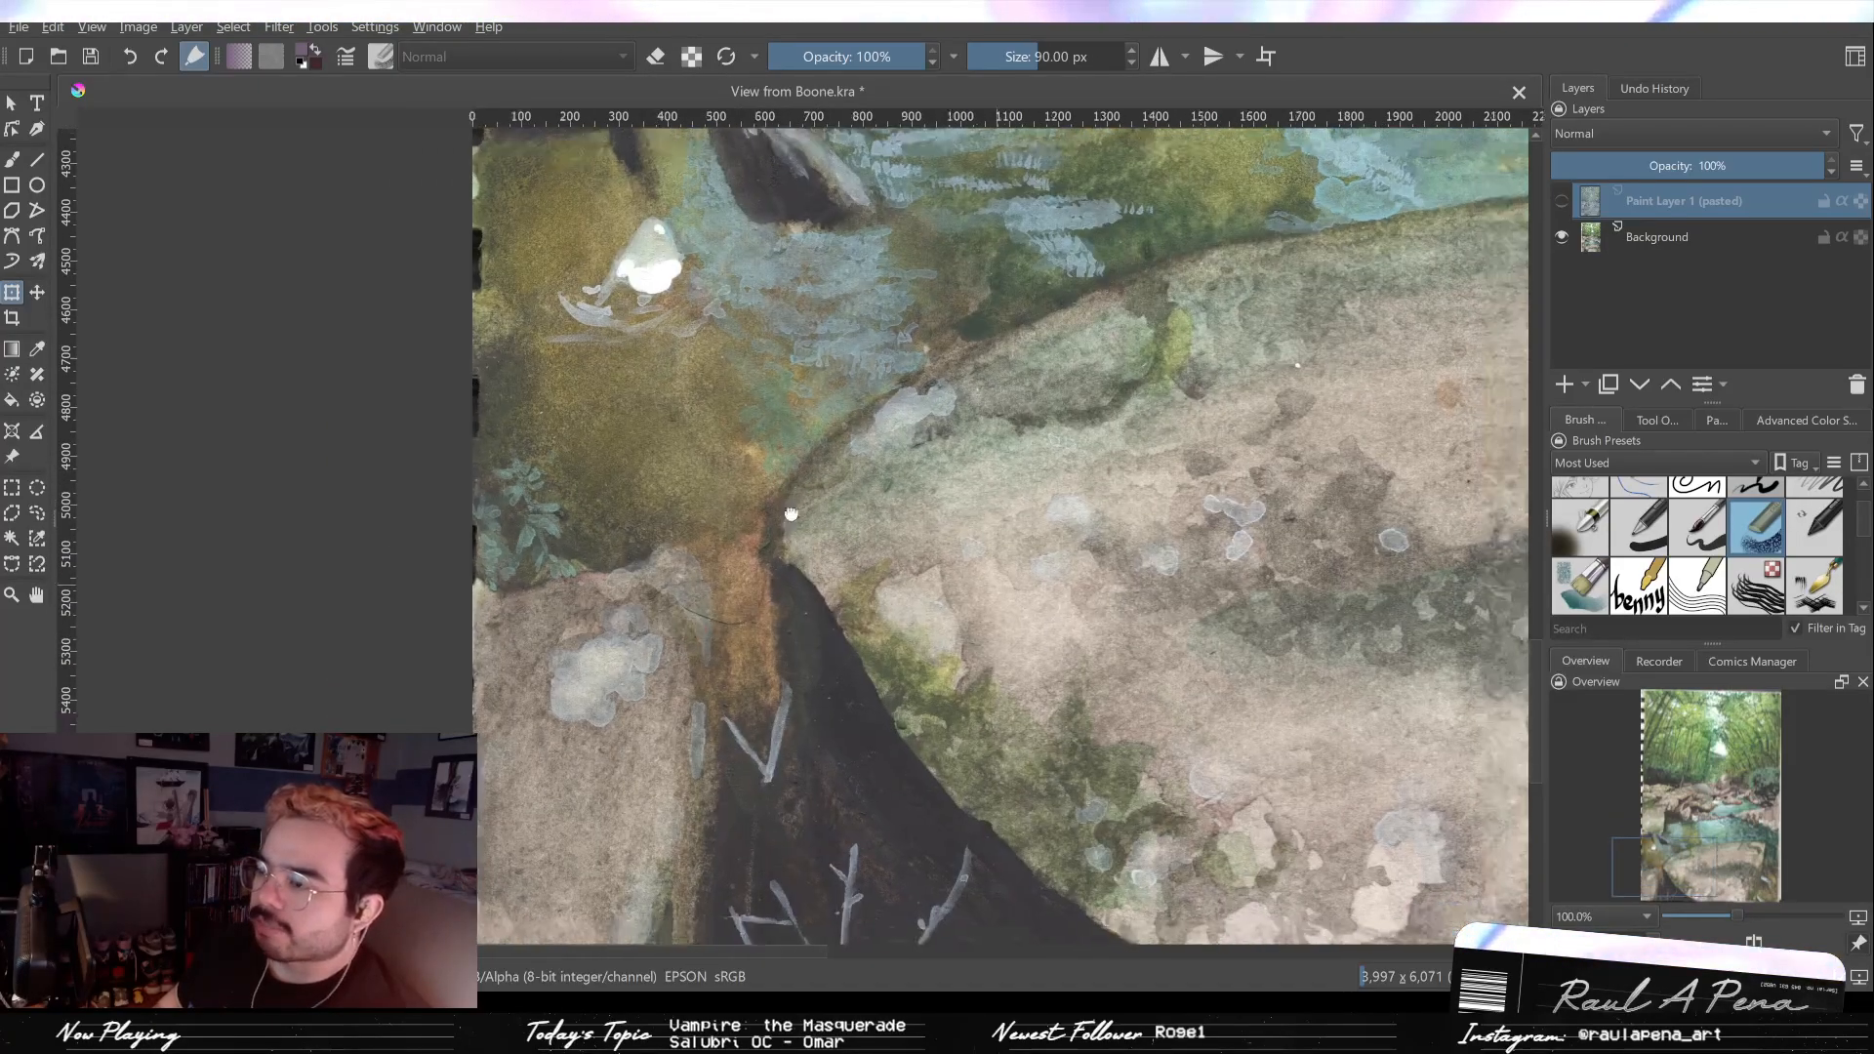
{"action": "scroll", "coordinate": [830, 517], "scroll_direction": "down", "scroll_amount": 2}
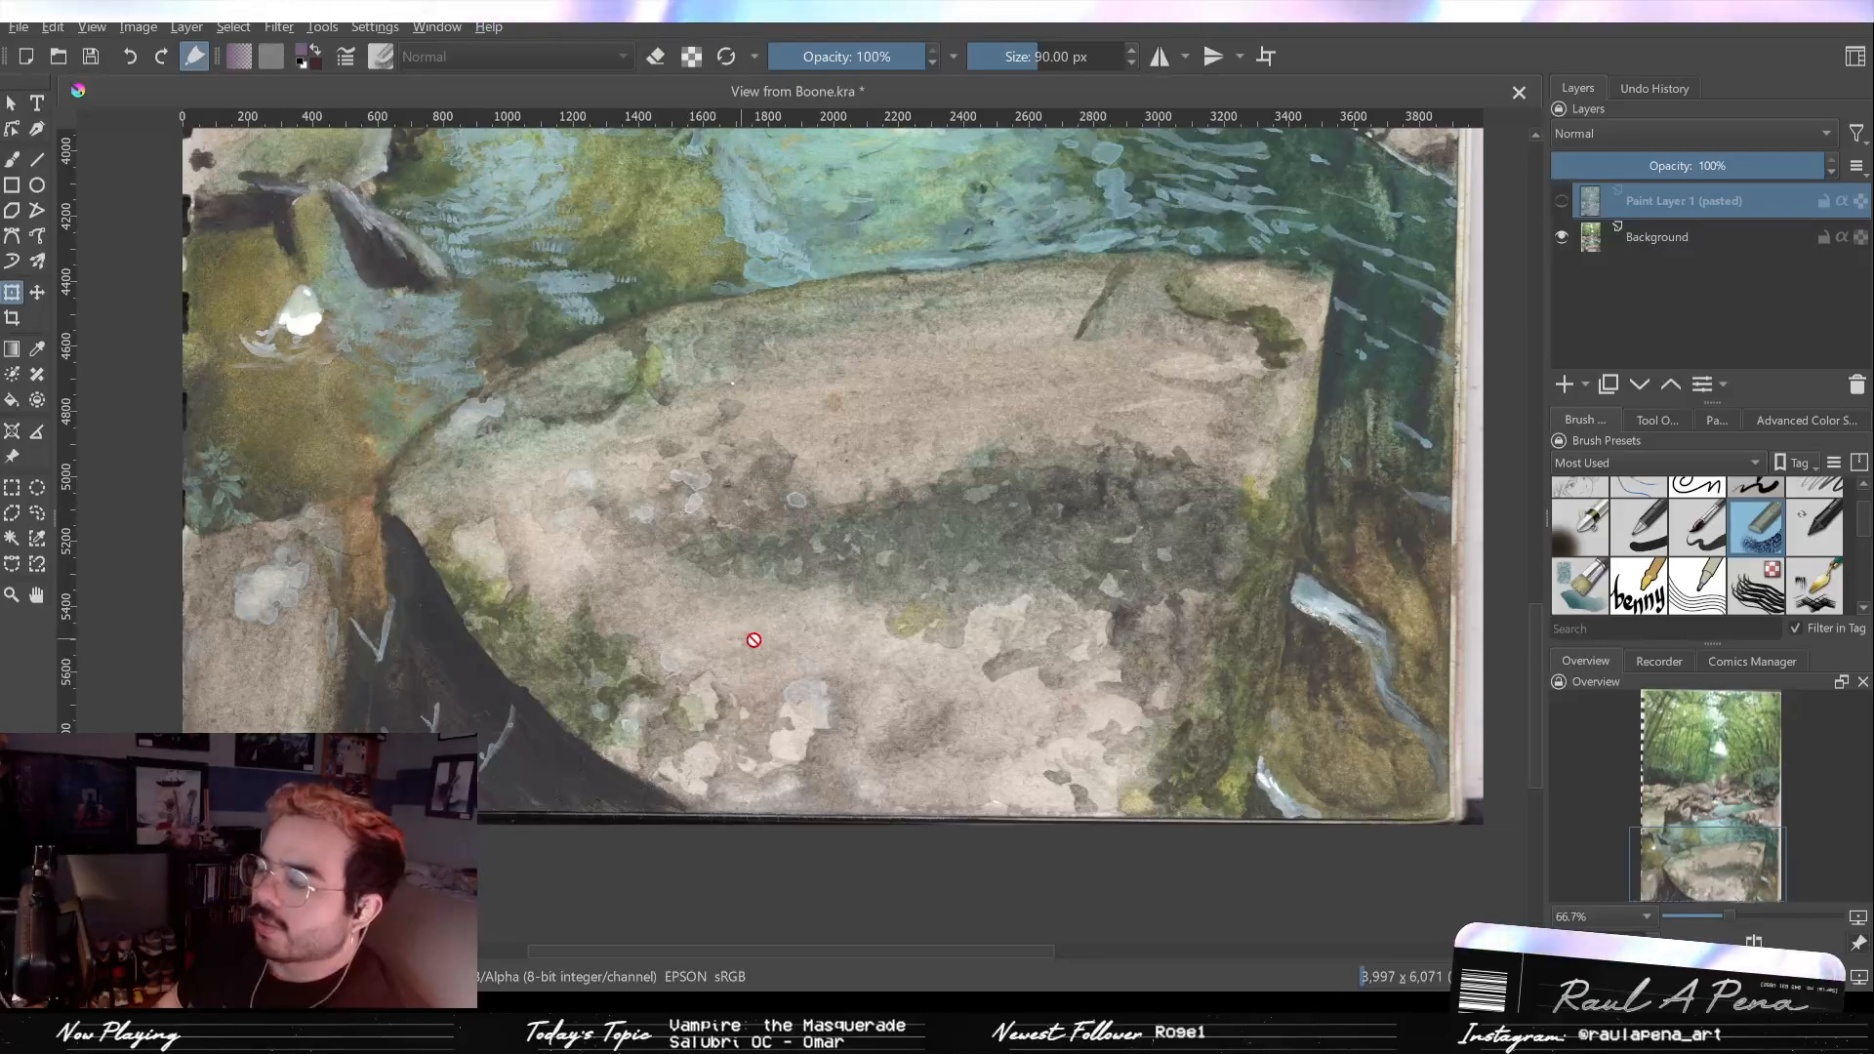
{"action": "scroll", "coordinate": [840, 628], "scroll_direction": "up", "scroll_amount": 3}
{"action": "left_click_drag", "start_coordinate": [584, 488], "coordinate": [304, 566]}
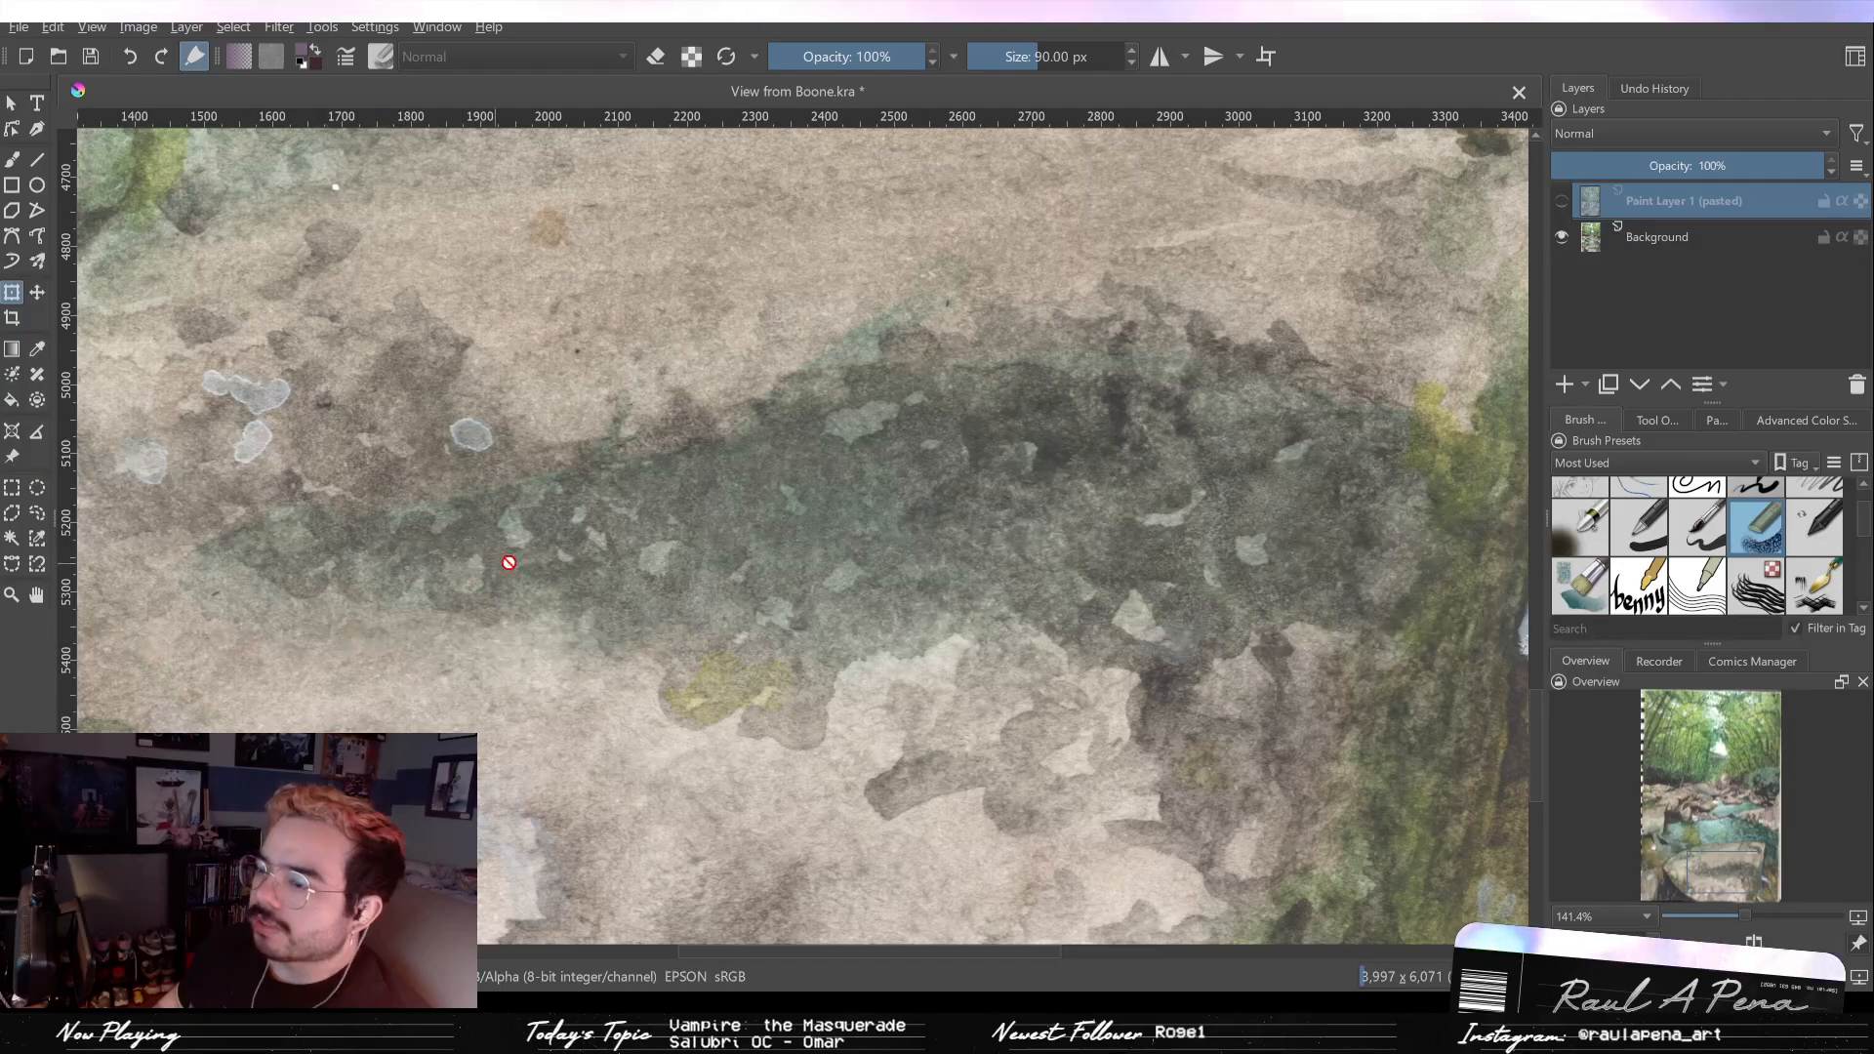
{"action": "scroll", "coordinate": [501, 561], "scroll_direction": "down", "scroll_amount": 2}
{"action": "scroll", "coordinate": [512, 553], "scroll_direction": "up", "scroll_amount": 2}
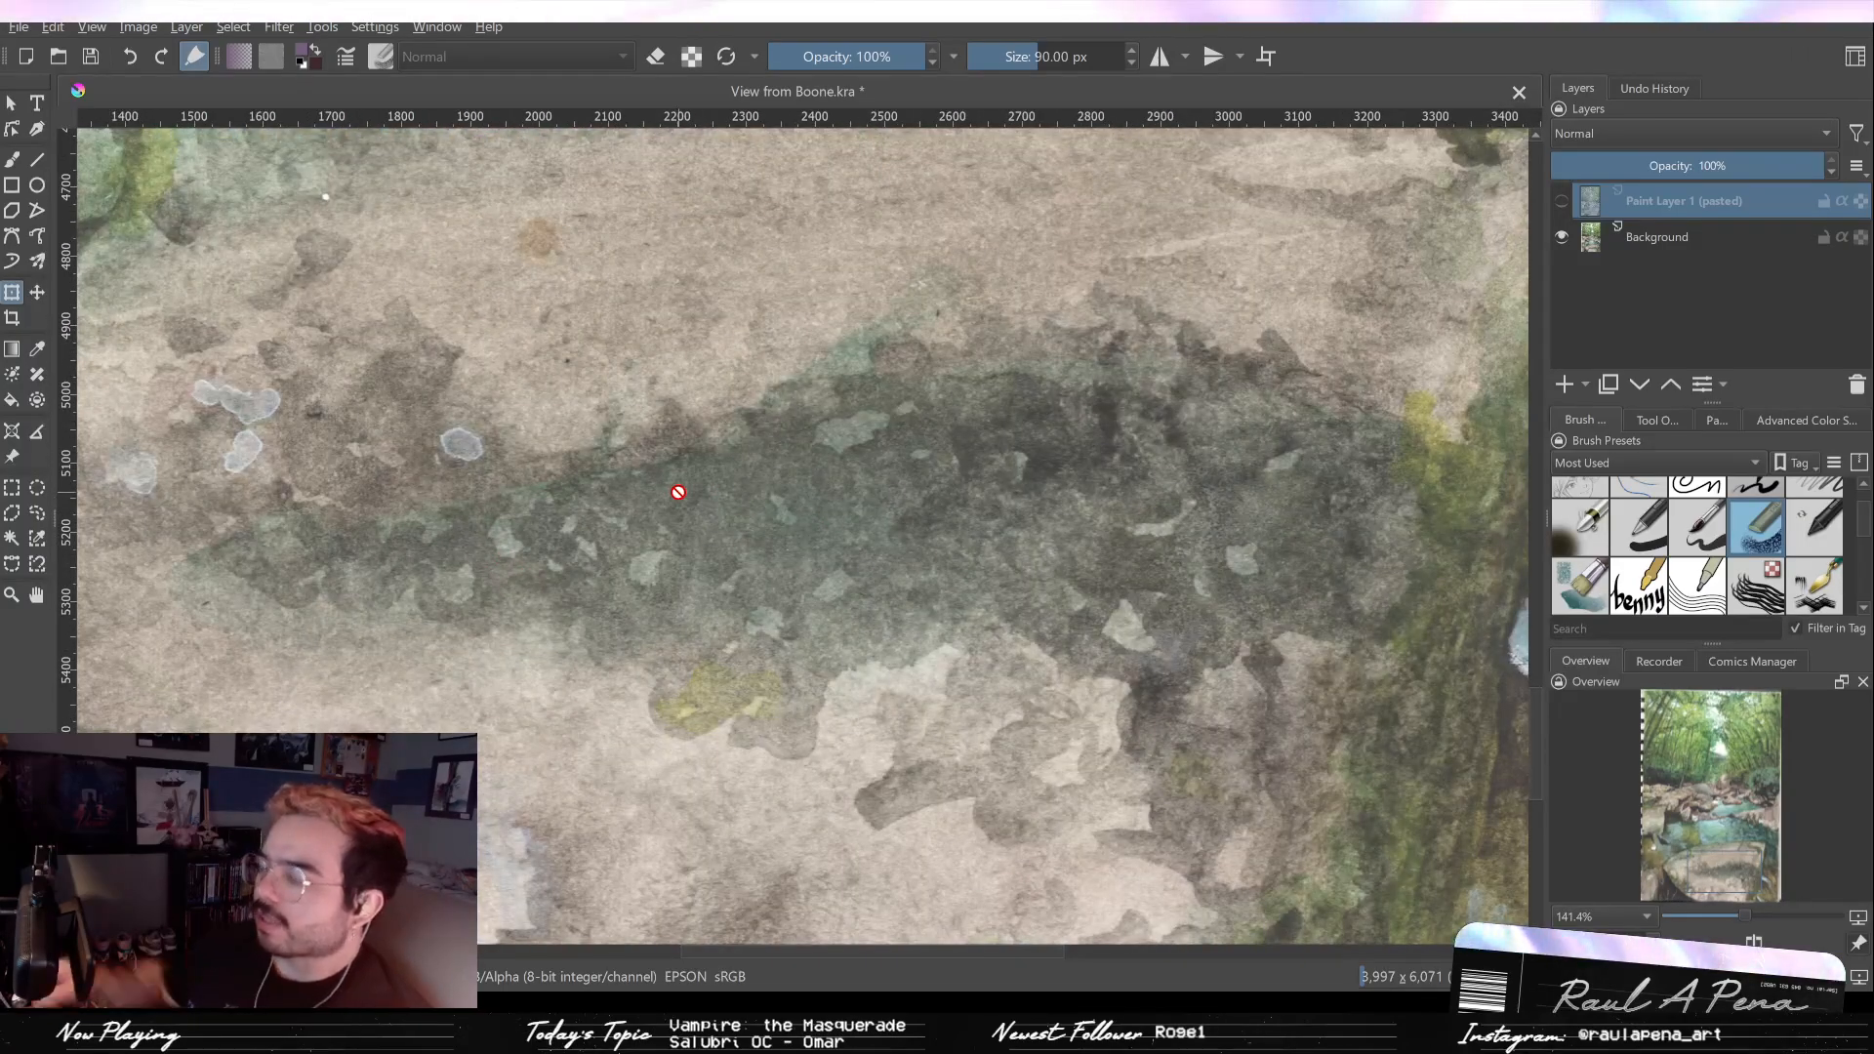
{"action": "scroll", "coordinate": [976, 514], "scroll_direction": "down", "scroll_amount": 1}
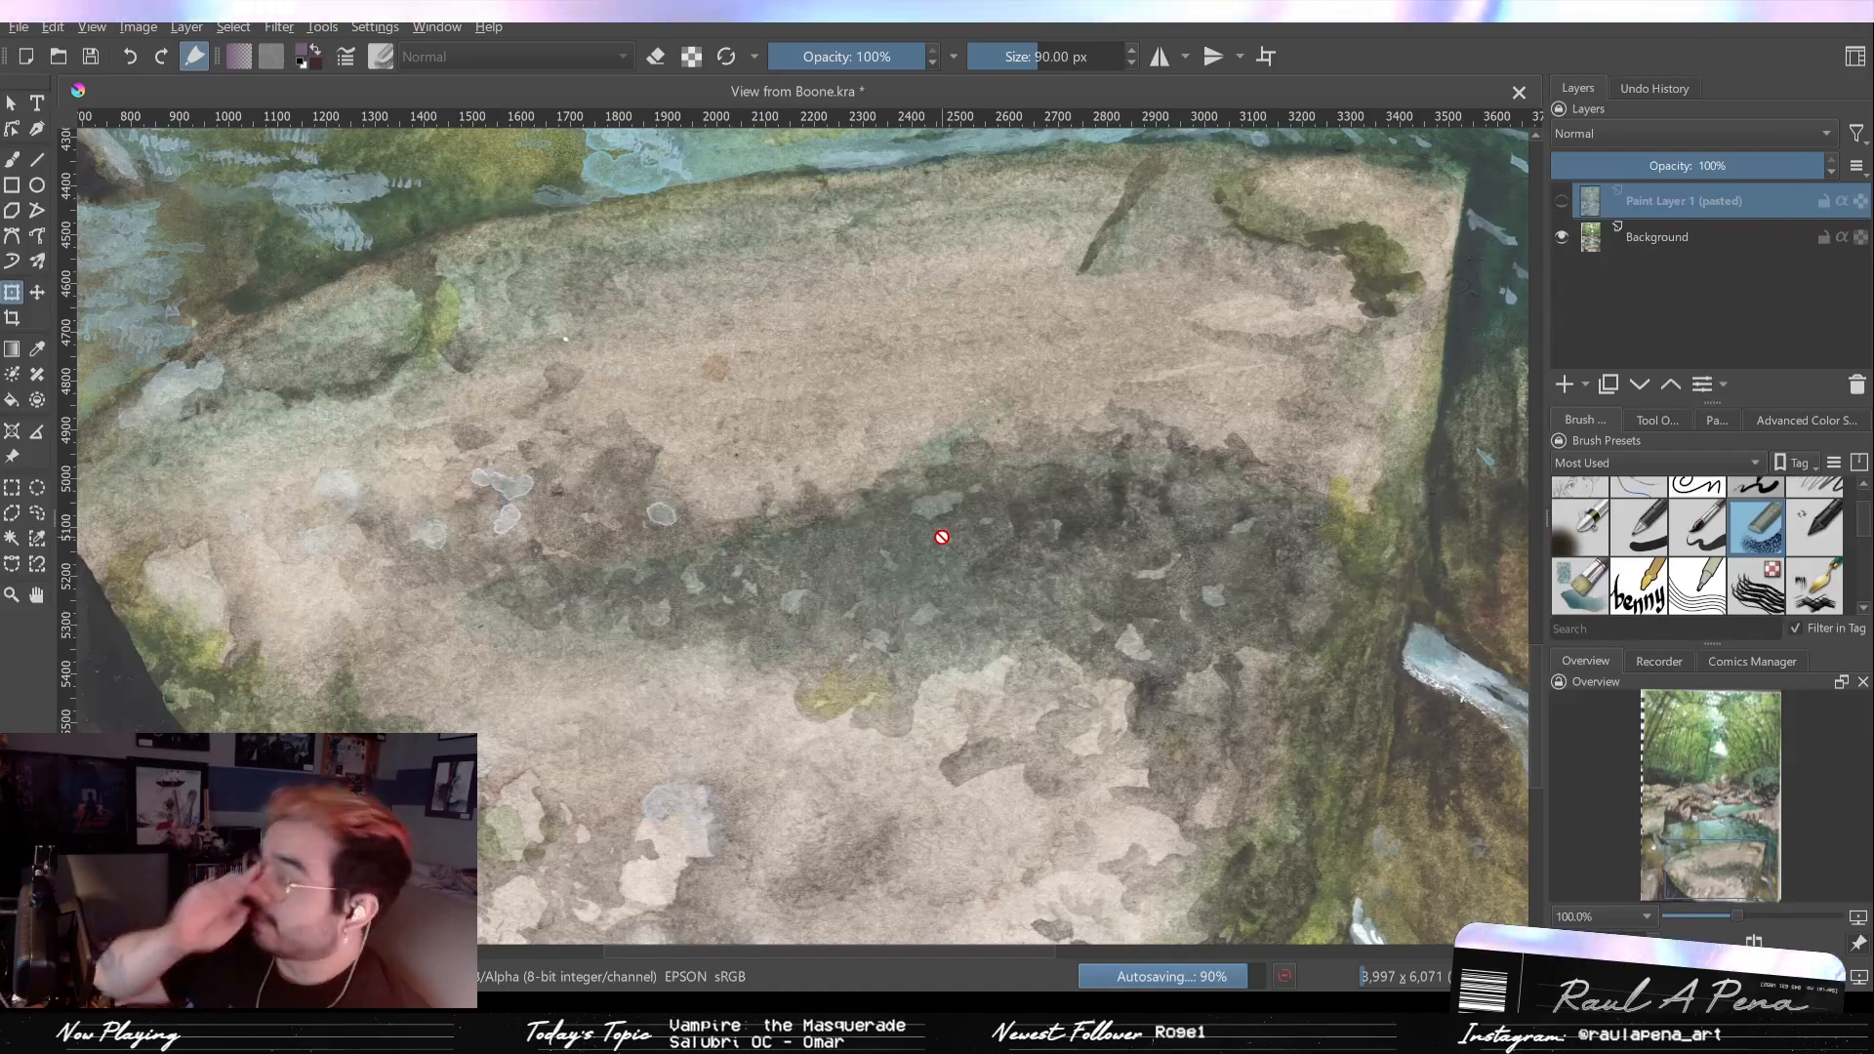
Step: Compare the foreground boulder in the photo and the painting by switching the pasted photo layer's visibility, ending with it hidden
{"action": "left_click", "coordinate": [1562, 201]}
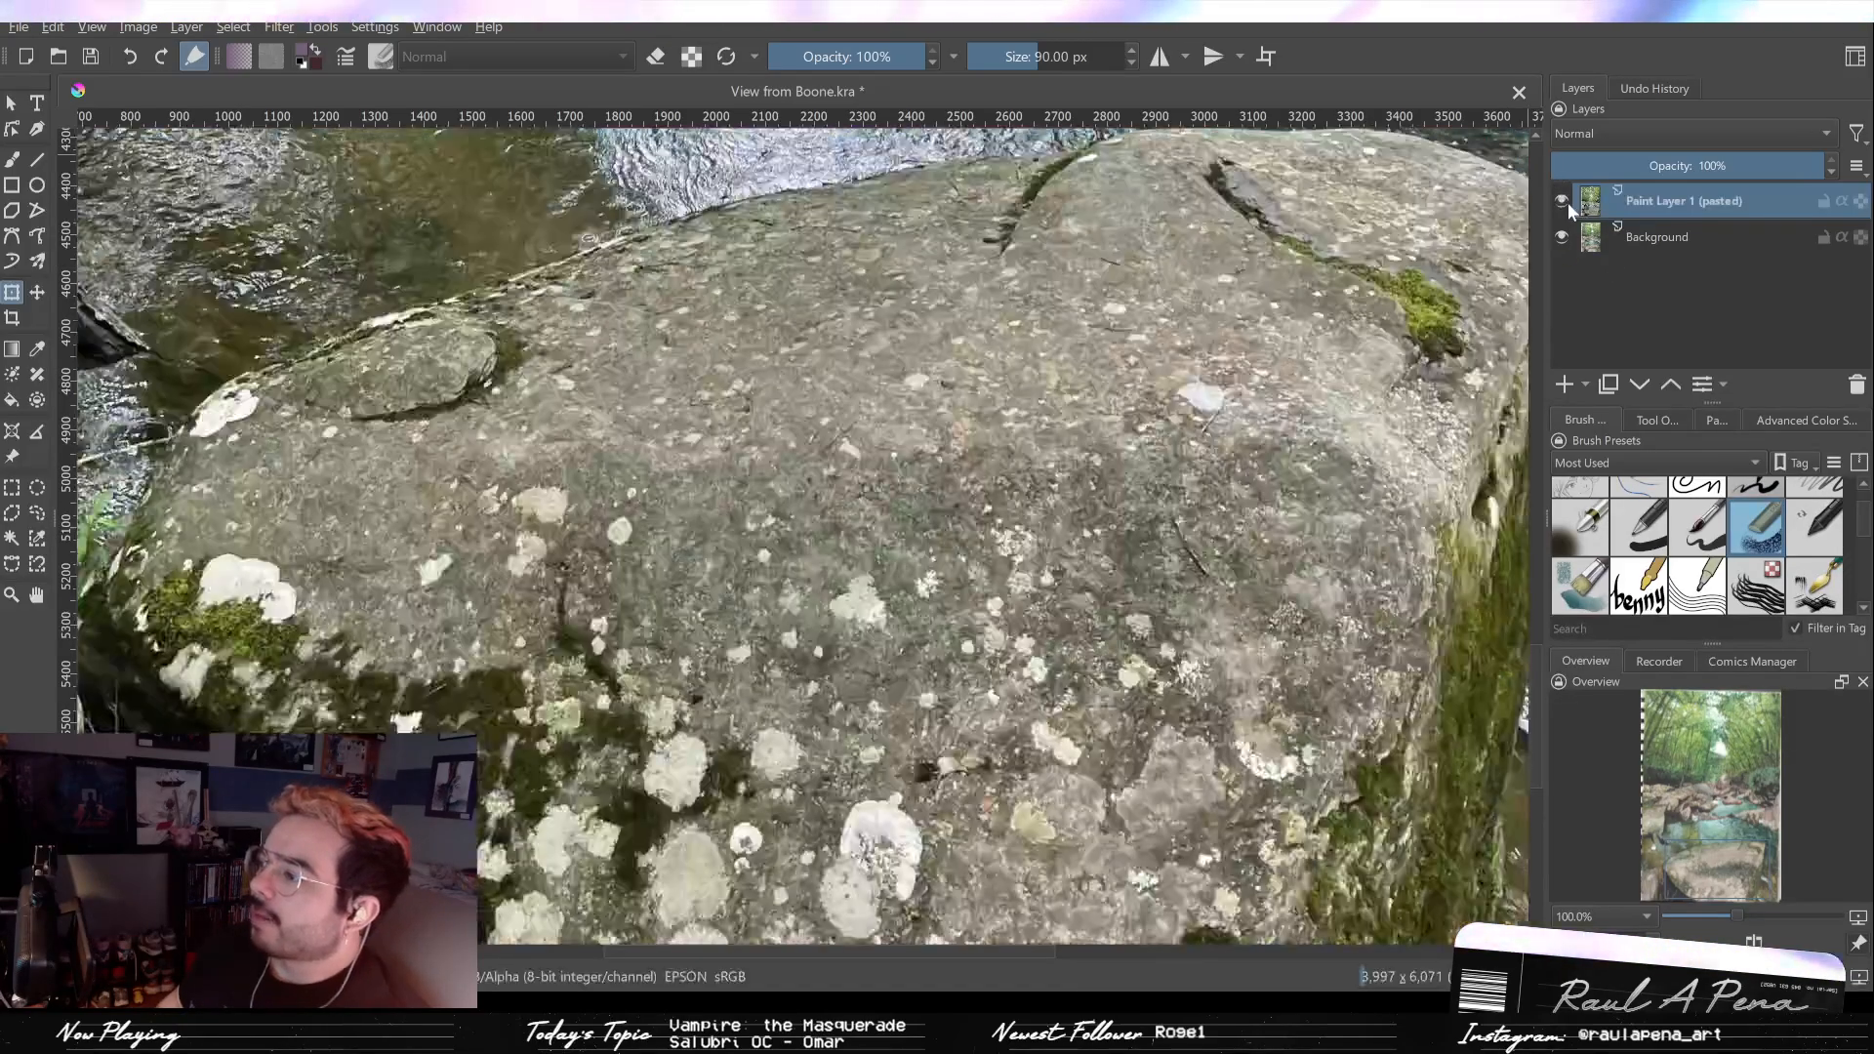
{"action": "scroll", "coordinate": [1218, 520], "scroll_direction": "down", "scroll_amount": 1}
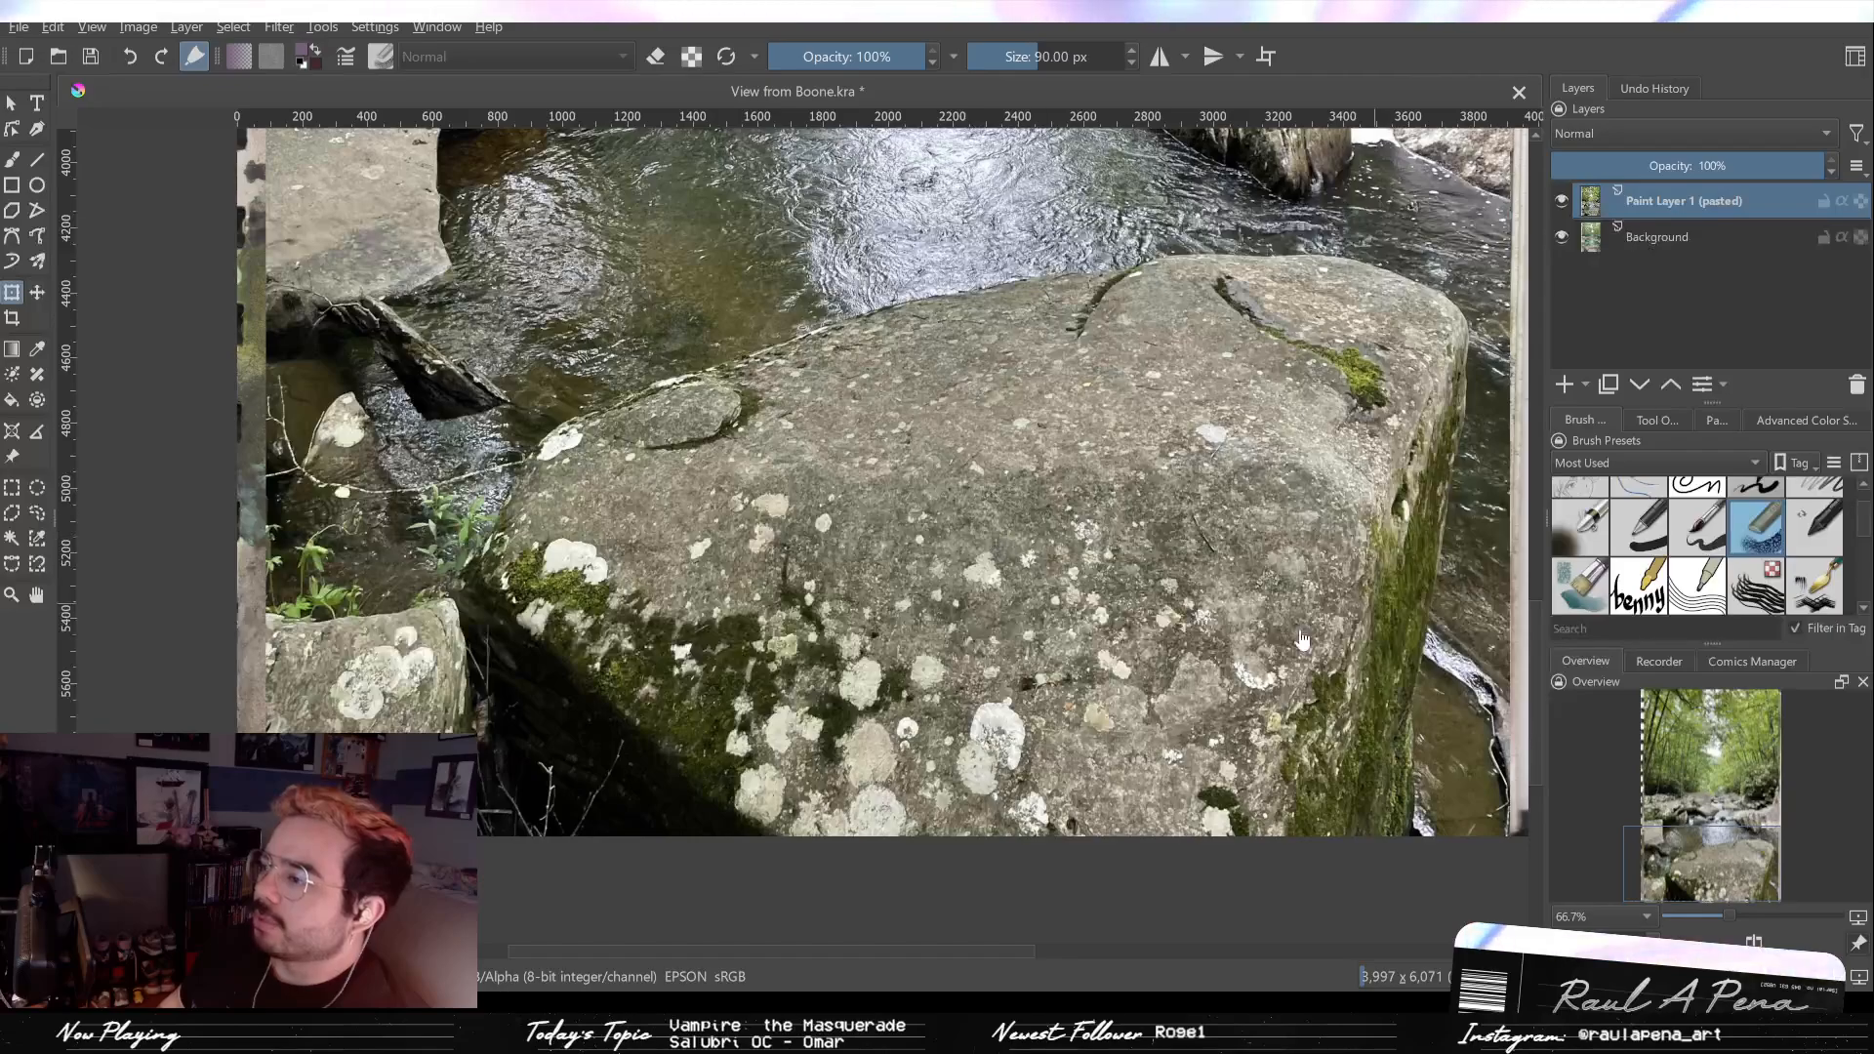
{"action": "left_click", "coordinate": [1562, 202]}
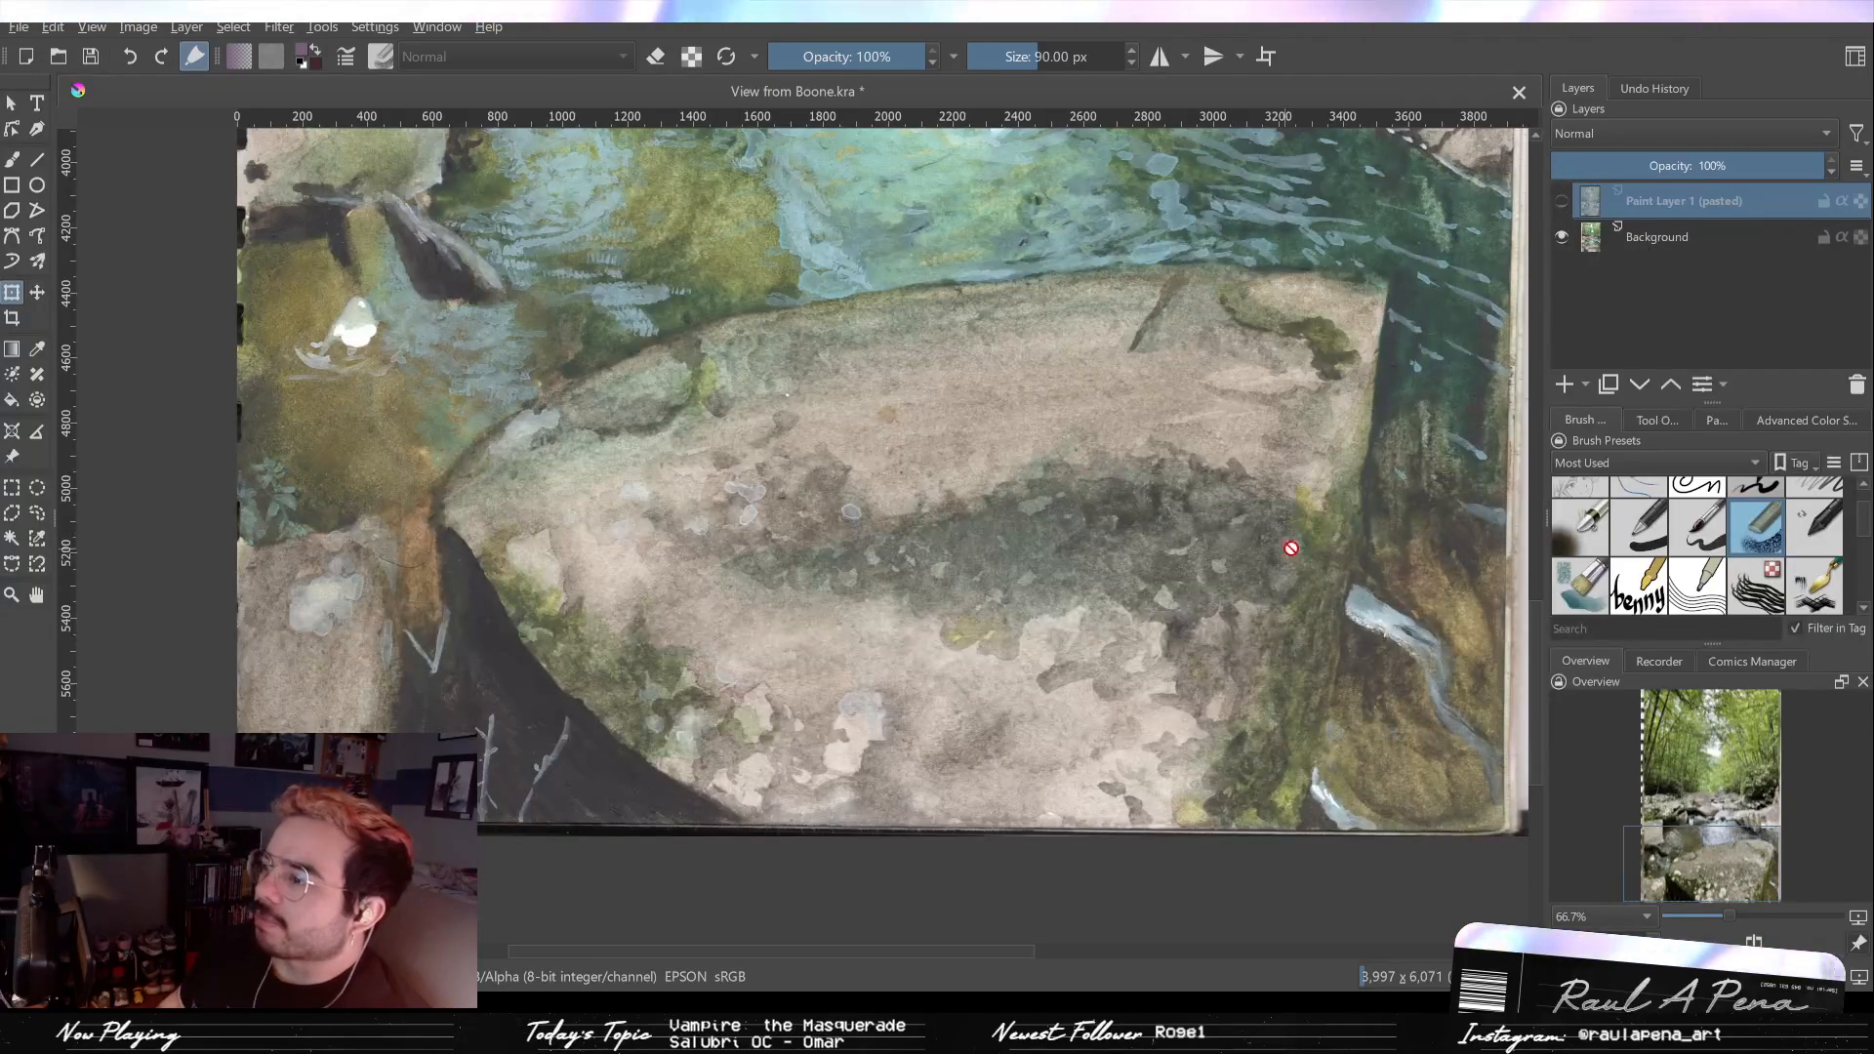
{"action": "left_click", "coordinate": [1562, 211]}
{"action": "left_click", "coordinate": [1562, 211]}
{"action": "left_click", "coordinate": [1562, 211]}
{"action": "left_click", "coordinate": [1561, 209]}
{"action": "left_click", "coordinate": [1561, 211]}
{"action": "left_click", "coordinate": [1561, 201]}
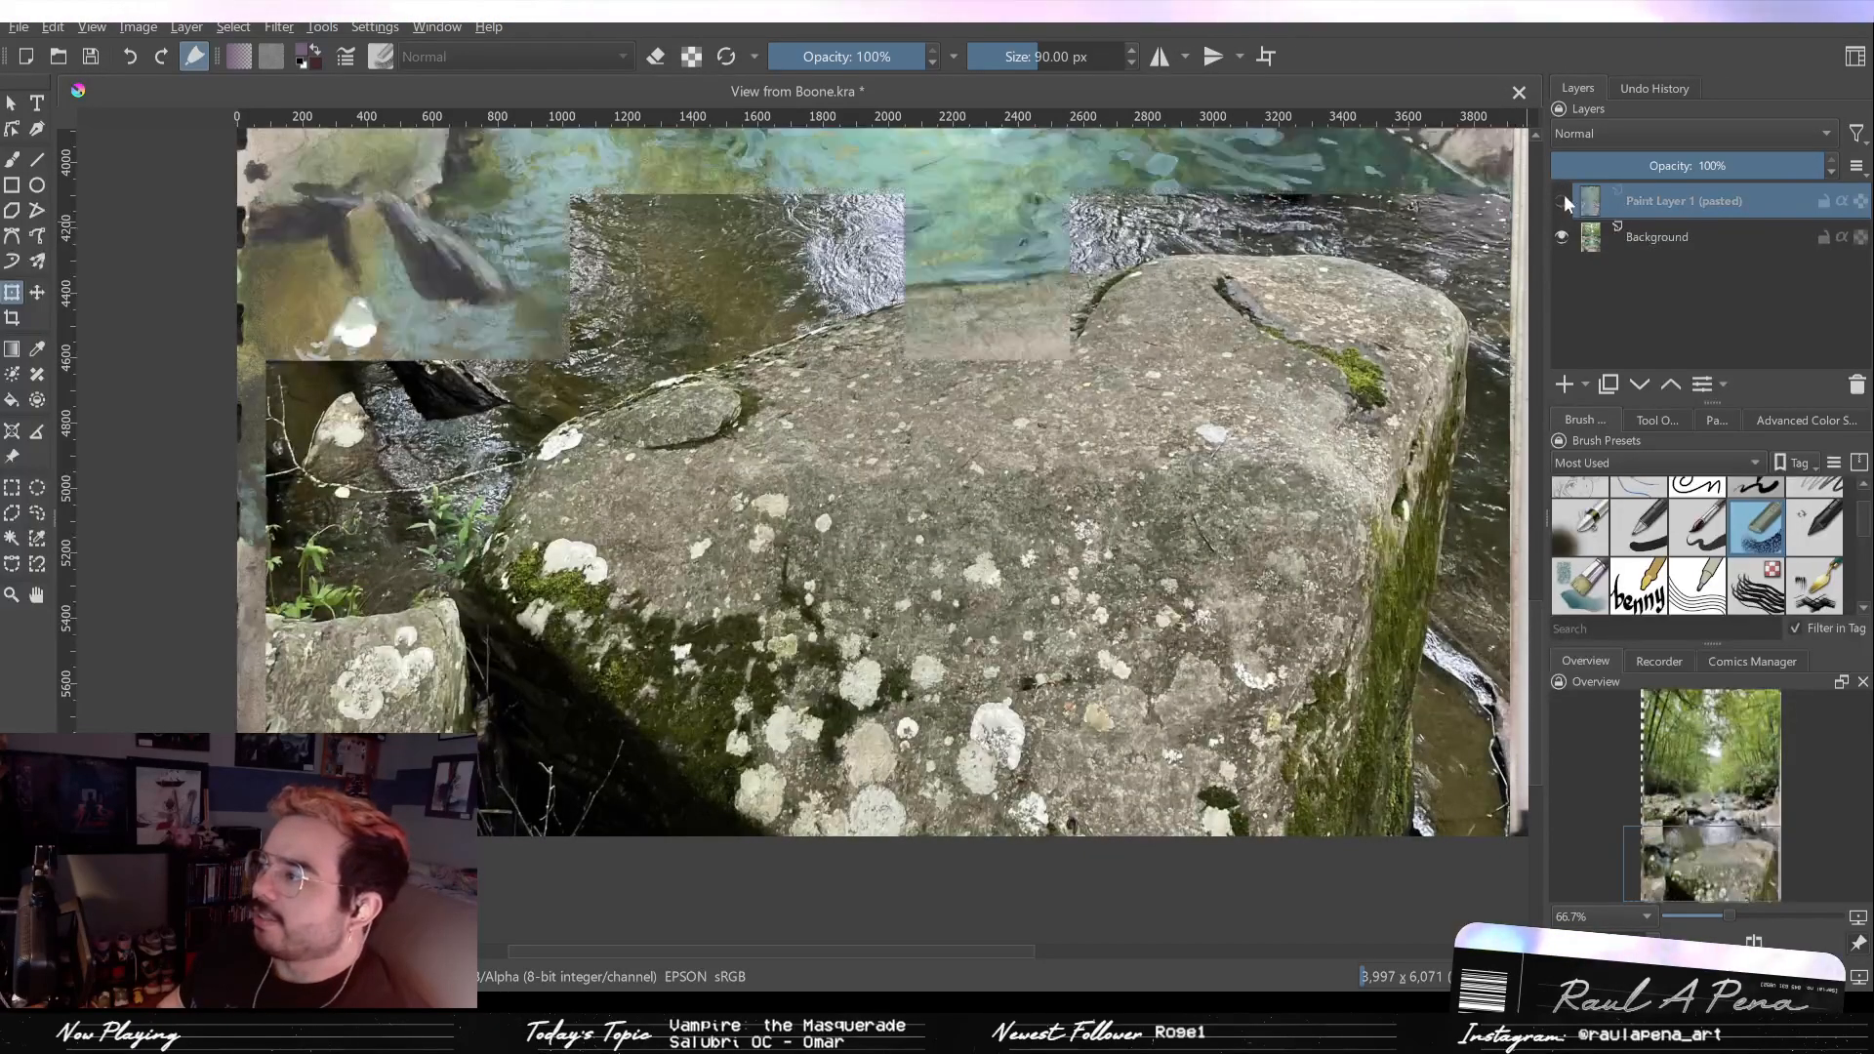
Step: Compare the full composition of painting and photo by toggling the pasted layer again, ending with the photo shown
{"action": "scroll", "coordinate": [1176, 361], "scroll_direction": "down", "scroll_amount": 2}
{"action": "mouse_move", "coordinate": [1176, 361]}
{"action": "left_mouse_down"}
{"action": "mouse_move", "coordinate": [1045, 405]}
{"action": "mouse_move", "coordinate": [1045, 470]}
{"action": "mouse_move", "coordinate": [939, 491]}
{"action": "mouse_move", "coordinate": [916, 466]}
{"action": "left_mouse_up"}
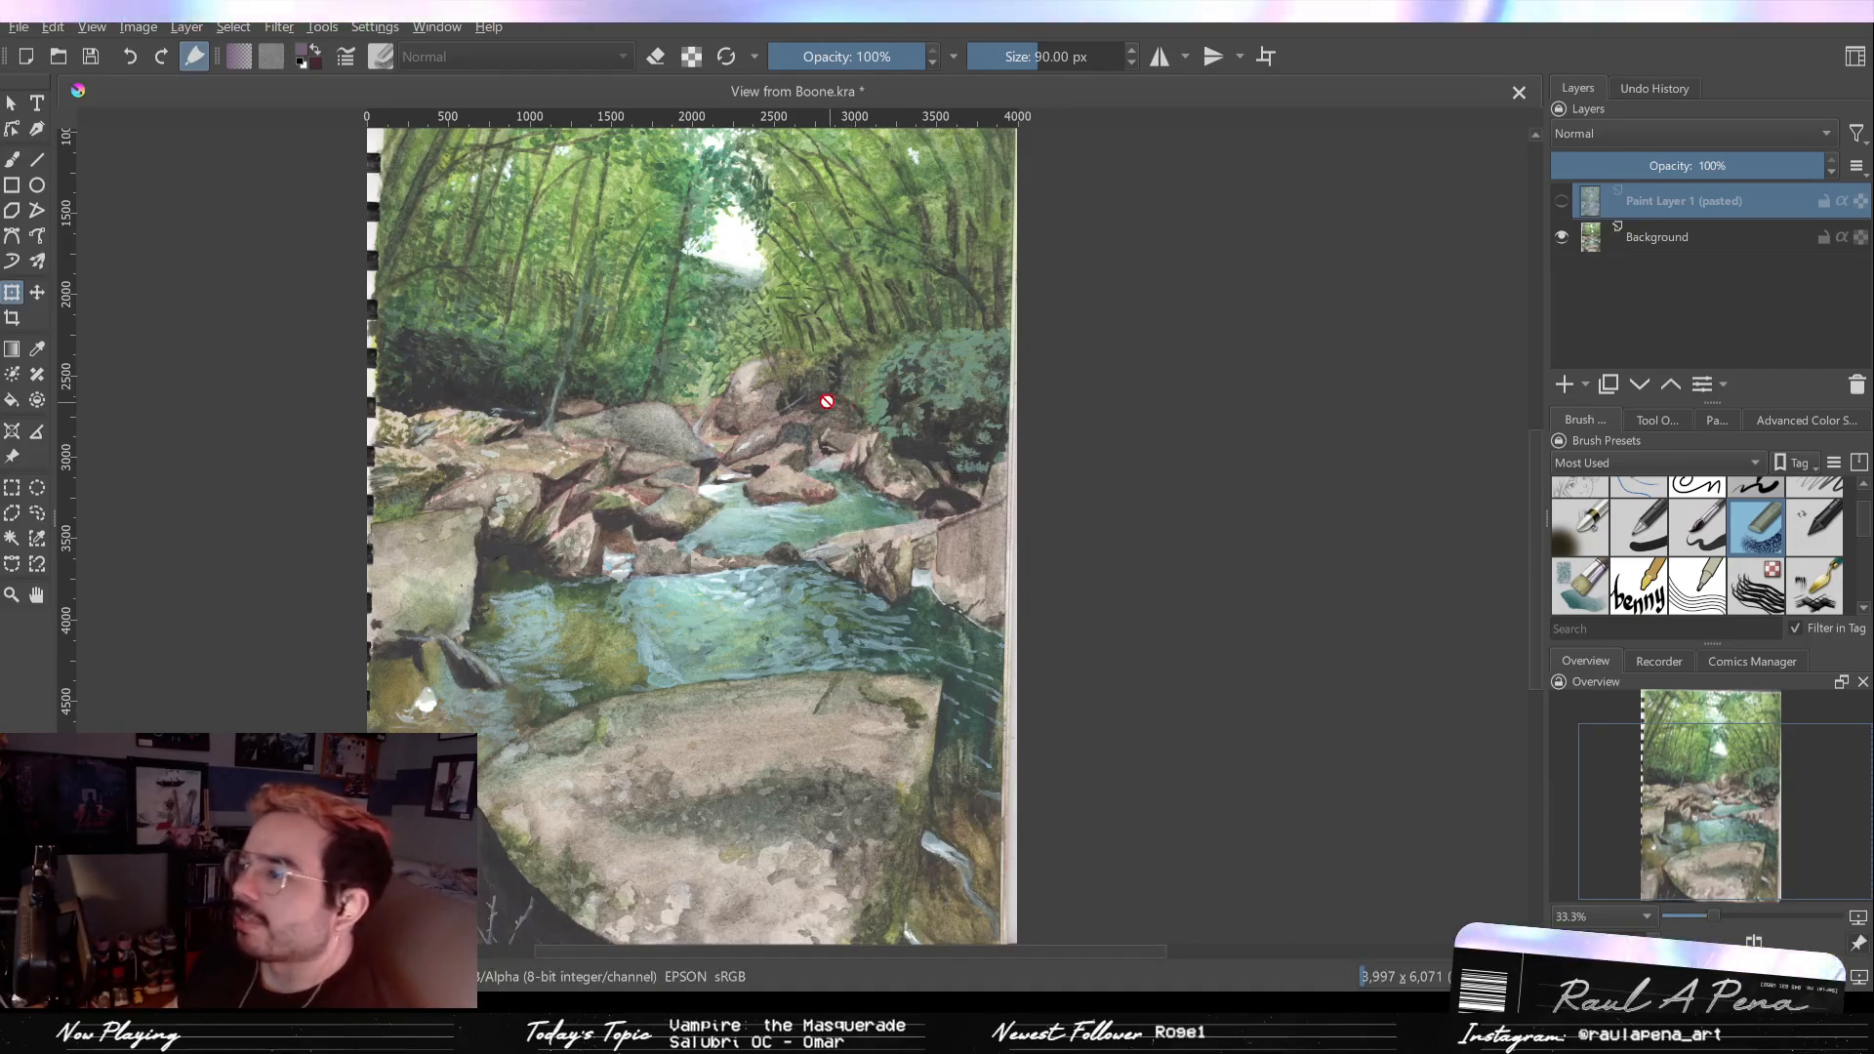
{"action": "scroll", "coordinate": [829, 402], "scroll_direction": "up", "scroll_amount": 1}
{"action": "scroll", "coordinate": [605, 425], "scroll_direction": "down", "scroll_amount": 2}
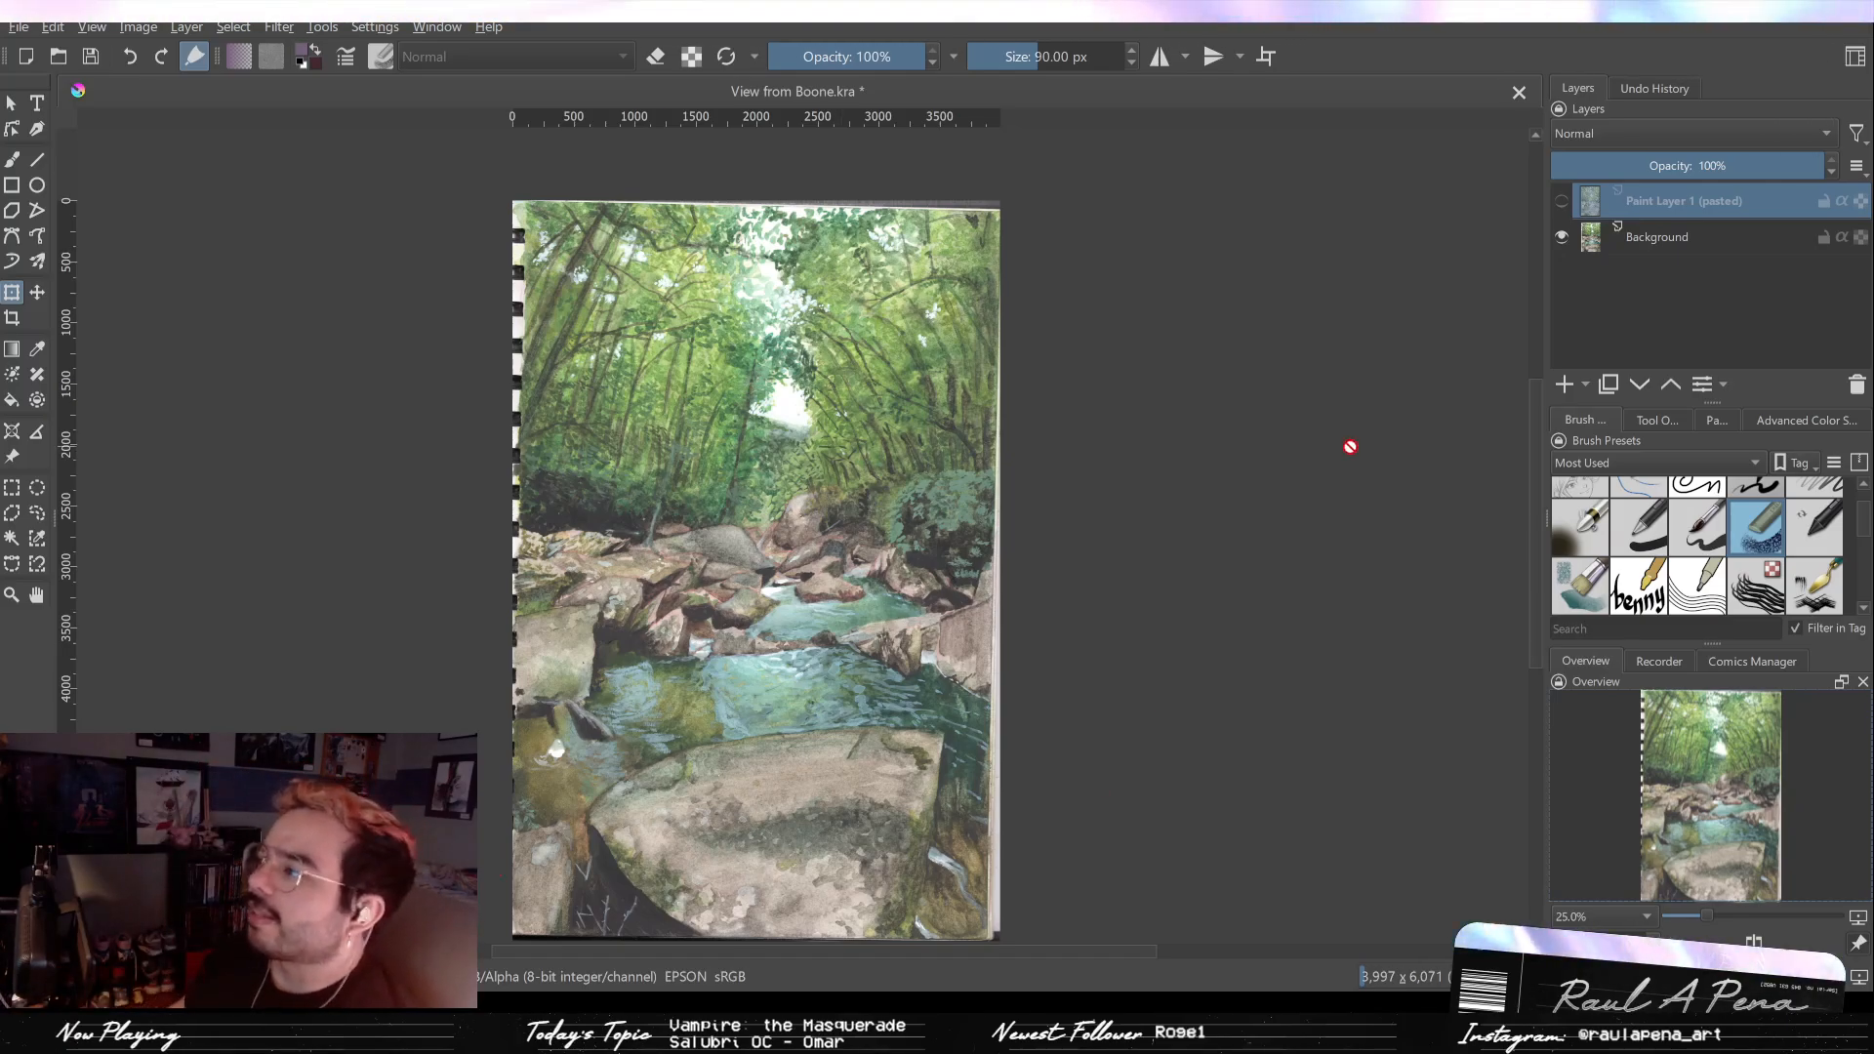
{"action": "left_click", "coordinate": [1561, 201]}
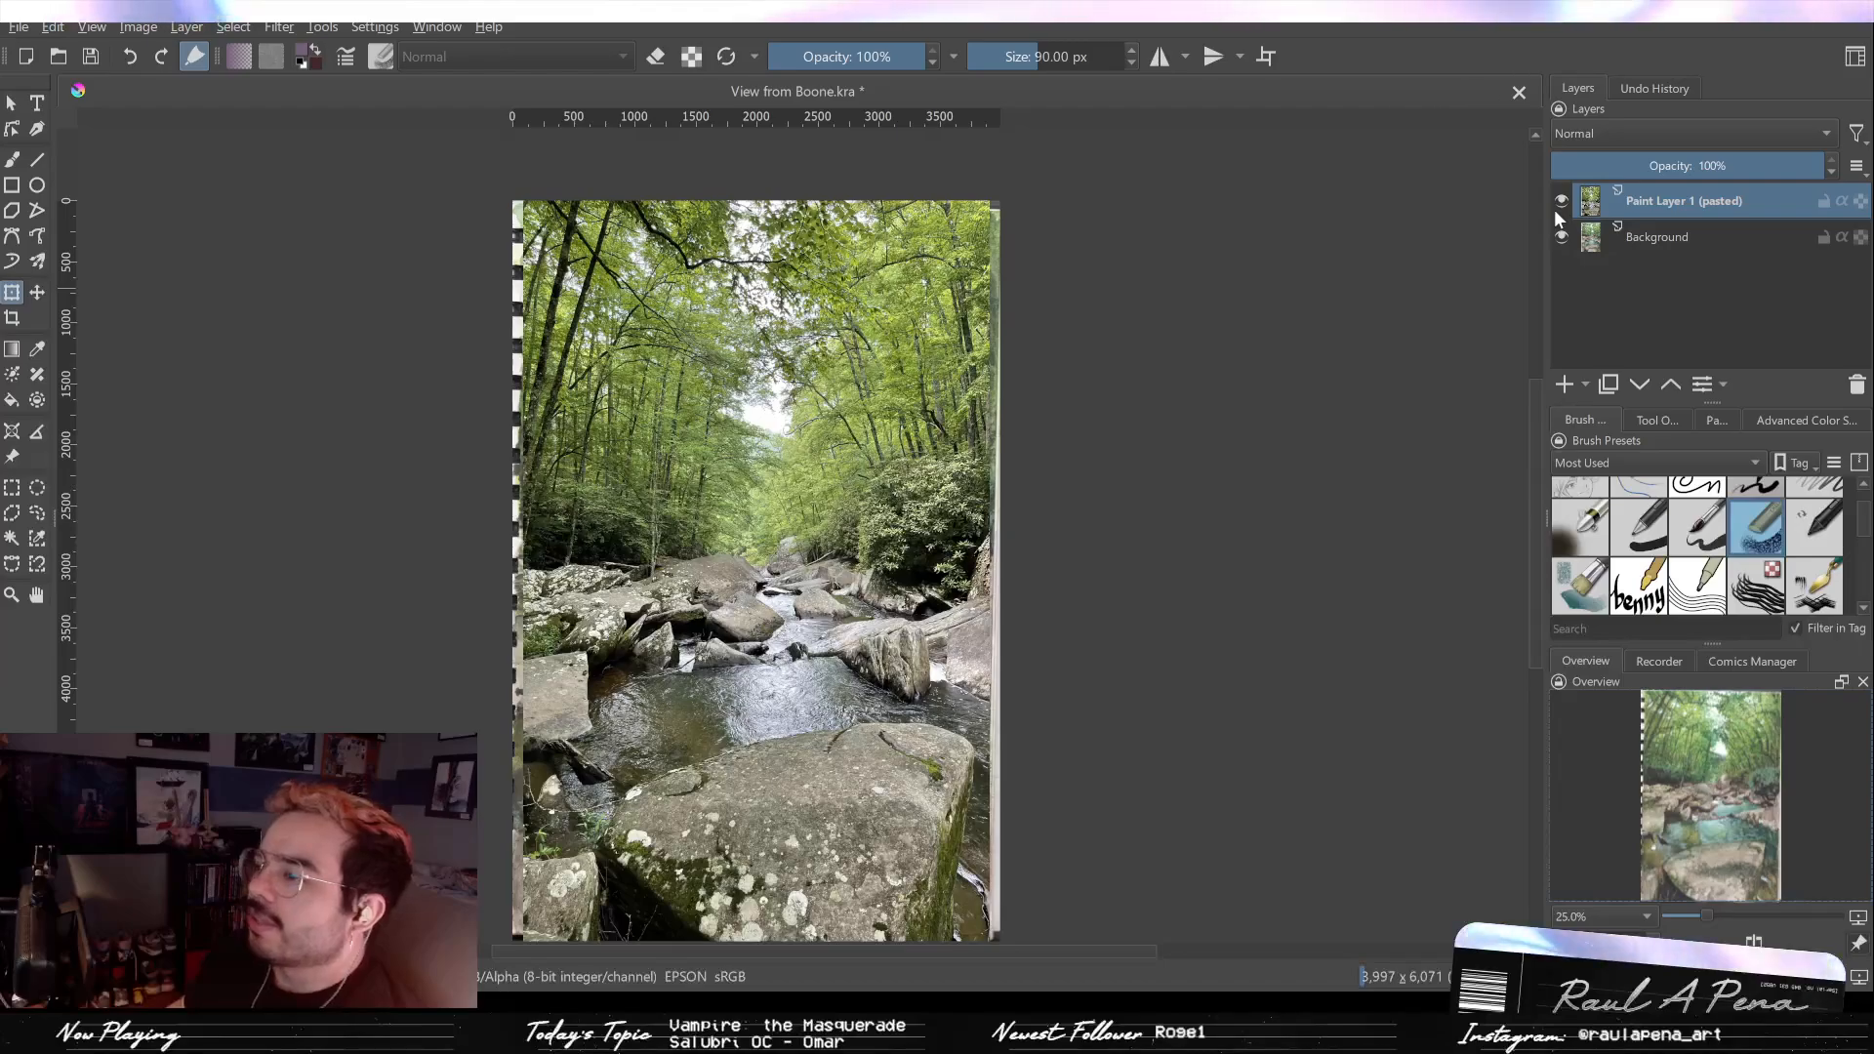
{"action": "left_click", "coordinate": [1554, 208]}
{"action": "left_click", "coordinate": [1554, 208]}
{"action": "left_click", "coordinate": [1554, 208]}
{"action": "left_click", "coordinate": [1554, 208]}
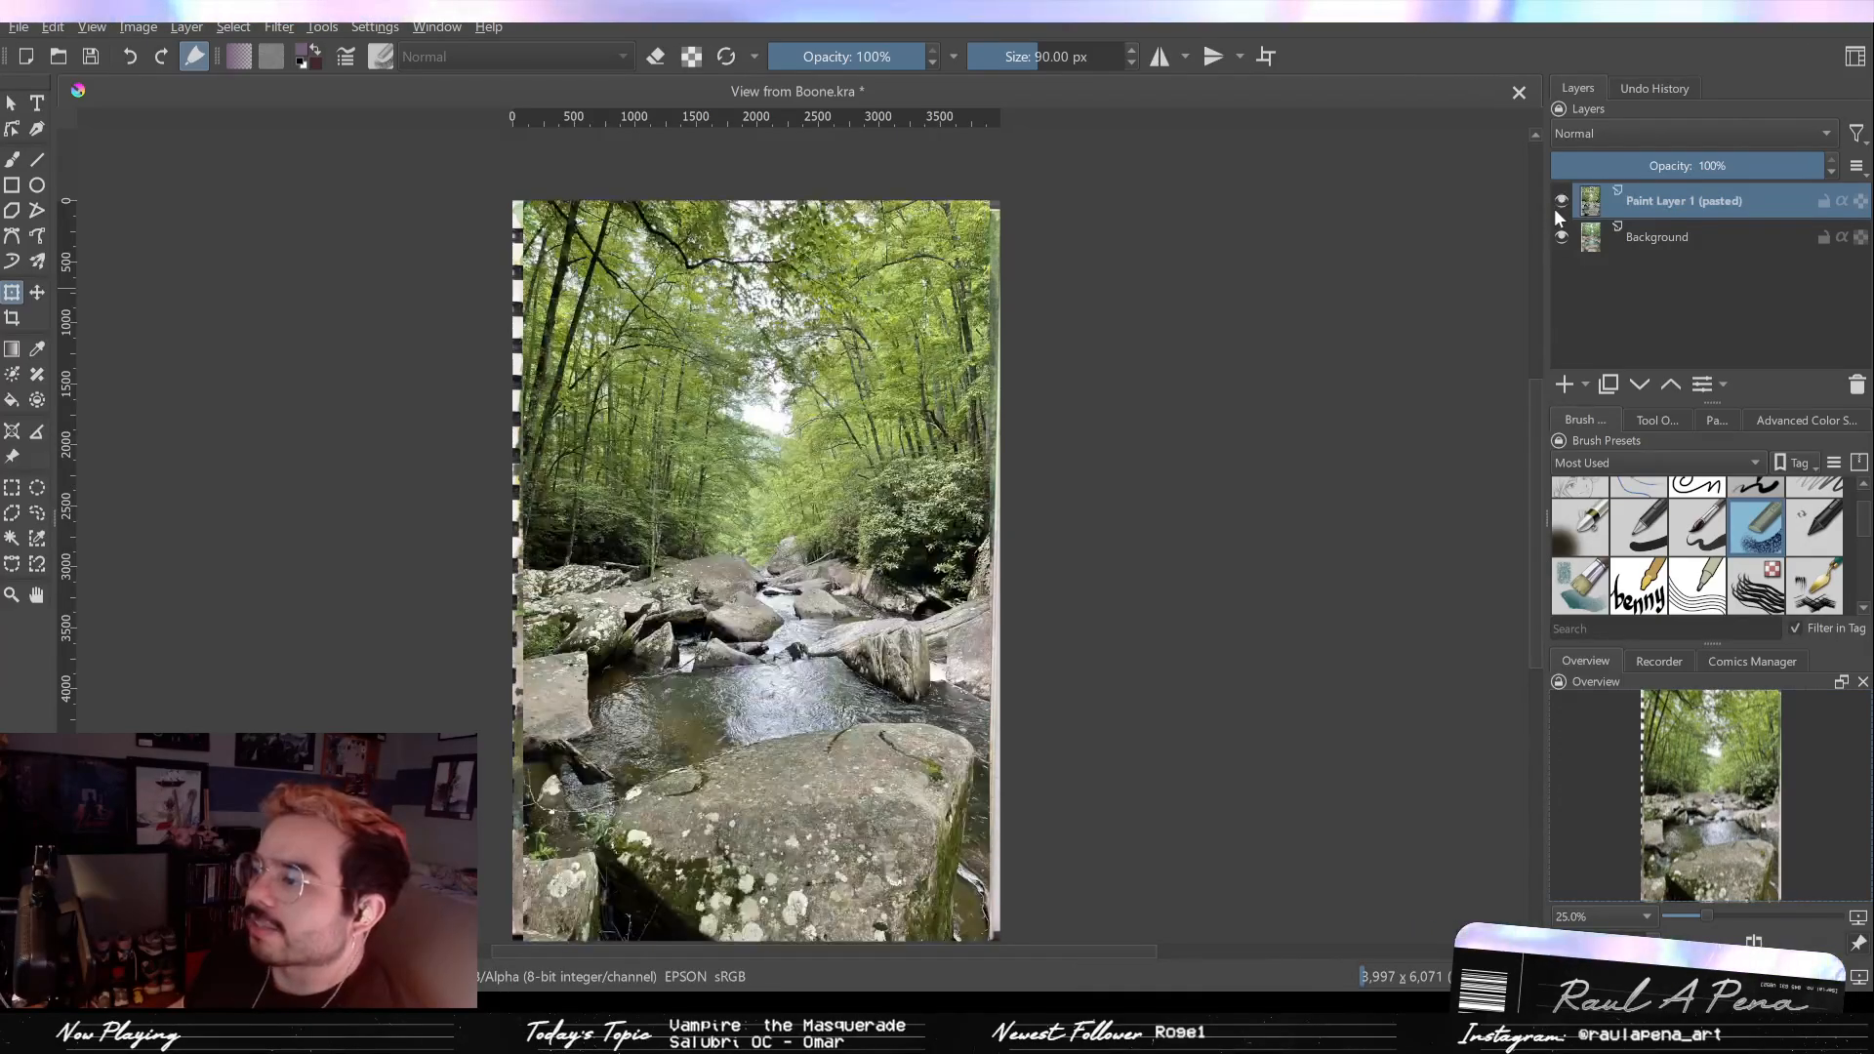
Step: Switch the pasted photo layer's visibility on and off to compare both full images, leaving only the painting displayed
{"action": "left_click", "coordinate": [1555, 205]}
{"action": "left_click", "coordinate": [1555, 205]}
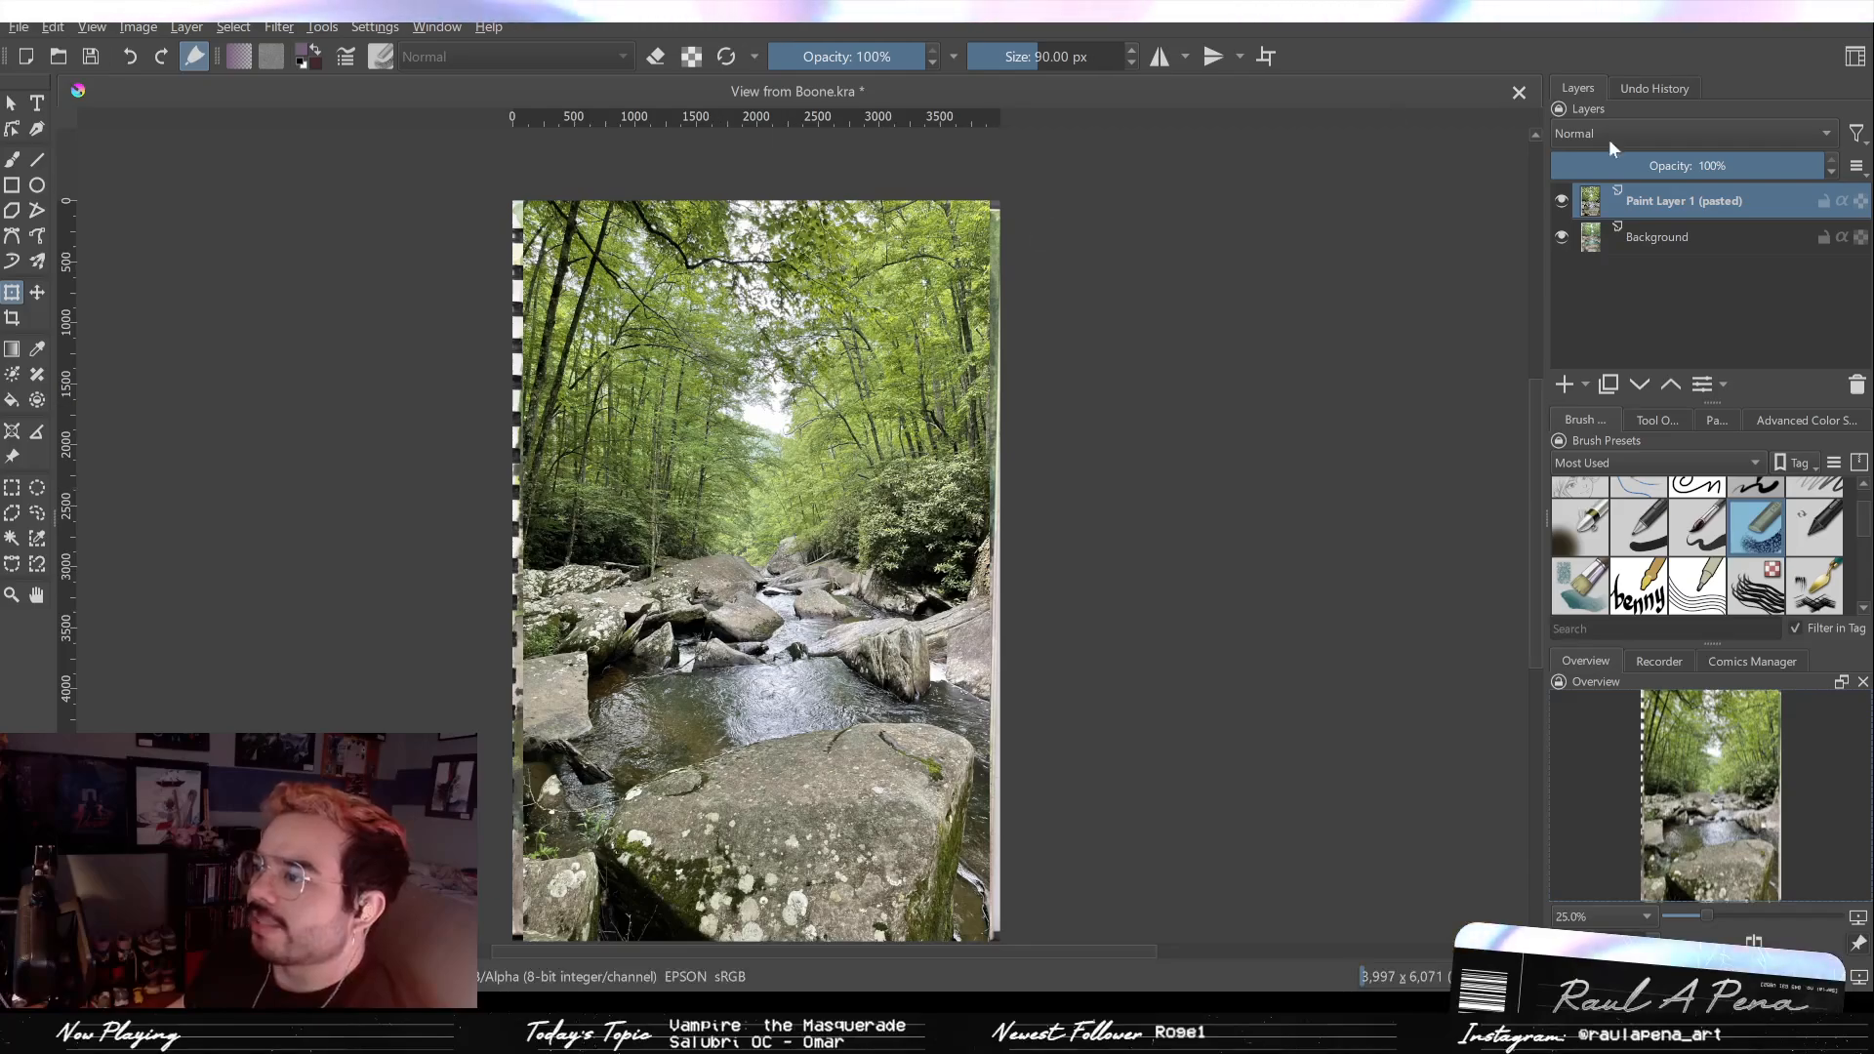
{"action": "left_click", "coordinate": [1561, 205]}
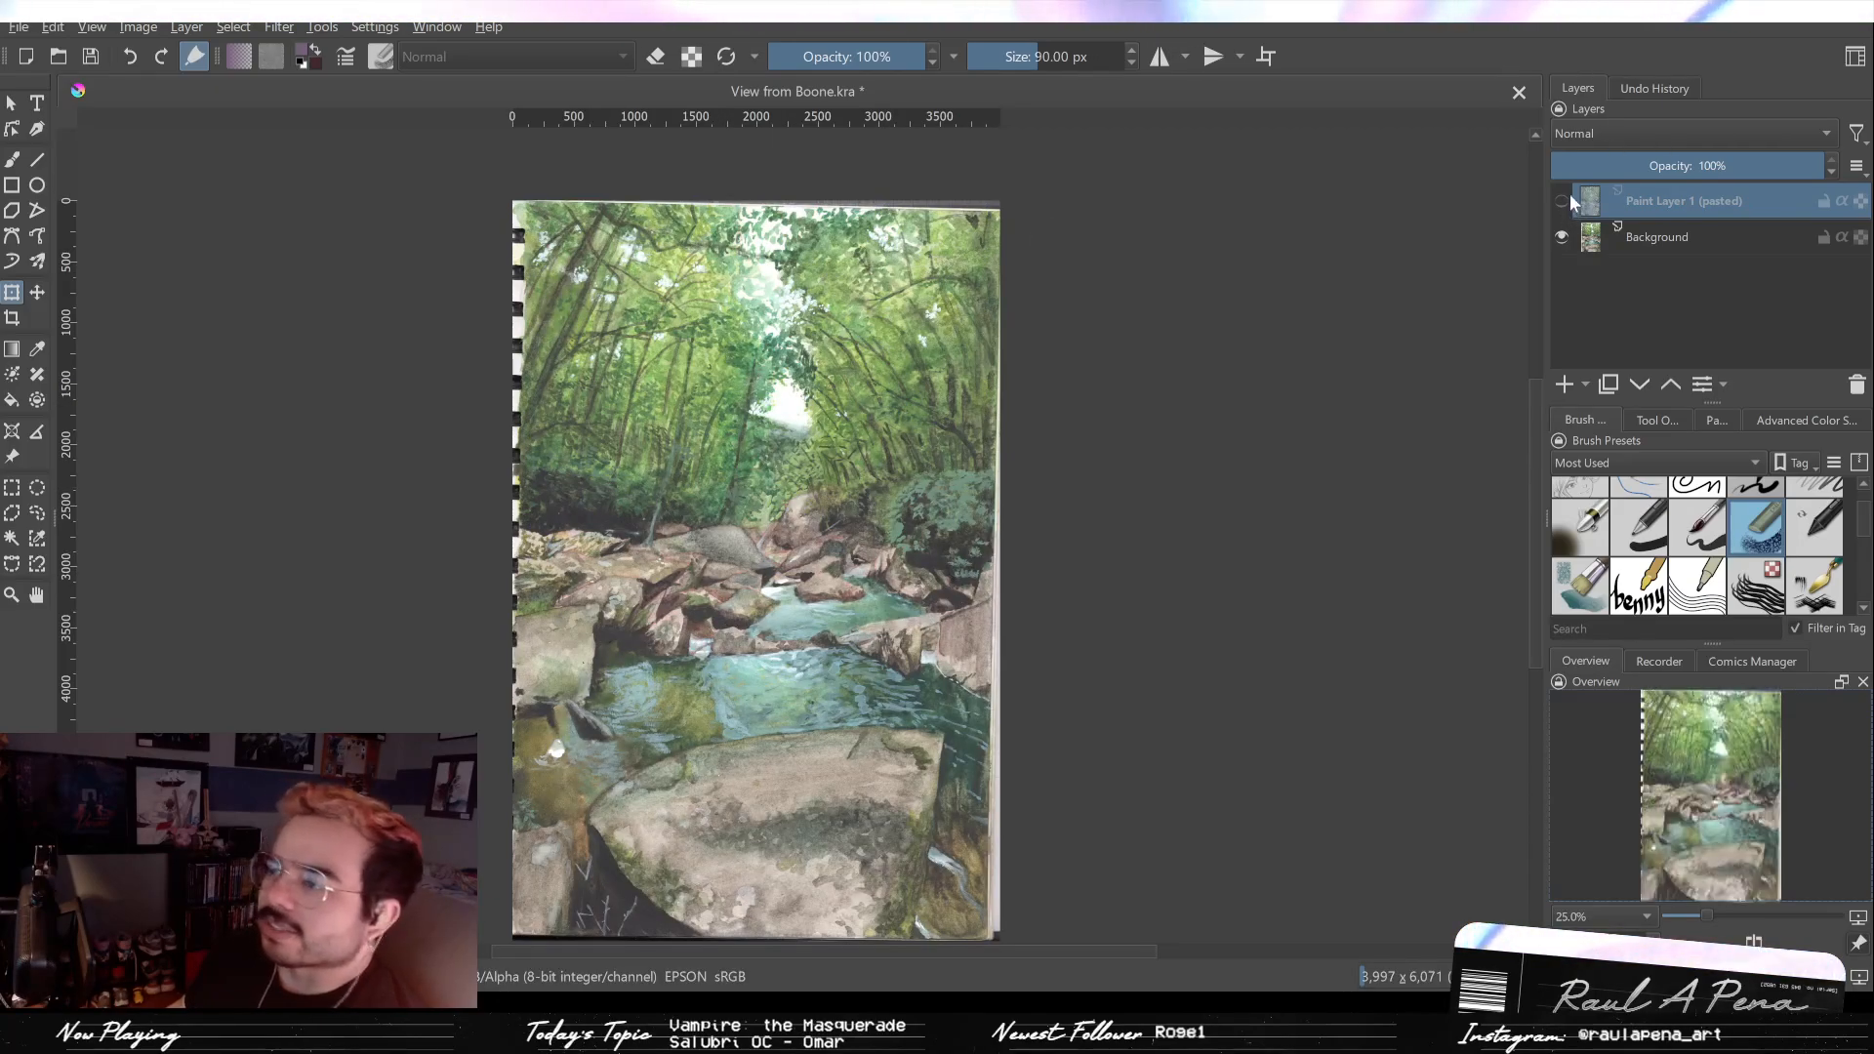
{"action": "left_click", "coordinate": [1567, 197]}
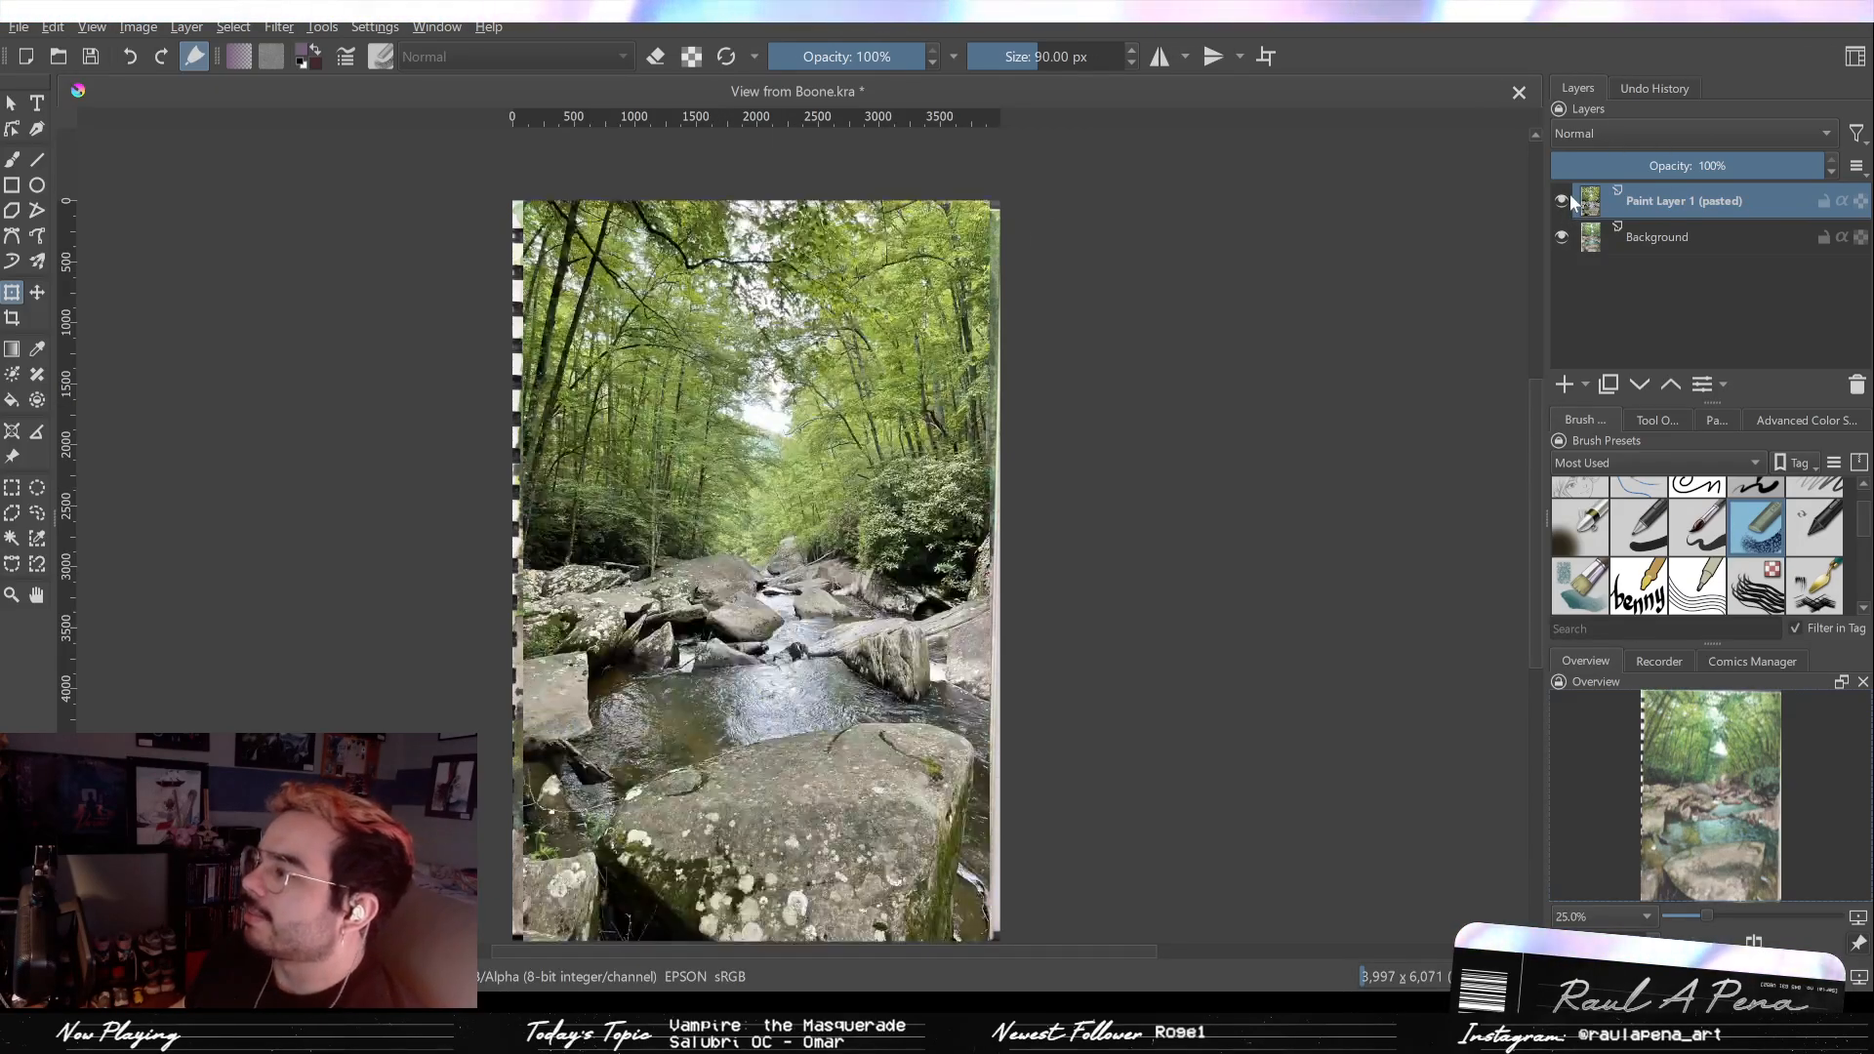
{"action": "left_click", "coordinate": [1570, 199]}
{"action": "left_click", "coordinate": [1569, 195]}
{"action": "left_click", "coordinate": [1570, 194]}
{"action": "left_click", "coordinate": [1565, 195]}
{"action": "left_click", "coordinate": [1562, 195]}
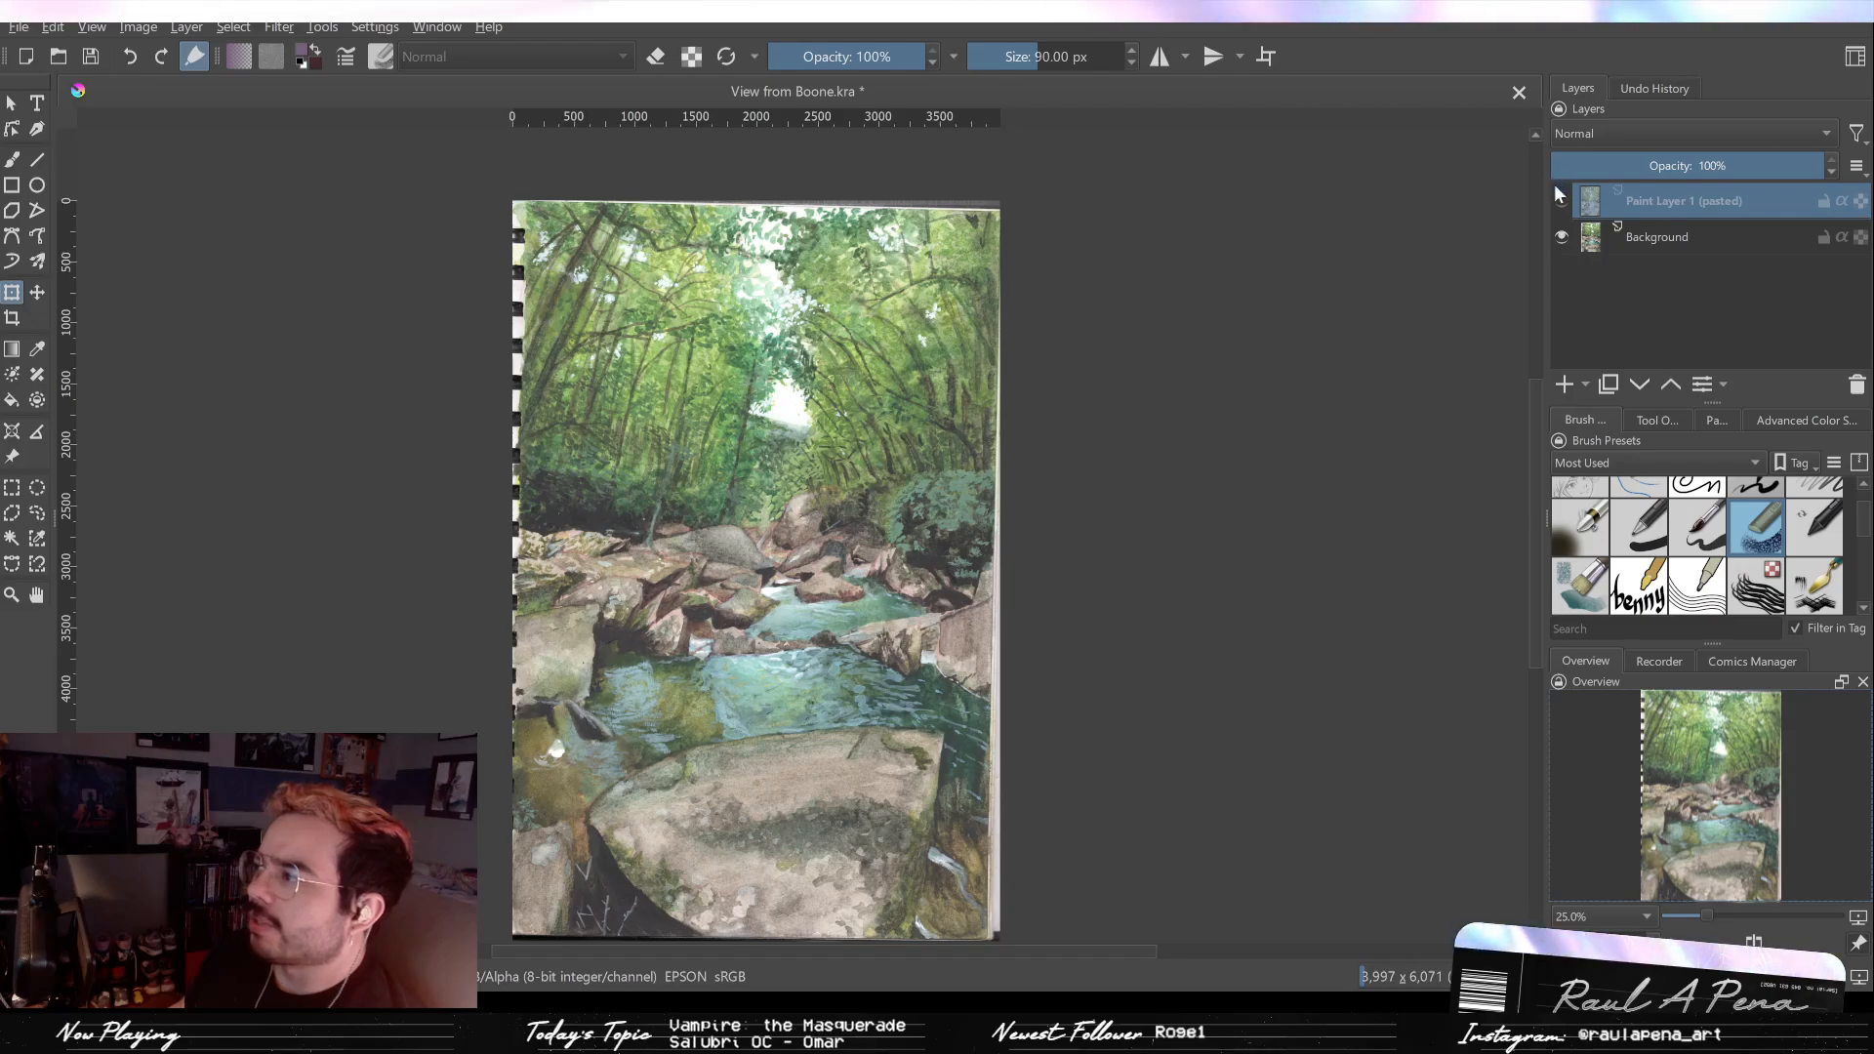
{"action": "left_click", "coordinate": [1562, 201]}
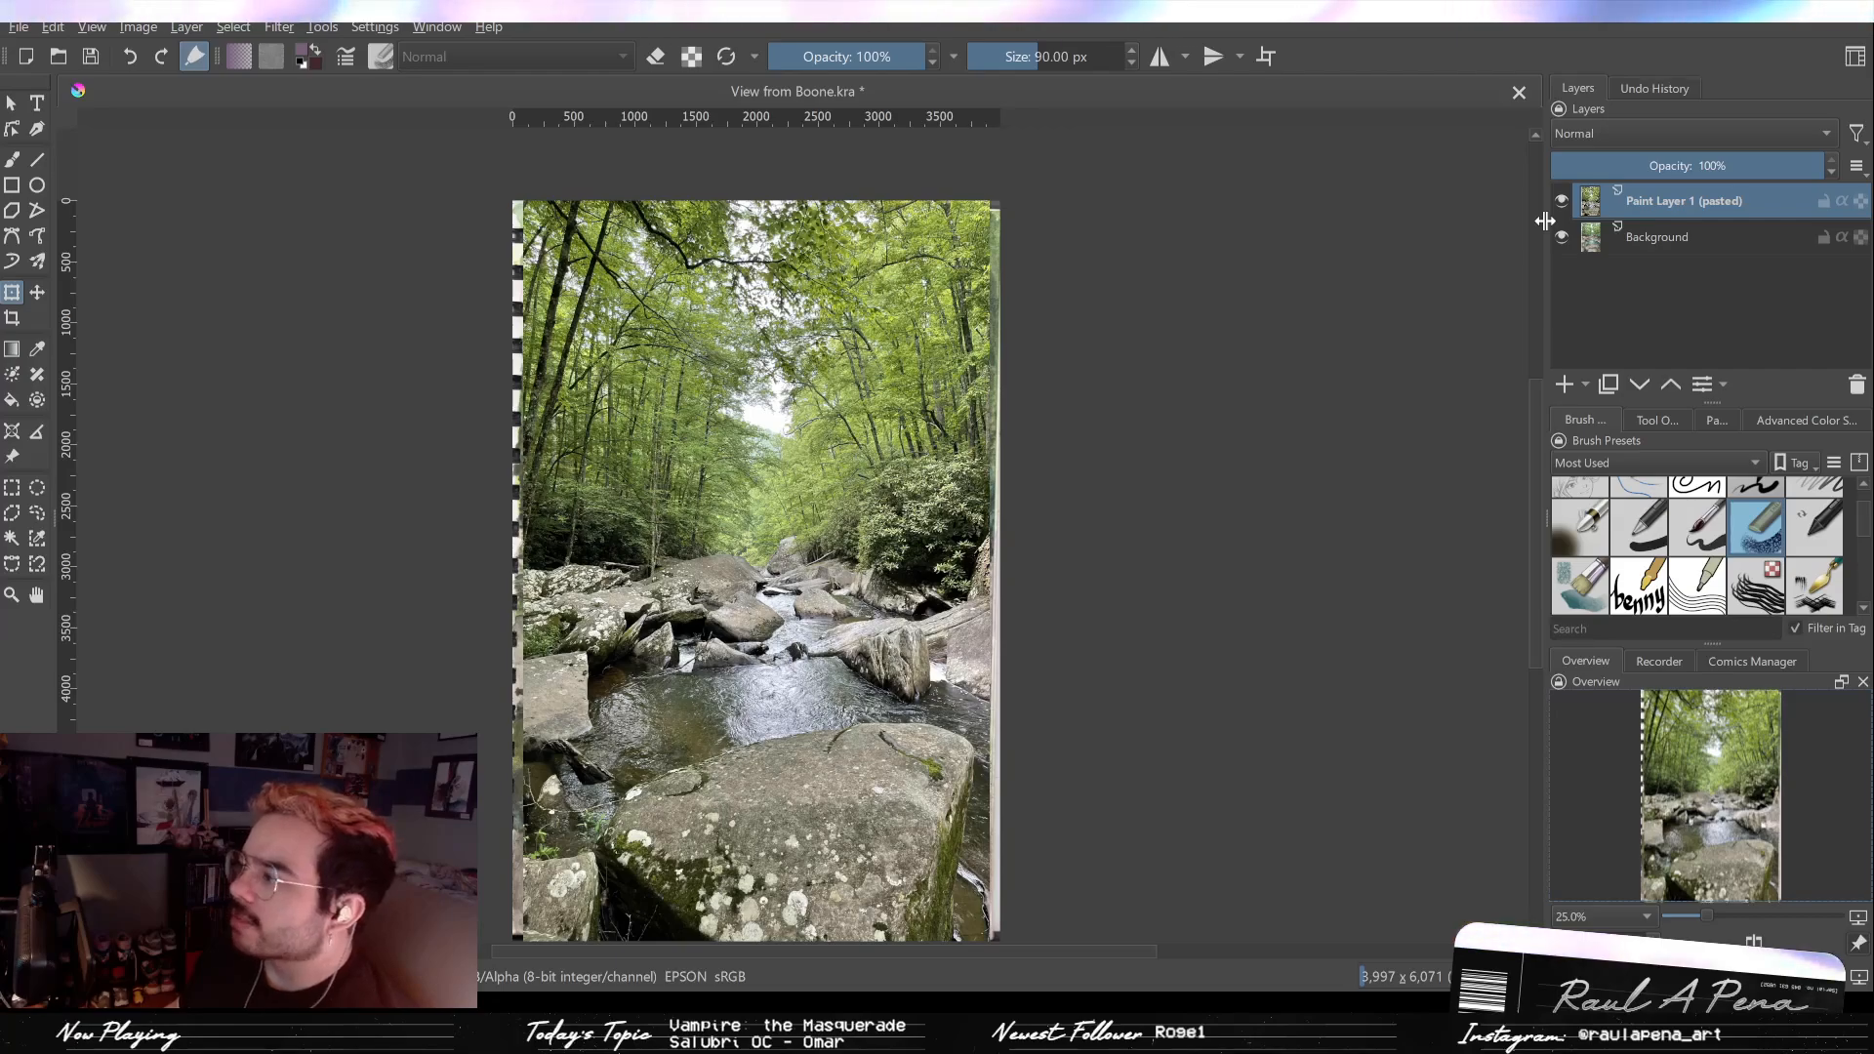
{"action": "left_click", "coordinate": [1561, 202]}
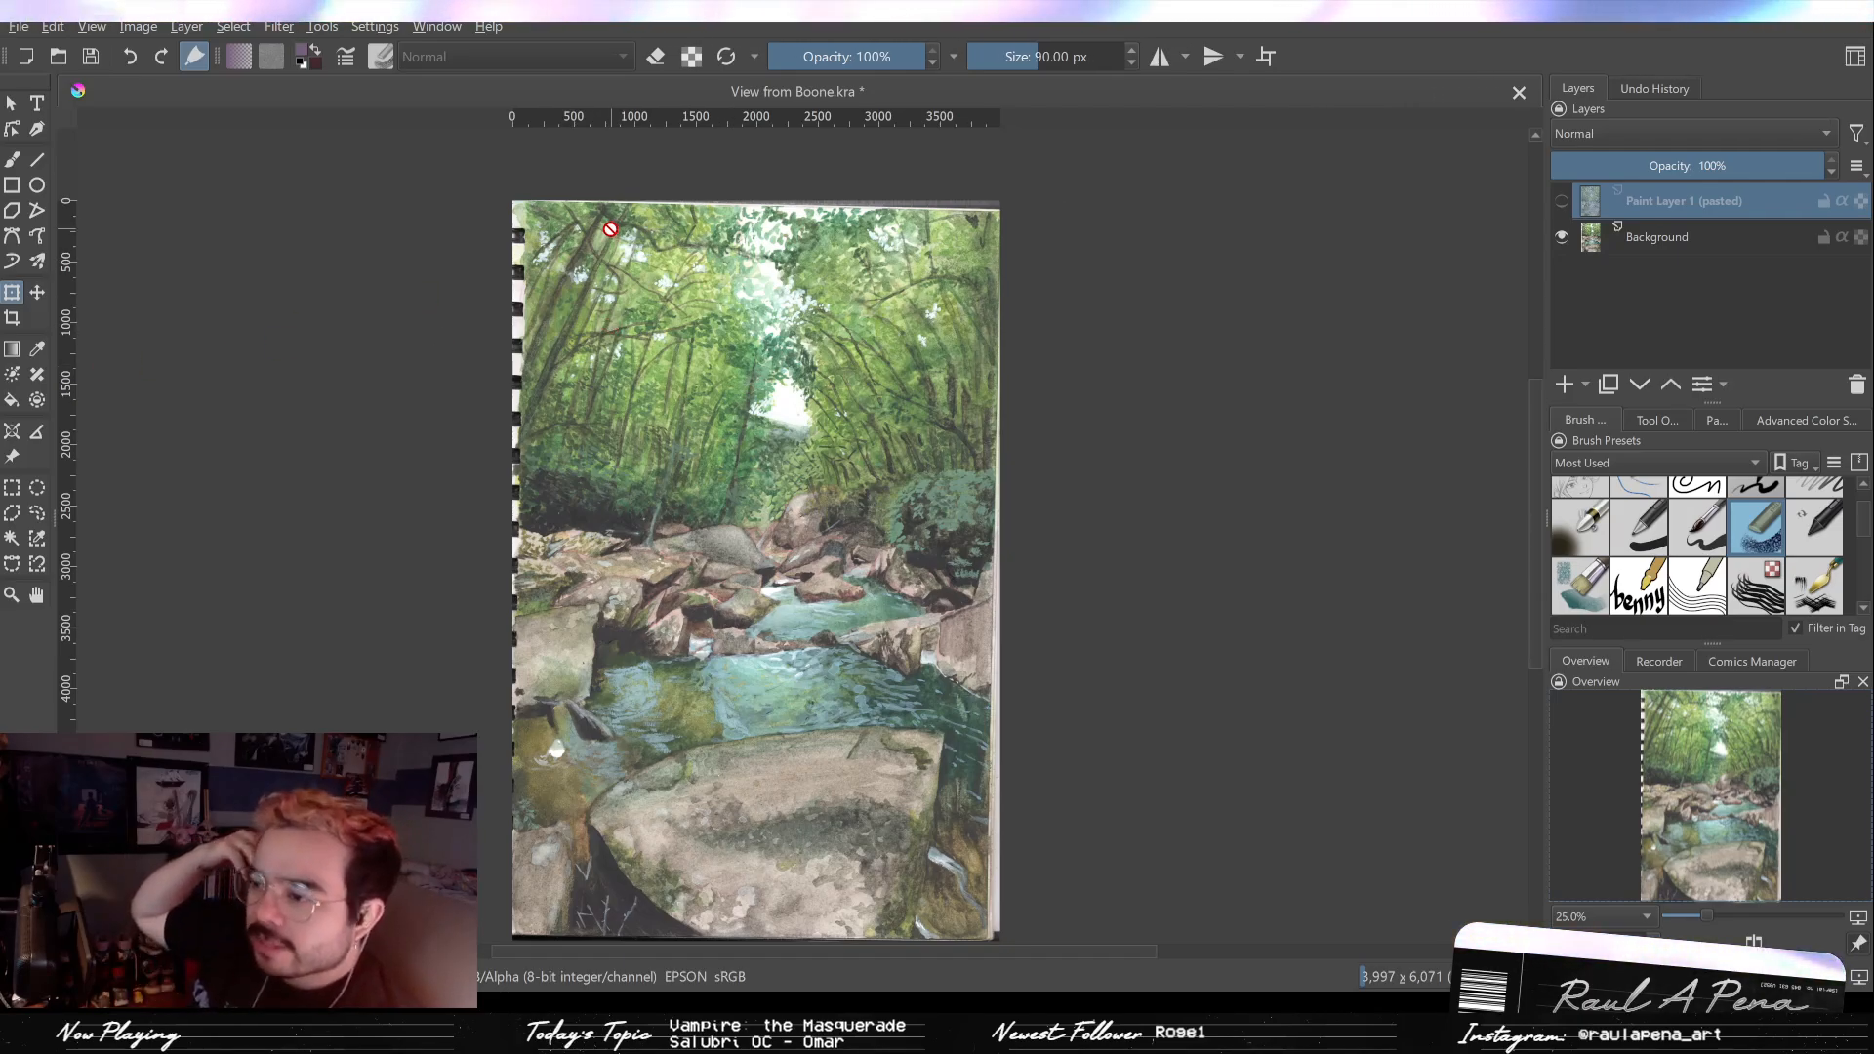
Step: Examine the painting's lower-left corner and the large foreground boulder up close
{"action": "scroll", "coordinate": [827, 953], "scroll_direction": "up", "scroll_amount": 2}
{"action": "scroll", "coordinate": [720, 819], "scroll_direction": "up", "scroll_amount": 7}
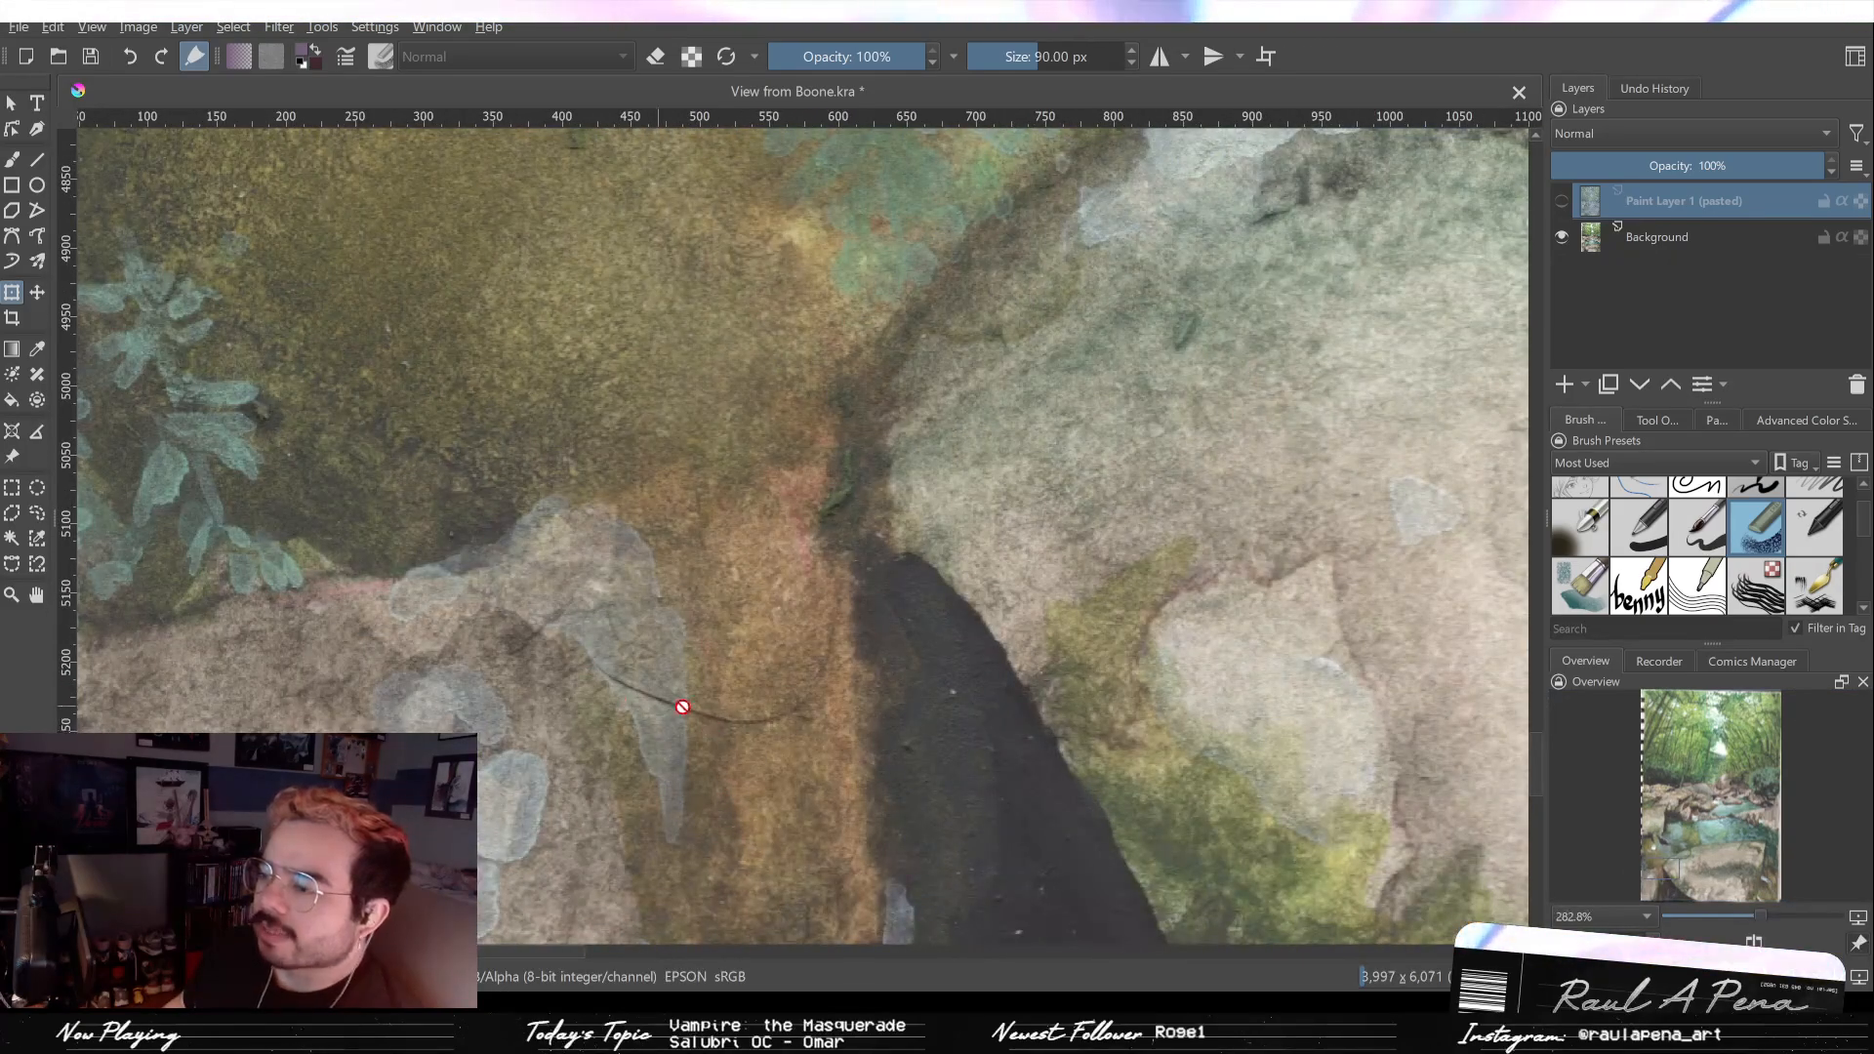
{"action": "scroll", "coordinate": [887, 723], "scroll_direction": "down", "scroll_amount": 15}
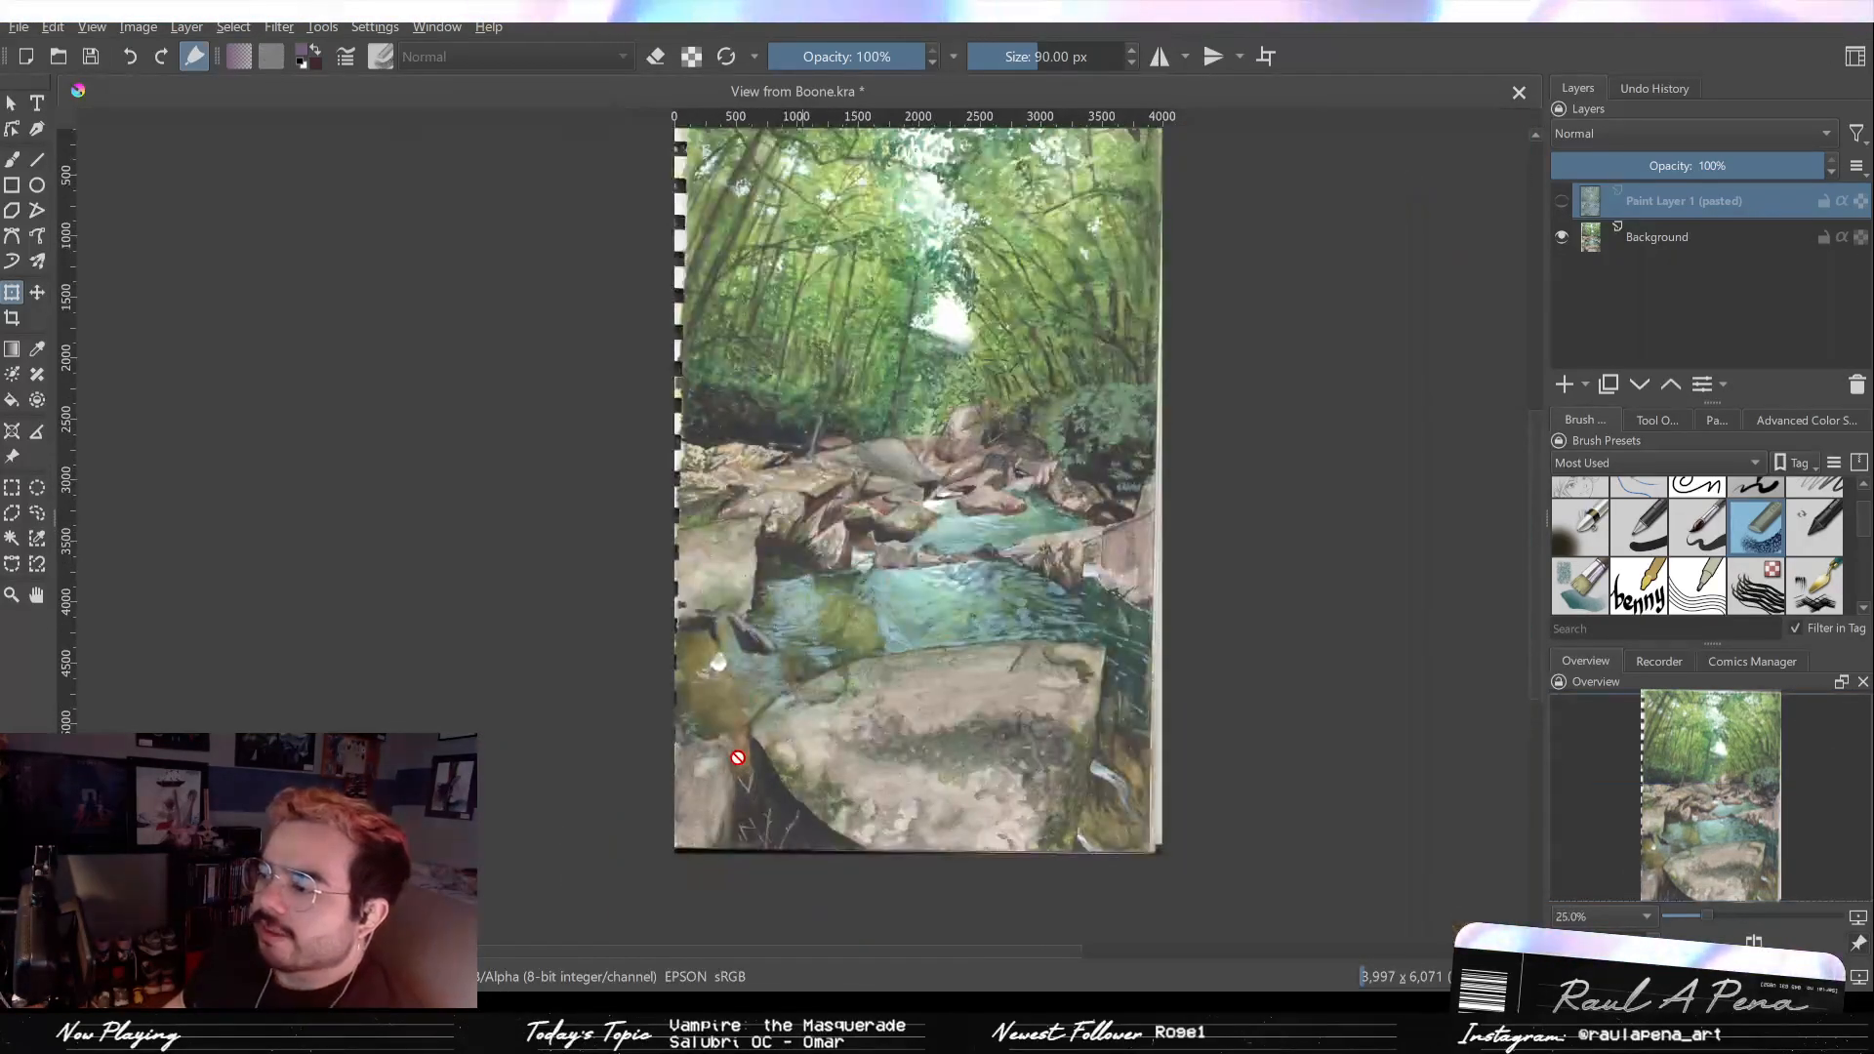
{"action": "scroll", "coordinate": [913, 816], "scroll_direction": "up", "scroll_amount": 7}
{"action": "left_click_drag", "start_coordinate": [914, 815], "coordinate": [631, 734]}
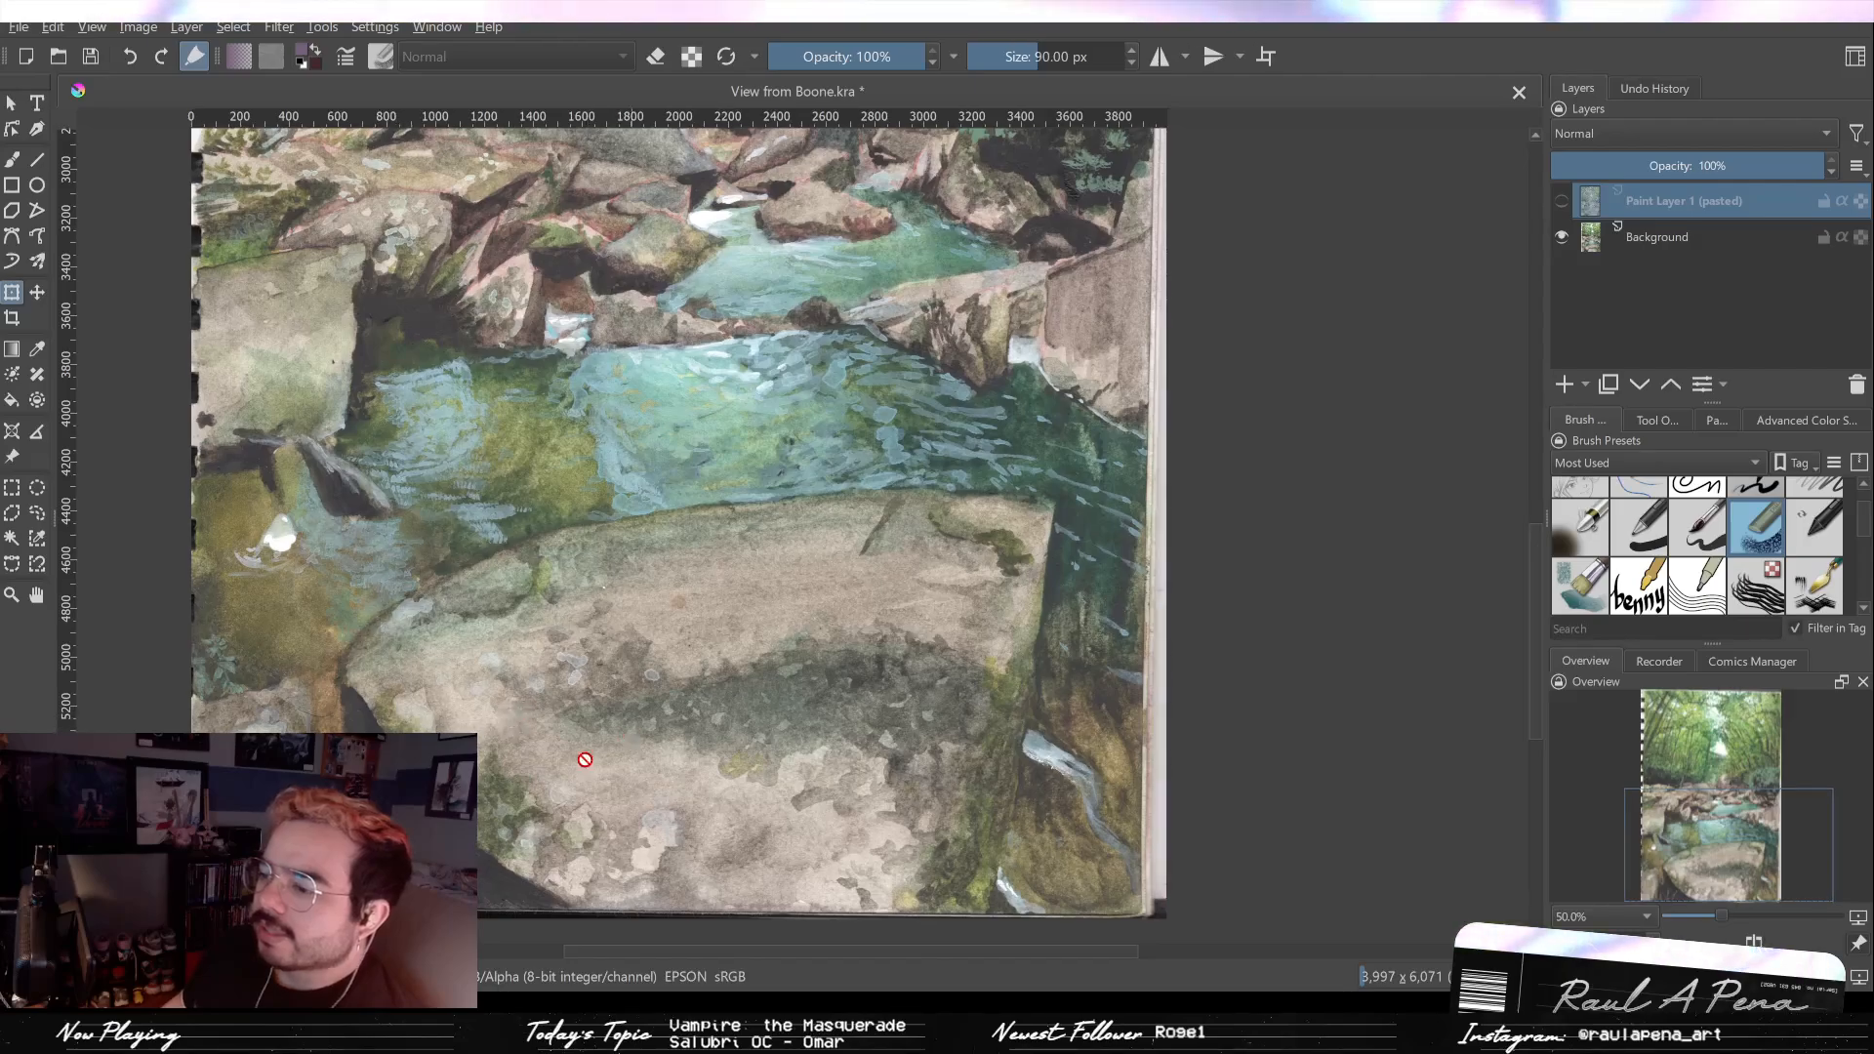
{"action": "left_click_drag", "start_coordinate": [685, 676], "coordinate": [833, 774]}
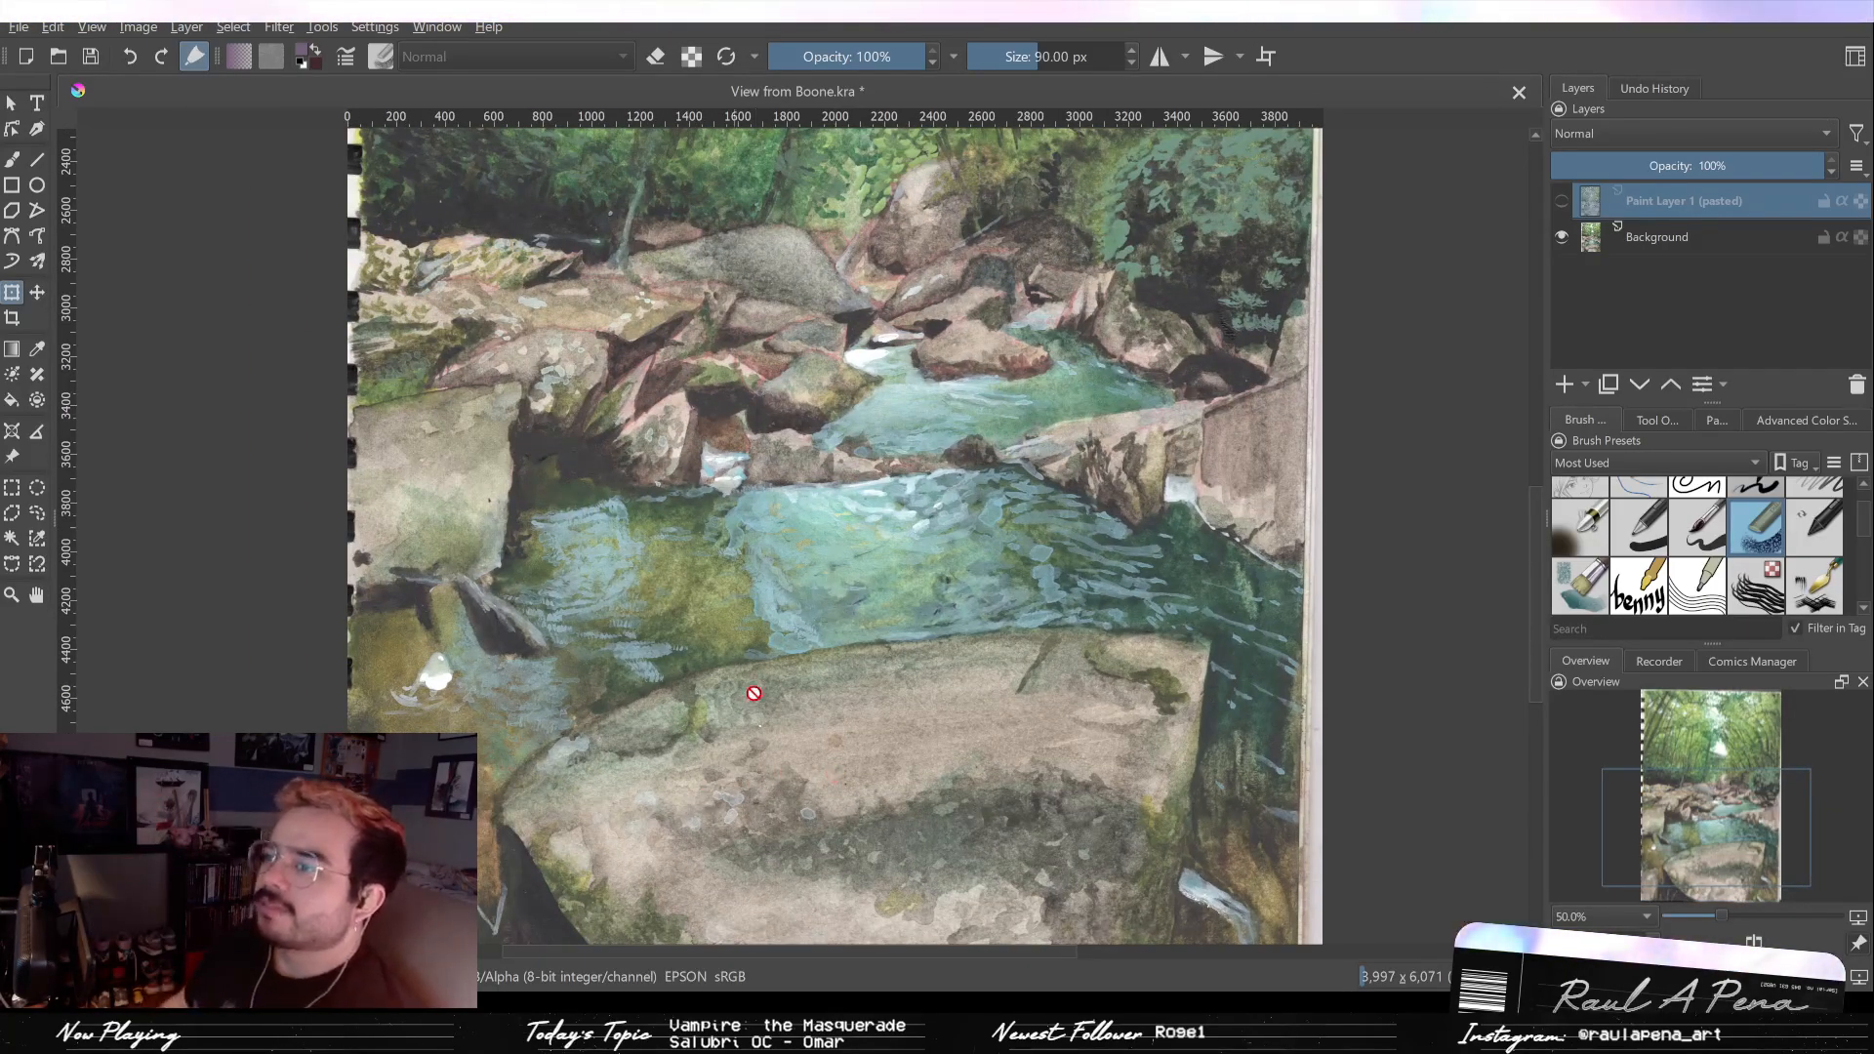
Step: Examine the painted forest, the rocks across the middle and the stream around them, ending on the whole painting
{"action": "key", "text": "minus"}
{"action": "left_click_drag", "start_coordinate": [596, 322], "coordinate": [617, 348]}
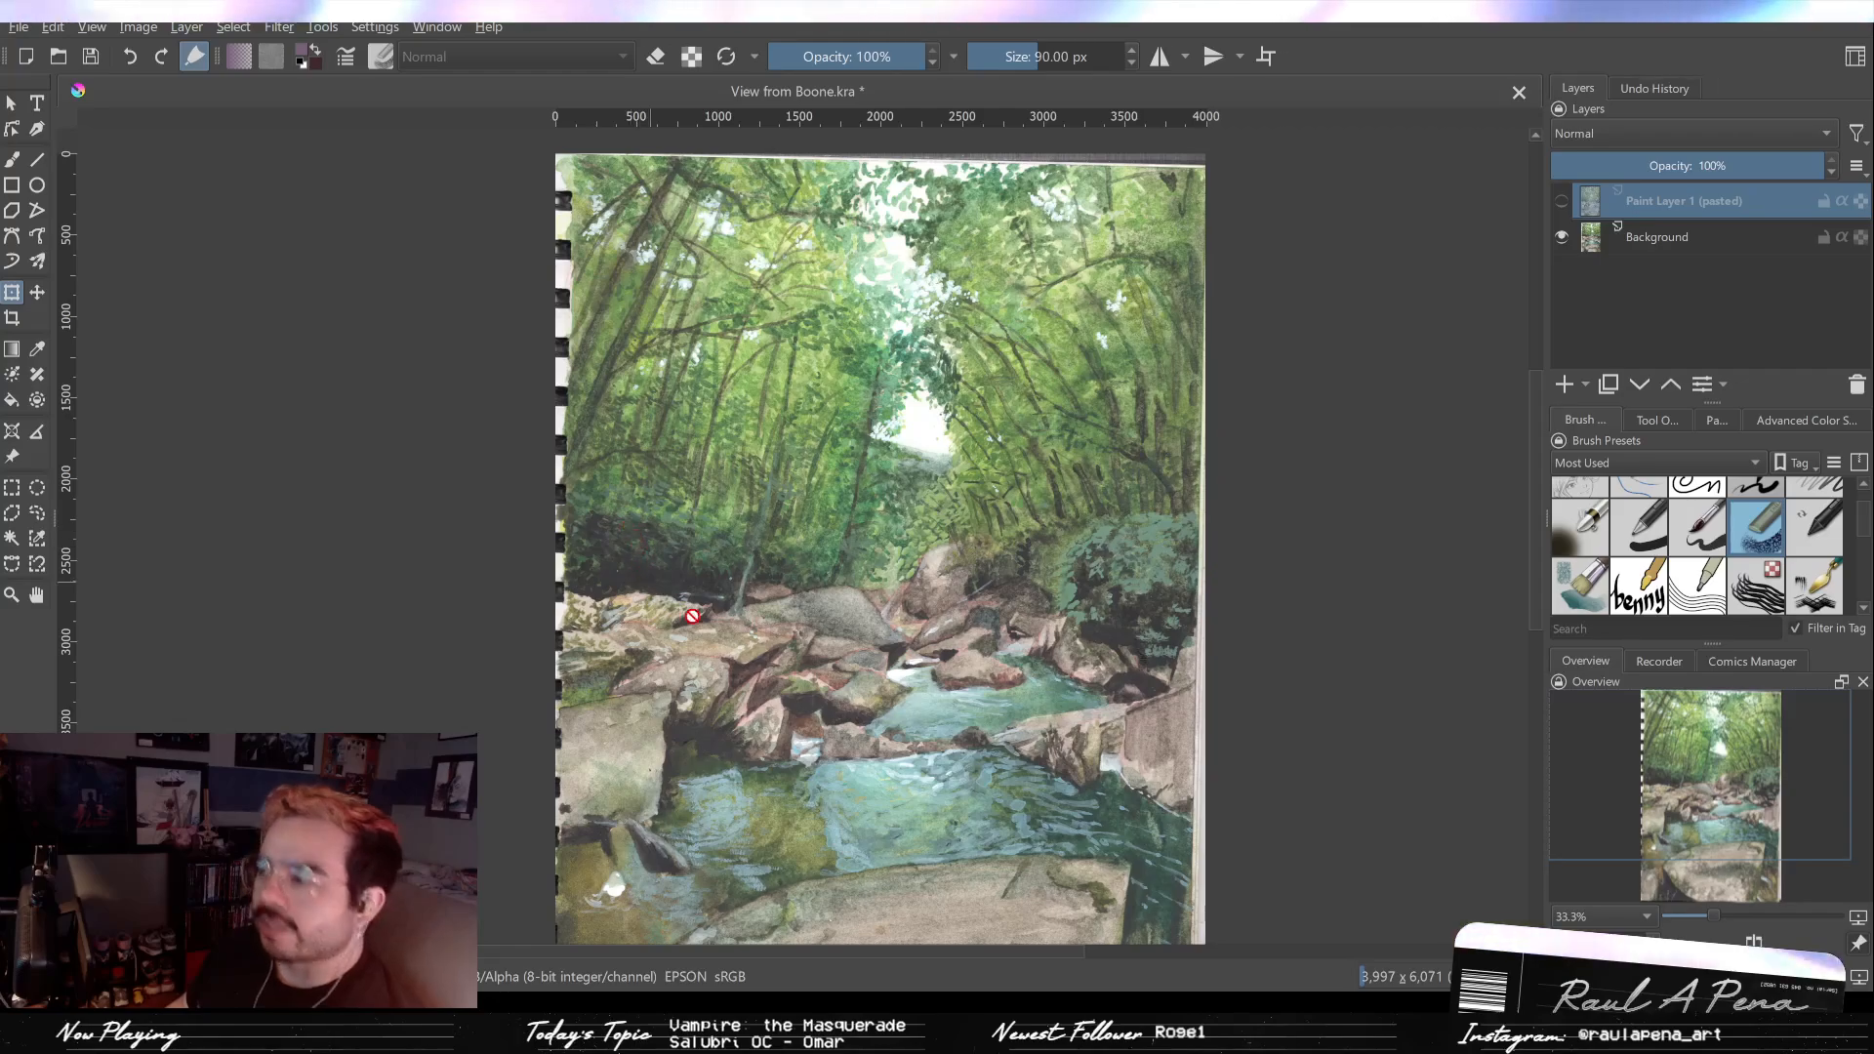
{"action": "scroll", "coordinate": [1185, 774], "scroll_direction": "down", "scroll_amount": 1}
{"action": "scroll", "coordinate": [1136, 712], "scroll_direction": "up", "scroll_amount": 1}
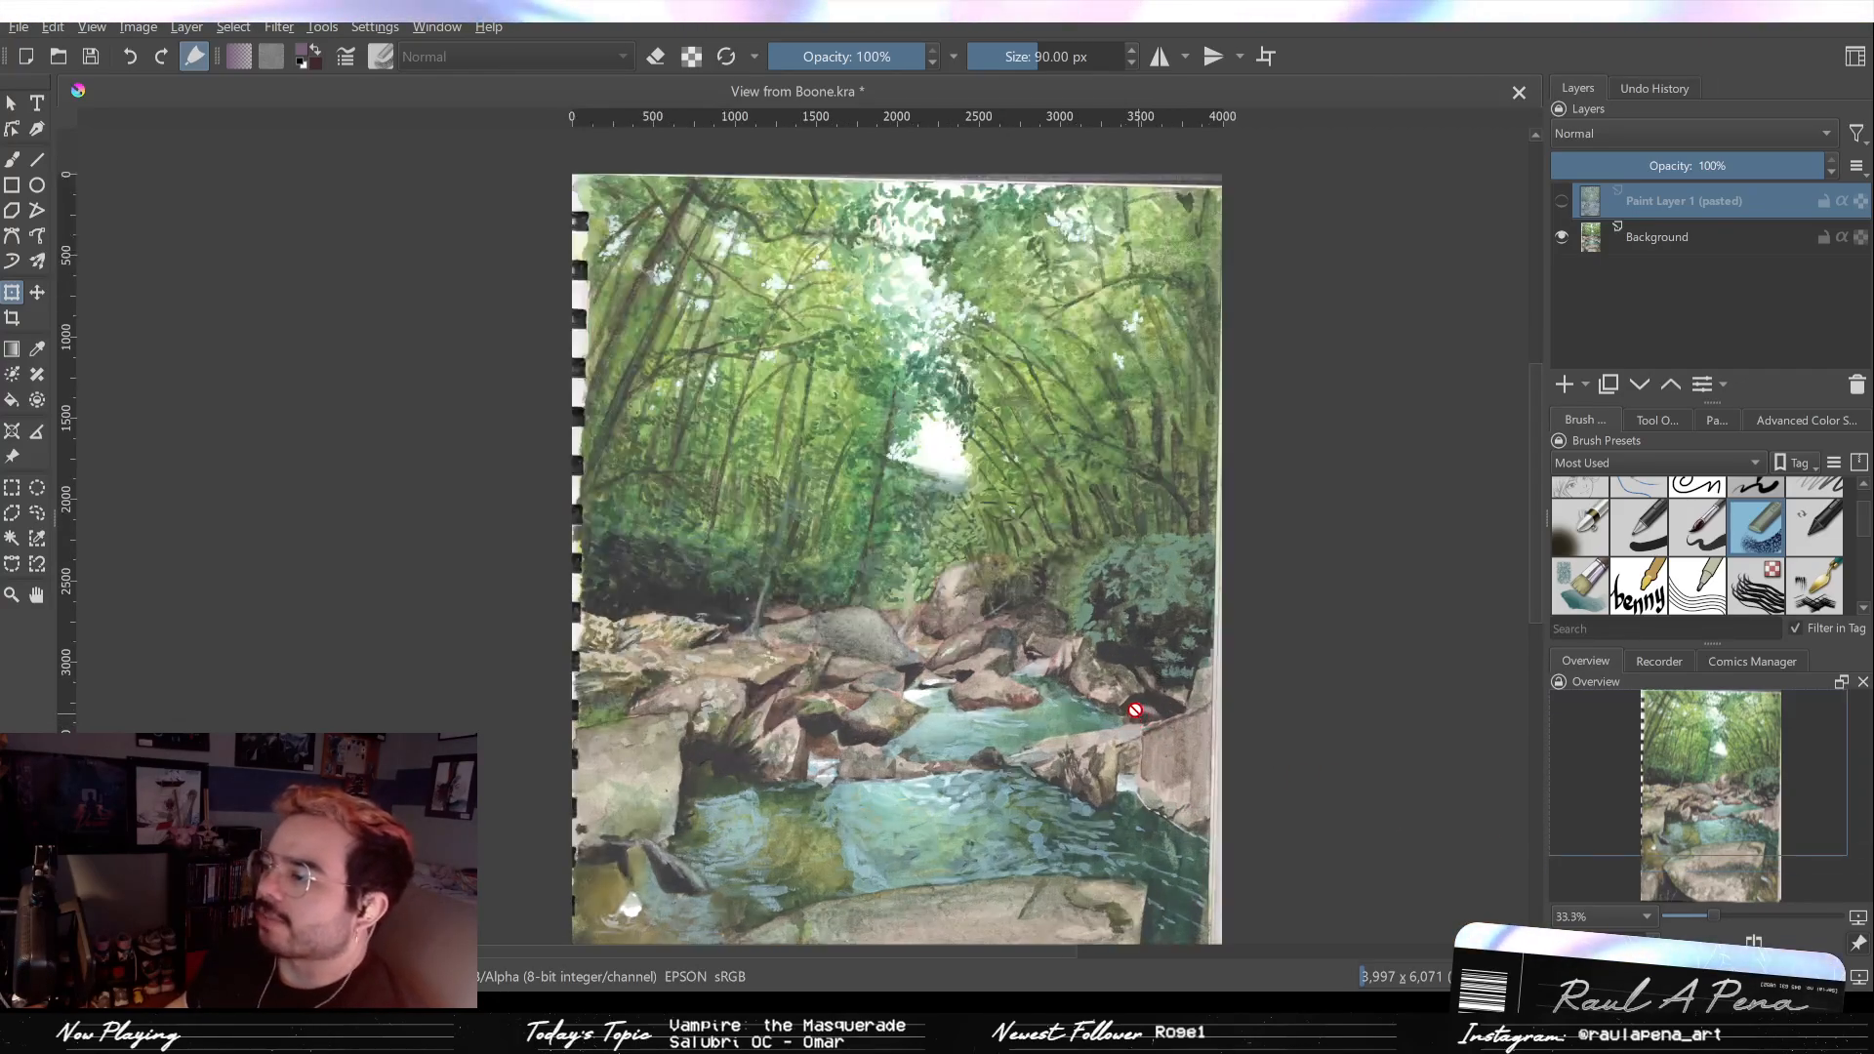
{"action": "mouse_move", "coordinate": [979, 444]}
{"action": "left_mouse_down"}
{"action": "mouse_move", "coordinate": [886, 382]}
{"action": "mouse_move", "coordinate": [874, 347]}
{"action": "left_mouse_up"}
{"action": "left_click_drag", "start_coordinate": [751, 614], "coordinate": [693, 463]}
{"action": "scroll", "coordinate": [688, 484], "scroll_direction": "up", "scroll_amount": 3}
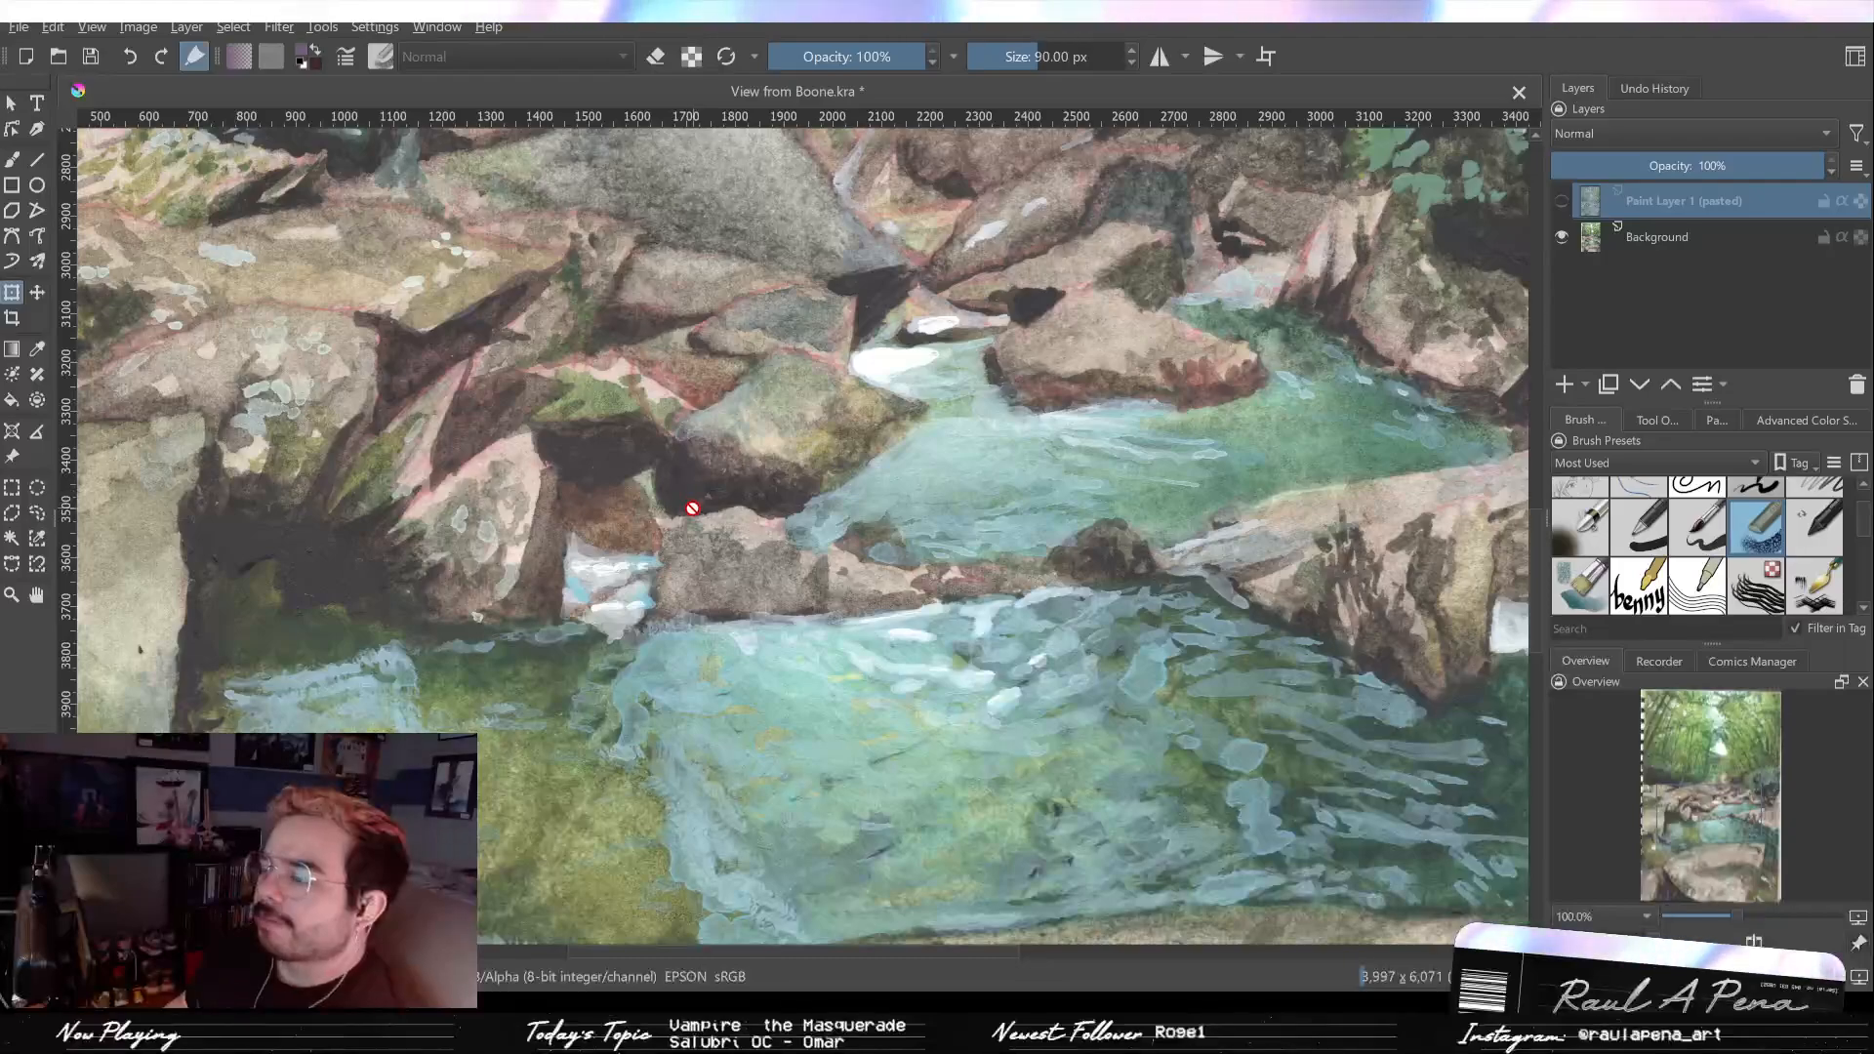
{"action": "scroll", "coordinate": [634, 460], "scroll_direction": "up", "scroll_amount": 2}
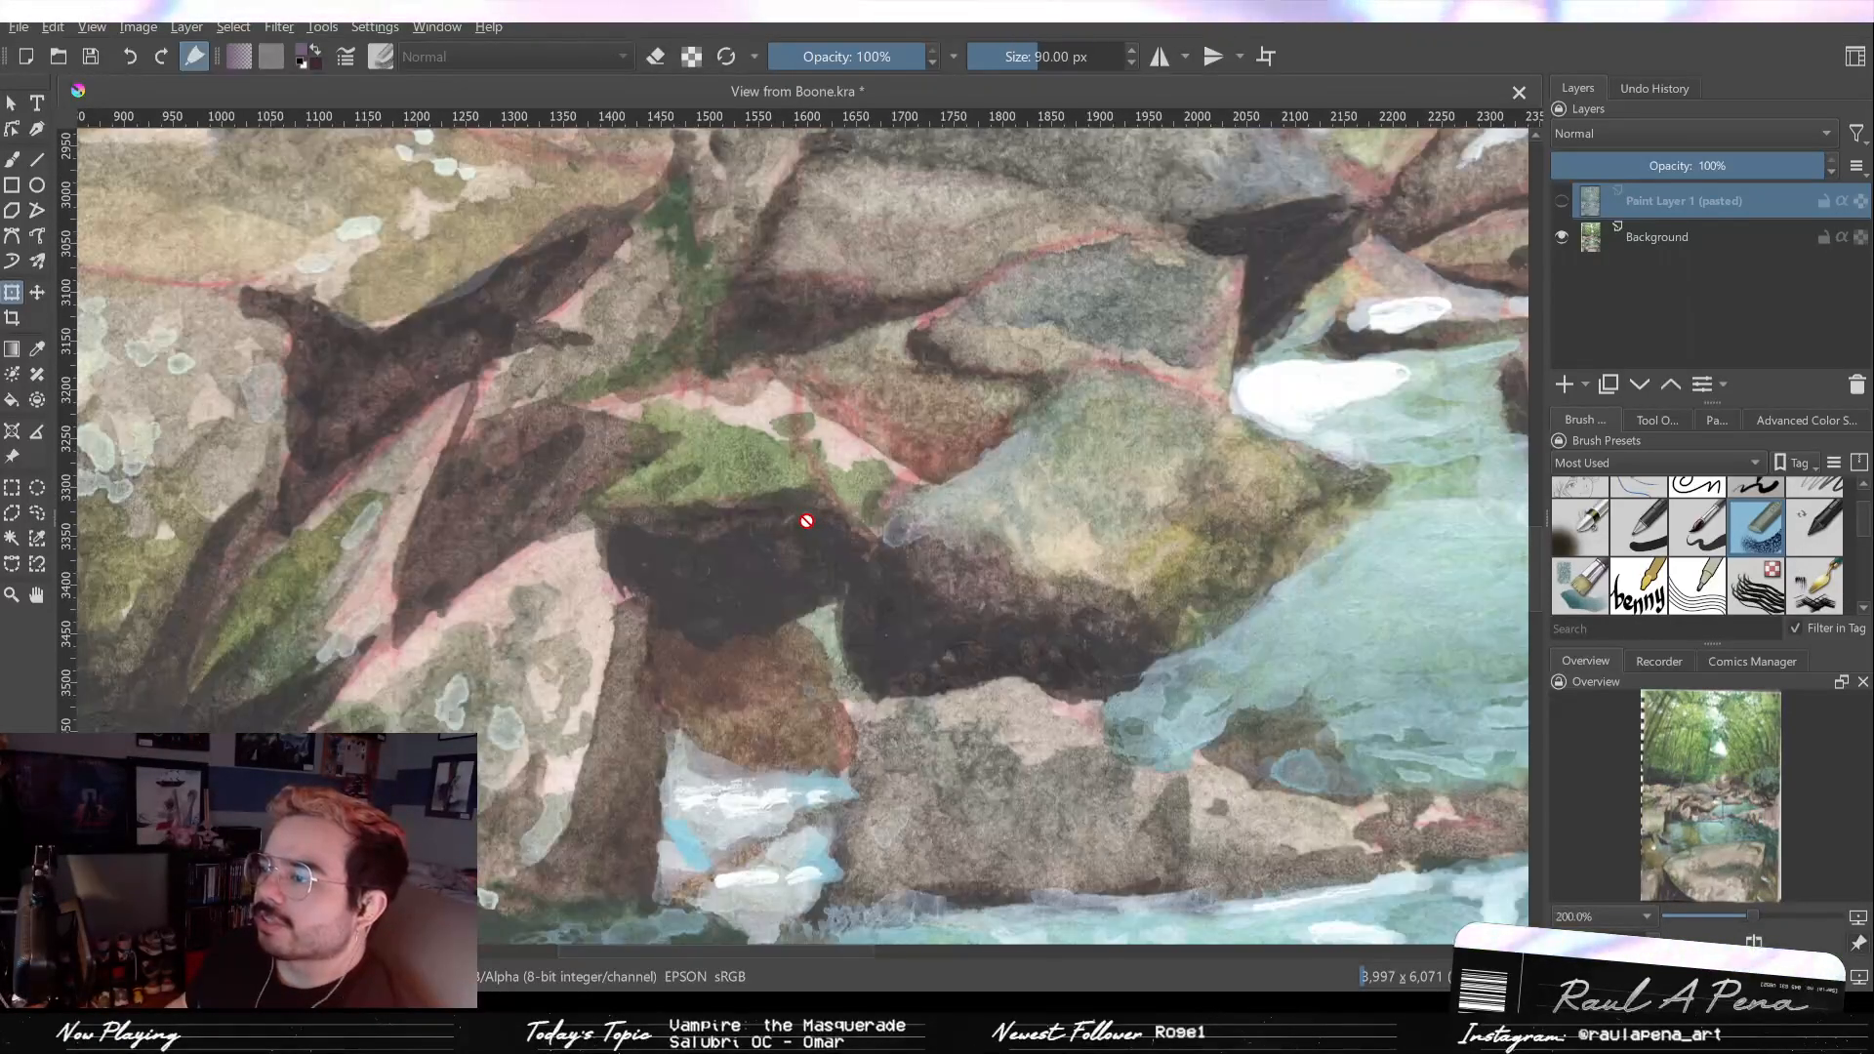
{"action": "scroll", "coordinate": [806, 521], "scroll_direction": "down", "scroll_amount": 1}
{"action": "scroll", "coordinate": [806, 522], "scroll_direction": "down", "scroll_amount": 3}
{"action": "scroll", "coordinate": [799, 560], "scroll_direction": "down", "scroll_amount": 1}
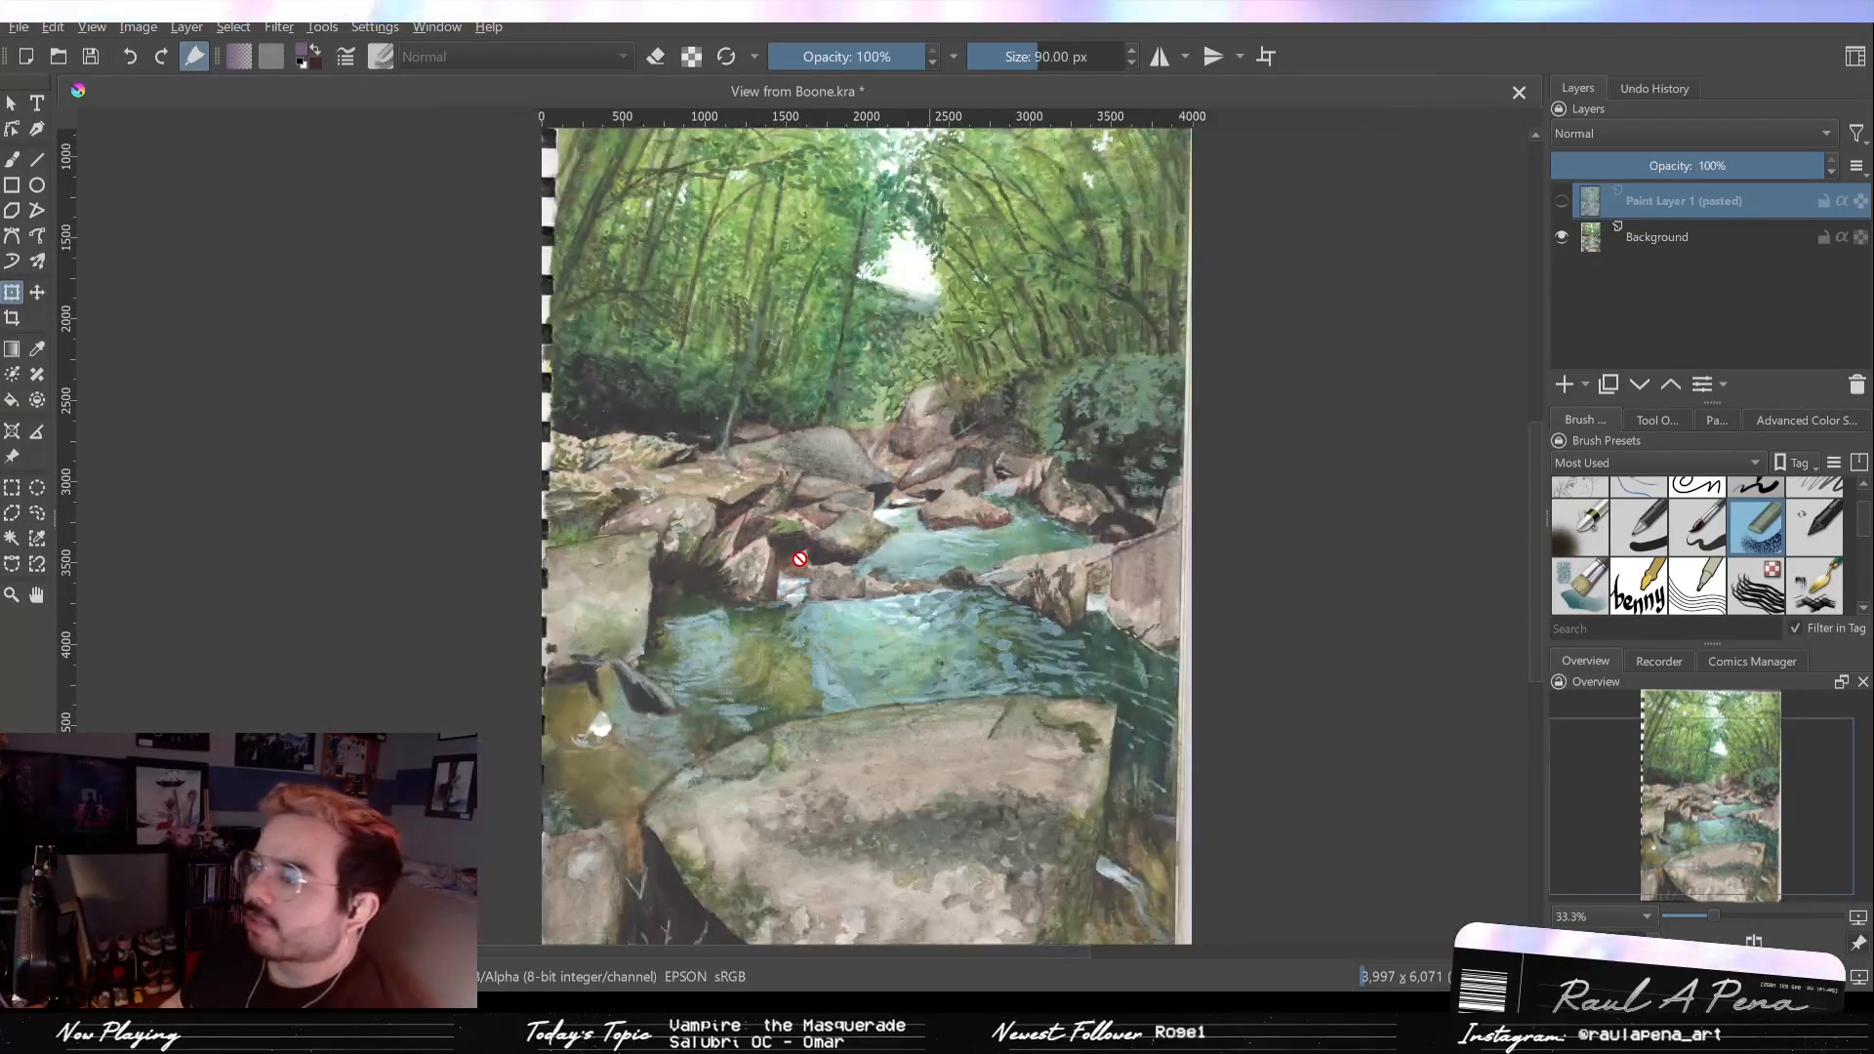
{"action": "scroll", "coordinate": [807, 538], "scroll_direction": "down", "scroll_amount": 1}
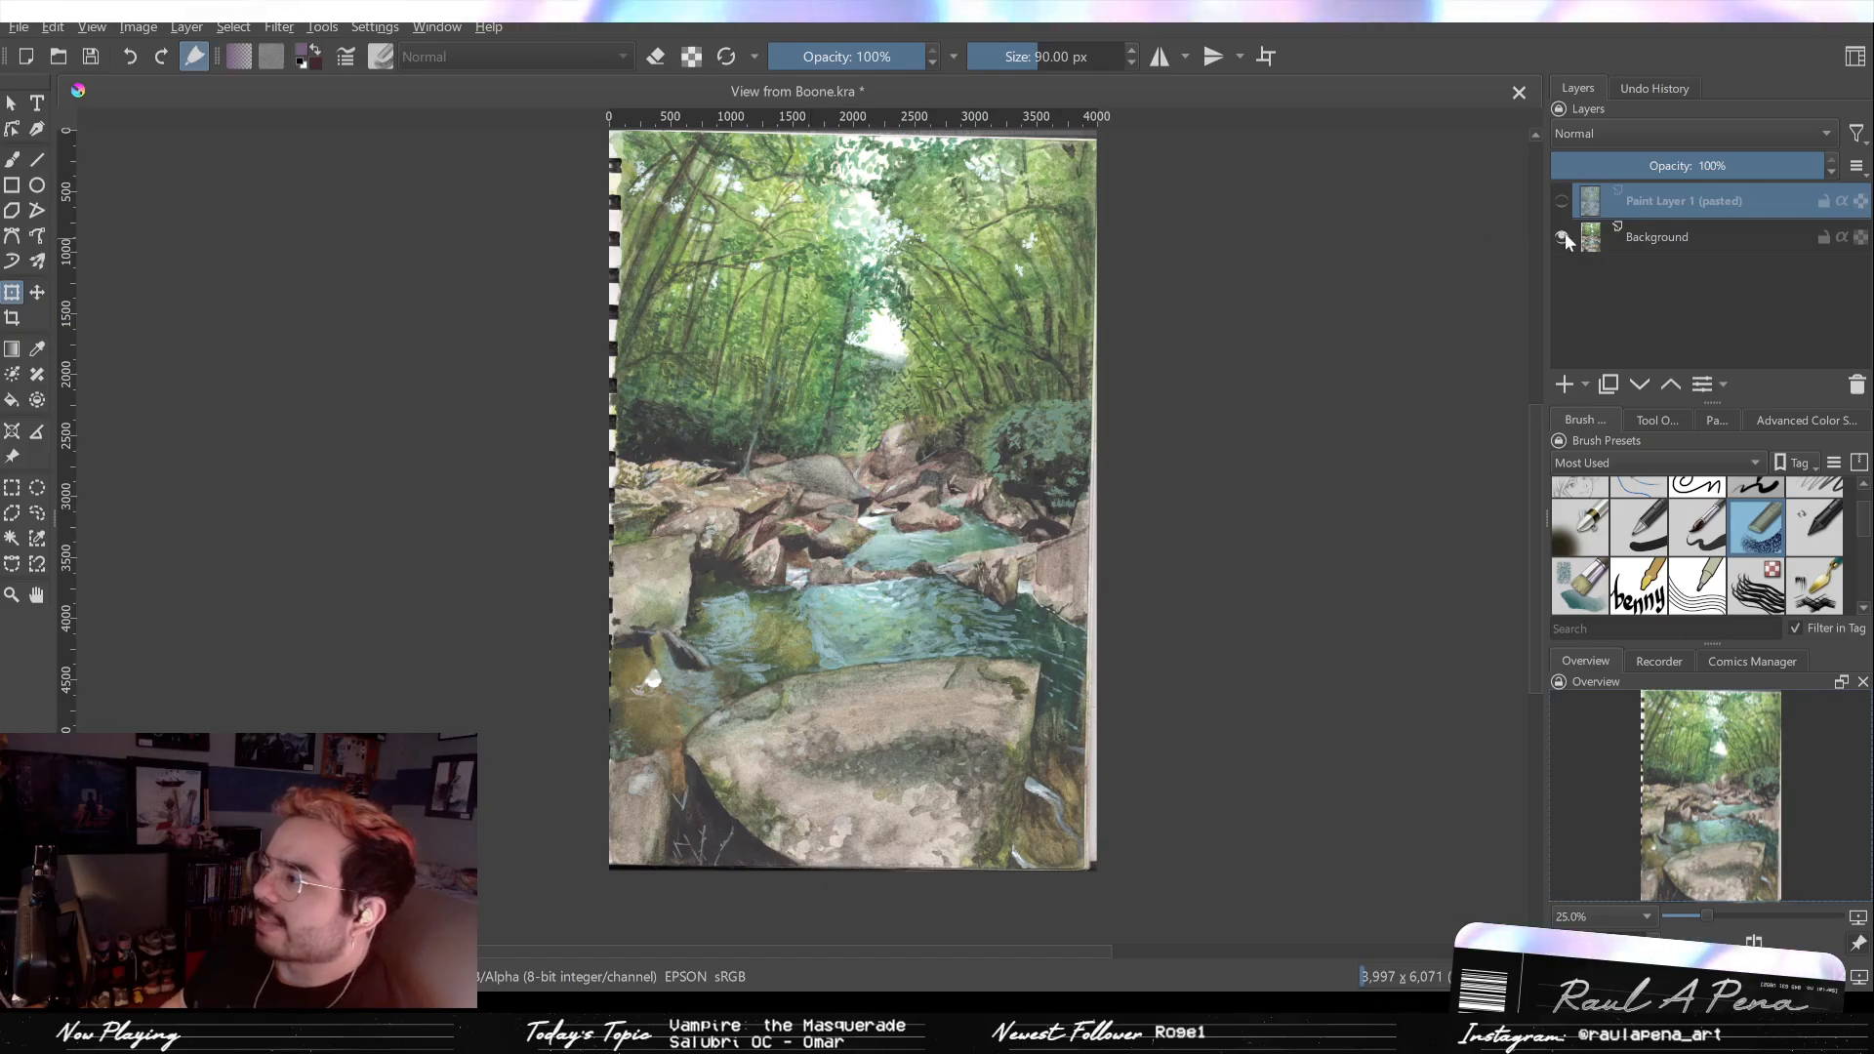
Step: Show the pasted photo layer and inspect the photo's rocks and stream up close
{"action": "left_click", "coordinate": [1561, 200]}
{"action": "left_click_drag", "start_coordinate": [1532, 308], "coordinate": [1468, 575]}
{"action": "scroll", "coordinate": [845, 429], "scroll_direction": "up", "scroll_amount": 2}
{"action": "scroll", "coordinate": [846, 429], "scroll_direction": "down", "scroll_amount": 3}
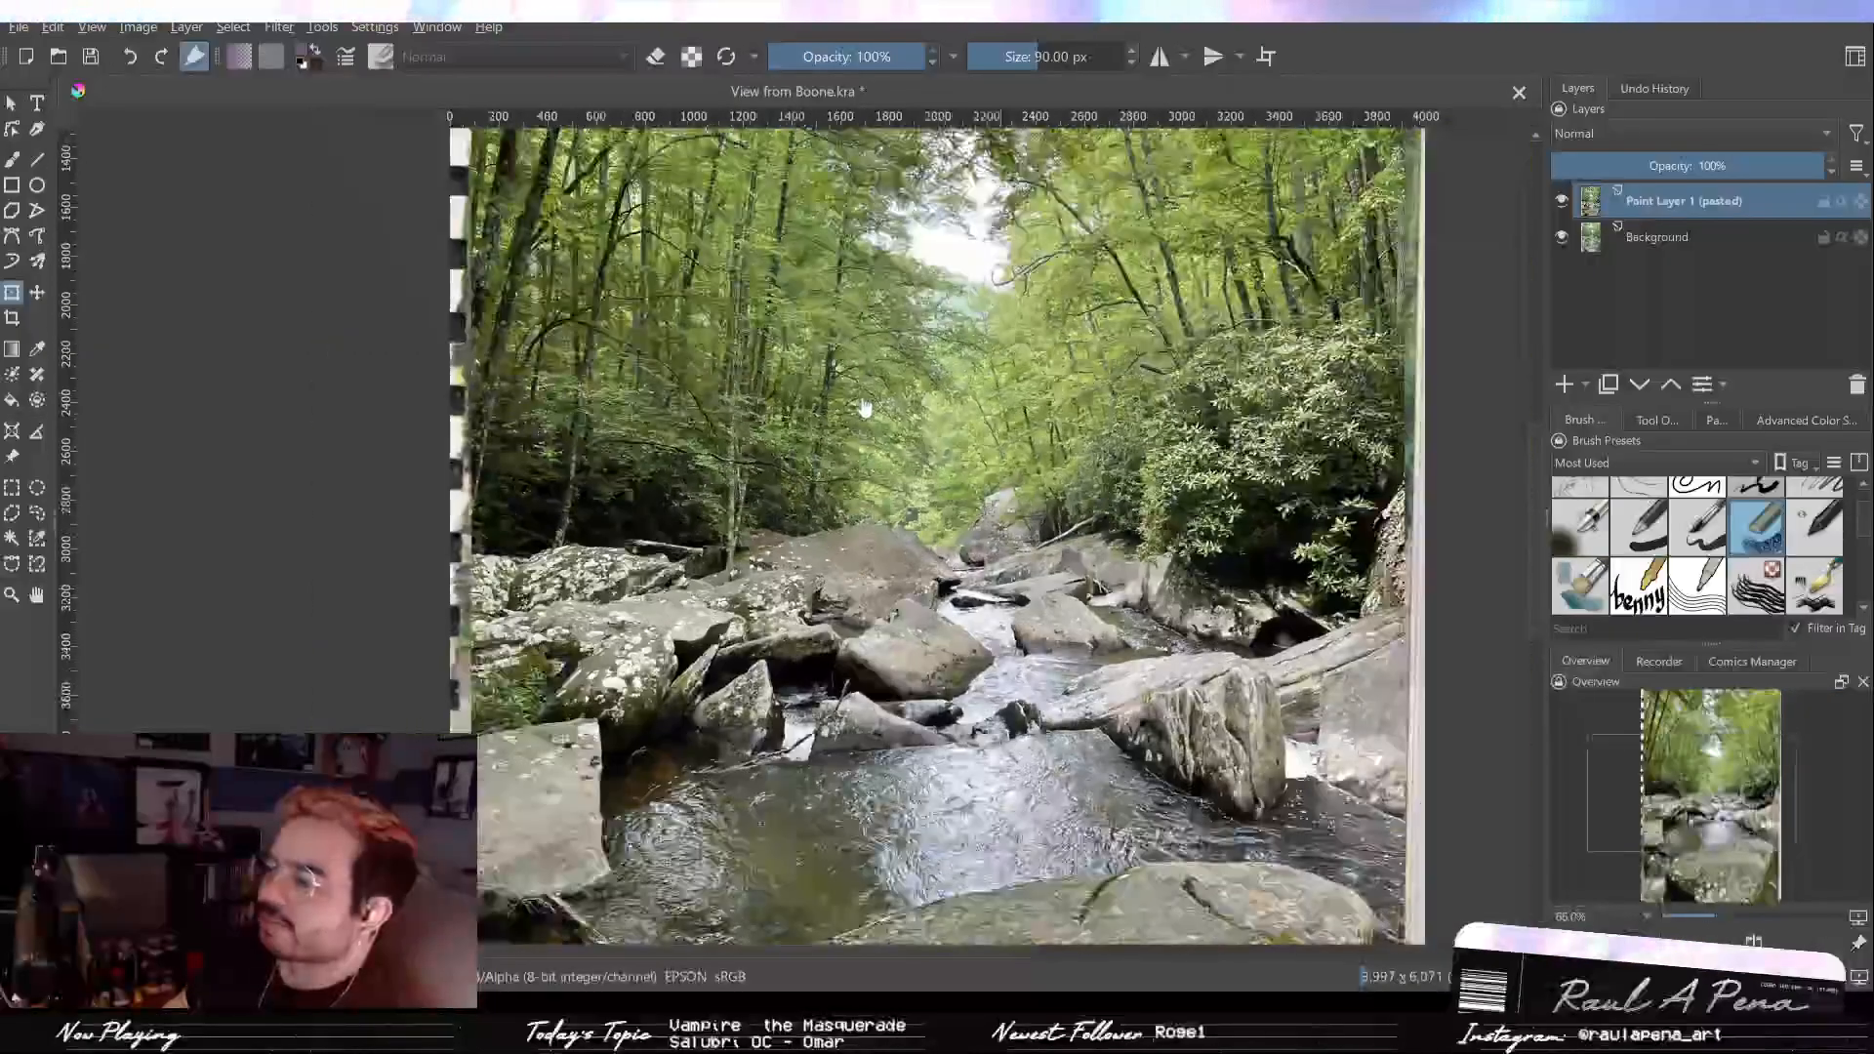
{"action": "scroll", "coordinate": [887, 332], "scroll_direction": "up", "scroll_amount": 2}
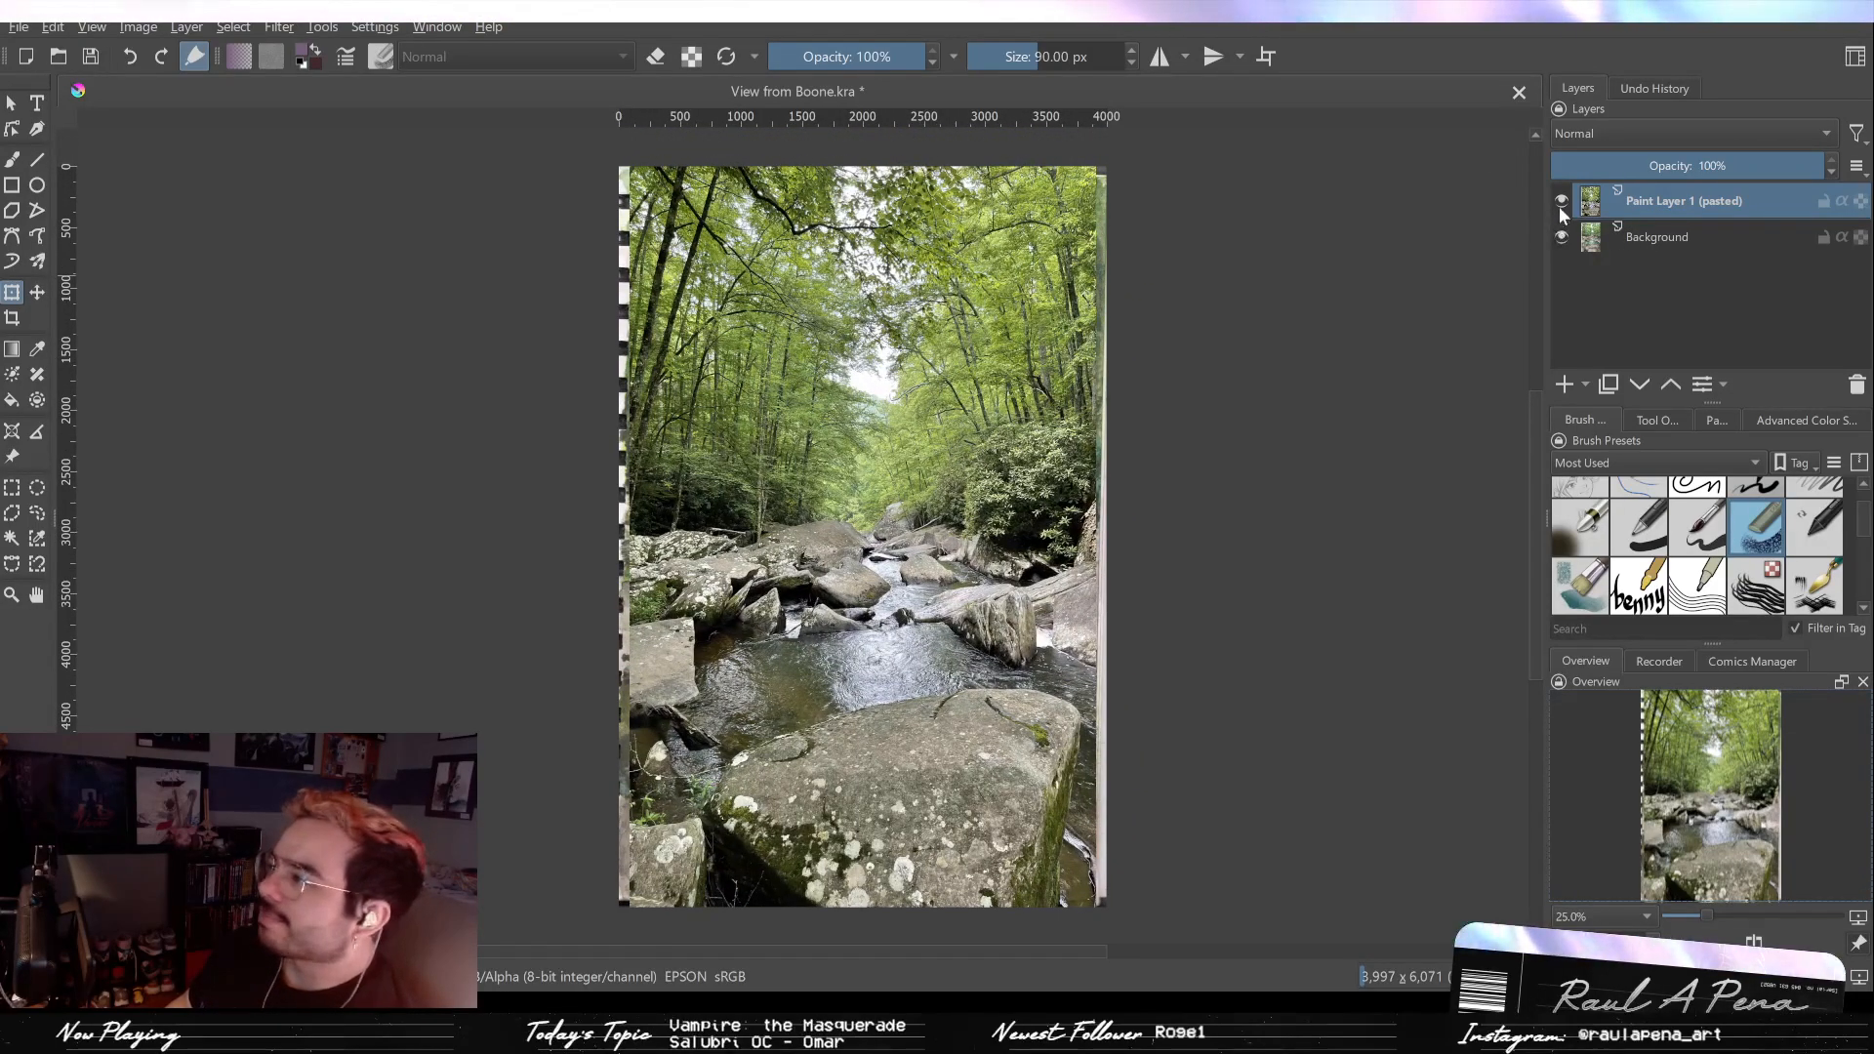
Step: Flip the pasted photo layer's visibility rapidly many times to compare photo and painting, ending with the photo hidden
{"action": "left_click", "coordinate": [1559, 207]}
{"action": "left_click", "coordinate": [1559, 207]}
{"action": "left_click", "coordinate": [1560, 207]}
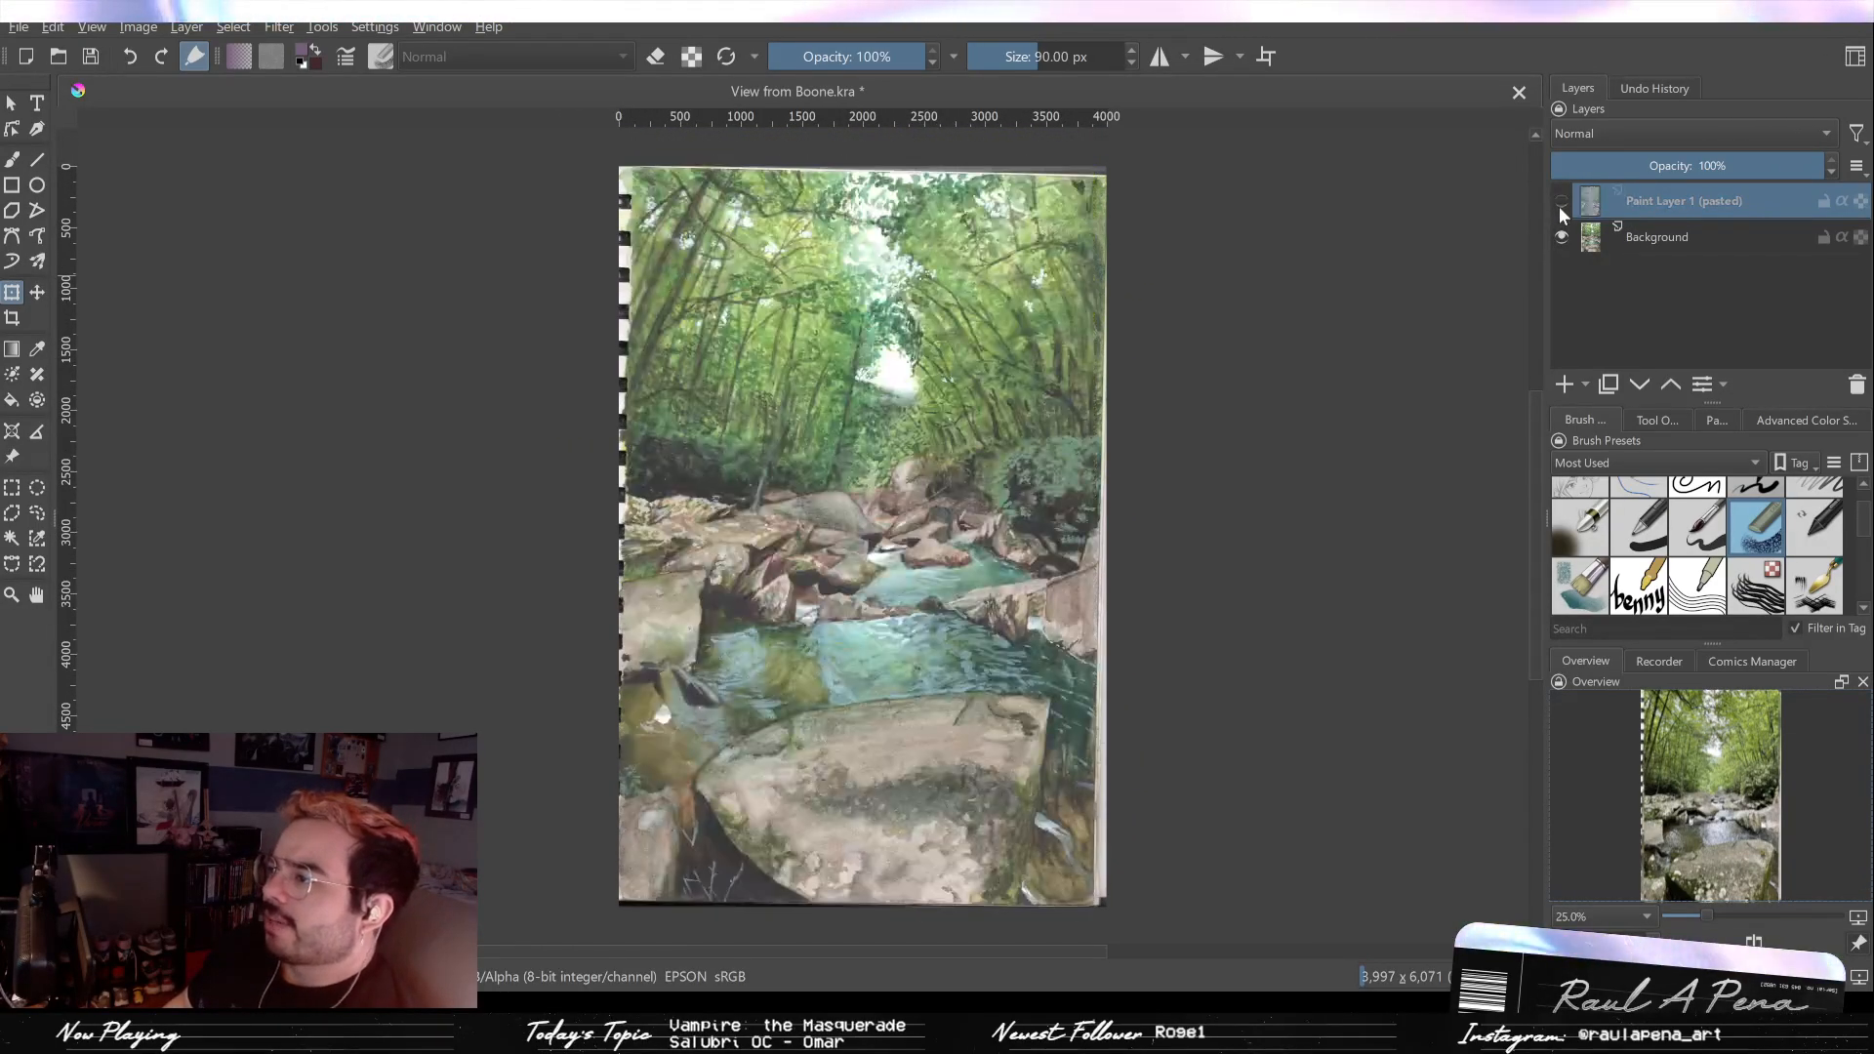
{"action": "left_click", "coordinate": [1559, 207]}
{"action": "left_click", "coordinate": [1560, 207]}
{"action": "left_click", "coordinate": [1559, 207]}
{"action": "left_click", "coordinate": [1559, 207]}
{"action": "left_click", "coordinate": [1559, 207]}
{"action": "left_click", "coordinate": [1559, 207]}
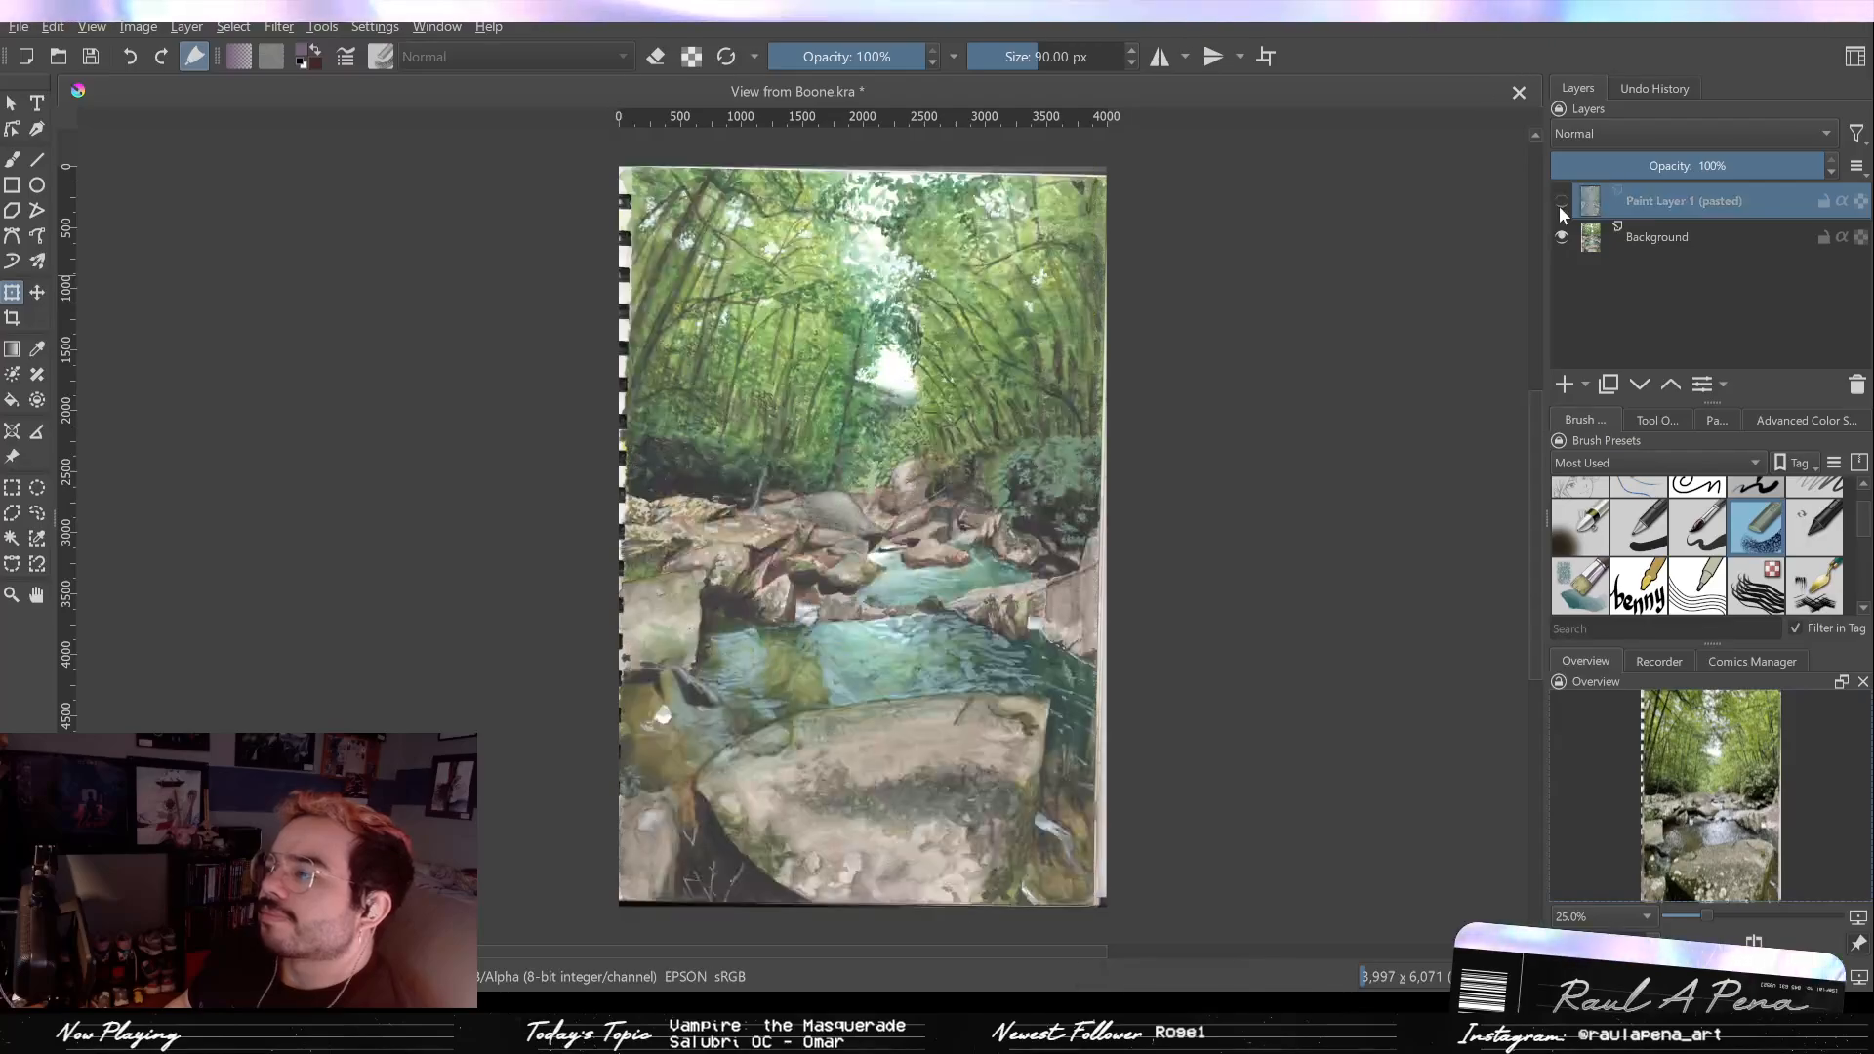
{"action": "left_click", "coordinate": [1560, 207]}
{"action": "left_click", "coordinate": [1560, 207]}
{"action": "left_click", "coordinate": [1559, 207]}
{"action": "left_click", "coordinate": [1559, 207]}
{"action": "left_click", "coordinate": [1559, 207]}
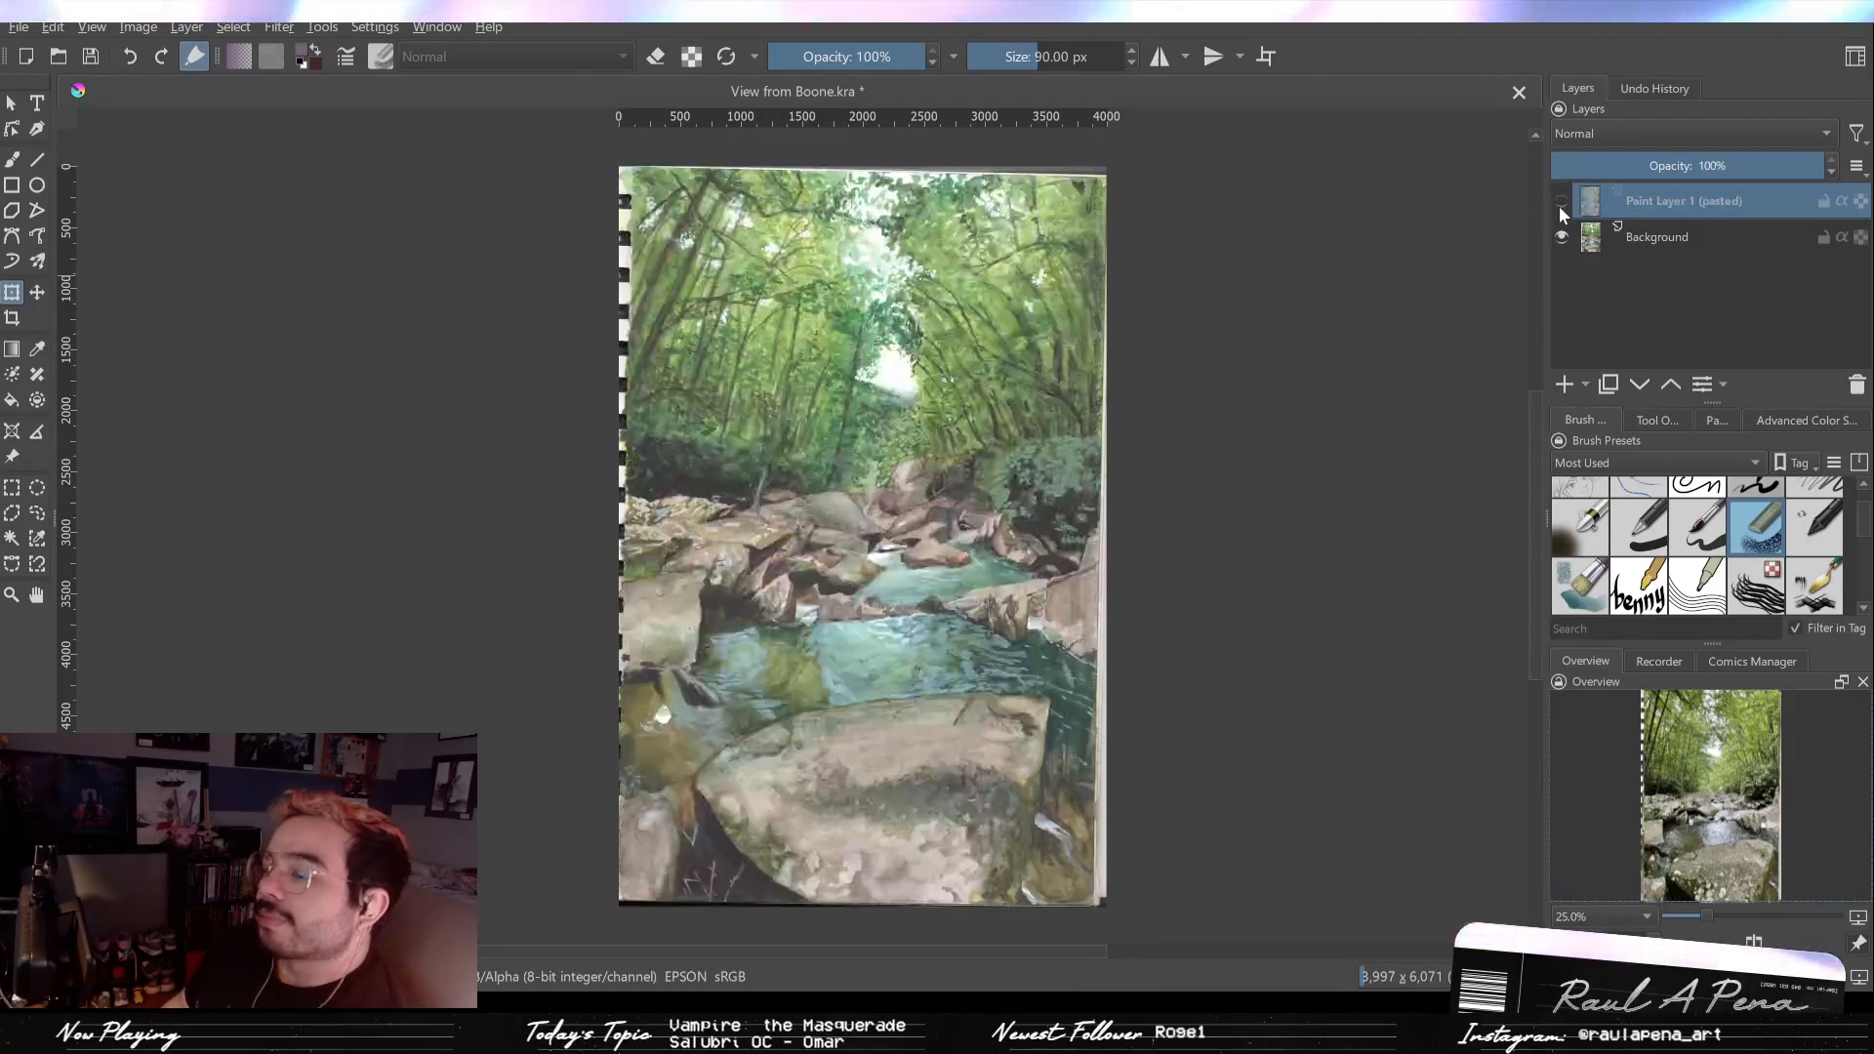
{"action": "left_click", "coordinate": [1560, 207]}
{"action": "left_click", "coordinate": [1560, 207]}
{"action": "left_click", "coordinate": [1555, 207]}
{"action": "left_click", "coordinate": [1555, 207]}
{"action": "left_click", "coordinate": [1555, 207]}
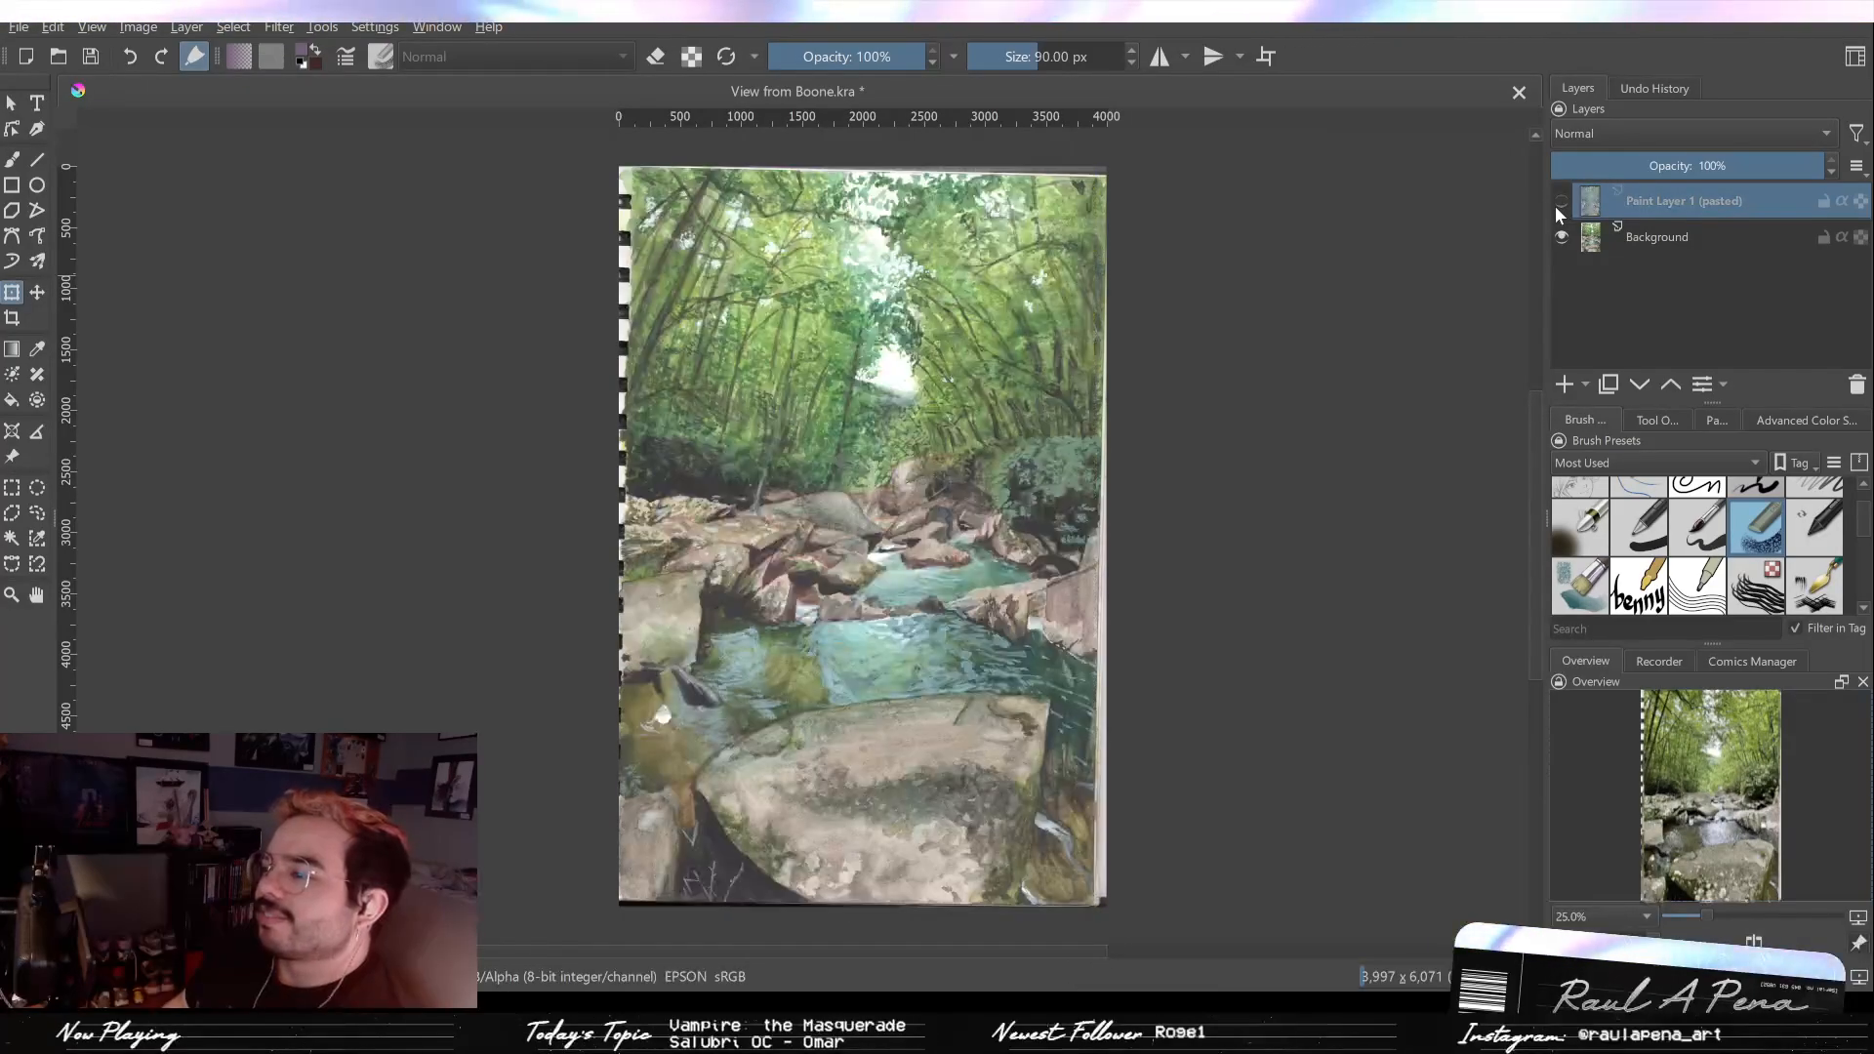
{"action": "left_click", "coordinate": [1554, 207]}
{"action": "left_click", "coordinate": [1555, 203]}
{"action": "left_click", "coordinate": [1555, 197]}
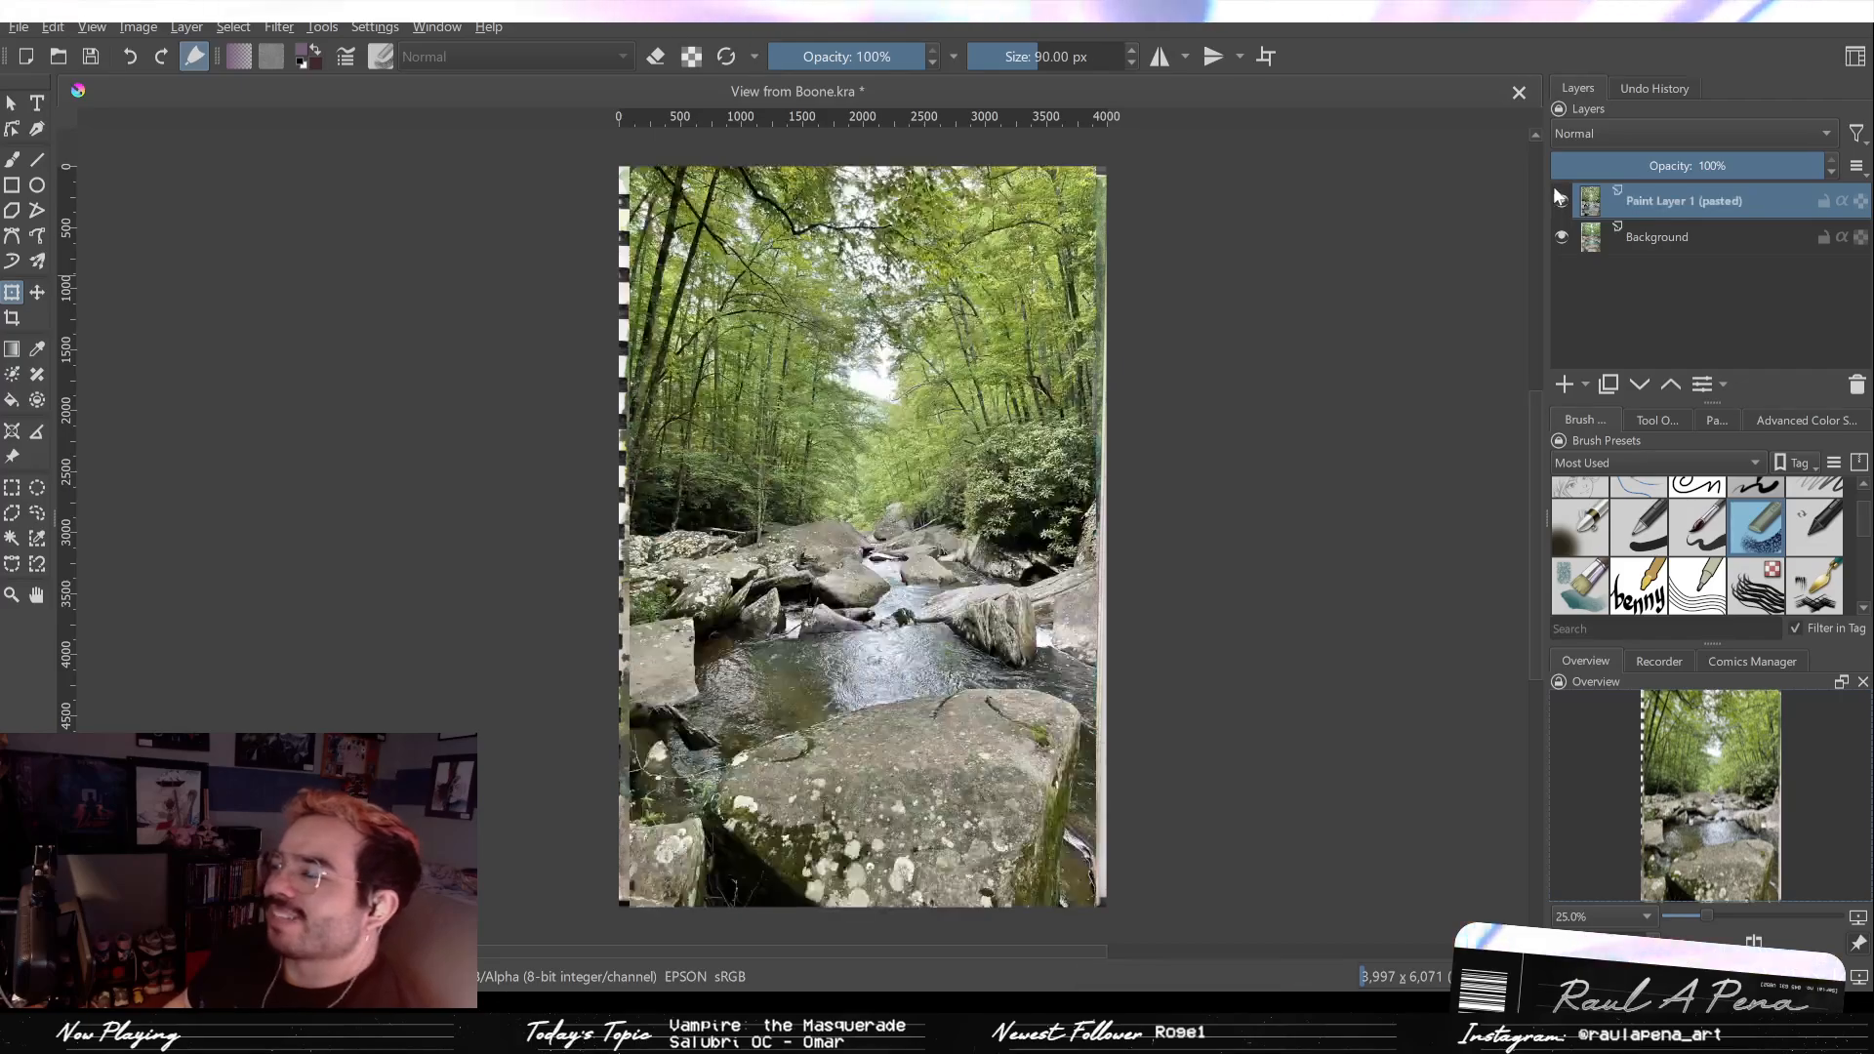
{"action": "left_click", "coordinate": [1557, 197]}
{"action": "left_click", "coordinate": [1558, 190]}
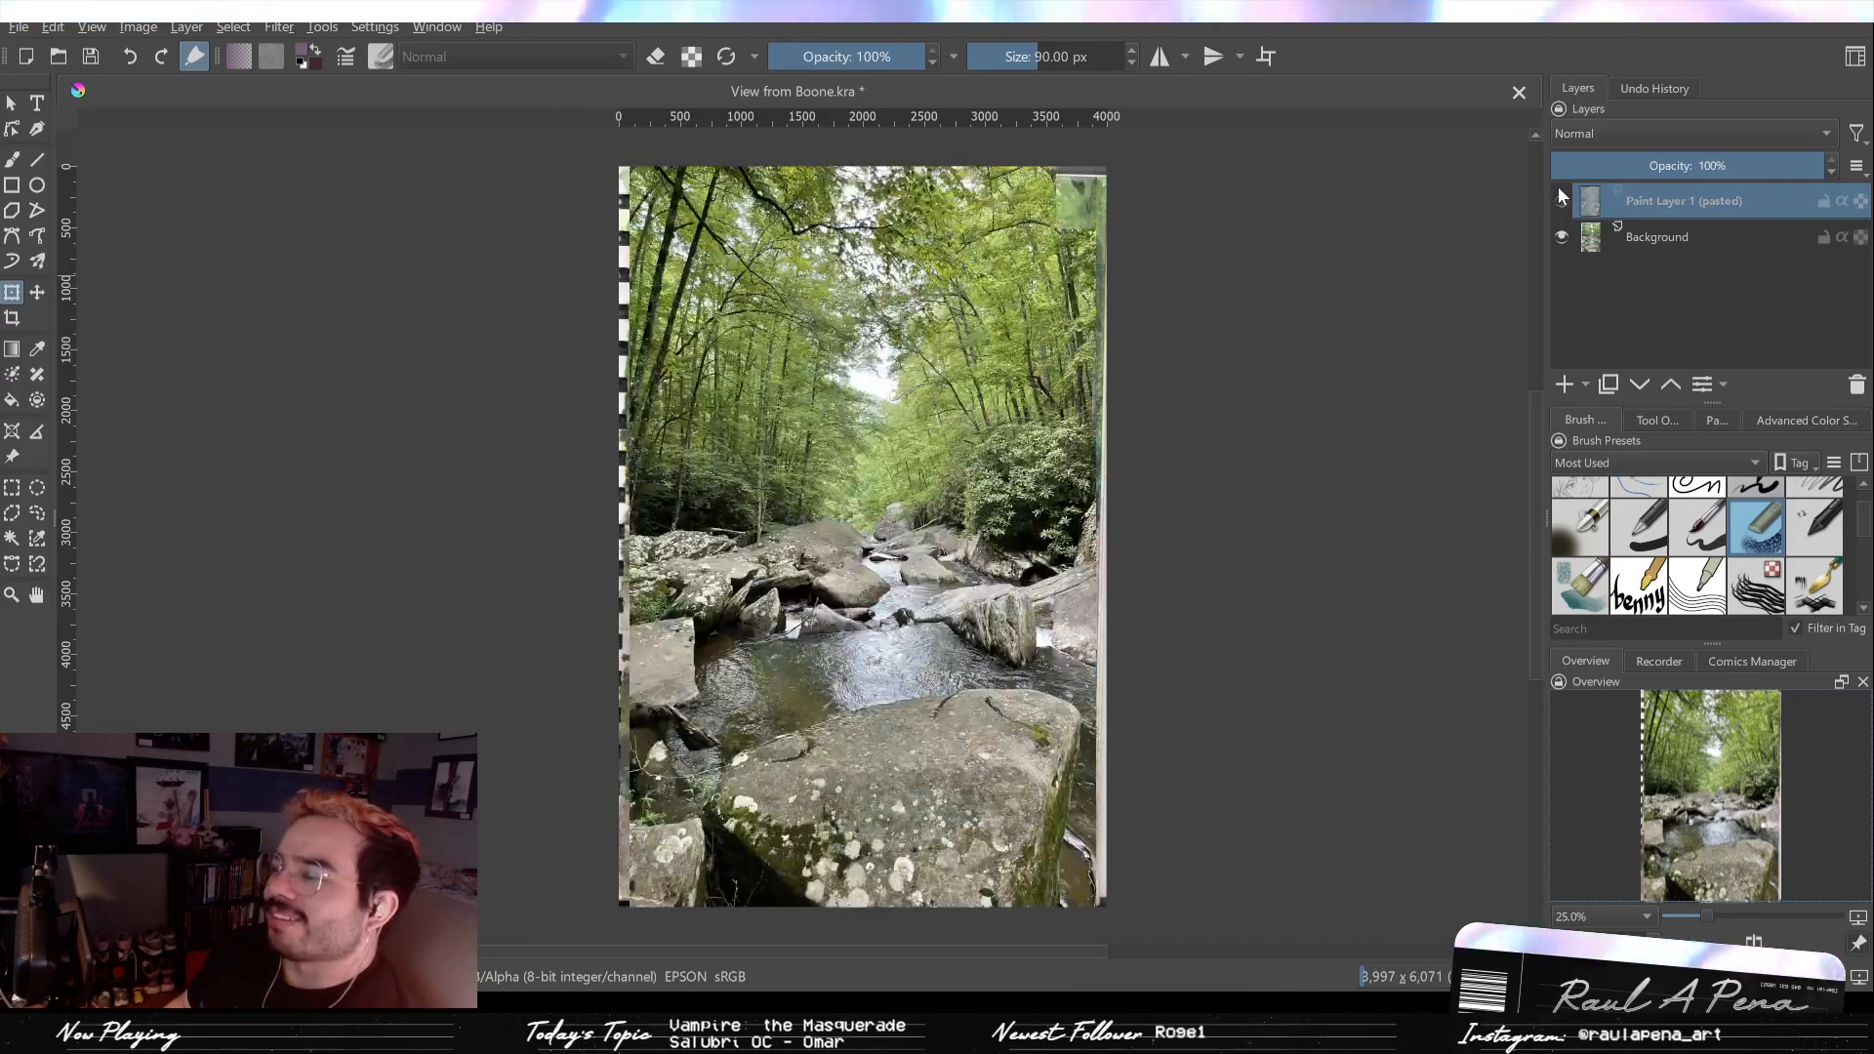
{"action": "left_click", "coordinate": [1557, 191]}
{"action": "left_click", "coordinate": [1557, 190]}
{"action": "left_click", "coordinate": [1558, 190]}
{"action": "left_click", "coordinate": [1557, 191]}
{"action": "left_click", "coordinate": [1558, 190]}
{"action": "left_click", "coordinate": [1557, 190]}
{"action": "left_click", "coordinate": [1557, 190]}
{"action": "left_click", "coordinate": [1558, 187]}
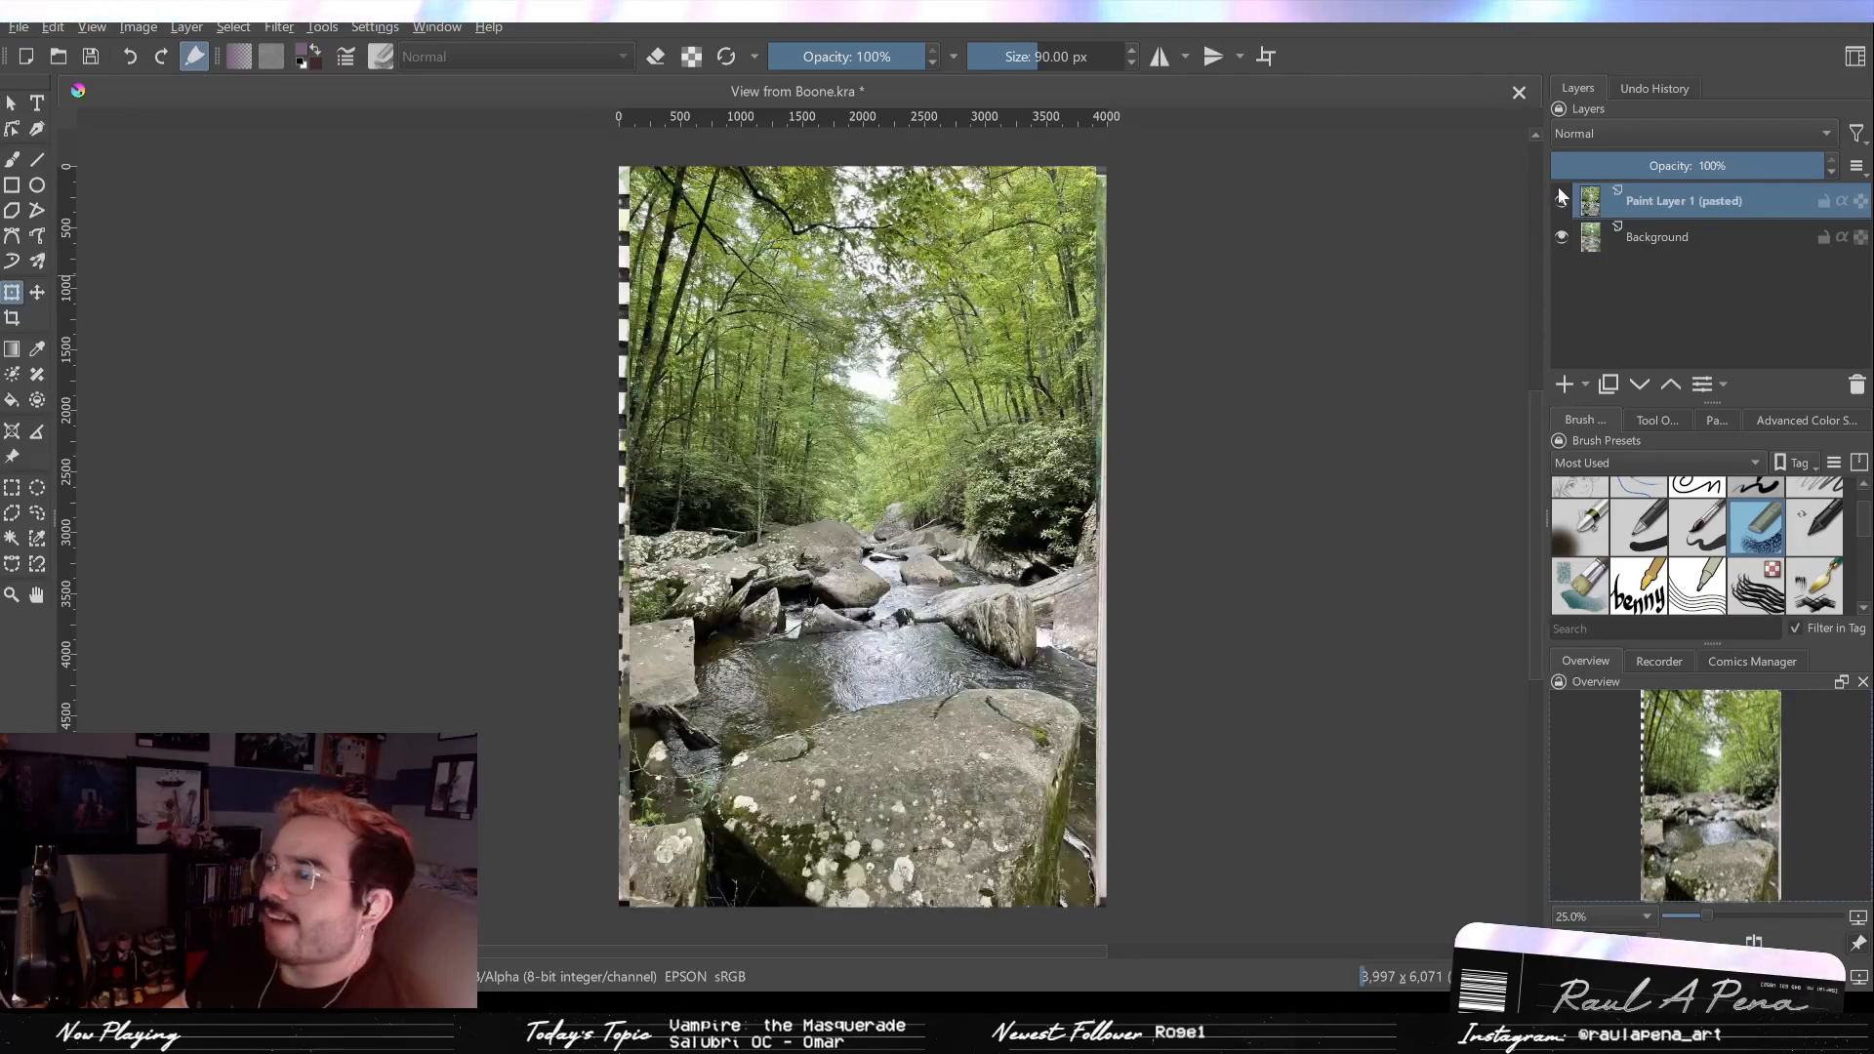
{"action": "left_click", "coordinate": [1557, 188]}
{"action": "left_click", "coordinate": [1557, 187]}
{"action": "left_click", "coordinate": [1557, 188]}
{"action": "left_click", "coordinate": [1558, 187]}
{"action": "left_click", "coordinate": [1558, 187]}
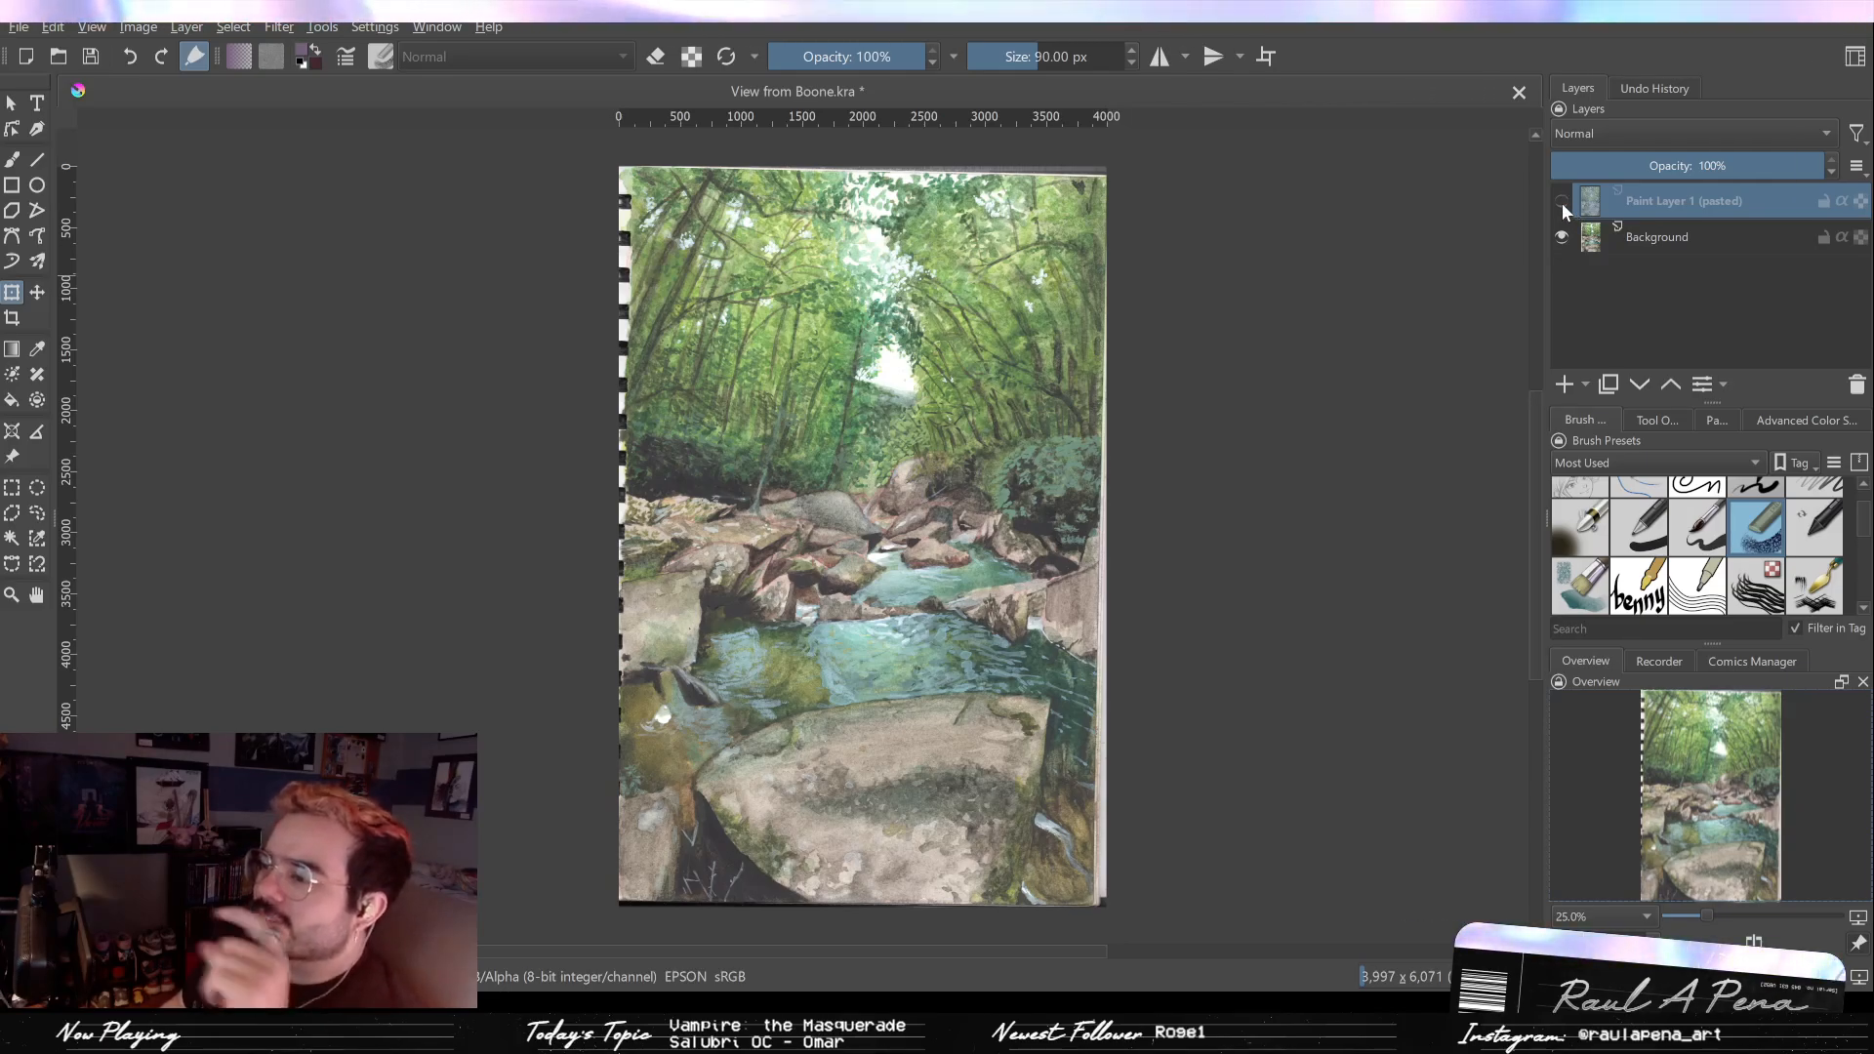
{"action": "left_click", "coordinate": [1561, 203]}
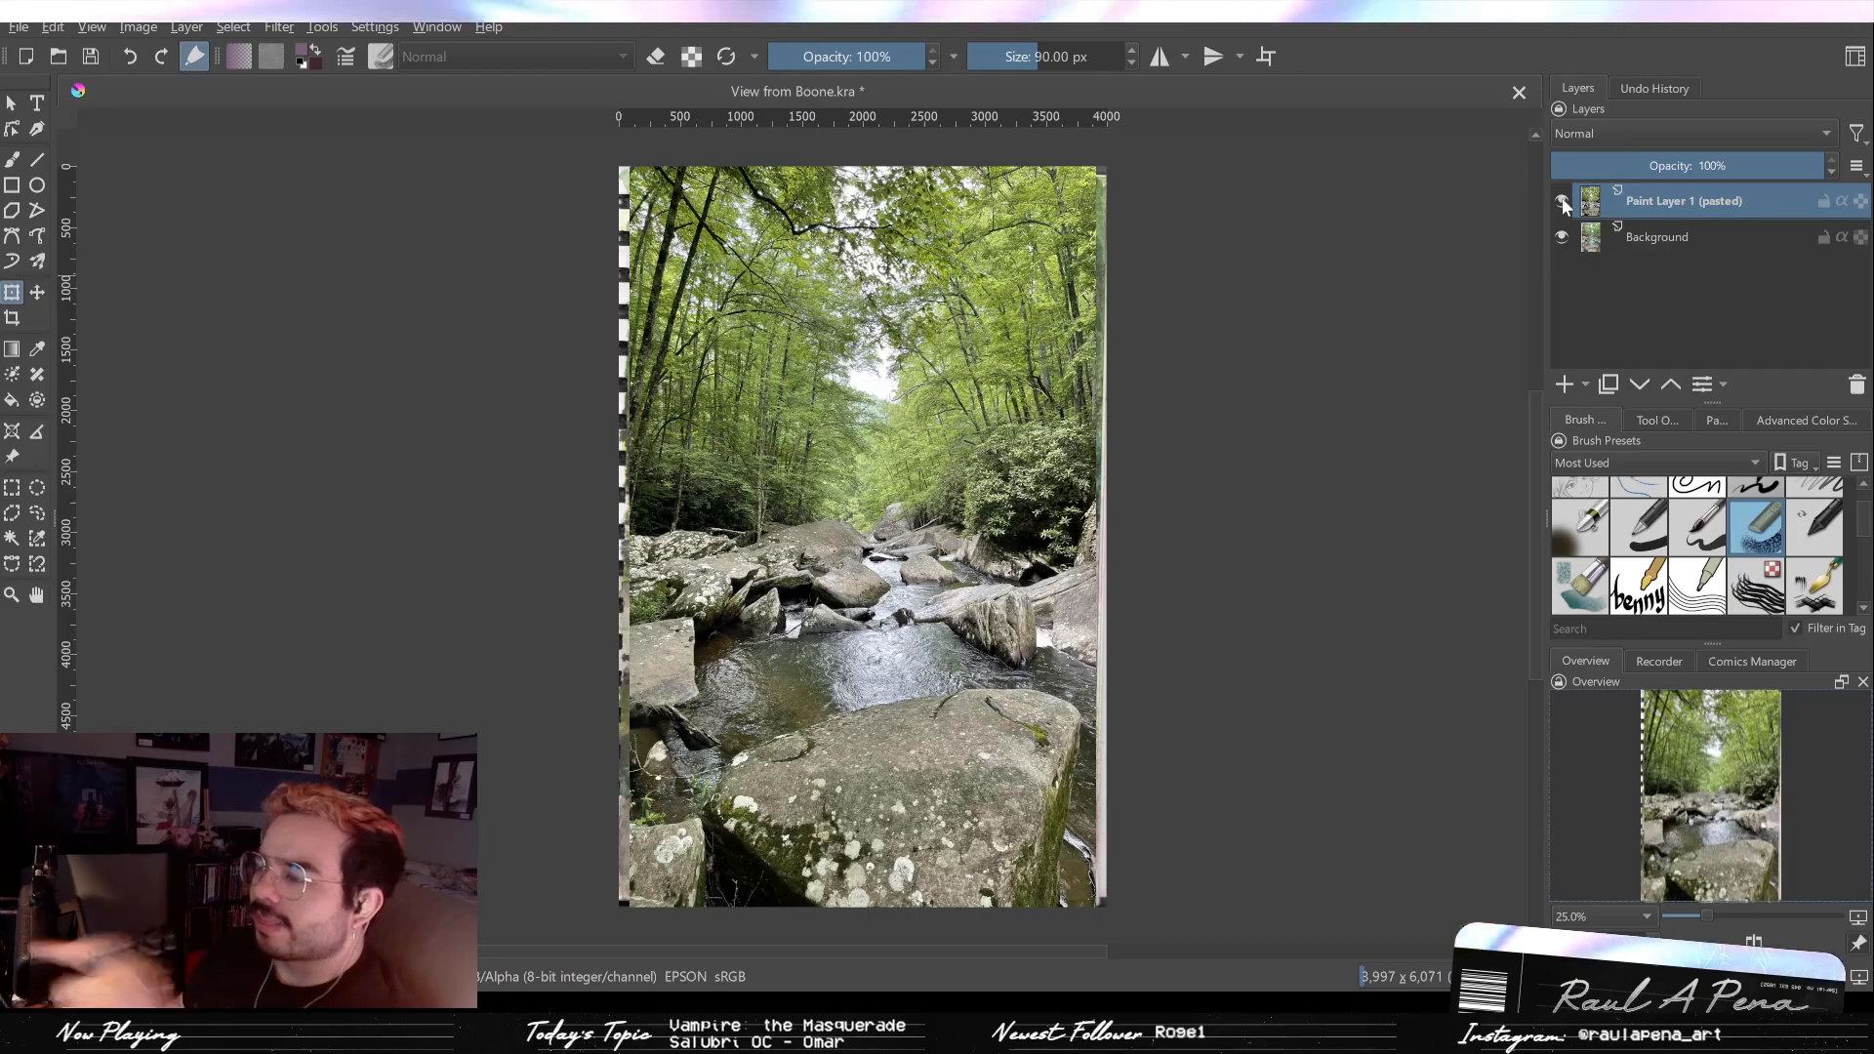
{"action": "left_click", "coordinate": [1562, 202]}
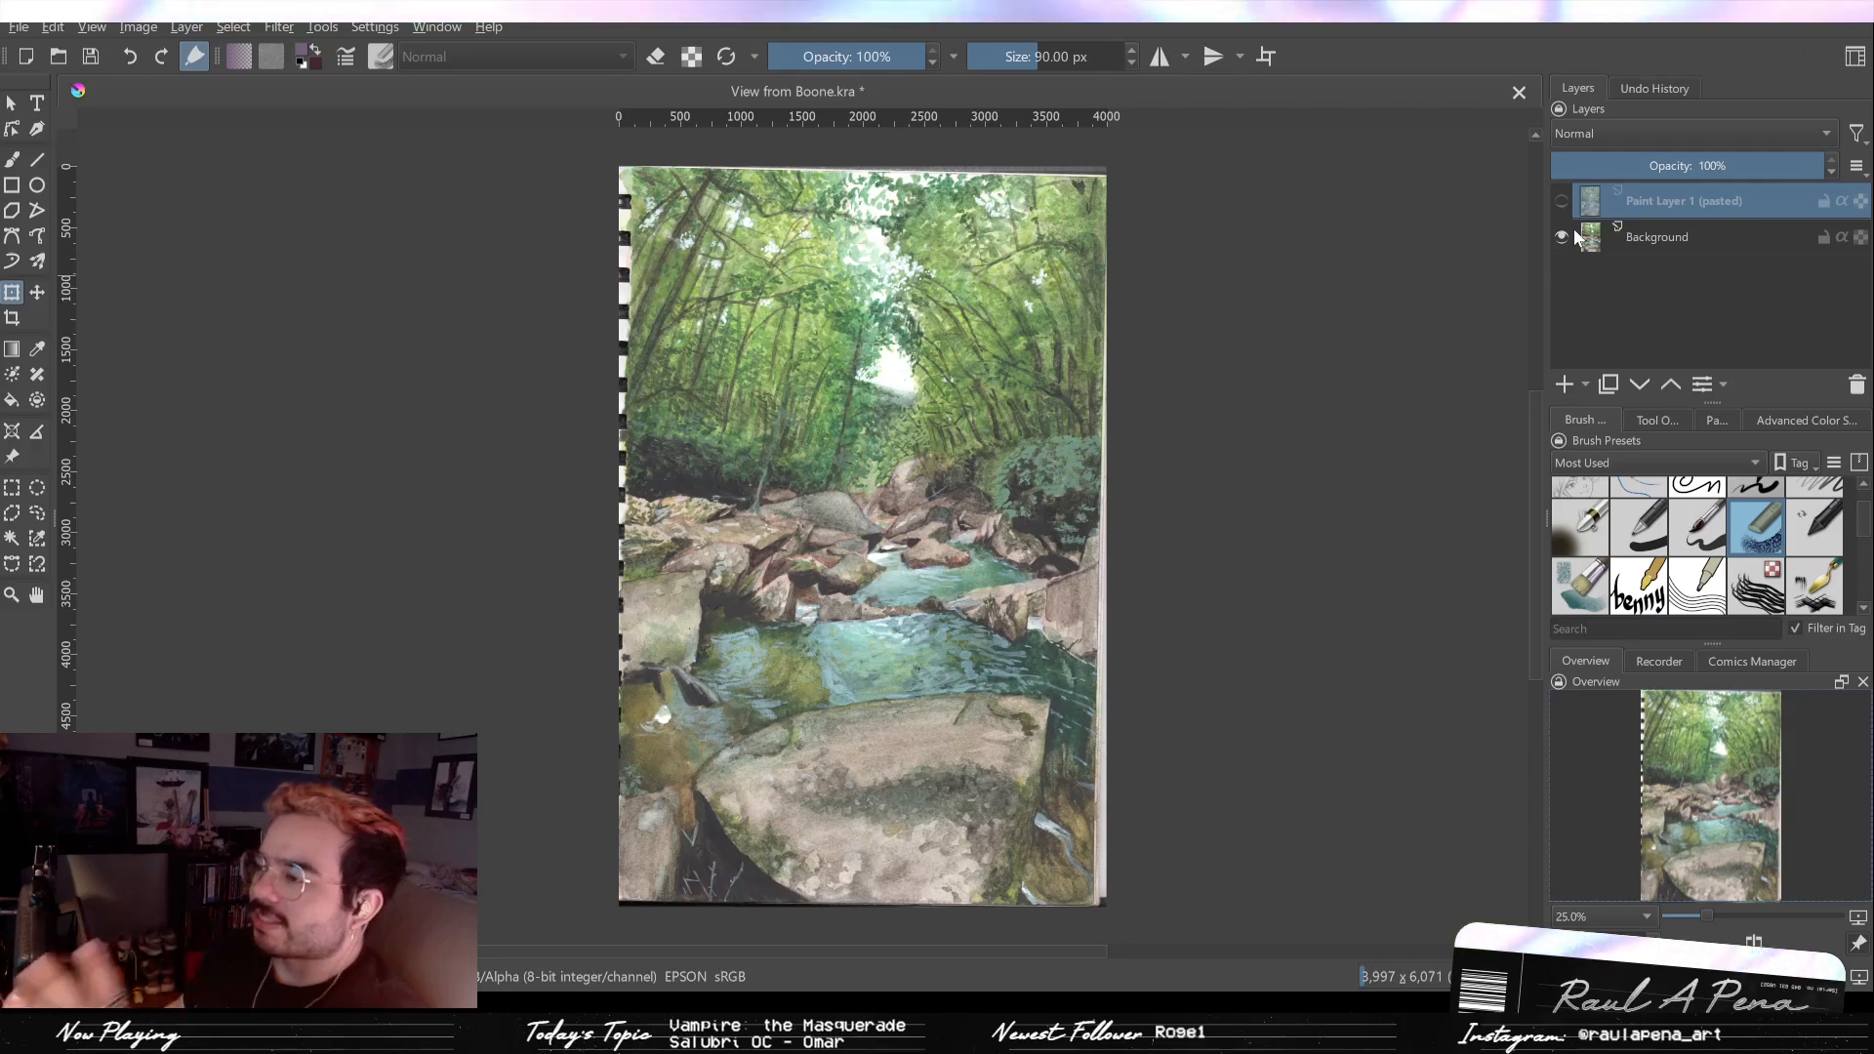
Step: Select the Background layer and compare the painting with the photo by toggling the pasted layer, ending with it hidden
{"action": "left_click", "coordinate": [1574, 235]}
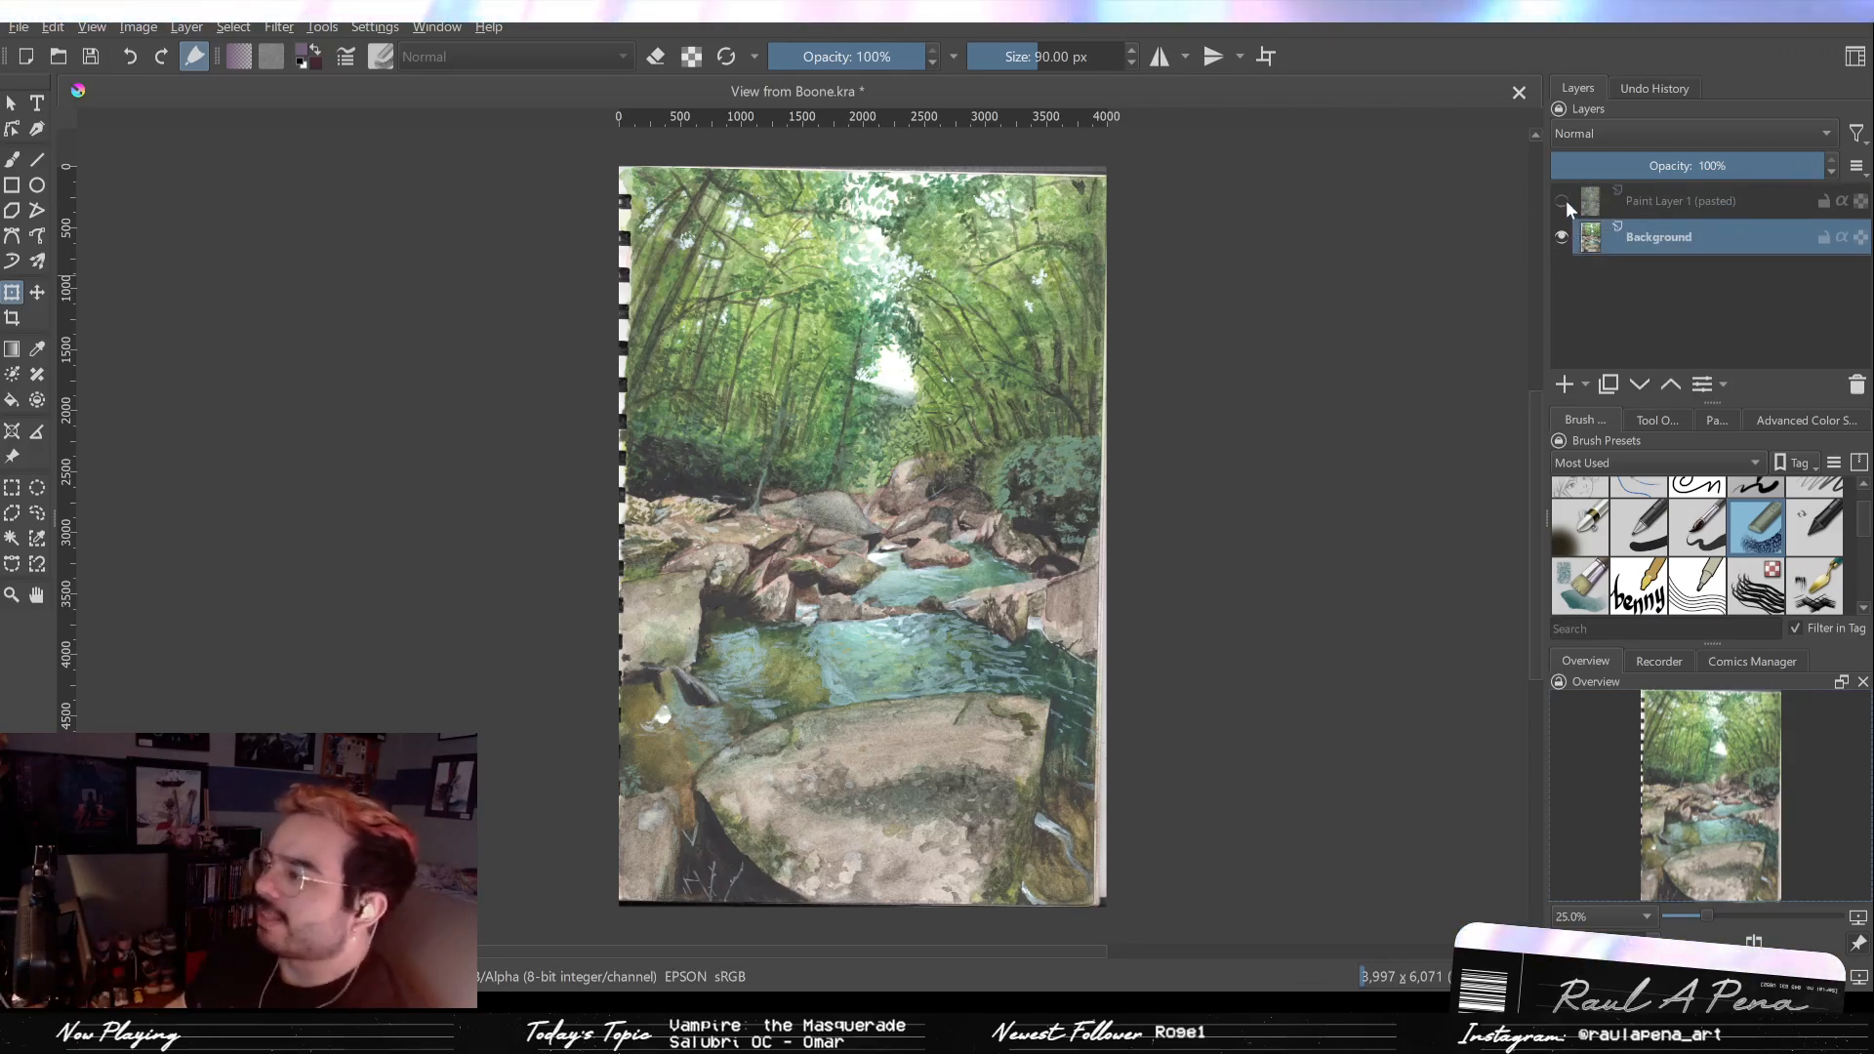
{"action": "left_click", "coordinate": [1561, 202]}
{"action": "left_click", "coordinate": [1560, 201]}
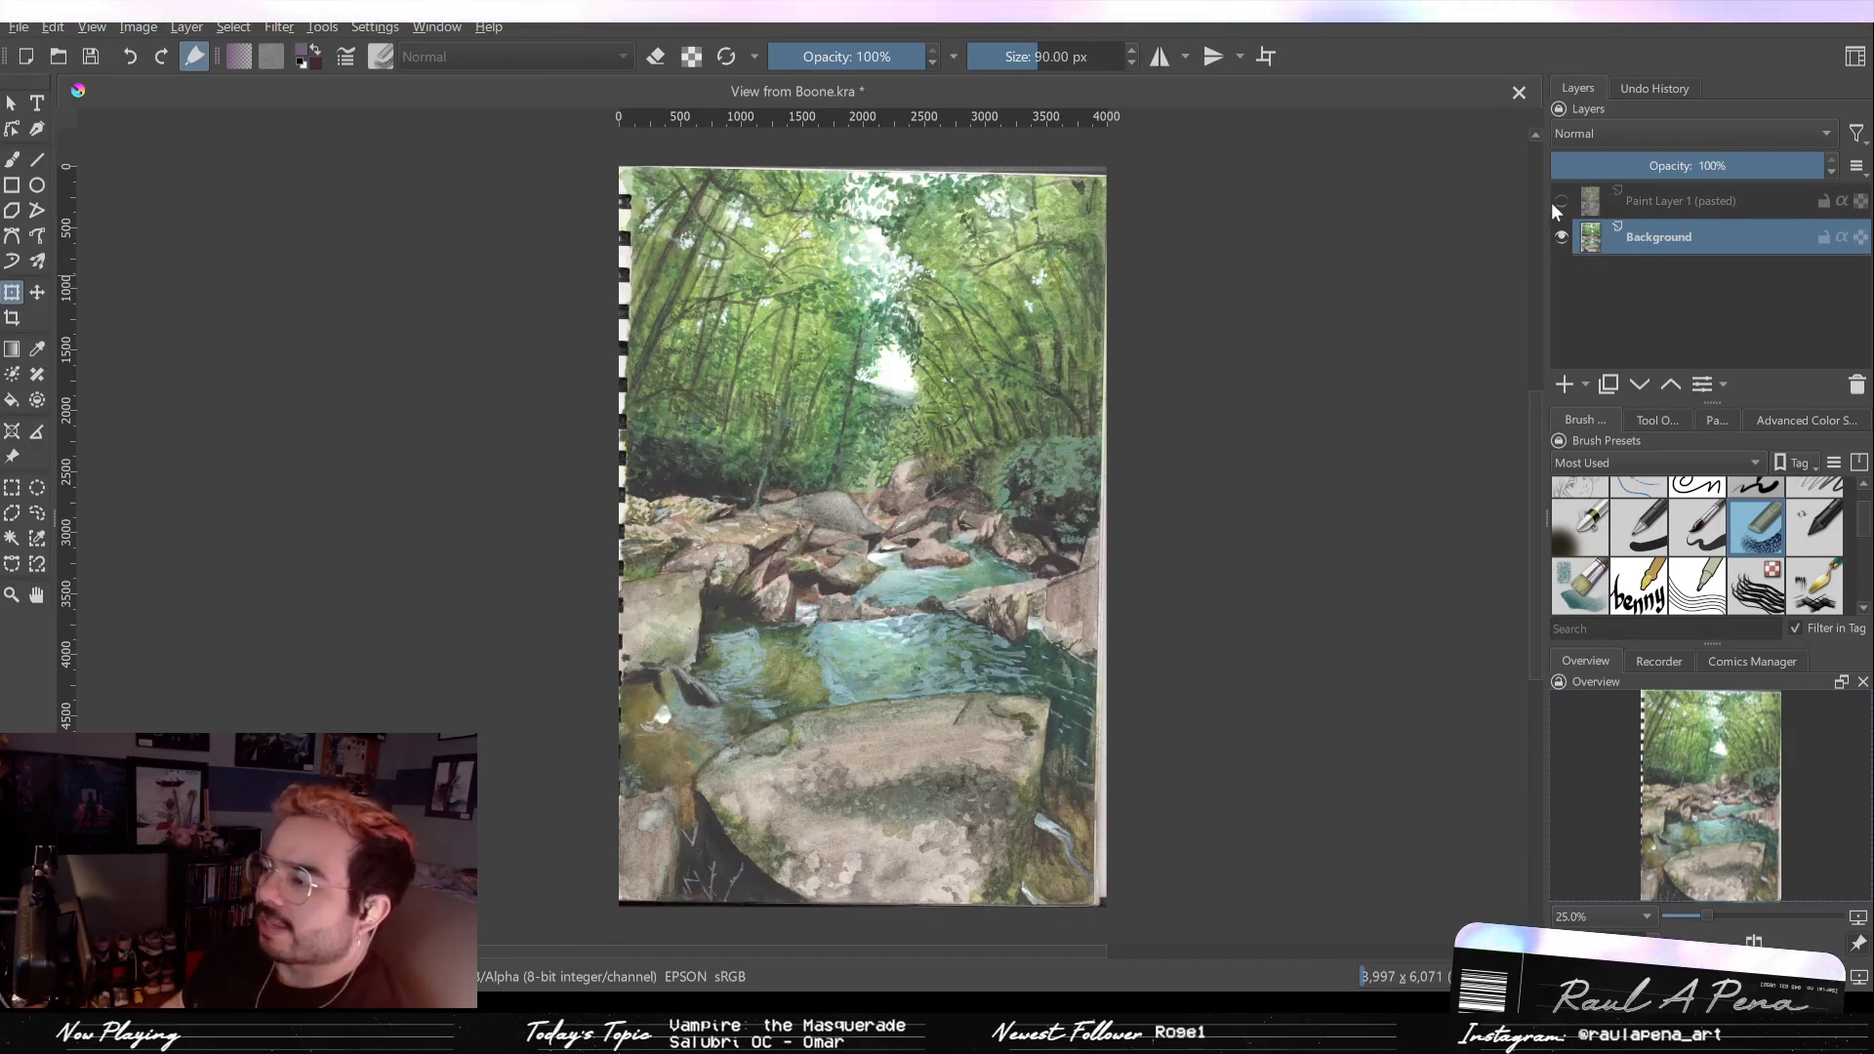
{"action": "left_click", "coordinate": [1557, 201]}
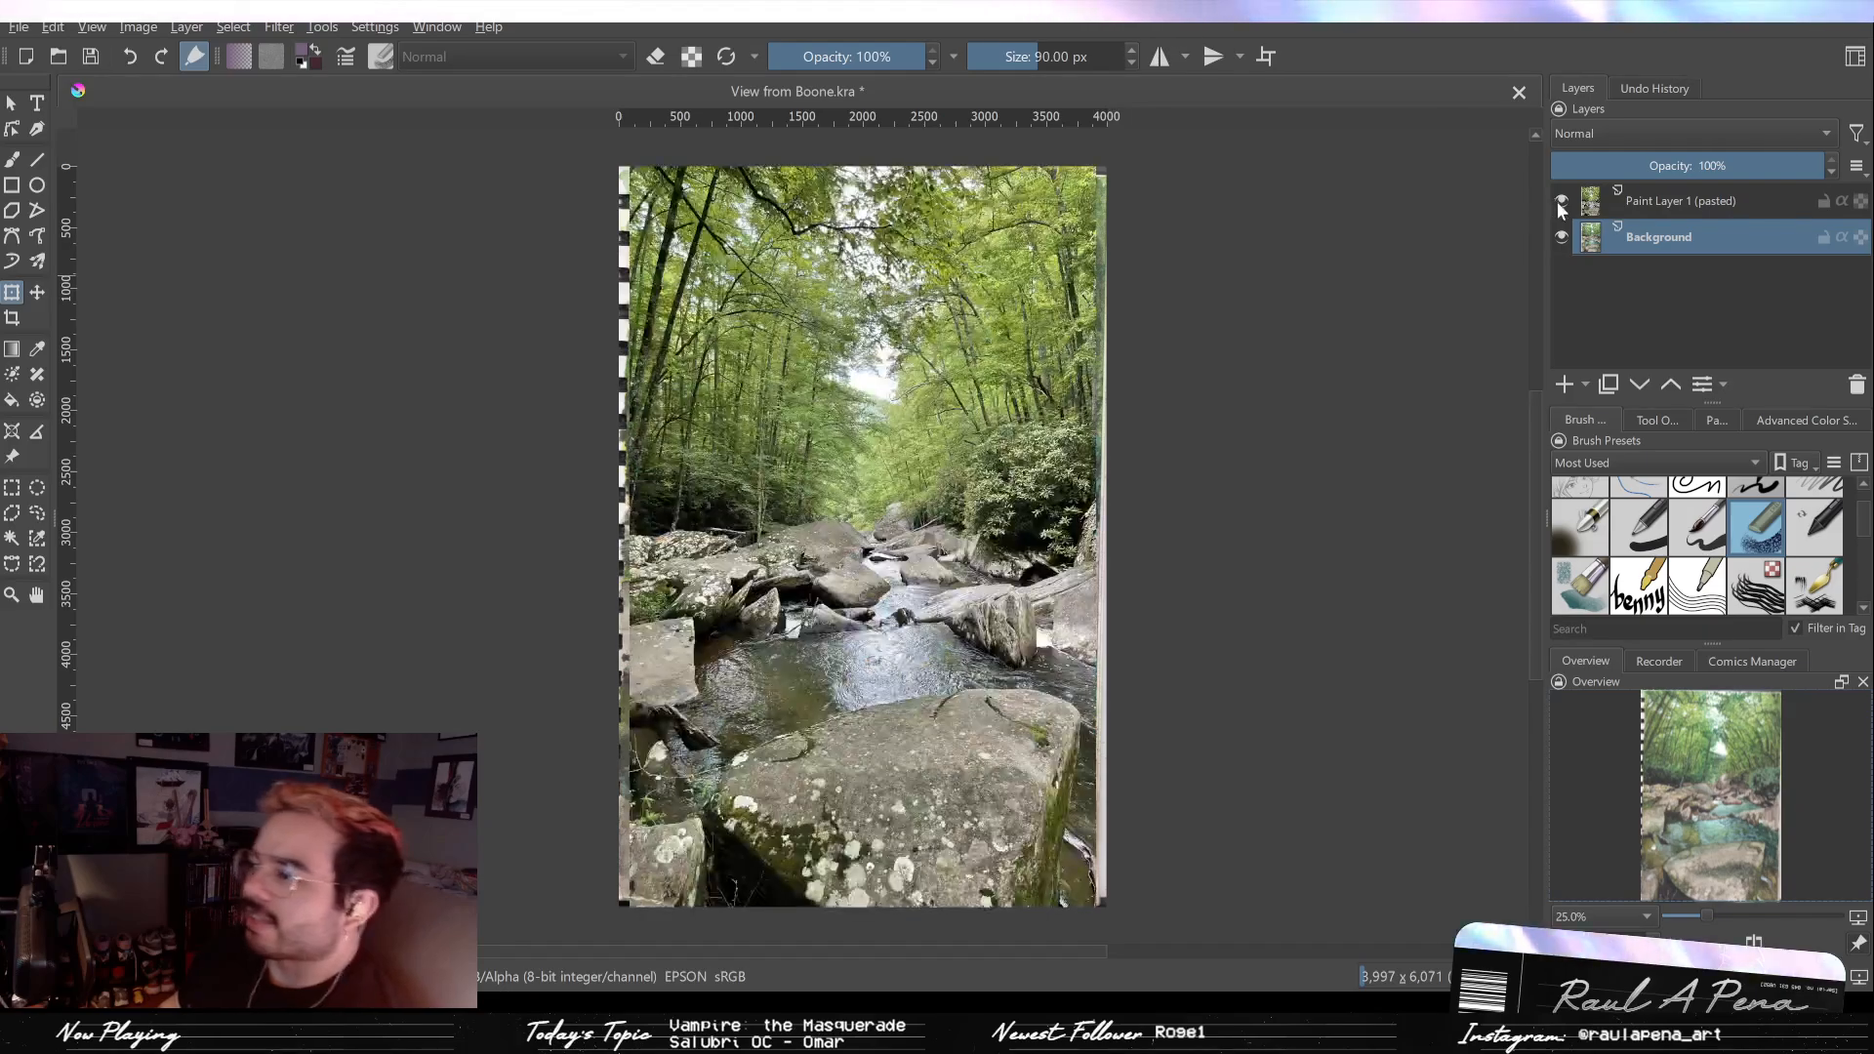
{"action": "left_click", "coordinate": [1558, 201]}
{"action": "left_click", "coordinate": [1557, 201]}
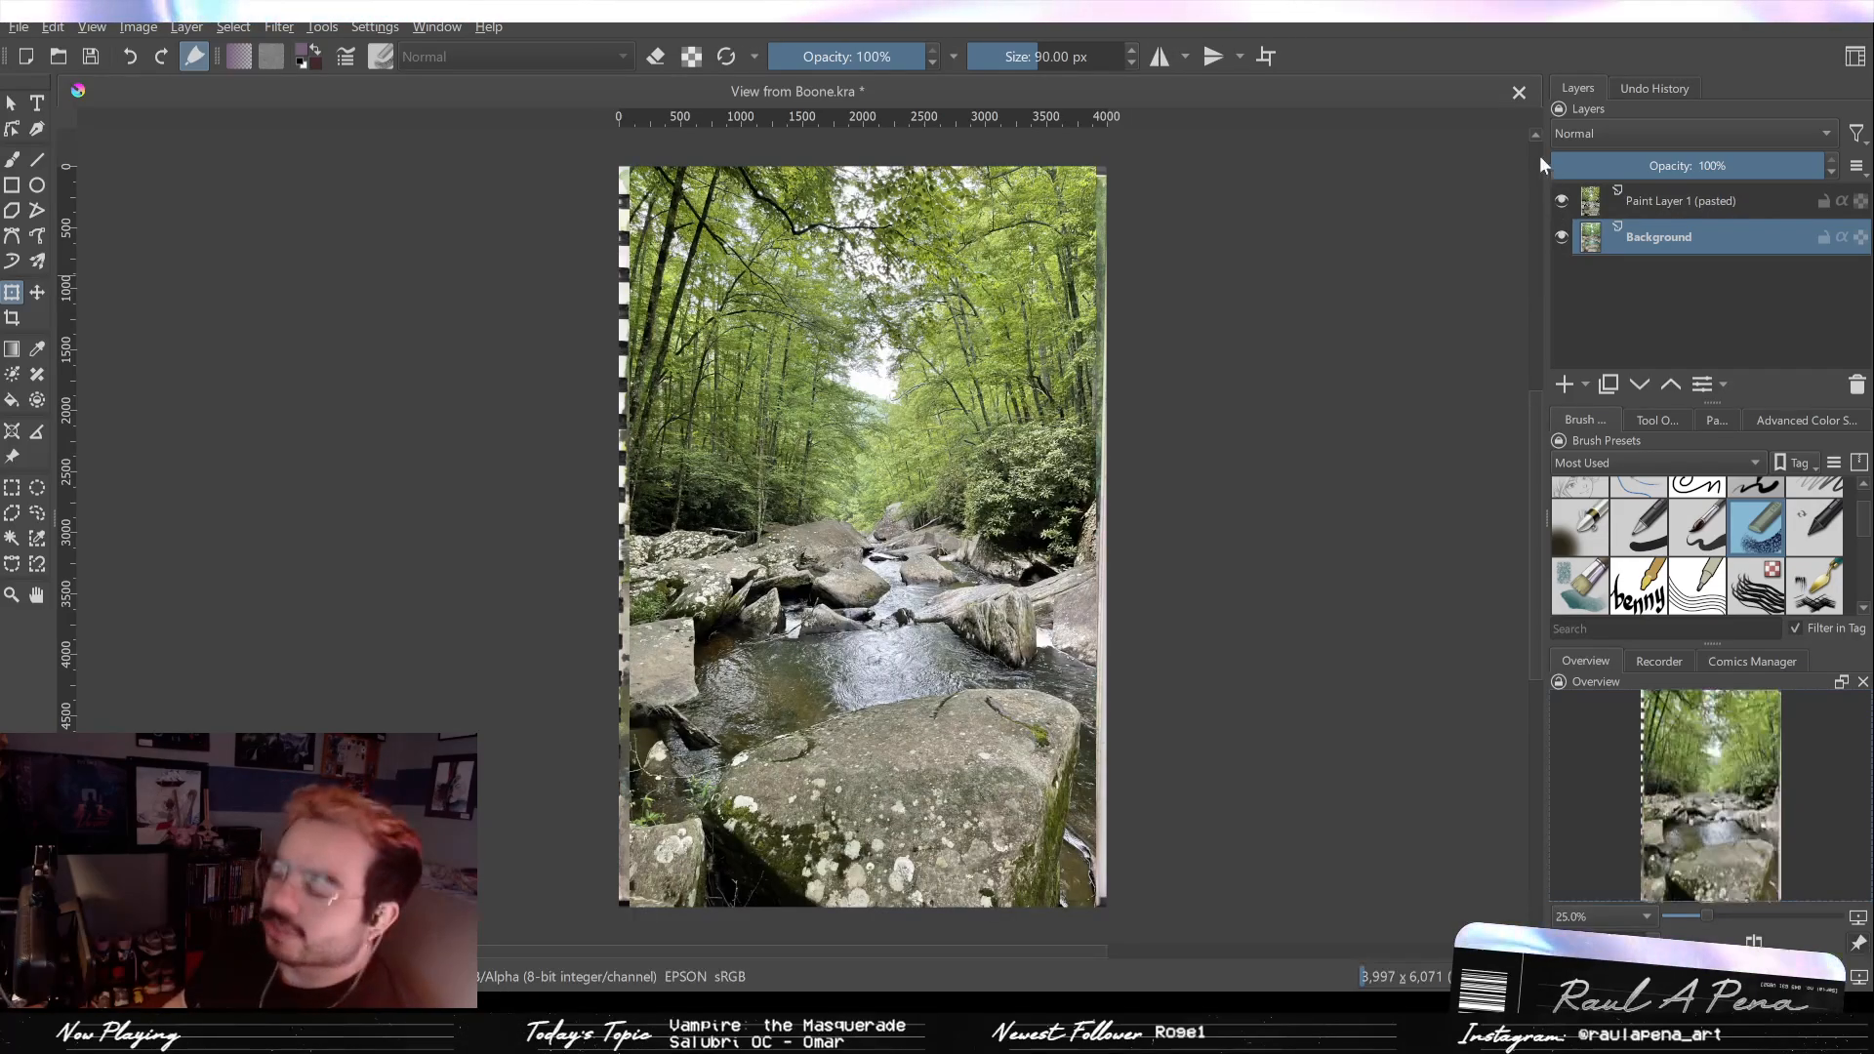
{"action": "left_click", "coordinate": [1565, 203]}
{"action": "left_click", "coordinate": [1565, 201]}
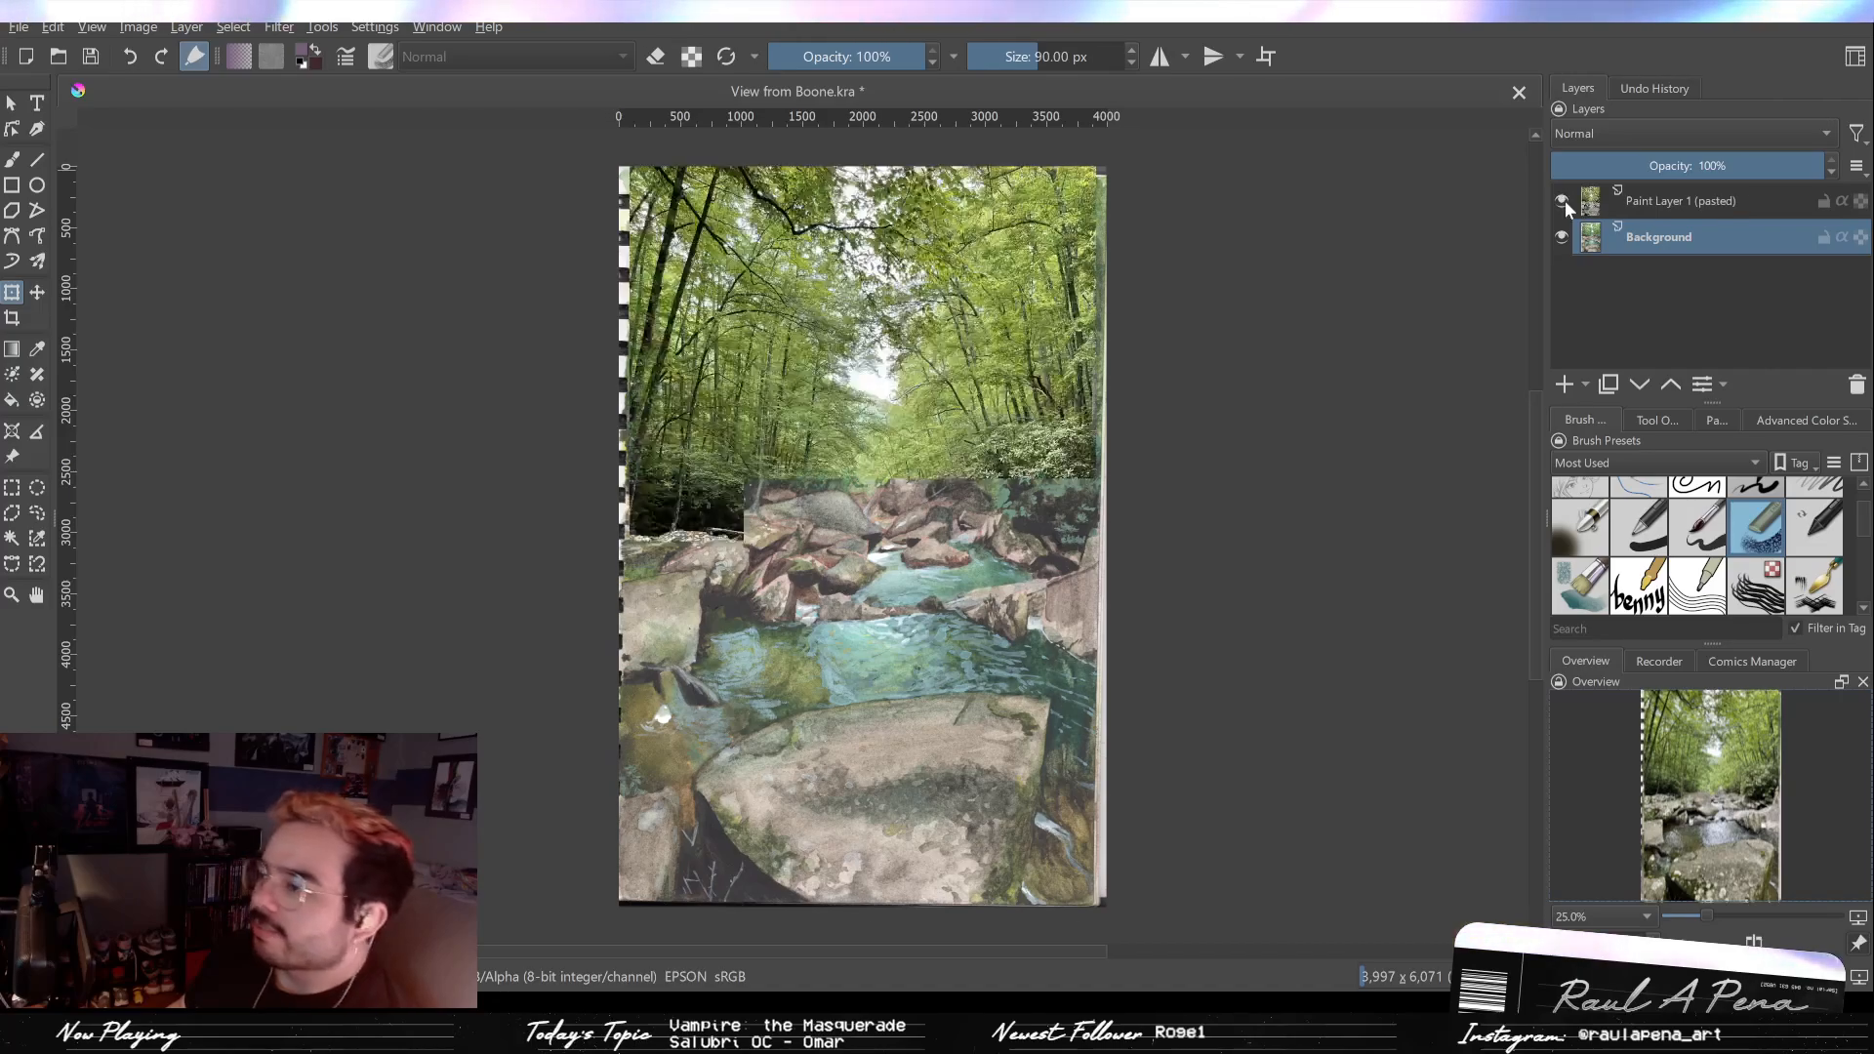
{"action": "left_click", "coordinate": [1565, 201]}
{"action": "left_click", "coordinate": [1565, 196]}
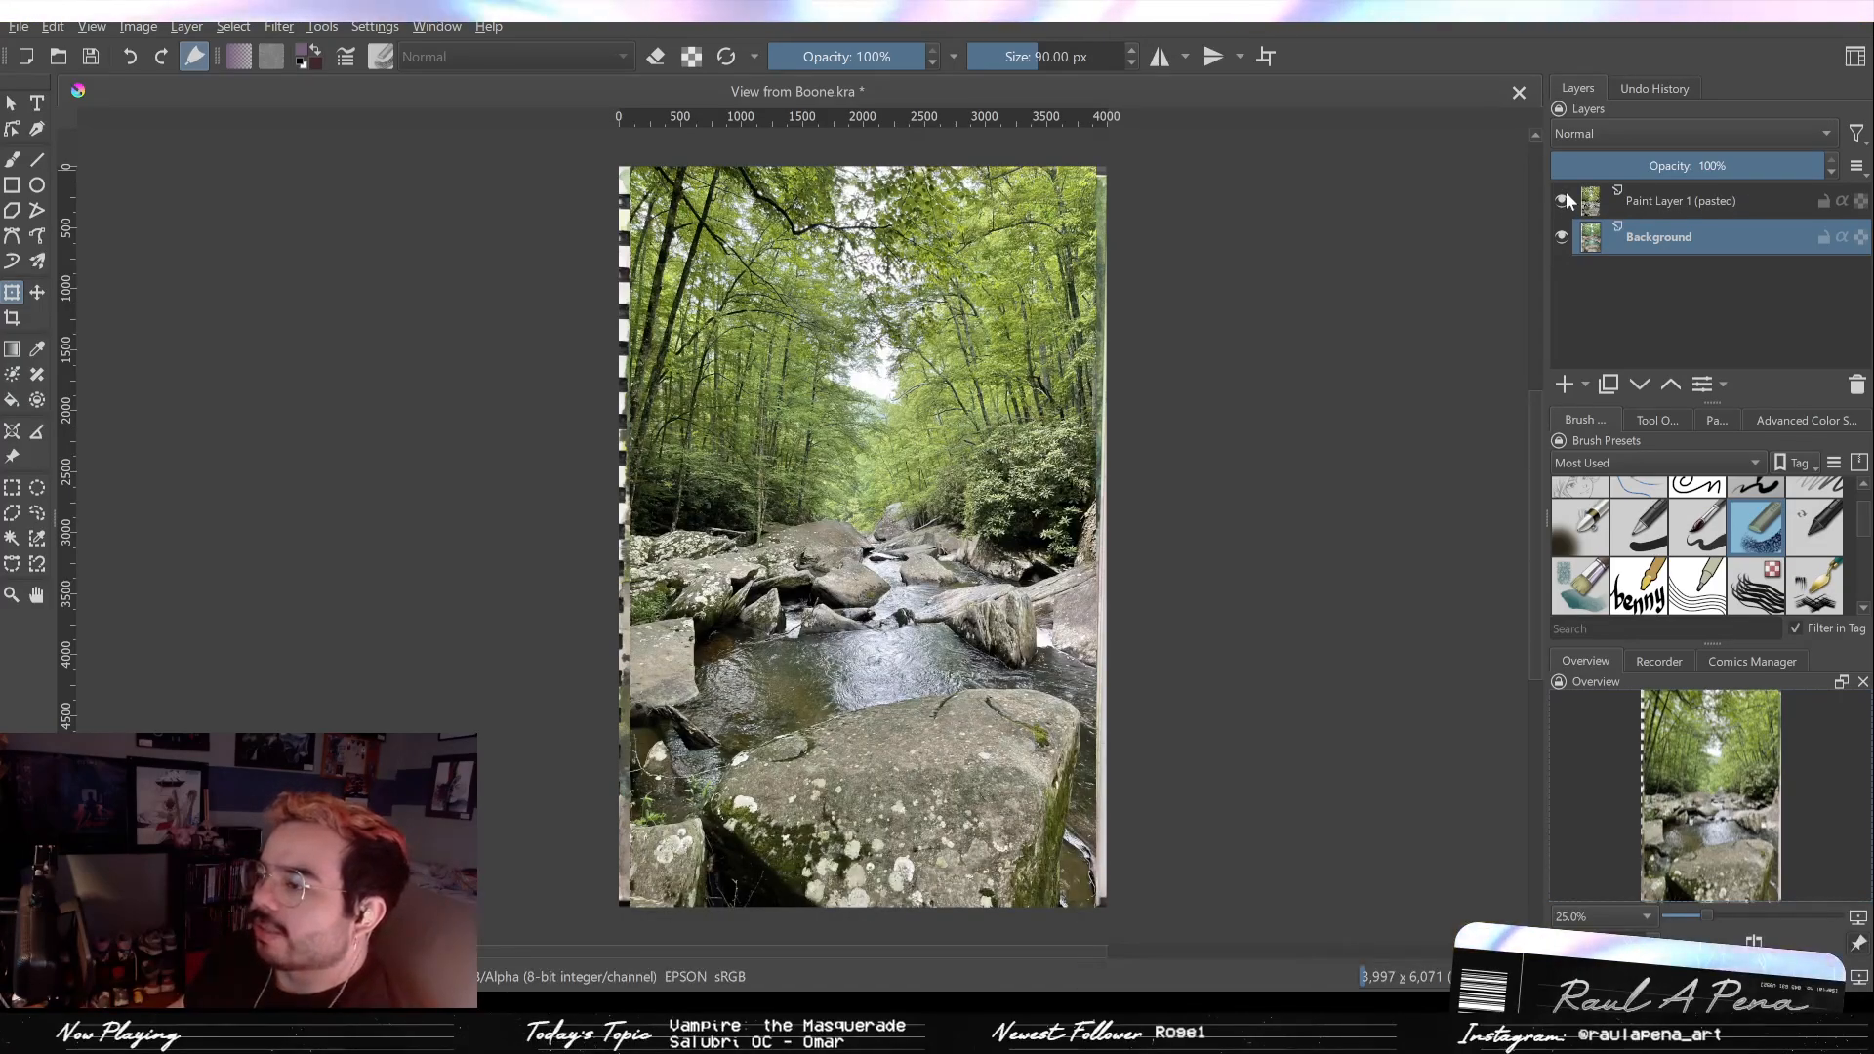
{"action": "left_click", "coordinate": [1560, 198]}
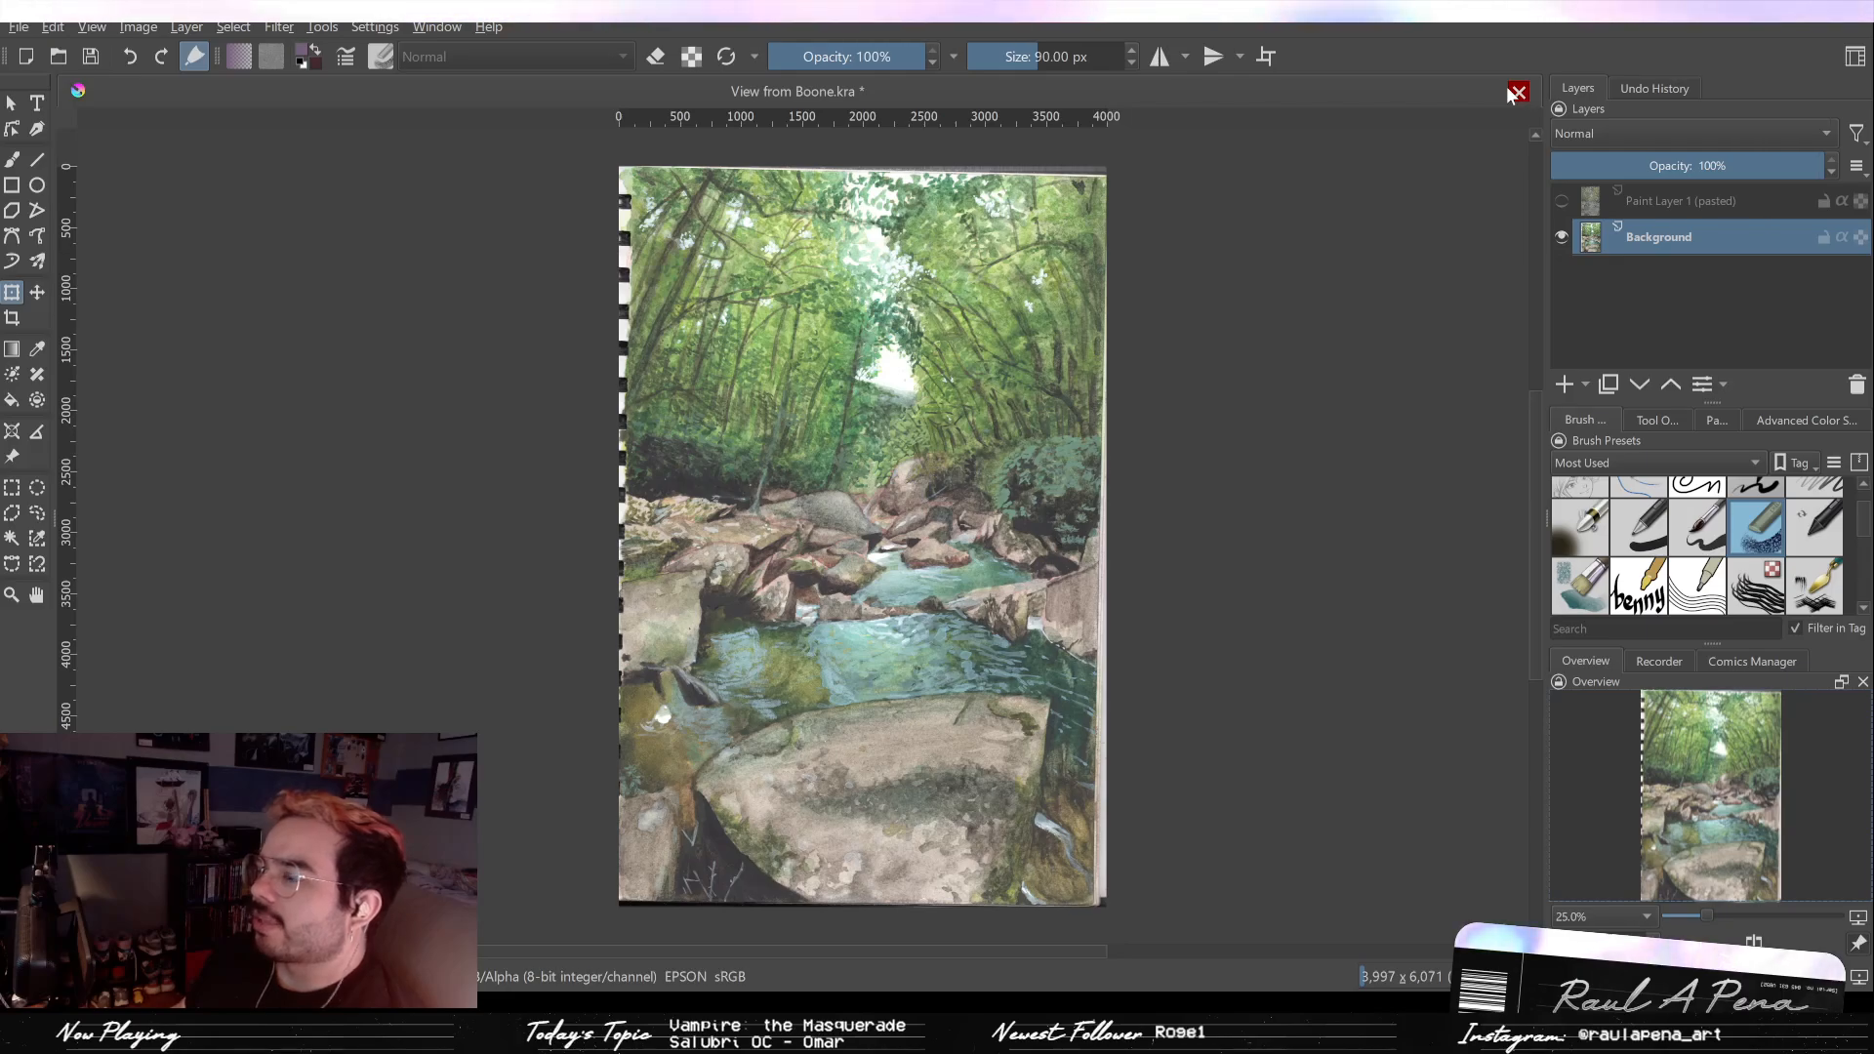
Step: Save and close View from Boone.kra, then create a new blank portrait document of 3,508 px width
{"action": "key", "text": "ctrl+s"}
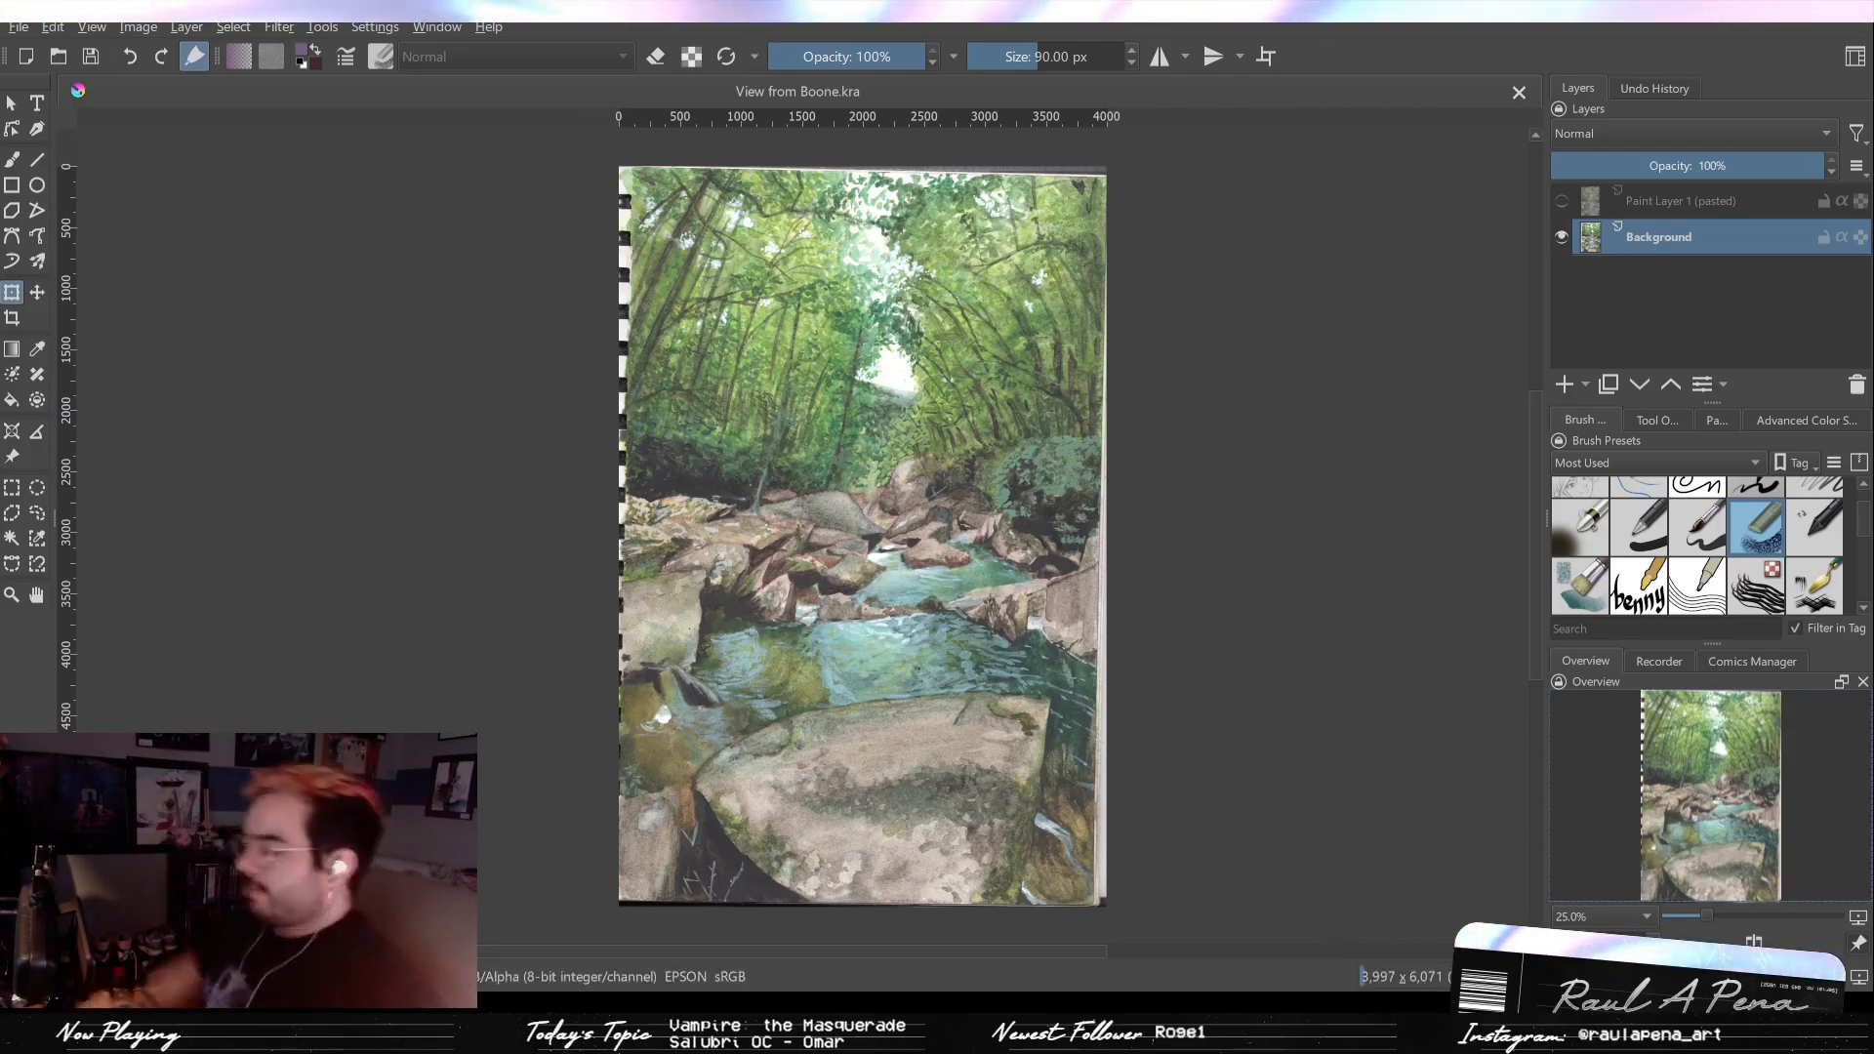
{"action": "left_click", "coordinate": [1517, 92]}
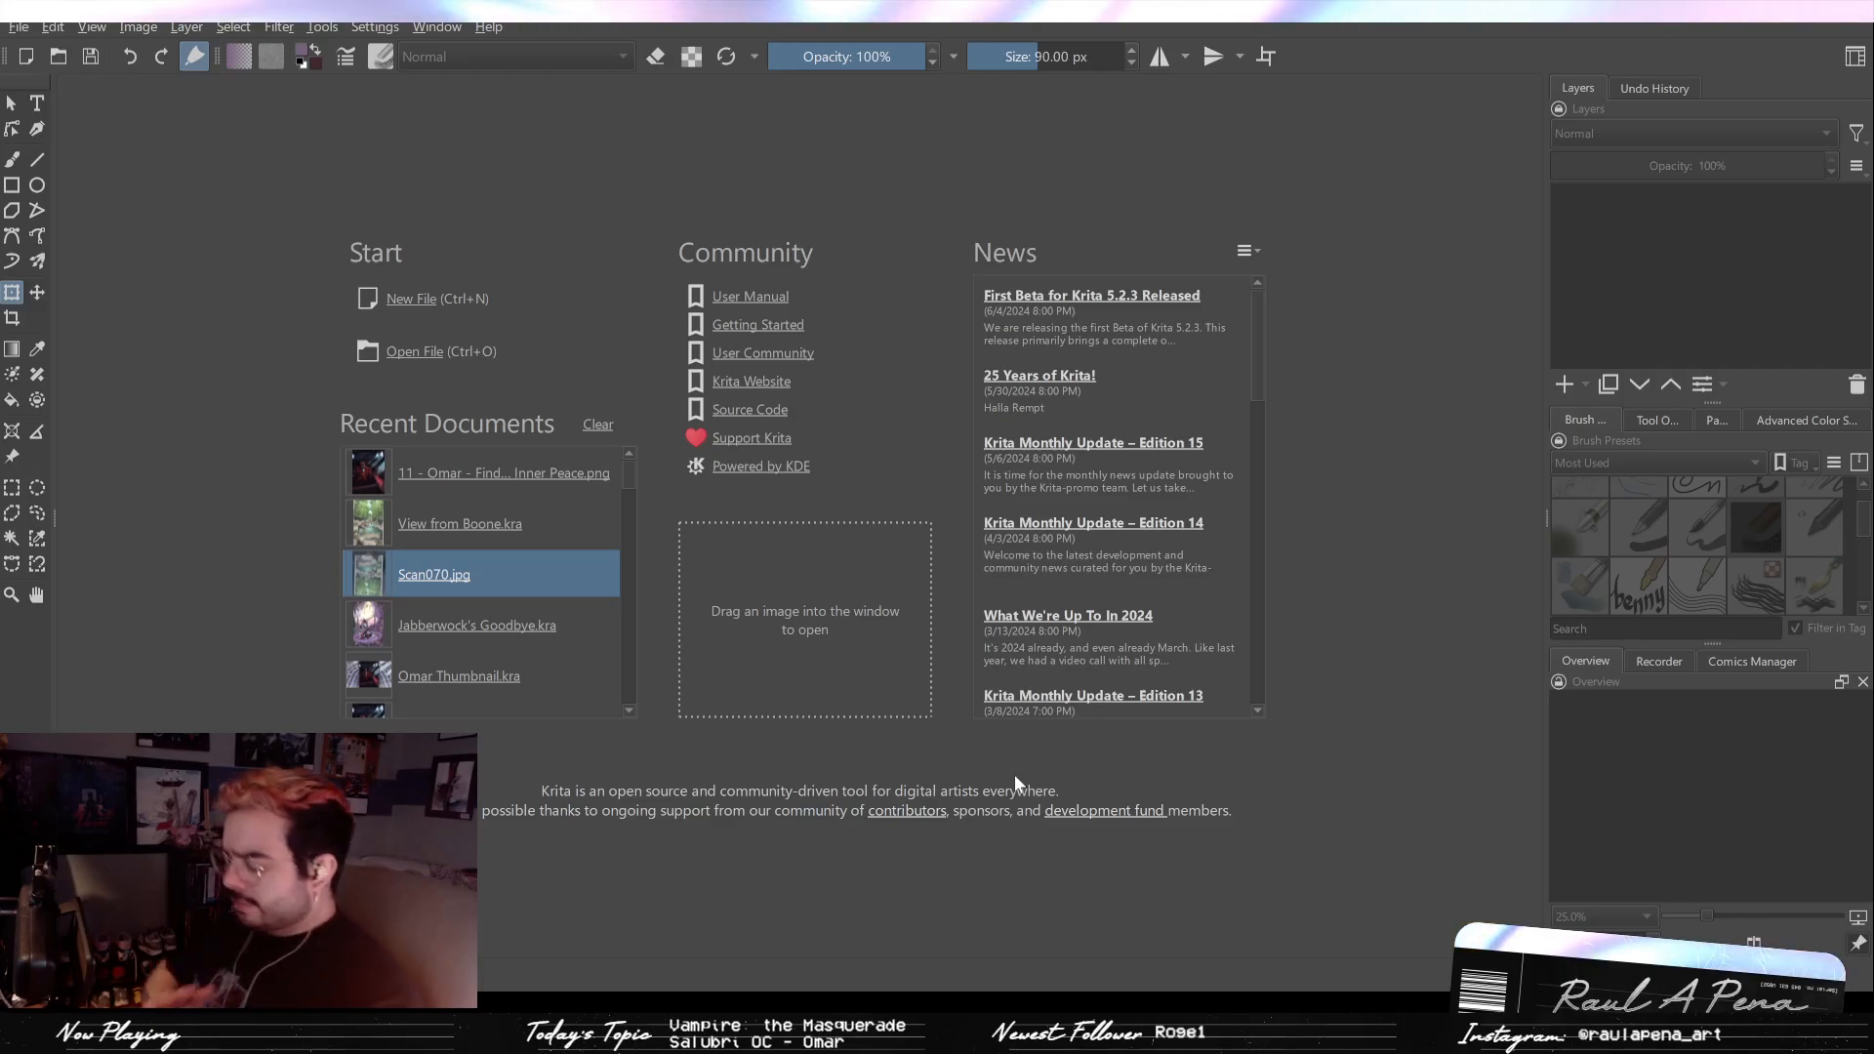
{"action": "key", "text": "ctrl+n"}
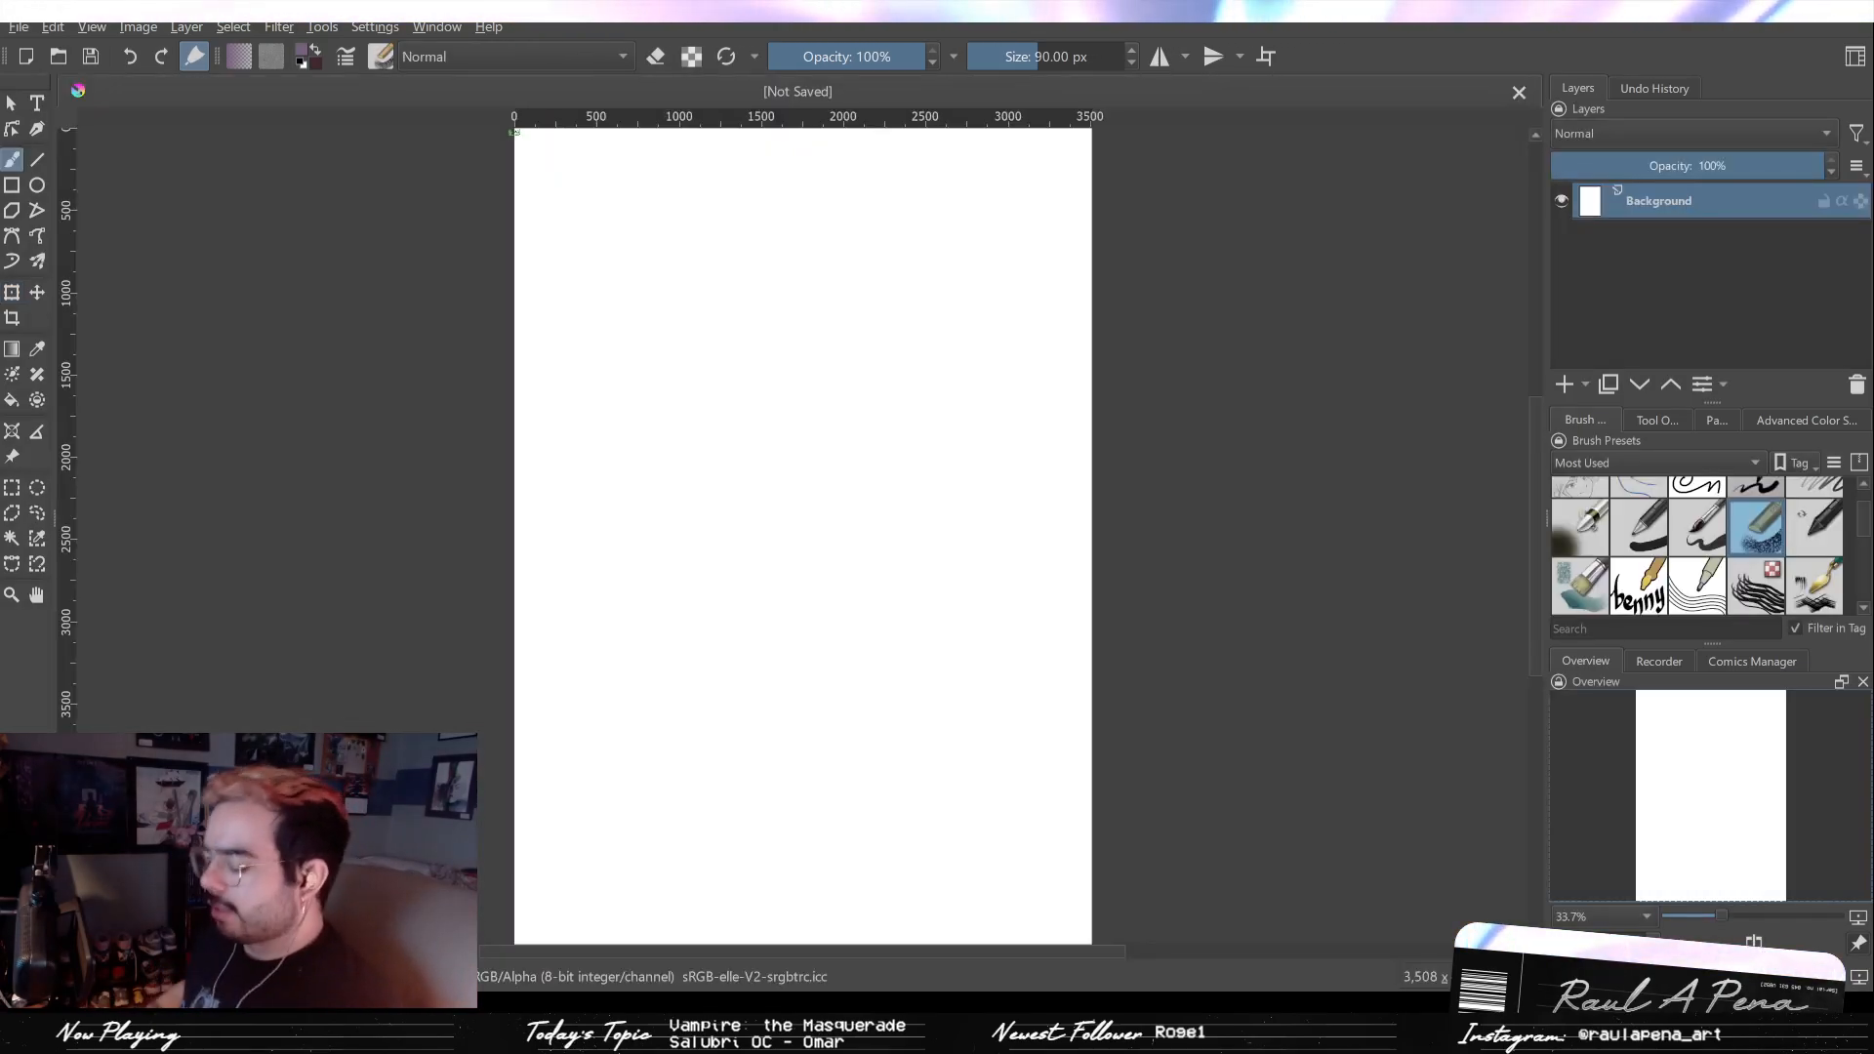
{"action": "scroll", "coordinate": [1053, 747], "scroll_direction": "down", "scroll_amount": 1}
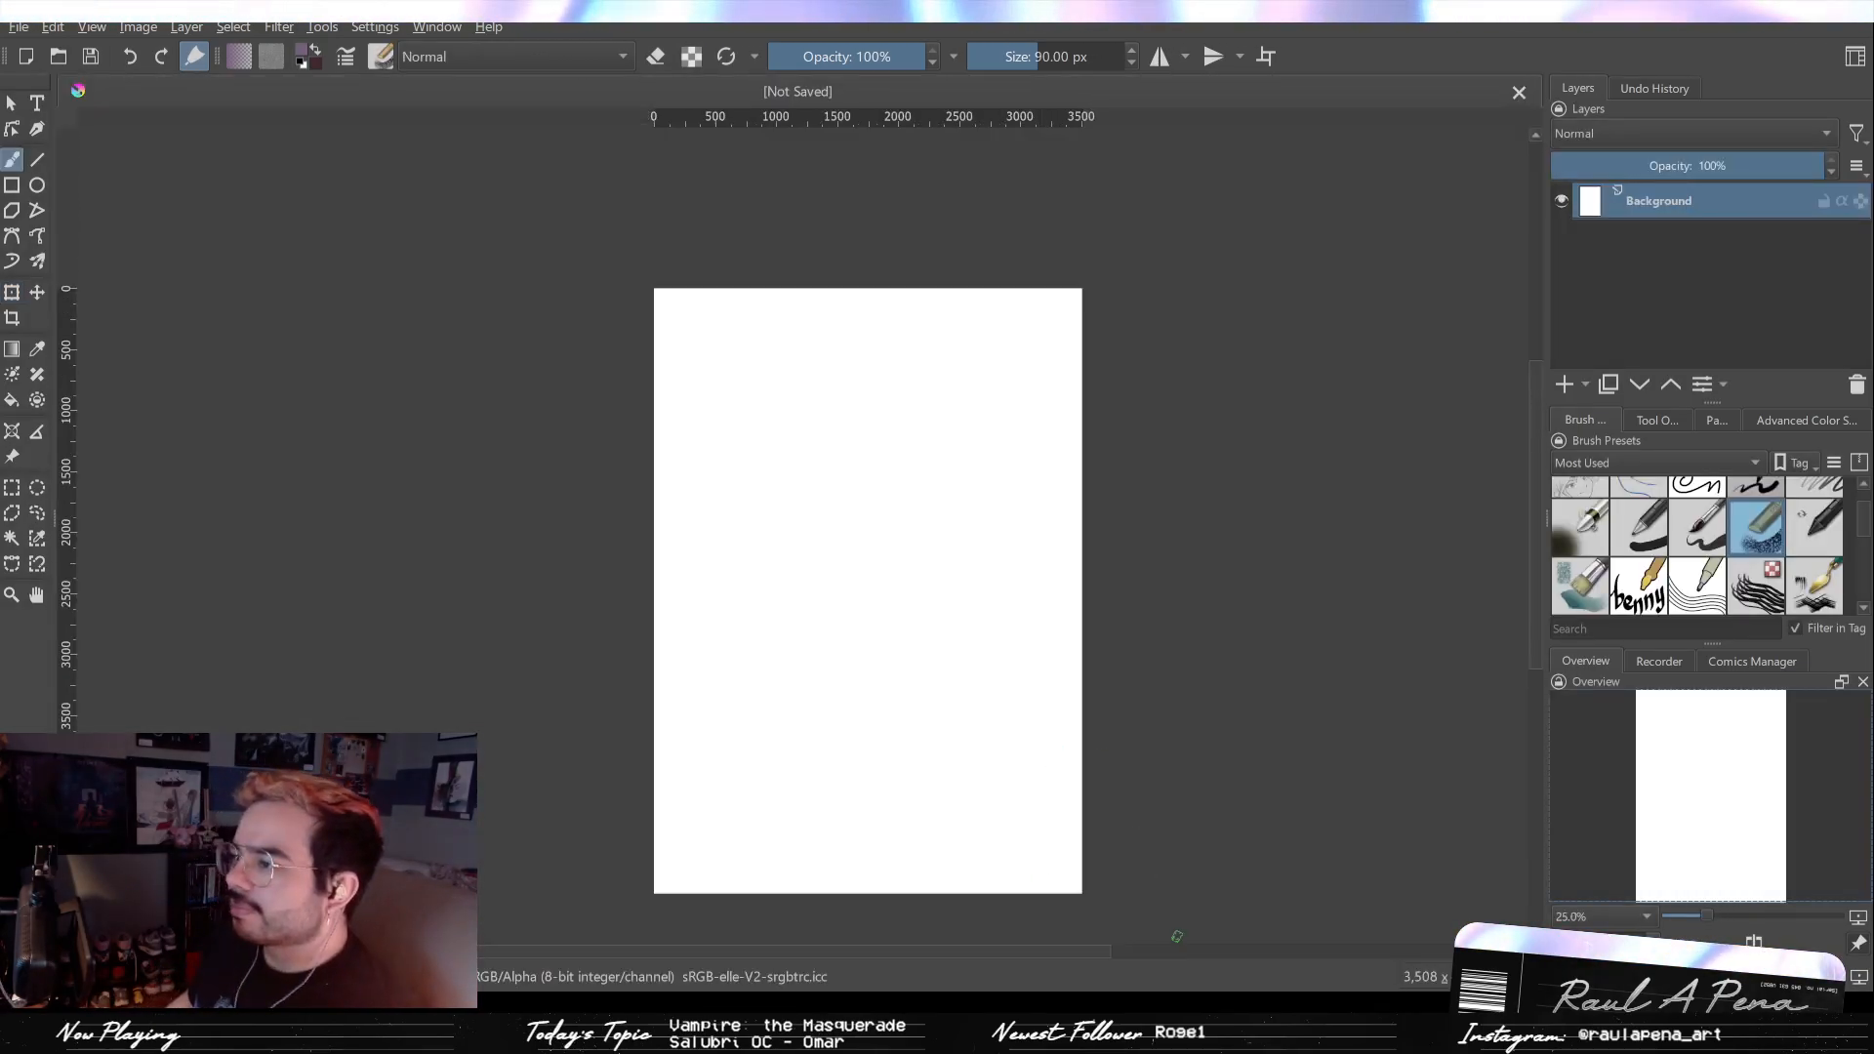
{"action": "scroll", "coordinate": [1146, 771], "scroll_direction": "up", "scroll_amount": 1}
{"action": "scroll", "coordinate": [1133, 767], "scroll_direction": "down", "scroll_amount": 1}
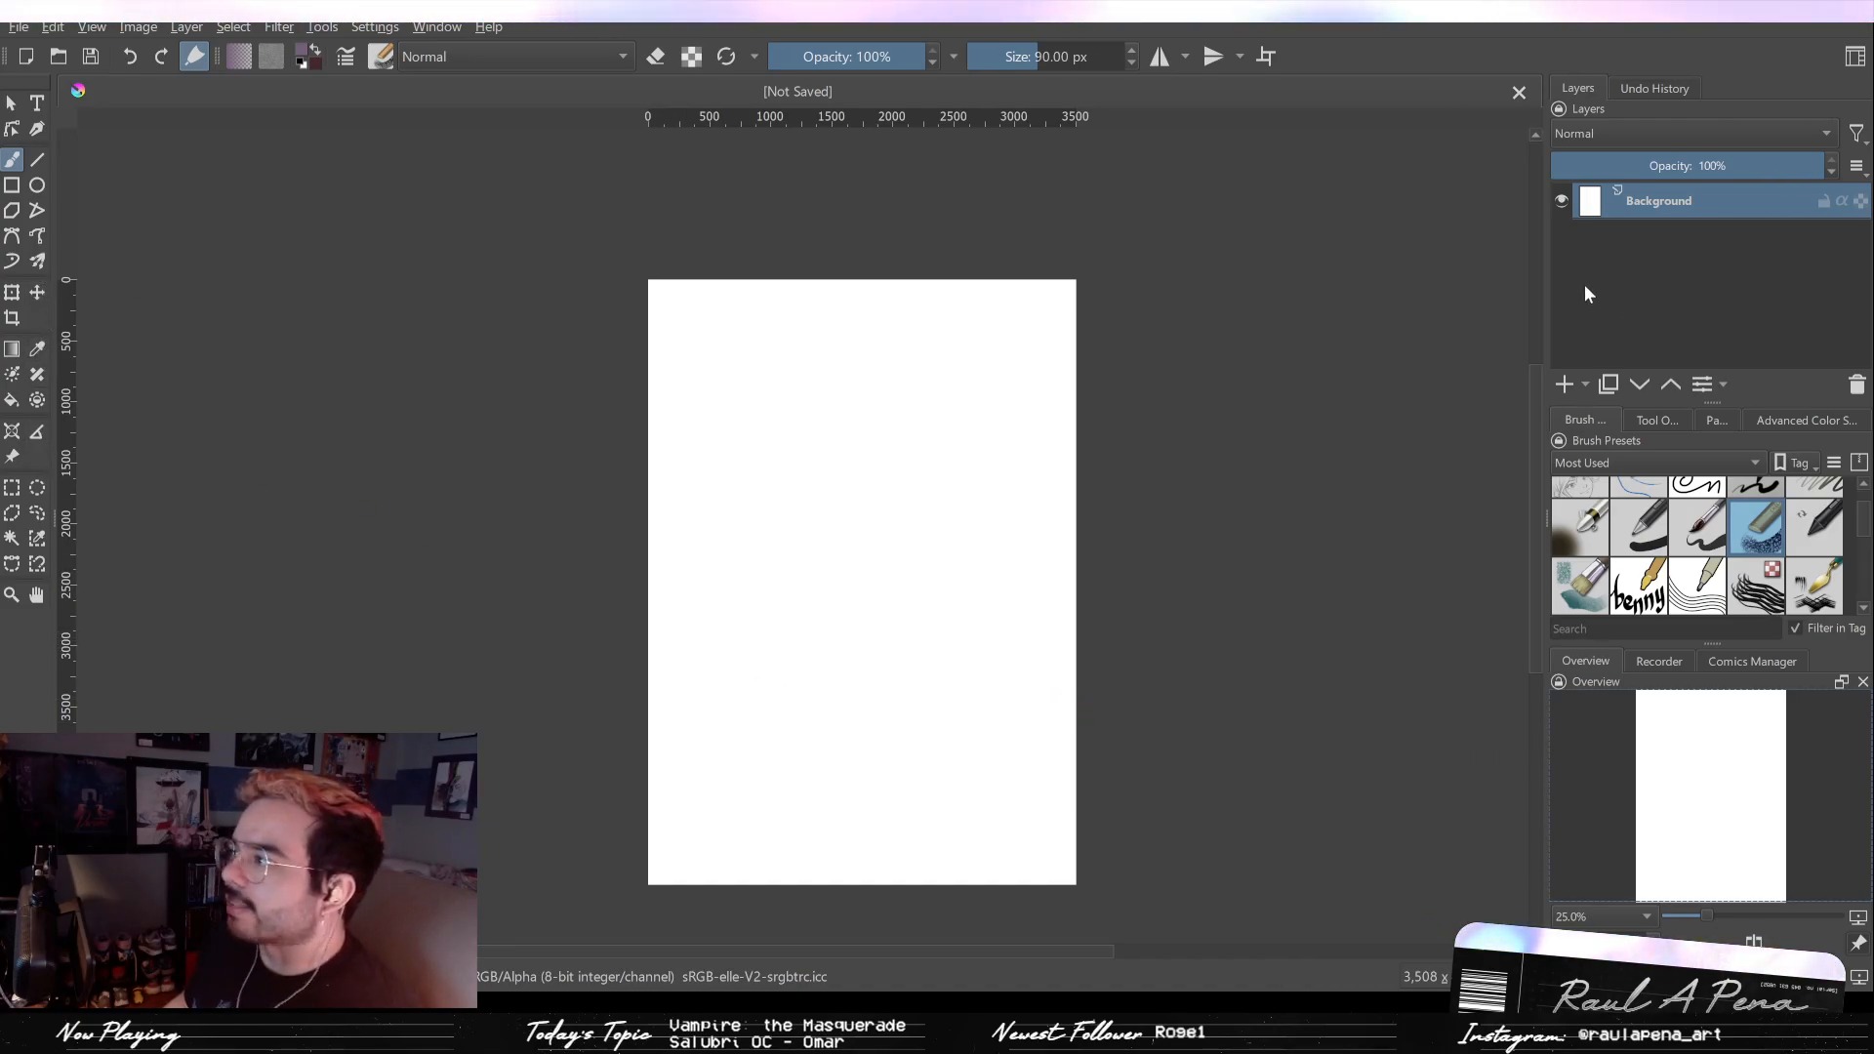
Step: Add a paint layer above the background and crop the canvas from its right edge to 3,140 px wide
{"action": "left_click", "coordinate": [1564, 383]}
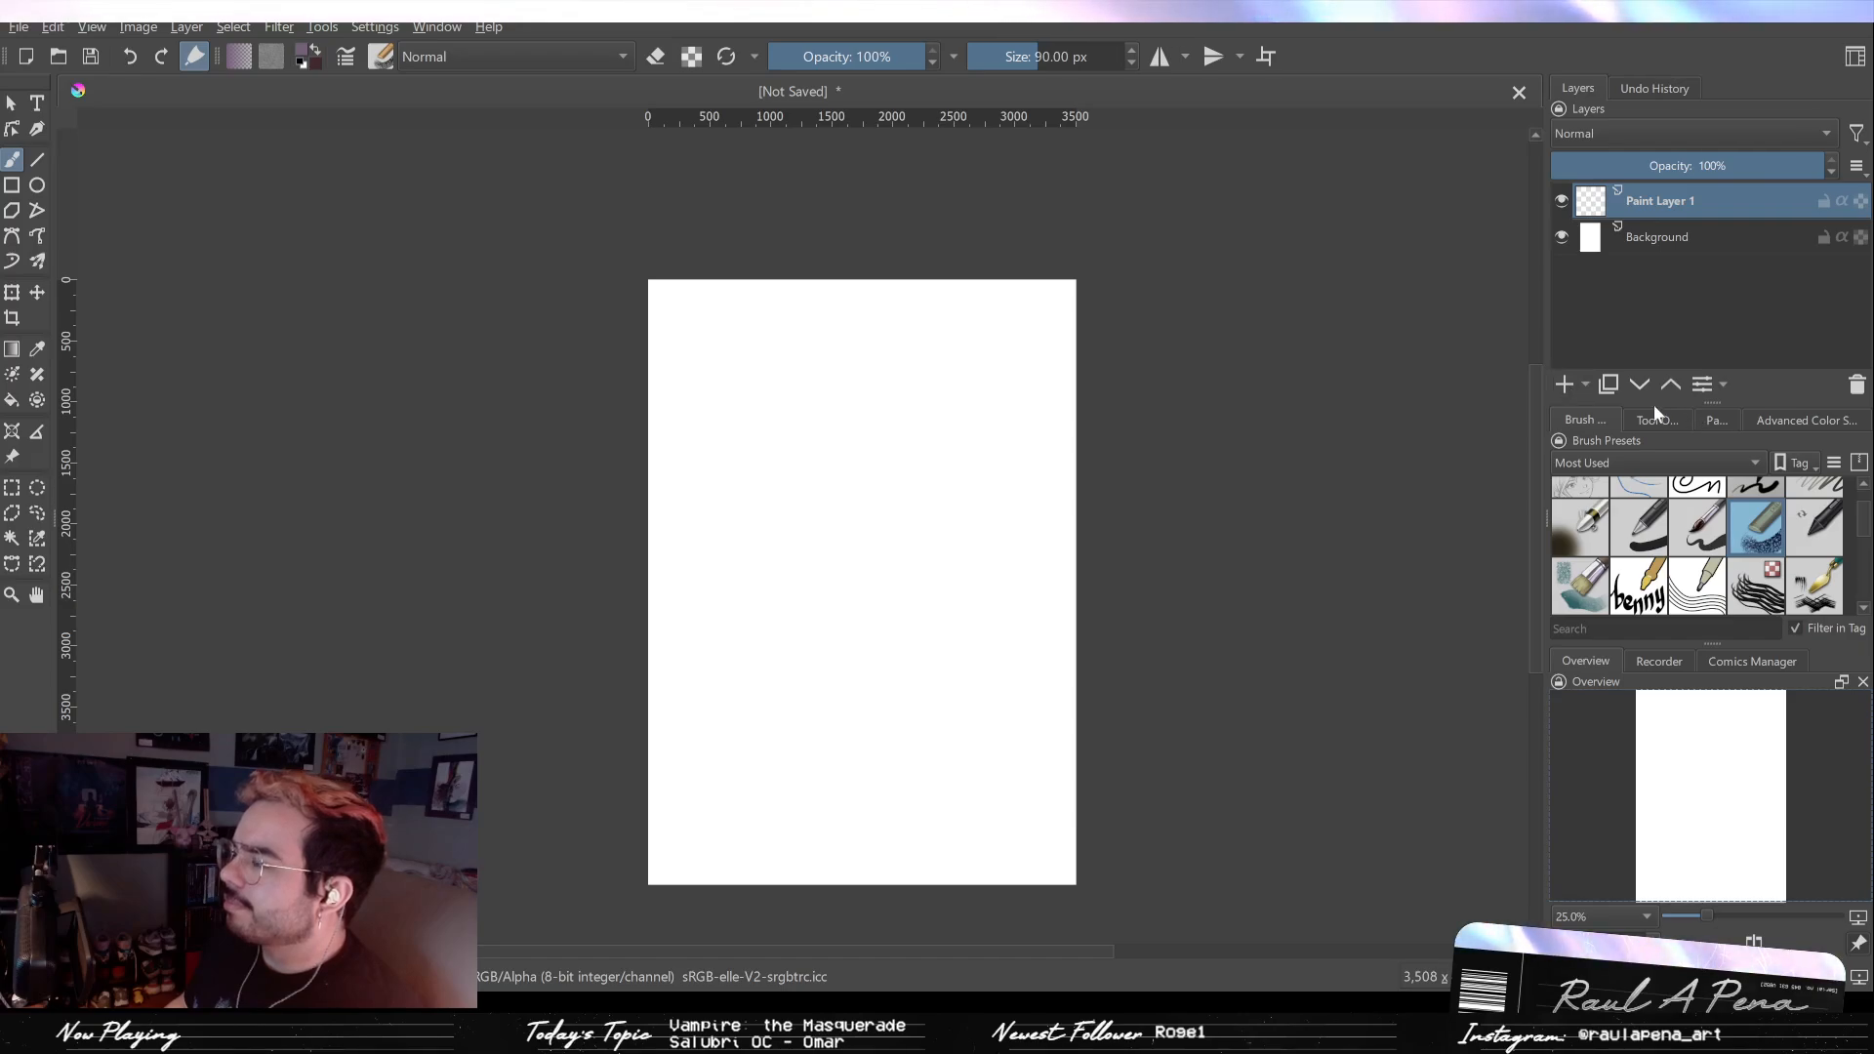
{"action": "left_click", "coordinate": [1620, 237]}
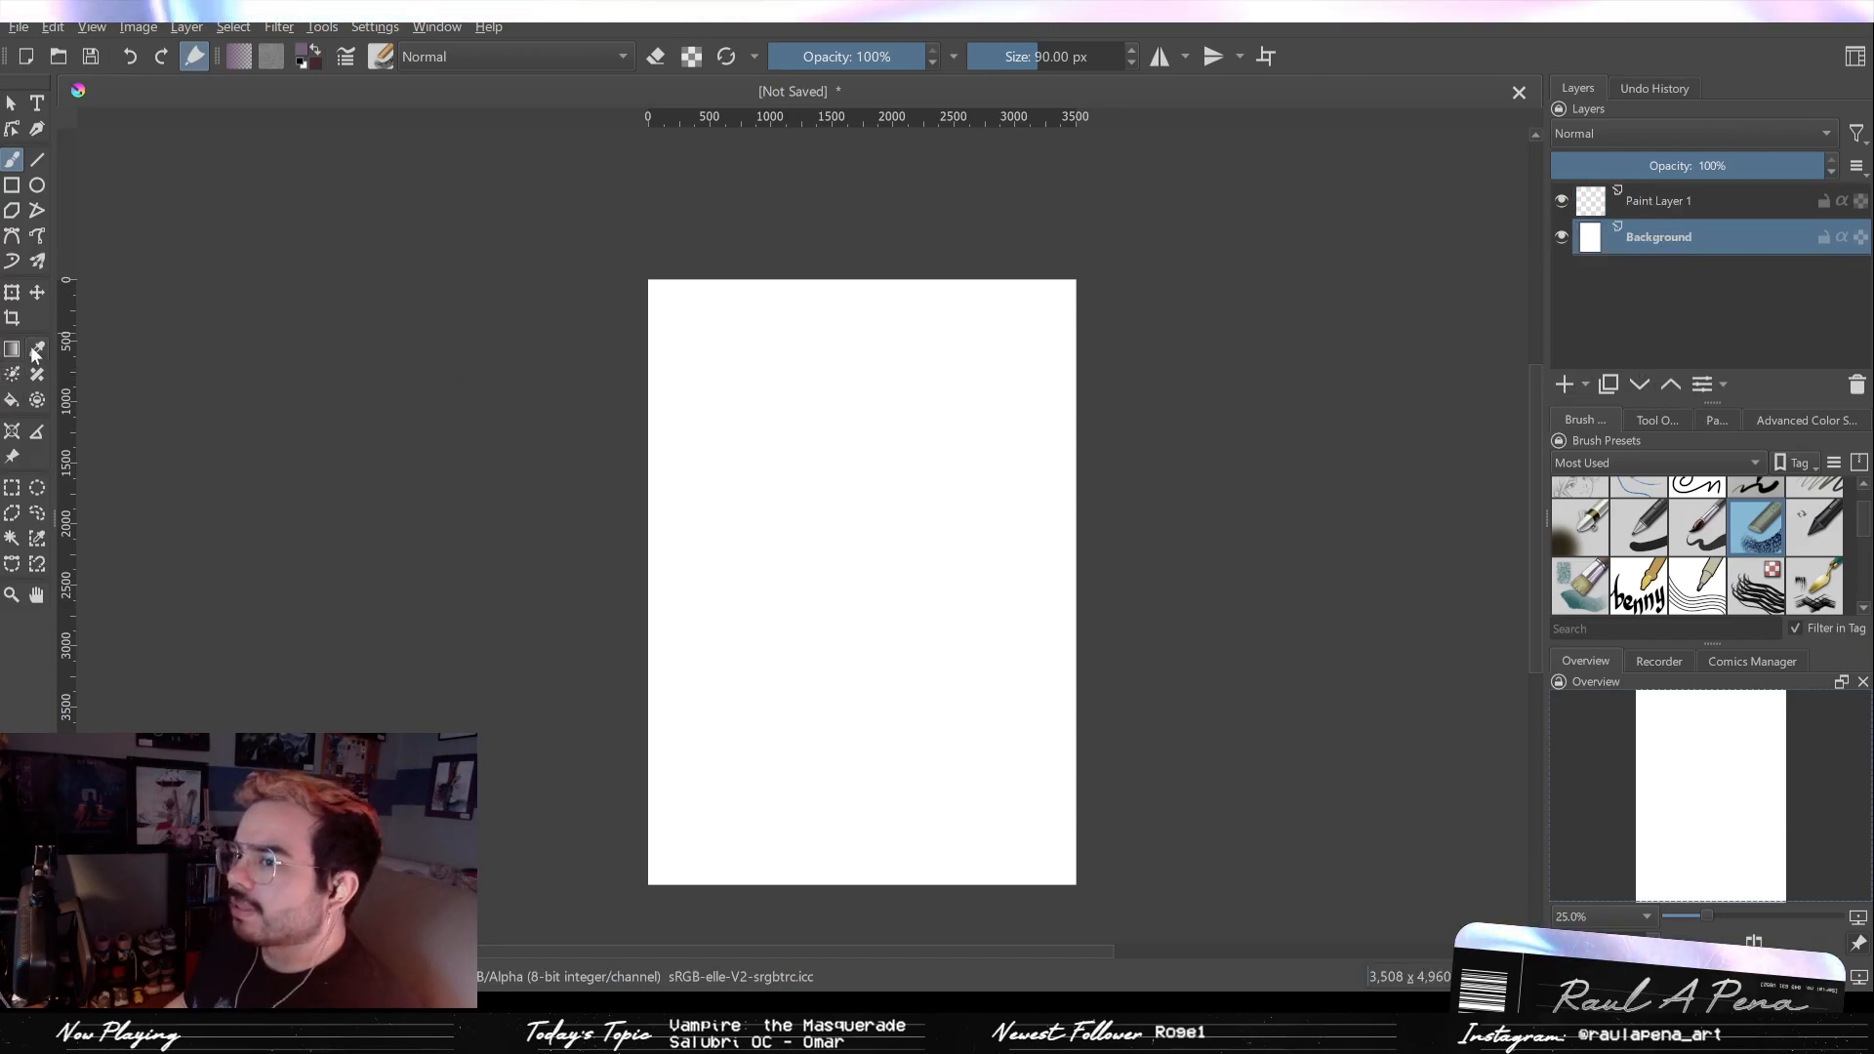
{"action": "left_click", "coordinate": [10, 319]}
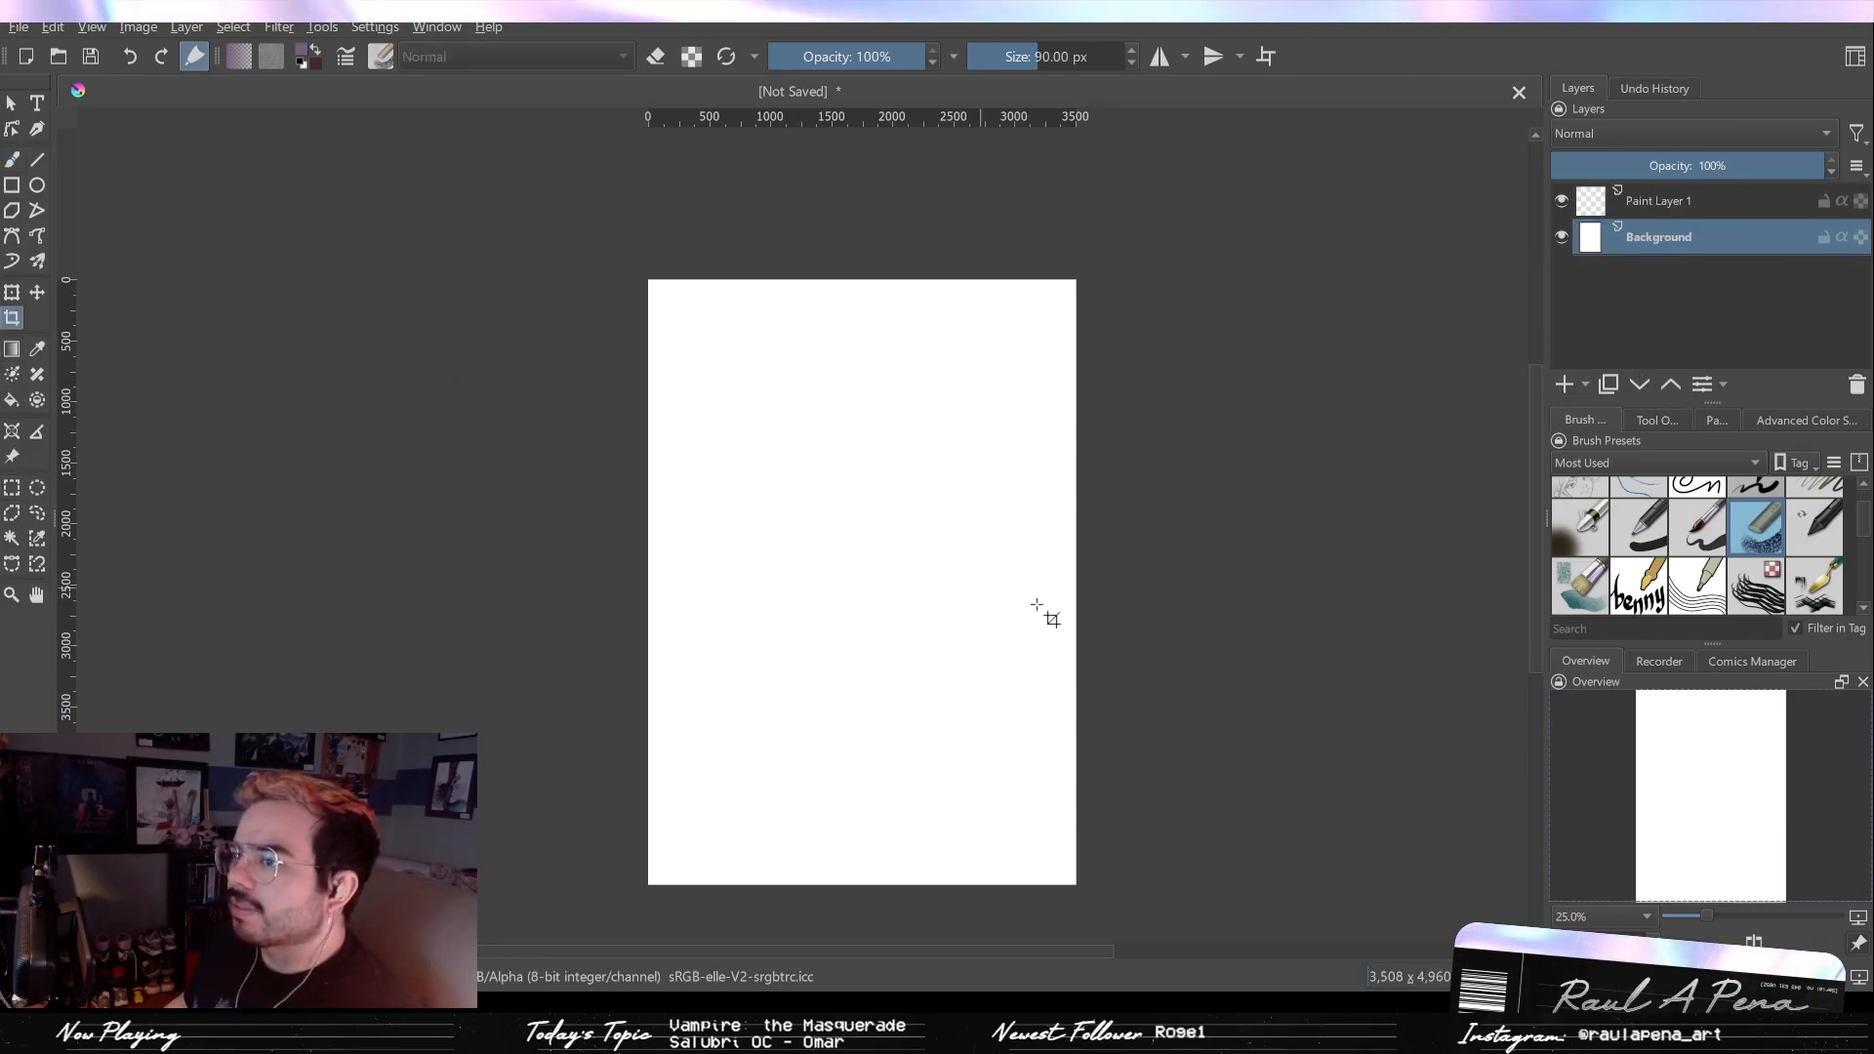
{"action": "left_click_drag", "start_coordinate": [1075, 580], "coordinate": [1031, 580]}
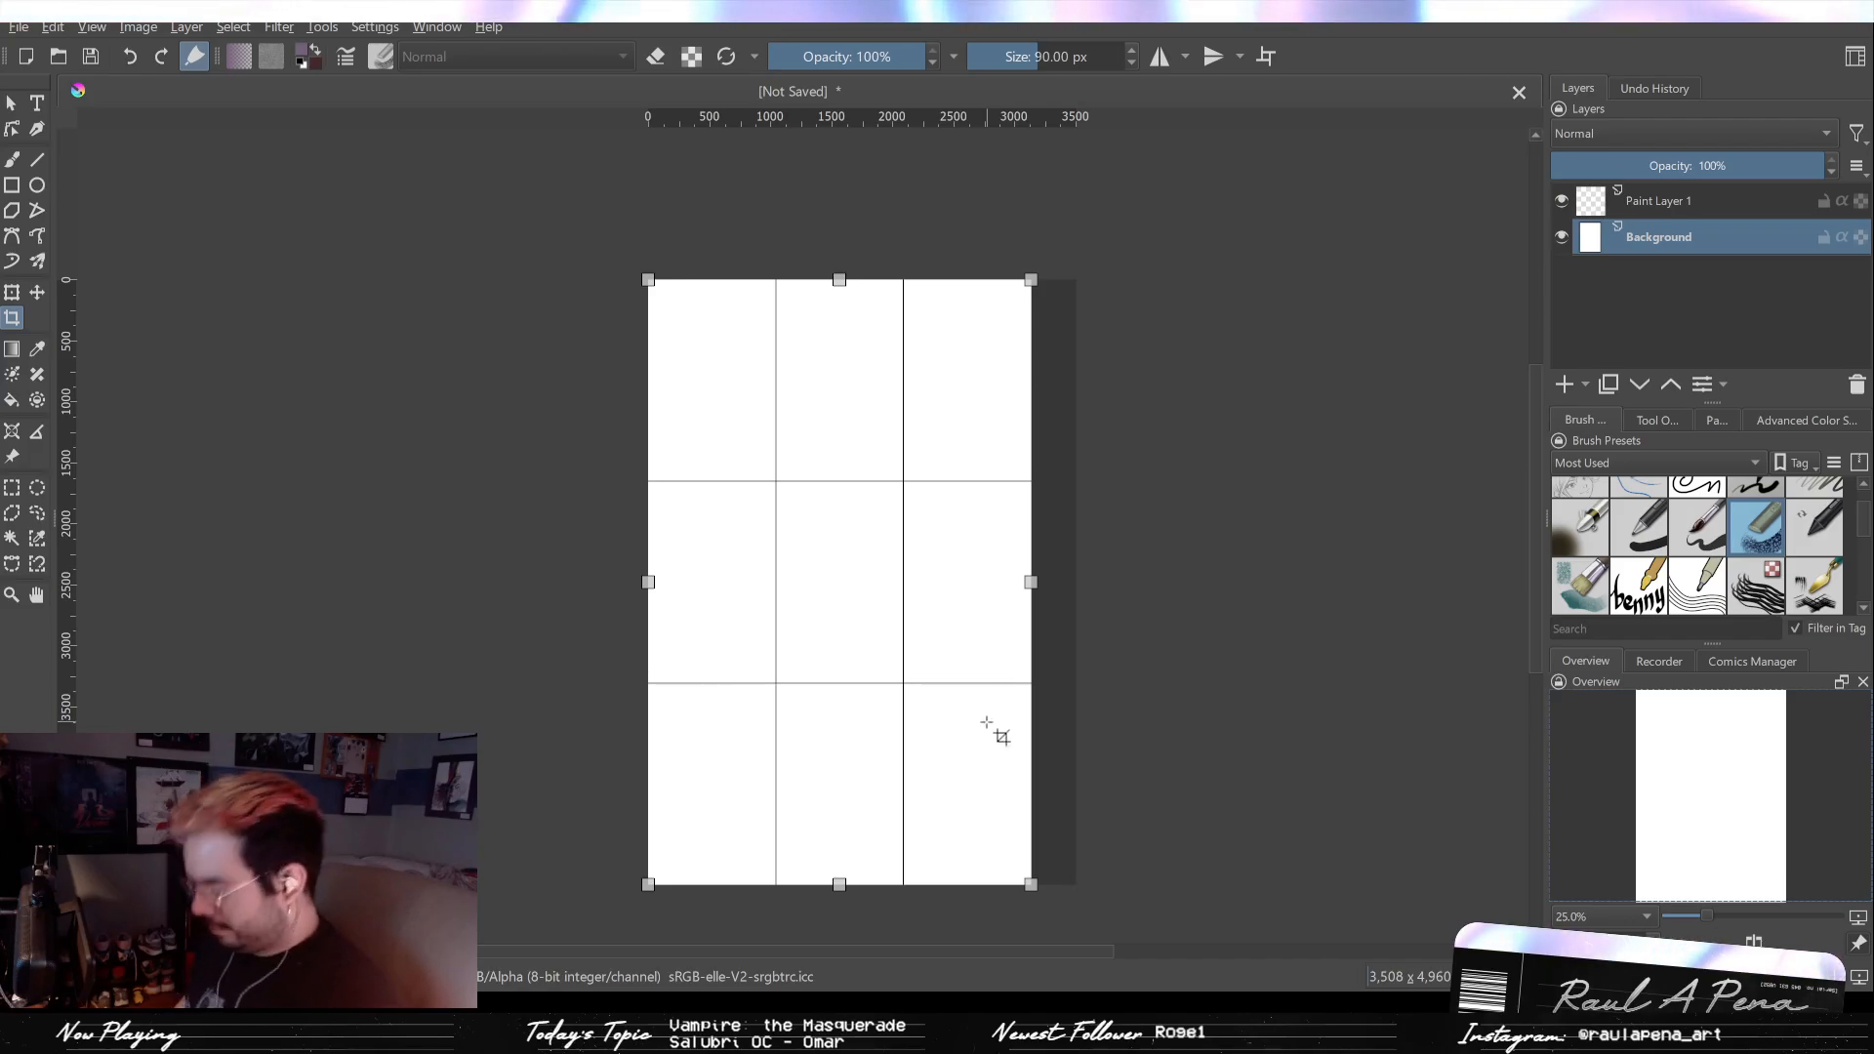
{"action": "key", "text": "Return"}
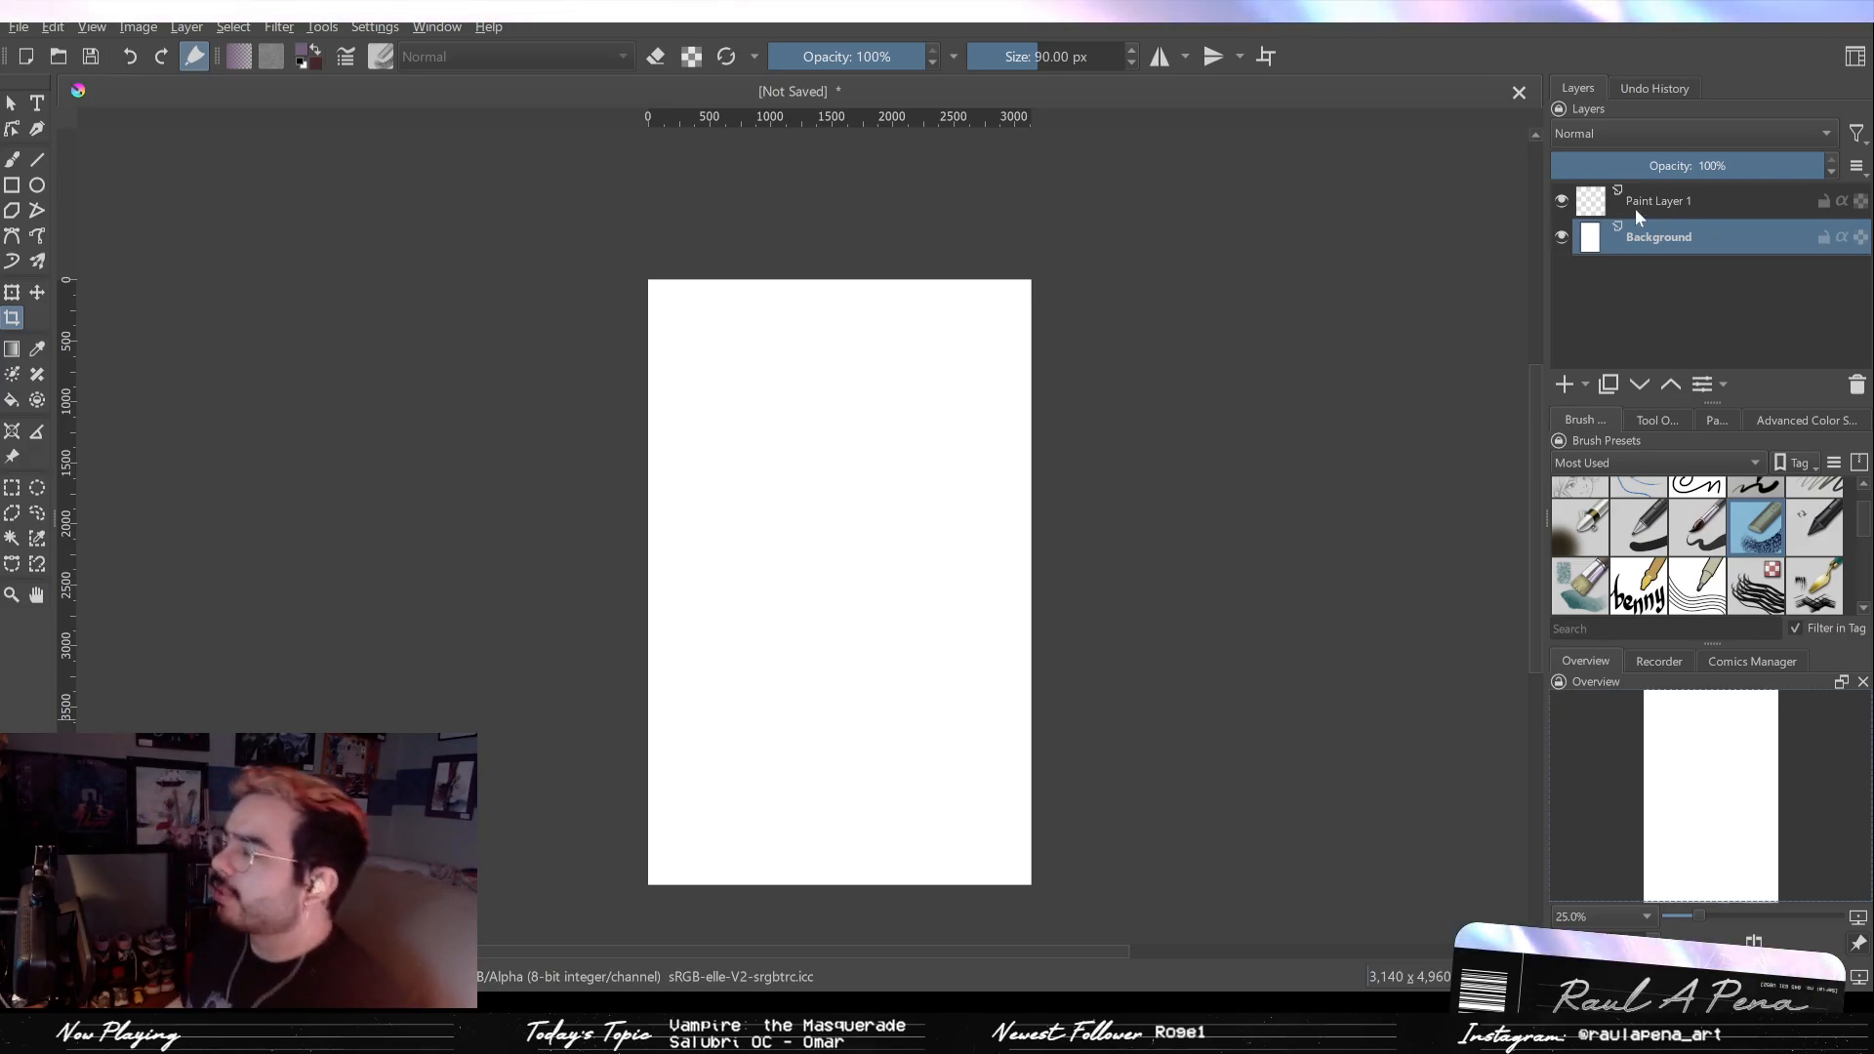
Step: Select Paint Layer 1, load the Concept-cookie palette and choose a dark red as the painting colour
{"action": "left_click", "coordinate": [1717, 201]}
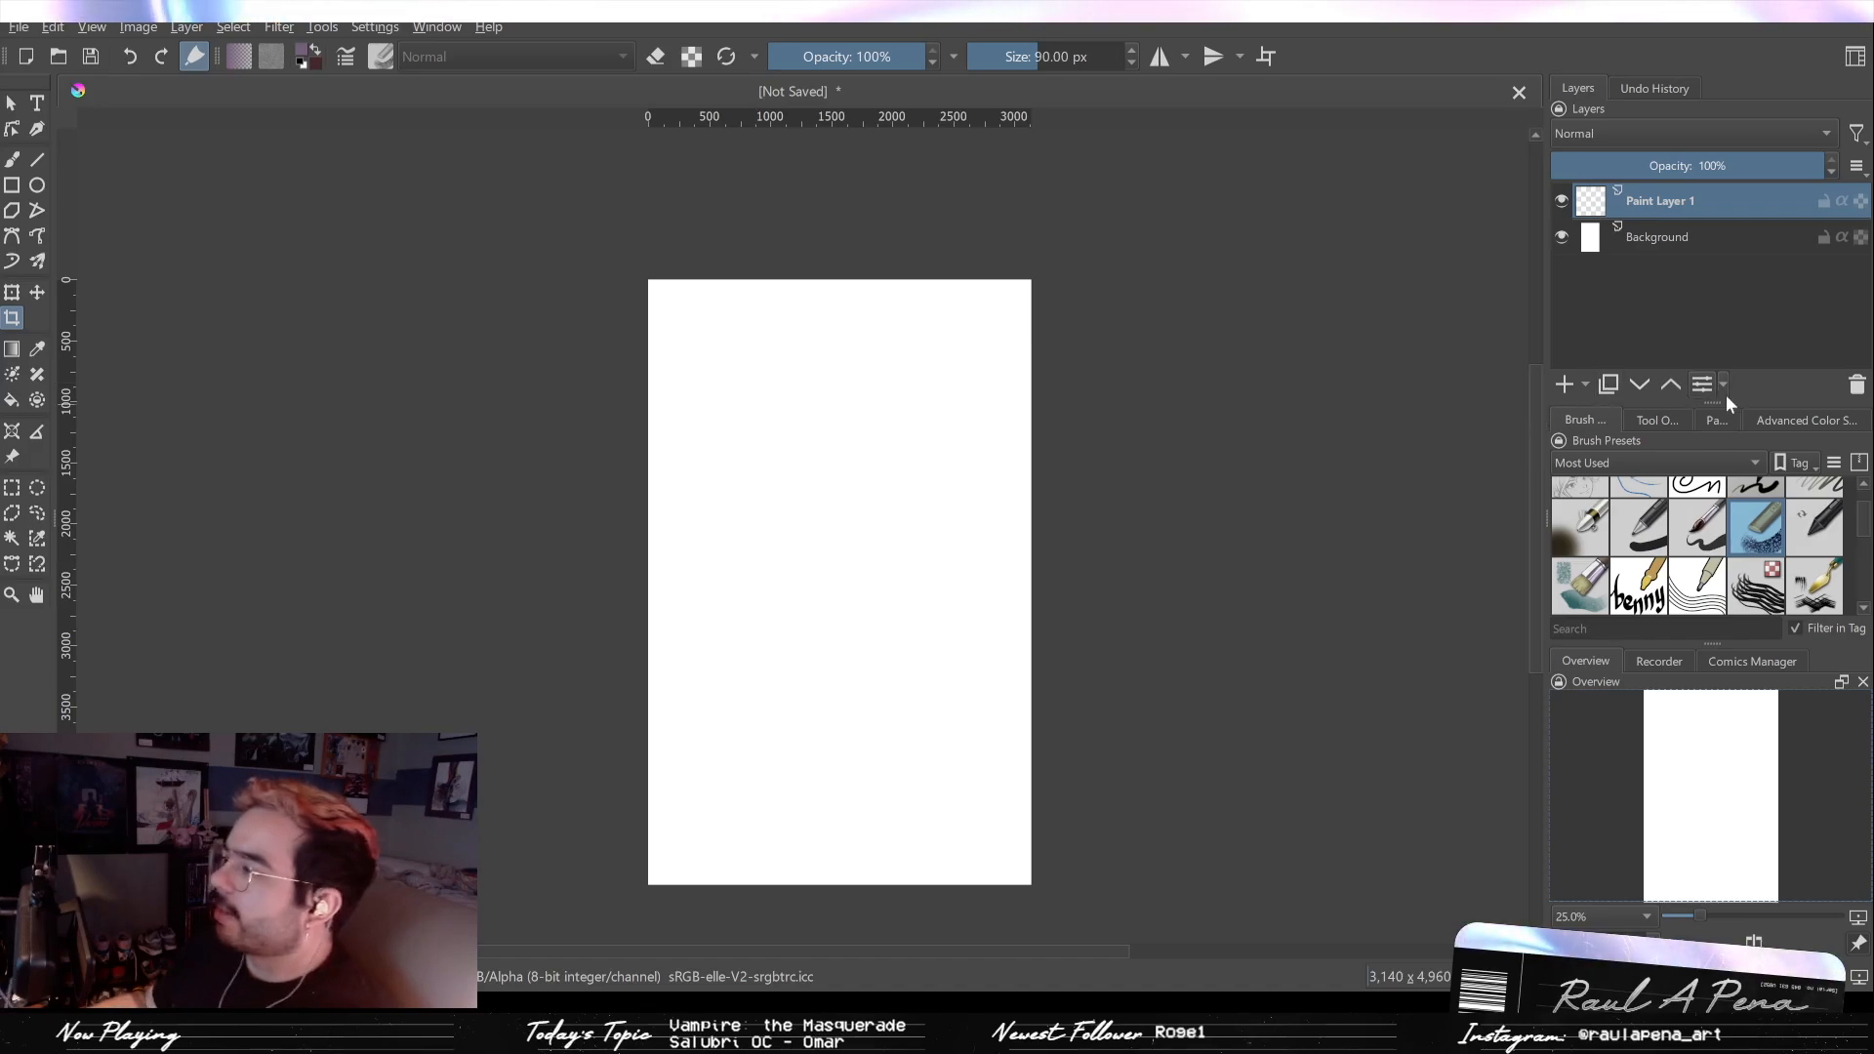
{"action": "left_click", "coordinate": [1716, 421]}
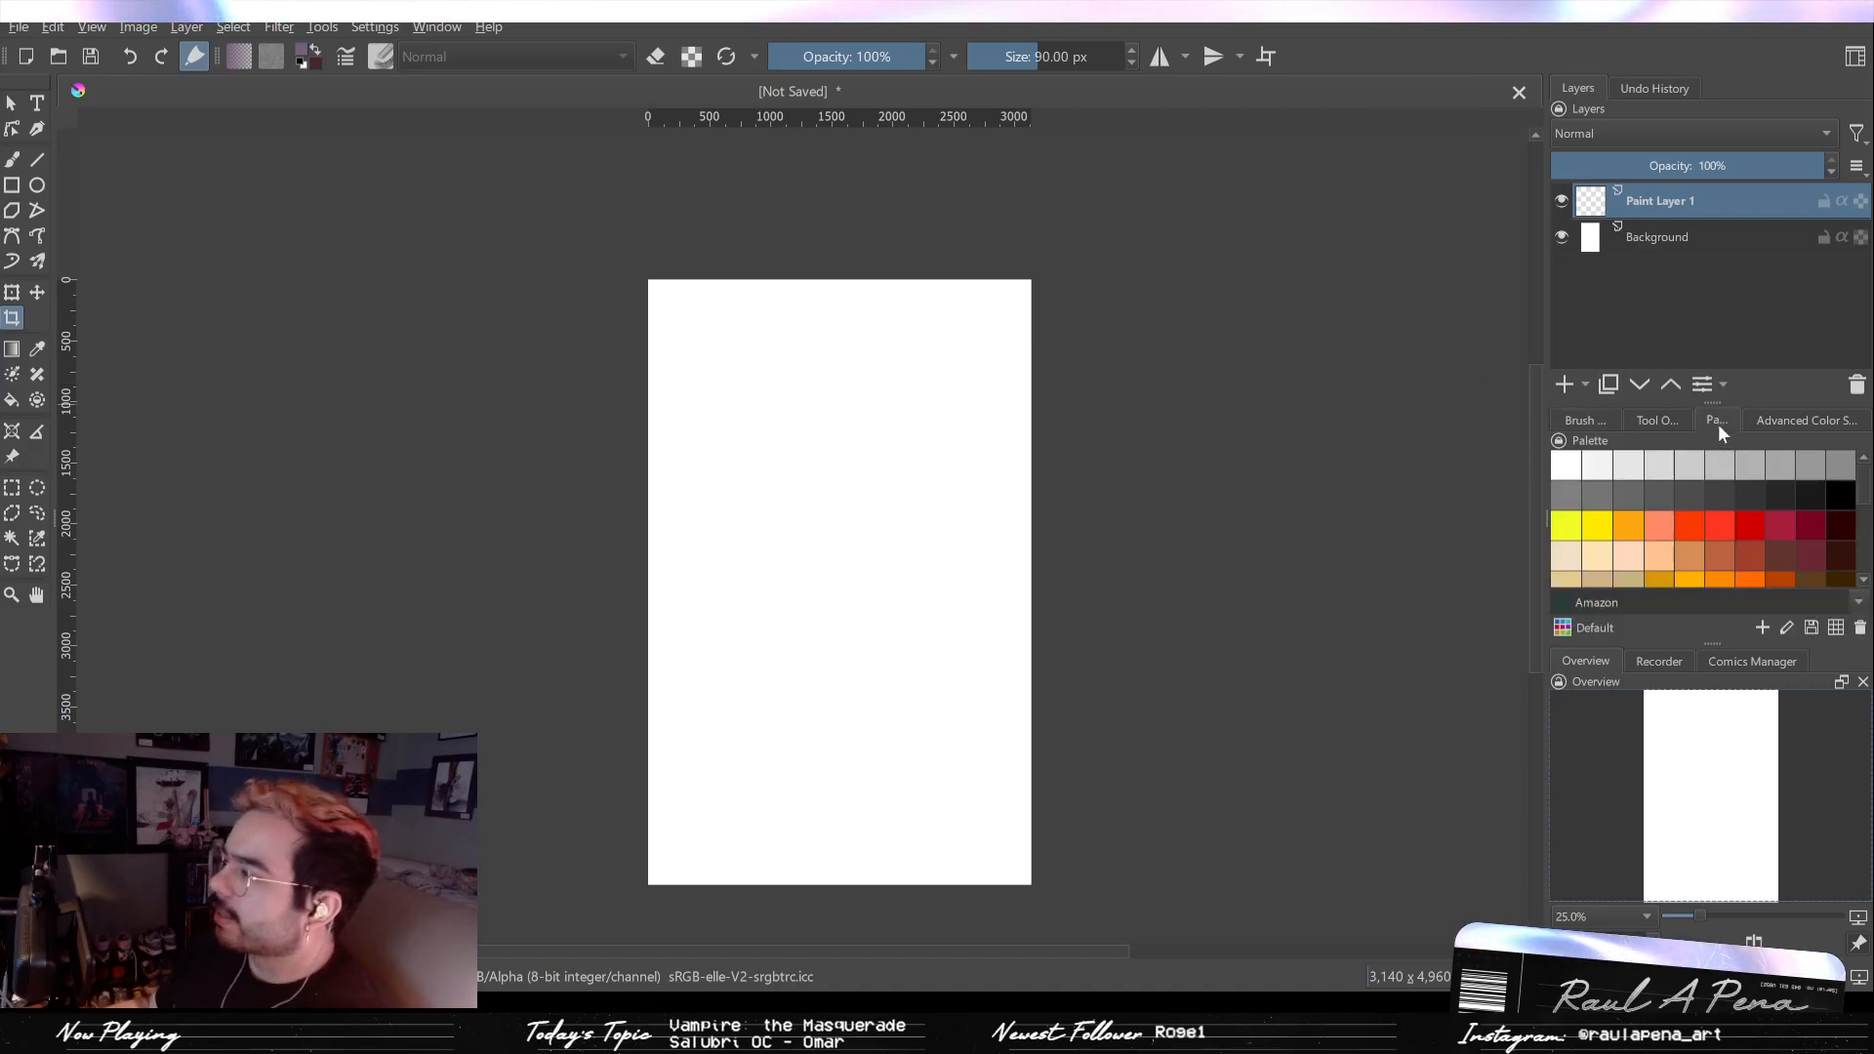
{"action": "left_click", "coordinate": [1597, 627]}
{"action": "left_click", "coordinate": [1665, 786]}
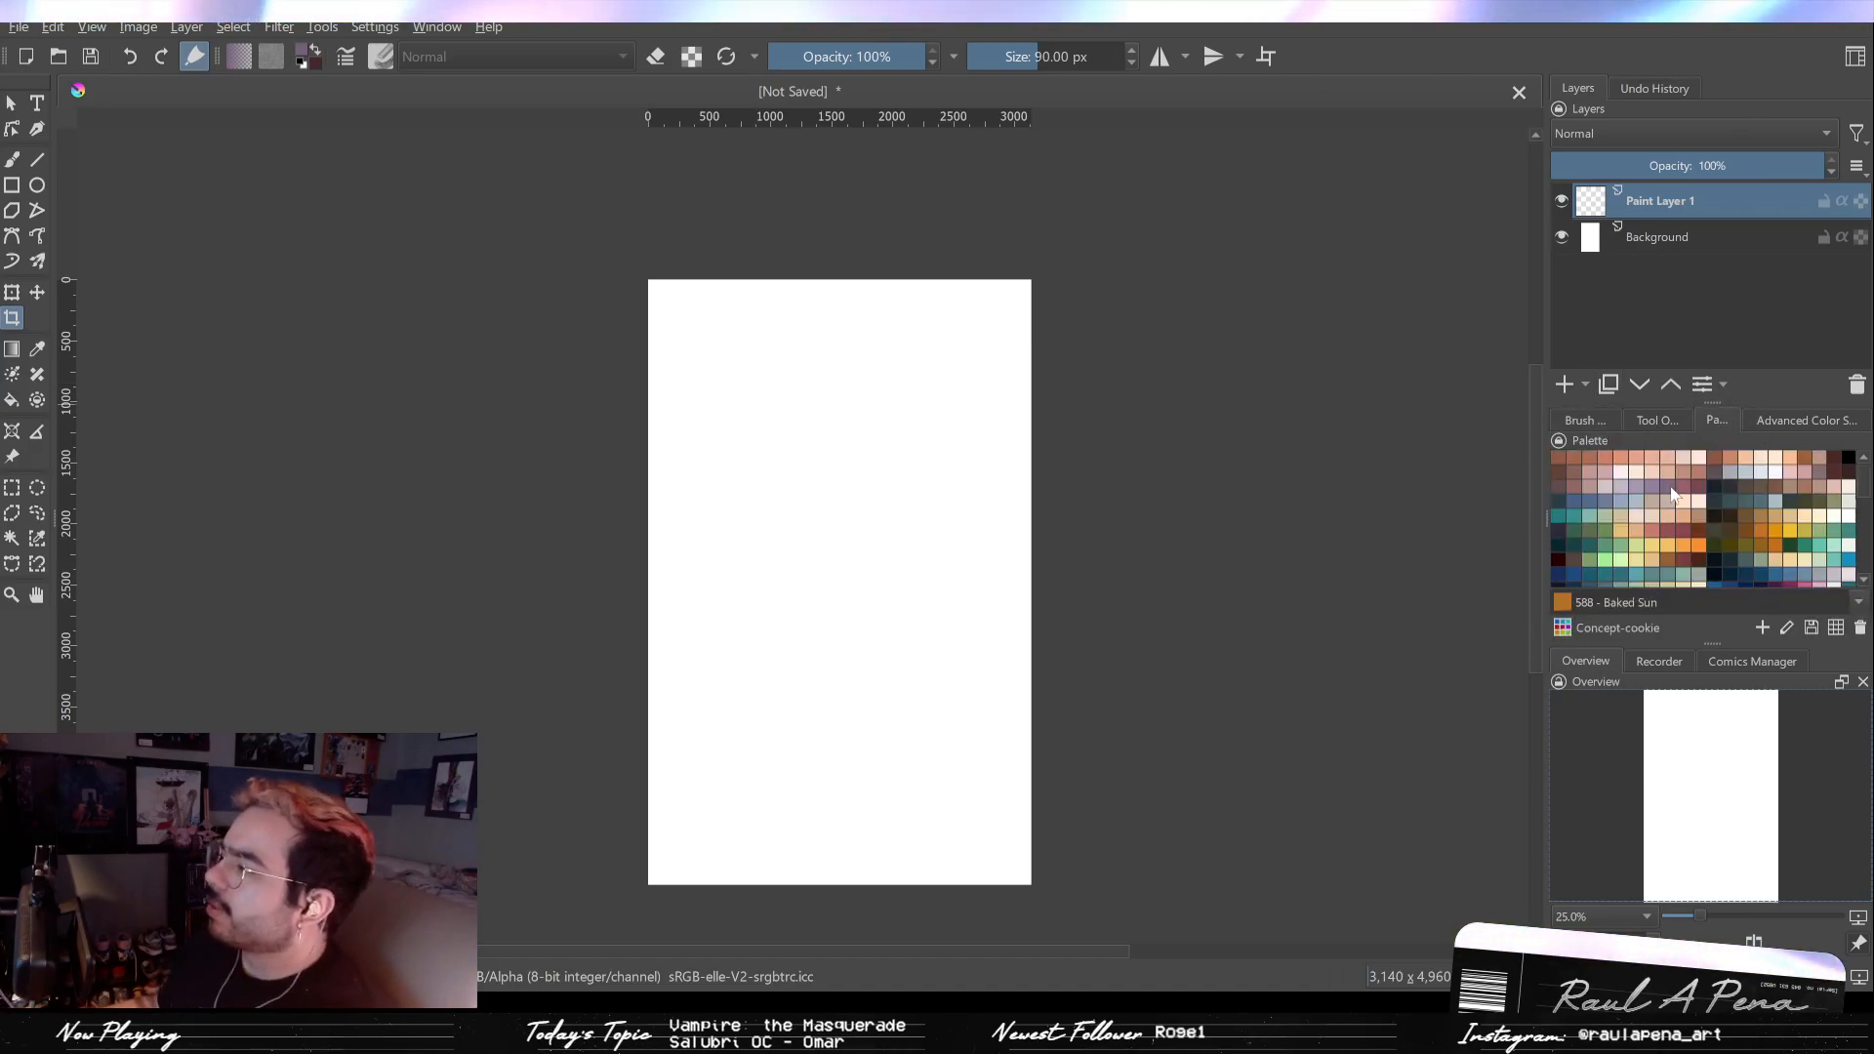
{"action": "scroll", "coordinate": [1672, 491], "scroll_direction": "down", "scroll_amount": 5}
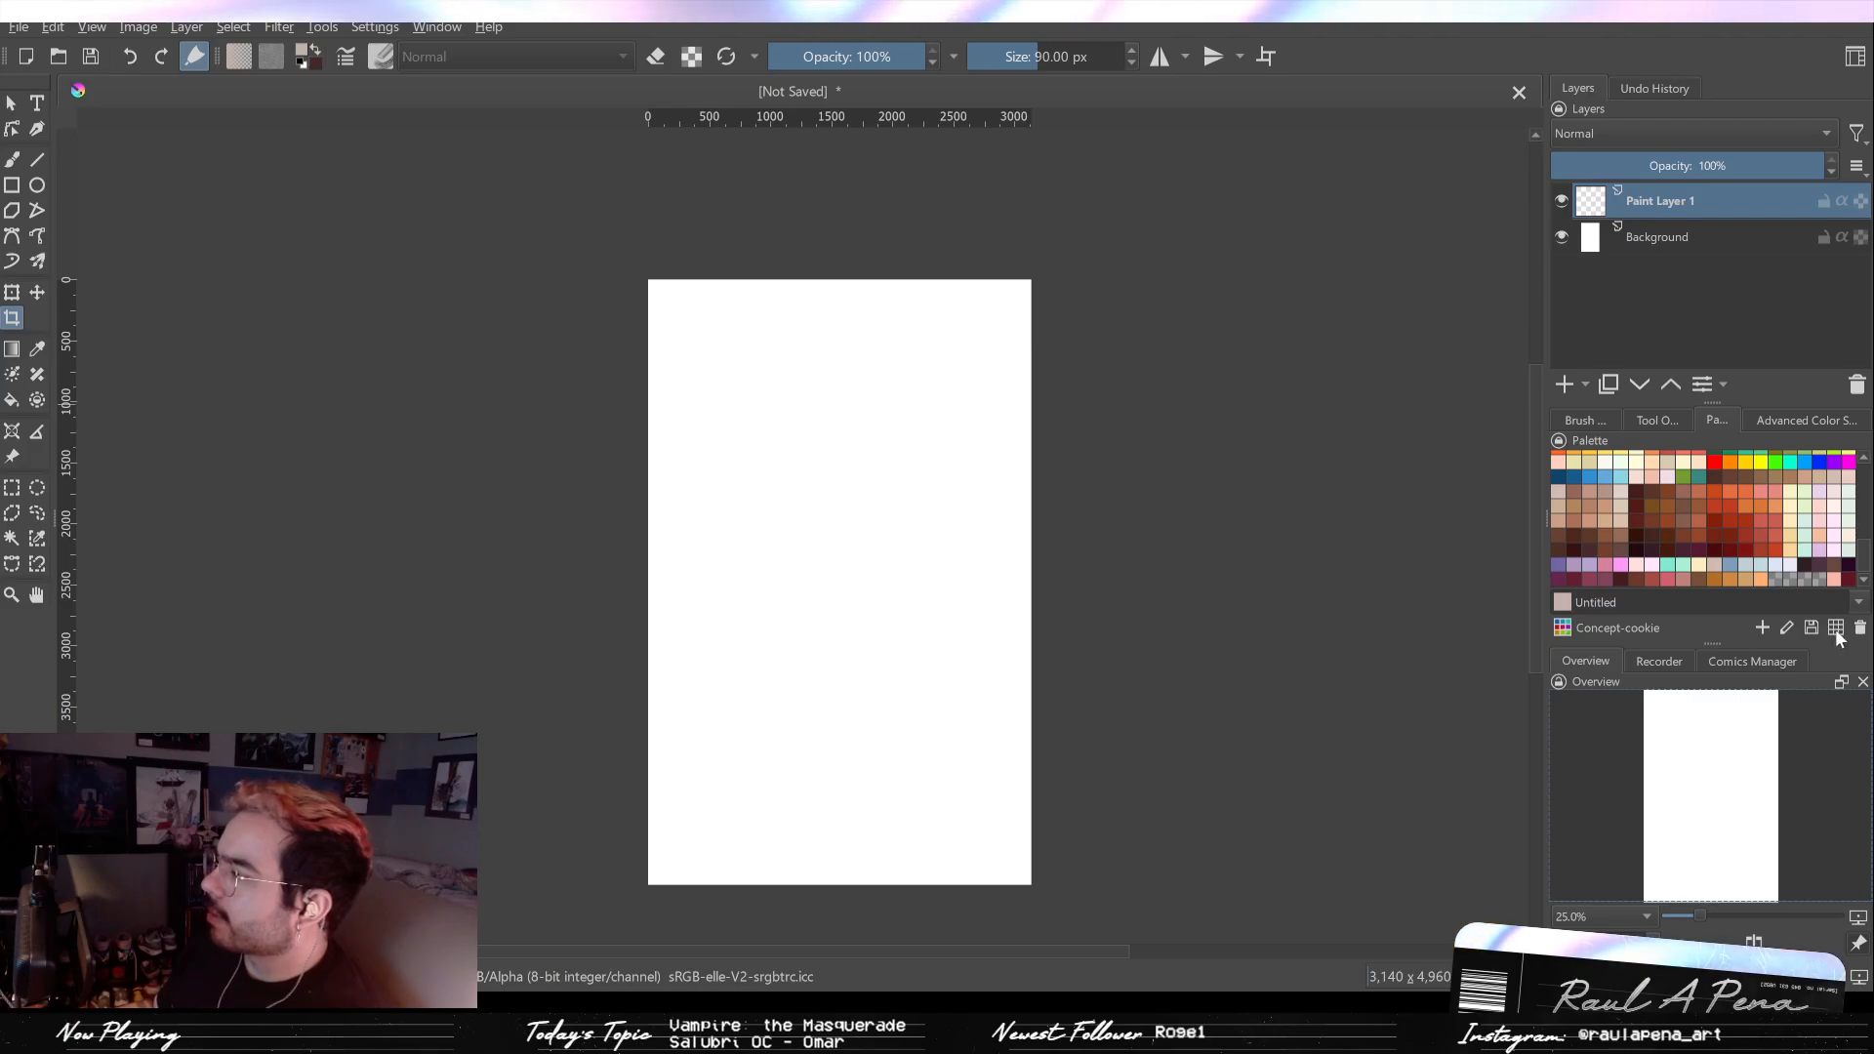
{"action": "scroll", "coordinate": [1851, 580], "scroll_direction": "up", "scroll_amount": 2}
{"action": "scroll", "coordinate": [1851, 576], "scroll_direction": "down", "scroll_amount": 2}
{"action": "scroll", "coordinate": [1852, 566], "scroll_direction": "up", "scroll_amount": 6}
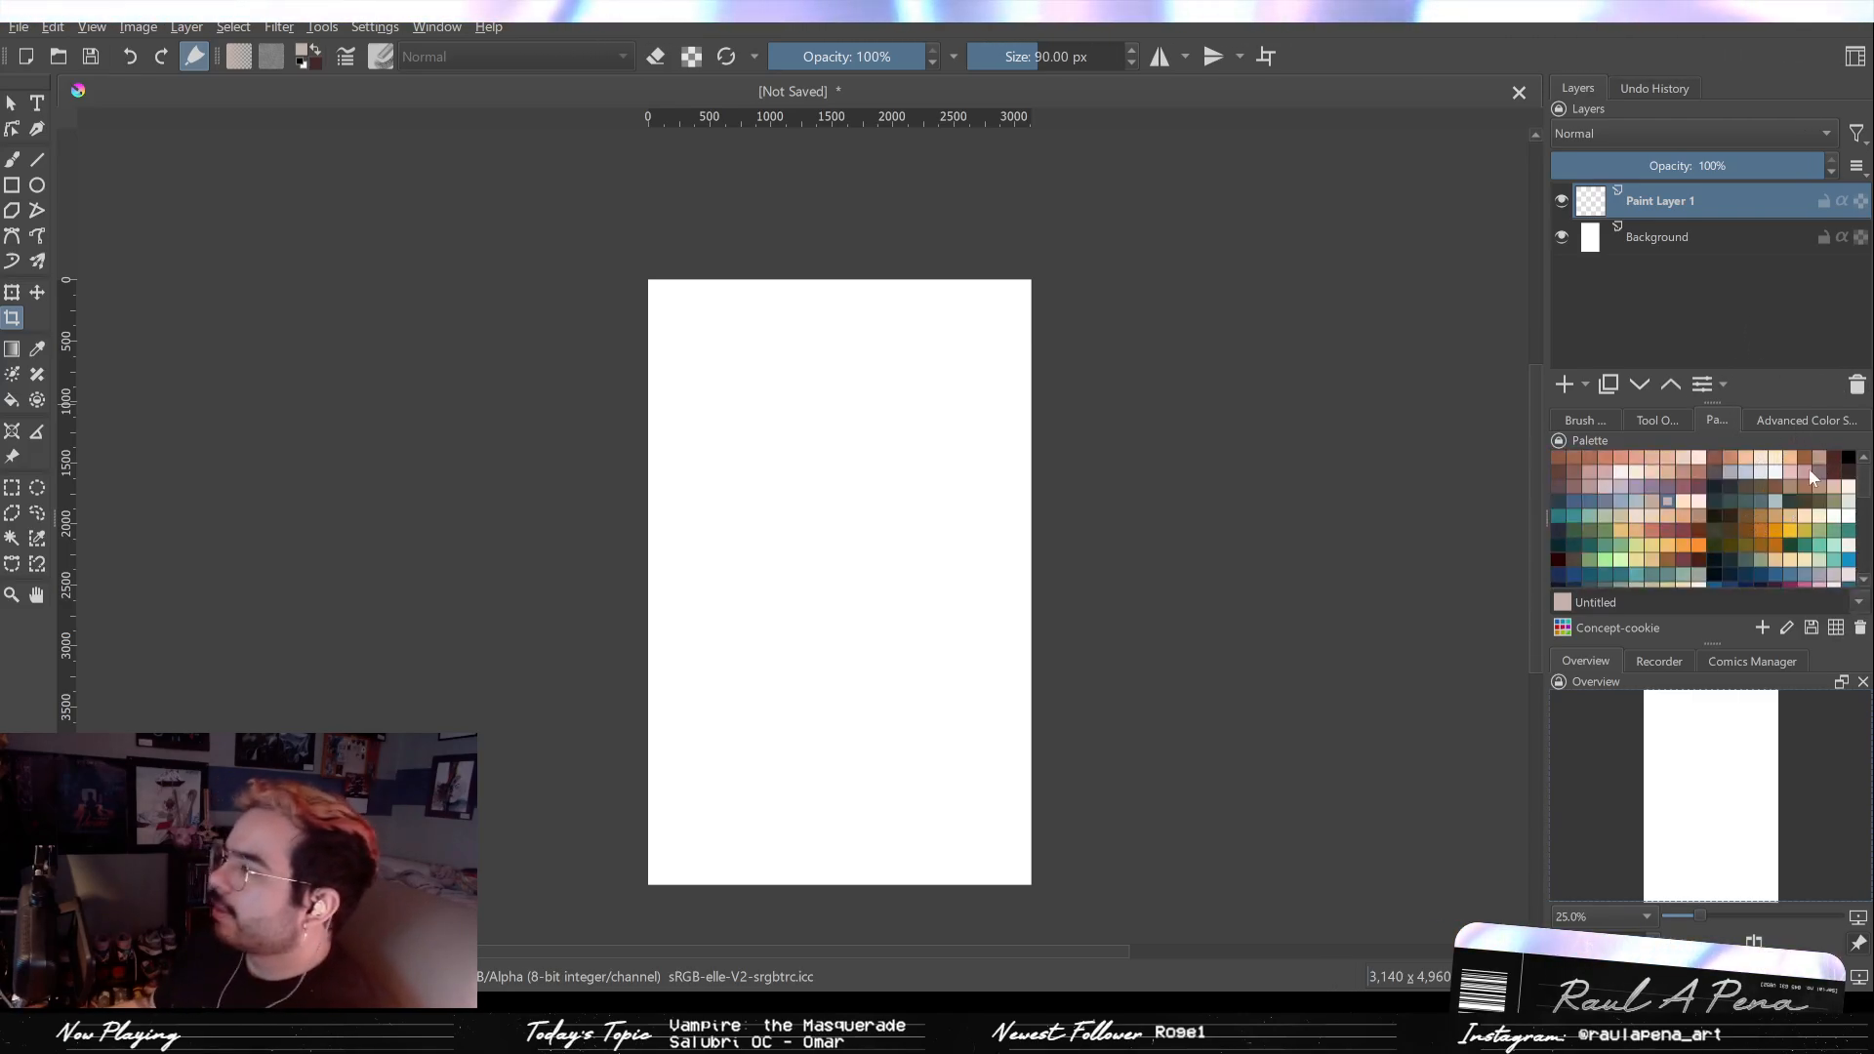
{"action": "scroll", "coordinate": [1858, 556], "scroll_direction": "down", "scroll_amount": 3}
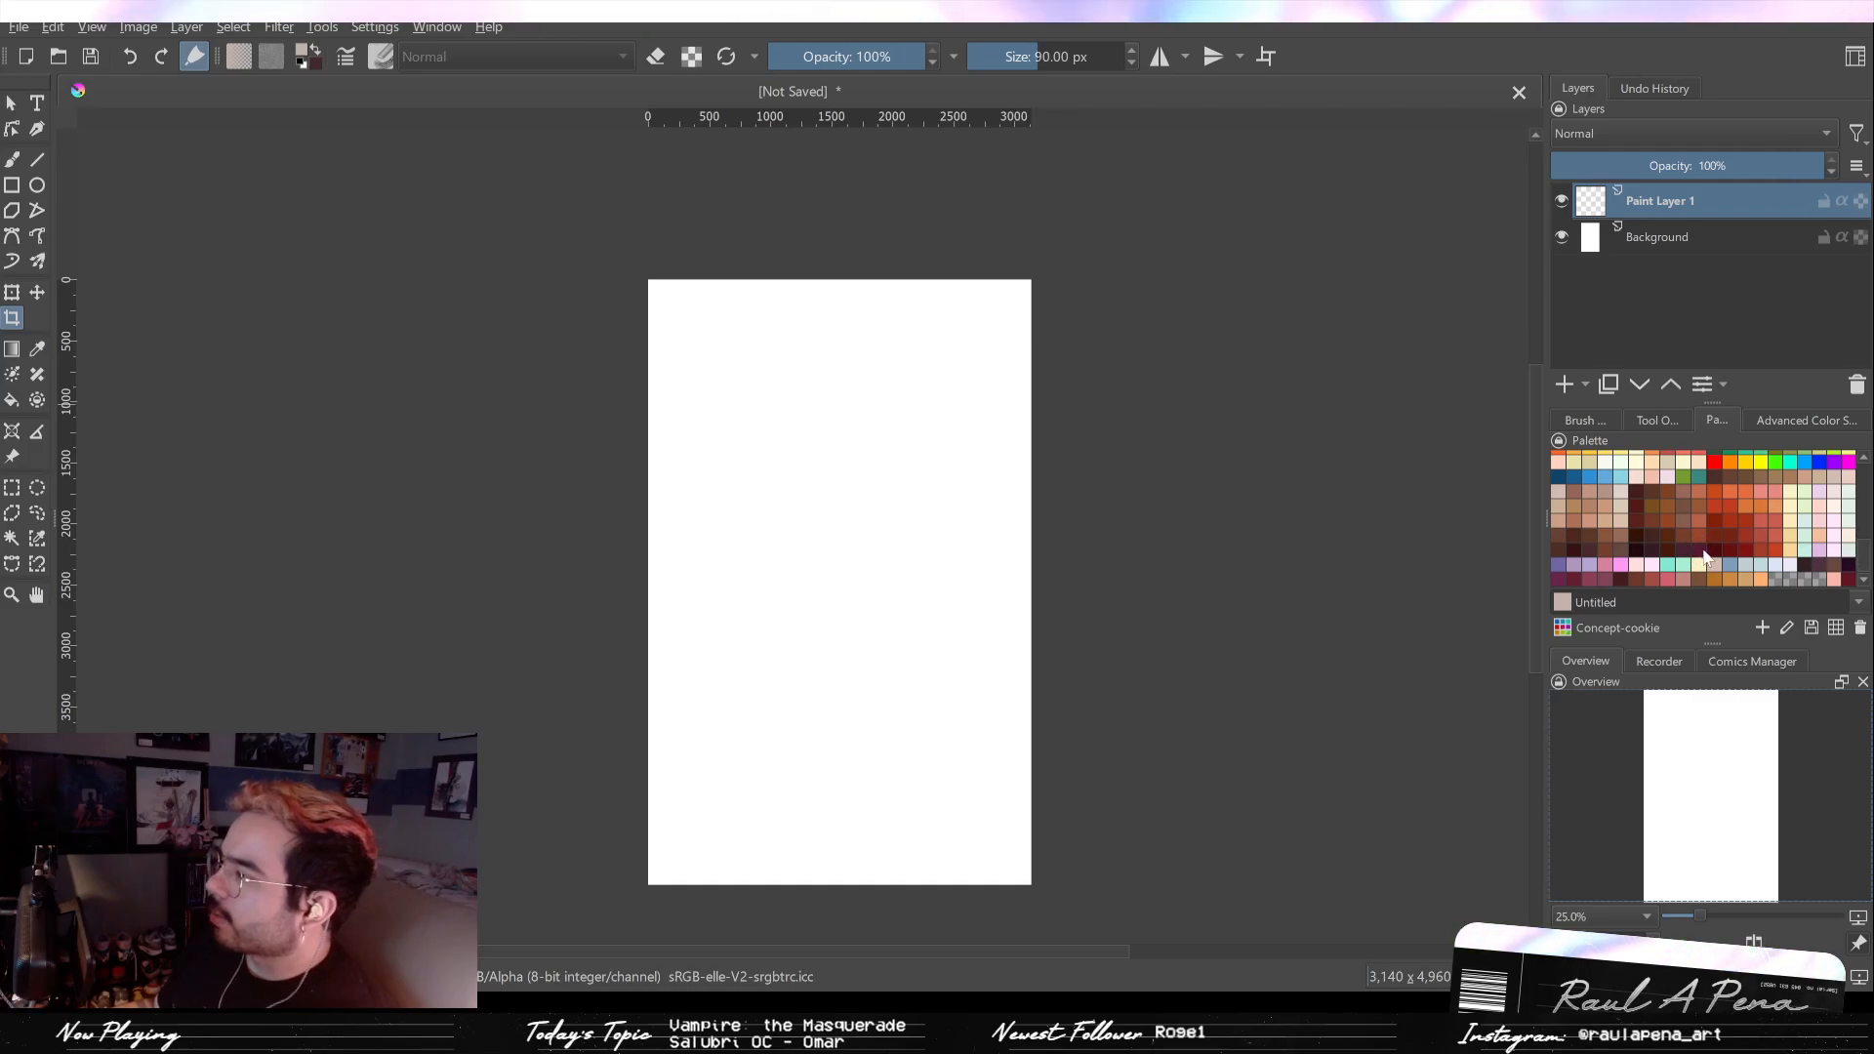
{"action": "left_click", "coordinate": [1581, 420]}
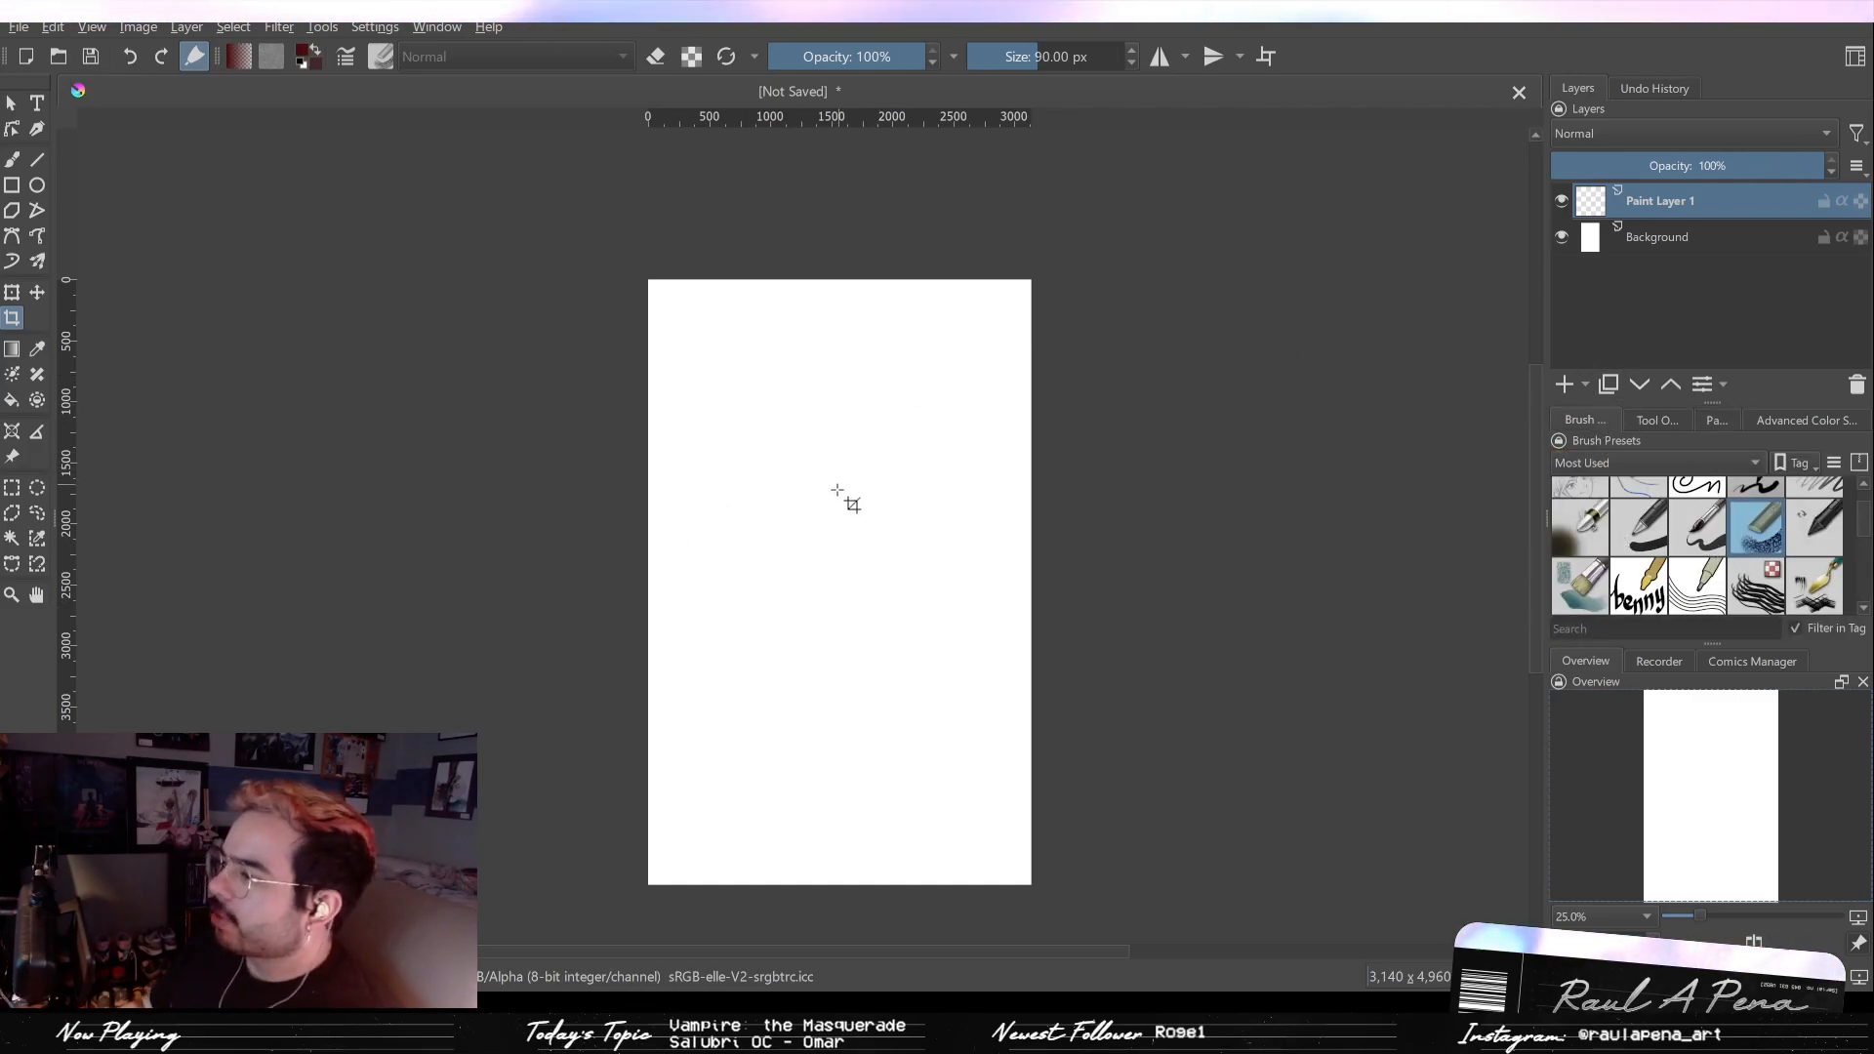
Step: Sketch a gently rising guide line across the middle of the canvas with a 19.04 px brush and fade its layer to 5% opacity
{"action": "key", "text": "b"}
{"action": "key", "text": "2"}
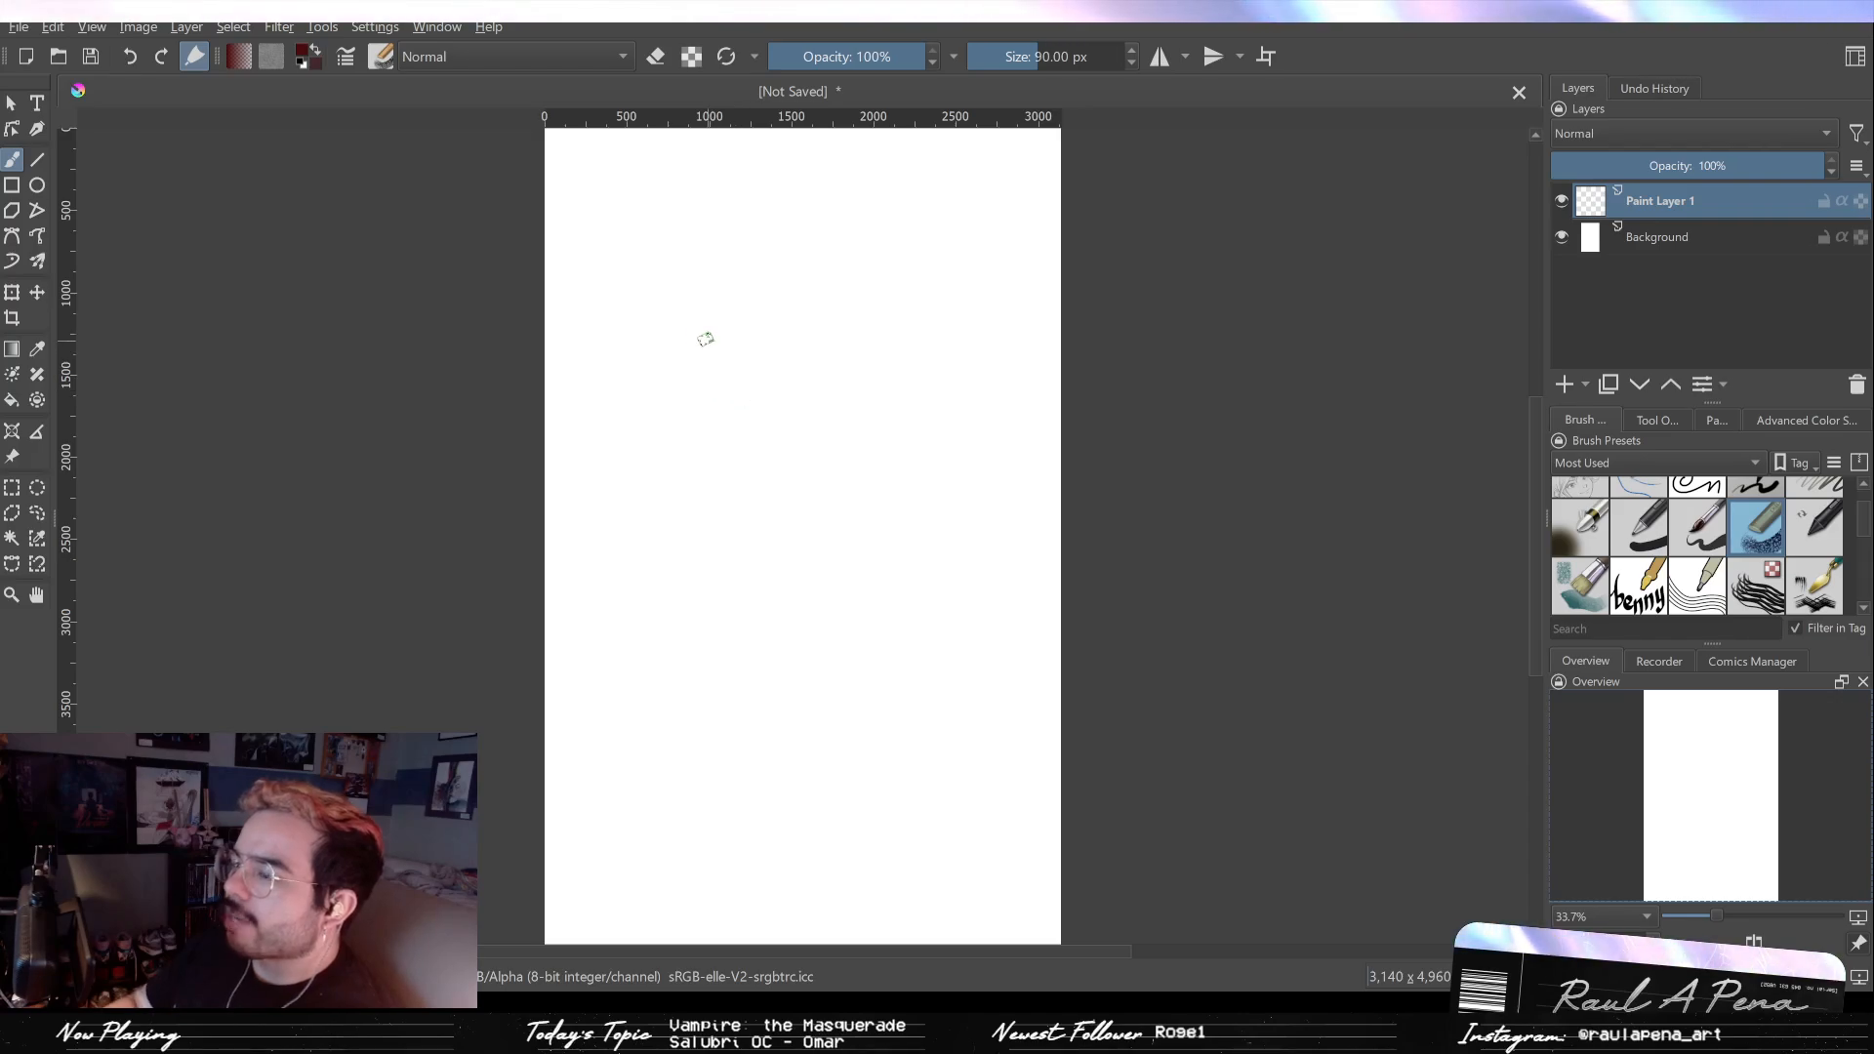
{"action": "mouse_move", "coordinate": [735, 460]}
{"action": "left_mouse_down"}
{"action": "mouse_move", "coordinate": [699, 569]}
{"action": "mouse_move", "coordinate": [610, 577]}
{"action": "mouse_move", "coordinate": [828, 523]}
{"action": "left_mouse_up"}
{"action": "key", "text": "ctrl+z"}
{"action": "left_click_drag", "start_coordinate": [598, 574], "coordinate": [855, 527]}
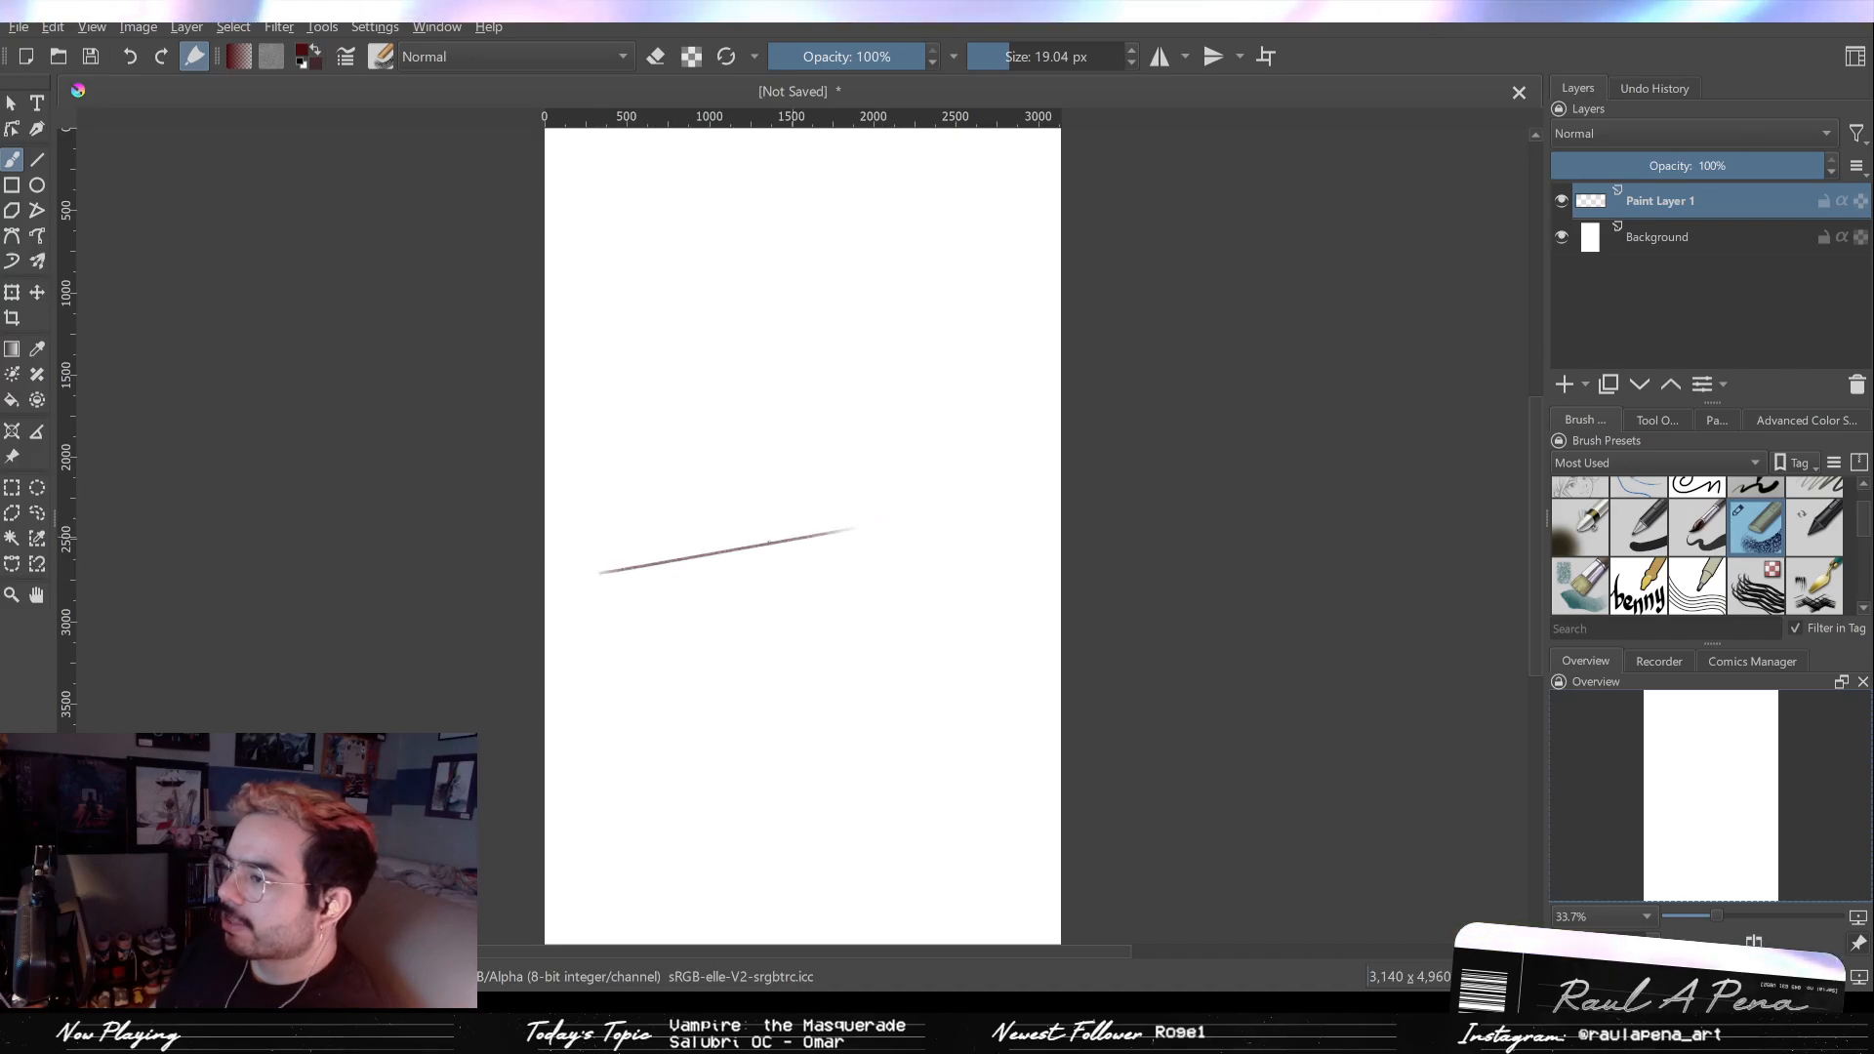
{"action": "left_click_drag", "start_coordinate": [615, 577], "coordinate": [943, 501]}
{"action": "key", "text": "ctrl+z"}
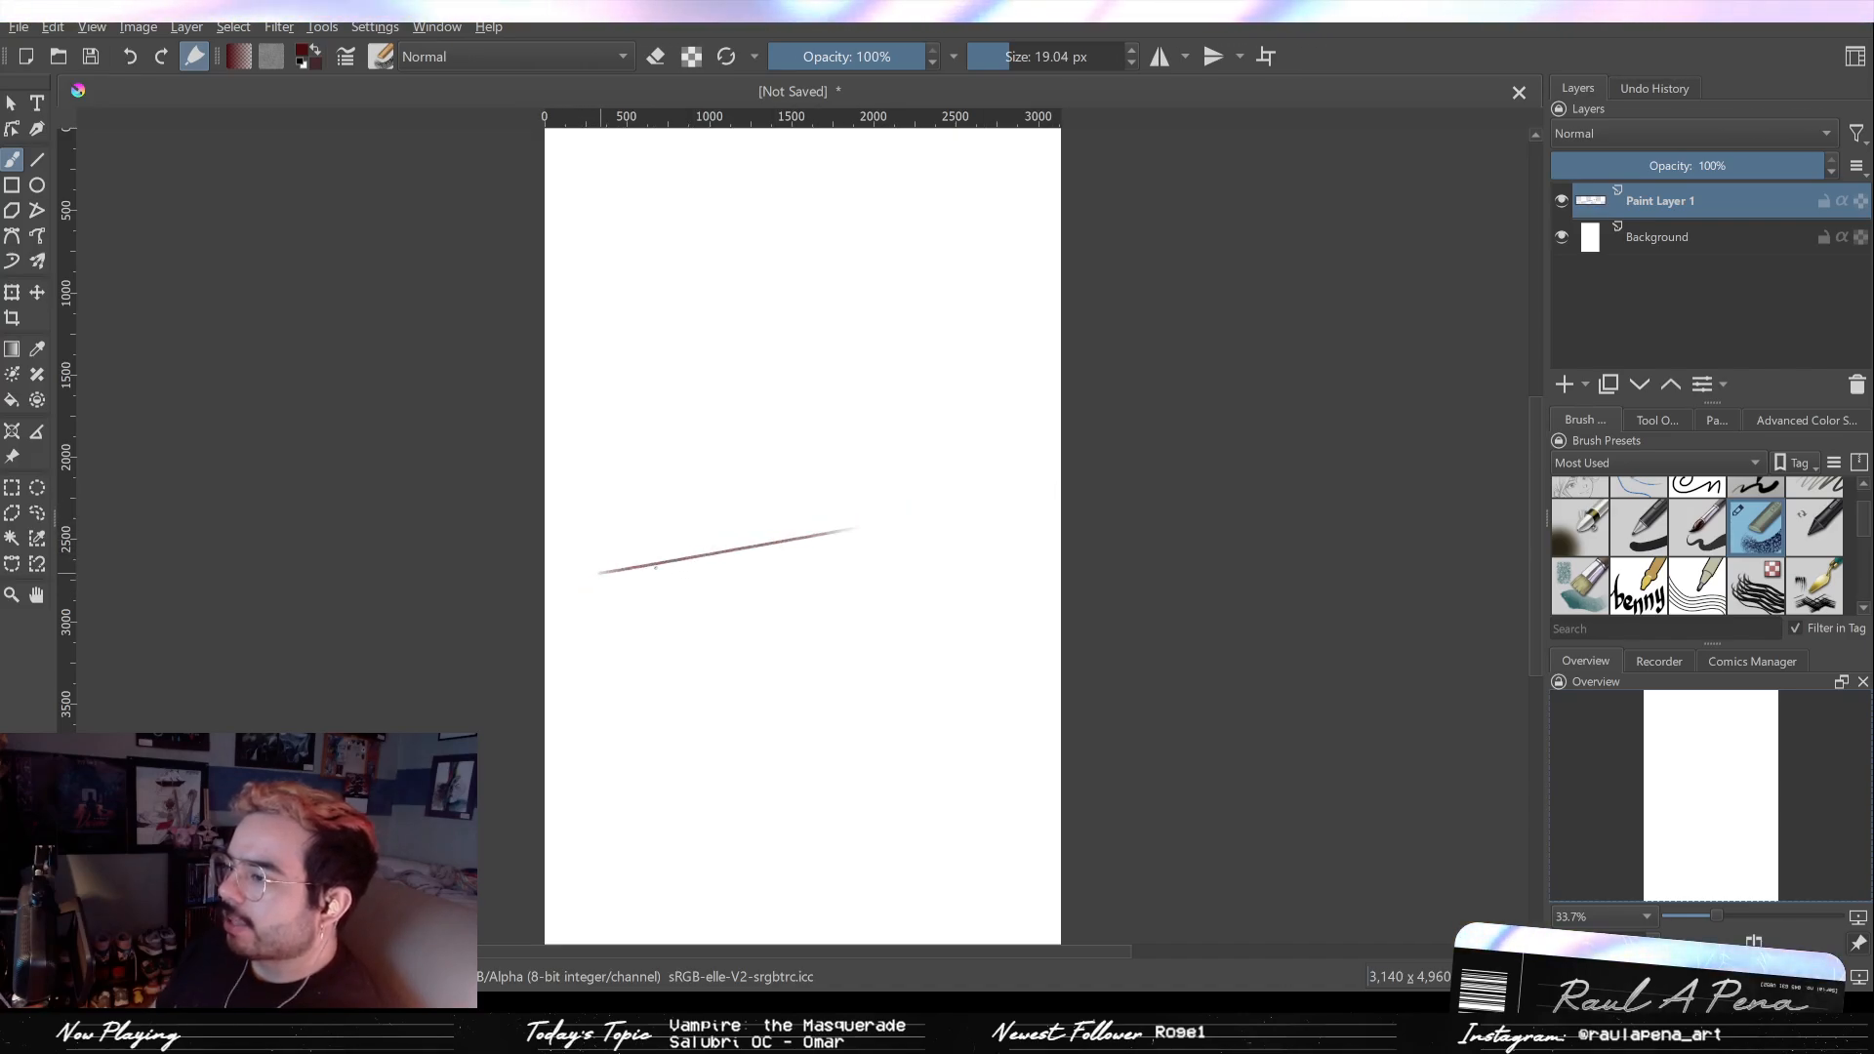
{"action": "left_click_drag", "start_coordinate": [606, 574], "coordinate": [840, 535]}
{"action": "key", "text": "ctrl+z"}
{"action": "left_click_drag", "start_coordinate": [565, 575], "coordinate": [1045, 501]}
{"action": "key", "text": "ctrl+z"}
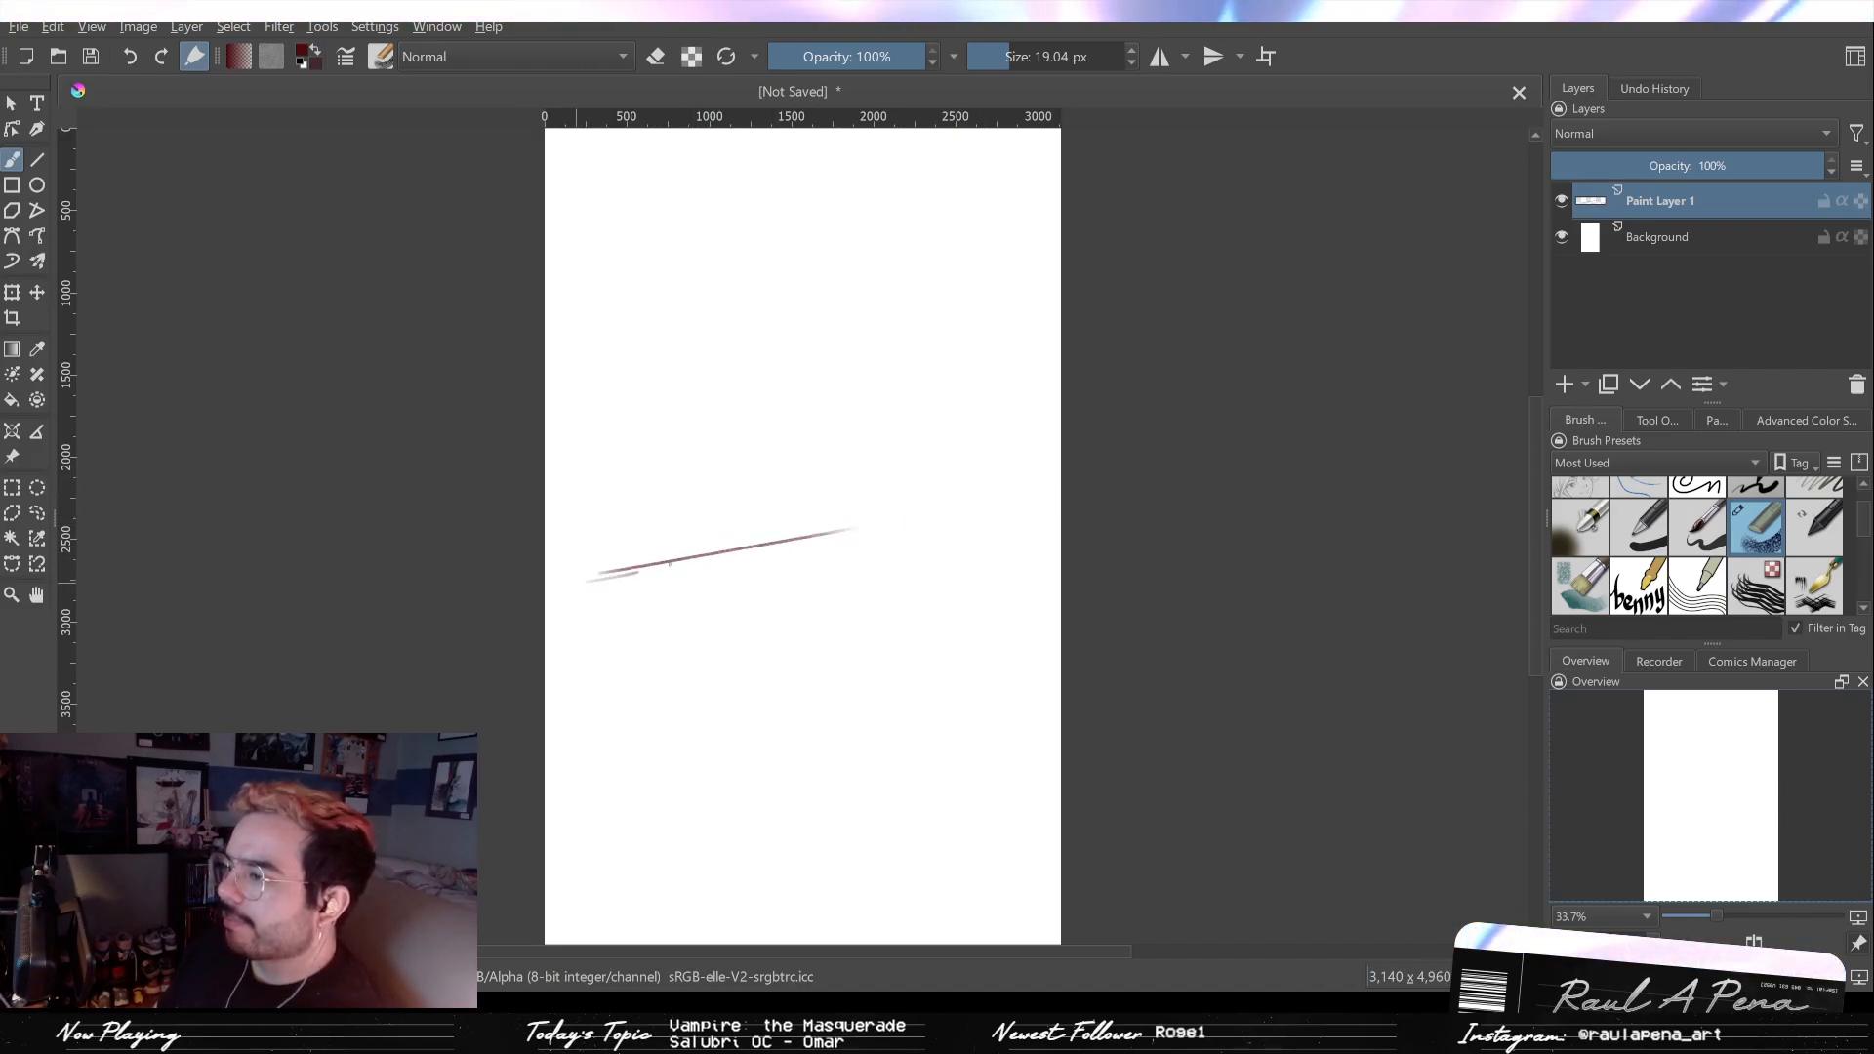
{"action": "left_click_drag", "start_coordinate": [586, 581], "coordinate": [1042, 487]}
{"action": "left_click_drag", "start_coordinate": [623, 576], "coordinate": [1019, 487]}
{"action": "left_click_drag", "start_coordinate": [544, 583], "coordinate": [1044, 486]}
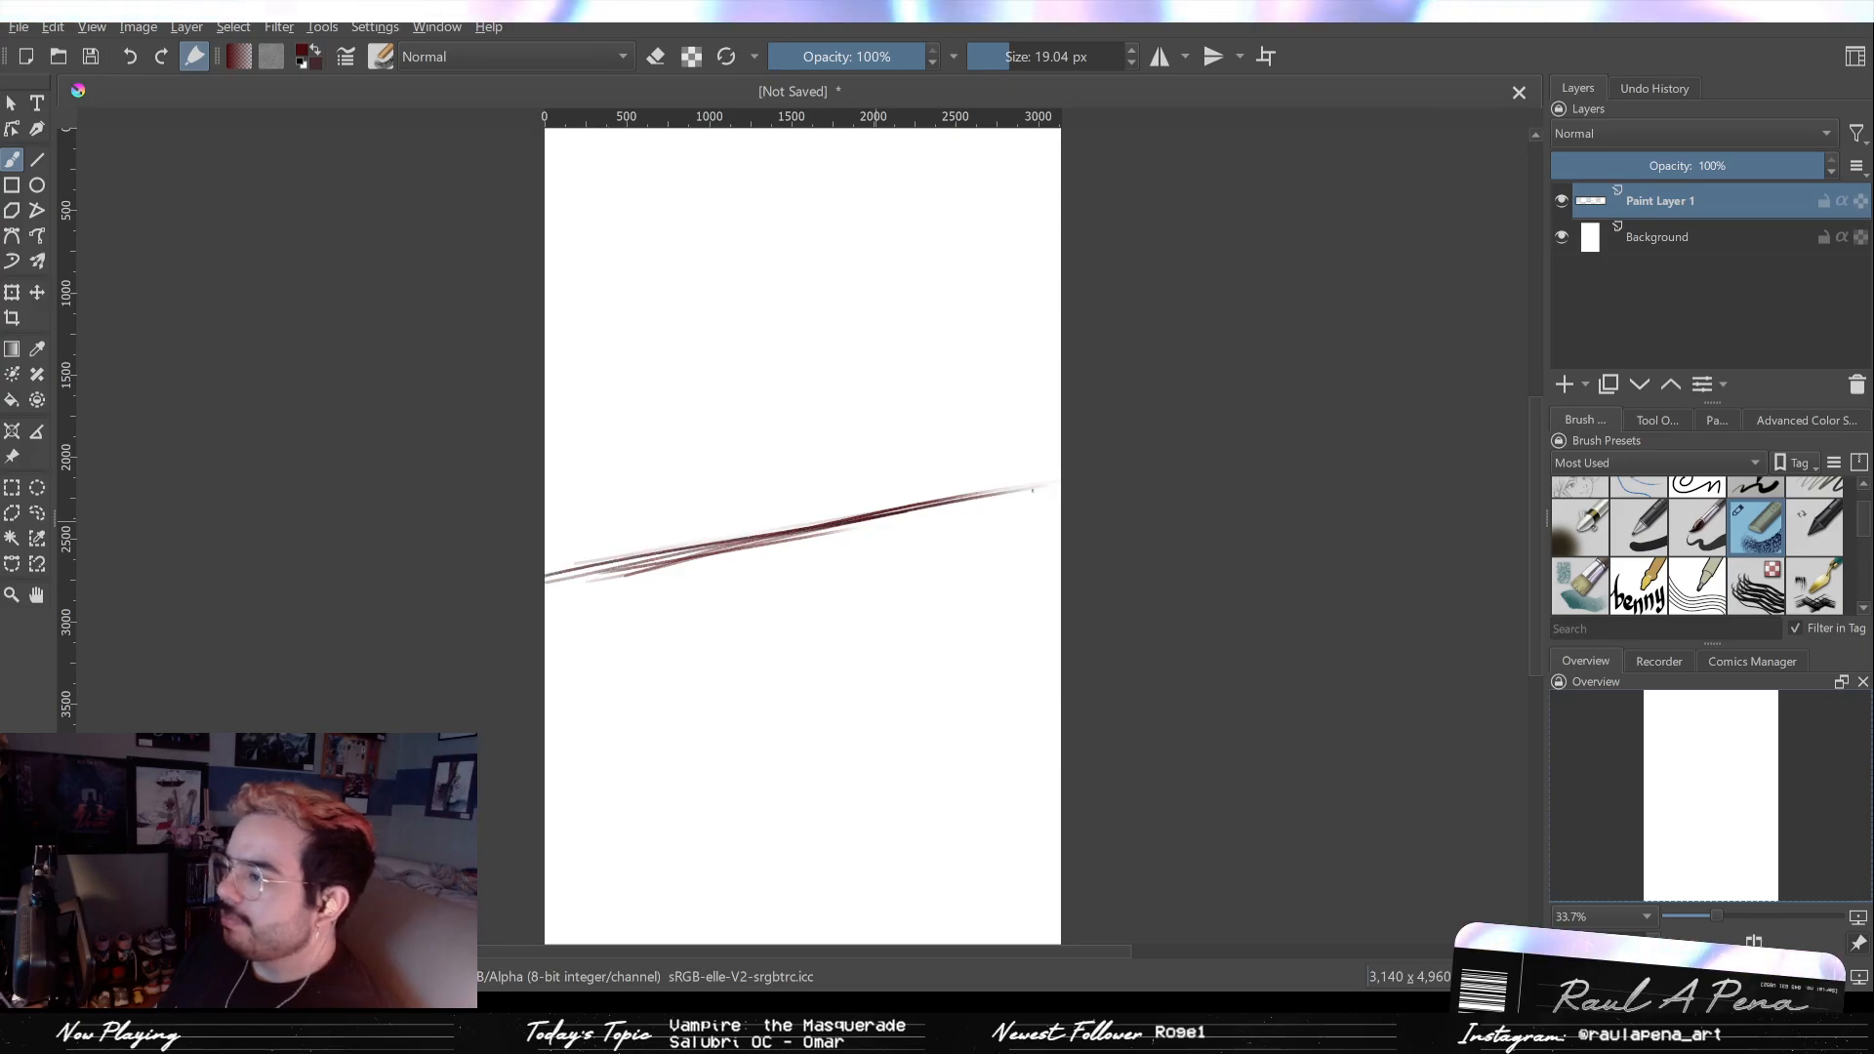
{"action": "left_click_drag", "start_coordinate": [1624, 162], "coordinate": [1566, 167]}
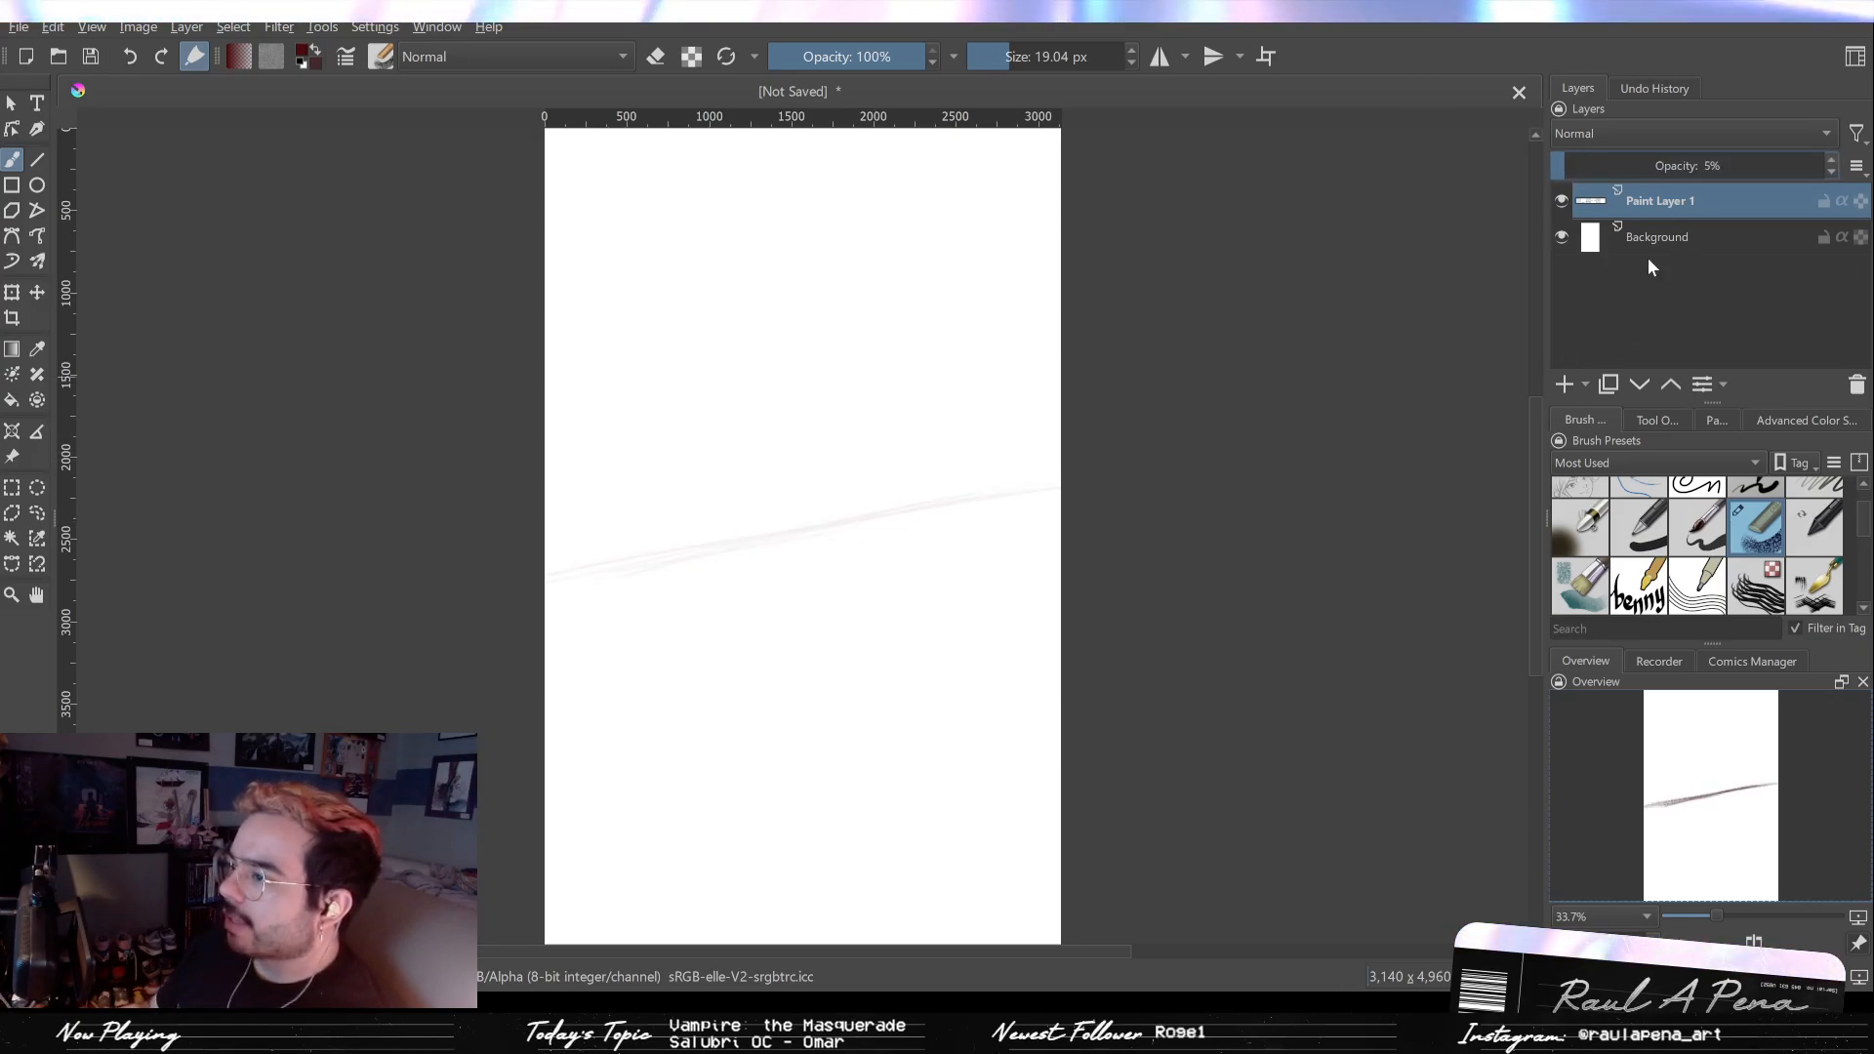
Step: Add a new paint layer and rough in a tall triangular outline with a rounded peak and a slanted base
{"action": "left_click", "coordinate": [1573, 385]}
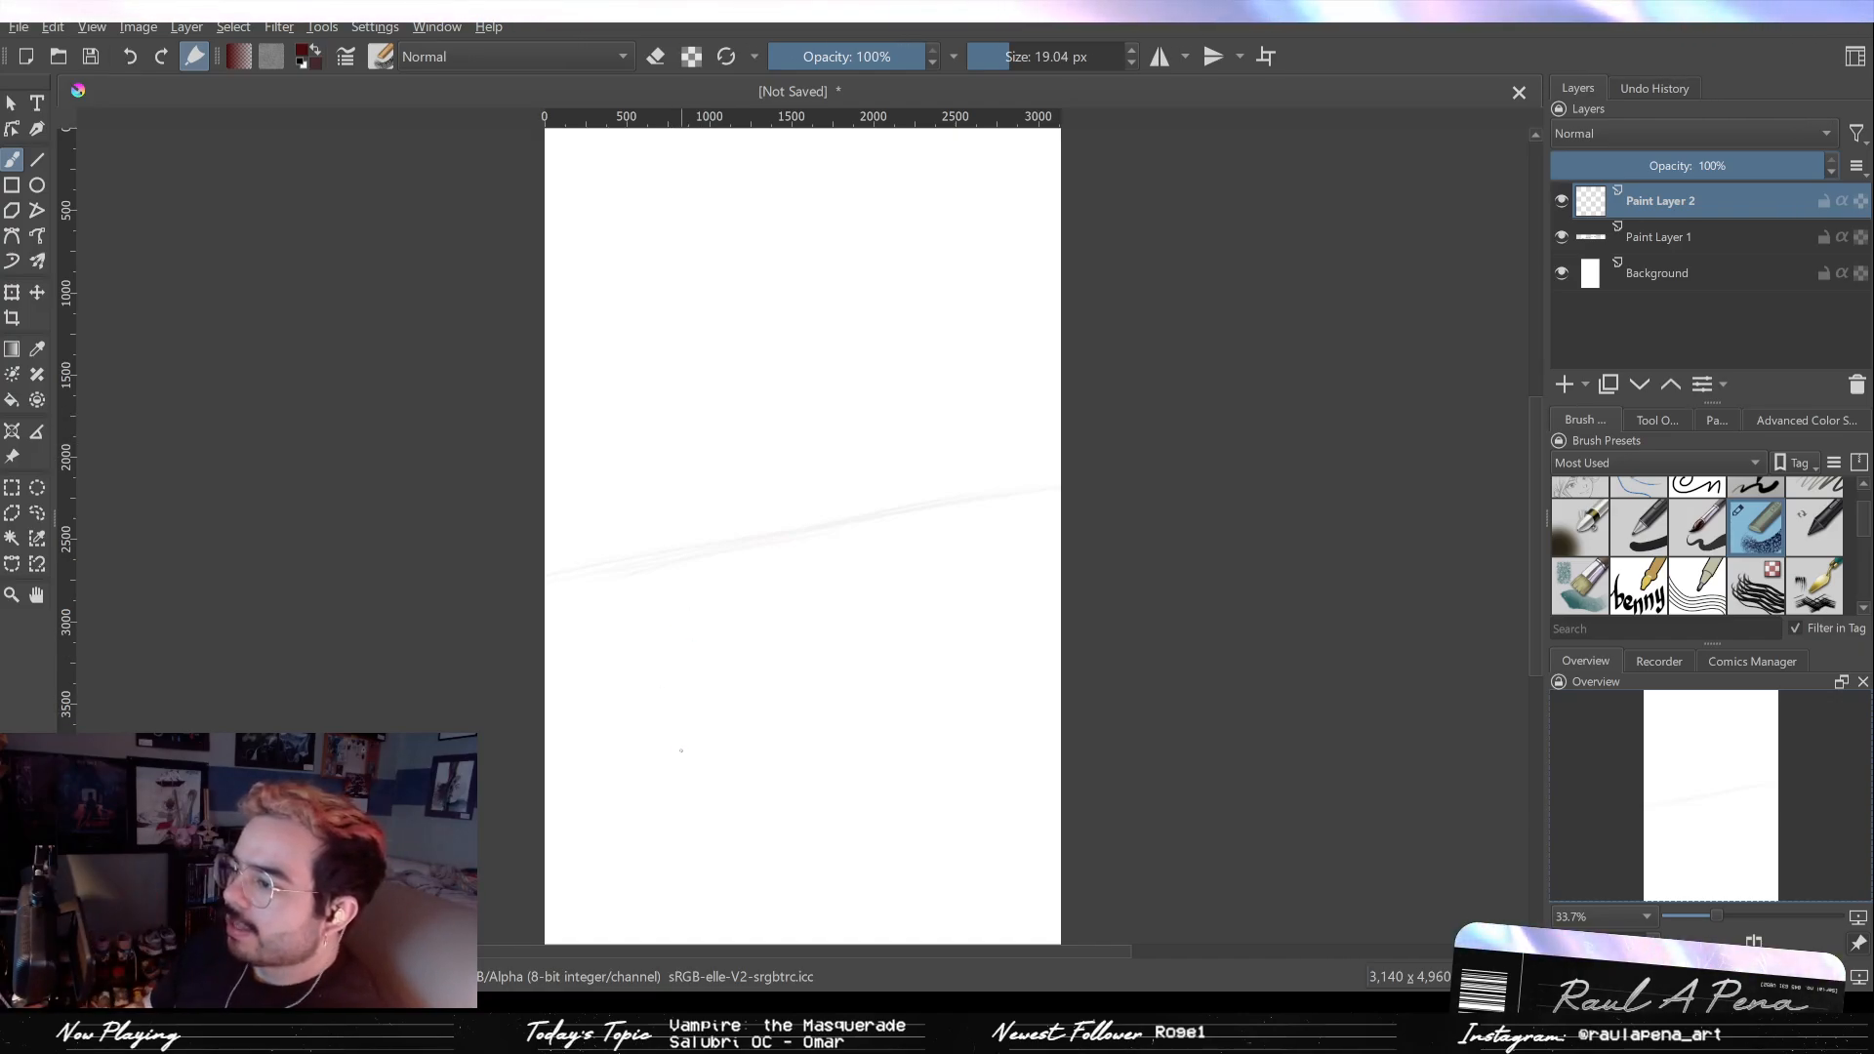
{"action": "left_click_drag", "start_coordinate": [673, 753], "coordinate": [771, 710]}
{"action": "key", "text": "ctrl+z"}
{"action": "mouse_move", "coordinate": [669, 770]}
{"action": "left_mouse_down"}
{"action": "mouse_move", "coordinate": [700, 787]}
{"action": "mouse_move", "coordinate": [656, 683]}
{"action": "left_mouse_up"}
{"action": "mouse_move", "coordinate": [656, 253]}
{"action": "left_mouse_down"}
{"action": "mouse_move", "coordinate": [632, 285]}
{"action": "mouse_move", "coordinate": [667, 239]}
{"action": "mouse_move", "coordinate": [798, 369]}
{"action": "left_mouse_up"}
{"action": "left_click_drag", "start_coordinate": [824, 388], "coordinate": [981, 561]}
{"action": "mouse_move", "coordinate": [980, 561]}
{"action": "left_mouse_down"}
{"action": "mouse_move", "coordinate": [1016, 644]}
{"action": "mouse_move", "coordinate": [996, 683]}
{"action": "left_mouse_up"}
{"action": "mouse_move", "coordinate": [694, 789]}
{"action": "left_mouse_down"}
{"action": "mouse_move", "coordinate": [971, 724]}
{"action": "mouse_move", "coordinate": [999, 694]}
{"action": "left_mouse_up"}
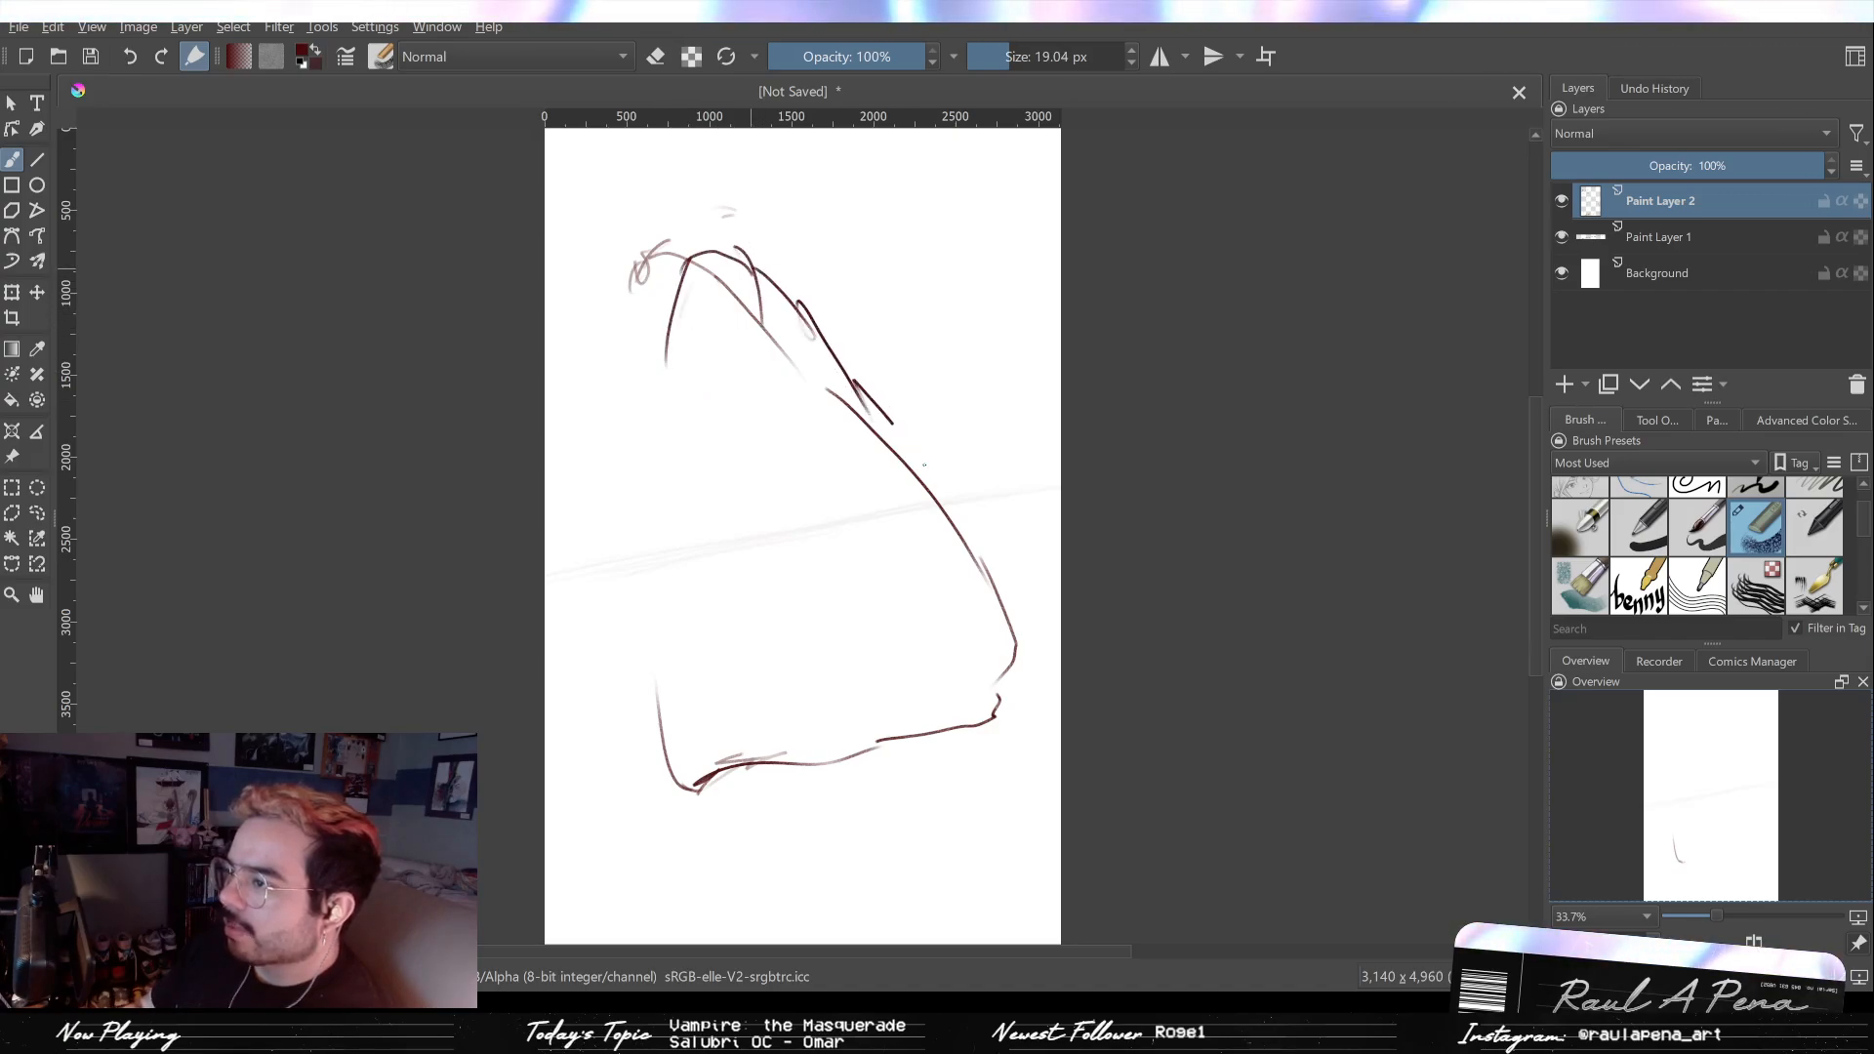
Step: Close the left side of the triangle and reinforce both long edges with repeated strokes
{"action": "left_click_drag", "start_coordinate": [695, 272], "coordinate": [674, 561]}
{"action": "left_click_drag", "start_coordinate": [684, 405], "coordinate": [649, 720]}
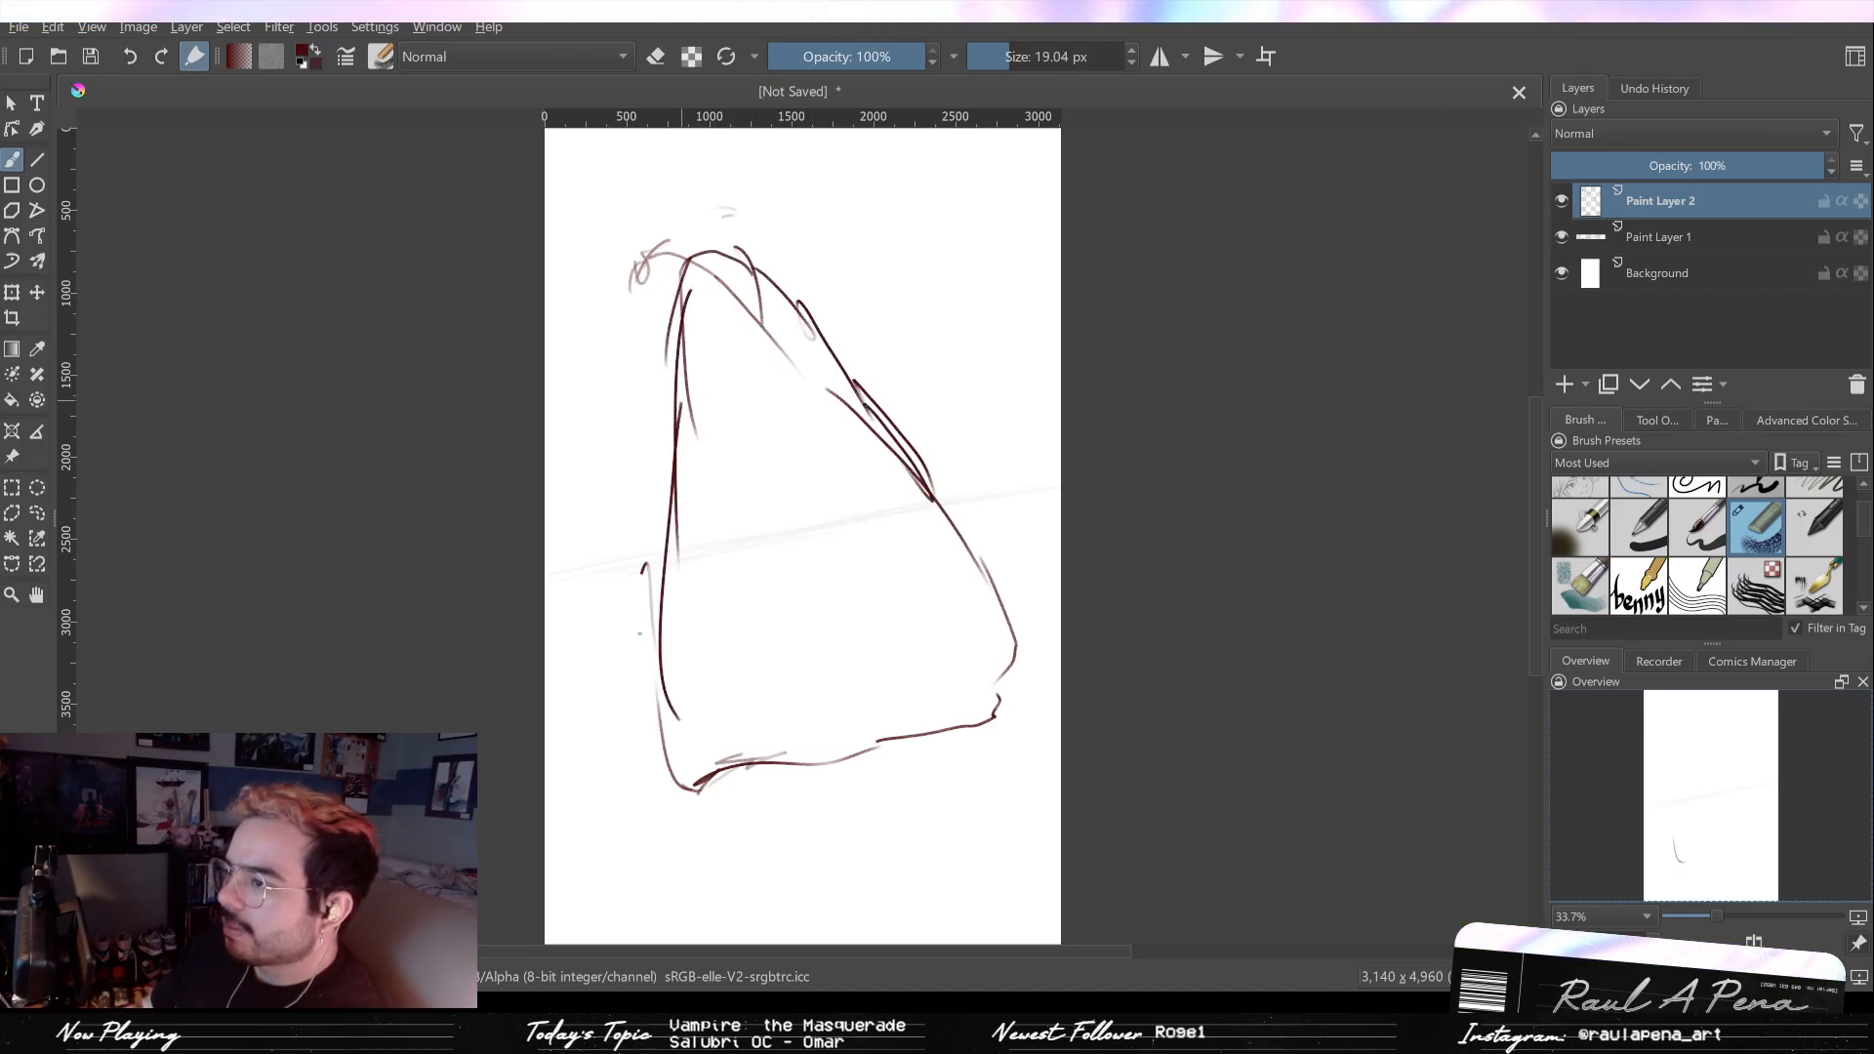
{"action": "left_click_drag", "start_coordinate": [648, 566], "coordinate": [671, 780]}
{"action": "mouse_move", "coordinate": [644, 717]}
{"action": "left_mouse_down"}
{"action": "mouse_move", "coordinate": [671, 302]}
{"action": "mouse_move", "coordinate": [649, 752]}
{"action": "left_mouse_up"}
{"action": "left_click_drag", "start_coordinate": [683, 320], "coordinate": [678, 395]}
{"action": "left_click_drag", "start_coordinate": [688, 264], "coordinate": [825, 327]}
{"action": "left_click_drag", "start_coordinate": [817, 300], "coordinate": [991, 634]}
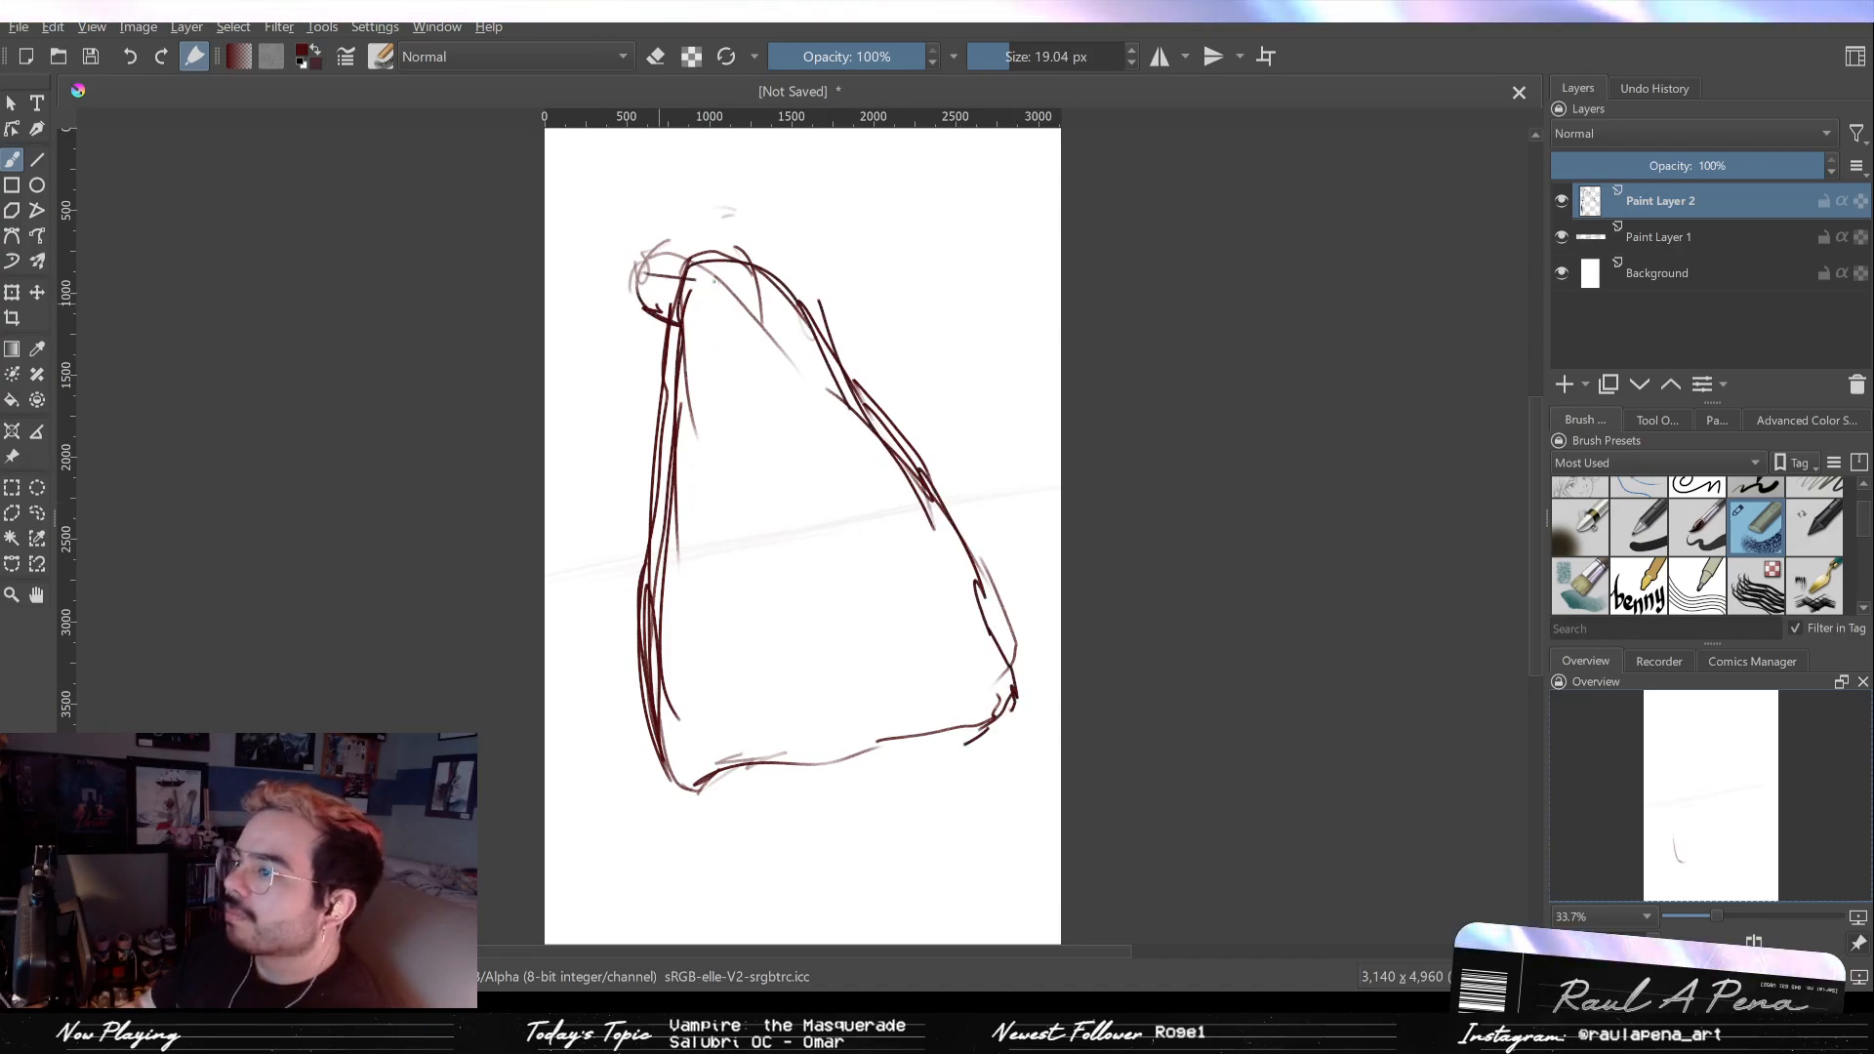
Step: Add short lines around the triangle's peak, including a pointed corner on its right and a stroke over the tip
{"action": "left_click_drag", "start_coordinate": [763, 315], "coordinate": [820, 280]}
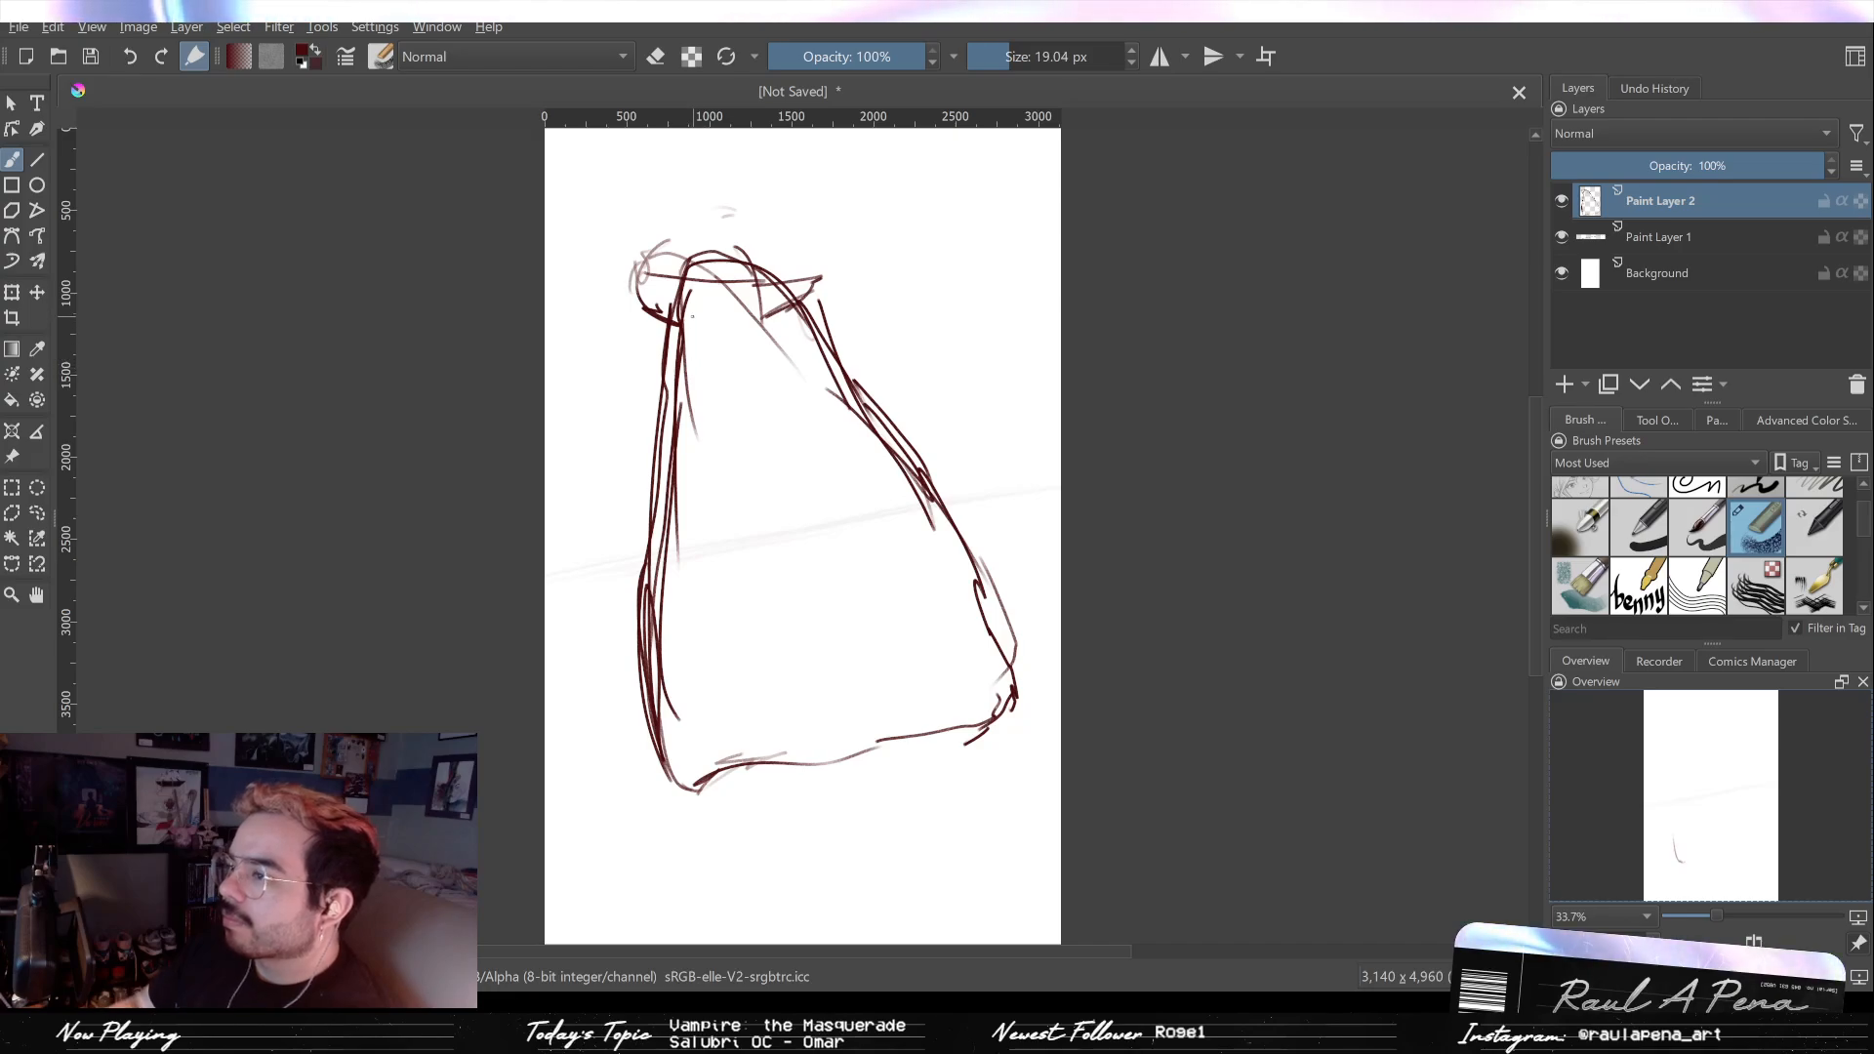
{"action": "mouse_move", "coordinate": [703, 261]}
{"action": "left_mouse_down"}
{"action": "mouse_move", "coordinate": [734, 256]}
{"action": "mouse_move", "coordinate": [720, 336]}
{"action": "left_mouse_up"}
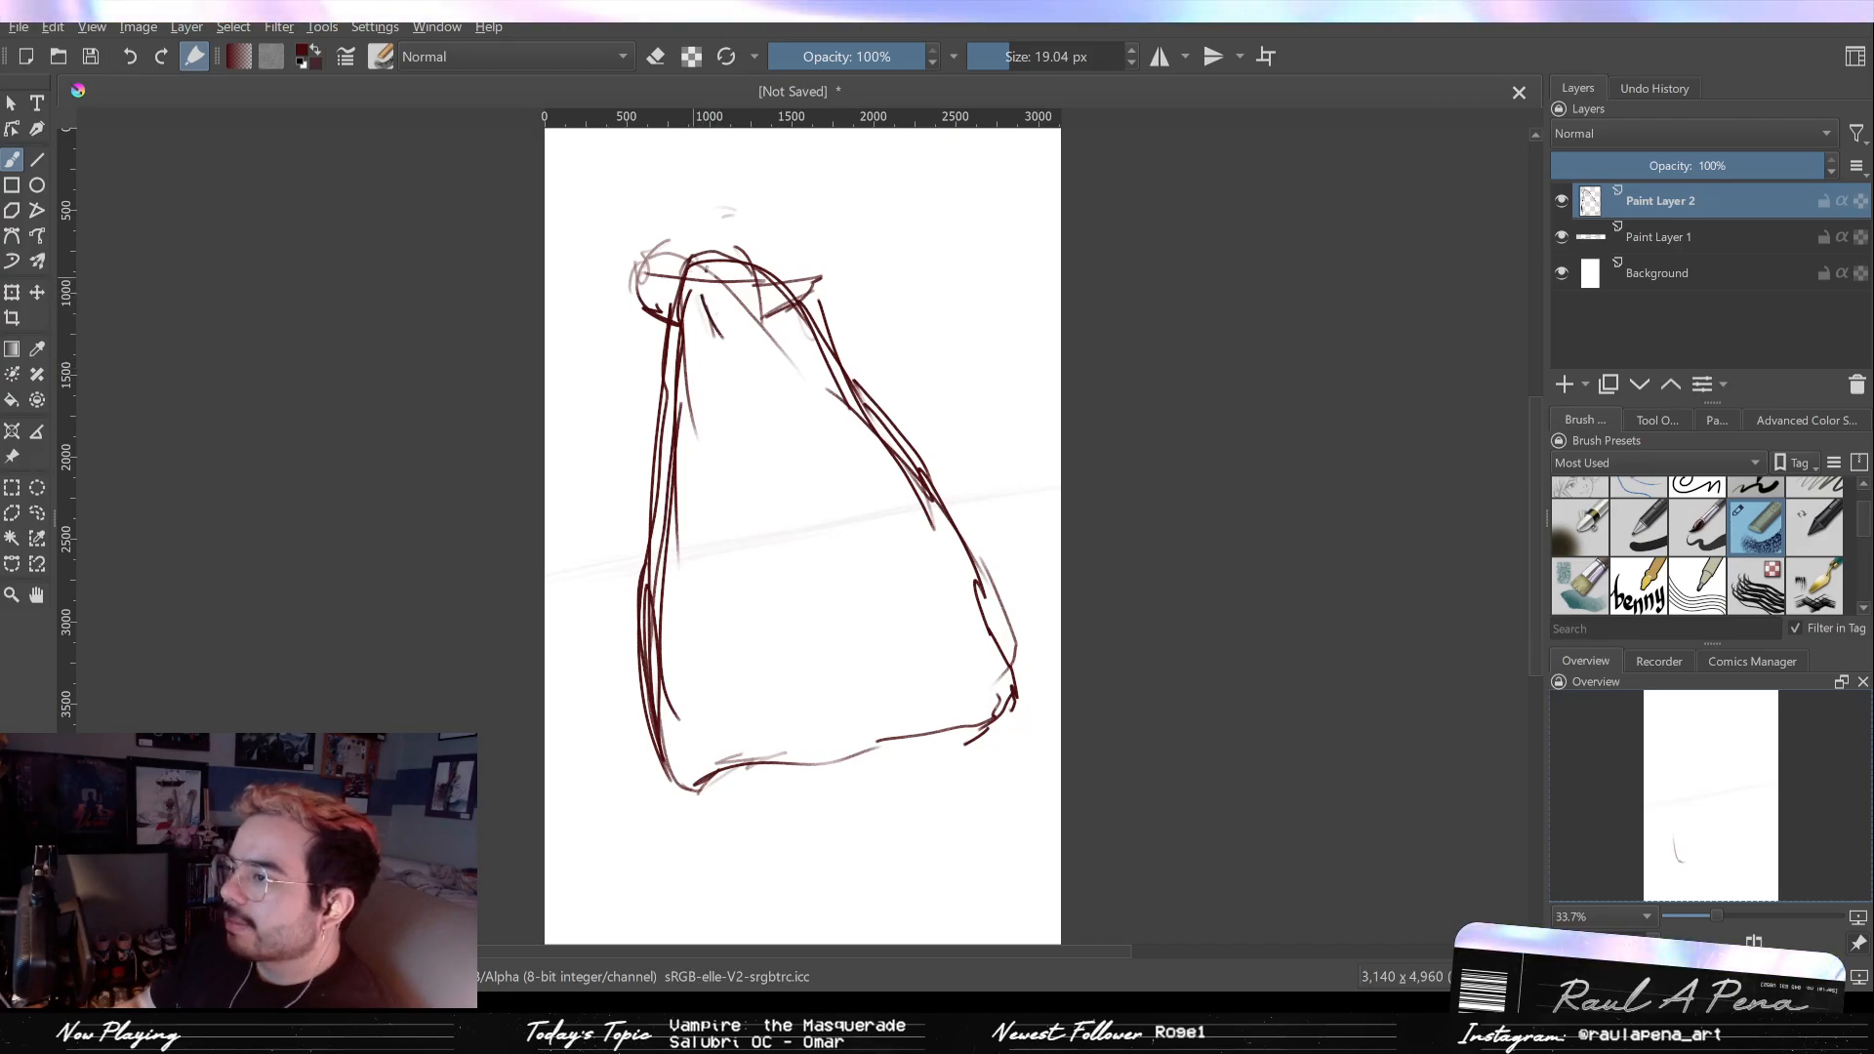
{"action": "left_click_drag", "start_coordinate": [685, 261], "coordinate": [736, 256]}
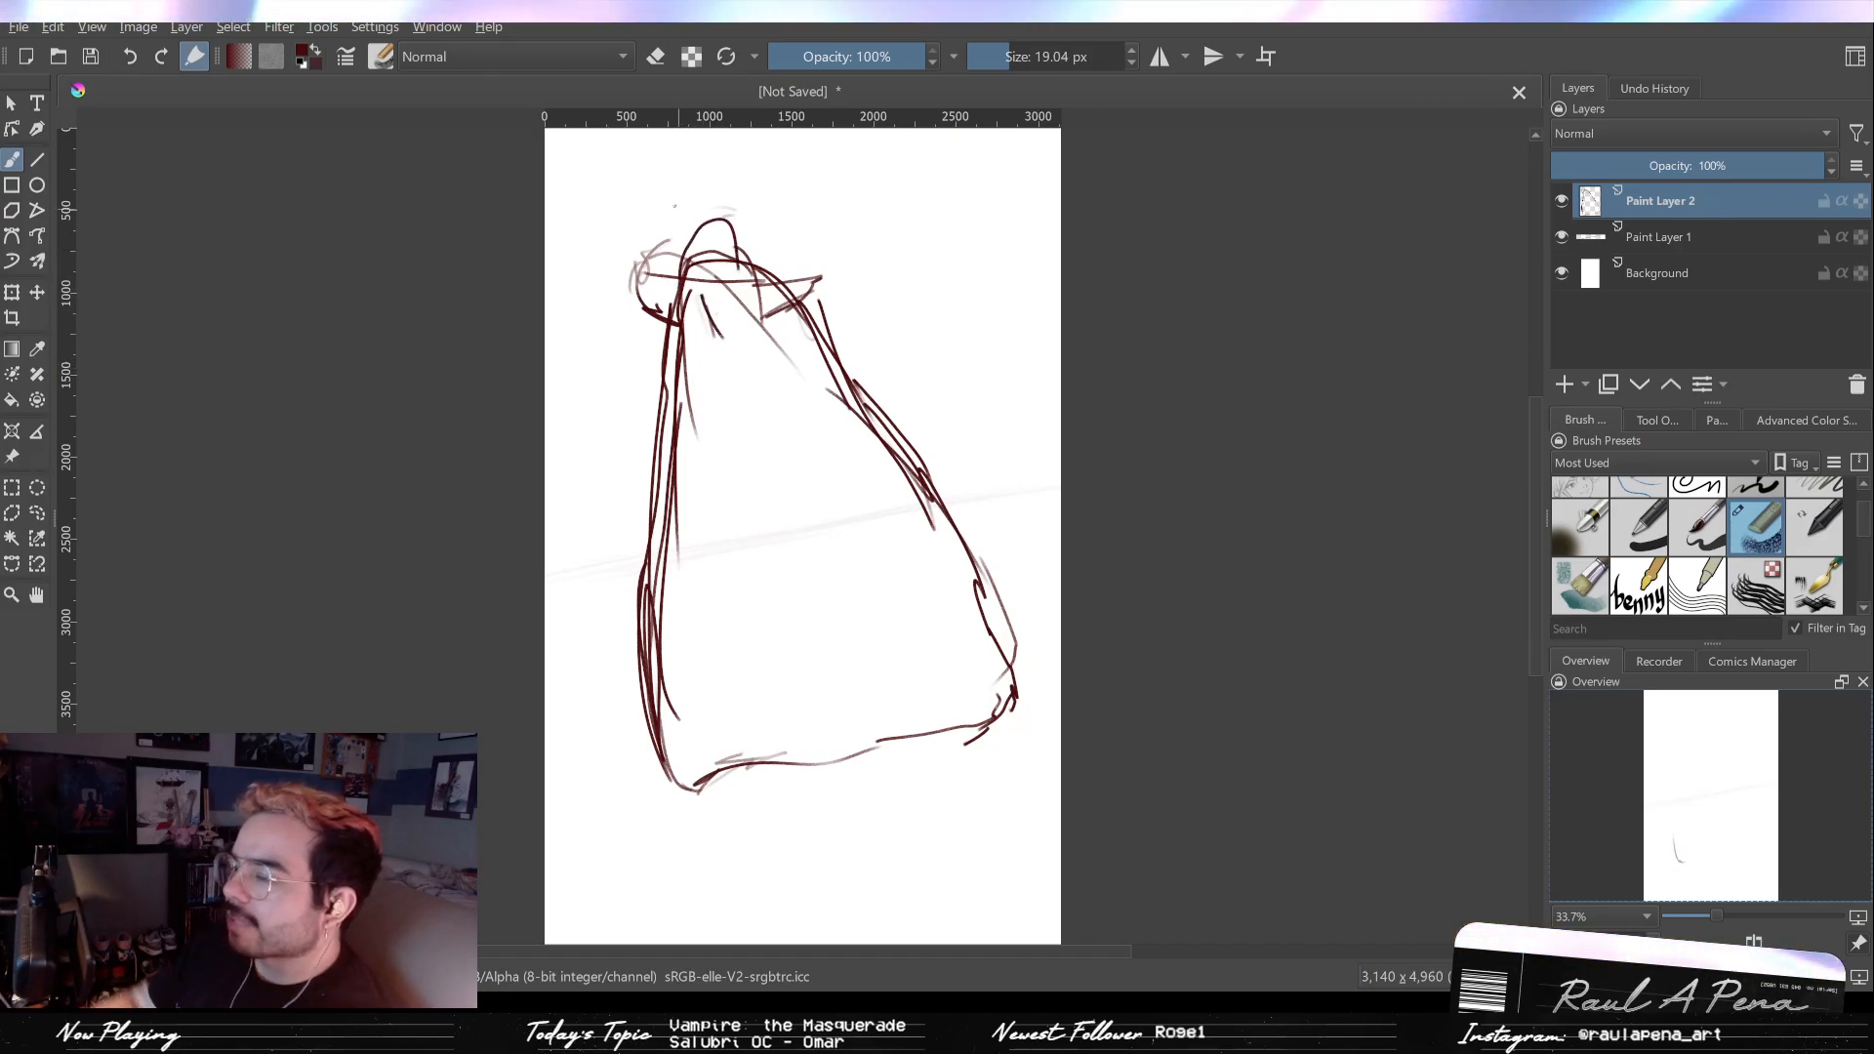
{"action": "key", "text": "ctrl+z"}
{"action": "left_click_drag", "start_coordinate": [701, 257], "coordinate": [746, 247]}
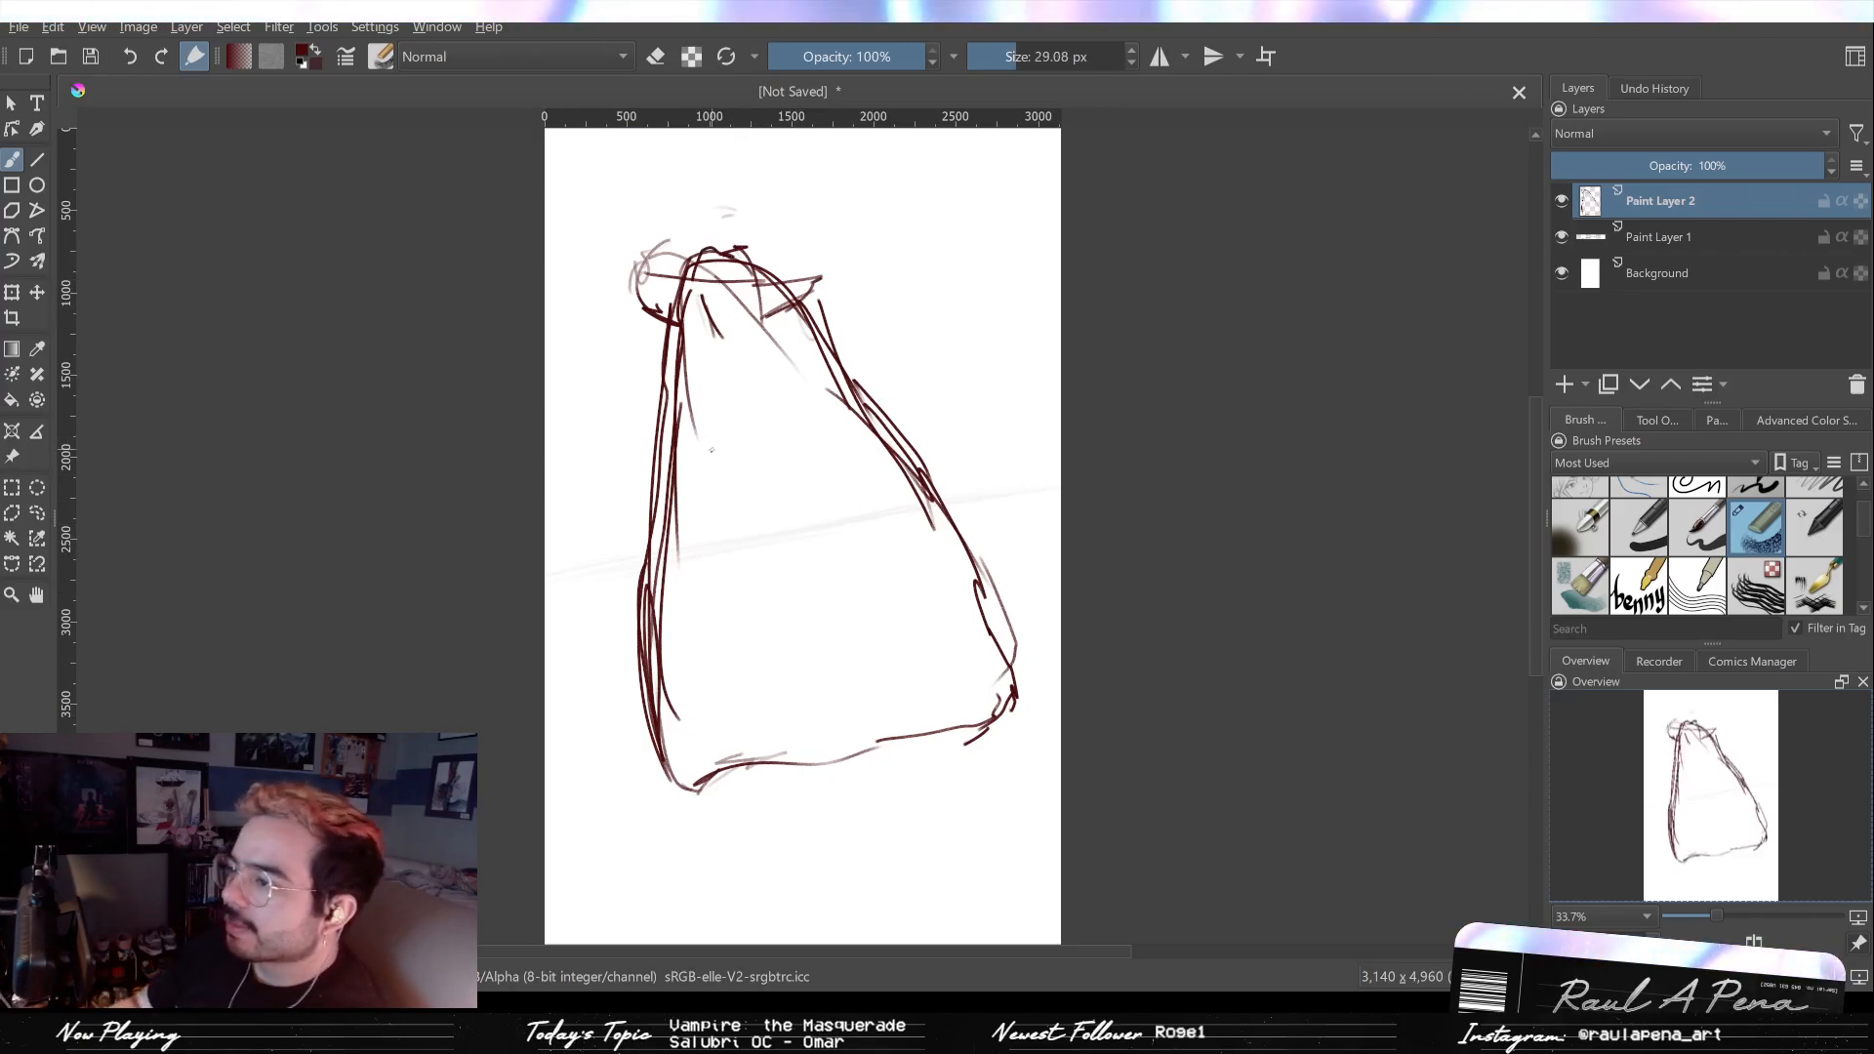
Step: Sketch a bent arm bulging past the triangle's right edge, with shoulder curve, forearm, hand and a small round knot, using a 38.92 px brush
{"action": "left_click_drag", "start_coordinate": [692, 408], "coordinate": [680, 417]}
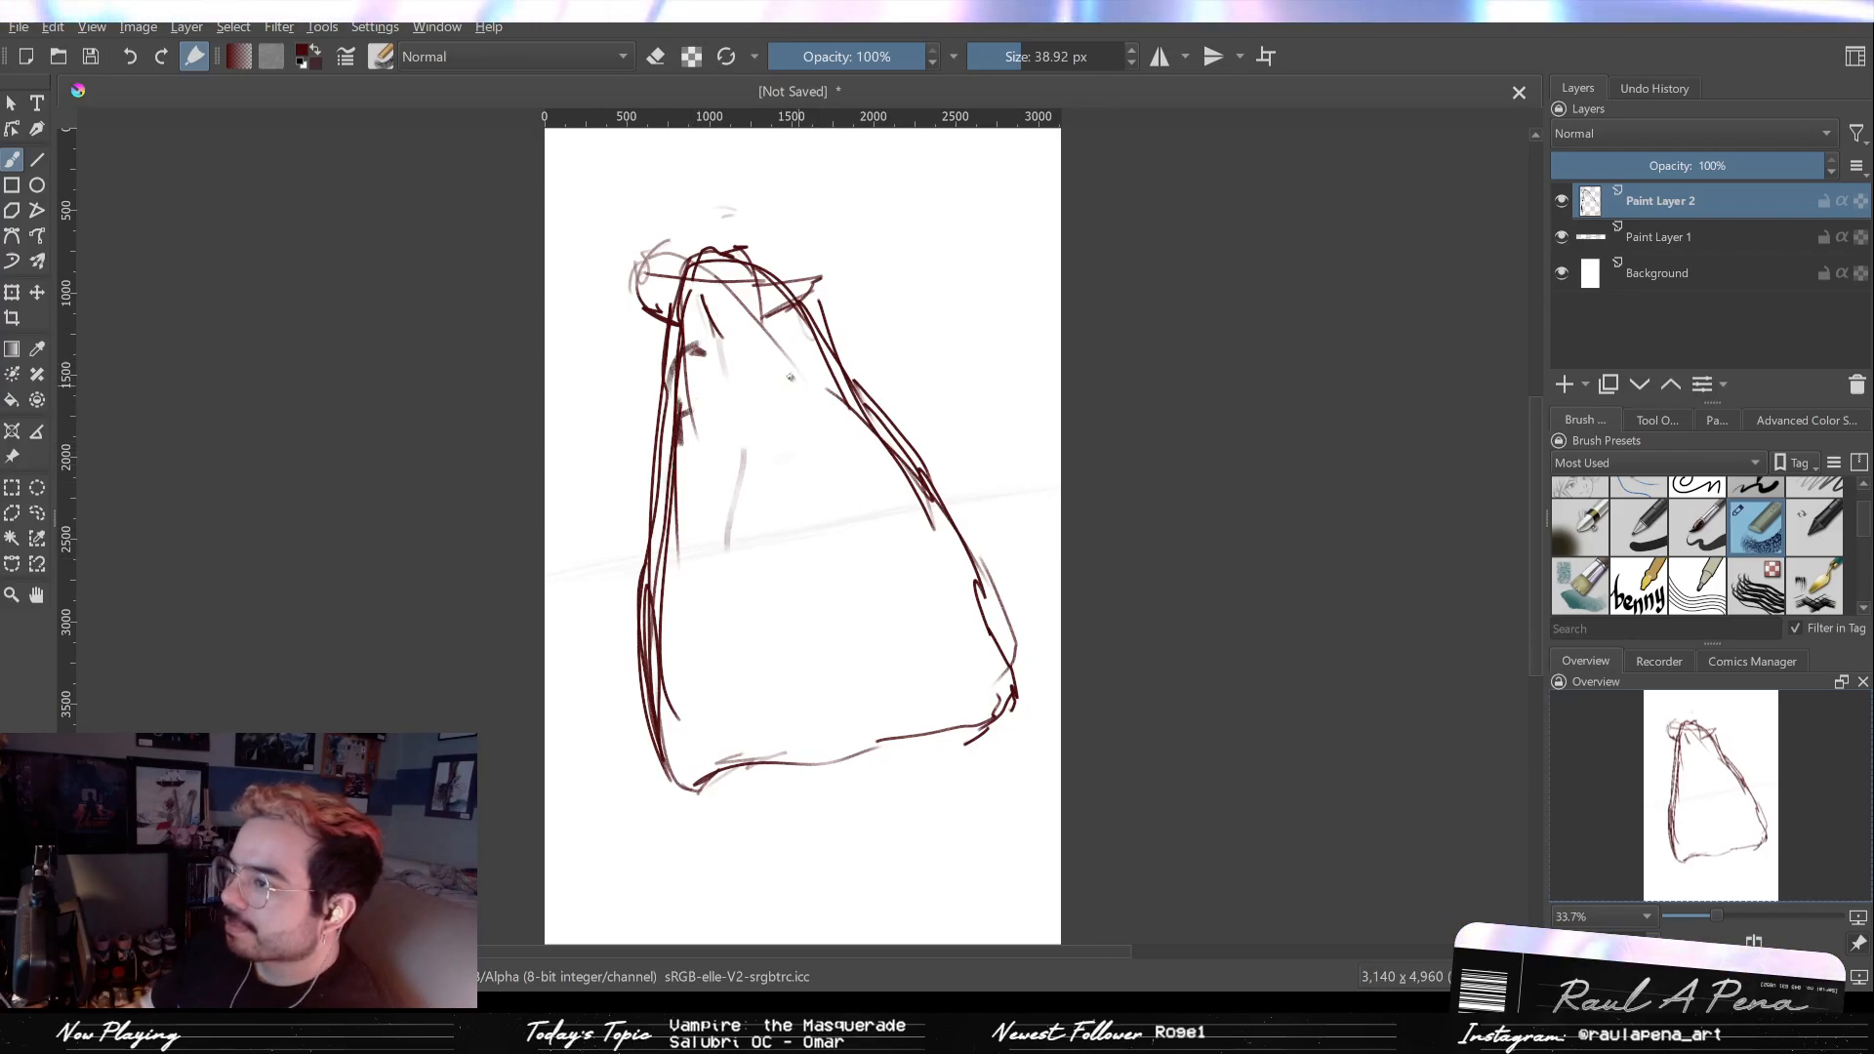
{"action": "left_click_drag", "start_coordinate": [789, 376], "coordinate": [834, 398]}
{"action": "left_click_drag", "start_coordinate": [774, 362], "coordinate": [938, 421]}
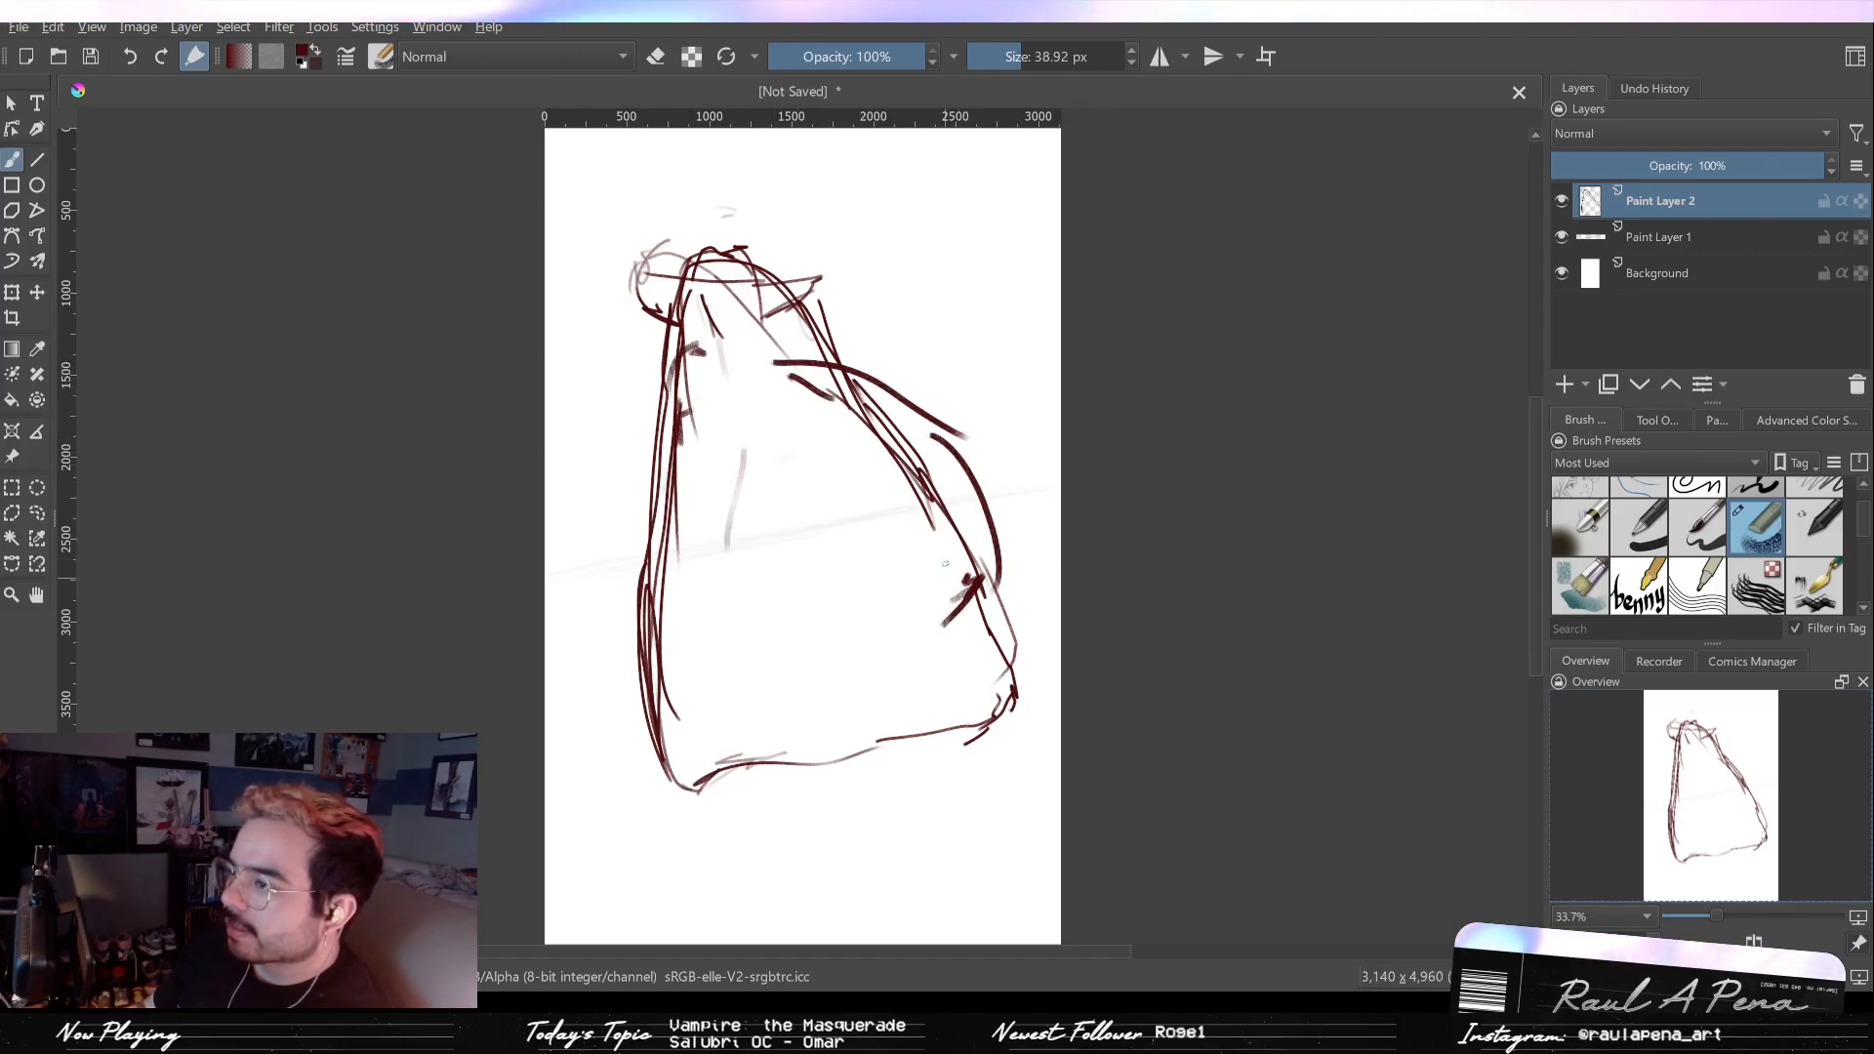
{"action": "left_click_drag", "start_coordinate": [995, 590], "coordinate": [891, 542]}
{"action": "left_click_drag", "start_coordinate": [862, 473], "coordinate": [874, 505]}
{"action": "left_click_drag", "start_coordinate": [884, 525], "coordinate": [880, 600]}
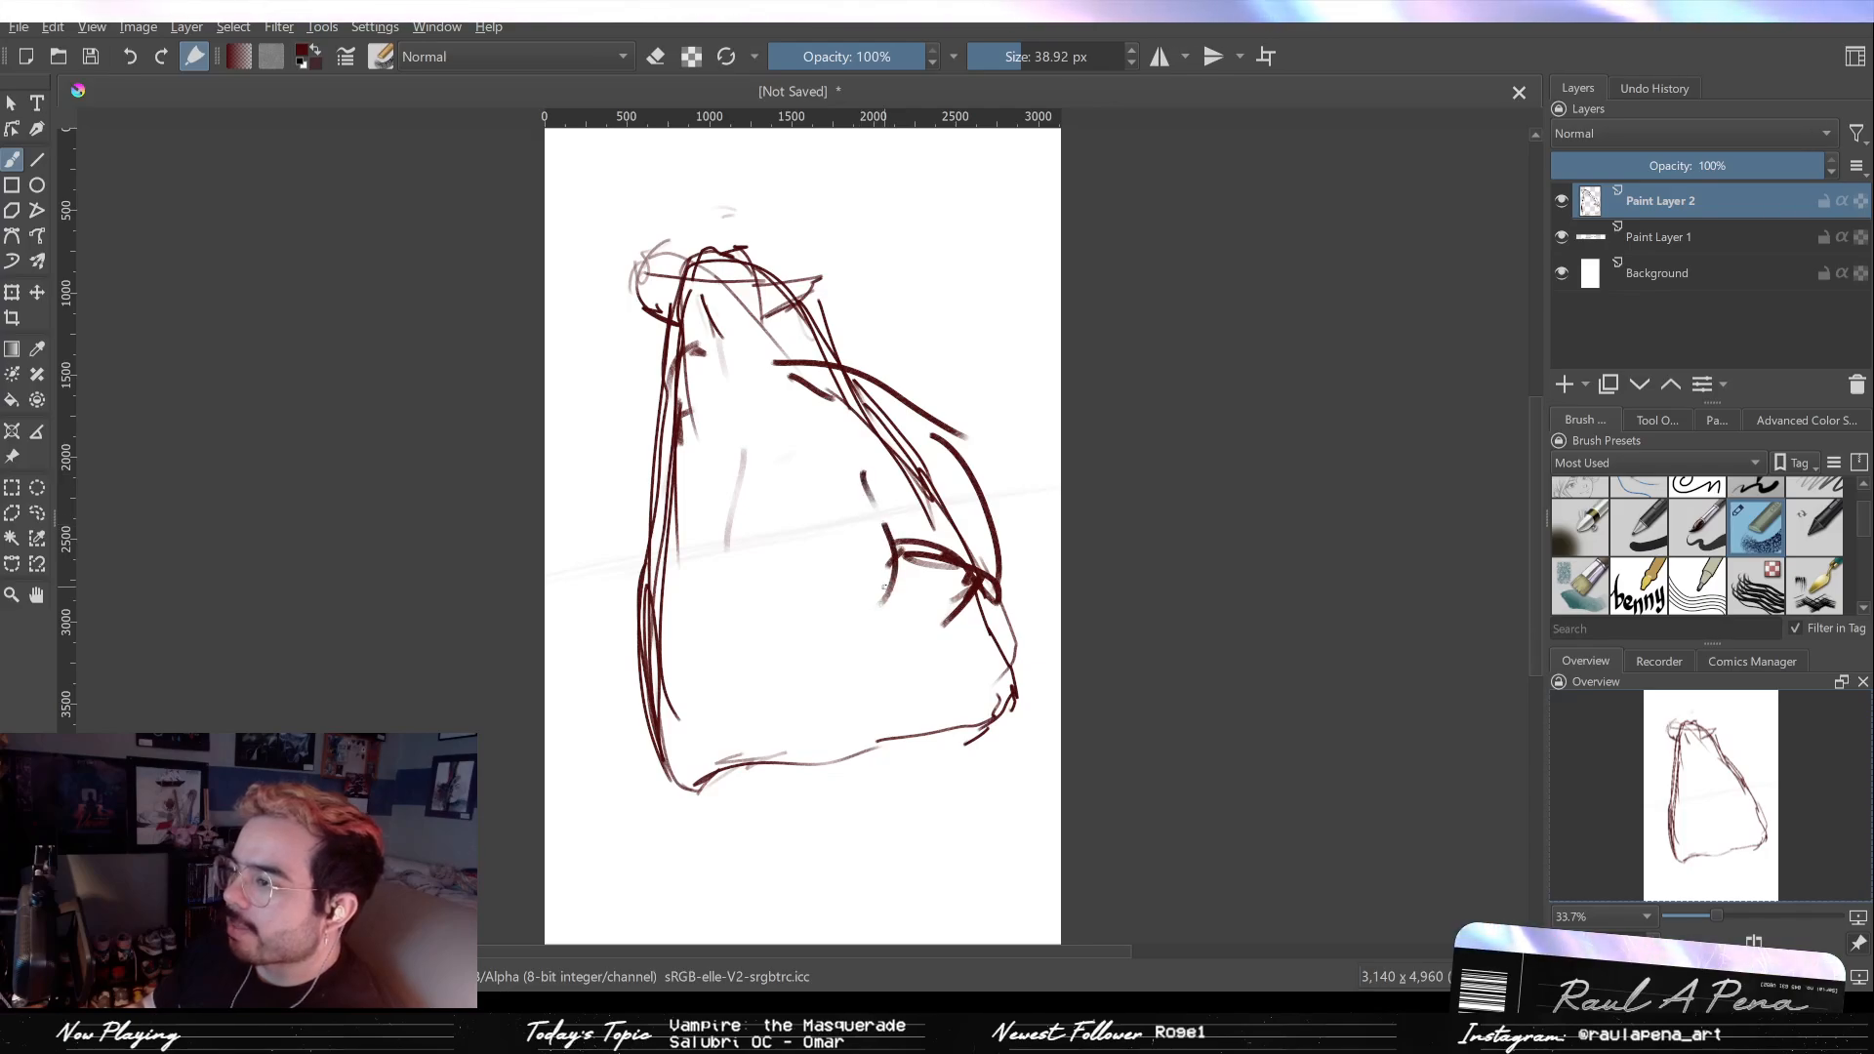
{"action": "left_click_drag", "start_coordinate": [856, 386], "coordinate": [883, 376]}
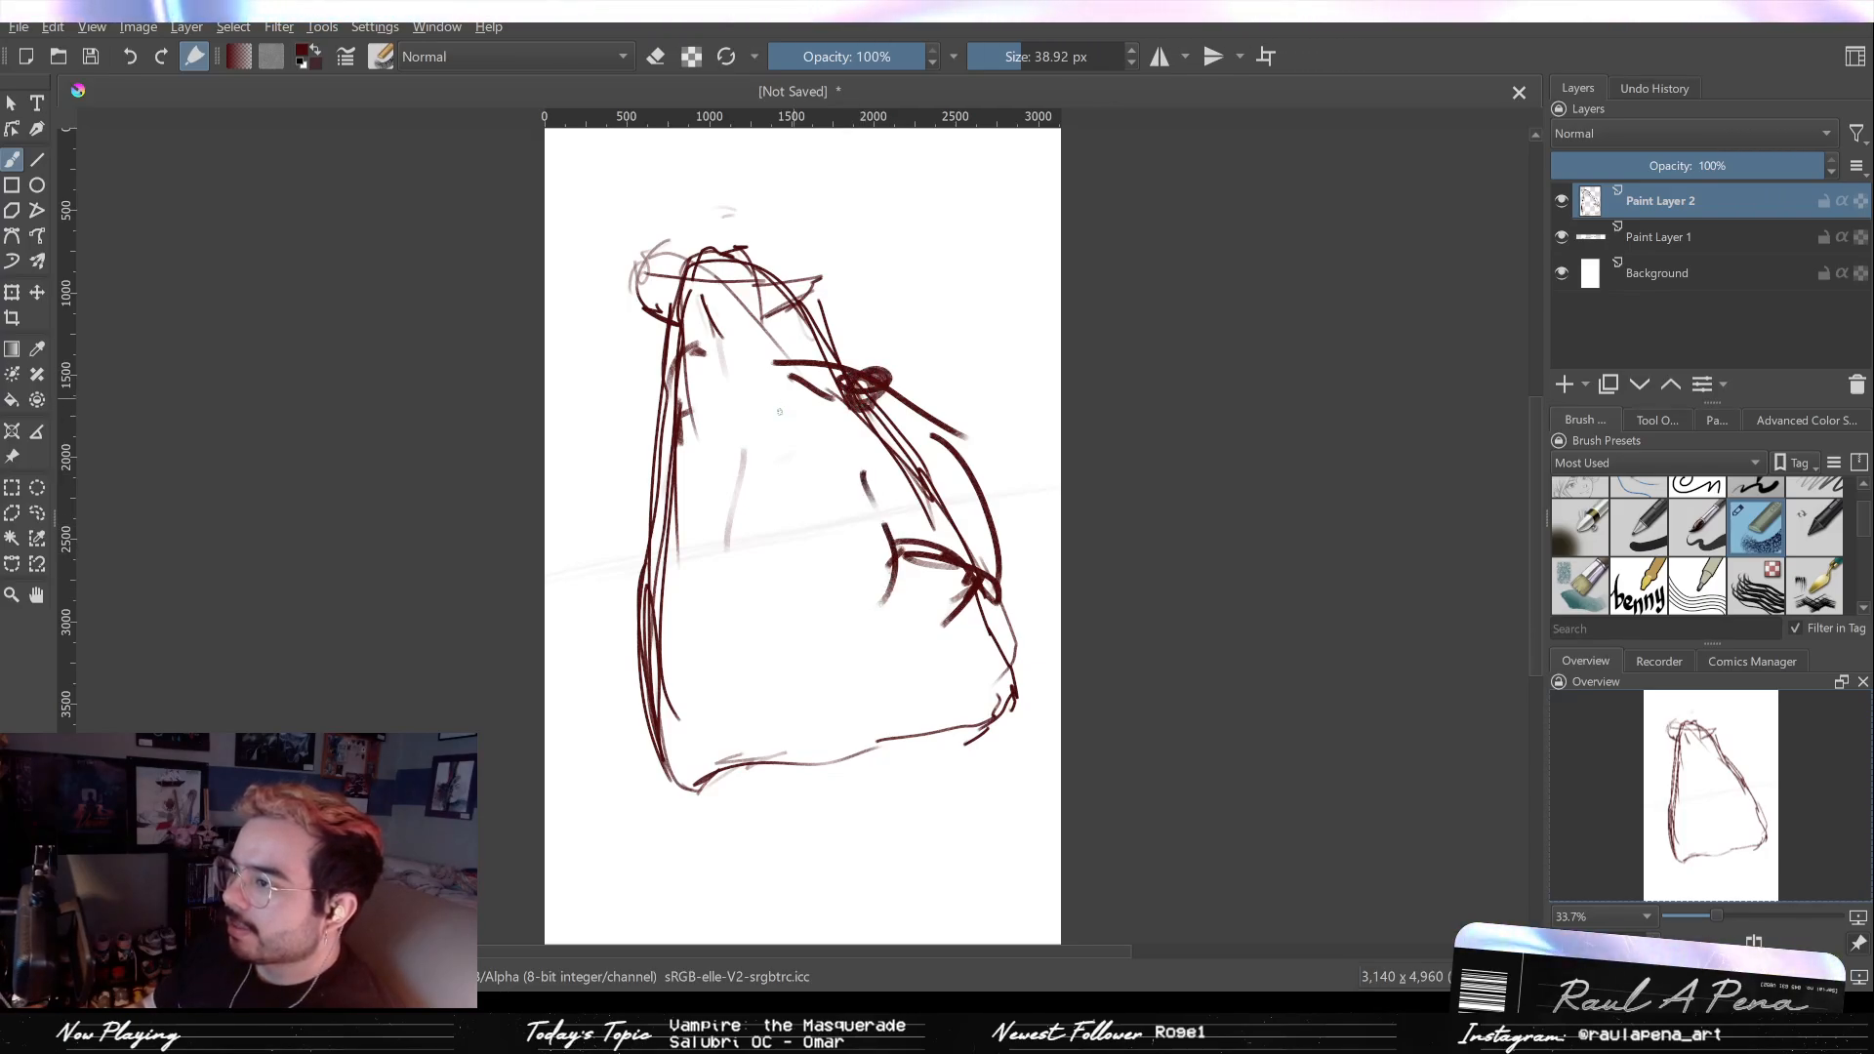
Step: Rough in the torso folds and waistline inside the triangle, and extend its left edge down into a small foot
{"action": "left_click_drag", "start_coordinate": [826, 490], "coordinate": [806, 515]}
{"action": "left_click_drag", "start_coordinate": [751, 455], "coordinate": [816, 481]}
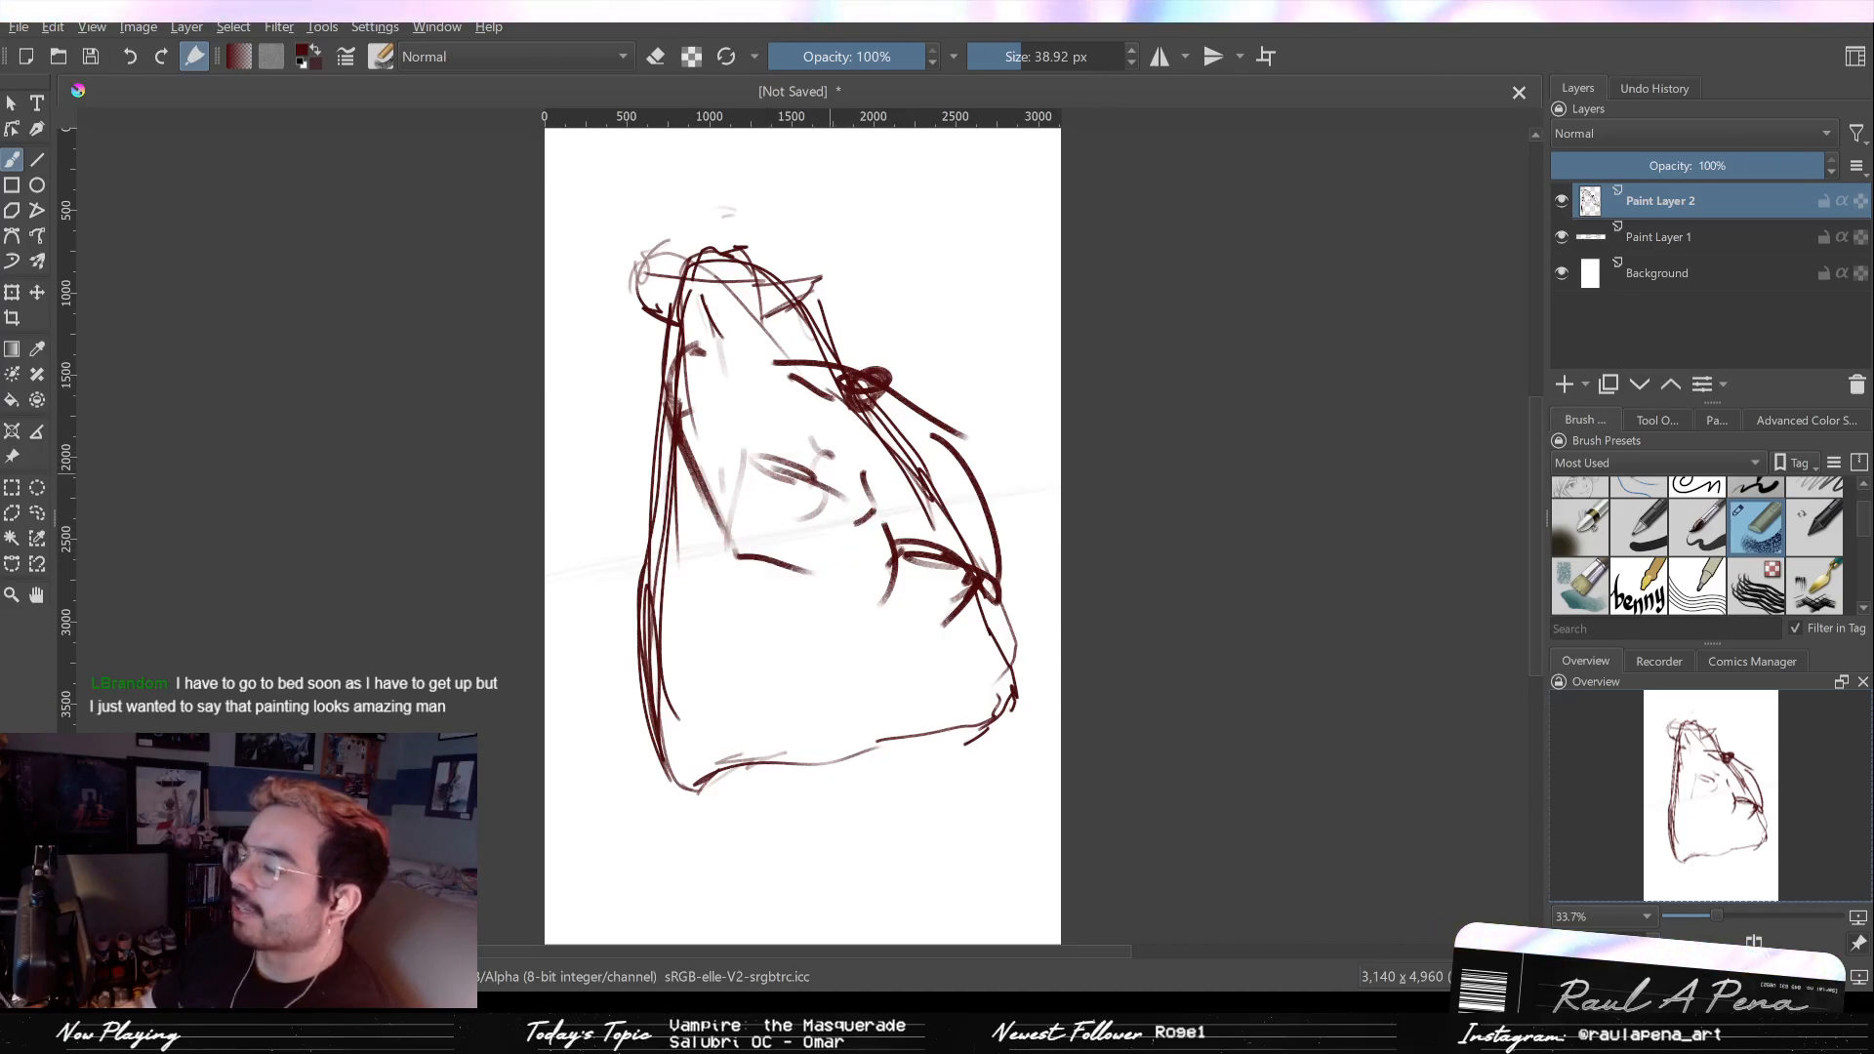
{"action": "mouse_move", "coordinate": [712, 380]}
{"action": "left_mouse_down"}
{"action": "mouse_move", "coordinate": [764, 509]}
{"action": "mouse_move", "coordinate": [745, 507]}
{"action": "mouse_move", "coordinate": [738, 464]}
{"action": "mouse_move", "coordinate": [713, 535]}
{"action": "left_mouse_up"}
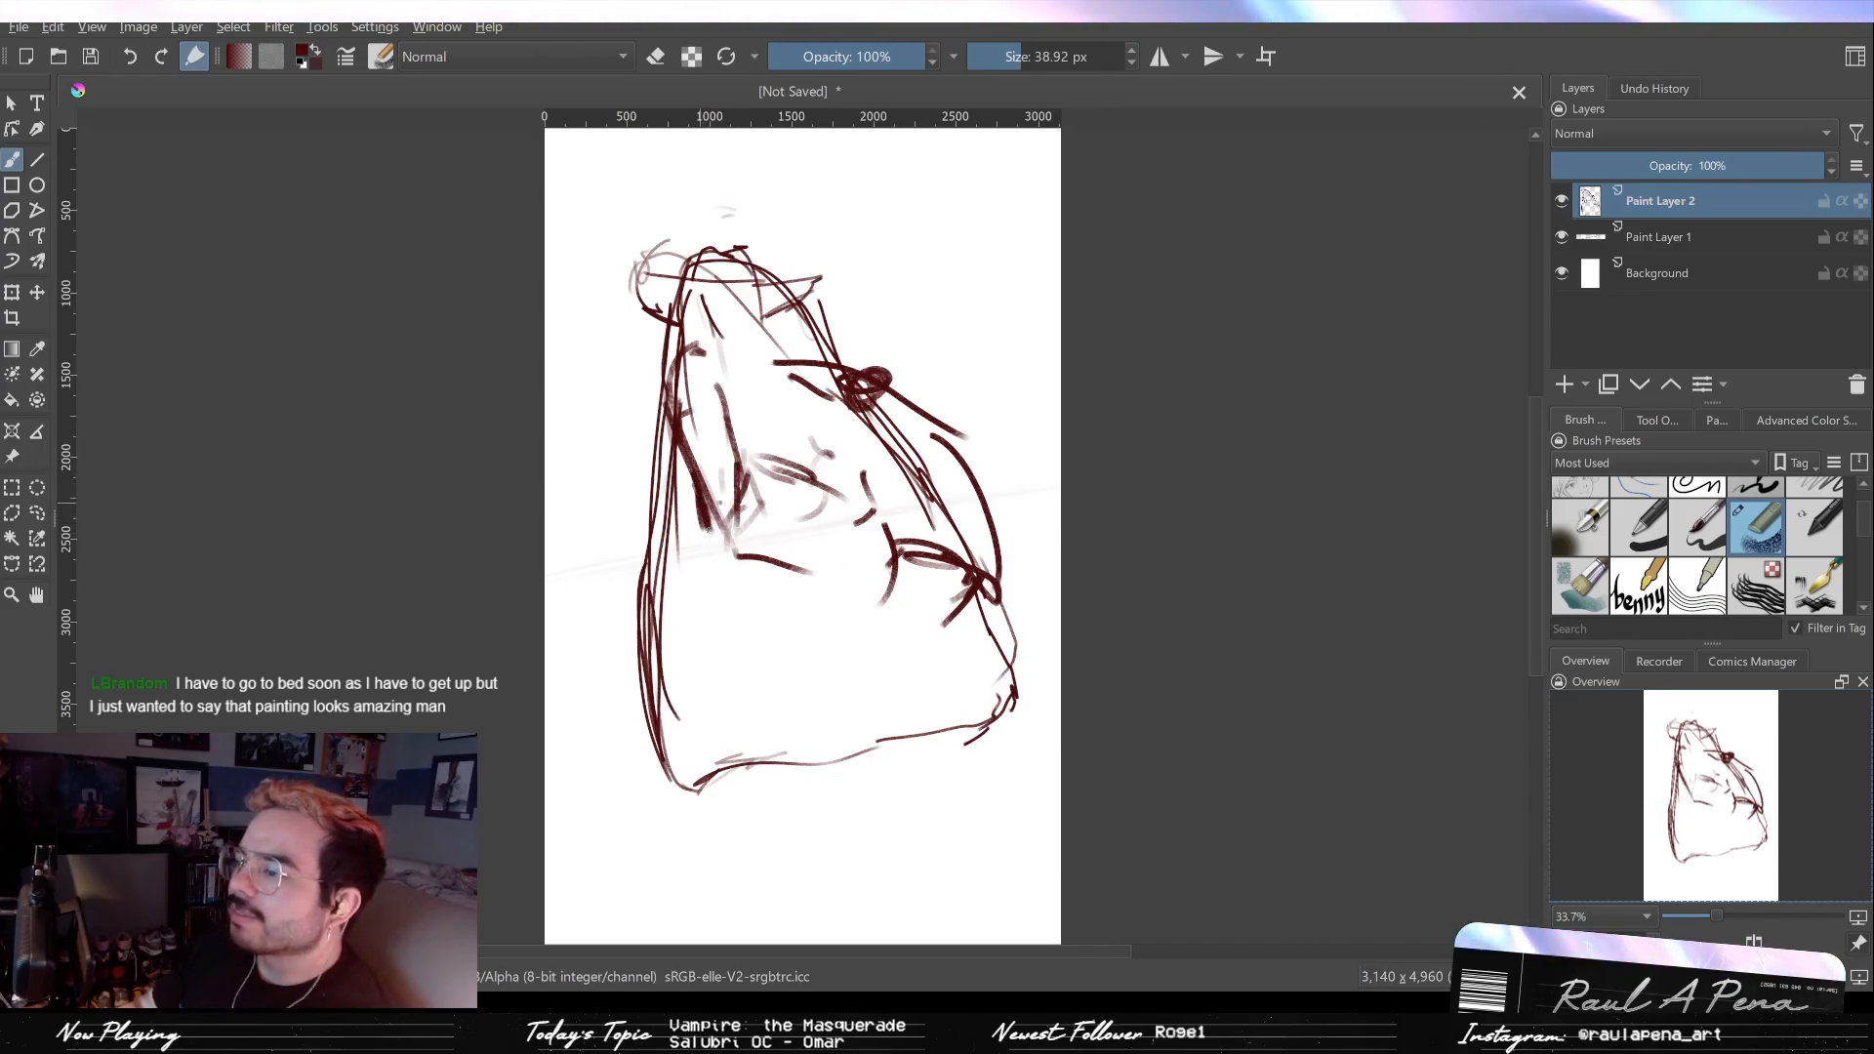
{"action": "mouse_move", "coordinate": [766, 502]}
{"action": "left_mouse_down"}
{"action": "mouse_move", "coordinate": [861, 531]}
{"action": "mouse_move", "coordinate": [798, 548]}
{"action": "mouse_move", "coordinate": [784, 545]}
{"action": "mouse_move", "coordinate": [857, 538]}
{"action": "mouse_move", "coordinate": [910, 539]}
{"action": "left_mouse_up"}
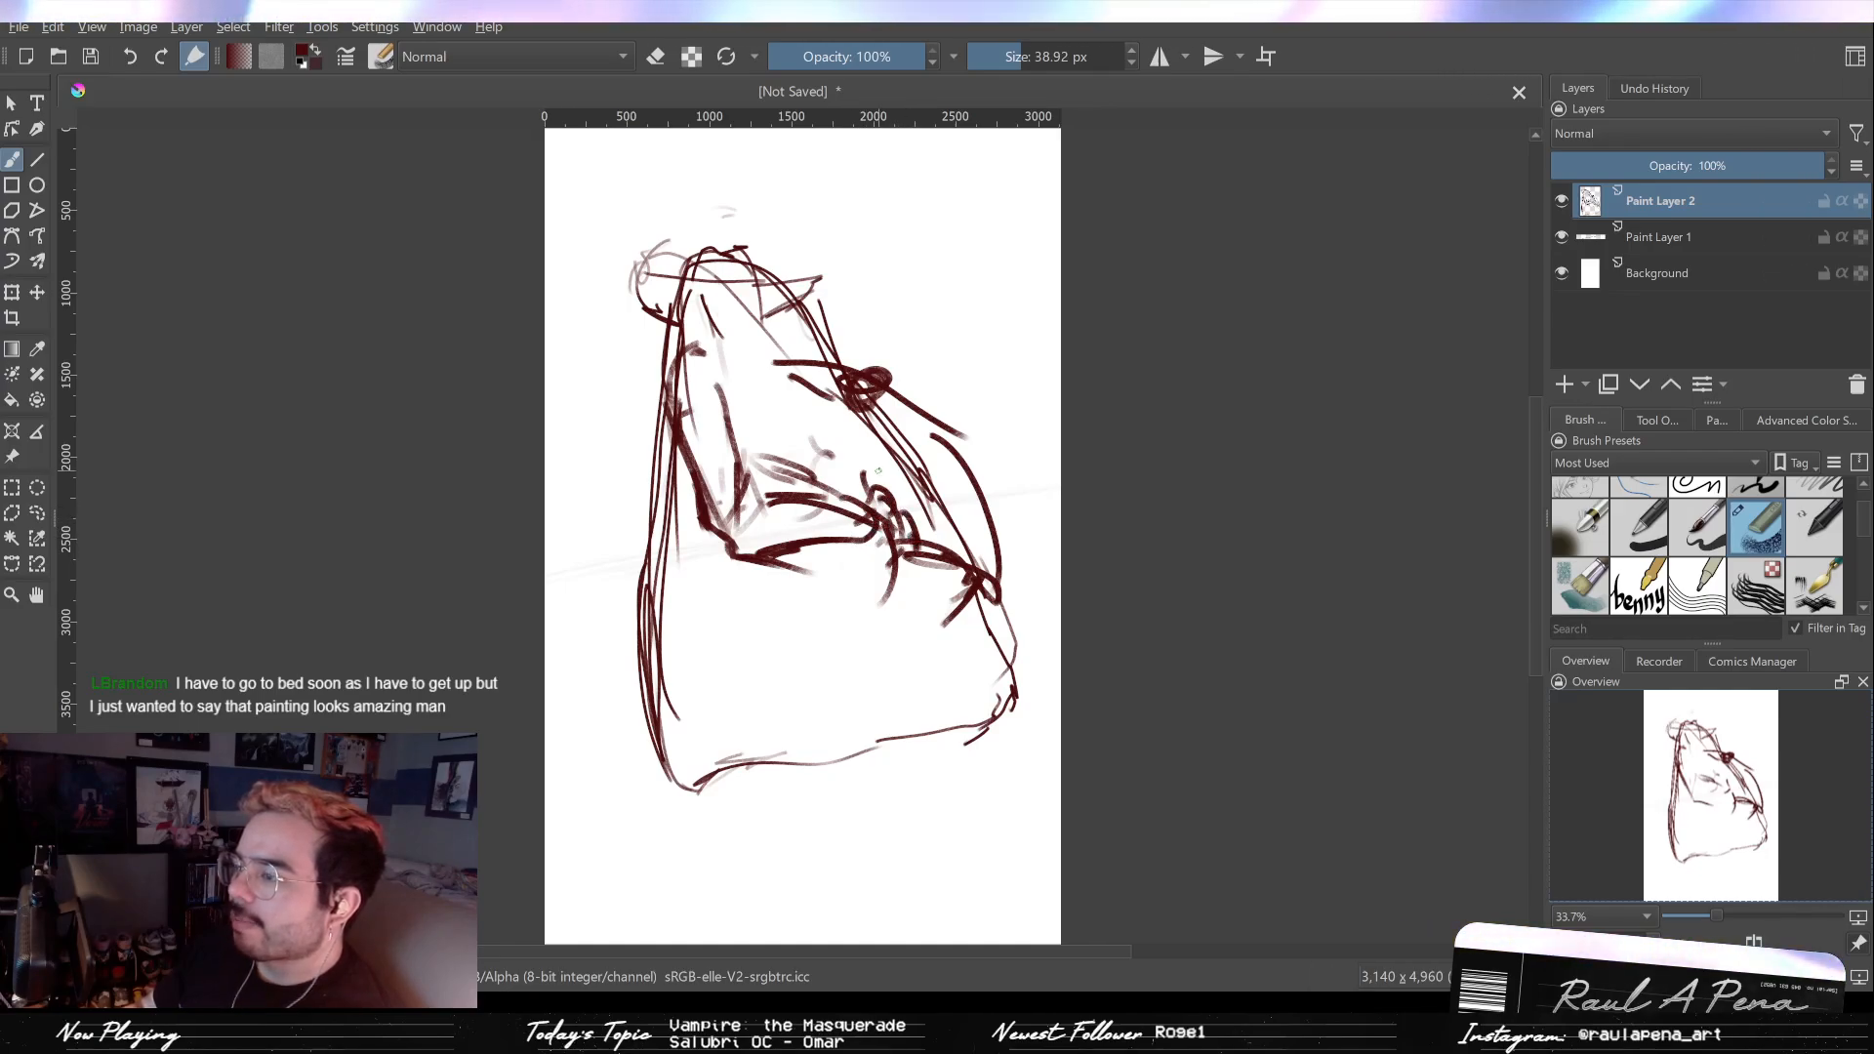
{"action": "mouse_move", "coordinate": [645, 563]}
{"action": "left_mouse_down"}
{"action": "mouse_move", "coordinate": [664, 779]}
{"action": "mouse_move", "coordinate": [700, 802]}
{"action": "mouse_move", "coordinate": [681, 818]}
{"action": "left_mouse_up"}
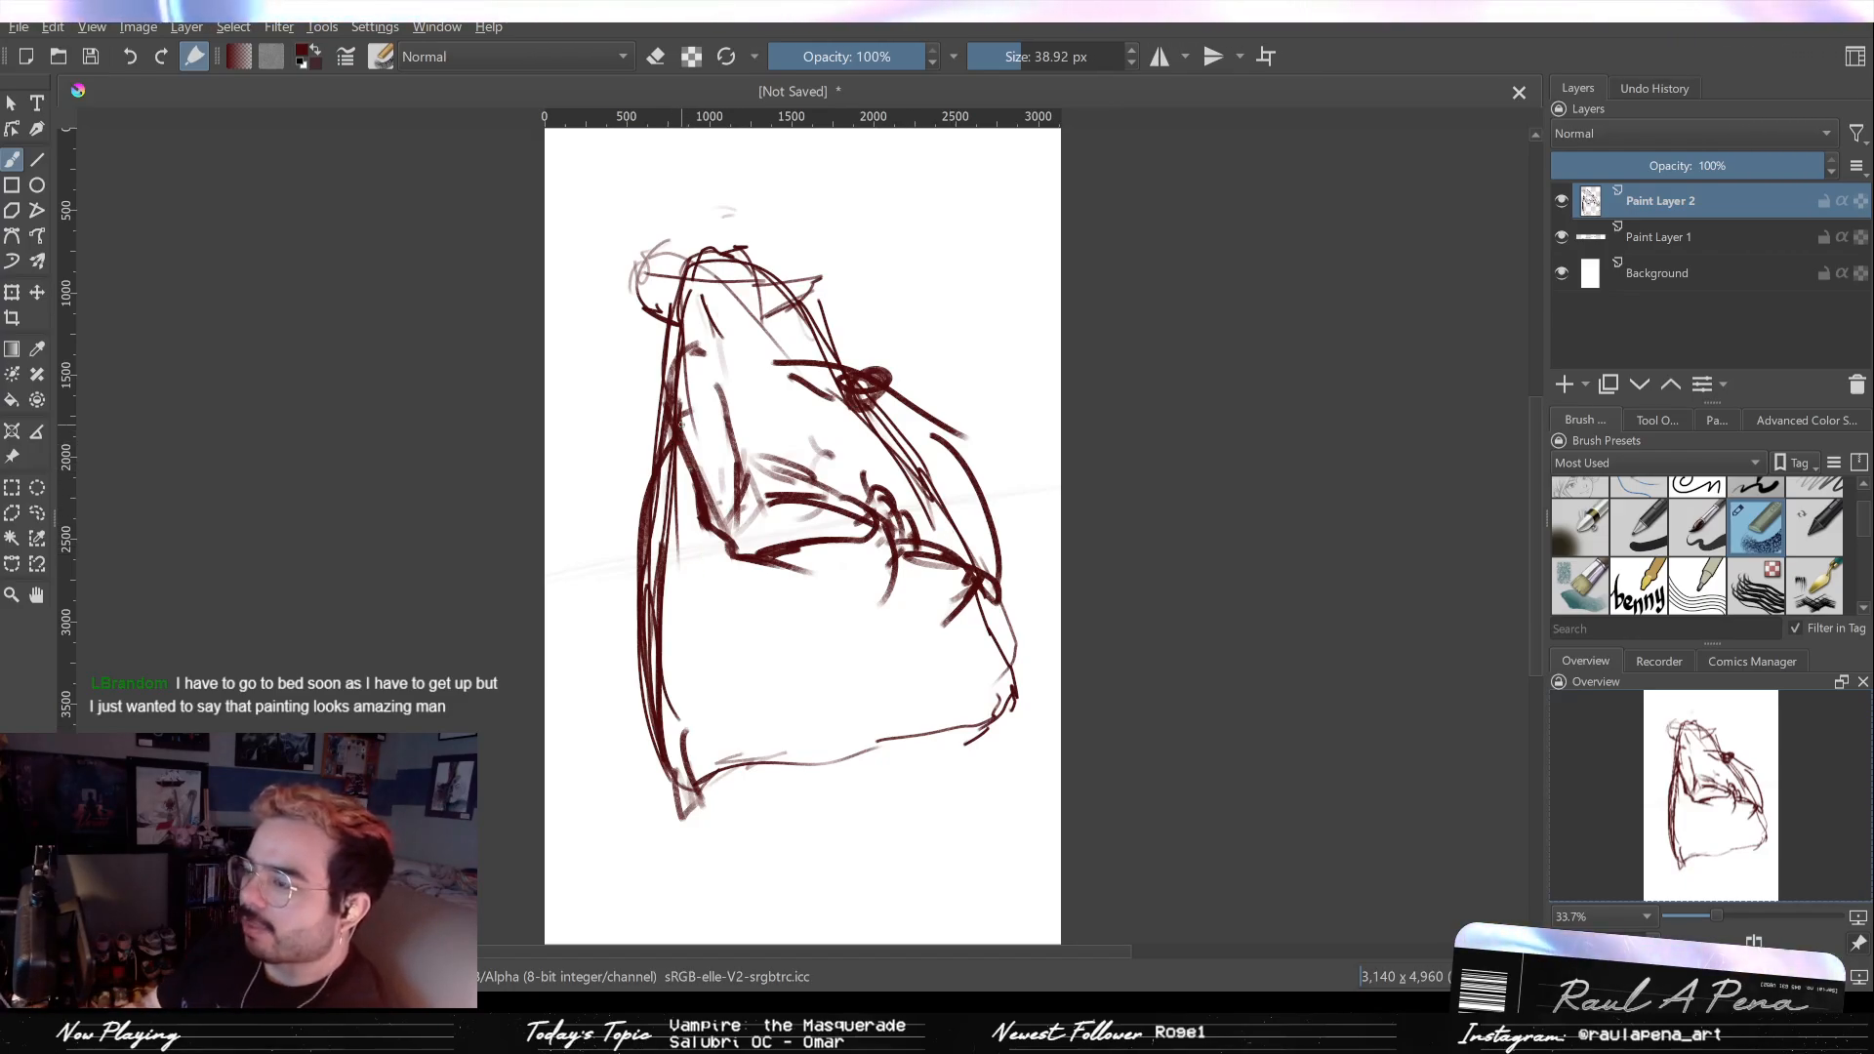
{"action": "left_click_drag", "start_coordinate": [687, 724], "coordinate": [677, 826]}
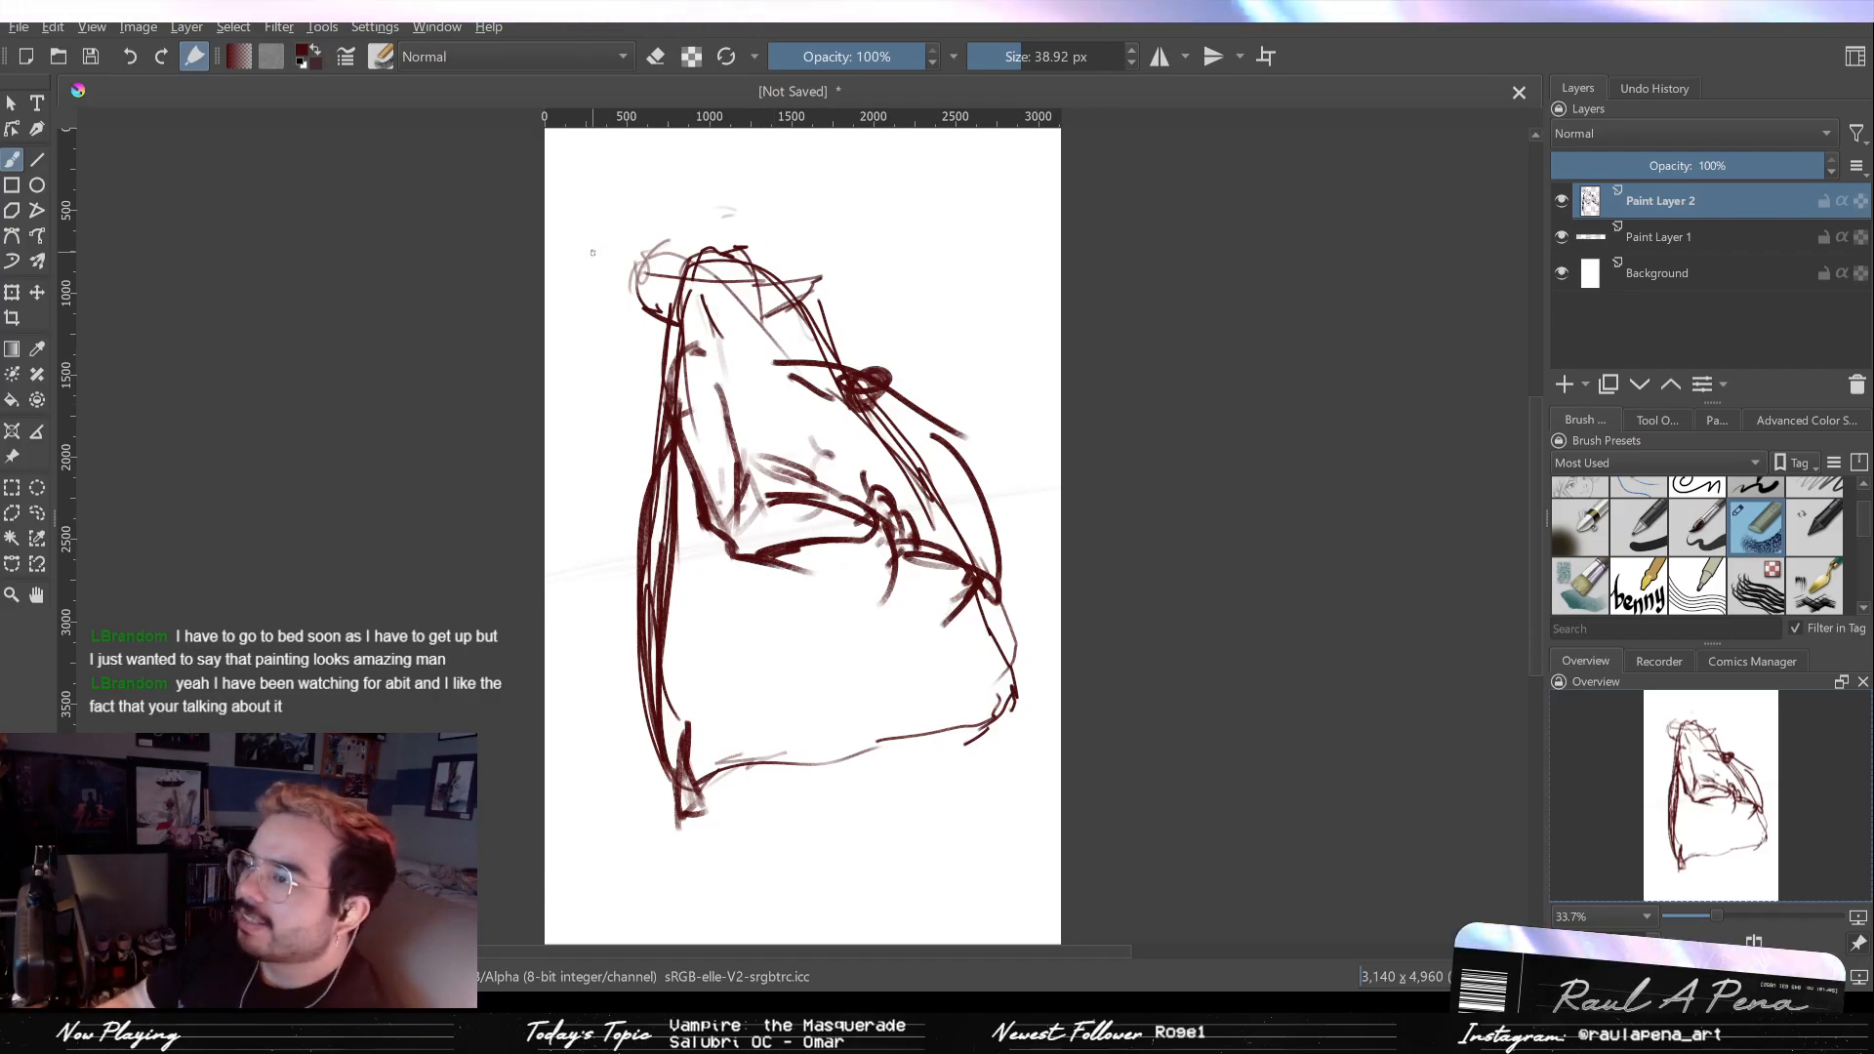
Step: Sketch a raised fist of overlapping loops to the upper left of the head and a small curl above the peak
{"action": "key", "text": "ctrl+z"}
{"action": "mouse_move", "coordinate": [585, 251]}
{"action": "left_mouse_down"}
{"action": "mouse_move", "coordinate": [655, 257]}
{"action": "mouse_move", "coordinate": [602, 276]}
{"action": "mouse_move", "coordinate": [604, 232]}
{"action": "mouse_move", "coordinate": [633, 226]}
{"action": "mouse_move", "coordinate": [636, 211]}
{"action": "left_mouse_up"}
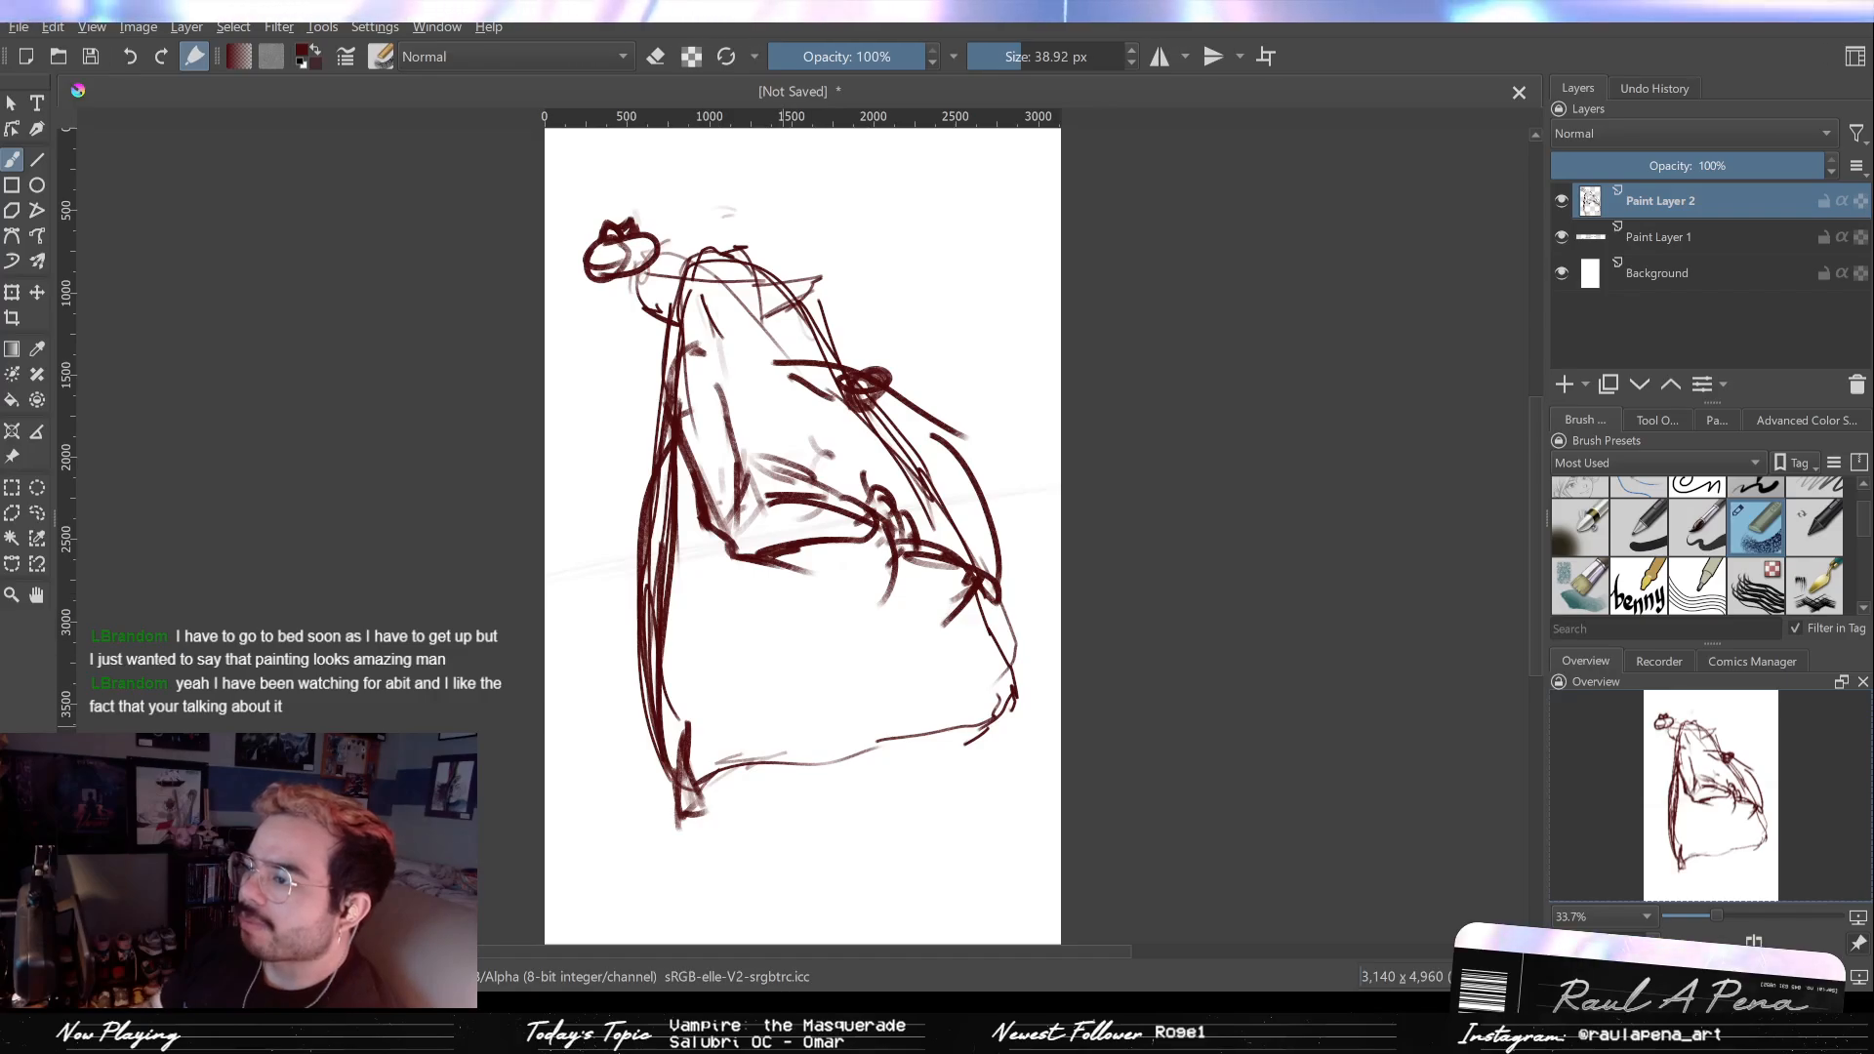
{"action": "key", "text": "ctrl+z"}
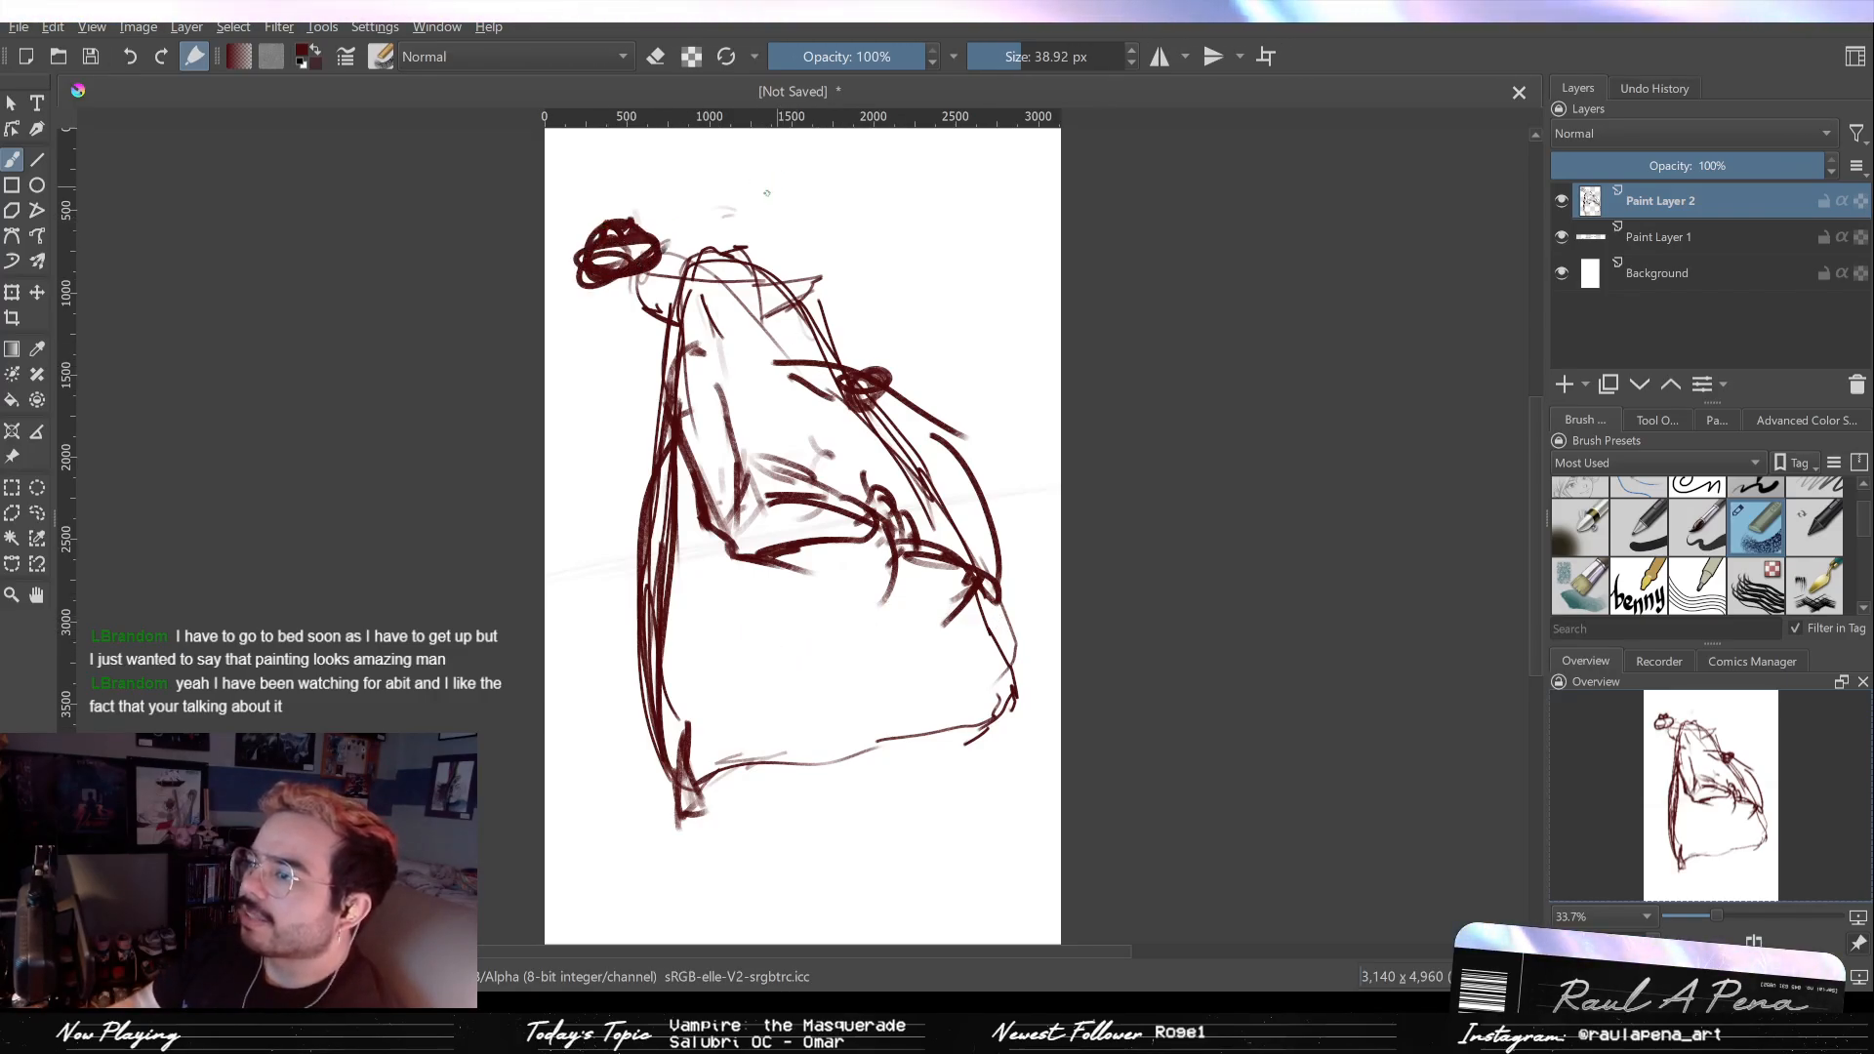
{"action": "left_click_drag", "start_coordinate": [727, 213], "coordinate": [722, 205]}
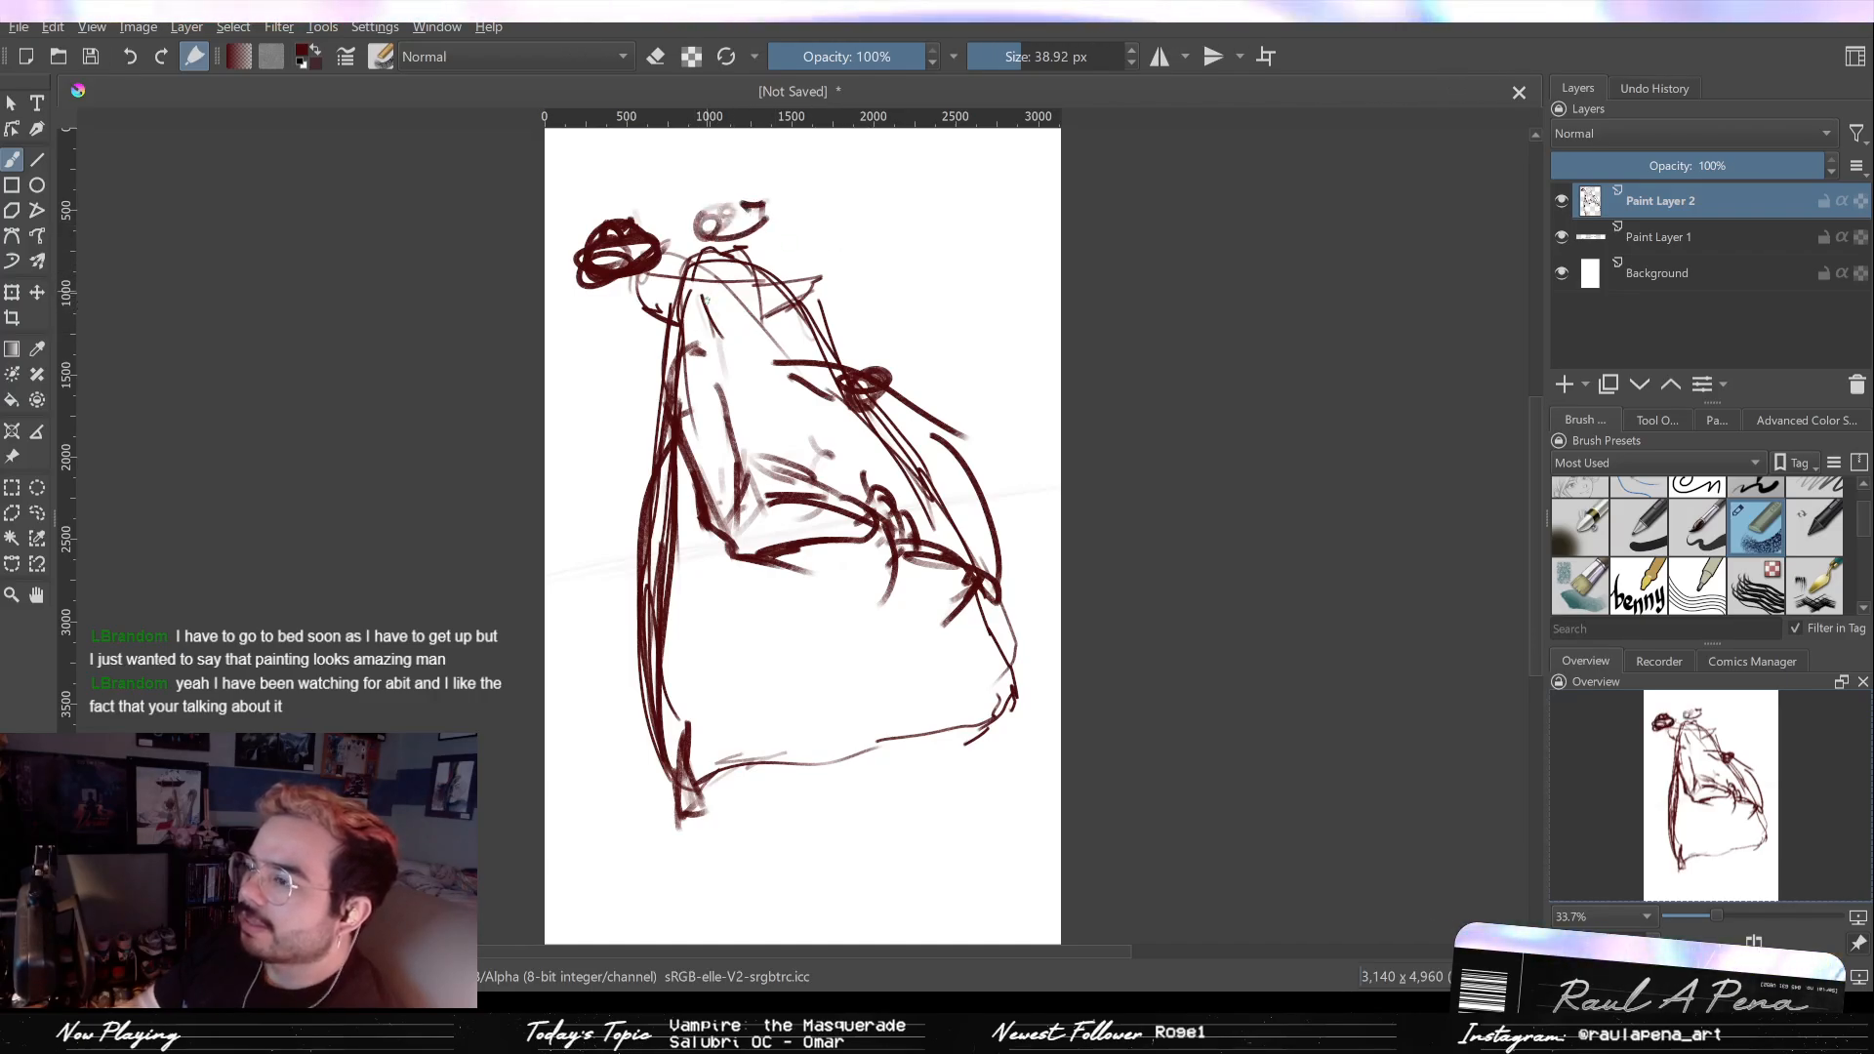
Step: Block in a dark band across the figure's eyes with a 65 px brush
{"action": "key", "text": "bracketright"}
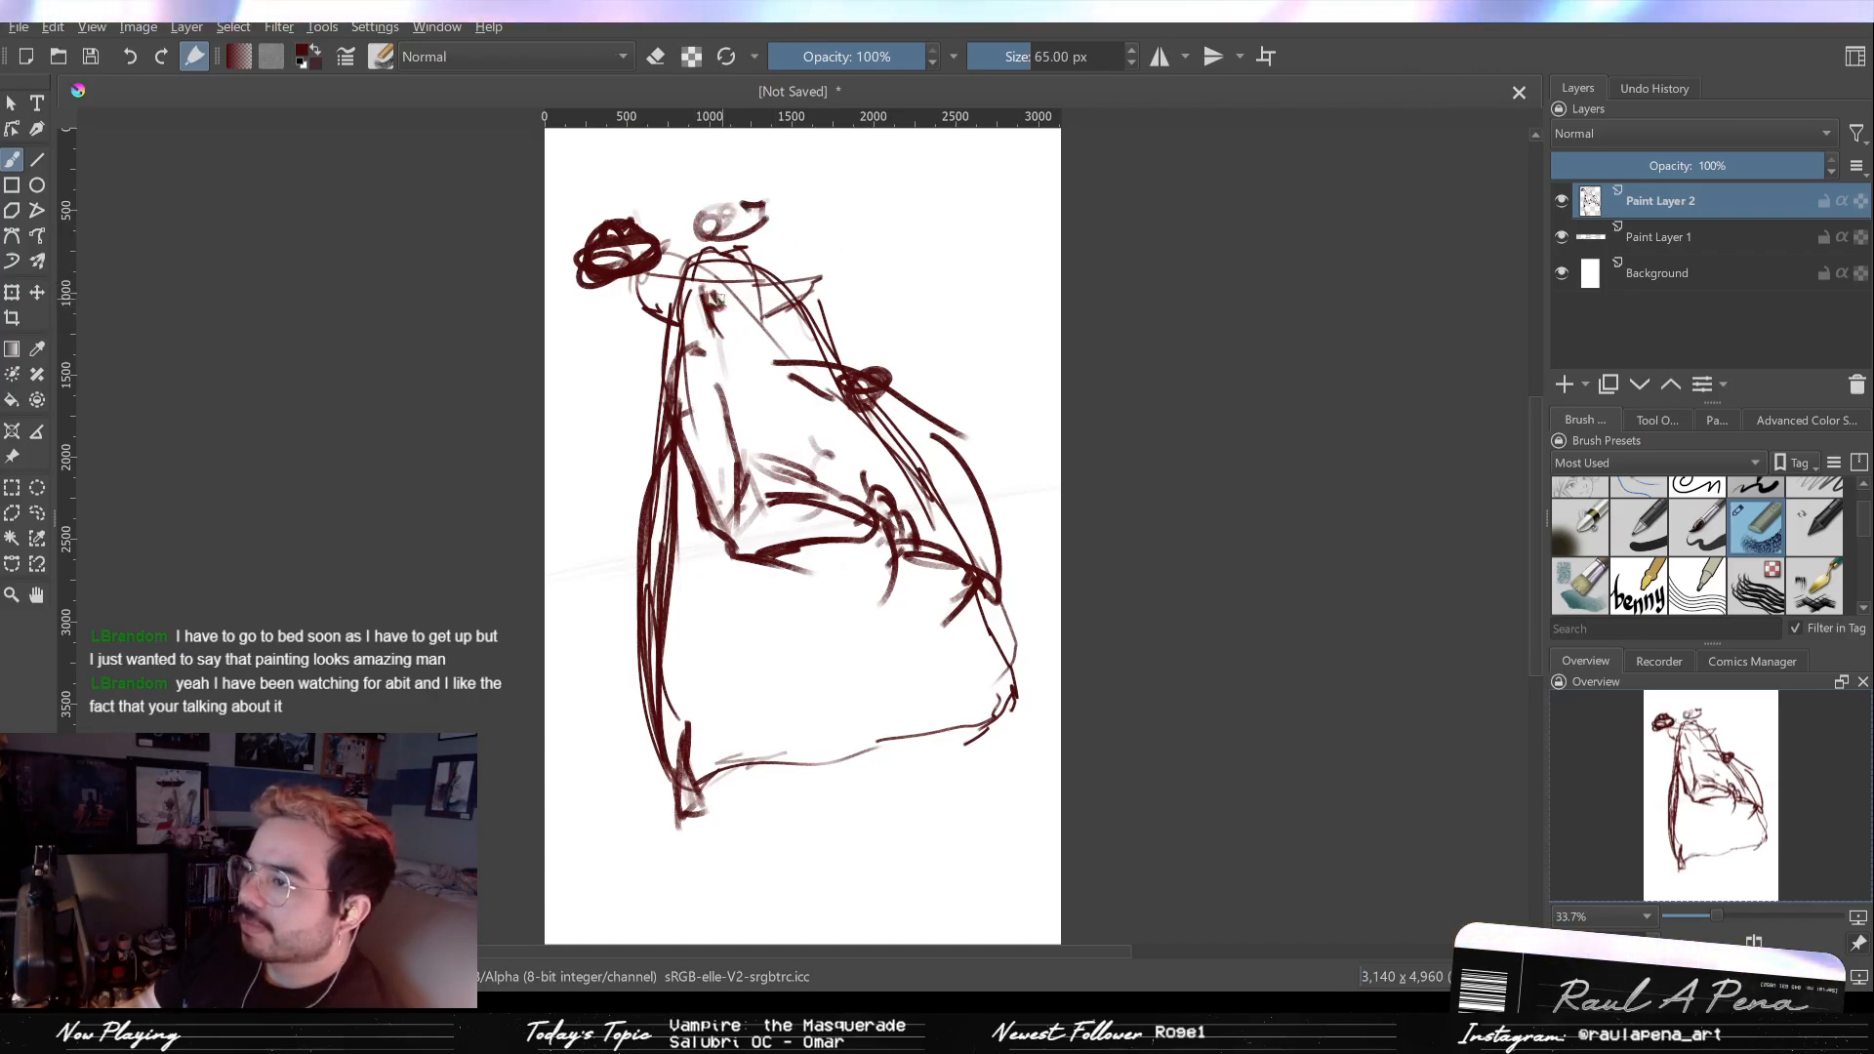
{"action": "left_click", "coordinate": [719, 297]}
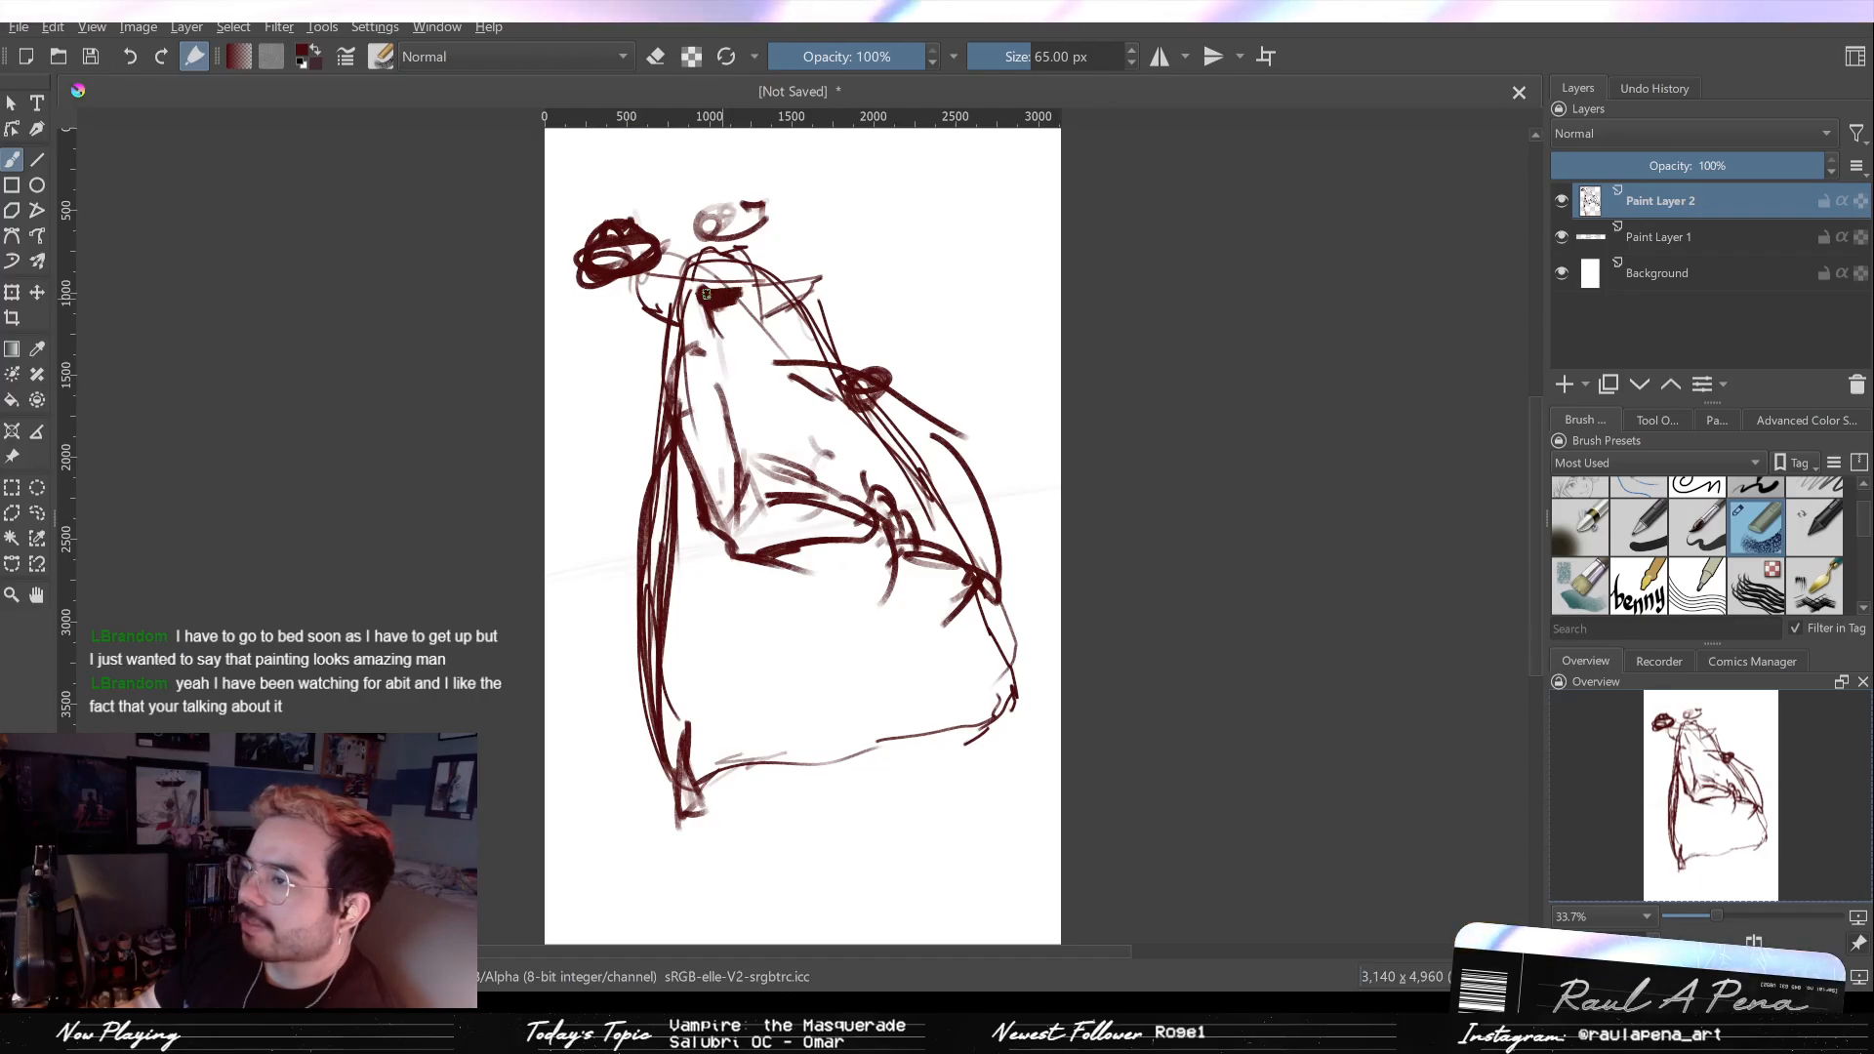
{"action": "mouse_move", "coordinate": [723, 294]}
{"action": "left_mouse_down"}
{"action": "mouse_move", "coordinate": [719, 335]}
{"action": "mouse_move", "coordinate": [758, 259]}
{"action": "mouse_move", "coordinate": [742, 292]}
{"action": "left_mouse_up"}
Step: Draw a small angular open mouth with a line of teeth below the eye band using an 11.95 px brush
{"action": "key", "text": "bracketleft"}
{"action": "key", "text": "bracketleft"}
{"action": "key", "text": "bracketleft"}
{"action": "key", "text": "bracketleft"}
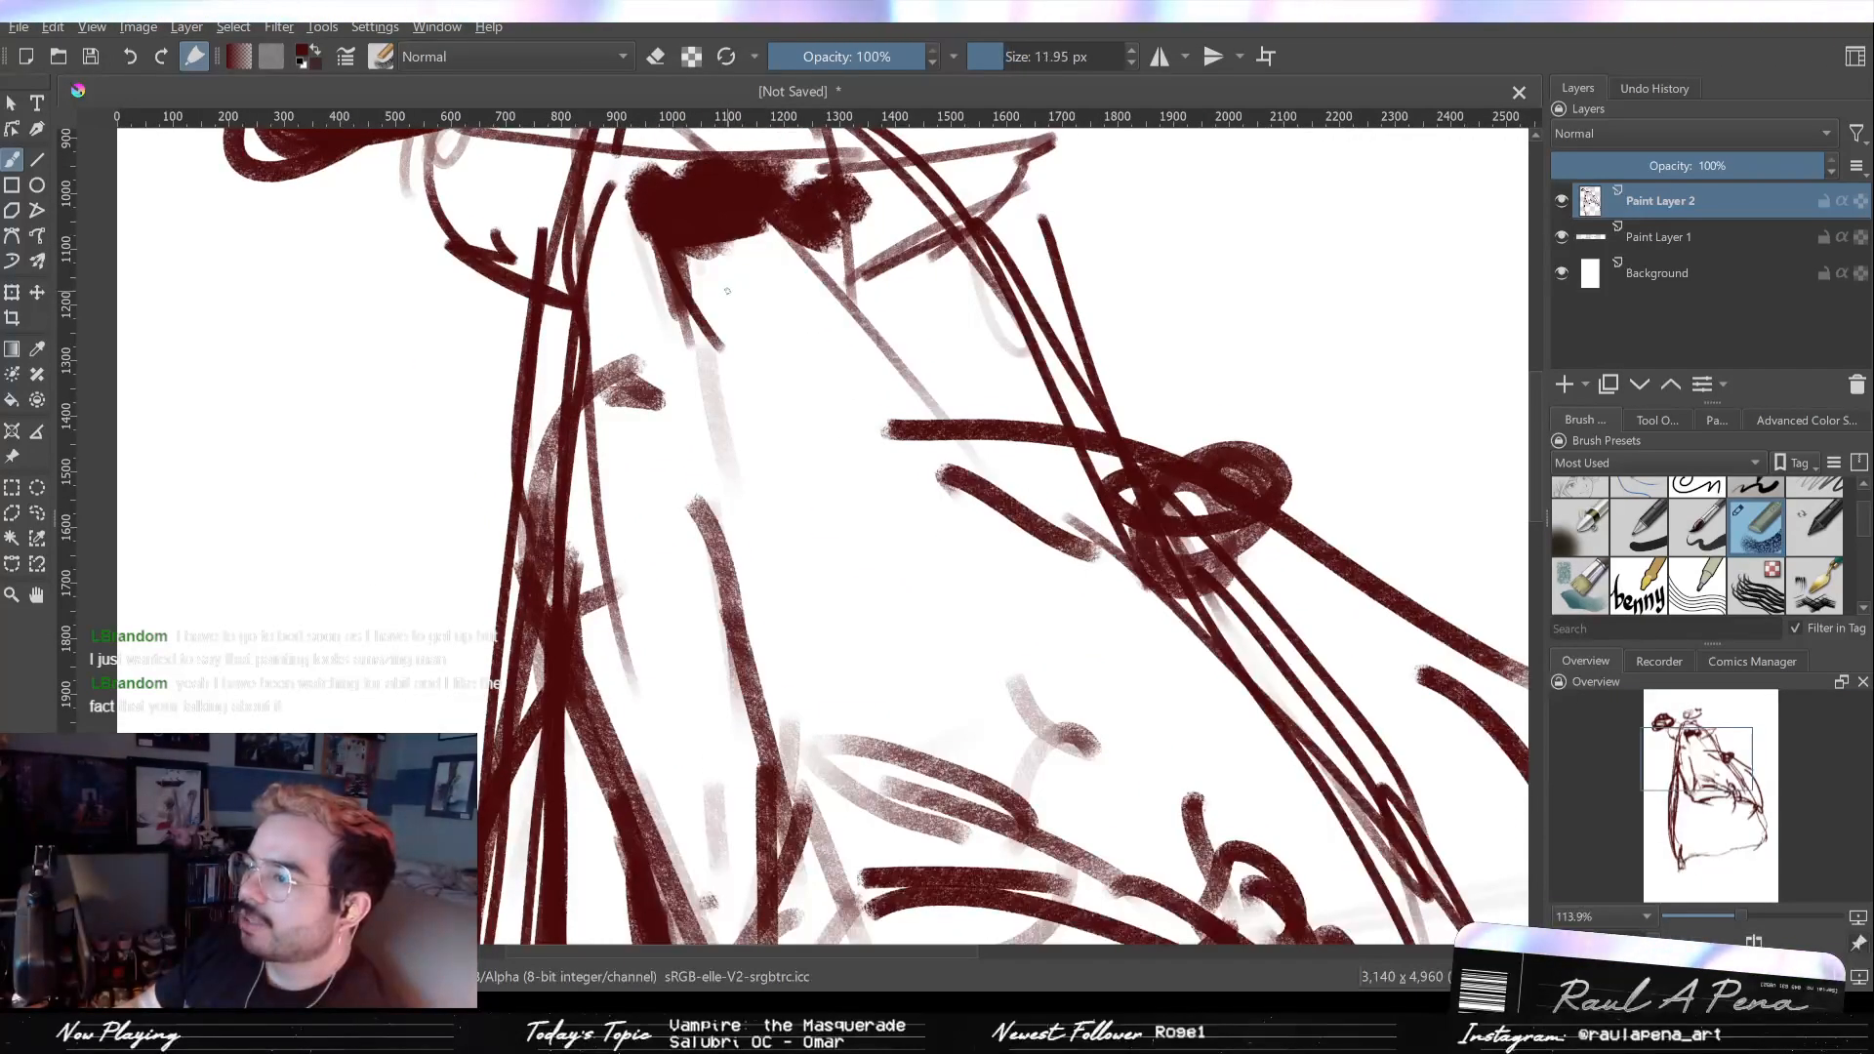
{"action": "mouse_move", "coordinate": [733, 265]}
{"action": "left_mouse_down"}
{"action": "mouse_move", "coordinate": [724, 289]}
{"action": "mouse_move", "coordinate": [812, 305]}
{"action": "left_mouse_up"}
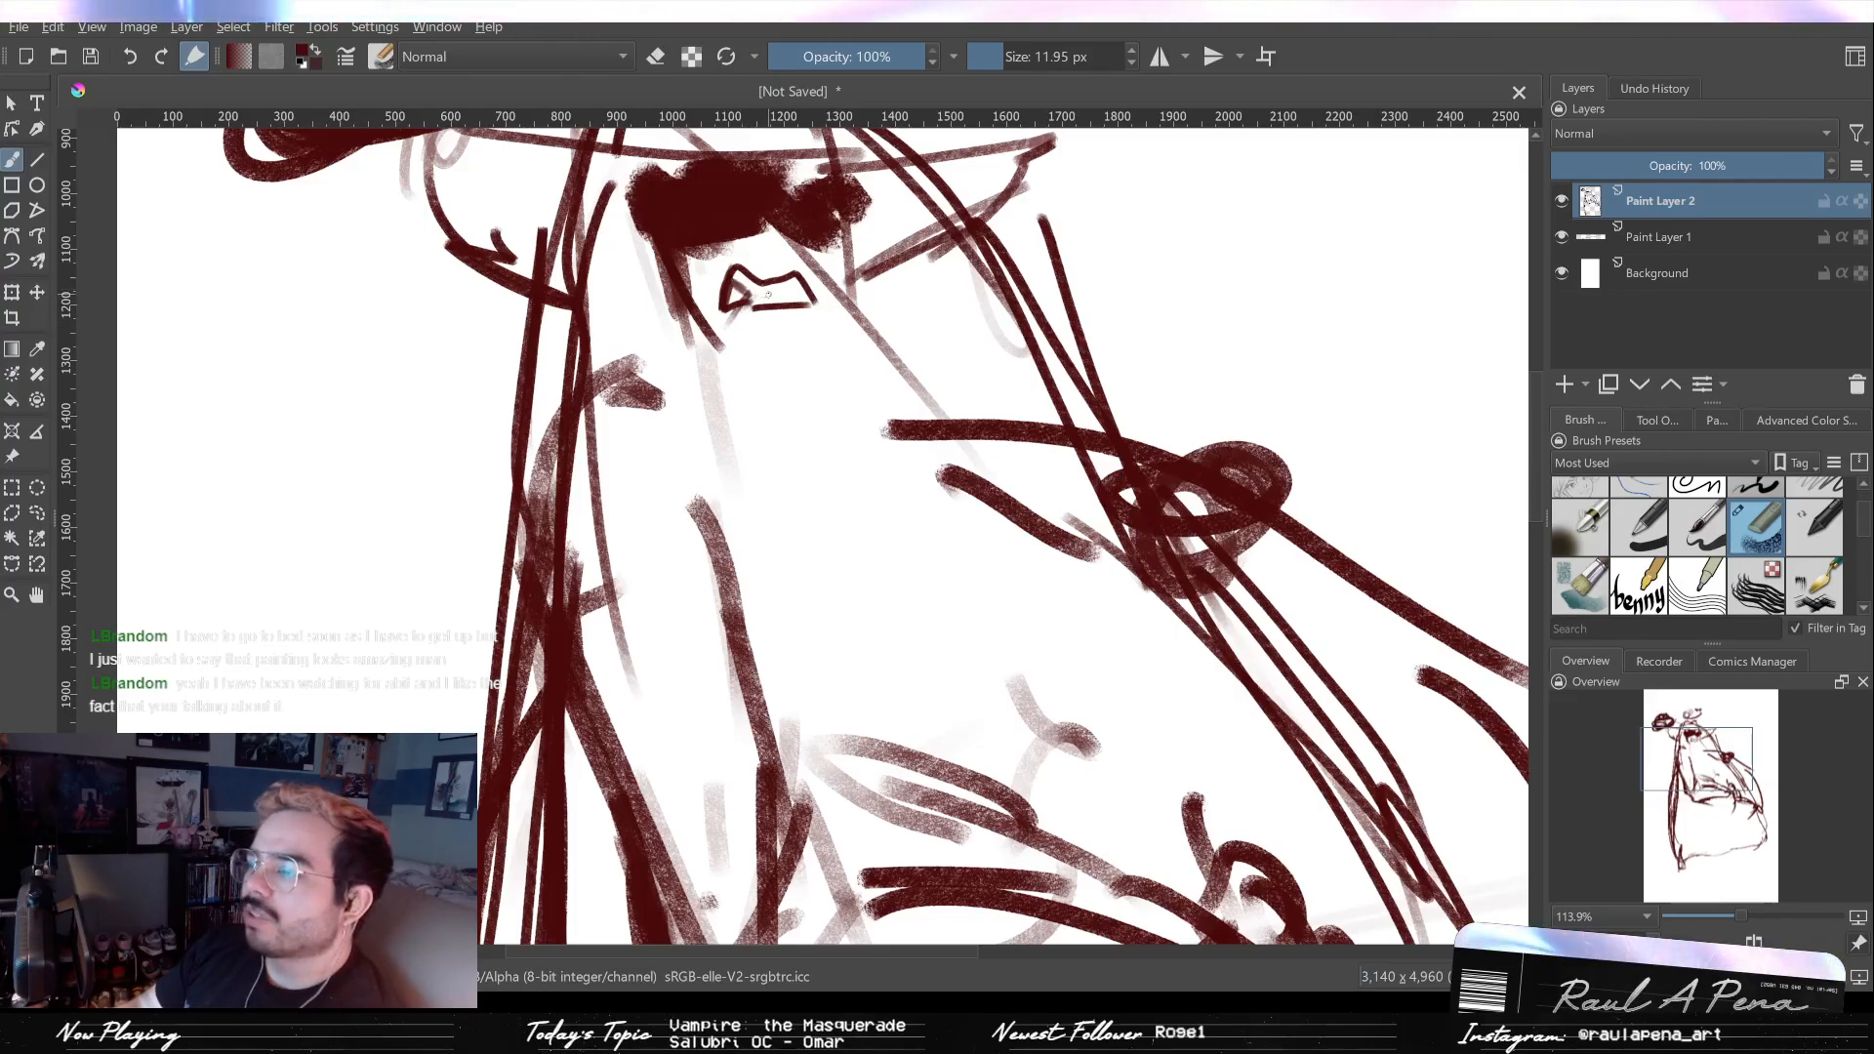
{"action": "left_click_drag", "start_coordinate": [761, 285], "coordinate": [795, 295]}
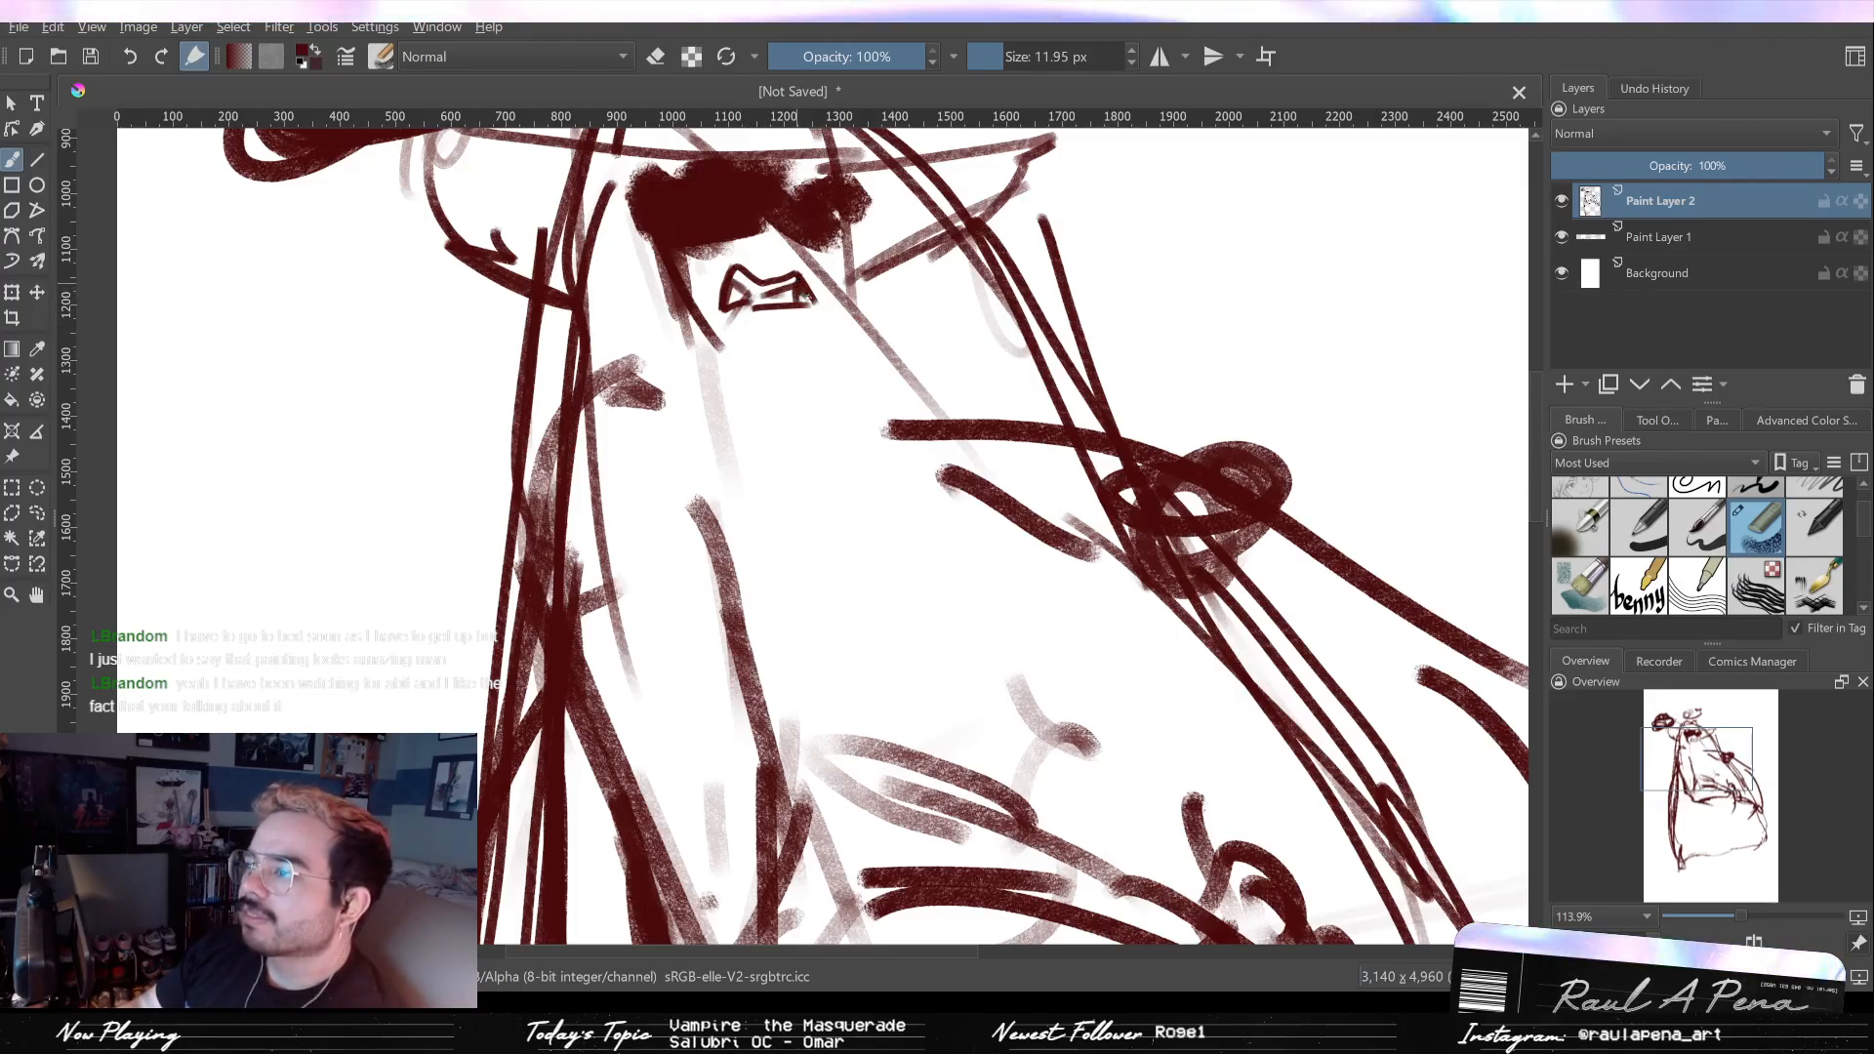
Step: Add chin strokes and the torso's right contour, and rough in the left leg below the waist with a 38.82 px brush
{"action": "scroll", "coordinate": [804, 298], "scroll_direction": "down", "scroll_amount": 8}
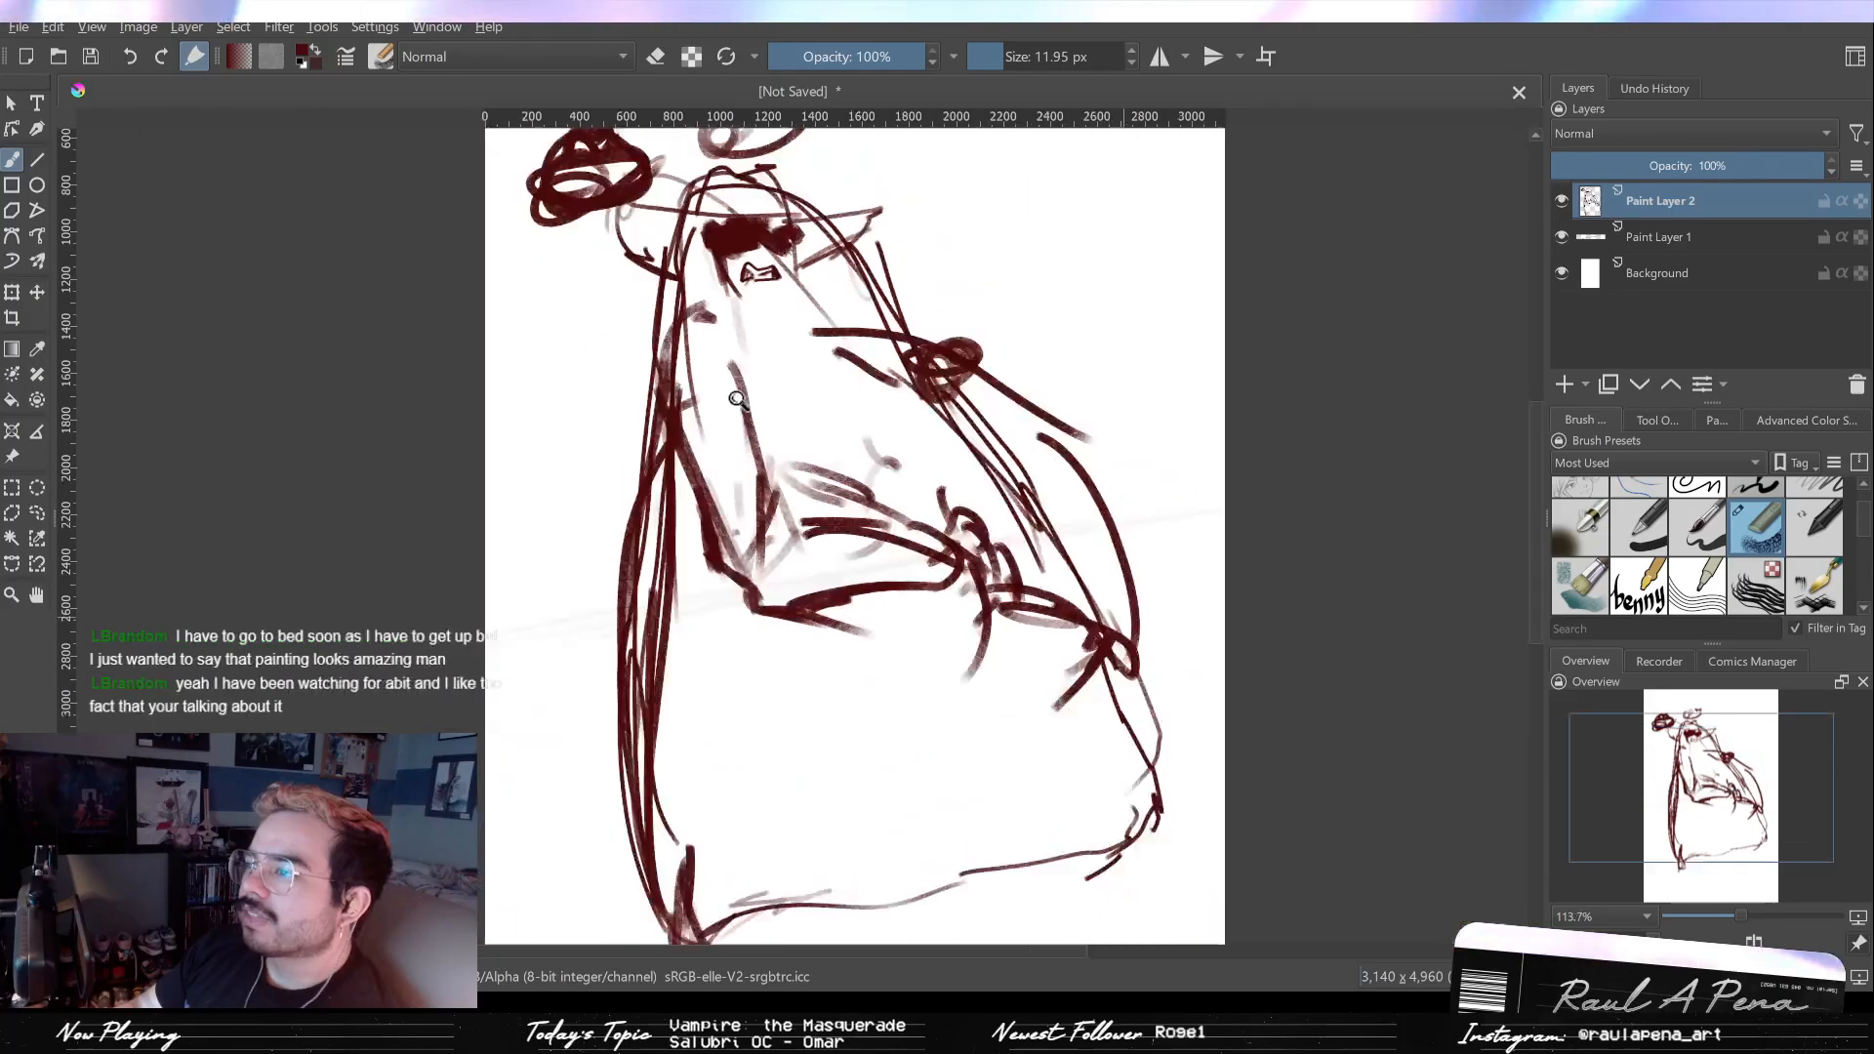
{"action": "scroll", "coordinate": [802, 151], "scroll_direction": "up", "scroll_amount": 2}
{"action": "left_click_drag", "start_coordinate": [726, 341], "coordinate": [879, 485]}
{"action": "mouse_move", "coordinate": [784, 375]}
{"action": "left_mouse_down"}
{"action": "mouse_move", "coordinate": [809, 375]}
{"action": "mouse_move", "coordinate": [836, 452]}
{"action": "mouse_move", "coordinate": [882, 466]}
{"action": "left_mouse_up"}
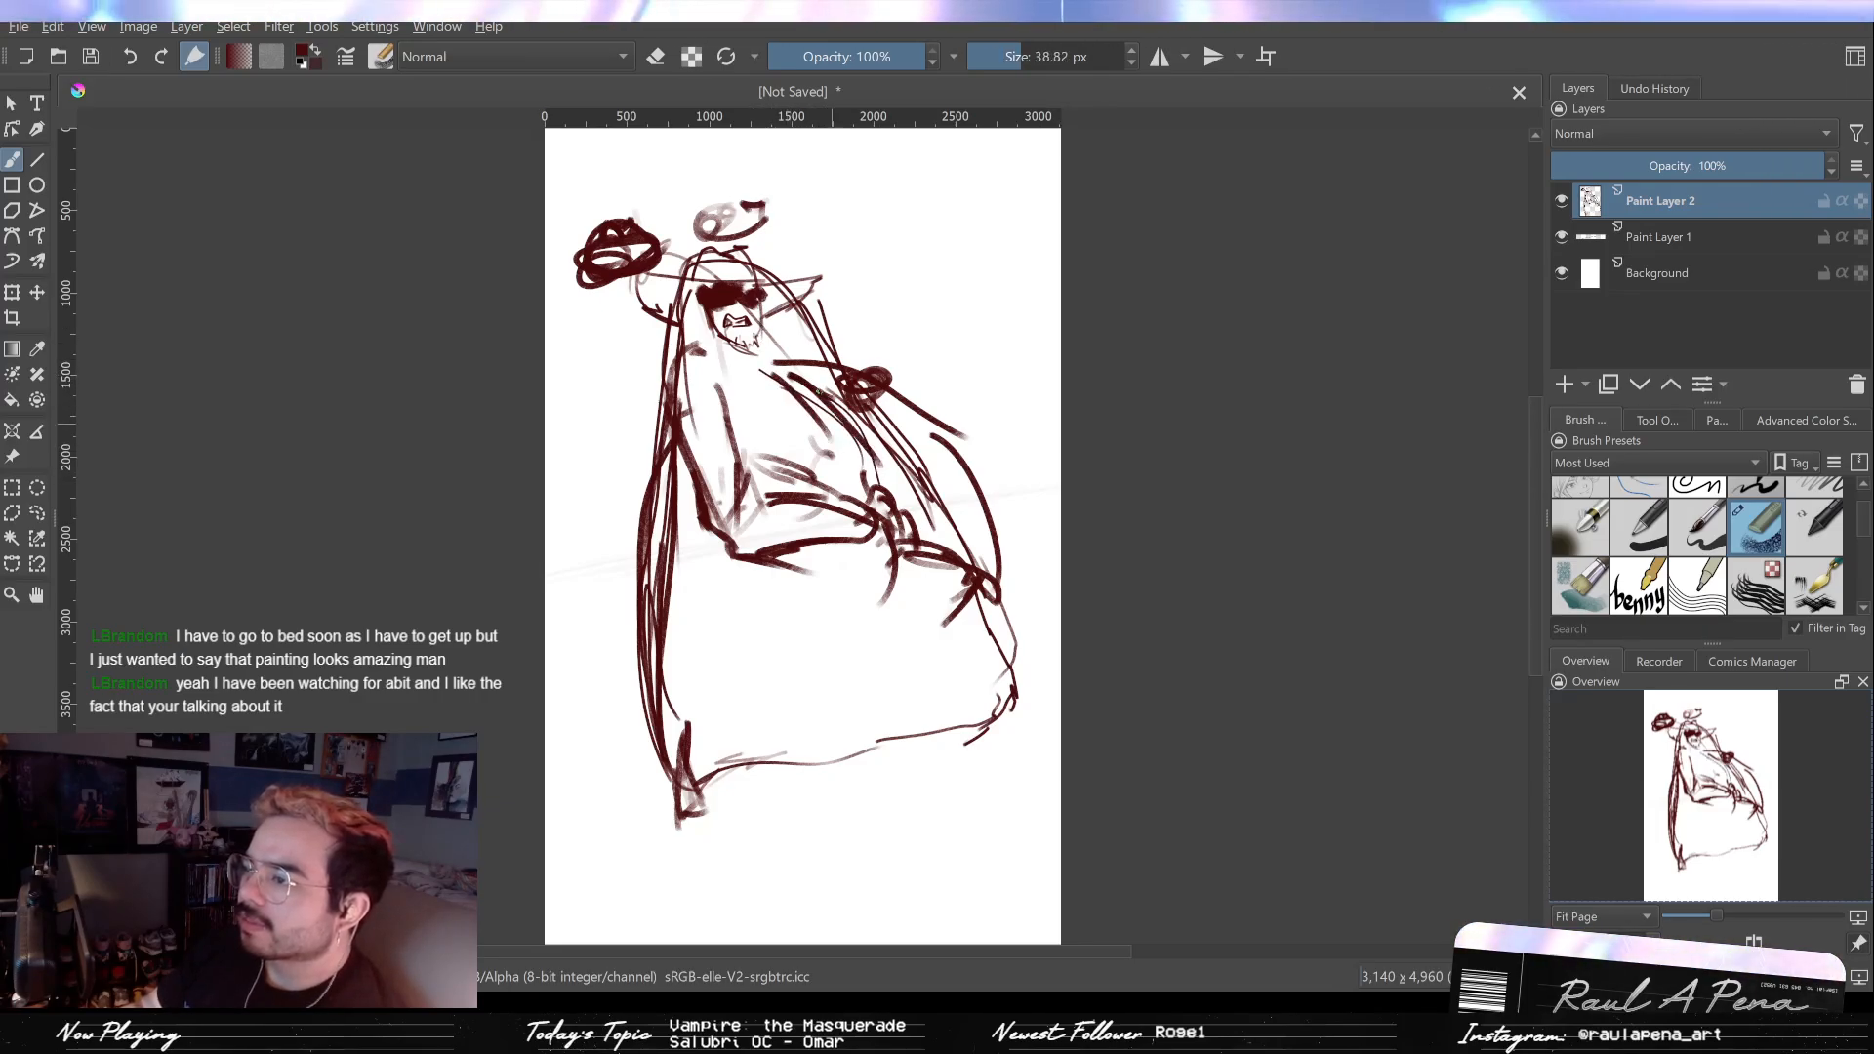
{"action": "left_click_drag", "start_coordinate": [697, 514], "coordinate": [687, 620]}
{"action": "left_click_drag", "start_coordinate": [704, 561], "coordinate": [680, 620]}
{"action": "left_click_drag", "start_coordinate": [751, 564], "coordinate": [727, 644]}
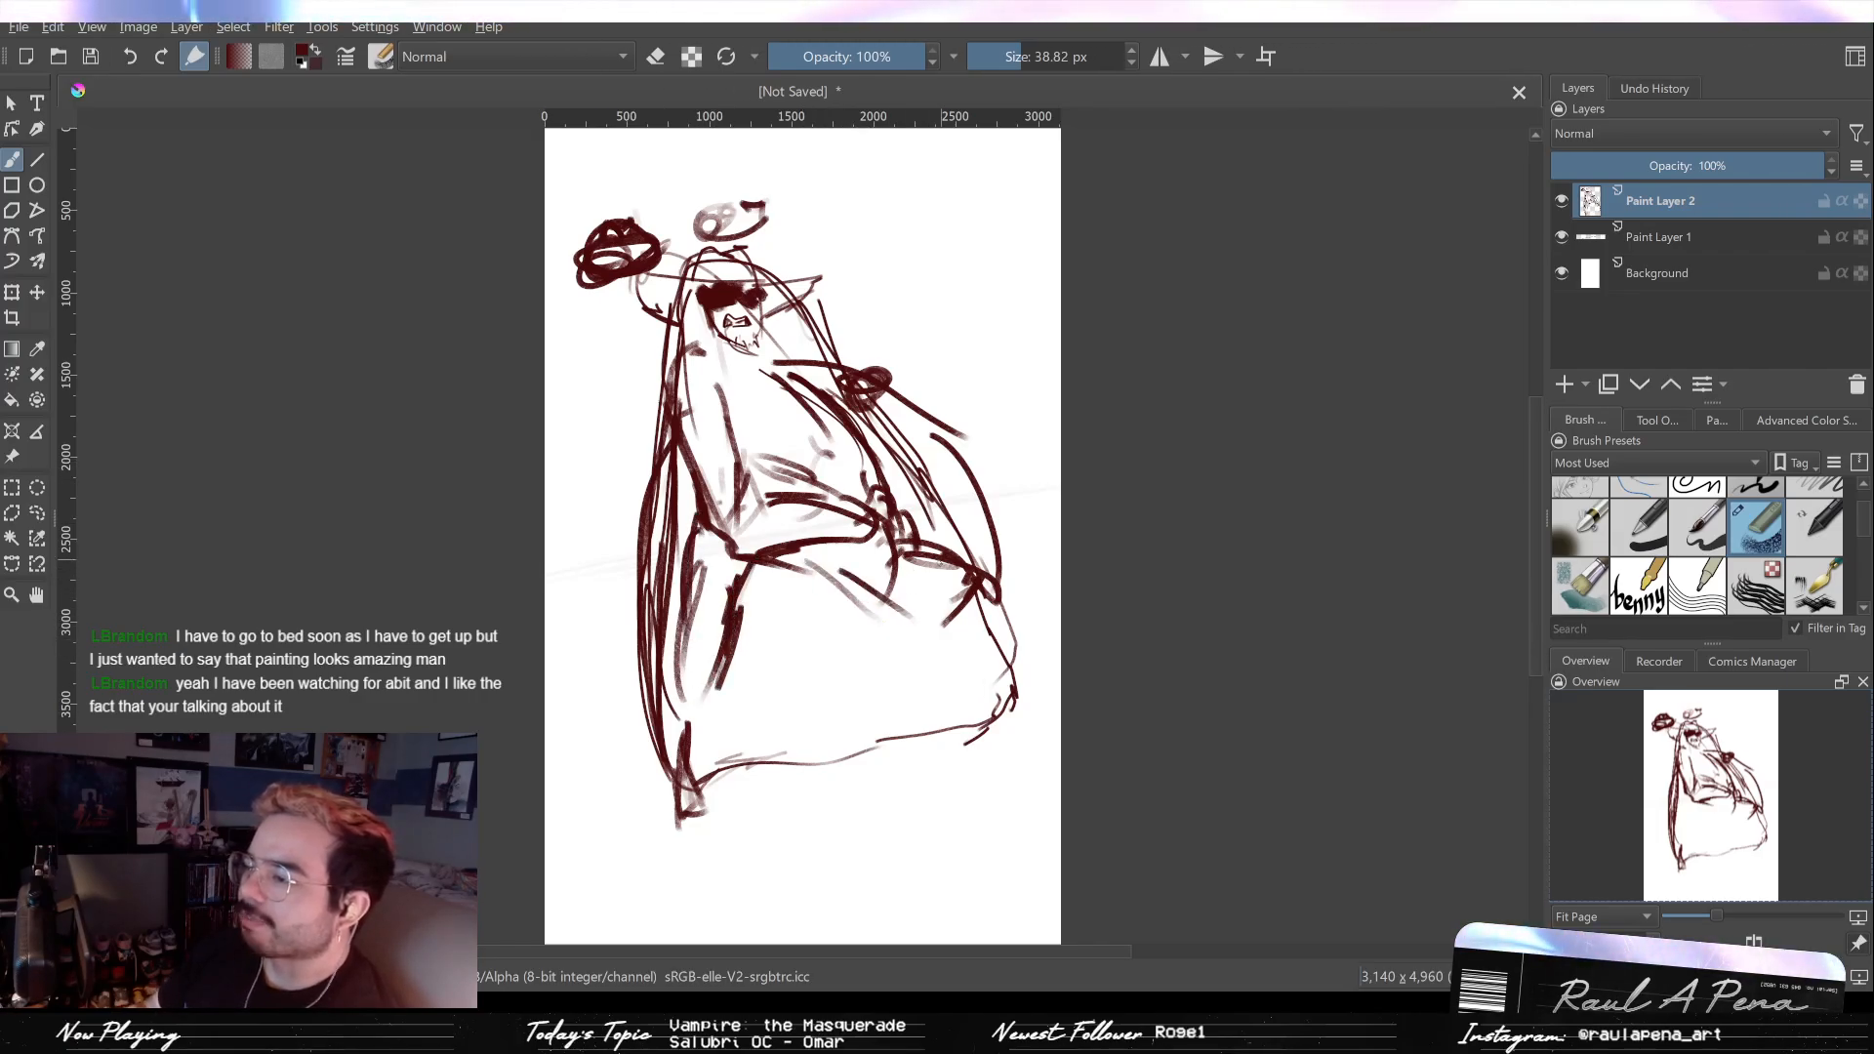
Step: Rough in the right leg from the hip along the triangle's lower right edge, ending in a small foot
{"action": "left_click_drag", "start_coordinate": [863, 554], "coordinate": [924, 634]}
{"action": "mouse_move", "coordinate": [886, 553]}
{"action": "left_mouse_down"}
{"action": "mouse_move", "coordinate": [962, 629]}
{"action": "mouse_move", "coordinate": [988, 724]}
{"action": "left_mouse_up"}
{"action": "mouse_move", "coordinate": [995, 620]}
{"action": "left_mouse_down"}
{"action": "mouse_move", "coordinate": [986, 669]}
{"action": "mouse_move", "coordinate": [952, 676]}
{"action": "mouse_move", "coordinate": [985, 783]}
{"action": "left_mouse_up"}
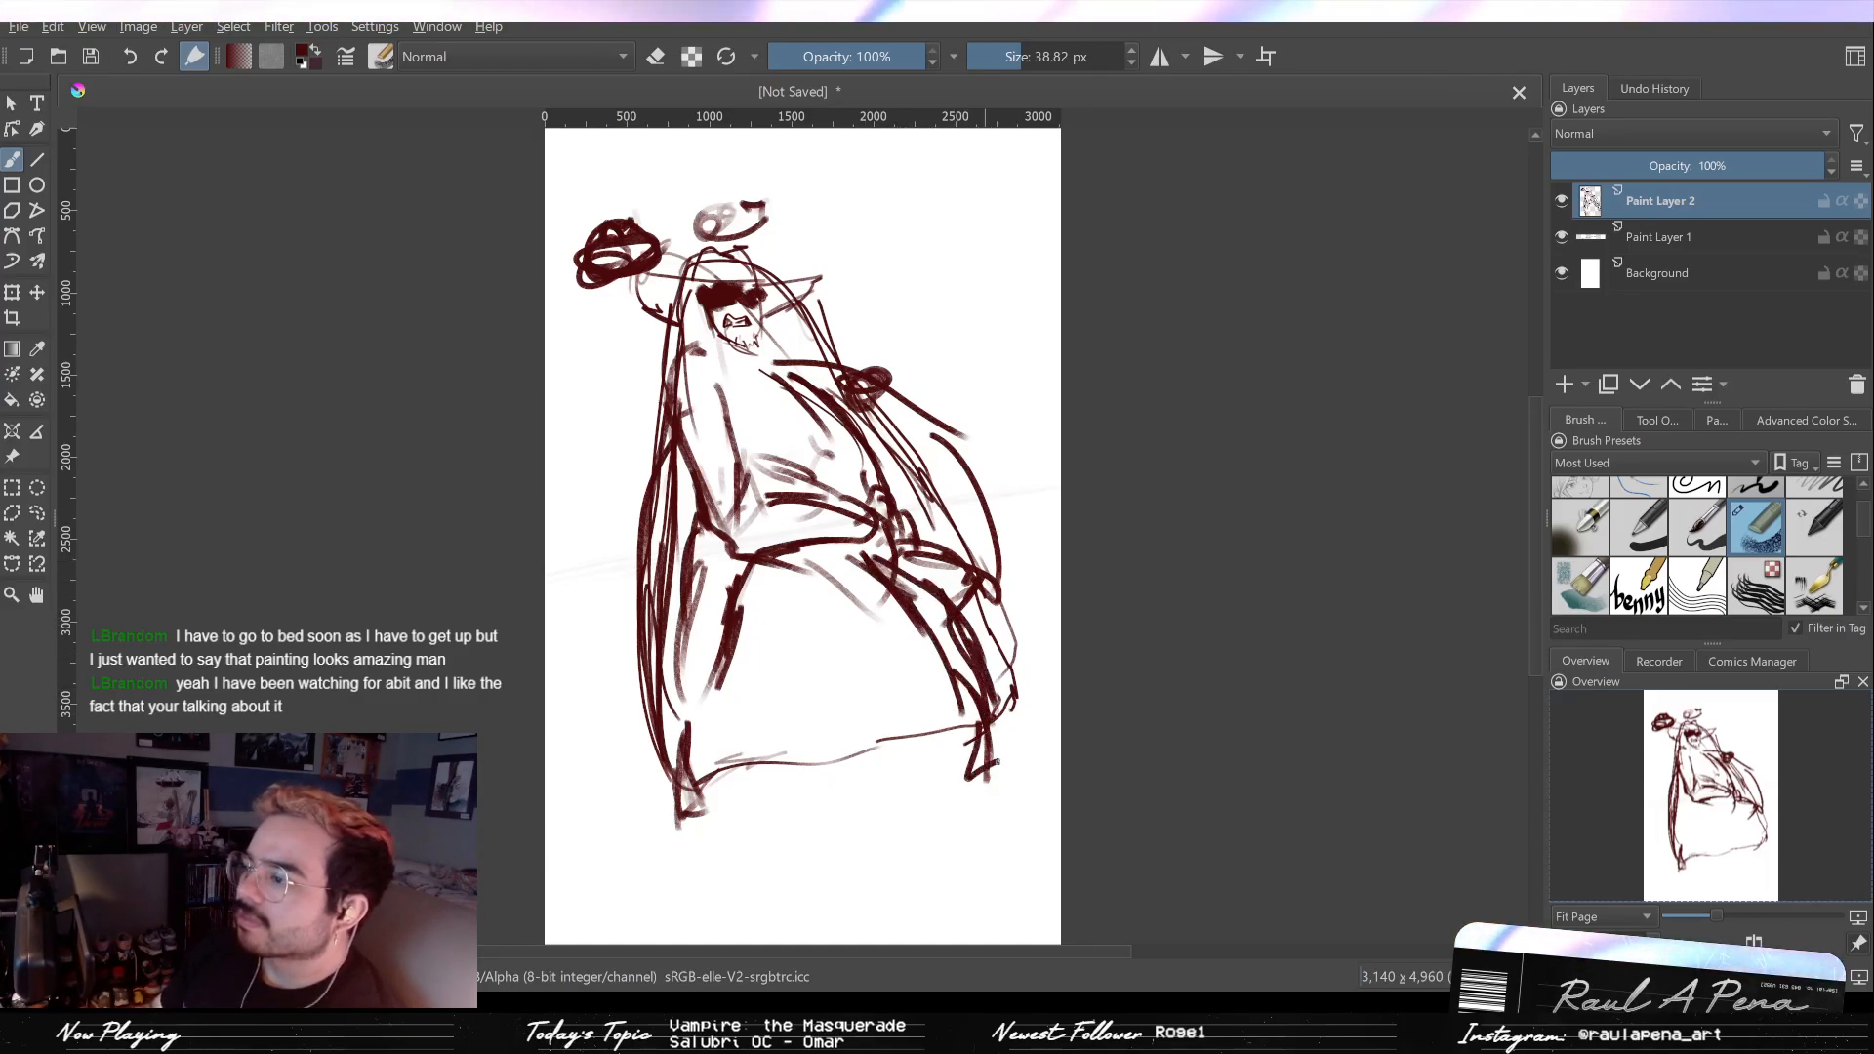
{"action": "left_click_drag", "start_coordinate": [1005, 717], "coordinate": [996, 761]}
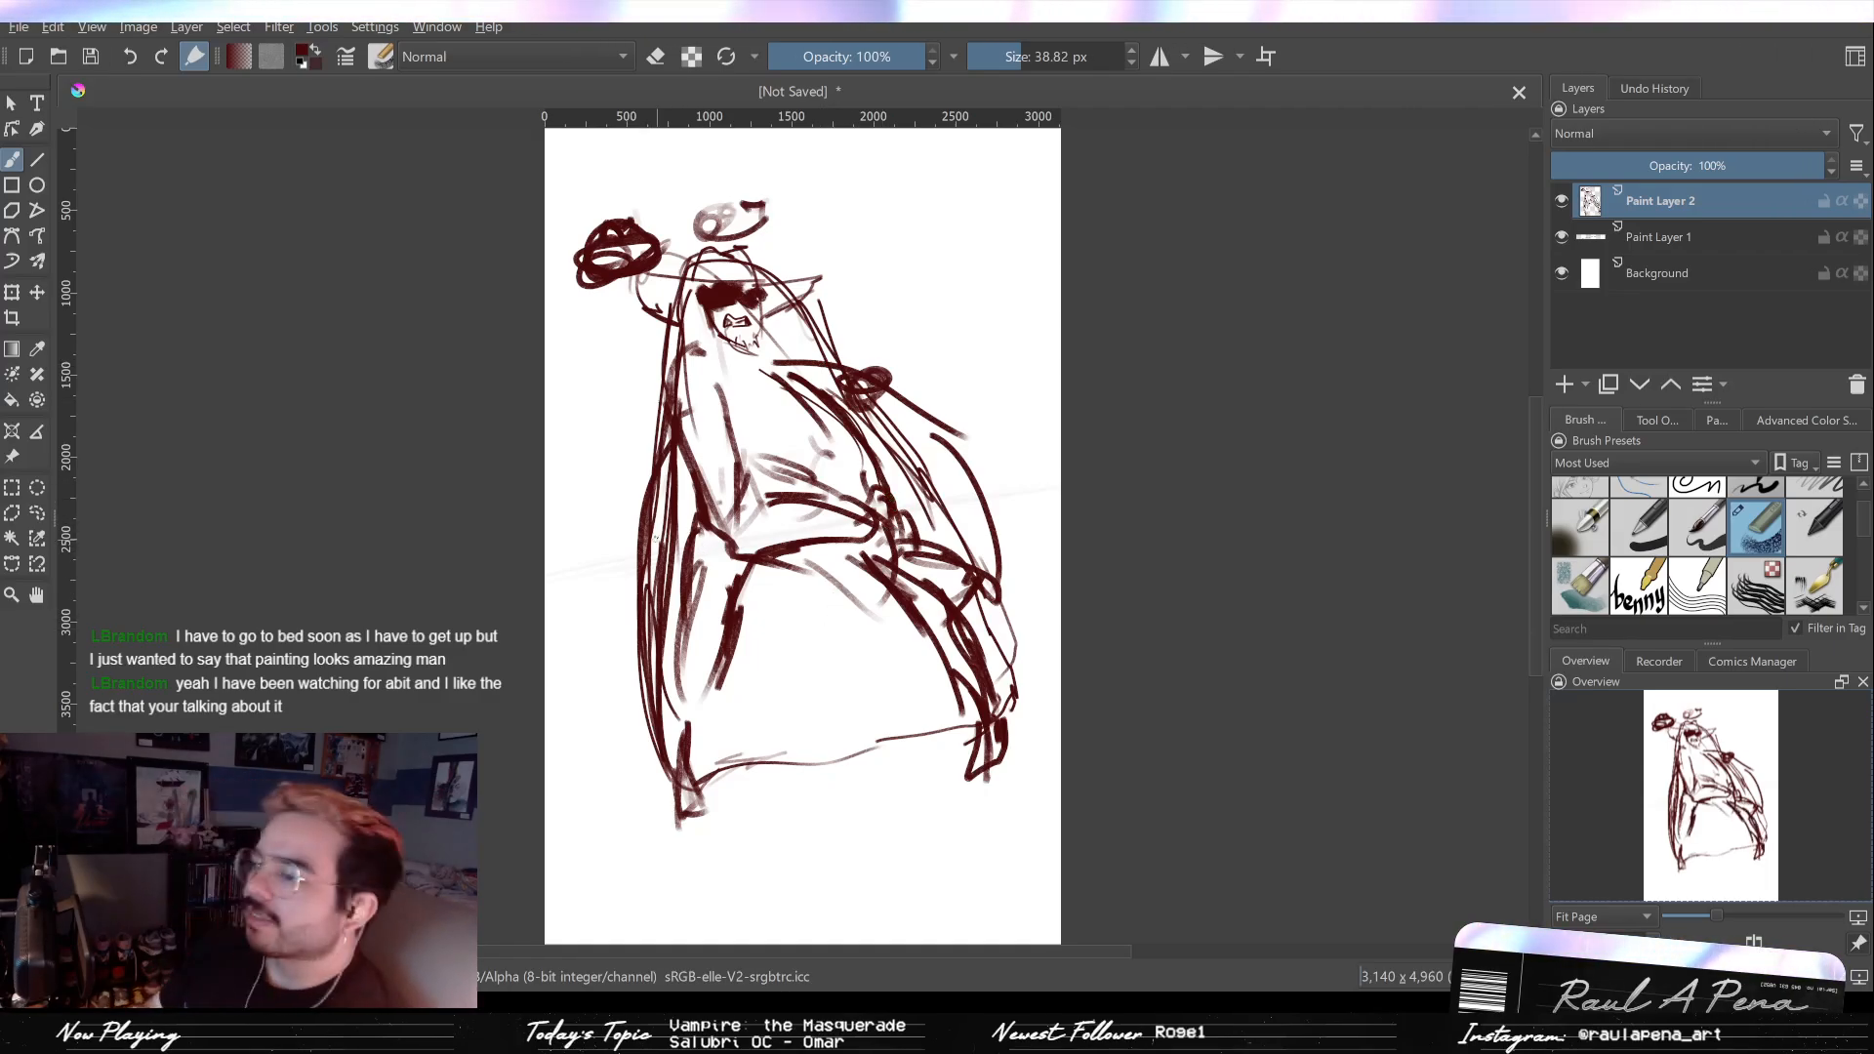
Step: Erase the triangle's lower side edges and most of its base around the legs with a large eraser
{"action": "left_click", "coordinate": [1815, 527]}
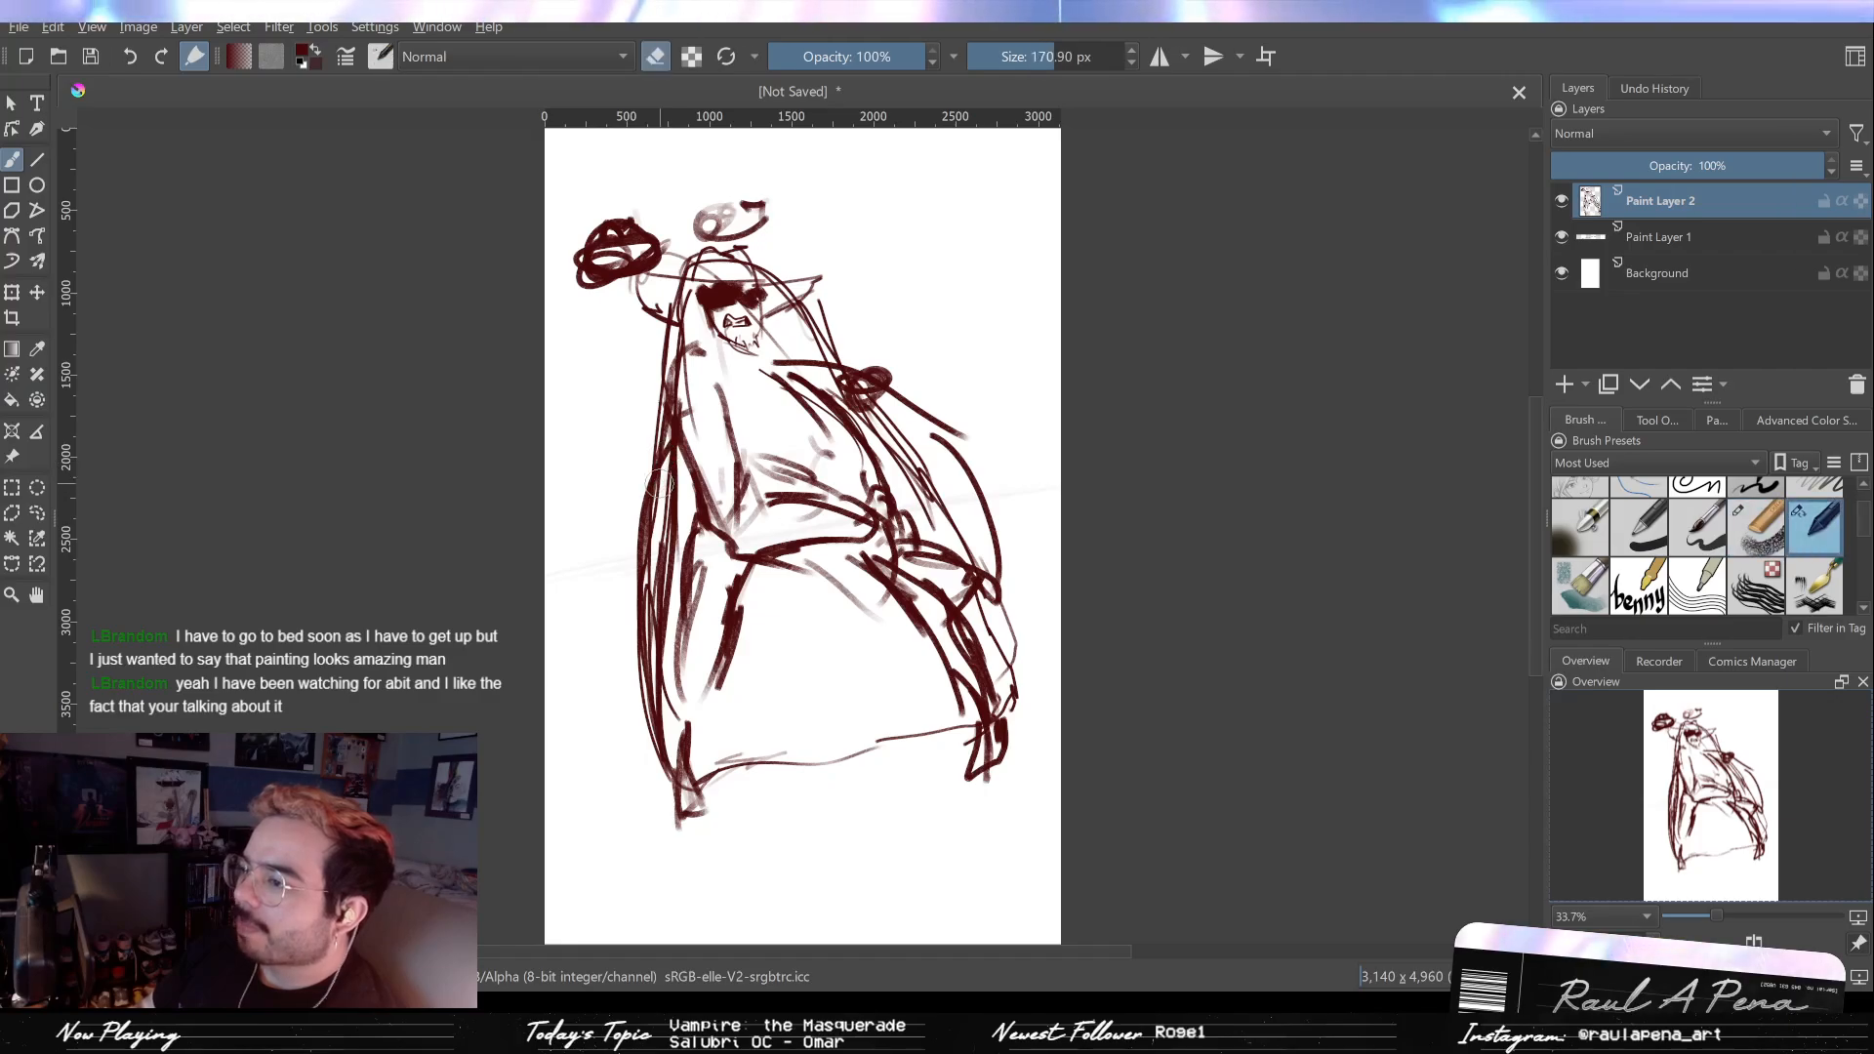
{"action": "mouse_move", "coordinate": [649, 624]}
{"action": "left_mouse_down"}
{"action": "mouse_move", "coordinate": [649, 439]}
{"action": "mouse_move", "coordinate": [667, 491]}
{"action": "mouse_move", "coordinate": [639, 654]}
{"action": "mouse_move", "coordinate": [654, 844]}
{"action": "left_mouse_up"}
{"action": "mouse_move", "coordinate": [862, 714]}
{"action": "left_mouse_down"}
{"action": "mouse_move", "coordinate": [964, 686]}
{"action": "mouse_move", "coordinate": [995, 605]}
{"action": "left_mouse_up"}
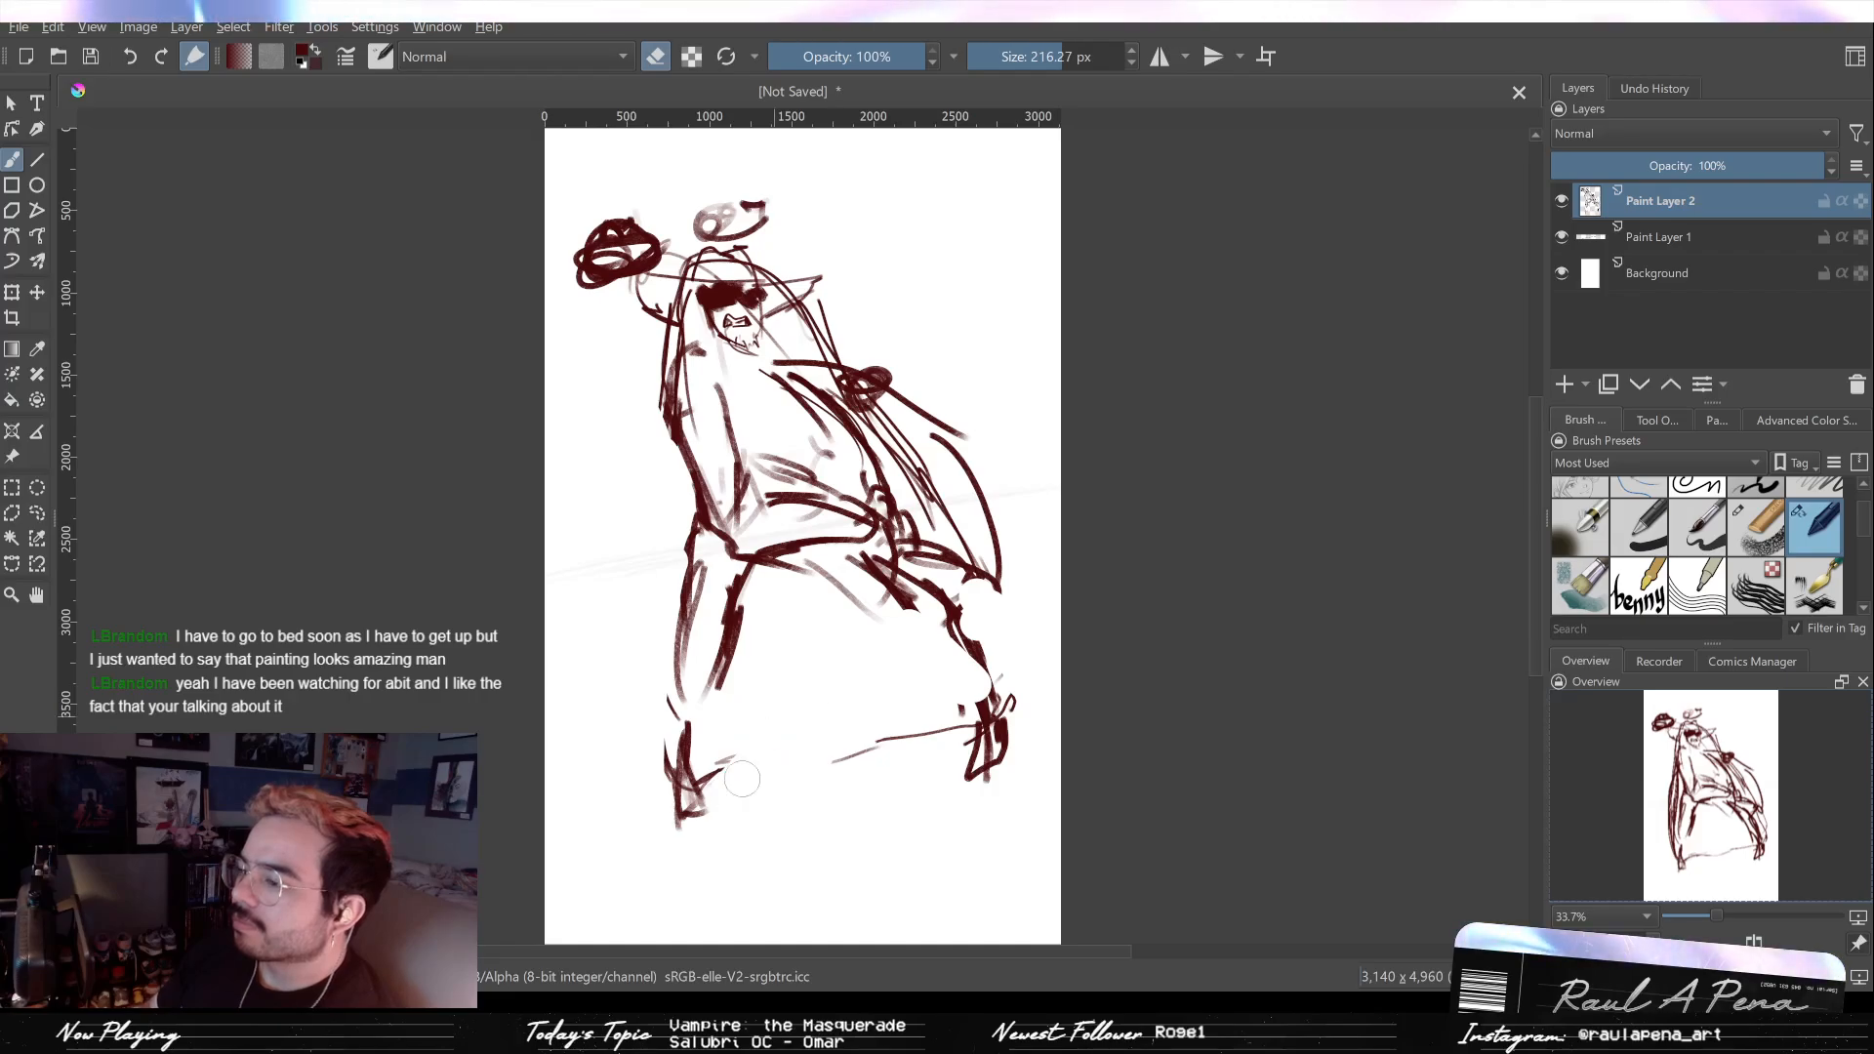
{"action": "left_click_drag", "start_coordinate": [718, 780], "coordinate": [791, 737]}
Step: Erase the left leg and redraw it with a defined thigh, knee, calf and pointed foot using a 40.30 px brush
{"action": "key", "text": "/"}
{"action": "key", "text": "bracketleft"}
{"action": "key", "text": "bracketleft"}
{"action": "key", "text": "bracketleft"}
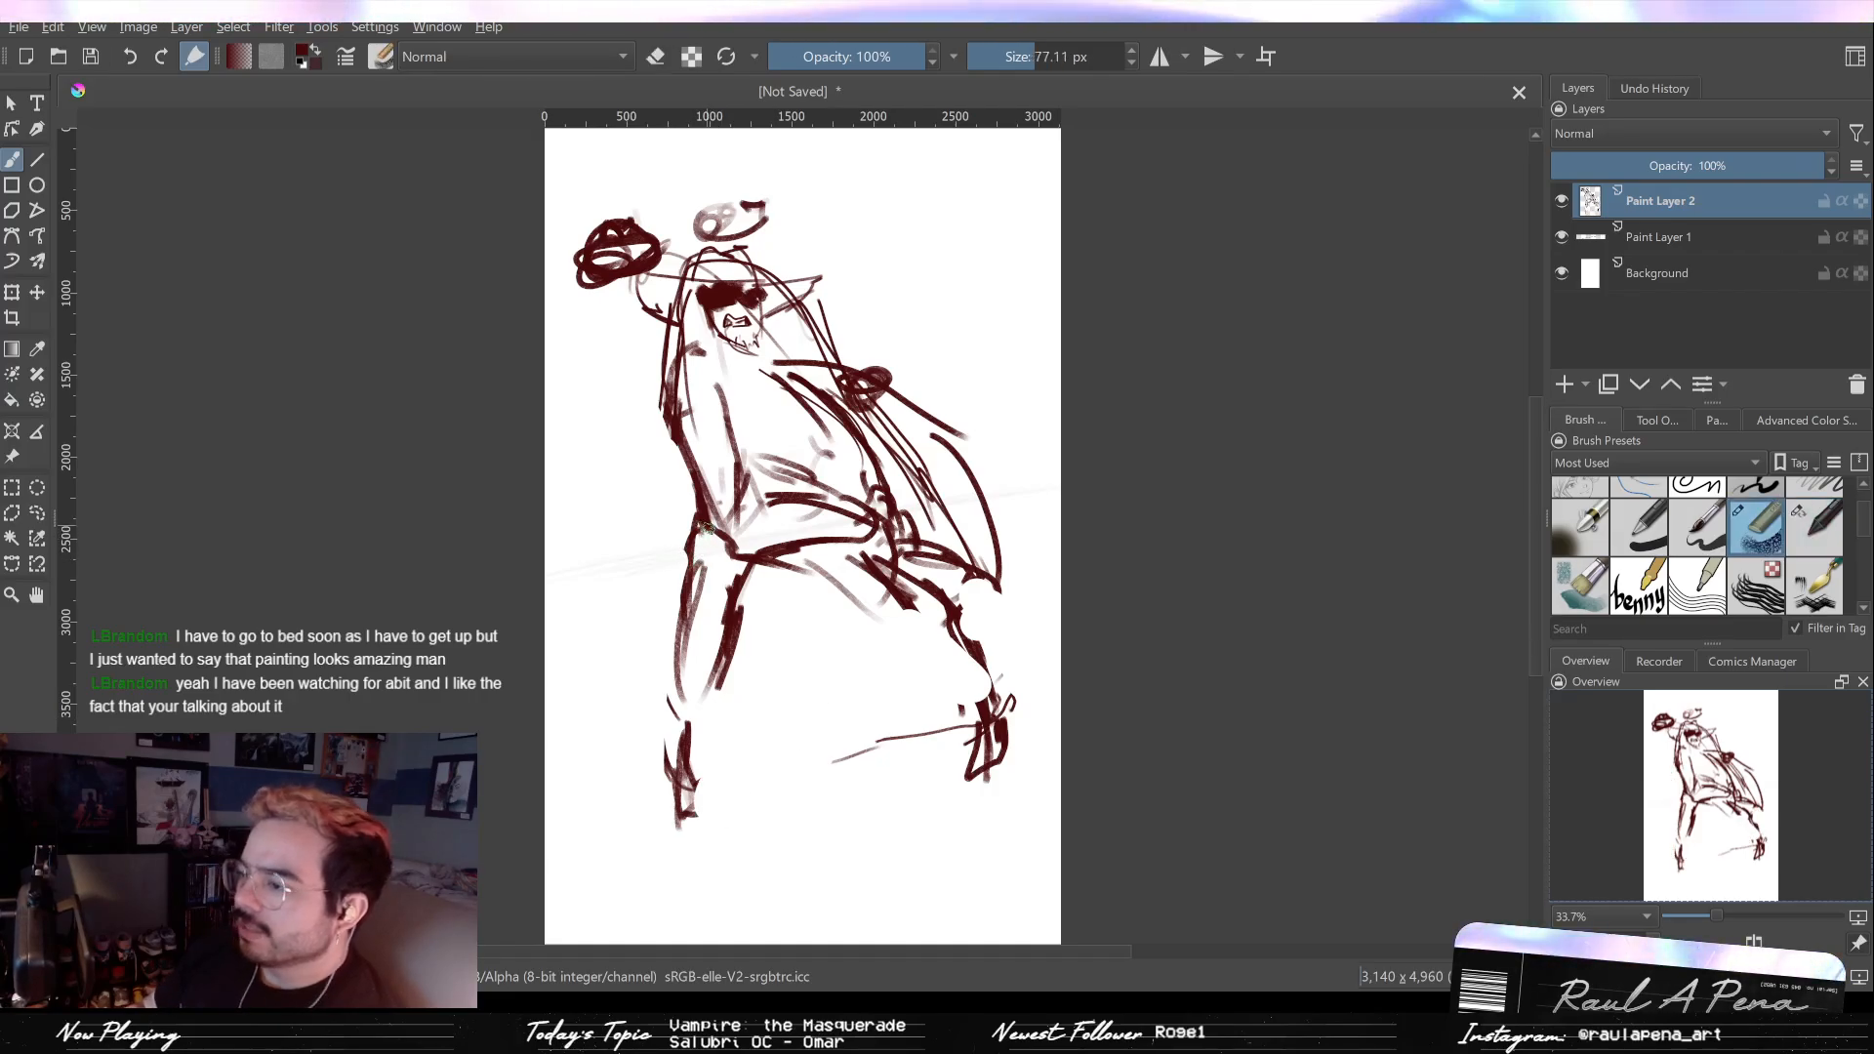
{"action": "key", "text": "/"}
{"action": "mouse_move", "coordinate": [722, 556]}
{"action": "left_mouse_down"}
{"action": "mouse_move", "coordinate": [693, 634]}
{"action": "mouse_move", "coordinate": [727, 623]}
{"action": "left_mouse_up"}
{"action": "key", "text": "/"}
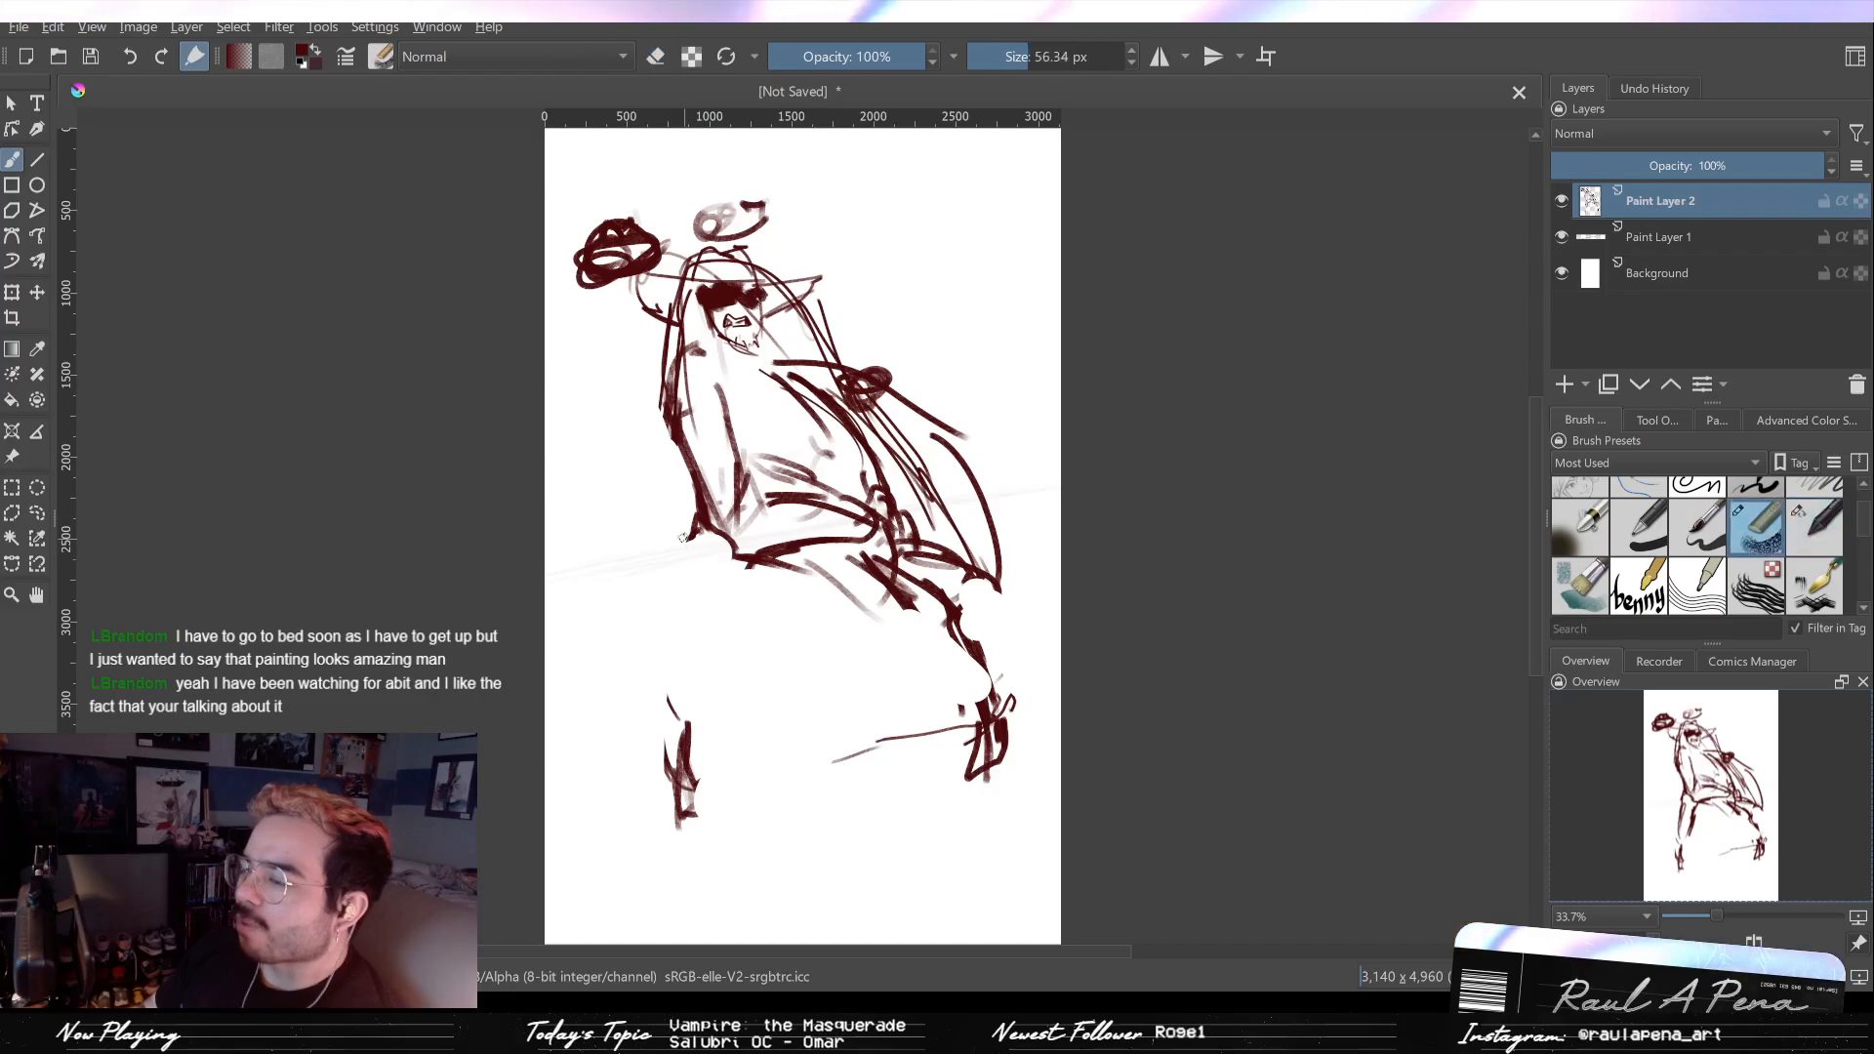
{"action": "mouse_move", "coordinate": [699, 494]}
{"action": "left_mouse_down"}
{"action": "mouse_move", "coordinate": [691, 613]}
{"action": "mouse_move", "coordinate": [750, 565]}
{"action": "mouse_move", "coordinate": [703, 640]}
{"action": "mouse_move", "coordinate": [688, 580]}
{"action": "mouse_move", "coordinate": [683, 627]}
{"action": "mouse_move", "coordinate": [719, 613]}
{"action": "mouse_move", "coordinate": [700, 641]}
{"action": "mouse_move", "coordinate": [682, 605]}
{"action": "mouse_move", "coordinate": [667, 658]}
{"action": "left_mouse_up"}
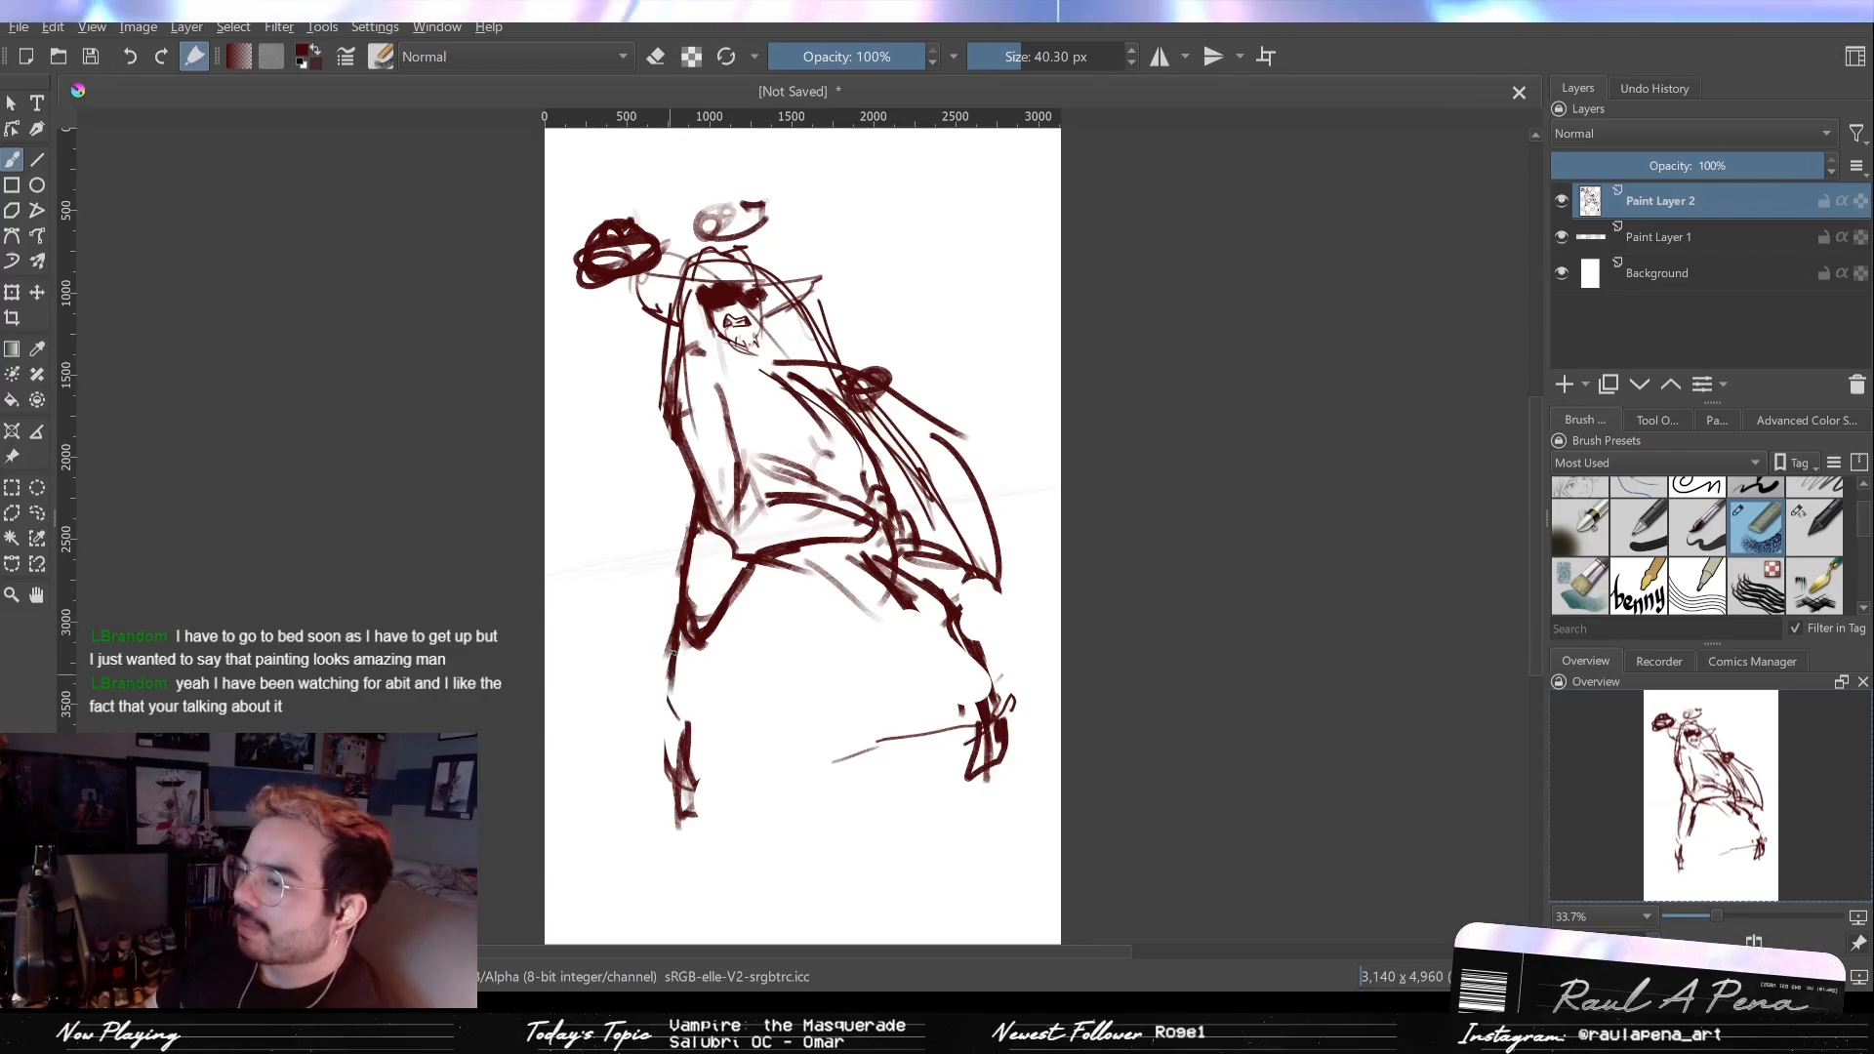
{"action": "left_click_drag", "start_coordinate": [725, 633], "coordinate": [710, 700]}
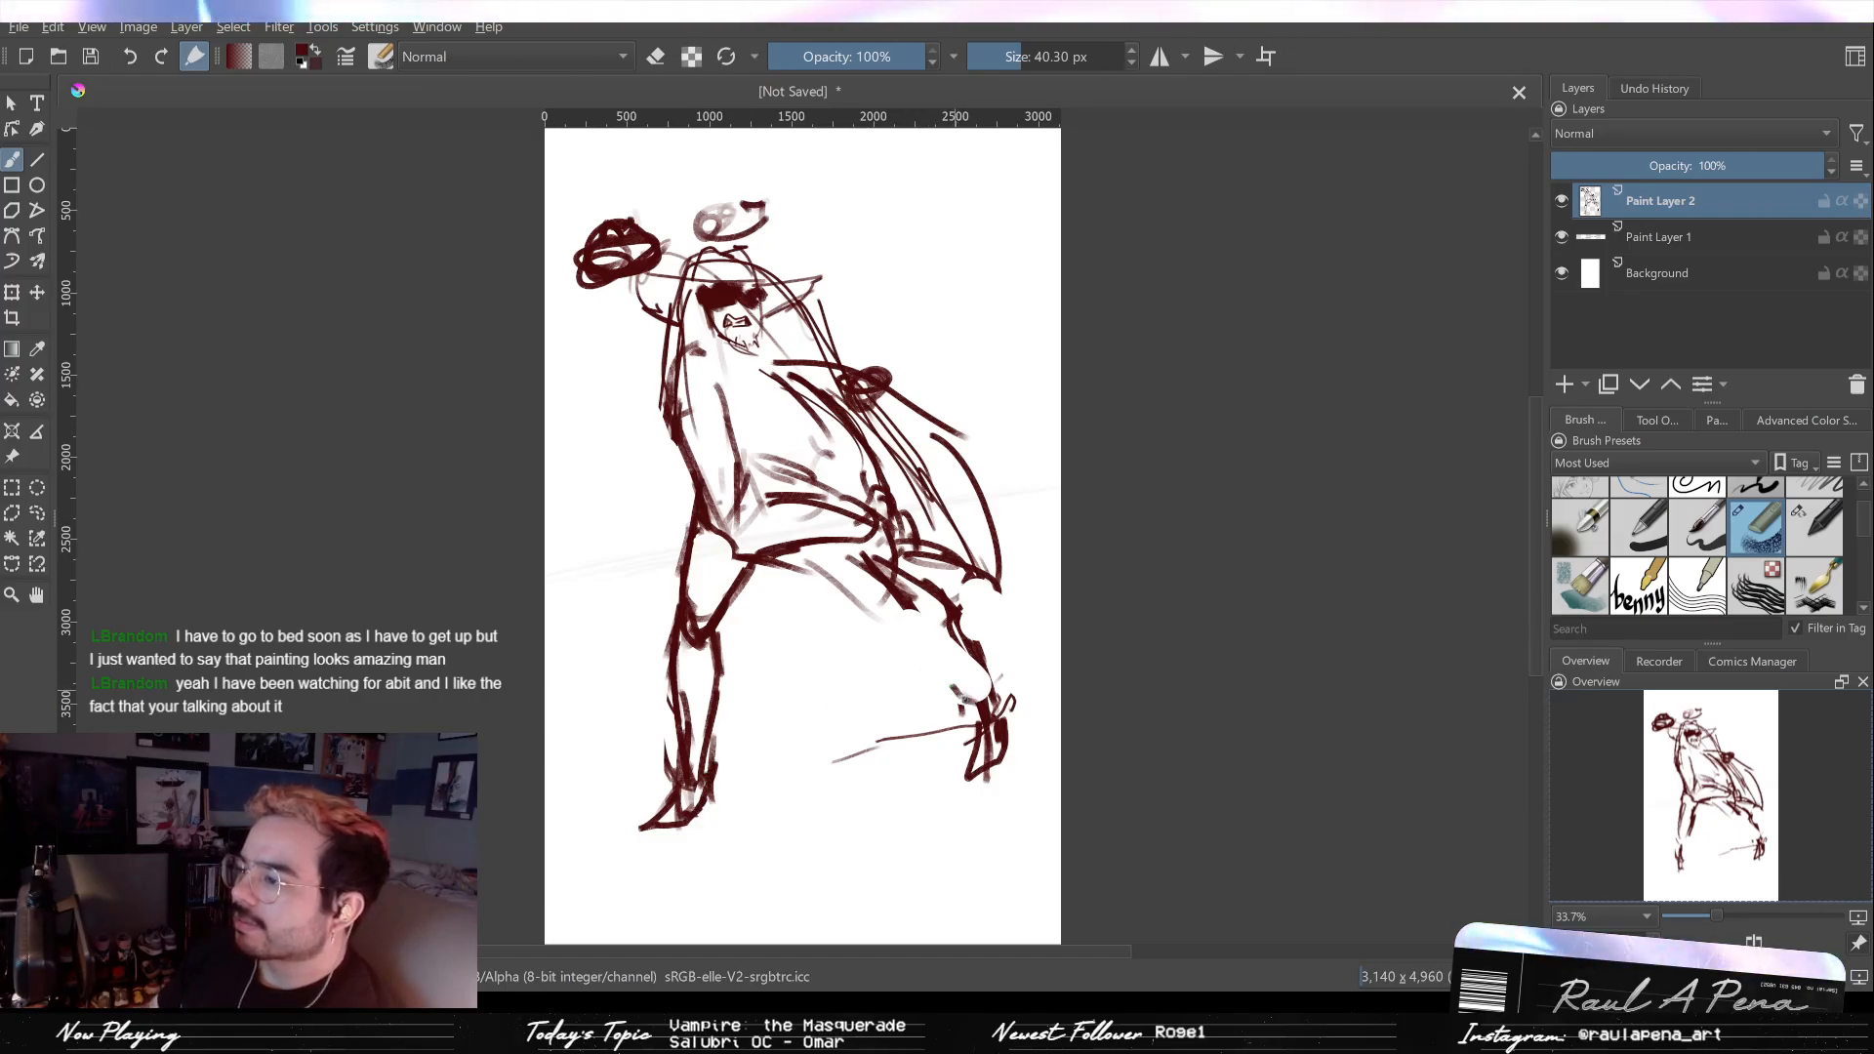
Step: Erase the right leg with the 216.27 px eraser and redraw it stretched outward with a pointed foot using the 40.30 px brush
{"action": "key", "text": "e"}
{"action": "mouse_move", "coordinate": [997, 707]}
{"action": "left_mouse_down"}
{"action": "mouse_move", "coordinate": [992, 659]}
{"action": "mouse_move", "coordinate": [981, 741]}
{"action": "mouse_move", "coordinate": [942, 729]}
{"action": "left_mouse_up"}
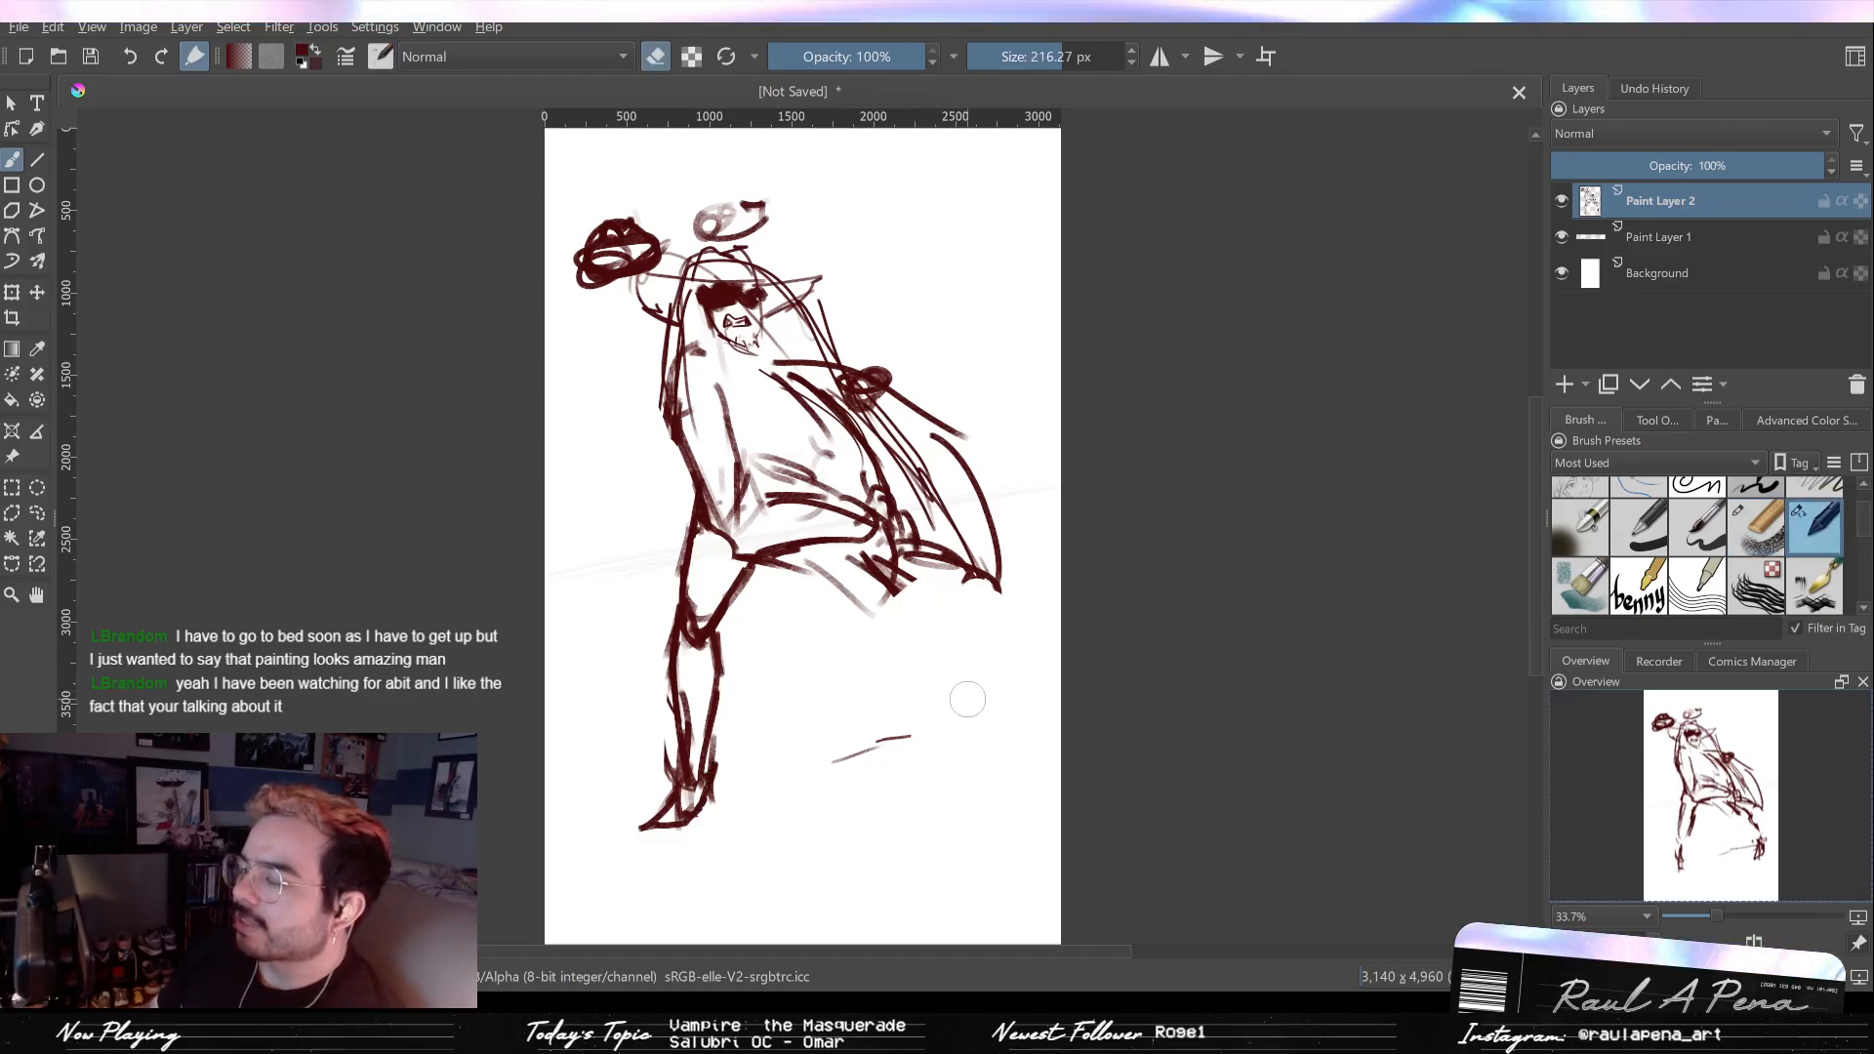
{"action": "key", "text": "e"}
{"action": "mouse_move", "coordinate": [859, 584]}
{"action": "left_mouse_down"}
{"action": "mouse_move", "coordinate": [907, 620]}
{"action": "mouse_move", "coordinate": [893, 568]}
{"action": "mouse_move", "coordinate": [976, 695]}
{"action": "left_mouse_up"}
{"action": "mouse_move", "coordinate": [909, 609]}
{"action": "left_mouse_down"}
{"action": "mouse_move", "coordinate": [938, 694]}
{"action": "mouse_move", "coordinate": [917, 668]}
{"action": "left_mouse_up"}
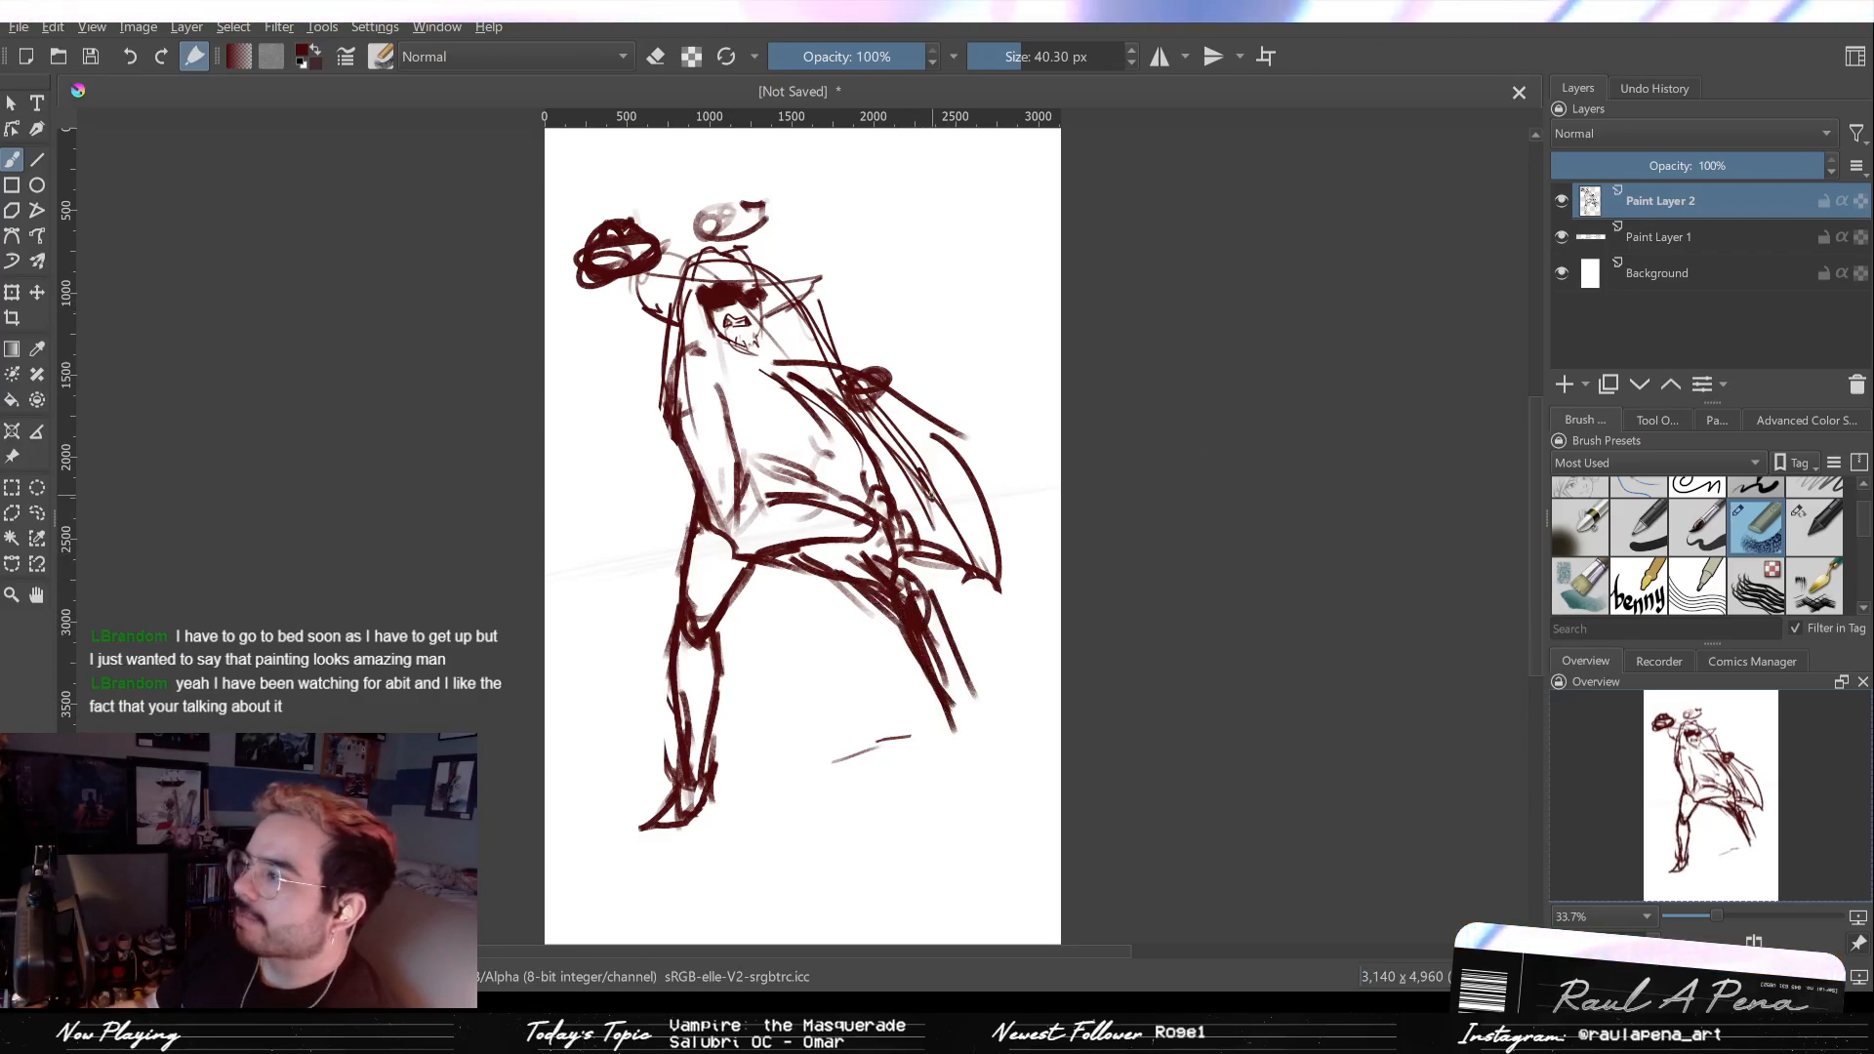
{"action": "mouse_move", "coordinate": [948, 713]}
{"action": "left_mouse_down"}
{"action": "mouse_move", "coordinate": [970, 727]}
{"action": "mouse_move", "coordinate": [962, 752]}
{"action": "mouse_move", "coordinate": [997, 731]}
{"action": "left_mouse_up"}
{"action": "key", "text": "e"}
{"action": "key", "text": "e"}
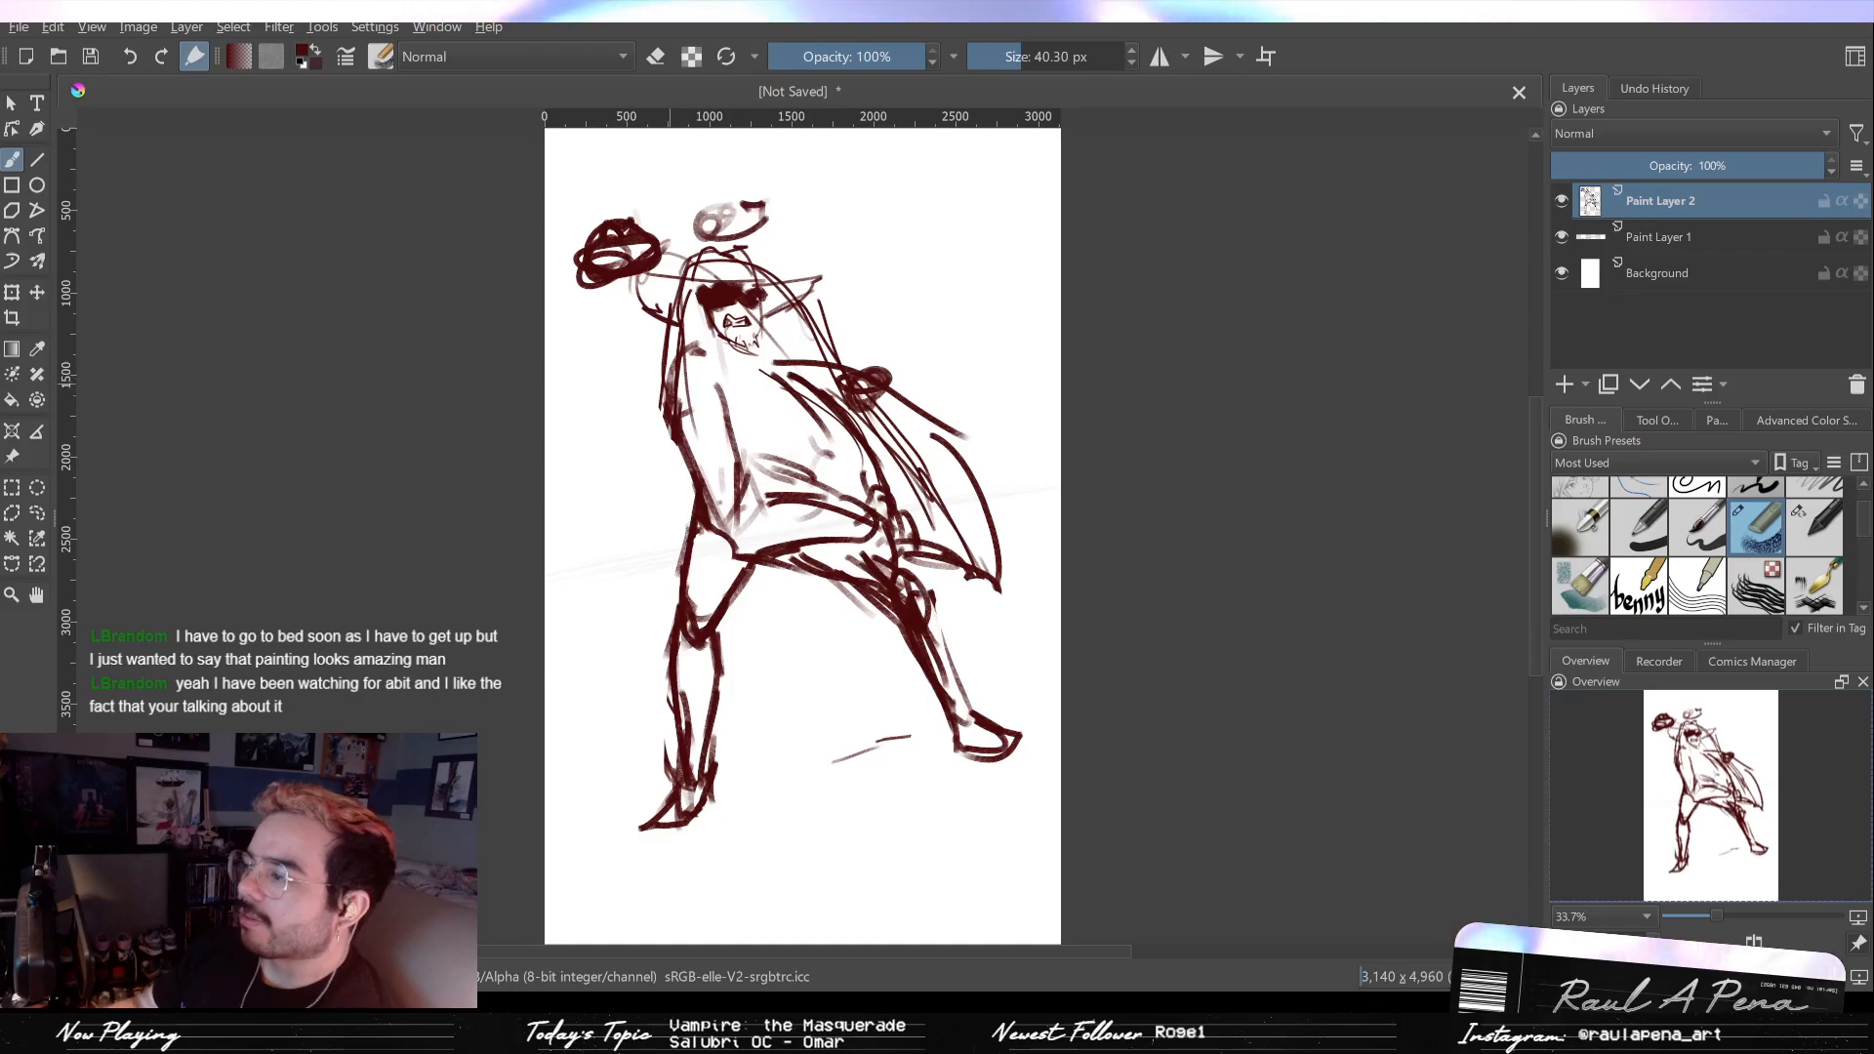
Step: Erase the old lines inside the torso and redraw the chest with bold side contours, collar and shoulder strokes
{"action": "key", "text": "e"}
{"action": "mouse_move", "coordinate": [683, 337]}
{"action": "left_mouse_down"}
{"action": "mouse_move", "coordinate": [678, 459]}
{"action": "mouse_move", "coordinate": [693, 366]}
{"action": "mouse_move", "coordinate": [771, 517]}
{"action": "left_mouse_up"}
{"action": "key", "text": "e"}
{"action": "mouse_move", "coordinate": [712, 337]}
{"action": "left_mouse_down"}
{"action": "mouse_move", "coordinate": [767, 386]}
{"action": "mouse_move", "coordinate": [671, 383]}
{"action": "mouse_move", "coordinate": [707, 466]}
{"action": "left_mouse_up"}
{"action": "mouse_move", "coordinate": [825, 395]}
{"action": "left_mouse_down"}
{"action": "mouse_move", "coordinate": [816, 500]}
{"action": "mouse_move", "coordinate": [812, 459]}
{"action": "left_mouse_up"}
{"action": "left_click_drag", "start_coordinate": [767, 350], "coordinate": [815, 371]}
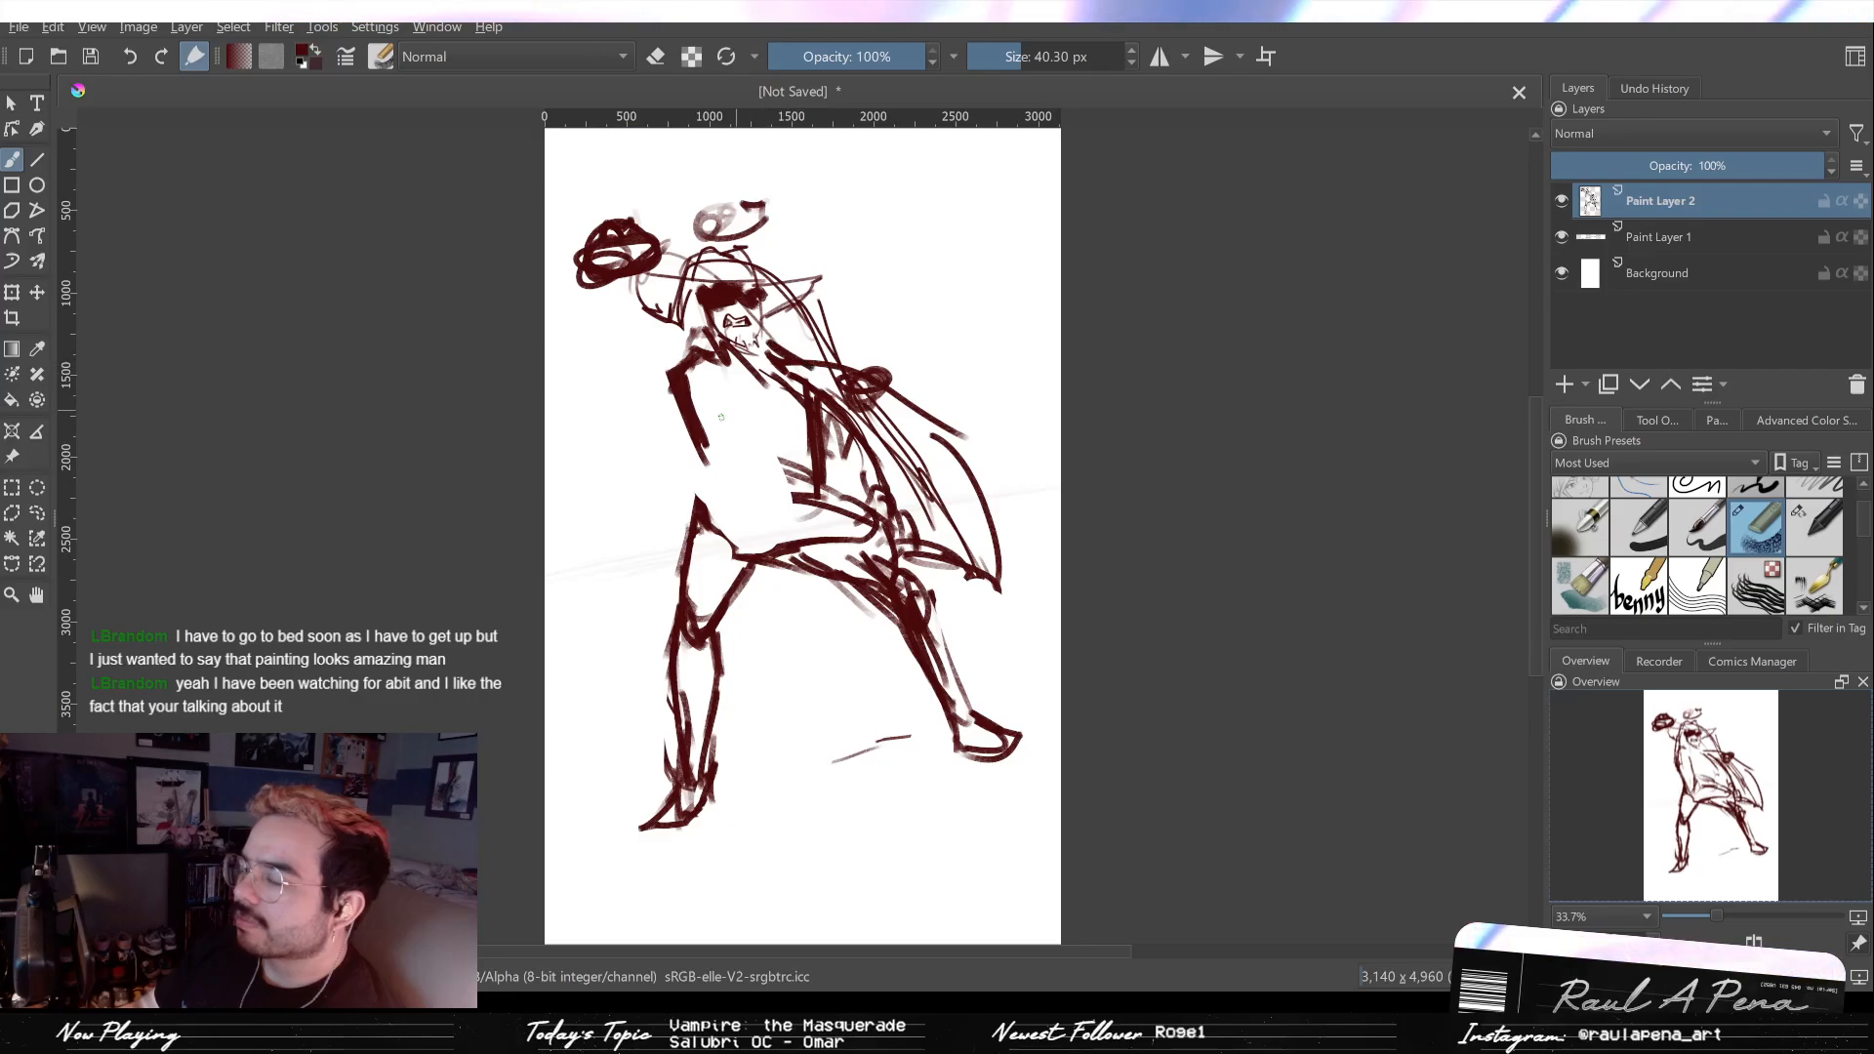
Step: Close the torso at a belt line and reinforce the left leg's outline from the hip to below the knee
{"action": "mouse_move", "coordinate": [735, 500]}
{"action": "left_mouse_down"}
{"action": "mouse_move", "coordinate": [706, 545]}
{"action": "mouse_move", "coordinate": [707, 526]}
{"action": "mouse_move", "coordinate": [719, 509]}
{"action": "mouse_move", "coordinate": [713, 664]}
{"action": "left_mouse_up"}
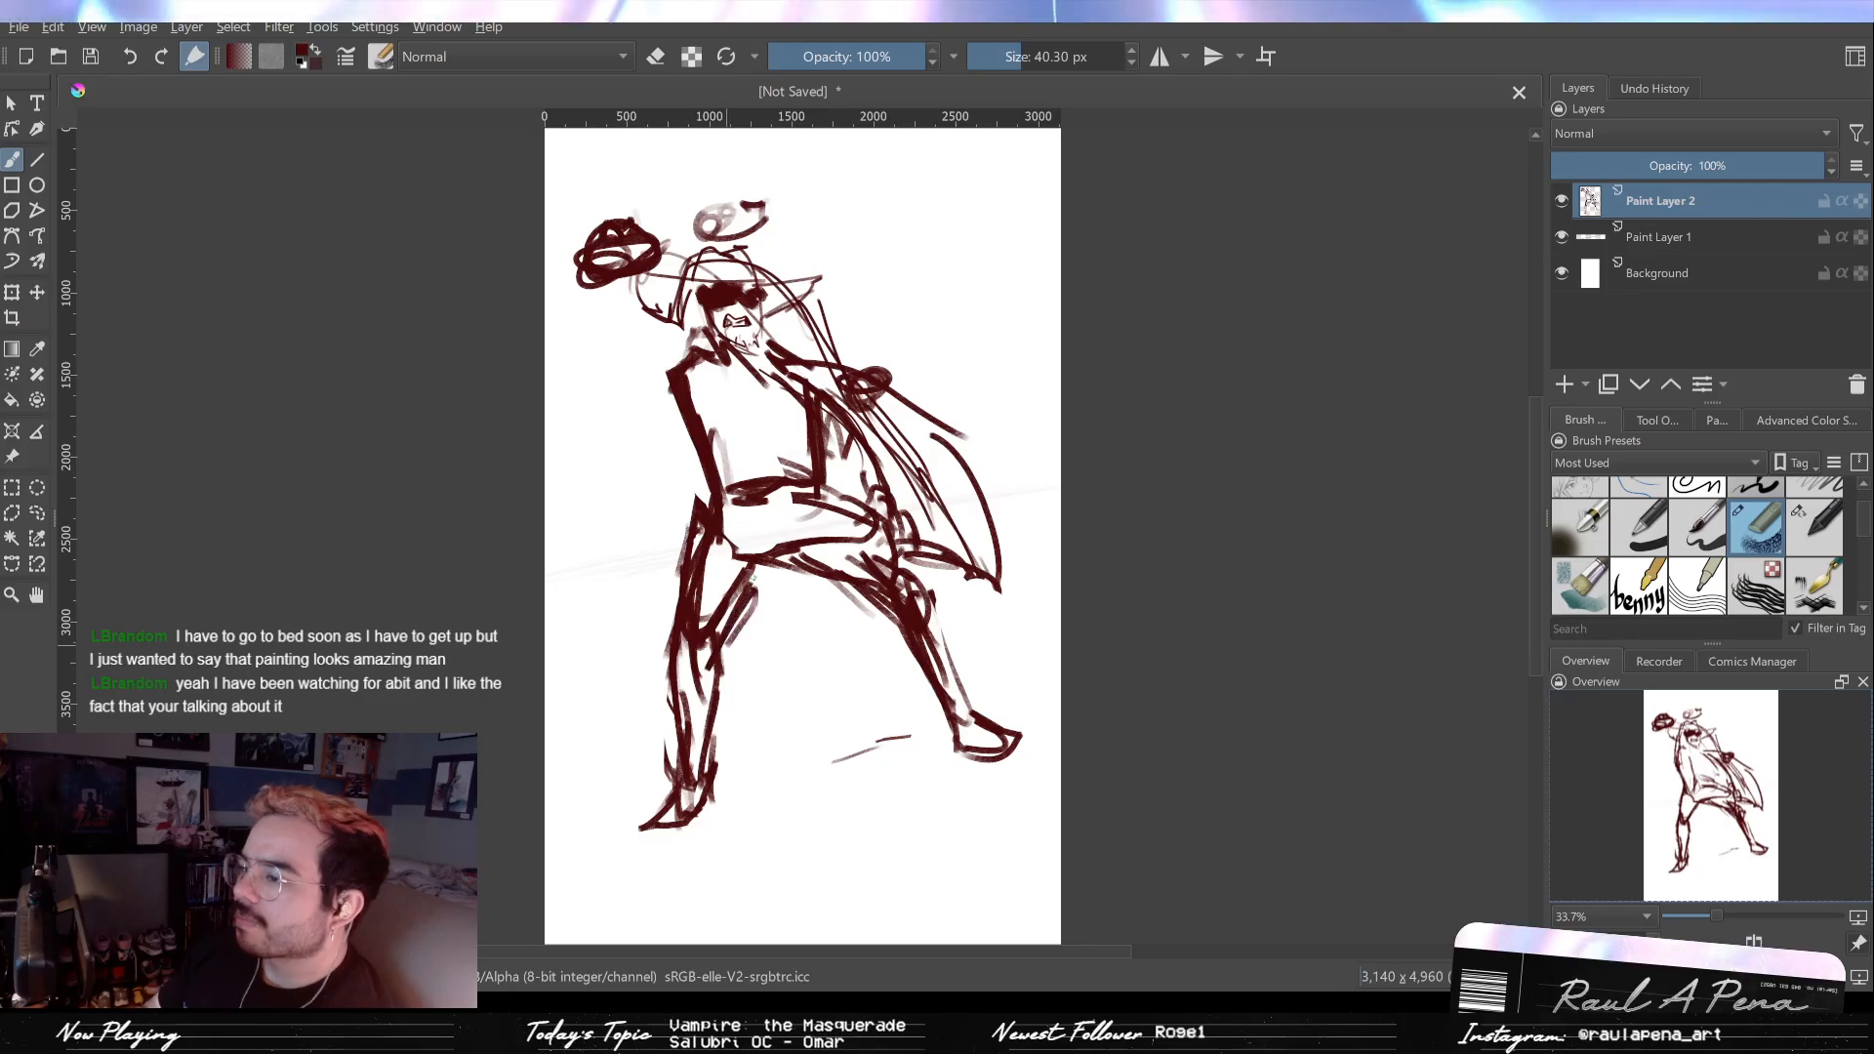
{"action": "mouse_move", "coordinate": [706, 497]}
{"action": "left_mouse_down"}
{"action": "mouse_move", "coordinate": [659, 652]}
{"action": "mouse_move", "coordinate": [700, 503]}
{"action": "mouse_move", "coordinate": [709, 702]}
{"action": "mouse_move", "coordinate": [692, 583]}
{"action": "left_mouse_up"}
{"action": "mouse_move", "coordinate": [680, 712]}
{"action": "left_mouse_down"}
{"action": "mouse_move", "coordinate": [677, 642]}
{"action": "mouse_move", "coordinate": [676, 783]}
{"action": "mouse_move", "coordinate": [729, 611]}
{"action": "left_mouse_up"}
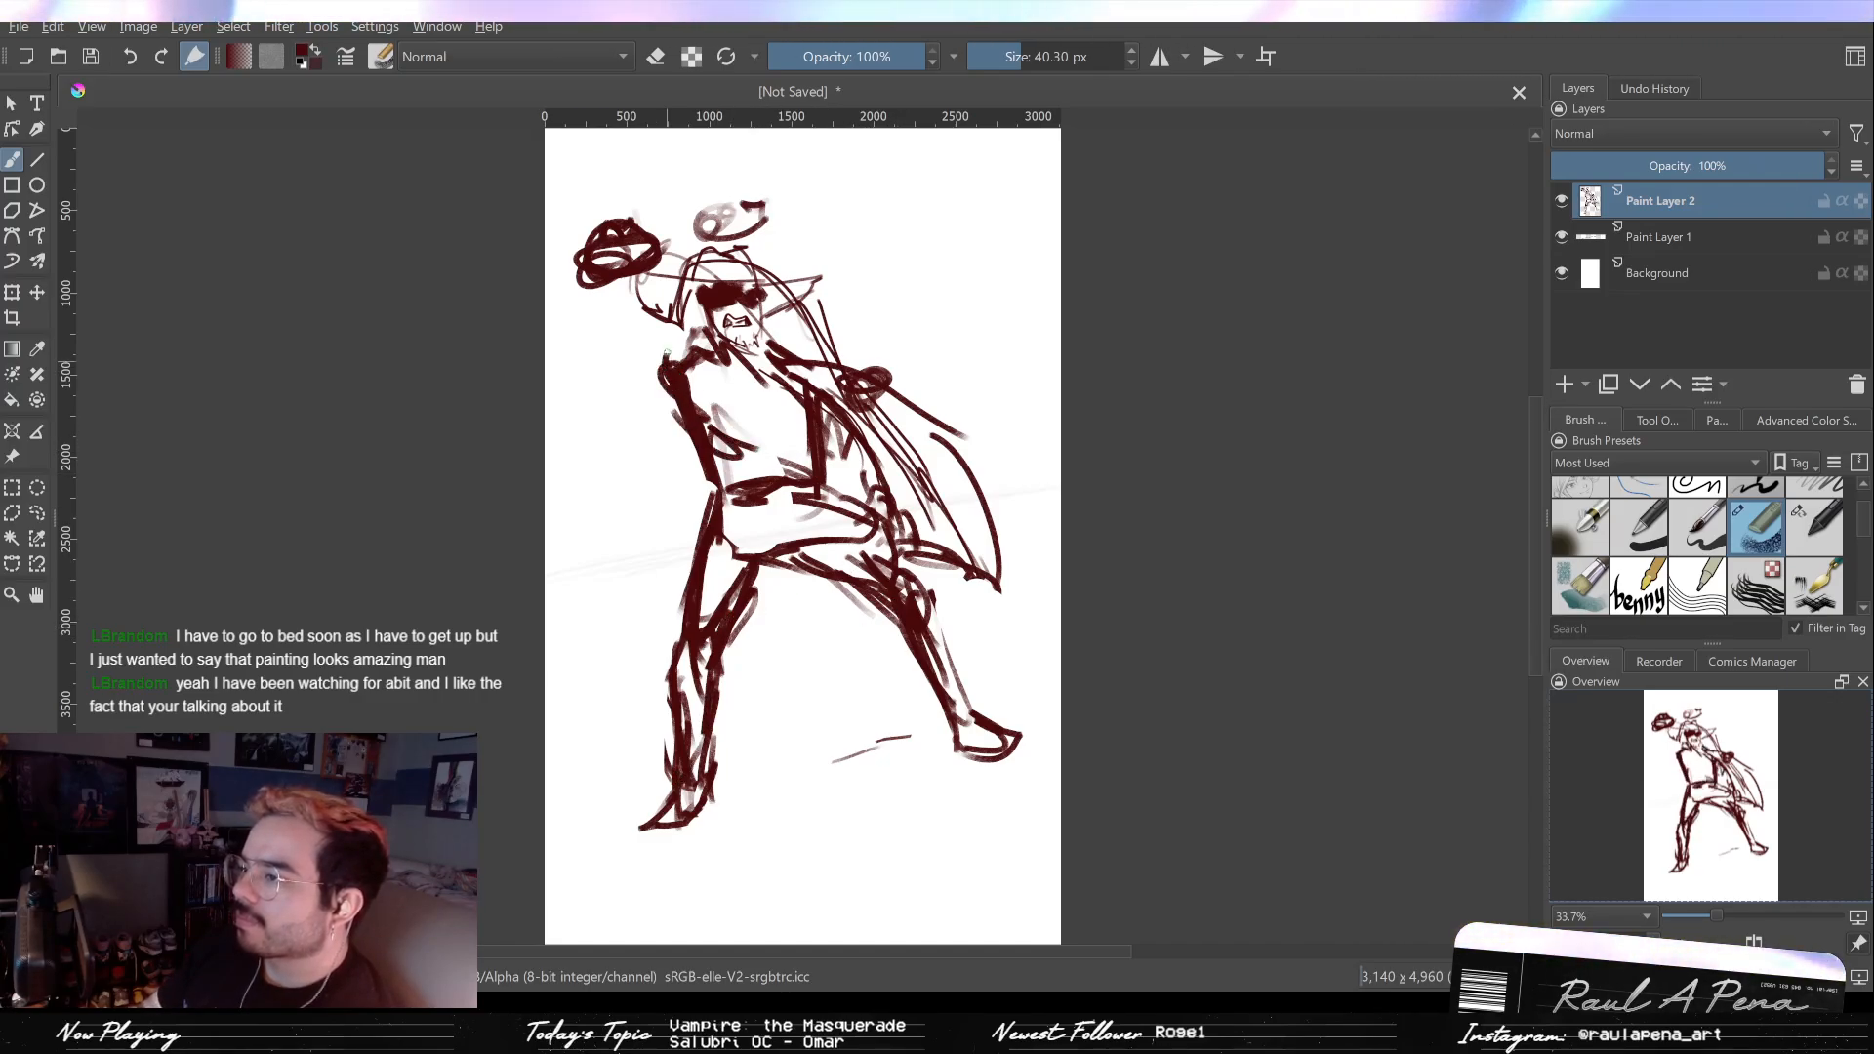
Step: Clean up the left shoulder and redraw the upper arm's rounded contour against the chest
{"action": "key", "text": "e"}
{"action": "key", "text": "e"}
{"action": "mouse_move", "coordinate": [686, 374]}
{"action": "left_mouse_down"}
{"action": "mouse_move", "coordinate": [731, 442]}
{"action": "mouse_move", "coordinate": [694, 438]}
{"action": "mouse_move", "coordinate": [696, 389]}
{"action": "mouse_move", "coordinate": [718, 433]}
{"action": "left_mouse_up"}
{"action": "key", "text": "e"}
{"action": "key", "text": "e"}
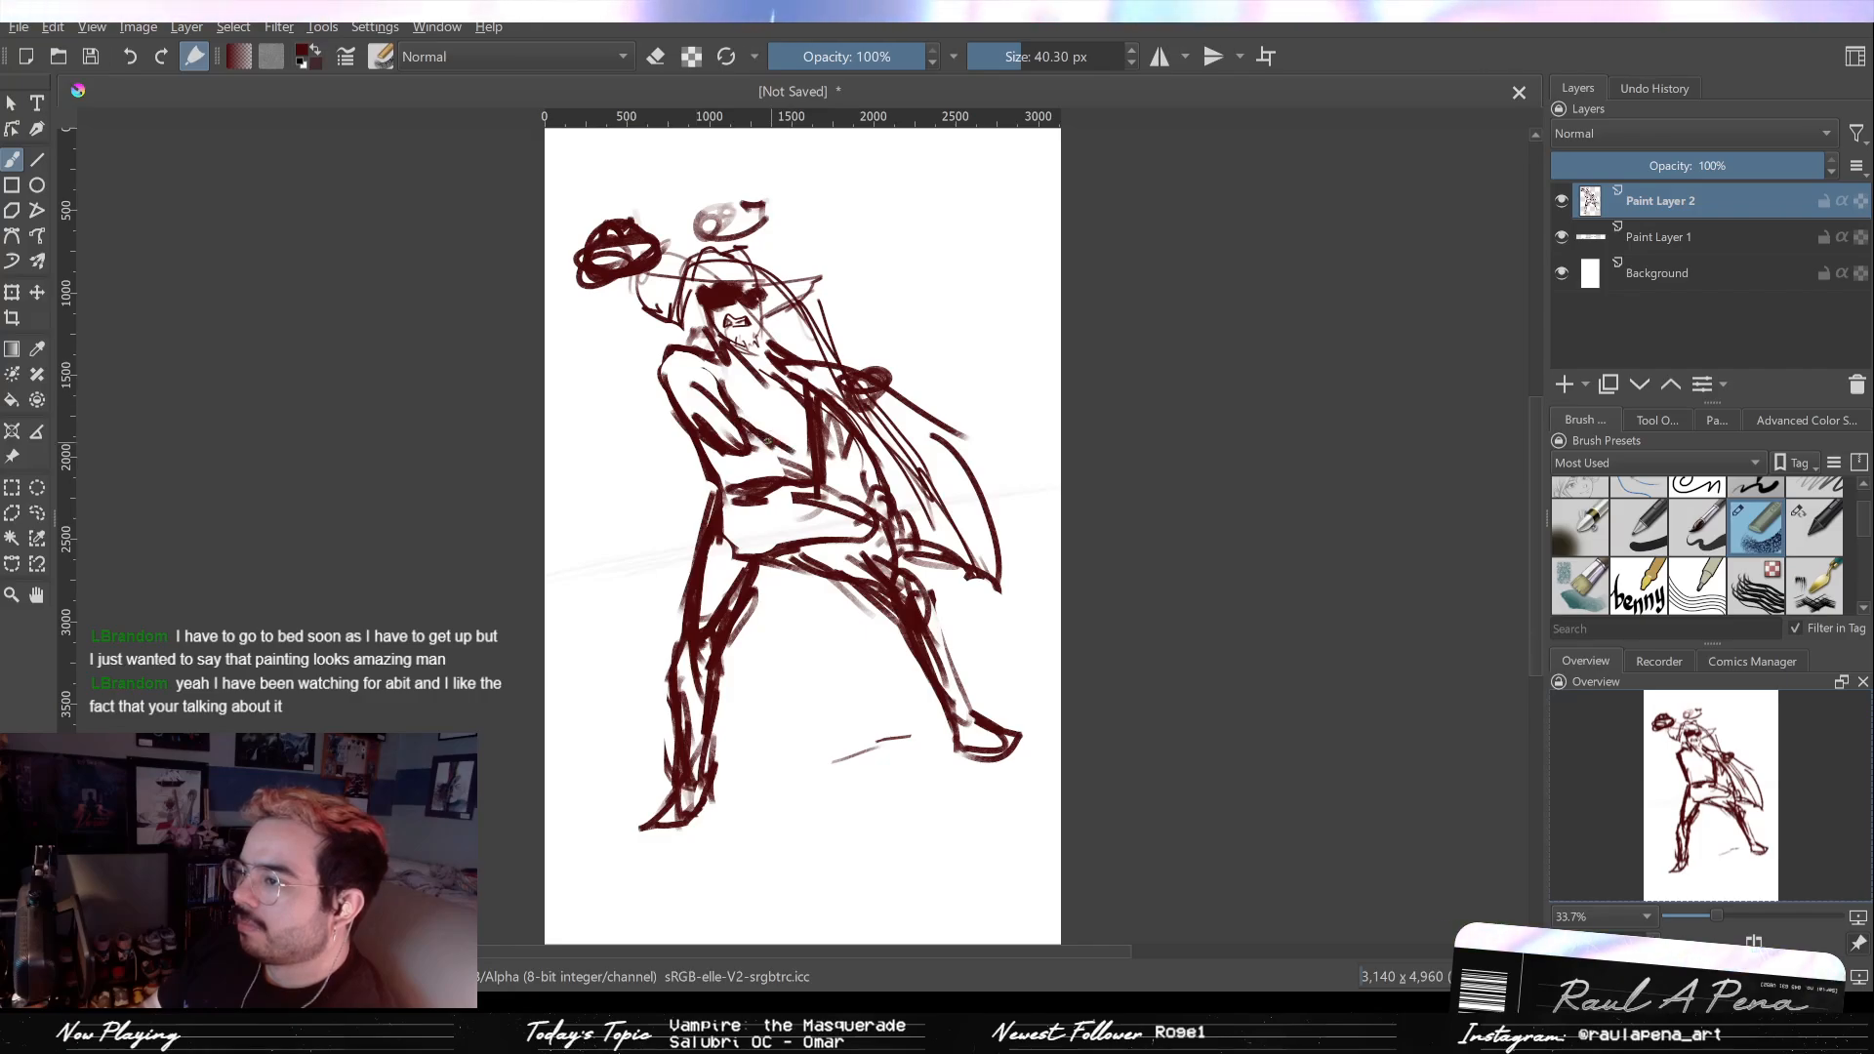
Step: Erase the right thigh and shin with the 216.27 px eraser and redraw the leg down to the foot with the 40.30 px brush
{"action": "key", "text": "e"}
{"action": "left_click_drag", "start_coordinate": [824, 513], "coordinate": [913, 585]}
{"action": "mouse_move", "coordinate": [859, 478]}
{"action": "left_mouse_down"}
{"action": "mouse_move", "coordinate": [917, 576]}
{"action": "mouse_move", "coordinate": [944, 680]}
{"action": "left_mouse_up"}
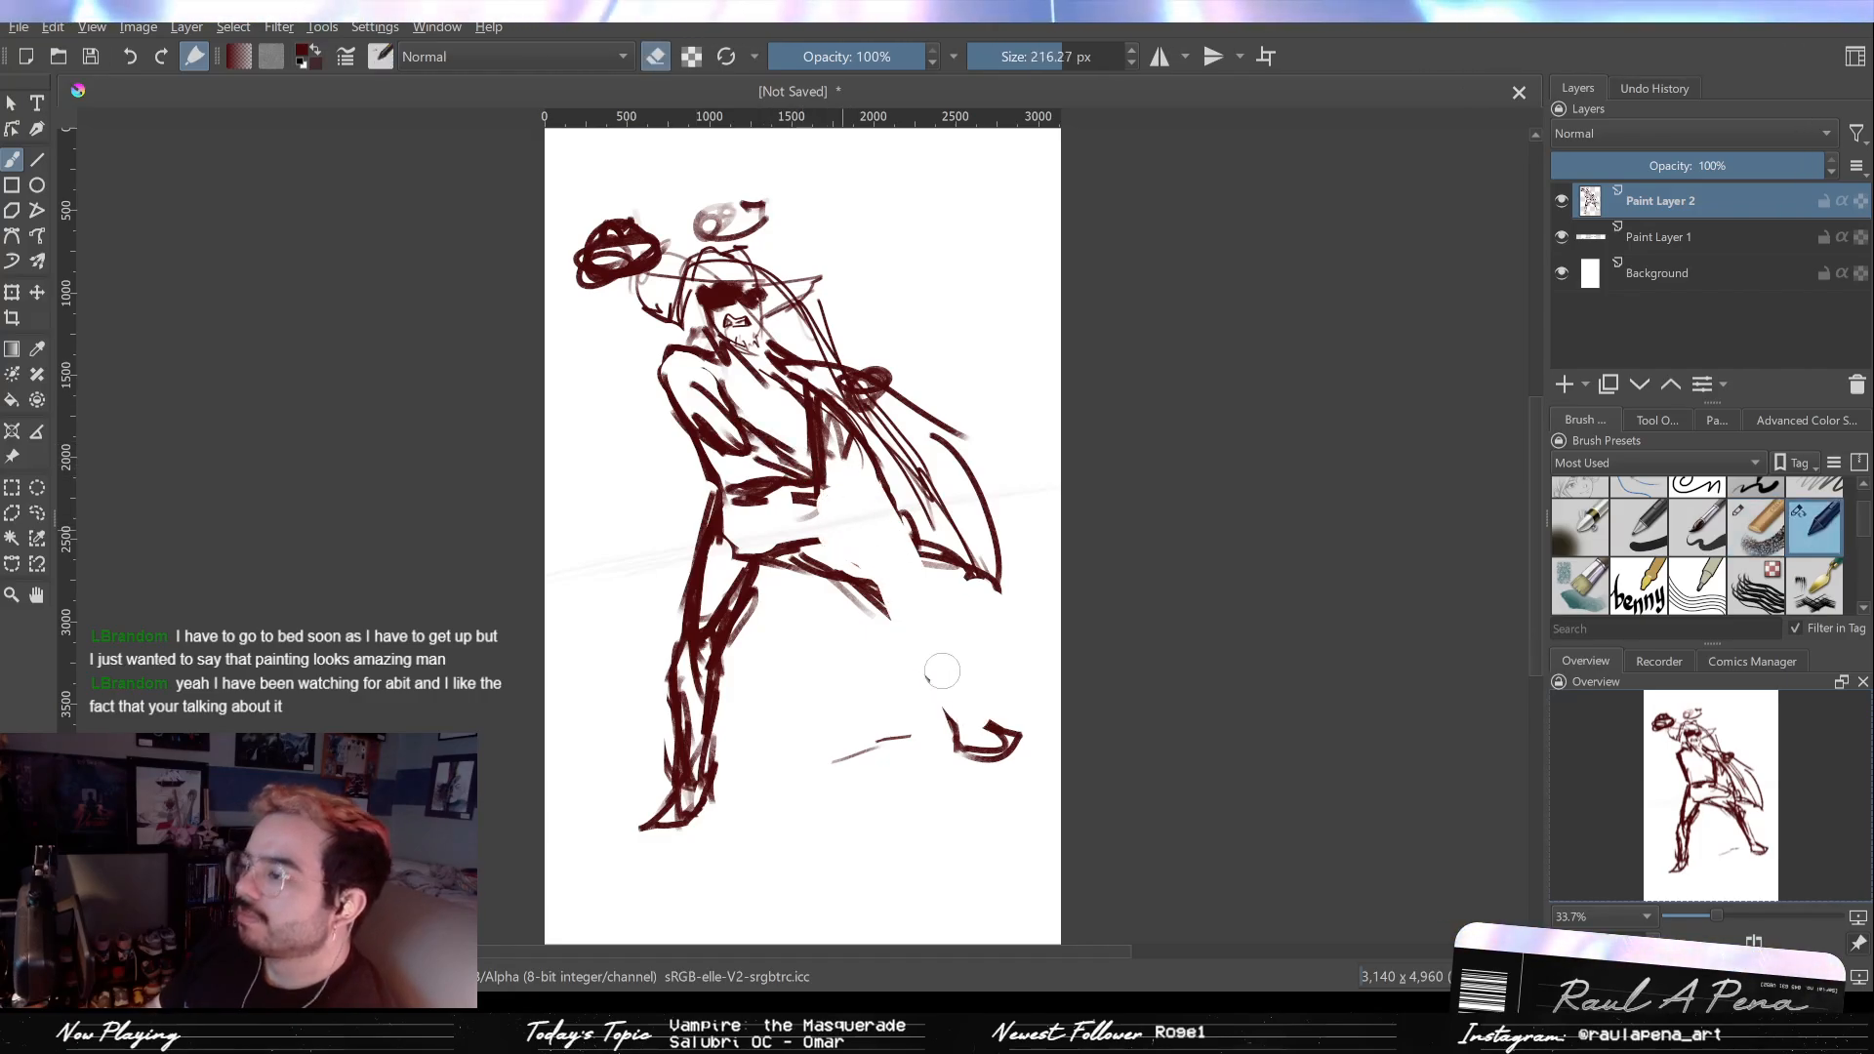
{"action": "key", "text": "e"}
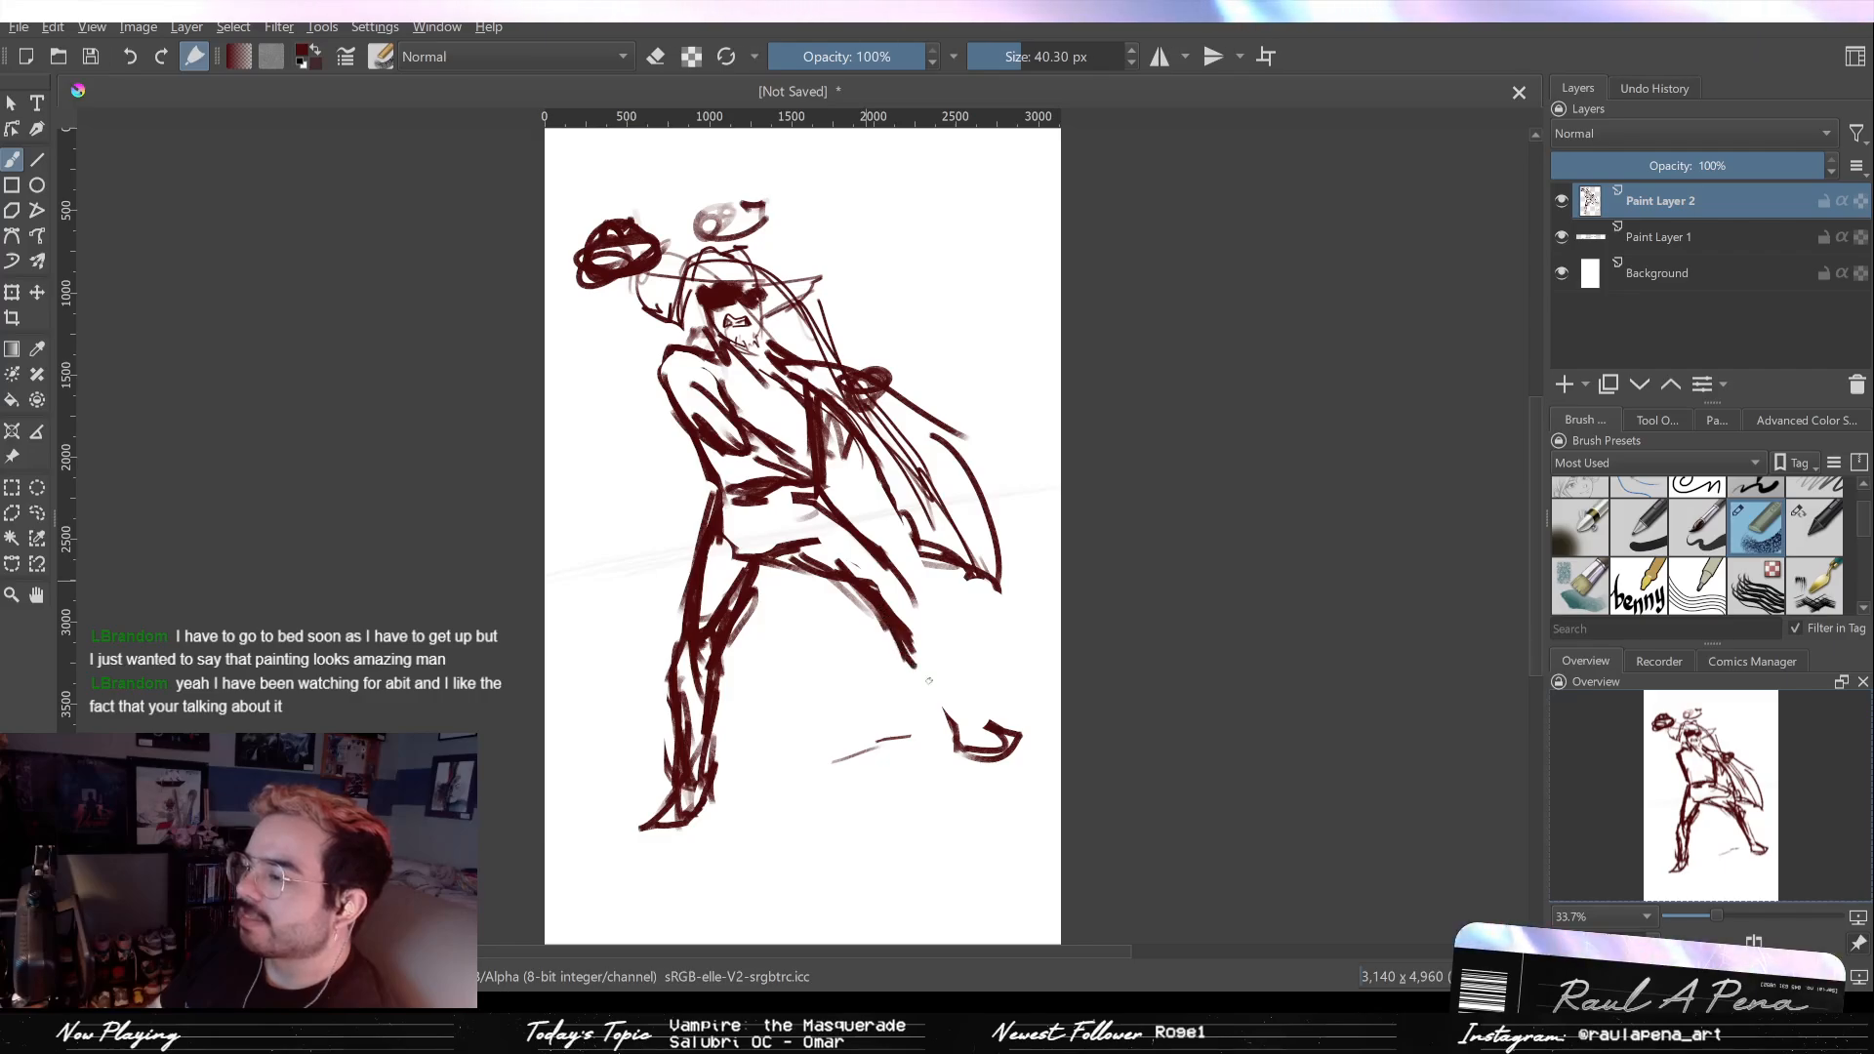
{"action": "left_click_drag", "start_coordinate": [888, 578], "coordinate": [960, 684]}
{"action": "left_click_drag", "start_coordinate": [875, 573], "coordinate": [903, 604]}
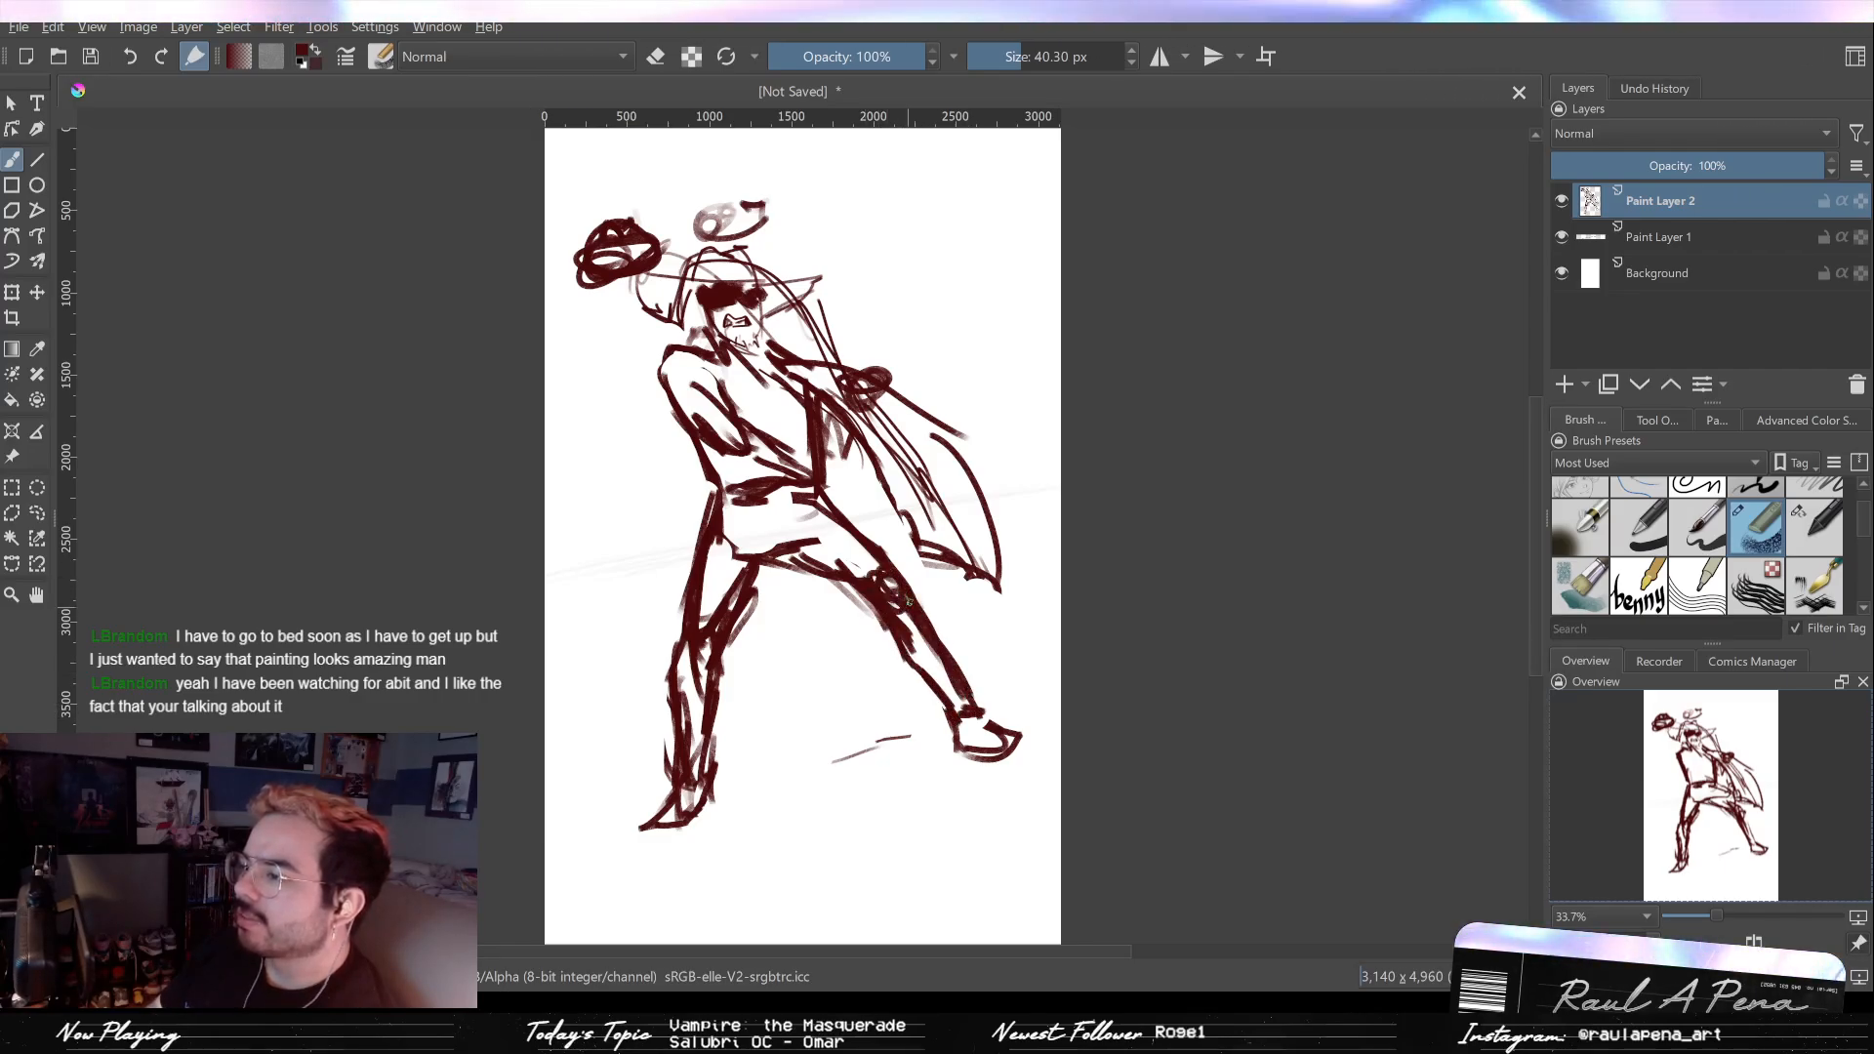
Step: Sketch the pelvis contour and hanging coat tails beside the left hip and between the legs, erasing the stray line near the right thigh
{"action": "mouse_move", "coordinate": [822, 497]}
{"action": "left_mouse_down"}
{"action": "mouse_move", "coordinate": [801, 548]}
{"action": "mouse_move", "coordinate": [746, 546]}
{"action": "mouse_move", "coordinate": [800, 581]}
{"action": "left_mouse_up"}
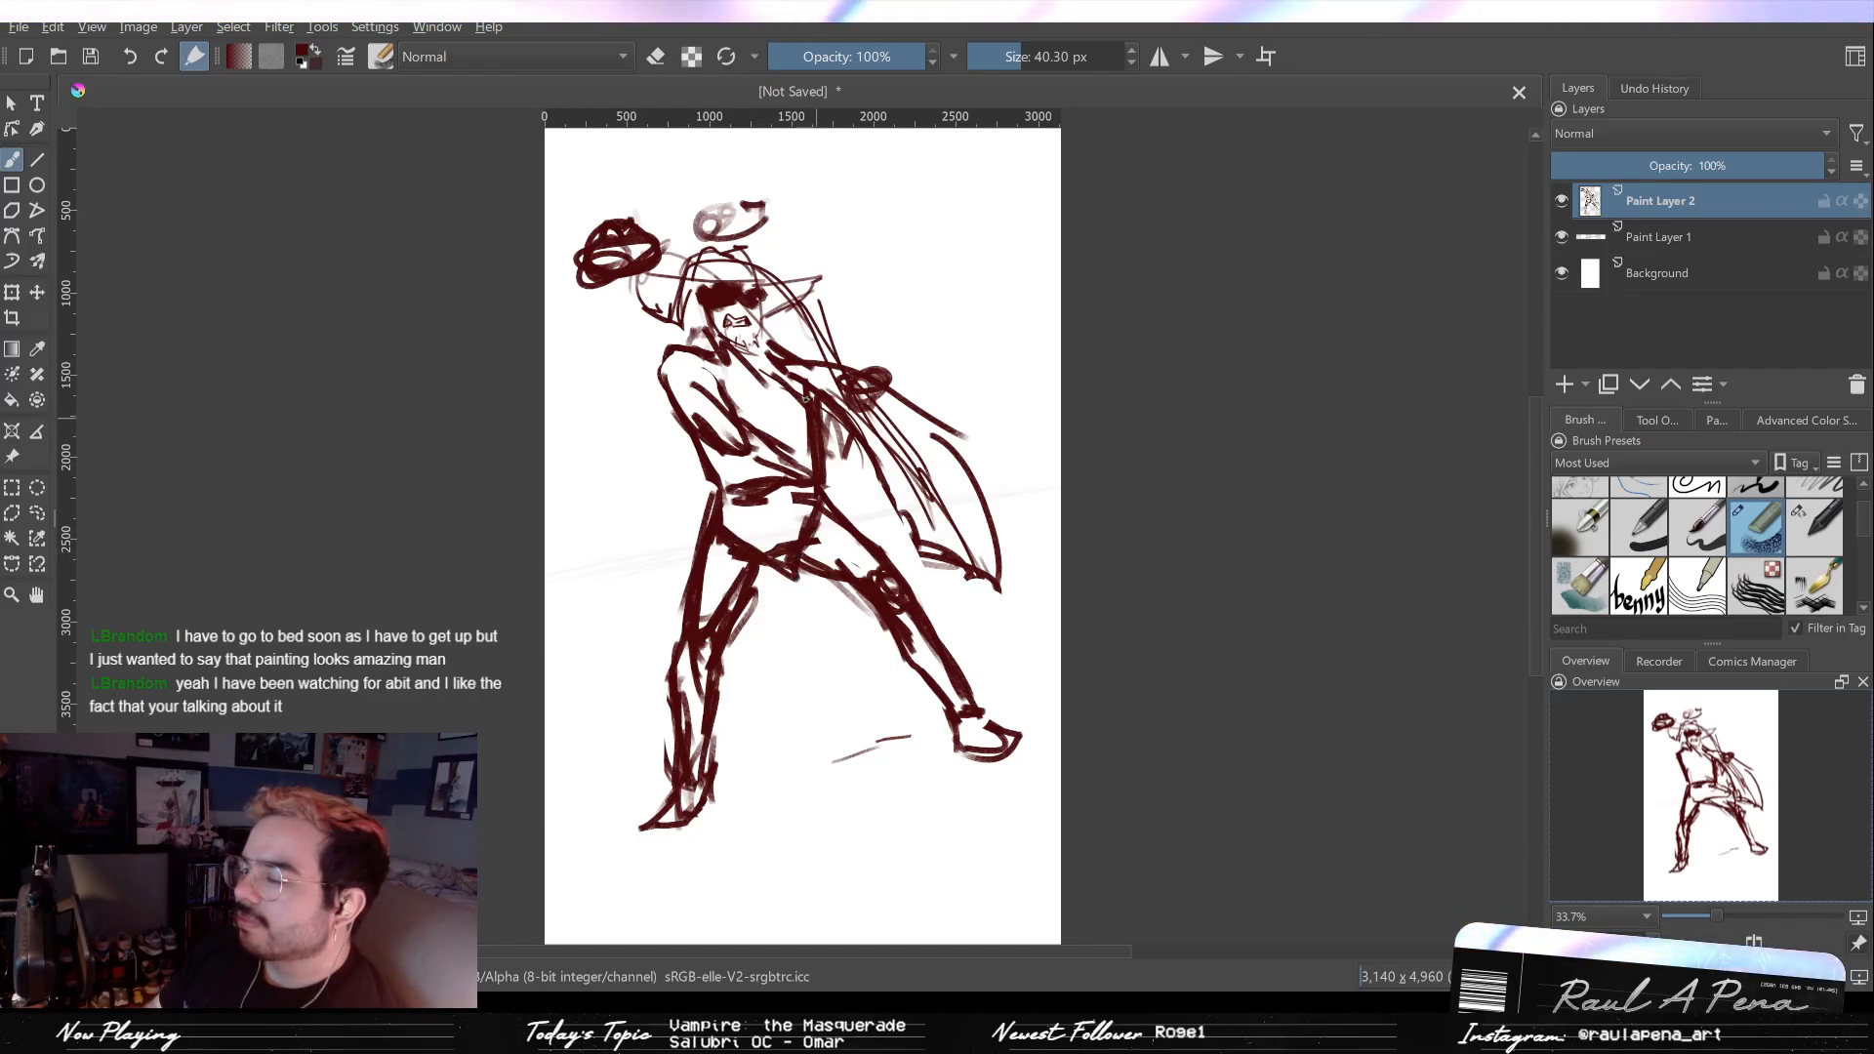
{"action": "mouse_move", "coordinate": [781, 434]}
{"action": "left_mouse_down"}
{"action": "mouse_move", "coordinate": [817, 494]}
{"action": "mouse_move", "coordinate": [766, 459]}
{"action": "left_mouse_up"}
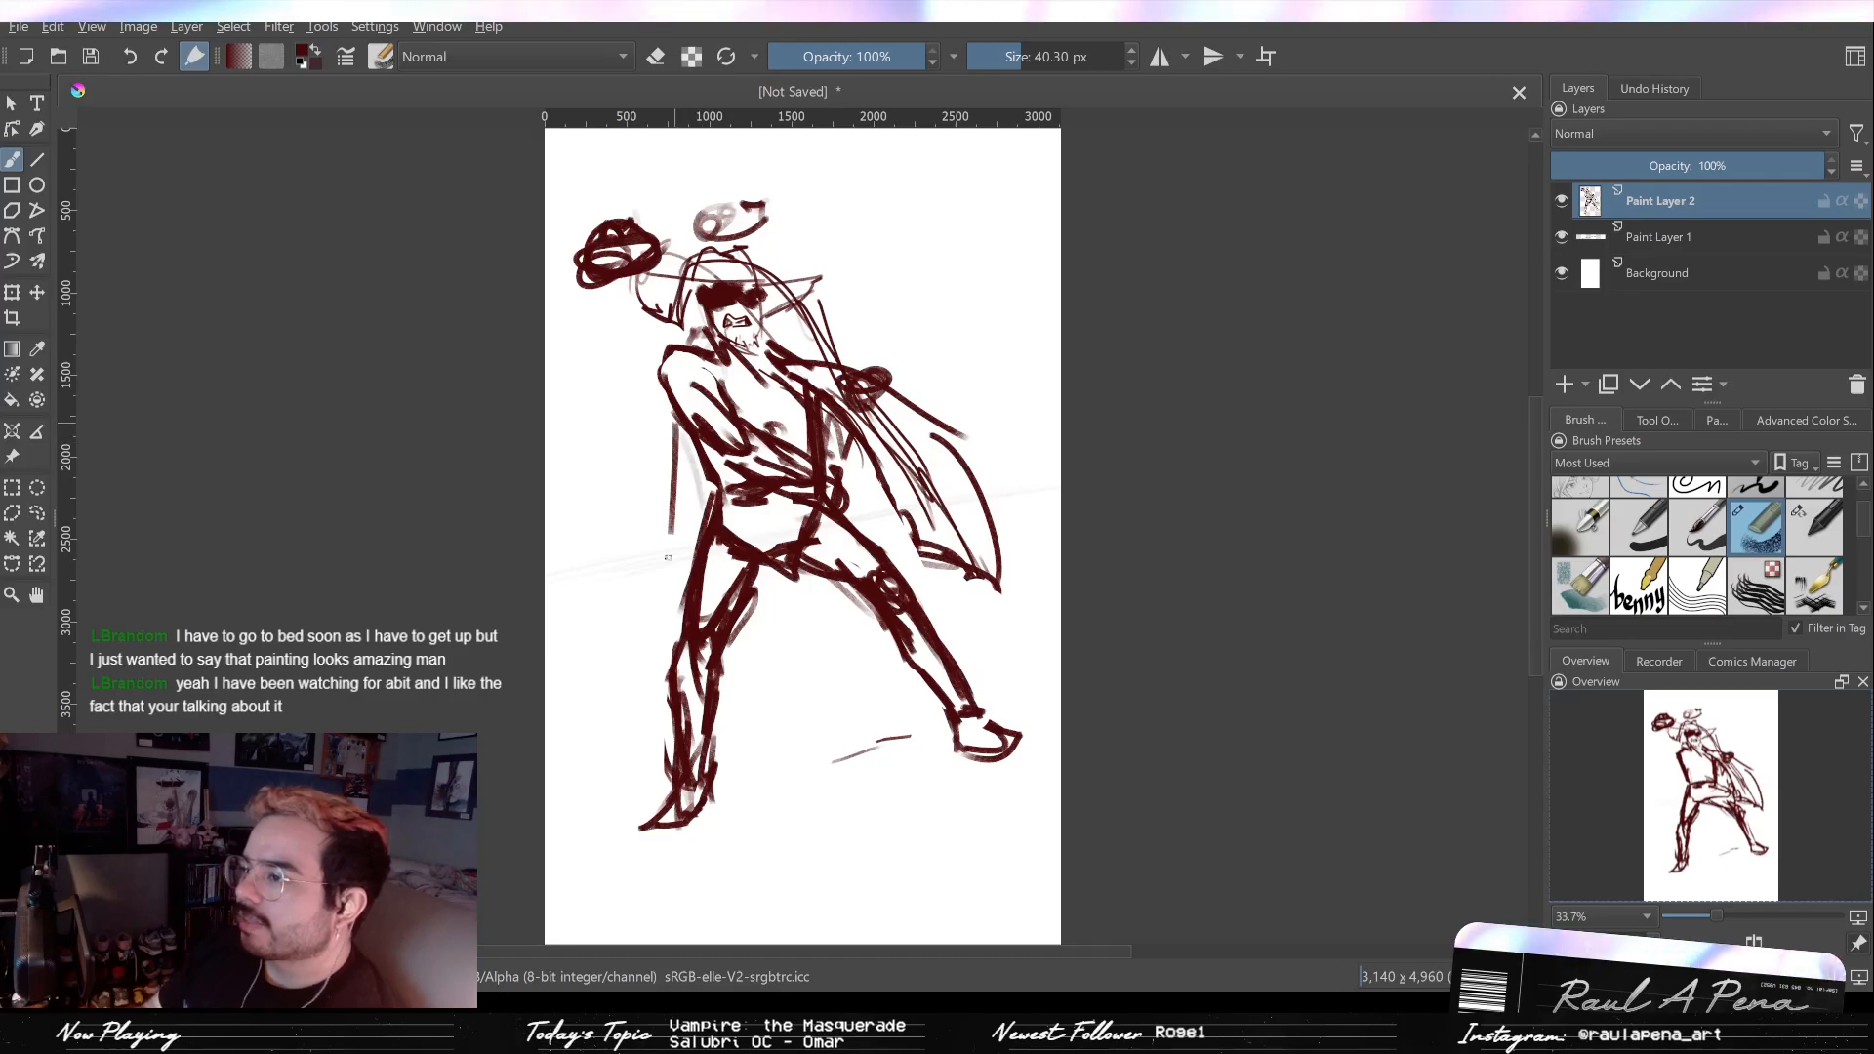
{"action": "mouse_move", "coordinate": [689, 466]}
{"action": "left_mouse_down"}
{"action": "mouse_move", "coordinate": [664, 614]}
{"action": "mouse_move", "coordinate": [685, 658]}
{"action": "mouse_move", "coordinate": [749, 700]}
{"action": "left_mouse_up"}
{"action": "left_click_drag", "start_coordinate": [808, 615], "coordinate": [835, 583]}
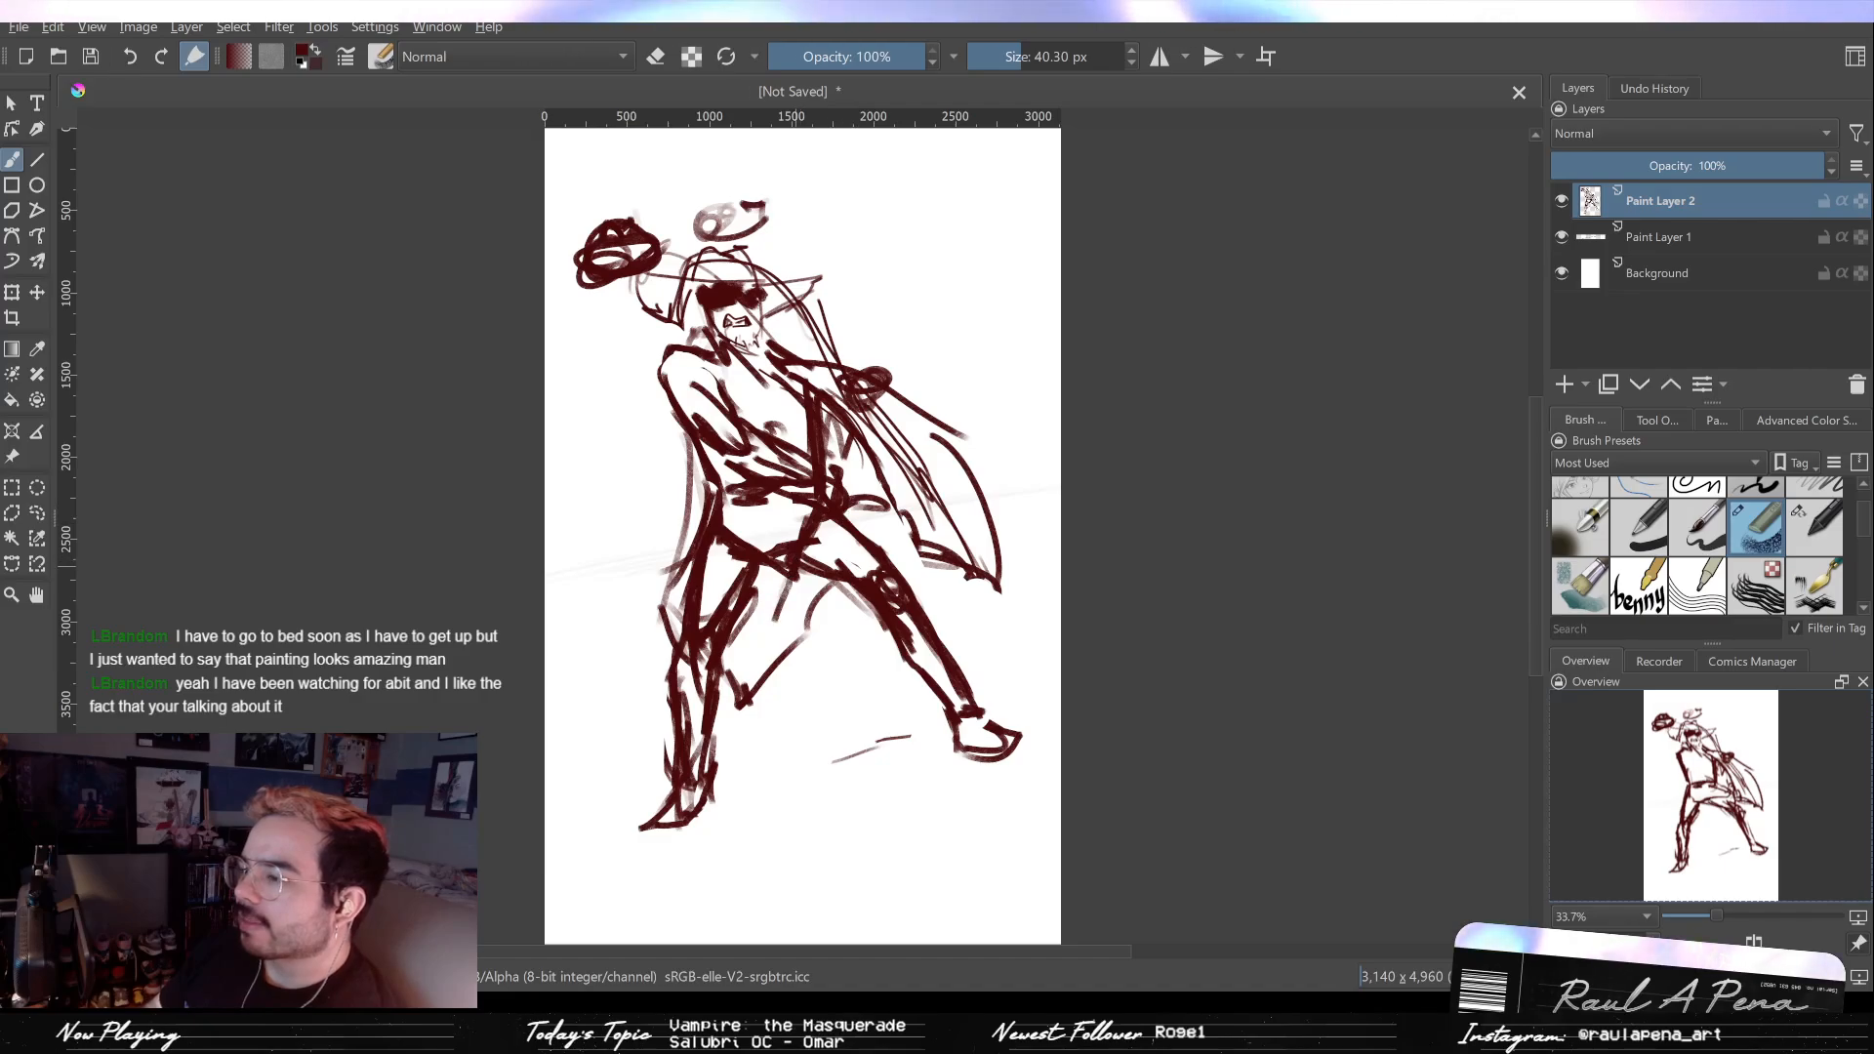
{"action": "key", "text": "e"}
{"action": "mouse_move", "coordinate": [827, 597]}
{"action": "left_mouse_down"}
{"action": "mouse_move", "coordinate": [864, 583]}
{"action": "mouse_move", "coordinate": [837, 554]}
{"action": "left_mouse_up"}
{"action": "key", "text": "e"}
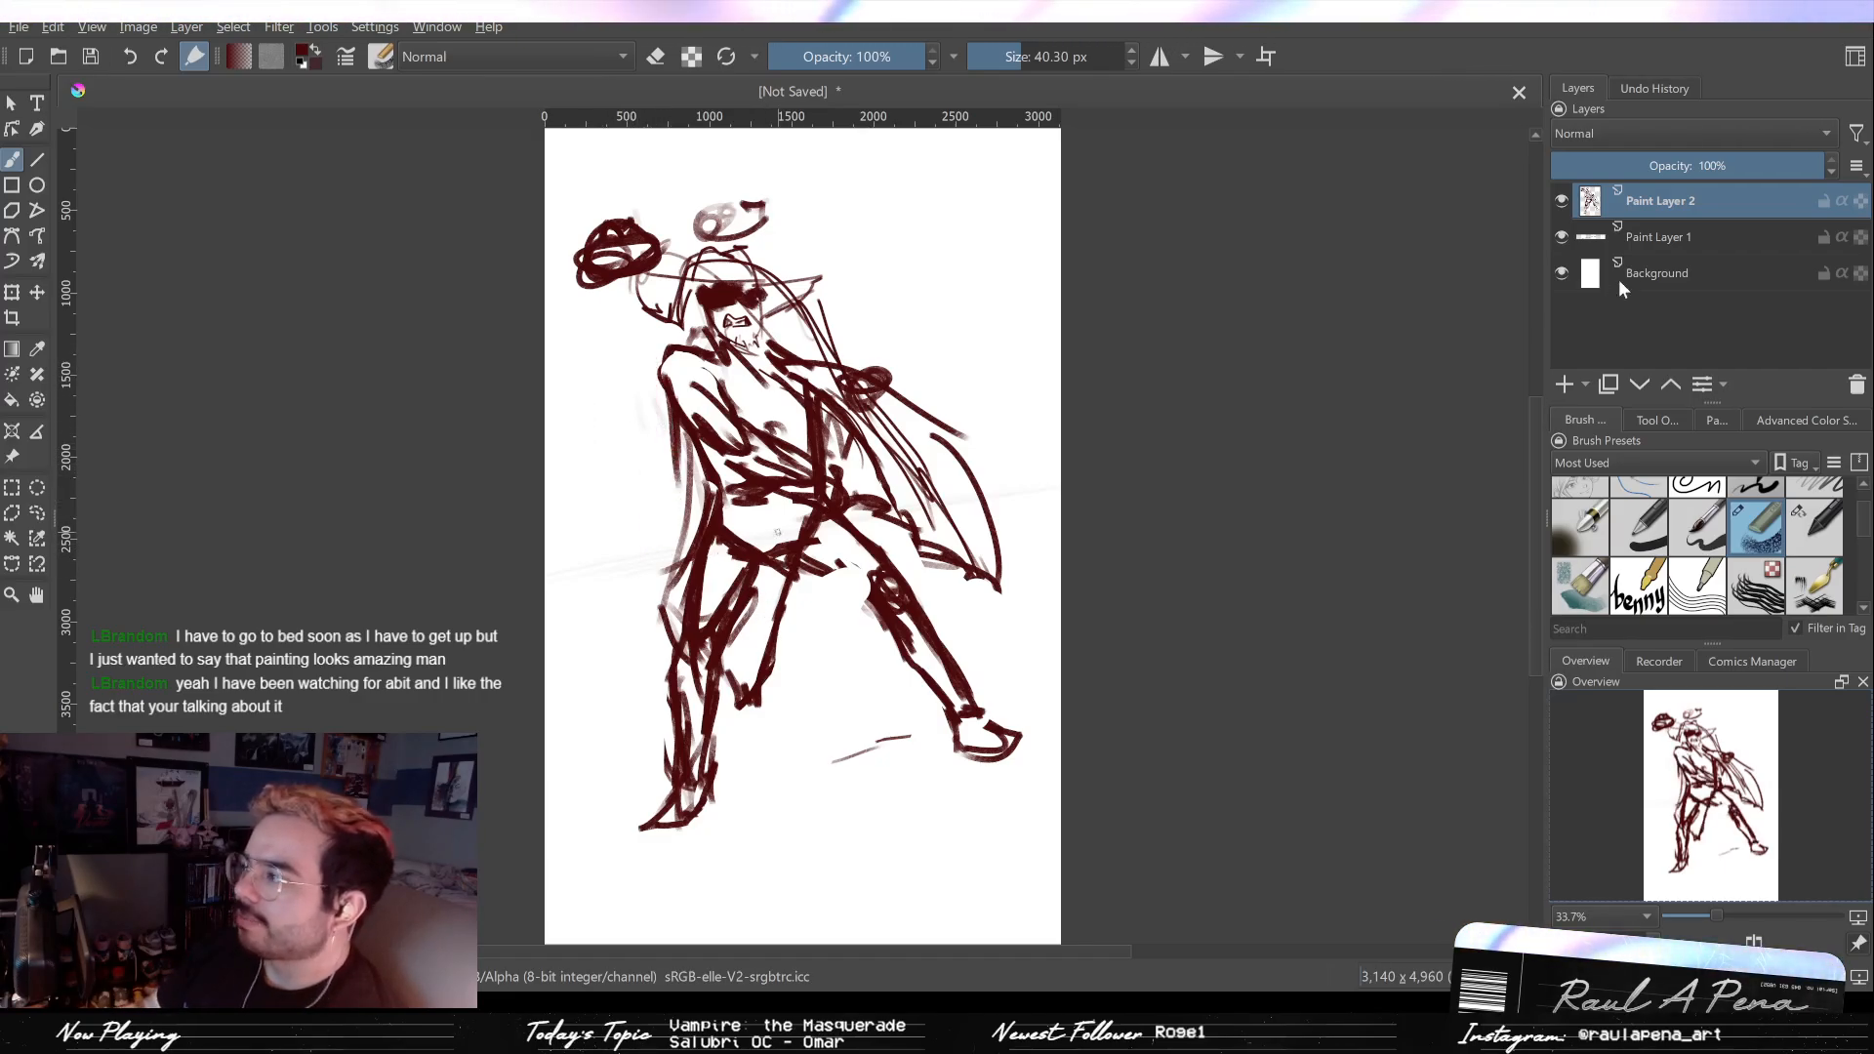
Step: Add a new paint layer and paint a triangle's left and bottom sides over the figure in magenta with the 161.65 px brush
{"action": "left_click", "coordinate": [1561, 380]}
{"action": "left_click", "coordinate": [1717, 417]}
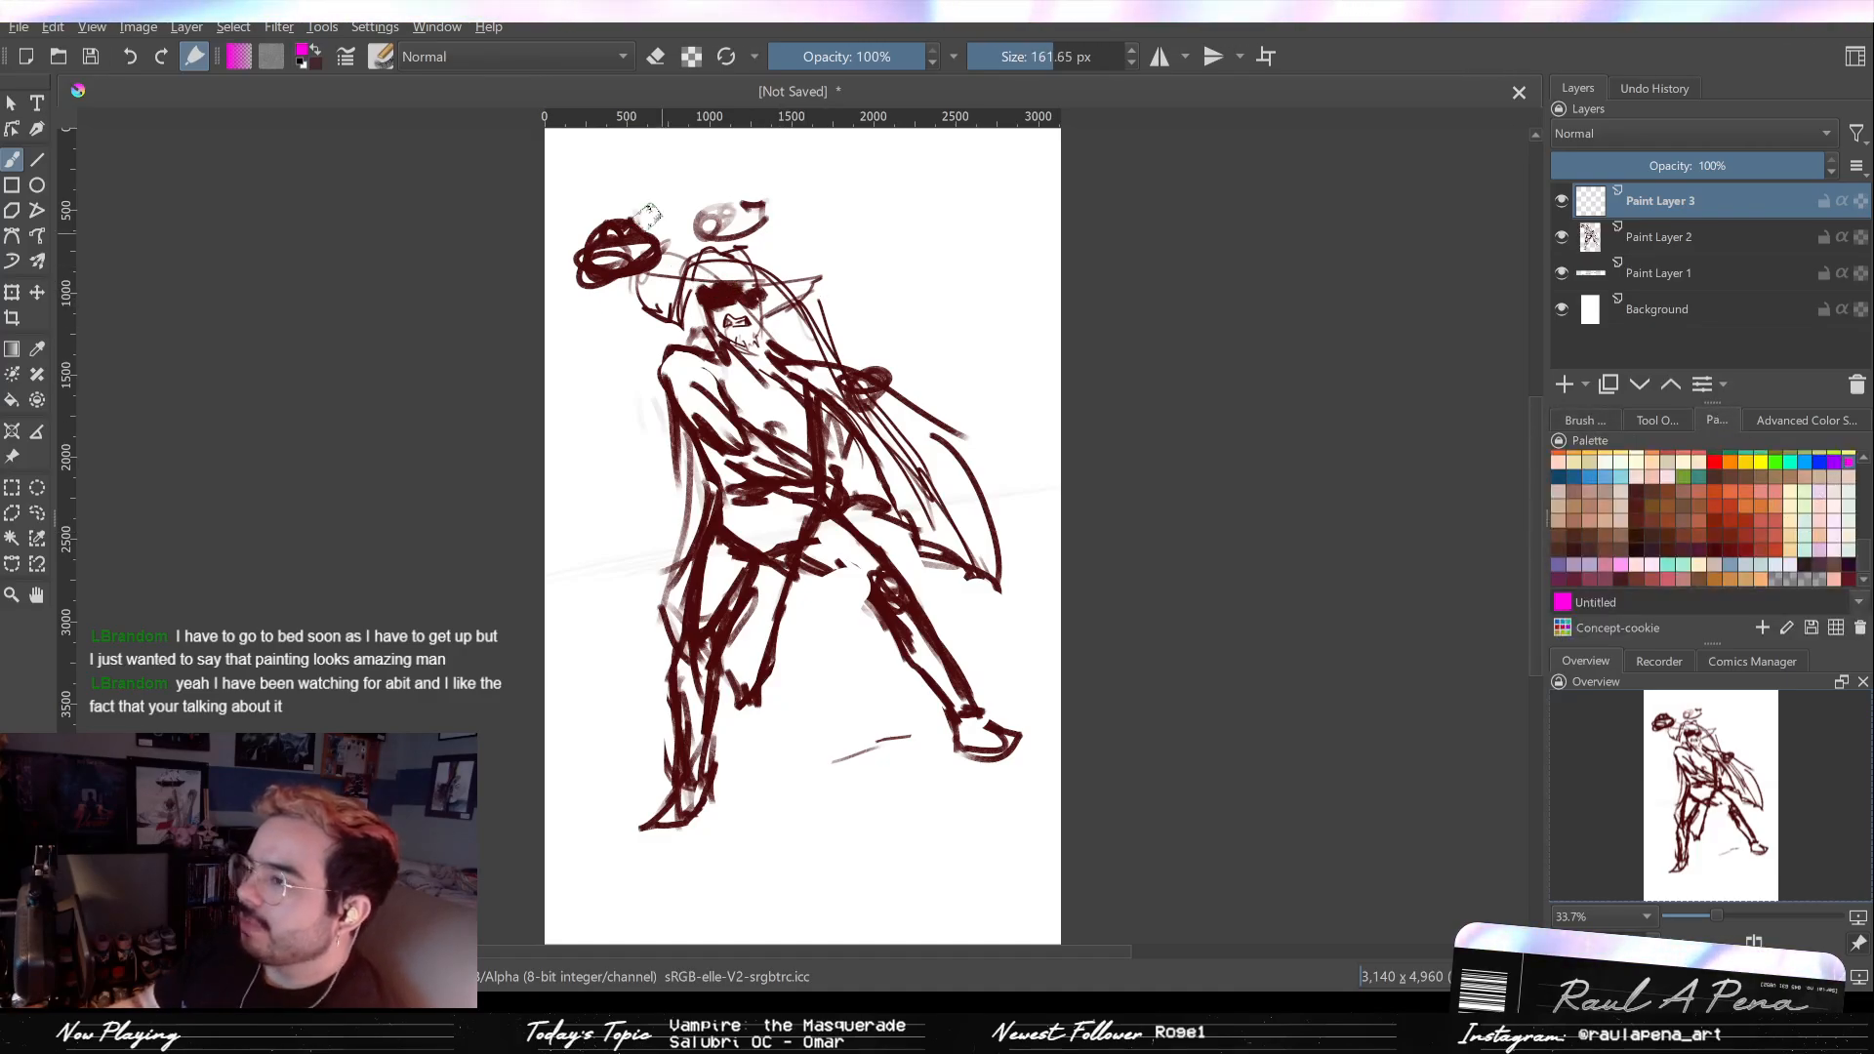
{"action": "left_click_drag", "start_coordinate": [656, 193], "coordinate": [632, 847]}
{"action": "key", "text": "ctrl+z"}
{"action": "mouse_move", "coordinate": [697, 240]}
{"action": "left_mouse_down"}
{"action": "mouse_move", "coordinate": [646, 619]}
{"action": "mouse_move", "coordinate": [665, 794]}
{"action": "mouse_move", "coordinate": [944, 695]}
{"action": "left_mouse_up"}
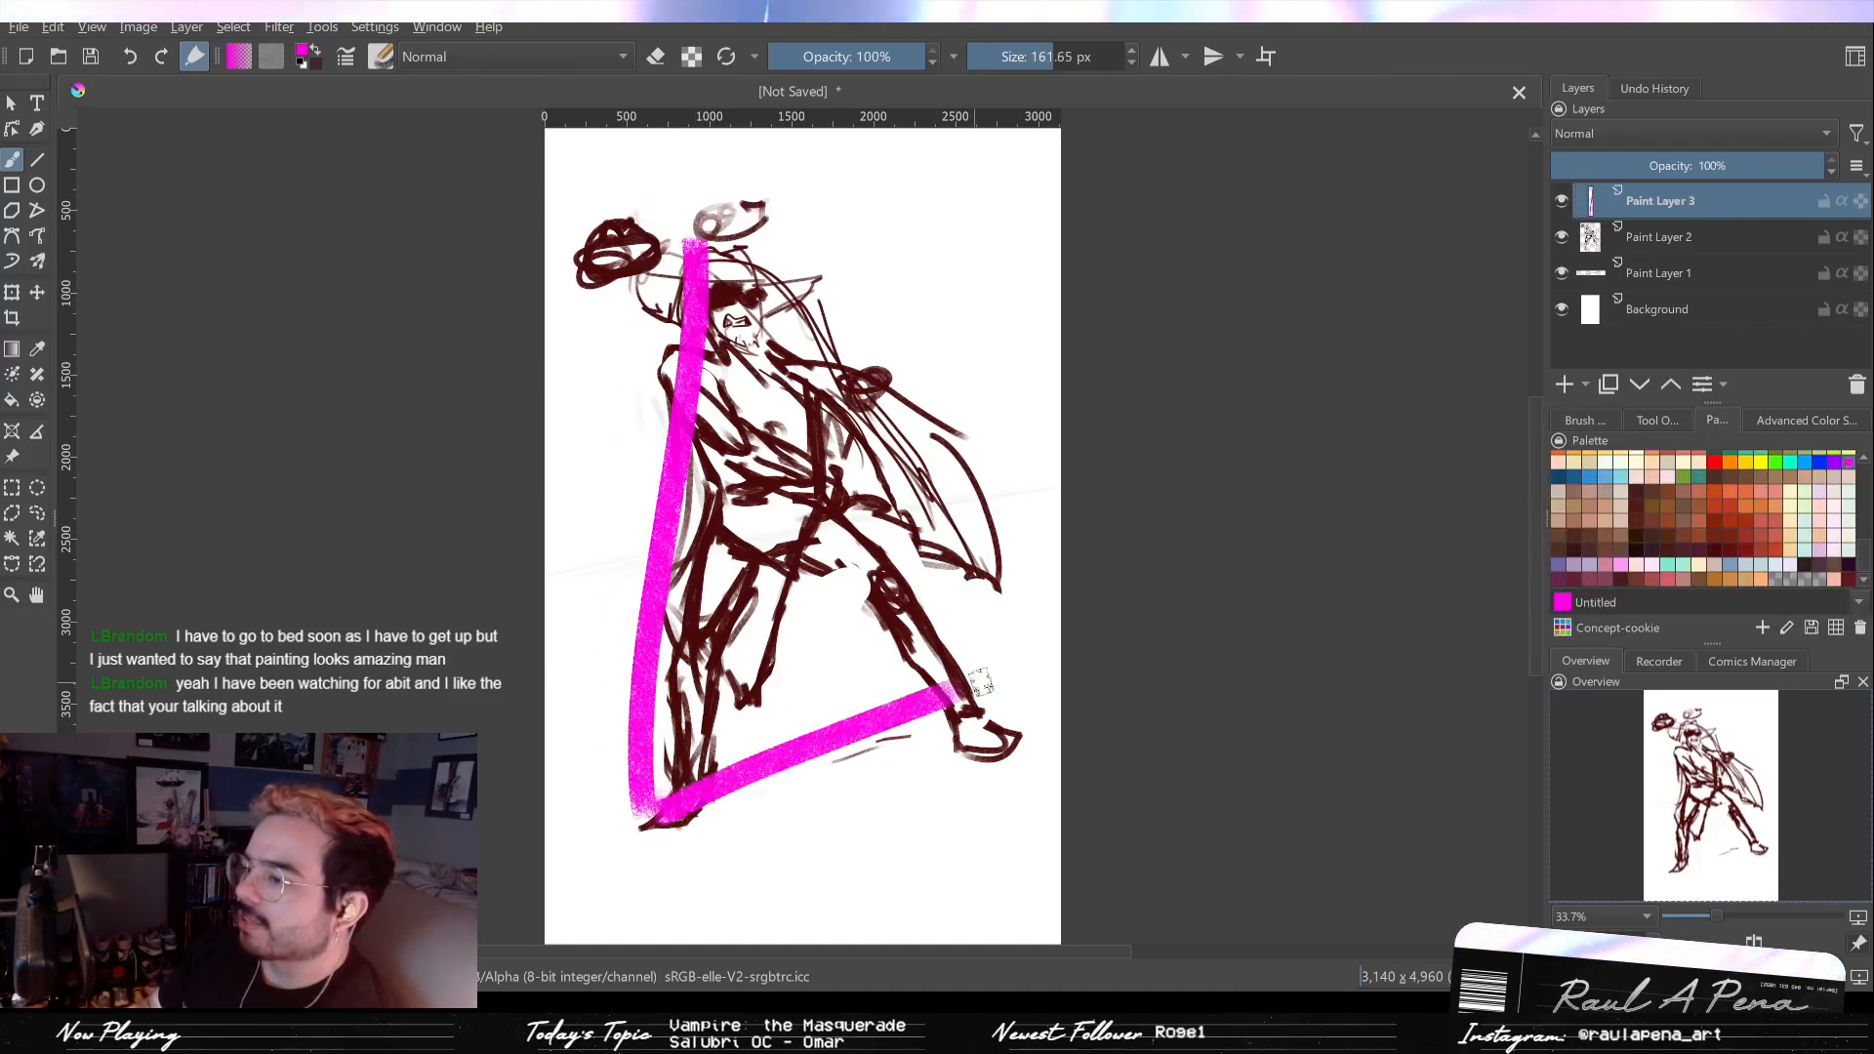
Step: Paint the triangle's right side from the head to the right foot and thicken its left side down to the left foot
{"action": "left_click_drag", "start_coordinate": [693, 245], "coordinate": [912, 701]}
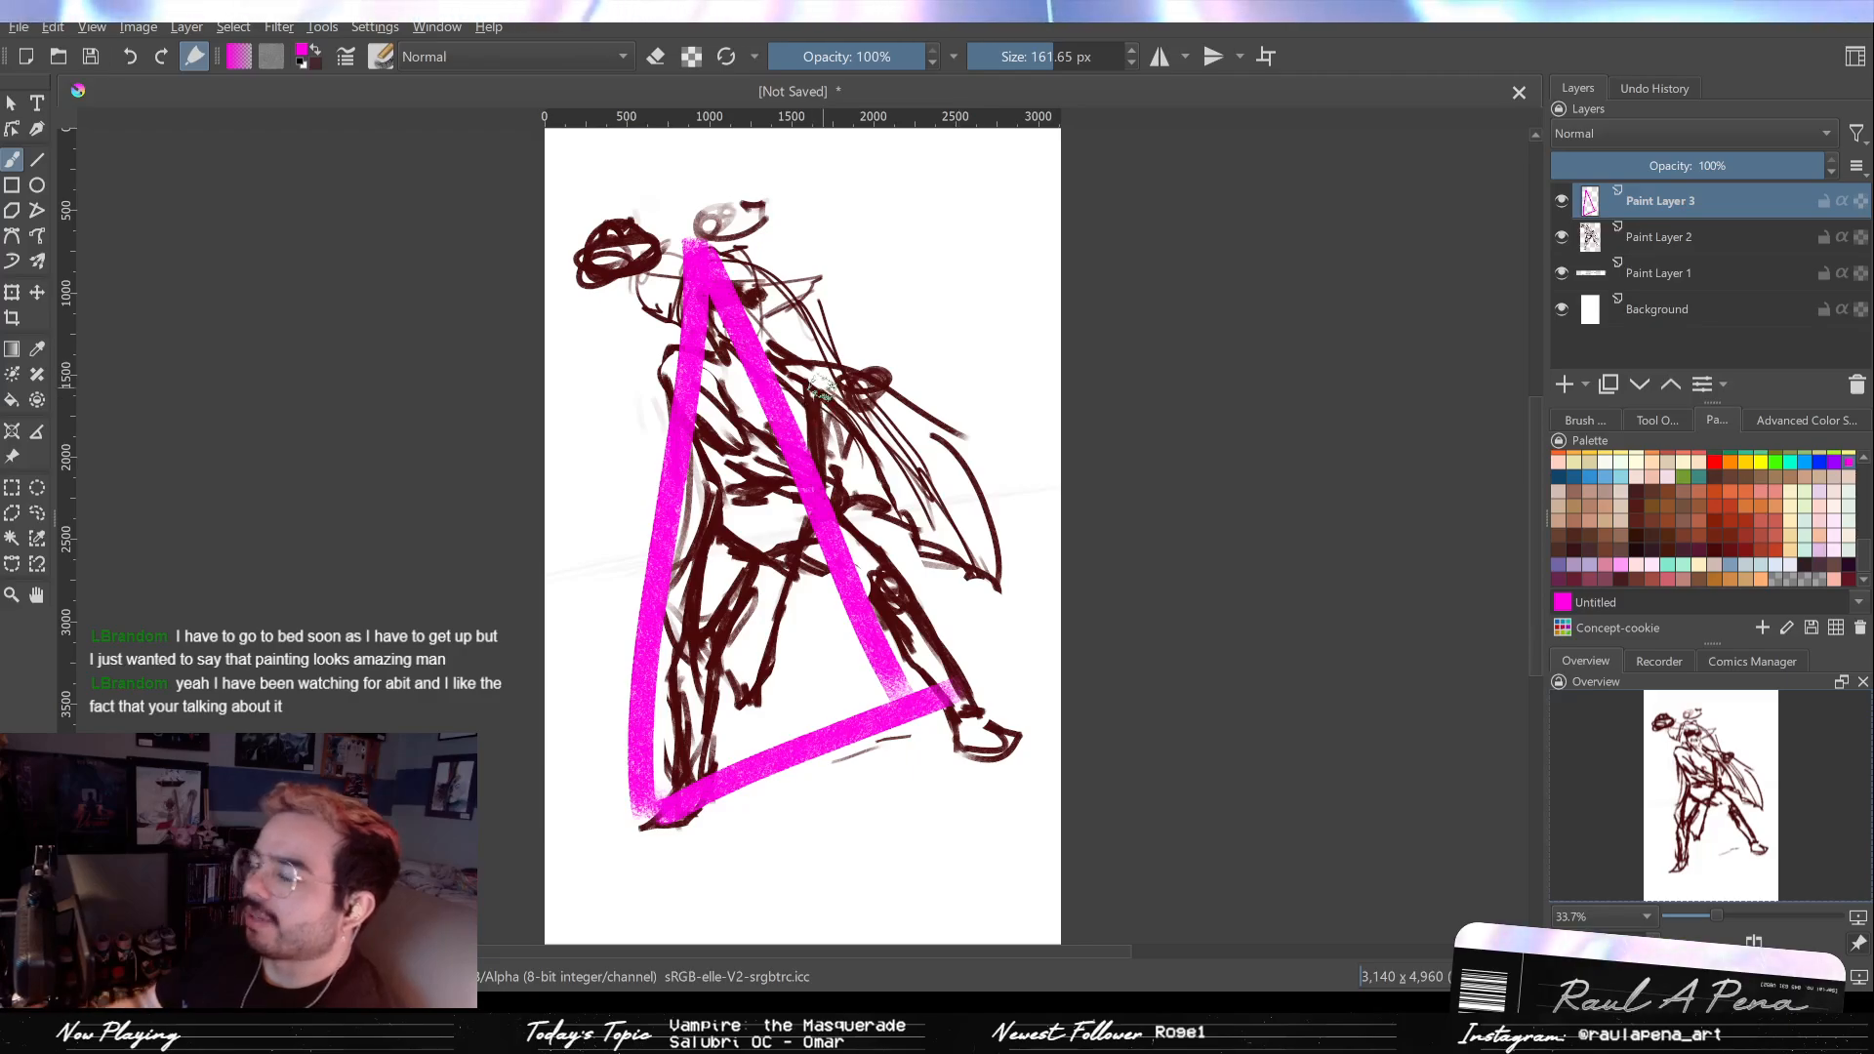
{"action": "key", "text": "ctrl+z"}
{"action": "left_click_drag", "start_coordinate": [723, 250], "coordinate": [976, 695]}
{"action": "key", "text": "ctrl+z"}
{"action": "left_click_drag", "start_coordinate": [720, 242], "coordinate": [971, 717]}
{"action": "left_click_drag", "start_coordinate": [710, 234], "coordinate": [678, 781]}
{"action": "key", "text": "ctrl+z"}
{"action": "left_click_drag", "start_coordinate": [707, 234], "coordinate": [664, 834]}
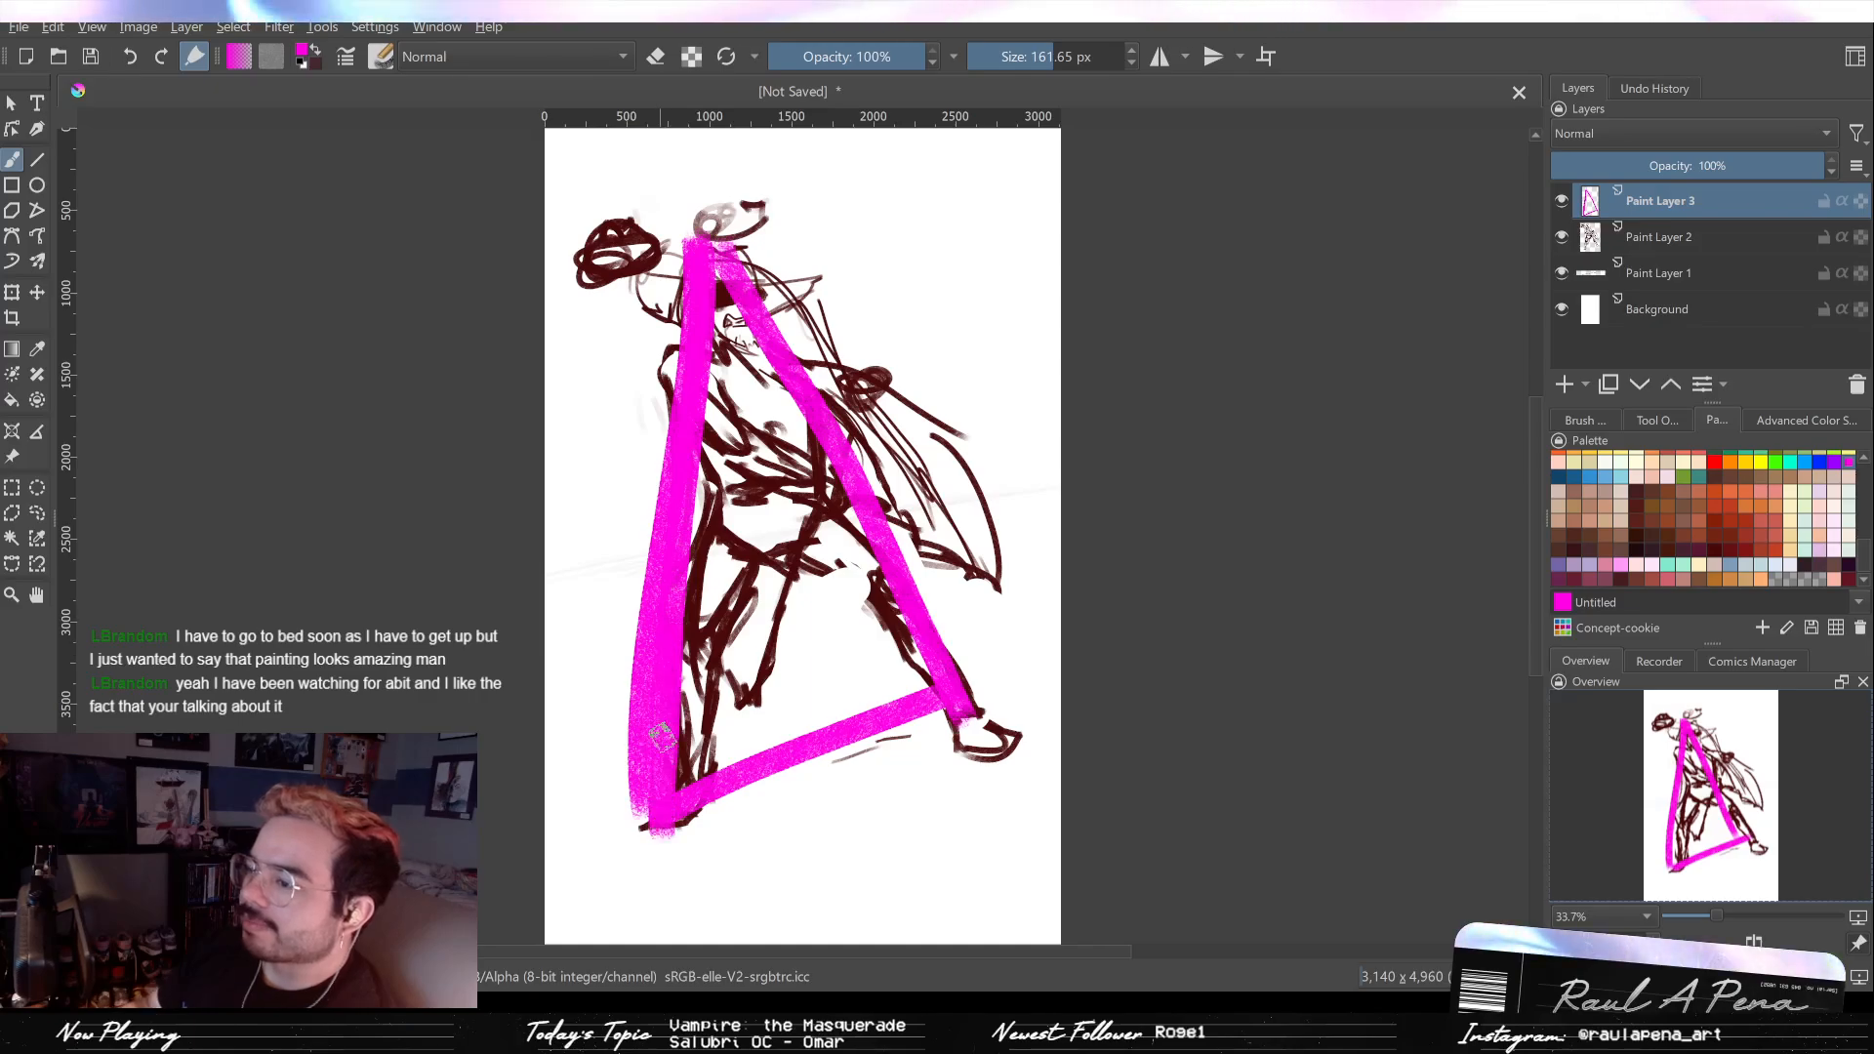
{"action": "left_click_drag", "start_coordinate": [662, 742], "coordinate": [652, 847]}
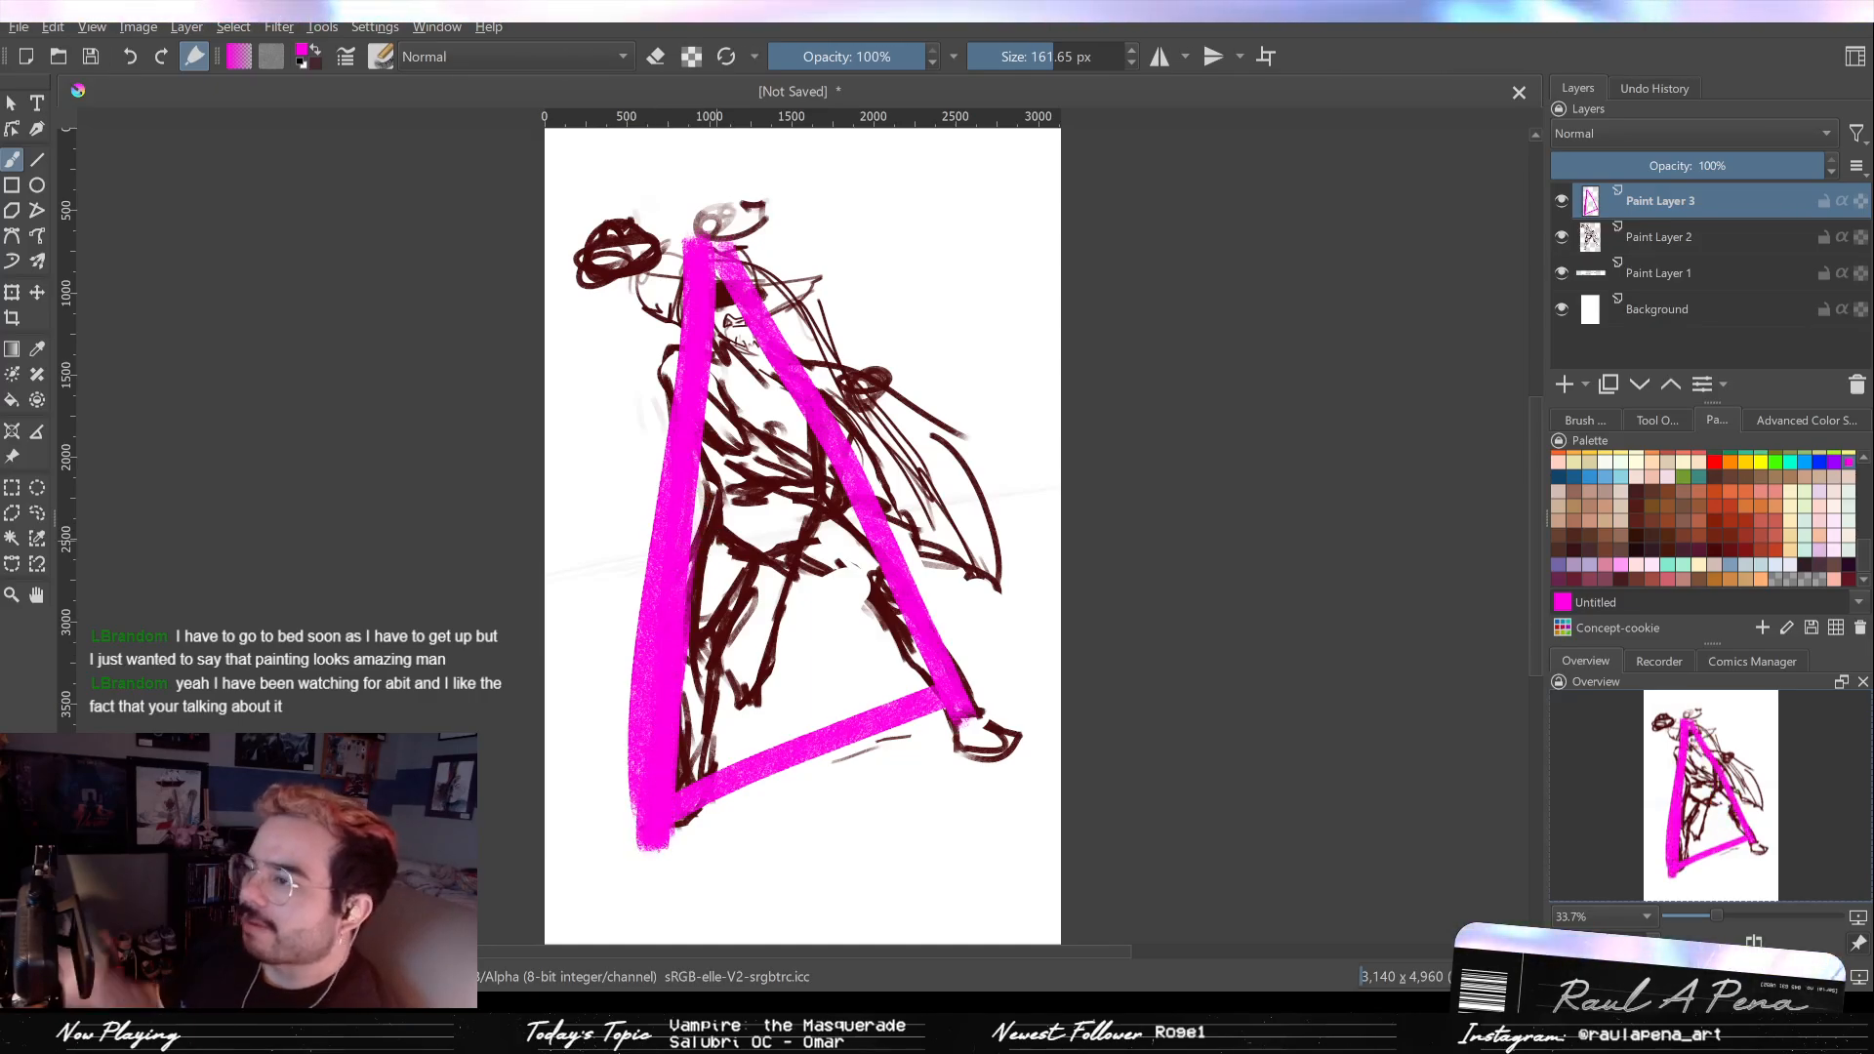
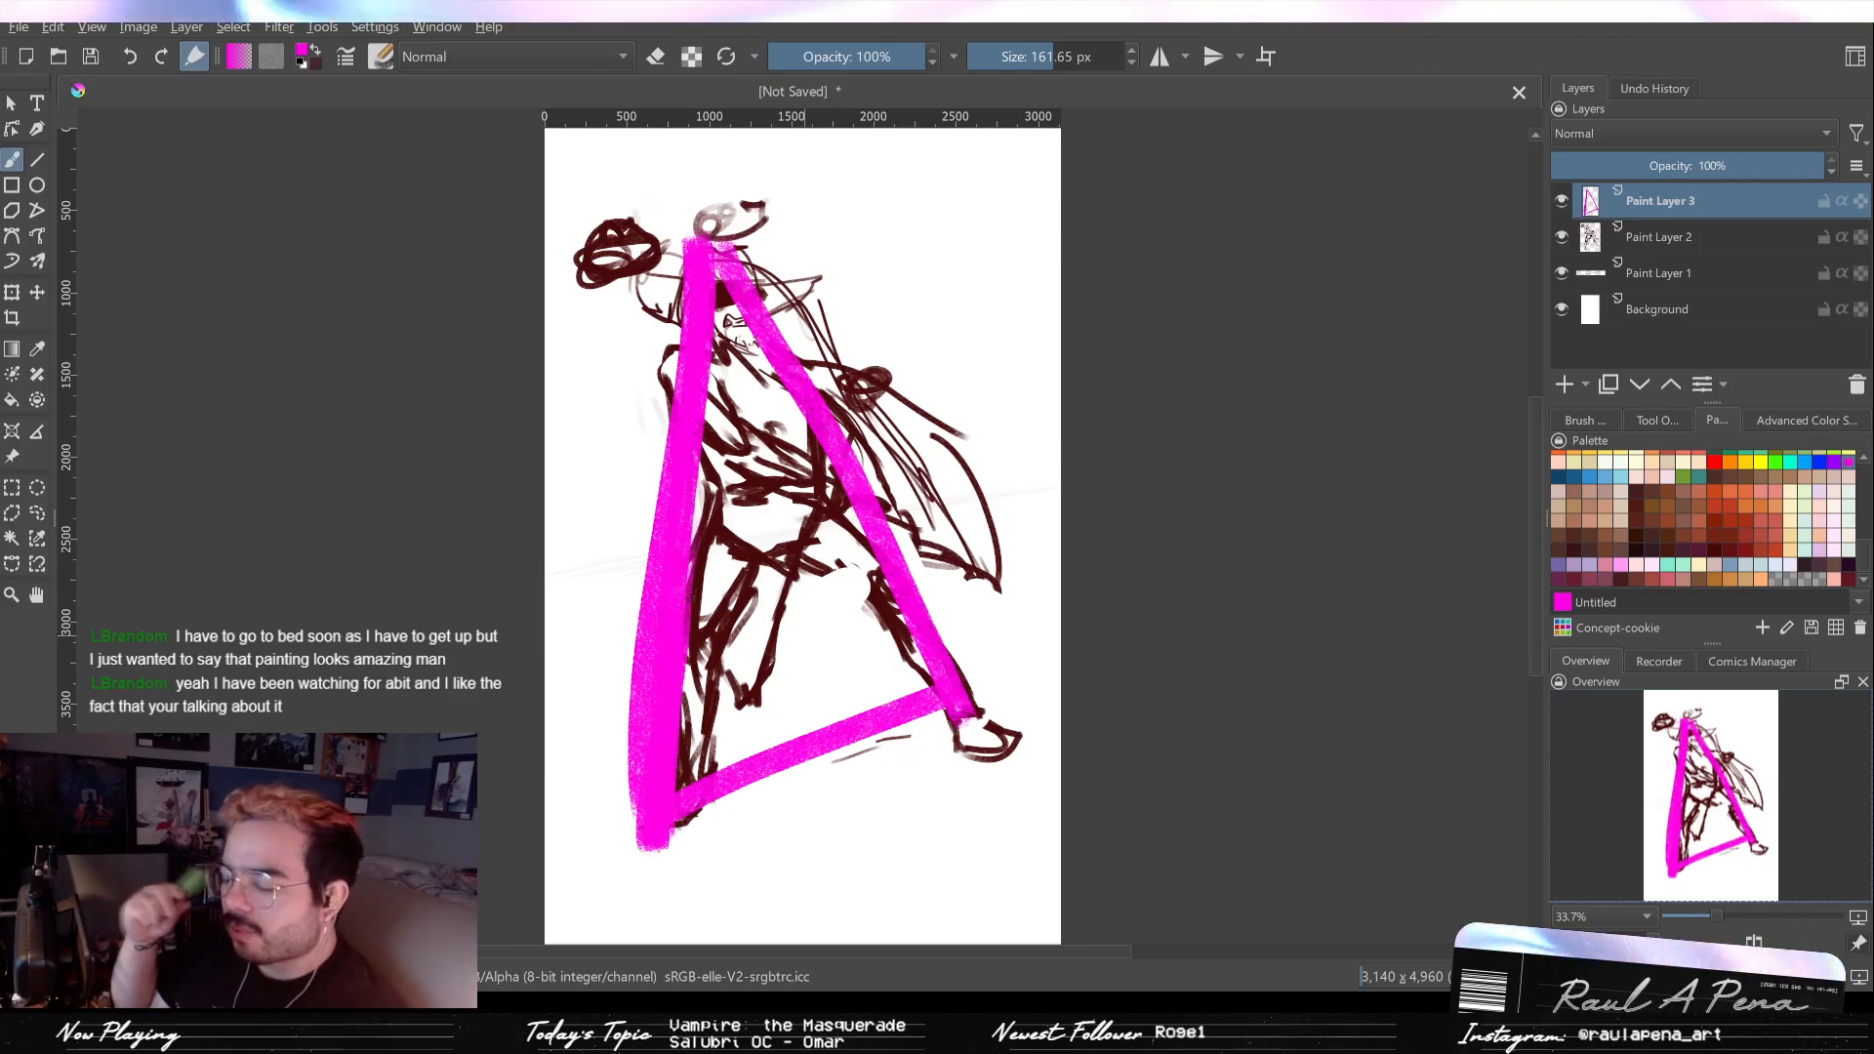
Step: Hide the triangle layer and mark the four thirds intersections with magenta dots on a new layer using the 147.77 px brush
{"action": "left_click", "coordinate": [1561, 201]}
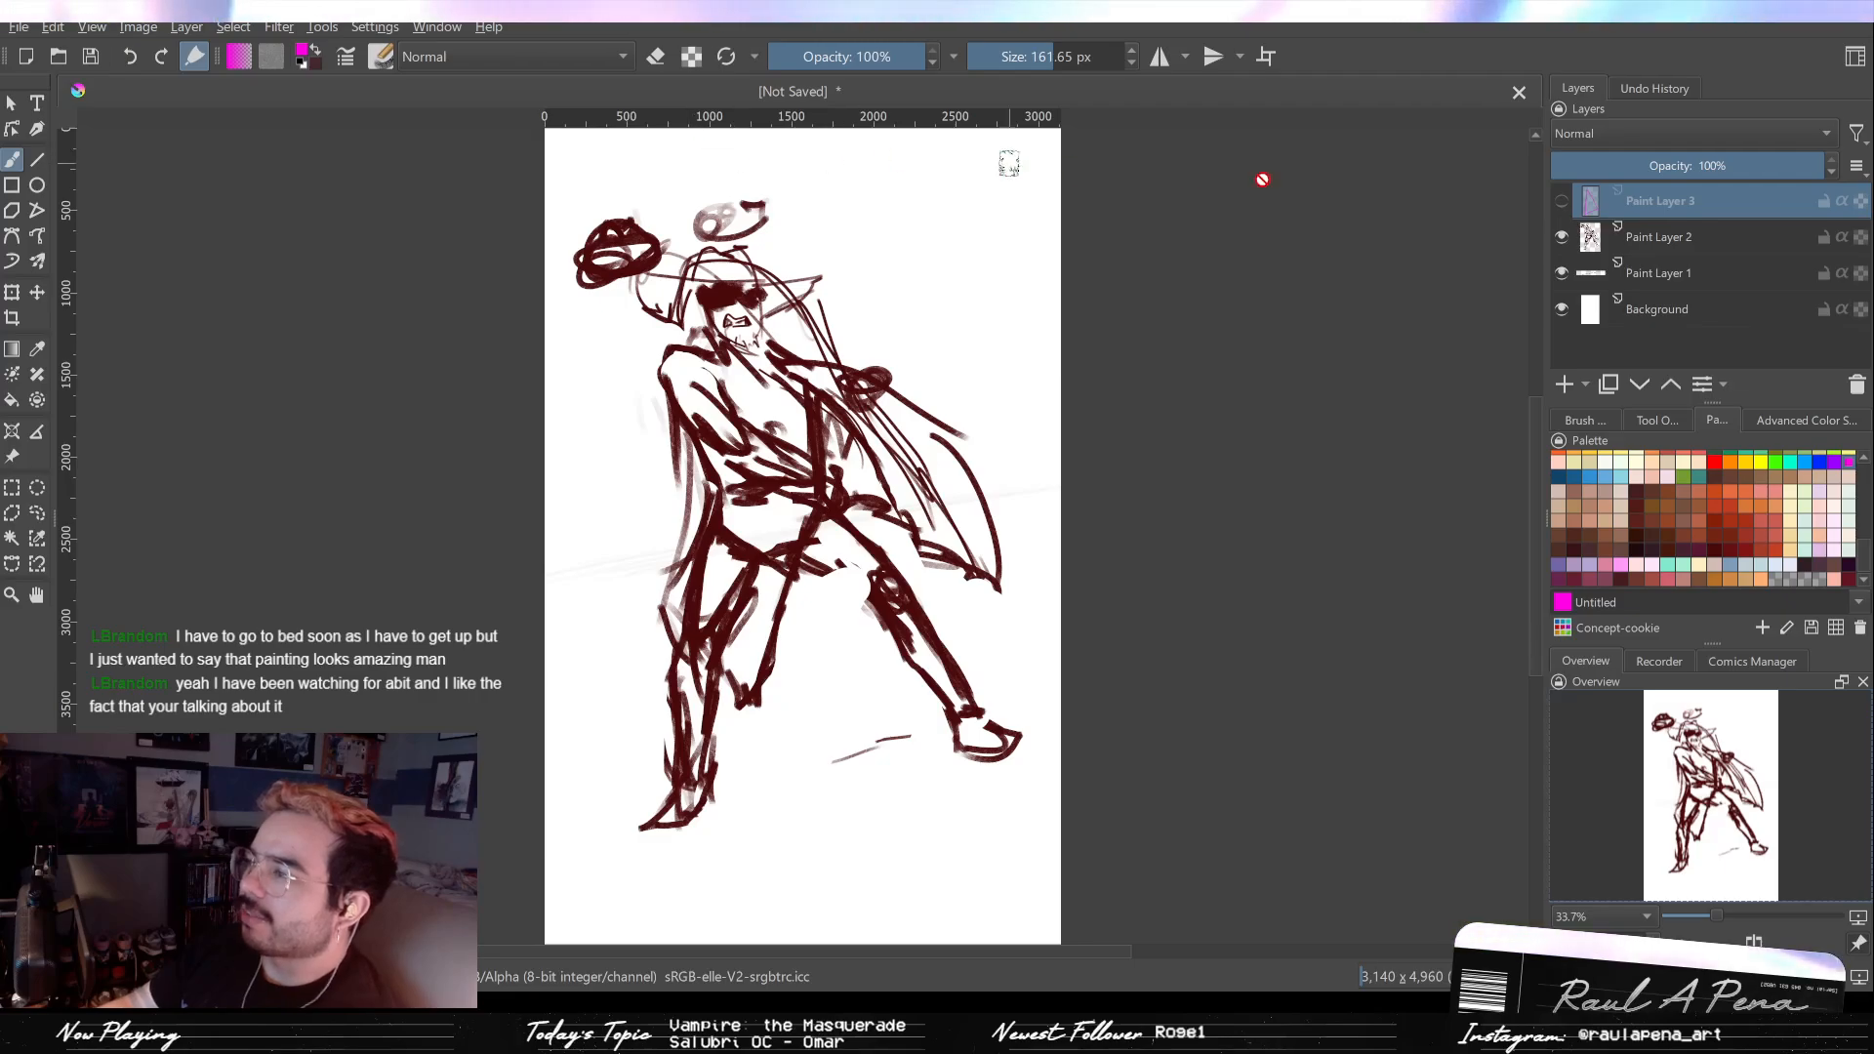
{"action": "left_click", "coordinate": [1566, 384]}
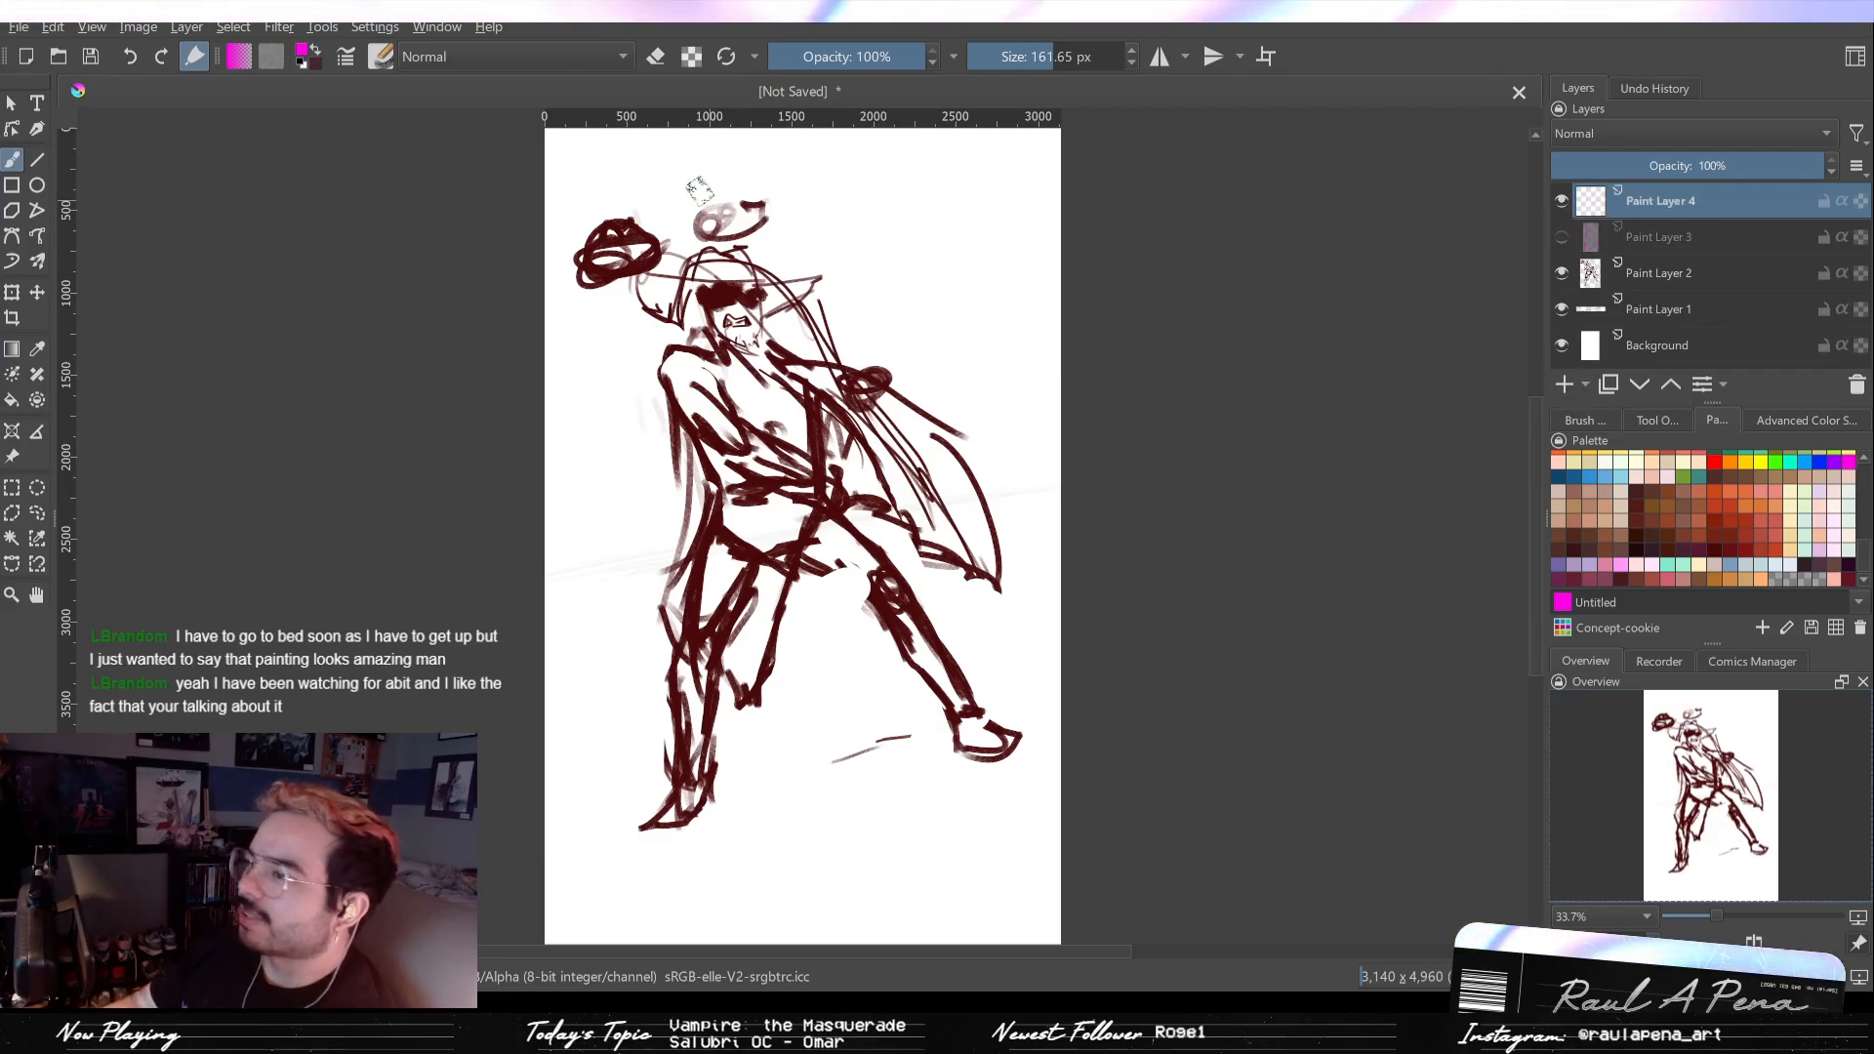
{"action": "left_click_drag", "start_coordinate": [693, 157], "coordinate": [712, 852]}
{"action": "key", "text": "ctrl+z"}
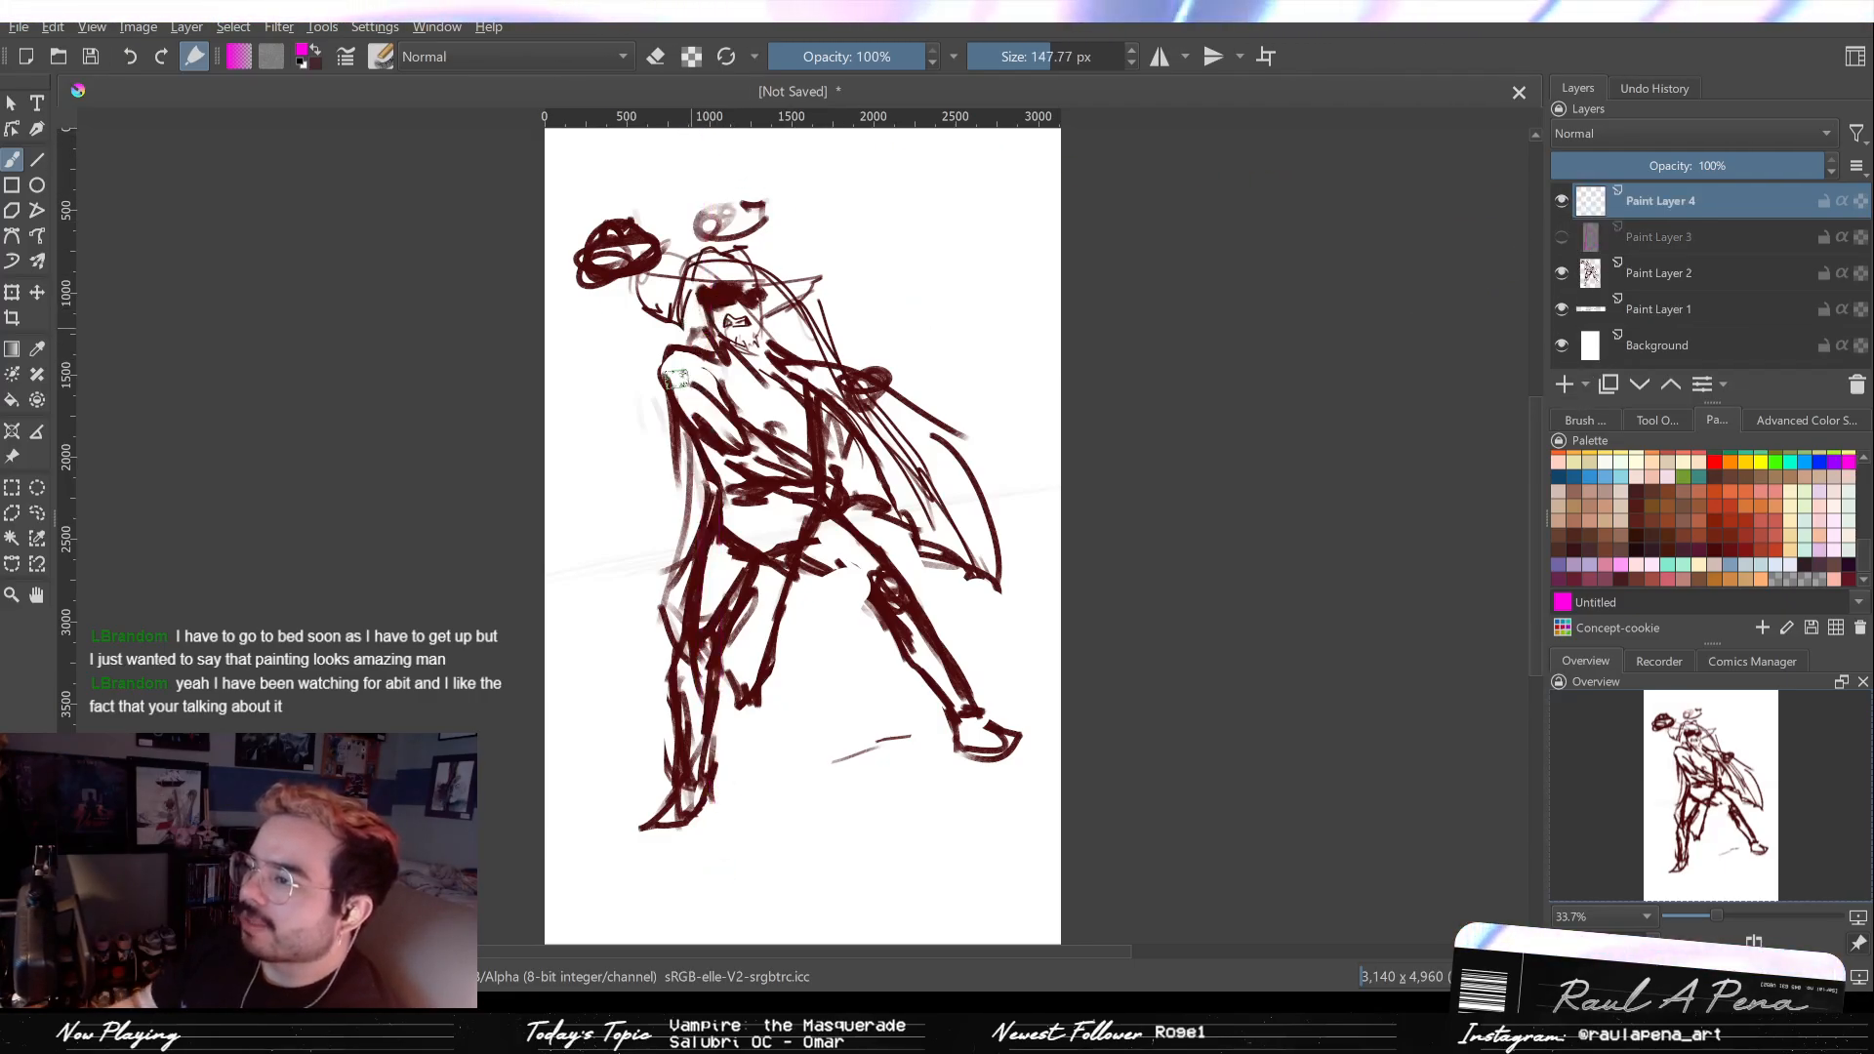
{"action": "left_click", "coordinate": [697, 358]}
{"action": "left_click", "coordinate": [909, 350]}
{"action": "left_click", "coordinate": [683, 715]}
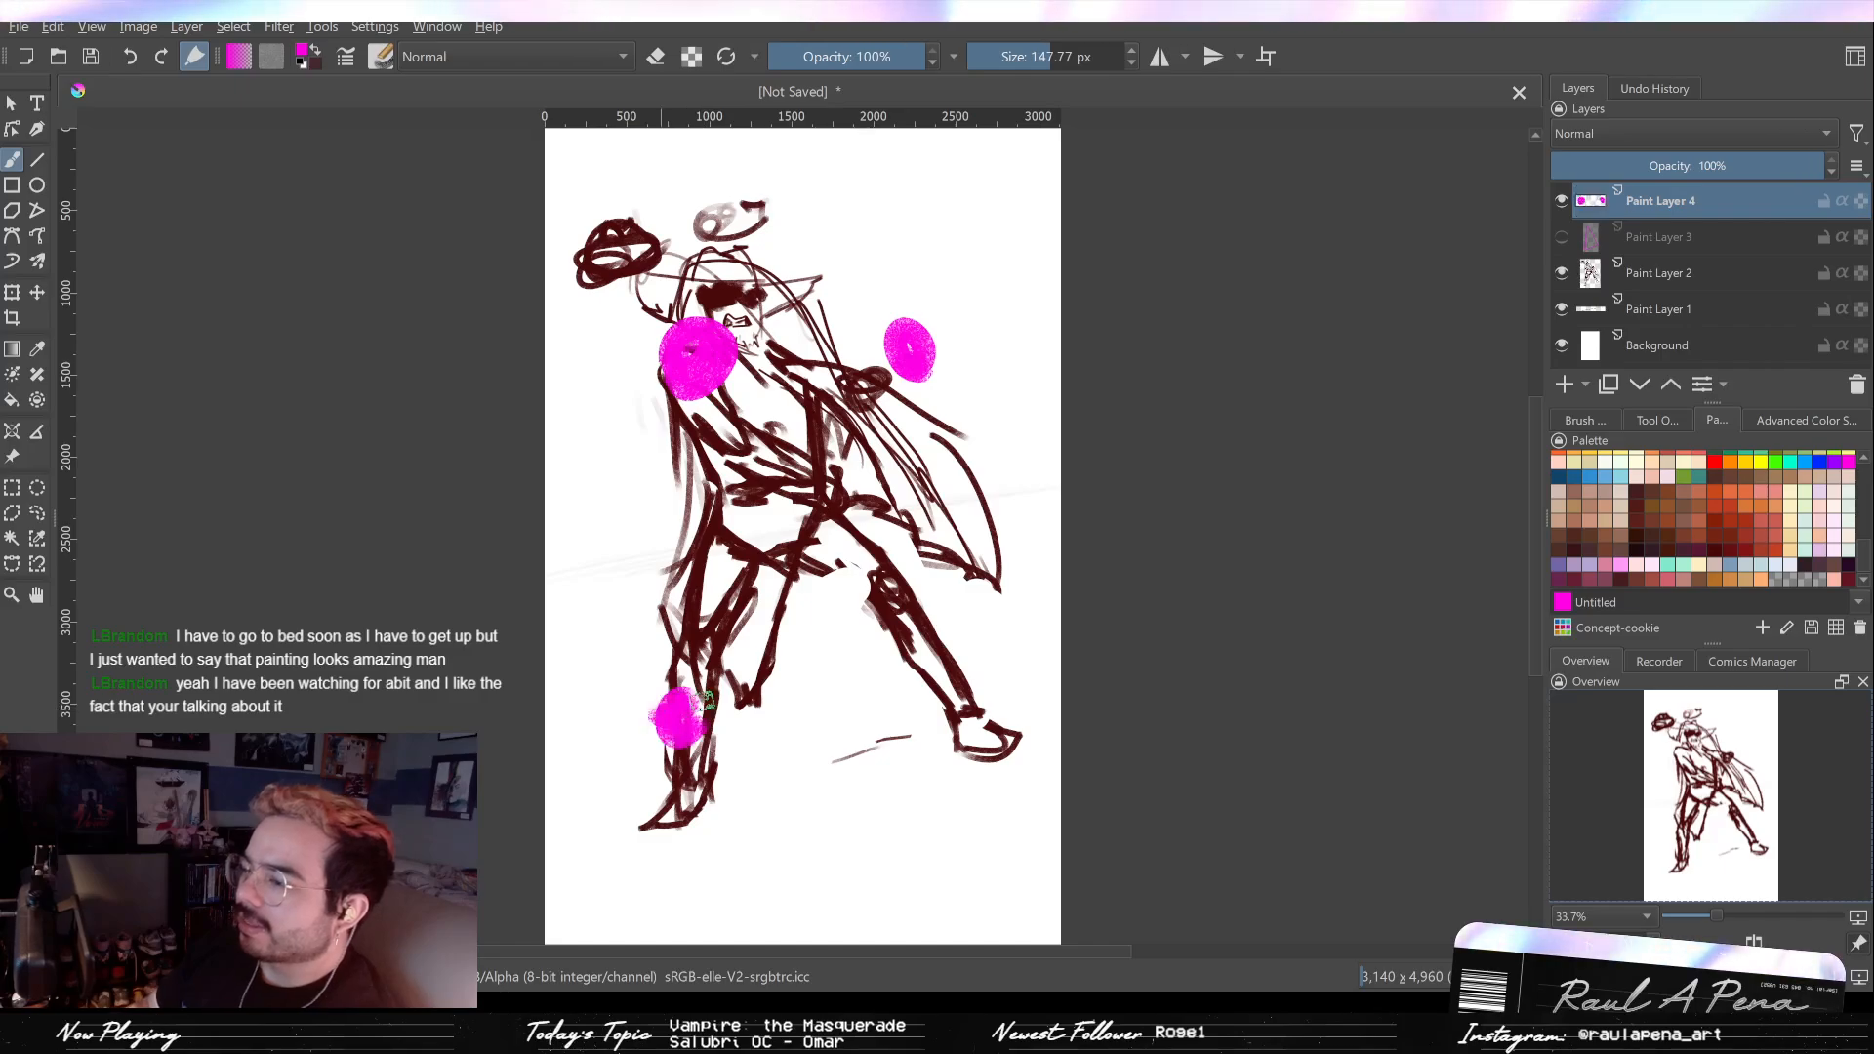
{"action": "left_click", "coordinate": [921, 710]}
Step: Paint two horizontal and two vertical magenta grid lines through the dots, and delete this demonstration layer
{"action": "left_click_drag", "start_coordinate": [577, 715], "coordinate": [1049, 701]}
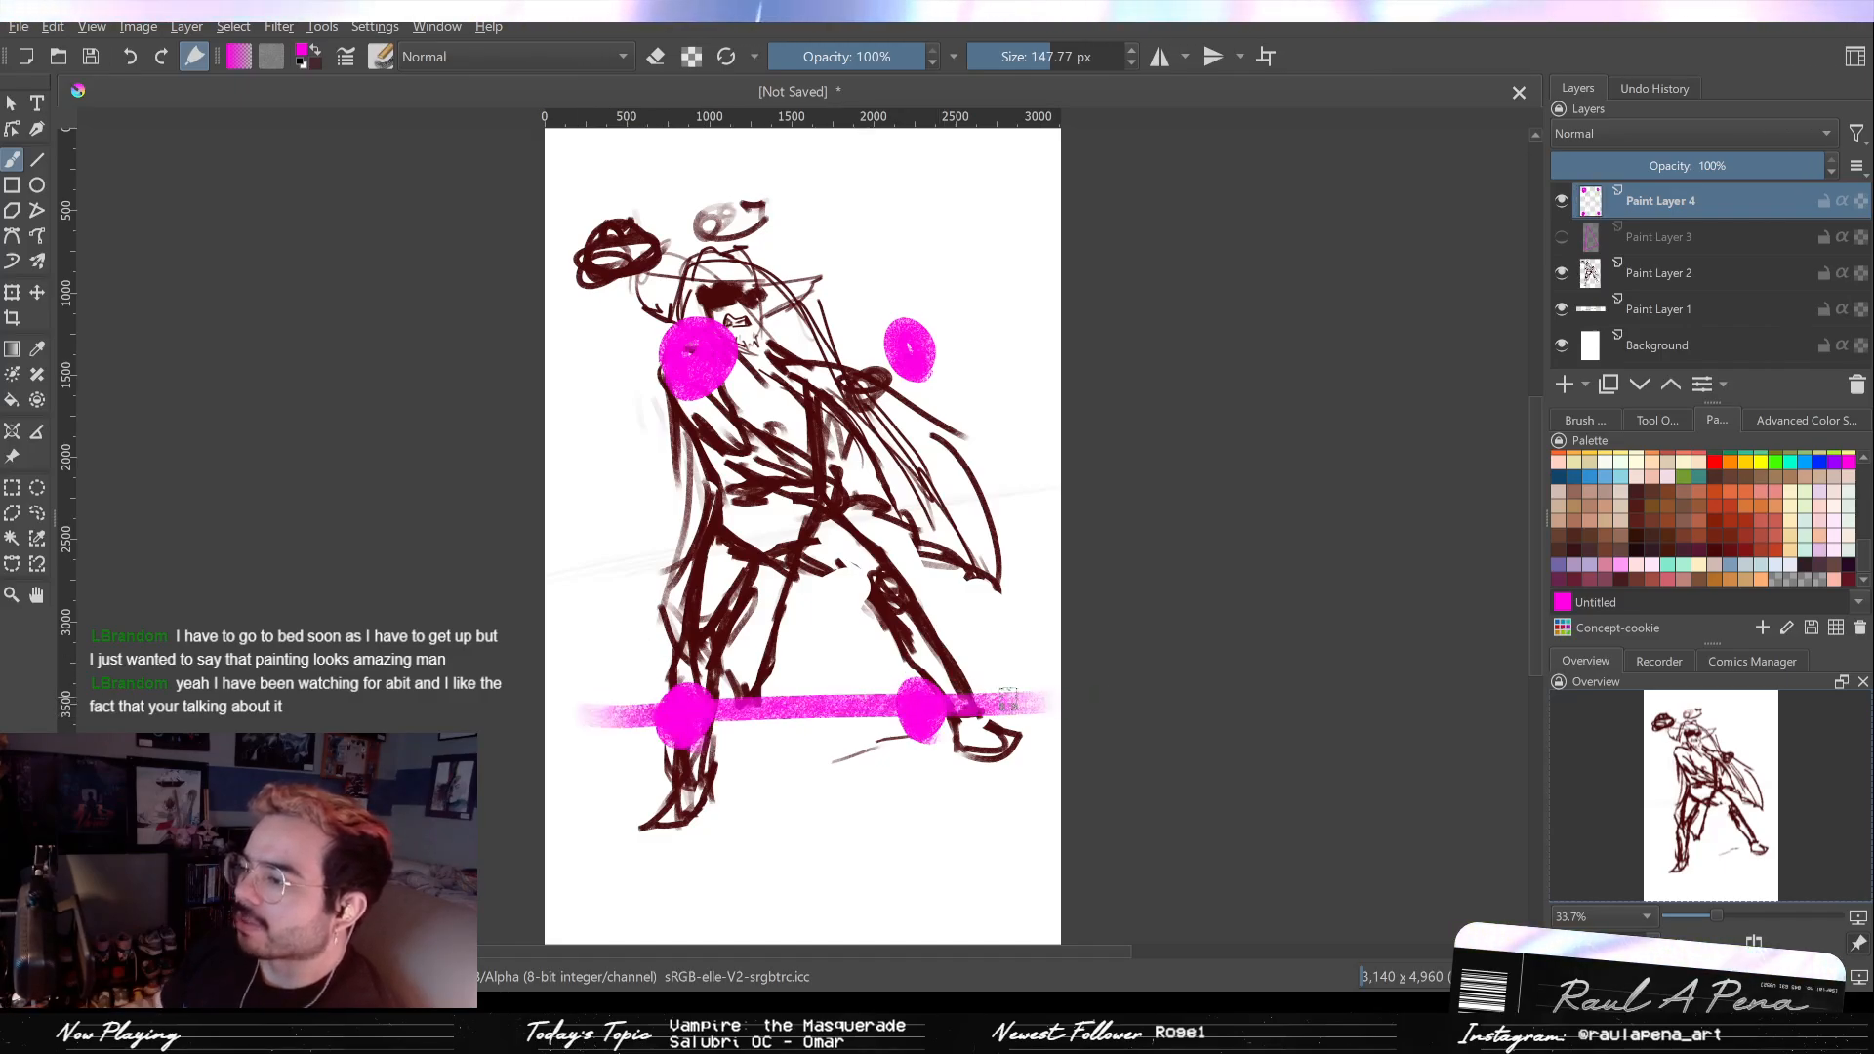
{"action": "left_click_drag", "start_coordinate": [695, 158], "coordinate": [656, 893]}
{"action": "left_click_drag", "start_coordinate": [517, 332], "coordinate": [1083, 337]}
{"action": "left_click_drag", "start_coordinate": [915, 178], "coordinate": [906, 943]}
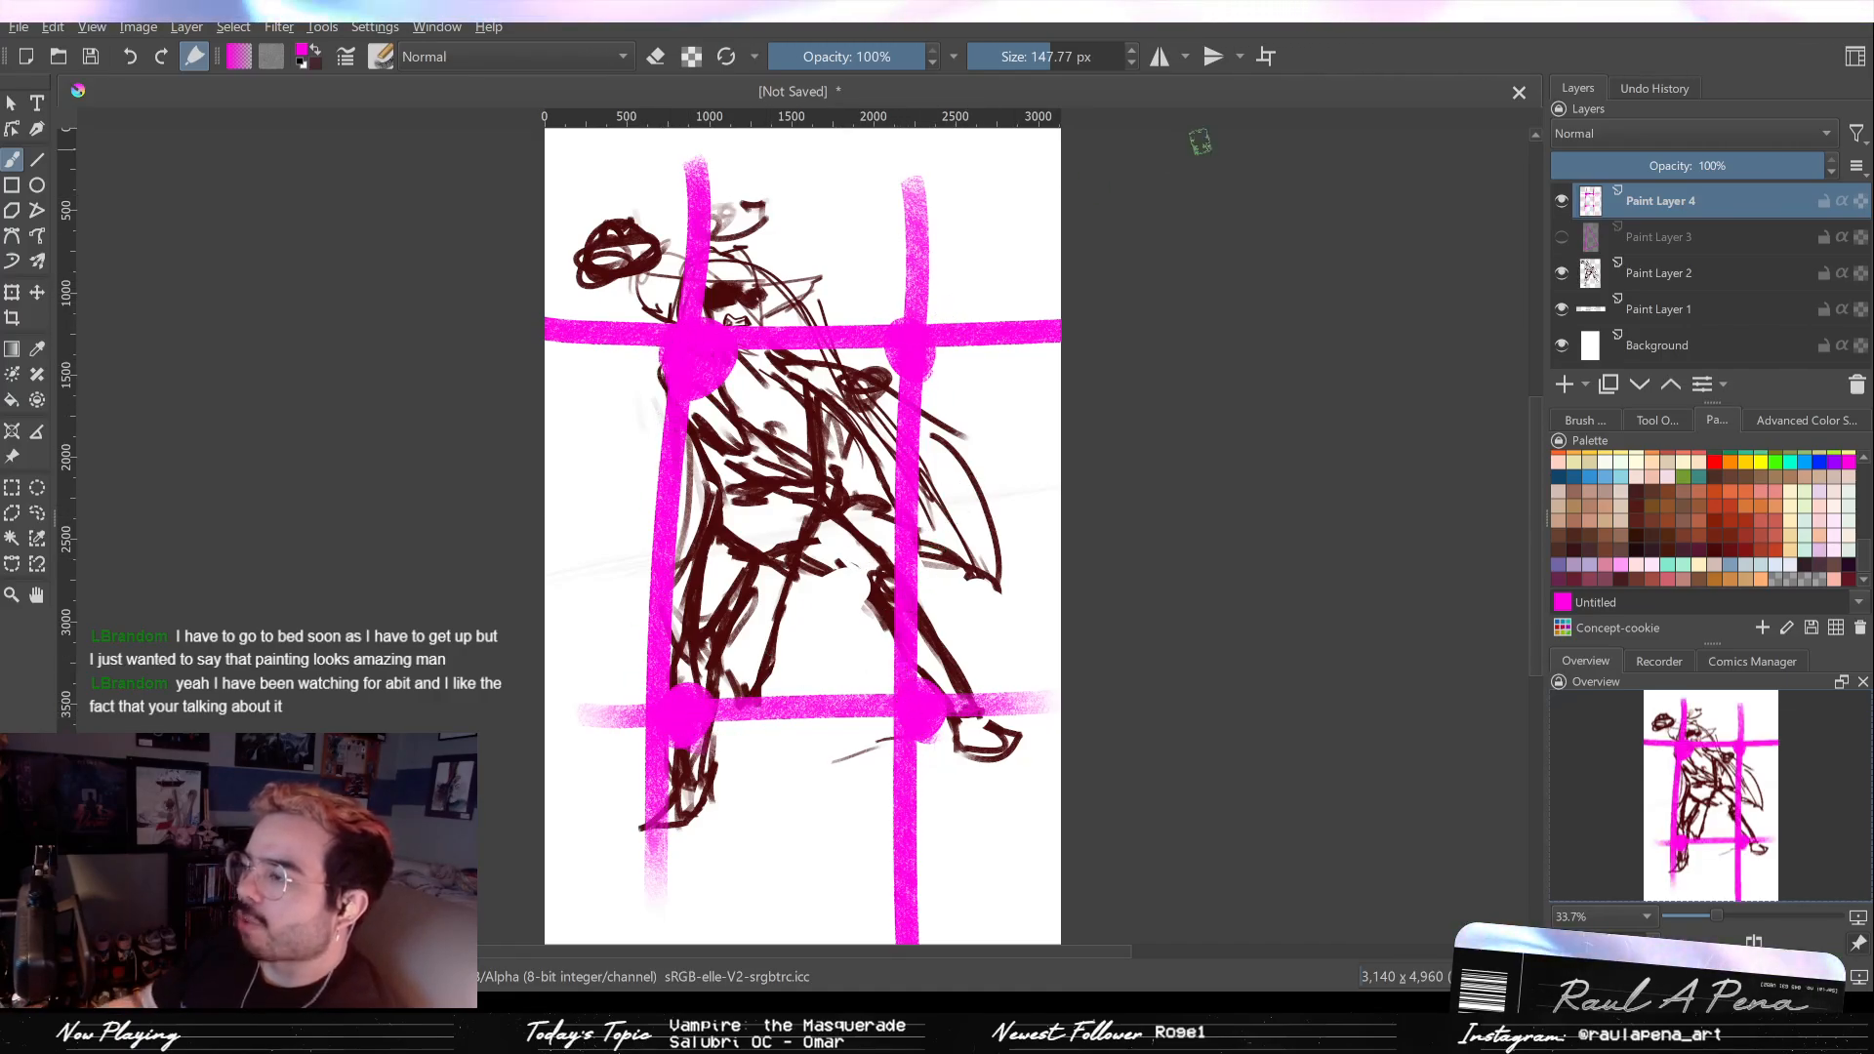
{"action": "left_click", "coordinate": [1856, 383]}
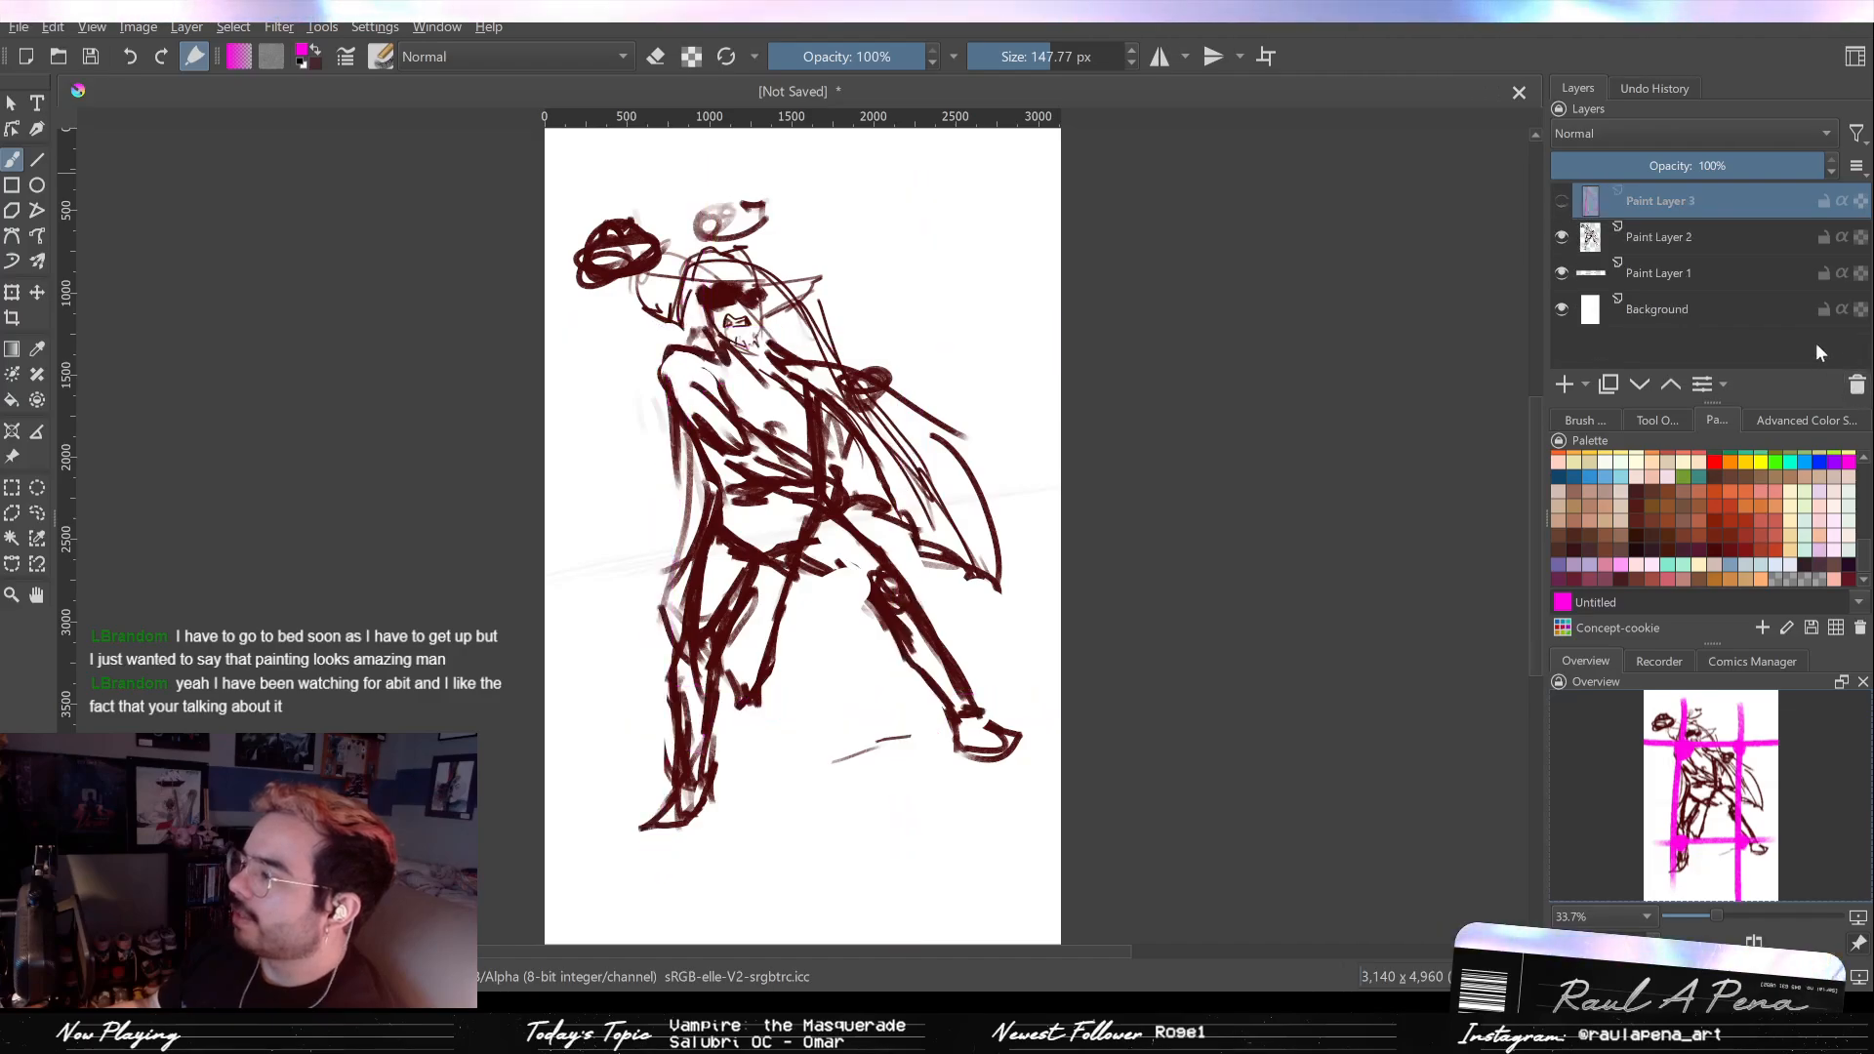
Step: Compare the figure with and without the magenta triangle, leave the triangle layer hidden, and make Paint Layer 2 active
{"action": "left_click", "coordinate": [1562, 201]}
{"action": "left_click", "coordinate": [1561, 201]}
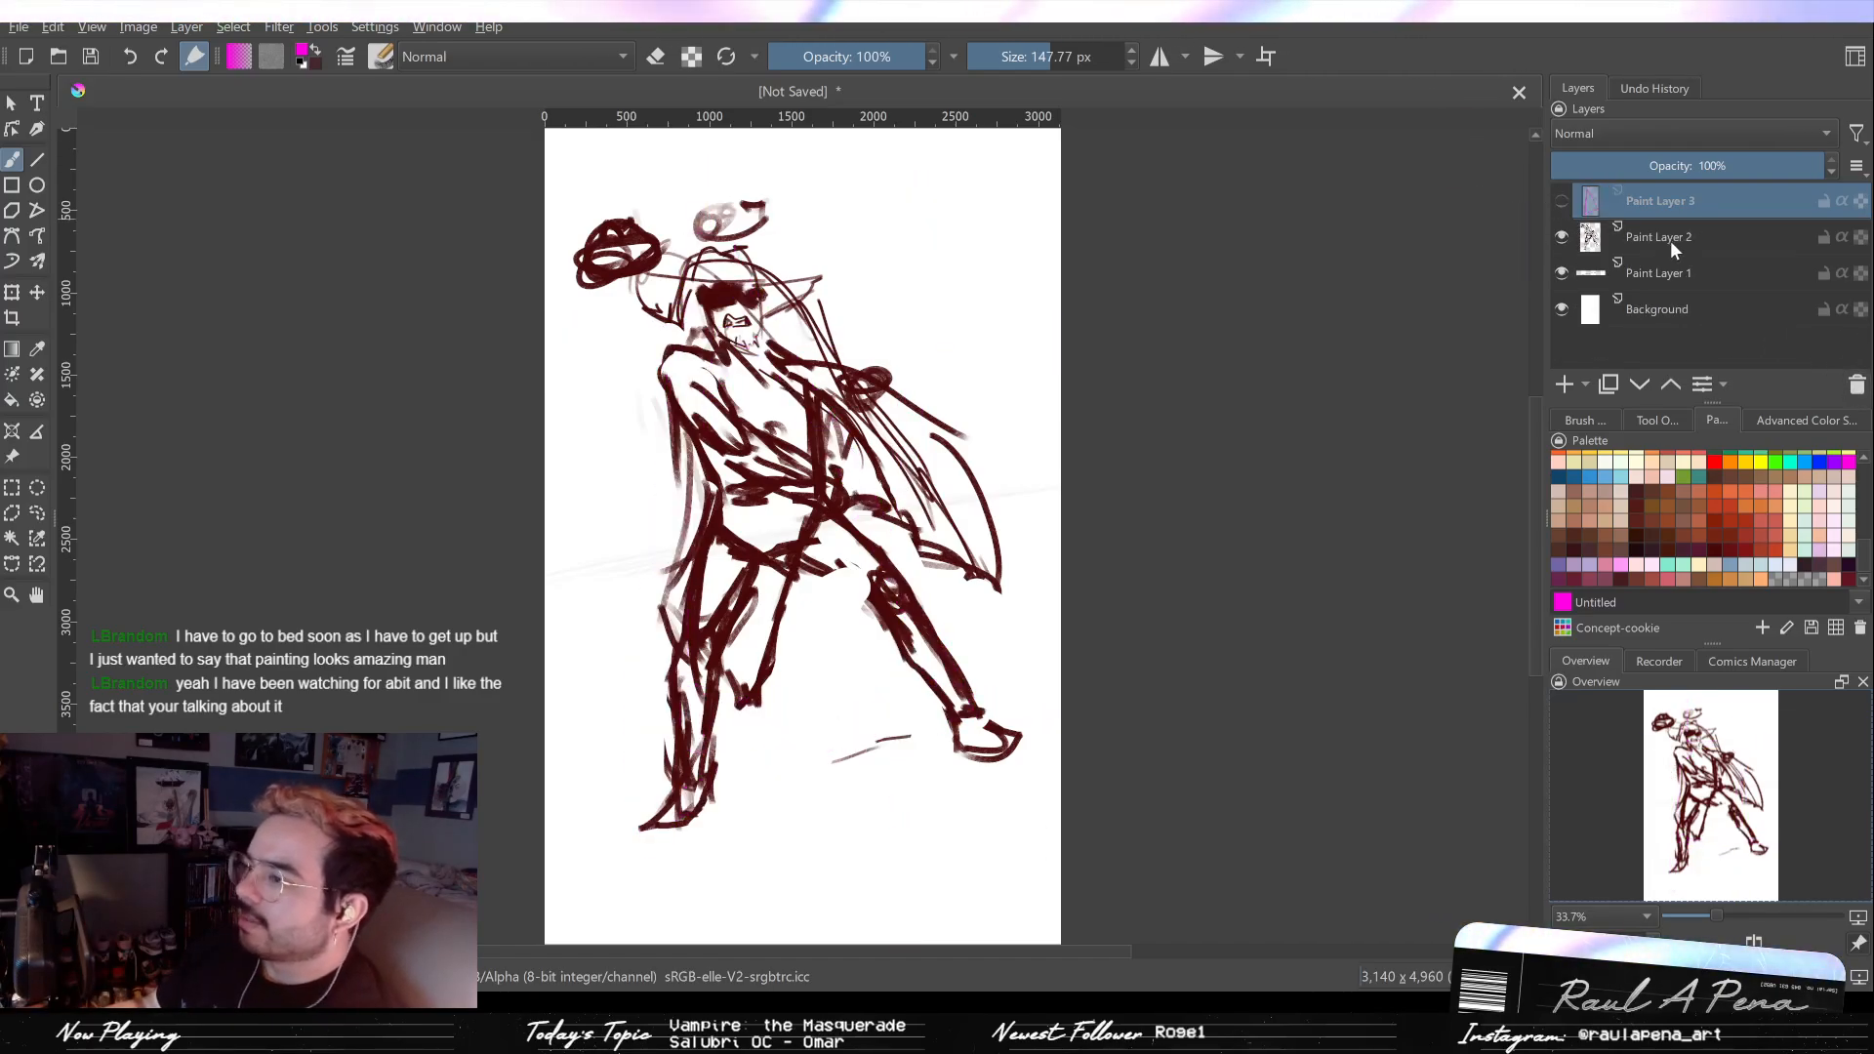
{"action": "left_click", "coordinate": [1561, 201]}
{"action": "left_click", "coordinate": [1561, 202]}
{"action": "left_click", "coordinate": [1648, 242]}
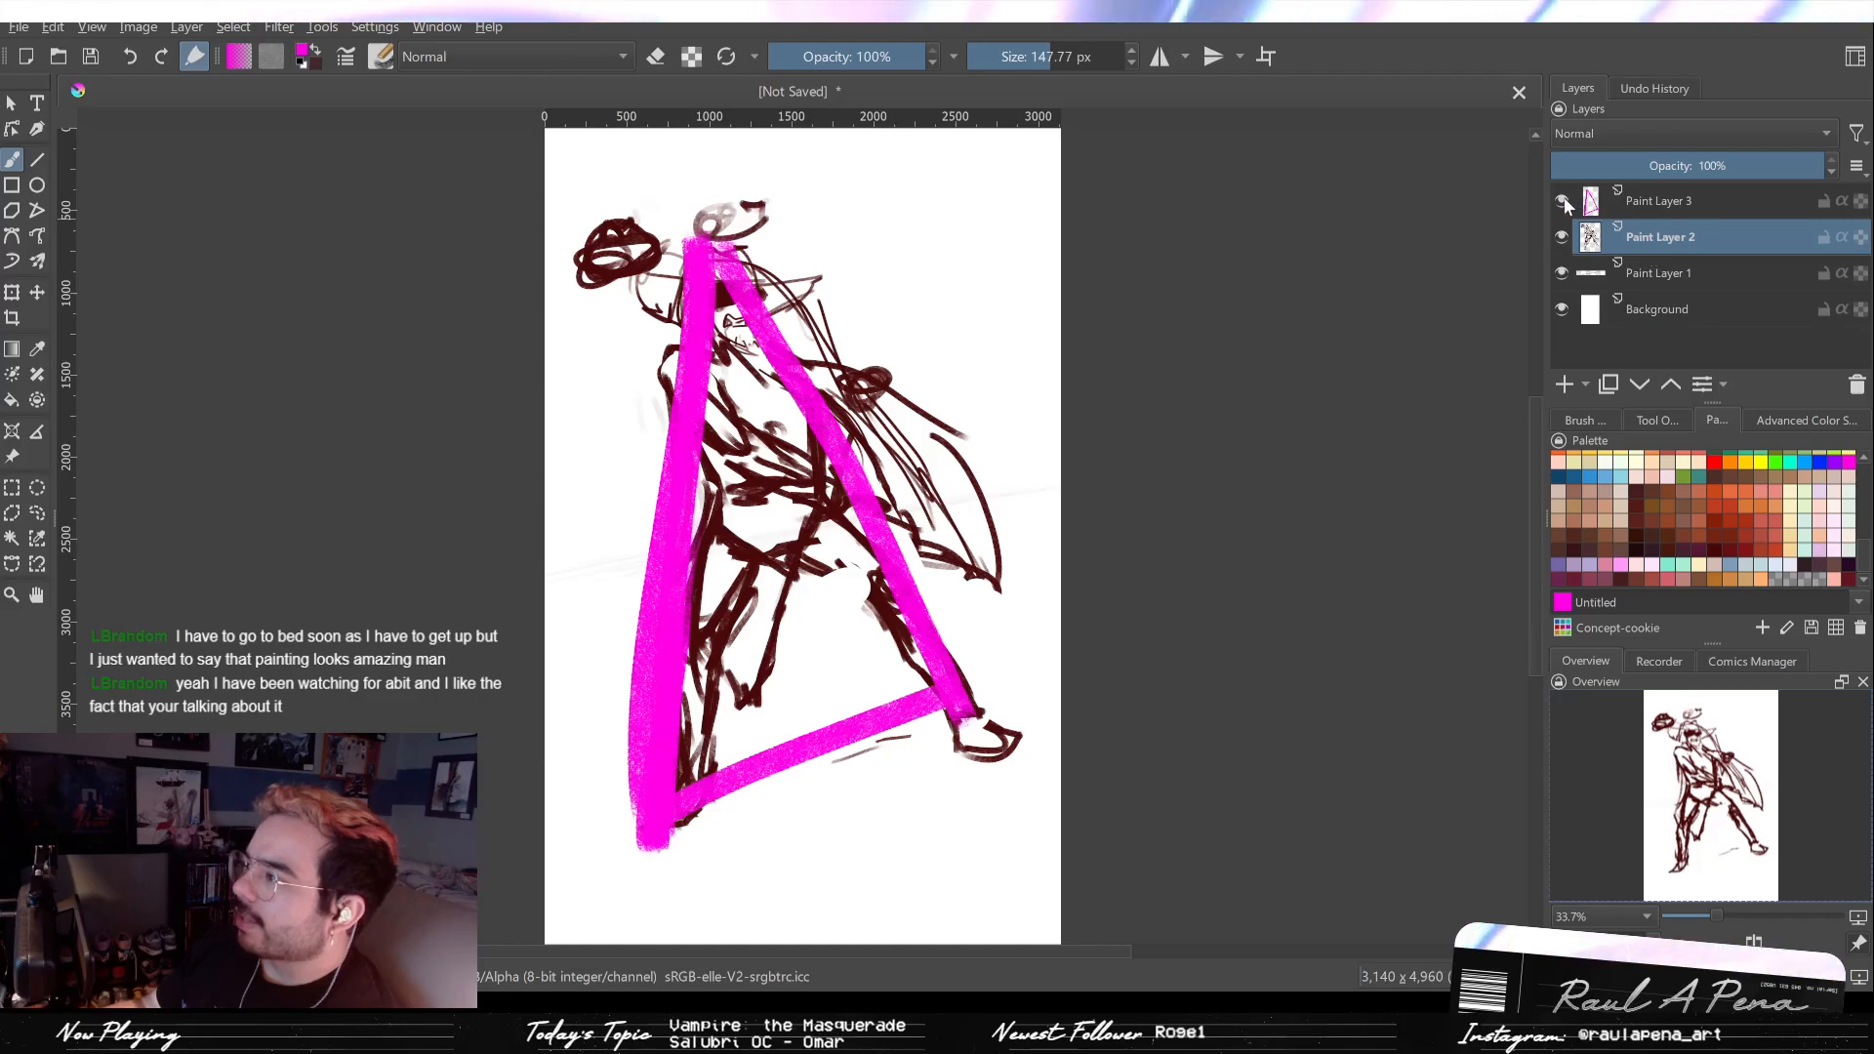
Step: Switch to dark maroon and shade the chest and left leg with the 68.84 px brush
{"action": "left_click", "coordinate": [1582, 419]}
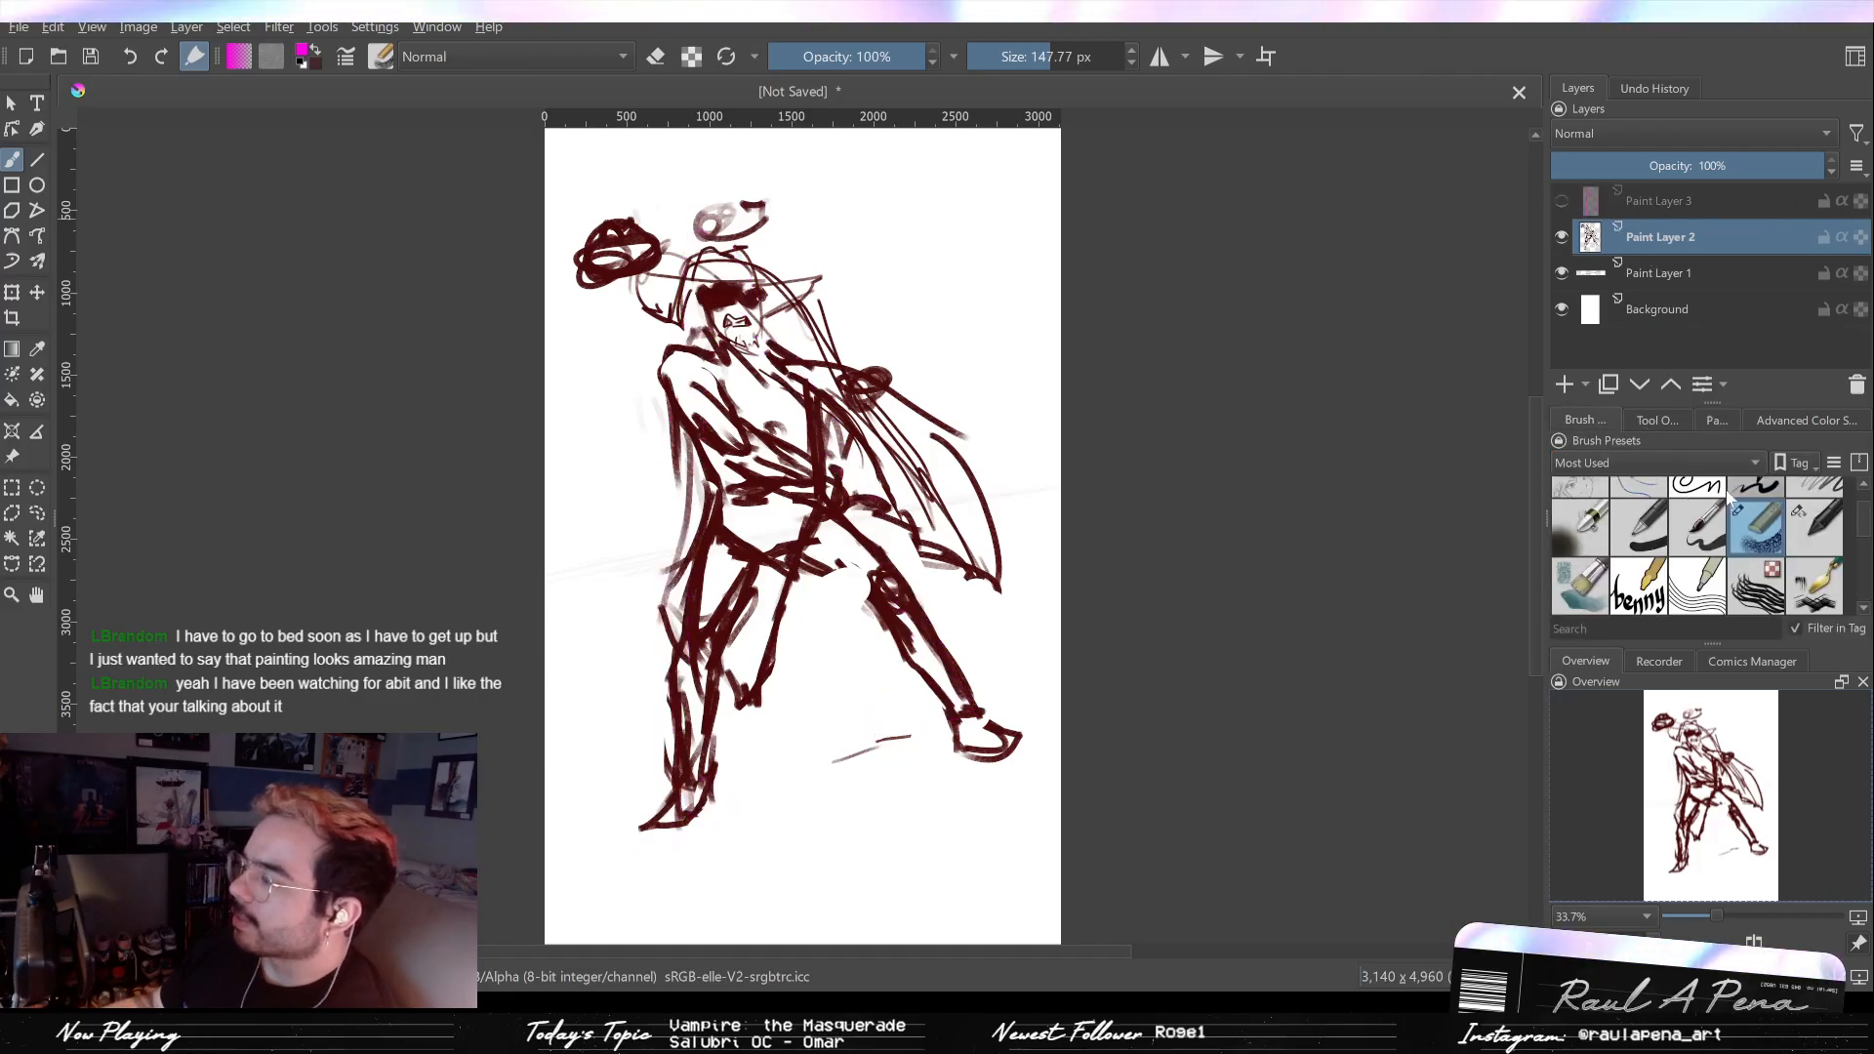
{"action": "left_click", "coordinate": [1716, 420]}
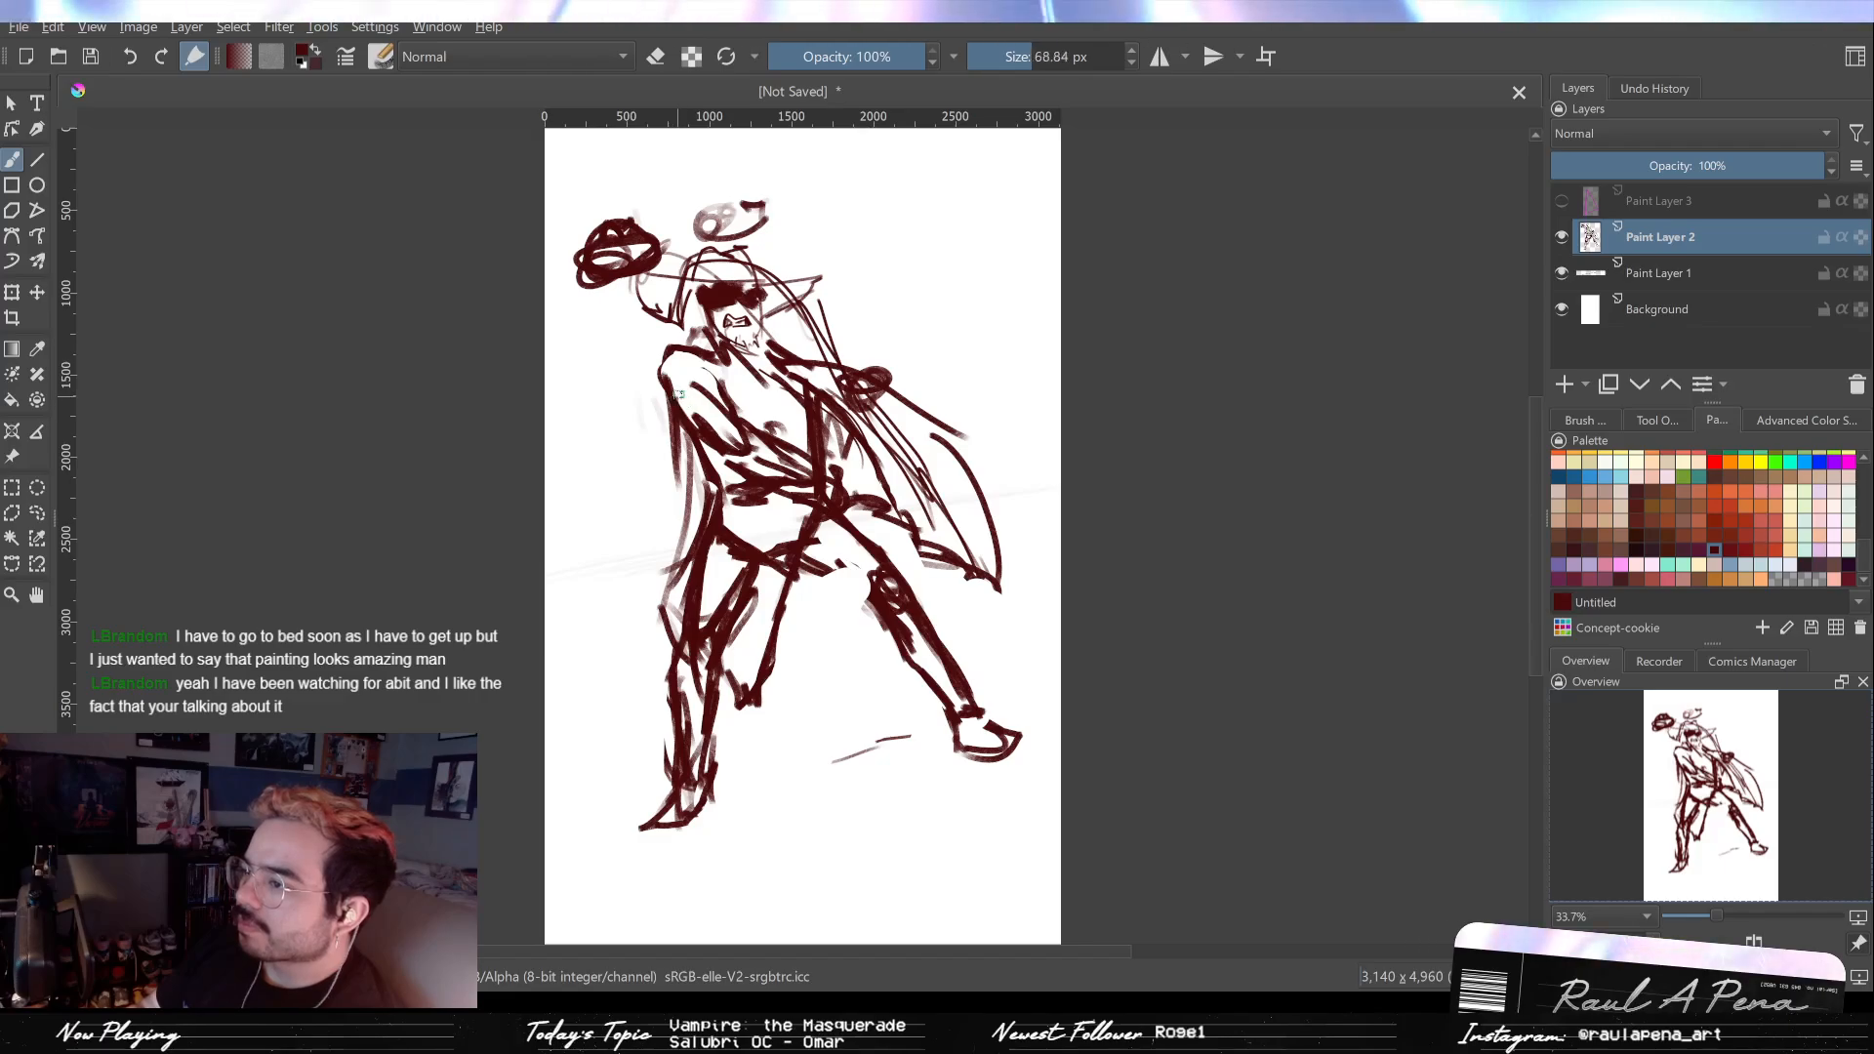
{"action": "left_click_drag", "start_coordinate": [750, 382], "coordinate": [760, 429]}
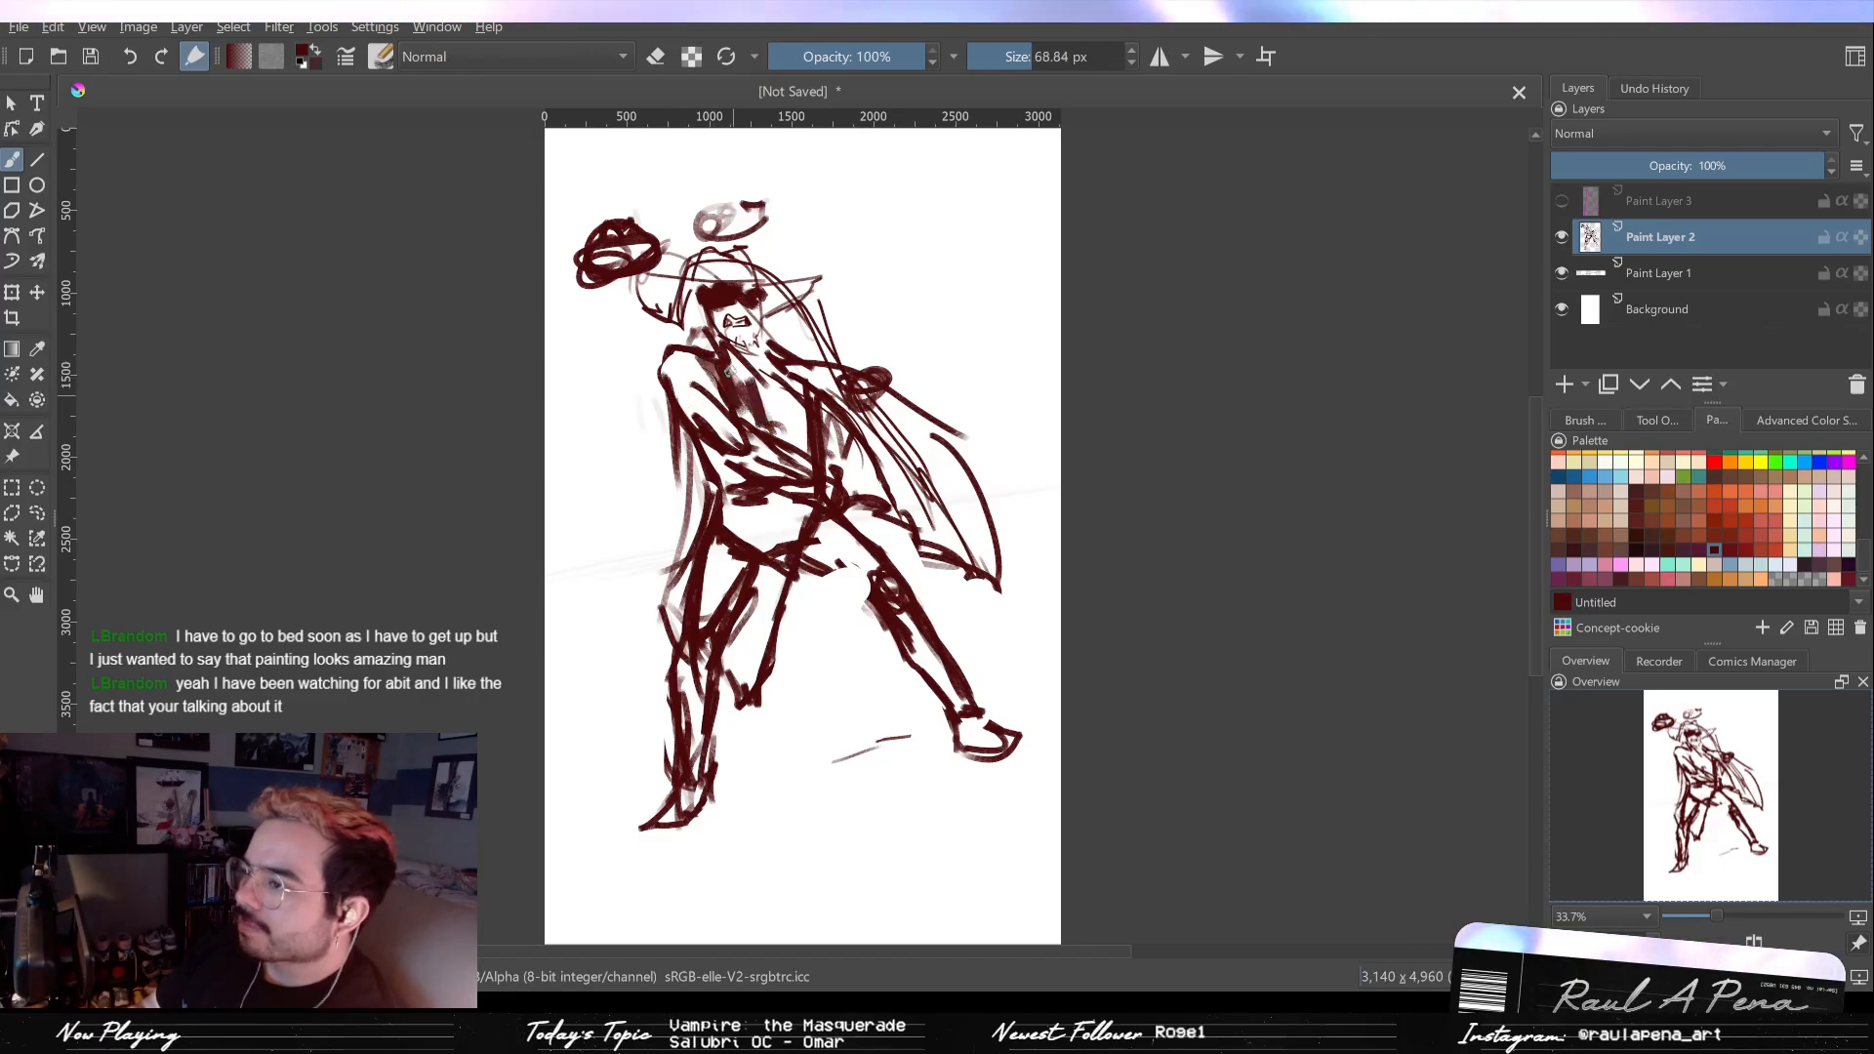
{"action": "left_click_drag", "start_coordinate": [704, 526], "coordinate": [685, 710]}
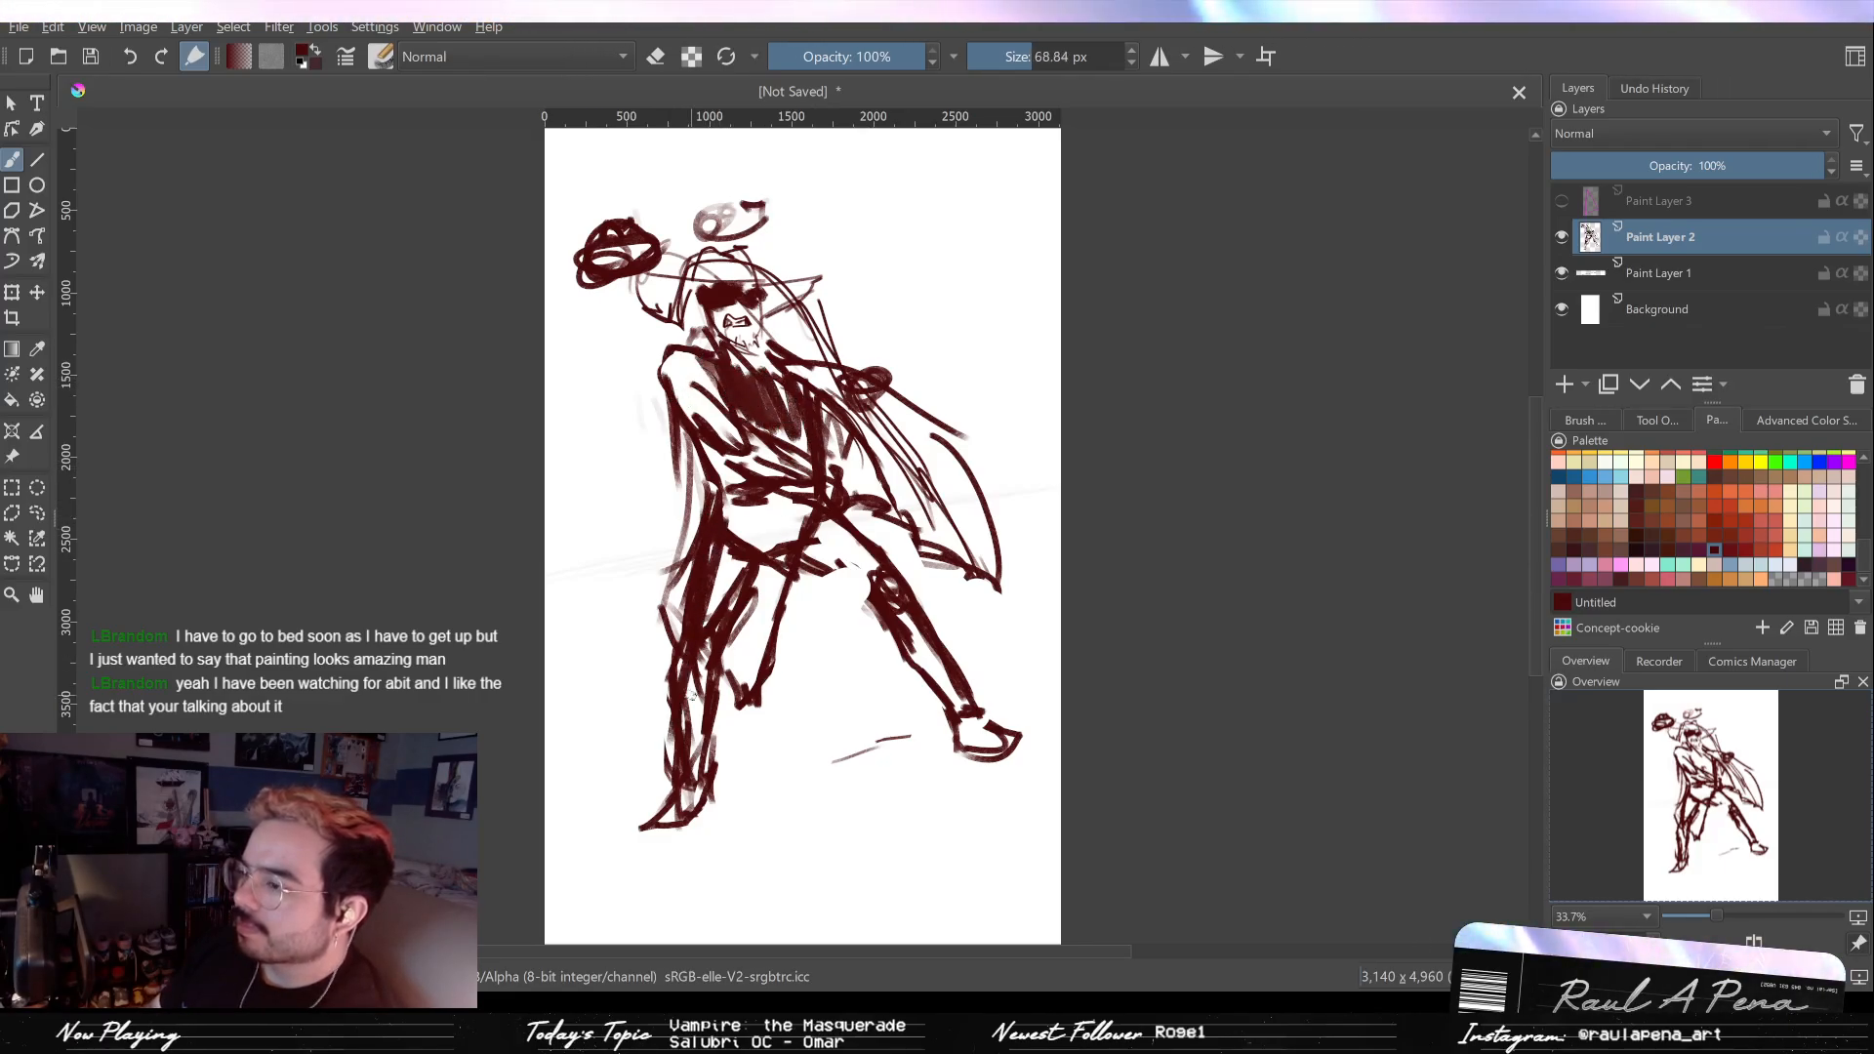
Step: Erase the messy lines around the lower face with the 81.53 px eraser and redraw the jaw with a pointed chin
{"action": "key", "text": "e"}
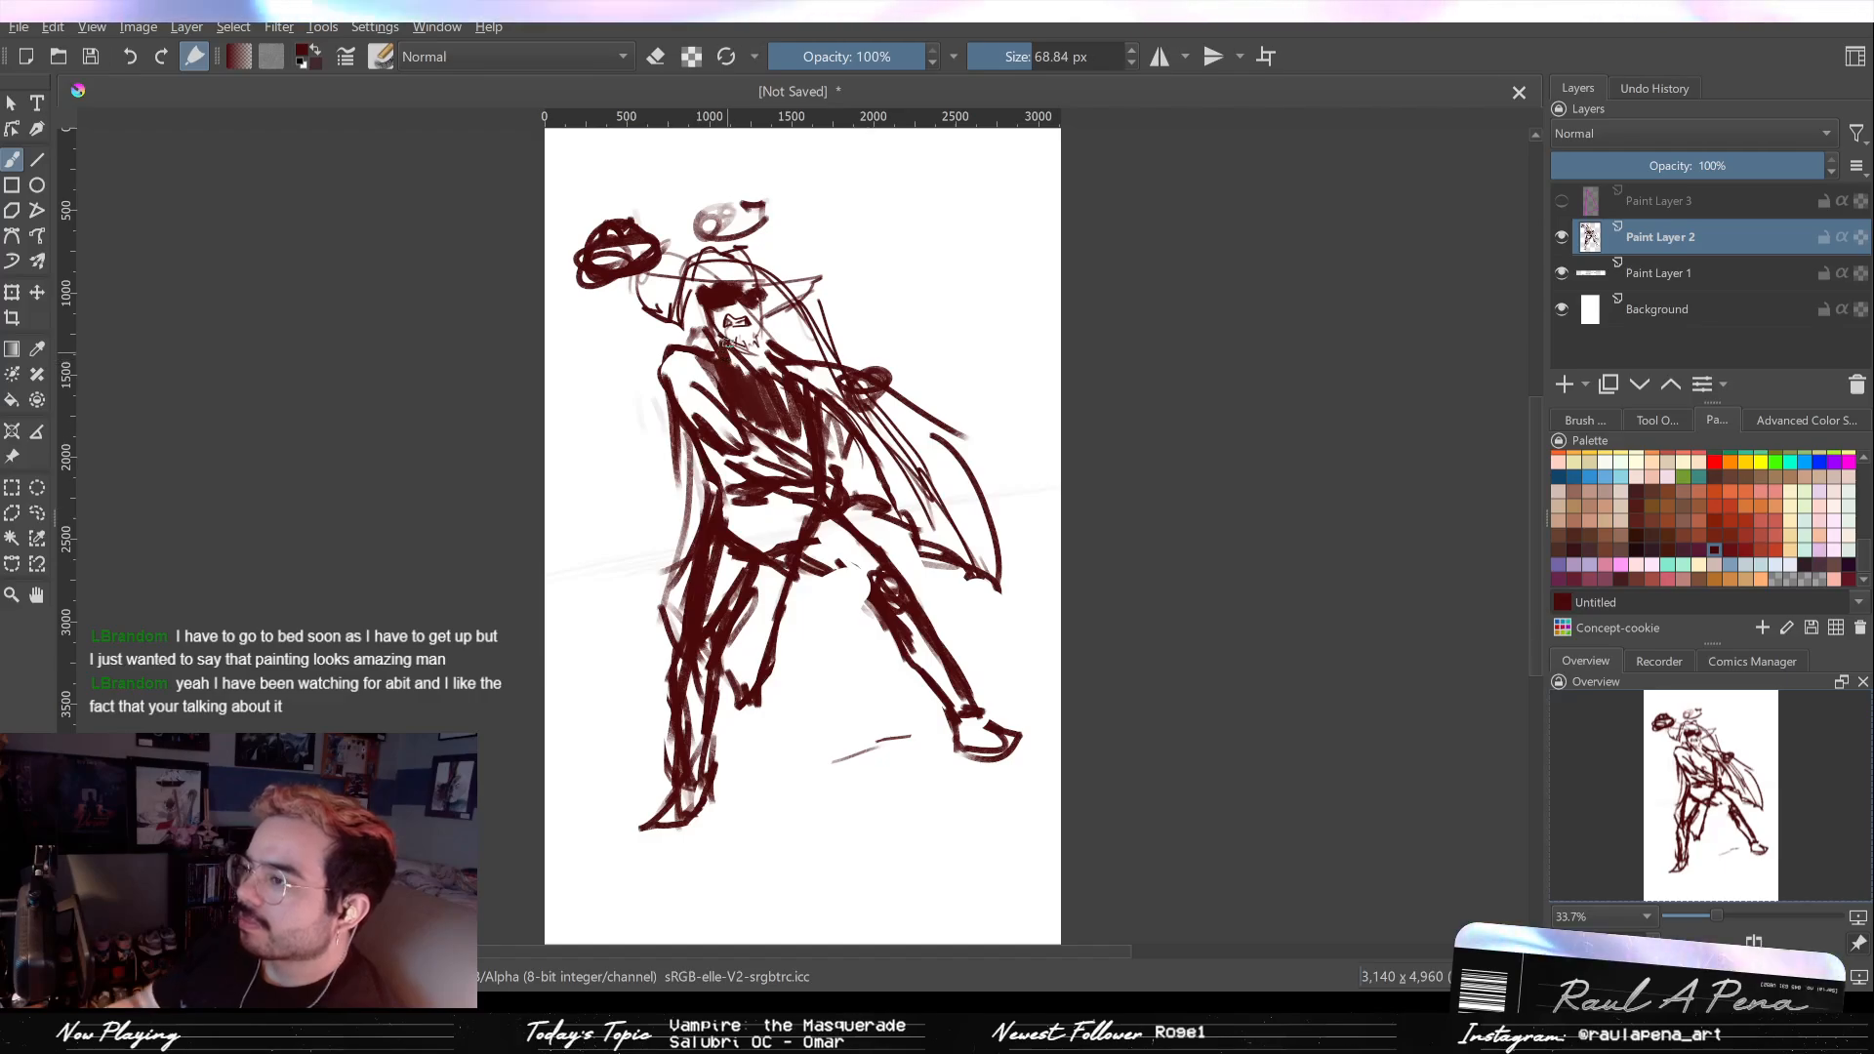
{"action": "key", "text": "bracketright"}
{"action": "key", "text": "bracketright"}
{"action": "key", "text": "bracketright"}
{"action": "key", "text": "bracketright"}
{"action": "key", "text": "bracketleft"}
{"action": "key", "text": "bracketleft"}
{"action": "key", "text": "bracketleft"}
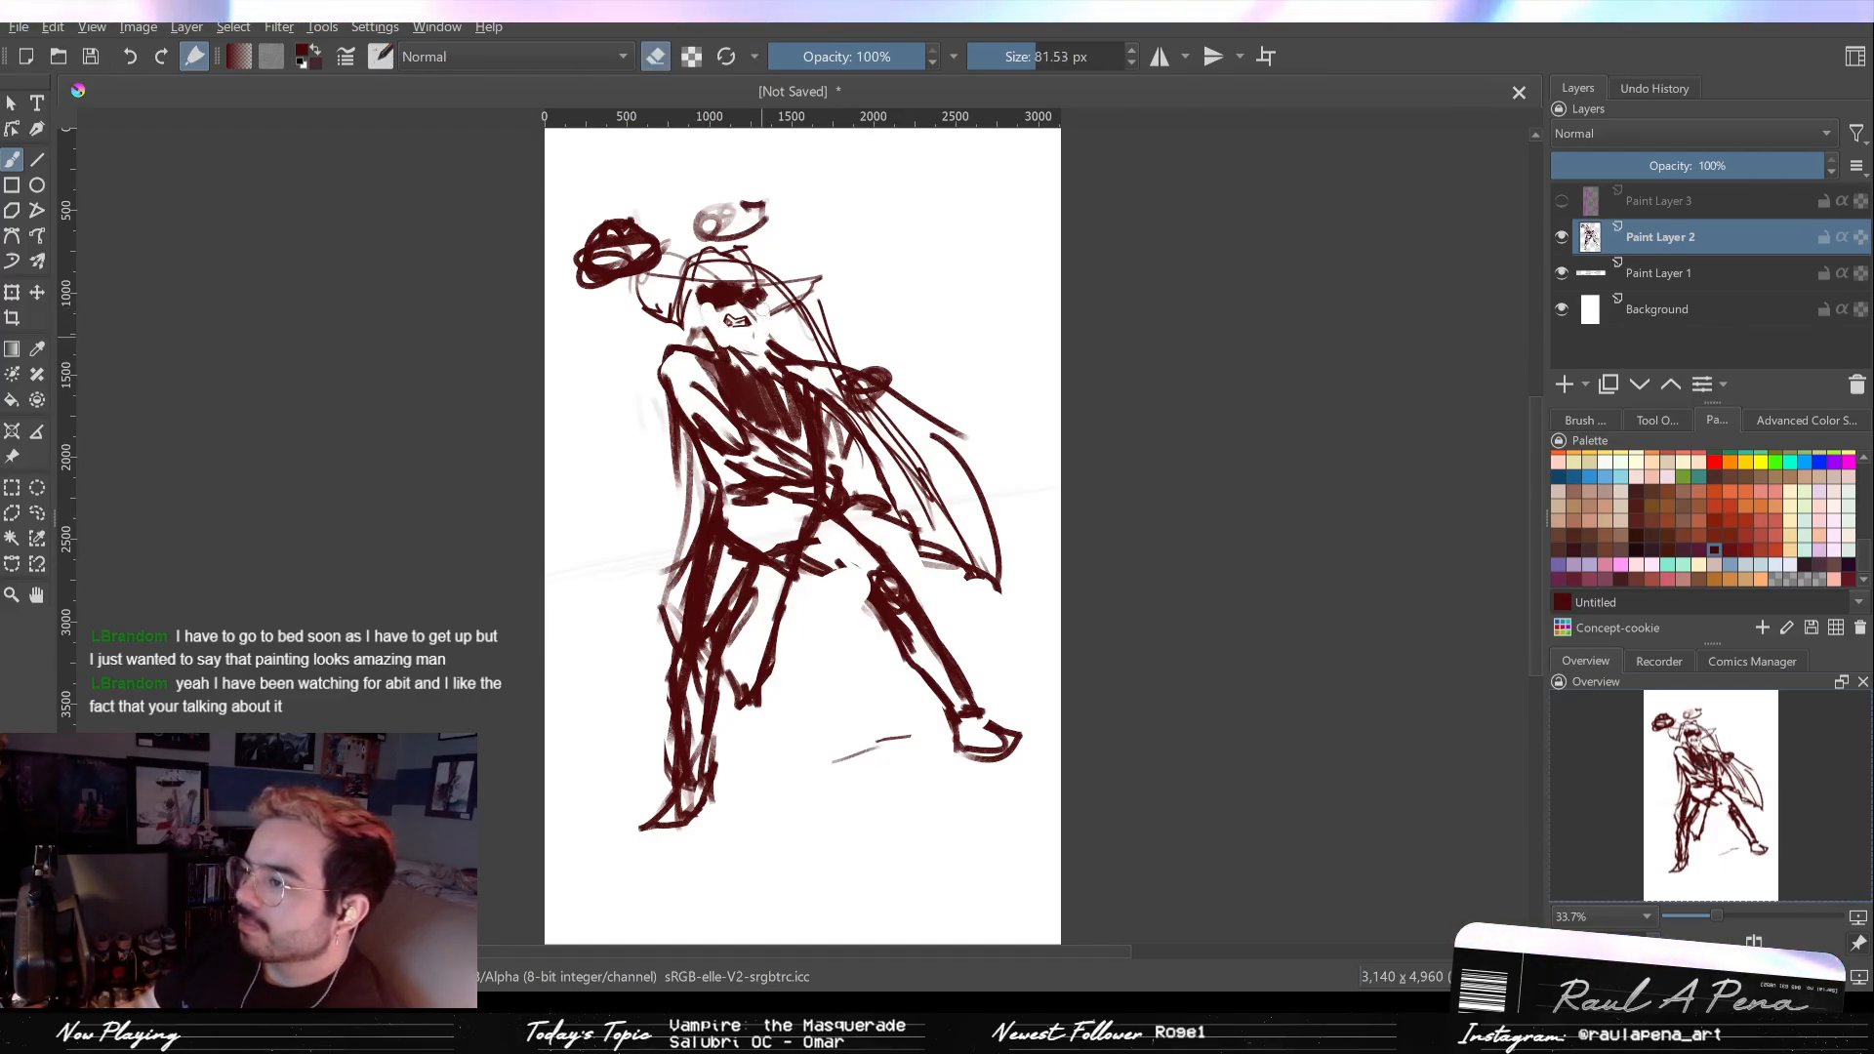
{"action": "key", "text": "e"}
{"action": "key", "text": "bracketleft"}
{"action": "key", "text": "bracketleft"}
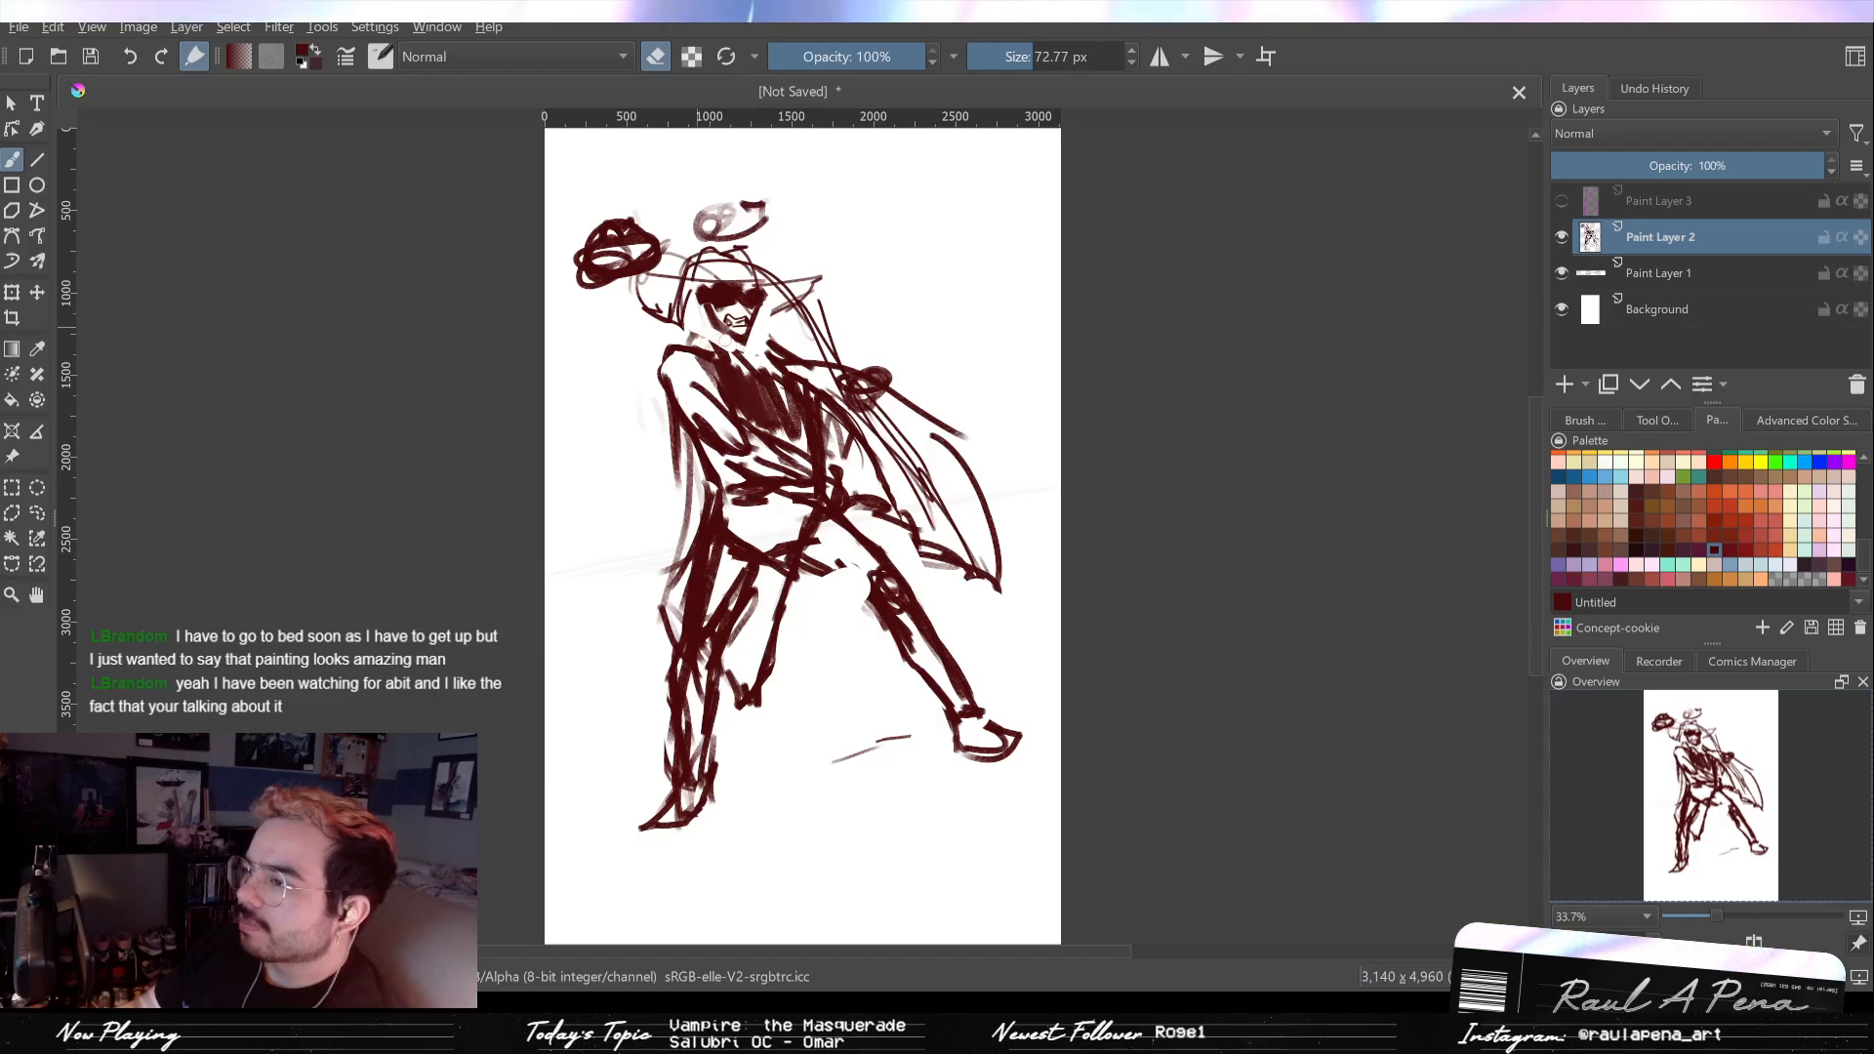
Step: Draw a spiky collar at both shoulders and redraw the left arm crossing down to a hand at the belt with the 47.58 px brush
{"action": "key", "text": "e"}
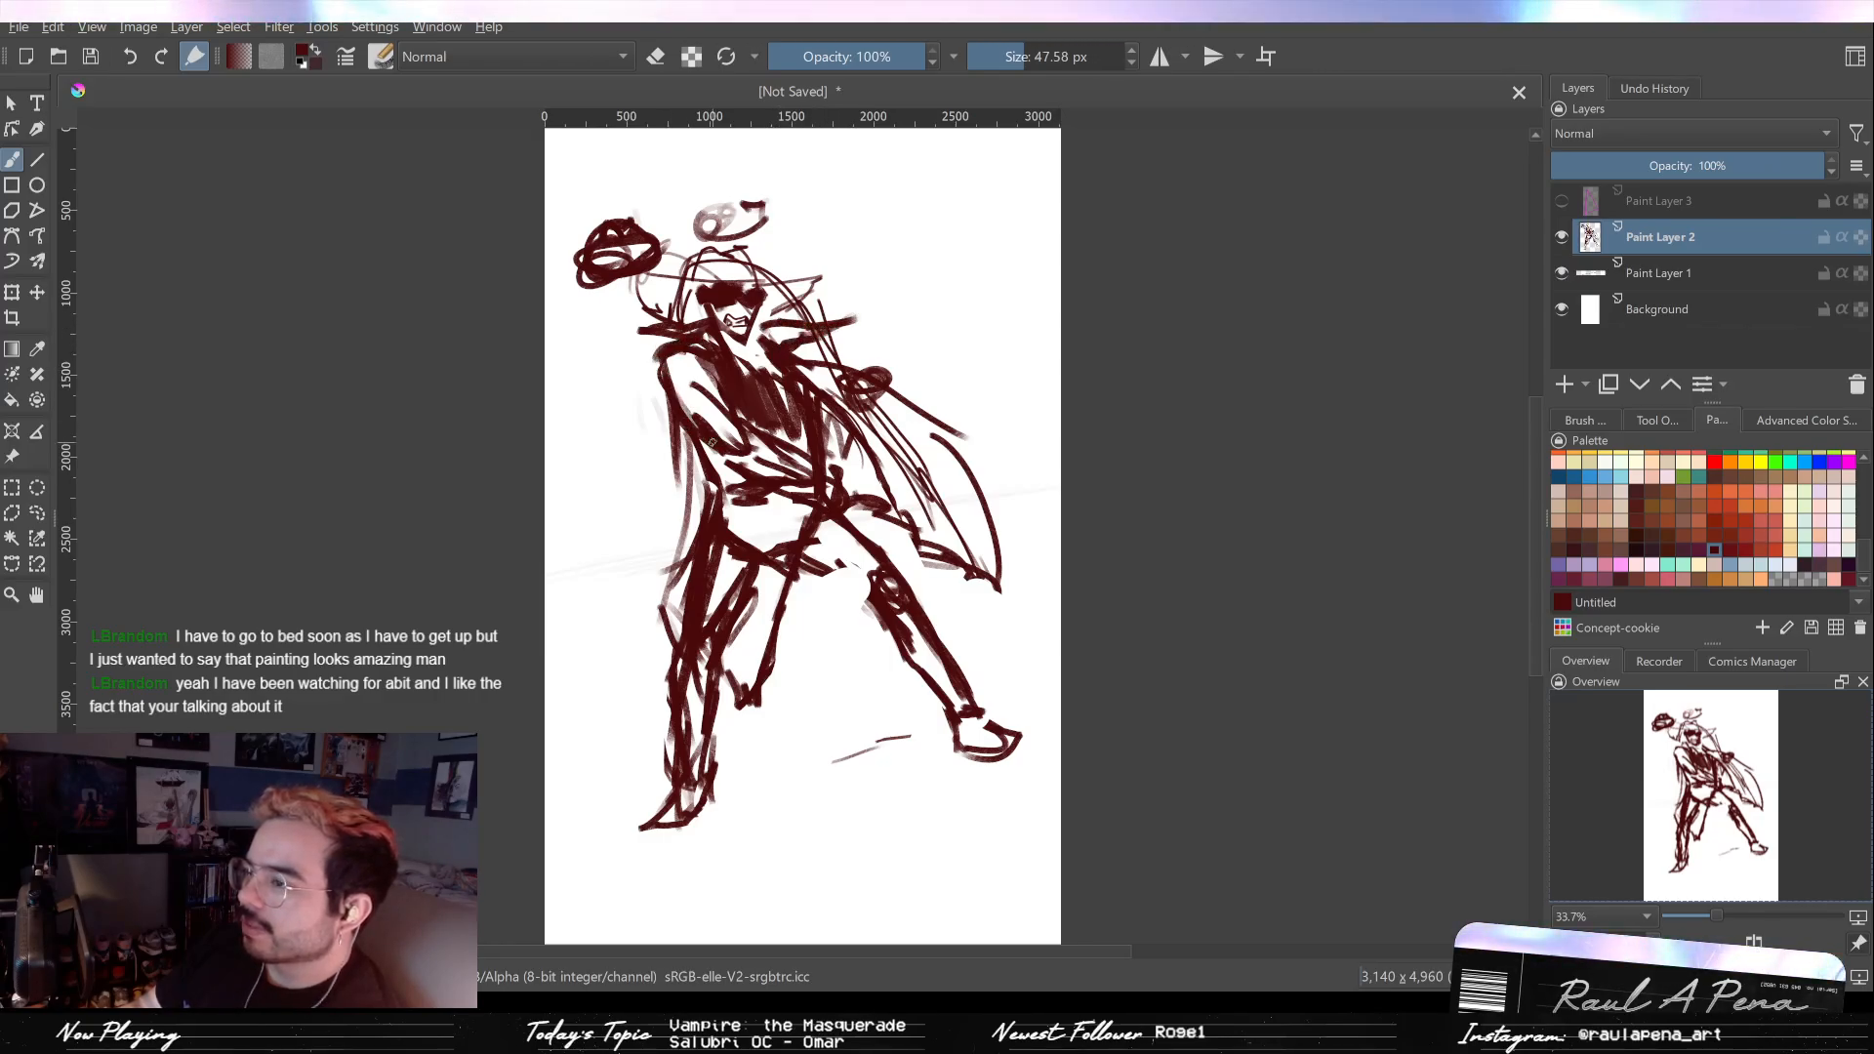
{"action": "mouse_move", "coordinate": [725, 446]}
{"action": "left_mouse_down"}
{"action": "mouse_move", "coordinate": [723, 414]}
{"action": "mouse_move", "coordinate": [739, 429]}
{"action": "mouse_move", "coordinate": [707, 372]}
{"action": "mouse_move", "coordinate": [742, 390]}
{"action": "mouse_move", "coordinate": [732, 410]}
{"action": "left_mouse_up"}
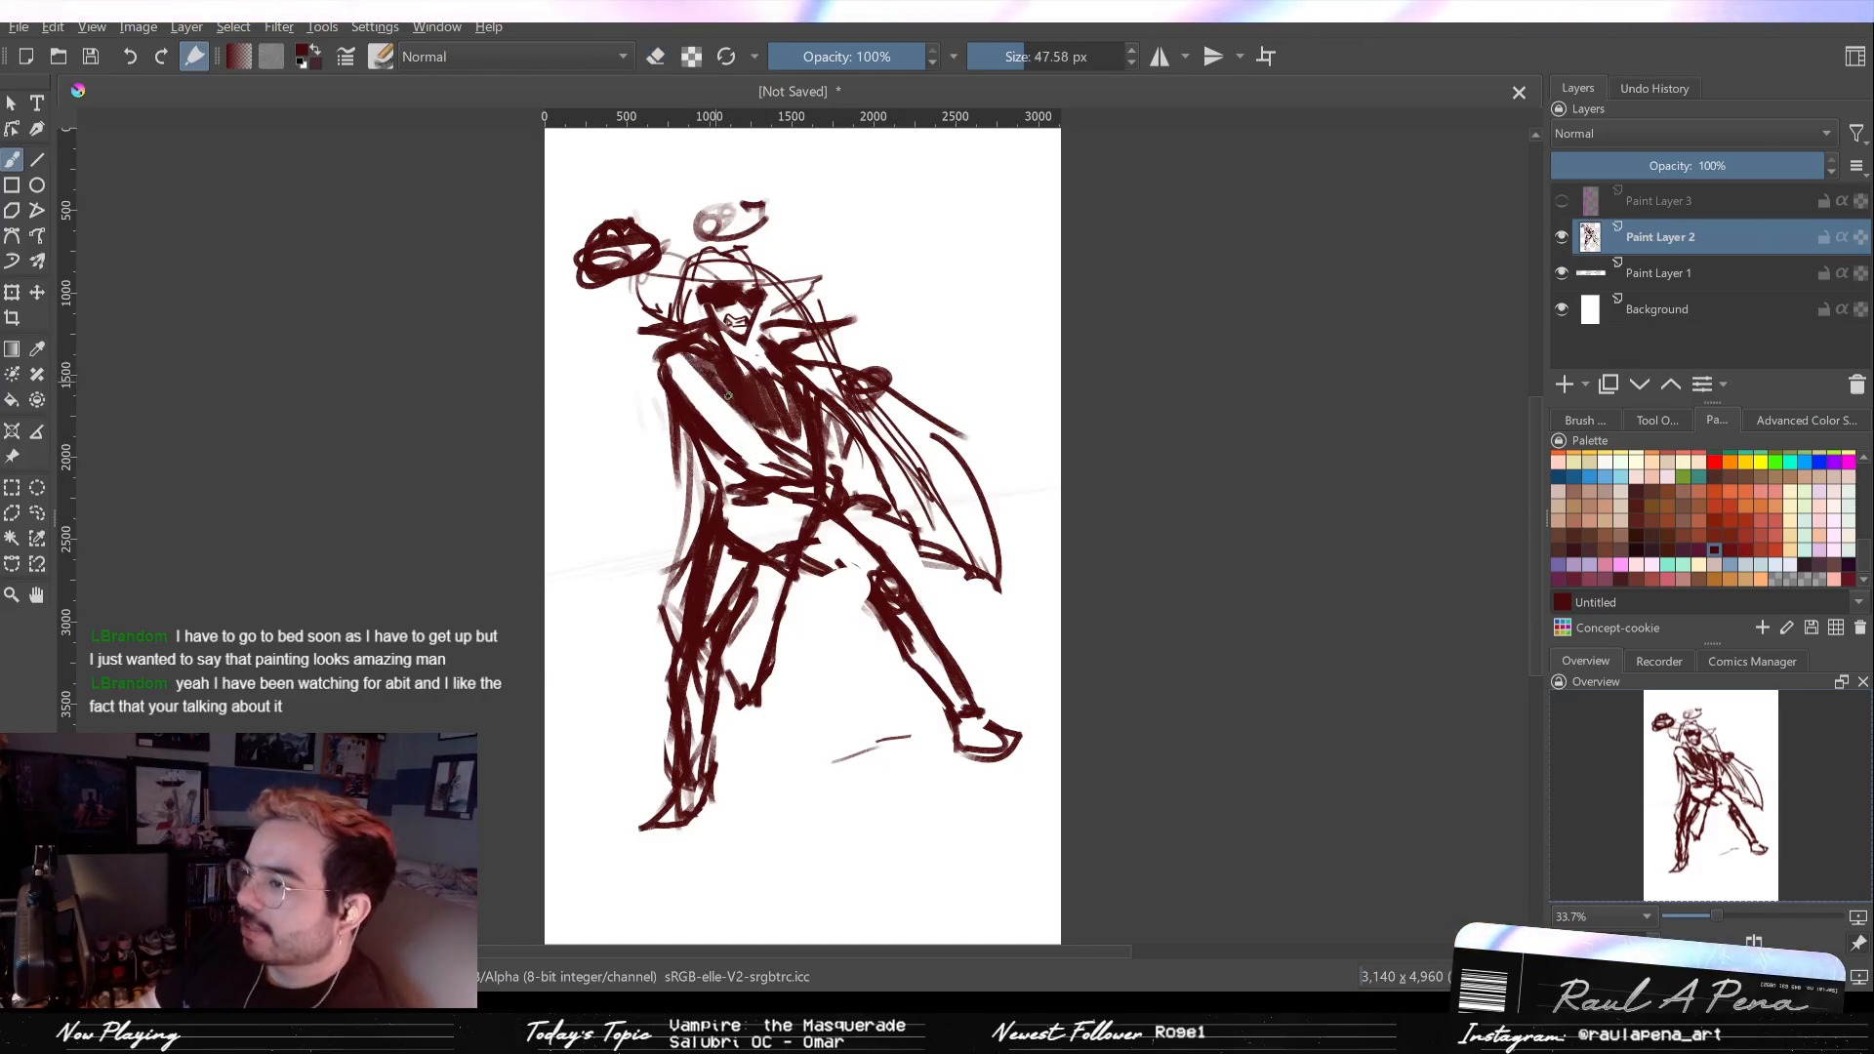
{"action": "key", "text": "e"}
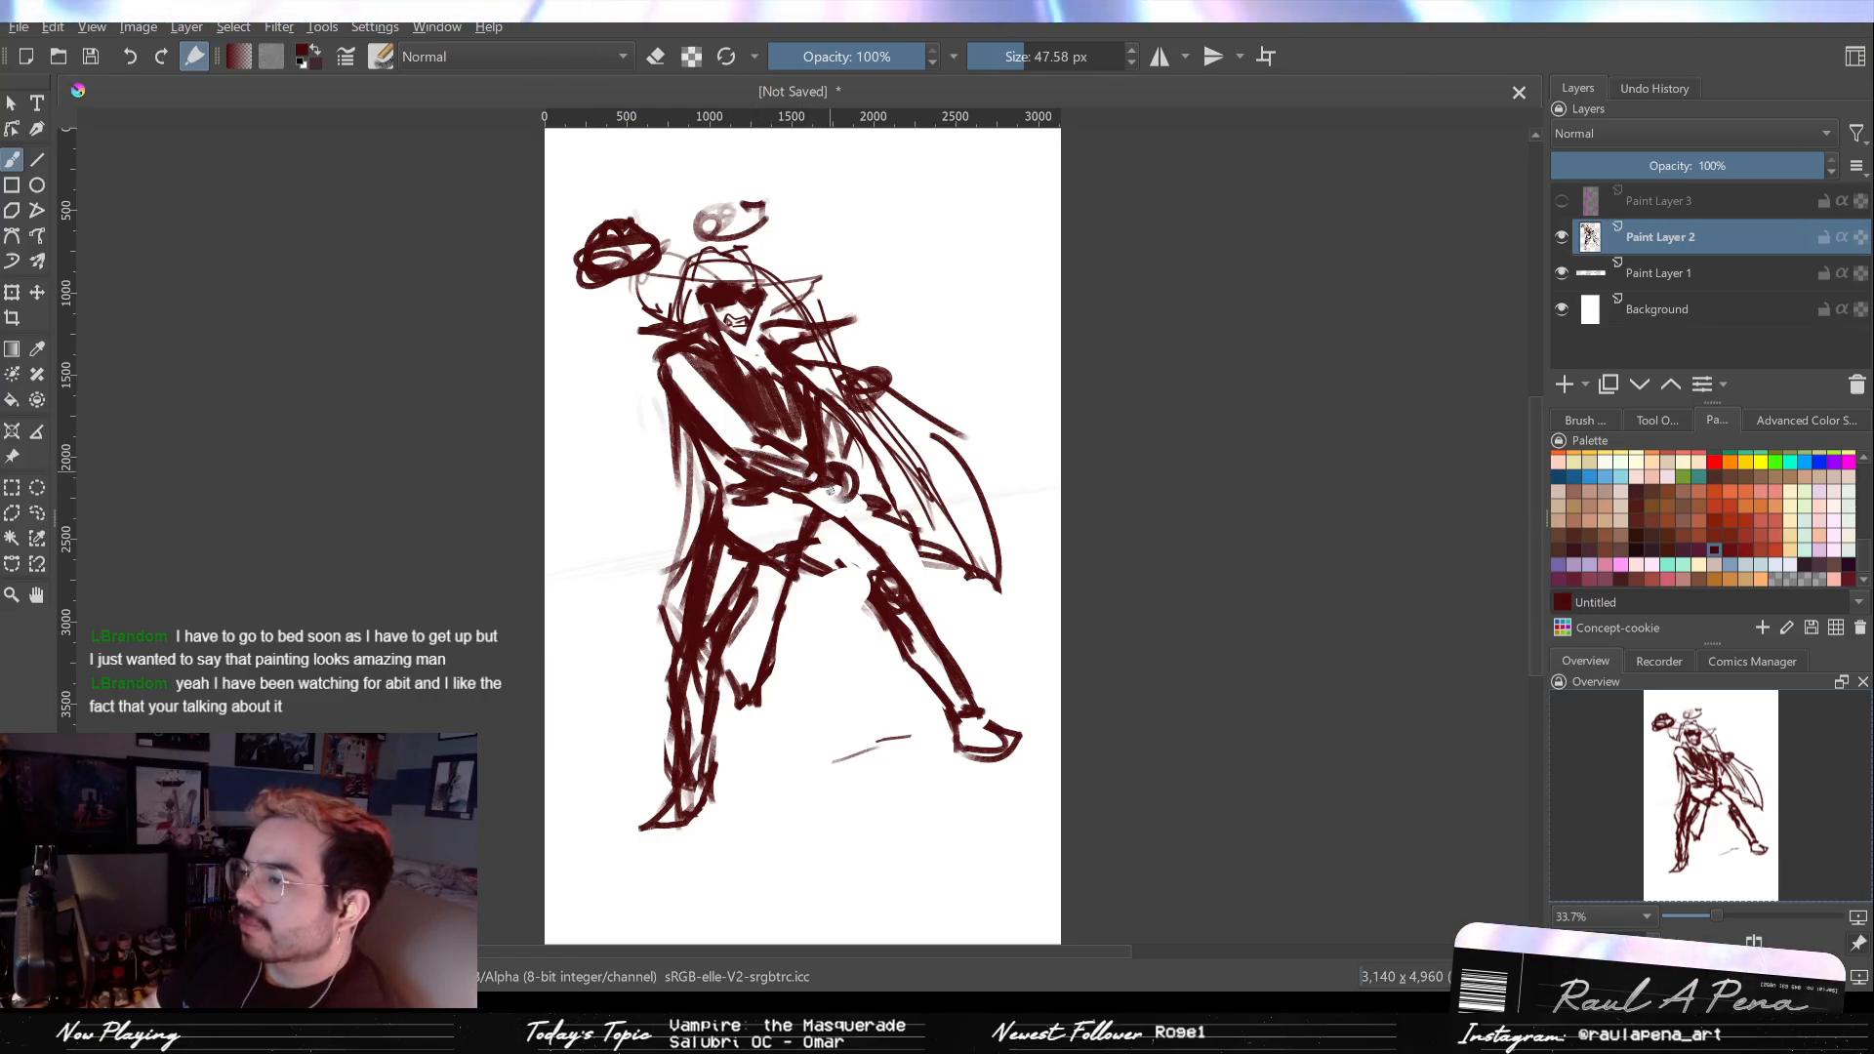
{"action": "left_click_drag", "start_coordinate": [832, 452], "coordinate": [847, 464]}
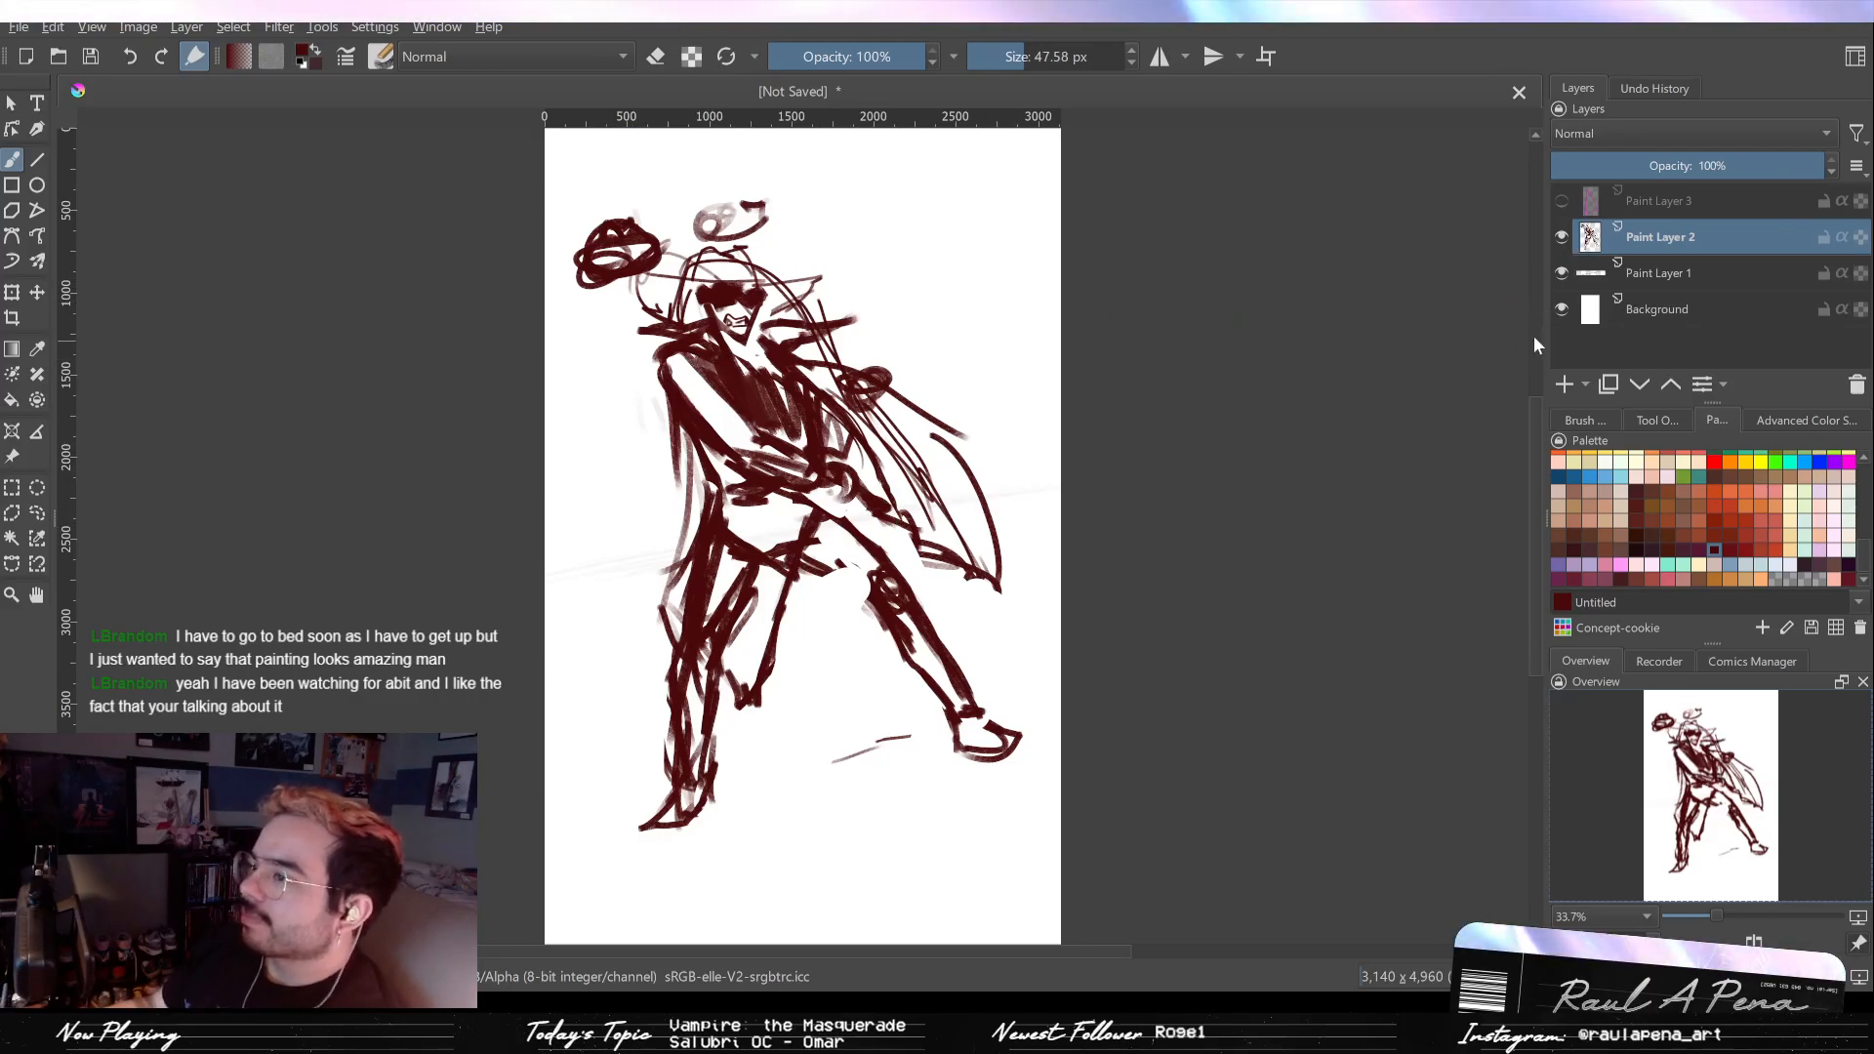
Step: Fill the cape behind the figure with dark maroon using the 137.34 px brush, and reduce the brush size to 110.37 px
{"action": "mouse_move", "coordinate": [881, 395]}
{"action": "left_mouse_down"}
{"action": "mouse_move", "coordinate": [809, 385]}
{"action": "mouse_move", "coordinate": [854, 441]}
{"action": "mouse_move", "coordinate": [861, 489]}
{"action": "mouse_move", "coordinate": [808, 371]}
{"action": "mouse_move", "coordinate": [839, 409]}
{"action": "mouse_move", "coordinate": [834, 372]}
{"action": "mouse_move", "coordinate": [909, 433]}
{"action": "mouse_move", "coordinate": [891, 451]}
{"action": "mouse_move", "coordinate": [901, 500]}
{"action": "mouse_move", "coordinate": [897, 437]}
{"action": "mouse_move", "coordinate": [985, 516]}
{"action": "mouse_move", "coordinate": [874, 395]}
{"action": "left_mouse_up"}
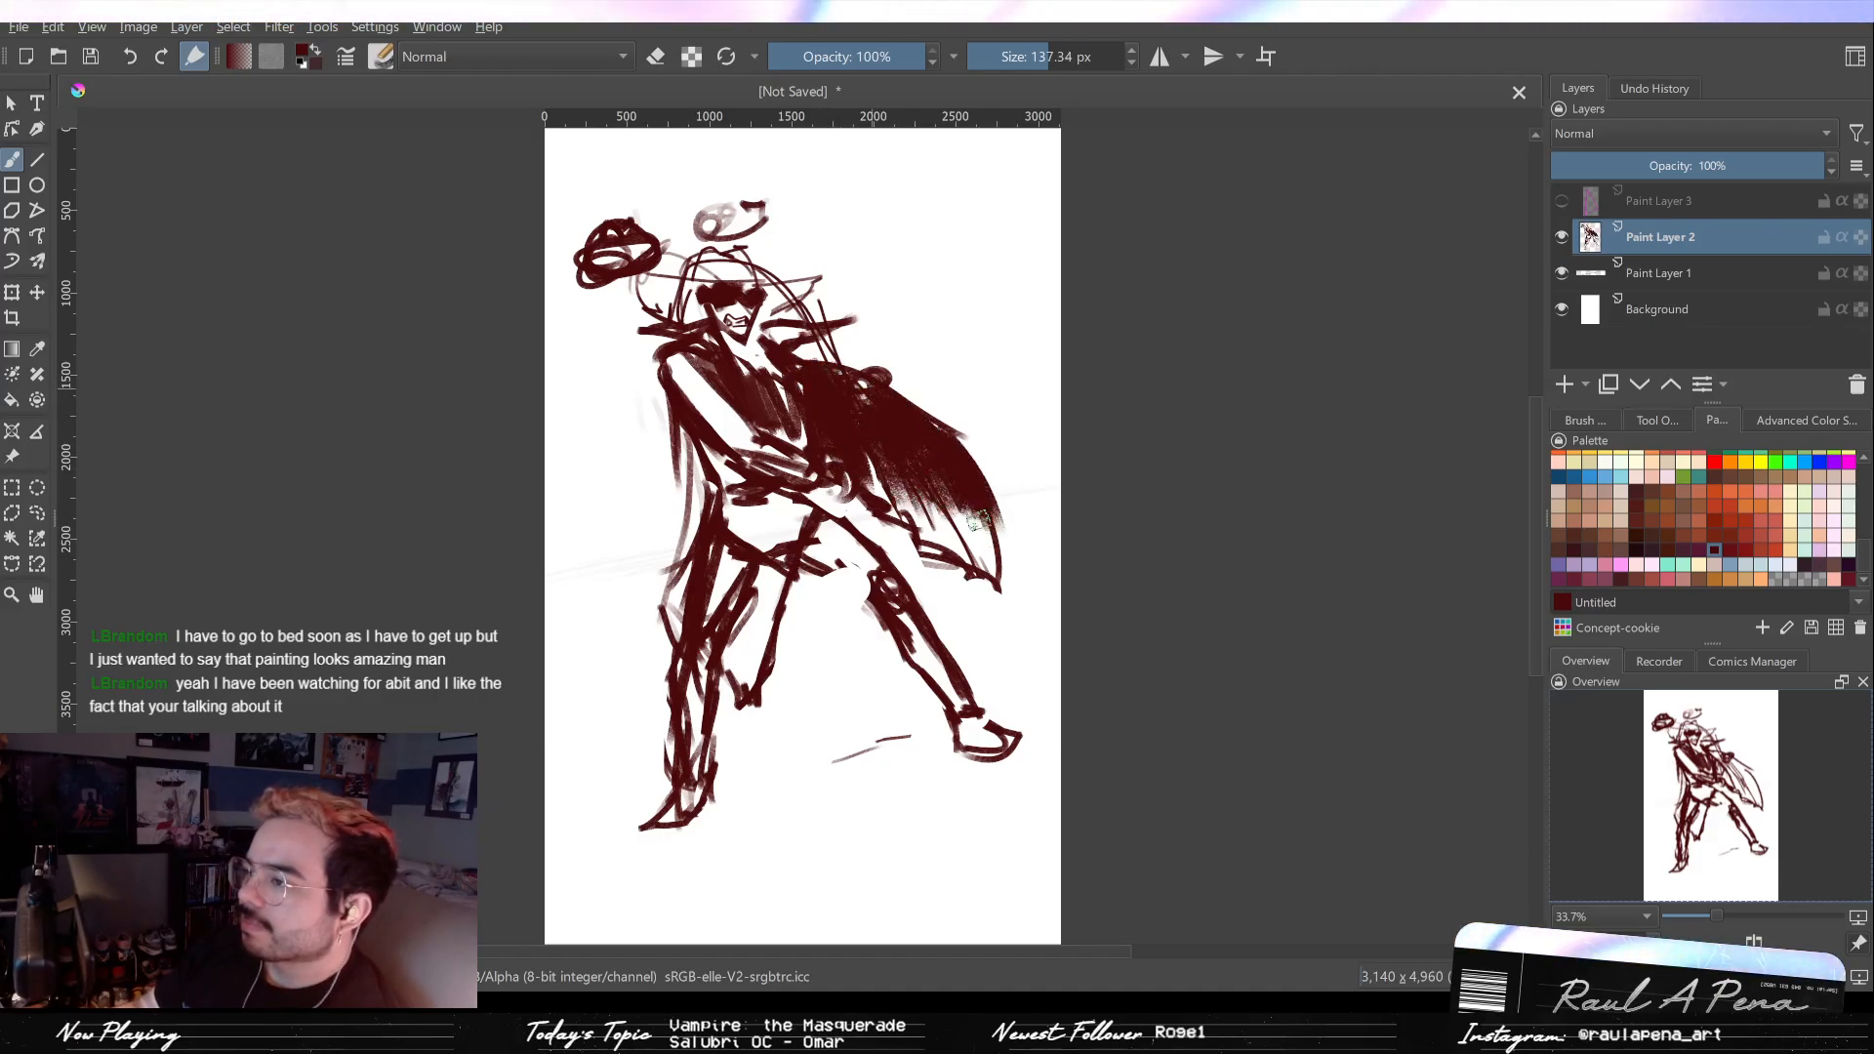
{"action": "key", "text": "["}
{"action": "key", "text": "["}
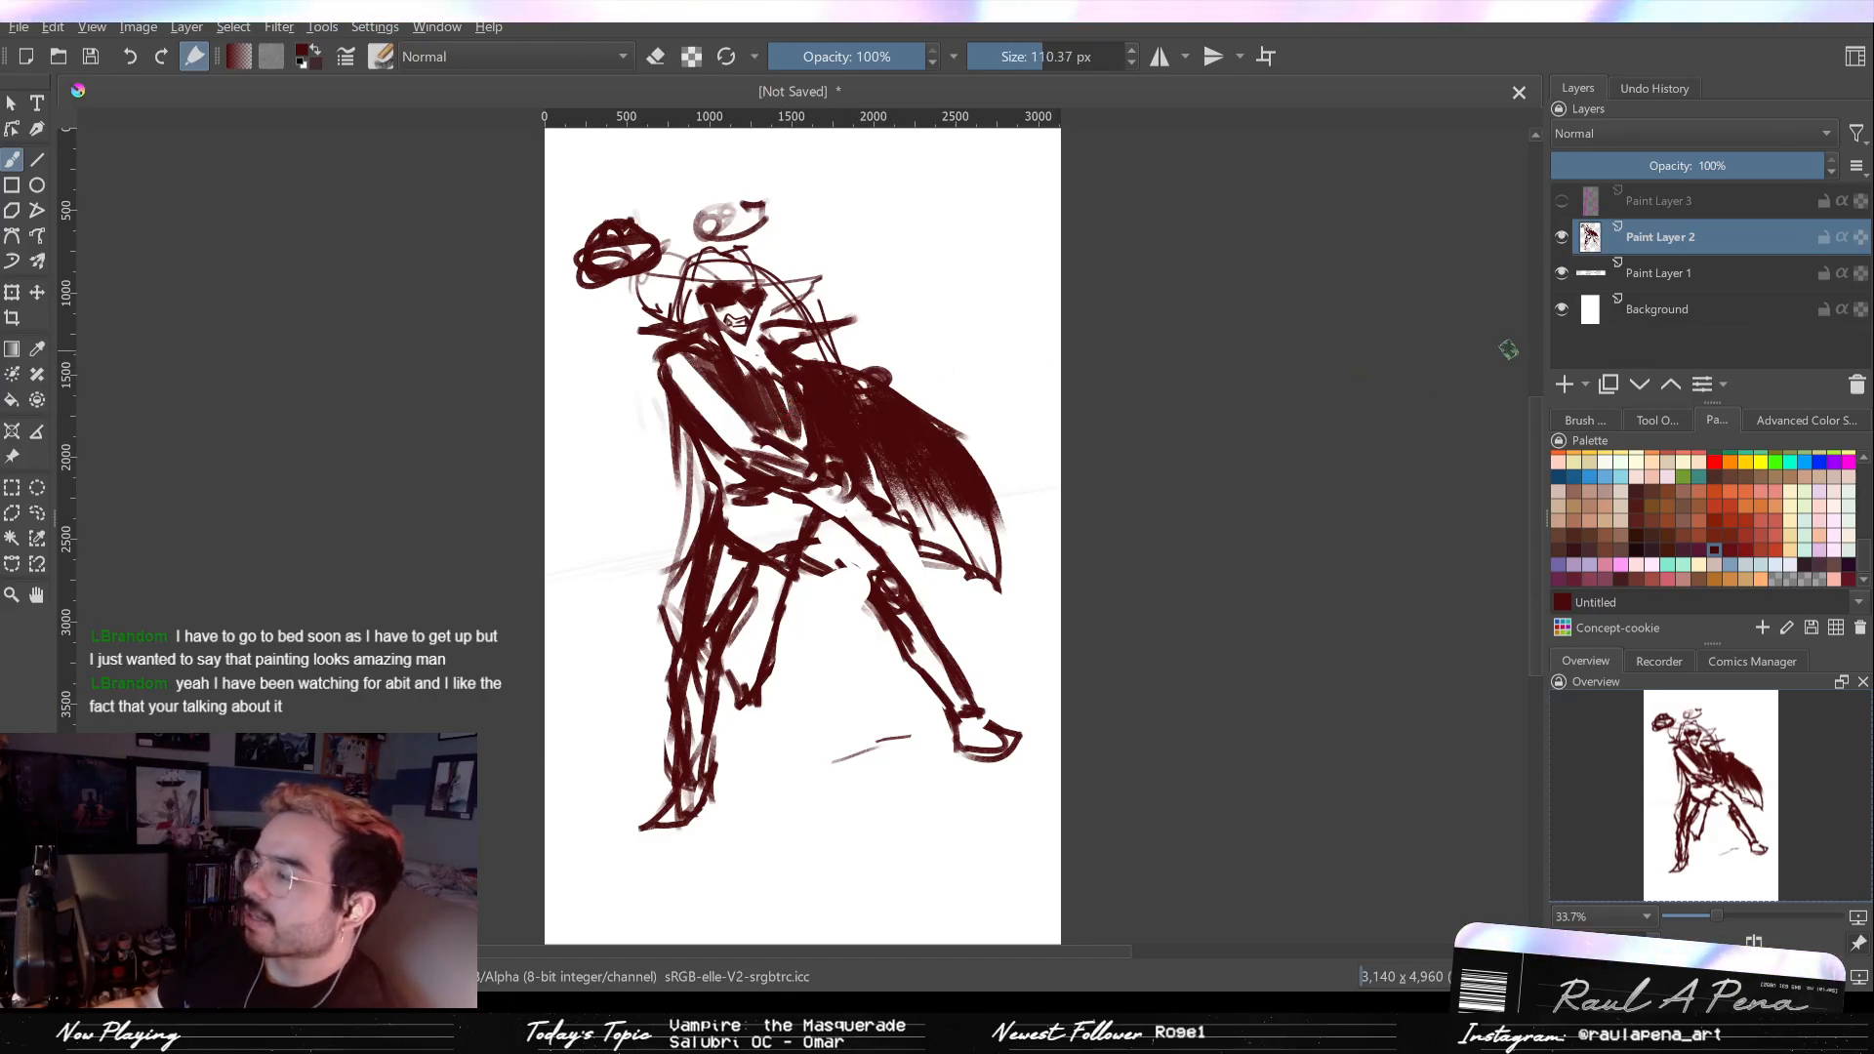
Step: Erase jagged white shapes across the dark chest with the 28.68 px eraser and touch them up with the 47.09 px brush
{"action": "key", "text": "e"}
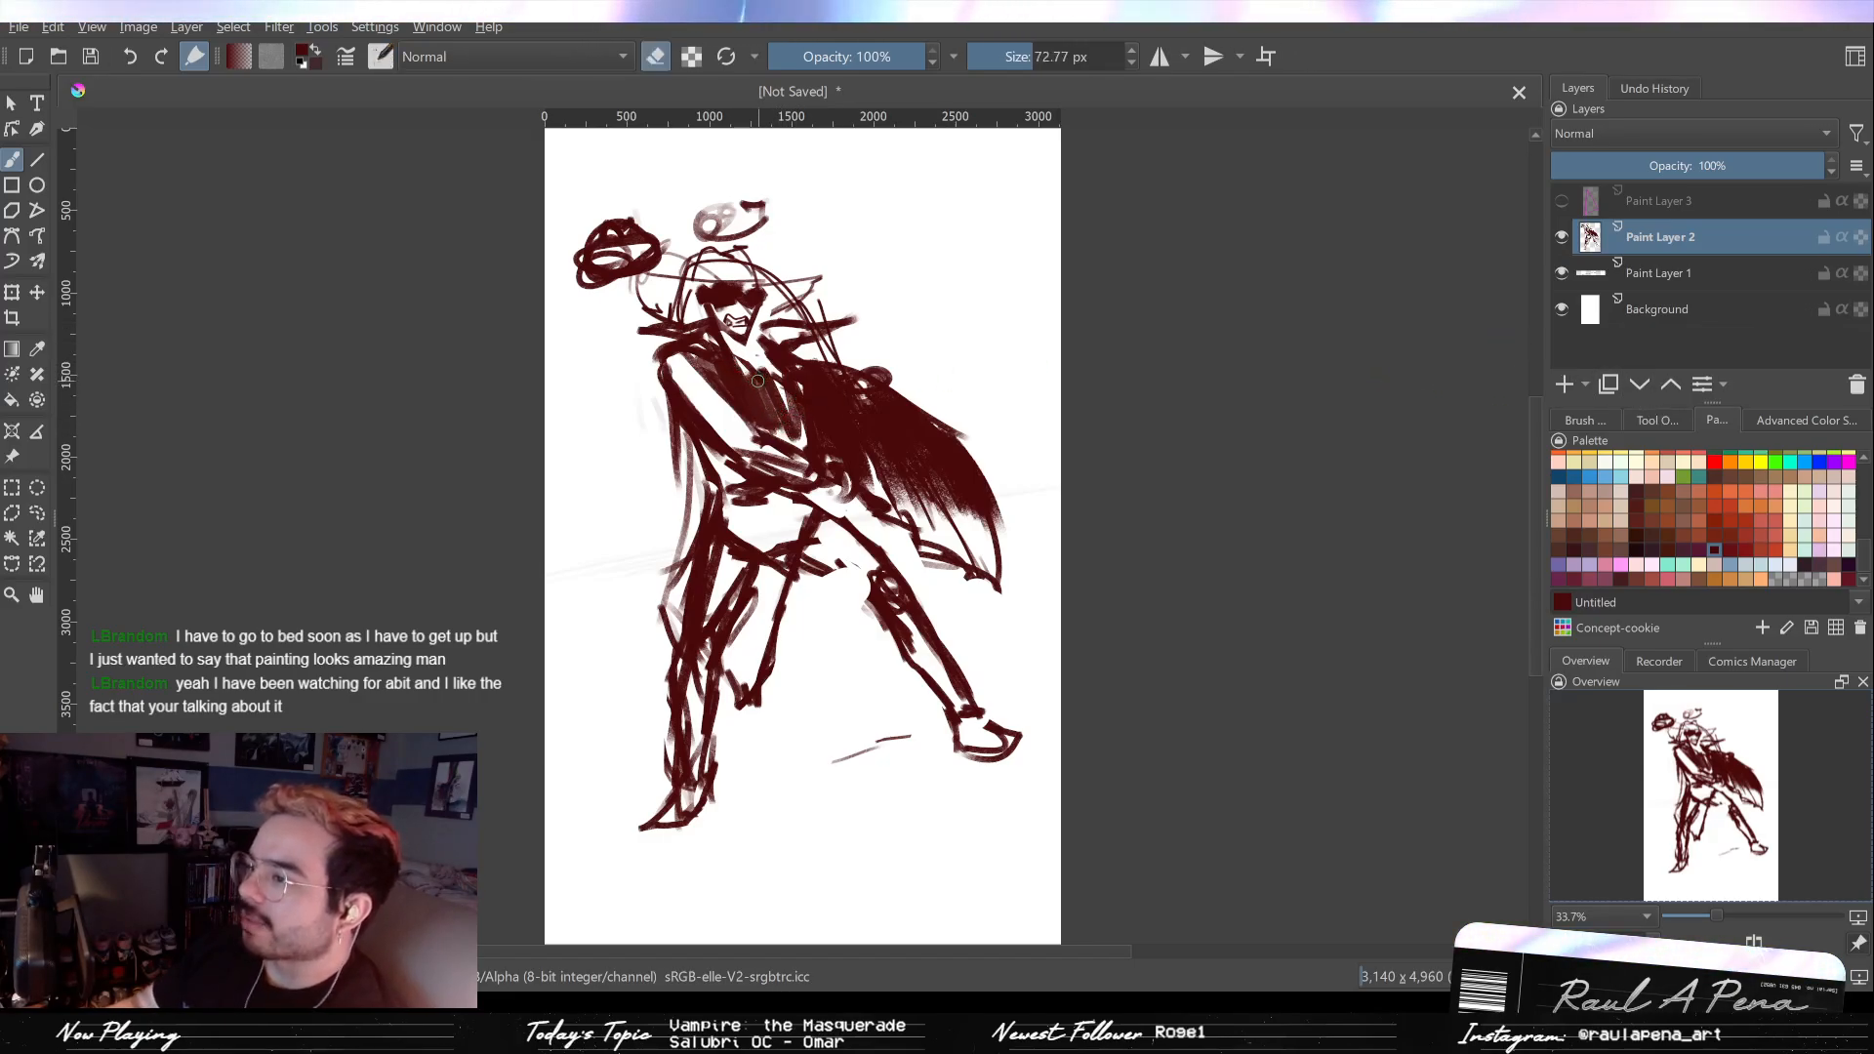
{"action": "key", "text": "["}
{"action": "key", "text": "["}
{"action": "key", "text": "["}
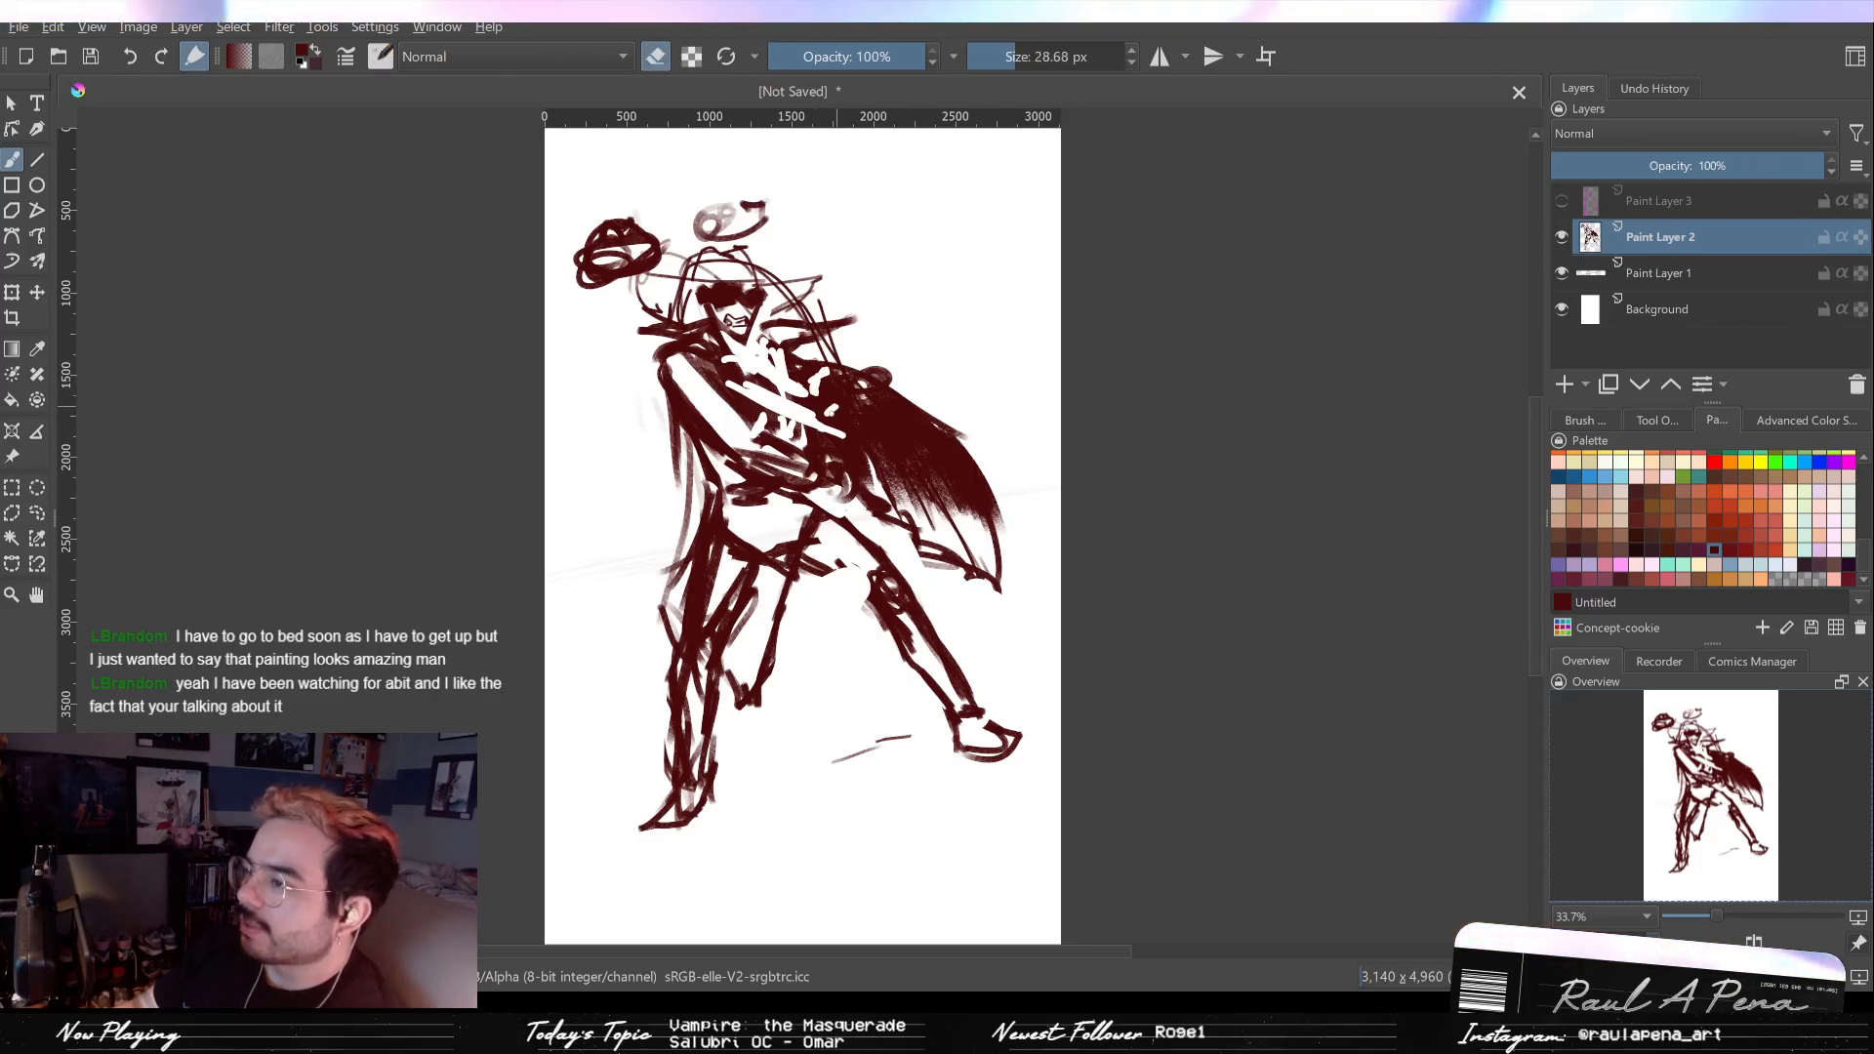
{"action": "left_click_drag", "start_coordinate": [849, 408], "coordinate": [825, 434]}
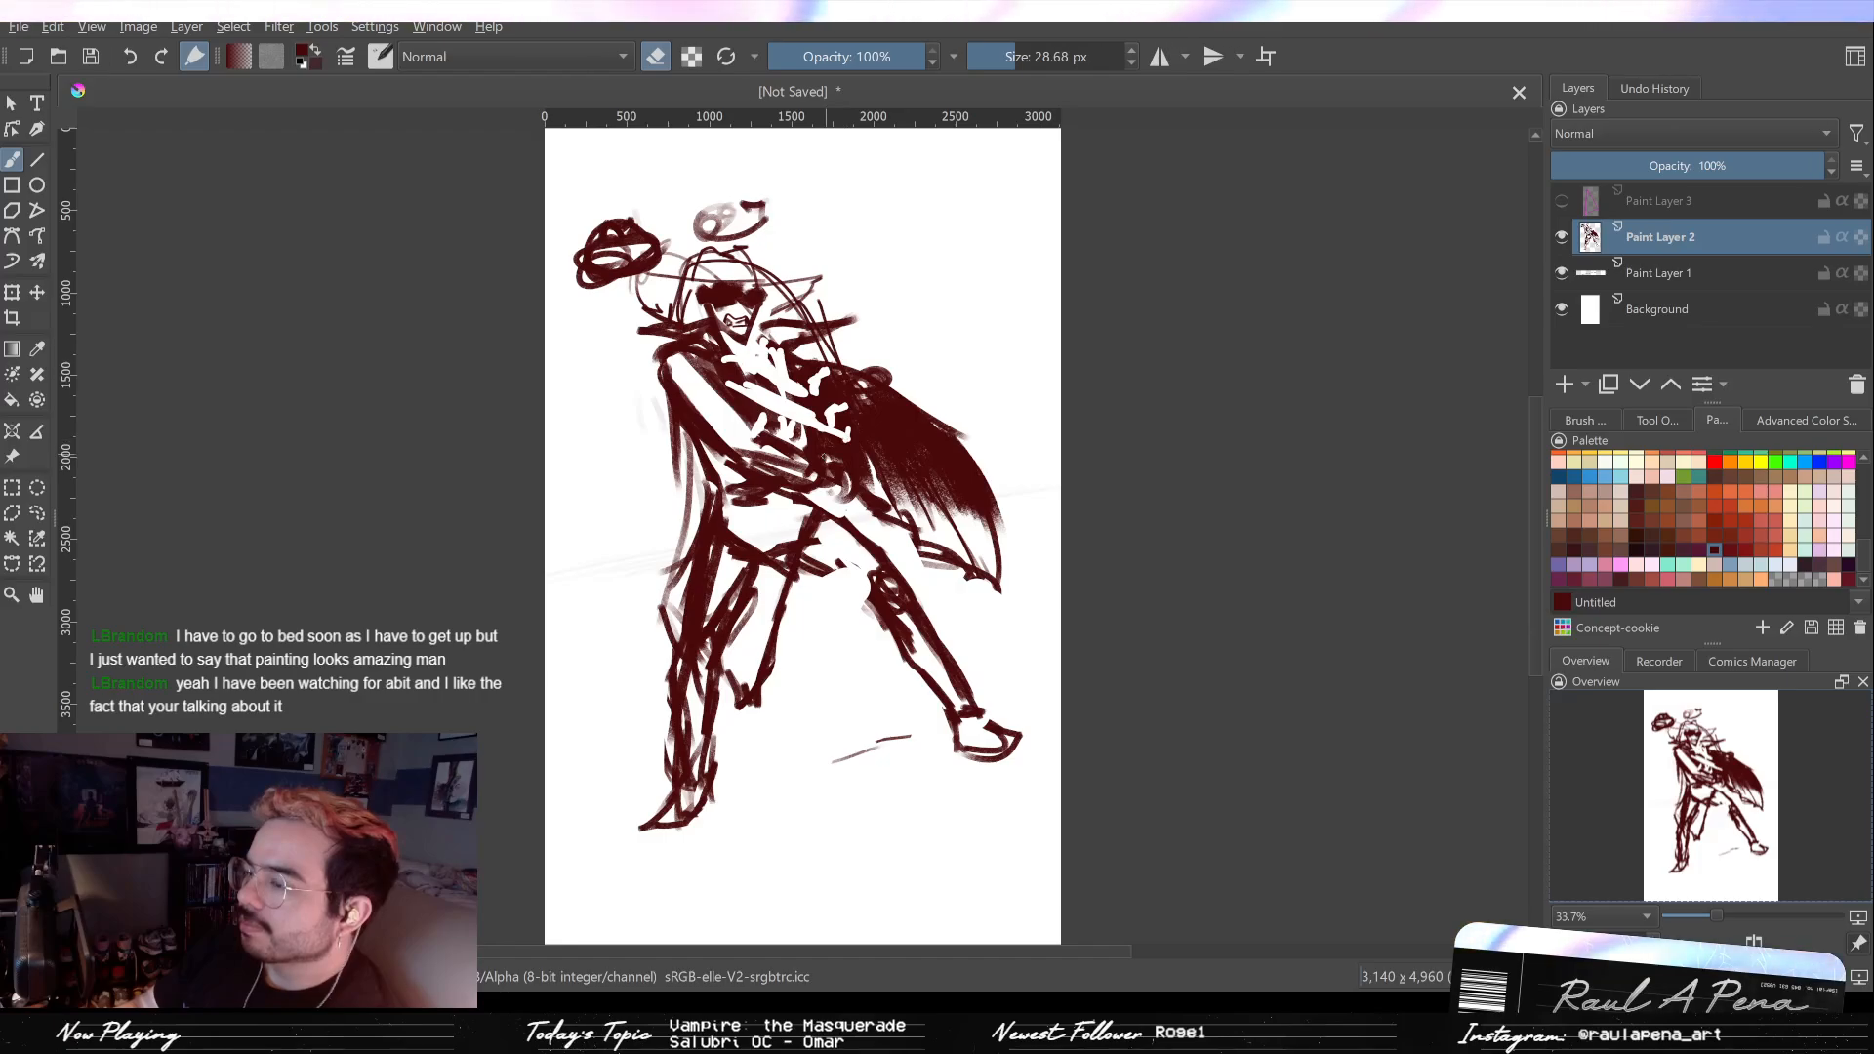
{"action": "key", "text": "/"}
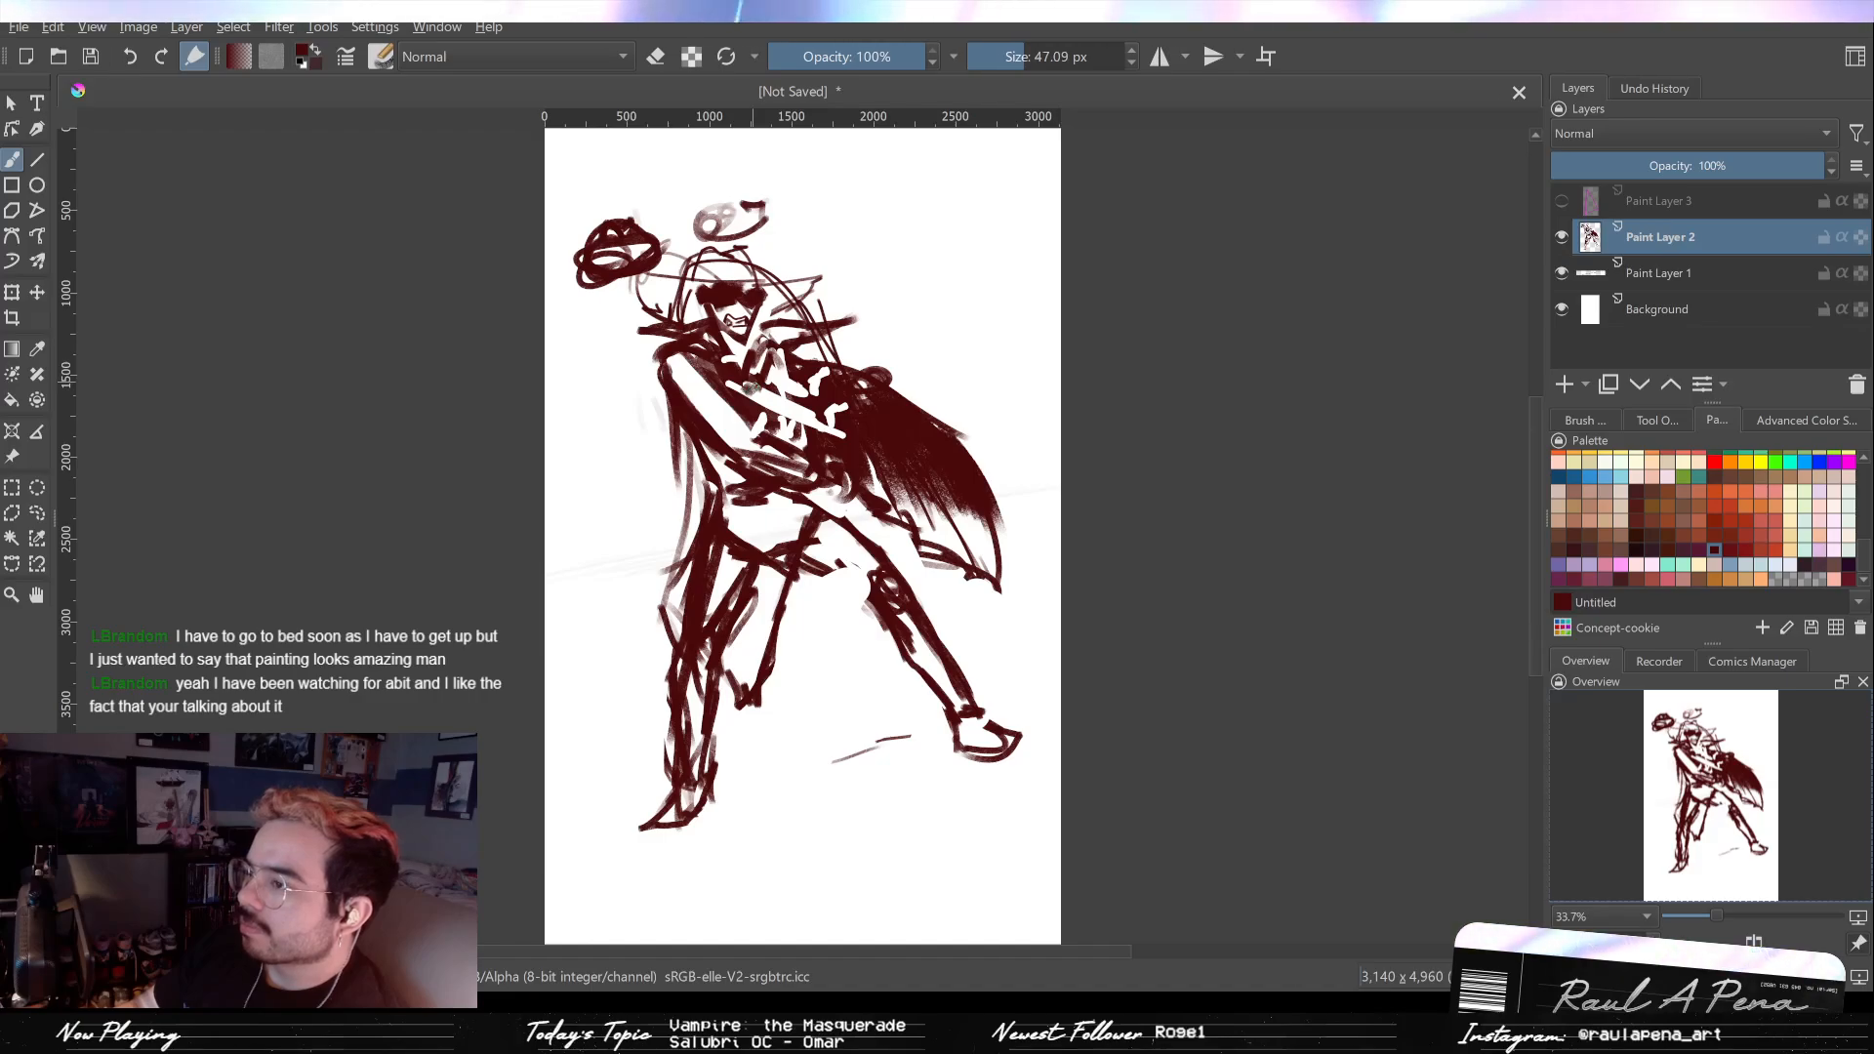
{"action": "key", "text": "bracketright"}
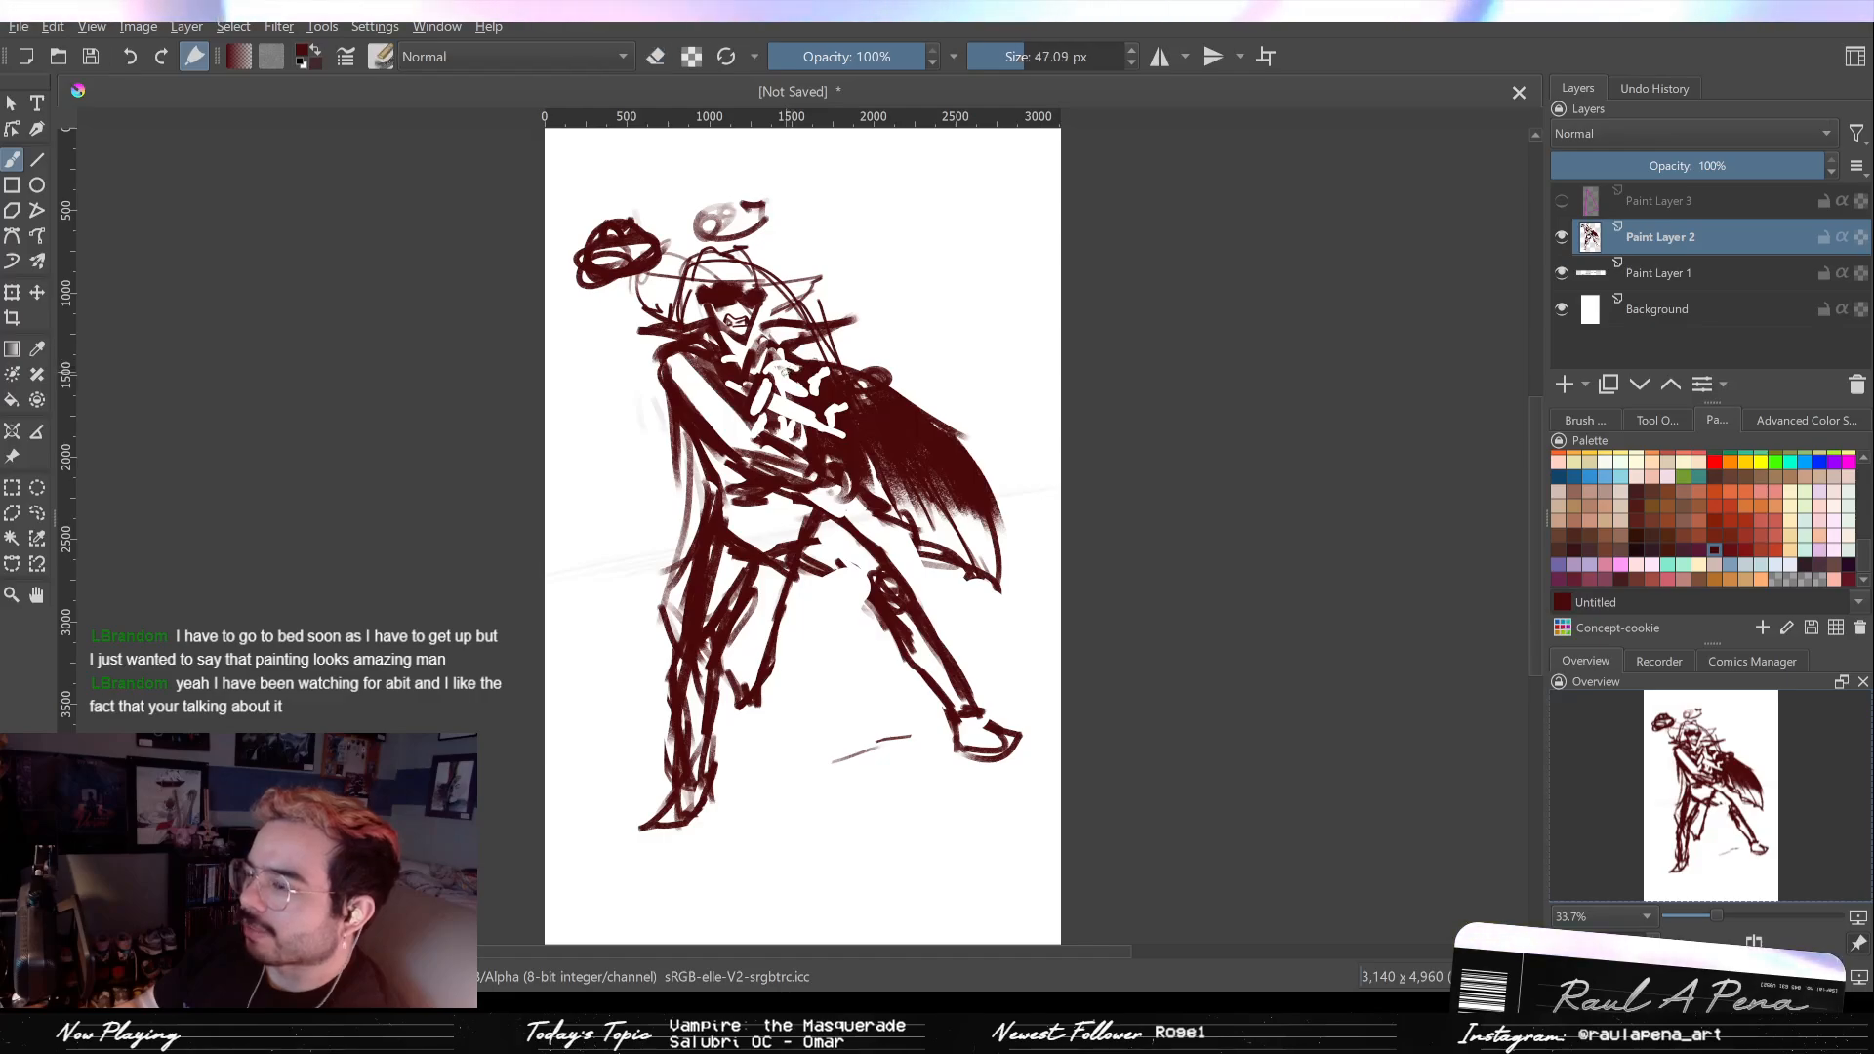
{"action": "key", "text": "e"}
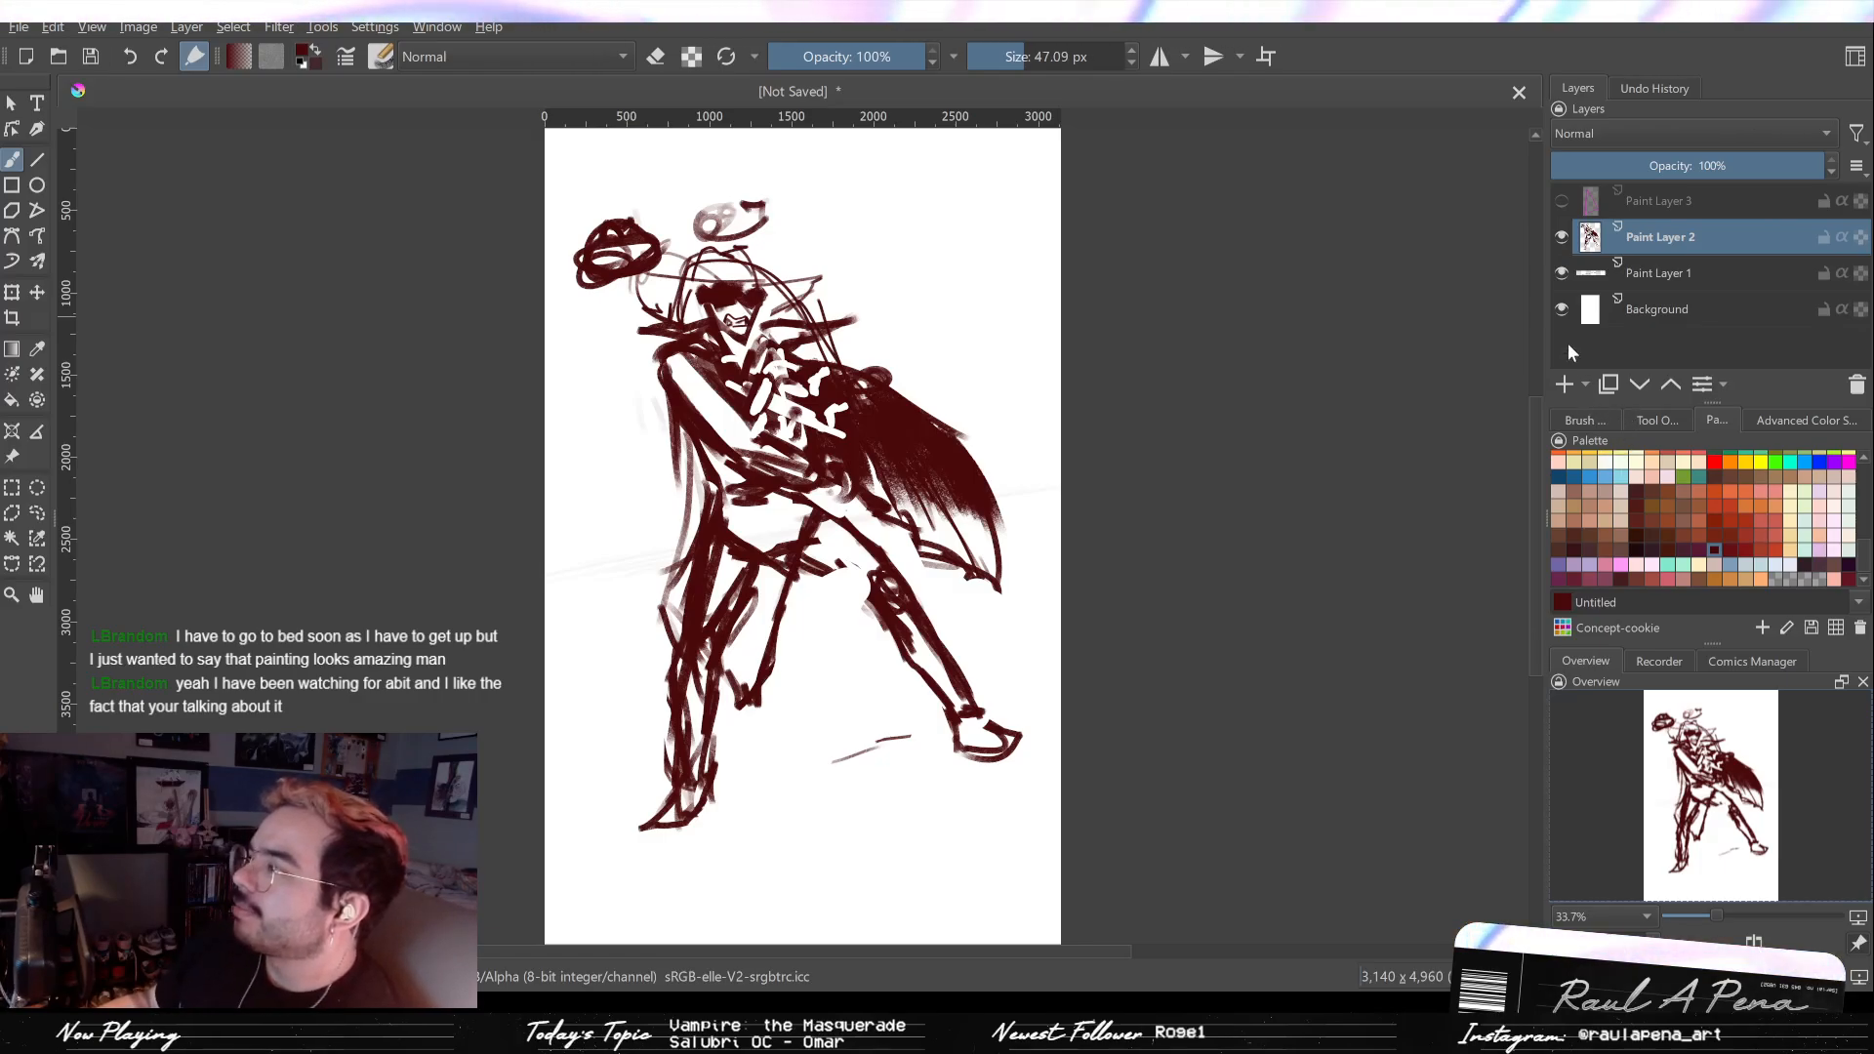
Step: Lower Paint Layer 2's opacity to 13%, add a new paint layer above it, and choose the 579 - Spooky Purple color
{"action": "left_click", "coordinate": [1584, 168]}
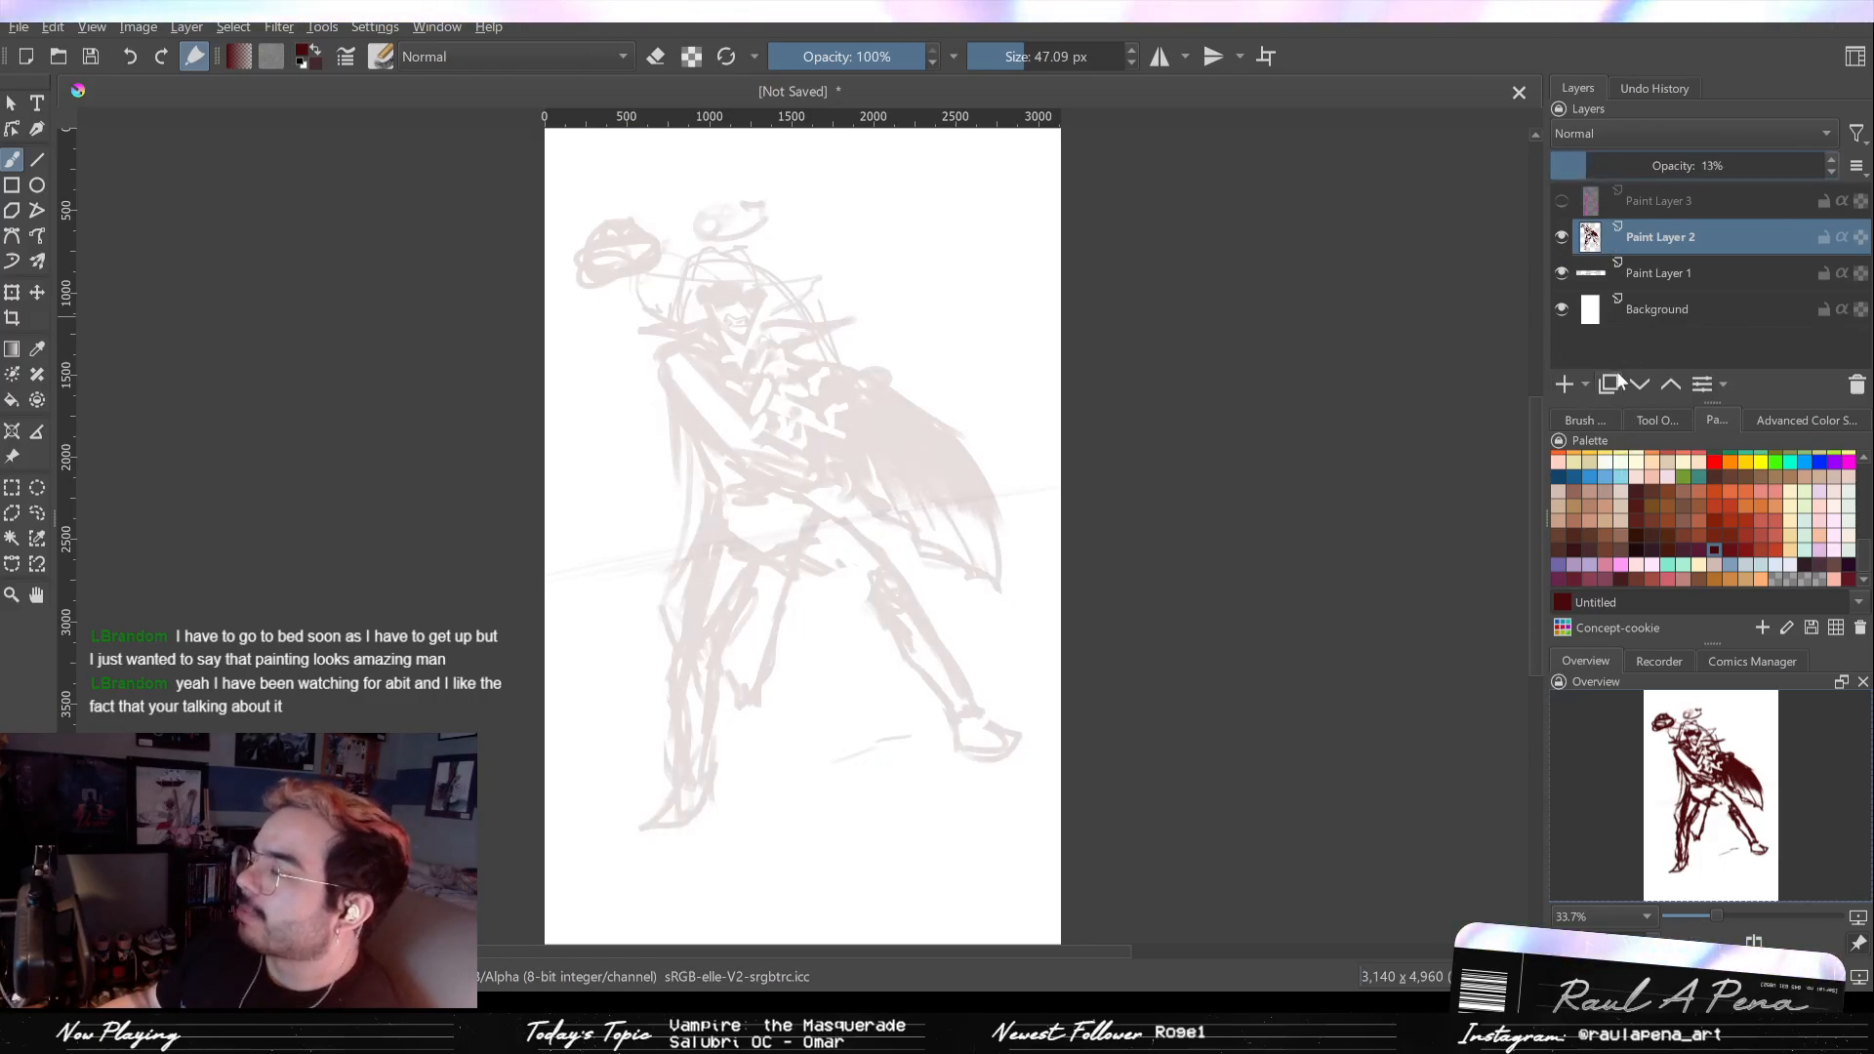
{"action": "left_click", "coordinate": [1564, 384]}
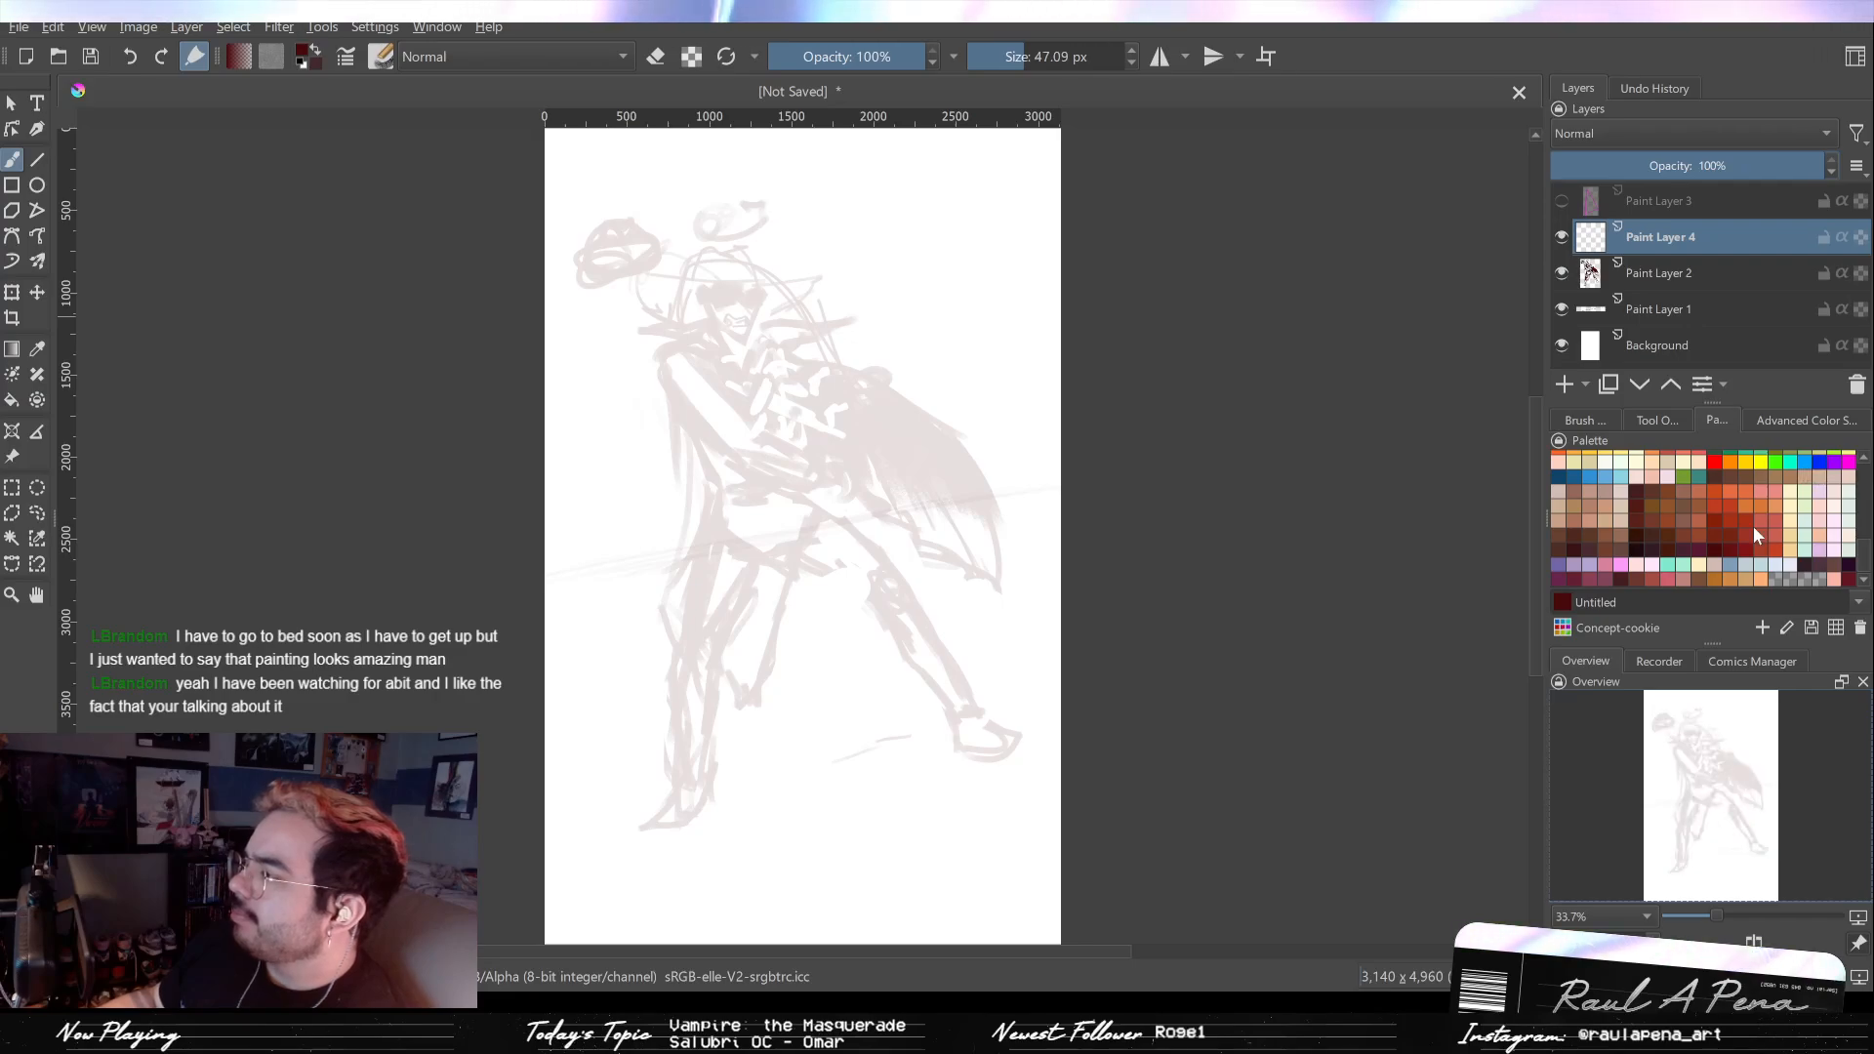
{"action": "left_click", "coordinate": [1847, 565]}
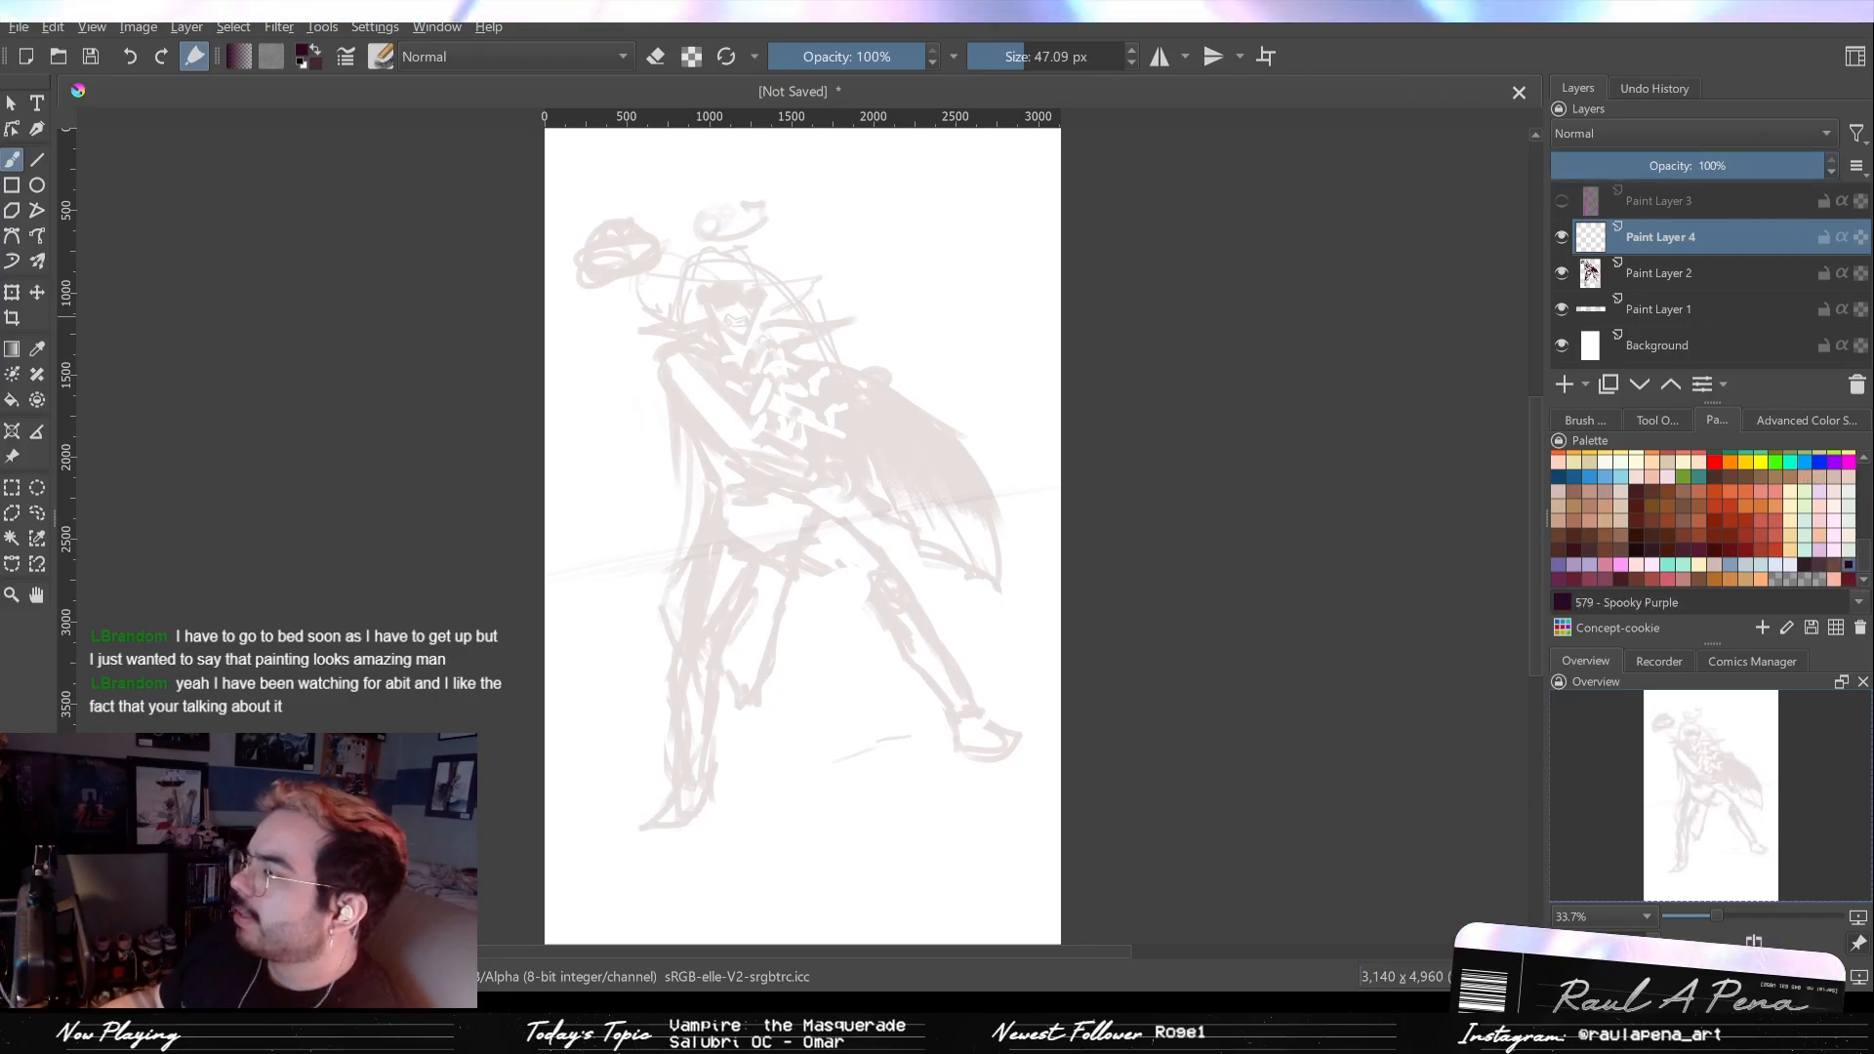
{"action": "left_click_drag", "start_coordinate": [749, 404], "coordinate": [801, 483]}
{"action": "key", "text": "shift+Delete"}
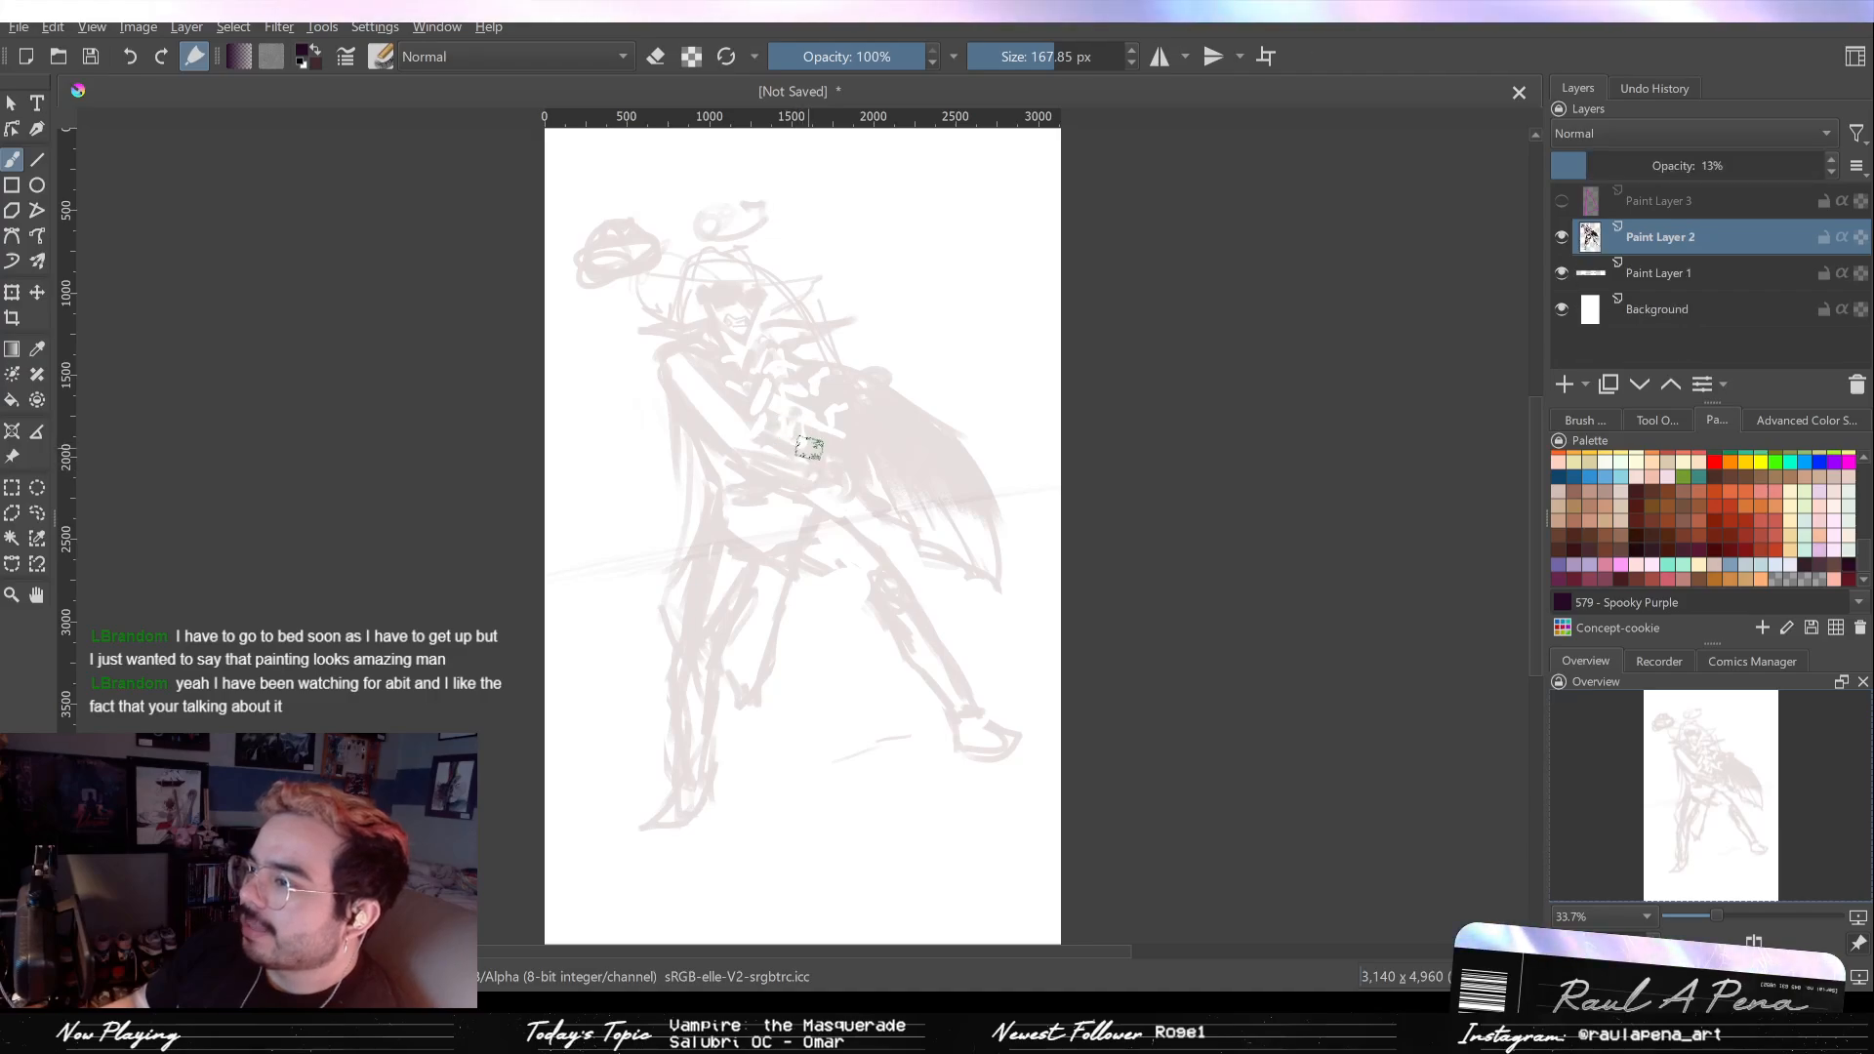
{"action": "left_click", "coordinate": [1563, 385]}
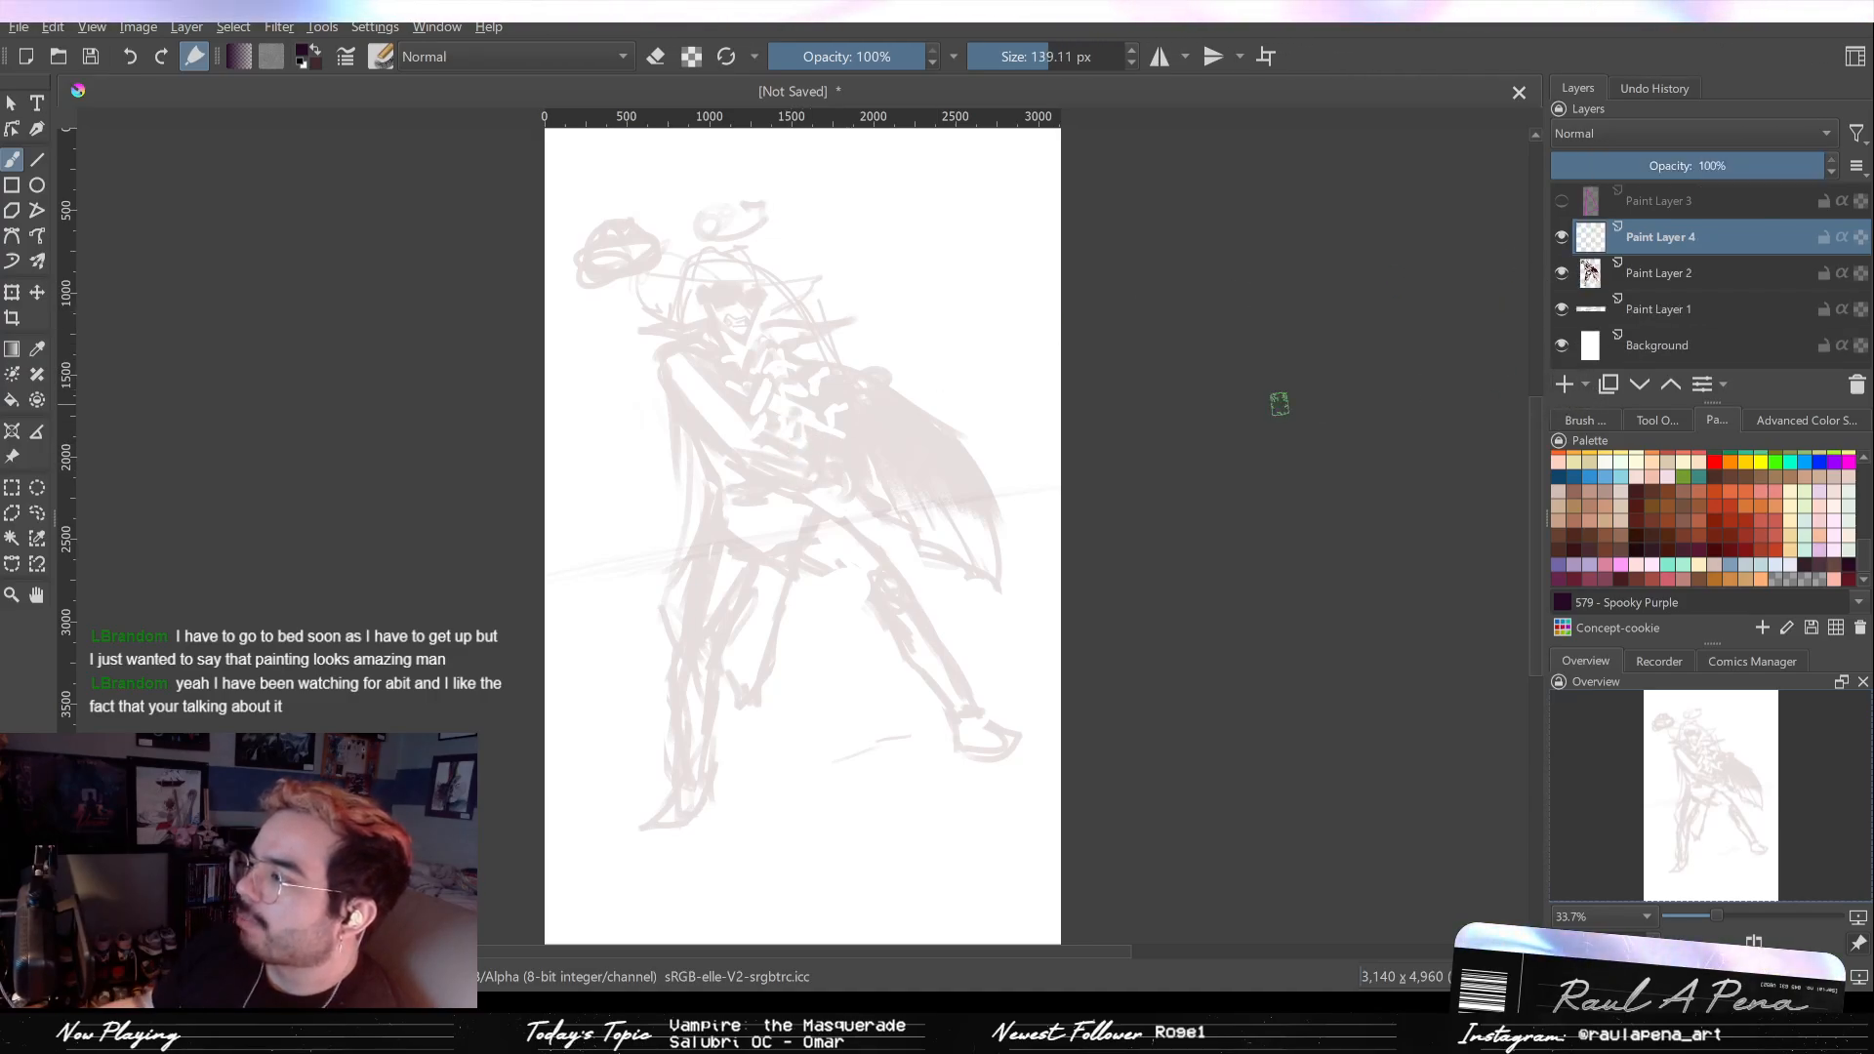
Step: Block in the cape with Spooky Purple using the 179.66 px brush and paint orange over most of it
{"action": "mouse_move", "coordinate": [781, 437]}
{"action": "left_mouse_down"}
{"action": "mouse_move", "coordinate": [812, 500]}
{"action": "mouse_move", "coordinate": [908, 475]}
{"action": "mouse_move", "coordinate": [819, 439]}
{"action": "mouse_move", "coordinate": [859, 507]}
{"action": "mouse_move", "coordinate": [927, 410]}
{"action": "mouse_move", "coordinate": [952, 530]}
{"action": "mouse_move", "coordinate": [961, 458]}
{"action": "left_mouse_up"}
{"action": "key", "text": "ctrl+z"}
{"action": "mouse_move", "coordinate": [868, 380]}
{"action": "left_mouse_down"}
{"action": "mouse_move", "coordinate": [978, 480]}
{"action": "mouse_move", "coordinate": [939, 469]}
{"action": "mouse_move", "coordinate": [1025, 553]}
{"action": "left_mouse_up"}
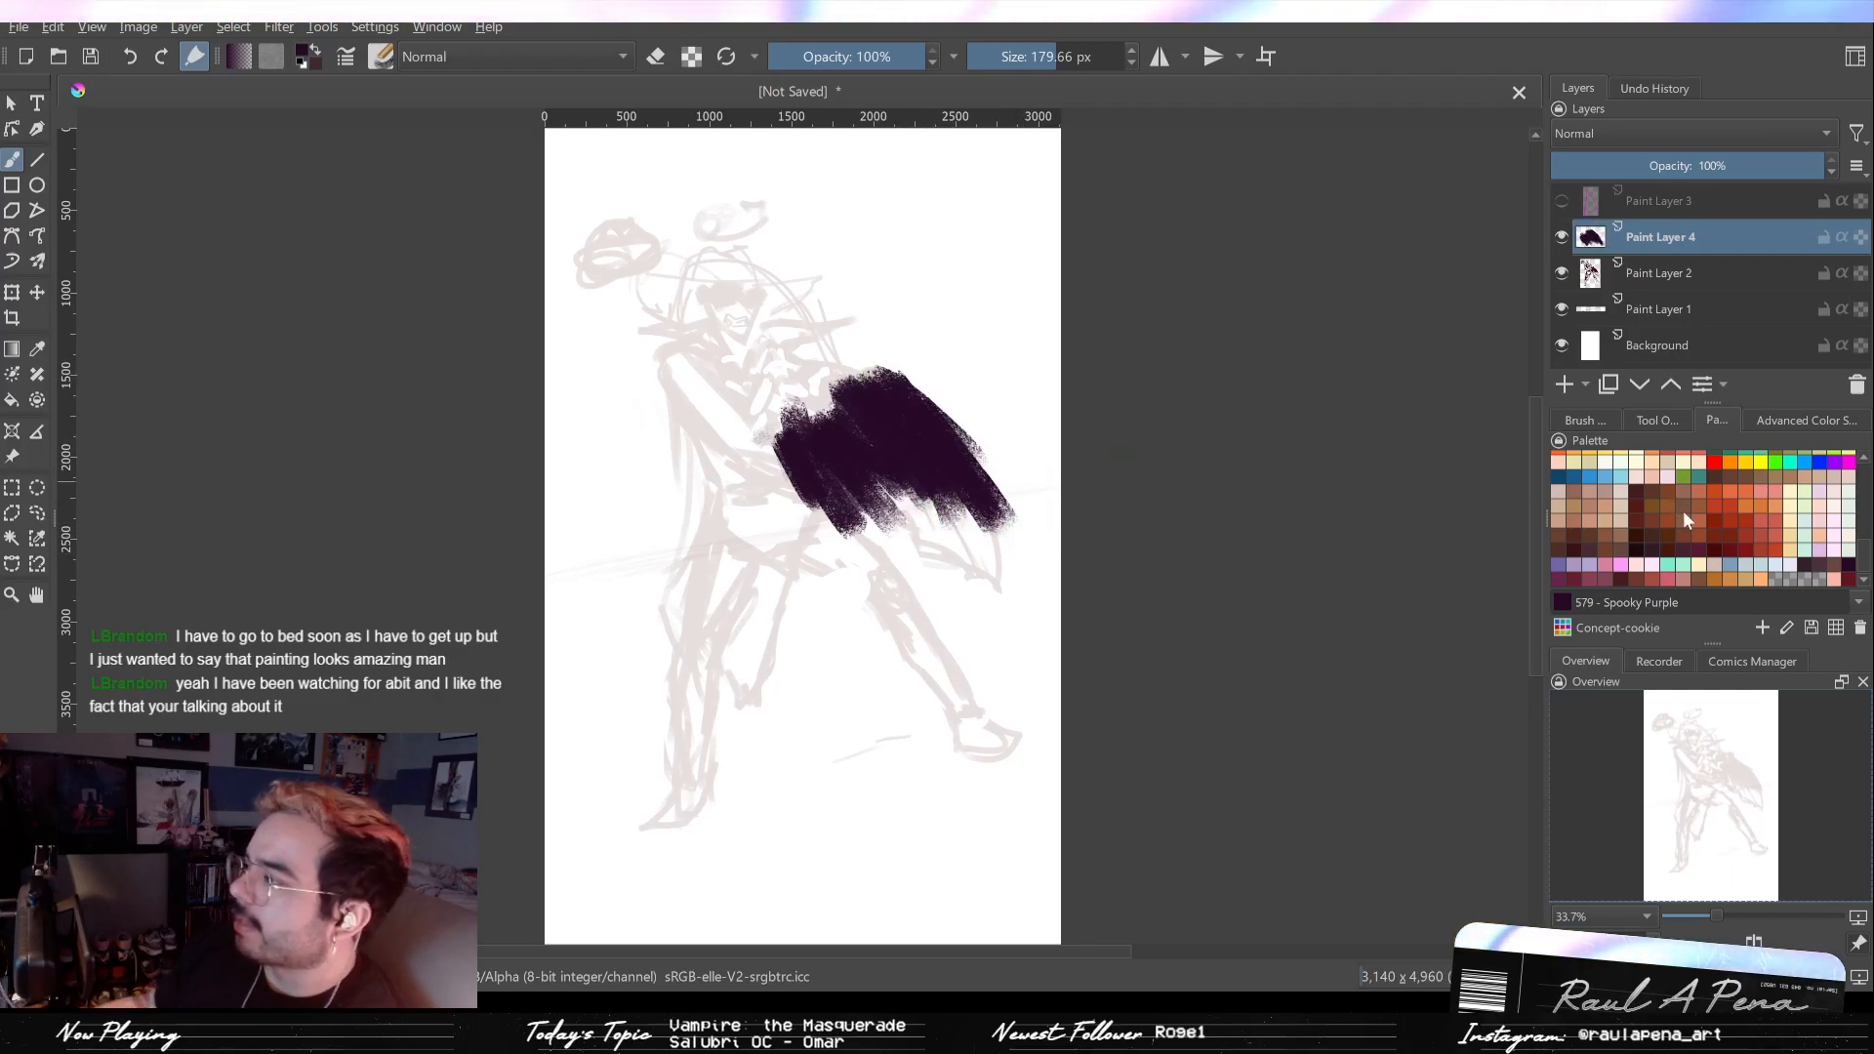
{"action": "left_click", "coordinate": [1730, 462]}
{"action": "mouse_move", "coordinate": [814, 444]}
{"action": "left_mouse_down"}
{"action": "mouse_move", "coordinate": [796, 478]}
{"action": "mouse_move", "coordinate": [829, 487]}
{"action": "mouse_move", "coordinate": [869, 493]}
{"action": "mouse_move", "coordinate": [858, 410]}
{"action": "mouse_move", "coordinate": [918, 458]}
{"action": "mouse_move", "coordinate": [883, 391]}
{"action": "mouse_move", "coordinate": [952, 481]}
{"action": "mouse_move", "coordinate": [966, 439]}
{"action": "mouse_move", "coordinate": [995, 527]}
{"action": "left_mouse_up"}
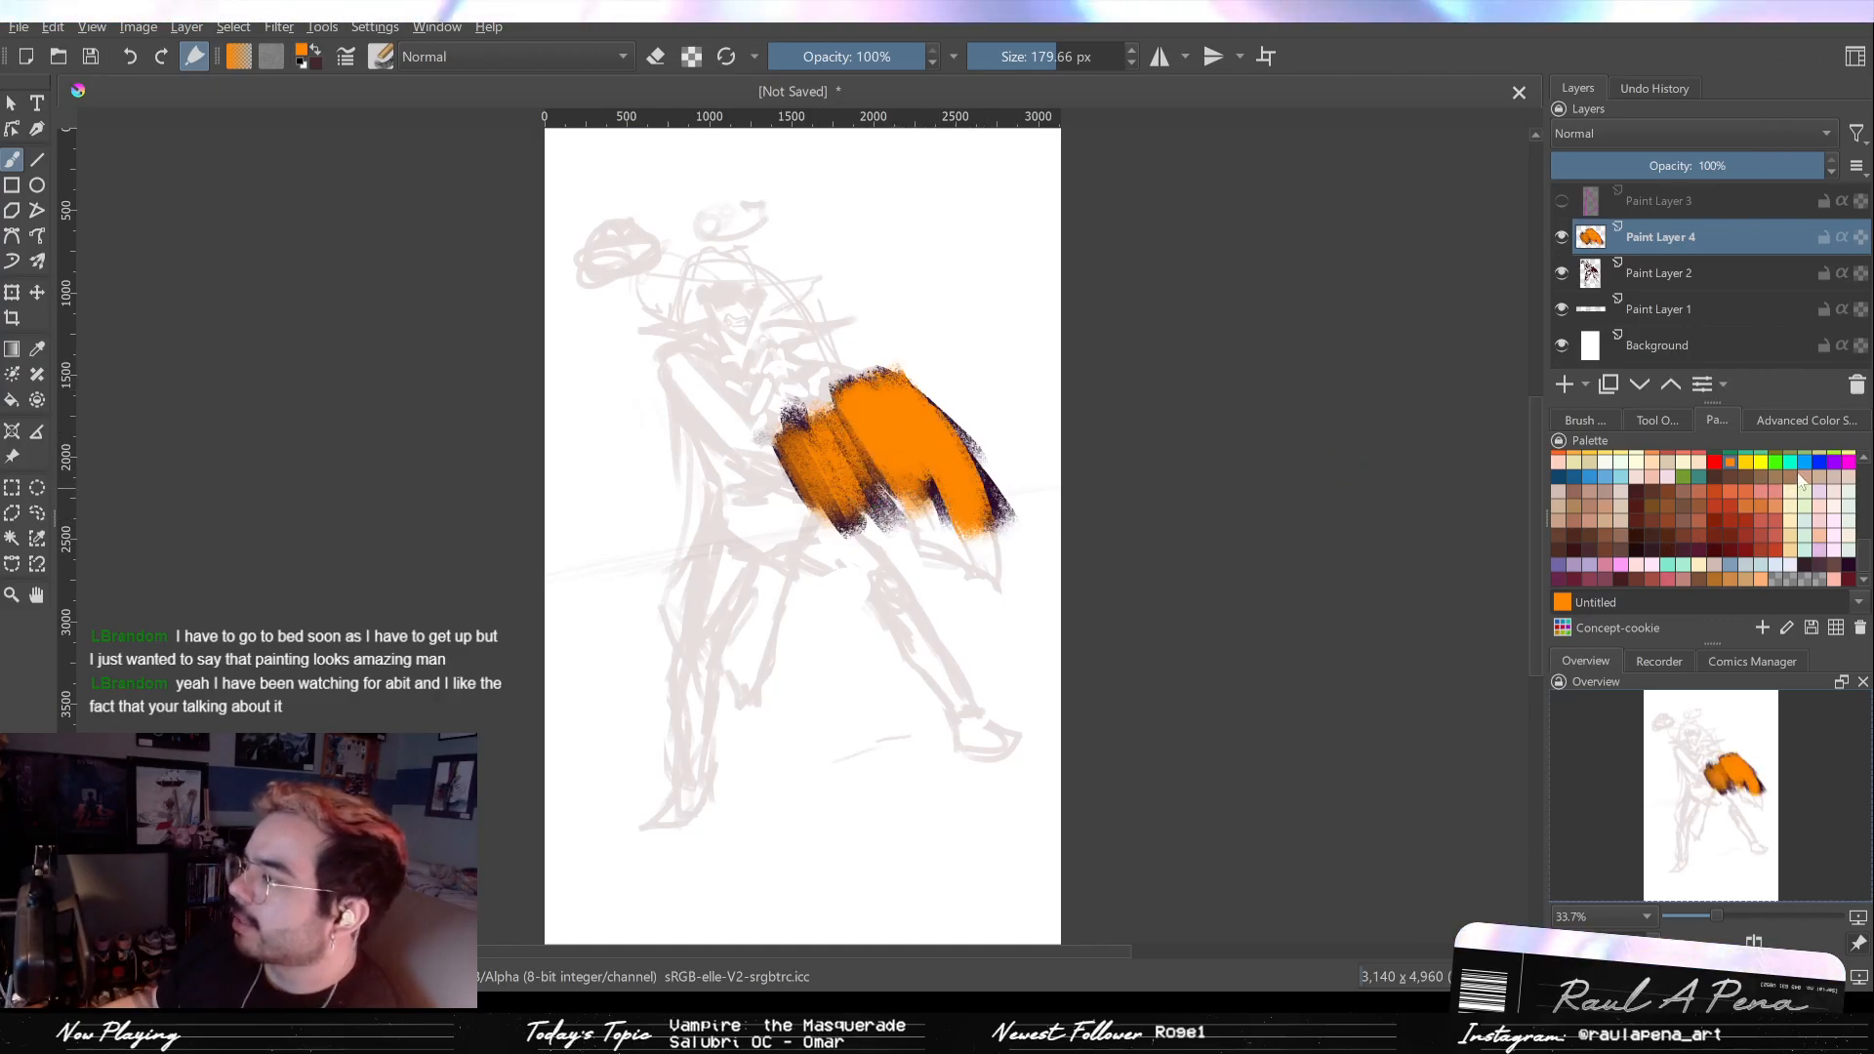
Step: Try the textured paint presets from the Most Used set, covering most of the orange cape with Spooky Purple
{"action": "left_click", "coordinate": [1606, 419]}
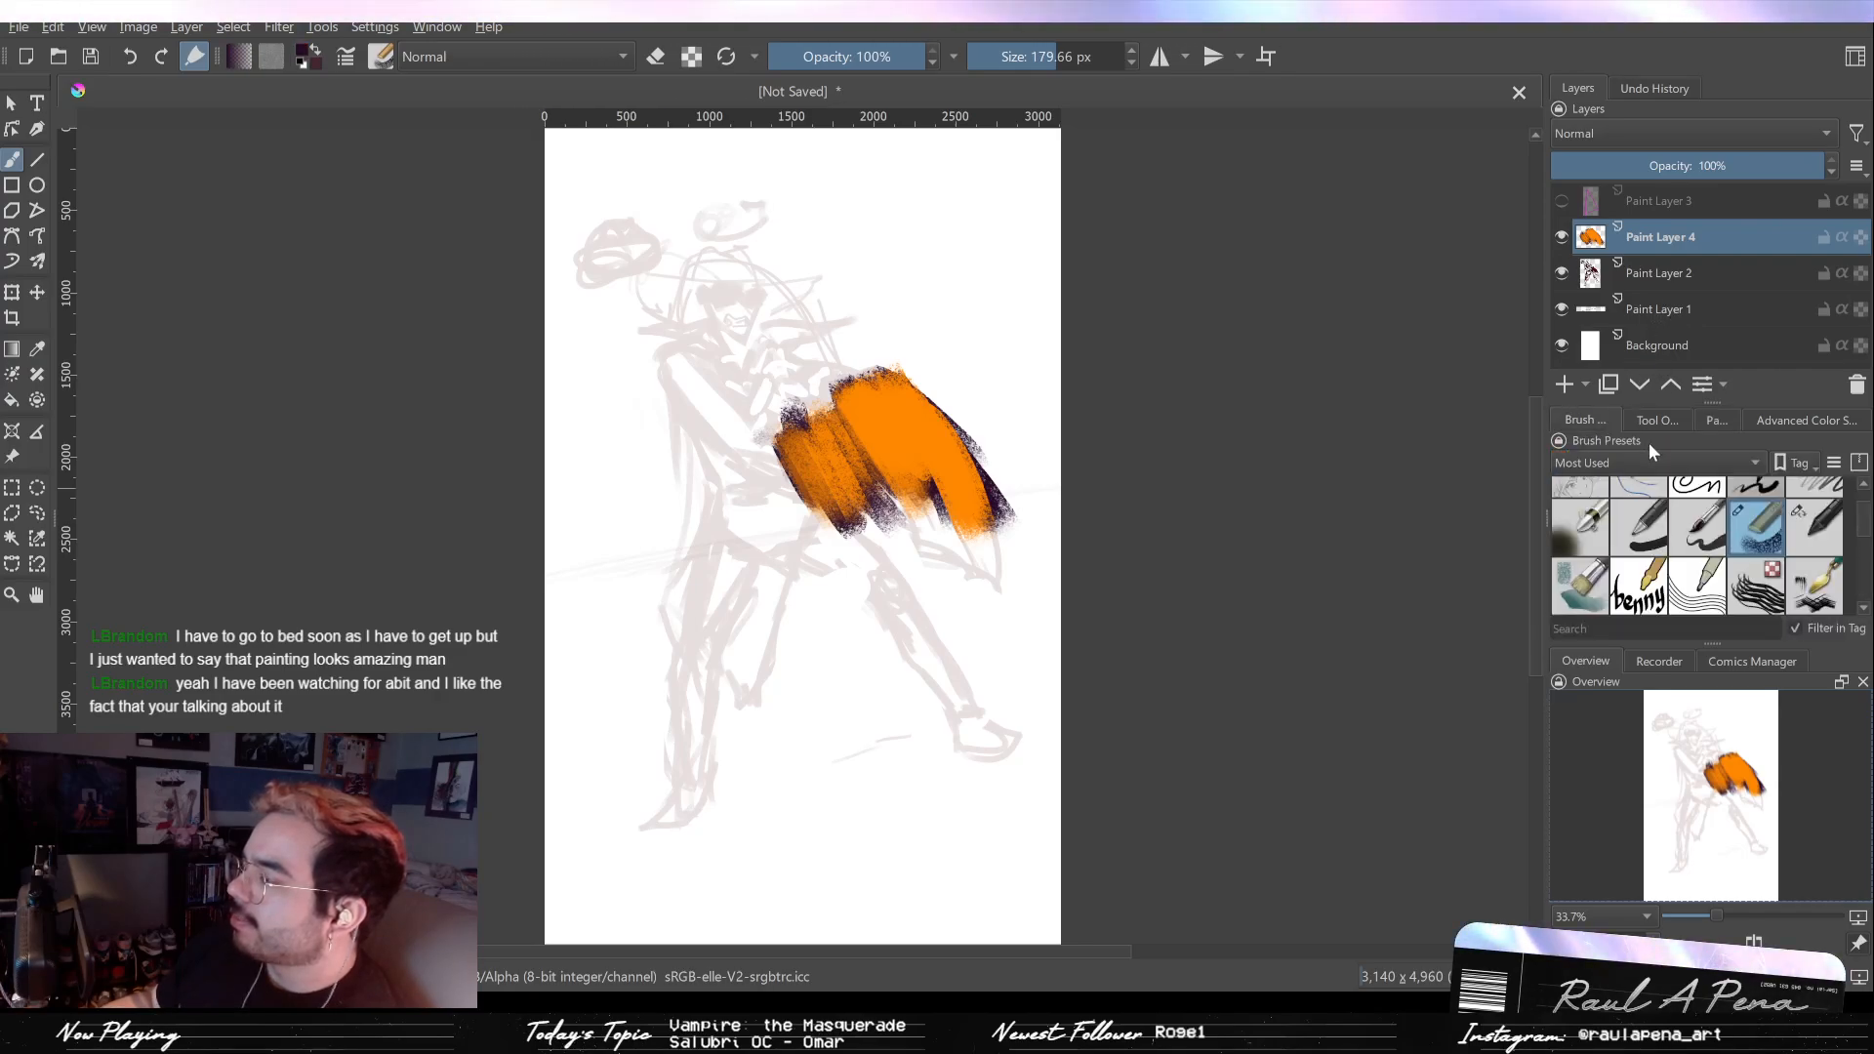
{"action": "mouse_move", "coordinate": [1859, 530]}
{"action": "left_mouse_down"}
{"action": "mouse_move", "coordinate": [1856, 571]}
{"action": "mouse_move", "coordinate": [1860, 552]}
{"action": "left_mouse_up"}
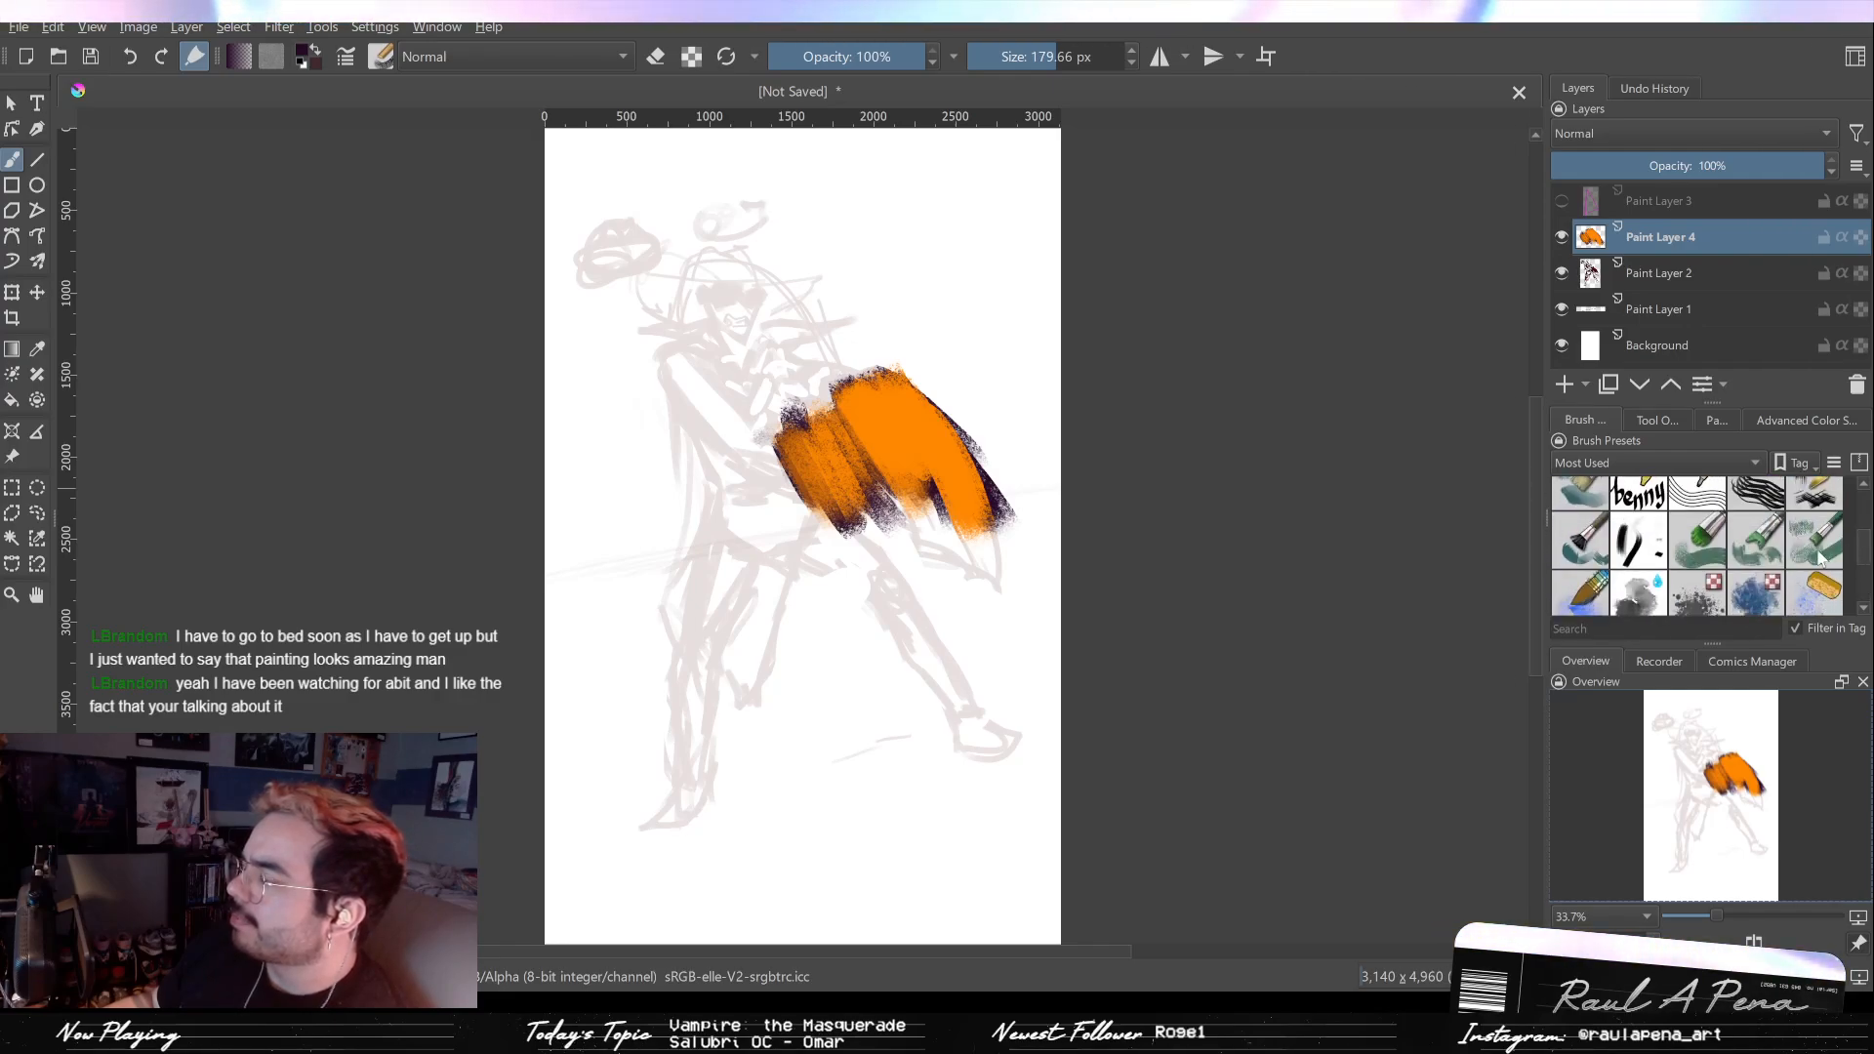
{"action": "left_click", "coordinate": [1813, 542]}
{"action": "mouse_move", "coordinate": [794, 422]}
{"action": "left_mouse_down"}
{"action": "mouse_move", "coordinate": [815, 480]}
{"action": "mouse_move", "coordinate": [793, 426]}
{"action": "mouse_move", "coordinate": [864, 502]}
{"action": "mouse_move", "coordinate": [881, 486]}
{"action": "mouse_move", "coordinate": [824, 456]}
{"action": "mouse_move", "coordinate": [805, 496]}
{"action": "mouse_move", "coordinate": [816, 453]}
{"action": "mouse_move", "coordinate": [873, 434]}
{"action": "mouse_move", "coordinate": [938, 487]}
{"action": "mouse_move", "coordinate": [865, 419]}
{"action": "mouse_move", "coordinate": [902, 421]}
{"action": "mouse_move", "coordinate": [901, 405]}
{"action": "mouse_move", "coordinate": [931, 485]}
{"action": "mouse_move", "coordinate": [884, 426]}
{"action": "mouse_move", "coordinate": [893, 400]}
{"action": "mouse_move", "coordinate": [952, 405]}
{"action": "left_mouse_up"}
{"action": "left_click", "coordinate": [1756, 540]}
{"action": "left_click", "coordinate": [1698, 540]}
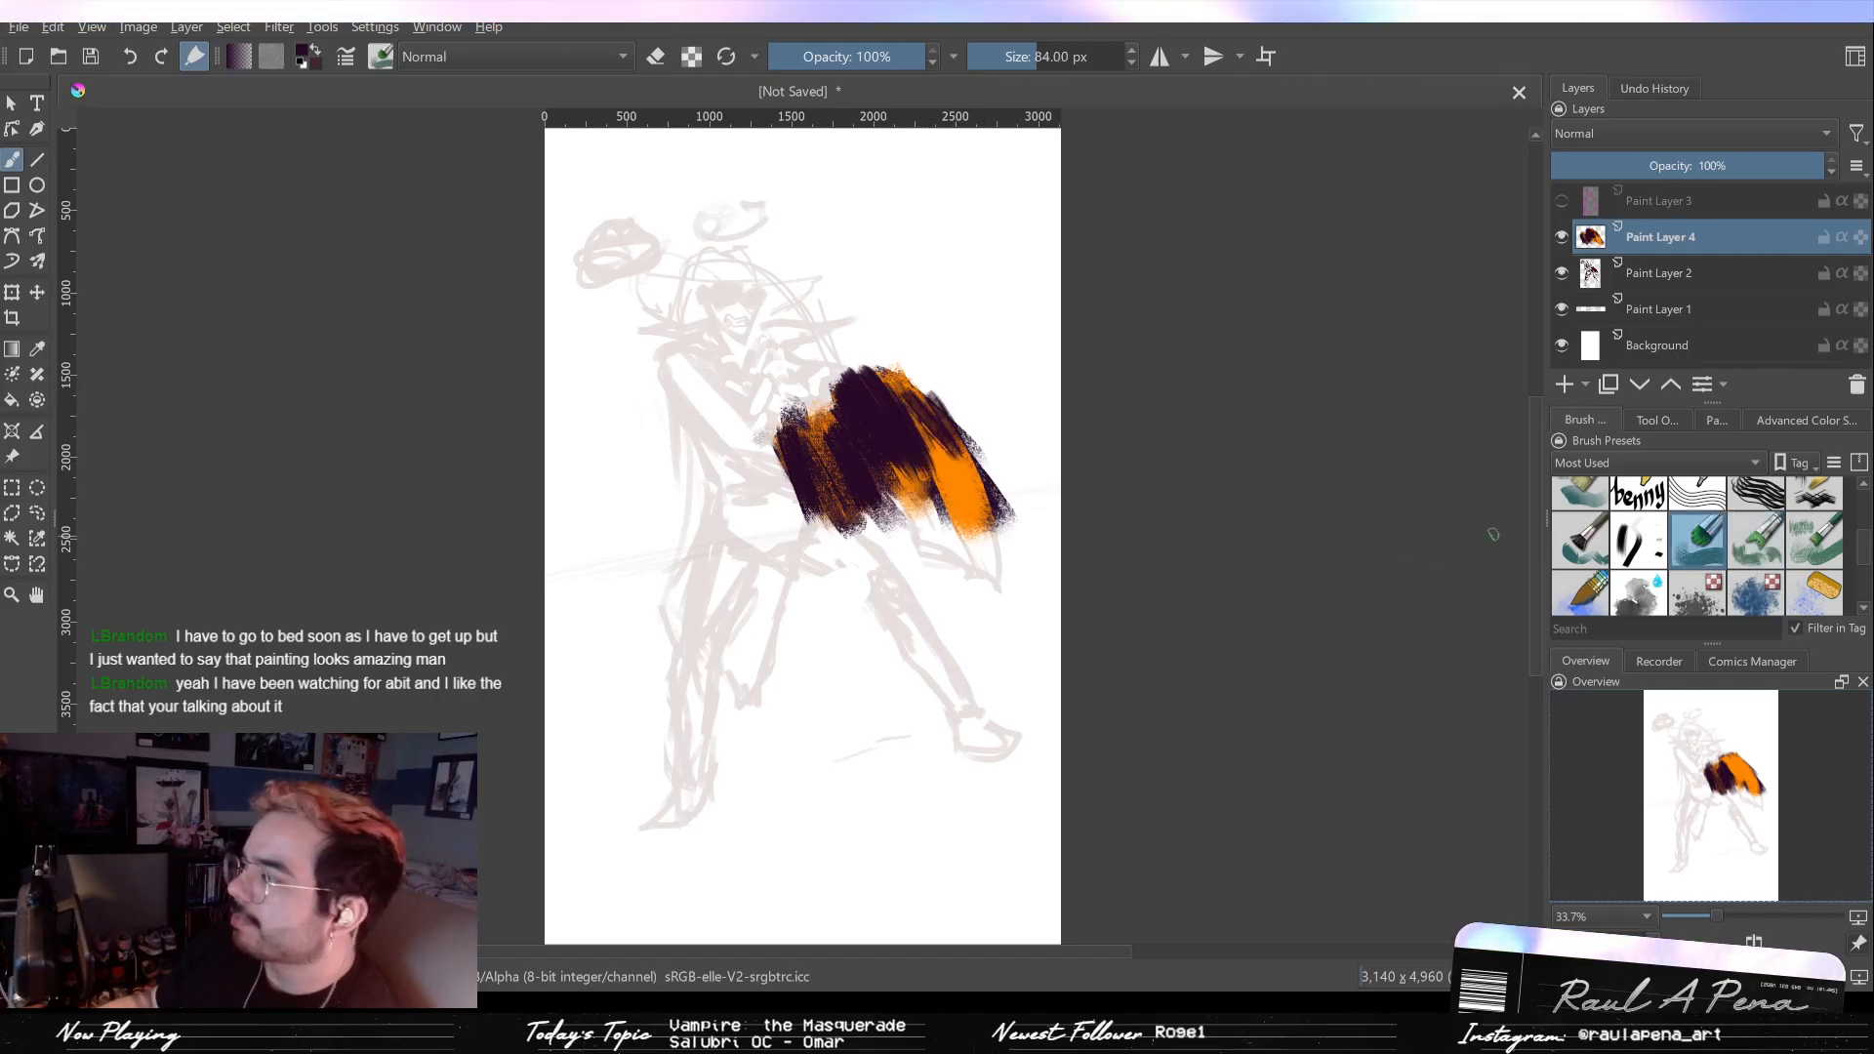
{"action": "left_click_drag", "start_coordinate": [936, 493], "coordinate": [954, 463]}
{"action": "left_click_drag", "start_coordinate": [900, 393], "coordinate": [932, 434]}
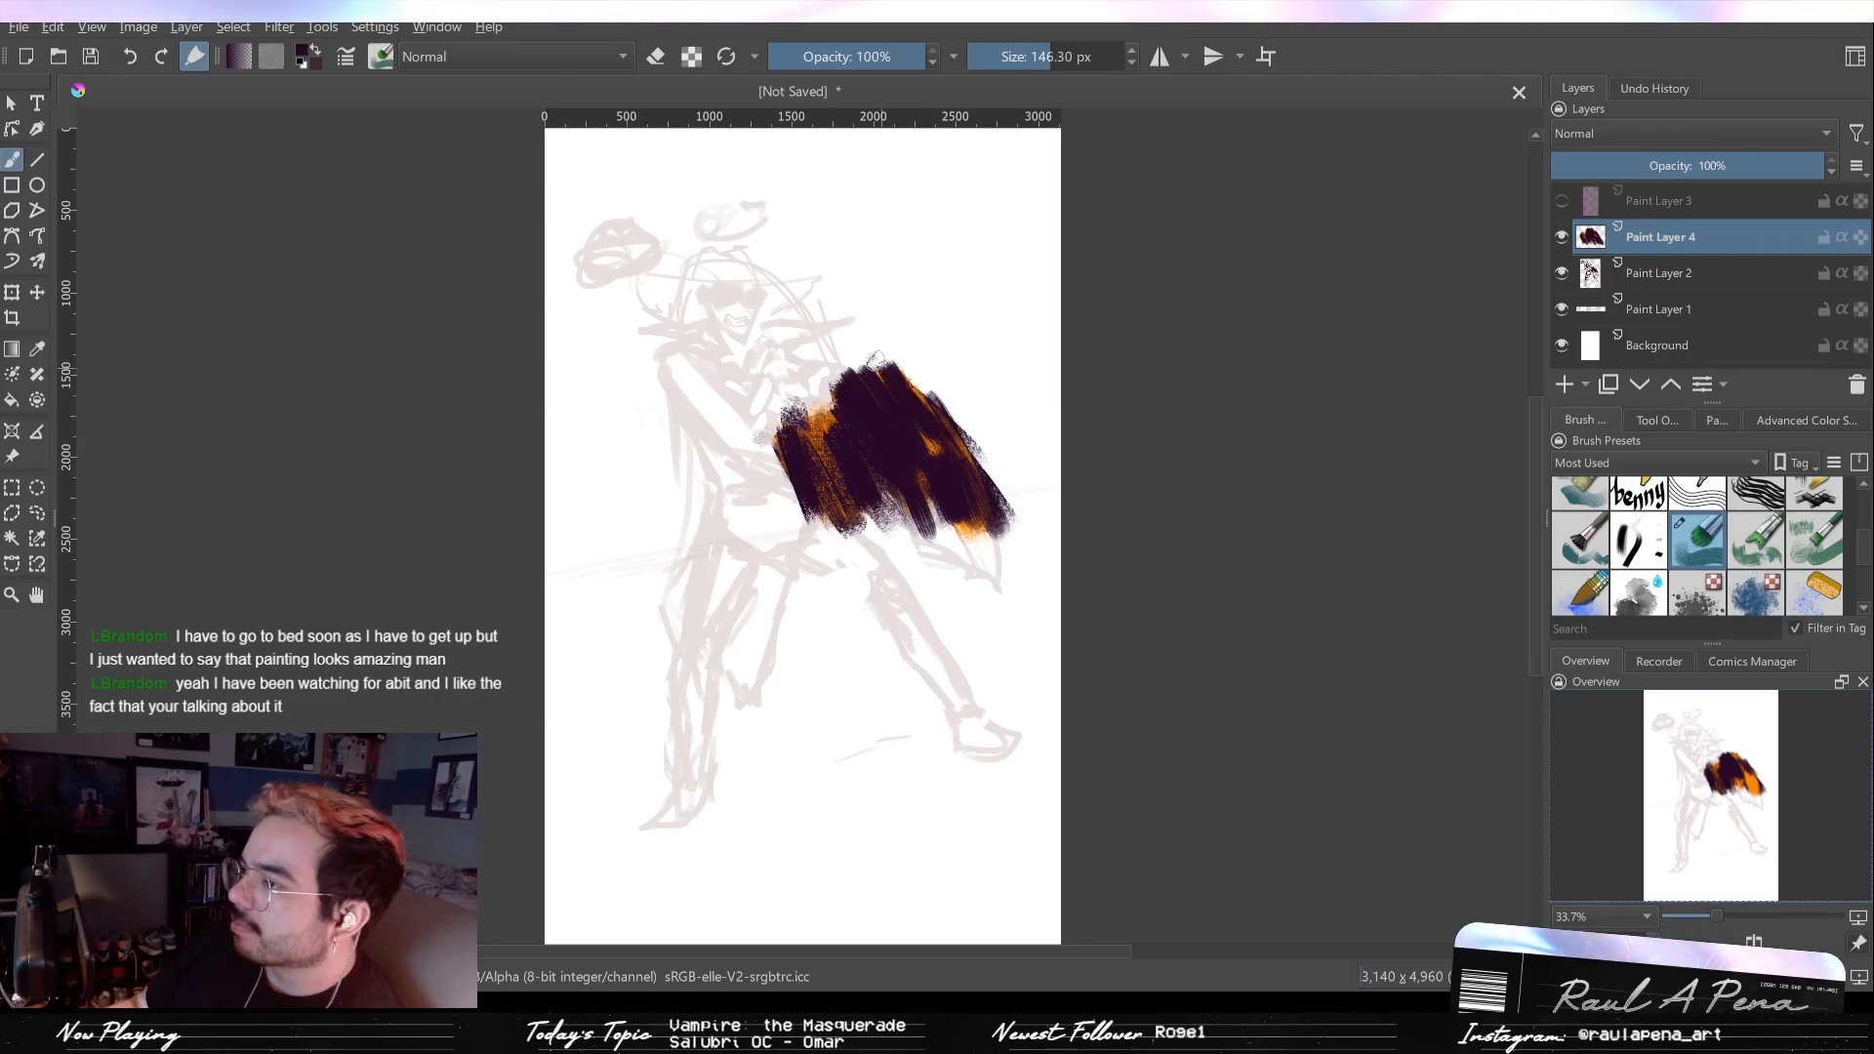
Step: Test the line-pattern ink preset at 147.59 px on the cape in Spooky Purple and orange, undoing unwanted strokes
{"action": "key", "text": "slash"}
{"action": "left_click_drag", "start_coordinate": [862, 470], "coordinate": [871, 448], "text": "shift"}
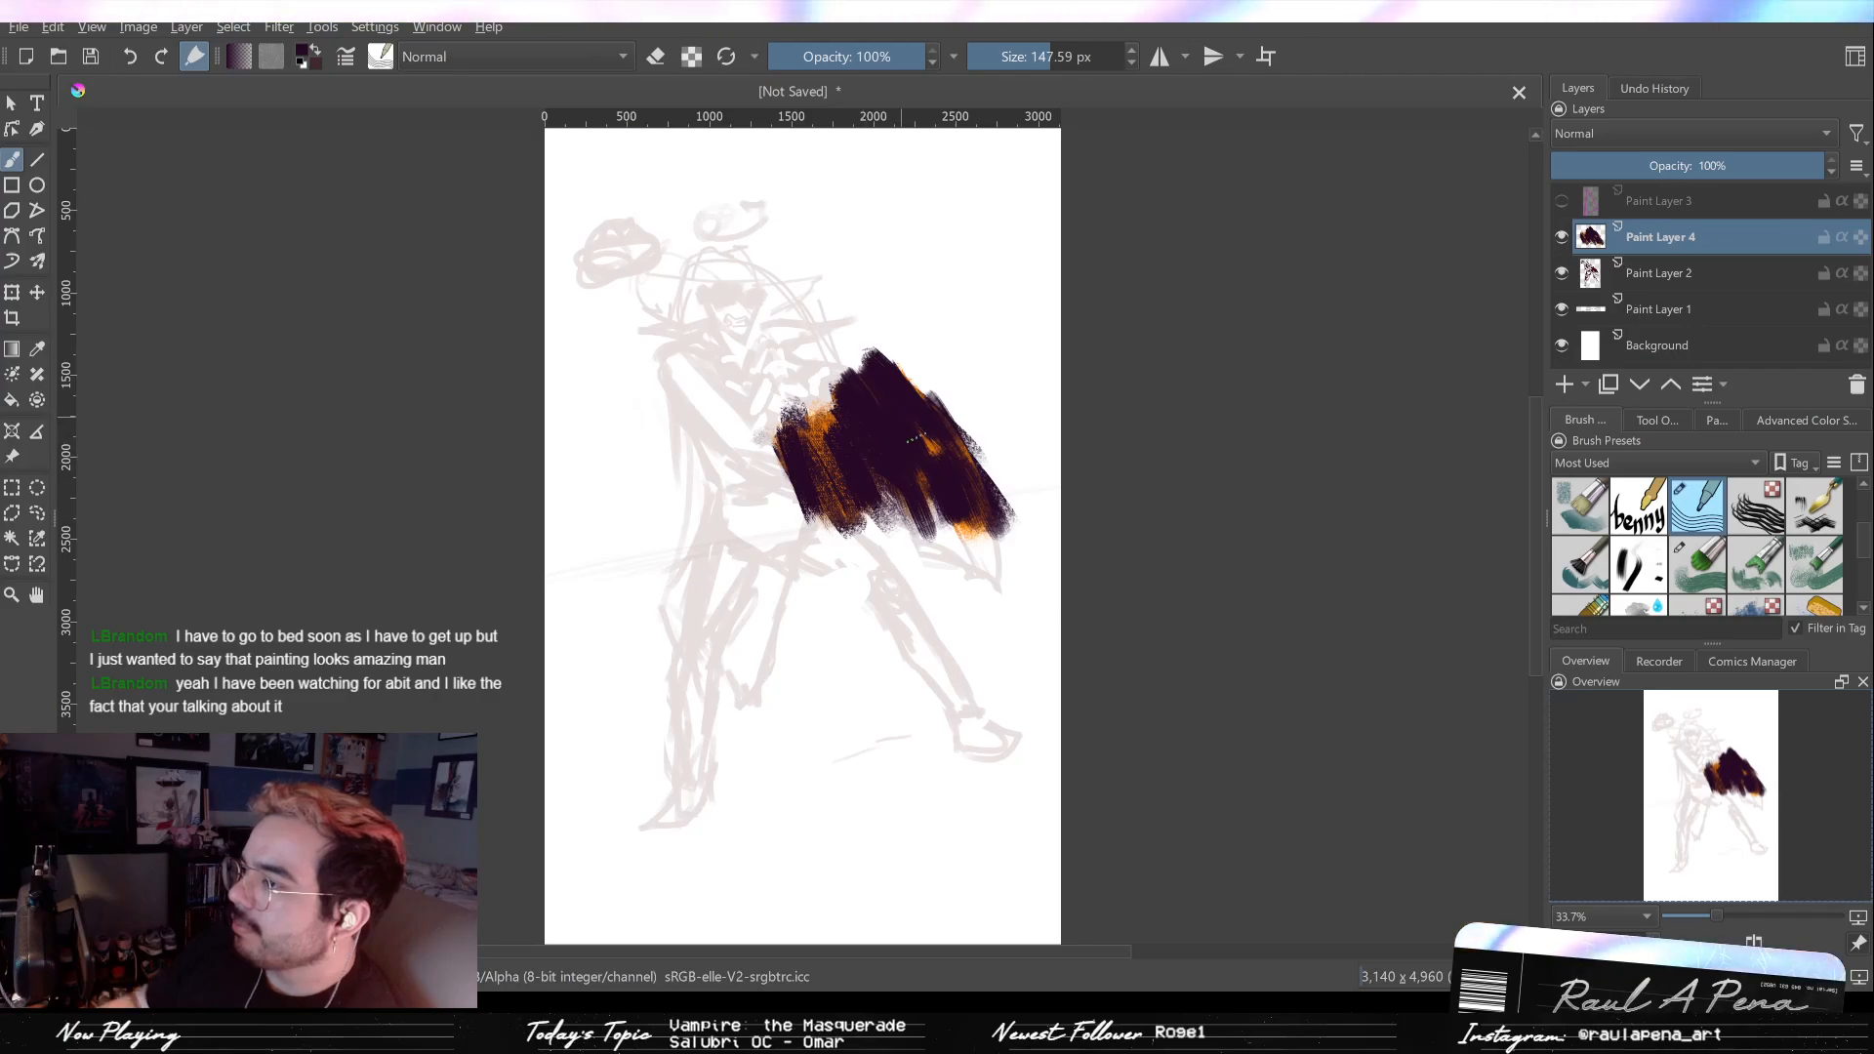
{"action": "left_click", "coordinate": [1716, 420]}
{"action": "left_click", "coordinate": [1728, 461]}
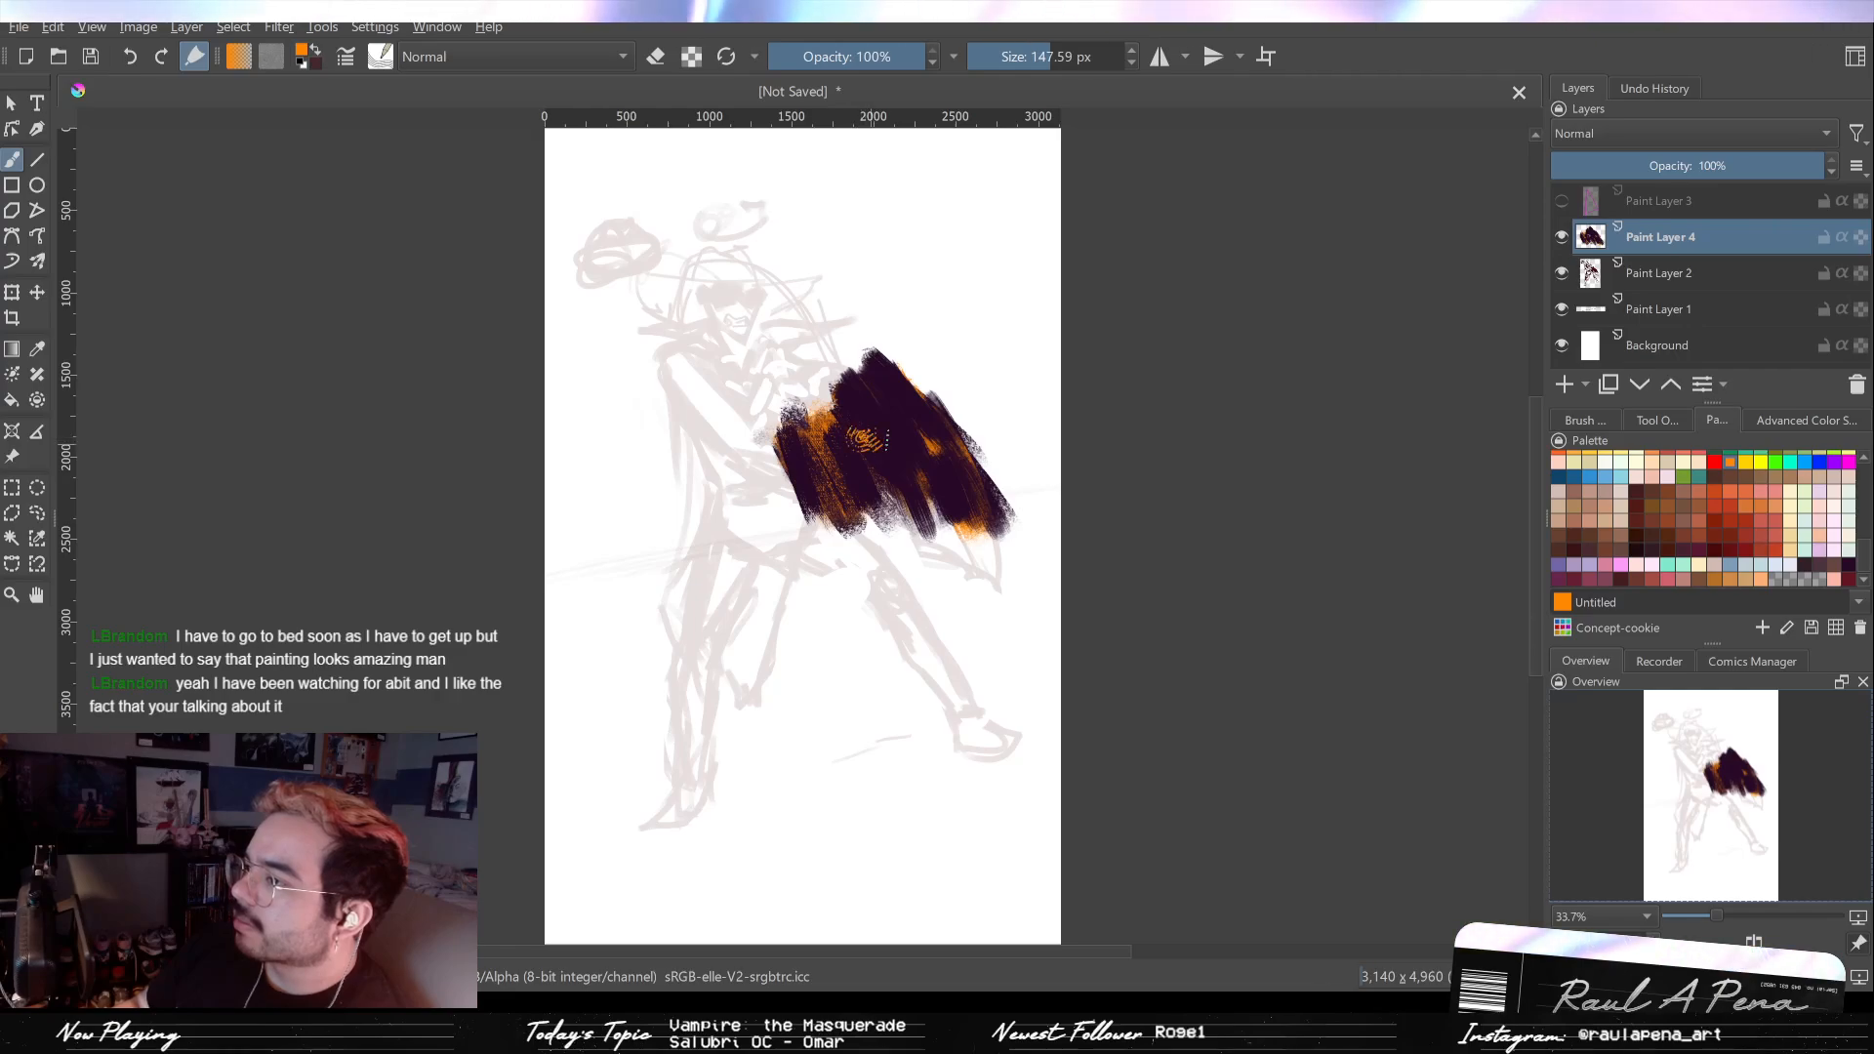
{"action": "left_click_drag", "start_coordinate": [919, 447], "coordinate": [929, 444]}
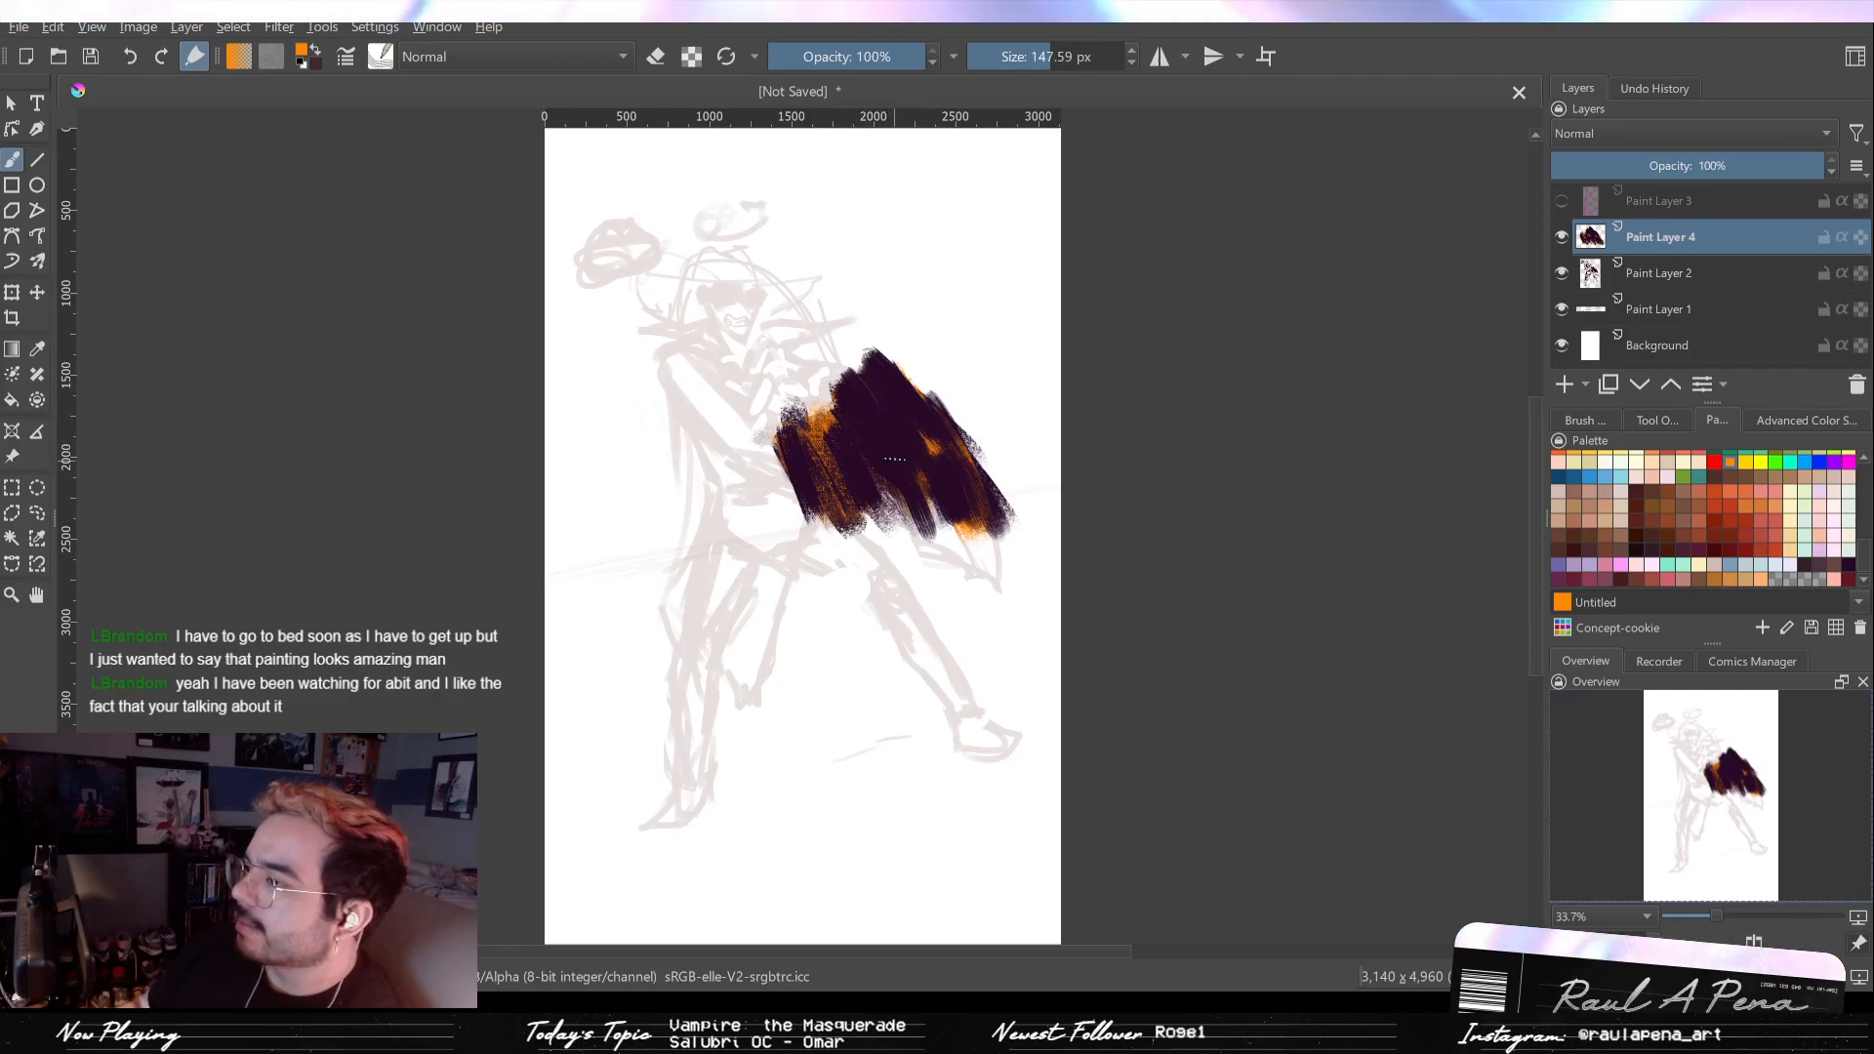
{"action": "key", "text": "ctrl+z"}
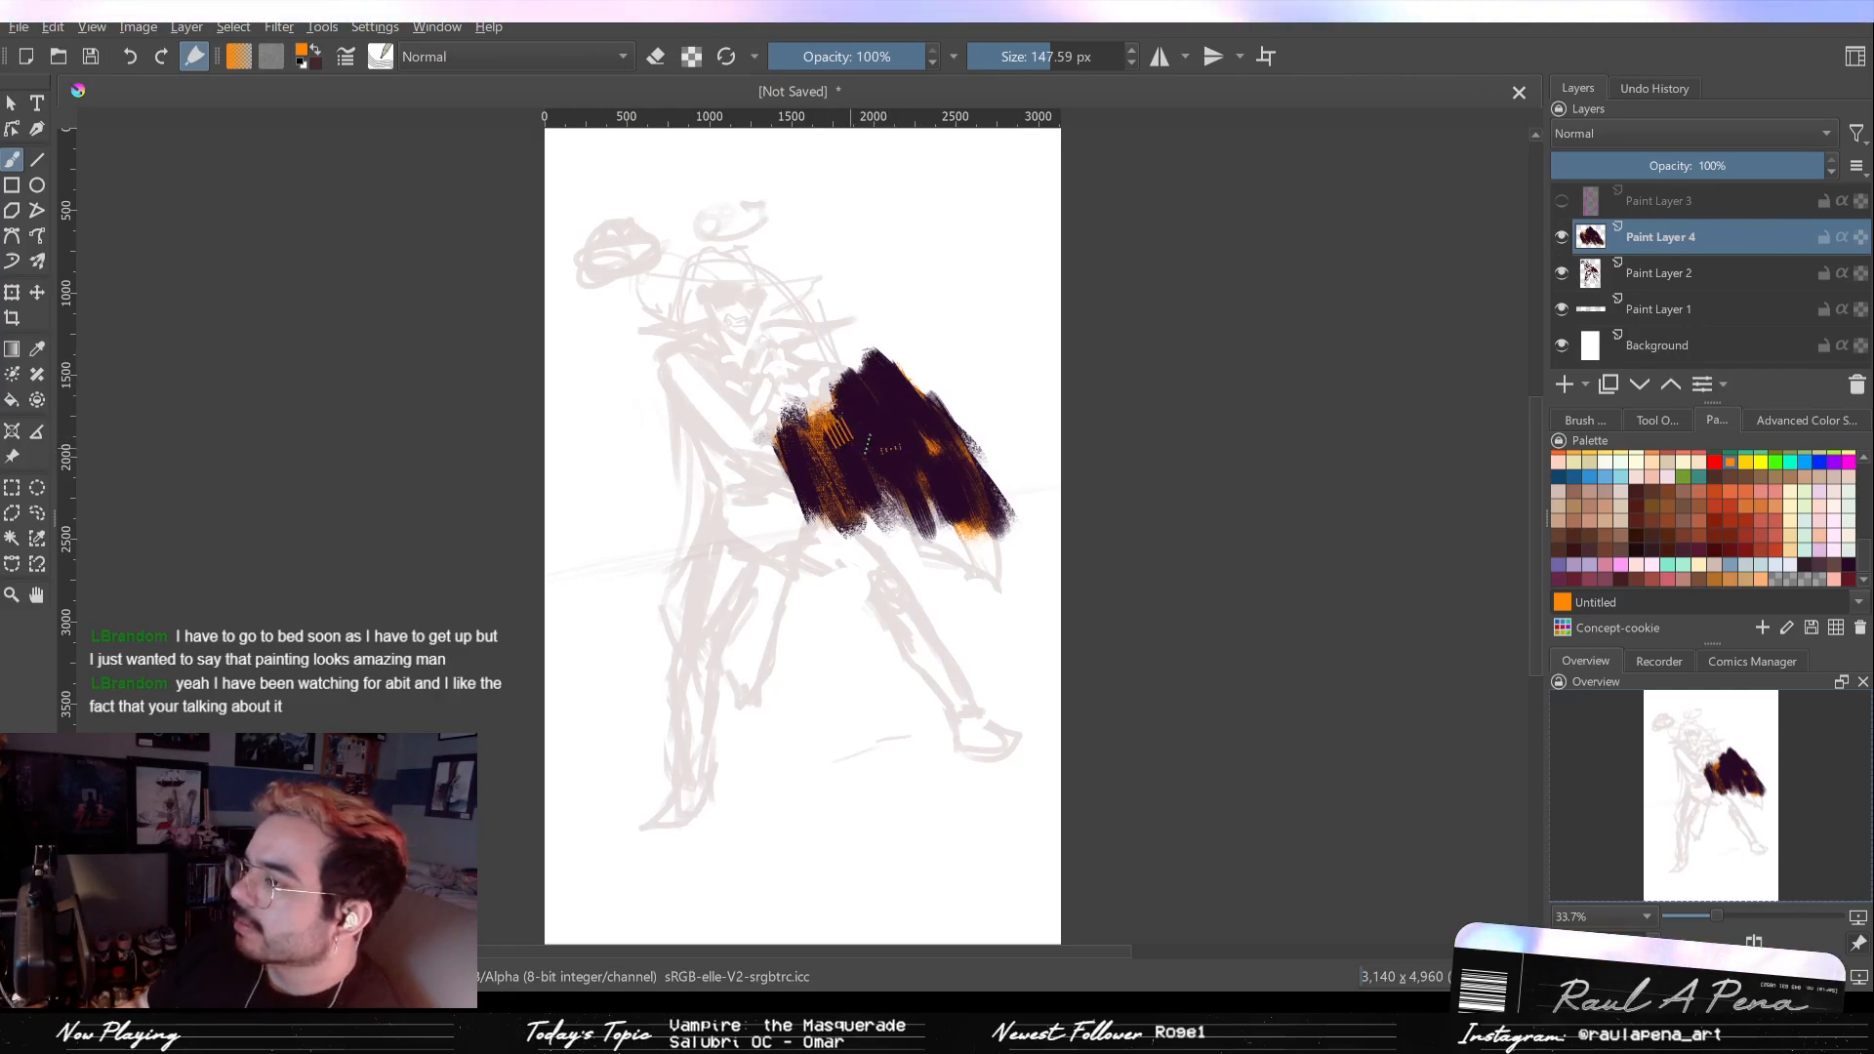
Step: Browse the brush sets, try an 80 px Impression preset in orange on the cape, and undo the strokes
{"action": "left_click", "coordinate": [1600, 423]}
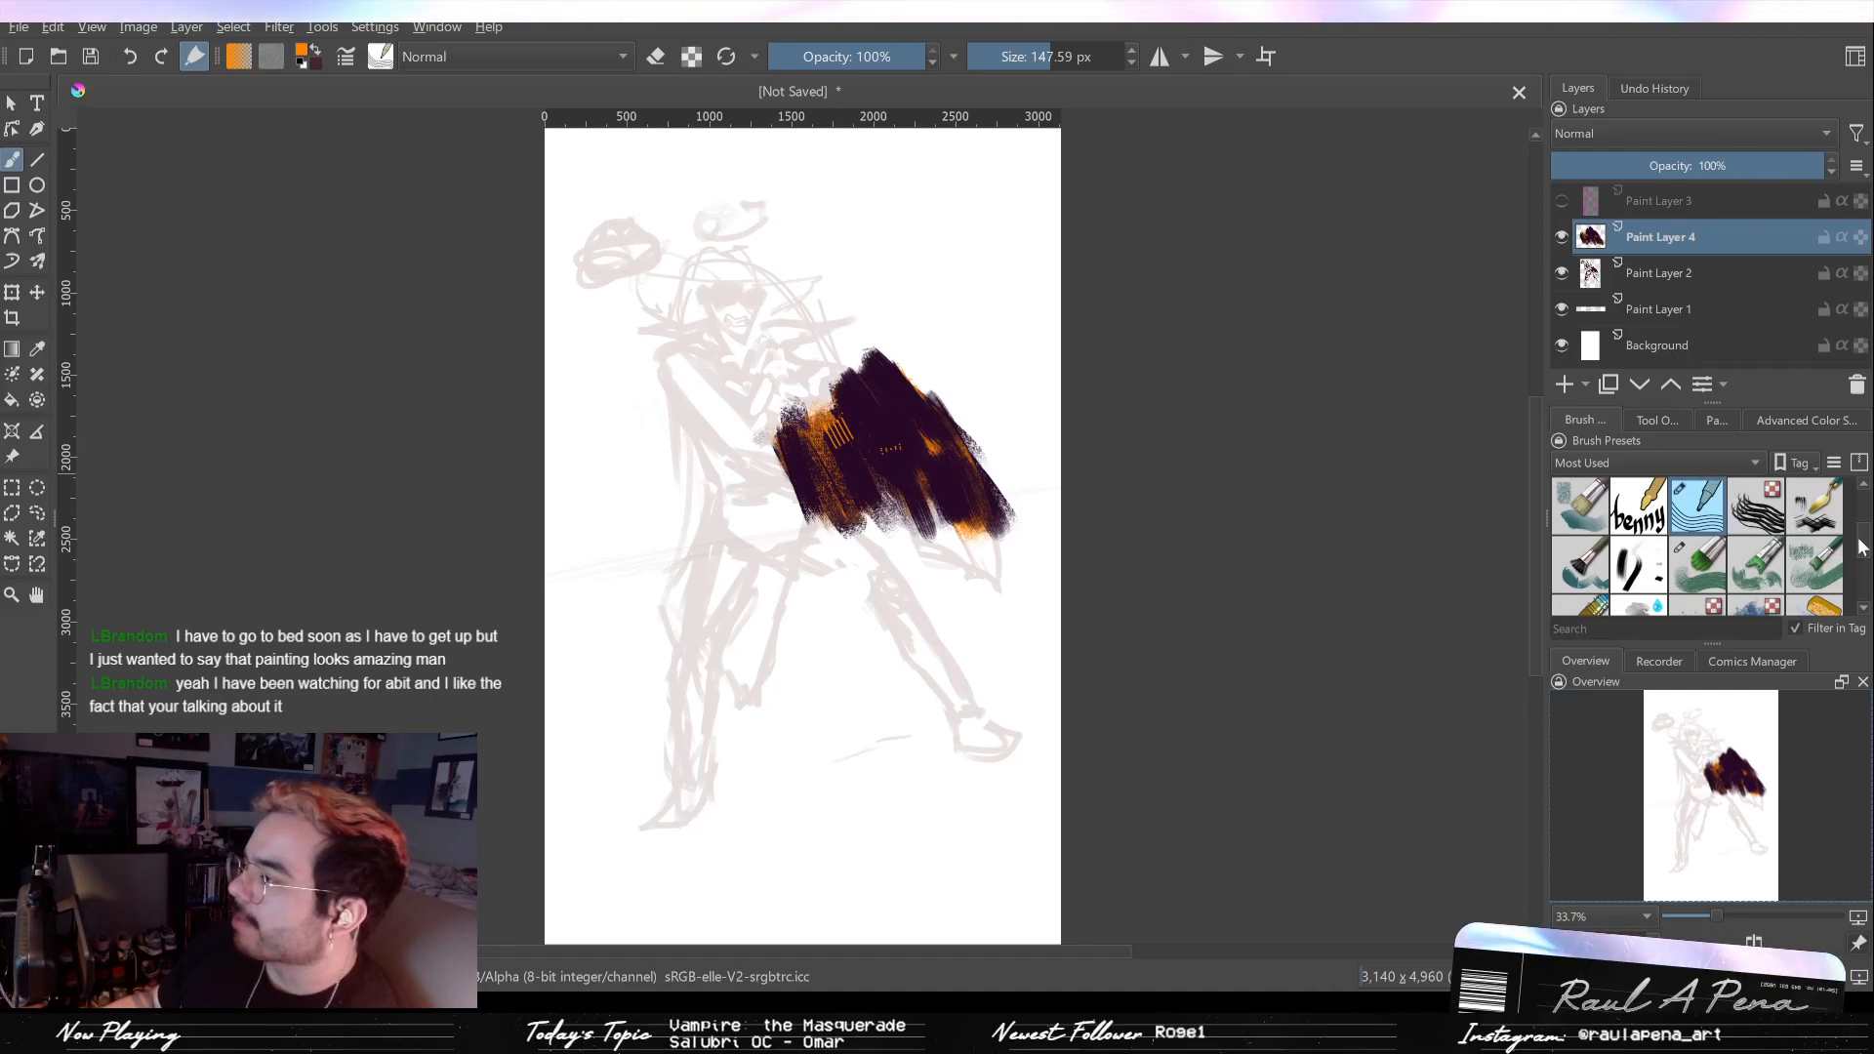
{"action": "scroll", "coordinate": [1866, 556], "scroll_direction": "down", "scroll_amount": 3}
{"action": "scroll", "coordinate": [1866, 570], "scroll_direction": "down", "scroll_amount": 2}
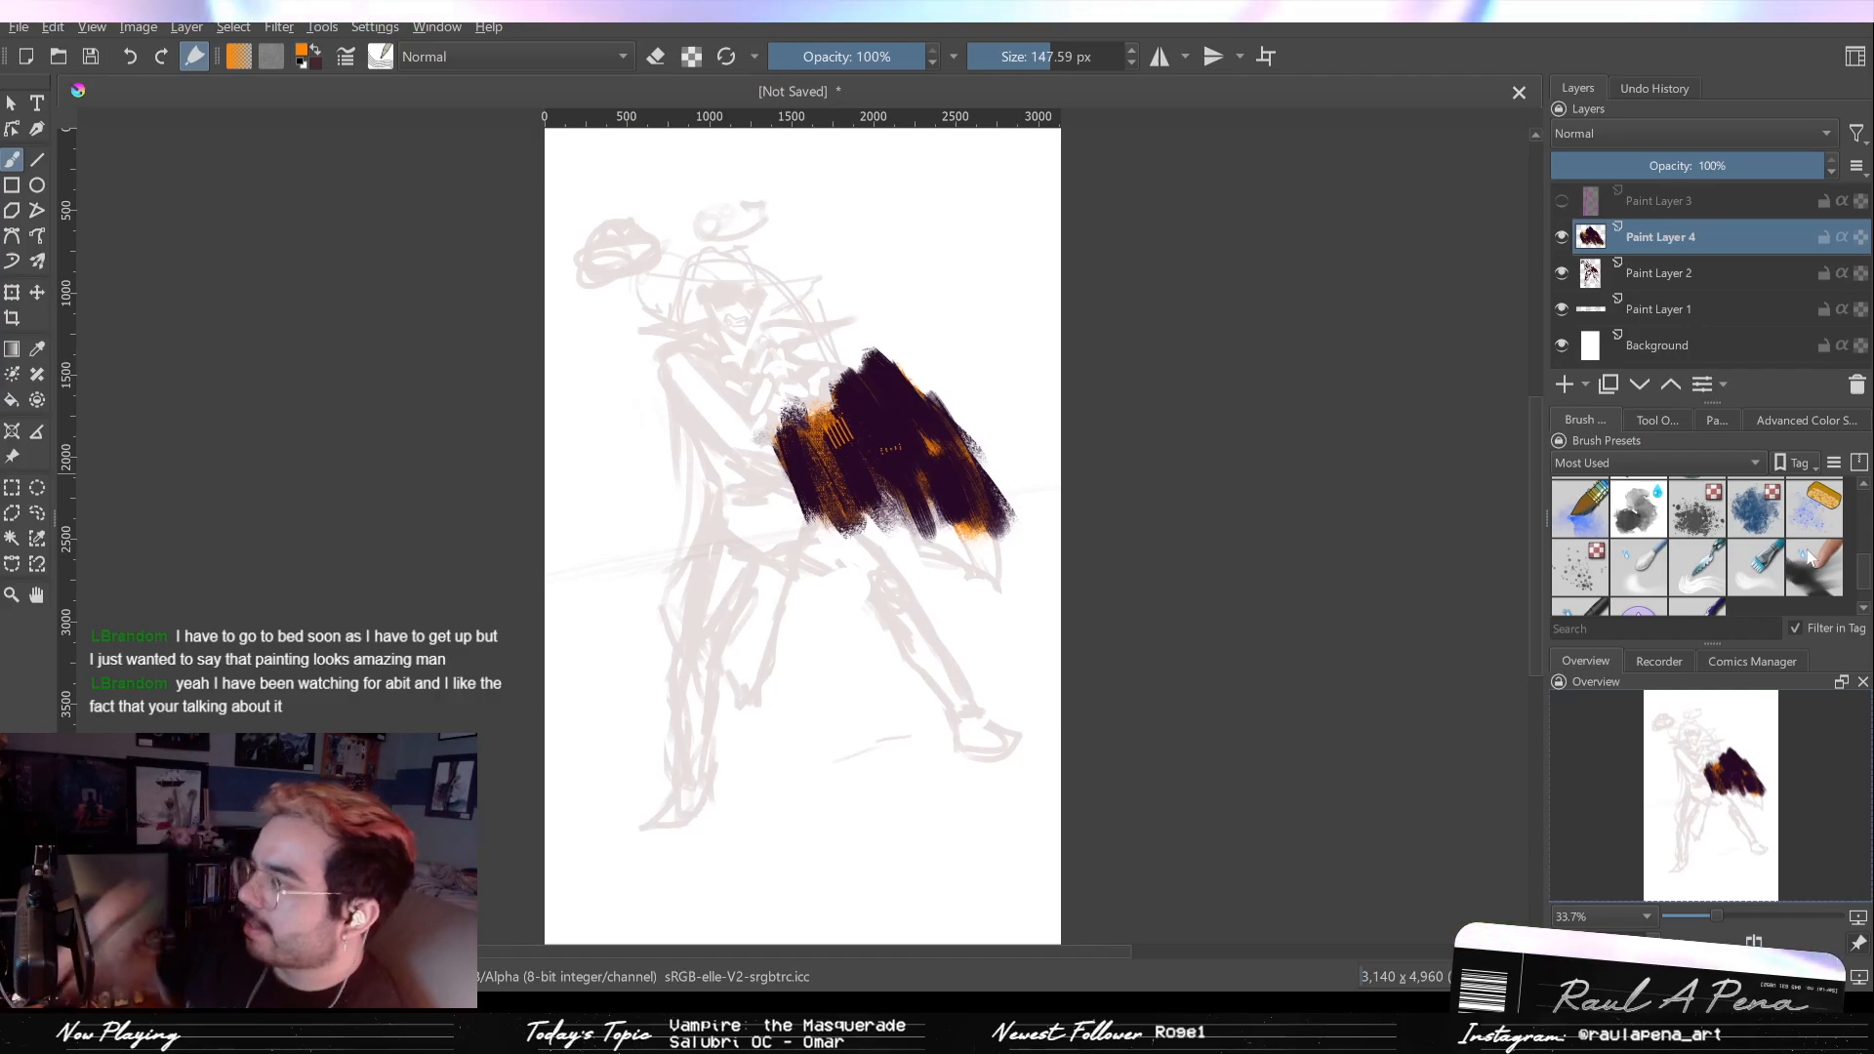
{"action": "scroll", "coordinate": [1703, 471], "scroll_direction": "up", "scroll_amount": 1}
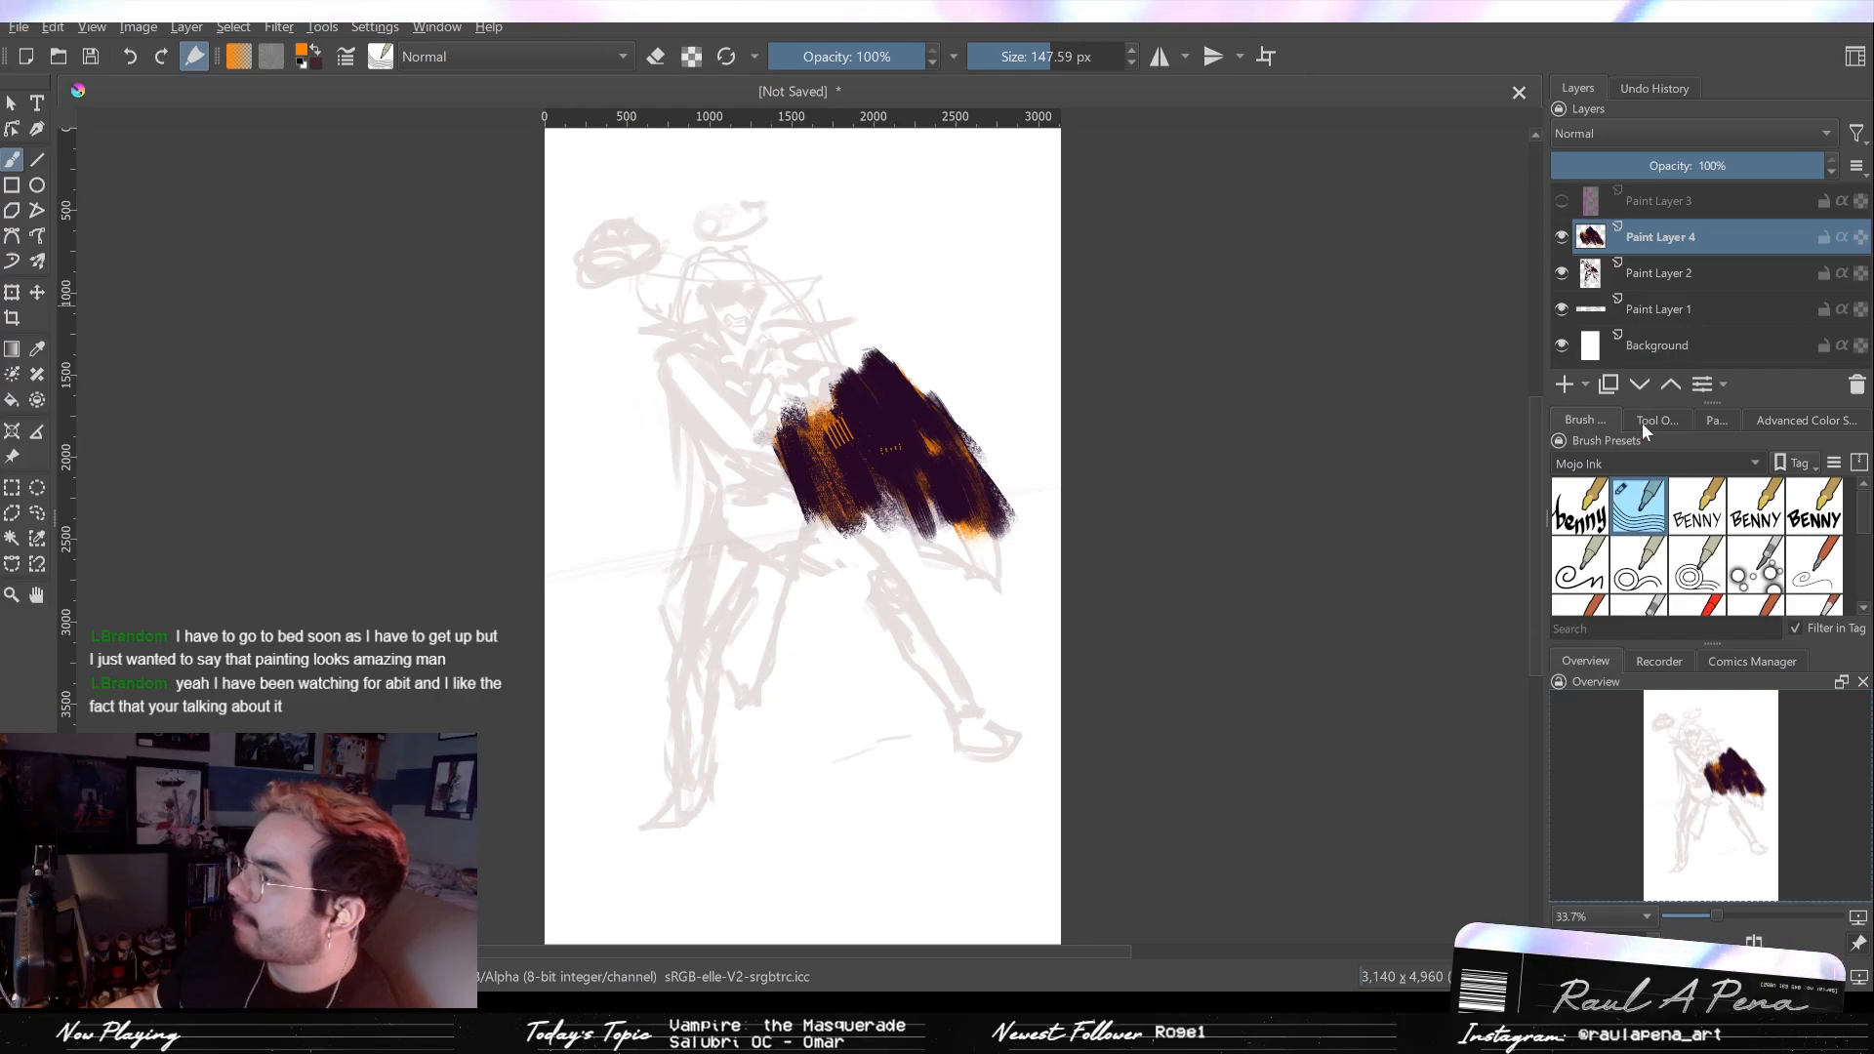
{"action": "scroll", "coordinate": [1661, 459], "scroll_direction": "up", "scroll_amount": 1}
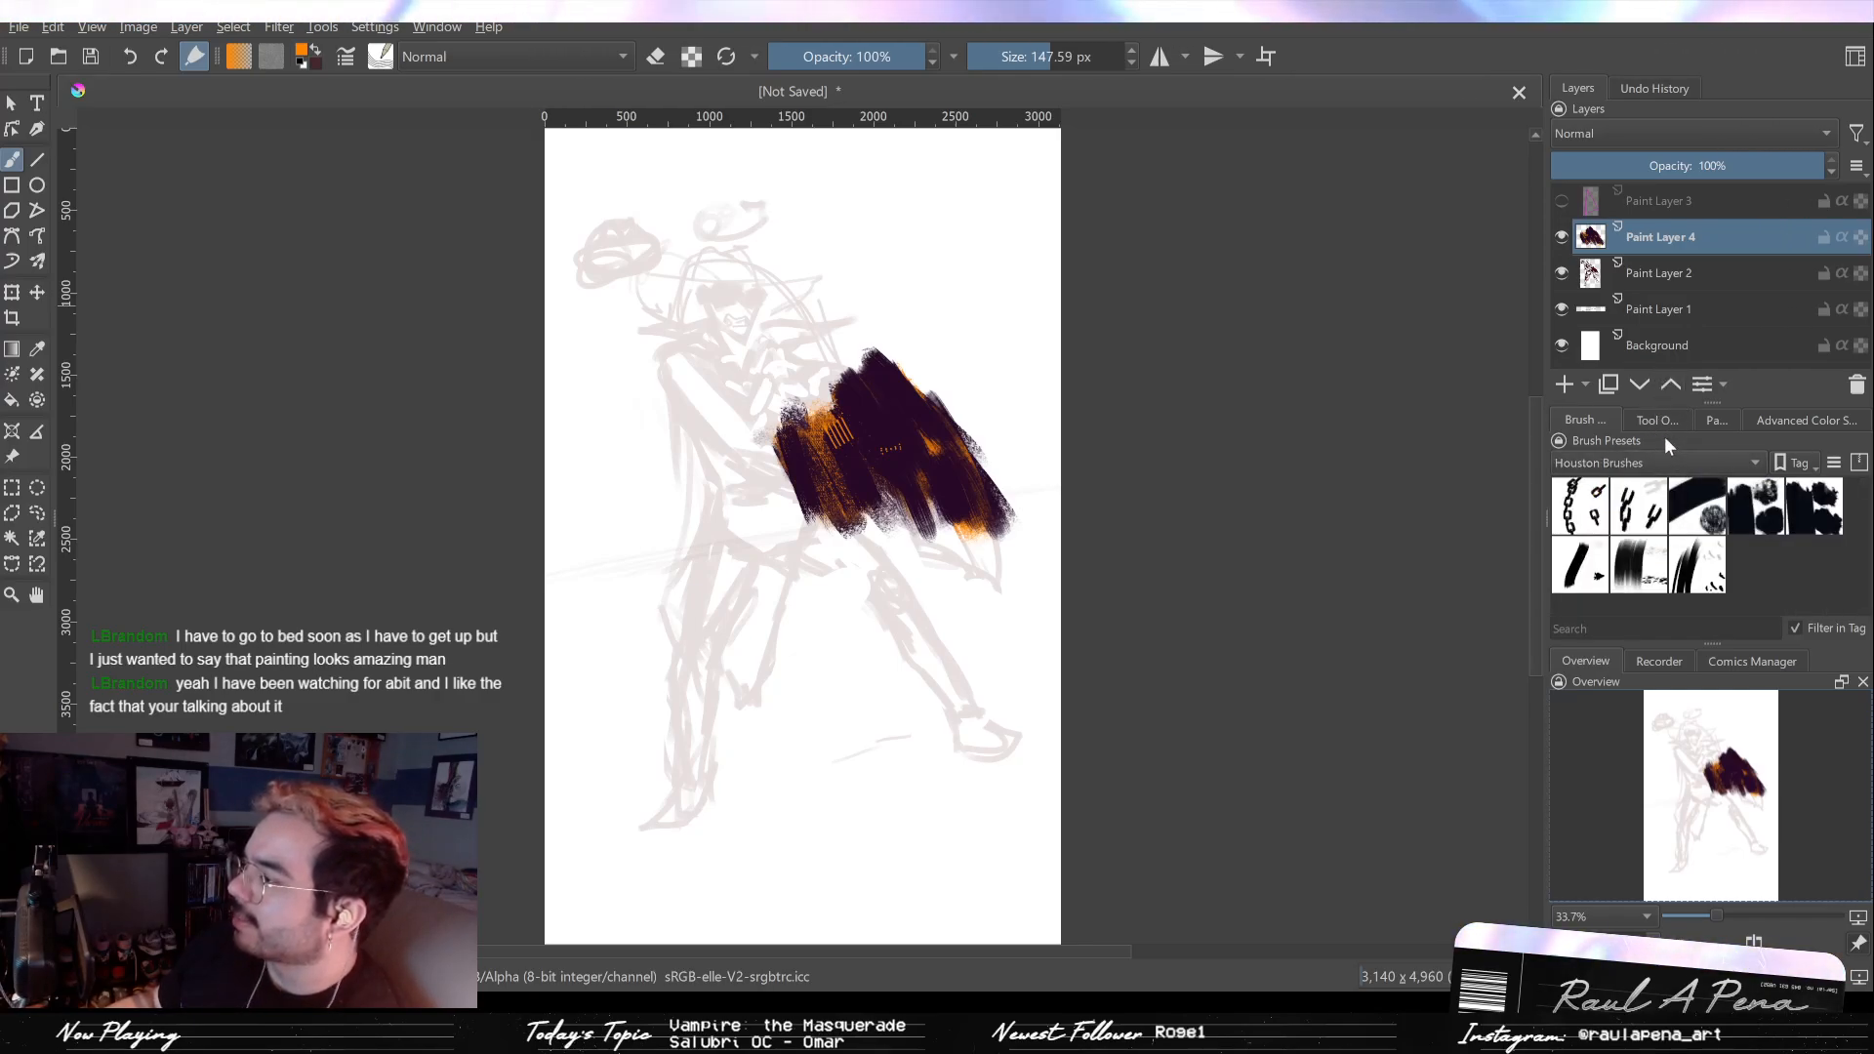
{"action": "scroll", "coordinate": [1653, 493], "scroll_direction": "down", "scroll_amount": 1}
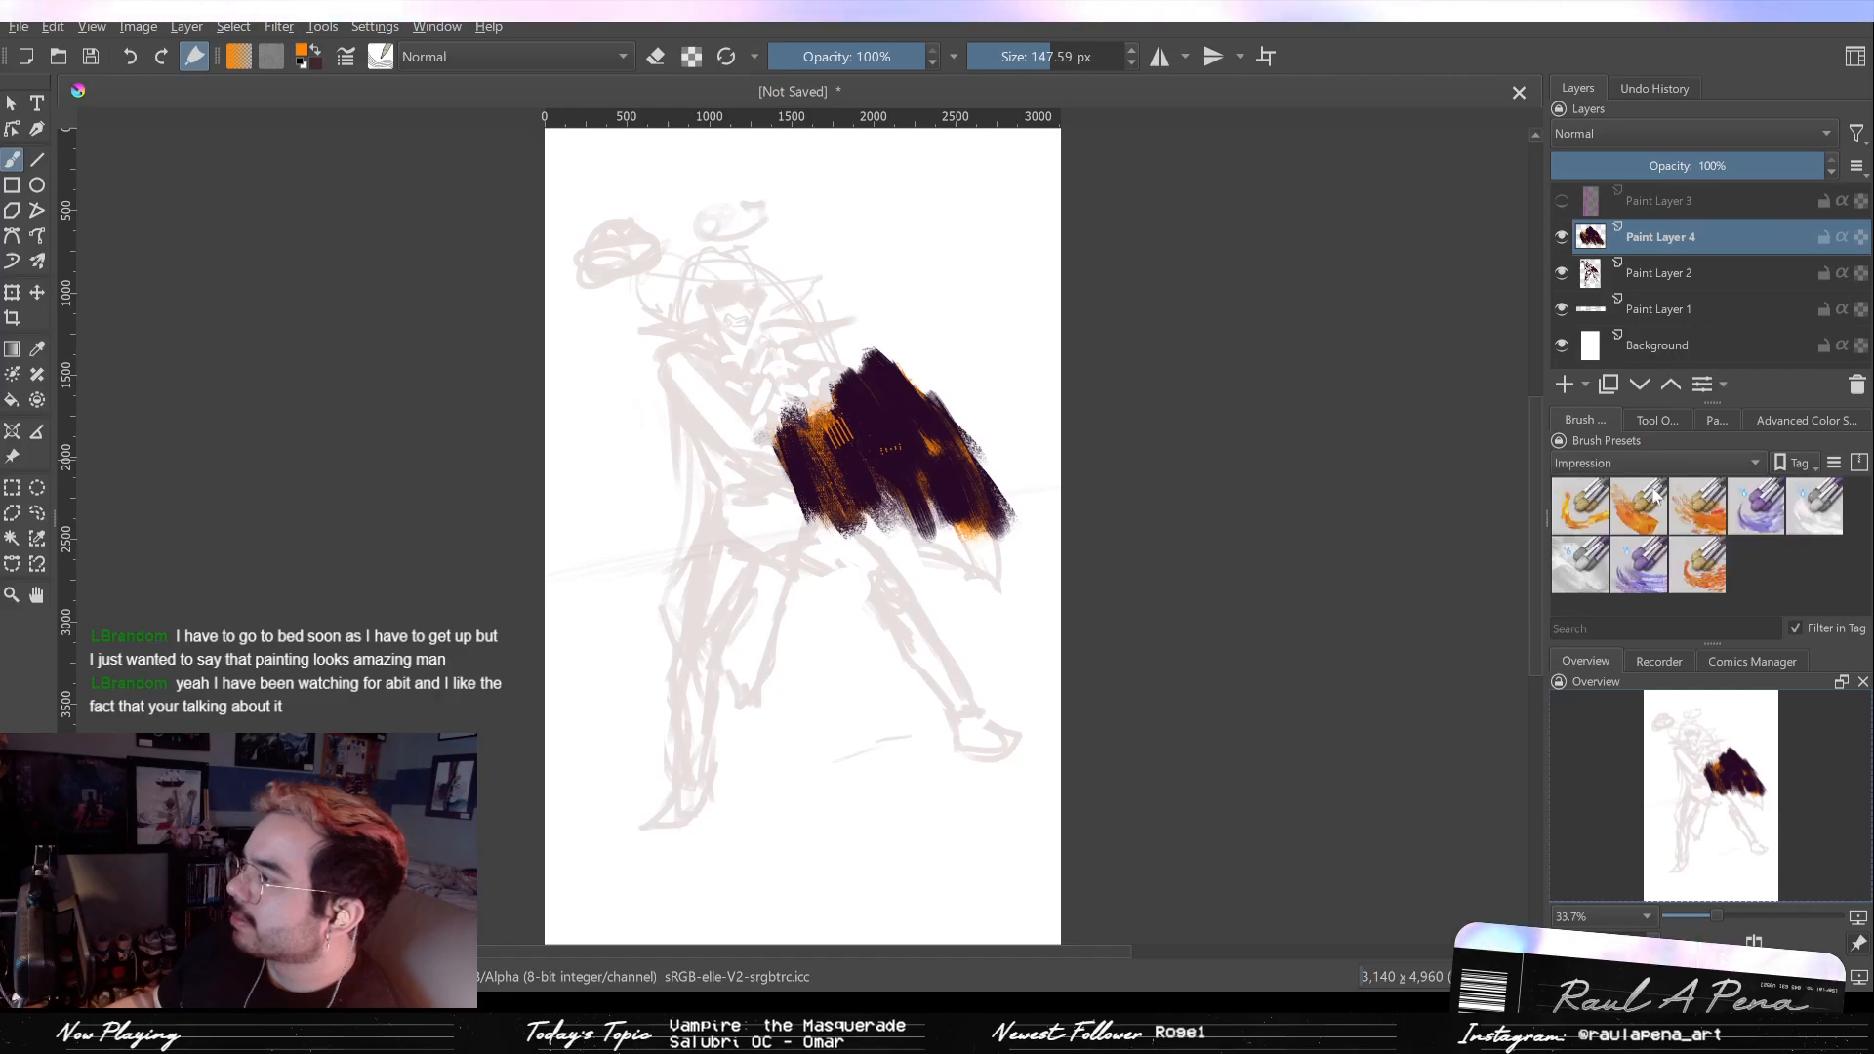
{"action": "left_click", "coordinate": [1700, 574]}
{"action": "left_click_drag", "start_coordinate": [830, 409], "coordinate": [922, 473]}
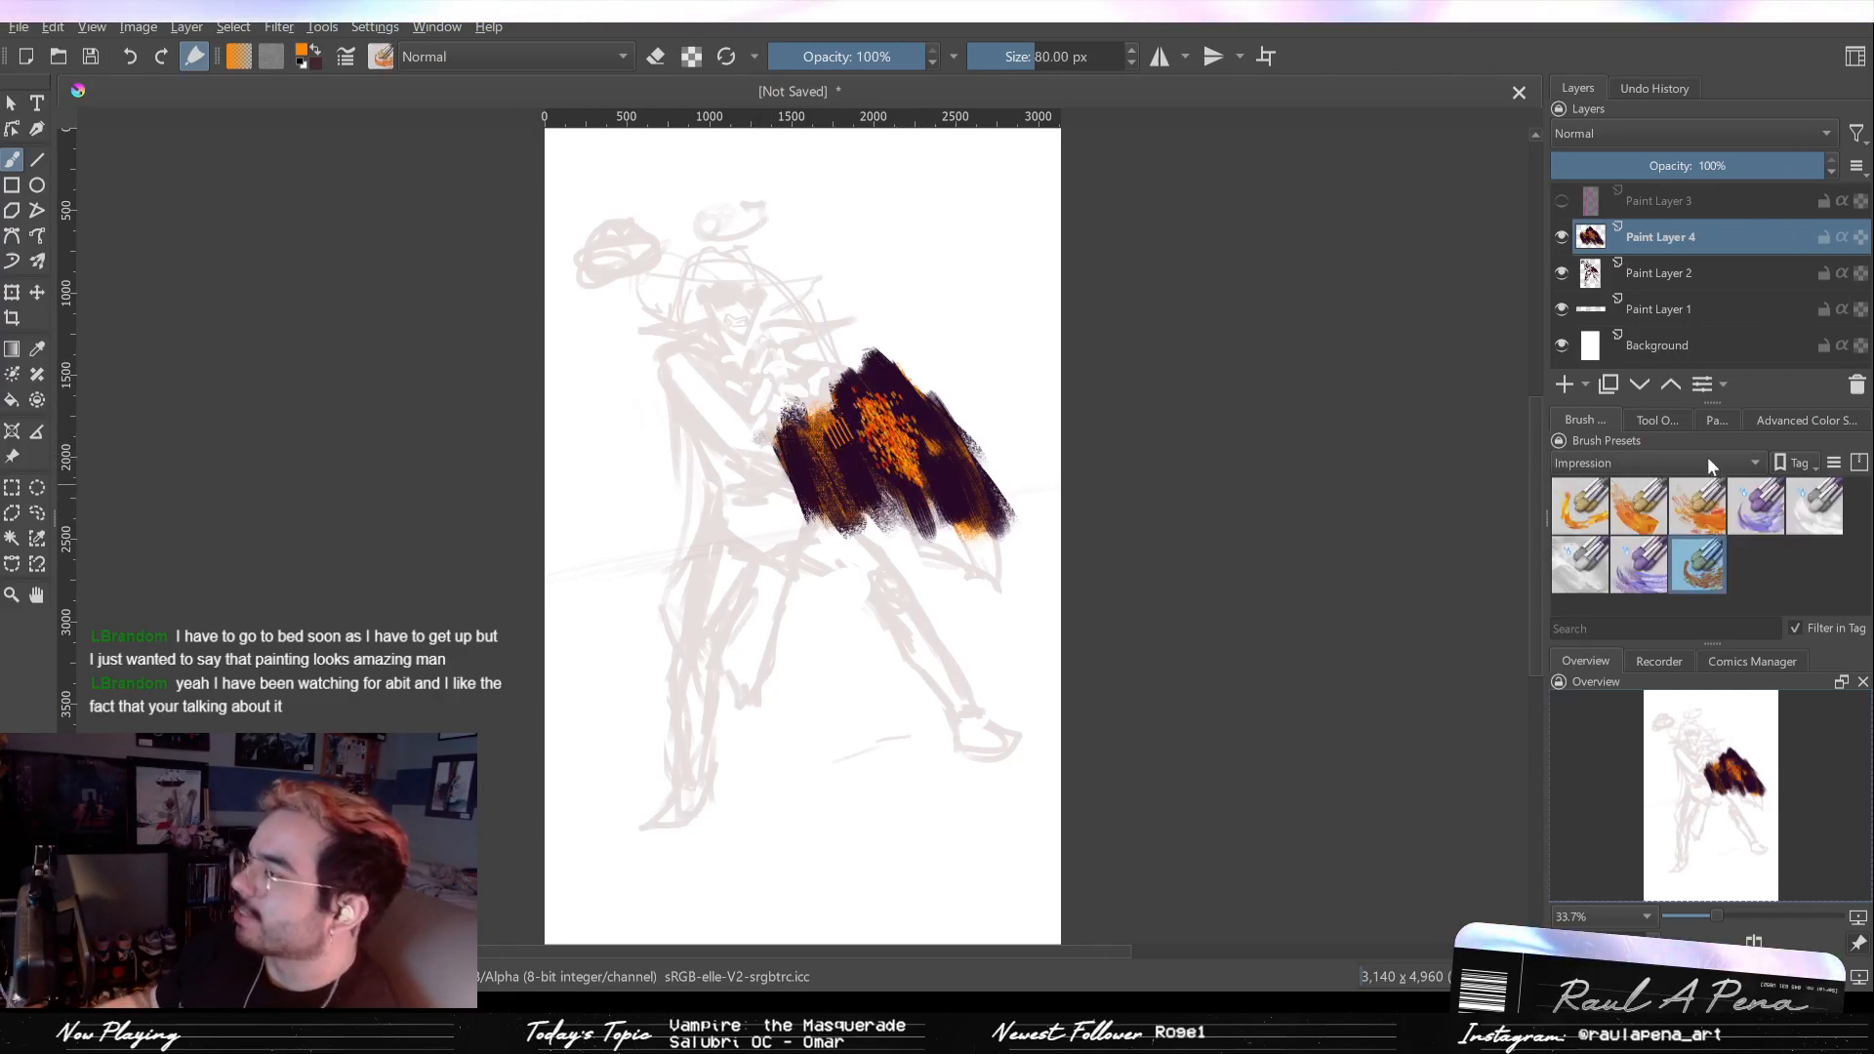
{"action": "key", "text": "ctrl+z"}
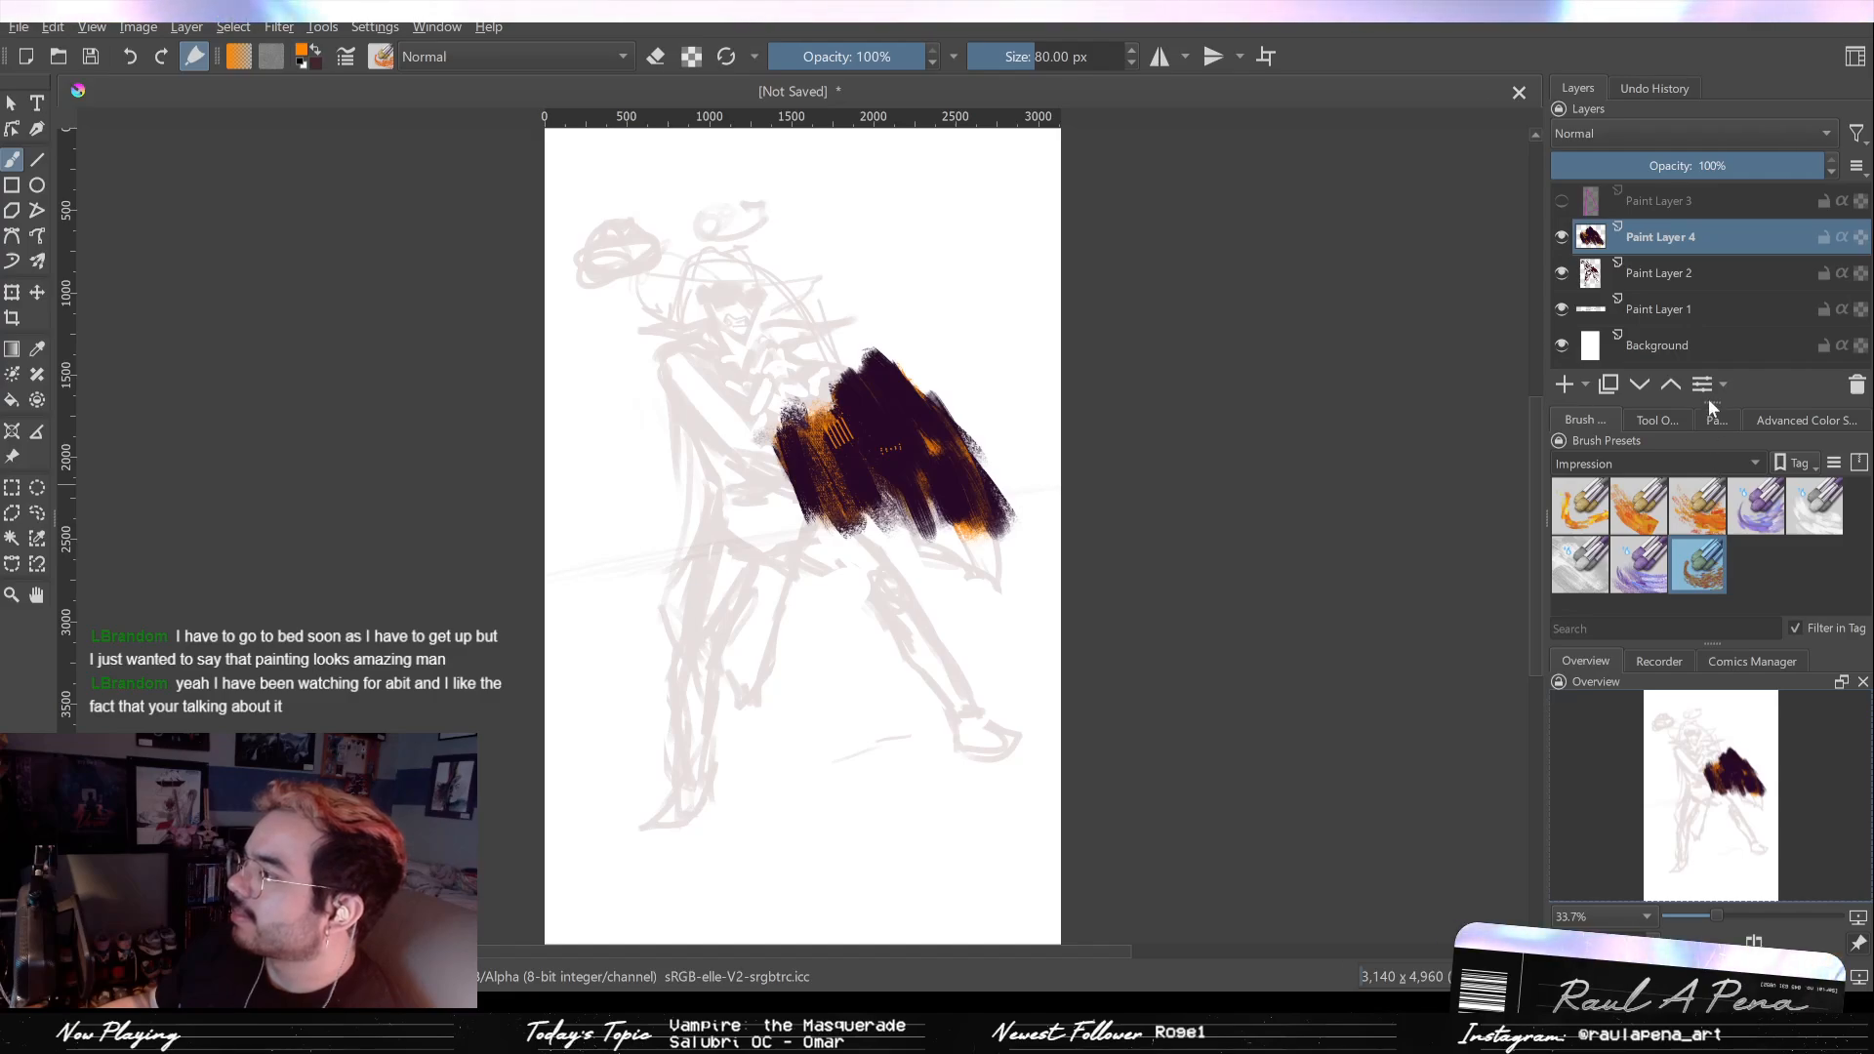
Step: Switch to the Marc Brunet brush set and try its 15 px and 90 px presets
{"action": "left_click", "coordinate": [1725, 525]}
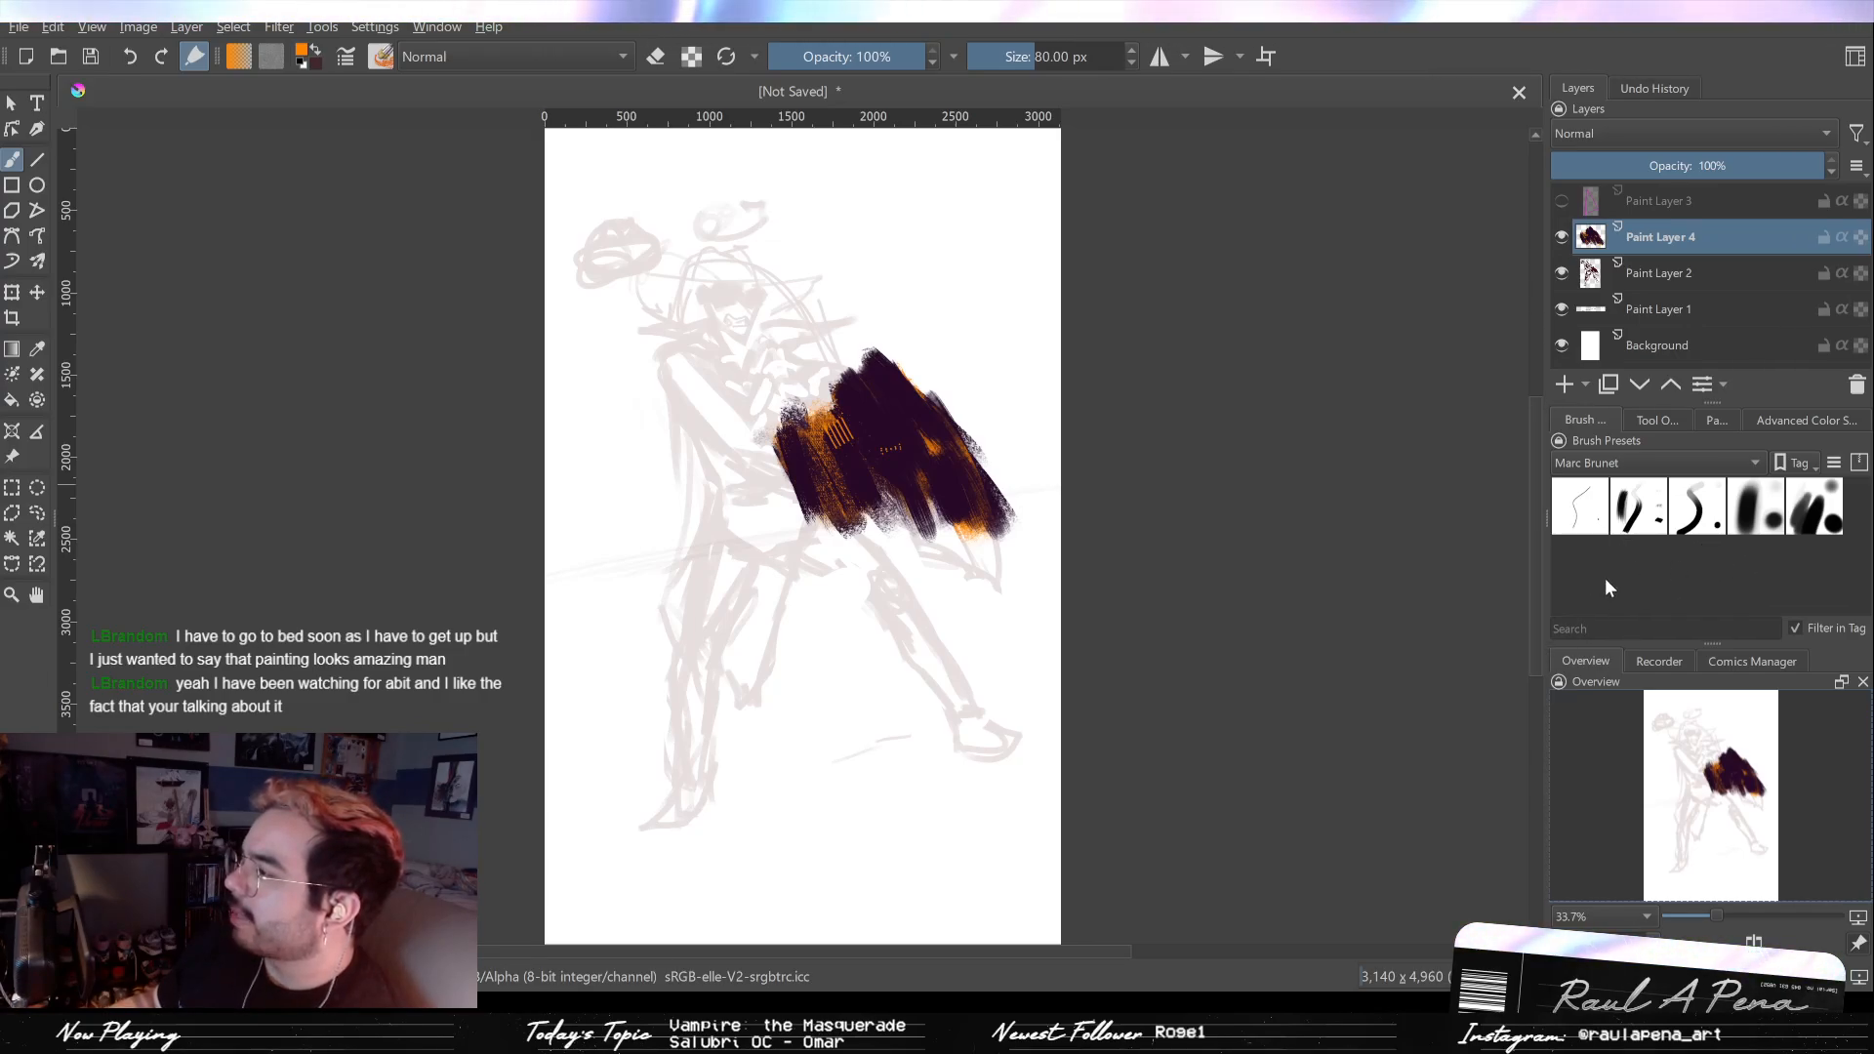
{"action": "left_click", "coordinate": [1700, 517]}
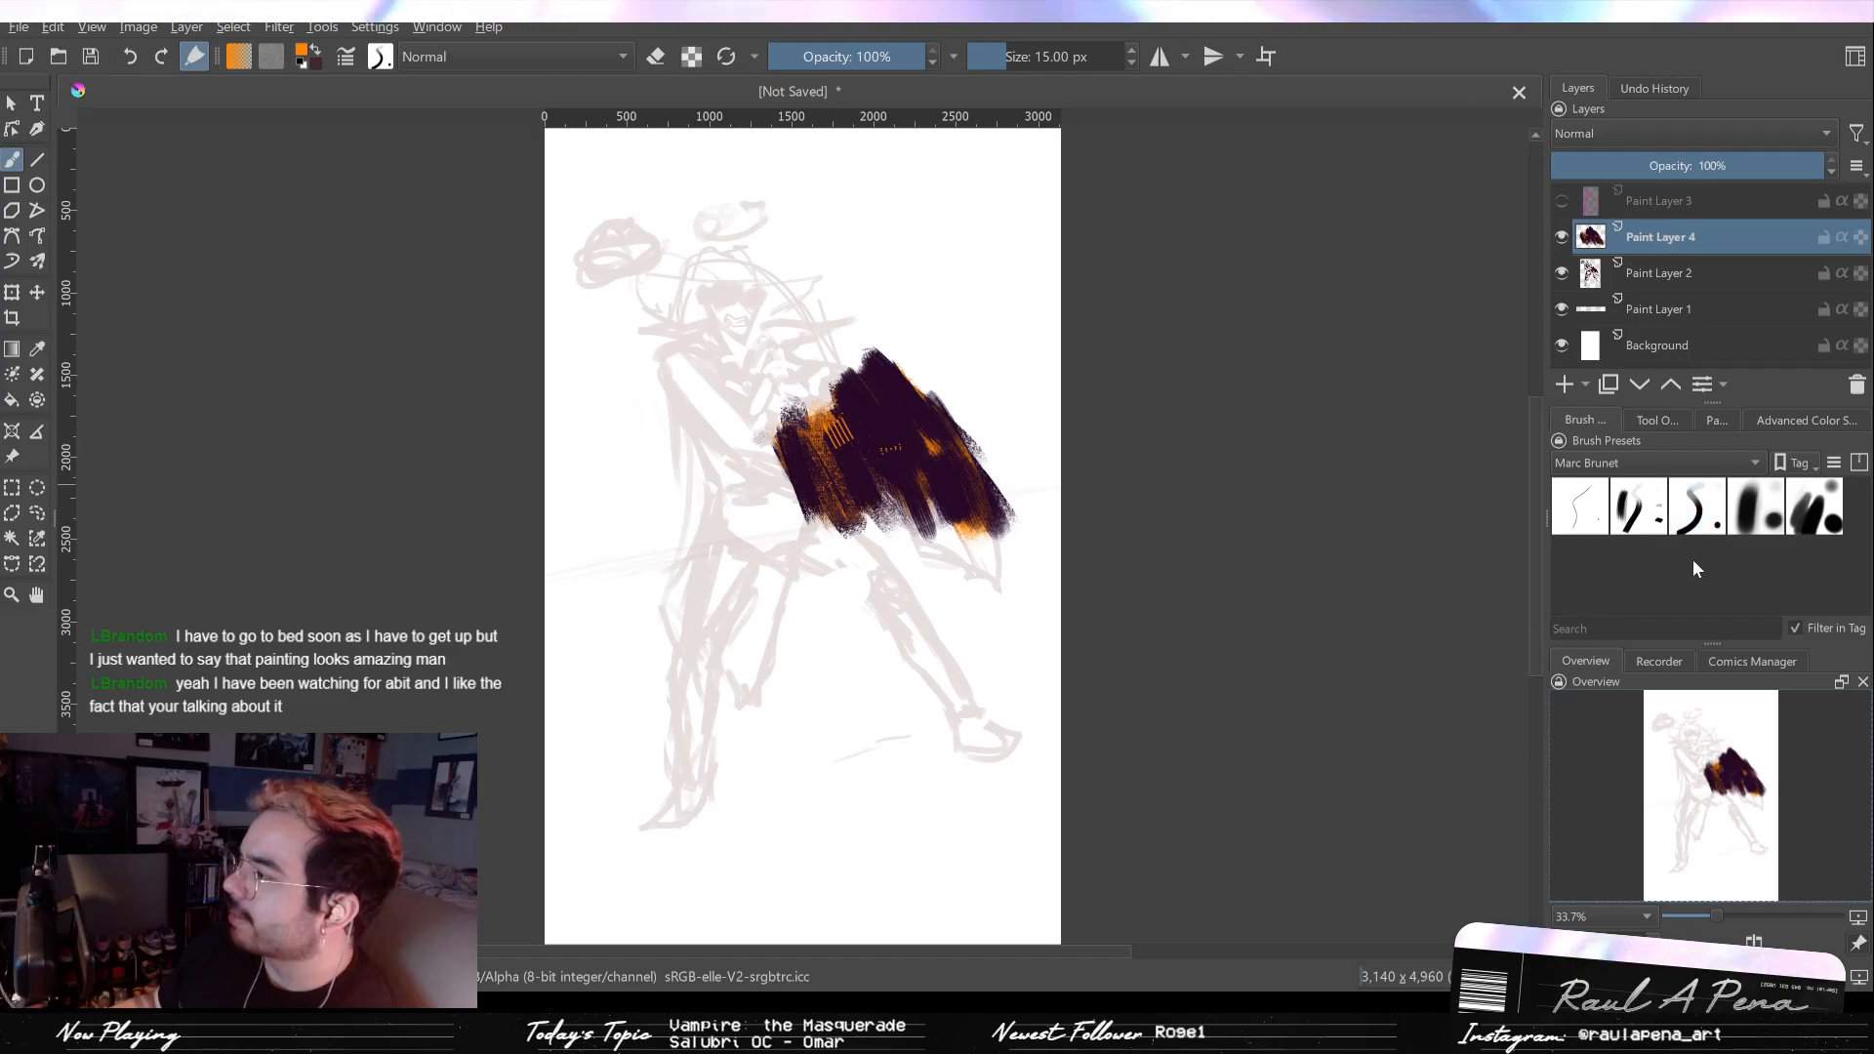
{"action": "left_click", "coordinate": [1755, 508]}
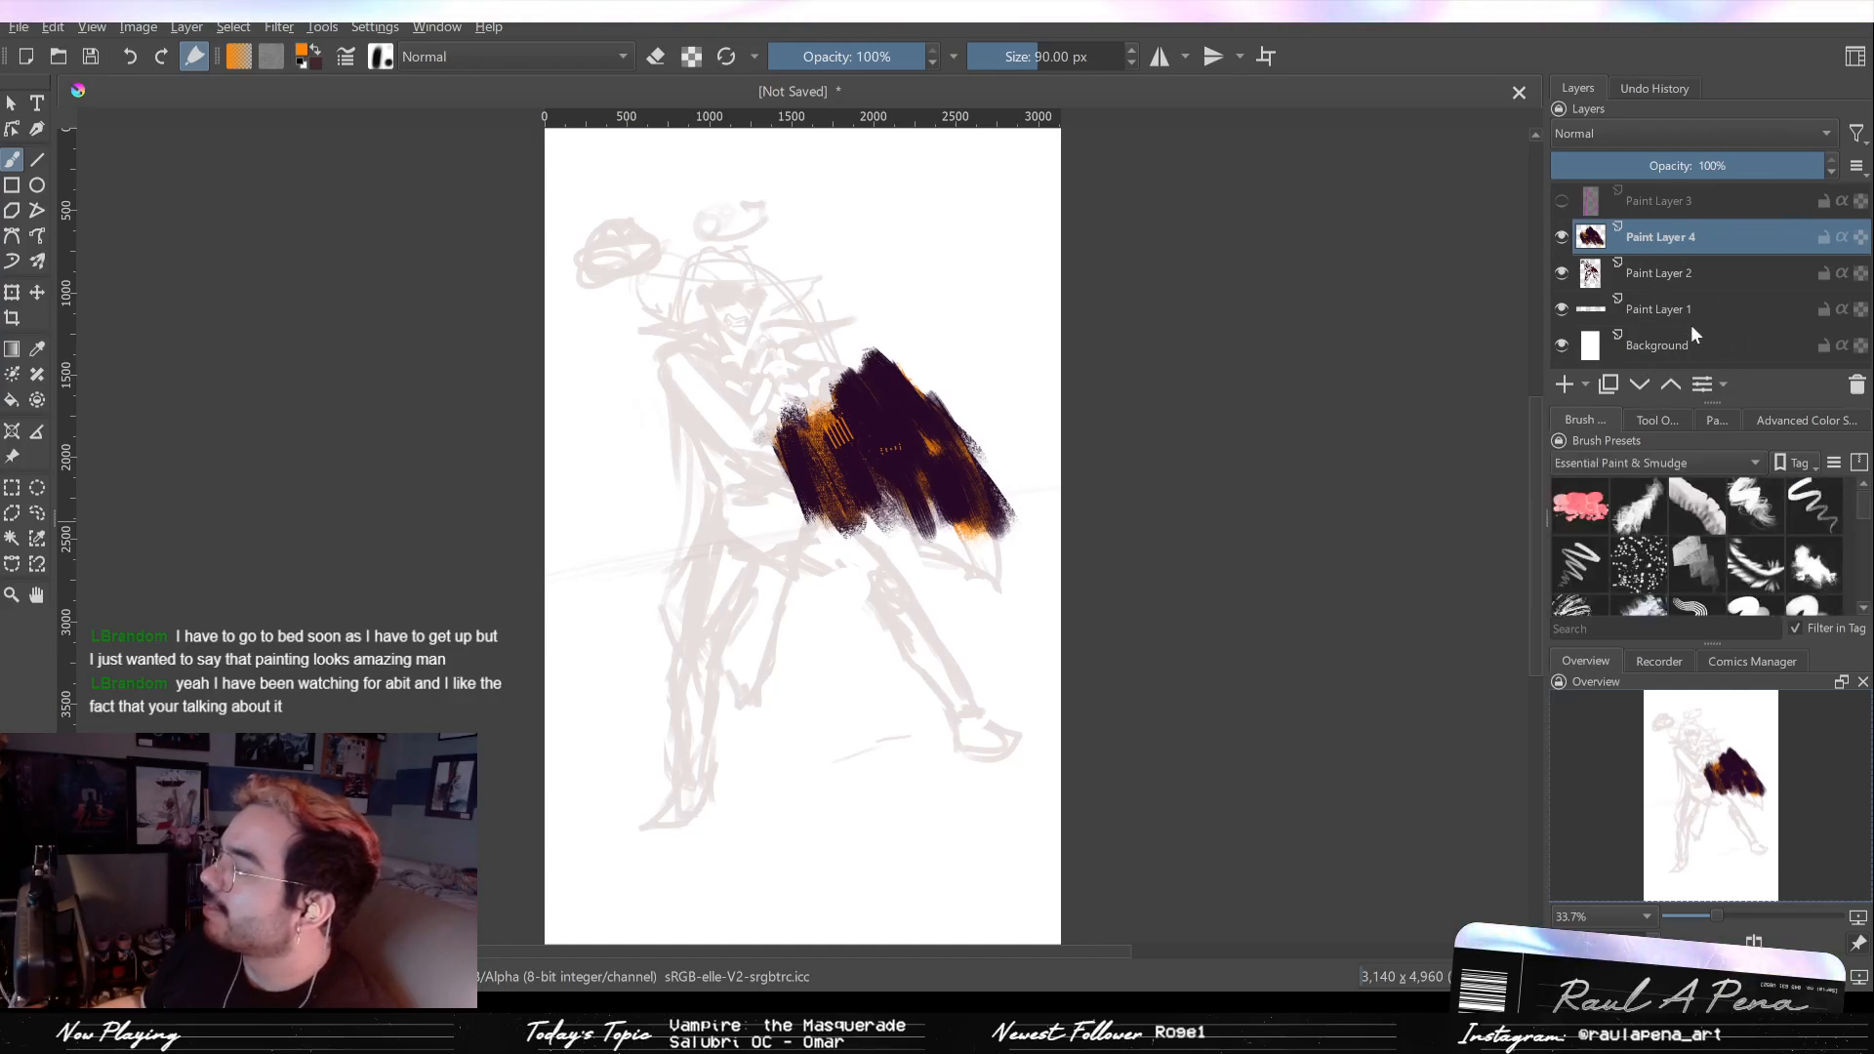
Step: Dab orange texture over the cape with a 200 px Essential Paint & Smudge preset and rework its left side in Spooky Purple
{"action": "scroll", "coordinate": [1717, 546], "scroll_direction": "down", "scroll_amount": 3}
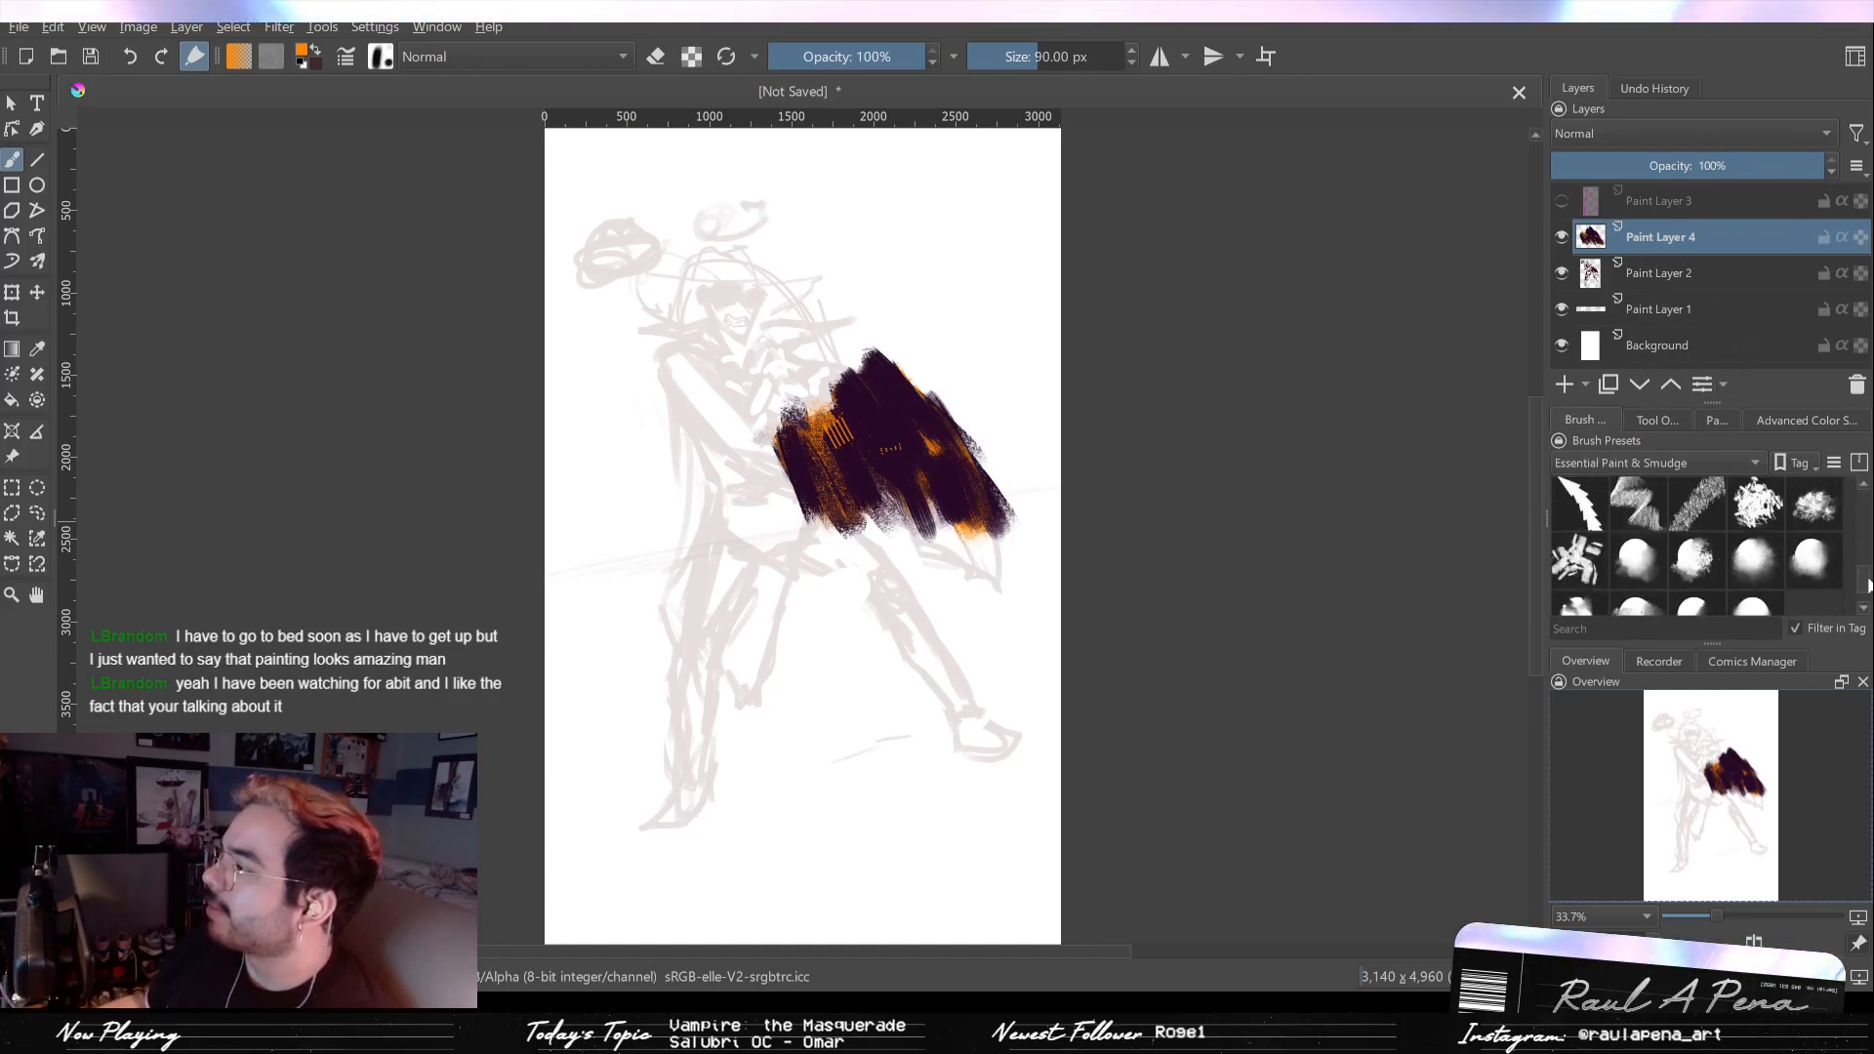
{"action": "left_click", "coordinate": [1755, 494]}
{"action": "mouse_move", "coordinate": [975, 488]}
{"action": "left_mouse_down"}
{"action": "mouse_move", "coordinate": [871, 405]}
{"action": "mouse_move", "coordinate": [908, 446]}
{"action": "mouse_move", "coordinate": [847, 433]}
{"action": "mouse_move", "coordinate": [847, 410]}
{"action": "mouse_move", "coordinate": [919, 470]}
{"action": "left_mouse_up"}
{"action": "mouse_move", "coordinate": [908, 405]}
{"action": "left_mouse_down"}
{"action": "mouse_move", "coordinate": [935, 449]}
{"action": "mouse_move", "coordinate": [872, 496]}
{"action": "mouse_move", "coordinate": [805, 458]}
{"action": "left_mouse_up"}
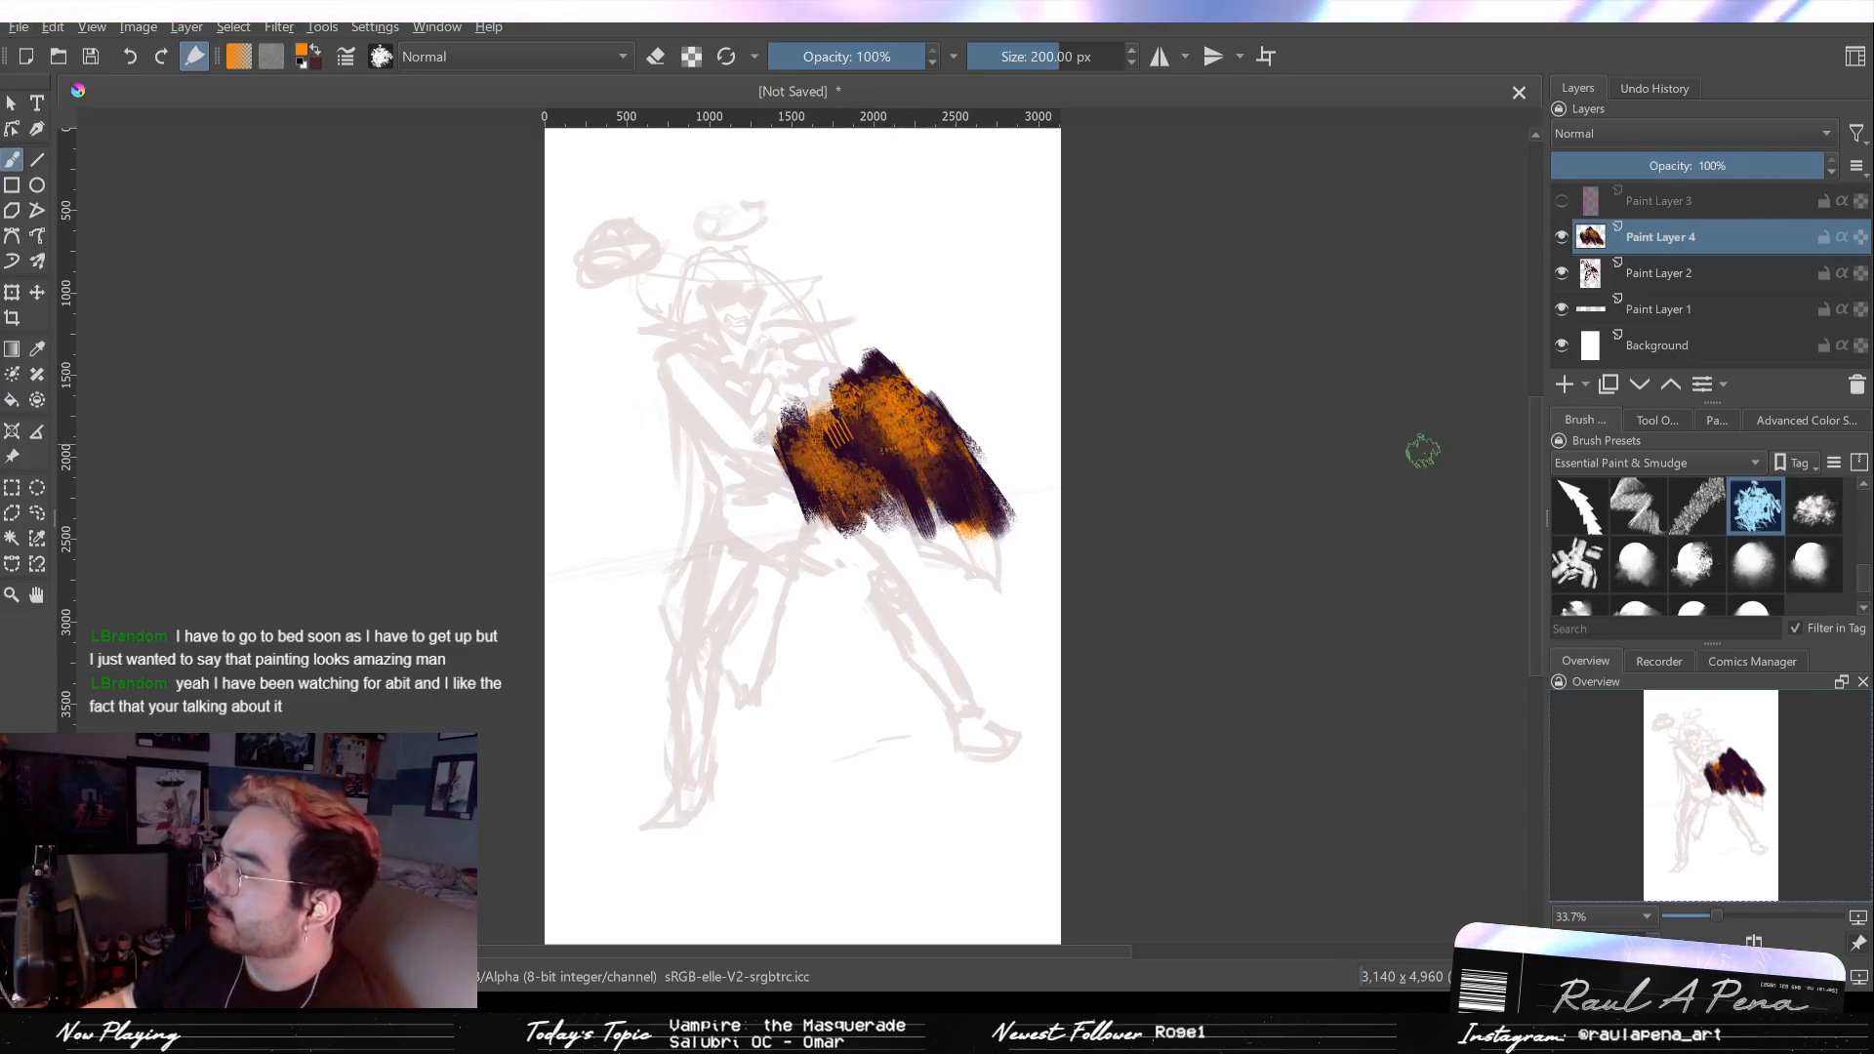
{"action": "left_click", "coordinate": [1718, 422]}
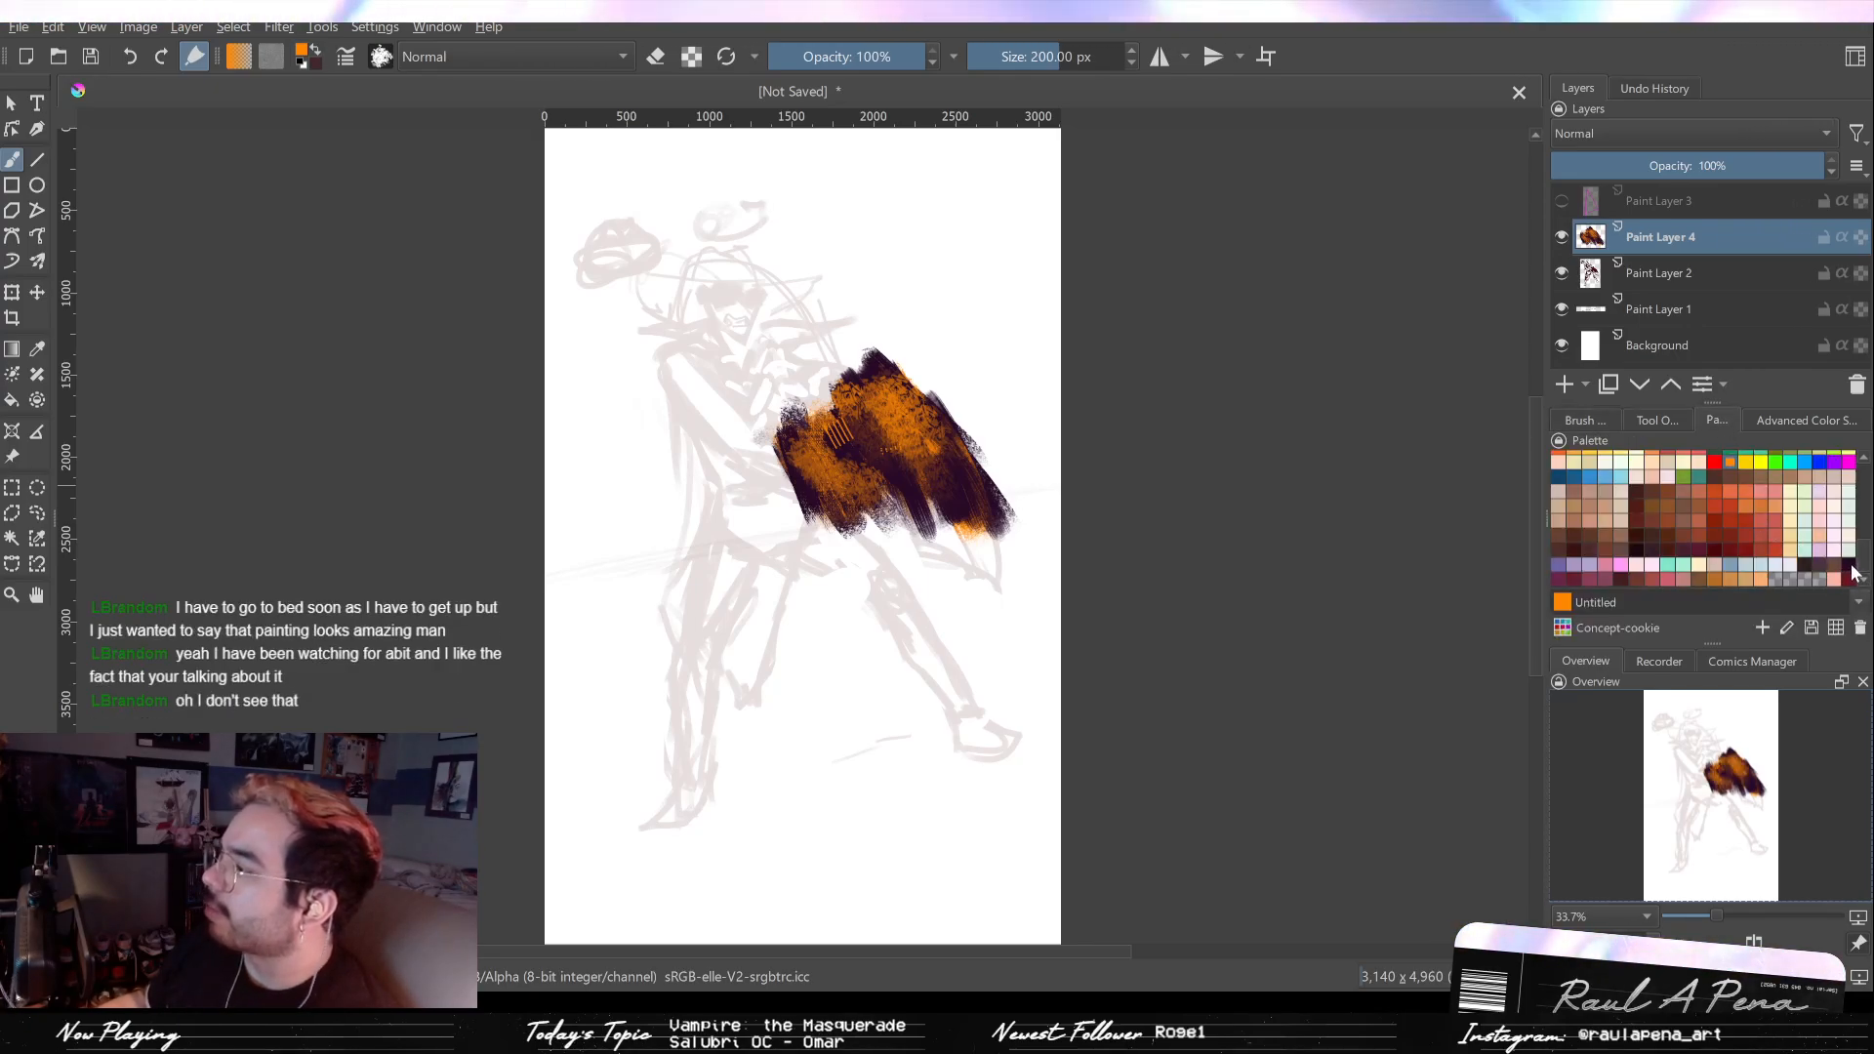
{"action": "mouse_move", "coordinate": [810, 468]}
{"action": "left_mouse_down"}
{"action": "mouse_move", "coordinate": [866, 508]}
{"action": "mouse_move", "coordinate": [829, 439]}
{"action": "left_mouse_up"}
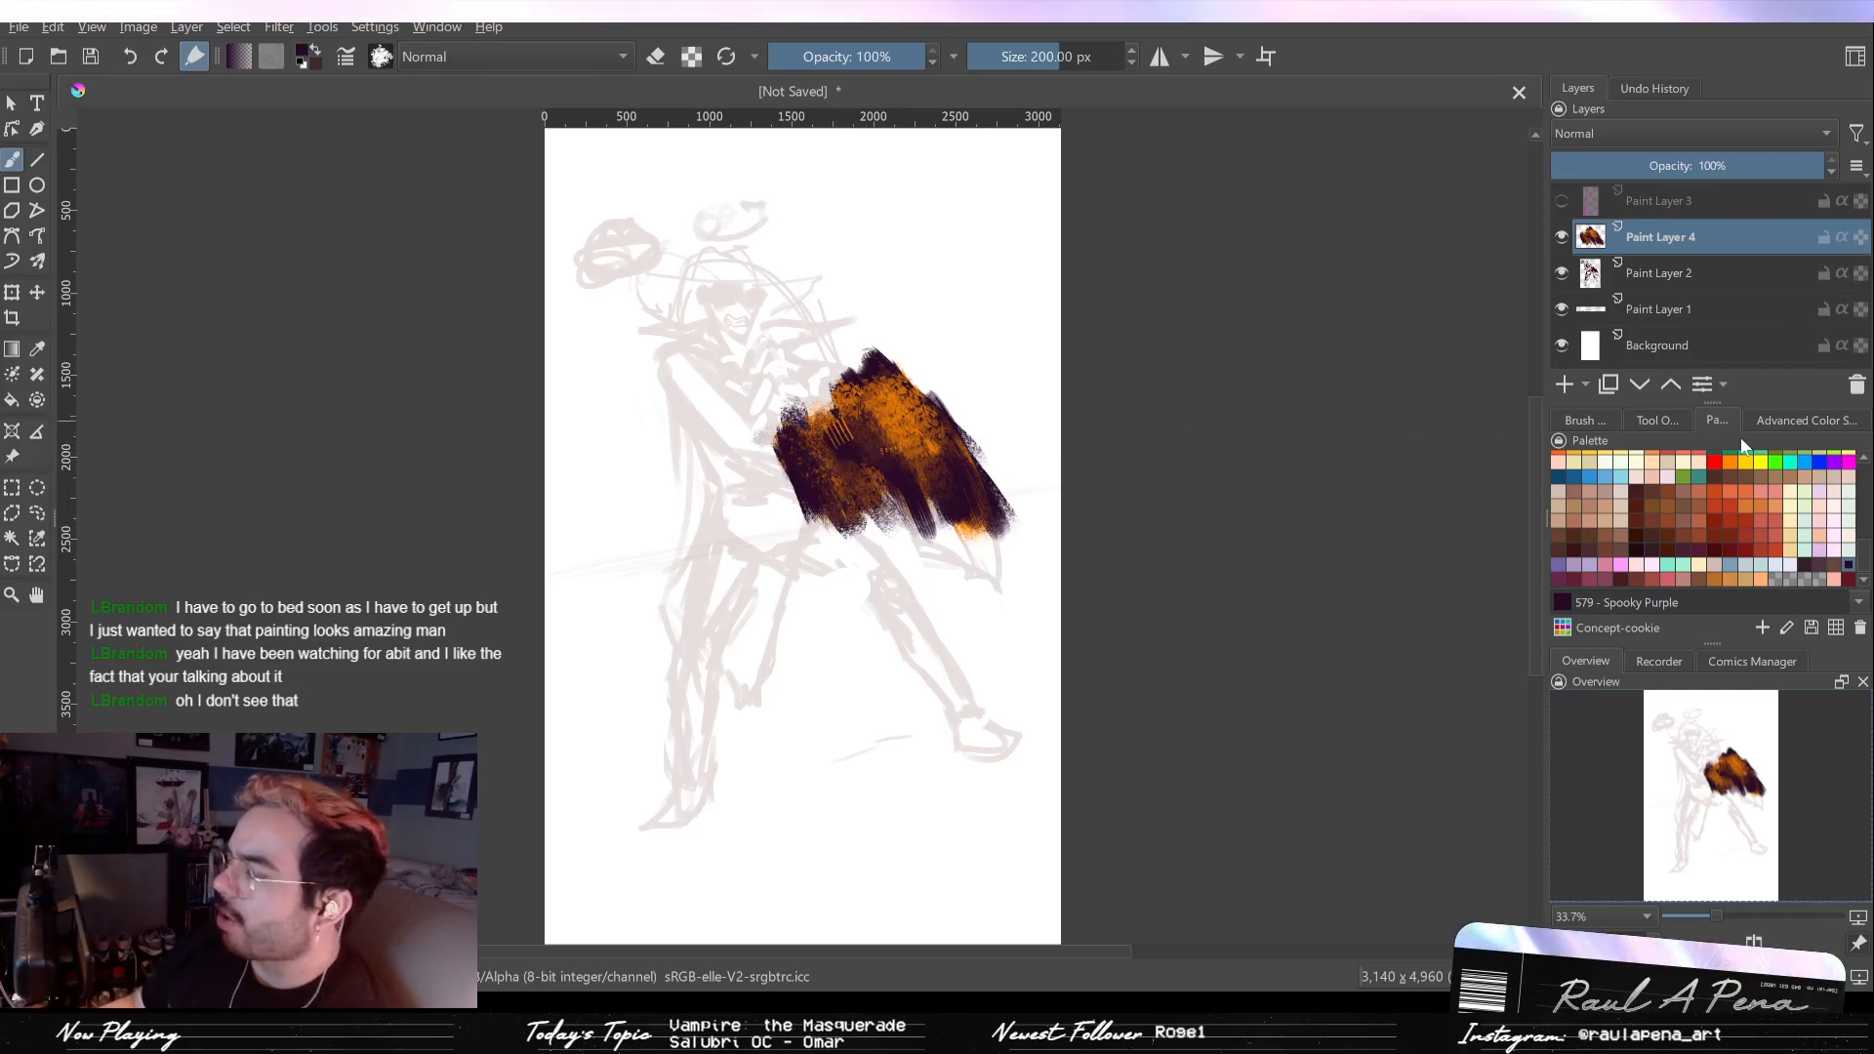
Step: Cover most of the cape's orange areas with Spooky Purple texture using the 200 px Essential Paint & Smudge preset
{"action": "left_click", "coordinate": [1657, 419]}
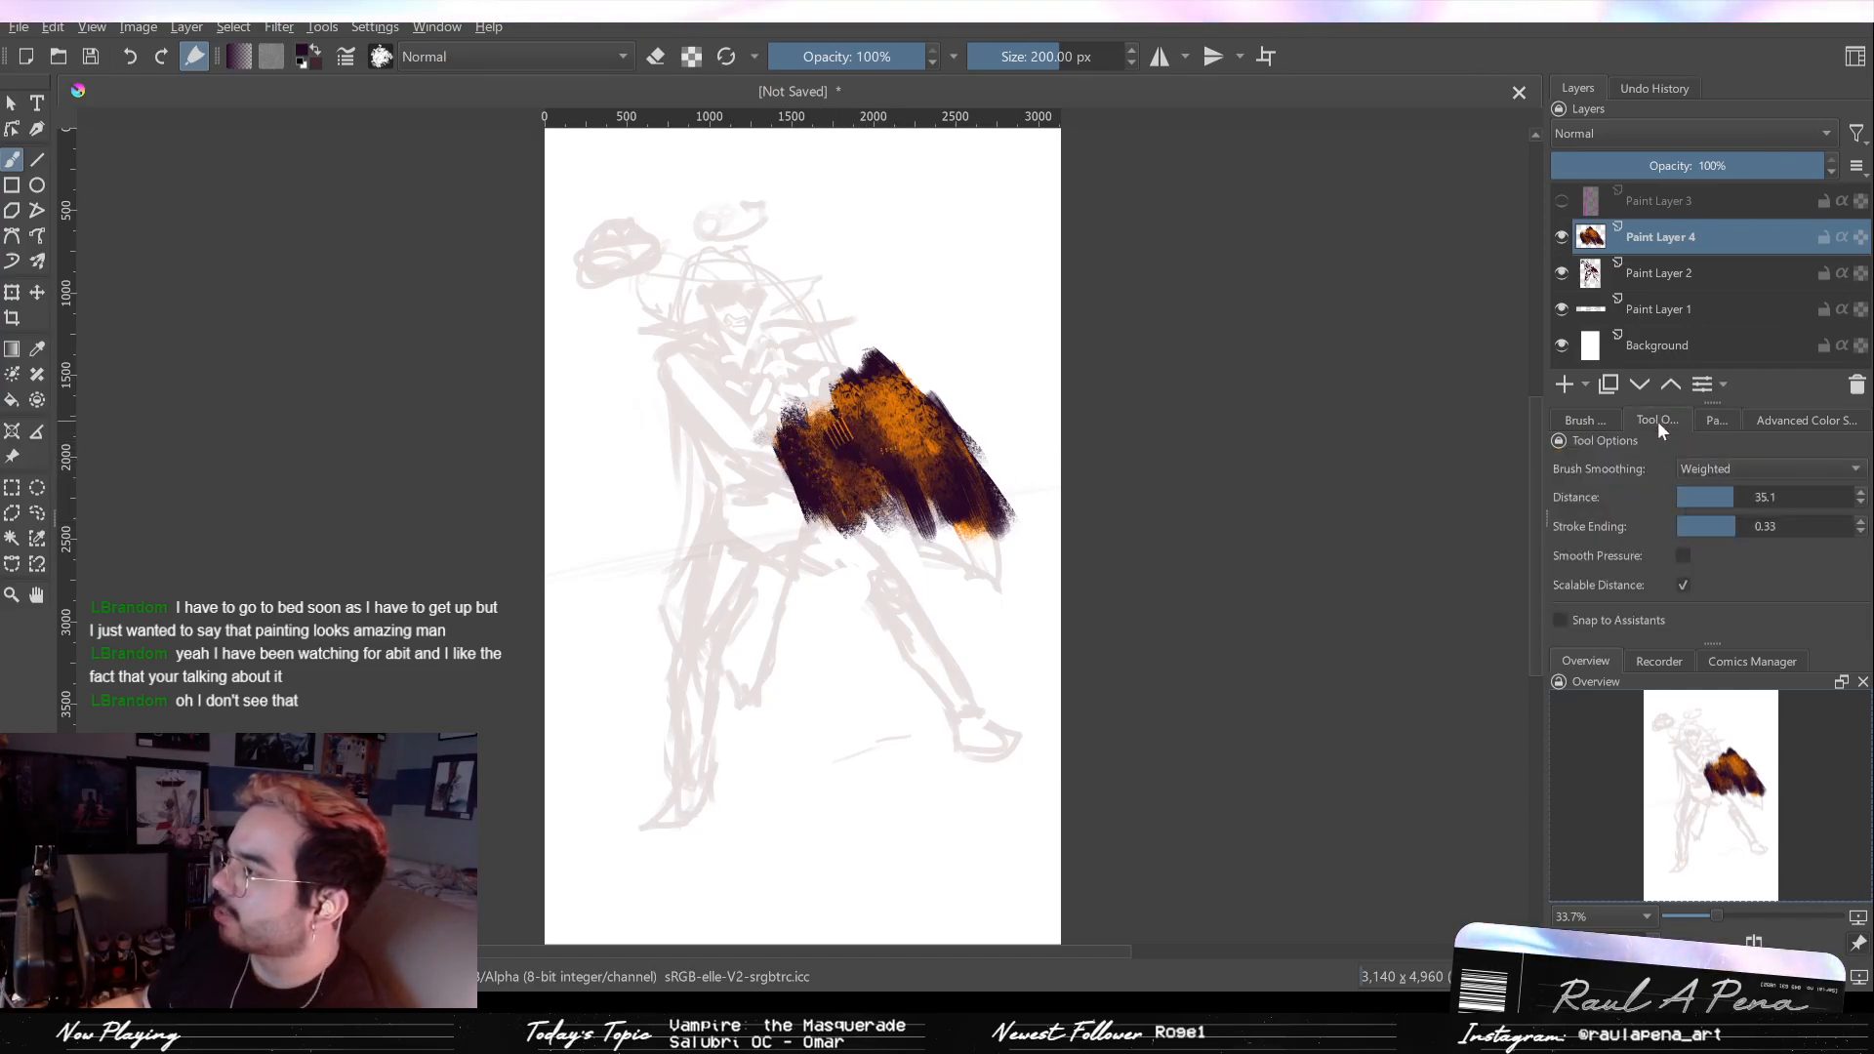
{"action": "left_click", "coordinate": [1584, 420]}
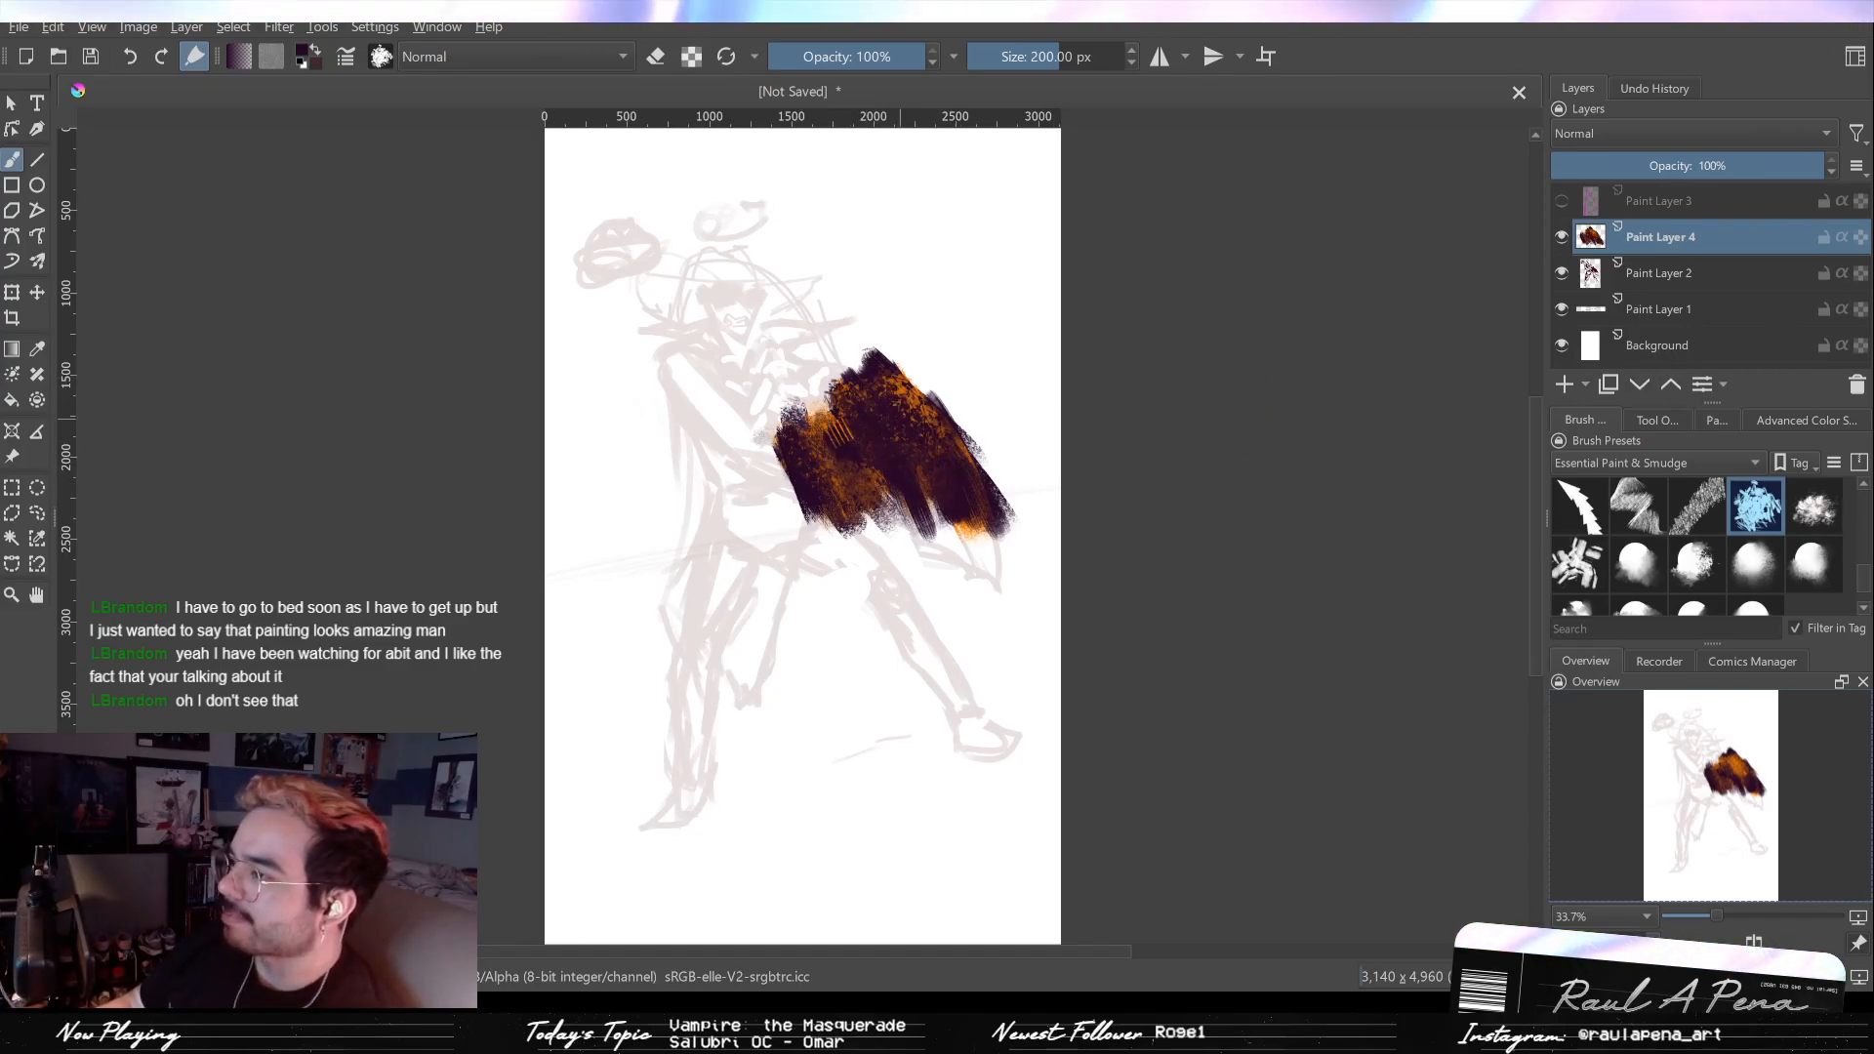
{"action": "left_click_drag", "start_coordinate": [981, 385], "coordinate": [970, 466]}
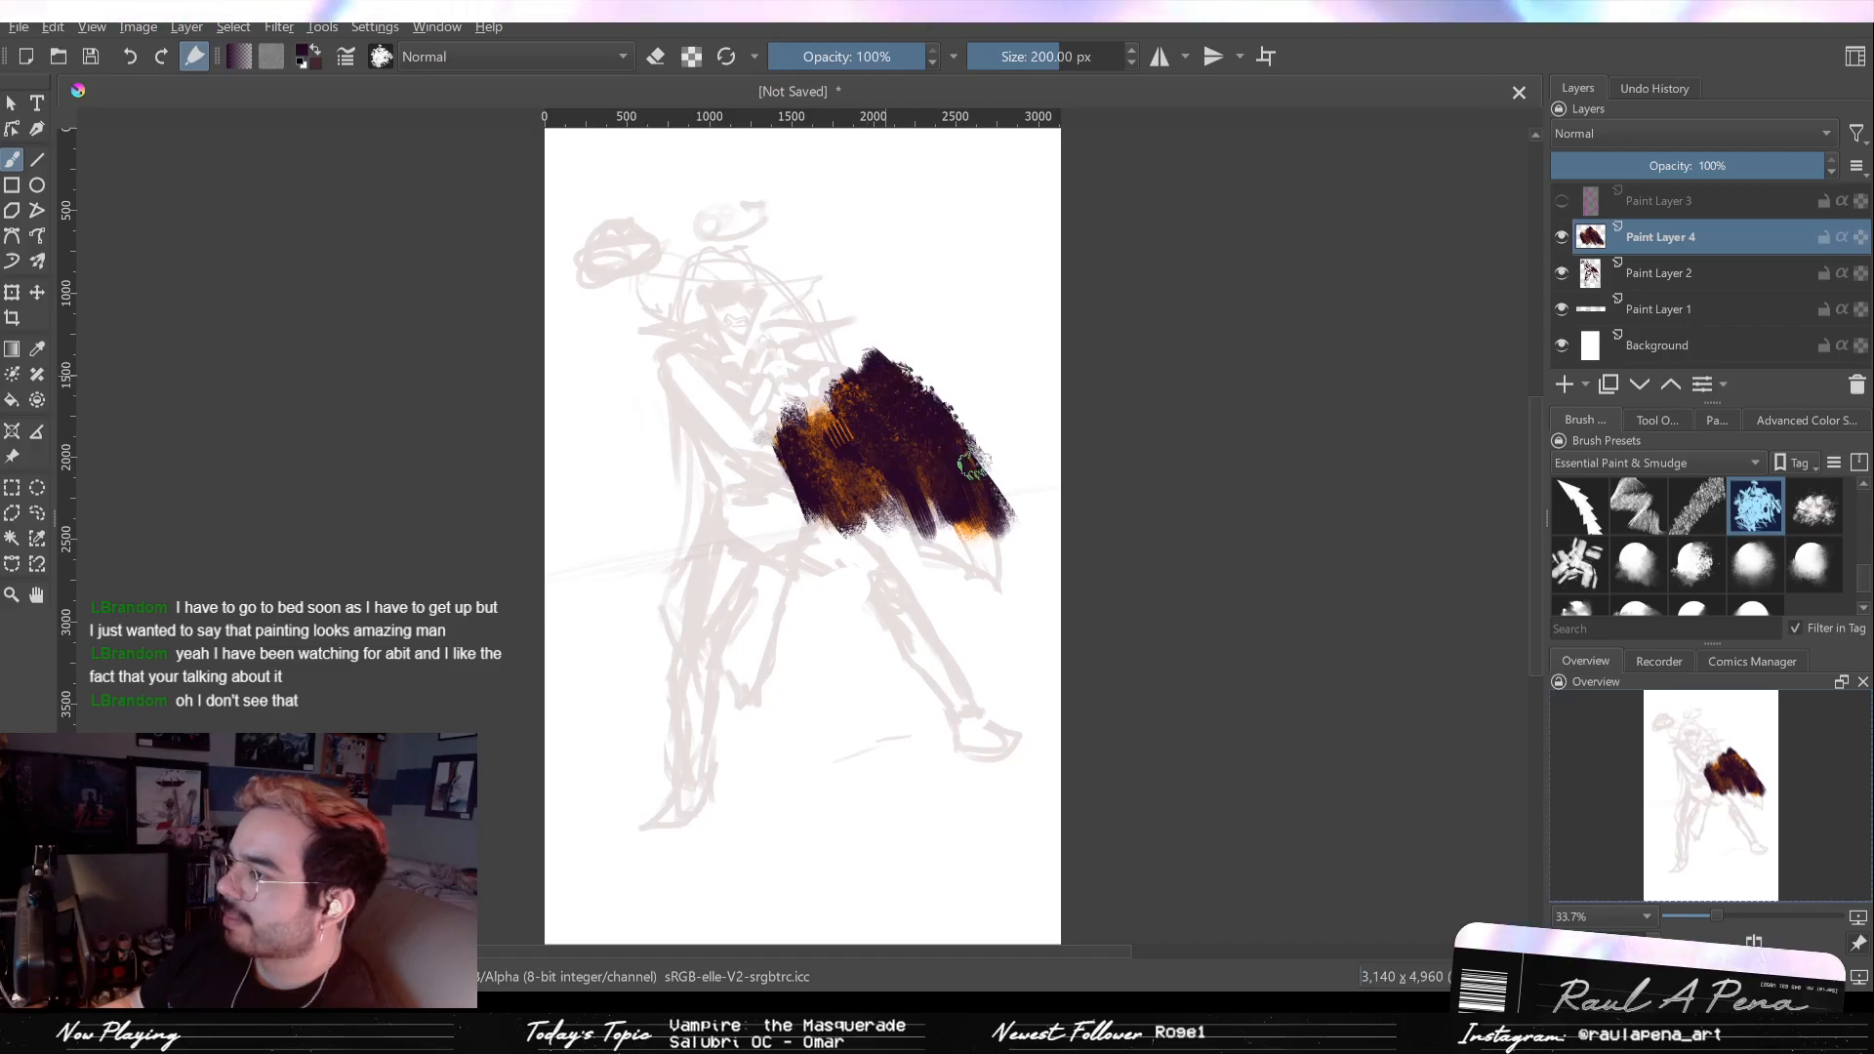
{"action": "mouse_move", "coordinate": [800, 420]}
{"action": "left_mouse_down"}
{"action": "mouse_move", "coordinate": [879, 545]}
{"action": "mouse_move", "coordinate": [841, 419]}
{"action": "left_mouse_up"}
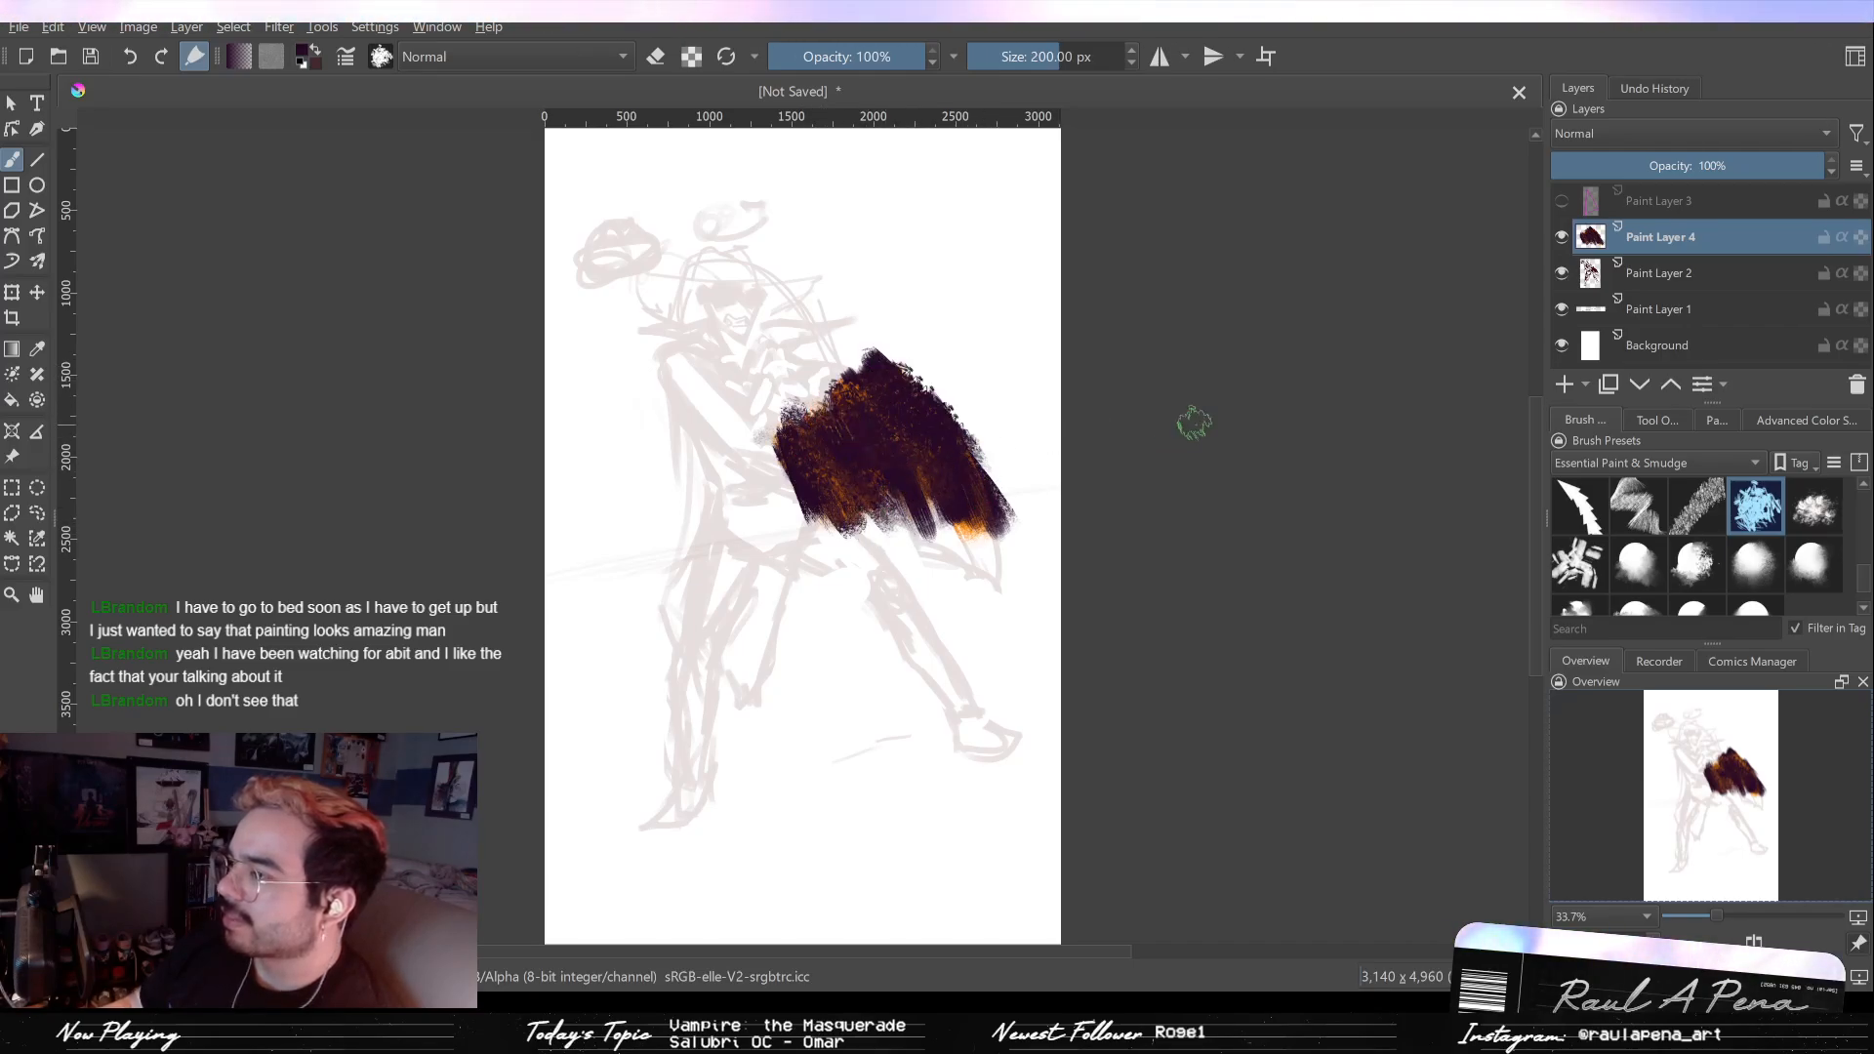
{"action": "left_click_drag", "start_coordinate": [954, 527], "coordinate": [1131, 490]}
{"action": "left_click_drag", "start_coordinate": [941, 355], "coordinate": [1146, 465]}
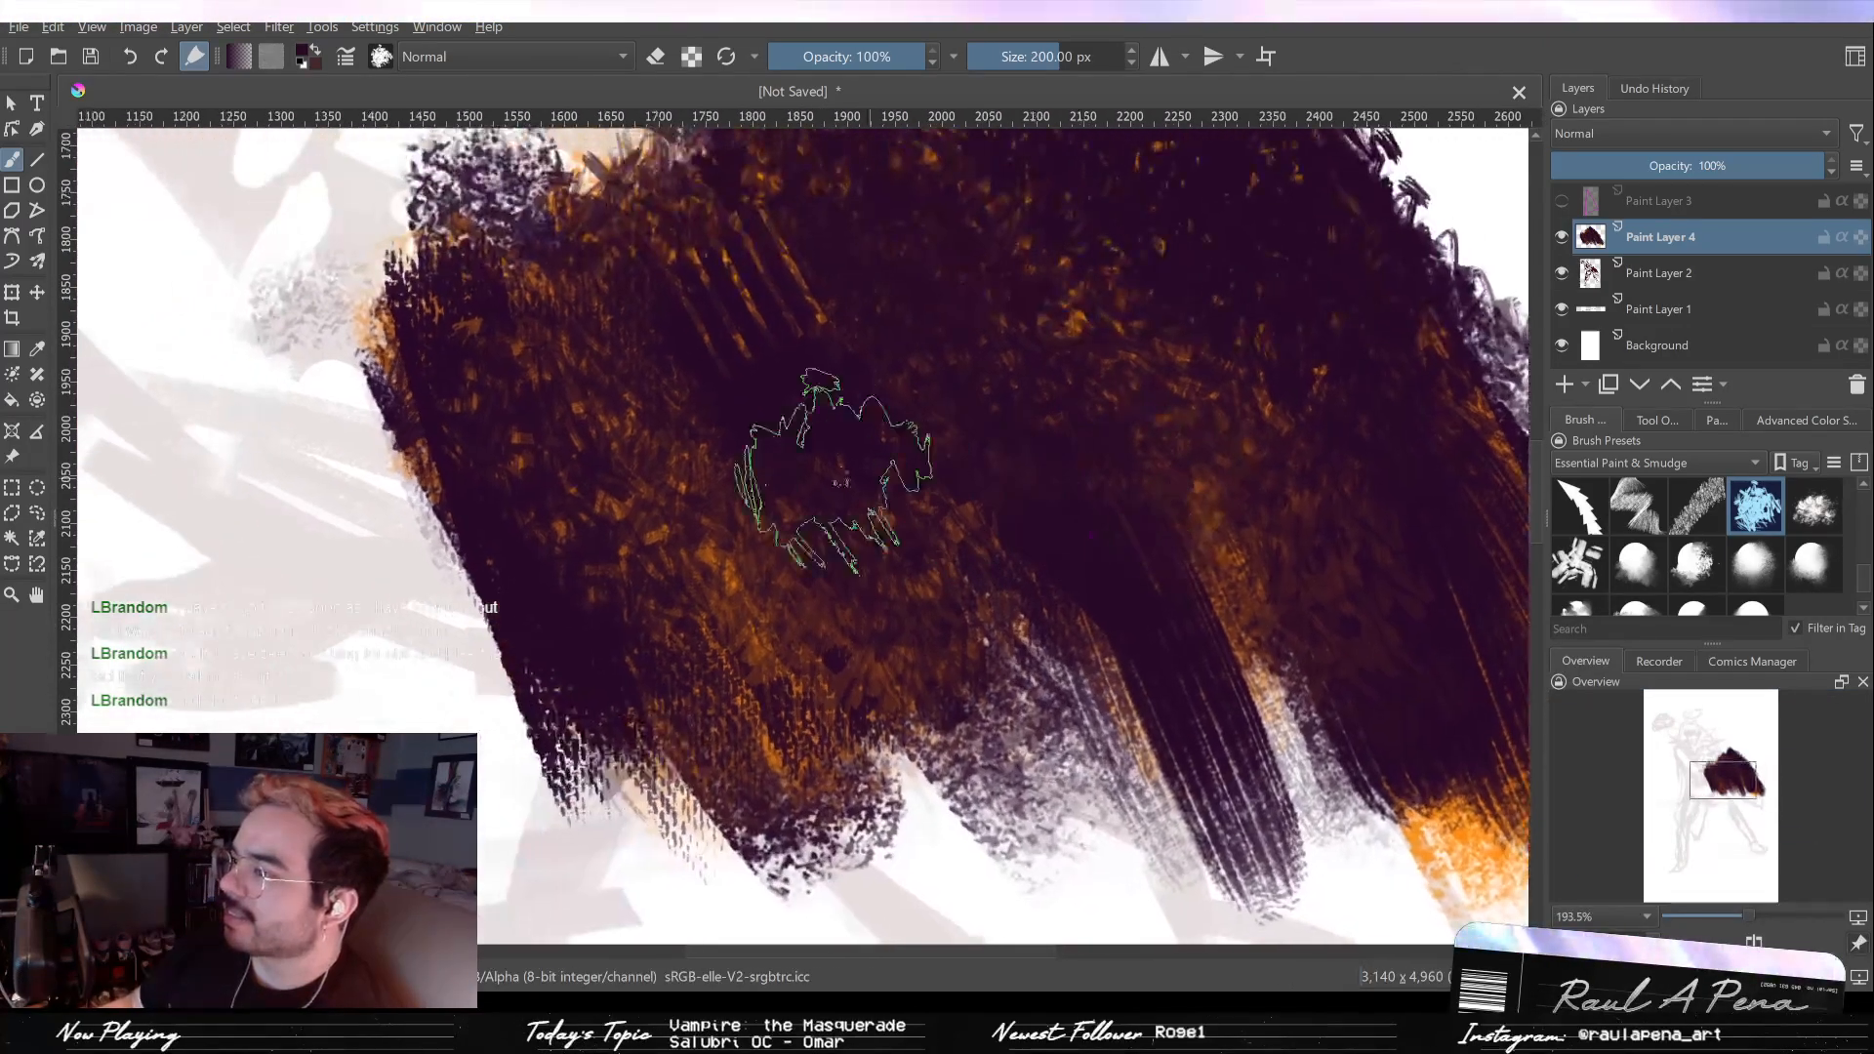
{"action": "mouse_move", "coordinate": [790, 469]}
{"action": "left_mouse_down"}
{"action": "mouse_move", "coordinate": [808, 364]}
{"action": "mouse_move", "coordinate": [848, 627]}
{"action": "mouse_move", "coordinate": [848, 576]}
{"action": "mouse_move", "coordinate": [848, 751]}
{"action": "left_mouse_up"}
Step: Fill the Background layer with peach and add a new paint layer directly above it
{"action": "left_click", "coordinate": [1717, 419]}
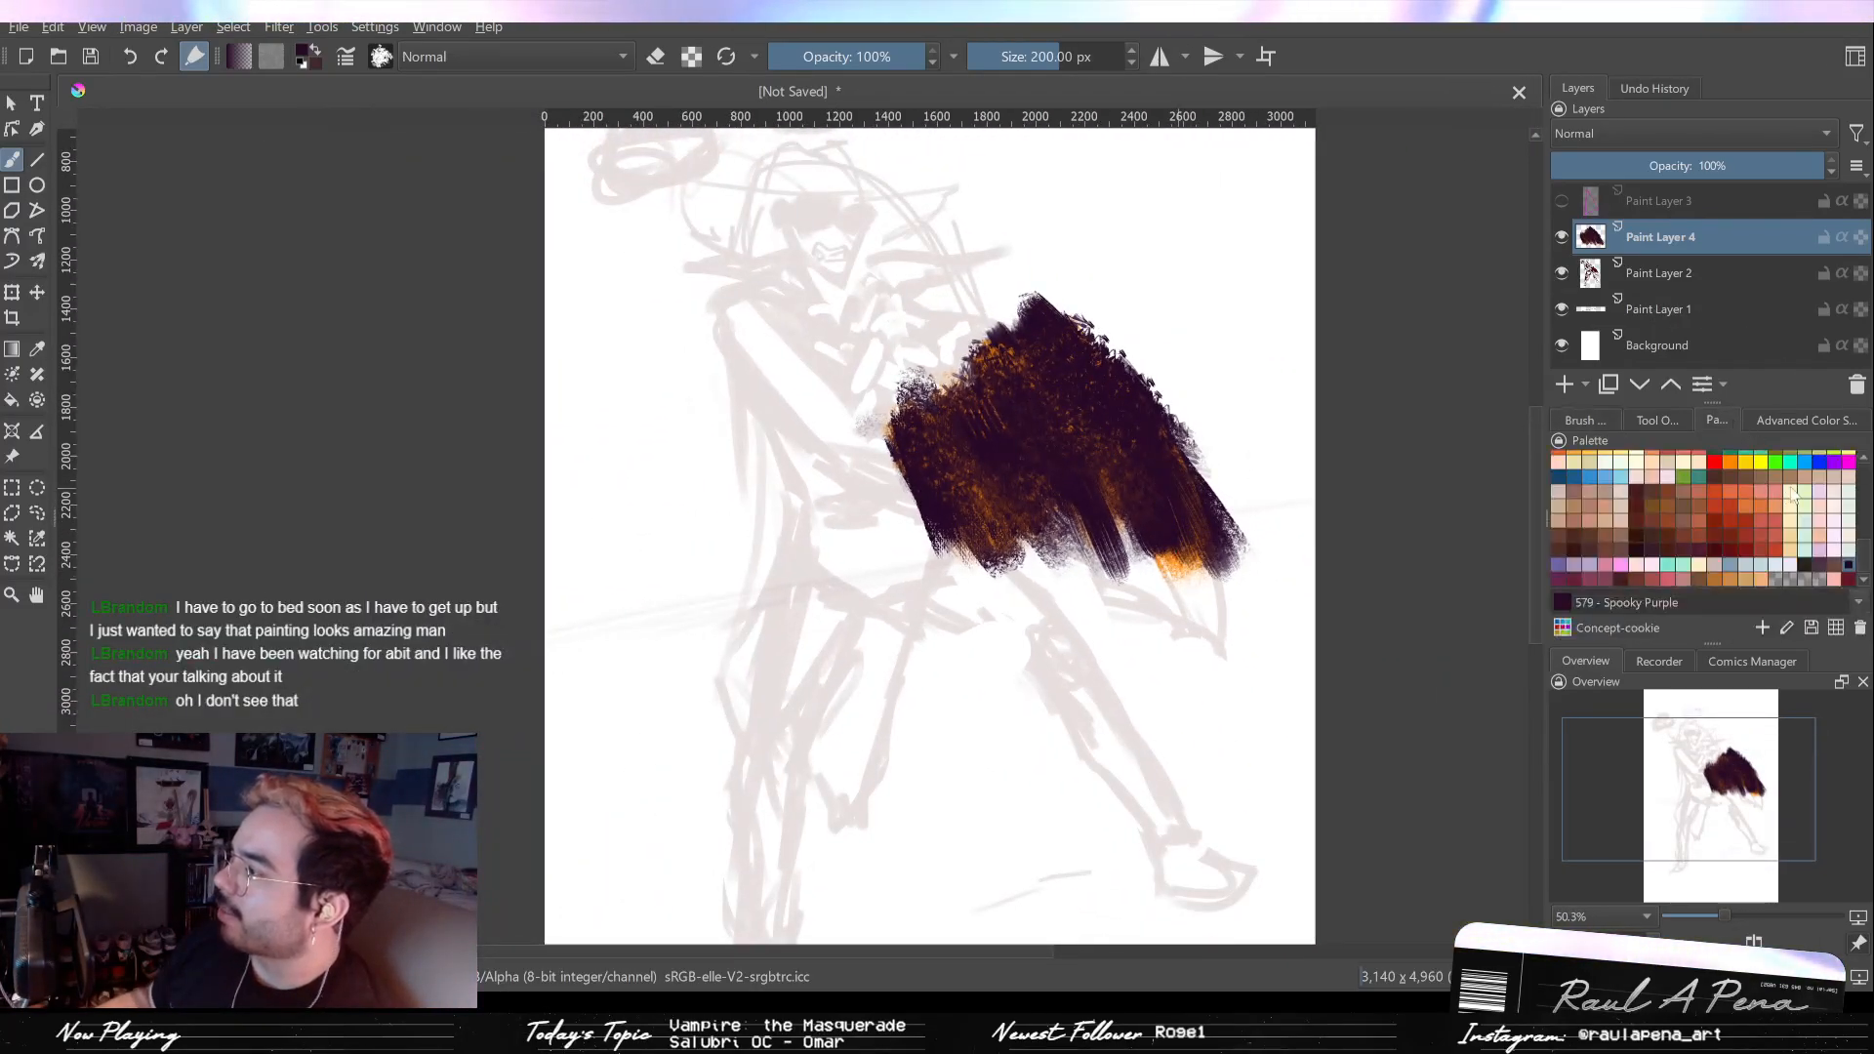
{"action": "left_click", "coordinate": [1722, 350]}
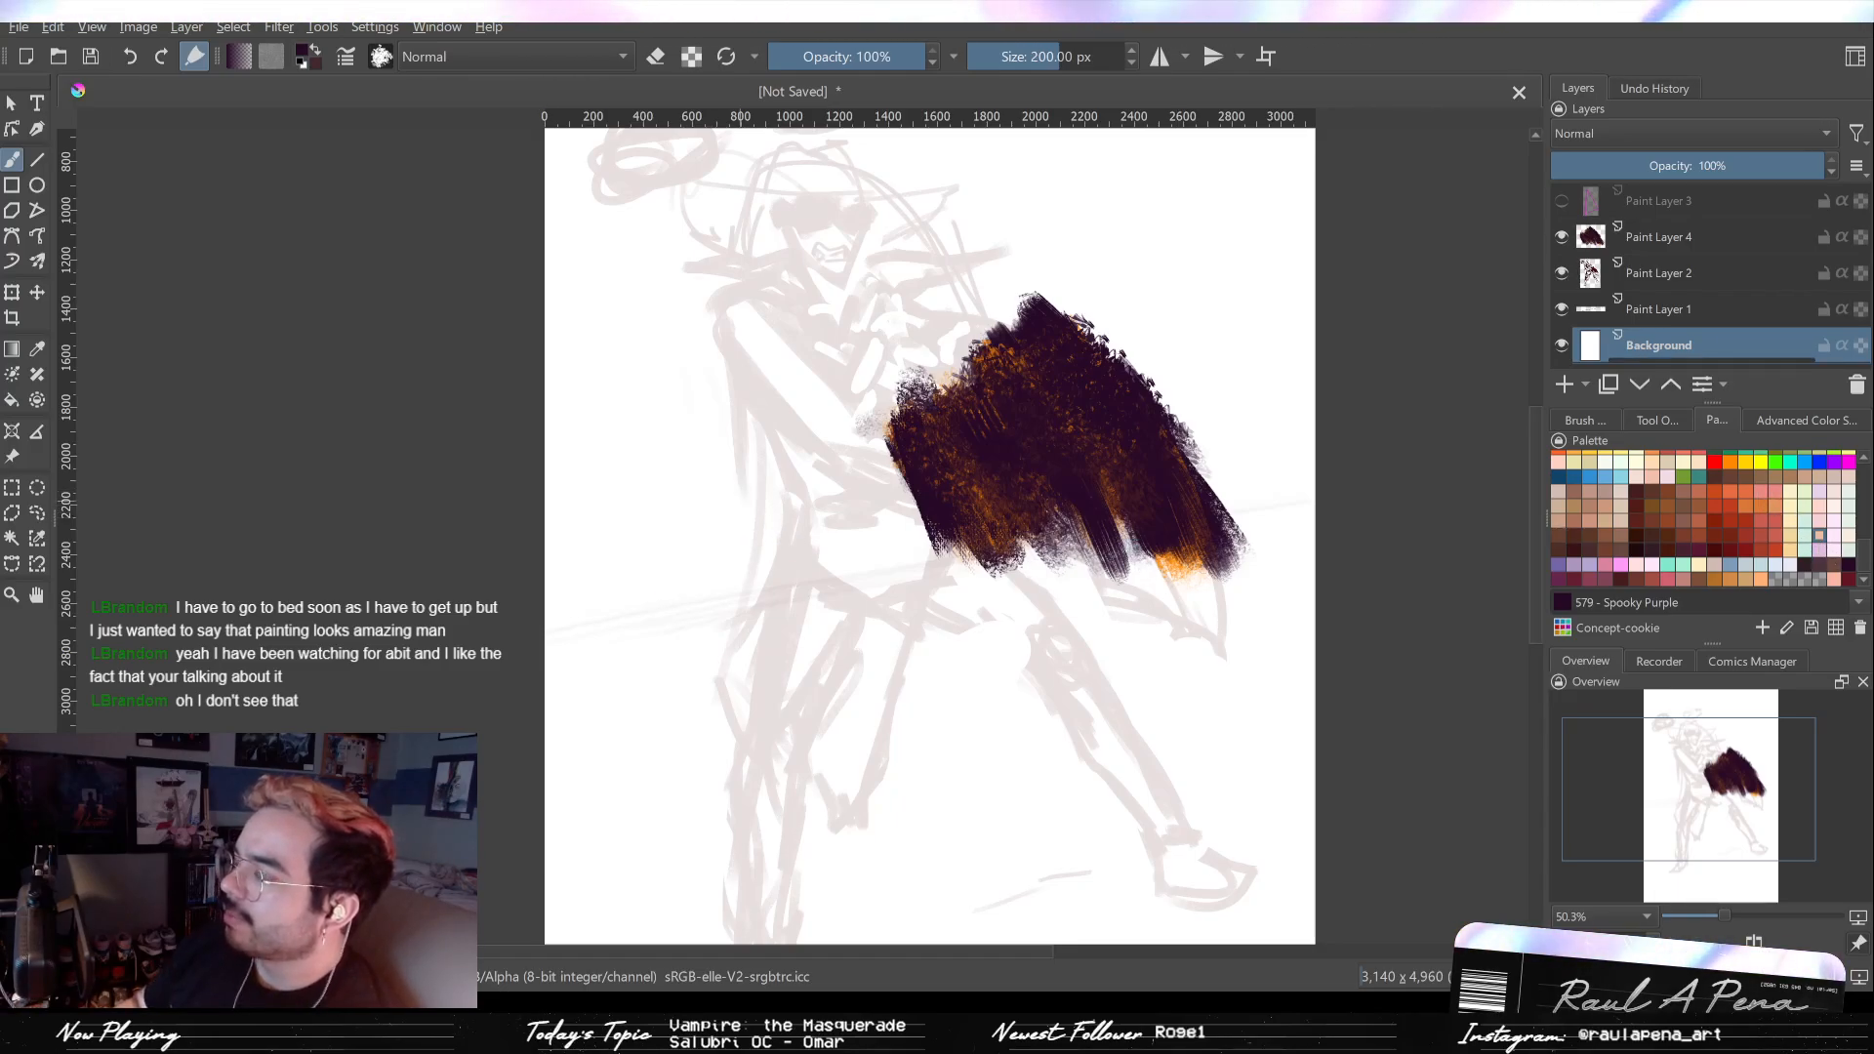
{"action": "key", "text": "BackSpace"}
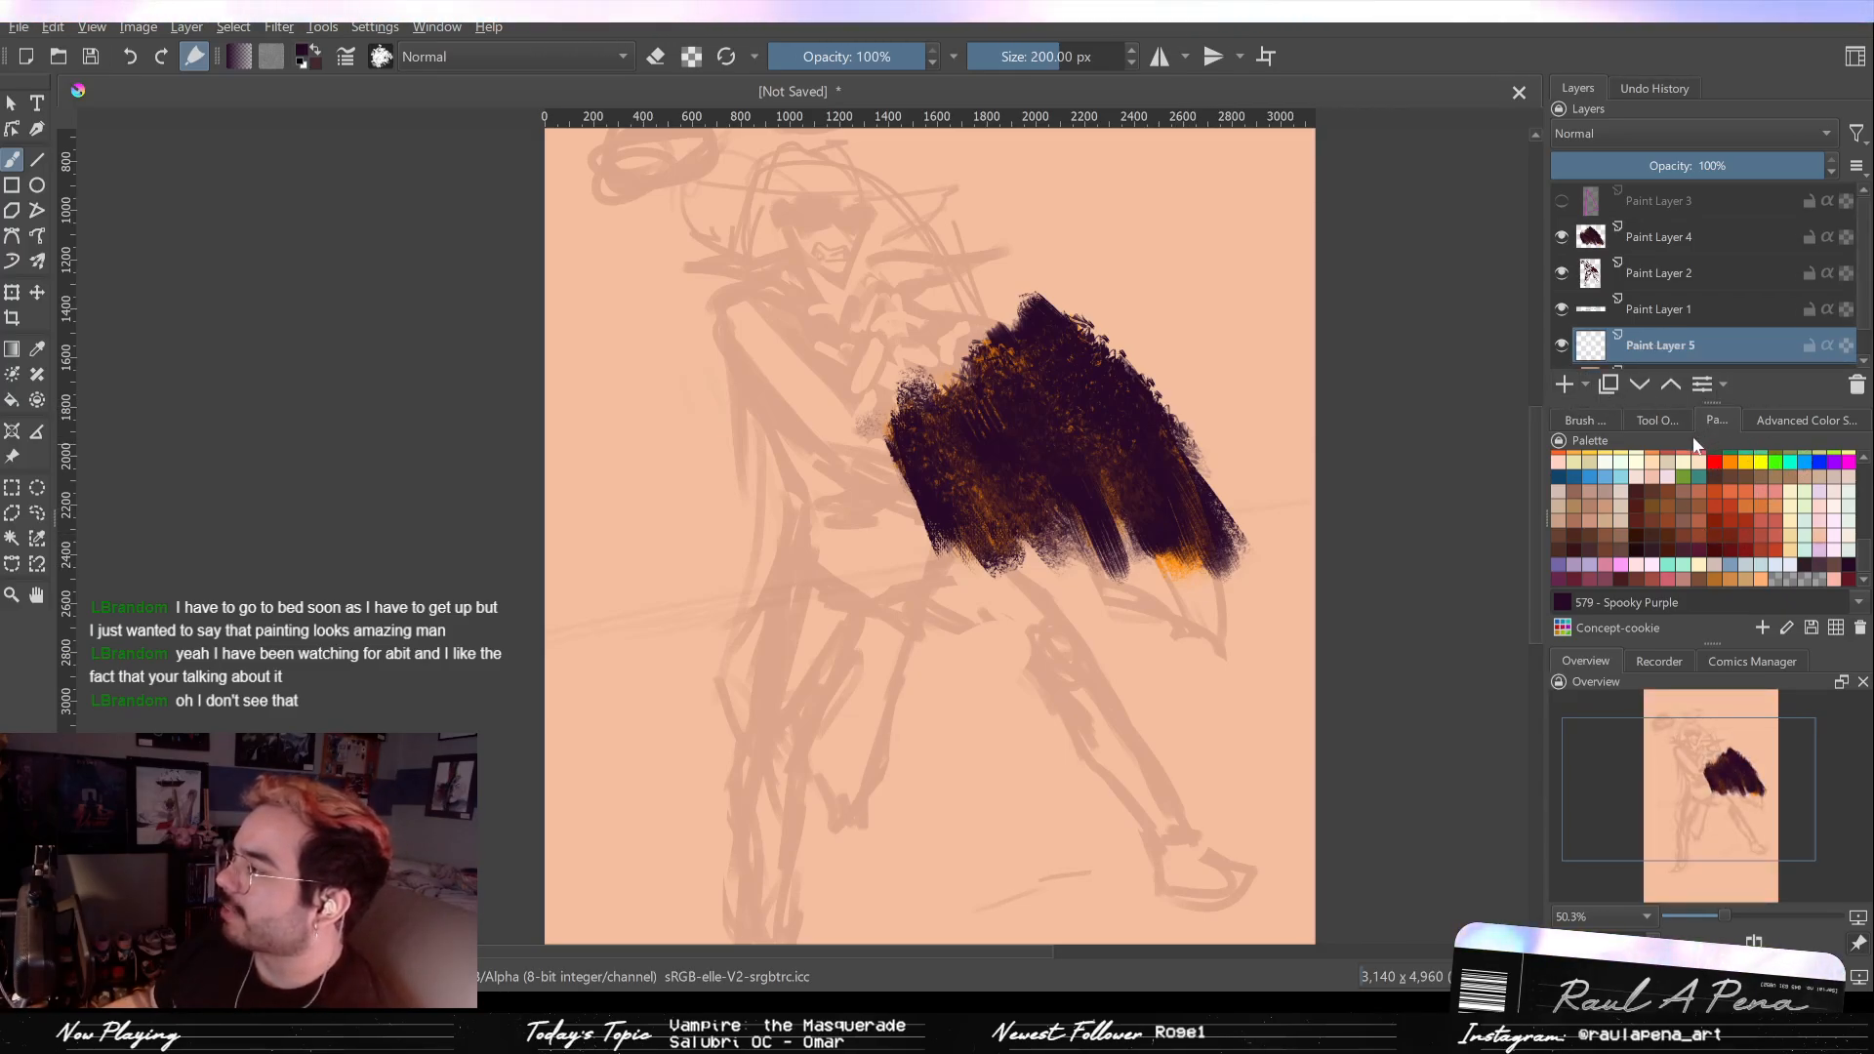
Step: Pick a red from the Concept-cookie palette, try two diagonal textured strokes beside the cape, and undo them
{"action": "left_click", "coordinate": [1731, 502]}
{"action": "left_click_drag", "start_coordinate": [825, 451], "coordinate": [620, 635]}
{"action": "left_click_drag", "start_coordinate": [883, 479], "coordinate": [746, 605]}
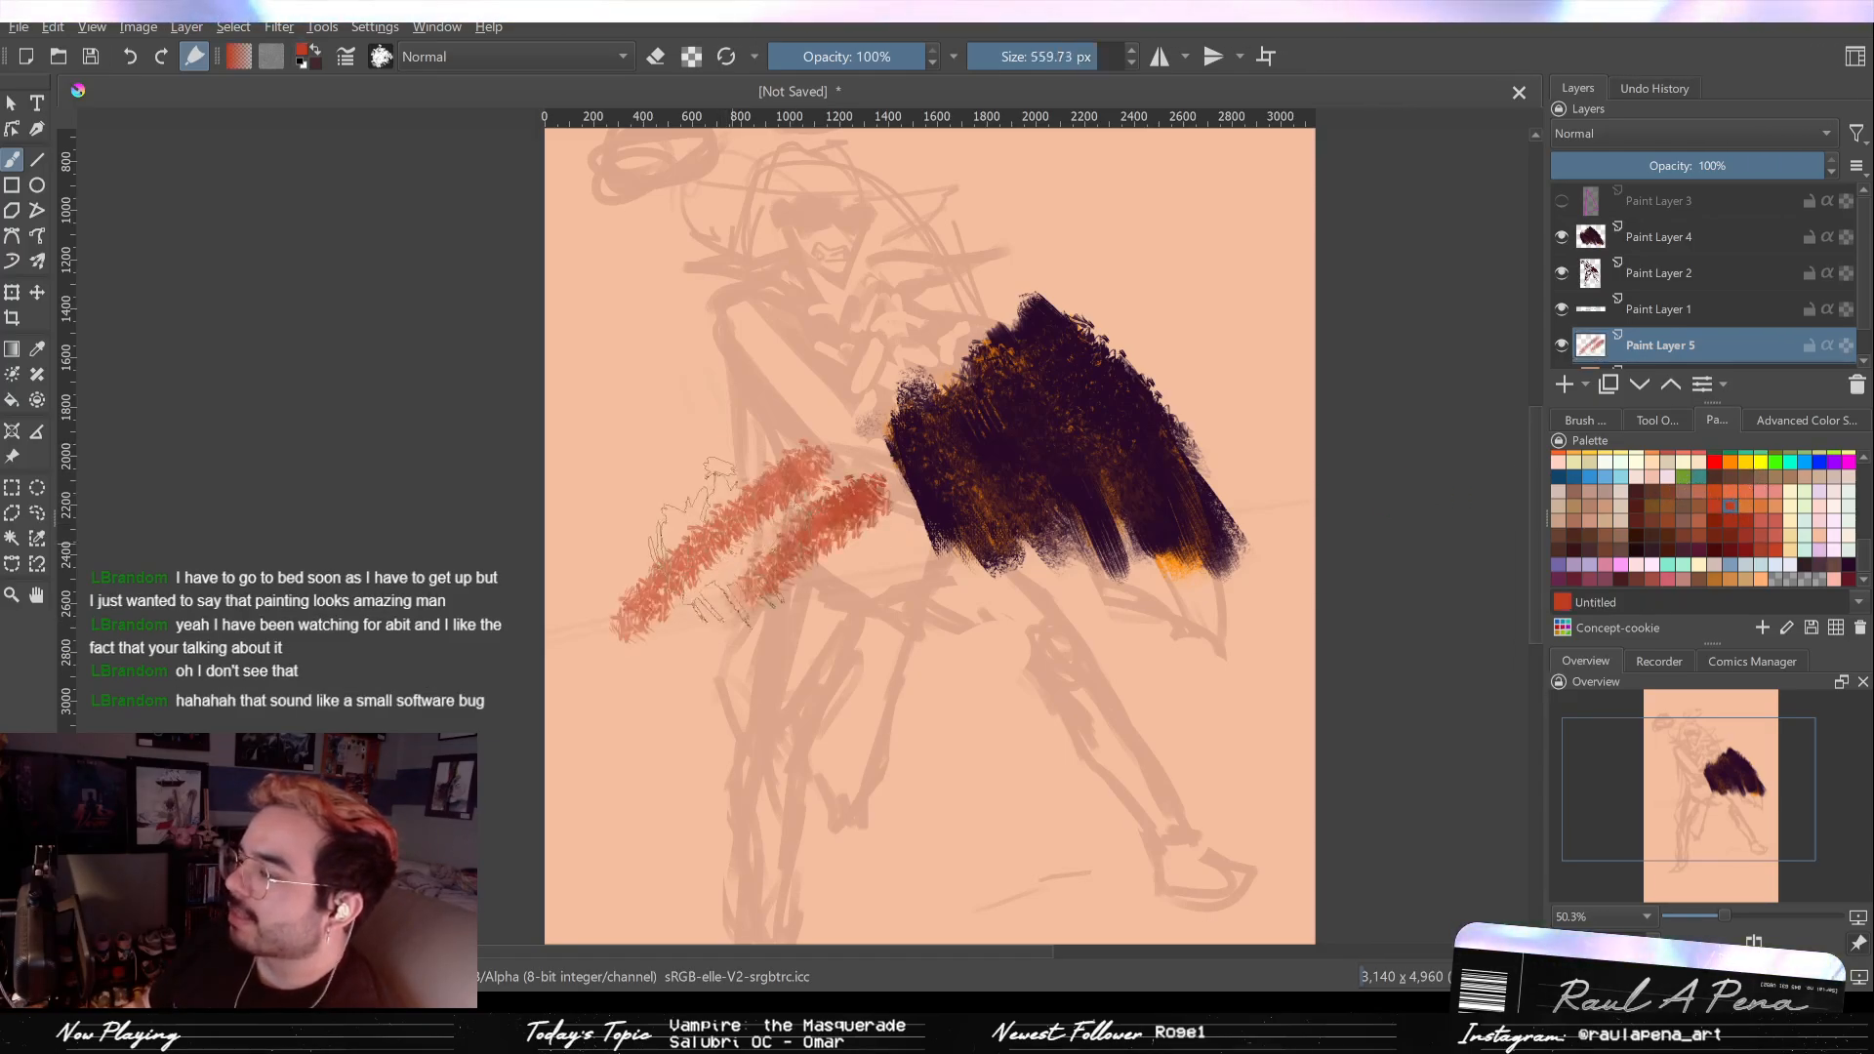
{"action": "key", "text": "ctrl+z"}
{"action": "key", "text": "ctrl+z"}
Step: Try other Essential Paint & Smudge presets in red on the new layer, undoing the test strokes
{"action": "left_click", "coordinate": [1595, 419]}
{"action": "left_click", "coordinate": [1700, 518]}
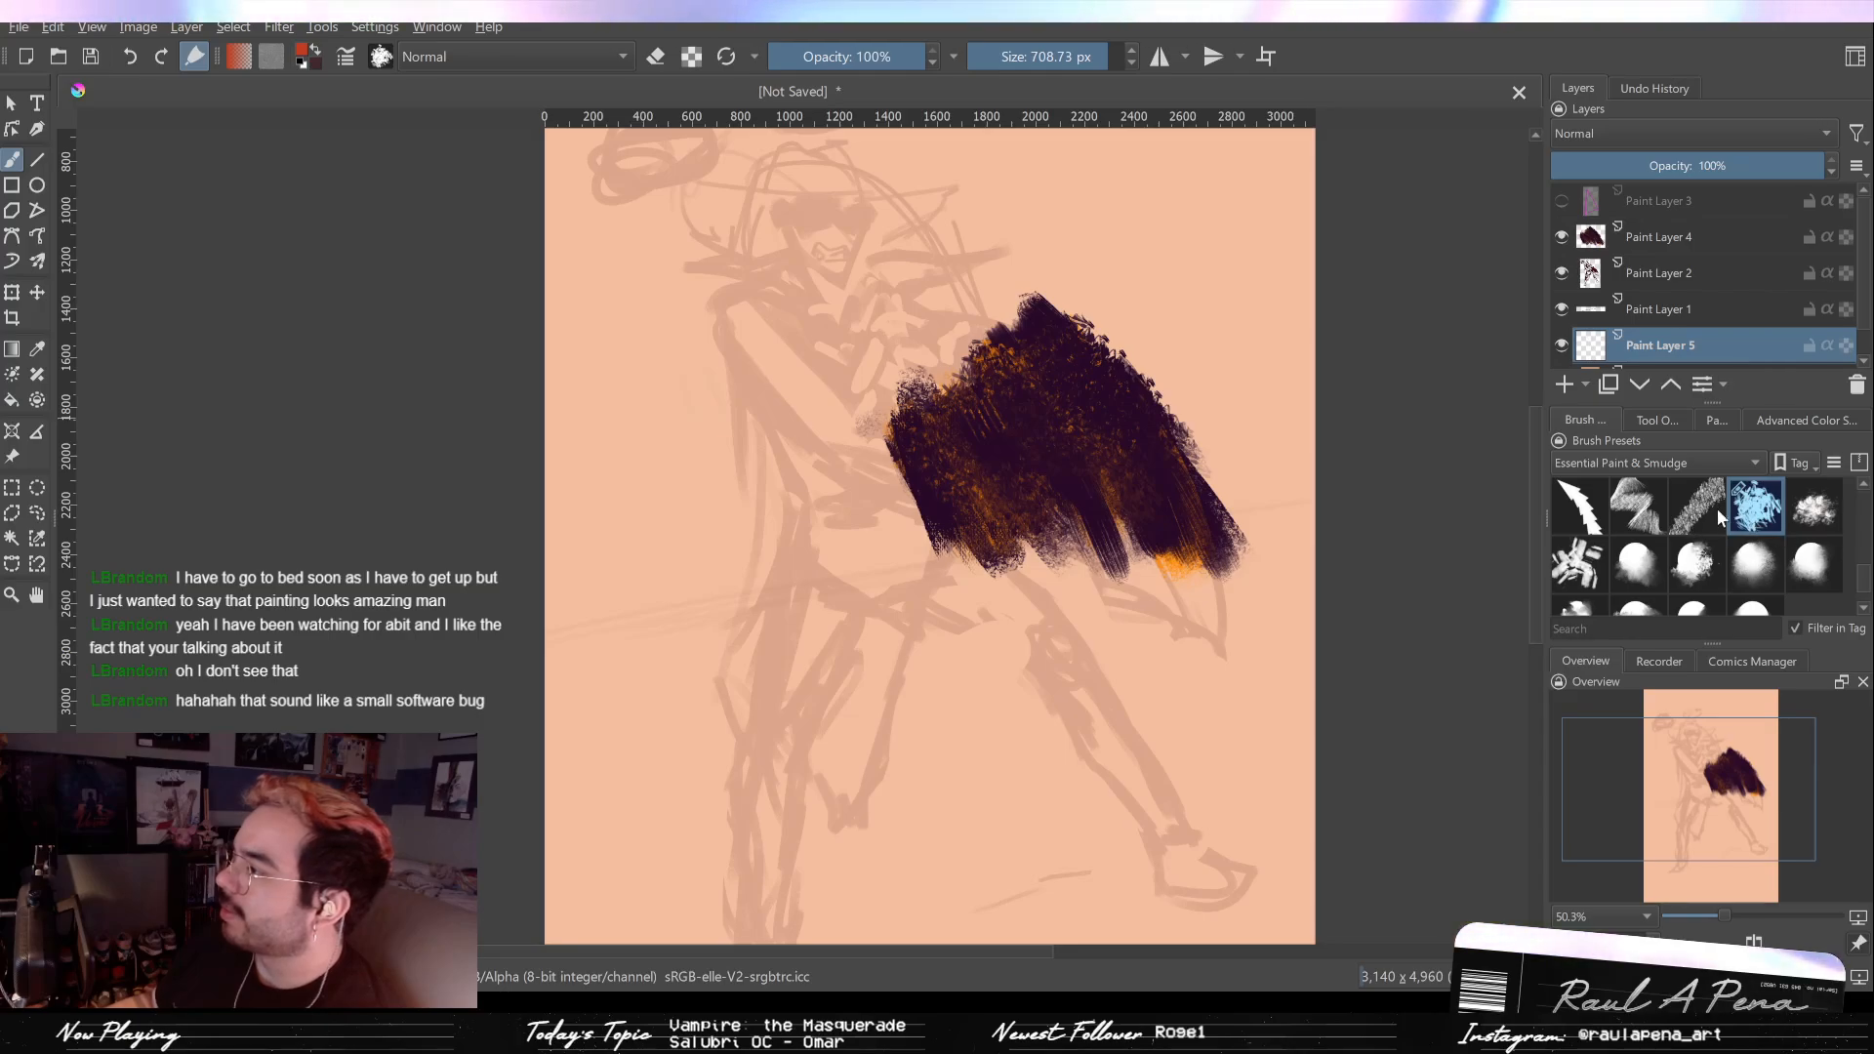
{"action": "mouse_move", "coordinate": [908, 429]}
{"action": "left_mouse_down"}
{"action": "mouse_move", "coordinate": [673, 596]}
{"action": "mouse_move", "coordinate": [556, 615]}
{"action": "mouse_move", "coordinate": [796, 538]}
{"action": "left_mouse_up"}
{"action": "key", "text": "ctrl+z"}
{"action": "left_click", "coordinate": [1813, 505]}
{"action": "key", "text": "ctrl+z"}
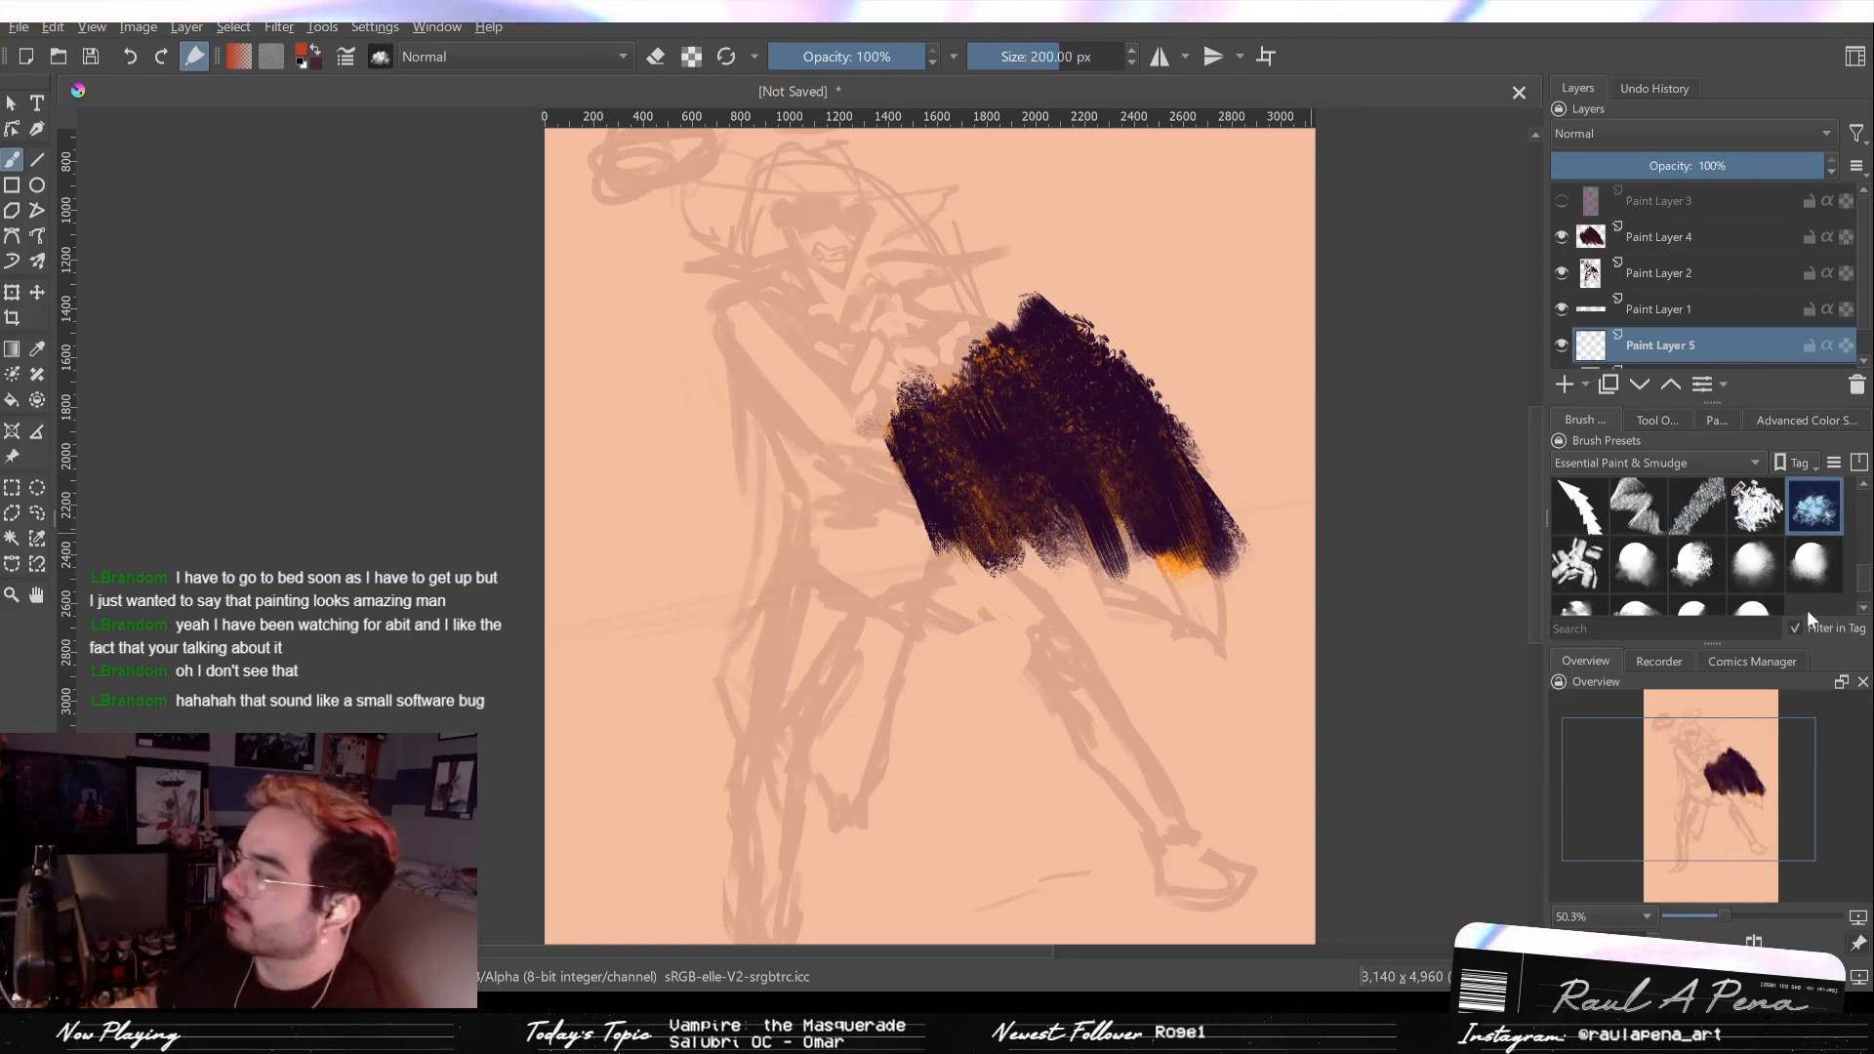
{"action": "left_click", "coordinate": [1753, 564]}
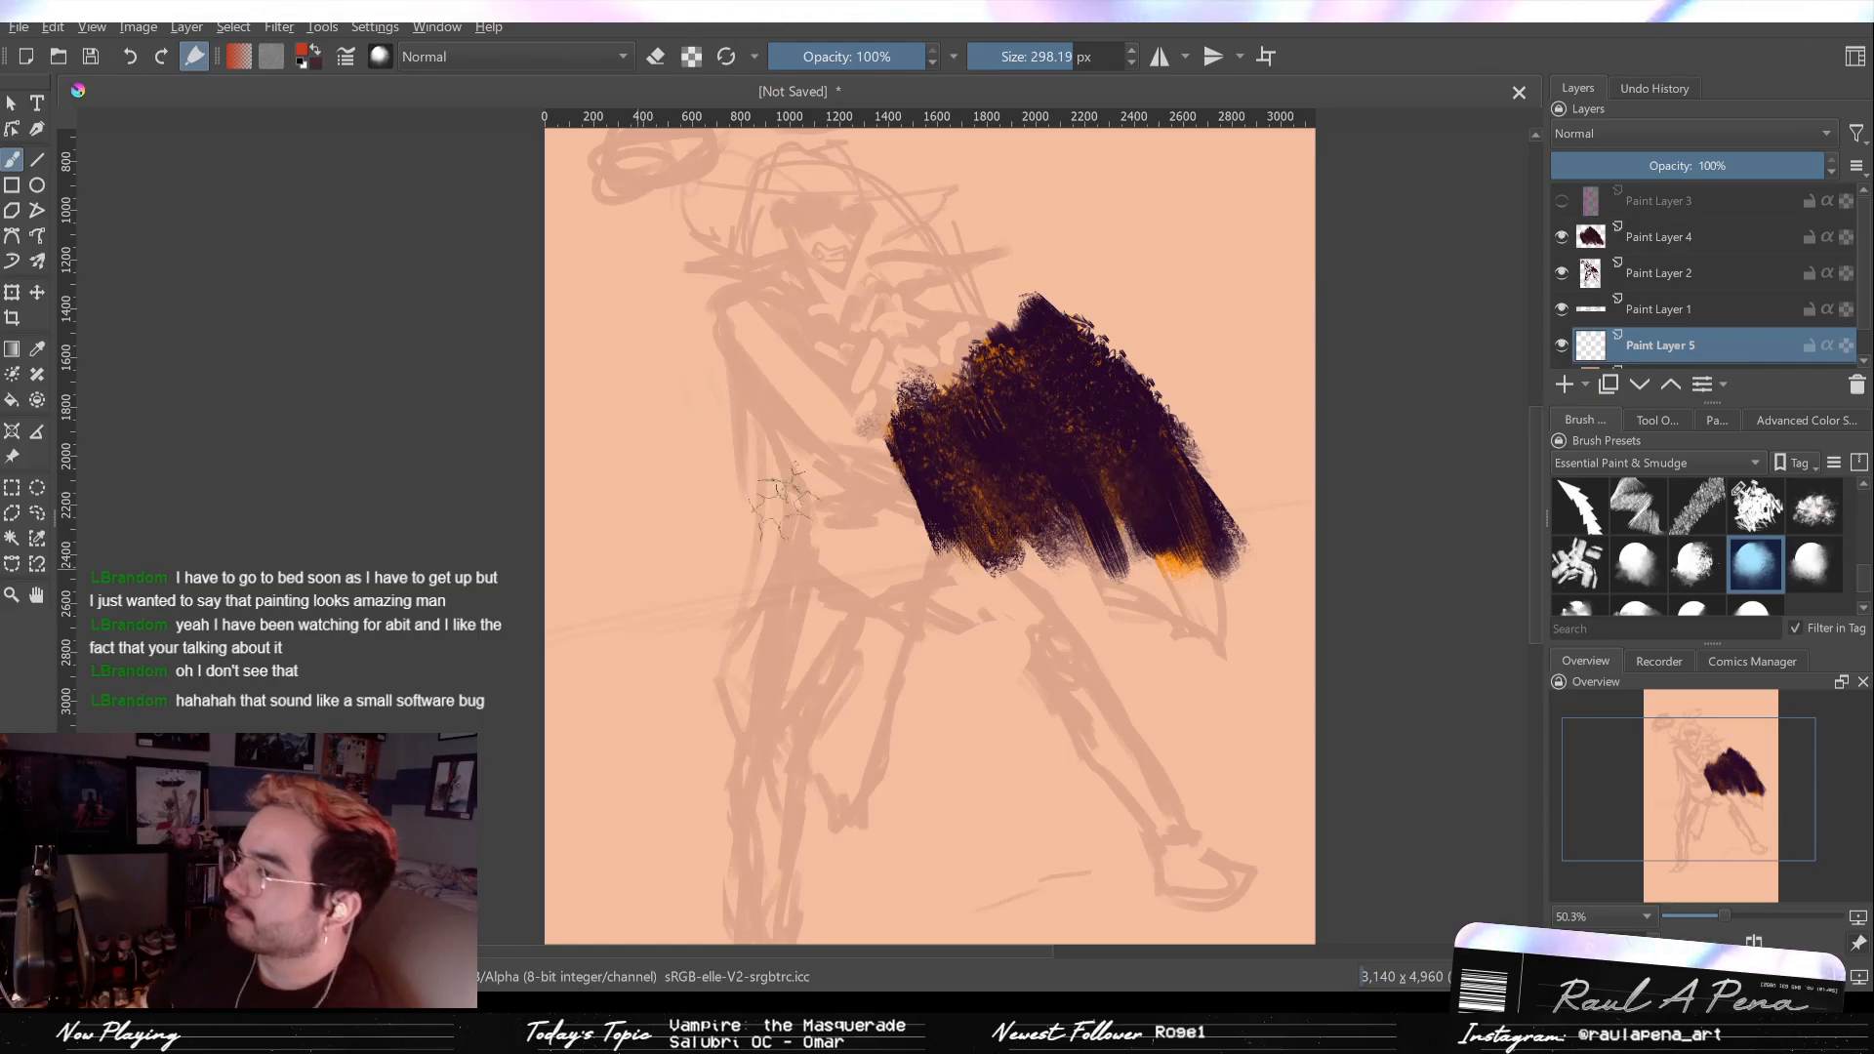
{"action": "left_click_drag", "start_coordinate": [755, 594], "coordinate": [833, 489]}
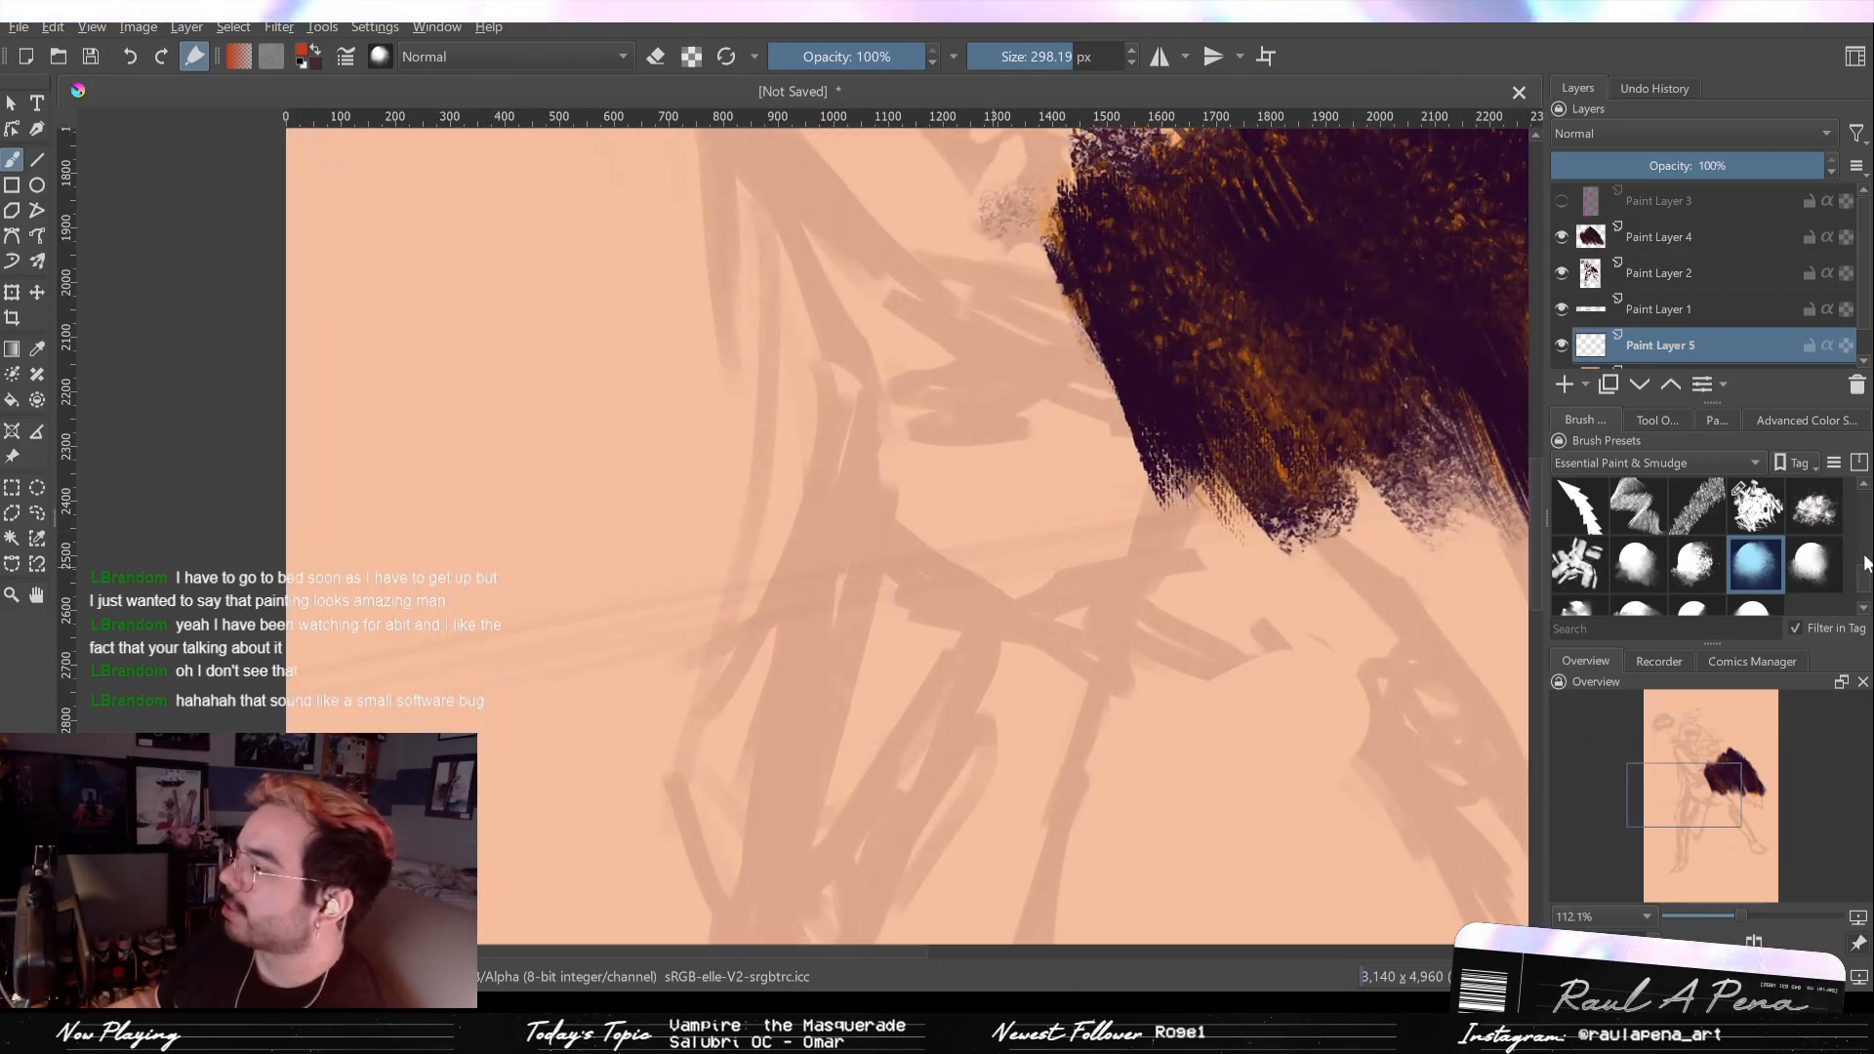
Step: Paint a cloudy red band across the figure's middle and up behind the cape with the splatter-shaped preset at 610.34 px
{"action": "scroll", "coordinate": [1805, 571], "scroll_direction": "down", "scroll_amount": 5}
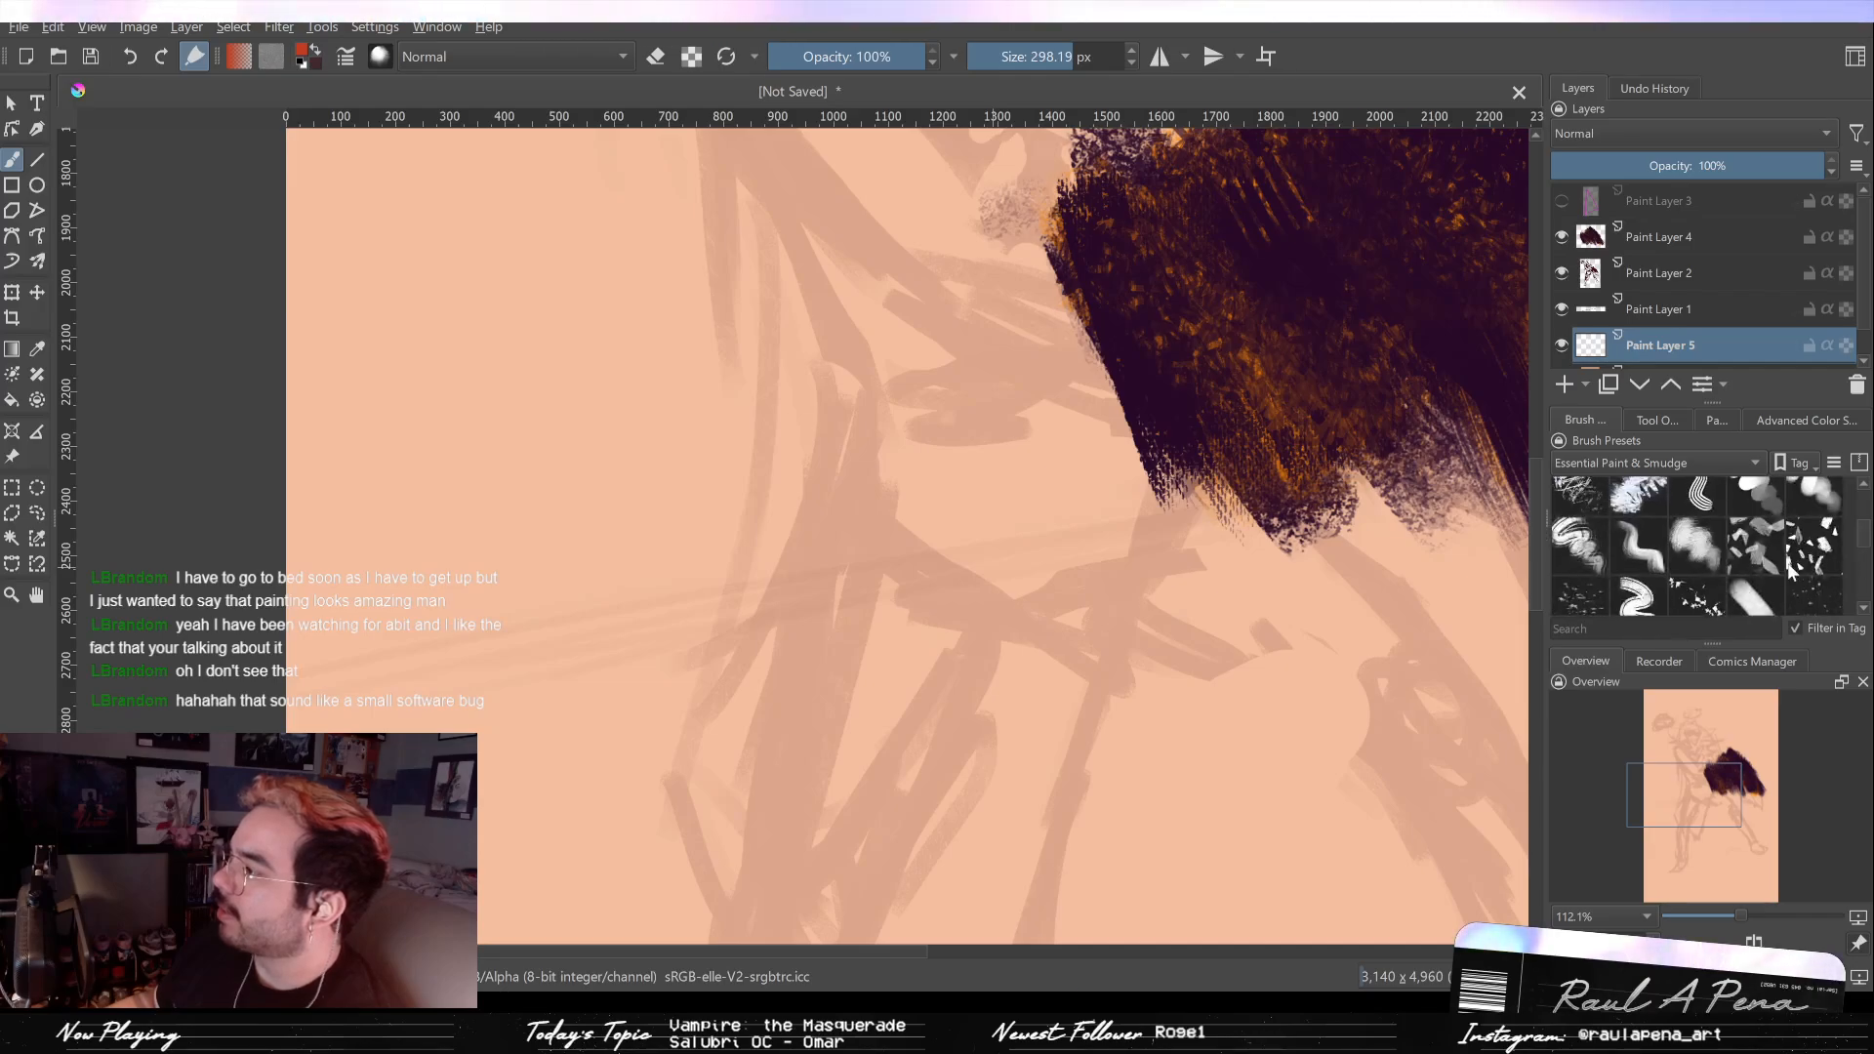
{"action": "scroll", "coordinate": [1857, 547], "scroll_direction": "down", "scroll_amount": 3}
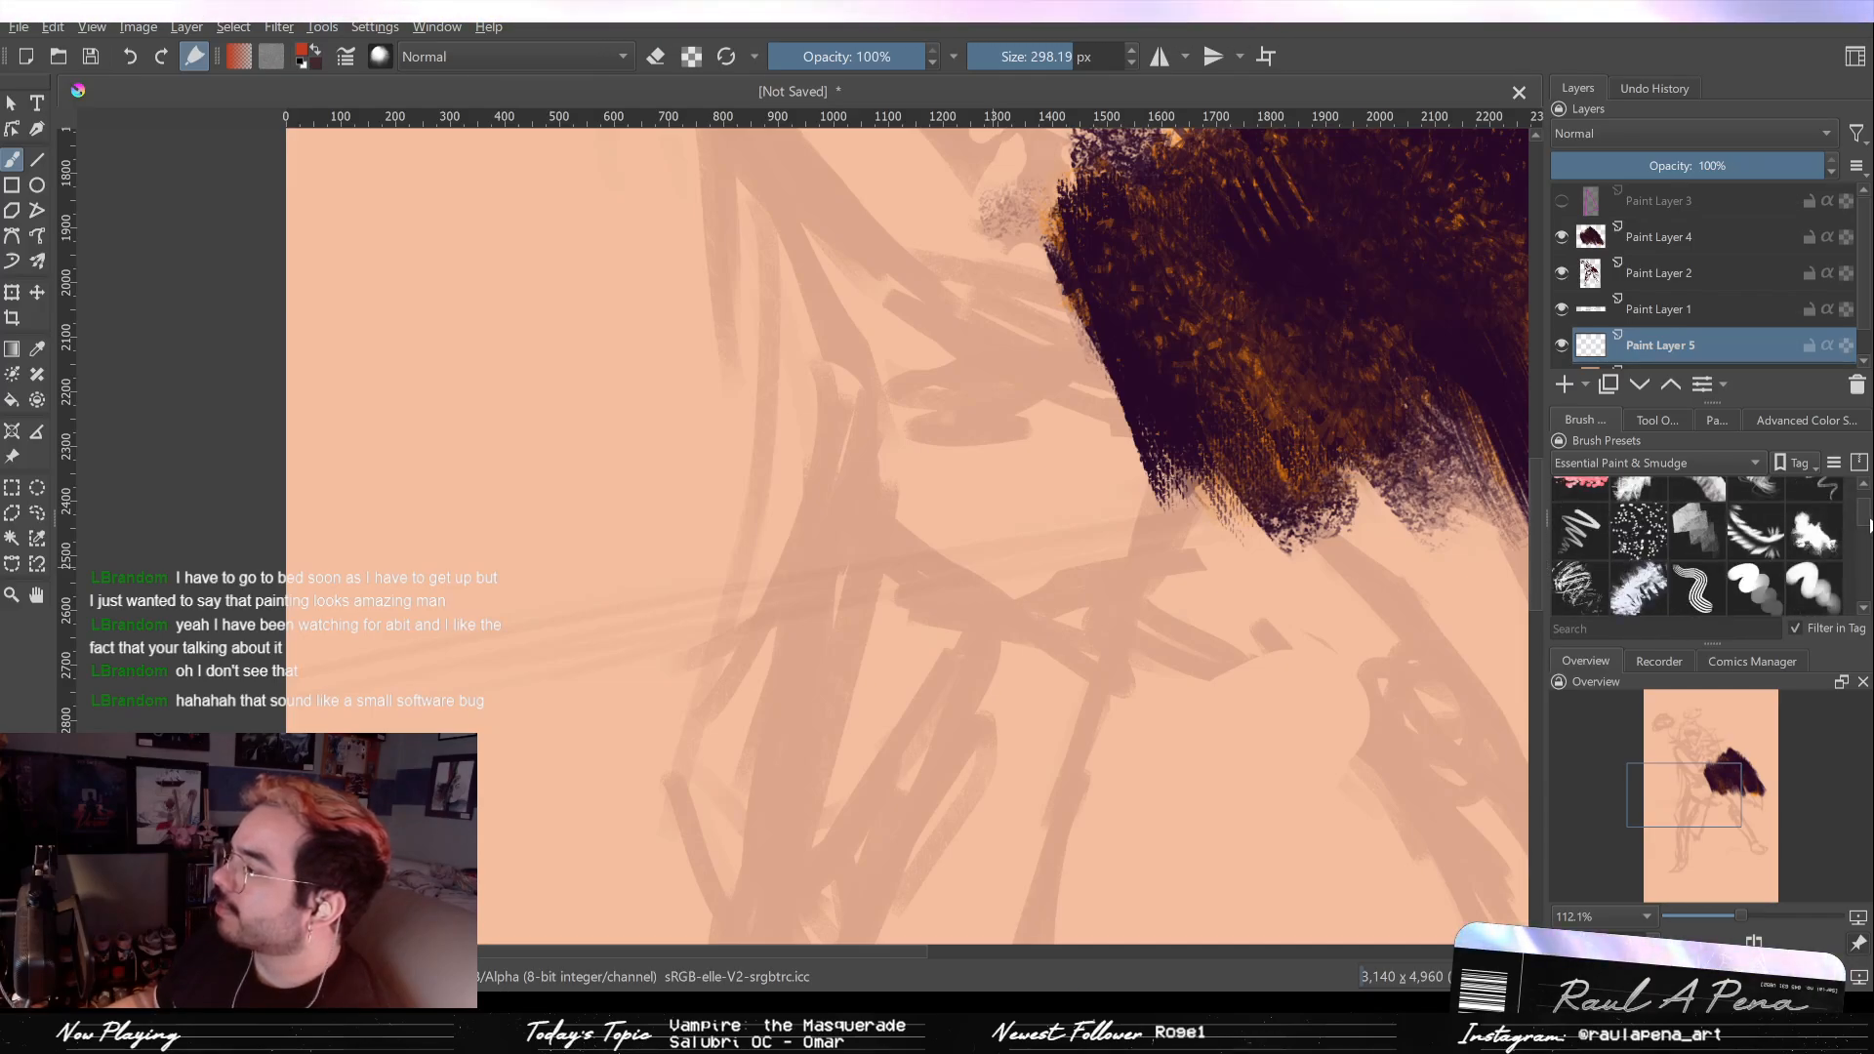
{"action": "scroll", "coordinate": [1864, 532], "scroll_direction": "up", "scroll_amount": 6}
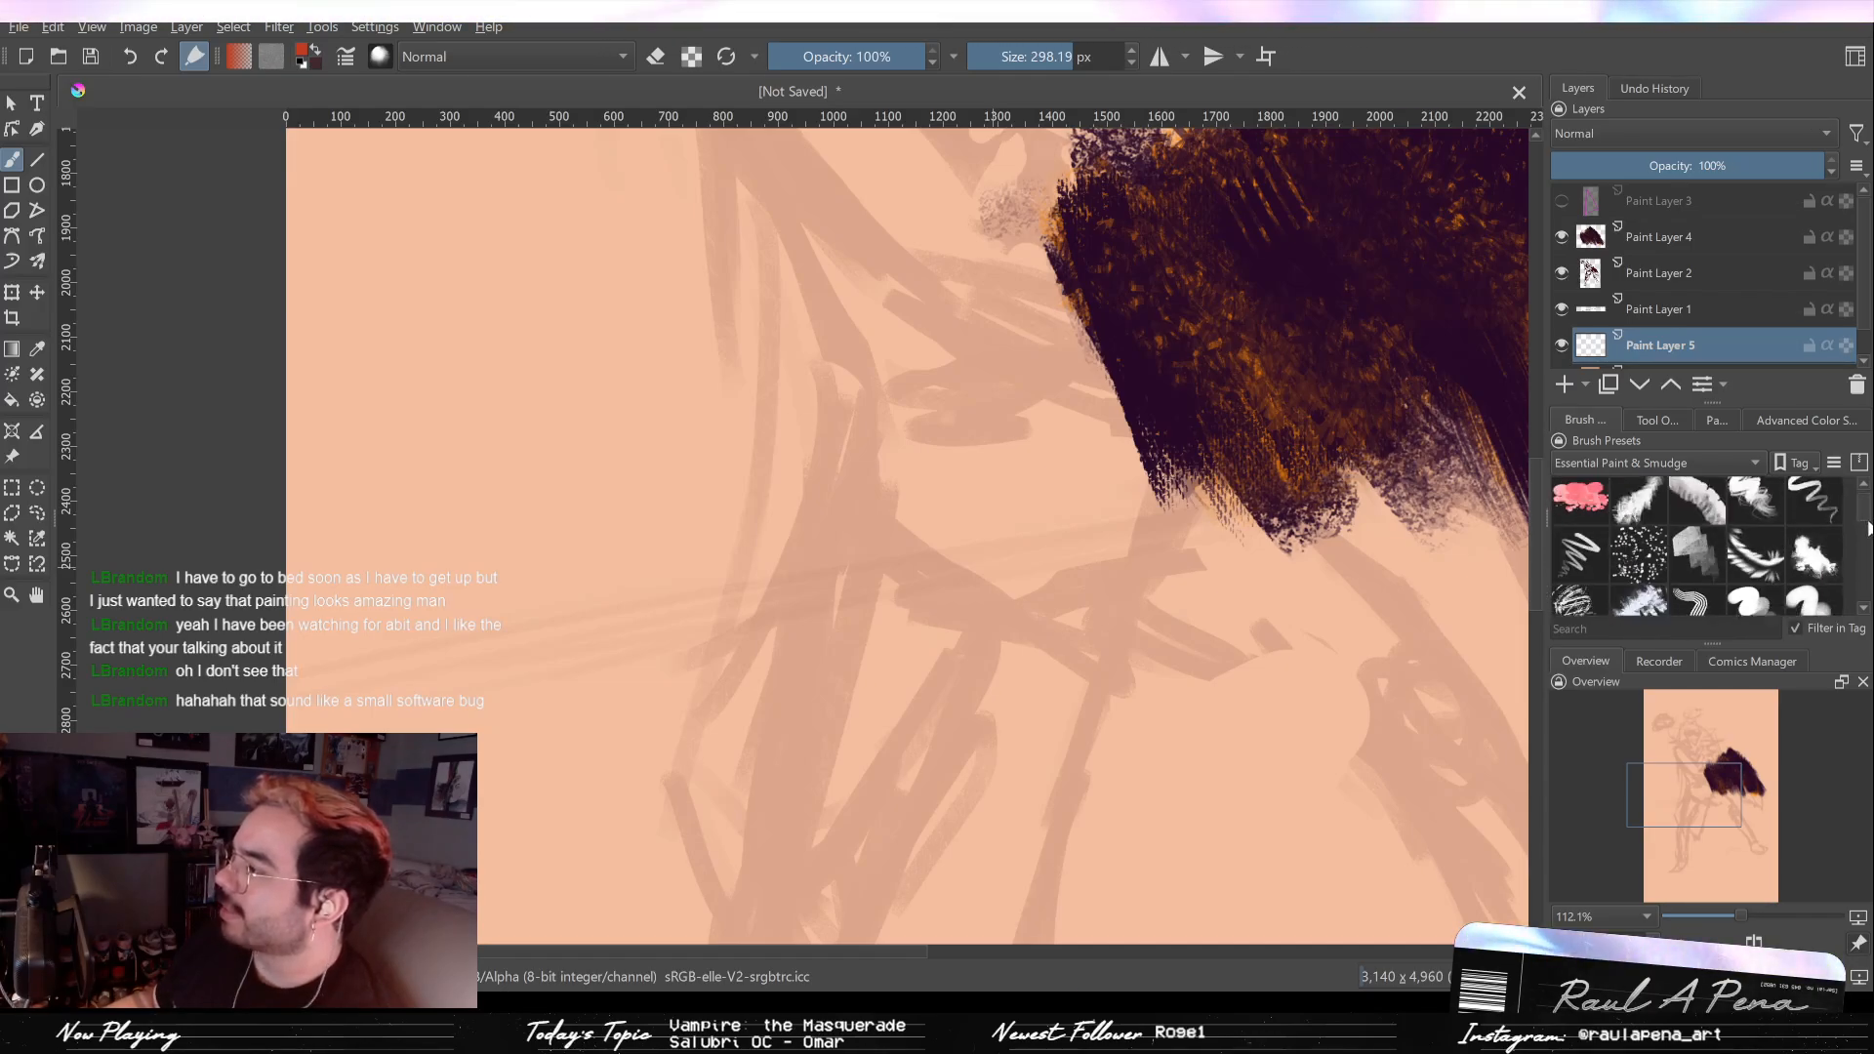
{"action": "left_click", "coordinate": [1815, 564]}
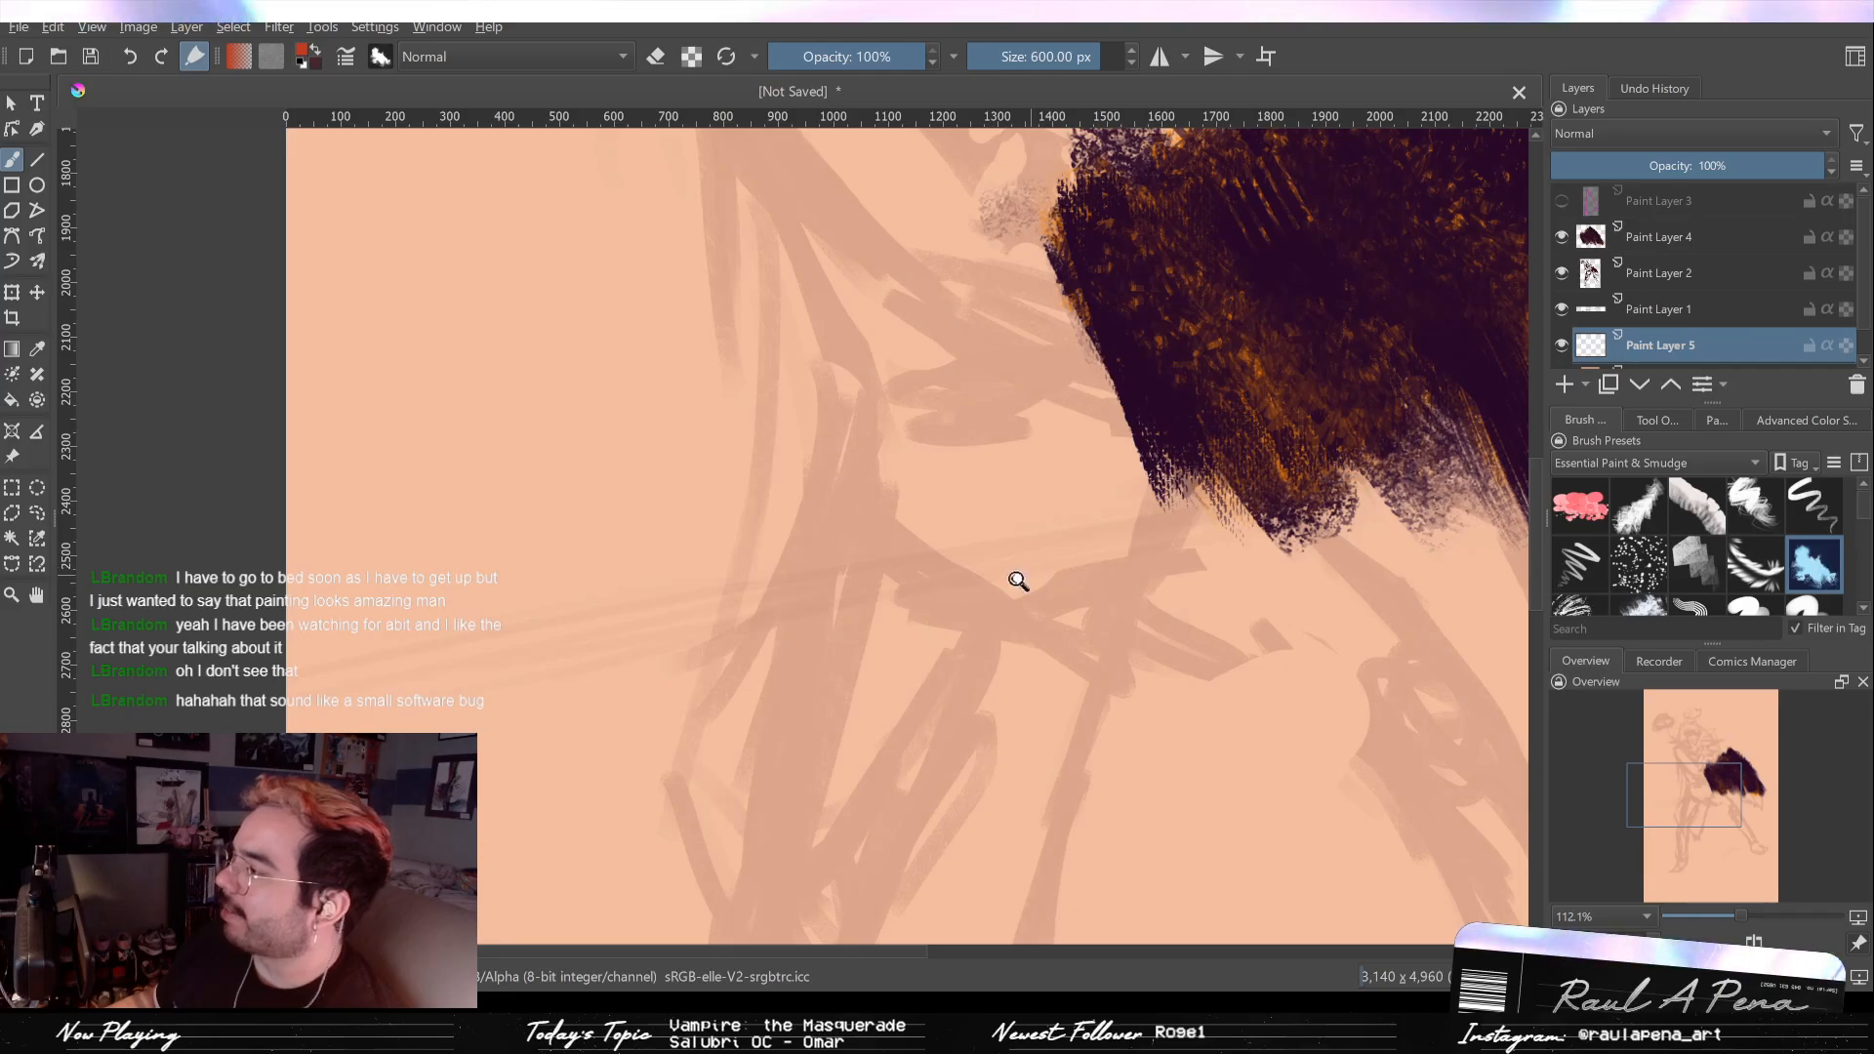
{"action": "scroll", "coordinate": [1019, 580], "scroll_direction": "down", "scroll_amount": 5}
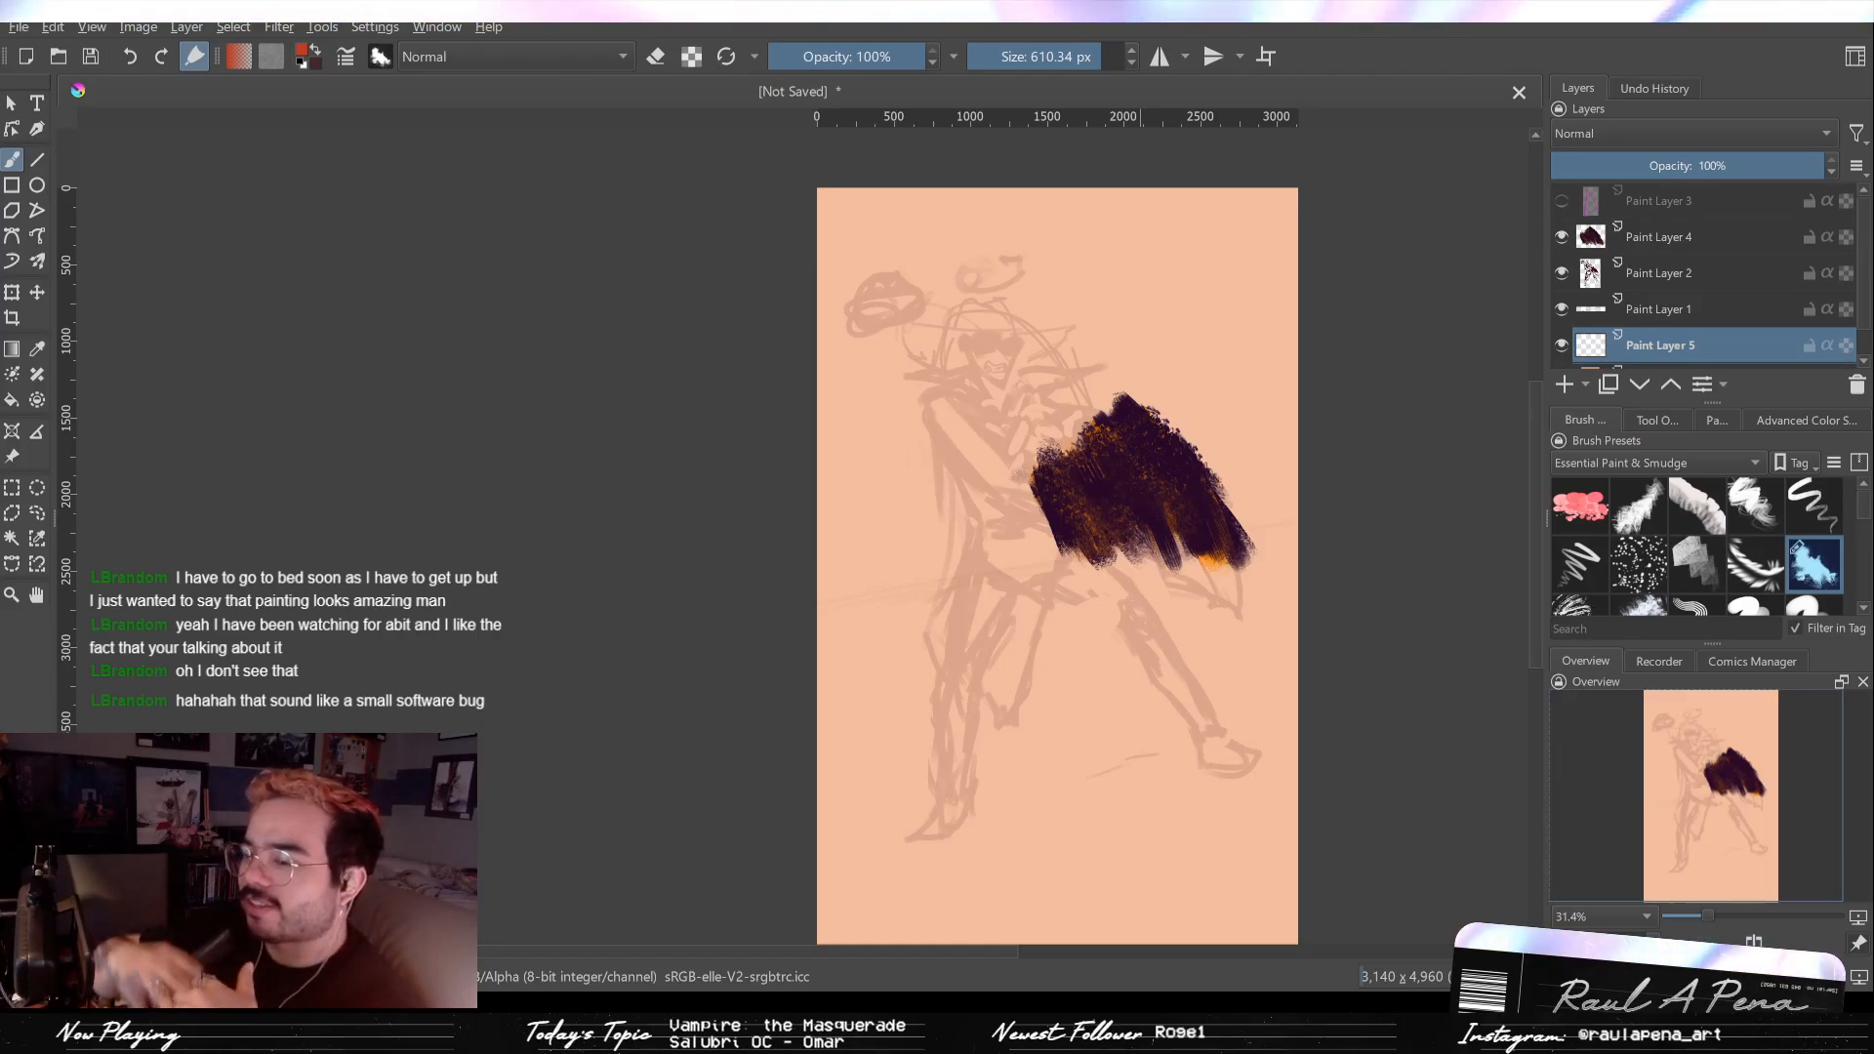
{"action": "scroll", "coordinate": [965, 462], "scroll_direction": "up", "scroll_amount": 1}
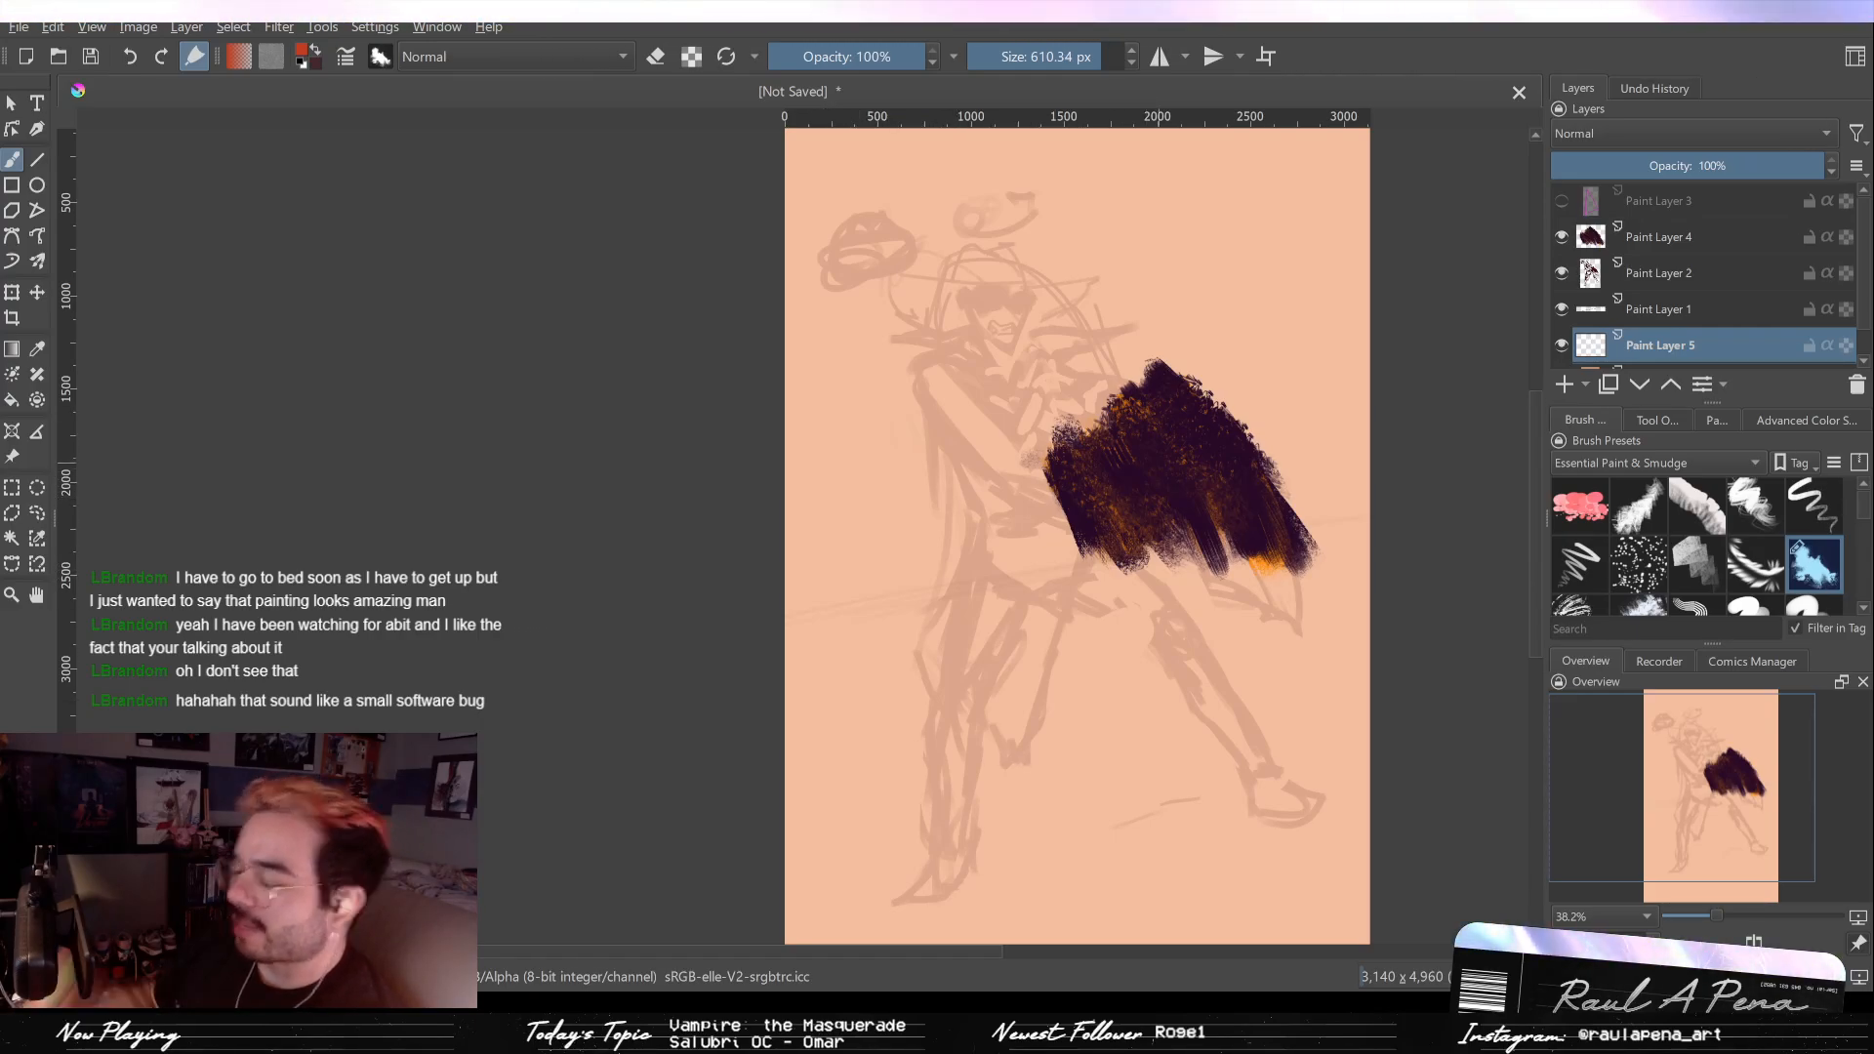
{"action": "mouse_move", "coordinate": [1015, 439]}
{"action": "left_mouse_down"}
{"action": "mouse_move", "coordinate": [800, 585]}
{"action": "mouse_move", "coordinate": [976, 547]}
{"action": "mouse_move", "coordinate": [799, 626]}
{"action": "mouse_move", "coordinate": [975, 507]}
{"action": "mouse_move", "coordinate": [1105, 481]}
{"action": "mouse_move", "coordinate": [1054, 581]}
{"action": "mouse_move", "coordinate": [1434, 523]}
{"action": "mouse_move", "coordinate": [1268, 322]}
{"action": "mouse_move", "coordinate": [1366, 426]}
{"action": "mouse_move", "coordinate": [1342, 354]}
{"action": "mouse_move", "coordinate": [1346, 427]}
{"action": "left_mouse_up"}
{"action": "key", "text": "ctrl+z"}
{"action": "mouse_move", "coordinate": [1337, 344]}
{"action": "left_mouse_down"}
{"action": "mouse_move", "coordinate": [1261, 390]}
{"action": "mouse_move", "coordinate": [1220, 508]}
{"action": "mouse_move", "coordinate": [1369, 475]}
{"action": "mouse_move", "coordinate": [1371, 292]}
{"action": "left_mouse_up"}
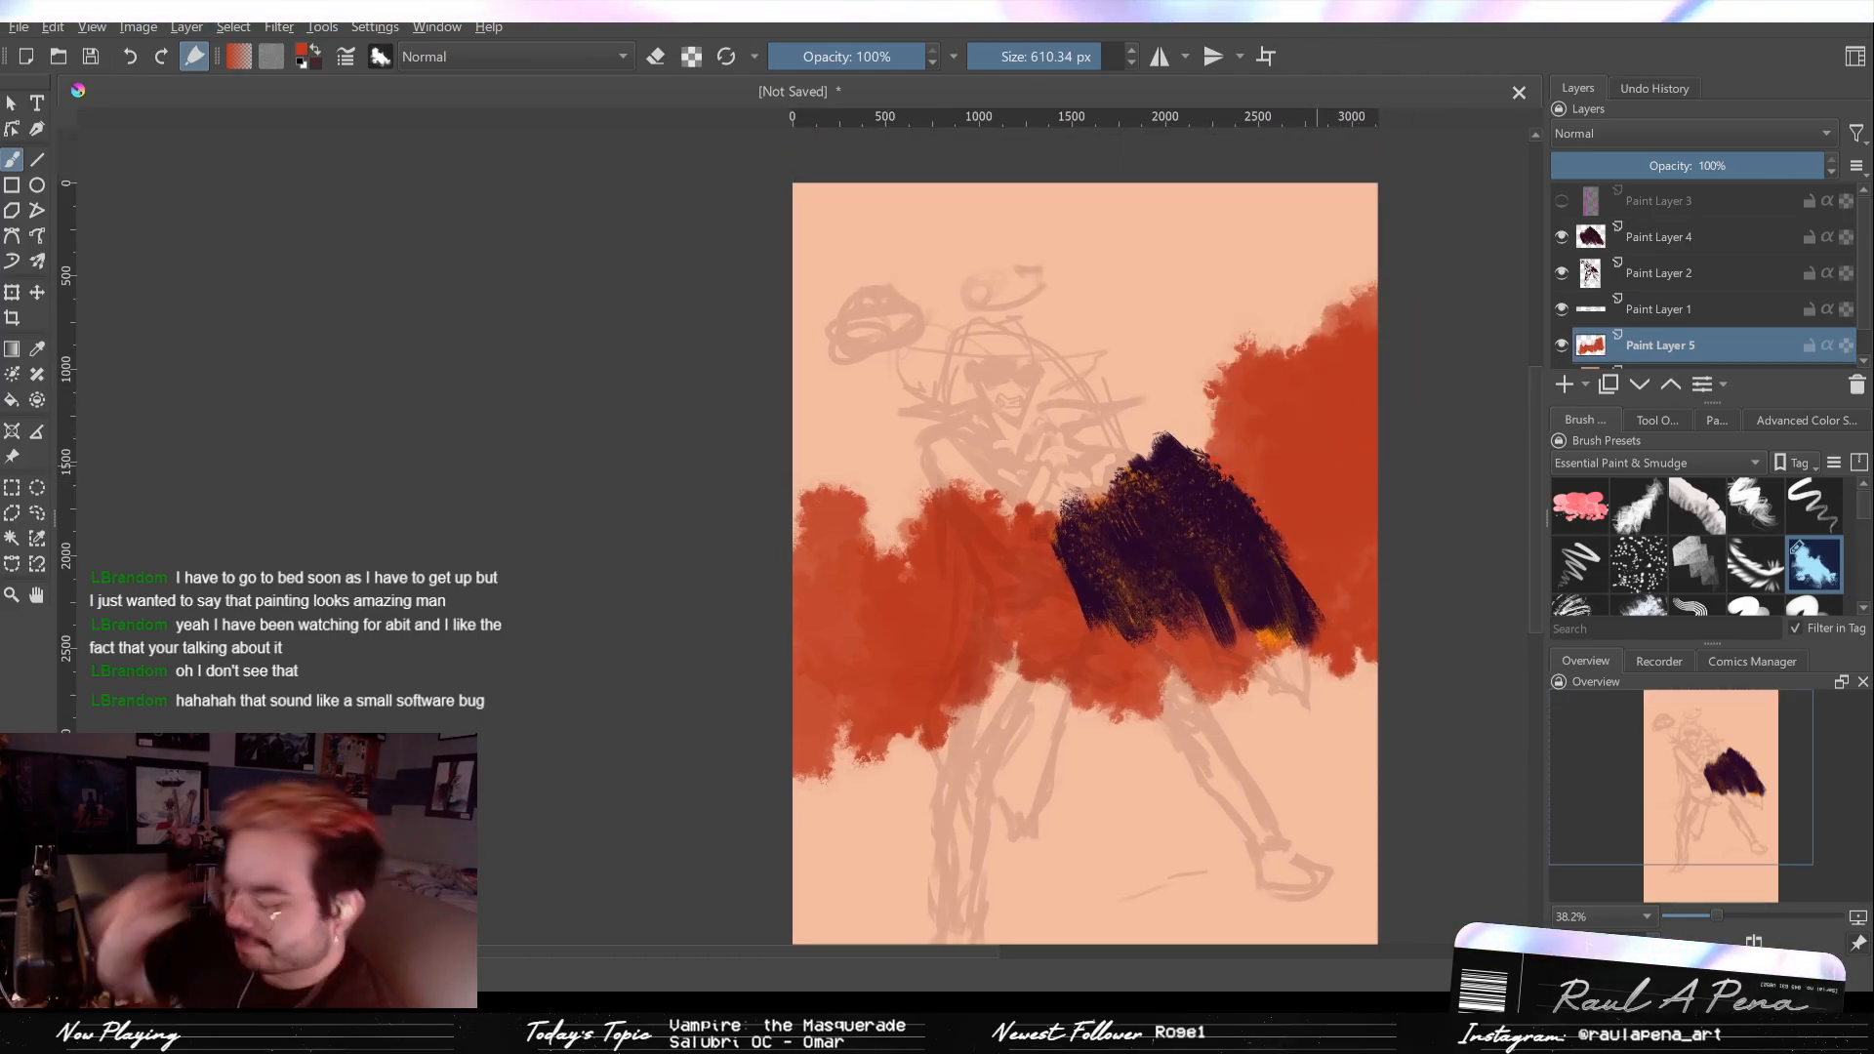
Step: Cover the upper corners and lower half in red with a smooth preset enlarged to 480.28 px, leaving a peach gap around the head
{"action": "left_click", "coordinate": [1756, 483]}
{"action": "scroll", "coordinate": [1815, 513], "scroll_direction": "down", "scroll_amount": 5}
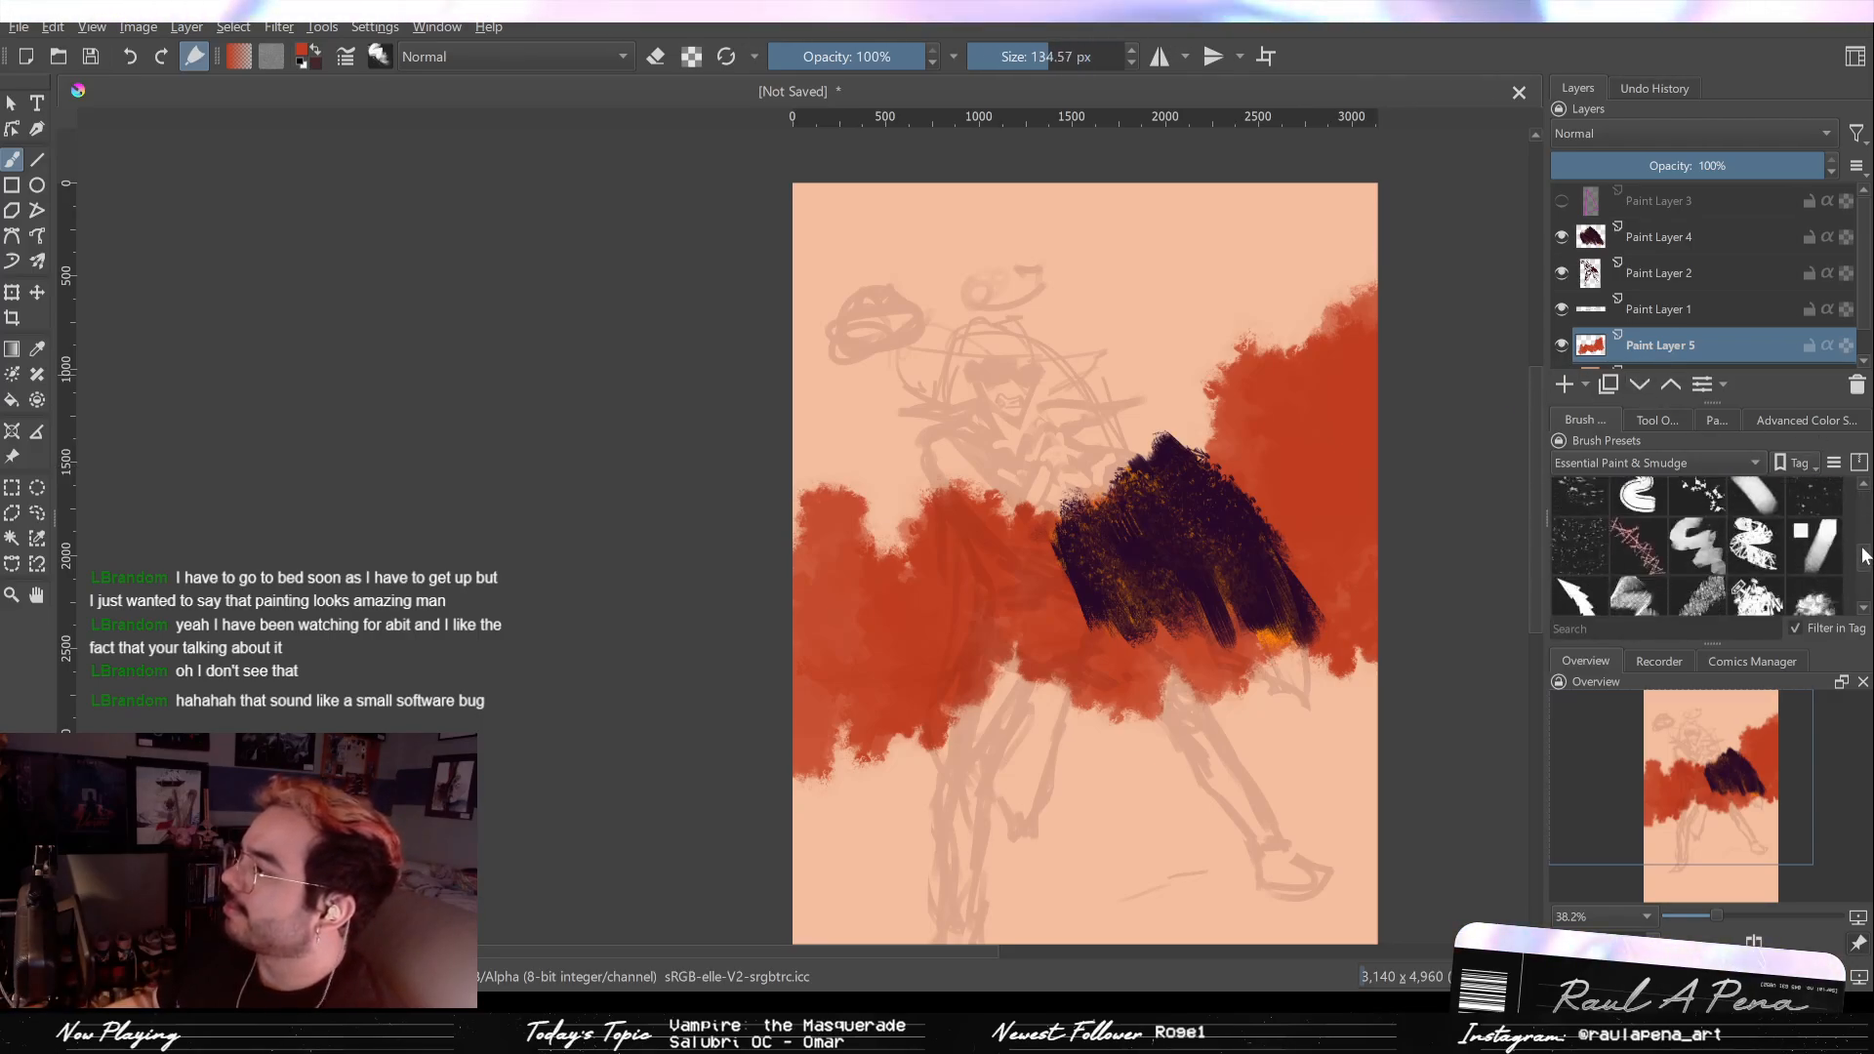
{"action": "left_click", "coordinate": [1776, 527]}
{"action": "left_click_drag", "start_coordinate": [1366, 293], "coordinate": [1220, 335]}
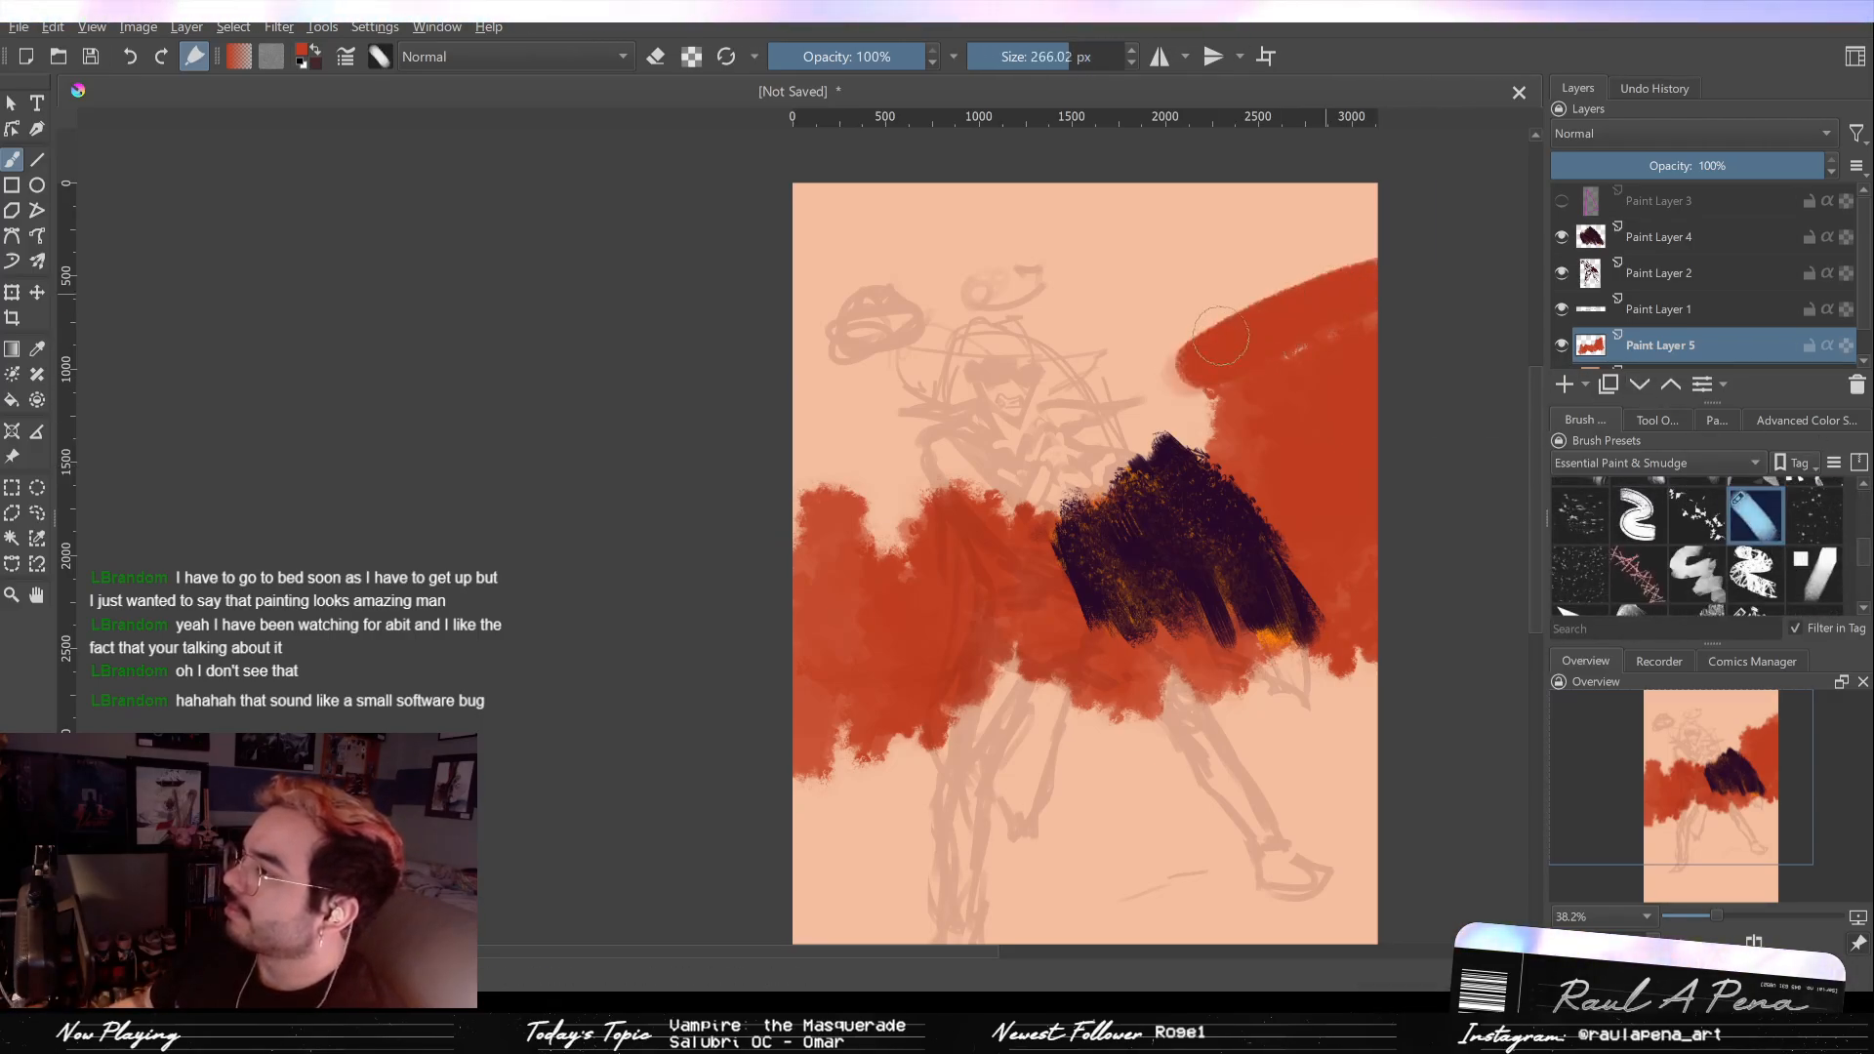
{"action": "mouse_move", "coordinate": [1322, 283]}
{"action": "left_mouse_down"}
{"action": "mouse_move", "coordinate": [1228, 281]}
{"action": "mouse_move", "coordinate": [1350, 205]}
{"action": "mouse_move", "coordinate": [1046, 211]}
{"action": "mouse_move", "coordinate": [907, 176]}
{"action": "mouse_move", "coordinate": [737, 195]}
{"action": "mouse_move", "coordinate": [751, 367]}
{"action": "mouse_move", "coordinate": [965, 375]}
{"action": "mouse_move", "coordinate": [901, 521]}
{"action": "mouse_move", "coordinate": [790, 489]}
{"action": "mouse_move", "coordinate": [1151, 536]}
{"action": "left_mouse_up"}
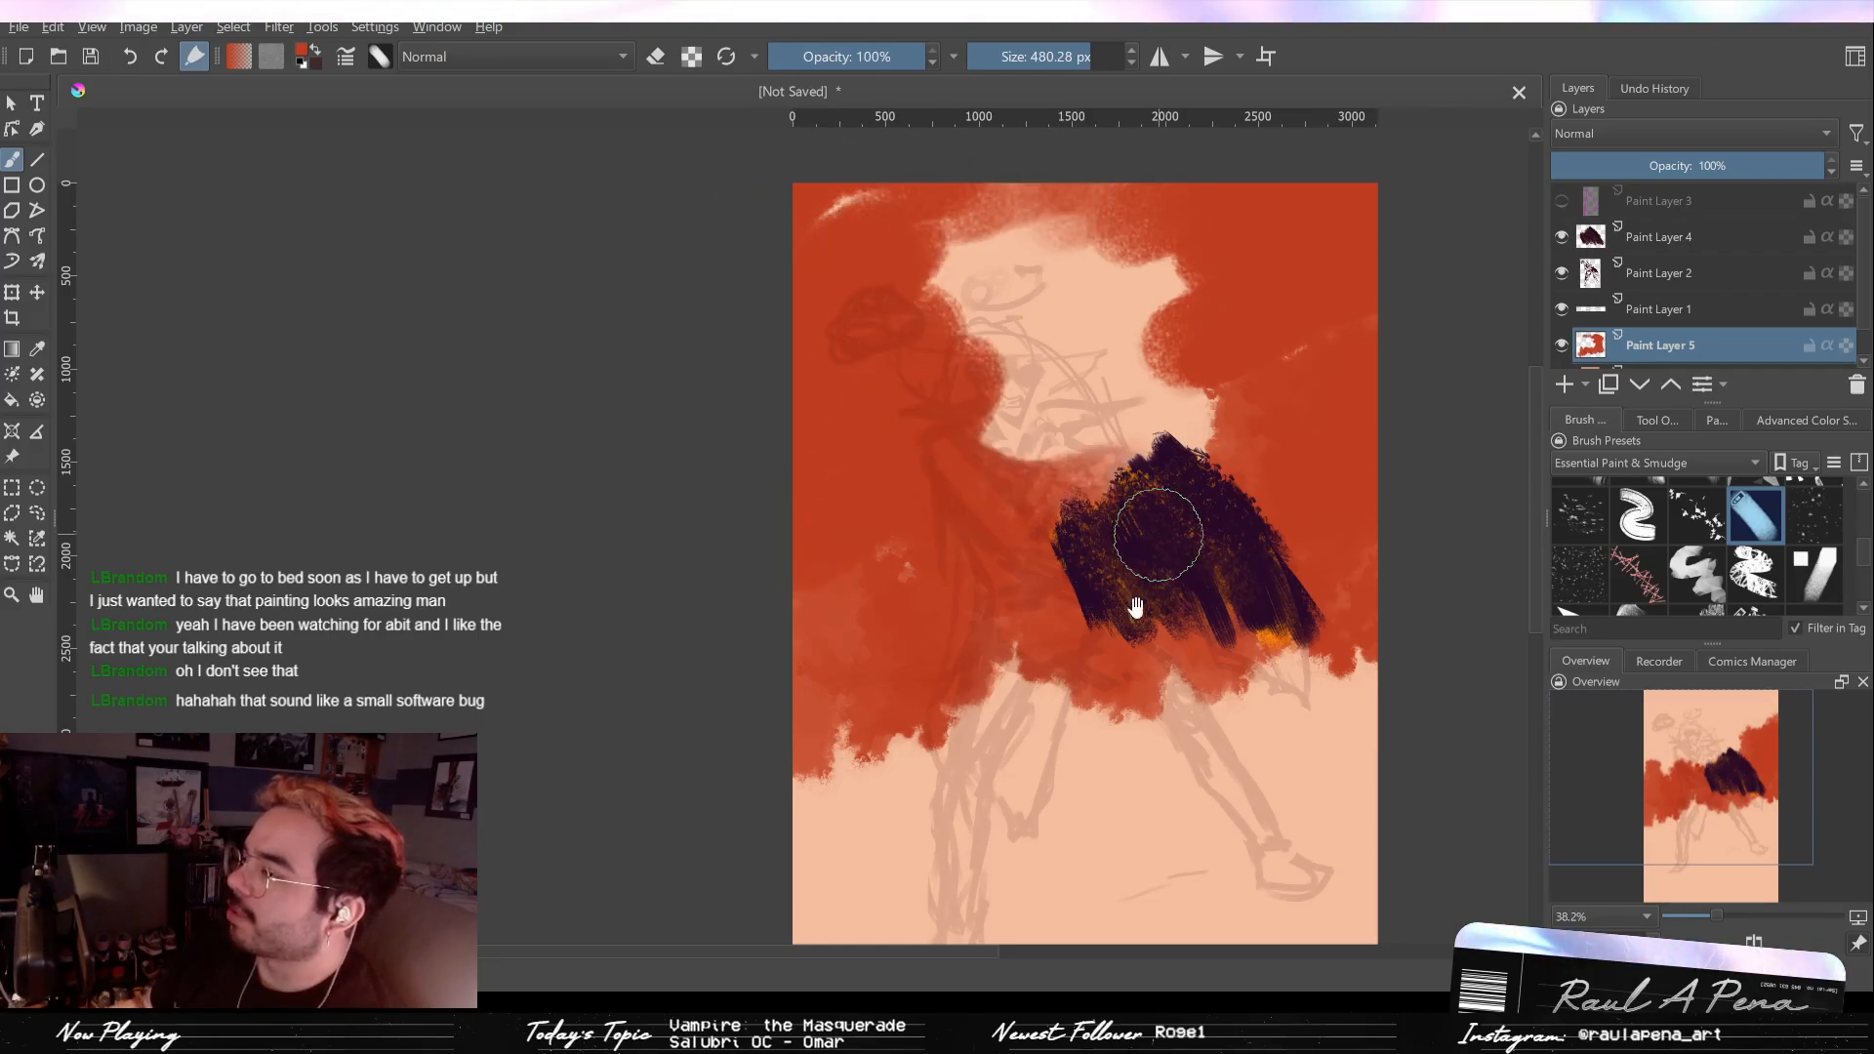
{"action": "scroll", "coordinate": [895, 589], "scroll_direction": "down", "scroll_amount": 5}
{"action": "mouse_move", "coordinate": [895, 588]}
{"action": "left_mouse_down"}
{"action": "mouse_move", "coordinate": [741, 830]}
{"action": "mouse_move", "coordinate": [748, 713]}
{"action": "mouse_move", "coordinate": [836, 585]}
{"action": "mouse_move", "coordinate": [762, 559]}
{"action": "mouse_move", "coordinate": [922, 450]}
{"action": "mouse_move", "coordinate": [1100, 444]}
{"action": "mouse_move", "coordinate": [1459, 485]}
{"action": "mouse_move", "coordinate": [1290, 462]}
{"action": "mouse_move", "coordinate": [1078, 503]}
{"action": "mouse_move", "coordinate": [1293, 468]}
{"action": "mouse_move", "coordinate": [1491, 579]}
{"action": "mouse_move", "coordinate": [1185, 603]}
{"action": "mouse_move", "coordinate": [1015, 783]}
{"action": "mouse_move", "coordinate": [1401, 708]}
{"action": "mouse_move", "coordinate": [1179, 938]}
{"action": "mouse_move", "coordinate": [1199, 950]}
{"action": "mouse_move", "coordinate": [1032, 861]}
{"action": "mouse_move", "coordinate": [1124, 754]}
{"action": "mouse_move", "coordinate": [957, 814]}
{"action": "mouse_move", "coordinate": [951, 793]}
{"action": "mouse_move", "coordinate": [867, 889]}
{"action": "mouse_move", "coordinate": [1034, 780]}
{"action": "mouse_move", "coordinate": [1226, 763]}
{"action": "mouse_move", "coordinate": [1436, 667]}
{"action": "mouse_move", "coordinate": [1134, 728]}
{"action": "mouse_move", "coordinate": [1009, 715]}
{"action": "mouse_move", "coordinate": [841, 845]}
{"action": "mouse_move", "coordinate": [1159, 717]}
{"action": "left_mouse_up"}
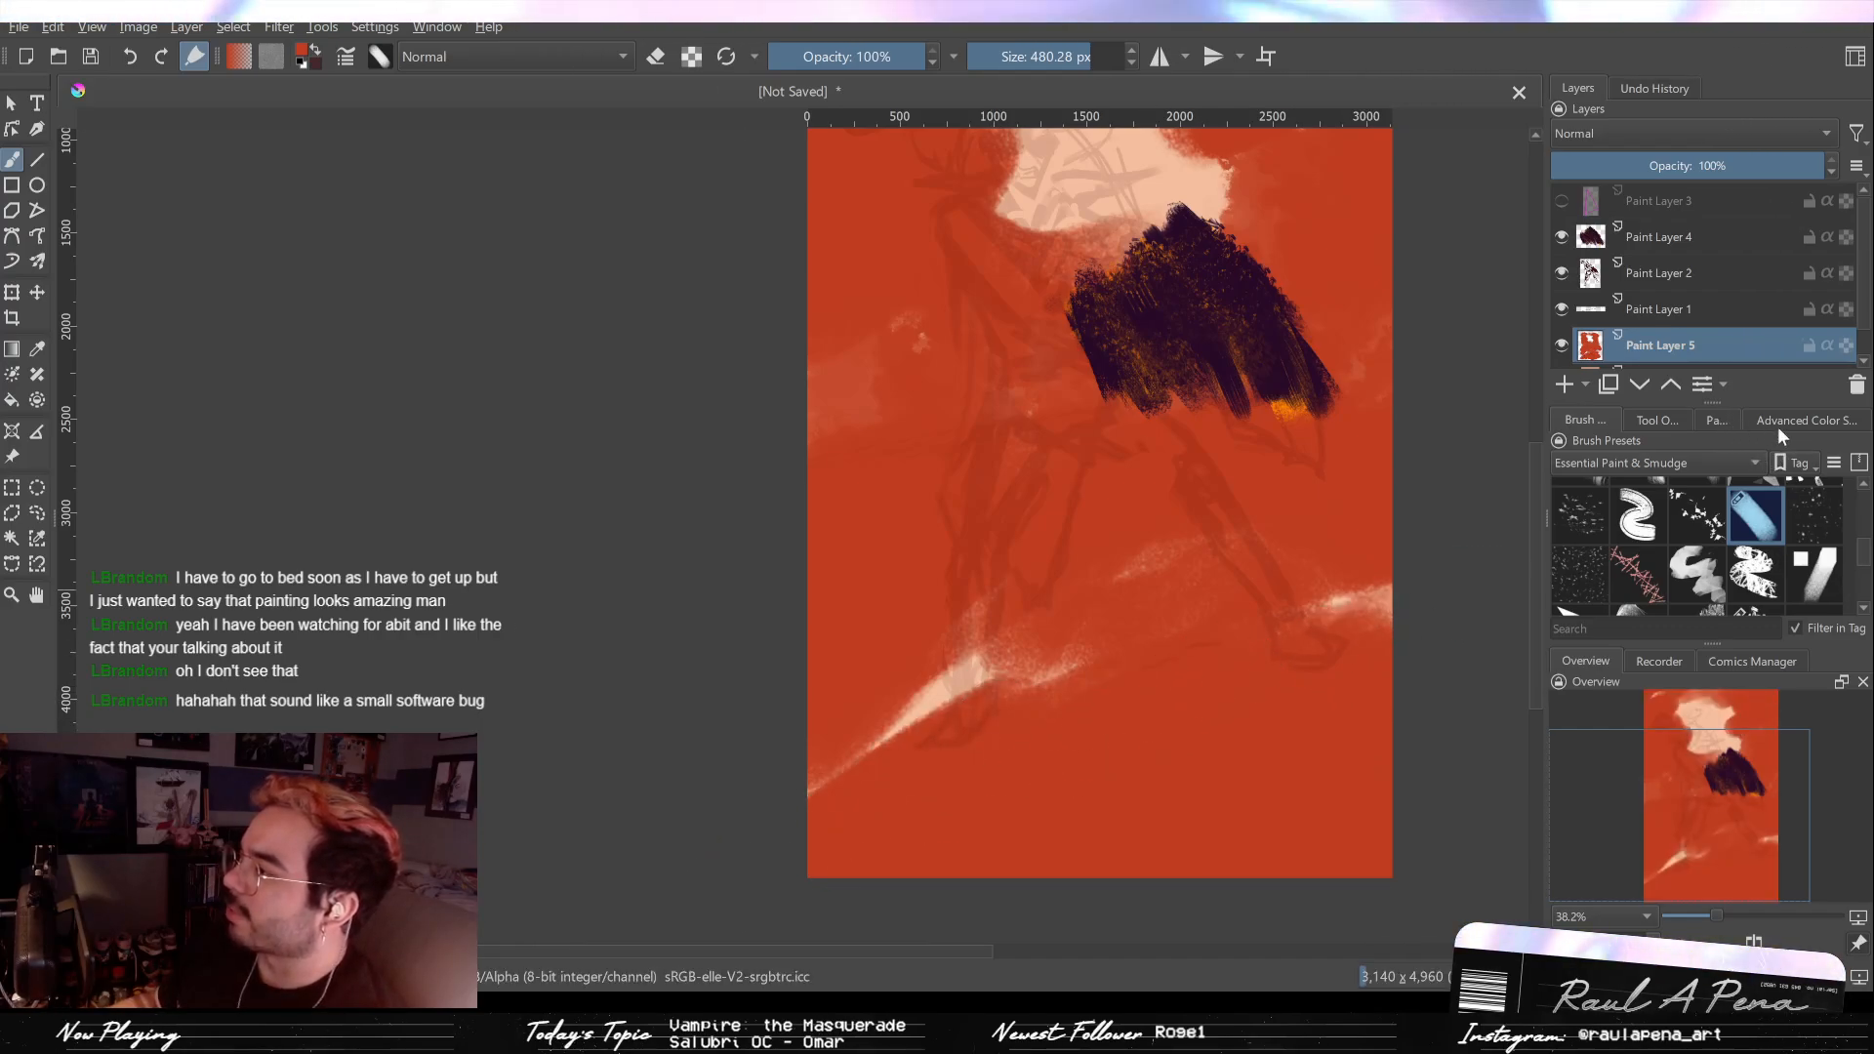
Step: Pick a light orange and paint broad sloping ground shapes across the lower canvas with the brush enlarged to 986.95 px
{"action": "left_click", "coordinate": [1720, 420]}
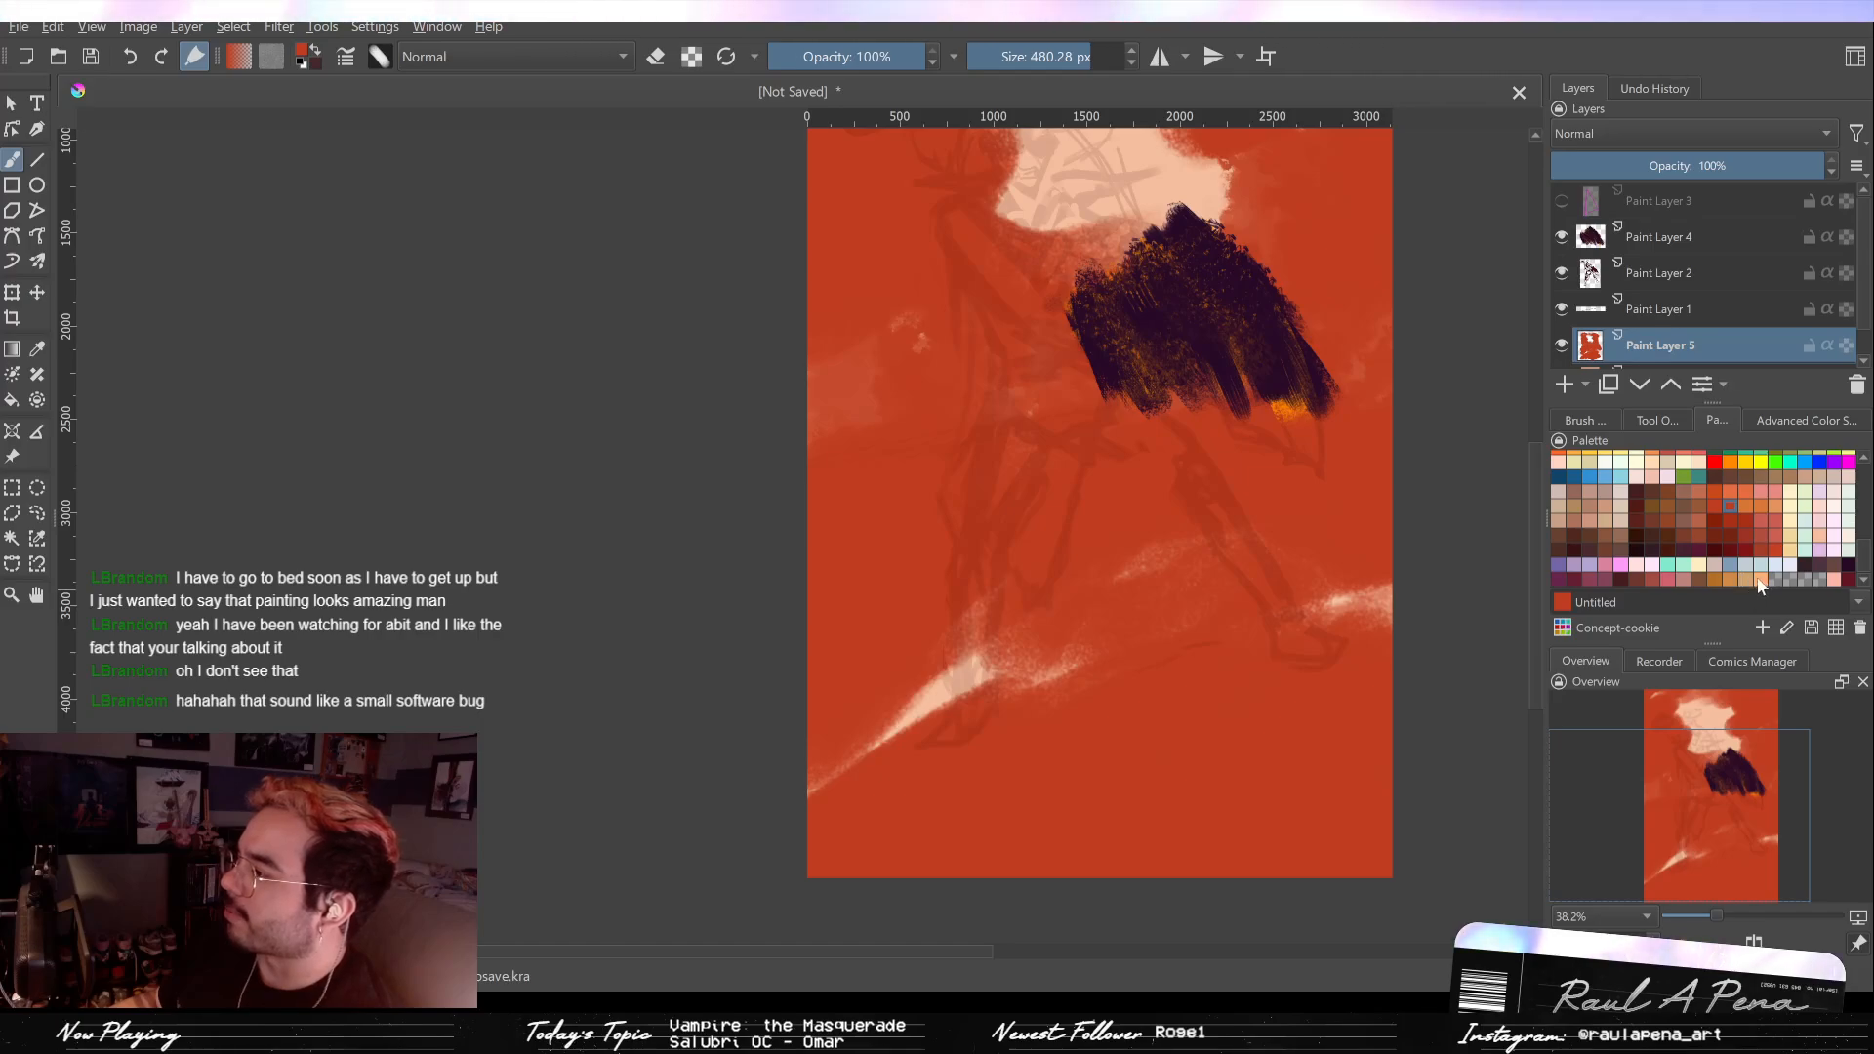
{"action": "mouse_move", "coordinate": [1073, 557]}
{"action": "left_mouse_down"}
{"action": "mouse_move", "coordinate": [1032, 561]}
{"action": "mouse_move", "coordinate": [1062, 609]}
{"action": "mouse_move", "coordinate": [780, 770]}
{"action": "left_mouse_up"}
{"action": "left_click_drag", "start_coordinate": [973, 506], "coordinate": [771, 671]}
{"action": "mouse_move", "coordinate": [1208, 597]}
{"action": "left_mouse_down"}
{"action": "mouse_move", "coordinate": [1308, 624]}
{"action": "mouse_move", "coordinate": [1346, 736]}
{"action": "mouse_move", "coordinate": [1213, 858]}
{"action": "mouse_move", "coordinate": [976, 810]}
{"action": "mouse_move", "coordinate": [1413, 661]}
{"action": "mouse_move", "coordinate": [858, 840]}
{"action": "mouse_move", "coordinate": [1461, 601]}
{"action": "left_mouse_up"}
Step: Switch to the square flat-edged preset and paint a light-orange dune behind the front leg at 331.25 px
{"action": "left_click", "coordinate": [1649, 422]}
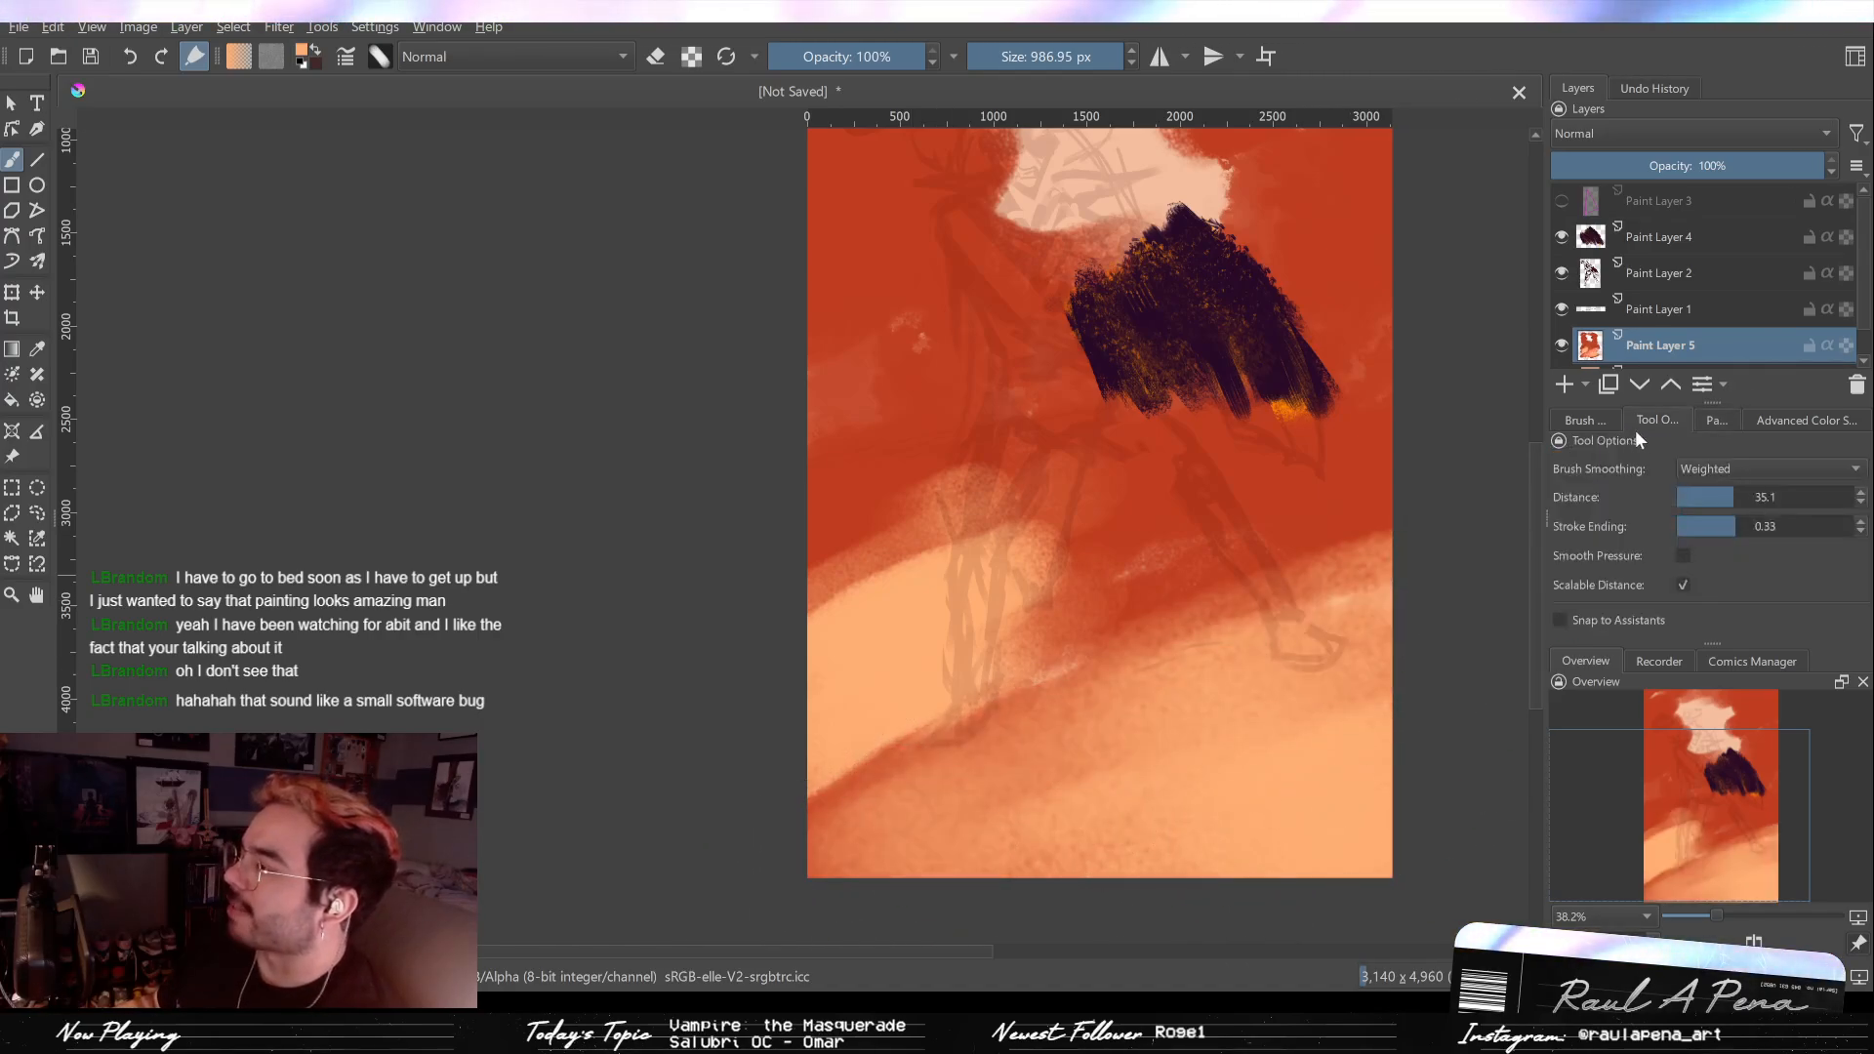
{"action": "left_click", "coordinate": [1582, 420]}
{"action": "left_click", "coordinate": [1813, 574]}
{"action": "mouse_move", "coordinate": [1252, 518]}
{"action": "left_mouse_down"}
{"action": "mouse_move", "coordinate": [1259, 547]}
{"action": "mouse_move", "coordinate": [1405, 502]}
{"action": "left_mouse_up"}
{"action": "mouse_move", "coordinate": [1298, 546]}
{"action": "left_mouse_down"}
{"action": "mouse_move", "coordinate": [1301, 598]}
{"action": "mouse_move", "coordinate": [1407, 546]}
{"action": "mouse_move", "coordinate": [1042, 653]}
{"action": "mouse_move", "coordinate": [1223, 559]}
{"action": "mouse_move", "coordinate": [1081, 585]}
{"action": "left_mouse_up"}
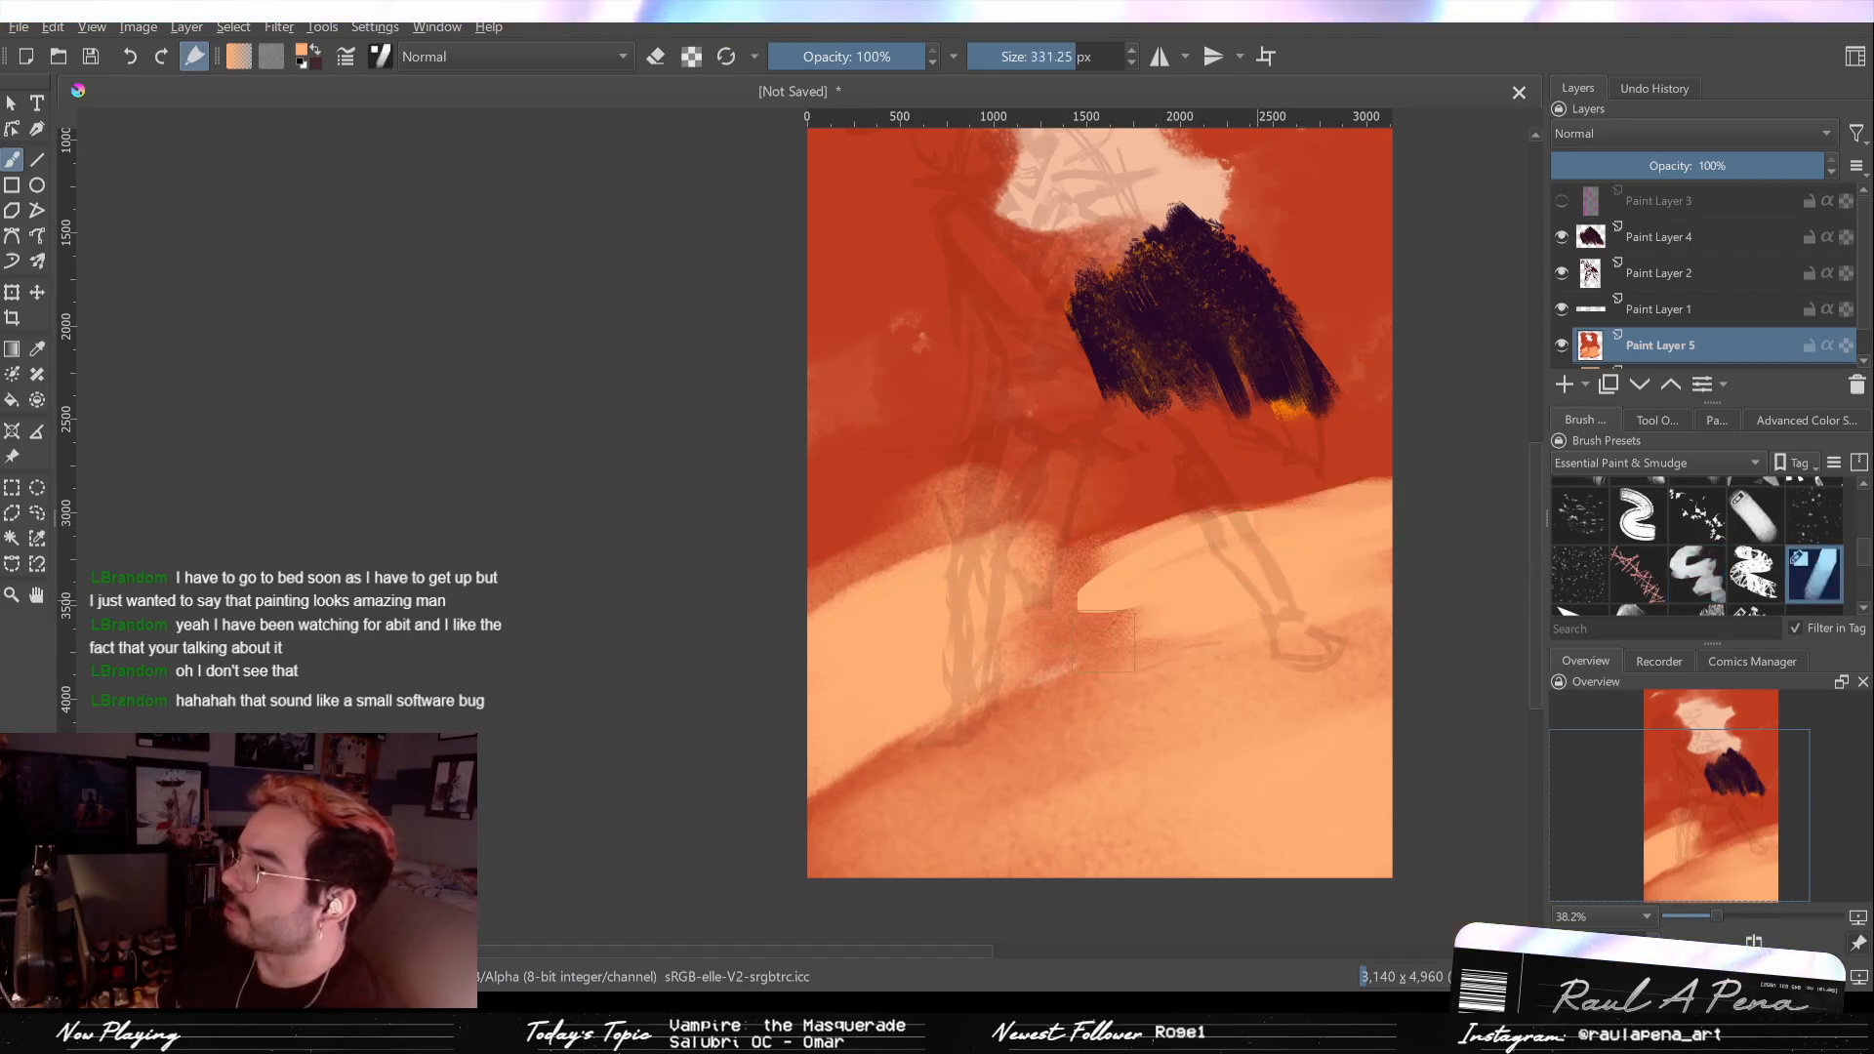
Step: Extend the light-orange dunes up to the cape's lower edge with grainy 331.25 px strokes across the full canvas width
{"action": "scroll", "coordinate": [1263, 547], "scroll_direction": "up", "scroll_amount": 8}
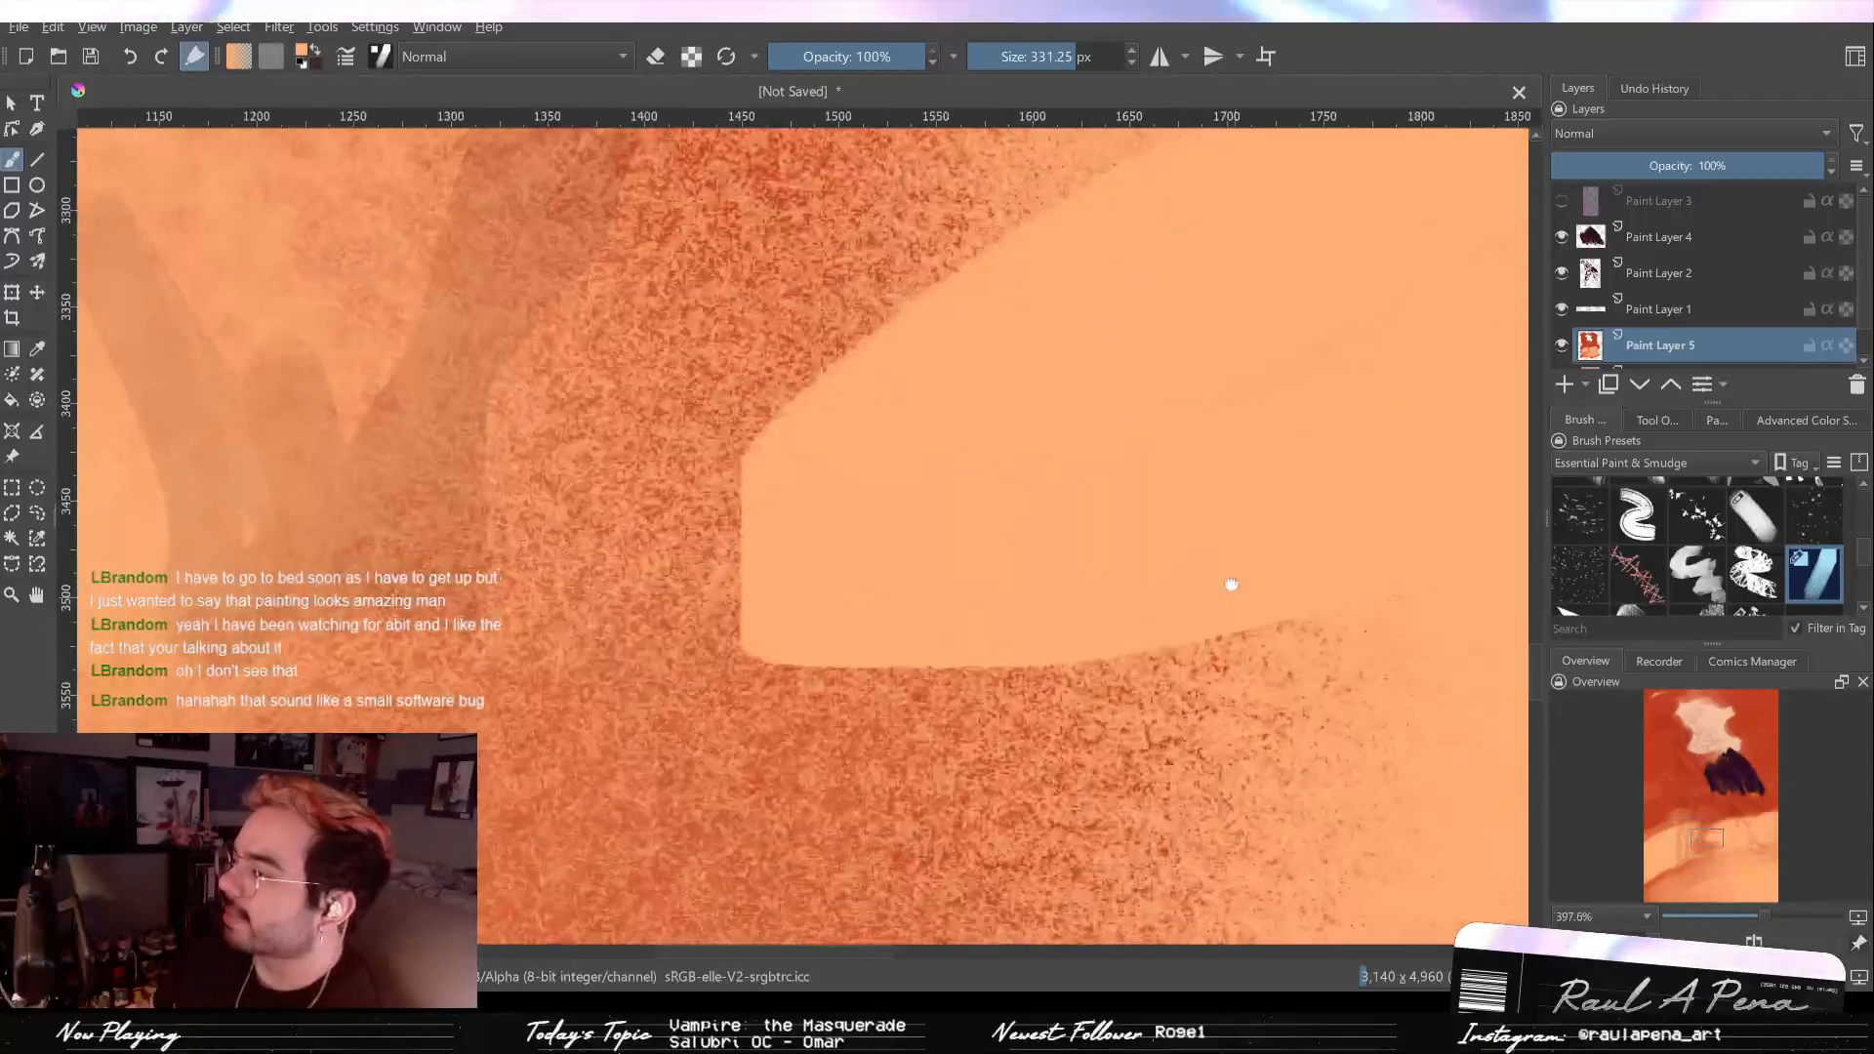
{"action": "scroll", "coordinate": [1234, 594], "scroll_direction": "down", "scroll_amount": 5}
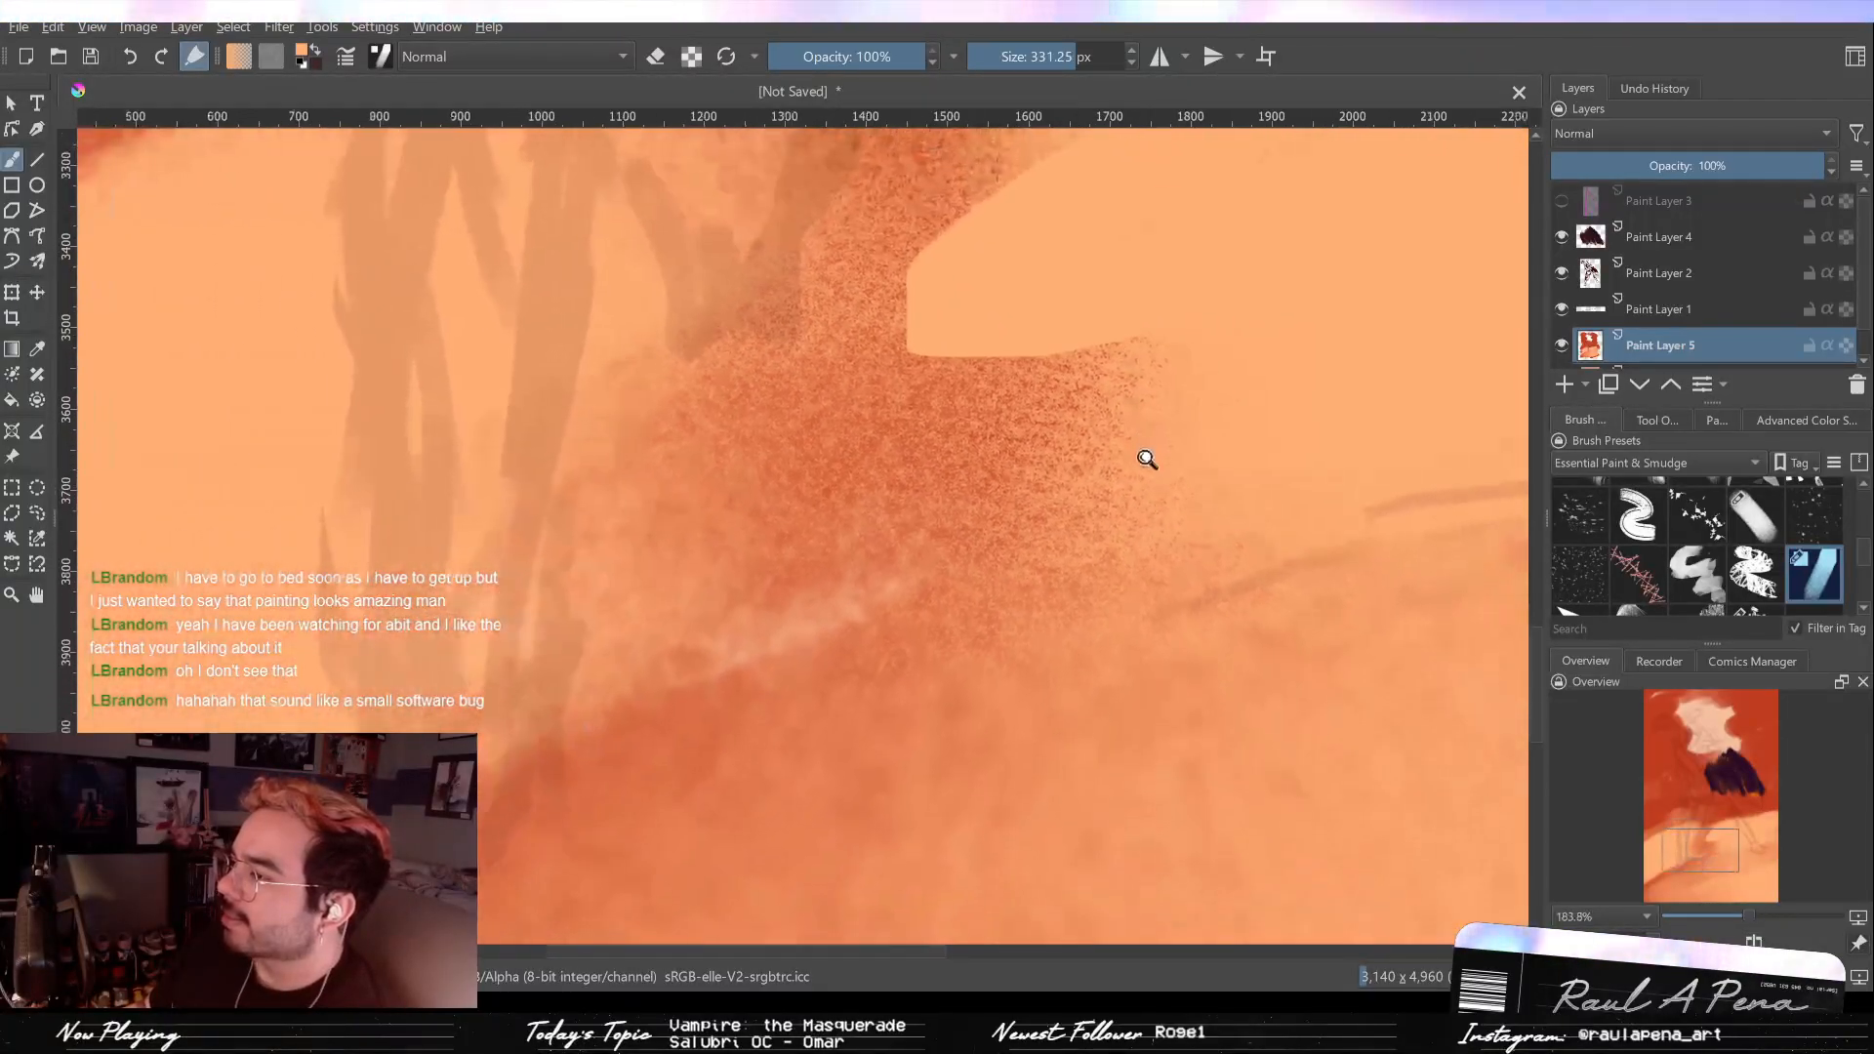
{"action": "scroll", "coordinate": [1142, 455], "scroll_direction": "down", "scroll_amount": 5}
{"action": "mouse_move", "coordinate": [1057, 482]}
{"action": "left_mouse_down"}
{"action": "mouse_move", "coordinate": [1171, 409]}
{"action": "mouse_move", "coordinate": [1269, 381]}
{"action": "mouse_move", "coordinate": [1122, 430]}
{"action": "mouse_move", "coordinate": [778, 465]}
{"action": "left_mouse_up"}
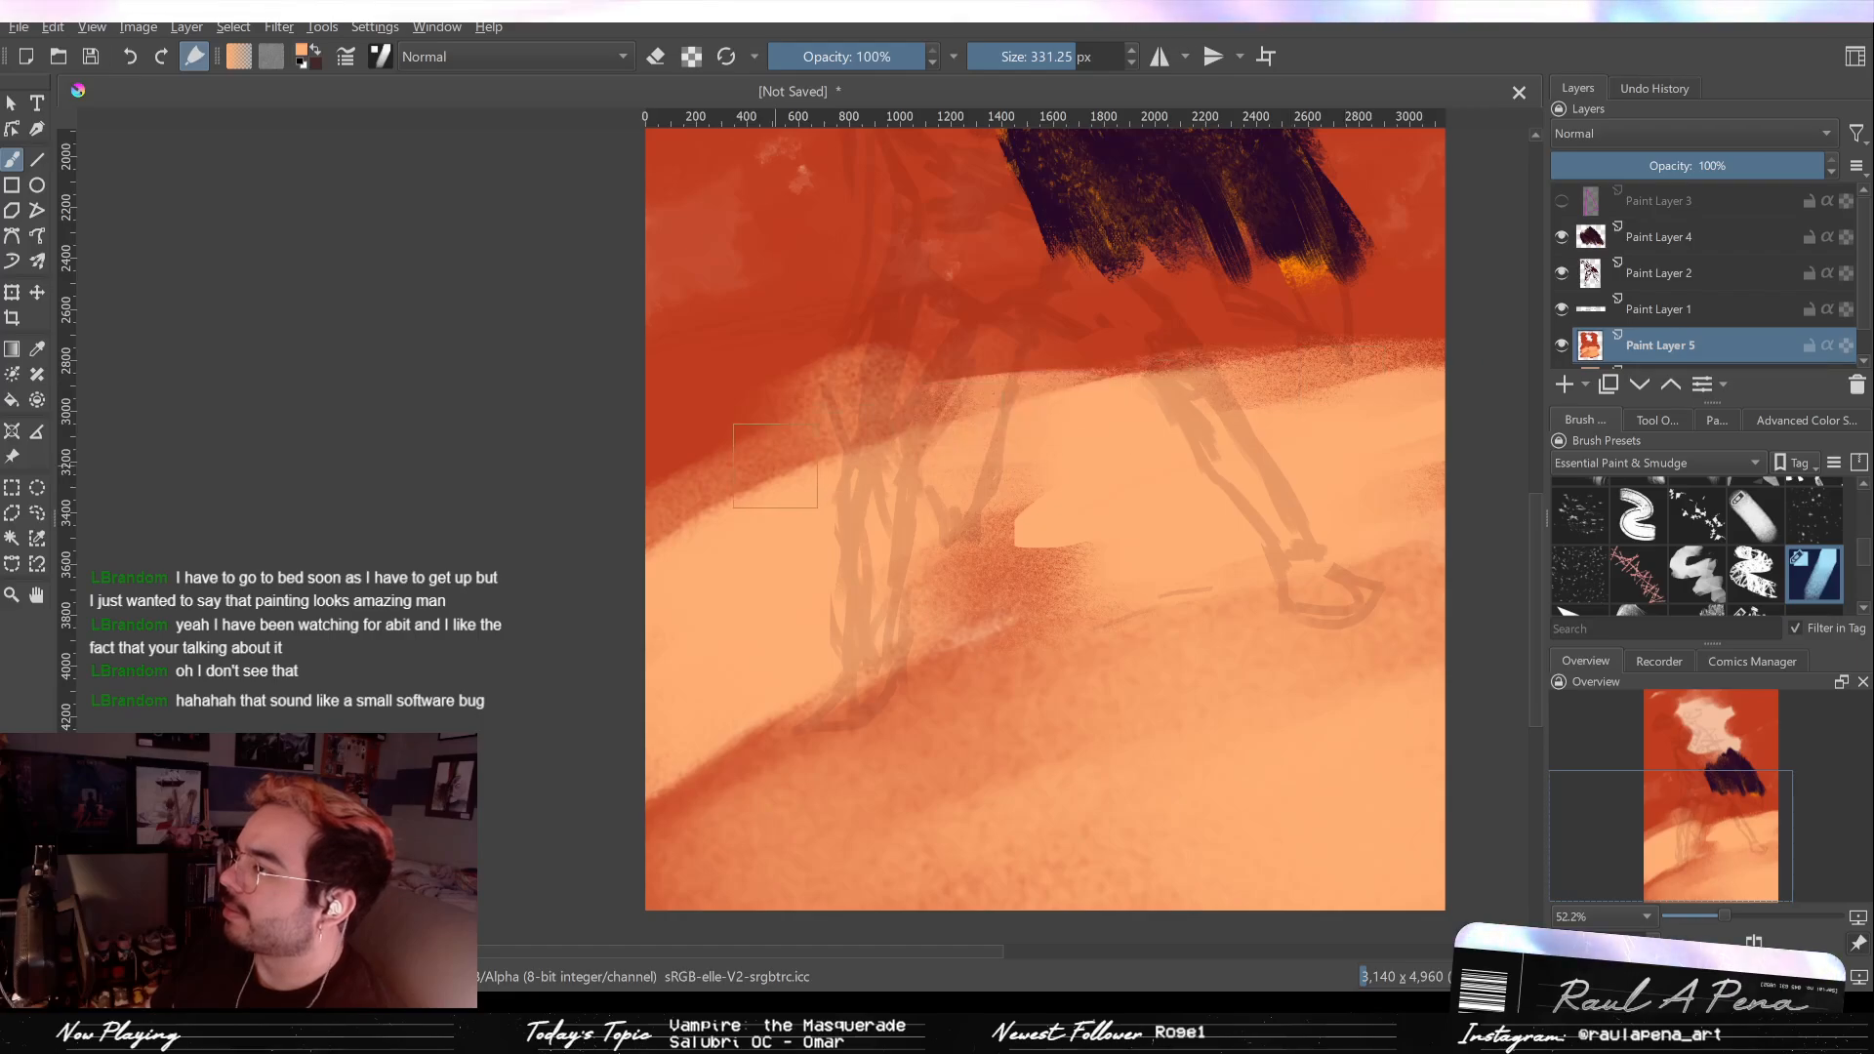
{"action": "left_click_drag", "start_coordinate": [1347, 332], "coordinate": [747, 454]}
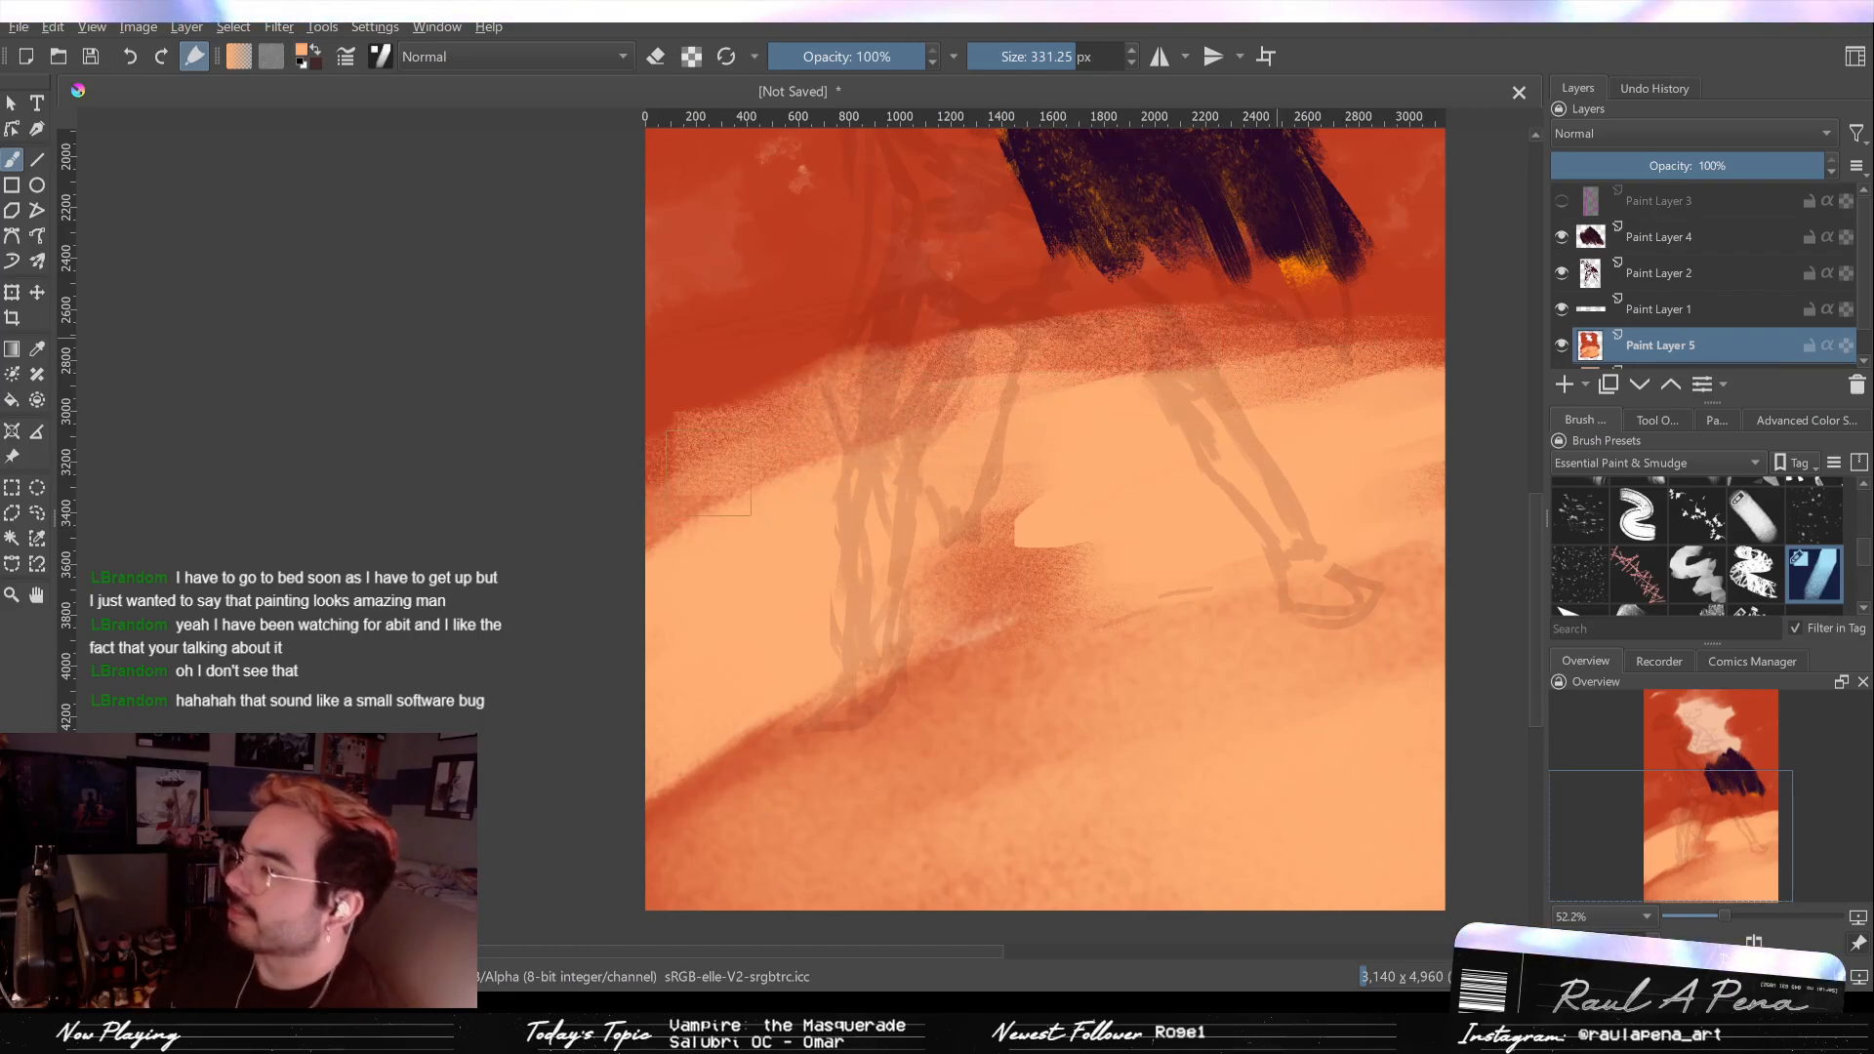
{"action": "mouse_move", "coordinate": [663, 361]}
{"action": "left_mouse_down"}
{"action": "mouse_move", "coordinate": [1321, 292]}
{"action": "mouse_move", "coordinate": [1173, 313]}
{"action": "mouse_move", "coordinate": [1493, 304]}
{"action": "left_mouse_up"}
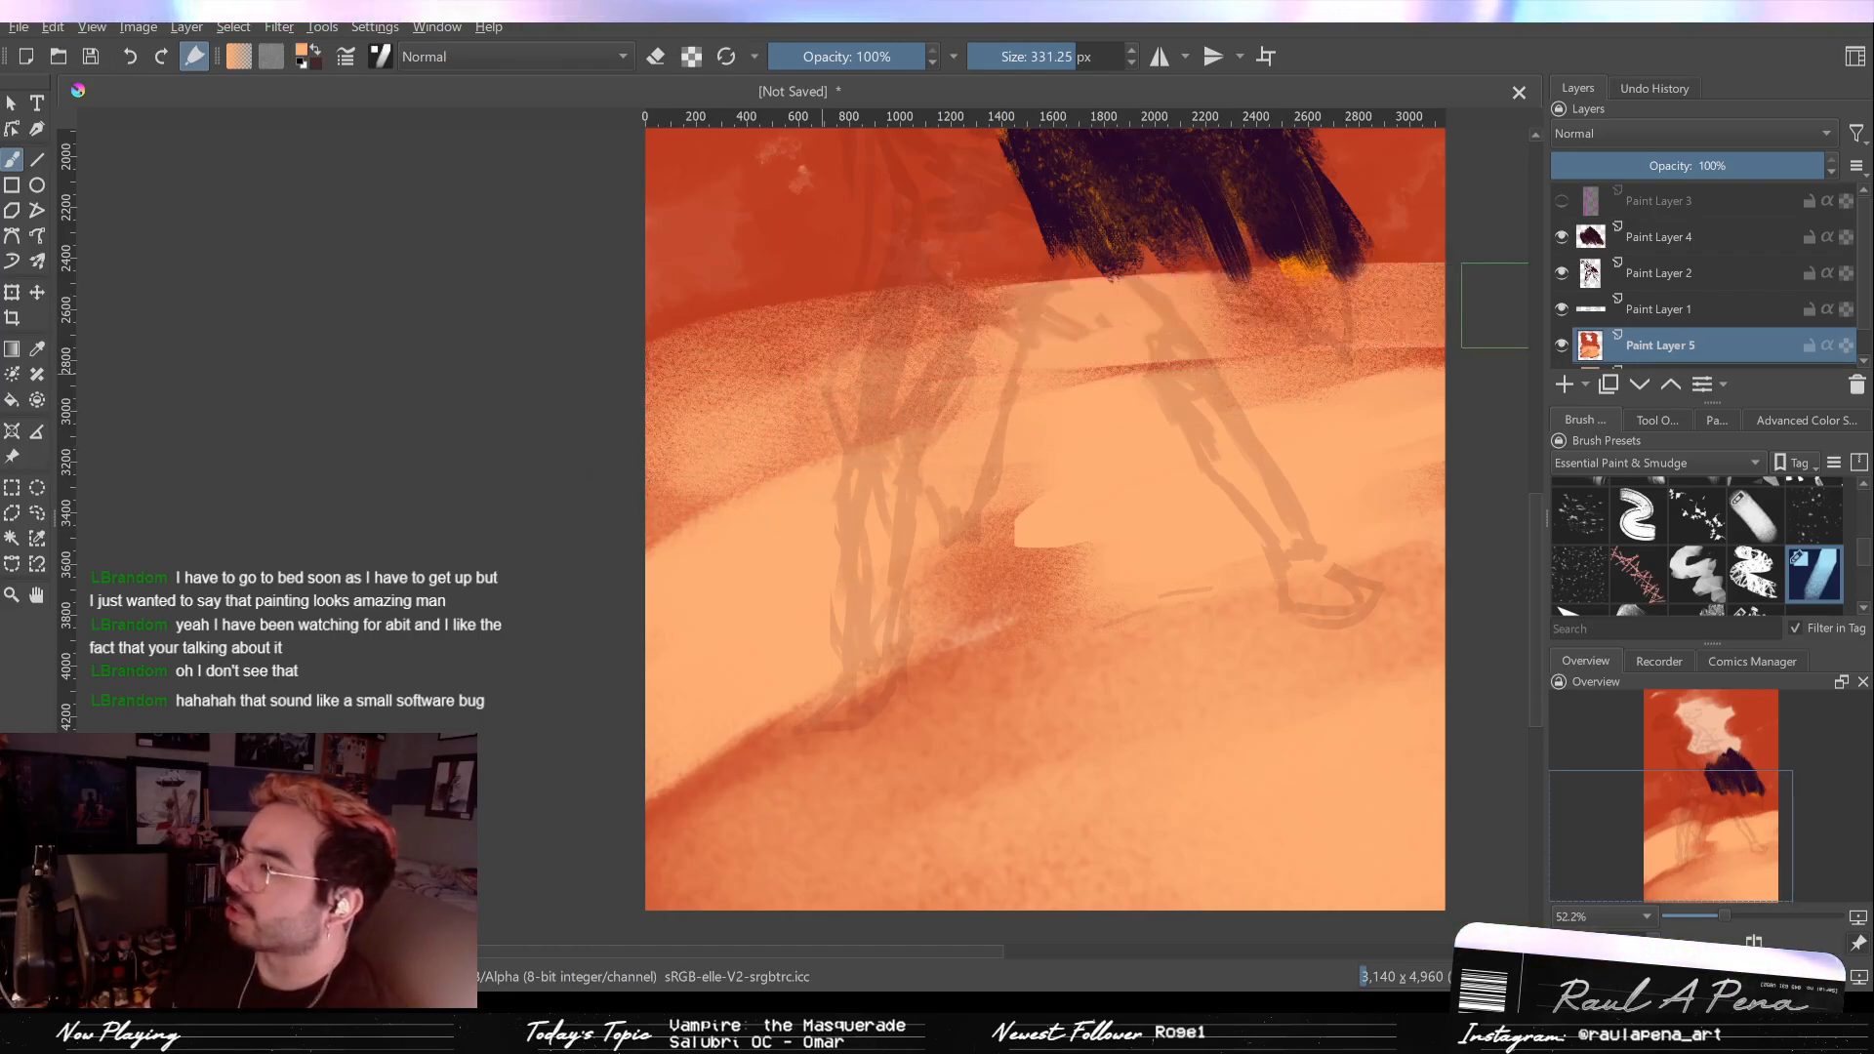
{"action": "scroll", "coordinate": [953, 494], "scroll_direction": "down", "scroll_amount": 3}
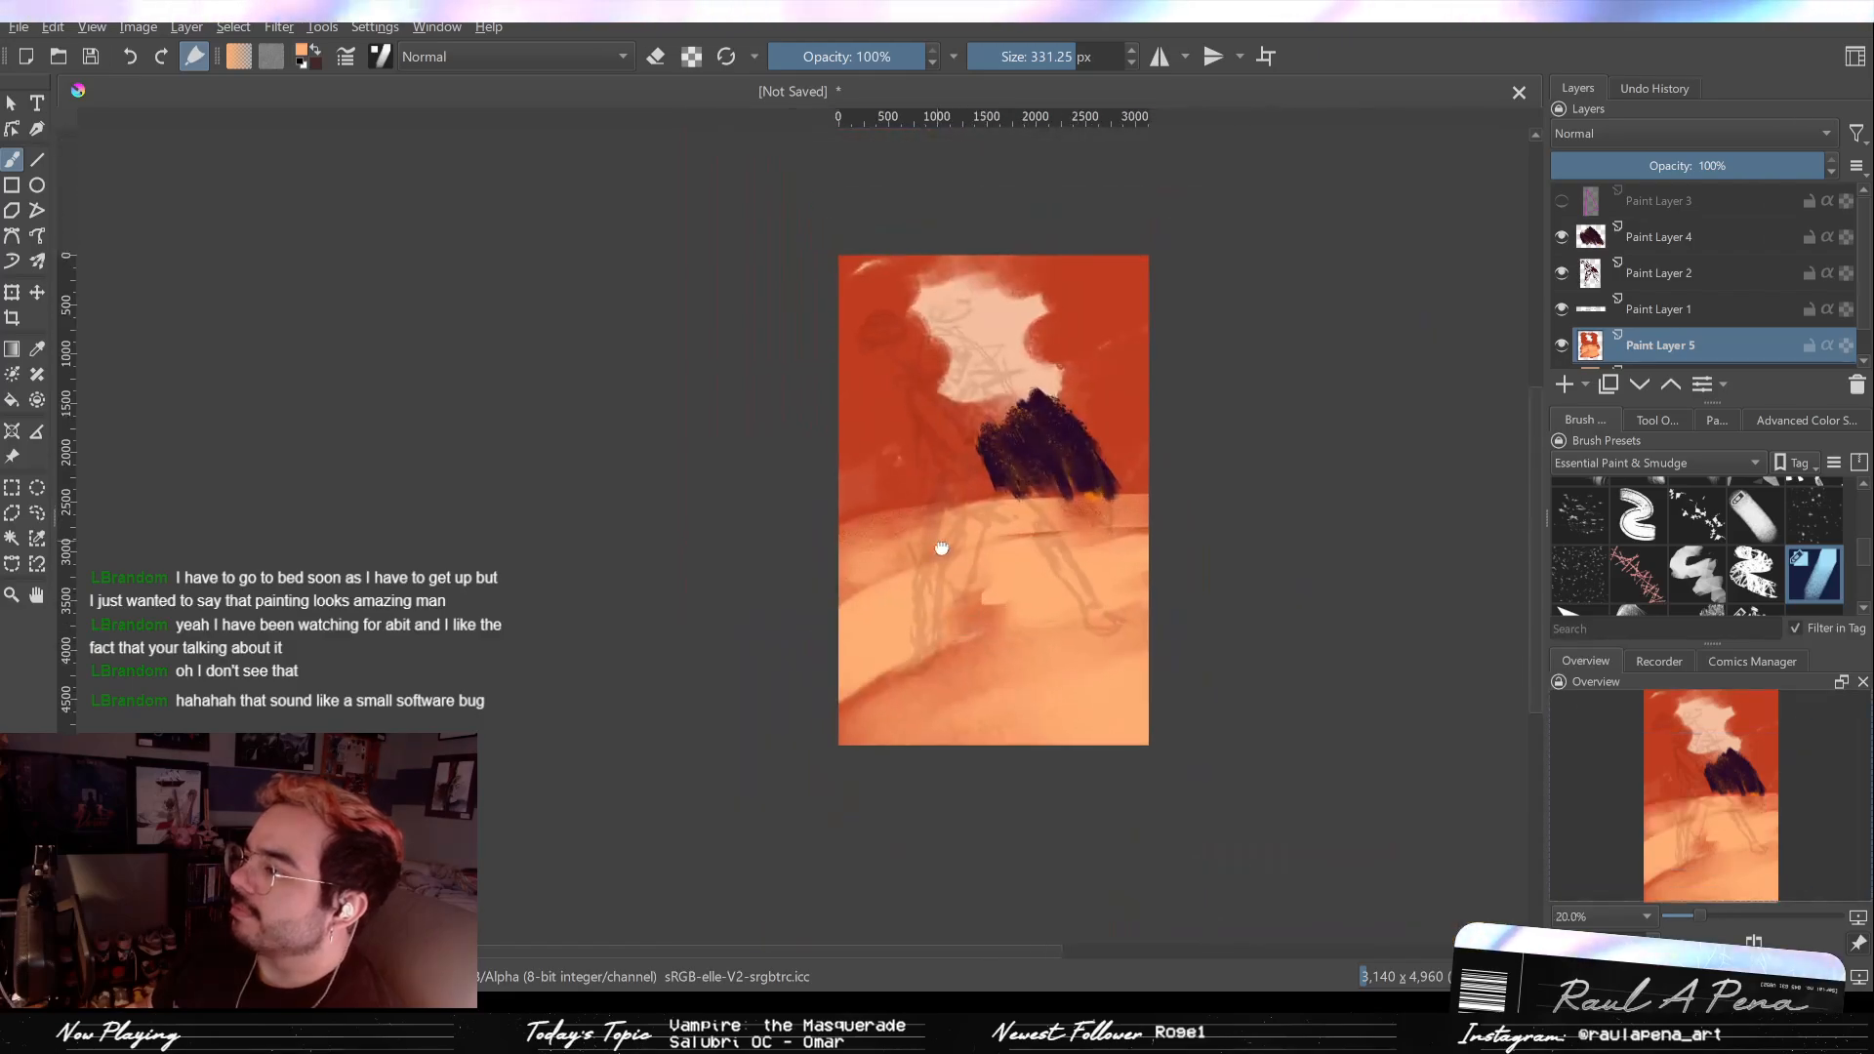
{"action": "scroll", "coordinate": [940, 547], "scroll_direction": "up", "scroll_amount": 2}
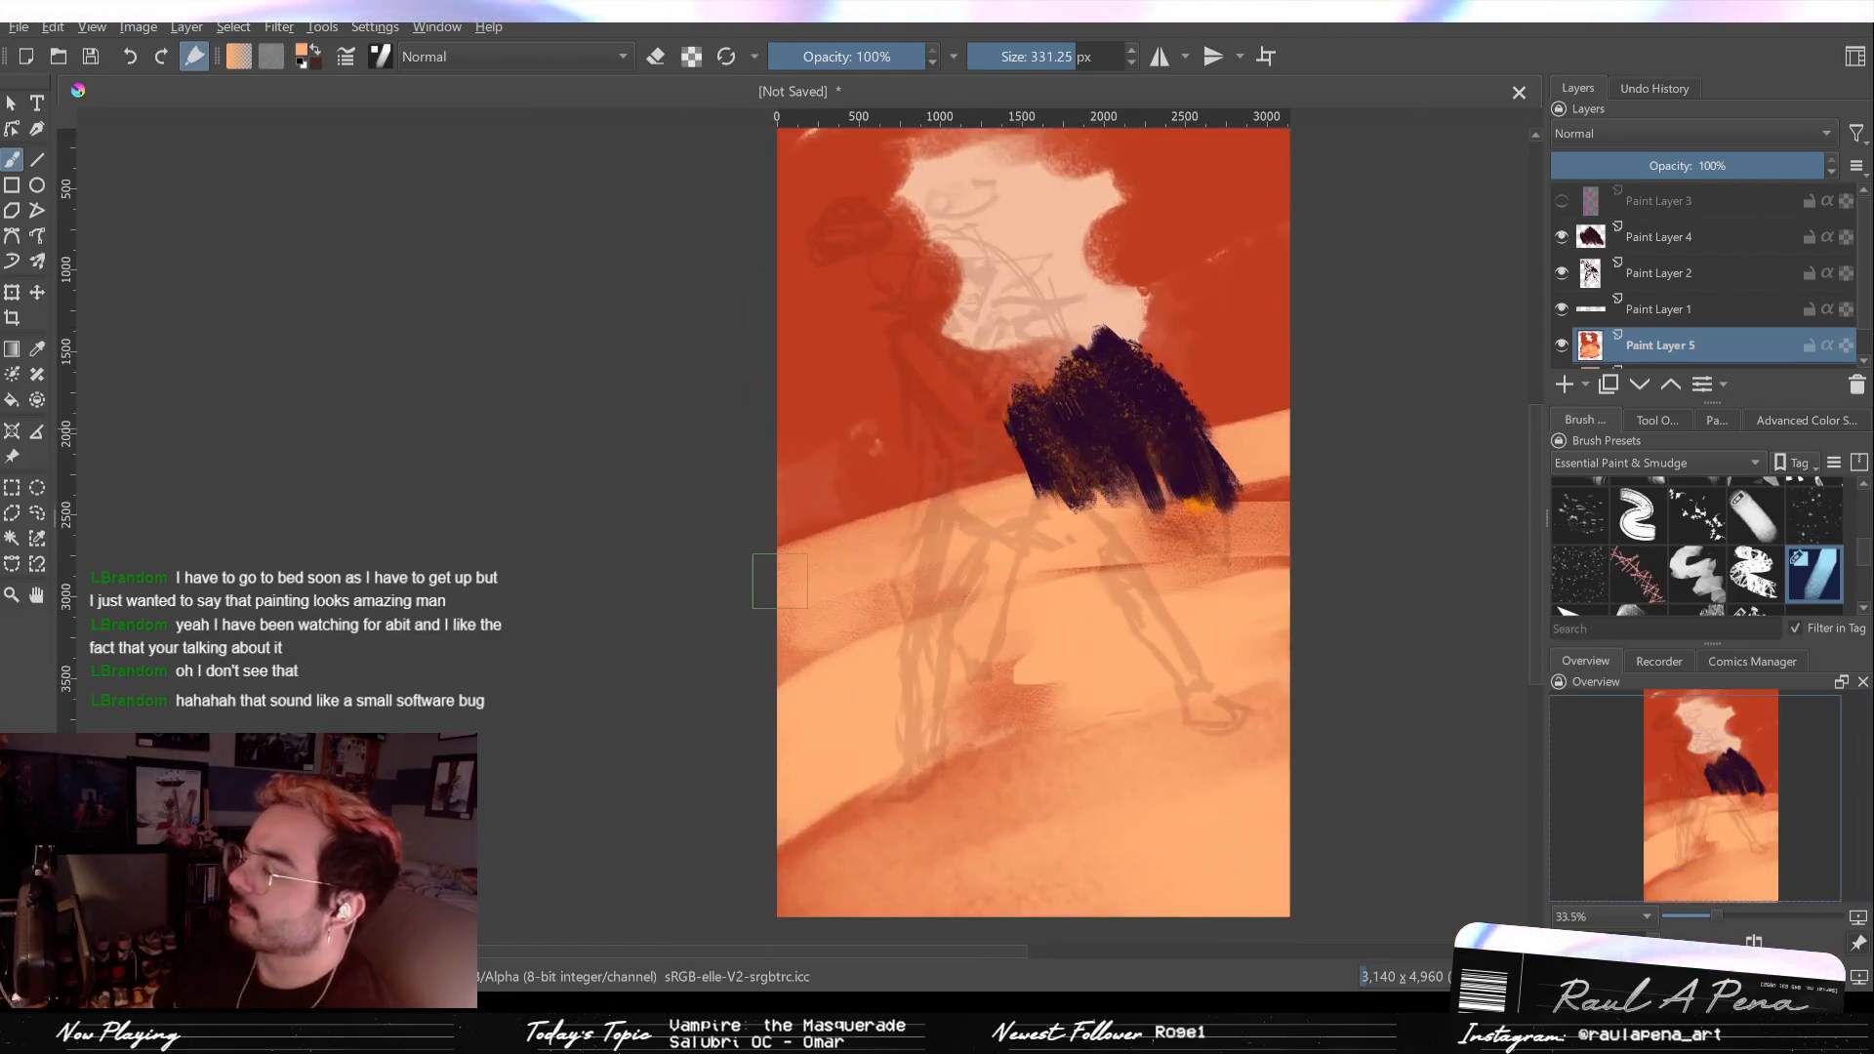
{"action": "key", "text": "ctrl+z"}
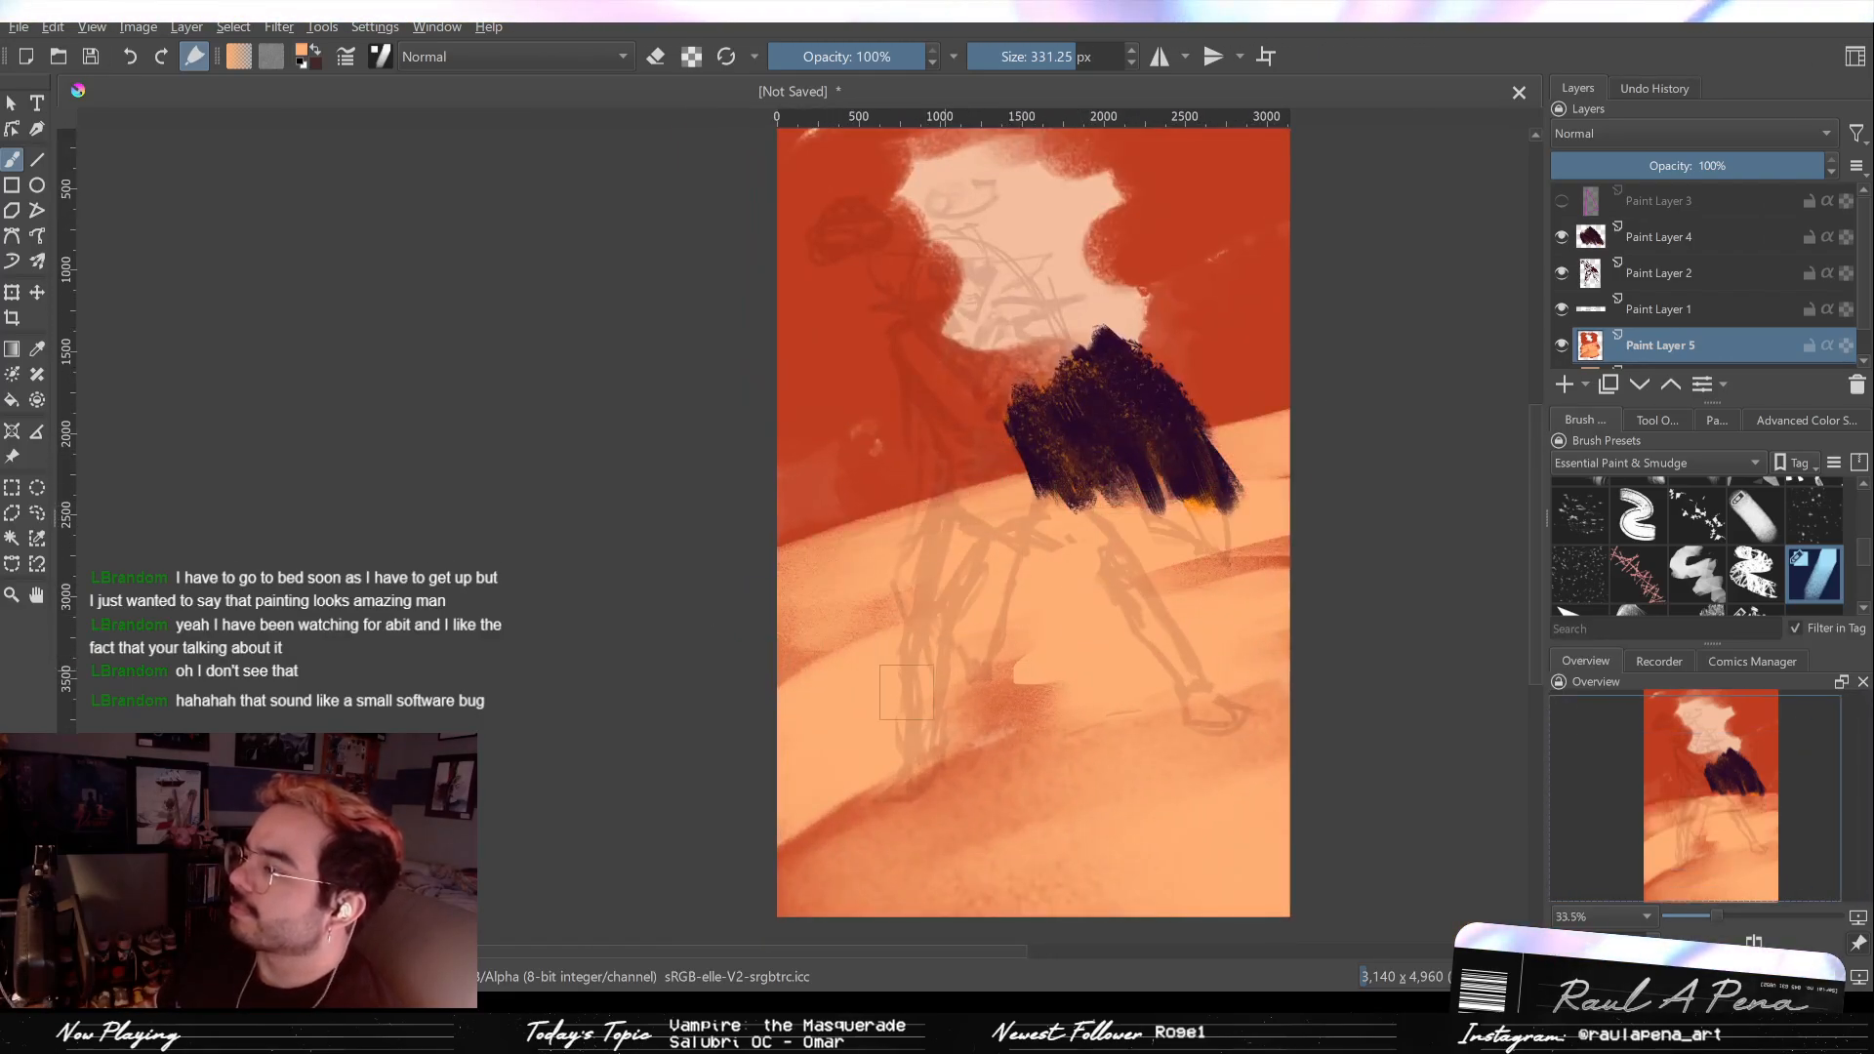
Step: Raise the opacity of the figure sketch on Paint Layer 2 to 65%
{"action": "left_click", "coordinate": [1701, 274]}
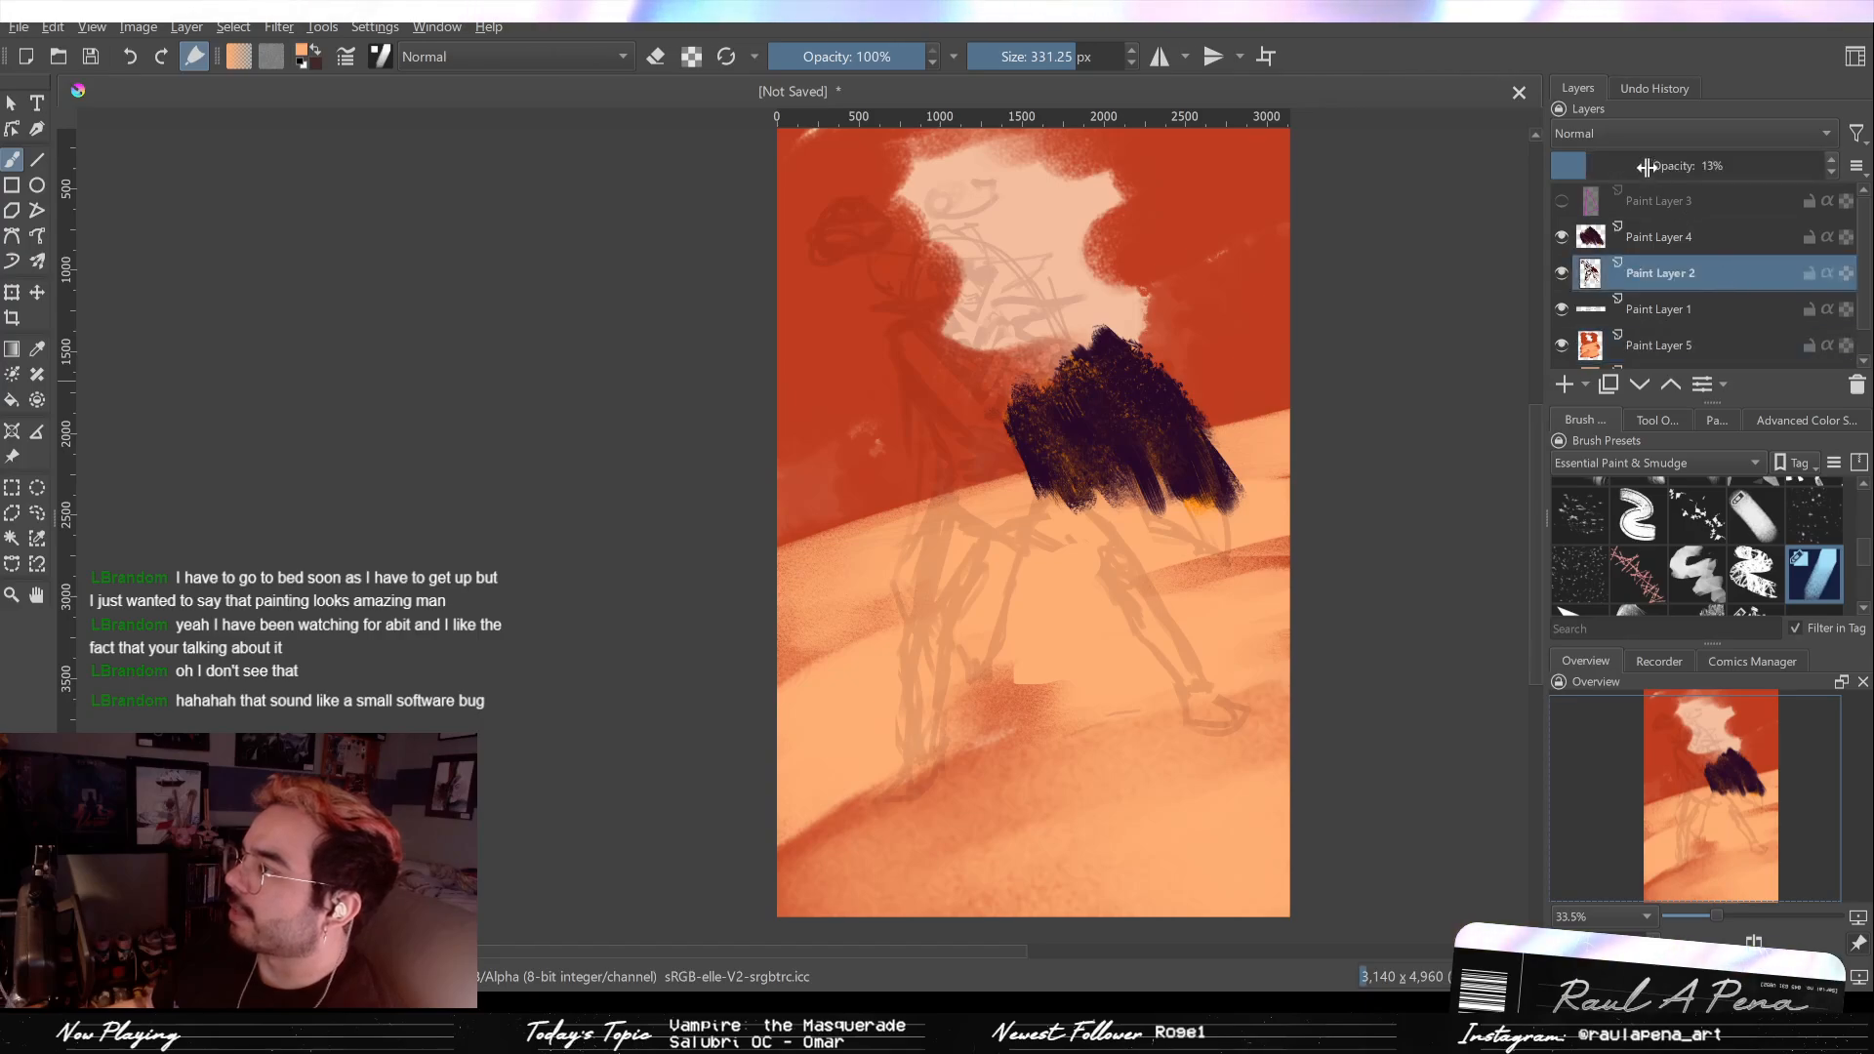
{"action": "left_click_drag", "start_coordinate": [1664, 165], "coordinate": [1710, 165]}
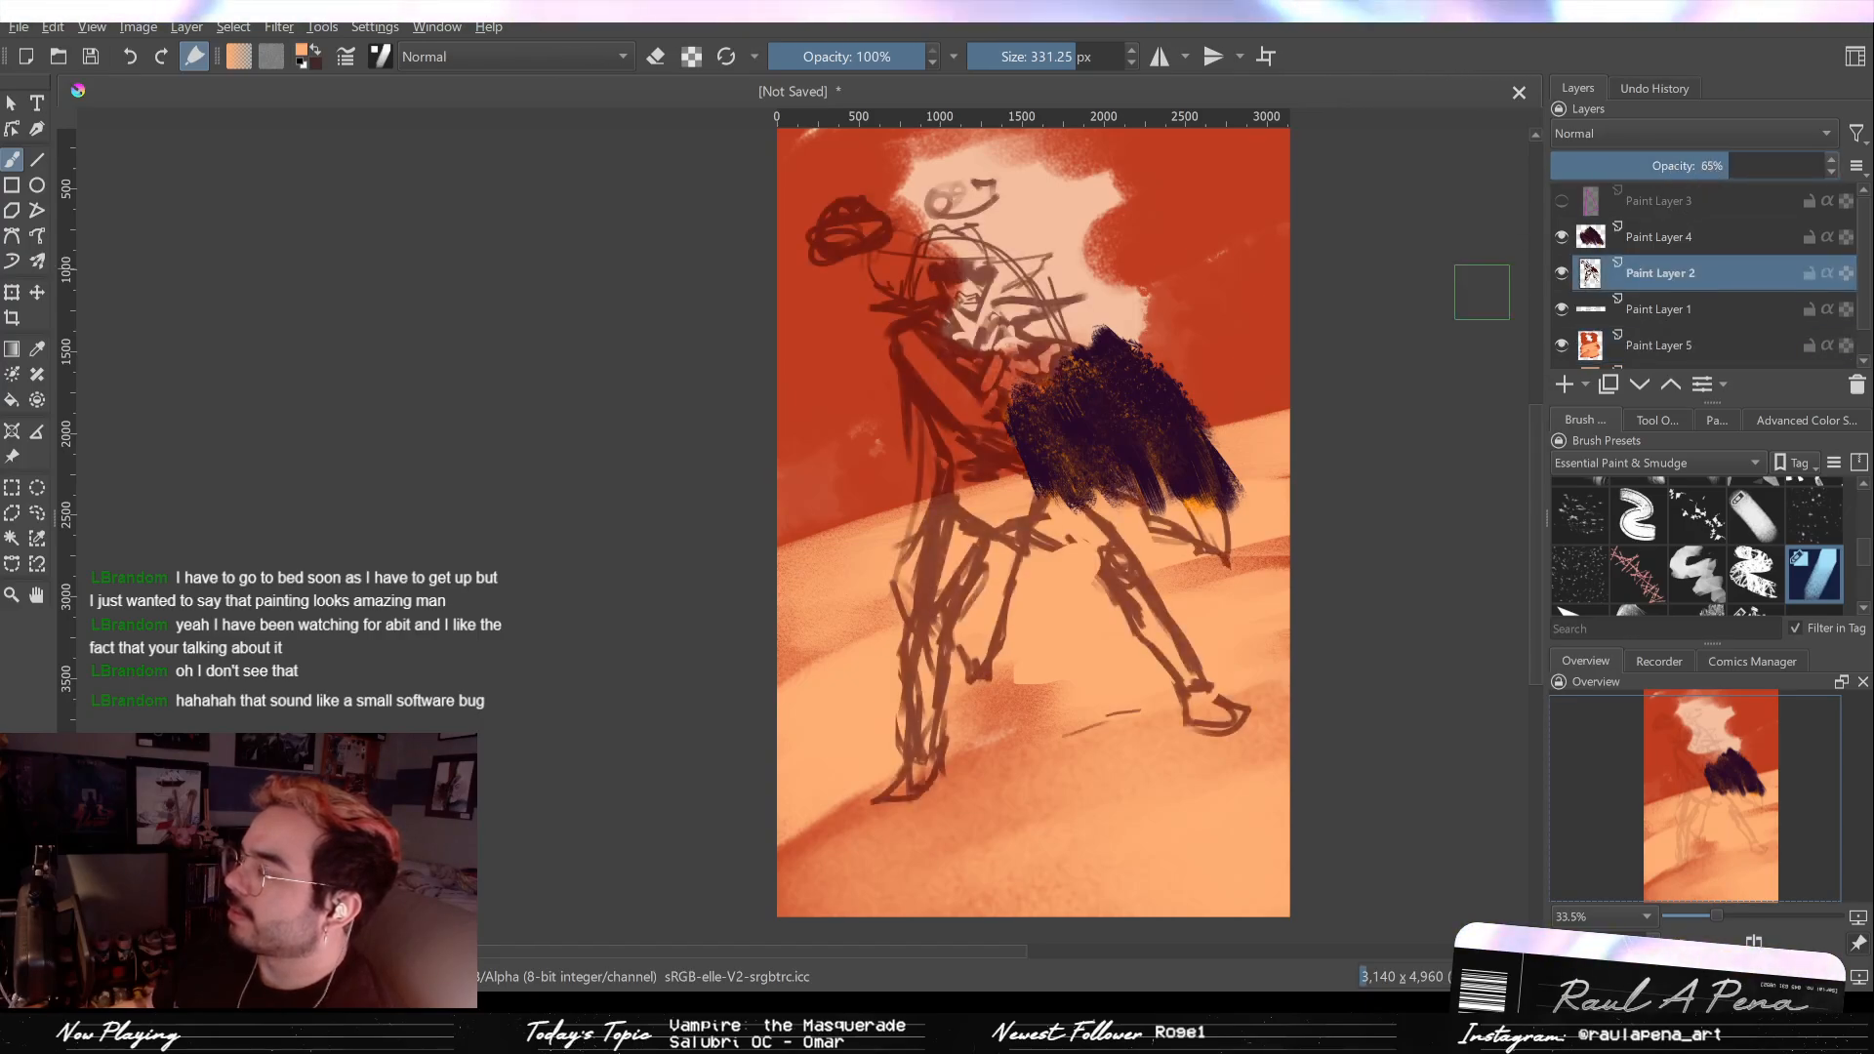
{"action": "mouse_move", "coordinate": [1123, 486]}
{"action": "left_mouse_down"}
{"action": "mouse_move", "coordinate": [1132, 605]}
{"action": "mouse_move", "coordinate": [1156, 484]}
{"action": "left_mouse_up"}
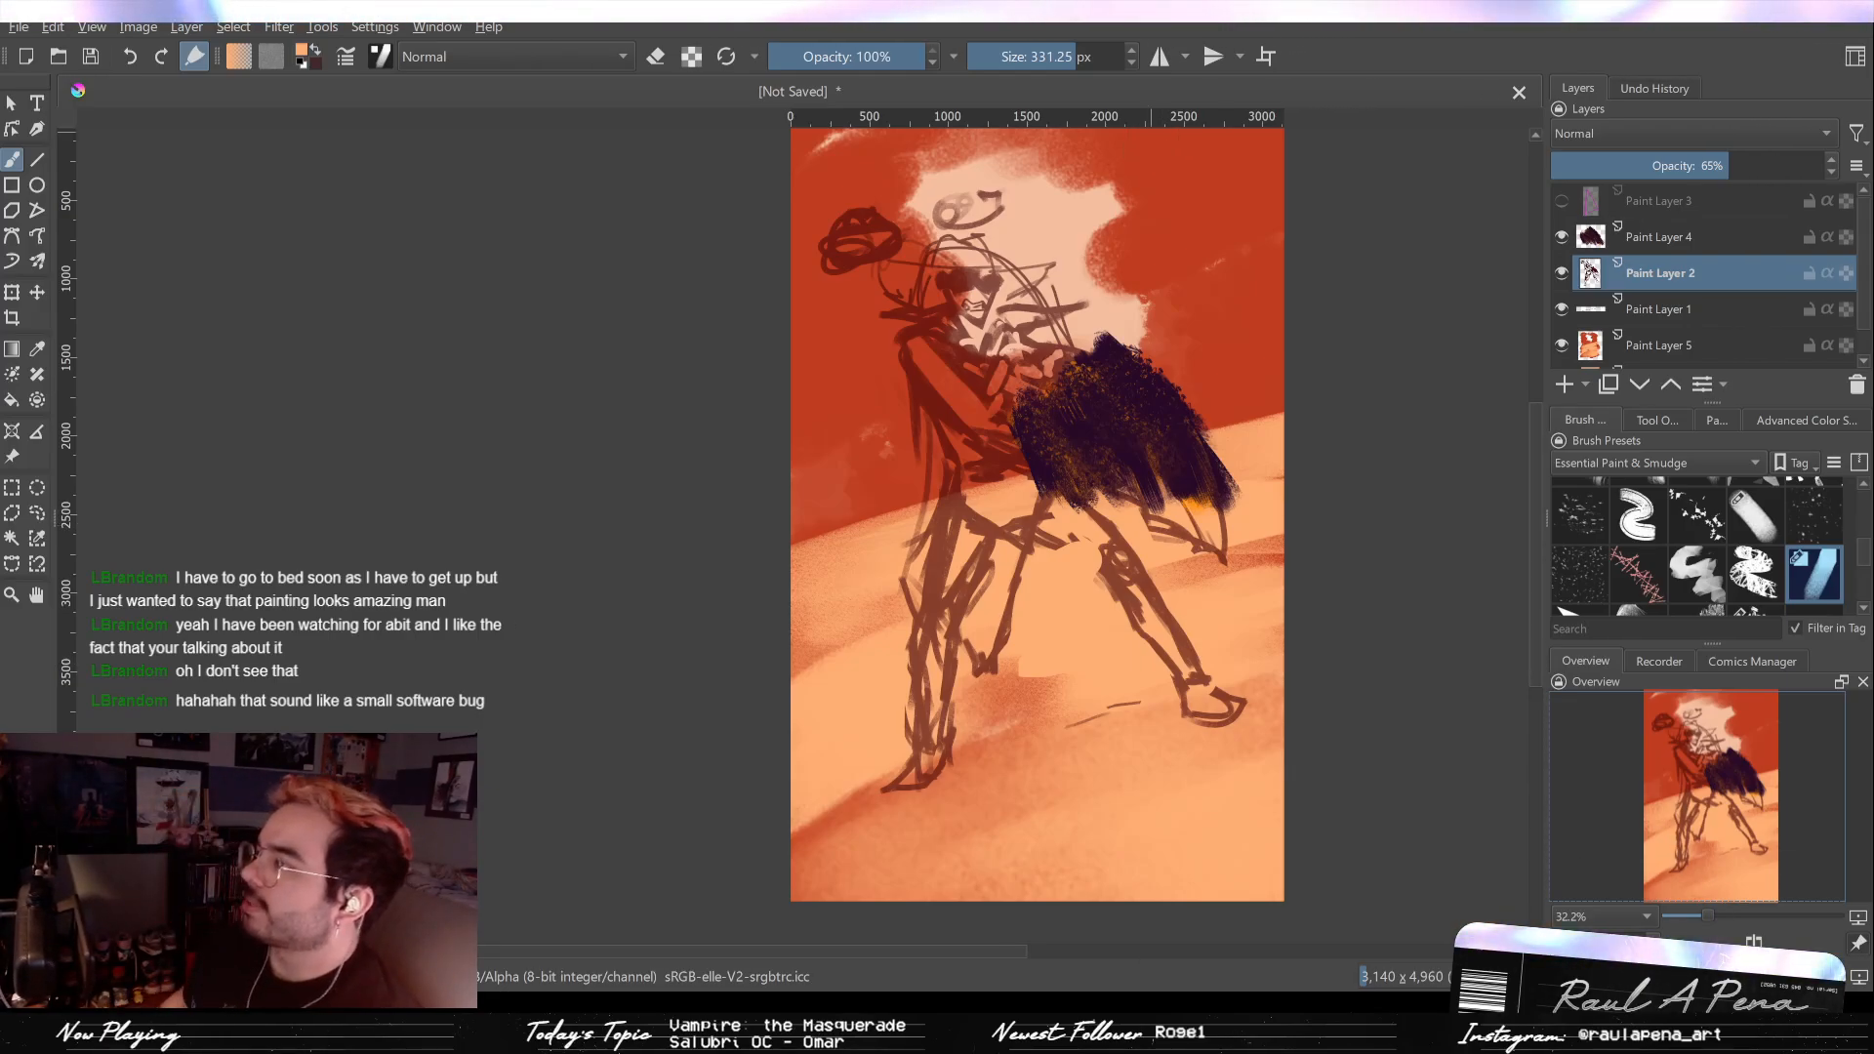
Step: Group Paint Layer 2, Paint Layer 4 and Paint Layer 3 together and make the group visible
{"action": "left_click", "coordinate": [1661, 243], "text": "ctrl"}
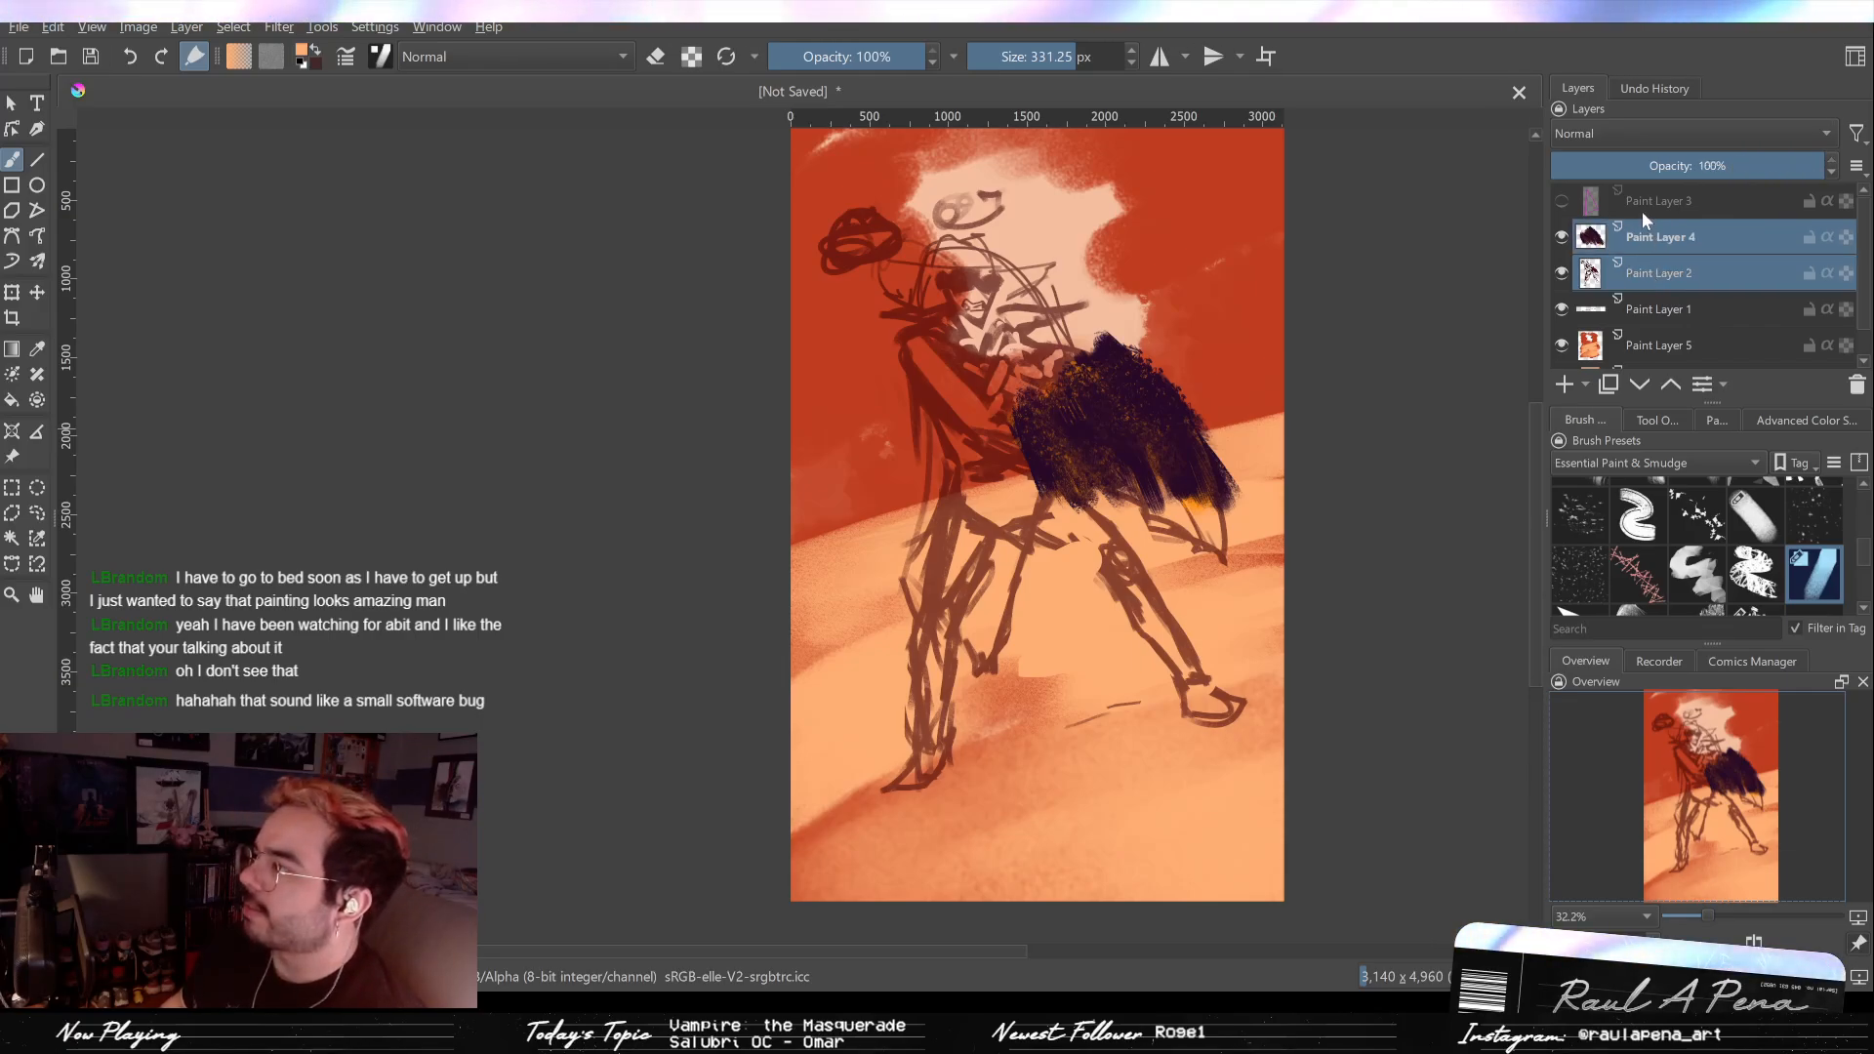
{"action": "left_click", "coordinate": [1688, 195], "text": "ctrl"}
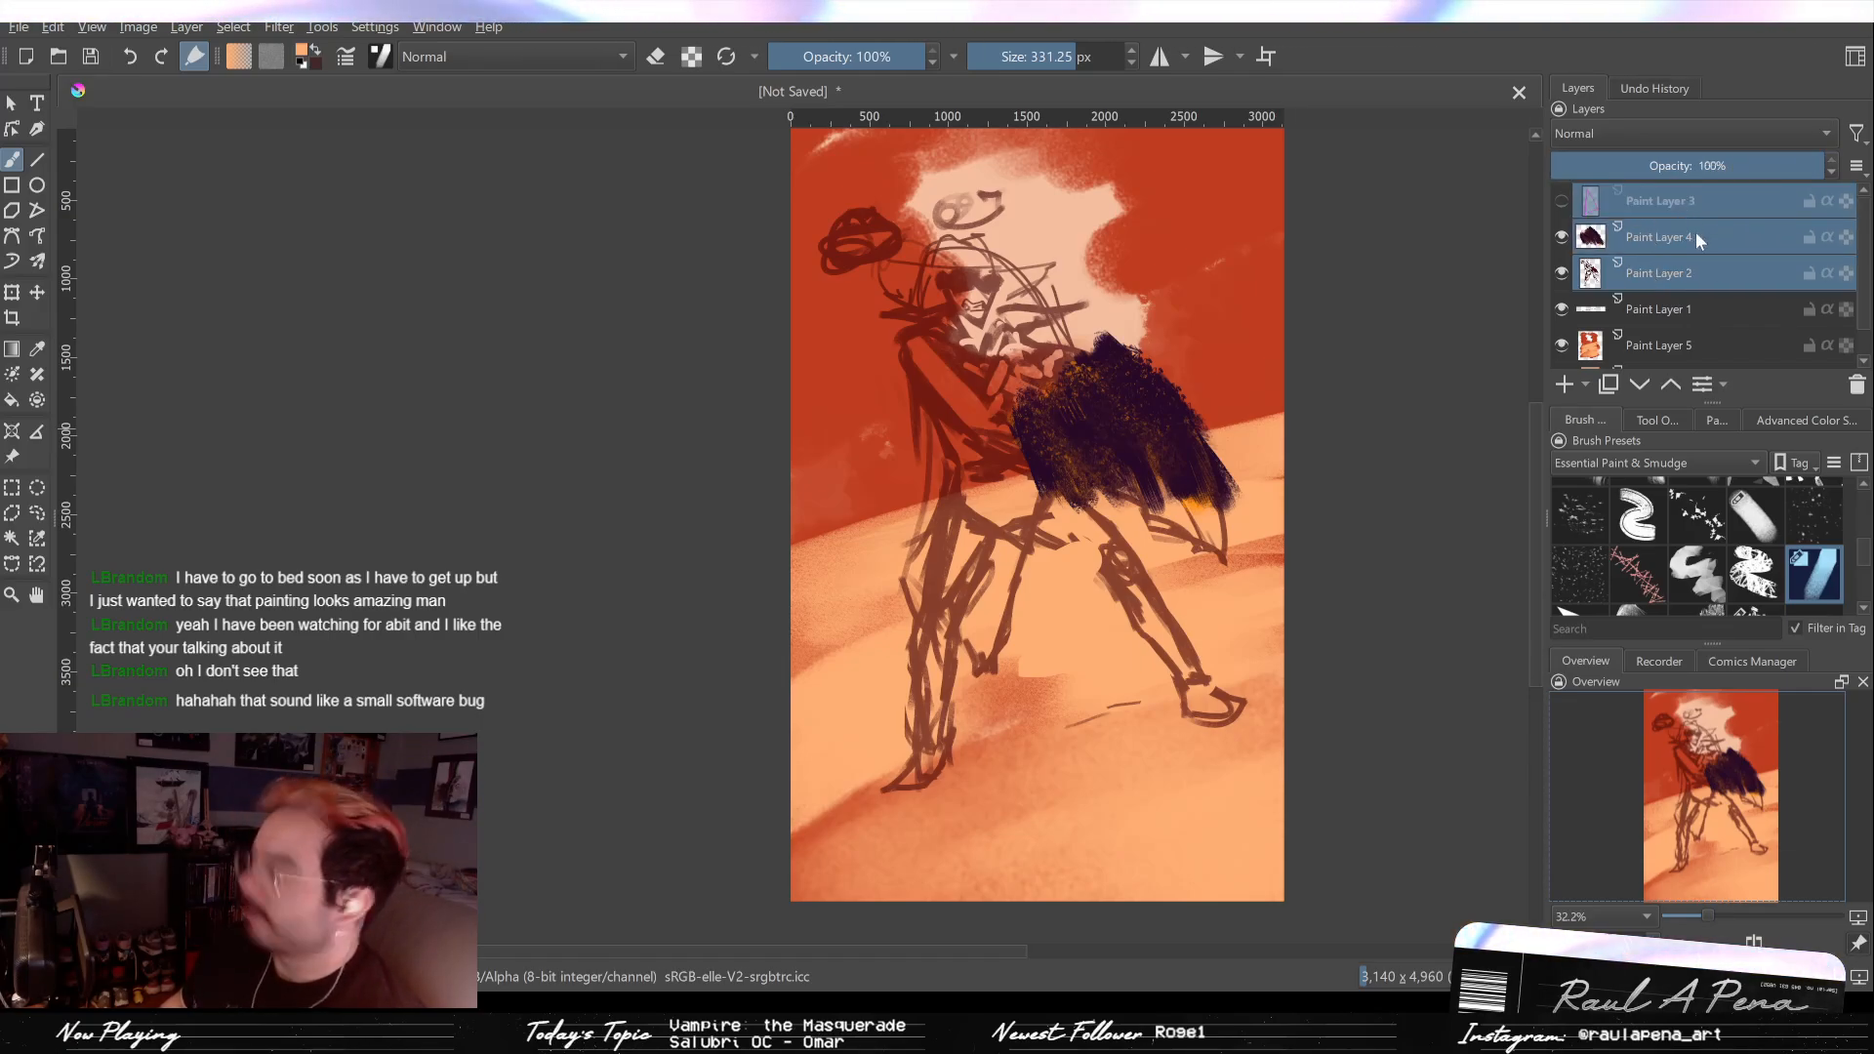
{"action": "key", "text": "ctrl+g"}
{"action": "left_click", "coordinate": [1548, 208]}
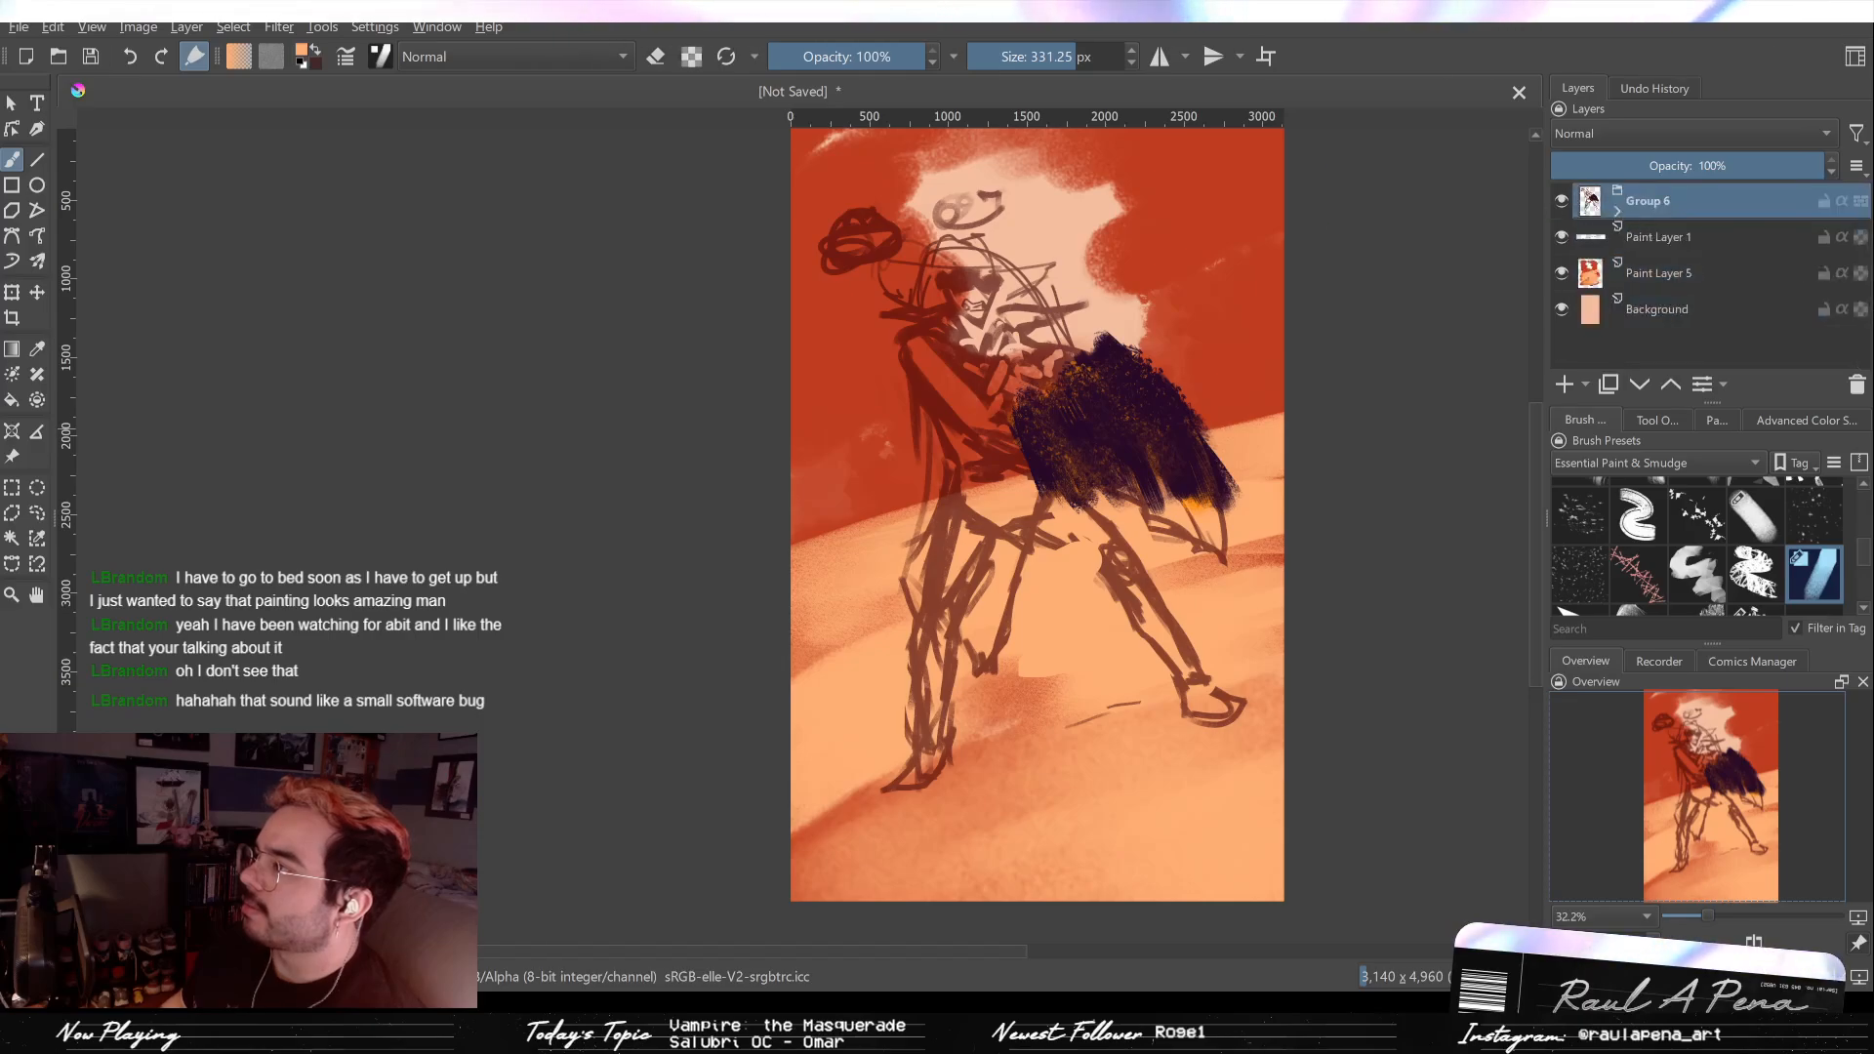
Step: Transform the figure group in perspective, spreading its lower corners past the canvas width, pulling its upper corners inward and shifting the figure slightly up
{"action": "left_click", "coordinate": [10, 295]}
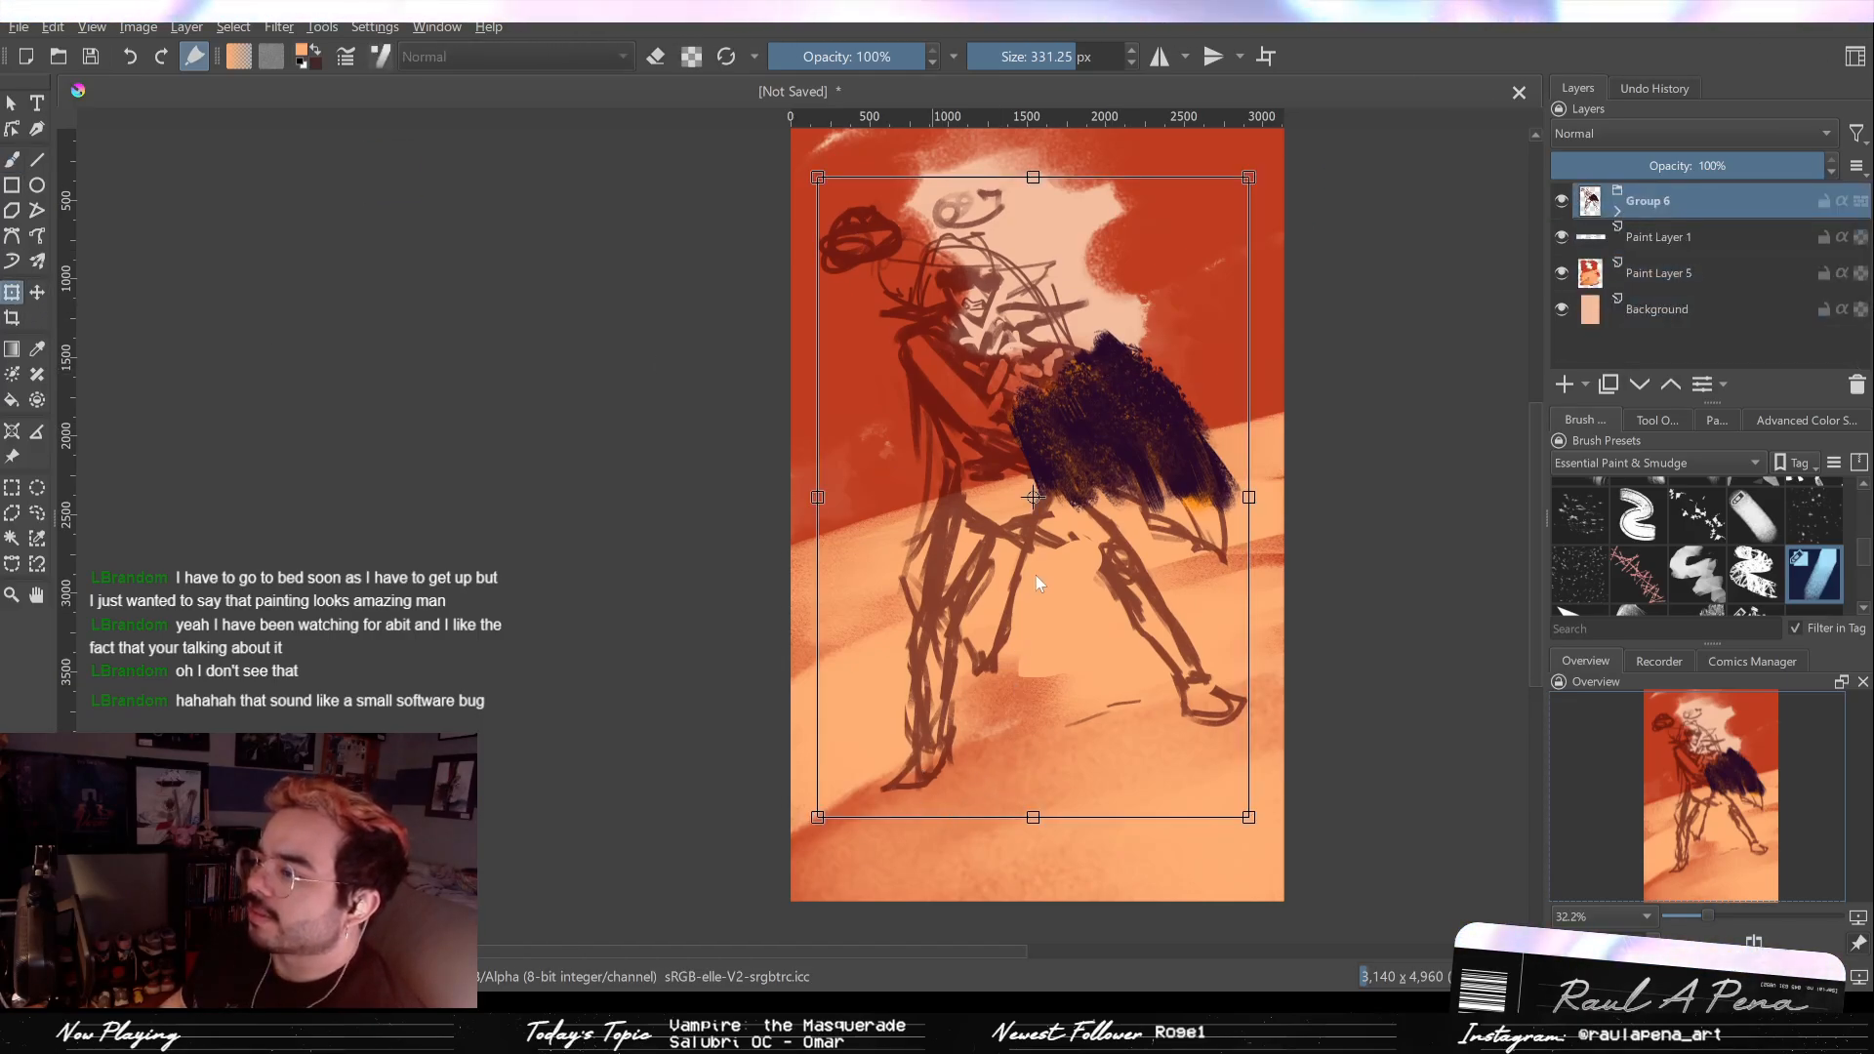
{"action": "left_click_drag", "start_coordinate": [1040, 564], "coordinate": [1124, 725]}
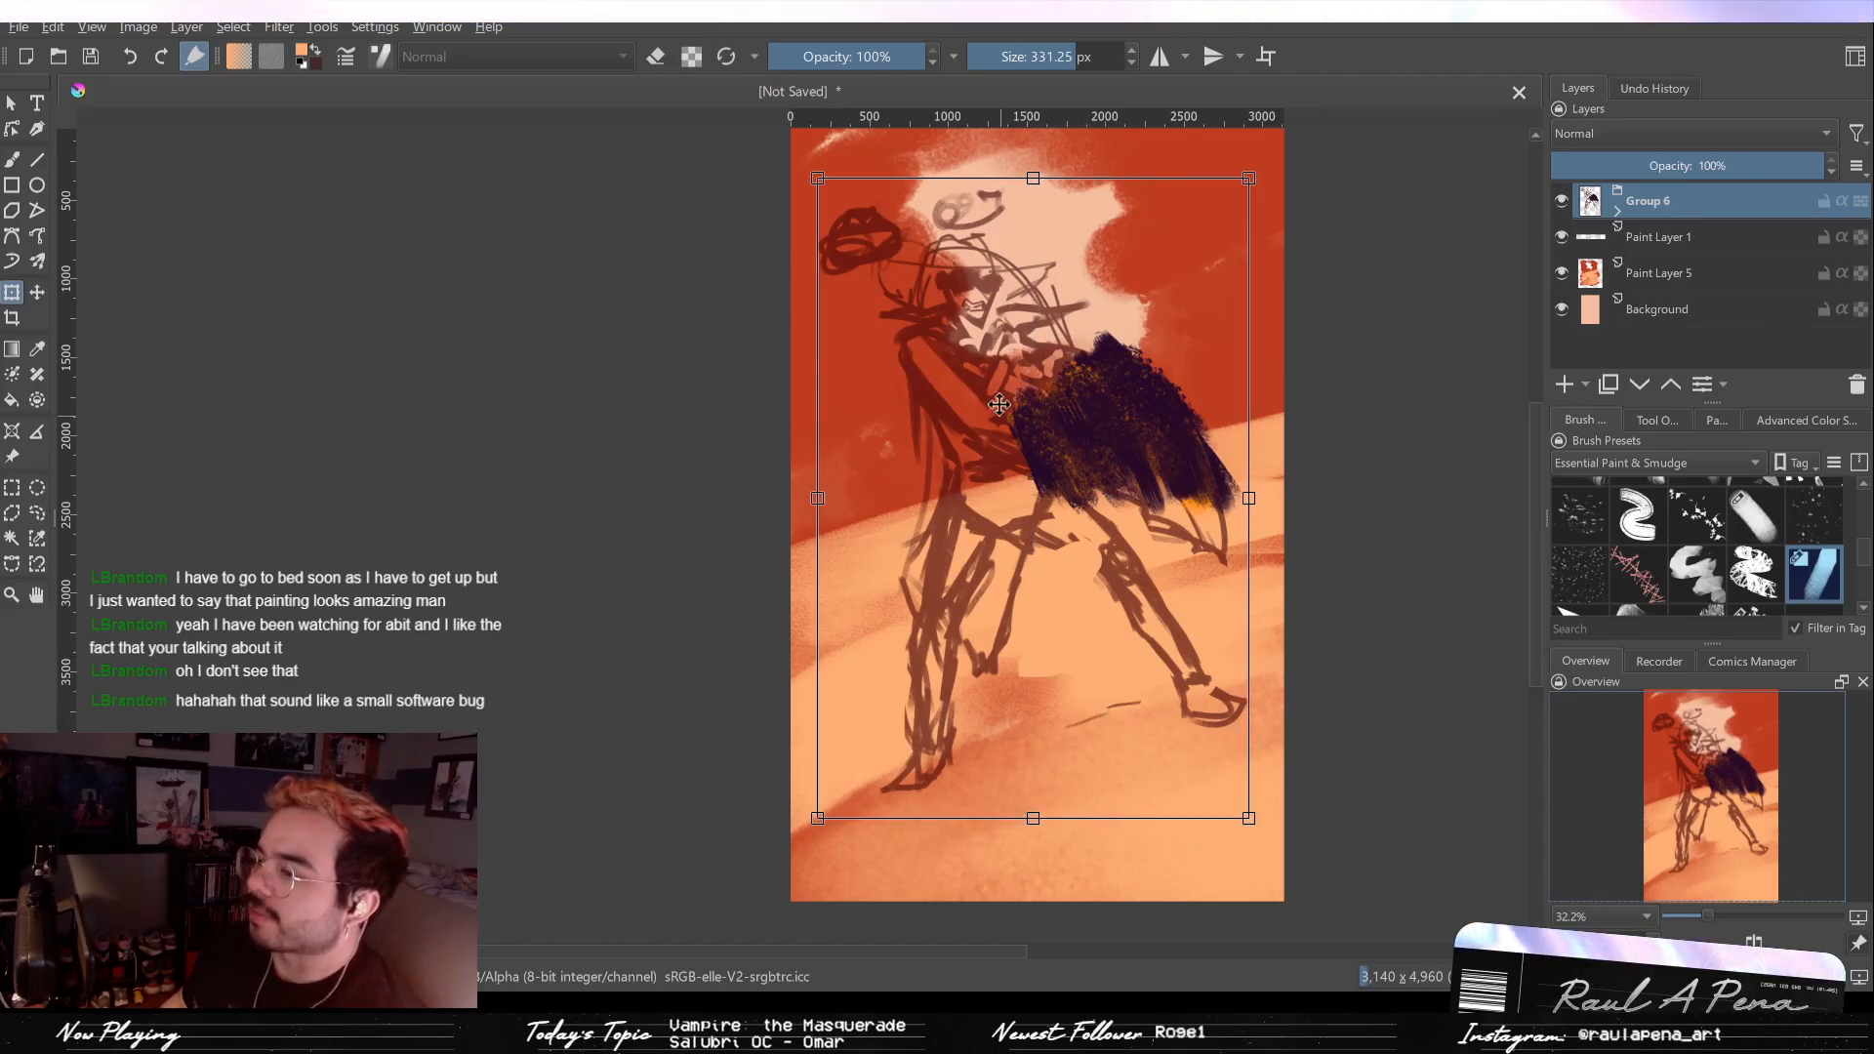
{"action": "left_click_drag", "start_coordinate": [1259, 825], "coordinate": [1311, 850]}
{"action": "left_click_drag", "start_coordinate": [825, 815], "coordinate": [790, 859]}
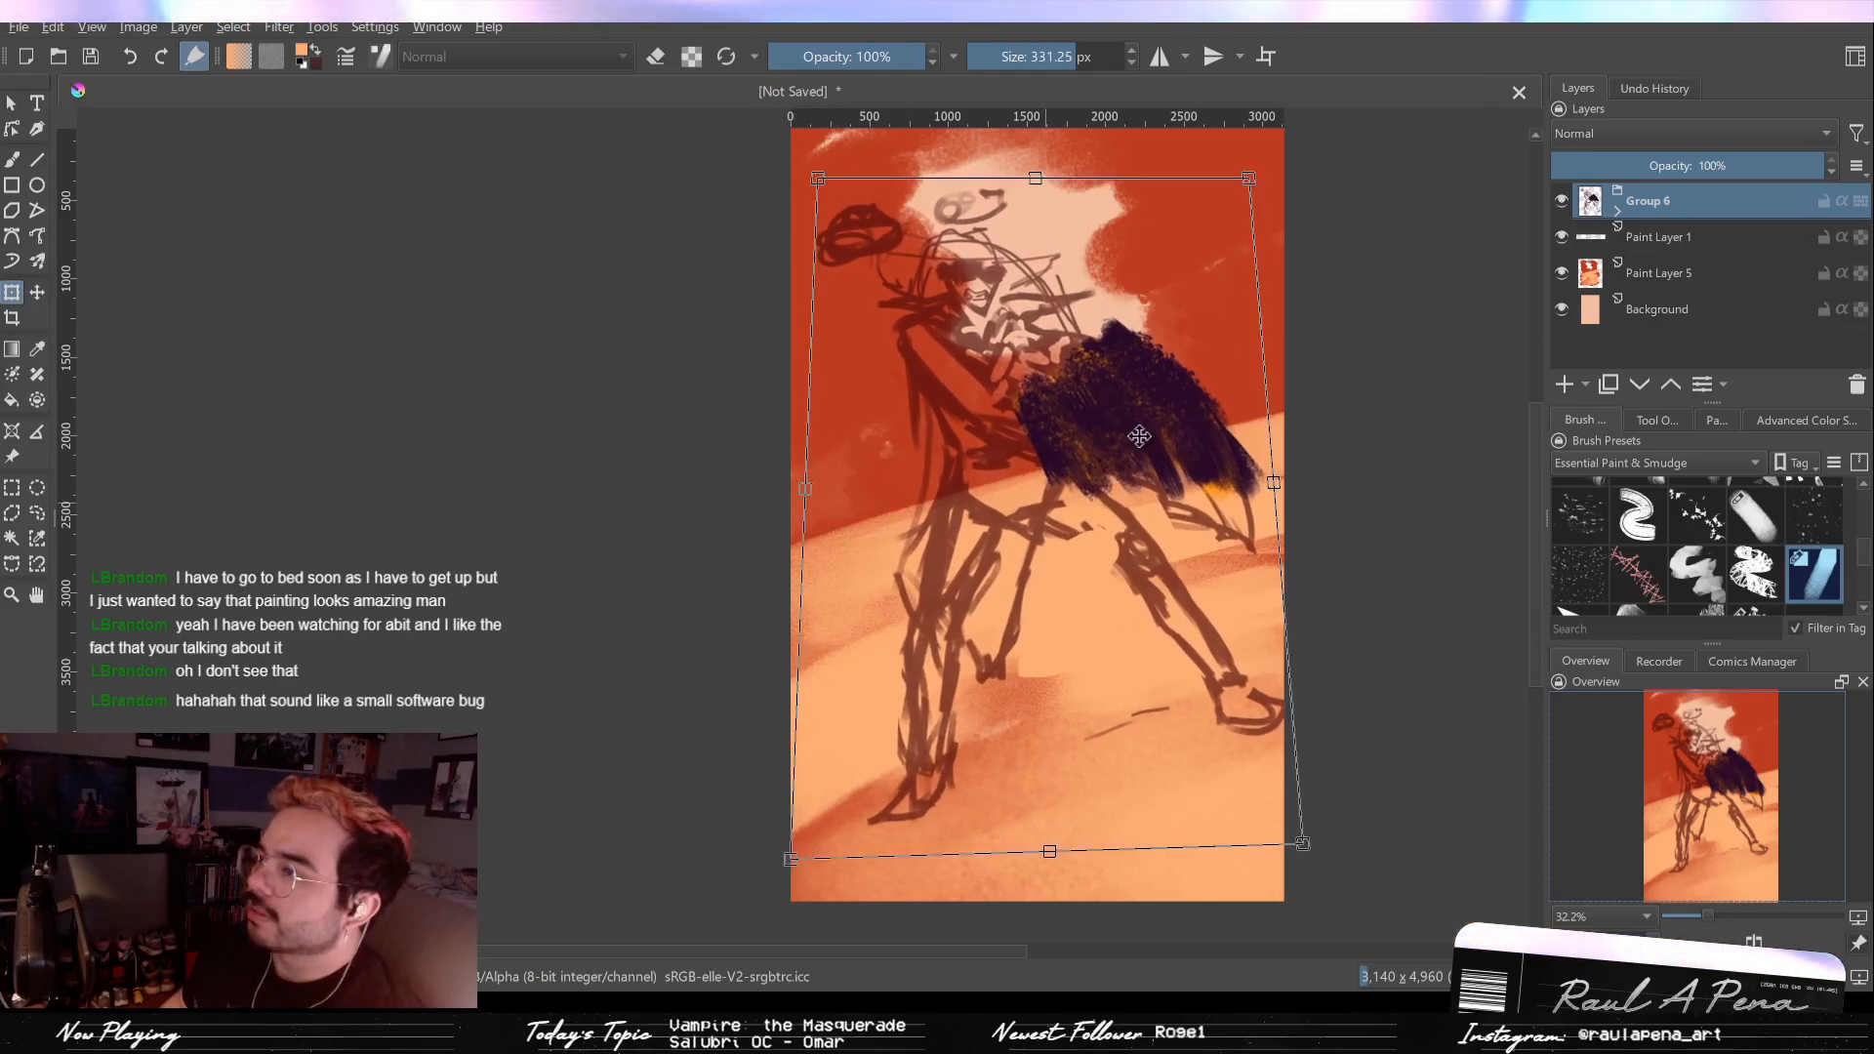
{"action": "left_click_drag", "start_coordinate": [1254, 185], "coordinate": [1196, 211]}
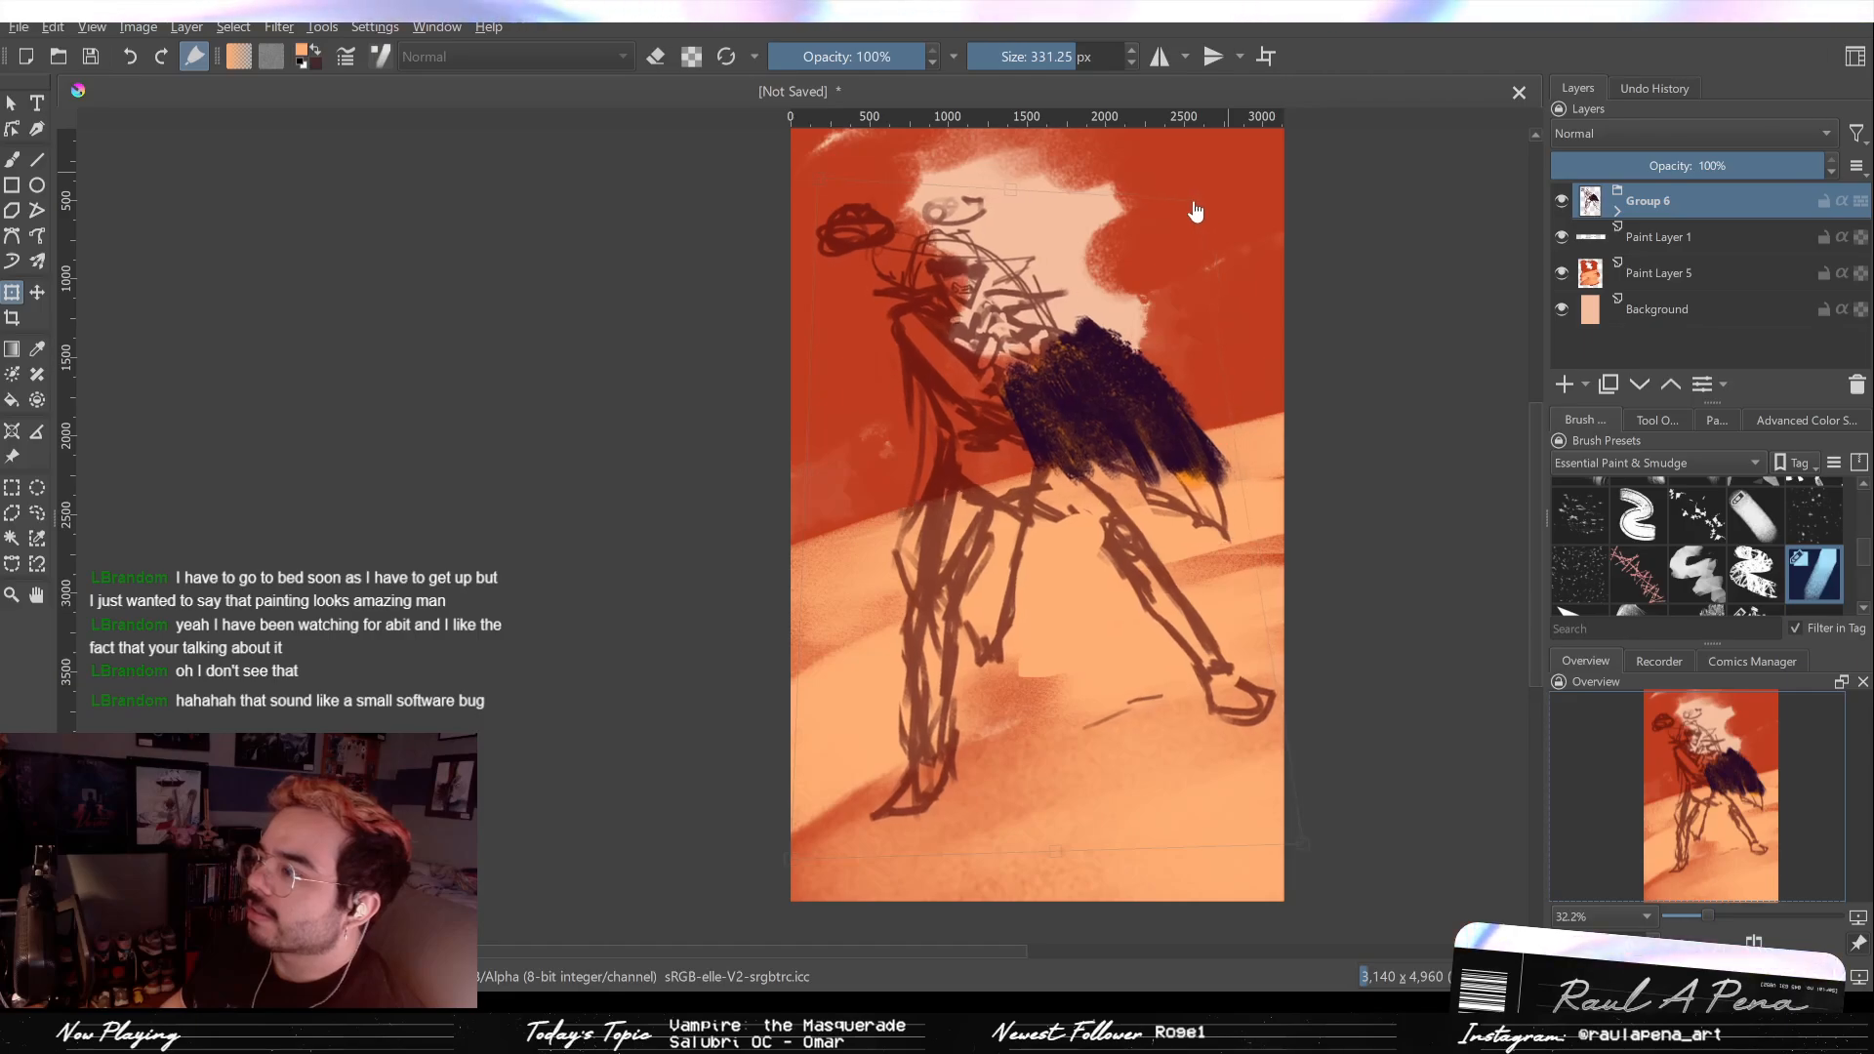
{"action": "left_click_drag", "start_coordinate": [817, 183], "coordinate": [836, 207]}
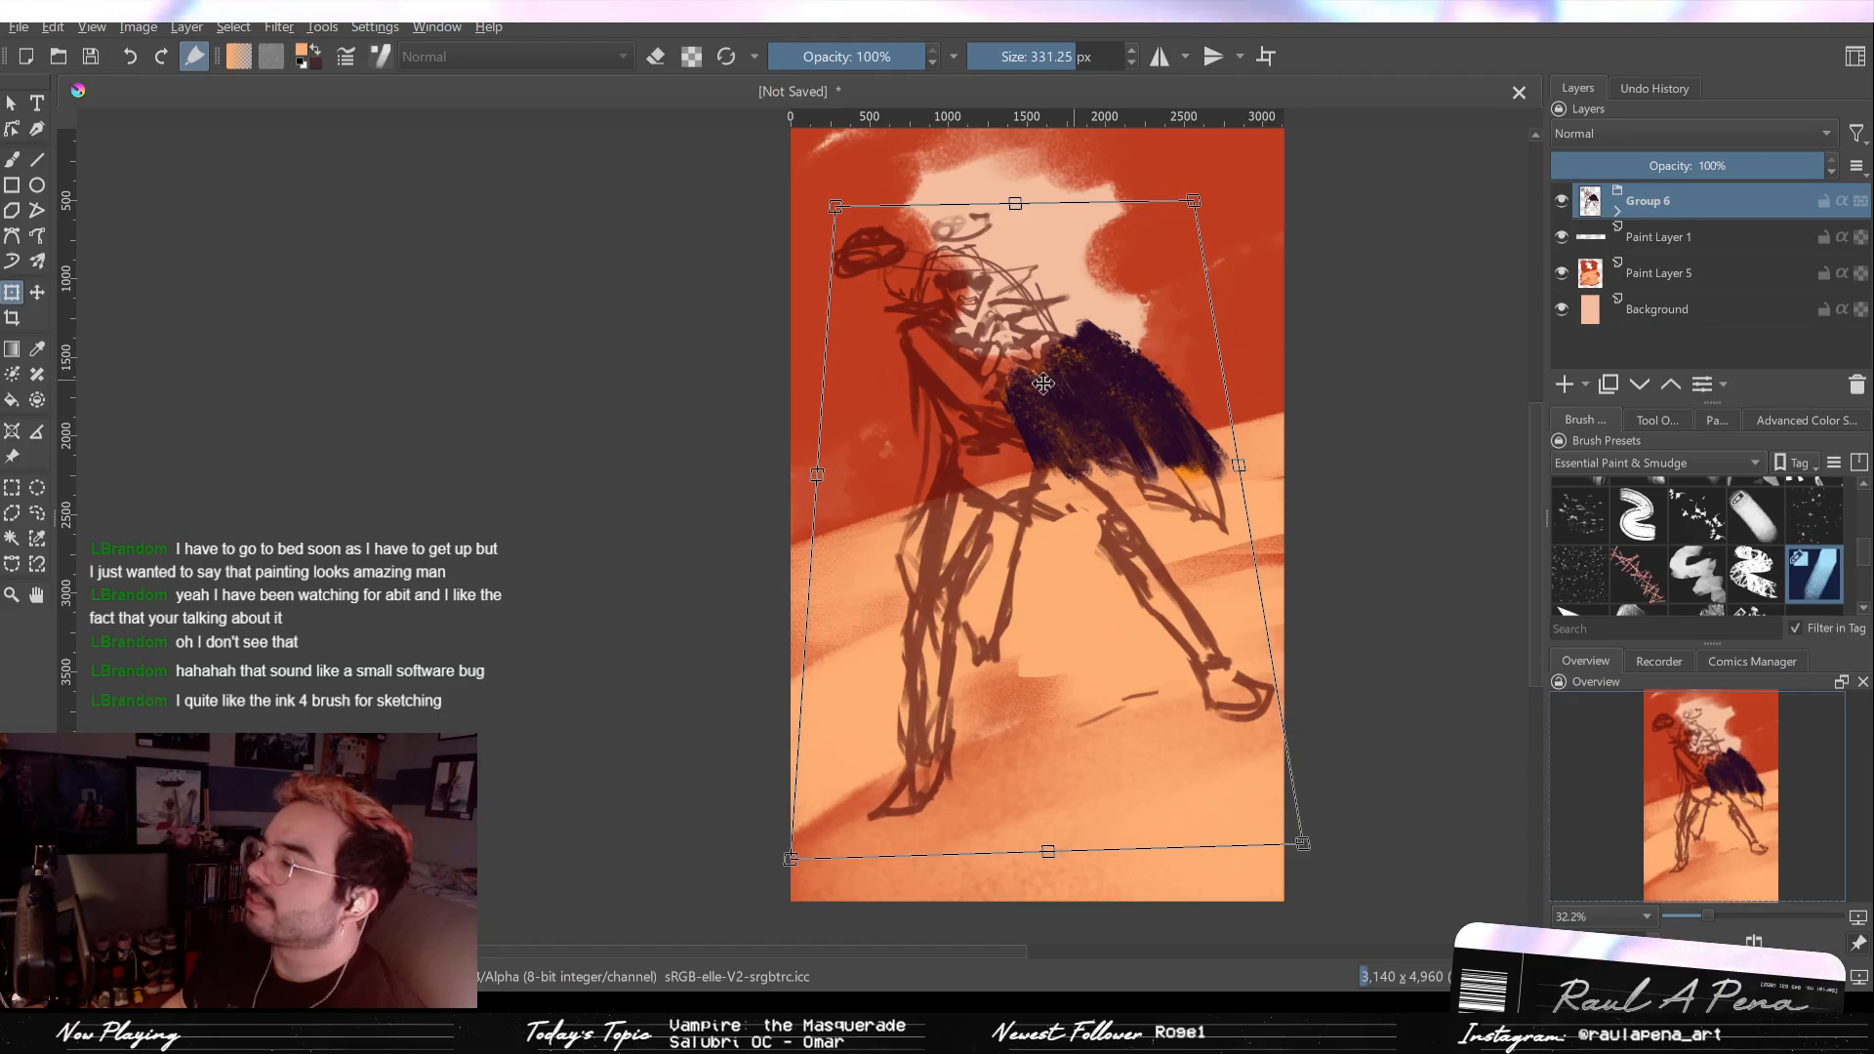
{"action": "key", "text": "Return"}
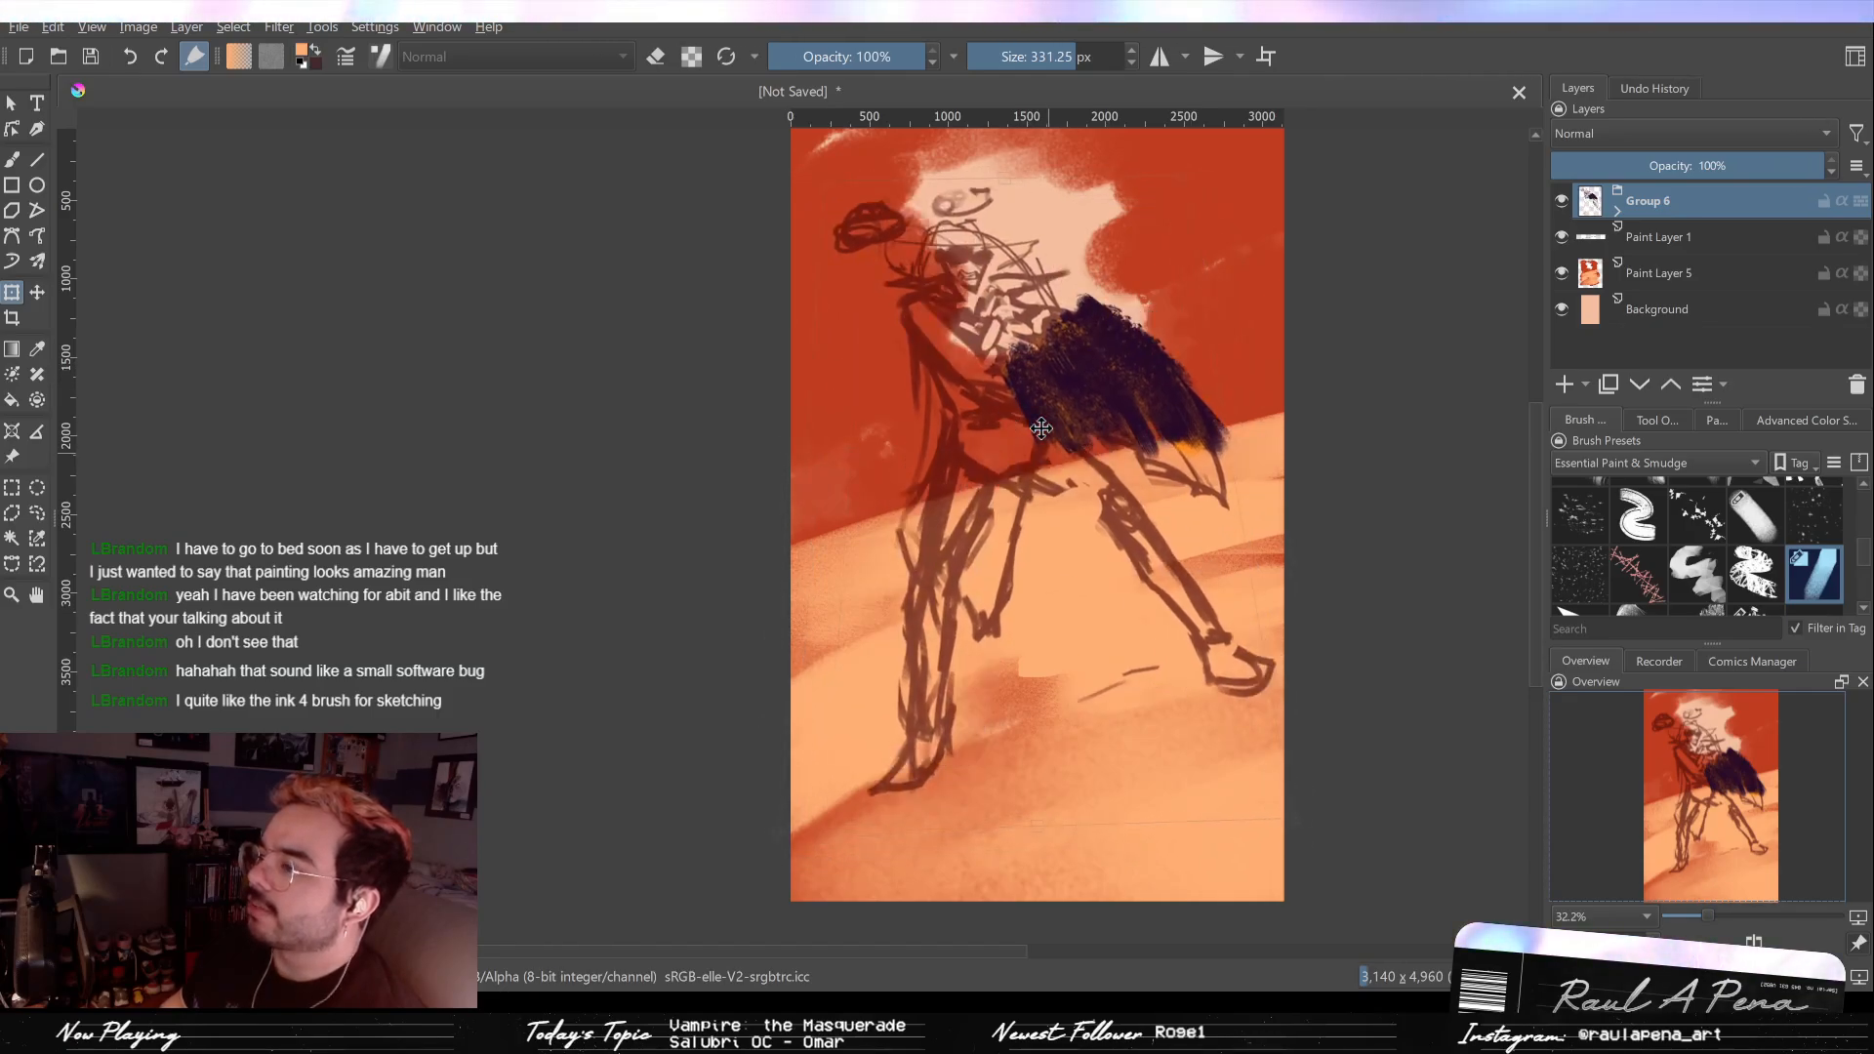
{"action": "key", "text": "ctrl+z"}
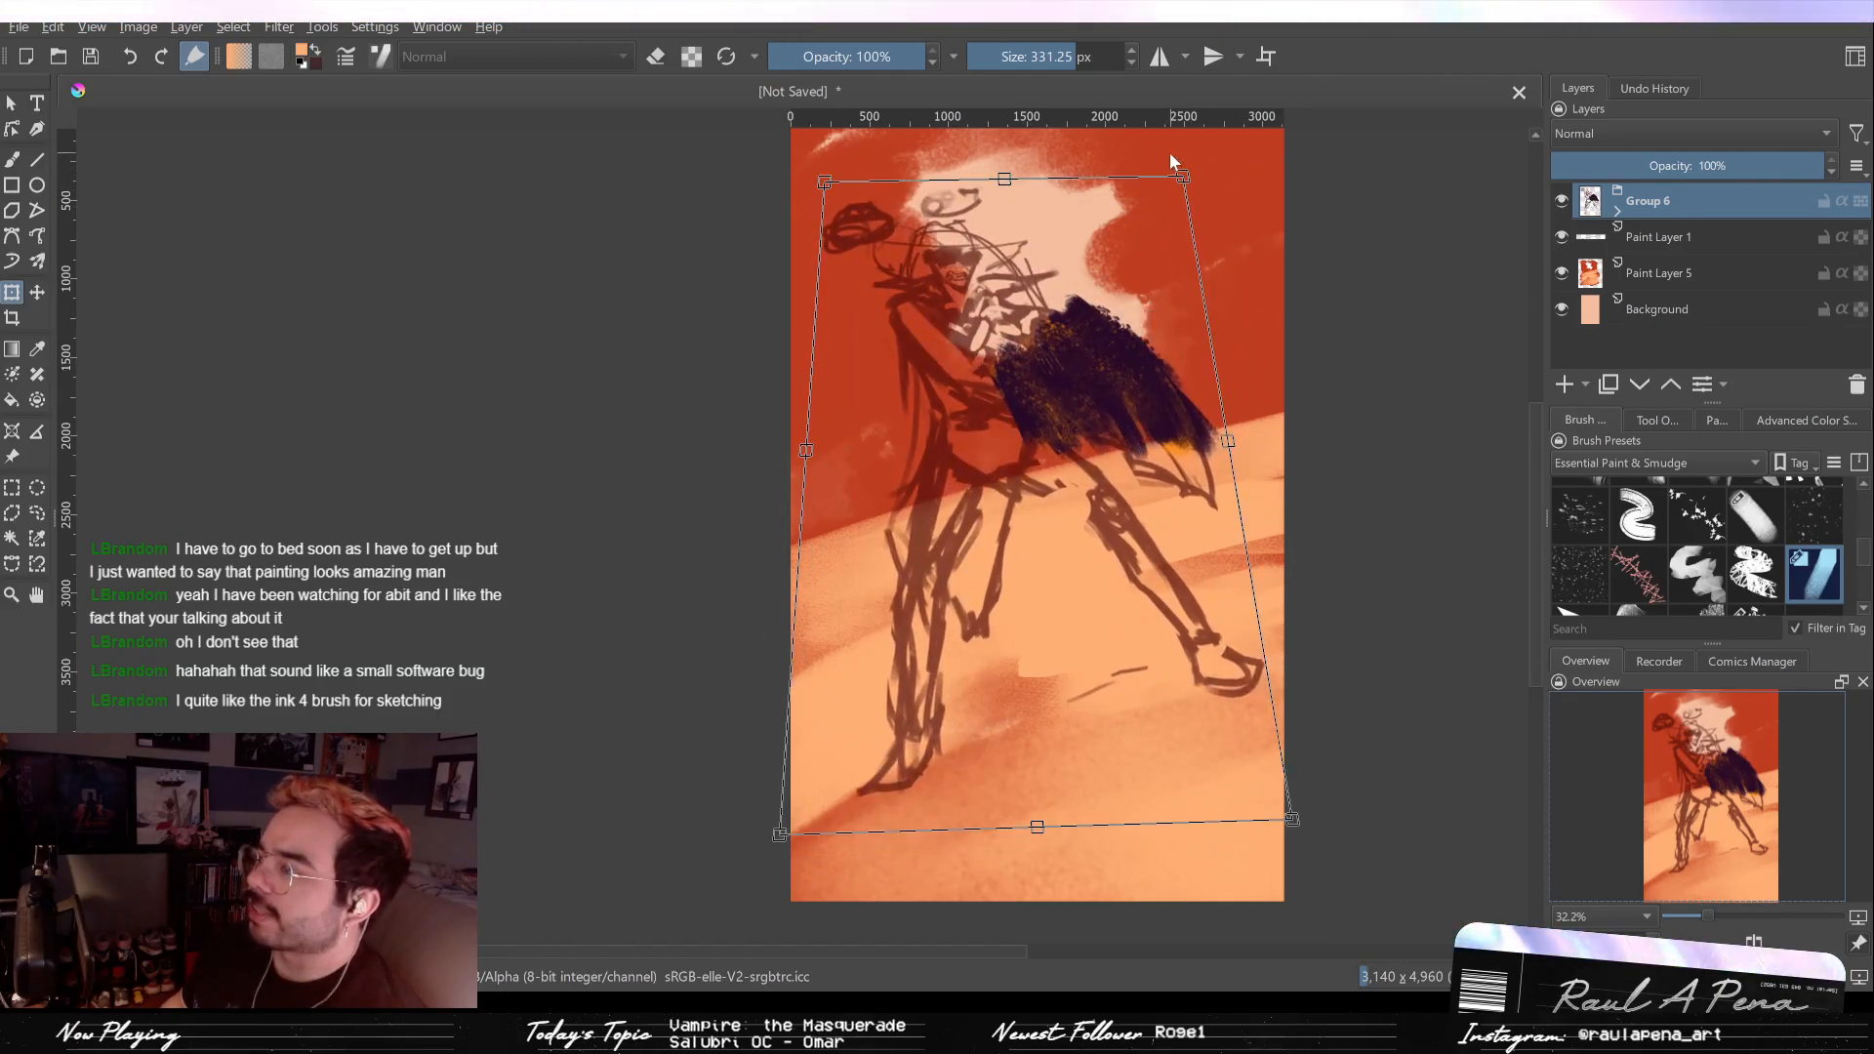
Step: Try a grainy 179.66 px preset from the Most Used brushes with bright red strokes between the legs on Paint Layer 5
{"action": "left_click", "coordinate": [1694, 268]}
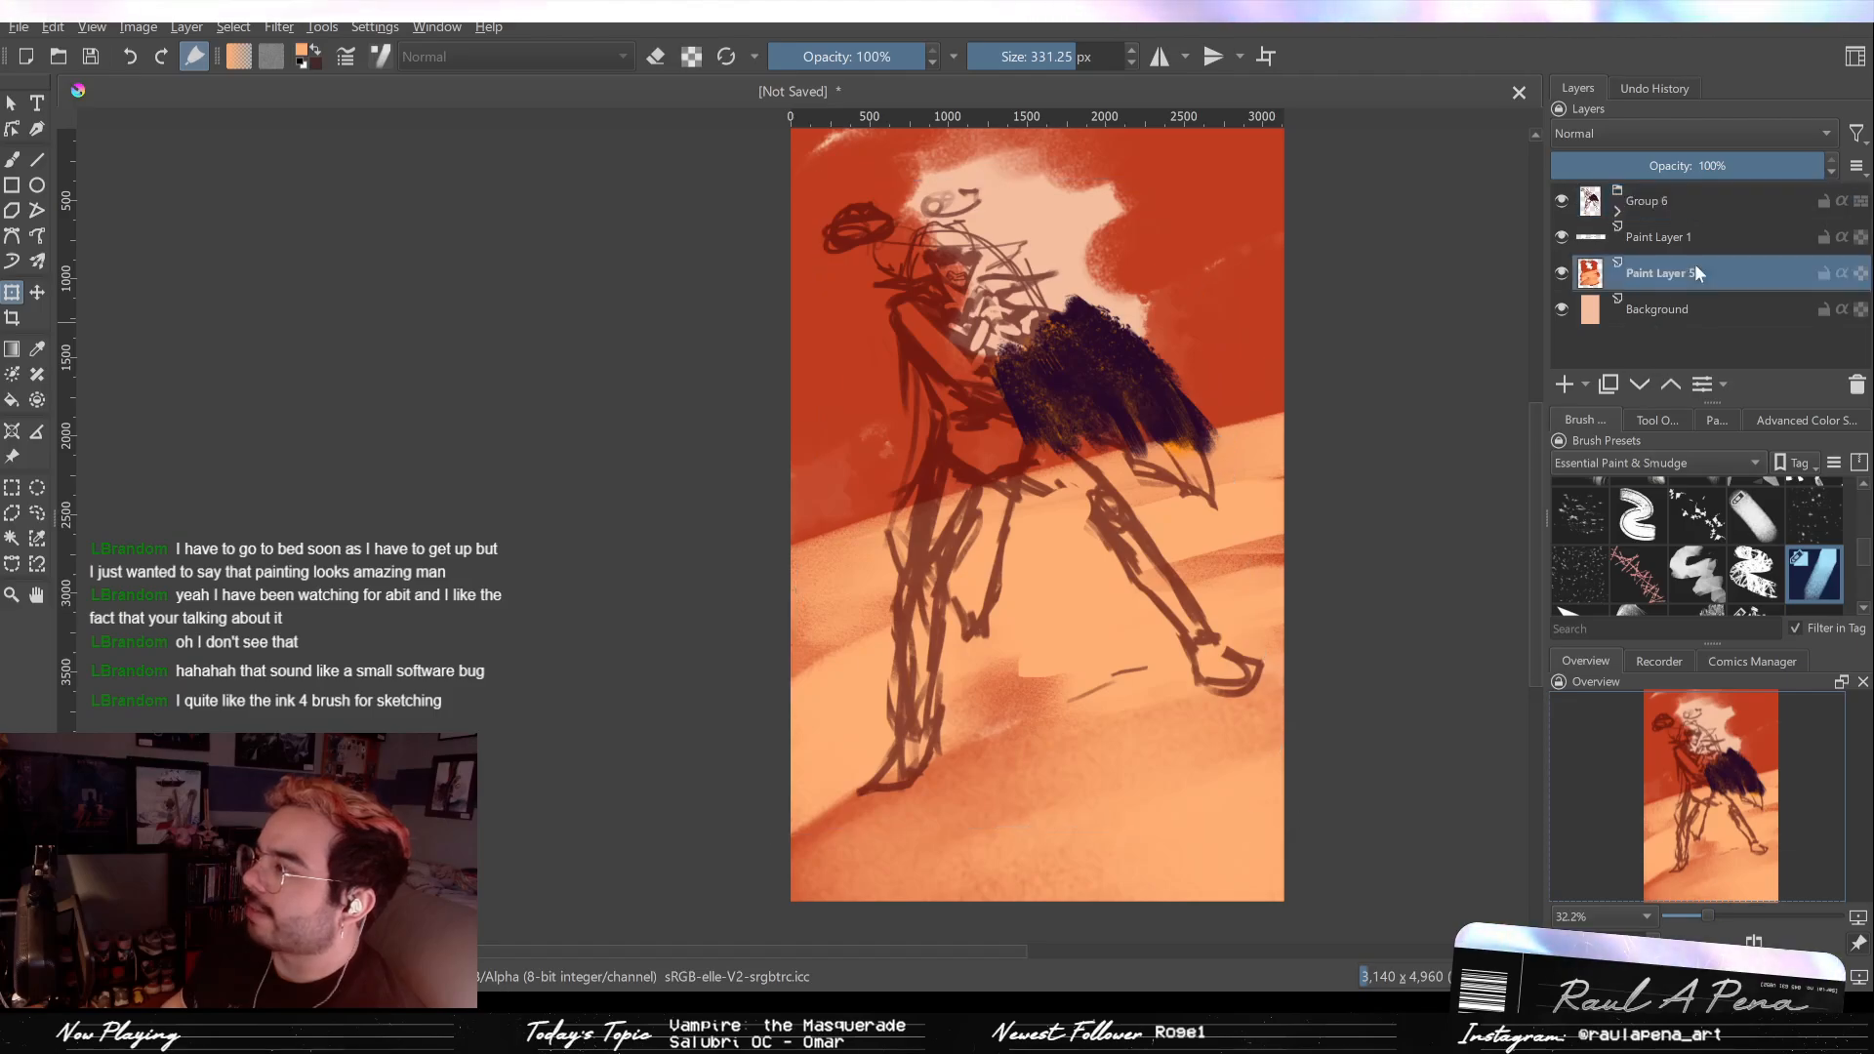
{"action": "left_click", "coordinate": [1688, 428]}
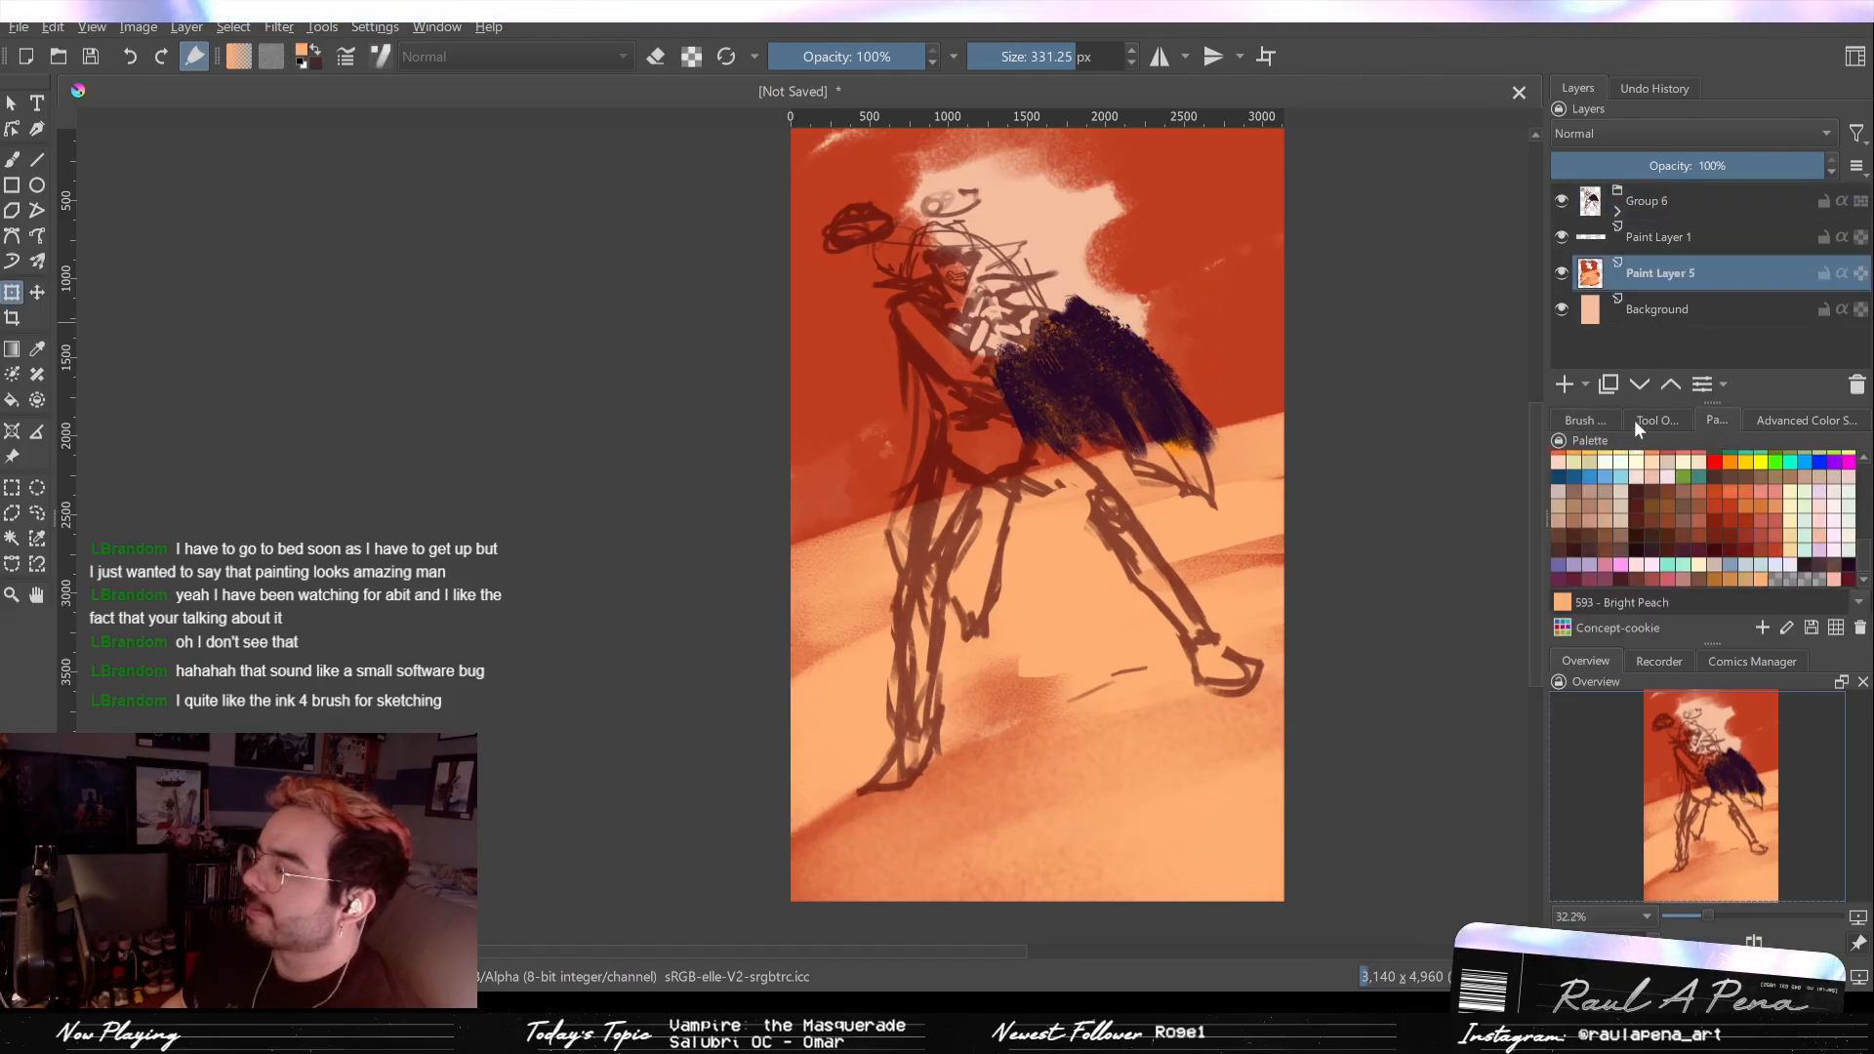
{"action": "left_click", "coordinate": [1591, 421]}
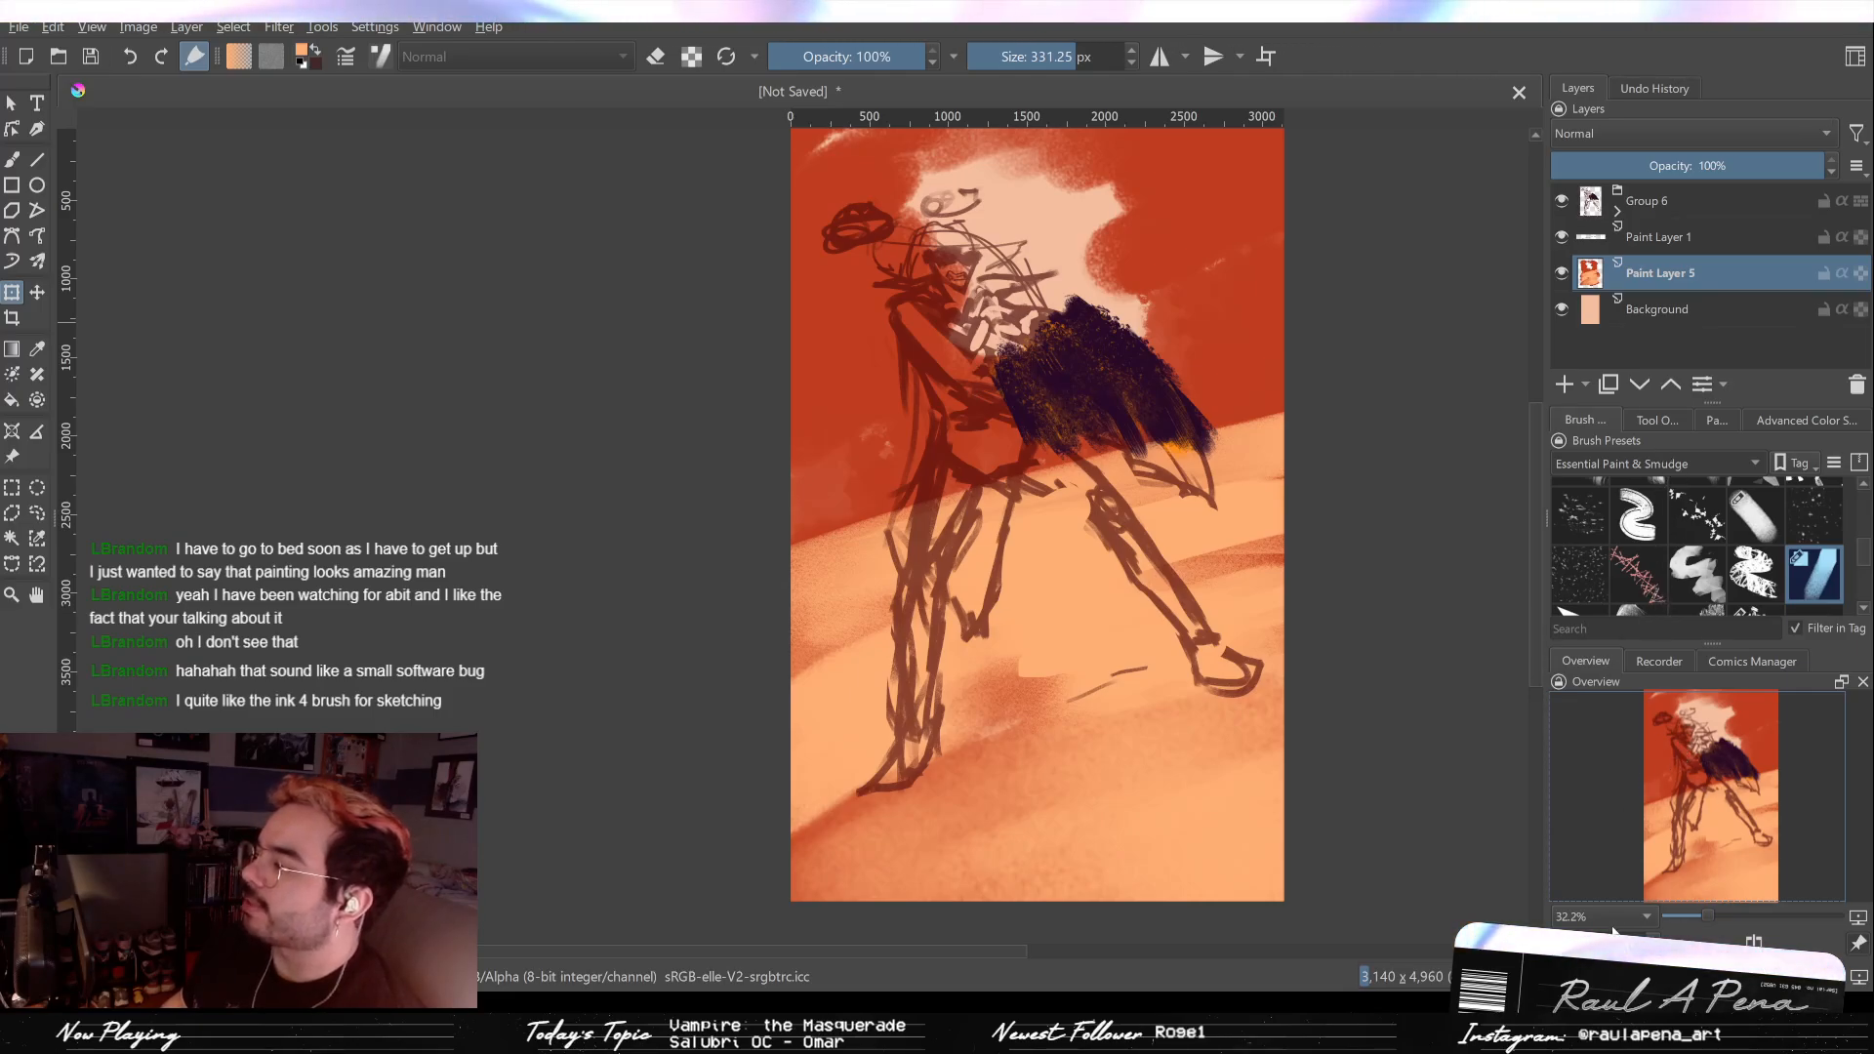
{"action": "left_click", "coordinate": [1680, 730]}
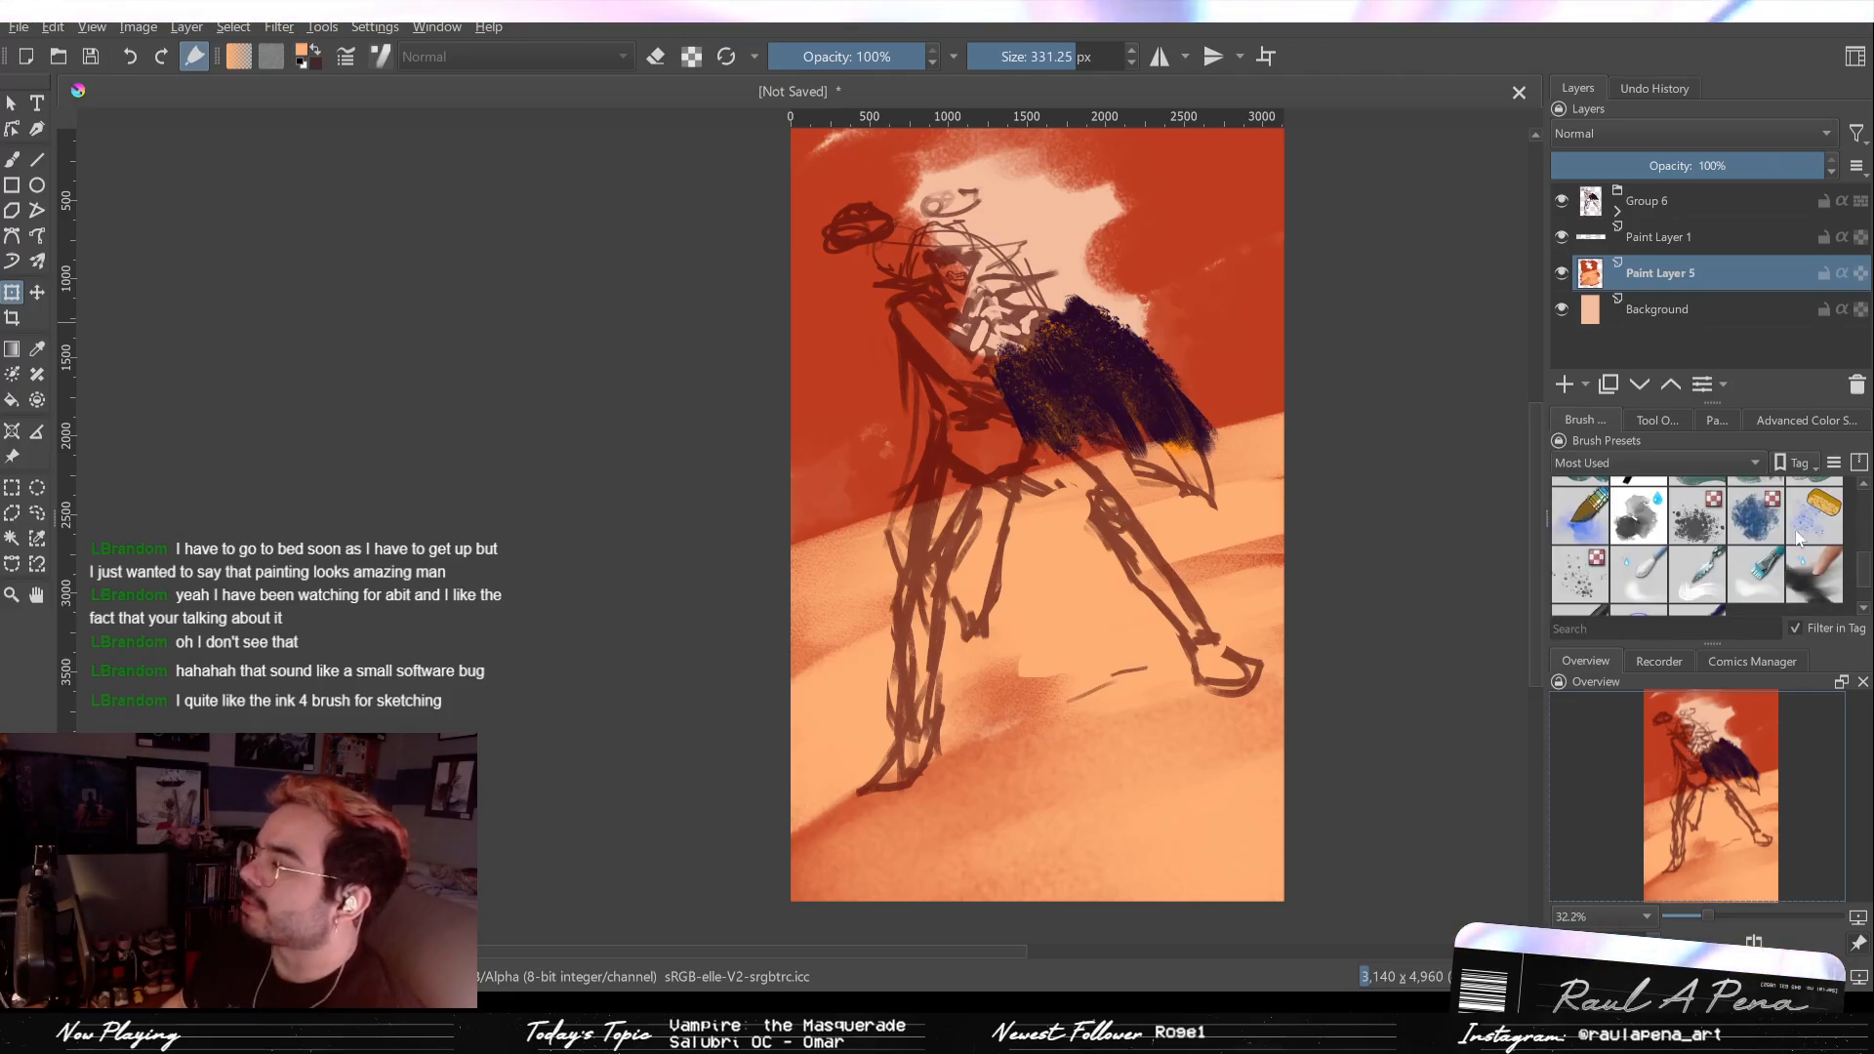
{"action": "scroll", "coordinate": [1796, 536], "scroll_direction": "up", "scroll_amount": 3}
{"action": "left_click", "coordinate": [1743, 560]}
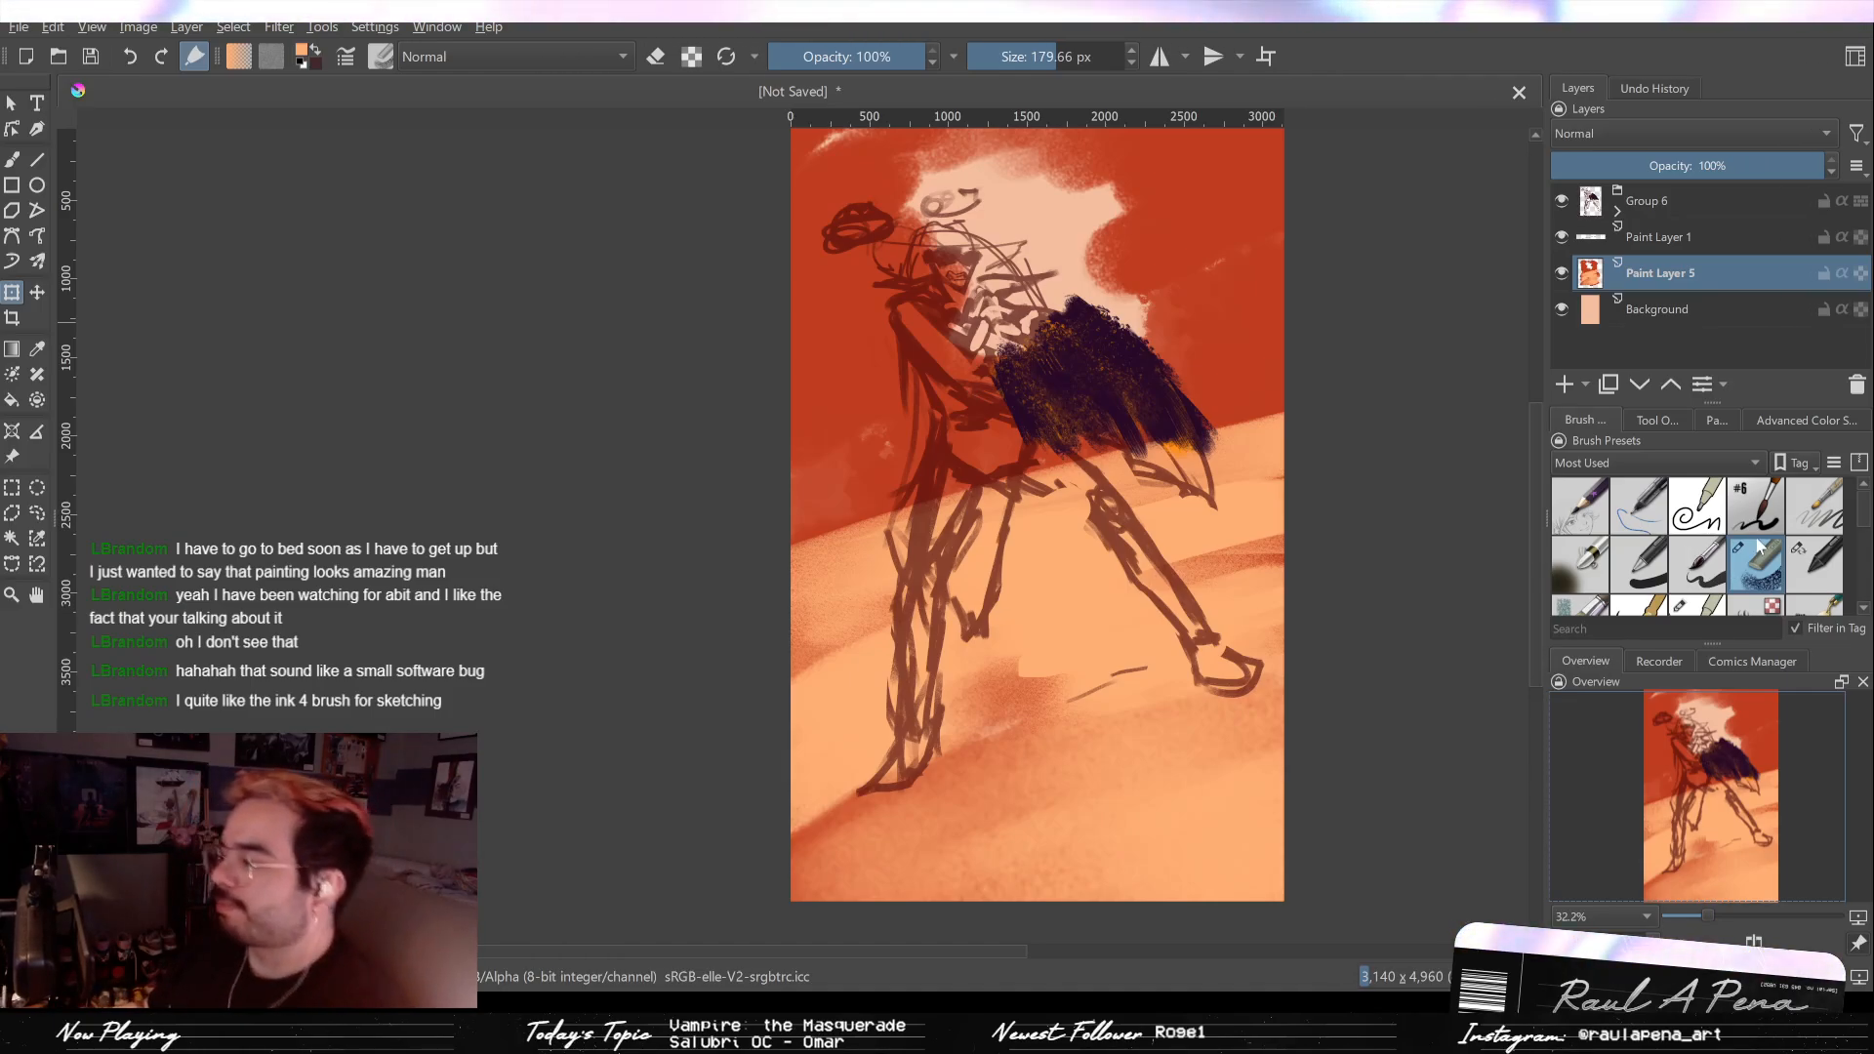
{"action": "left_click", "coordinate": [1715, 419]}
{"action": "left_click", "coordinate": [1714, 461]}
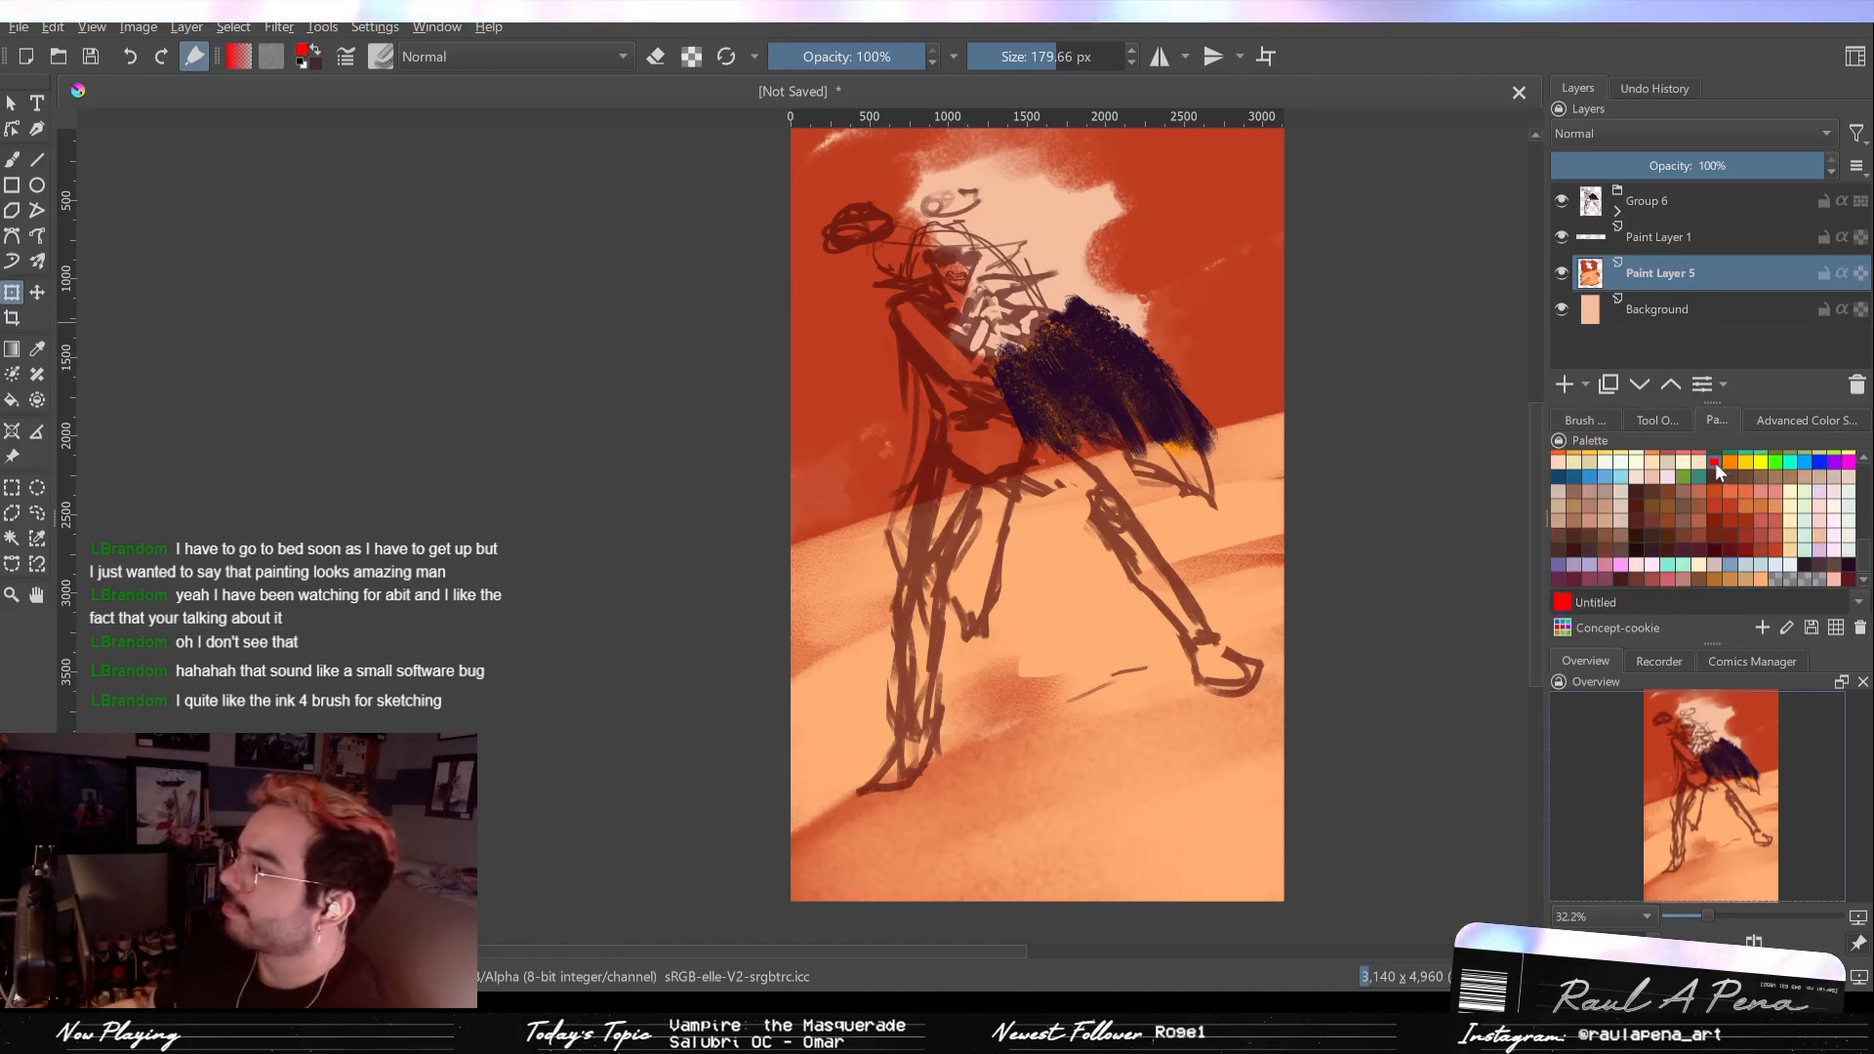
{"action": "key", "text": "b"}
{"action": "mouse_move", "coordinate": [1015, 673]}
{"action": "left_mouse_down"}
{"action": "mouse_move", "coordinate": [1103, 624]}
{"action": "mouse_move", "coordinate": [1054, 580]}
{"action": "left_mouse_up"}
{"action": "mouse_move", "coordinate": [1050, 705]}
{"action": "left_mouse_down"}
{"action": "mouse_move", "coordinate": [1150, 531]}
{"action": "mouse_move", "coordinate": [1109, 419]}
{"action": "mouse_move", "coordinate": [1123, 391]}
{"action": "mouse_move", "coordinate": [1192, 384]}
{"action": "mouse_move", "coordinate": [1100, 419]}
{"action": "mouse_move", "coordinate": [1173, 495]}
{"action": "mouse_move", "coordinate": [1308, 414]}
{"action": "left_mouse_up"}
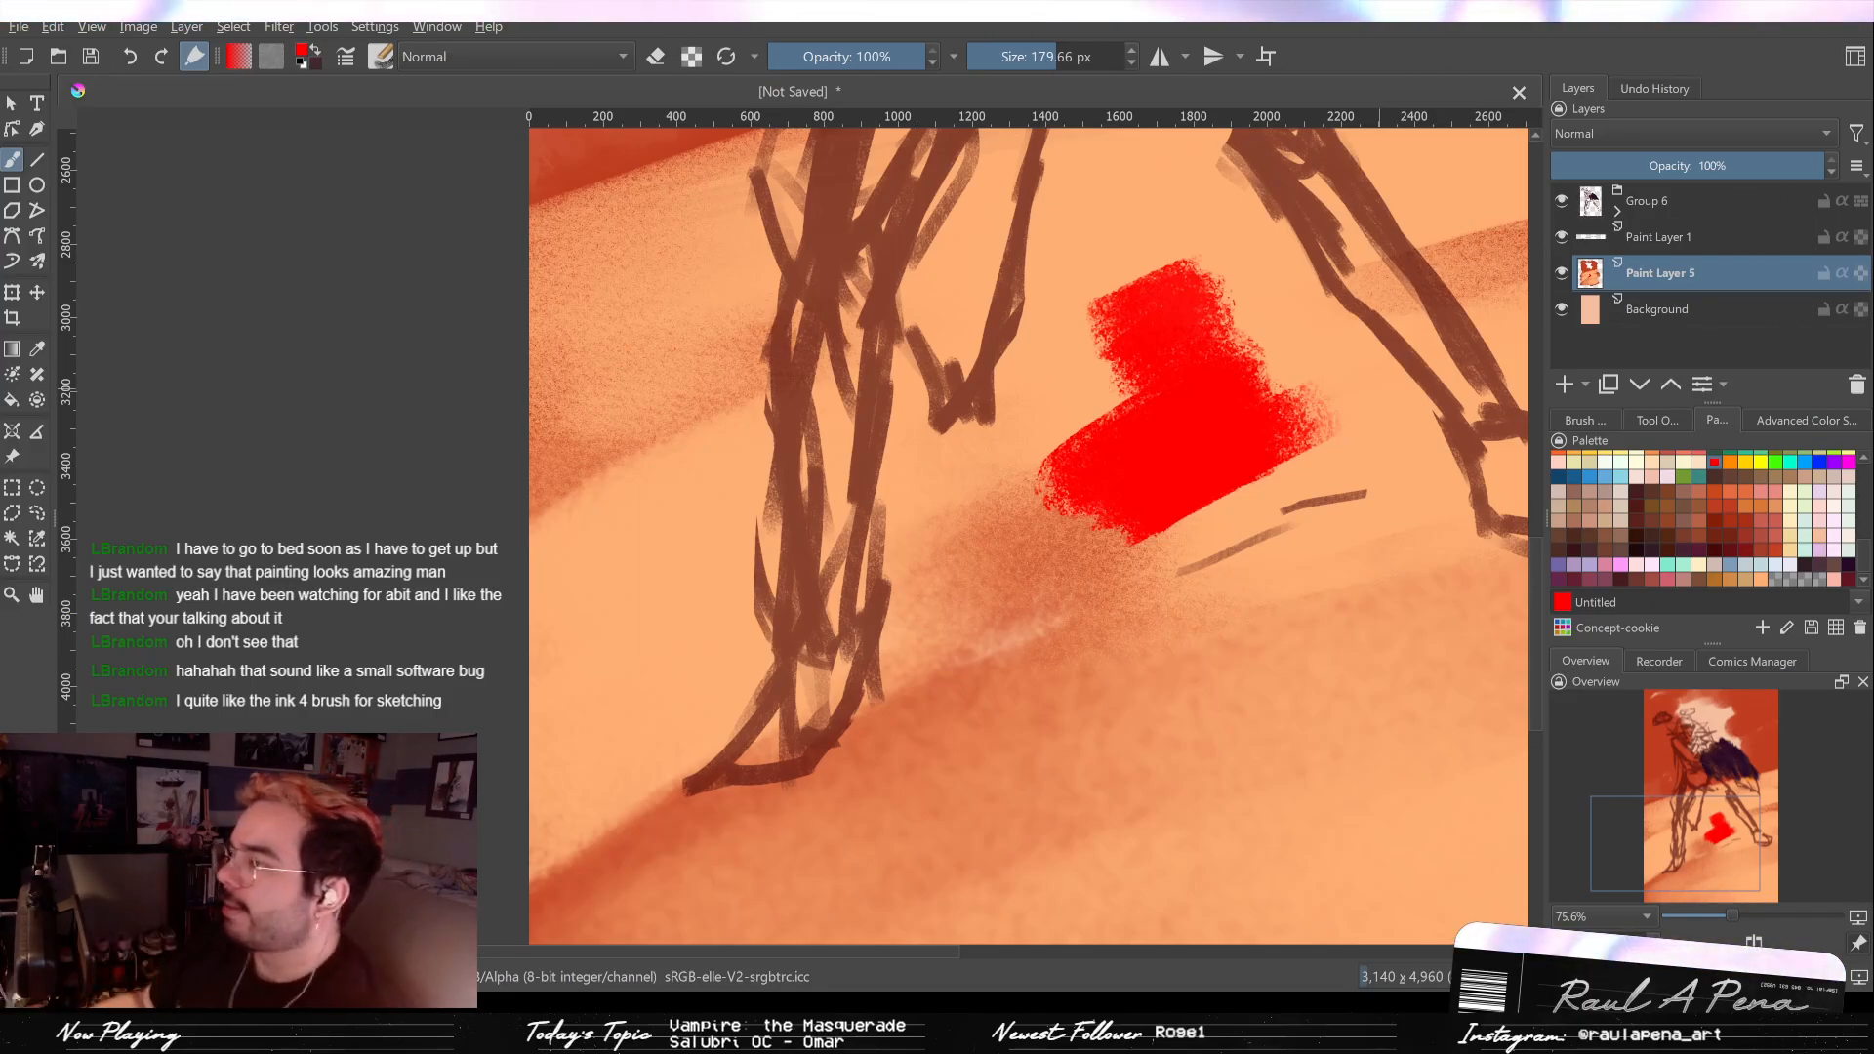
Step: Try the 5 px Multiply pen preset with small red scribbles on the dune below the feet
{"action": "left_click", "coordinate": [1583, 419]}
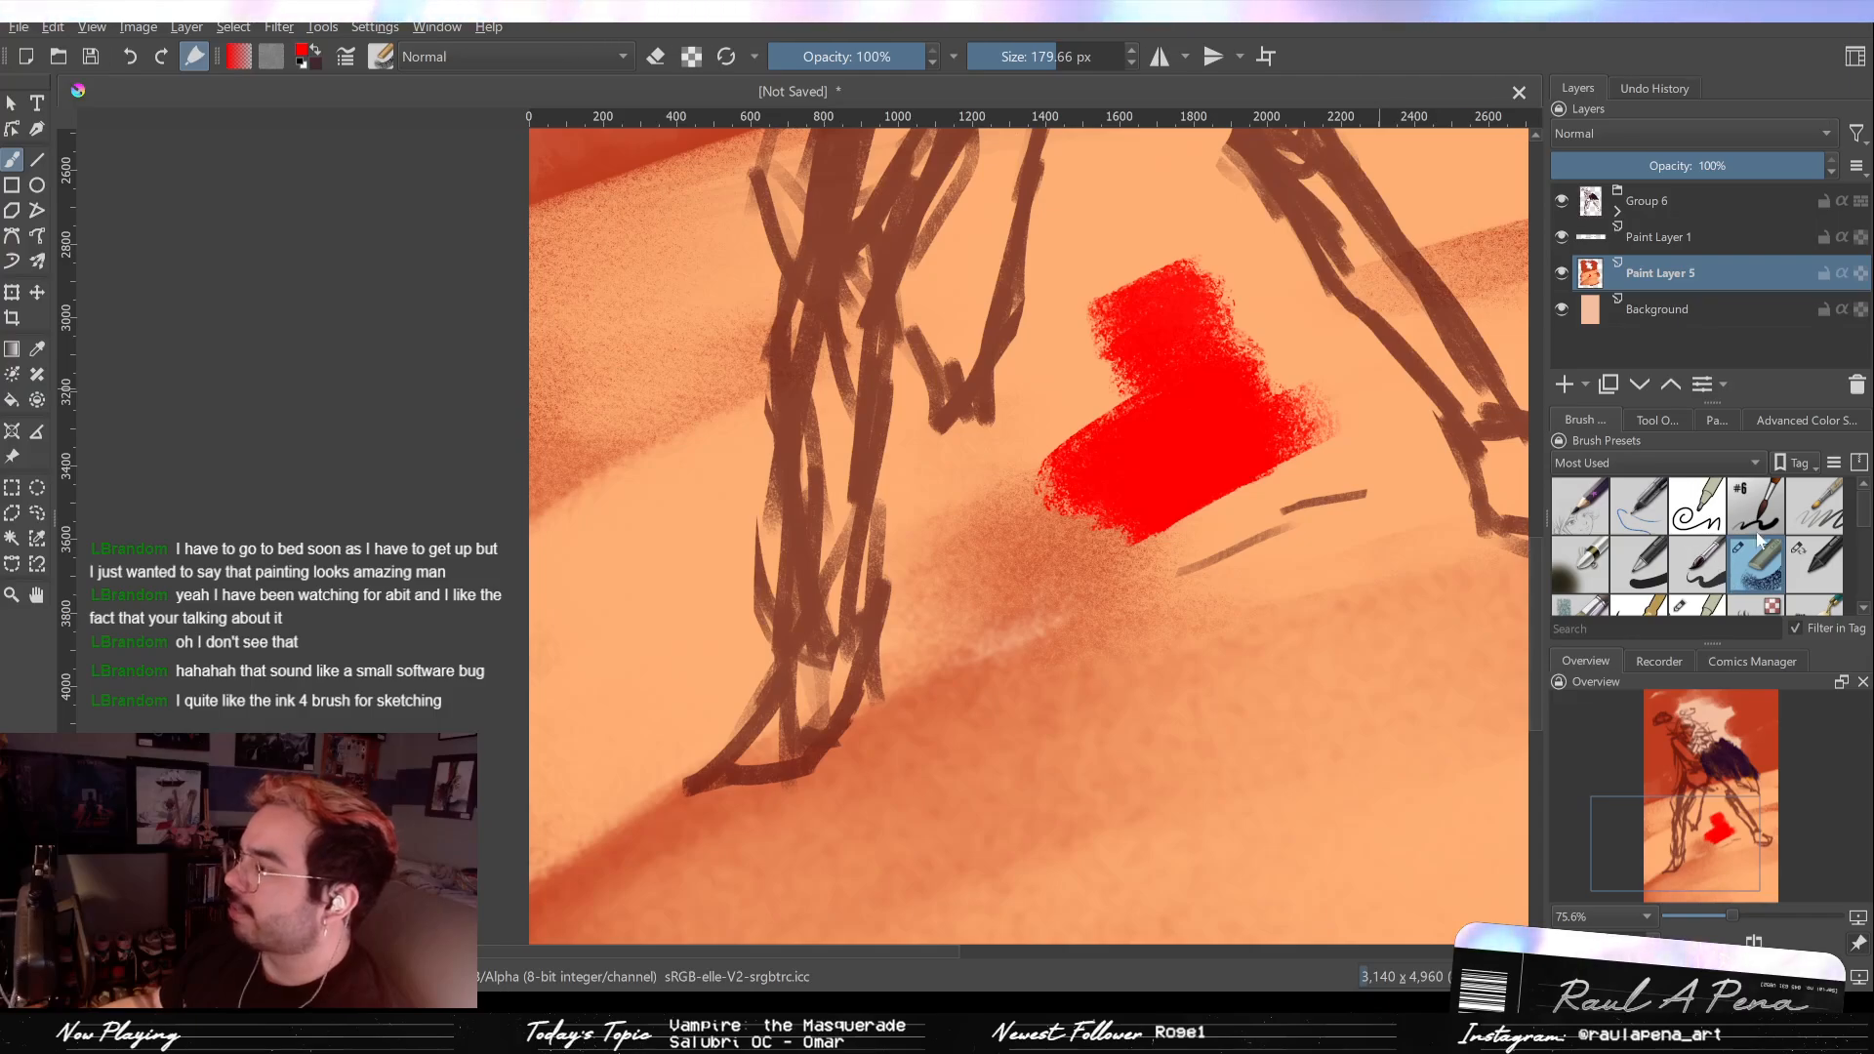
{"action": "left_click", "coordinate": [1634, 515]}
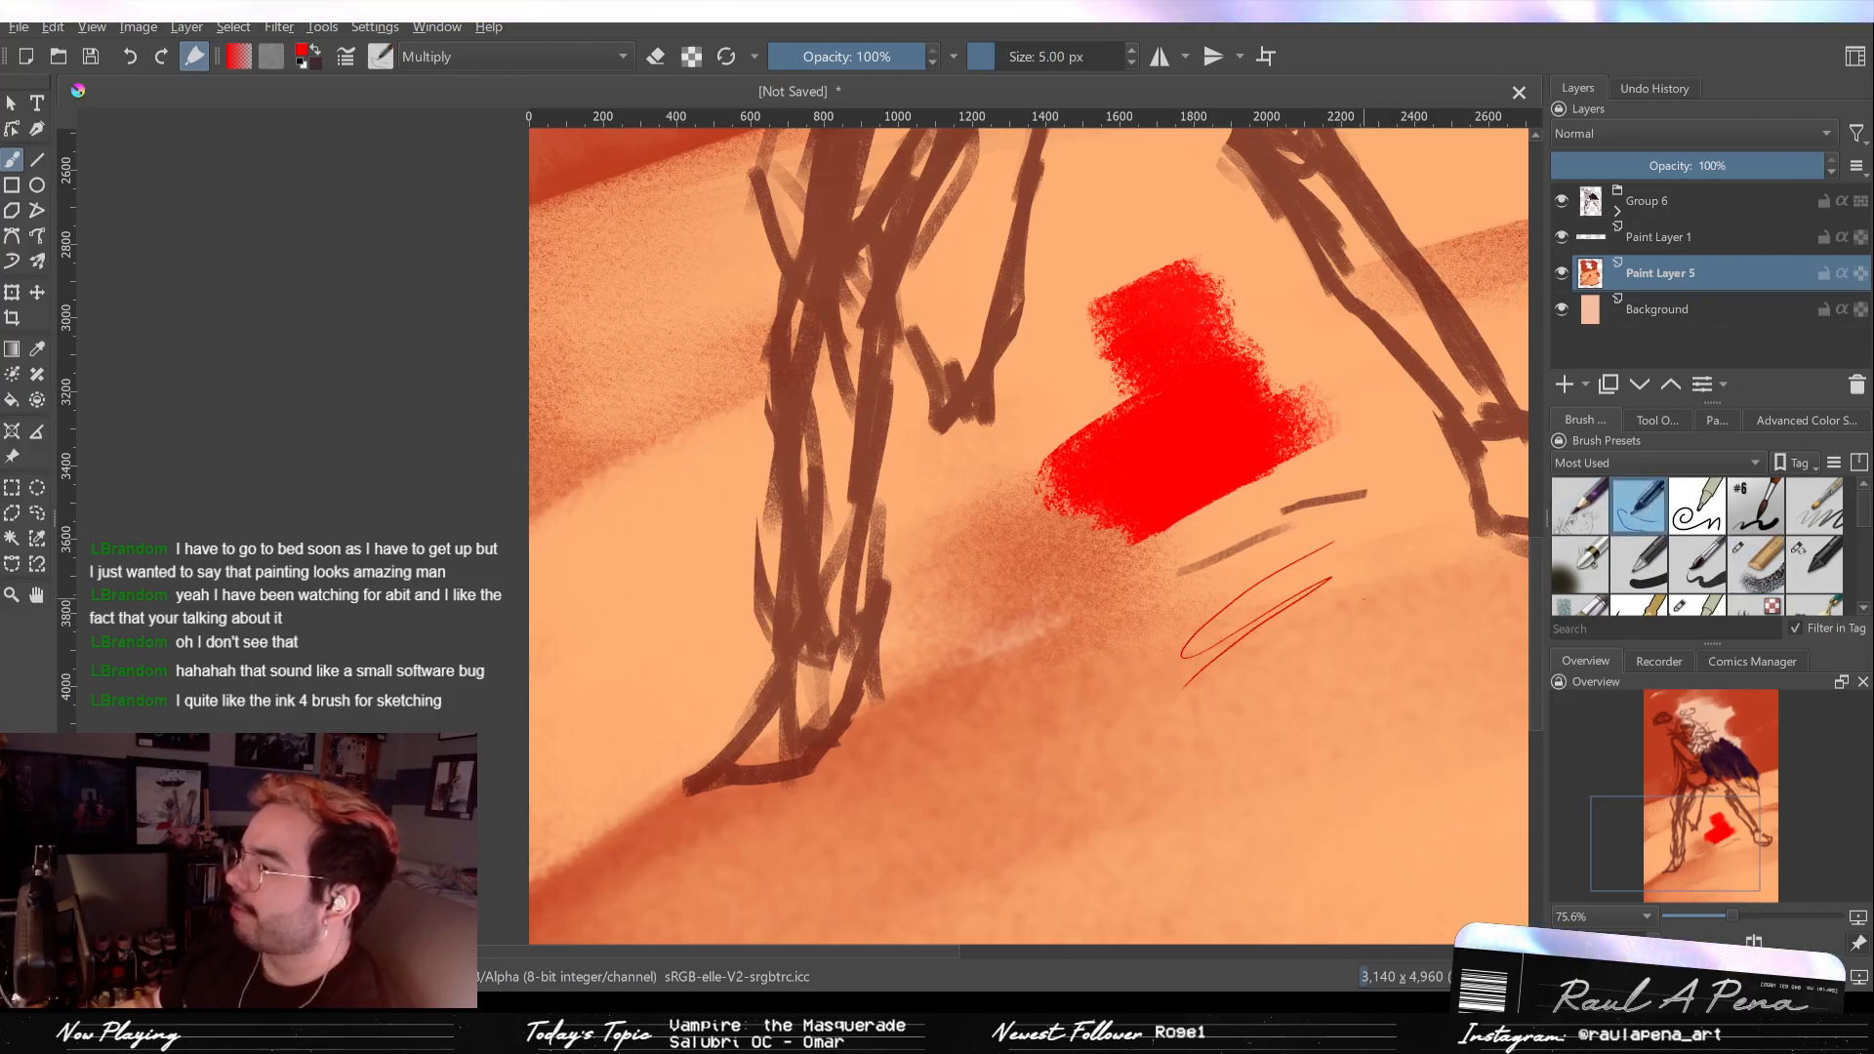
{"action": "key", "text": "ctrl+z"}
{"action": "scroll", "coordinate": [1300, 598], "scroll_direction": "up", "scroll_amount": 5}
{"action": "mouse_move", "coordinate": [1042, 360]}
{"action": "left_mouse_down"}
{"action": "mouse_move", "coordinate": [1073, 508]}
{"action": "mouse_move", "coordinate": [1175, 538]}
{"action": "mouse_move", "coordinate": [1144, 488]}
{"action": "left_mouse_up"}
{"action": "mouse_move", "coordinate": [1237, 478]}
{"action": "left_mouse_down"}
{"action": "mouse_move", "coordinate": [984, 664]}
{"action": "mouse_move", "coordinate": [1062, 708]}
{"action": "left_mouse_up"}
{"action": "mouse_move", "coordinate": [1161, 576]}
{"action": "left_mouse_down"}
{"action": "mouse_move", "coordinate": [1158, 660]}
{"action": "mouse_move", "coordinate": [1012, 673]}
{"action": "left_mouse_up"}
{"action": "mouse_move", "coordinate": [1157, 561]}
{"action": "left_mouse_down"}
{"action": "mouse_move", "coordinate": [1058, 639]}
{"action": "mouse_move", "coordinate": [1184, 610]}
{"action": "left_mouse_up"}
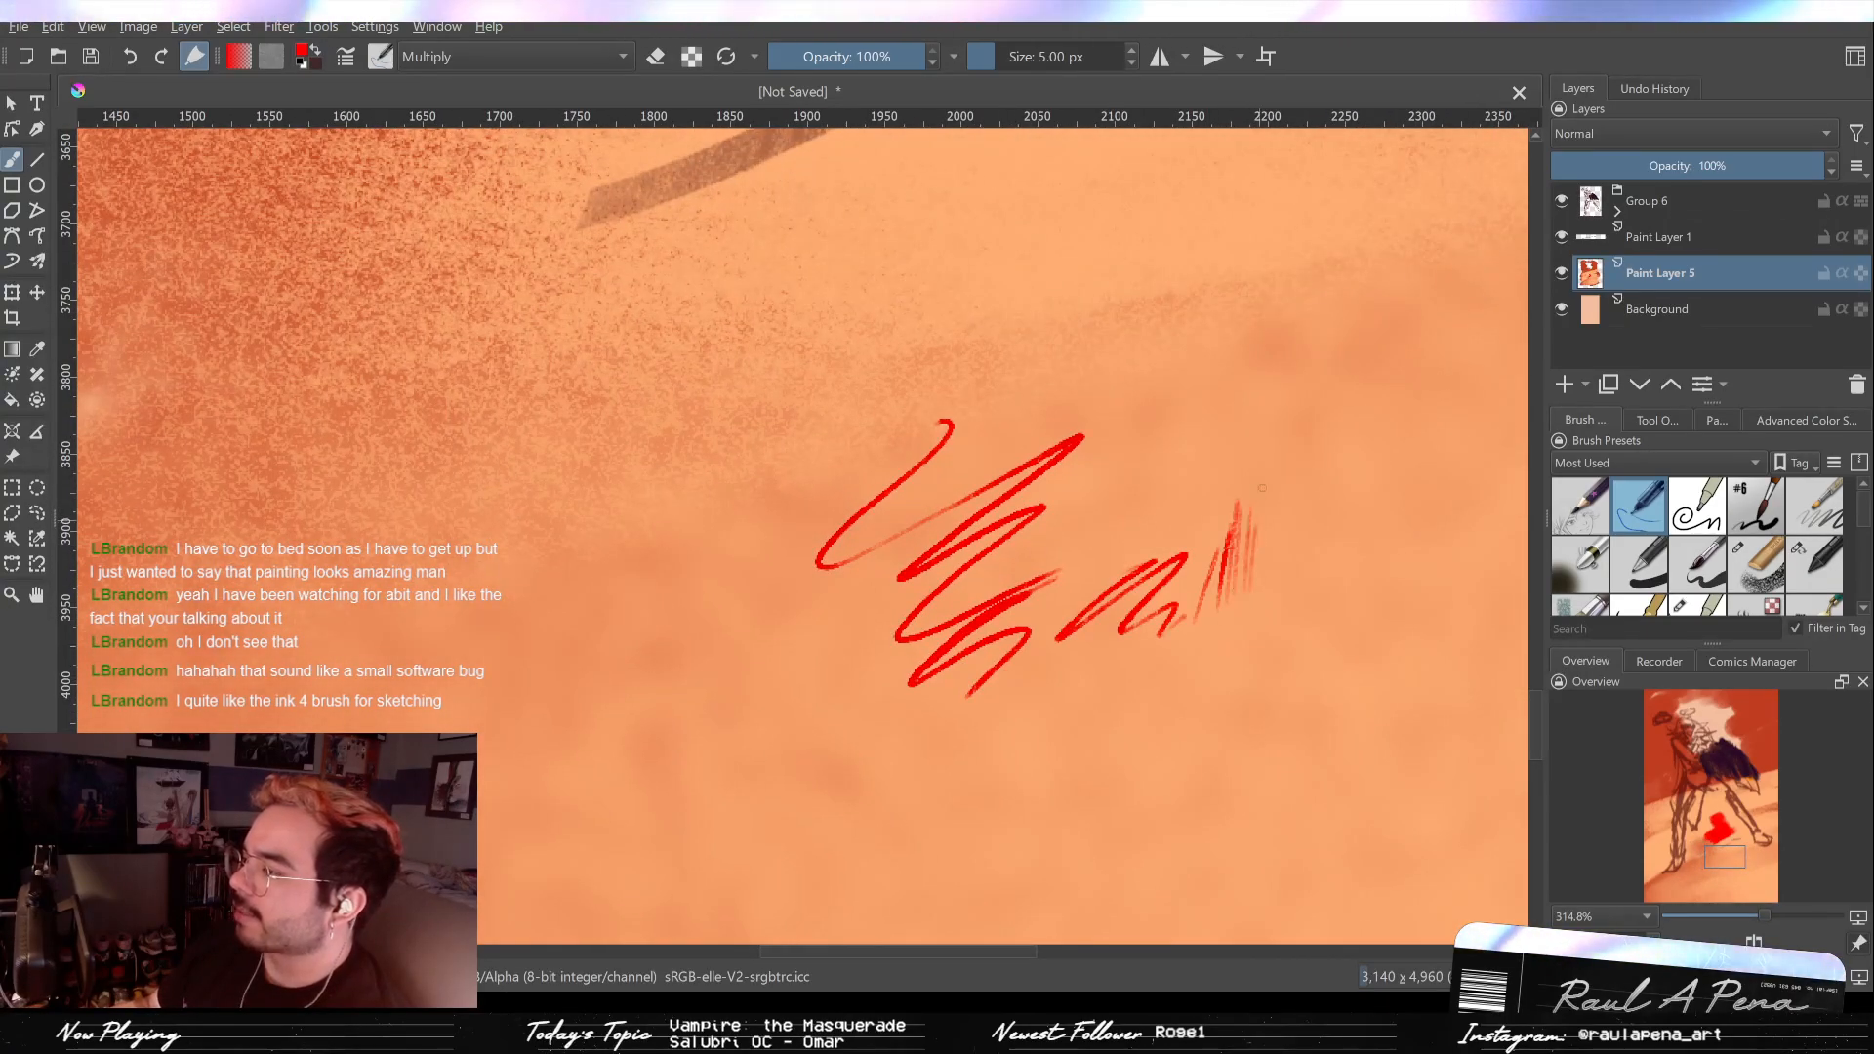
{"action": "left_click_drag", "start_coordinate": [1268, 475], "coordinate": [1250, 615]}
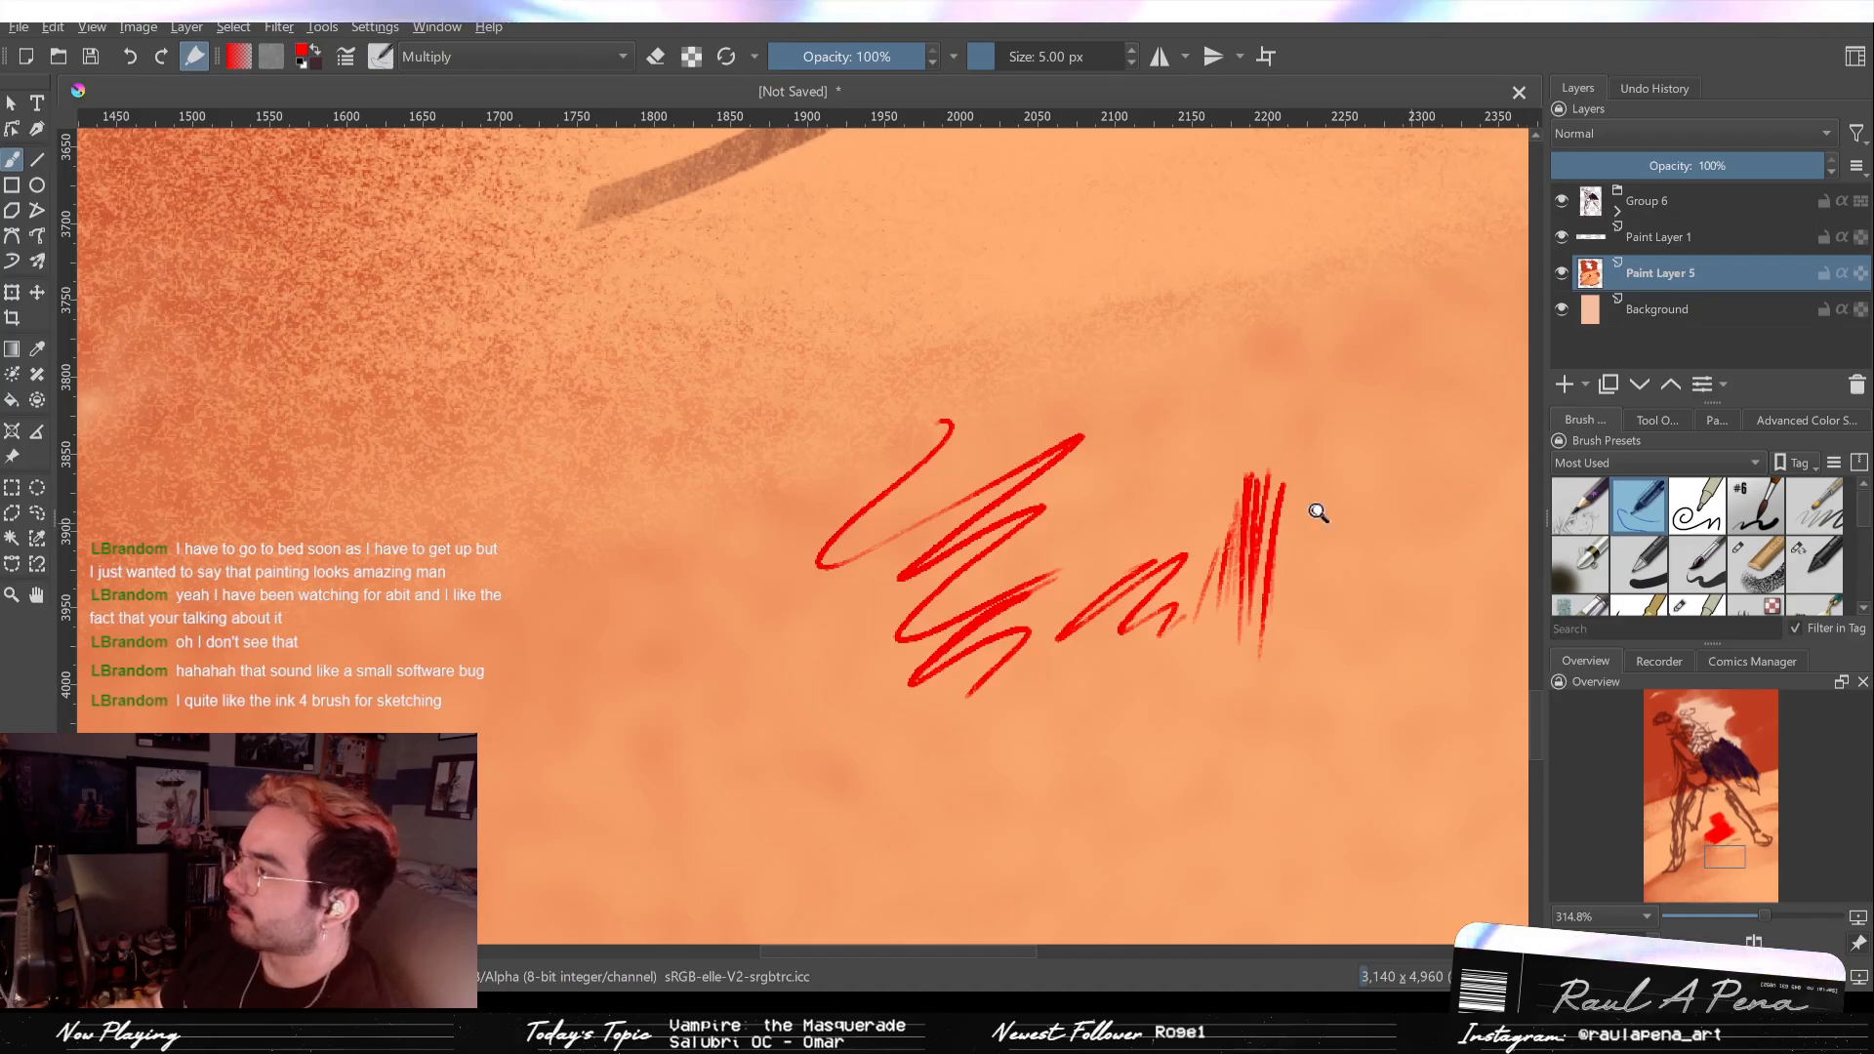
Step: Undo the red test scribbles and the red strokes painted between the legs
{"action": "scroll", "coordinate": [1347, 514], "scroll_direction": "down", "scroll_amount": 5}
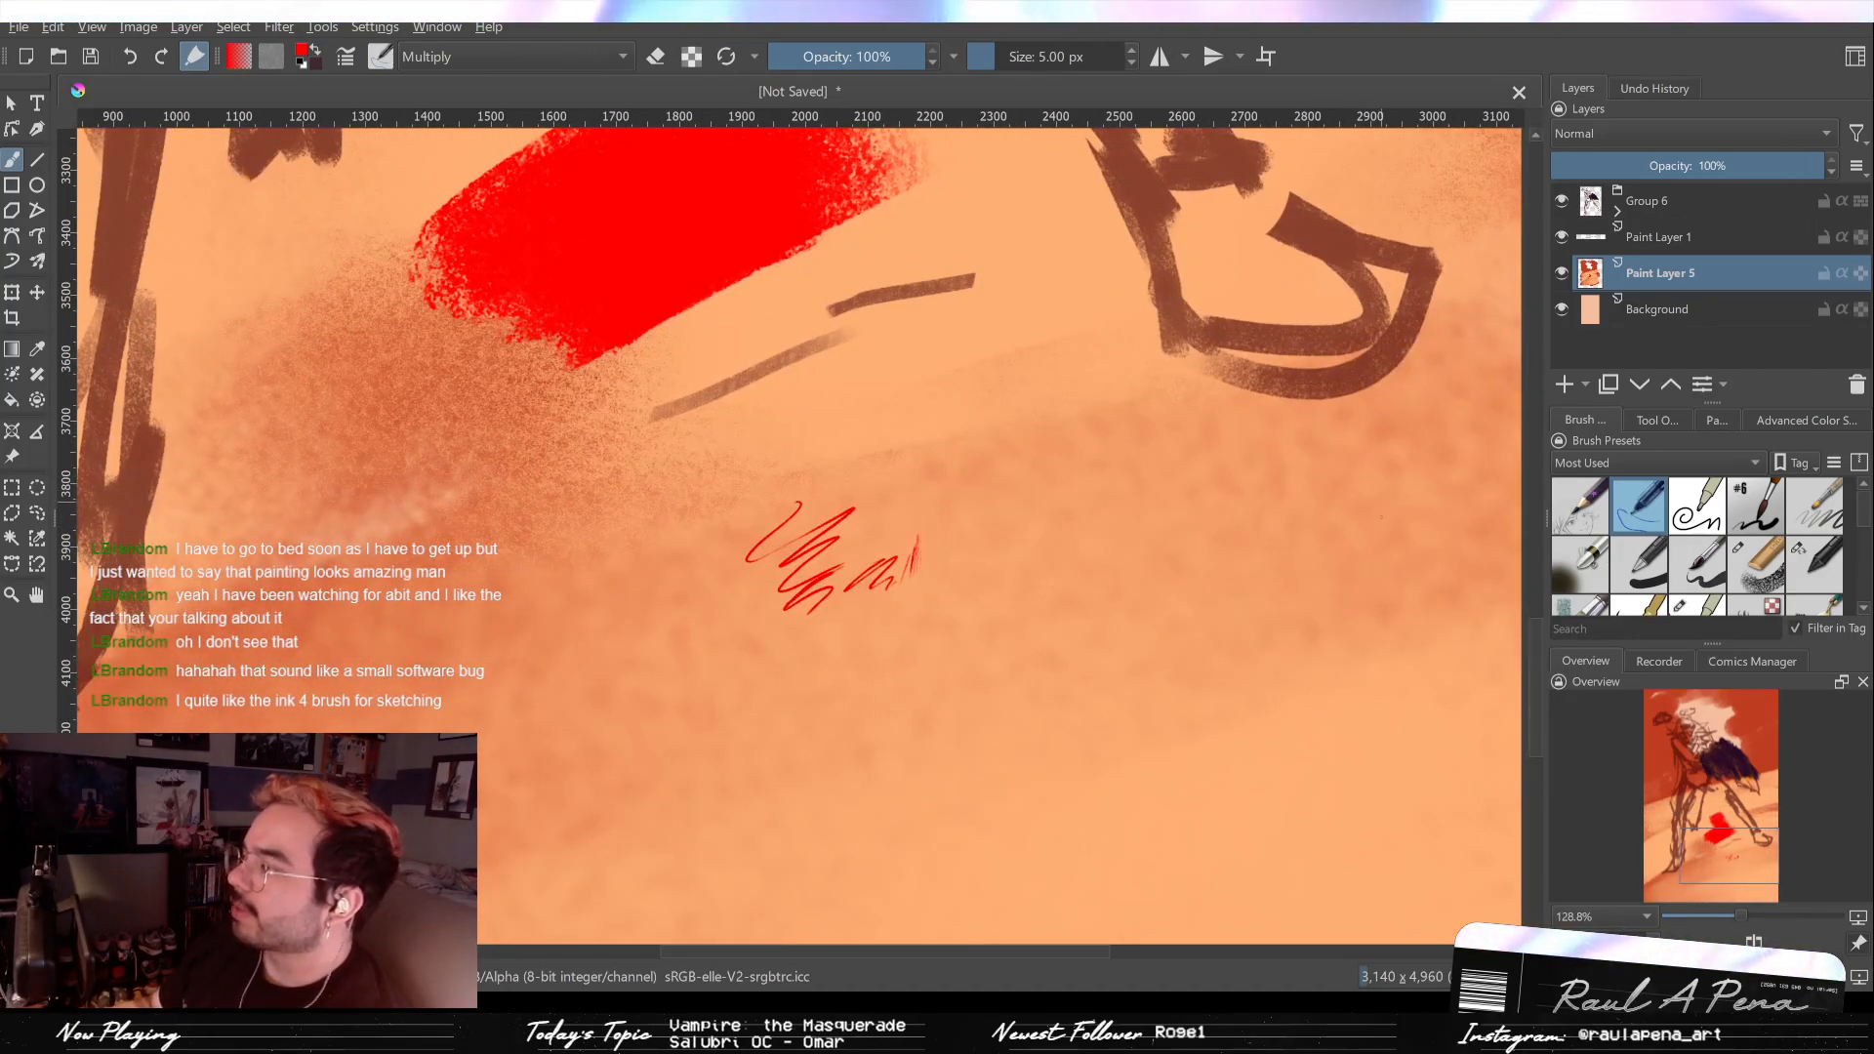
{"action": "key", "text": "ctrl+z"}
{"action": "key", "text": "ctrl+z"}
{"action": "key", "text": "ctrl+z"}
{"action": "key", "text": "ctrl+z"}
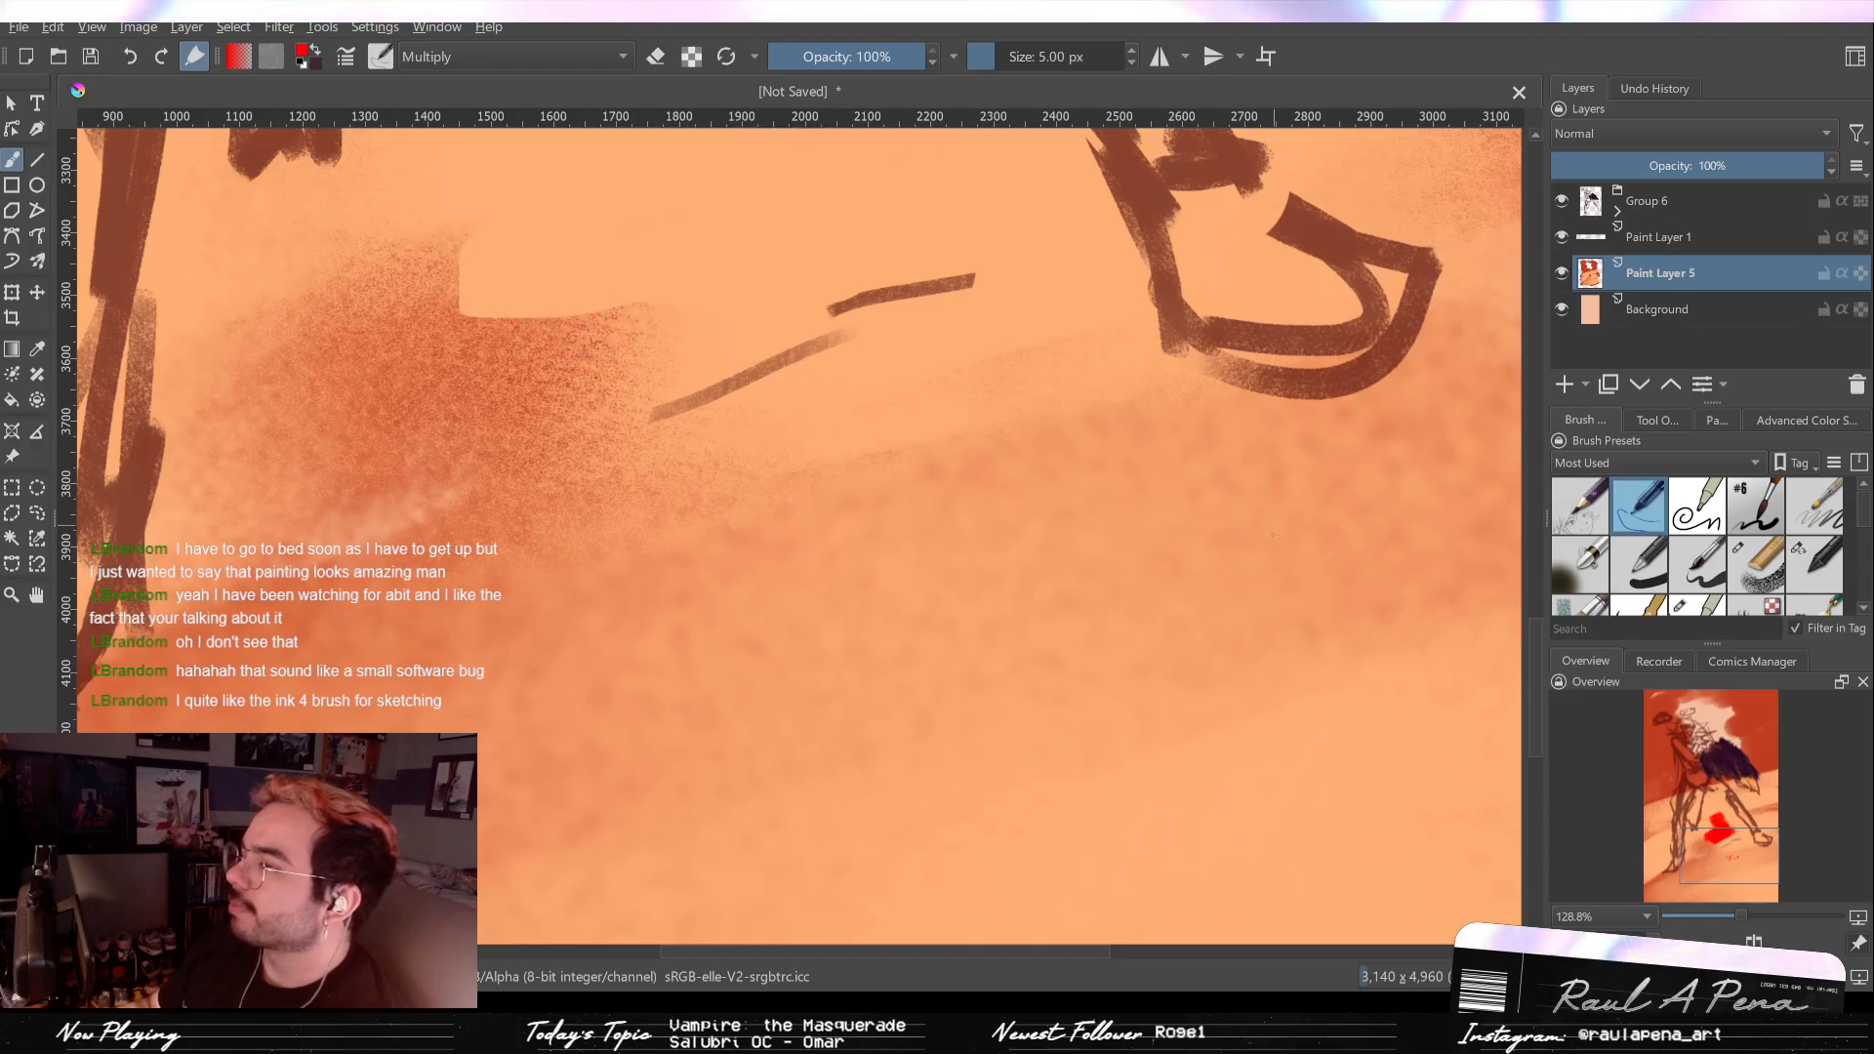
{"action": "scroll", "coordinate": [1235, 527], "scroll_direction": "down", "scroll_amount": 5}
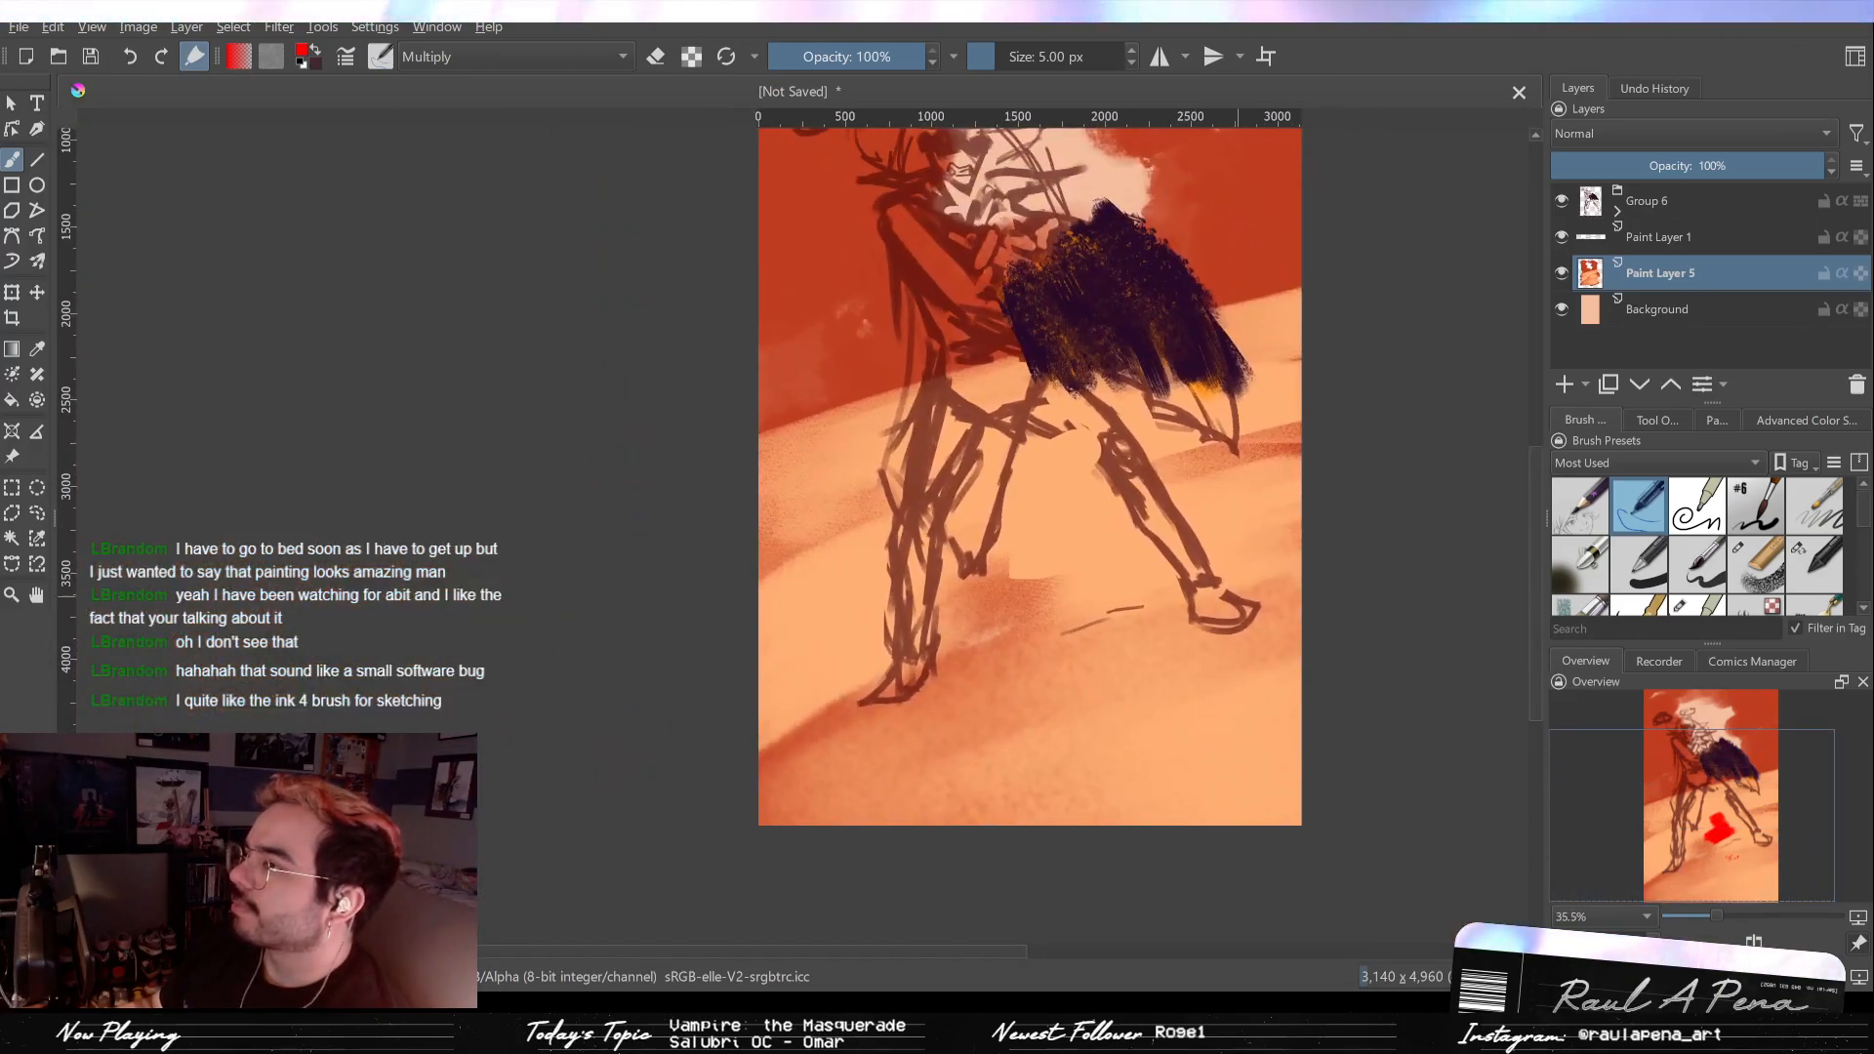
{"action": "key", "text": "ctrl+z"}
{"action": "key", "text": "ctrl+z"}
{"action": "left_click_drag", "start_coordinate": [1237, 514], "coordinate": [1222, 618]}
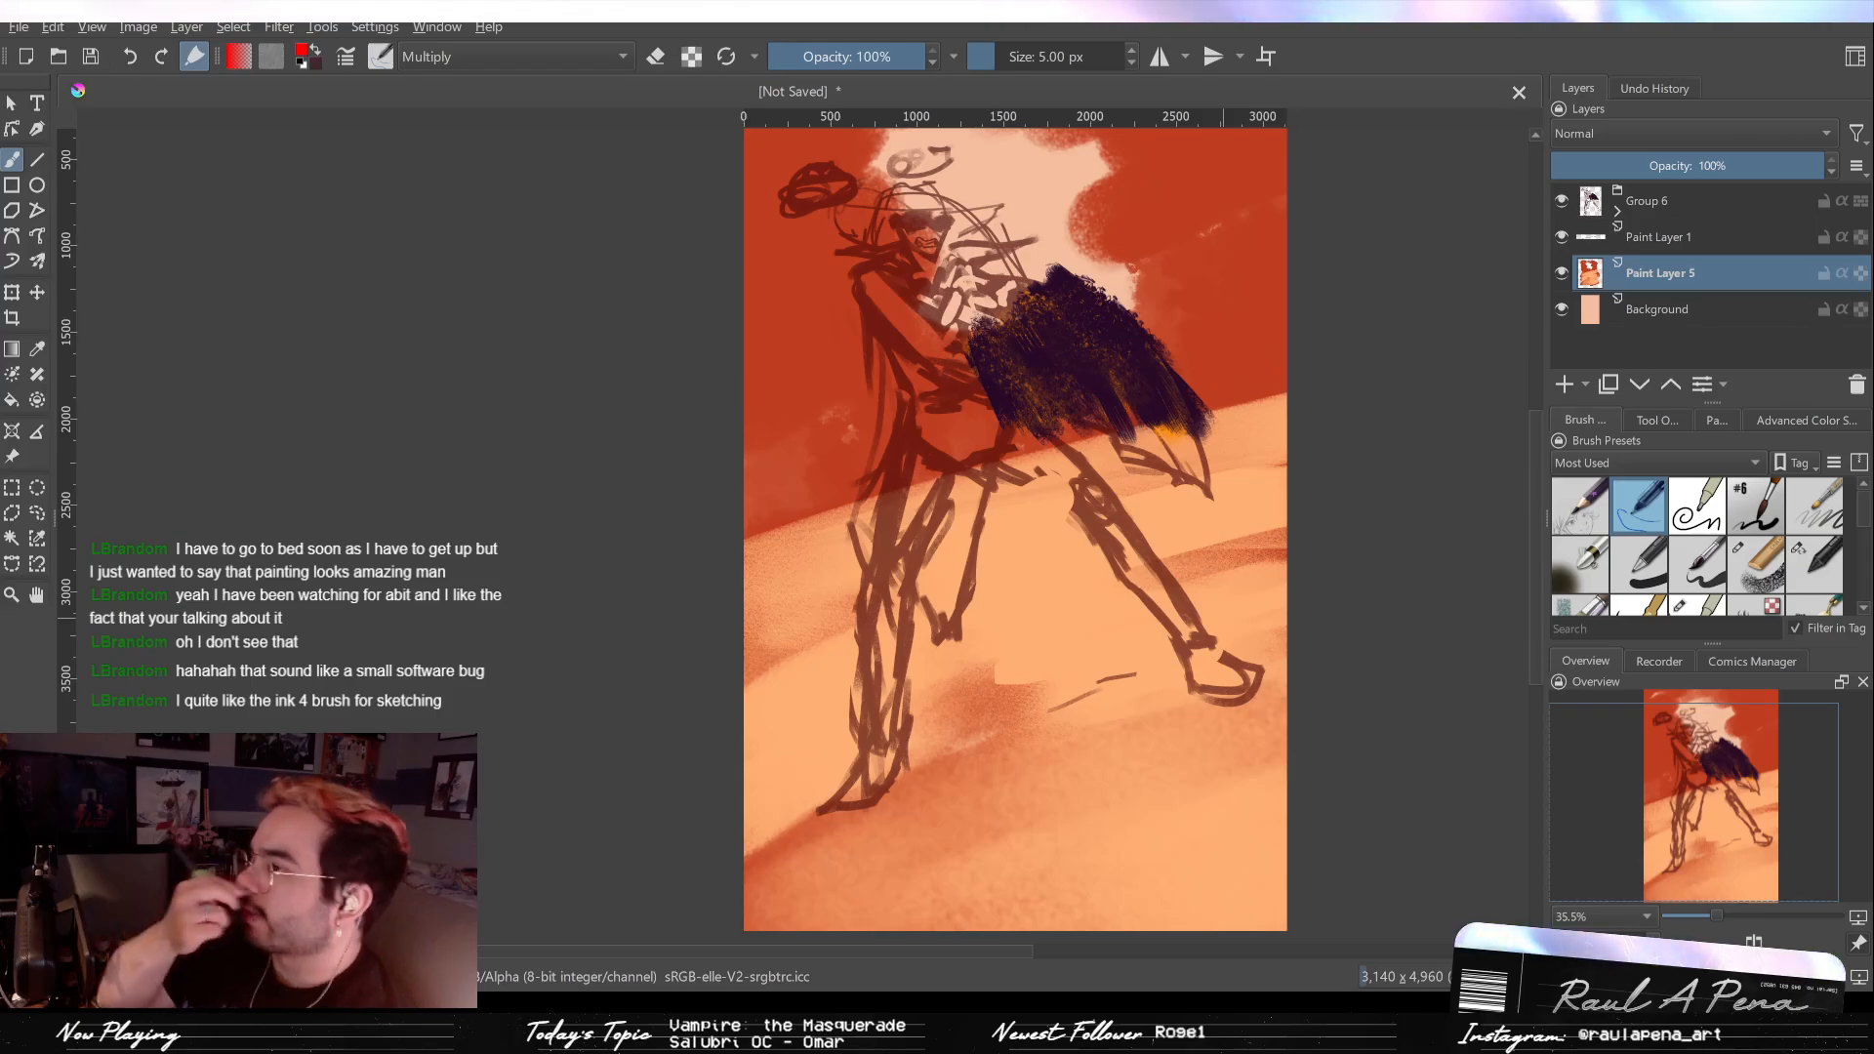
Step: Choose the 6 px ink pen preset with Spooky Purple and add a new paint layer above Paint Layer 5
{"action": "key", "text": "2"}
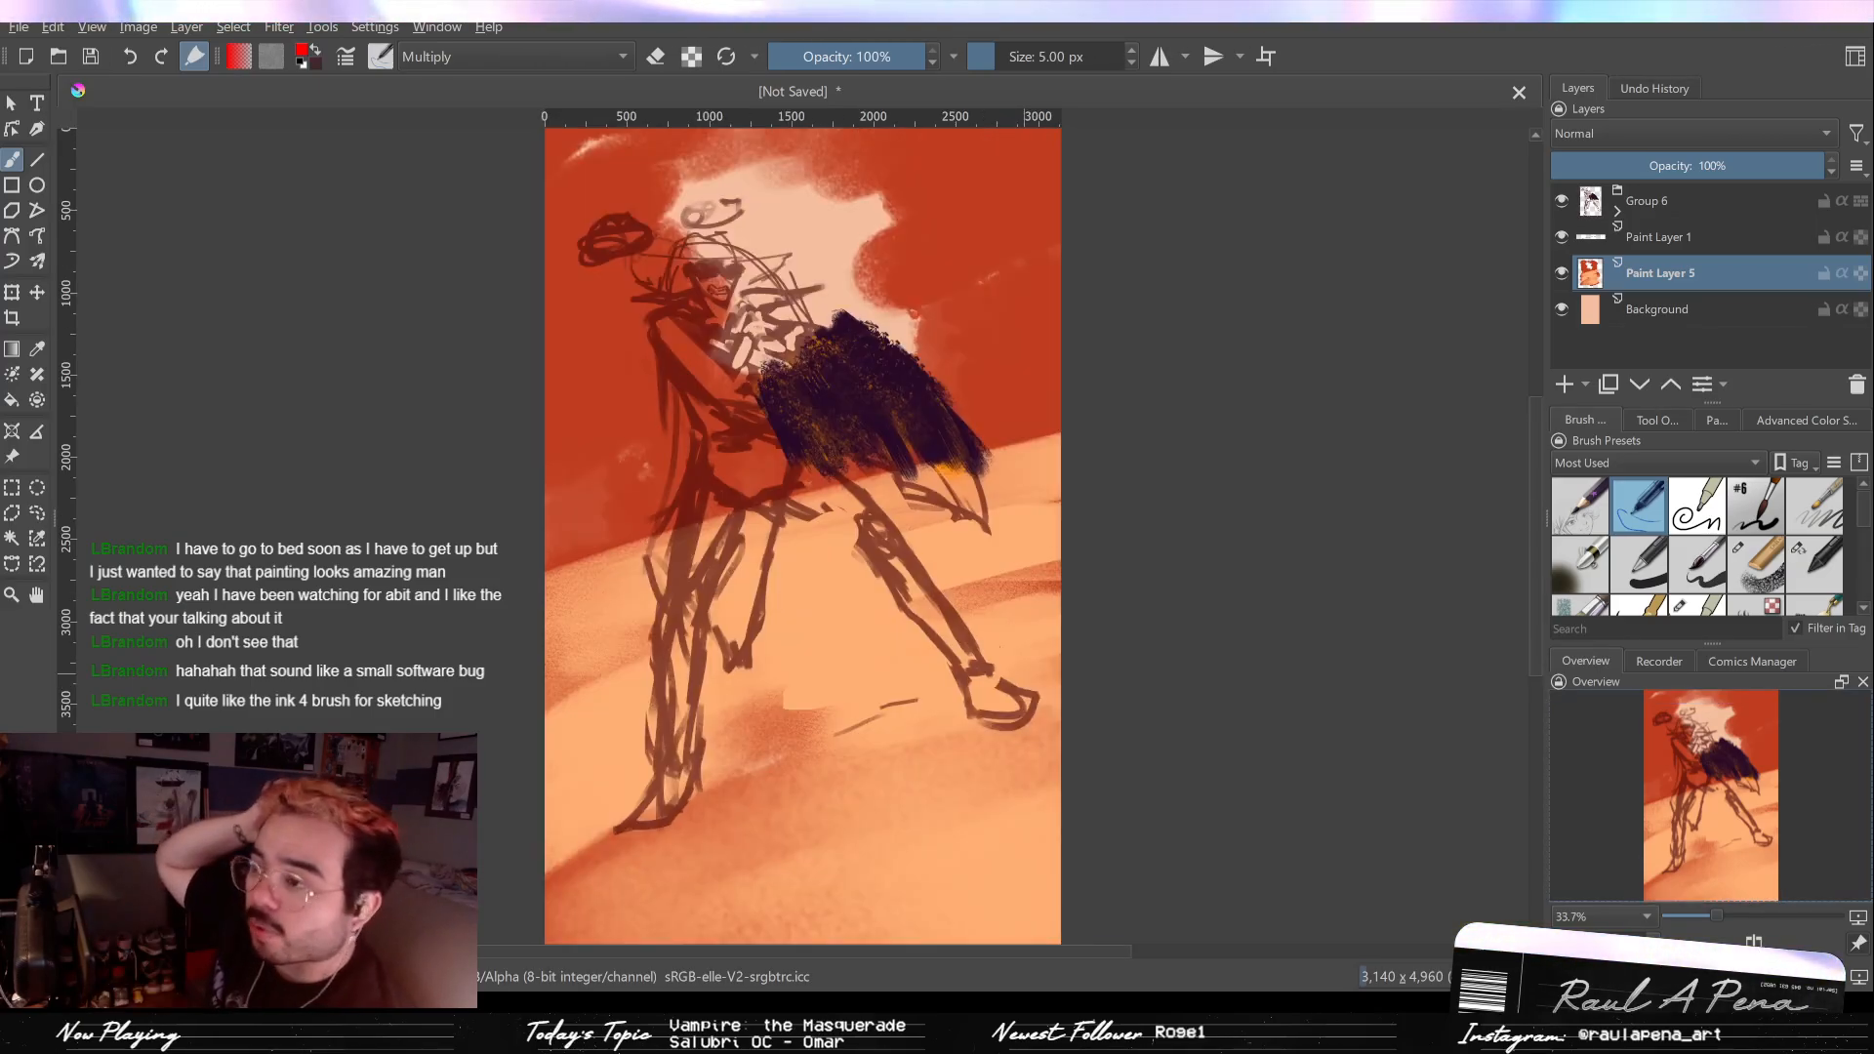
{"action": "scroll", "coordinate": [1846, 522], "scroll_direction": "down", "scroll_amount": 3}
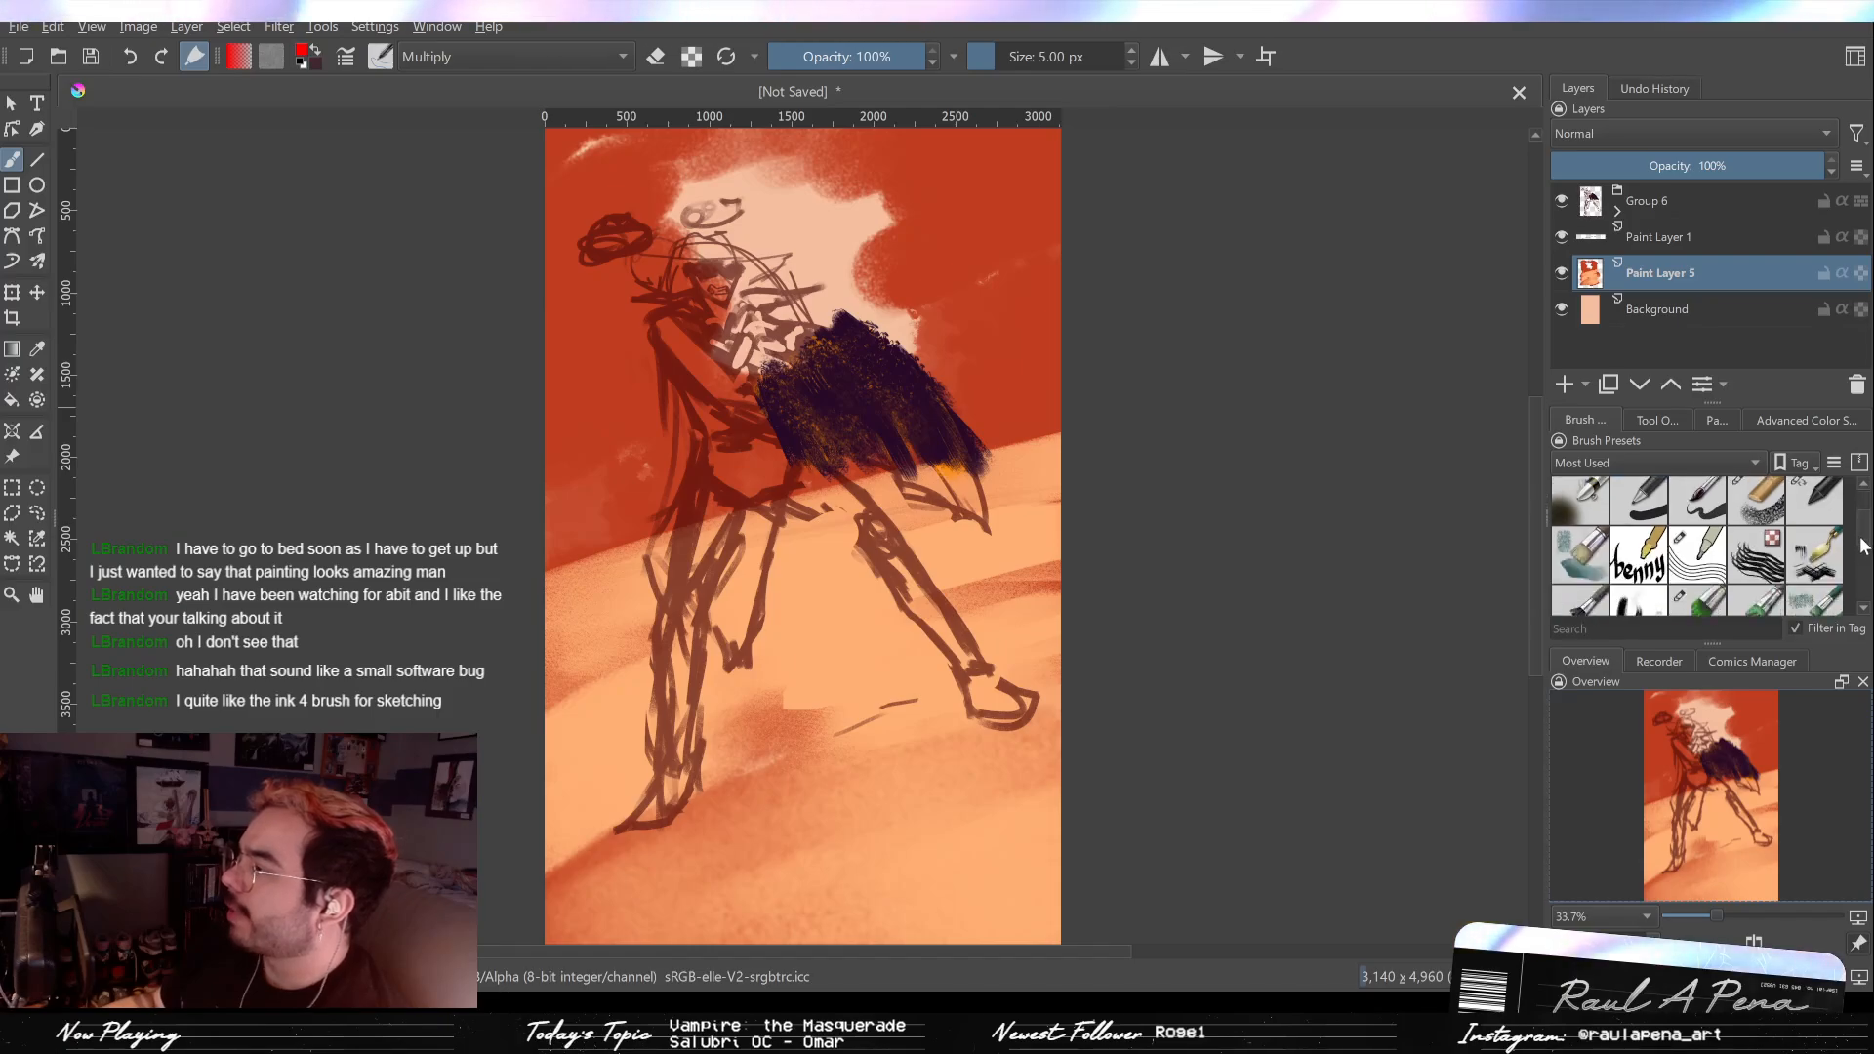
{"action": "key", "text": "slash"}
{"action": "scroll", "coordinate": [1863, 549], "scroll_direction": "up", "scroll_amount": 3}
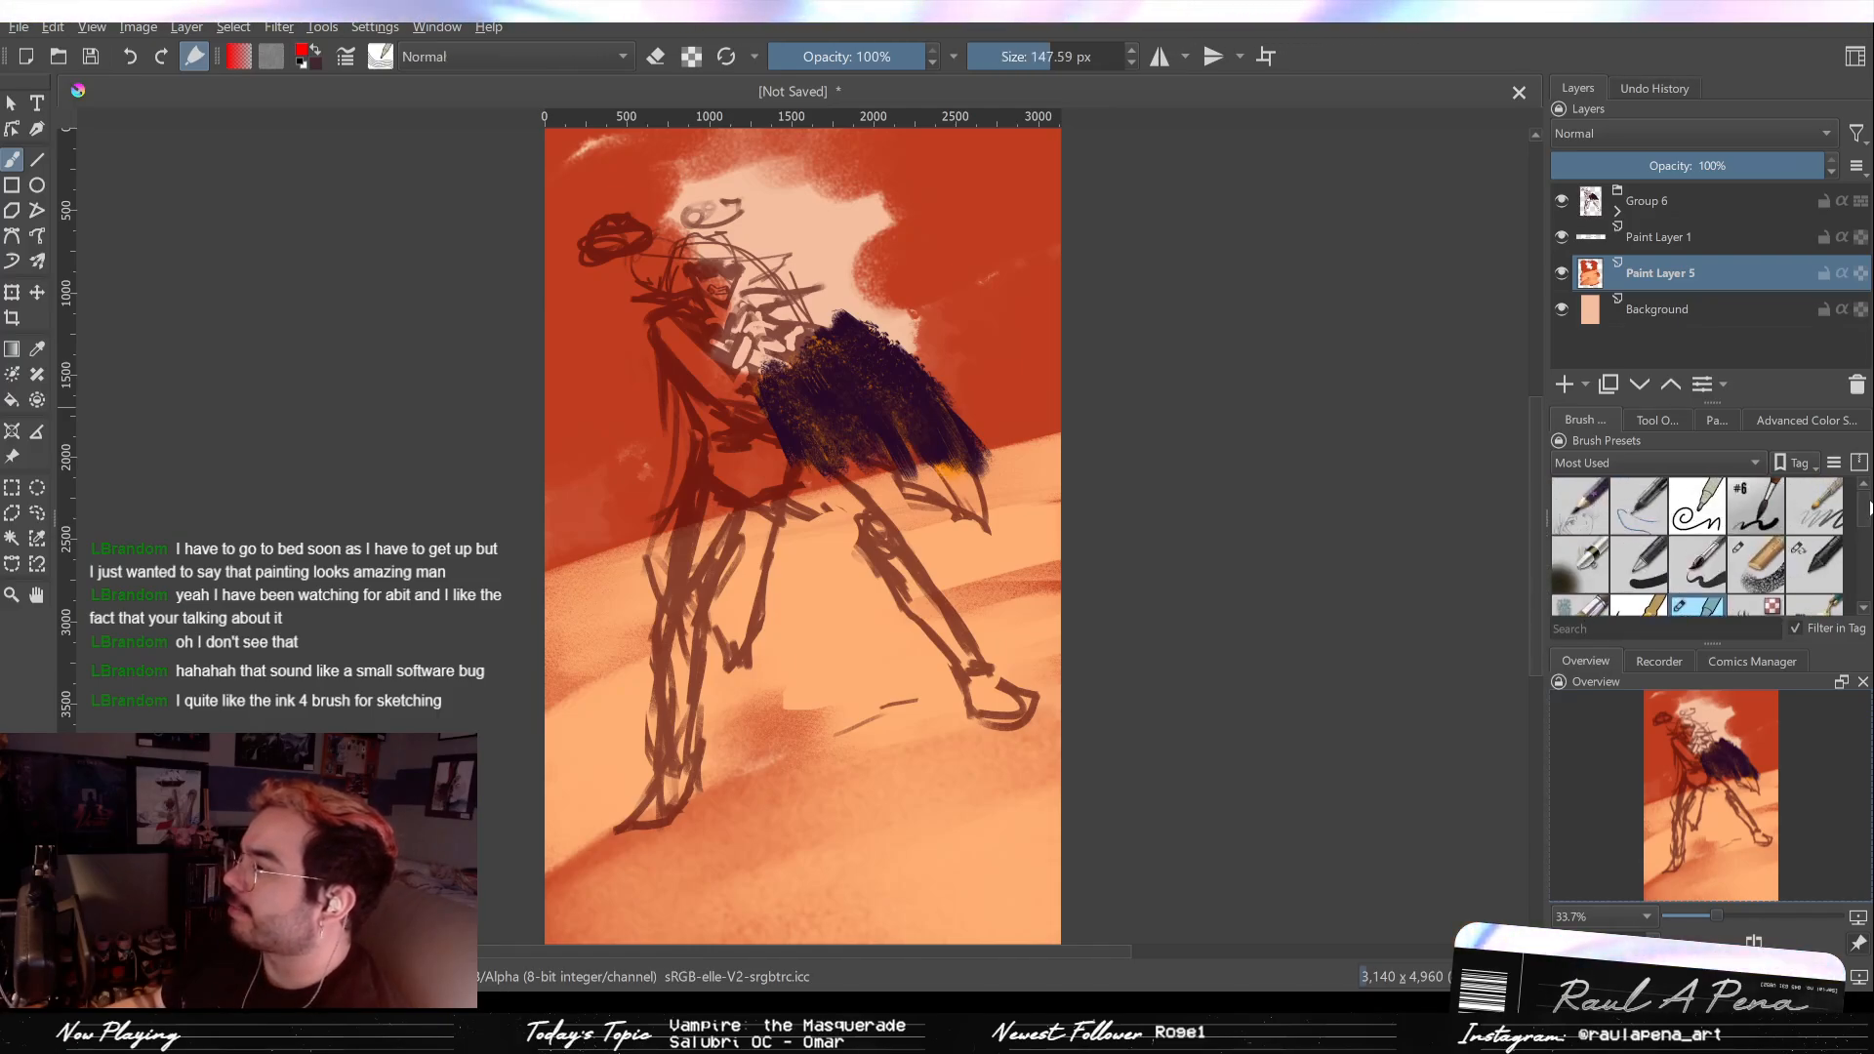
{"action": "left_click", "coordinate": [1697, 505]}
{"action": "left_click", "coordinate": [1716, 421]}
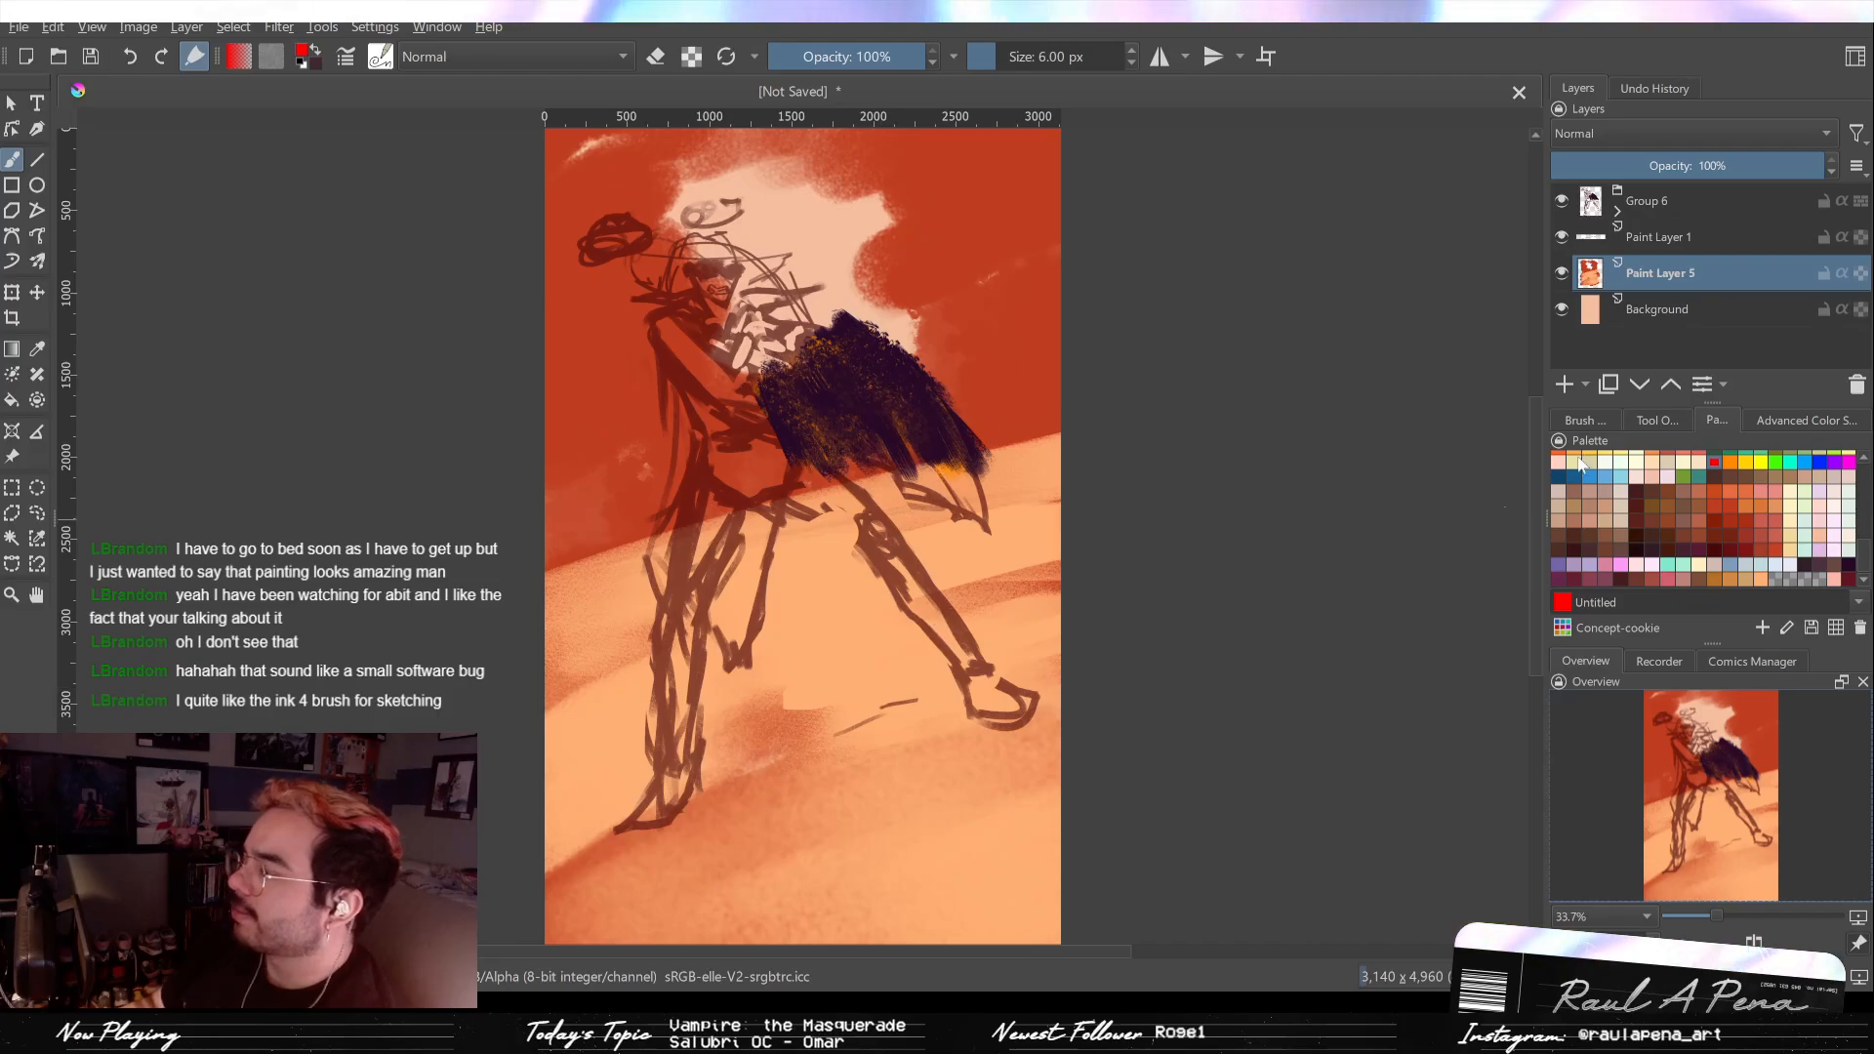
{"action": "left_click", "coordinate": [1570, 394]}
Step: Scribble Spooky Purple test lines with the 6 px pen on the new layer over the lower dune
{"action": "scroll", "coordinate": [786, 917], "scroll_direction": "up", "scroll_amount": 5}
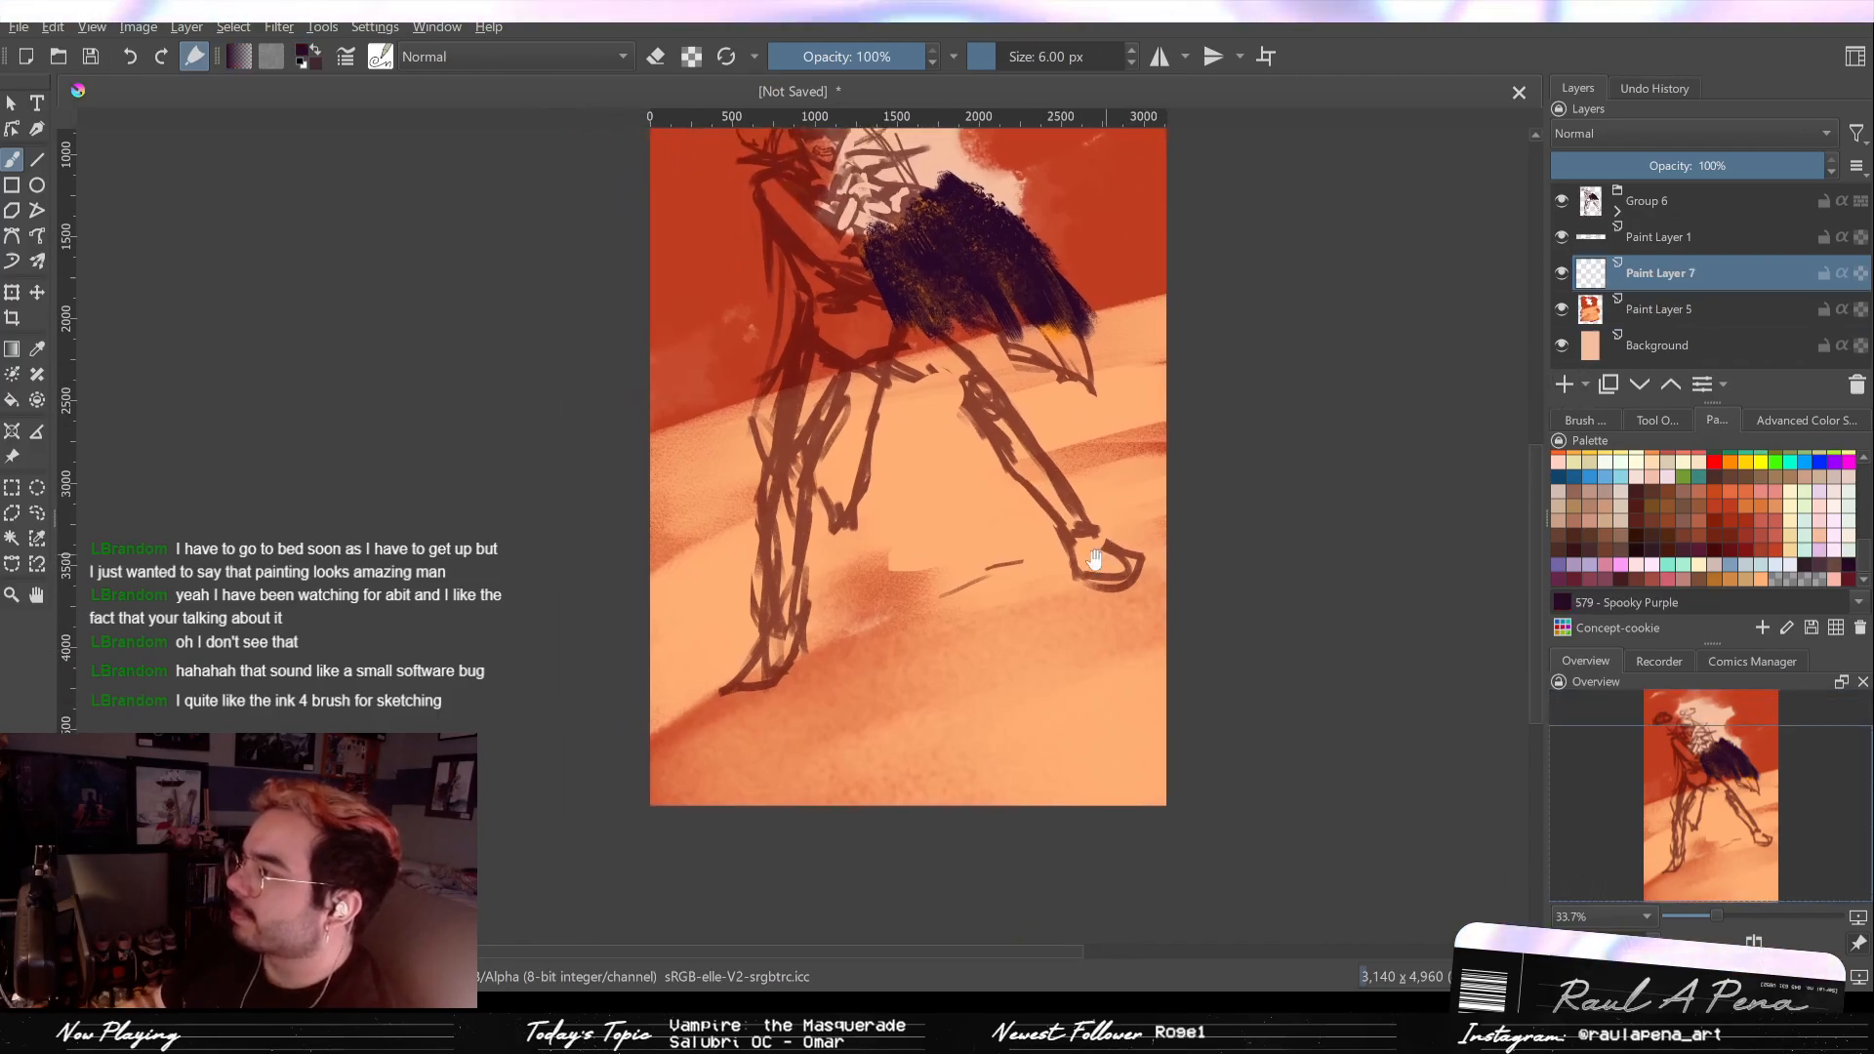
{"action": "mouse_move", "coordinate": [1093, 566]}
{"action": "left_mouse_down"}
{"action": "mouse_move", "coordinate": [1072, 591]}
{"action": "mouse_move", "coordinate": [1065, 721]}
{"action": "left_mouse_up"}
{"action": "left_click_drag", "start_coordinate": [1020, 747], "coordinate": [1259, 495]}
{"action": "mouse_move", "coordinate": [1174, 559]}
{"action": "left_mouse_down"}
{"action": "mouse_move", "coordinate": [1015, 606]}
{"action": "mouse_move", "coordinate": [923, 584]}
{"action": "mouse_move", "coordinate": [1010, 564]}
{"action": "left_mouse_up"}
{"action": "left_click_drag", "start_coordinate": [871, 632], "coordinate": [1059, 532]}
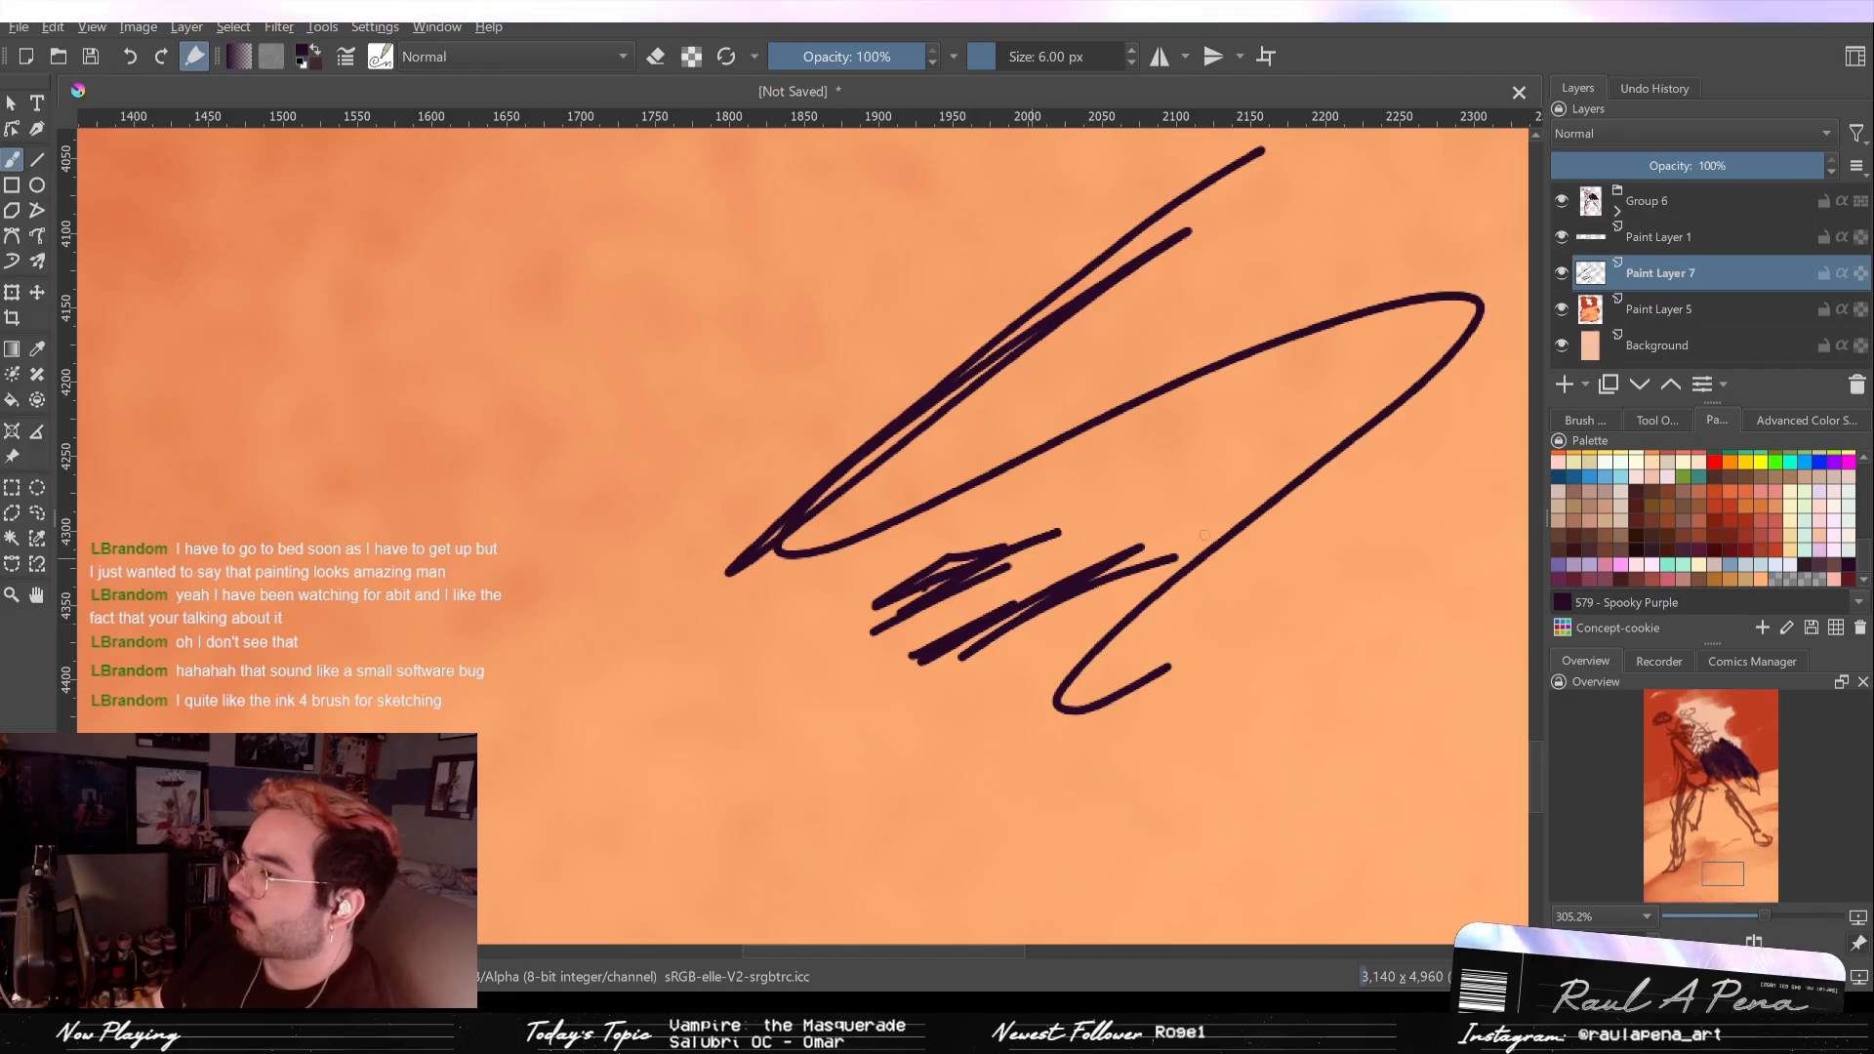
{"action": "scroll", "coordinate": [1145, 470], "scroll_direction": "down", "scroll_amount": 5}
{"action": "mouse_move", "coordinate": [954, 703]}
{"action": "left_mouse_down"}
{"action": "mouse_move", "coordinate": [1186, 542]}
{"action": "mouse_move", "coordinate": [1260, 527]}
{"action": "left_mouse_up"}
{"action": "scroll", "coordinate": [1239, 560], "scroll_direction": "up", "scroll_amount": 2}
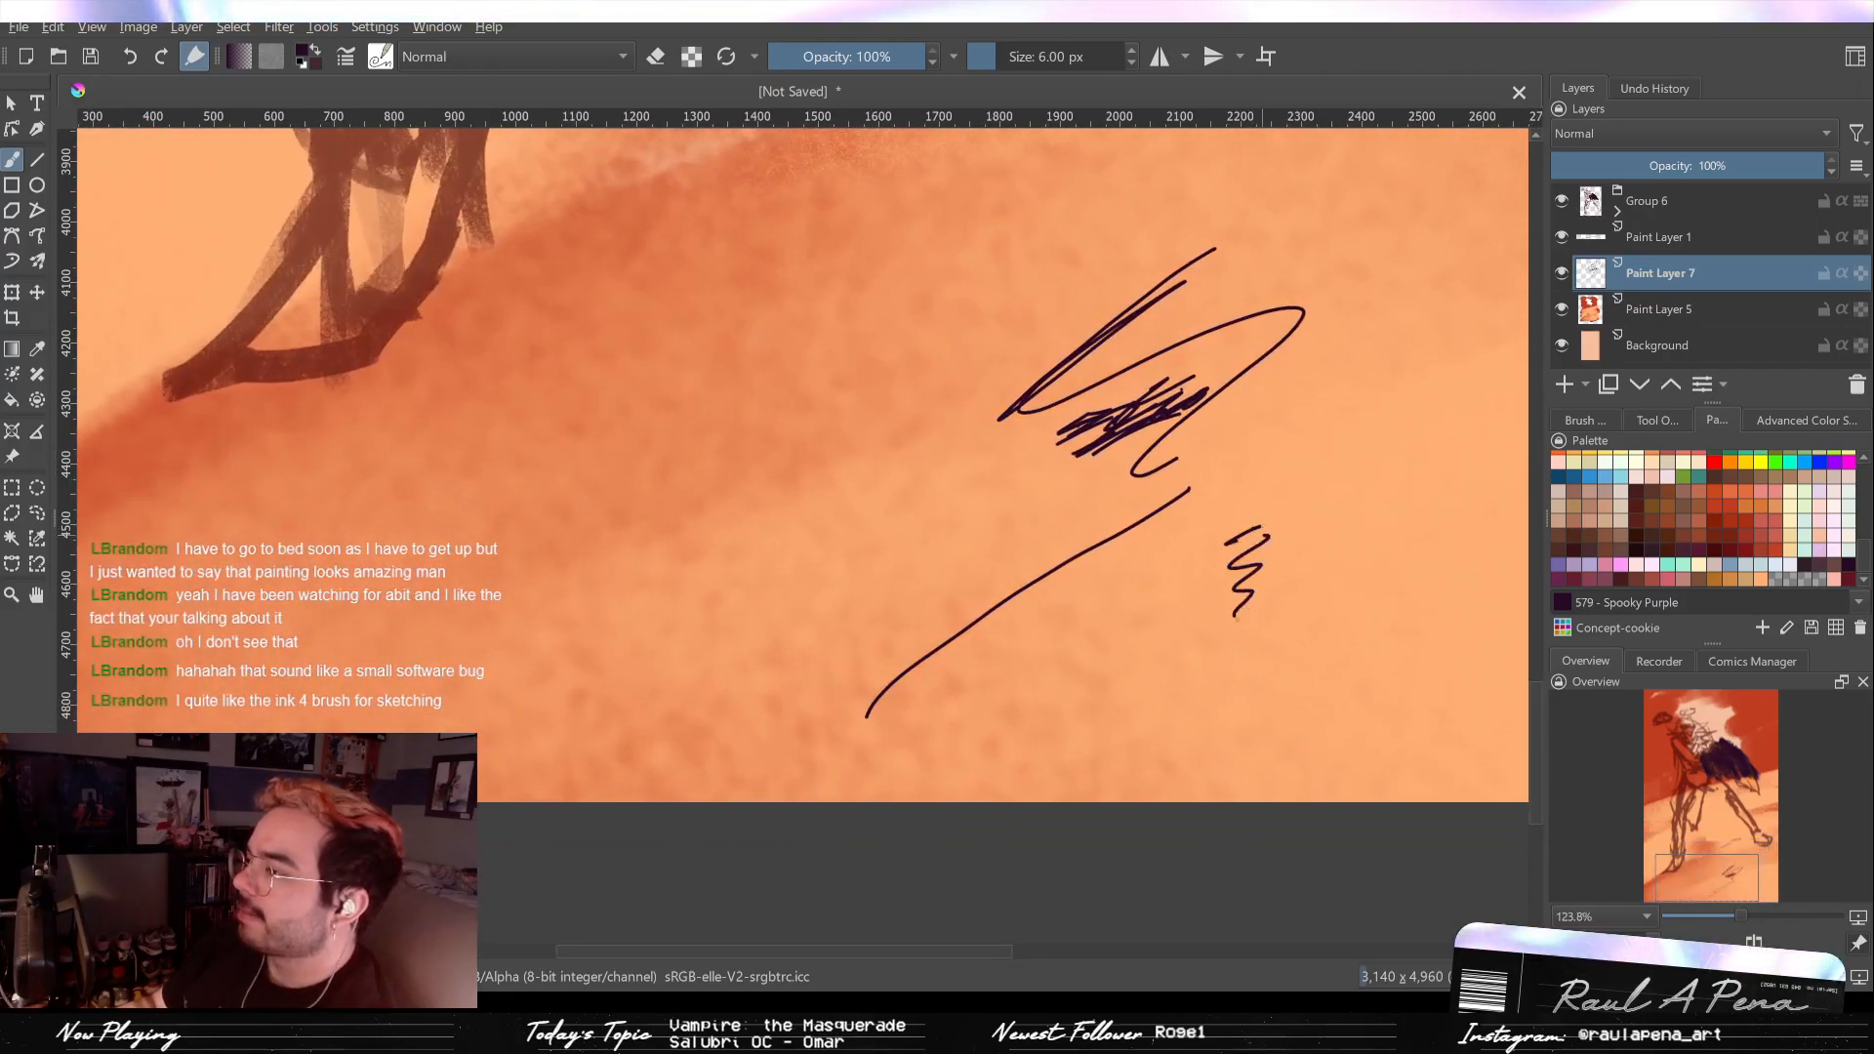
Step: Choose the 28 px ink brush preset and draw tapered Spooky Purple test strokes beside the existing scribbles on the lower dune
{"action": "scroll", "coordinate": [1309, 719], "scroll_direction": "down", "scroll_amount": 3}
{"action": "left_click", "coordinate": [1585, 419]}
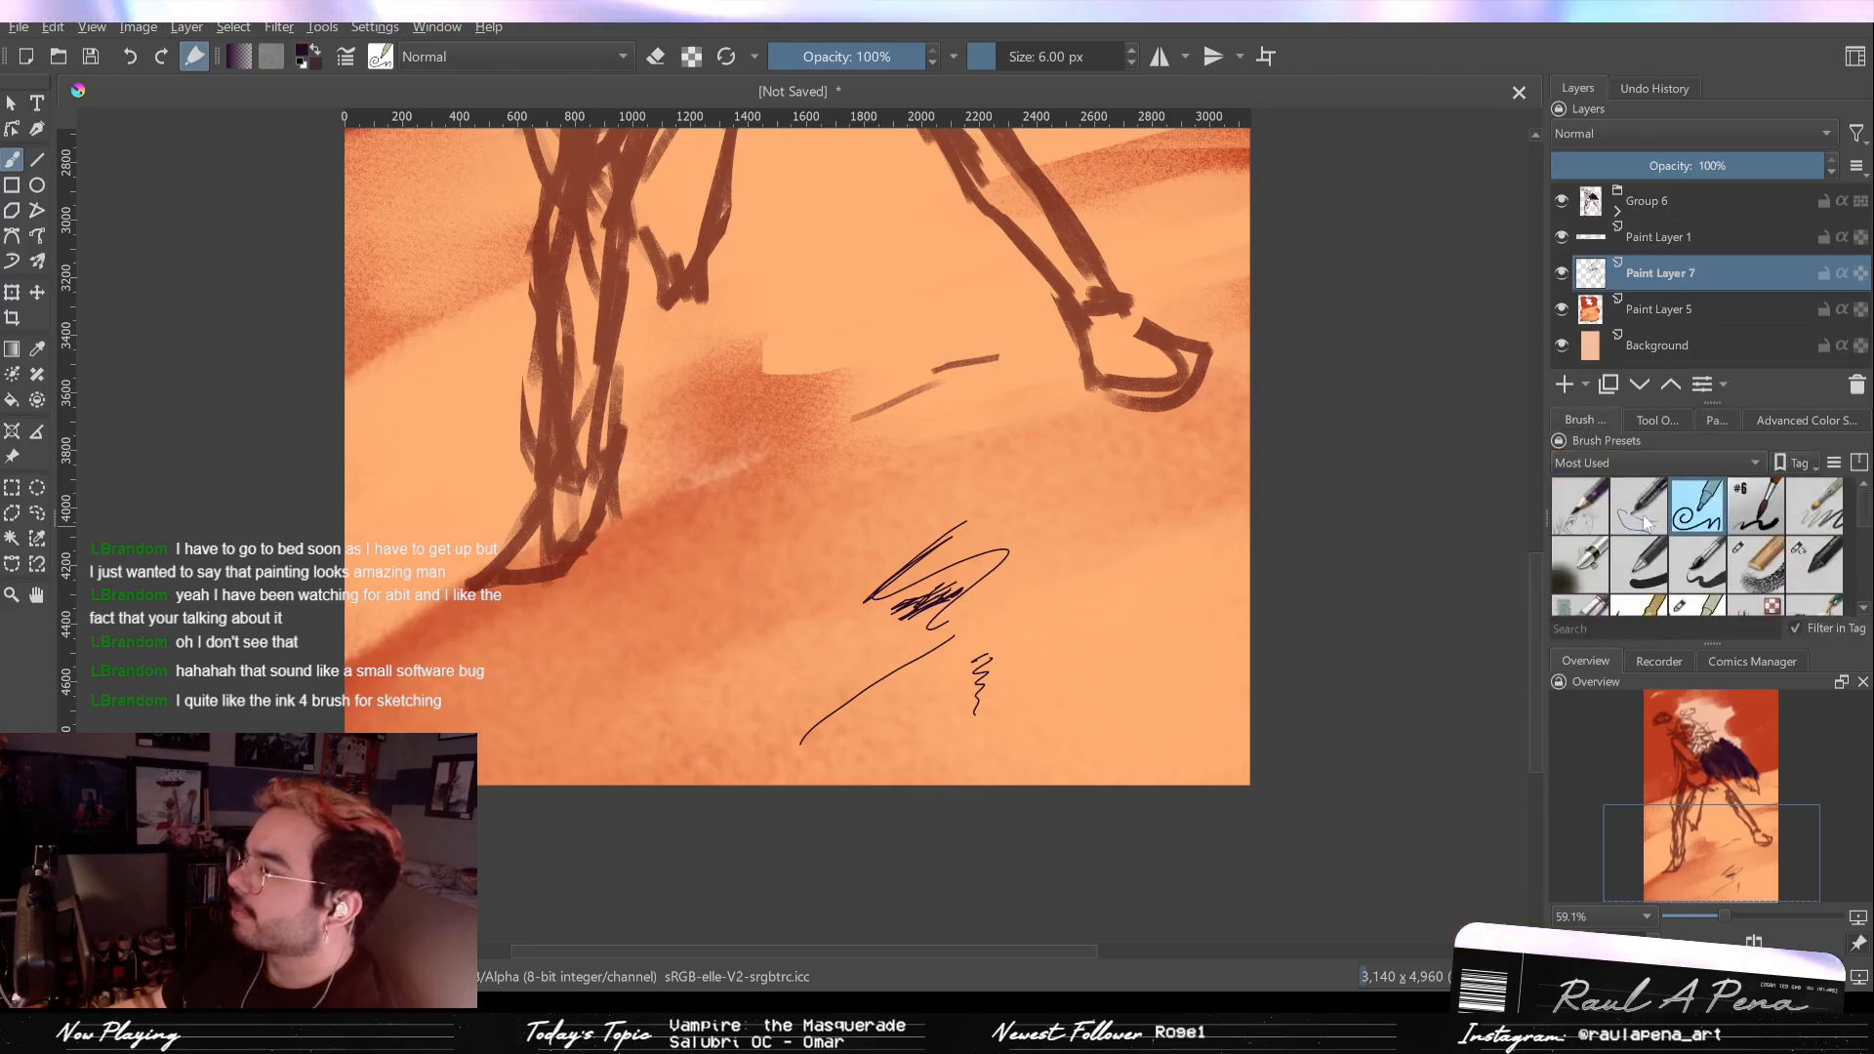
{"action": "left_click", "coordinate": [1761, 532]}
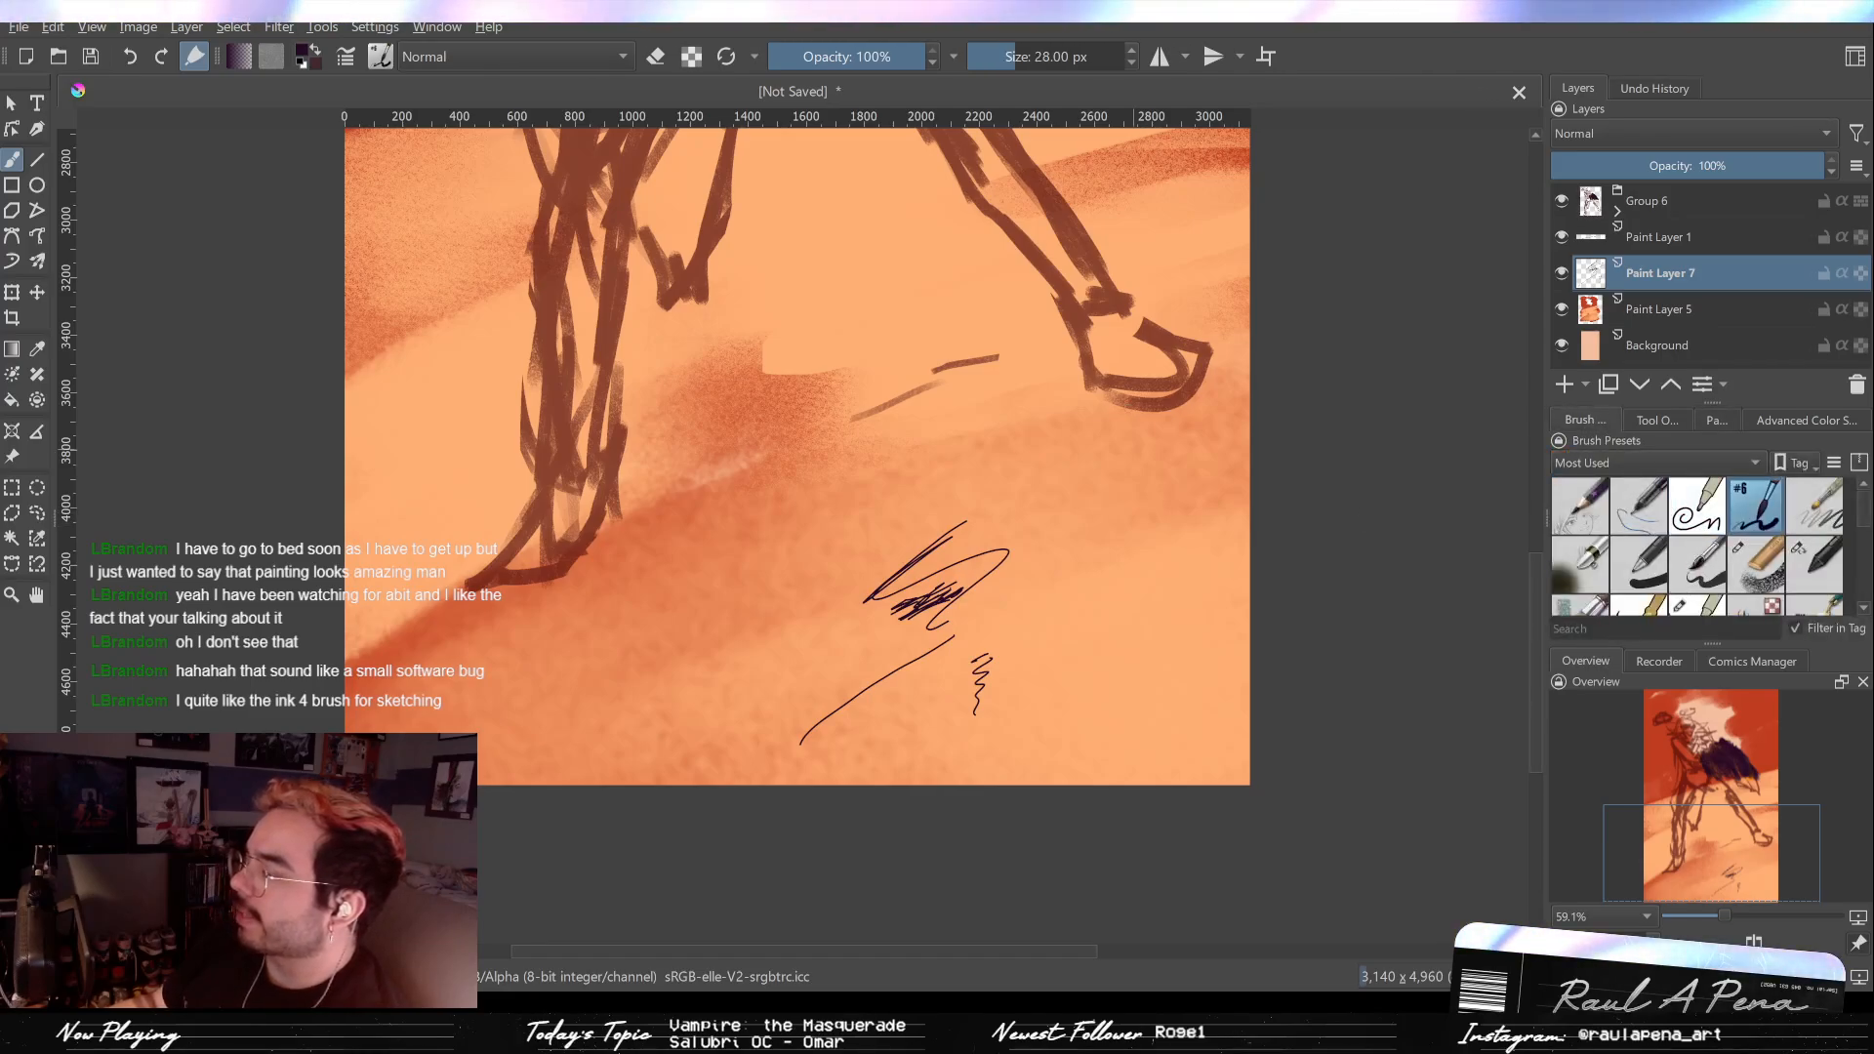
{"action": "scroll", "coordinate": [1057, 612], "scroll_direction": "up", "scroll_amount": 3}
{"action": "mouse_move", "coordinate": [1093, 527]}
{"action": "left_mouse_down"}
{"action": "mouse_move", "coordinate": [1060, 617]}
{"action": "mouse_move", "coordinate": [1072, 737]}
{"action": "left_mouse_up"}
{"action": "left_click_drag", "start_coordinate": [1091, 566], "coordinate": [1085, 717]}
{"action": "left_click_drag", "start_coordinate": [1120, 553], "coordinate": [1105, 734]}
{"action": "left_click_drag", "start_coordinate": [1148, 499], "coordinate": [1129, 688]}
{"action": "mouse_move", "coordinate": [1169, 515]}
{"action": "left_mouse_down"}
{"action": "mouse_move", "coordinate": [1152, 680]}
{"action": "mouse_move", "coordinate": [1078, 811]}
{"action": "left_mouse_up"}
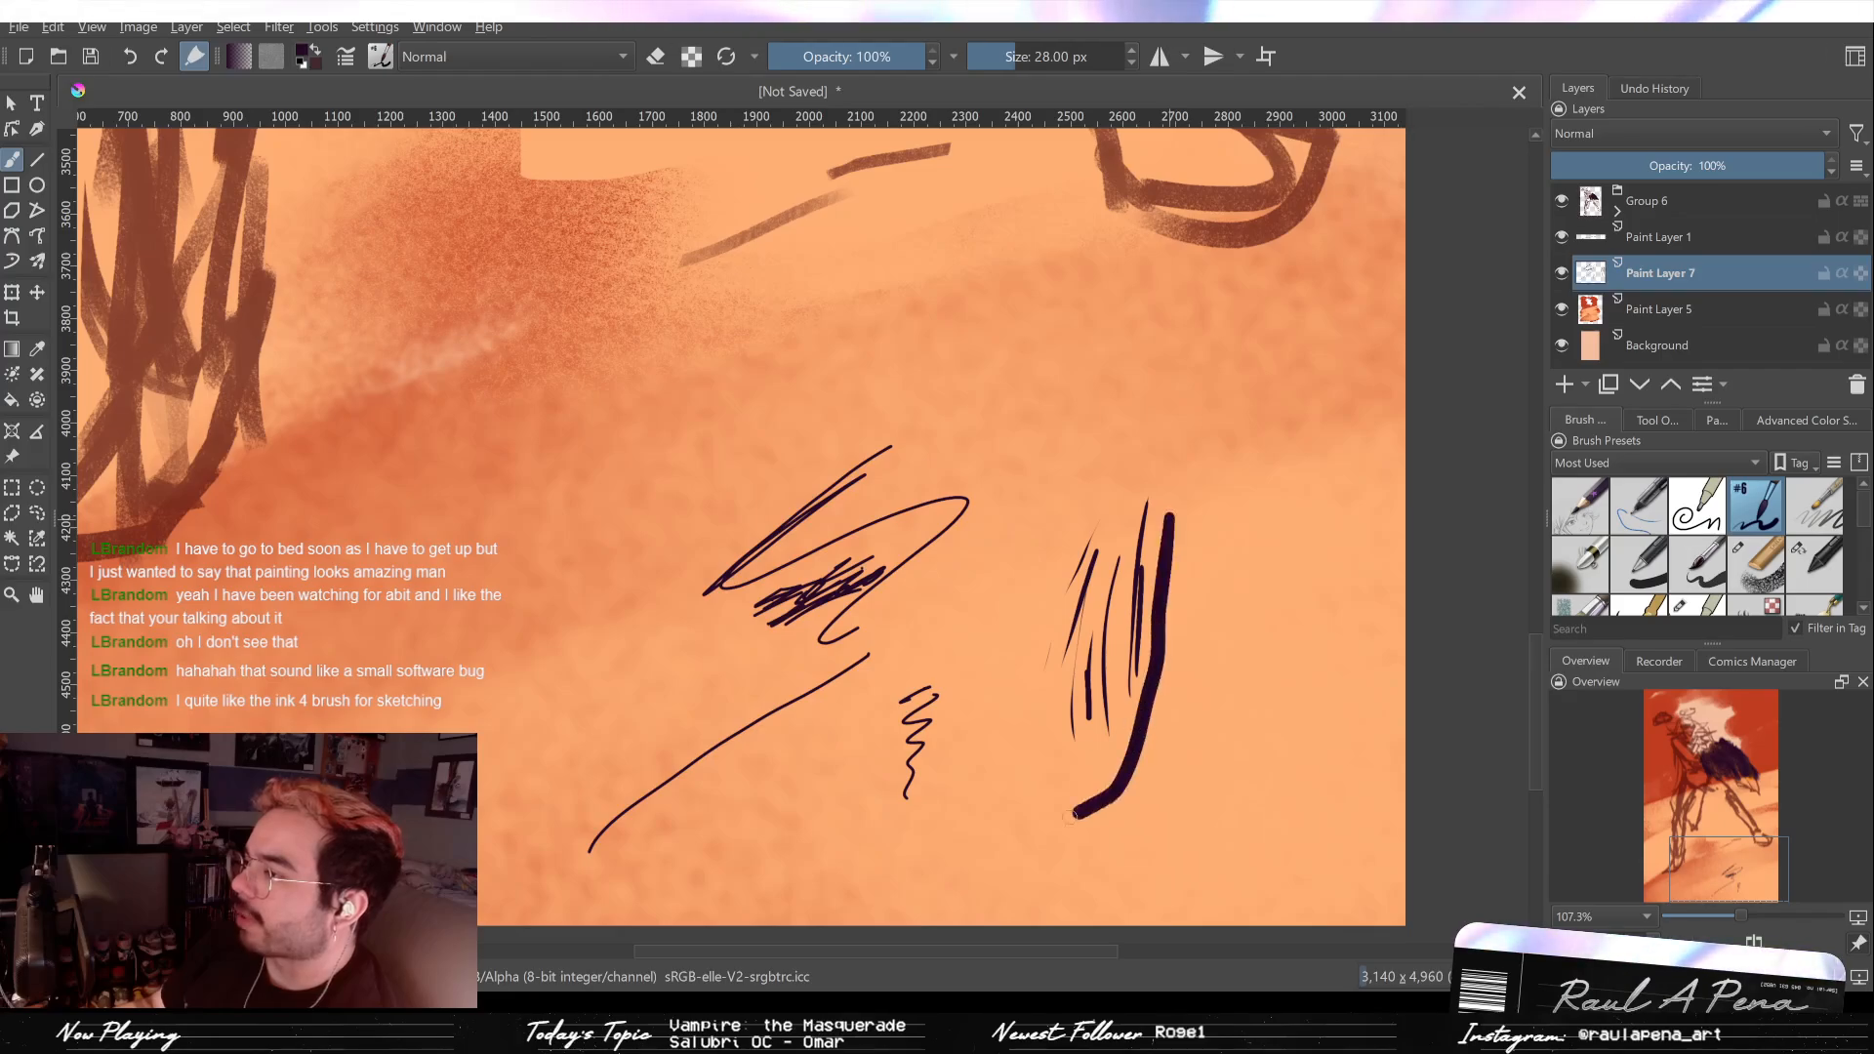
{"action": "left_click_drag", "start_coordinate": [1233, 488], "coordinate": [1212, 730]}
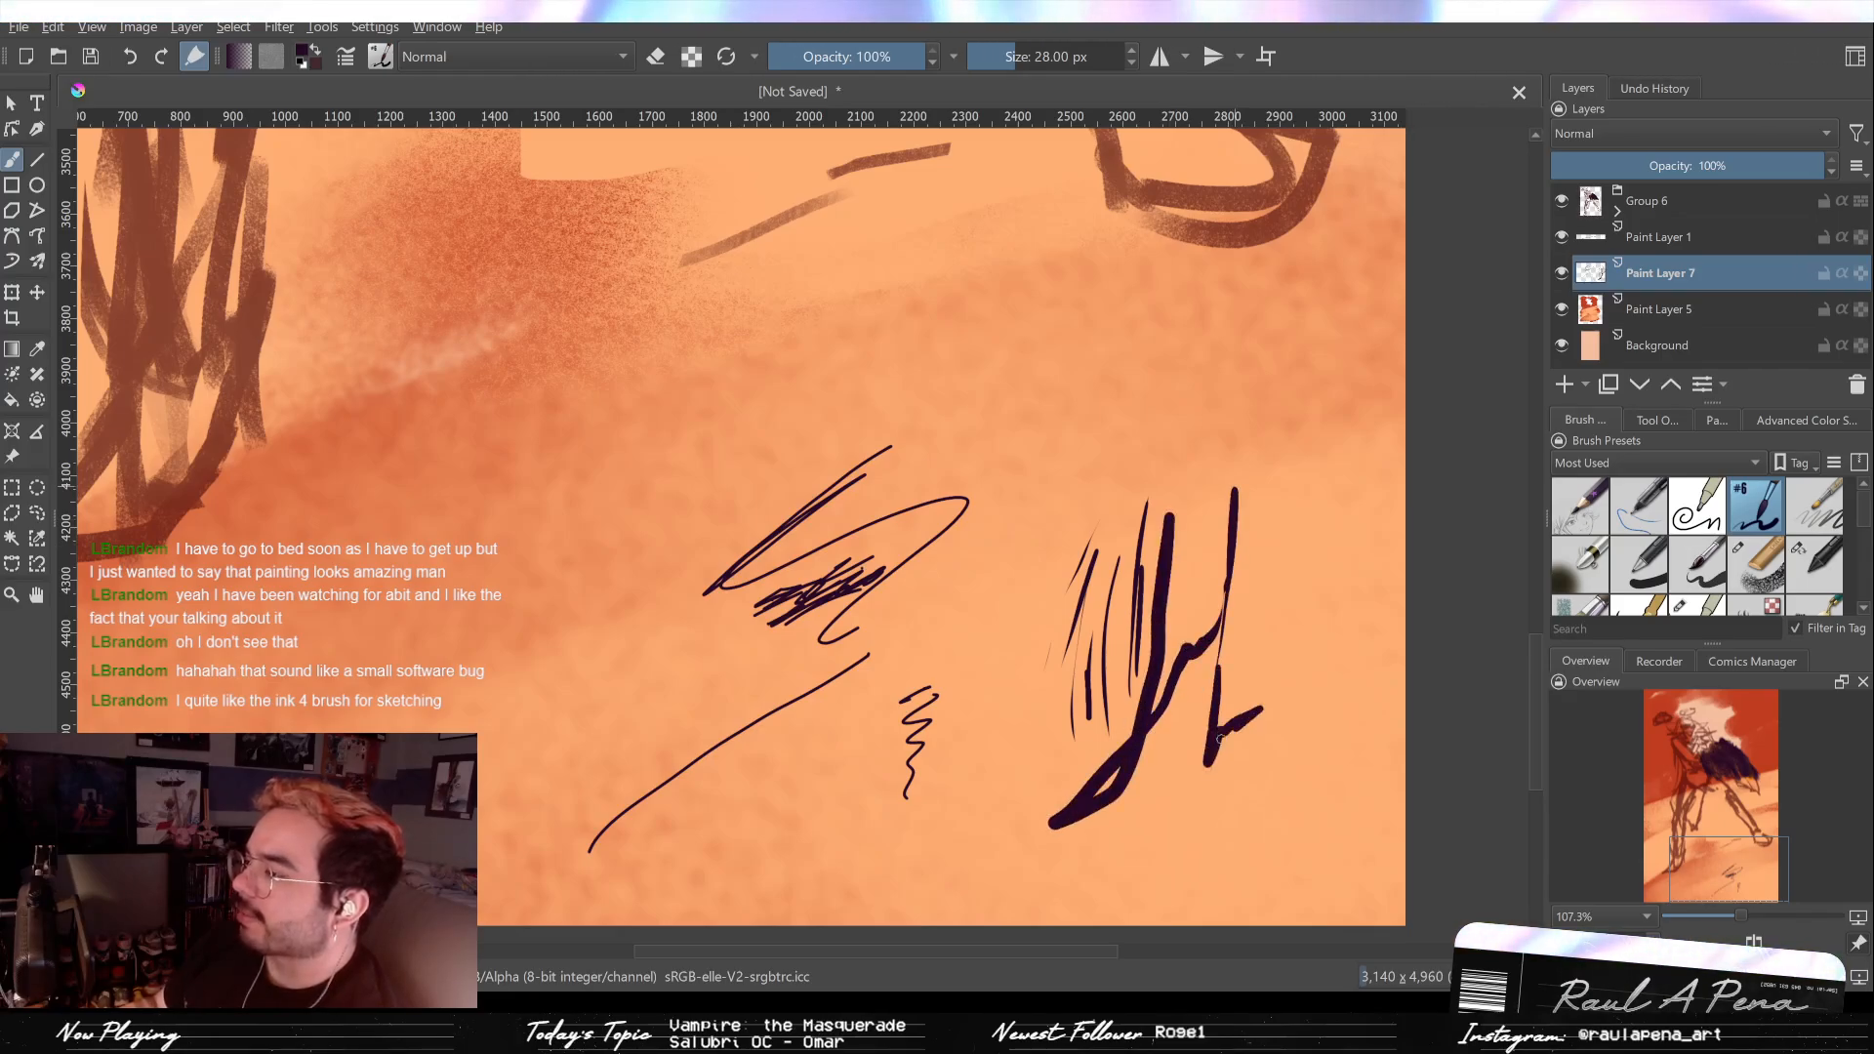
{"action": "left_click_drag", "start_coordinate": [1281, 591], "coordinate": [1220, 597]}
{"action": "mouse_move", "coordinate": [987, 588]}
{"action": "left_mouse_down"}
{"action": "mouse_move", "coordinate": [1190, 444]}
{"action": "mouse_move", "coordinate": [1213, 365]}
{"action": "left_mouse_up"}
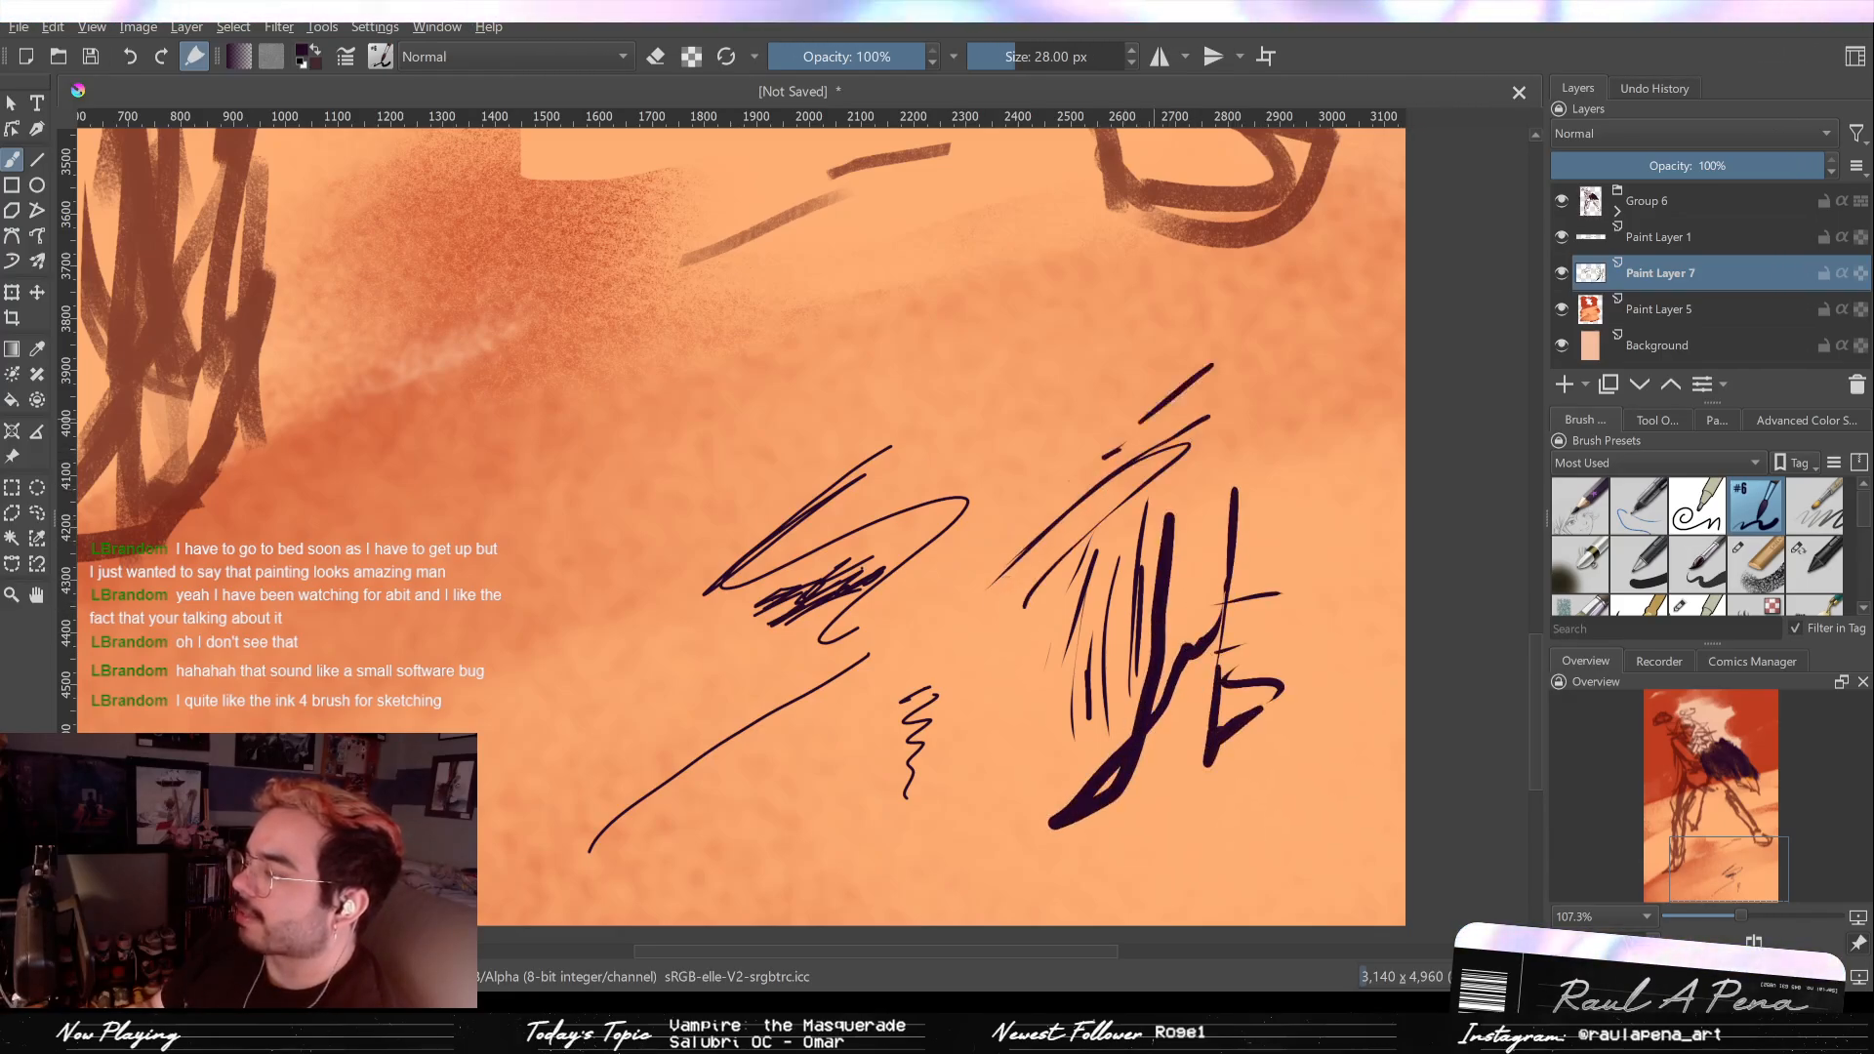
Step: Try the 8 px pen preset with small Spooky Purple scribbles above the earlier test lines
{"action": "scroll", "coordinate": [1108, 441], "scroll_direction": "down", "scroll_amount": 5}
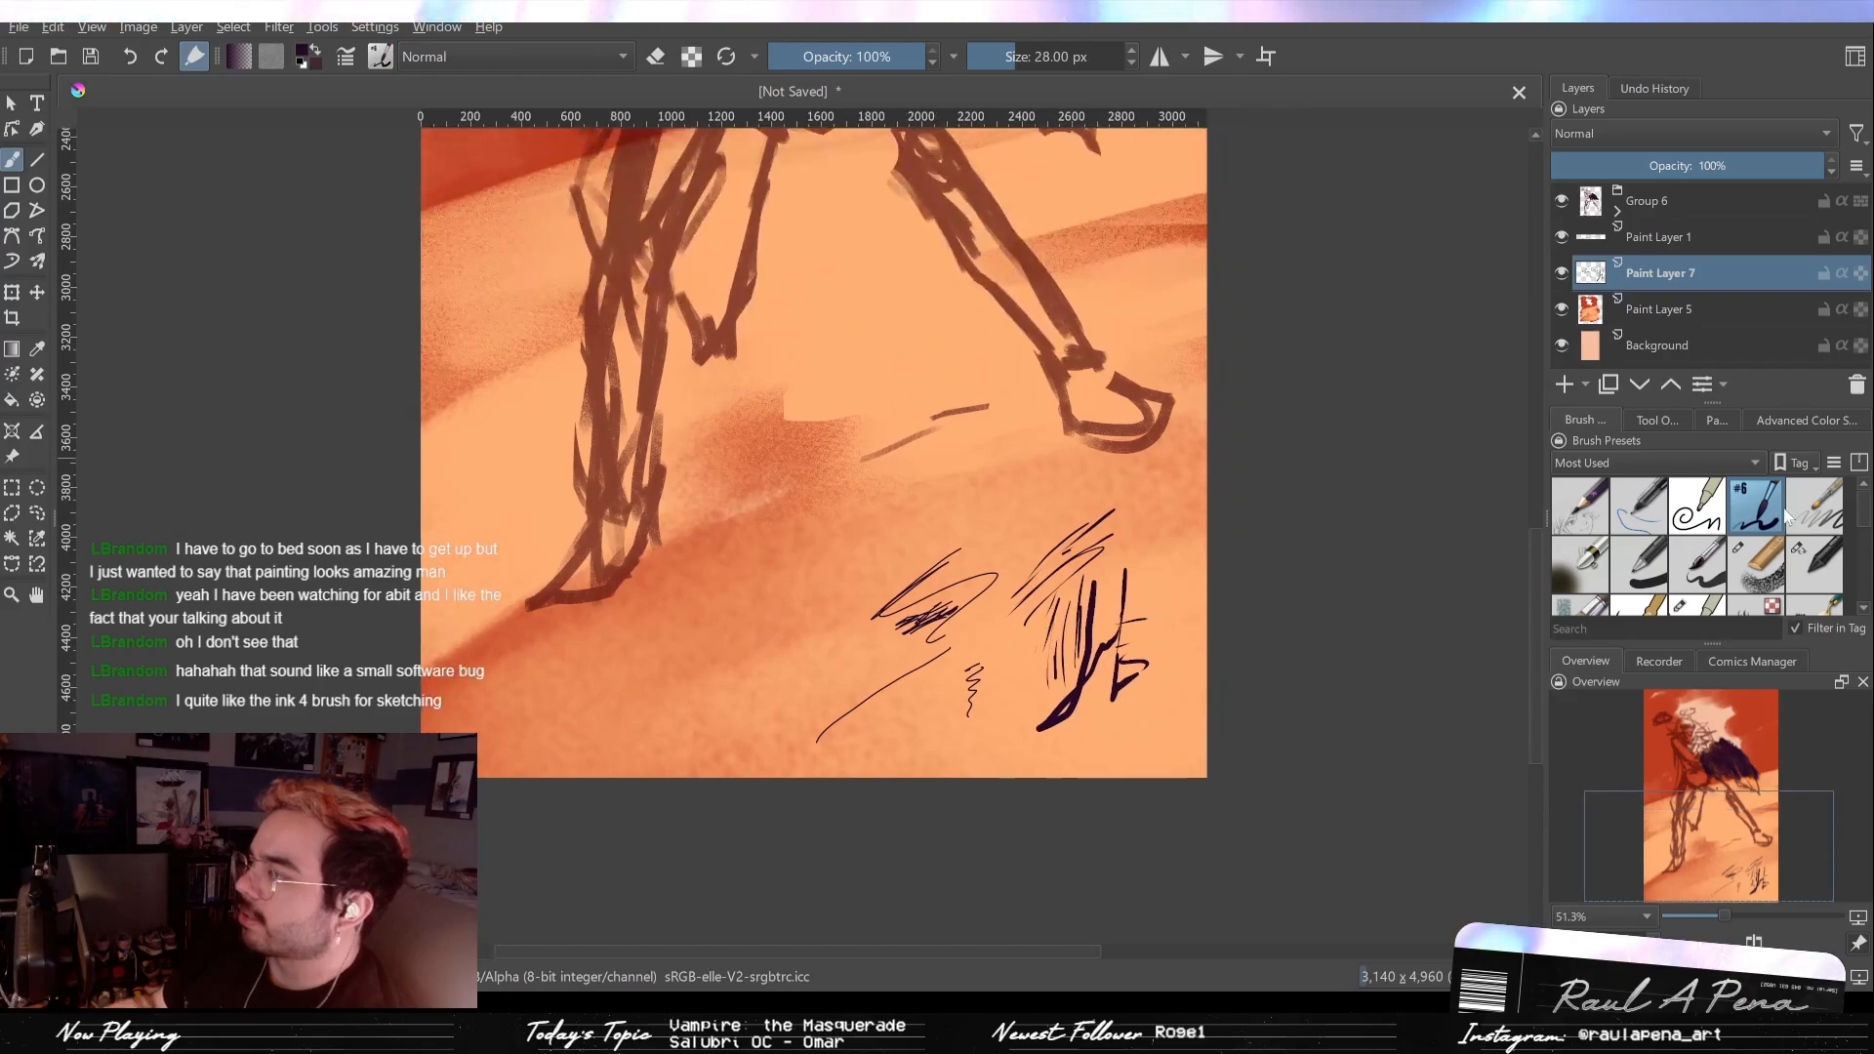
{"action": "mouse_move", "coordinate": [1864, 524]}
{"action": "left_mouse_down"}
{"action": "mouse_move", "coordinate": [1854, 561]}
{"action": "mouse_move", "coordinate": [1849, 493]}
{"action": "left_mouse_up"}
{"action": "left_click", "coordinate": [1757, 563]}
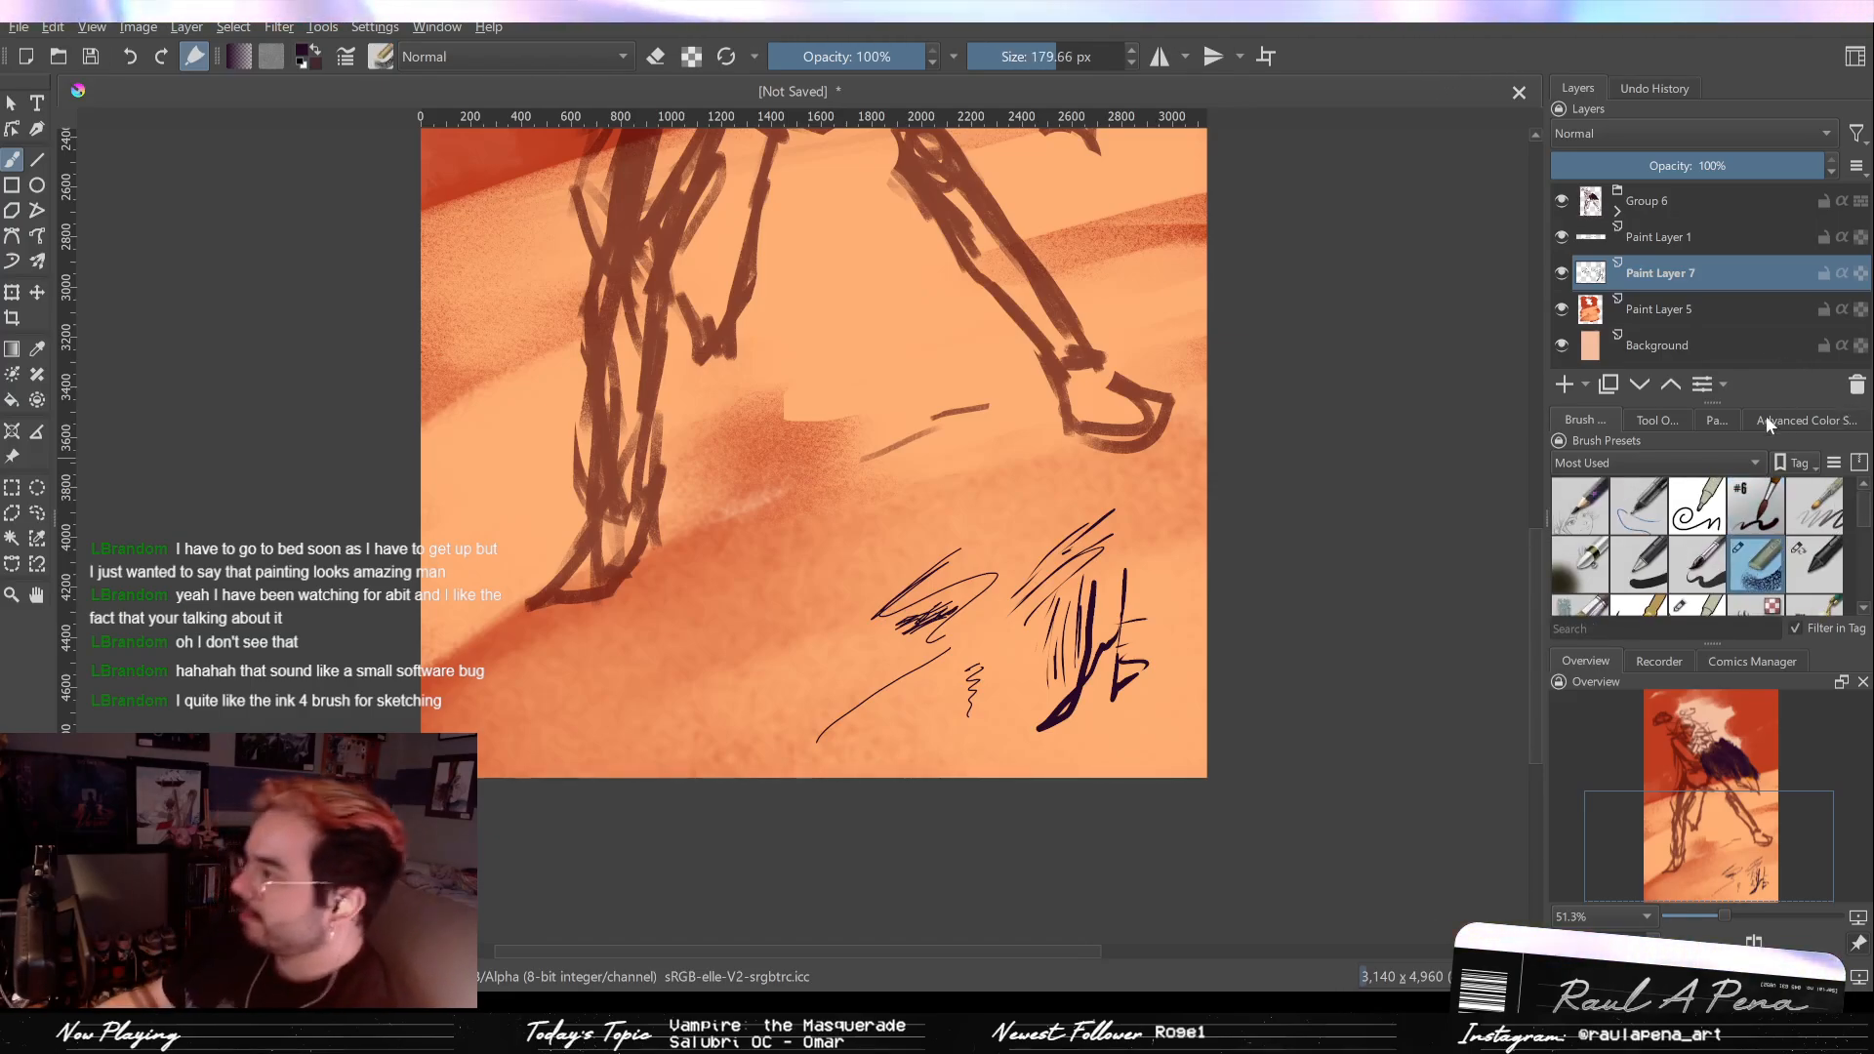
{"action": "left_click", "coordinate": [1580, 504]}
{"action": "scroll", "coordinate": [1004, 523], "scroll_direction": "up", "scroll_amount": 3}
{"action": "scroll", "coordinate": [910, 466], "scroll_direction": "up", "scroll_amount": 4}
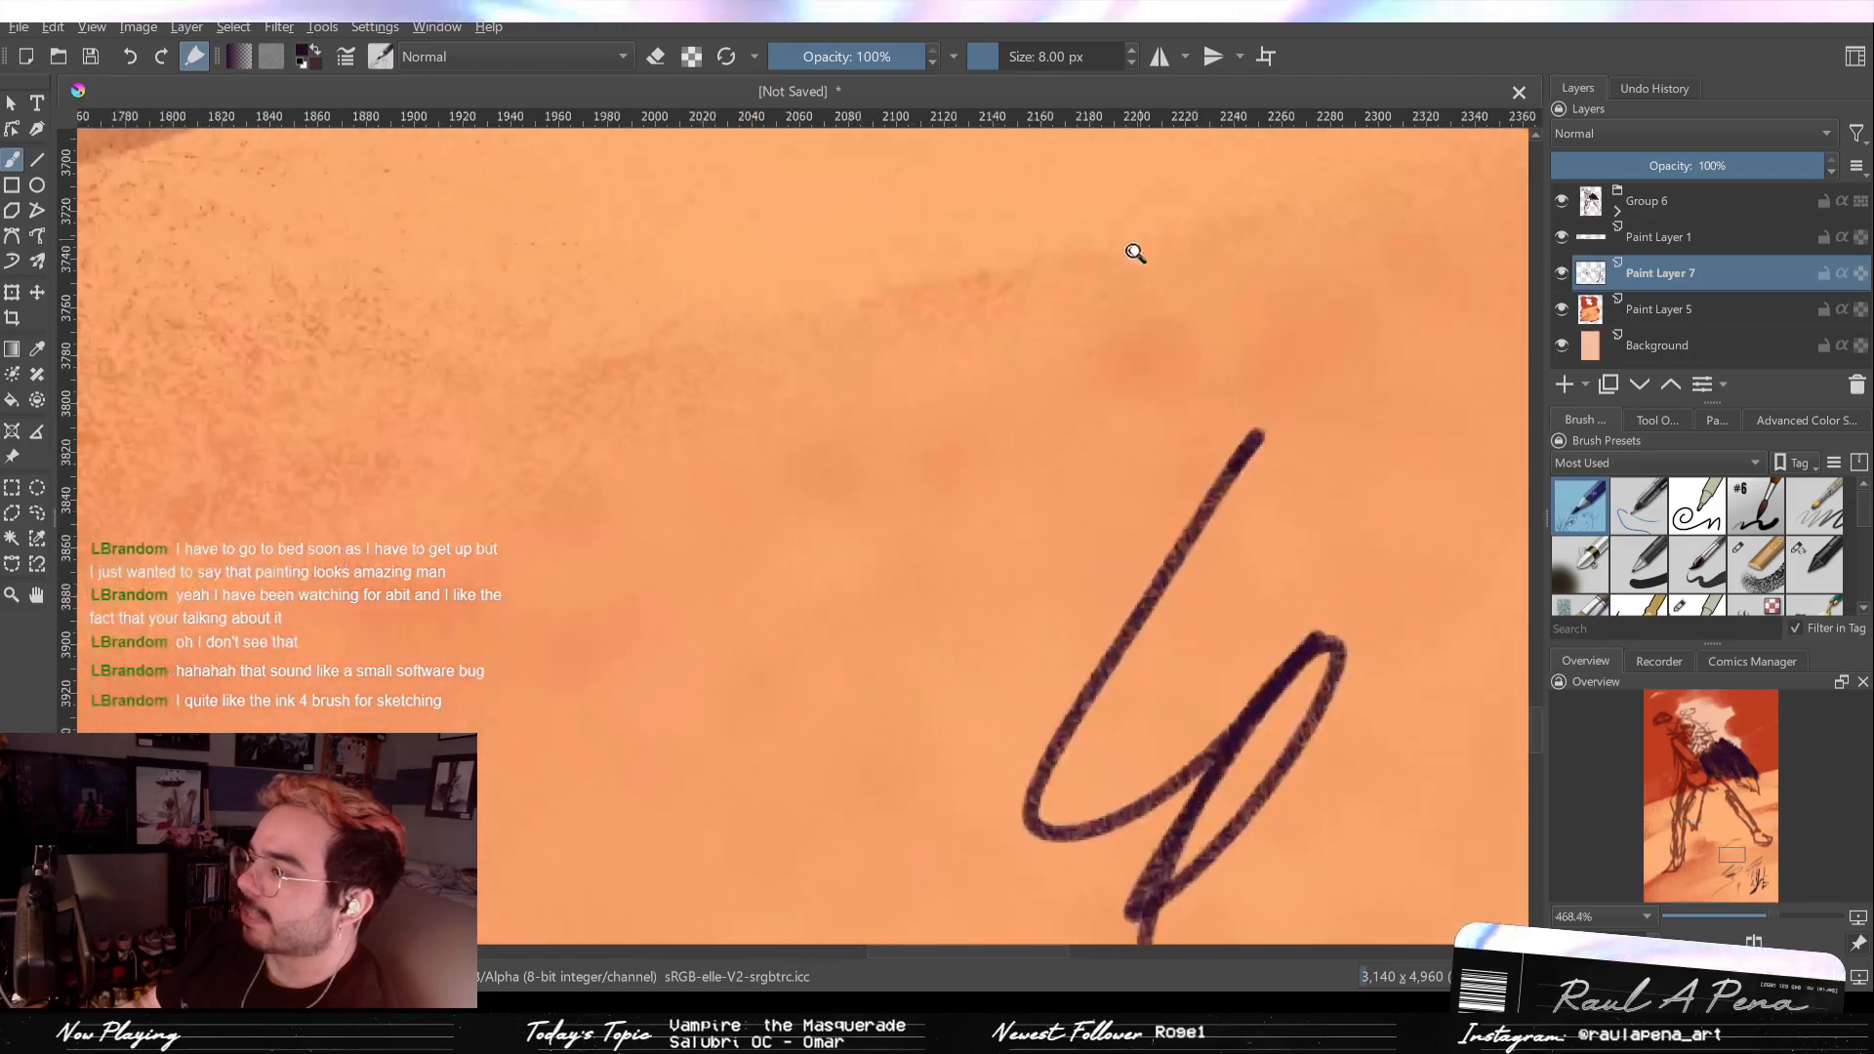
{"action": "scroll", "coordinate": [1133, 243], "scroll_direction": "down", "scroll_amount": 2}
{"action": "left_click_drag", "start_coordinate": [1108, 427], "coordinate": [1130, 446]}
{"action": "scroll", "coordinate": [1089, 564], "scroll_direction": "down", "scroll_amount": 1}
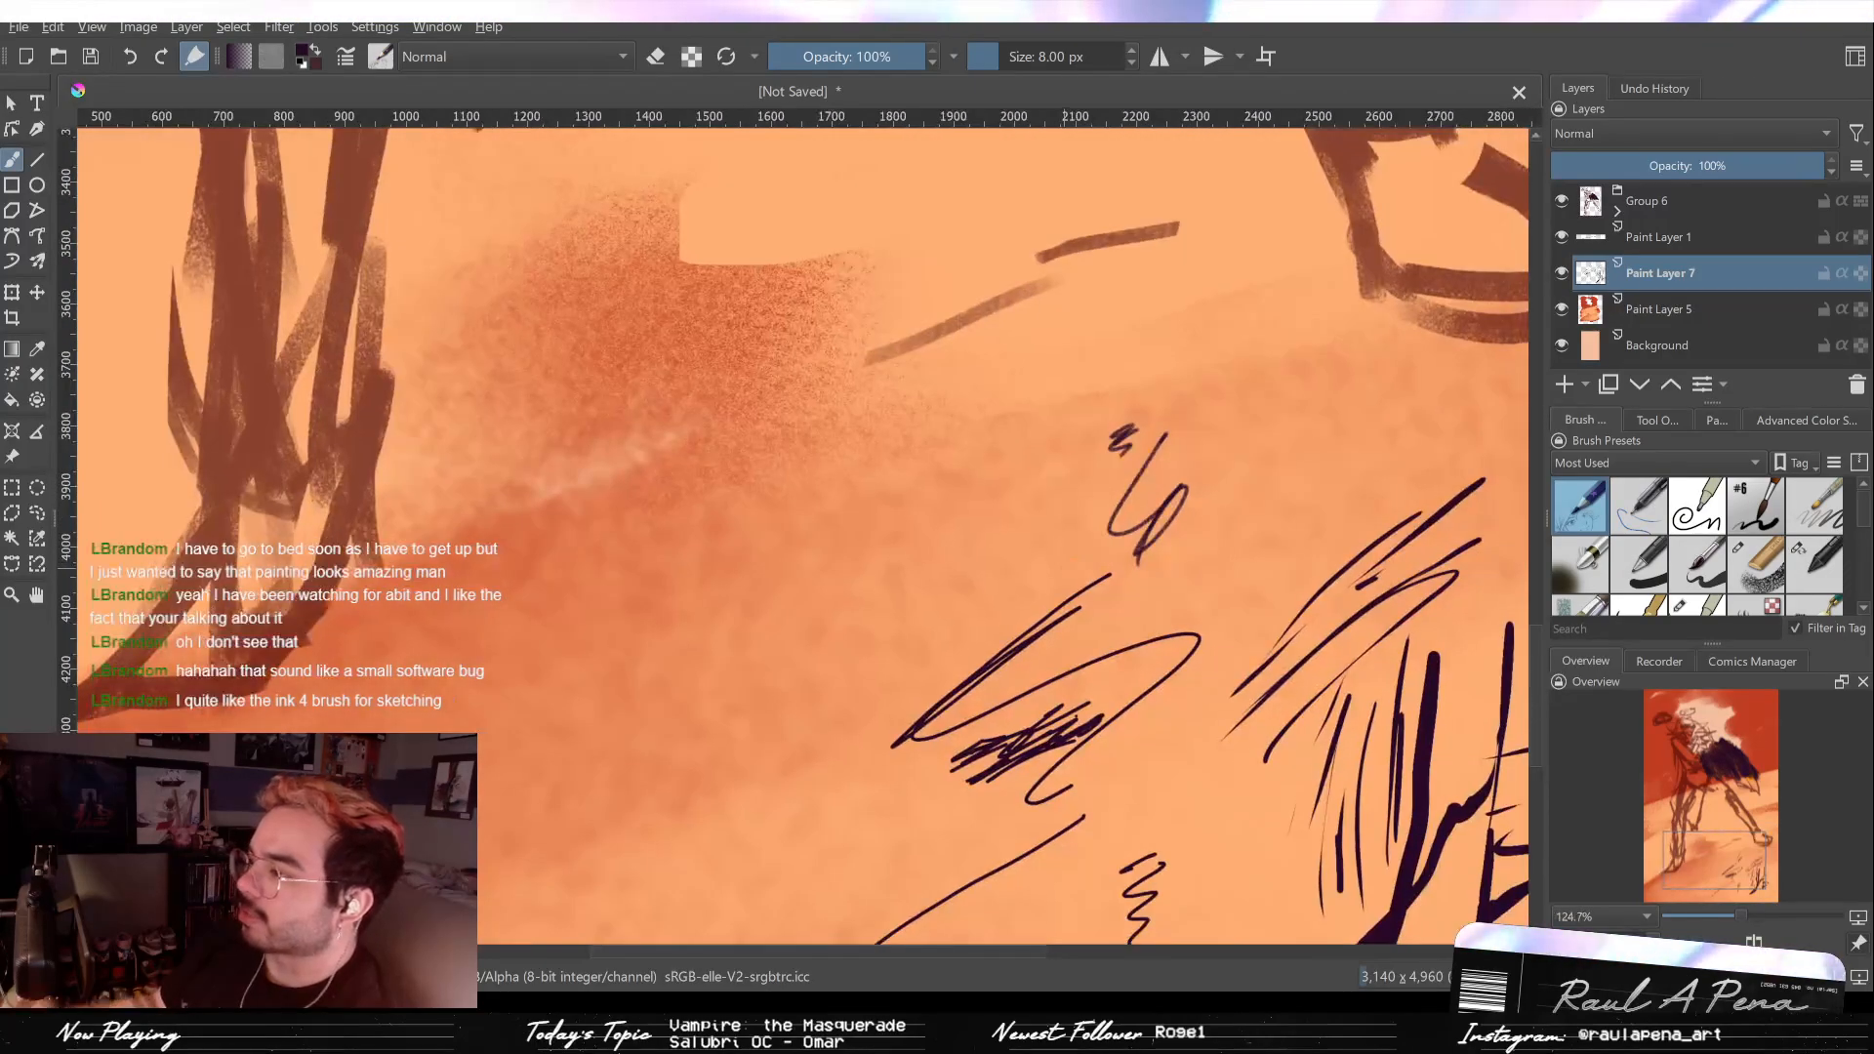
Step: Delete Paint Layer 7 with all the brush test scribbles
{"action": "left_click", "coordinate": [1857, 384]}
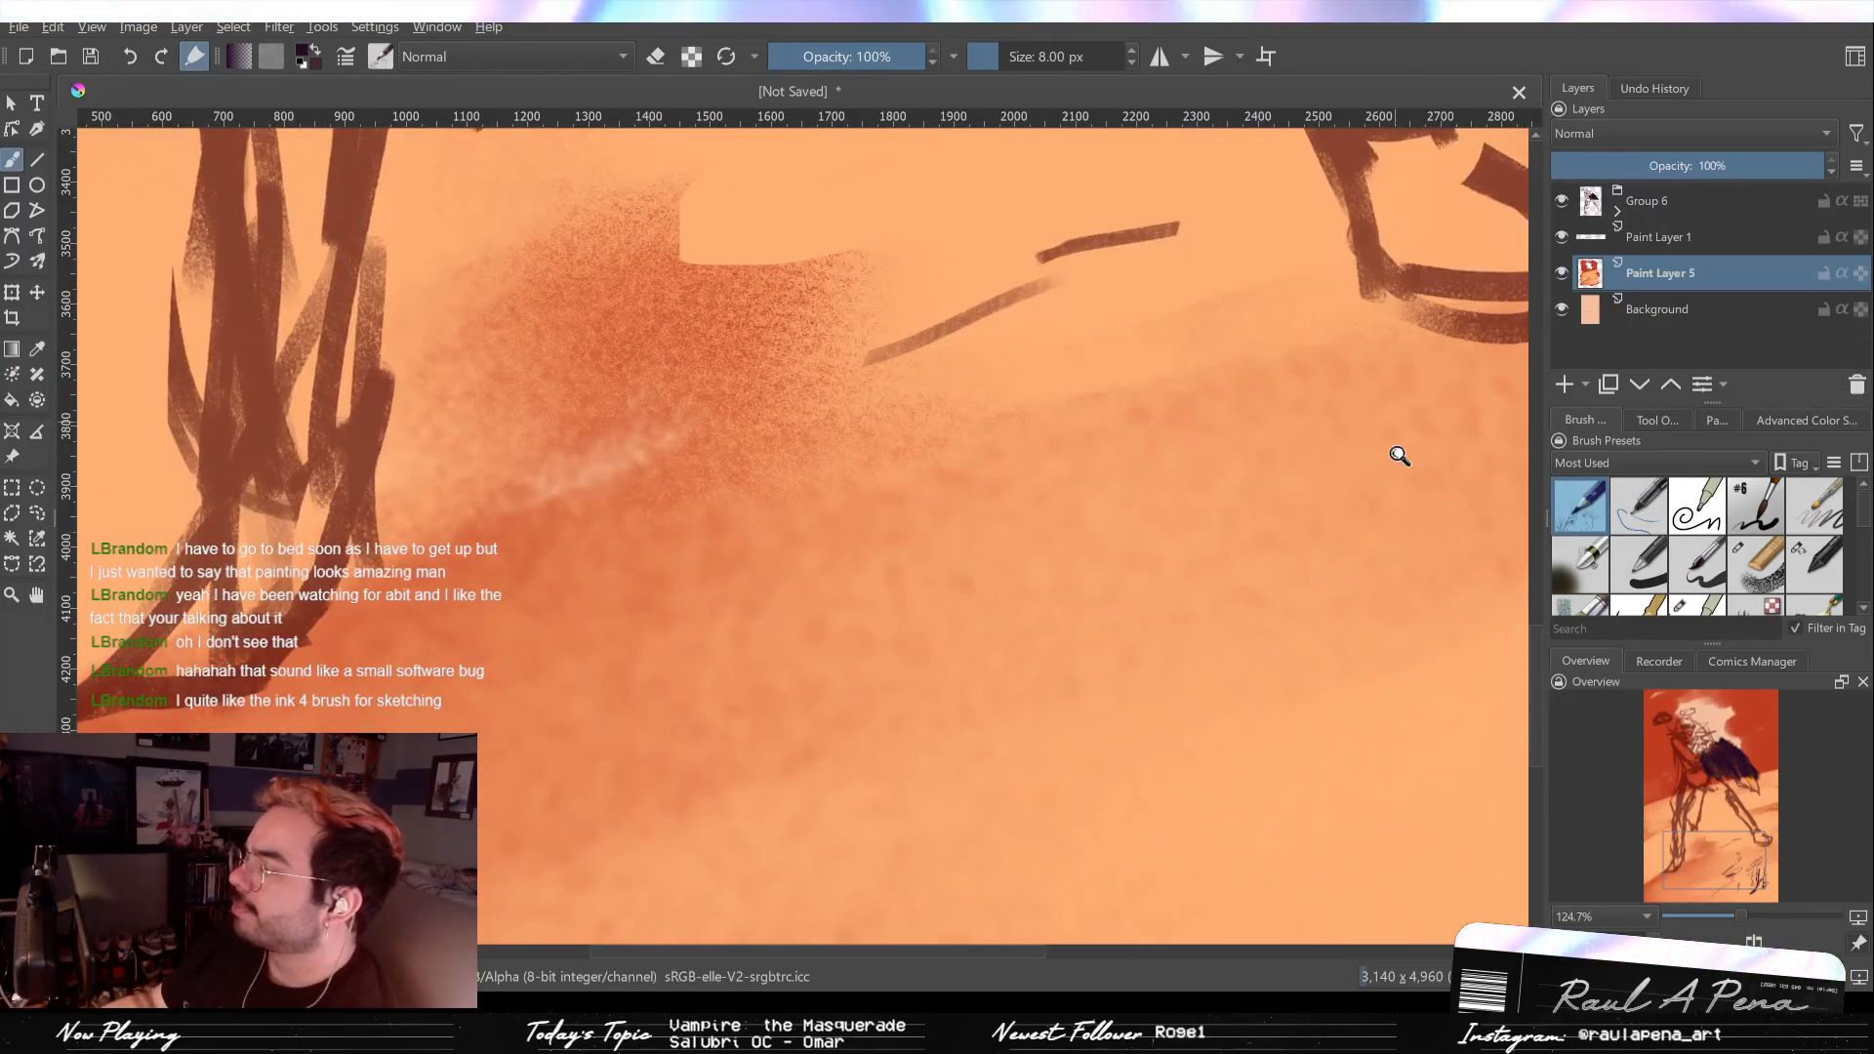
{"action": "scroll", "coordinate": [1395, 452], "scroll_direction": "down", "scroll_amount": 8}
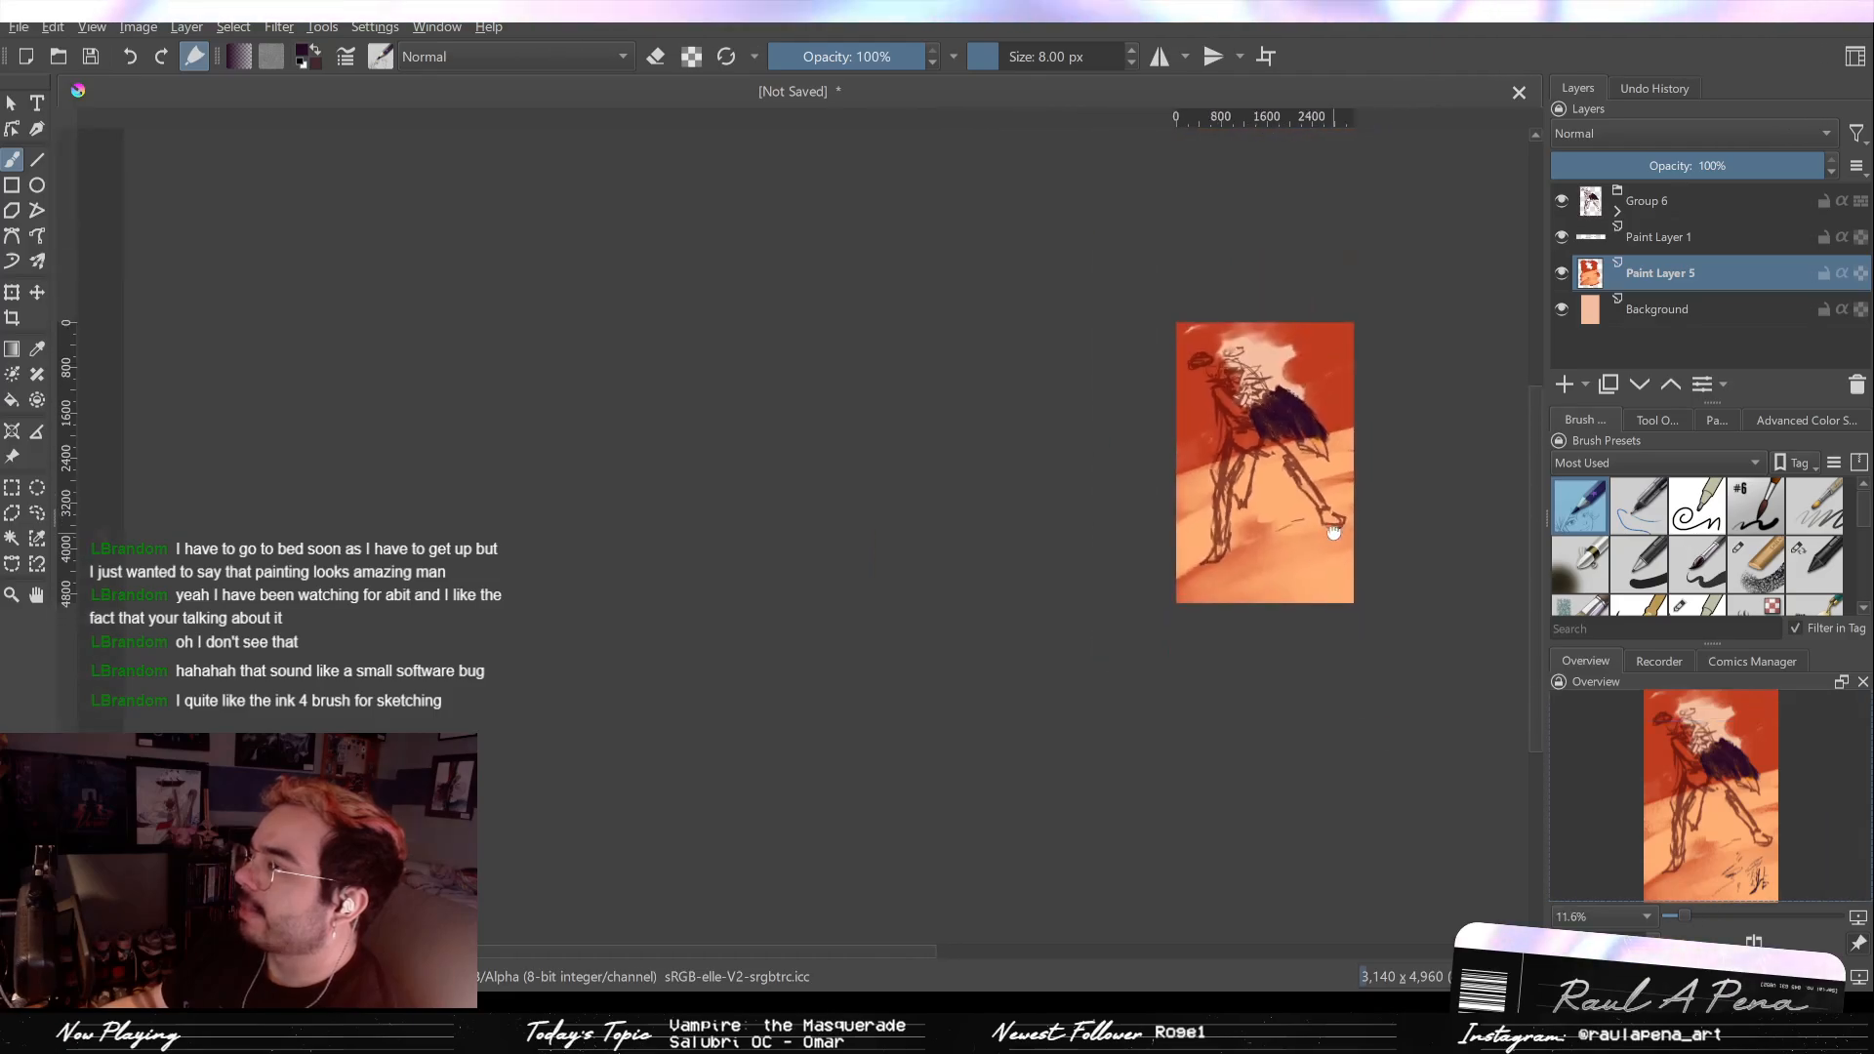
{"action": "scroll", "coordinate": [1333, 532], "scroll_direction": "up", "scroll_amount": 3}
{"action": "key", "text": "2"}
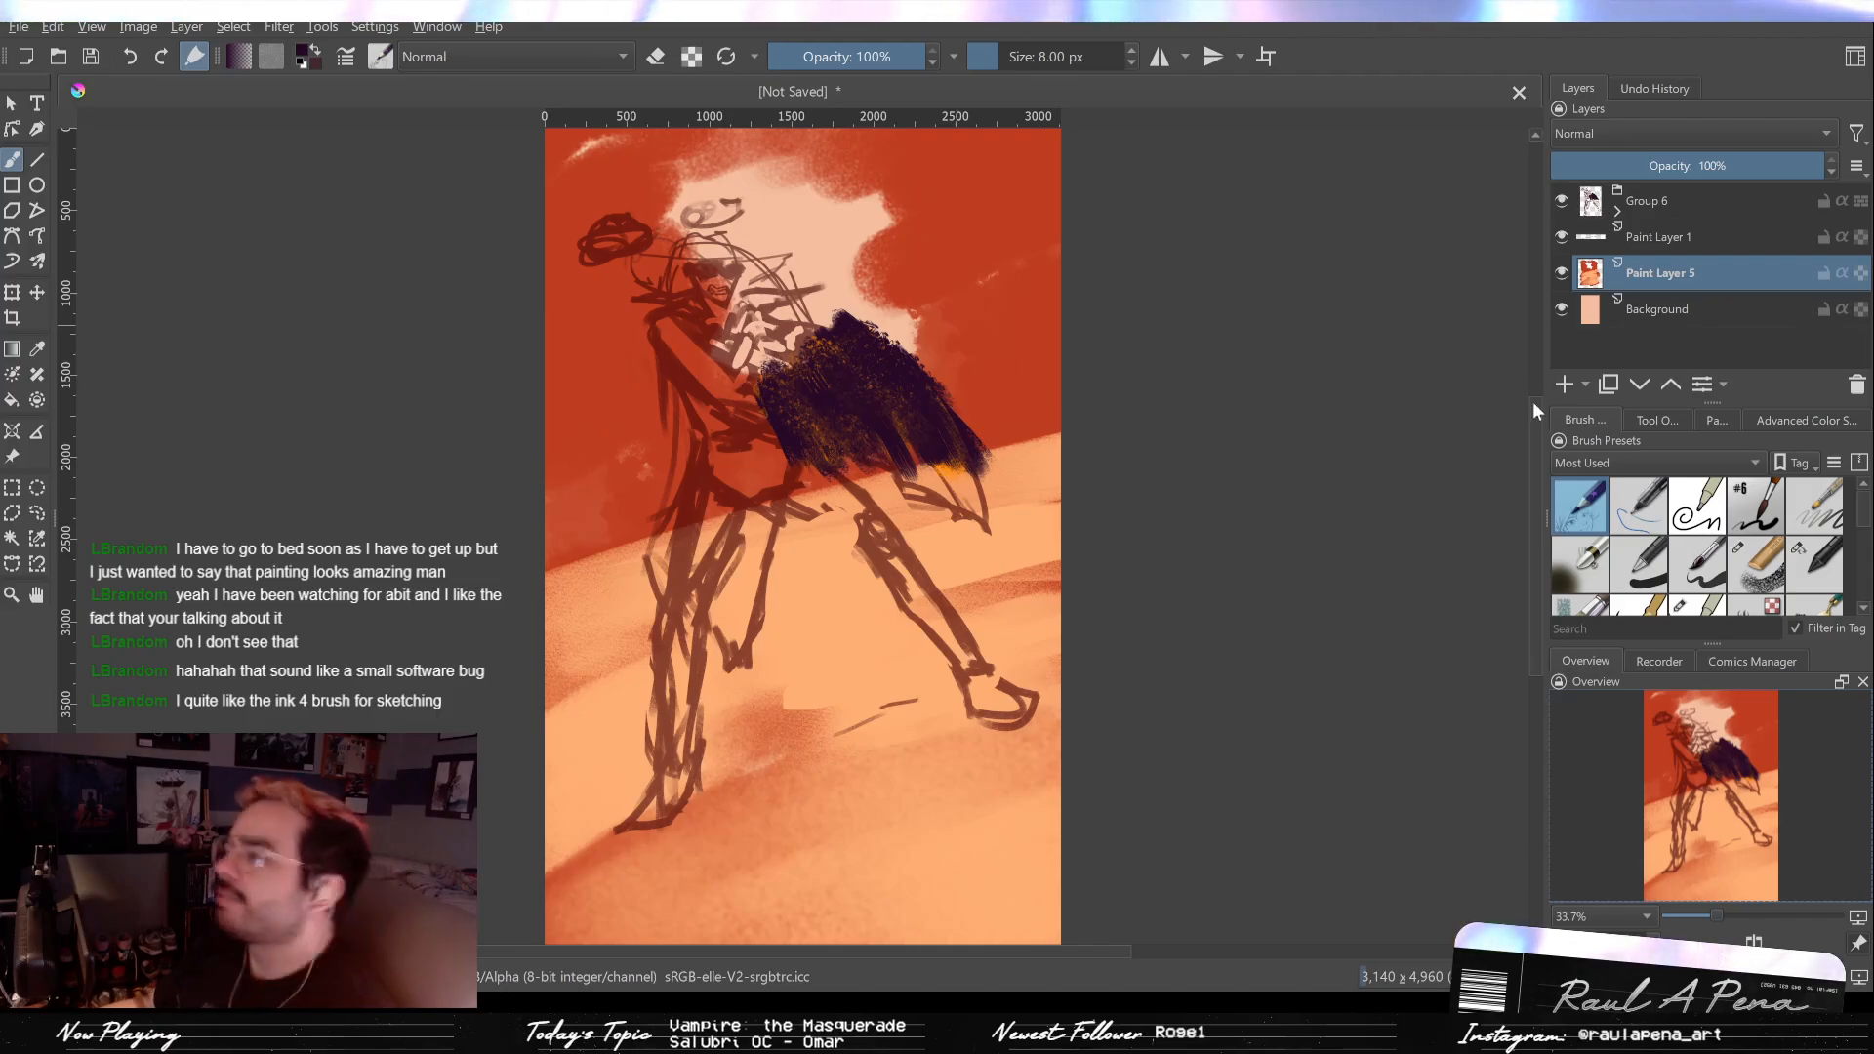
Step: Choose a very dark green as the paint colour and the textured bristle brush preset
{"action": "left_click", "coordinate": [1717, 420]}
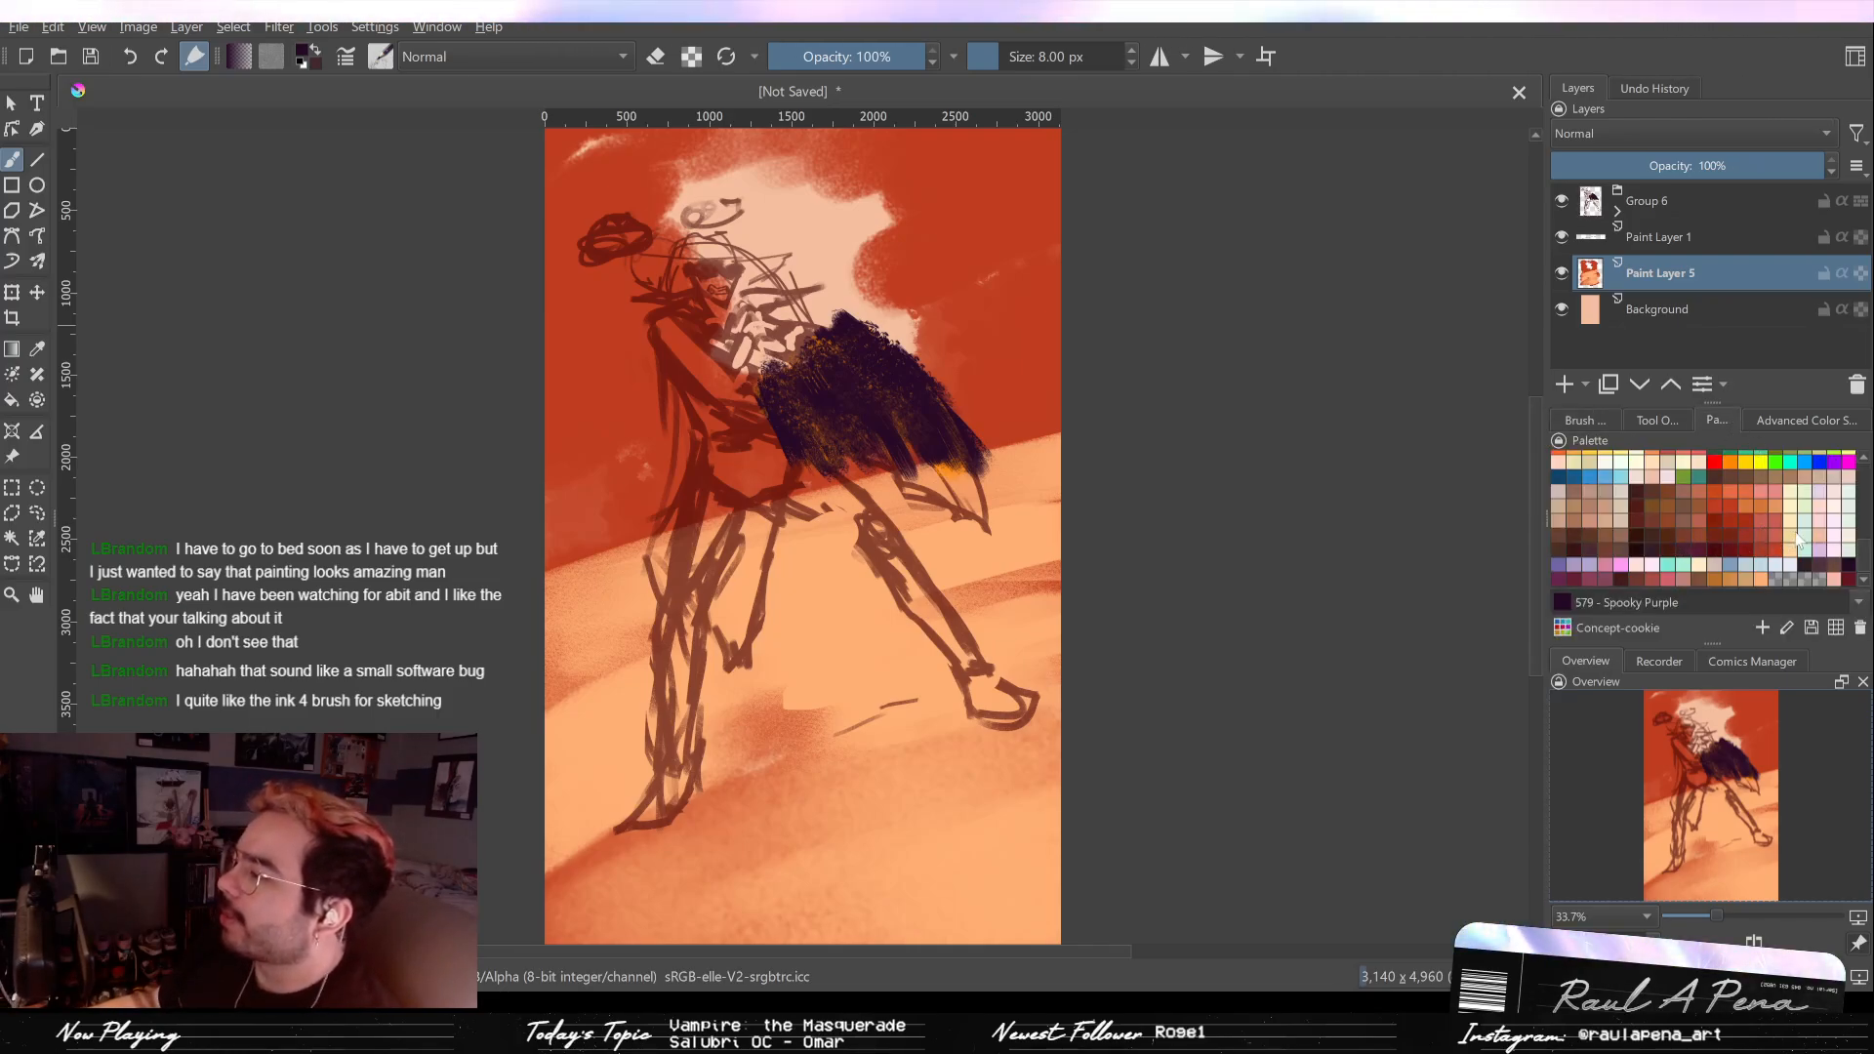
{"action": "scroll", "coordinate": [1717, 517], "scroll_direction": "up", "scroll_amount": 3}
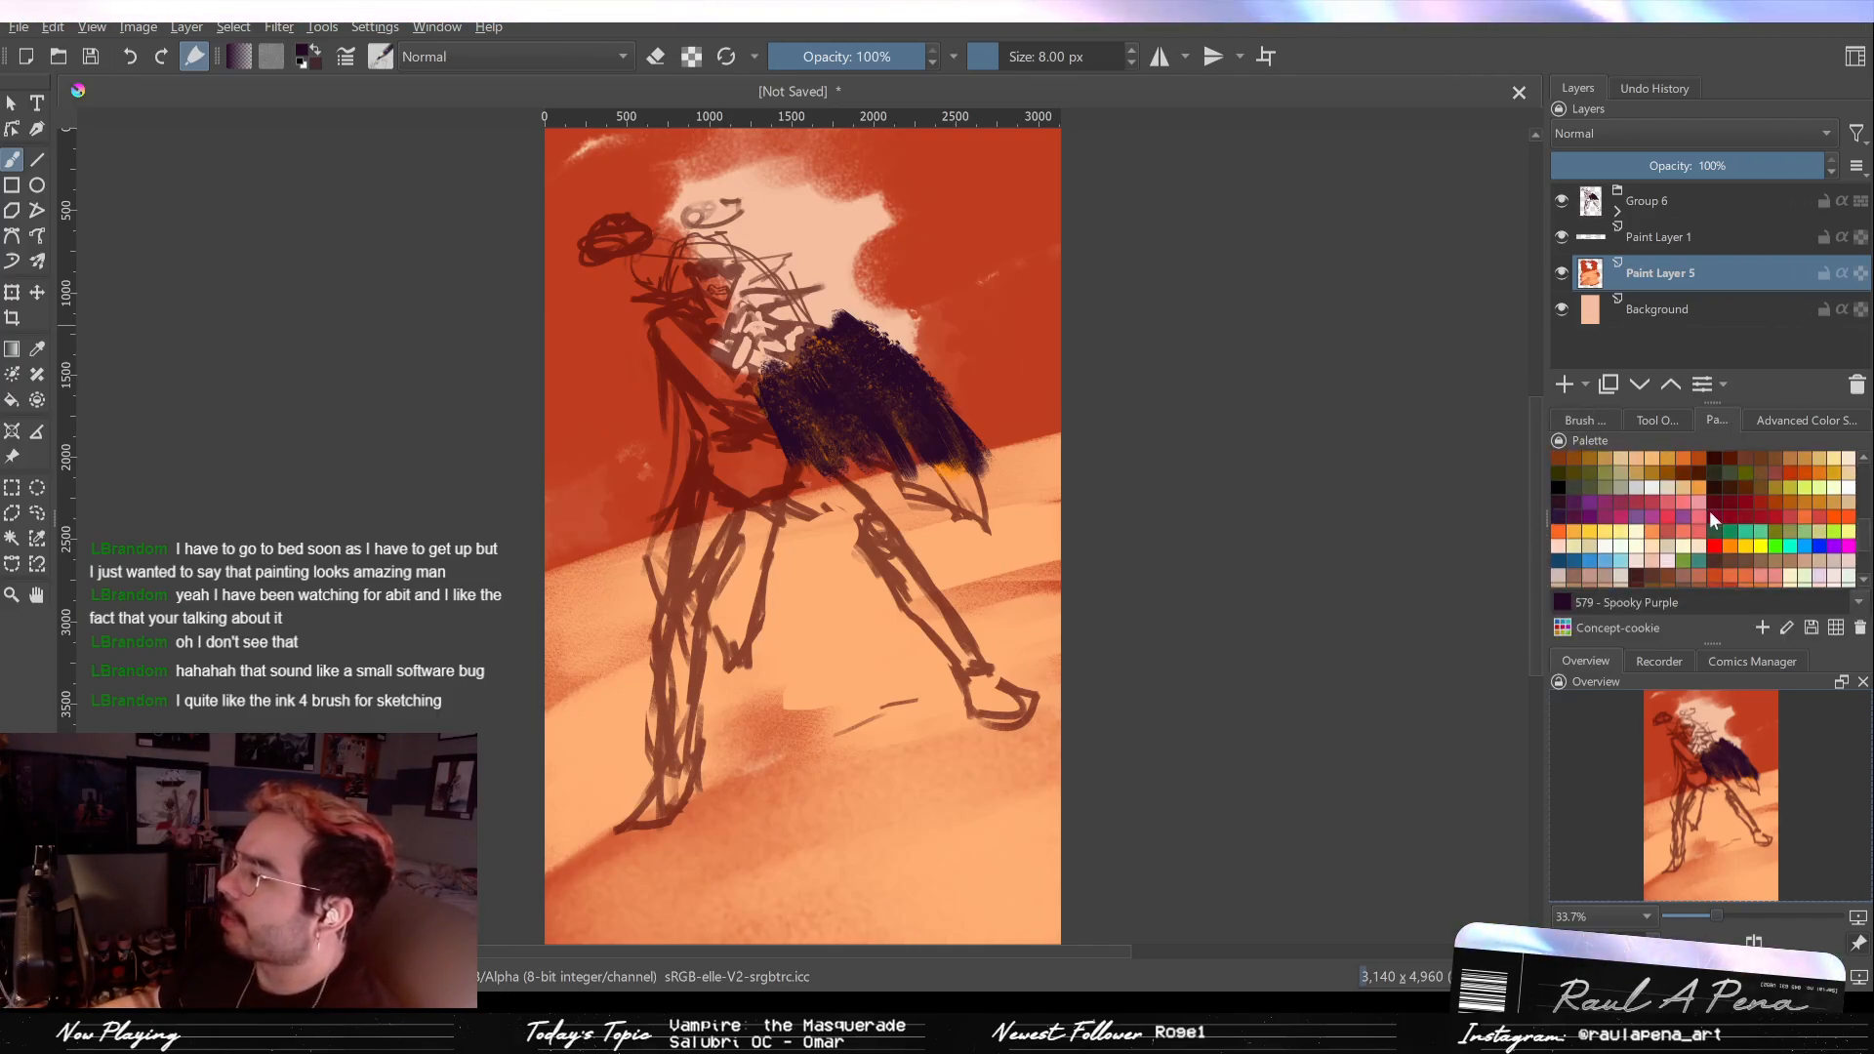
{"action": "left_click", "coordinate": [1770, 421]}
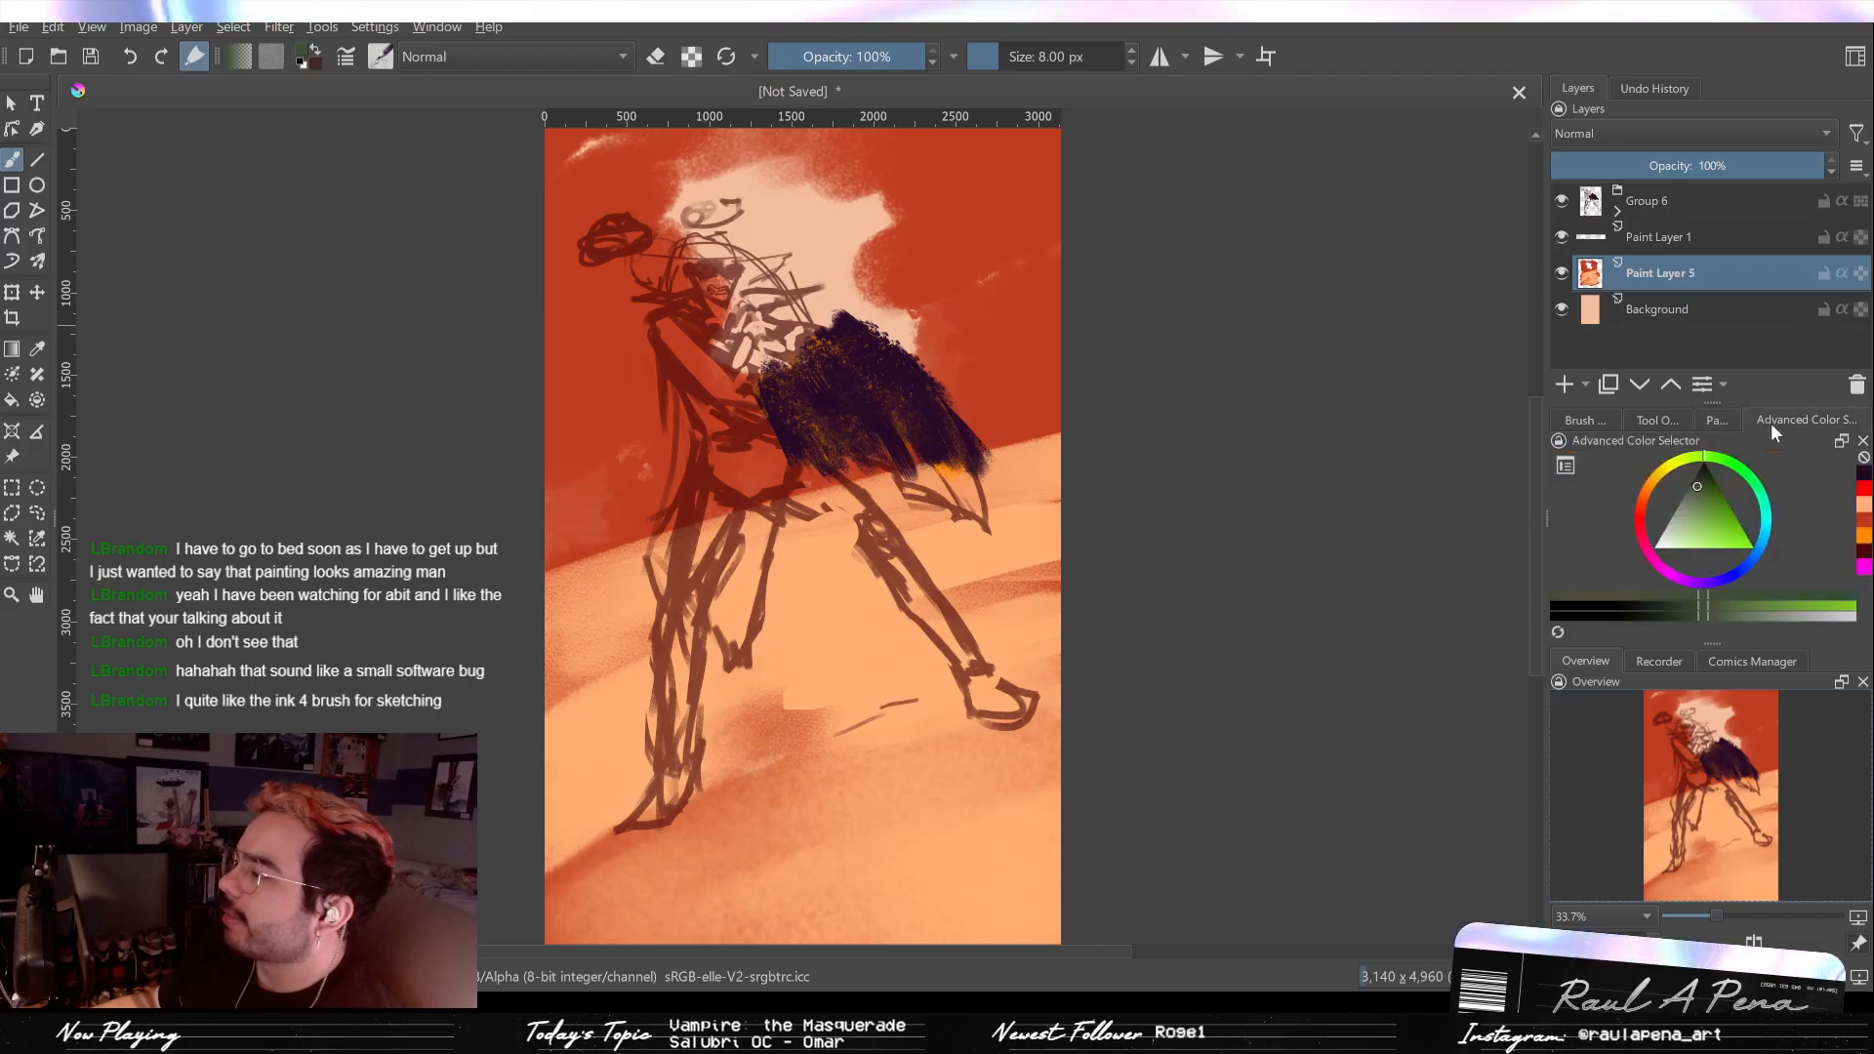
{"action": "left_click_drag", "start_coordinate": [1702, 479], "coordinate": [1702, 469]}
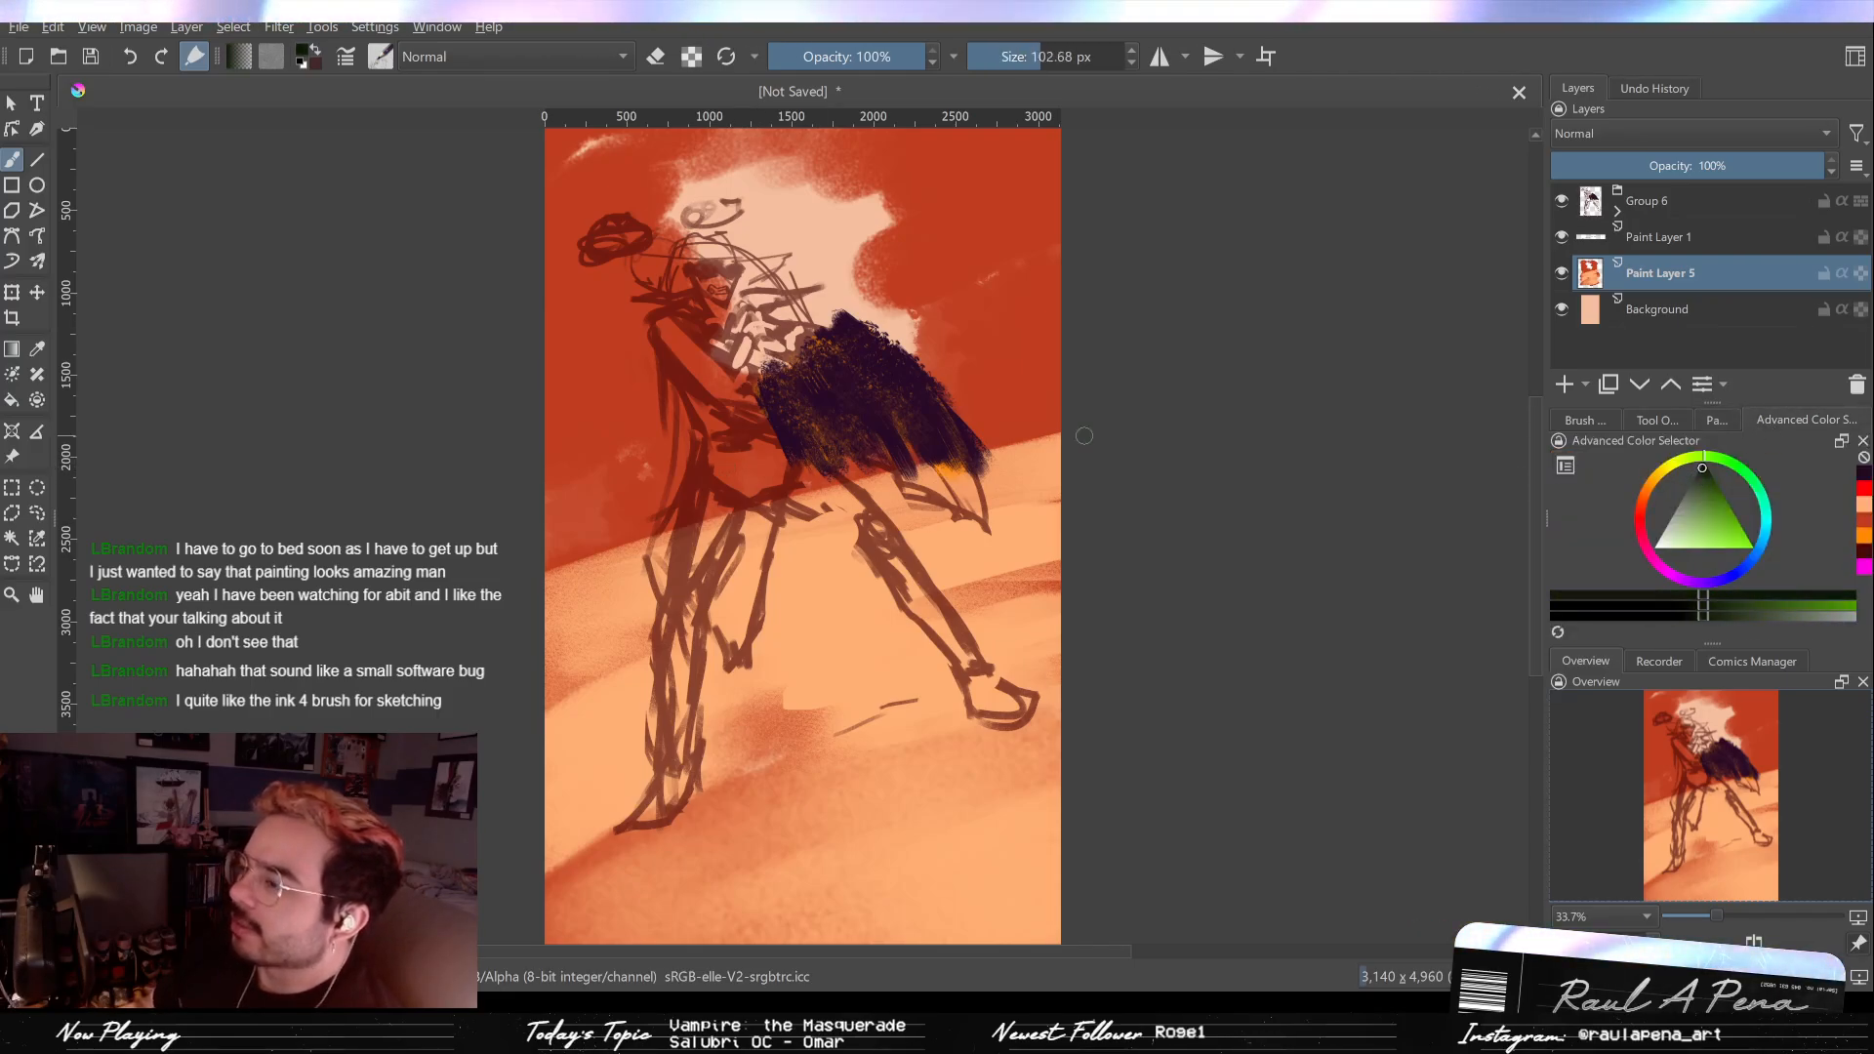
{"action": "left_click", "coordinate": [1585, 420]}
{"action": "left_click", "coordinate": [1756, 564]}
Step: Paint a broad dark green stroke down the bent middle leg with the bristle brush at about 154 px
{"action": "mouse_move", "coordinate": [766, 525]}
{"action": "left_mouse_down"}
{"action": "mouse_move", "coordinate": [740, 576]}
{"action": "mouse_move", "coordinate": [766, 479]}
{"action": "mouse_move", "coordinate": [670, 878]}
{"action": "left_mouse_up"}
{"action": "scroll", "coordinate": [754, 536], "scroll_direction": "up", "scroll_amount": 3}
{"action": "key", "text": "bracketleft"}
{"action": "scroll", "coordinate": [747, 547], "scroll_direction": "down", "scroll_amount": 3}
{"action": "scroll", "coordinate": [747, 547], "scroll_direction": "up", "scroll_amount": 4}
{"action": "scroll", "coordinate": [670, 882], "scroll_direction": "down", "scroll_amount": 4}
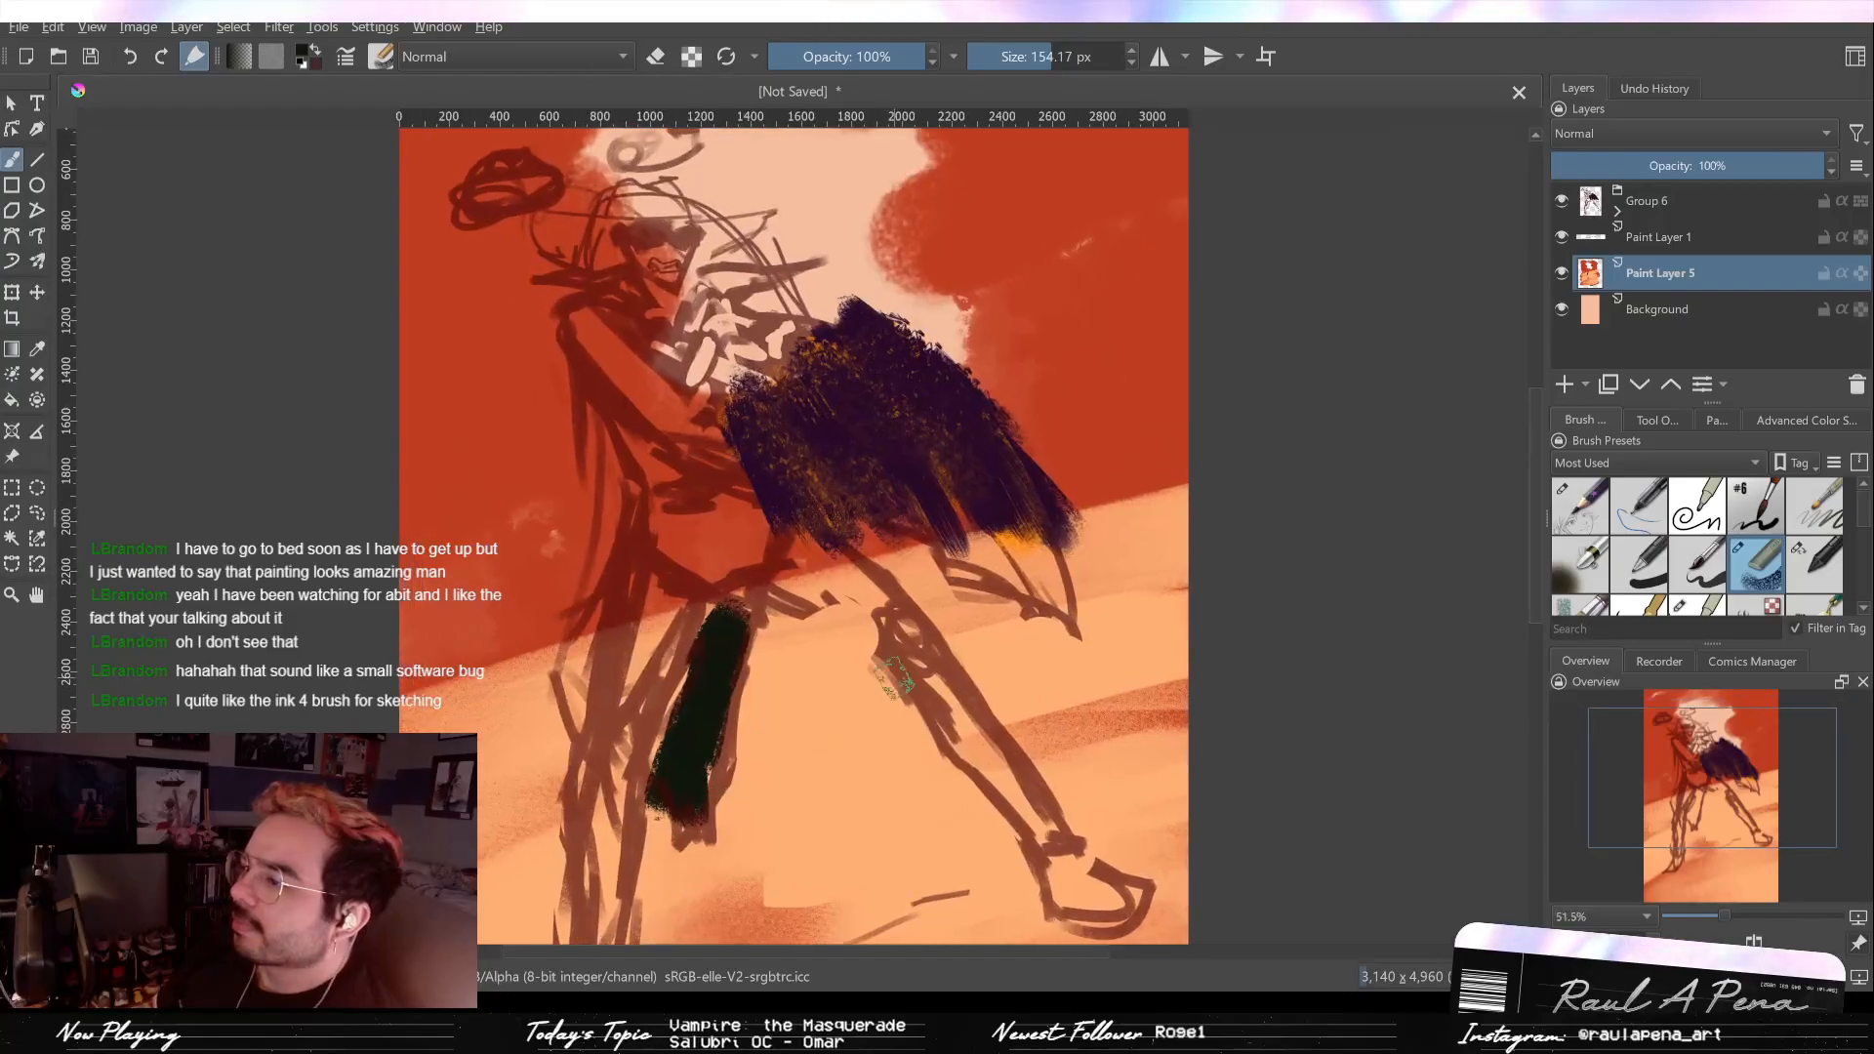
Step: Shift the paint colour to a slightly lighter dark green and paint it over the green shape on the leg
{"action": "left_click", "coordinate": [1717, 421]}
{"action": "left_click", "coordinate": [1772, 420]}
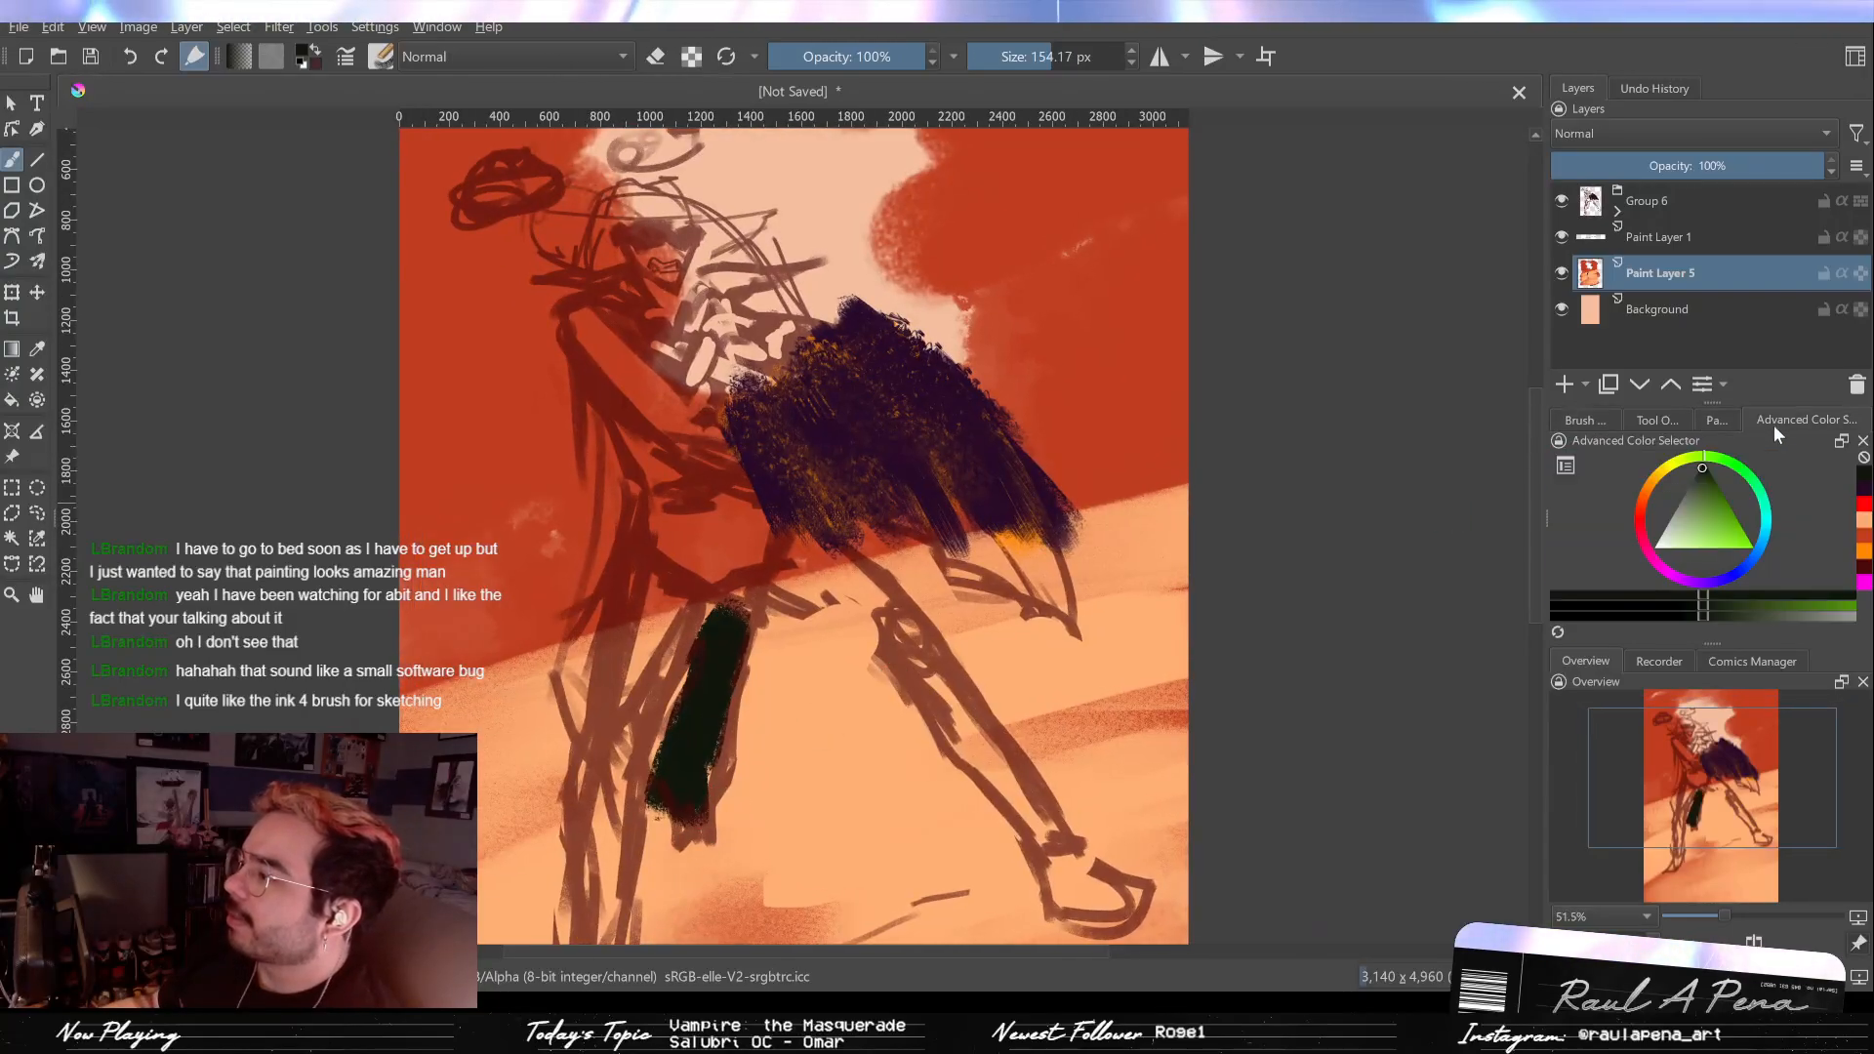
{"action": "left_click", "coordinate": [1703, 475]}
{"action": "left_click", "coordinate": [1706, 471]}
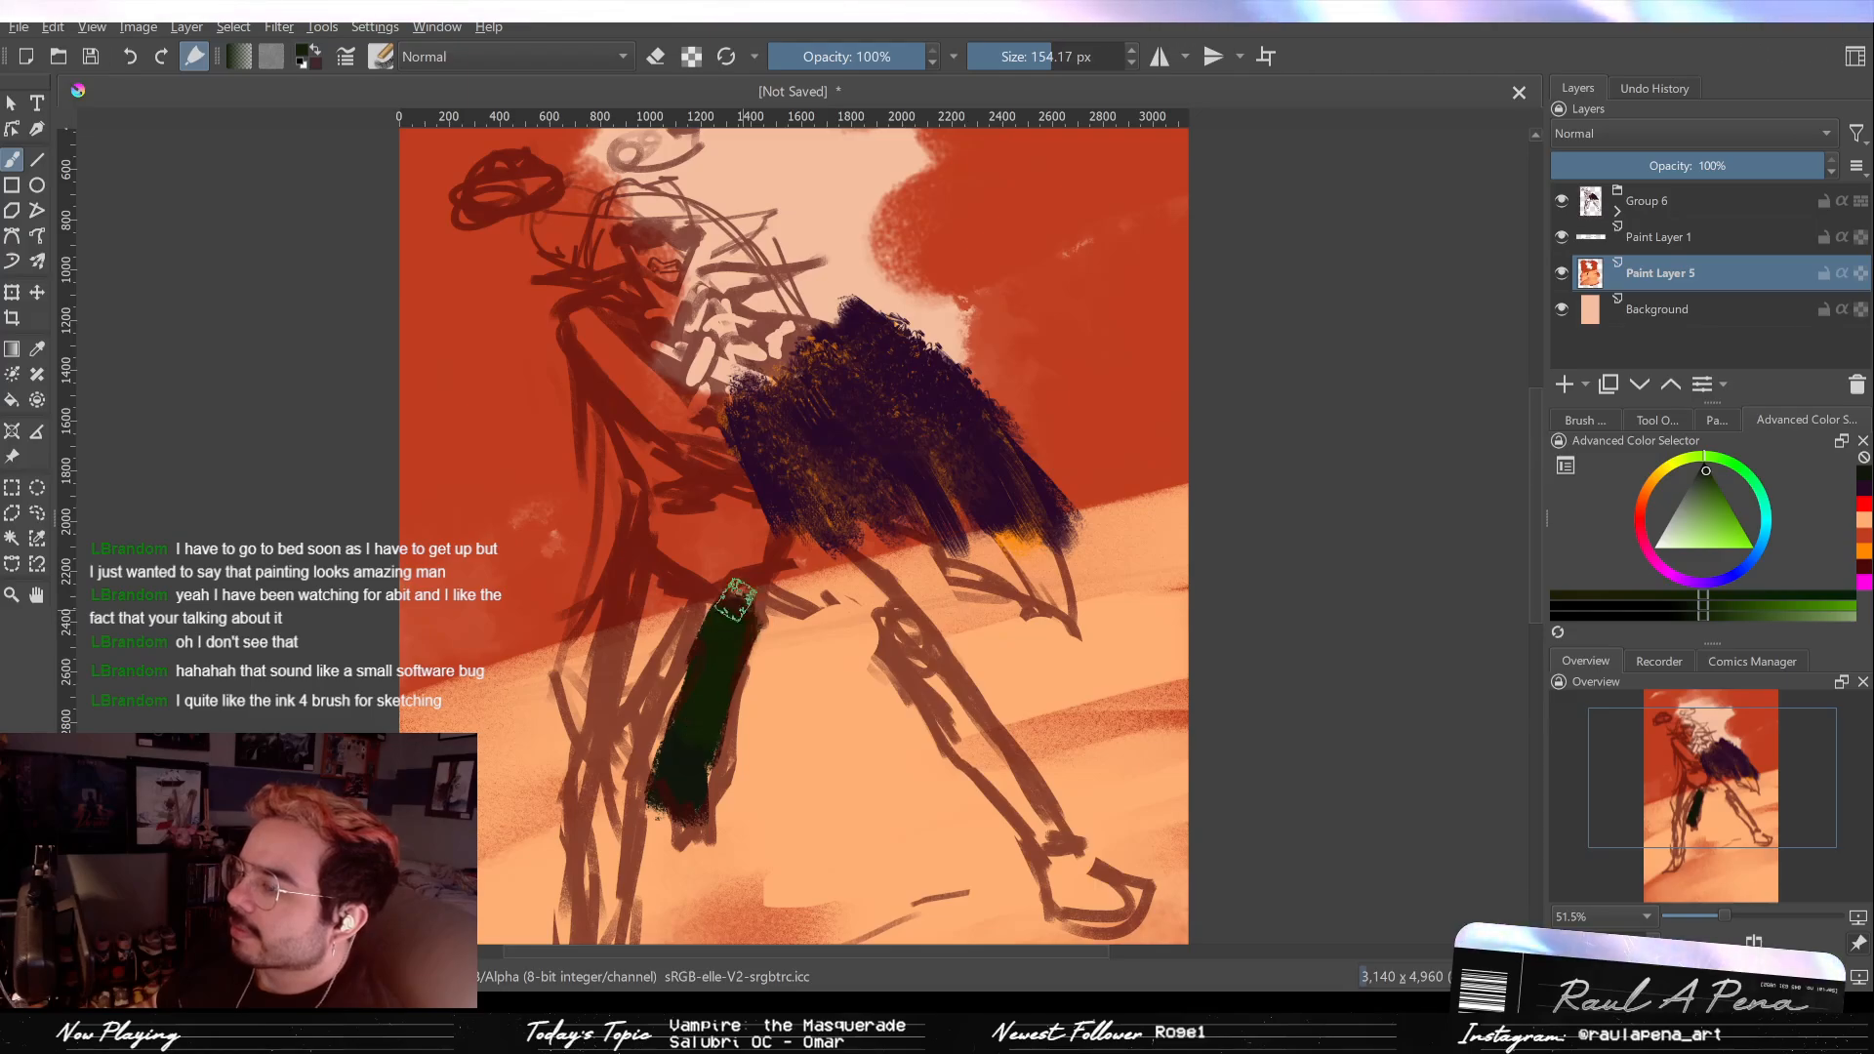
{"action": "scroll", "coordinate": [758, 619], "scroll_direction": "up", "scroll_amount": 3}
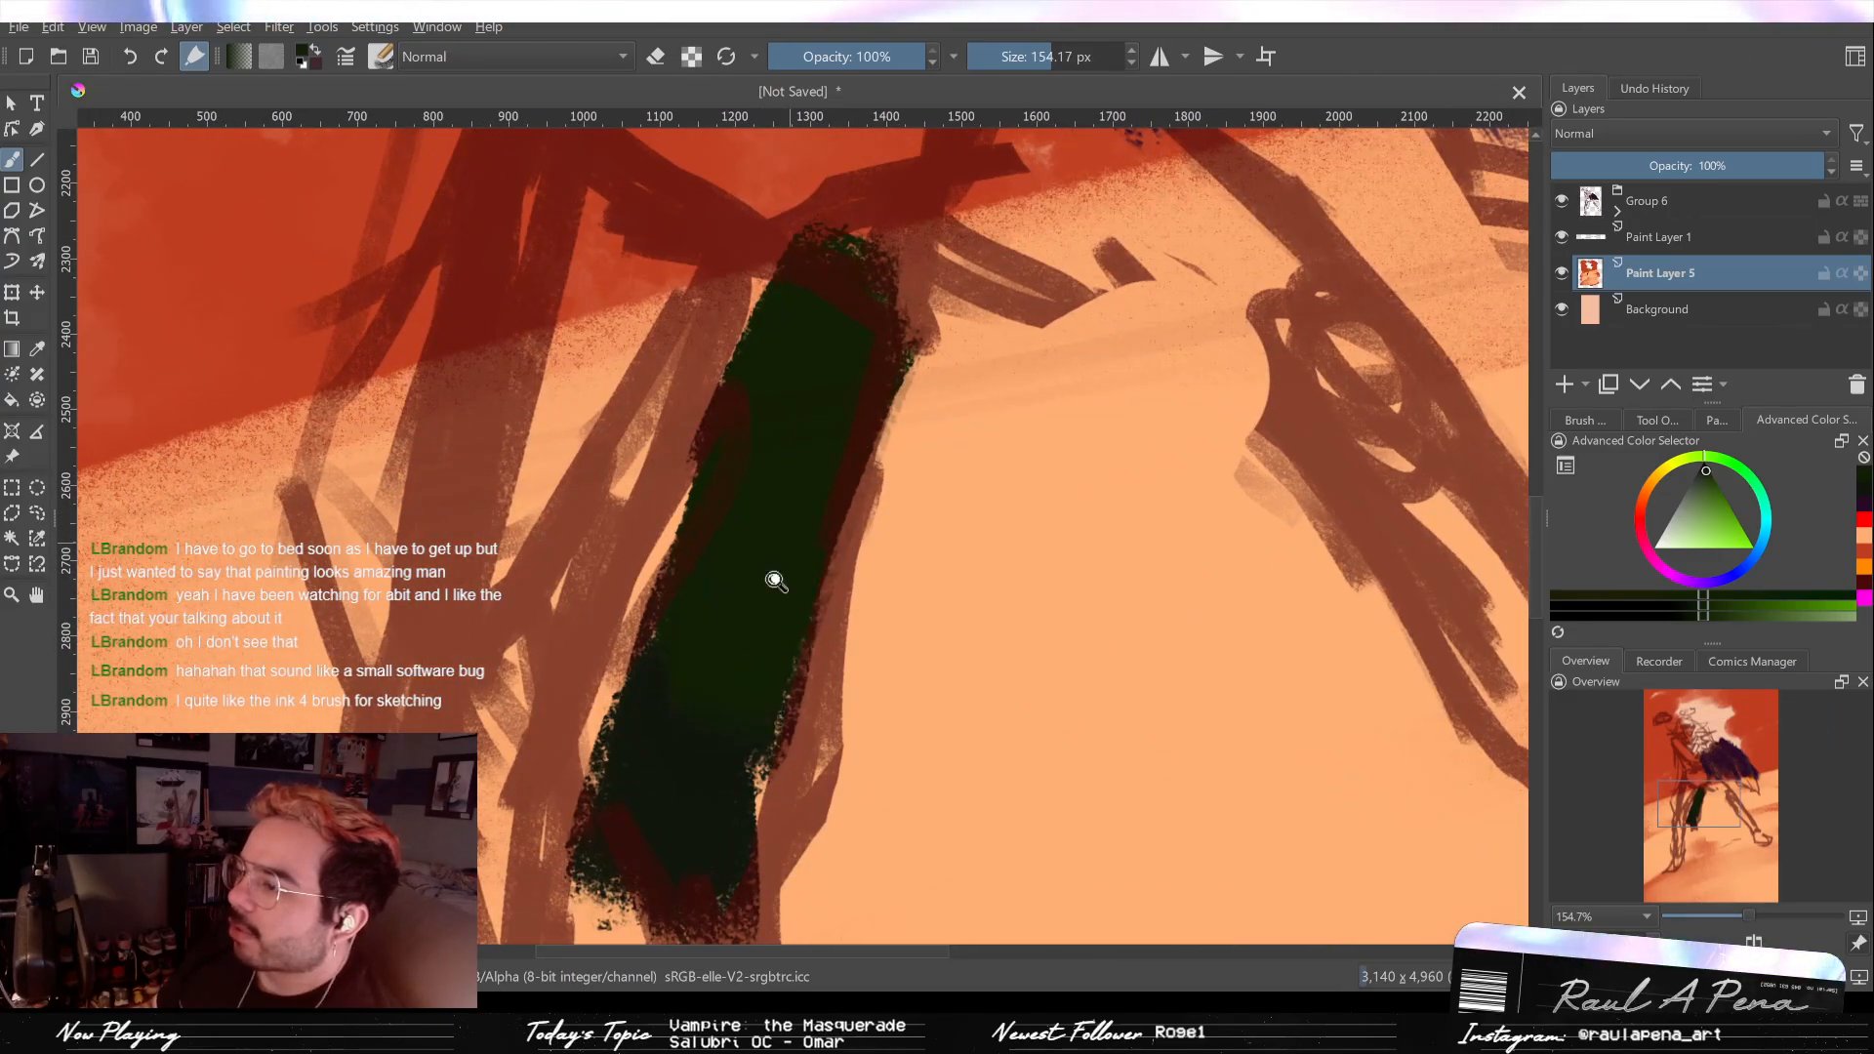
{"action": "scroll", "coordinate": [730, 526], "scroll_direction": "down", "scroll_amount": 3}
{"action": "scroll", "coordinate": [807, 456], "scroll_direction": "down", "scroll_amount": 1}
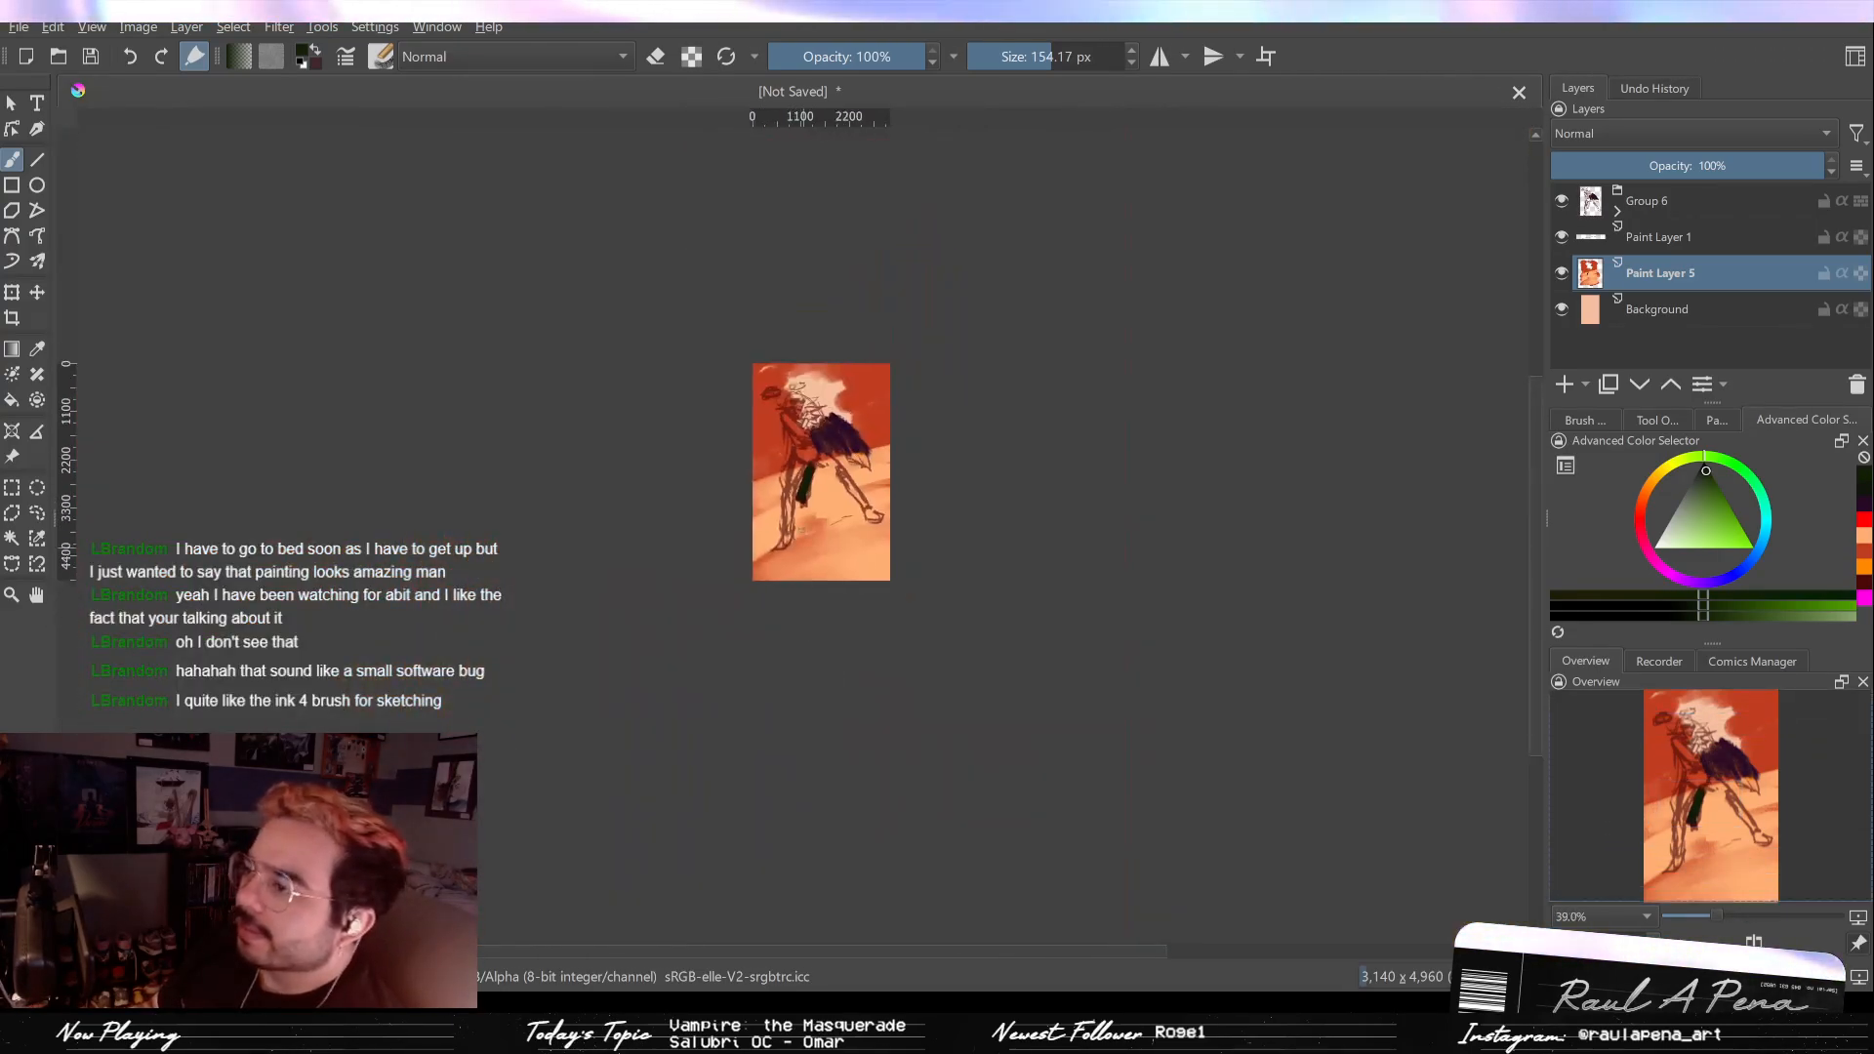
Step: Undo the green strokes on the leg and remove the restored test layer, Paint Layer 7
{"action": "scroll", "coordinate": [807, 456], "scroll_direction": "up", "scroll_amount": 3}
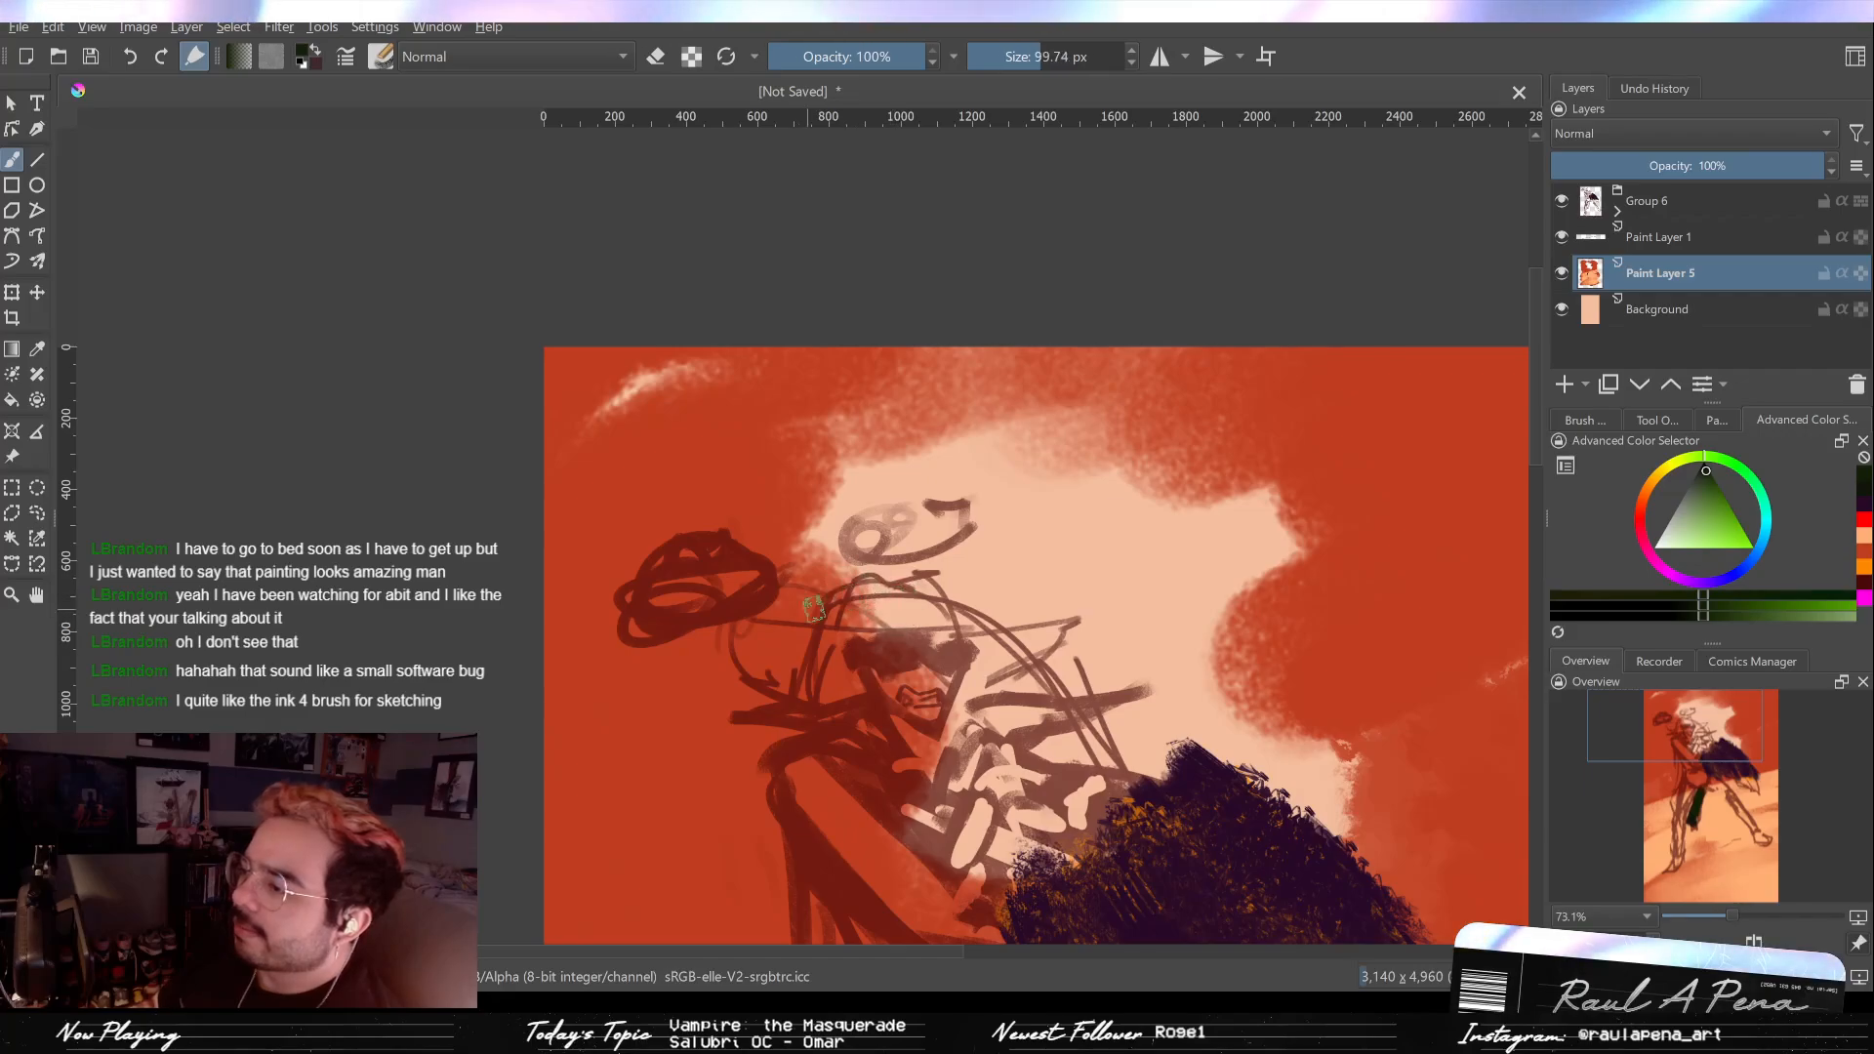
{"action": "key", "text": "bracketleft"}
{"action": "key", "text": "bracketleft"}
{"action": "key", "text": "bracketleft"}
{"action": "key", "text": "bracketleft"}
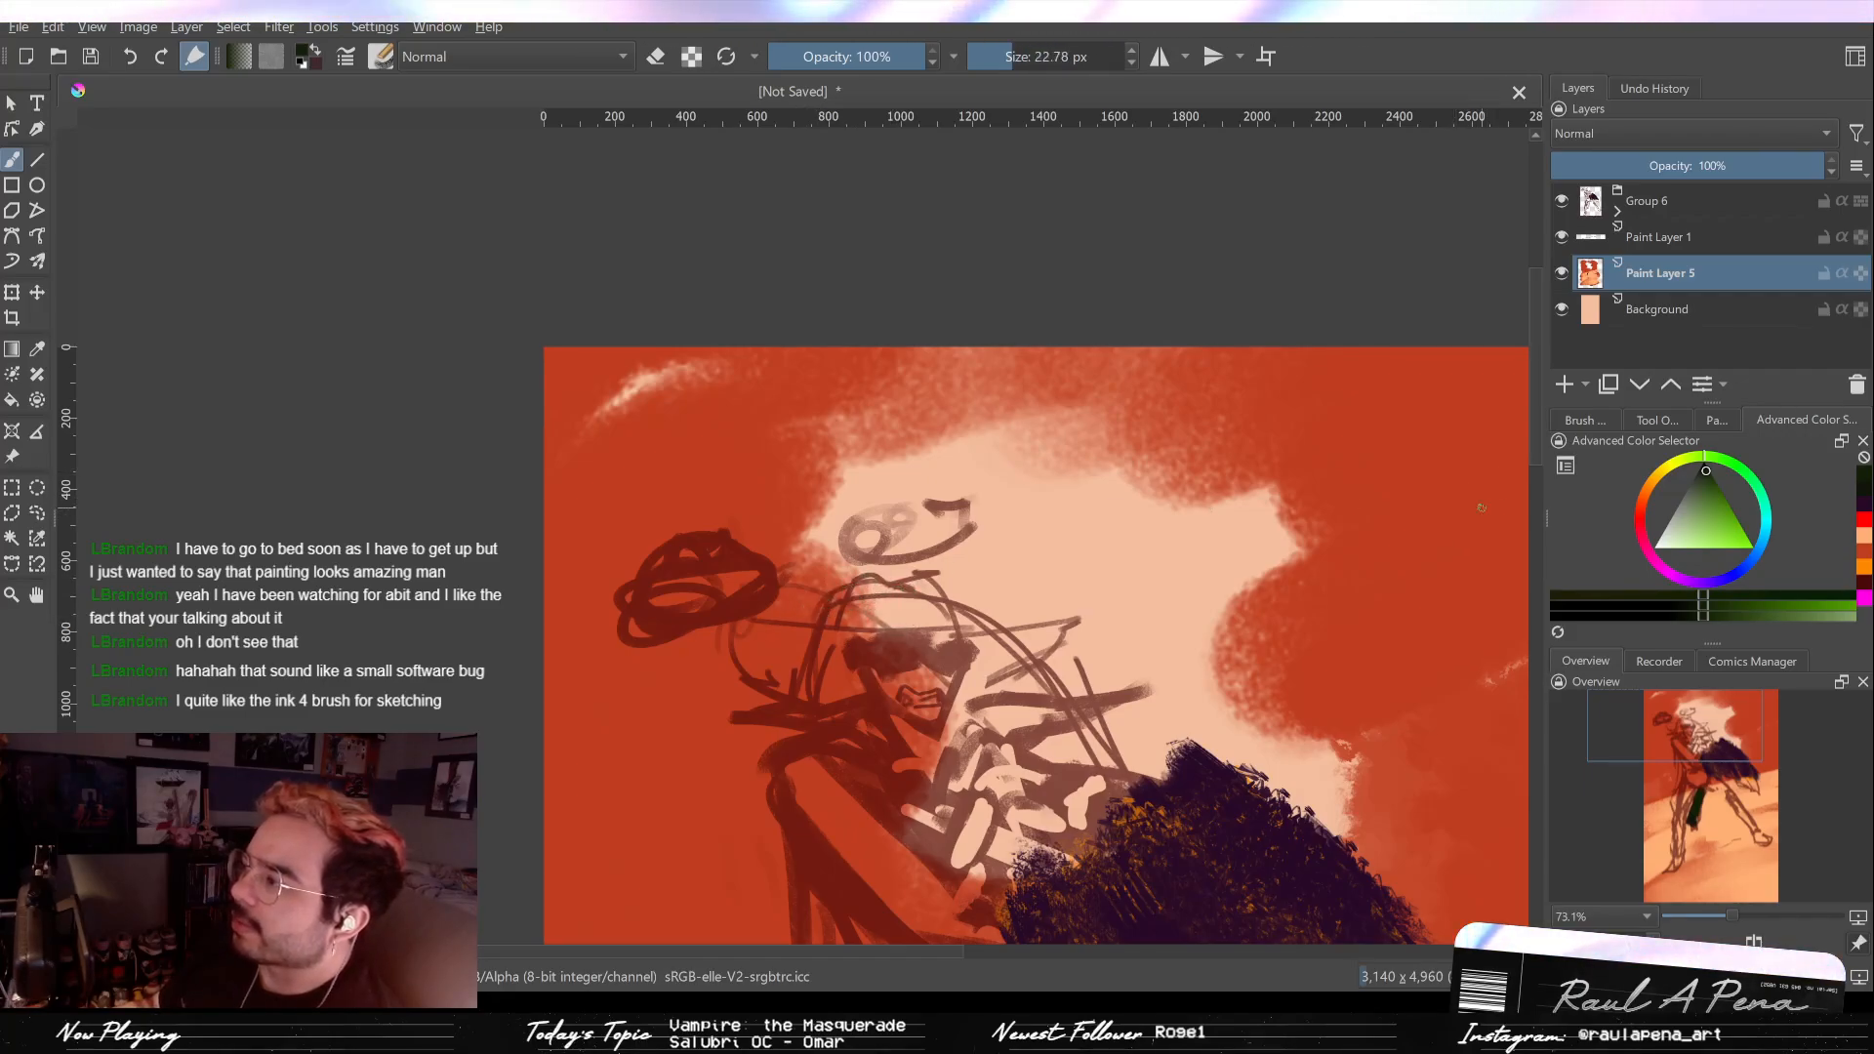
{"action": "key", "text": "Insert"}
{"action": "mouse_move", "coordinate": [1481, 507]}
{"action": "left_mouse_down"}
{"action": "mouse_move", "coordinate": [1339, 376]}
{"action": "mouse_move", "coordinate": [1317, 118]}
{"action": "left_mouse_up"}
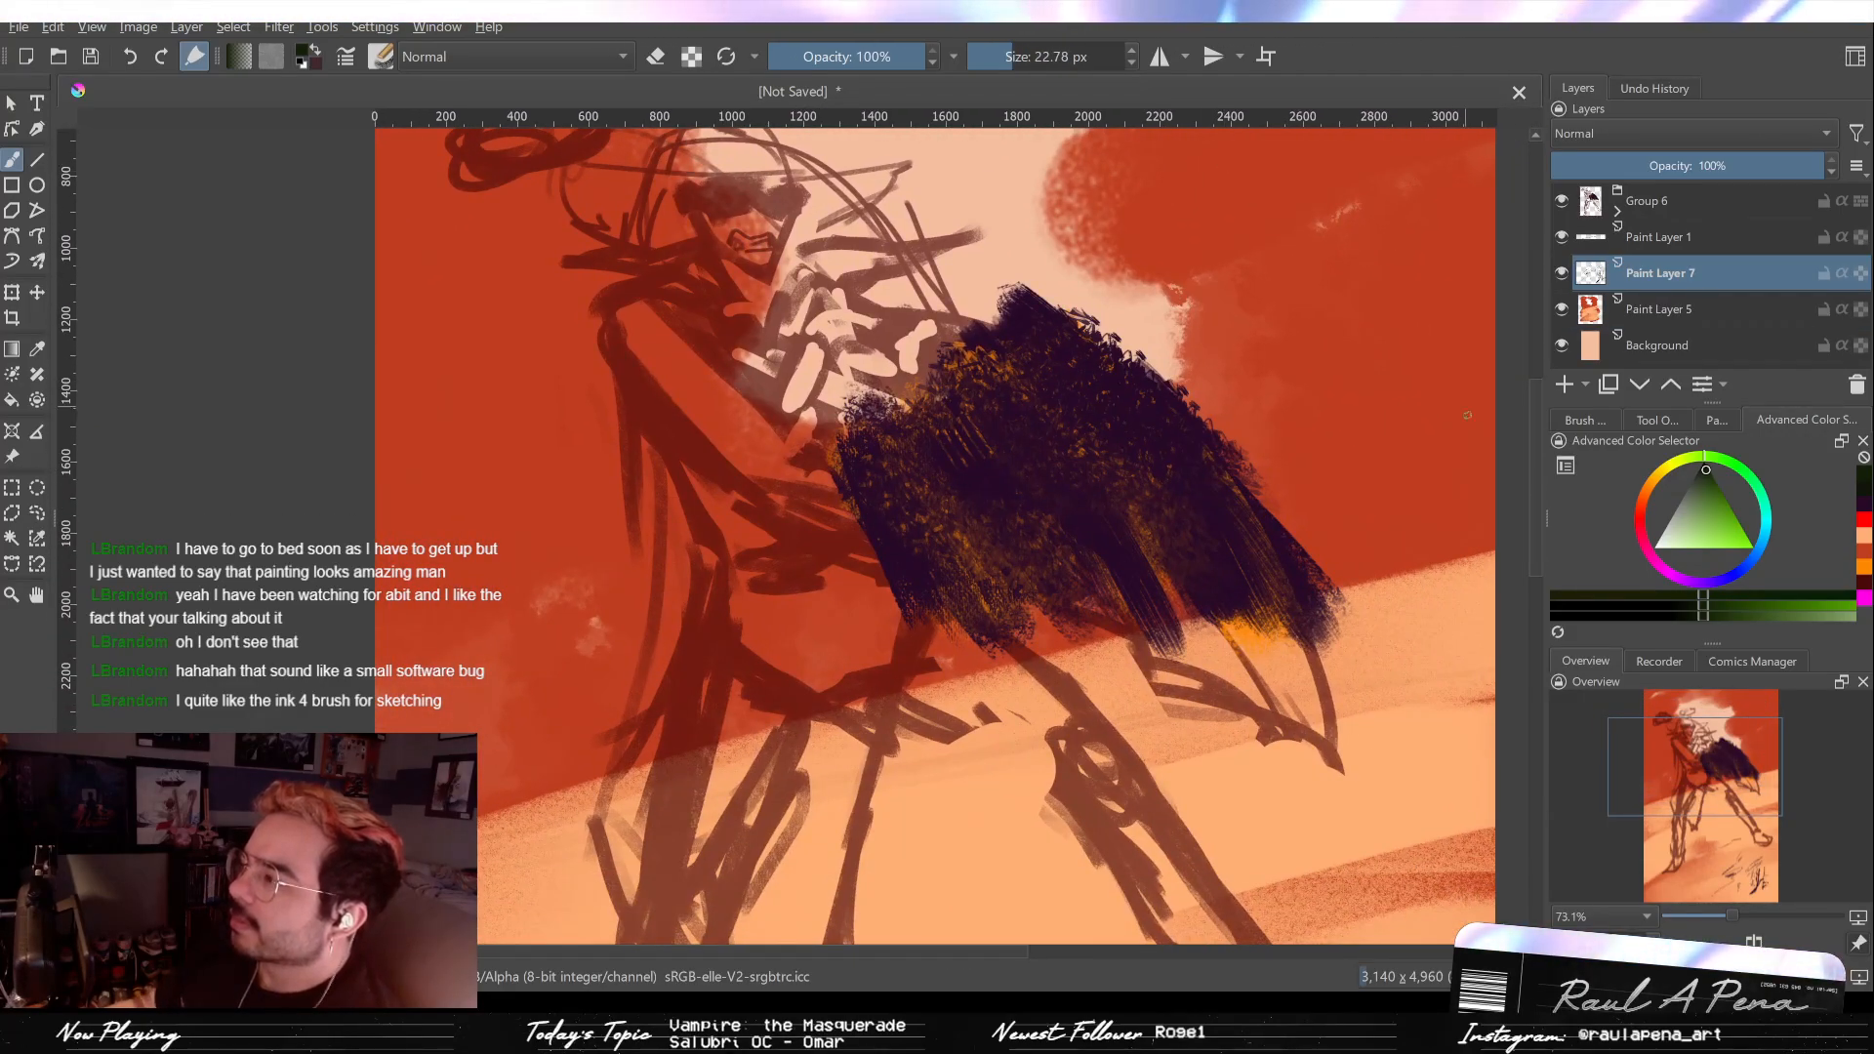
{"action": "key", "text": "shift+Delete"}
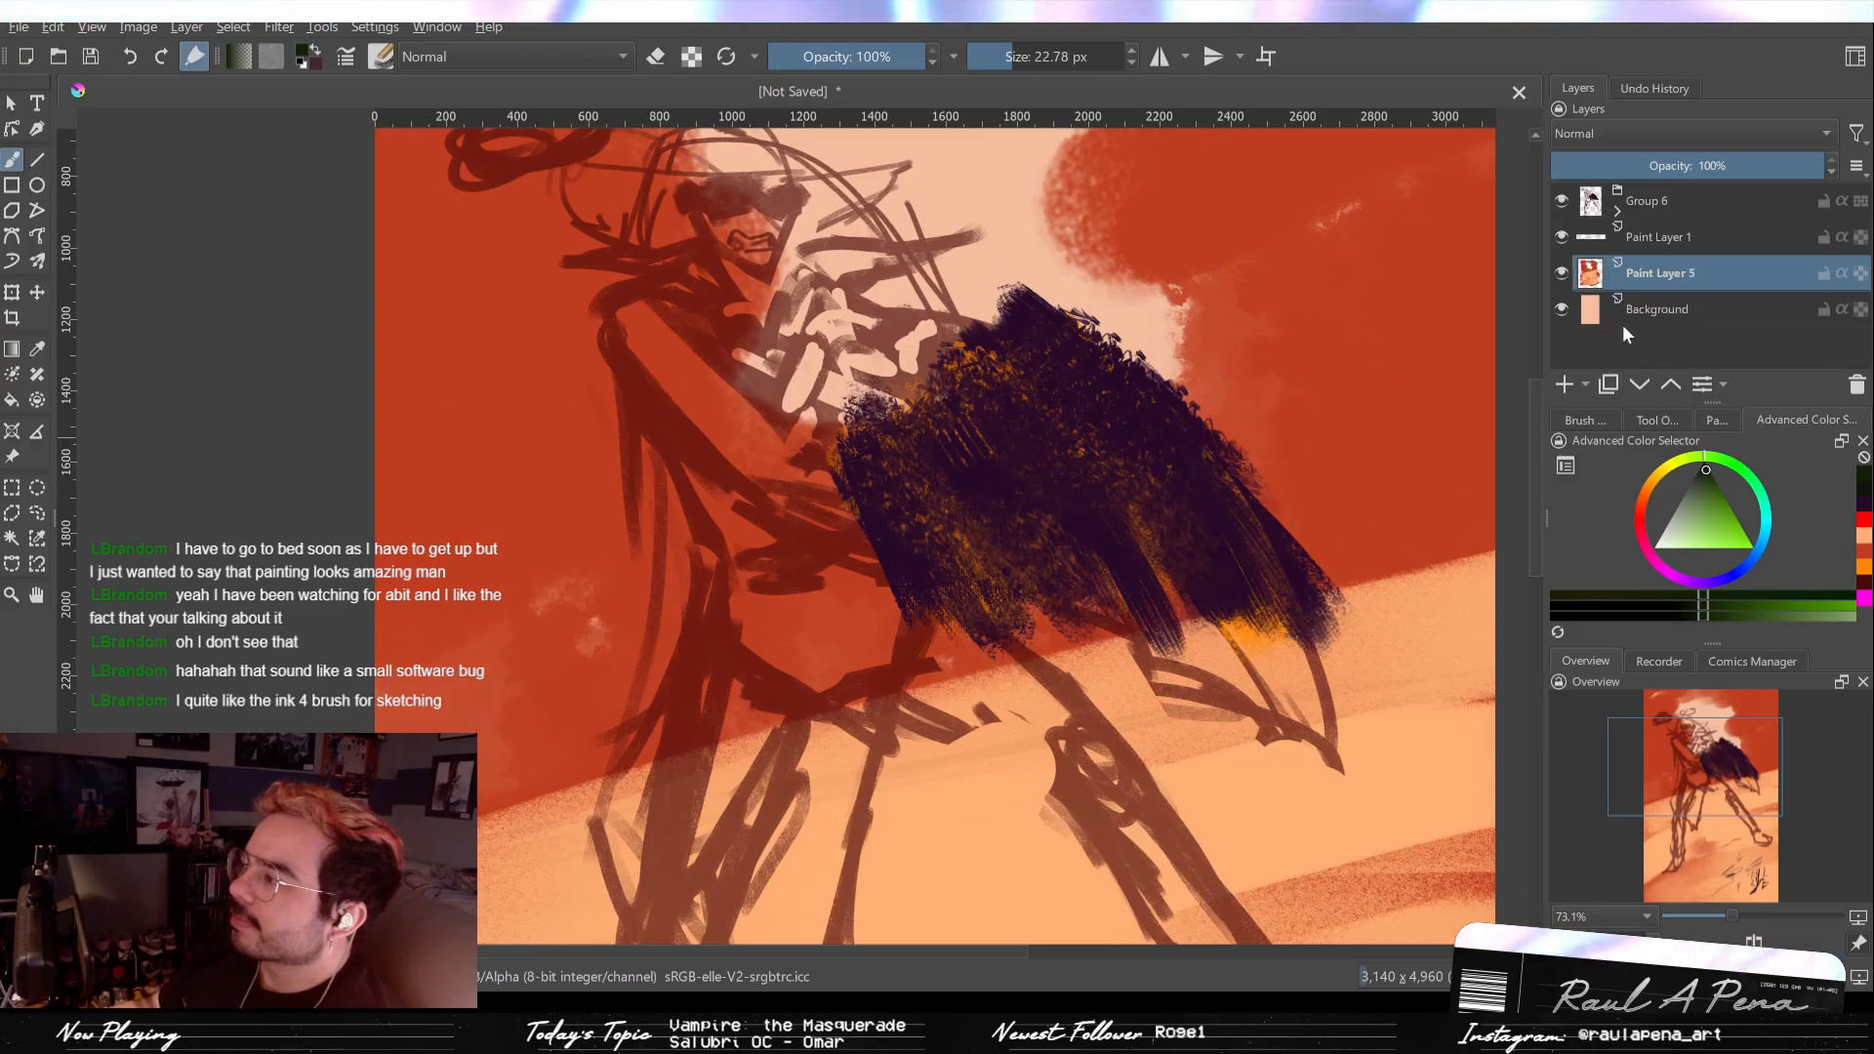
Step: Add a new paint layer above Paint Layer 5 and block in dark green strokes over the bent leg at about 133 px
{"action": "scroll", "coordinate": [1120, 501], "scroll_direction": "down", "scroll_amount": 4}
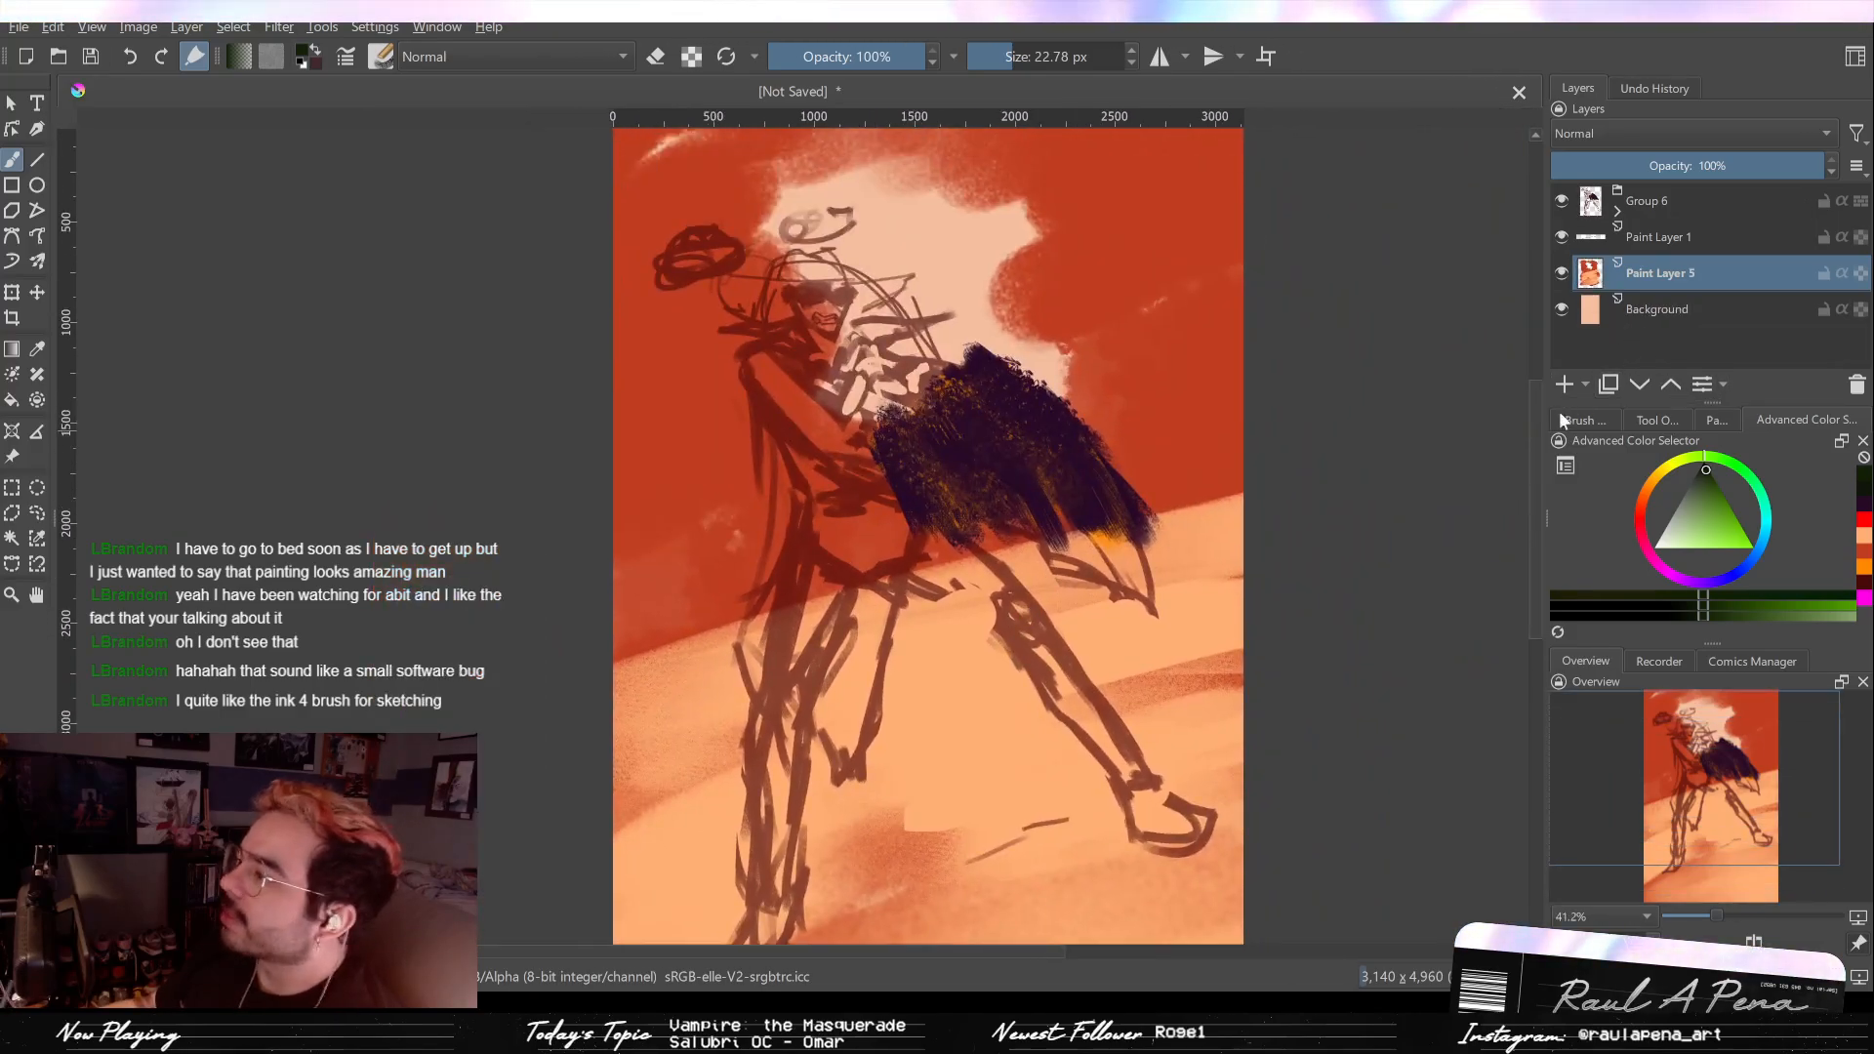
{"action": "left_click", "coordinate": [1565, 383]}
{"action": "left_click_drag", "start_coordinate": [867, 505], "coordinate": [927, 504]}
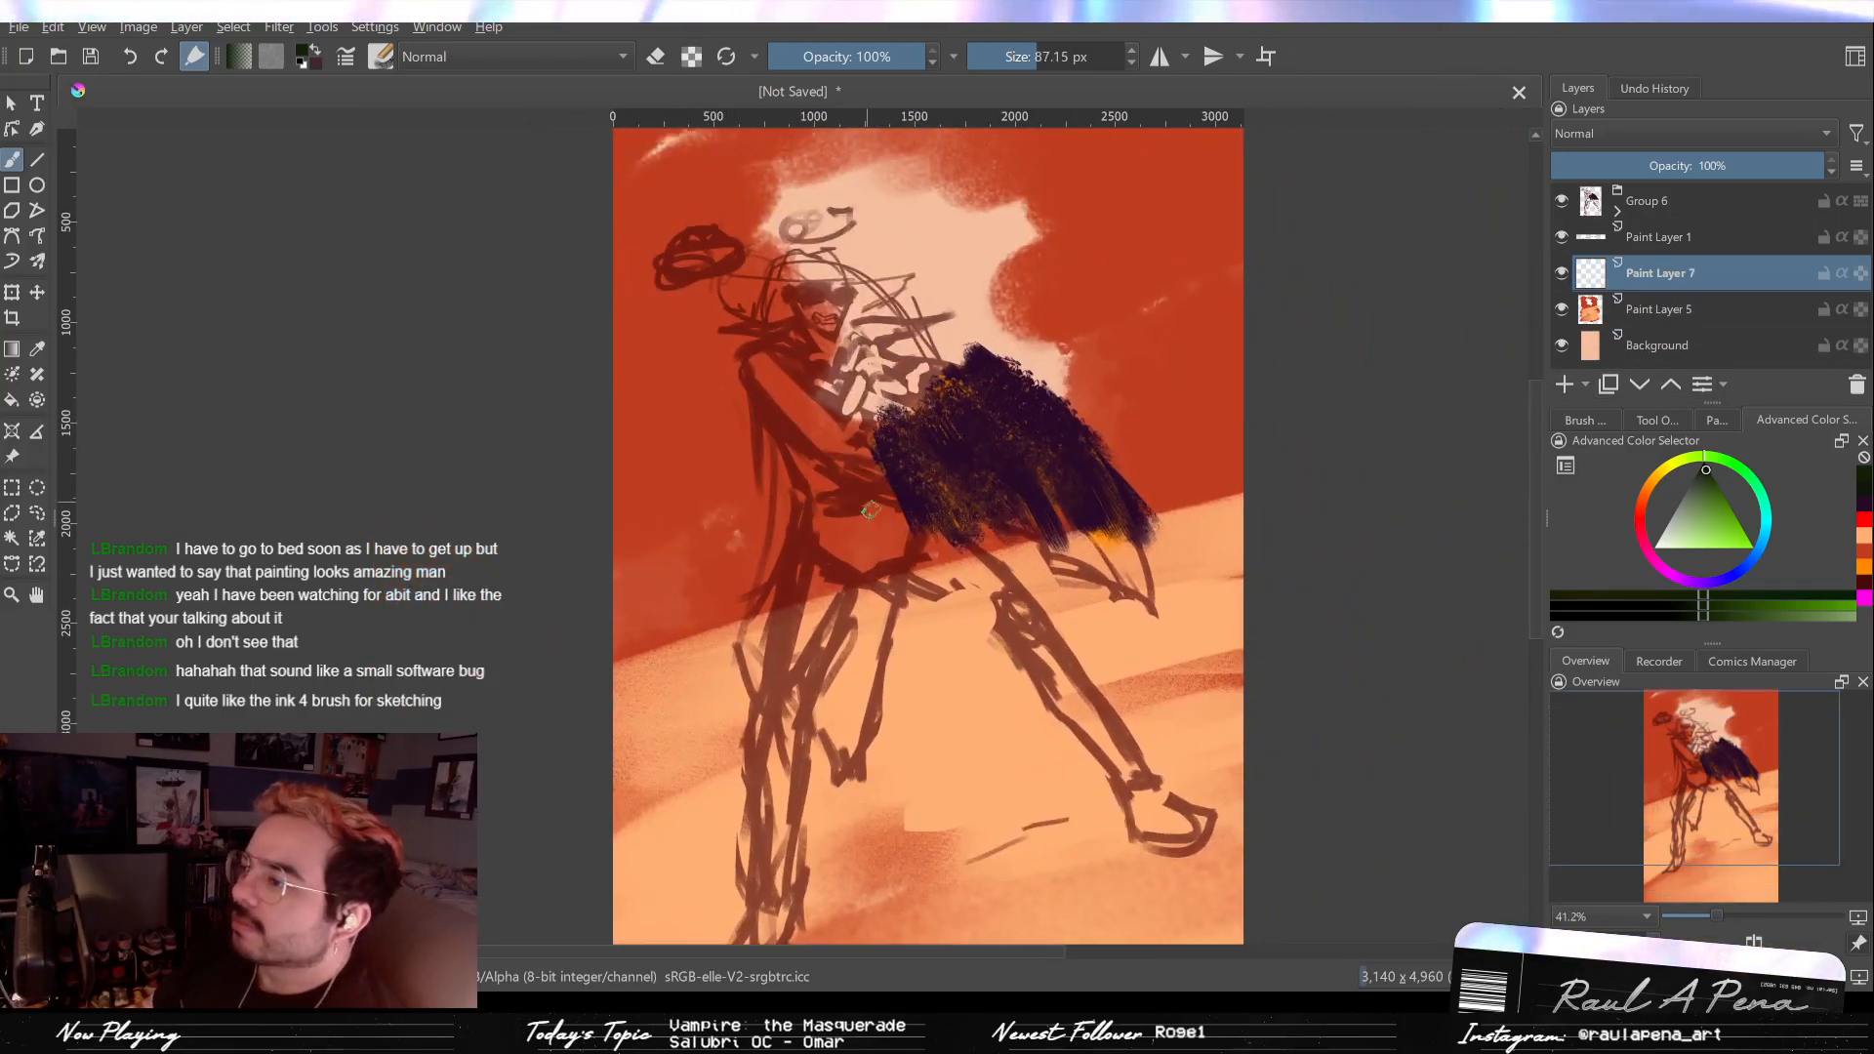
{"action": "mouse_move", "coordinate": [844, 610]}
{"action": "left_mouse_down"}
{"action": "mouse_move", "coordinate": [816, 698]}
{"action": "mouse_move", "coordinate": [868, 610]}
{"action": "mouse_move", "coordinate": [859, 712]}
{"action": "left_mouse_up"}
Step: Move the green paint layer above Group 6 and fill out its shape into a solid dark green panel hanging from the hips
{"action": "left_click", "coordinate": [1640, 393]}
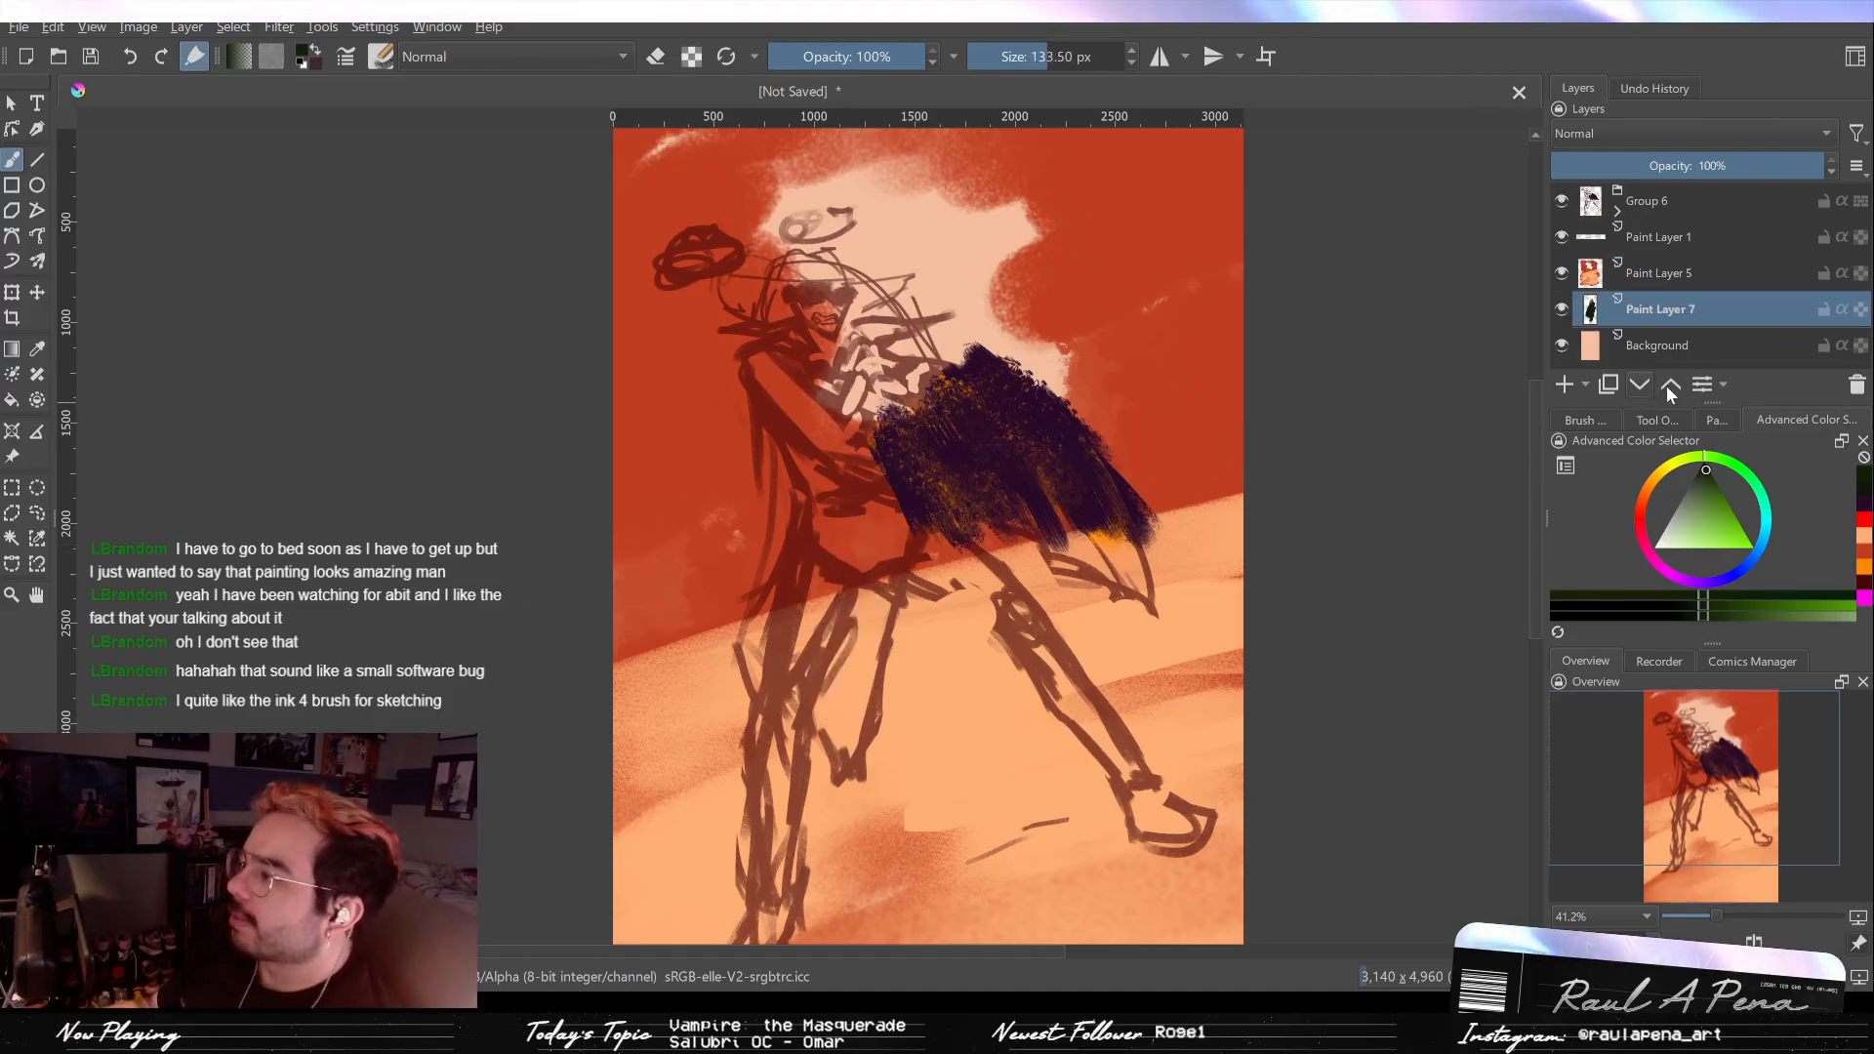
{"action": "left_click", "coordinate": [1671, 386]}
{"action": "left_click", "coordinate": [1669, 386]}
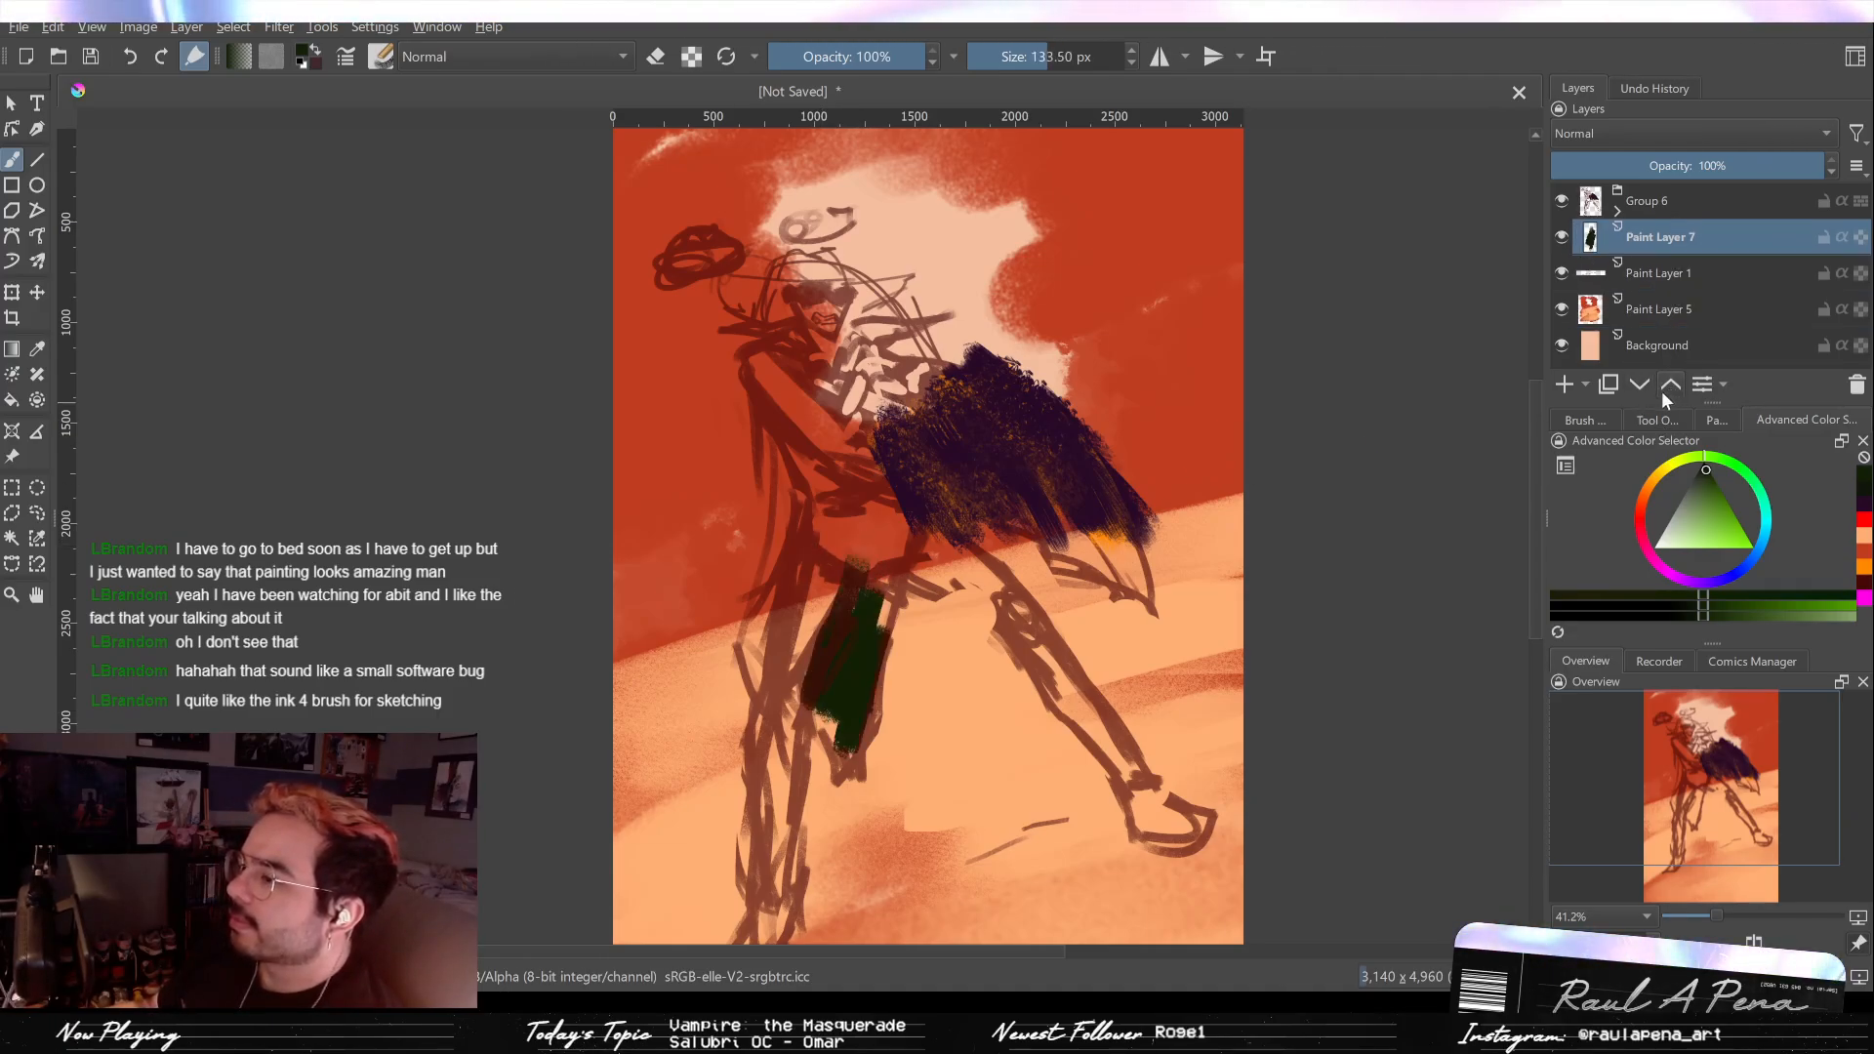
{"action": "left_click", "coordinate": [1670, 386]}
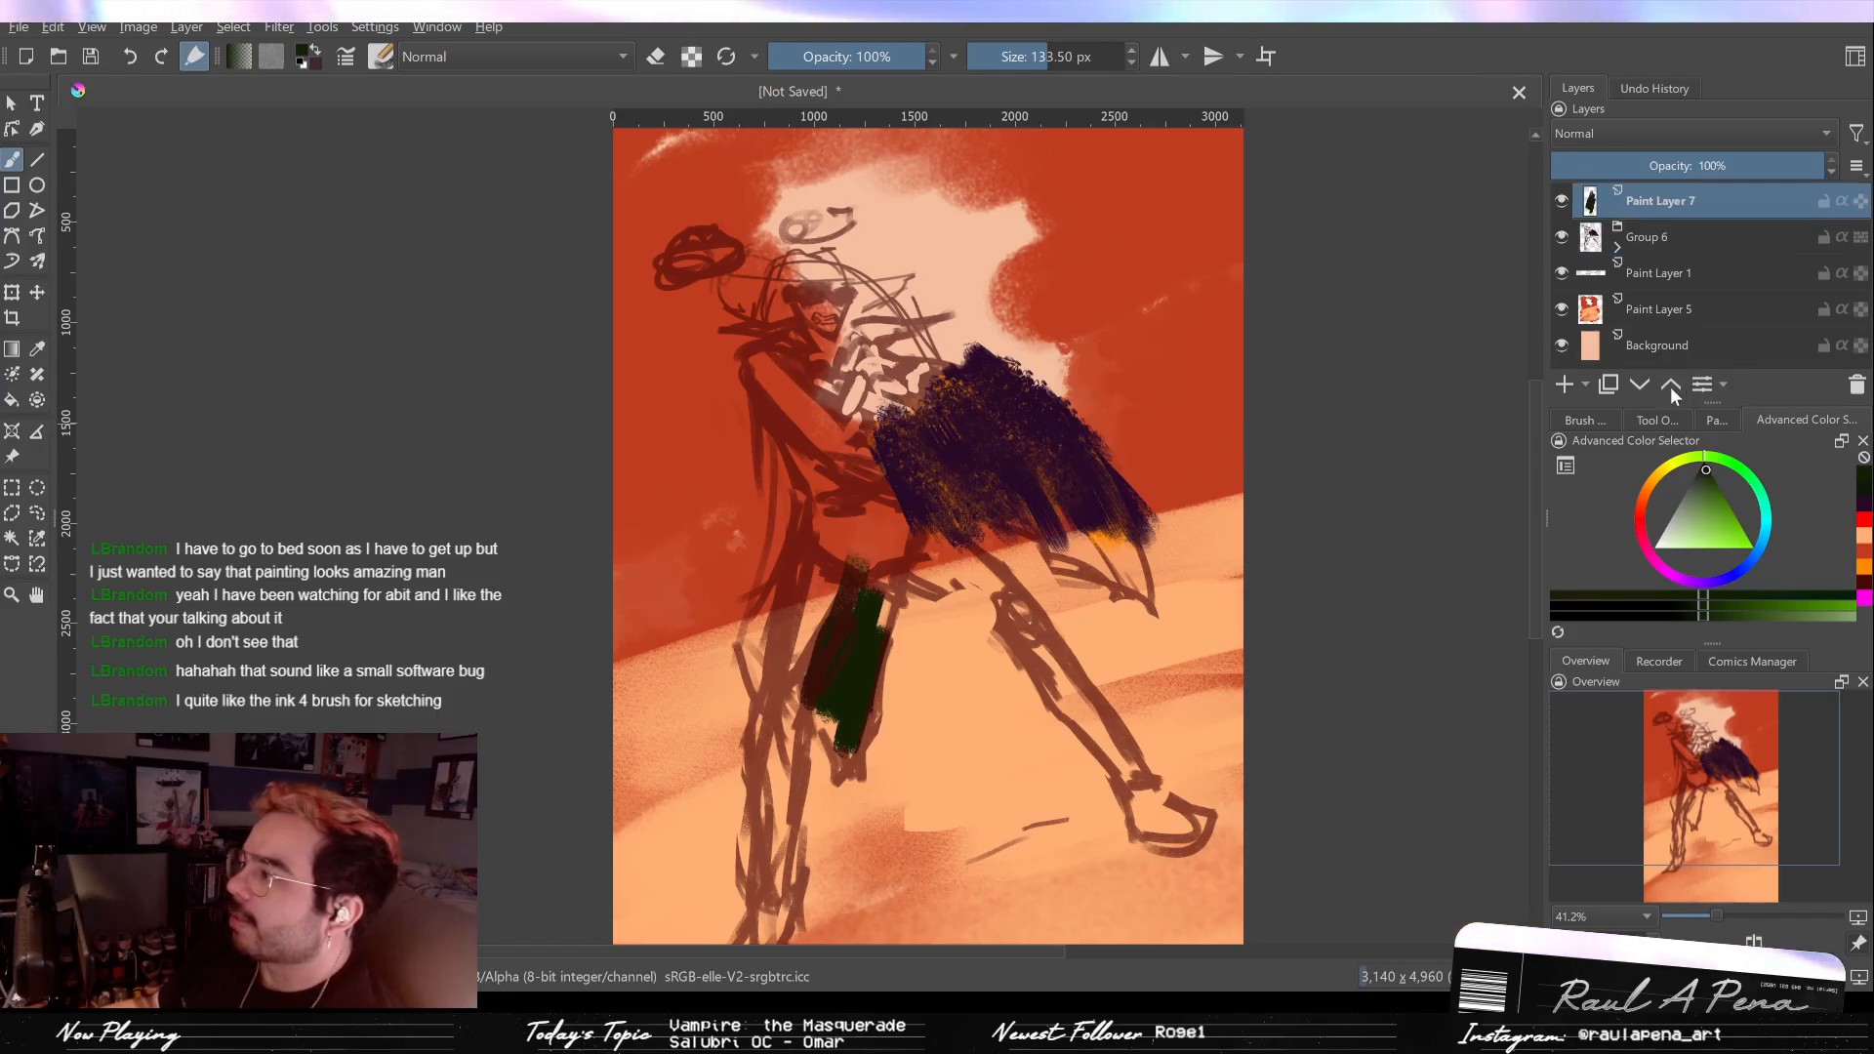
{"action": "mouse_move", "coordinate": [819, 666]}
{"action": "left_mouse_down"}
{"action": "mouse_move", "coordinate": [814, 708]}
{"action": "mouse_move", "coordinate": [756, 646]}
{"action": "mouse_move", "coordinate": [792, 582]}
{"action": "mouse_move", "coordinate": [780, 638]}
{"action": "mouse_move", "coordinate": [758, 642]}
{"action": "mouse_move", "coordinate": [808, 649]}
{"action": "mouse_move", "coordinate": [821, 730]}
{"action": "mouse_move", "coordinate": [821, 634]}
{"action": "left_mouse_up"}
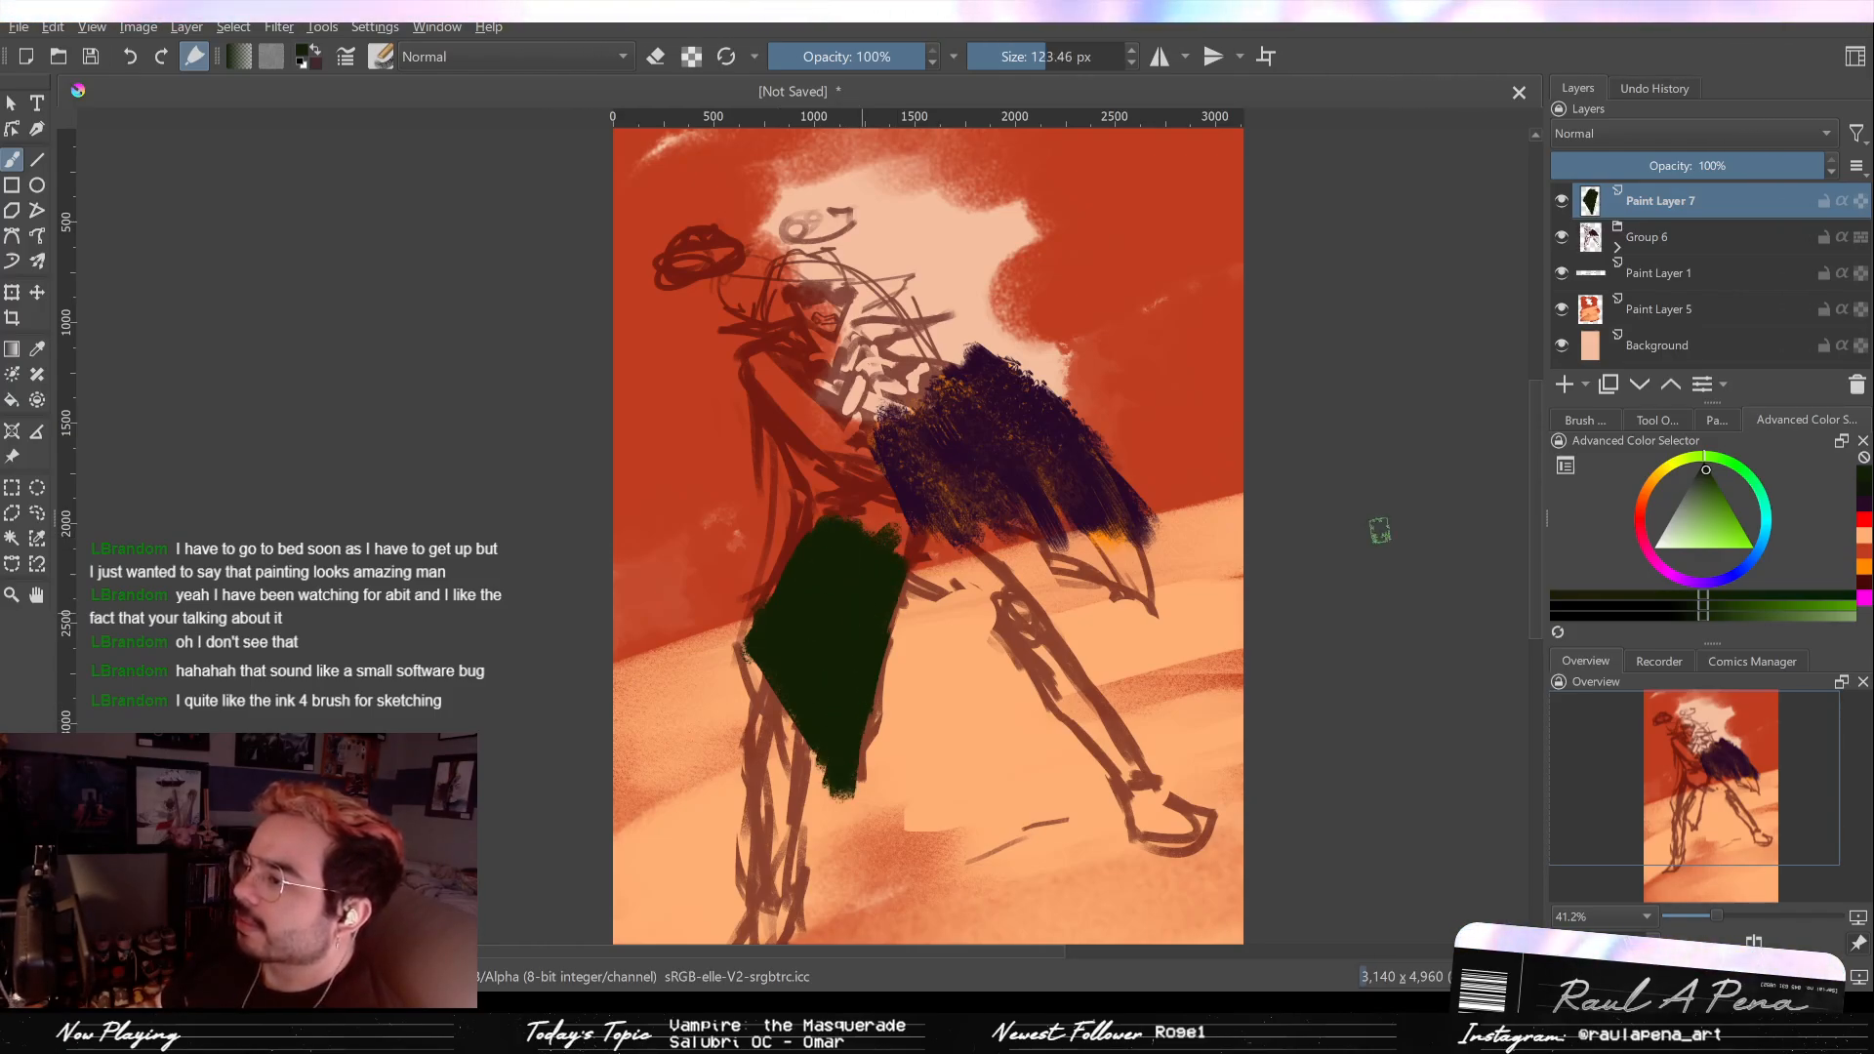
Step: Pick an ochre from the palette and draw thin trim lines inside the green panel's outer edge at about 32 px
{"action": "left_click", "coordinate": [1591, 420]}
{"action": "left_click", "coordinate": [1712, 420]}
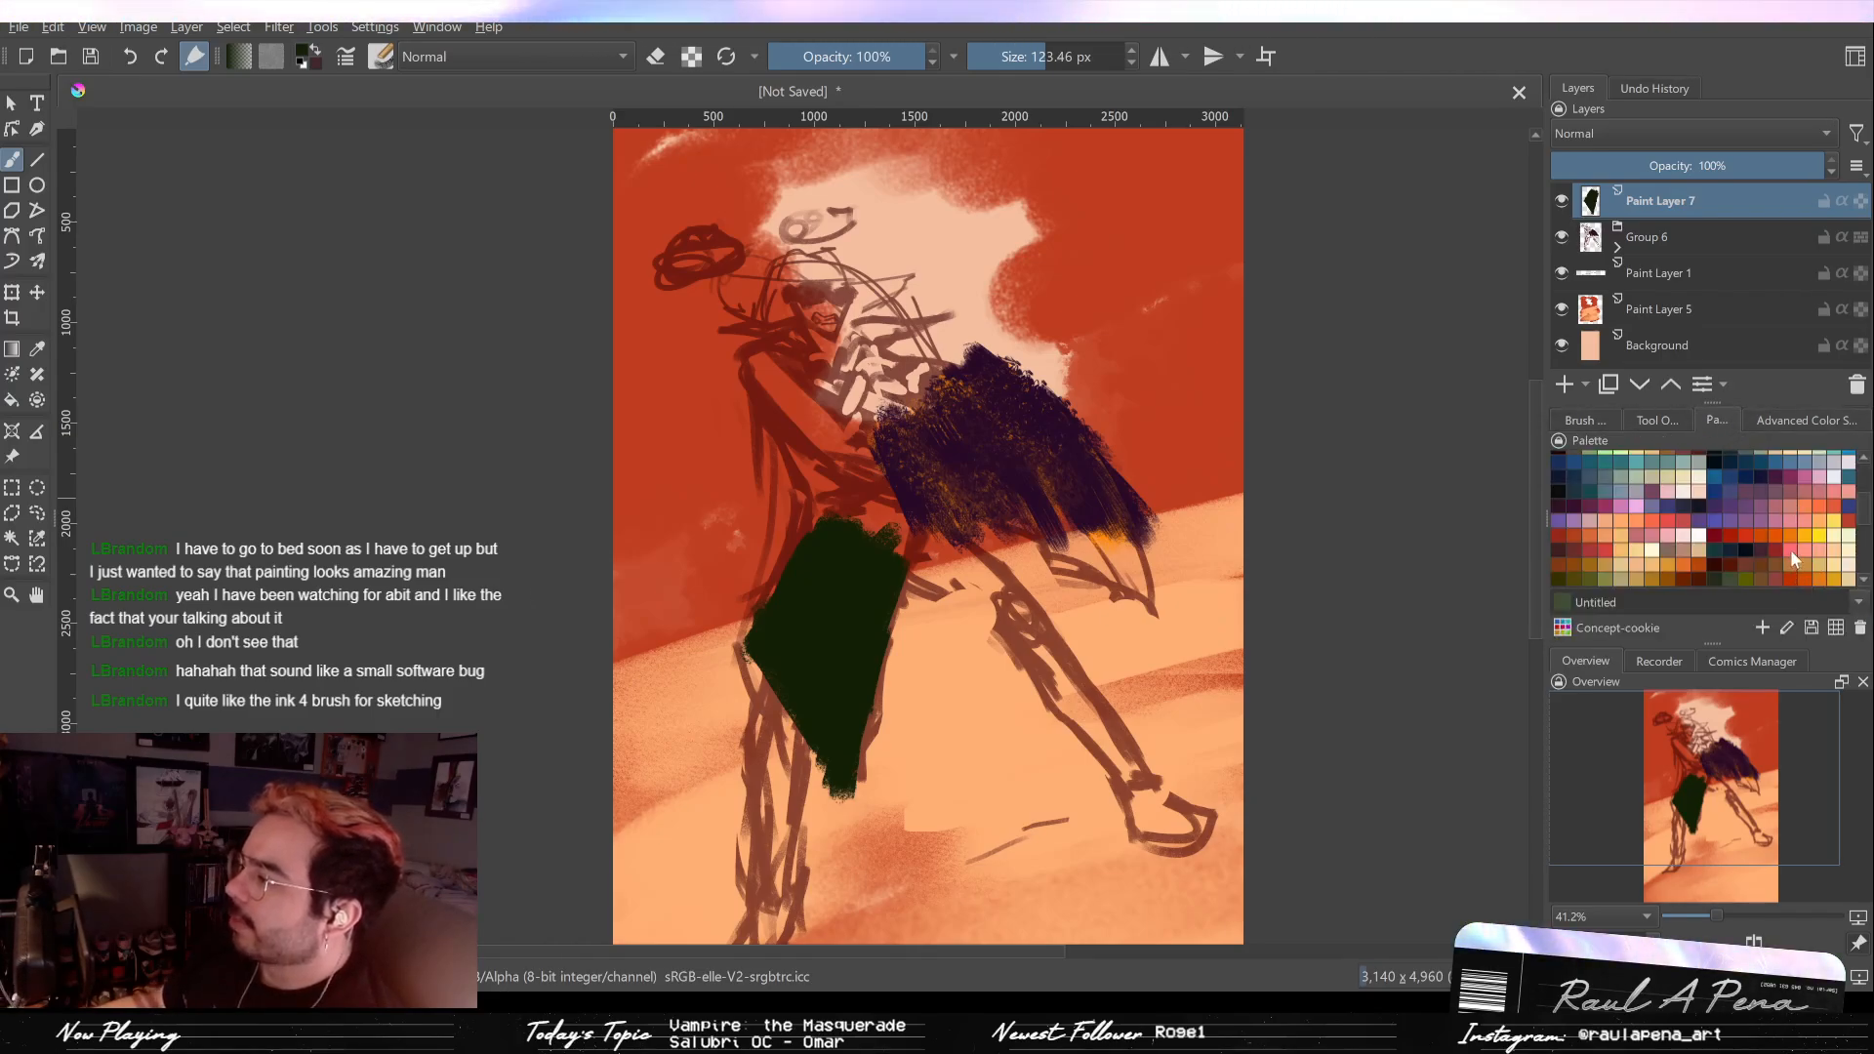
{"action": "left_click", "coordinate": [1801, 564]}
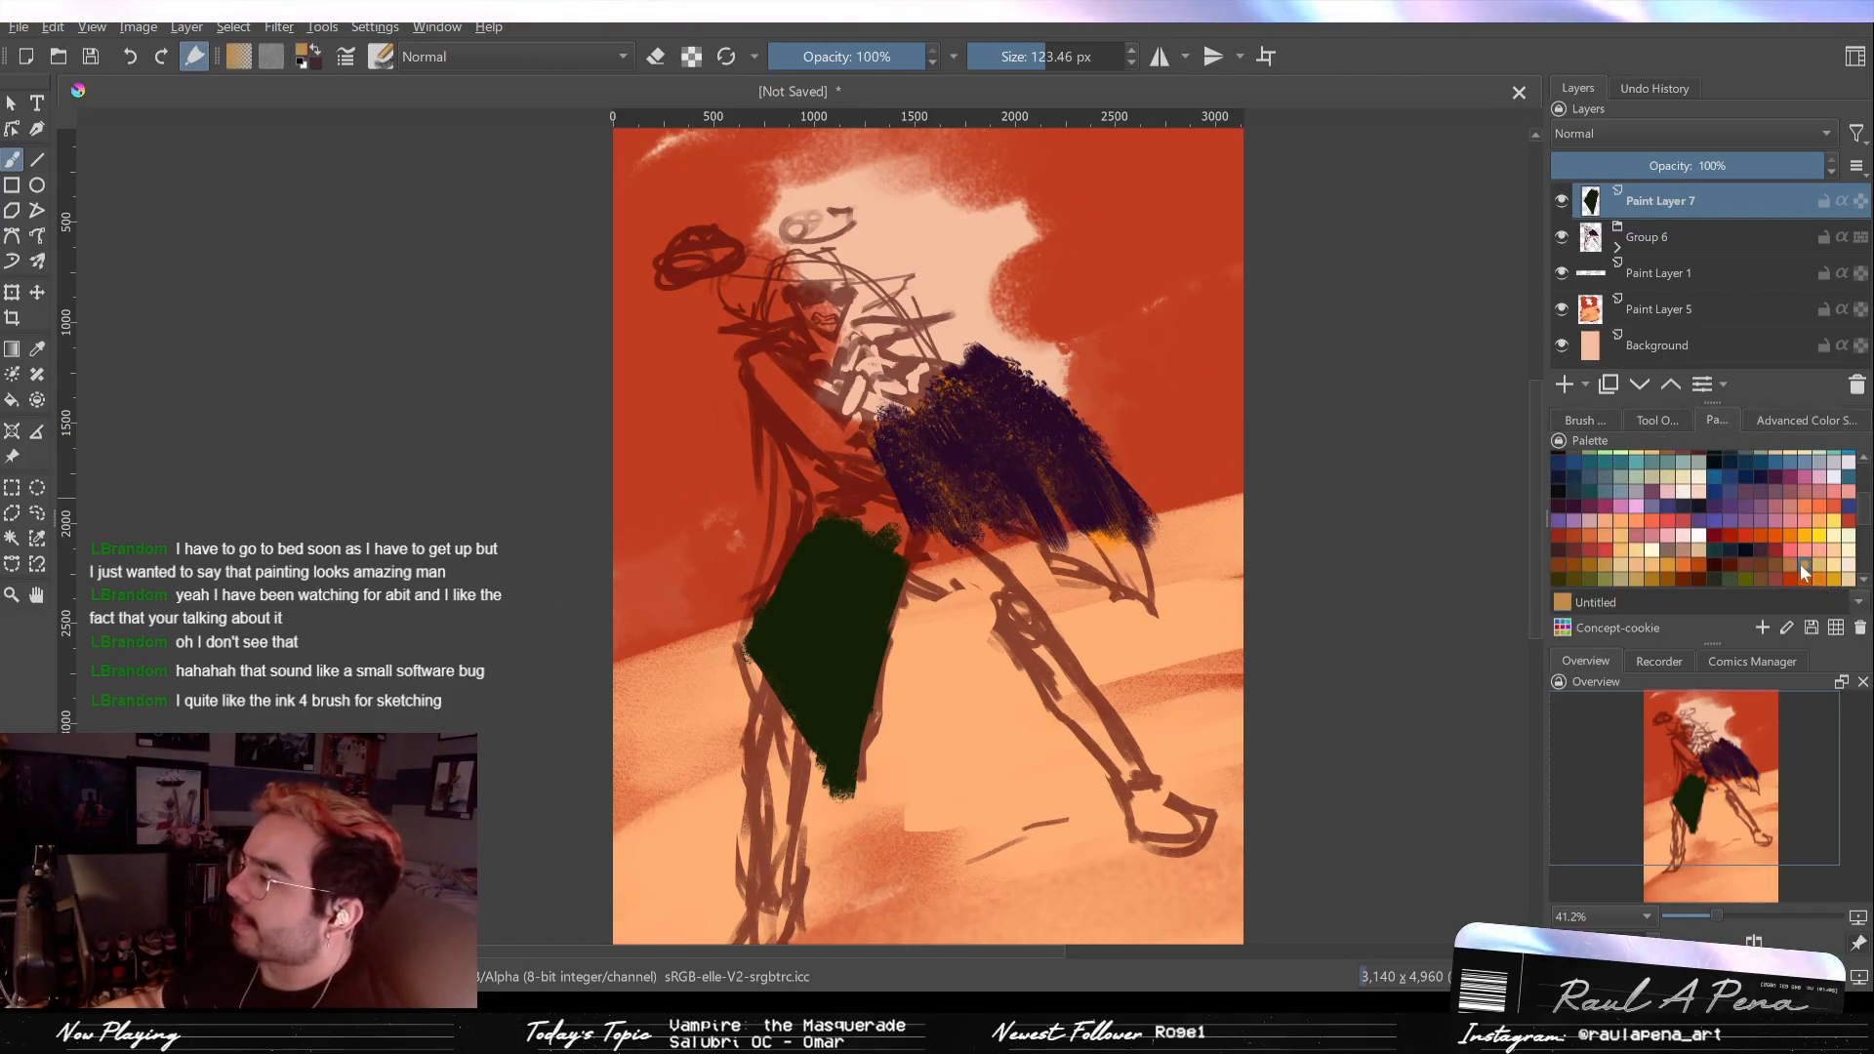
{"action": "left_click", "coordinate": [1026, 56]}
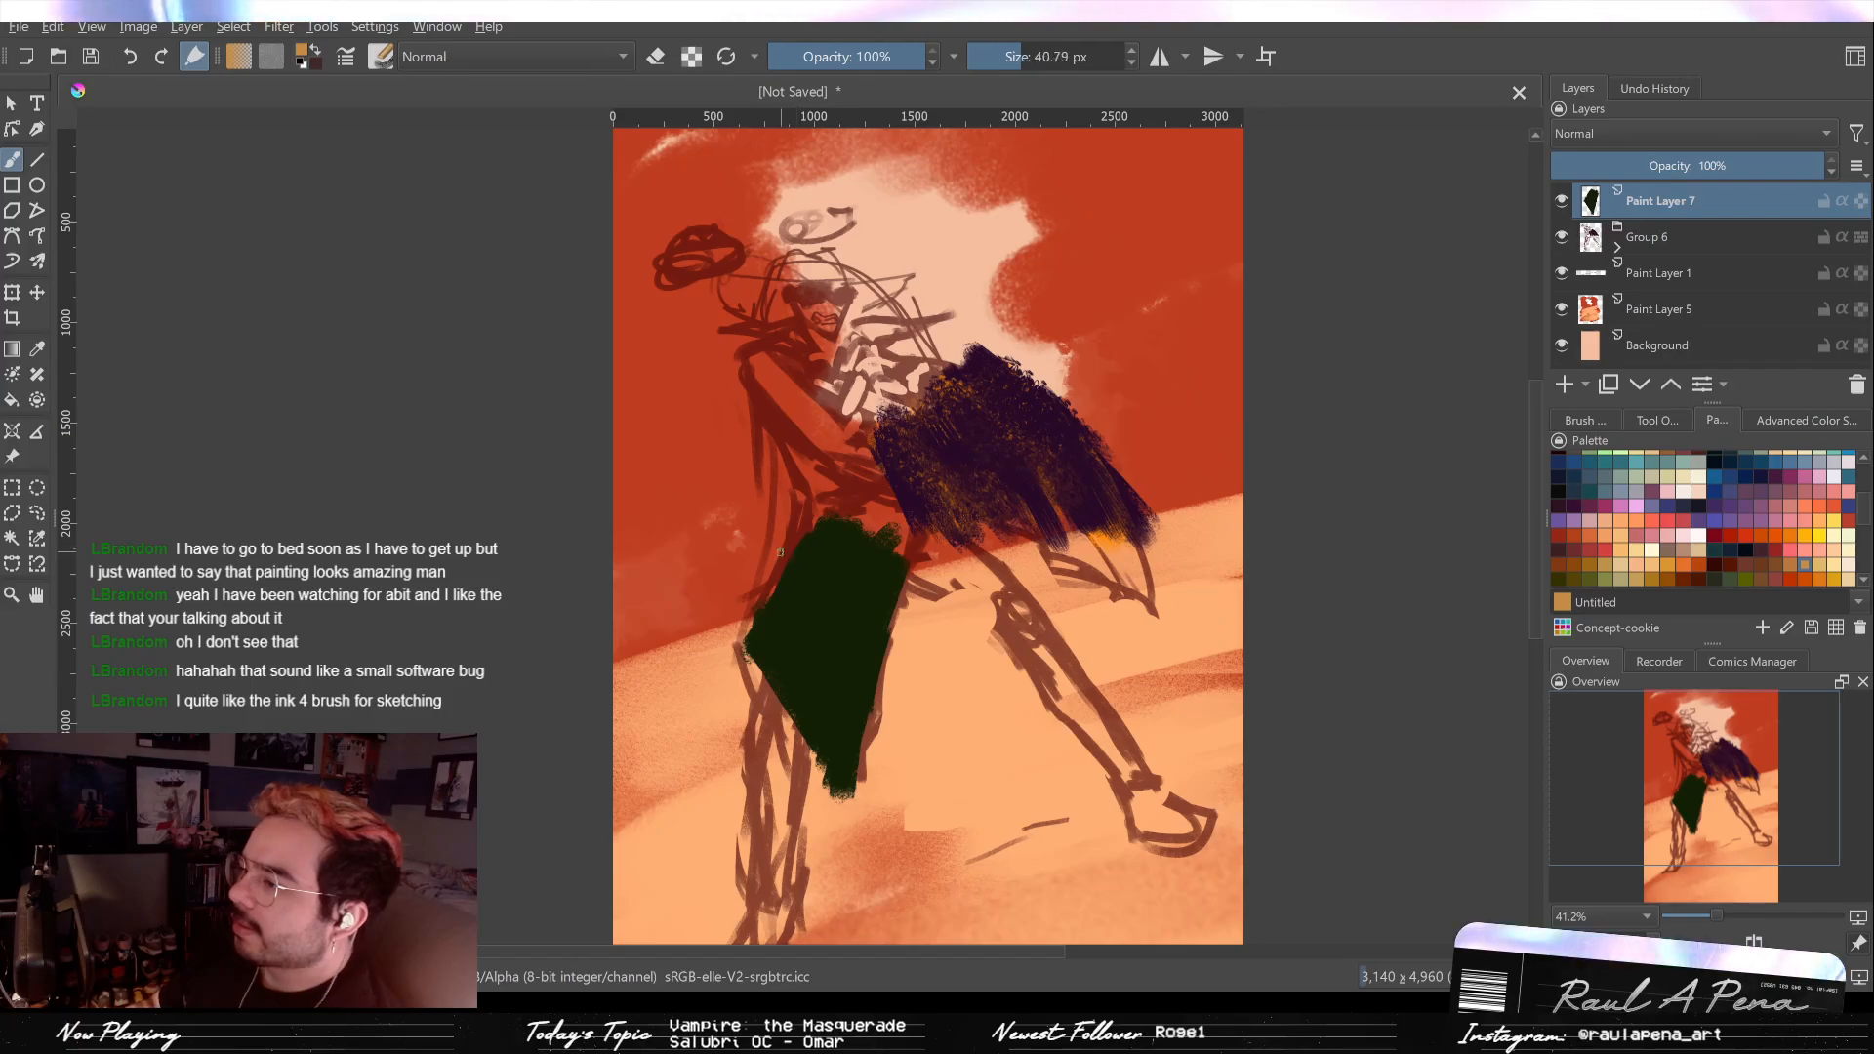
{"action": "mouse_move", "coordinate": [801, 551]}
{"action": "left_mouse_down"}
{"action": "mouse_move", "coordinate": [822, 579]}
{"action": "mouse_move", "coordinate": [769, 706]}
{"action": "left_mouse_up"}
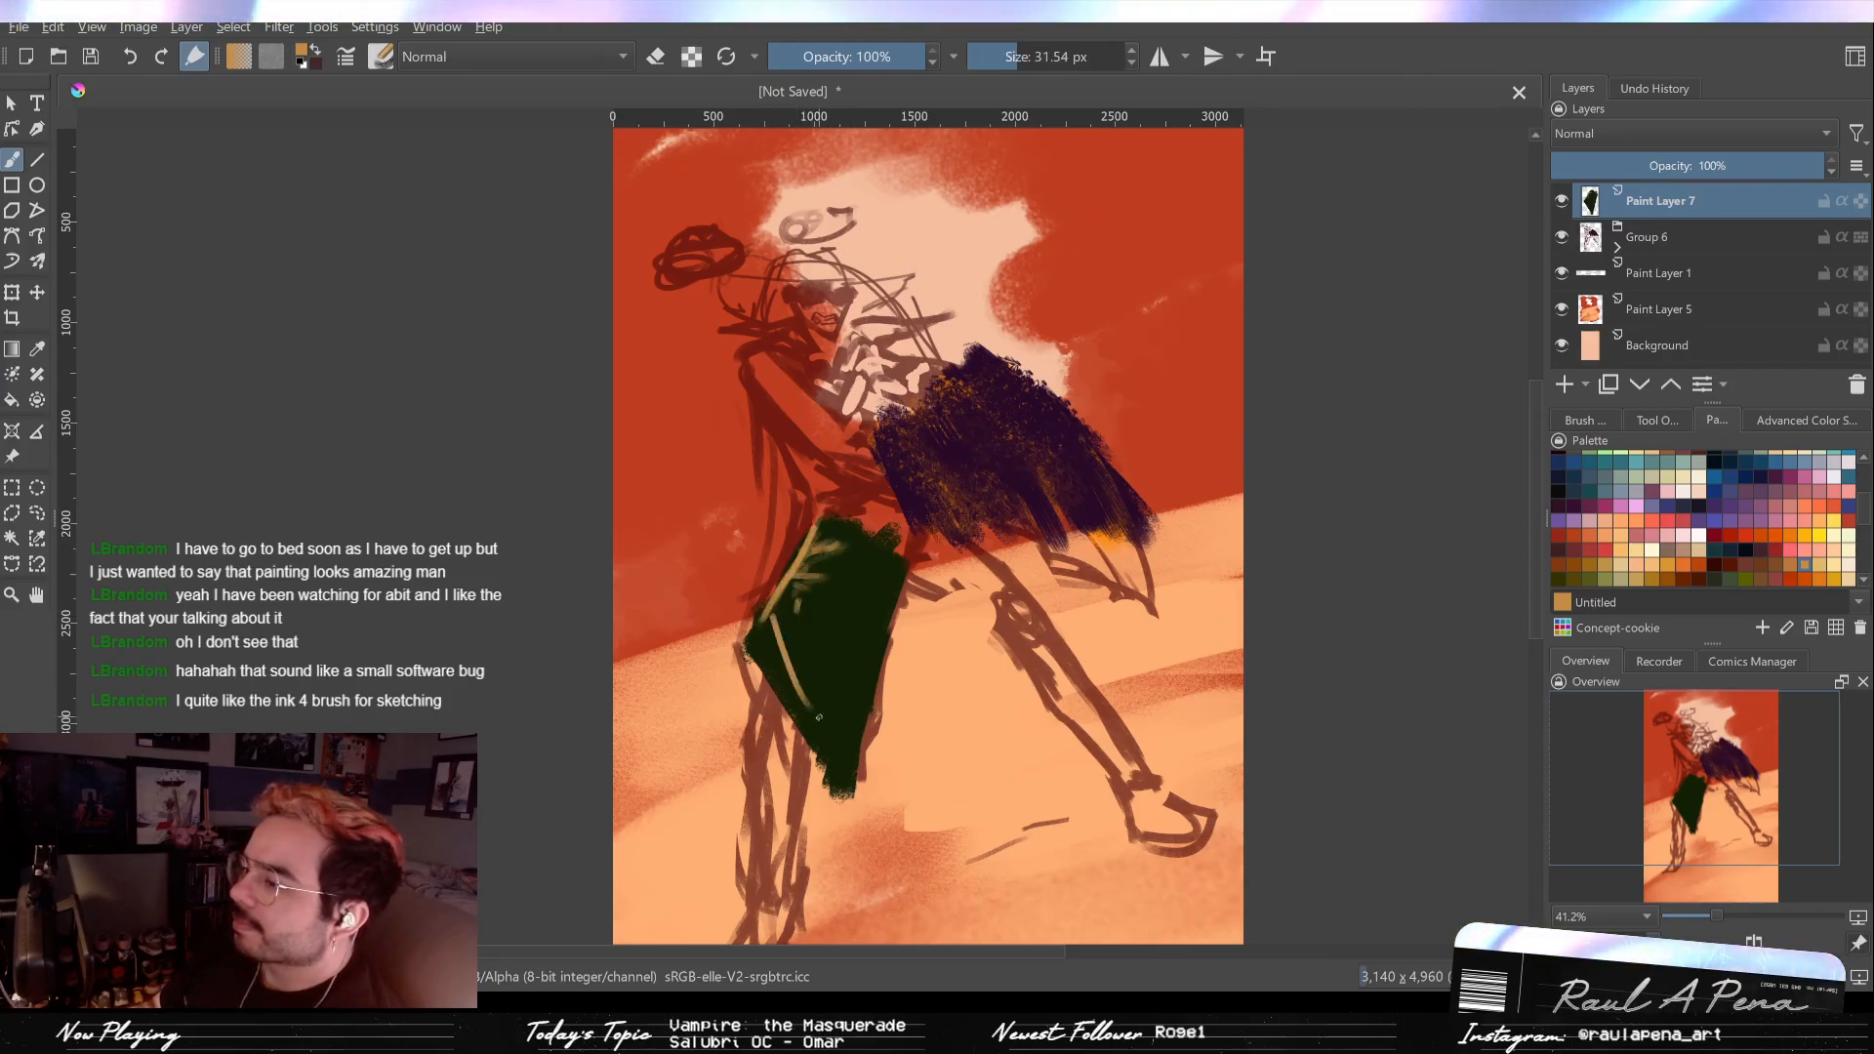
Step: Try another ochre line inside the green panel's outer edge, and undo it together with the earlier ochre trim
{"action": "left_click_drag", "start_coordinate": [803, 582], "coordinate": [786, 680]}
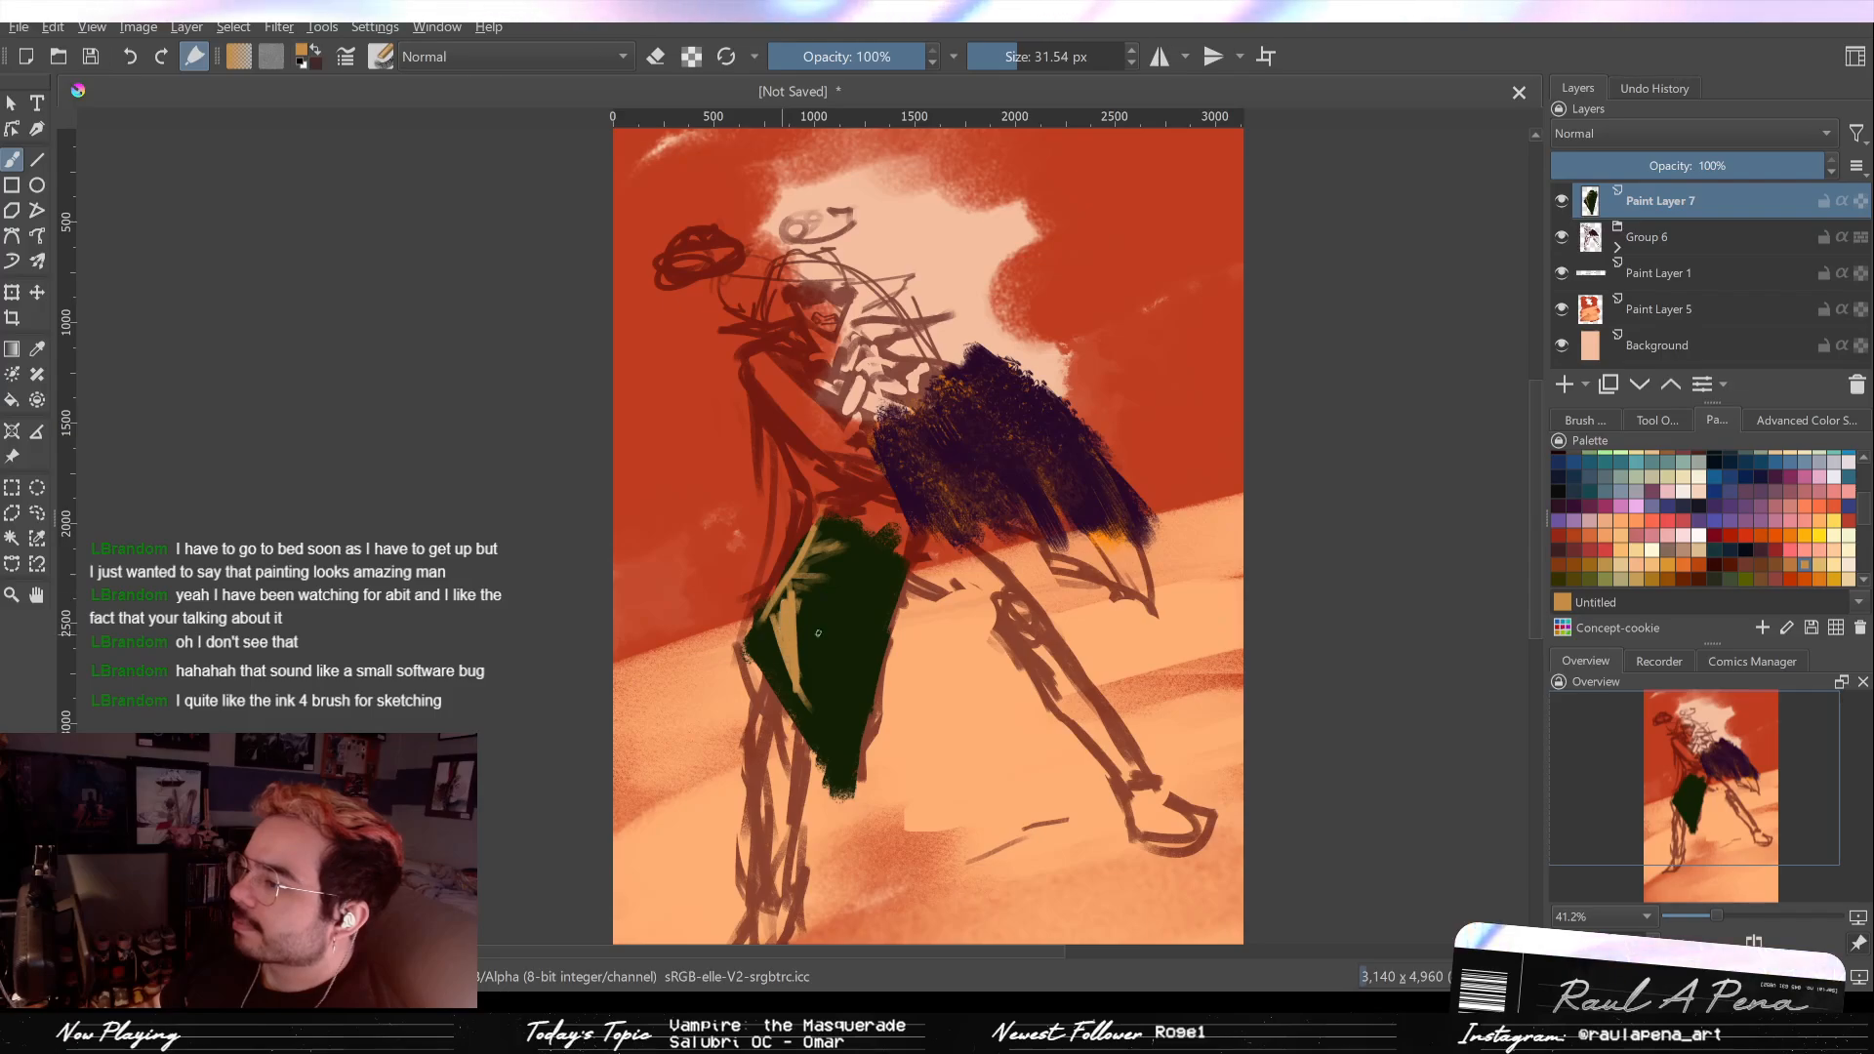
{"action": "key", "text": "ctrl+z"}
{"action": "key", "text": "ctrl+z"}
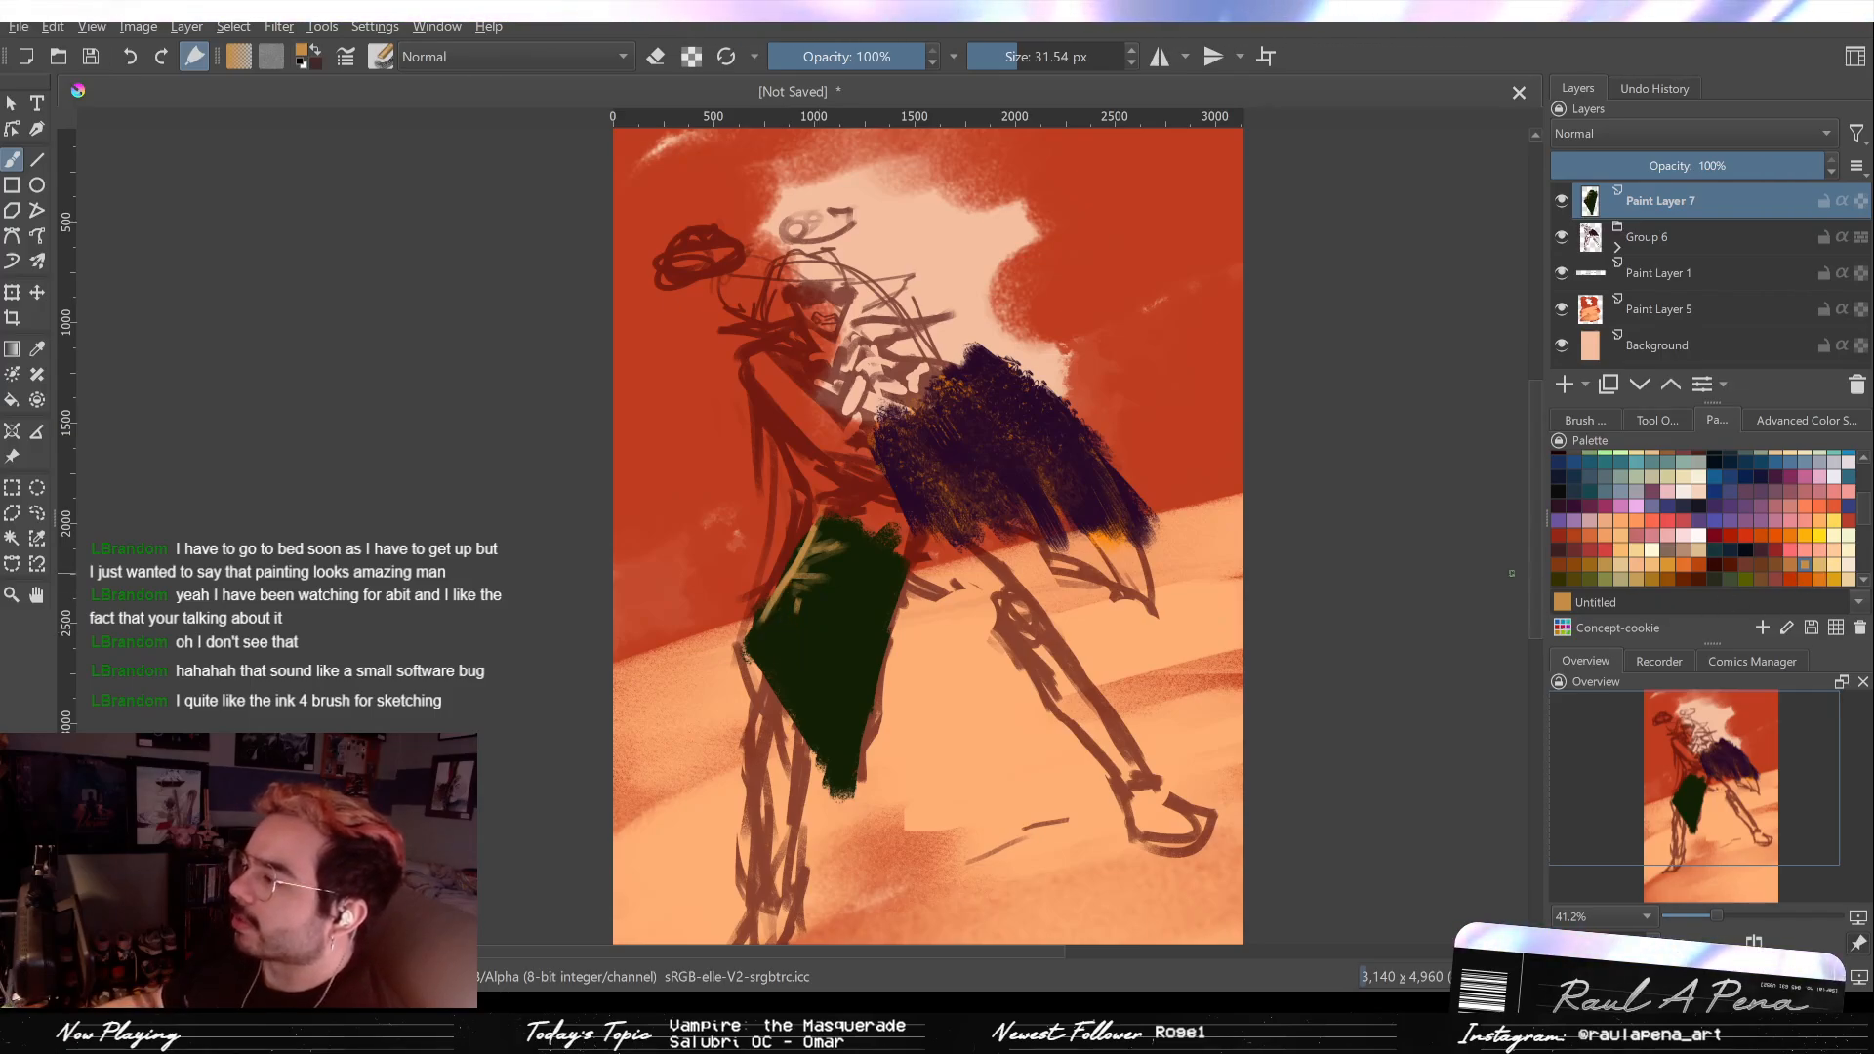
Step: Pick a reddish brown from the palette and paint fold strokes over the green panel's upper outer area at about 32 px
{"action": "left_click", "coordinate": [1684, 578]}
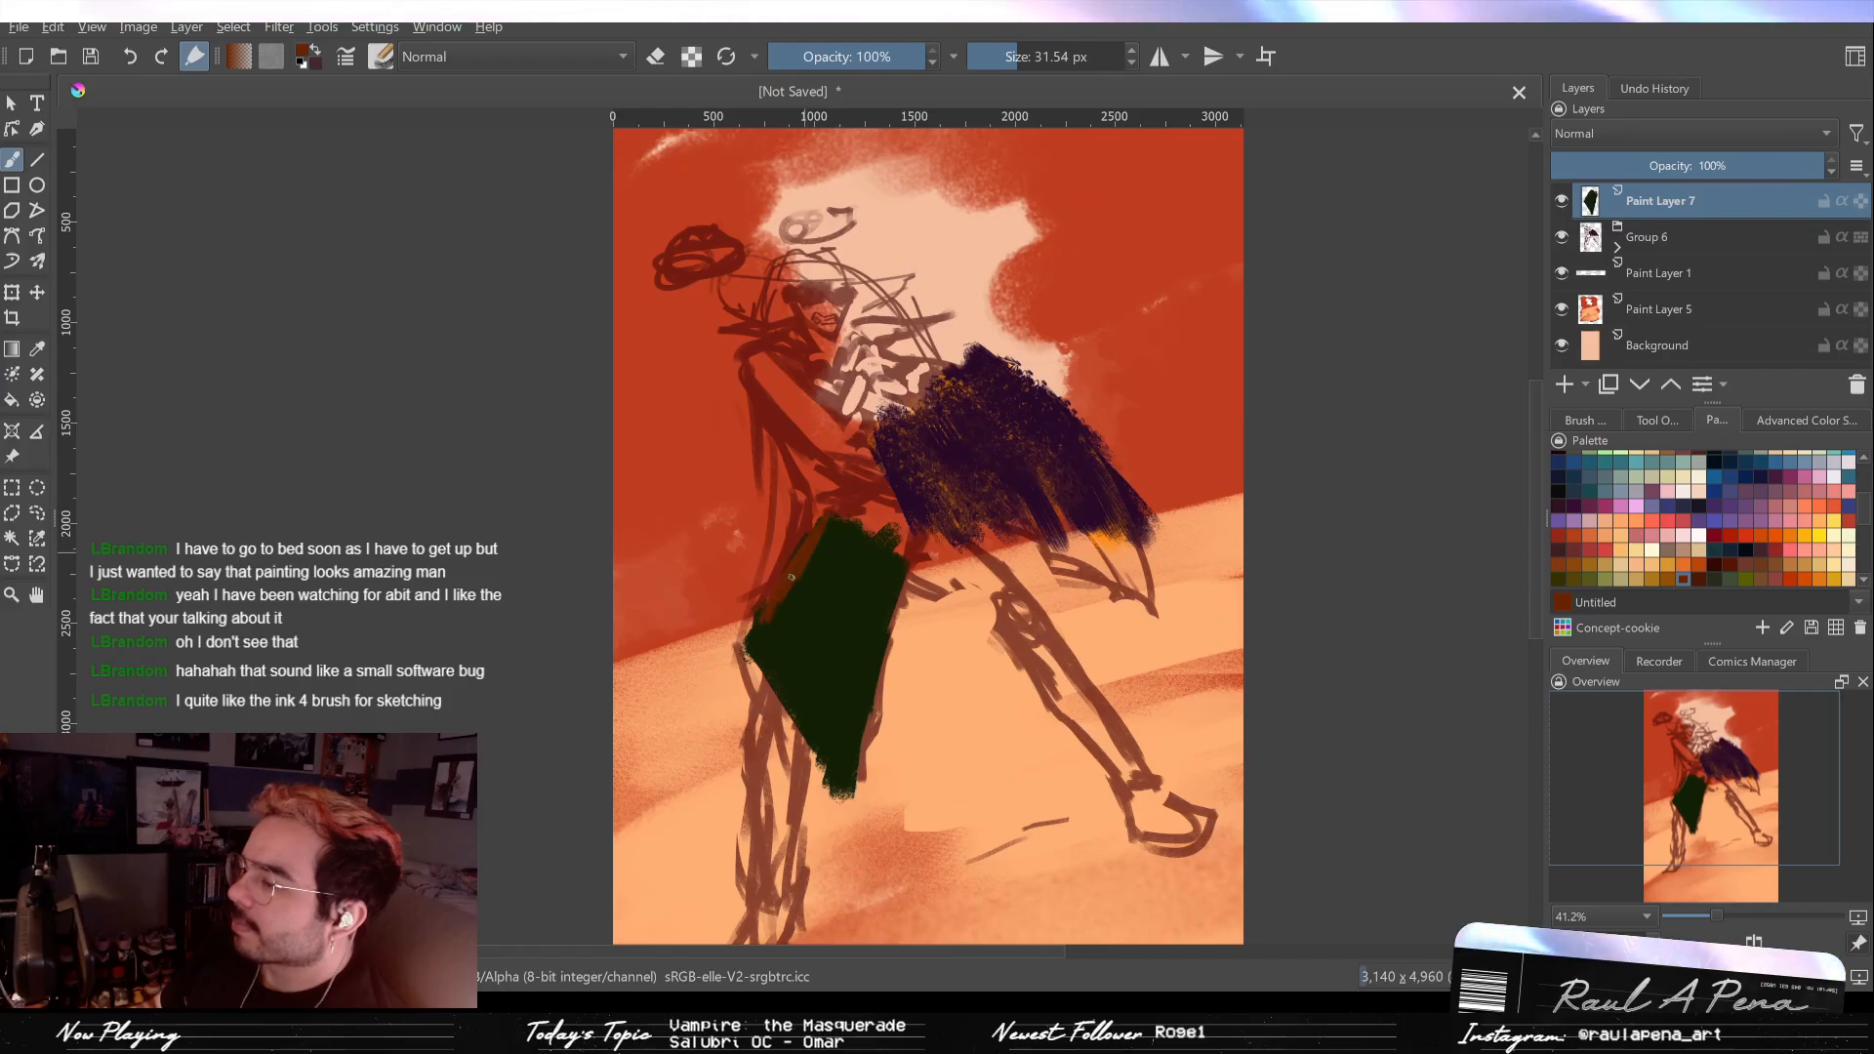
{"action": "left_click_drag", "start_coordinate": [788, 612], "coordinate": [813, 616]}
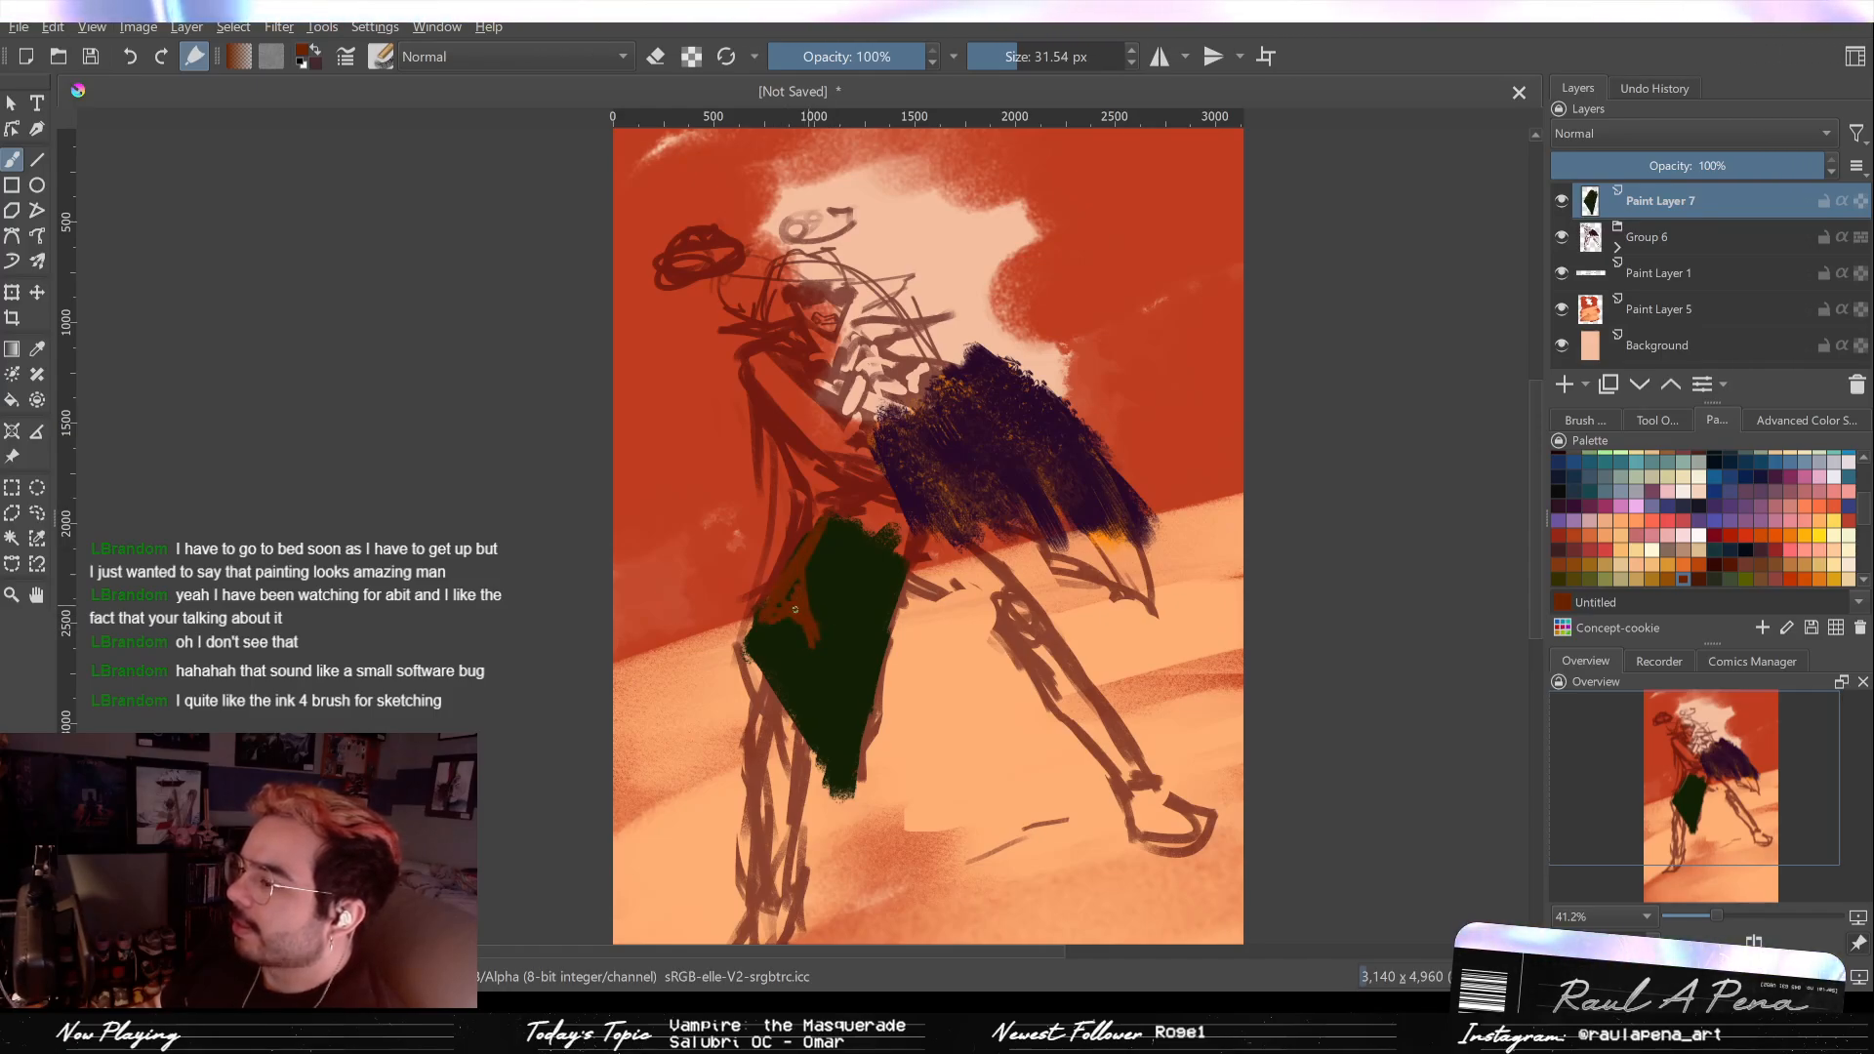
{"action": "left_click_drag", "start_coordinate": [781, 607], "coordinate": [841, 539]}
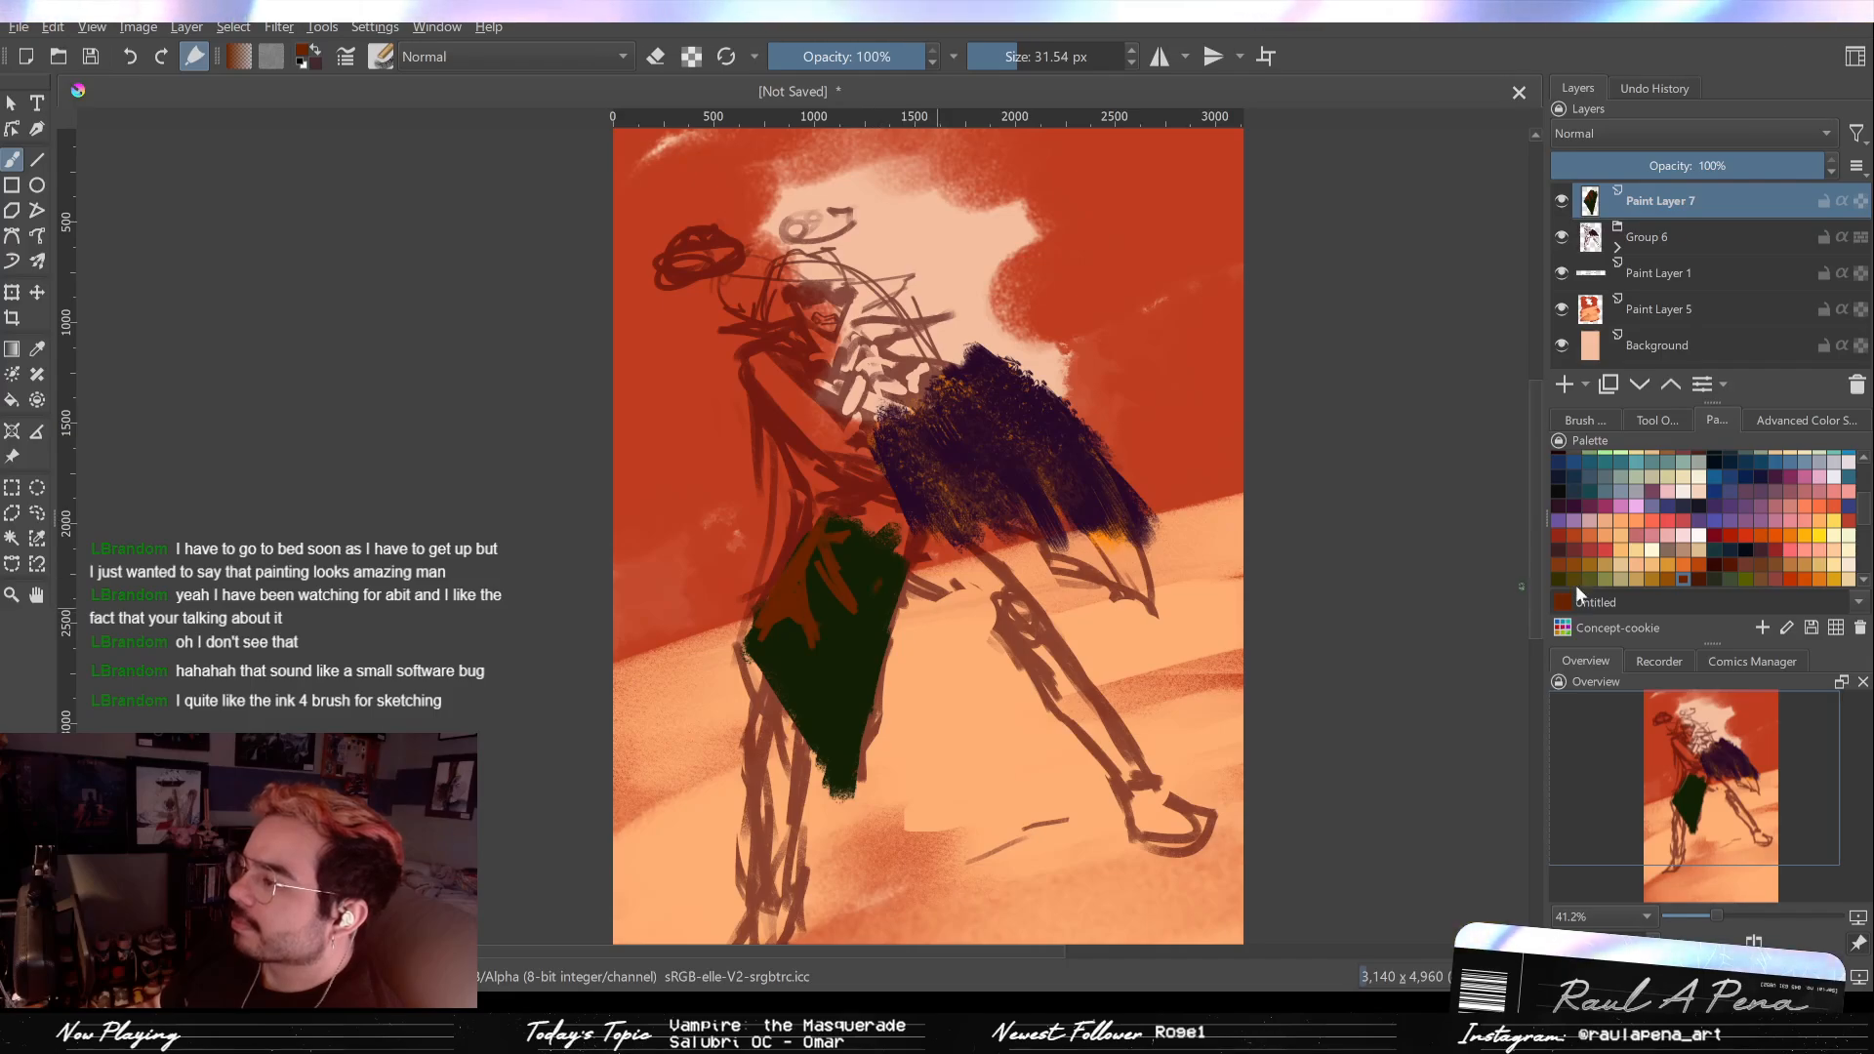
Step: Pick a dark purple, enlarge the brush to 71 px, and paint shadow strokes down the green panel's inner side to its tip
{"action": "left_click", "coordinate": [1558, 506]}
{"action": "key", "text": "bracketright"}
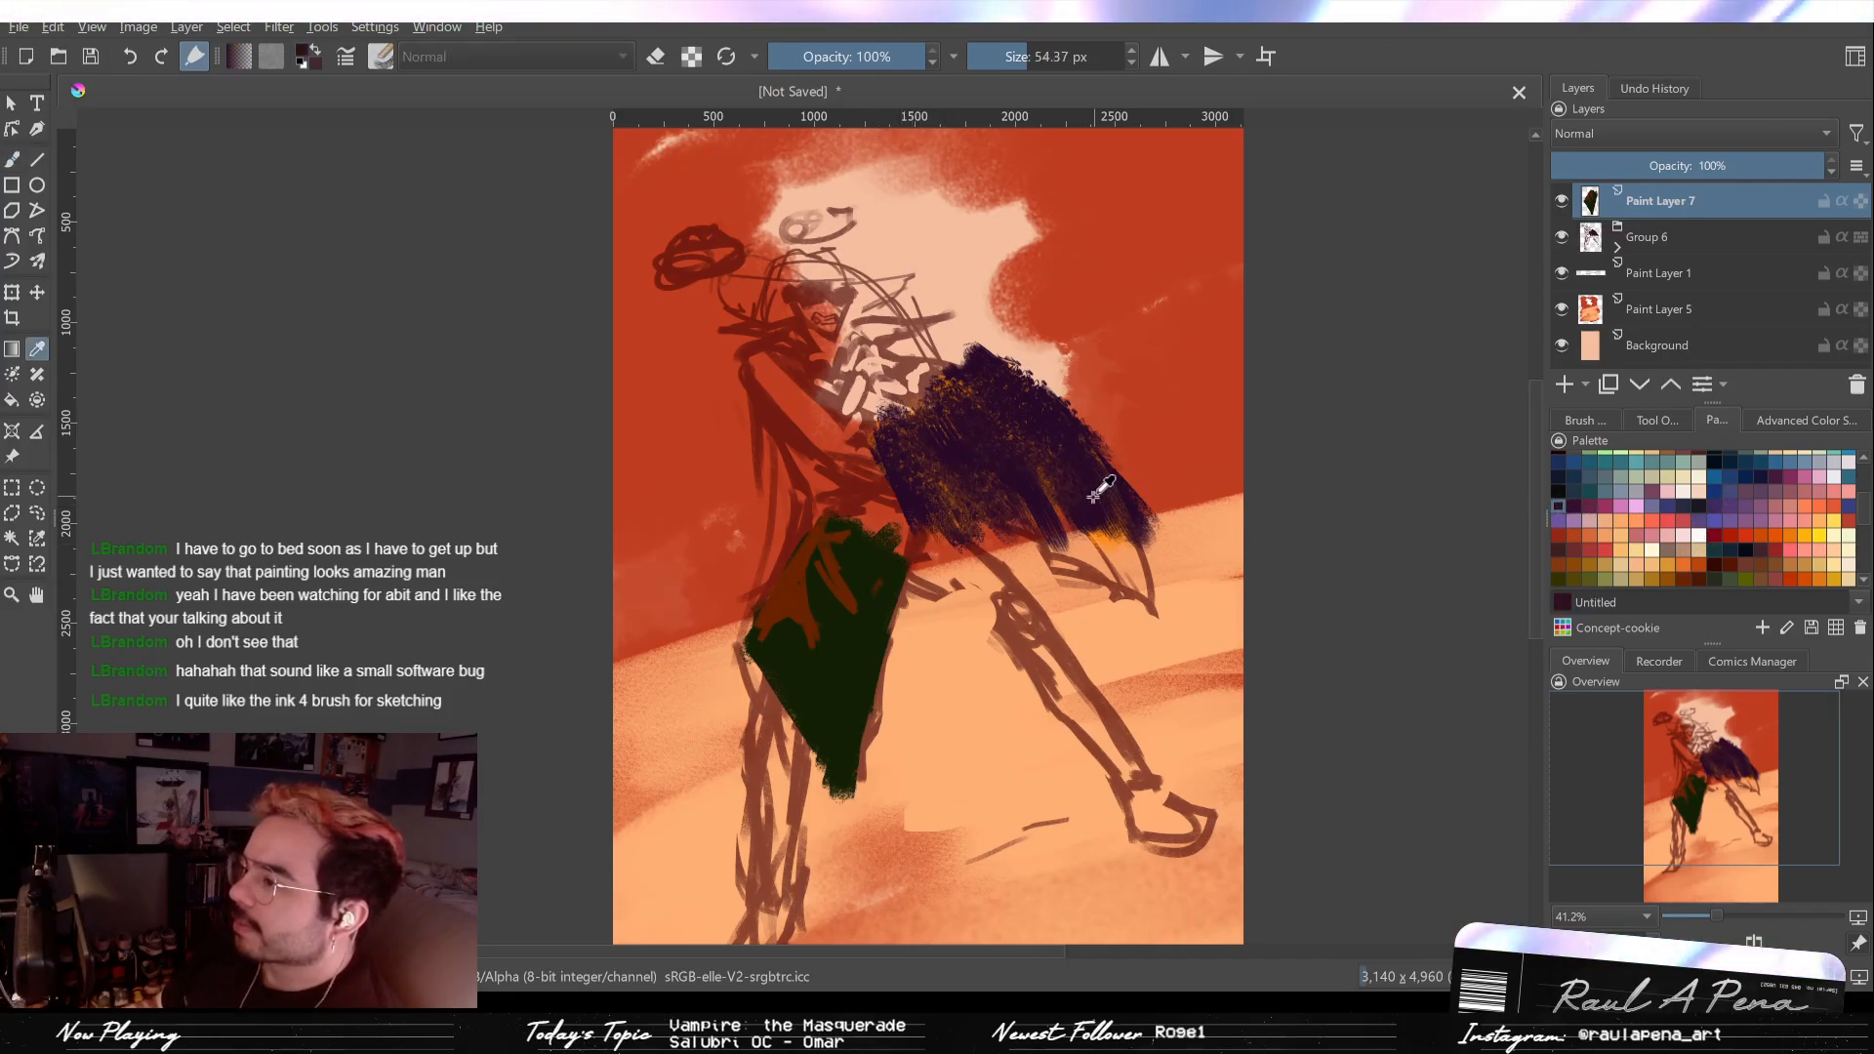
{"action": "left_click", "coordinate": [1095, 495]}
{"action": "key", "text": "b"}
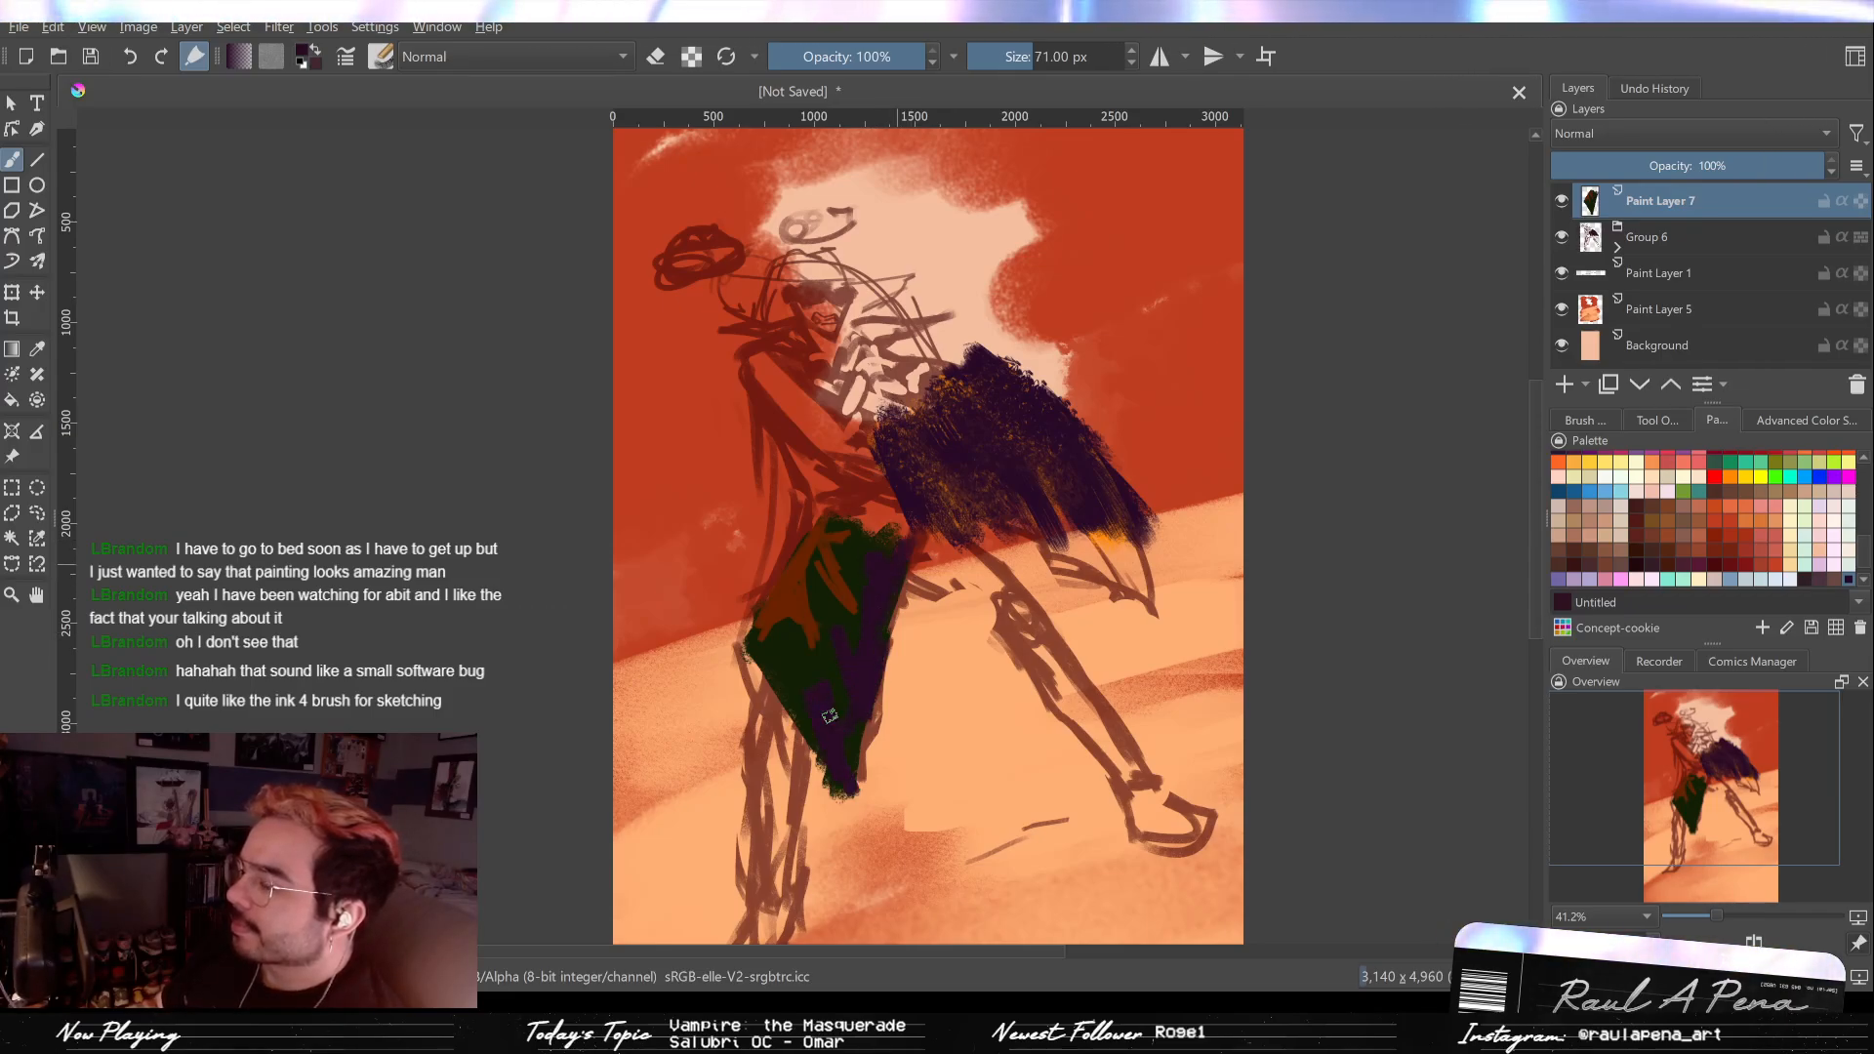
Step: Extend the dark purple shading across the top edge of the green panel at the hips with the 71 px brush
{"action": "scroll", "coordinate": [864, 745], "scroll_direction": "up", "scroll_amount": 5}
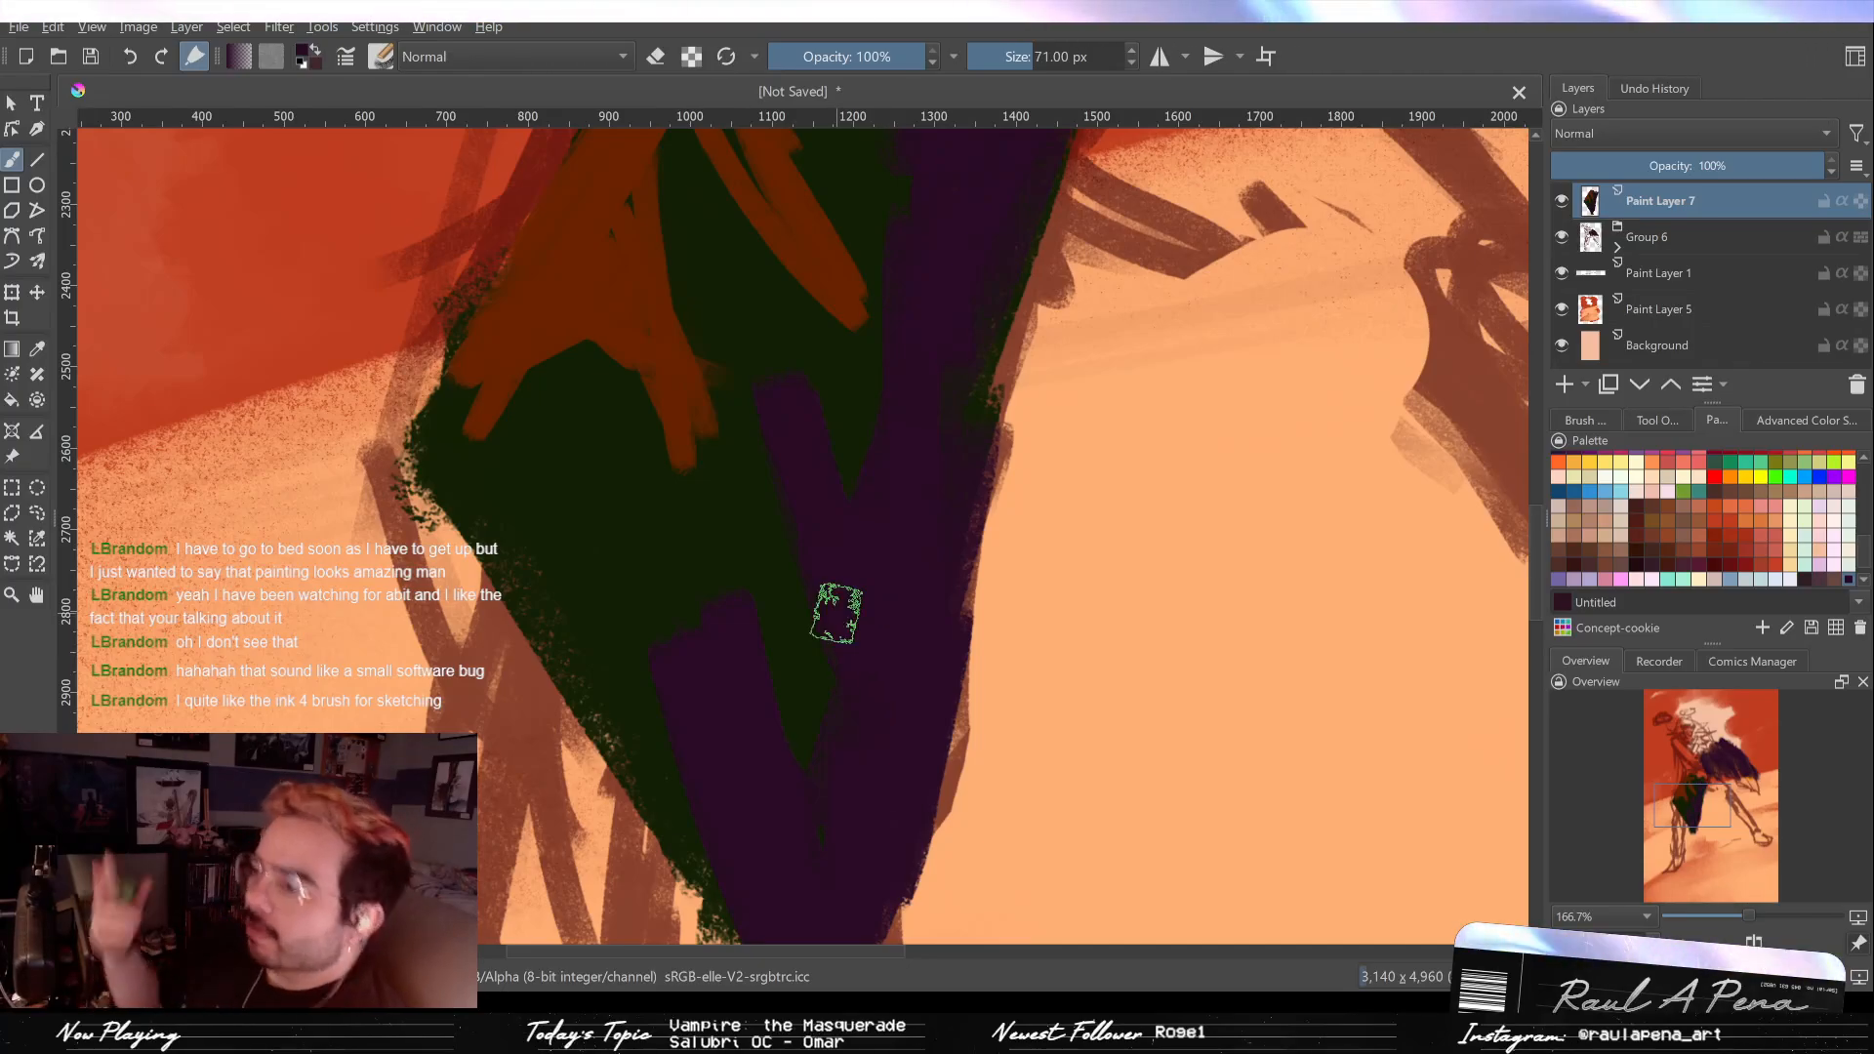
{"action": "scroll", "coordinate": [1041, 618], "scroll_direction": "down", "scroll_amount": 8}
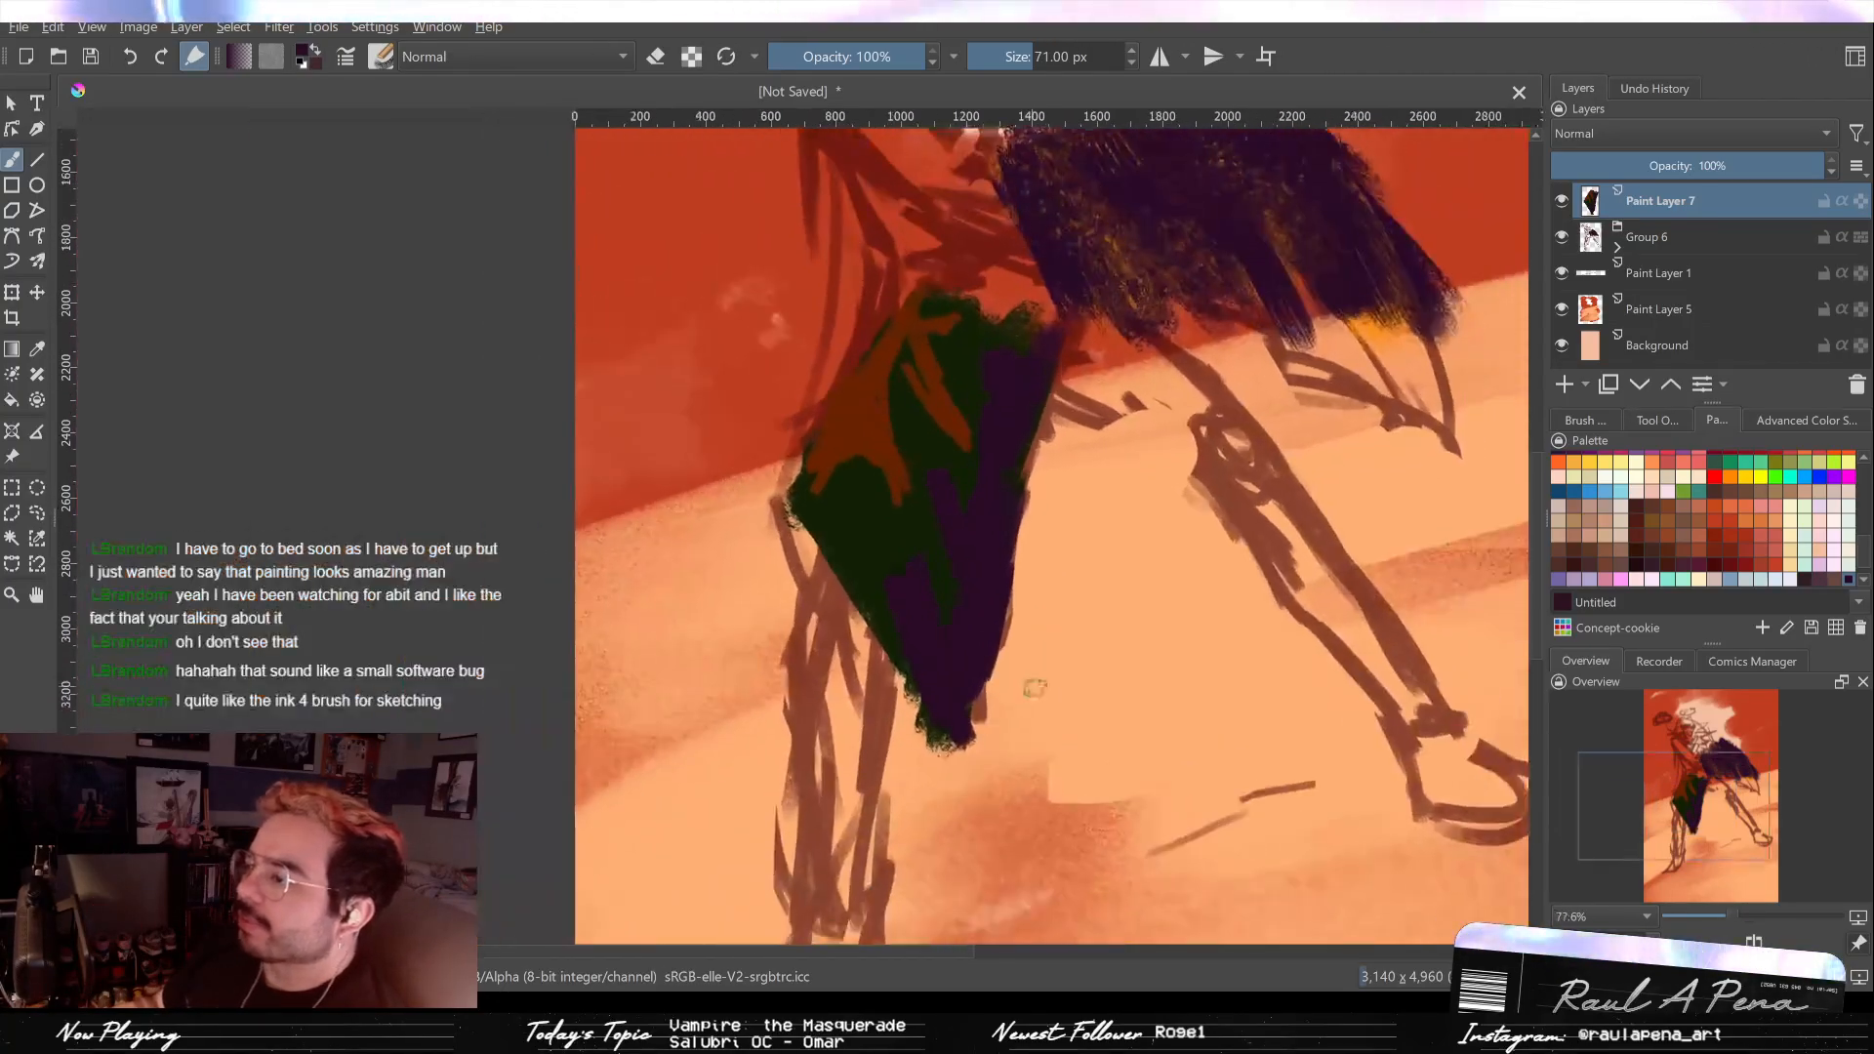
{"action": "scroll", "coordinate": [1103, 794], "scroll_direction": "up", "scroll_amount": 2}
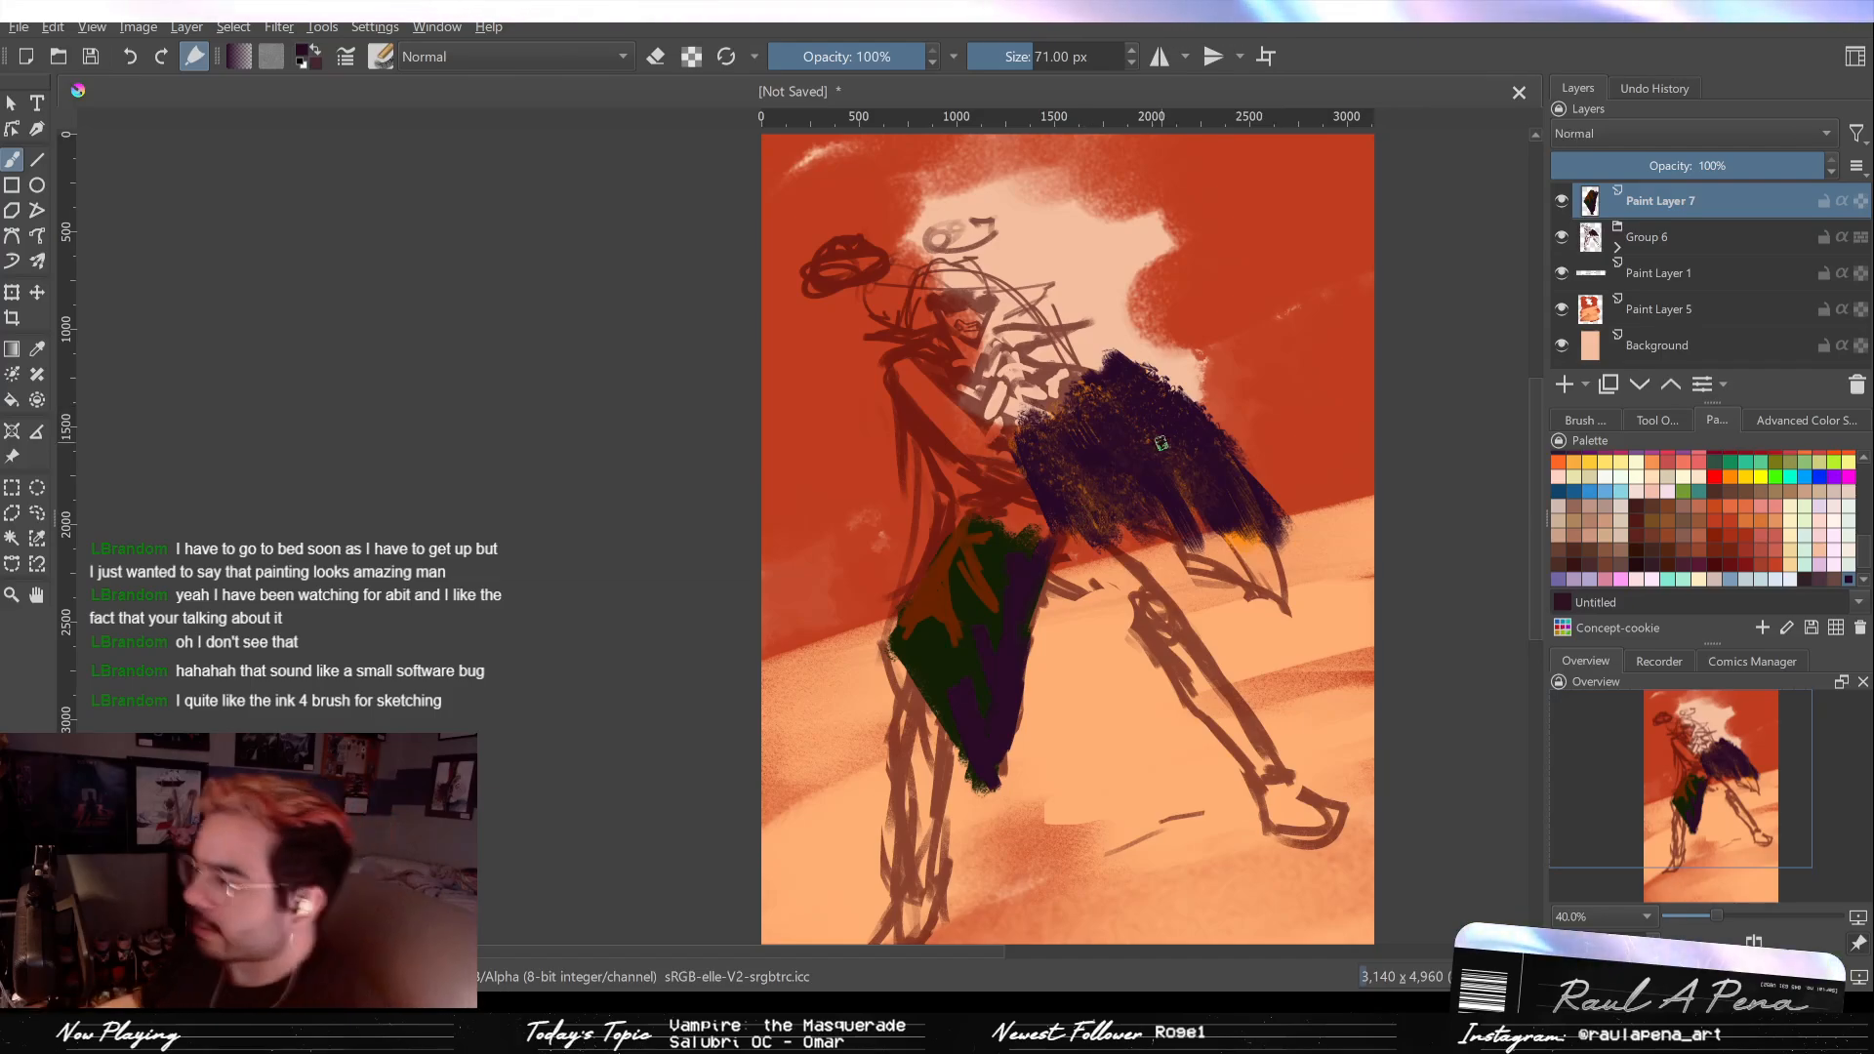
{"action": "scroll", "coordinate": [1022, 612], "scroll_direction": "up", "scroll_amount": 2}
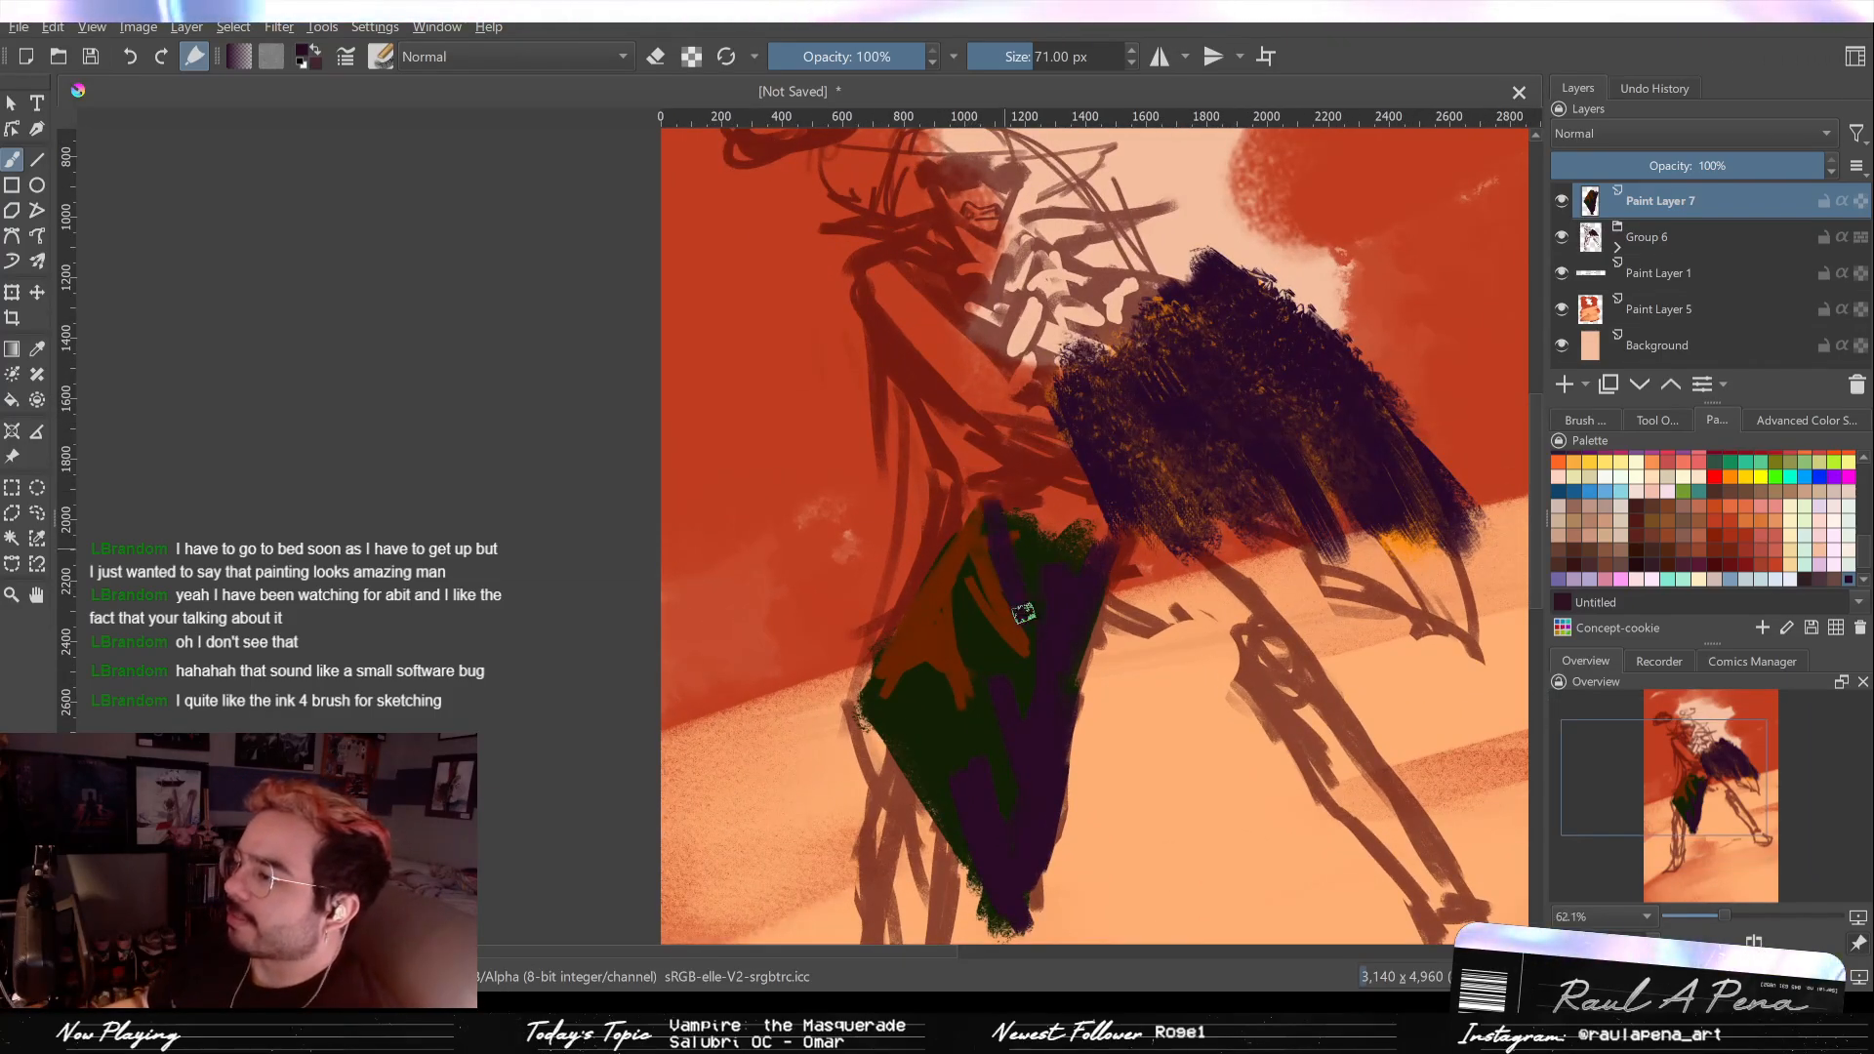
{"action": "mouse_move", "coordinate": [1062, 566]}
{"action": "left_mouse_down"}
{"action": "mouse_move", "coordinate": [1106, 531]}
{"action": "mouse_move", "coordinate": [1051, 532]}
{"action": "mouse_move", "coordinate": [1088, 509]}
{"action": "mouse_move", "coordinate": [1001, 511]}
{"action": "mouse_move", "coordinate": [1079, 493]}
{"action": "left_mouse_up"}
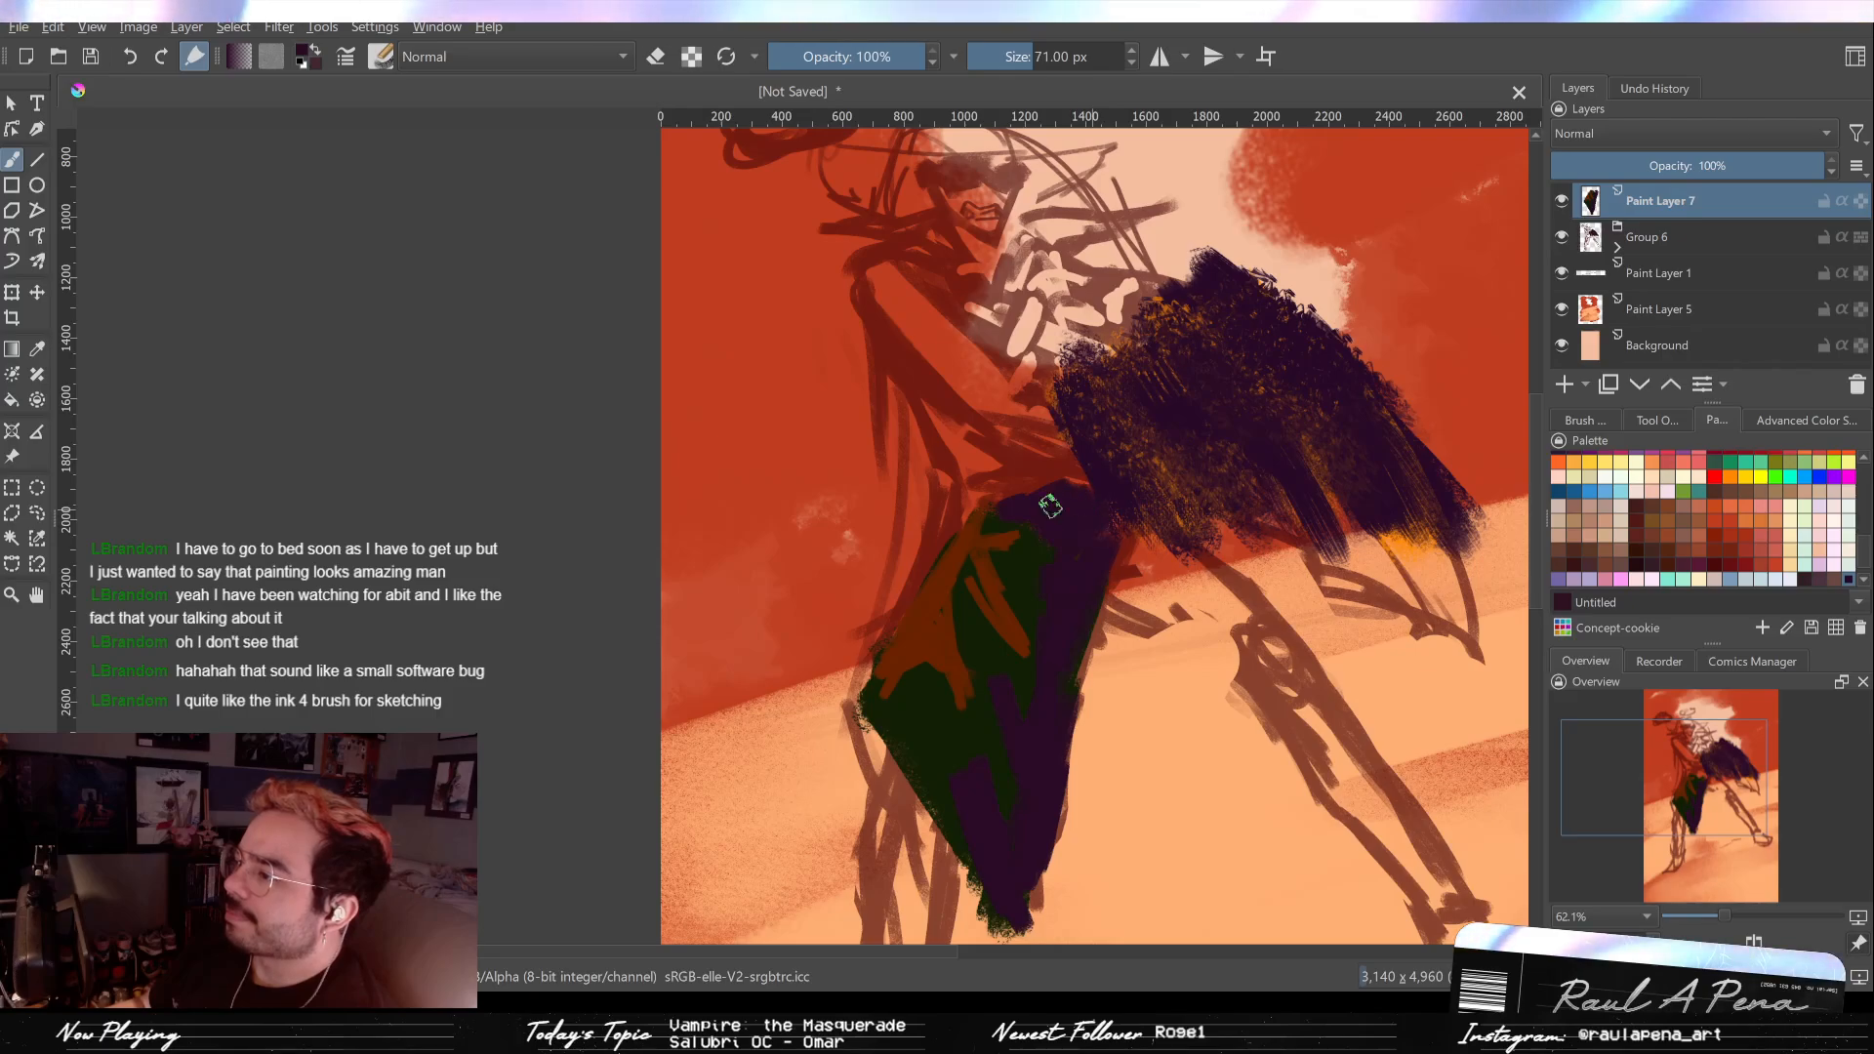
Step: Examine the green and purple cloth around the figure's leg up close and against the whole composition
{"action": "scroll", "coordinate": [1068, 576], "scroll_direction": "up", "scroll_amount": 5}
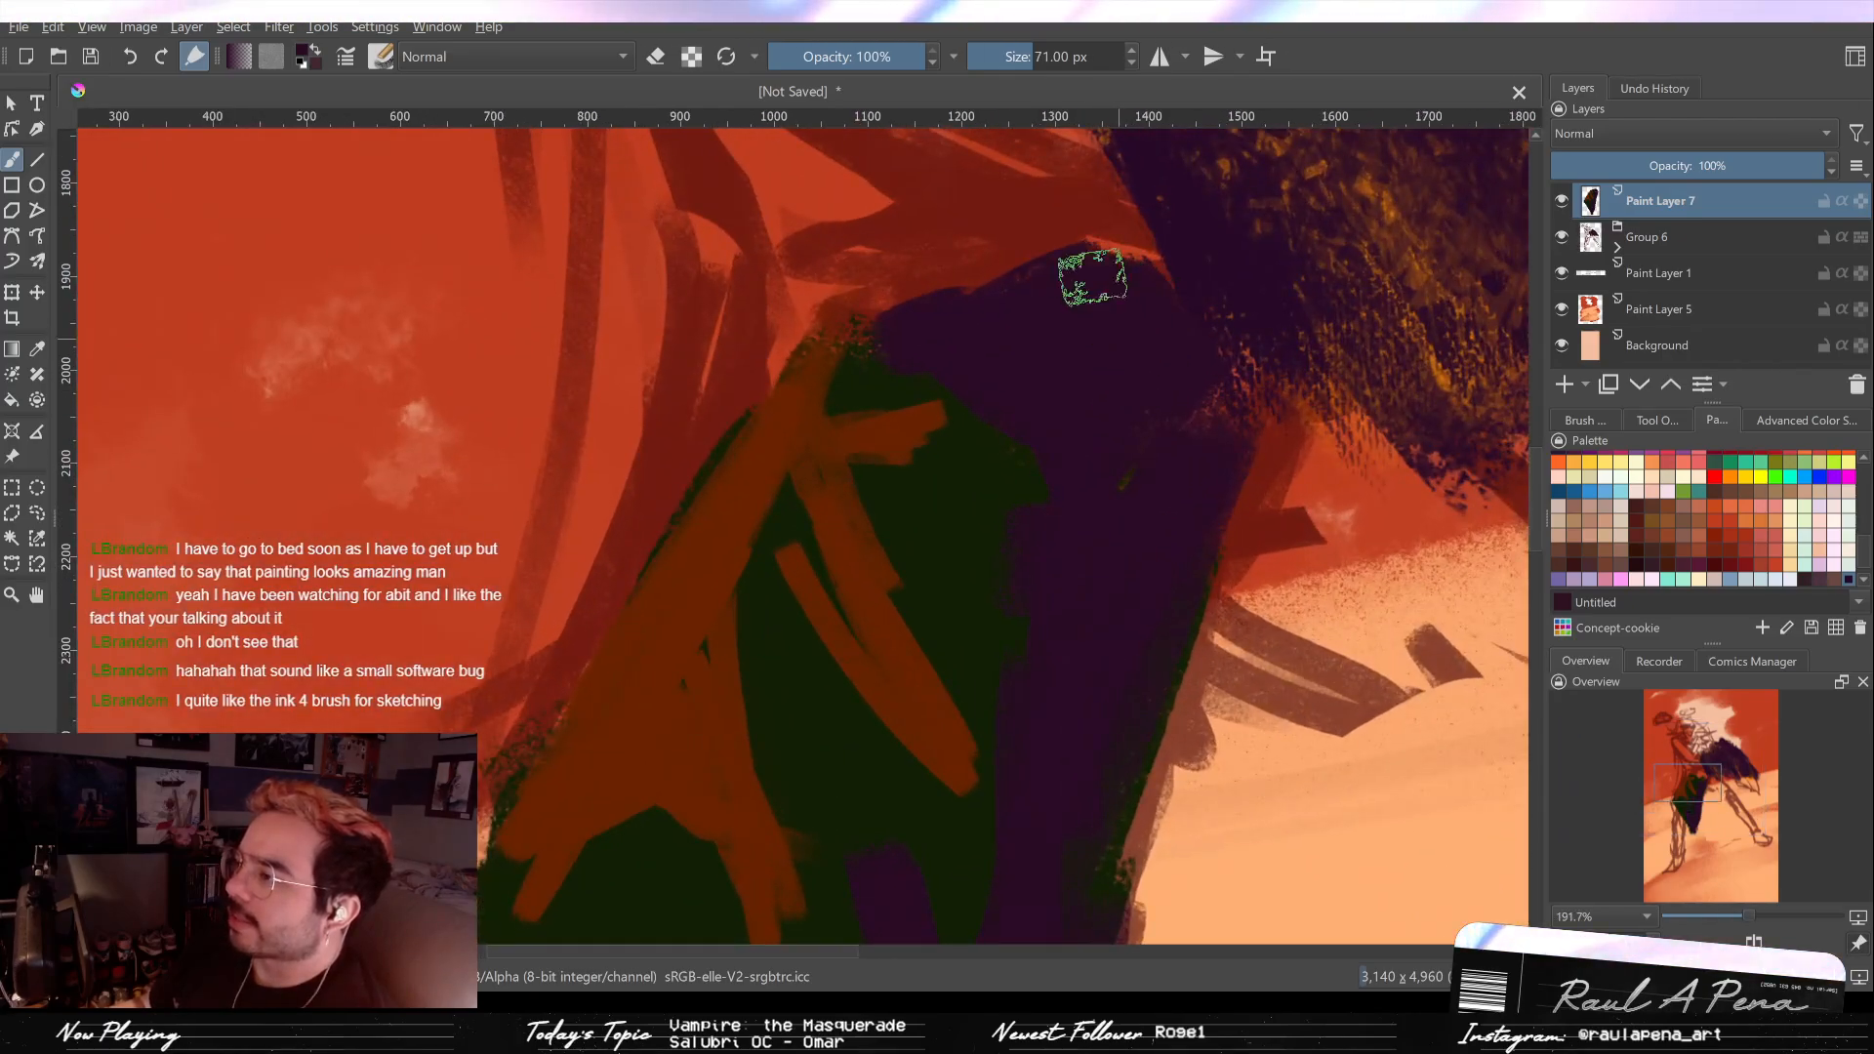
{"action": "left_click_drag", "start_coordinate": [1137, 502], "coordinate": [1219, 409]}
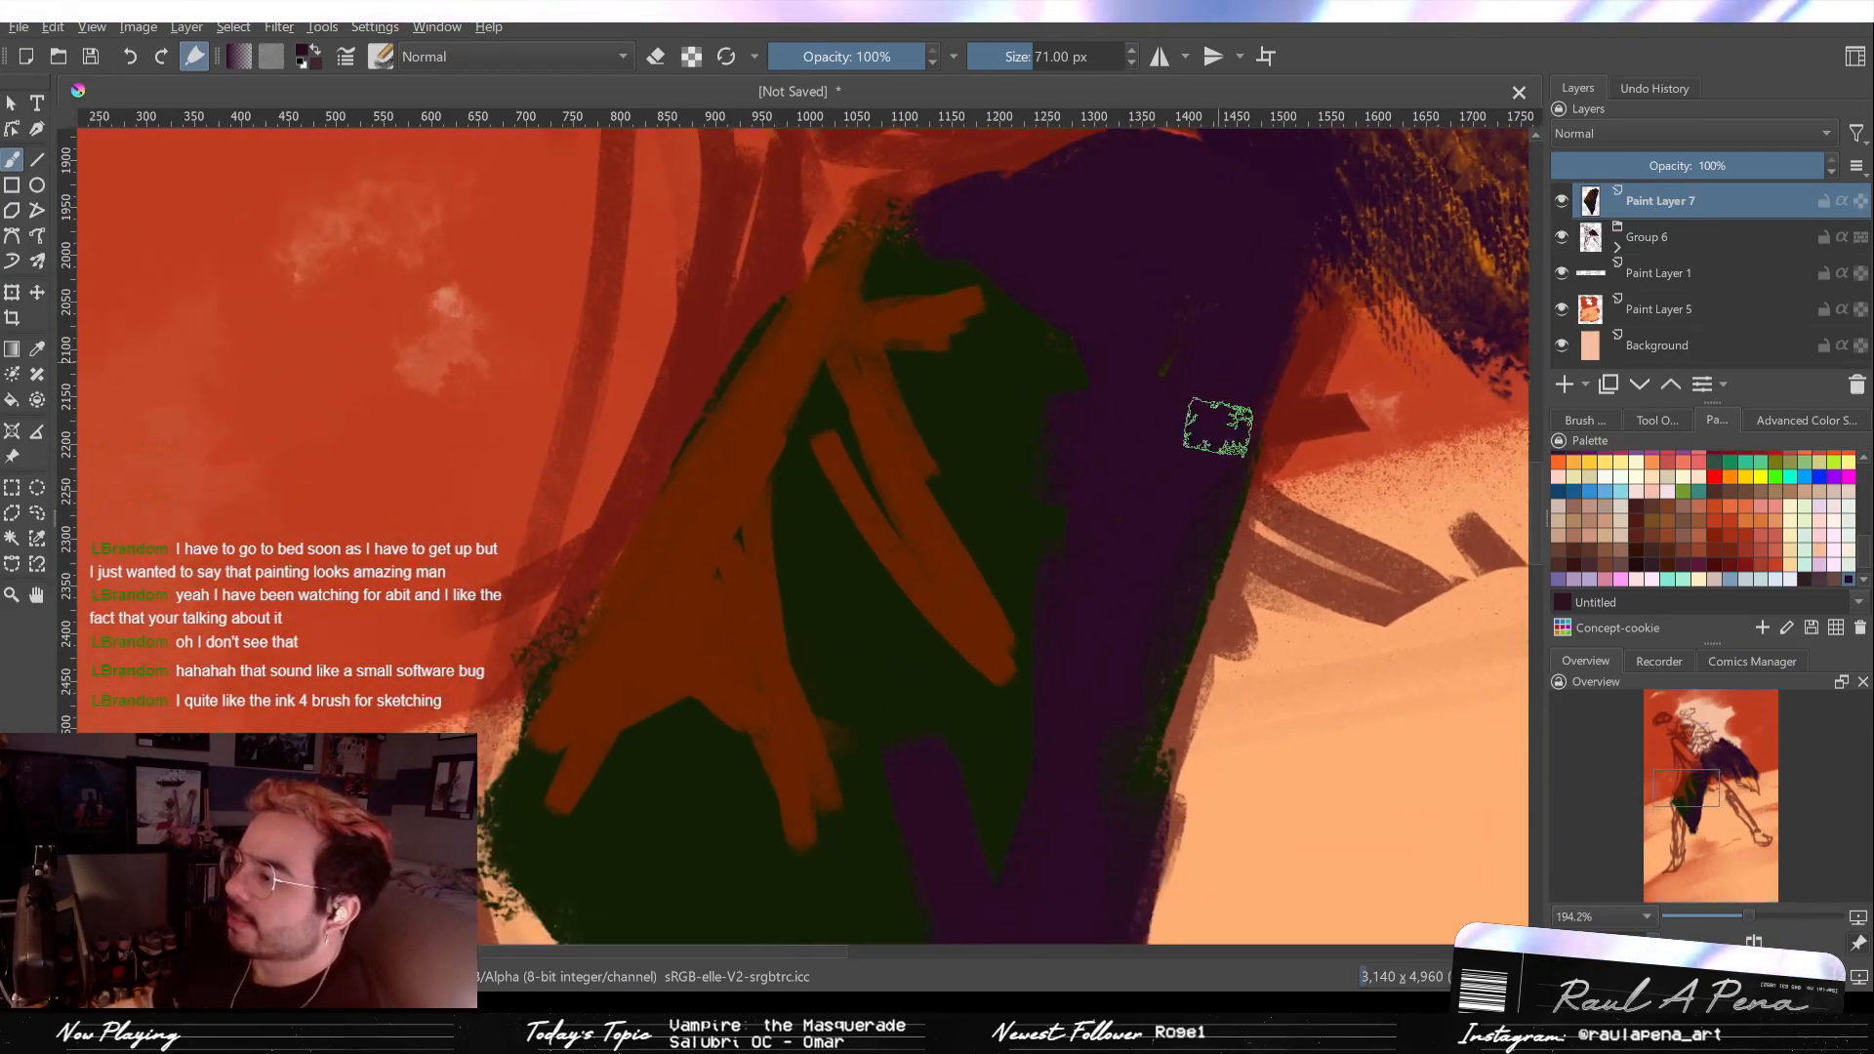
{"action": "scroll", "coordinate": [1108, 765], "scroll_direction": "down", "scroll_amount": 4}
{"action": "scroll", "coordinate": [1078, 635], "scroll_direction": "up", "scroll_amount": 2}
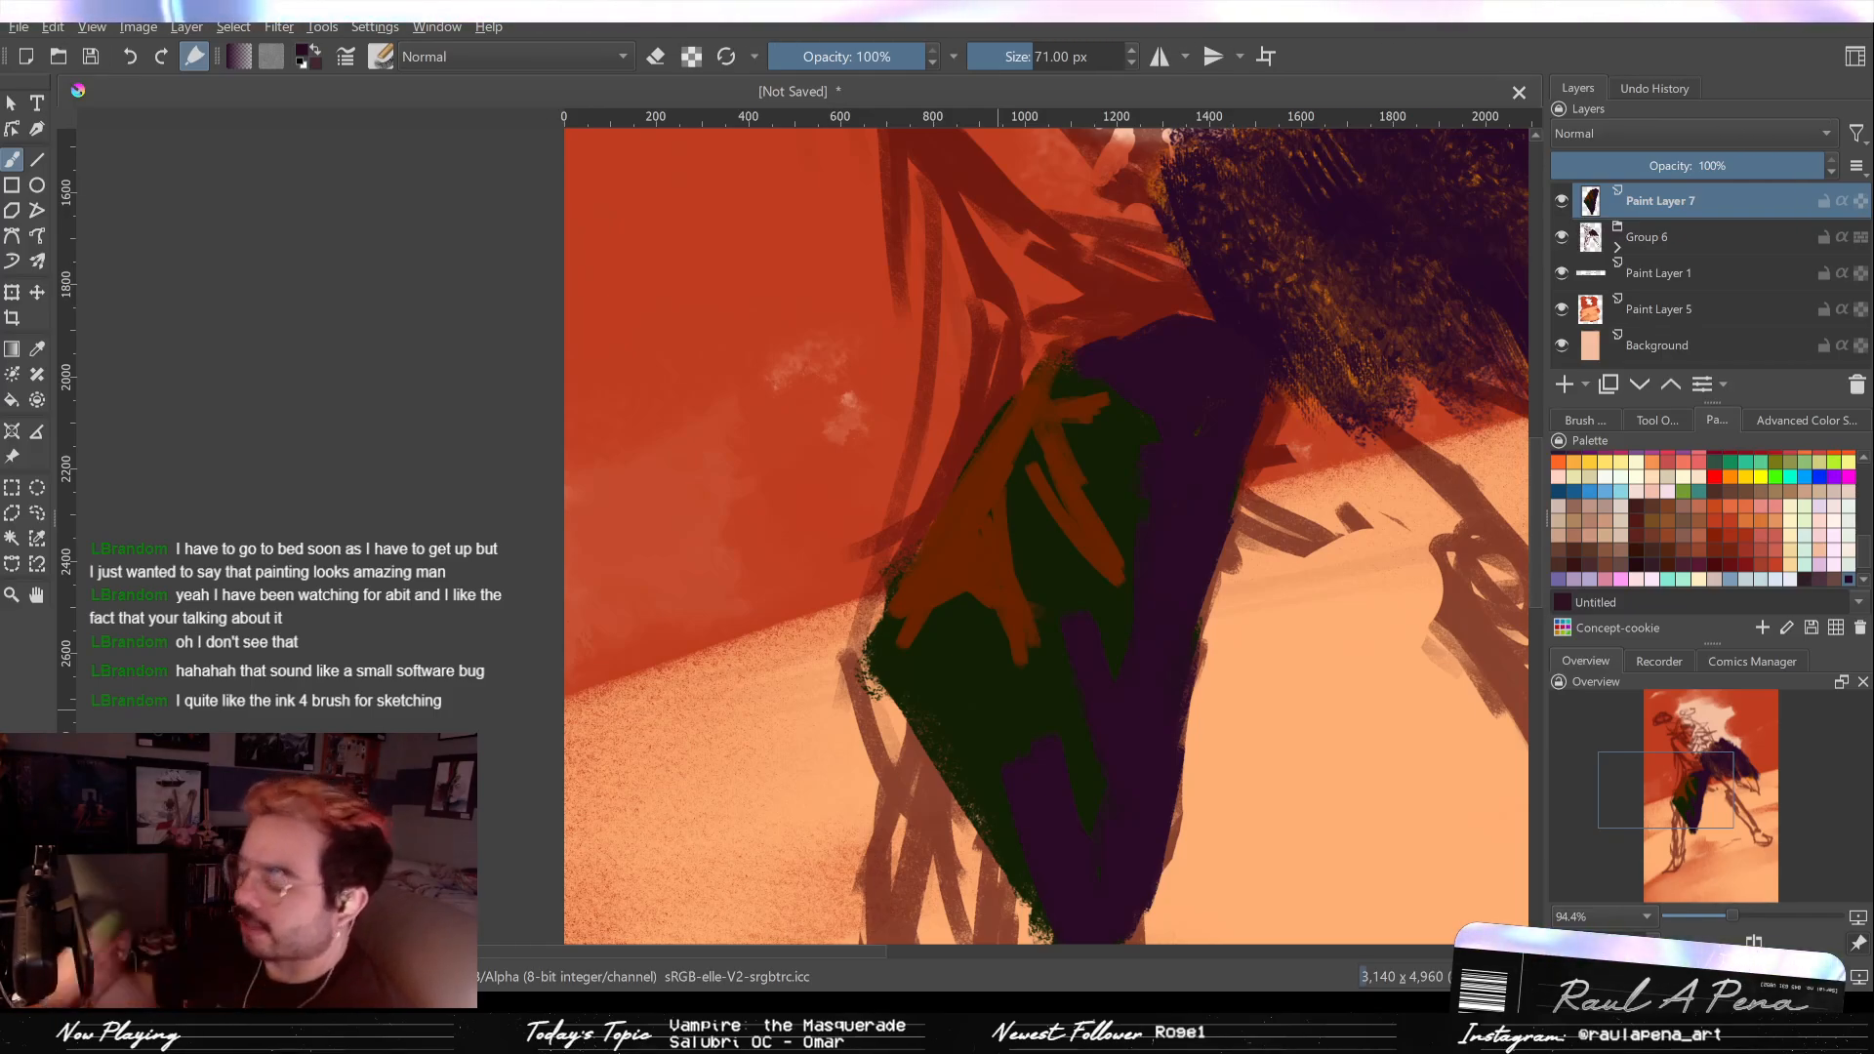
{"action": "scroll", "coordinate": [858, 435], "scroll_direction": "down", "scroll_amount": 6}
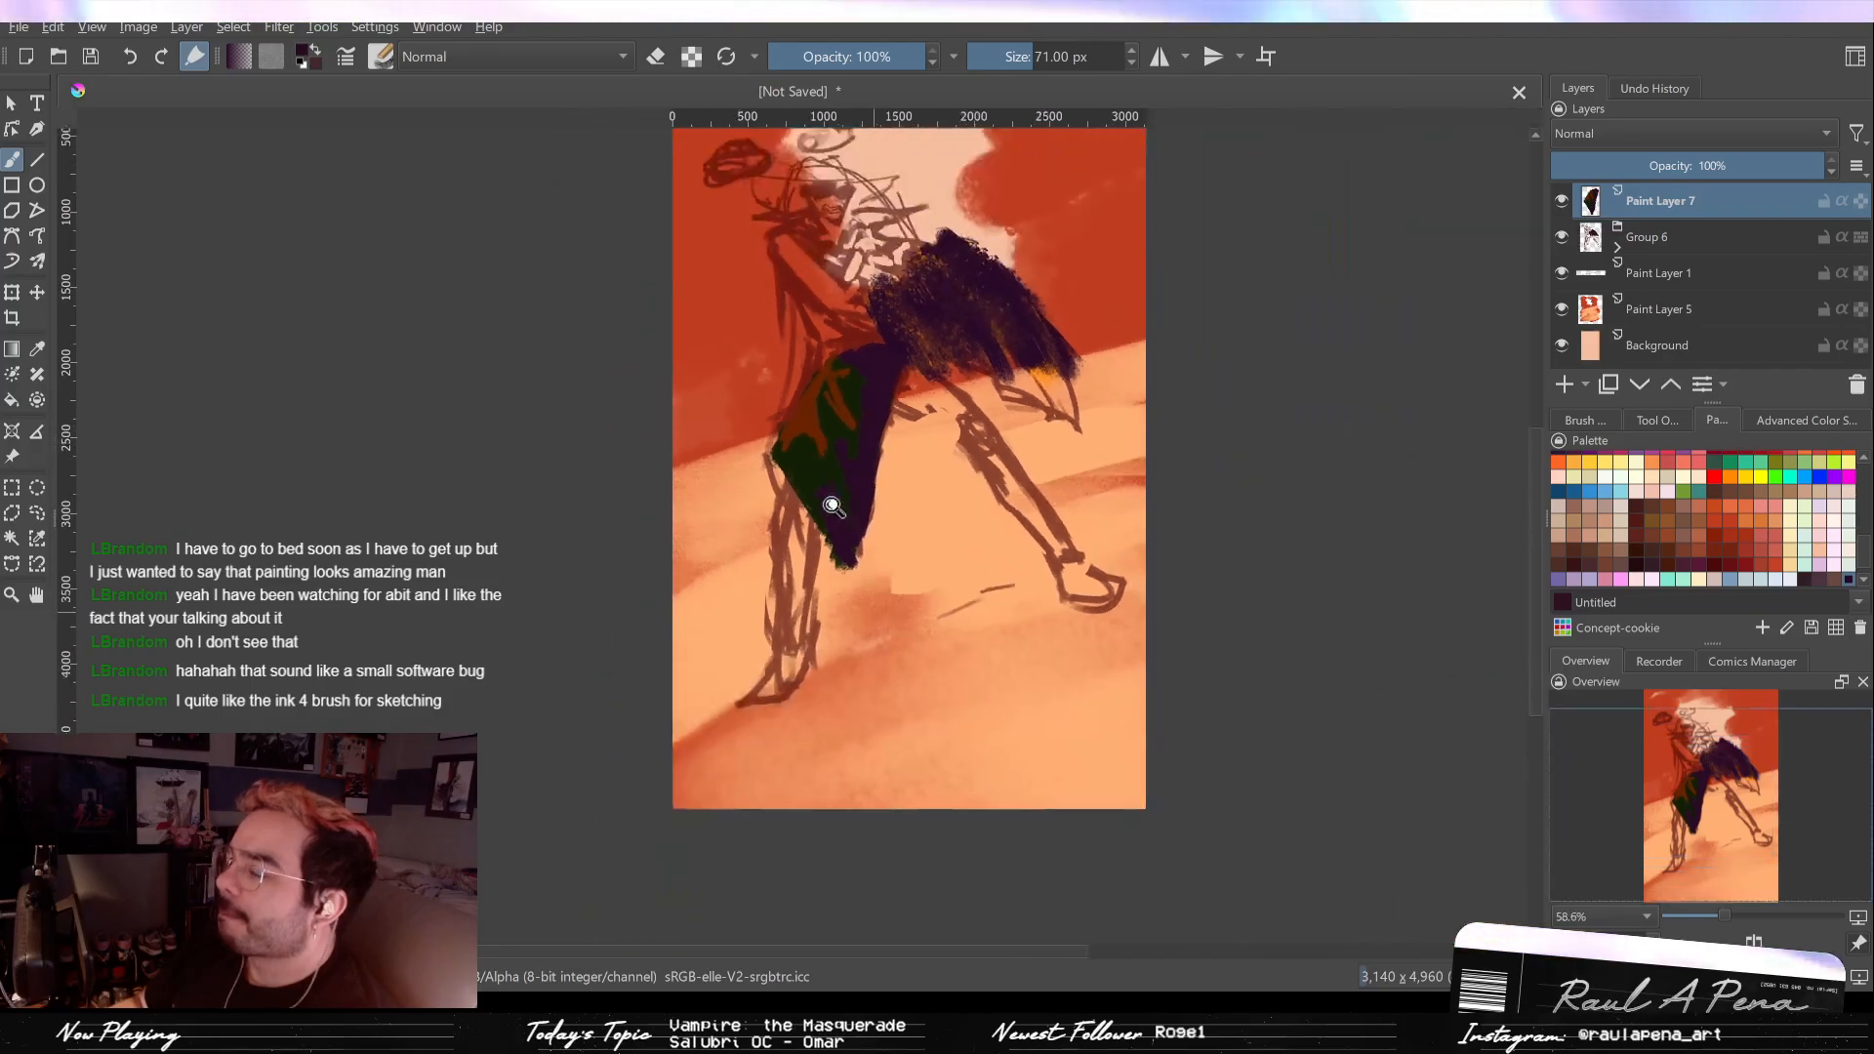
{"action": "scroll", "coordinate": [940, 426], "scroll_direction": "up", "scroll_amount": 2}
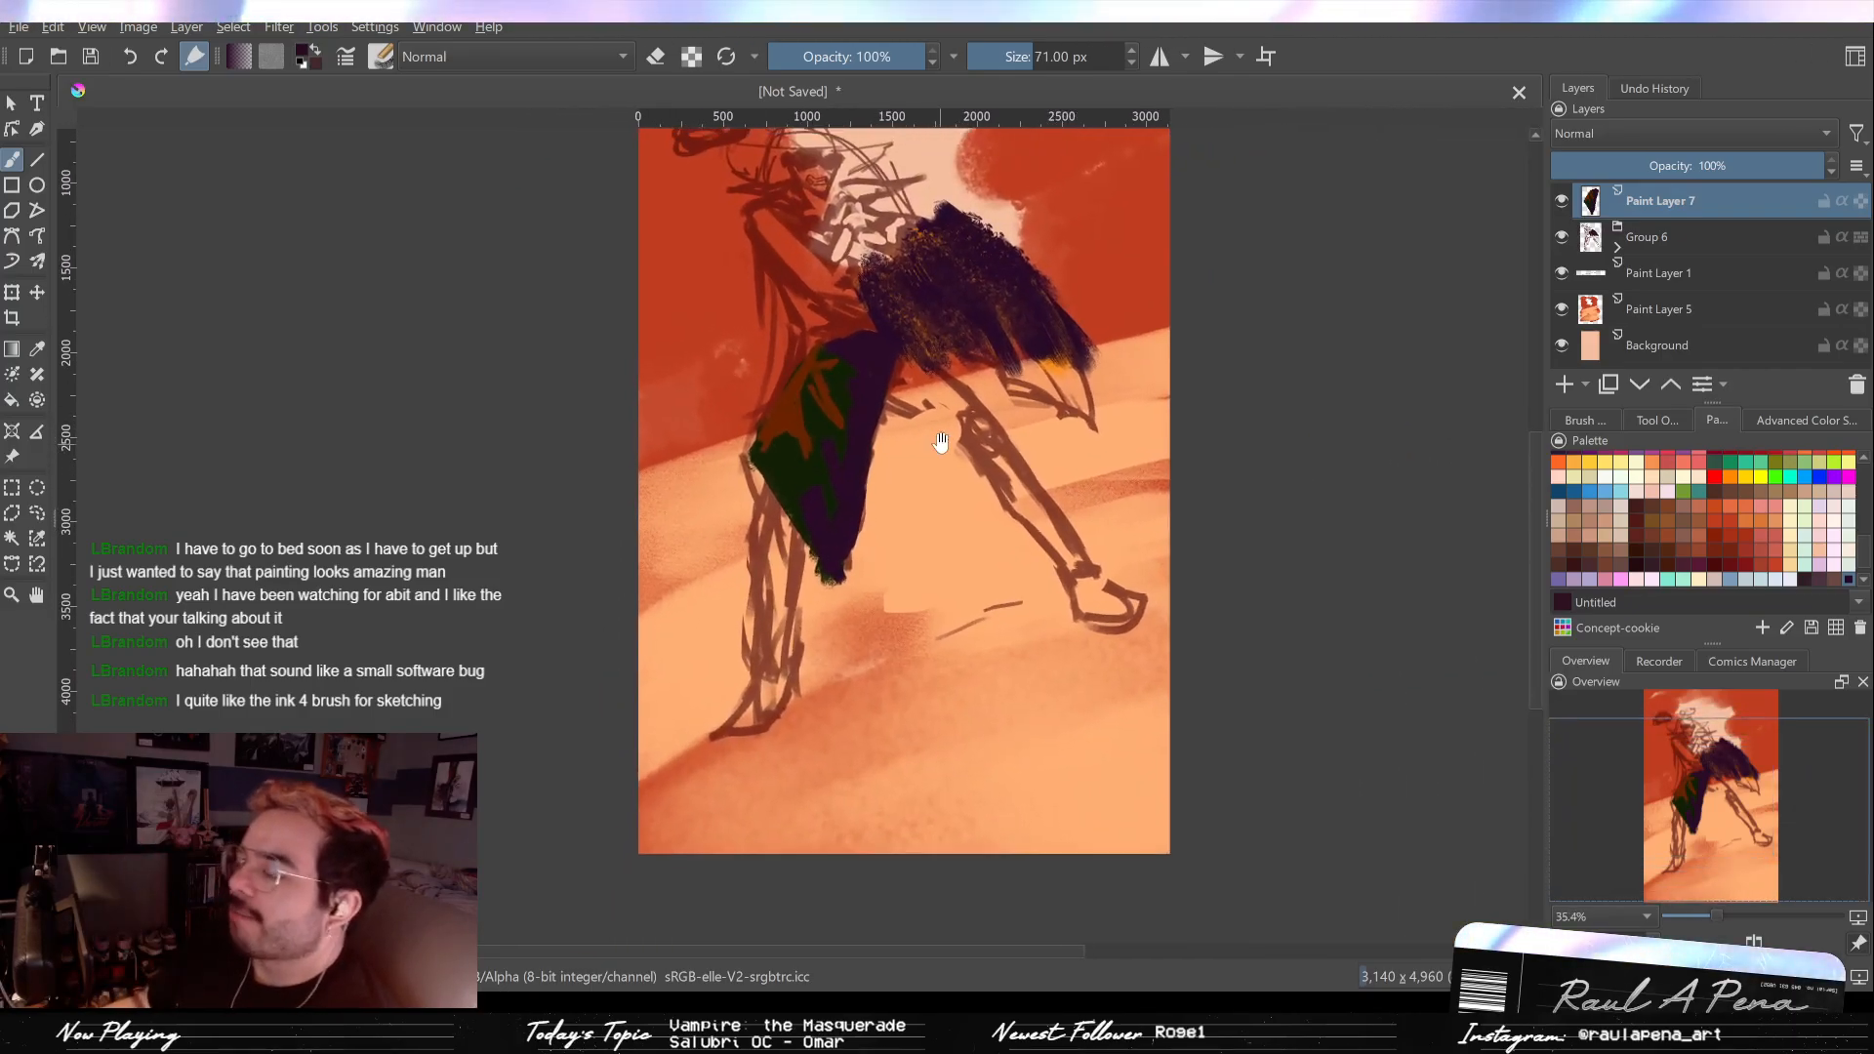
{"action": "left_click_drag", "start_coordinate": [939, 426], "coordinate": [985, 509]}
{"action": "left_click_drag", "start_coordinate": [1009, 360], "coordinate": [1009, 409]}
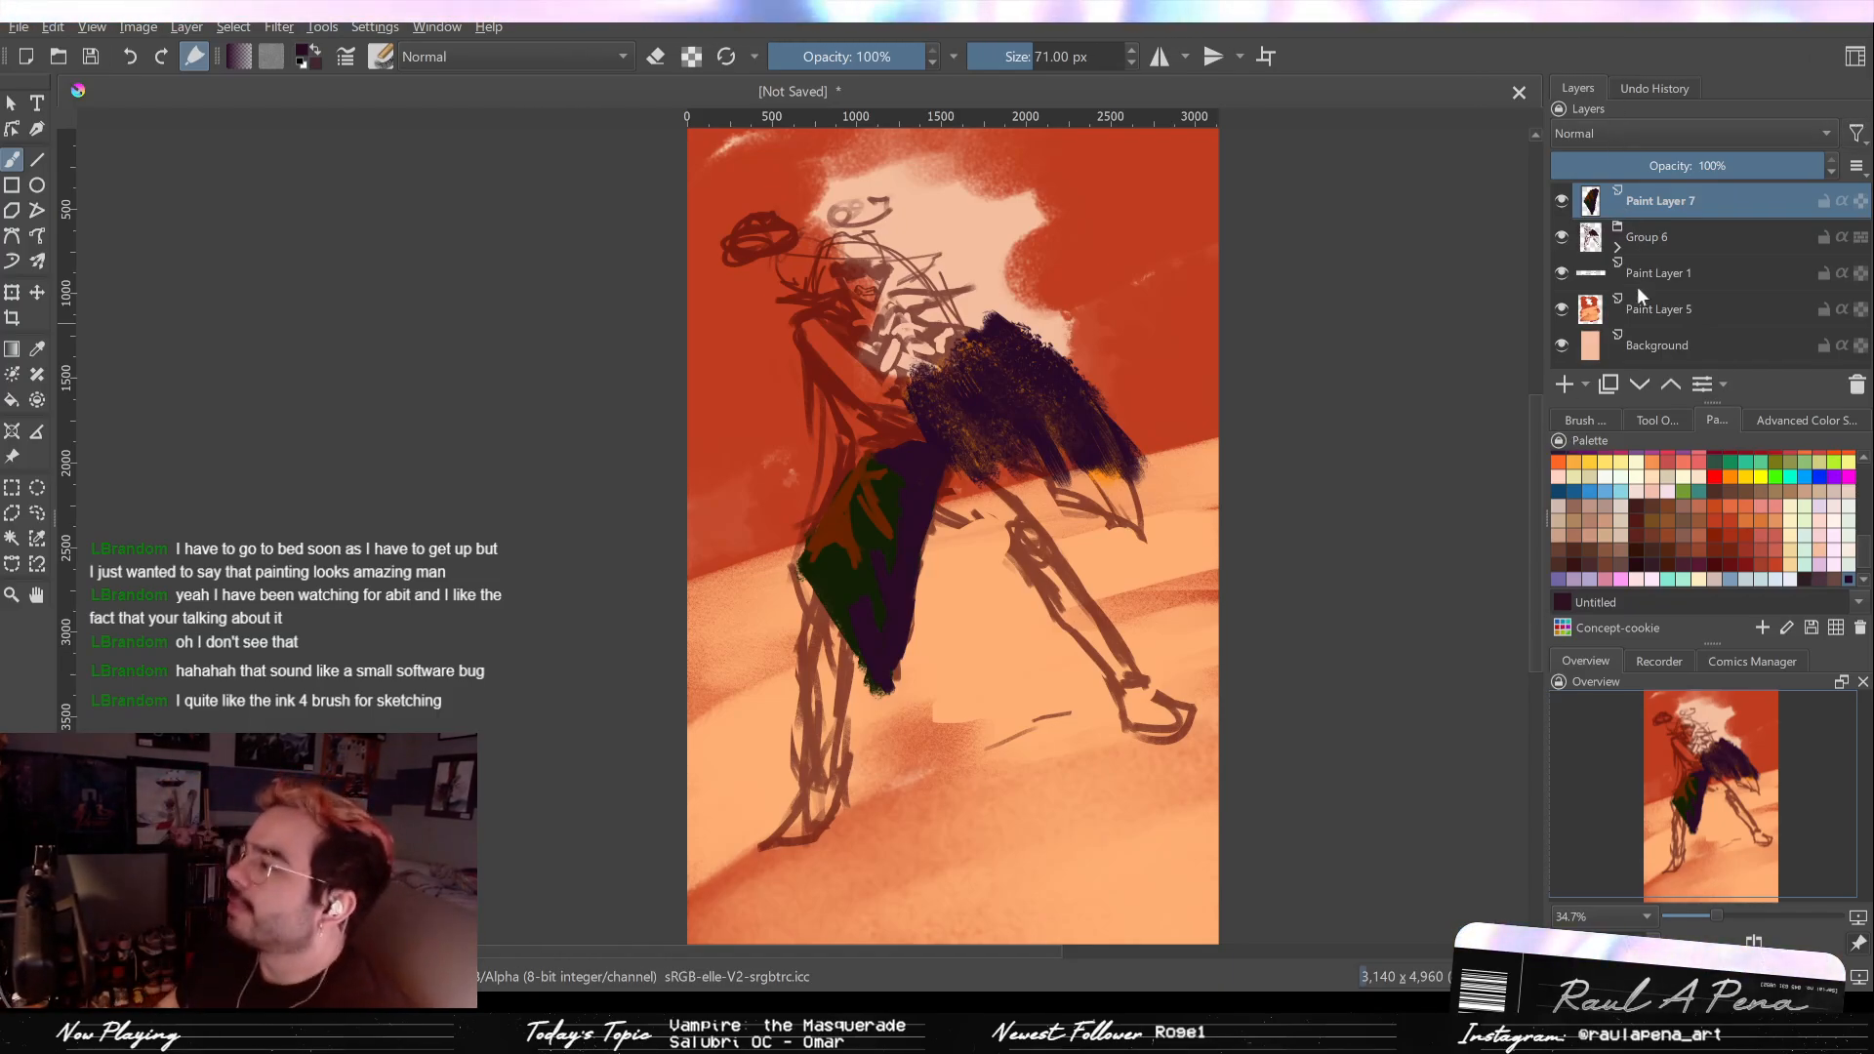
Step: Expand Group 6 and move Paint Layer 7 into it, between Paint Layer 3 and Paint Layer 4
{"action": "left_click", "coordinate": [1625, 238]}
{"action": "left_click", "coordinate": [1618, 245]}
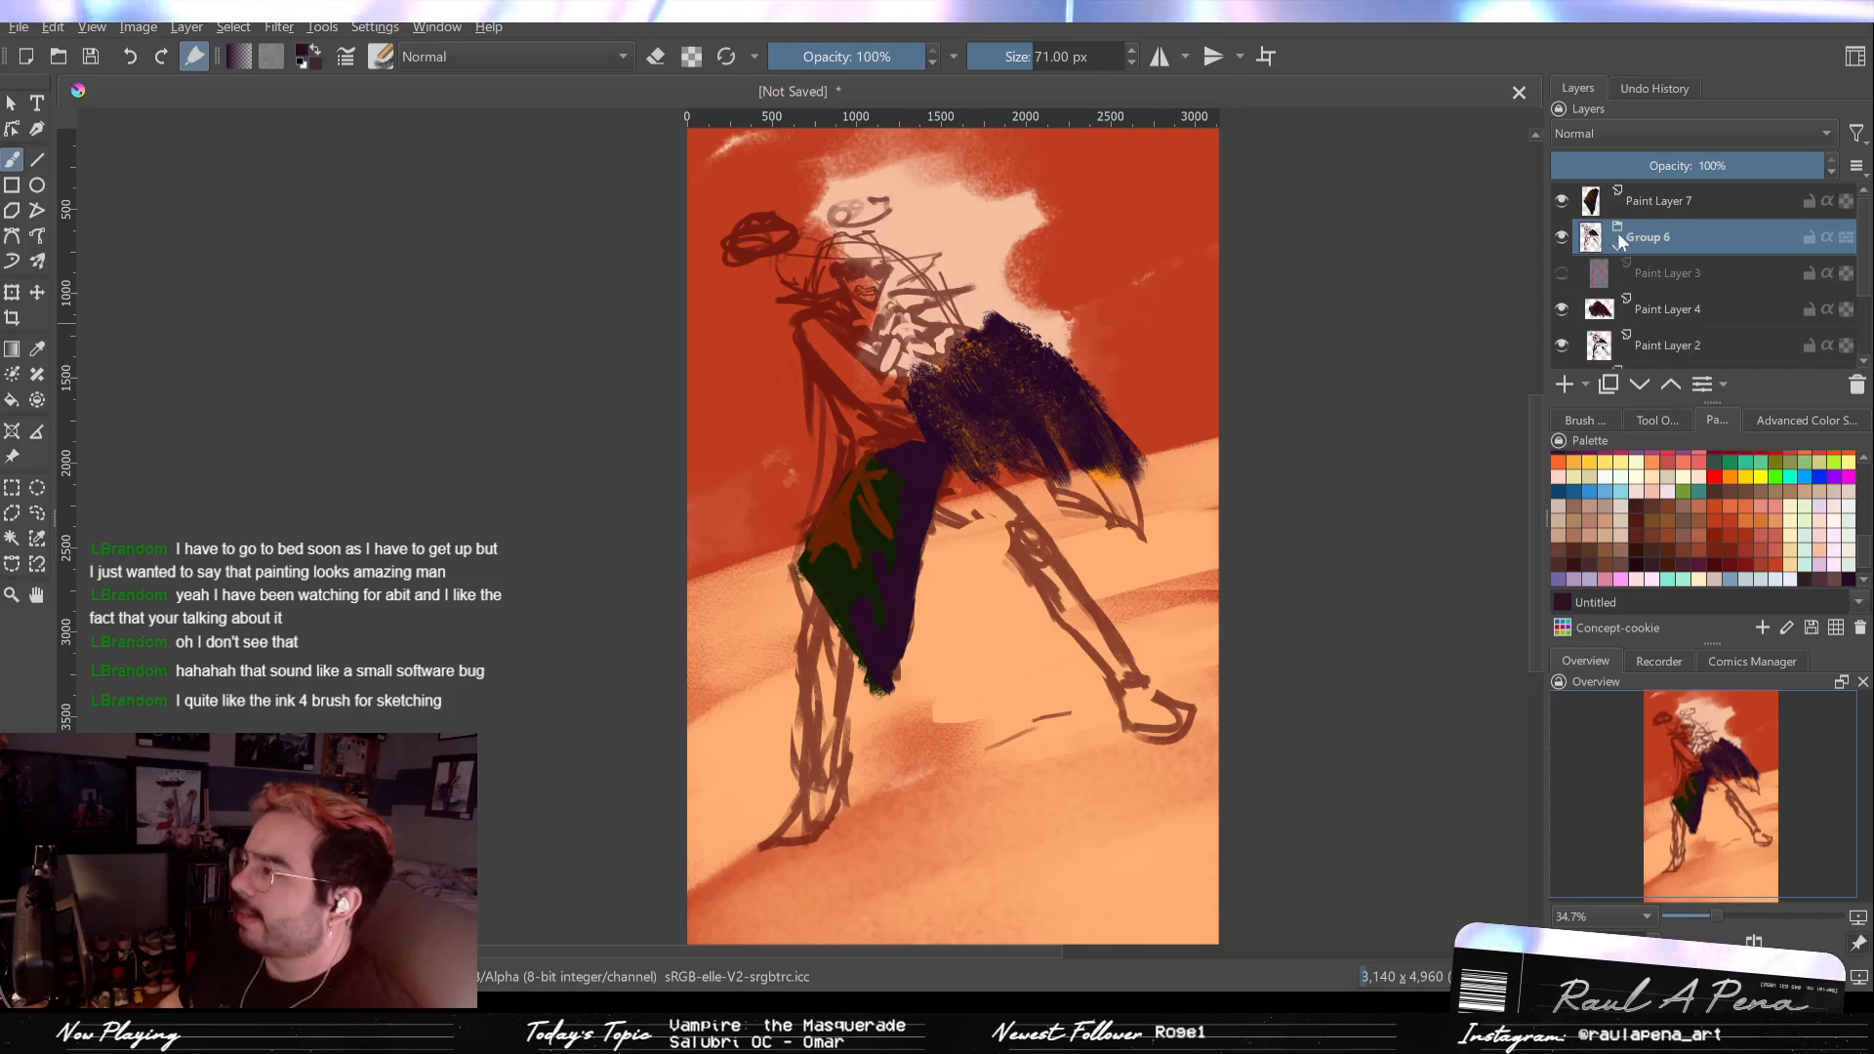
{"action": "left_click_drag", "start_coordinate": [1627, 205], "coordinate": [1632, 299]}
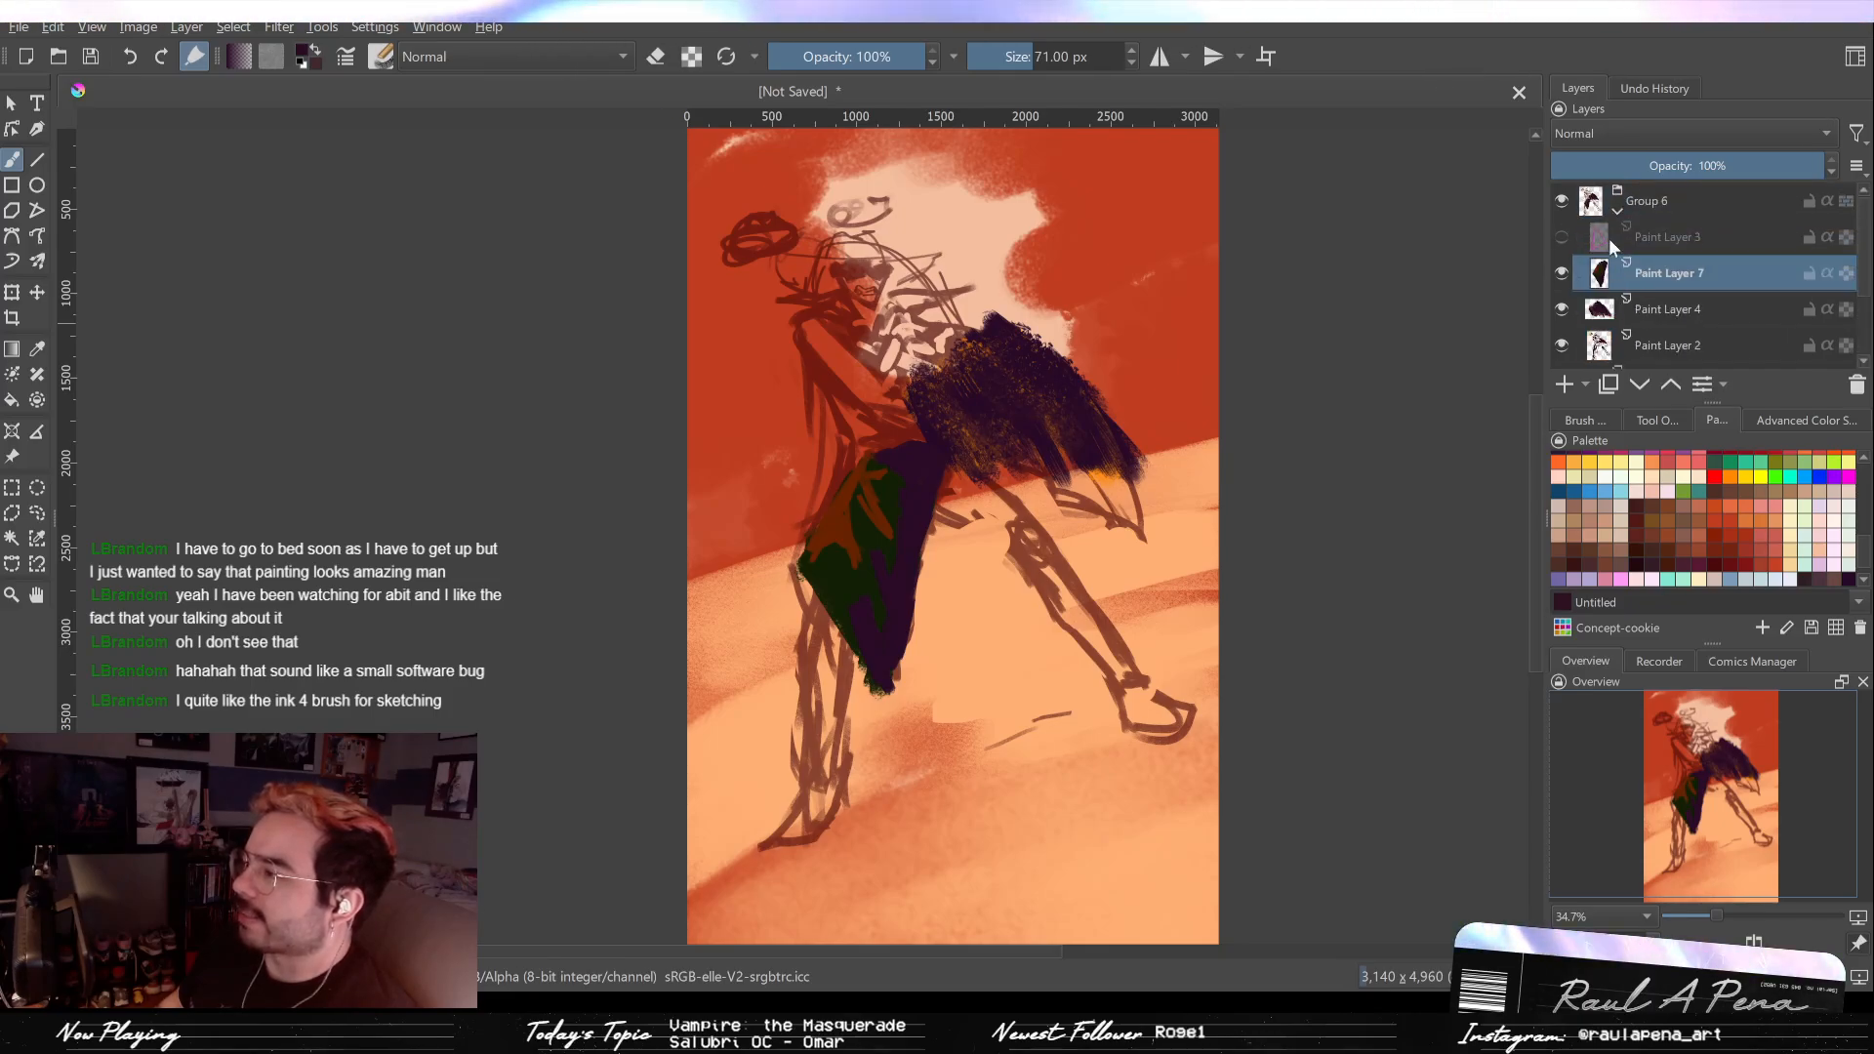
Step: Transform Group 6 in perspective, pulling both upper corners inward so the figure tapers toward the head, and apply it
{"action": "left_click_drag", "start_coordinate": [740, 544], "coordinate": [687, 504]}
{"action": "scroll", "coordinate": [699, 396], "scroll_direction": "down", "scroll_amount": 1}
{"action": "scroll", "coordinate": [687, 502], "scroll_direction": "down", "scroll_amount": 1}
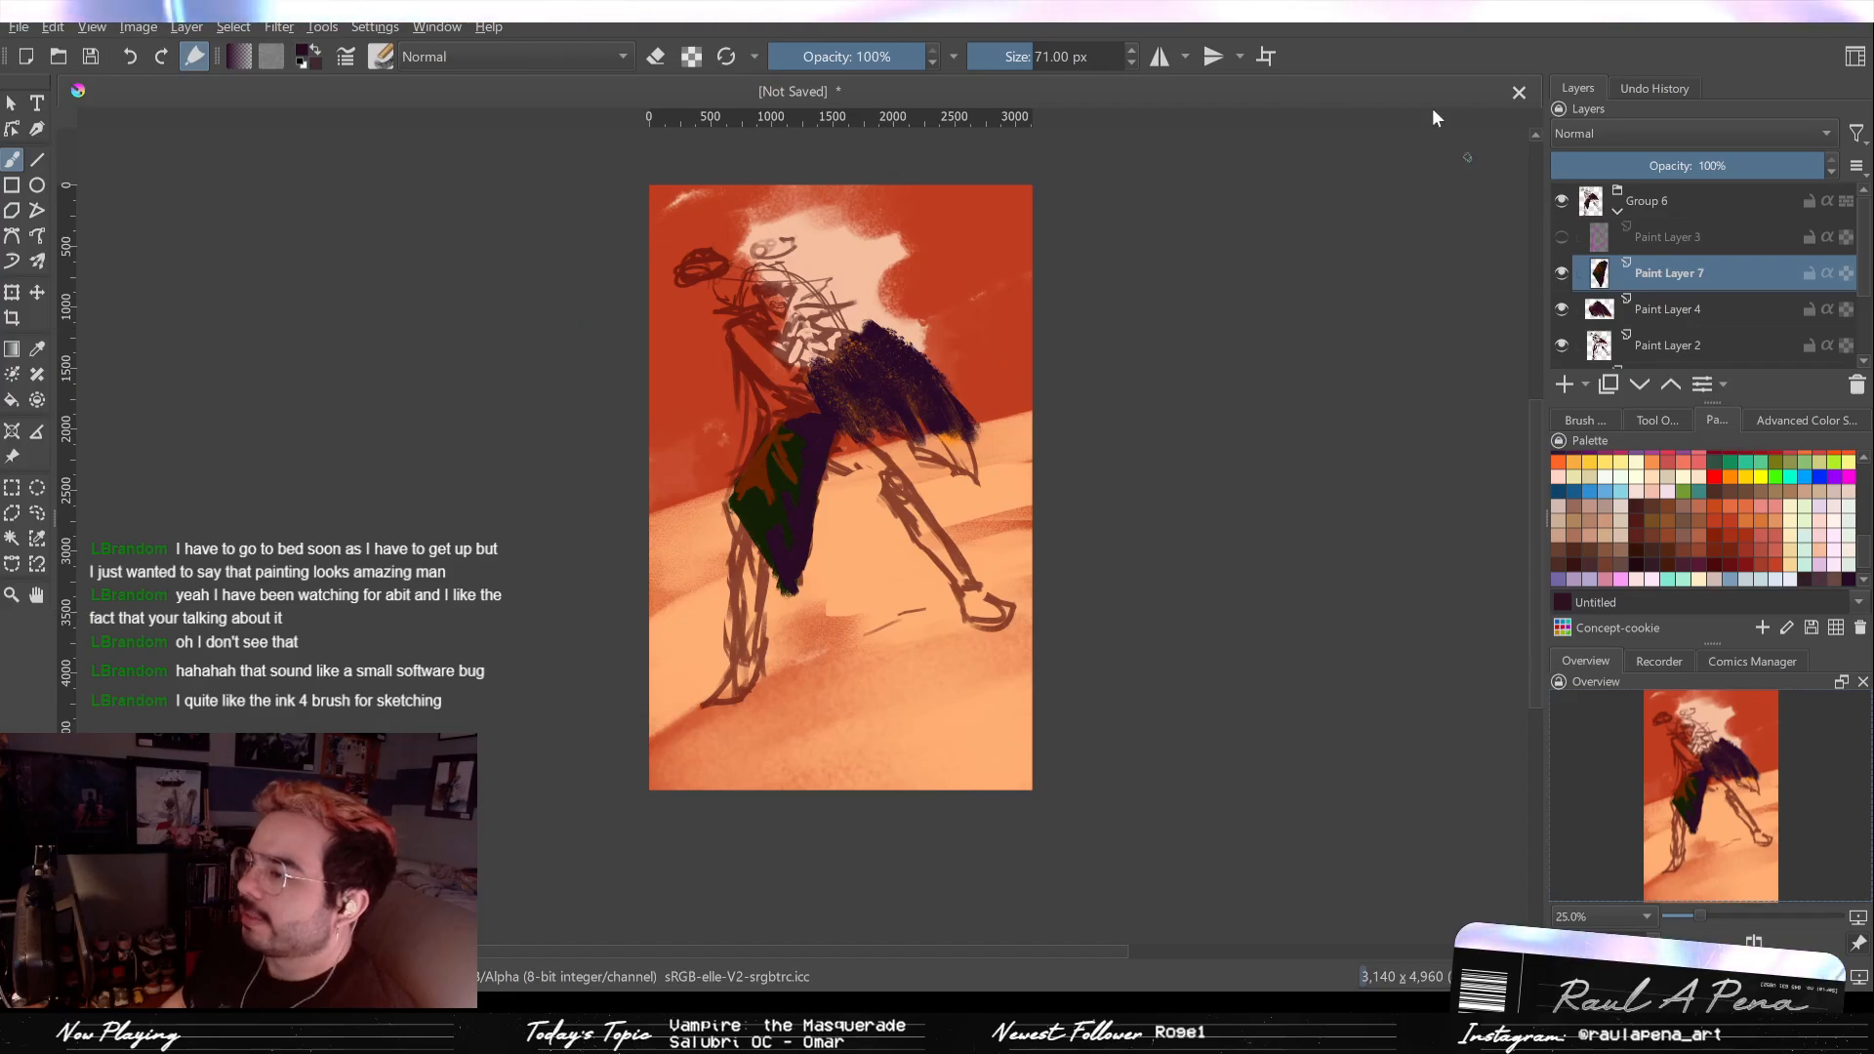
{"action": "left_click", "coordinate": [11, 292]}
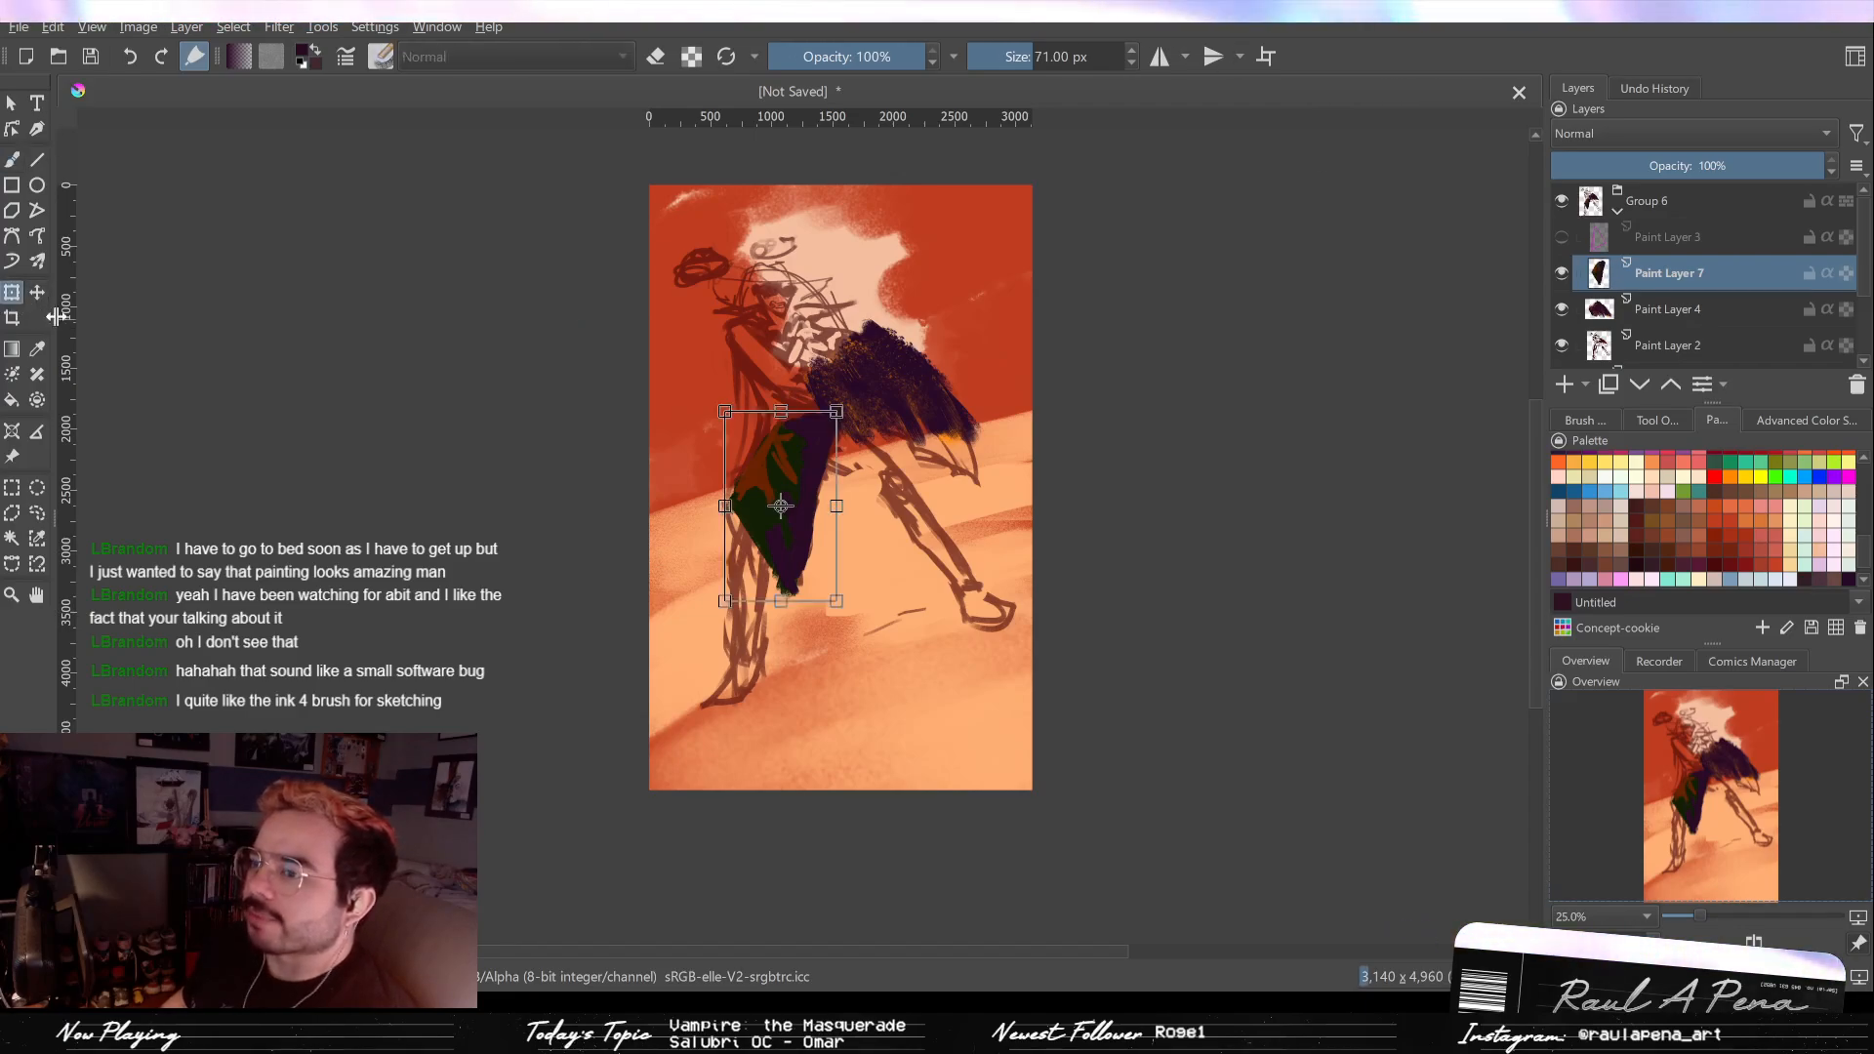
{"action": "left_click", "coordinate": [1668, 202]}
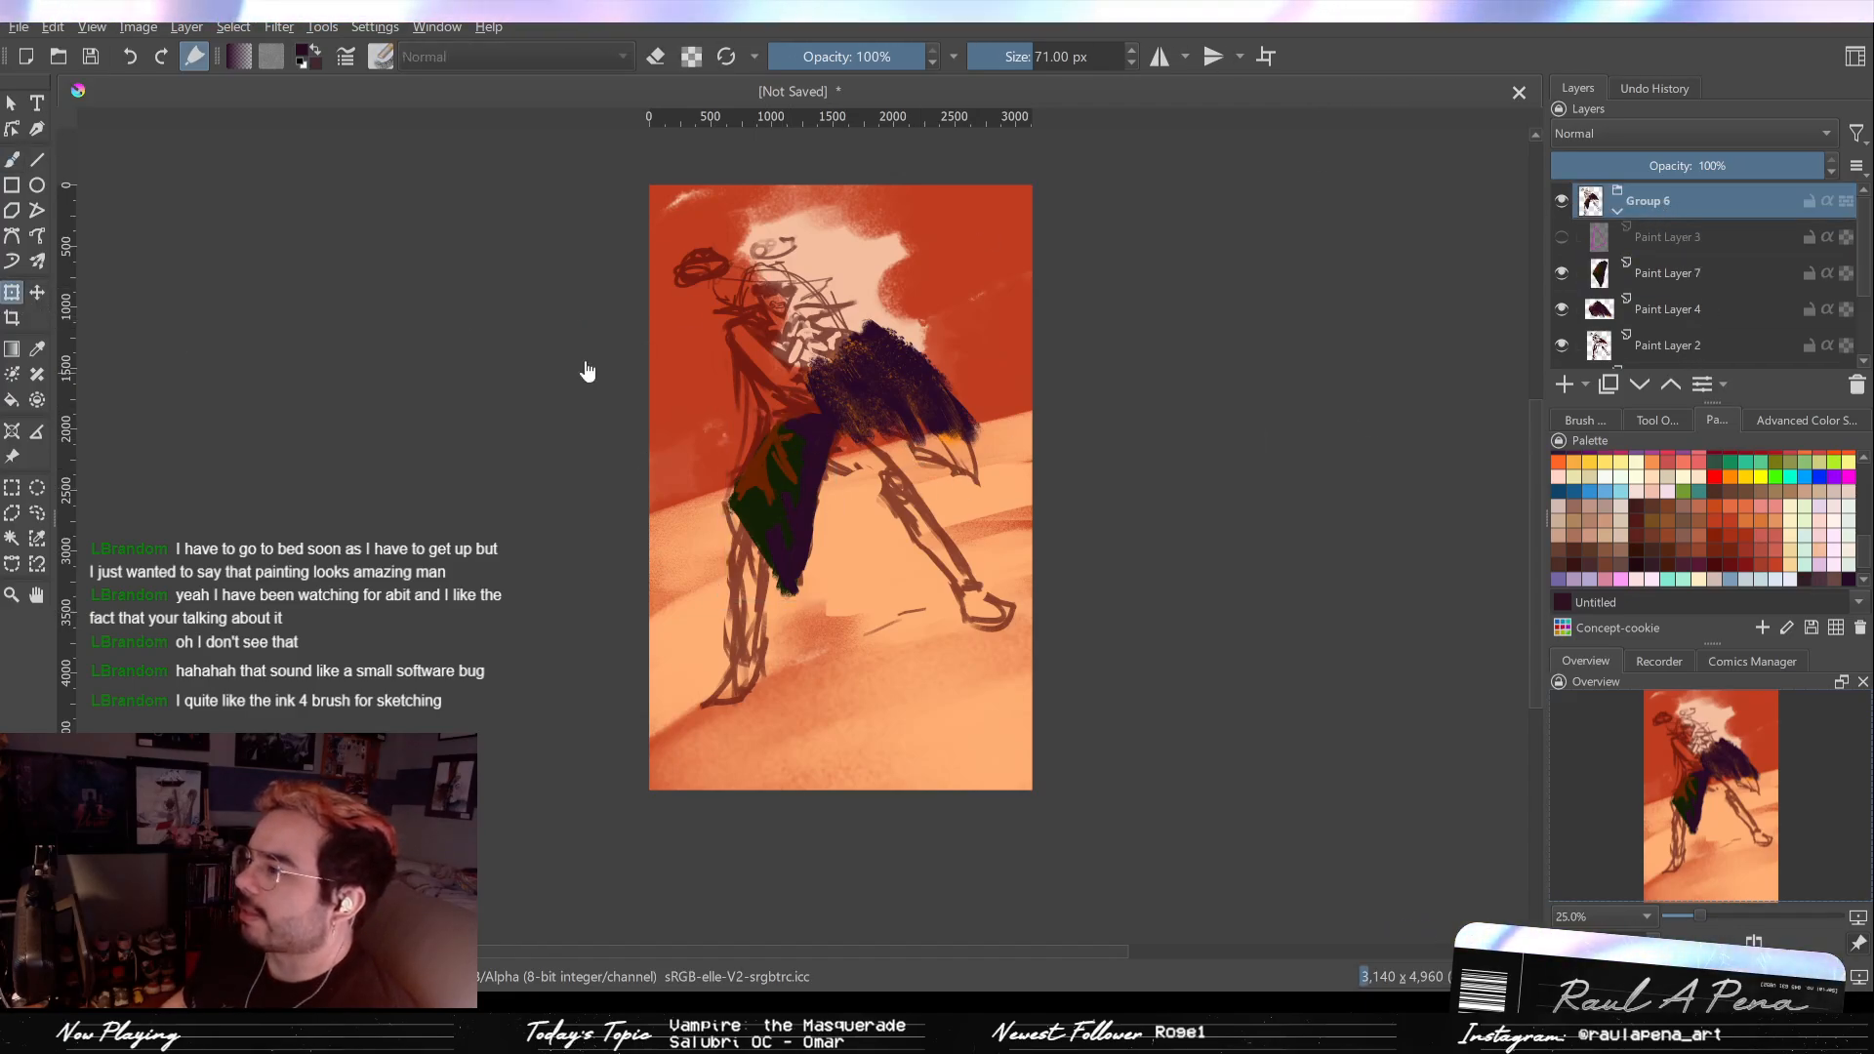
{"action": "scroll", "coordinate": [831, 382], "scroll_direction": "up", "scroll_amount": 2}
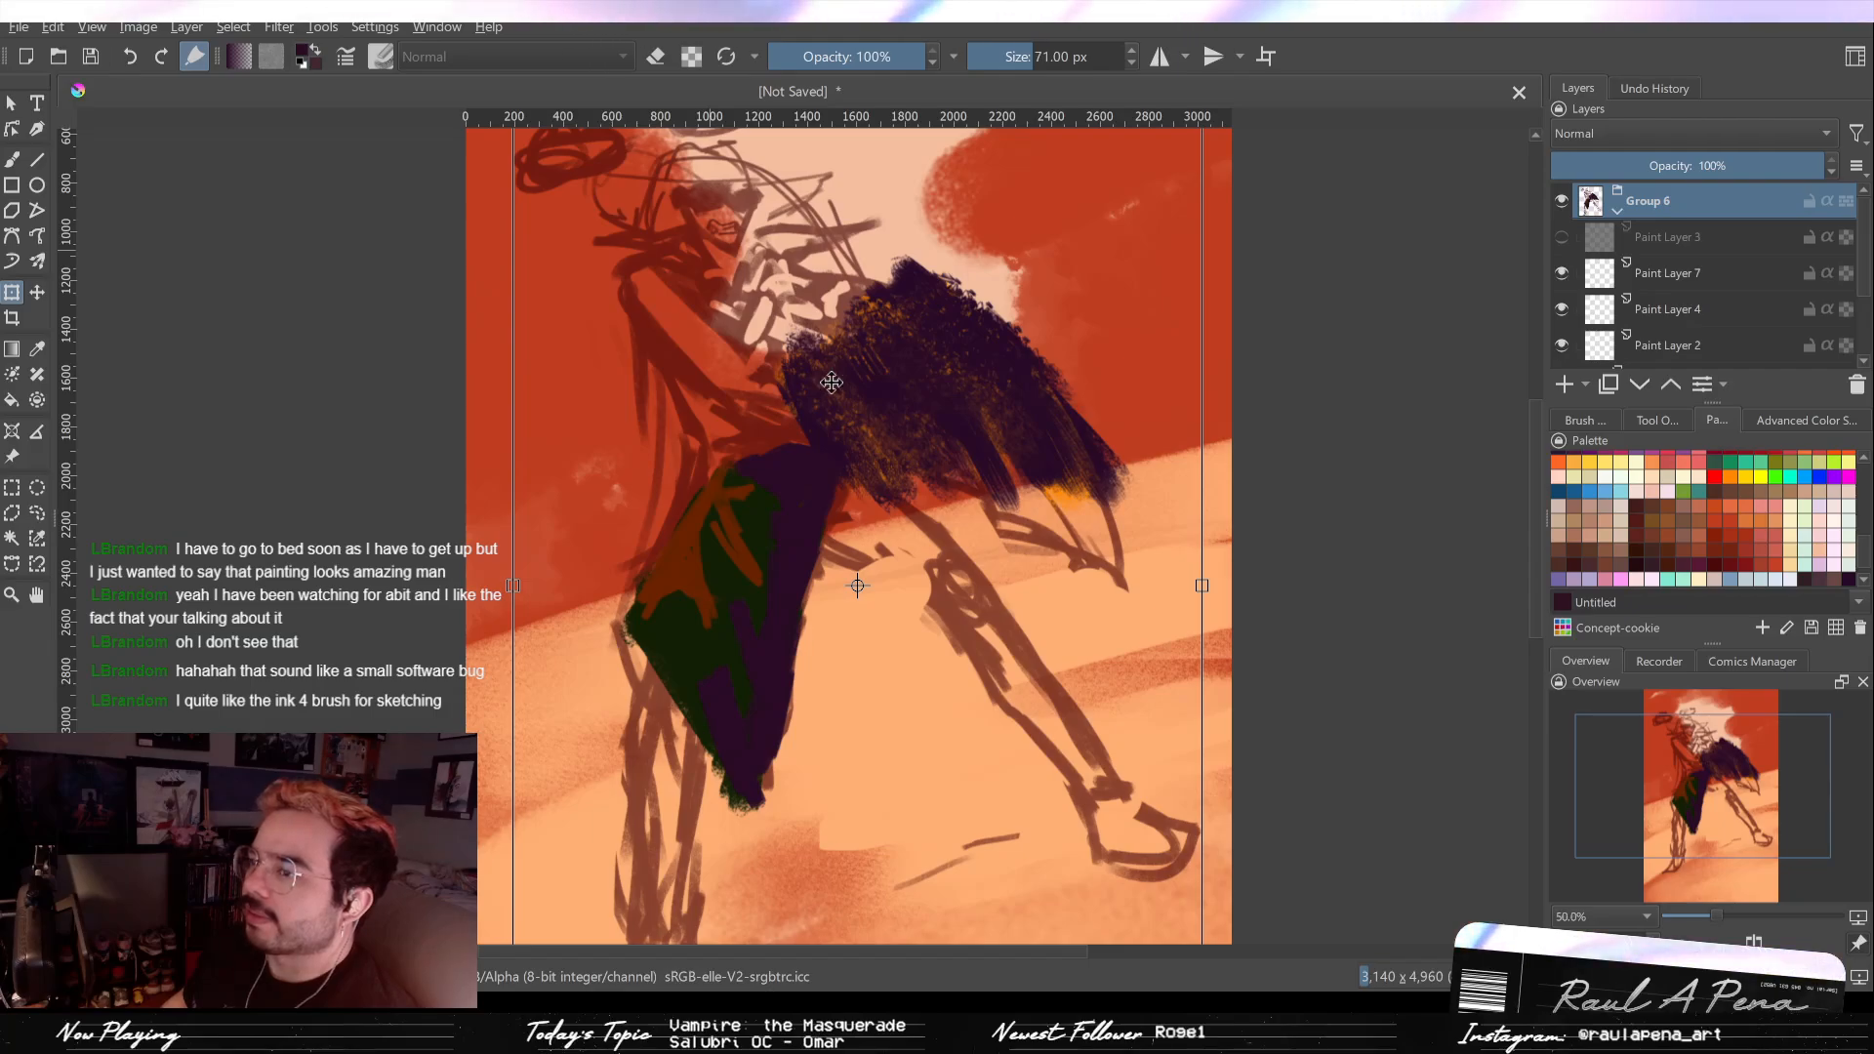
{"action": "scroll", "coordinate": [831, 383], "scroll_direction": "down", "scroll_amount": 1}
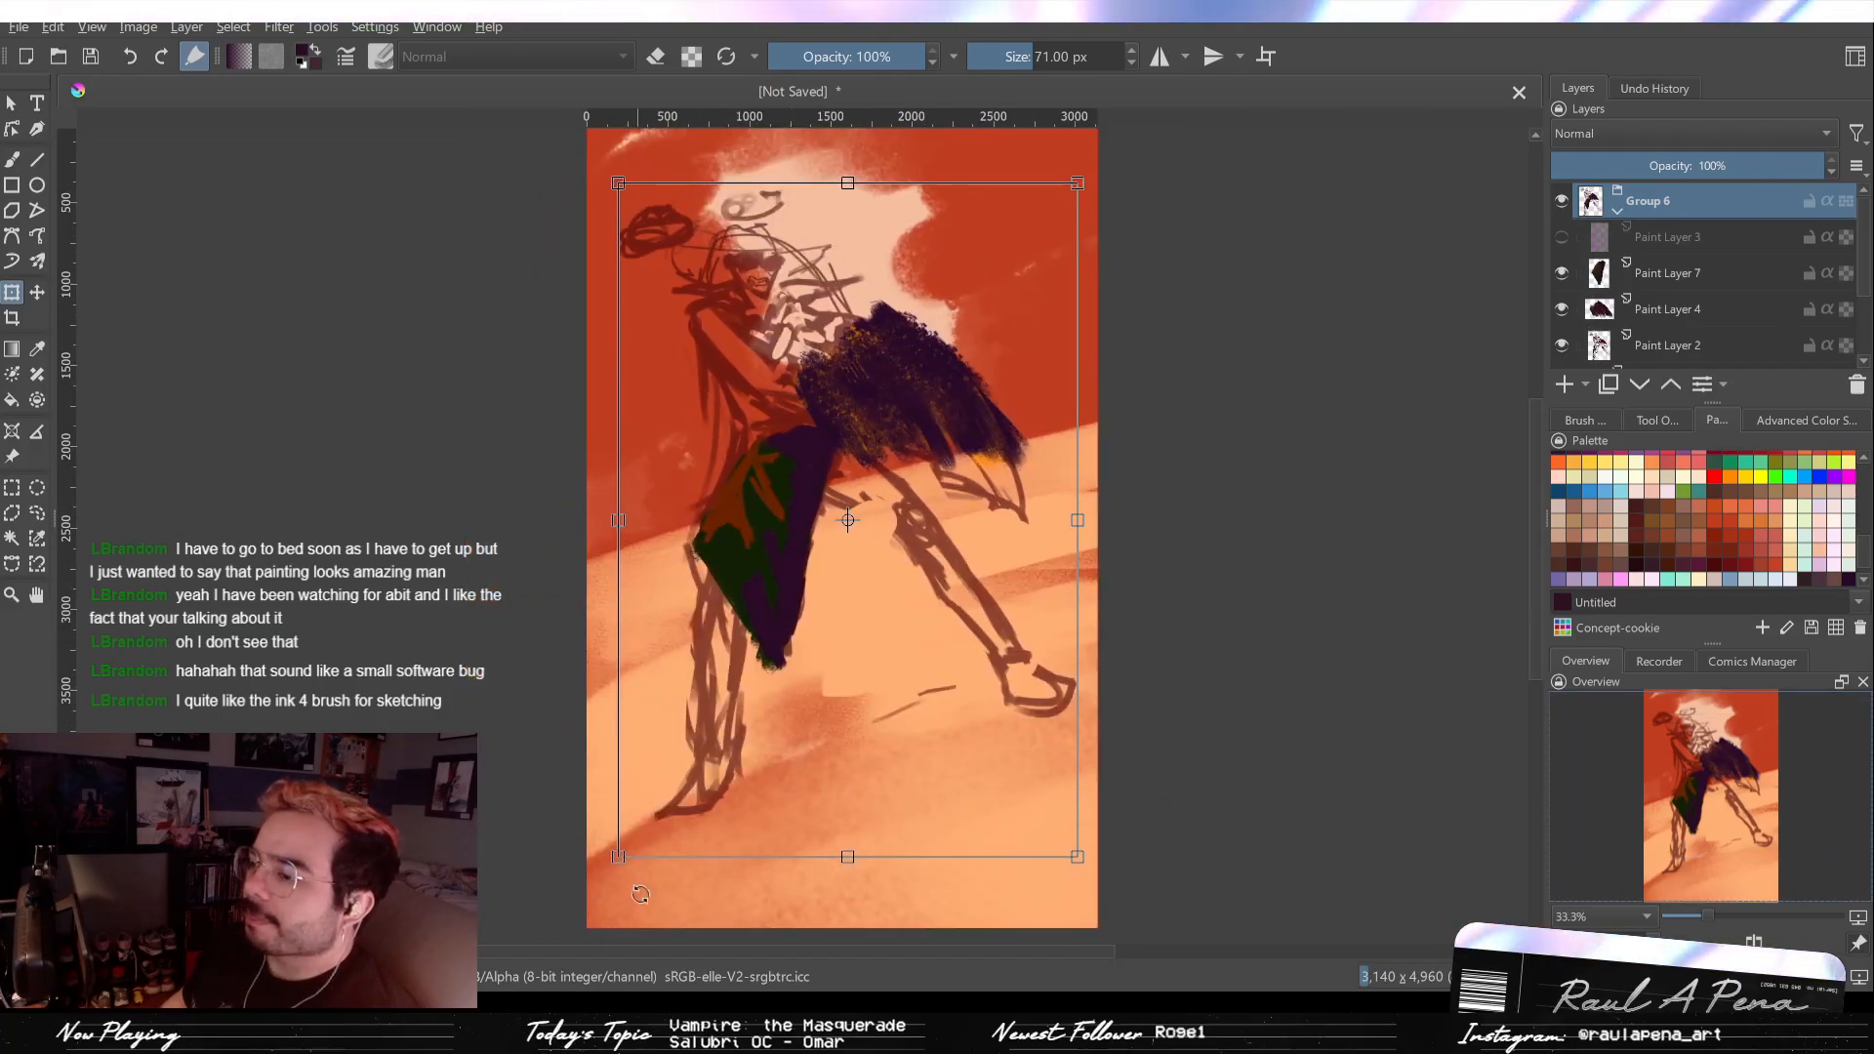
{"action": "left_click_drag", "start_coordinate": [616, 855], "coordinate": [628, 849]}
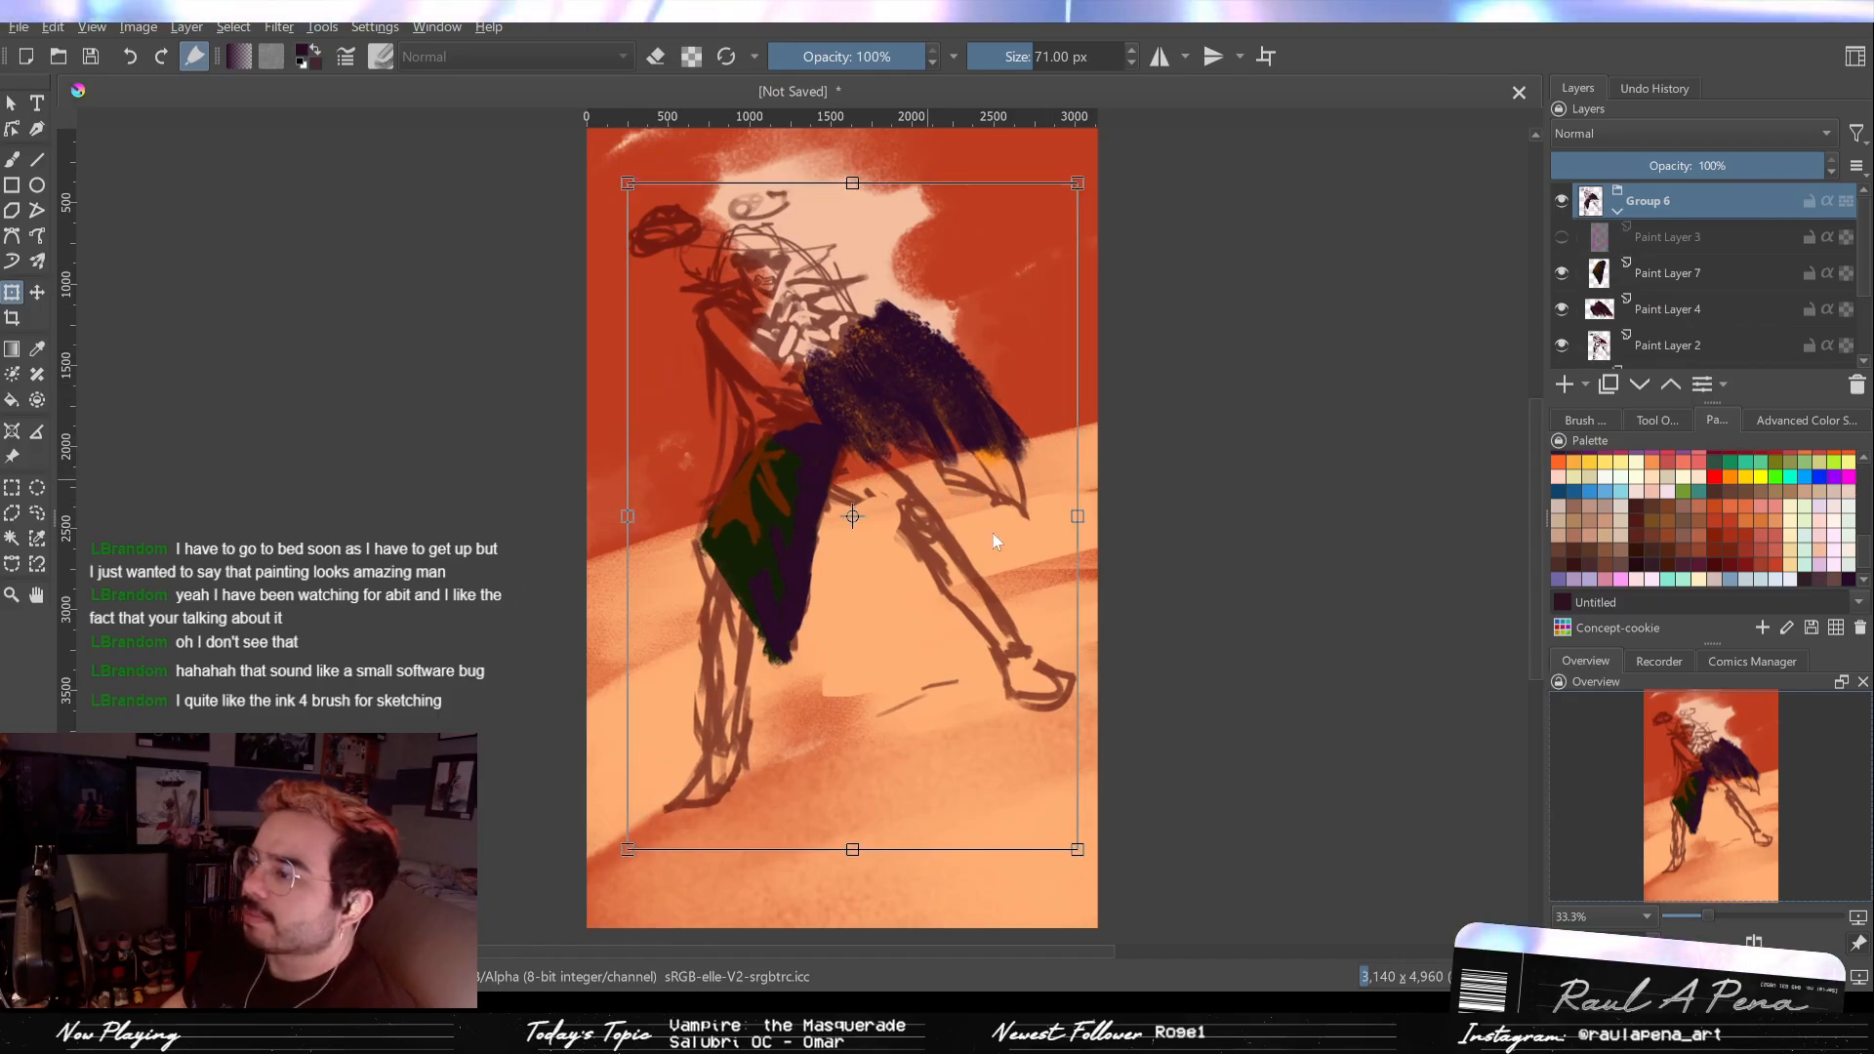
{"action": "key", "text": "ctrl+z"}
{"action": "left_click_drag", "start_coordinate": [624, 192], "coordinate": [669, 210]}
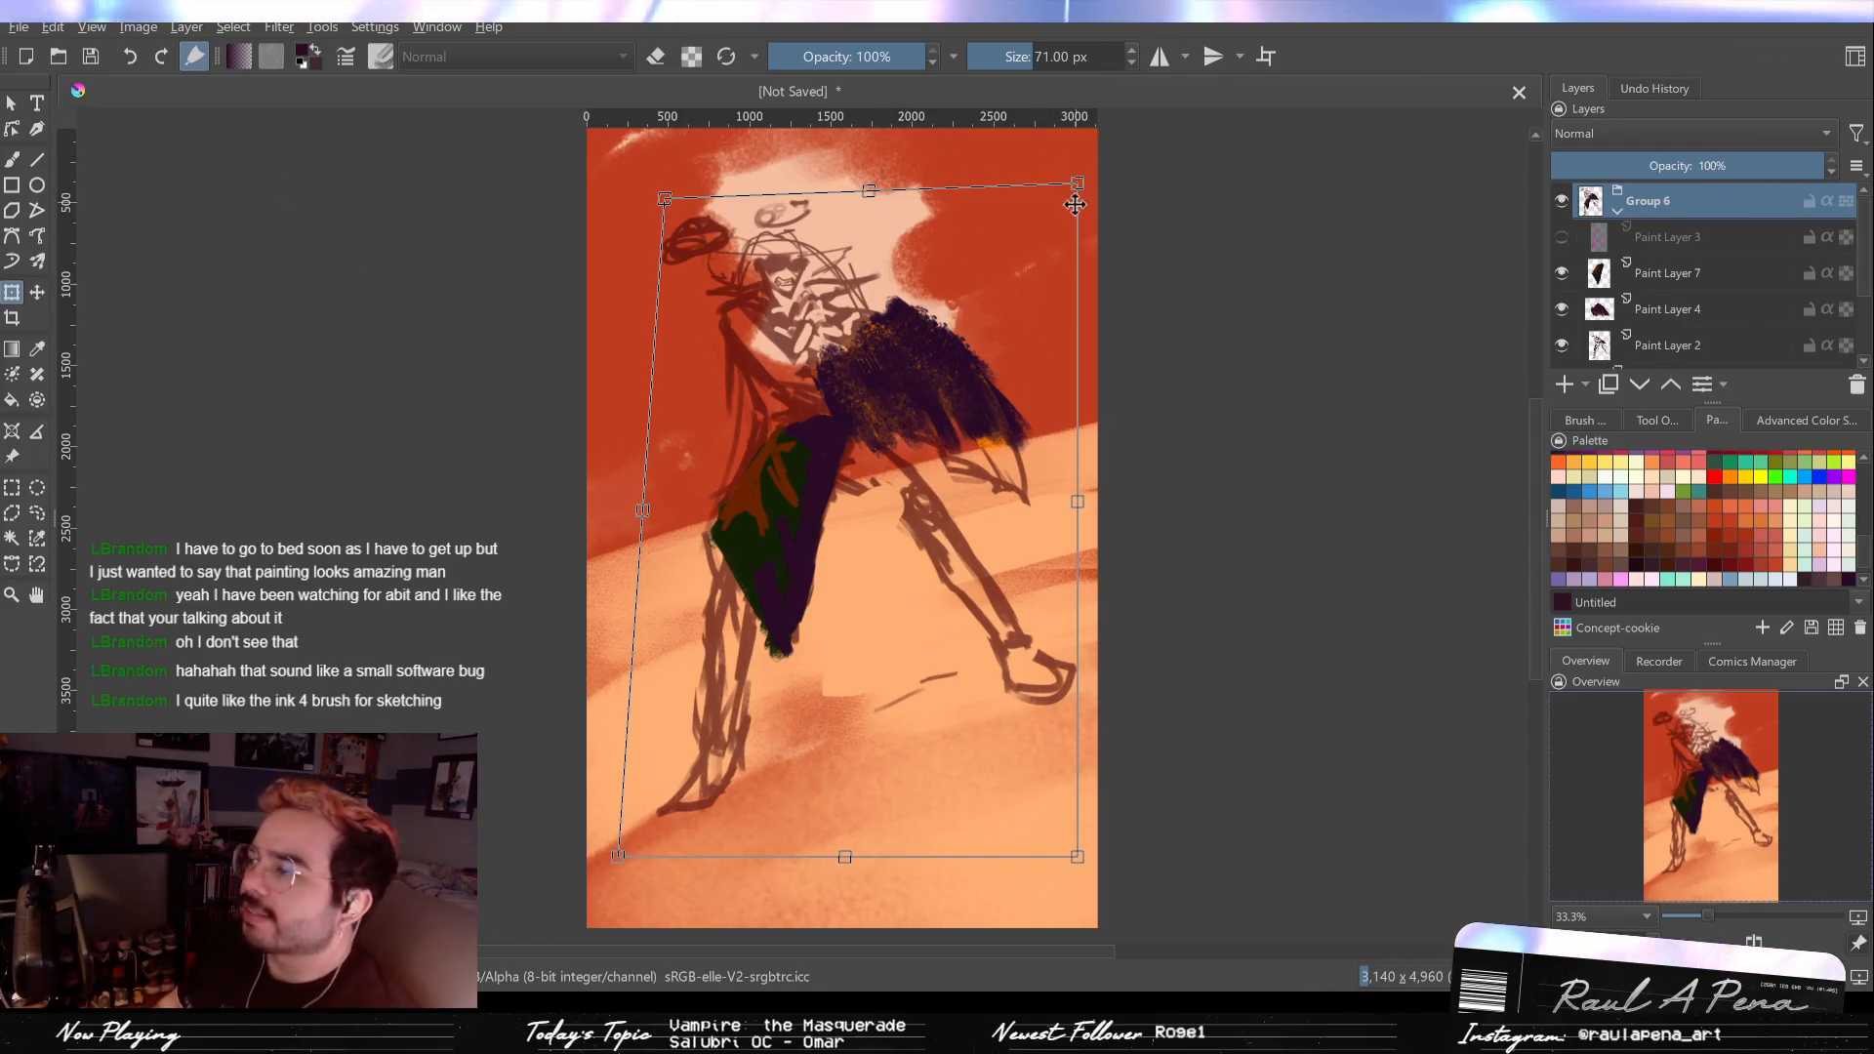
{"action": "mouse_move", "coordinate": [1079, 190]}
{"action": "left_mouse_down"}
{"action": "mouse_move", "coordinate": [1016, 192]}
{"action": "mouse_move", "coordinate": [1034, 212]}
{"action": "mouse_move", "coordinate": [1078, 189]}
{"action": "mouse_move", "coordinate": [1030, 185]}
{"action": "left_mouse_up"}
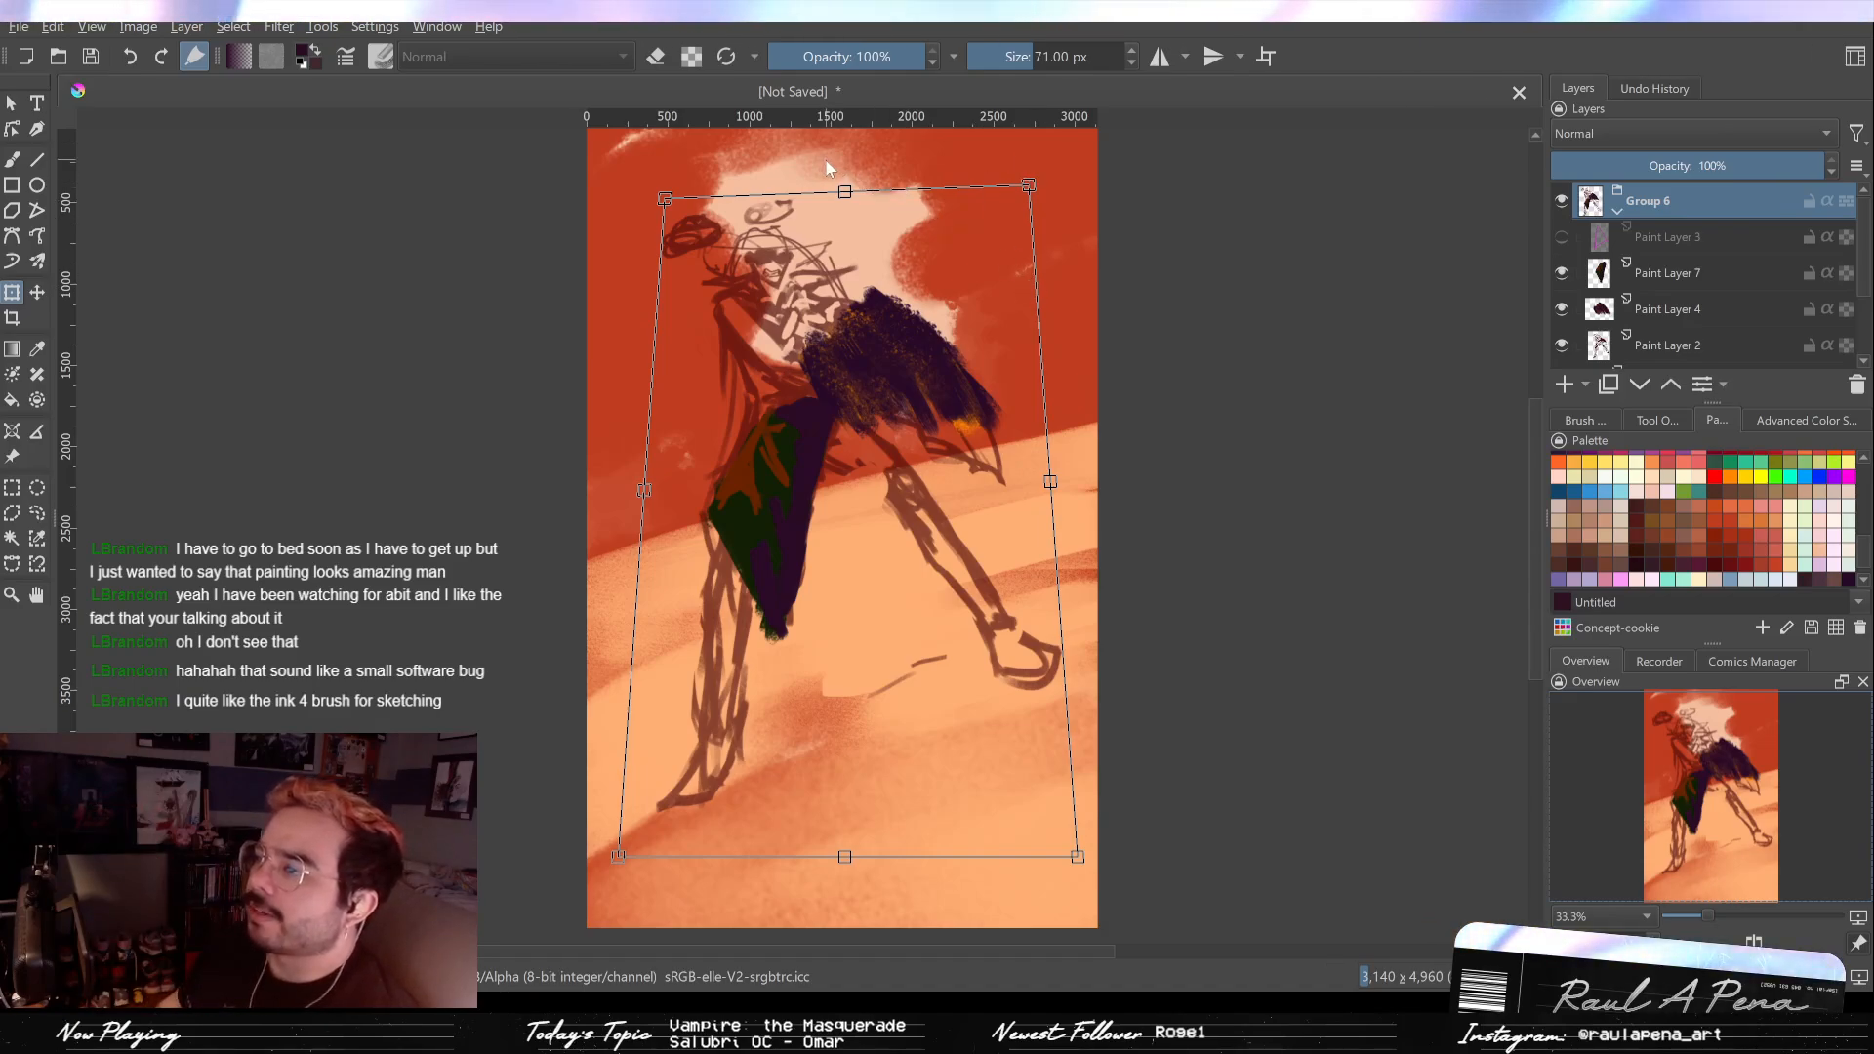
{"action": "key", "text": "Return"}
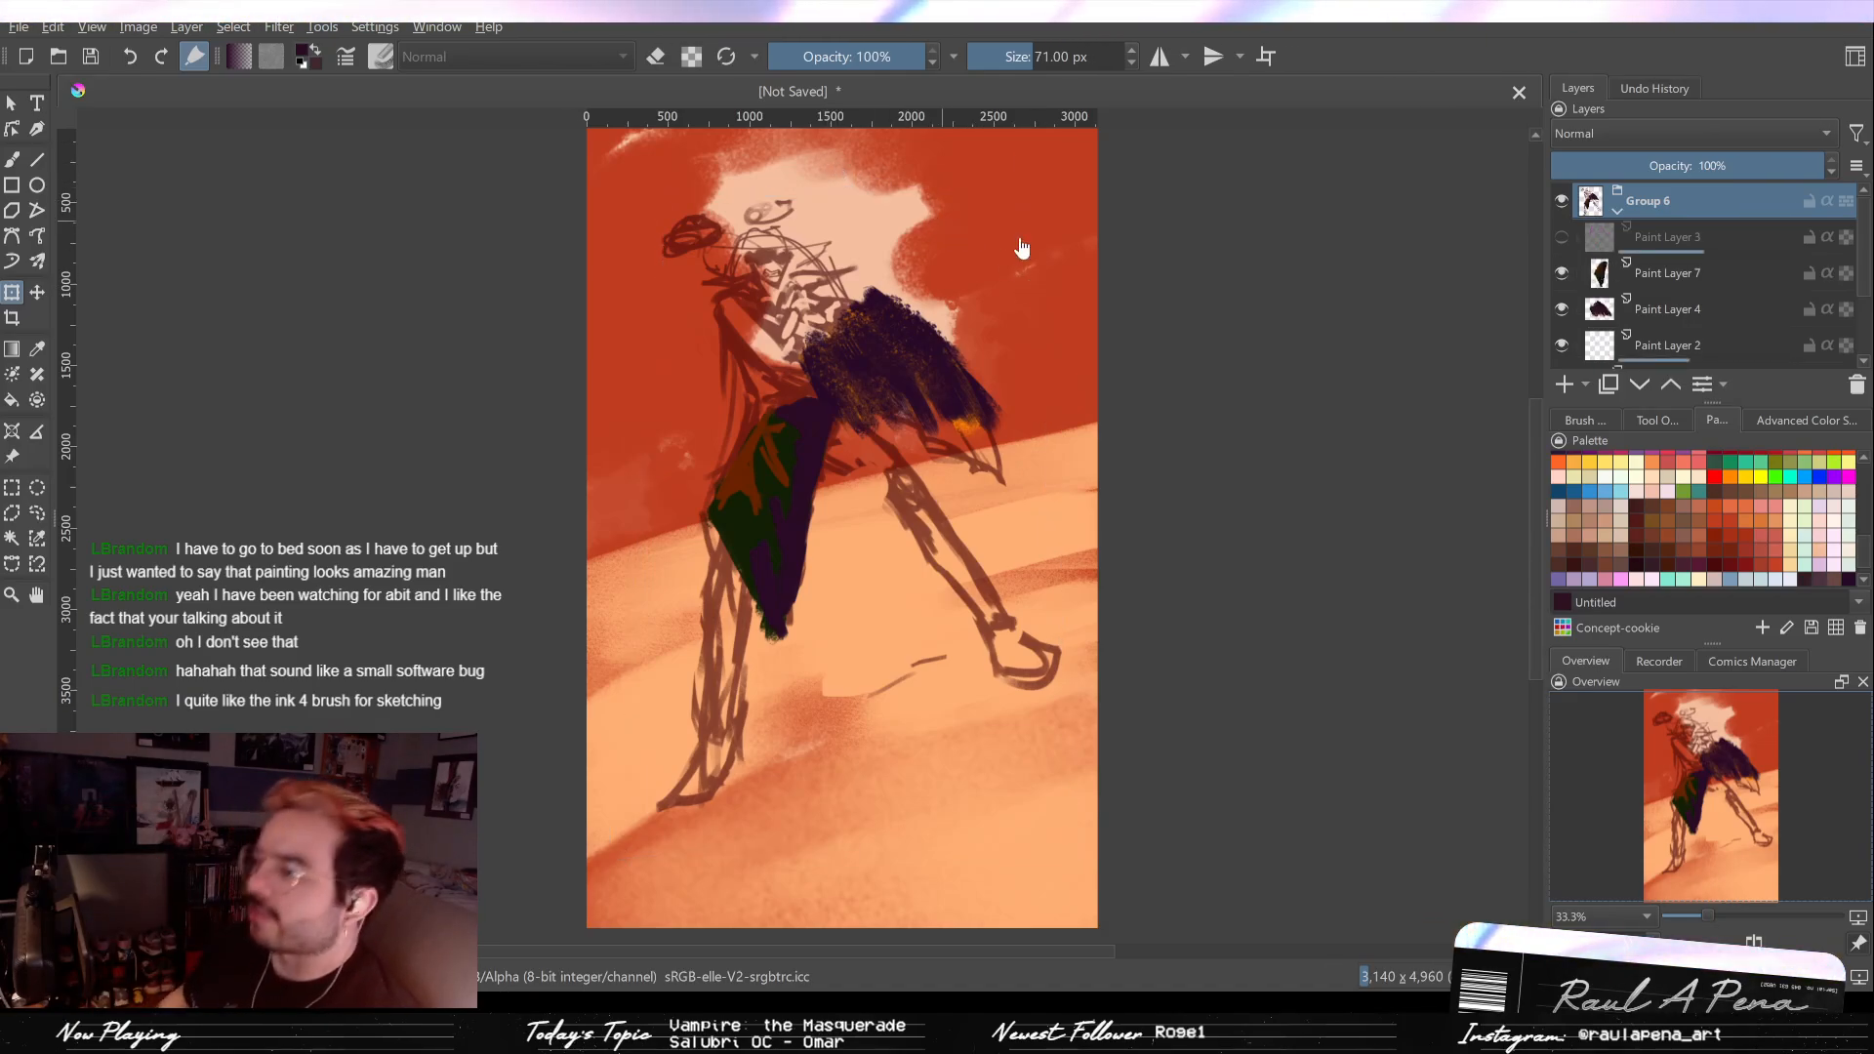
Step: Rotate the Group 6 figure slightly counter-clockwise and apply the transform
{"action": "left_click", "coordinate": [927, 325]}
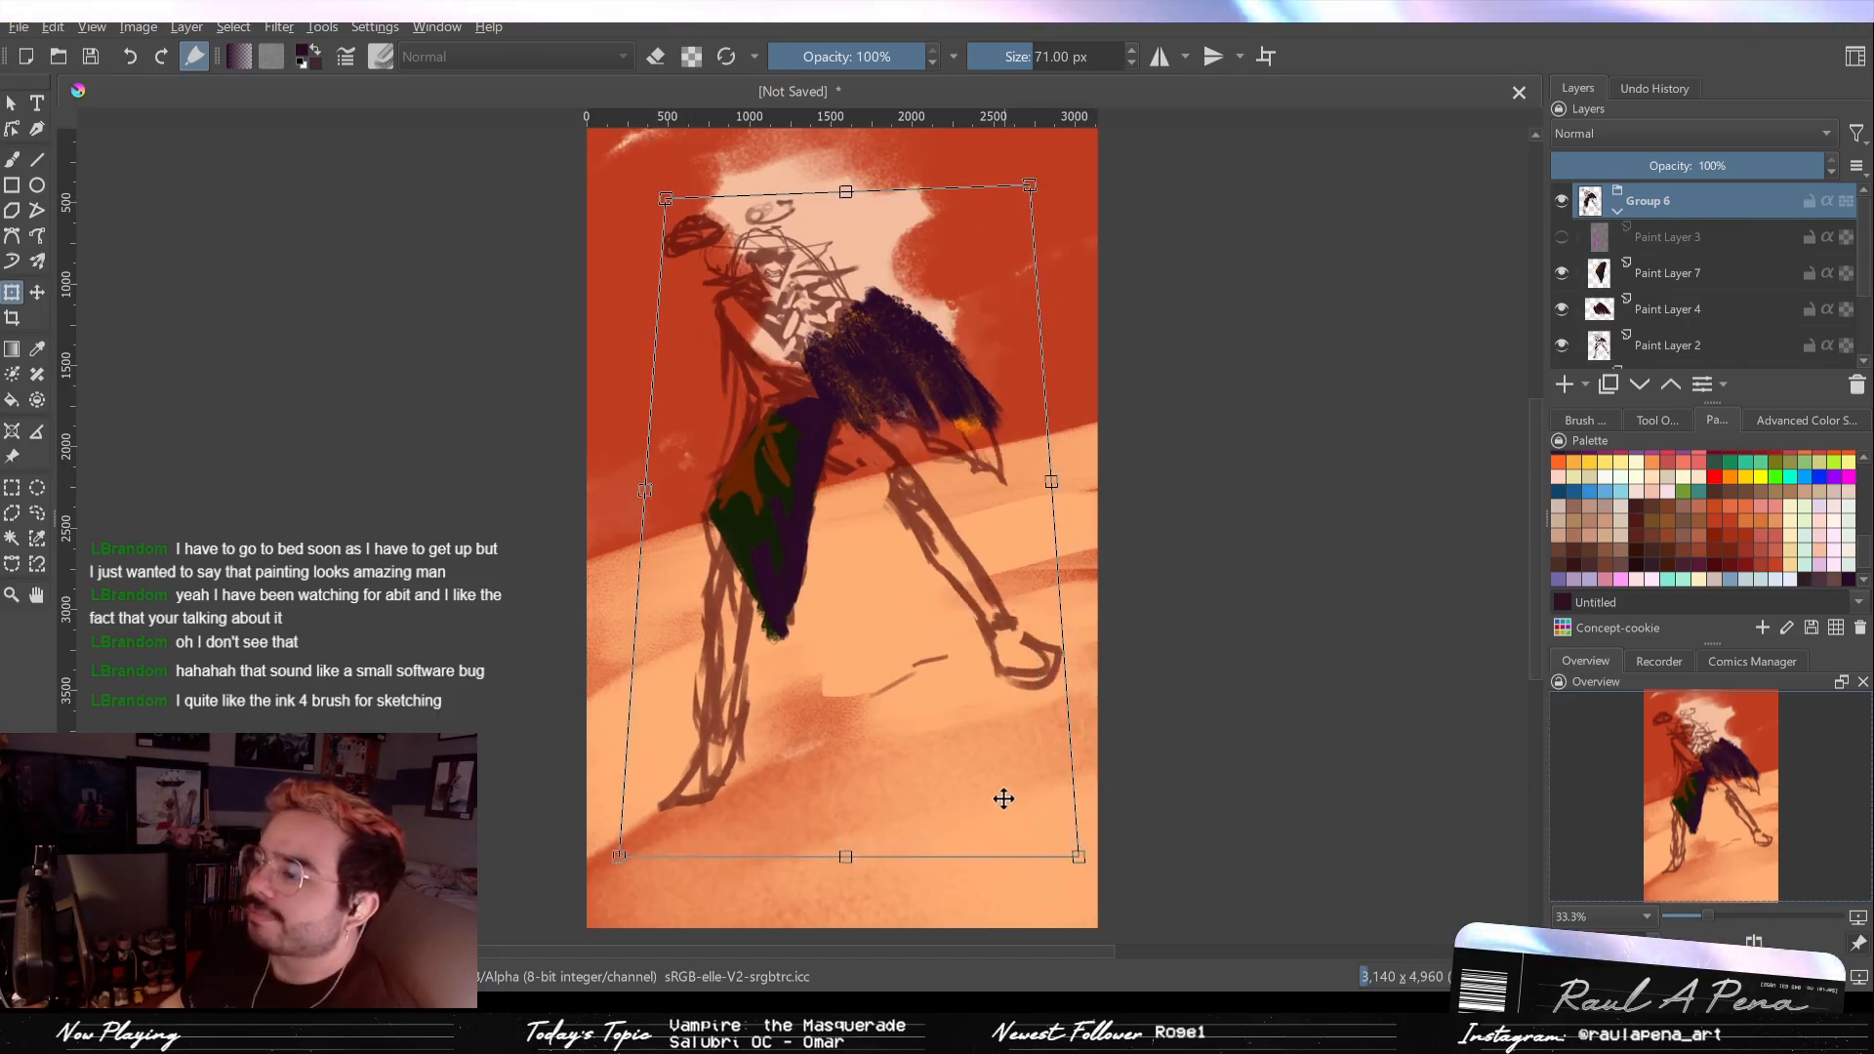
{"action": "key", "text": "Return"}
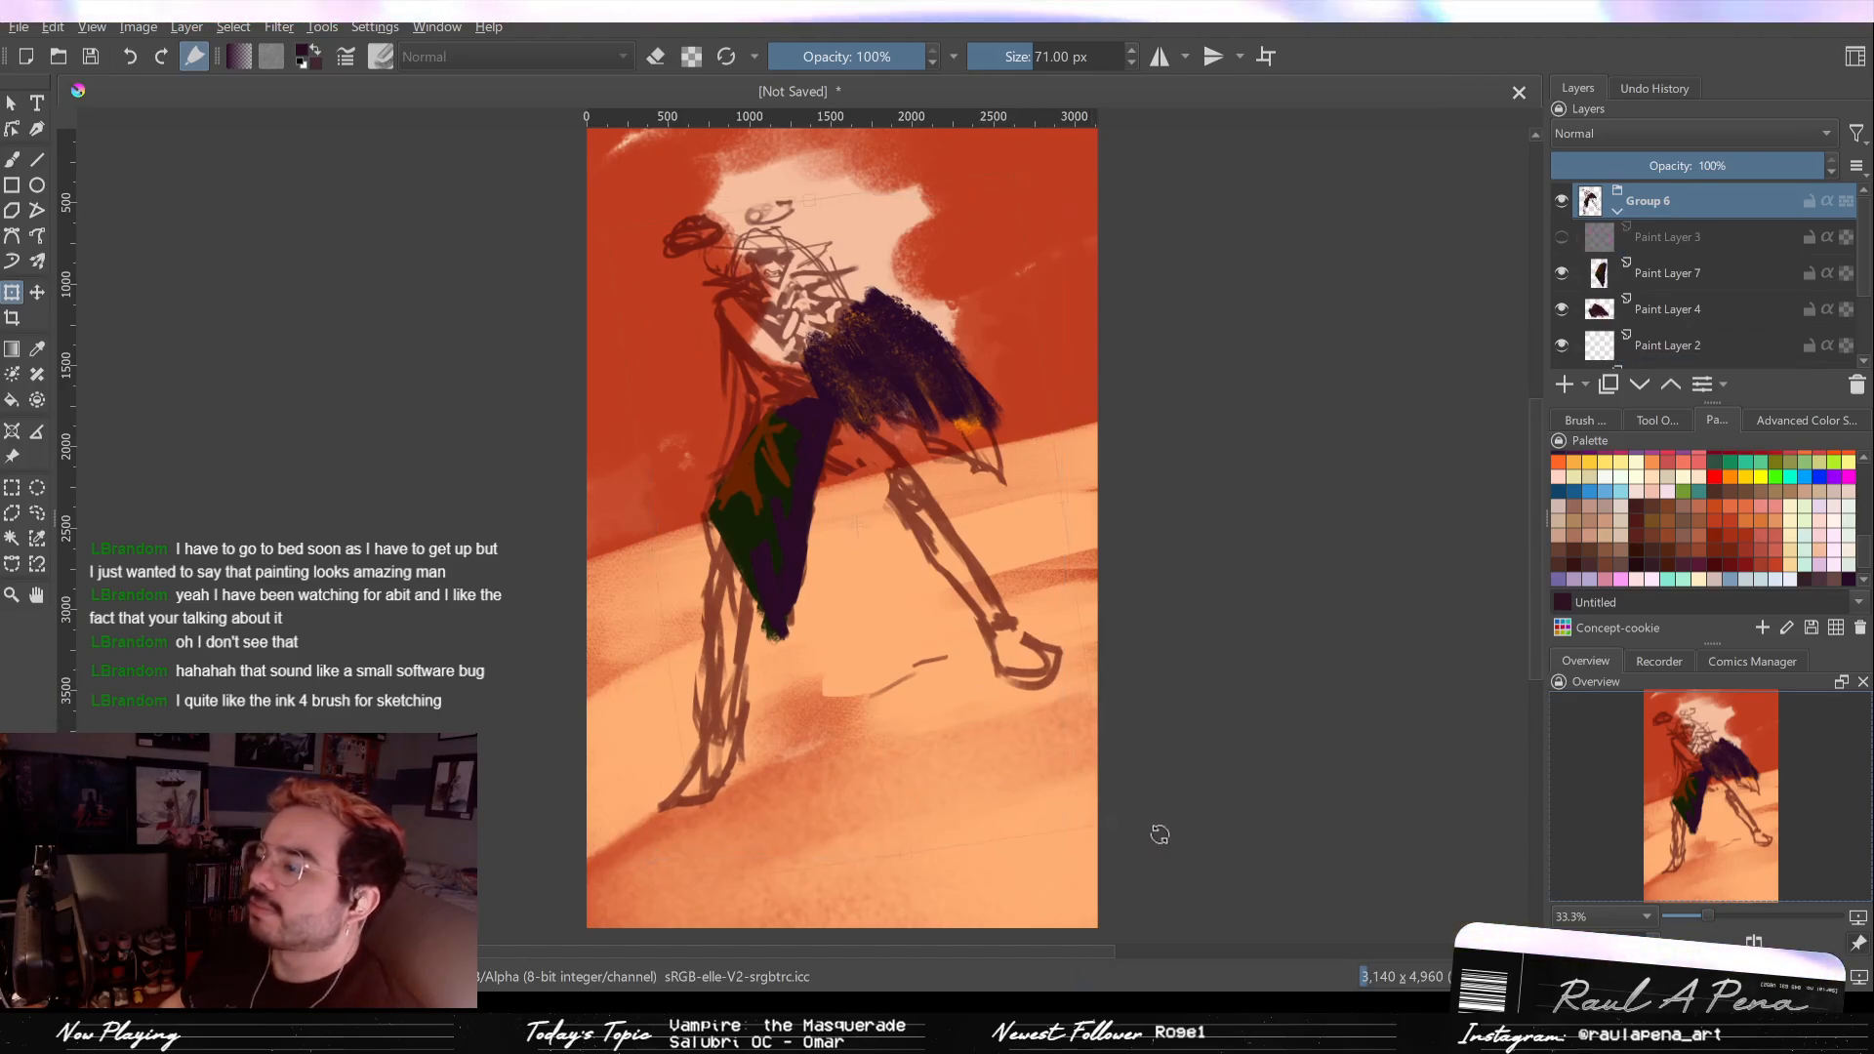
{"action": "left_click_drag", "start_coordinate": [1159, 834], "coordinate": [1111, 846]}
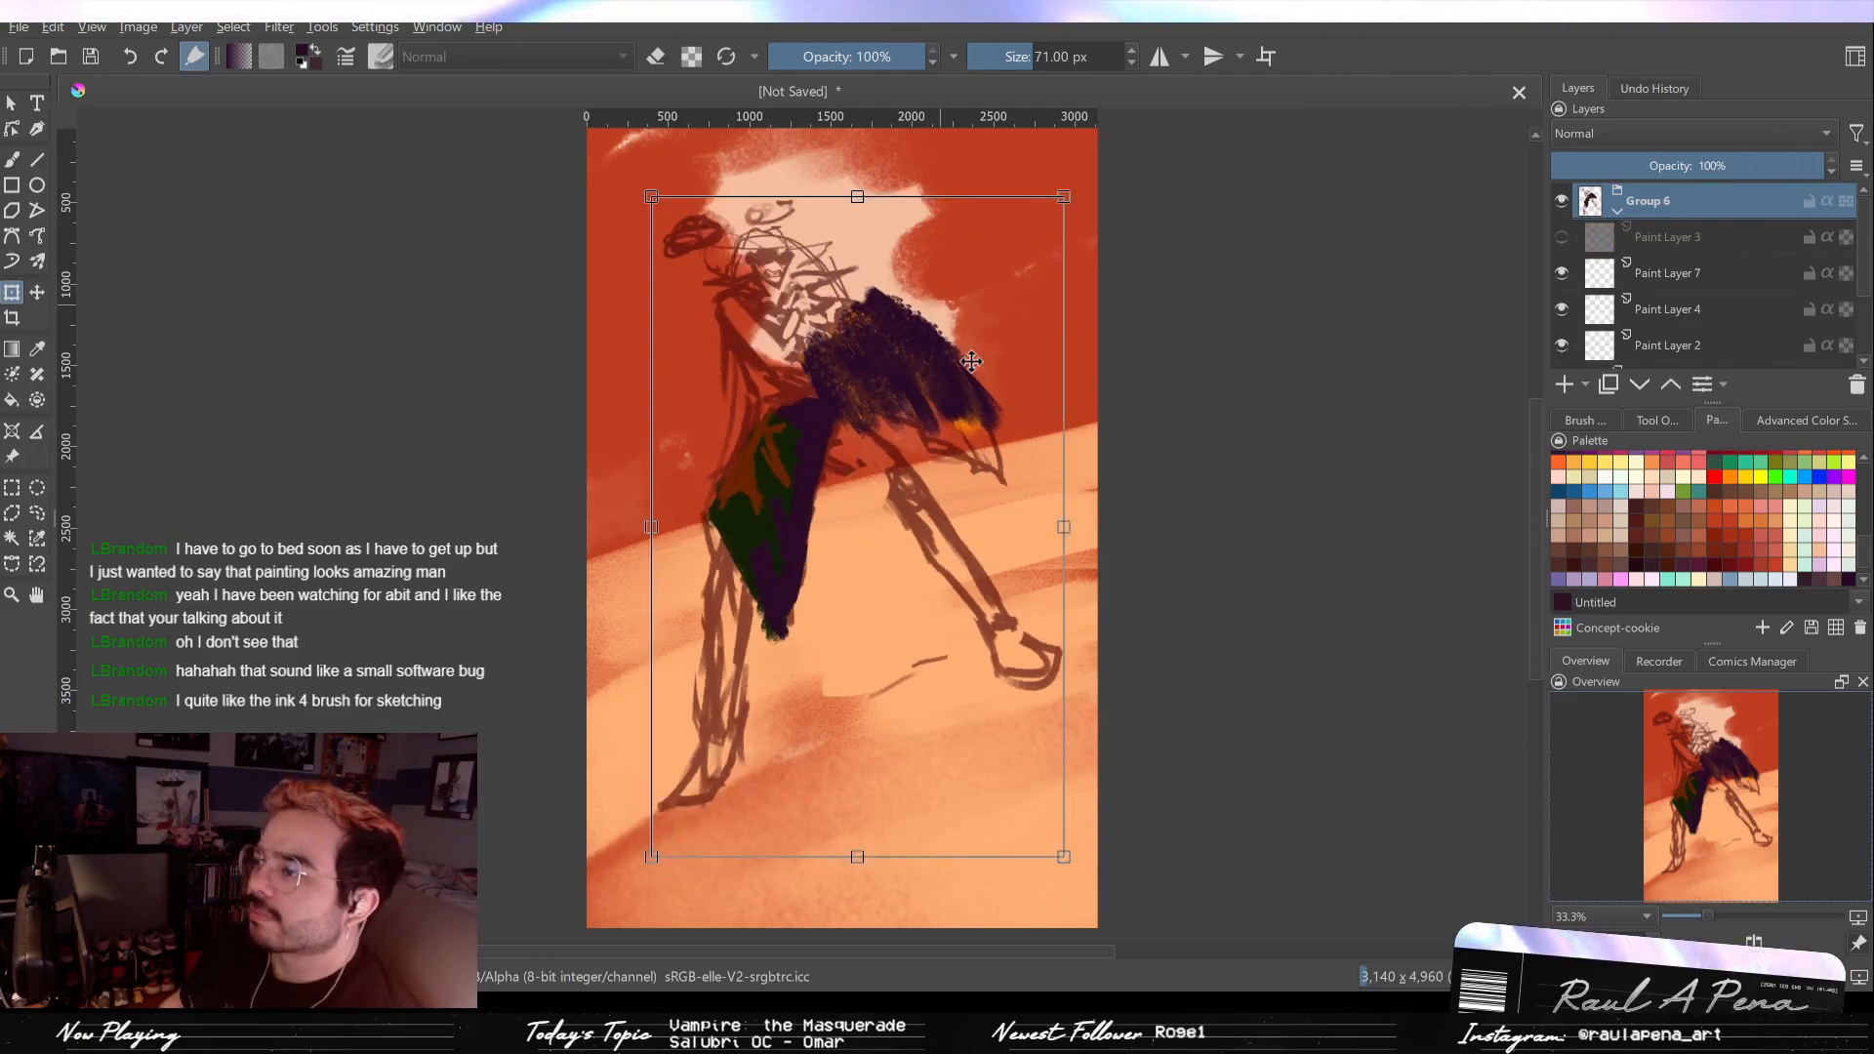
{"action": "key", "text": "Return"}
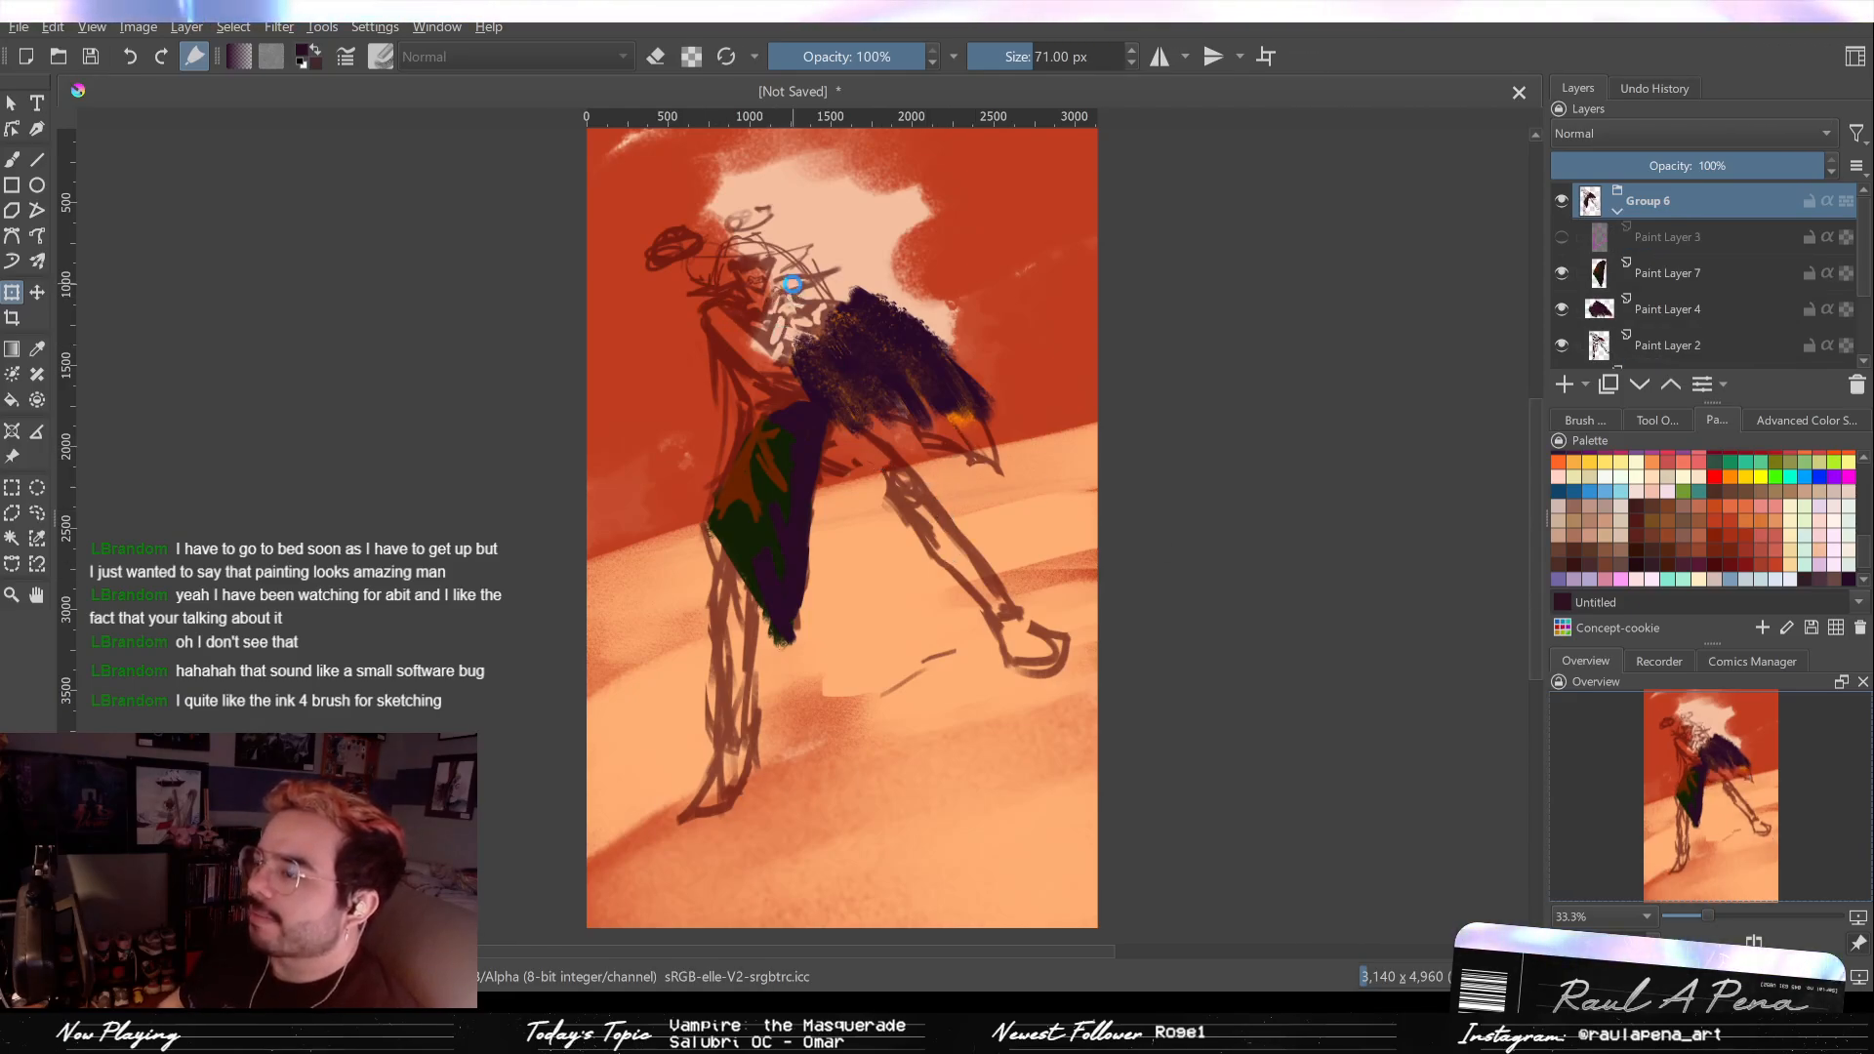
Step: Widen the upper part of Group 6 with a perspective transform and shift the figure slightly up and left
{"action": "left_click", "coordinate": [701, 232]}
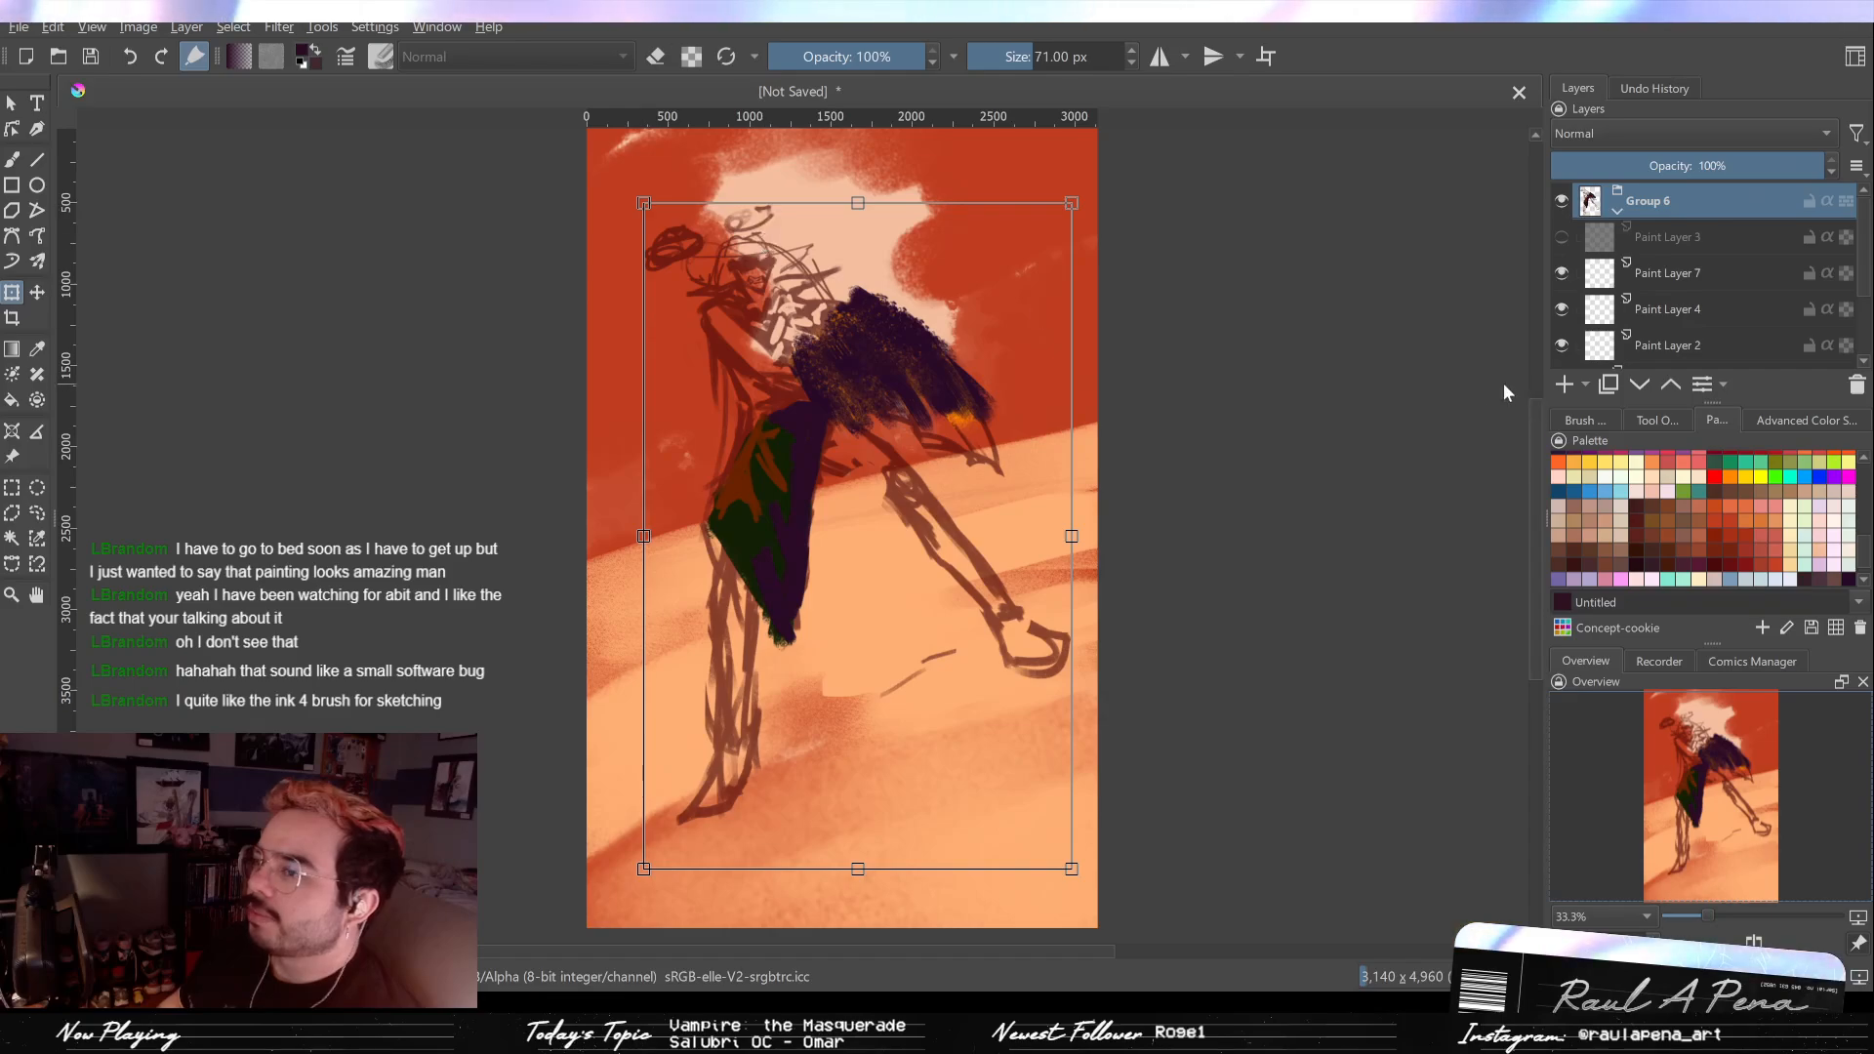
{"action": "mouse_move", "coordinate": [669, 197]}
{"action": "left_mouse_down"}
{"action": "mouse_move", "coordinate": [639, 190]}
{"action": "mouse_move", "coordinate": [685, 190]}
{"action": "left_mouse_up"}
{"action": "left_click_drag", "start_coordinate": [1066, 200], "coordinate": [1107, 173]}
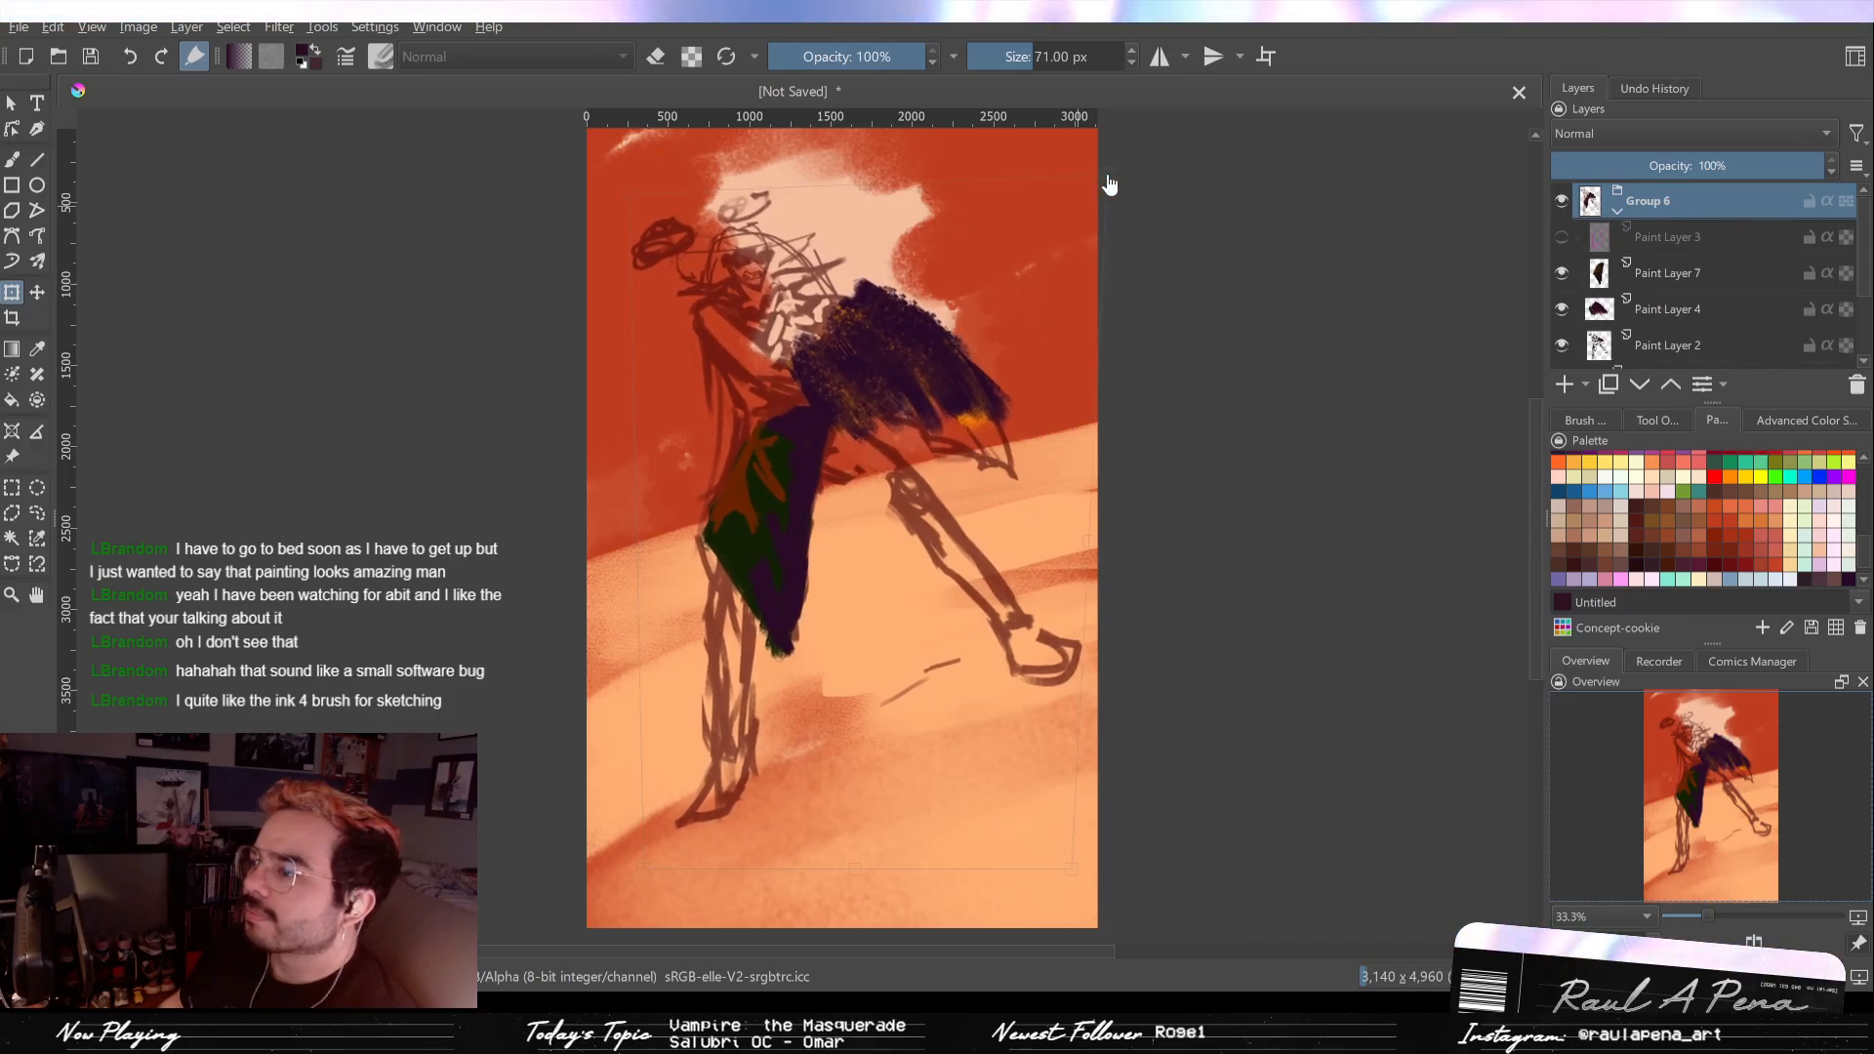
{"action": "left_click_drag", "start_coordinate": [854, 445], "coordinate": [842, 428]}
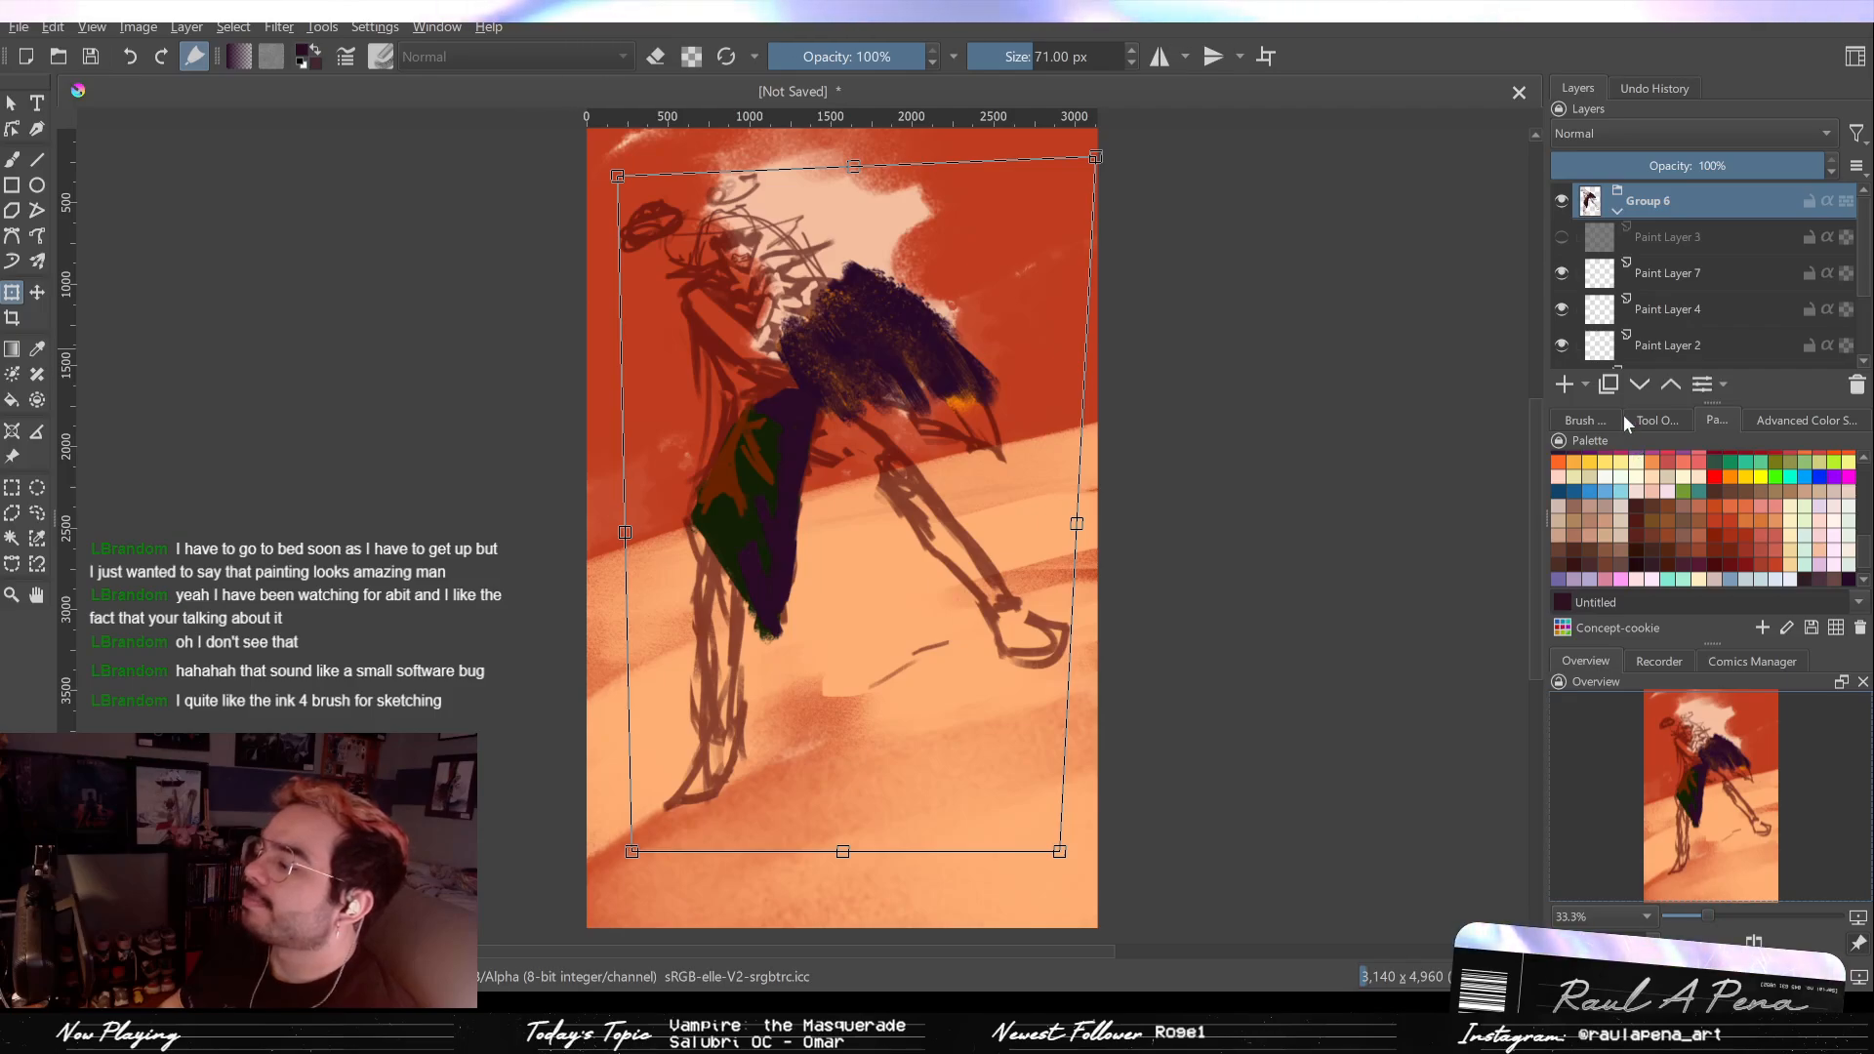
Step: On Paint Layer 5, paint over the pale cloud and the sky down to the horizon in the sampled red, using a 458.48 px brush
{"action": "scroll", "coordinate": [1659, 313], "scroll_direction": "down", "scroll_amount": 3}
{"action": "left_click", "coordinate": [1660, 310]}
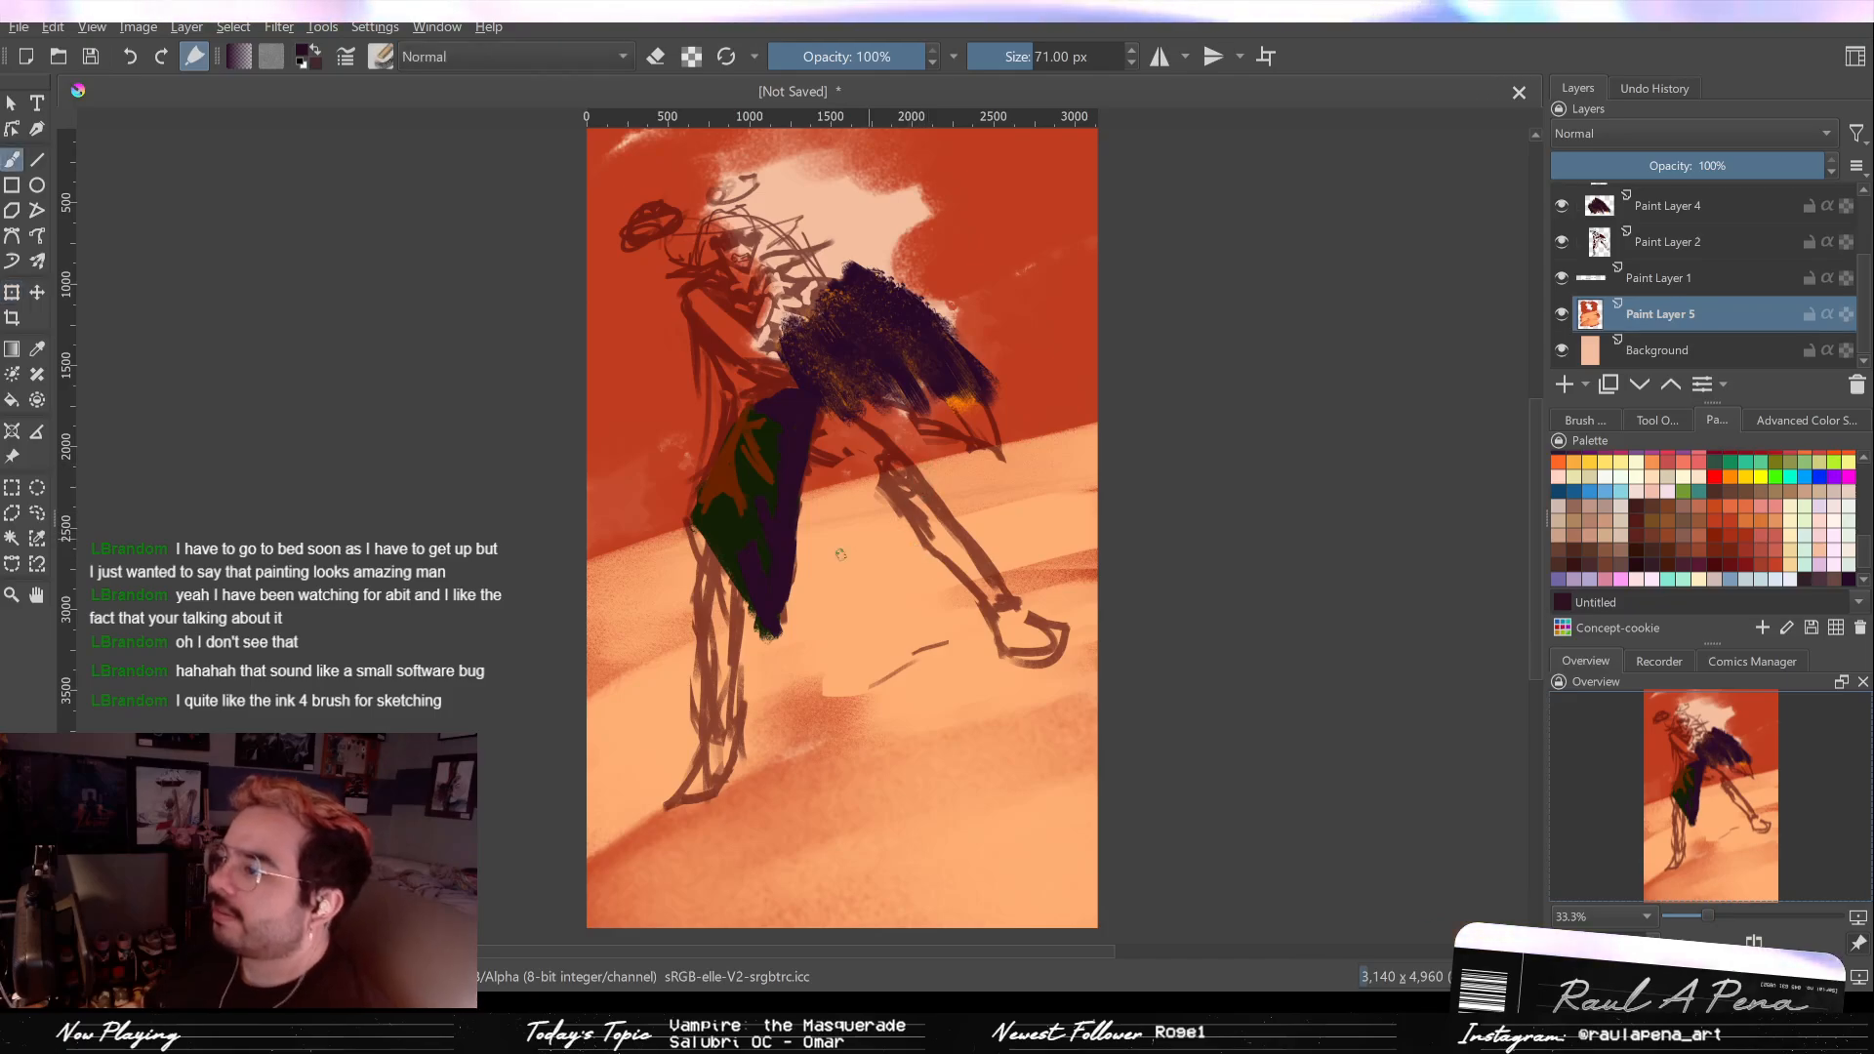
{"action": "left_click_drag", "start_coordinate": [849, 553], "coordinate": [889, 553], "text": "shift"}
{"action": "left_click", "coordinate": [1038, 387], "text": "ctrl"}
{"action": "left_click_drag", "start_coordinate": [942, 334], "coordinate": [1148, 355], "text": "shift"}
{"action": "mouse_move", "coordinate": [1148, 355]}
{"action": "left_mouse_down"}
{"action": "mouse_move", "coordinate": [736, 430]}
{"action": "mouse_move", "coordinate": [633, 476]}
{"action": "left_mouse_up"}
{"action": "mouse_move", "coordinate": [1051, 375]}
{"action": "left_mouse_down"}
{"action": "mouse_move", "coordinate": [954, 392]}
{"action": "mouse_move", "coordinate": [844, 371]}
{"action": "mouse_move", "coordinate": [565, 409]}
{"action": "mouse_move", "coordinate": [955, 189]}
{"action": "mouse_move", "coordinate": [658, 176]}
{"action": "mouse_move", "coordinate": [649, 137]}
{"action": "left_mouse_up"}
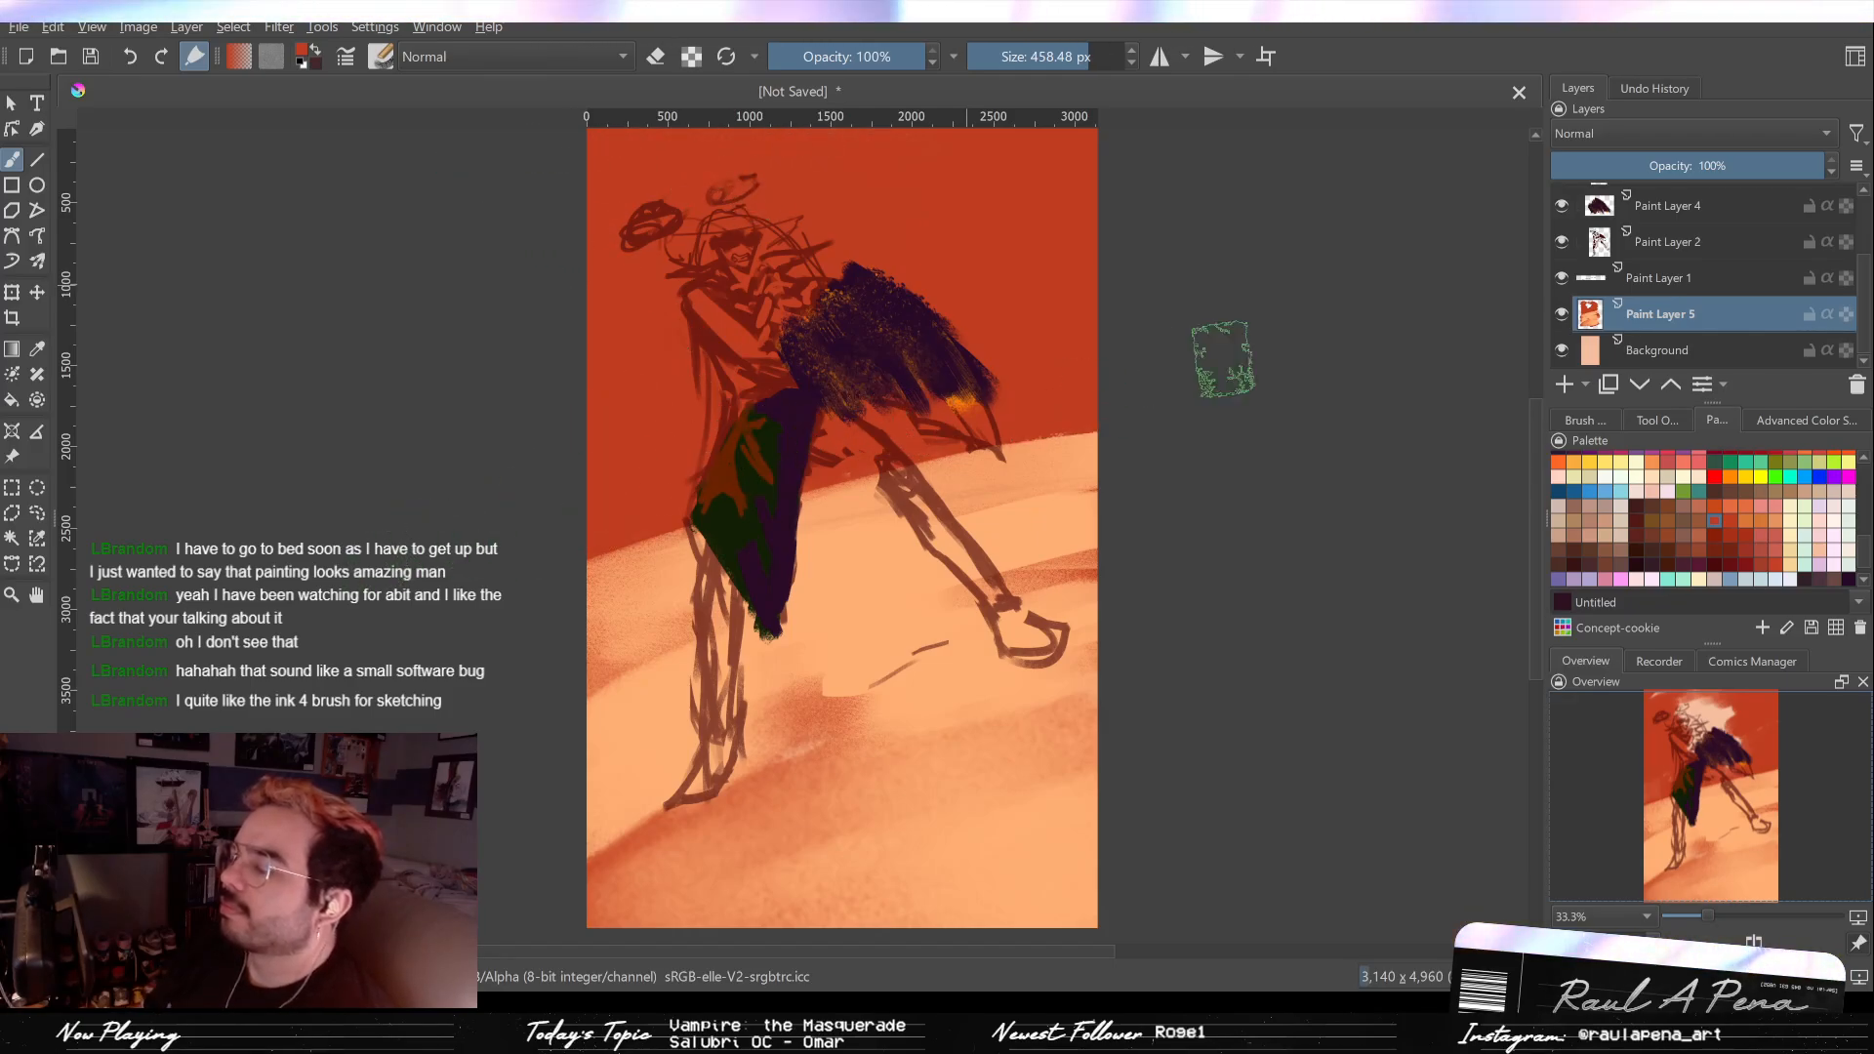
{"action": "left_click_drag", "start_coordinate": [811, 459], "coordinate": [1091, 408]}
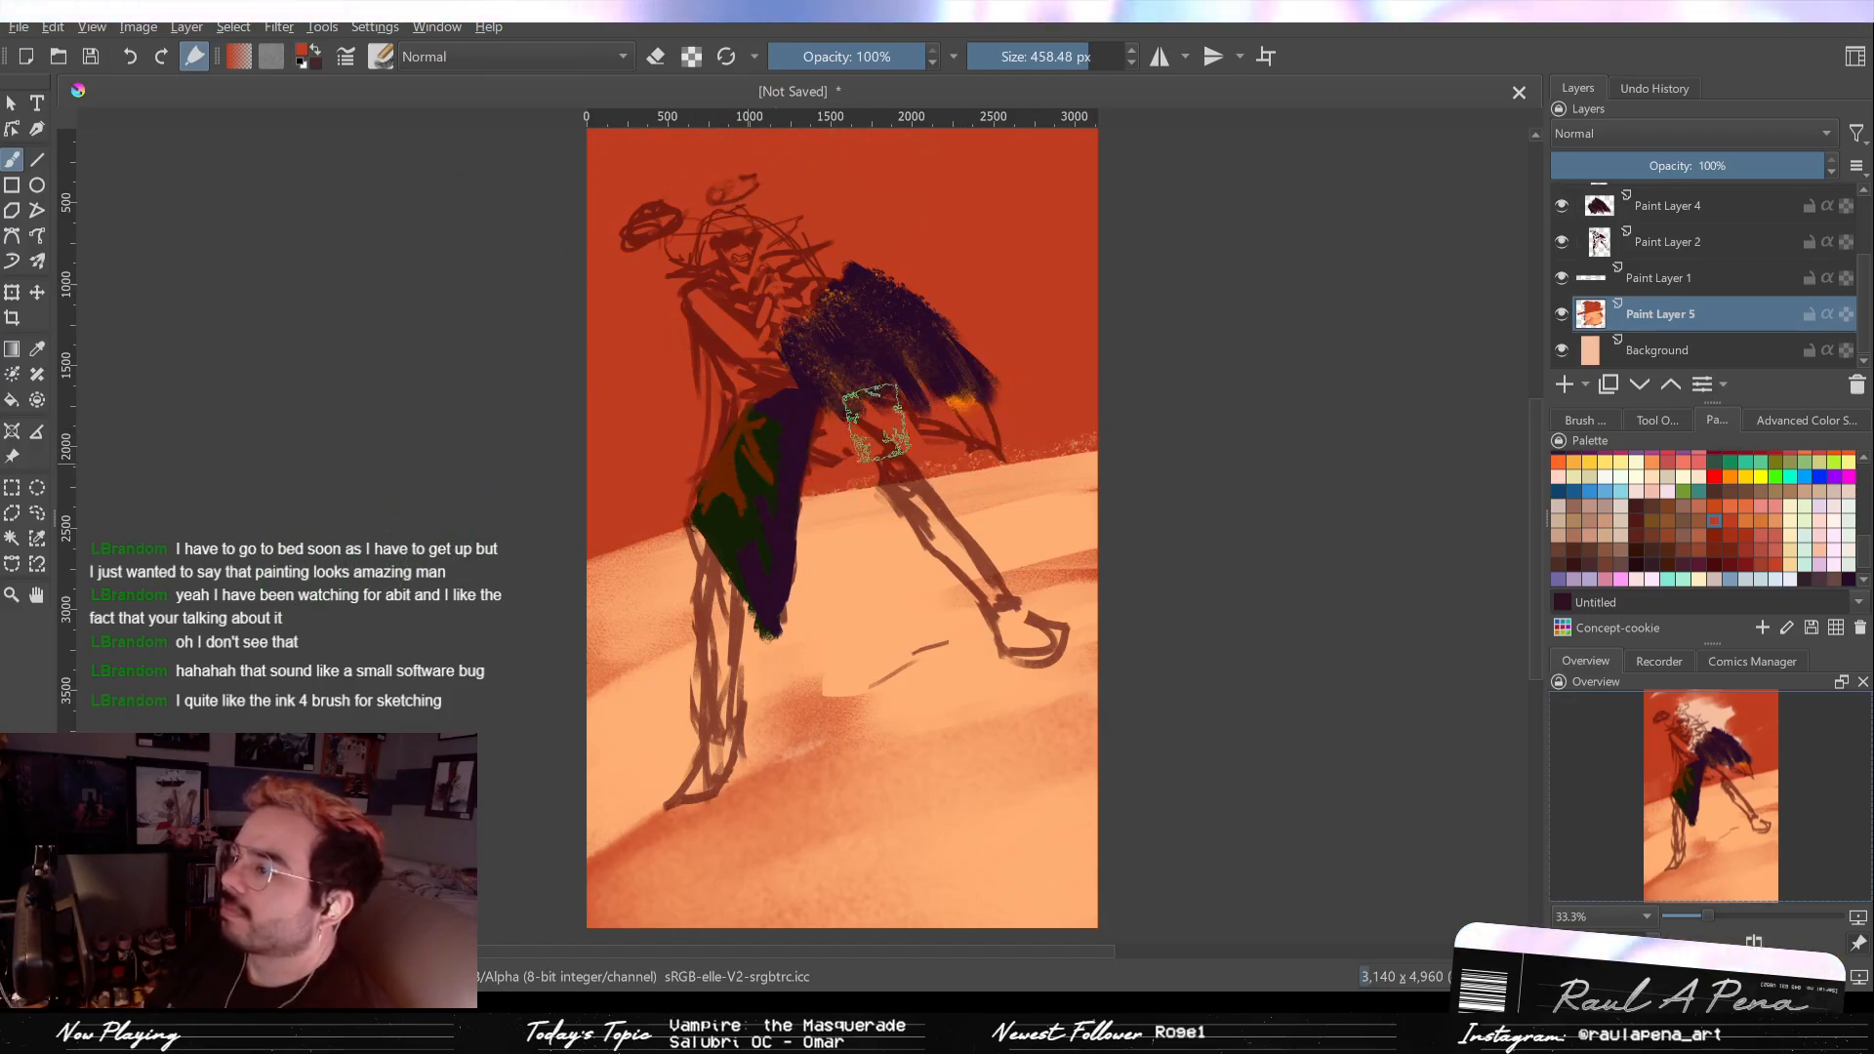
Step: Sample the light sand colour and repaint the horizon edge as a steeper diagonal rising behind the figure
{"action": "key", "text": "p"}
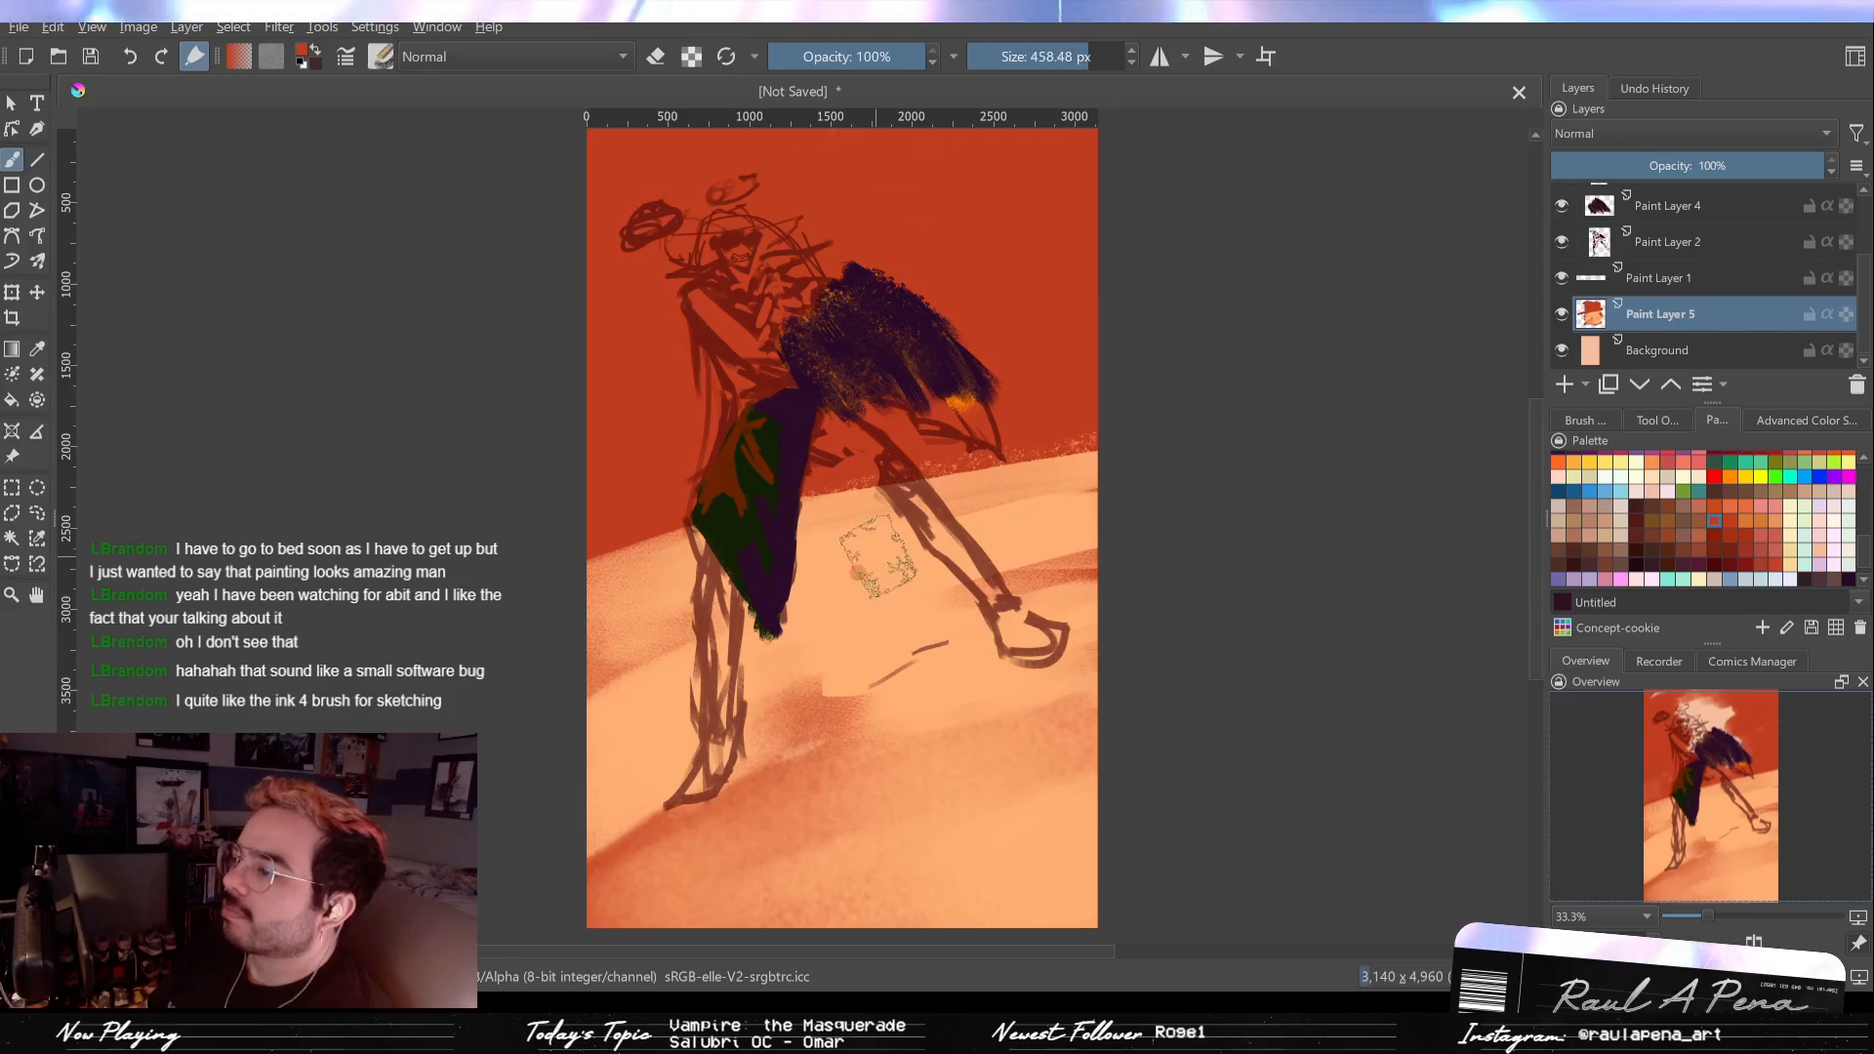
{"action": "left_click", "coordinate": [899, 564]}
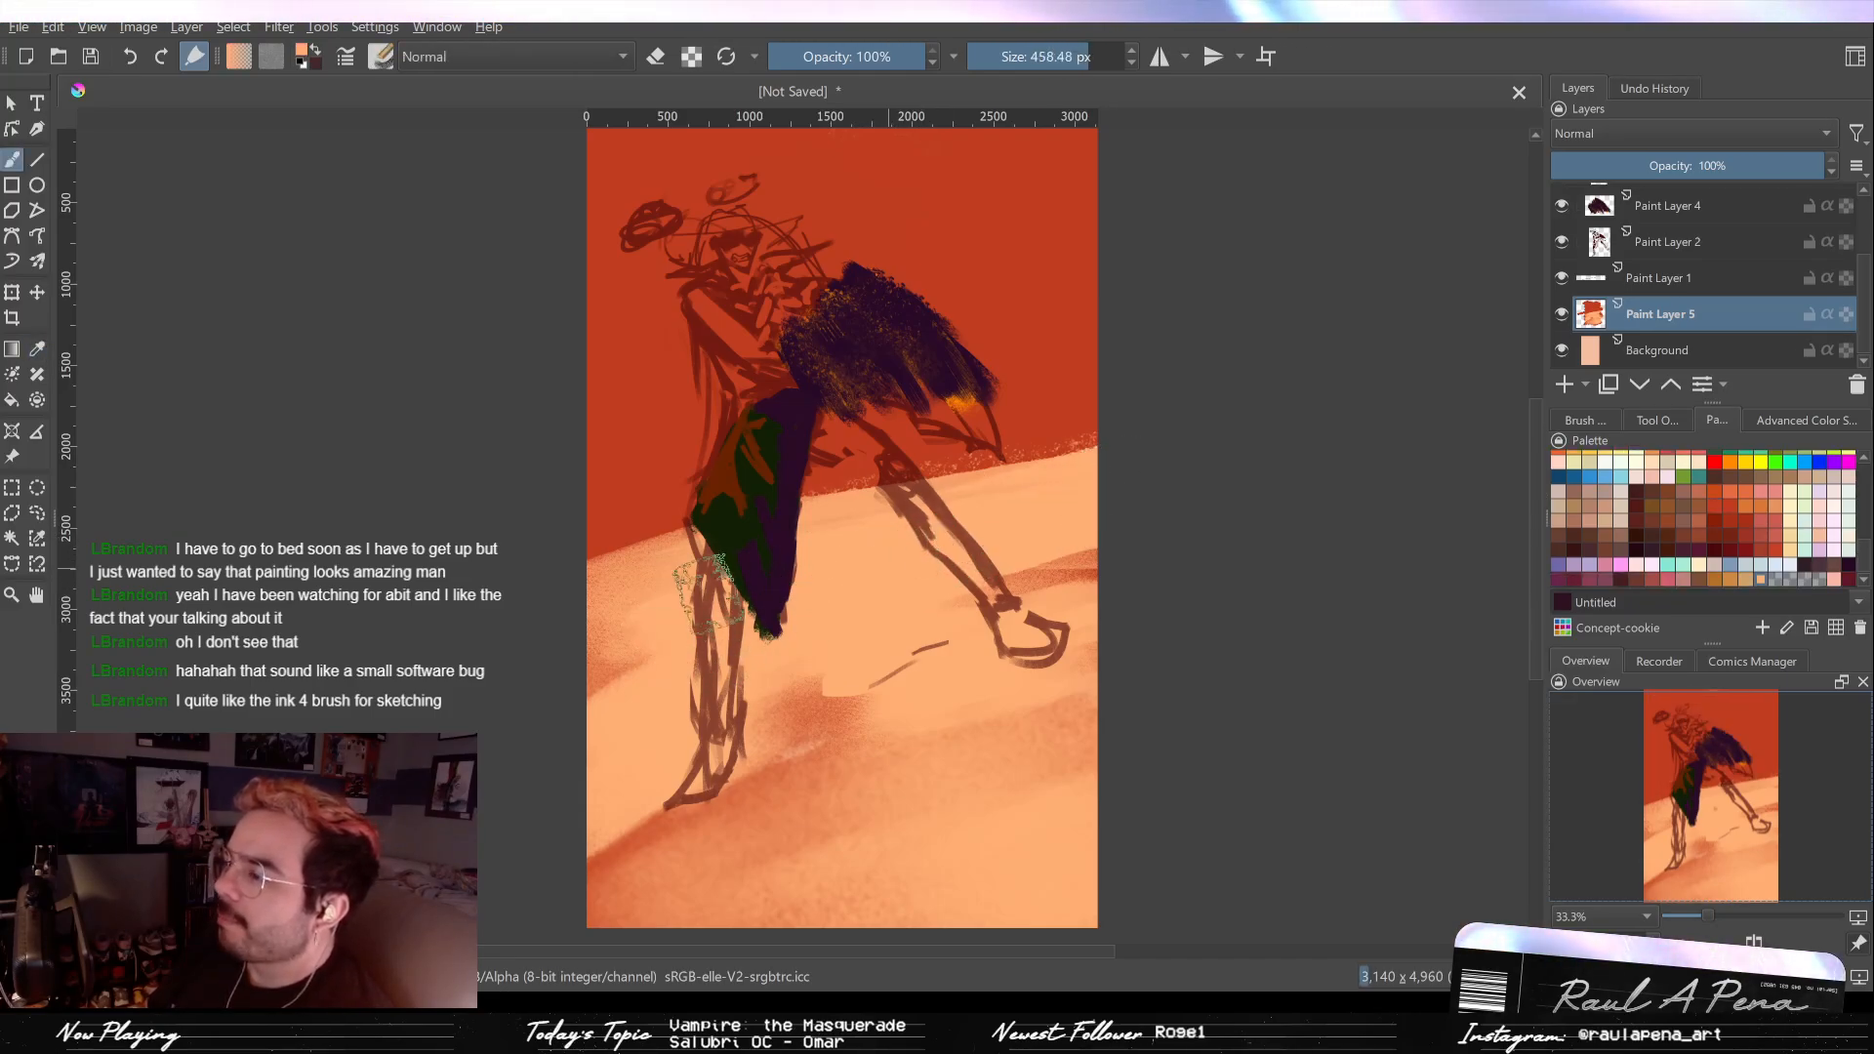
{"action": "left_click_drag", "start_coordinate": [871, 528], "coordinate": [1162, 395]}
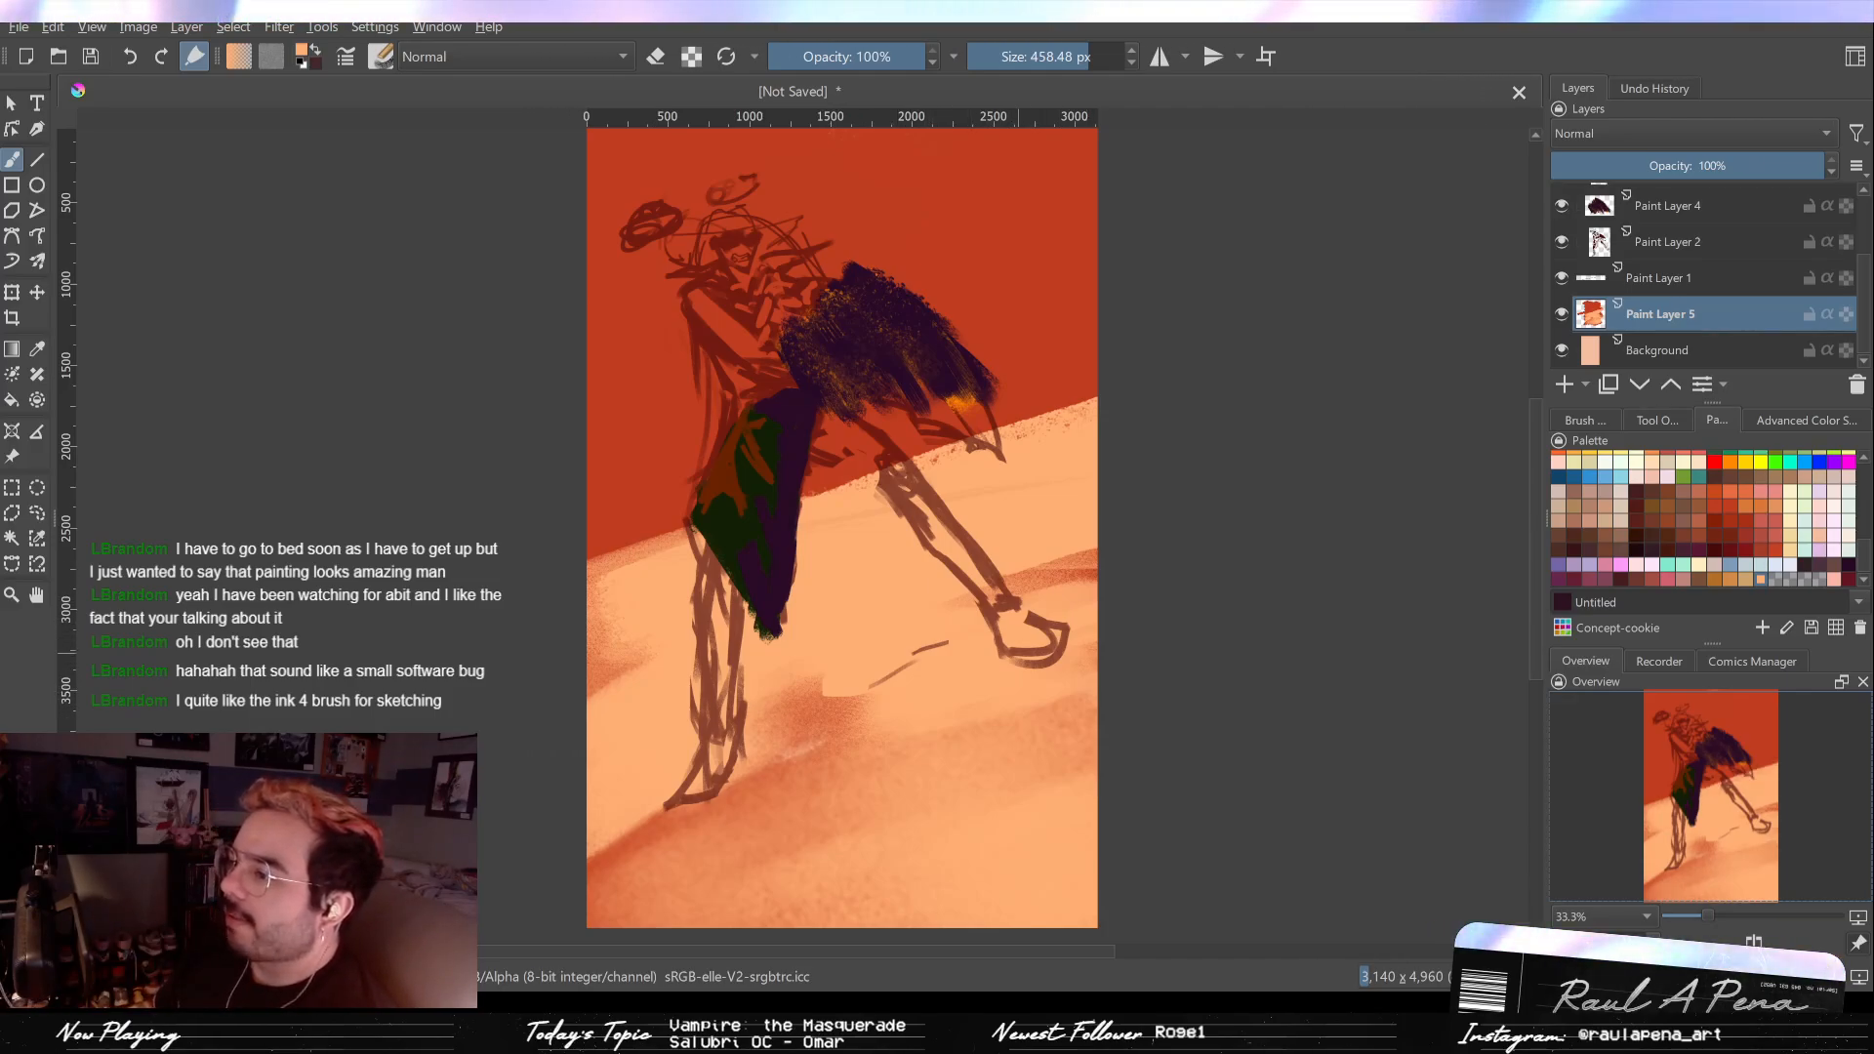
Step: Cover the darker streaks across the lower ground on Paint Layer 5 with broad strokes of flat light sand colour
{"action": "key", "text": "p"}
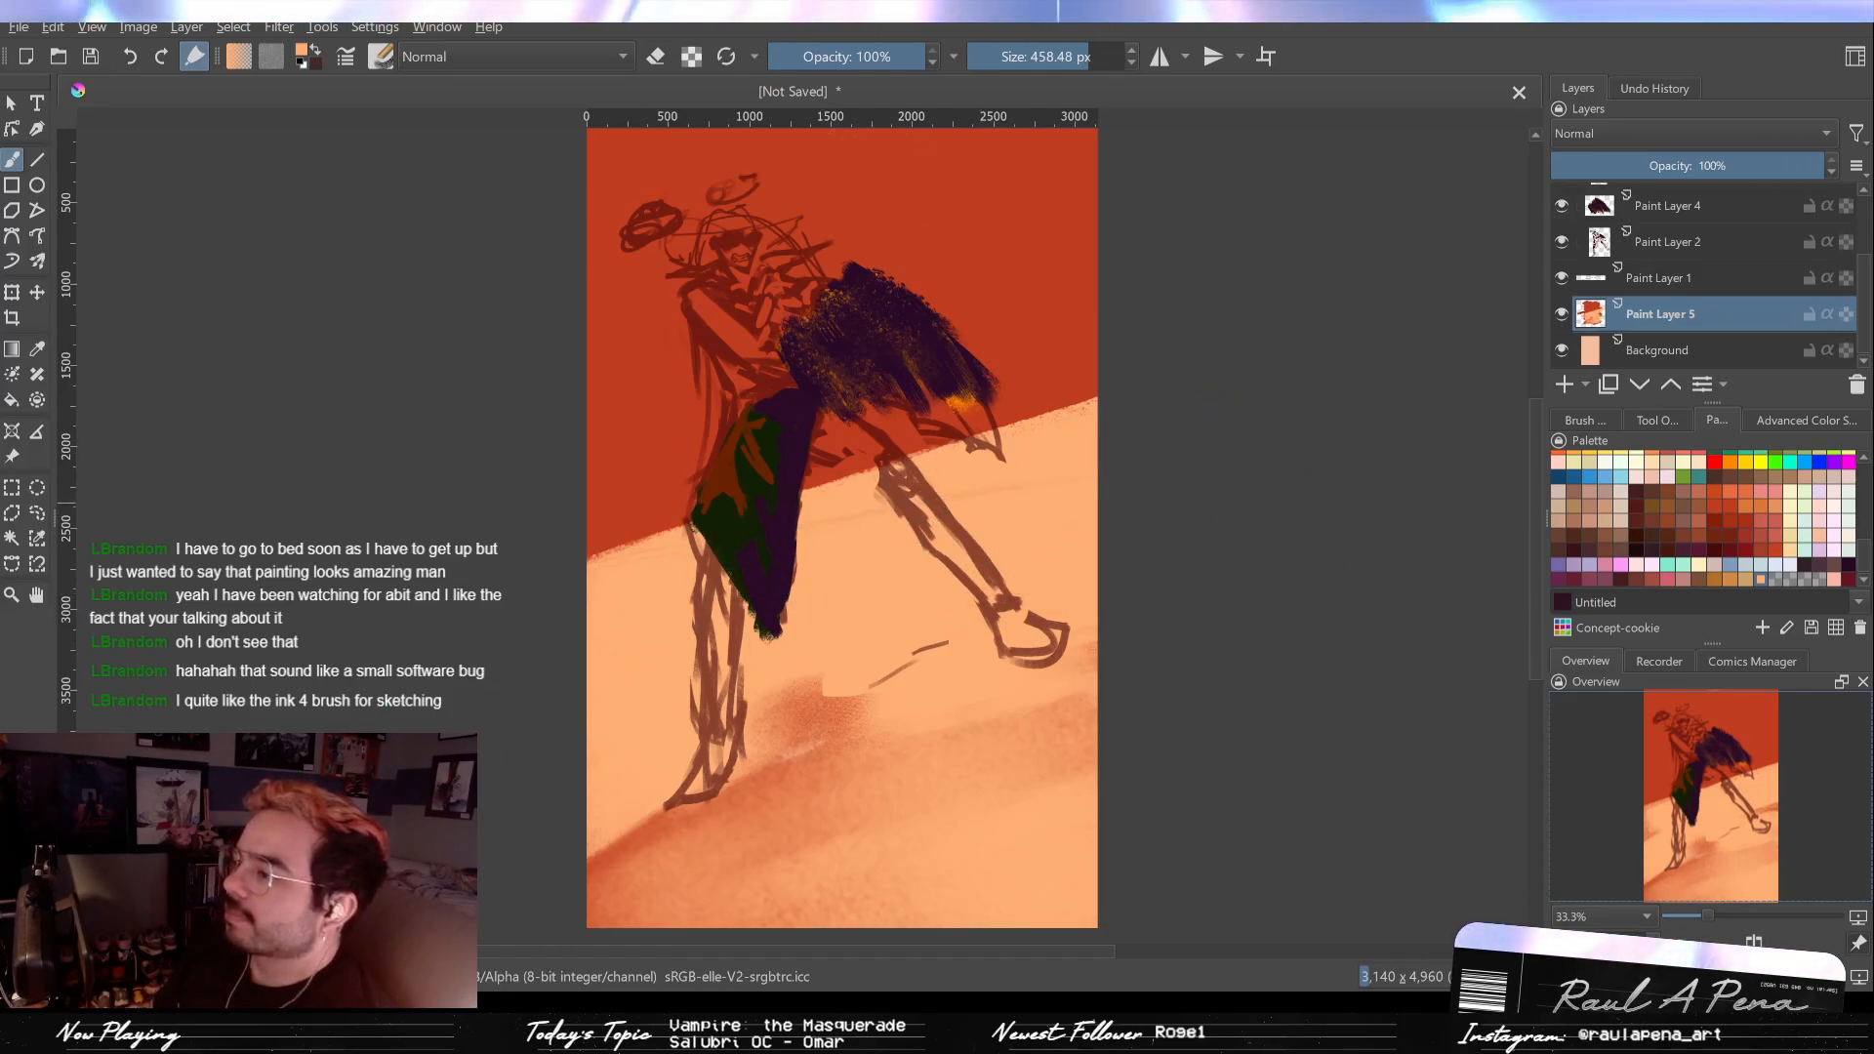
{"action": "mouse_move", "coordinate": [1074, 712]}
{"action": "left_mouse_down"}
{"action": "mouse_move", "coordinate": [749, 818]}
{"action": "mouse_move", "coordinate": [1184, 719]}
{"action": "mouse_move", "coordinate": [538, 875]}
{"action": "left_mouse_up"}
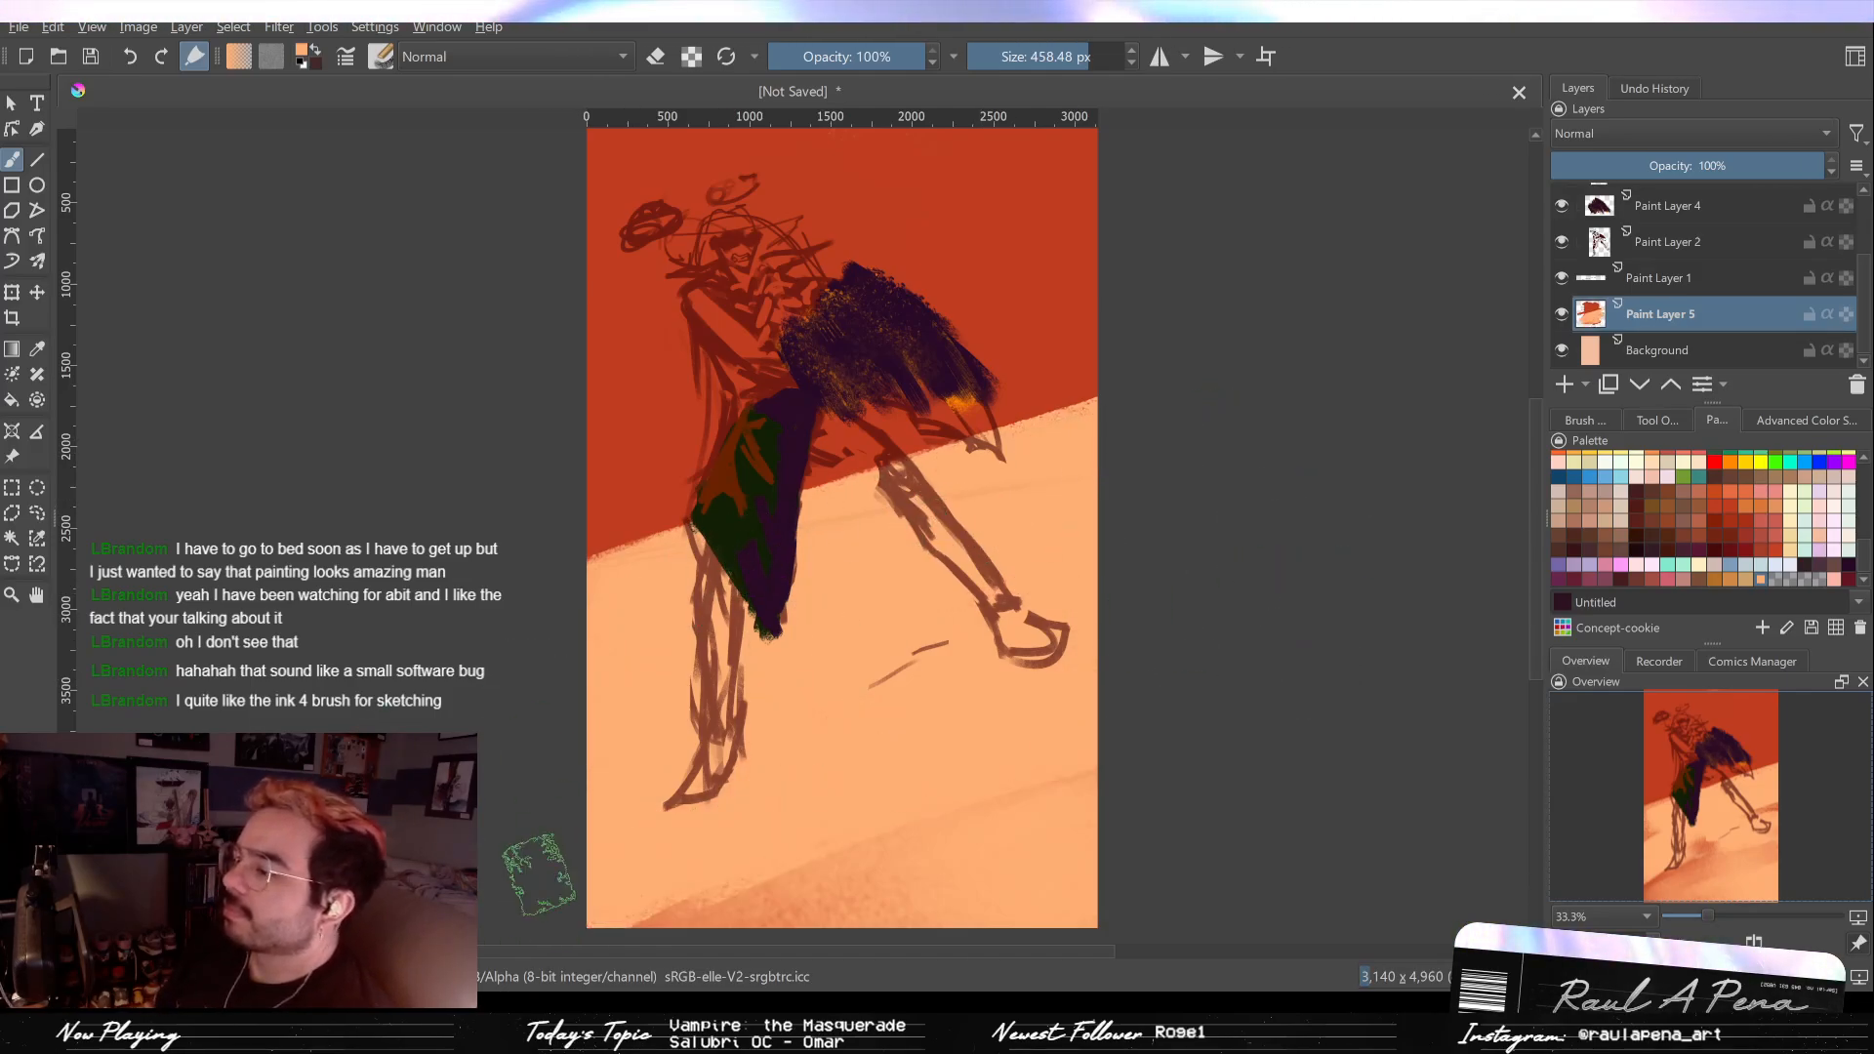
{"action": "left_click_drag", "start_coordinate": [890, 795], "coordinate": [649, 917]}
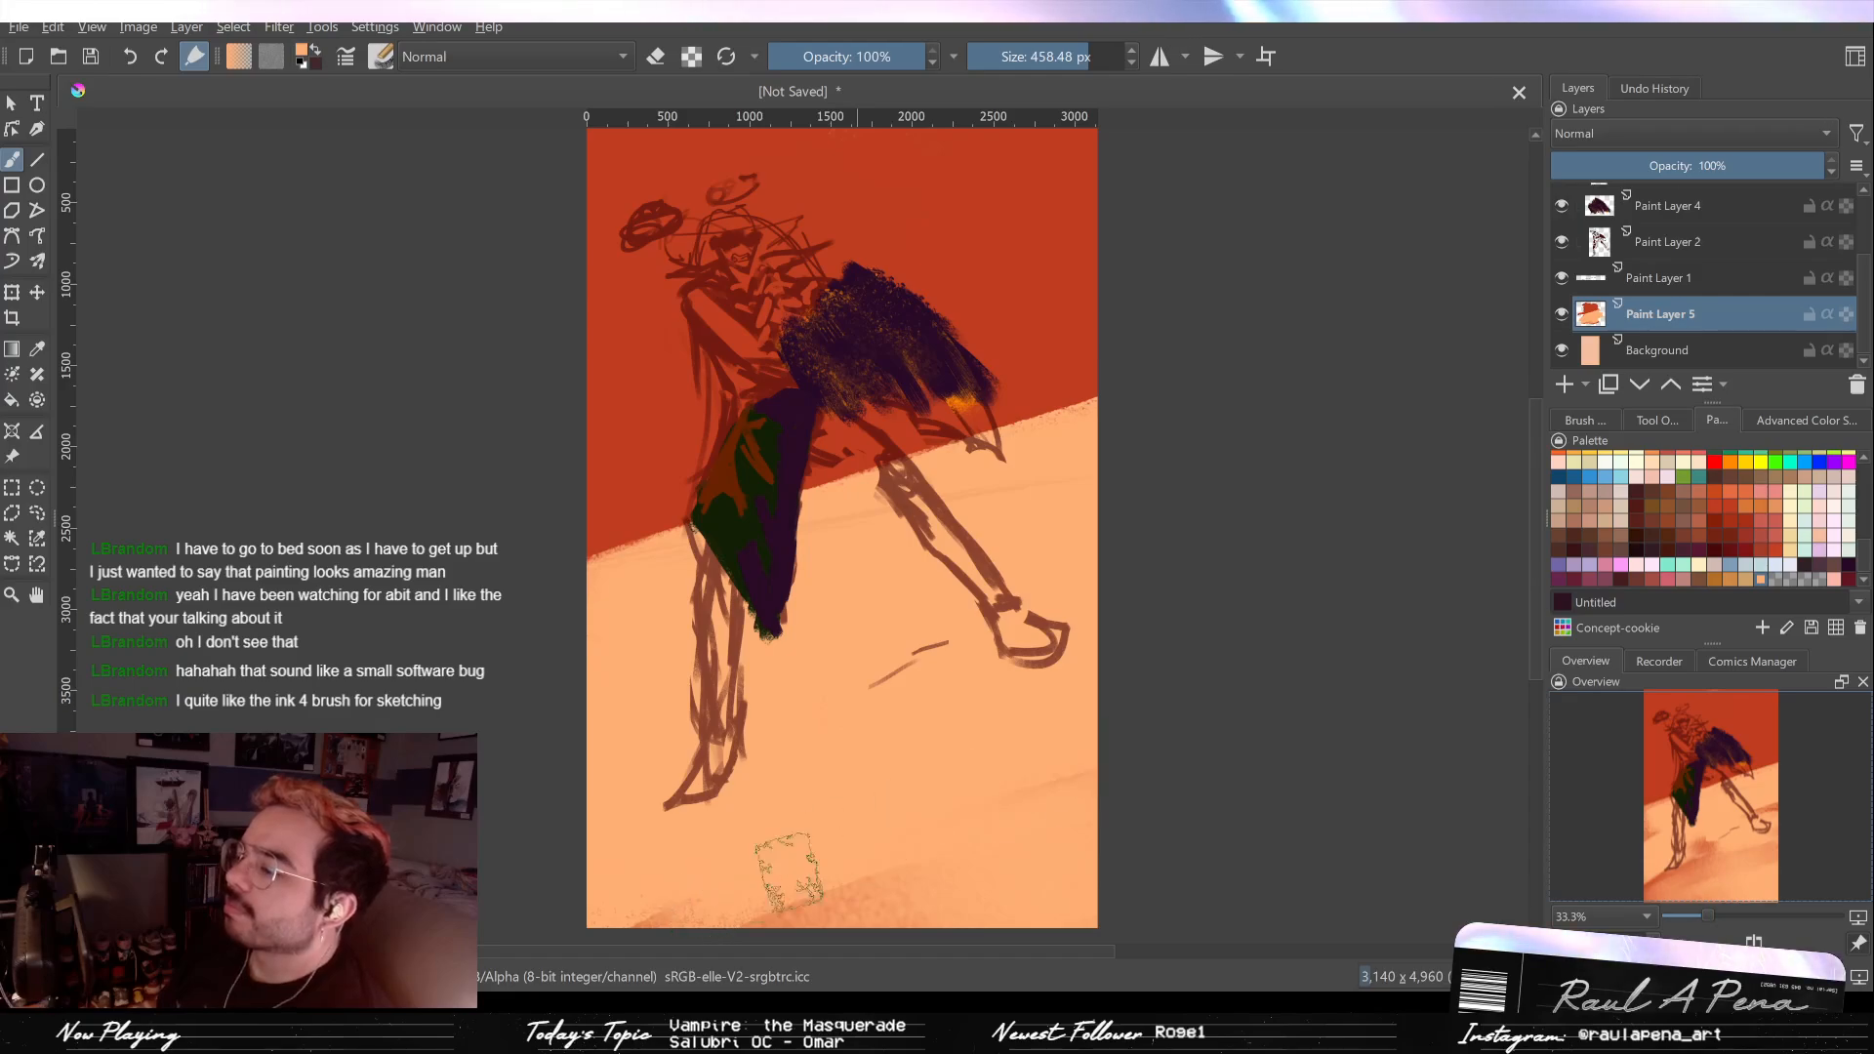
{"action": "left_click", "coordinate": [1691, 256]}
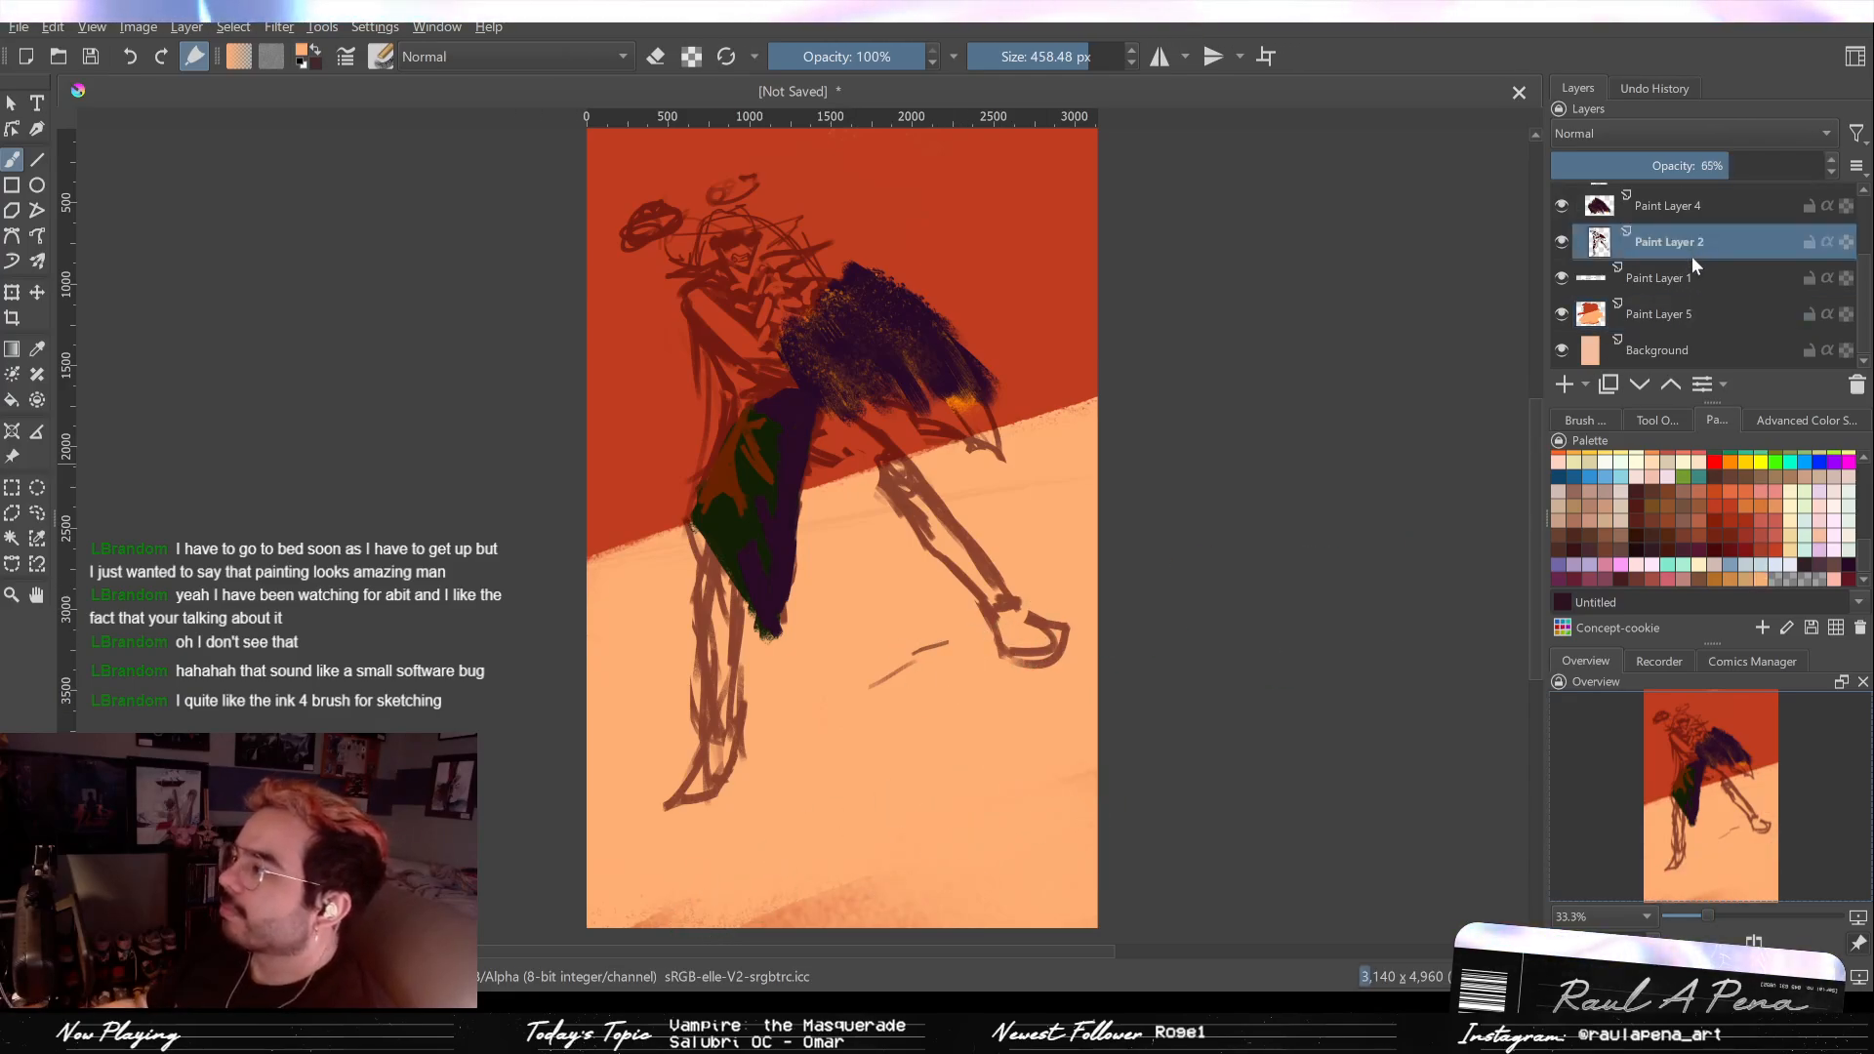
{"action": "left_click", "coordinate": [1689, 315]}
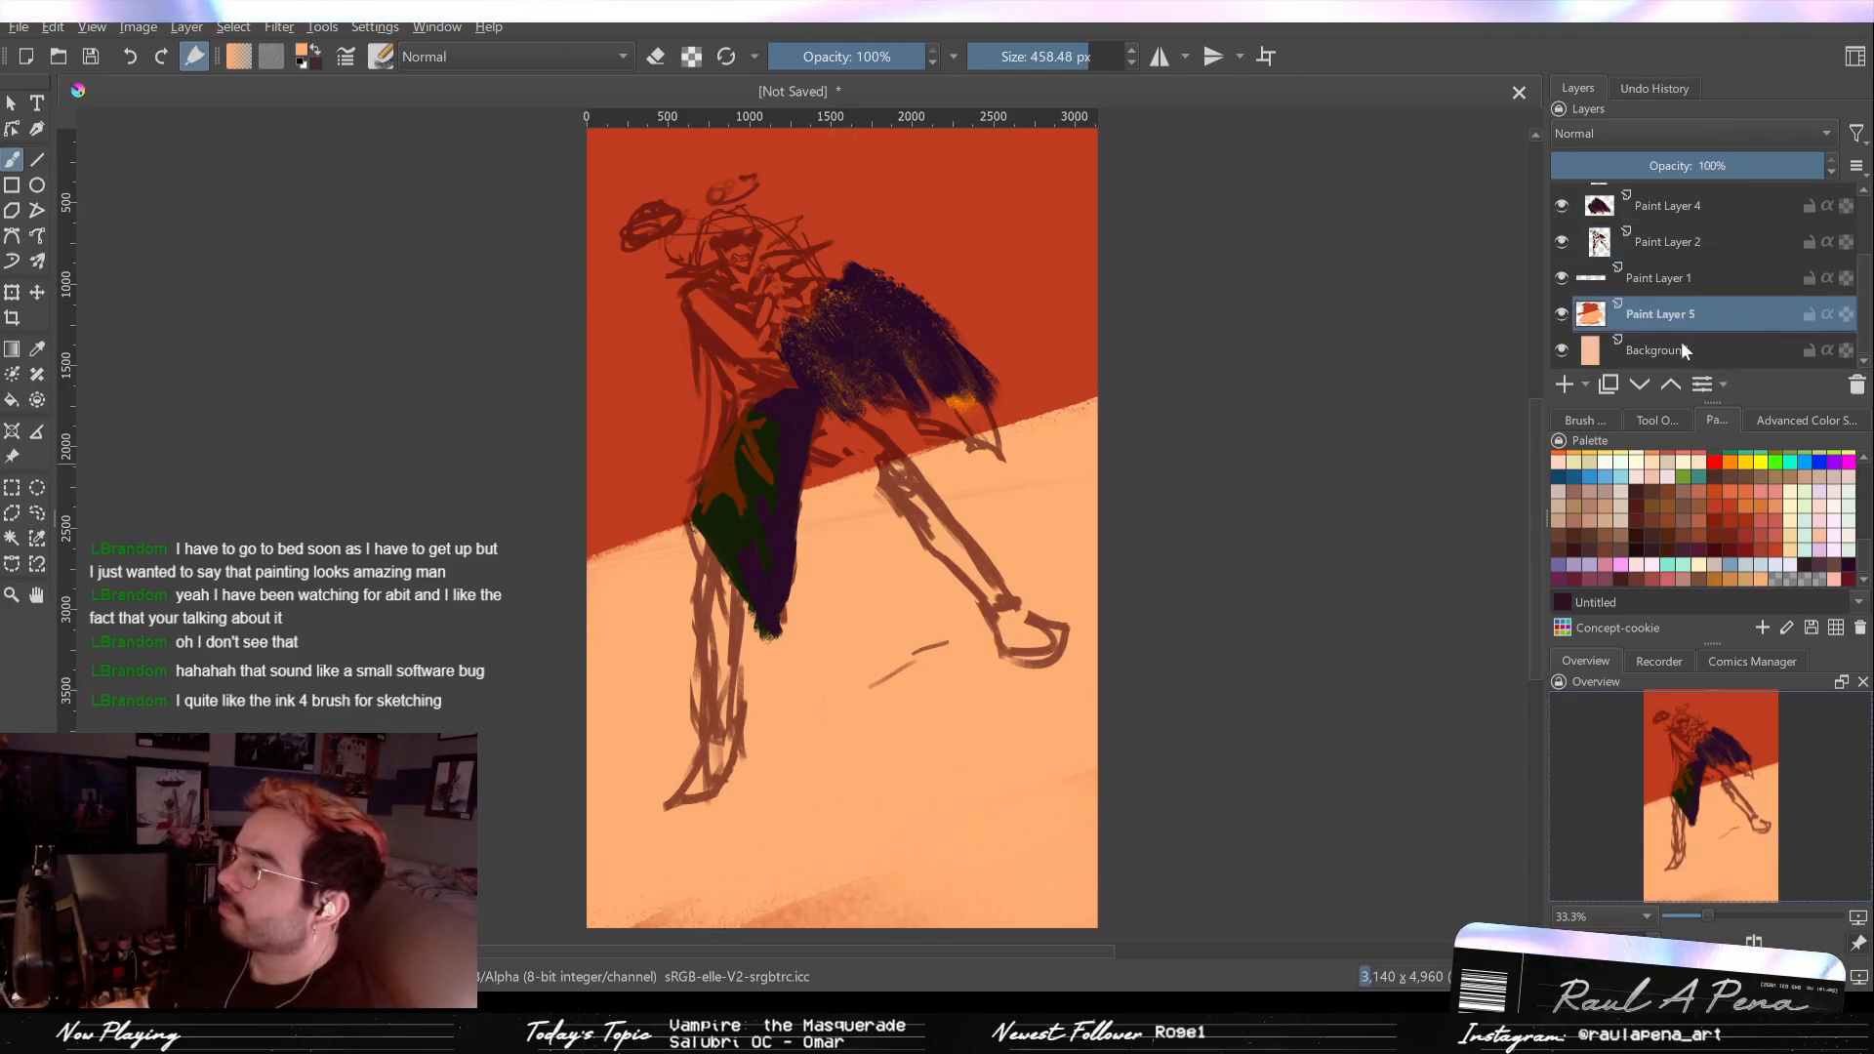
Step: Sample the sky's red and test brushes from the Essential Paint & Smudge set with diagonal strokes across the sand
{"action": "left_click", "coordinate": [1626, 418]}
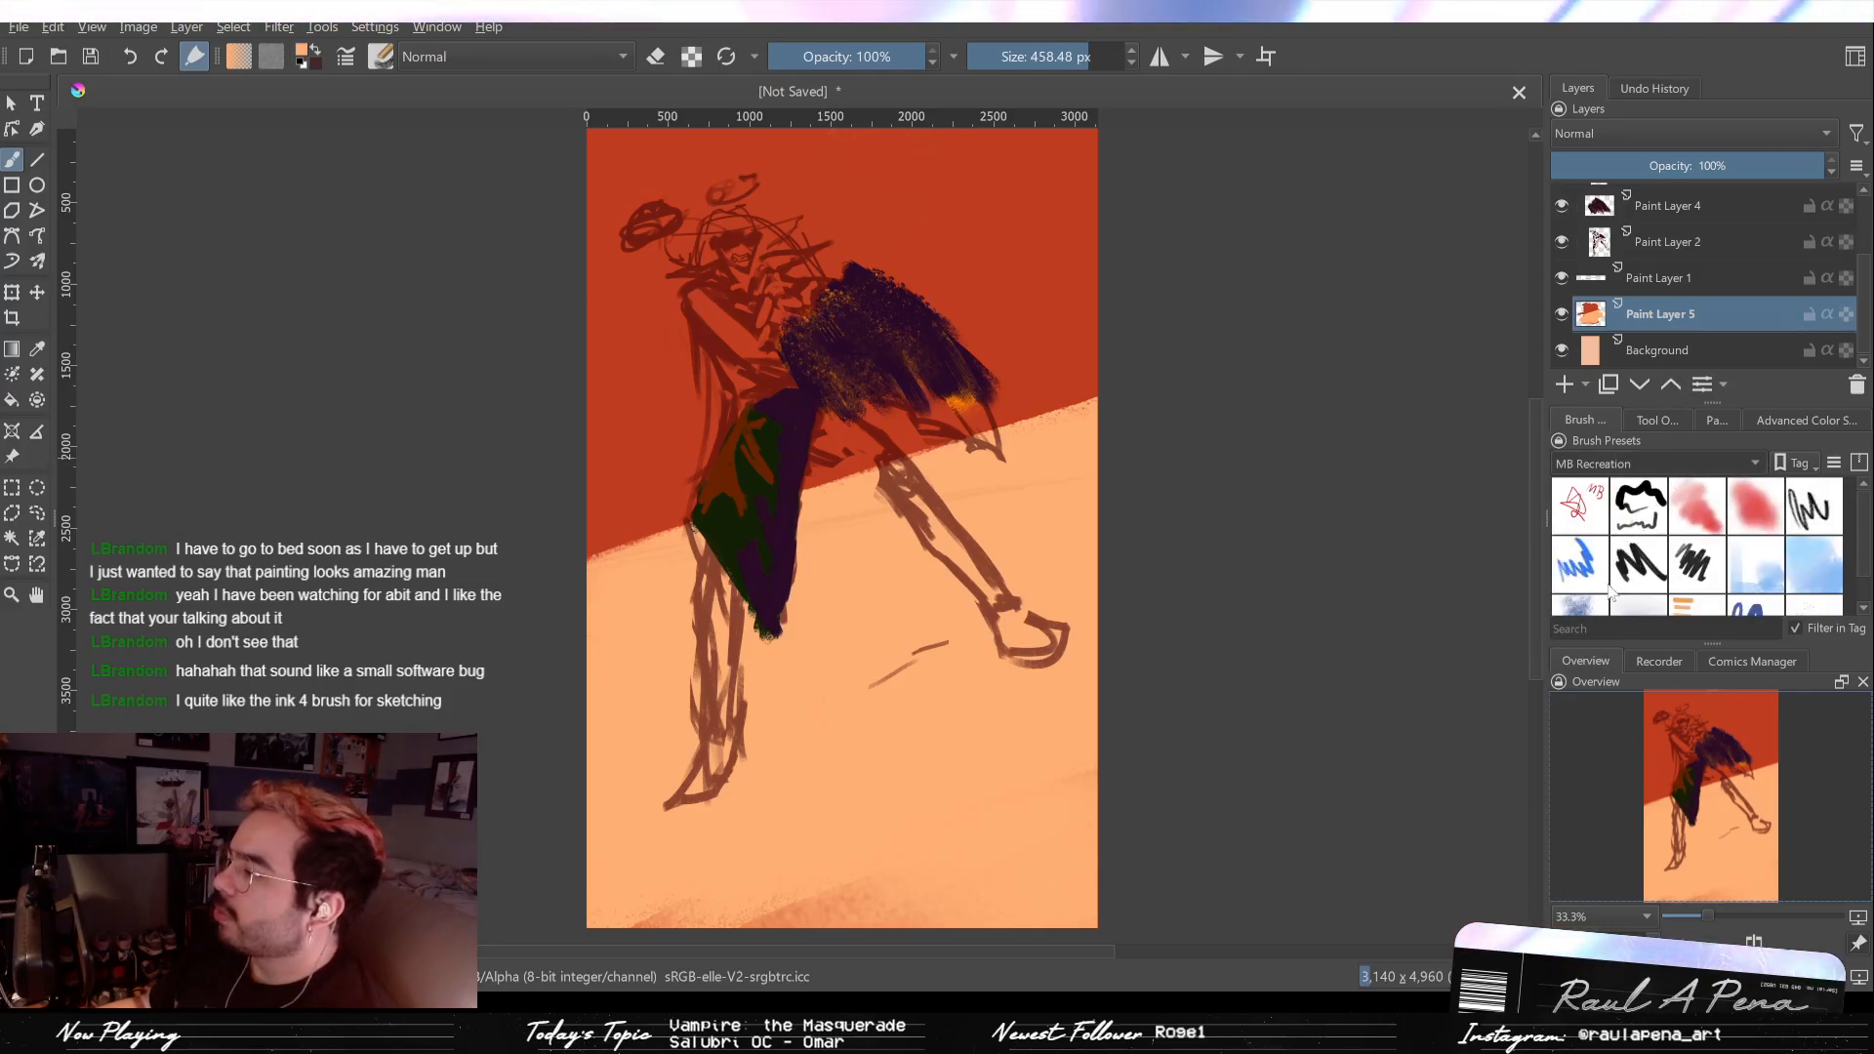
{"action": "left_click", "coordinate": [1659, 265]}
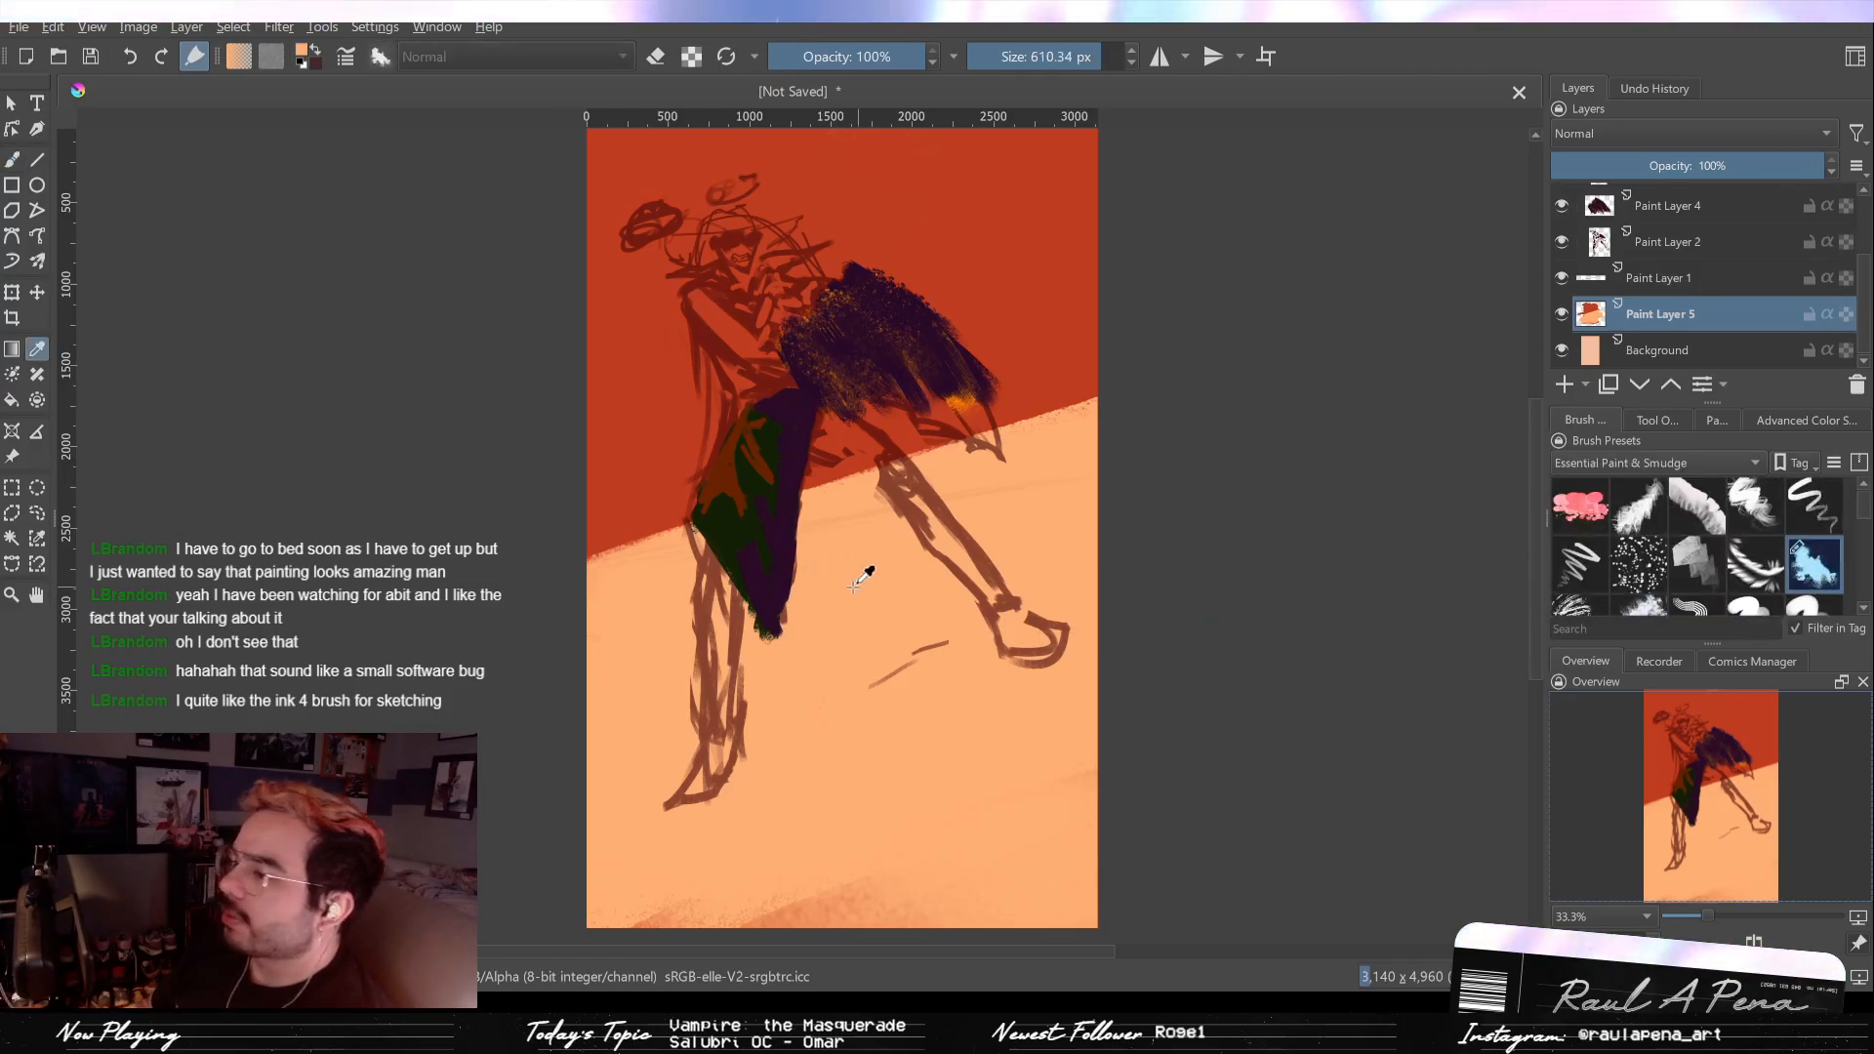
{"action": "key", "text": "p"}
{"action": "mouse_move", "coordinate": [771, 718]}
{"action": "left_mouse_down"}
{"action": "mouse_move", "coordinate": [911, 663]}
{"action": "mouse_move", "coordinate": [738, 740]}
{"action": "mouse_move", "coordinate": [869, 640]}
{"action": "mouse_move", "coordinate": [1064, 562]}
{"action": "left_mouse_up"}
{"action": "key", "text": "ctrl+z"}
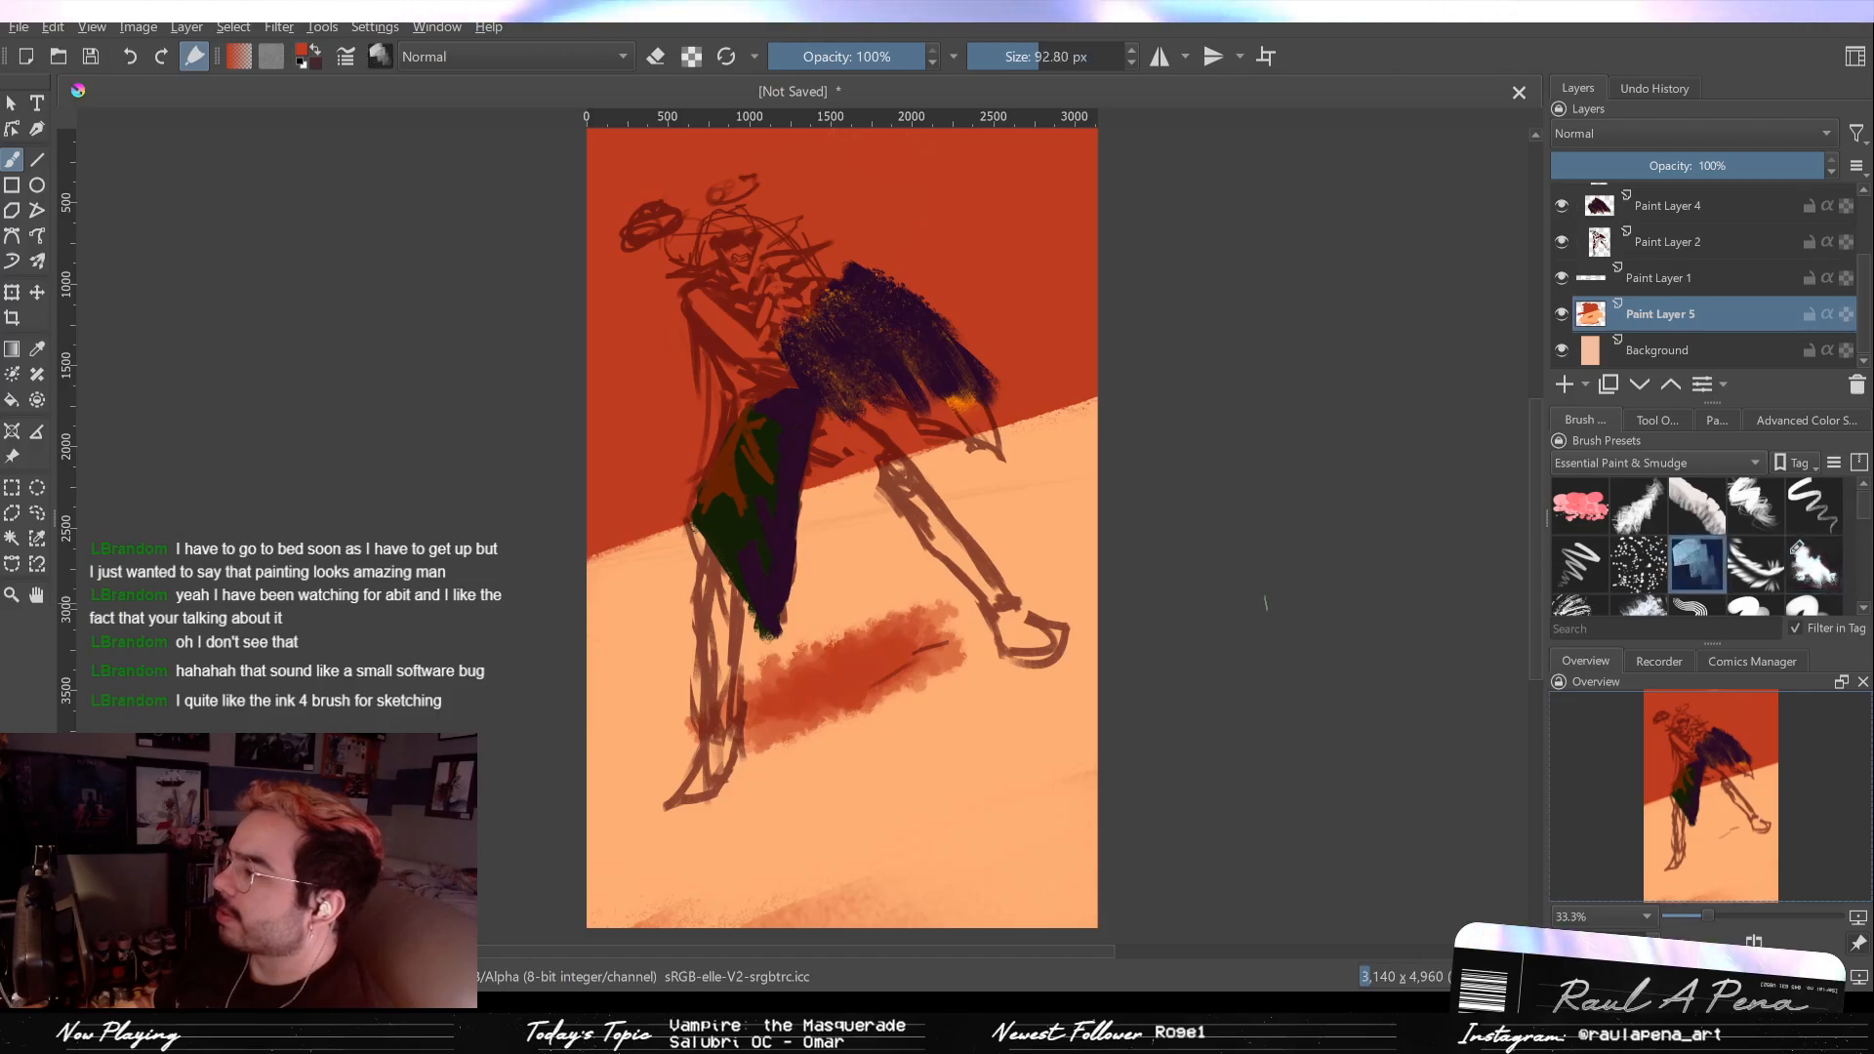
{"action": "left_click_drag", "start_coordinate": [794, 629], "coordinate": [1098, 497]}
{"action": "scroll", "coordinate": [1860, 527], "scroll_direction": "down", "scroll_amount": 3}
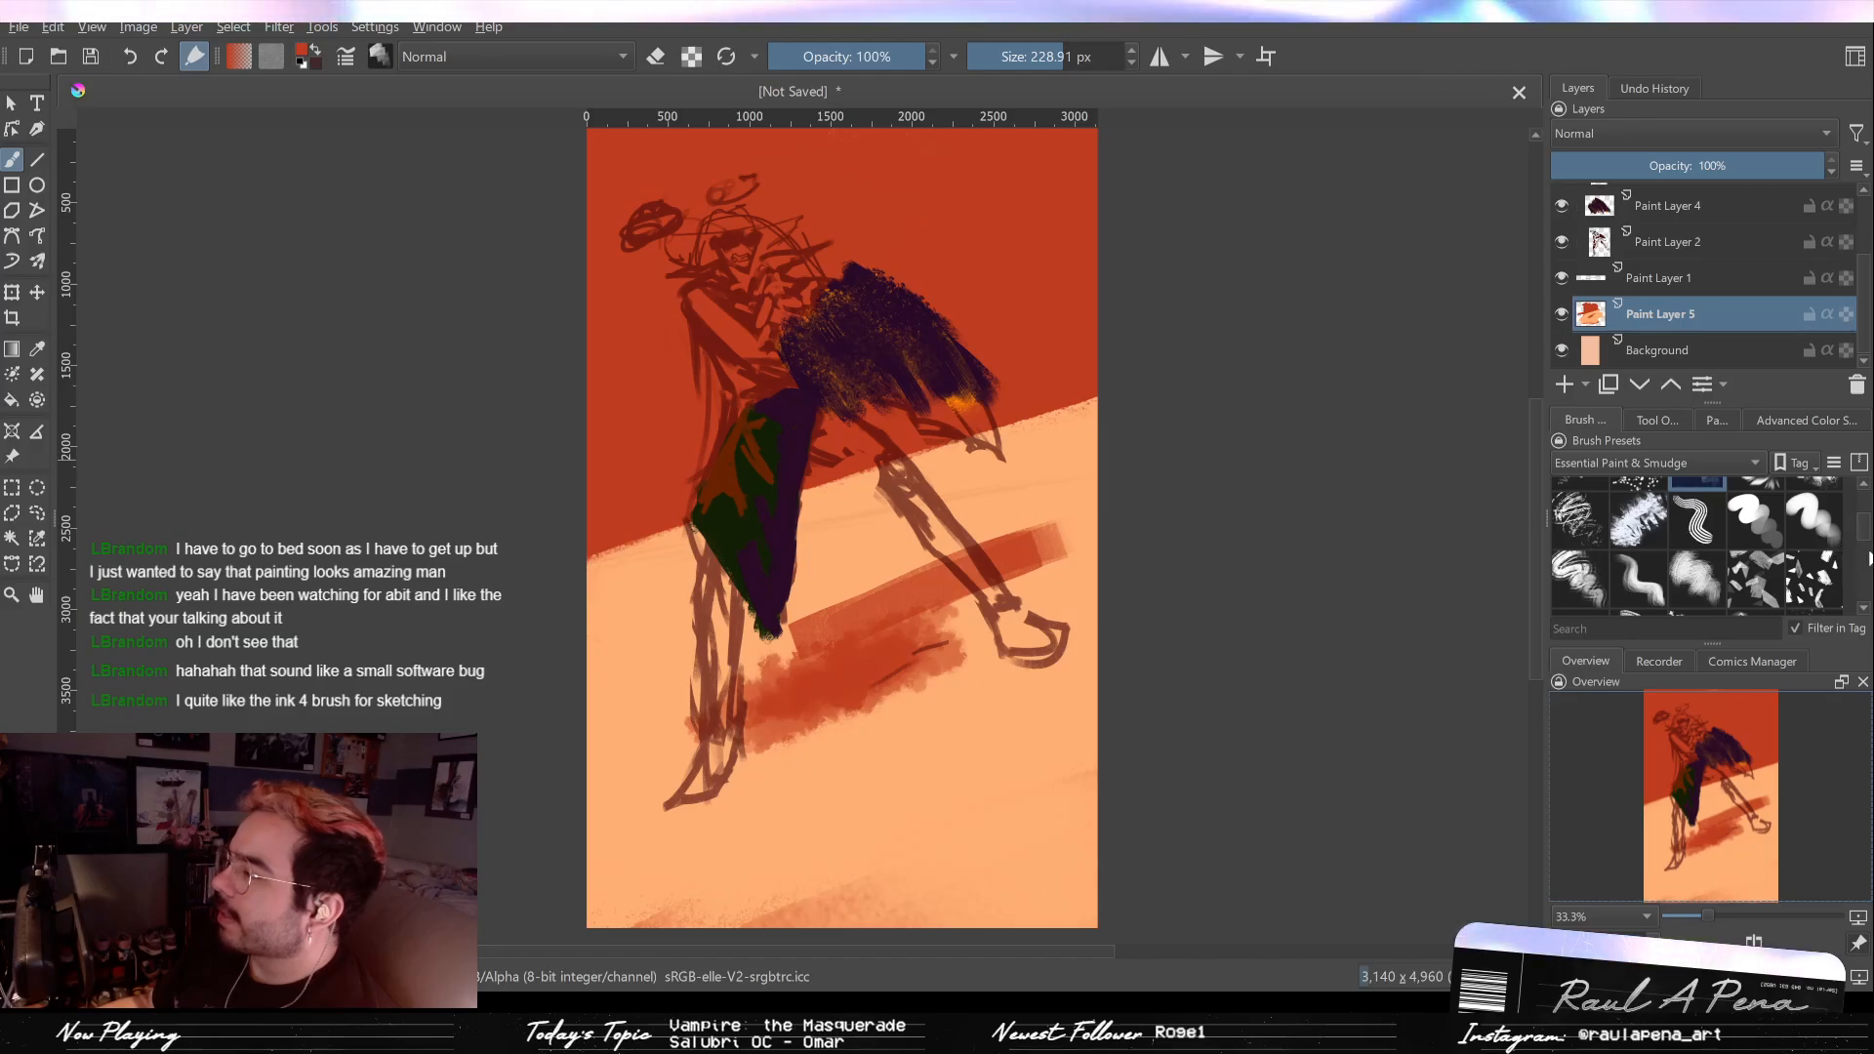
{"action": "scroll", "coordinate": [1861, 552], "scroll_direction": "down", "scroll_amount": 5}
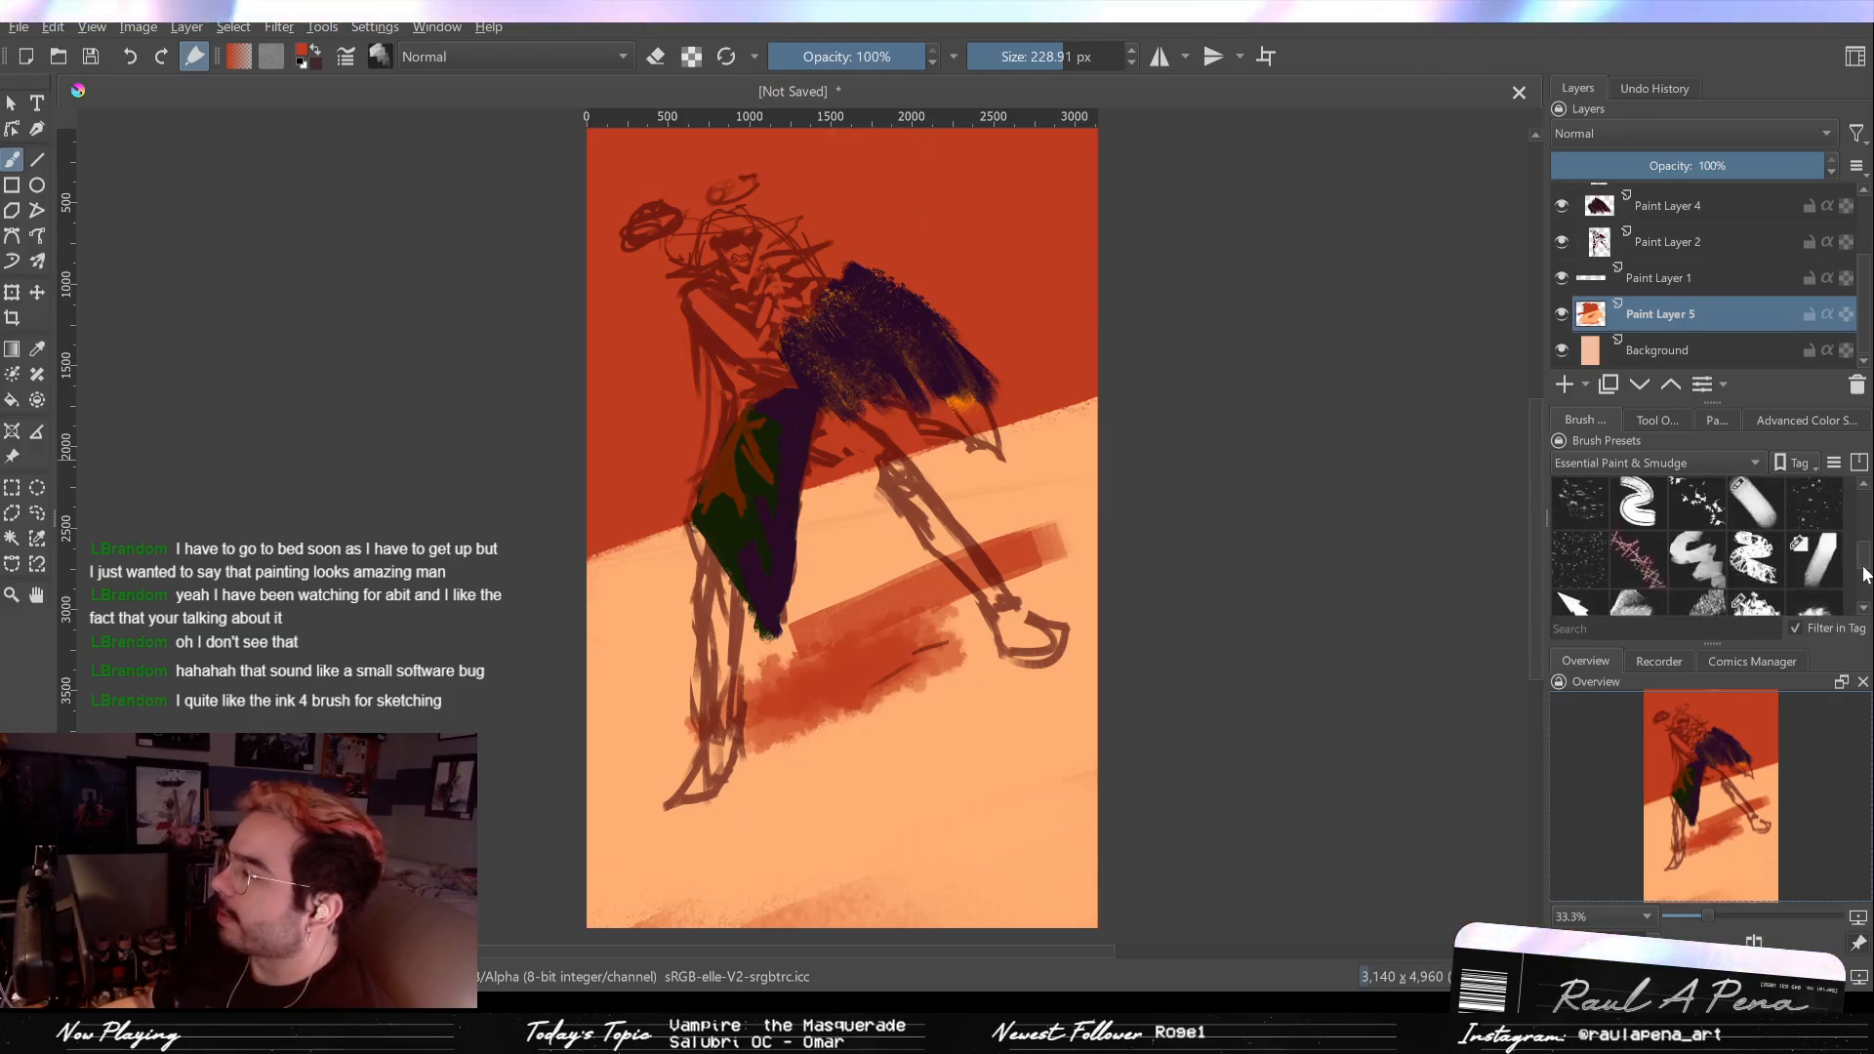
Step: Choose the soft textured brush preset at 986.95 px and undo the red test strokes plus the latest sand strokes on the lower ground
{"action": "left_click", "coordinate": [1753, 525]}
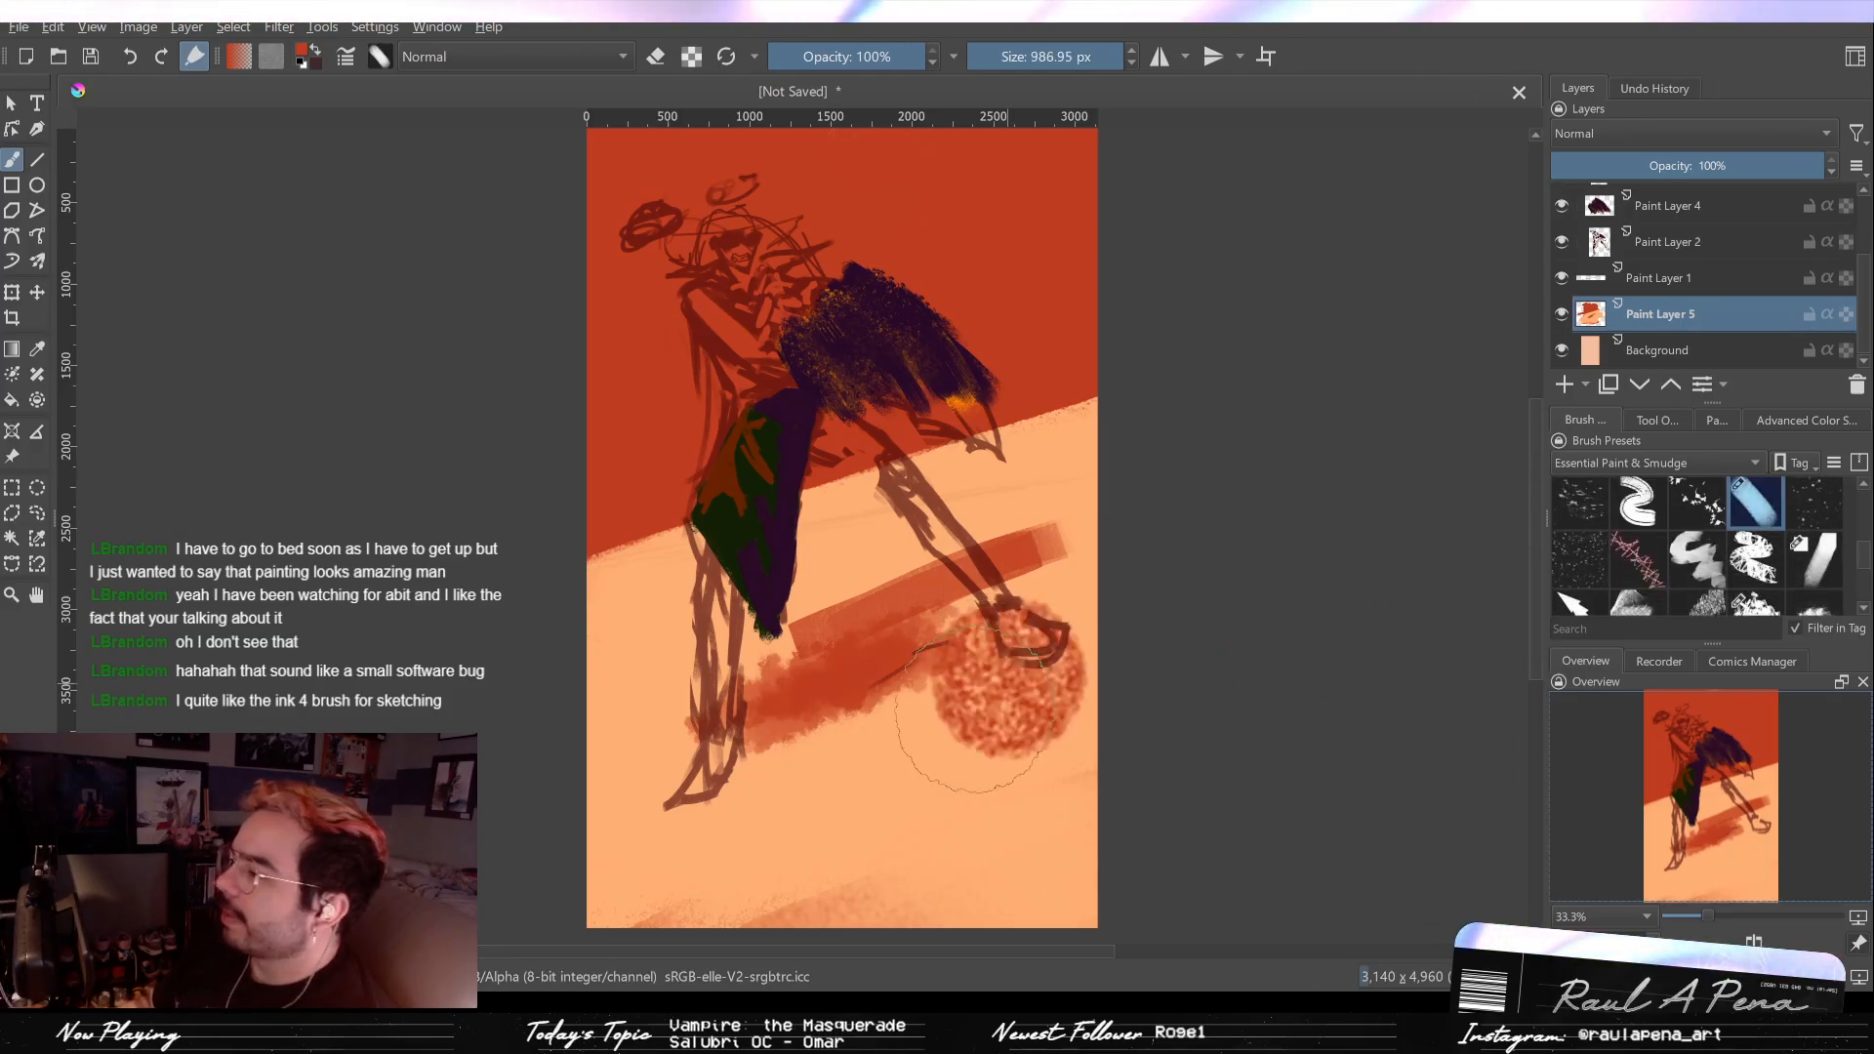
{"action": "key", "text": "ctrl+z"}
{"action": "key", "text": "ctrl+z"}
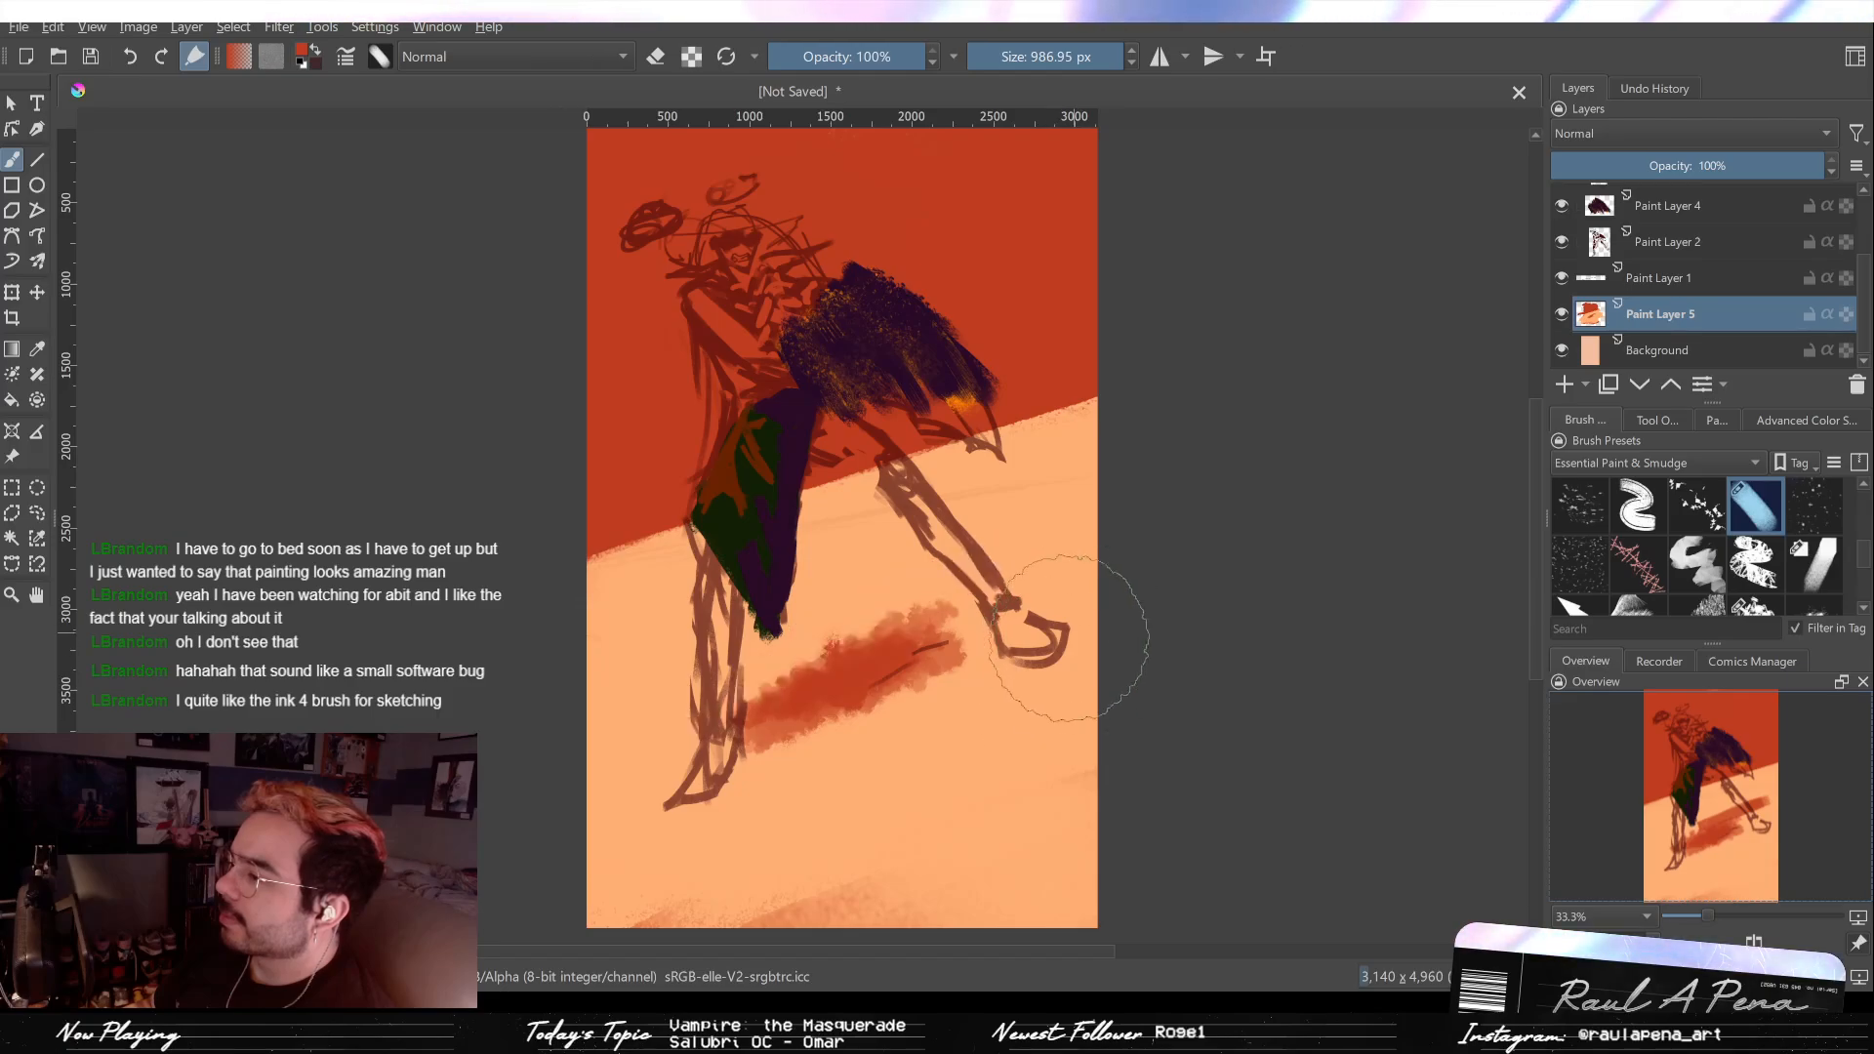
{"action": "key", "text": "ctrl+z"}
{"action": "key", "text": "ctrl+z"}
{"action": "key", "text": "ctrl+z"}
{"action": "key", "text": "ctrl+z"}
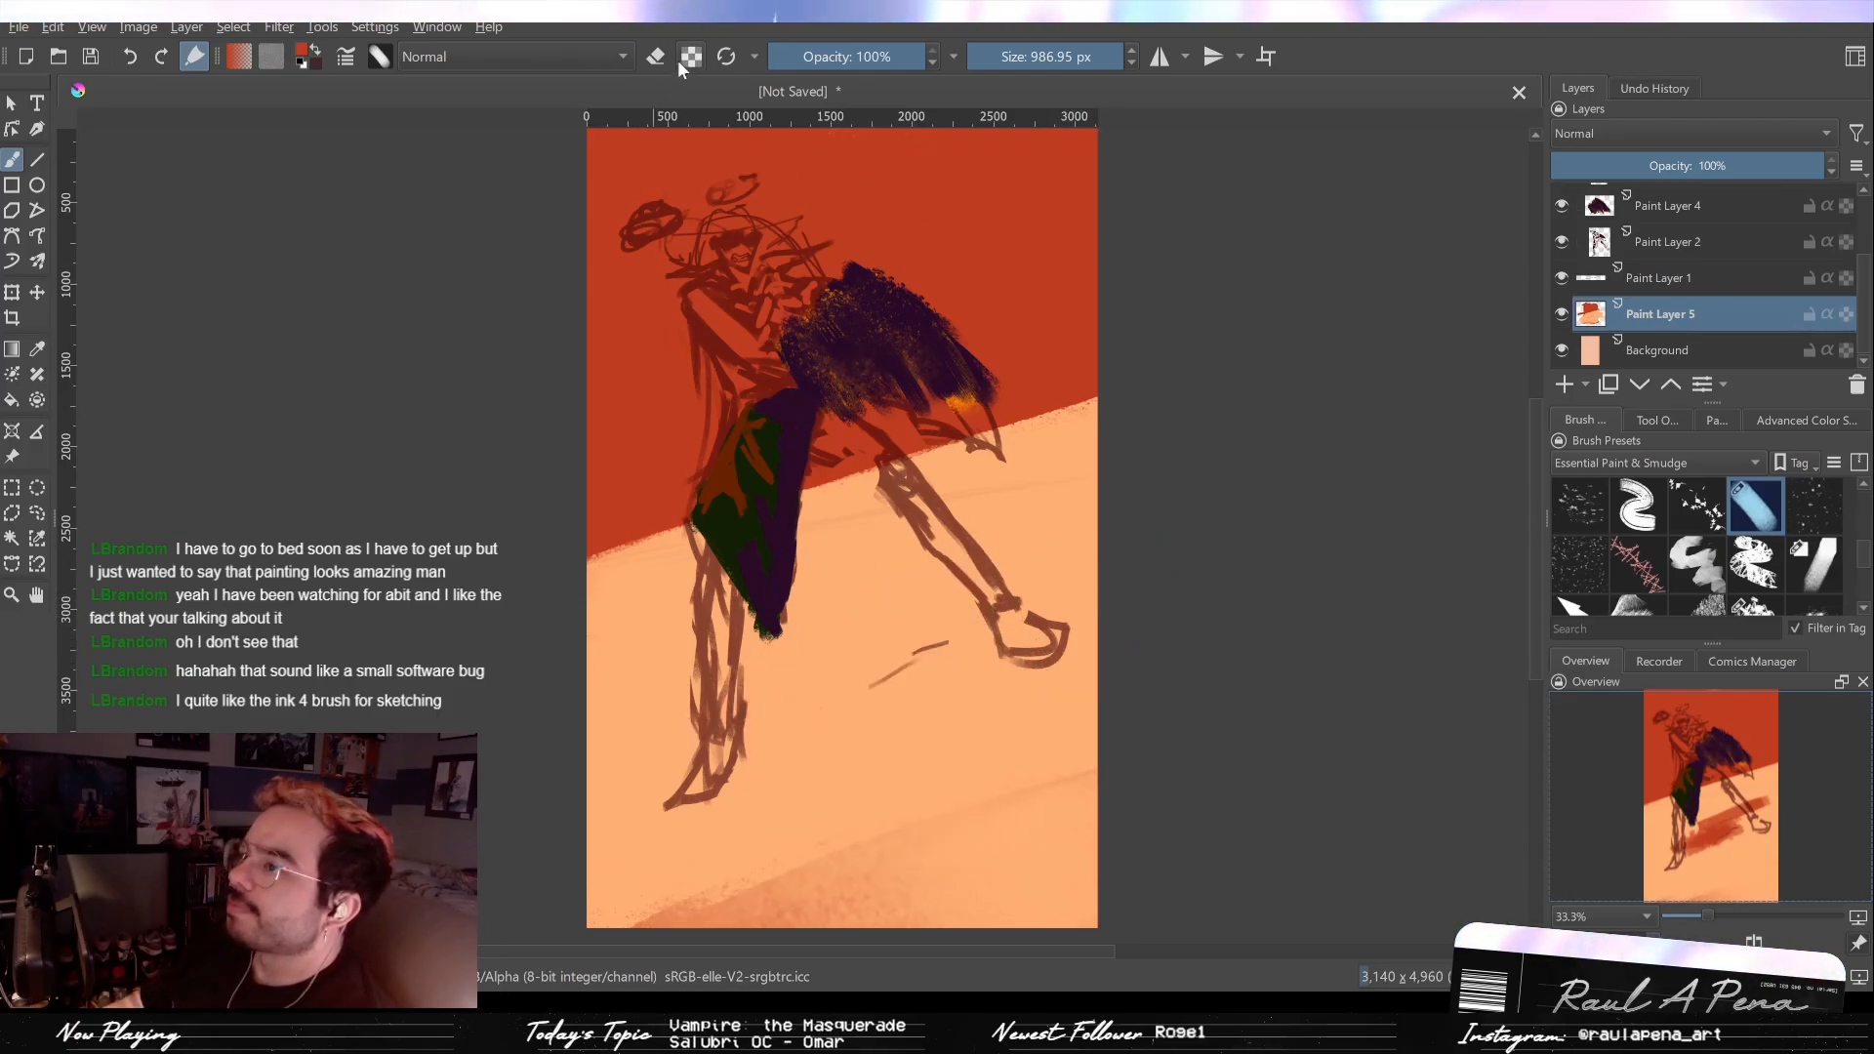
Step: Brush soft red strokes over the lower corners, the horizon edge and the sand on Paint Layer 5, reducing the brush to 552.52 px
{"action": "mouse_move", "coordinate": [1030, 839]}
{"action": "left_mouse_down"}
{"action": "mouse_move", "coordinate": [1046, 782]}
{"action": "mouse_move", "coordinate": [956, 801]}
{"action": "mouse_move", "coordinate": [983, 868]}
{"action": "mouse_move", "coordinate": [1093, 842]}
{"action": "mouse_move", "coordinate": [954, 922]}
{"action": "mouse_move", "coordinate": [878, 932]}
{"action": "mouse_move", "coordinate": [1035, 834]}
{"action": "mouse_move", "coordinate": [956, 872]}
{"action": "mouse_move", "coordinate": [1080, 829]}
{"action": "mouse_move", "coordinate": [1339, 832]}
{"action": "left_mouse_up"}
{"action": "mouse_move", "coordinate": [1052, 878]}
{"action": "left_mouse_down"}
{"action": "mouse_move", "coordinate": [1124, 859]}
{"action": "mouse_move", "coordinate": [1129, 893]}
{"action": "mouse_move", "coordinate": [655, 941]}
{"action": "mouse_move", "coordinate": [617, 880]}
{"action": "mouse_move", "coordinate": [918, 810]}
{"action": "mouse_move", "coordinate": [724, 911]}
{"action": "left_mouse_up"}
{"action": "mouse_move", "coordinate": [703, 527]}
{"action": "left_mouse_down"}
{"action": "mouse_move", "coordinate": [1346, 313]}
{"action": "mouse_move", "coordinate": [586, 536]}
{"action": "mouse_move", "coordinate": [917, 390]}
{"action": "left_mouse_up"}
{"action": "left_click_drag", "start_coordinate": [1288, 305], "coordinate": [890, 425]}
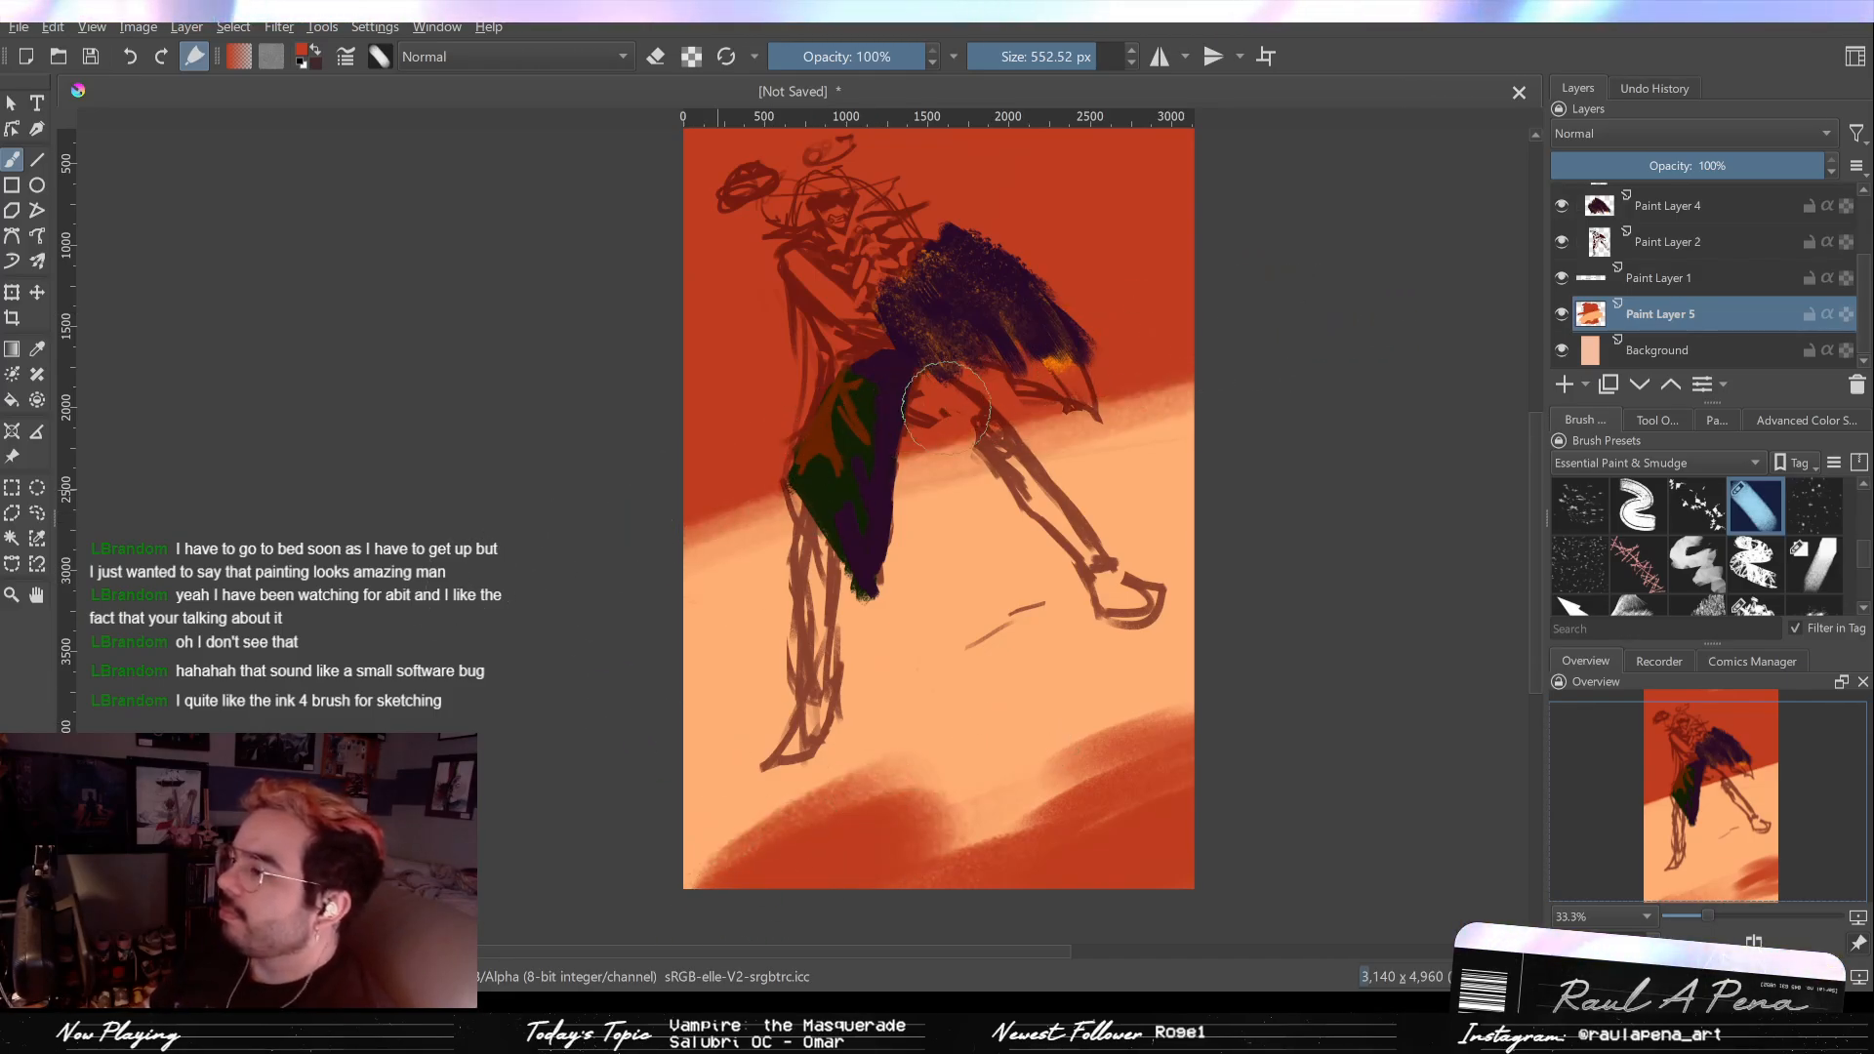
{"action": "mouse_move", "coordinate": [430, 621]}
{"action": "left_mouse_down"}
{"action": "mouse_move", "coordinate": [1276, 410]}
{"action": "mouse_move", "coordinate": [556, 634]}
{"action": "mouse_move", "coordinate": [485, 679]}
{"action": "mouse_move", "coordinate": [1220, 430]}
{"action": "mouse_move", "coordinate": [1285, 439]}
{"action": "mouse_move", "coordinate": [742, 634]}
{"action": "mouse_move", "coordinate": [681, 710]}
{"action": "mouse_move", "coordinate": [1142, 546]}
{"action": "mouse_move", "coordinate": [1338, 501]}
{"action": "mouse_move", "coordinate": [564, 816]}
{"action": "mouse_move", "coordinate": [1229, 556]}
{"action": "mouse_move", "coordinate": [1152, 634]}
{"action": "mouse_move", "coordinate": [702, 830]}
{"action": "mouse_move", "coordinate": [1284, 666]}
{"action": "mouse_move", "coordinate": [1227, 678]}
{"action": "mouse_move", "coordinate": [1263, 678]}
{"action": "left_mouse_up"}
Step: Sample the remaining light sand colour and repaint the middle ground with broad diagonal strokes, leaving red along the bottom and horizon
{"action": "key", "text": "p"}
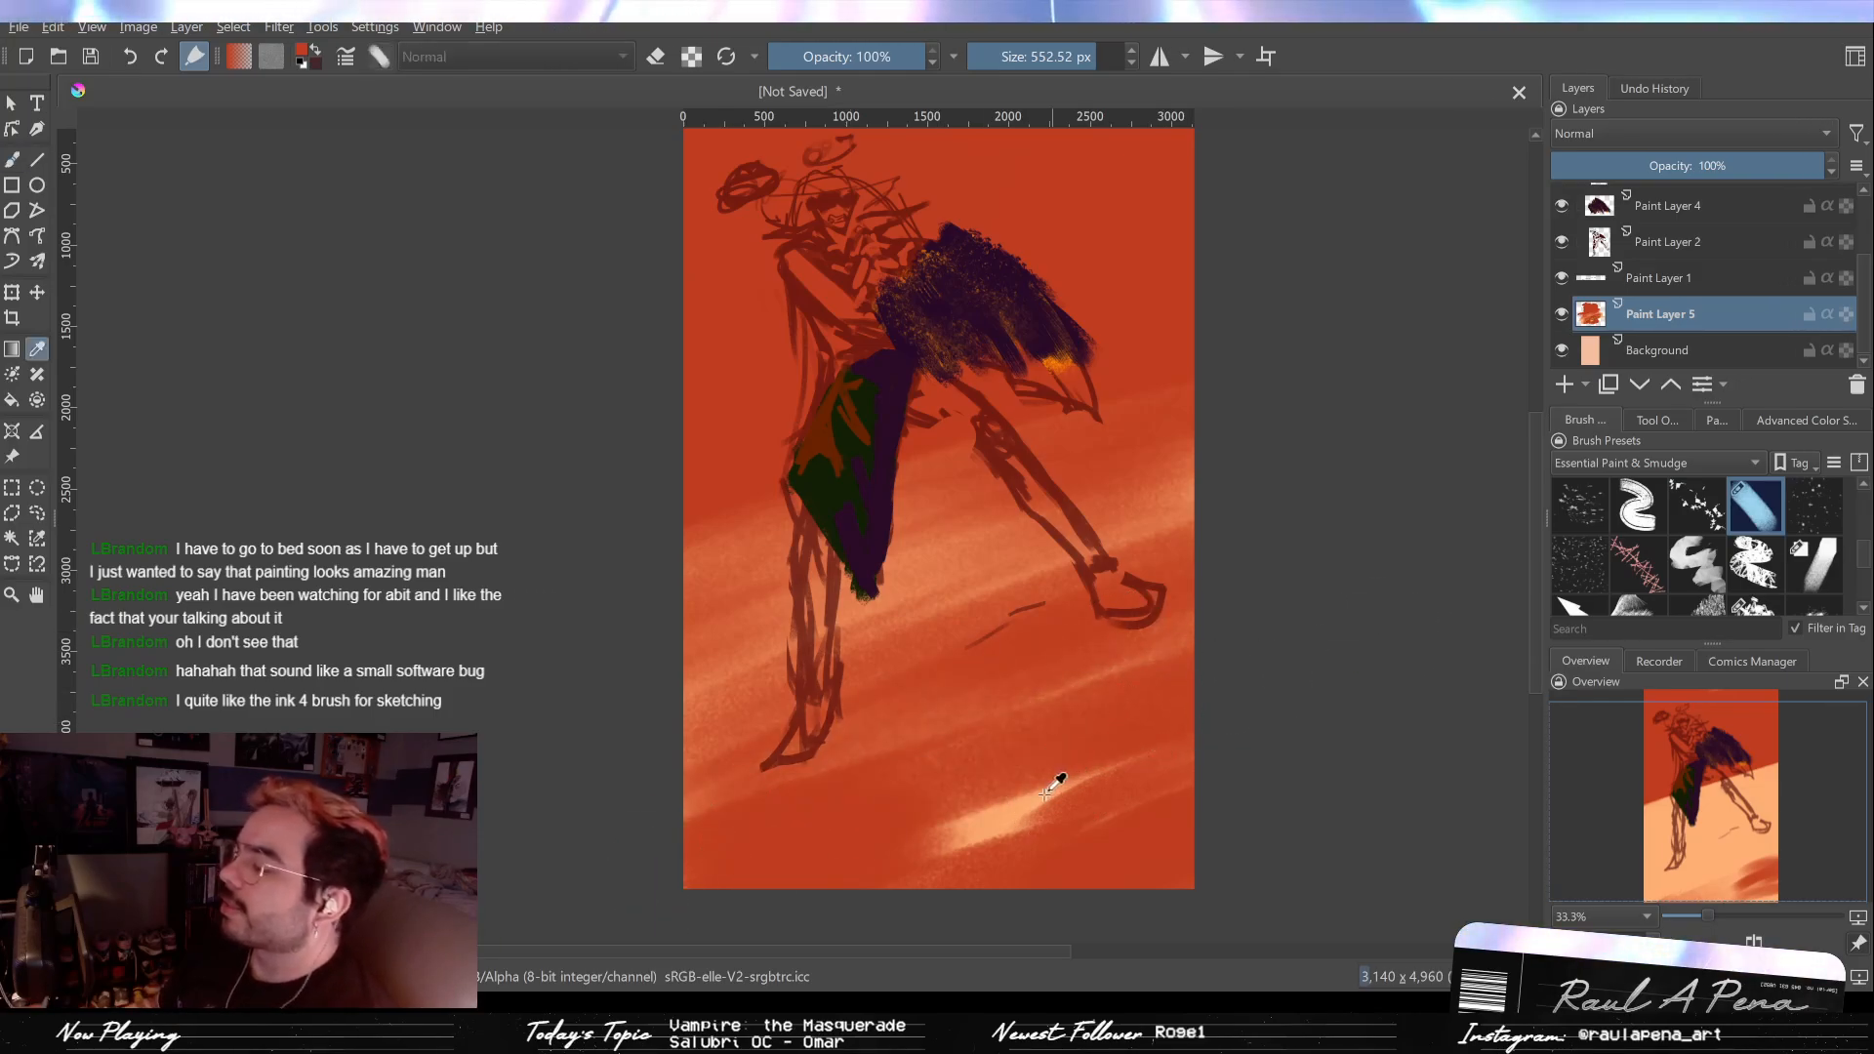
{"action": "left_click", "coordinate": [1018, 800]}
{"action": "key", "text": "b"}
{"action": "mouse_move", "coordinate": [800, 840]}
{"action": "left_mouse_down"}
{"action": "mouse_move", "coordinate": [1171, 673]}
{"action": "mouse_move", "coordinate": [830, 800]}
{"action": "mouse_move", "coordinate": [1255, 589]}
{"action": "mouse_move", "coordinate": [703, 742]}
{"action": "mouse_move", "coordinate": [1074, 702]}
{"action": "mouse_move", "coordinate": [1093, 719]}
{"action": "mouse_move", "coordinate": [713, 859]}
{"action": "mouse_move", "coordinate": [878, 898]}
{"action": "mouse_move", "coordinate": [852, 755]}
{"action": "left_mouse_up"}
{"action": "left_click_drag", "start_coordinate": [757, 748], "coordinate": [1122, 566]}
{"action": "mouse_move", "coordinate": [801, 673]}
{"action": "left_mouse_down"}
{"action": "mouse_move", "coordinate": [1084, 575]}
{"action": "mouse_move", "coordinate": [727, 708]}
{"action": "mouse_move", "coordinate": [836, 702]}
{"action": "left_mouse_up"}
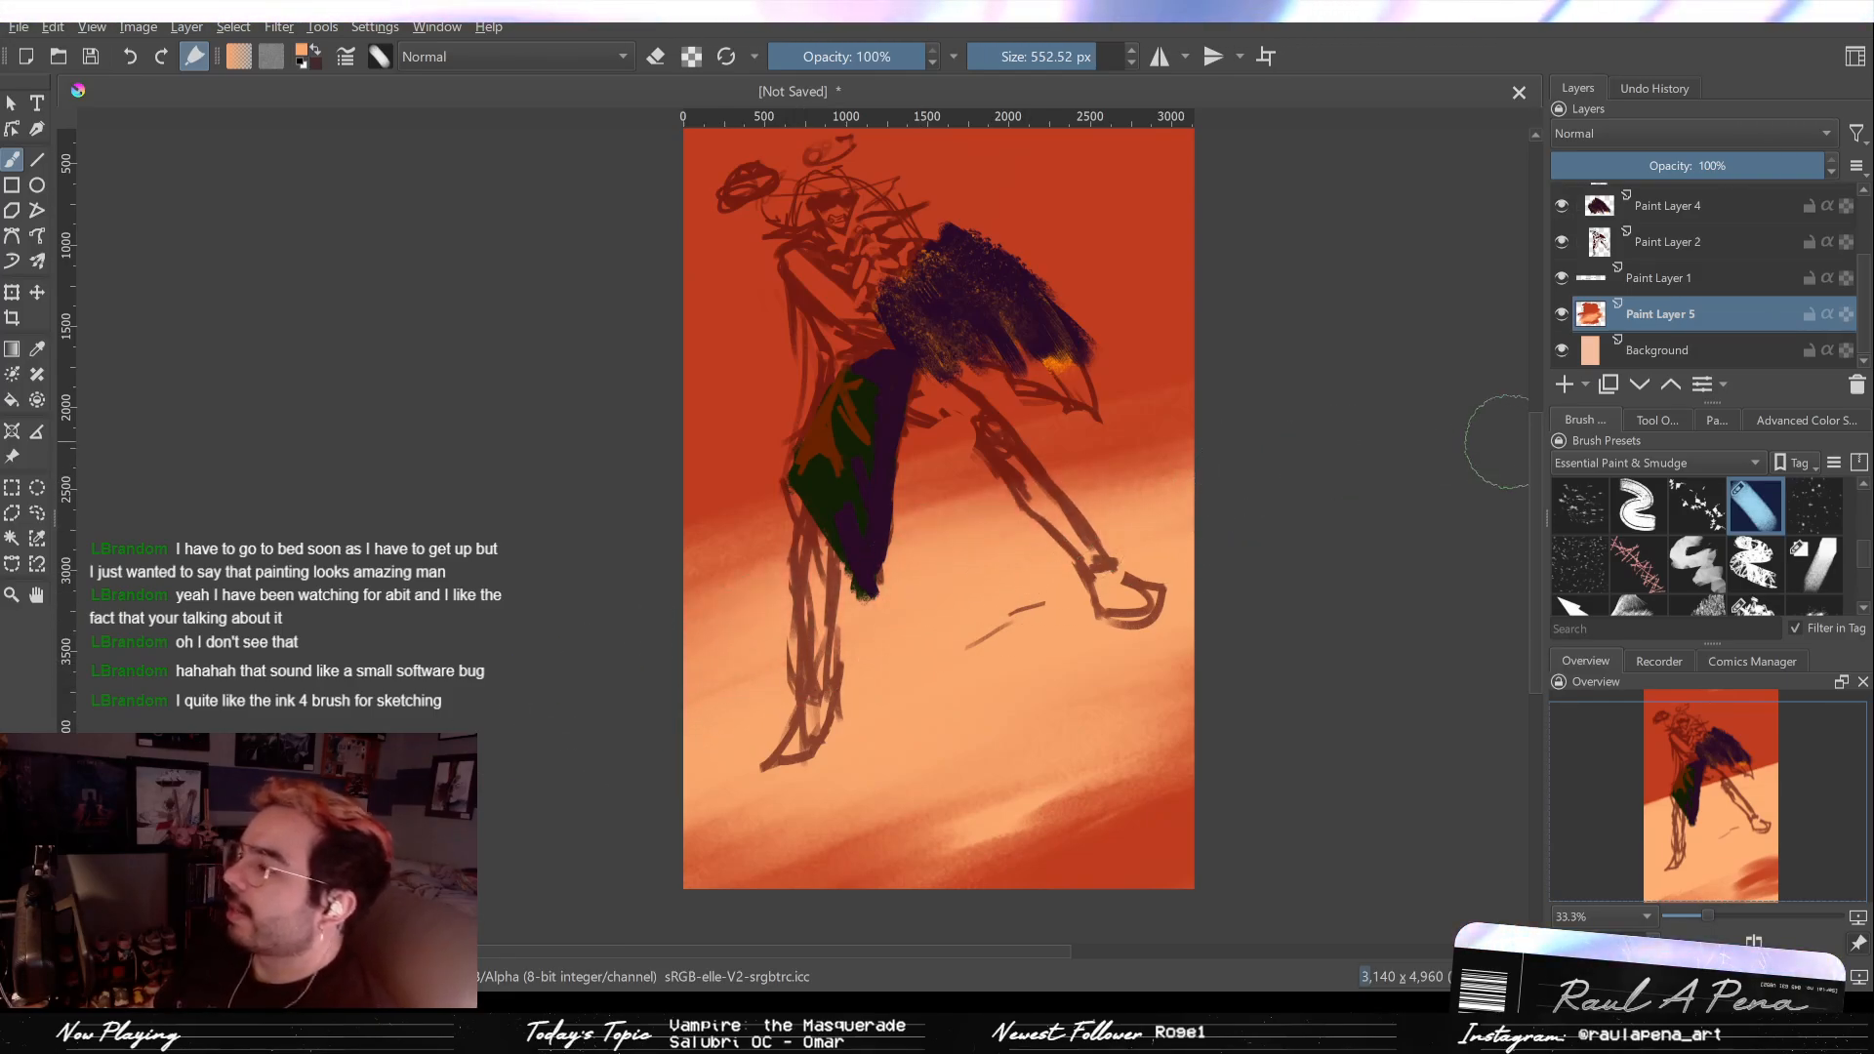
Step: Undo the wide pale stroke in the upper sky and paint thin diagonal cloud streaks beside the head and opposite it at 59.54 px
{"action": "left_click_drag", "start_coordinate": [1488, 434], "coordinate": [1530, 507]}
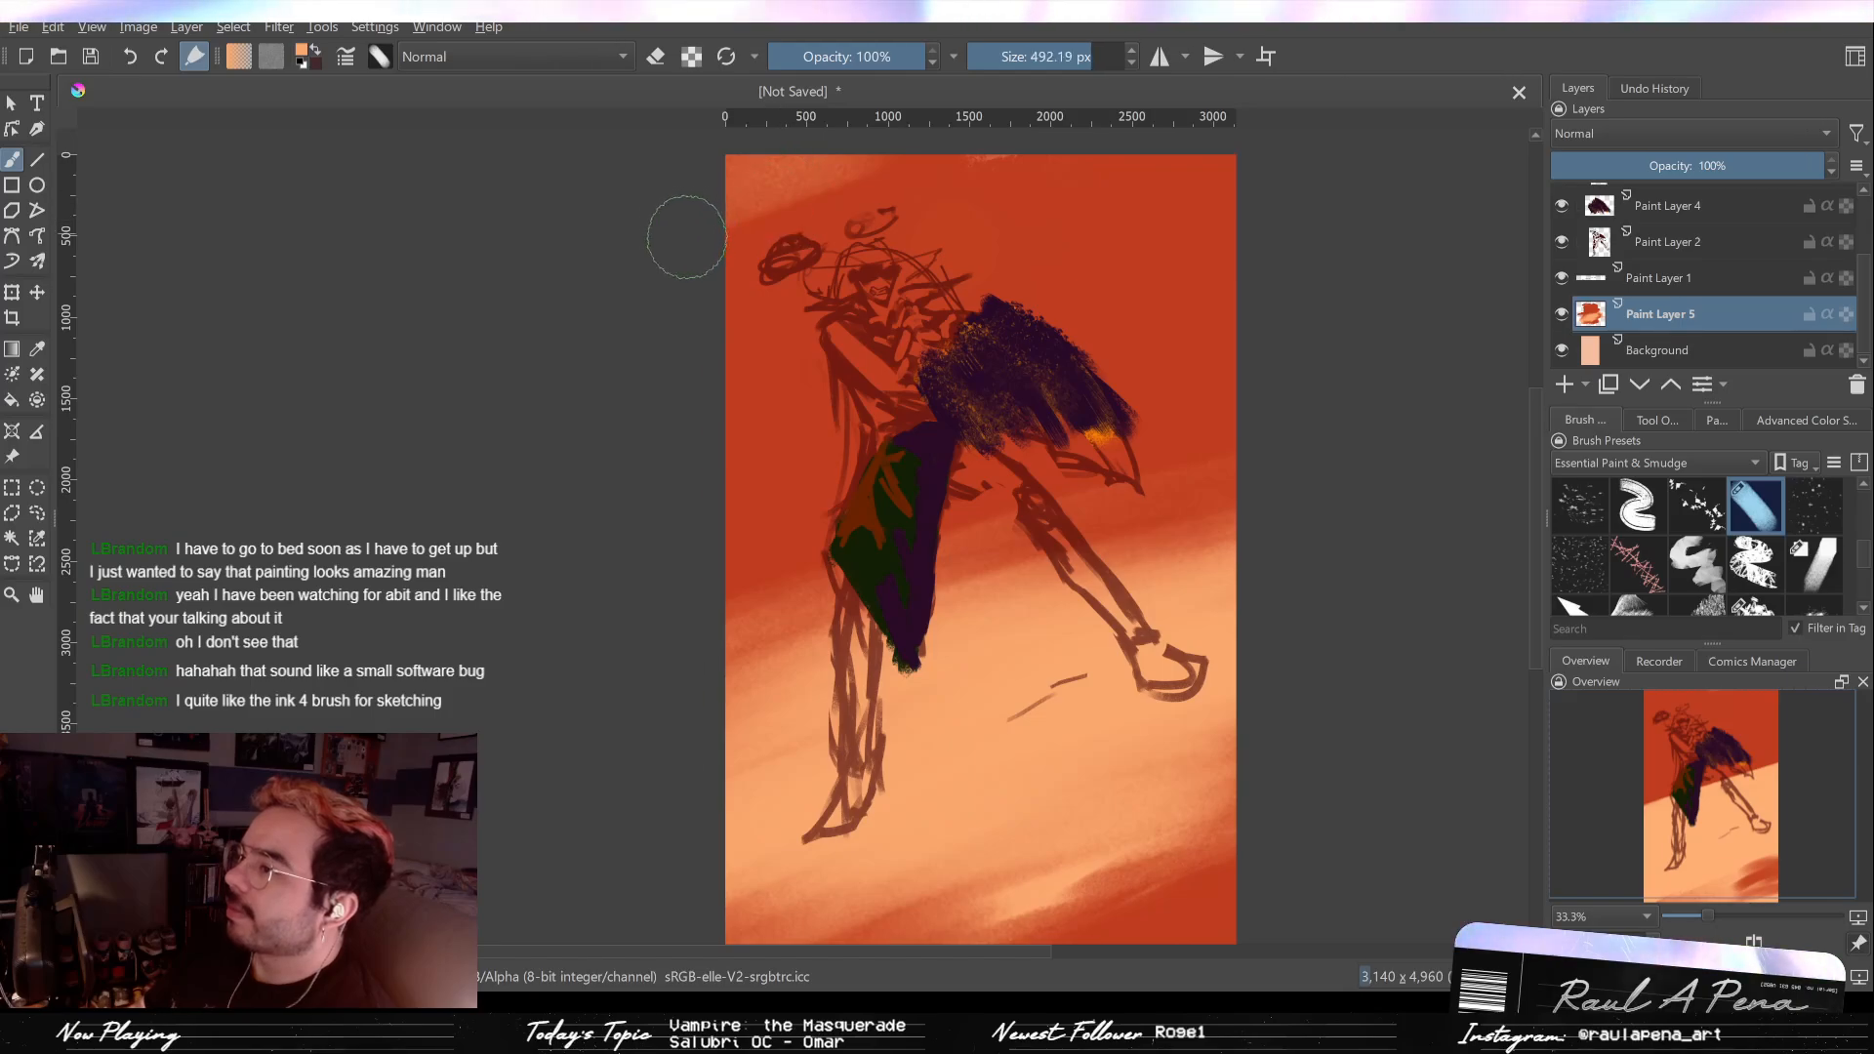
{"action": "key", "text": "ctrl+z"}
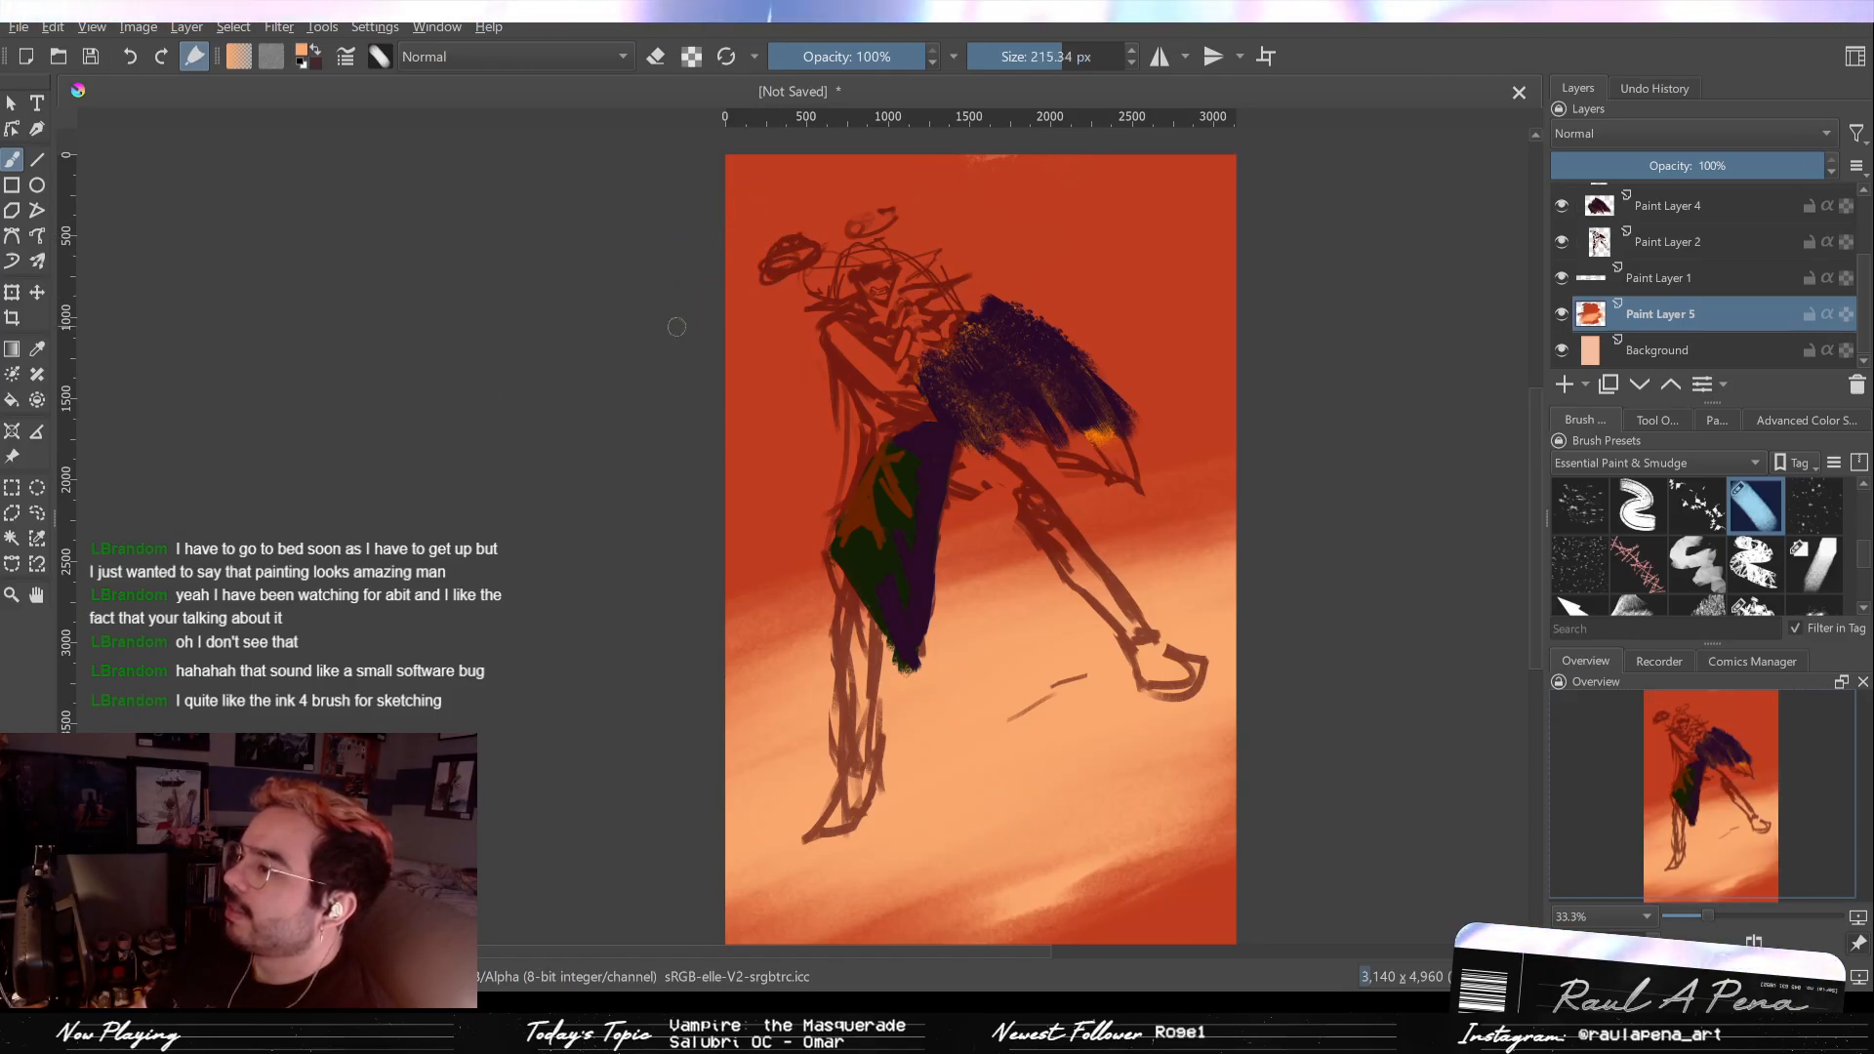
{"action": "key", "text": "["}
{"action": "key", "text": "["}
{"action": "key", "text": "["}
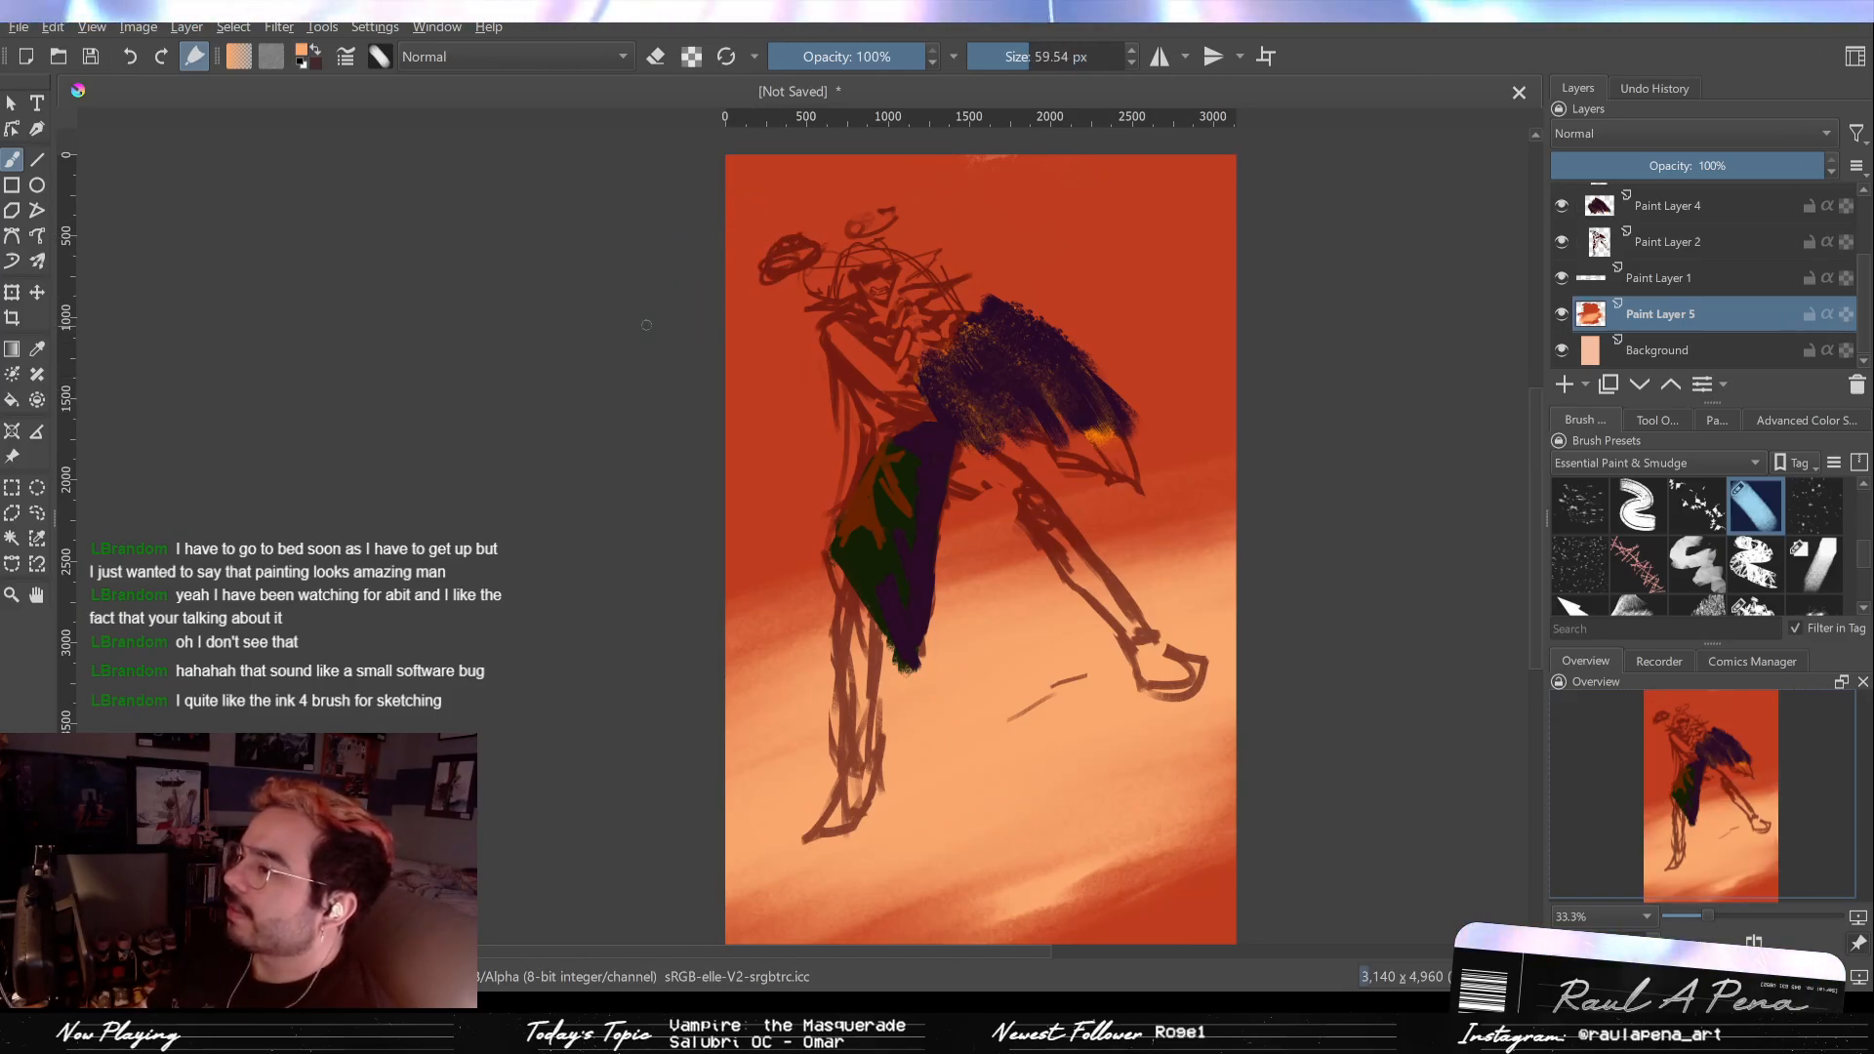
{"action": "left_click_drag", "start_coordinate": [802, 300], "coordinate": [727, 318]}
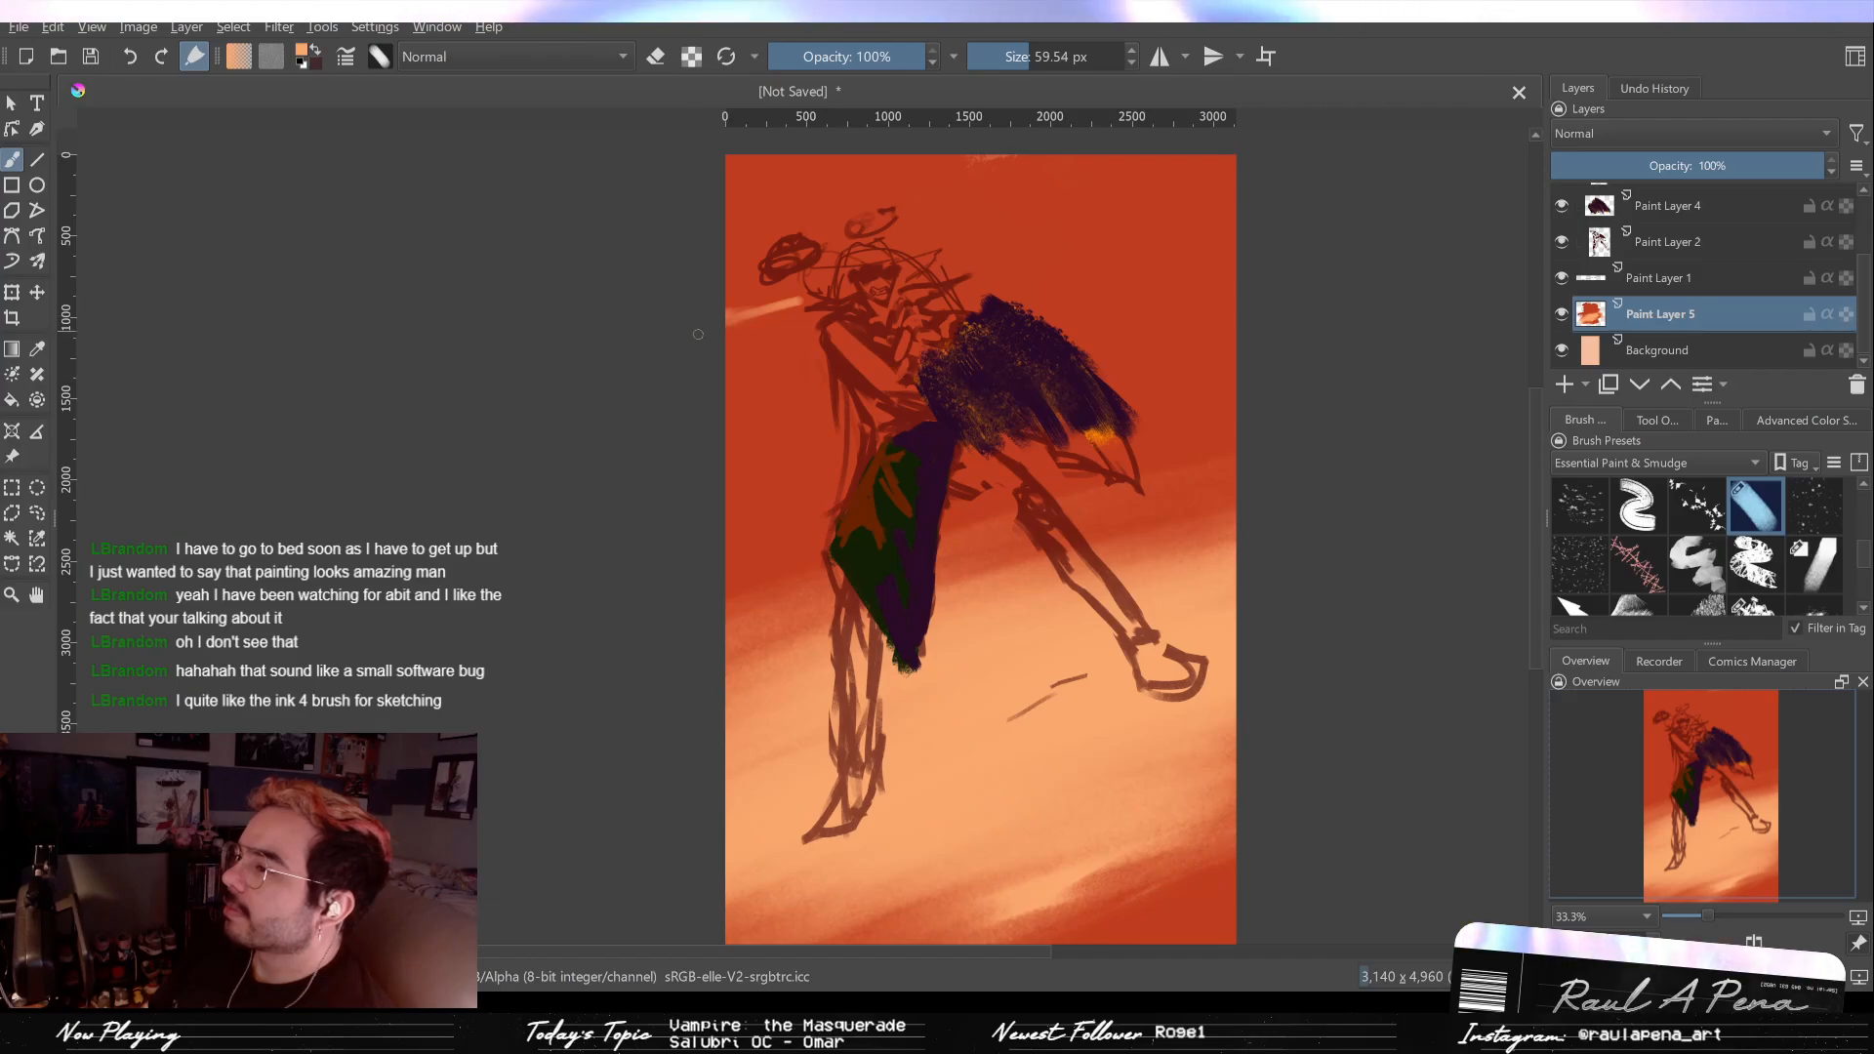
{"action": "left_click_drag", "start_coordinate": [1153, 229], "coordinate": [1101, 244]}
{"action": "mouse_move", "coordinate": [1206, 183]}
{"action": "left_mouse_down"}
{"action": "mouse_move", "coordinate": [1133, 223]}
{"action": "mouse_move", "coordinate": [1171, 203]}
{"action": "left_mouse_up"}
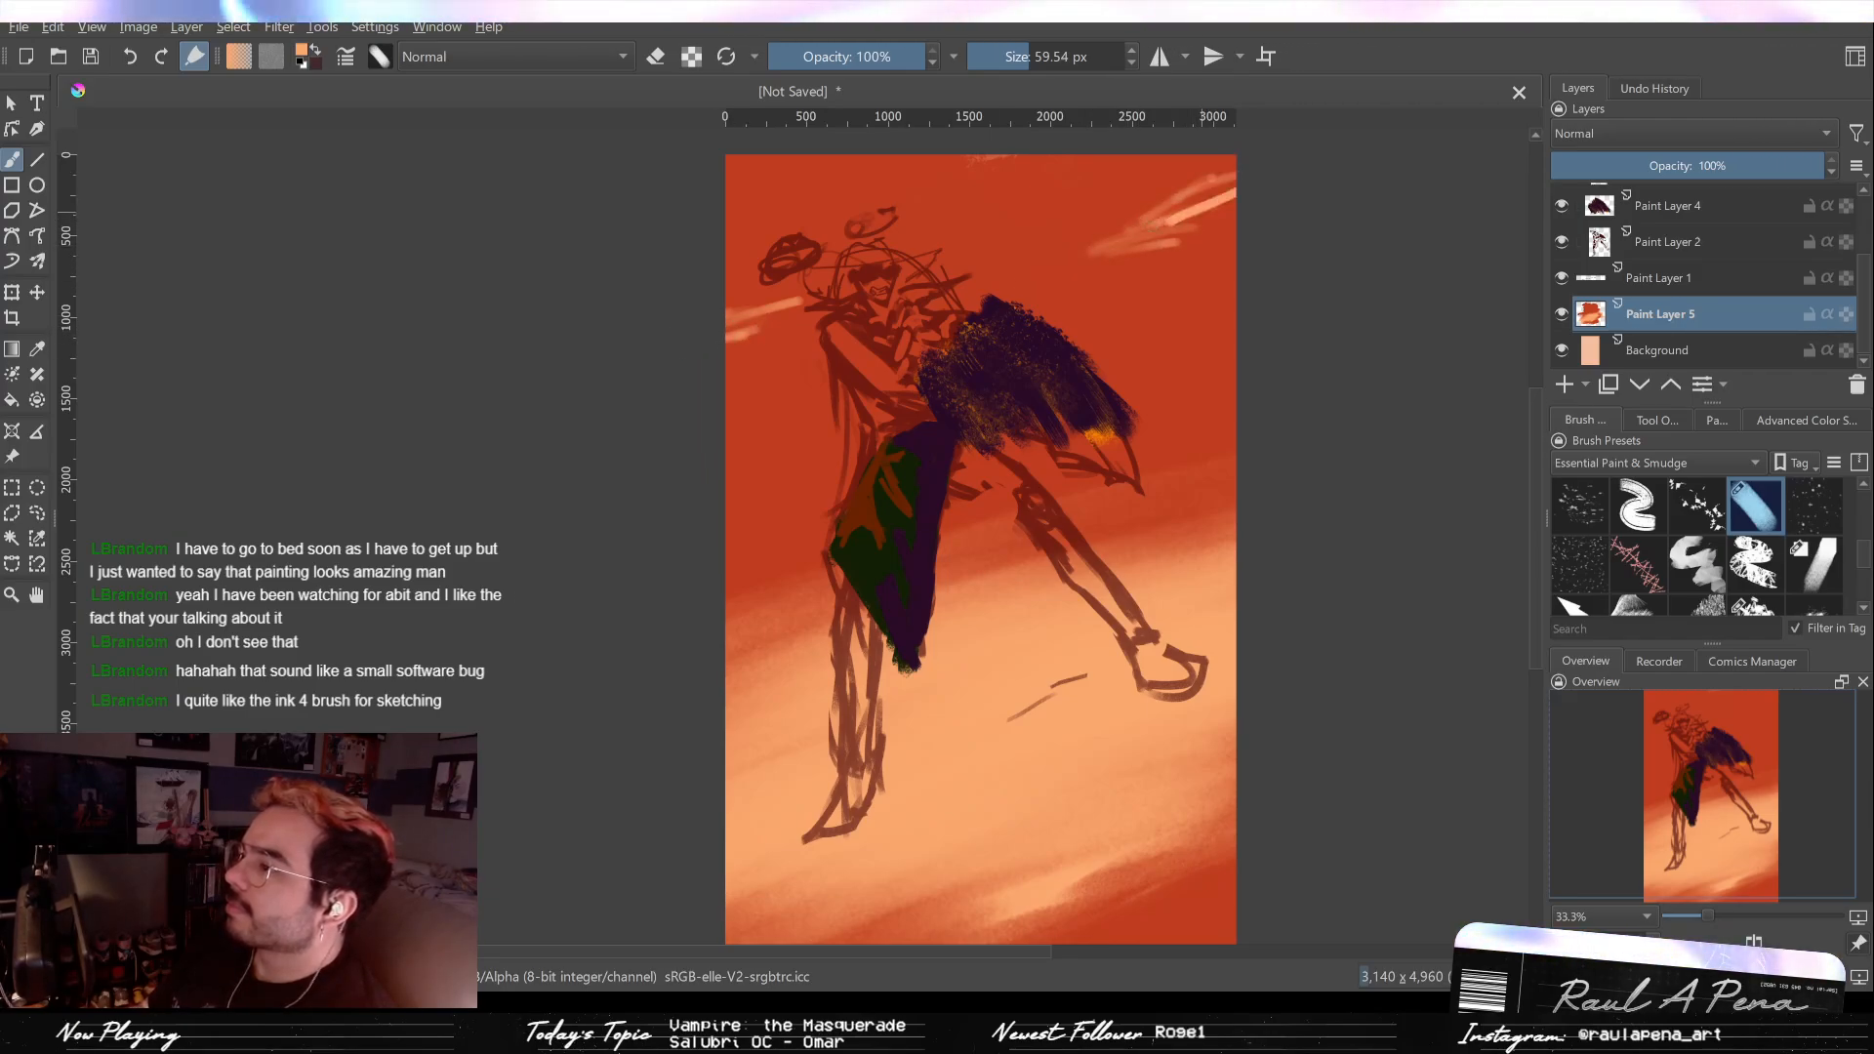
Step: Paint thin light sand cloud streaks across the lower sky beside and behind the figure's torso
{"action": "left_click_drag", "start_coordinate": [736, 422], "coordinate": [796, 404]}
{"action": "mouse_move", "coordinate": [743, 449]}
{"action": "left_mouse_down"}
{"action": "mouse_move", "coordinate": [809, 400]}
{"action": "mouse_move", "coordinate": [741, 451]}
{"action": "mouse_move", "coordinate": [761, 448]}
{"action": "mouse_move", "coordinate": [914, 390]}
{"action": "left_mouse_up"}
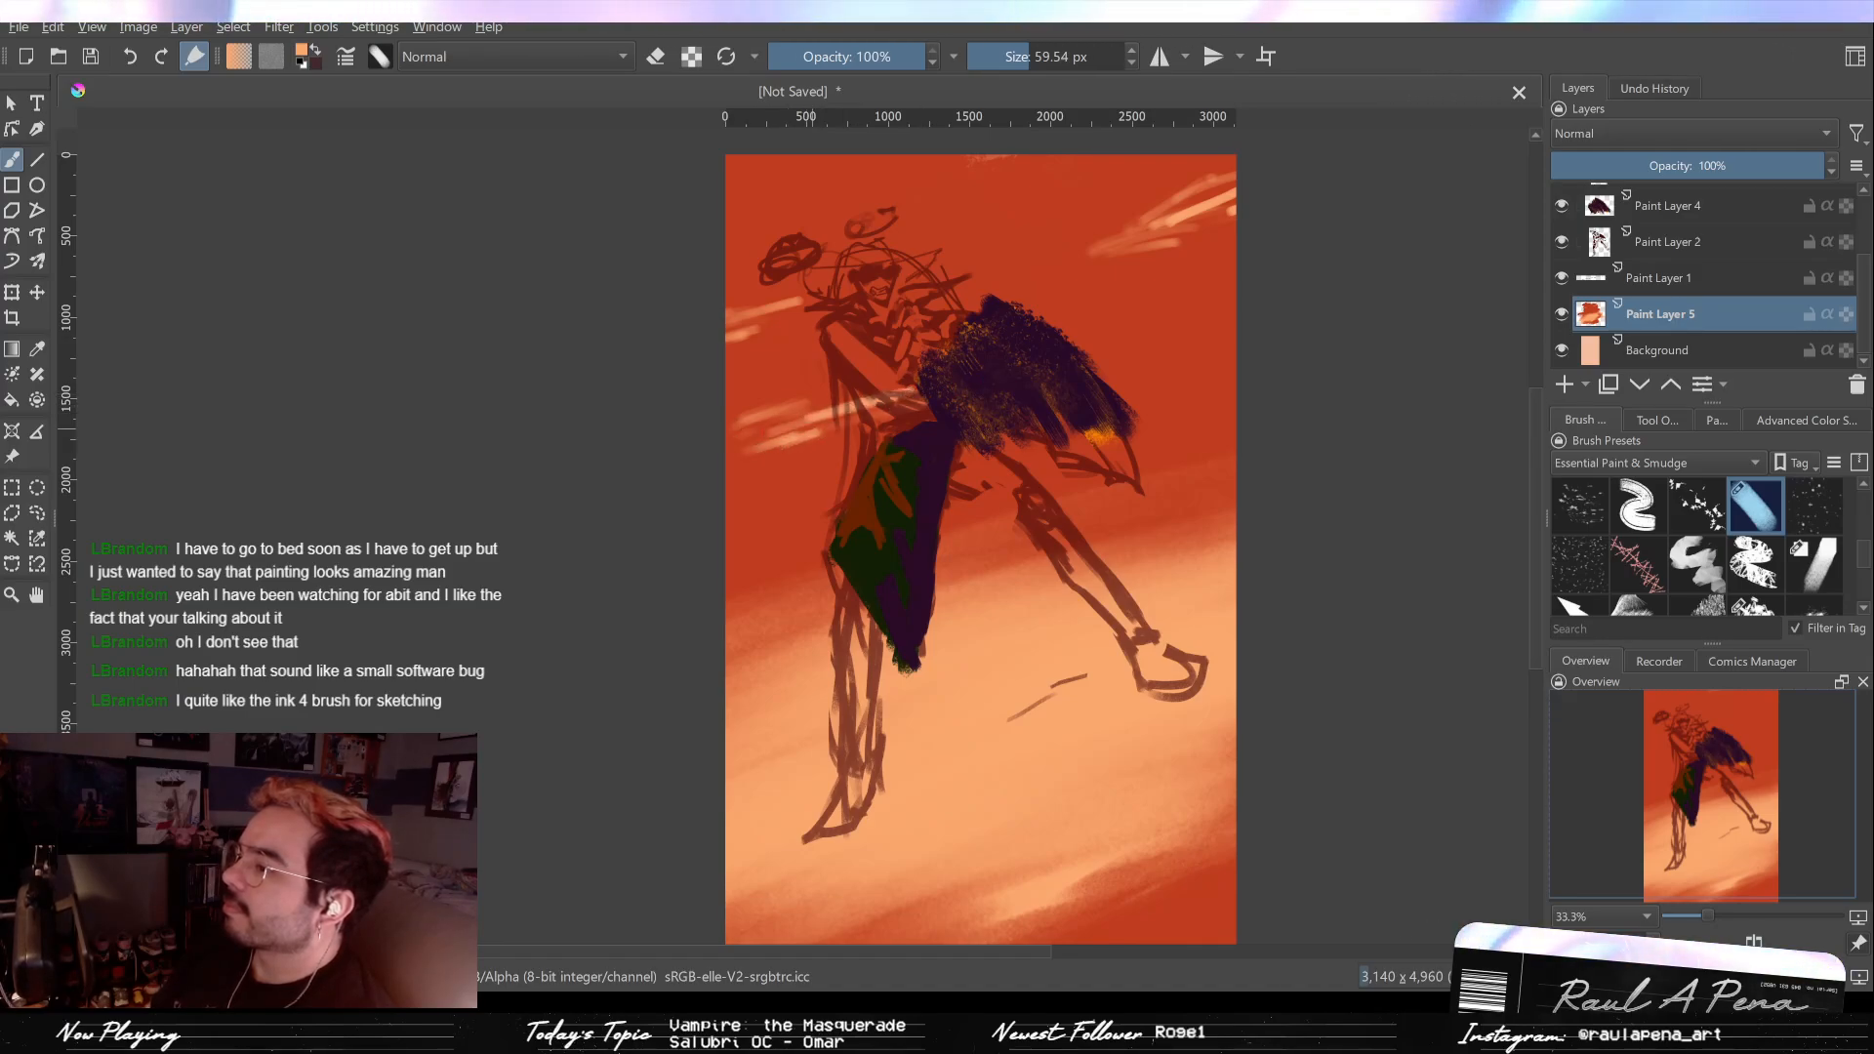
{"action": "left_click_drag", "start_coordinate": [822, 428], "coordinate": [898, 403]}
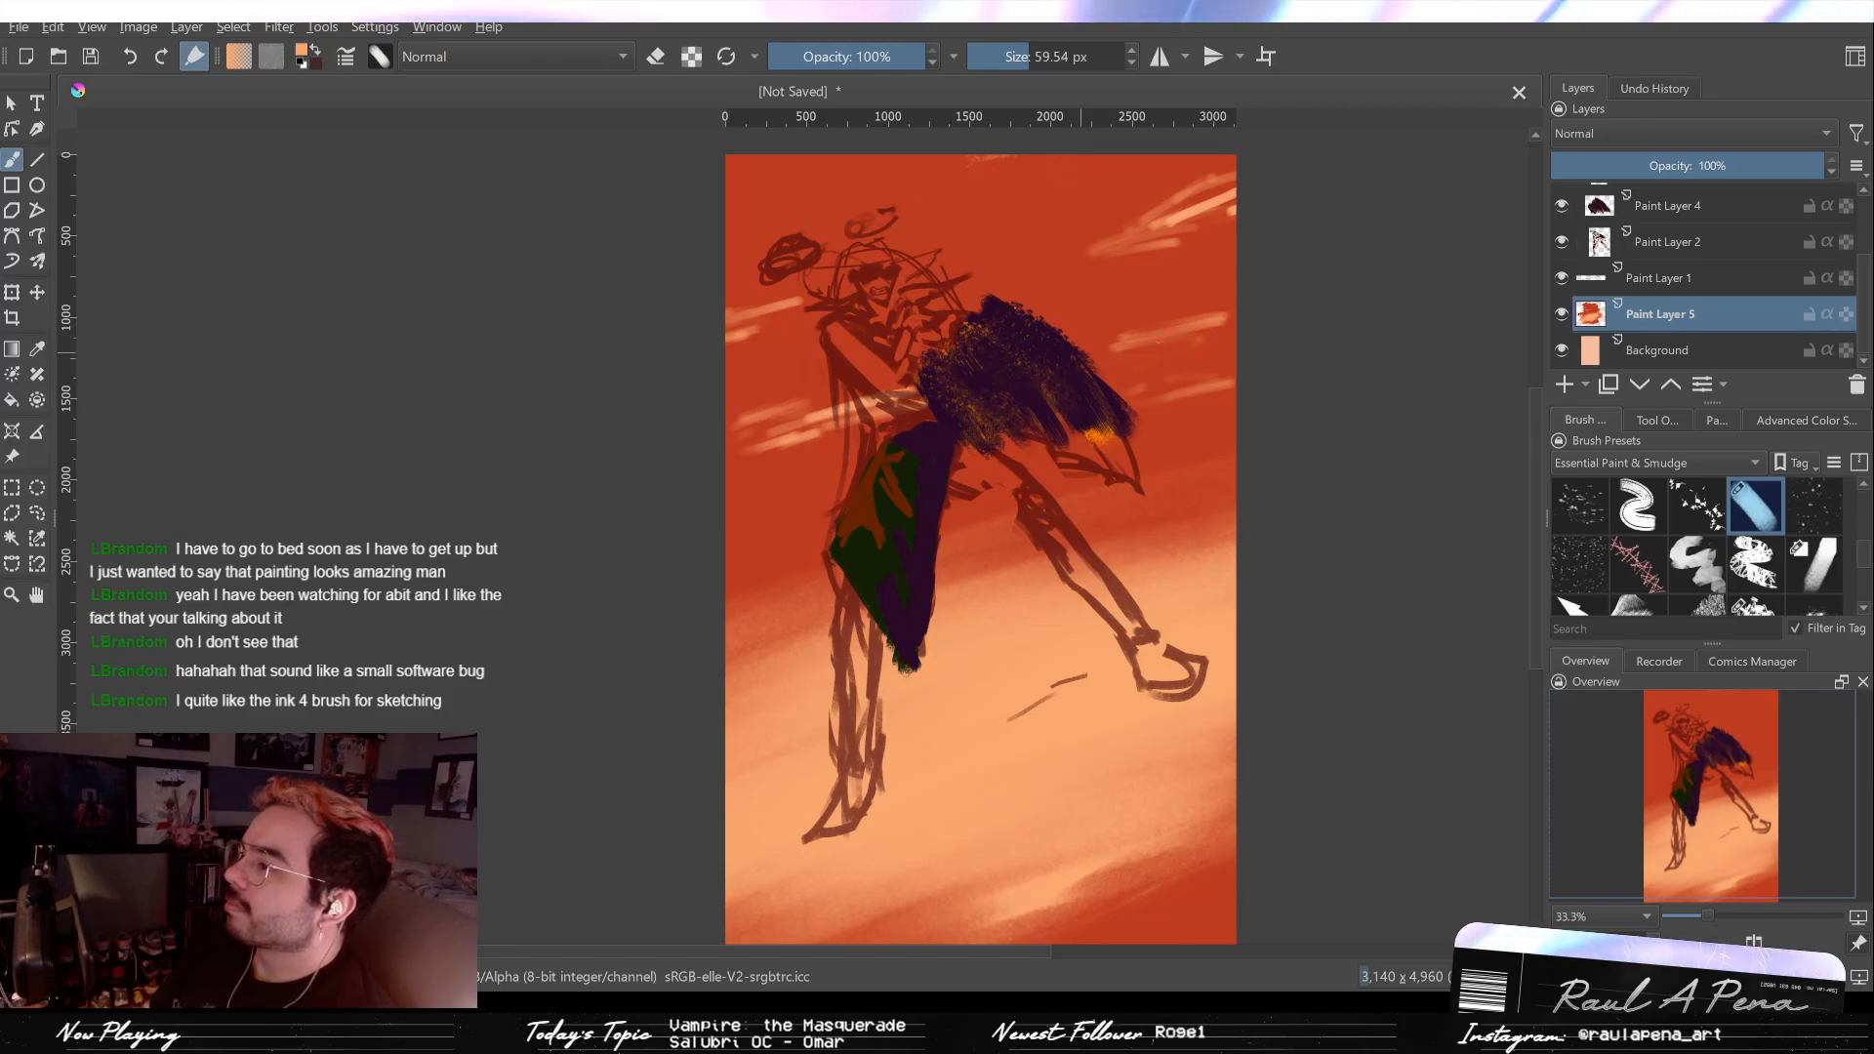
Step: Build up broad pale clouds behind the figure's head and across the upper sky, enlarging the brush to 248.41 px
{"action": "left_click_drag", "start_coordinate": [863, 305], "coordinate": [1078, 222]}
{"action": "mouse_move", "coordinate": [781, 237]}
{"action": "left_mouse_down"}
{"action": "mouse_move", "coordinate": [636, 211]}
{"action": "mouse_move", "coordinate": [821, 168]}
{"action": "mouse_move", "coordinate": [683, 174]}
{"action": "mouse_move", "coordinate": [932, 140]}
{"action": "left_mouse_up"}
{"action": "mouse_move", "coordinate": [732, 229]}
{"action": "left_mouse_down"}
{"action": "mouse_move", "coordinate": [904, 193]}
{"action": "mouse_move", "coordinate": [931, 215]}
{"action": "mouse_move", "coordinate": [1075, 175]}
{"action": "left_mouse_up"}
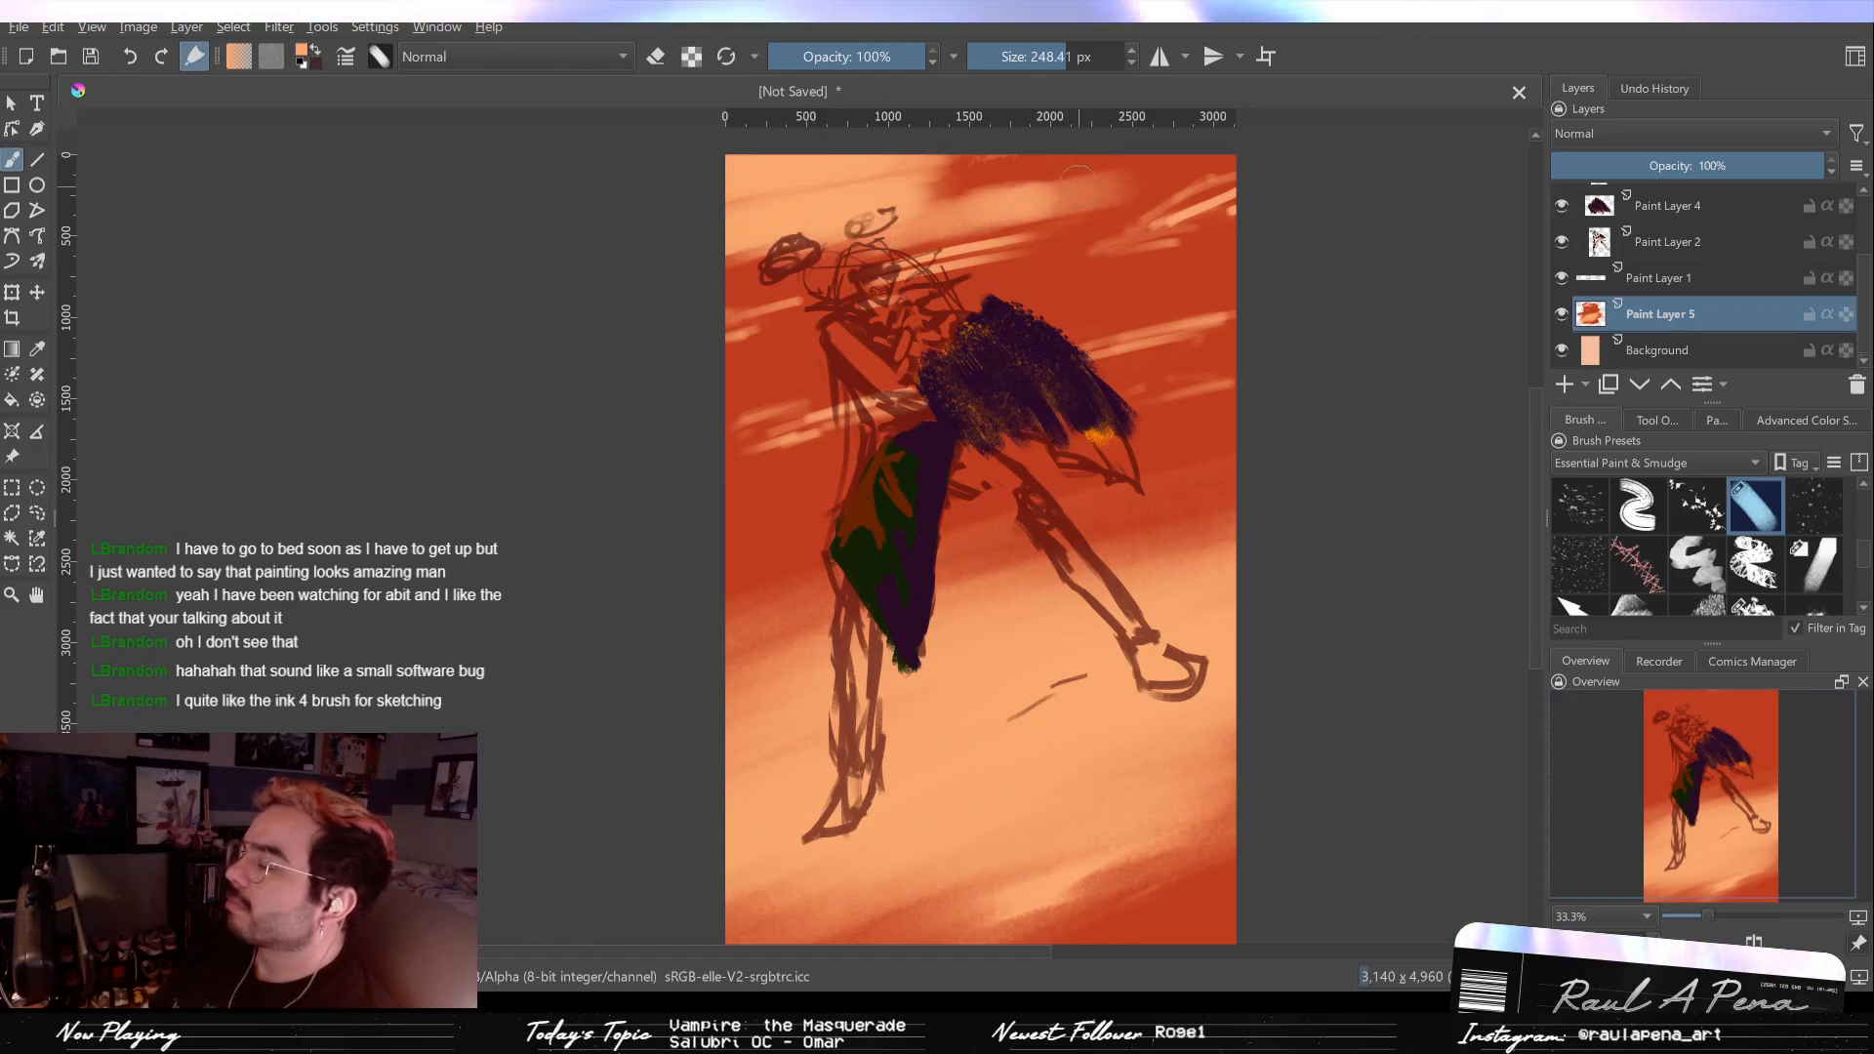
{"action": "left_click_drag", "start_coordinate": [957, 206], "coordinate": [1128, 176]}
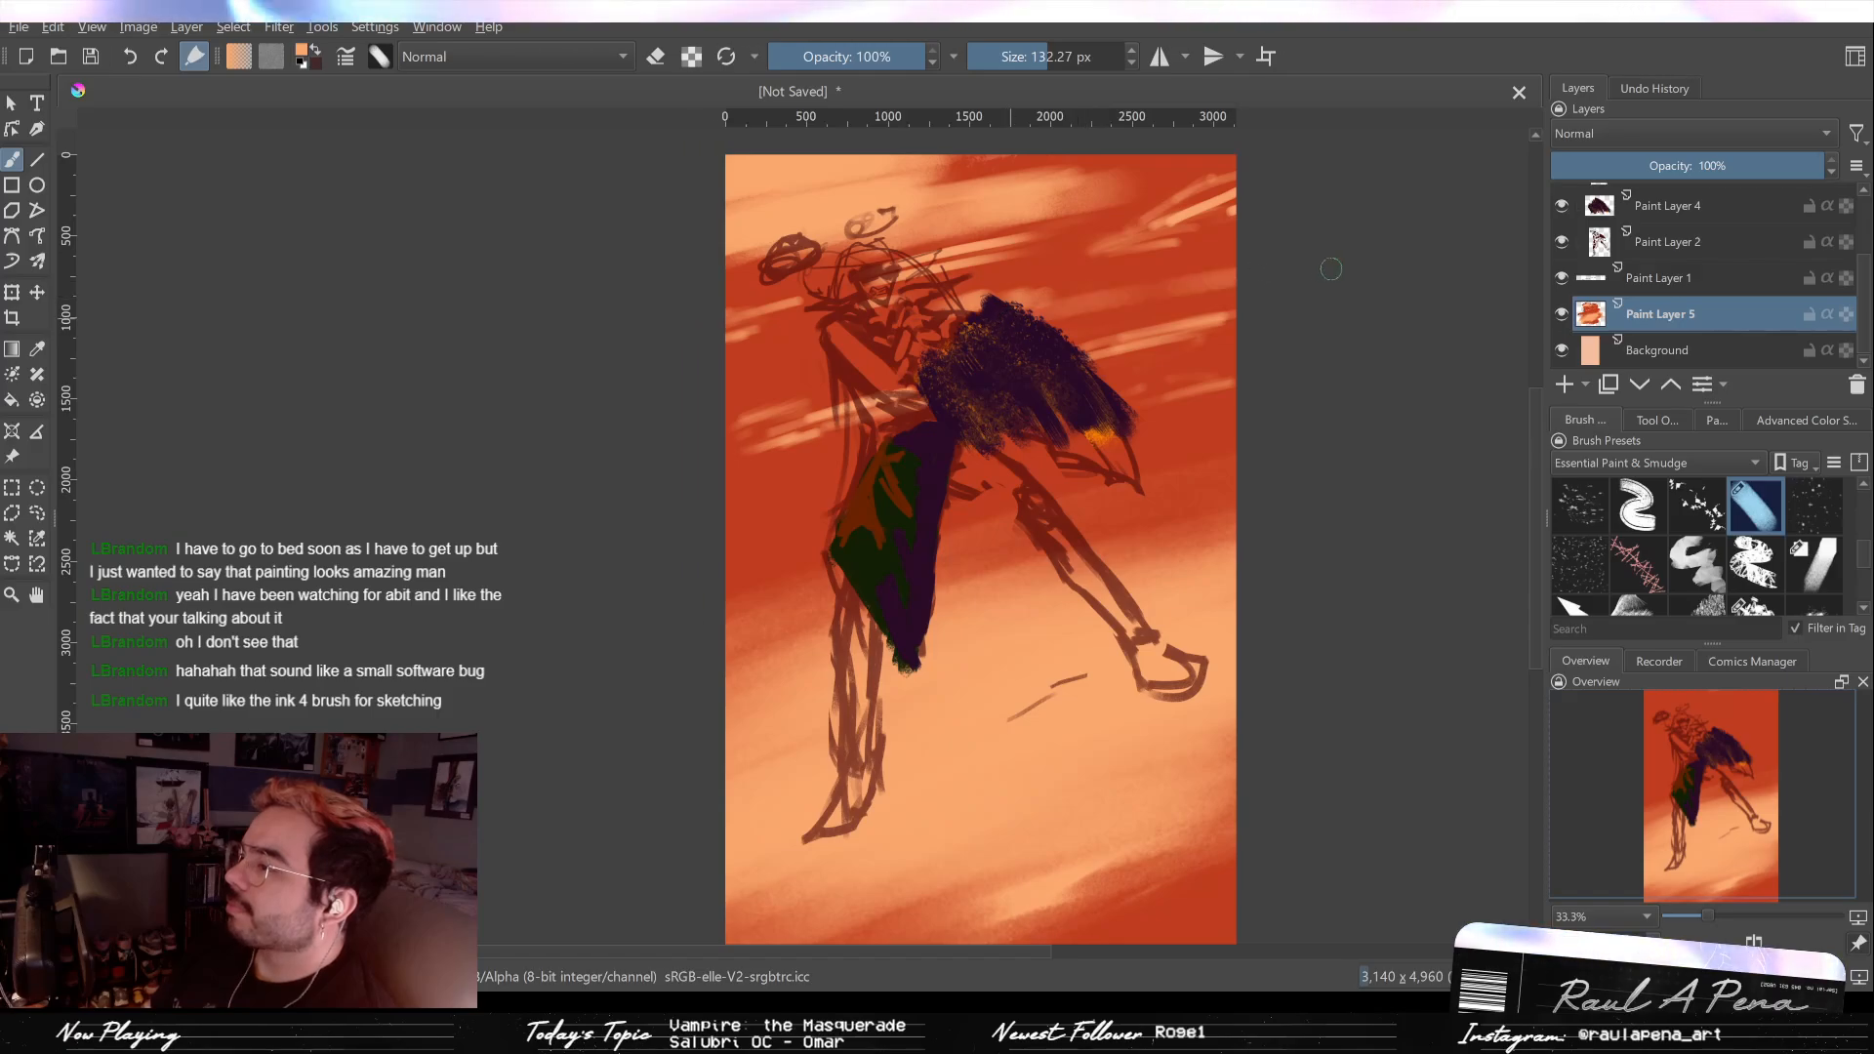
Step: Thicken the pale streaks beside the torso and head at 132.27 px and reduce the brush to 63.38 px for the horizon accents
{"action": "mouse_move", "coordinate": [834, 403]}
{"action": "left_mouse_down"}
{"action": "mouse_move", "coordinate": [751, 425]}
{"action": "mouse_move", "coordinate": [788, 417]}
{"action": "left_mouse_up"}
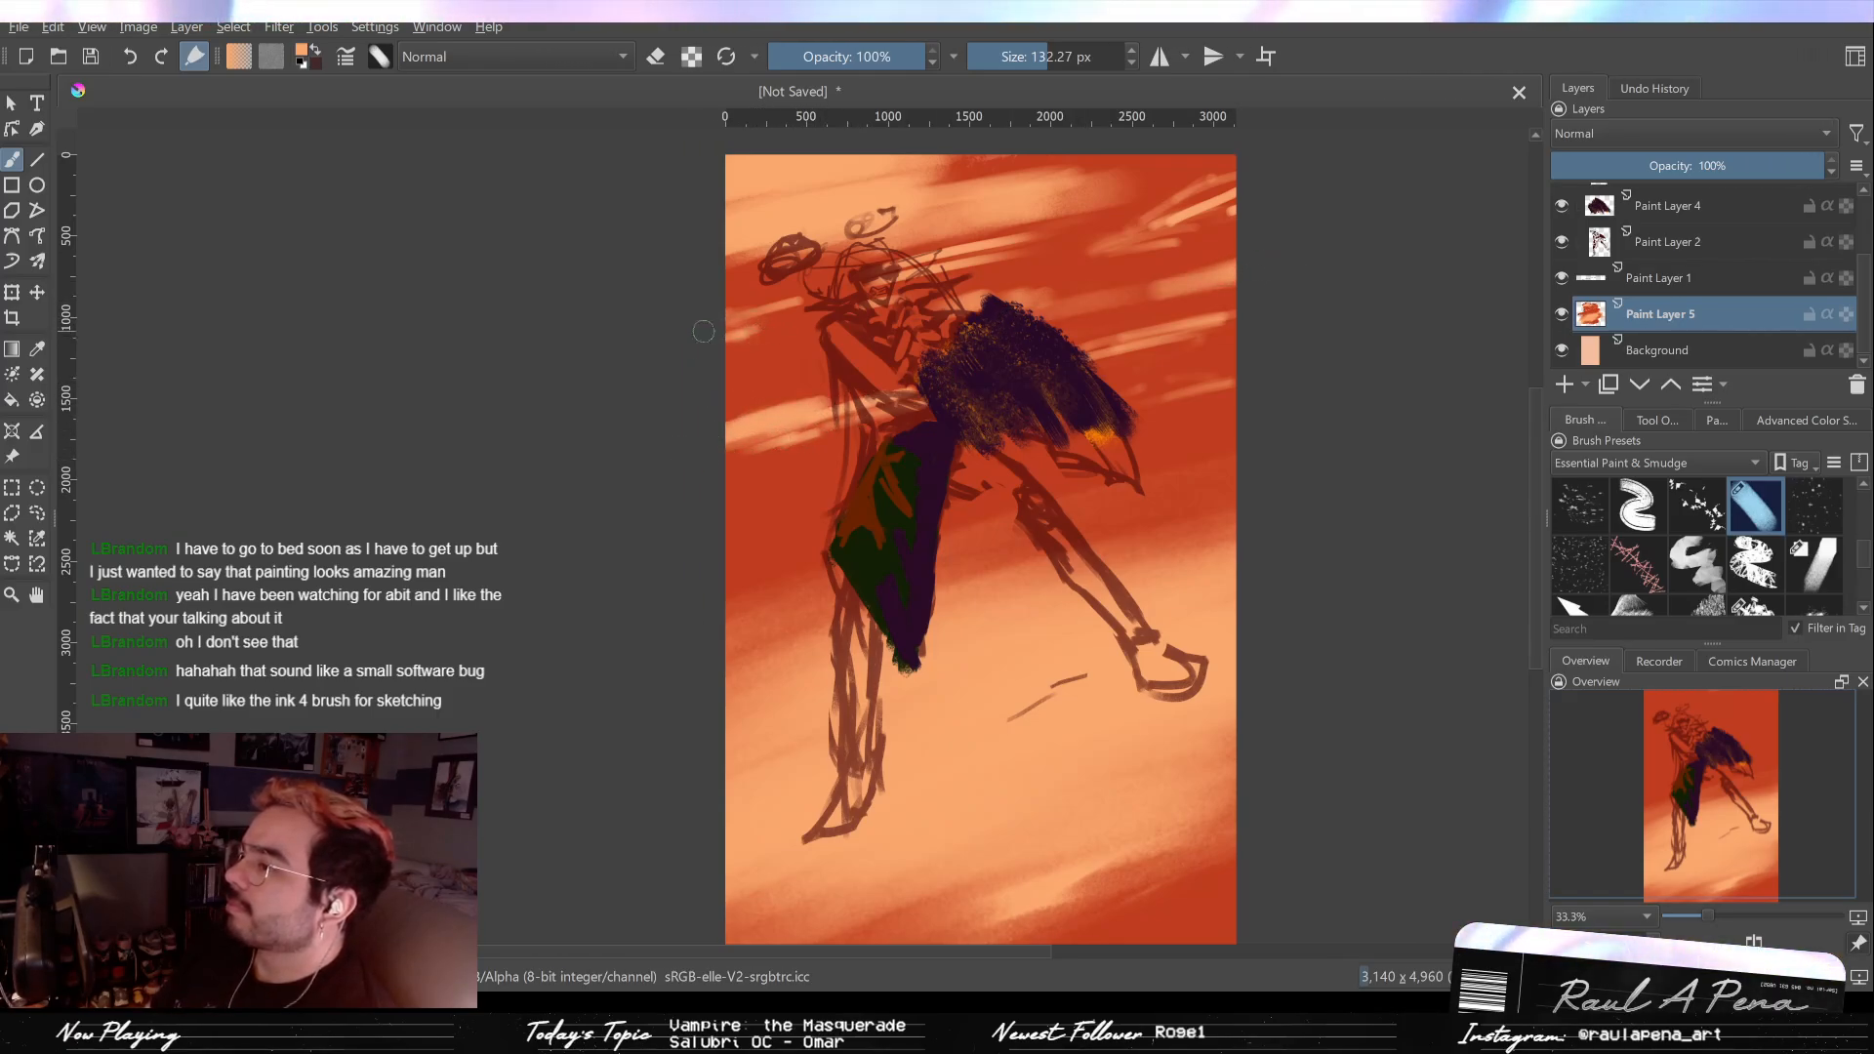
{"action": "left_click_drag", "start_coordinate": [771, 315], "coordinate": [702, 334]}
{"action": "left_click_drag", "start_coordinate": [762, 560], "coordinate": [734, 574], "text": "shift"}
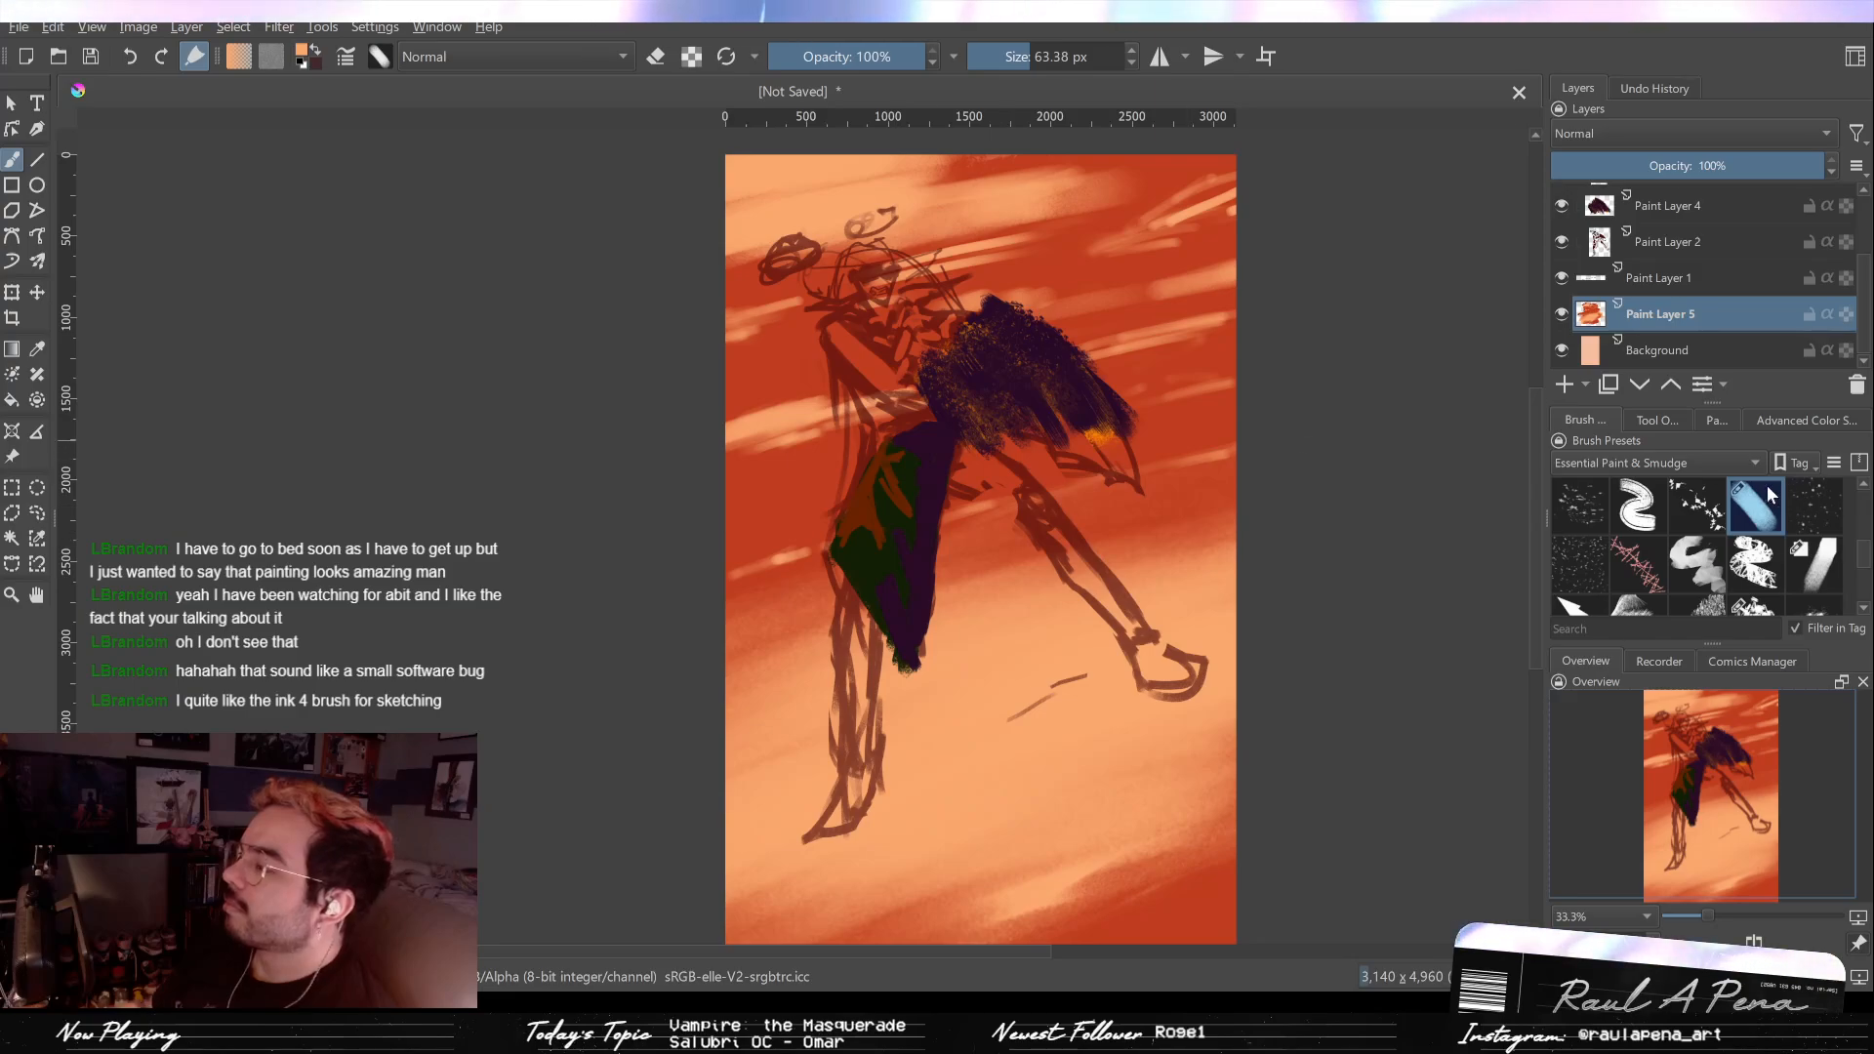
Step: Pick a near-black brown from the palette, add a new paint layer above Paint Layer 5 and set the brush to 18.30 px
{"action": "left_click", "coordinate": [1719, 422]}
{"action": "left_click", "coordinate": [1713, 530]}
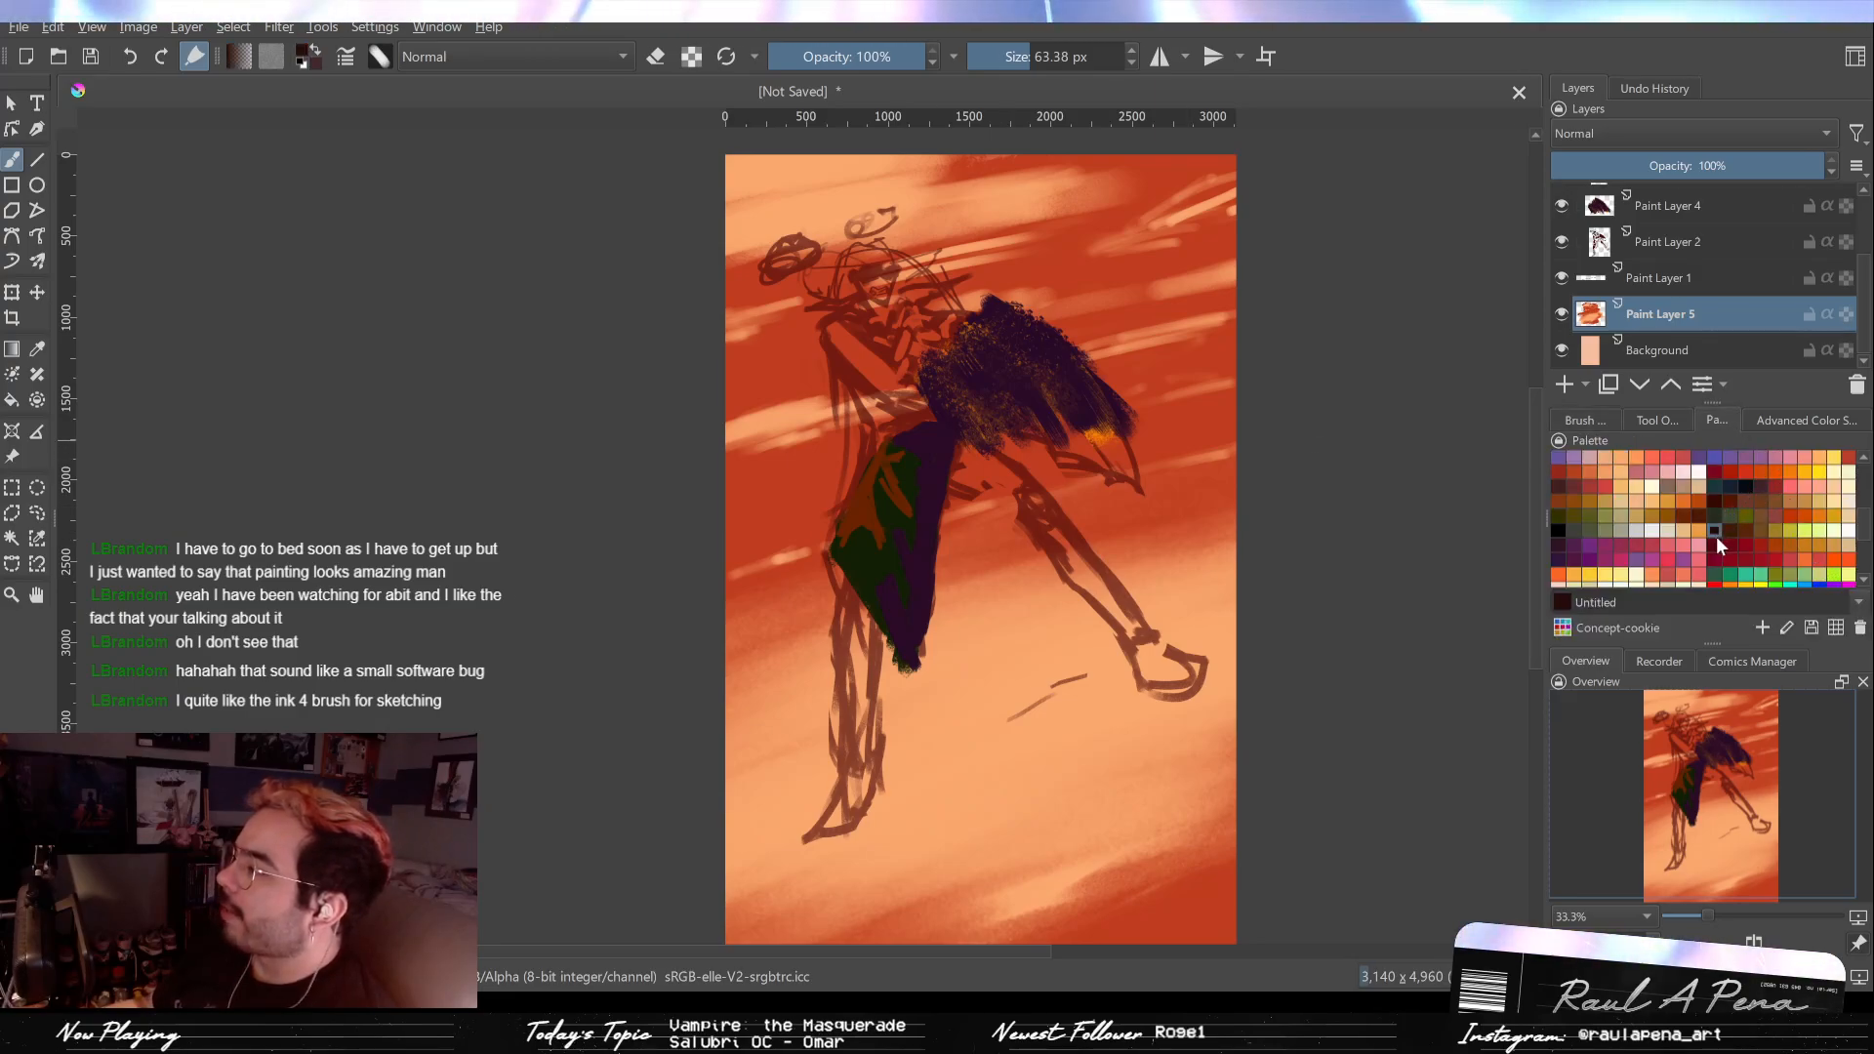
{"action": "left_click", "coordinate": [1561, 386]}
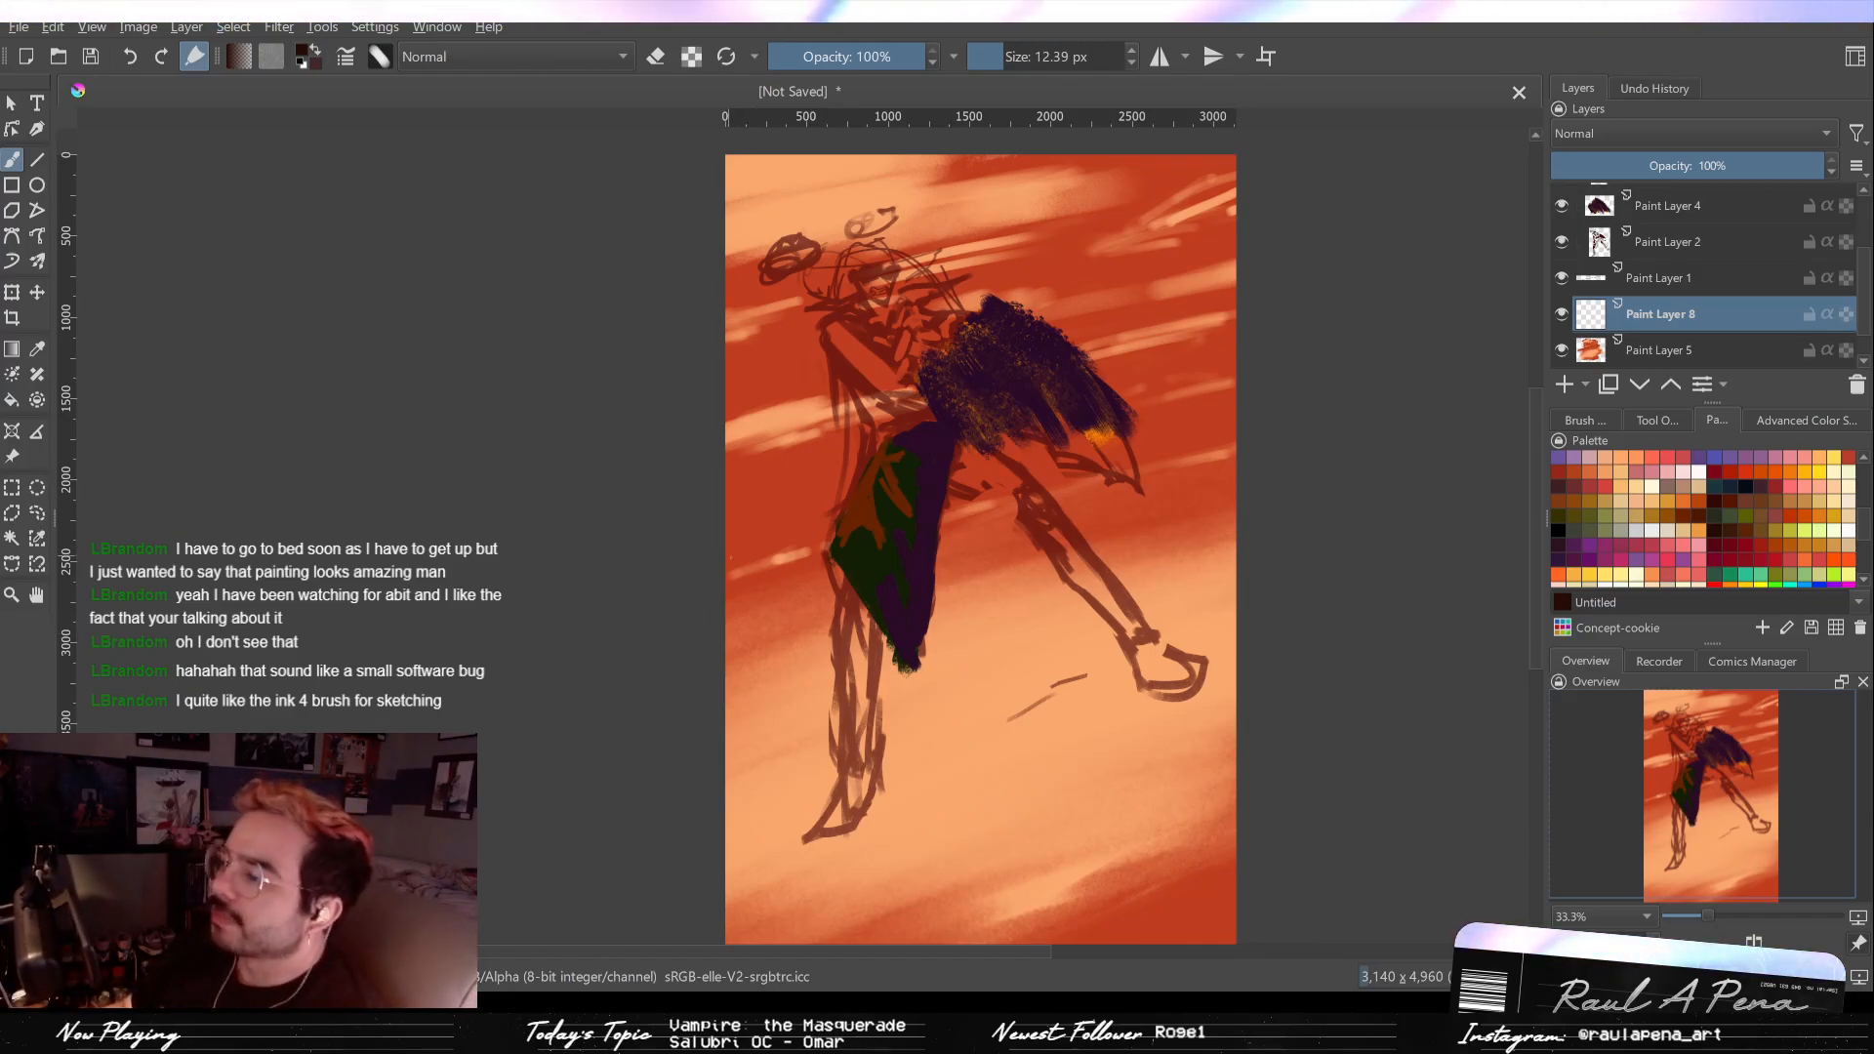
{"action": "key", "text": "bracketright"}
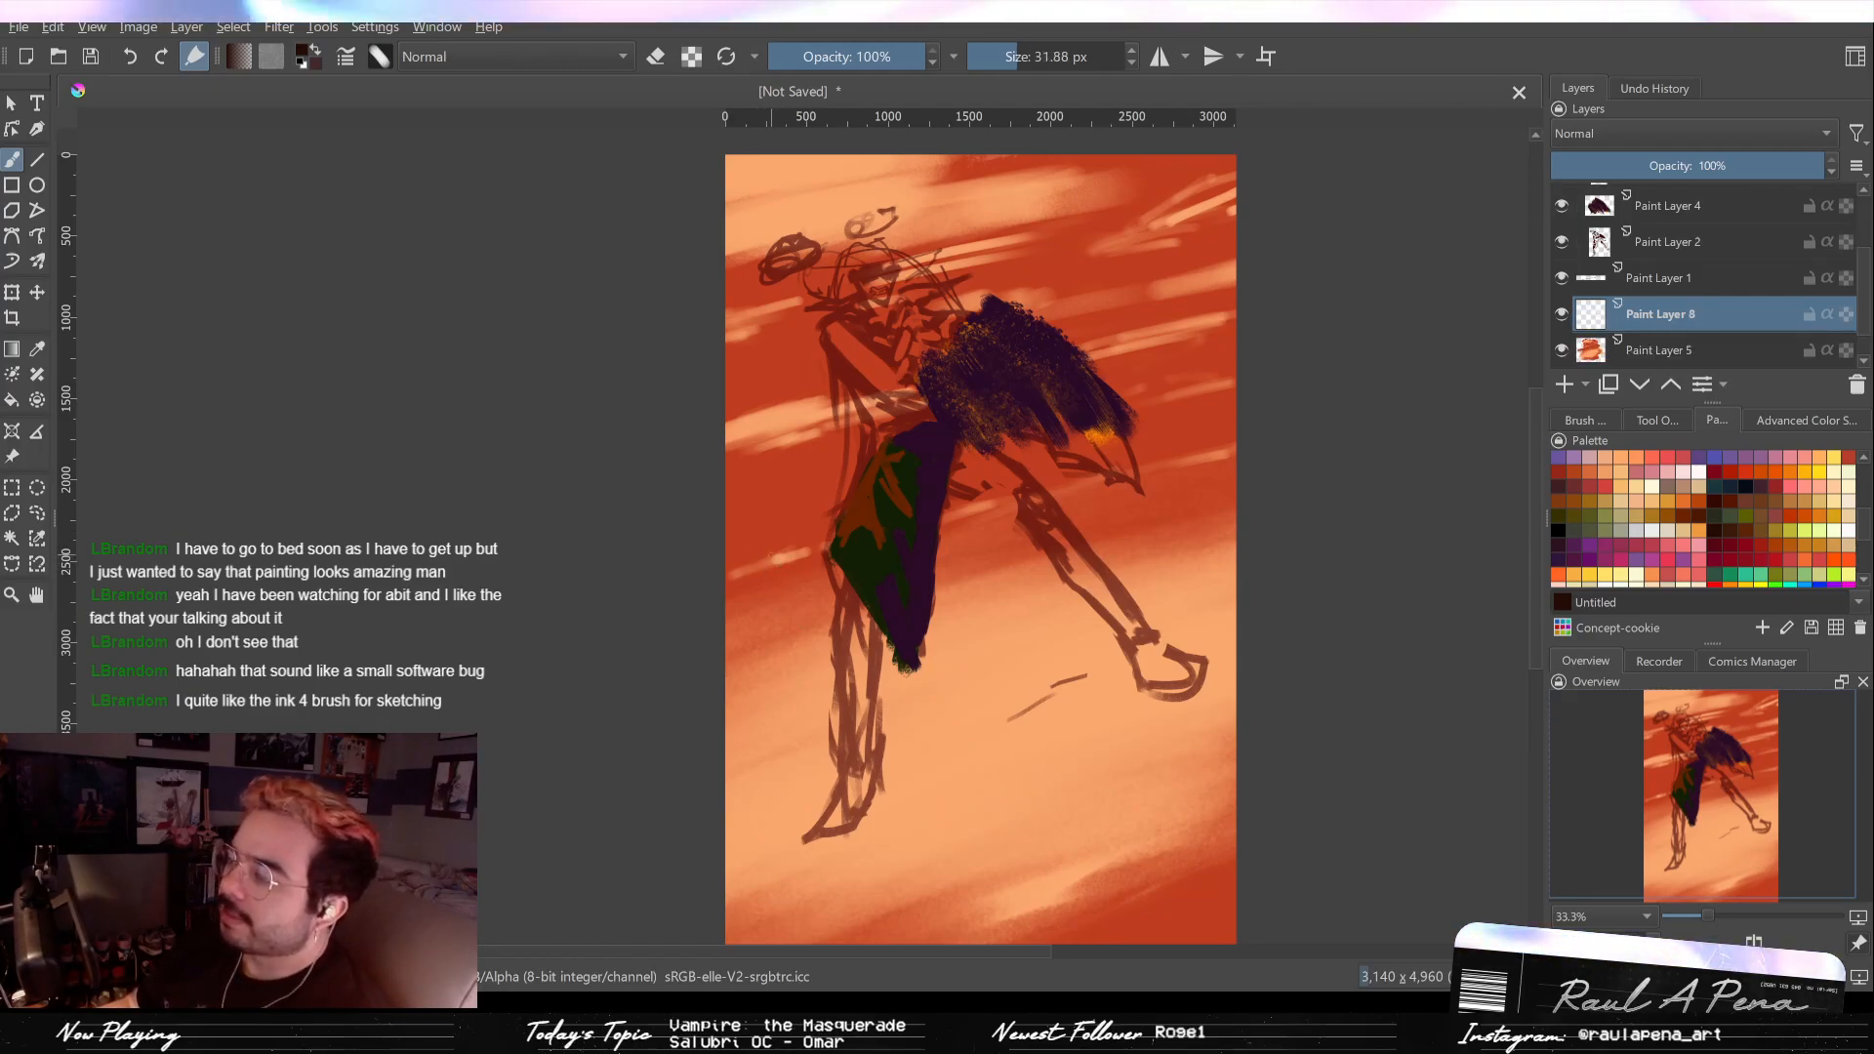
{"action": "key", "text": "bracketleft"}
{"action": "key", "text": "bracketleft"}
{"action": "key", "text": "bracketleft"}
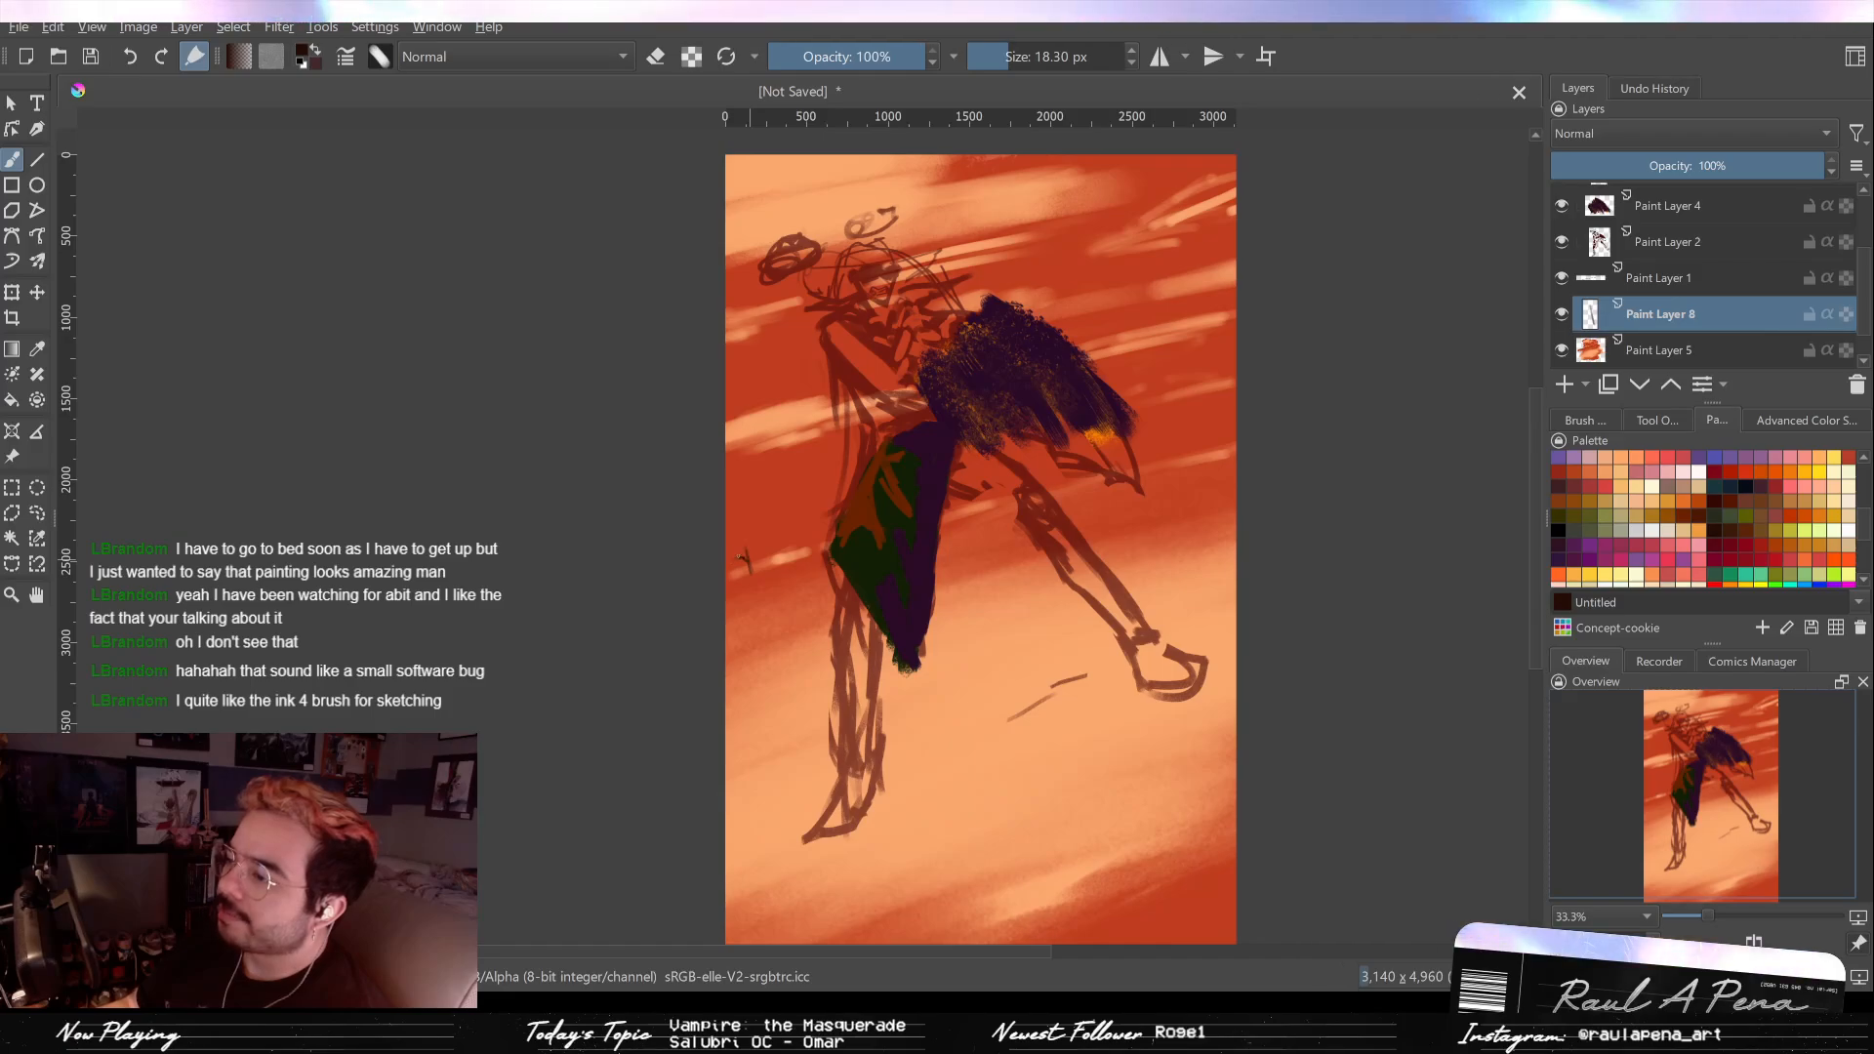
Step: Paint small dark silhouettes of distant shapes along the horizon on both sides of the figure, enlarging the brush to 45.86 px
{"action": "scroll", "coordinate": [764, 481], "scroll_direction": "up", "scroll_amount": 4}
{"action": "left_click_drag", "start_coordinate": [724, 507], "coordinate": [721, 524]}
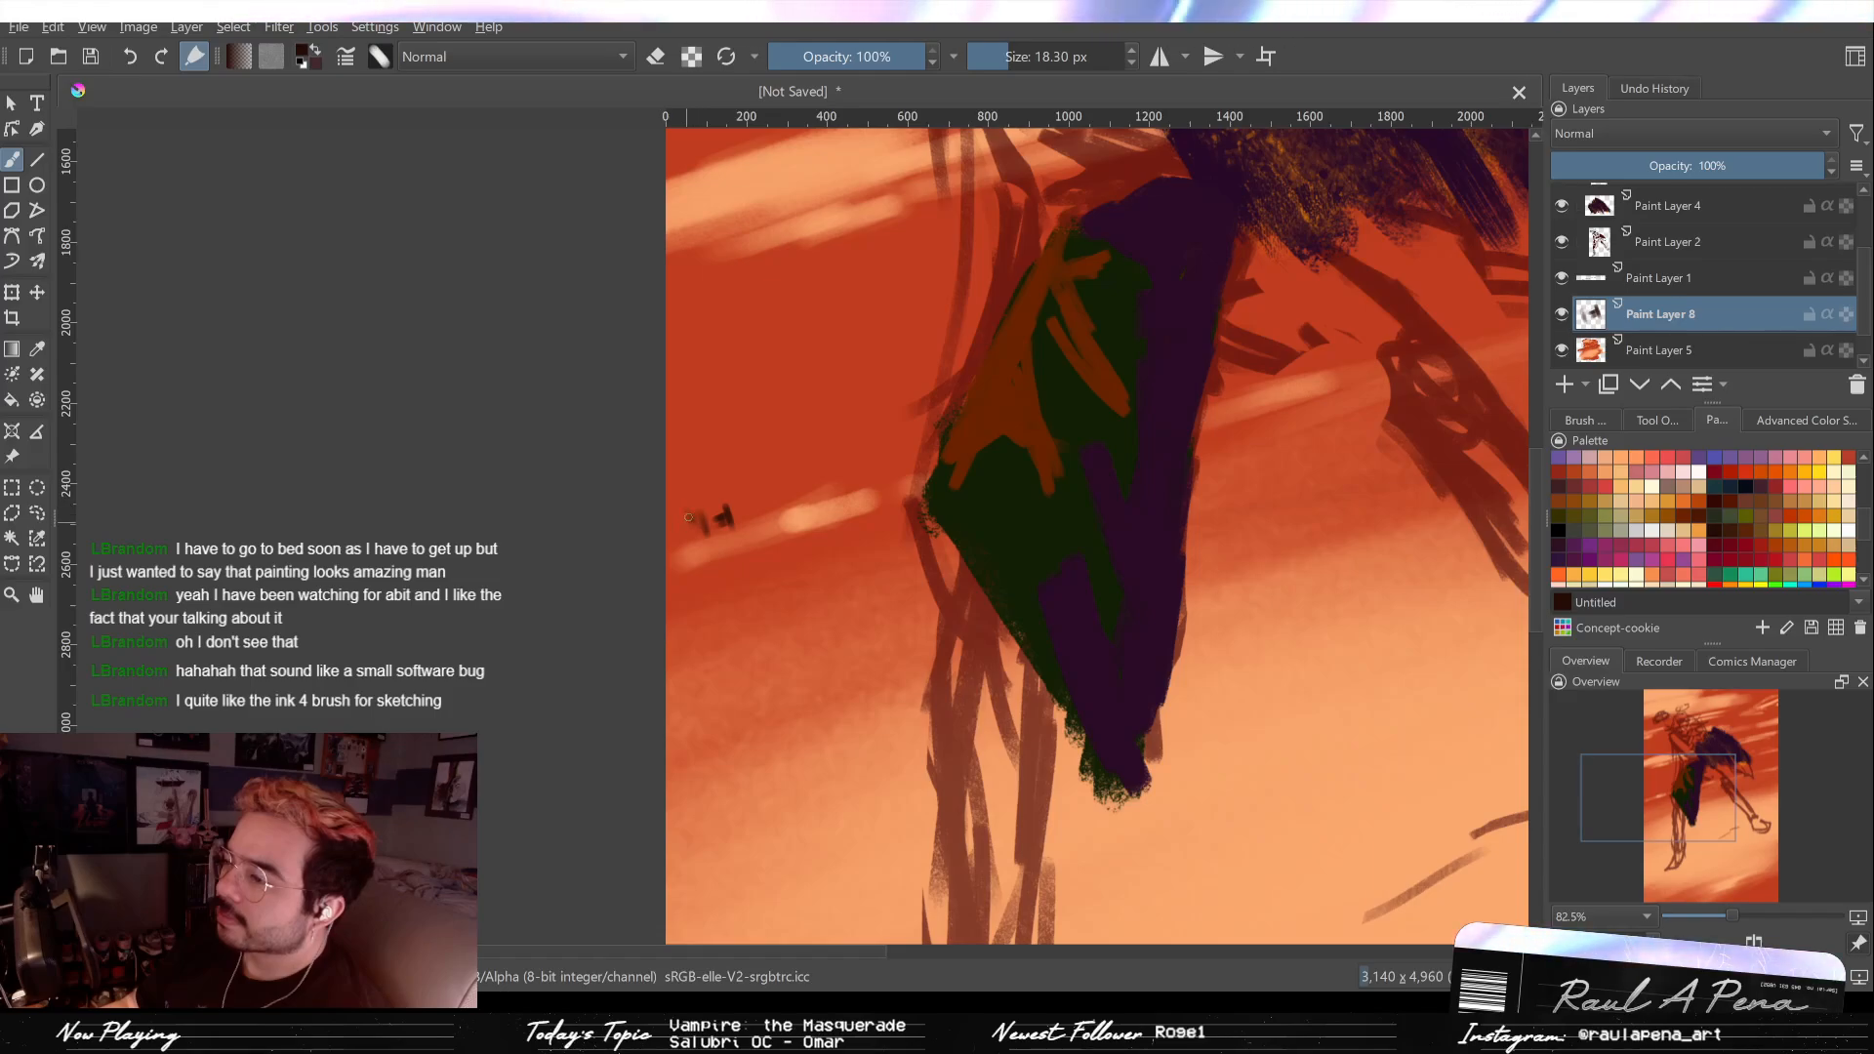
{"action": "mouse_move", "coordinate": [675, 536]}
{"action": "left_mouse_down"}
{"action": "mouse_move", "coordinate": [759, 487]}
{"action": "mouse_move", "coordinate": [765, 505]}
{"action": "mouse_move", "coordinate": [814, 478]}
{"action": "left_mouse_up"}
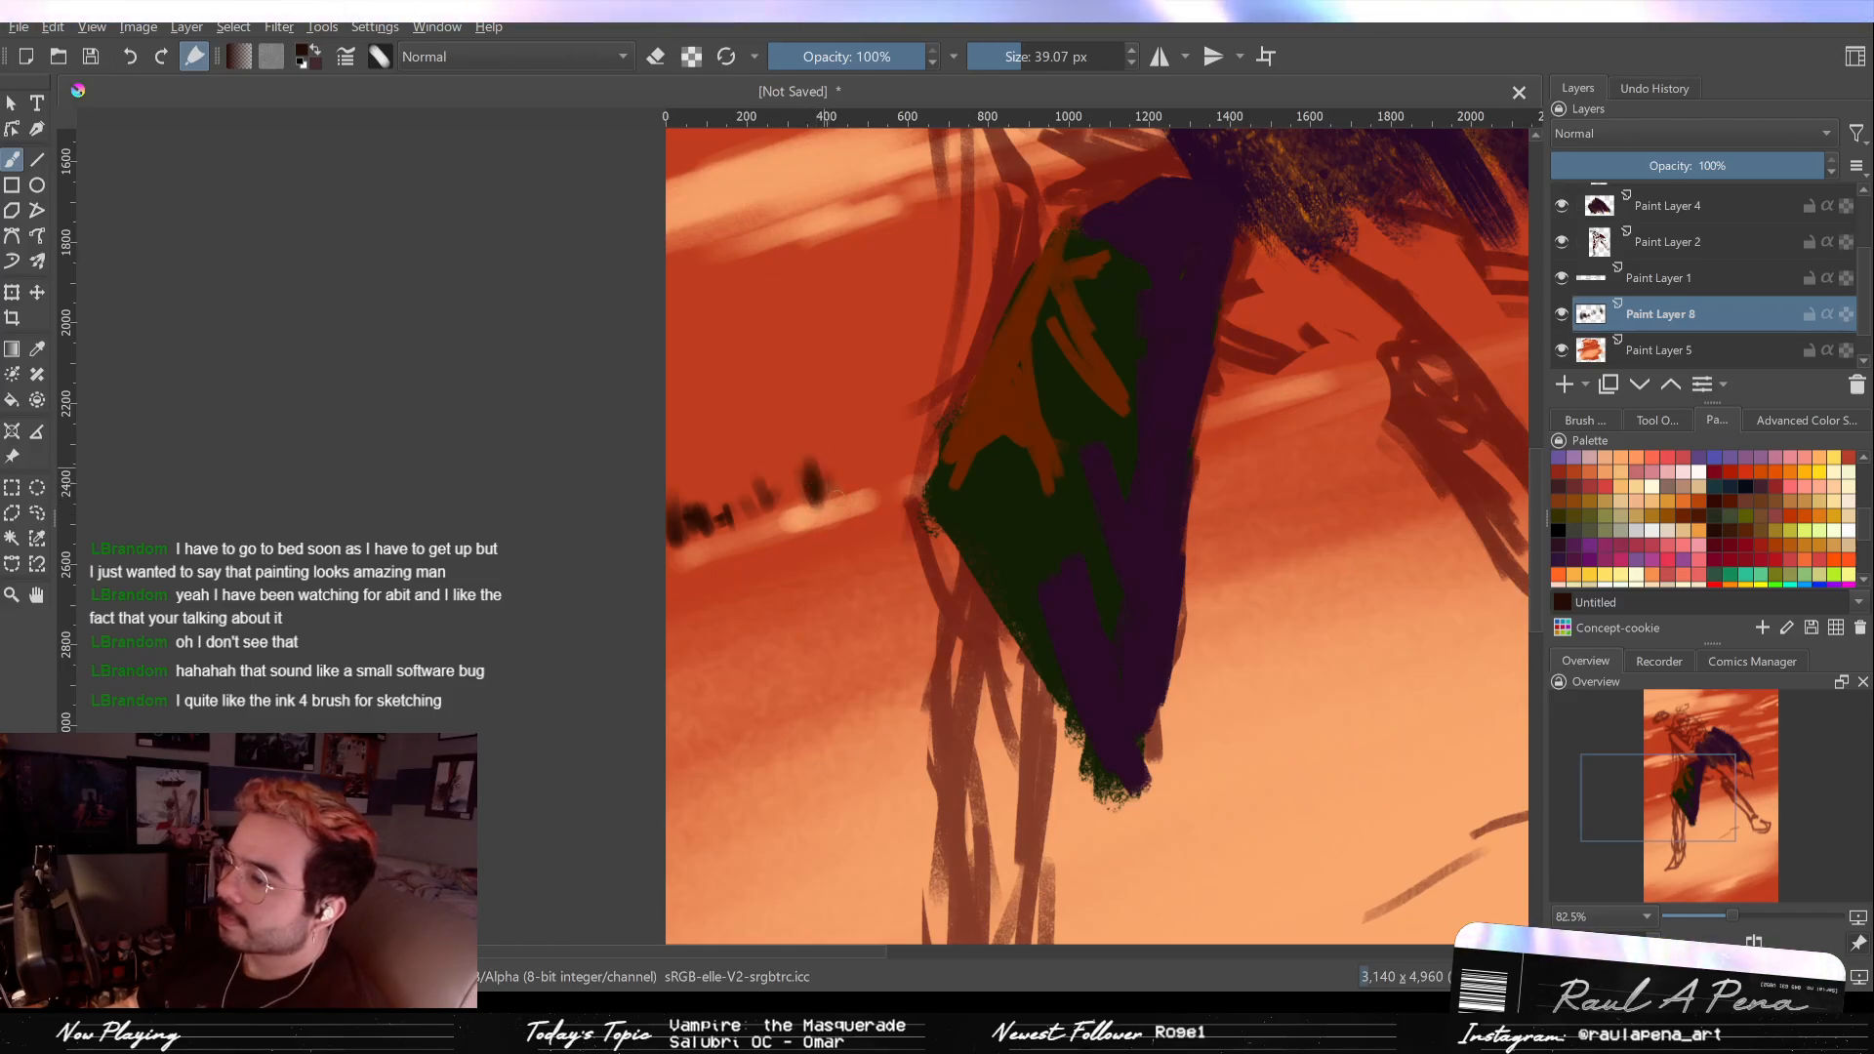
{"action": "mouse_move", "coordinate": [827, 457]}
{"action": "left_mouse_down"}
{"action": "mouse_move", "coordinate": [909, 433]}
{"action": "mouse_move", "coordinate": [923, 453]}
{"action": "mouse_move", "coordinate": [833, 450]}
{"action": "mouse_move", "coordinate": [823, 436]}
{"action": "mouse_move", "coordinate": [865, 396]}
{"action": "mouse_move", "coordinate": [862, 440]}
{"action": "mouse_move", "coordinate": [933, 421]}
{"action": "mouse_move", "coordinate": [834, 456]}
{"action": "mouse_move", "coordinate": [834, 475]}
{"action": "mouse_move", "coordinate": [931, 453]}
{"action": "mouse_move", "coordinate": [924, 417]}
{"action": "mouse_move", "coordinate": [842, 428]}
{"action": "mouse_move", "coordinate": [979, 458]}
{"action": "left_mouse_up"}
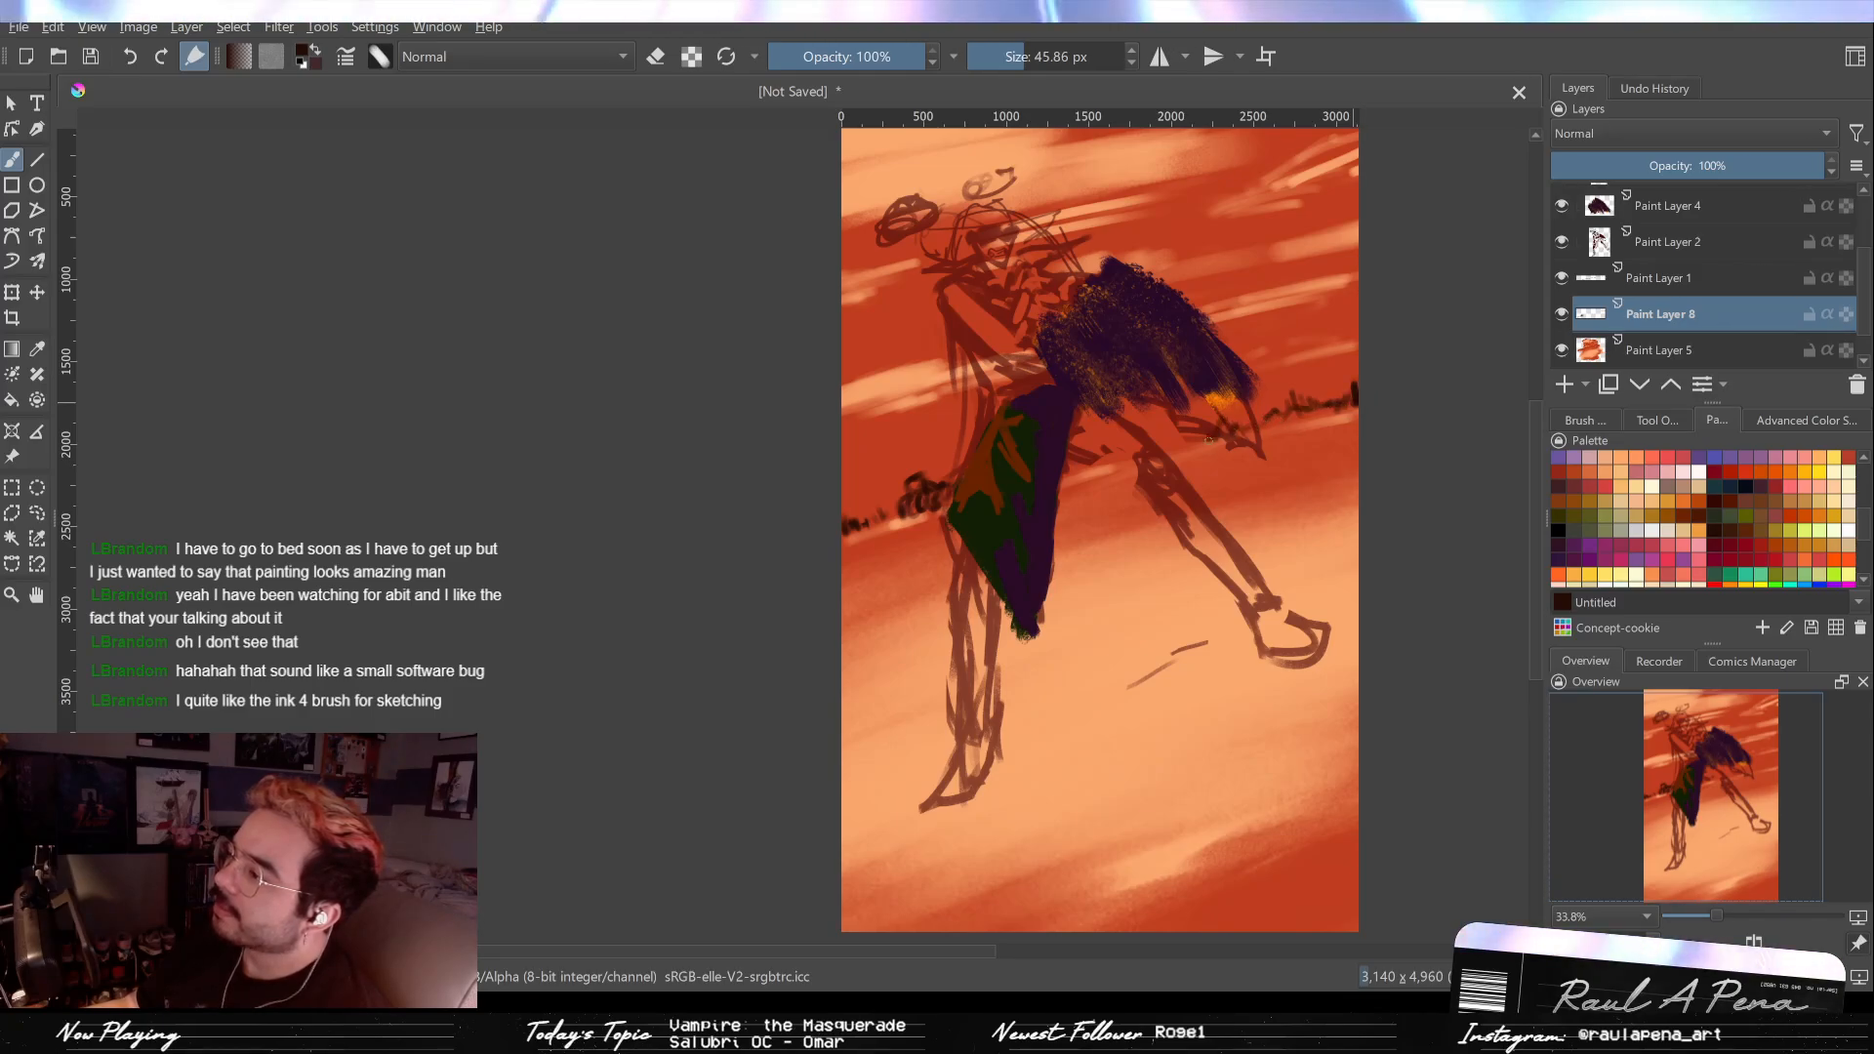
{"action": "left_click_drag", "start_coordinate": [1223, 421], "coordinate": [1203, 432]}
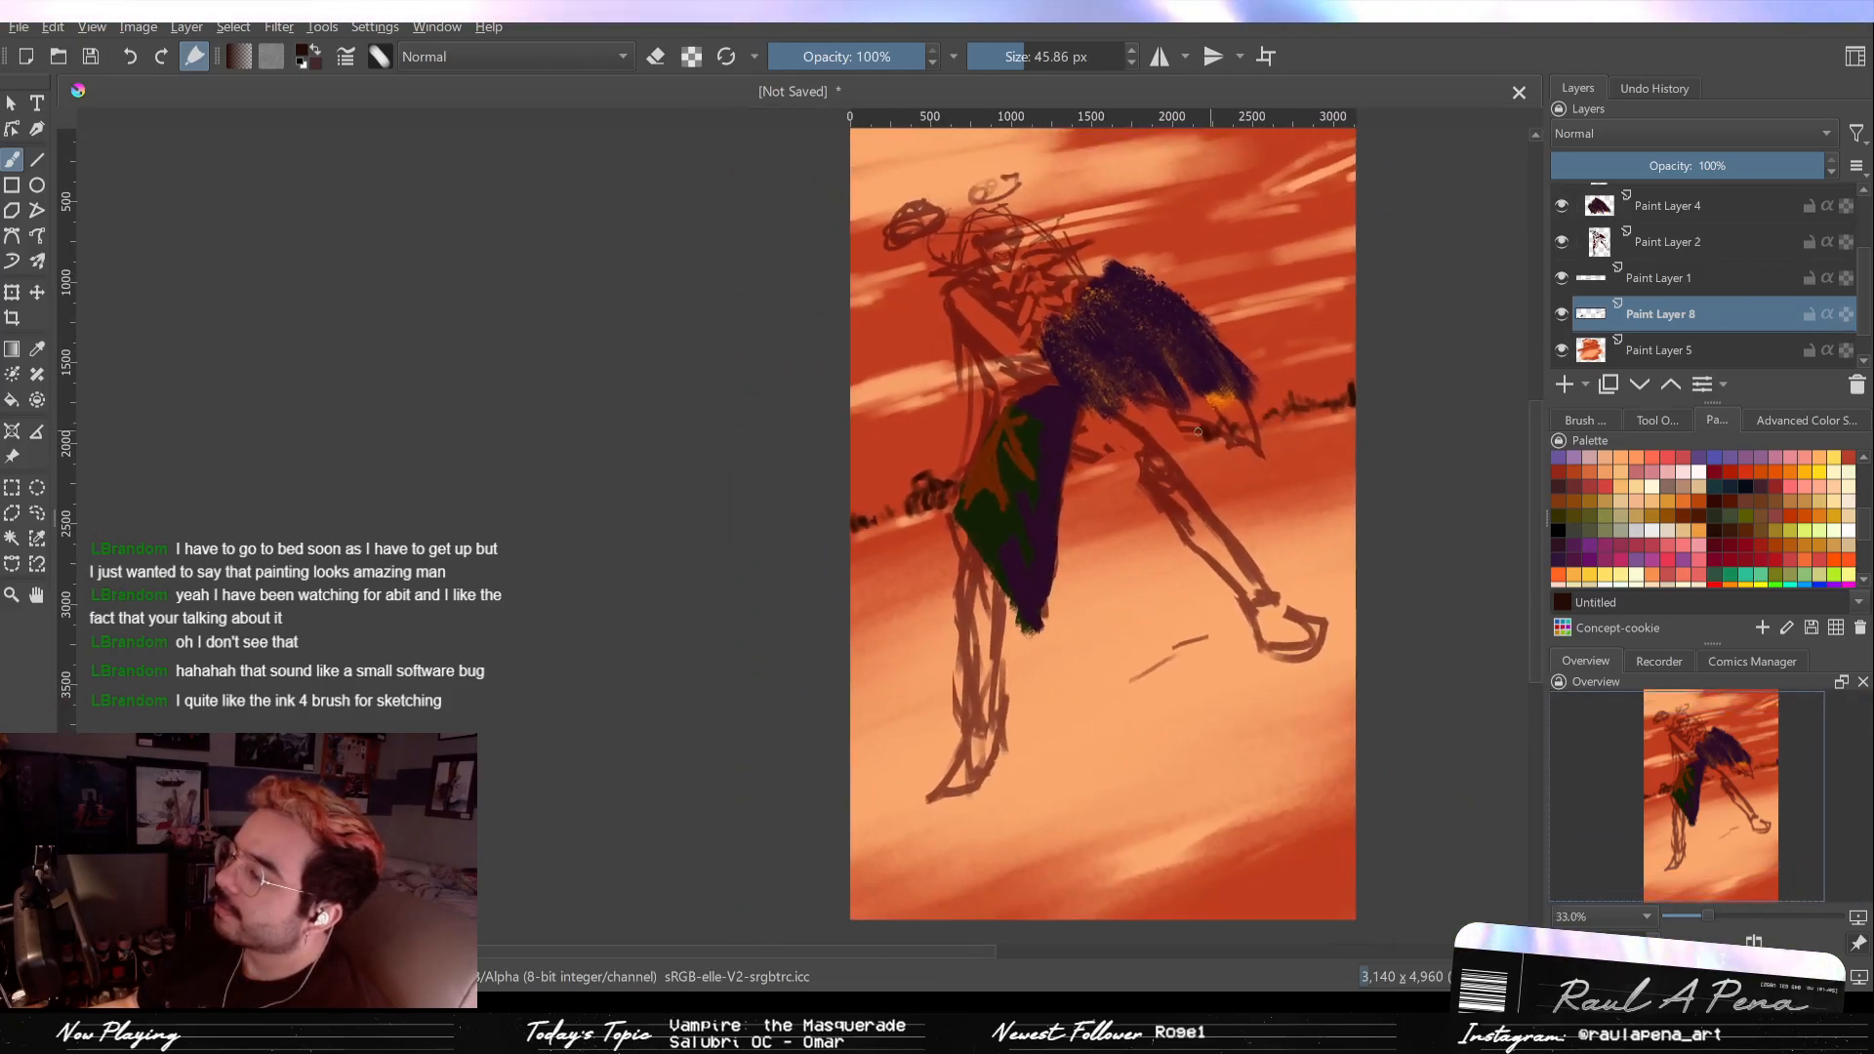
{"action": "left_click_drag", "start_coordinate": [1270, 338], "coordinate": [1274, 346]}
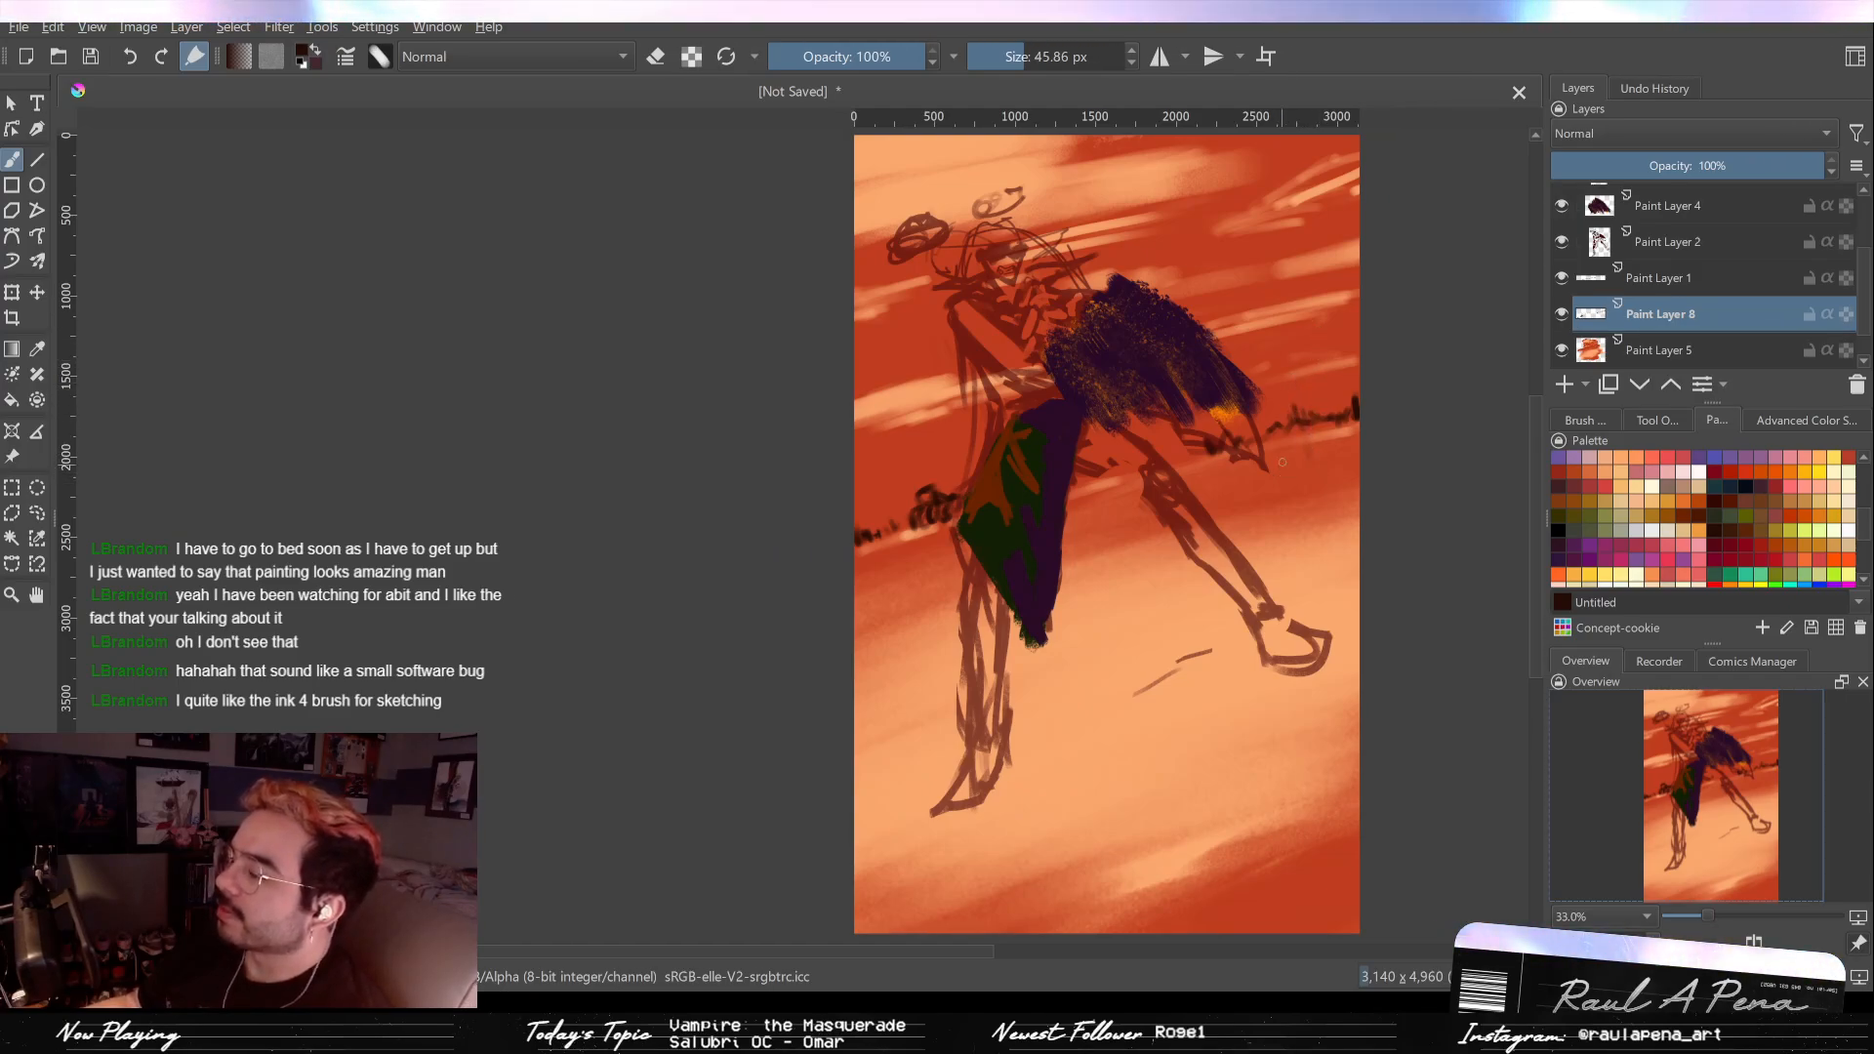
Step: Activate Paint Layer 5, pick a light blue from the palette and choose the soft bristle brush preset at 332.65 px
{"action": "left_click", "coordinate": [1627, 347]}
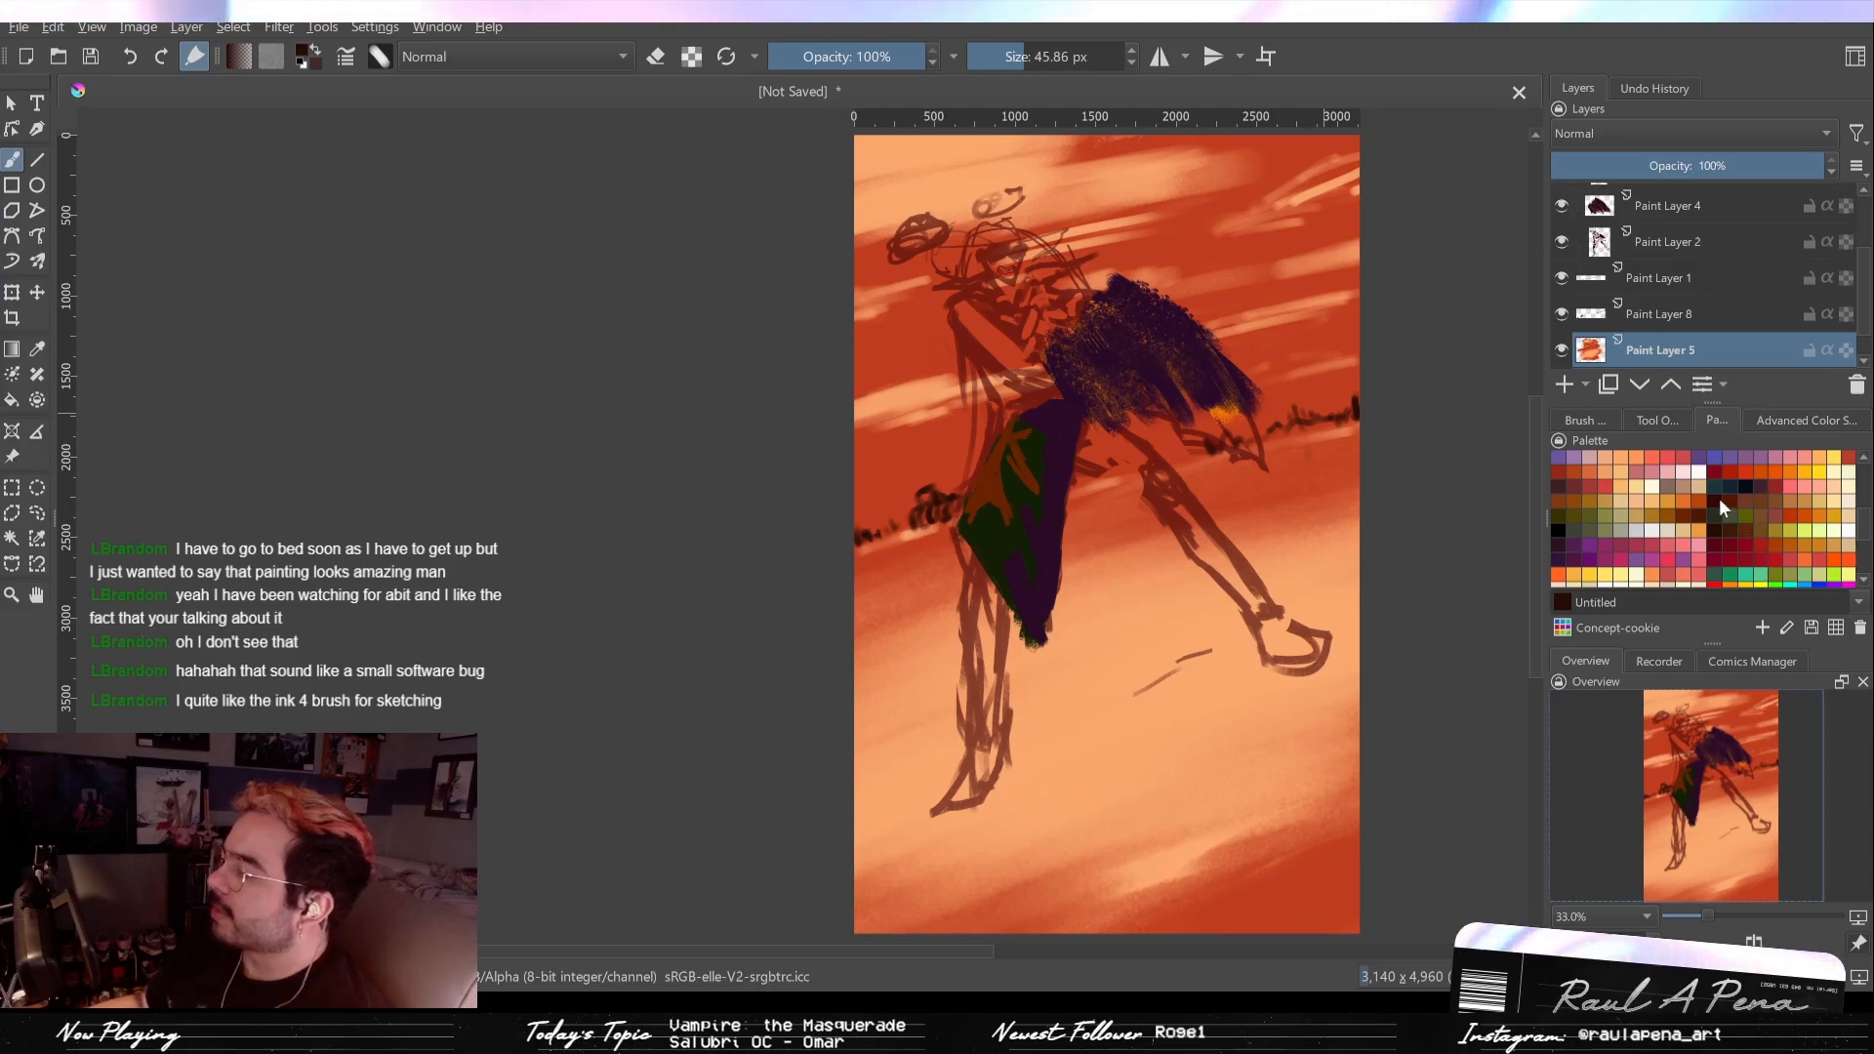
{"action": "scroll", "coordinate": [1756, 527], "scroll_direction": "down", "scroll_amount": 3}
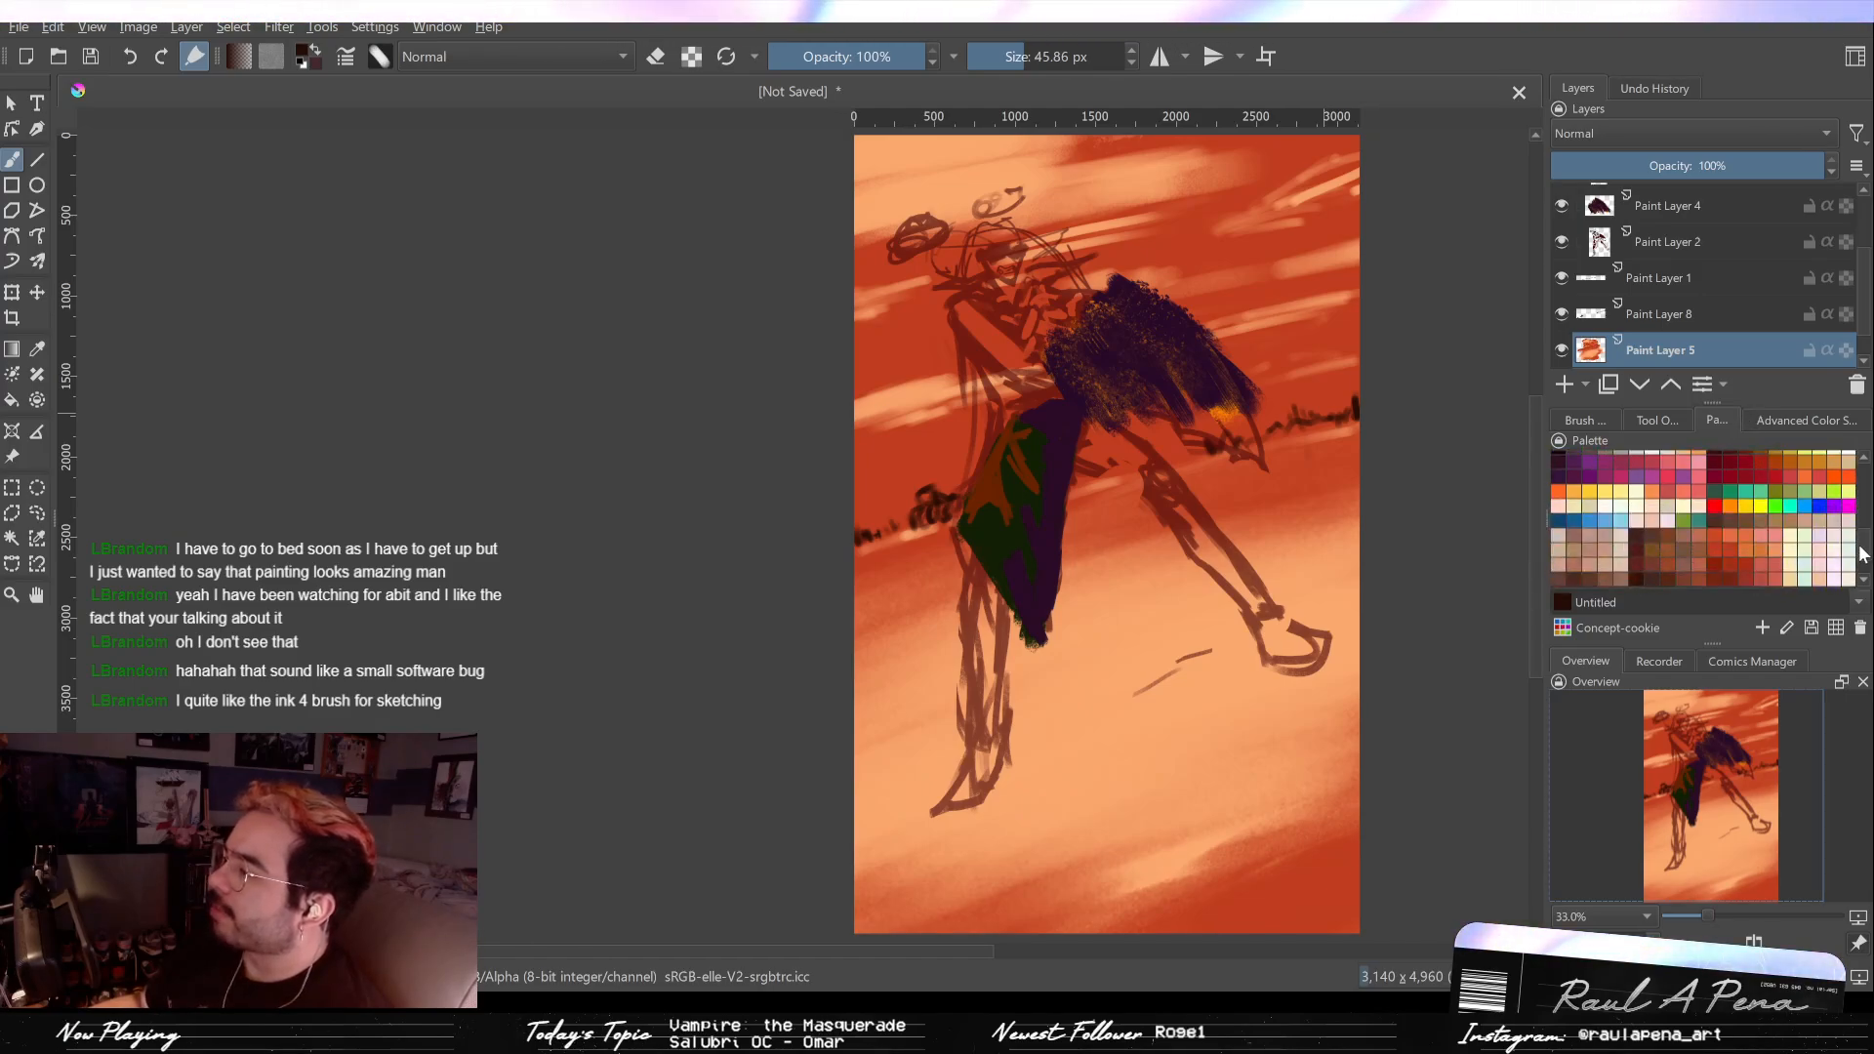
{"action": "left_click", "coordinate": [1600, 420]}
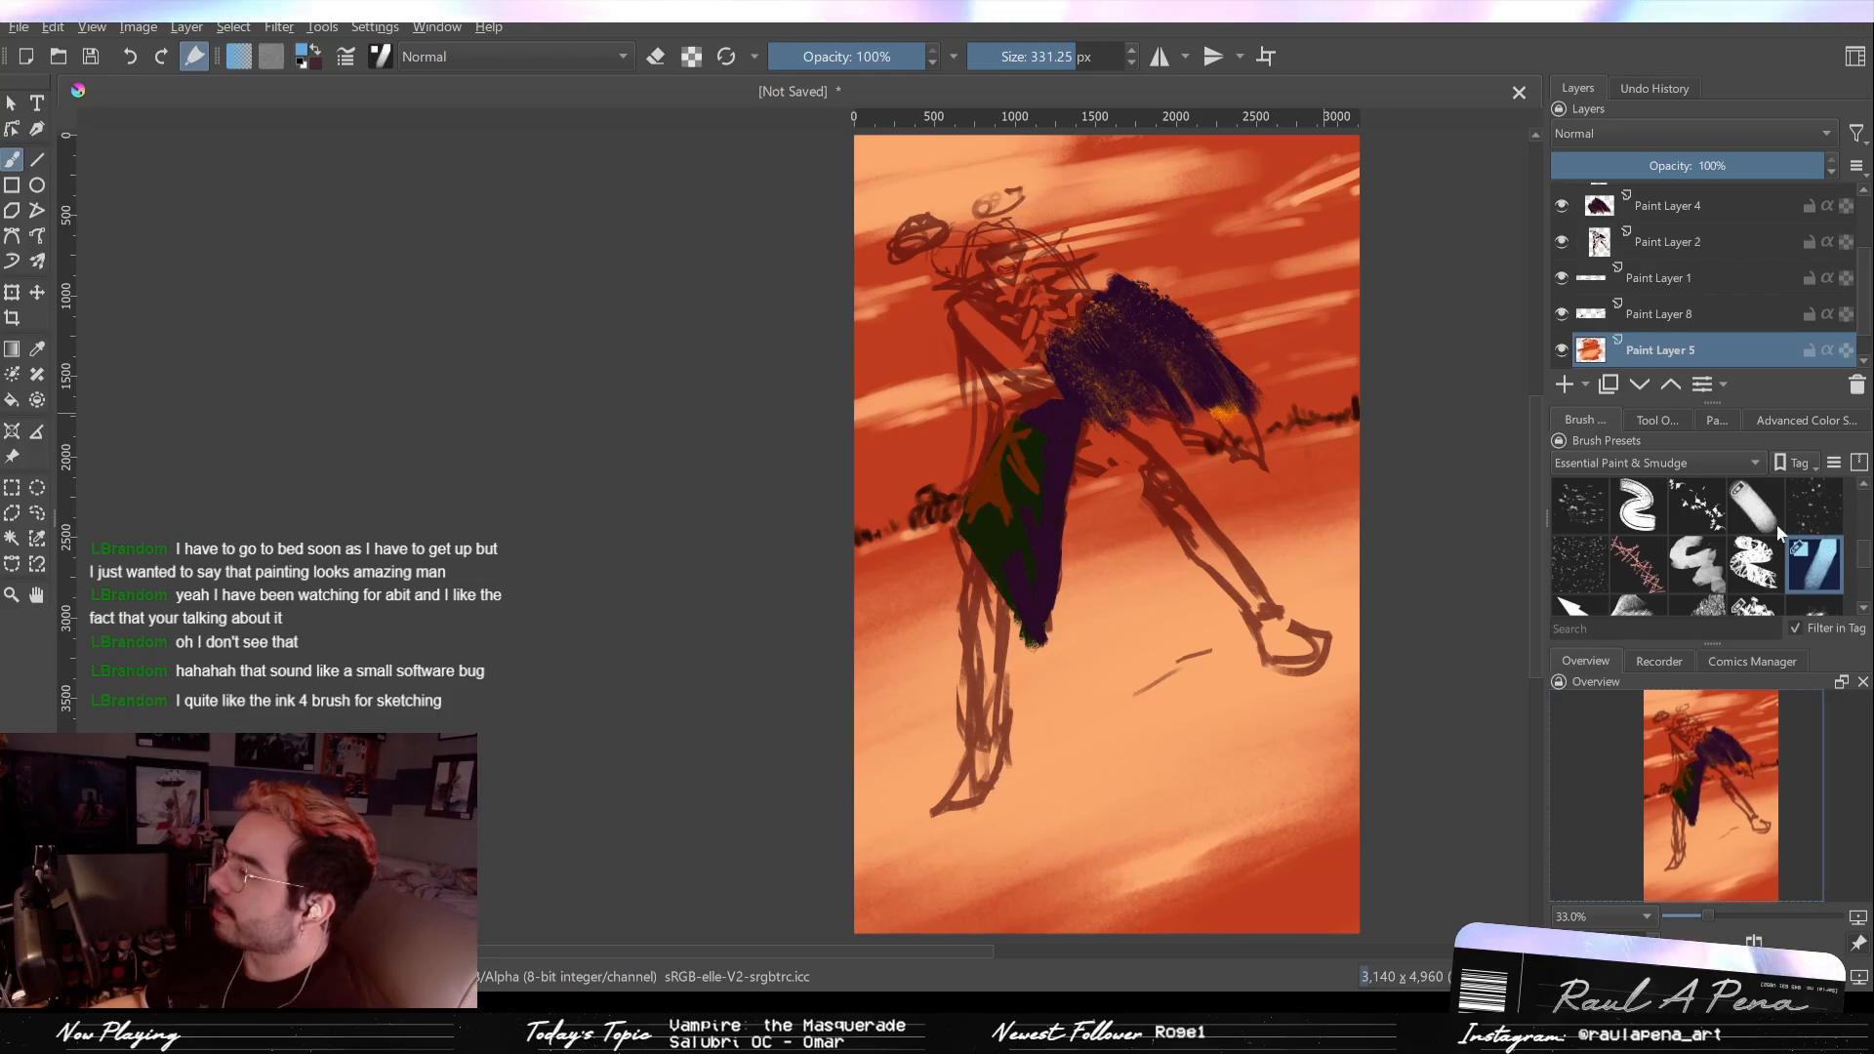
{"action": "left_click", "coordinate": [1758, 497]}
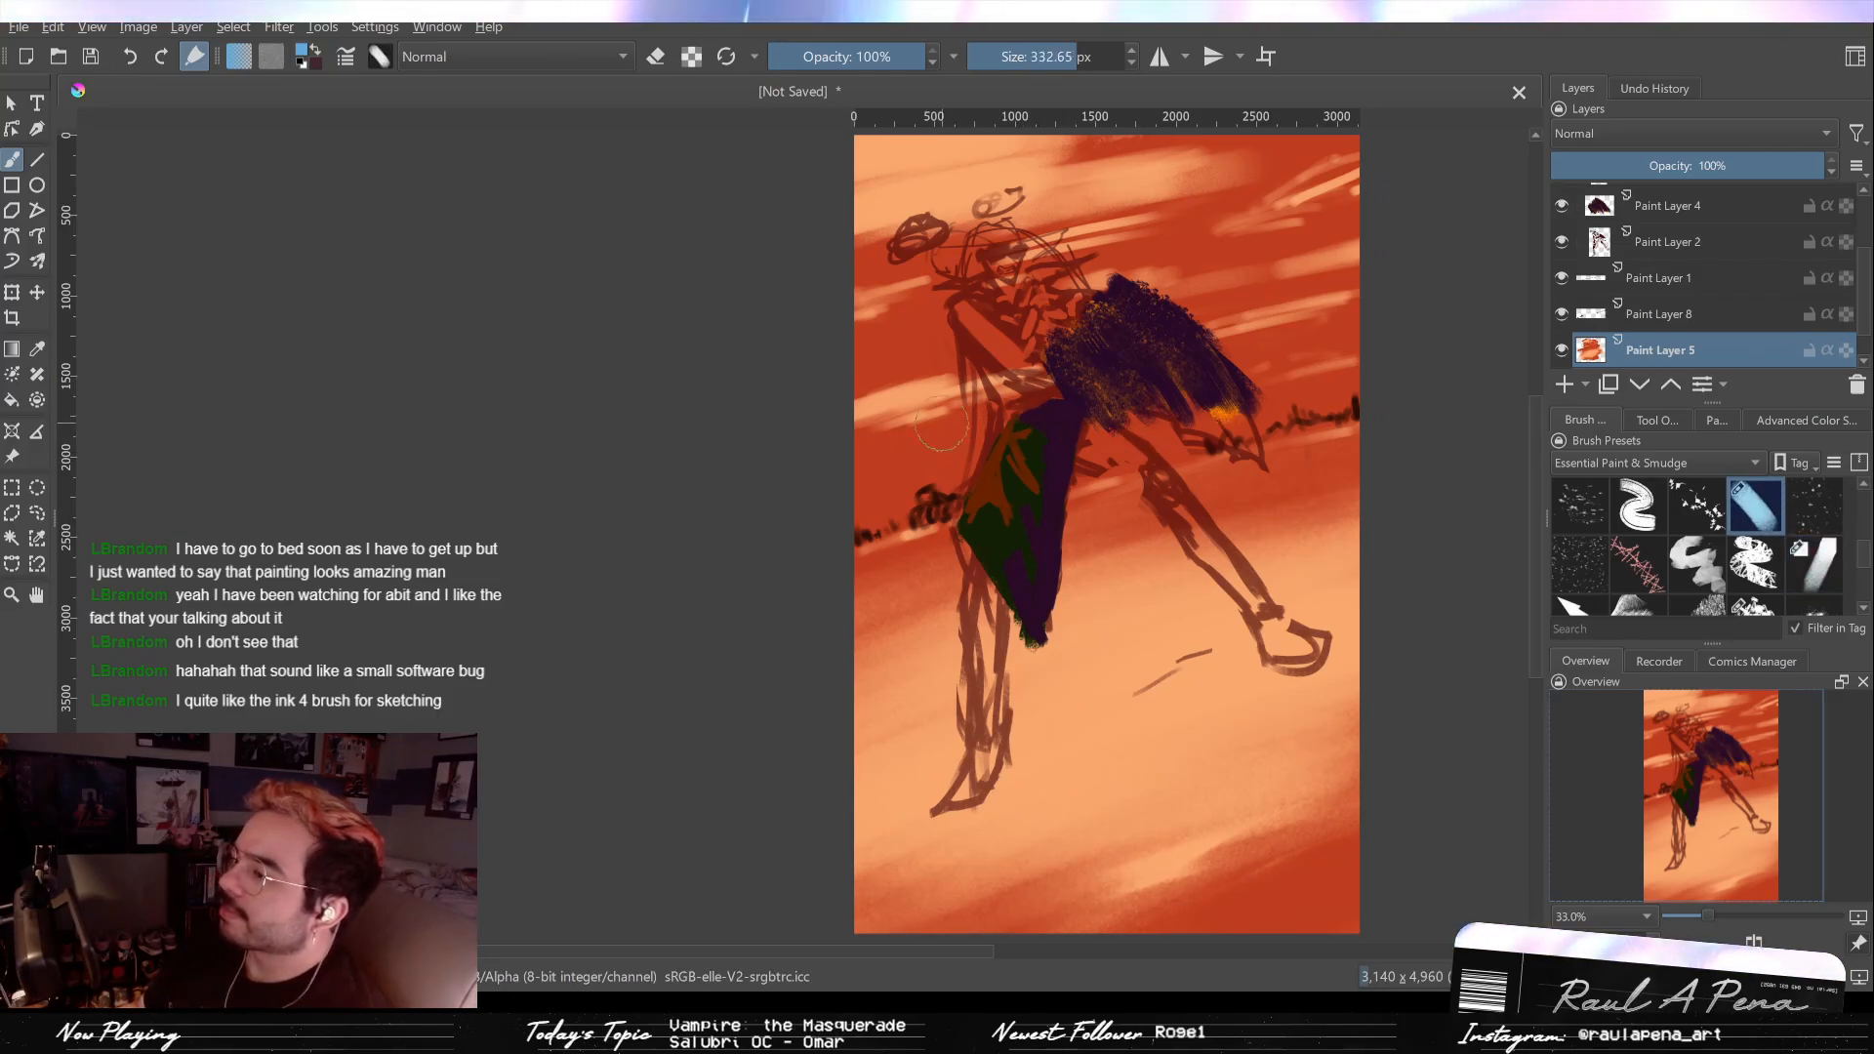
Step: Paint broad light blue bands across the sky behind the figure, from the horizon up to the top of the canvas
{"action": "left_click_drag", "start_coordinate": [960, 437], "coordinate": [774, 494]}
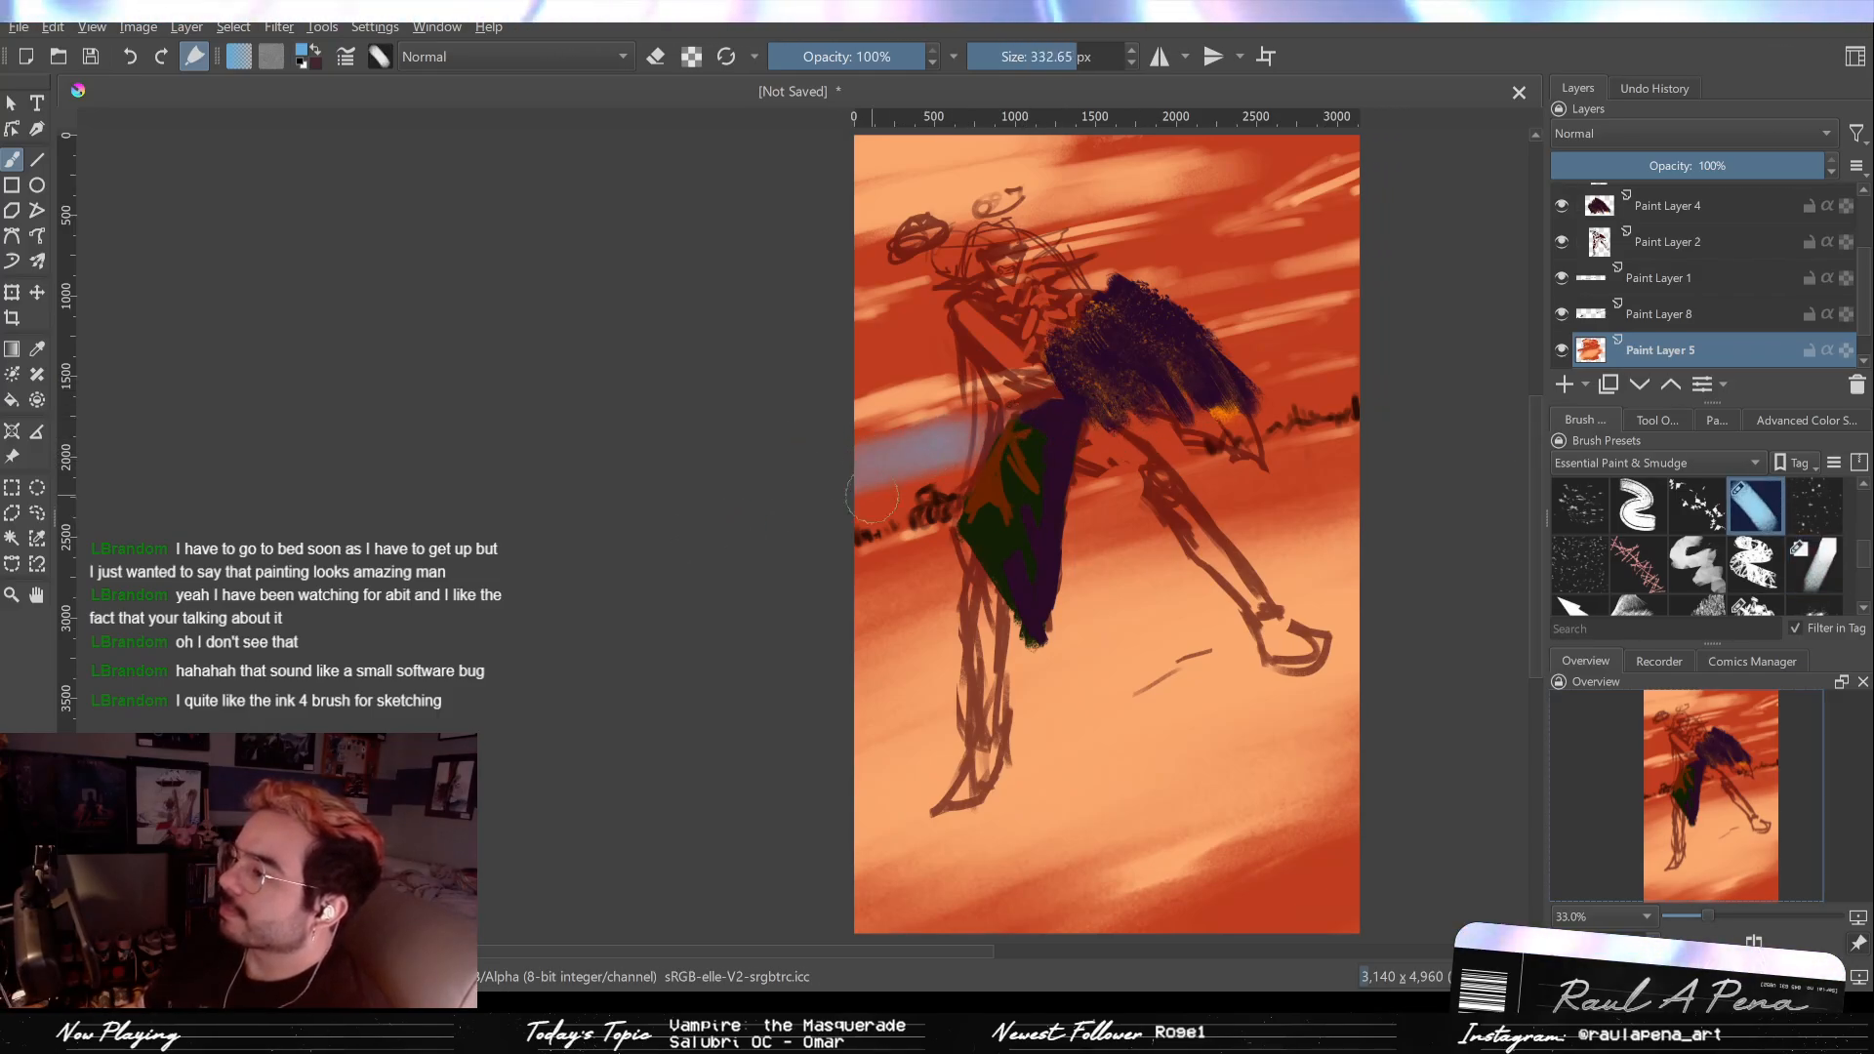
{"action": "left_click_drag", "start_coordinate": [839, 466], "coordinate": [1054, 415]}
{"action": "left_click_drag", "start_coordinate": [1079, 322], "coordinate": [949, 311]}
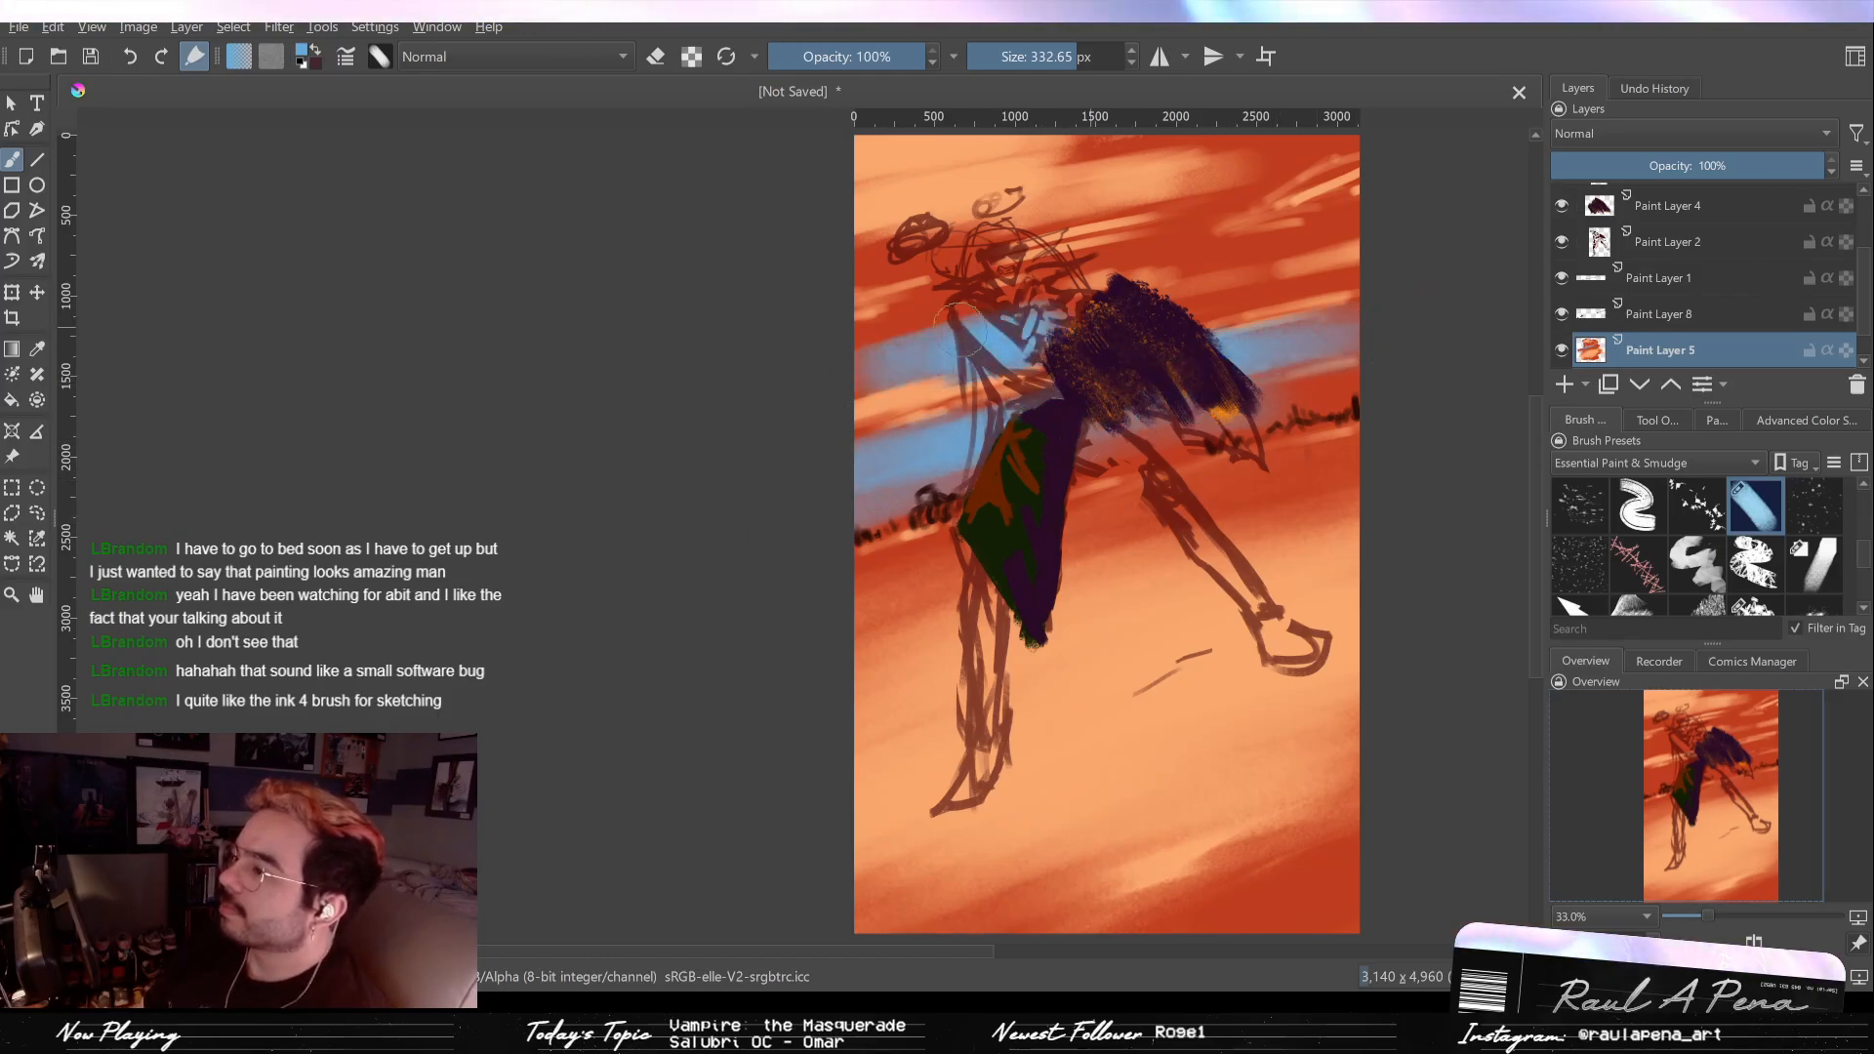
{"action": "left_click_drag", "start_coordinate": [820, 342], "coordinate": [1513, 190]}
{"action": "mouse_move", "coordinate": [1166, 317]}
{"action": "left_mouse_down"}
{"action": "mouse_move", "coordinate": [1195, 219]}
{"action": "mouse_move", "coordinate": [1168, 195]}
{"action": "mouse_move", "coordinate": [914, 225]}
{"action": "mouse_move", "coordinate": [807, 261]}
{"action": "mouse_move", "coordinate": [1283, 156]}
{"action": "mouse_move", "coordinate": [1220, 147]}
{"action": "left_mouse_up"}
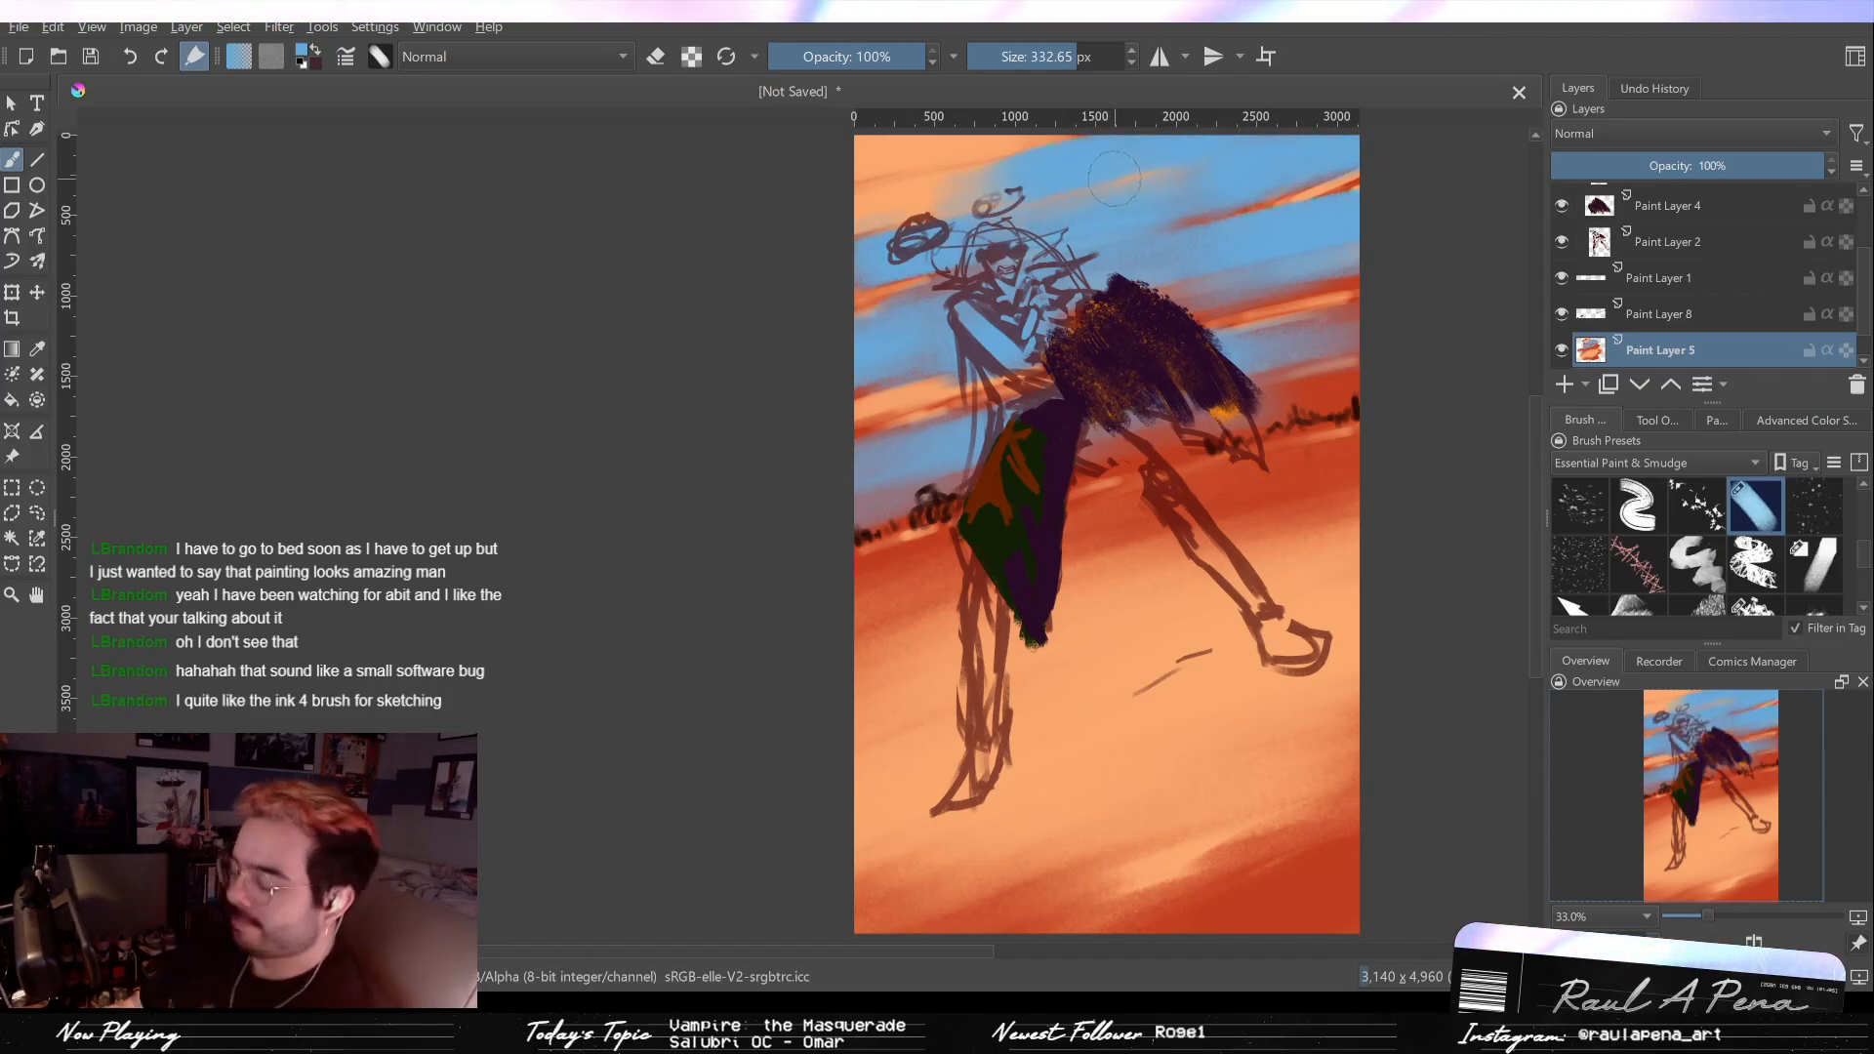
{"action": "key", "text": "ctrl+shift+0"}
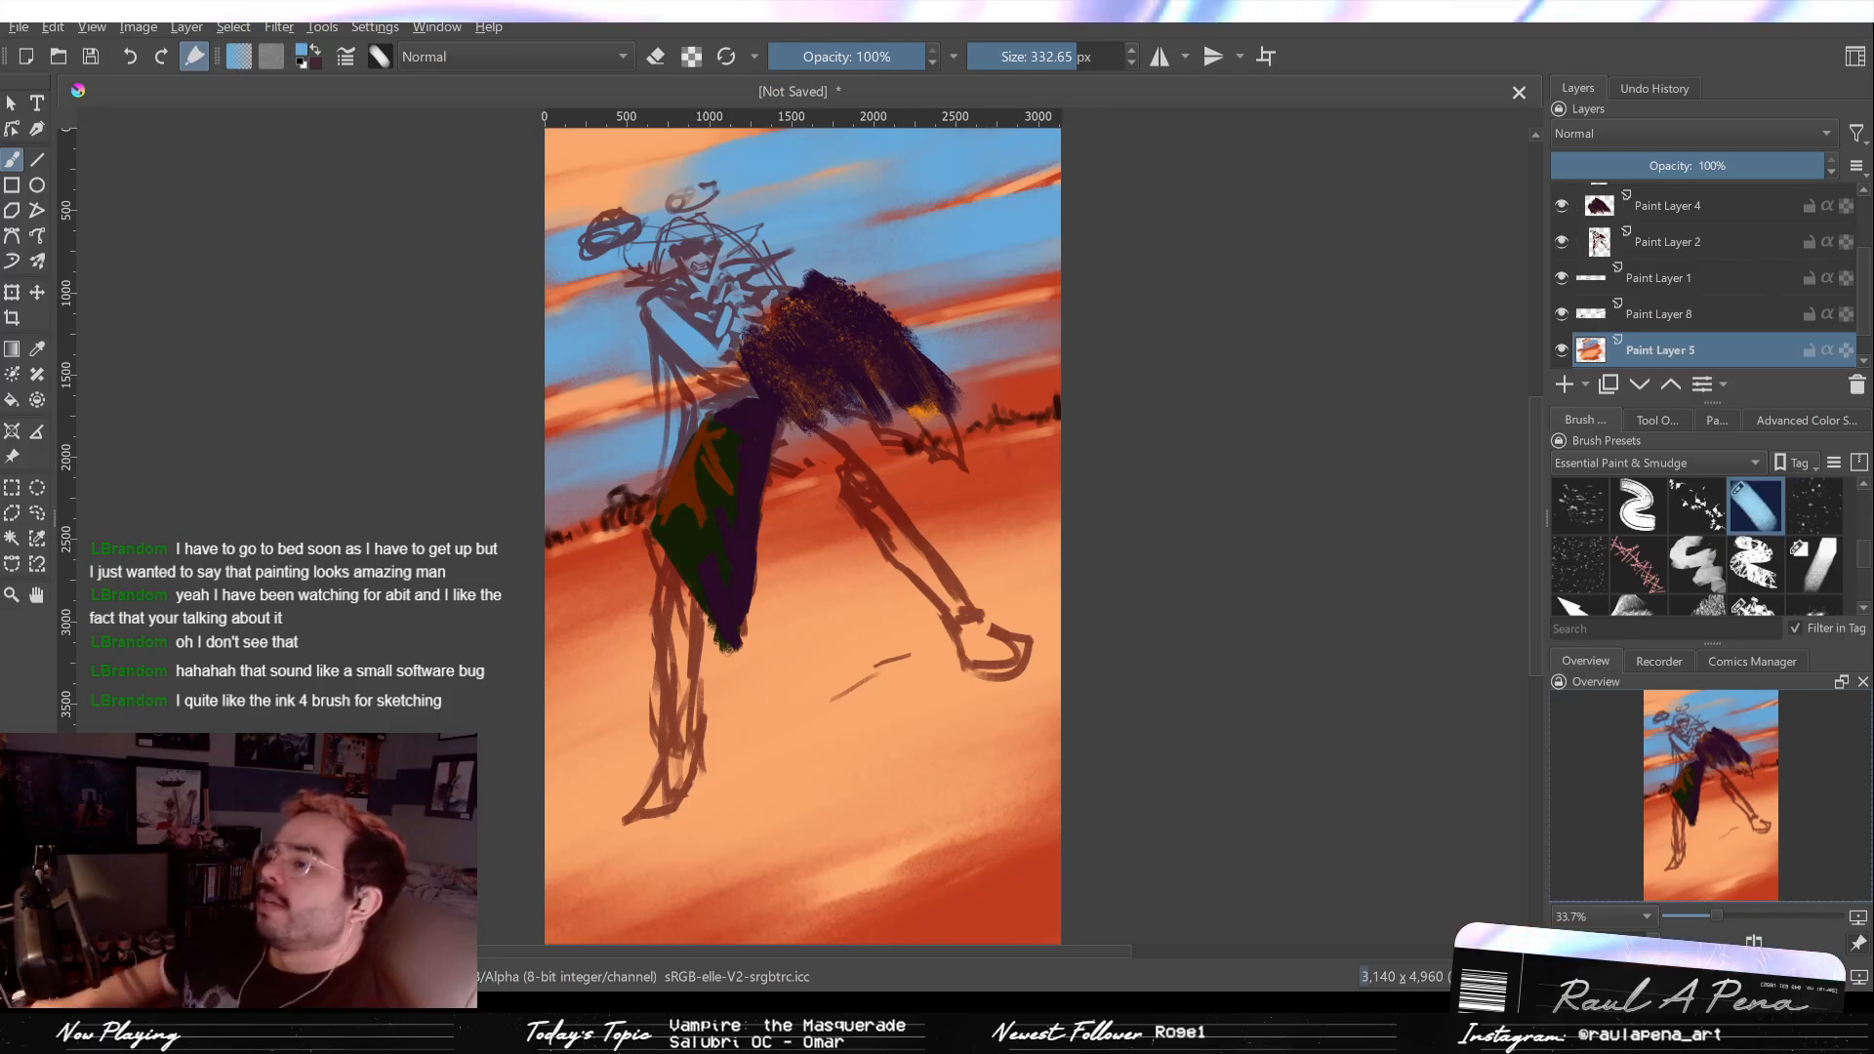
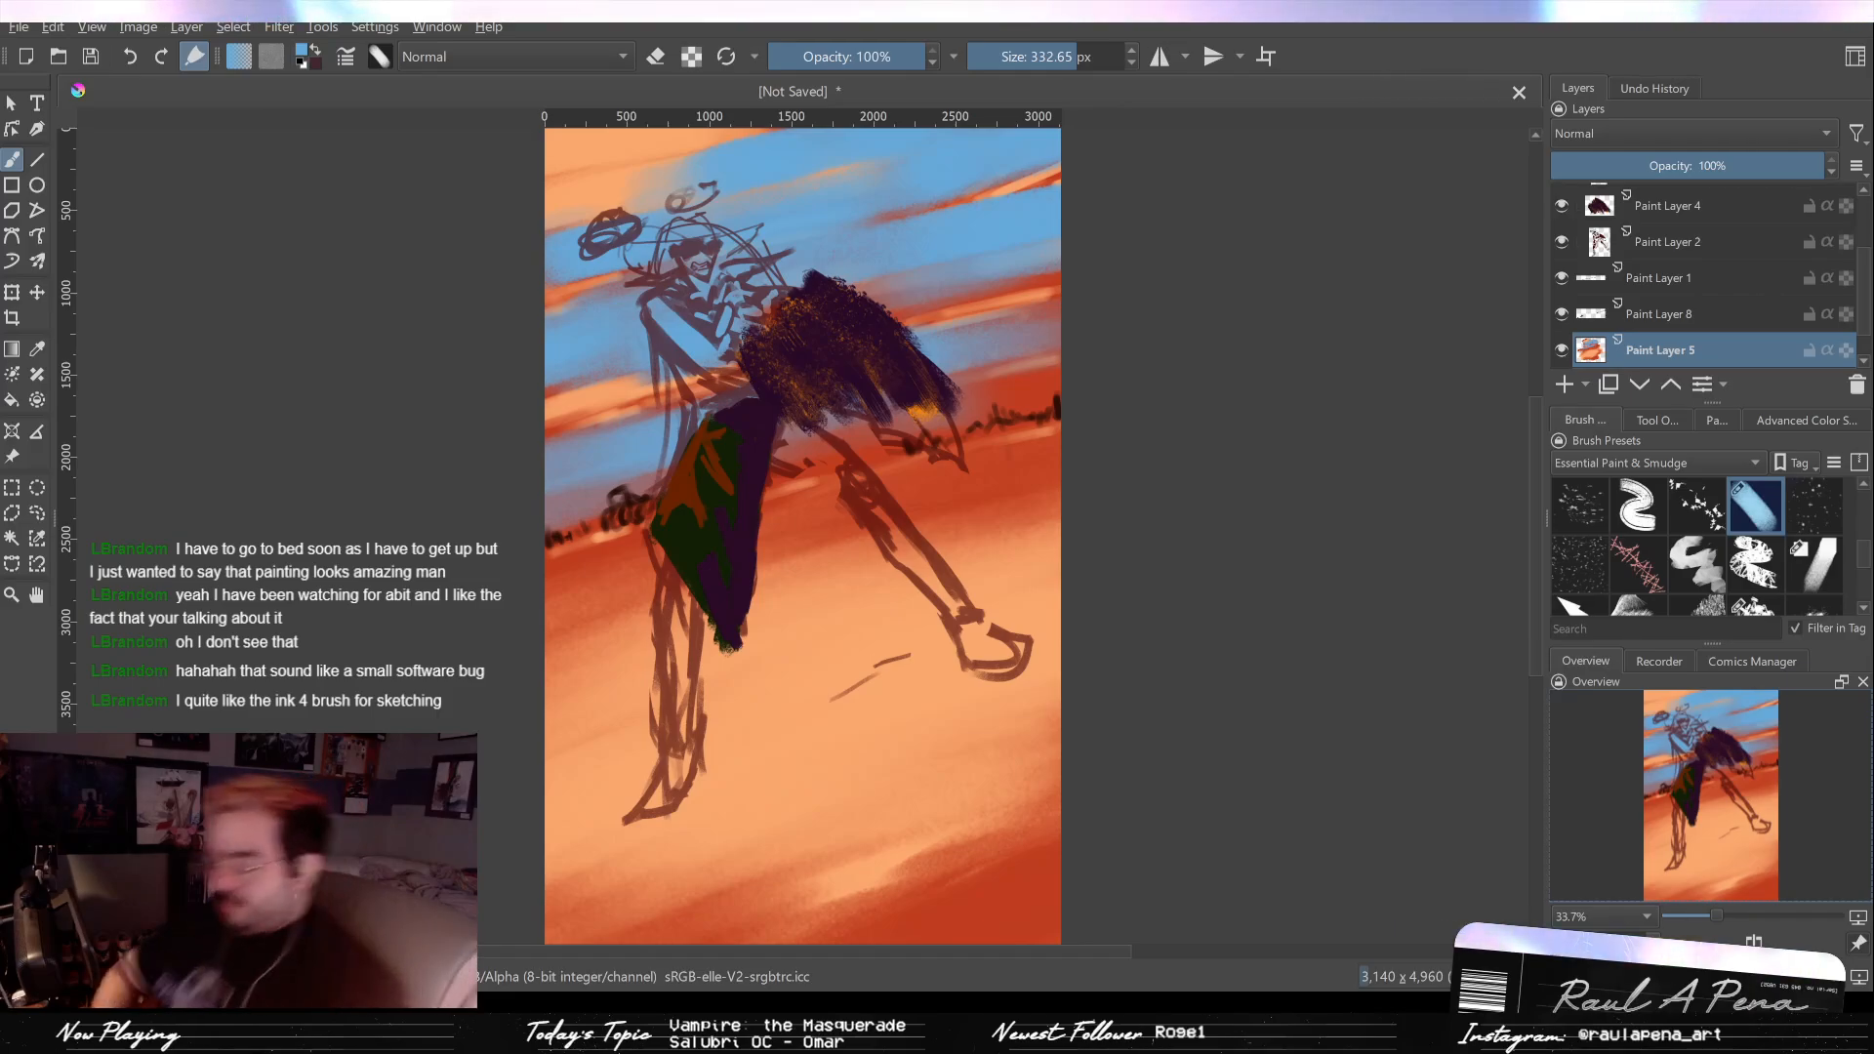
Step: Undo all the light blue sky strokes
{"action": "key", "text": "ctrl+z"}
{"action": "key", "text": "ctrl+z"}
{"action": "key", "text": "ctrl+z"}
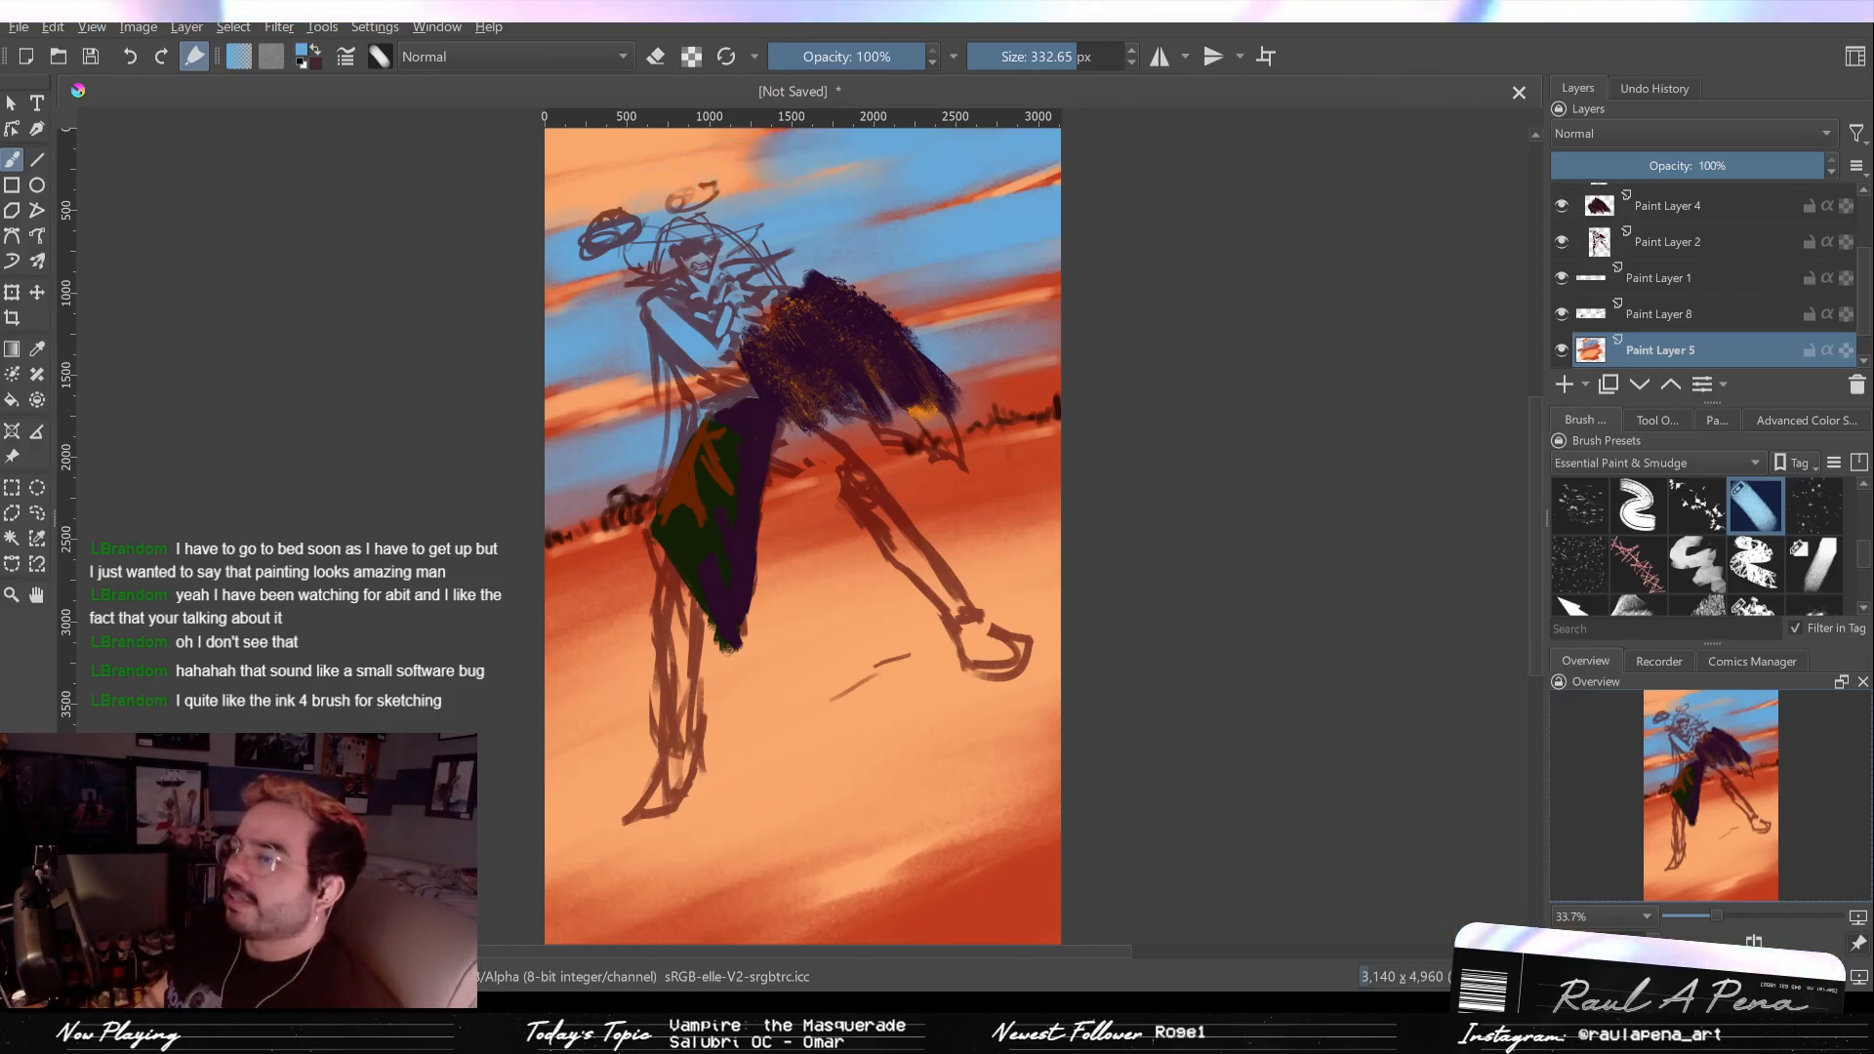
{"action": "key", "text": "ctrl+z"}
{"action": "key", "text": "ctrl+z"}
{"action": "key", "text": "ctrl+z"}
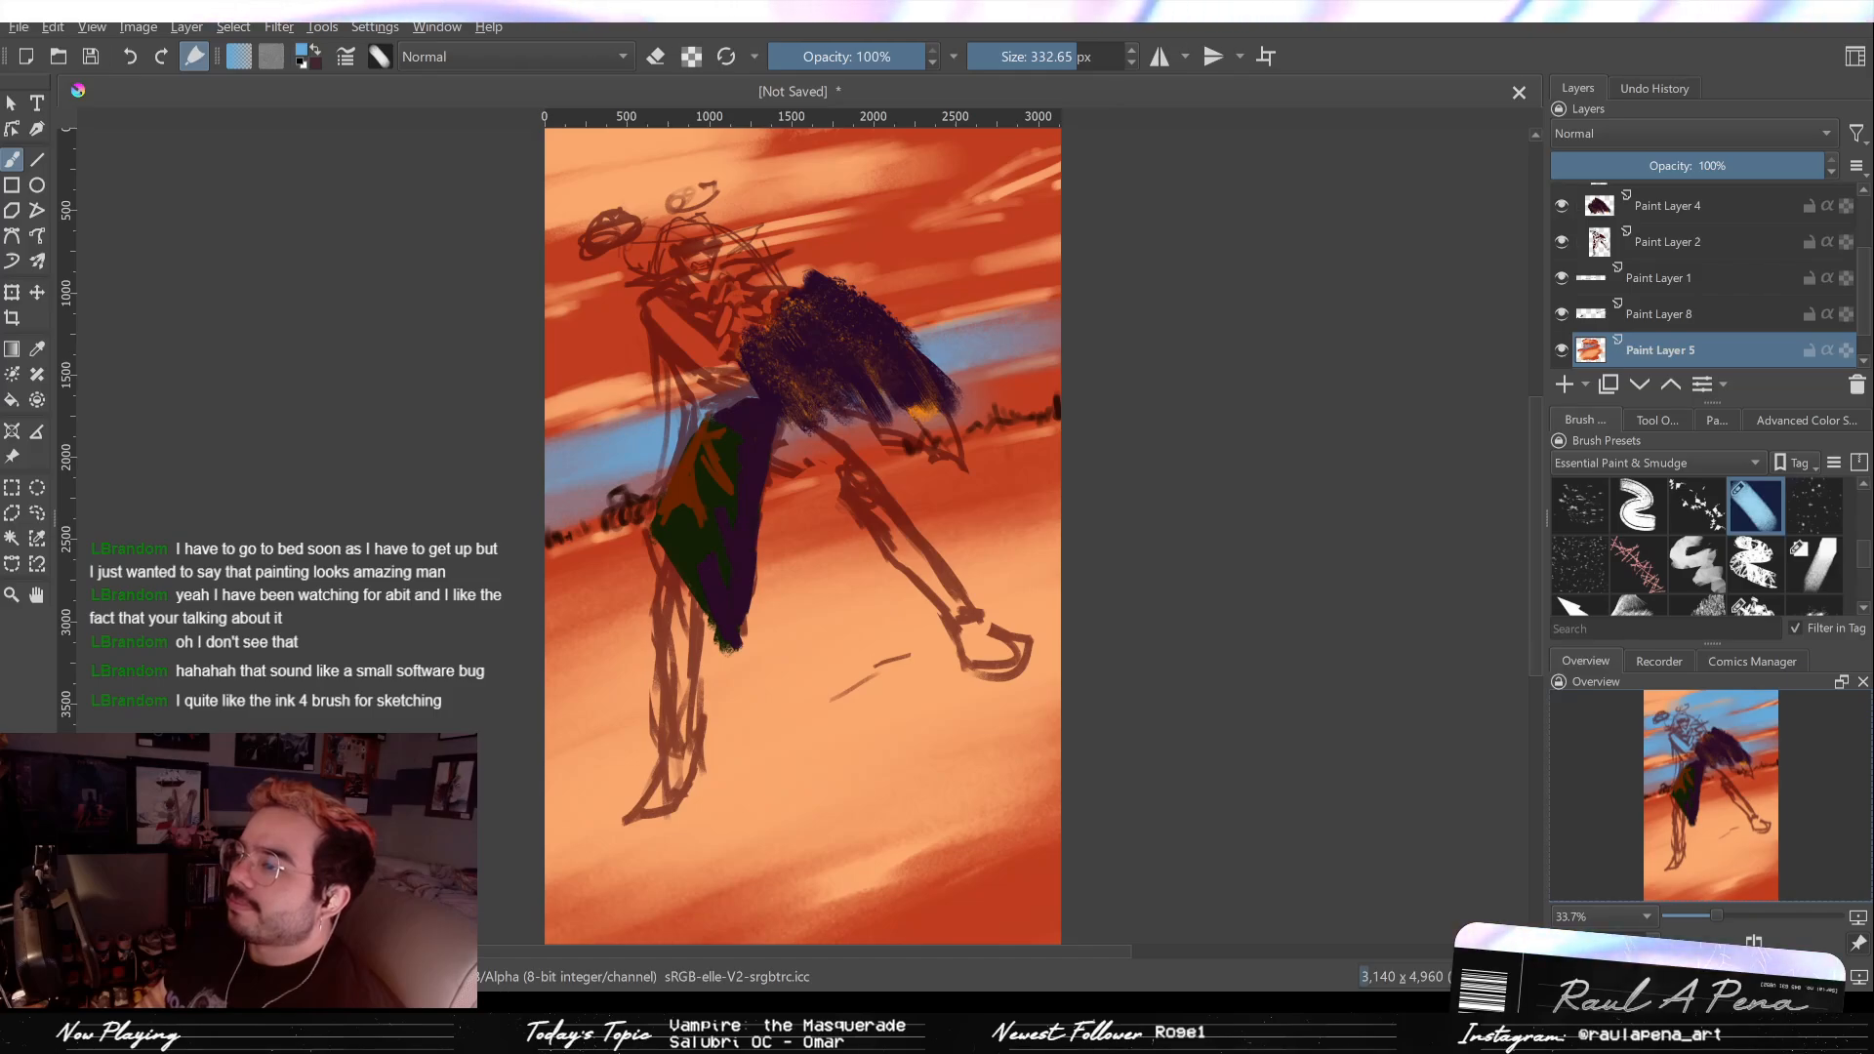
{"action": "key", "text": "ctrl+z"}
{"action": "key", "text": "ctrl+z"}
{"action": "key", "text": "ctrl+z"}
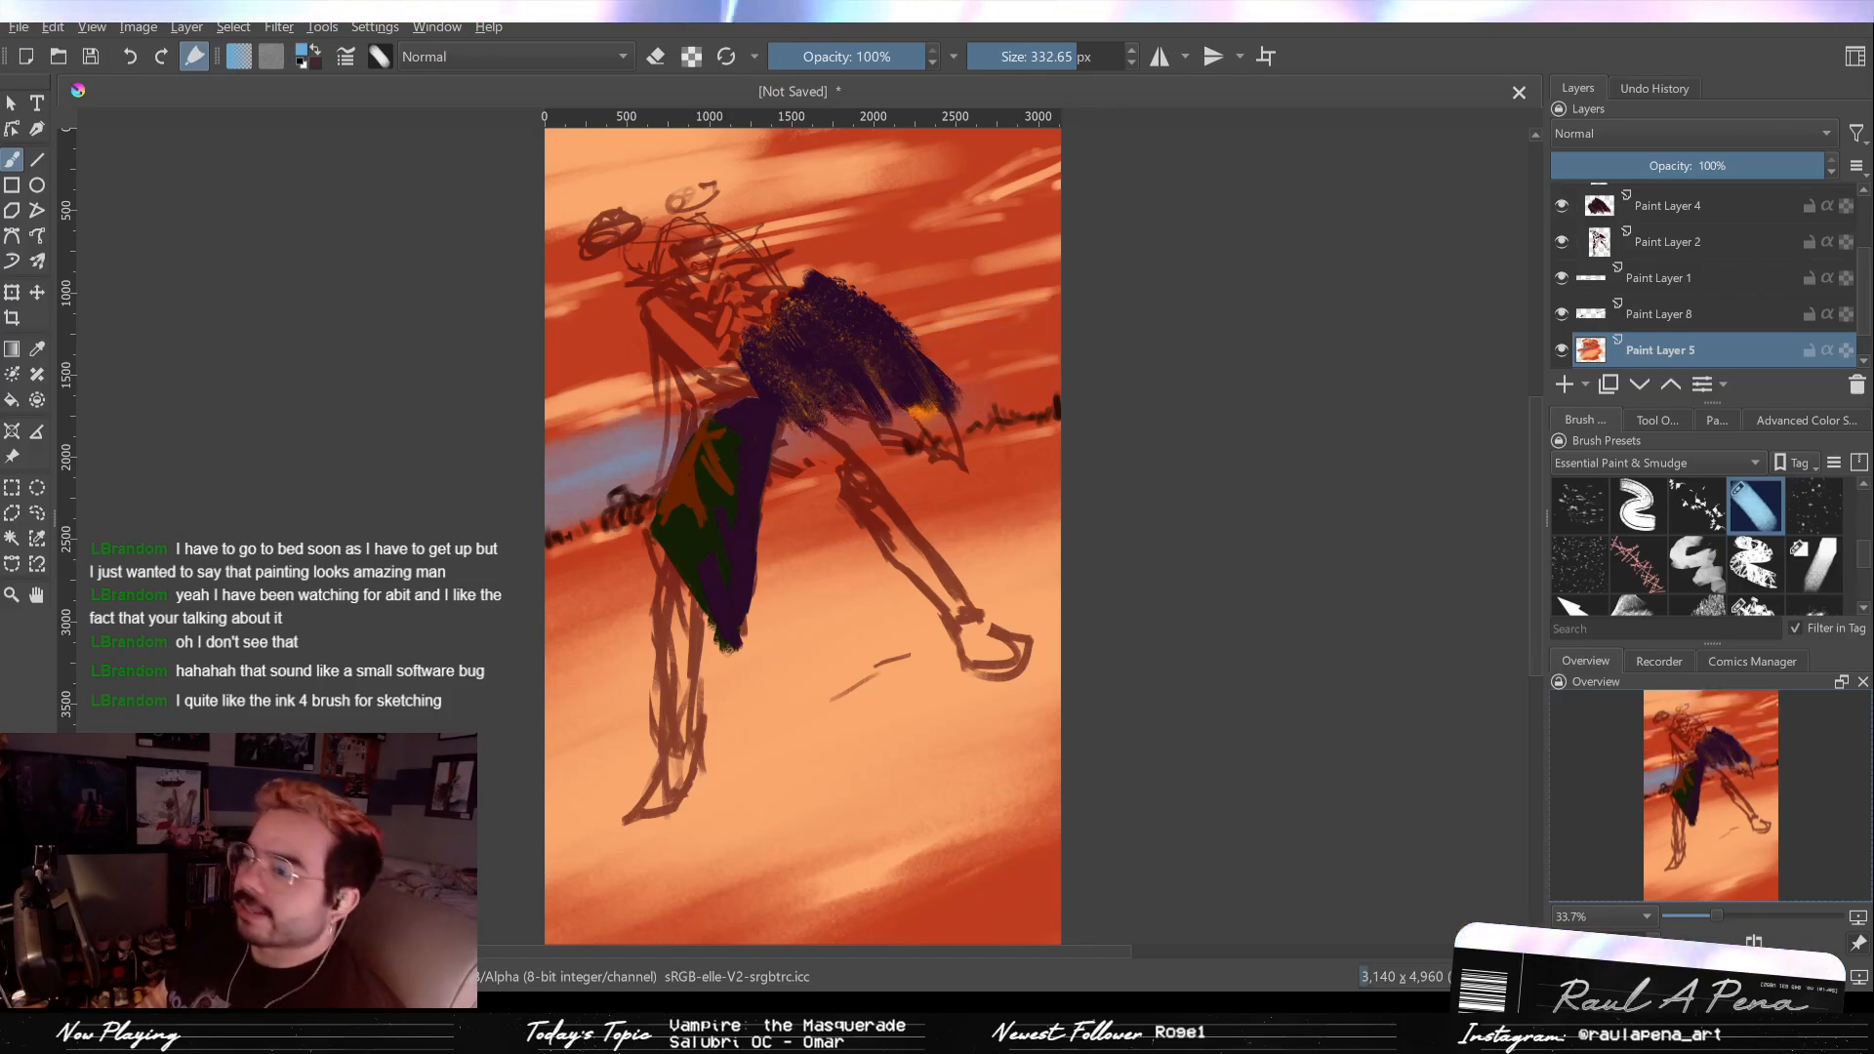
{"action": "key", "text": "ctrl+z"}
{"action": "key", "text": "ctrl+z"}
{"action": "key", "text": "ctrl+z"}
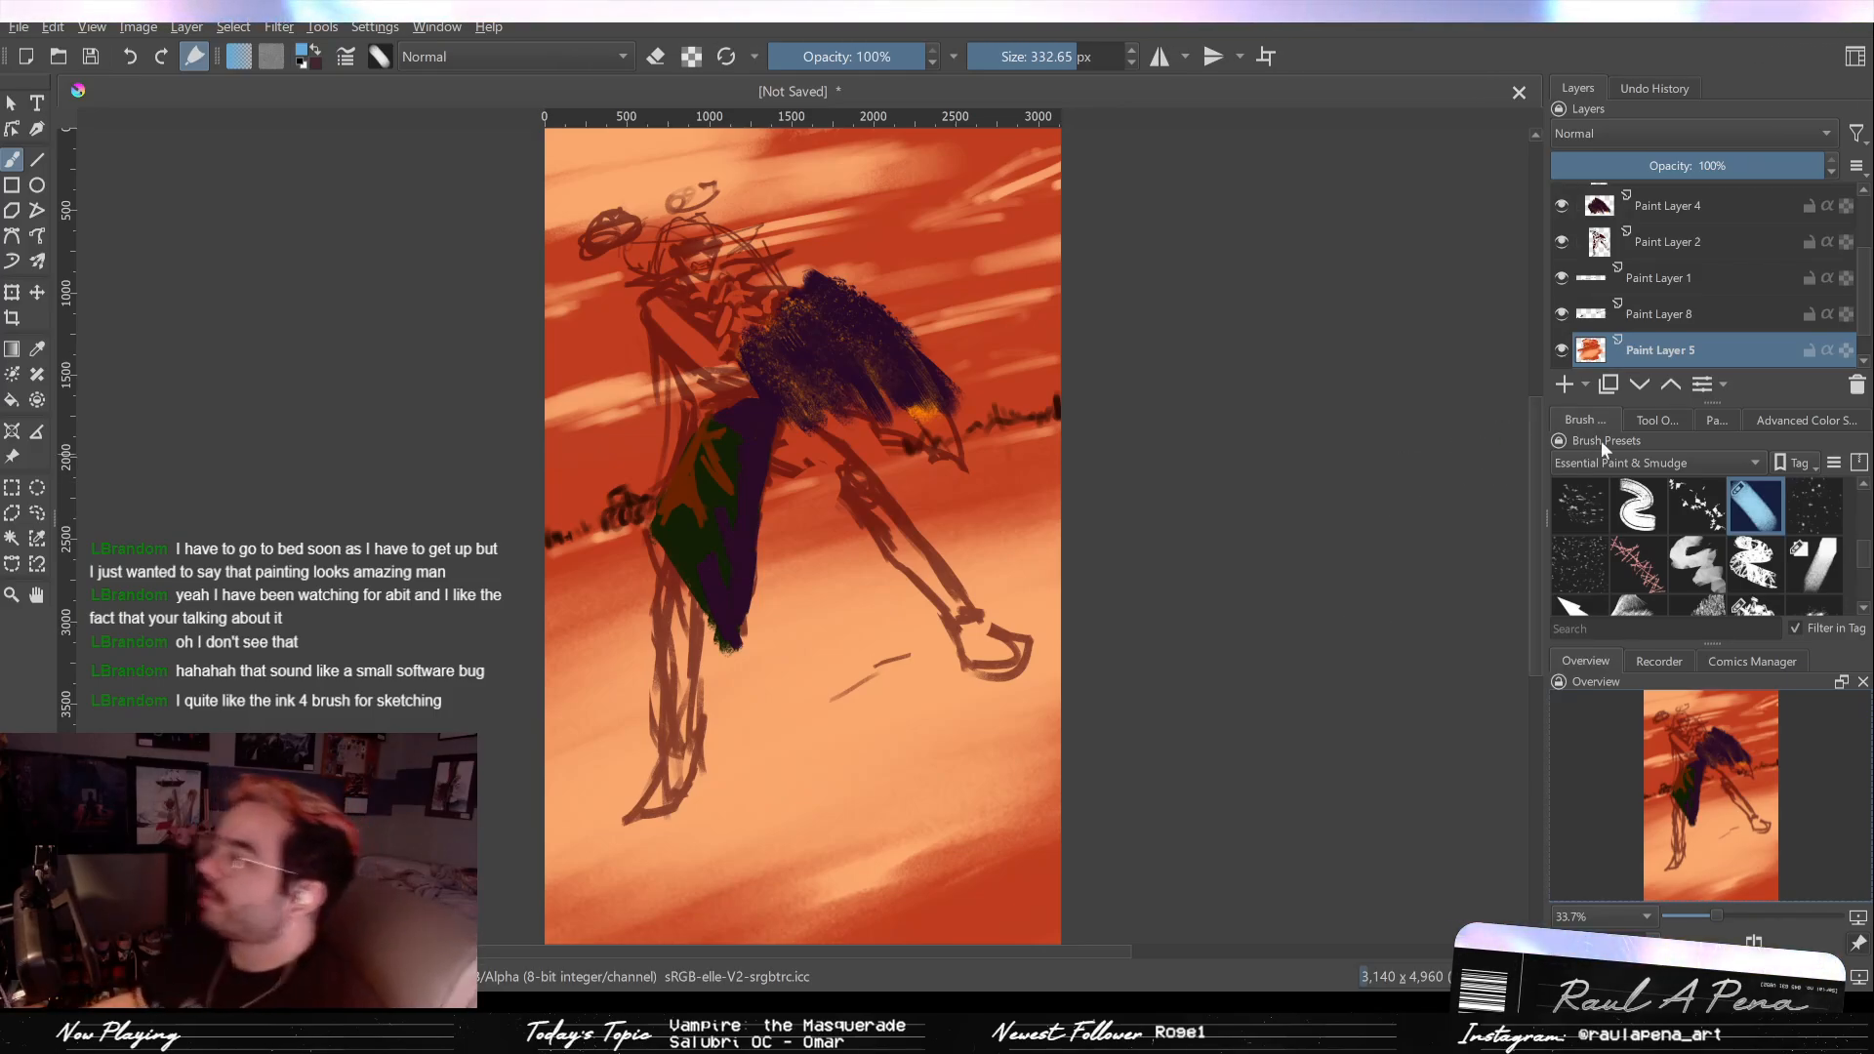
Step: Pick a crimson red from the palette, reduce the brush to 122.43 px and test it at the sky's right edge
{"action": "left_click", "coordinate": [1712, 420]}
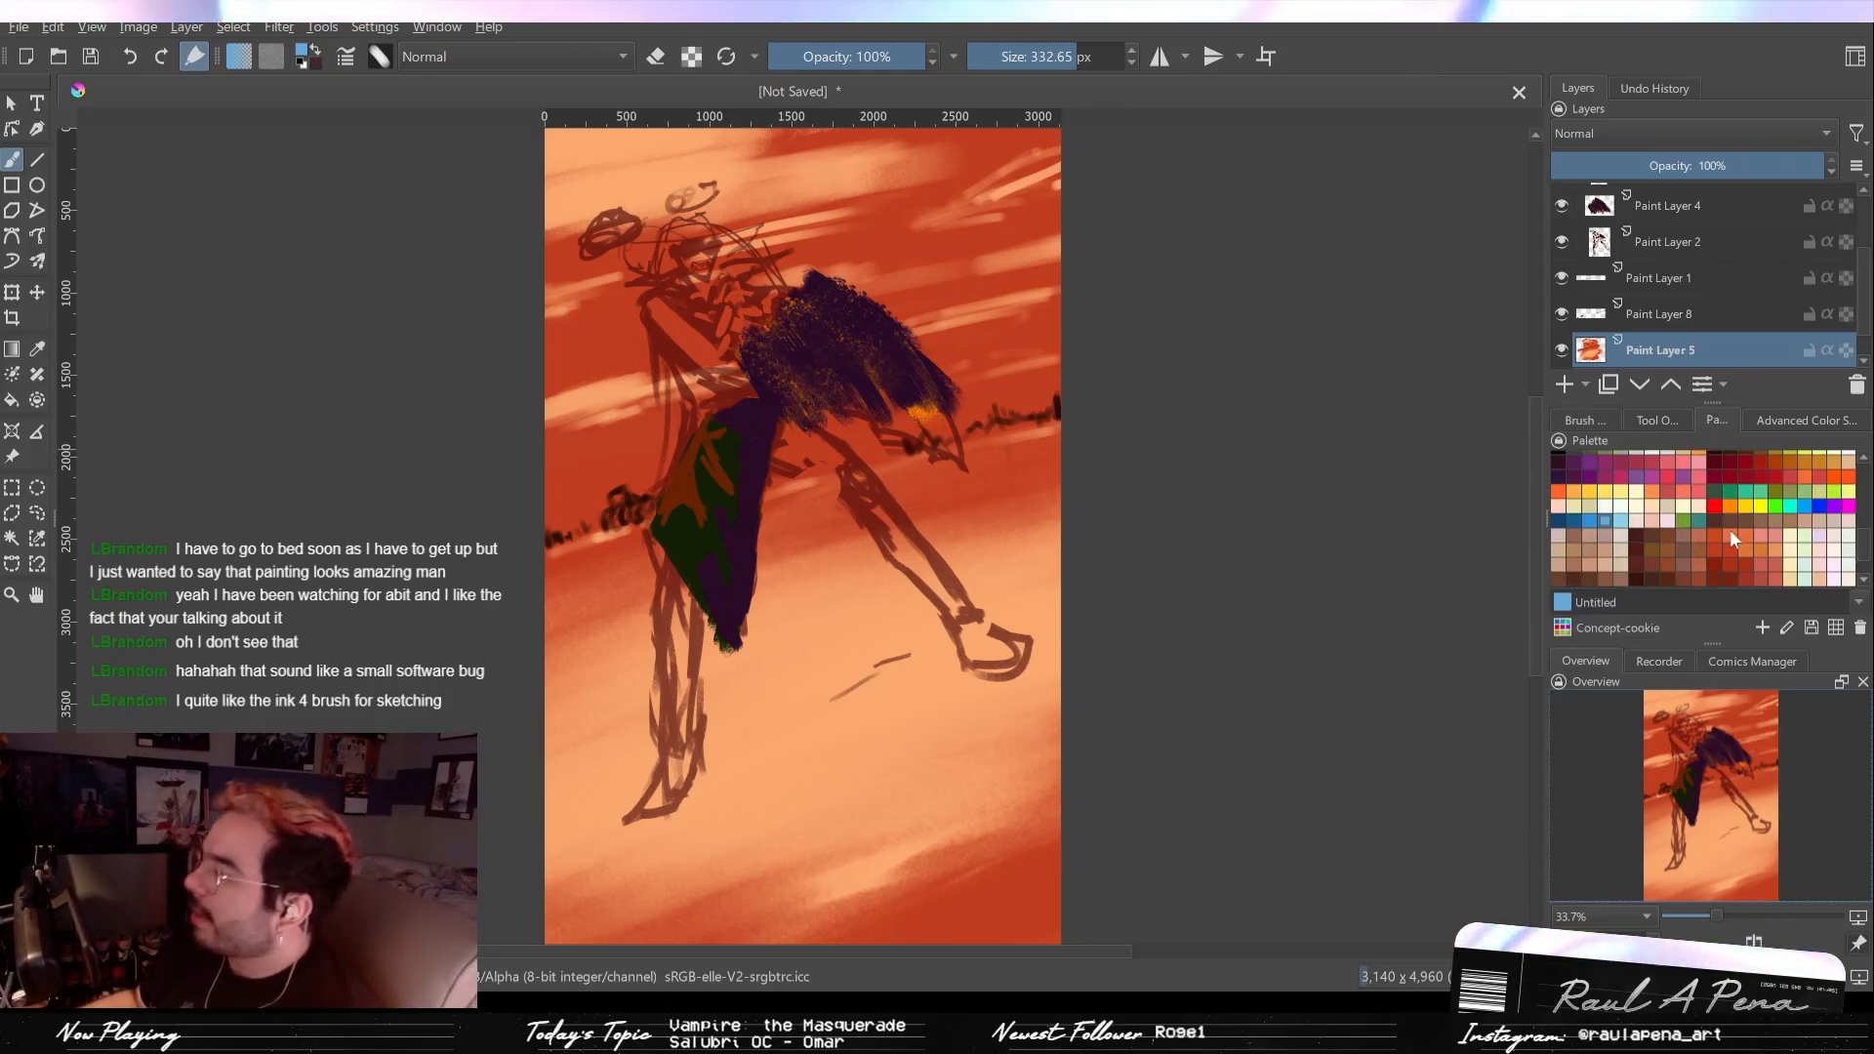
{"action": "left_click", "coordinate": [1776, 476]}
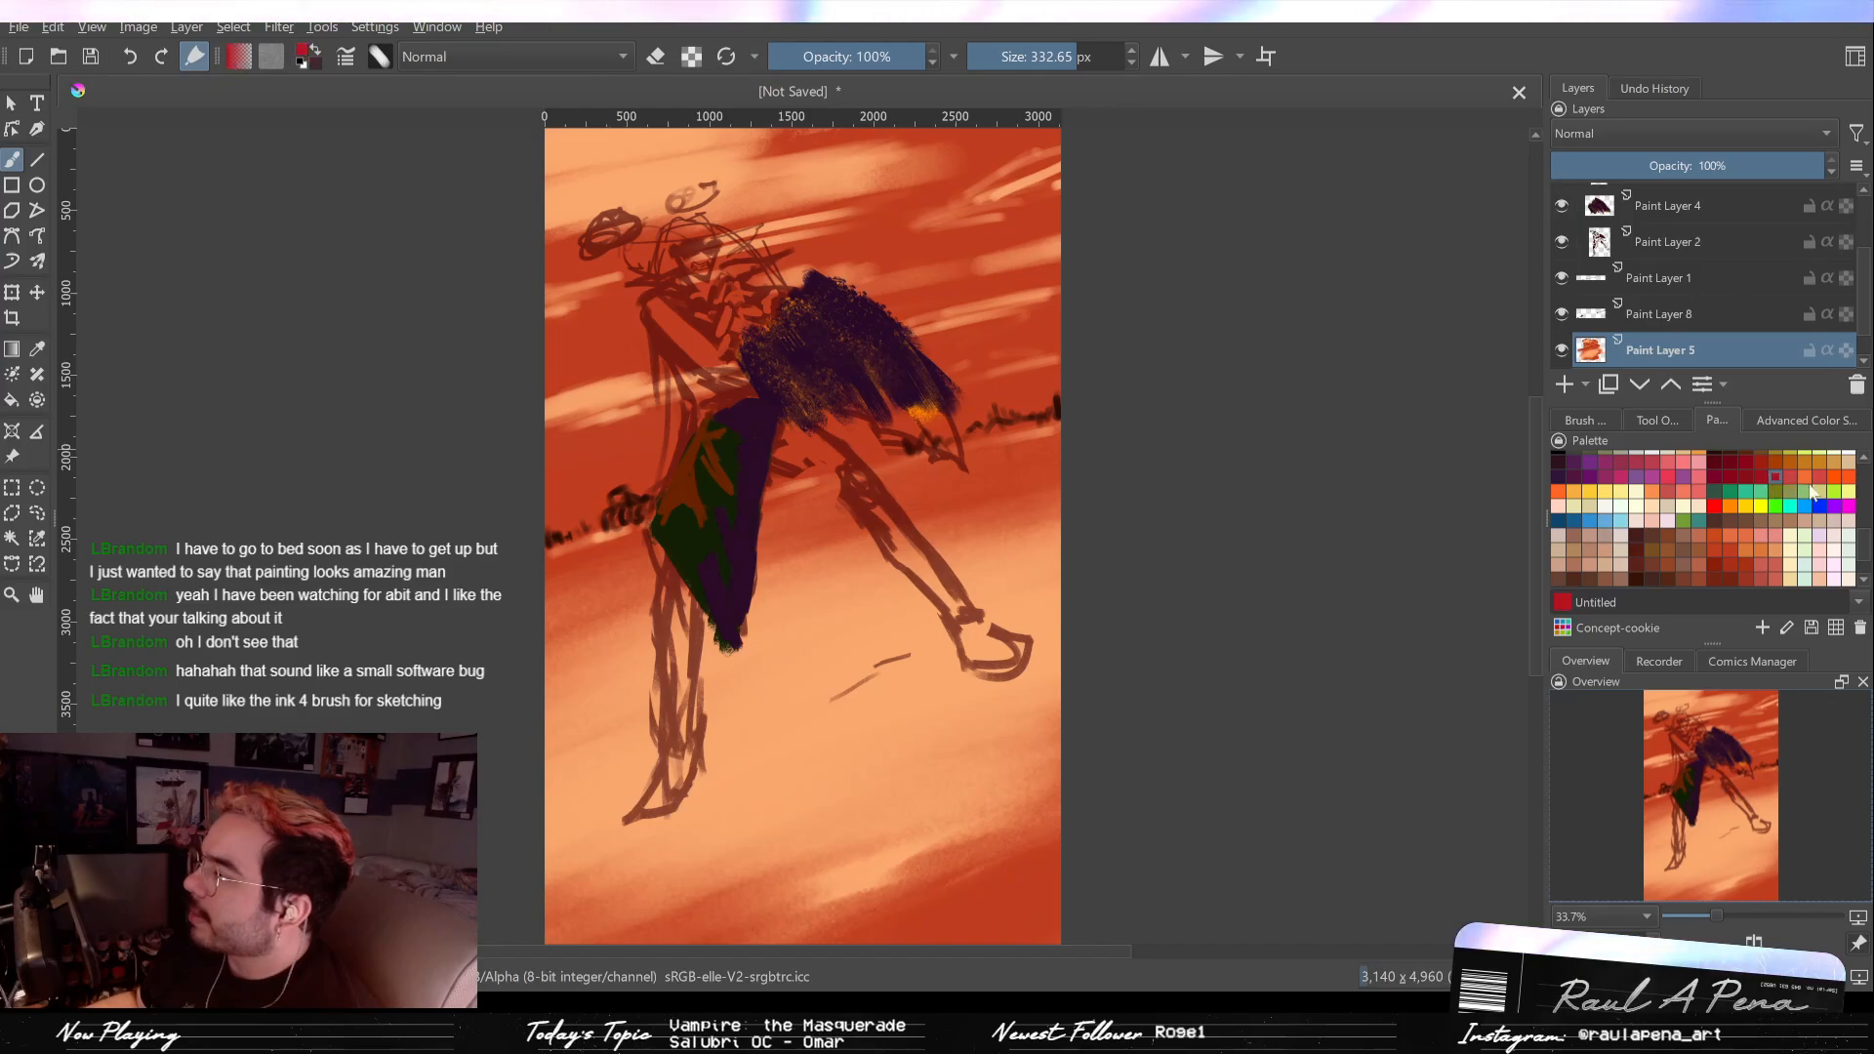
{"action": "left_click_drag", "start_coordinate": [936, 357], "coordinate": [916, 364], "text": "shift"}
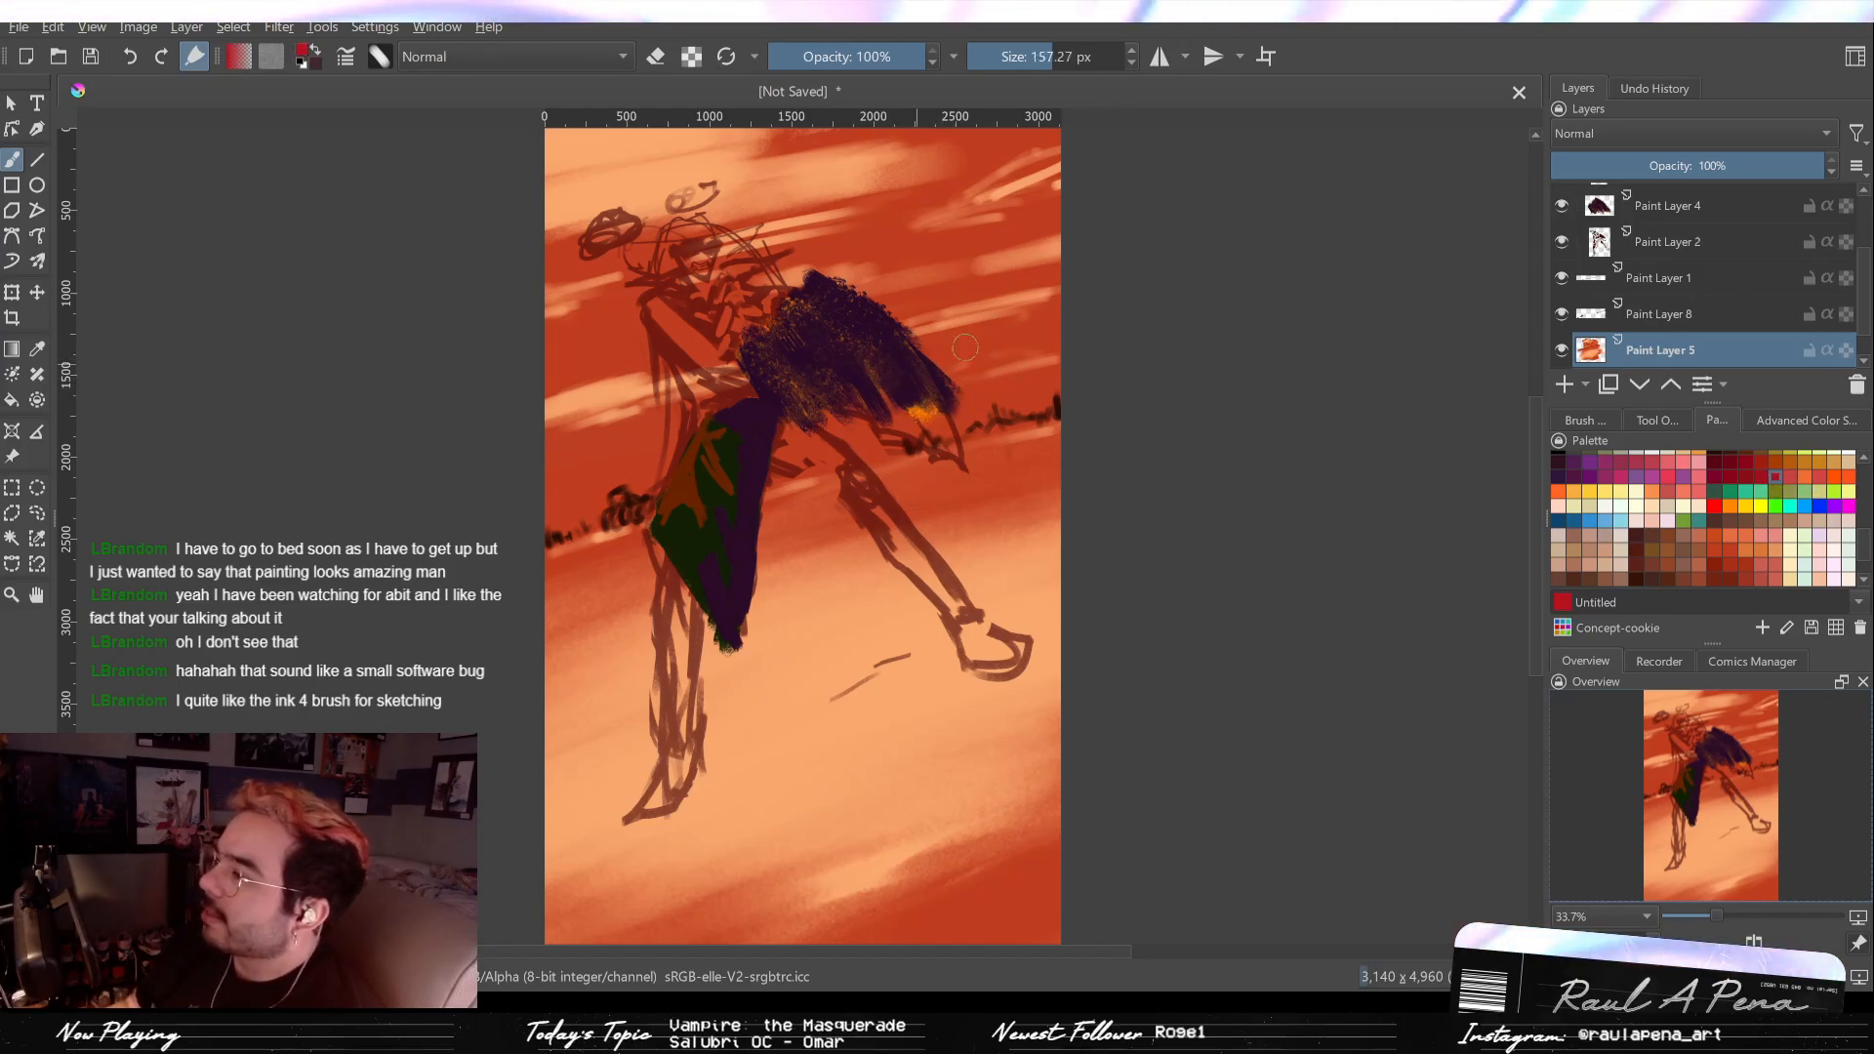
{"action": "left_click_drag", "start_coordinate": [1064, 304], "coordinate": [1042, 312]}
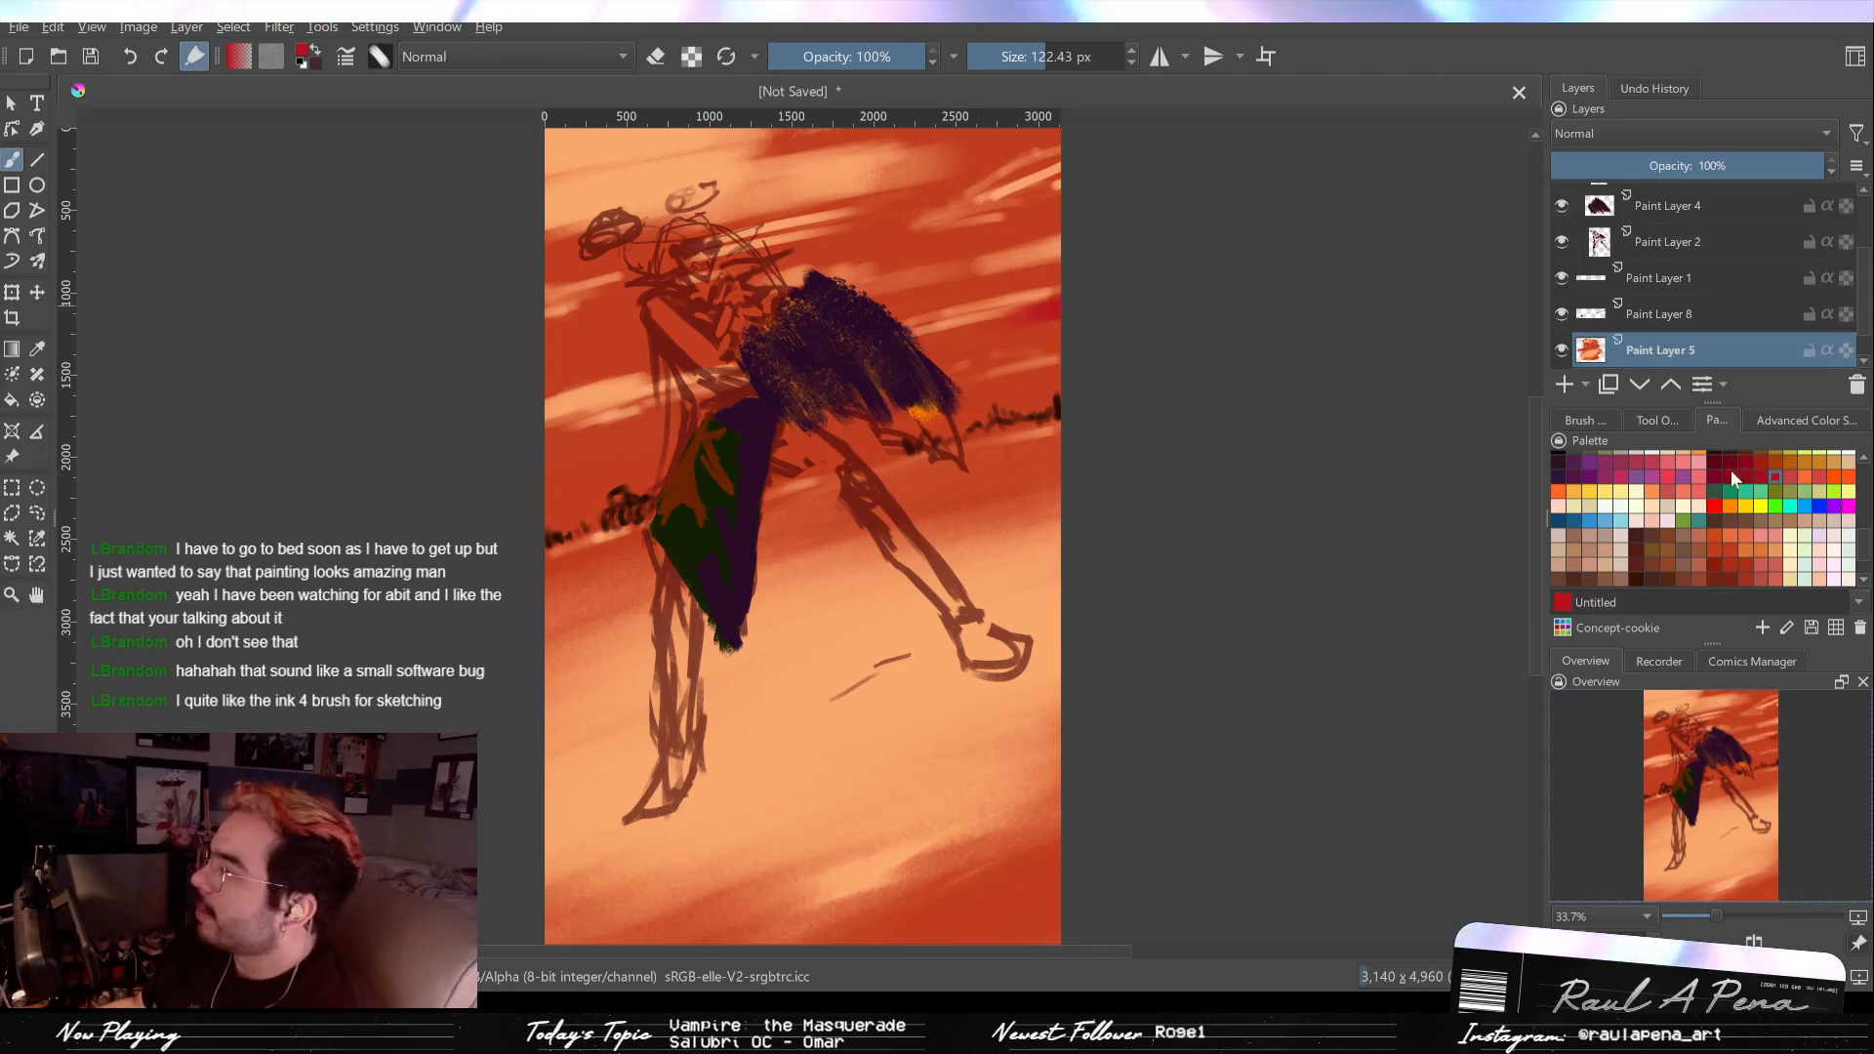
Step: Mix a dark brownish red as the brush color and try its tone in the sky to the right of the cape
{"action": "left_click", "coordinate": [1787, 424]}
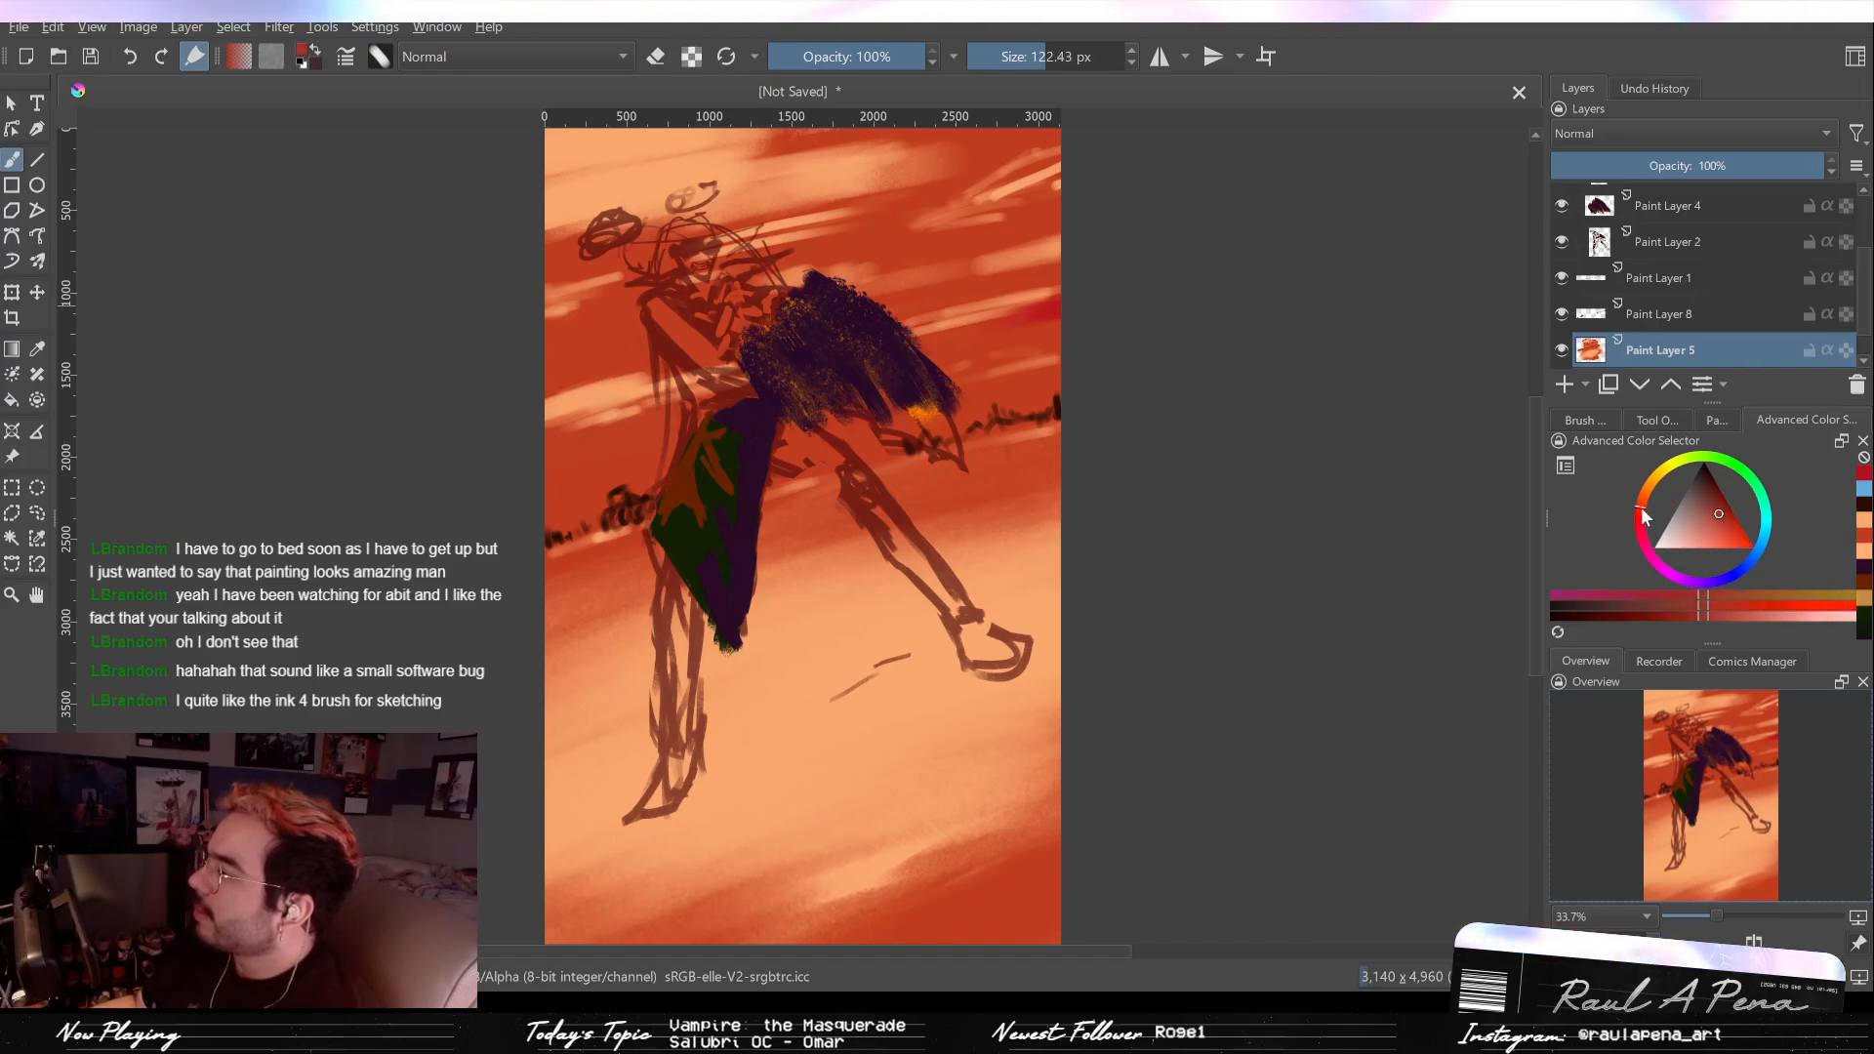
{"action": "left_click", "coordinate": [1725, 505]}
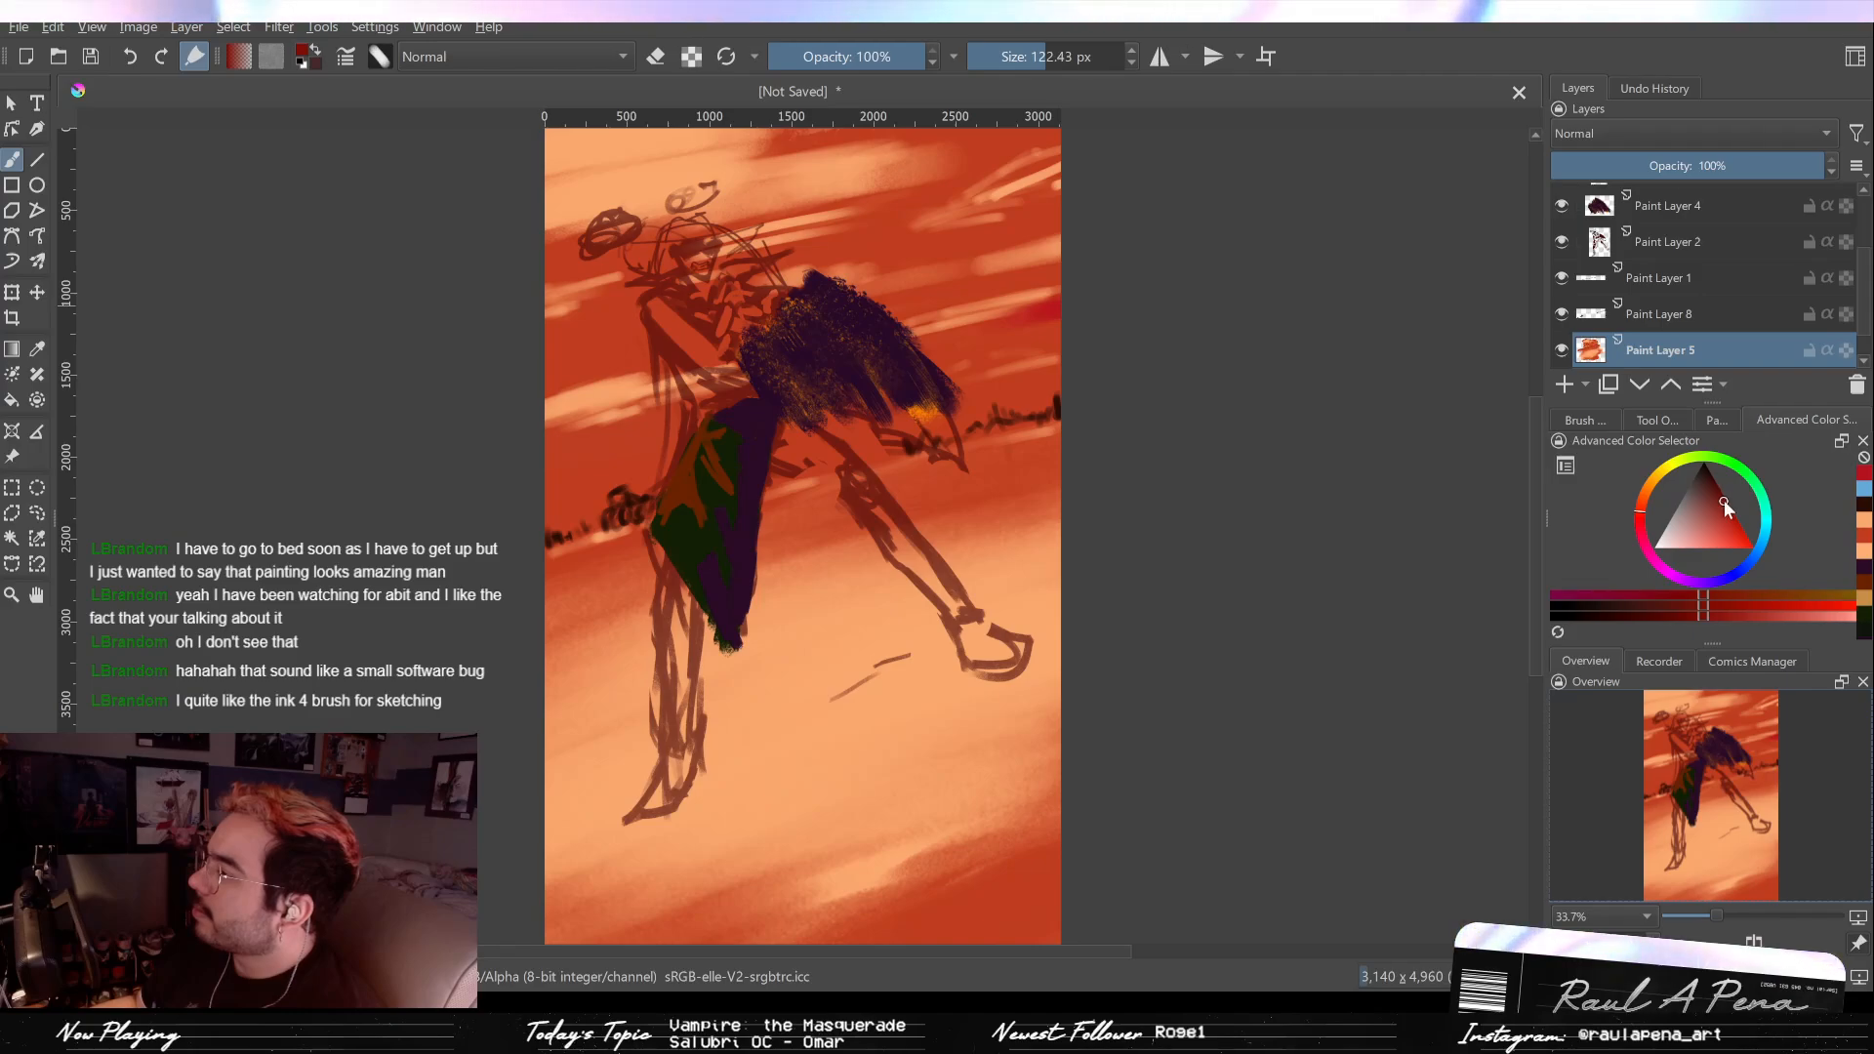
{"action": "left_click", "coordinate": [1715, 493]}
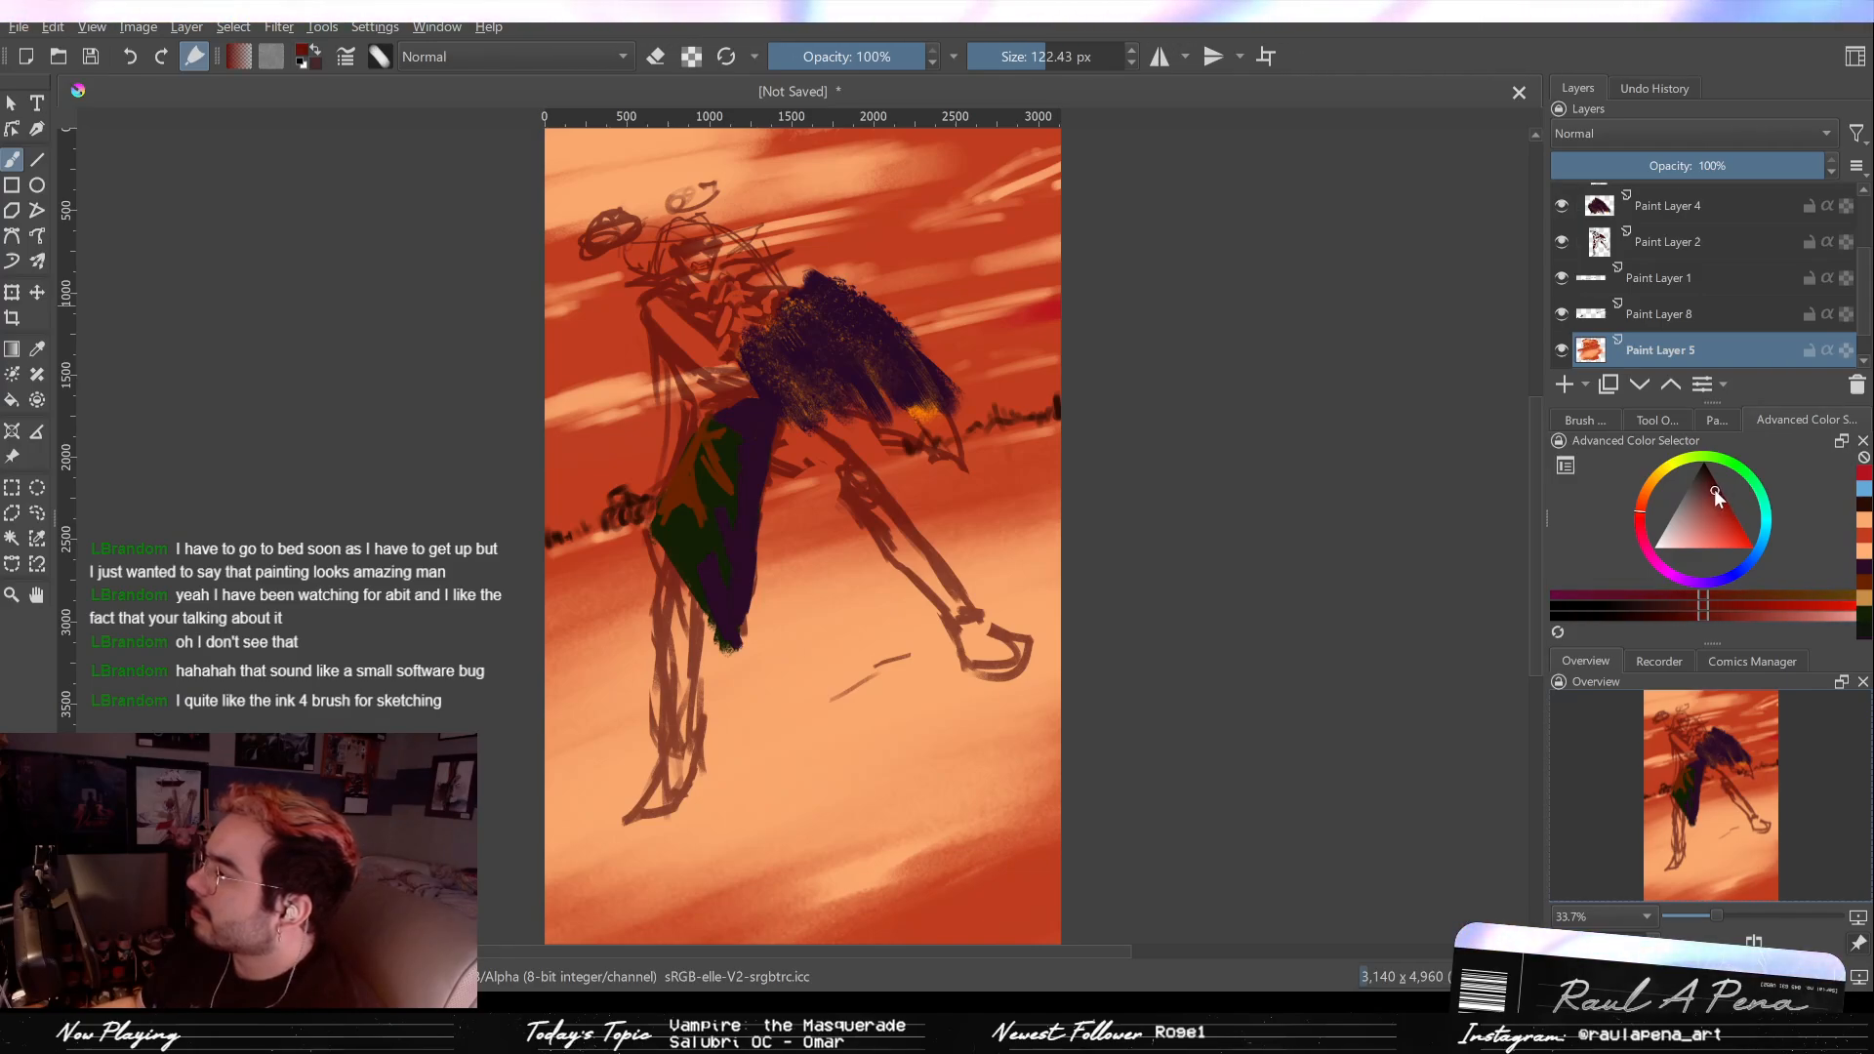
{"action": "left_click", "coordinate": [1711, 487]}
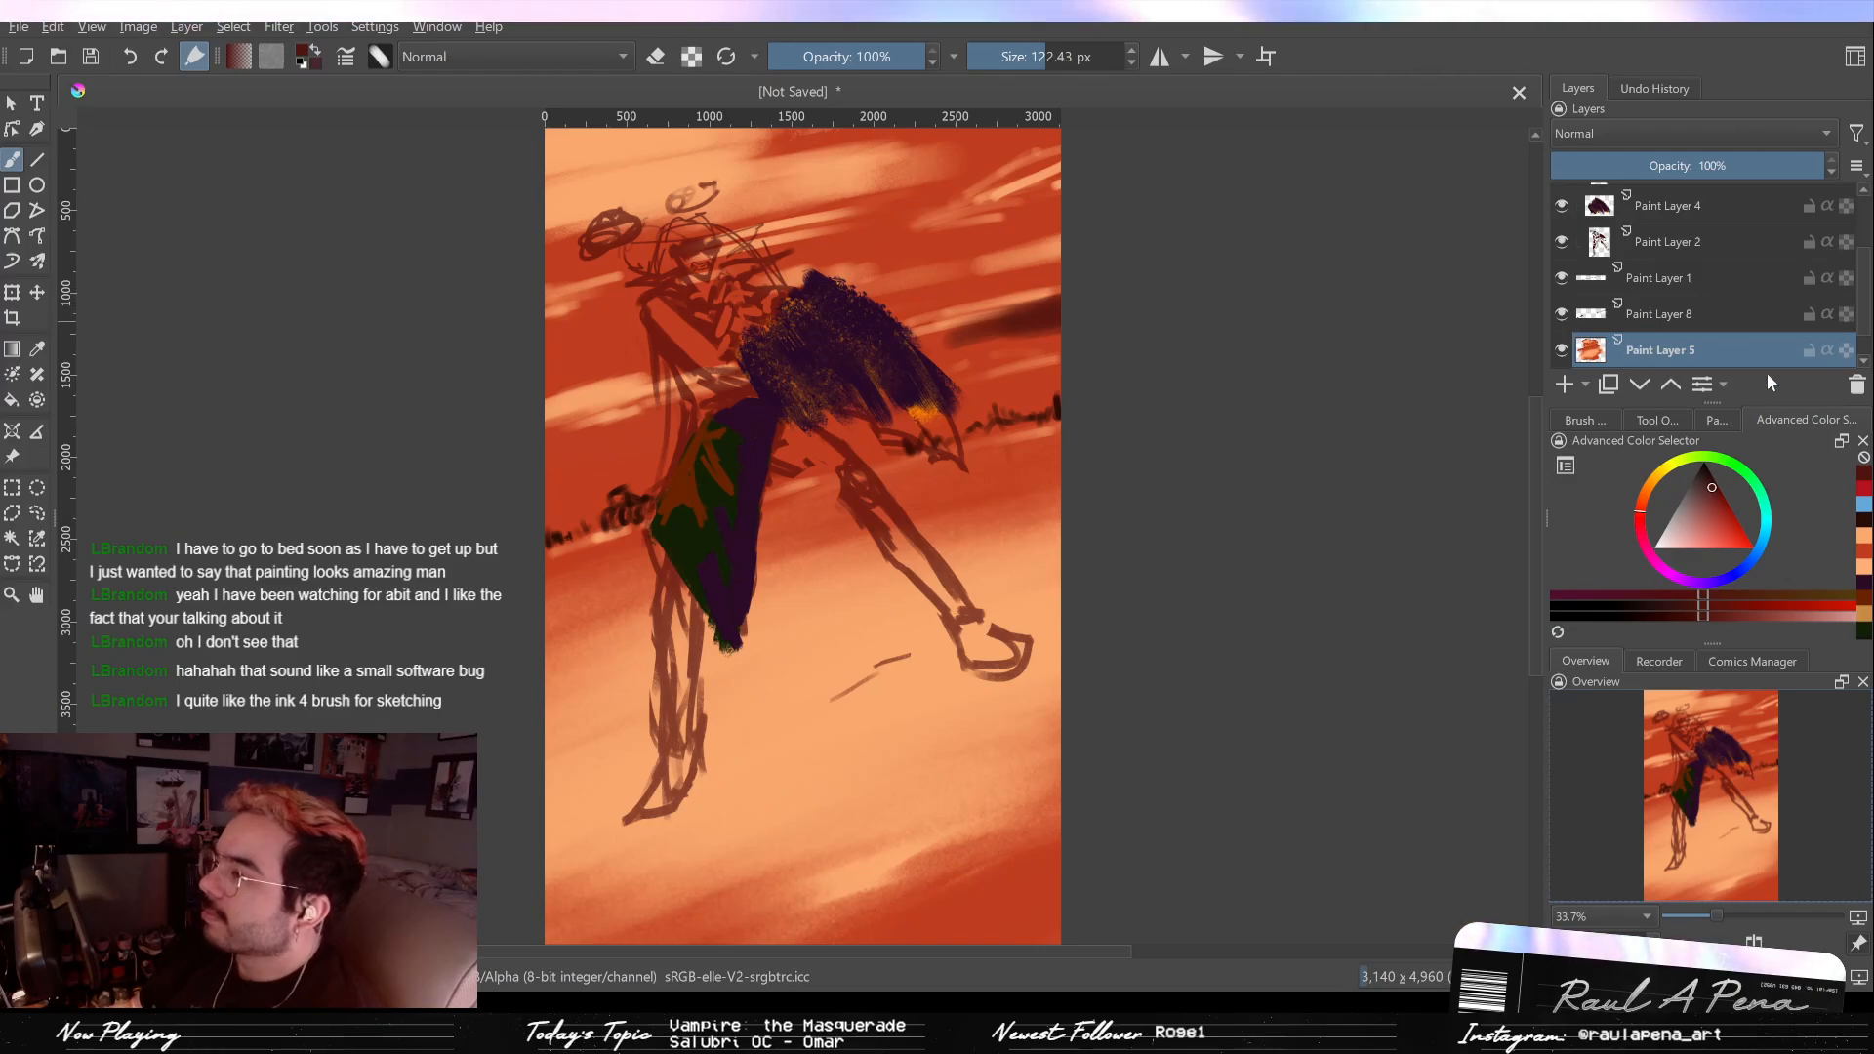
{"action": "left_click_drag", "start_coordinate": [1719, 494], "coordinate": [1719, 500]}
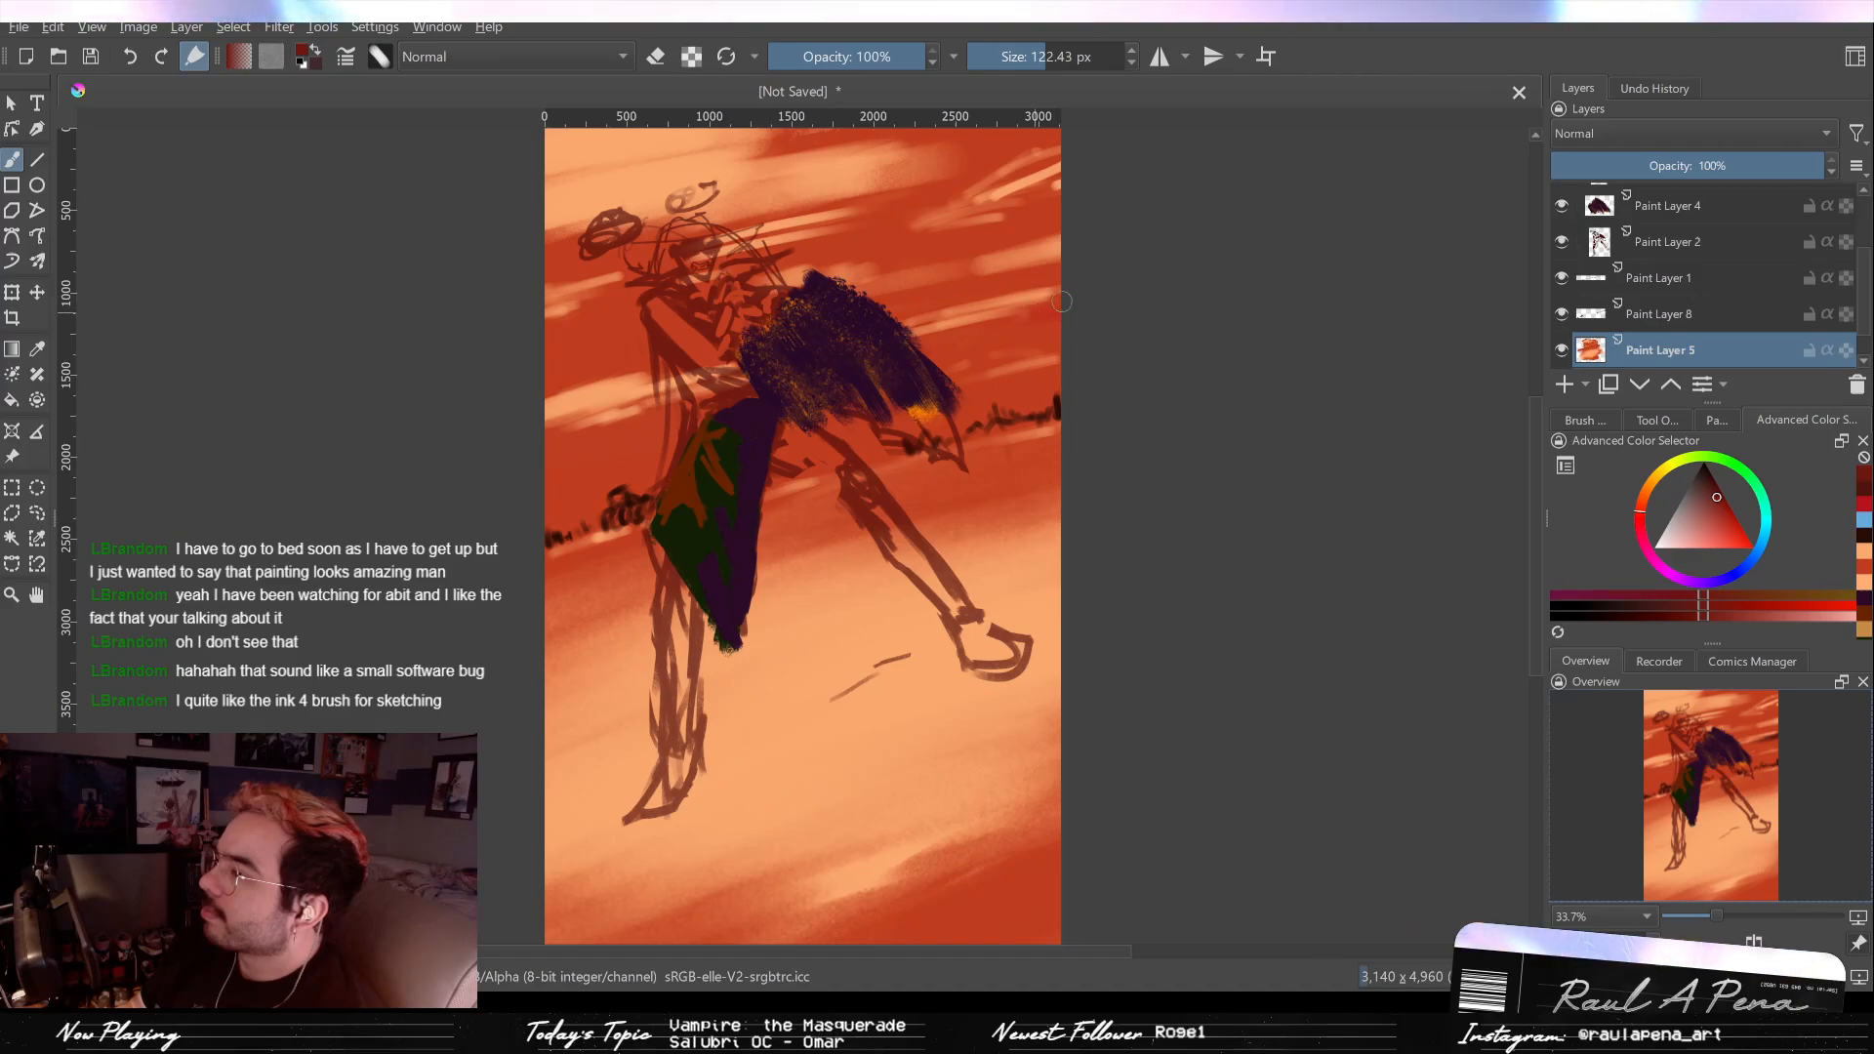
Step: Paint dark brownish-red cloud streaks beside the cape, near the torso and across the upper sky, enlarging the brush to 303.91 px
{"action": "left_click_drag", "start_coordinate": [937, 337], "coordinate": [1026, 323]}
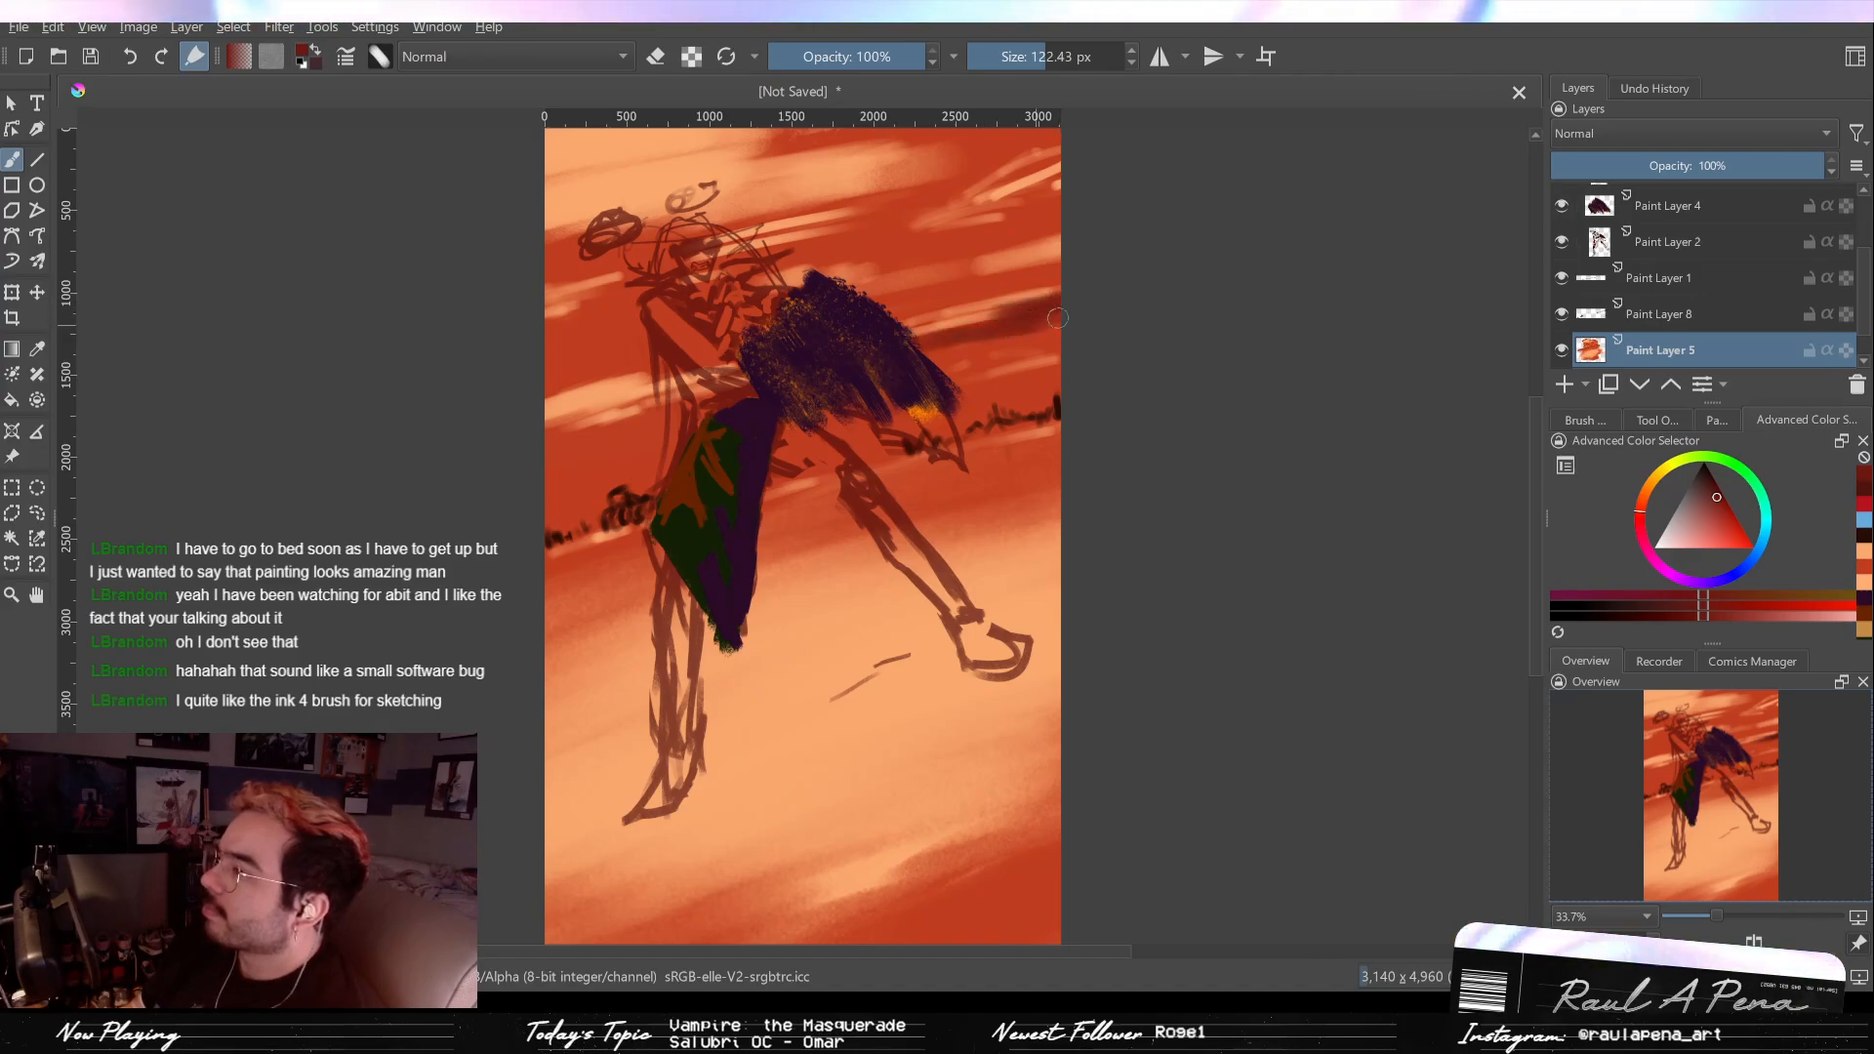
{"action": "left_click_drag", "start_coordinate": [555, 435], "coordinate": [695, 390]}
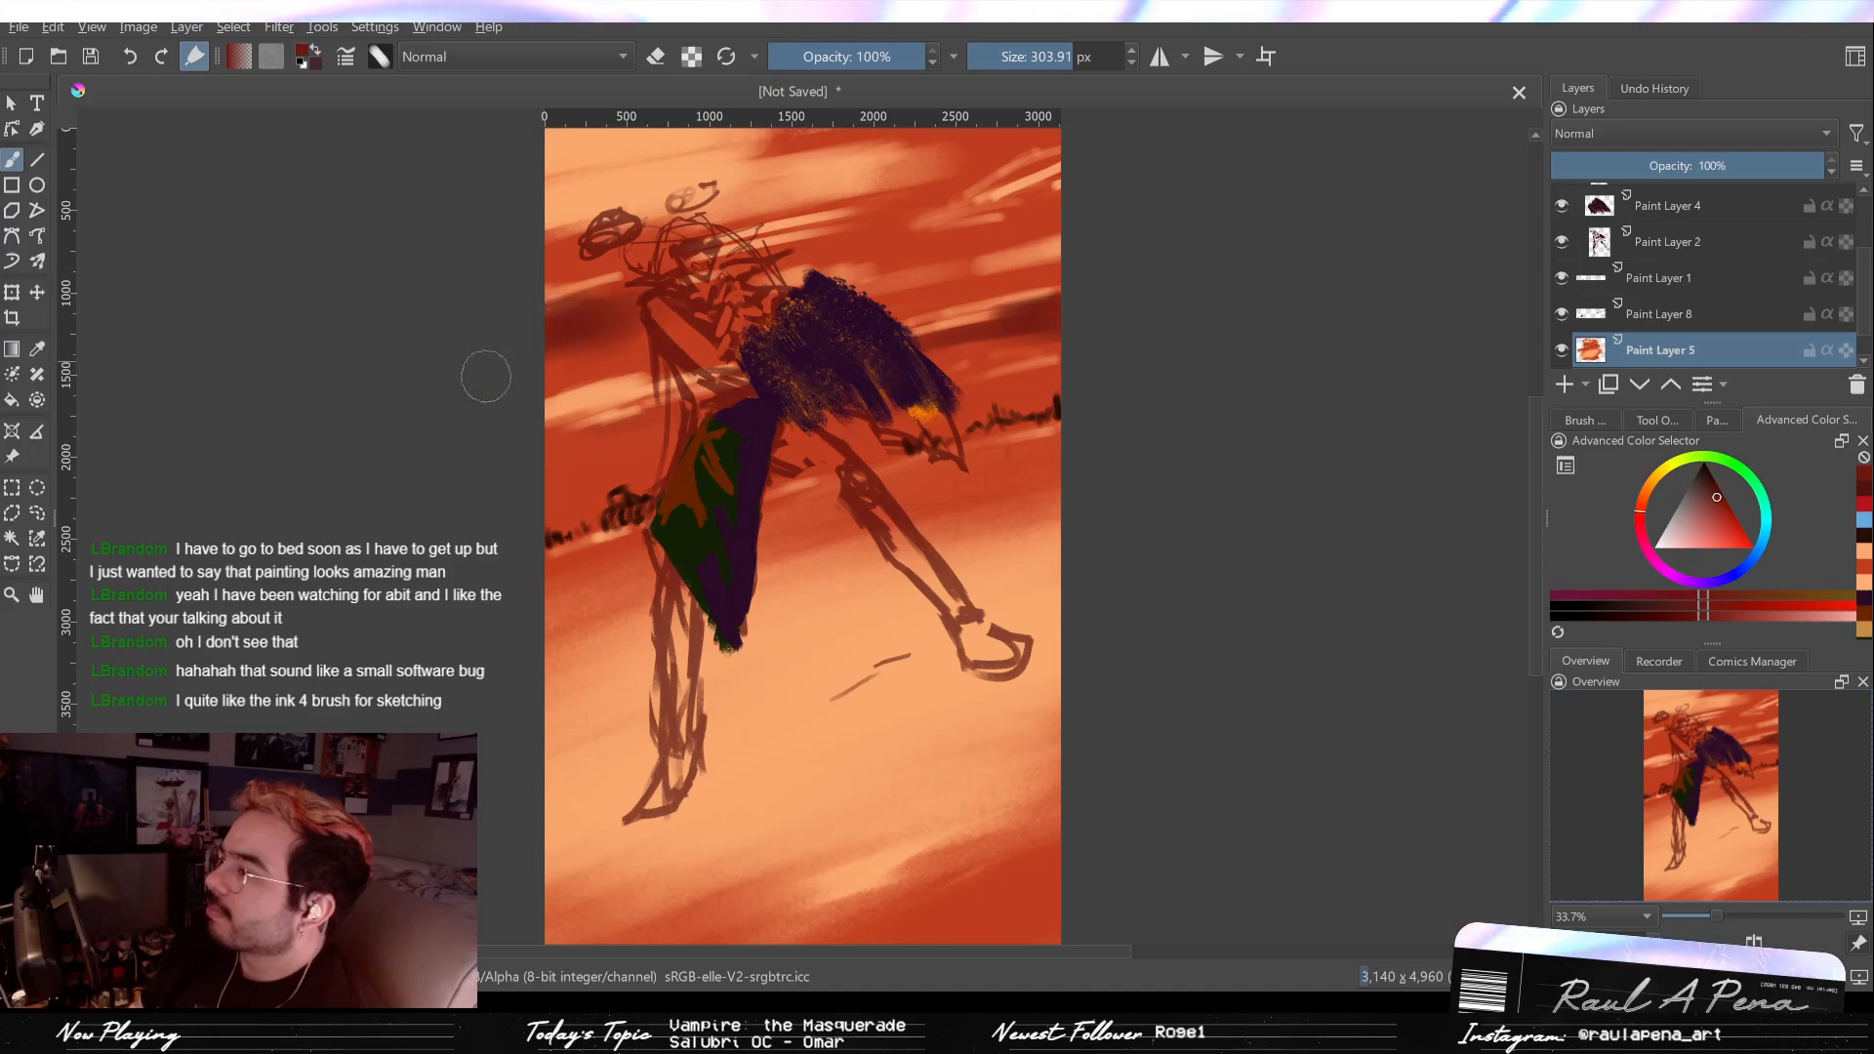
{"action": "mouse_move", "coordinate": [624, 293]}
{"action": "left_mouse_down"}
{"action": "mouse_move", "coordinate": [883, 236]}
{"action": "mouse_move", "coordinate": [711, 253]}
{"action": "mouse_move", "coordinate": [895, 212]}
{"action": "mouse_move", "coordinate": [984, 152]}
{"action": "mouse_move", "coordinate": [1075, 139]}
{"action": "mouse_move", "coordinate": [808, 169]}
{"action": "left_mouse_up"}
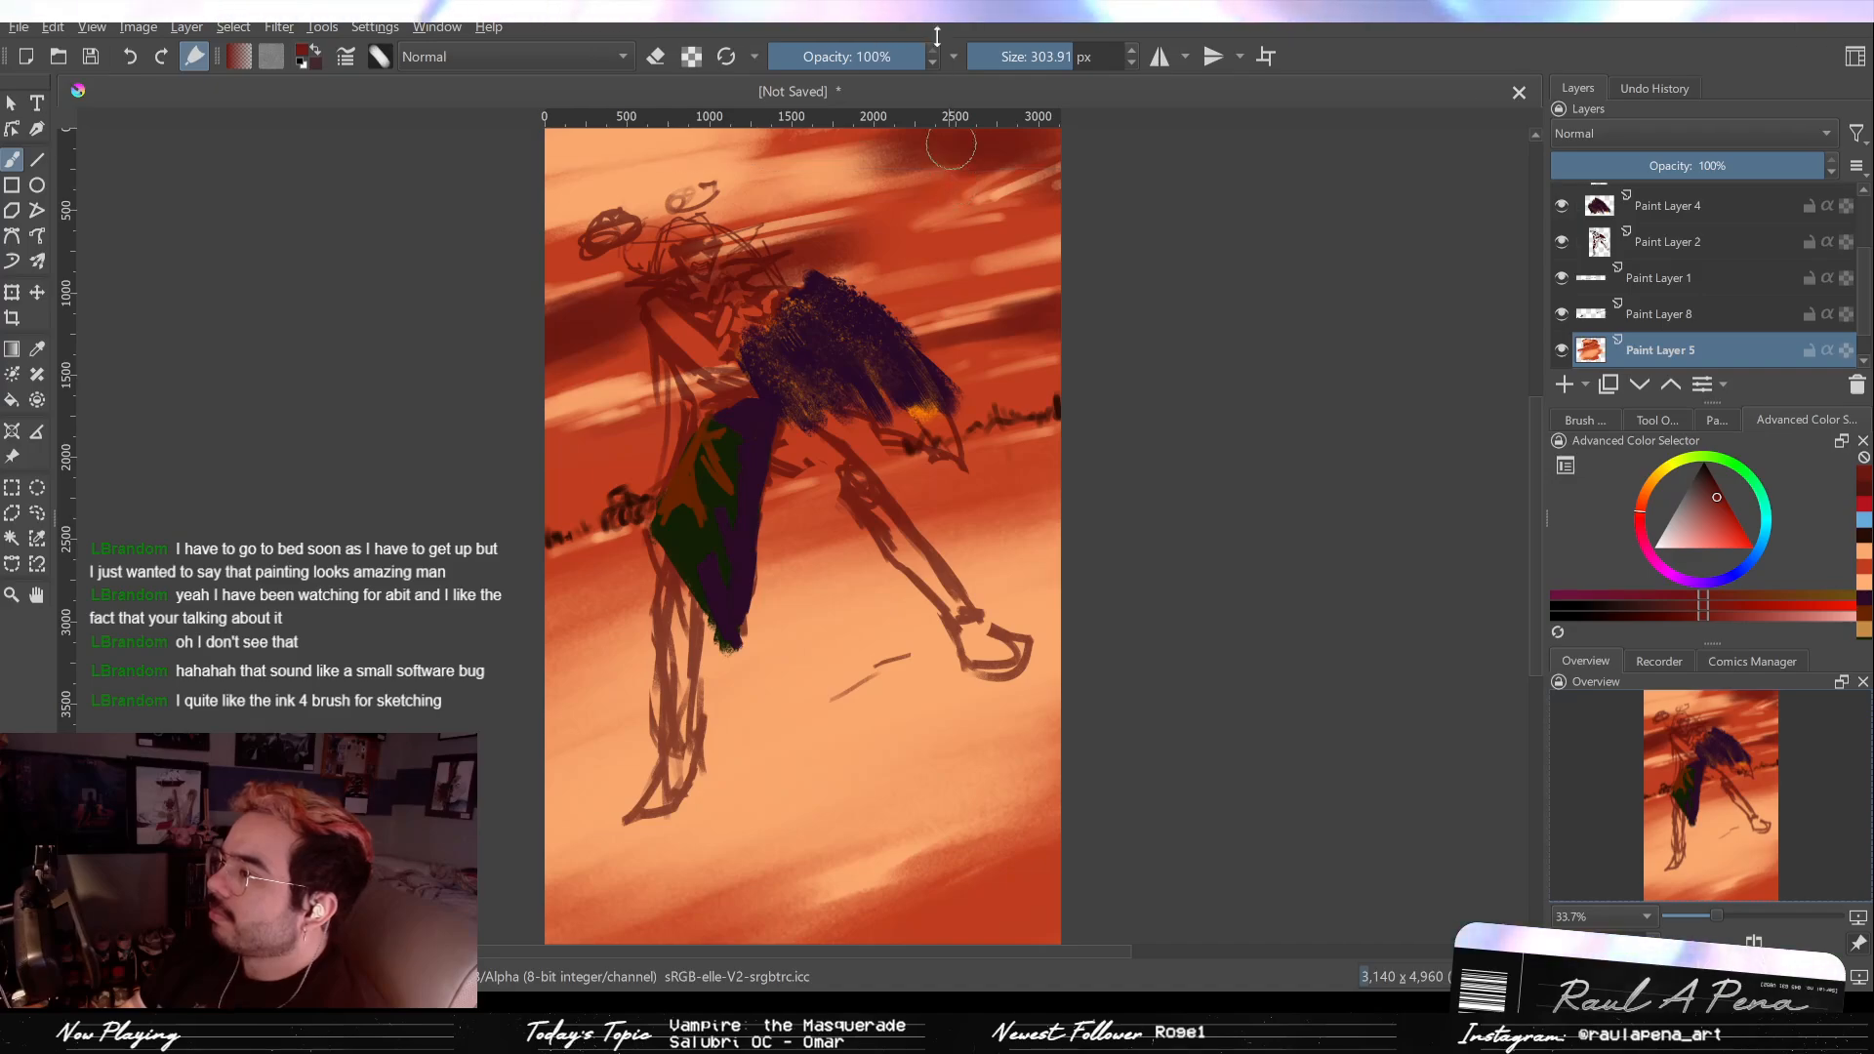
{"action": "mouse_move", "coordinate": [904, 201]}
{"action": "left_mouse_down"}
{"action": "mouse_move", "coordinate": [703, 161]}
{"action": "mouse_move", "coordinate": [673, 176]}
{"action": "mouse_move", "coordinate": [963, 139]}
{"action": "mouse_move", "coordinate": [796, 220]}
{"action": "left_mouse_up"}
{"action": "left_click_drag", "start_coordinate": [615, 422], "coordinate": [615, 465]}
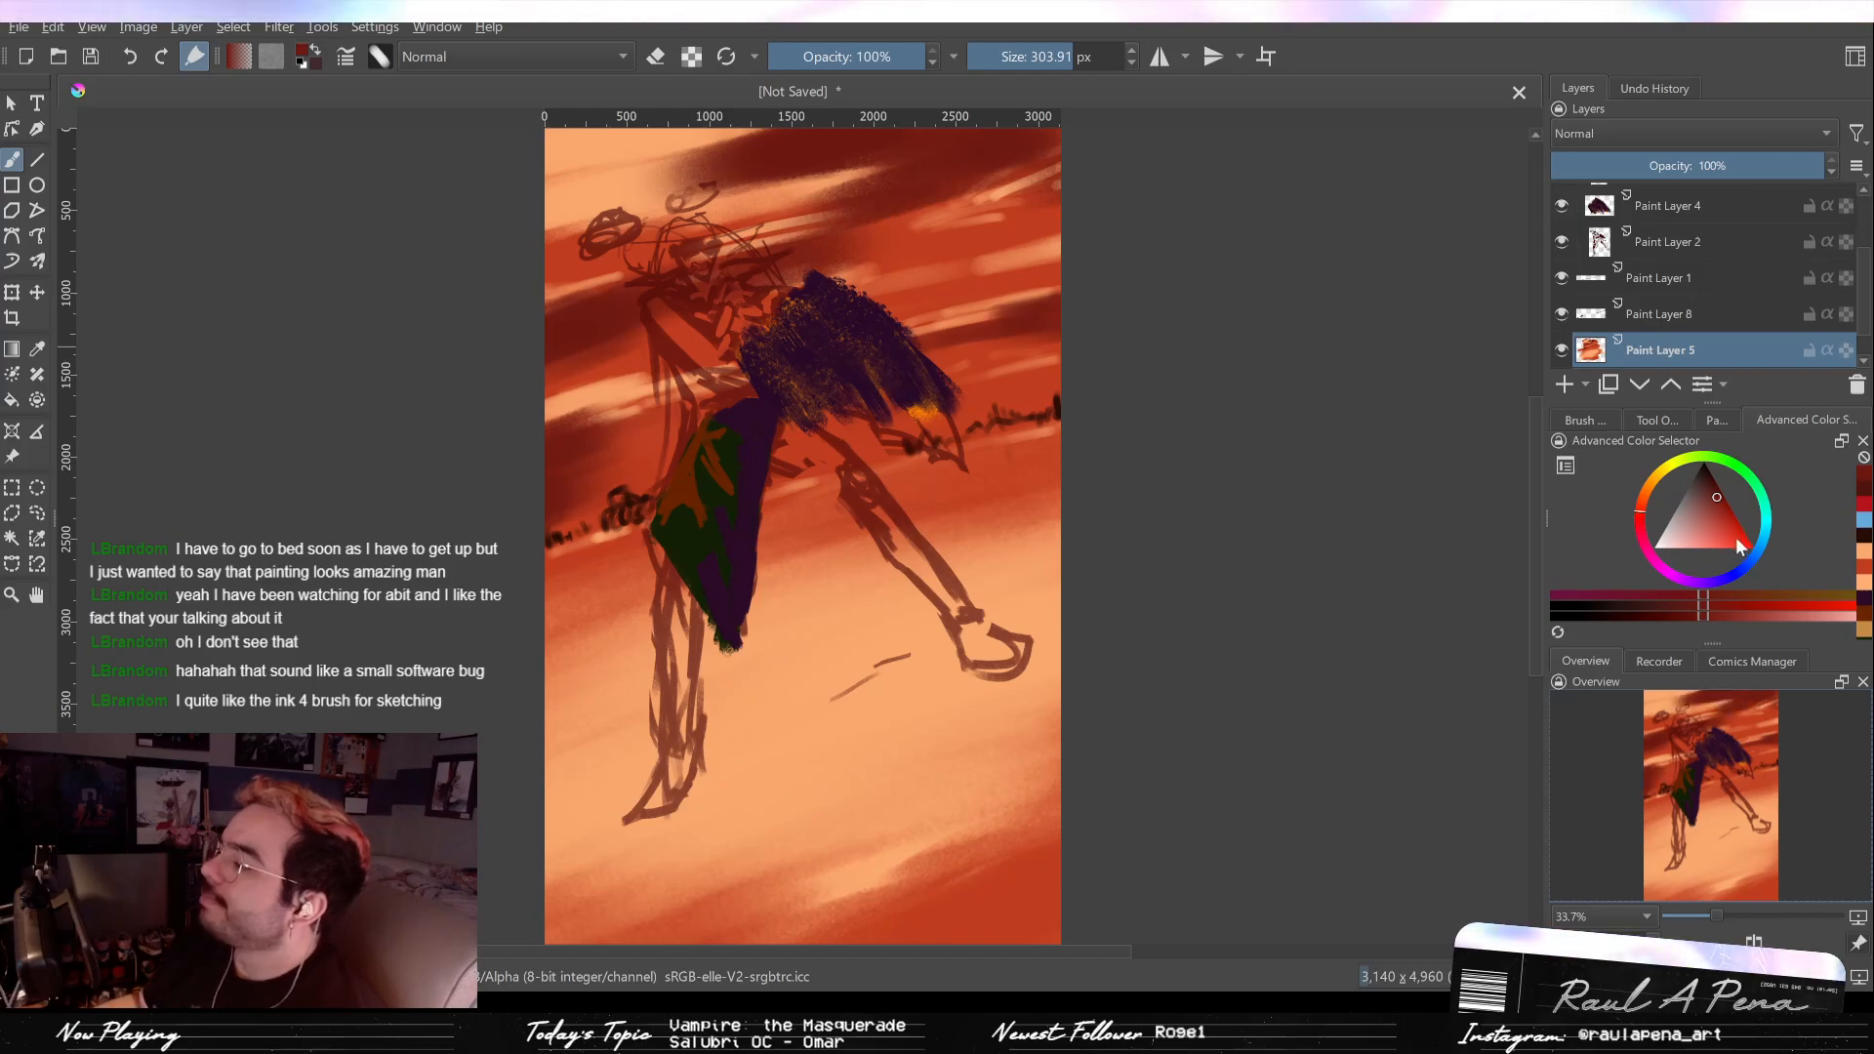
Step: Undo all the dark brownish-red cloud streaks in the sky
{"action": "key", "text": "ctrl+z"}
{"action": "key", "text": "ctrl+z"}
{"action": "key", "text": "ctrl+z"}
{"action": "key", "text": "ctrl+z"}
{"action": "key", "text": "ctrl+z"}
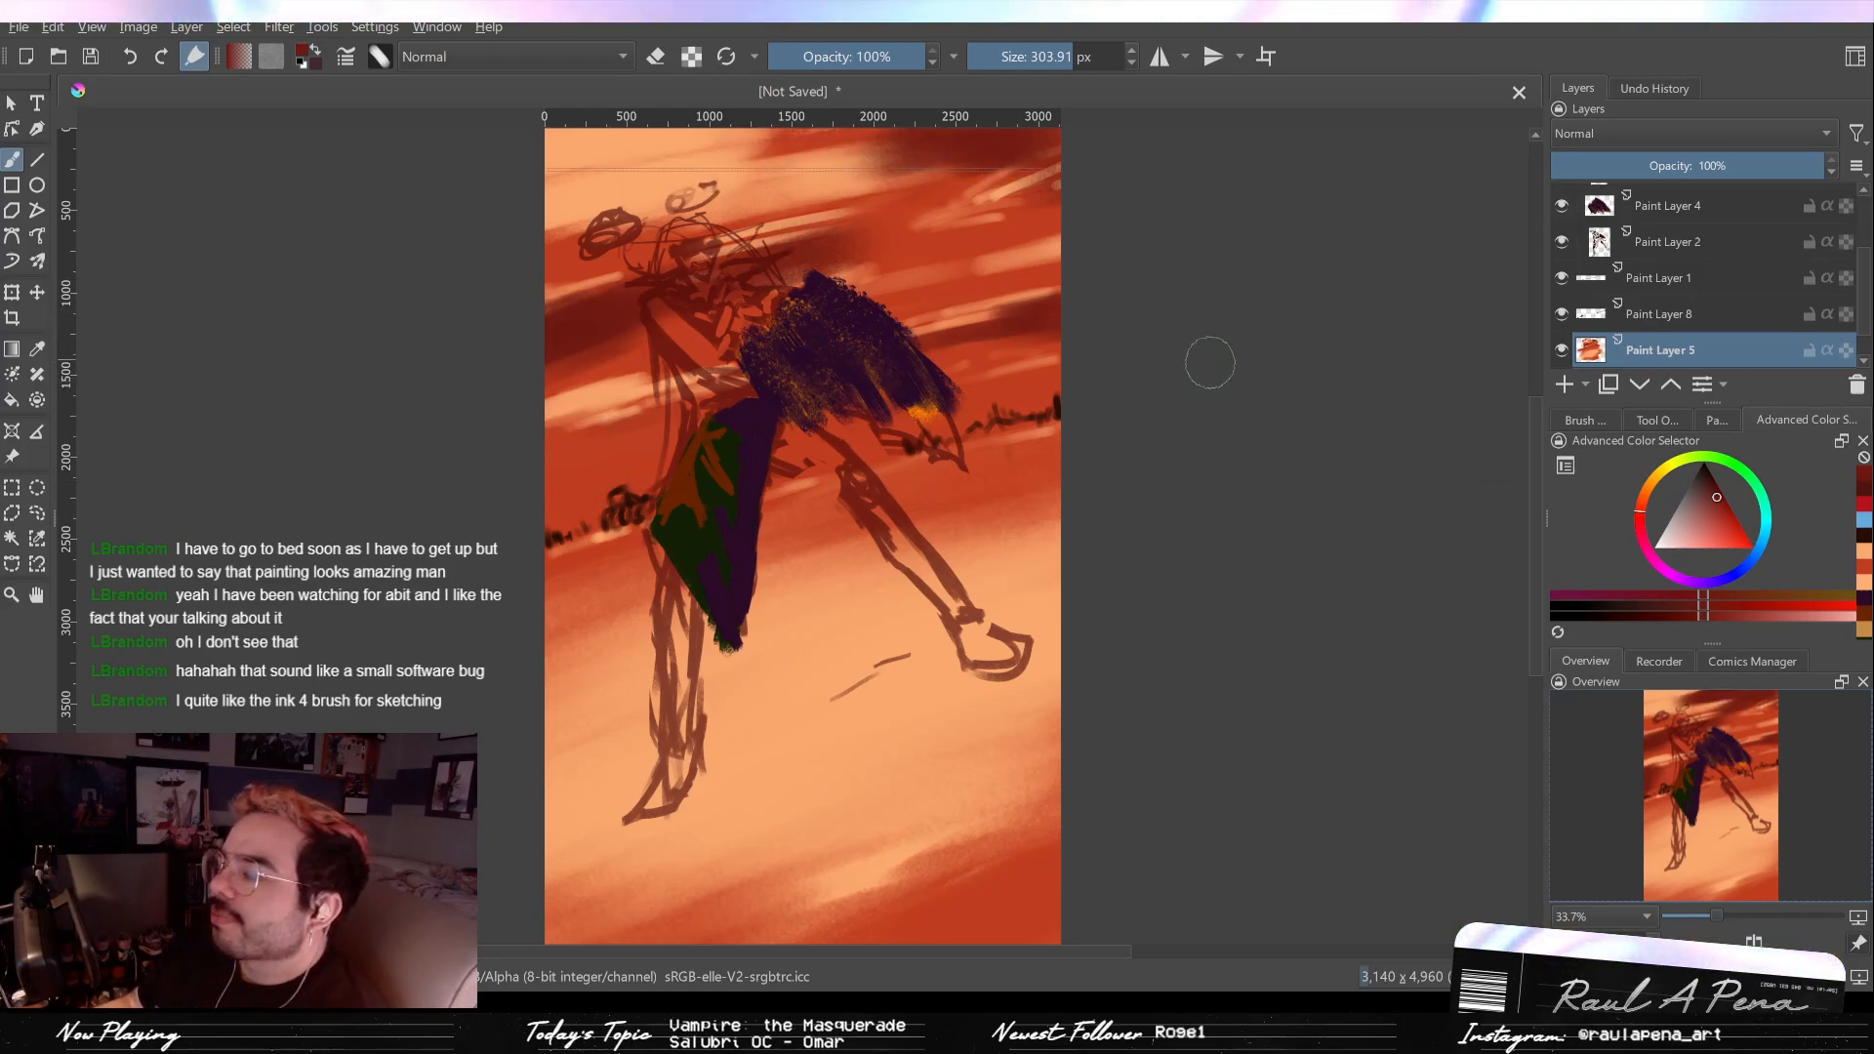
{"action": "key", "text": "ctrl+z"}
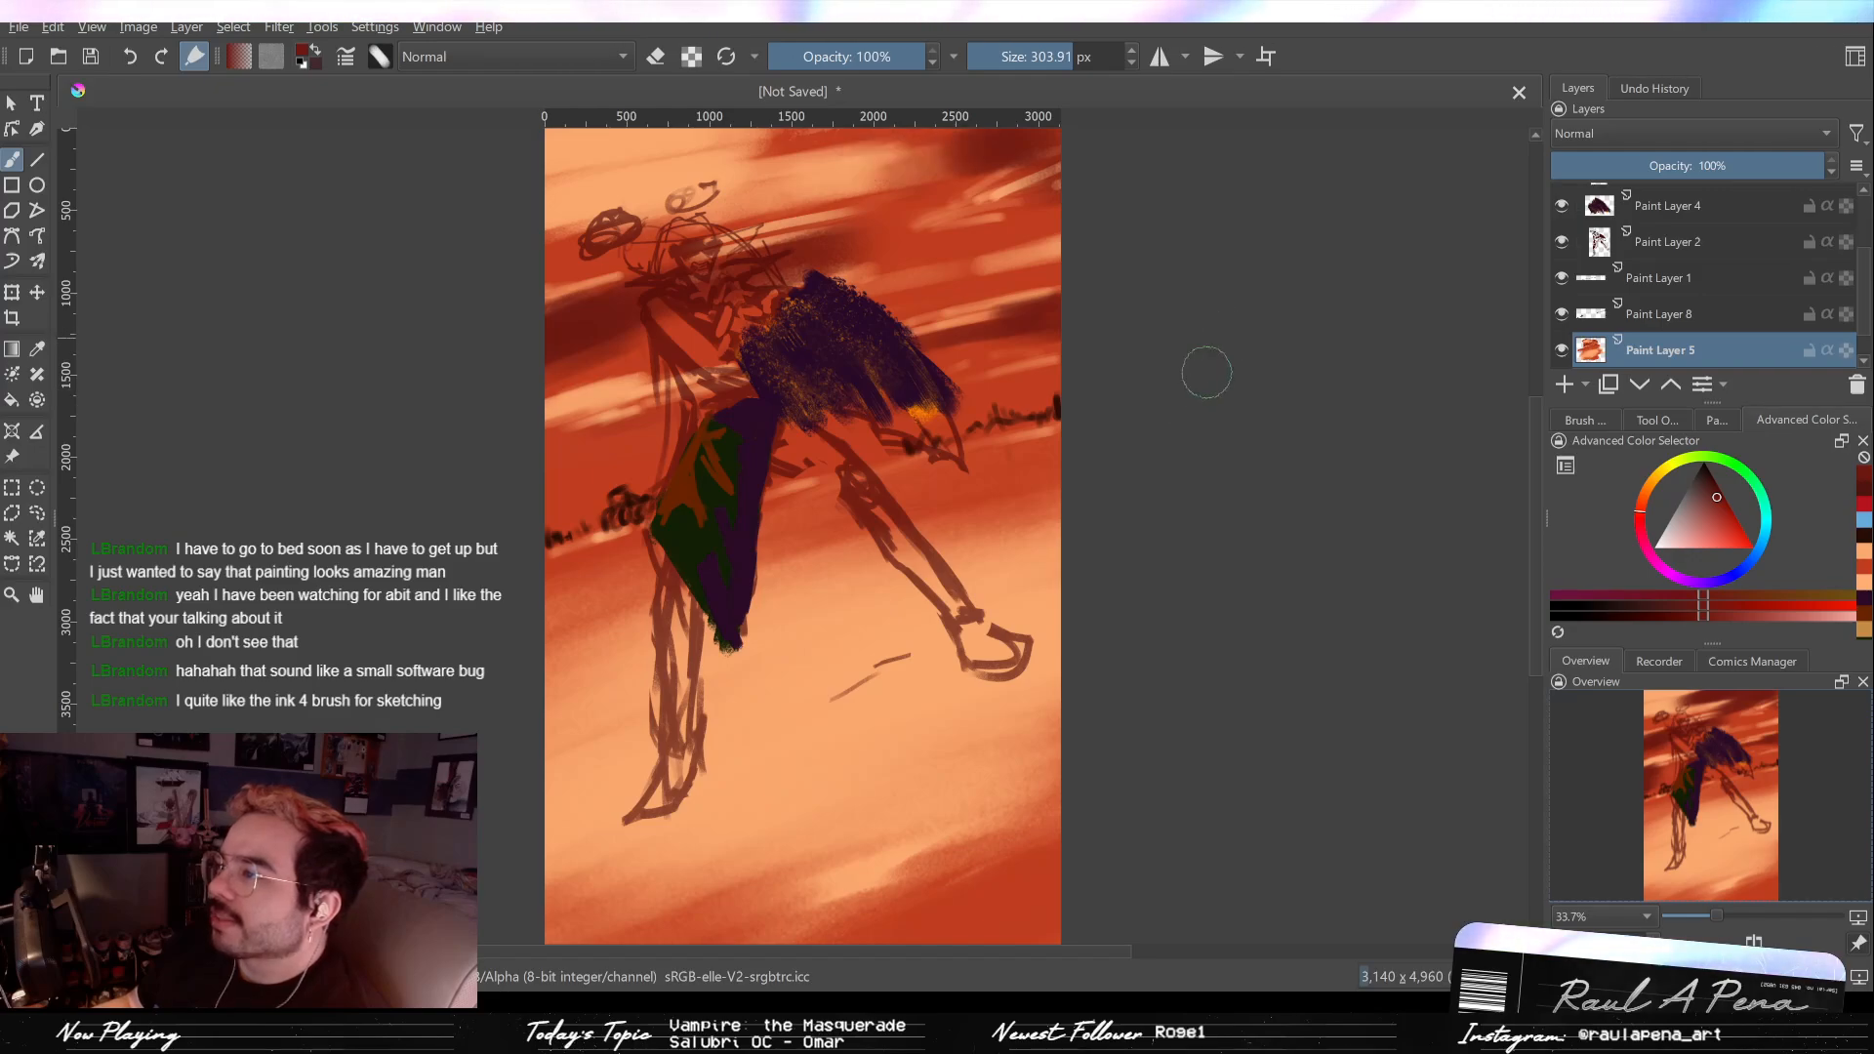
{"action": "key", "text": "ctrl+z"}
{"action": "key", "text": "ctrl+z"}
{"action": "key", "text": "ctrl+z"}
{"action": "key", "text": "ctrl+z"}
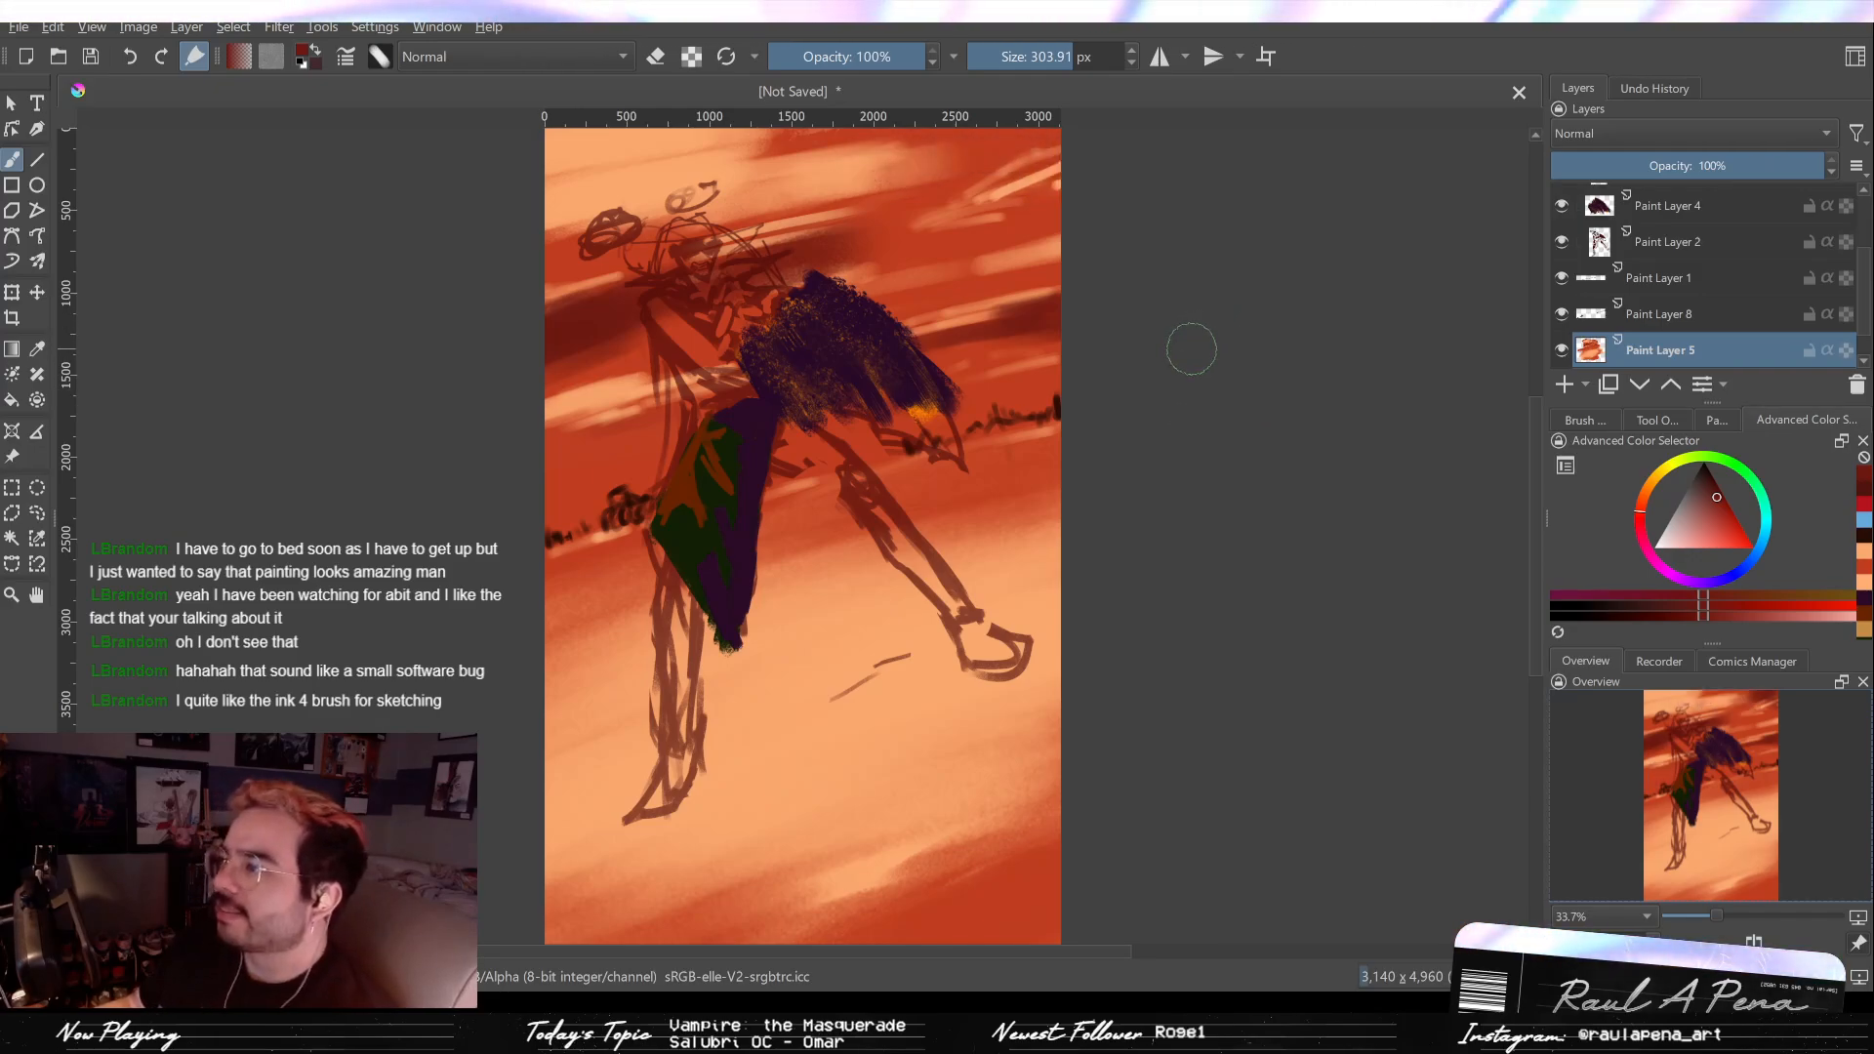
{"action": "key", "text": "ctrl+z"}
{"action": "key", "text": "ctrl+z"}
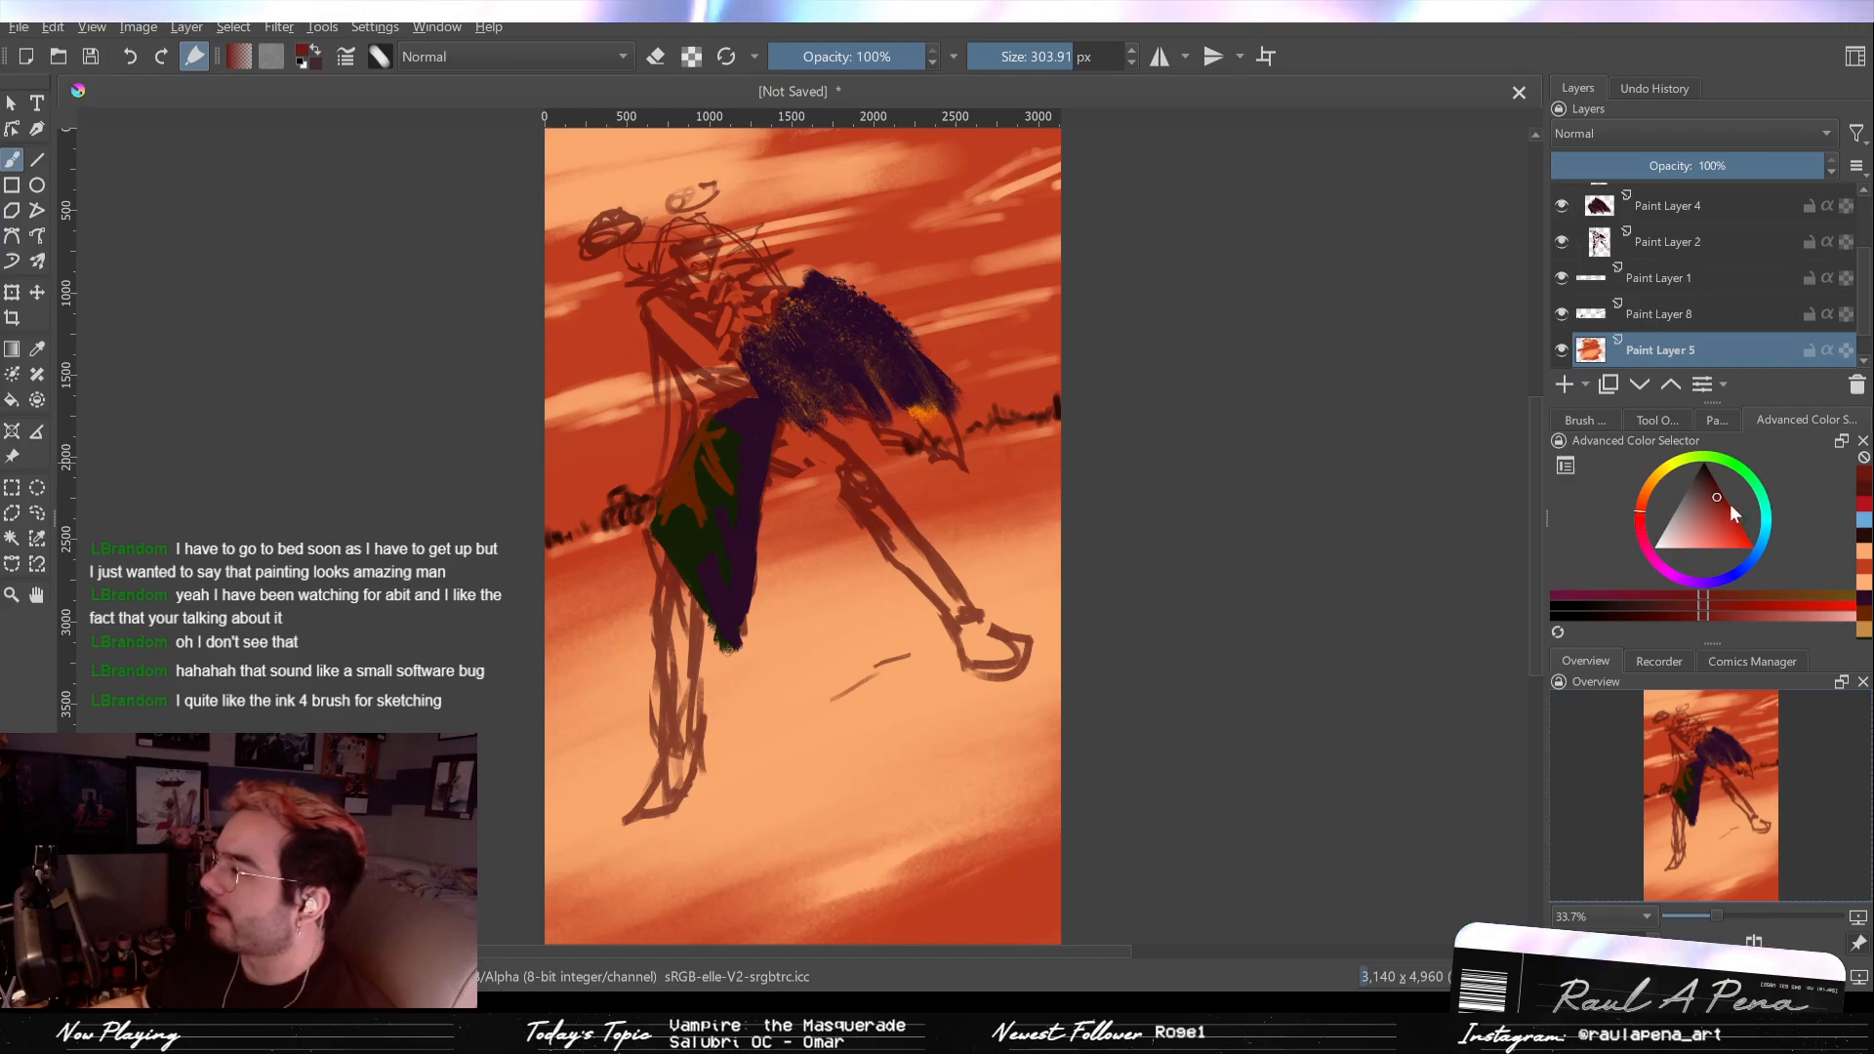
Step: Lighten the color to a deep red and paint 168.78 px streaks above the horizon, beside the torso and across the upper sky
{"action": "left_click", "coordinate": [1728, 511]}
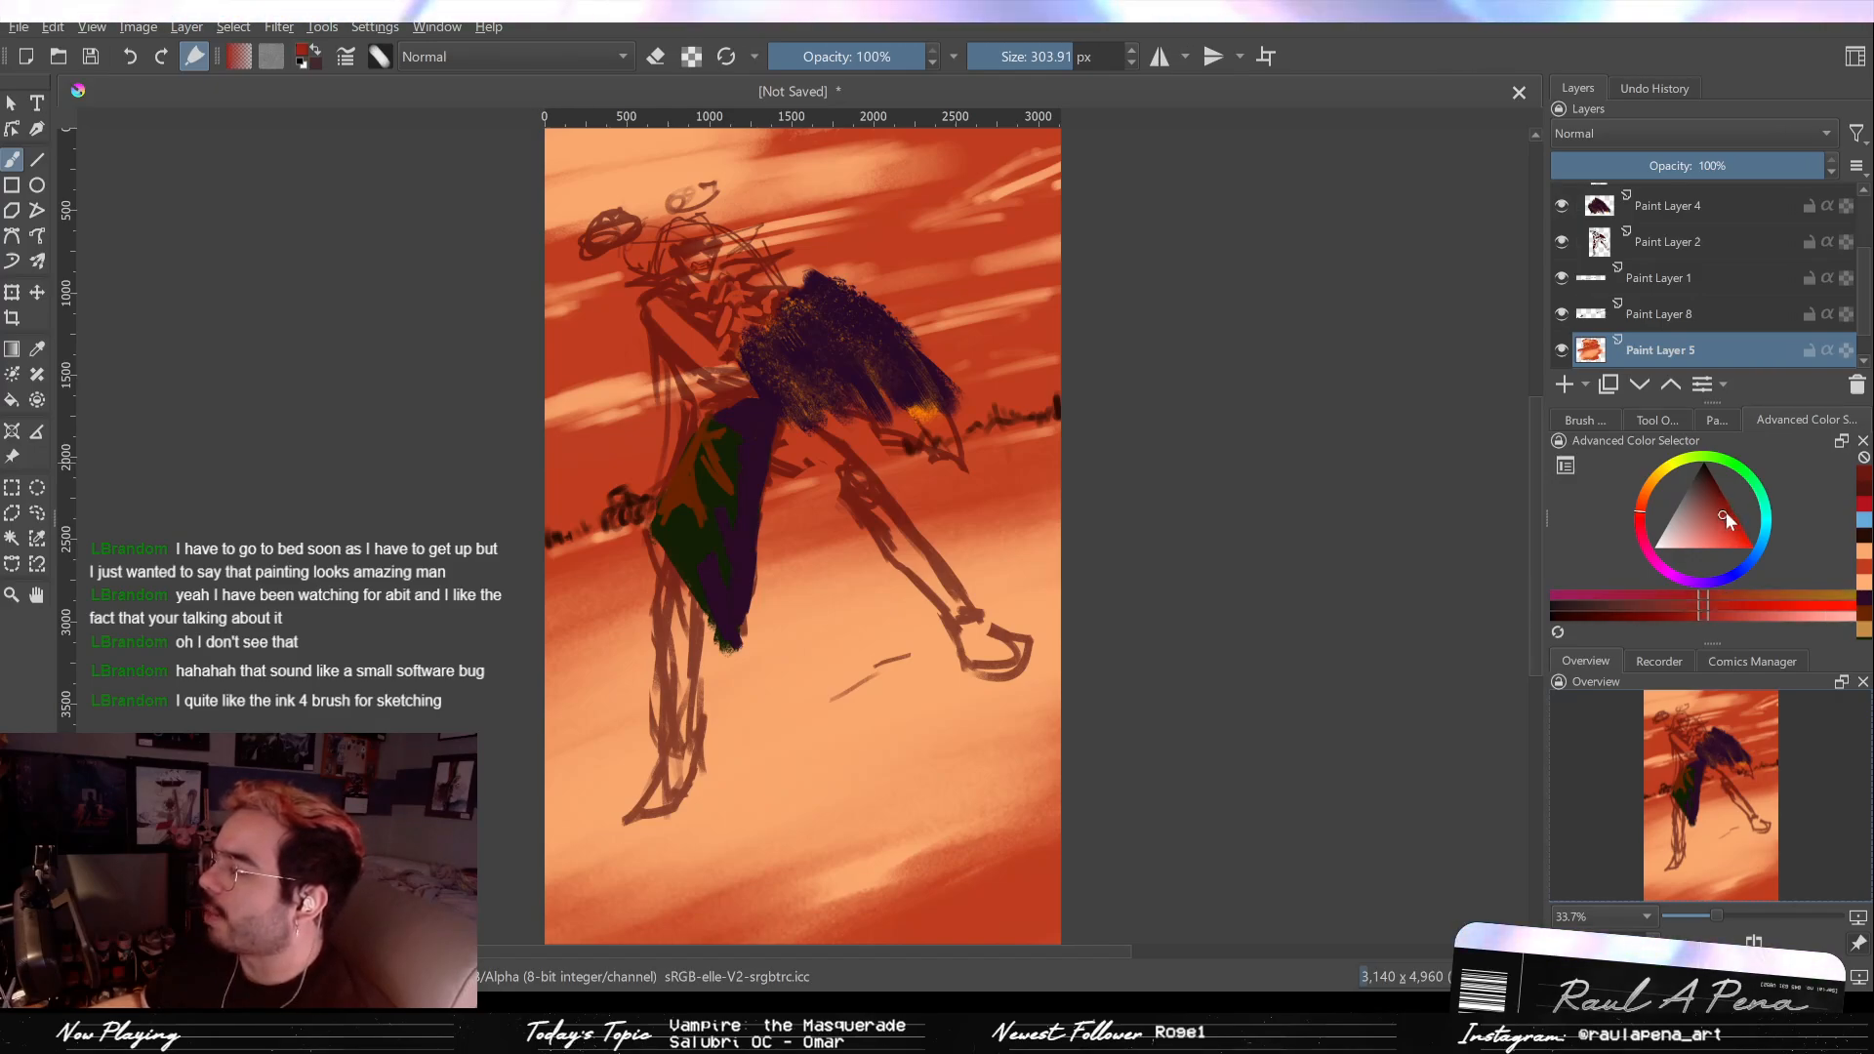
{"action": "left_click", "coordinate": [1728, 506]}
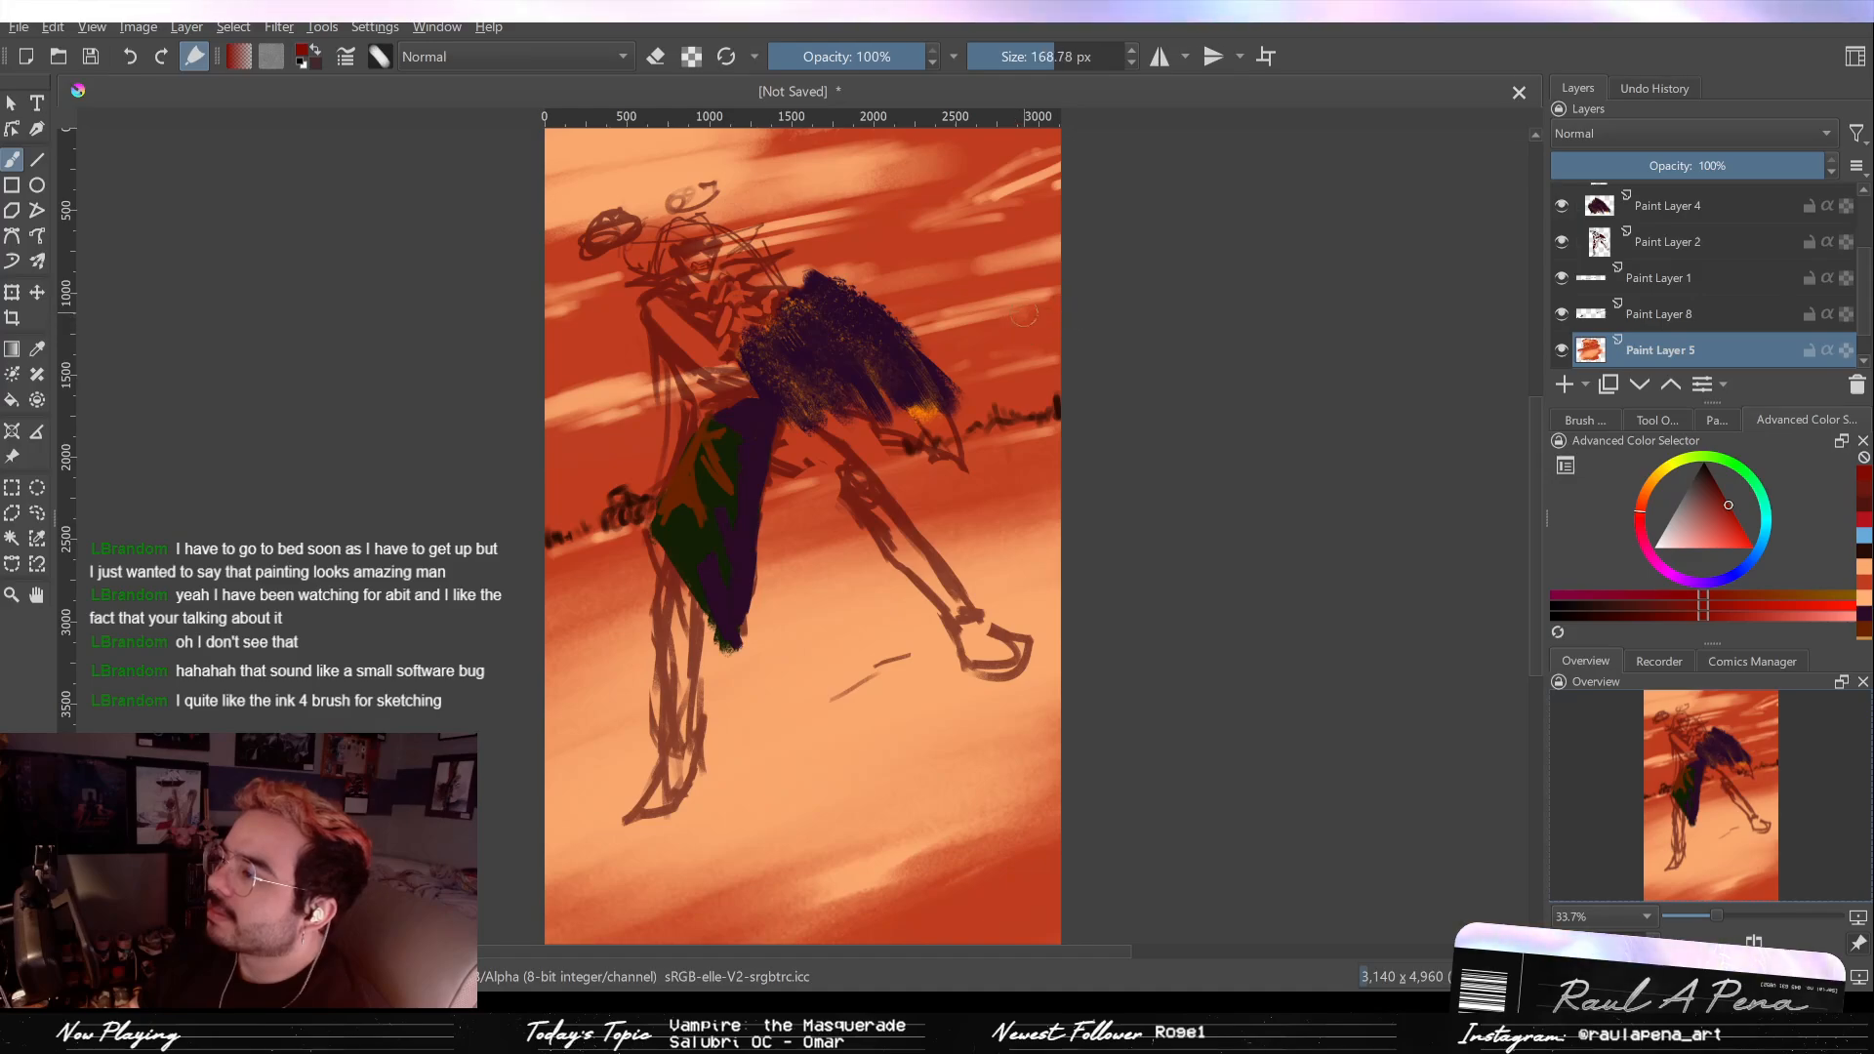
{"action": "mouse_move", "coordinate": [1043, 319]}
{"action": "left_mouse_down"}
{"action": "mouse_move", "coordinate": [985, 331]}
{"action": "mouse_move", "coordinate": [1059, 337]}
{"action": "left_mouse_up"}
{"action": "mouse_move", "coordinate": [689, 439]}
{"action": "left_mouse_down"}
{"action": "mouse_move", "coordinate": [578, 432]}
{"action": "mouse_move", "coordinate": [606, 421]}
{"action": "mouse_move", "coordinate": [514, 448]}
{"action": "mouse_move", "coordinate": [594, 427]}
{"action": "mouse_move", "coordinate": [627, 447]}
{"action": "mouse_move", "coordinate": [536, 490]}
{"action": "mouse_move", "coordinate": [595, 502]}
{"action": "left_mouse_up"}
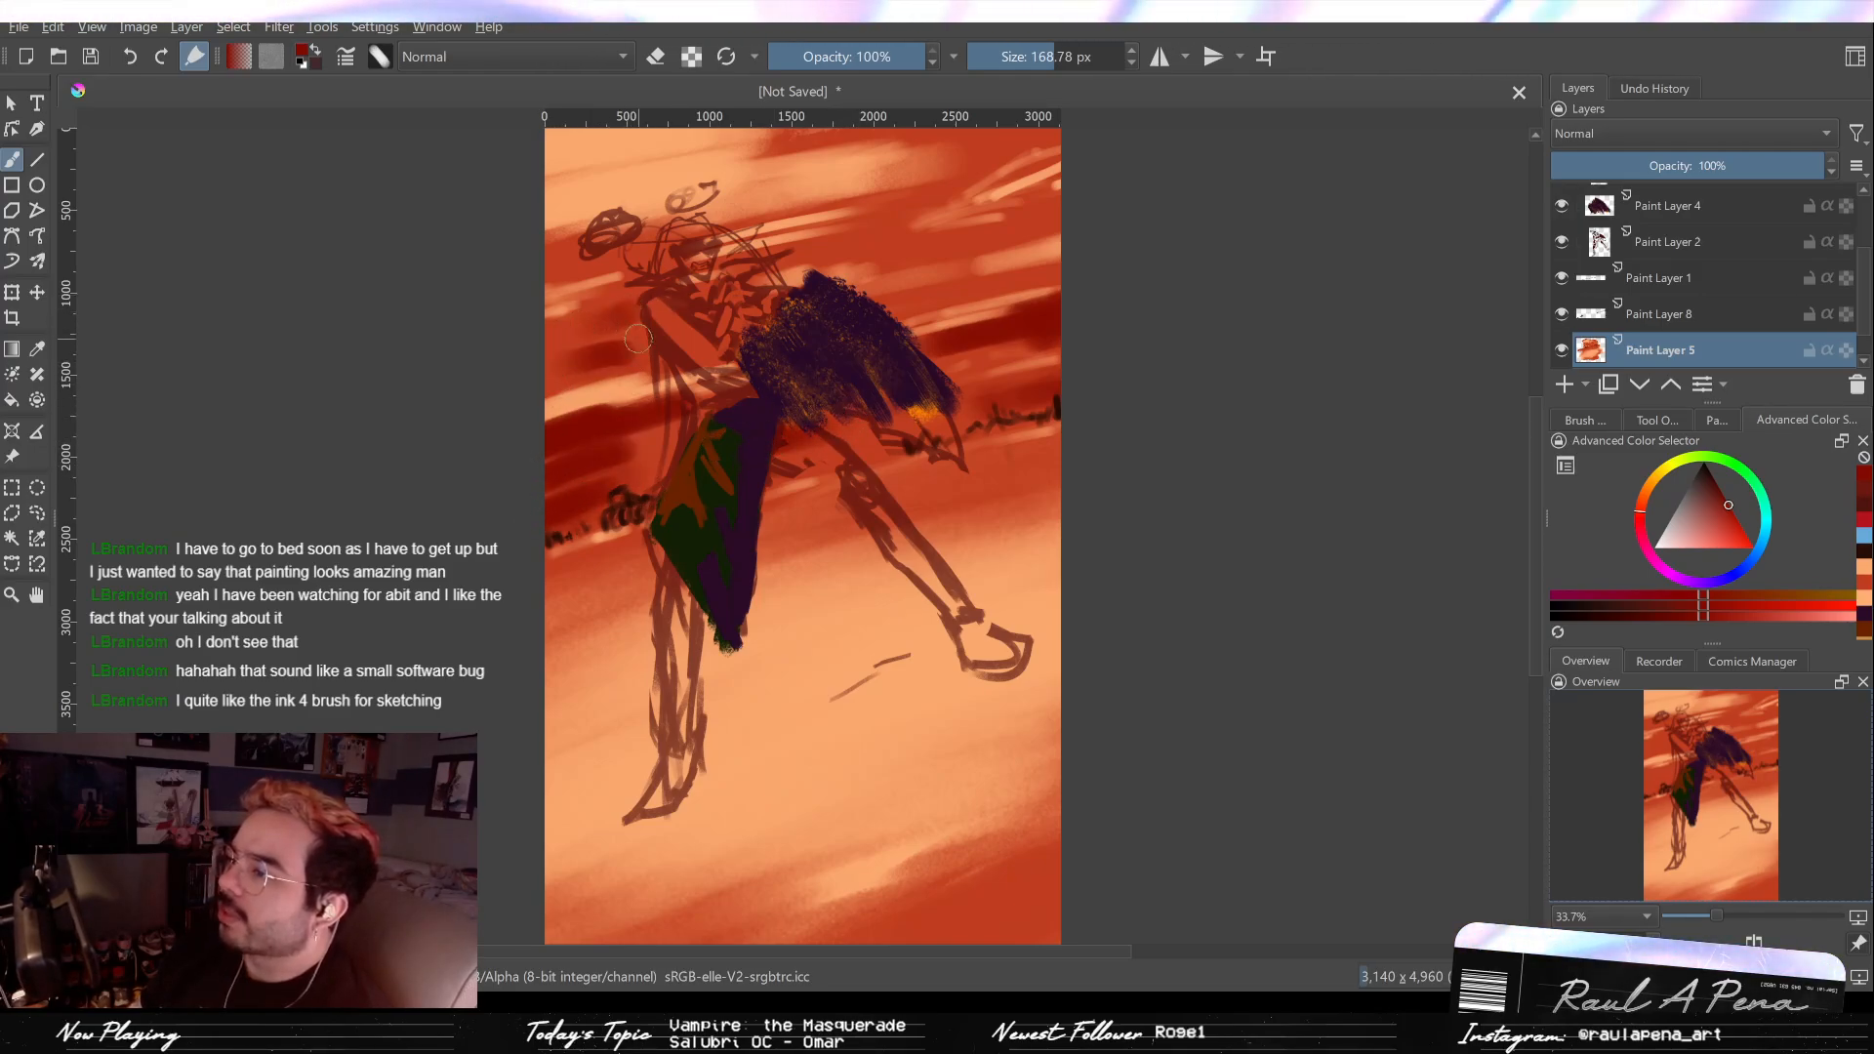
{"action": "left_click_drag", "start_coordinate": [656, 302], "coordinate": [657, 285]}
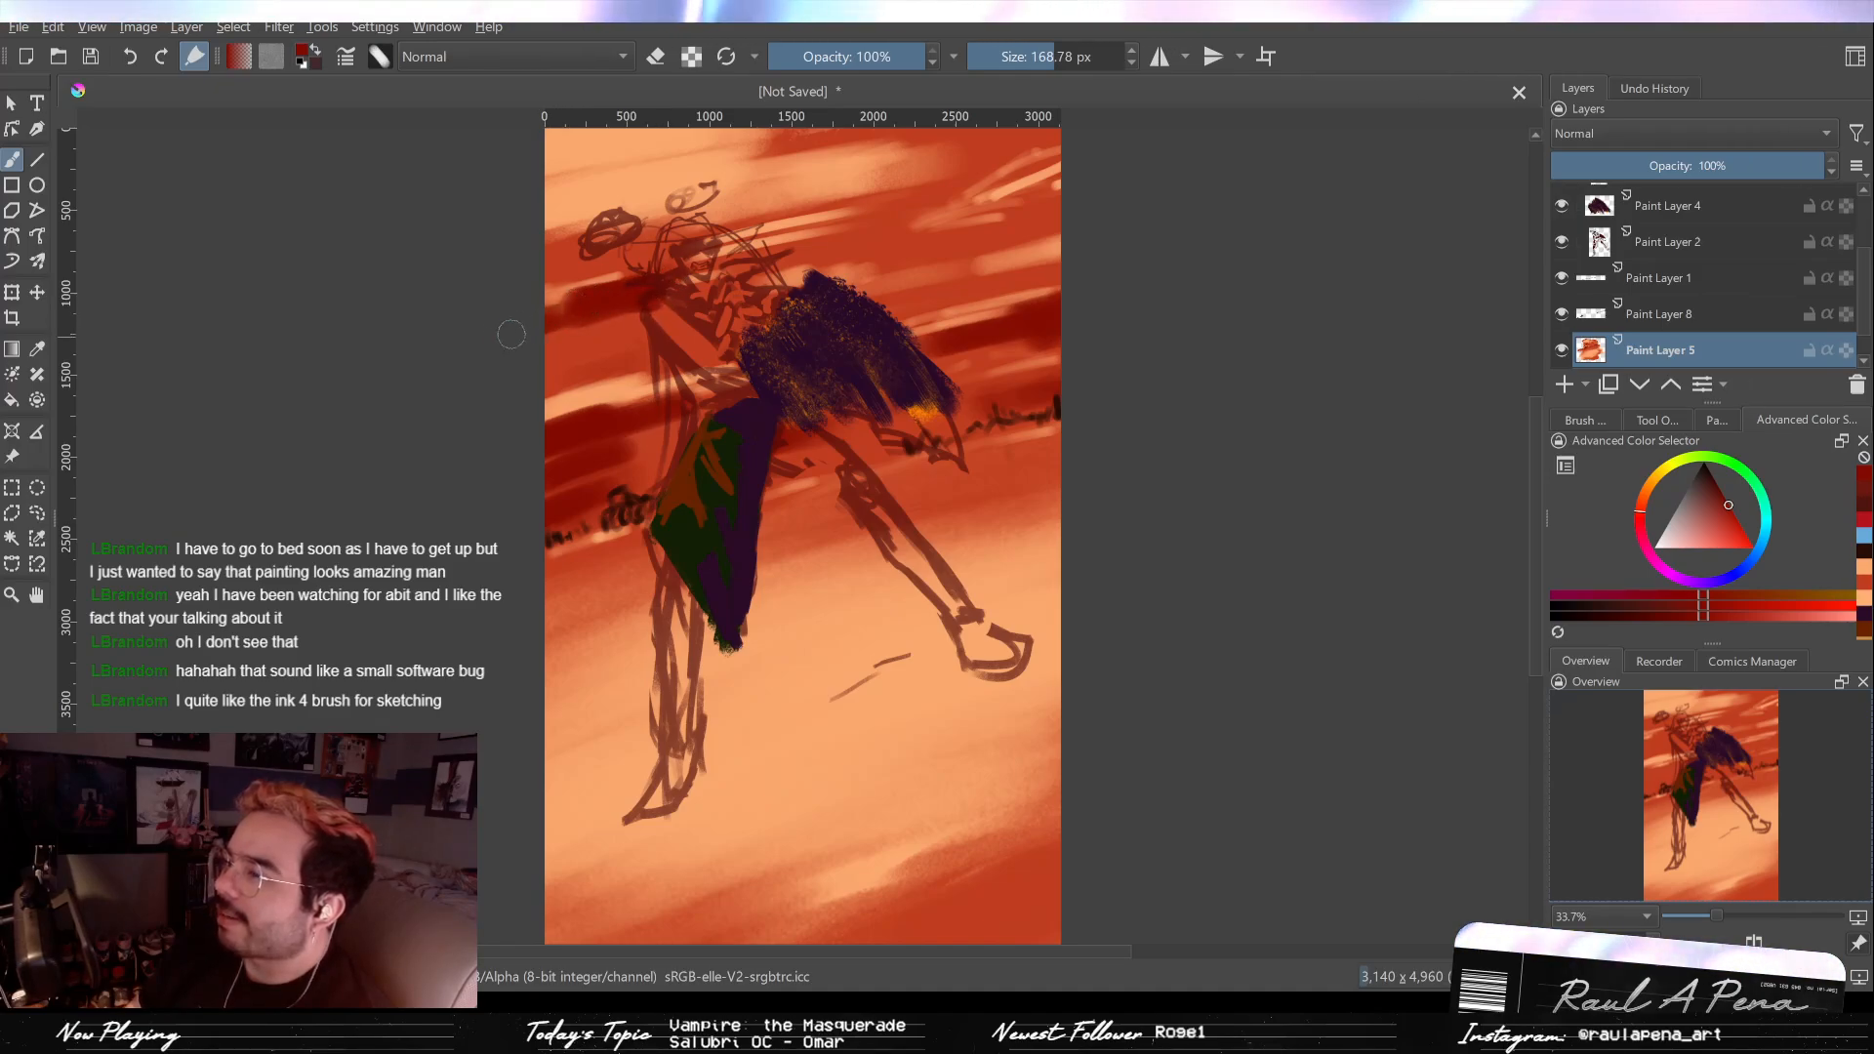
{"action": "left_click_drag", "start_coordinate": [593, 315], "coordinate": [641, 308]}
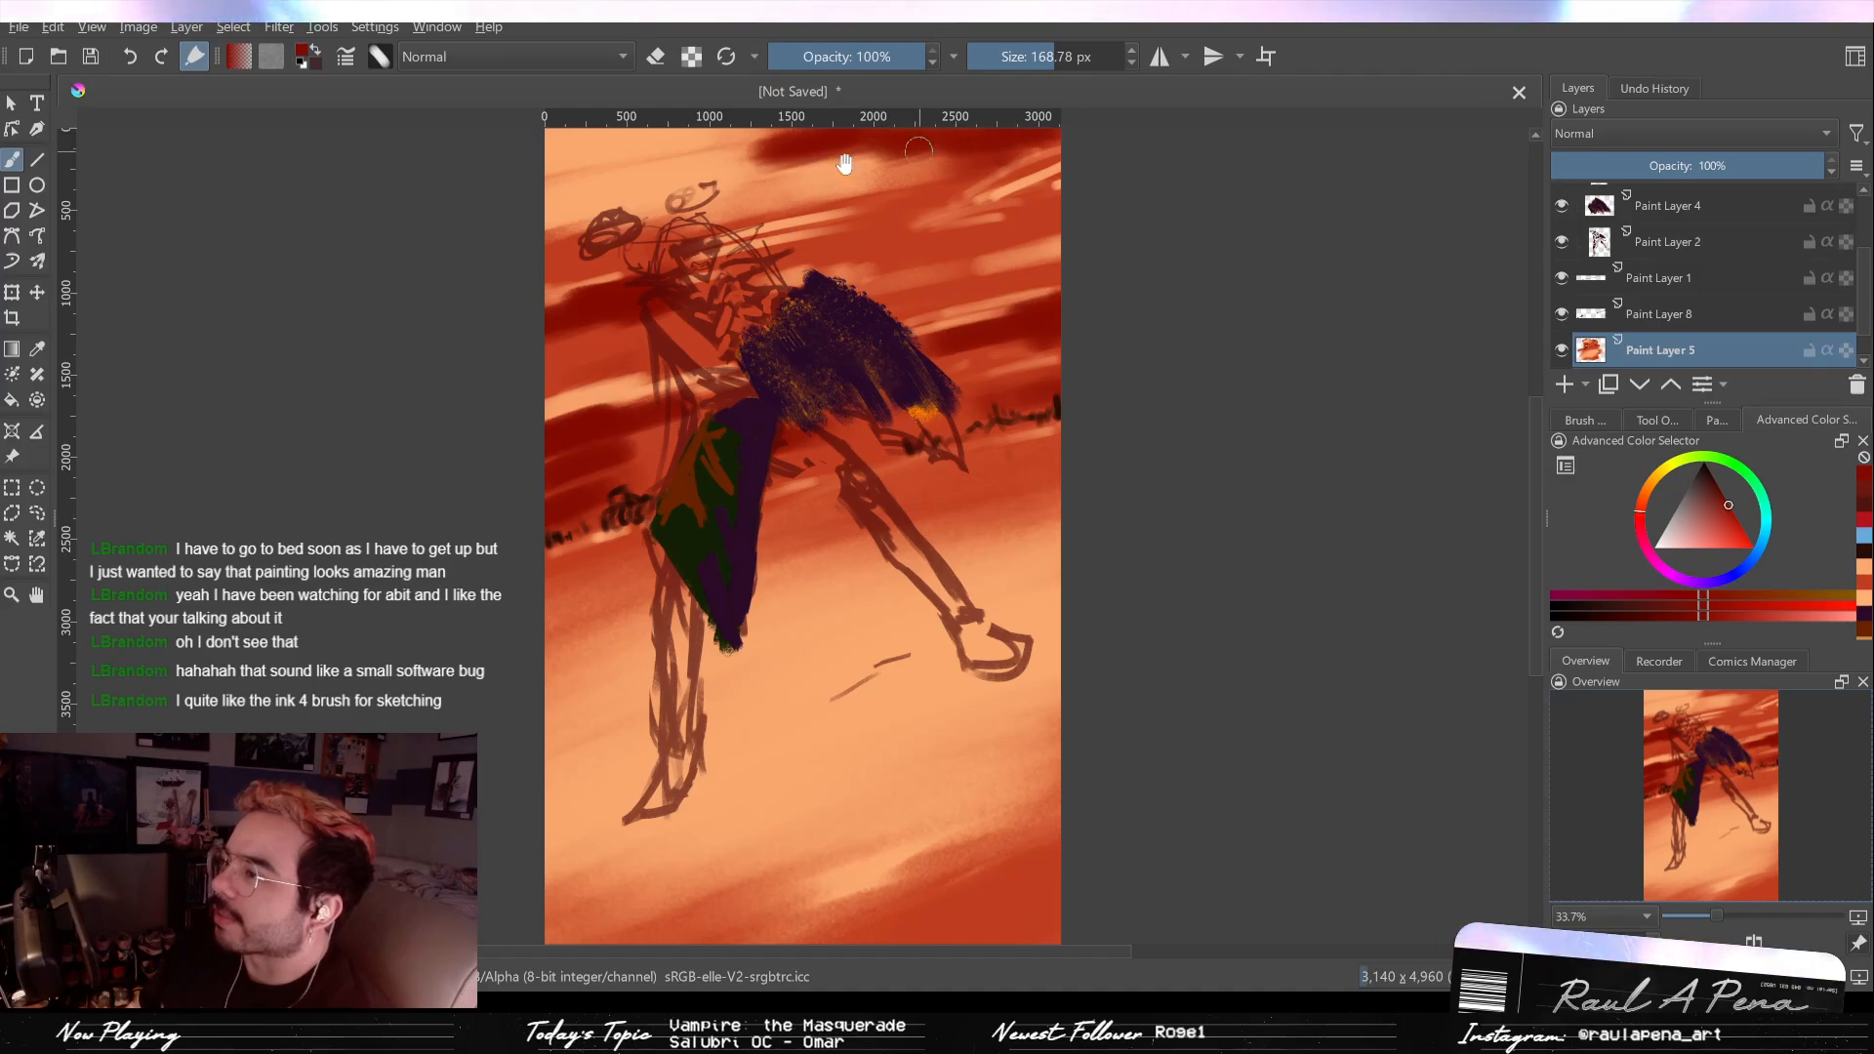
Step: Sample the light orange of the upper sky and soften the red streaks along the canvas's left edge, reducing the brush to 105.70 px
{"action": "left_click_drag", "start_coordinate": [931, 146], "coordinate": [1058, 206]}
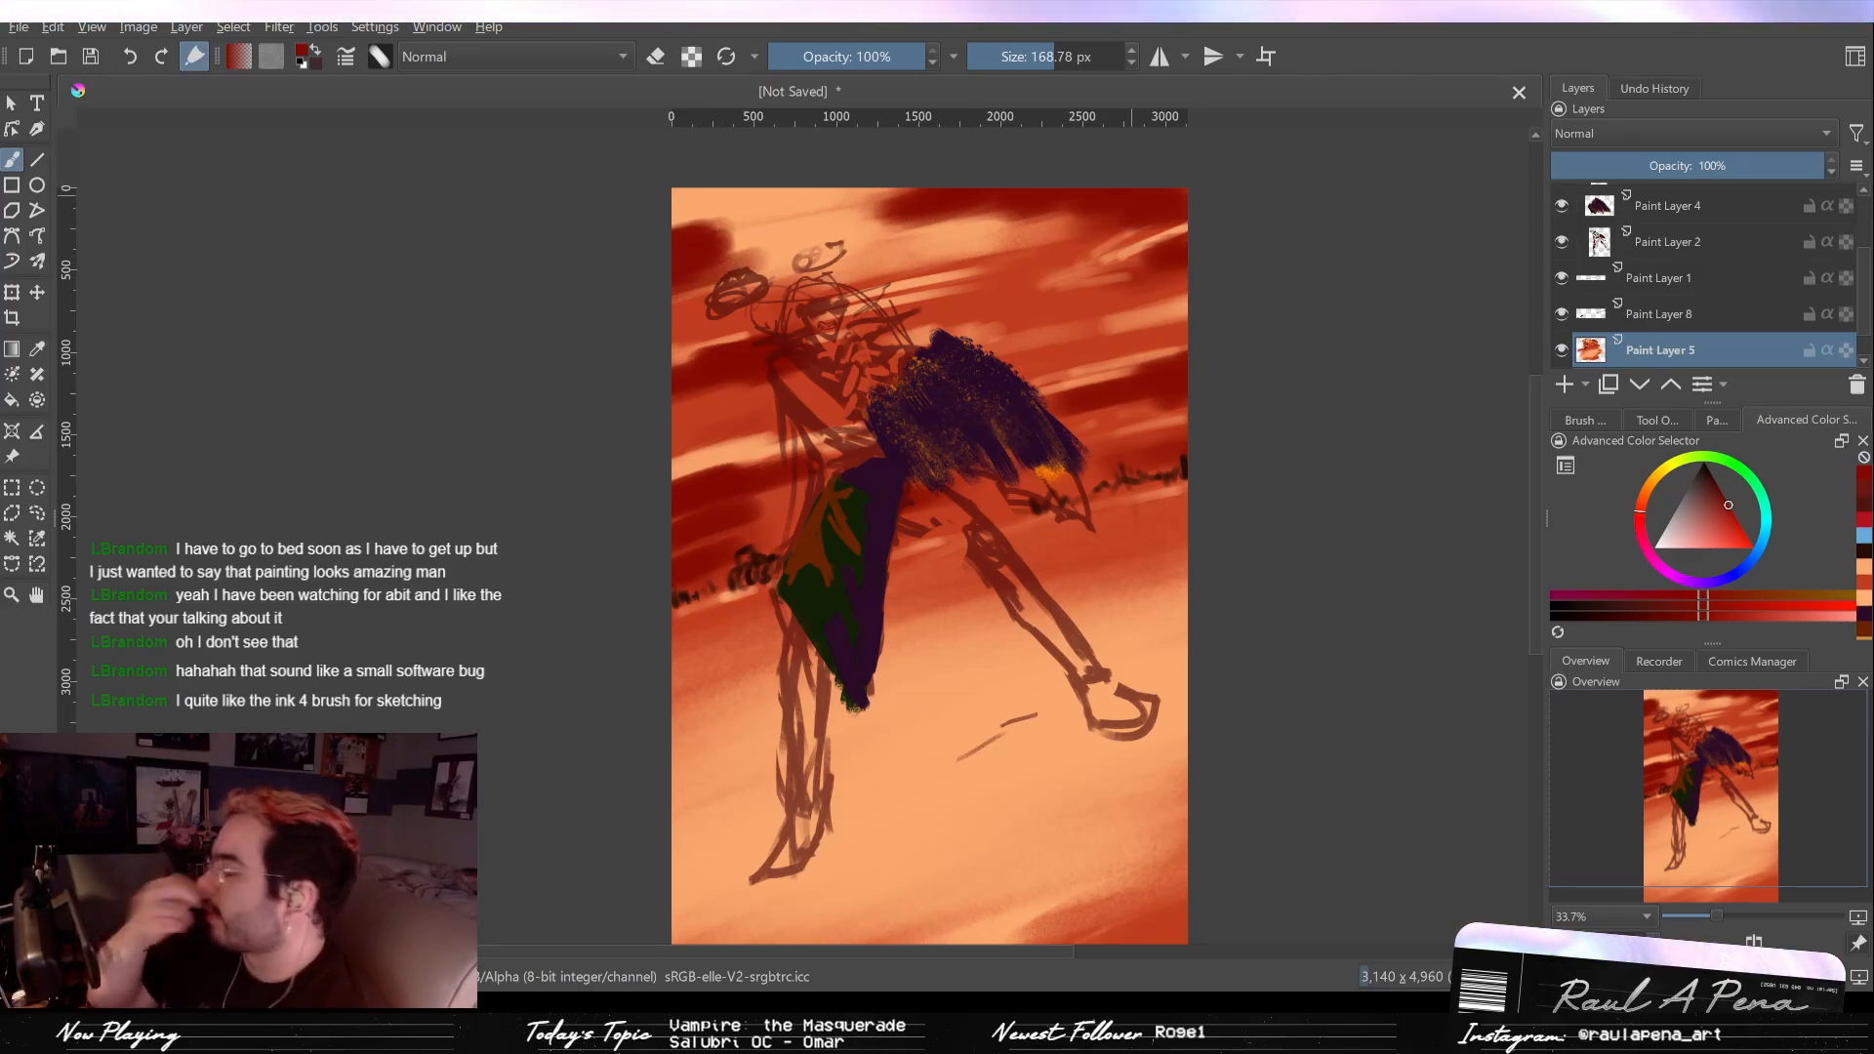
{"action": "key", "text": "p"}
{"action": "left_click", "coordinate": [686, 193]}
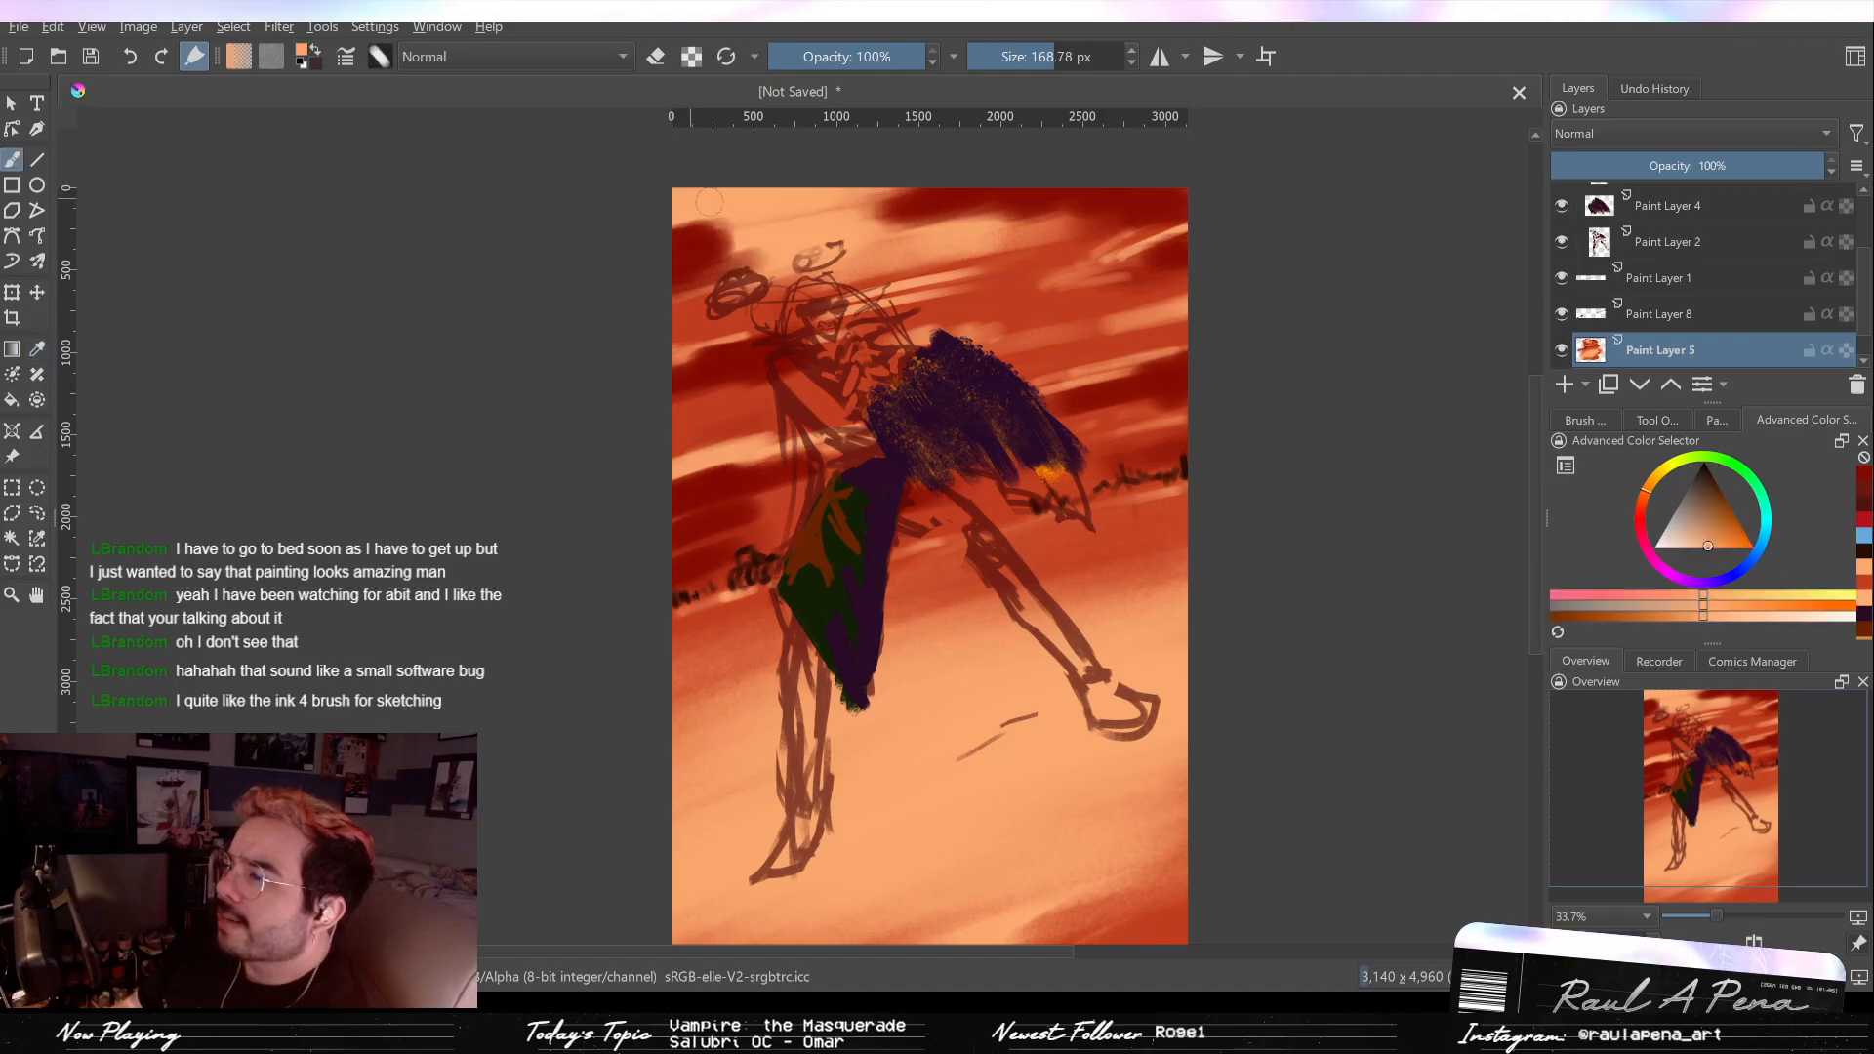
{"action": "key", "text": "b"}
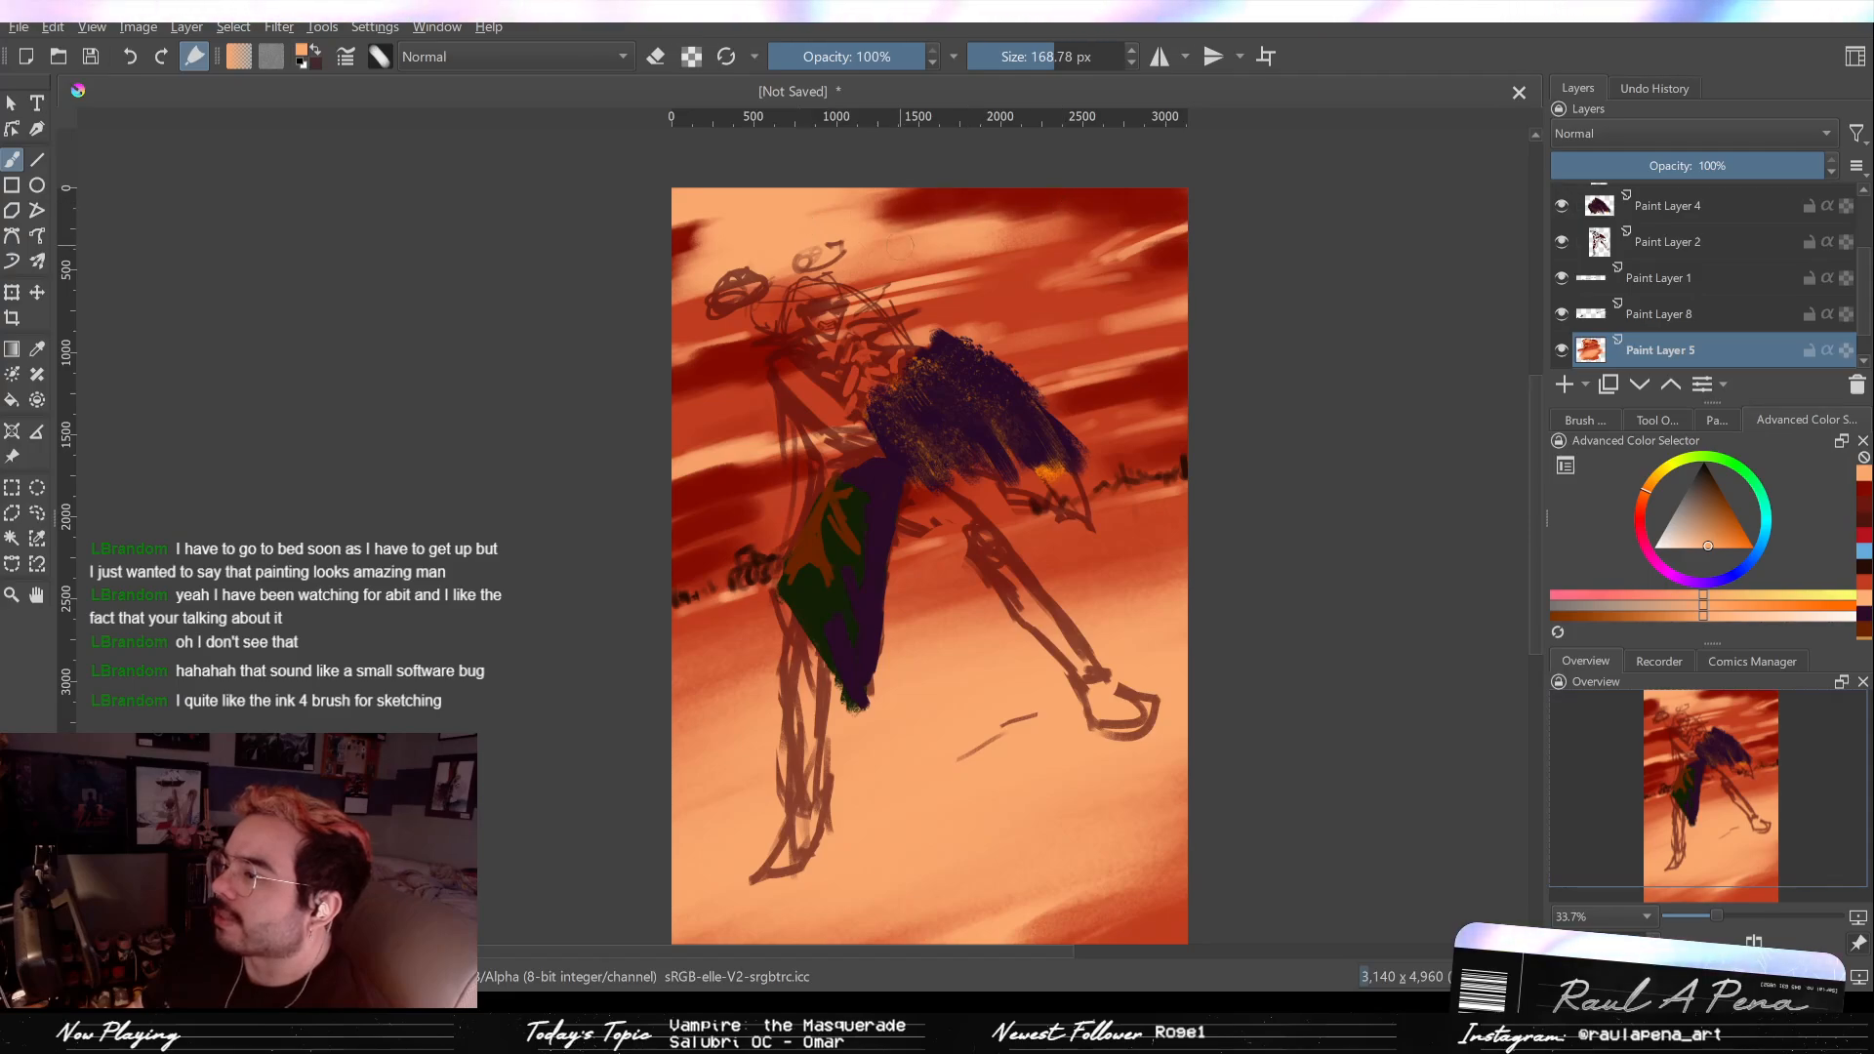
{"action": "mouse_move", "coordinate": [664, 366]}
{"action": "left_mouse_down"}
{"action": "mouse_move", "coordinate": [639, 373]}
{"action": "mouse_move", "coordinate": [680, 365]}
{"action": "left_mouse_up"}
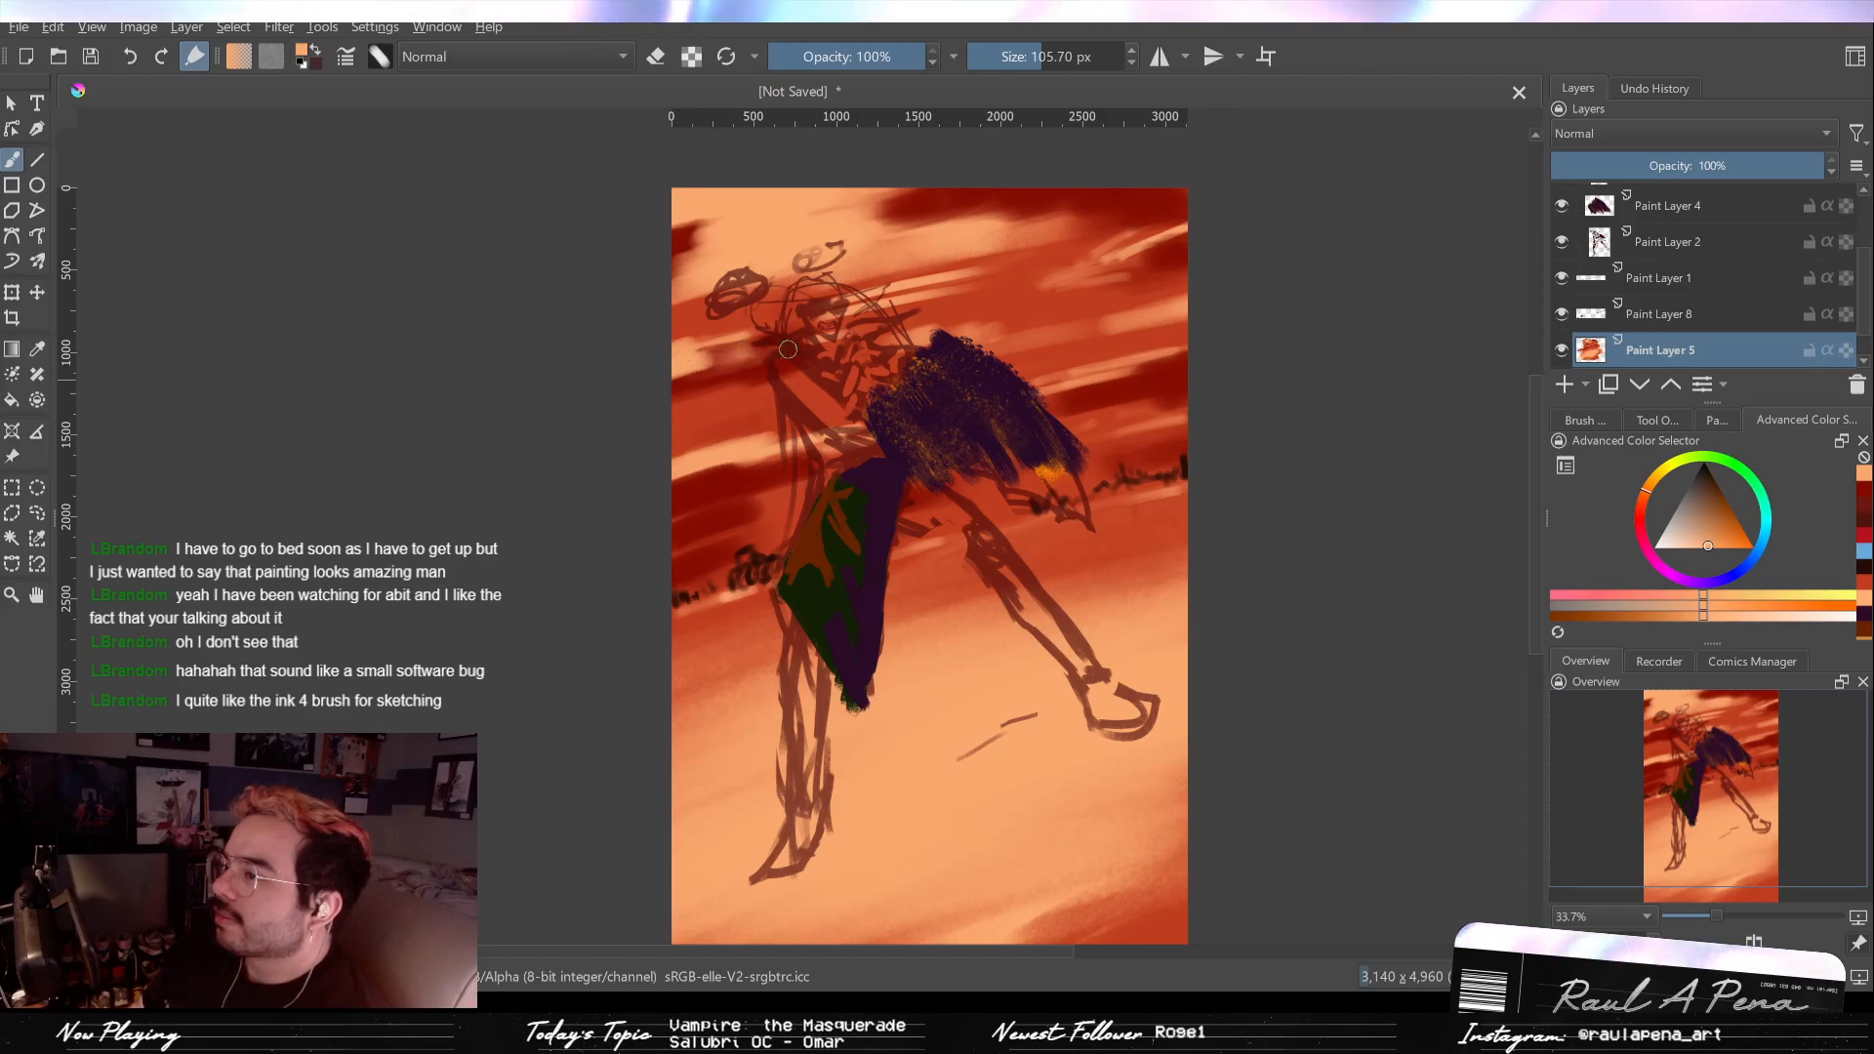
Step: Return to the deep red, paint beside the figure at 174.00 px, and cover the top of the sky with a 493.27 px brush
{"action": "left_click", "coordinate": [1859, 501]}
{"action": "left_click_drag", "start_coordinate": [695, 422], "coordinate": [722, 420]}
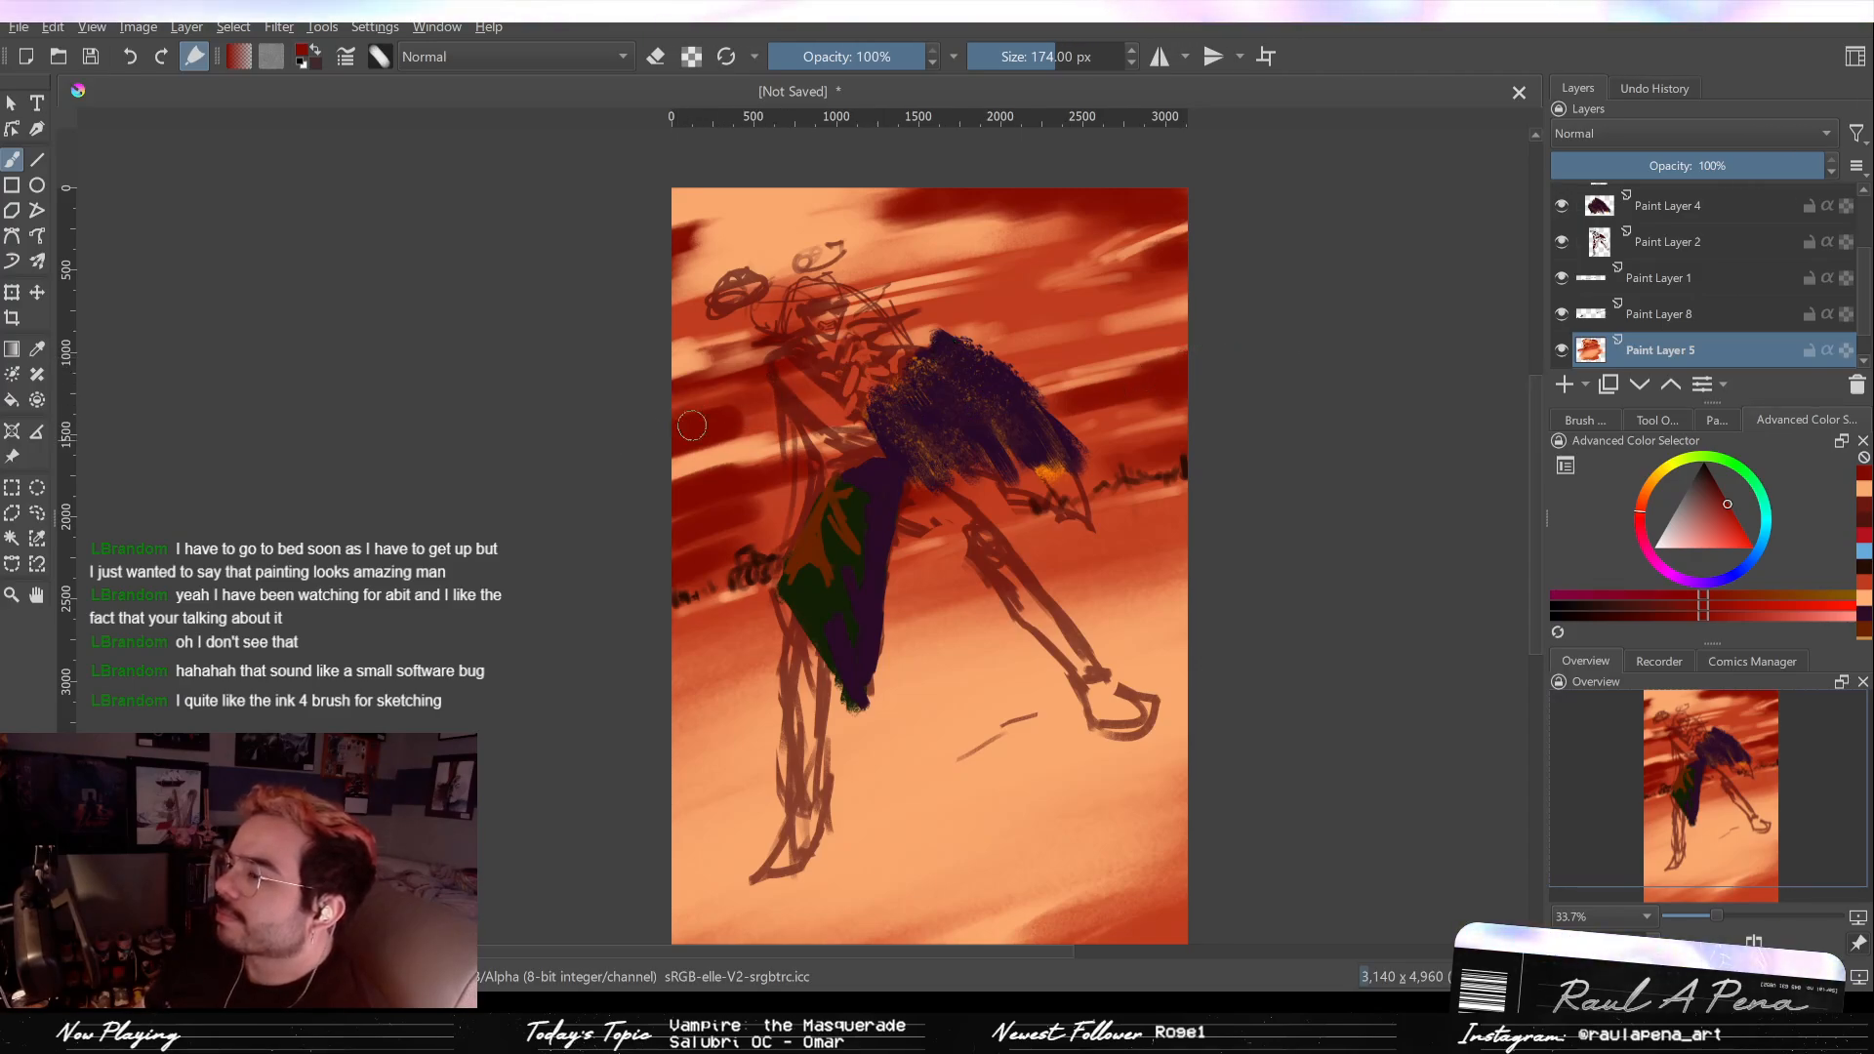
{"action": "scroll", "coordinate": [1083, 463], "scroll_direction": "down", "scroll_amount": 2}
{"action": "scroll", "coordinate": [1083, 463], "scroll_direction": "down", "scroll_amount": 2}
{"action": "scroll", "coordinate": [1083, 462], "scroll_direction": "up", "scroll_amount": 5}
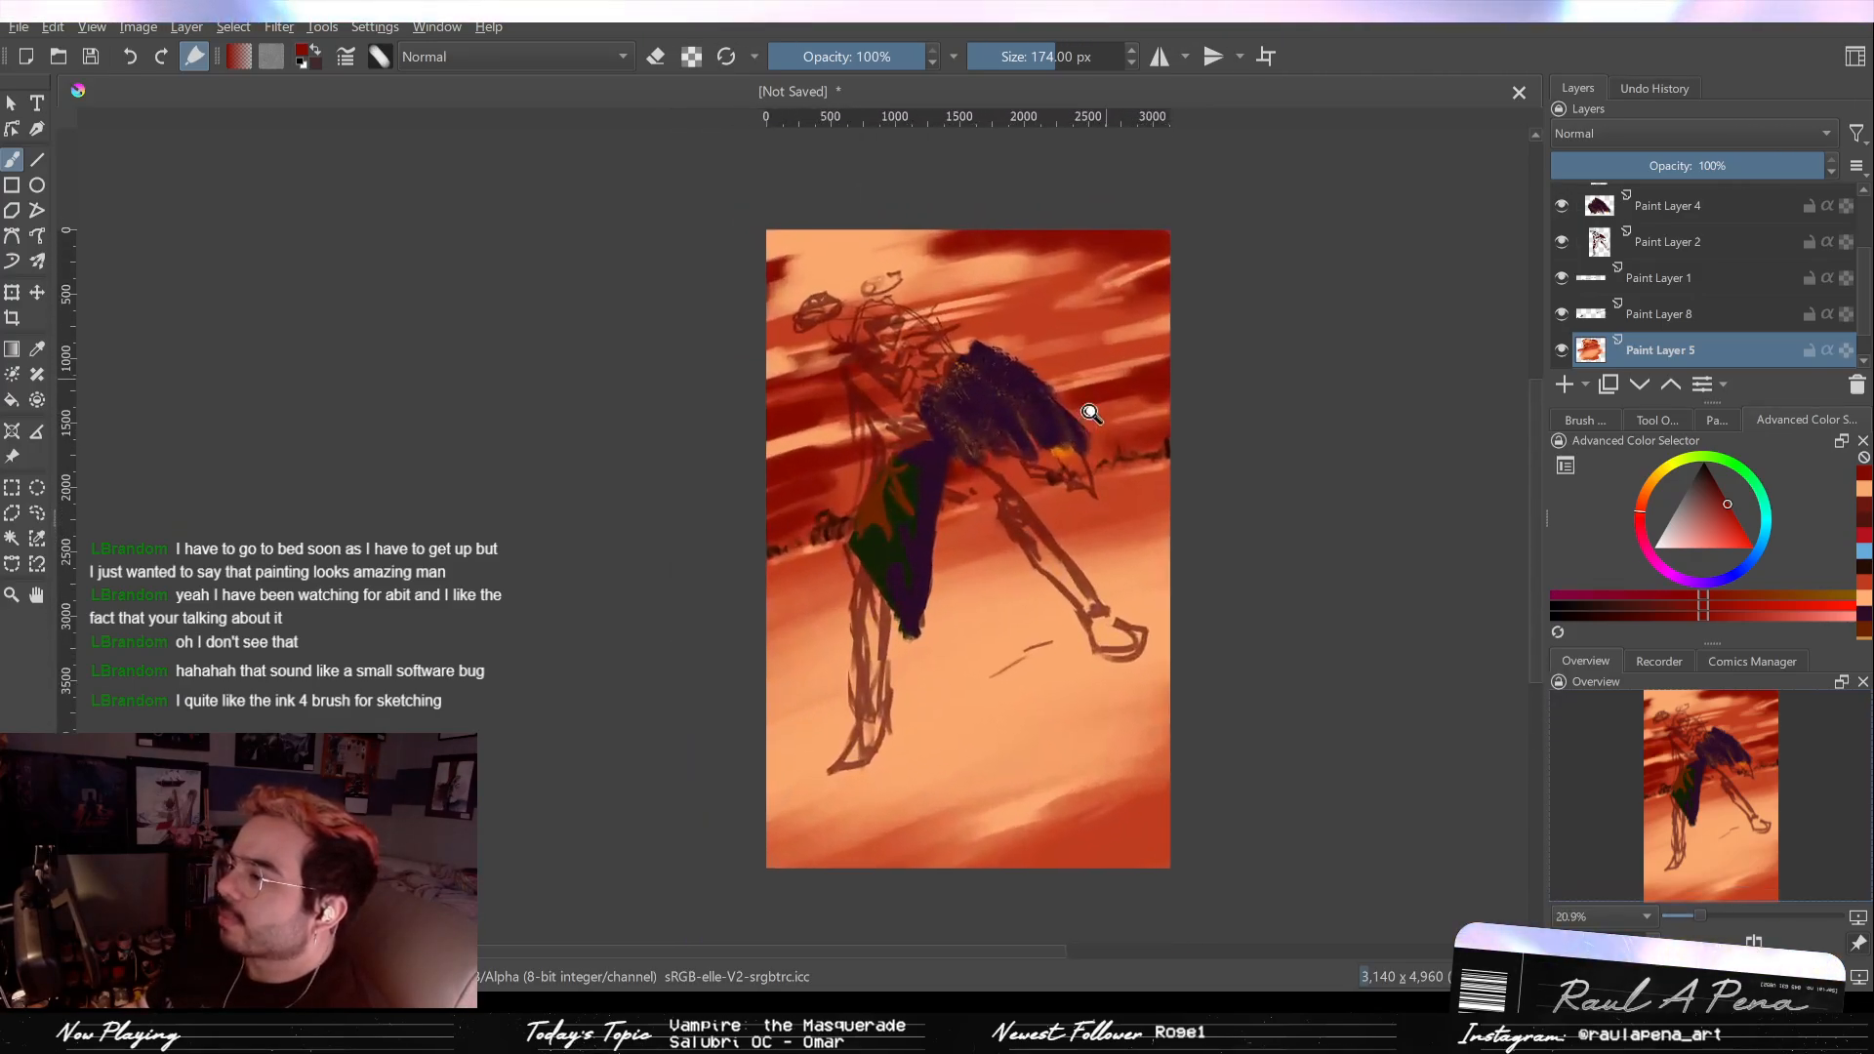
{"action": "mouse_move", "coordinate": [918, 203]}
{"action": "left_mouse_down"}
{"action": "mouse_move", "coordinate": [646, 171]}
{"action": "mouse_move", "coordinate": [928, 147]}
{"action": "mouse_move", "coordinate": [759, 193]}
{"action": "mouse_move", "coordinate": [1006, 190]}
{"action": "mouse_move", "coordinate": [863, 236]}
{"action": "mouse_move", "coordinate": [1103, 196]}
{"action": "left_mouse_up"}
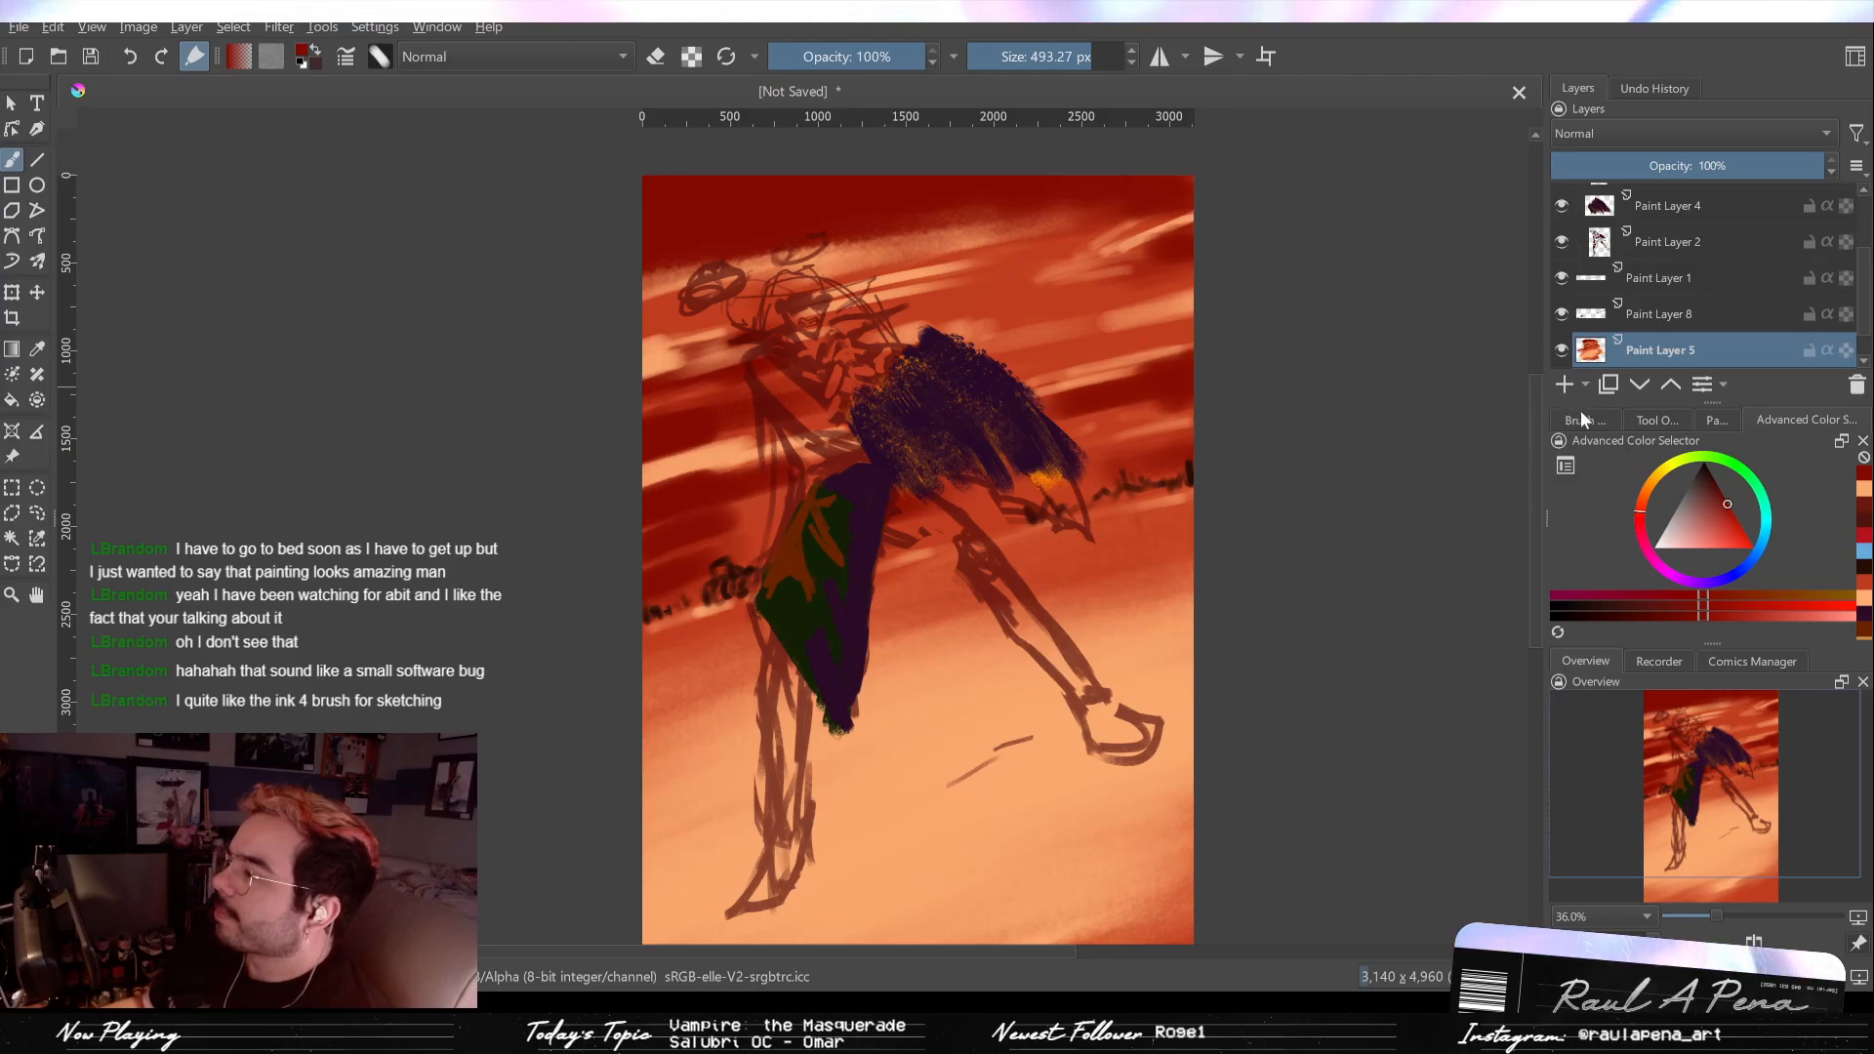
Step: Add a paint layer directly above Paint Layer 5 and set its blending mode to Multiply
{"action": "left_click", "coordinate": [1562, 385]}
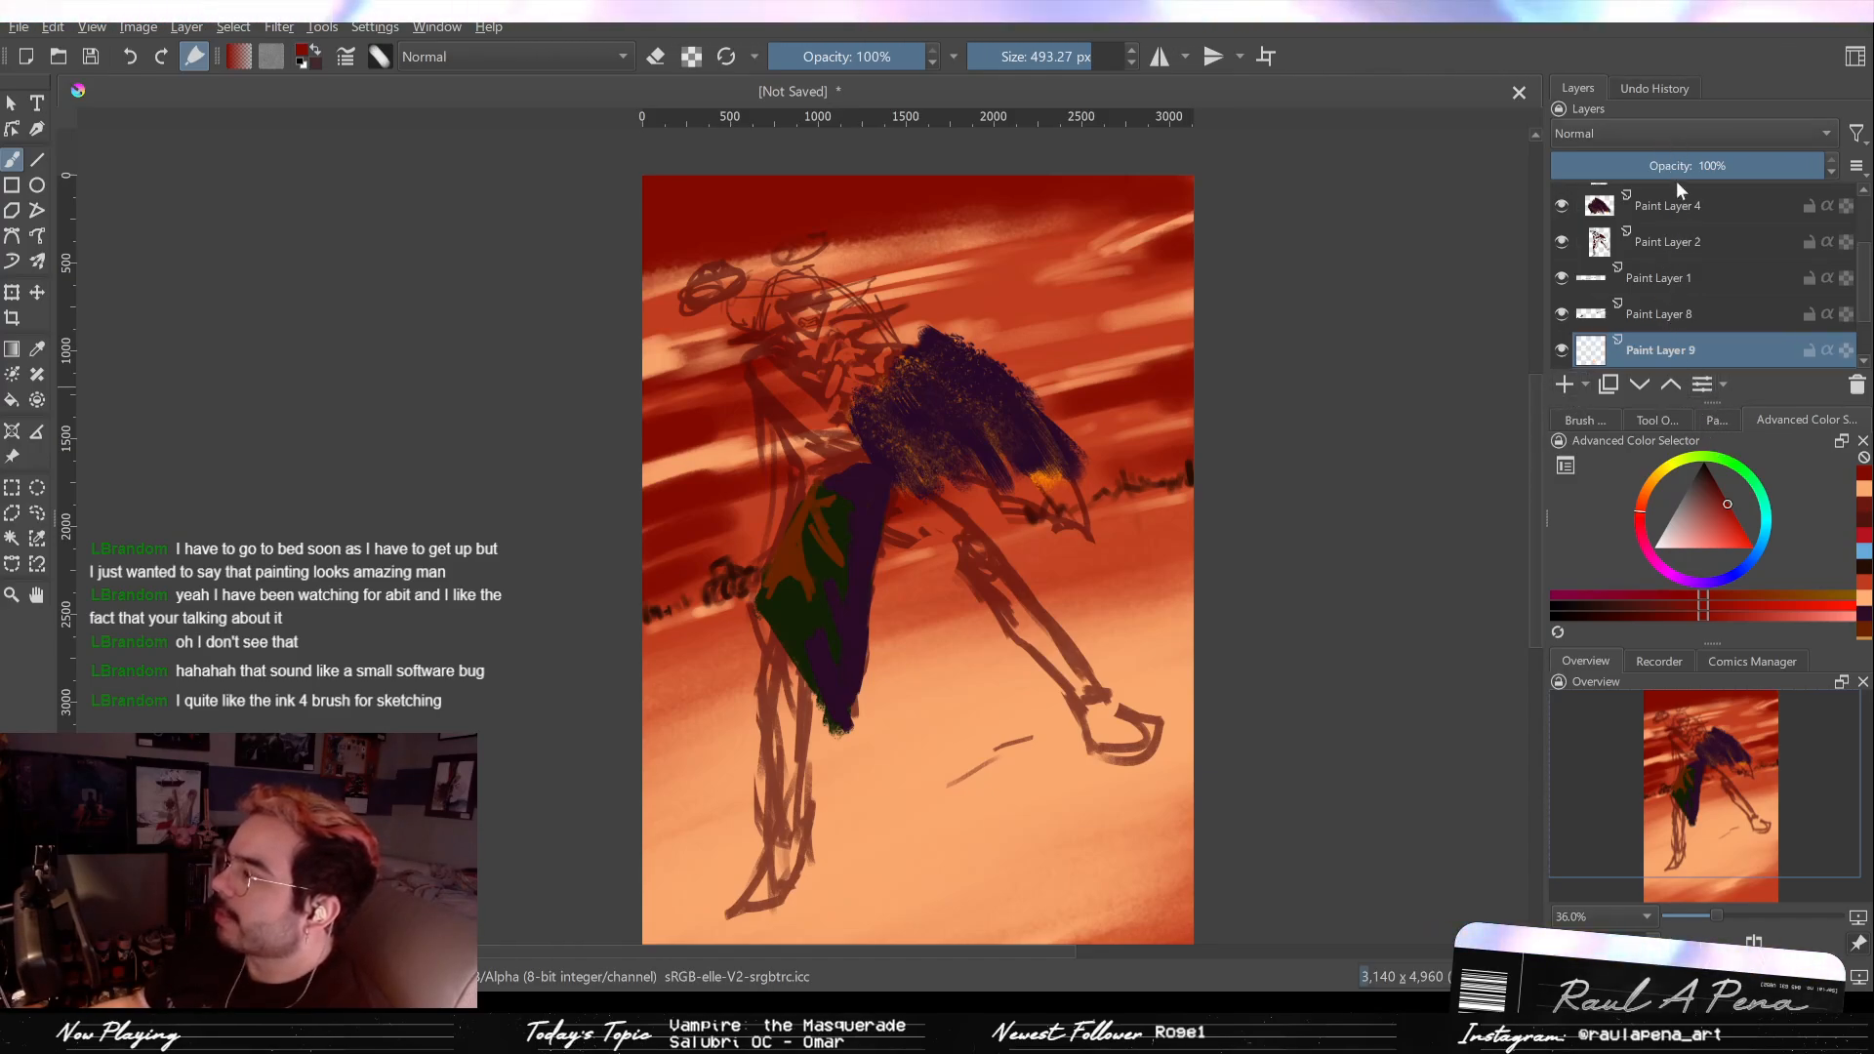
{"action": "left_click", "coordinate": [1679, 133]}
{"action": "left_click", "coordinate": [1688, 291]}
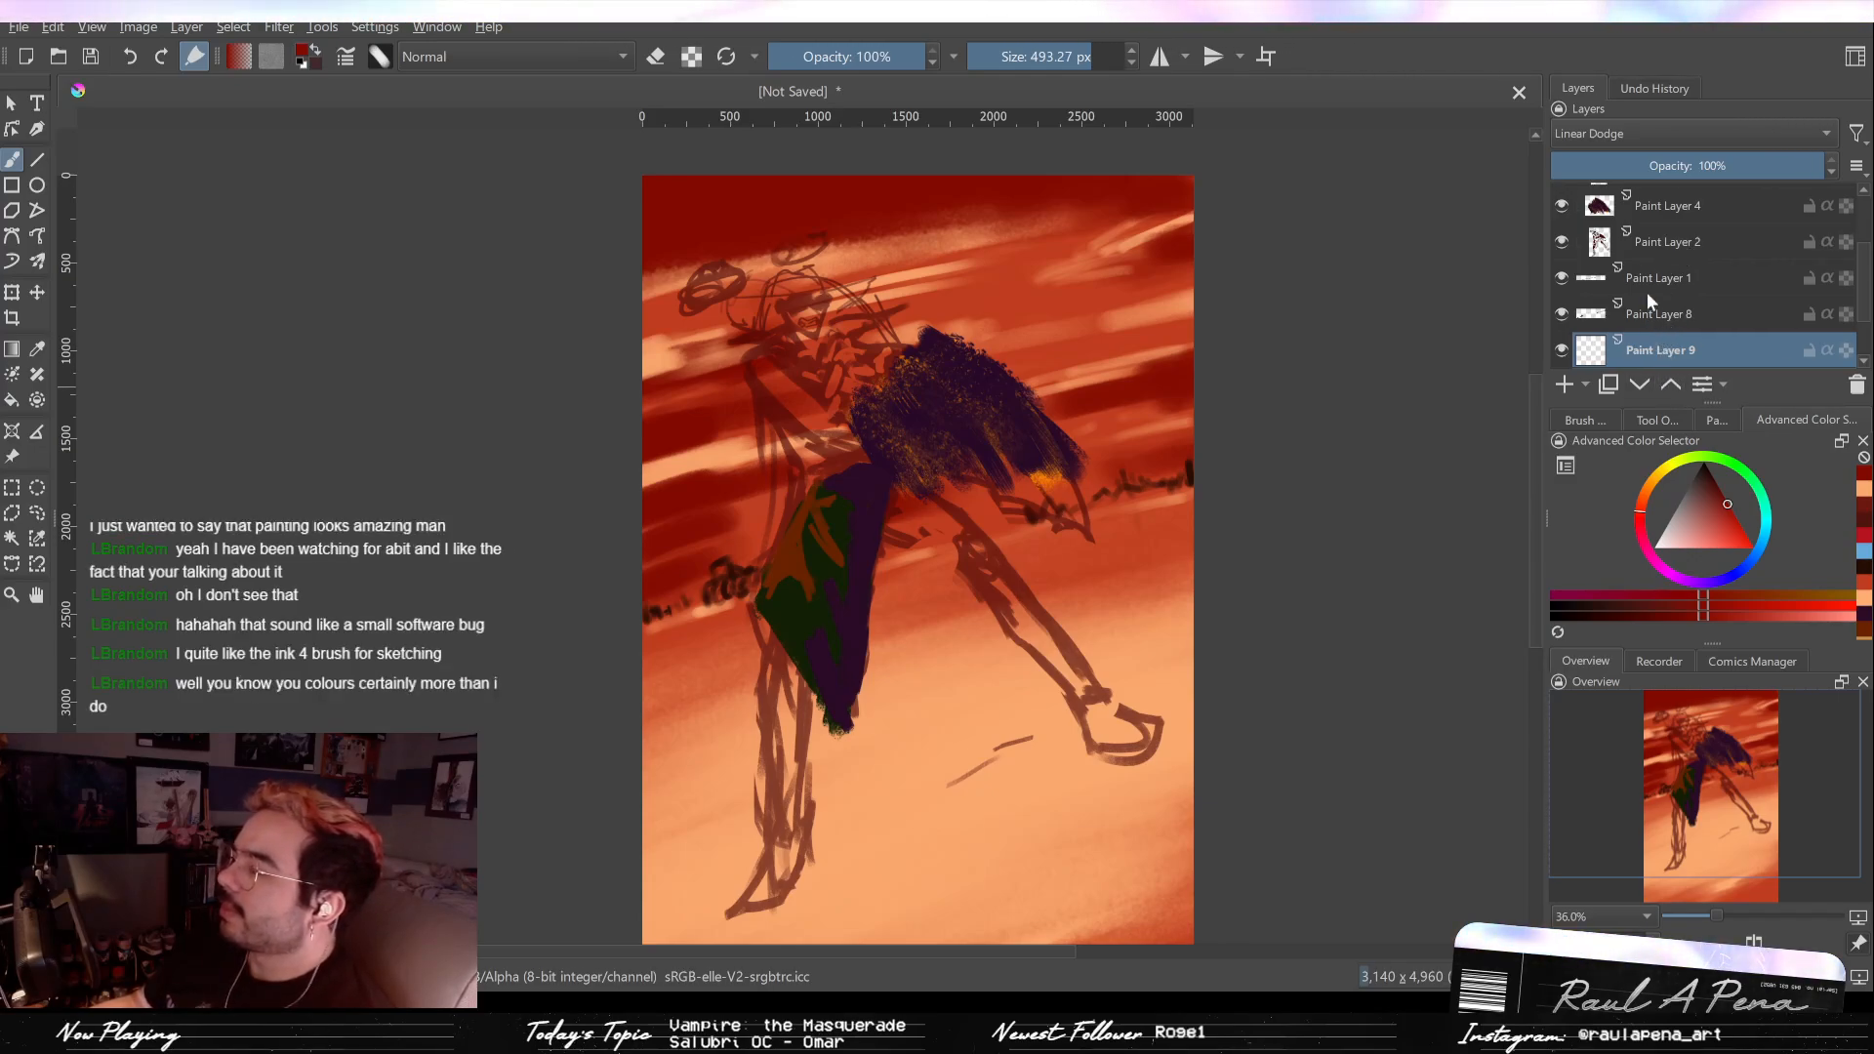
{"action": "left_click_drag", "start_coordinate": [1659, 206], "coordinate": [1655, 315]}
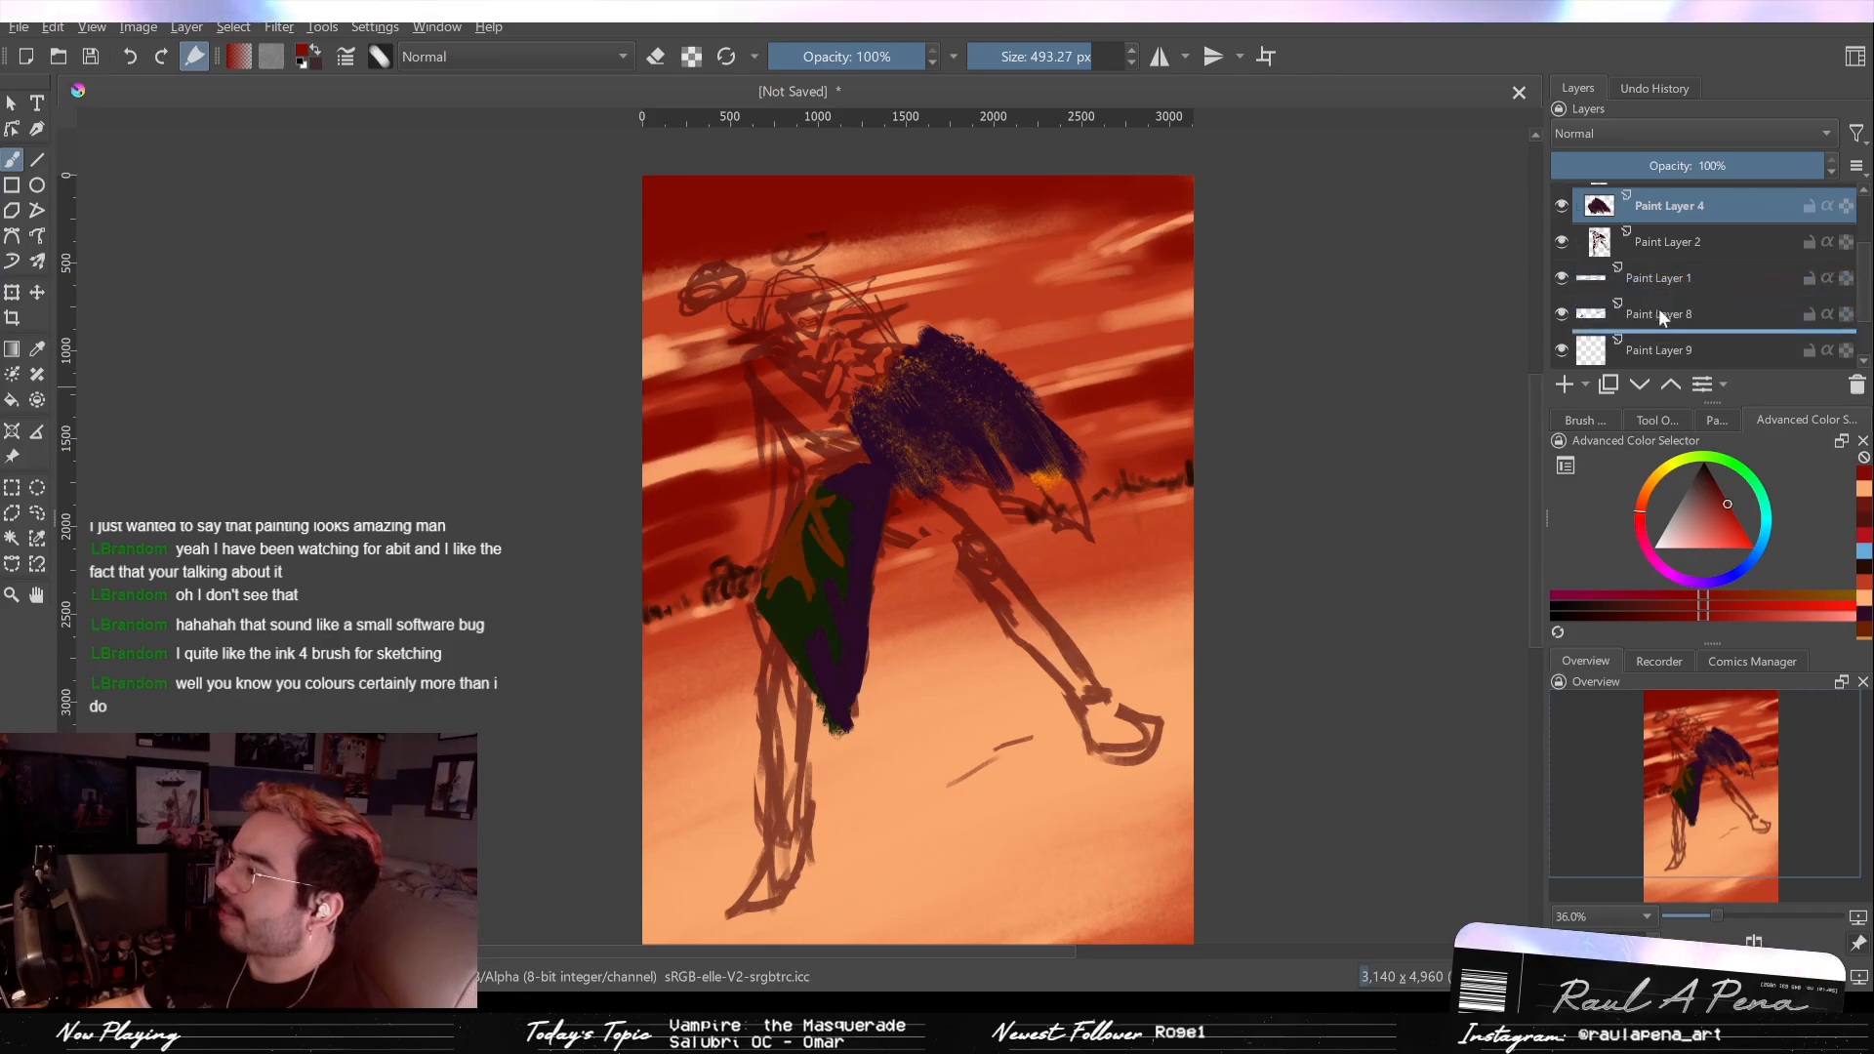
{"action": "left_click", "coordinate": [1648, 349]}
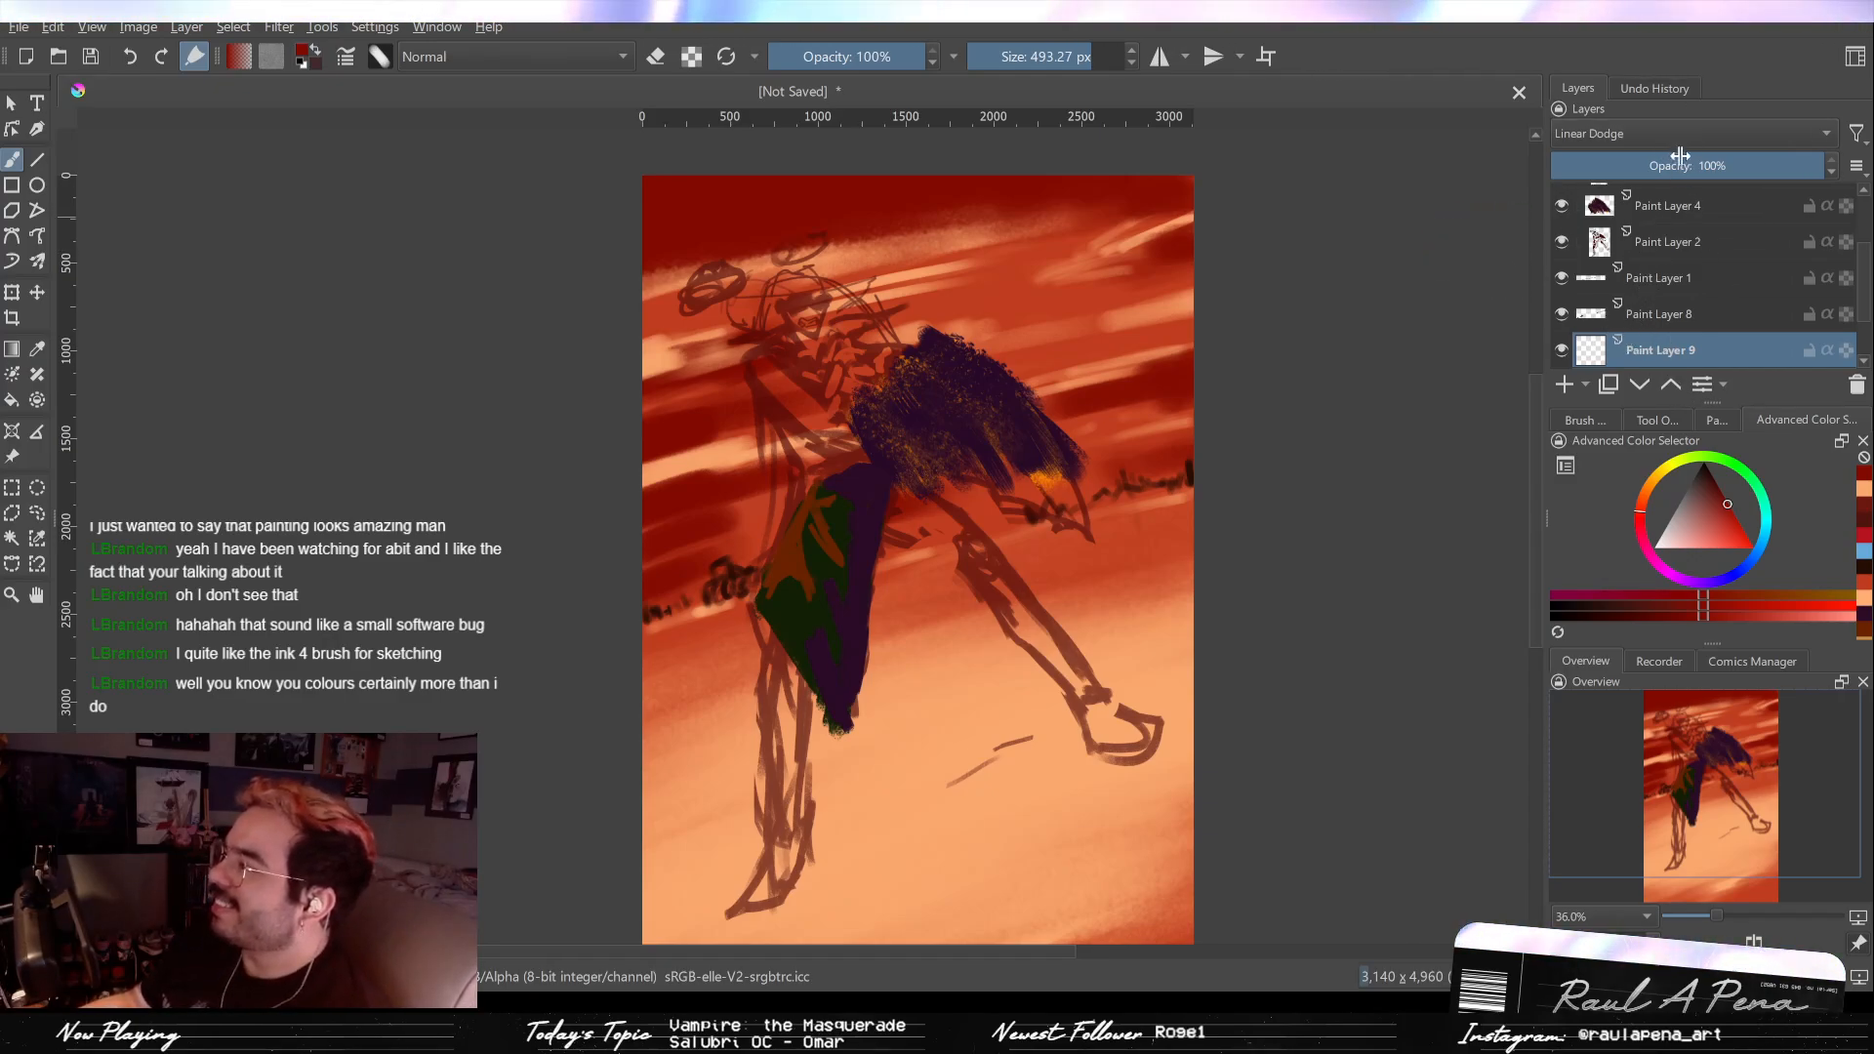
{"action": "key", "text": "ctrl+z"}
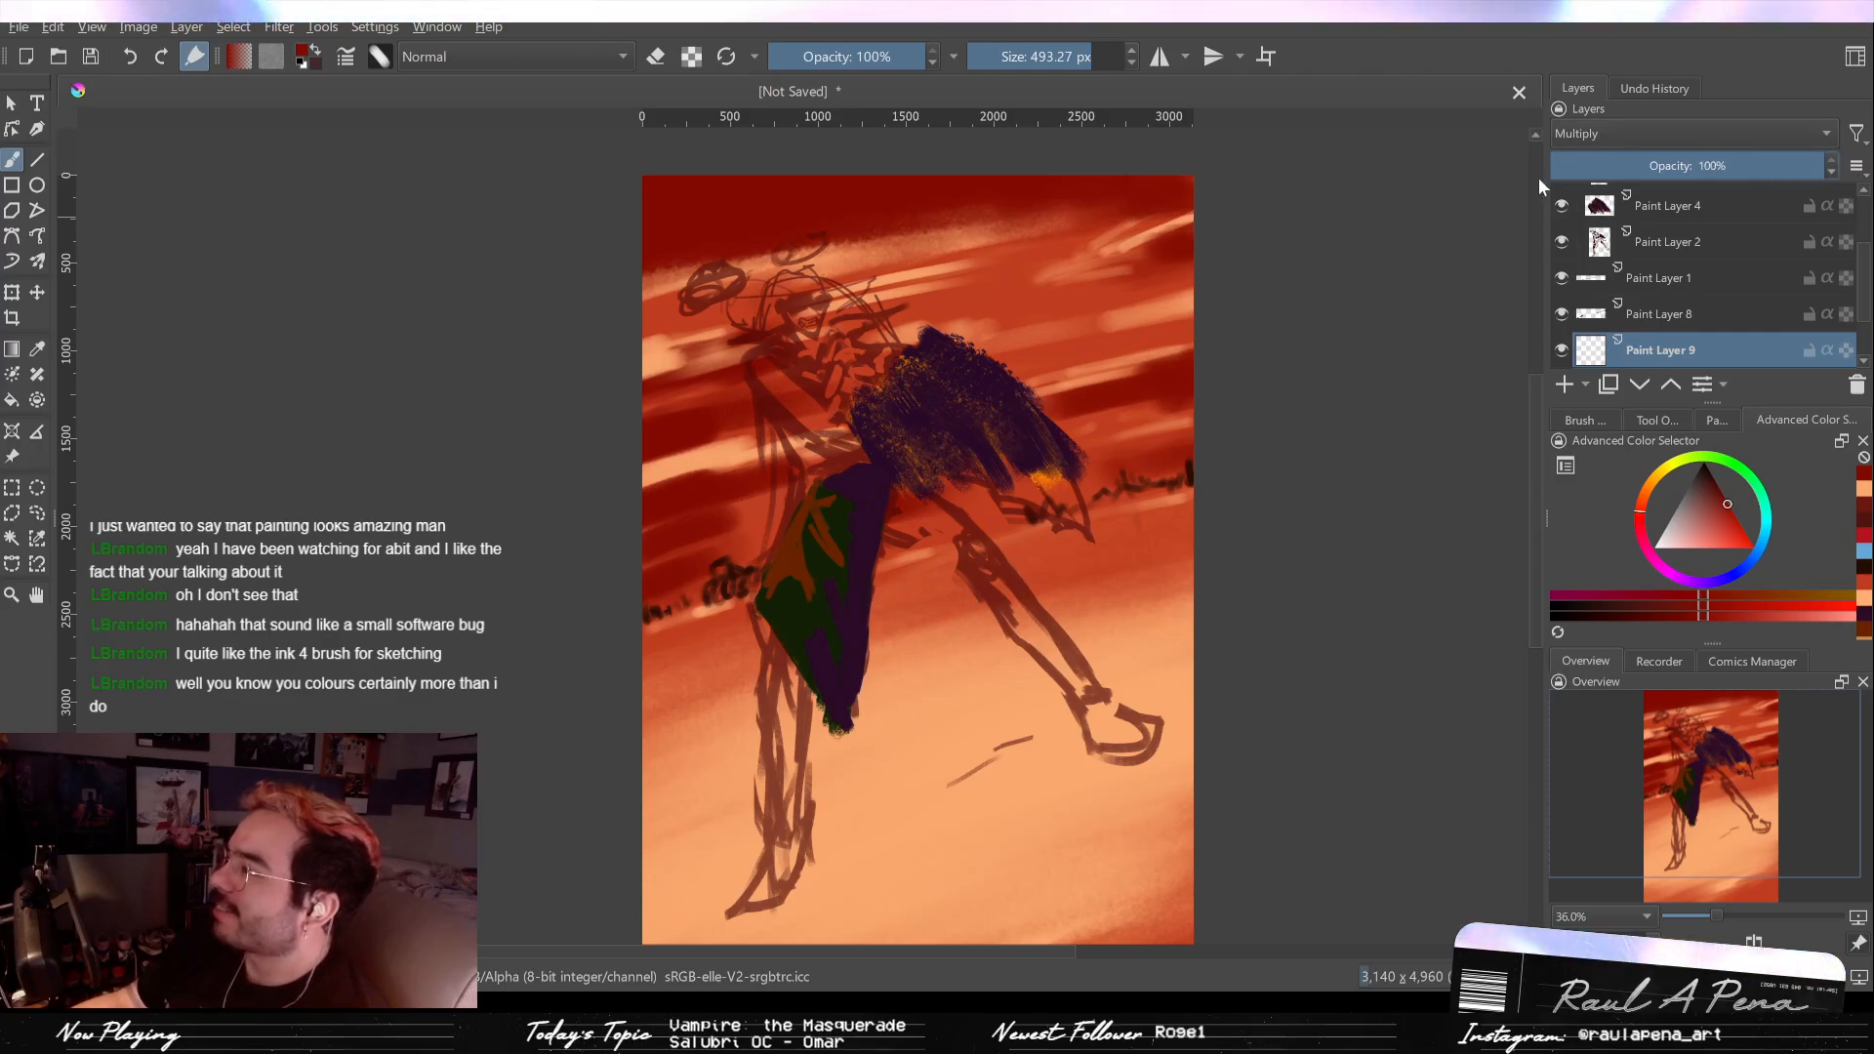
{"action": "key", "text": "alt+shift+i"}
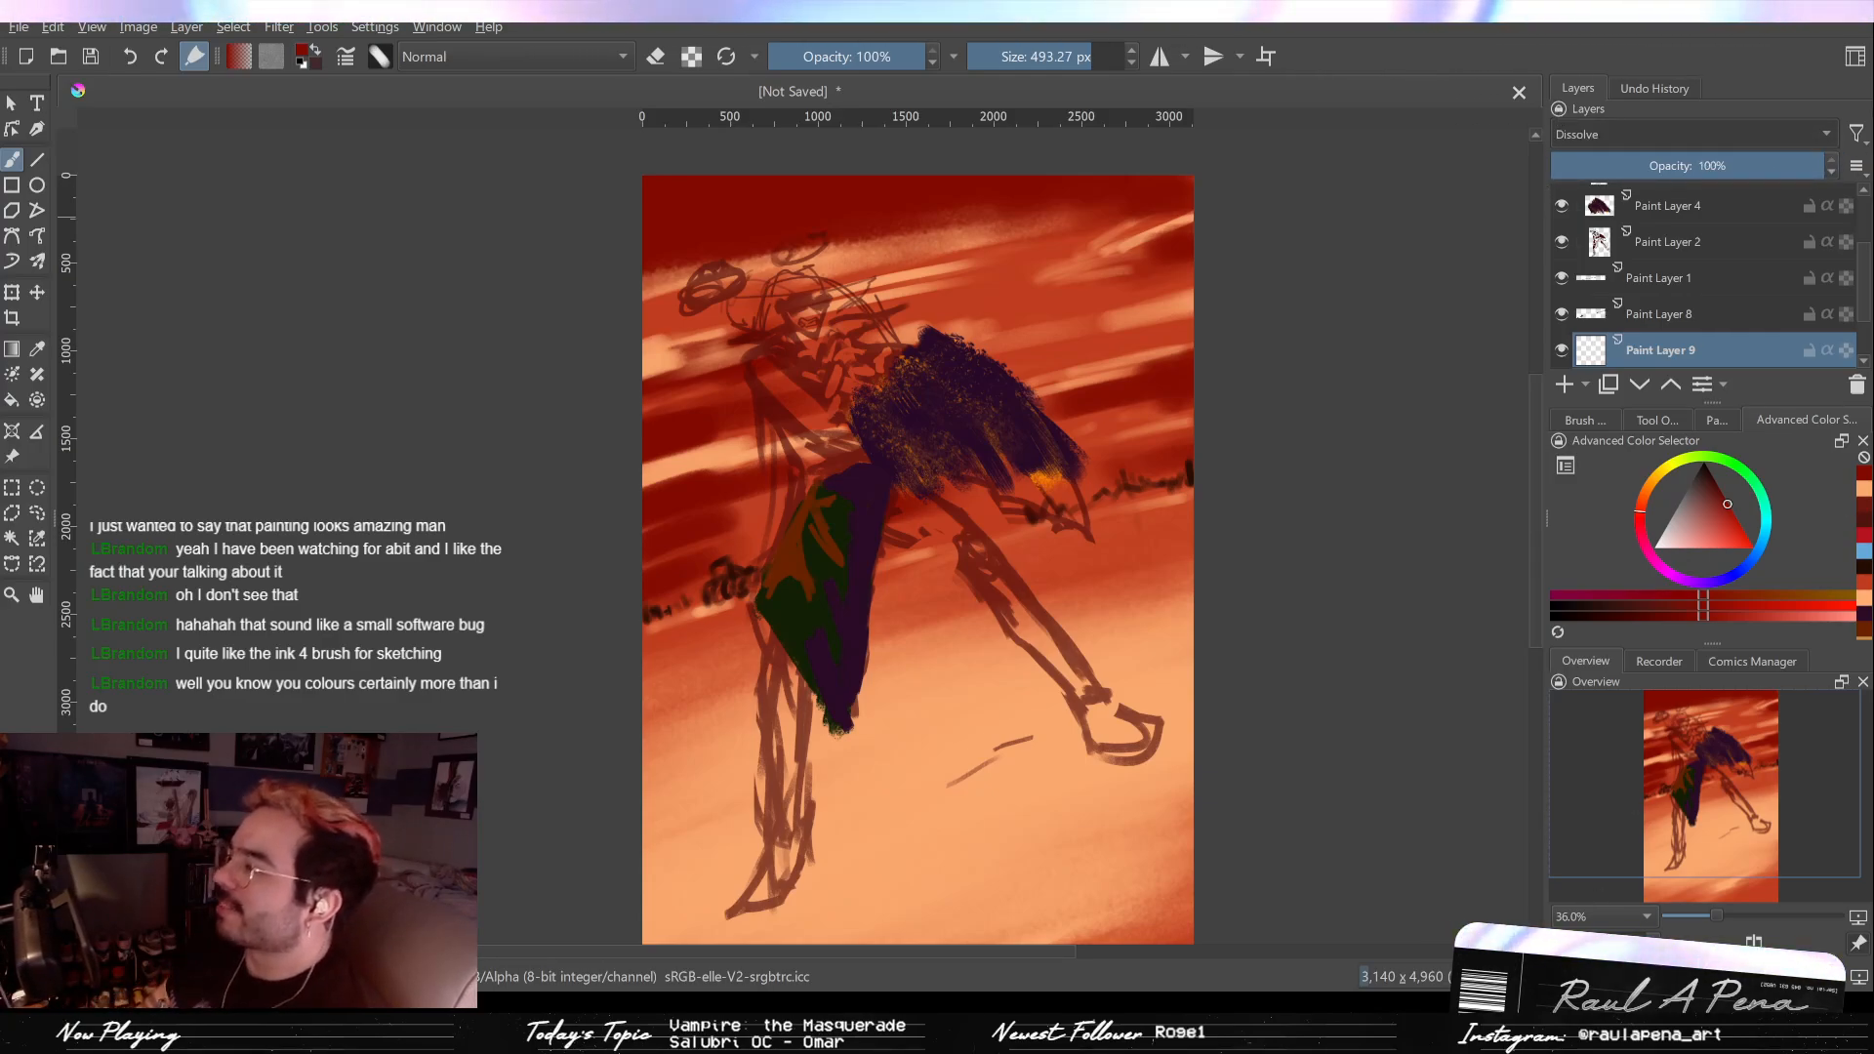
{"action": "key", "text": "alt+shift+m"}
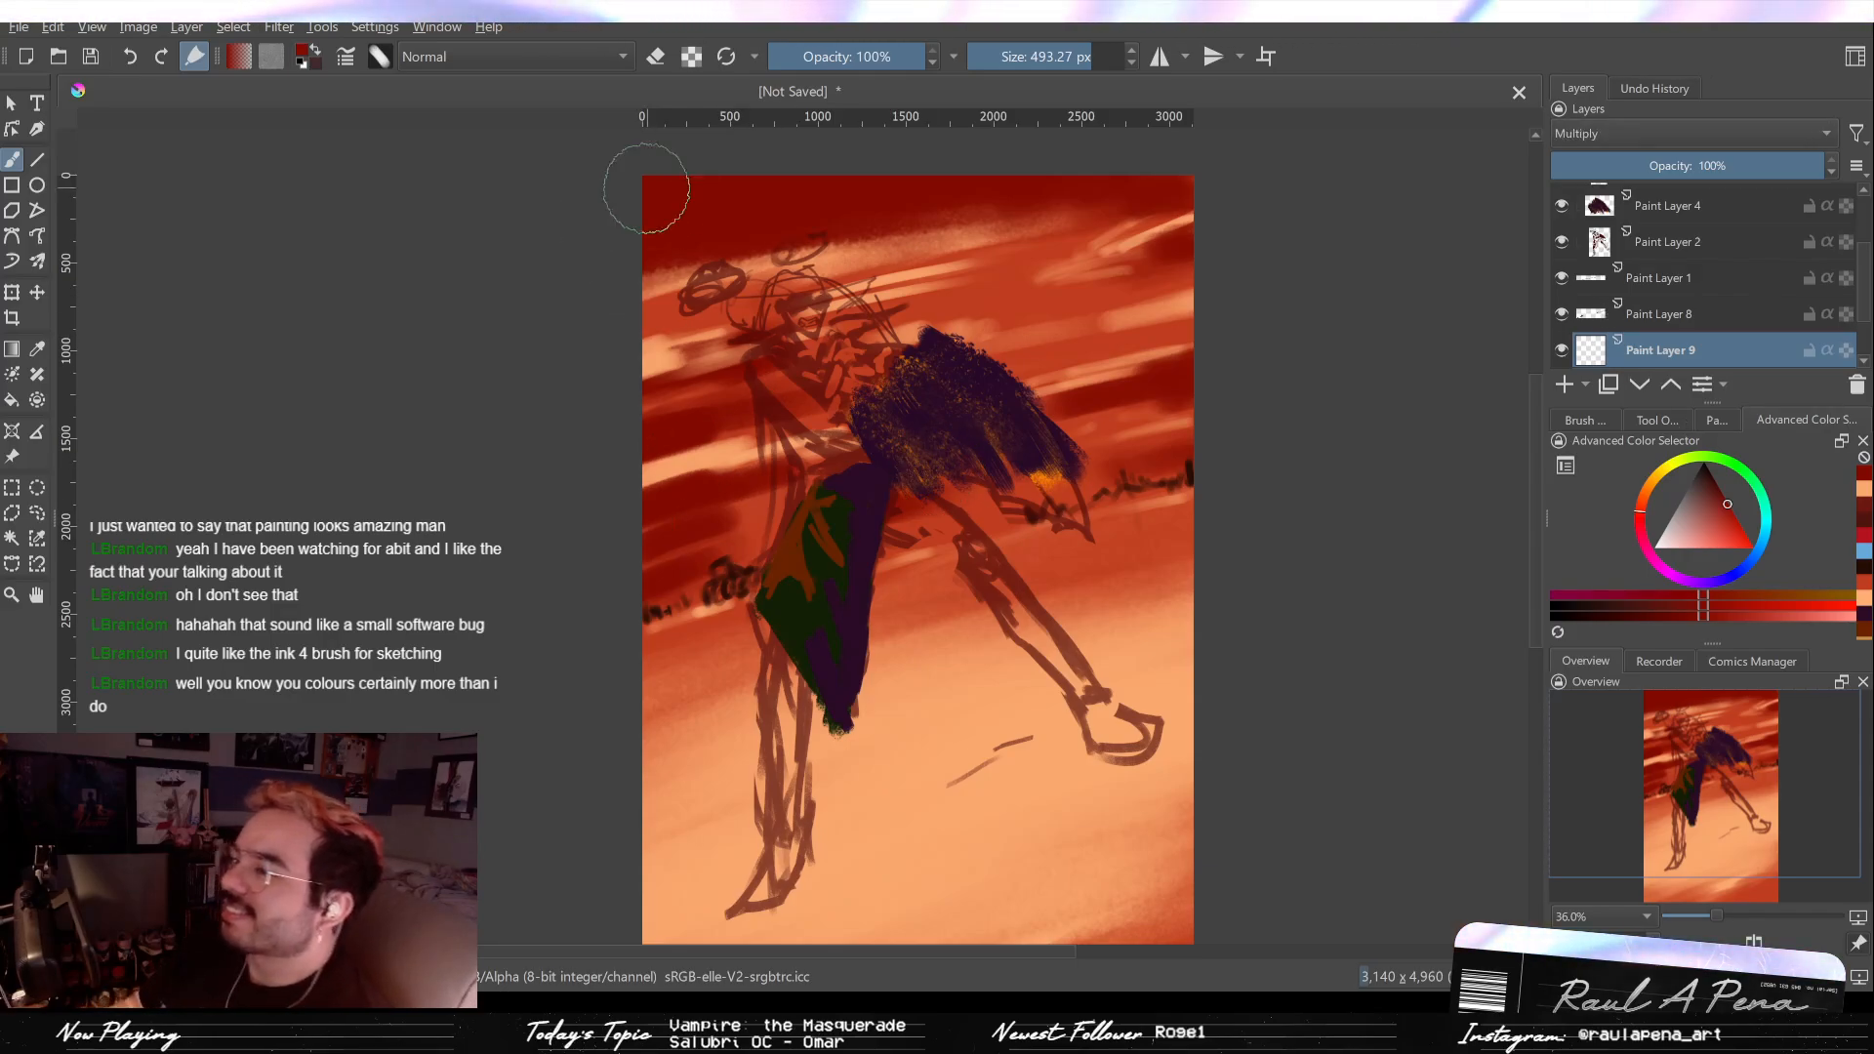
Step: Darken the top of the sky and the cloud bands beside the figure on the Multiply layer, shrinking the brush from 493.27 to 71.05 px
{"action": "left_click_drag", "start_coordinate": [636, 174], "coordinate": [711, 188]}
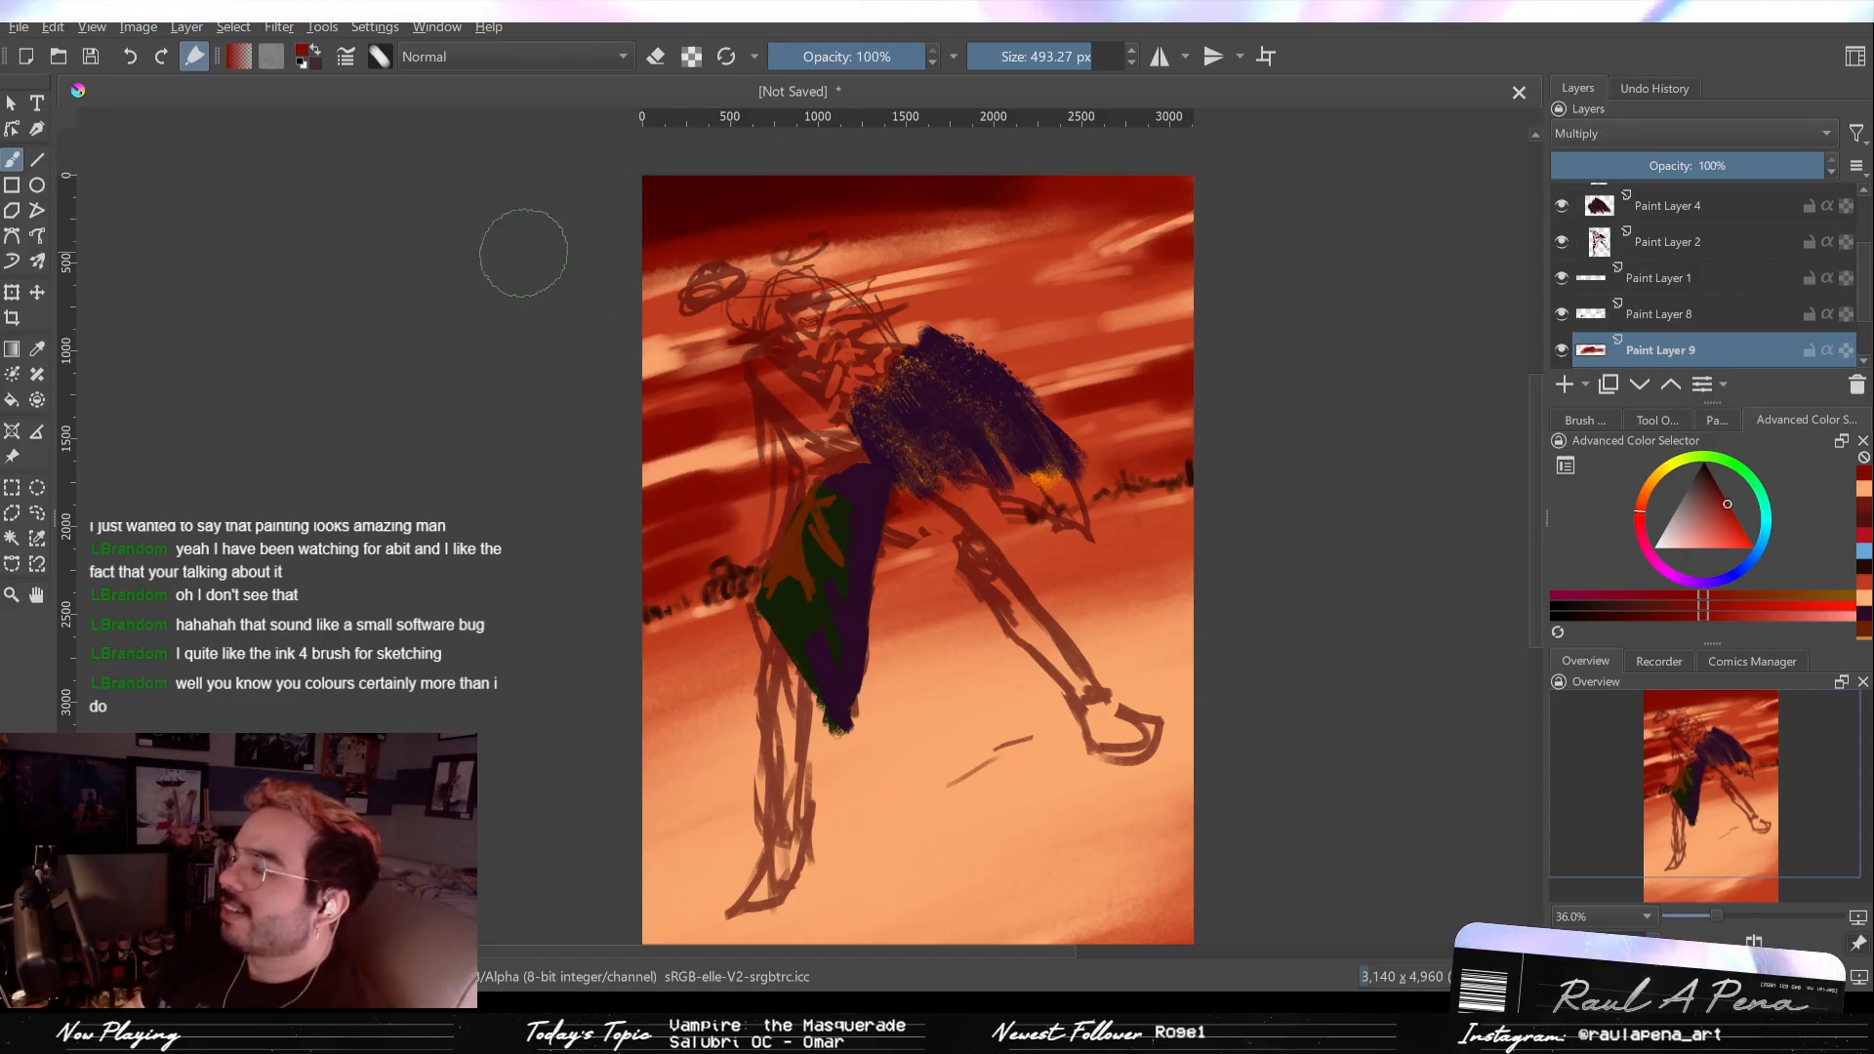
{"action": "key", "text": "bracketleft"}
{"action": "key", "text": "bracketleft"}
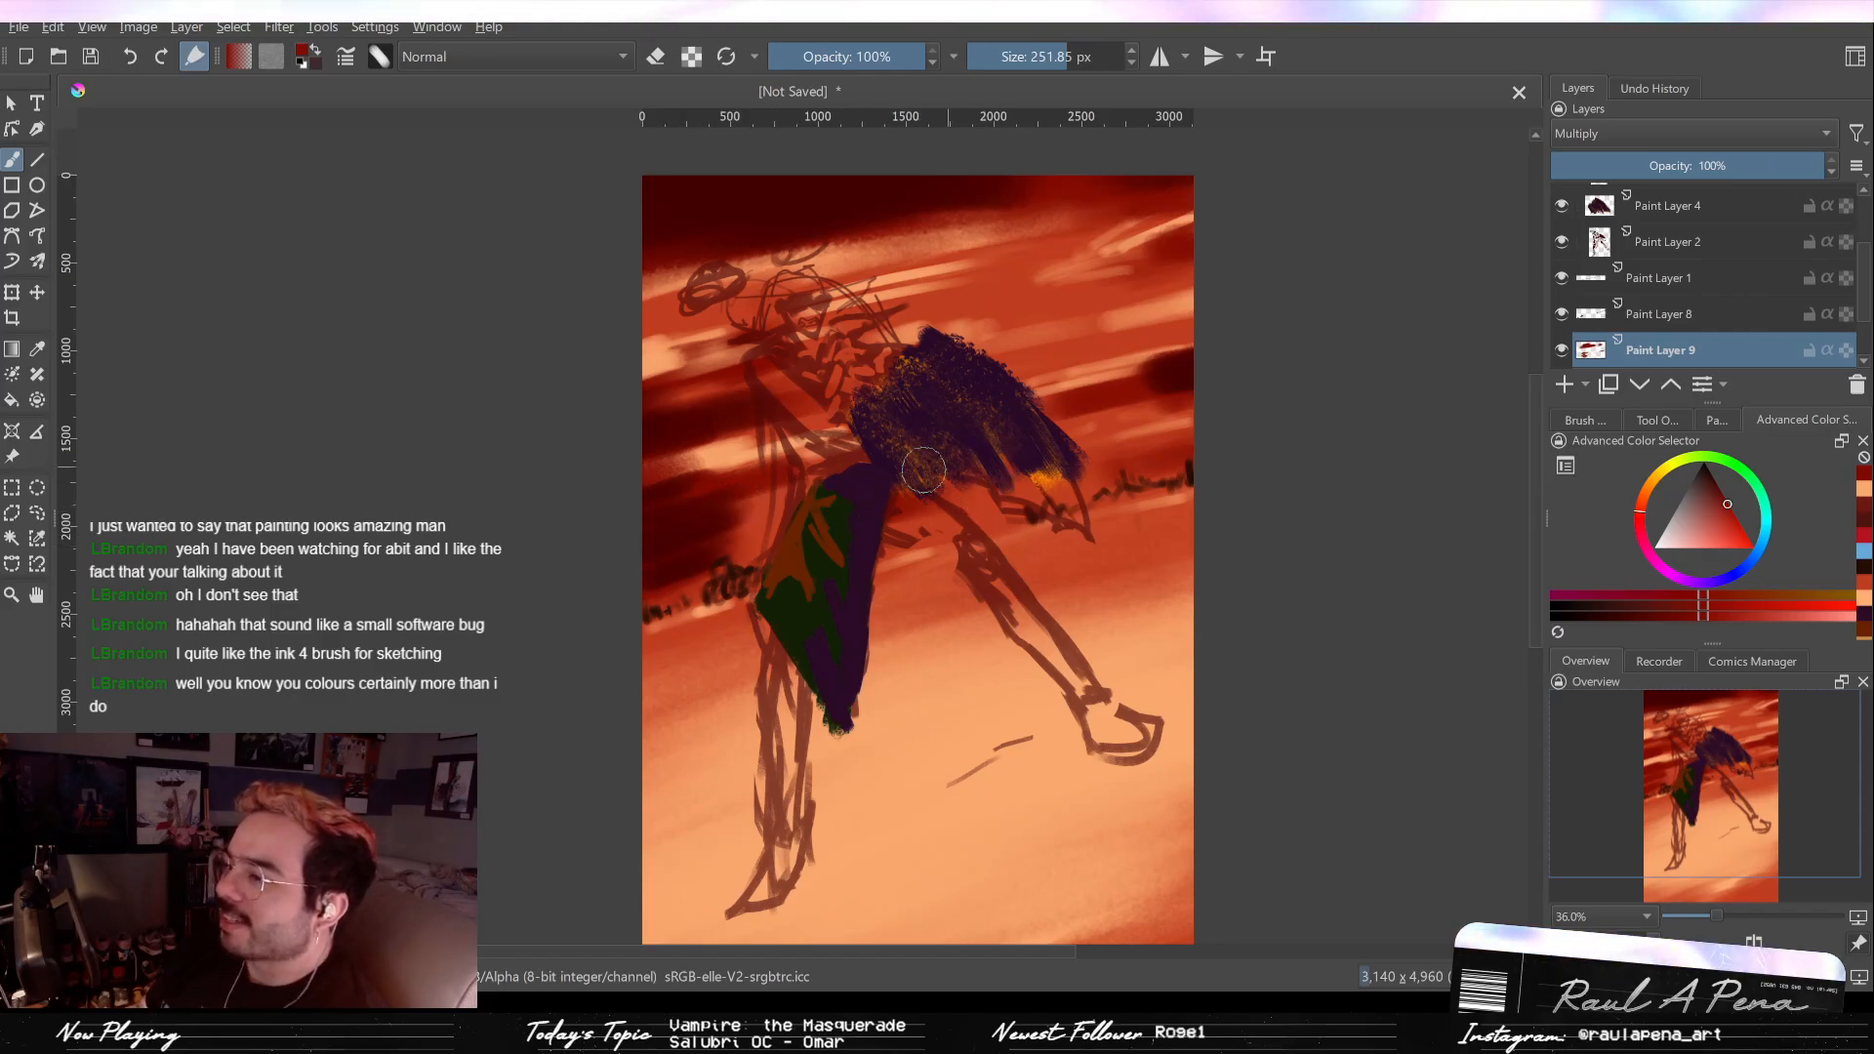
{"action": "key", "text": "bracketleft"}
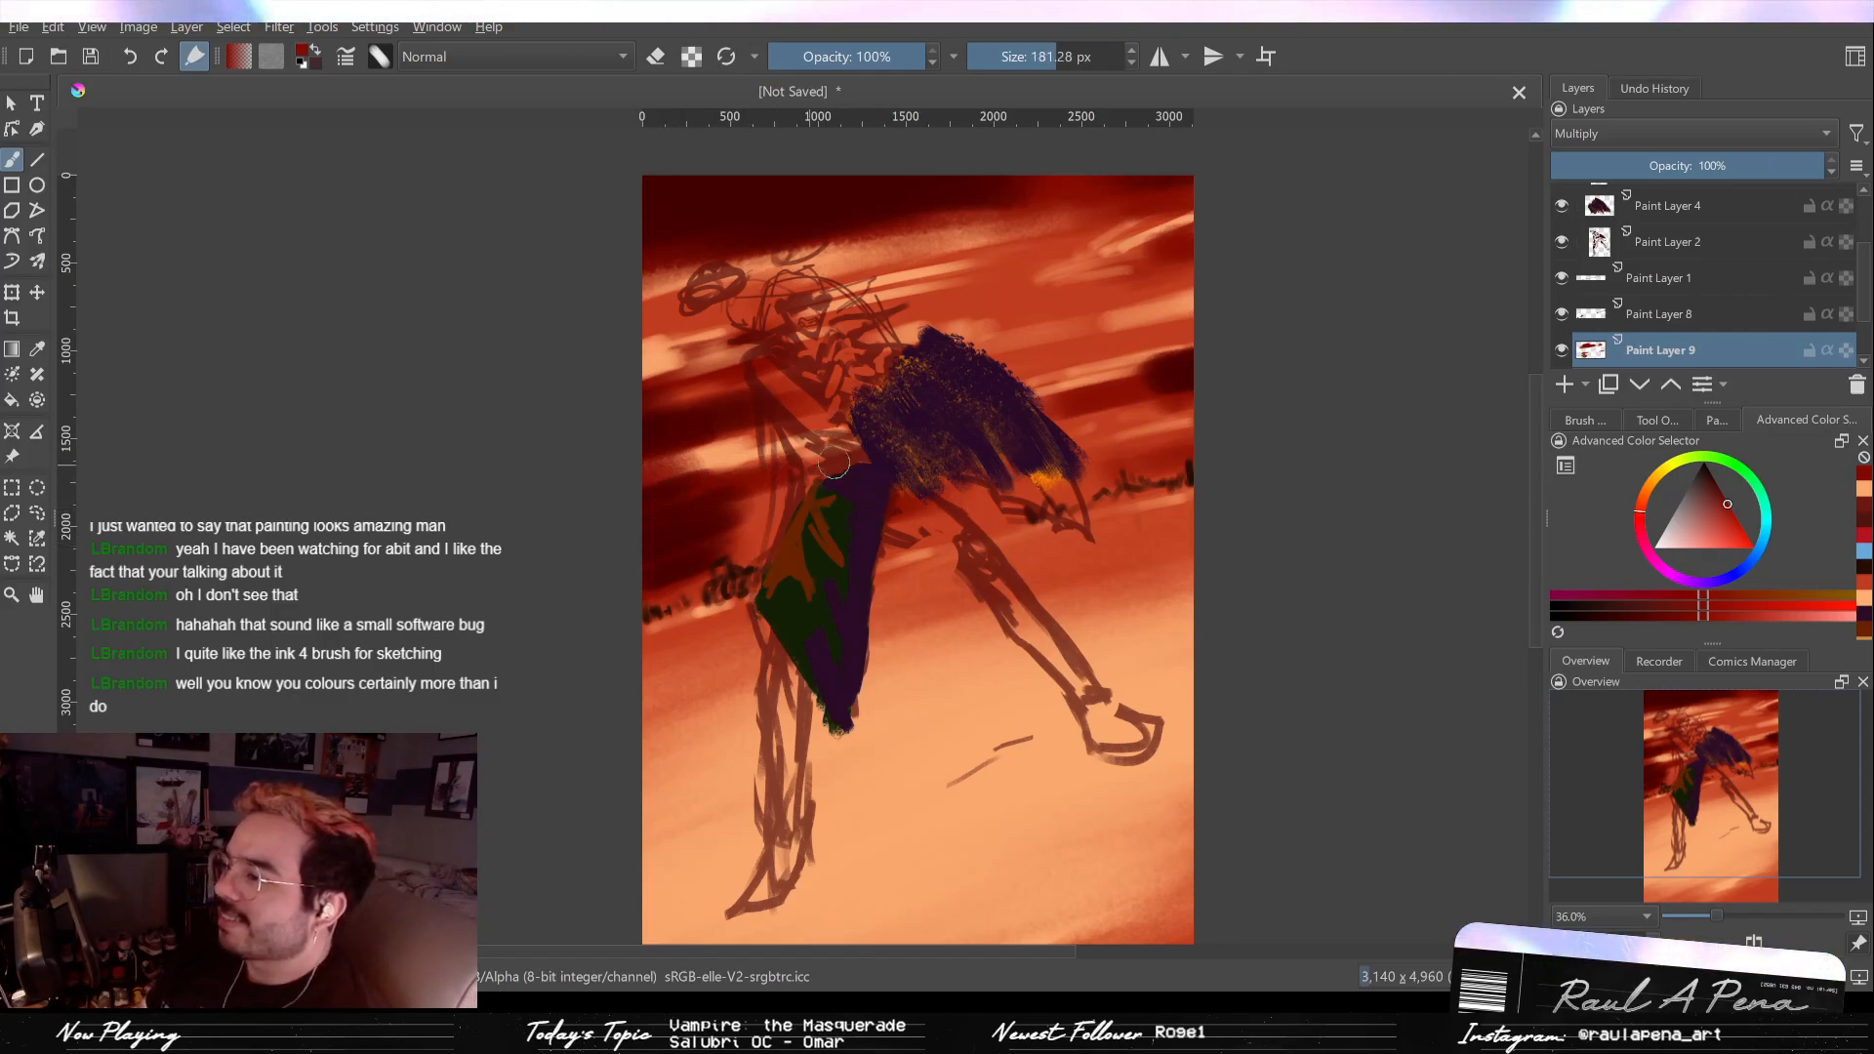
{"action": "key", "text": "bracketleft"}
{"action": "key", "text": "bracketleft"}
{"action": "key", "text": "bracketleft"}
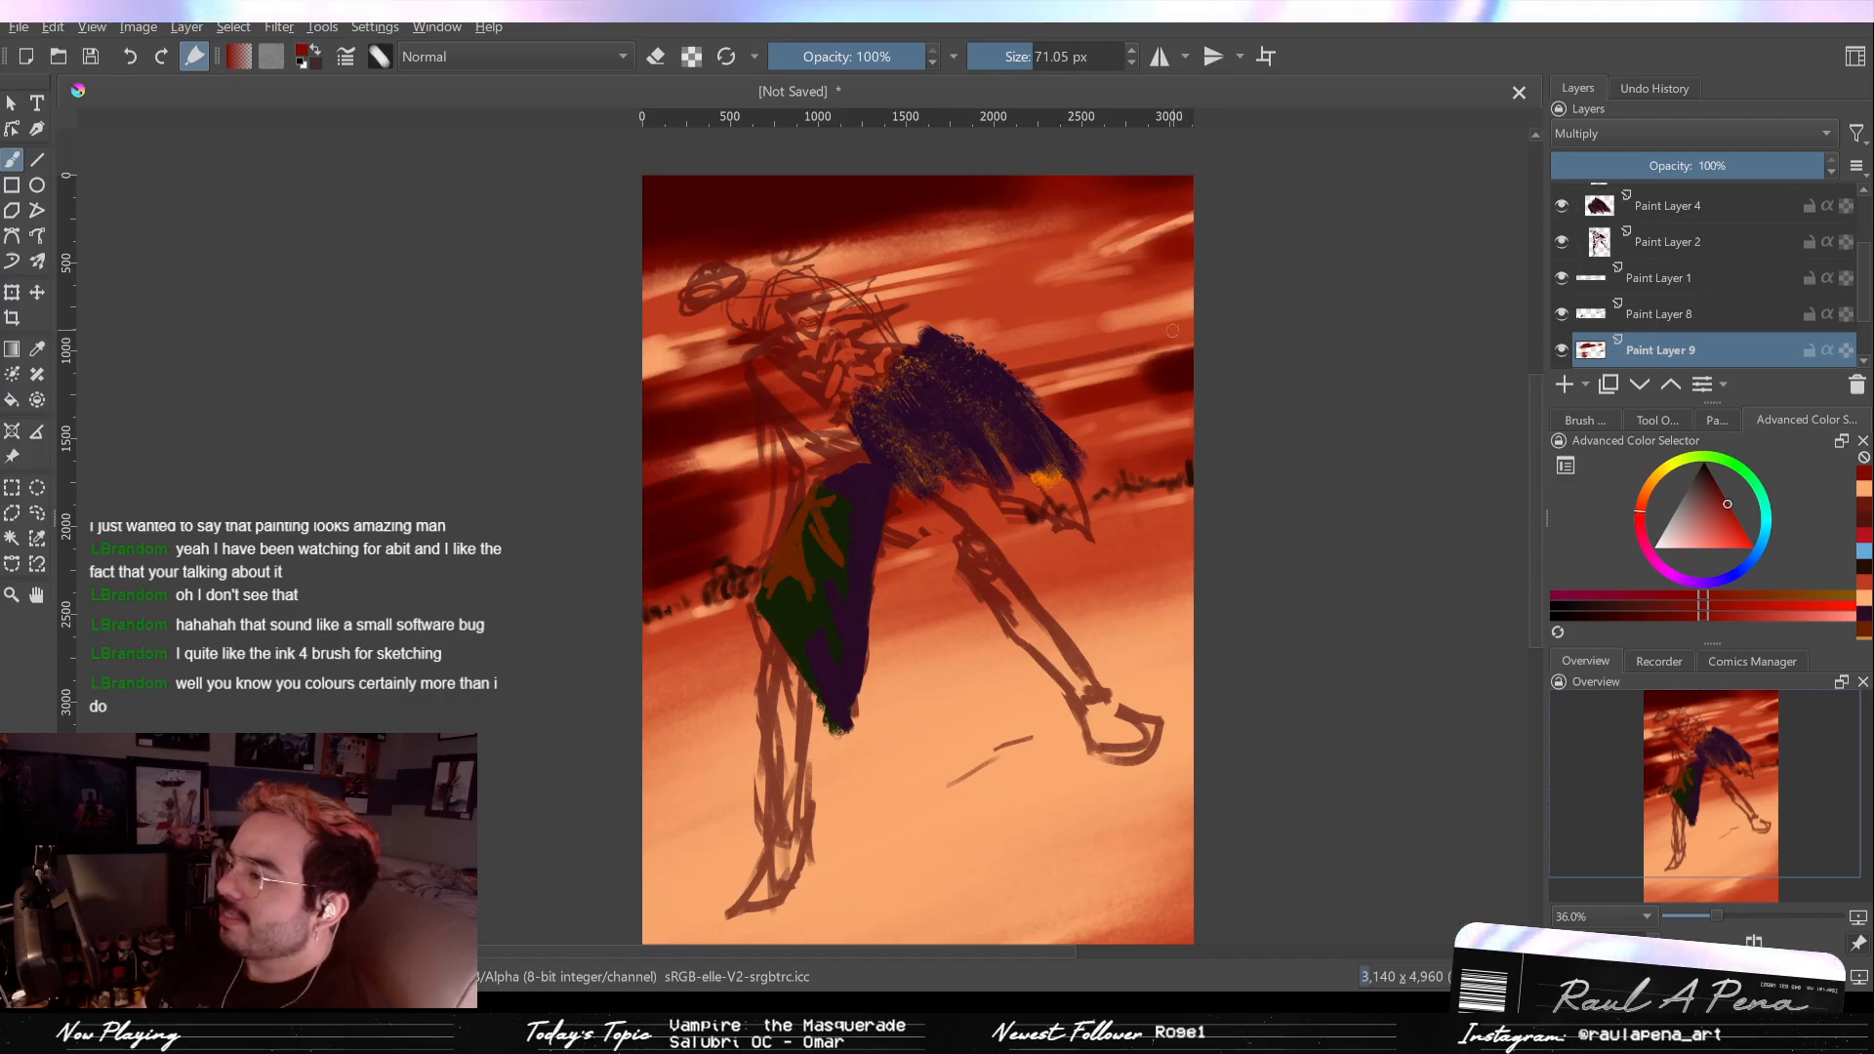
Step: Select Paint Layer 5, sample the sky's orange-red and blend it between the clouds and around the horizon with a 251.95 px brush
{"action": "scroll", "coordinate": [1866, 296], "scroll_direction": "down", "scroll_amount": 2}
{"action": "left_click", "coordinate": [1737, 317]}
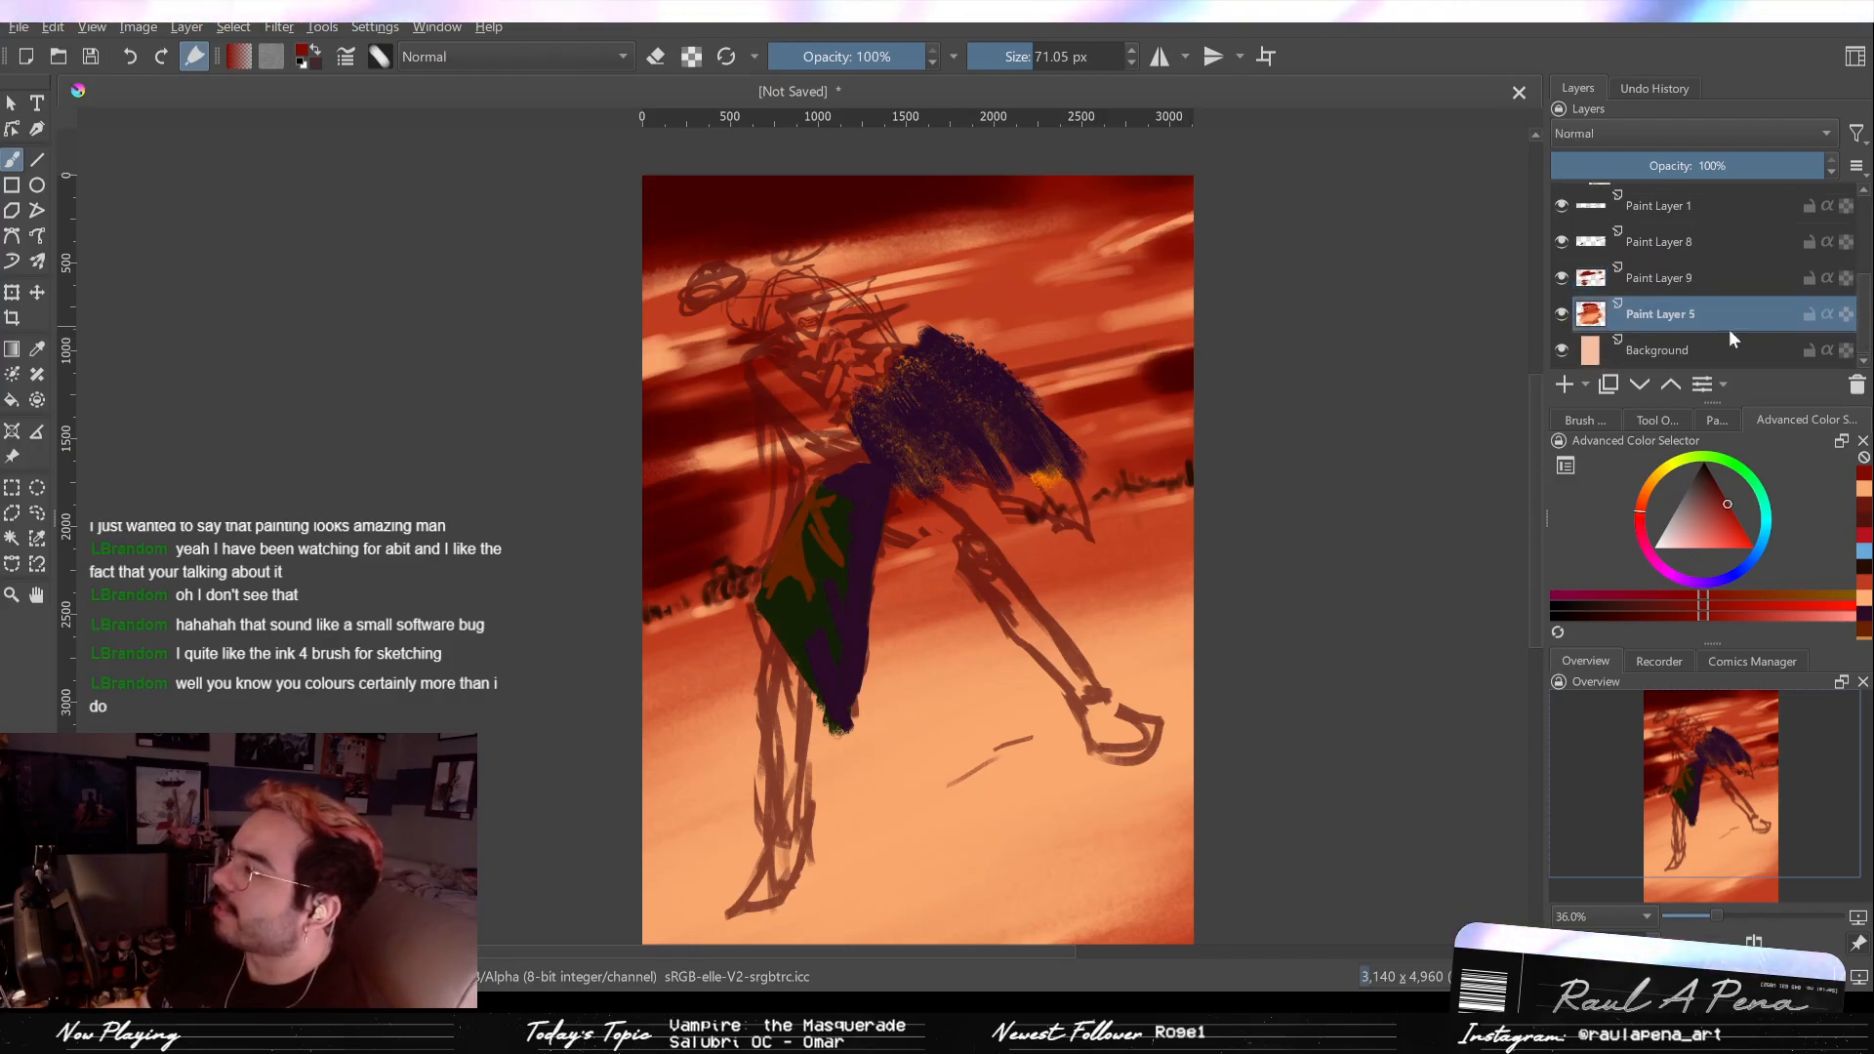
{"action": "left_click", "coordinate": [1006, 300]}
{"action": "key", "text": "b"}
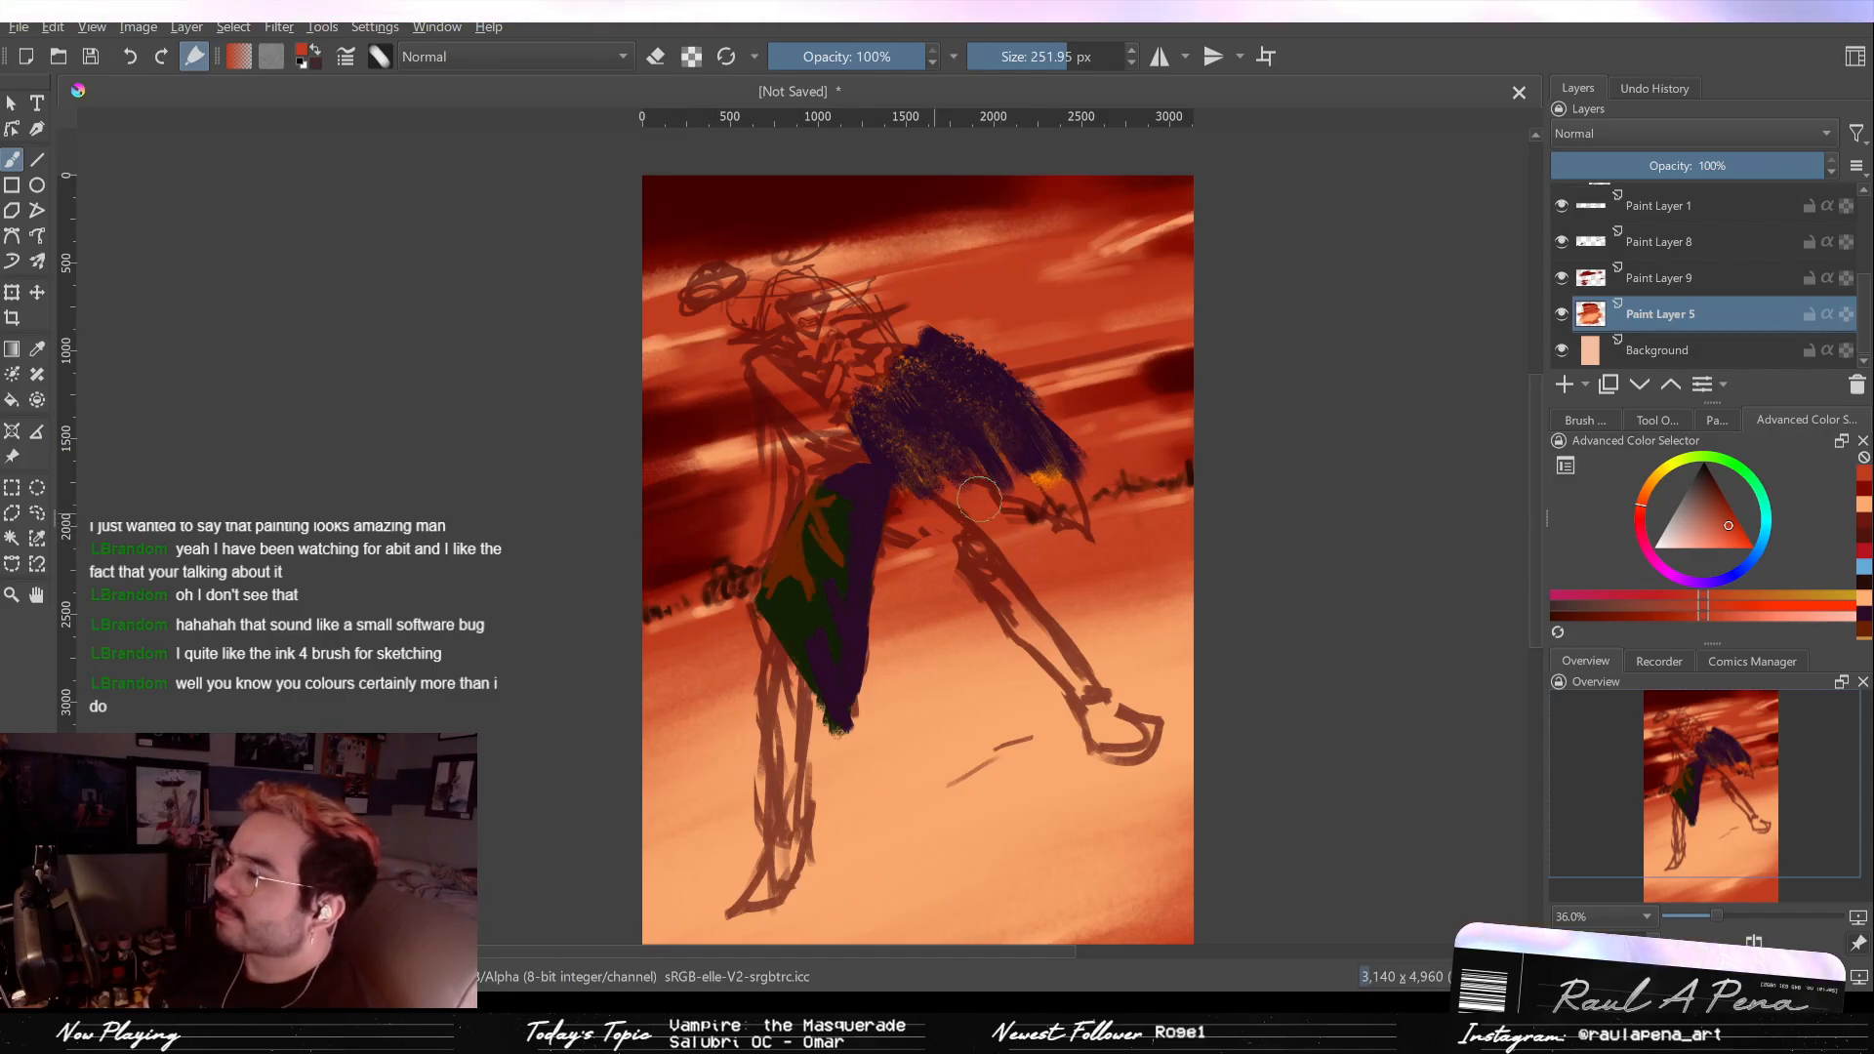
{"action": "left_click_drag", "start_coordinate": [1251, 393], "coordinate": [1335, 322]}
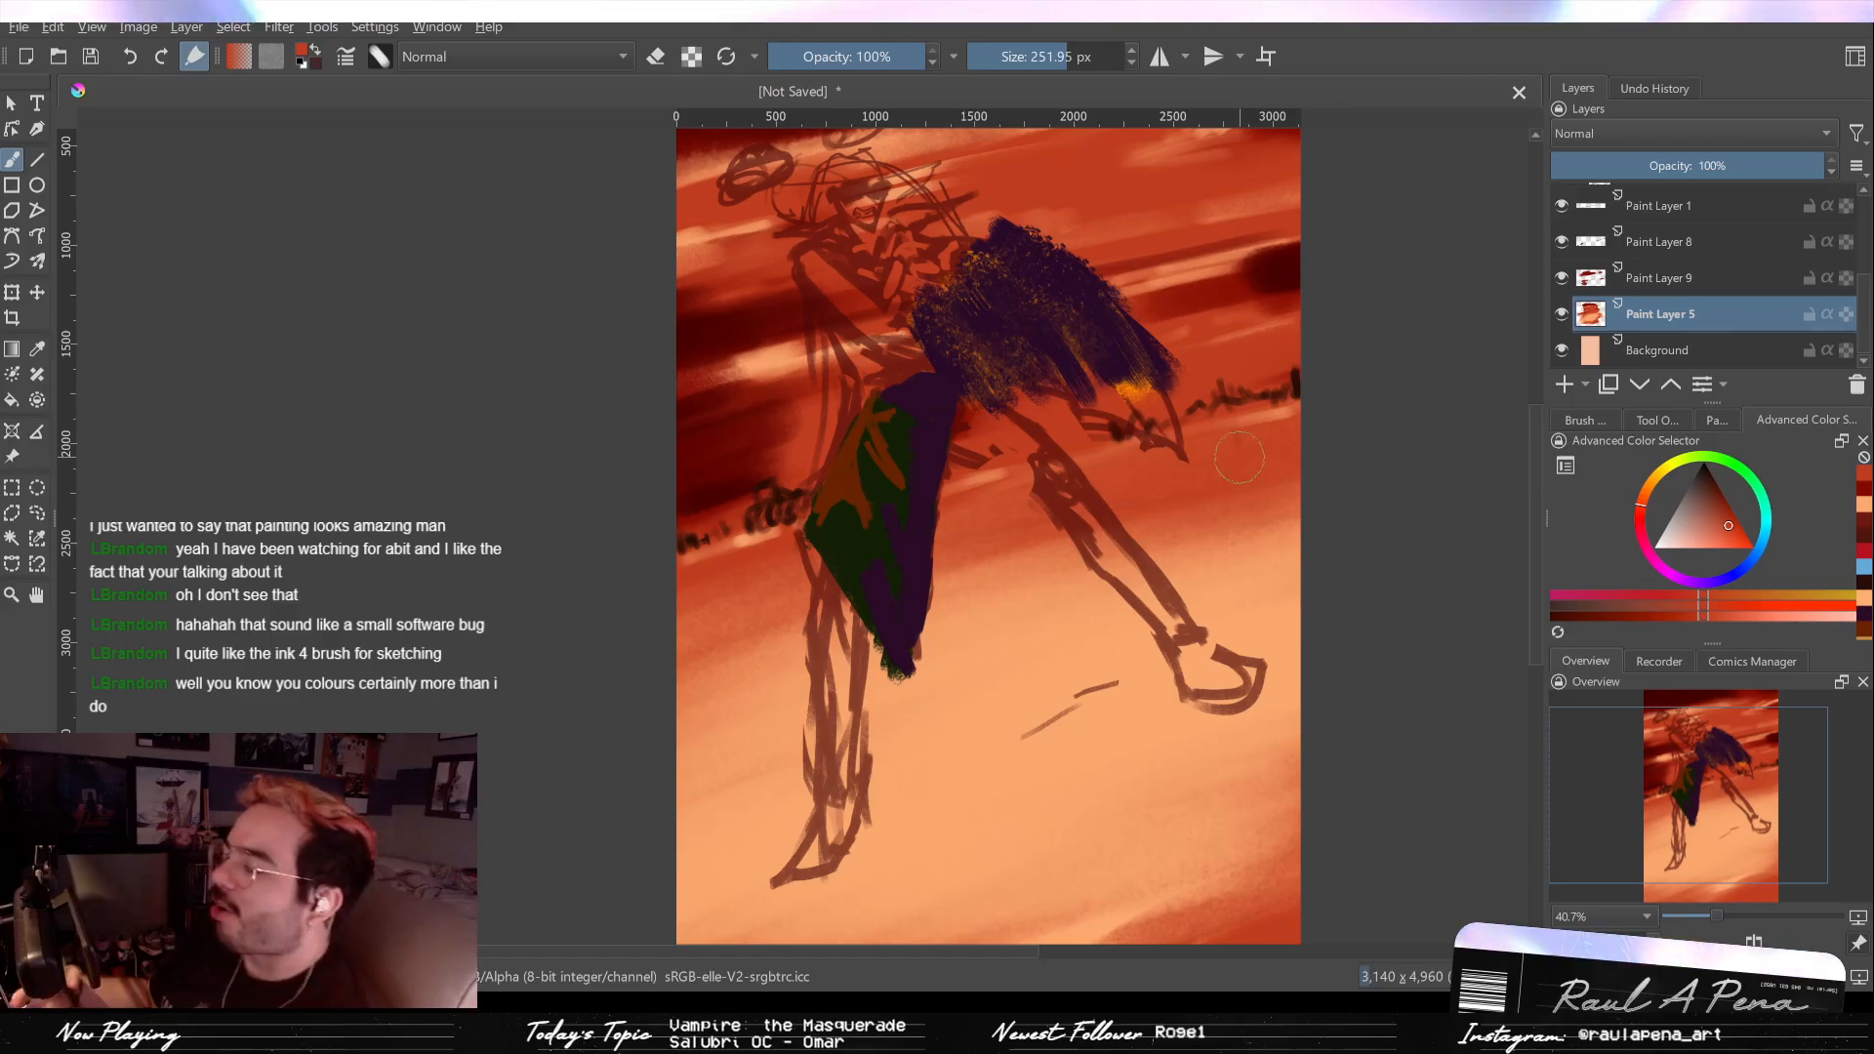
Step: Sample the ground's light orange and orange-red, and paint orange-red streaks across the ground around the outstretched foot at 156.68 px
{"action": "scroll", "coordinate": [1320, 508], "scroll_direction": "down", "scroll_amount": 2}
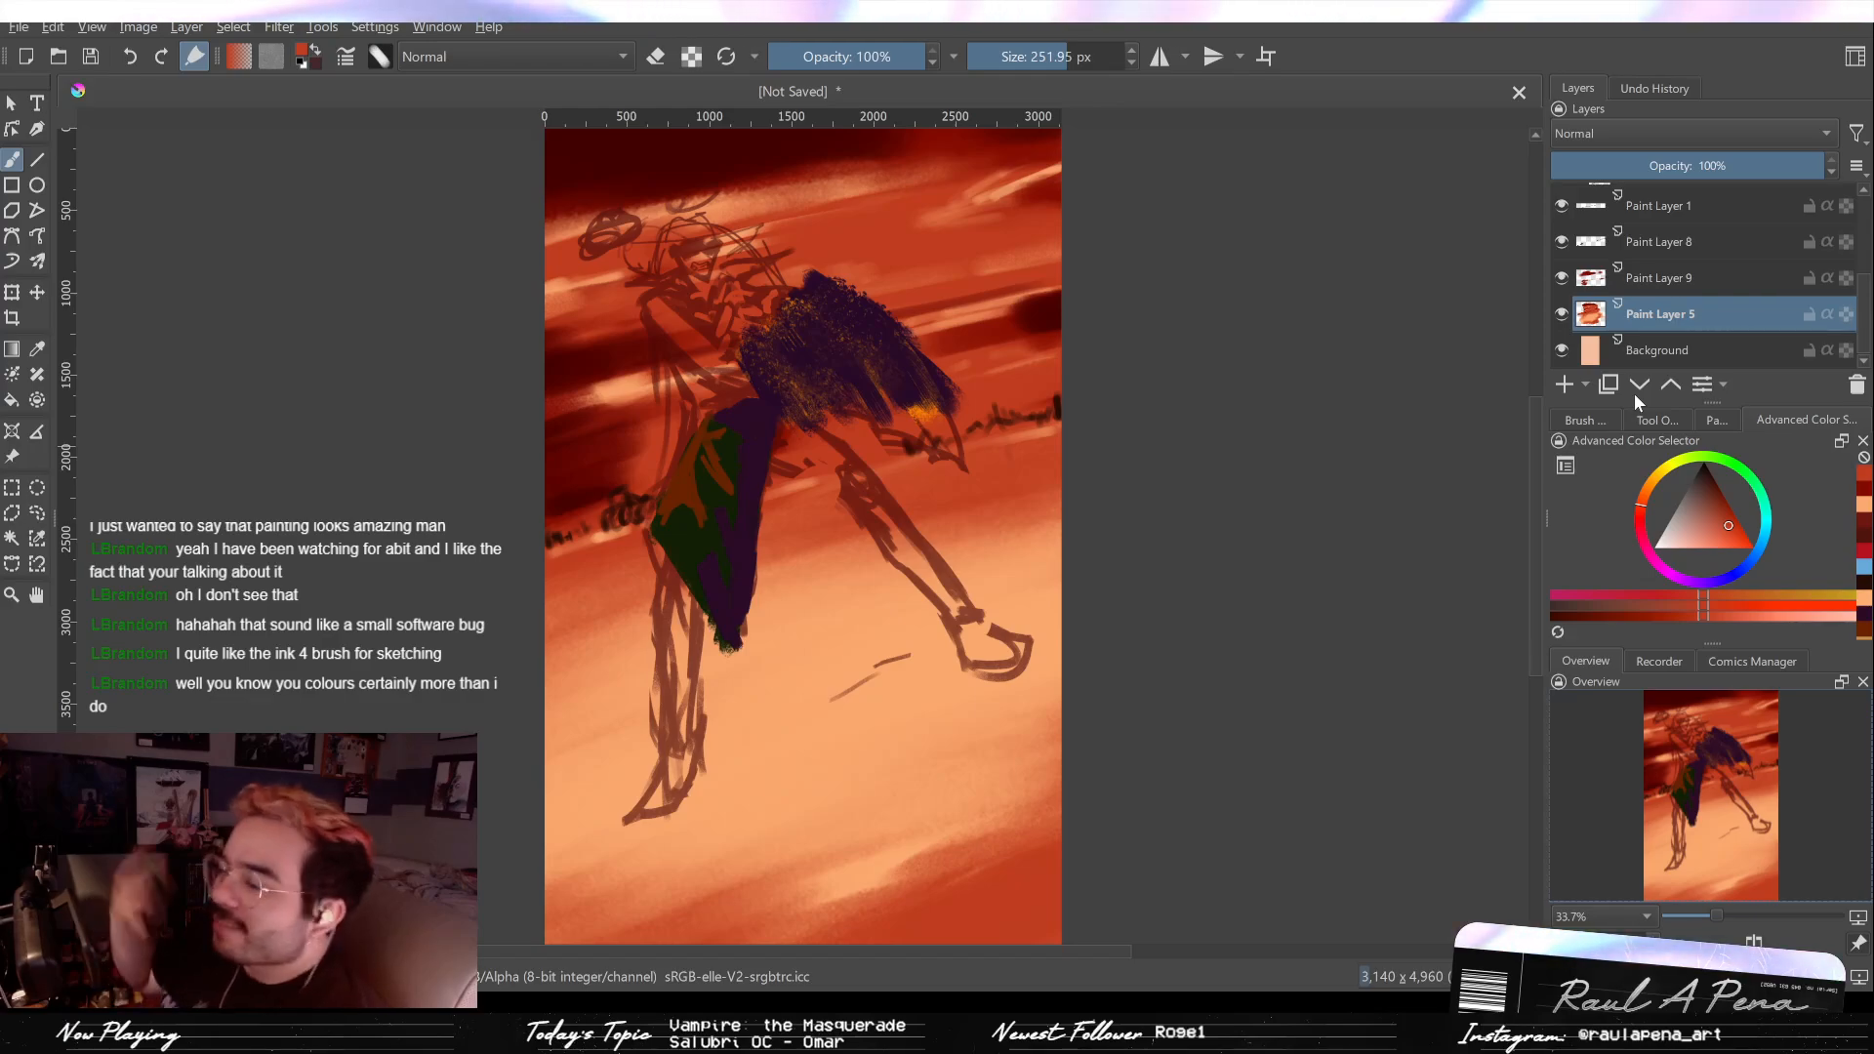
{"action": "left_click", "coordinate": [837, 624]}
{"action": "key", "text": "b"}
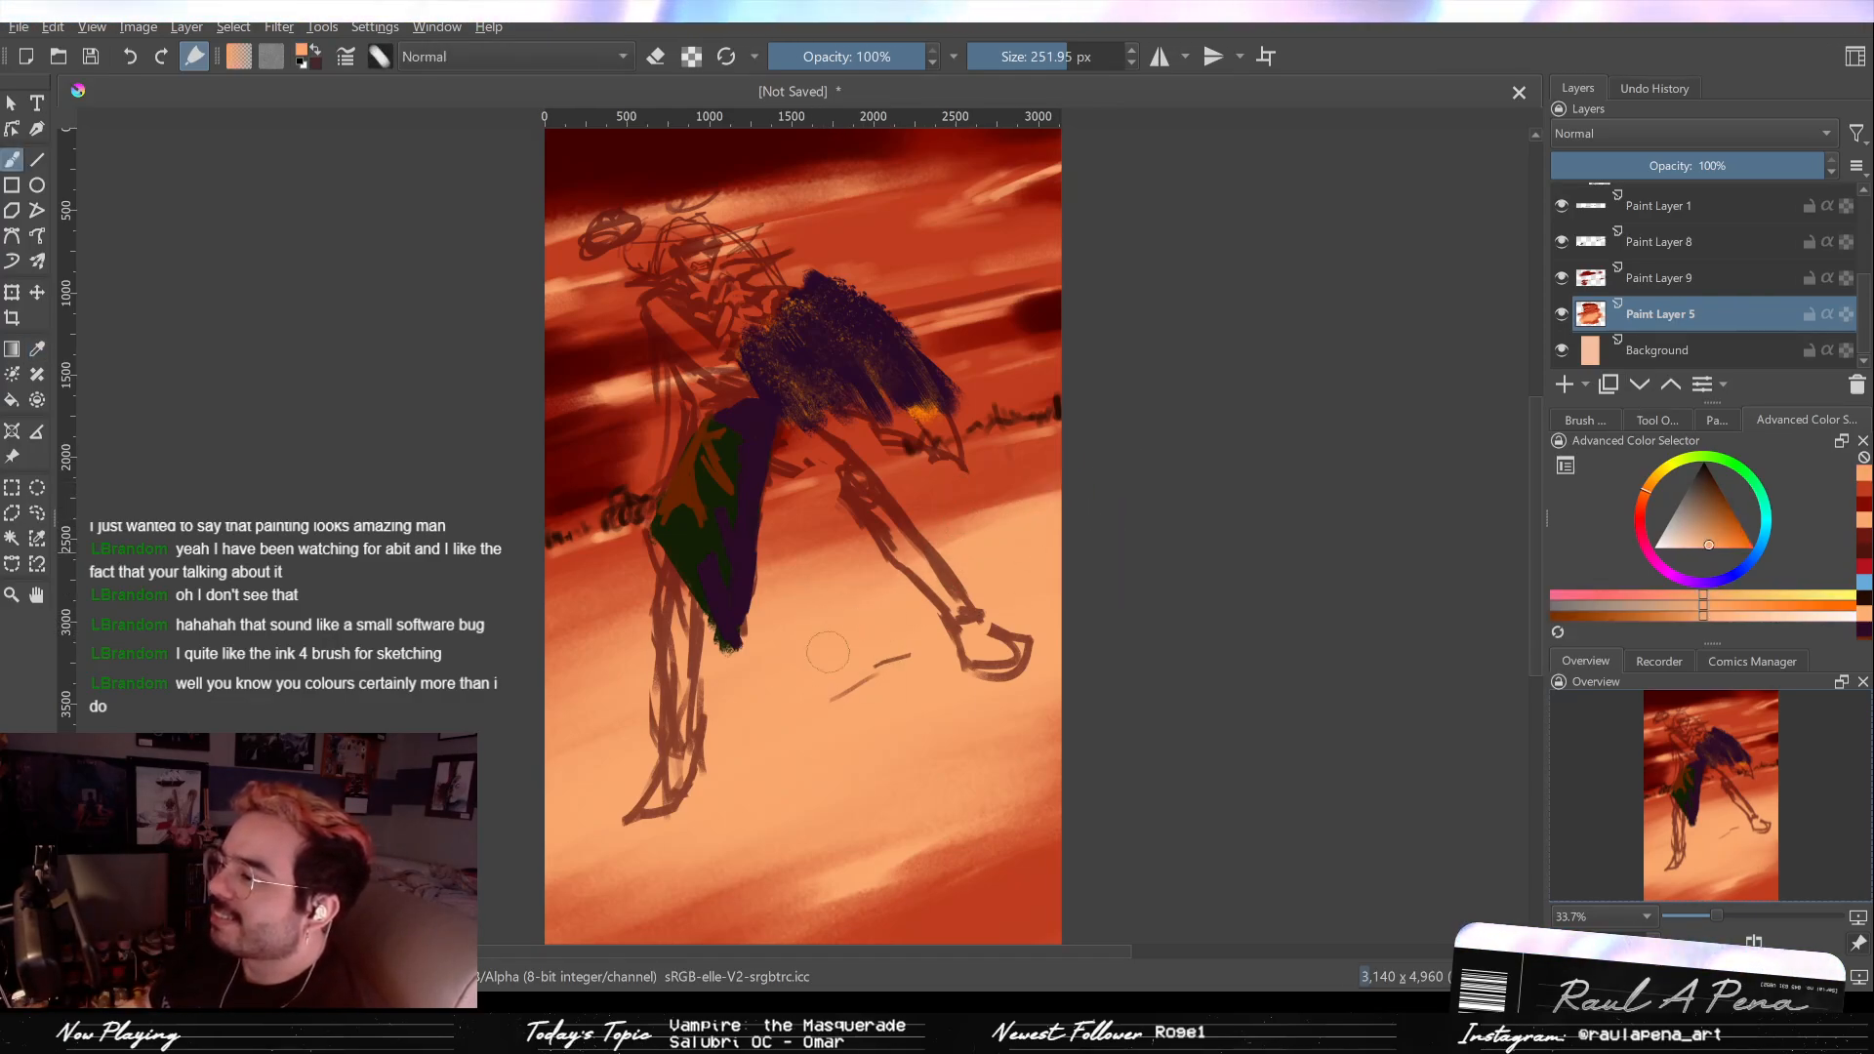
{"action": "left_click_drag", "start_coordinate": [972, 695], "coordinate": [1168, 615]}
{"action": "left_click", "coordinate": [1151, 776]}
{"action": "key", "text": "b"}
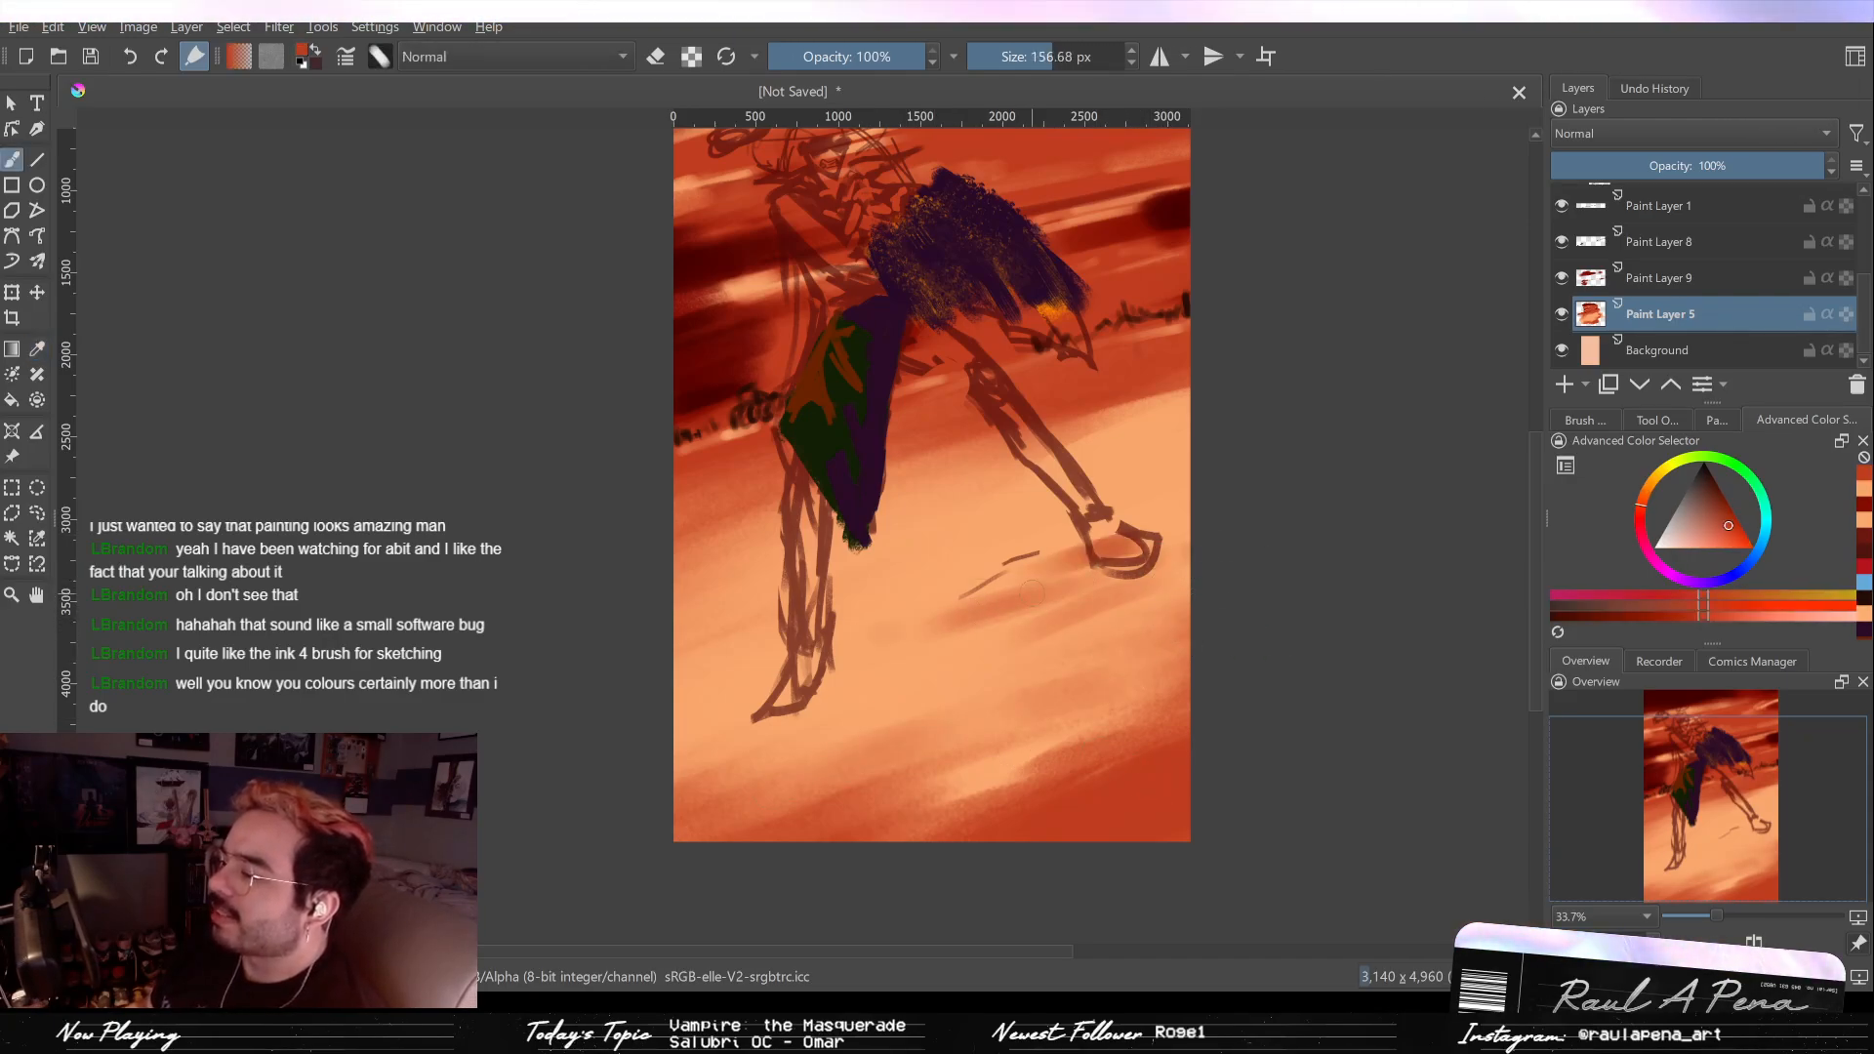
{"action": "left_click_drag", "start_coordinate": [1031, 590], "coordinate": [1183, 510]}
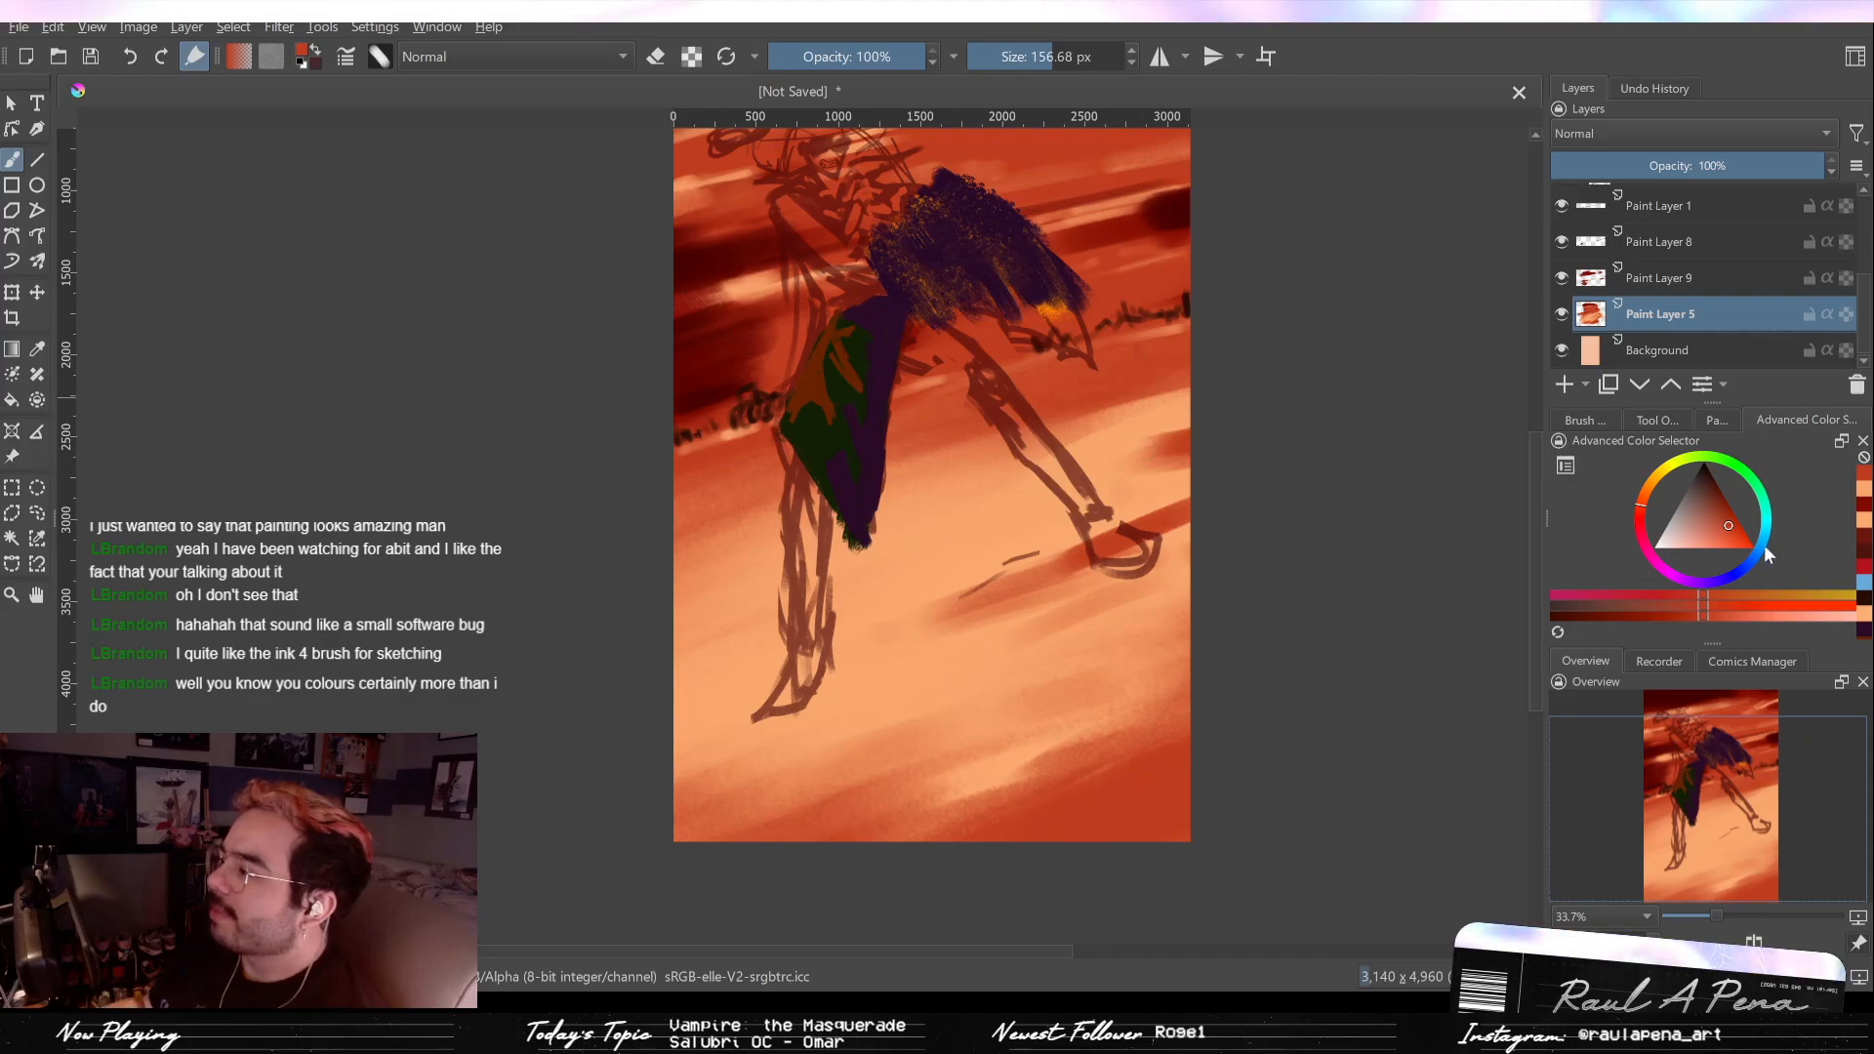
Step: Choose a deep red and paint the figure's cast shadow on the ground from one foot to the other, enlarging the brush to 358.05 px
{"action": "left_click", "coordinate": [1727, 503]}
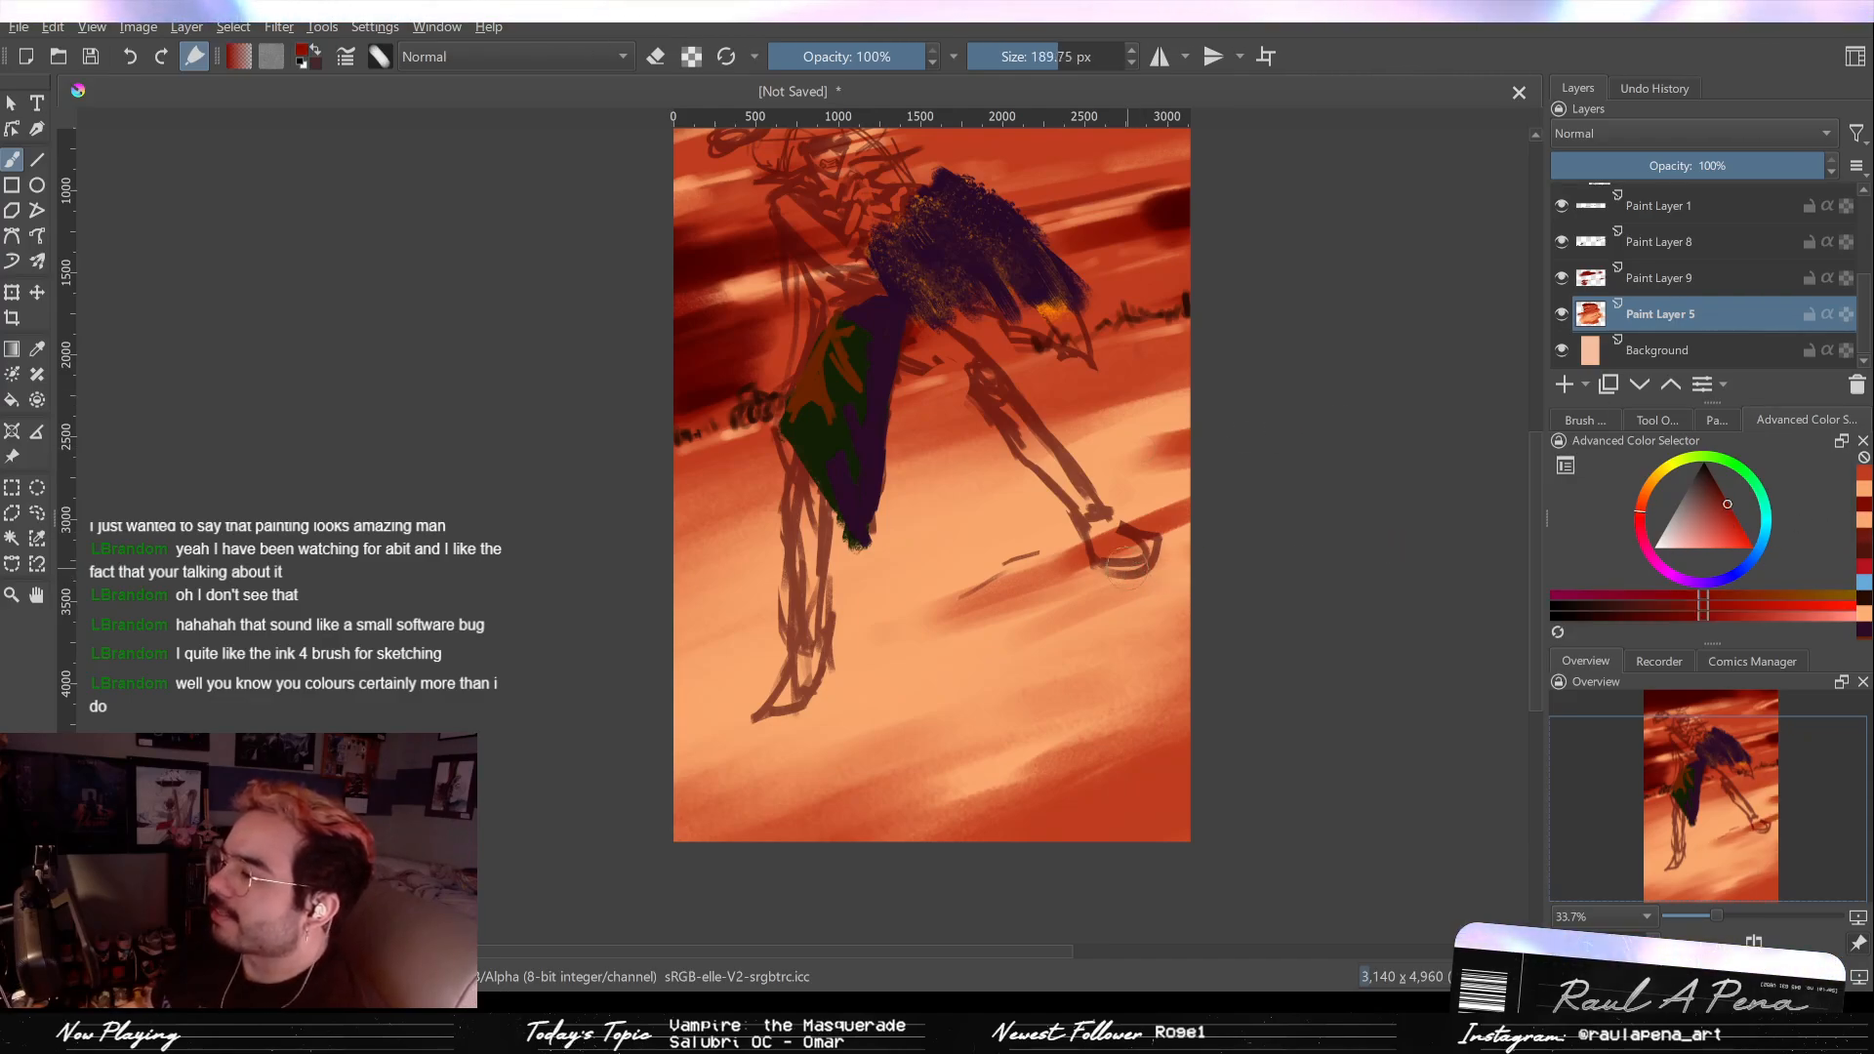
{"action": "mouse_move", "coordinate": [1112, 566]}
{"action": "left_mouse_down"}
{"action": "mouse_move", "coordinate": [1166, 556]}
{"action": "mouse_move", "coordinate": [1102, 575]}
{"action": "left_mouse_up"}
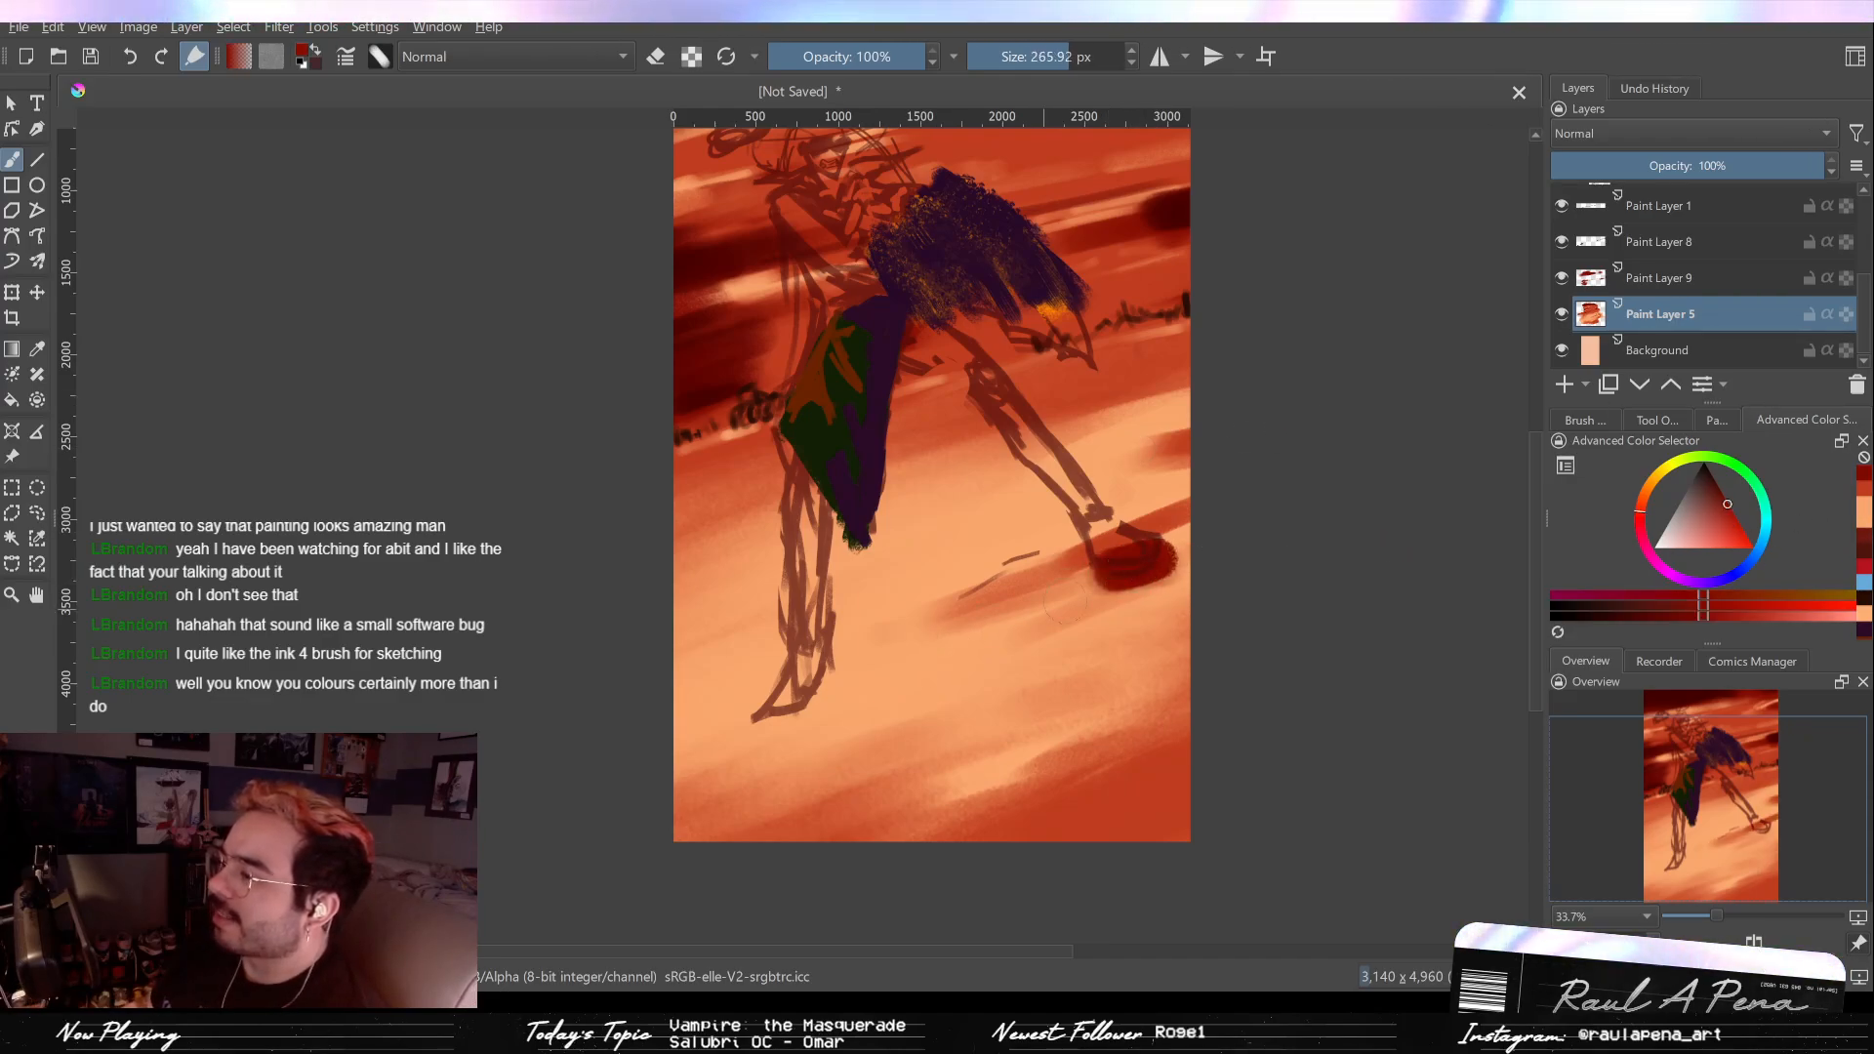
{"action": "key", "text": "bracketleft"}
{"action": "mouse_move", "coordinate": [749, 710]}
{"action": "left_mouse_down"}
{"action": "mouse_move", "coordinate": [1089, 589]}
{"action": "mouse_move", "coordinate": [784, 700]}
{"action": "mouse_move", "coordinate": [1050, 601]}
{"action": "mouse_move", "coordinate": [931, 636]}
{"action": "mouse_move", "coordinate": [997, 601]}
{"action": "mouse_move", "coordinate": [895, 643]}
{"action": "mouse_move", "coordinate": [1080, 589]}
{"action": "mouse_move", "coordinate": [832, 648]}
{"action": "left_mouse_up"}
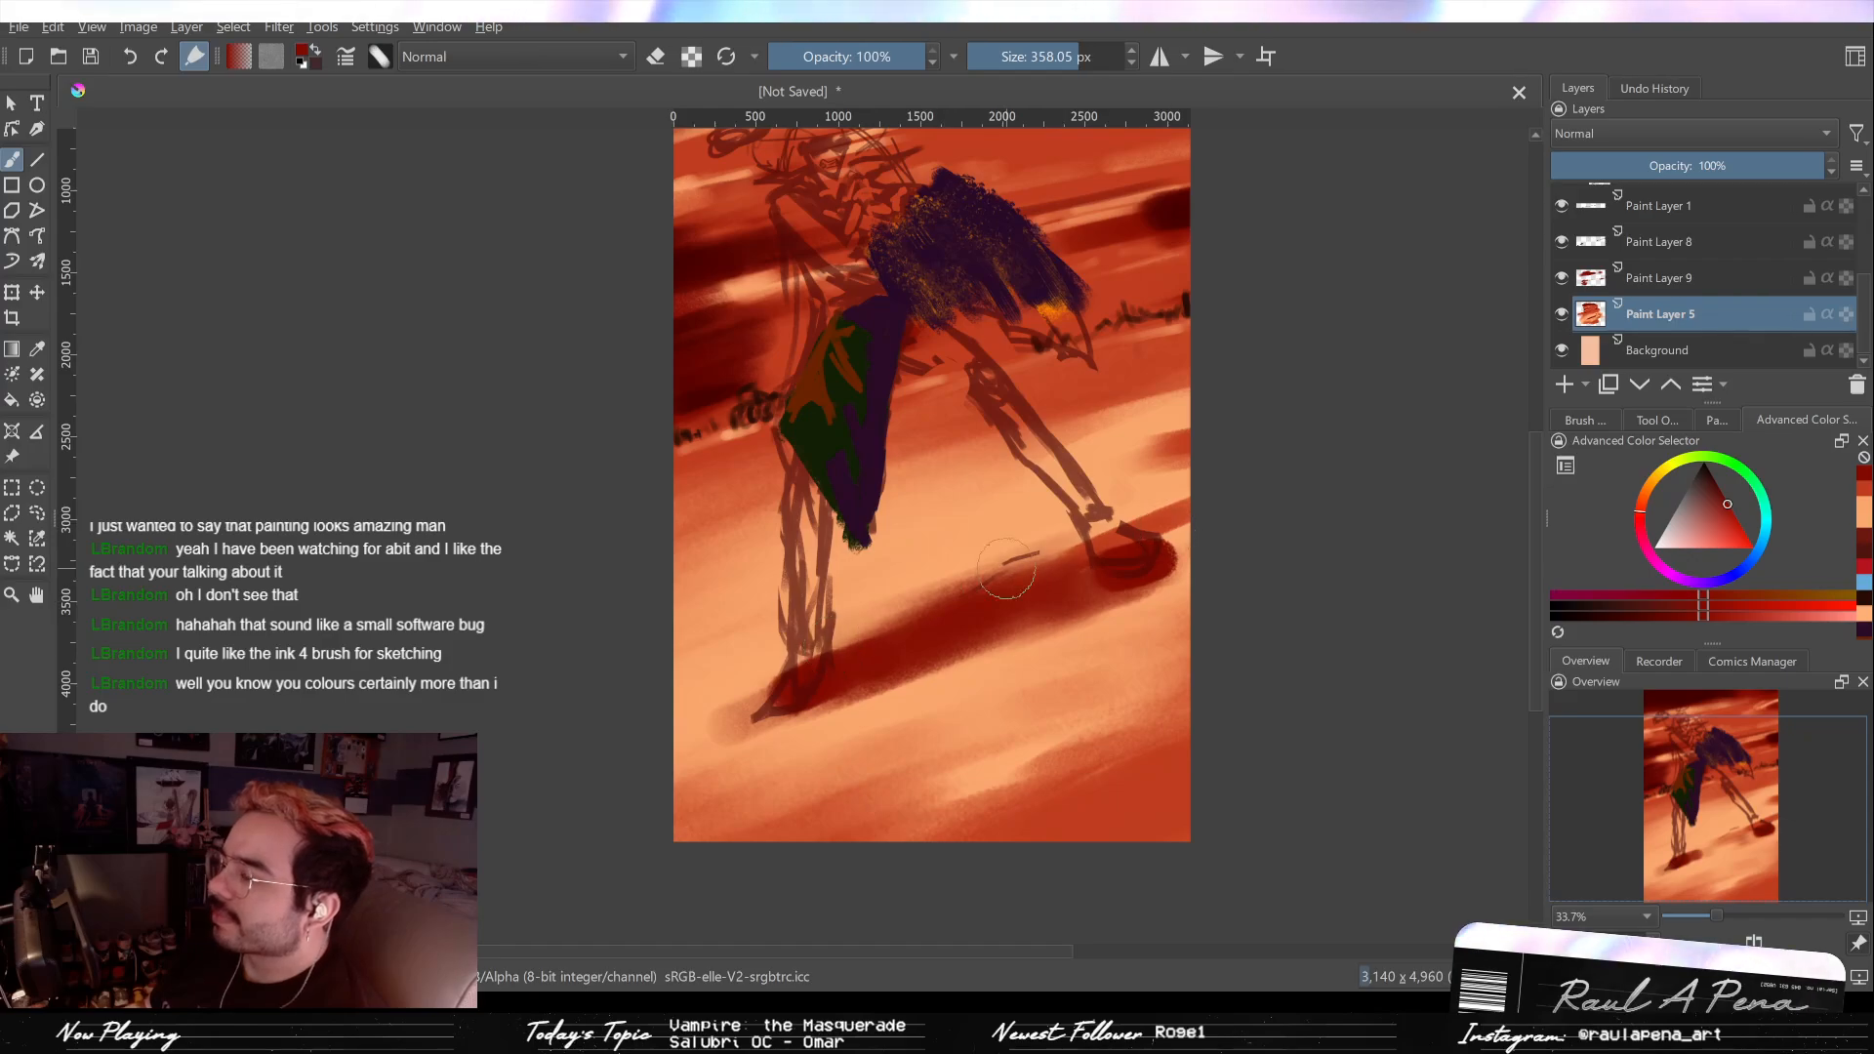
{"action": "scroll", "coordinate": [1013, 657], "scroll_direction": "down", "scroll_amount": 4}
{"action": "scroll", "coordinate": [1013, 656], "scroll_direction": "up", "scroll_amount": 4}
{"action": "mouse_move", "coordinate": [913, 619]}
{"action": "left_mouse_down"}
{"action": "mouse_move", "coordinate": [1053, 561]}
{"action": "mouse_move", "coordinate": [976, 615]}
{"action": "mouse_move", "coordinate": [1054, 625]}
{"action": "left_mouse_up"}
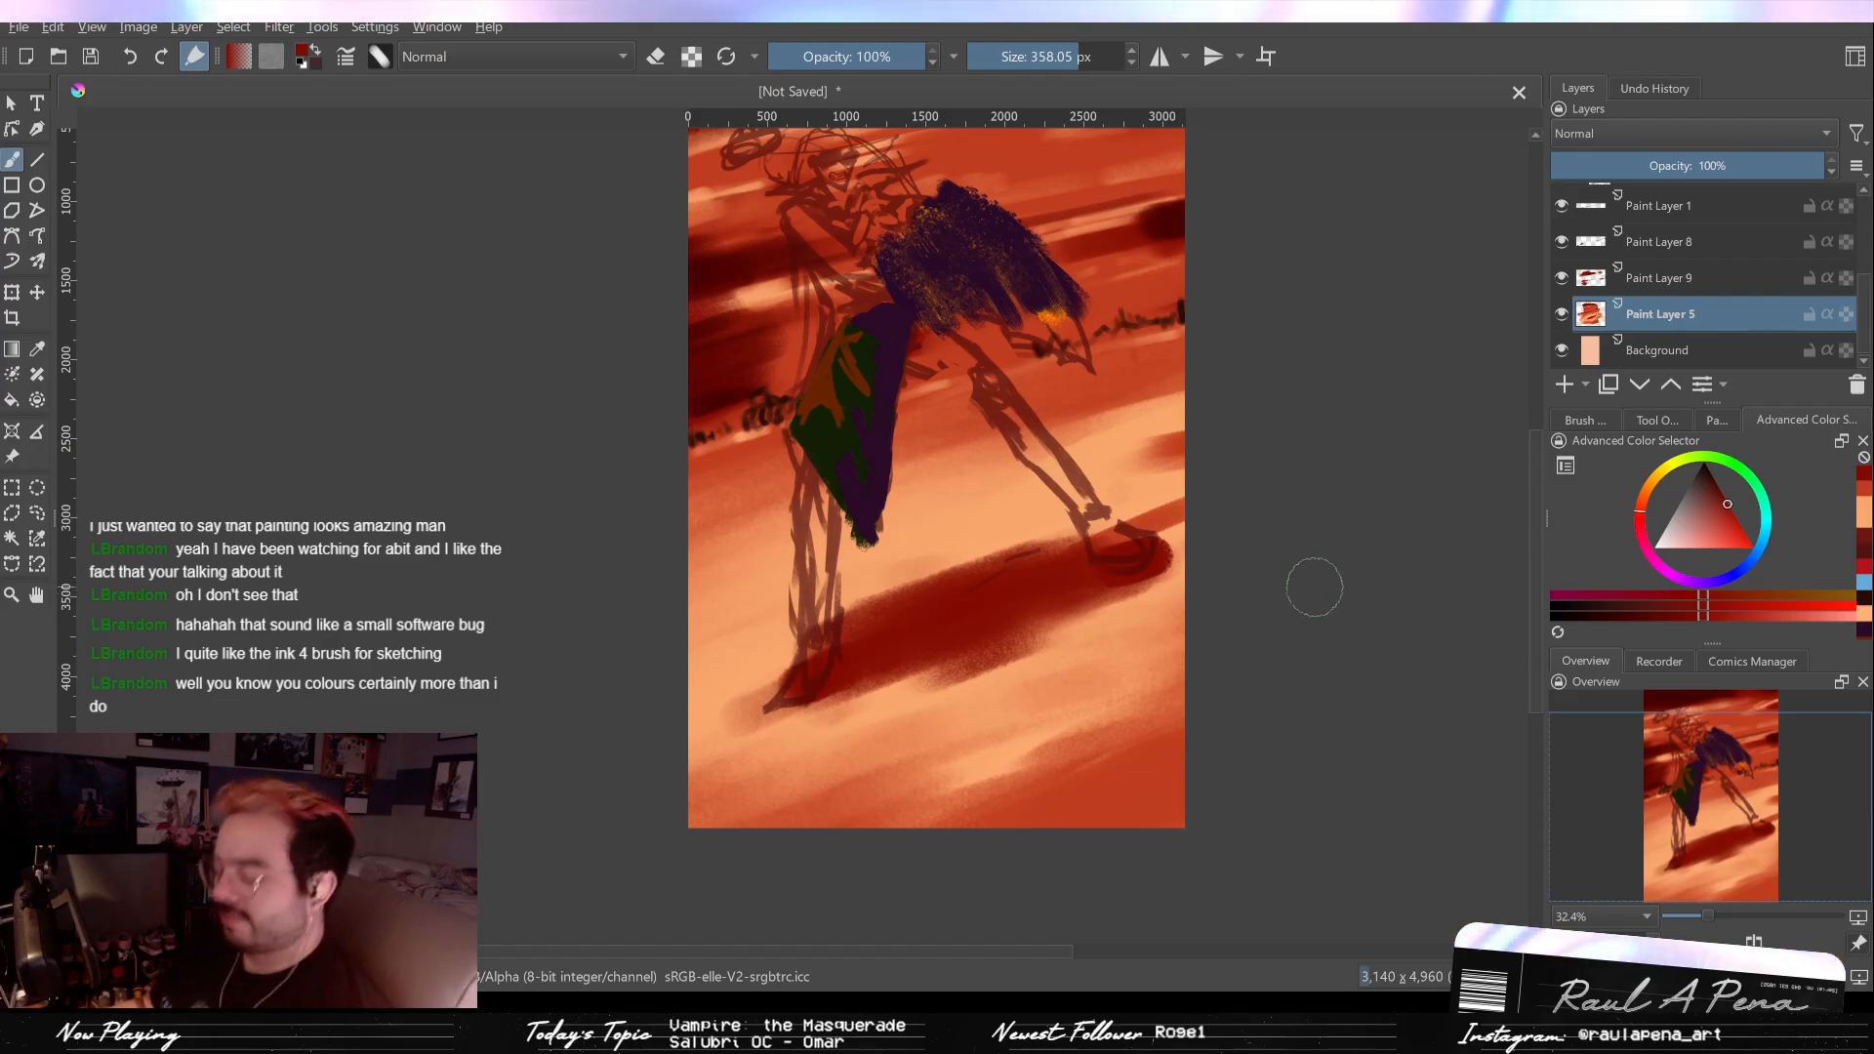
{"action": "scroll", "coordinate": [1121, 499], "scroll_direction": "down", "scroll_amount": 2}
{"action": "scroll", "coordinate": [1121, 498], "scroll_direction": "up", "scroll_amount": 2}
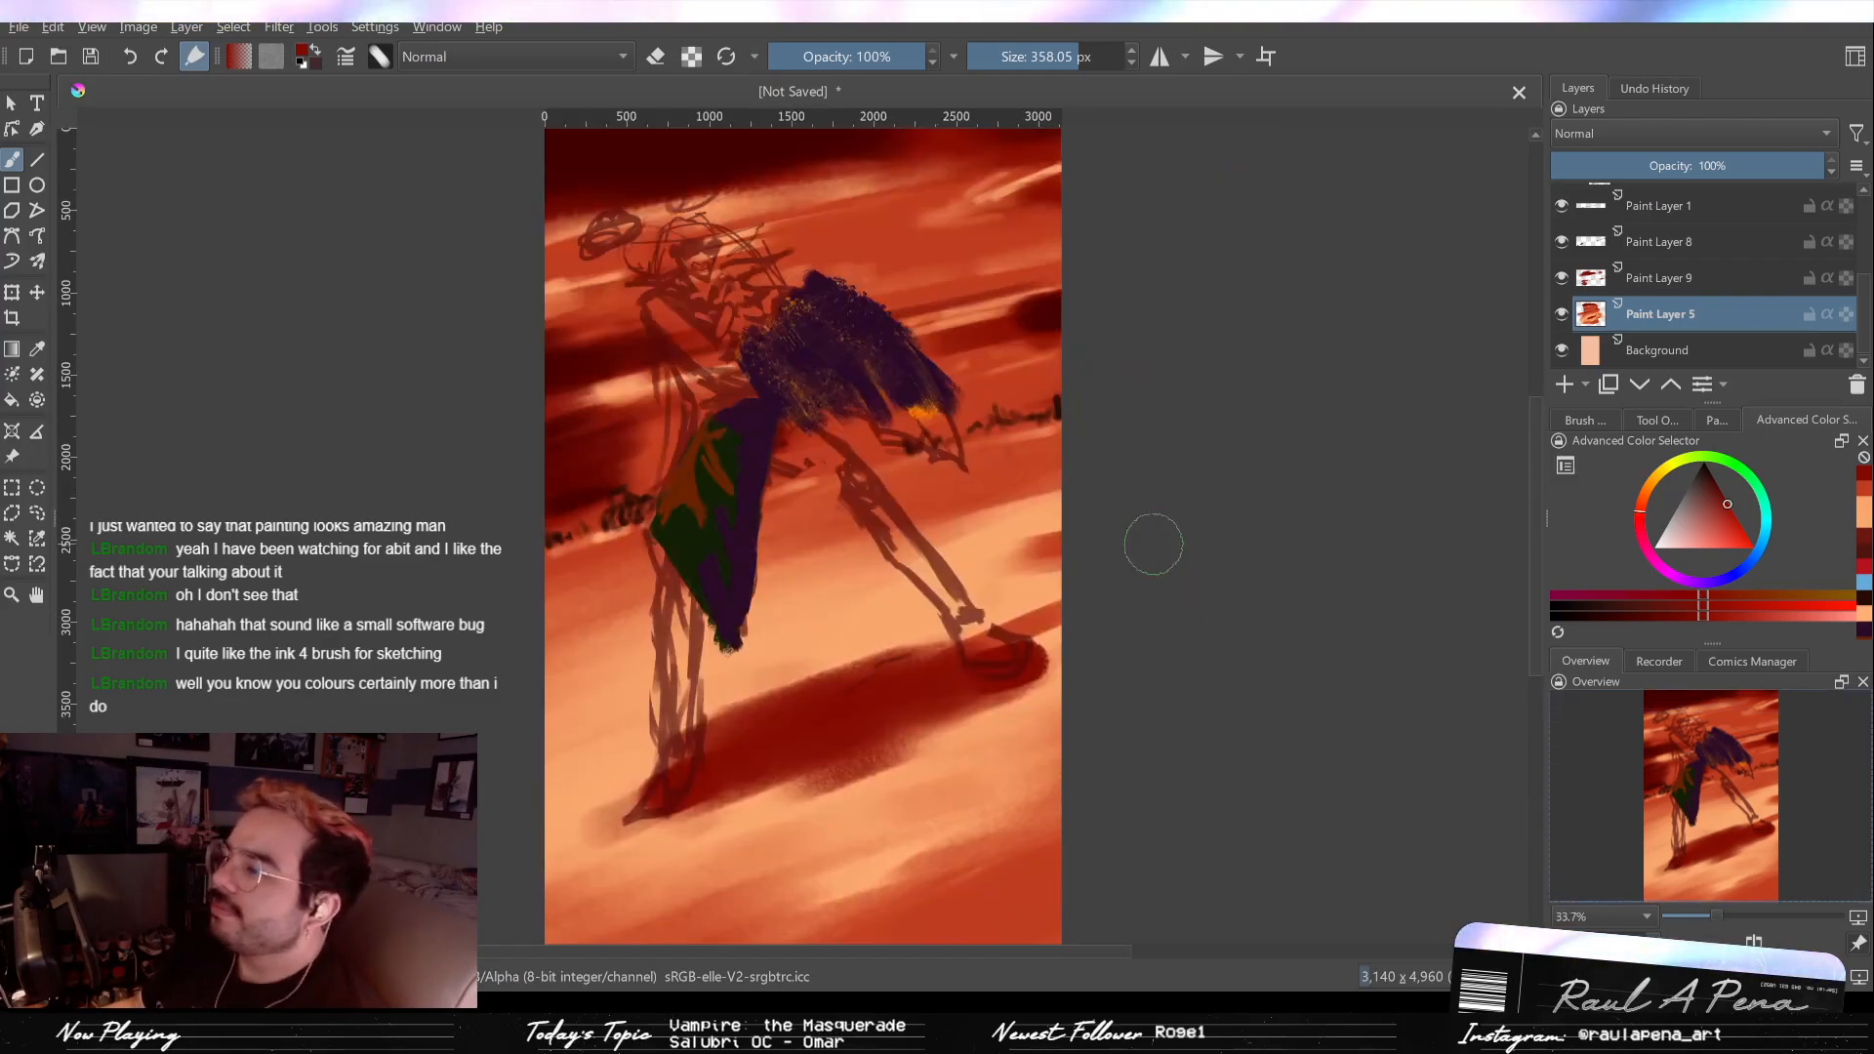
{"action": "left_click", "coordinate": [1683, 276]}
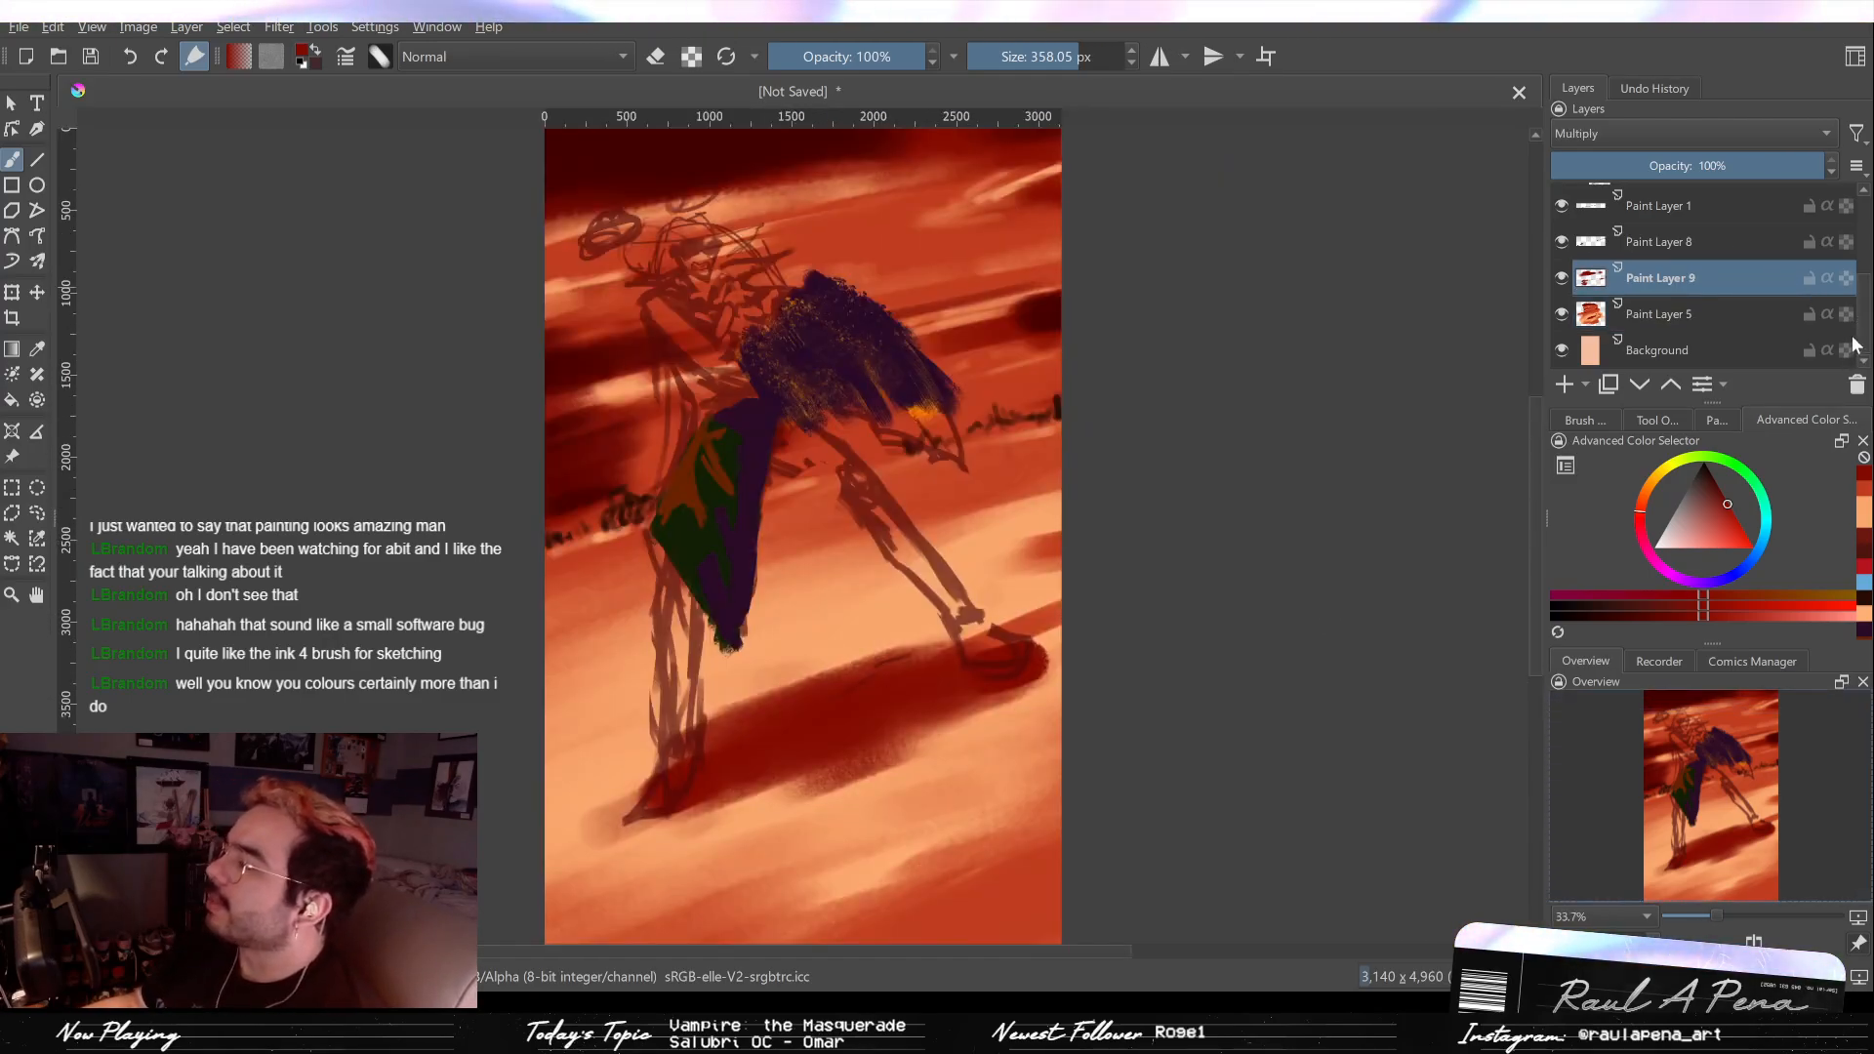
{"action": "scroll", "coordinate": [1776, 273], "scroll_direction": "up", "scroll_amount": 5}
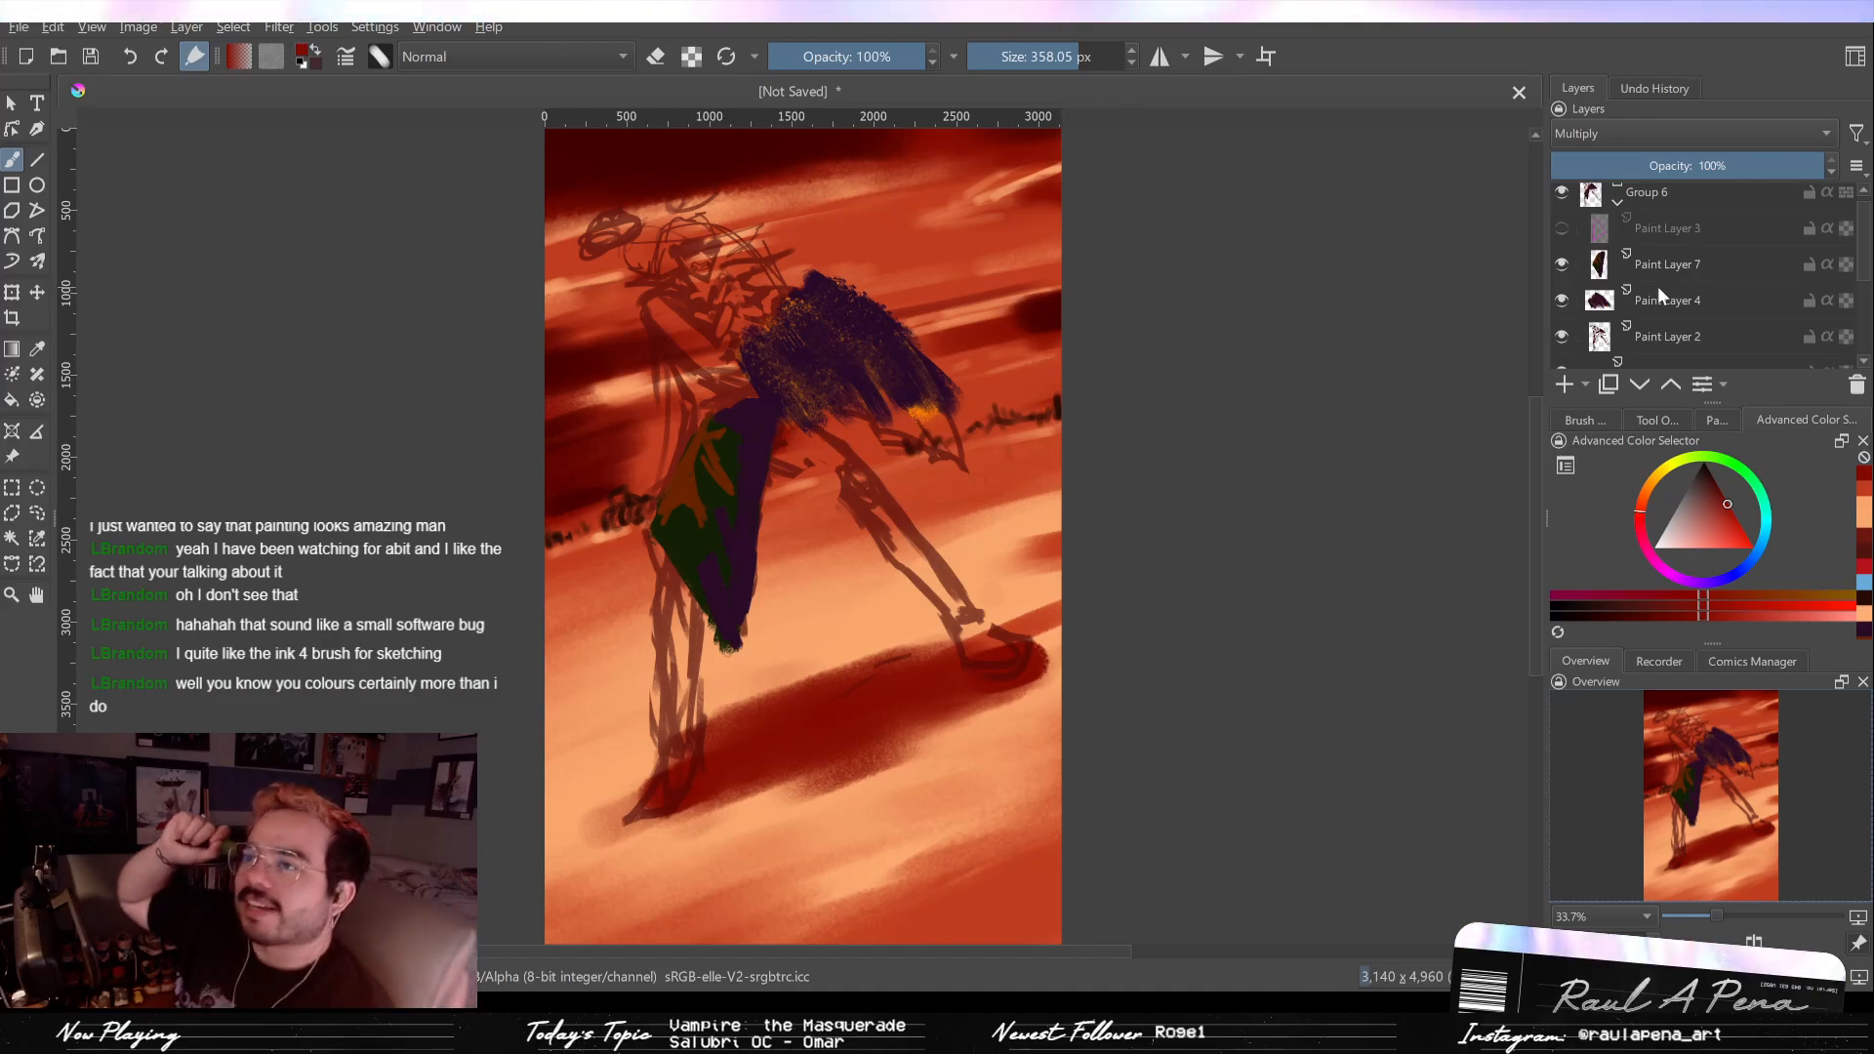
{"action": "key", "text": "1"}
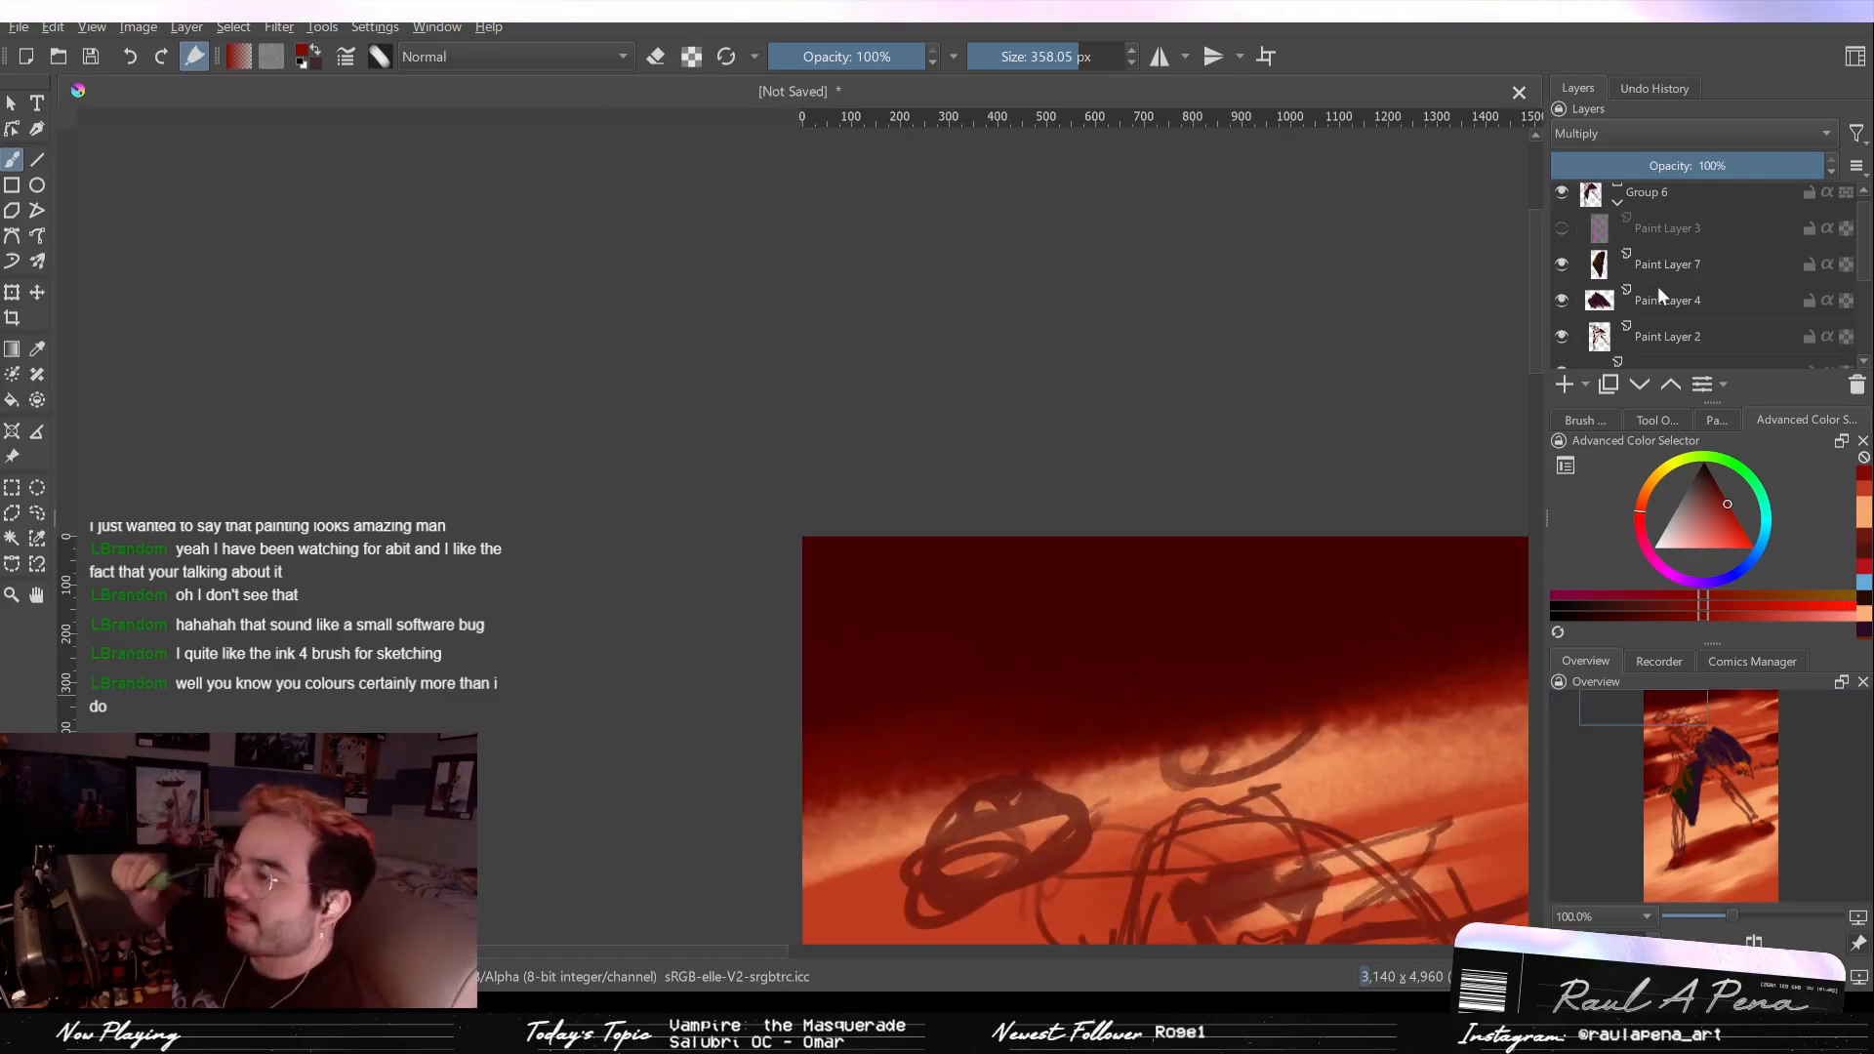
{"action": "key", "text": "2"}
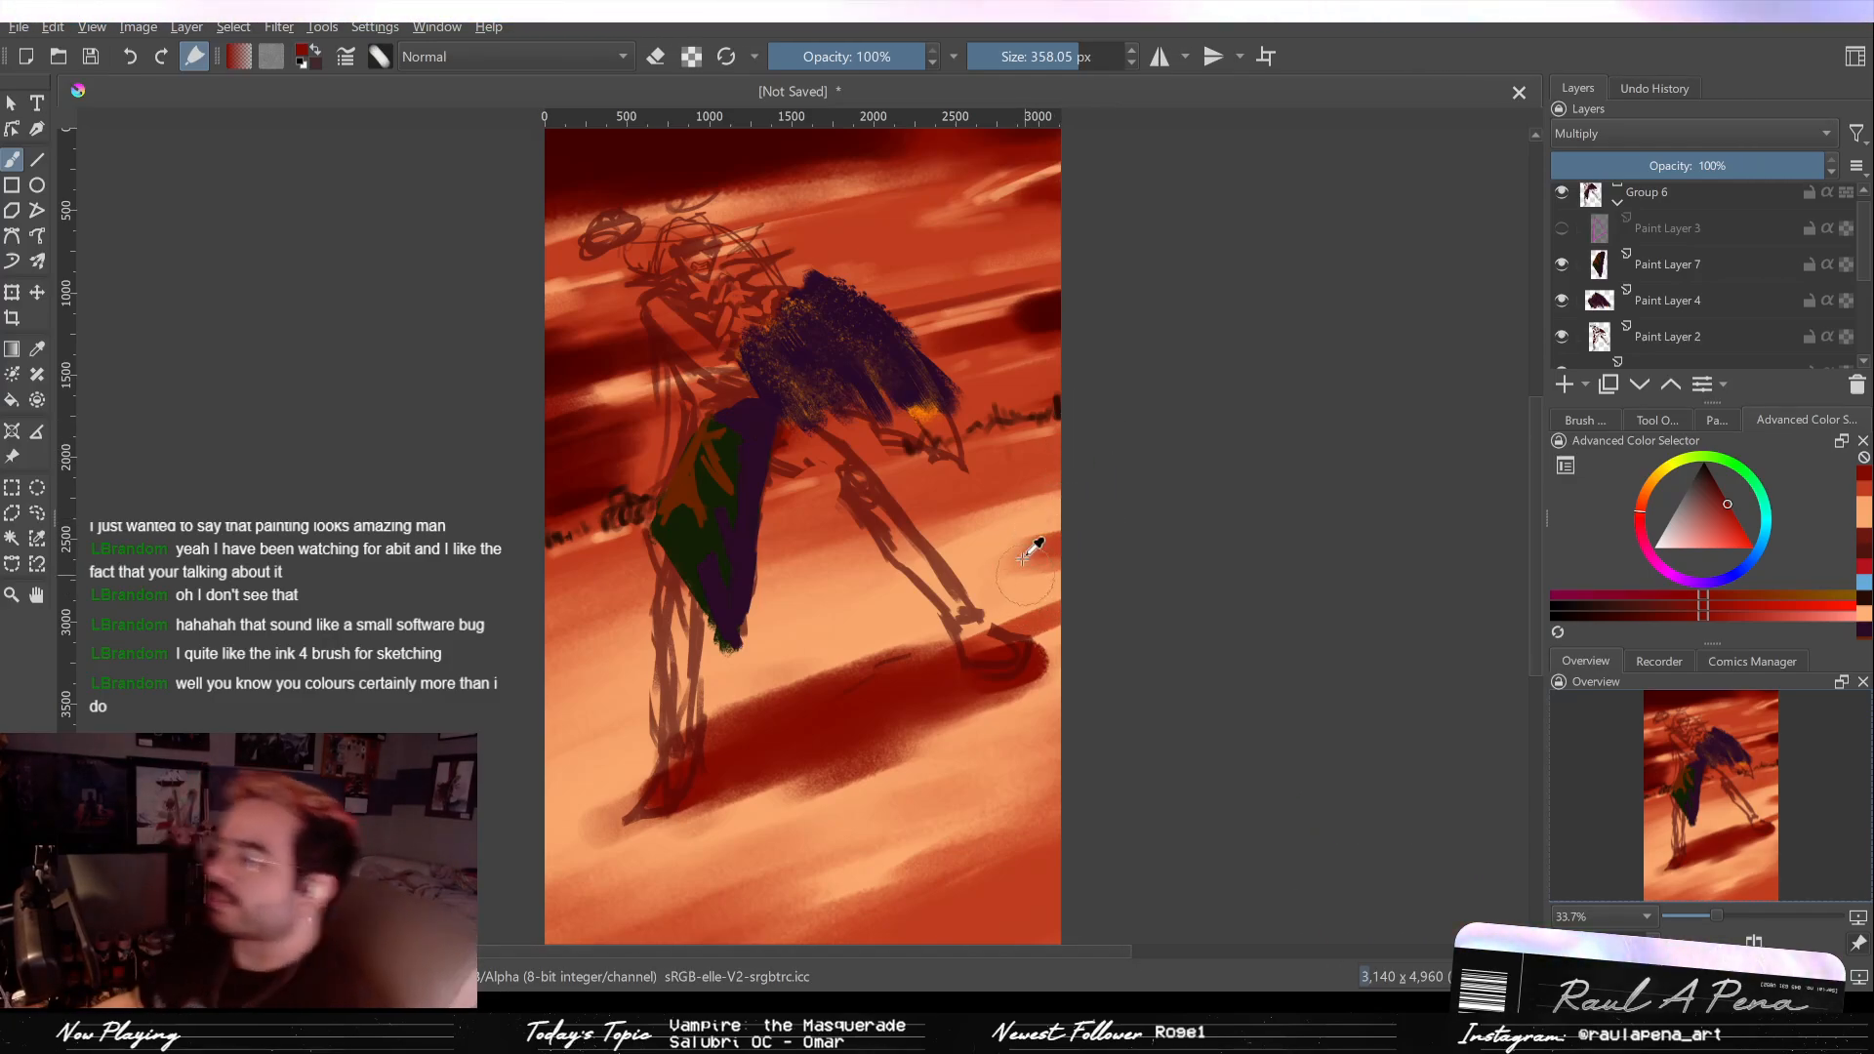
Step: Sample the ground's light orange and trim the shadow around the outstretched foot on Paint Layer 5, undoing the paint over the rest of the shadow
{"action": "left_click", "coordinate": [1014, 603]}
{"action": "key", "text": "b"}
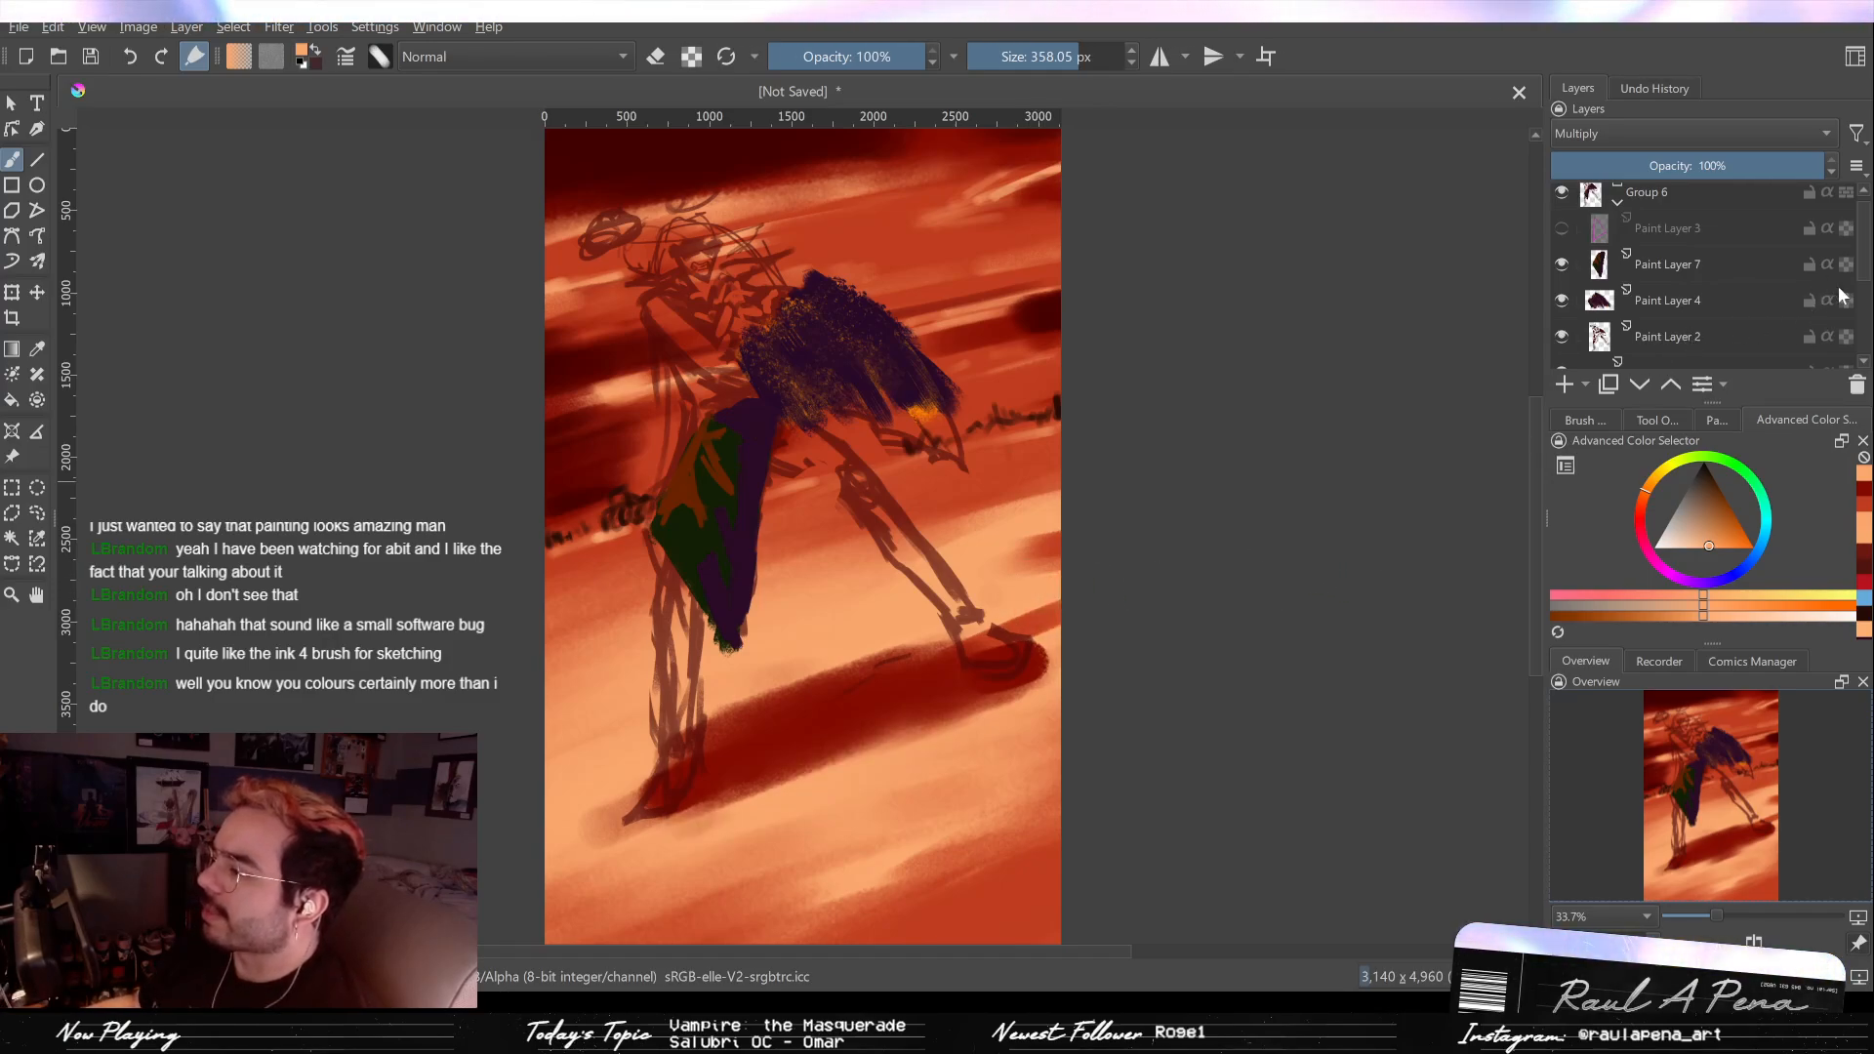
{"action": "scroll", "coordinate": [1838, 296], "scroll_direction": "down", "scroll_amount": 5}
{"action": "left_click", "coordinate": [1658, 314]}
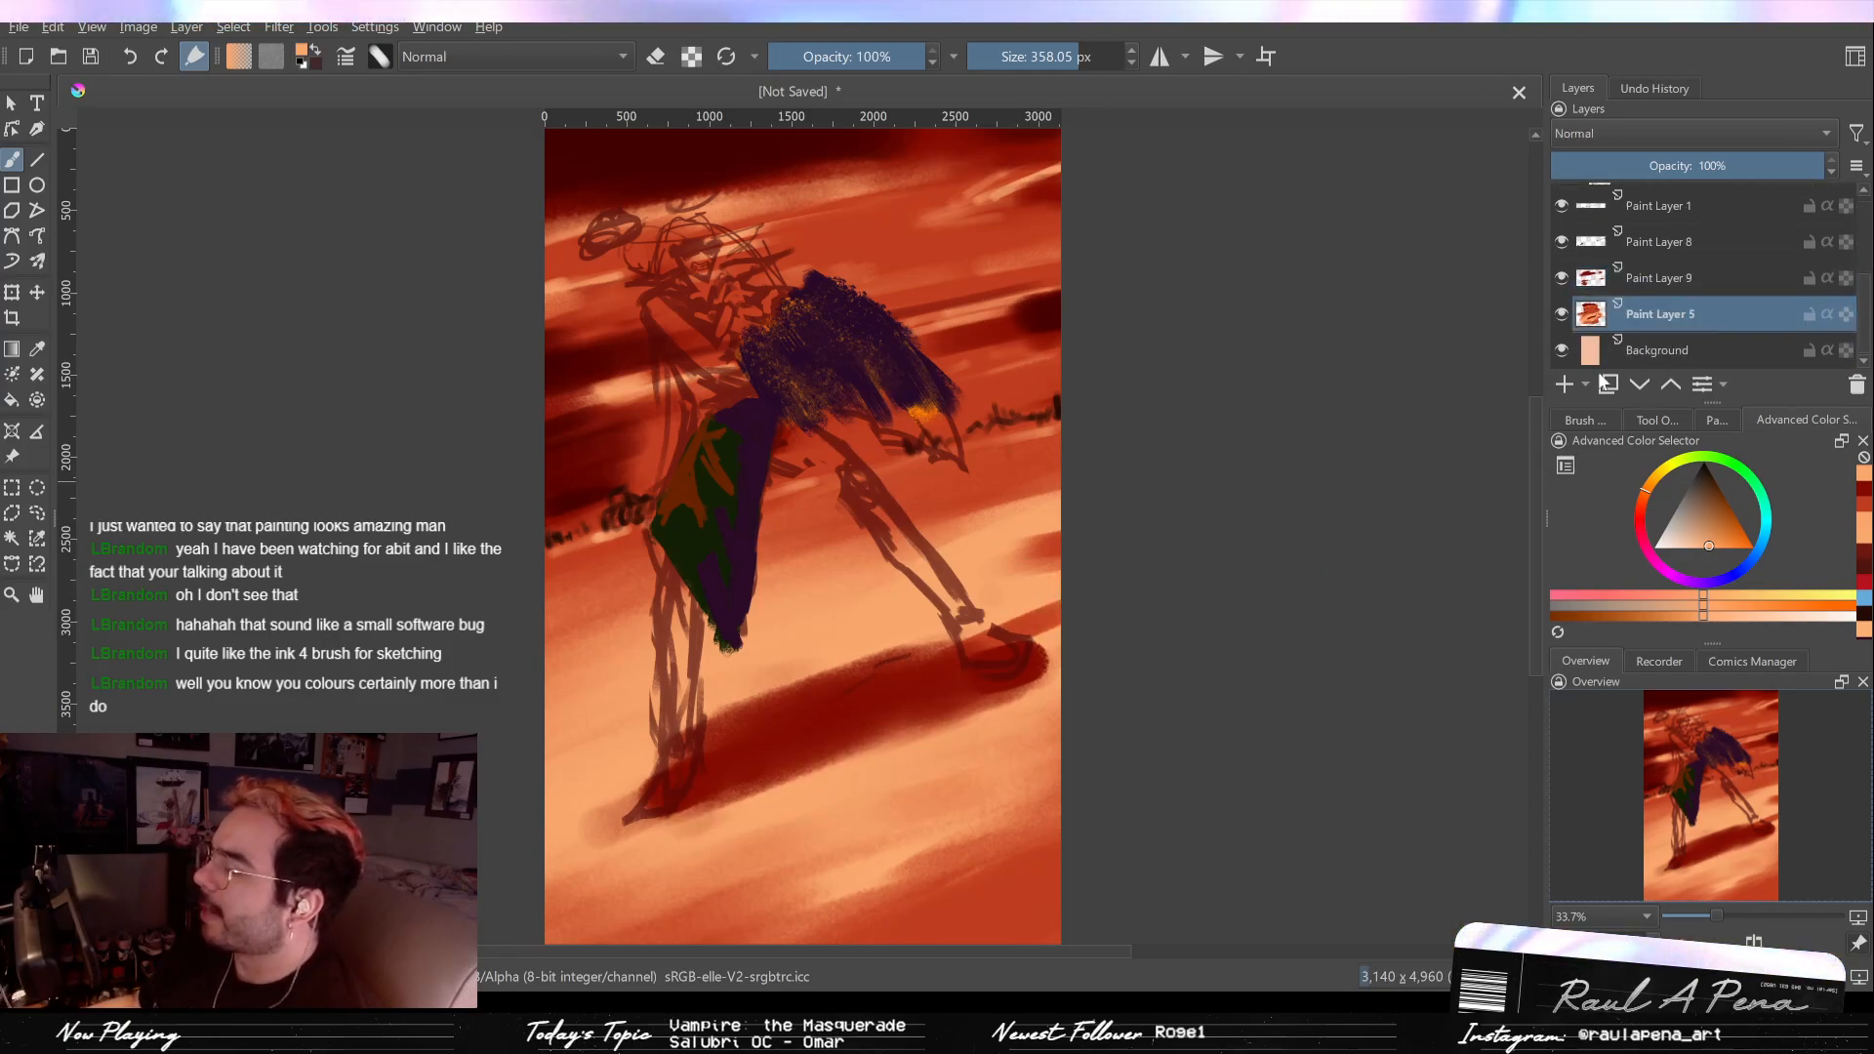
{"action": "key", "text": "b"}
{"action": "mouse_move", "coordinate": [1034, 649]}
{"action": "left_mouse_down"}
{"action": "mouse_move", "coordinate": [851, 691]}
{"action": "mouse_move", "coordinate": [1059, 651]}
{"action": "mouse_move", "coordinate": [615, 790]}
{"action": "left_mouse_up"}
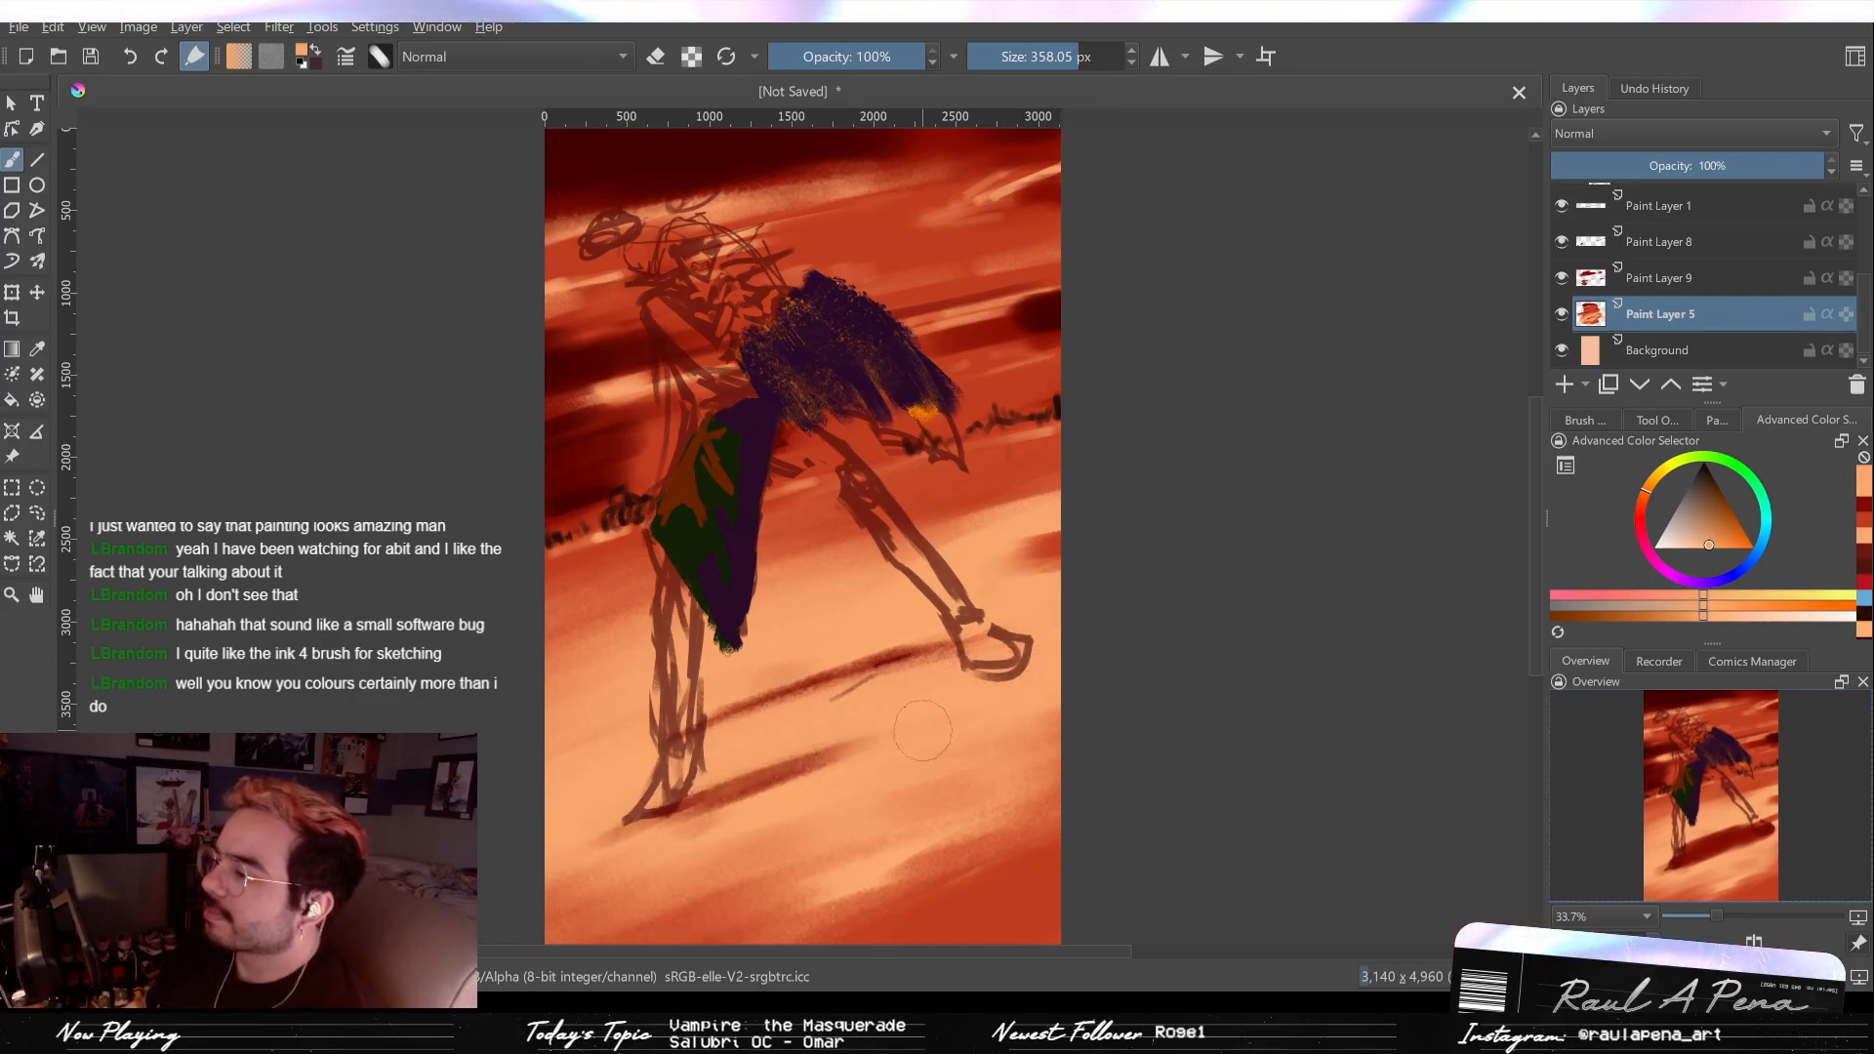
{"action": "key", "text": "ctrl+z"}
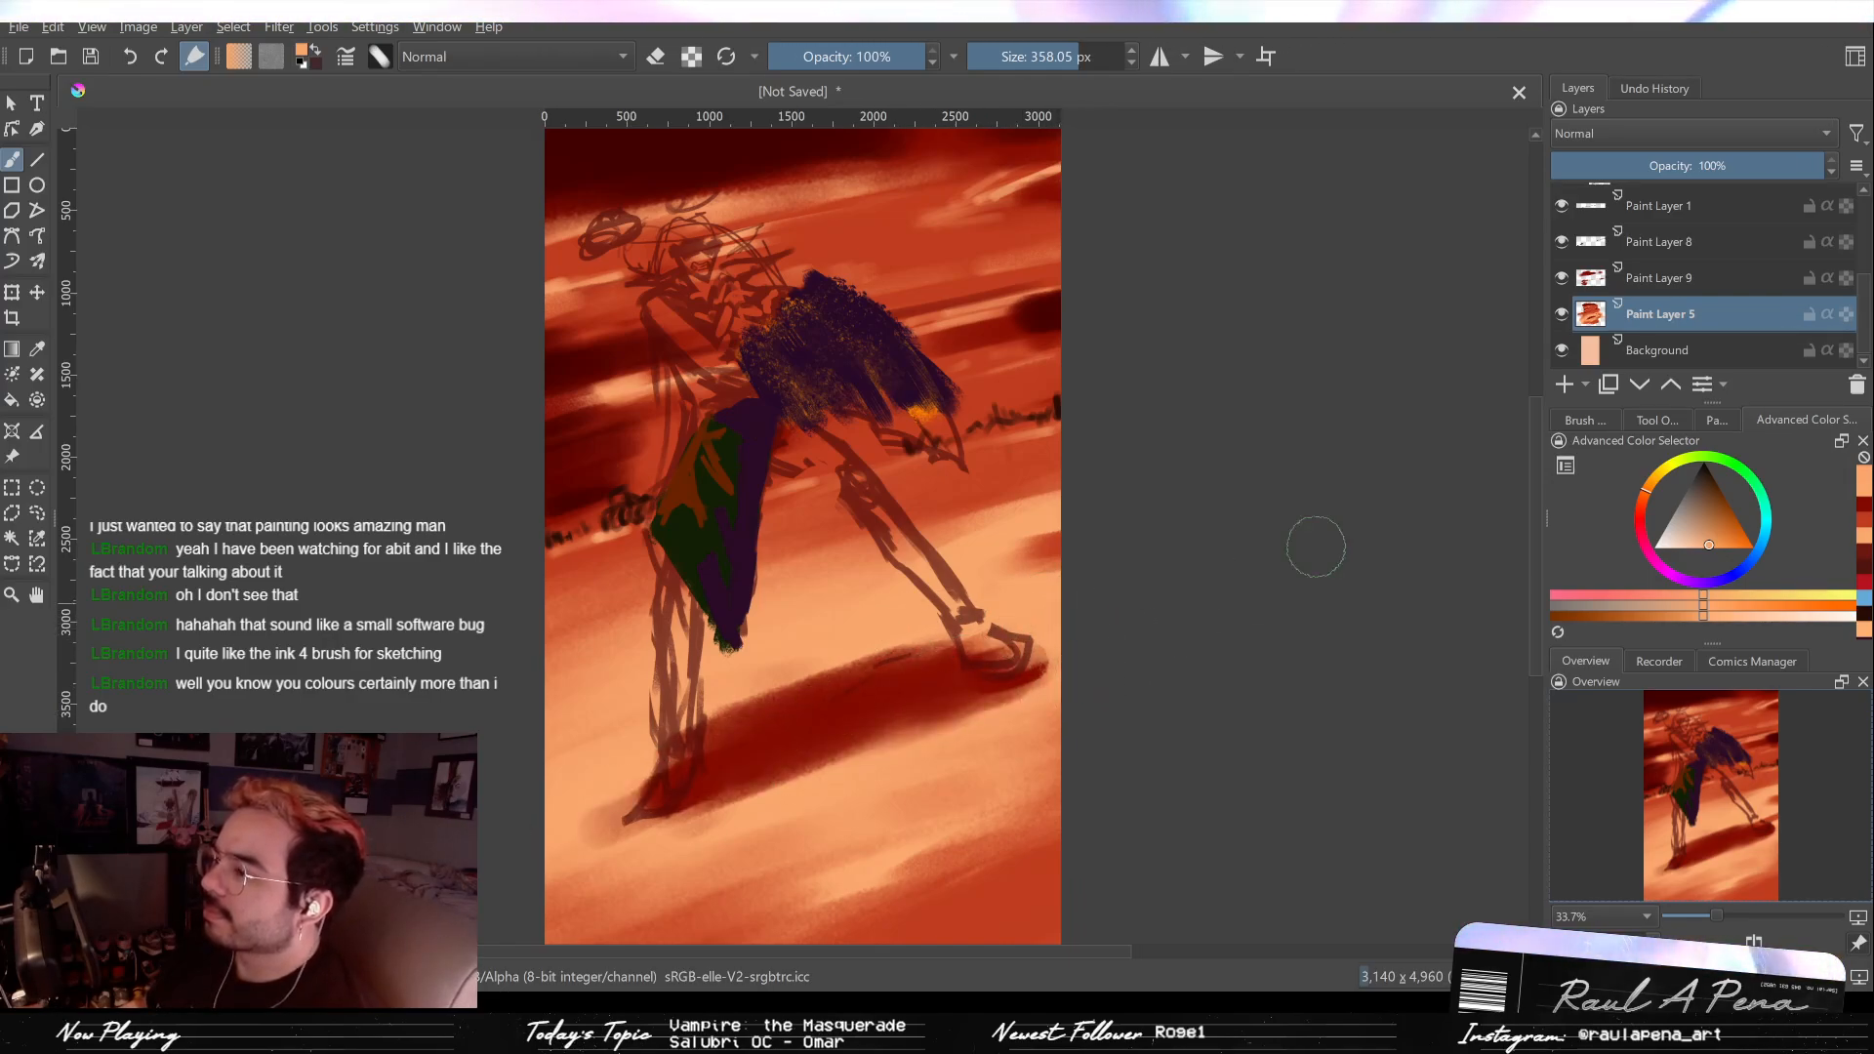
Step: Select Paint Layer 2, show the Most Used brush presets and choose the dark ink pen preset beside the textured brush
{"action": "left_click", "coordinate": [1712, 277]}
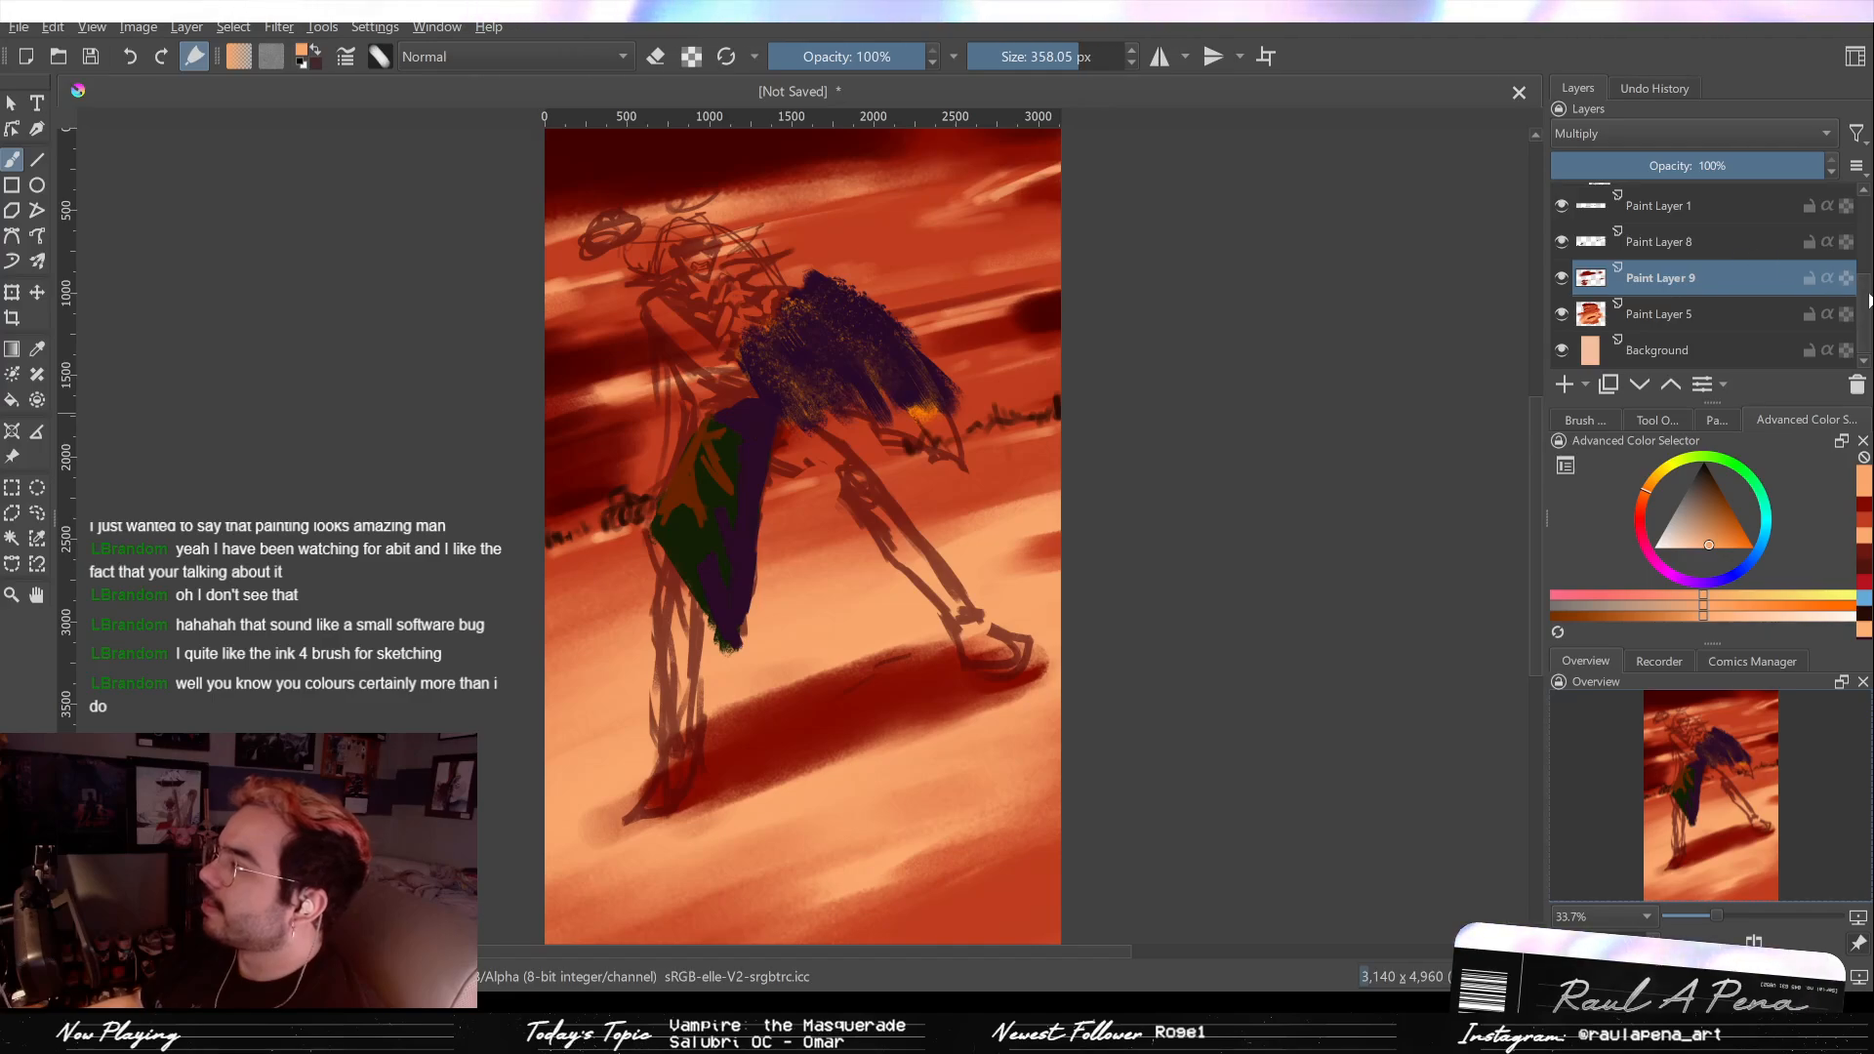
{"action": "scroll", "coordinate": [1869, 299], "scroll_direction": "up", "scroll_amount": 3}
{"action": "left_click", "coordinate": [1678, 302]}
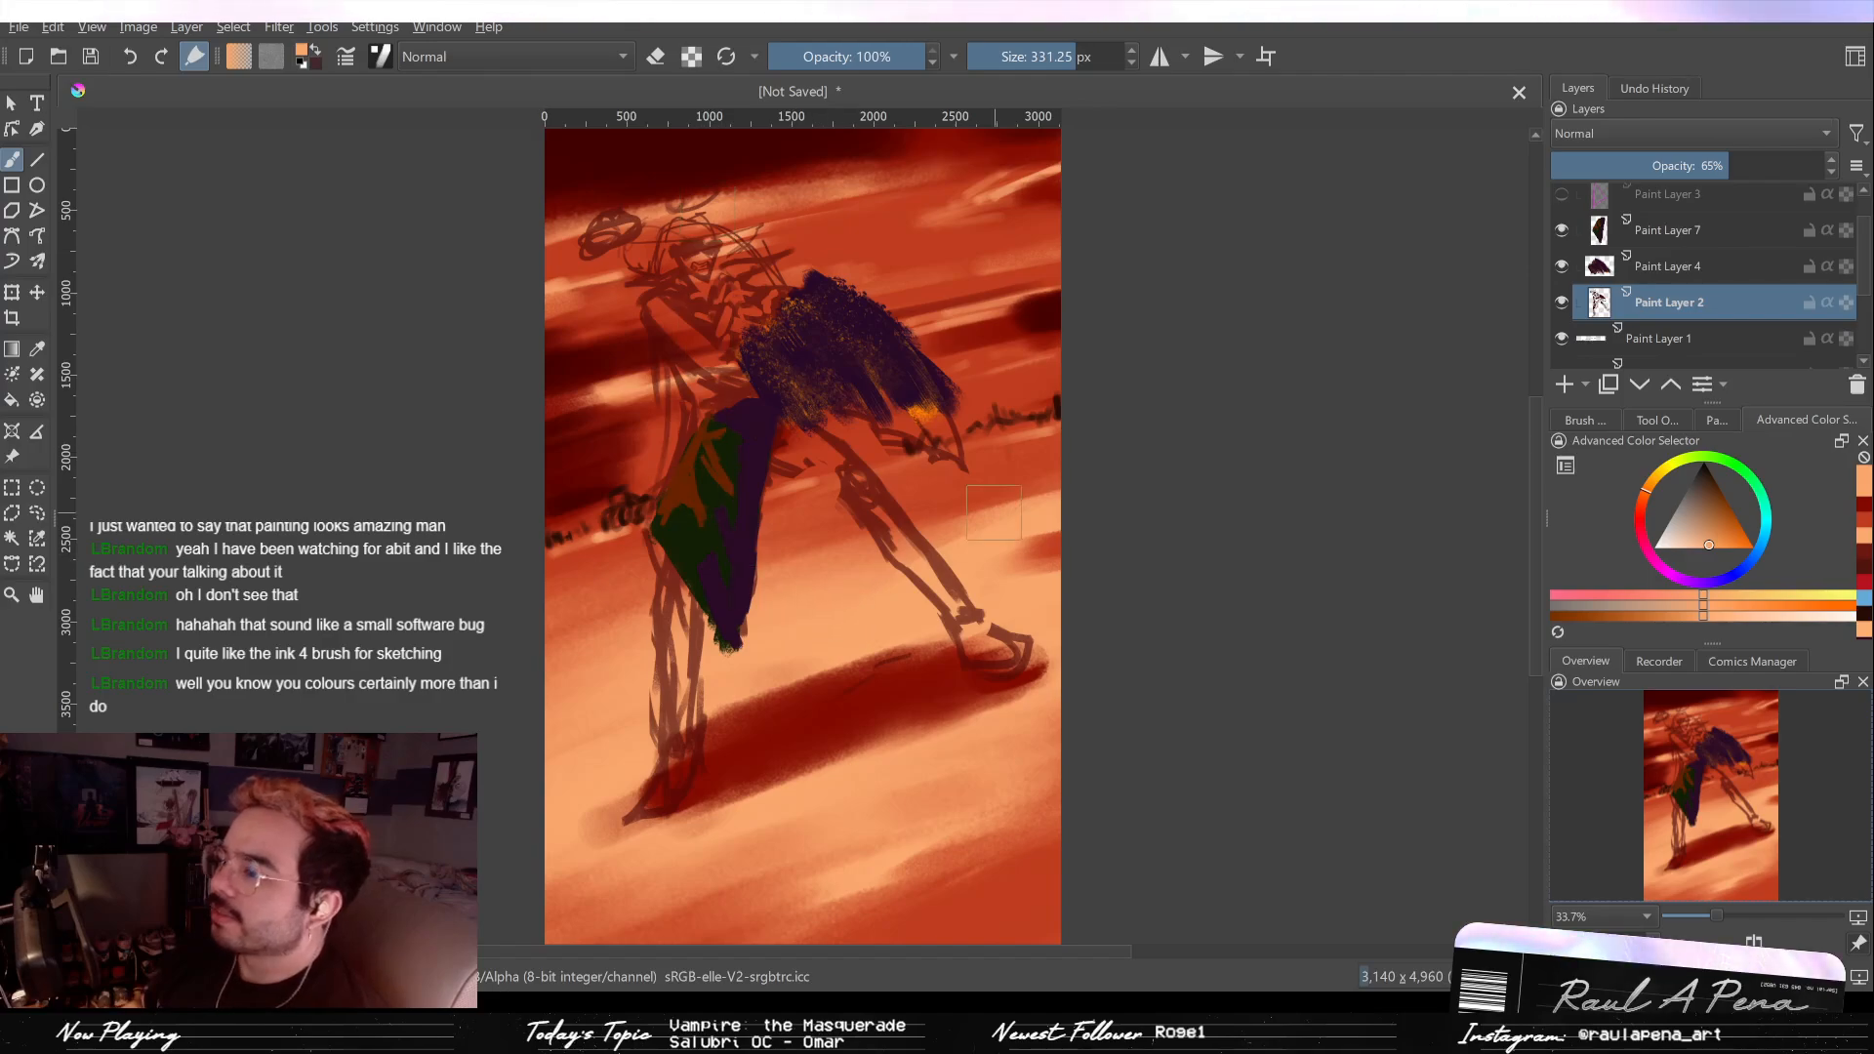
{"action": "left_click", "coordinate": [1649, 419]}
{"action": "left_click", "coordinate": [1583, 420]}
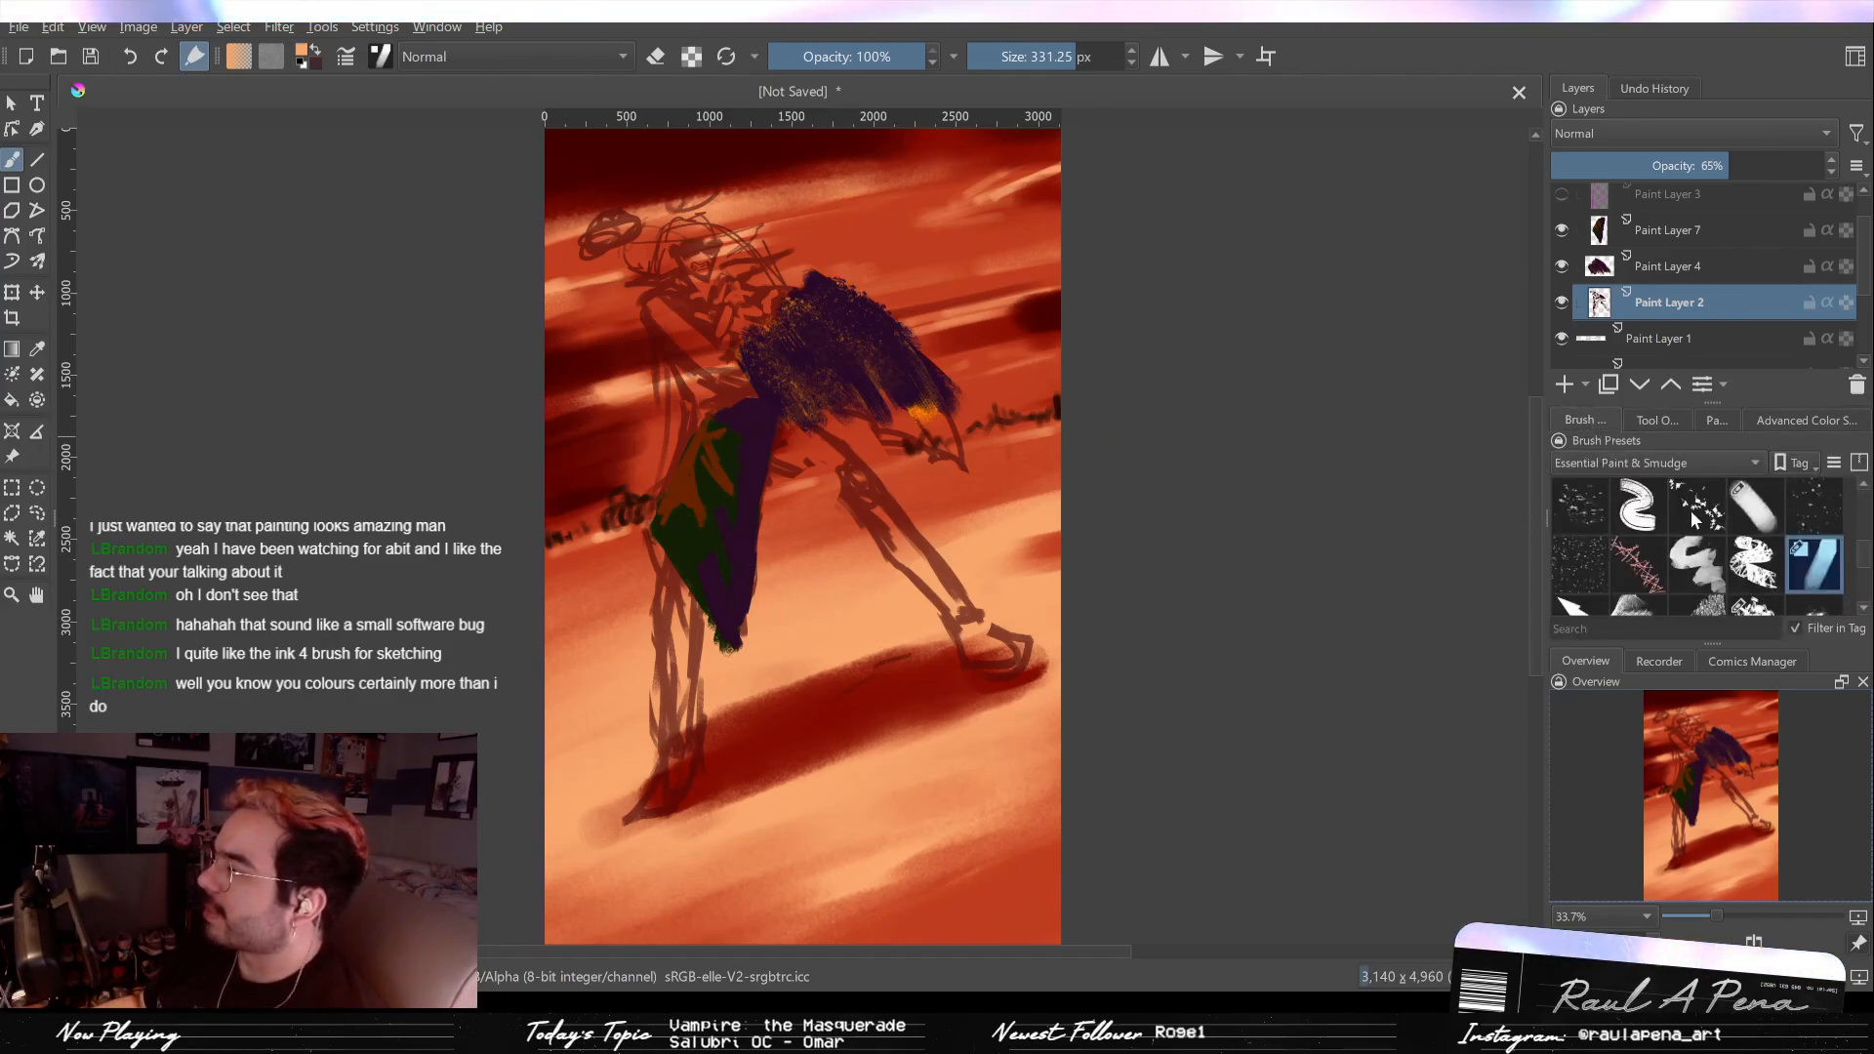
{"action": "scroll", "coordinate": [1731, 457], "scroll_direction": "down", "scroll_amount": 1}
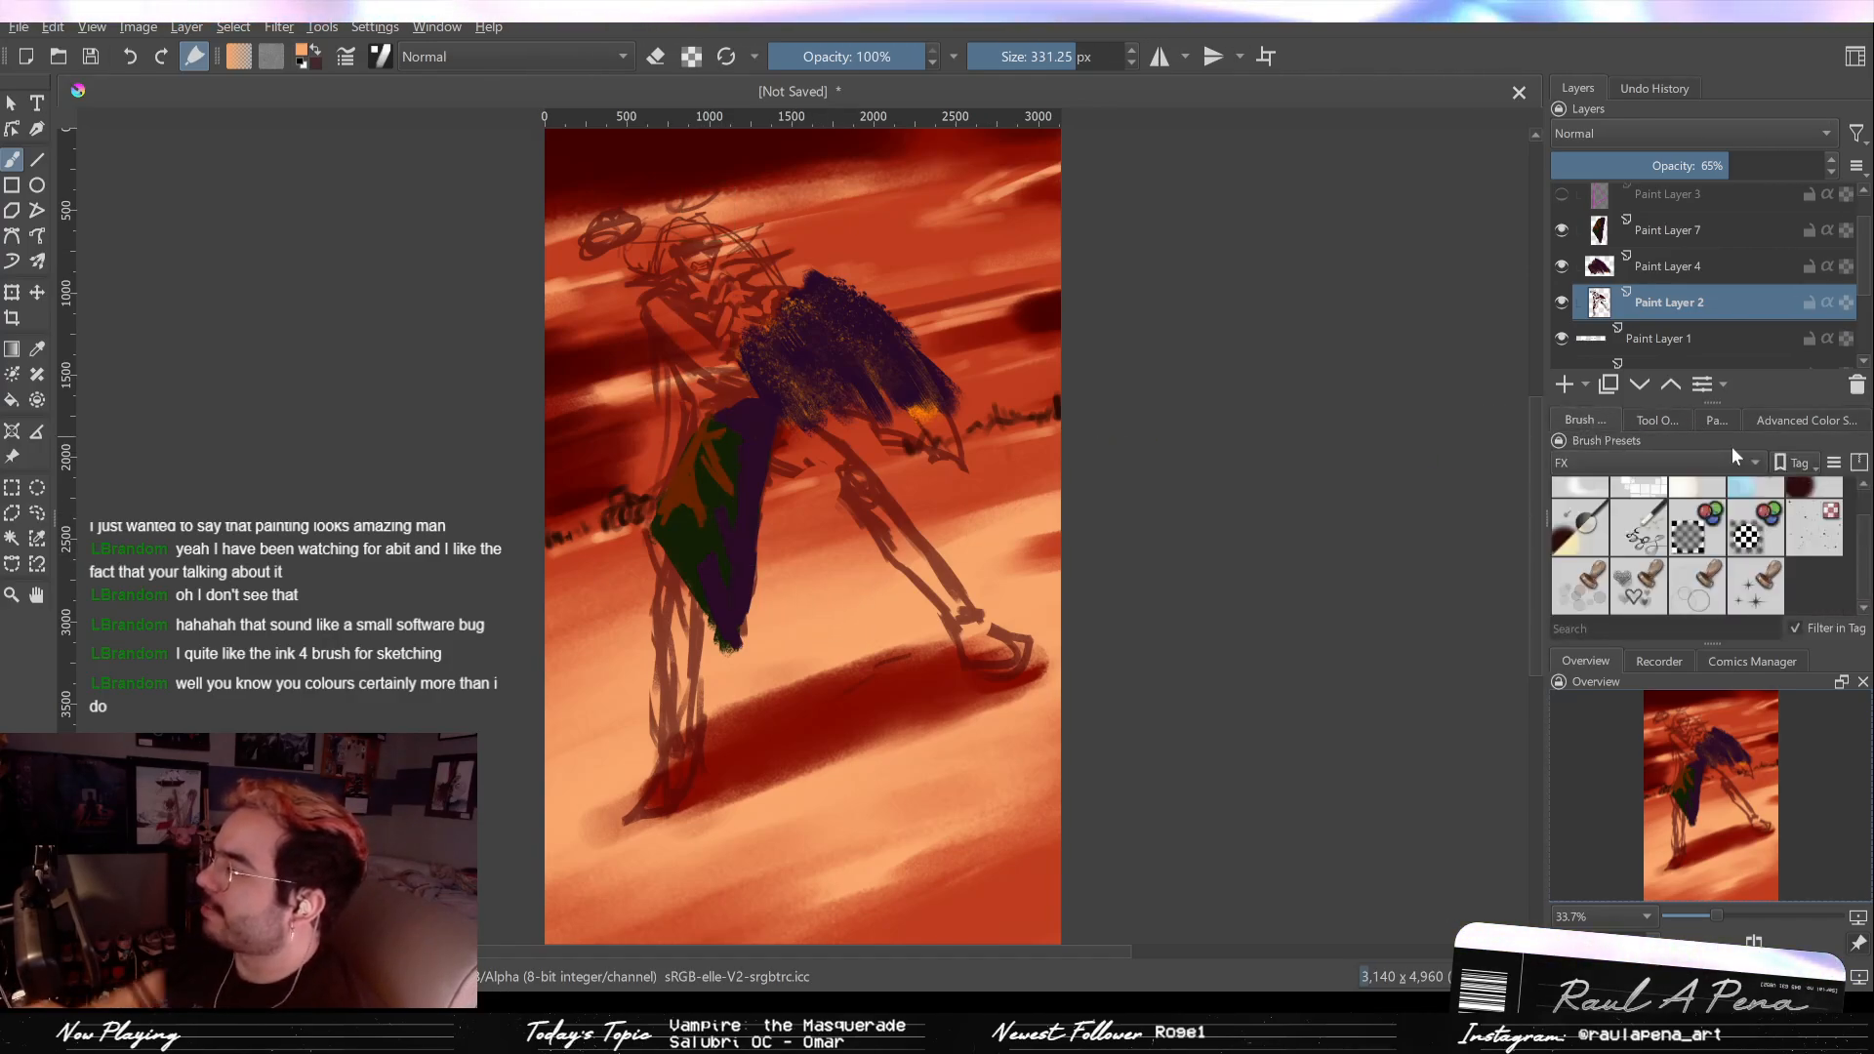
{"action": "left_click", "coordinate": [1639, 455]}
{"action": "left_click", "coordinate": [1620, 662]}
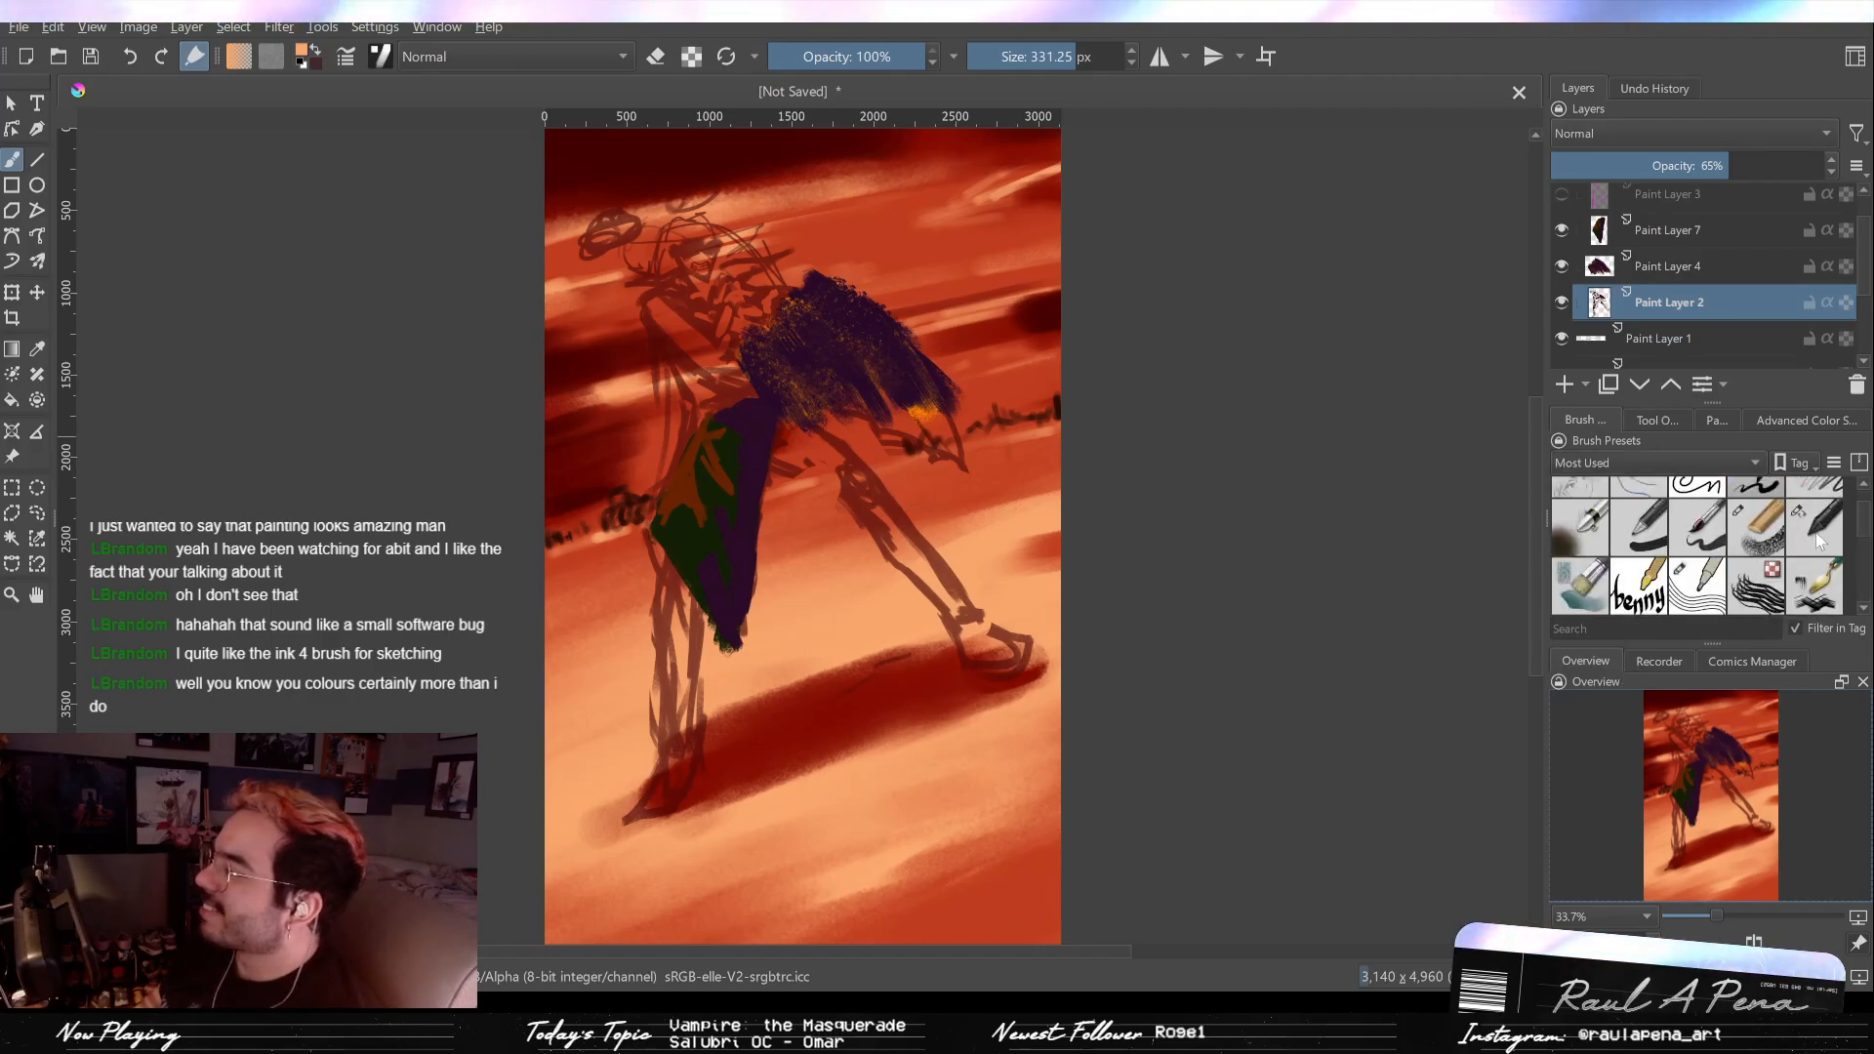
{"action": "left_click", "coordinate": [1757, 527]}
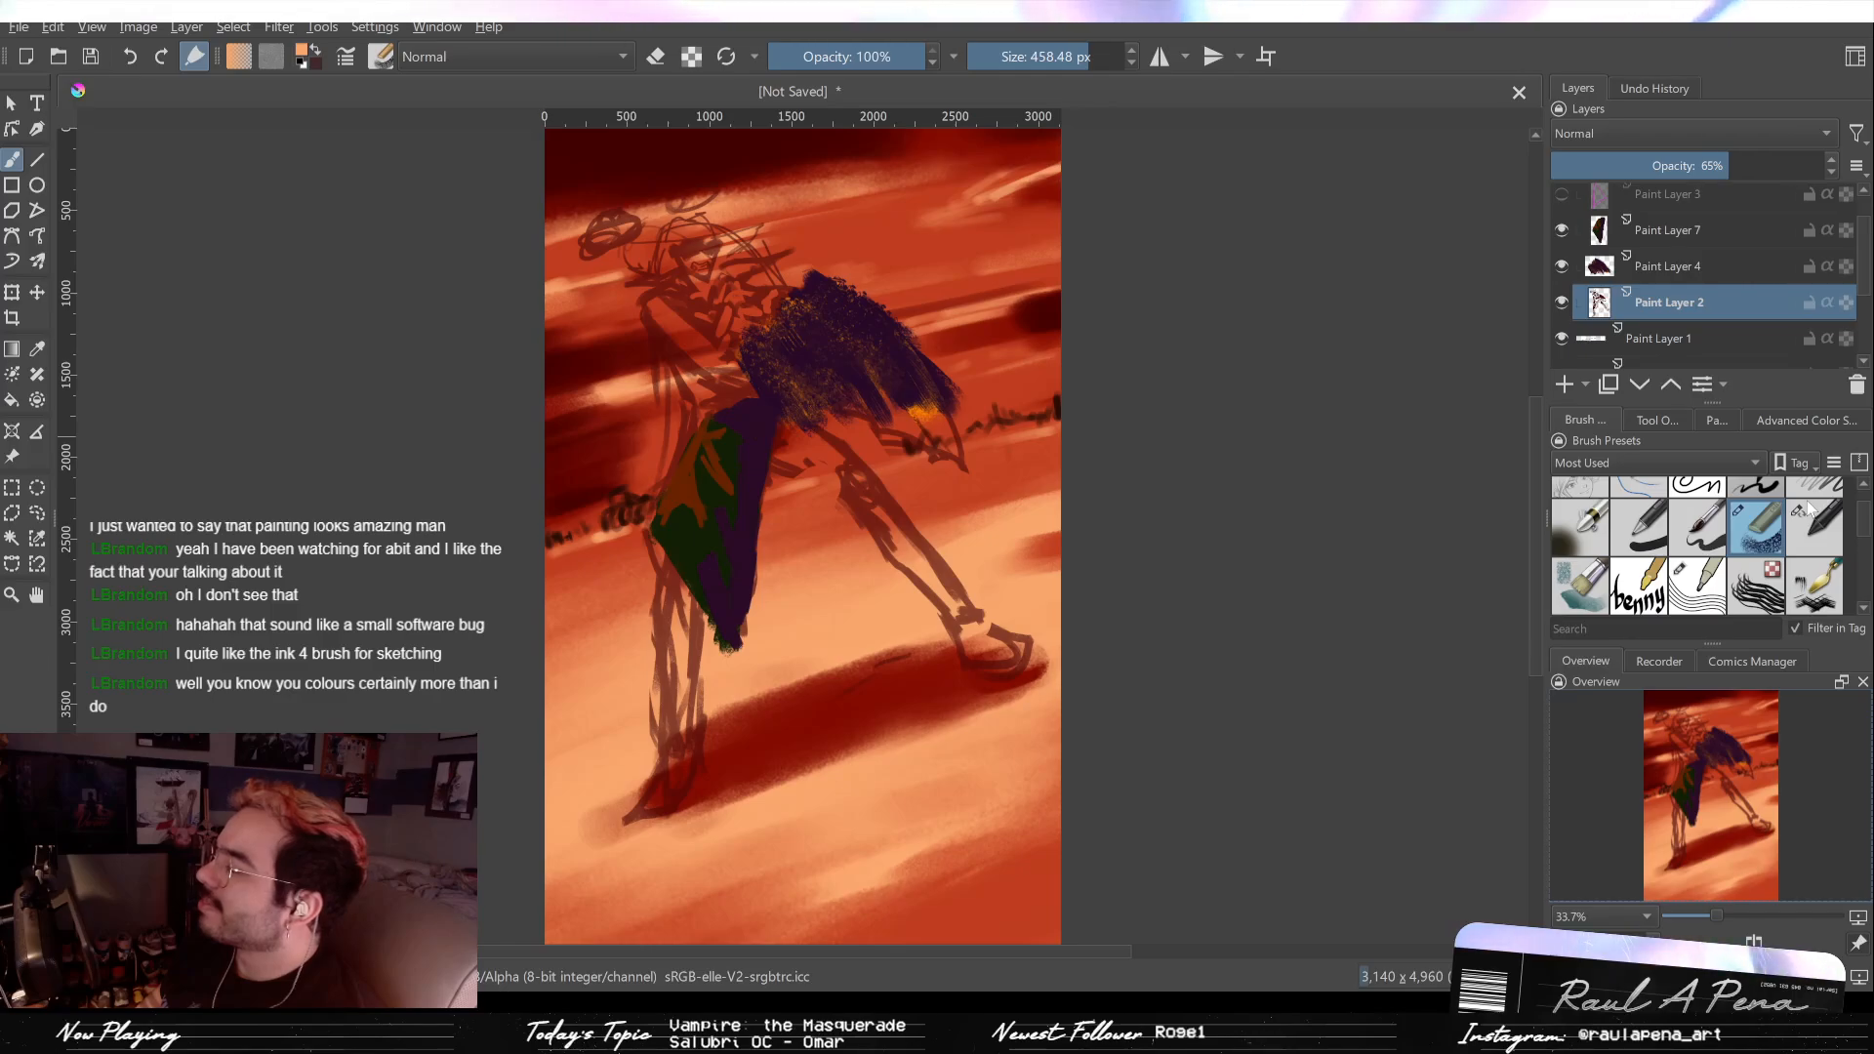
{"action": "left_click", "coordinate": [1821, 541]}
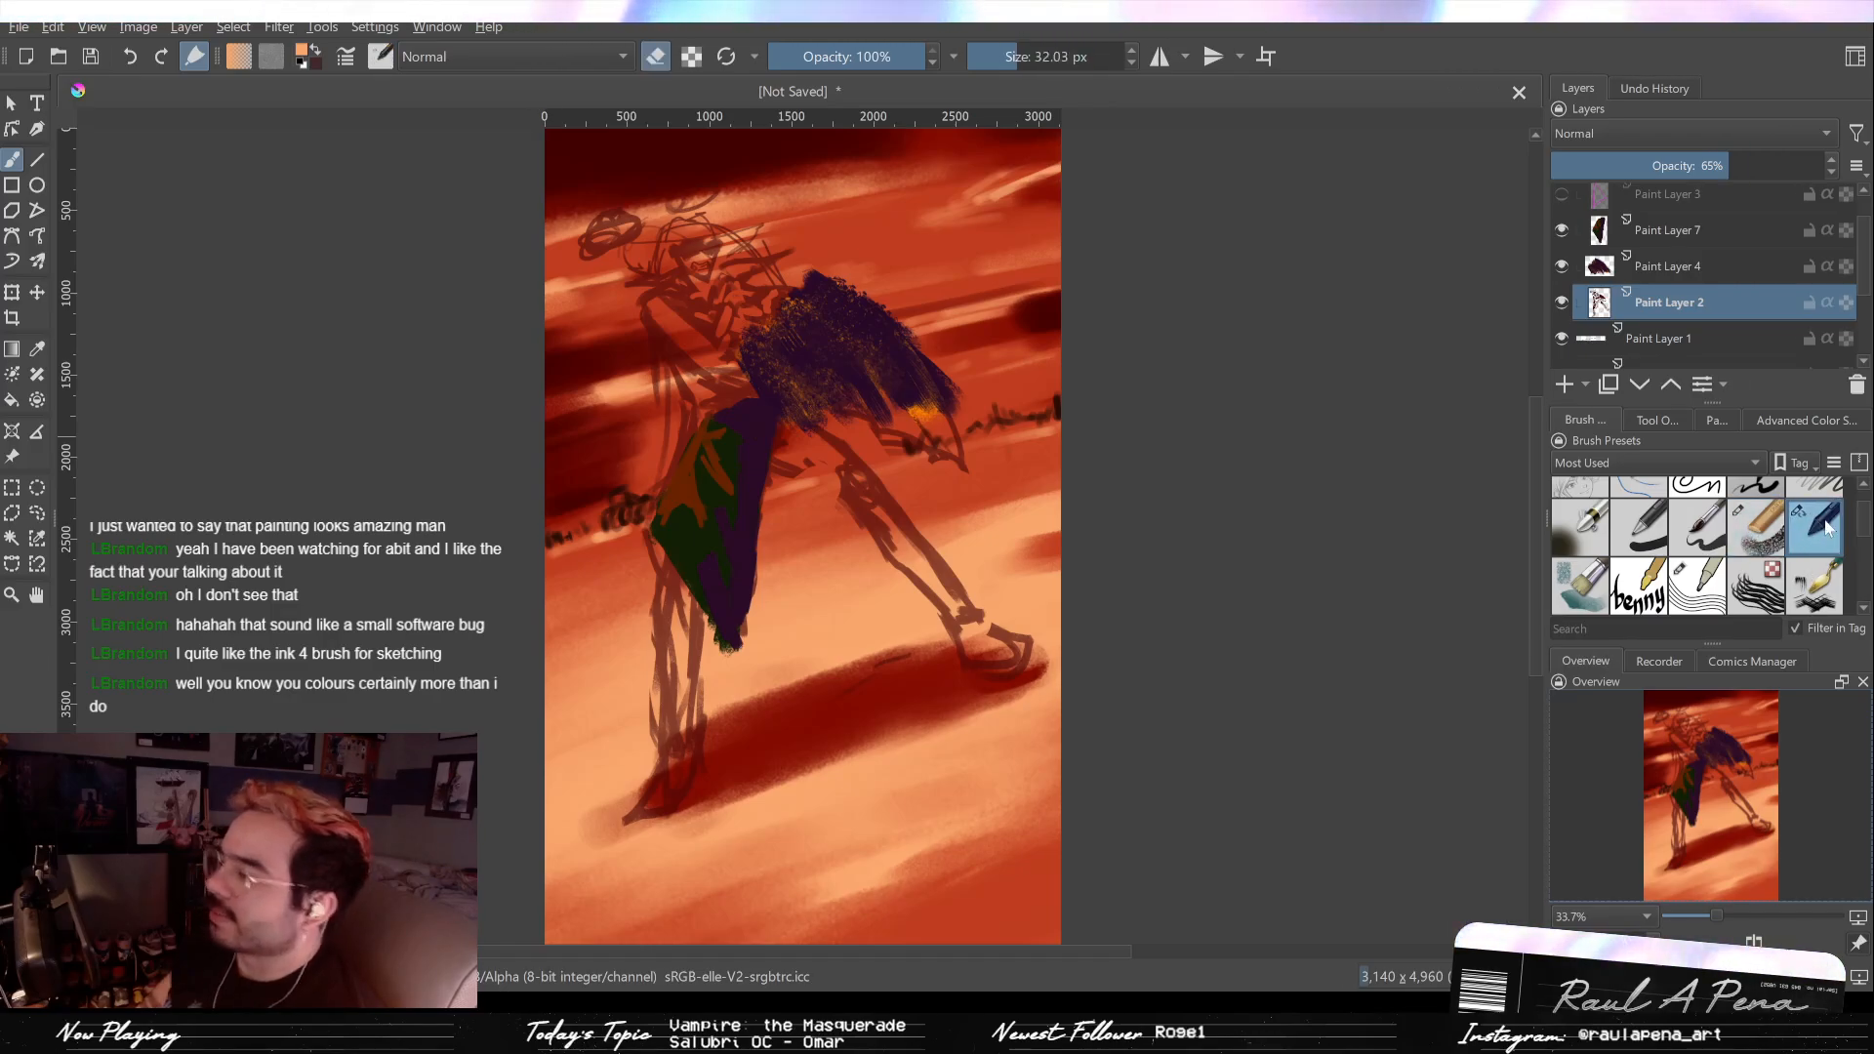
Step: Choose a very dark red swatch from the Concept-cookie palette as the painting colour
{"action": "left_click", "coordinate": [1712, 421]}
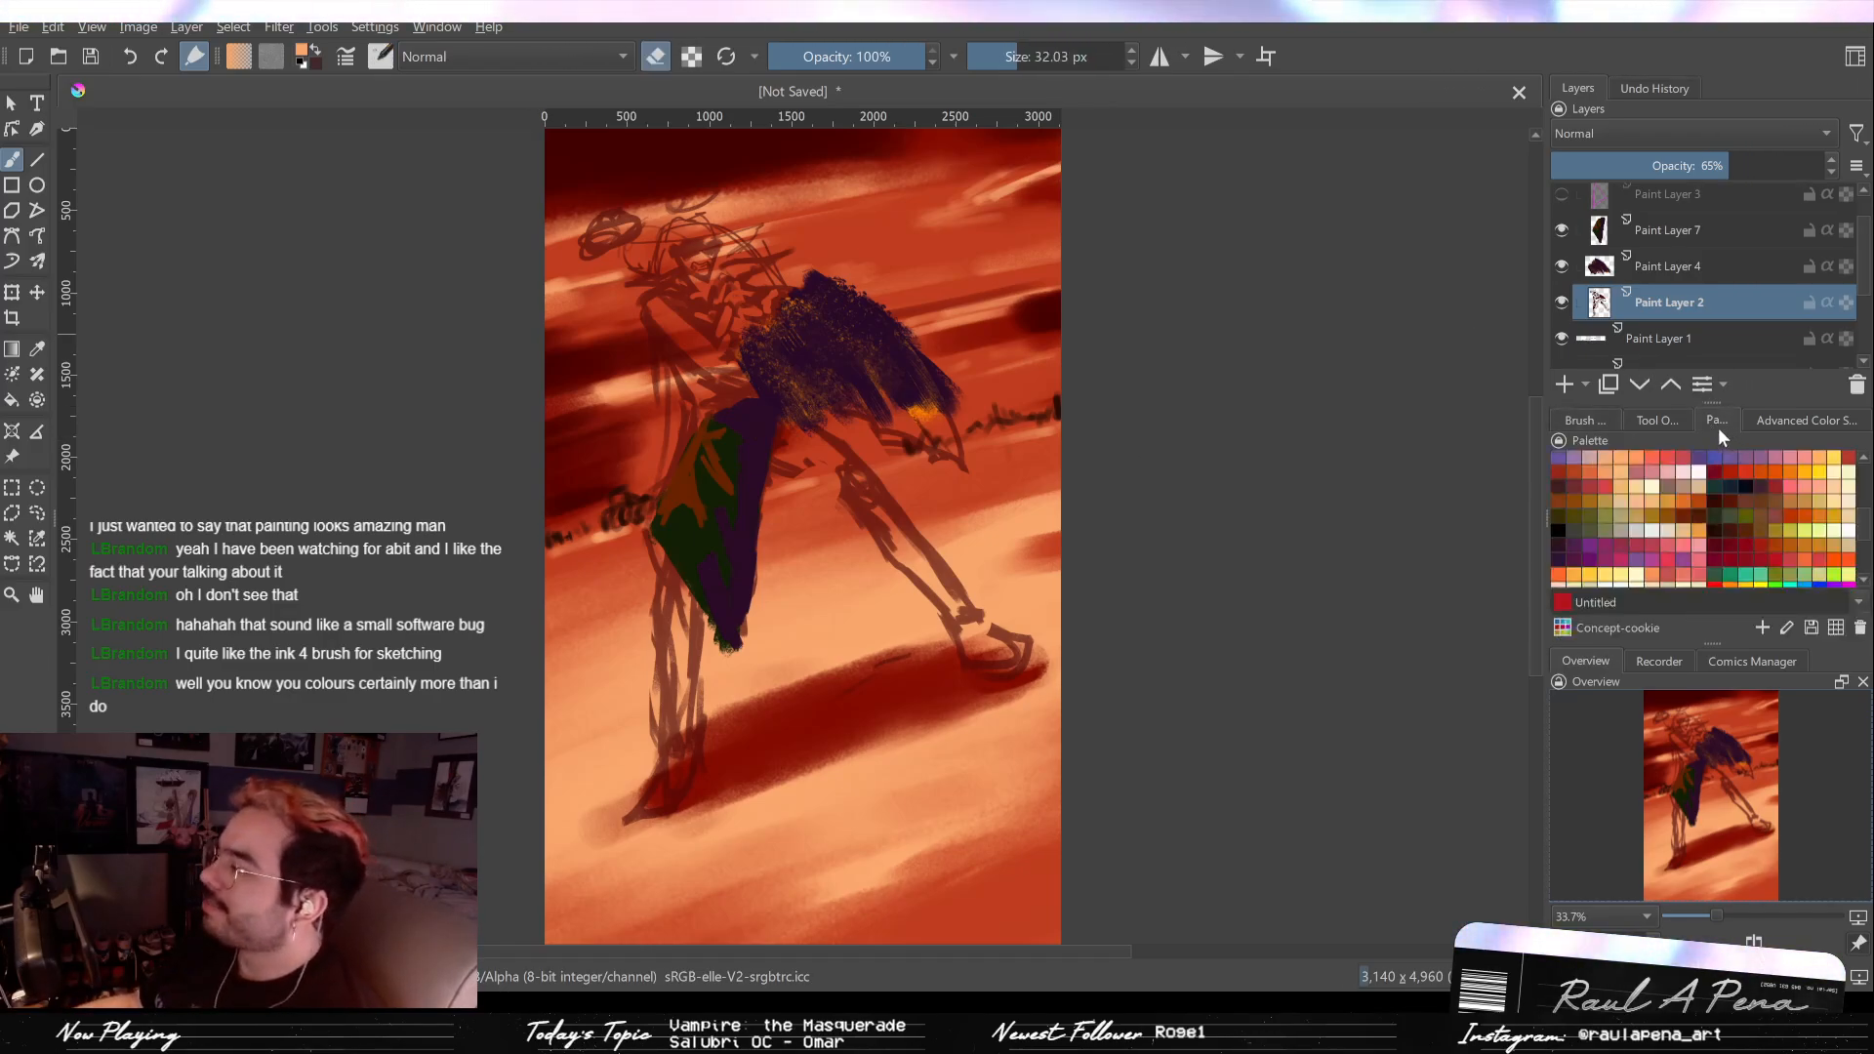
{"action": "scroll", "coordinate": [1776, 546], "scroll_direction": "down", "scroll_amount": 3}
{"action": "left_click", "coordinate": [1714, 549]}
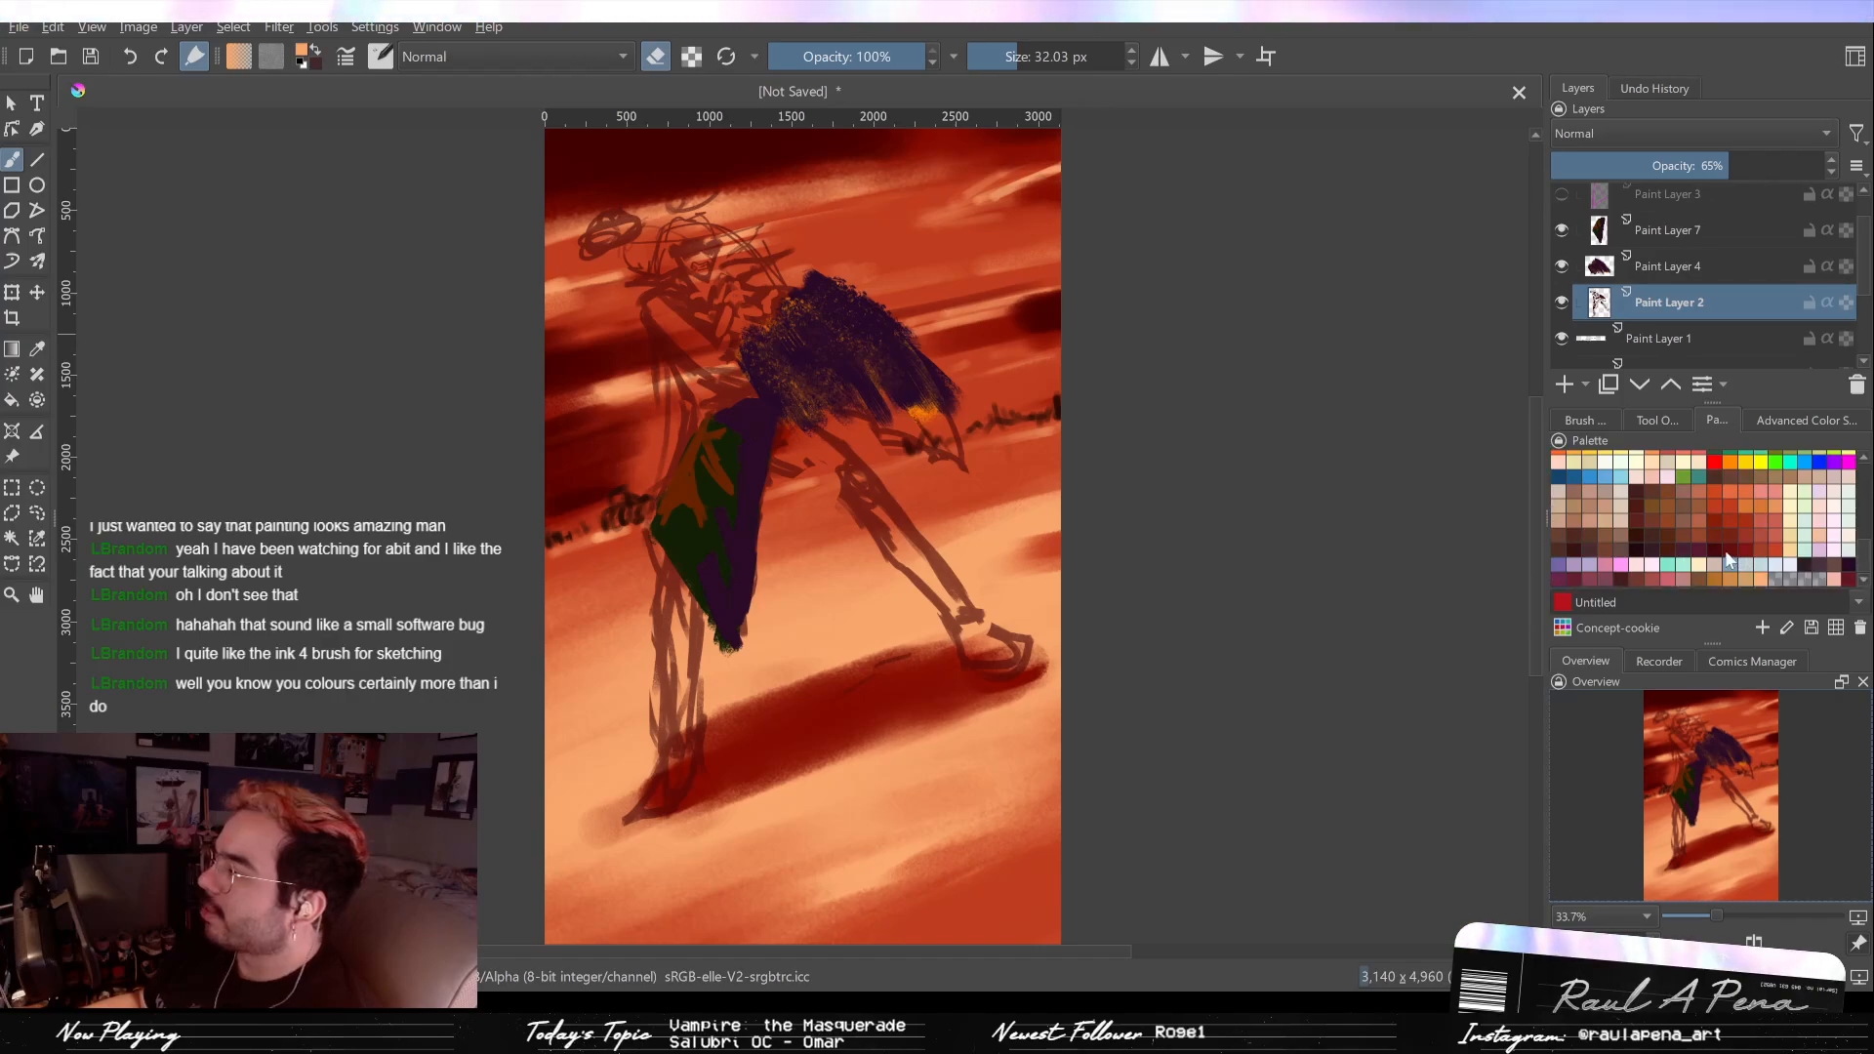
Step: Try a very dark red stroke over the cast shadow on Paint Layer 2 with the brush enlarged to 242.06 px
{"action": "key", "text": "e"}
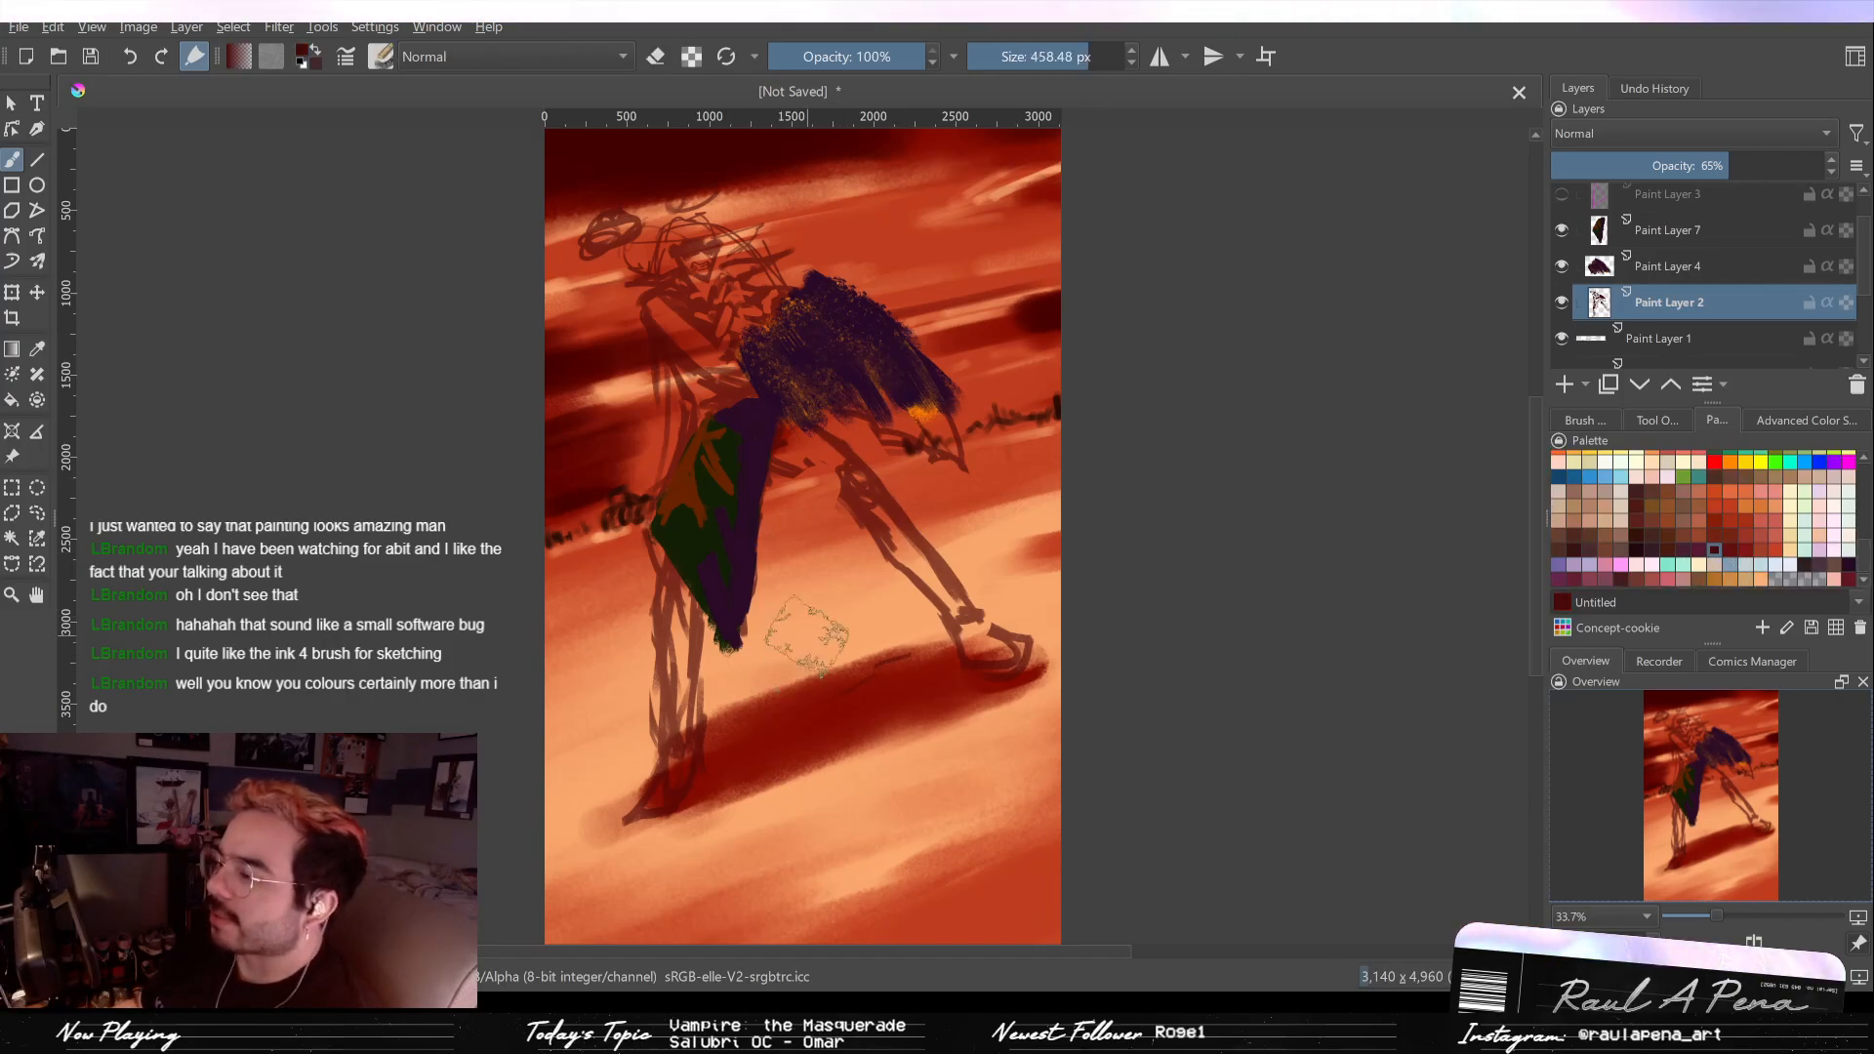
{"action": "key", "text": "bracketright"}
{"action": "key", "text": "bracketright"}
{"action": "key", "text": "bracketright"}
{"action": "key", "text": "bracketright"}
{"action": "key", "text": "bracketright"}
{"action": "key", "text": "bracketright"}
{"action": "key", "text": "bracketright"}
{"action": "key", "text": "bracketright"}
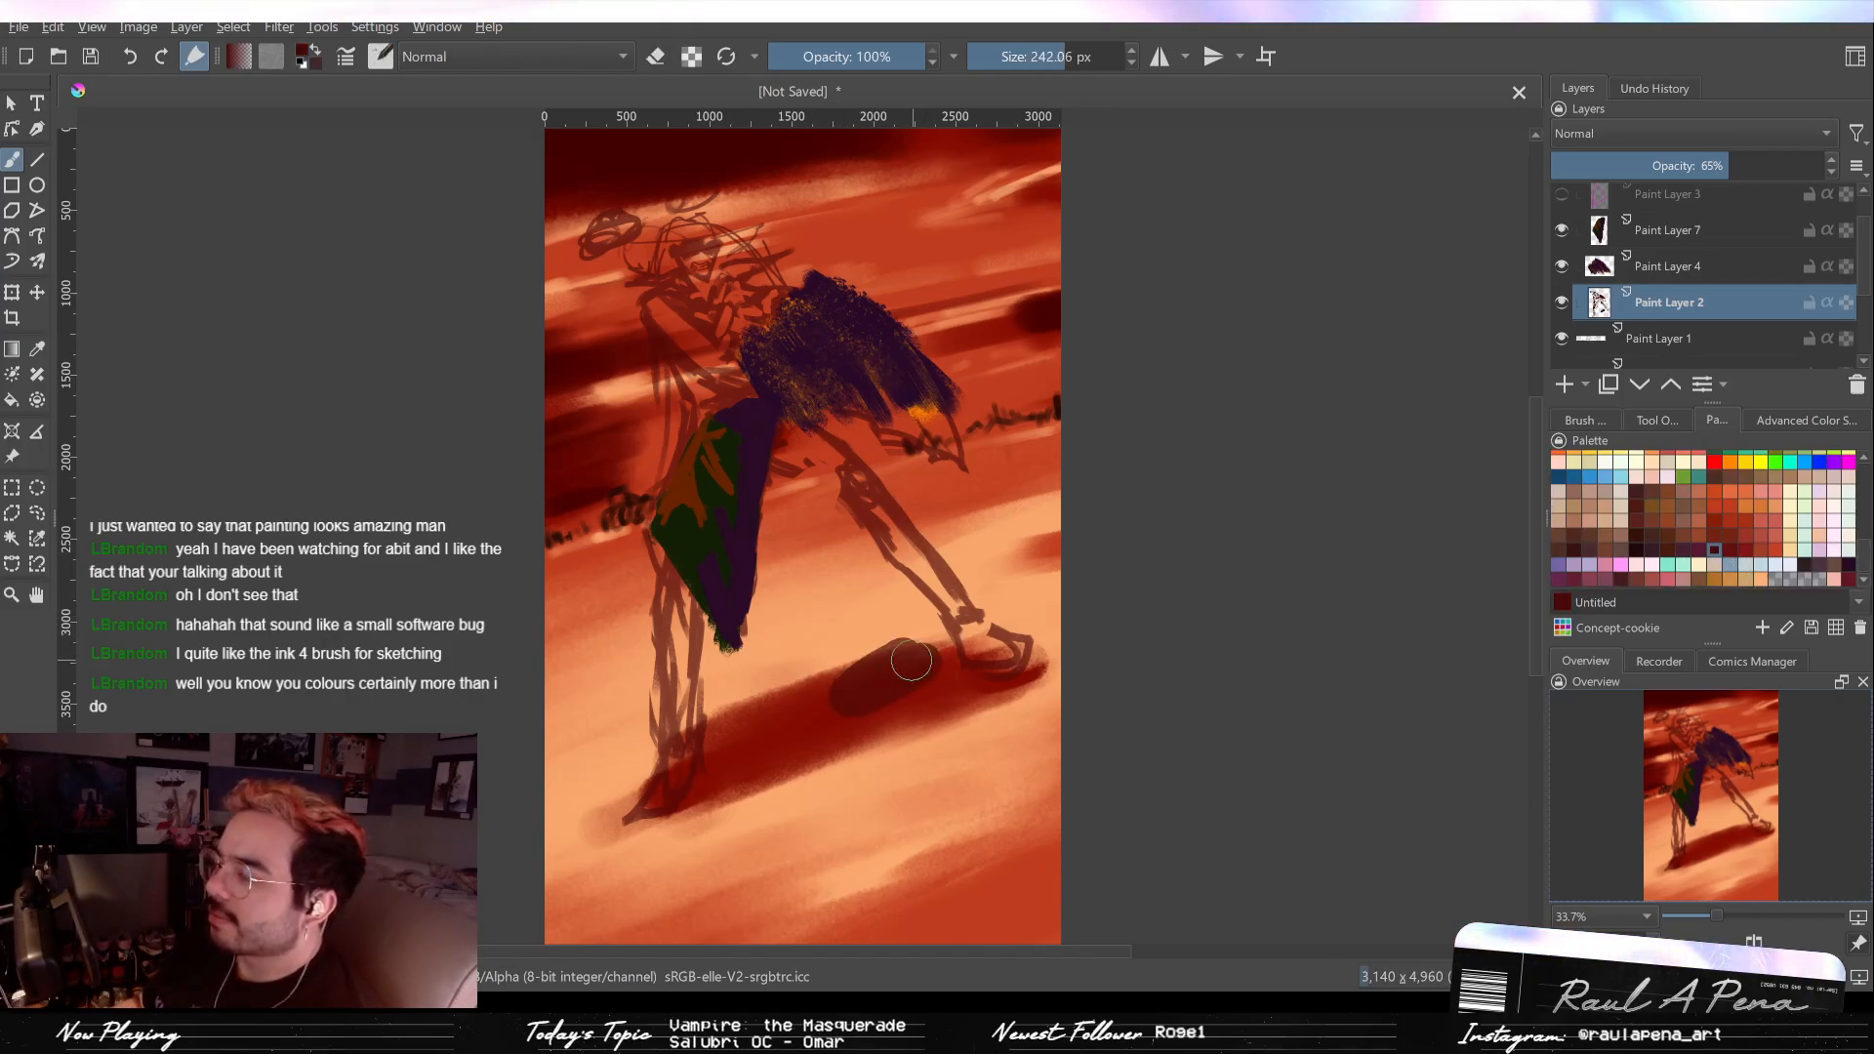
{"action": "key", "text": "e"}
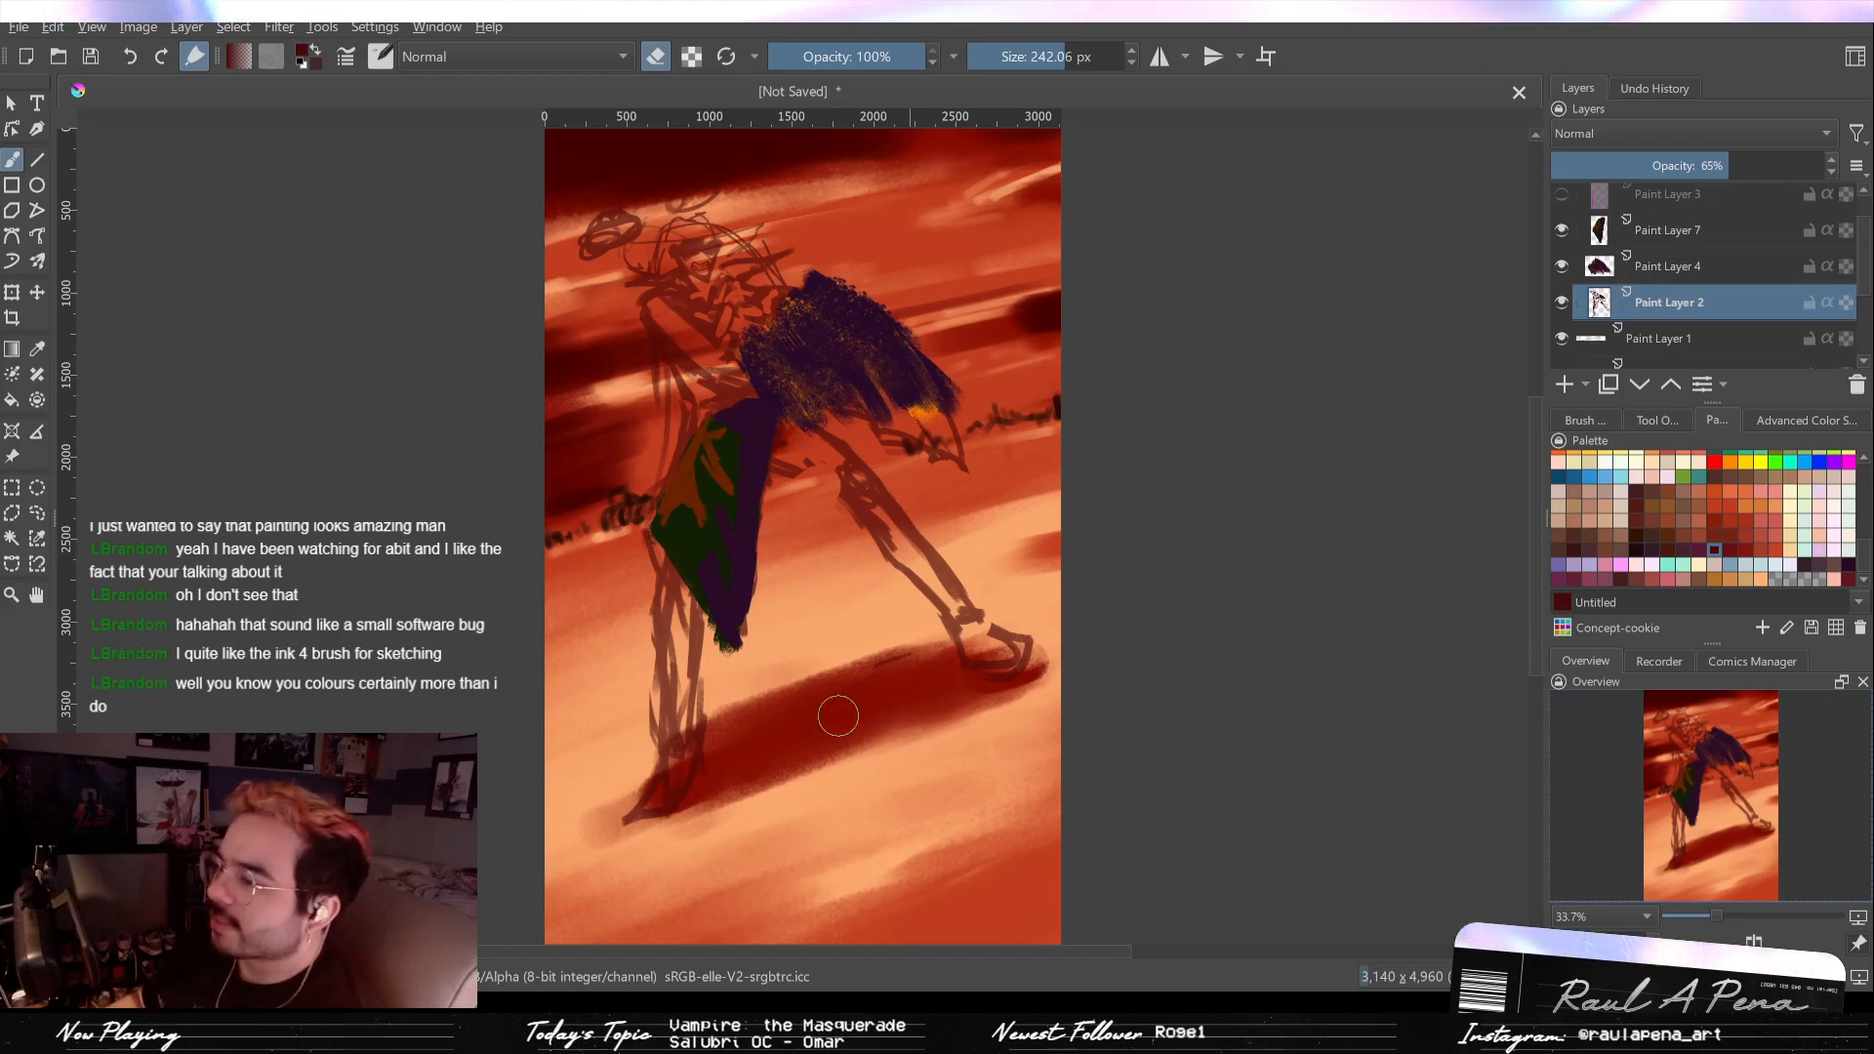
{"action": "left_click_drag", "start_coordinate": [824, 731], "coordinate": [874, 760]}
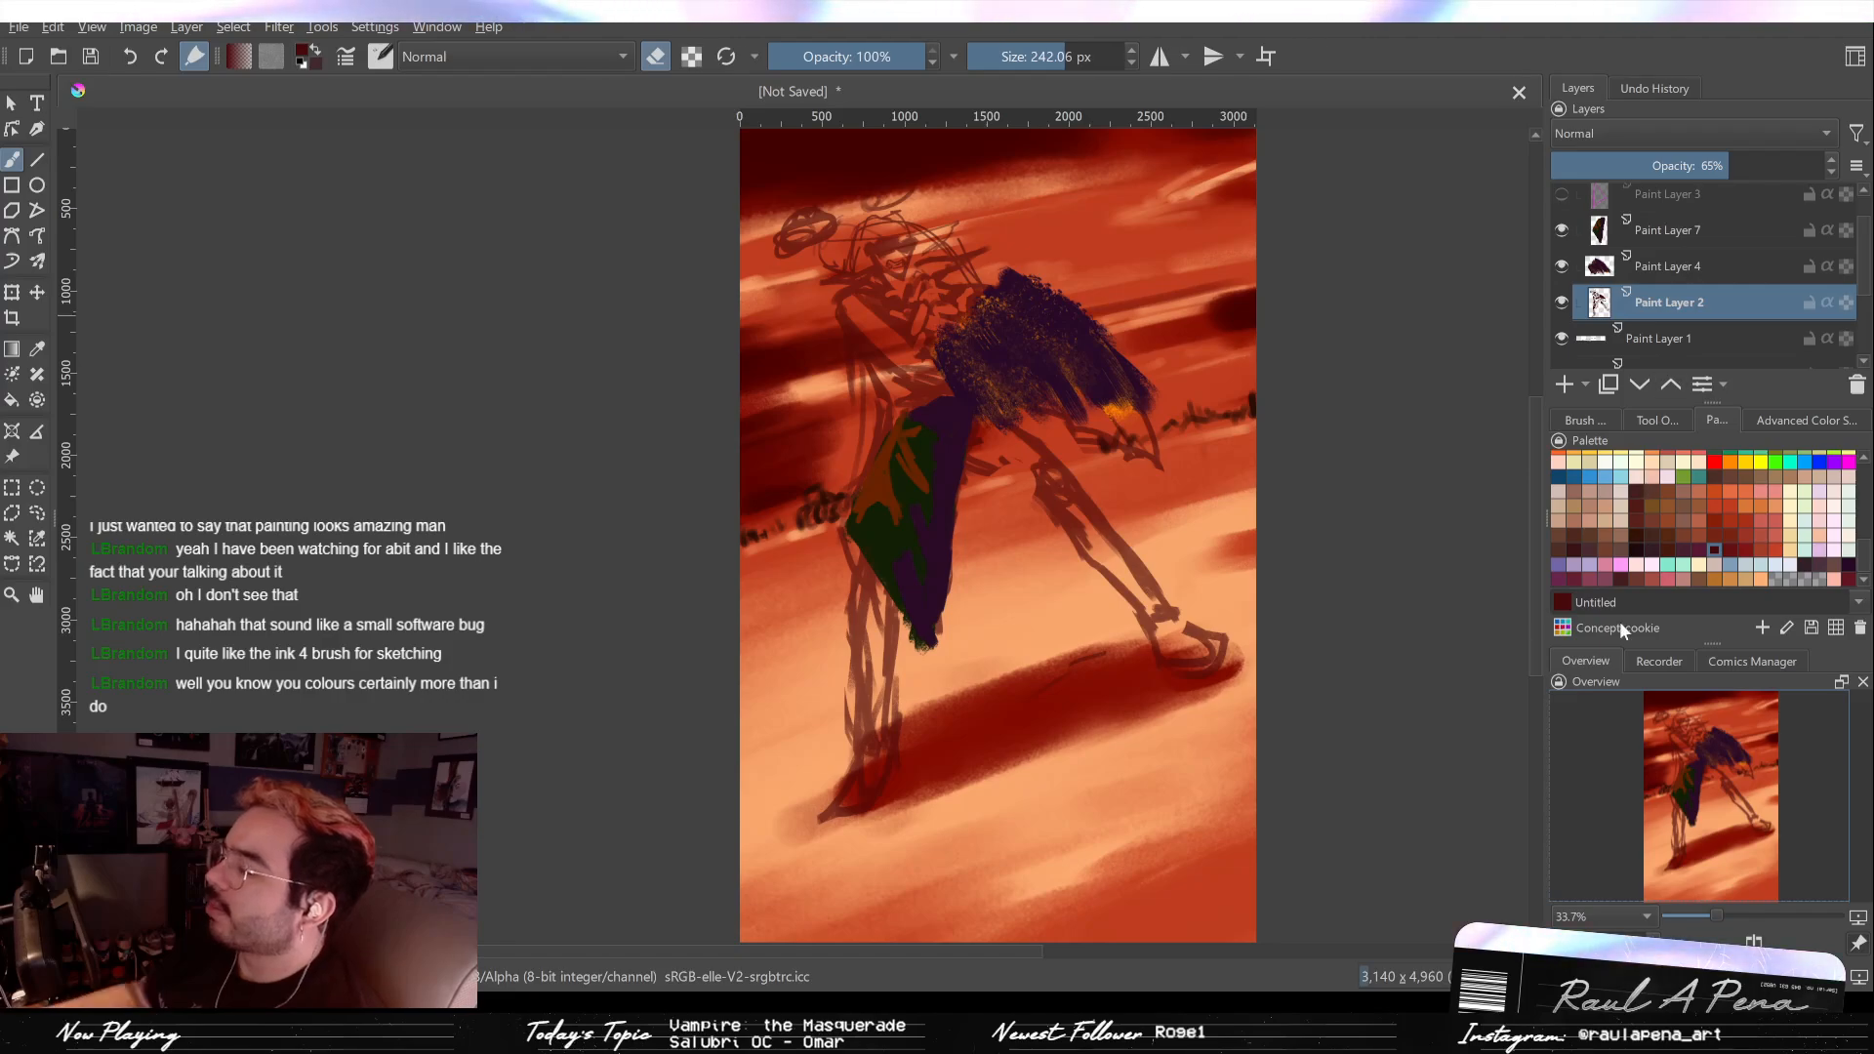
Step: Try the Linear Burn blending mode on Paint Layer 2 and return the layer to Normal
{"action": "key", "text": "ctrl+z"}
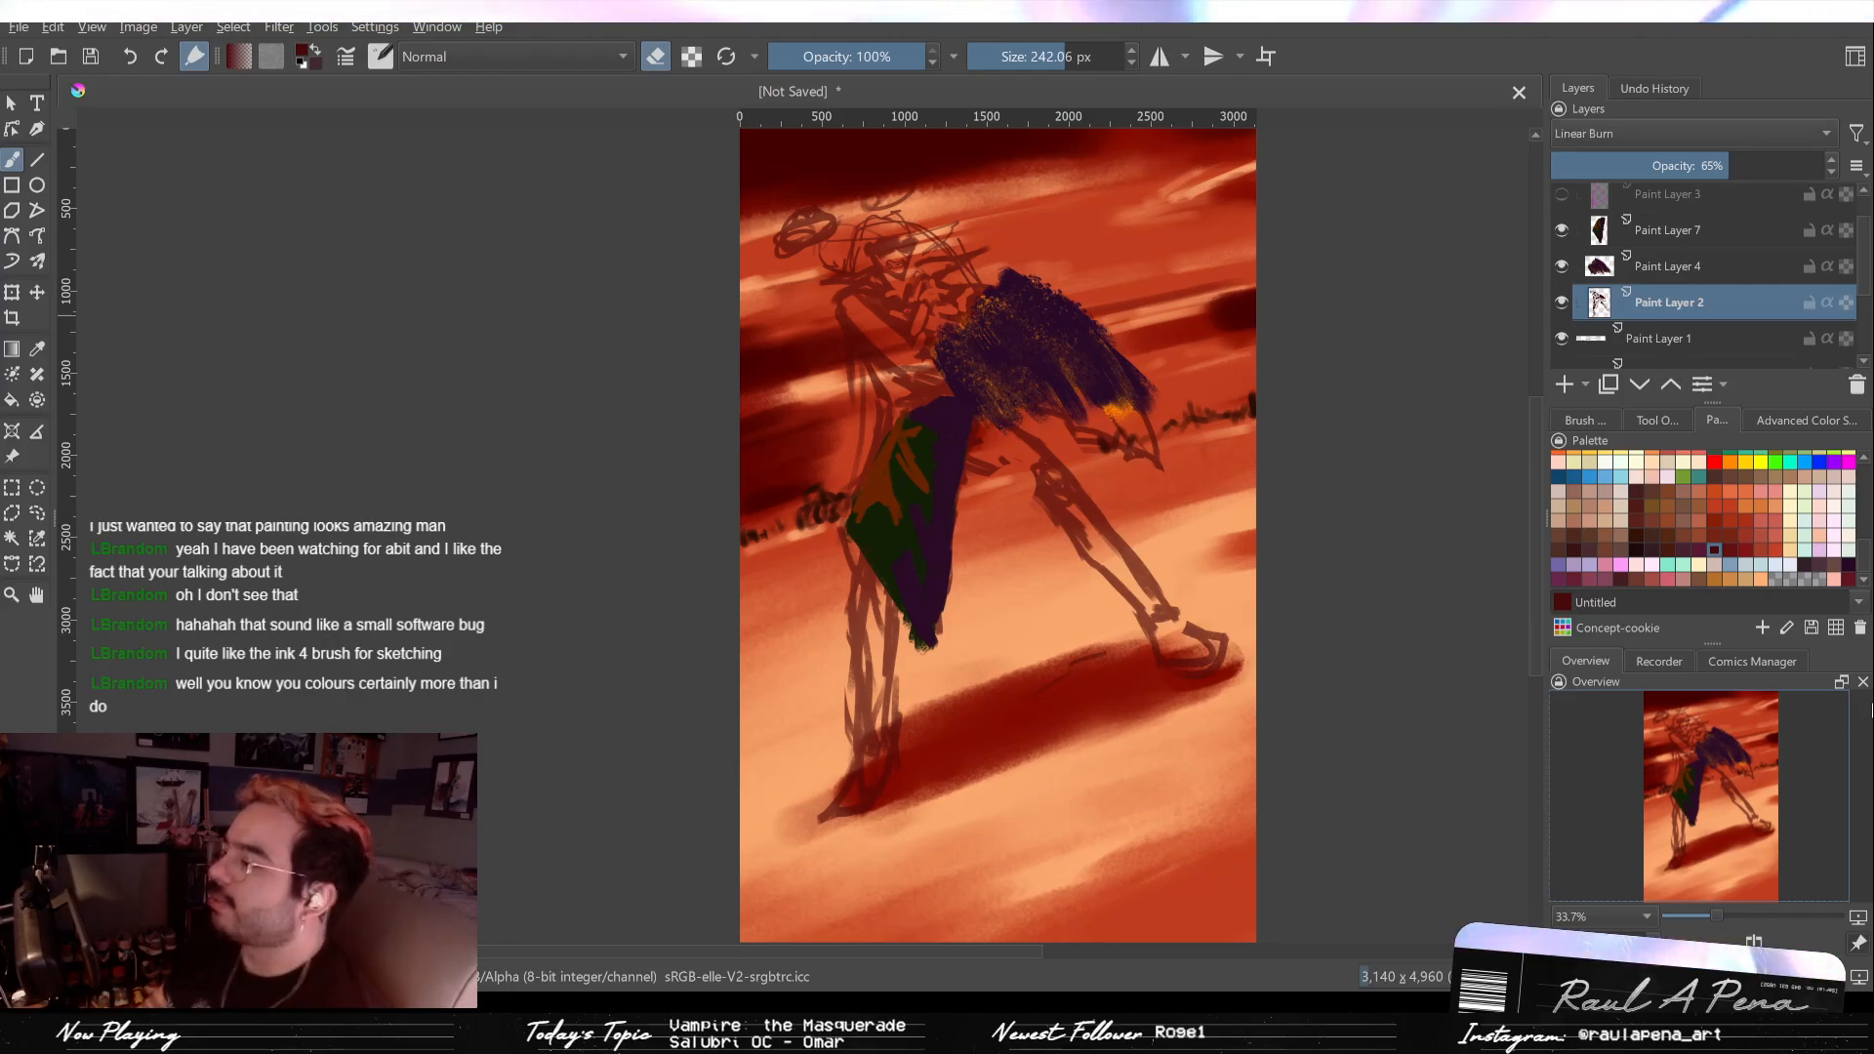
{"action": "key", "text": "ctrl+z"}
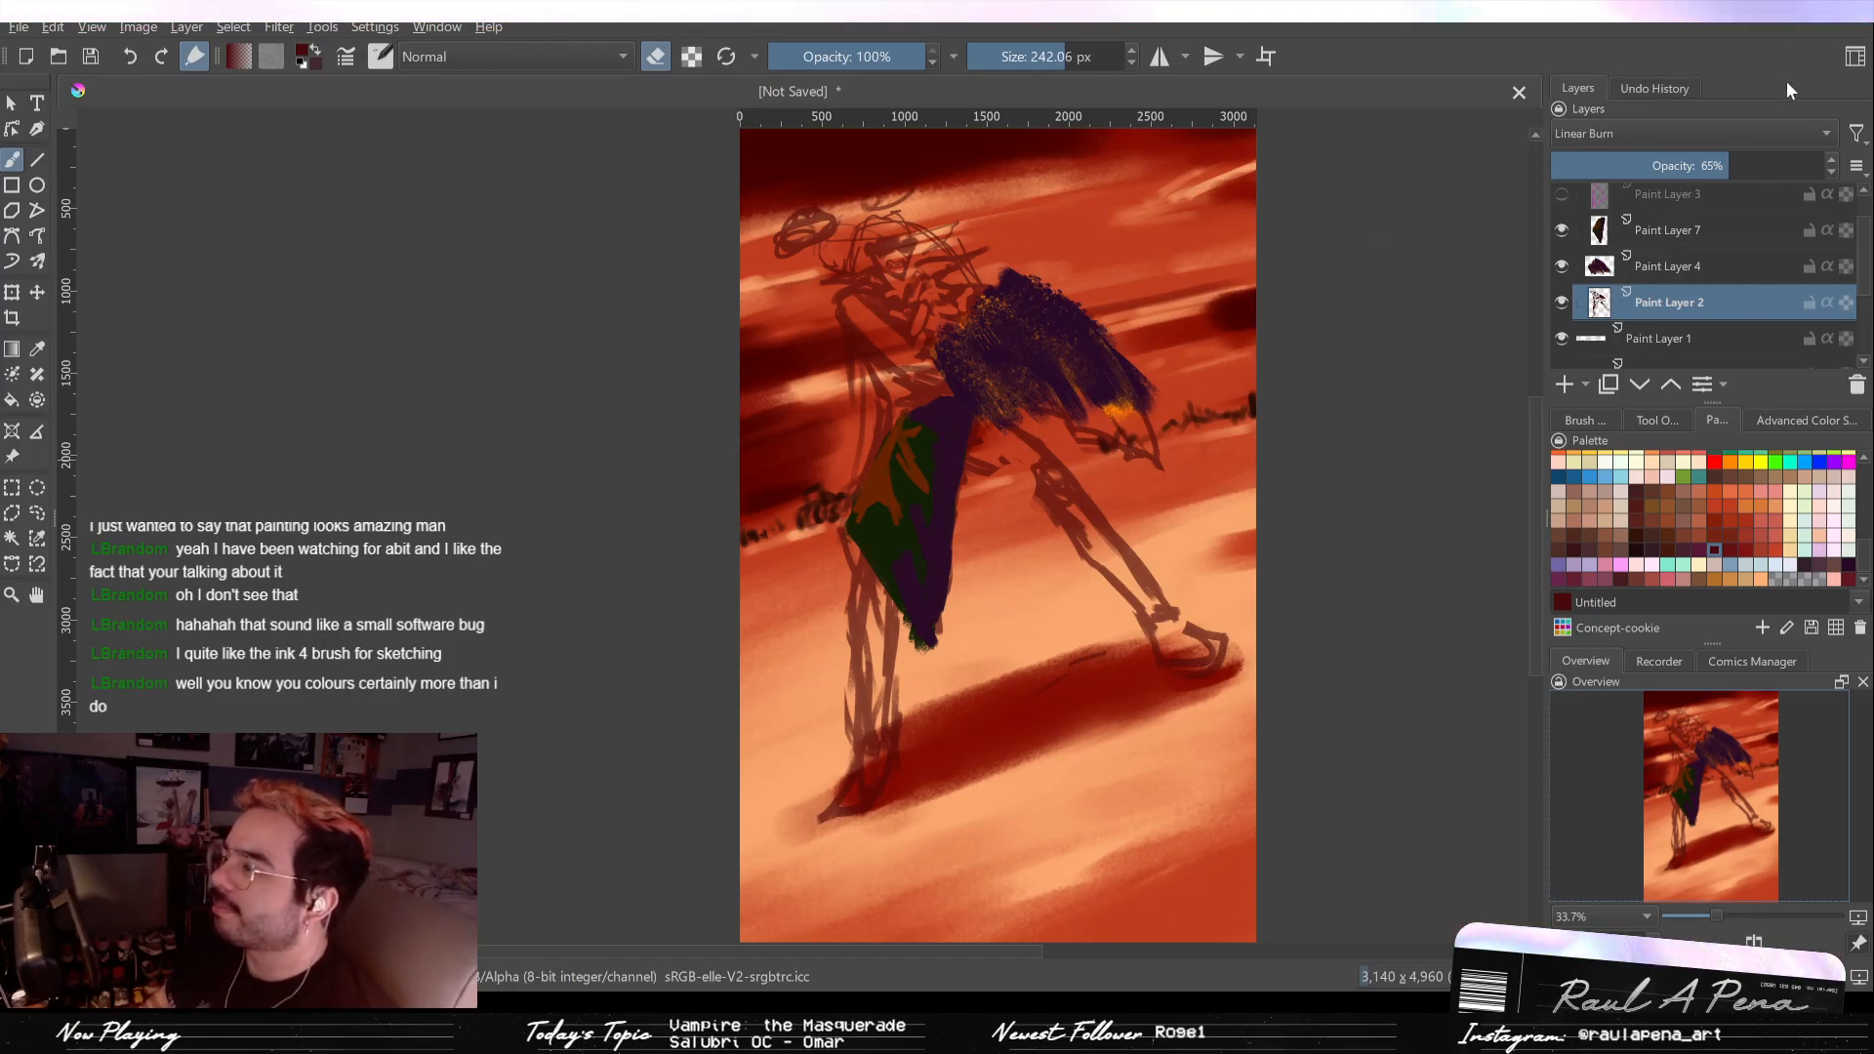
{"action": "key", "text": "ctrl+shift+z"}
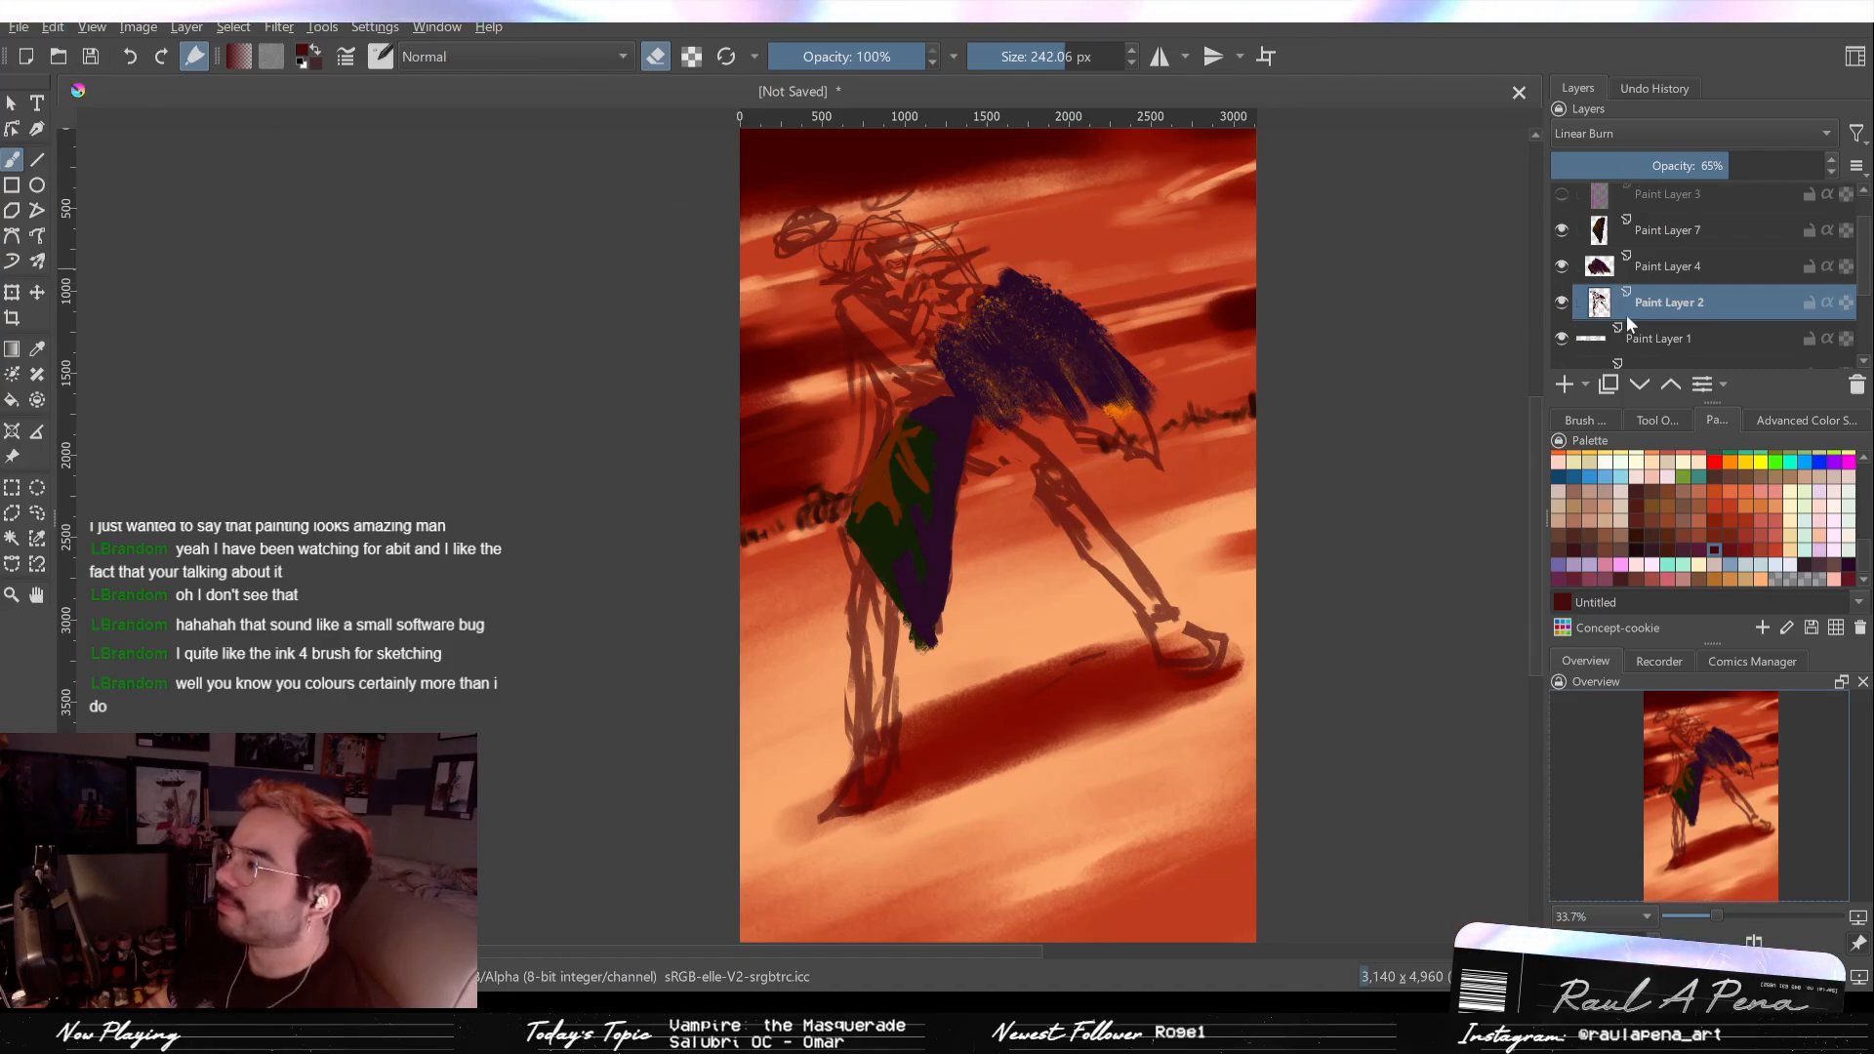
{"action": "left_click", "coordinate": [1679, 342]}
{"action": "left_click", "coordinate": [1690, 292]}
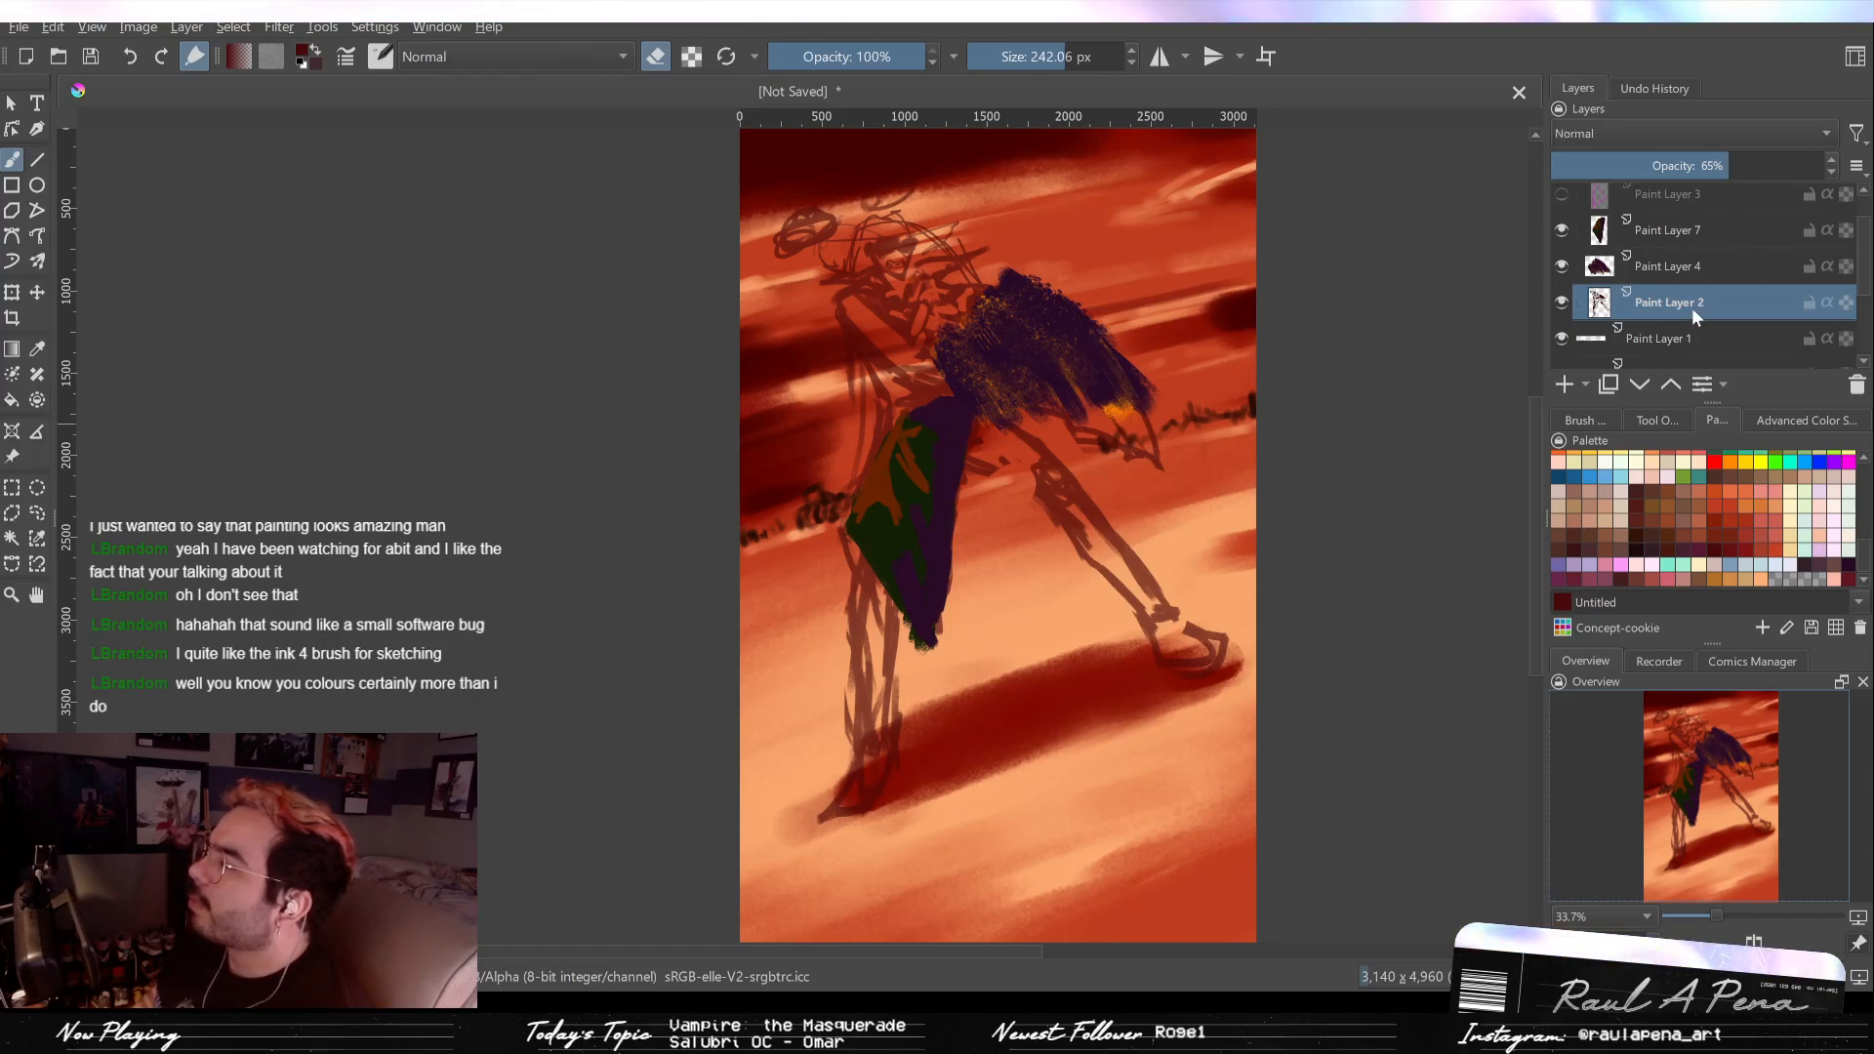
Step: Move Paint Layer 4 up through the layer stack and out of Group 6, placing it directly above the group
{"action": "left_click", "coordinate": [1712, 259]}
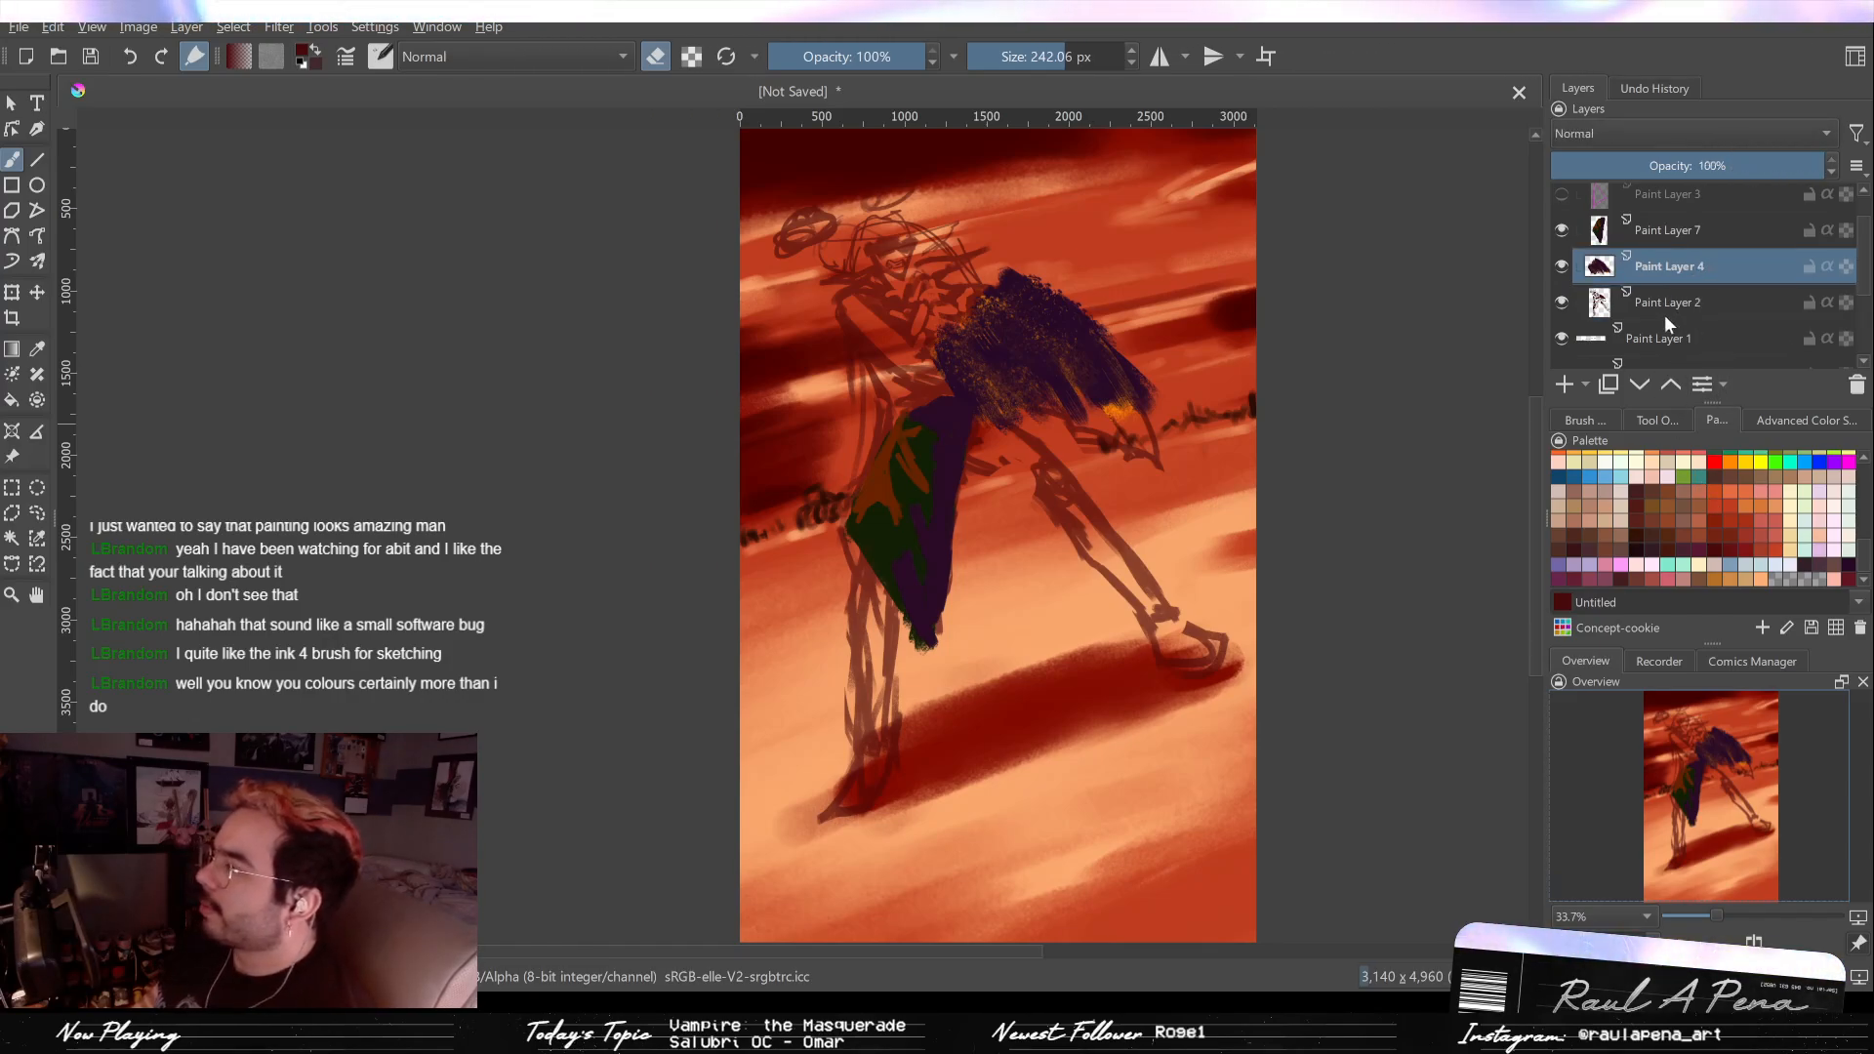
{"action": "scroll", "coordinate": [1664, 314], "scroll_direction": "up", "scroll_amount": 1}
{"action": "left_click", "coordinate": [1665, 391]}
{"action": "left_click", "coordinate": [1665, 390]}
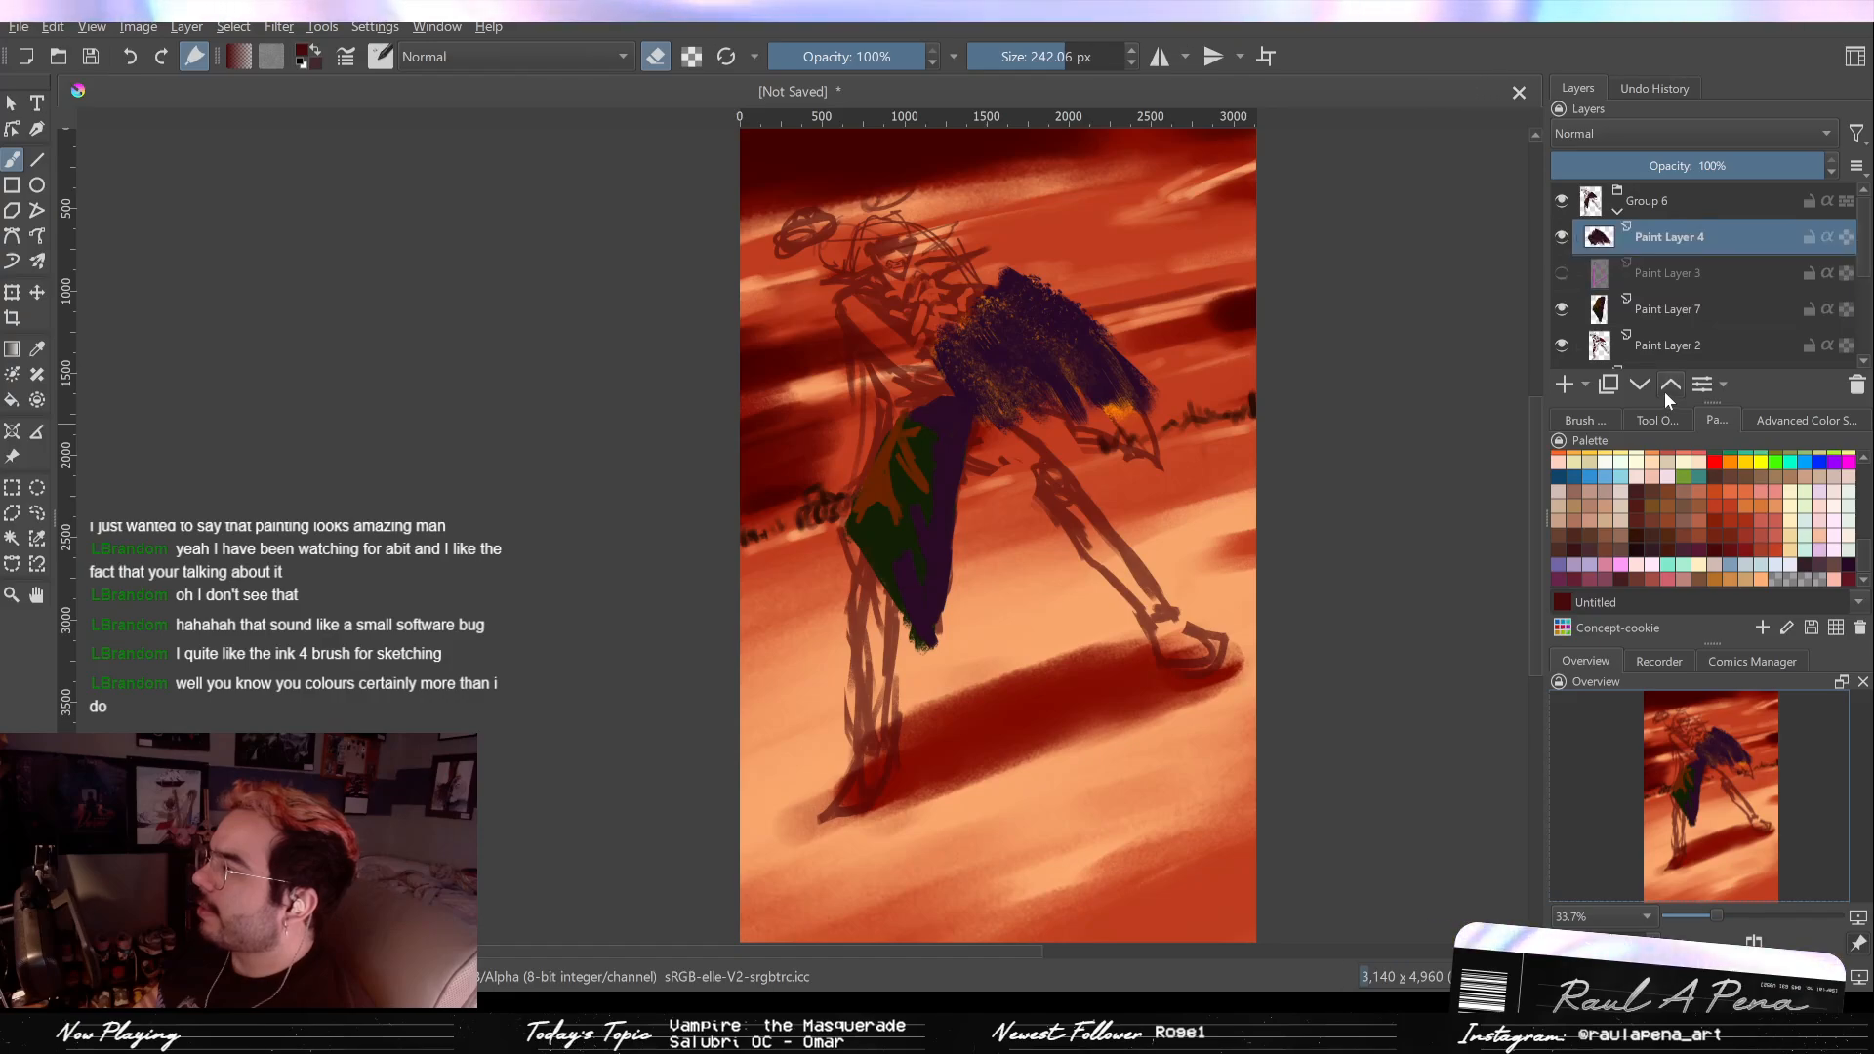
{"action": "left_click", "coordinate": [1665, 390]}
Step: Move Paint Layer 7 and the hidden Paint Layer 3 out of Group 6, stacking Paint Layer 3 above Paint Layer 7
{"action": "left_click", "coordinate": [1670, 309]}
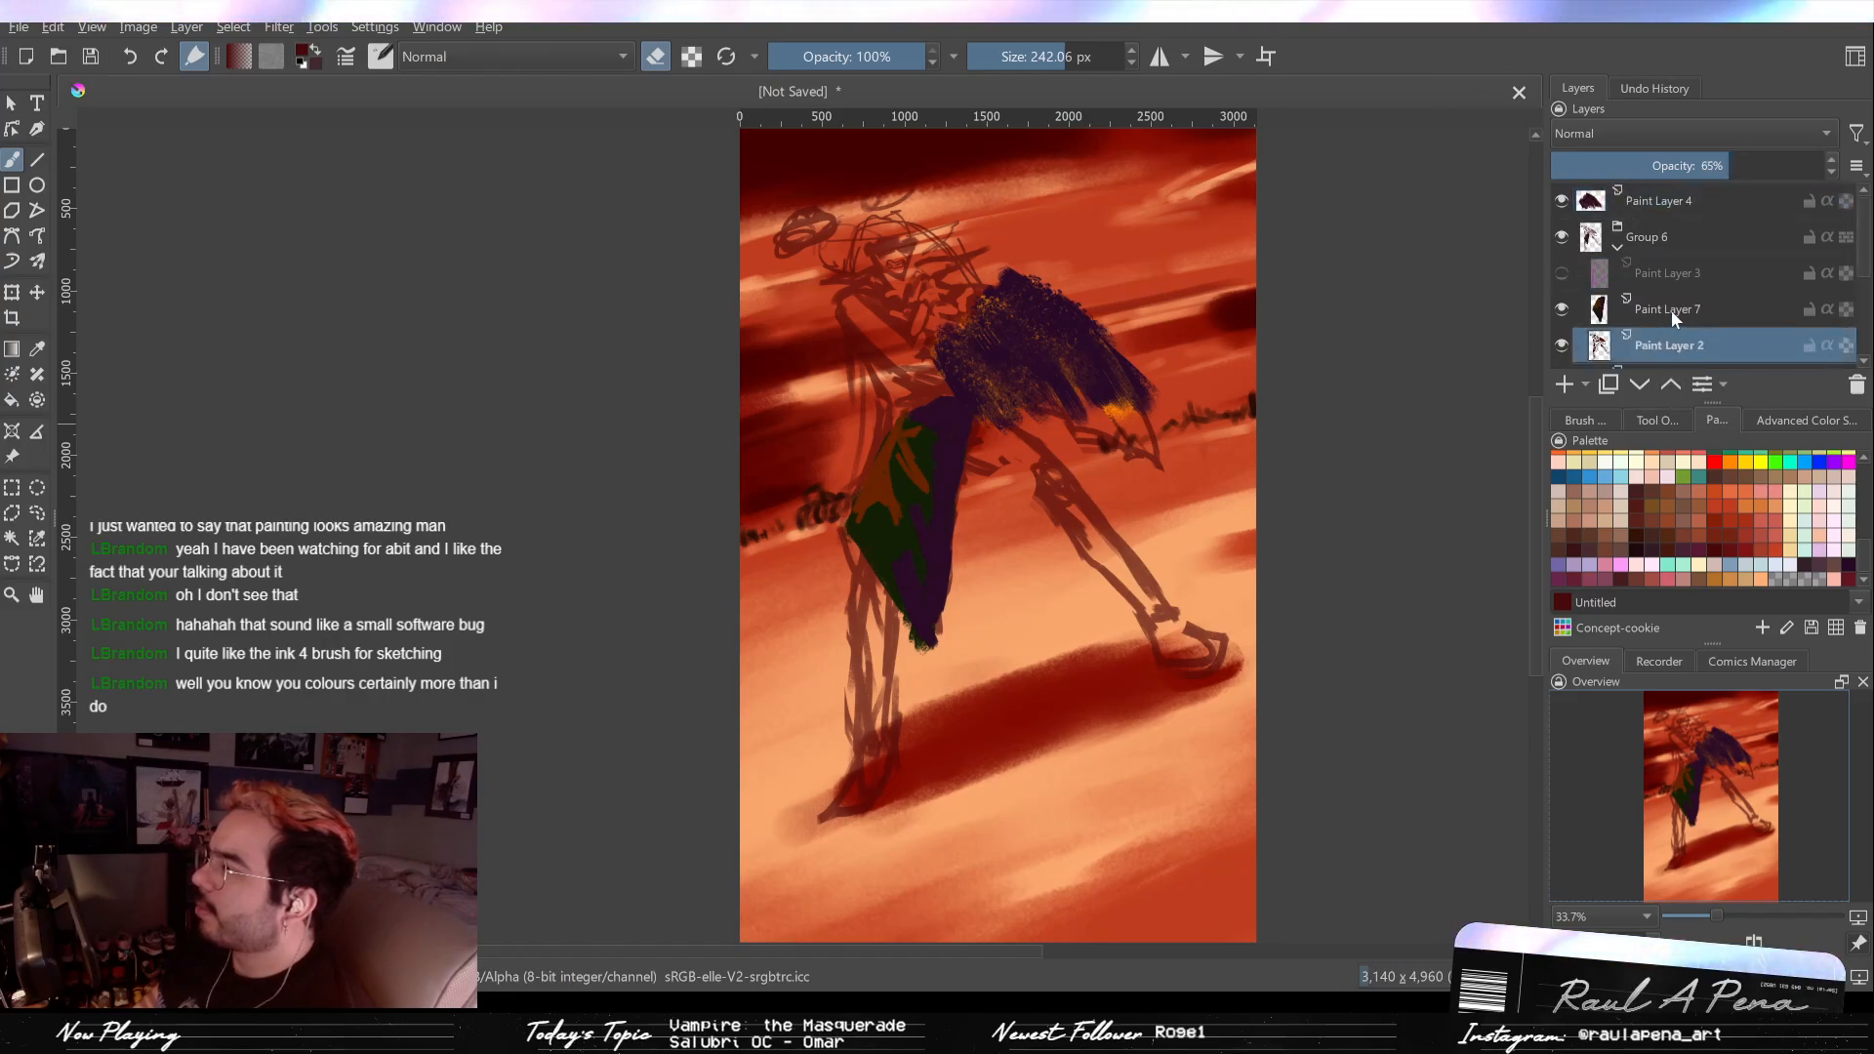
{"action": "left_click", "coordinate": [1668, 386]}
{"action": "left_click", "coordinate": [1668, 386]}
{"action": "left_click", "coordinate": [1668, 386]}
{"action": "left_click", "coordinate": [1668, 385]}
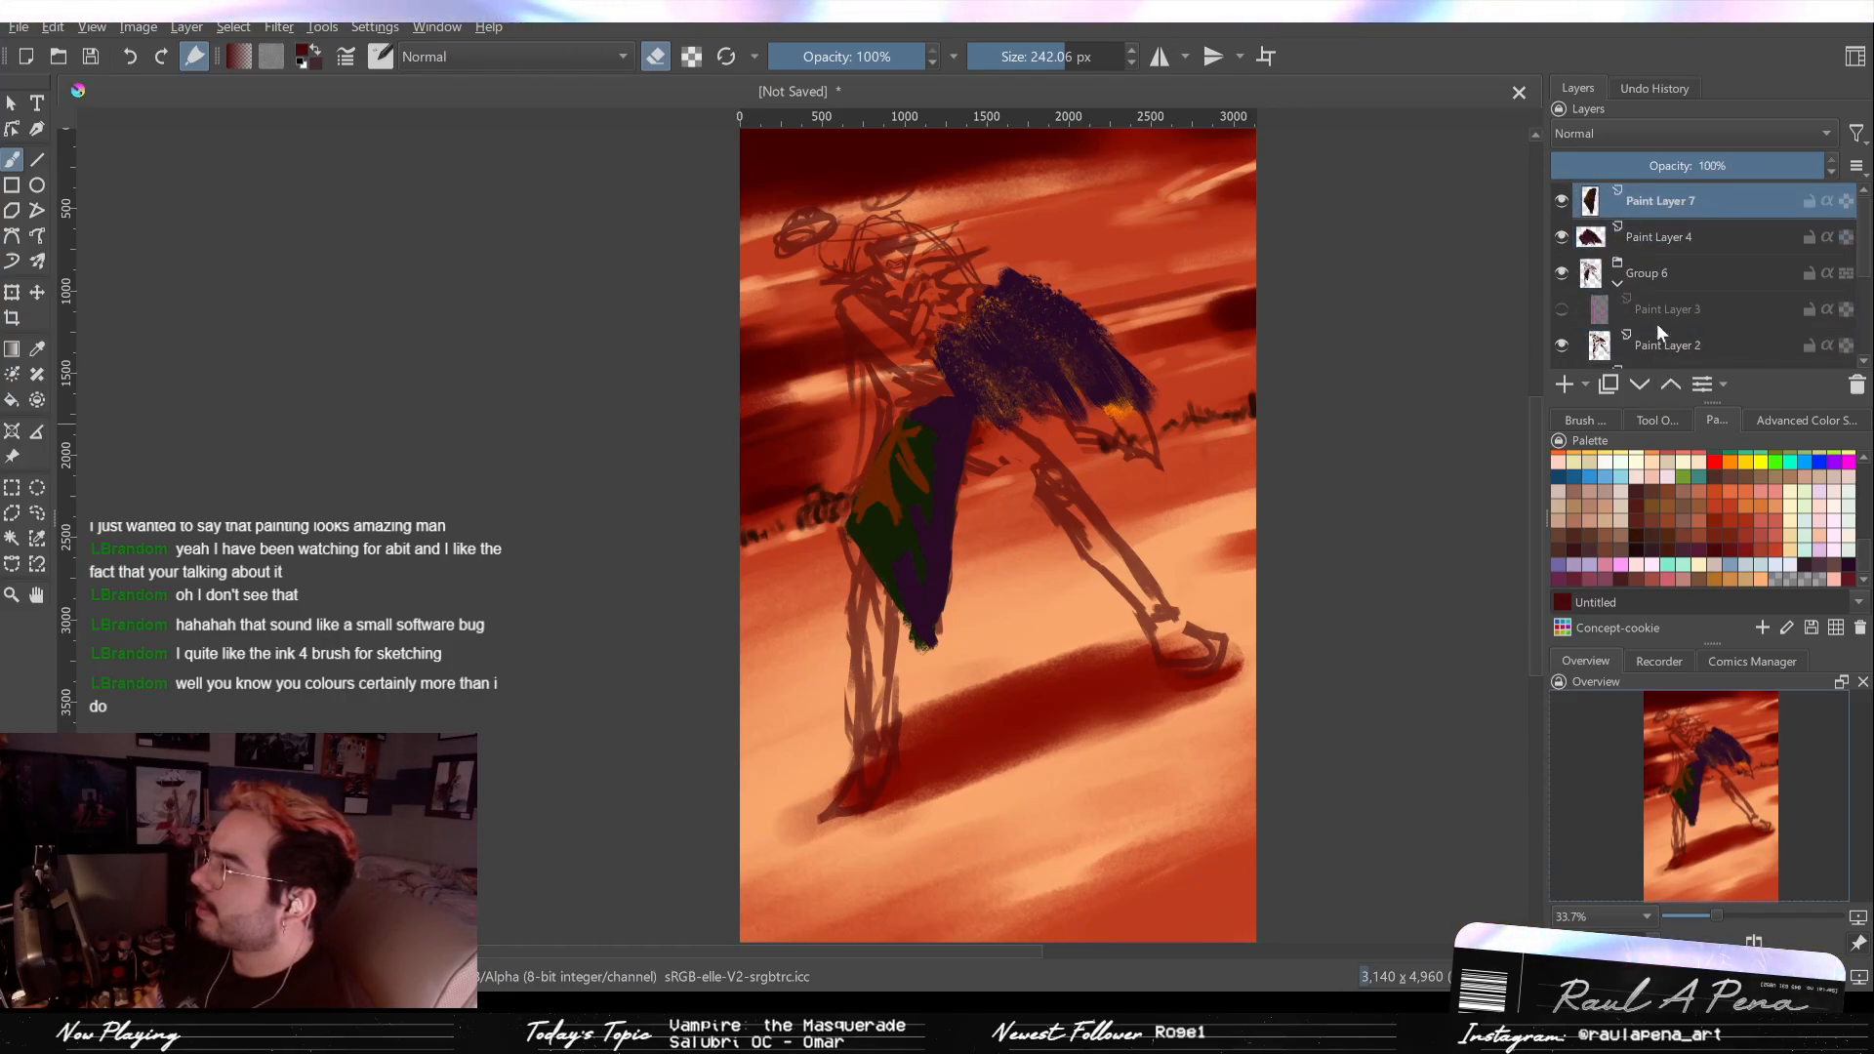
{"action": "left_click", "coordinate": [1655, 324]}
{"action": "left_click", "coordinate": [1676, 389]}
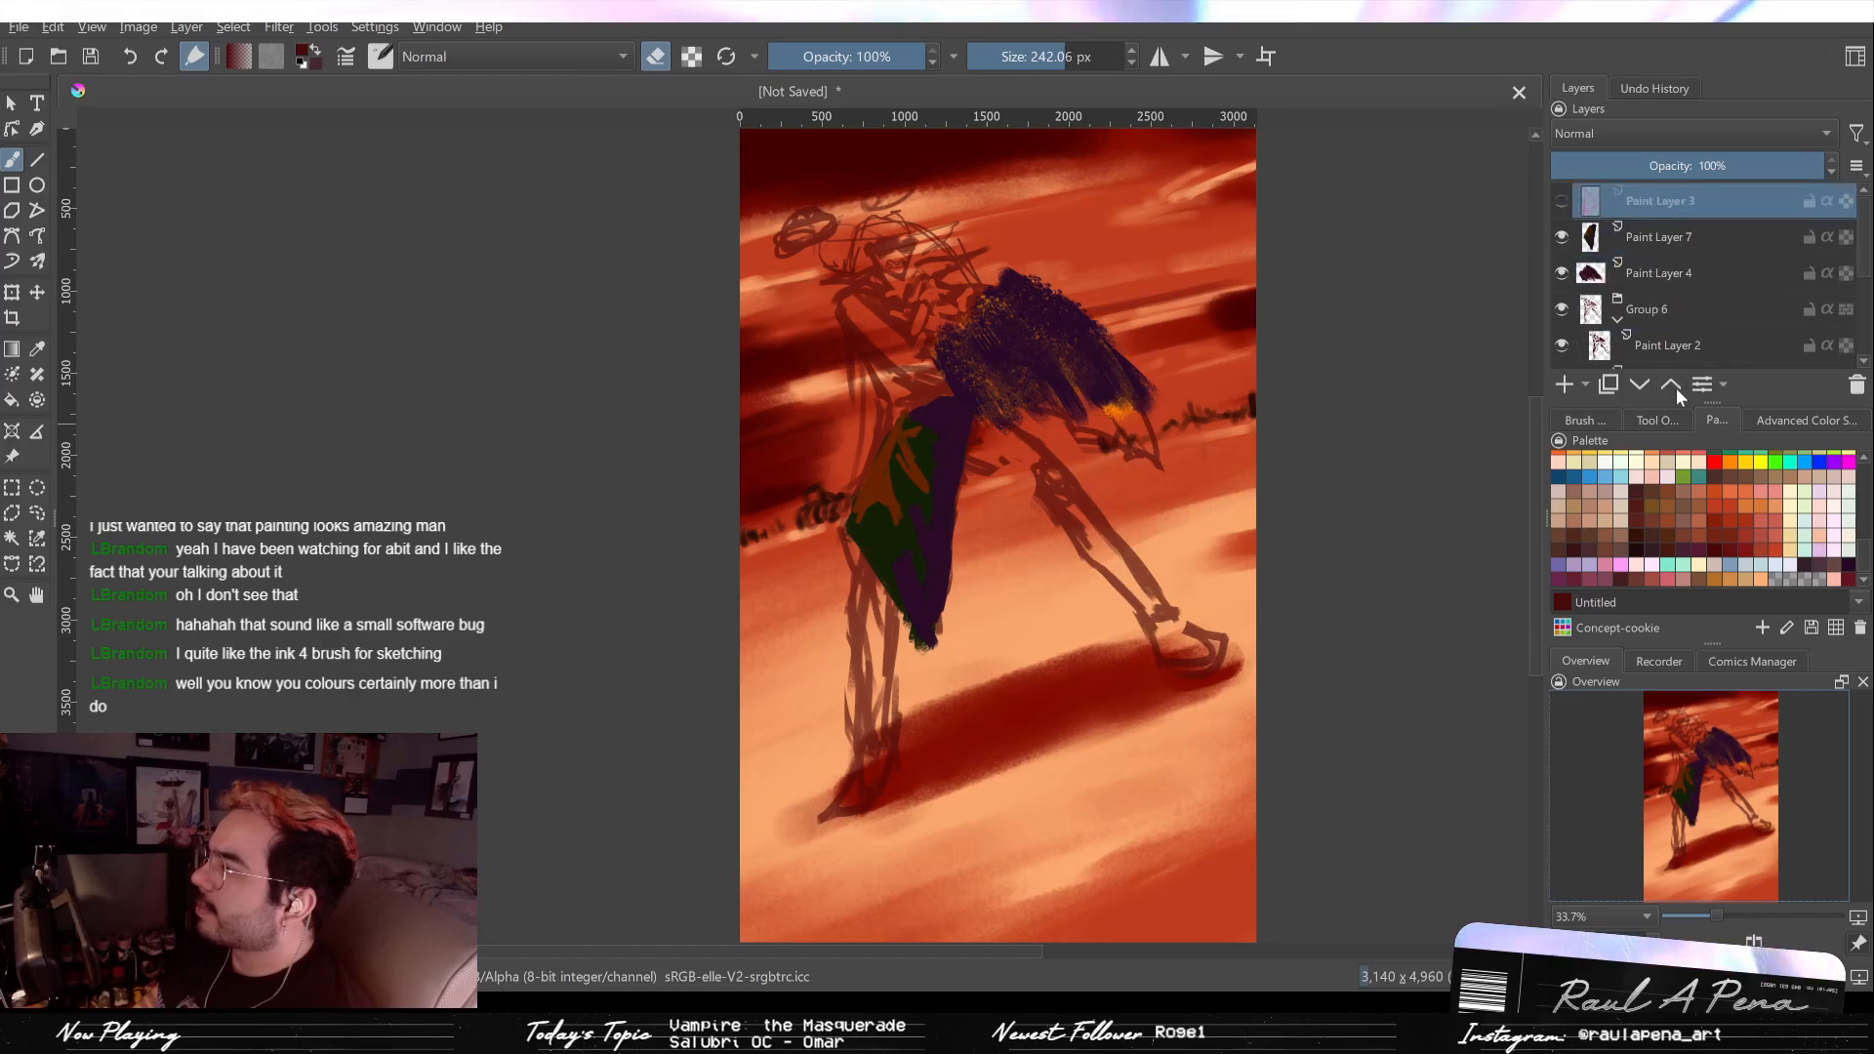
Step: Raise the opacity of the figure sketch on Paint Layer 2 to 85%
{"action": "left_click", "coordinate": [1655, 324]}
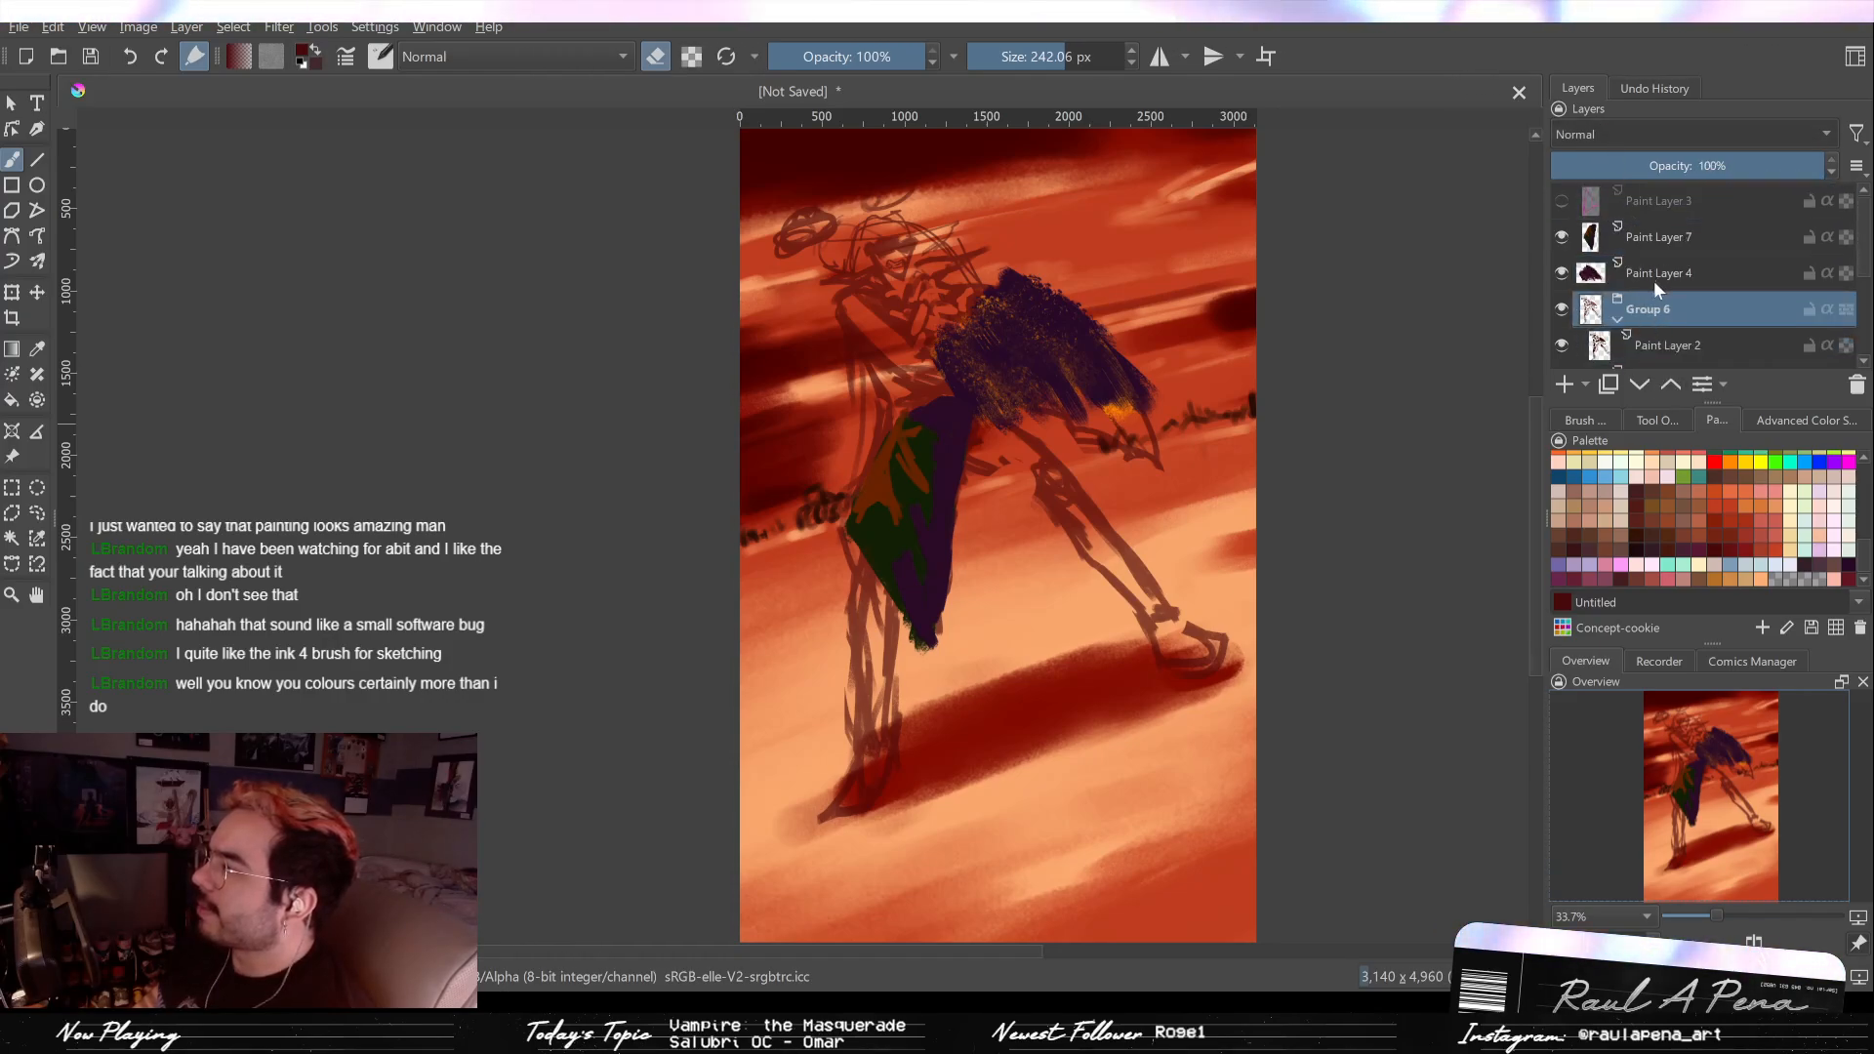
{"action": "left_click", "coordinate": [1650, 347]}
{"action": "mouse_move", "coordinate": [1728, 166]}
{"action": "left_mouse_down"}
{"action": "mouse_move", "coordinate": [1815, 168]}
{"action": "mouse_move", "coordinate": [1839, 200]}
{"action": "mouse_move", "coordinate": [1726, 198]}
{"action": "mouse_move", "coordinate": [1782, 173]}
{"action": "left_mouse_up"}
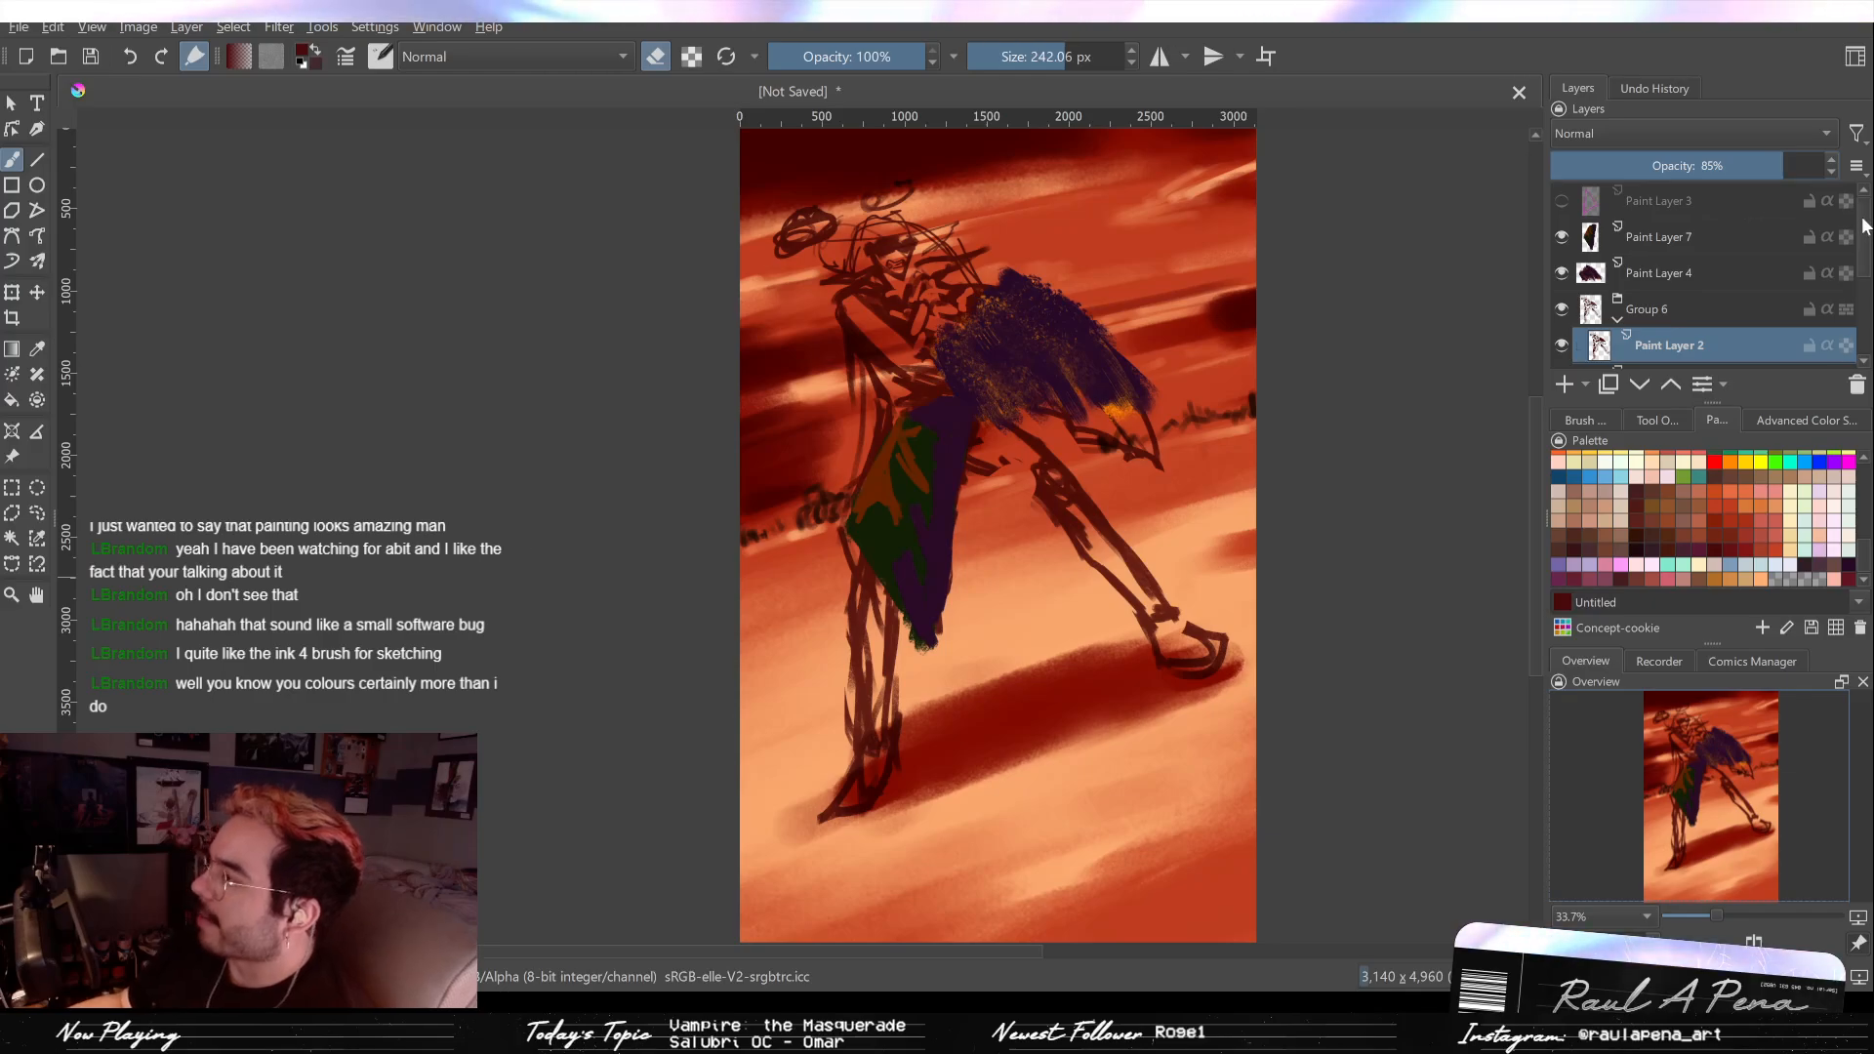
Step: Toggle the visibility of Paint Layer 5 and Paint Layer 8 to examine what each contributes to the background
{"action": "scroll", "coordinate": [1859, 276], "scroll_direction": "down", "scroll_amount": 3}
{"action": "scroll", "coordinate": [1859, 276], "scroll_direction": "down", "scroll_amount": 2}
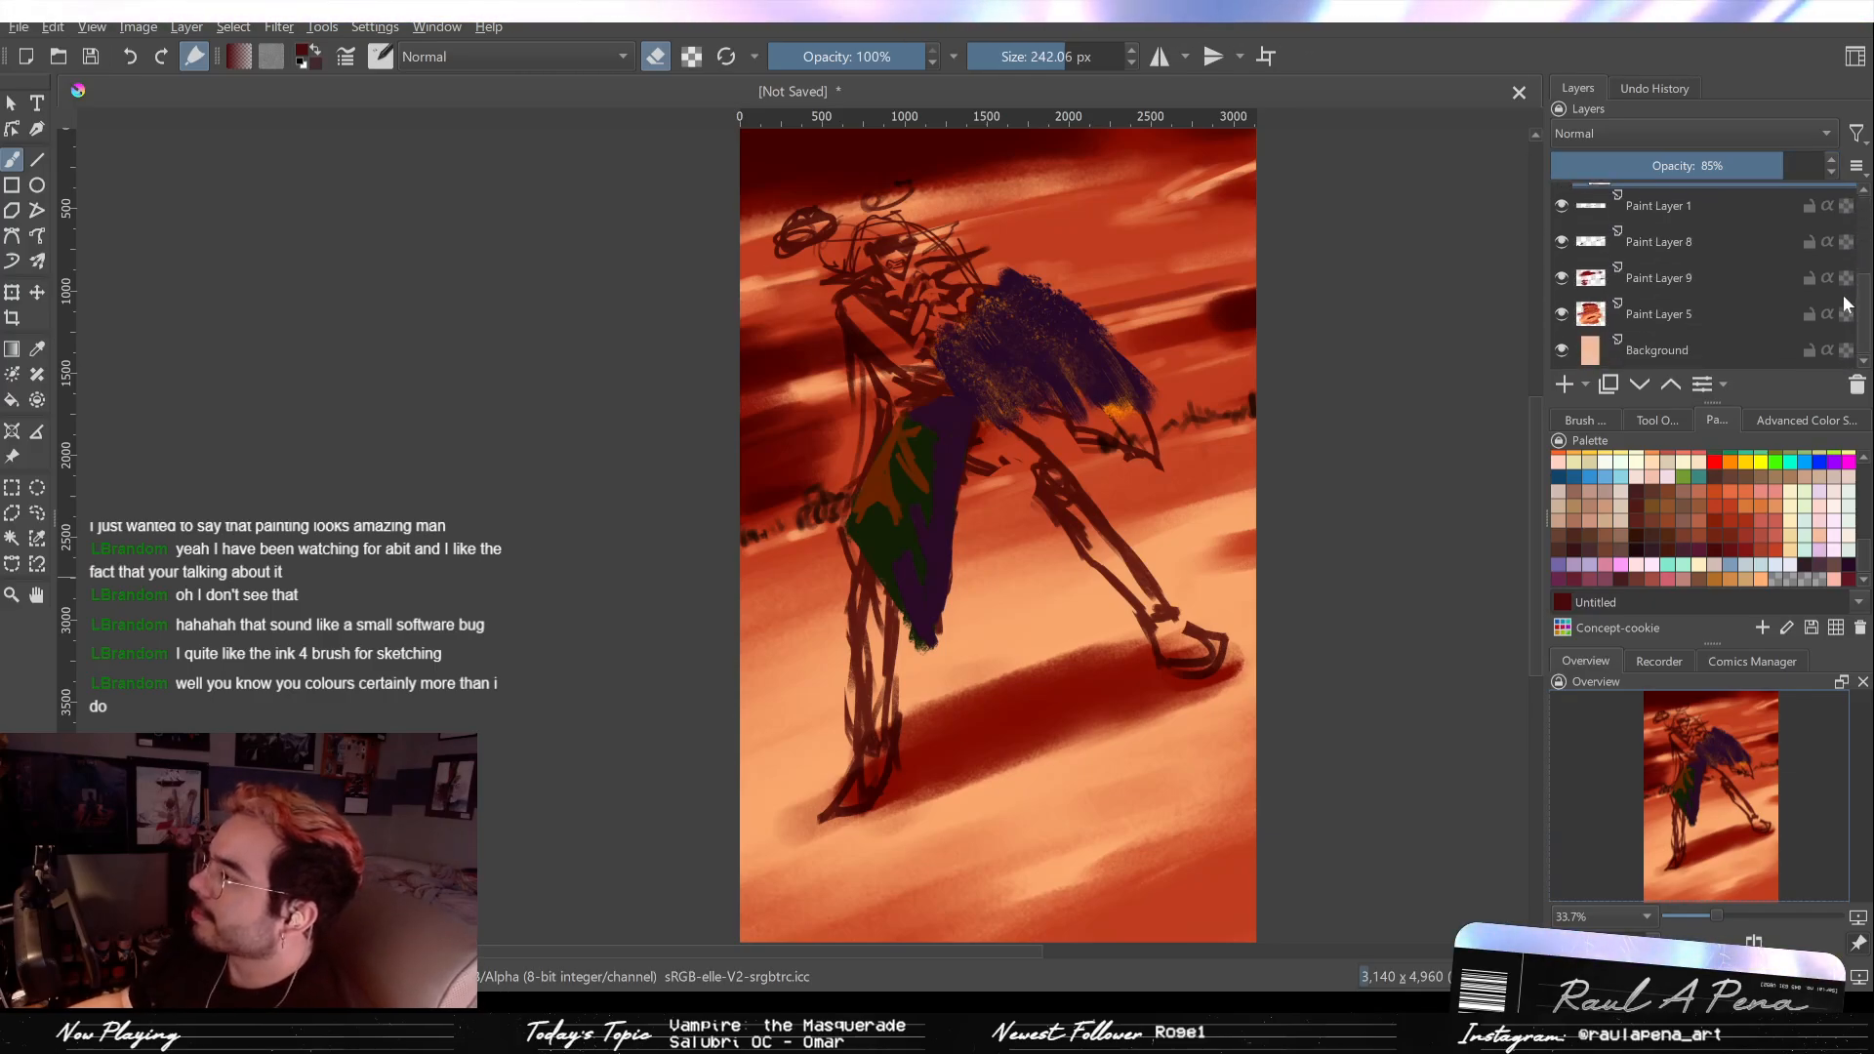
{"action": "left_click", "coordinate": [1562, 317]}
{"action": "left_click", "coordinate": [1572, 322]}
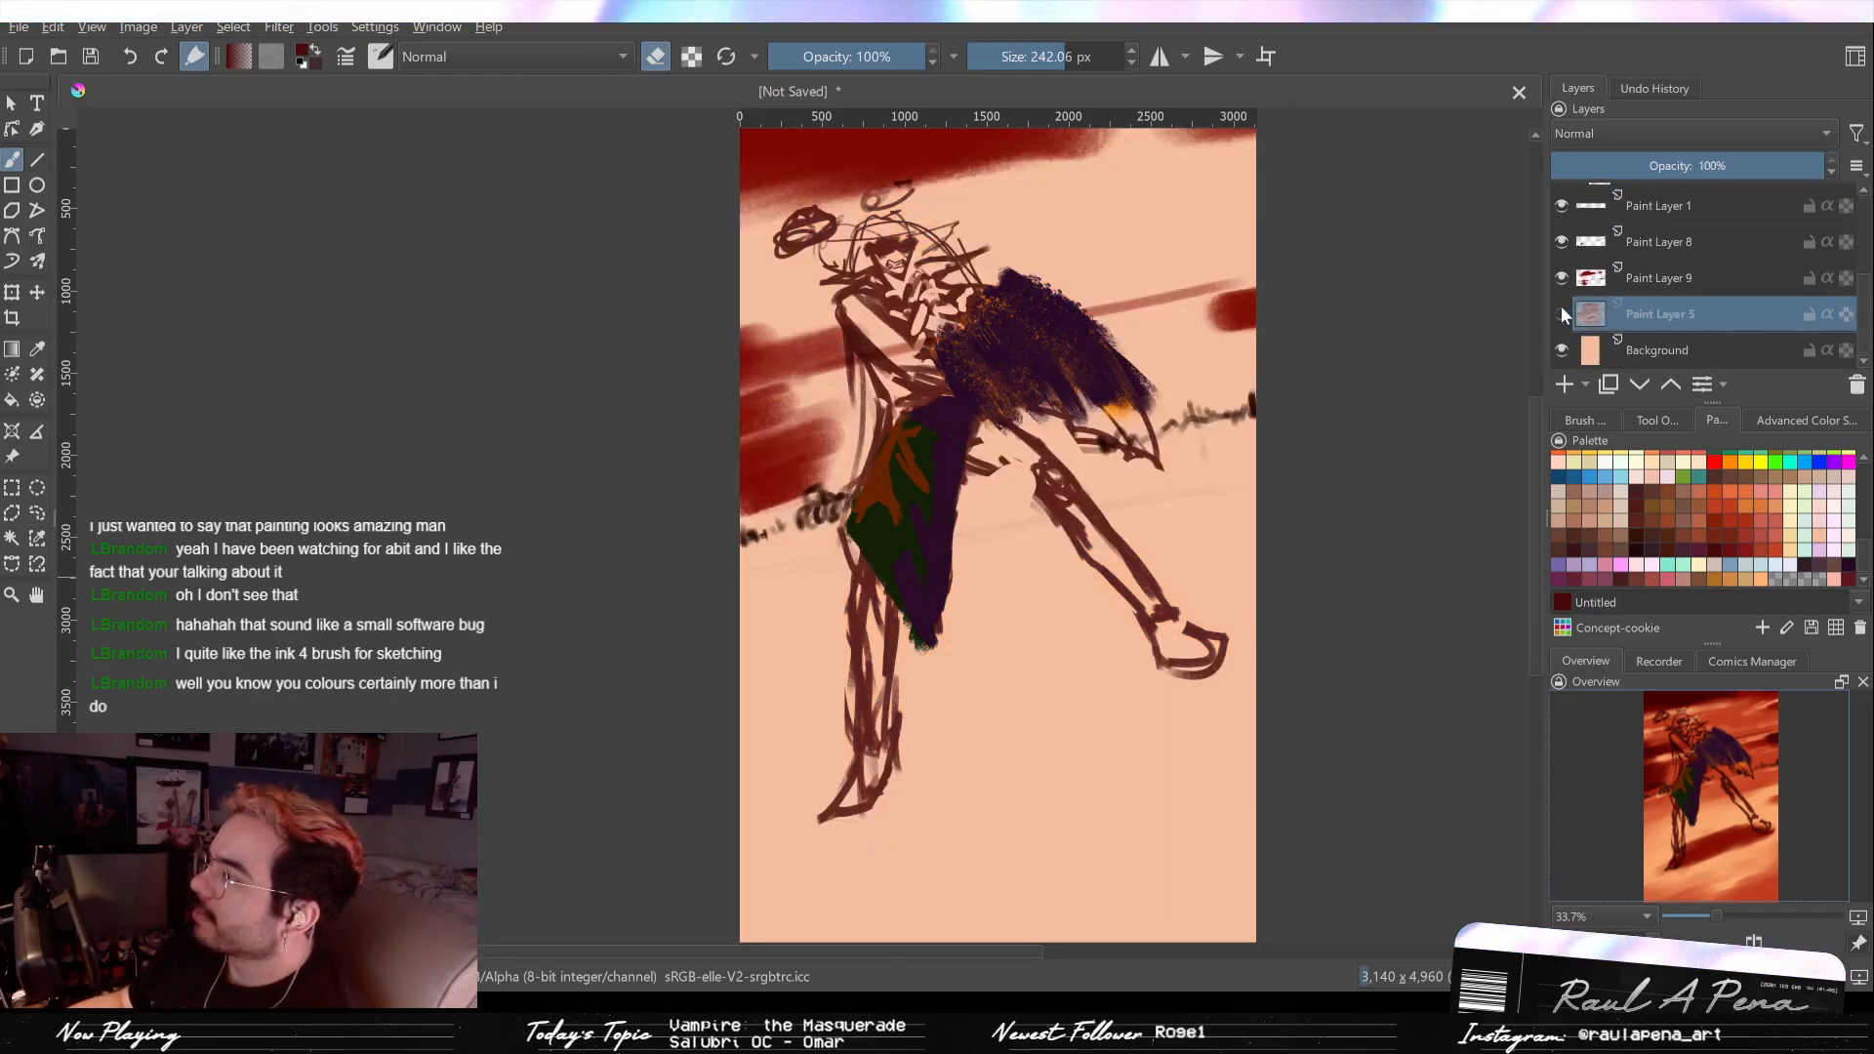
{"action": "left_click", "coordinate": [1561, 308]}
{"action": "left_click", "coordinate": [1561, 244]}
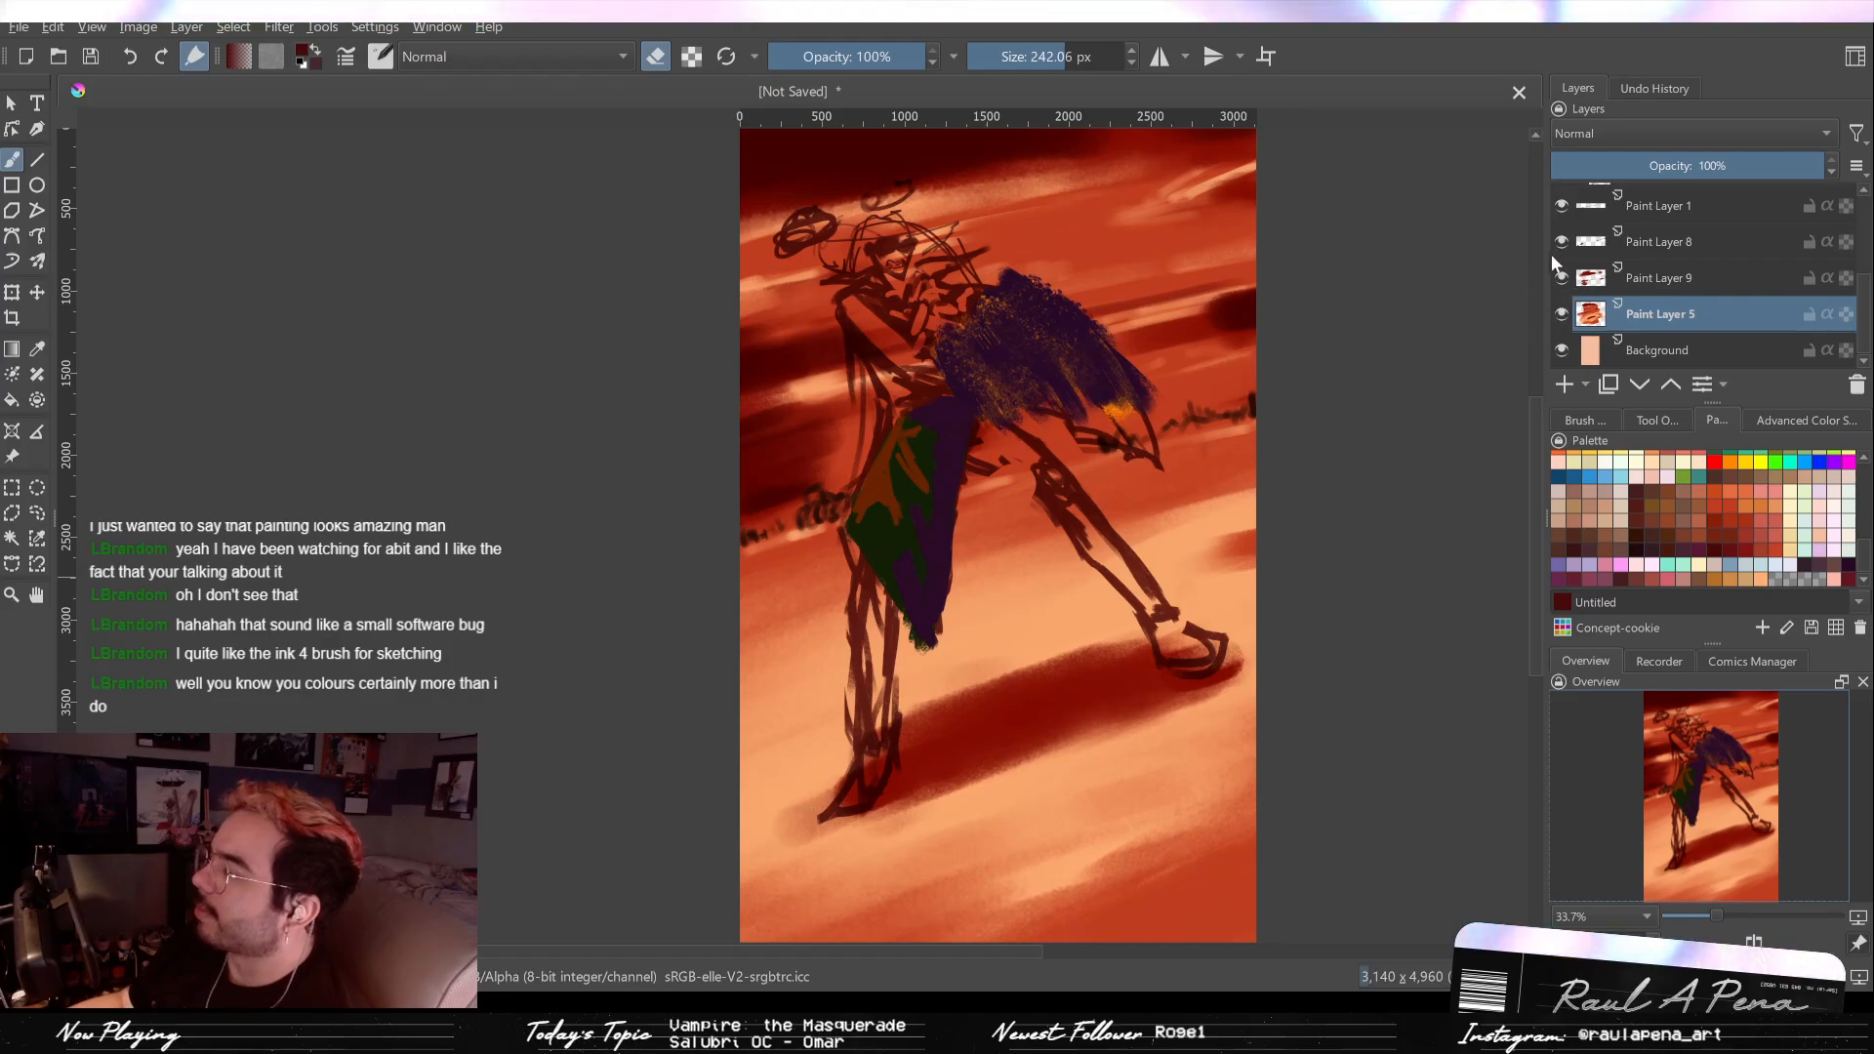
Step: Duplicate the Background layer and move the copy beneath the original at the bottom of the stack
{"action": "left_click", "coordinate": [1562, 243]}
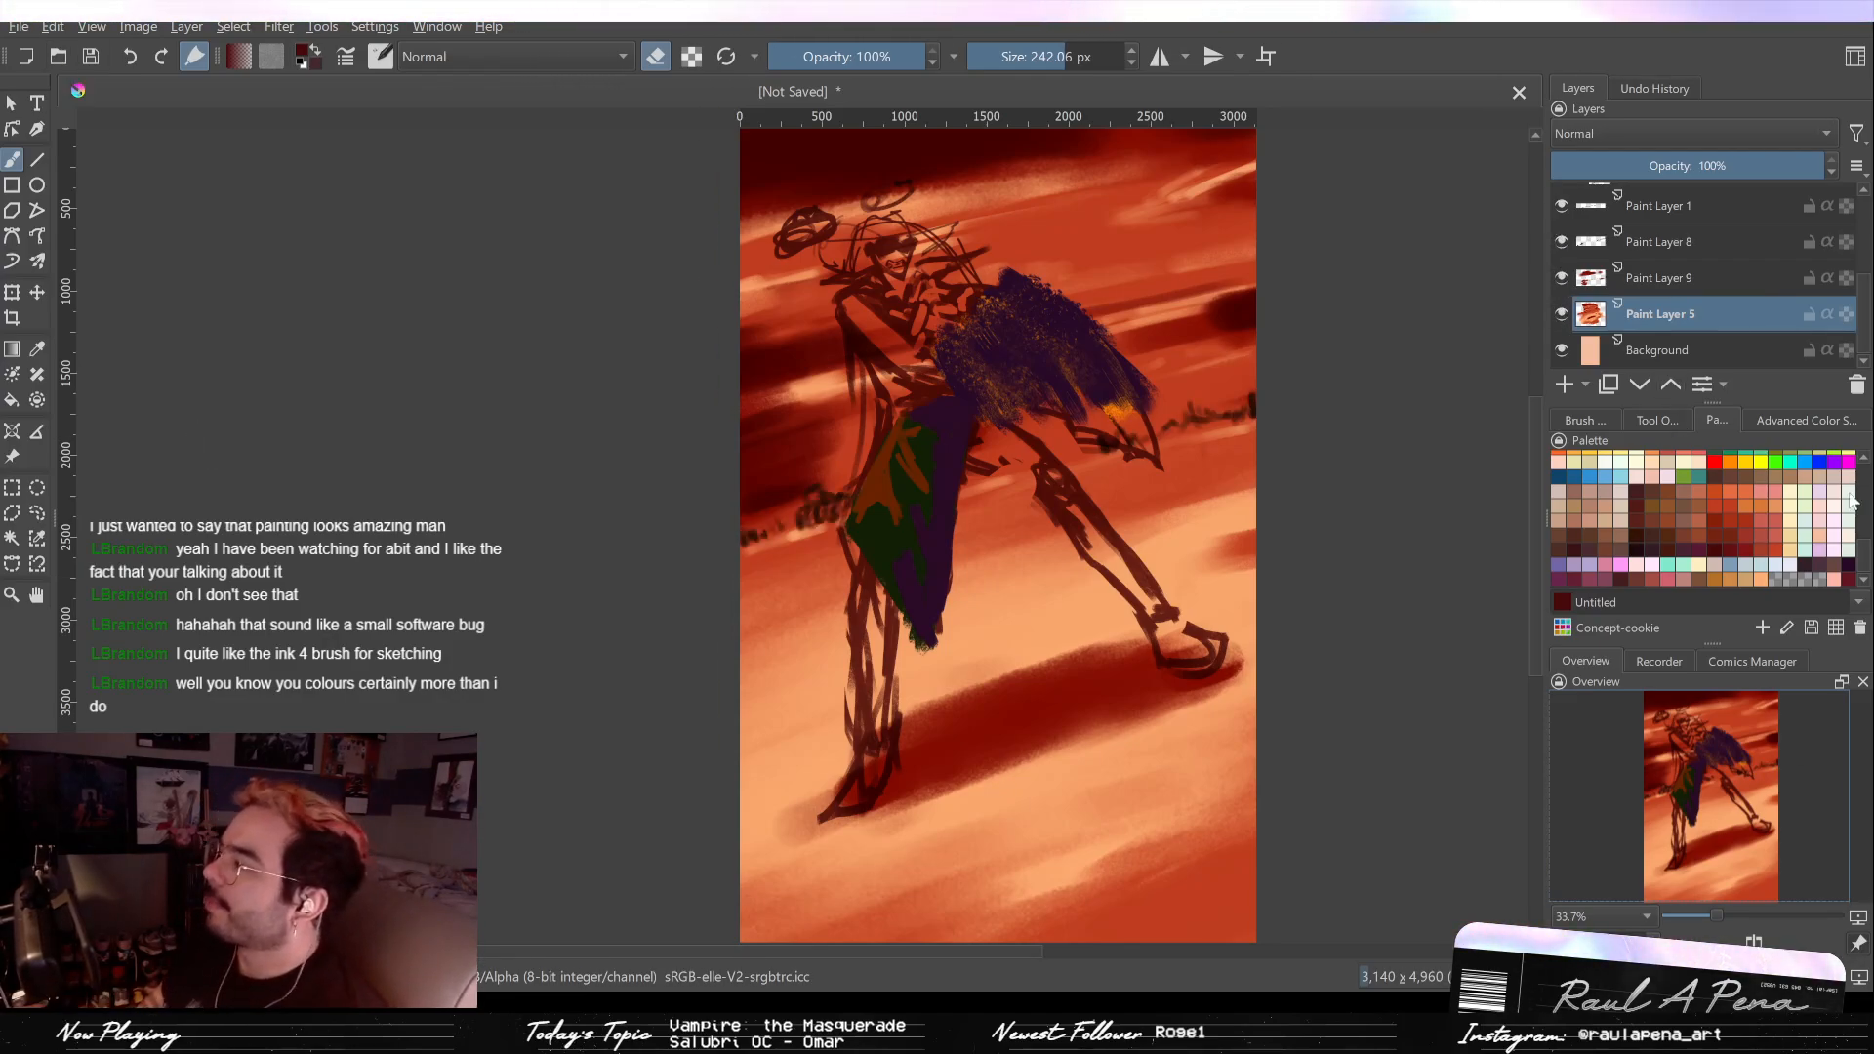
{"action": "left_click", "coordinate": [1639, 347]}
{"action": "key", "text": "ctrl+j"}
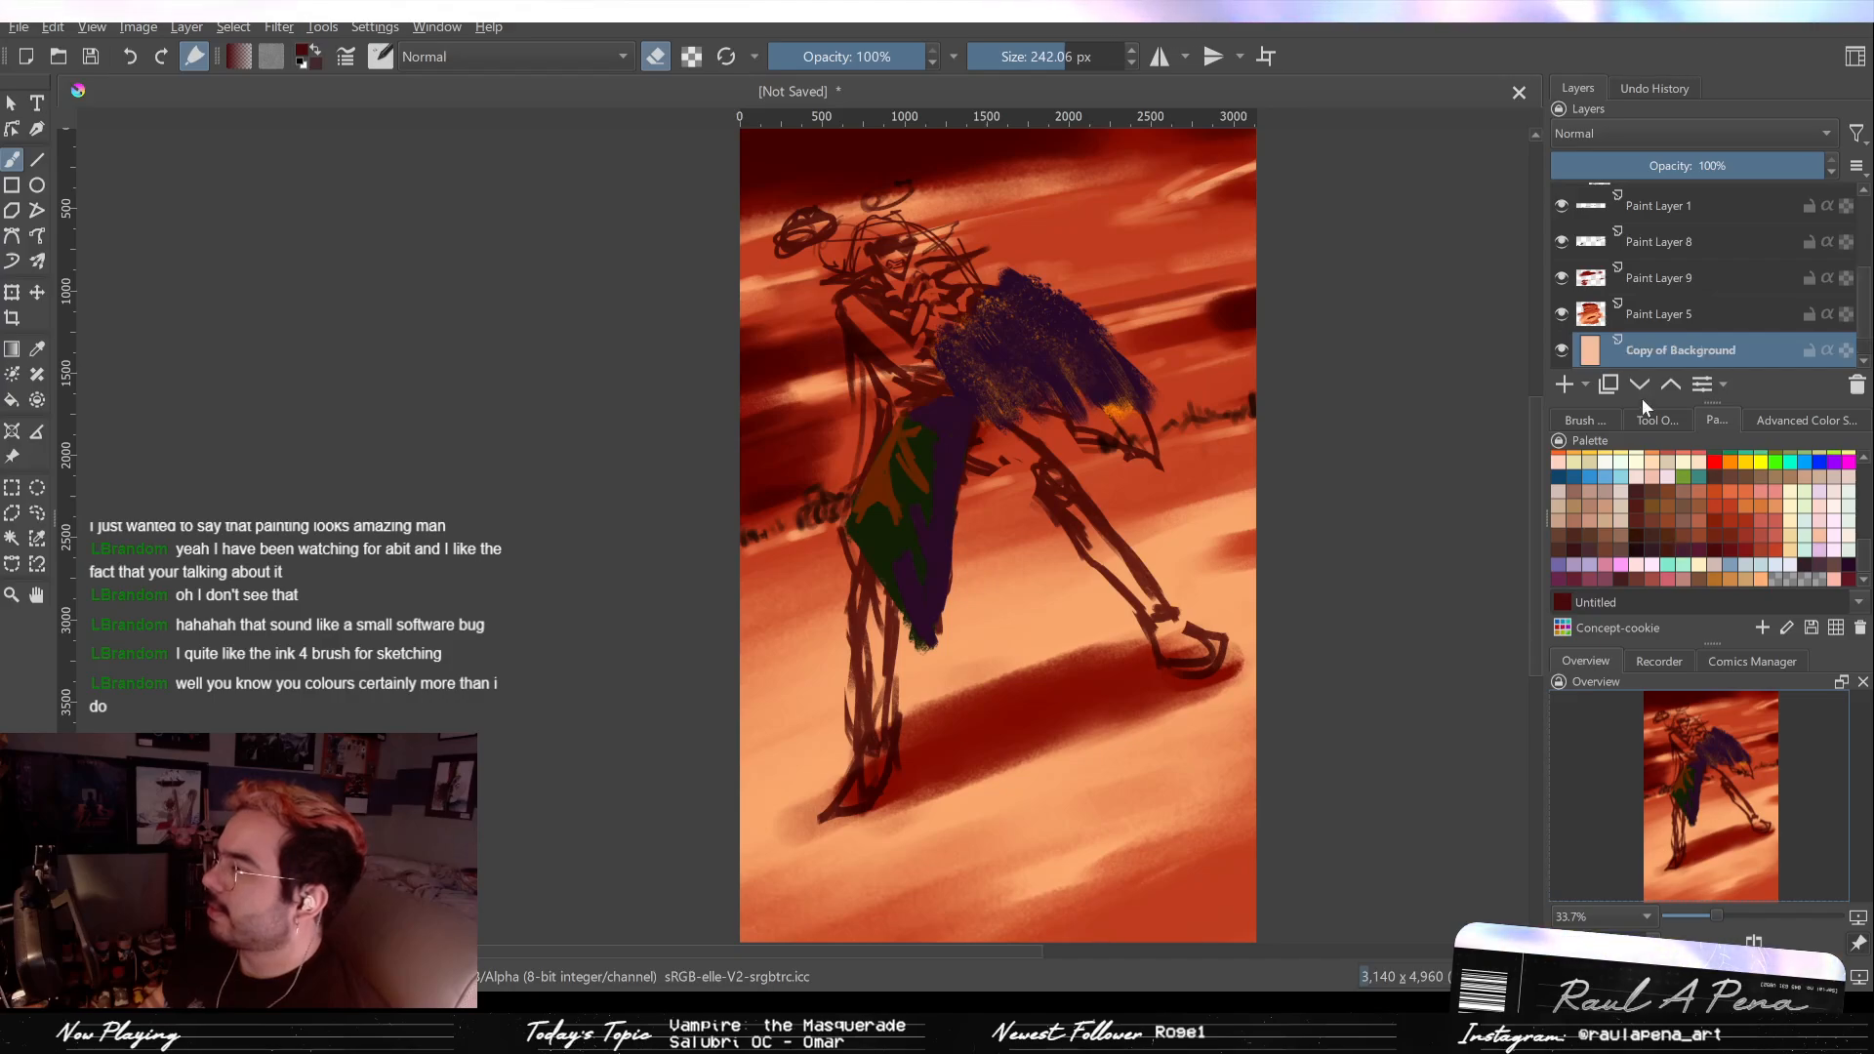
{"action": "left_click", "coordinate": [1639, 385]}
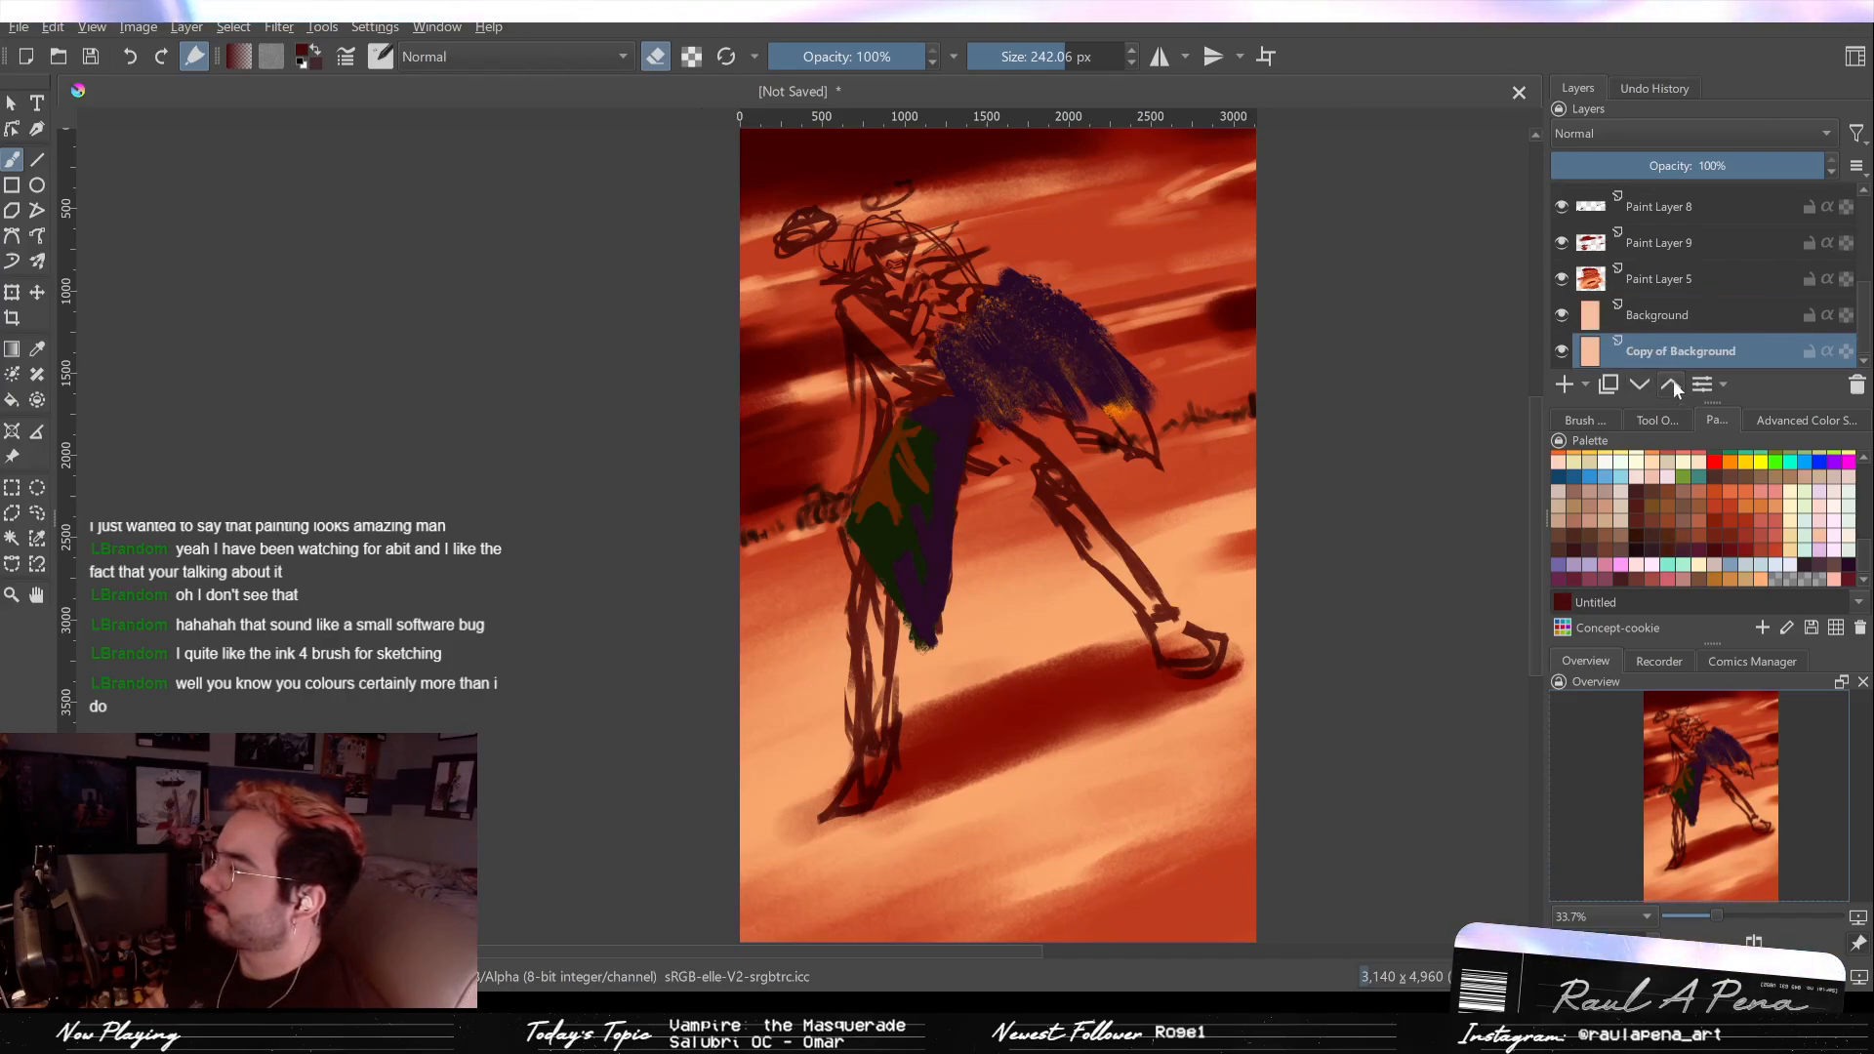
Step: Fill Copy of Background with white from the Default palette and hide the original Background layer
{"action": "scroll", "coordinate": [1844, 534], "scroll_direction": "up", "scroll_amount": 3}
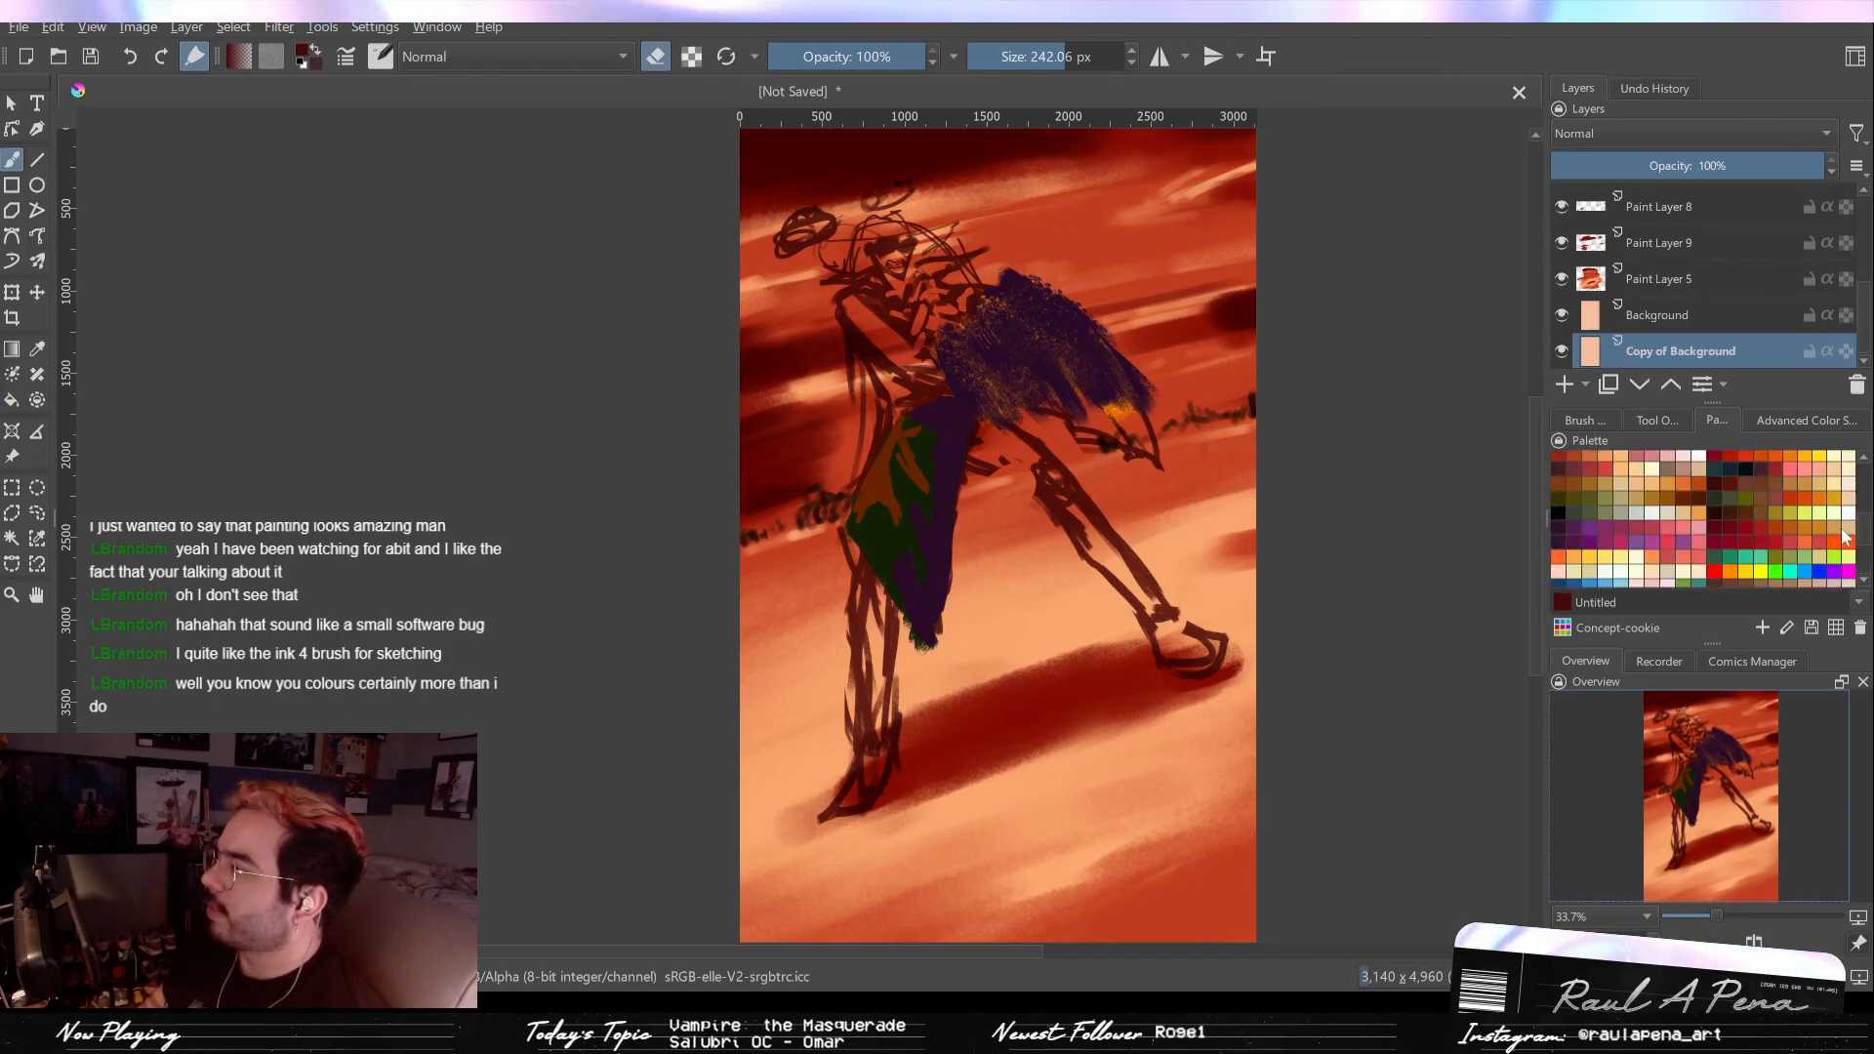
{"action": "scroll", "coordinate": [1842, 536], "scroll_direction": "up", "scroll_amount": 4}
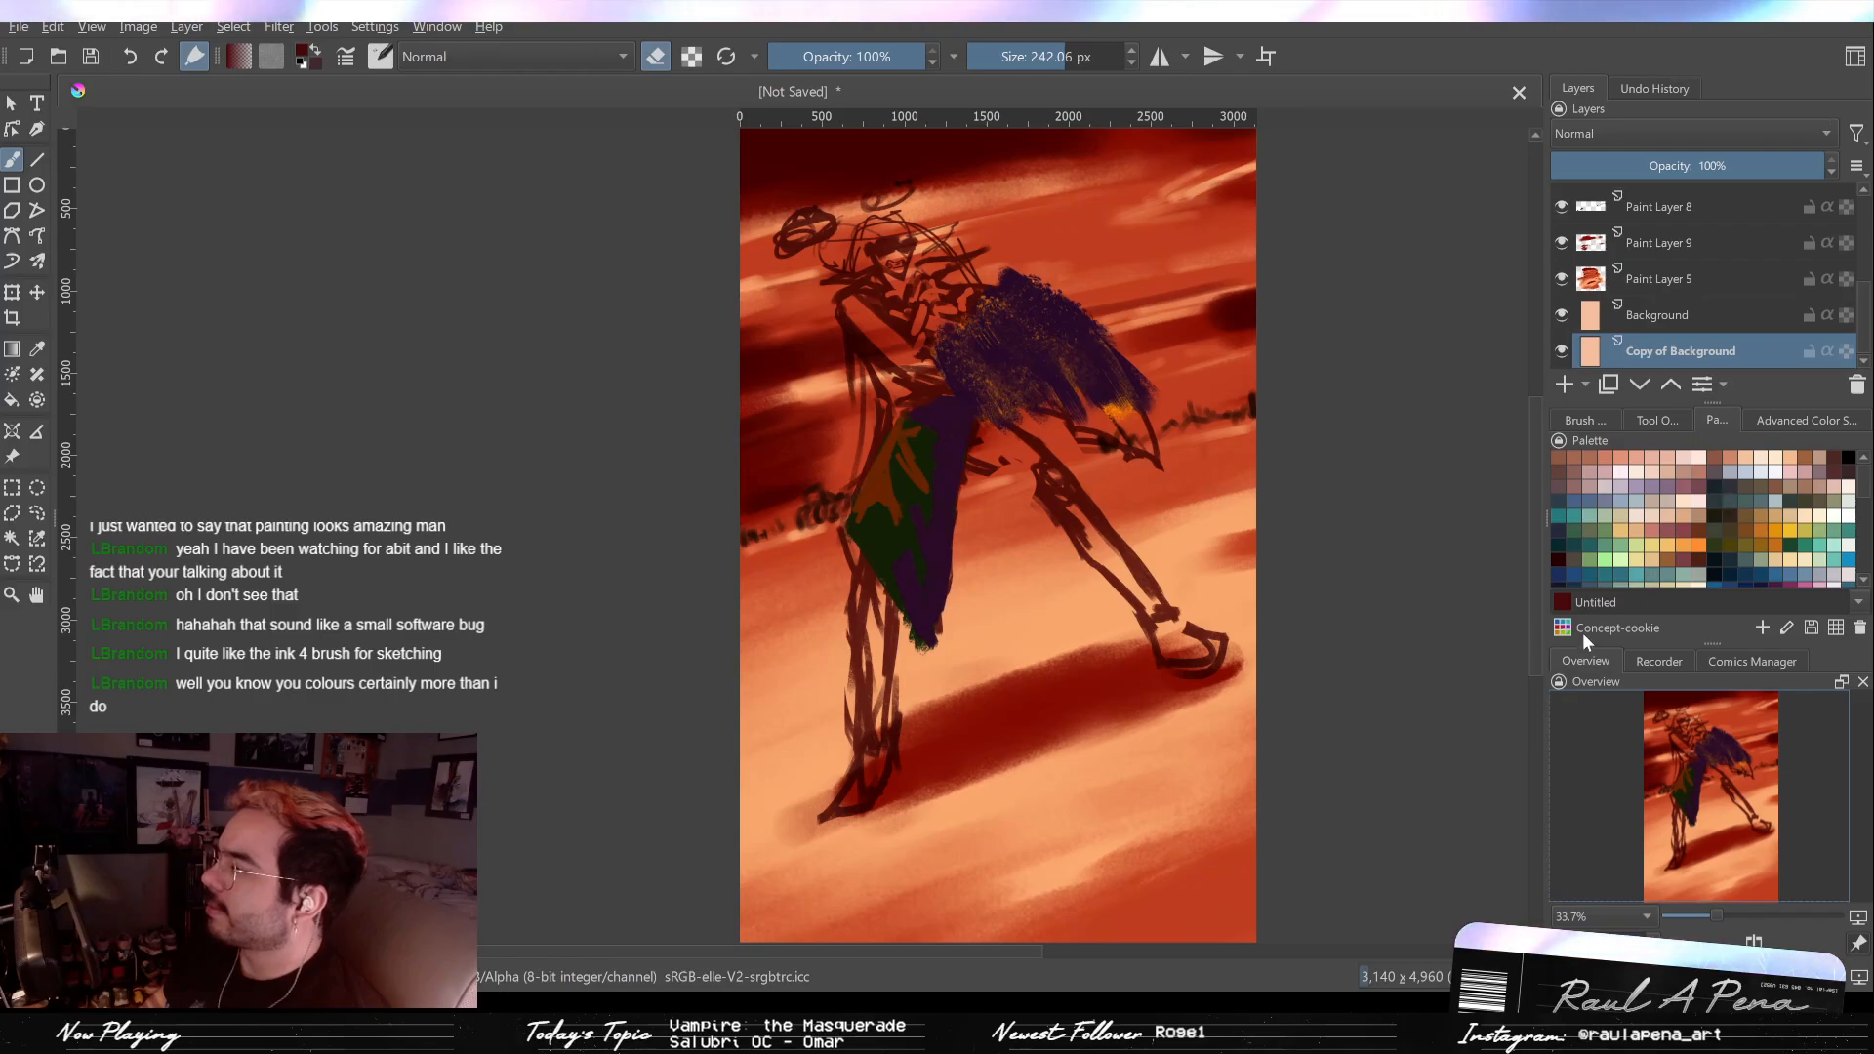
{"action": "left_click", "coordinate": [1617, 627]}
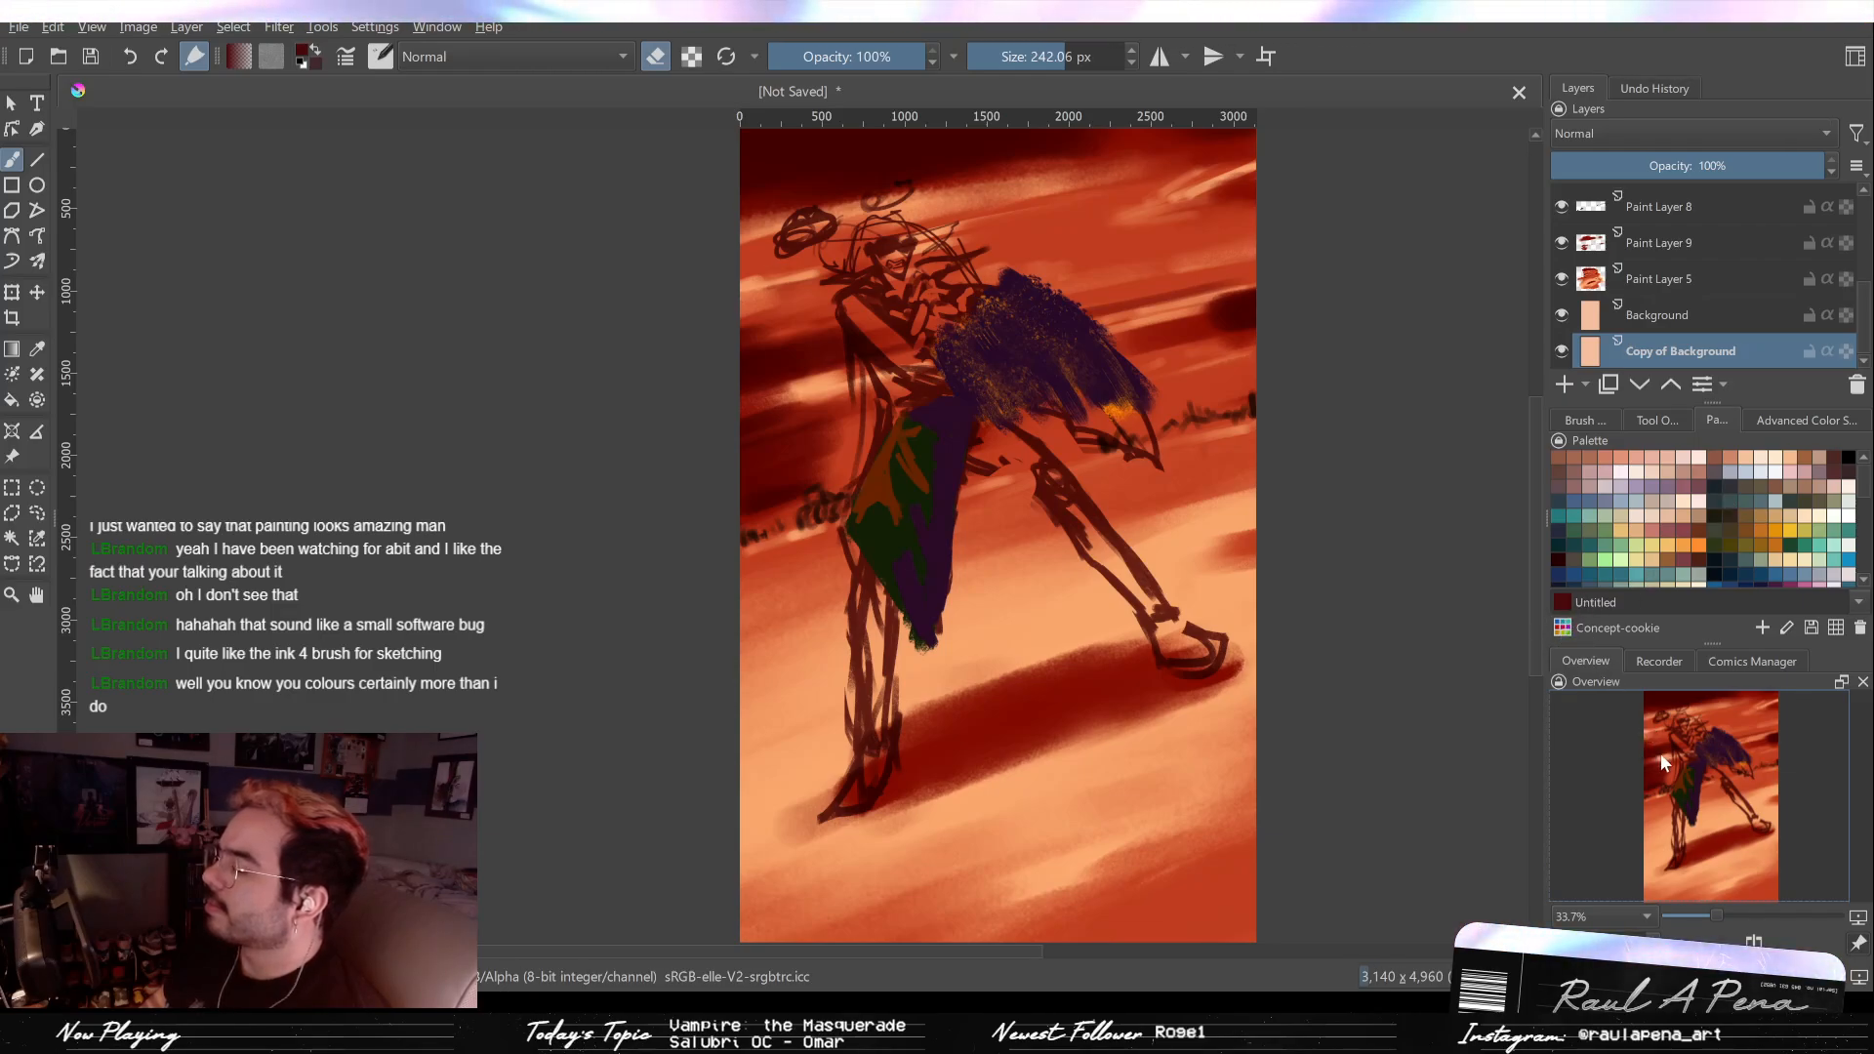
{"action": "left_click", "coordinate": [1620, 826]}
{"action": "left_click", "coordinate": [1567, 494]}
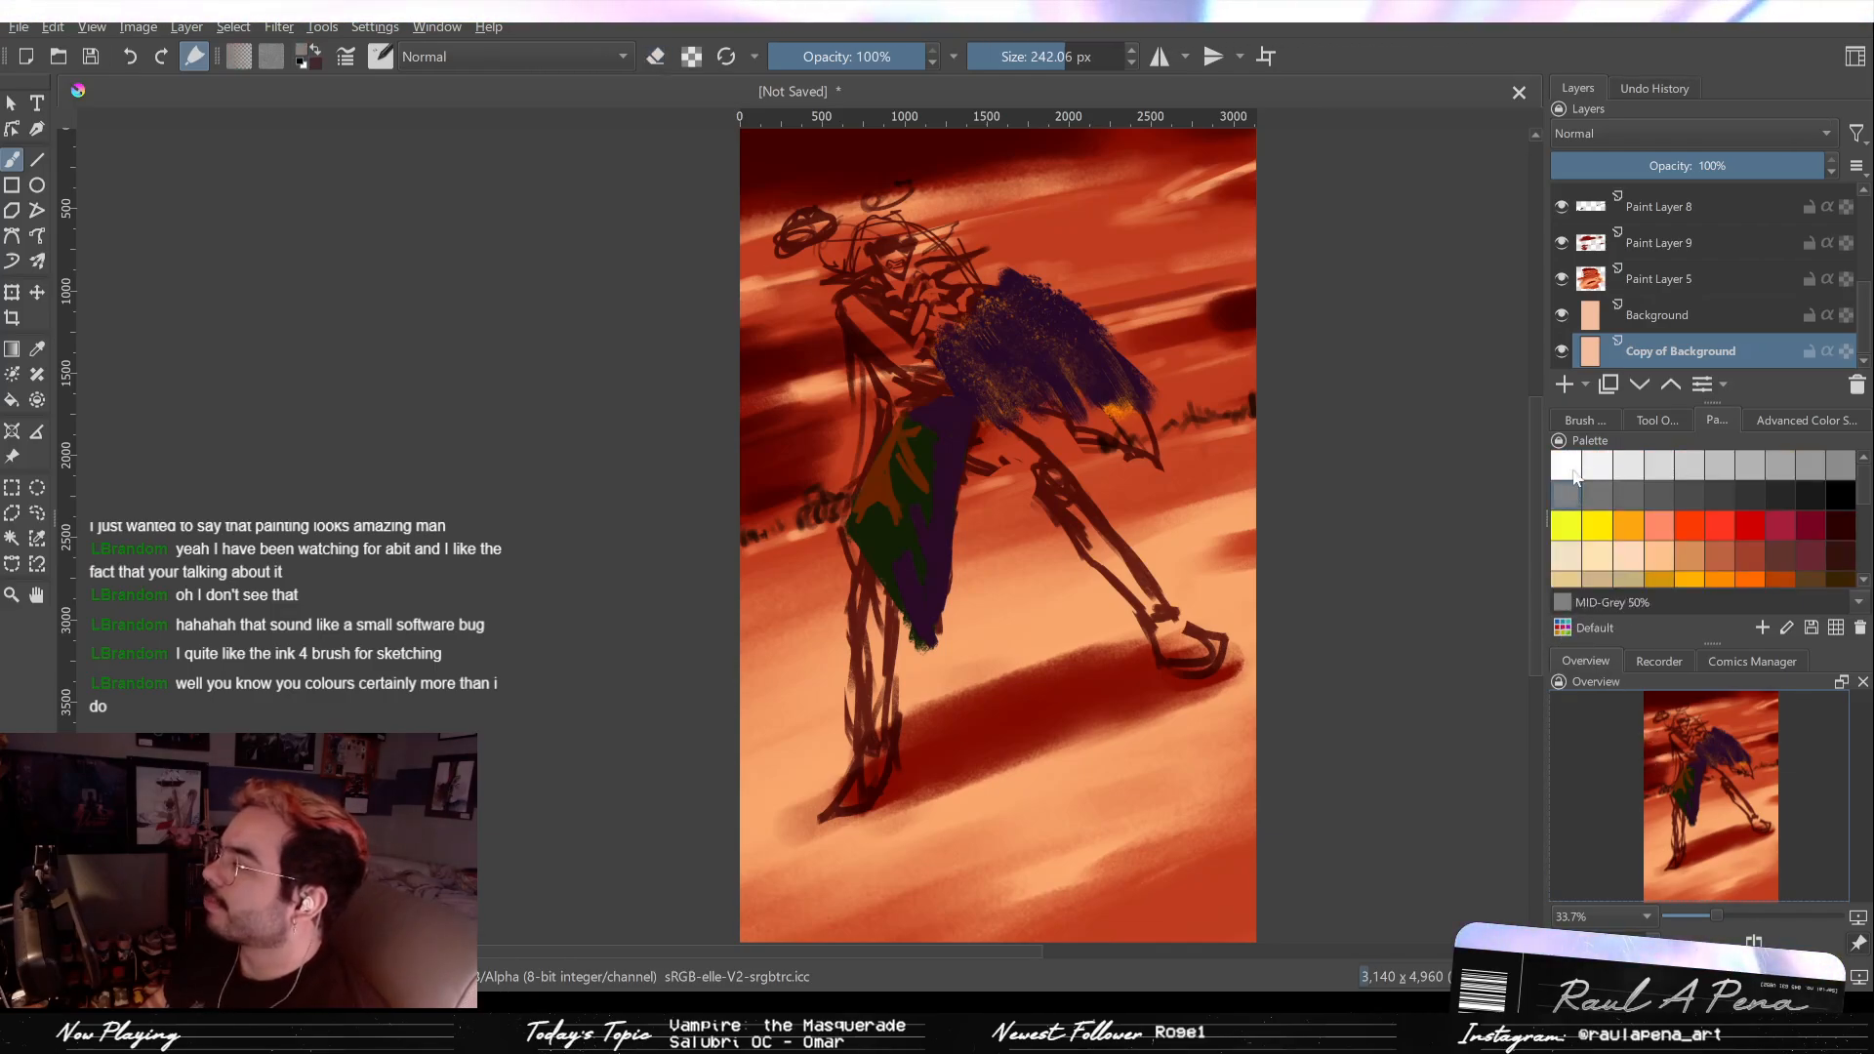
{"action": "key", "text": "e"}
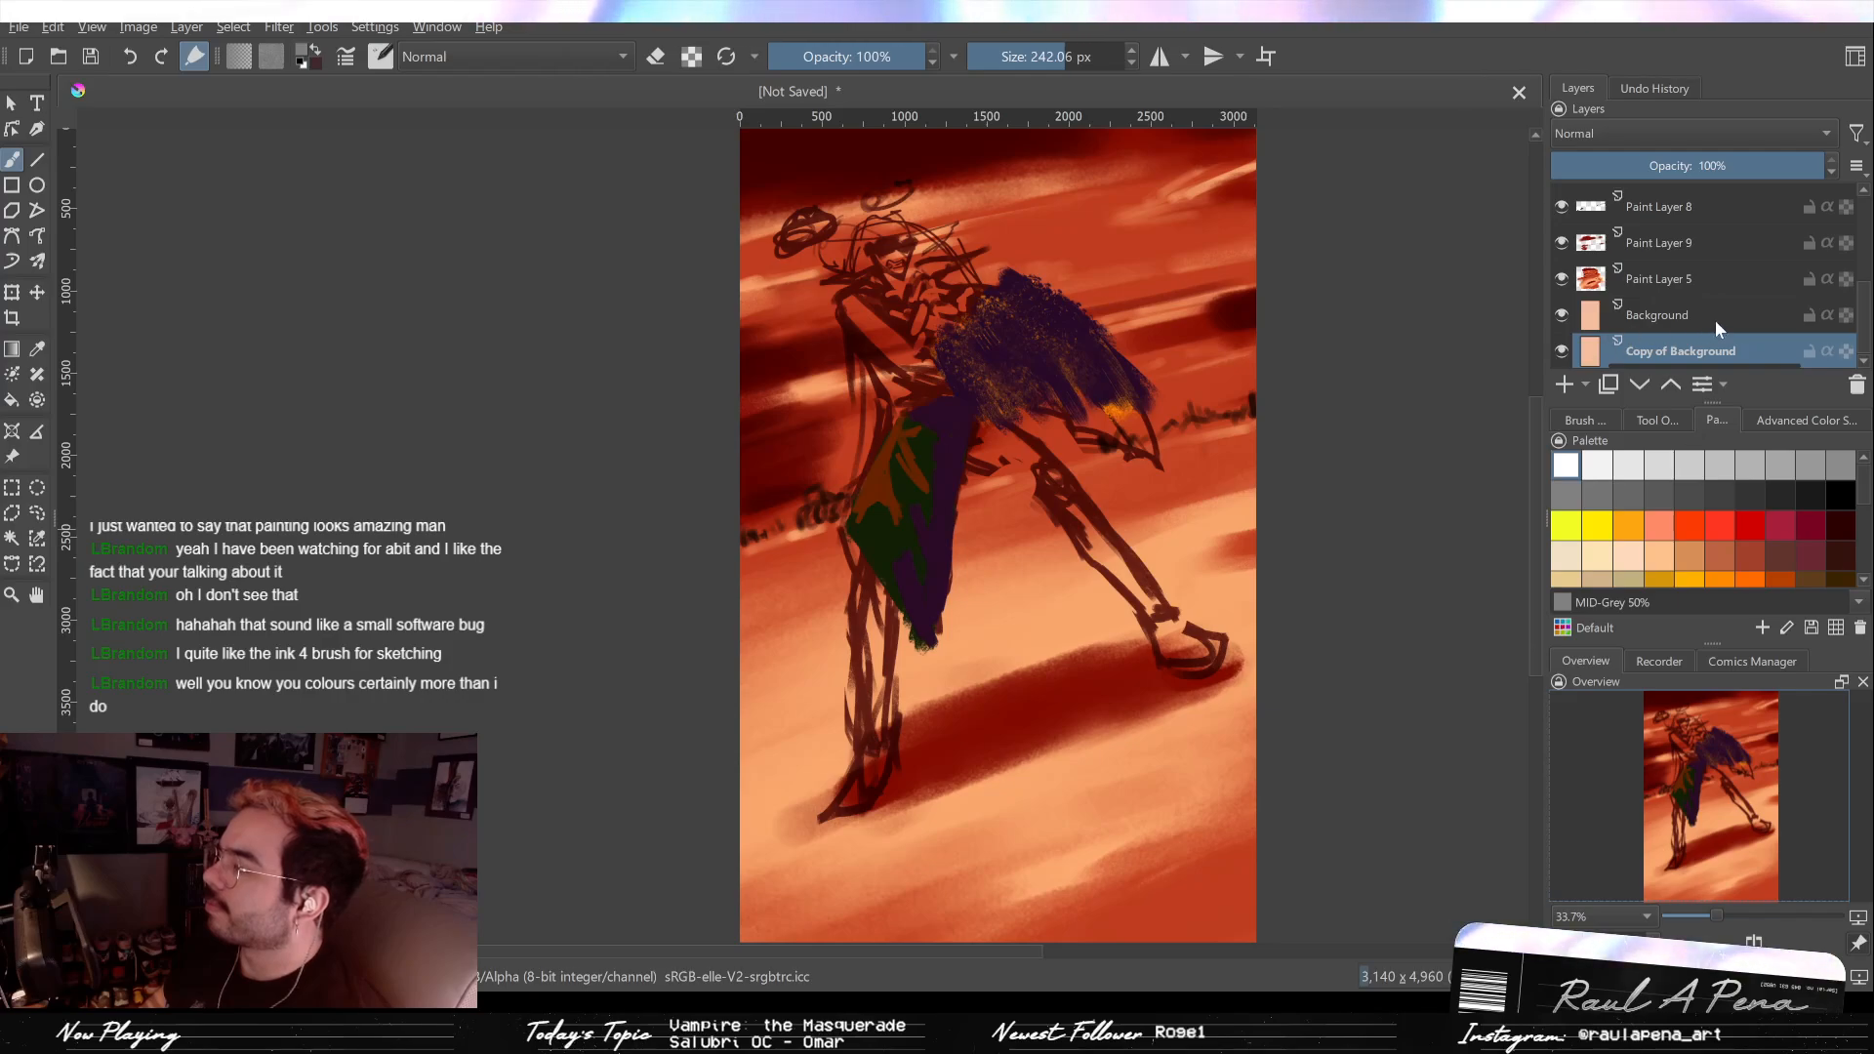
{"action": "left_click", "coordinate": [1561, 317]}
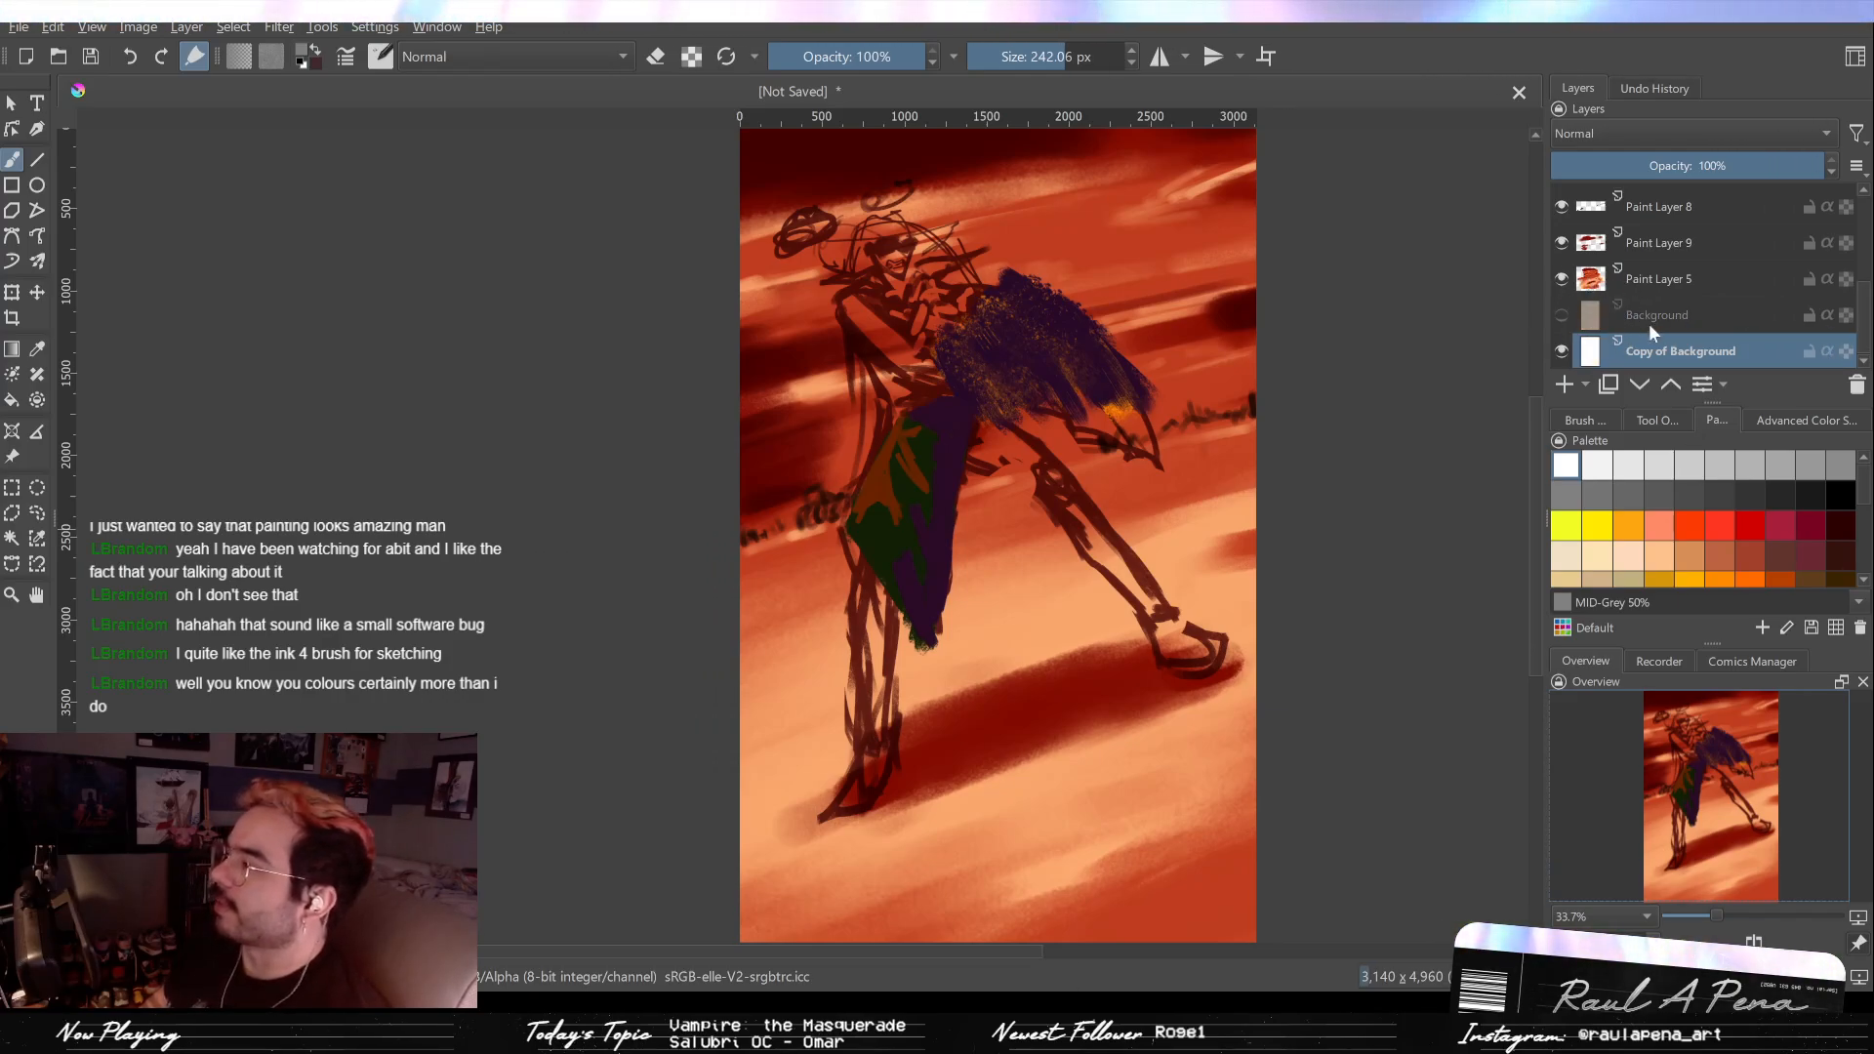
Step: Group the background layers from Paint Layer 1 down to the original Background, then hide the new group
{"action": "scroll", "coordinate": [1633, 283], "scroll_direction": "up", "scroll_amount": 3}
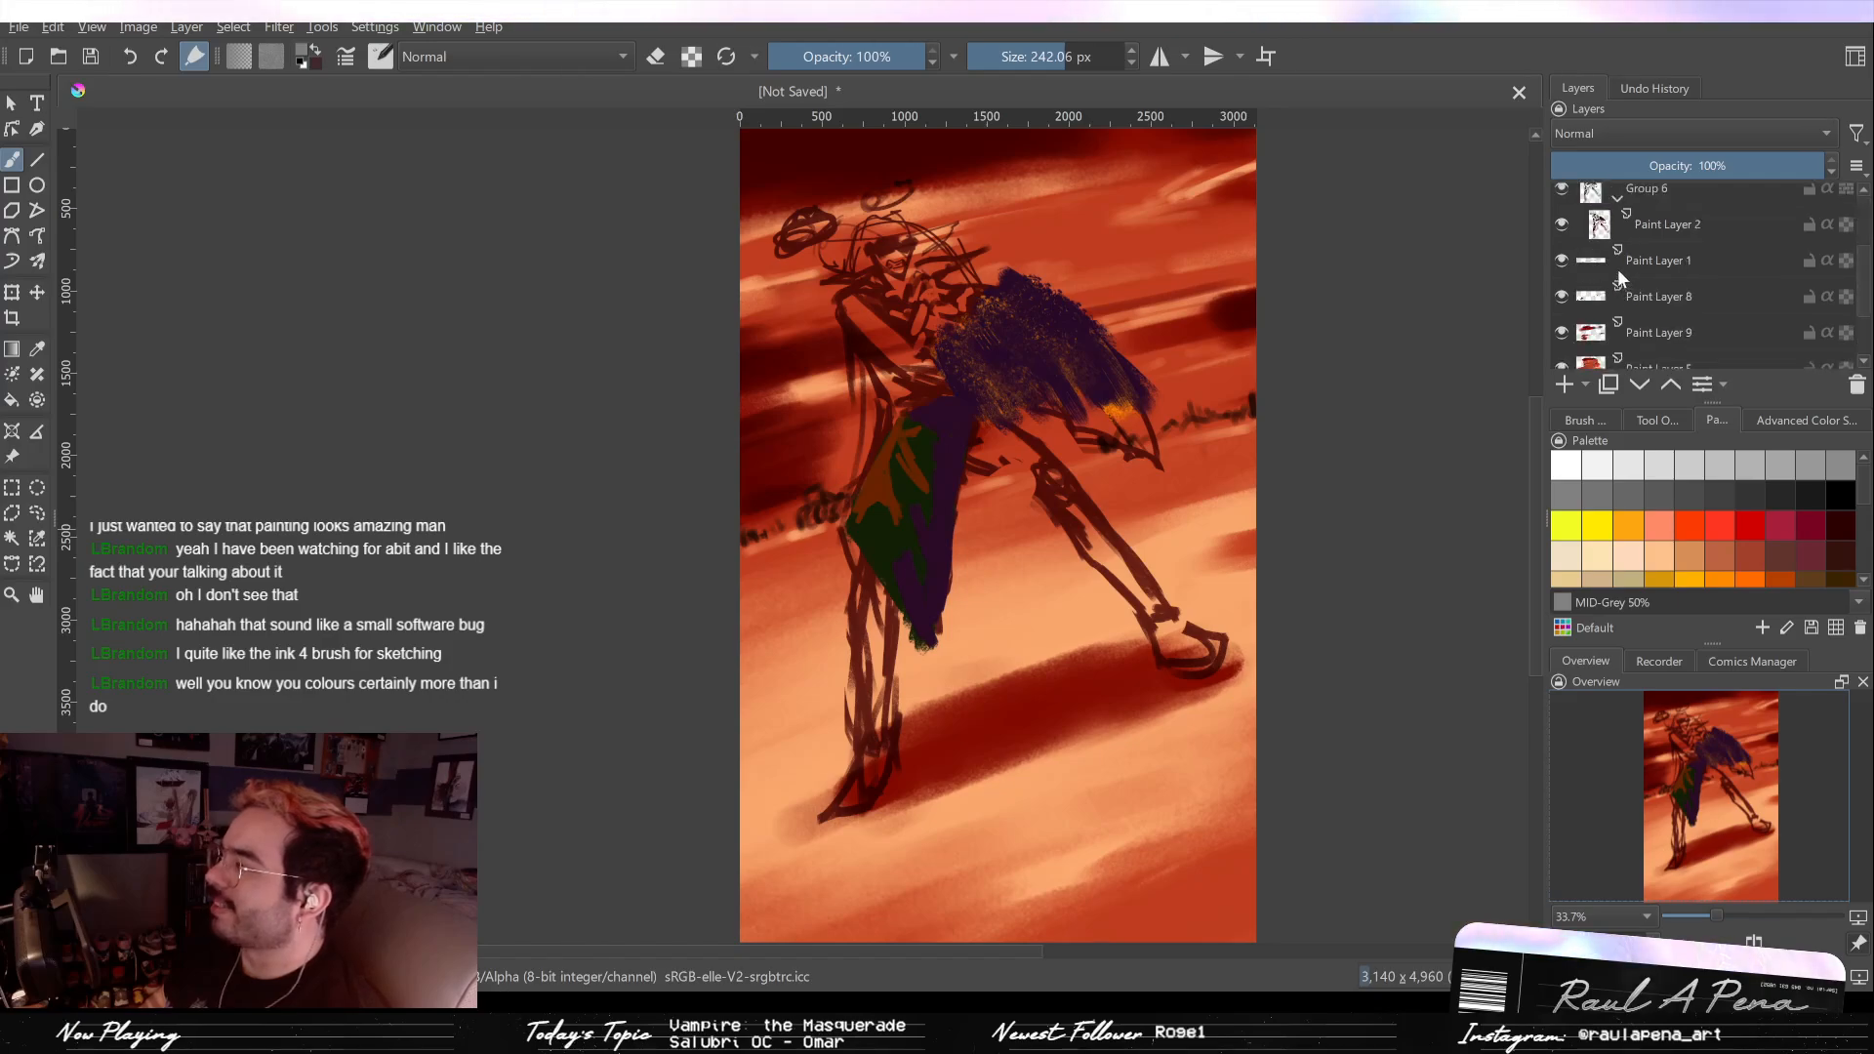
{"action": "left_click", "coordinate": [1643, 260], "text": "shift"}
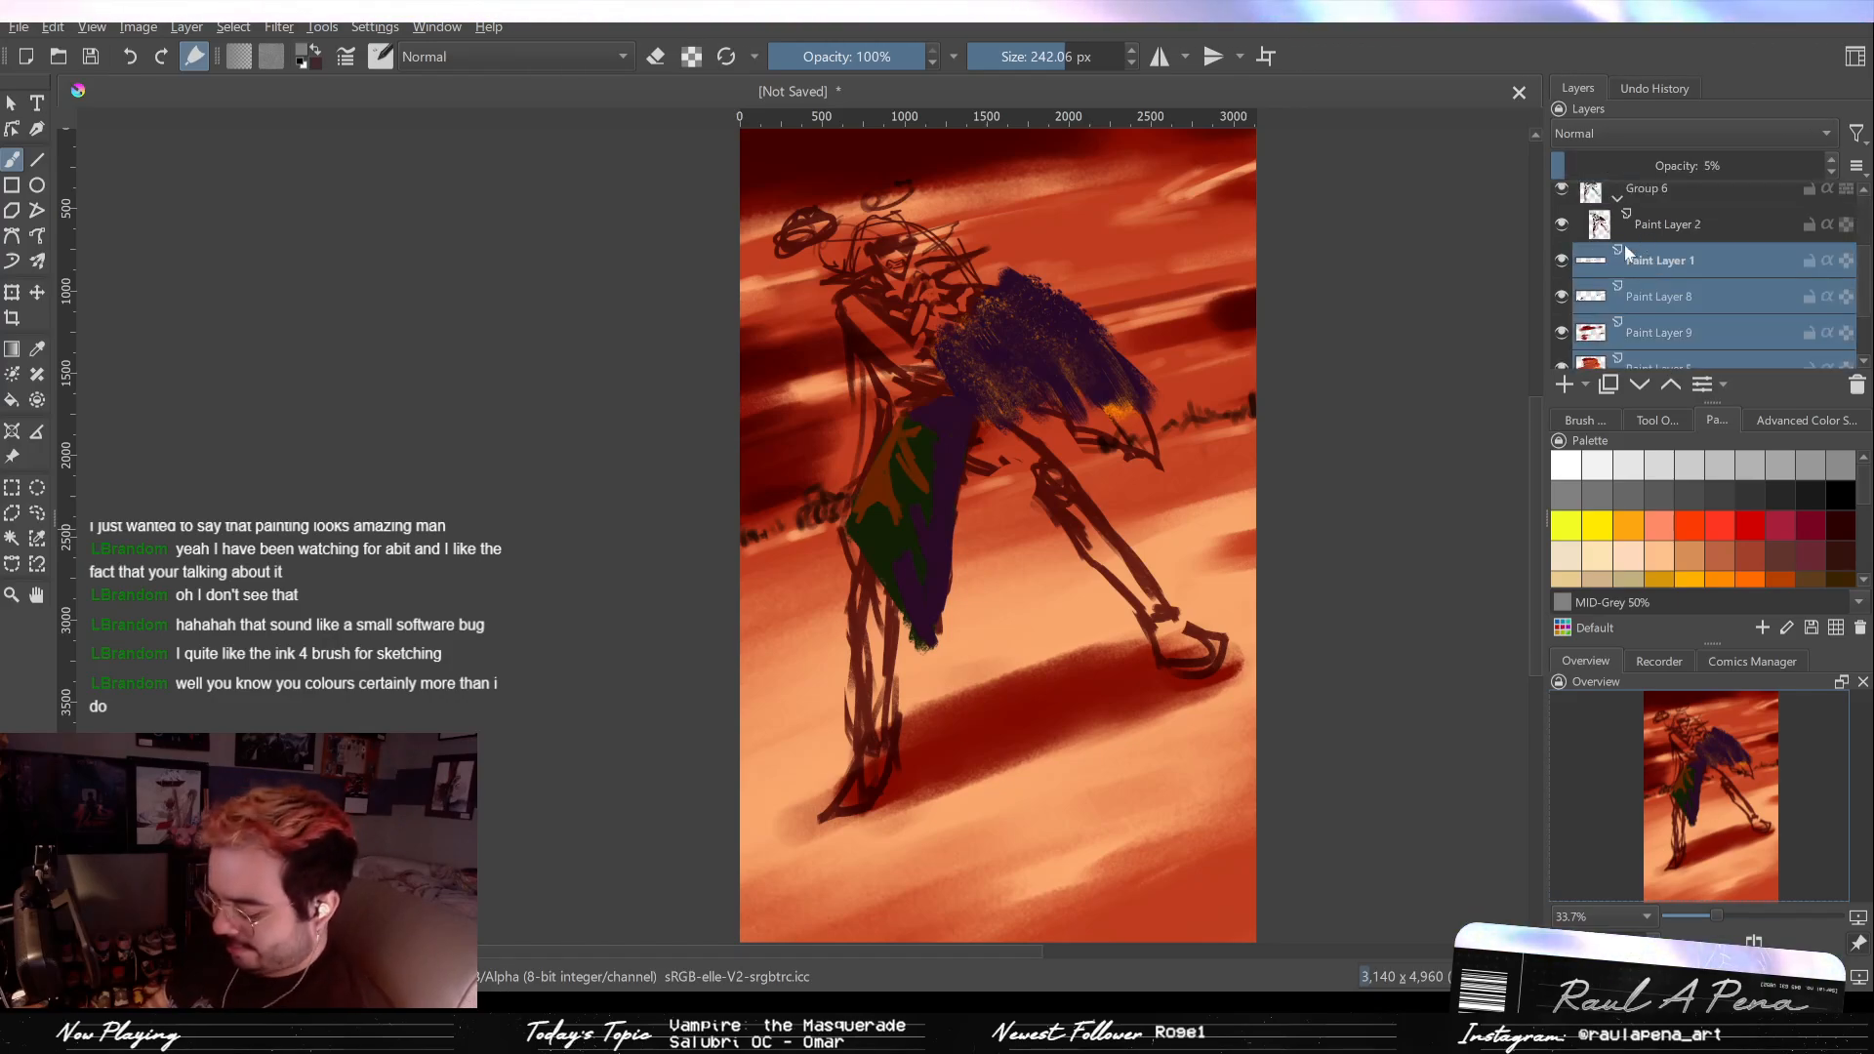
{"action": "key", "text": "ctrl+g"}
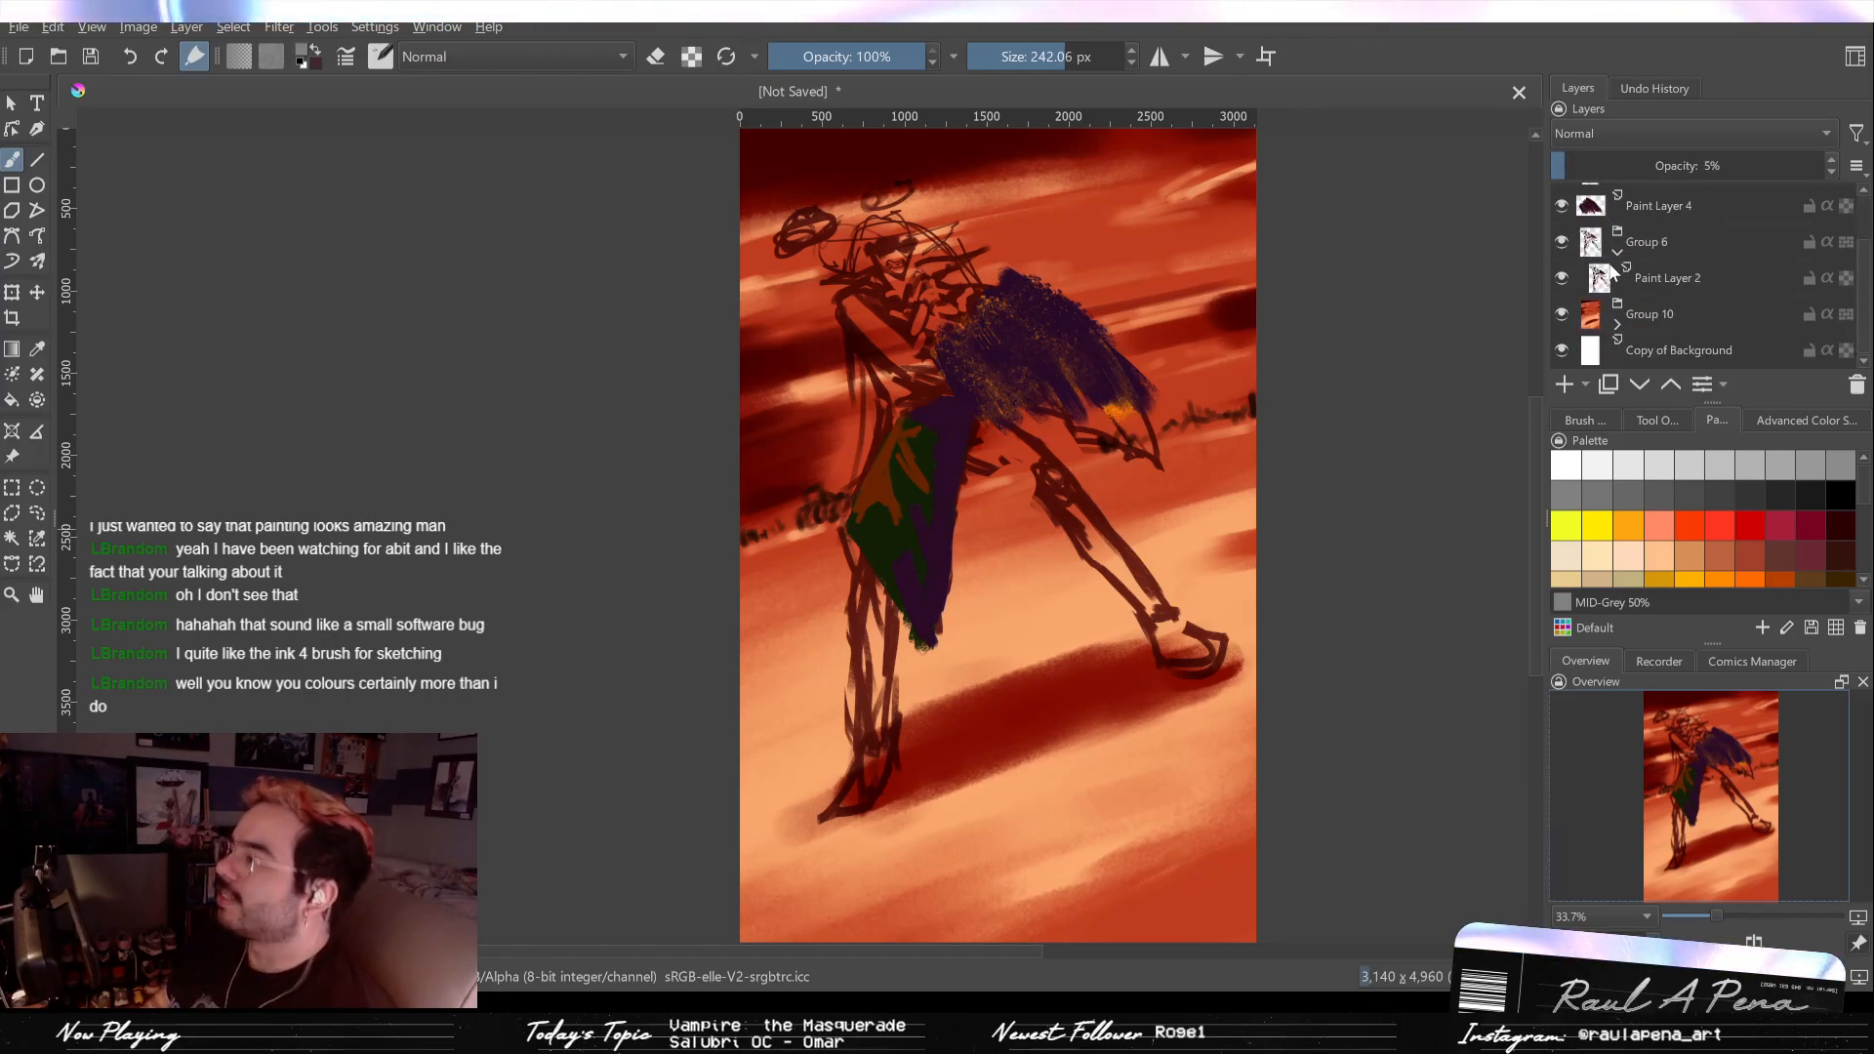
{"action": "left_click", "coordinate": [1559, 312]}
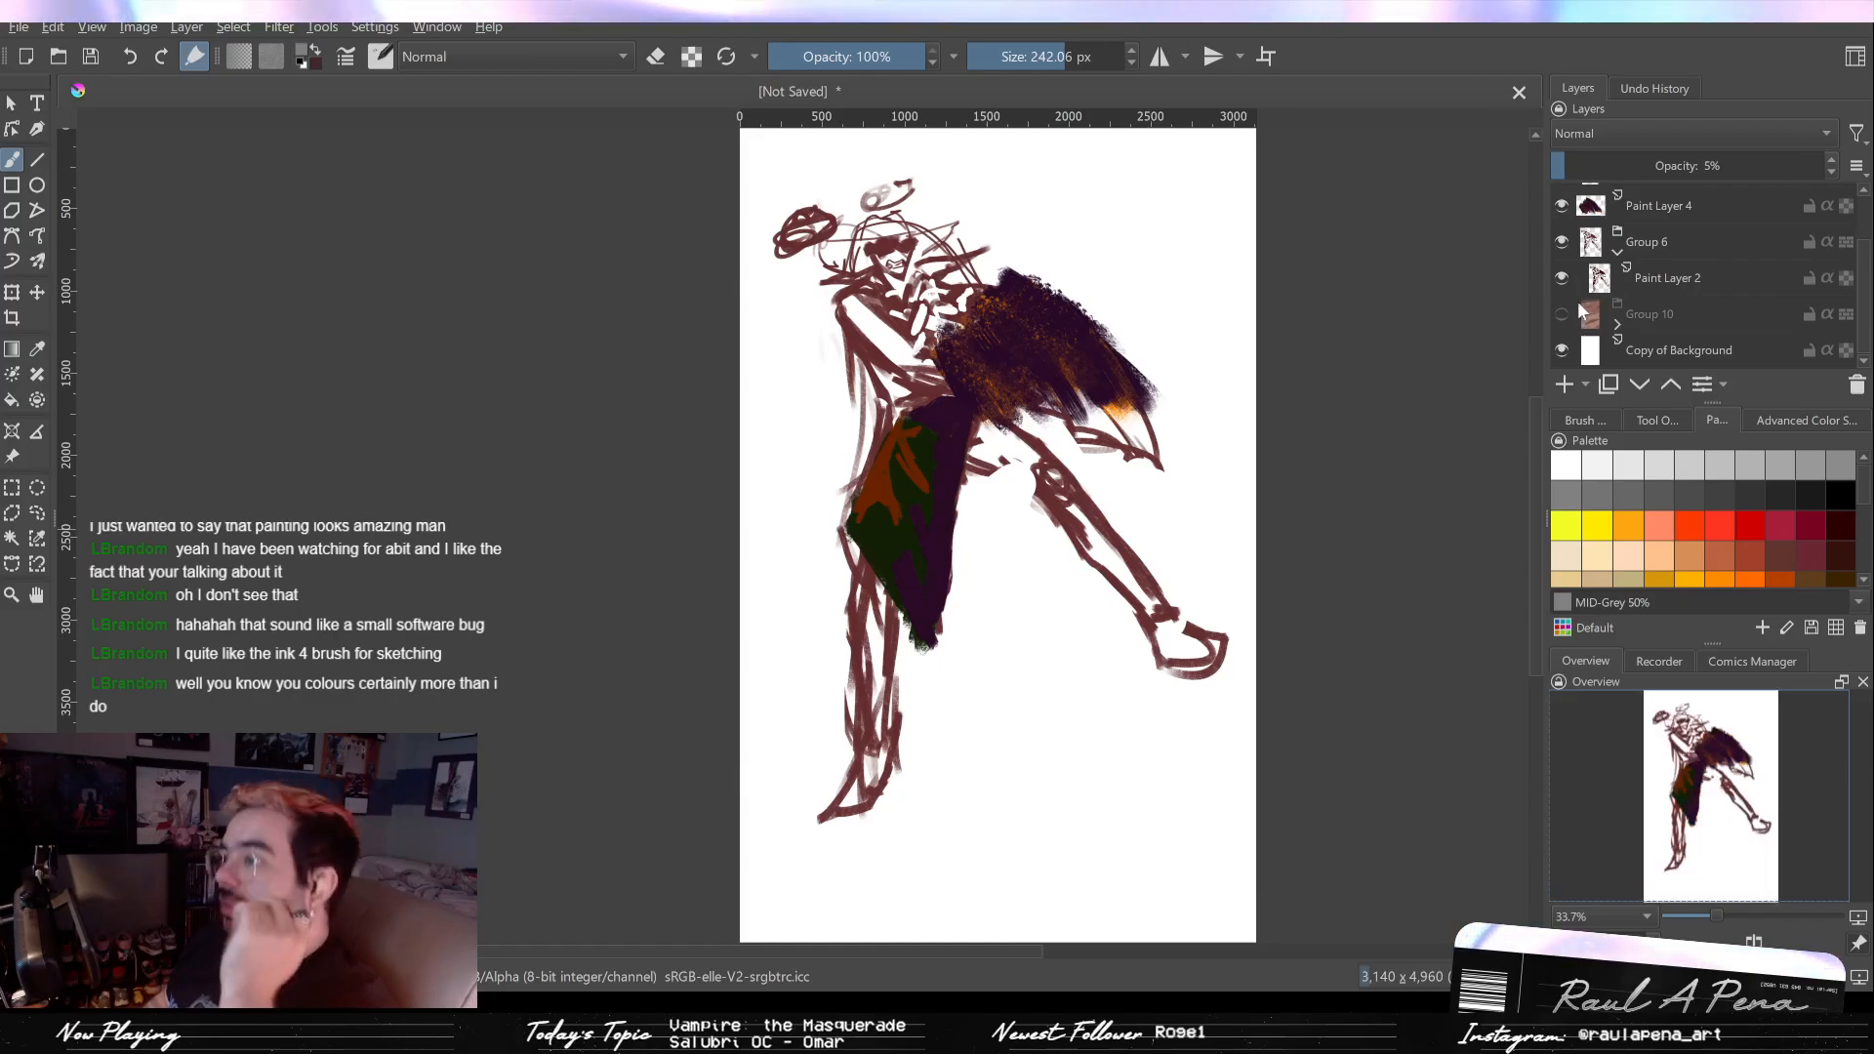
Step: Fill Copy of Background with a muted blue-violet from the Concept-cookie palette
{"action": "left_click", "coordinate": [1676, 357]}
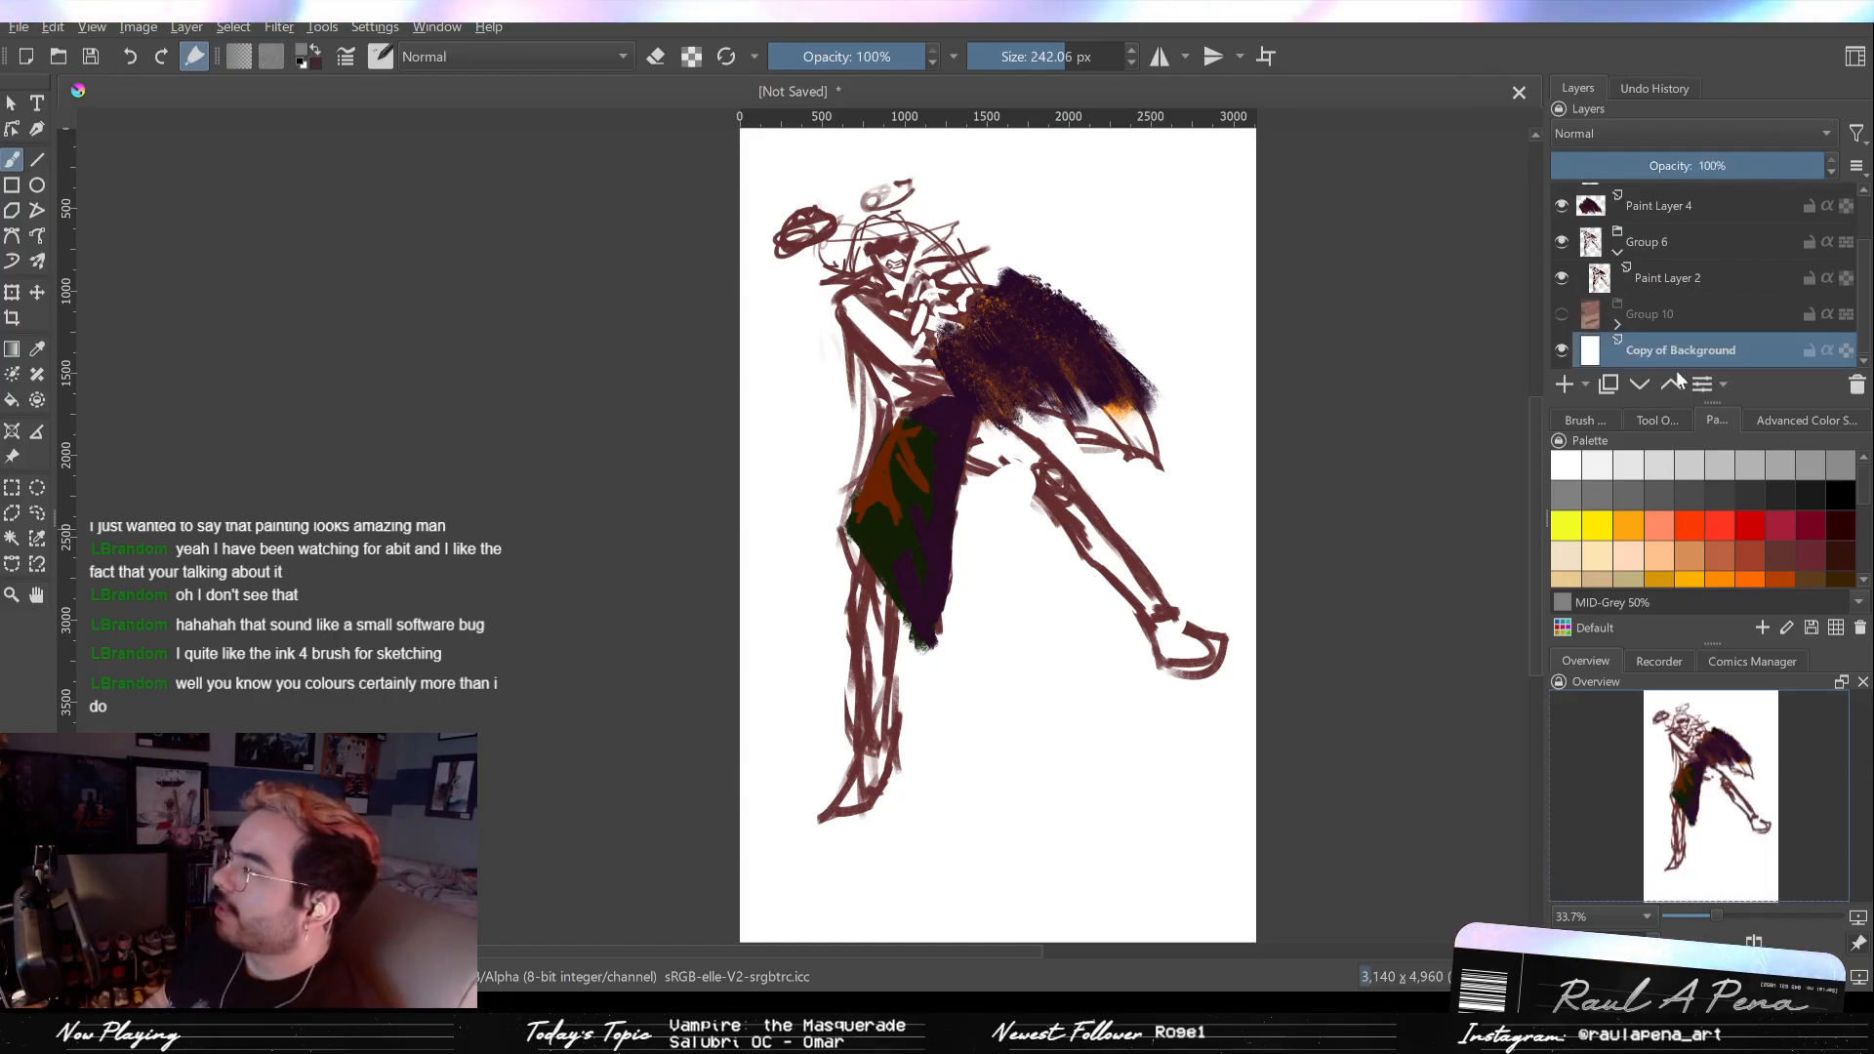
{"action": "left_click", "coordinate": [1585, 420]}
{"action": "left_click", "coordinate": [1700, 418]}
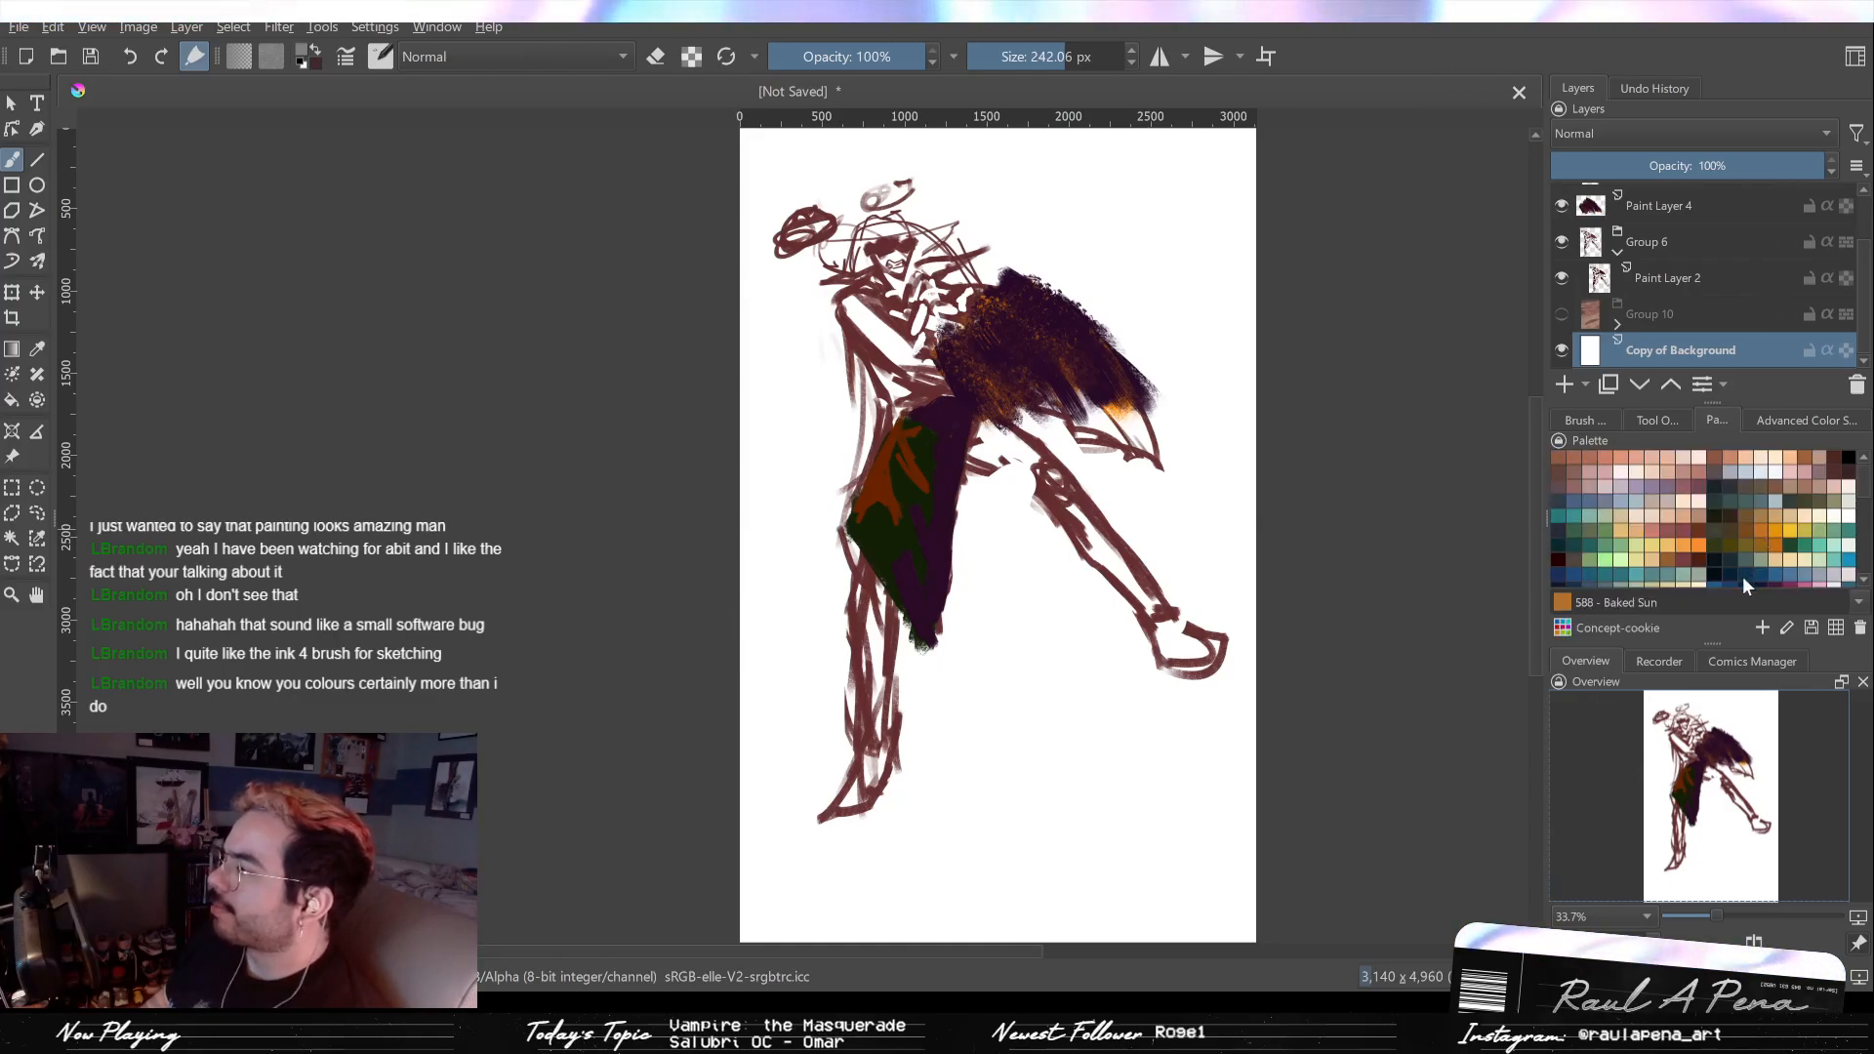
{"action": "scroll", "coordinate": [1736, 572], "scroll_direction": "down", "scroll_amount": 4}
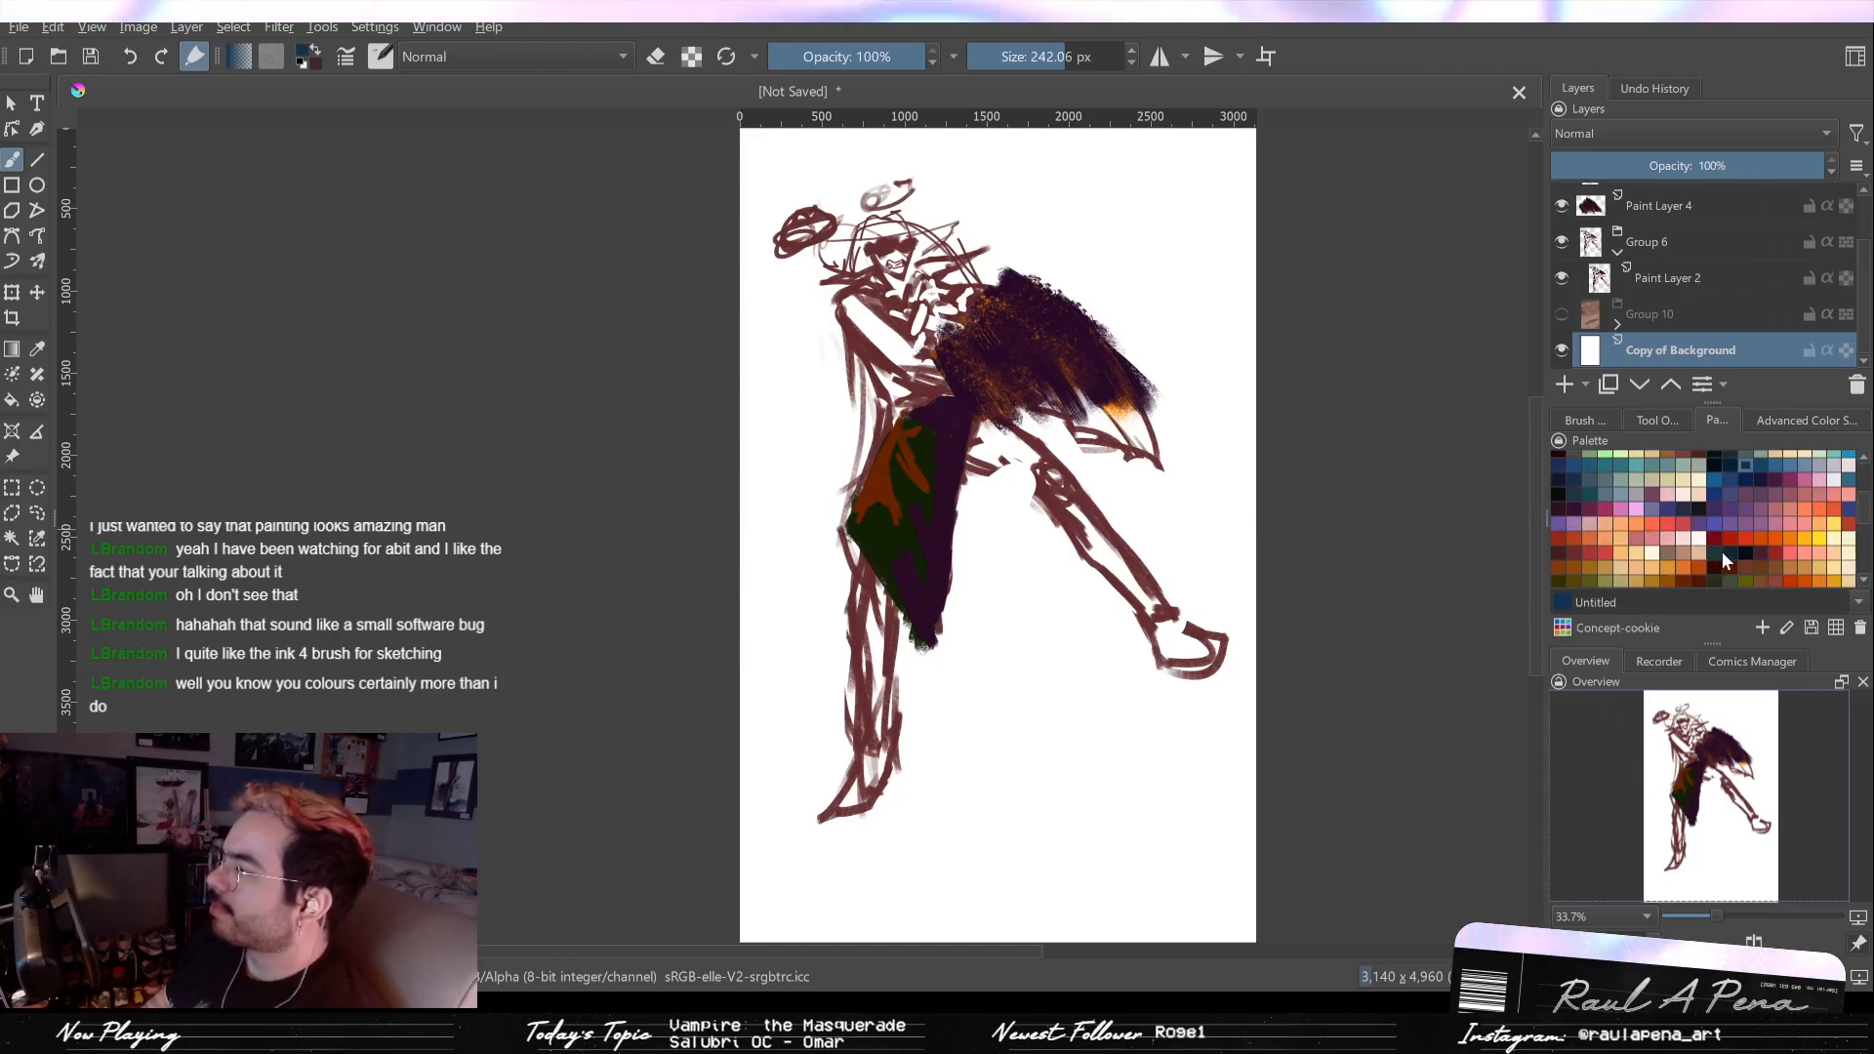
{"action": "left_click", "coordinate": [1643, 509]}
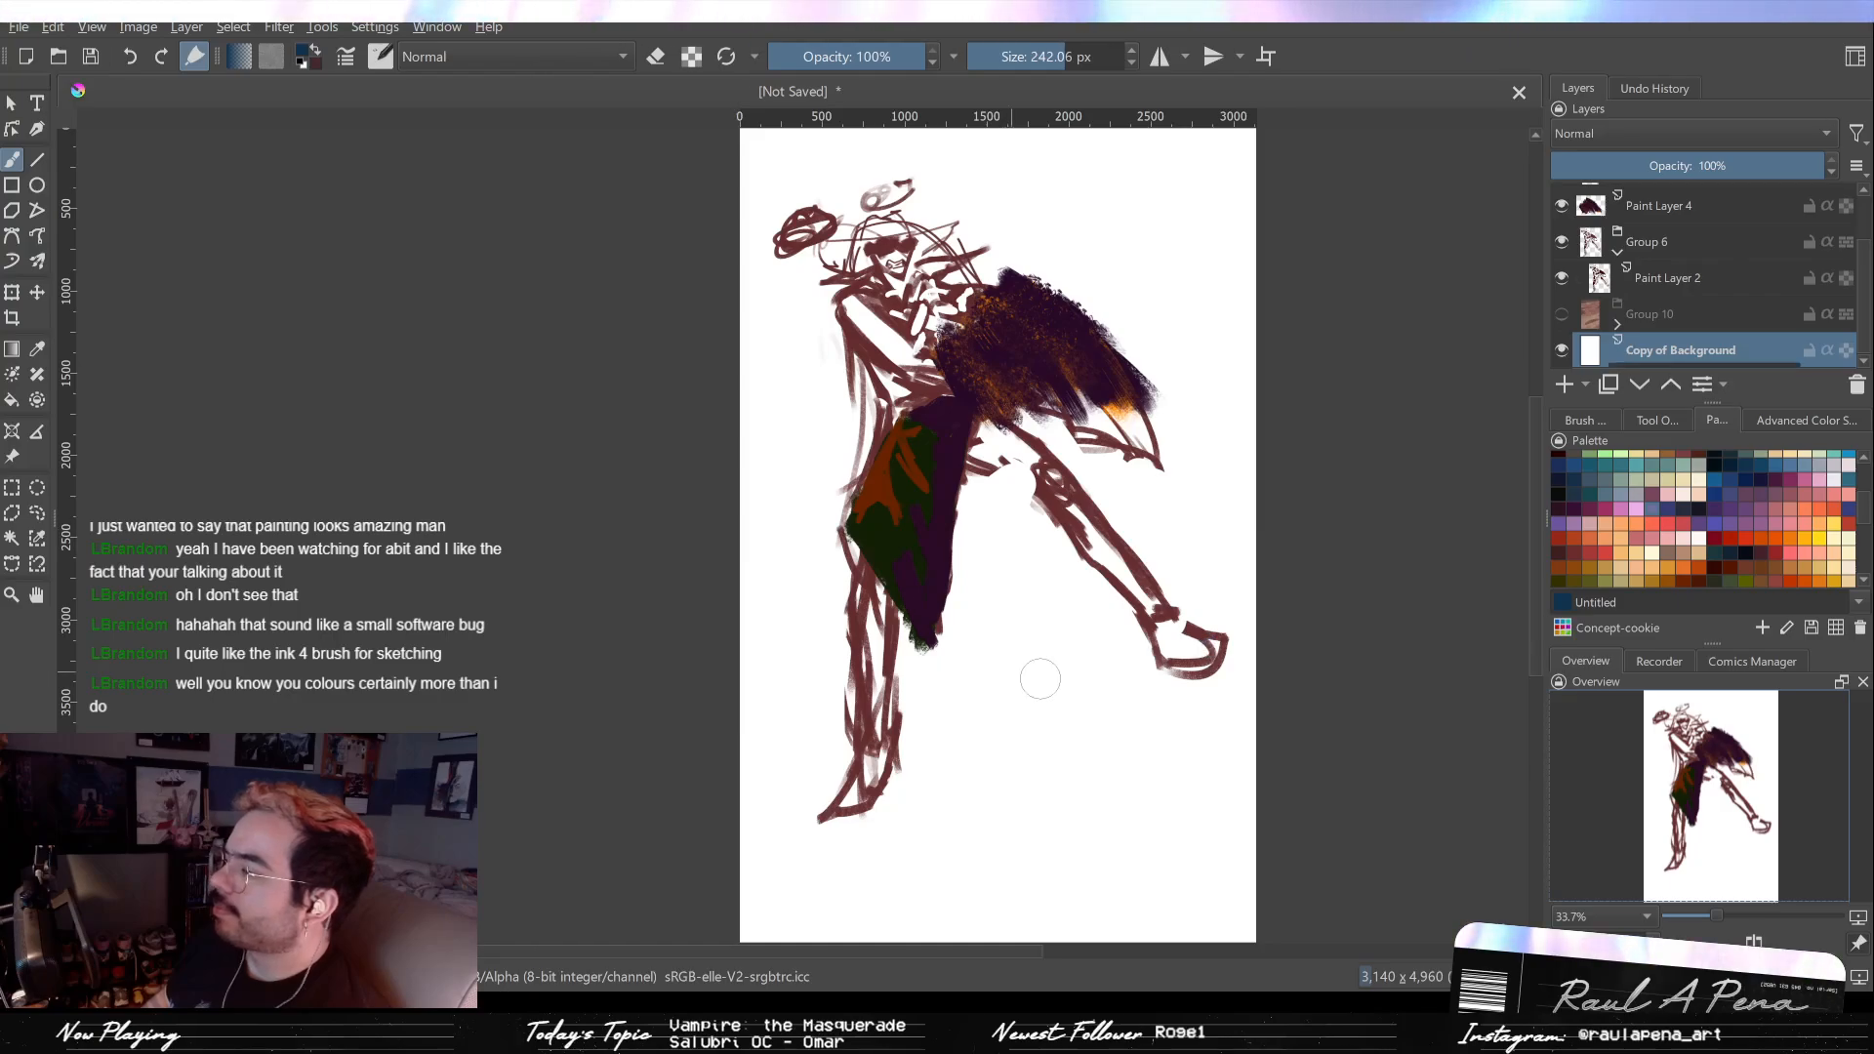
{"action": "key", "text": "shift+BackSpace"}
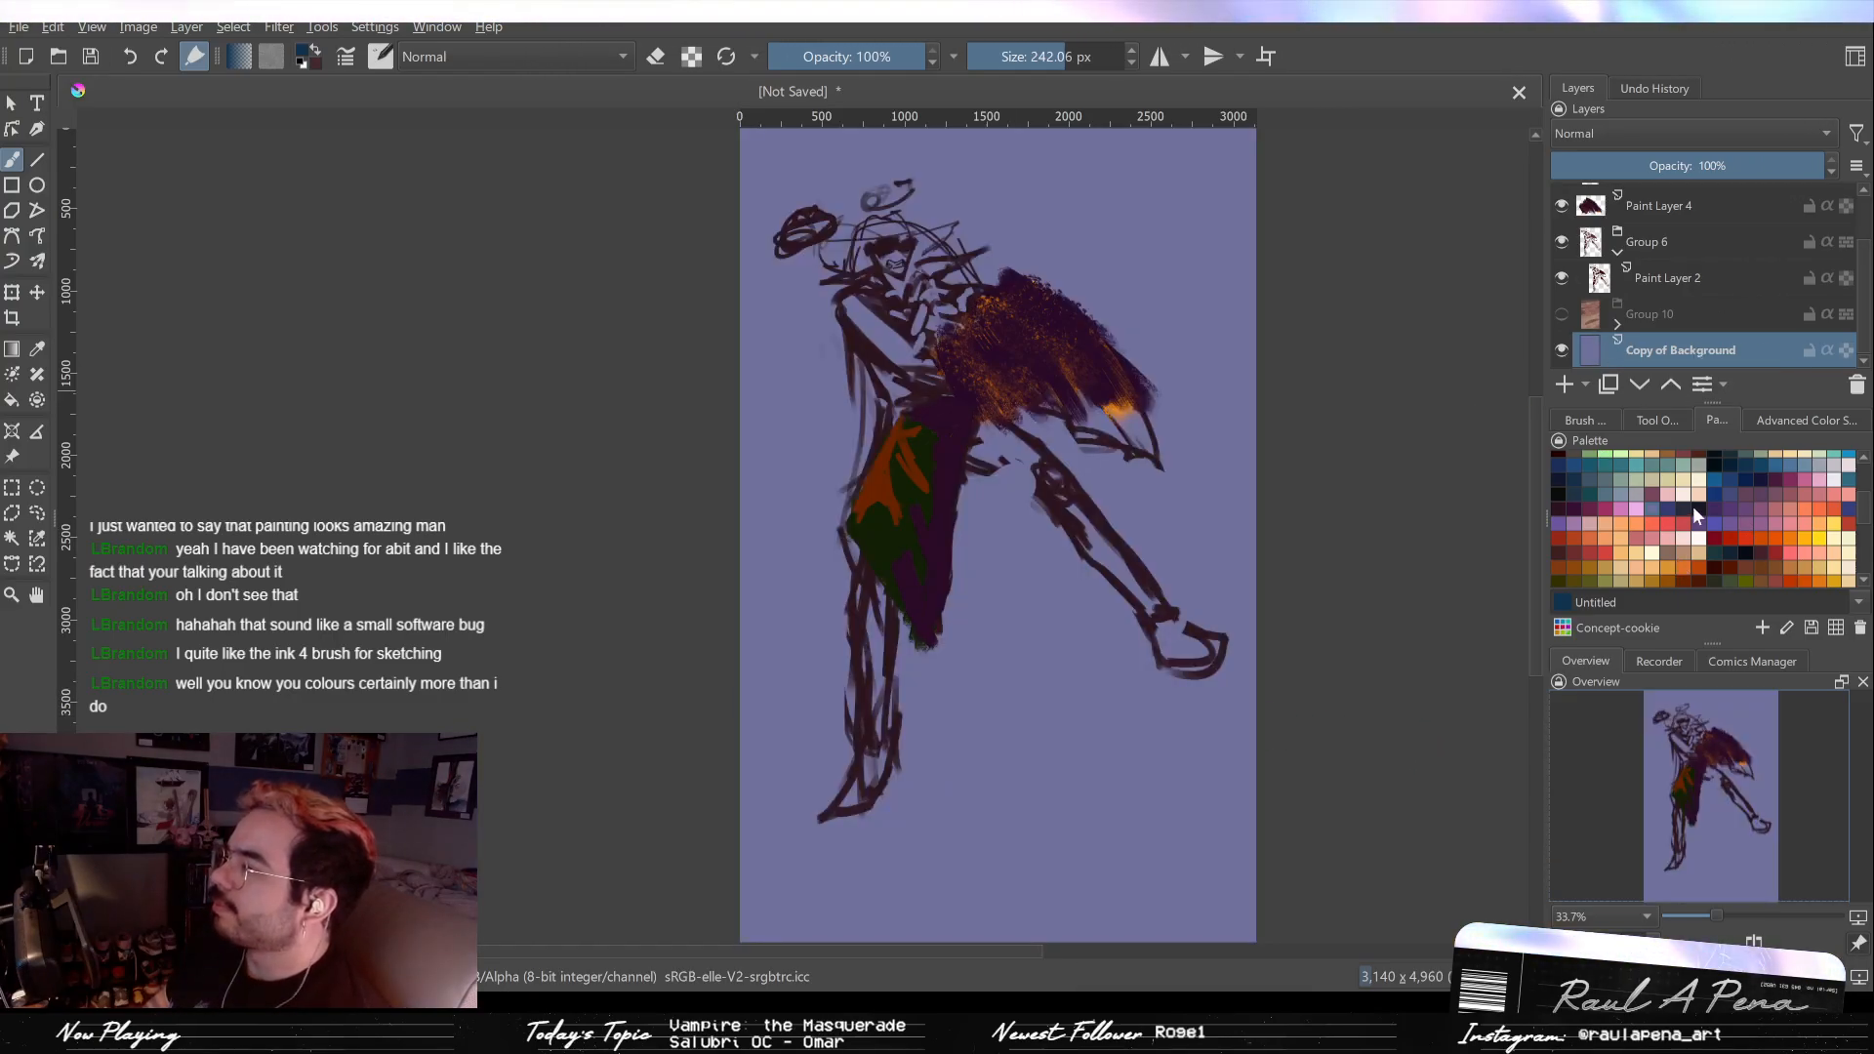
Step: Darken the blue-violet to a deep desaturated blue-grey and flood-fill Copy of Background with it
{"action": "left_click", "coordinate": [1654, 507]}
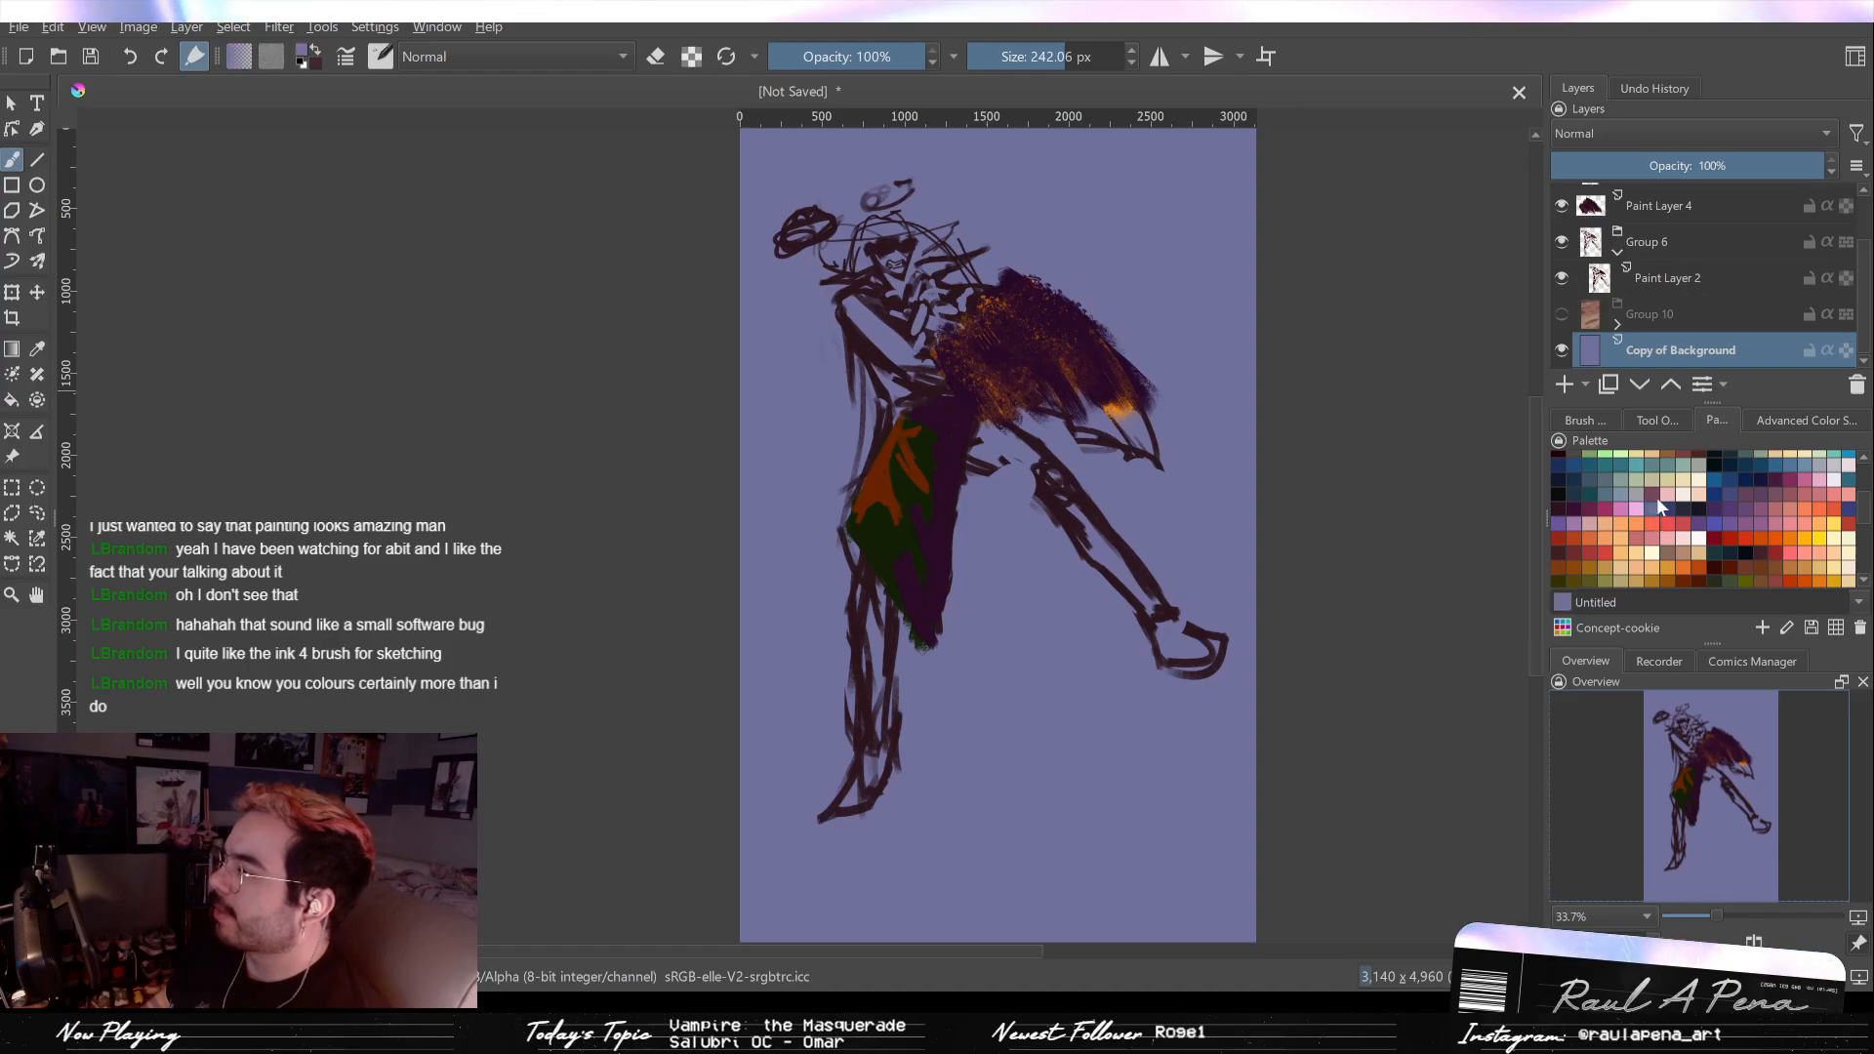
{"action": "left_click", "coordinate": [1780, 419]}
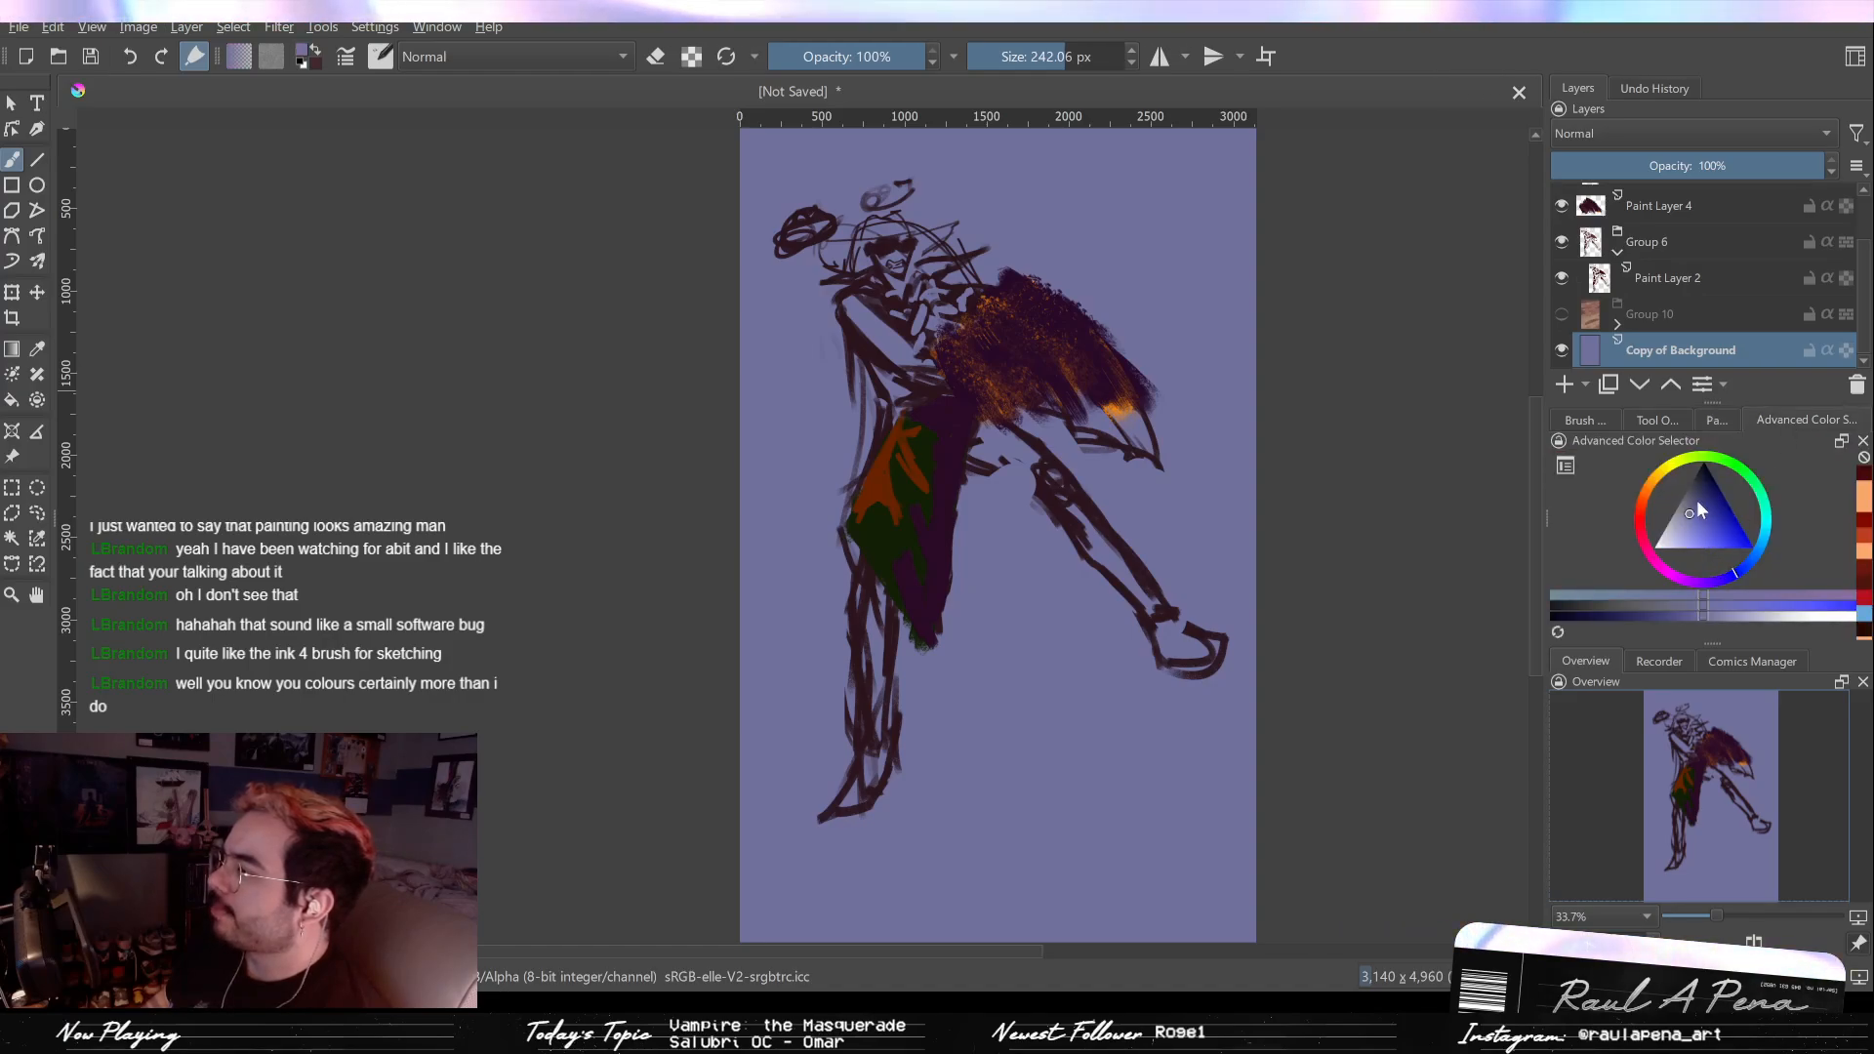
{"action": "left_click", "coordinate": [1696, 502]}
{"action": "left_click", "coordinate": [1695, 486]}
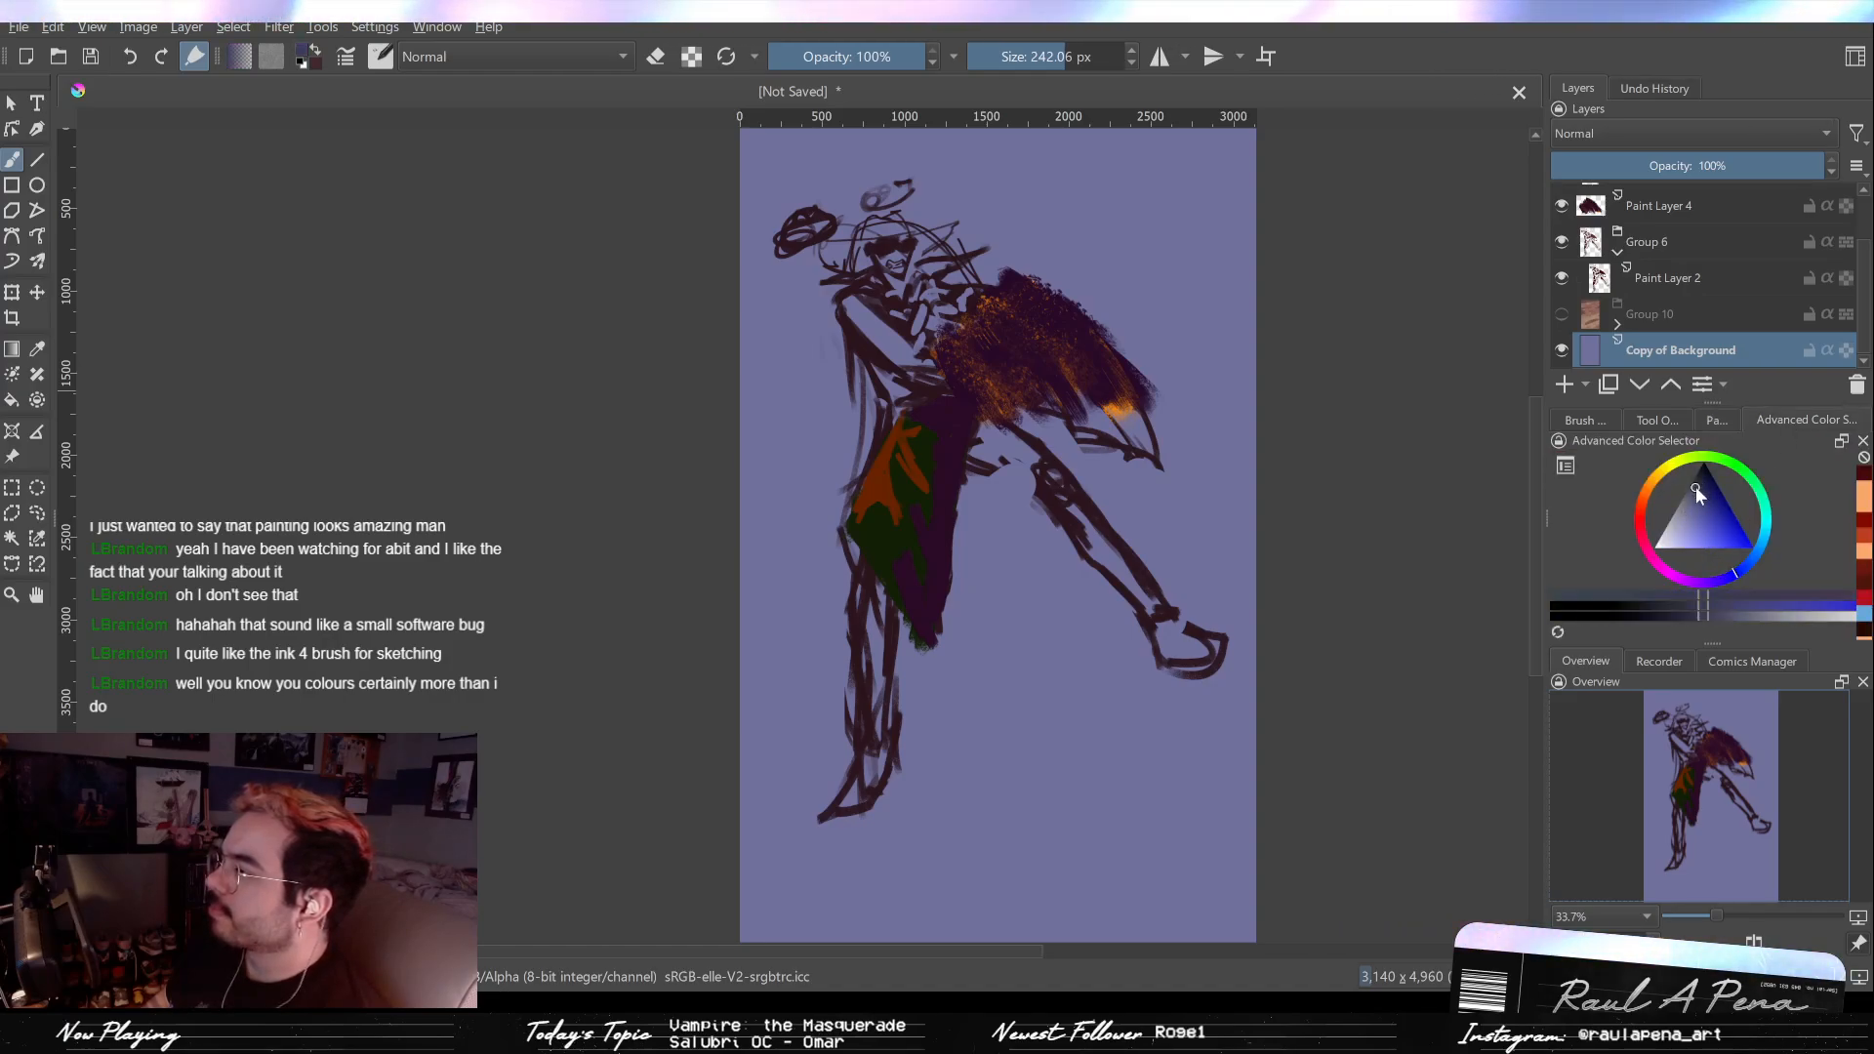
{"action": "left_click", "coordinate": [1694, 482]}
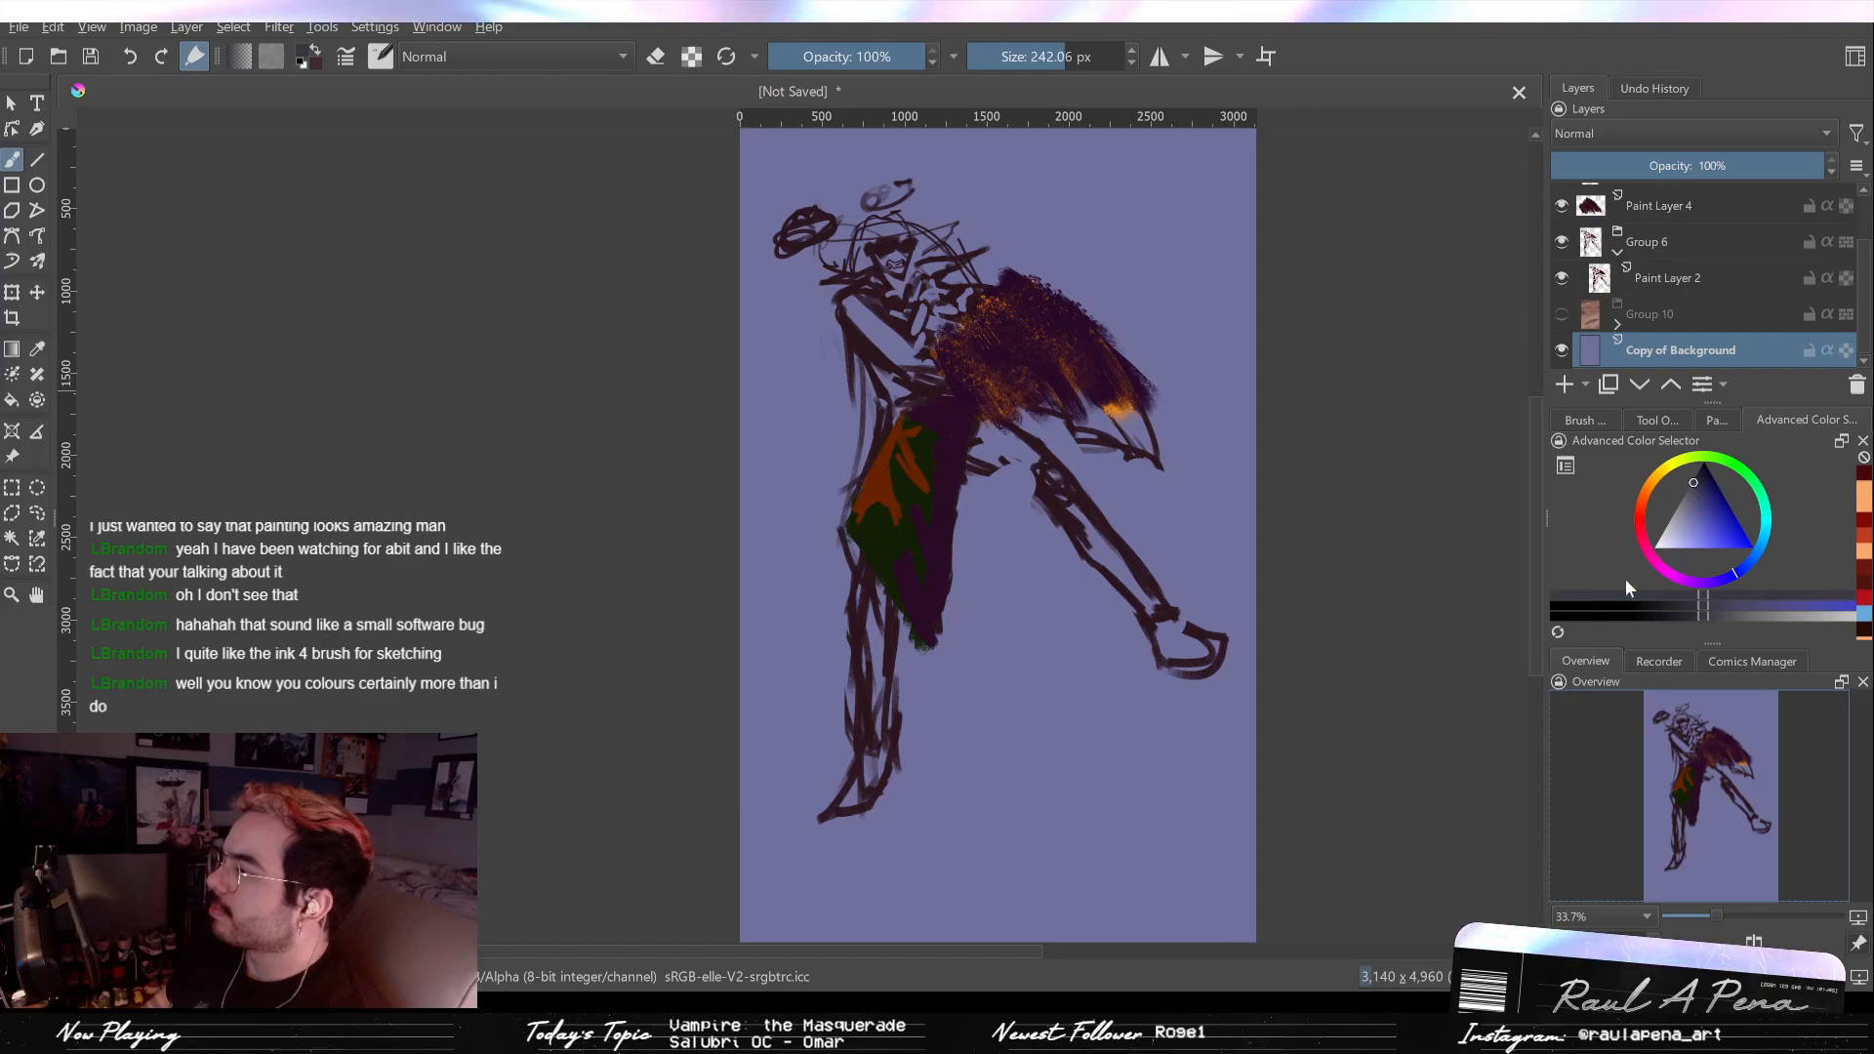
{"action": "left_click", "coordinate": [13, 400]}
{"action": "left_click", "coordinate": [1078, 670]}
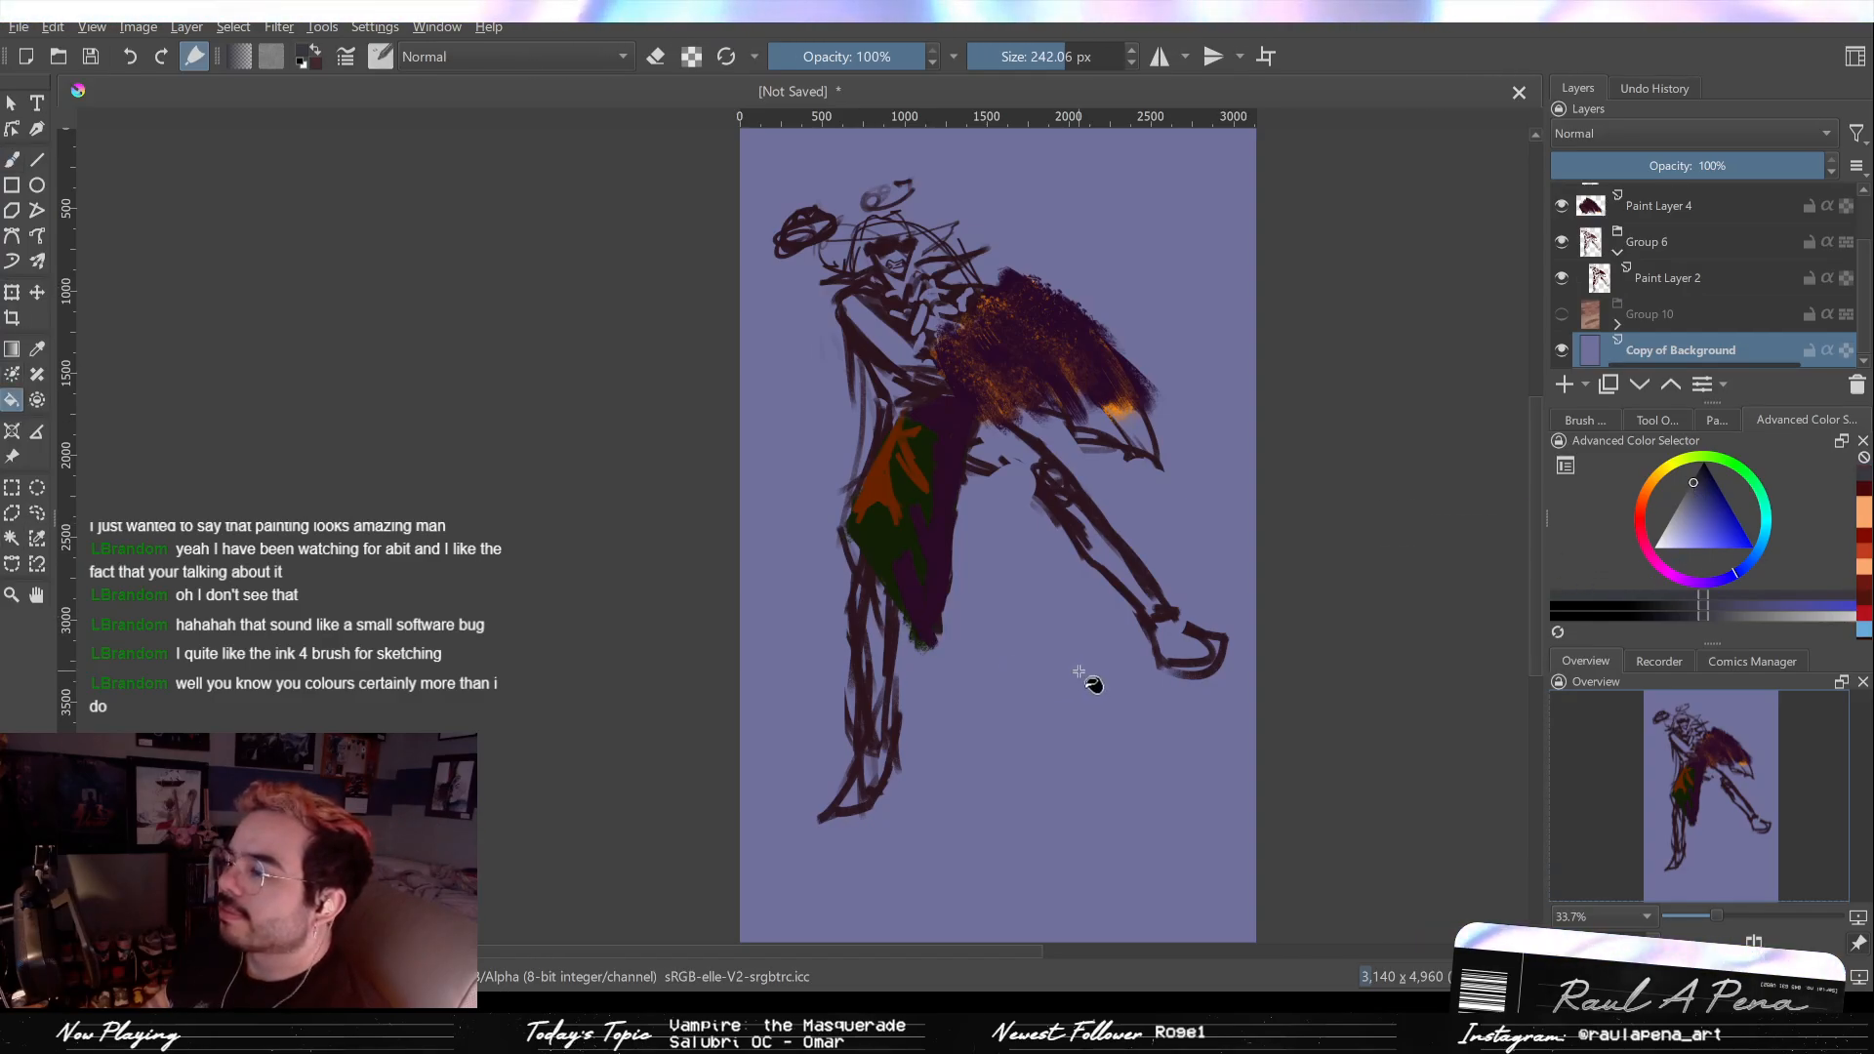
{"action": "mouse_move", "coordinate": [1140, 414]}
{"action": "left_mouse_down"}
{"action": "mouse_move", "coordinate": [1065, 473]}
{"action": "mouse_move", "coordinate": [1109, 386]}
{"action": "mouse_move", "coordinate": [1150, 367]}
{"action": "left_mouse_up"}
Step: Select Paint Layer 2 and set up a different Most Used brush preset with a very dark red from the Concept-cookie palette
{"action": "left_click", "coordinate": [1686, 280]}
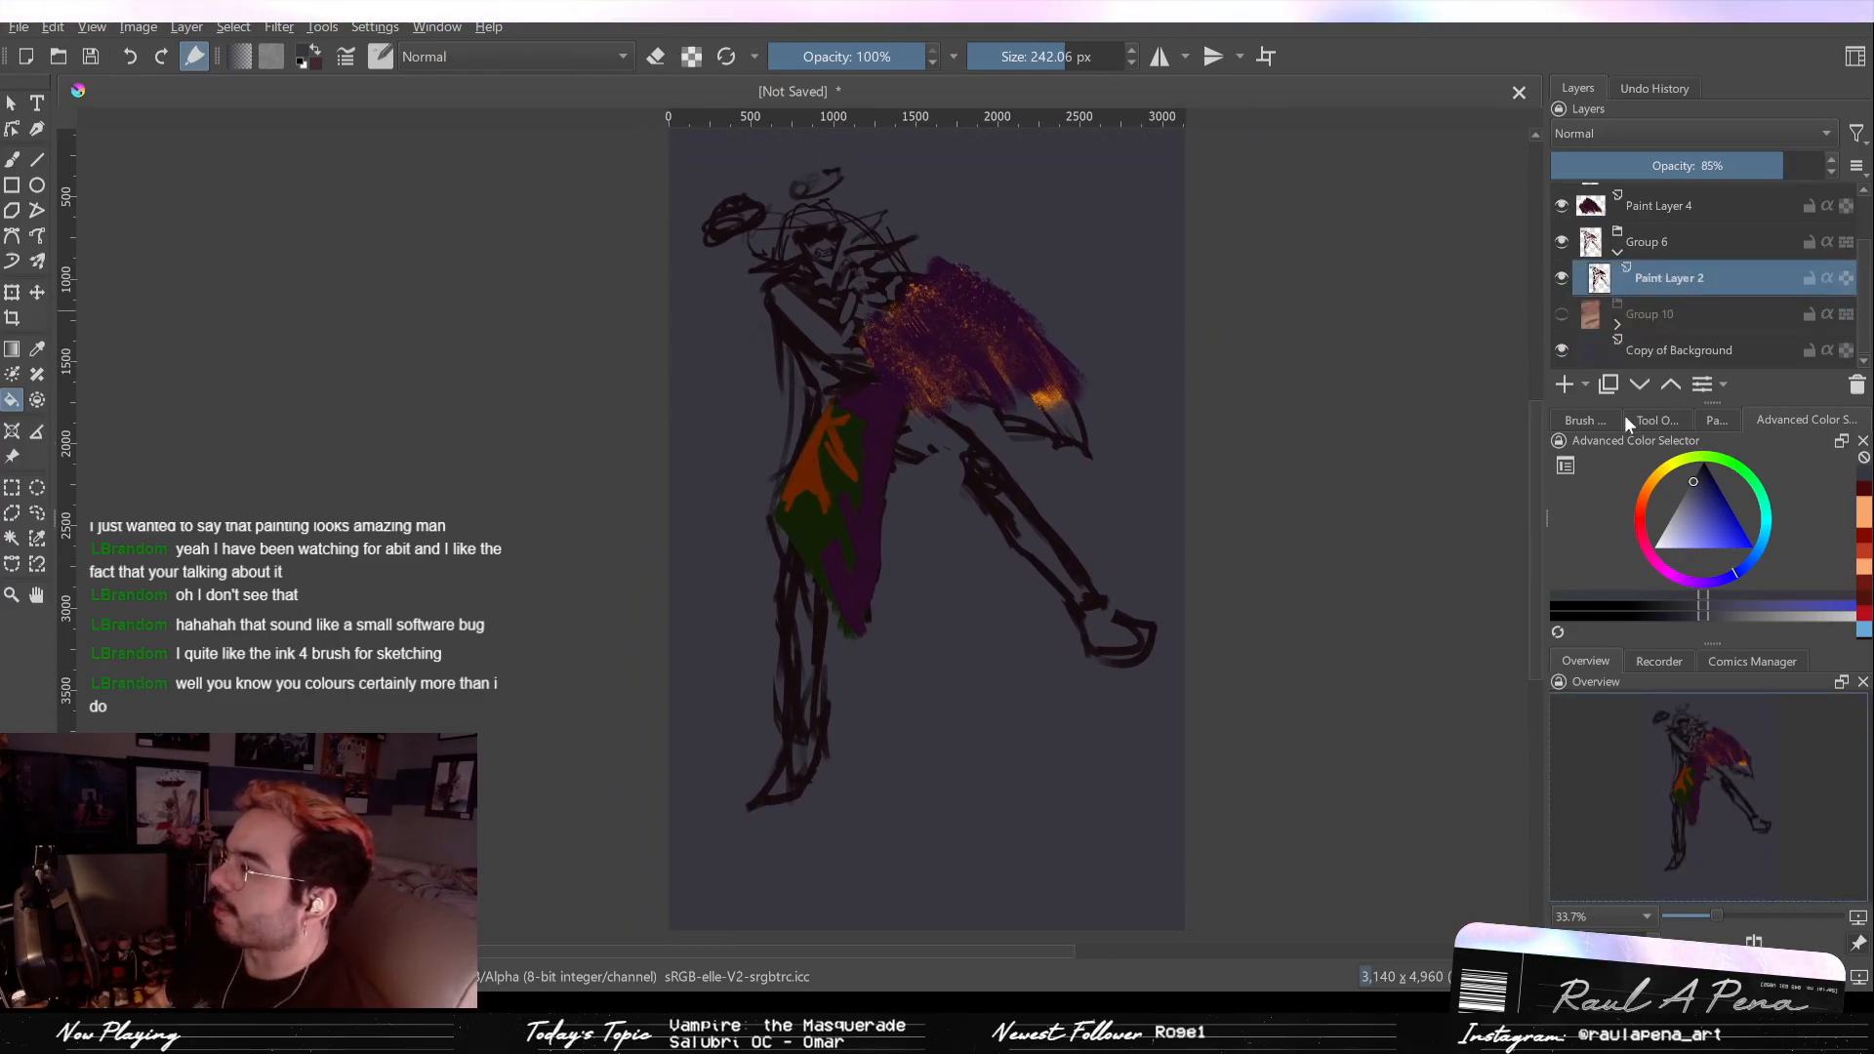
{"action": "left_click", "coordinate": [1579, 421]}
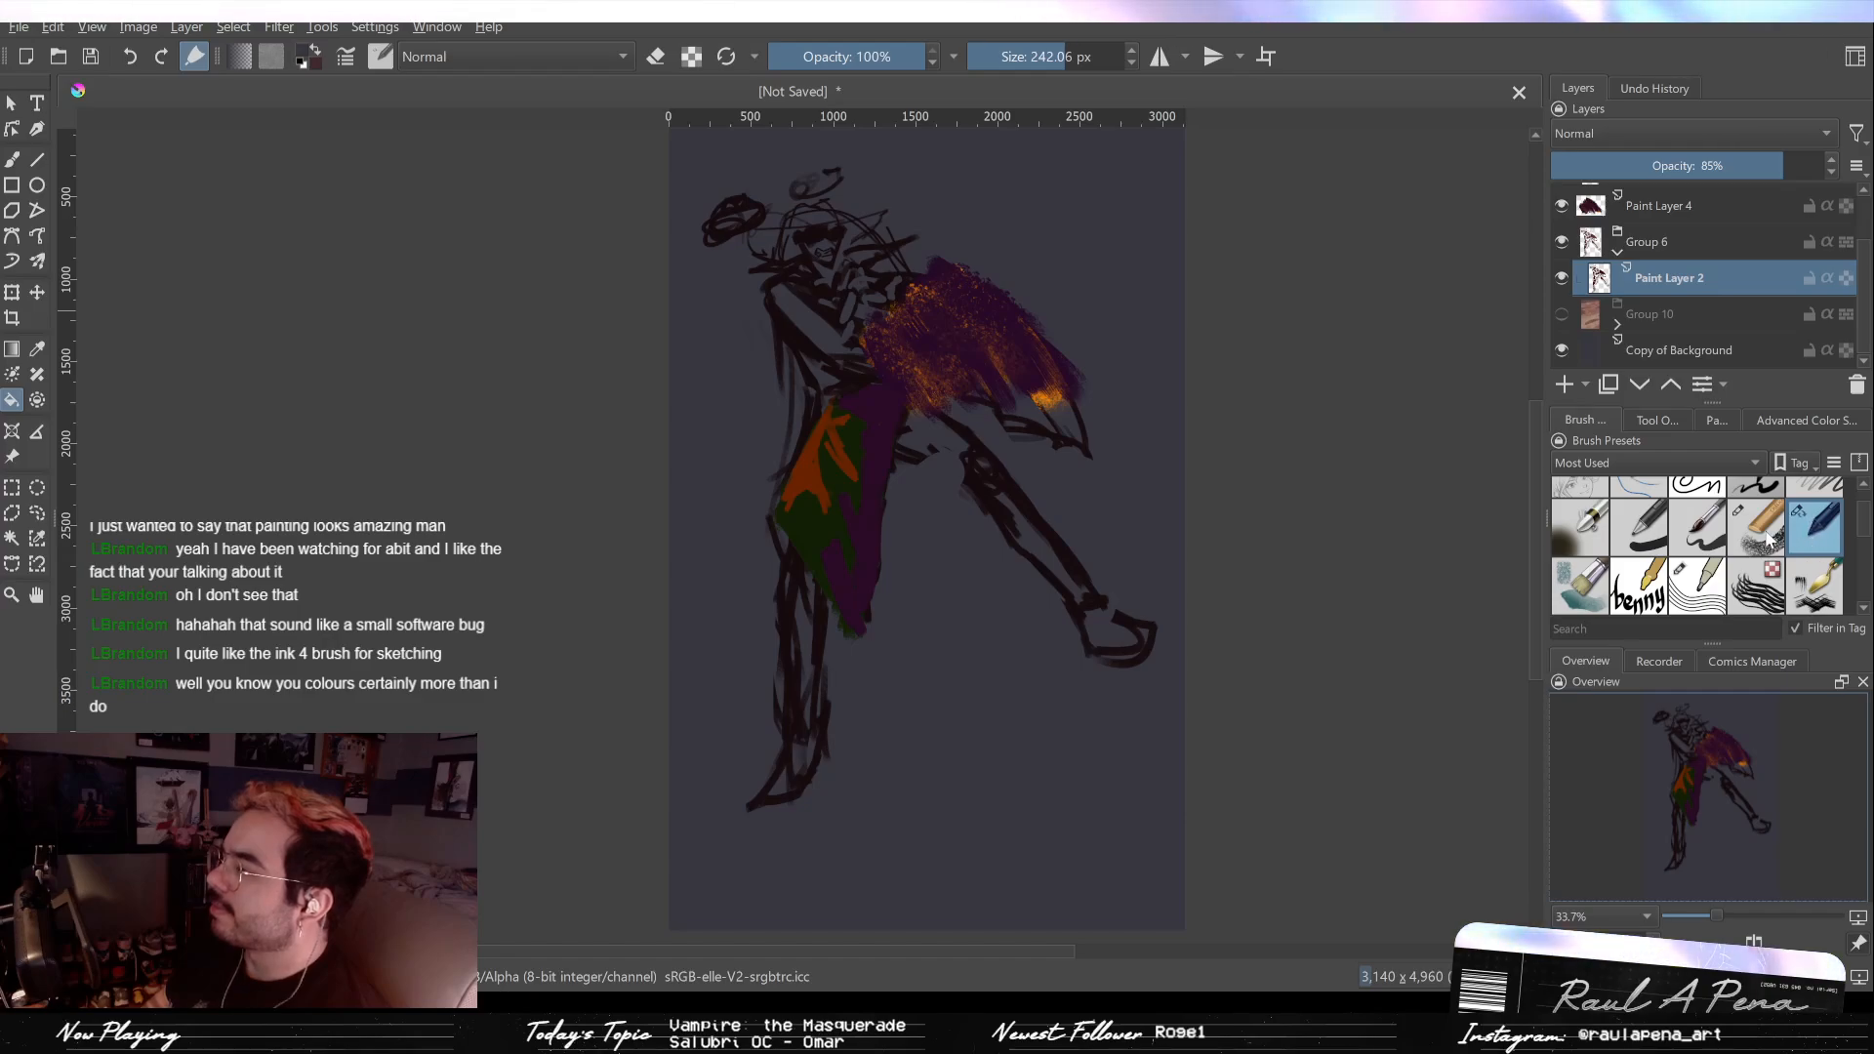
{"action": "left_click", "coordinate": [1762, 532]}
{"action": "left_click", "coordinate": [1714, 422]}
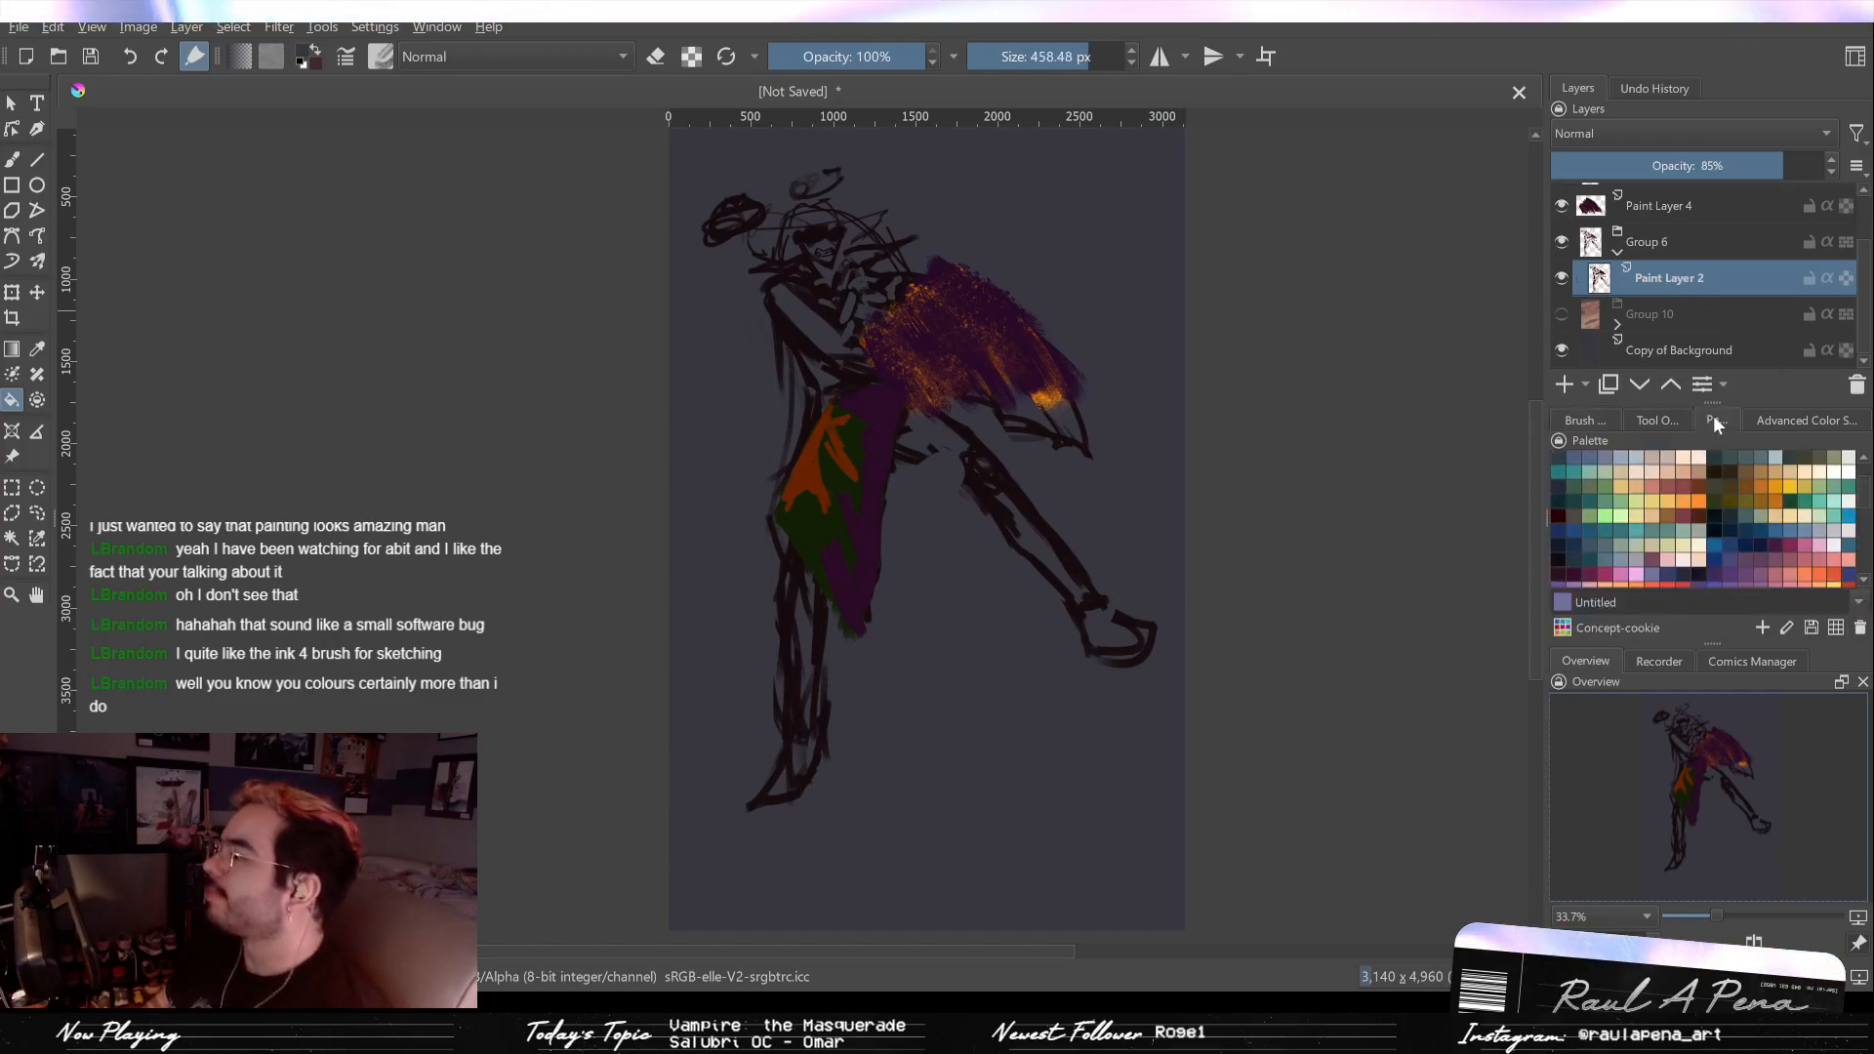
{"action": "scroll", "coordinate": [1686, 566], "scroll_direction": "down", "scroll_amount": 3}
{"action": "scroll", "coordinate": [1722, 547], "scroll_direction": "down", "scroll_amount": 2}
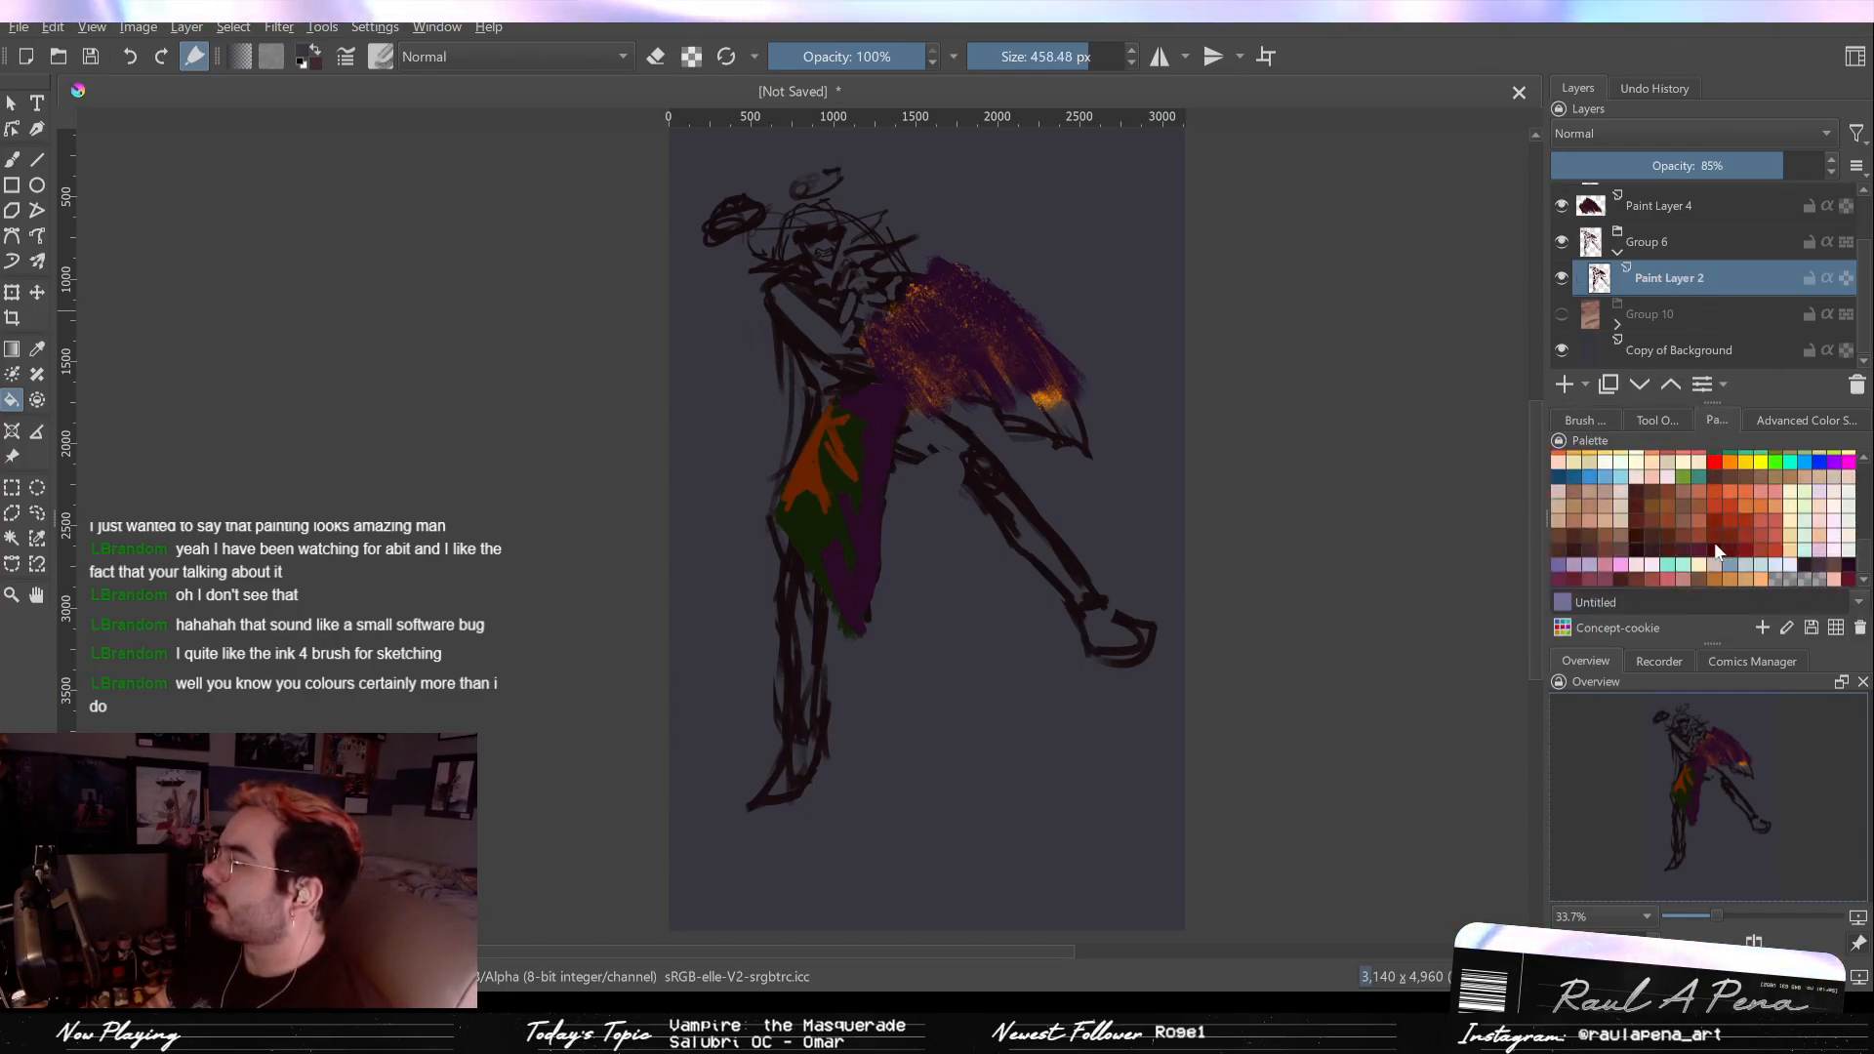
{"action": "left_click", "coordinate": [1714, 553]}
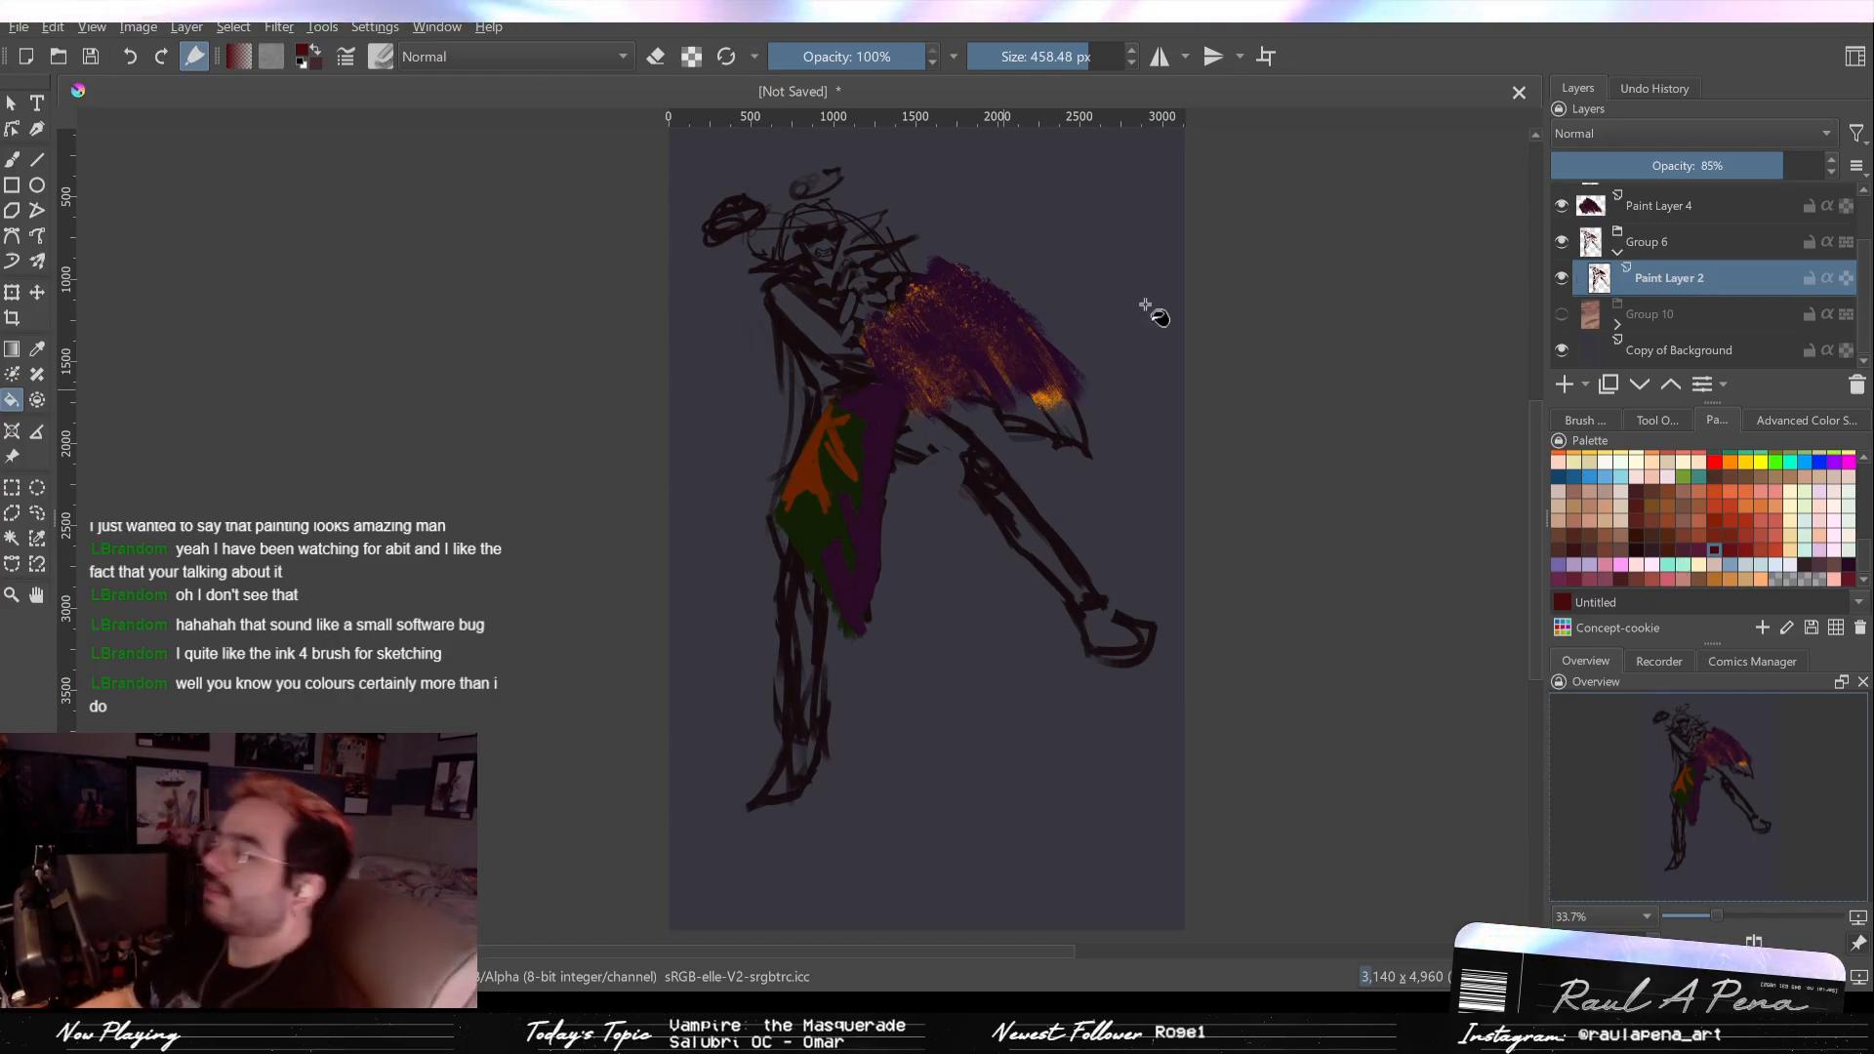
Step: Hide the cloak colour layers, Paint Layer 4 and Paint Layer 7, leaving only the figure sketch over the dark background
{"action": "scroll", "coordinate": [1867, 241], "scroll_direction": "up", "scroll_amount": 1}
{"action": "scroll", "coordinate": [1868, 241], "scroll_direction": "up", "scroll_amount": 1}
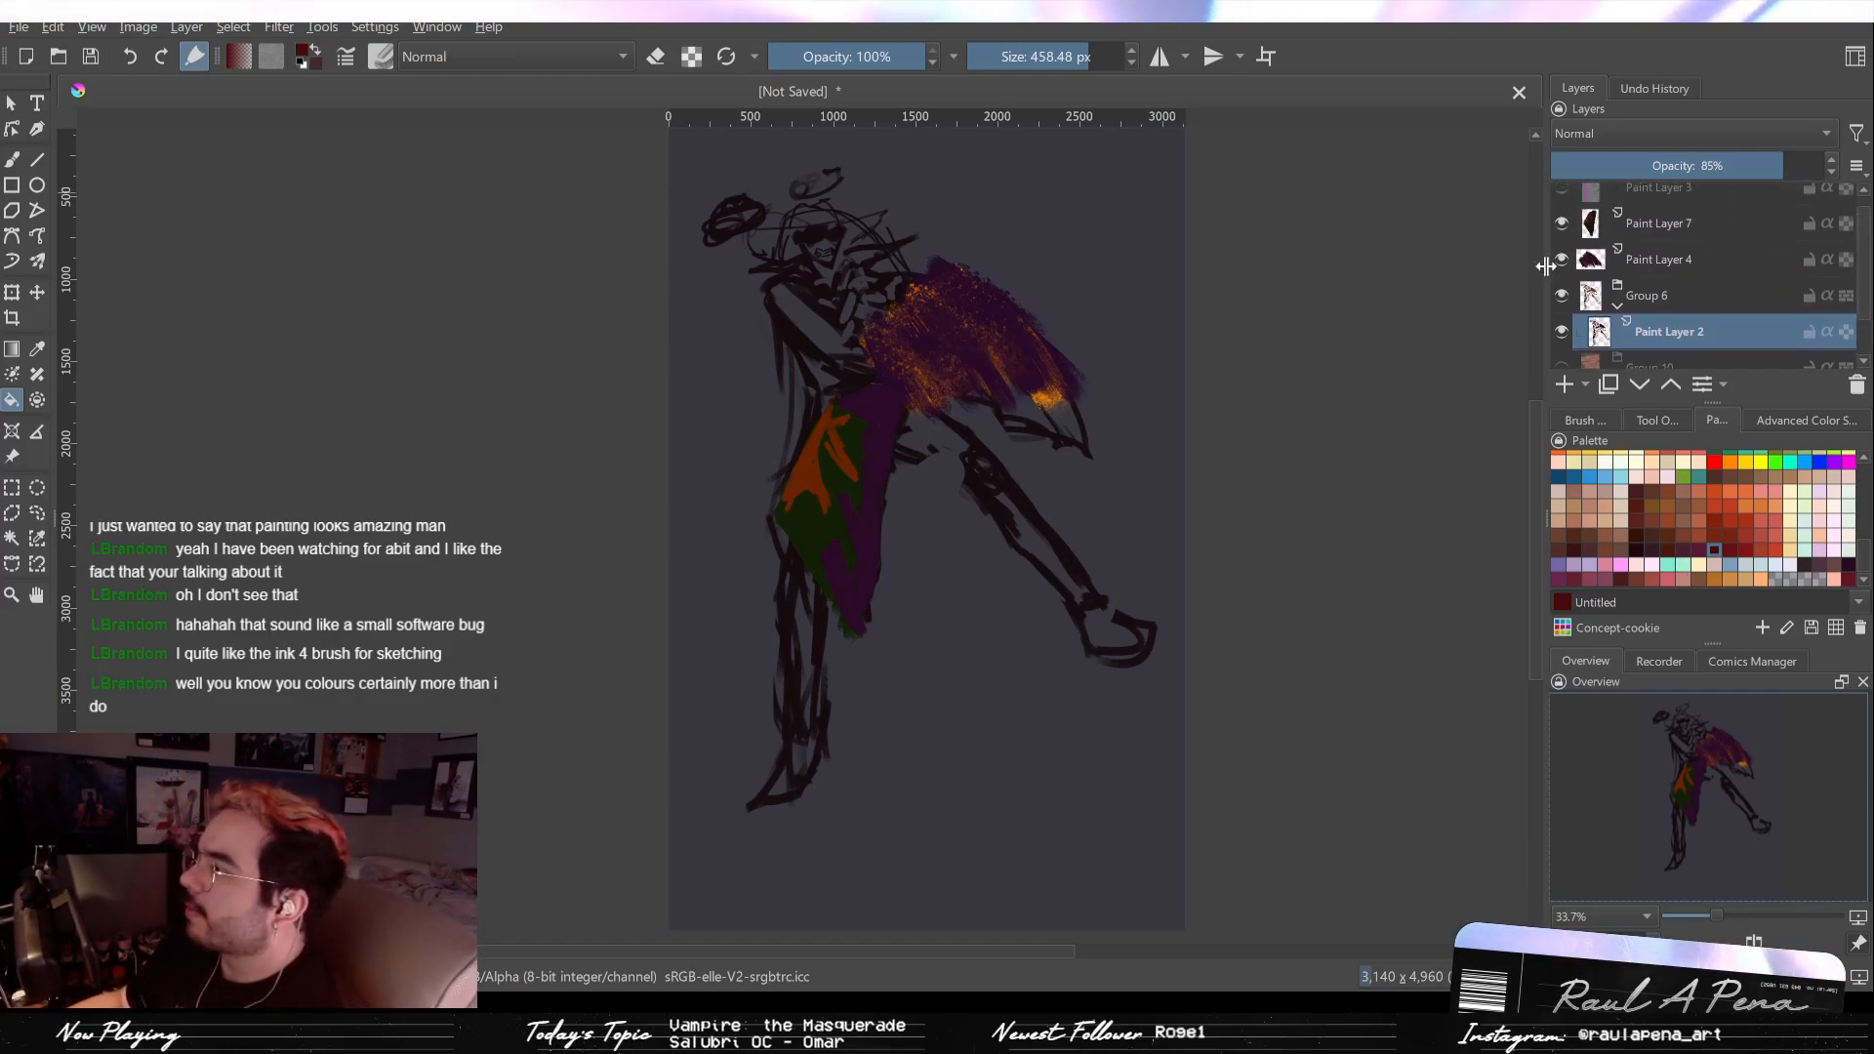
{"action": "left_click_drag", "start_coordinate": [1551, 259], "coordinate": [1561, 260]}
{"action": "left_click", "coordinate": [1573, 256]}
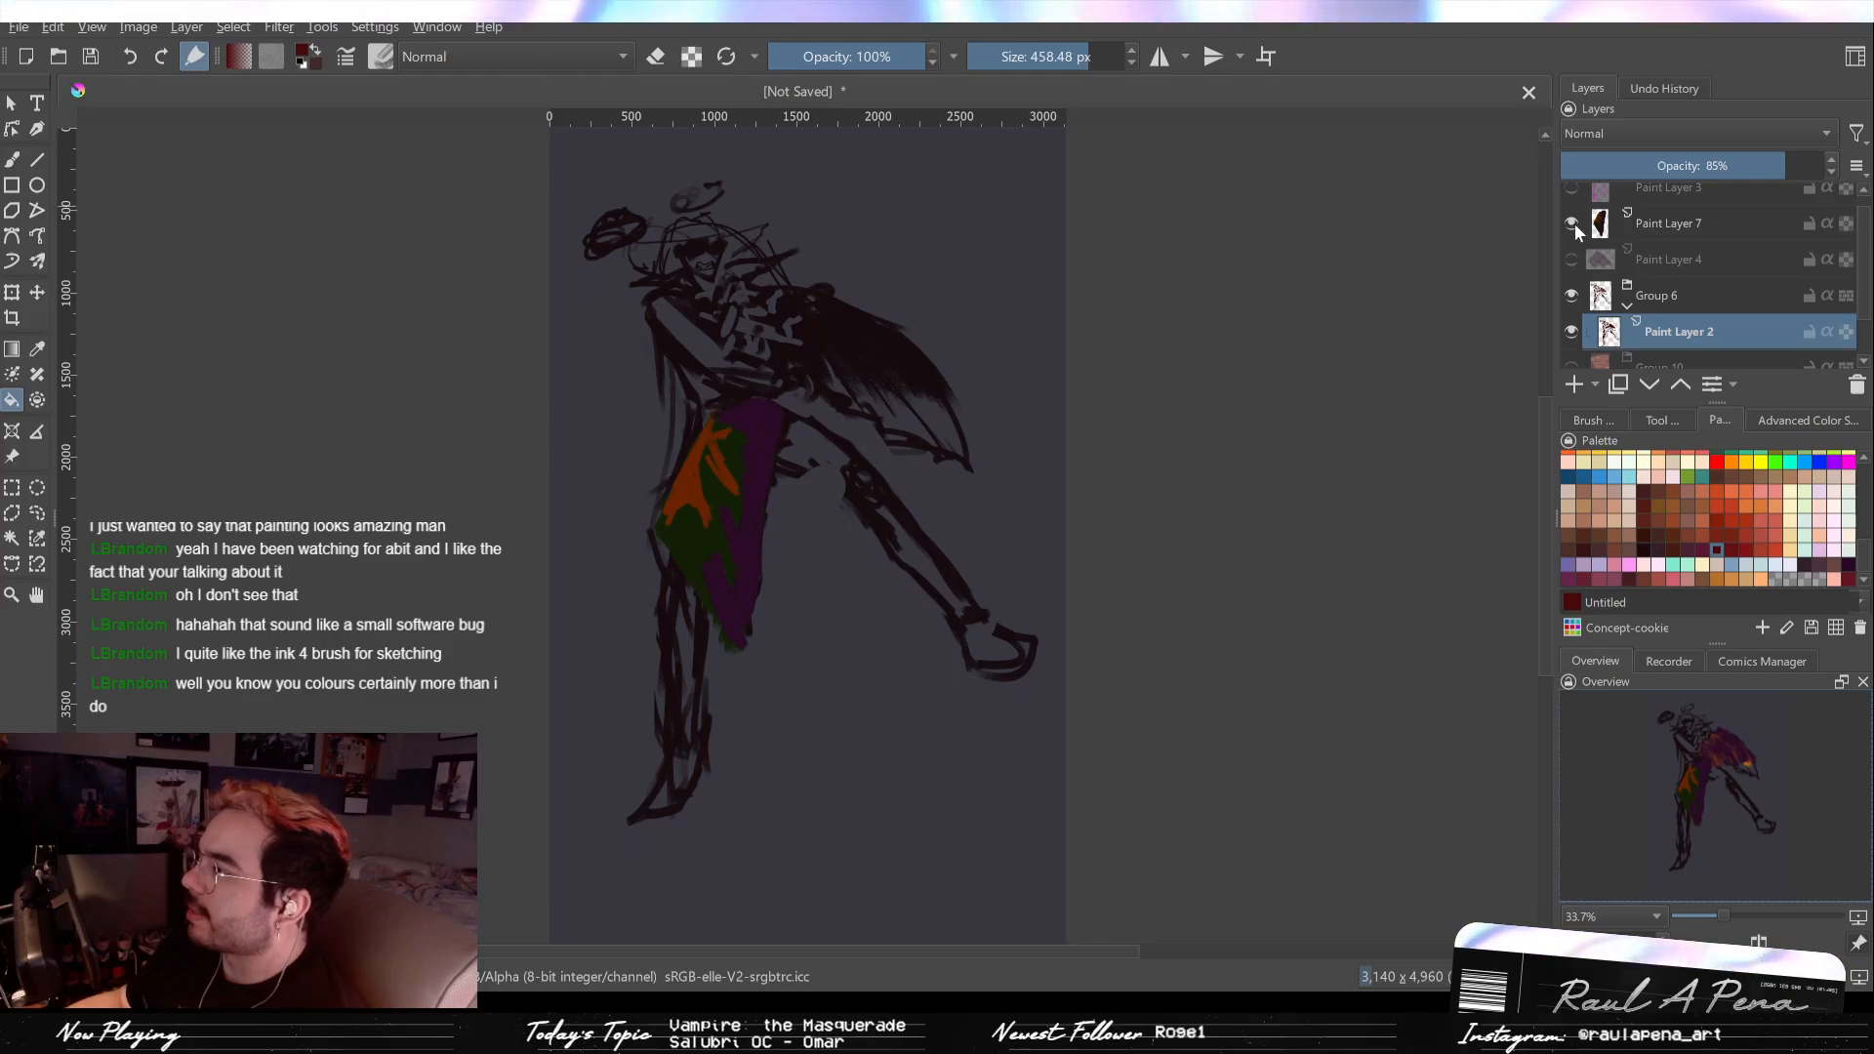
{"action": "left_click", "coordinate": [1573, 223]}
Step: Activate the freehand brush on Paint Layer 2, return to the previously chosen preset and reduce its size to about 70 px
{"action": "left_click", "coordinate": [1620, 420]}
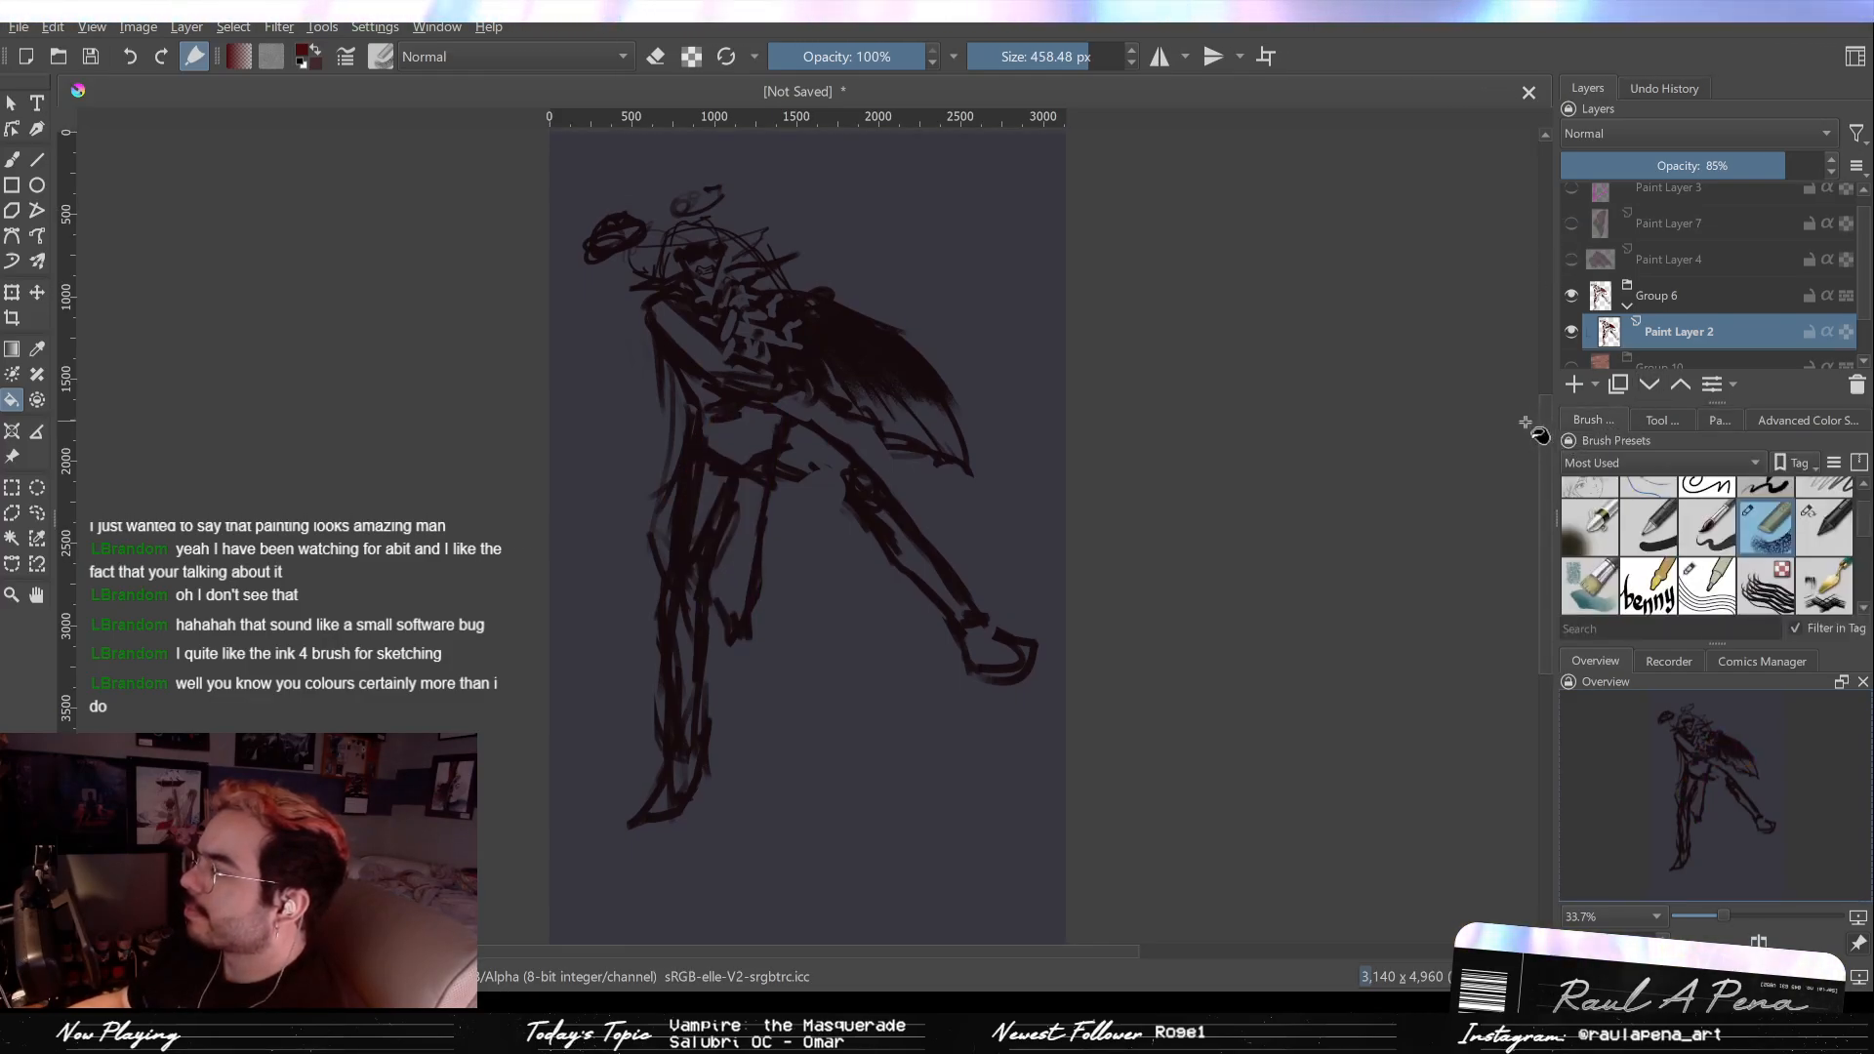
{"action": "key", "text": "b"}
{"action": "left_click", "coordinate": [1824, 527]}
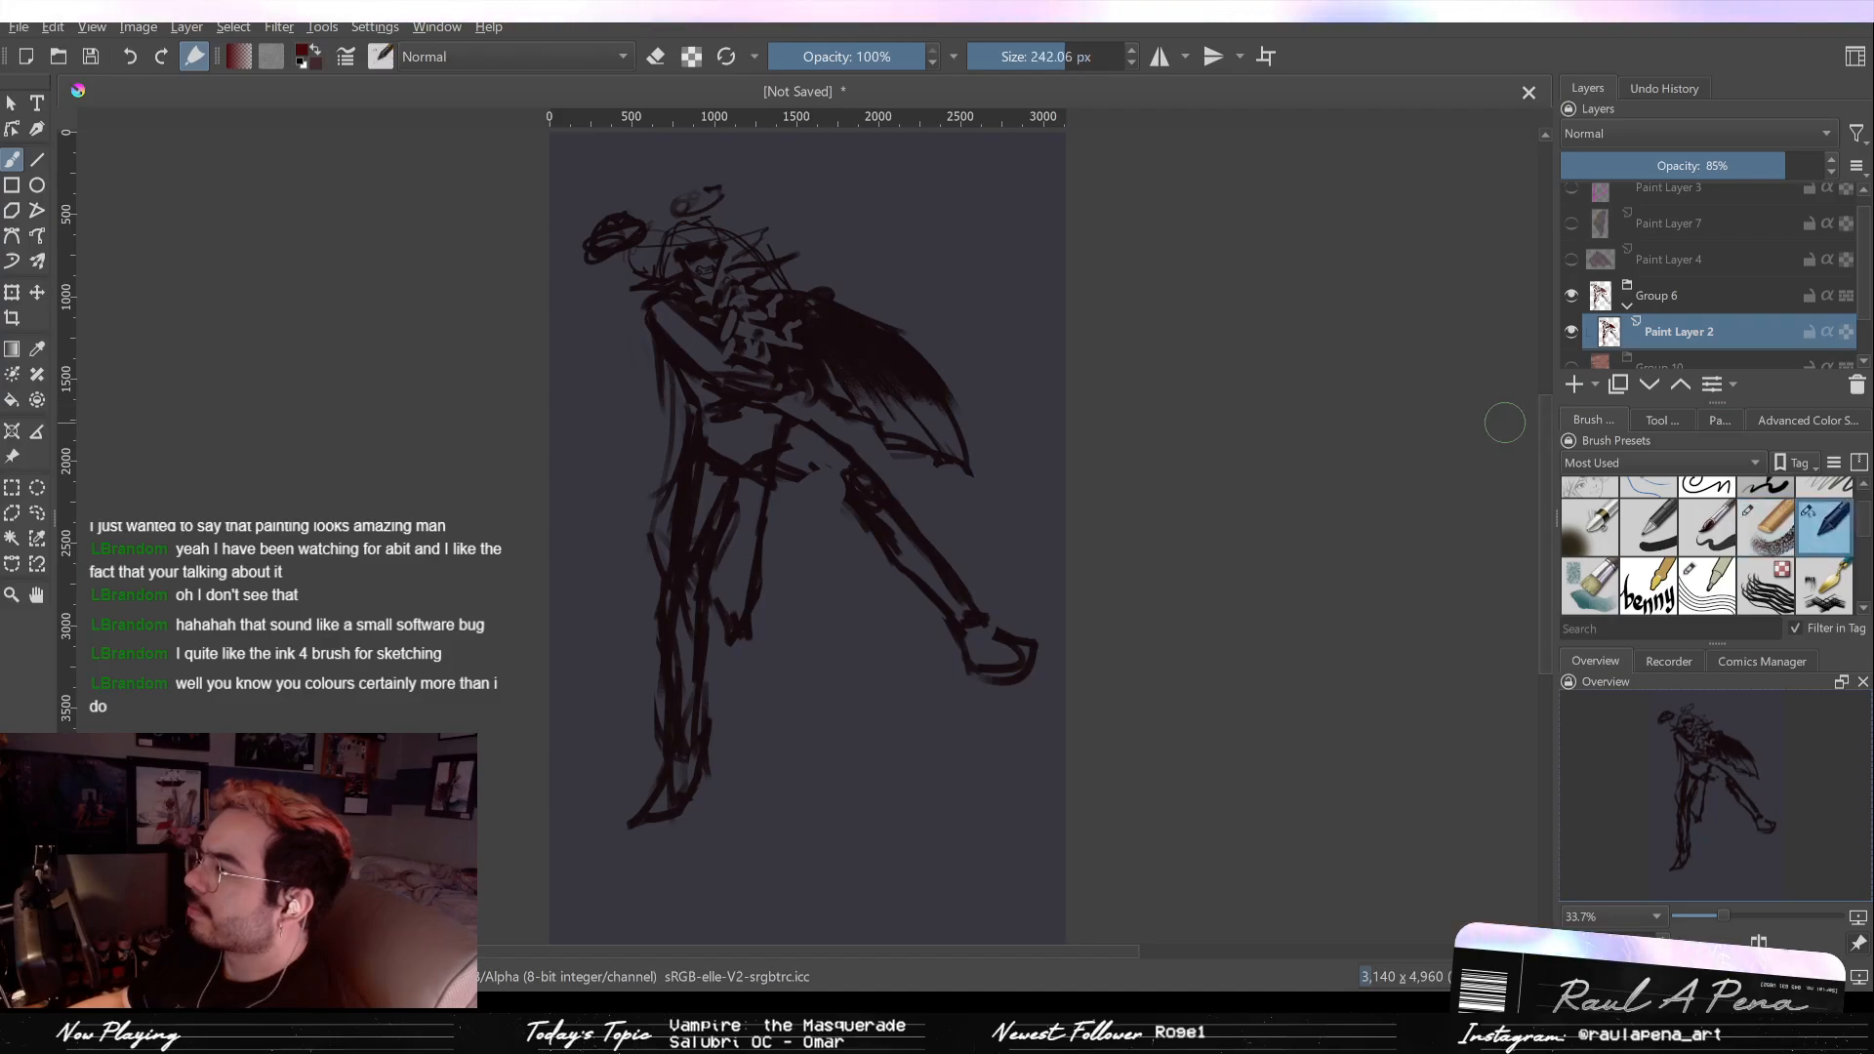
{"action": "key", "text": "slash"}
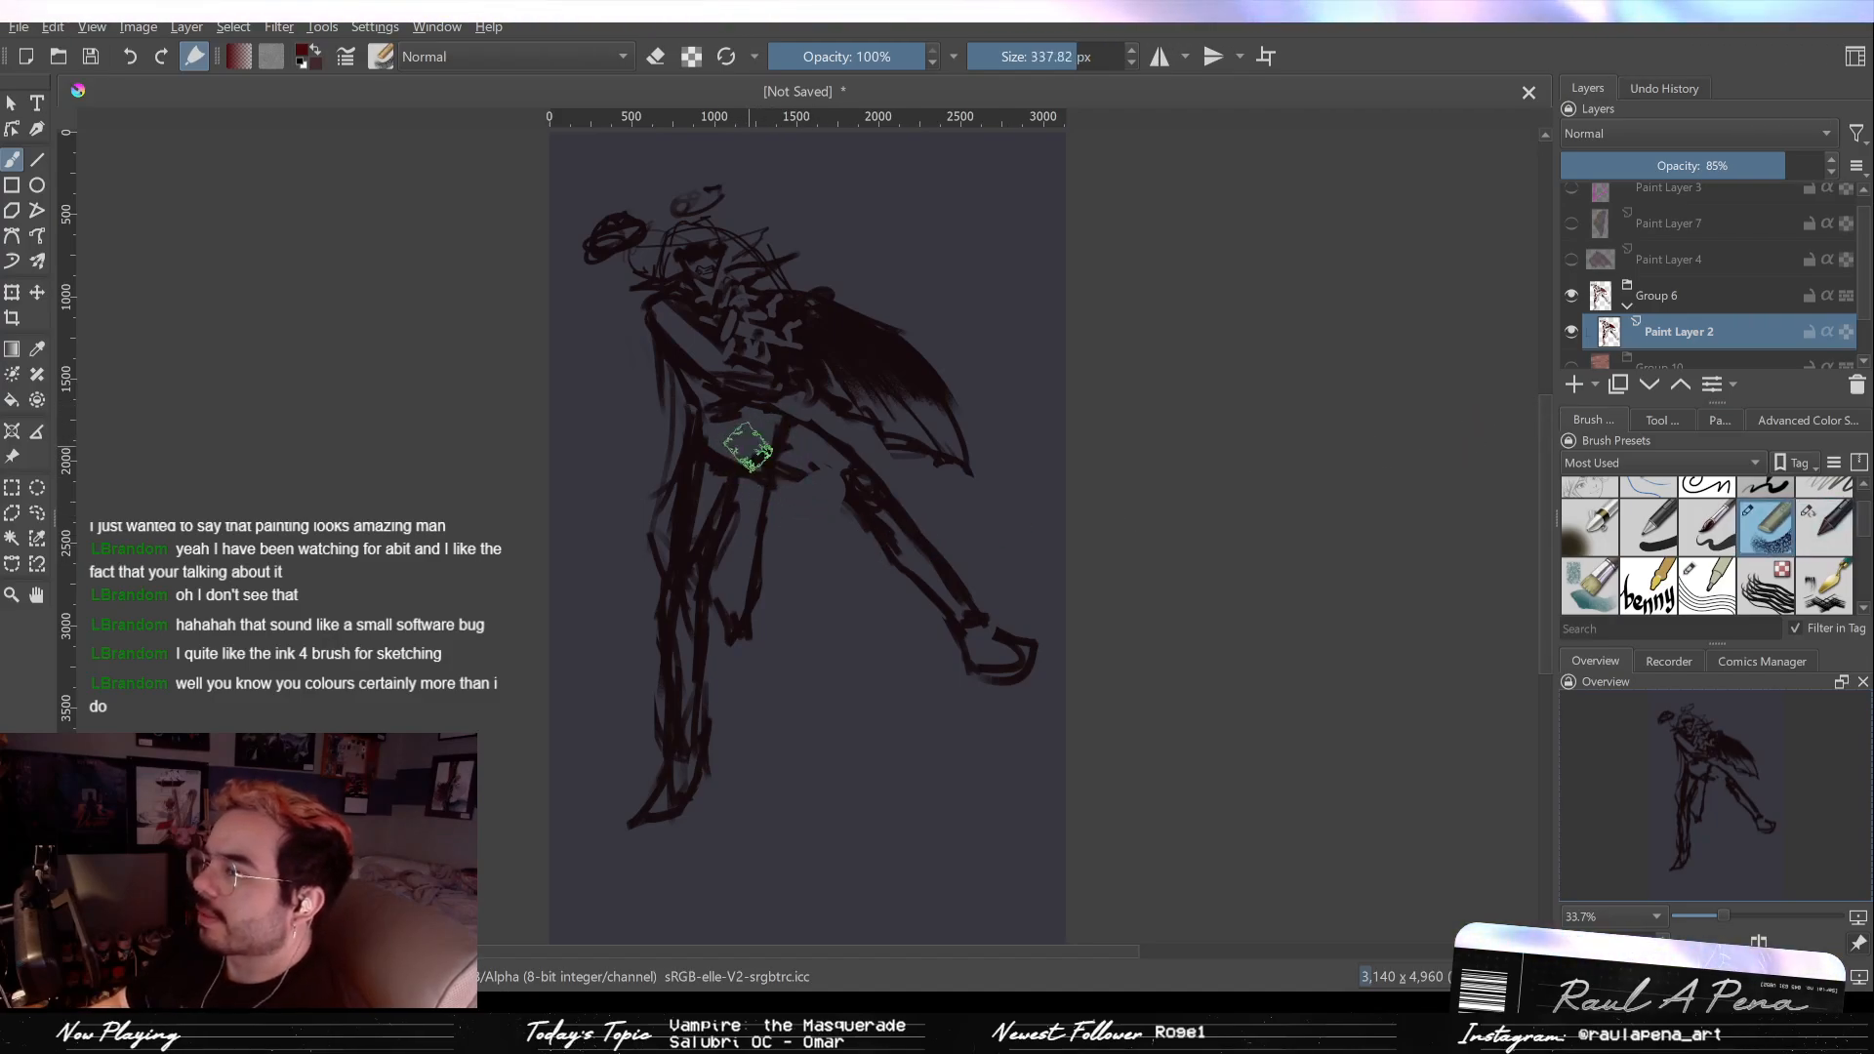
{"action": "key", "text": "bracketleft"}
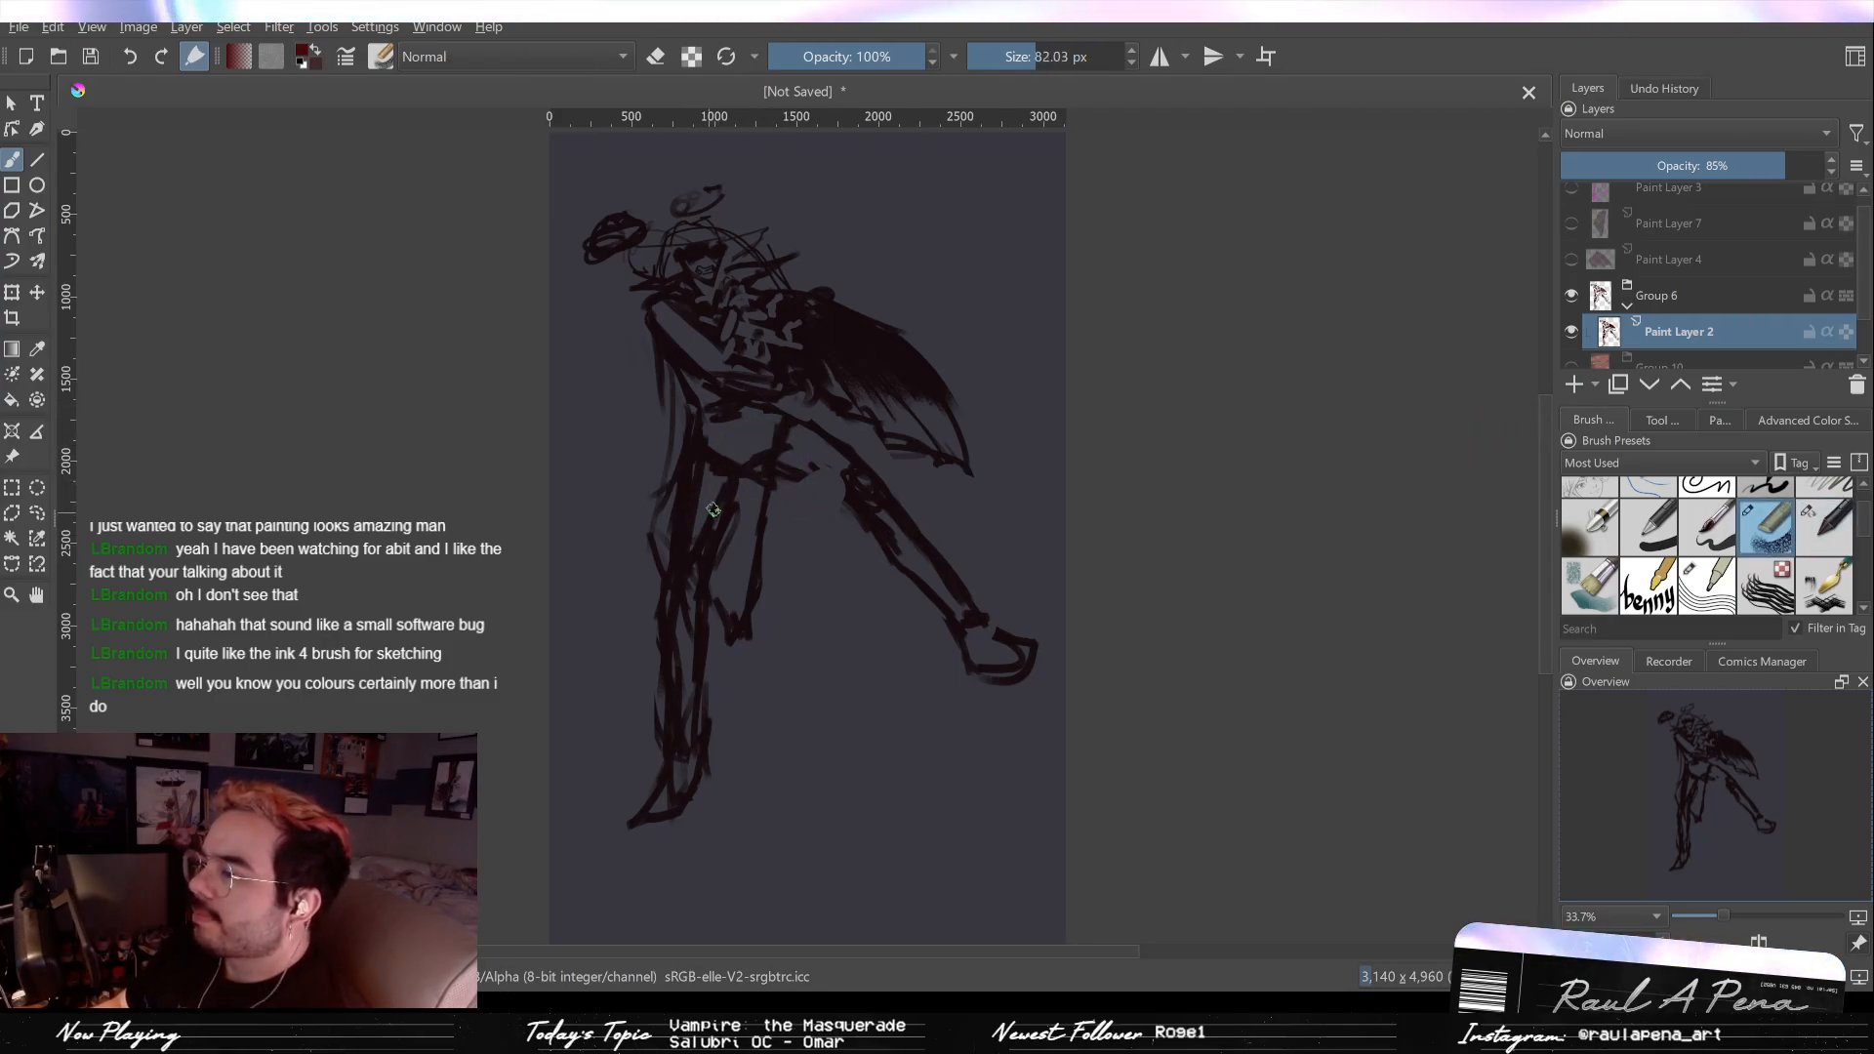
{"action": "key", "text": "2"}
{"action": "key", "text": "bracketleft"}
{"action": "key", "text": "bracketleft"}
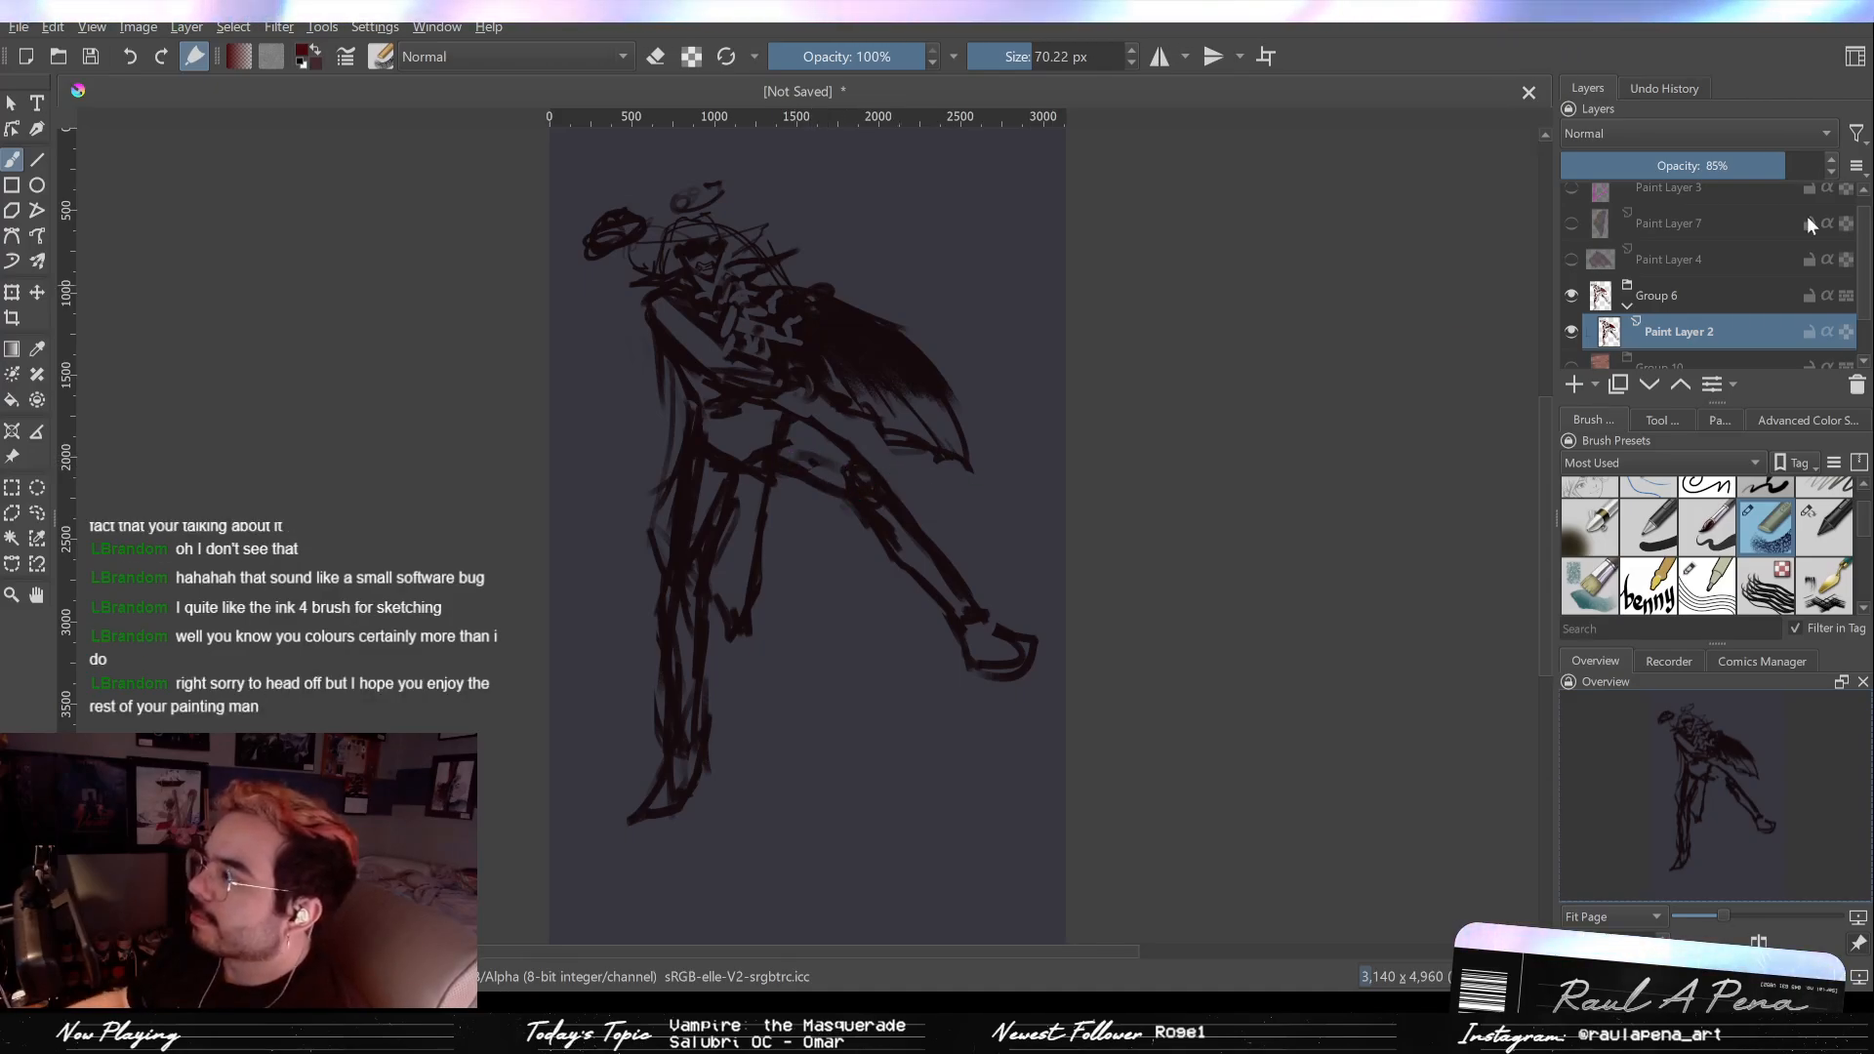
Step: Make the Group 10 red desert background visible again behind the figure sketch
{"action": "scroll", "coordinate": [1849, 316], "scroll_direction": "down", "scroll_amount": 1}
{"action": "left_click", "coordinate": [1577, 314]}
{"action": "left_click", "coordinate": [1576, 318]}
{"action": "left_click", "coordinate": [1575, 319]}
{"action": "left_click", "coordinate": [1574, 322]}
{"action": "left_click", "coordinate": [1575, 325]}
{"action": "left_click", "coordinate": [1578, 326]}
{"action": "left_click", "coordinate": [1578, 326]}
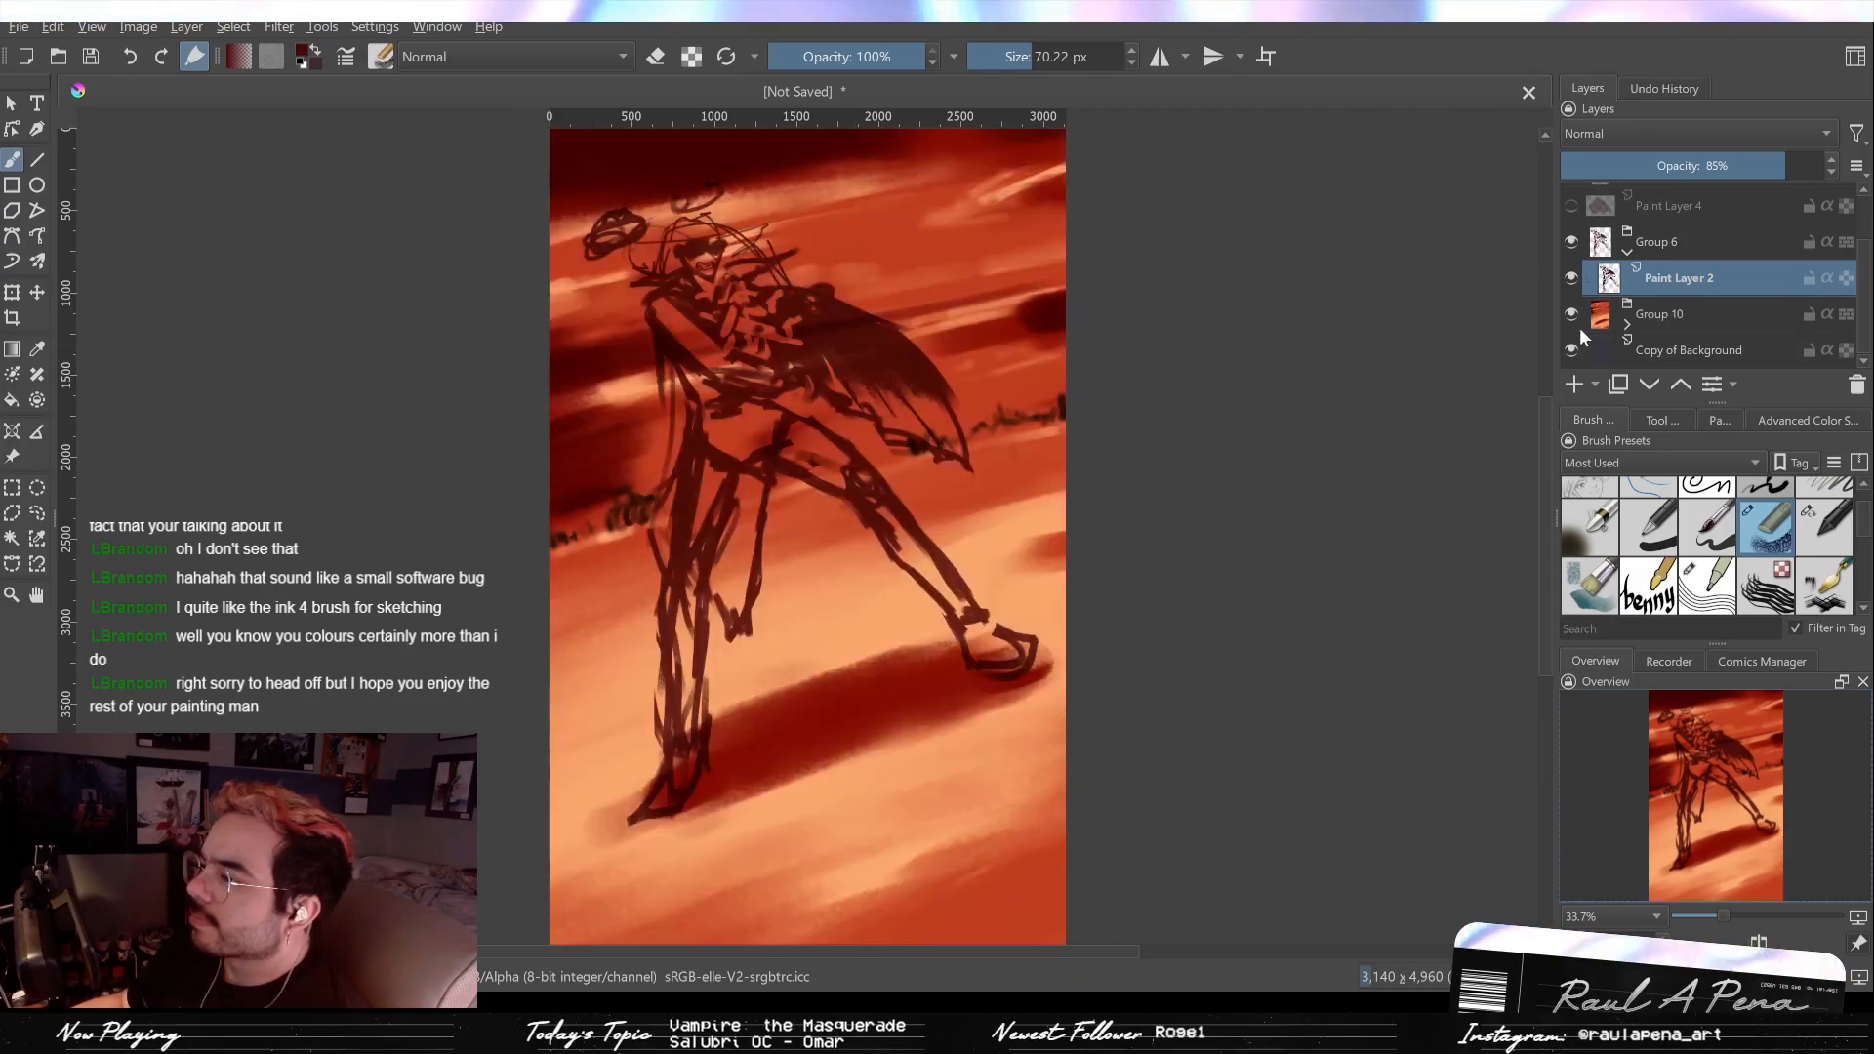
Step: Select Group 10 and lower its opacity to 43%
{"action": "left_click", "coordinate": [1585, 324]}
{"action": "left_click", "coordinate": [1581, 330]}
{"action": "left_click", "coordinate": [1573, 316]}
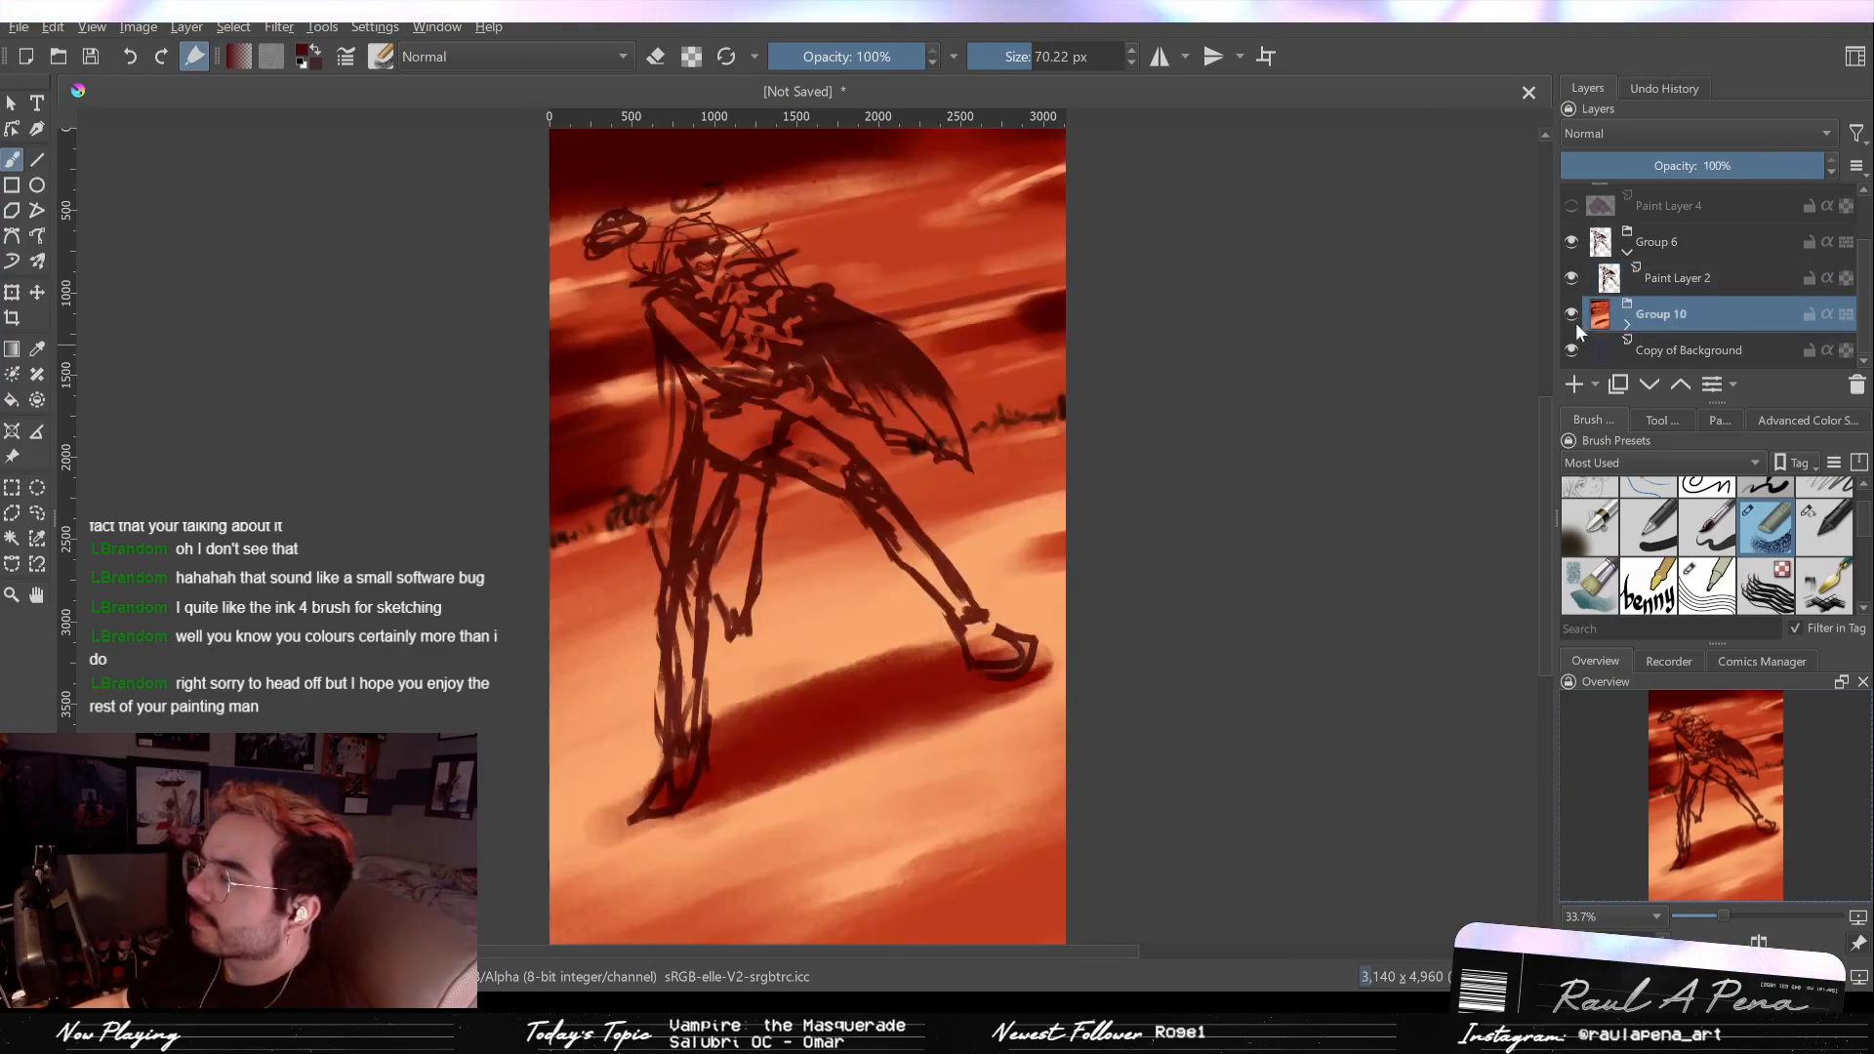
{"action": "left_click", "coordinate": [1664, 168]}
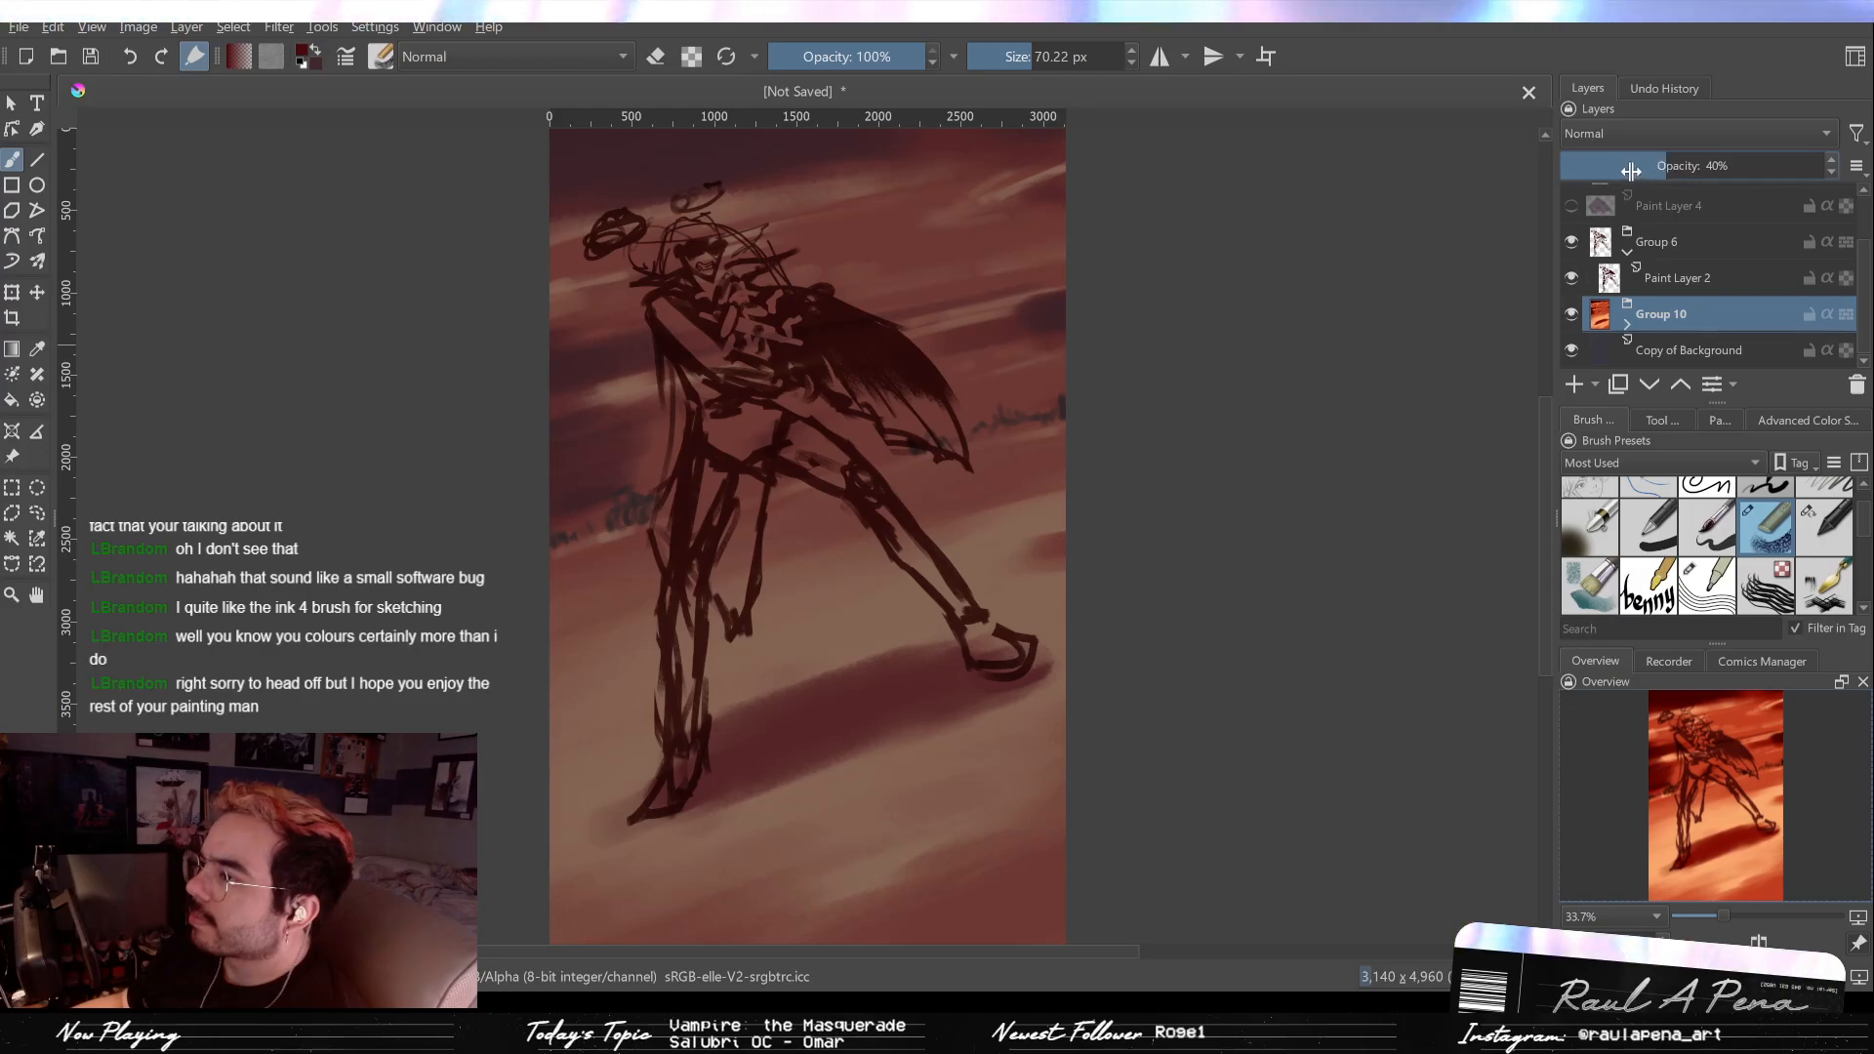
{"action": "left_click_drag", "start_coordinate": [1635, 172], "coordinate": [1683, 175]}
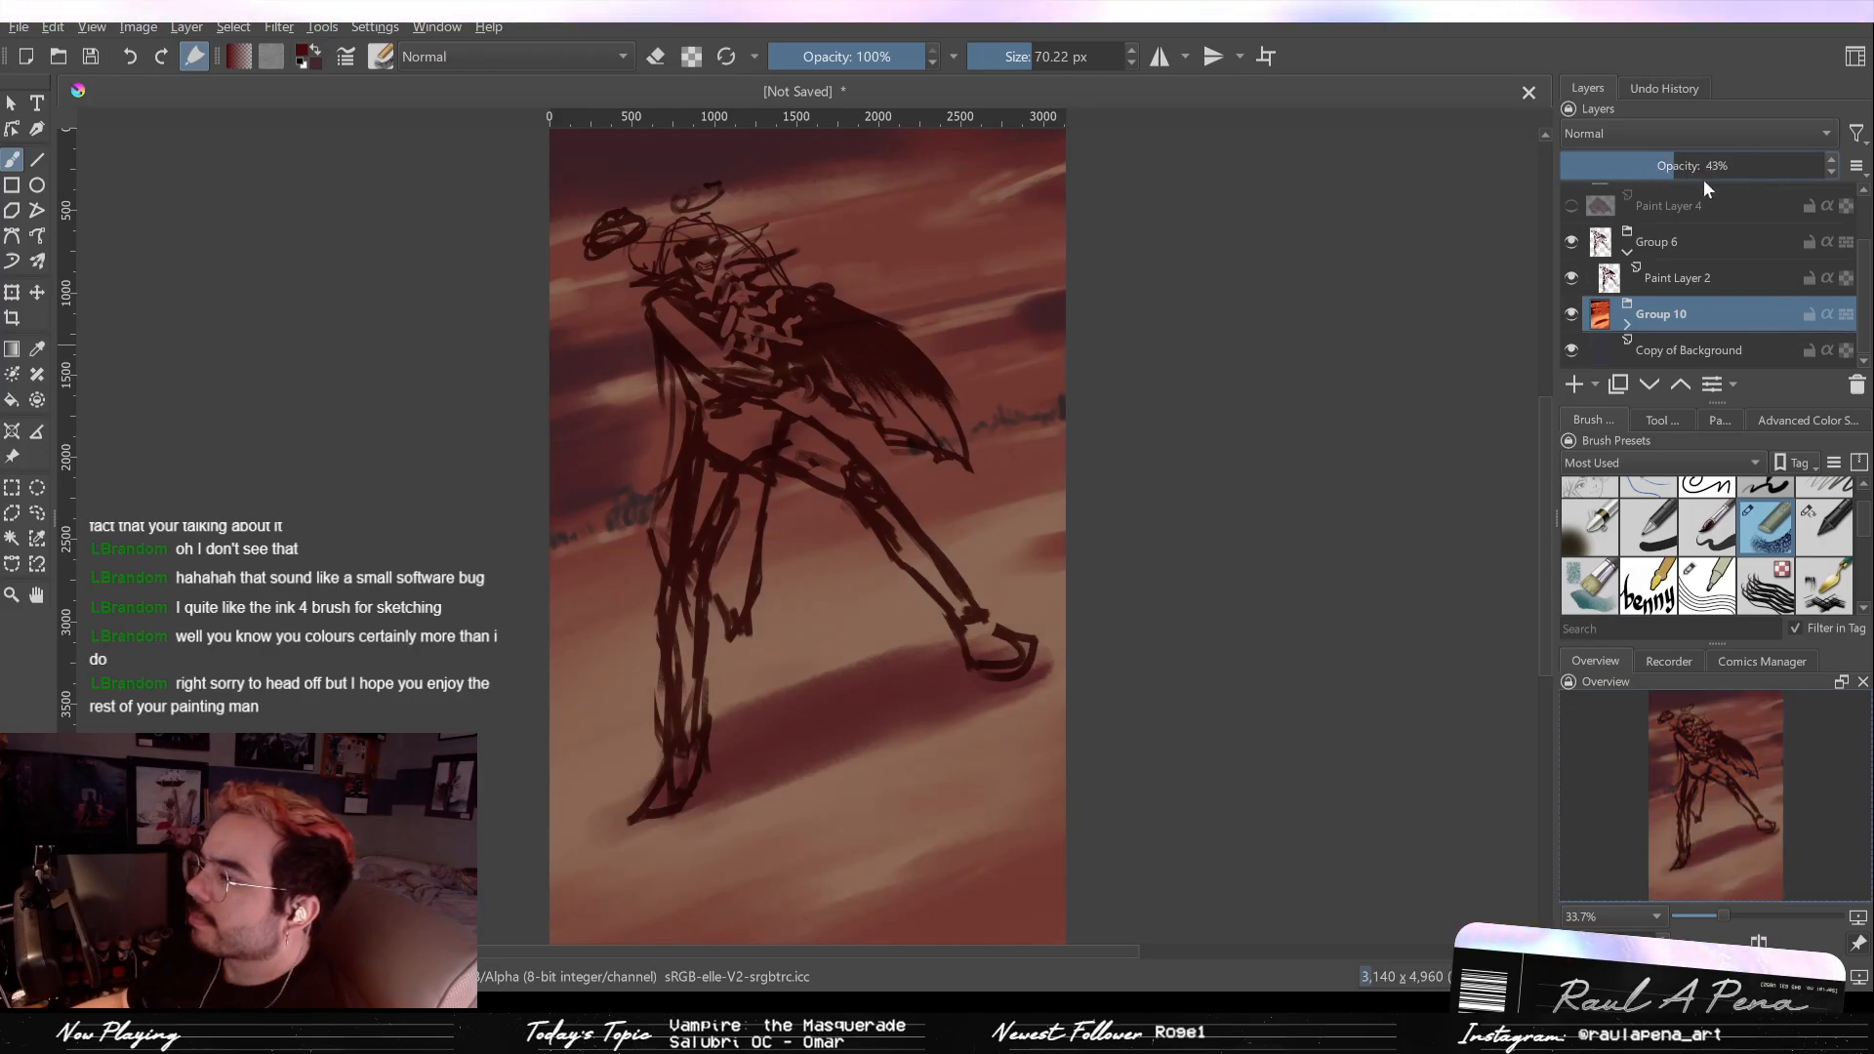
Step: Select Paint Layer 2 and paint a wide dark hat brim across the figure's head with the brush at about 80 px
{"action": "left_click_drag", "start_coordinate": [1129, 406], "coordinate": [1343, 338]}
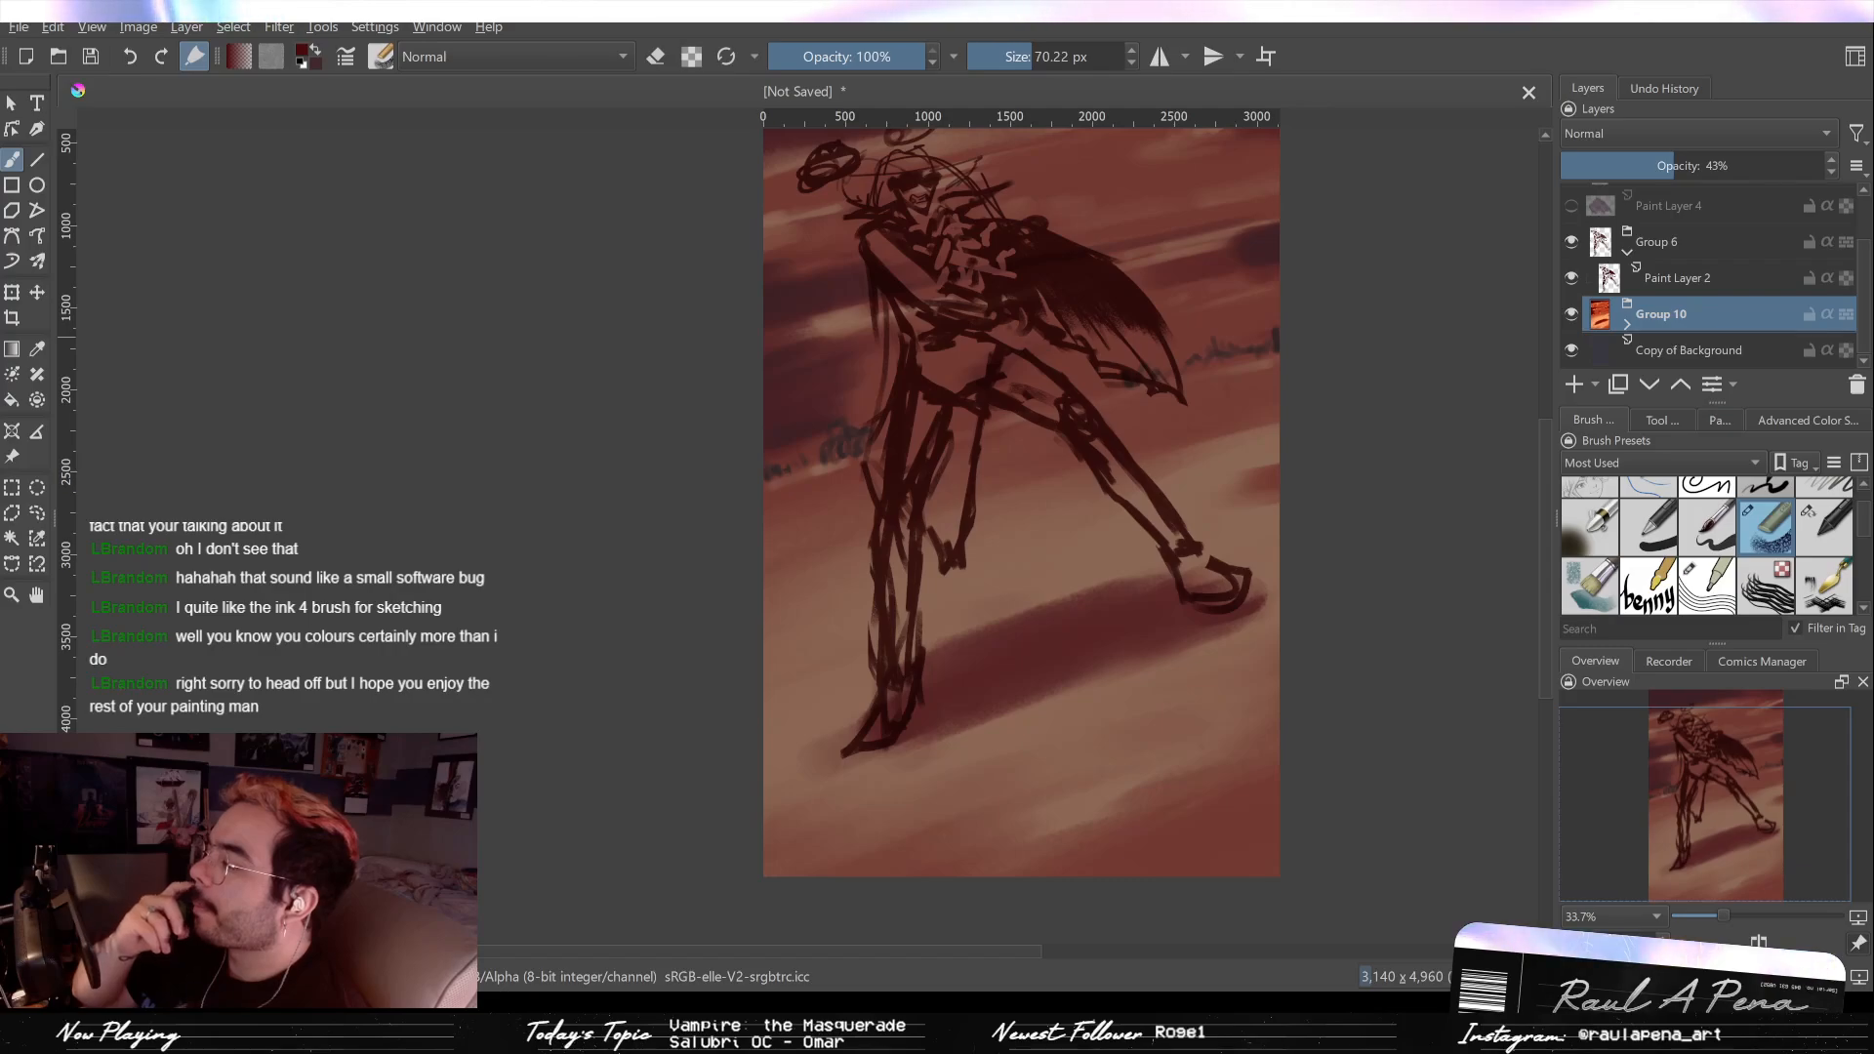
{"action": "left_click_drag", "start_coordinate": [1016, 284], "coordinate": [903, 290]}
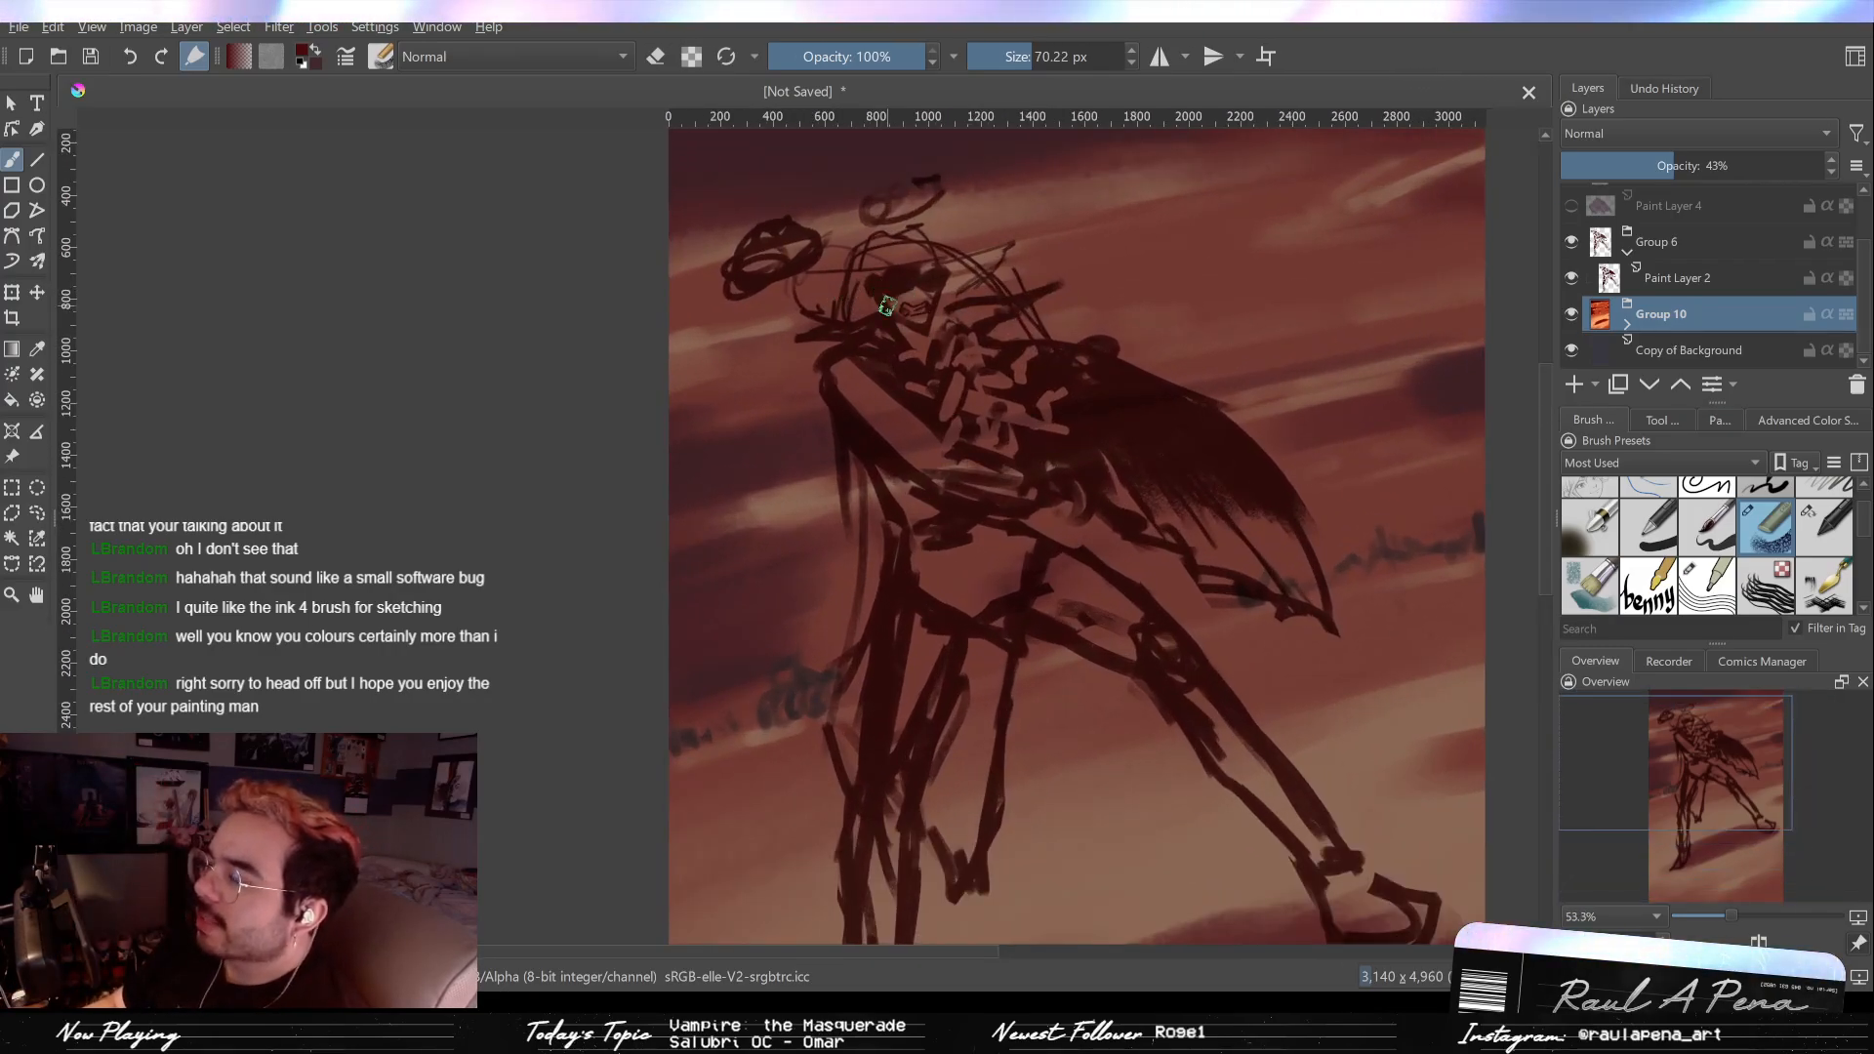
{"action": "left_click", "coordinate": [1672, 277]}
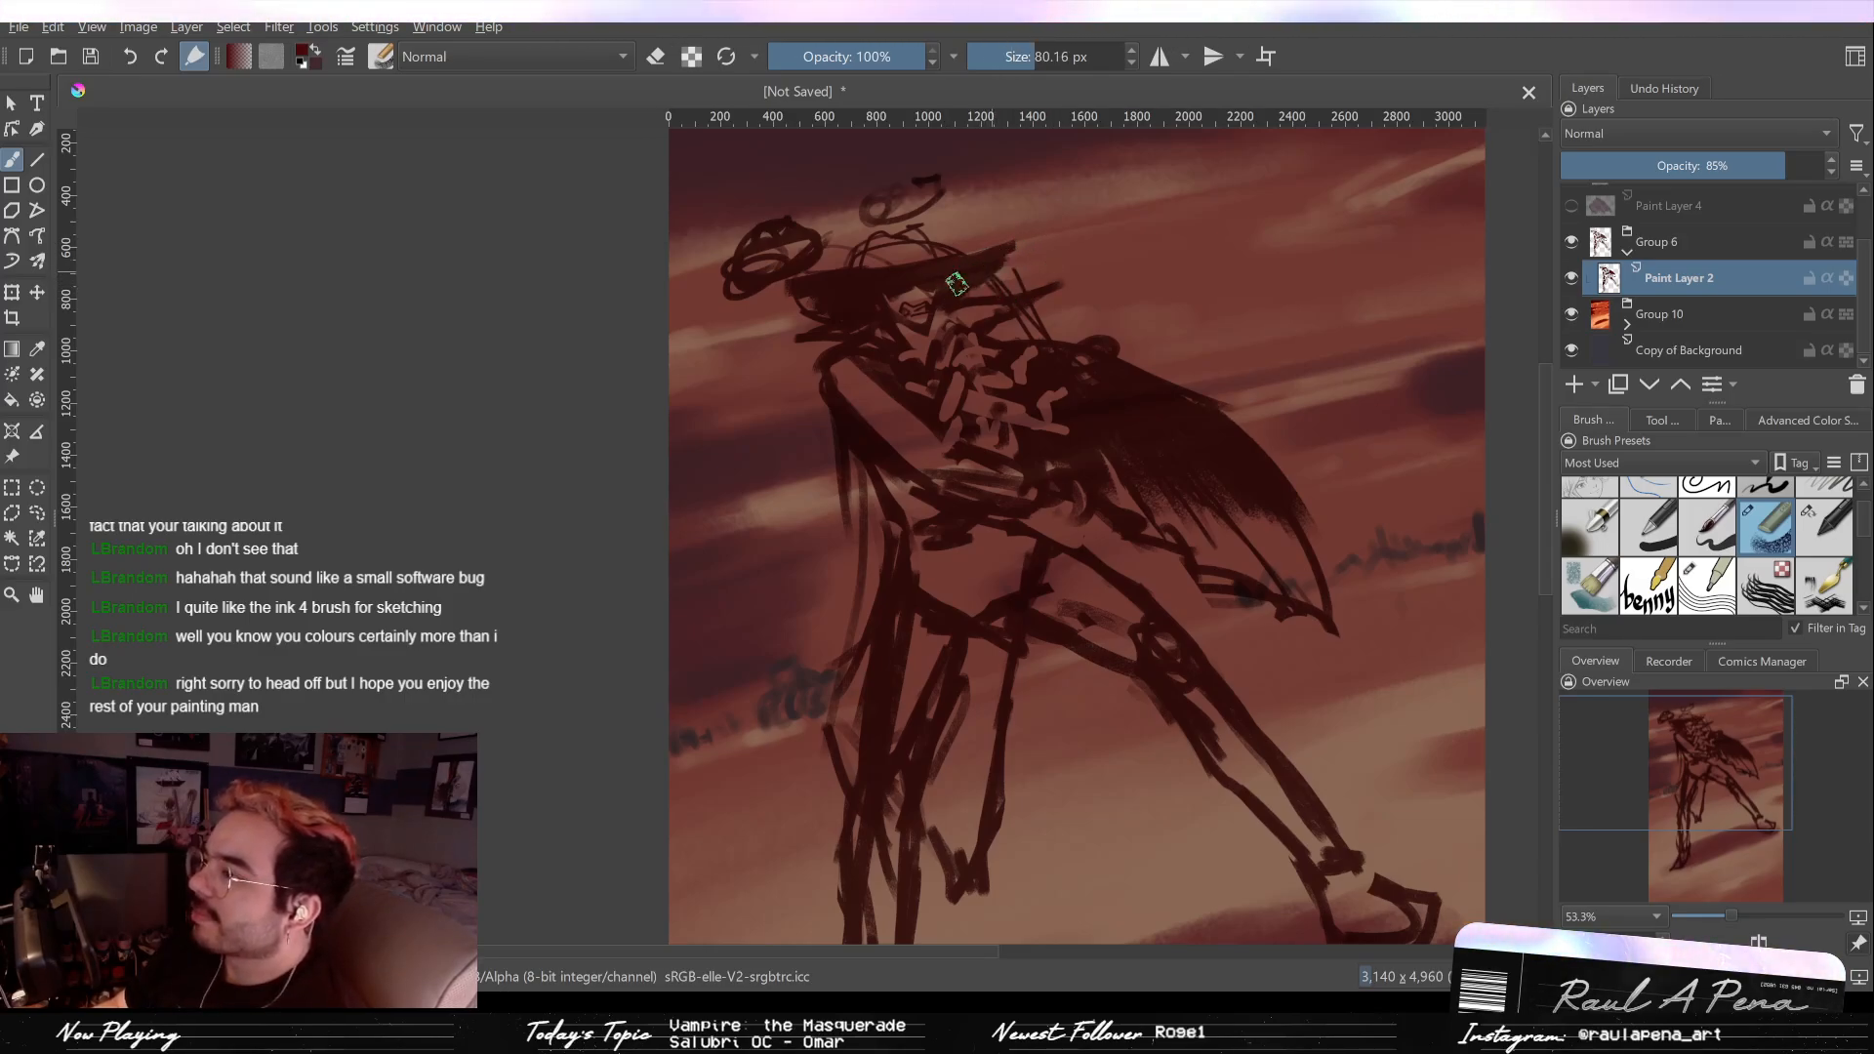
Step: Erase the cloak and thigh lines of the standing leg with an eraser of about 242 px and redraw its inner contour
{"action": "scroll", "coordinate": [962, 279], "scroll_direction": "down", "scroll_amount": 1}
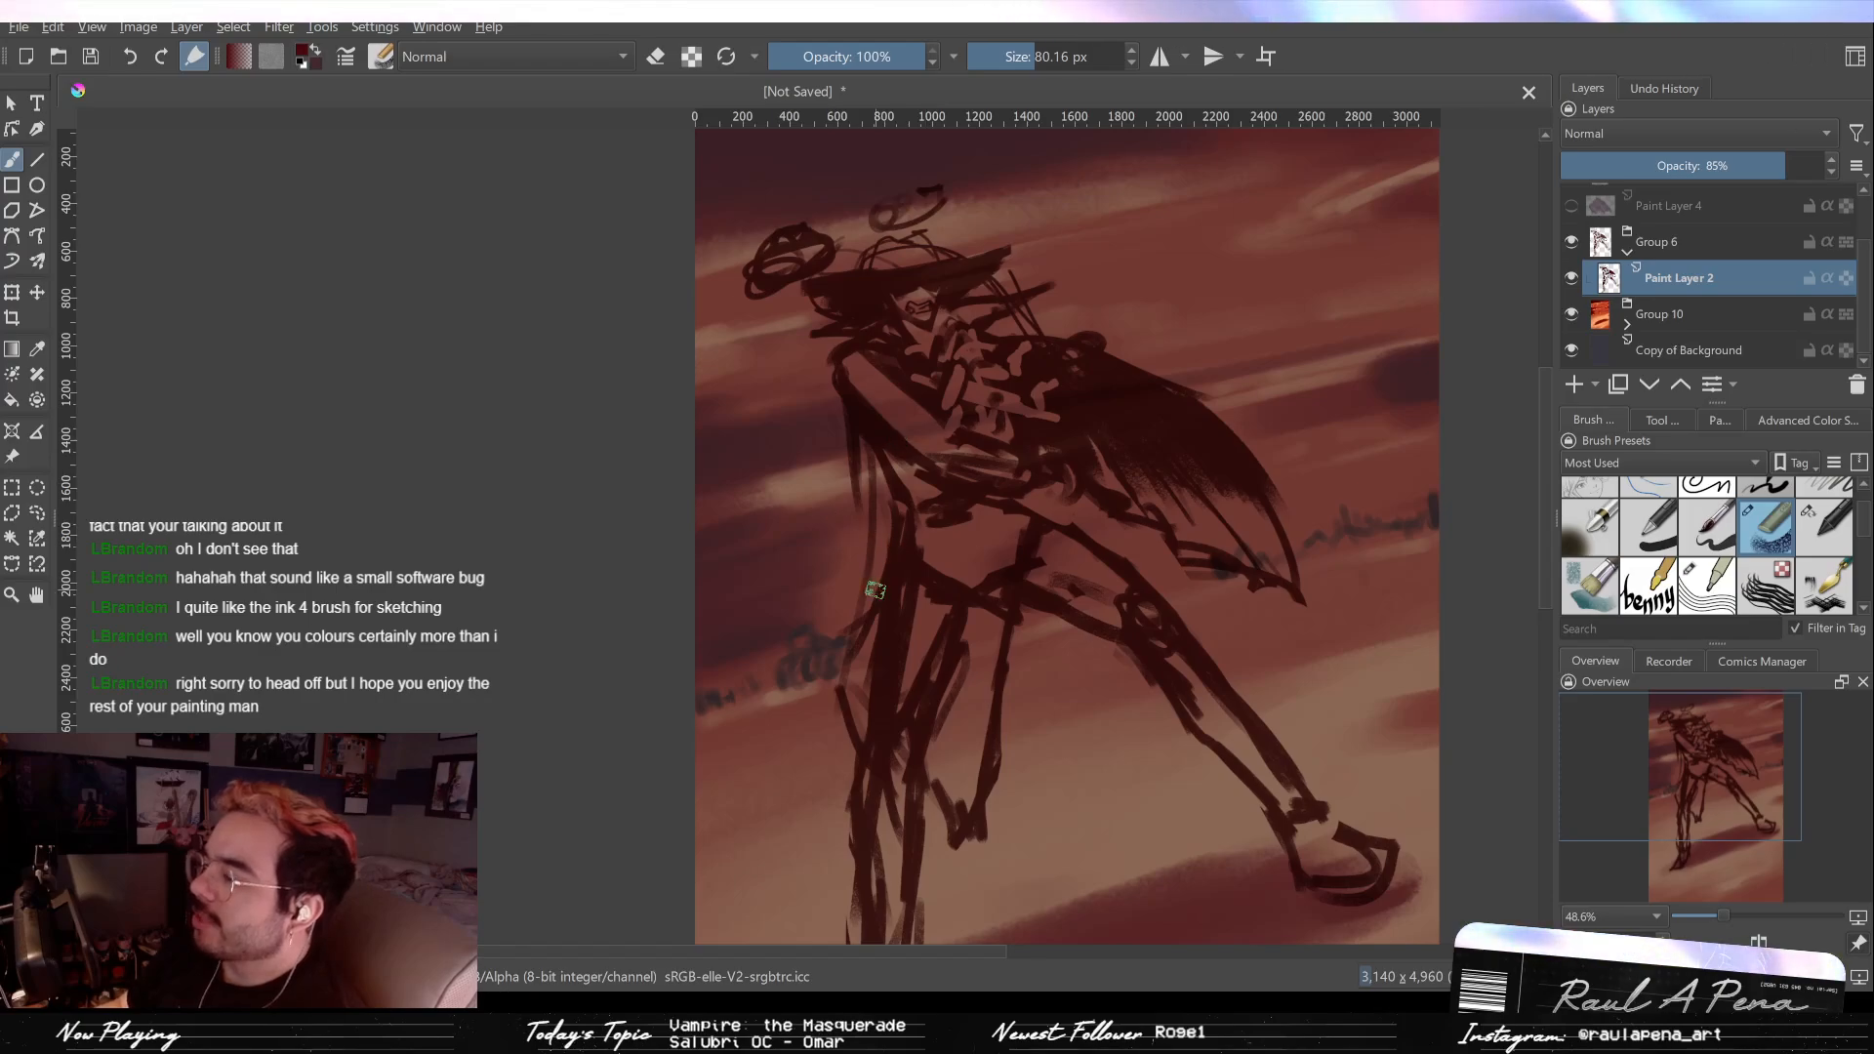
{"action": "key", "text": "slash"}
{"action": "mouse_move", "coordinate": [859, 454]}
{"action": "left_mouse_down"}
{"action": "mouse_move", "coordinate": [874, 527]}
{"action": "mouse_move", "coordinate": [898, 532]}
{"action": "mouse_move", "coordinate": [864, 678]}
{"action": "left_mouse_up"}
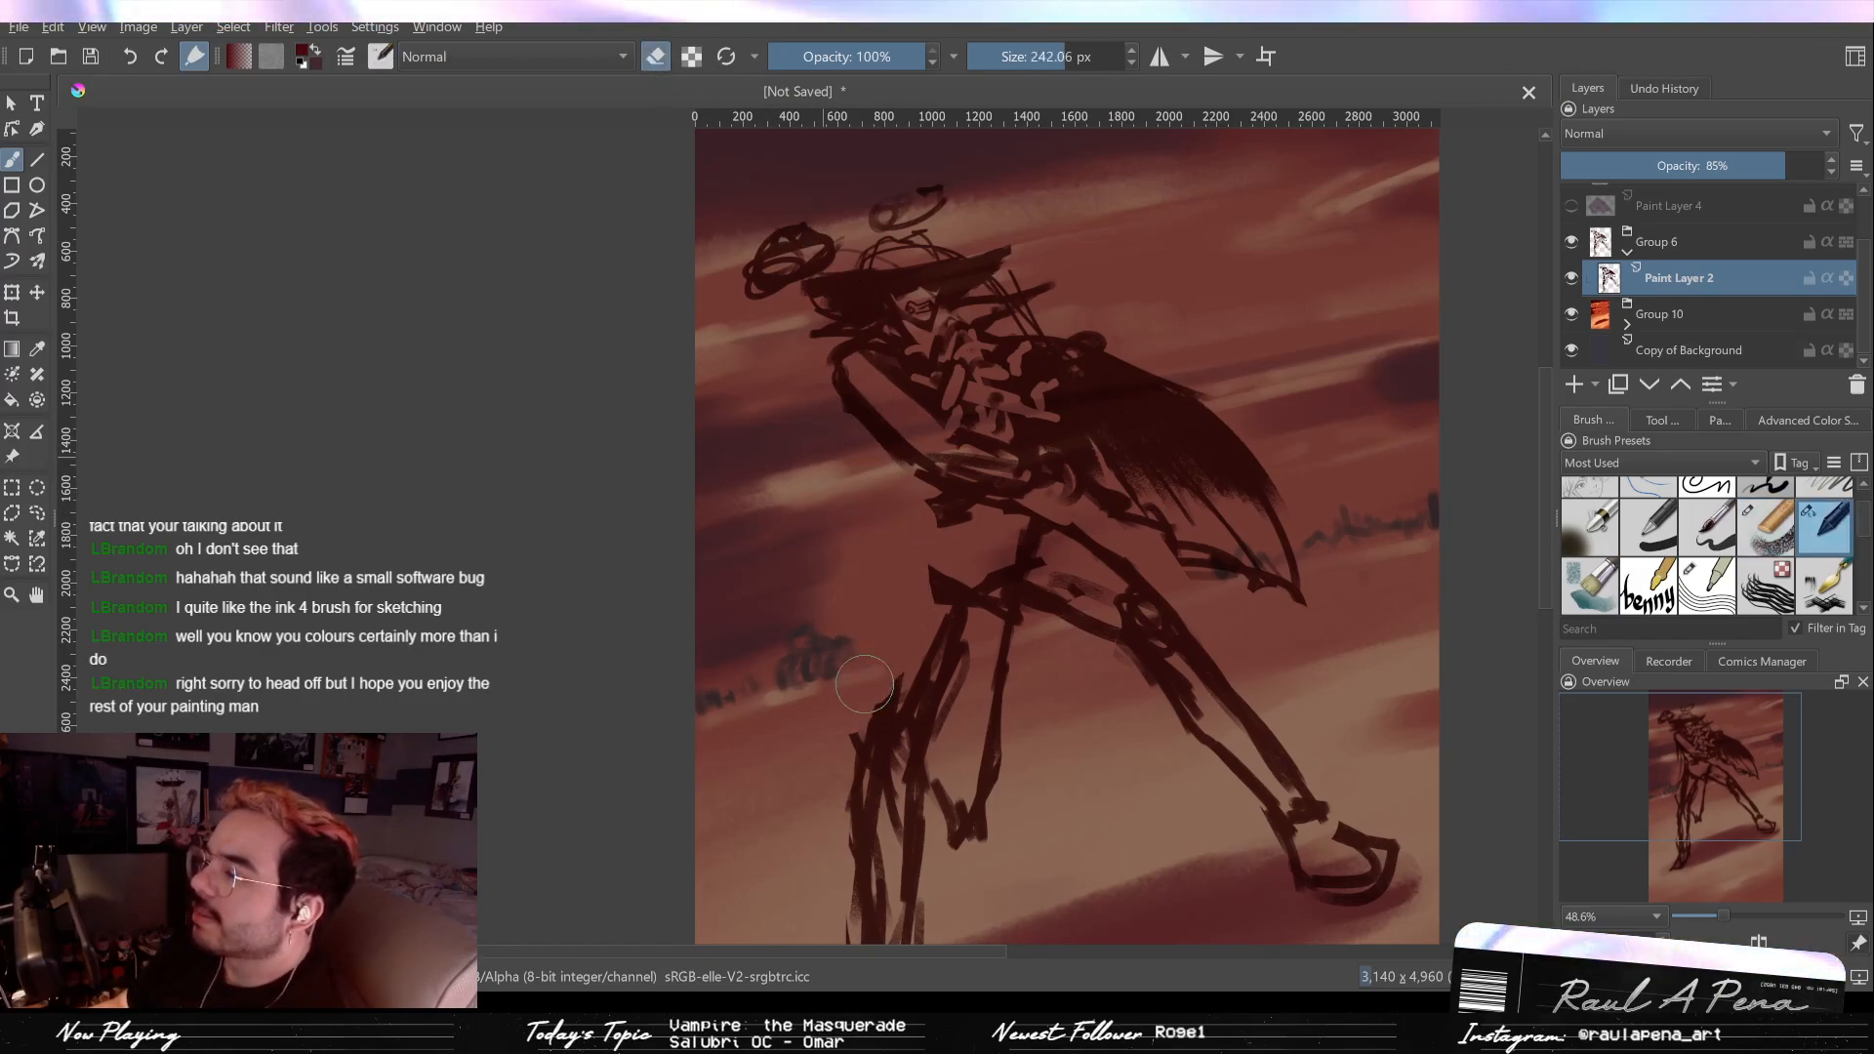
{"action": "key", "text": "slash"}
{"action": "left_click_drag", "start_coordinate": [923, 499], "coordinate": [934, 688]}
{"action": "key", "text": "slash"}
{"action": "mouse_move", "coordinate": [895, 585]}
{"action": "left_mouse_down"}
{"action": "mouse_move", "coordinate": [914, 654]}
{"action": "mouse_move", "coordinate": [882, 721]}
{"action": "left_mouse_up"}
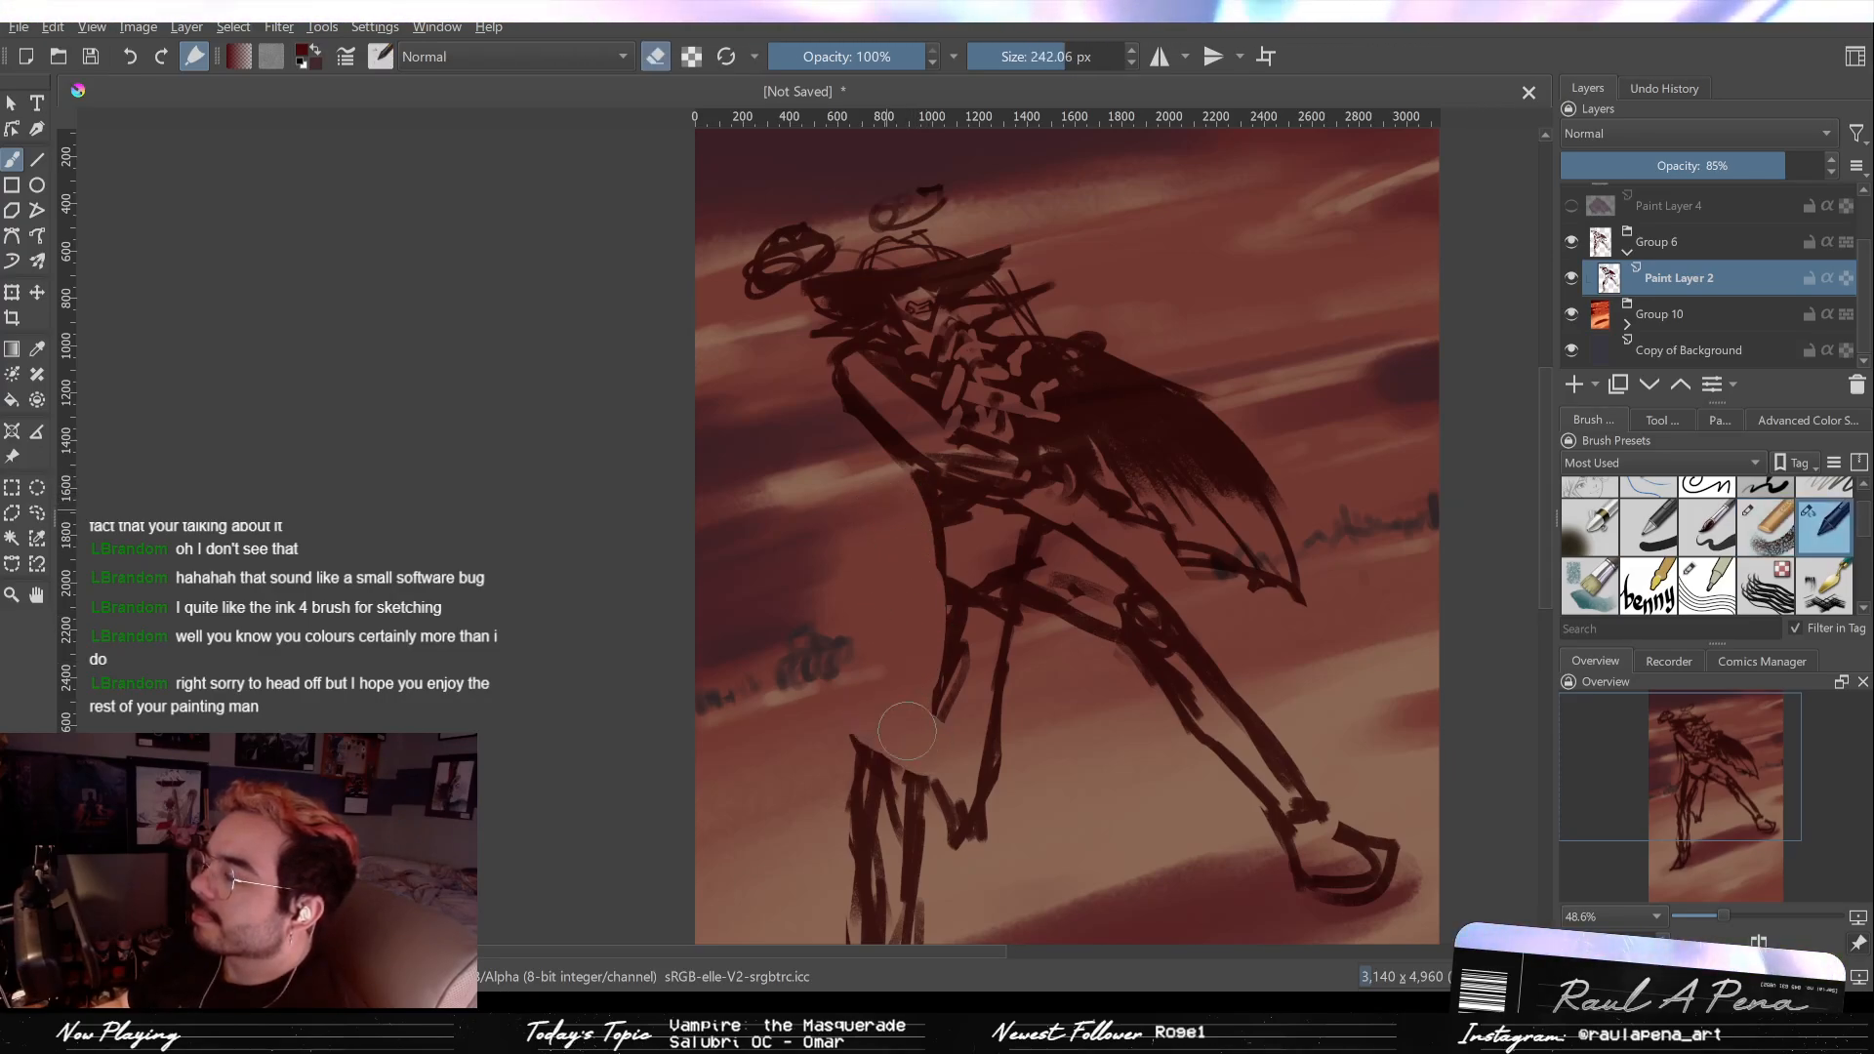
{"action": "key", "text": "ctrl+z"}
Step: Redraw the standing leg's outer thigh down to the knee and the line descending from the shoulder with a 42 px brush
{"action": "key", "text": "slash"}
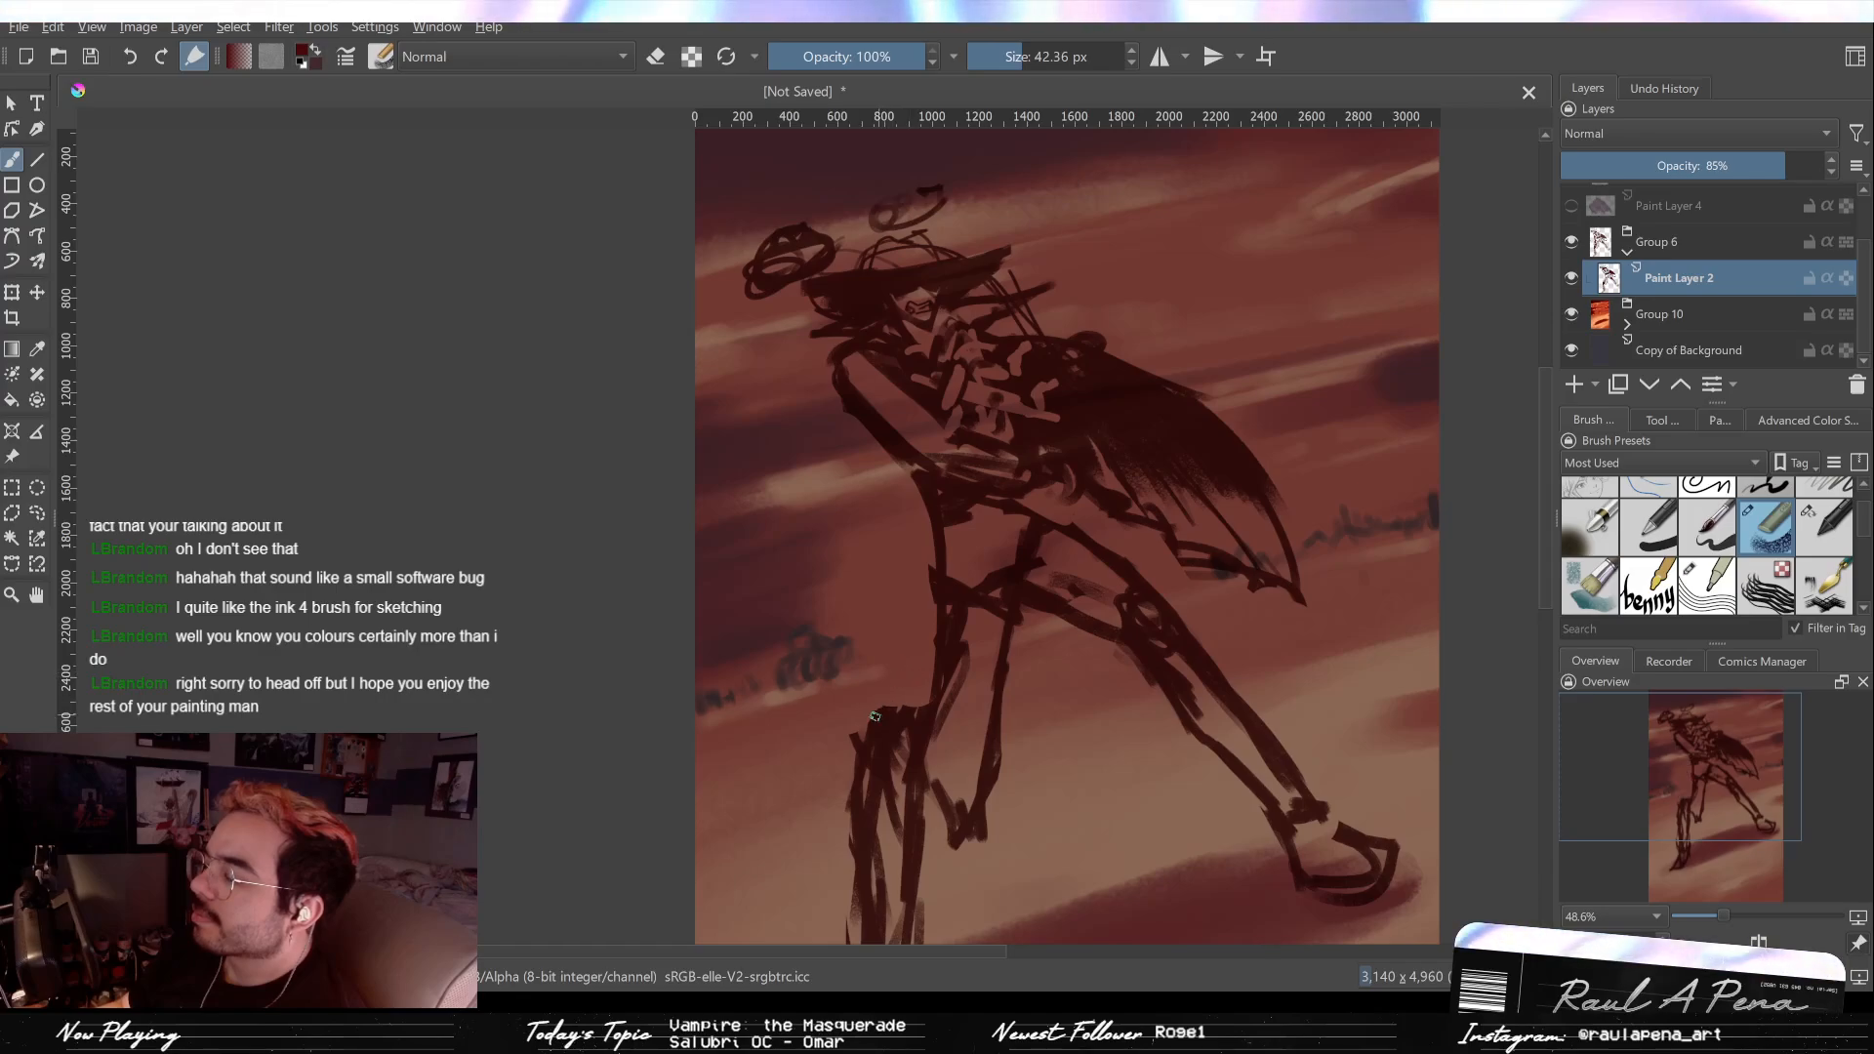
{"action": "left_click_drag", "start_coordinate": [890, 665], "coordinate": [859, 746]}
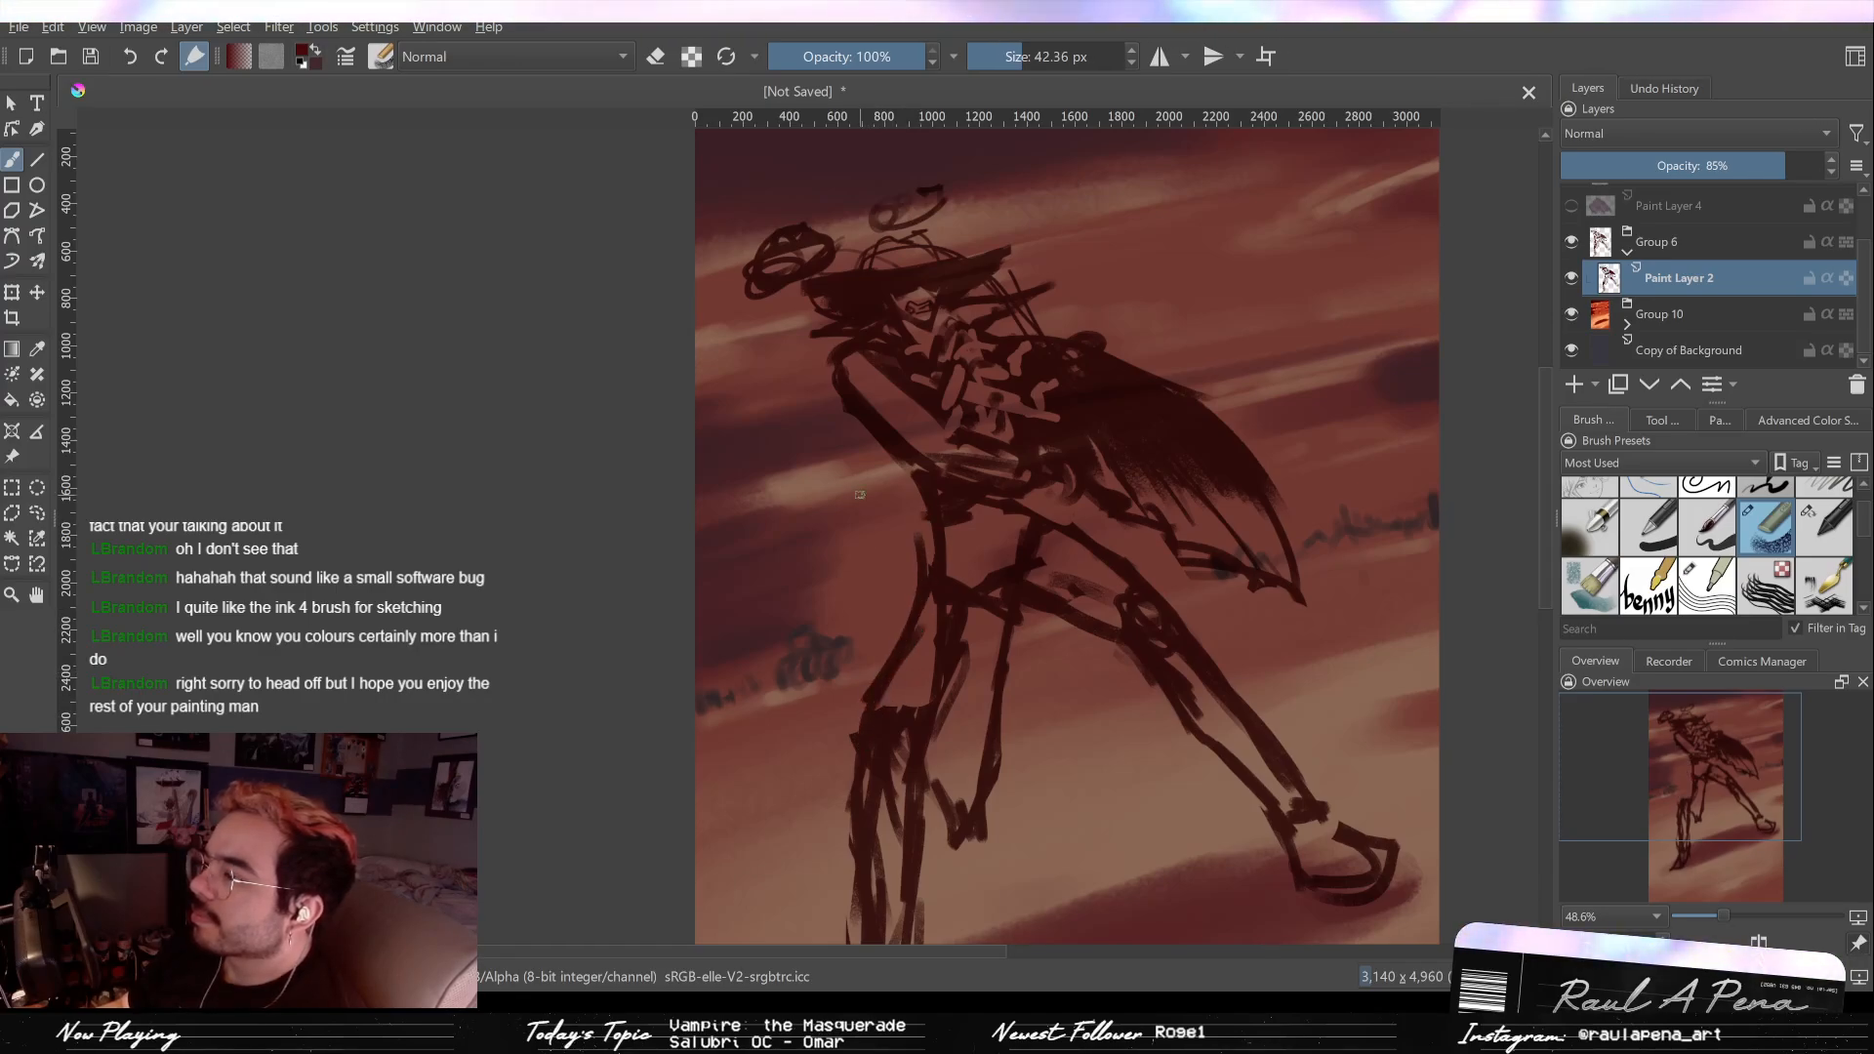
{"action": "mouse_move", "coordinate": [868, 459]}
{"action": "left_mouse_down"}
{"action": "mouse_move", "coordinate": [907, 535]}
{"action": "mouse_move", "coordinate": [914, 518]}
{"action": "mouse_move", "coordinate": [887, 487]}
{"action": "mouse_move", "coordinate": [907, 576]}
{"action": "mouse_move", "coordinate": [885, 540]}
{"action": "left_mouse_up"}
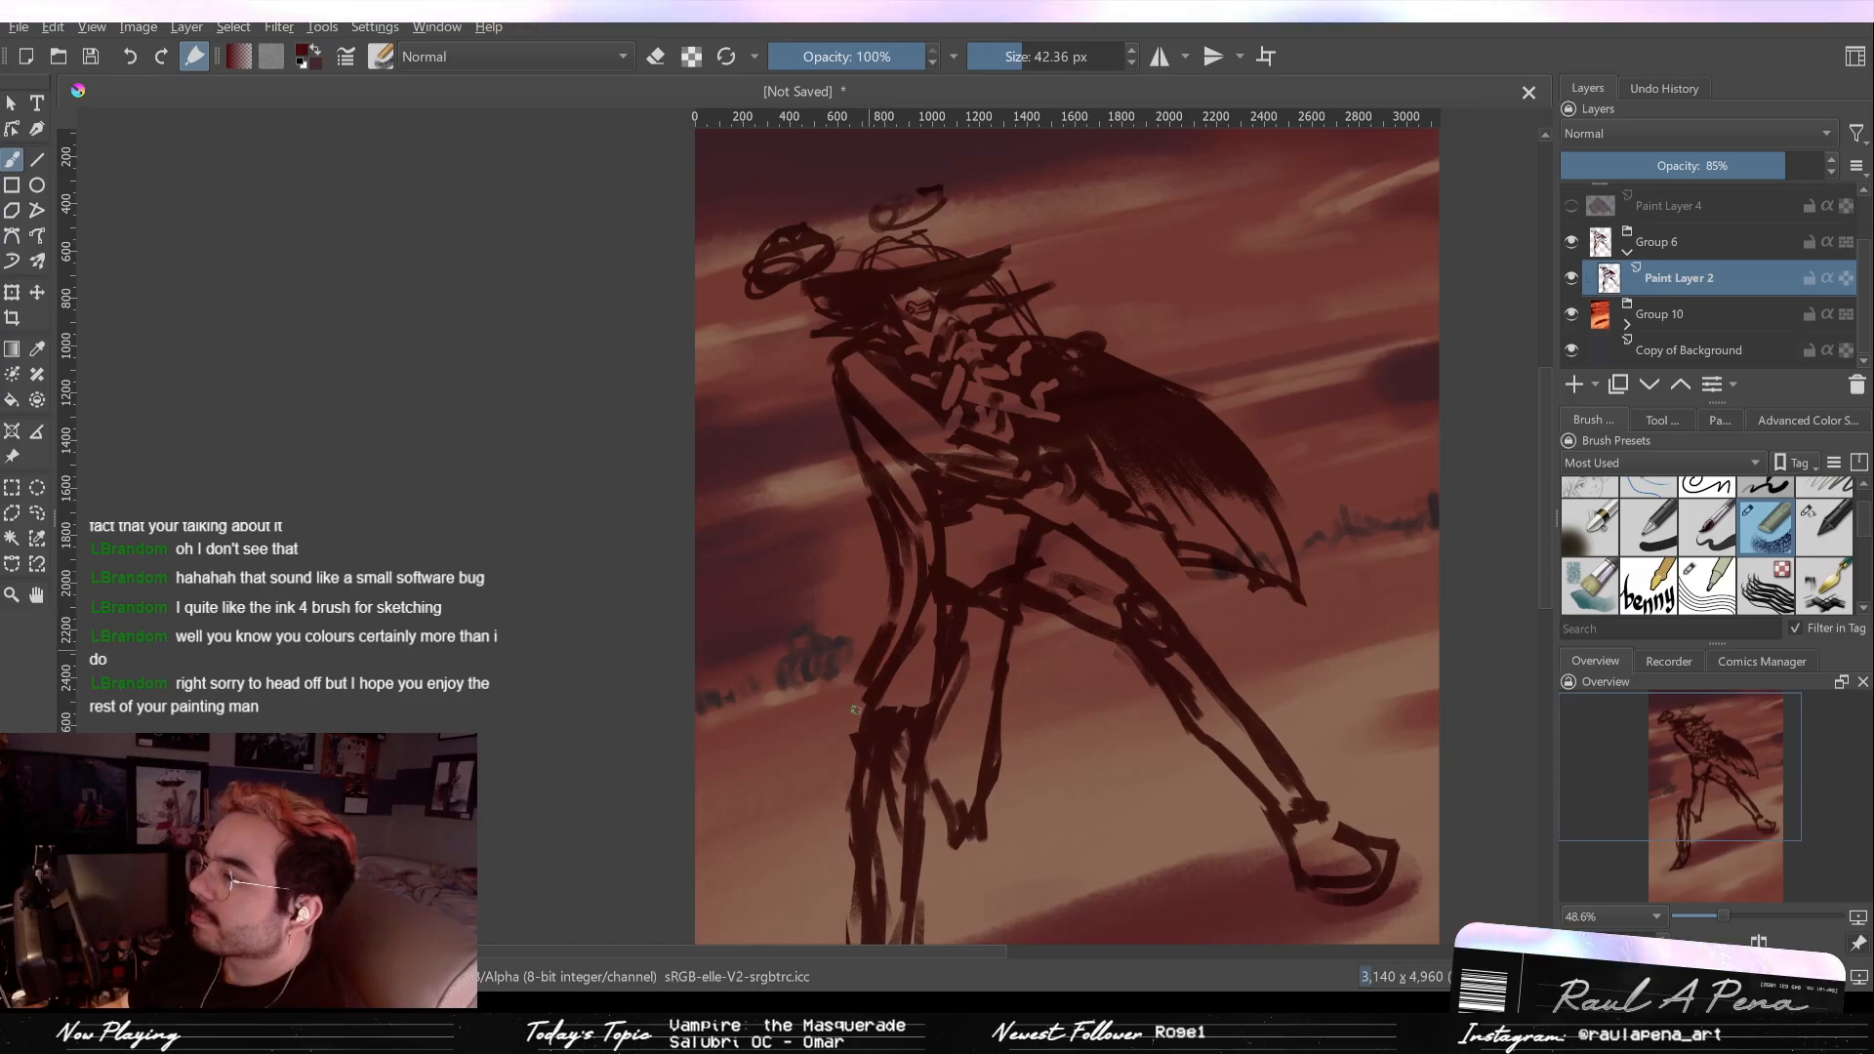
Step: Erase the hanging lines between the legs with a smaller eraser and redraw the standing leg's inner thigh
{"action": "key", "text": "slash"}
{"action": "left_click_drag", "start_coordinate": [828, 737], "coordinate": [863, 674]}
{"action": "left_click_drag", "start_coordinate": [986, 634], "coordinate": [966, 778]}
{"action": "key", "text": "bracketleft"}
{"action": "left_click_drag", "start_coordinate": [913, 698], "coordinate": [898, 771]}
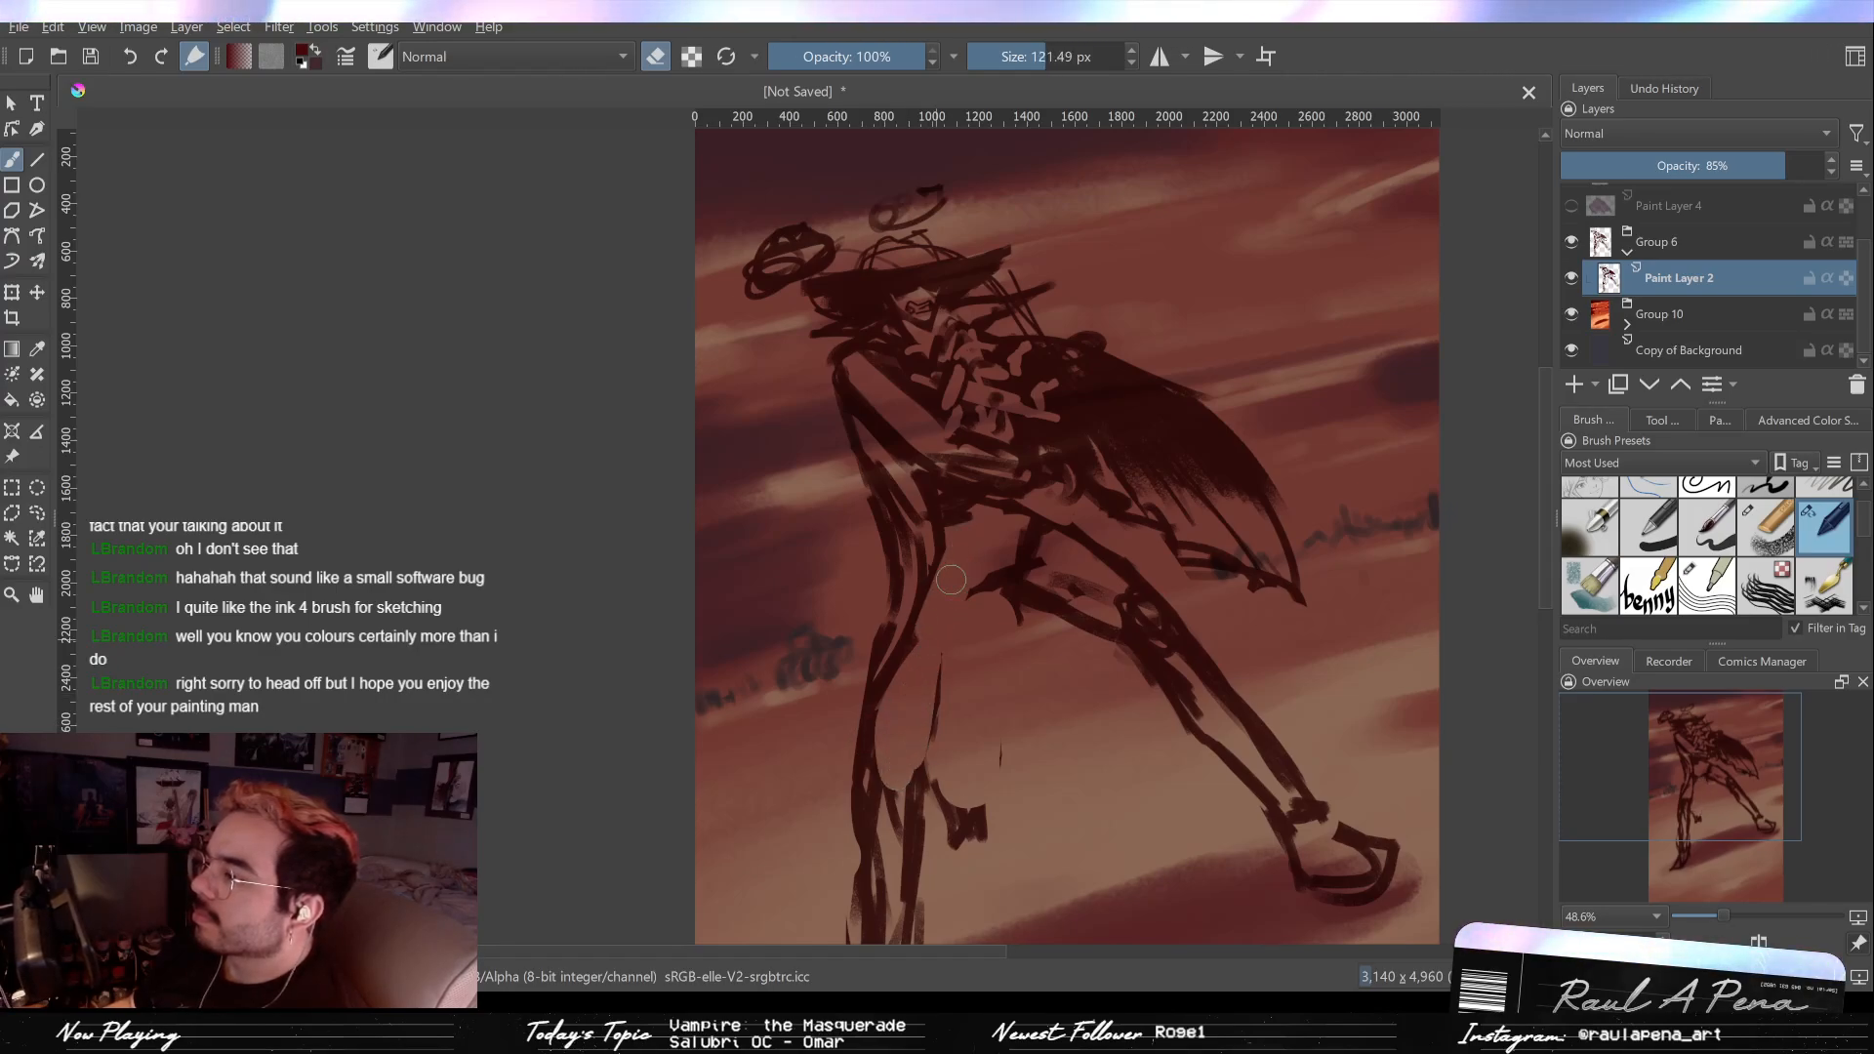
{"action": "key", "text": "slash"}
{"action": "left_click_drag", "start_coordinate": [979, 581], "coordinate": [937, 734]}
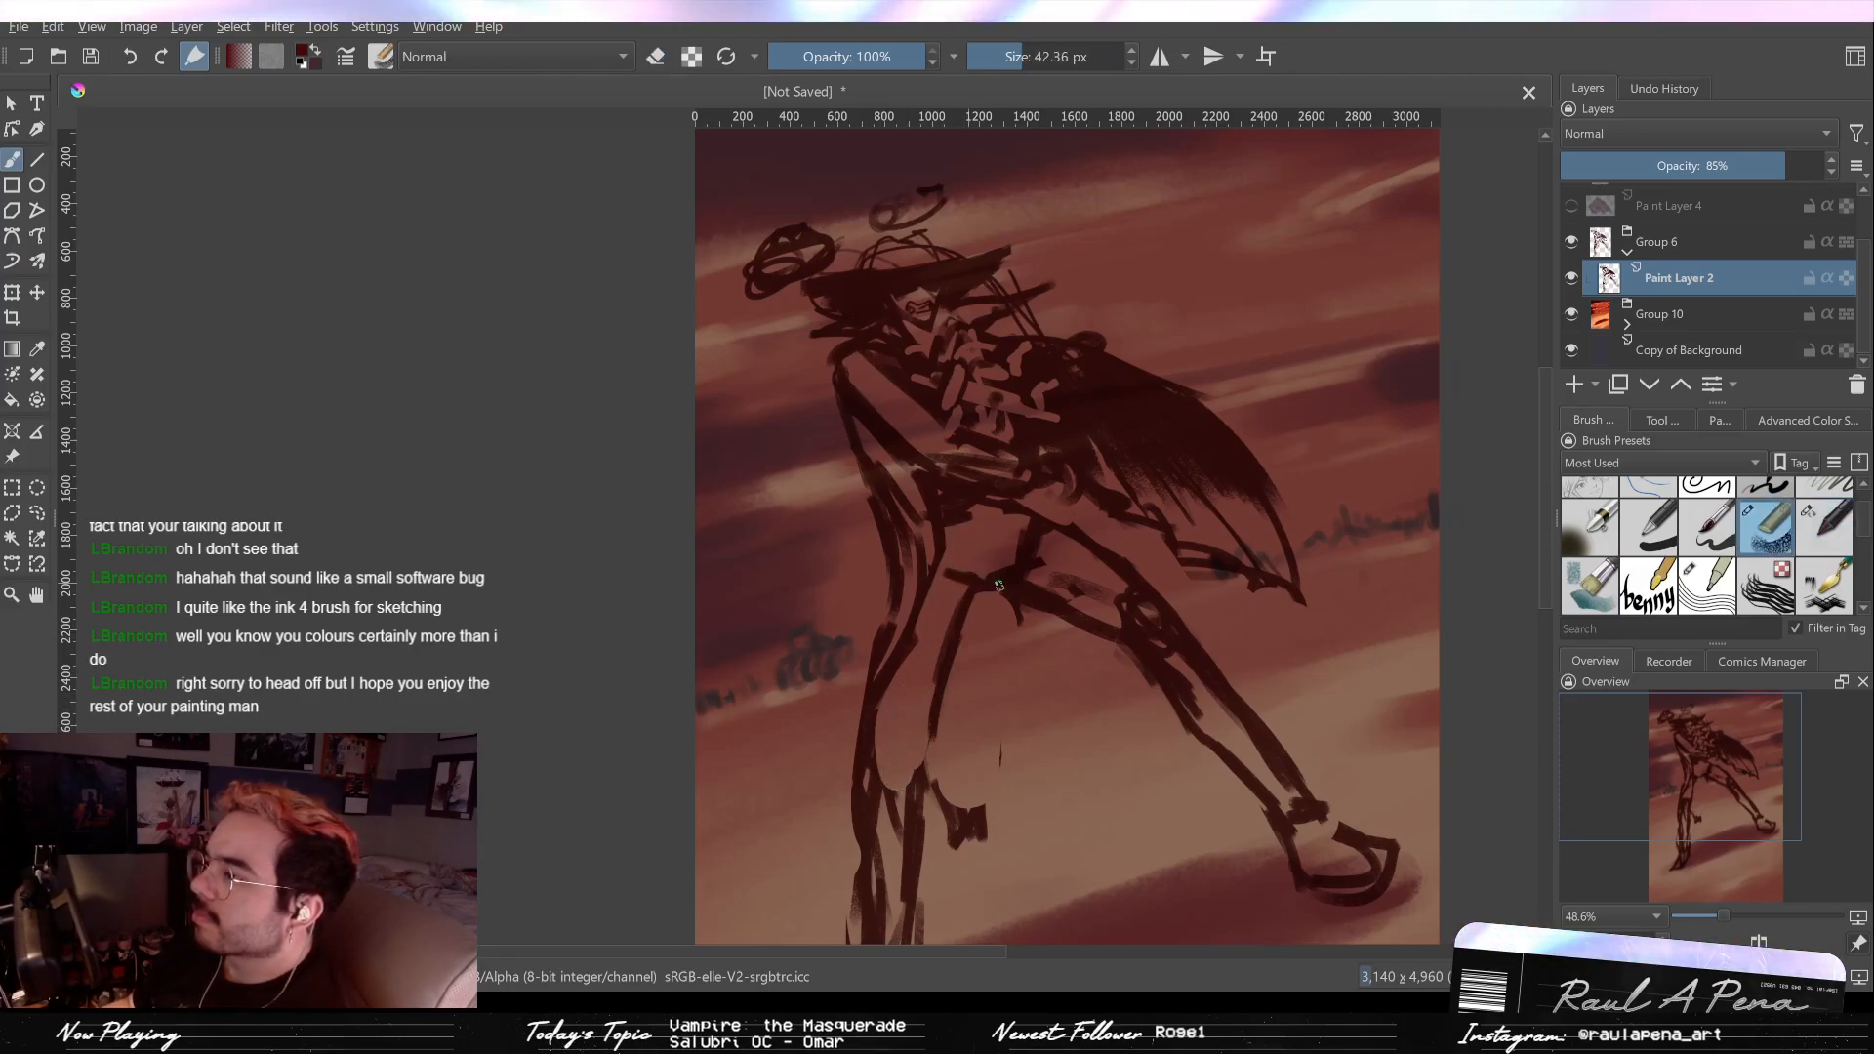
Step: Erase the outstretched leg's thigh and knee with a 177 px eraser and redraw the thigh's upper and lower contours
{"action": "key", "text": "slash"}
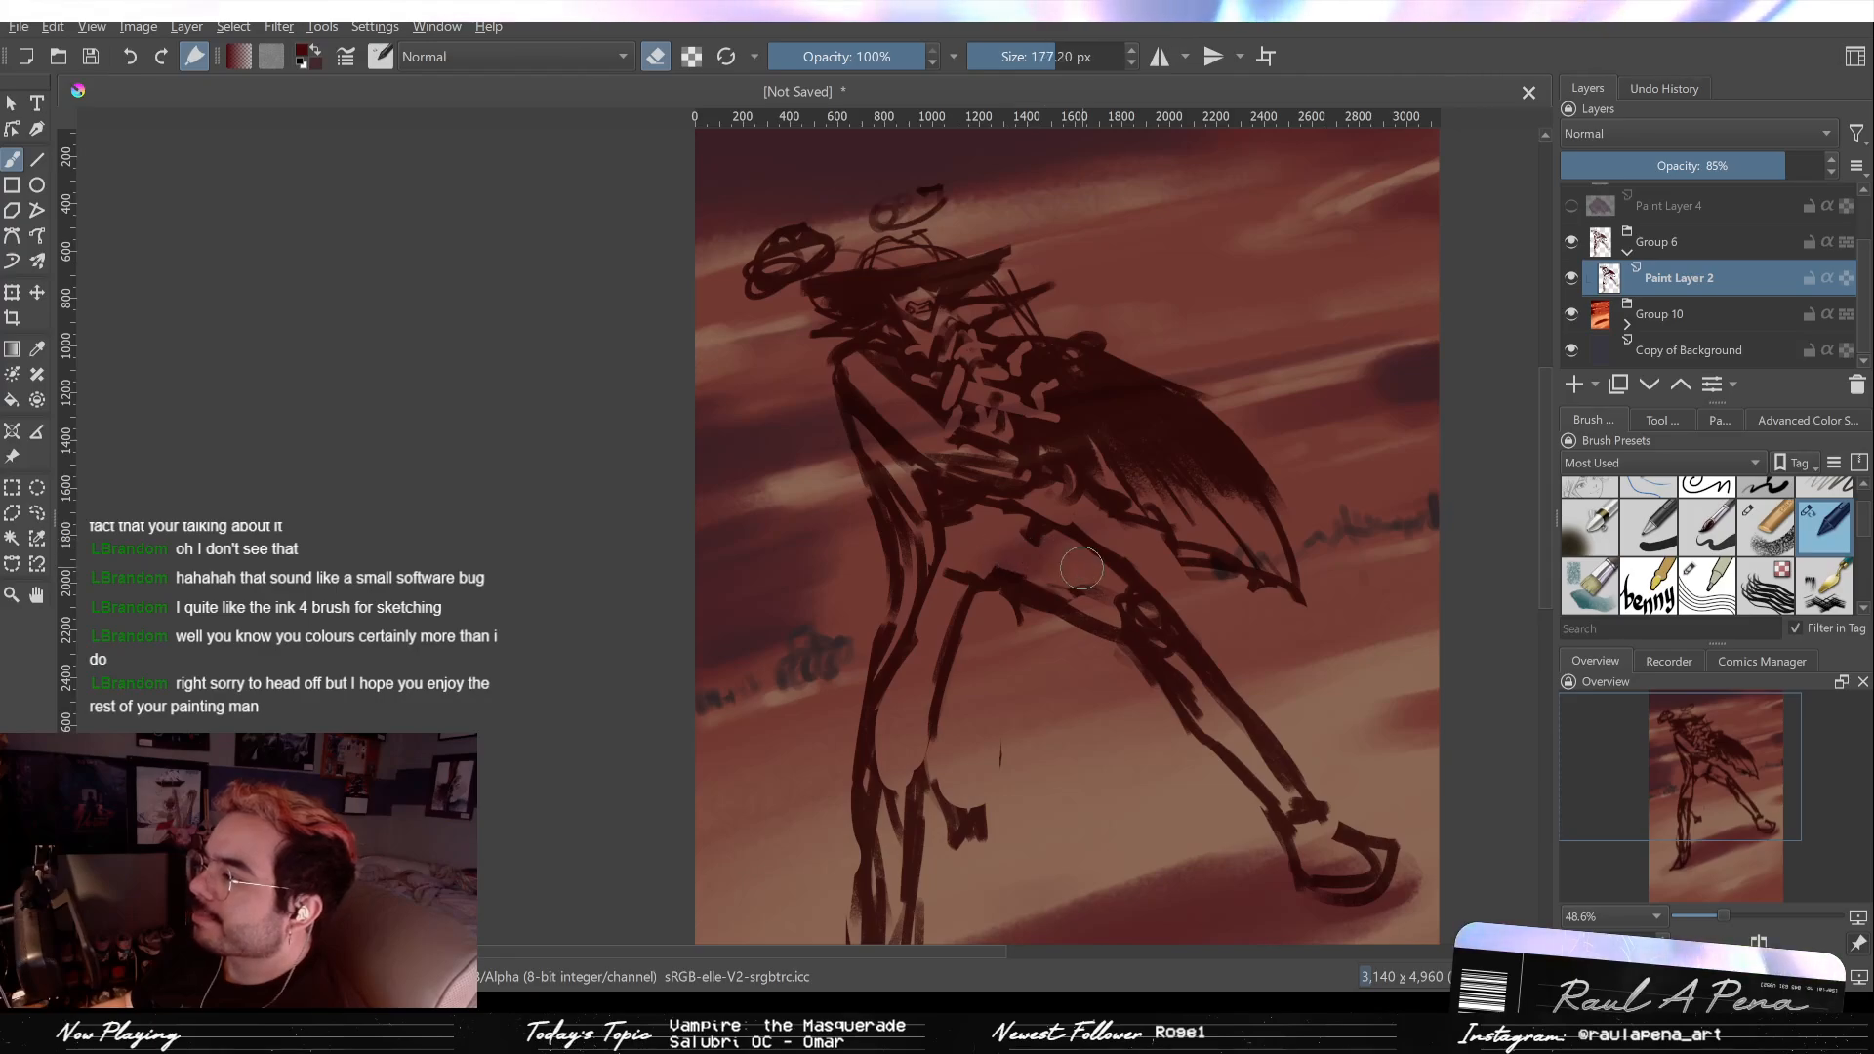
{"action": "key", "text": "slash"}
{"action": "left_click_drag", "start_coordinate": [1015, 571], "coordinate": [1100, 633]}
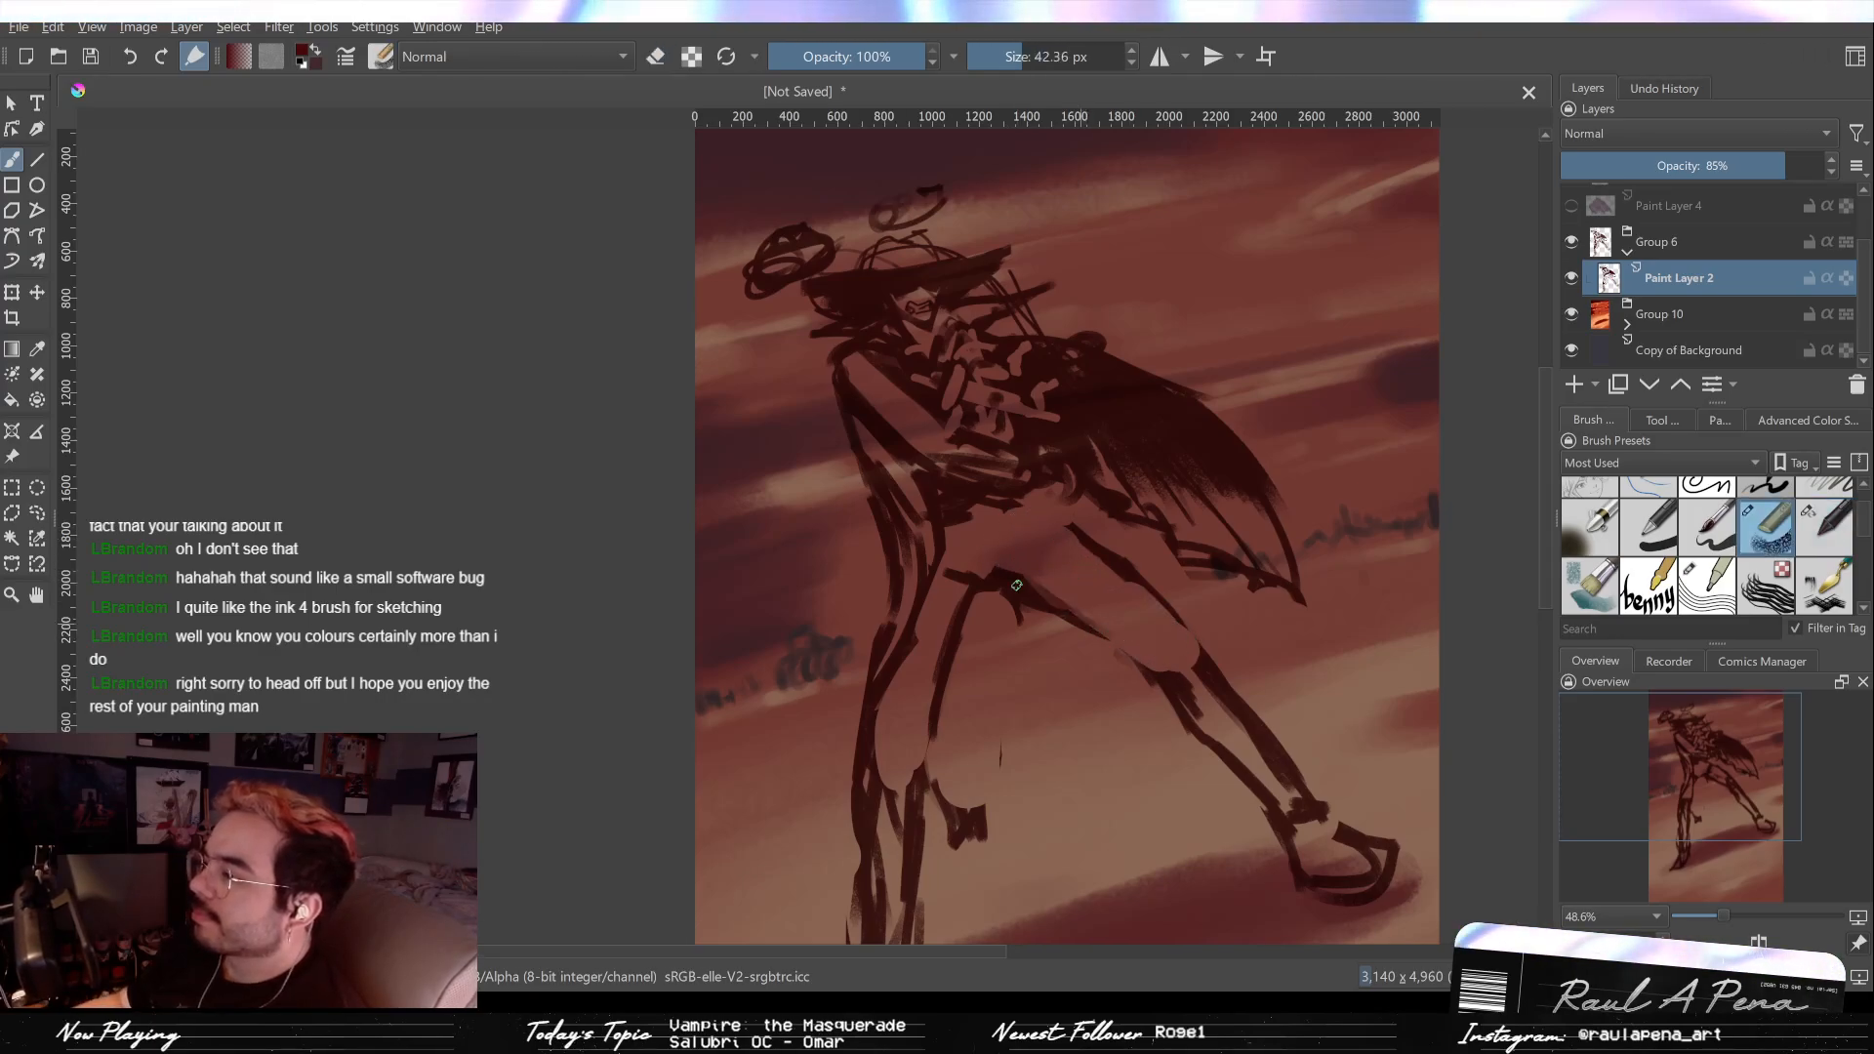
{"action": "left_click_drag", "start_coordinate": [1049, 519], "coordinate": [1203, 639]}
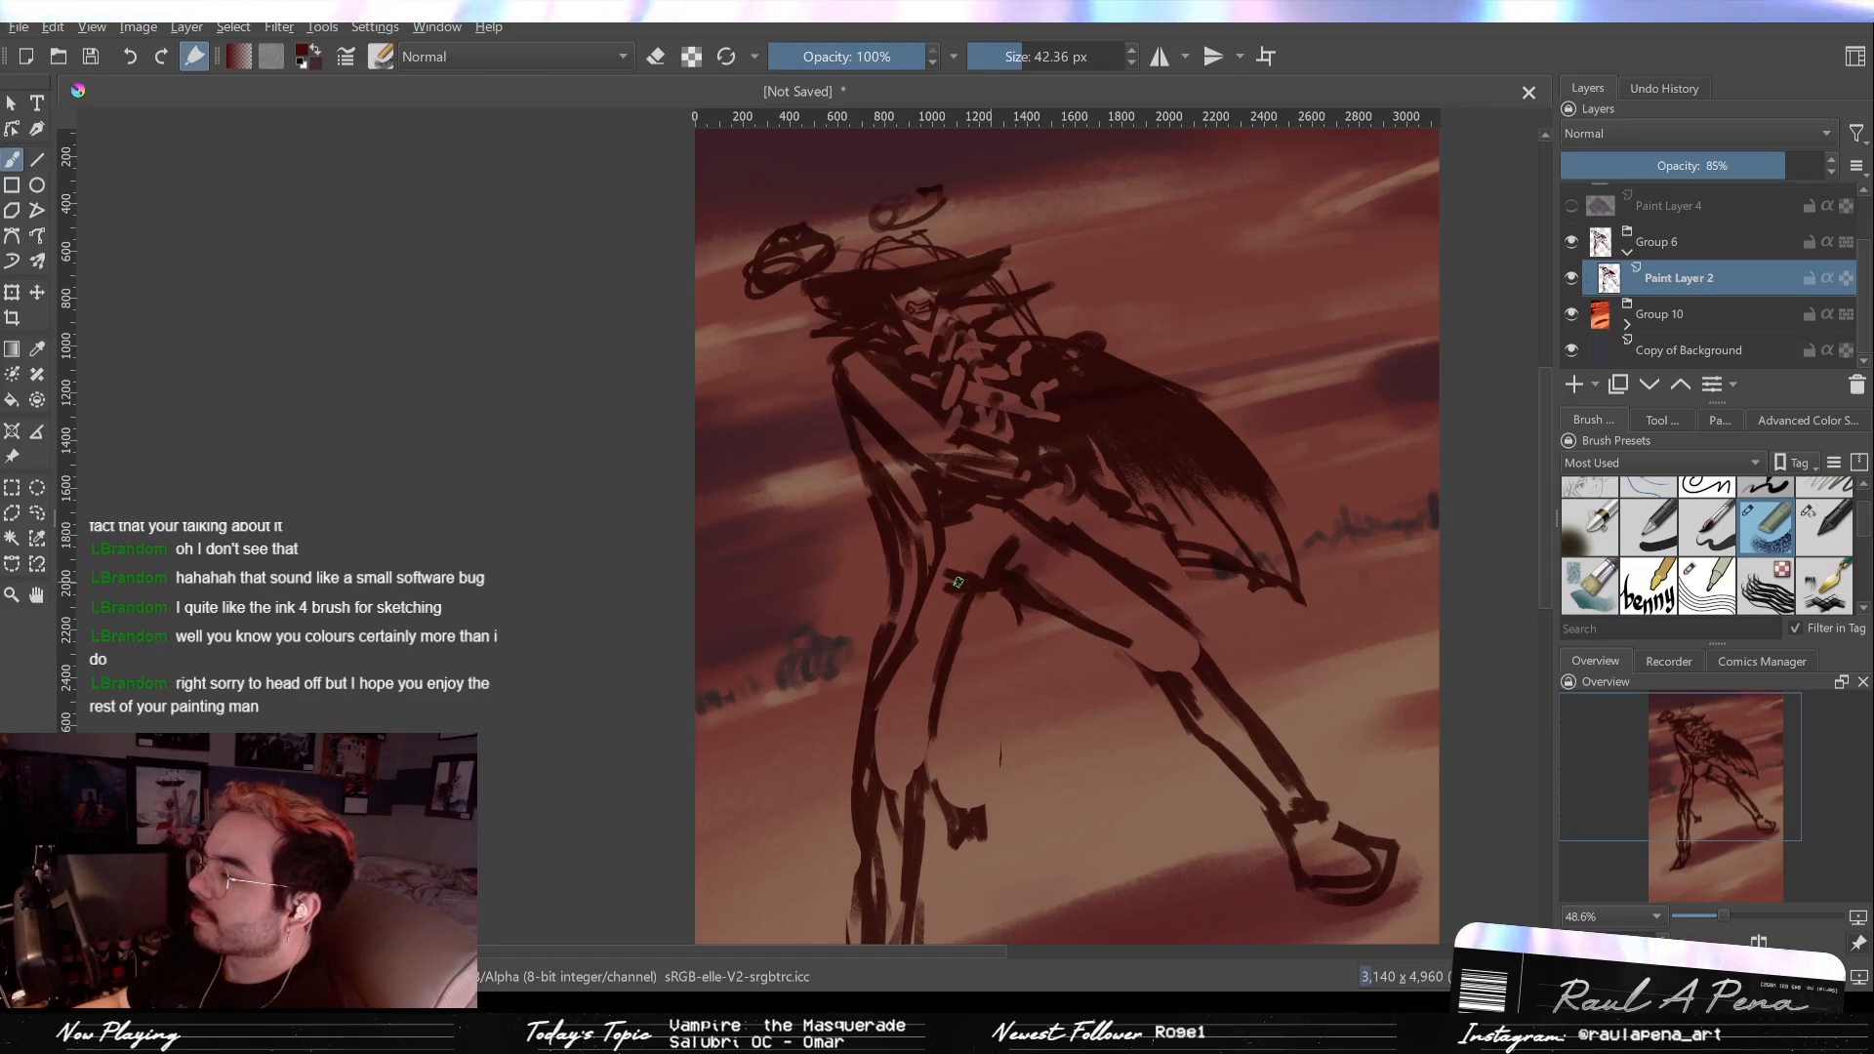
{"action": "mouse_move", "coordinate": [1075, 552]}
{"action": "left_mouse_down"}
{"action": "mouse_move", "coordinate": [1087, 661]}
{"action": "mouse_move", "coordinate": [1054, 506]}
{"action": "mouse_move", "coordinate": [983, 500]}
{"action": "mouse_move", "coordinate": [1043, 549]}
{"action": "left_mouse_up"}
{"action": "key", "text": "ctrl+z"}
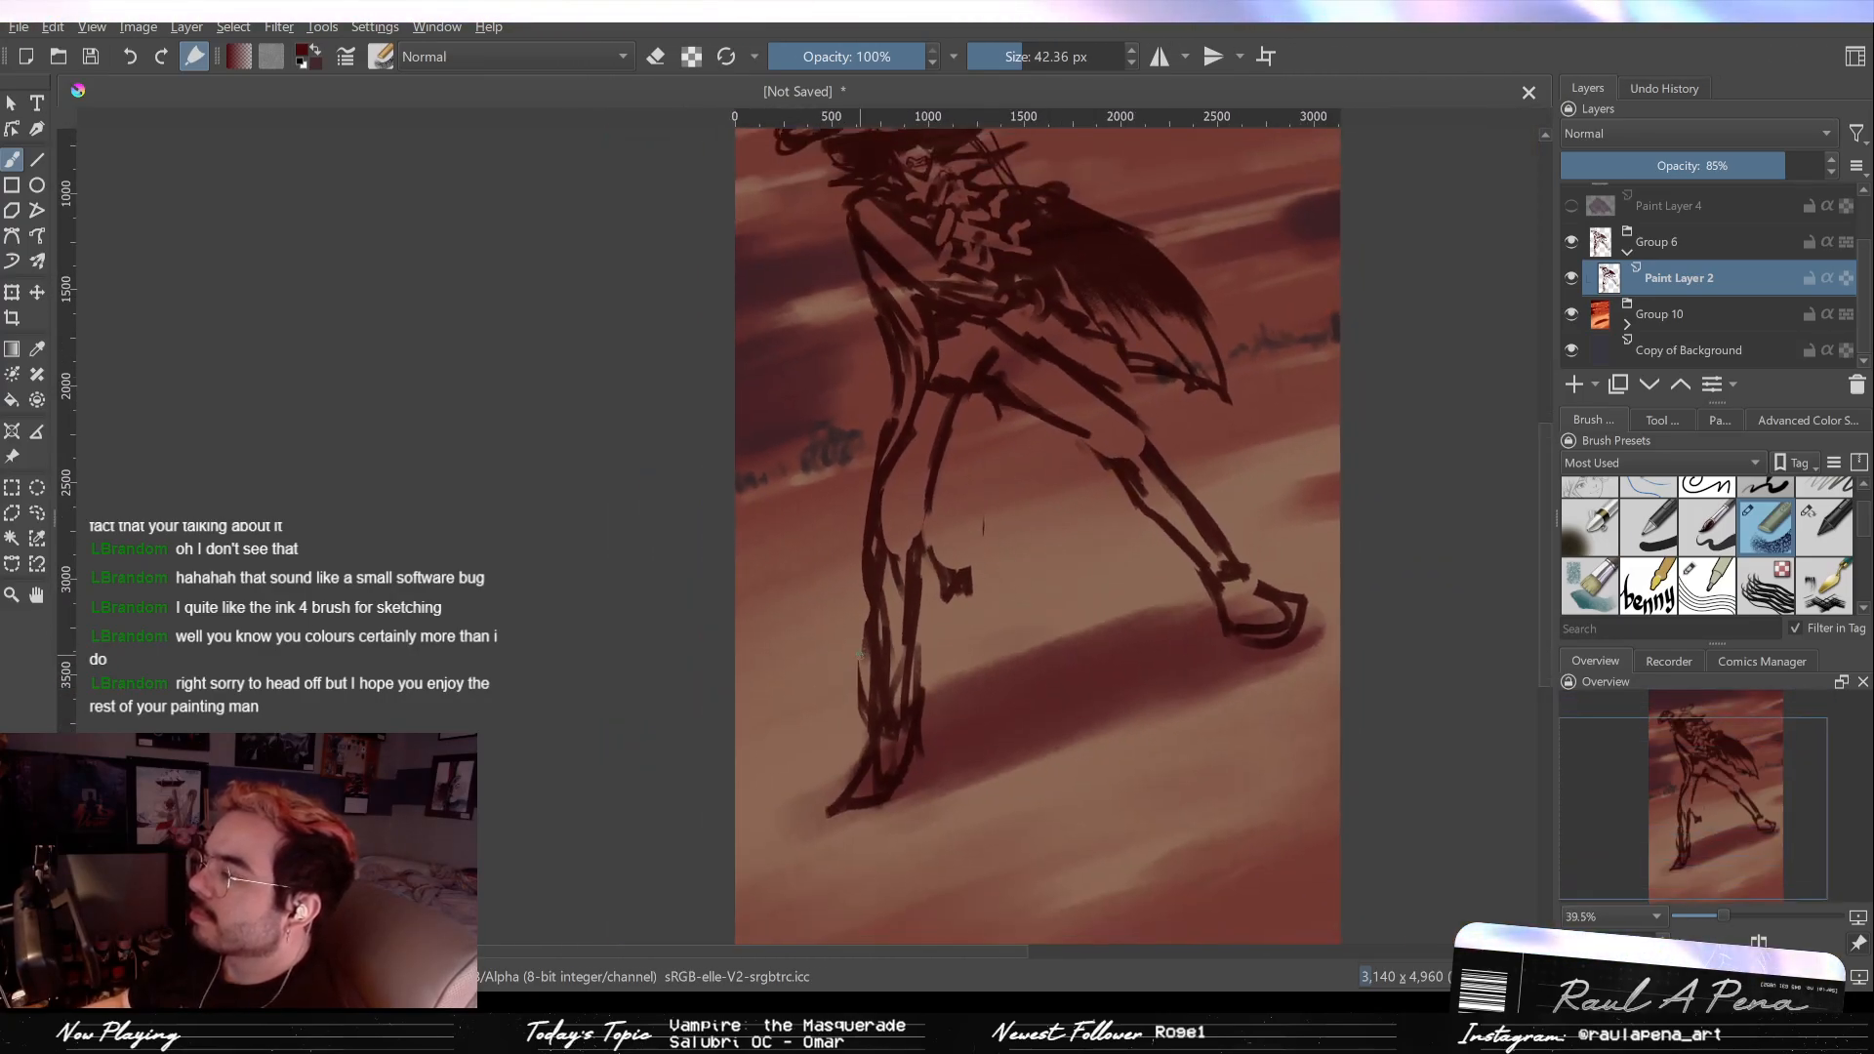
Step: Erase the standing leg's shin and foot along with the leftover shape between the legs
{"action": "key", "text": "slash"}
{"action": "left_click_drag", "start_coordinate": [882, 550], "coordinate": [872, 783]}
{"action": "left_click", "coordinate": [961, 582]}
{"action": "key", "text": "slash"}
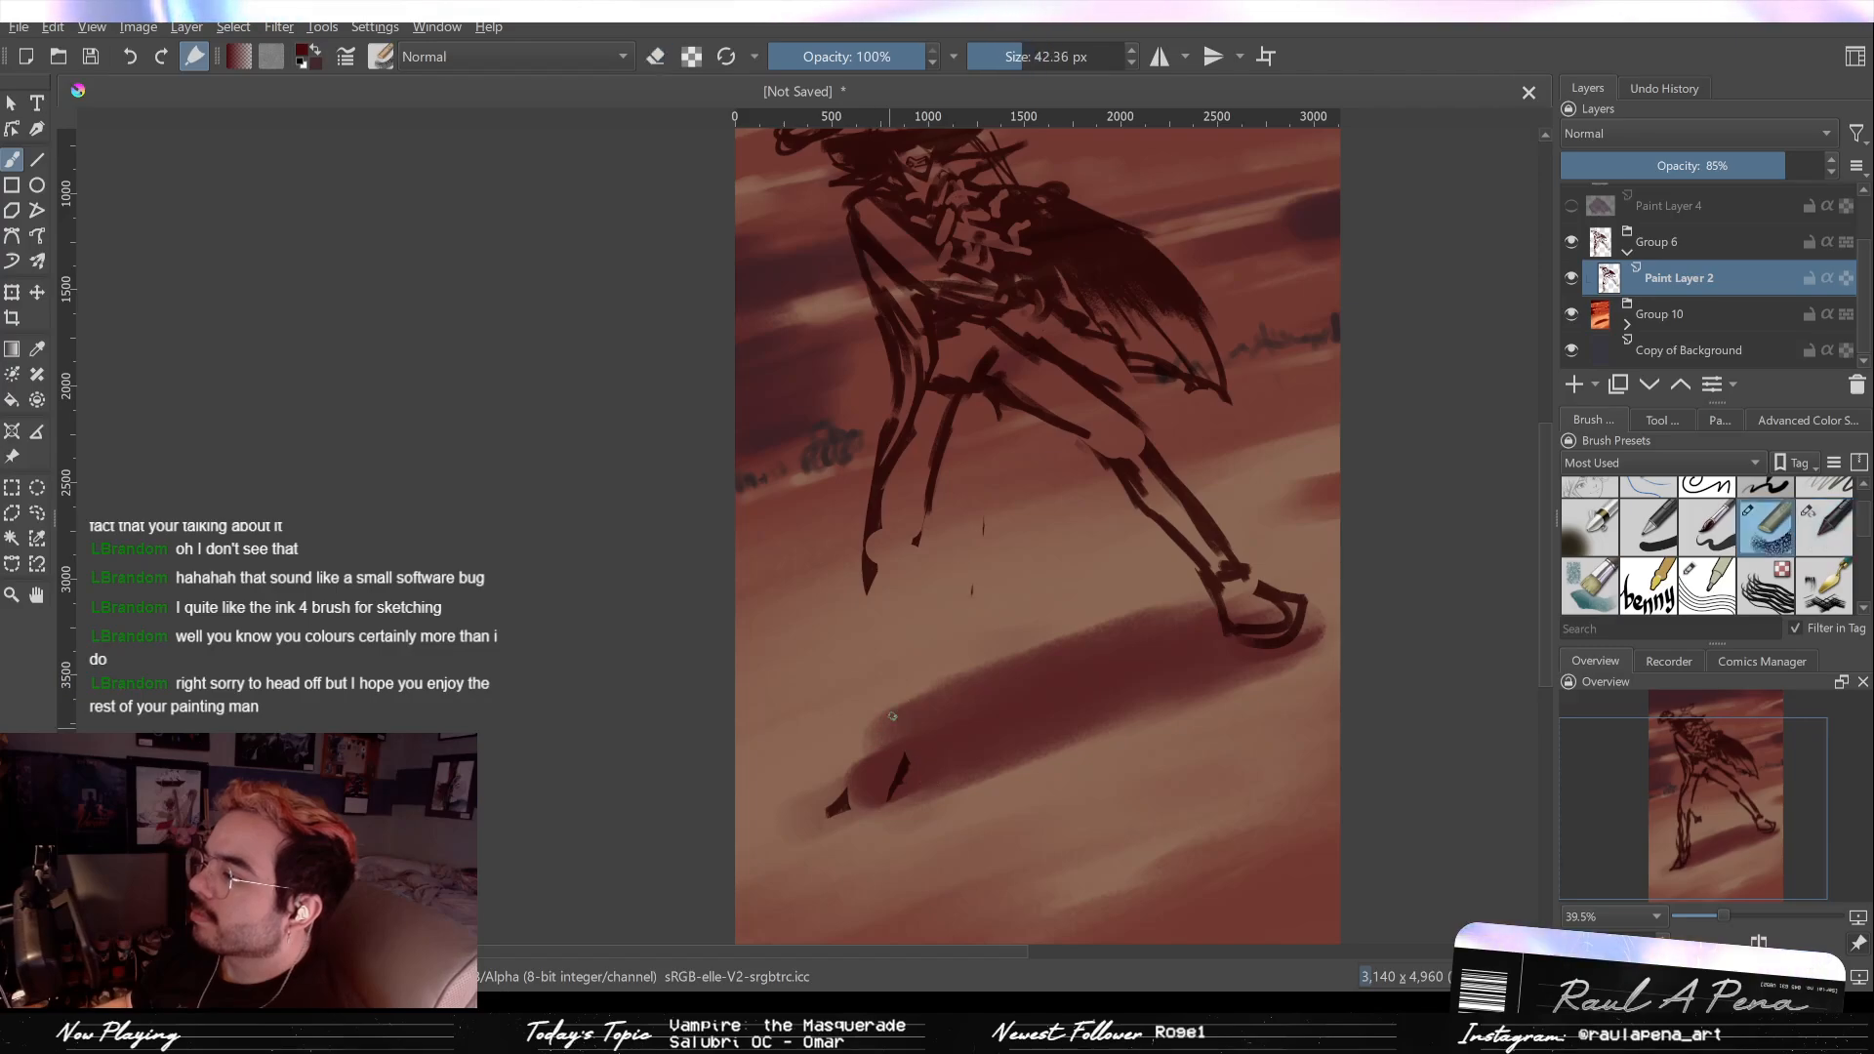
Step: Redraw the standing leg's foot and both sides of its shin up to the knee
{"action": "mouse_move", "coordinate": [872, 740]}
{"action": "left_mouse_down"}
{"action": "mouse_move", "coordinate": [822, 810]}
{"action": "mouse_move", "coordinate": [917, 781]}
{"action": "left_mouse_up"}
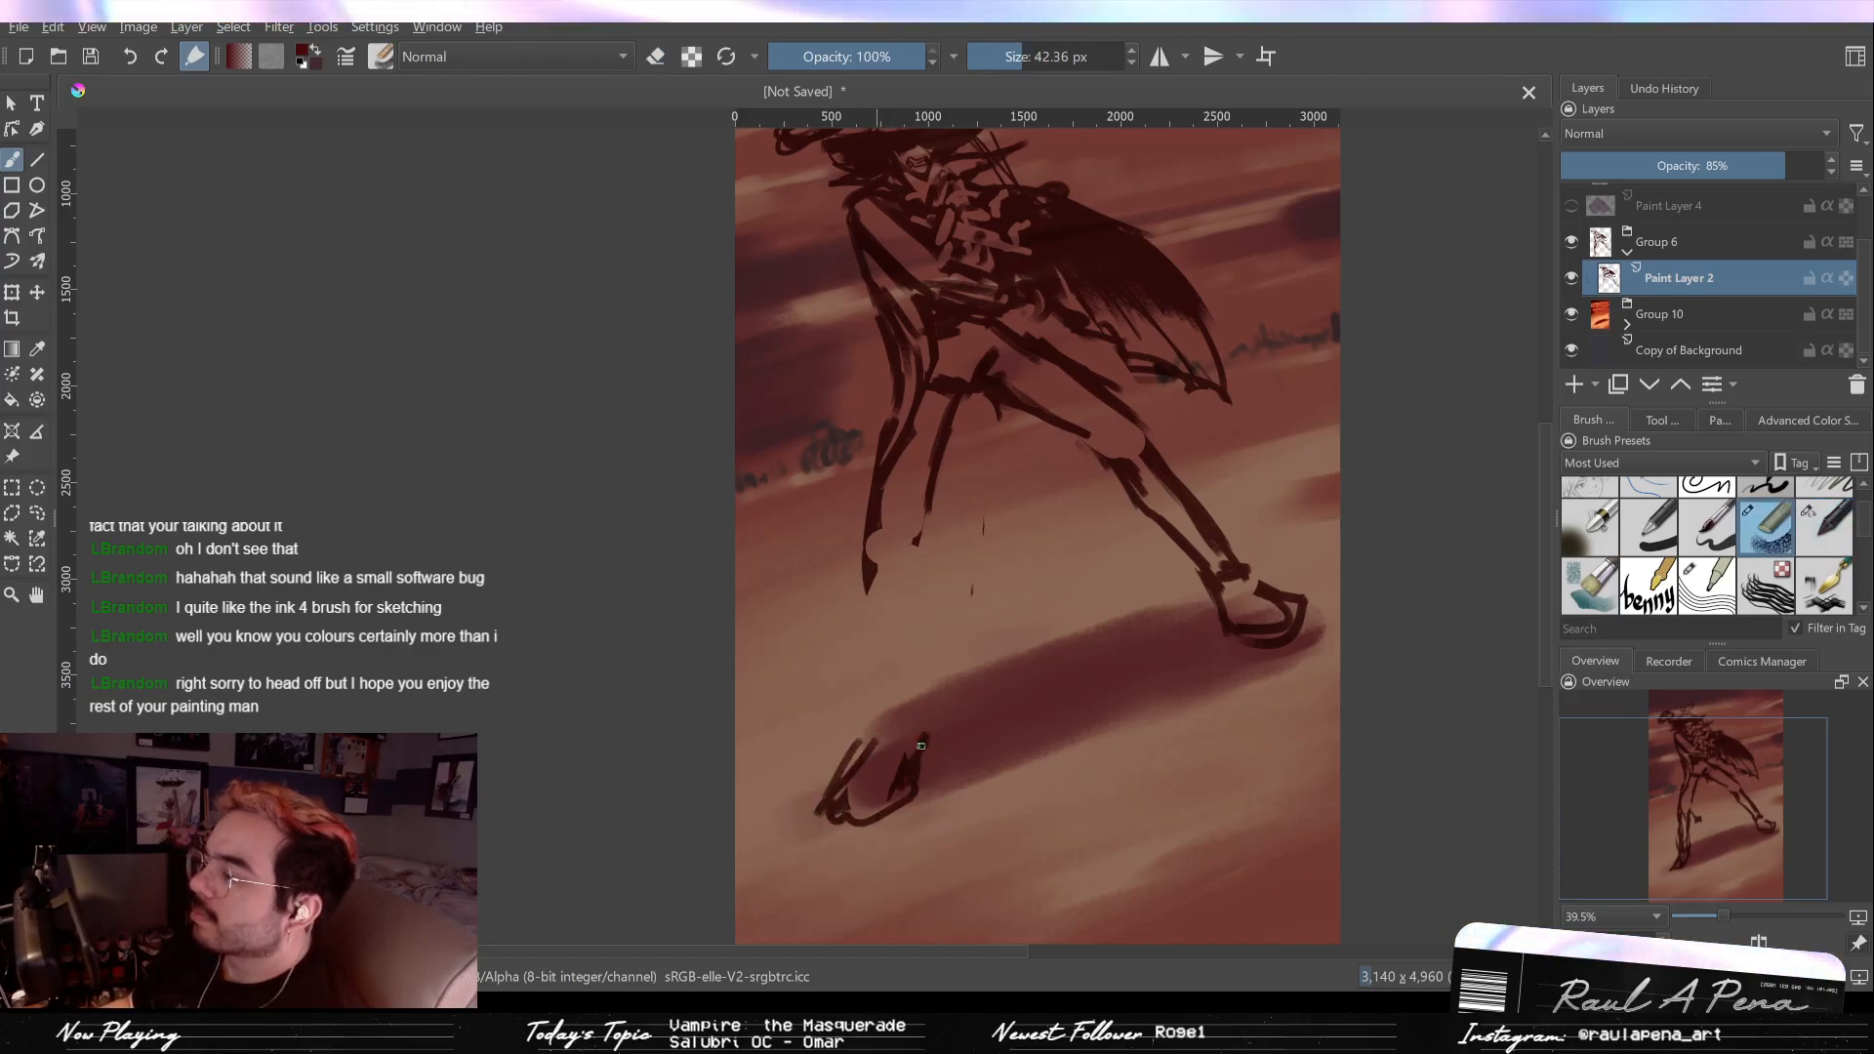
{"action": "left_click_drag", "start_coordinate": [879, 712], "coordinate": [865, 554]}
{"action": "key", "text": "e"}
{"action": "mouse_move", "coordinate": [880, 664]}
{"action": "left_mouse_down"}
{"action": "mouse_move", "coordinate": [866, 517]}
{"action": "mouse_move", "coordinate": [868, 615]}
{"action": "mouse_move", "coordinate": [914, 512]}
{"action": "left_mouse_up"}
{"action": "key", "text": "slash"}
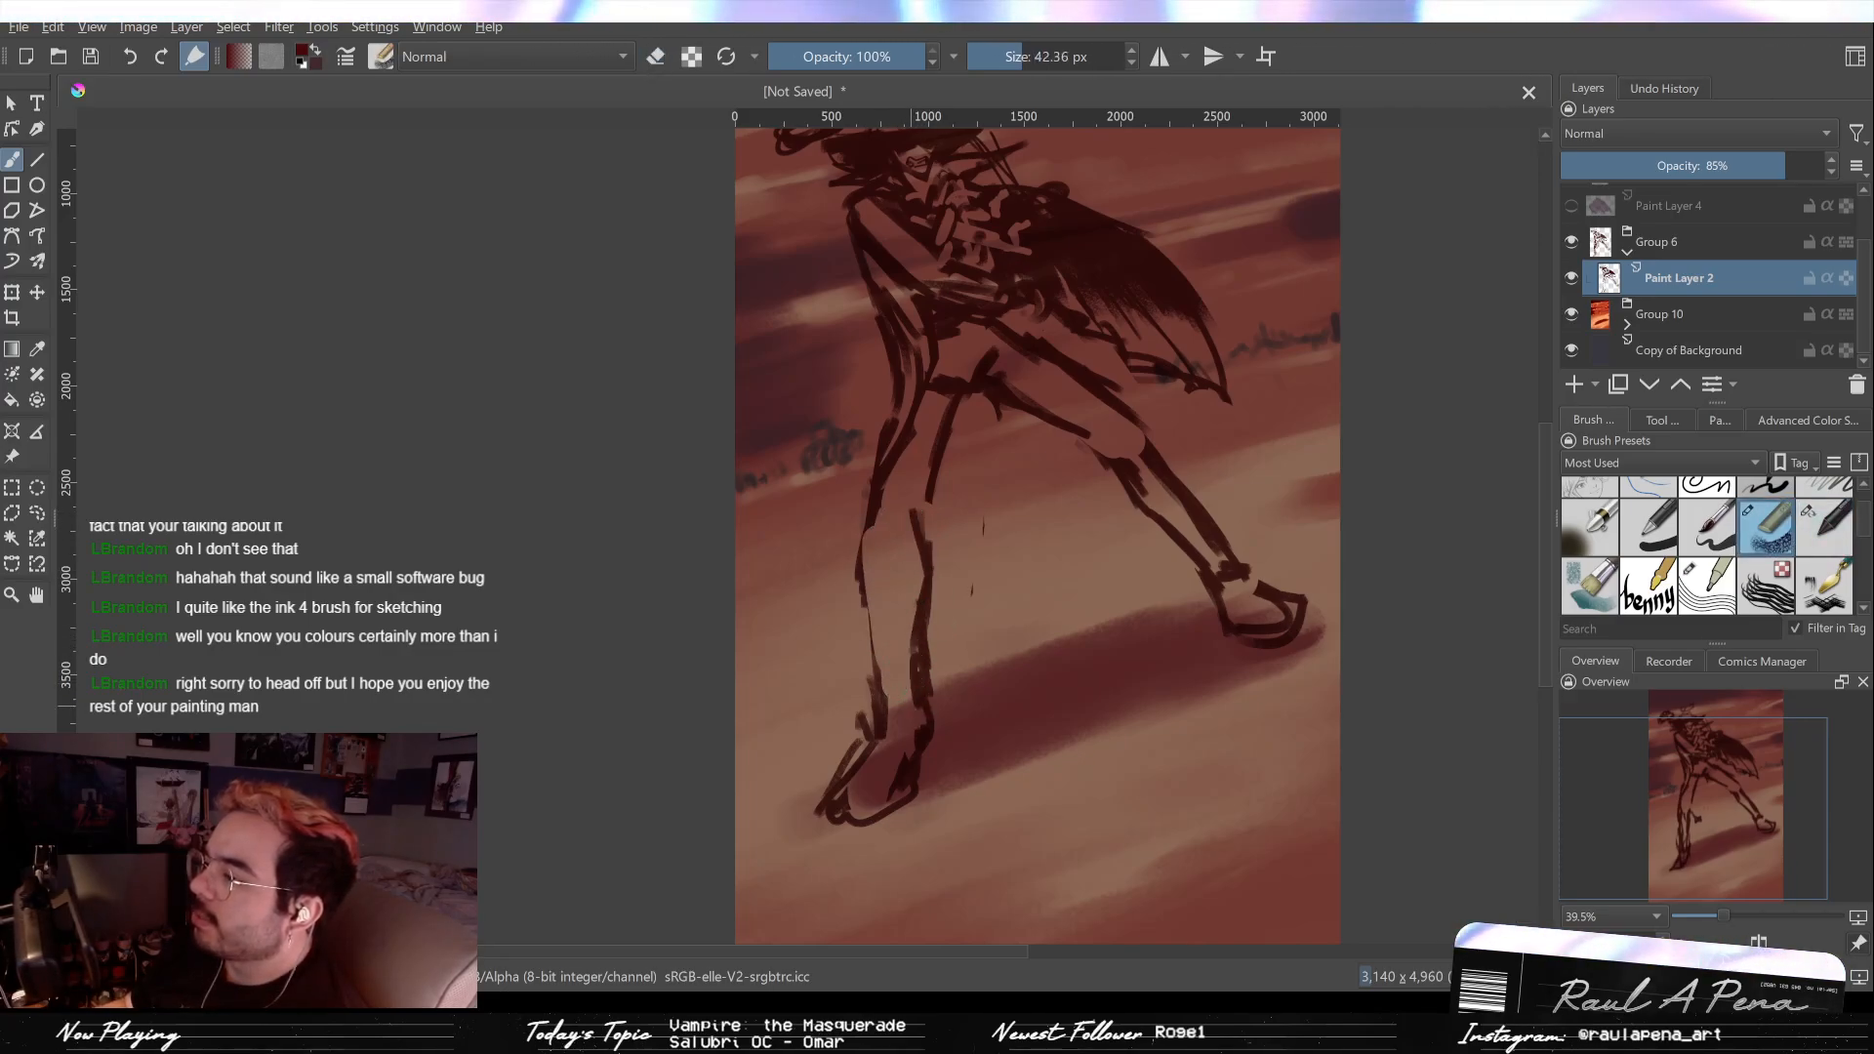
{"action": "left_click_drag", "start_coordinate": [920, 634], "coordinate": [919, 729]}
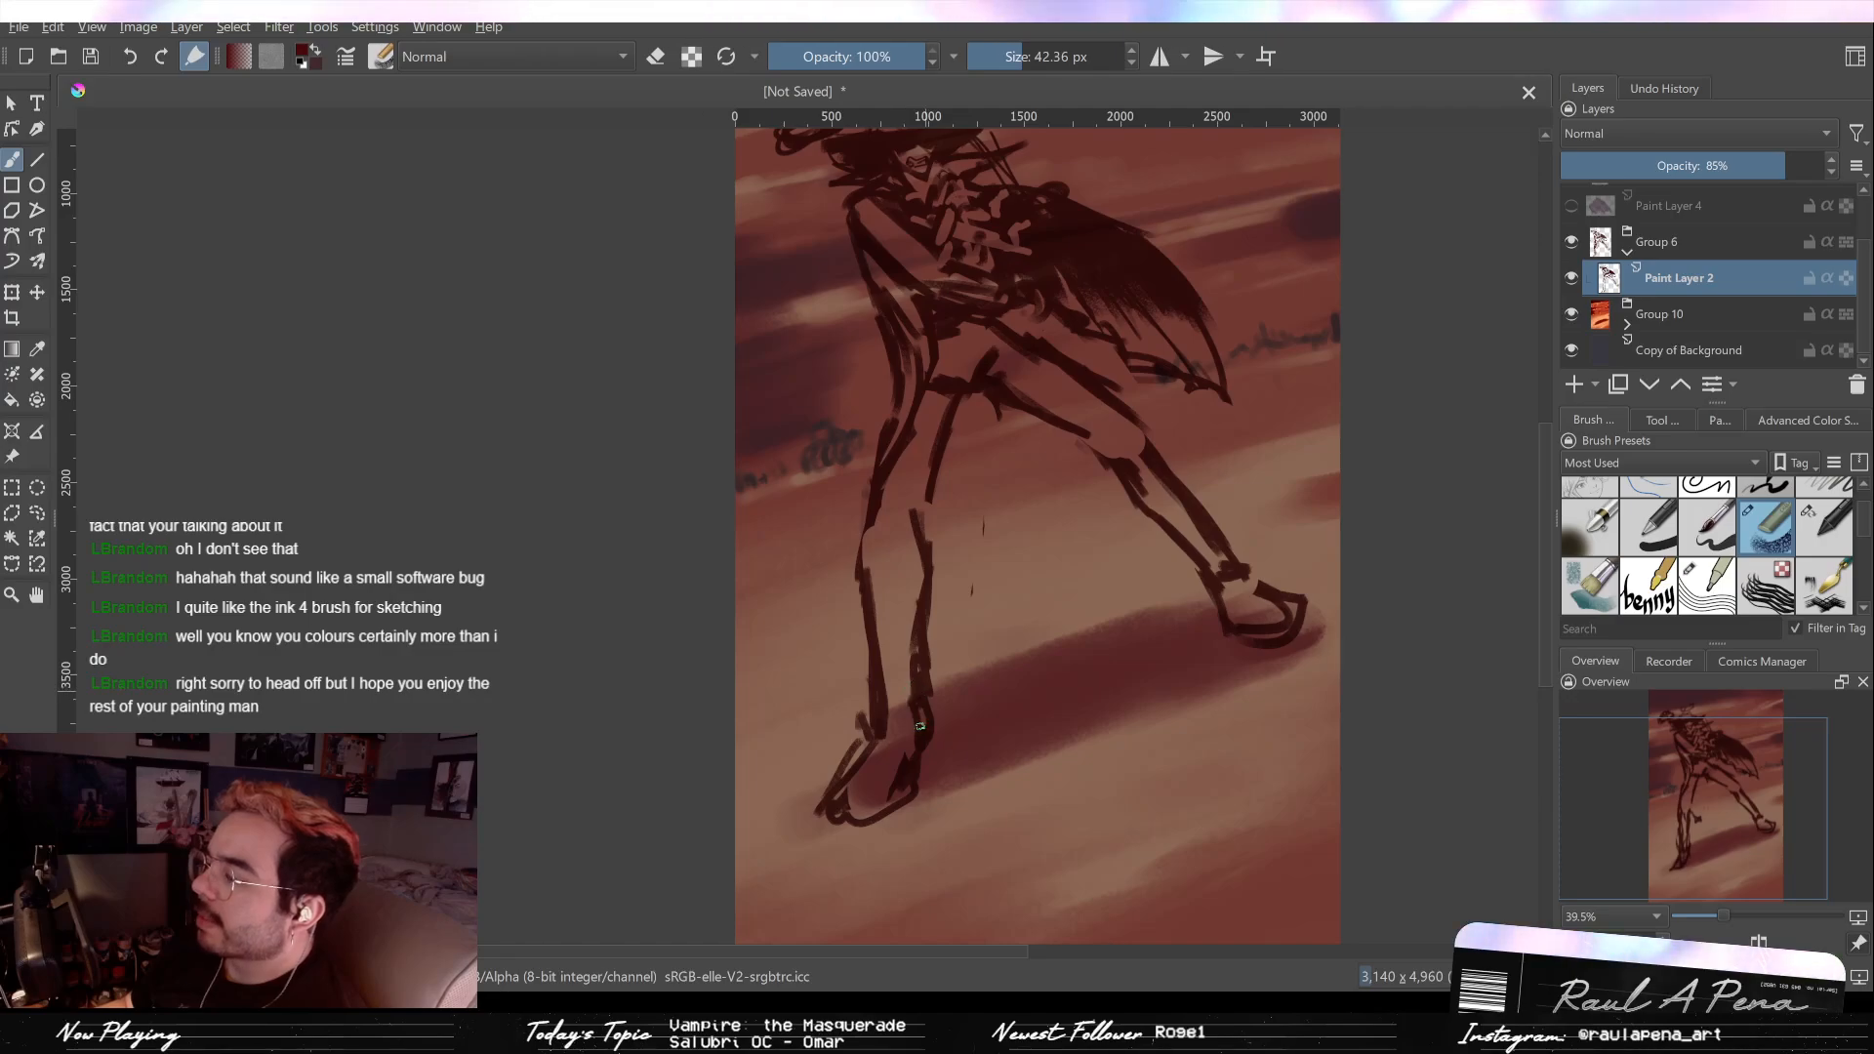
Step: Erase the outstretched leg's shin and foot and redraw them with a steeper shin and a pointed foot
{"action": "key", "text": "slash"}
{"action": "mouse_move", "coordinate": [1176, 532]}
{"action": "left_mouse_down"}
{"action": "mouse_move", "coordinate": [1132, 449]}
{"action": "mouse_move", "coordinate": [1220, 605]}
{"action": "mouse_move", "coordinate": [1247, 567]}
{"action": "mouse_move", "coordinate": [1268, 612]}
{"action": "left_mouse_up"}
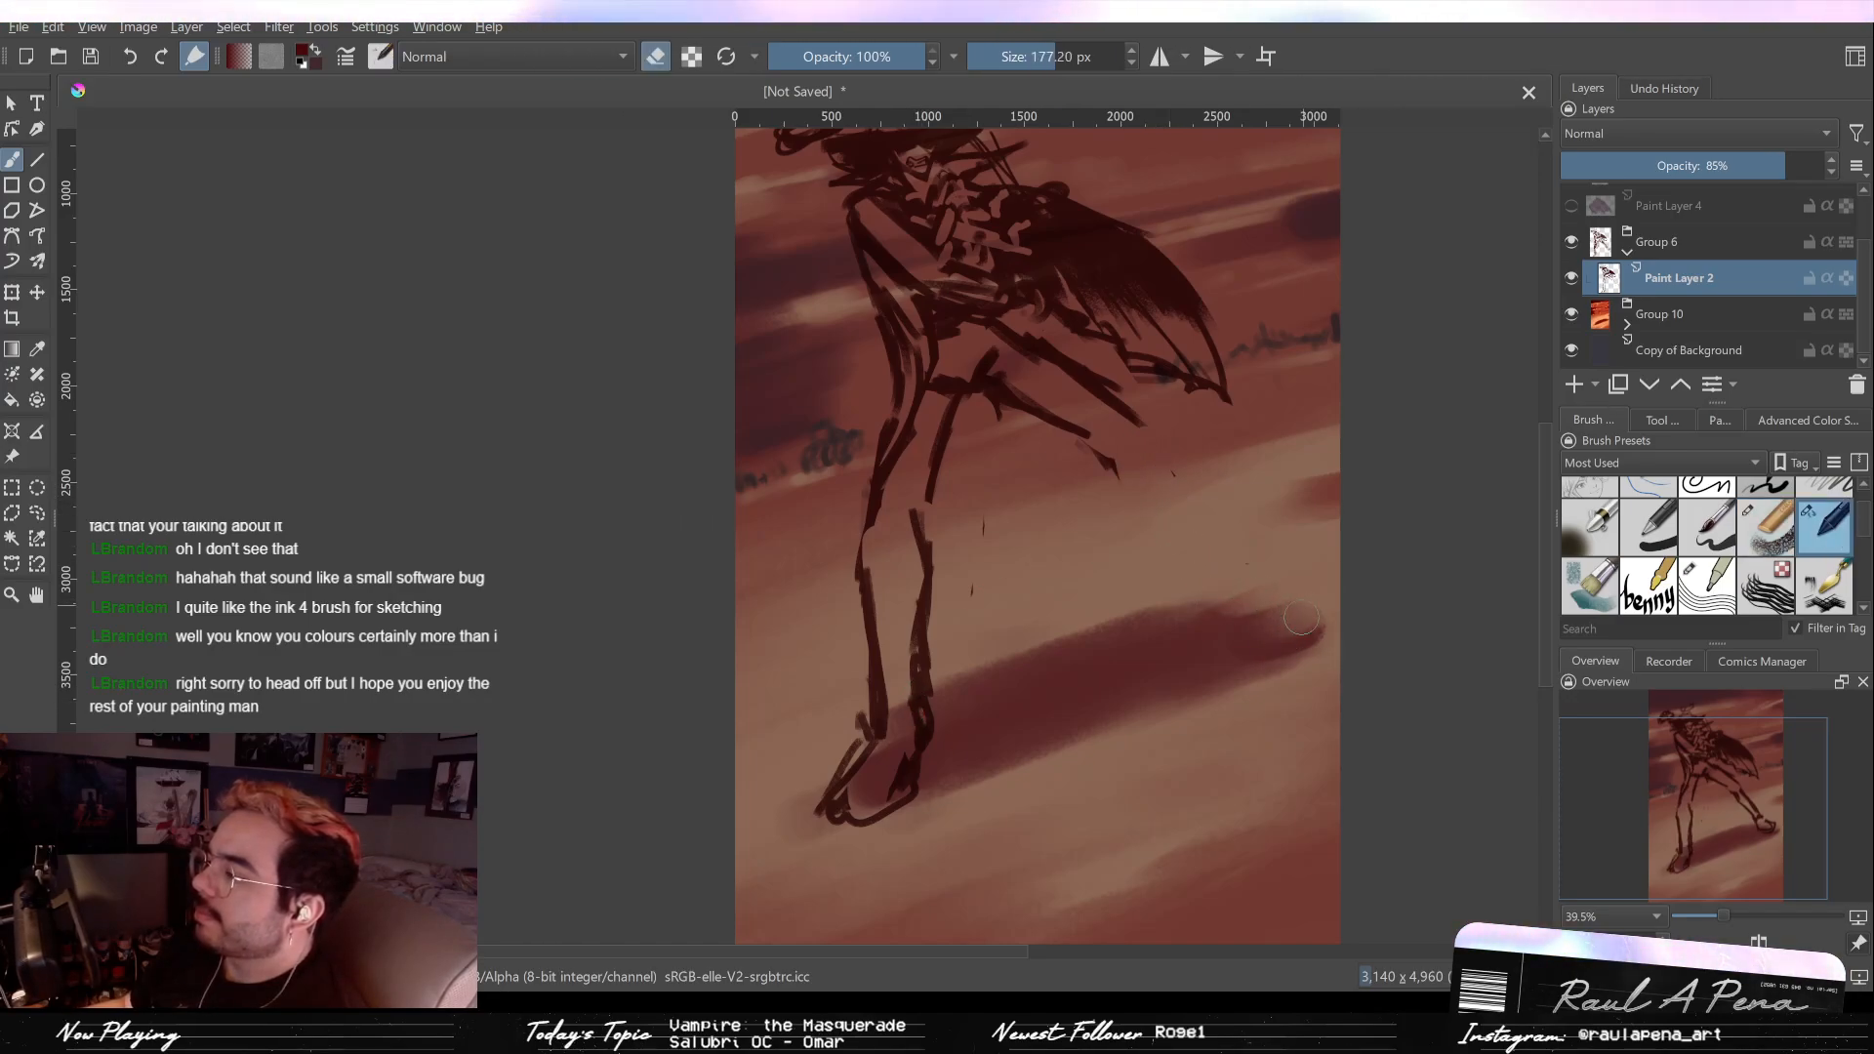
{"action": "key", "text": "slash"}
{"action": "mouse_move", "coordinate": [1132, 498]}
{"action": "left_mouse_down"}
{"action": "mouse_move", "coordinate": [1120, 412]}
{"action": "mouse_move", "coordinate": [1149, 439]}
{"action": "mouse_move", "coordinate": [1117, 496]}
{"action": "mouse_move", "coordinate": [1165, 547]}
{"action": "mouse_move", "coordinate": [1190, 629]}
{"action": "mouse_move", "coordinate": [1247, 668]}
{"action": "mouse_move", "coordinate": [1301, 657]}
{"action": "mouse_move", "coordinate": [1314, 640]}
{"action": "mouse_move", "coordinate": [1241, 618]}
{"action": "mouse_move", "coordinate": [1285, 627]}
{"action": "mouse_move", "coordinate": [1182, 493]}
{"action": "left_mouse_up"}
{"action": "left_click_drag", "start_coordinate": [1230, 603], "coordinate": [1183, 483]}
{"action": "left_click_drag", "start_coordinate": [1206, 541], "coordinate": [1167, 442]}
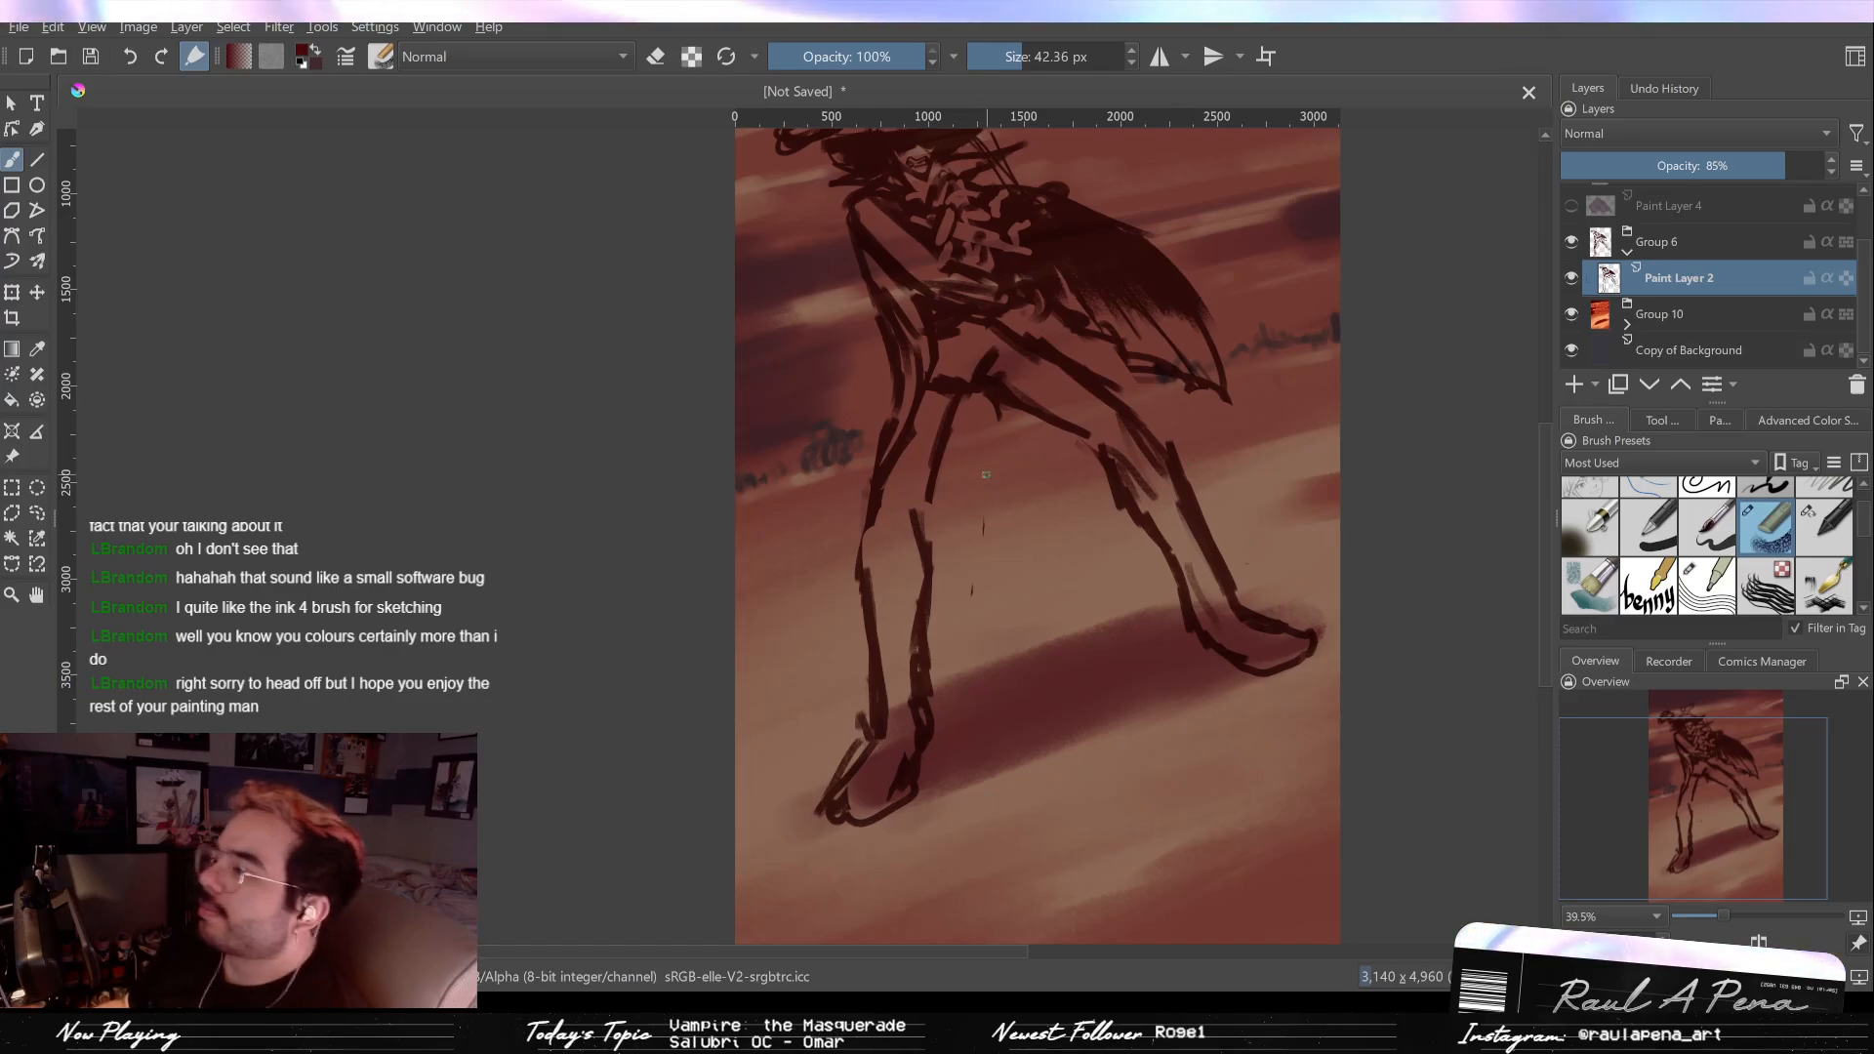
Step: Erase and redraw the standing leg's inner line around the knee, and clear the stray marks between the legs
{"action": "key", "text": "e"}
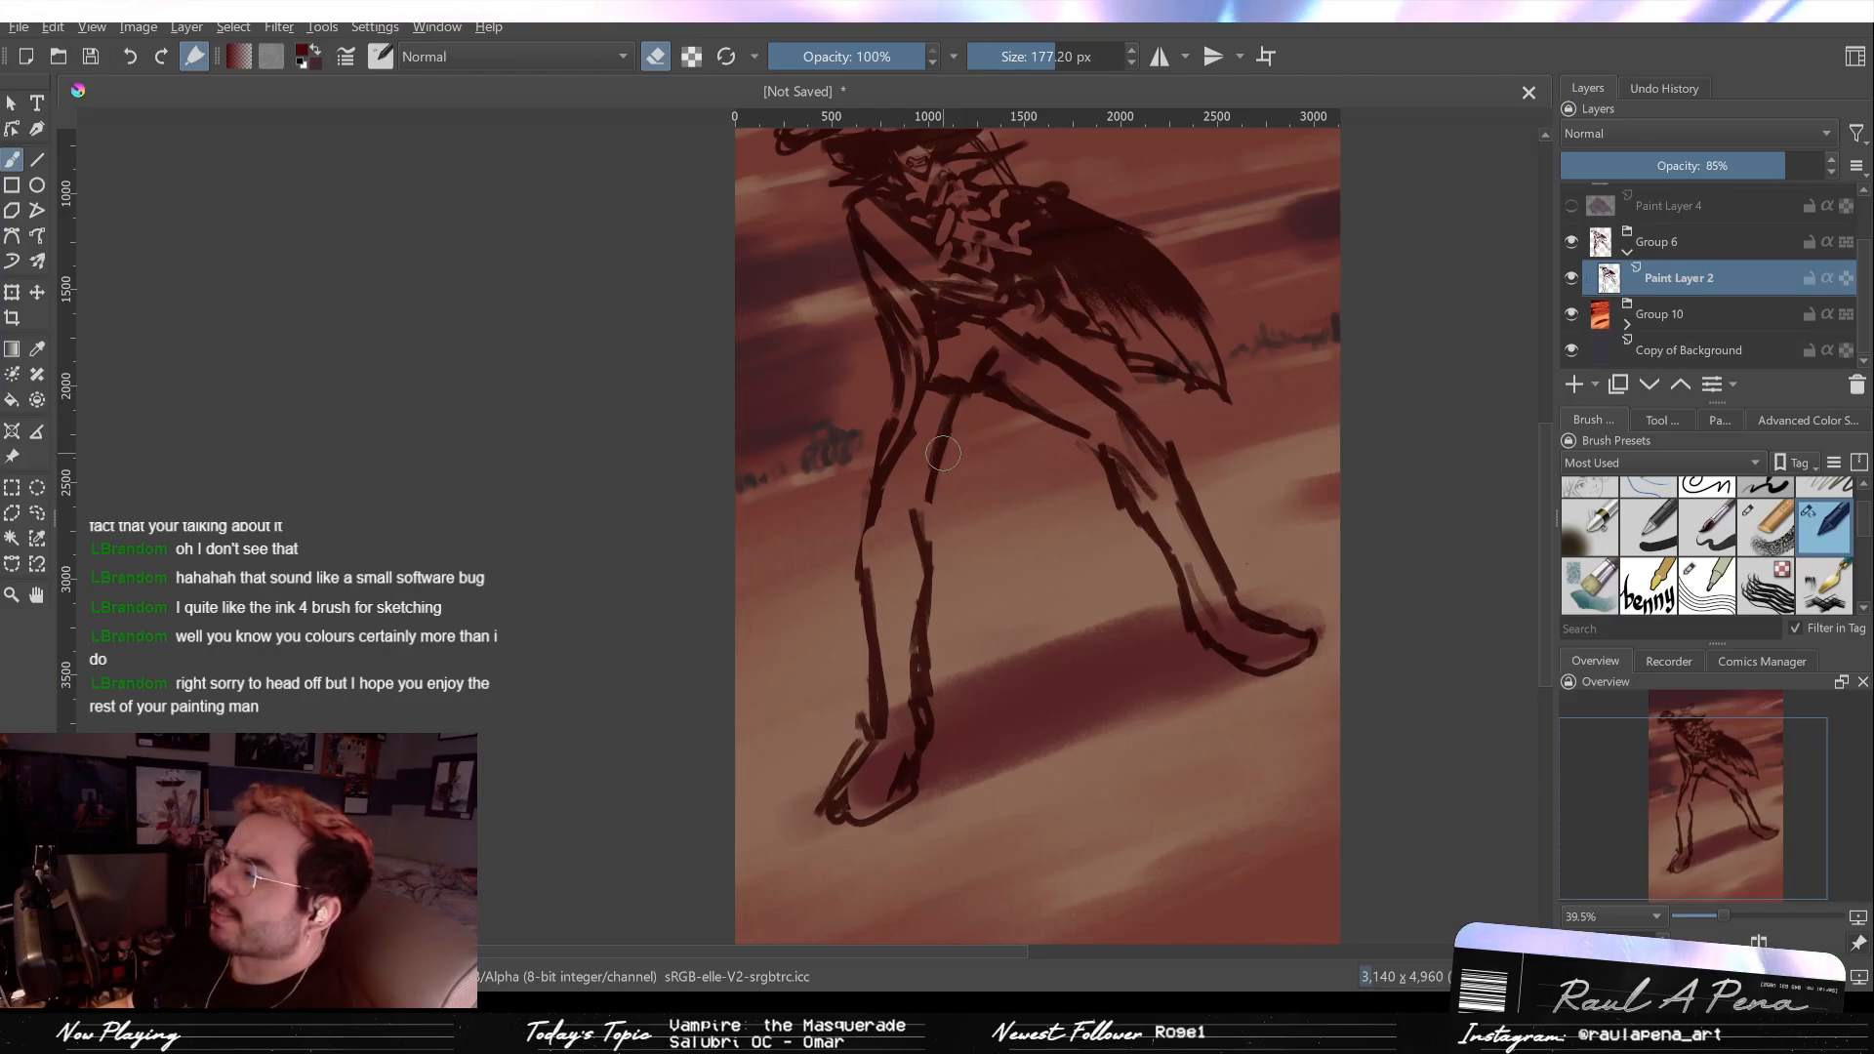
{"action": "key", "text": "e"}
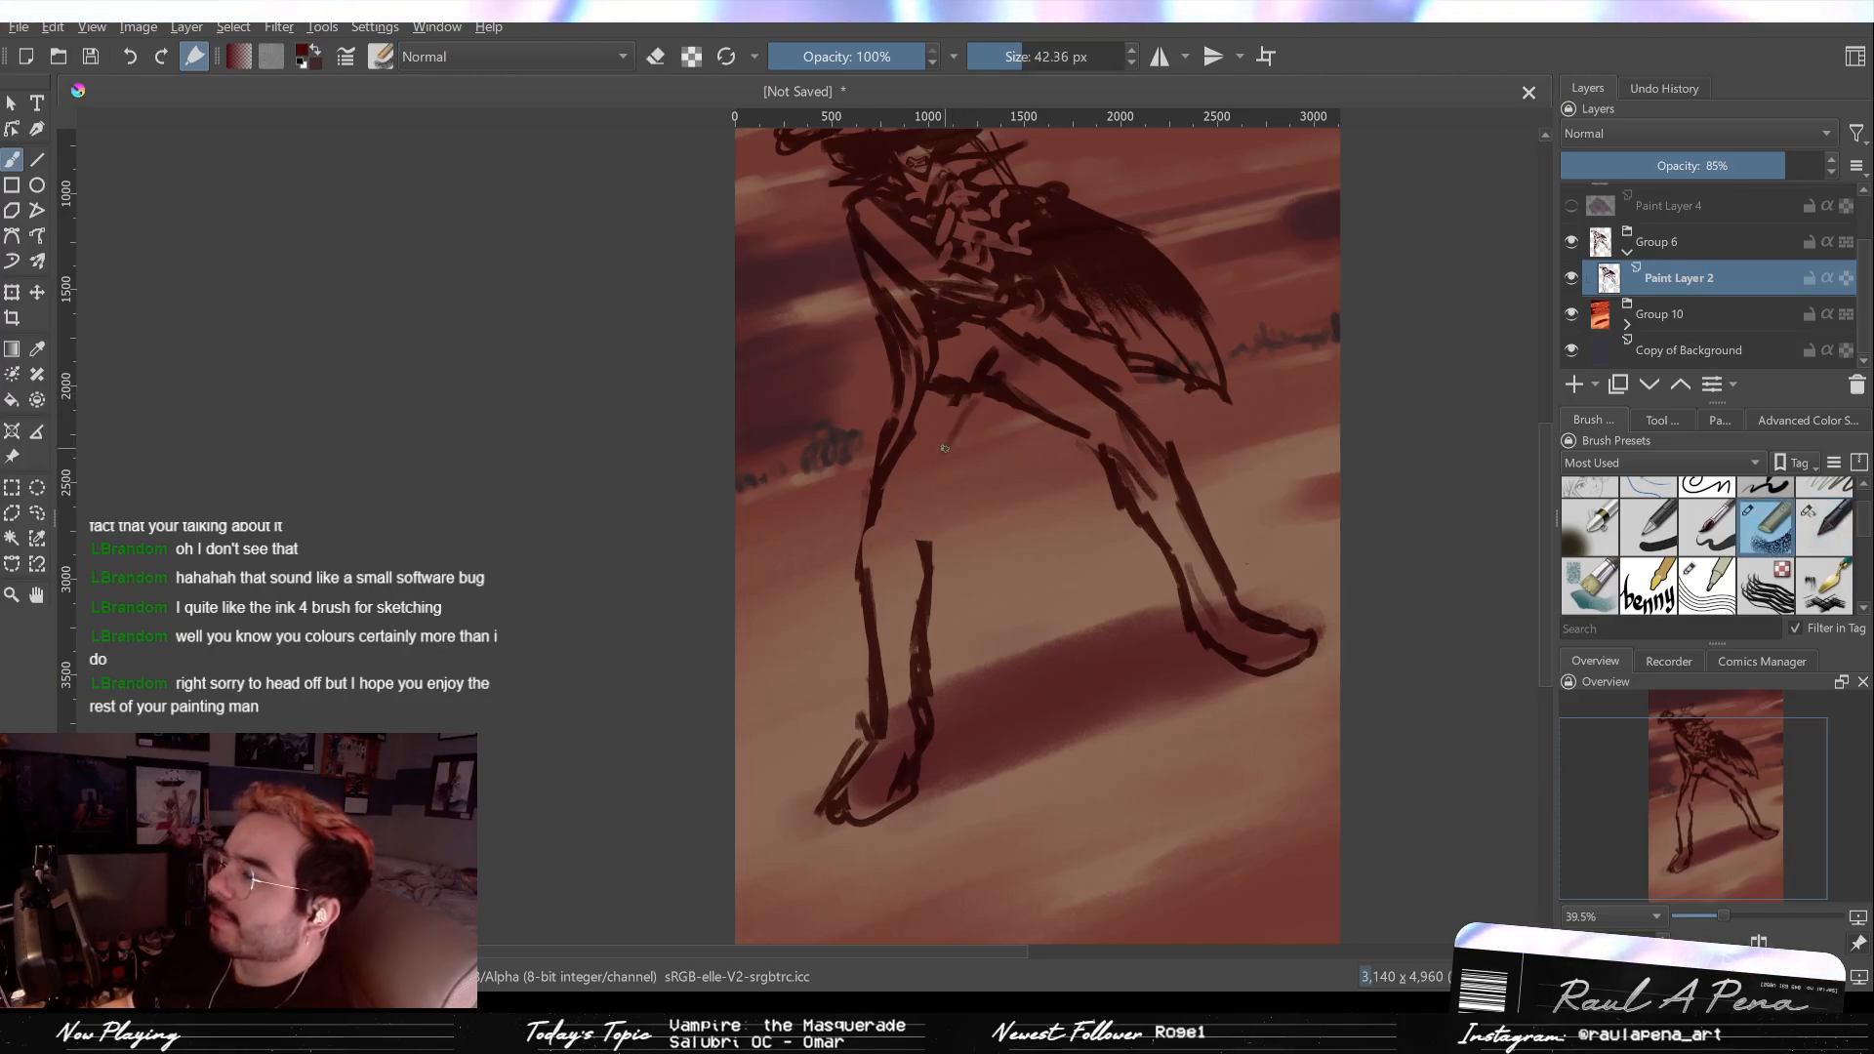
{"action": "left_click_drag", "start_coordinate": [948, 453], "coordinate": [924, 544]}
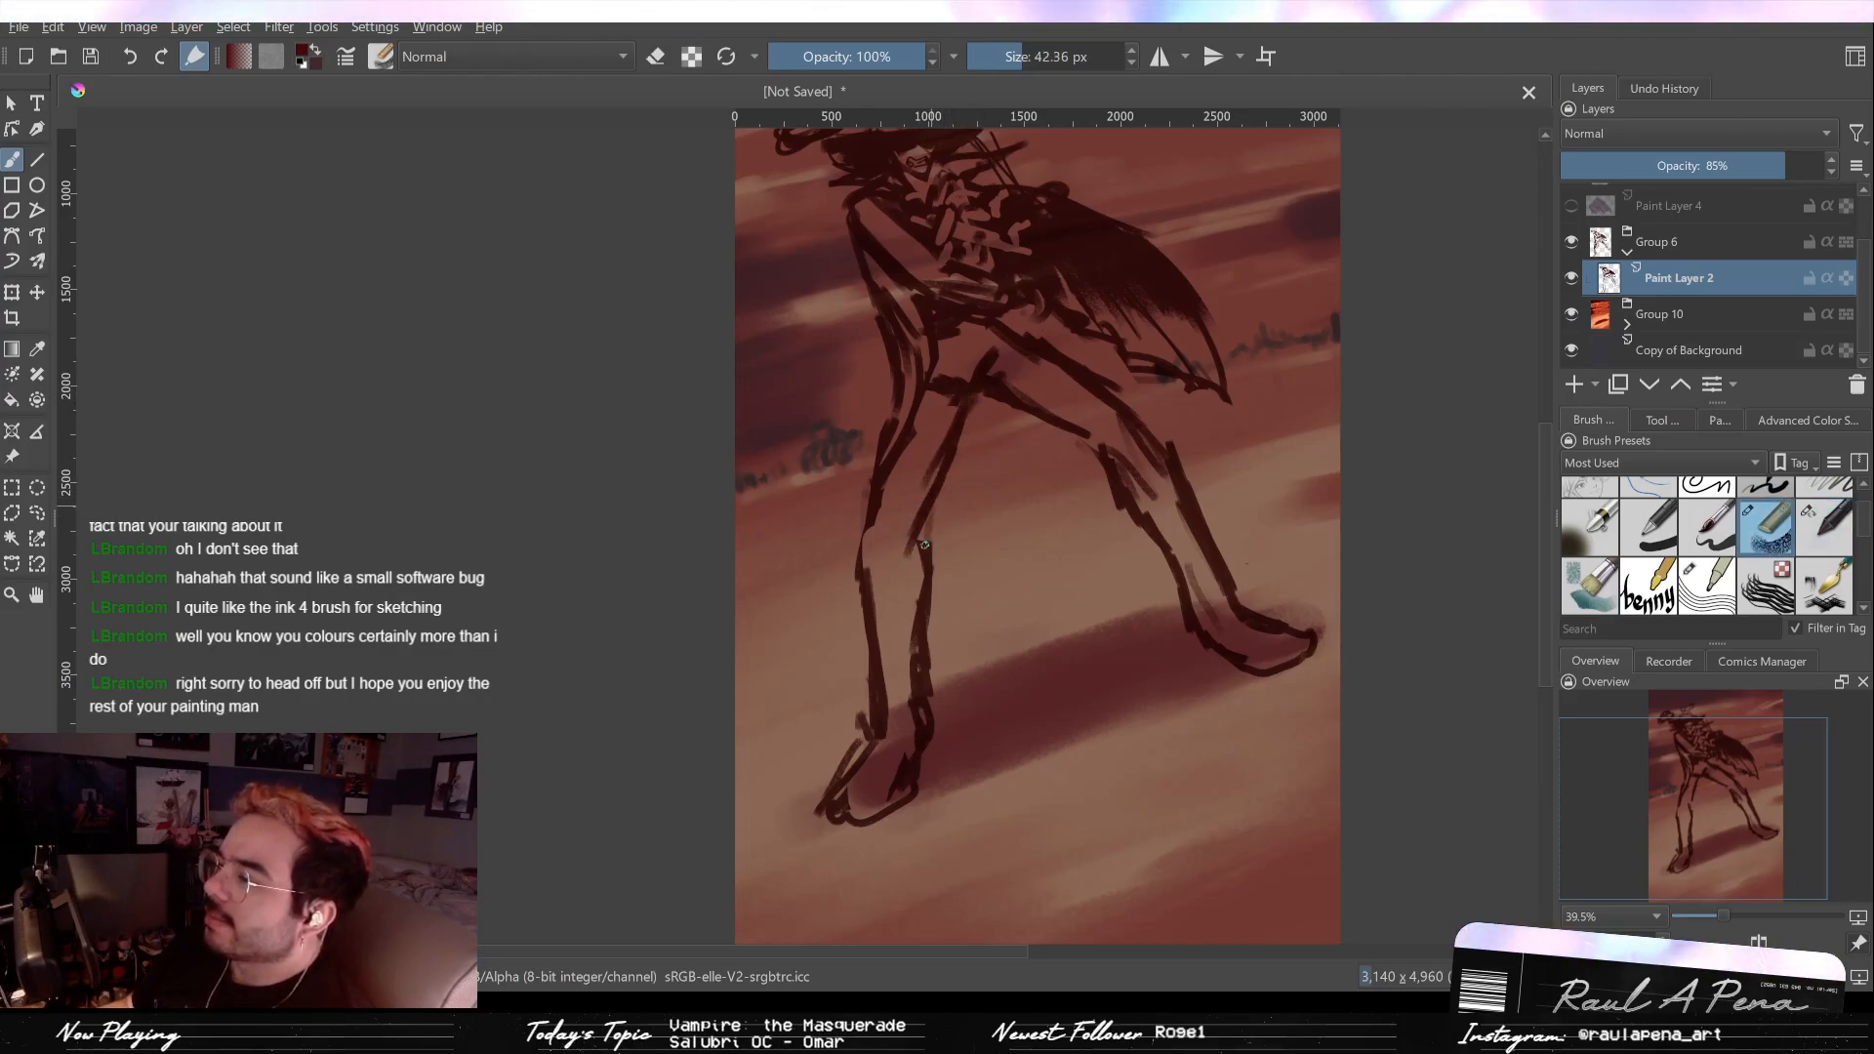
{"action": "key", "text": "e"}
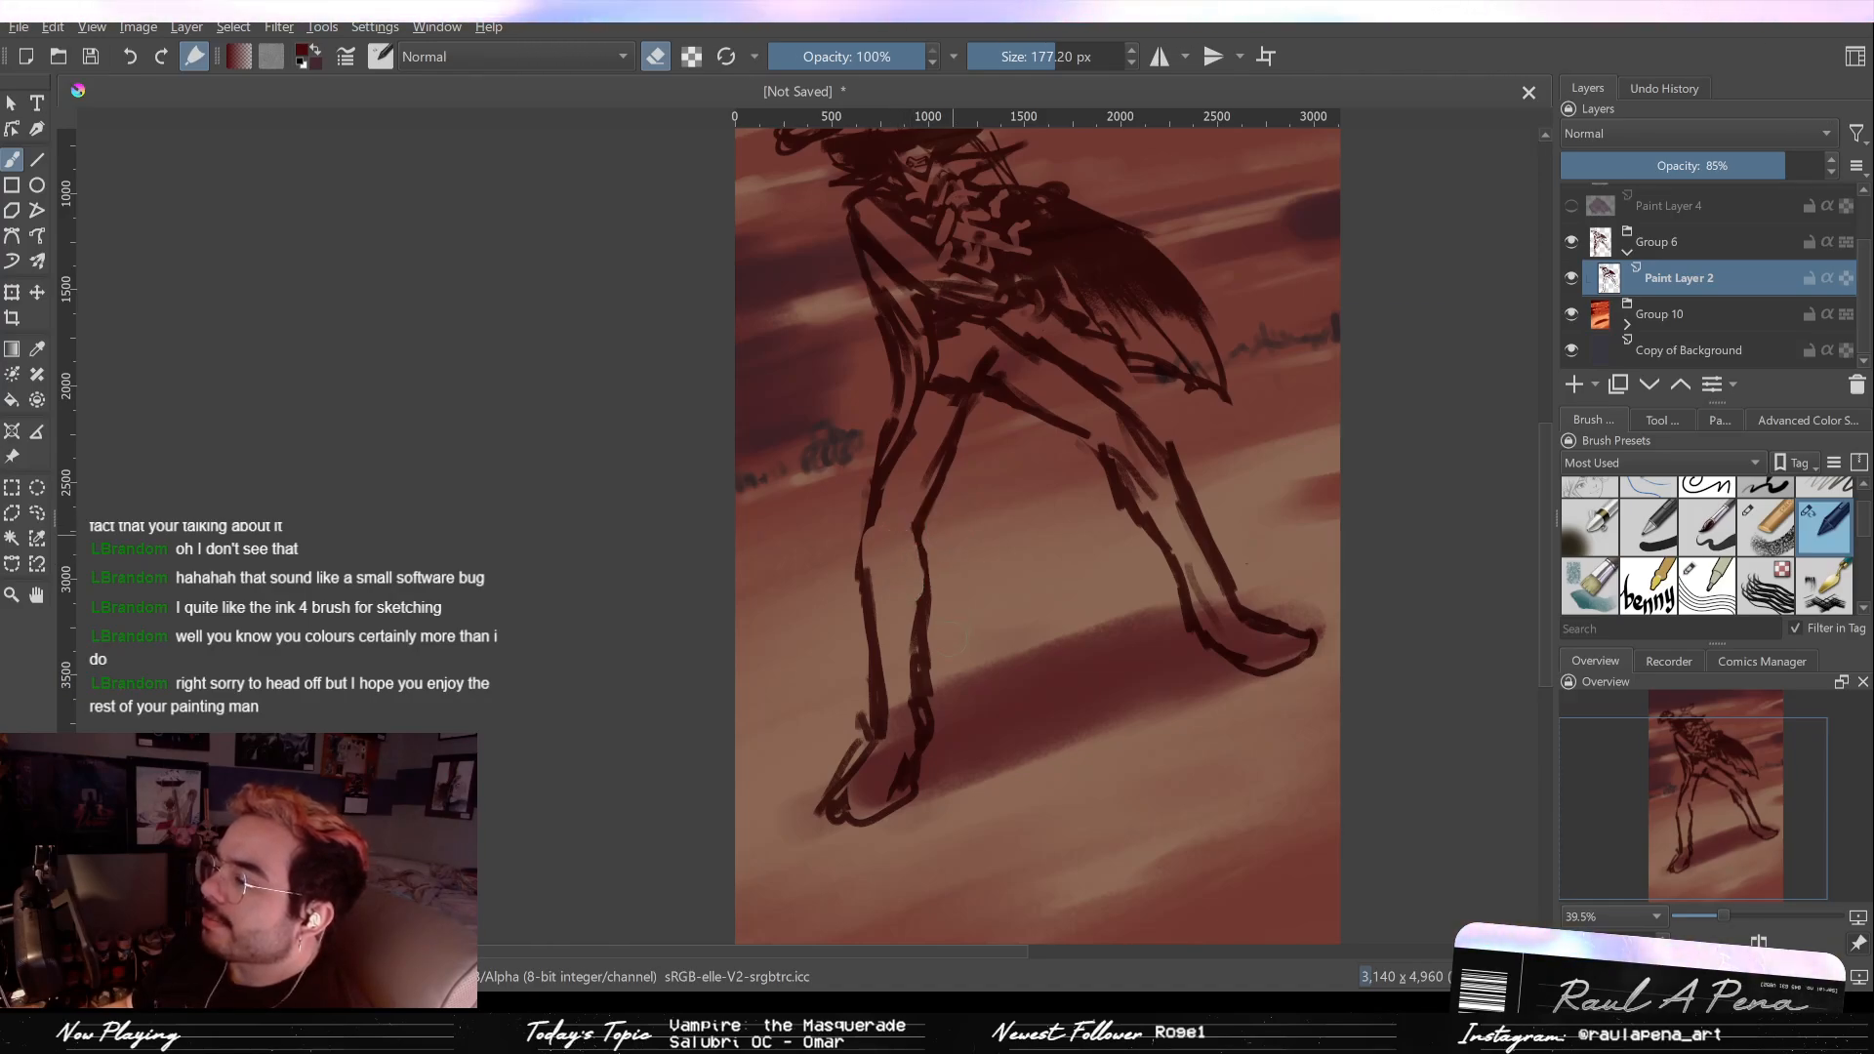
{"action": "mouse_move", "coordinate": [1058, 438]}
{"action": "left_mouse_down"}
{"action": "mouse_move", "coordinate": [1096, 556]}
{"action": "mouse_move", "coordinate": [1078, 440]}
{"action": "mouse_move", "coordinate": [1062, 463]}
{"action": "left_mouse_up"}
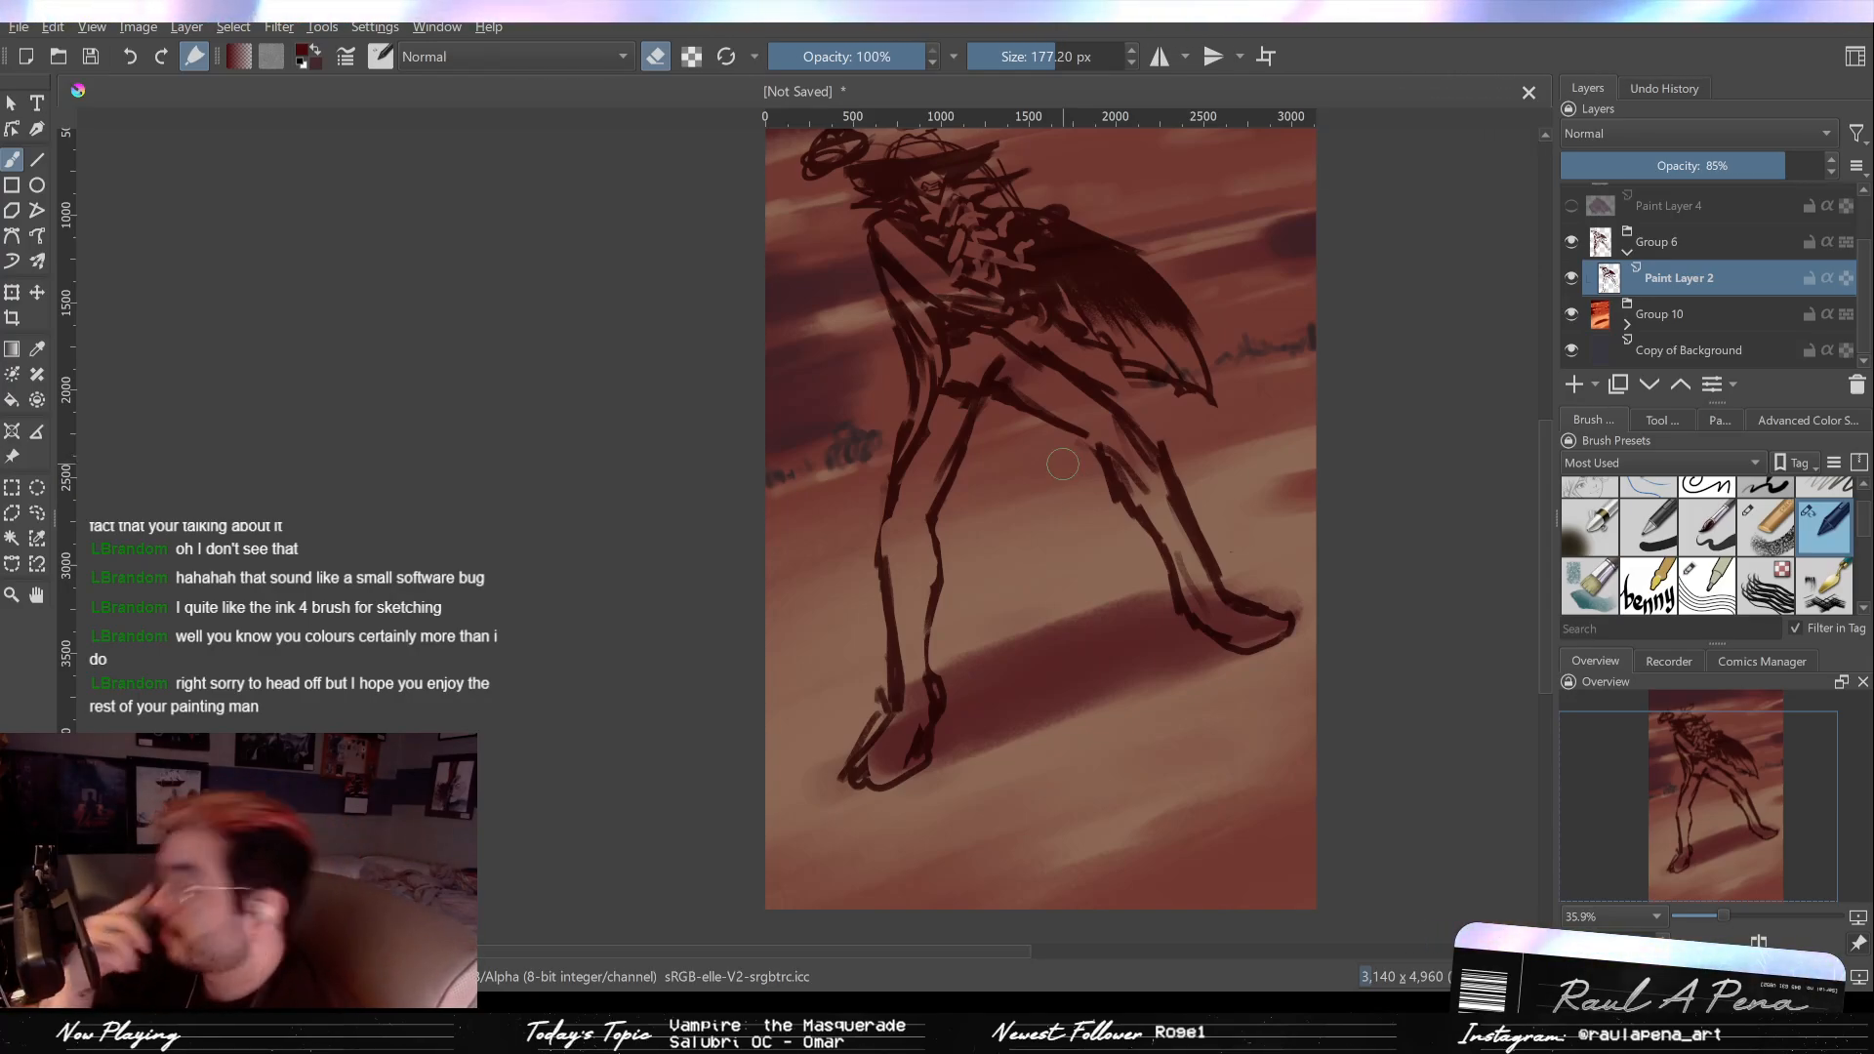
Step: Erase the standing leg's thigh contours and redraw the thigh with a defined kneecap
{"action": "left_click_drag", "start_coordinate": [935, 448], "coordinate": [890, 518]}
{"action": "mouse_move", "coordinate": [961, 370]}
{"action": "left_mouse_down"}
{"action": "mouse_move", "coordinate": [908, 440]}
{"action": "mouse_move", "coordinate": [931, 498]}
{"action": "left_mouse_up"}
{"action": "key", "text": "slash"}
{"action": "left_click_drag", "start_coordinate": [915, 392], "coordinate": [907, 450]}
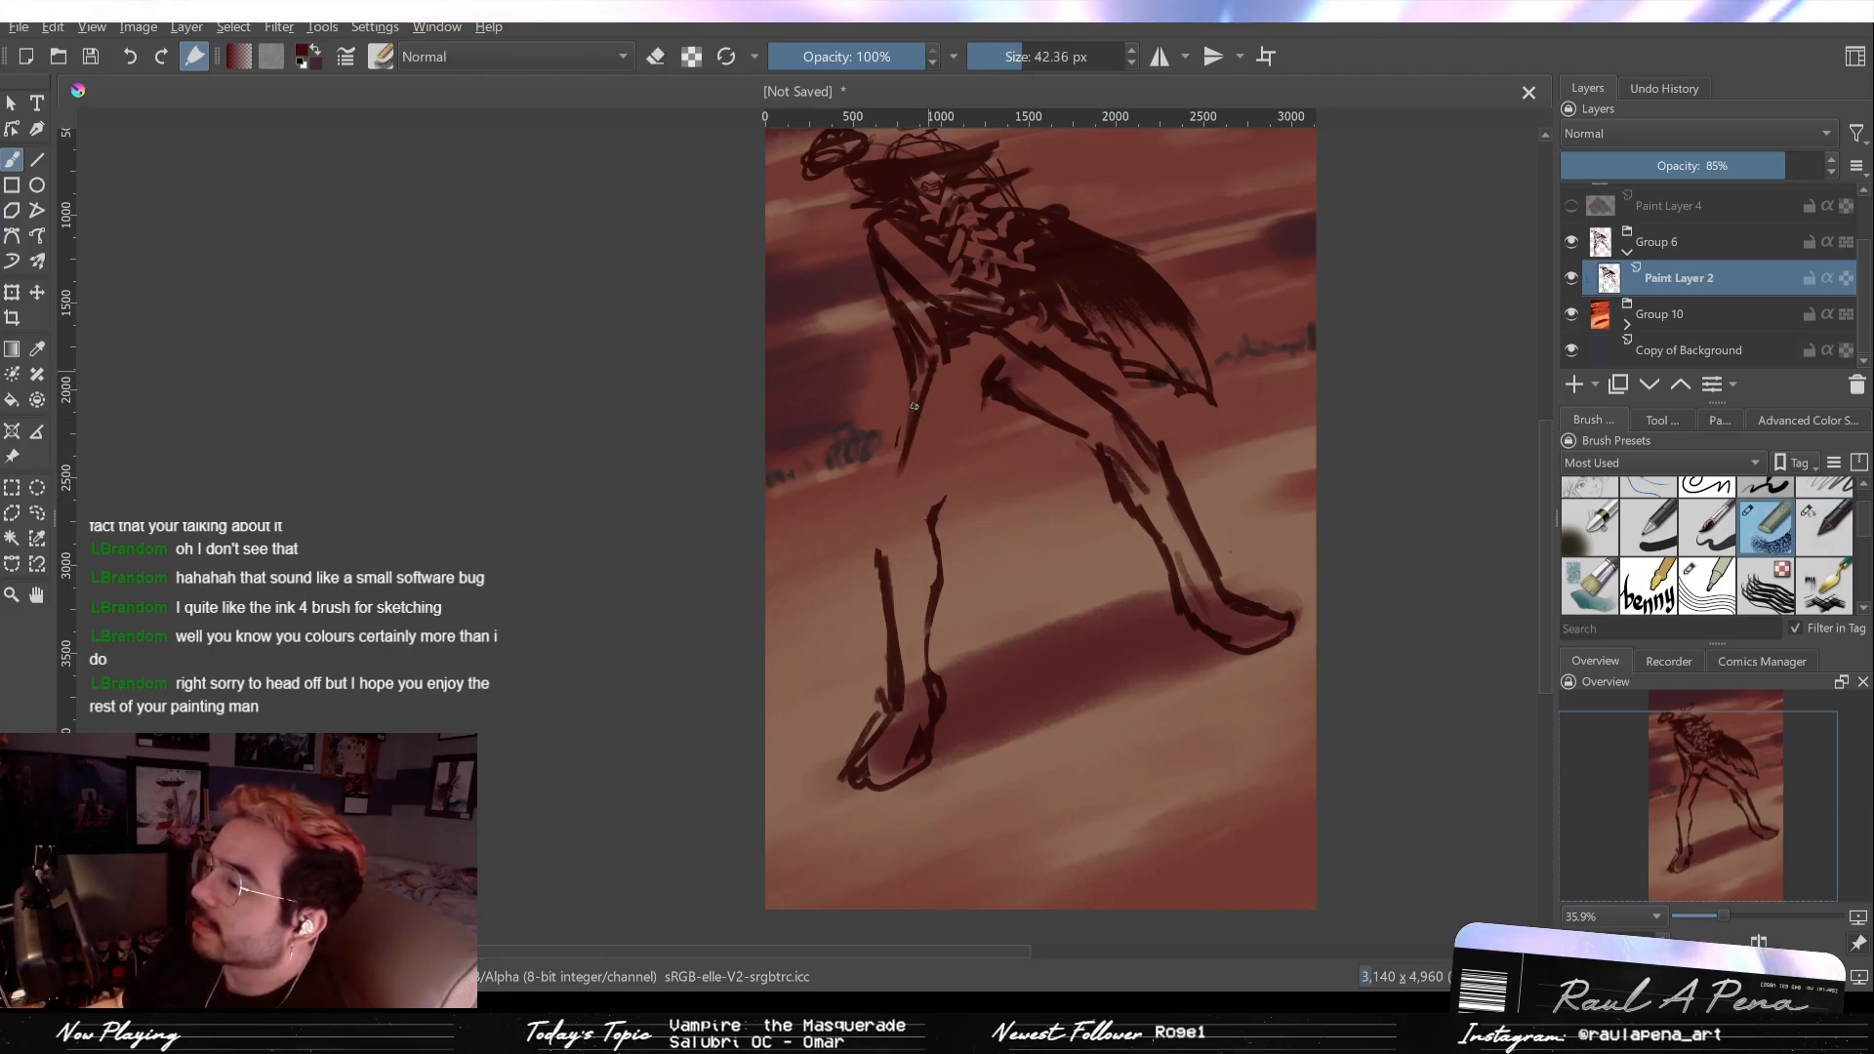
{"action": "mouse_move", "coordinate": [879, 514]}
{"action": "left_mouse_down"}
{"action": "mouse_move", "coordinate": [883, 536]}
{"action": "mouse_move", "coordinate": [930, 477]}
{"action": "left_mouse_up"}
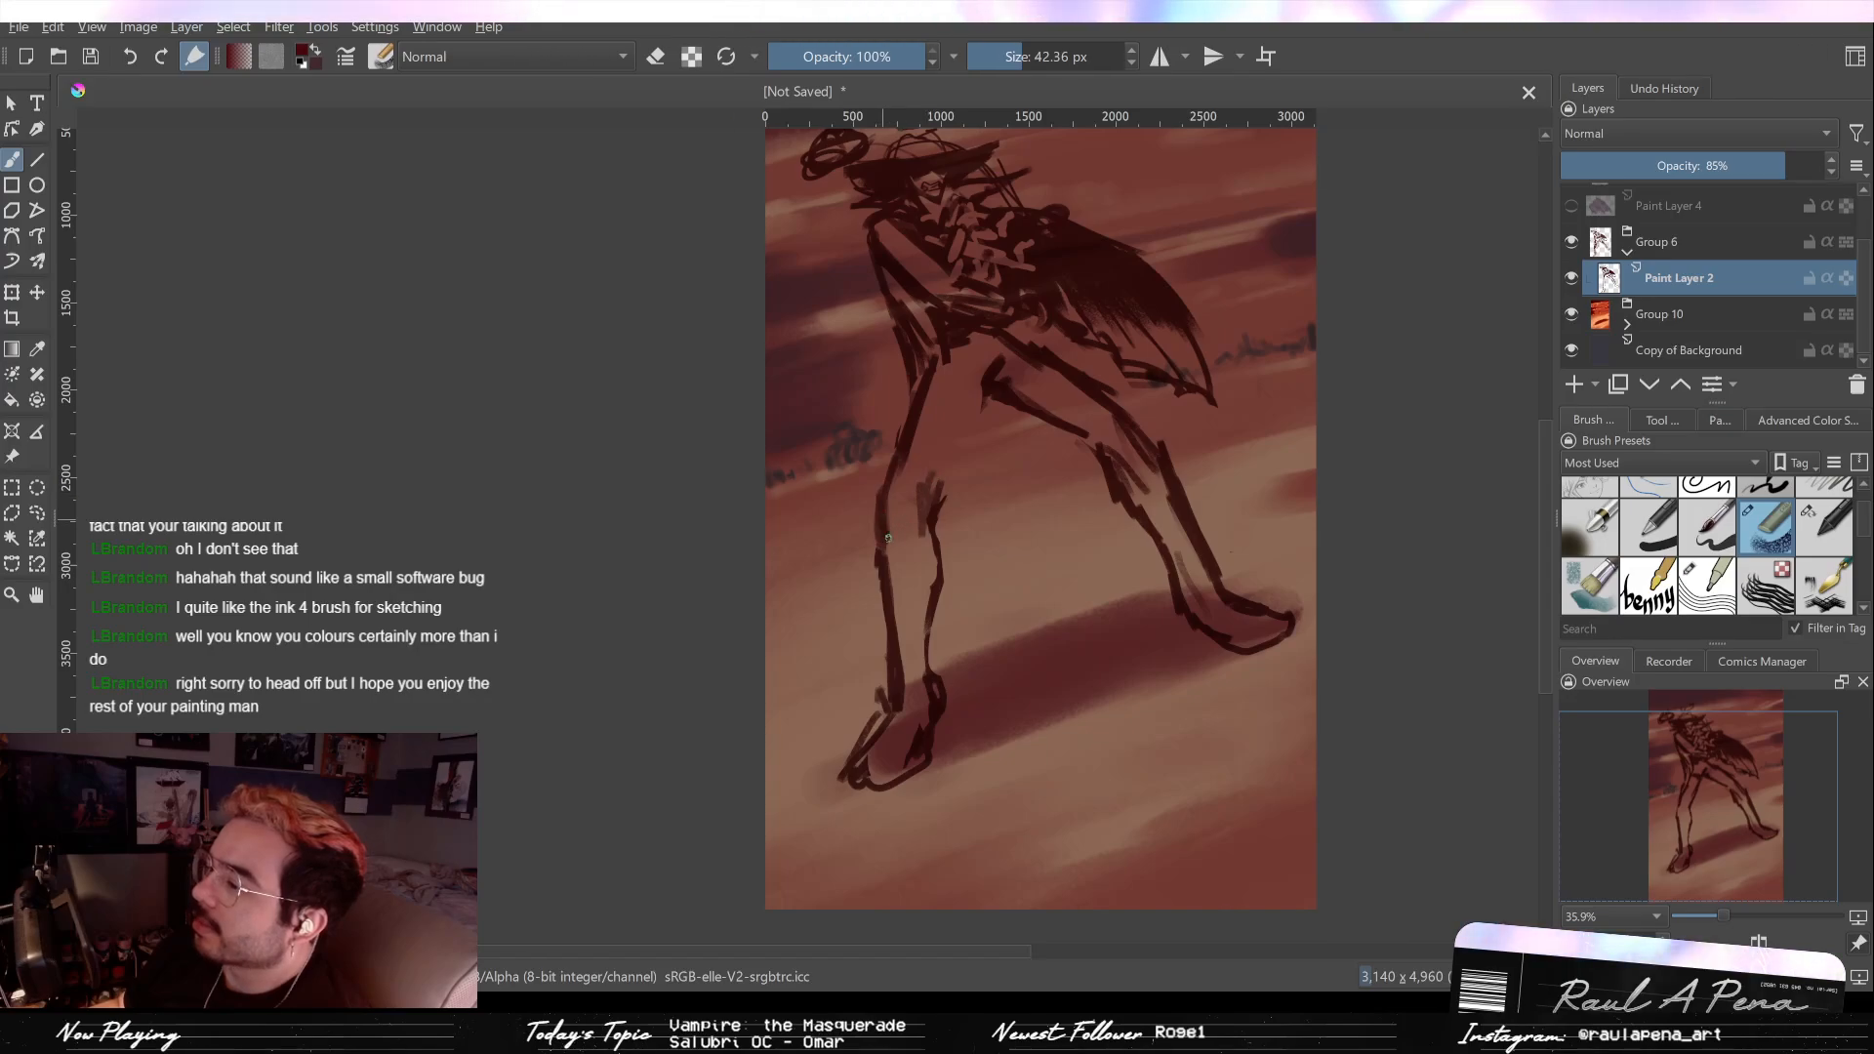
{"action": "left_click_drag", "start_coordinate": [909, 464], "coordinate": [922, 382]}
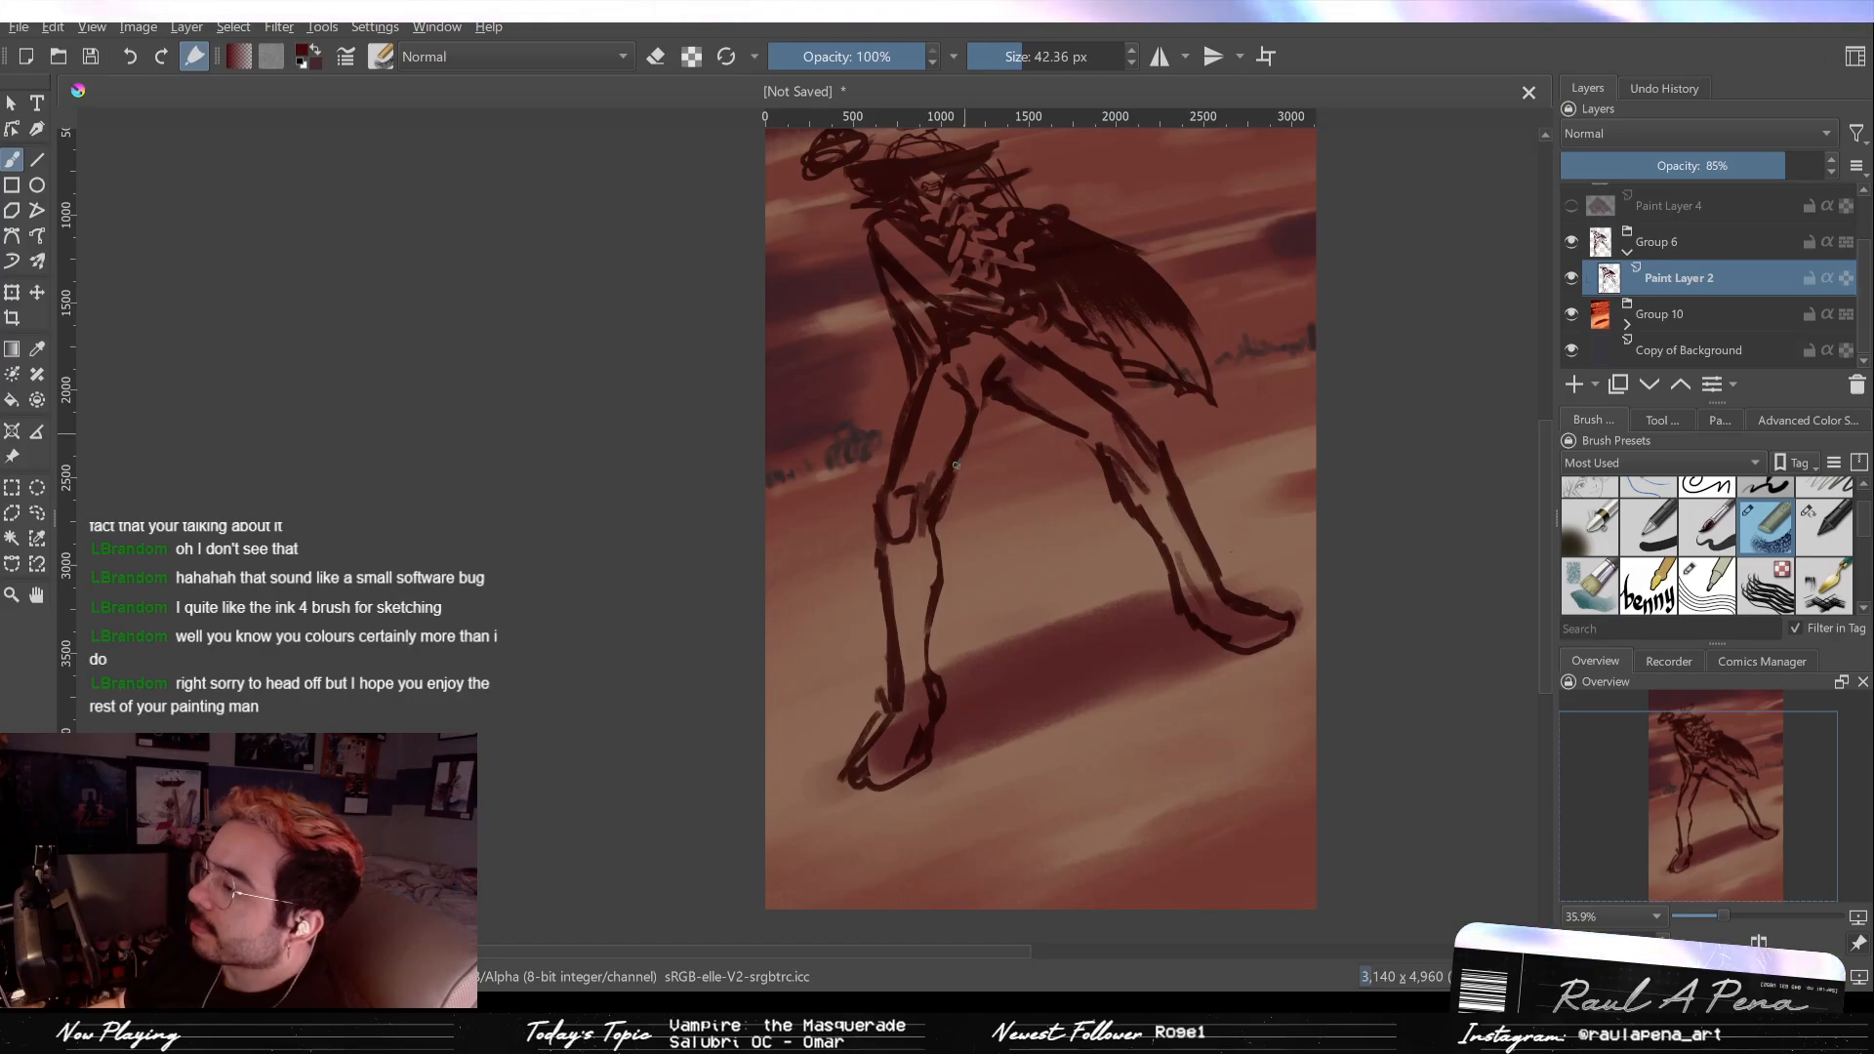
Step: Erase the crotch mark and the lines below the waist, and redraw the hip and crotch between the legs
{"action": "key", "text": "e"}
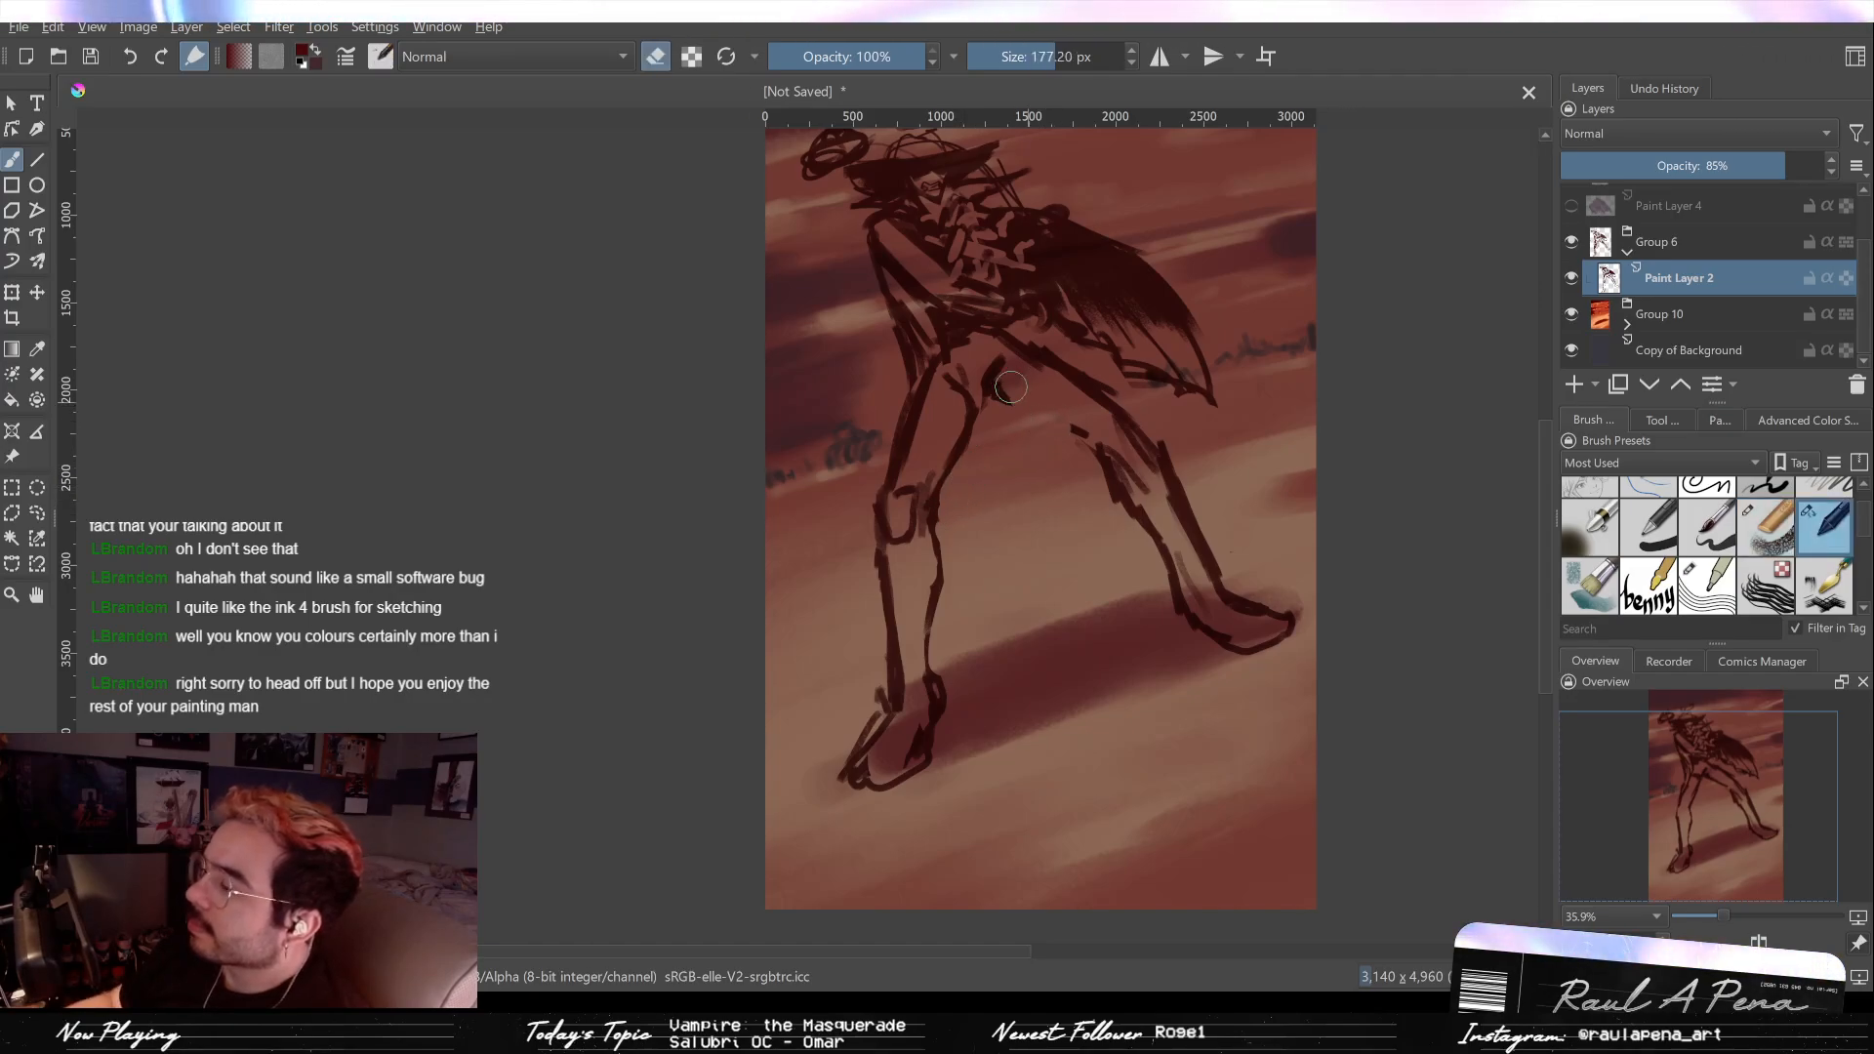
{"action": "key", "text": "e"}
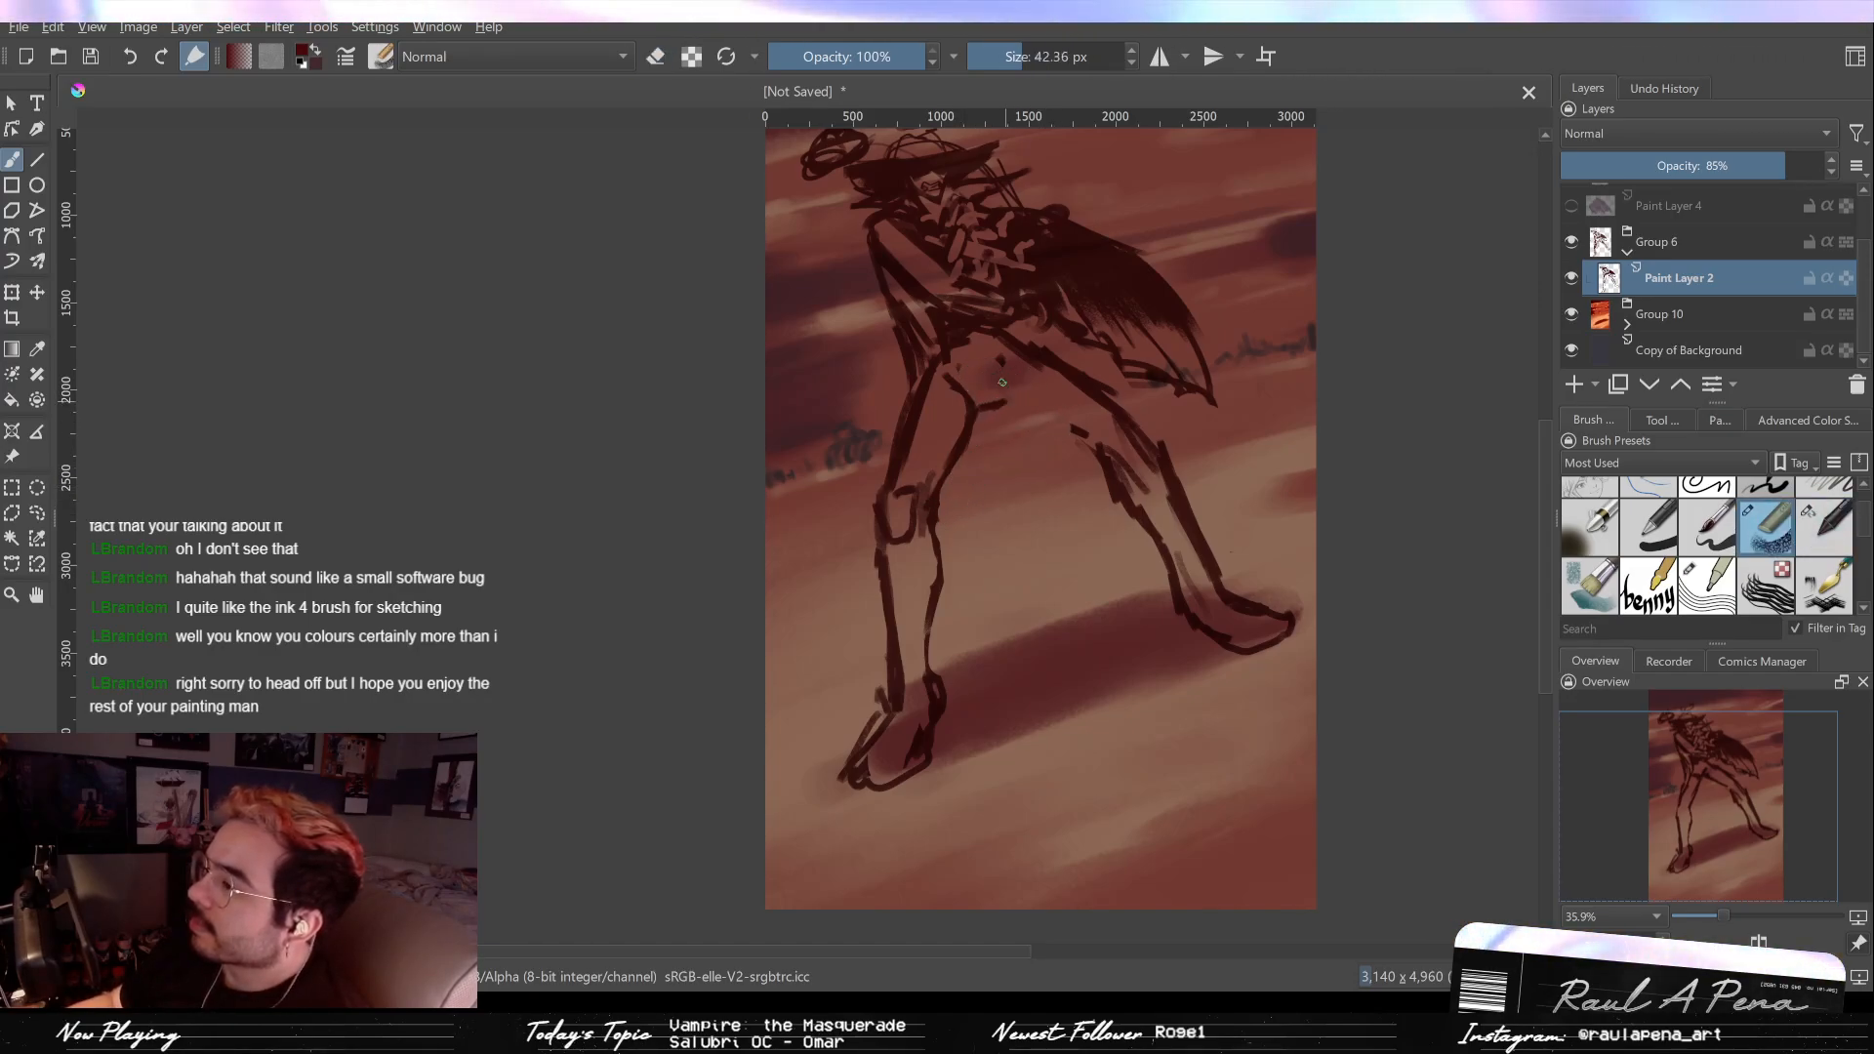
{"action": "key", "text": "e"}
{"action": "mouse_move", "coordinate": [917, 391]}
{"action": "left_mouse_down"}
{"action": "mouse_move", "coordinate": [941, 352]}
{"action": "mouse_move", "coordinate": [945, 372]}
{"action": "mouse_move", "coordinate": [1025, 364]}
{"action": "left_mouse_up"}
{"action": "key", "text": "e"}
{"action": "key", "text": "e"}
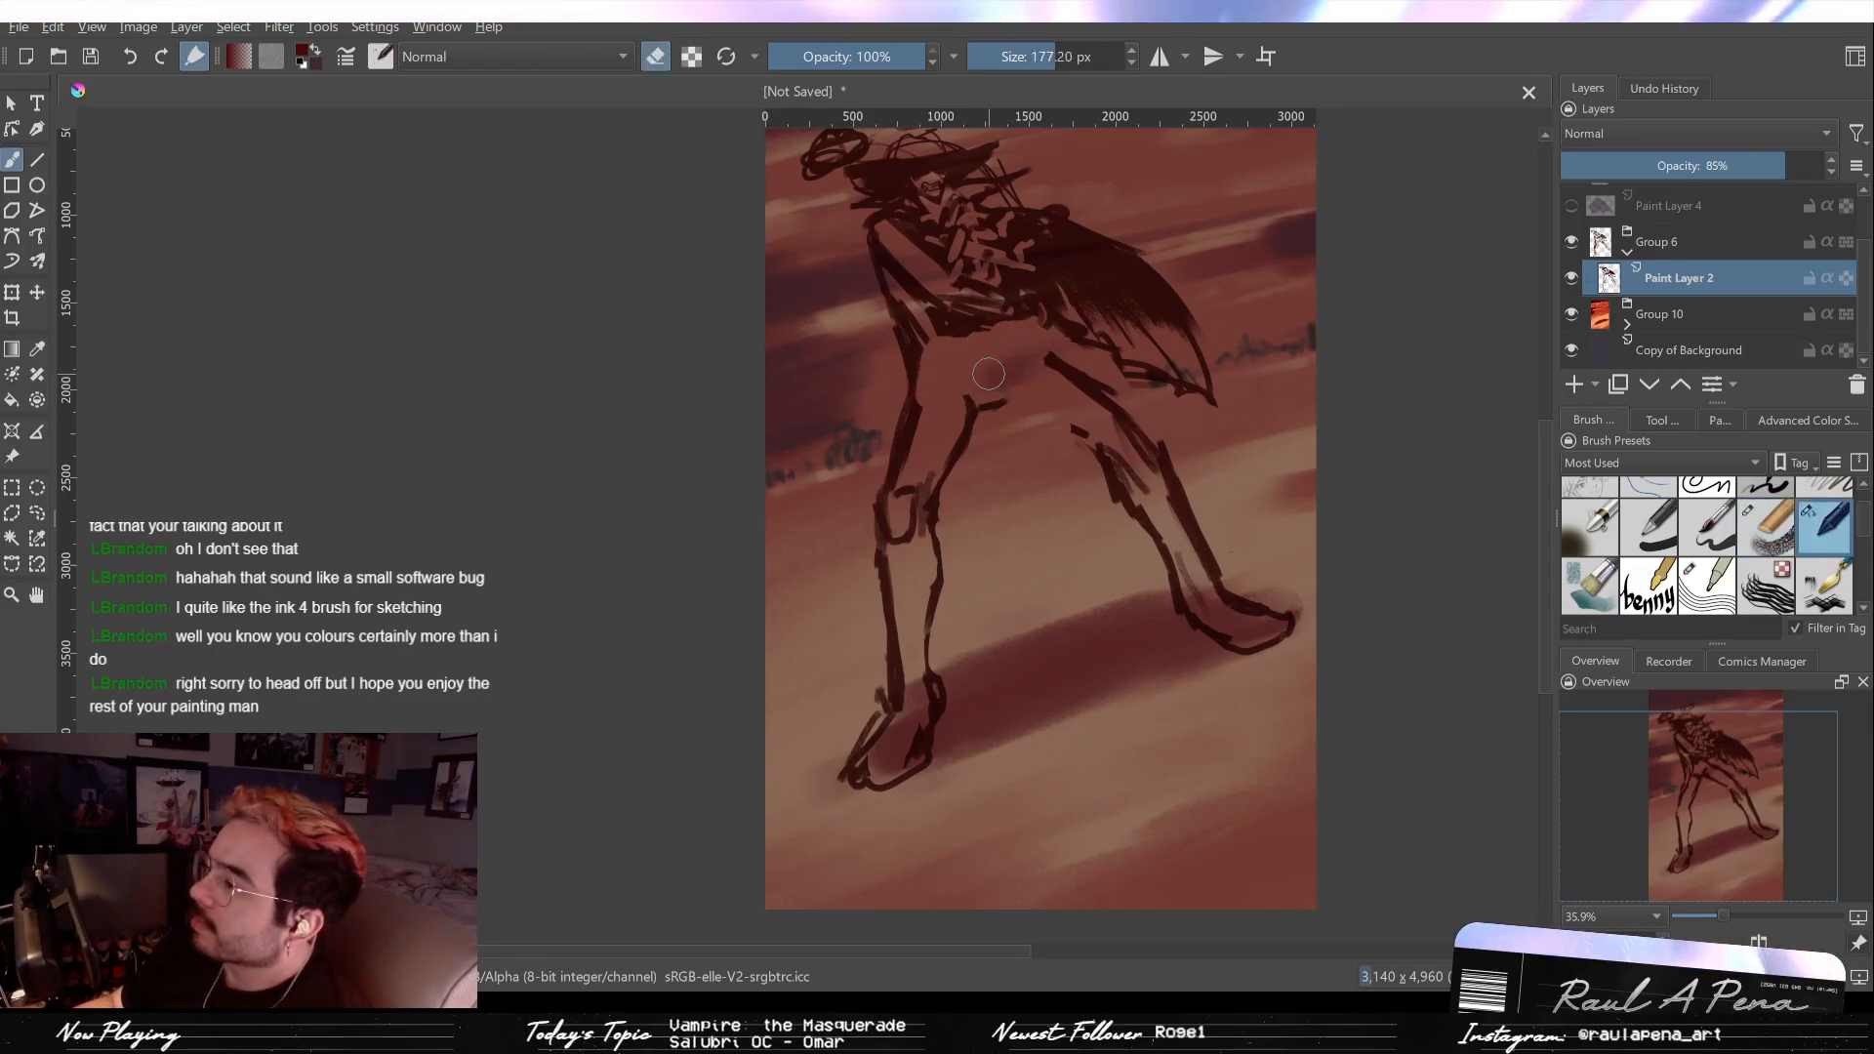
{"action": "key", "text": "e"}
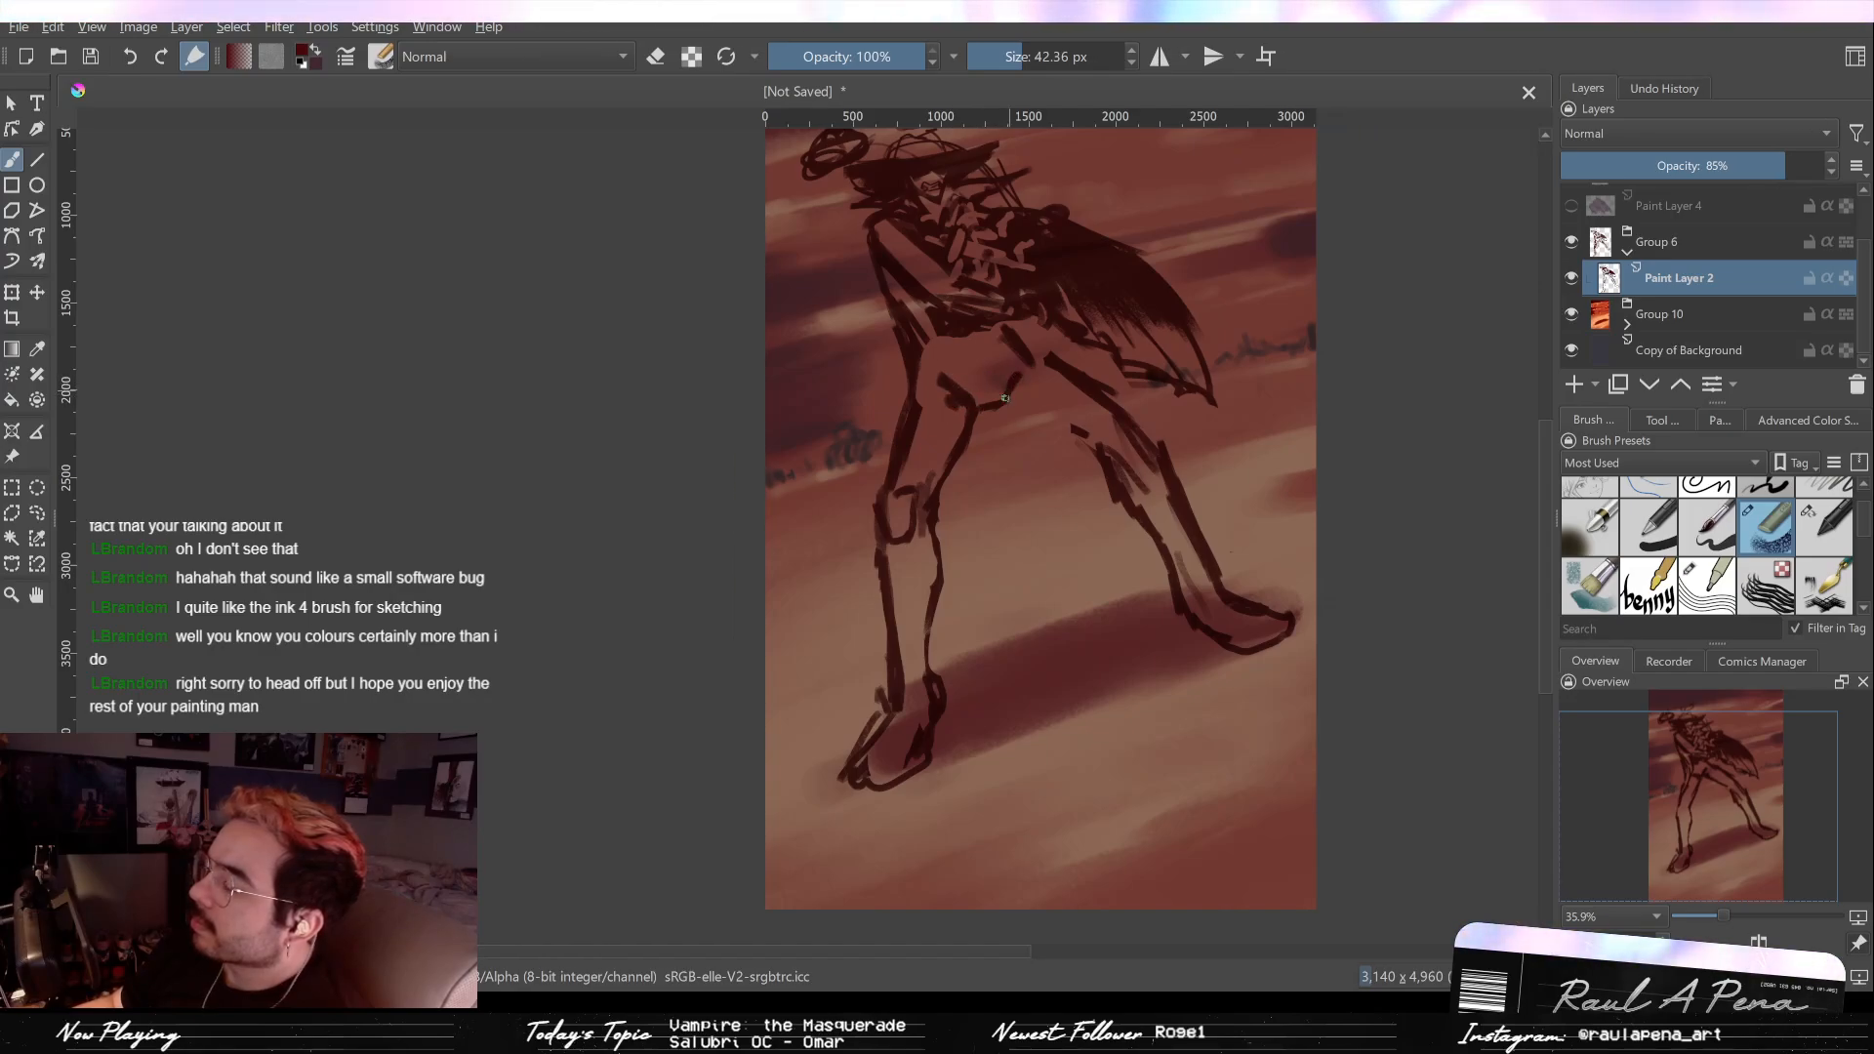
Step: Erase the outstretched leg's upper contour near the knee and redraw the underside of its thigh
{"action": "key", "text": "e"}
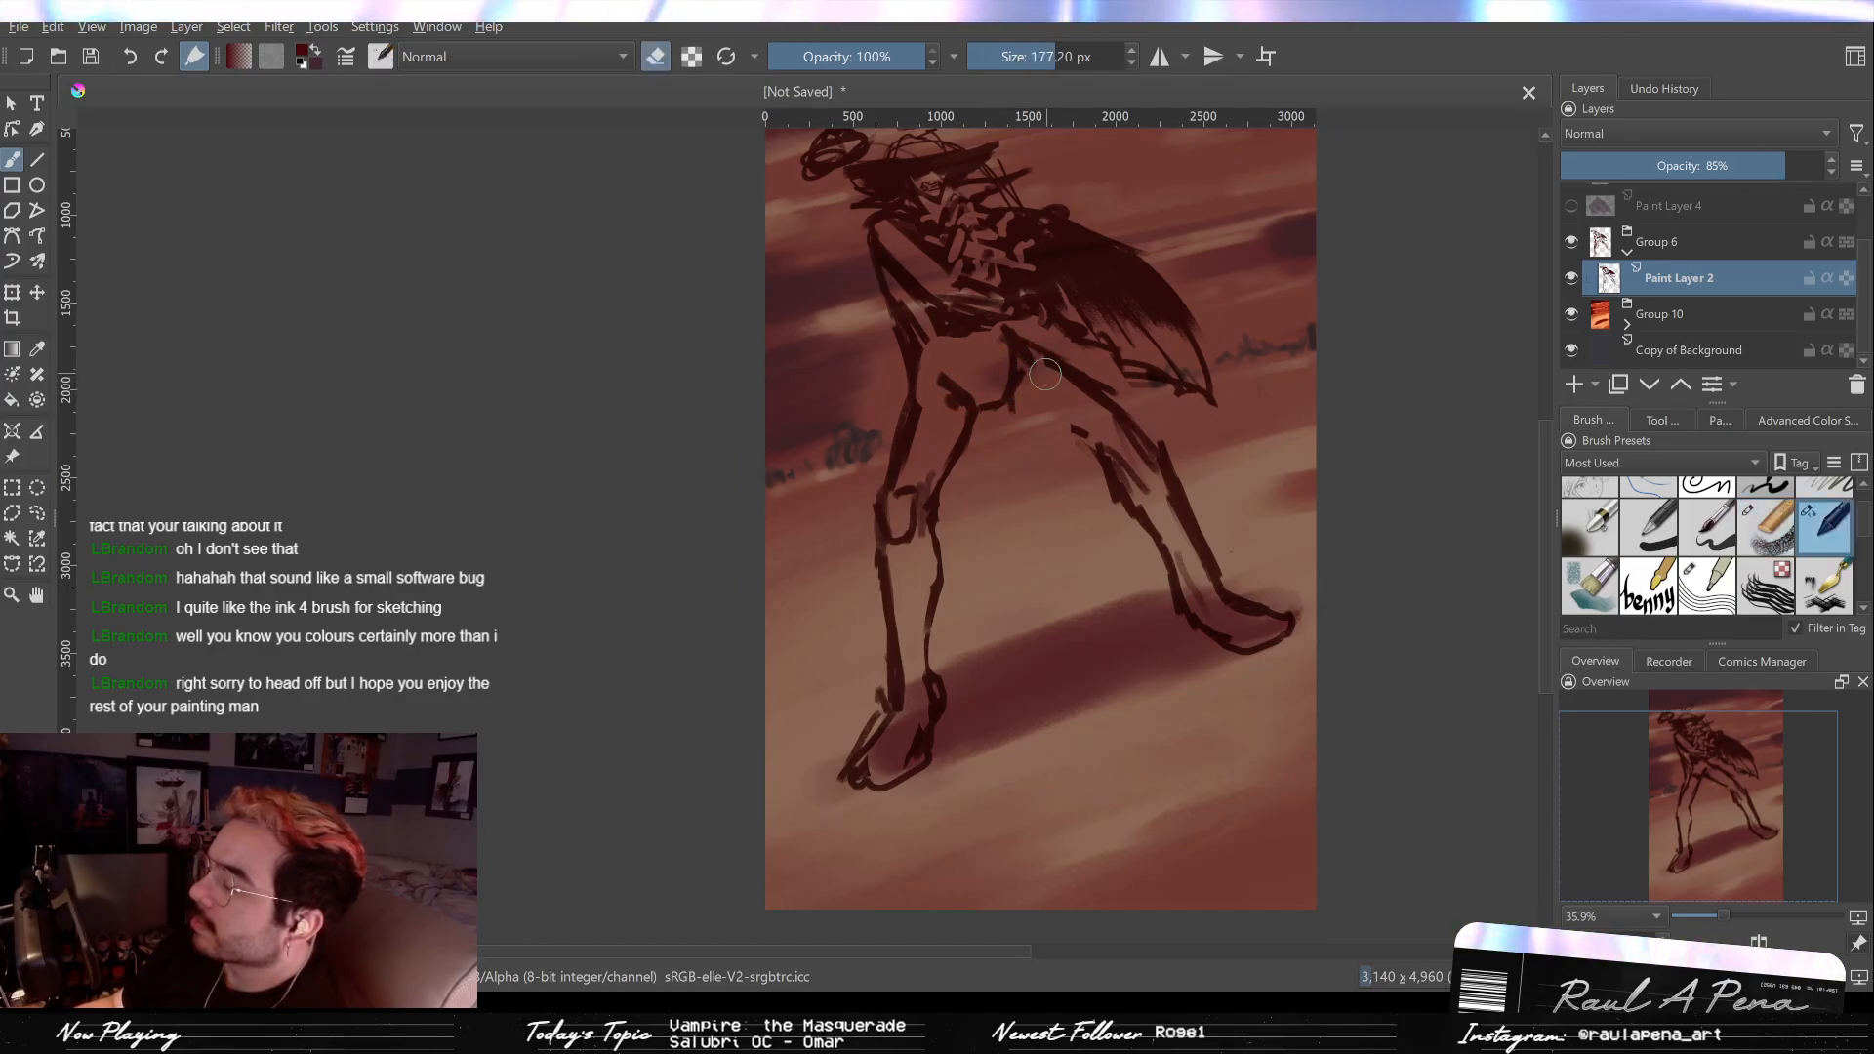
{"action": "key", "text": "e"}
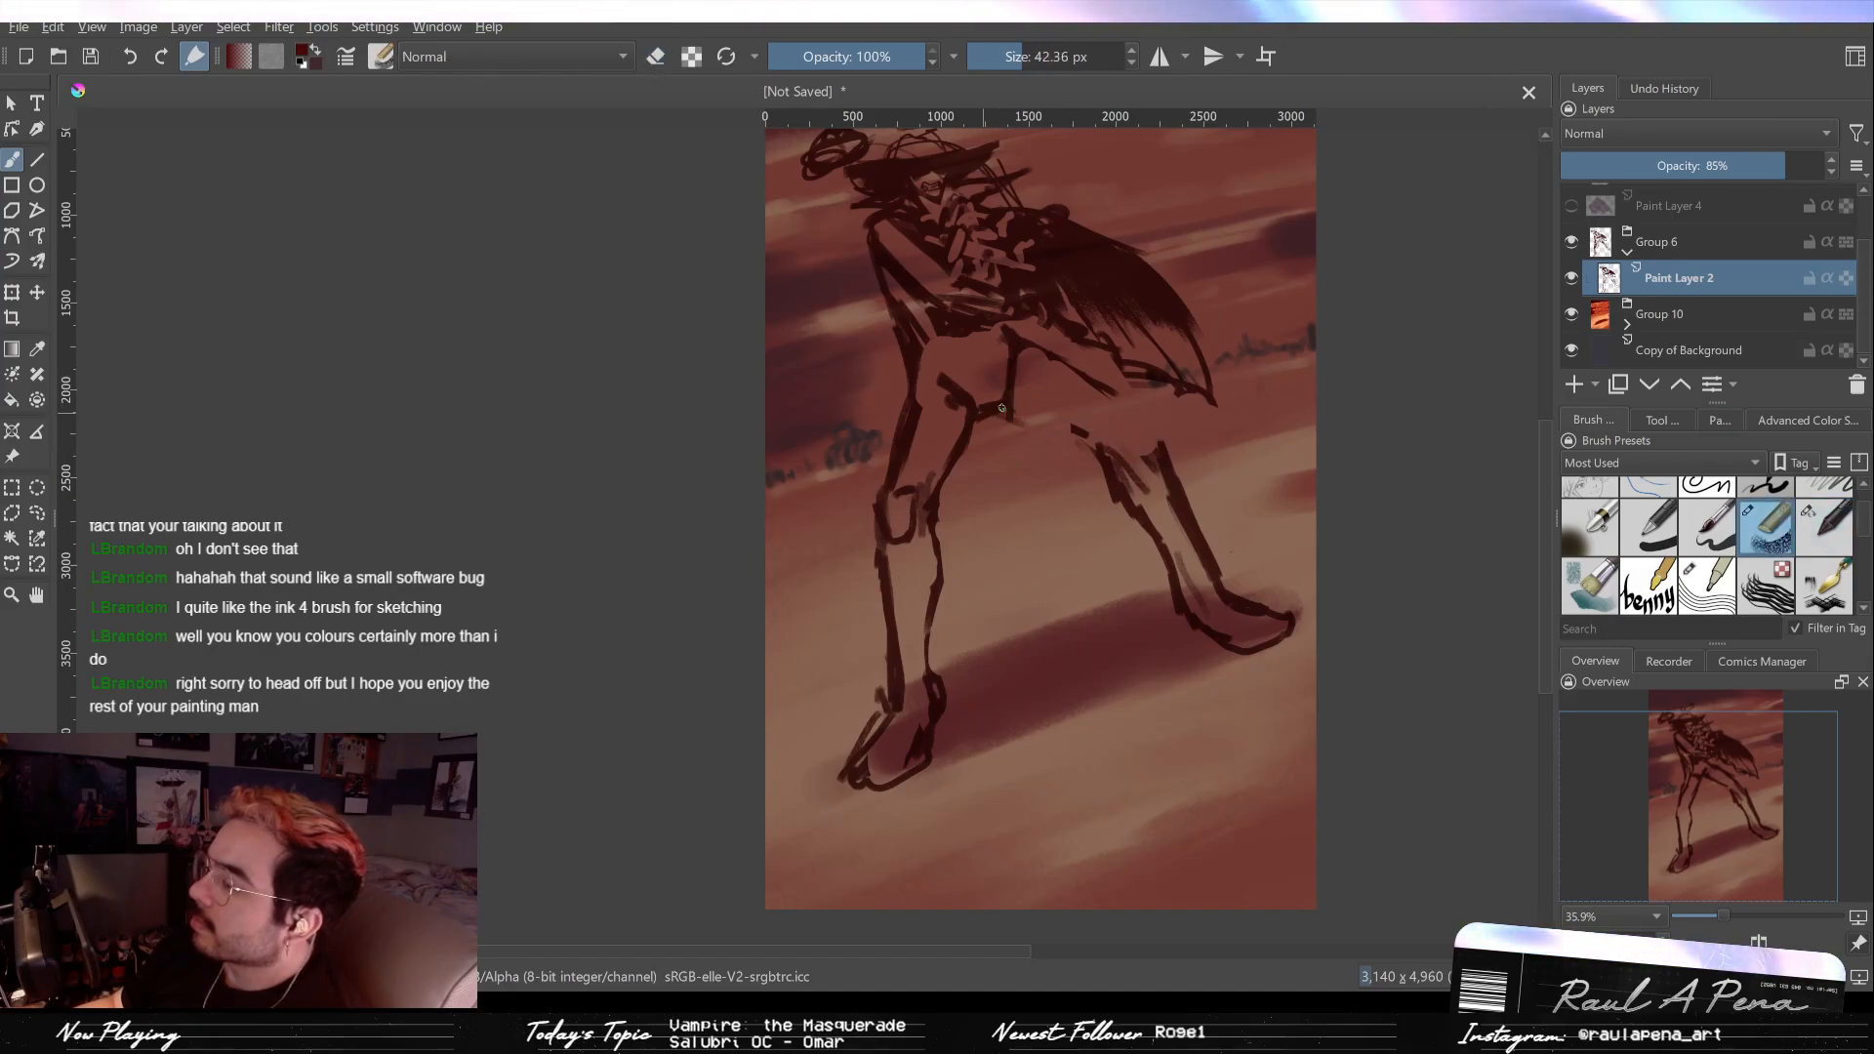
{"action": "left_click_drag", "start_coordinate": [1039, 413], "coordinate": [1078, 437]}
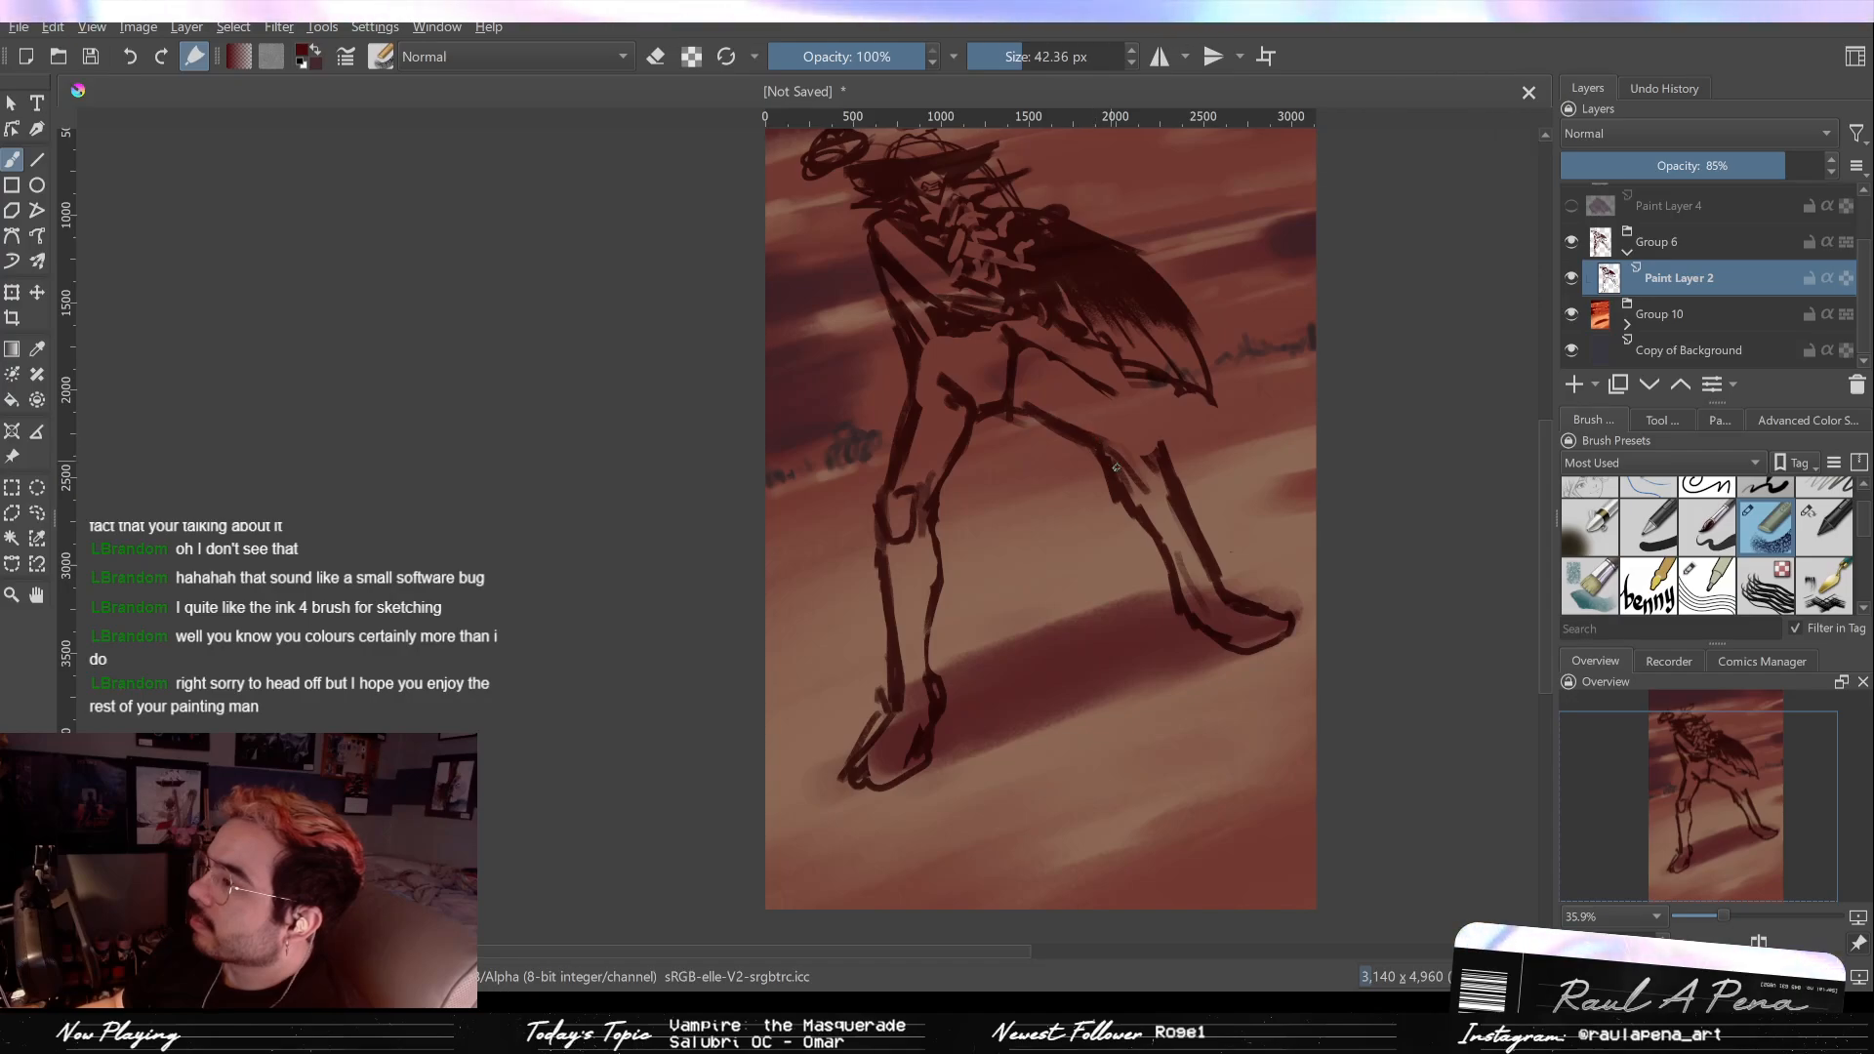
Step: Erase the whole outstretched leg and redraw its thigh, knee and inner shin in a narrower stance
{"action": "key", "text": "e"}
{"action": "key", "text": "bracketright"}
{"action": "mouse_move", "coordinate": [1078, 415]}
{"action": "left_mouse_down"}
{"action": "mouse_move", "coordinate": [1110, 396]}
{"action": "mouse_move", "coordinate": [1039, 410]}
{"action": "mouse_move", "coordinate": [1126, 474]}
{"action": "mouse_move", "coordinate": [1186, 561]}
{"action": "mouse_move", "coordinate": [1173, 586]}
{"action": "mouse_move", "coordinate": [1293, 620]}
{"action": "left_mouse_up"}
{"action": "key", "text": "e"}
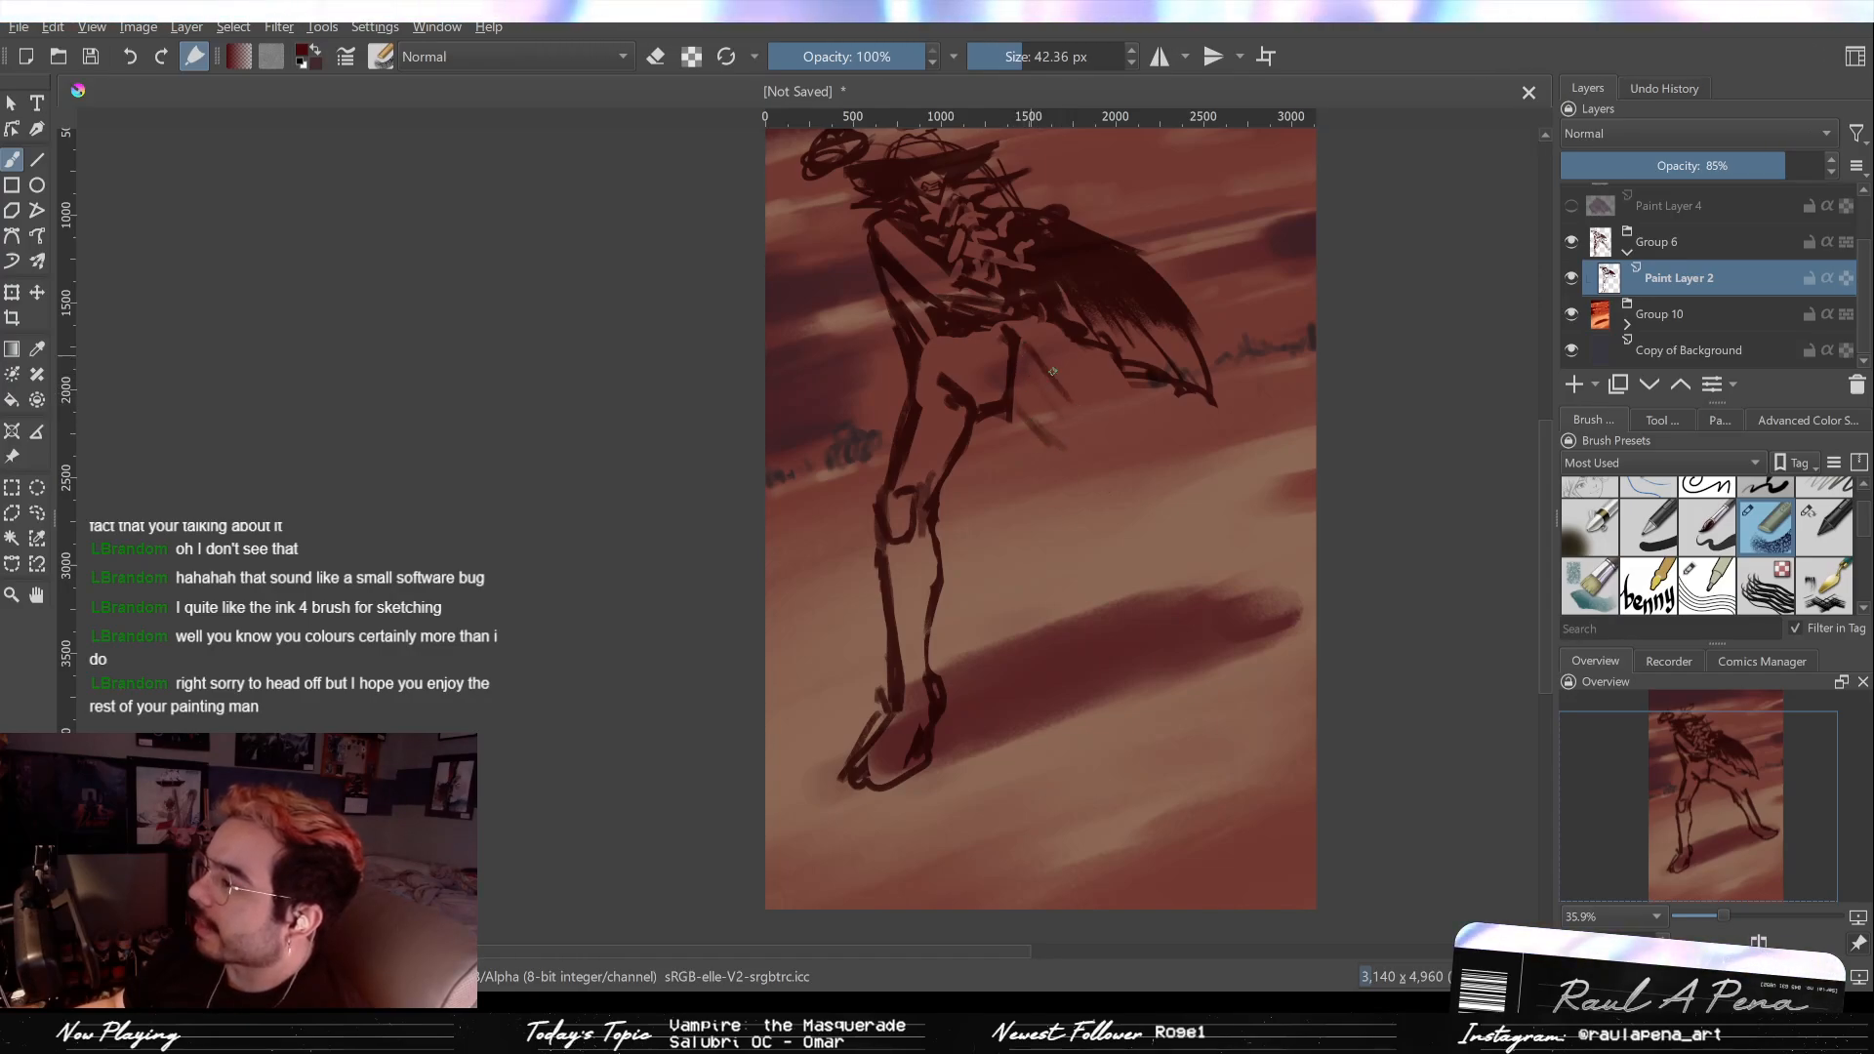
{"action": "mouse_move", "coordinate": [1040, 414]}
{"action": "left_mouse_down"}
{"action": "mouse_move", "coordinate": [1021, 379]}
{"action": "mouse_move", "coordinate": [1126, 472]}
{"action": "mouse_move", "coordinate": [1054, 365]}
{"action": "left_mouse_up"}
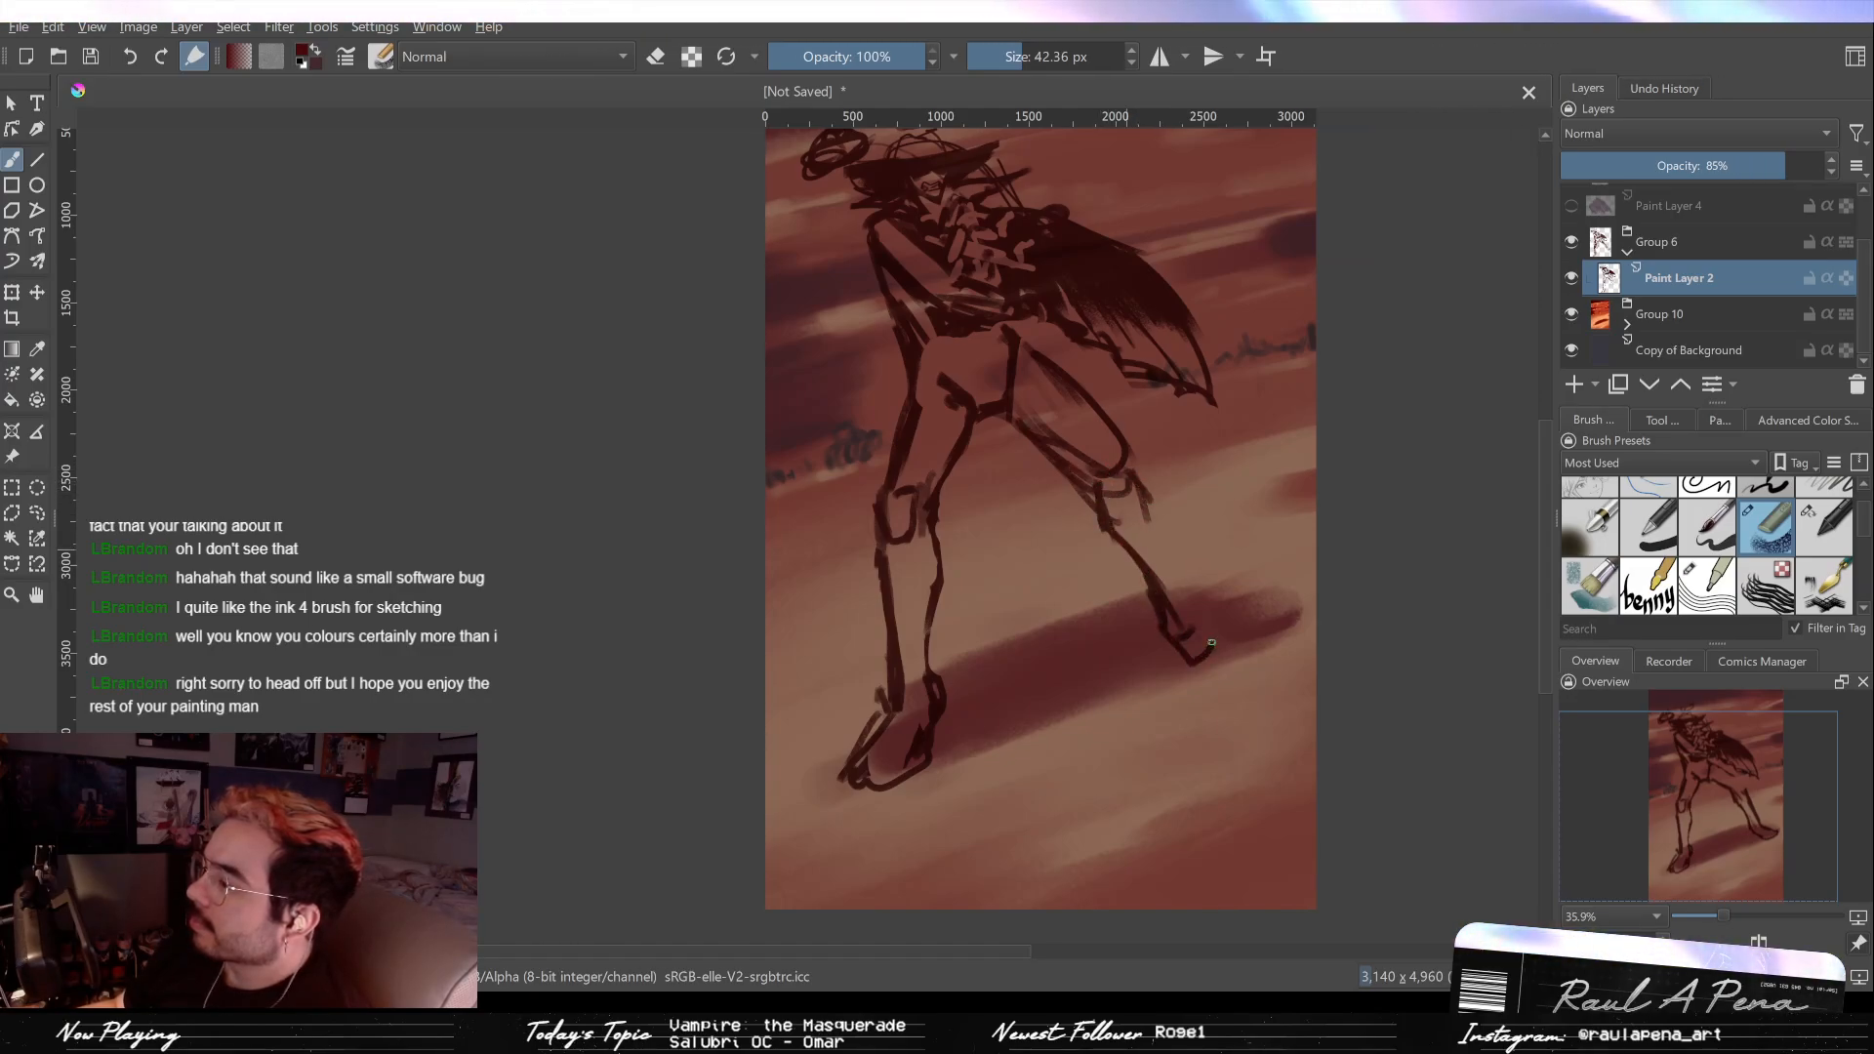
Step: Clear the first foot attempt on the outstretched leg and redraw its shin with a small foot
{"action": "left_click_drag", "start_coordinate": [1191, 616], "coordinate": [1139, 512]}
{"action": "key", "text": "ctrl+z"}
{"action": "key", "text": "ctrl+z"}
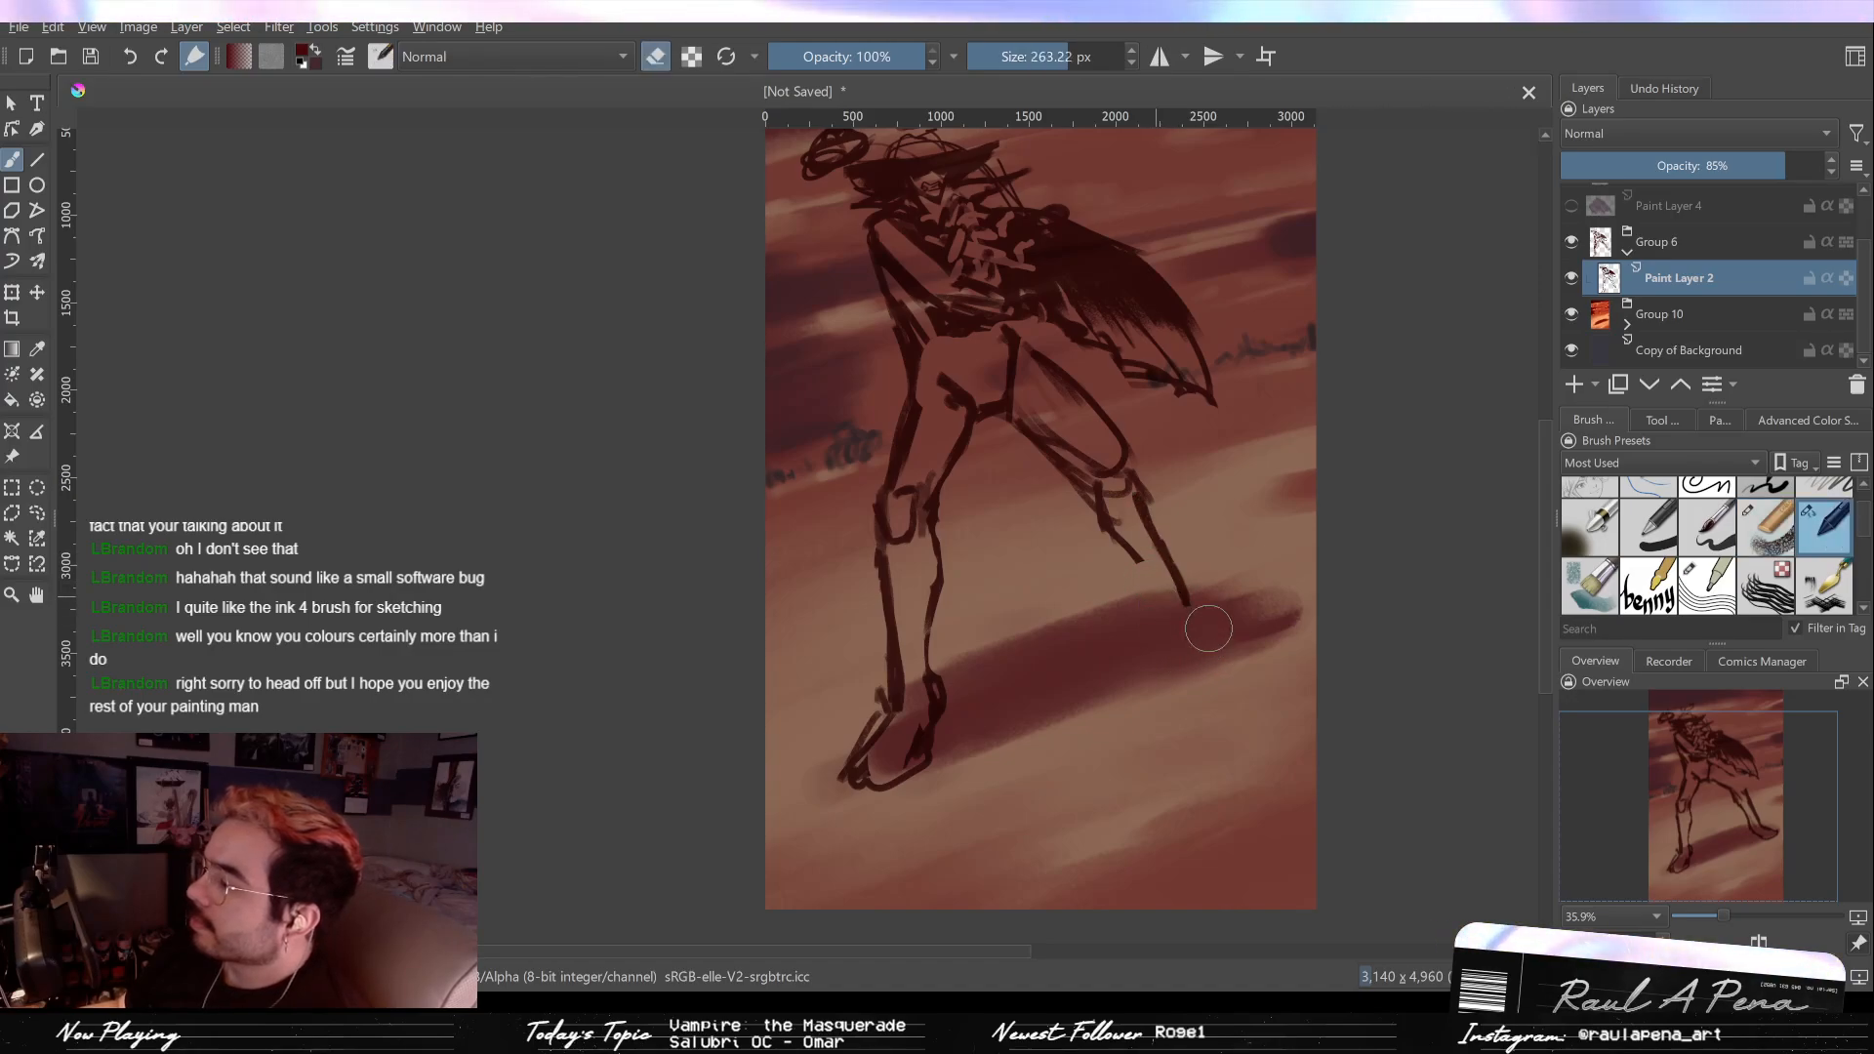
{"action": "mouse_move", "coordinate": [1154, 640]}
{"action": "left_mouse_down"}
{"action": "mouse_move", "coordinate": [1205, 628]}
{"action": "mouse_move", "coordinate": [1170, 632]}
{"action": "left_mouse_up"}
{"action": "mouse_move", "coordinate": [1124, 549]}
{"action": "left_mouse_down"}
{"action": "mouse_move", "coordinate": [1155, 610]}
{"action": "mouse_move", "coordinate": [1124, 494]}
{"action": "left_mouse_up"}
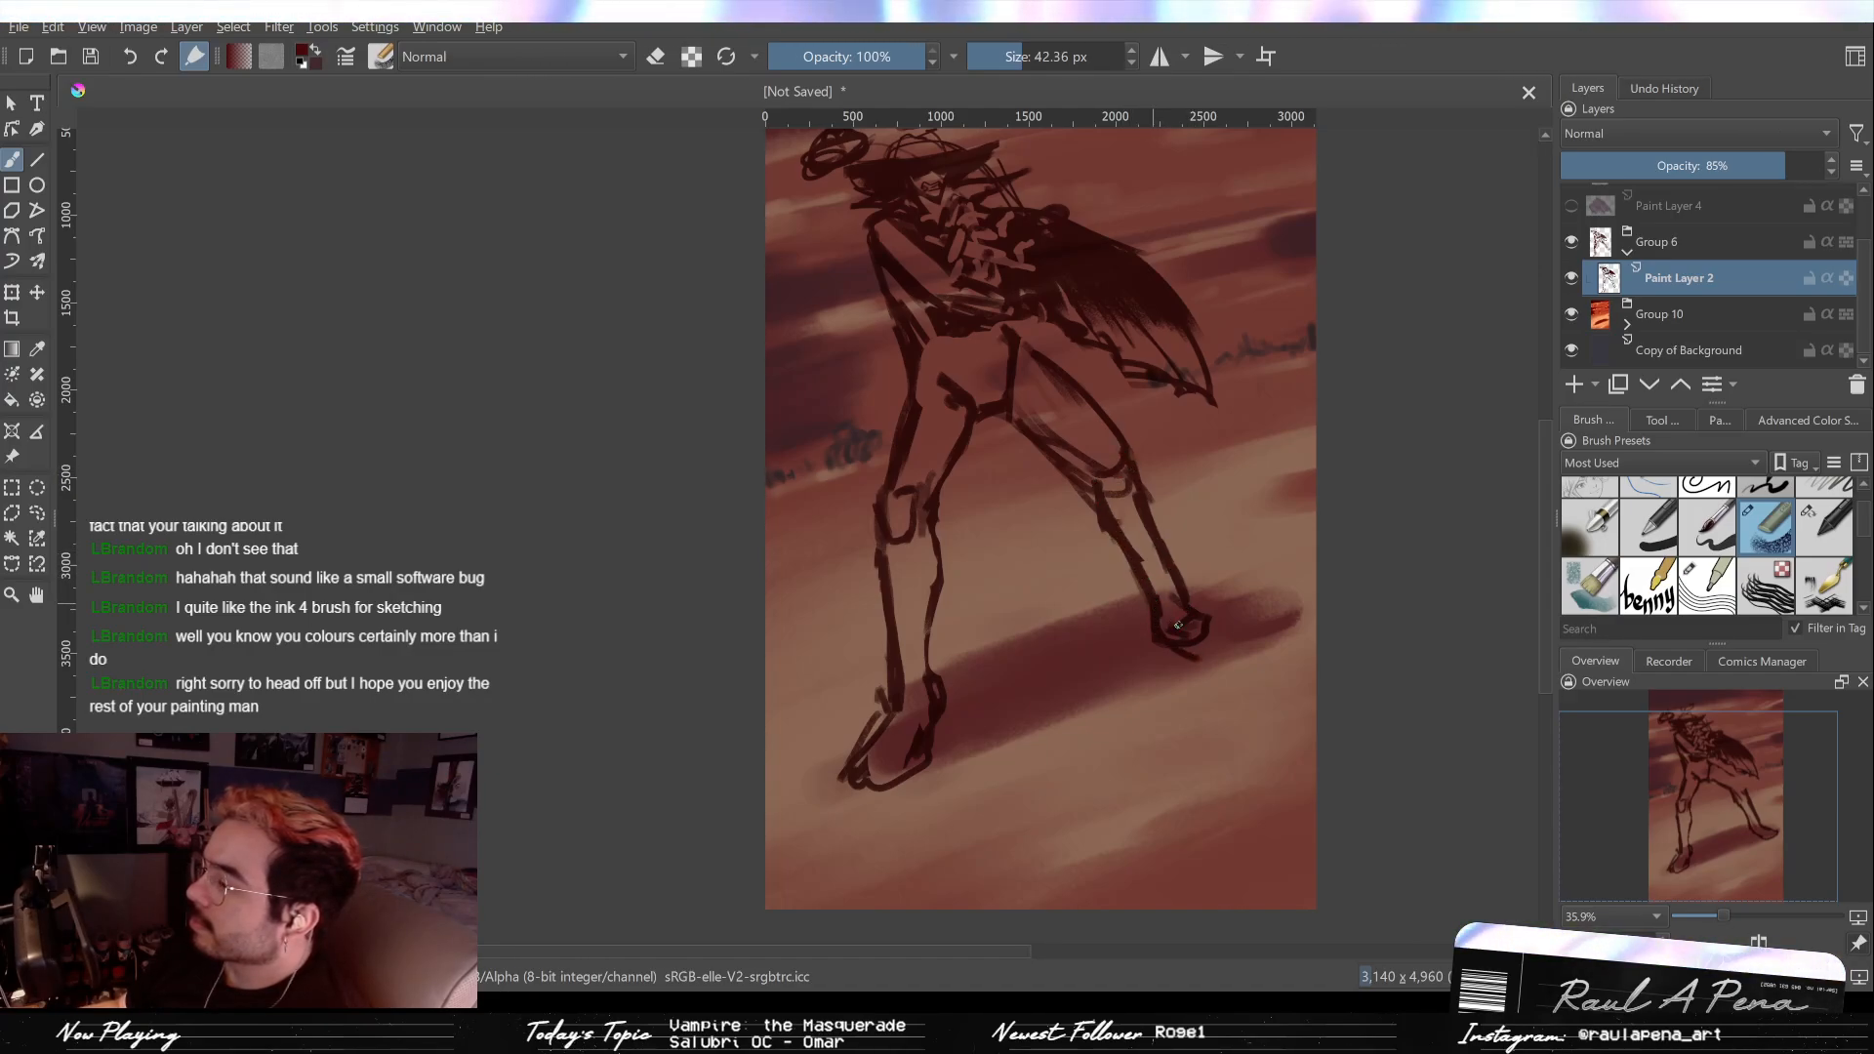
Step: Erase the standing leg and redraw its thigh as a straighter, more vertical shape down to the knee
{"action": "key", "text": "e"}
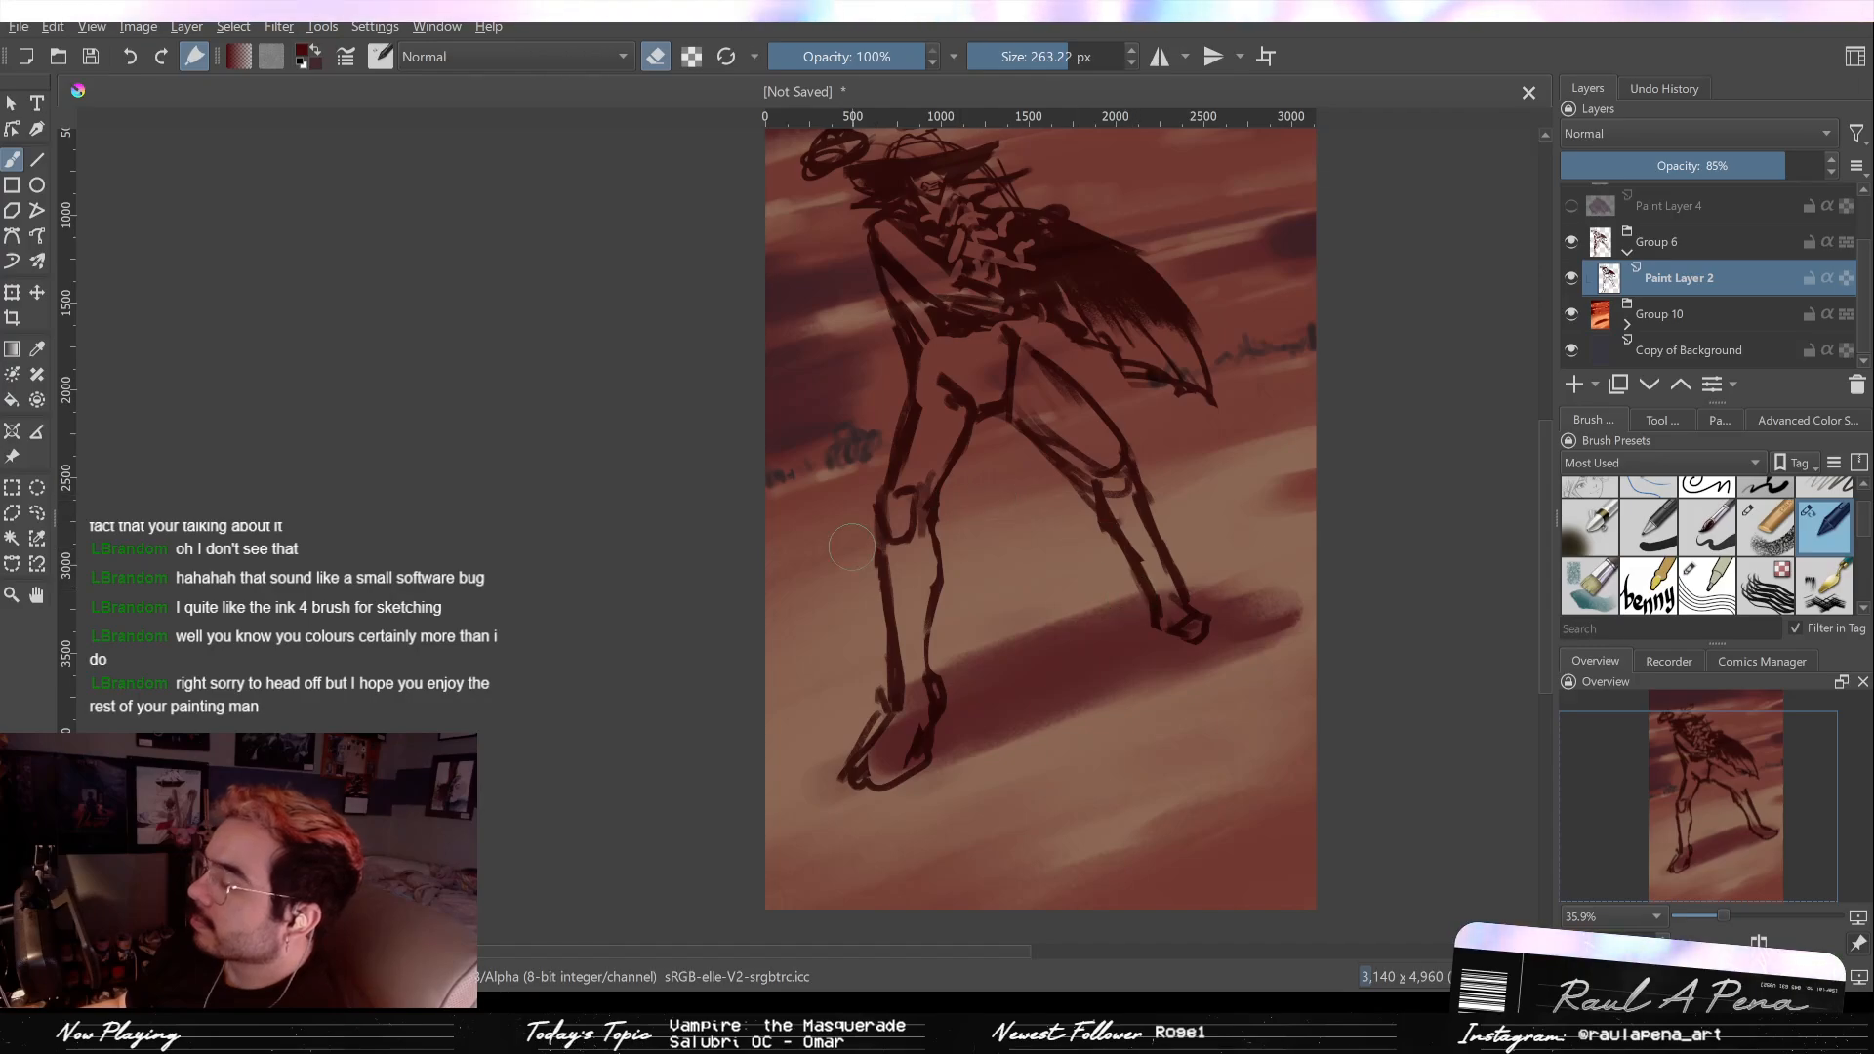
{"action": "mouse_move", "coordinate": [860, 769]}
{"action": "left_mouse_down"}
{"action": "mouse_move", "coordinate": [913, 727]}
{"action": "mouse_move", "coordinate": [910, 595]}
{"action": "mouse_move", "coordinate": [953, 510]}
{"action": "mouse_move", "coordinate": [893, 547]}
{"action": "left_mouse_up"}
{"action": "left_click_drag", "start_coordinate": [922, 463], "coordinate": [940, 441]}
{"action": "key", "text": "e"}
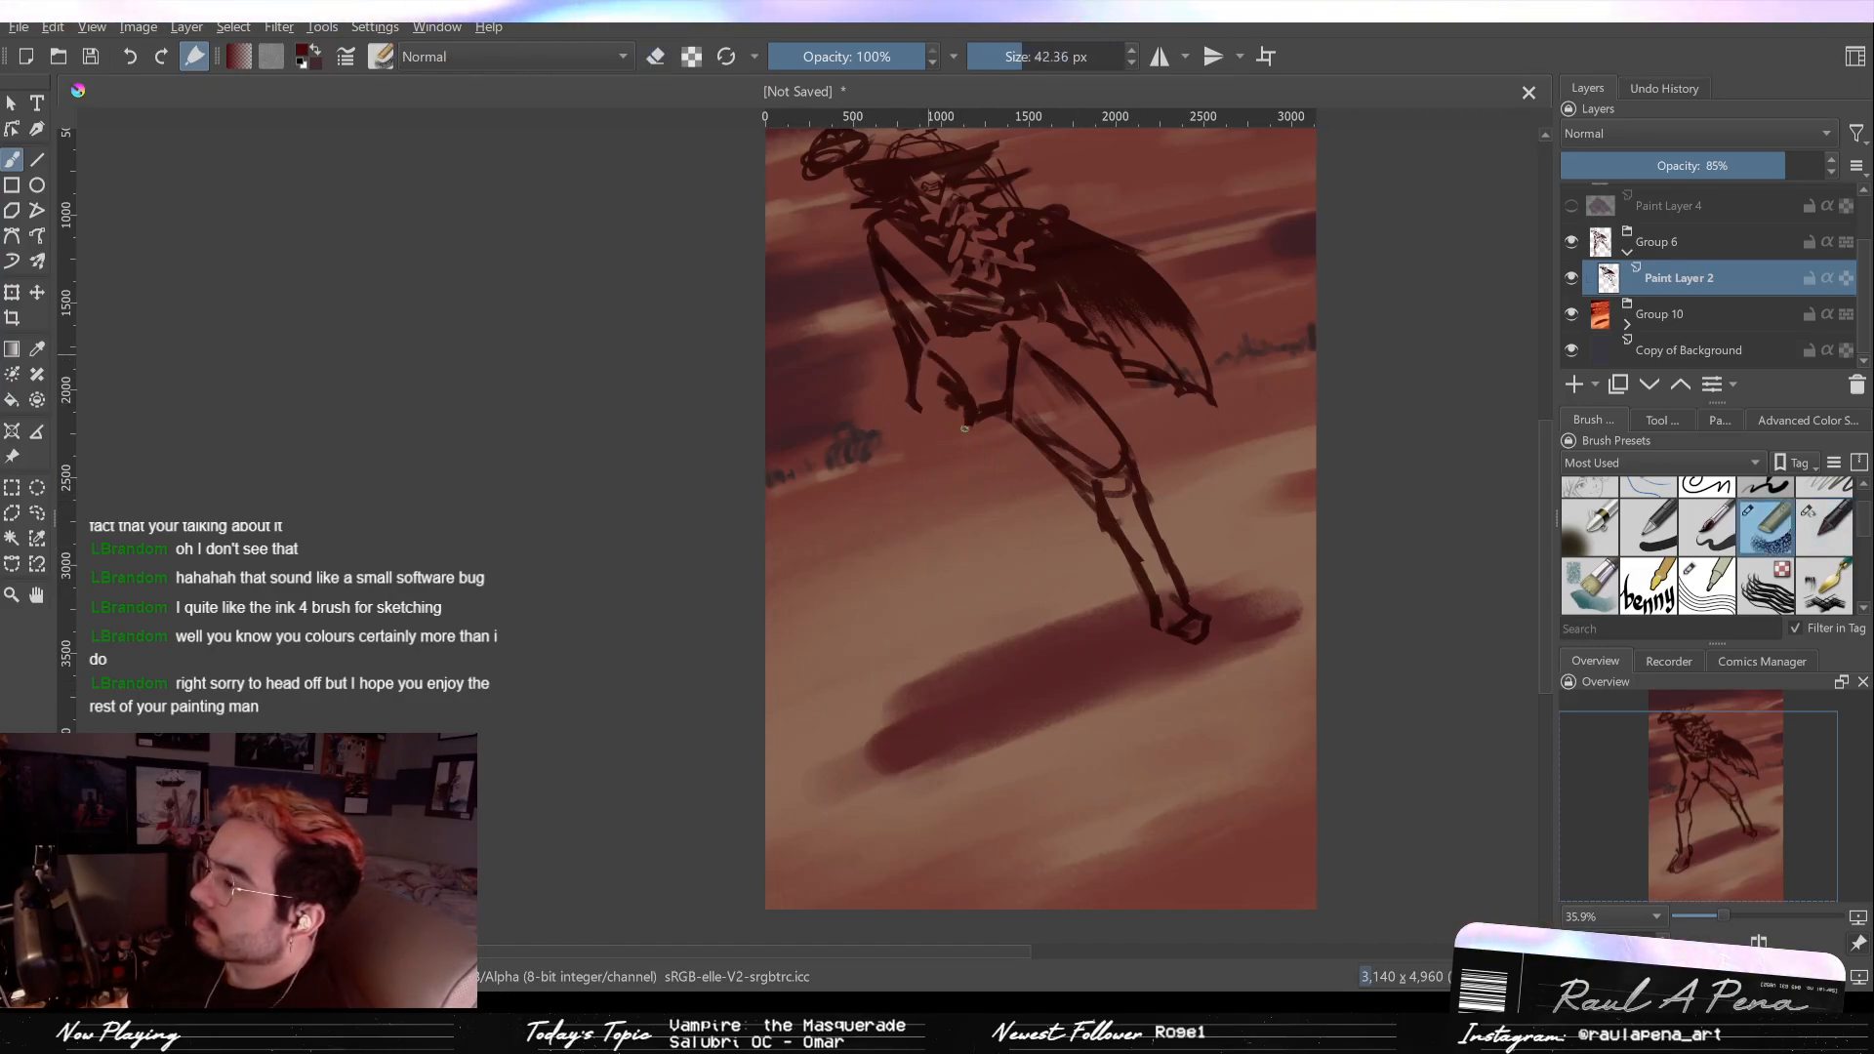
{"action": "left_click_drag", "start_coordinate": [905, 442], "coordinate": [957, 551]}
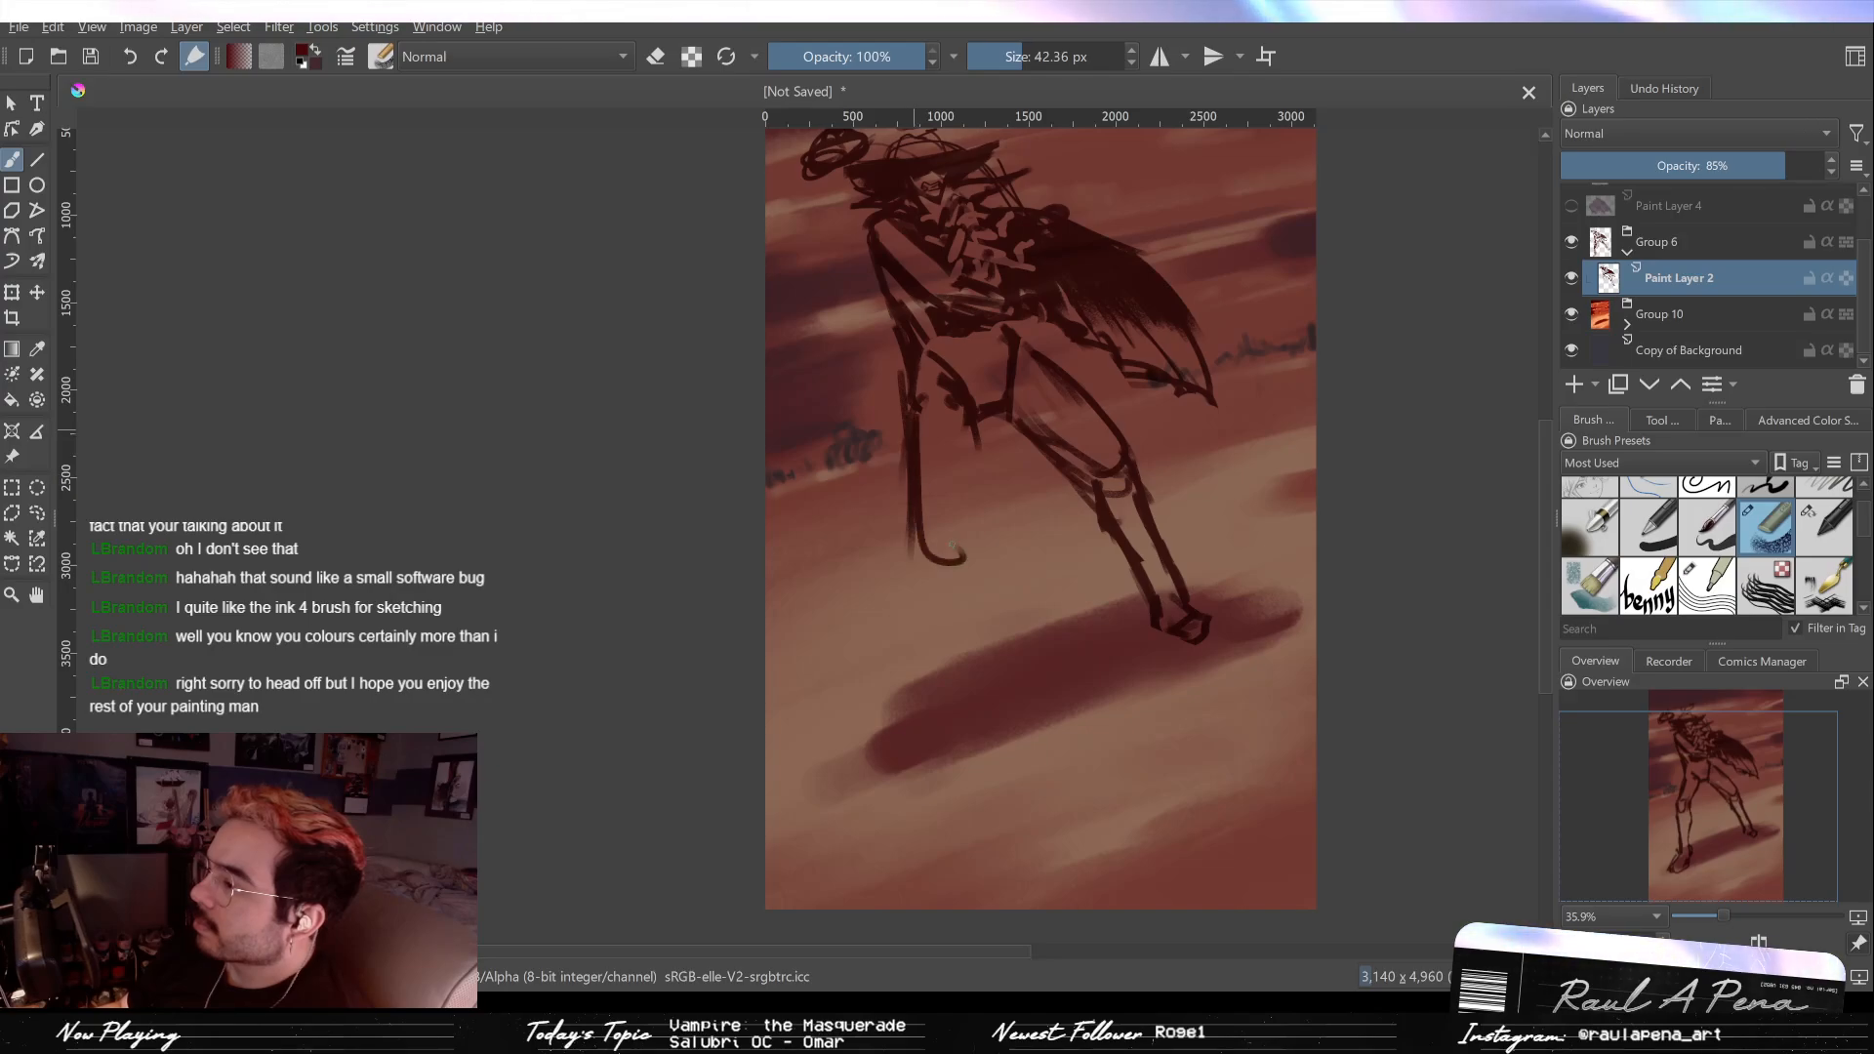
{"action": "key", "text": "e"}
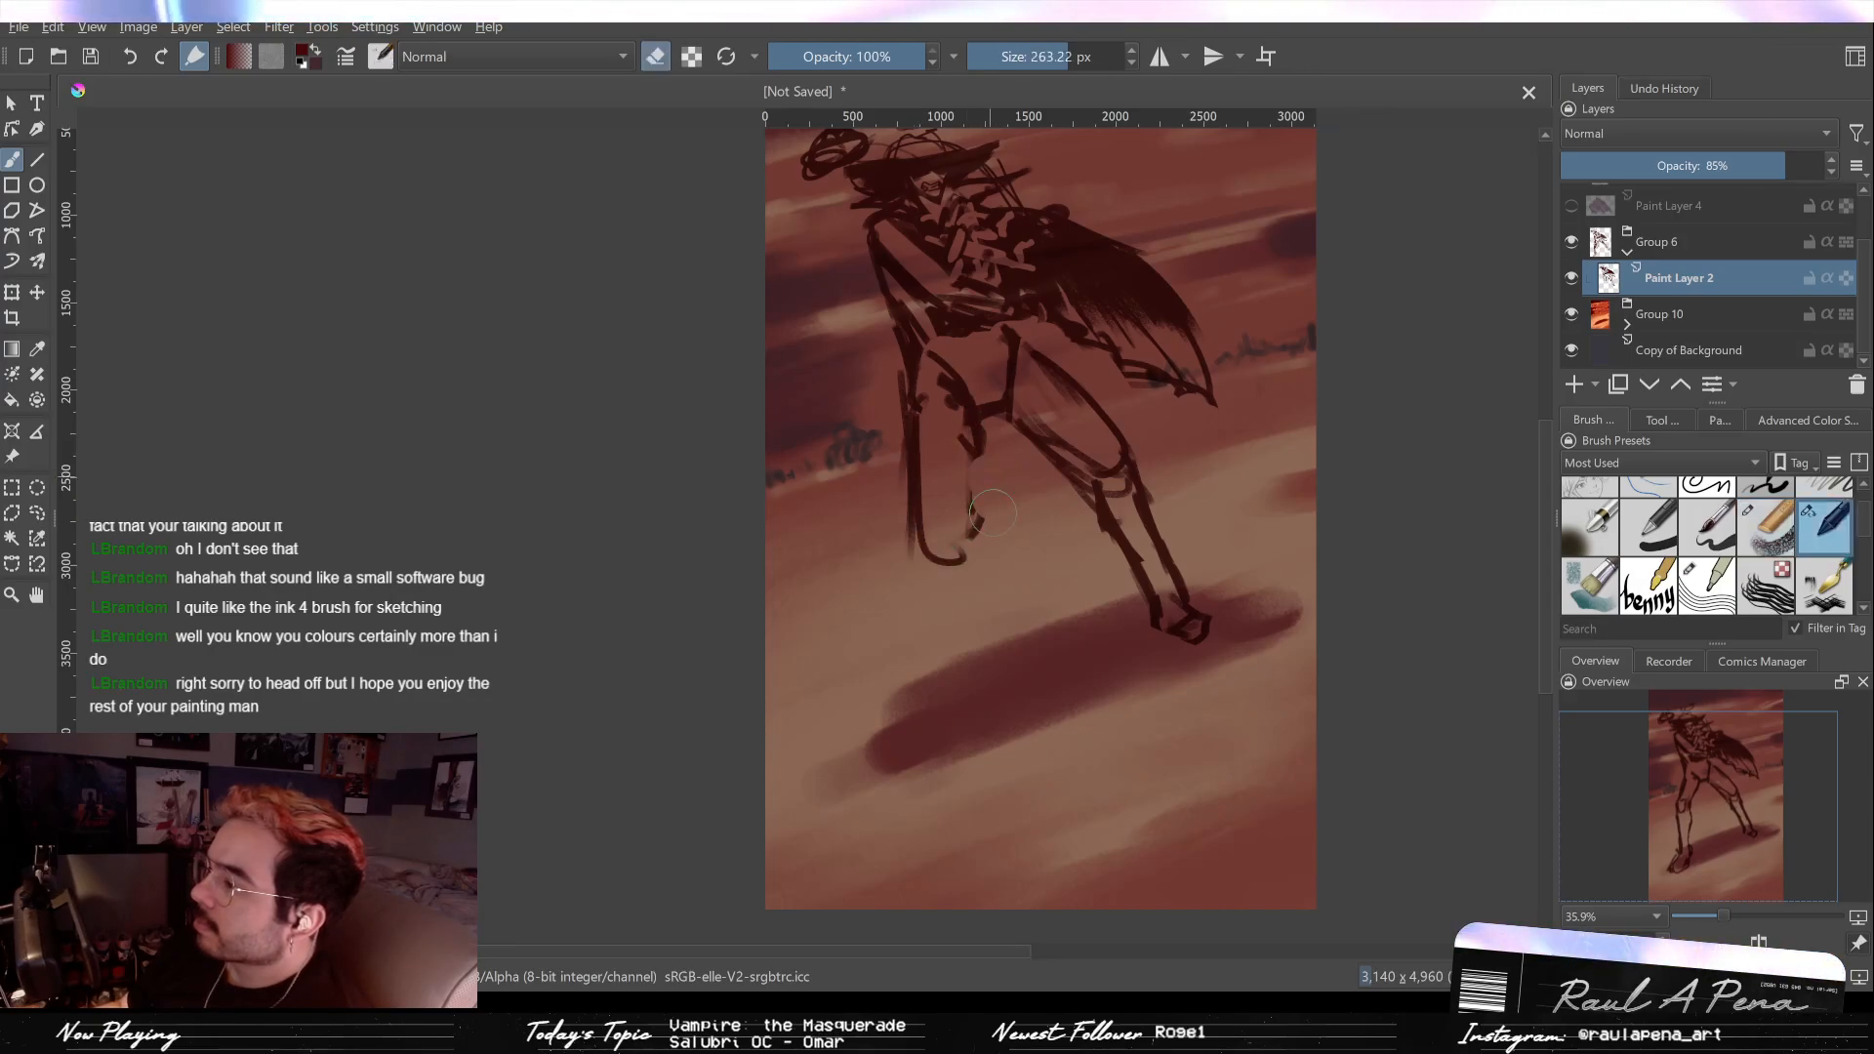
{"action": "key", "text": "e"}
Step: Draw the standing leg's shin and foot beneath the new thigh, and trim the sole with the eraser
{"action": "mouse_move", "coordinate": [979, 475]}
{"action": "left_mouse_down"}
{"action": "mouse_move", "coordinate": [977, 417]}
{"action": "mouse_move", "coordinate": [965, 558]}
{"action": "mouse_move", "coordinate": [991, 408]}
{"action": "mouse_move", "coordinate": [916, 516]}
{"action": "mouse_move", "coordinate": [936, 579]}
{"action": "mouse_move", "coordinate": [965, 559]}
{"action": "mouse_move", "coordinate": [925, 560]}
{"action": "mouse_move", "coordinate": [947, 714]}
{"action": "left_mouse_up"}
{"action": "mouse_move", "coordinate": [976, 540]}
{"action": "left_mouse_down"}
{"action": "mouse_move", "coordinate": [957, 679]}
{"action": "mouse_move", "coordinate": [904, 779]}
{"action": "mouse_move", "coordinate": [950, 781]}
{"action": "mouse_move", "coordinate": [963, 760]}
{"action": "mouse_move", "coordinate": [909, 766]}
{"action": "left_mouse_up"}
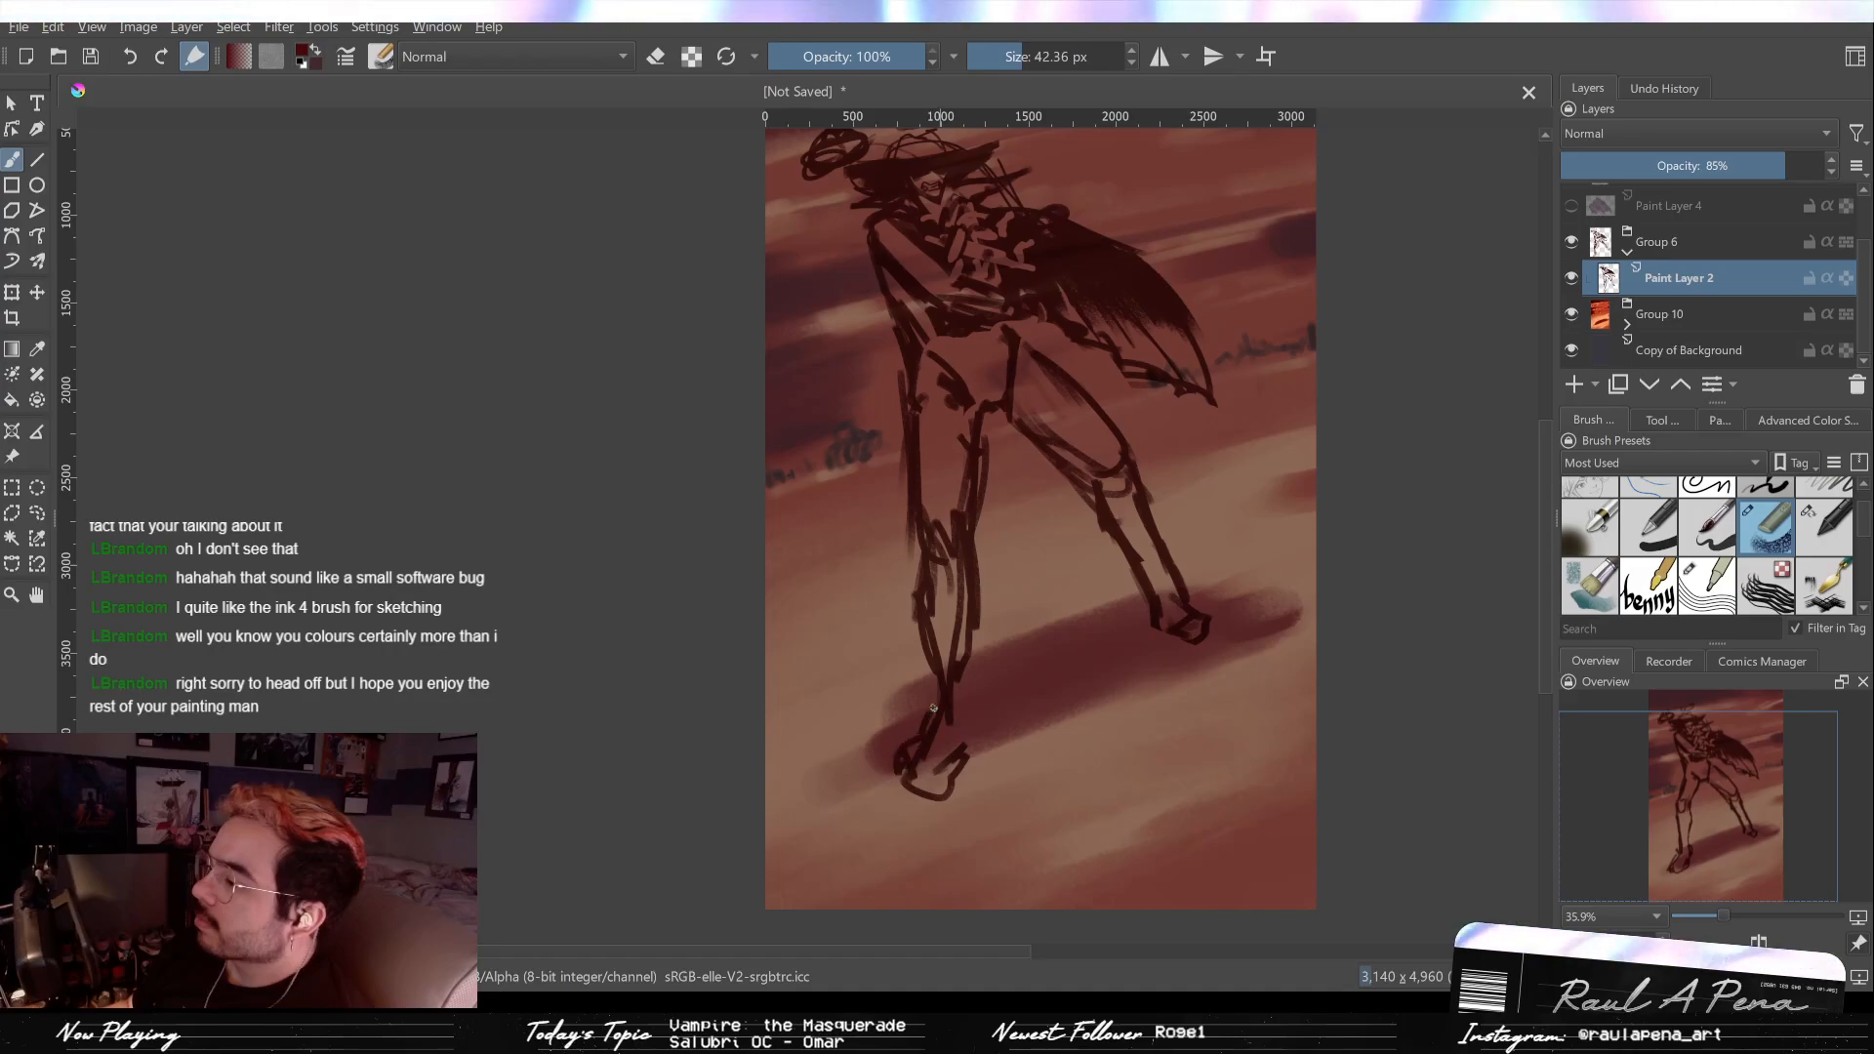
{"action": "left_click_drag", "start_coordinate": [978, 710], "coordinate": [961, 740]}
{"action": "left_click_drag", "start_coordinate": [979, 670], "coordinate": [958, 726]}
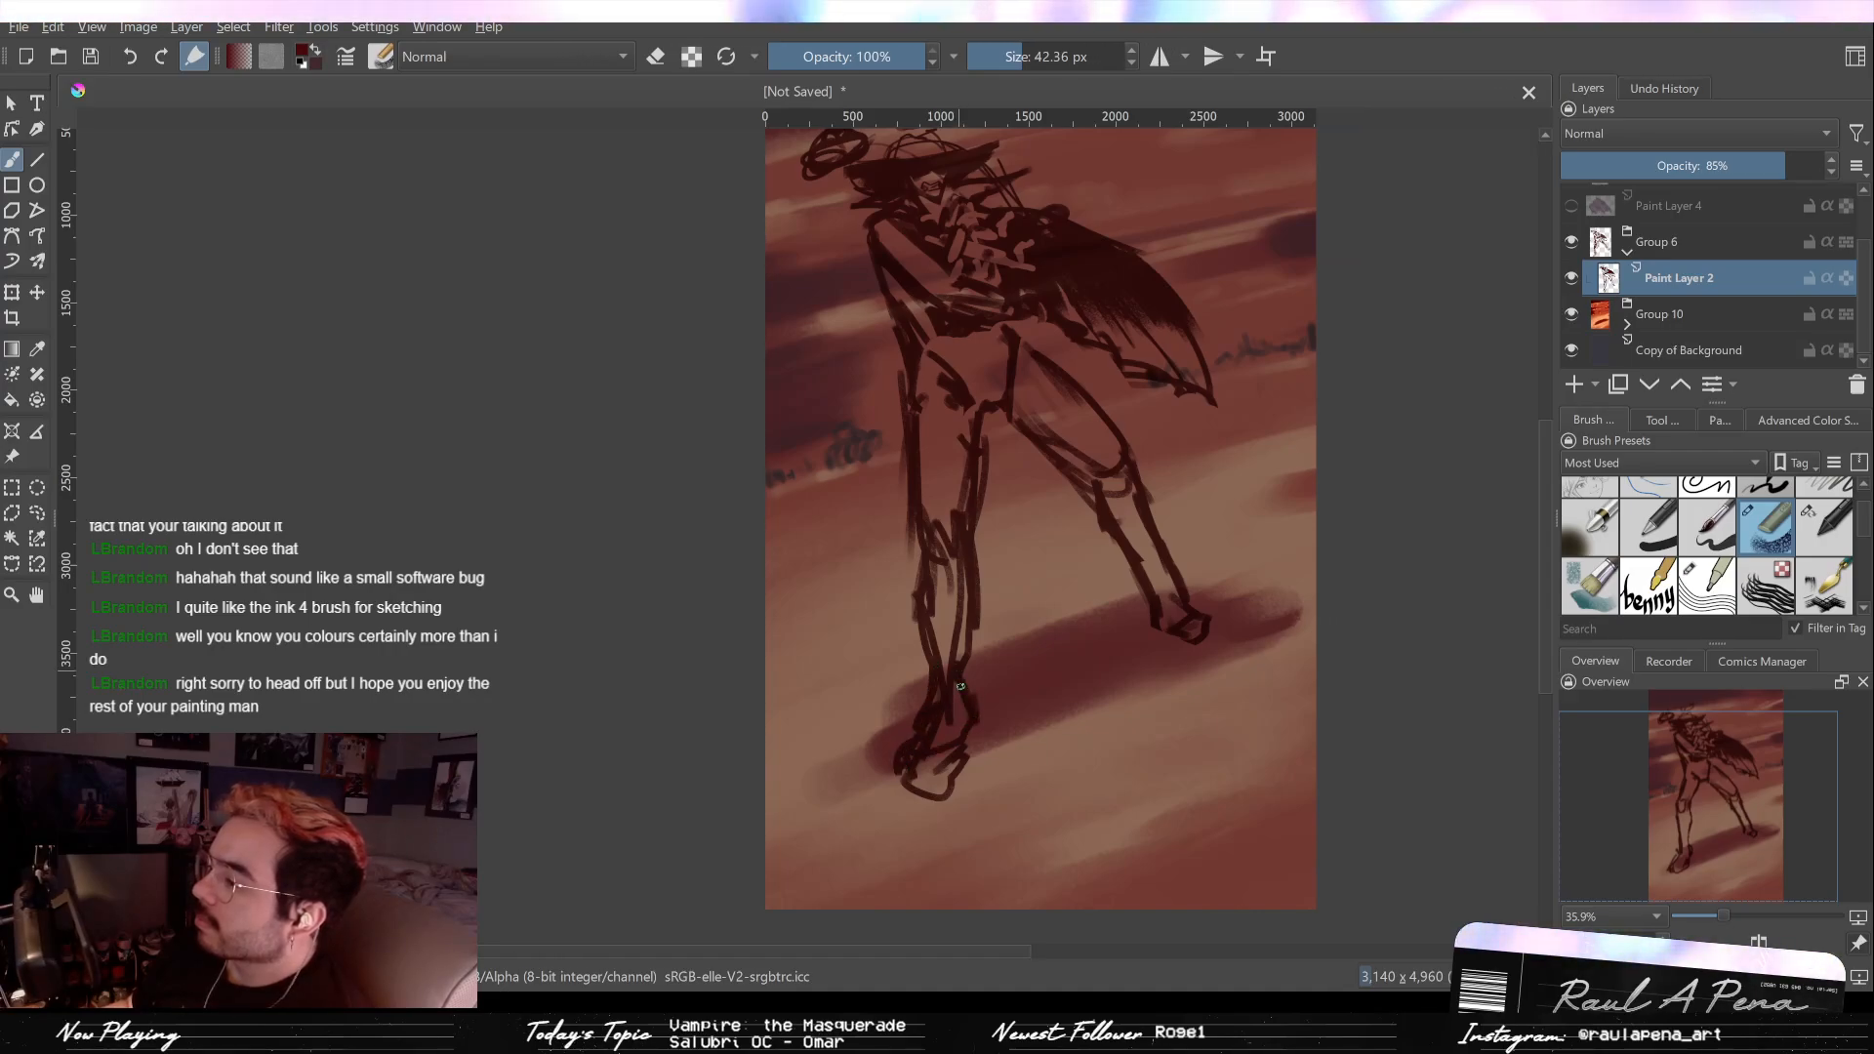
{"action": "key", "text": "e"}
{"action": "left_click_drag", "start_coordinate": [907, 785], "coordinate": [956, 781]}
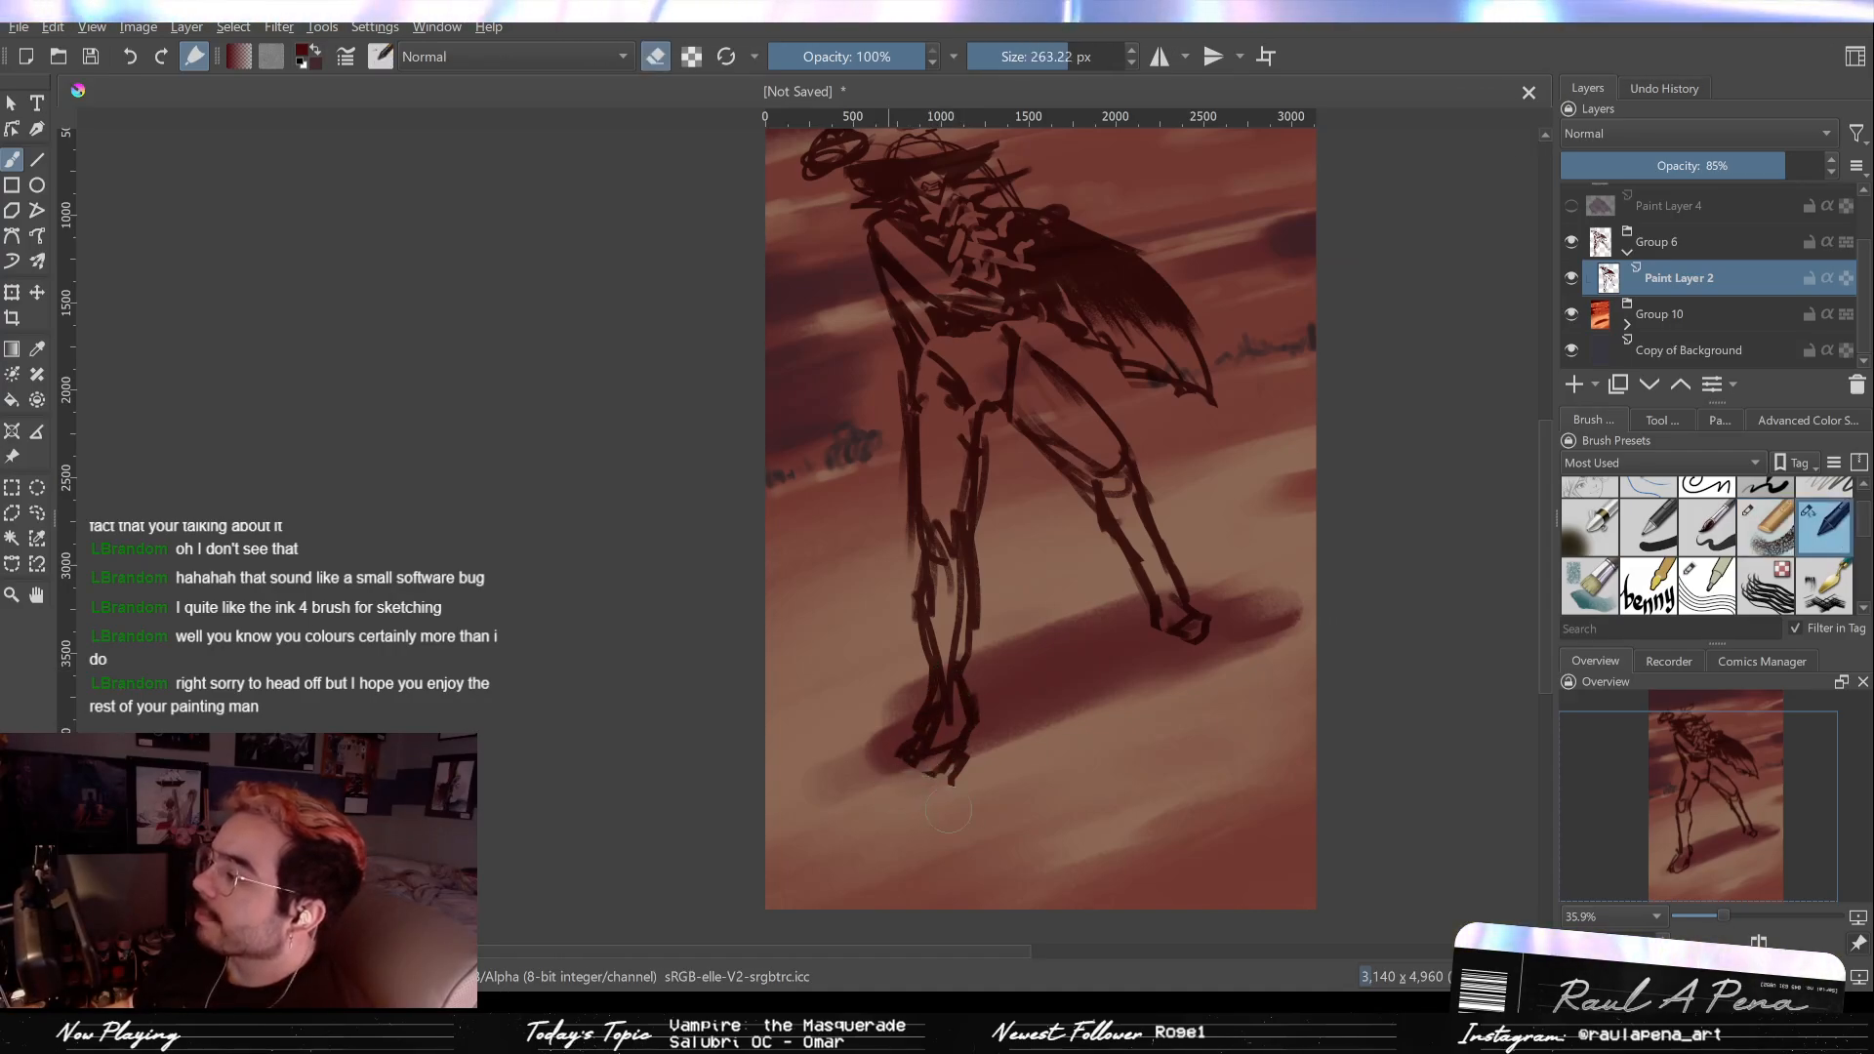
{"action": "key", "text": "e"}
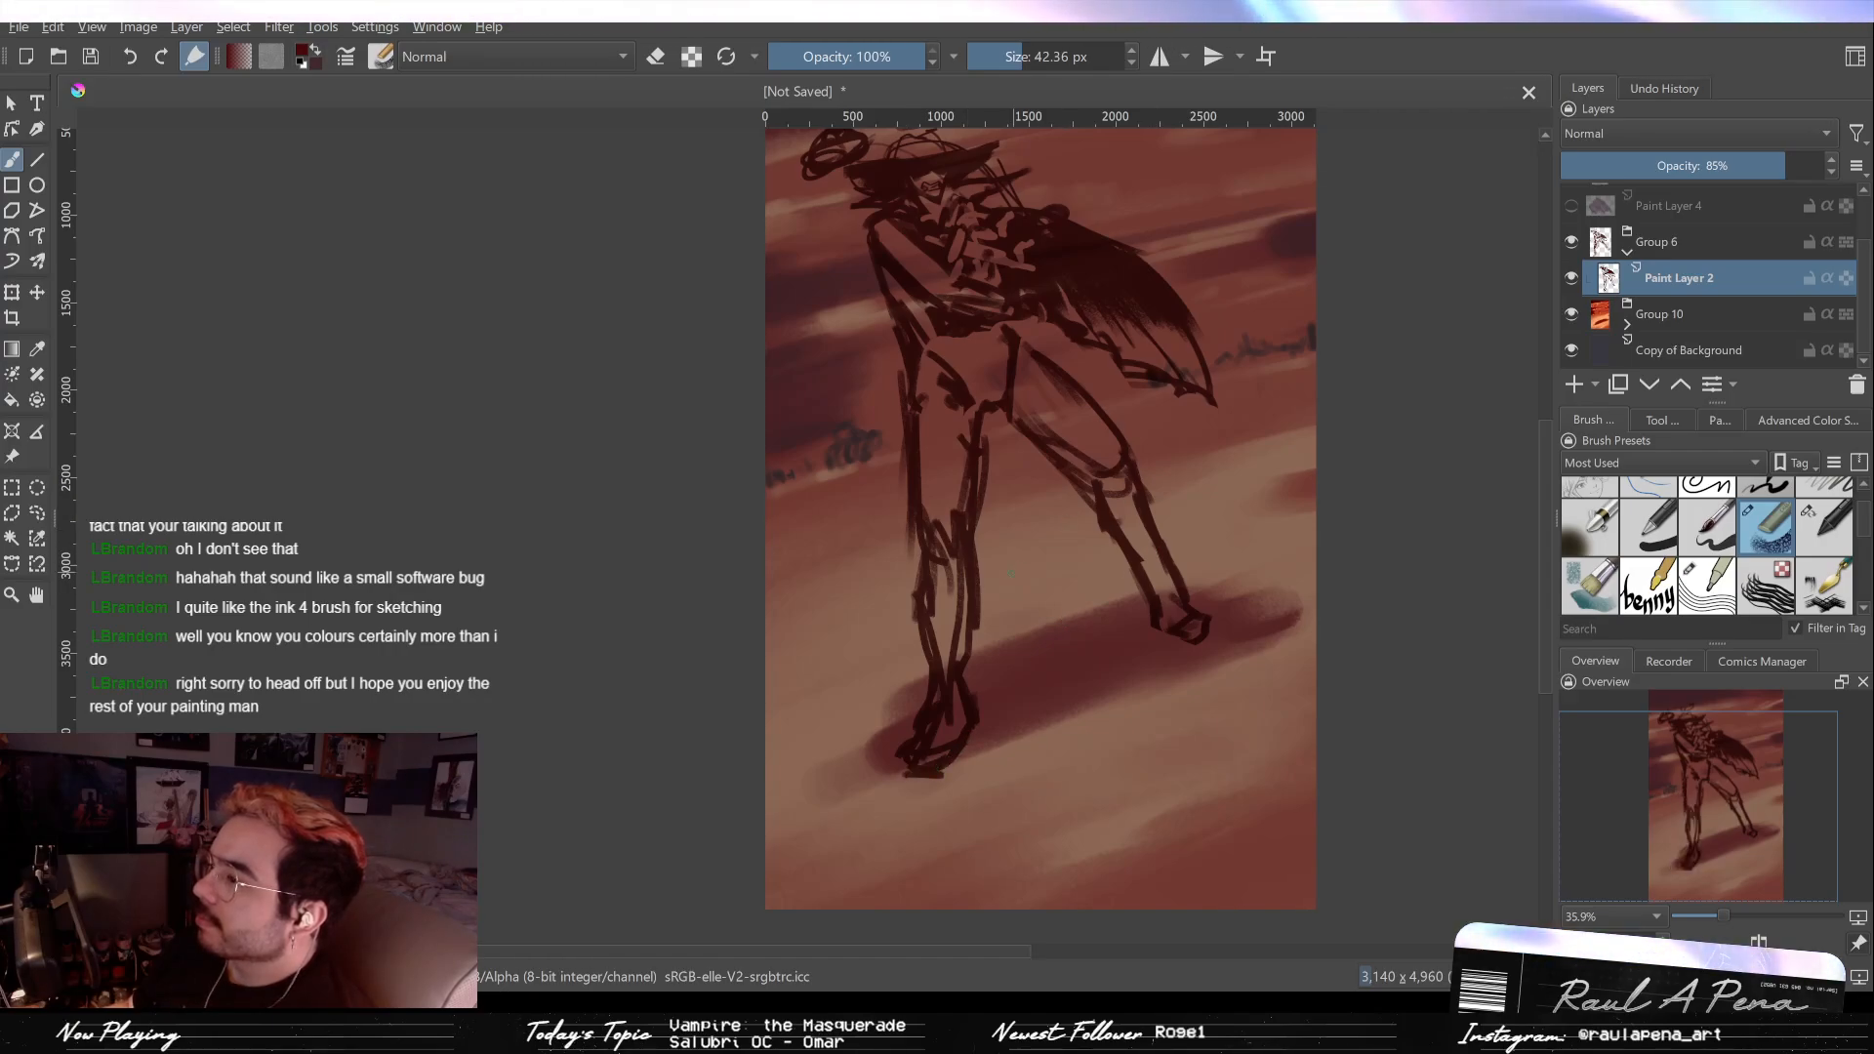
Step: Touch up the outstretched leg's knee, and erase that leg completely from hip to foot
{"action": "mouse_move", "coordinate": [1087, 460]}
{"action": "left_mouse_down"}
{"action": "mouse_move", "coordinate": [1108, 534]}
{"action": "mouse_move", "coordinate": [1108, 488]}
{"action": "left_mouse_up"}
{"action": "key", "text": "e"}
{"action": "left_click_drag", "start_coordinate": [976, 254], "coordinate": [1063, 381]}
{"action": "left_click_drag", "start_coordinate": [966, 439], "coordinate": [1044, 508]}
{"action": "left_click_drag", "start_coordinate": [1054, 439], "coordinate": [1151, 546]}
{"action": "mouse_move", "coordinate": [1122, 371]}
{"action": "left_mouse_down"}
{"action": "mouse_move", "coordinate": [1146, 651]}
{"action": "mouse_move", "coordinate": [1246, 702]}
{"action": "left_mouse_up"}
{"action": "key", "text": "/"}
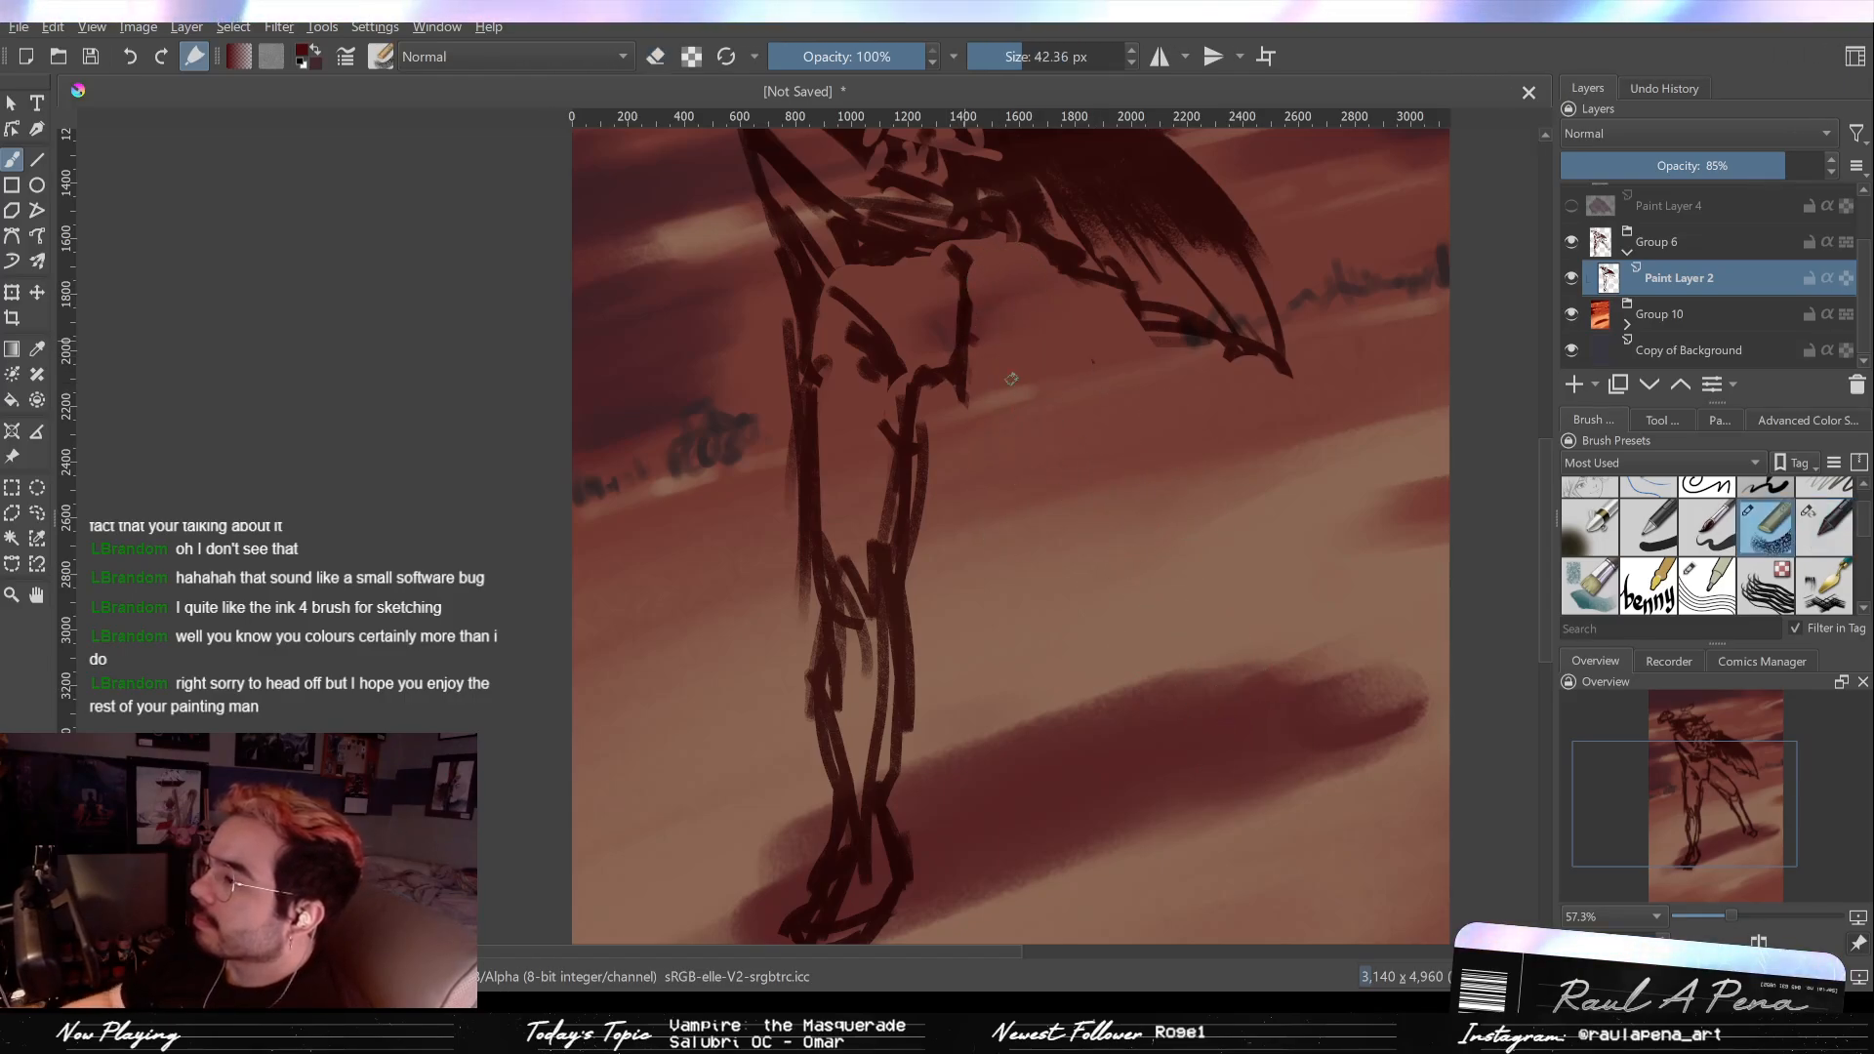
Step: Redraw the outstretched leg shorter, with a tapered thigh, bent knee, slim shin and small foot
{"action": "left_click_drag", "start_coordinate": [1024, 395], "coordinate": [969, 279]}
{"action": "mouse_move", "coordinate": [1049, 363]}
{"action": "left_mouse_down"}
{"action": "mouse_move", "coordinate": [968, 271]}
{"action": "mouse_move", "coordinate": [963, 230]}
{"action": "left_mouse_up"}
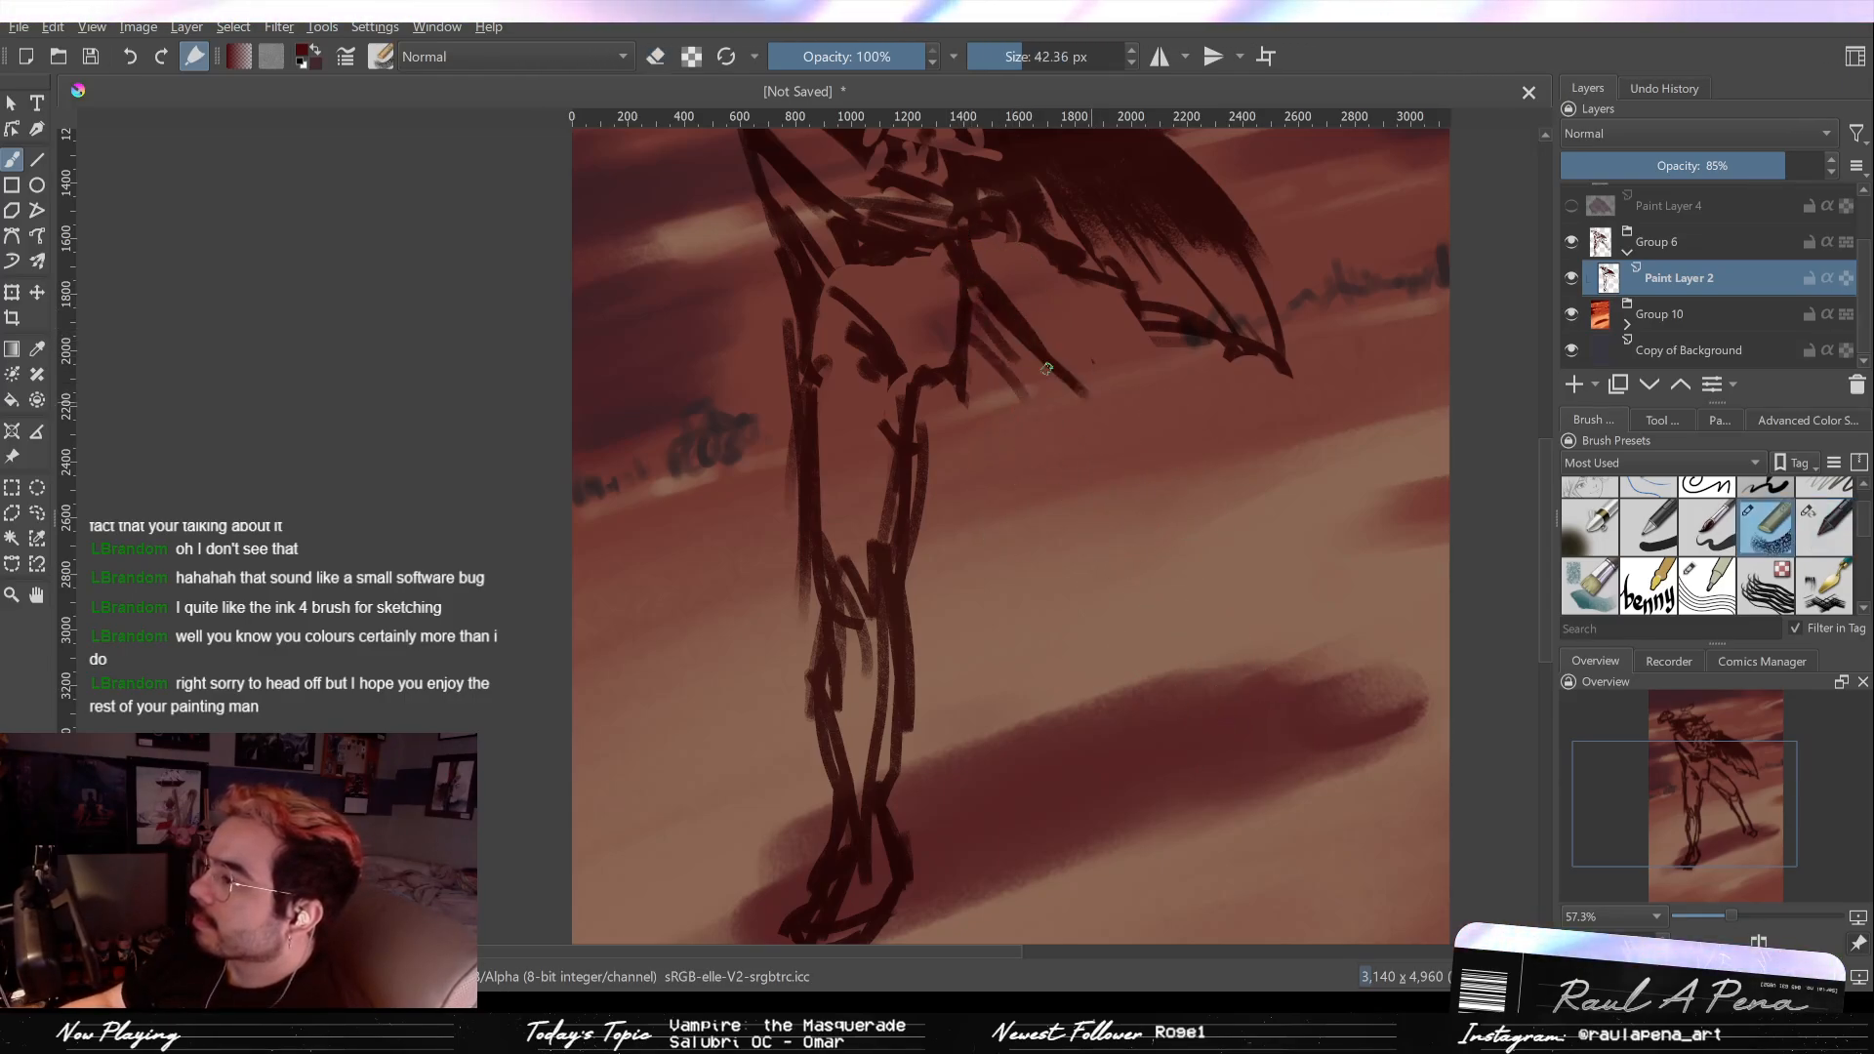
{"action": "left_click_drag", "start_coordinate": [1091, 401], "coordinate": [1112, 480]}
{"action": "mouse_move", "coordinate": [974, 382]}
{"action": "left_mouse_down"}
{"action": "mouse_move", "coordinate": [1064, 455]}
{"action": "mouse_move", "coordinate": [1134, 586]}
{"action": "left_mouse_up"}
{"action": "mouse_move", "coordinate": [1104, 476]}
{"action": "left_mouse_down"}
{"action": "mouse_move", "coordinate": [1145, 613]}
{"action": "mouse_move", "coordinate": [1097, 556]}
{"action": "mouse_move", "coordinate": [1163, 686]}
{"action": "mouse_move", "coordinate": [1215, 693]}
{"action": "left_mouse_up"}
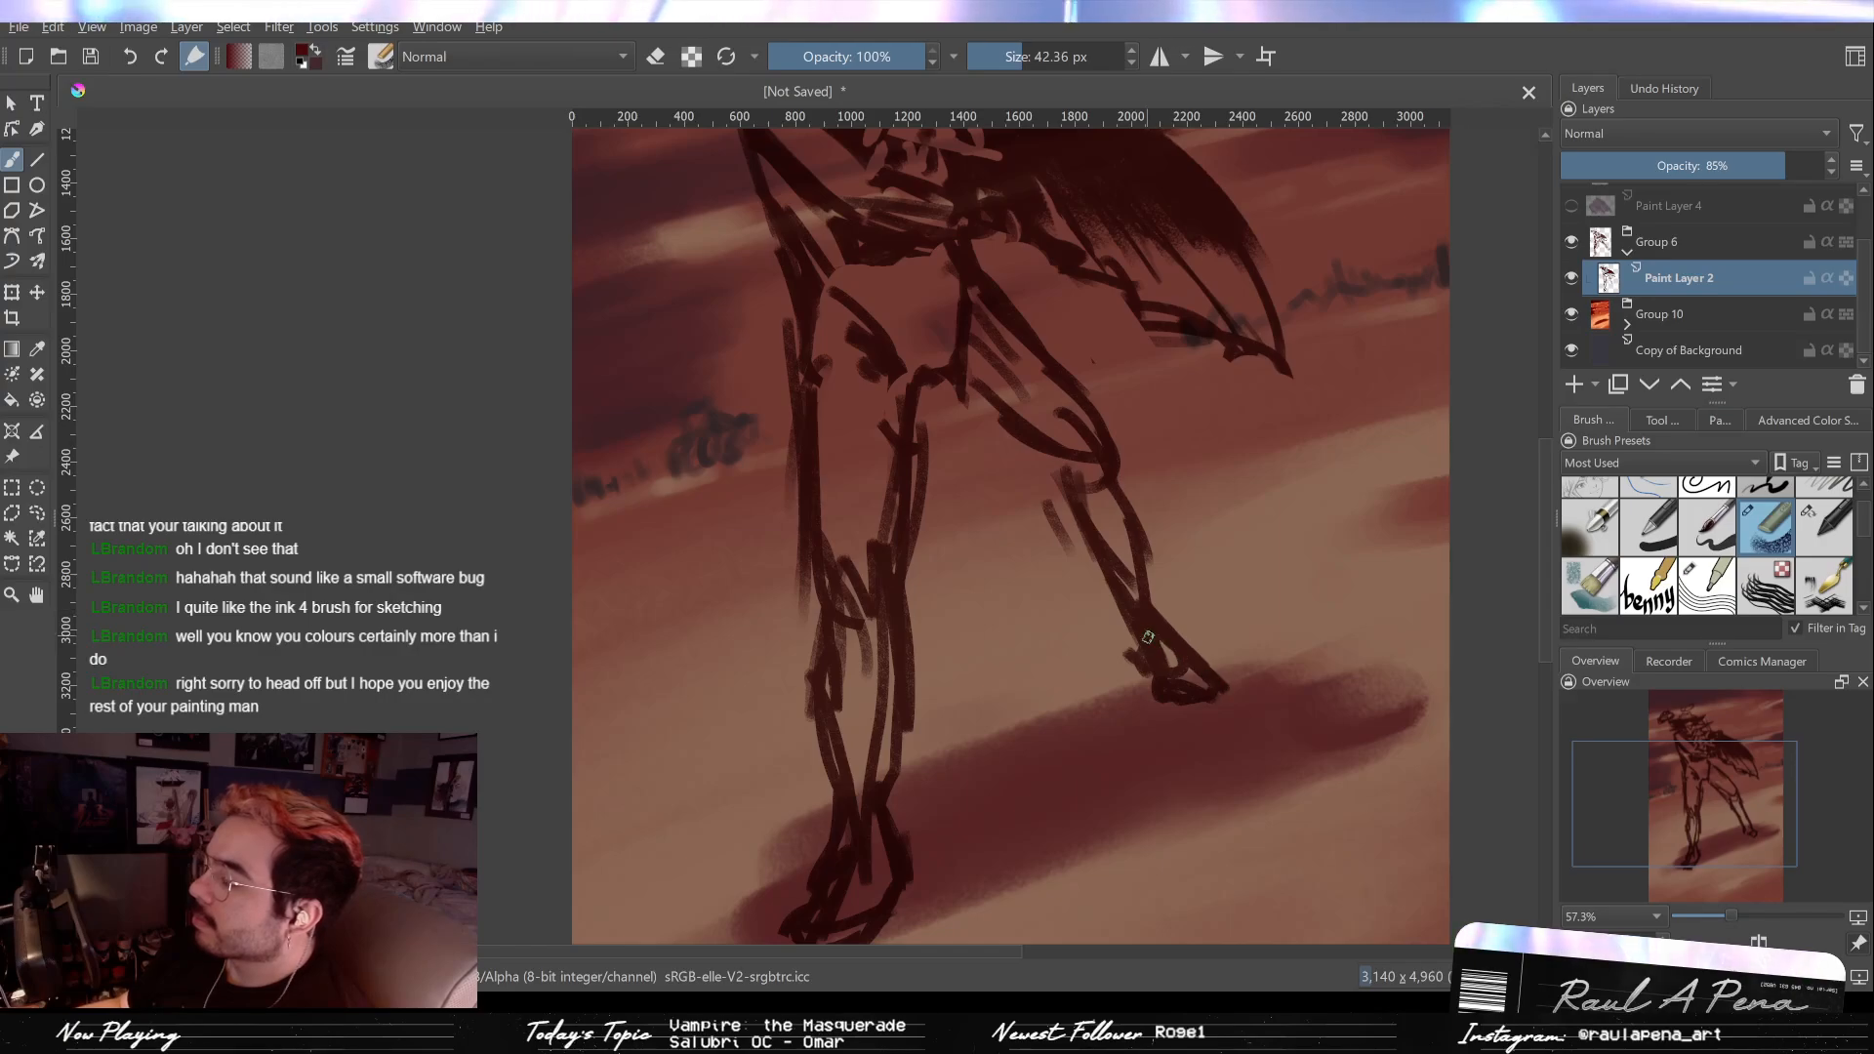
Step: Erase the shortened leg's ankle and foot and redraw them as a simpler, compact shape
{"action": "key", "text": "e"}
{"action": "left_click_drag", "start_coordinate": [1166, 580], "coordinate": [1207, 634]}
{"action": "key", "text": "ctrl+z"}
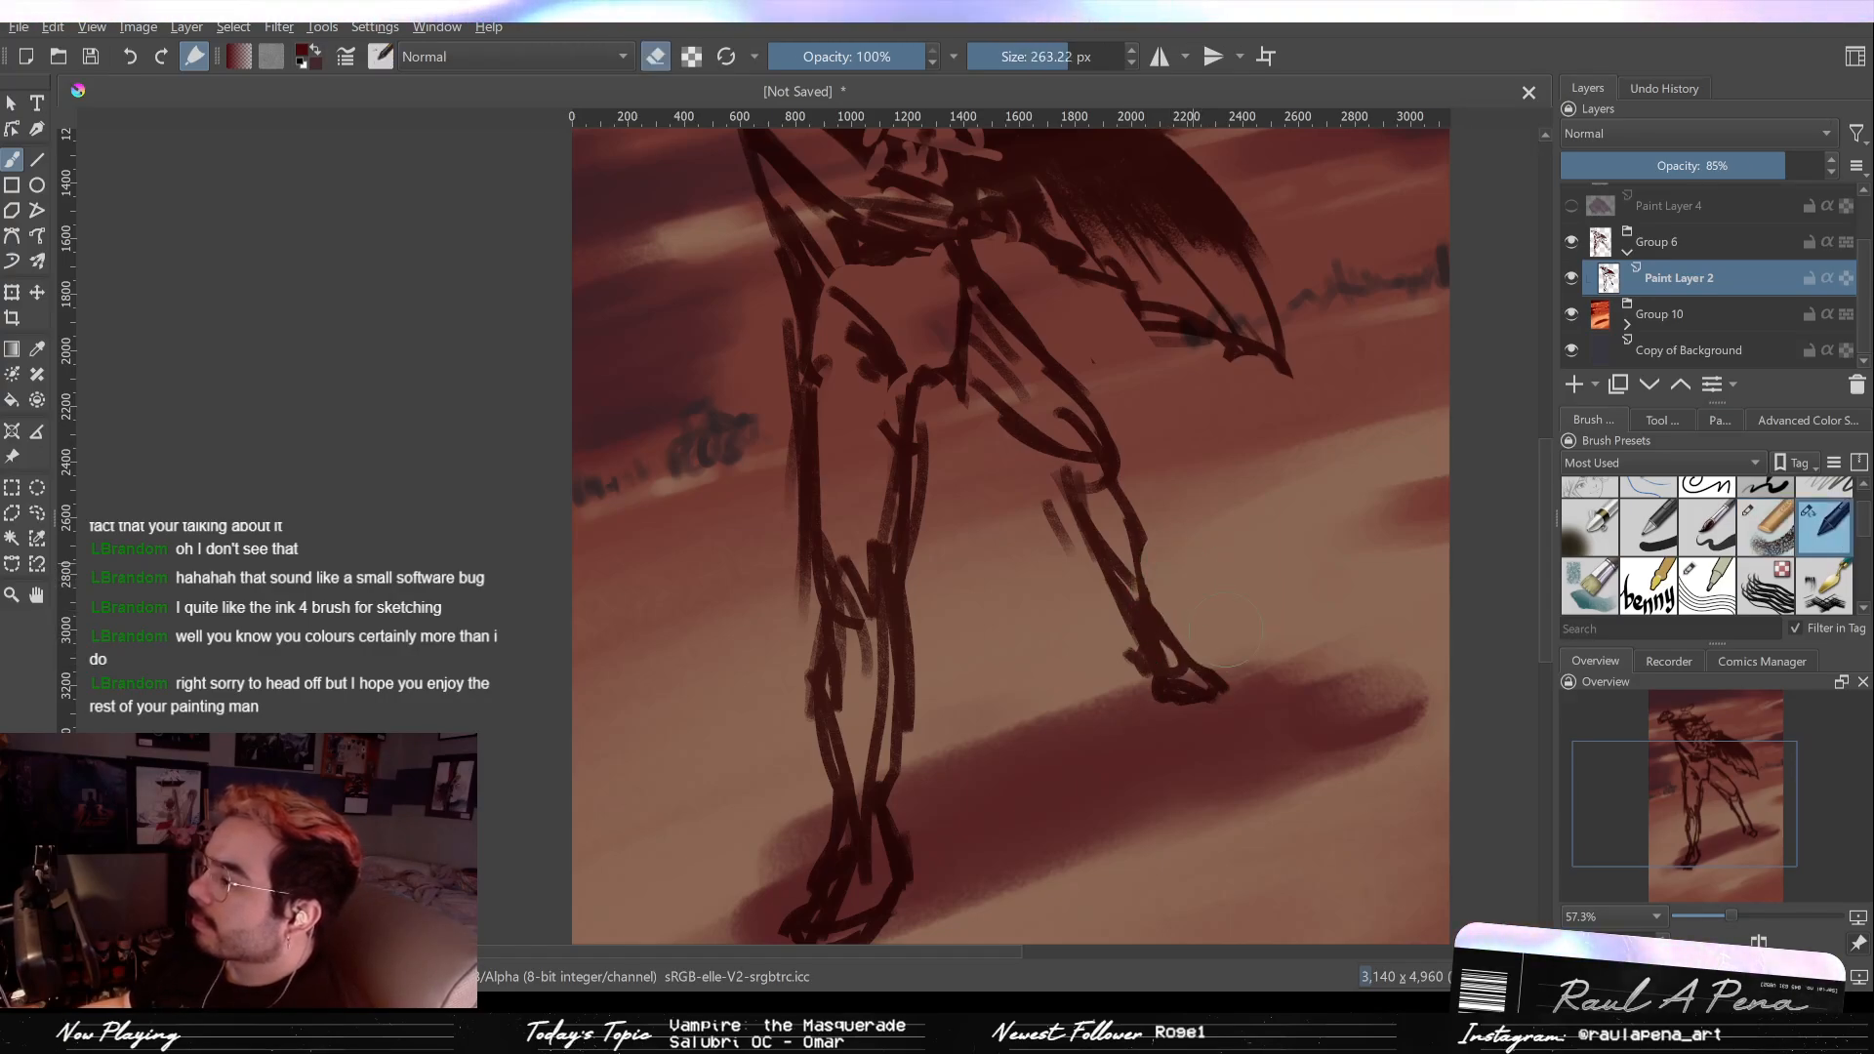
{"action": "mouse_move", "coordinate": [1220, 663]}
{"action": "left_mouse_down"}
{"action": "mouse_move", "coordinate": [1137, 683]}
{"action": "mouse_move", "coordinate": [1144, 619]}
{"action": "left_mouse_up"}
{"action": "key", "text": "e"}
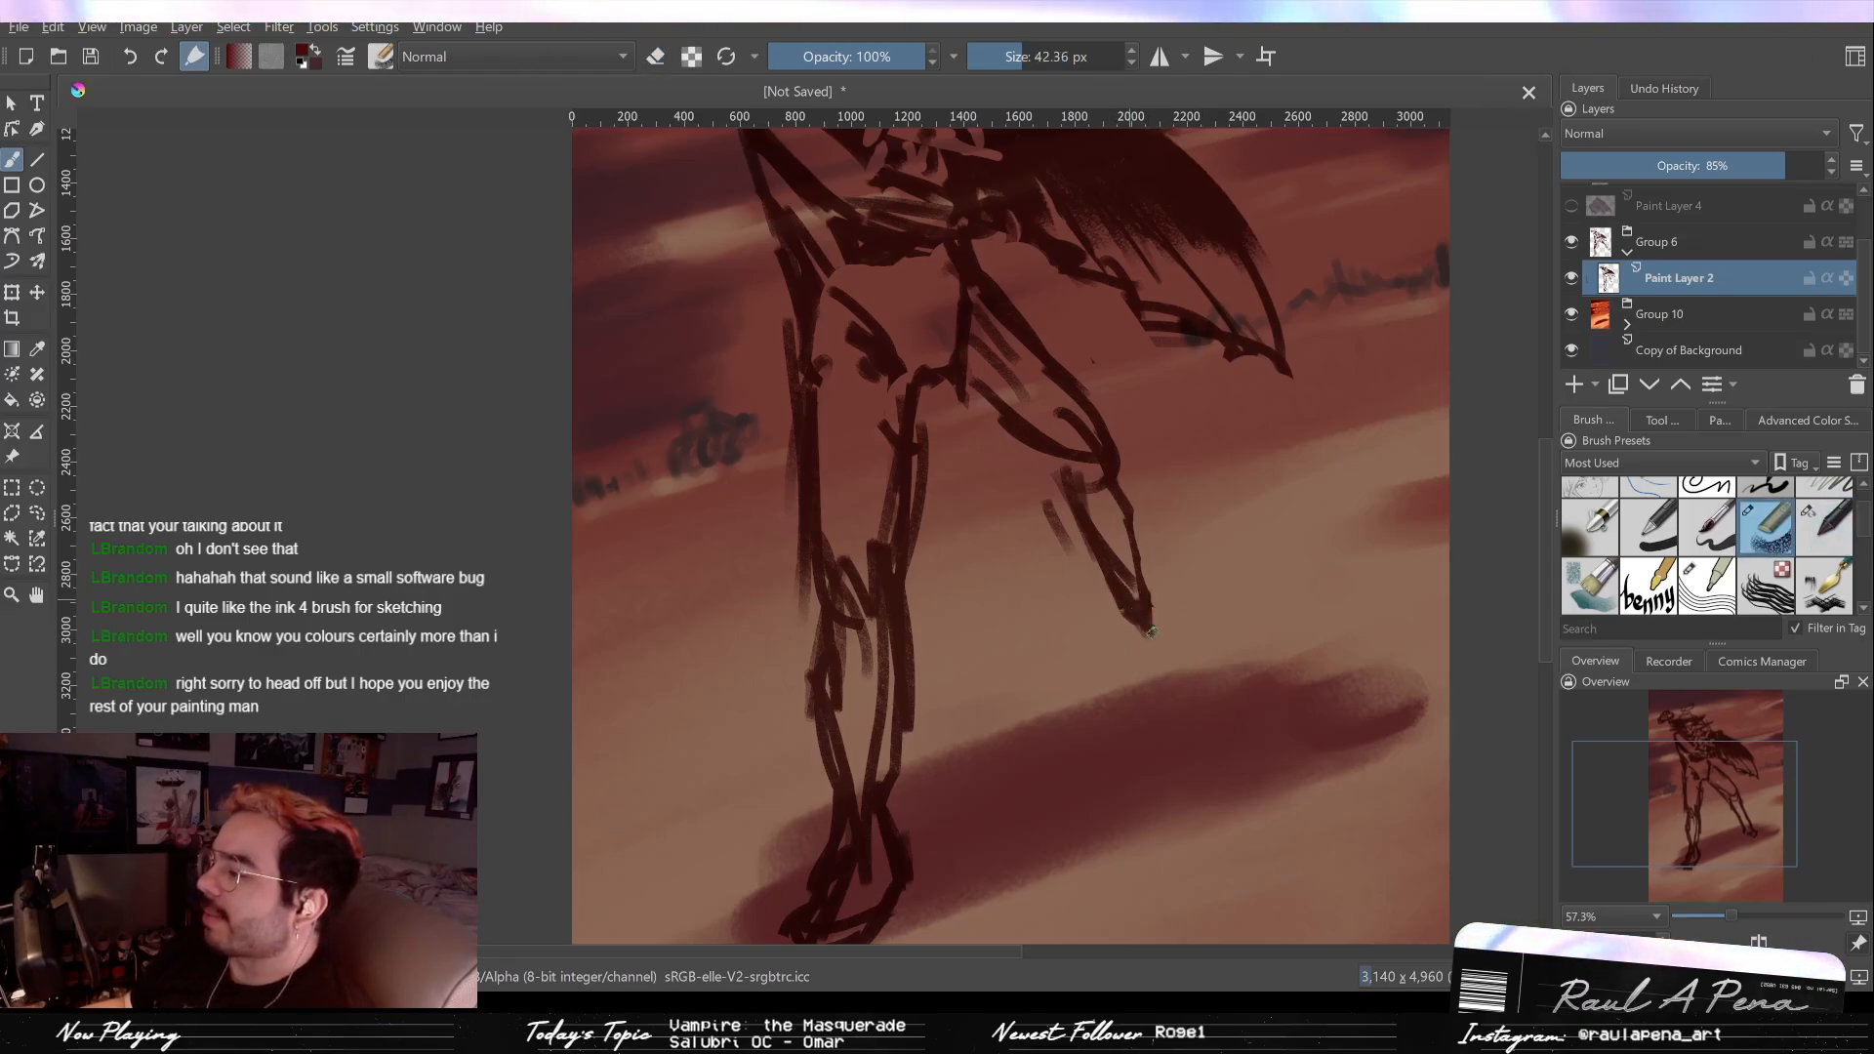
{"action": "mouse_move", "coordinate": [1140, 615]}
{"action": "left_mouse_down"}
{"action": "mouse_move", "coordinate": [1150, 663]}
{"action": "mouse_move", "coordinate": [1197, 674]}
{"action": "mouse_move", "coordinate": [1179, 680]}
{"action": "left_mouse_up"}
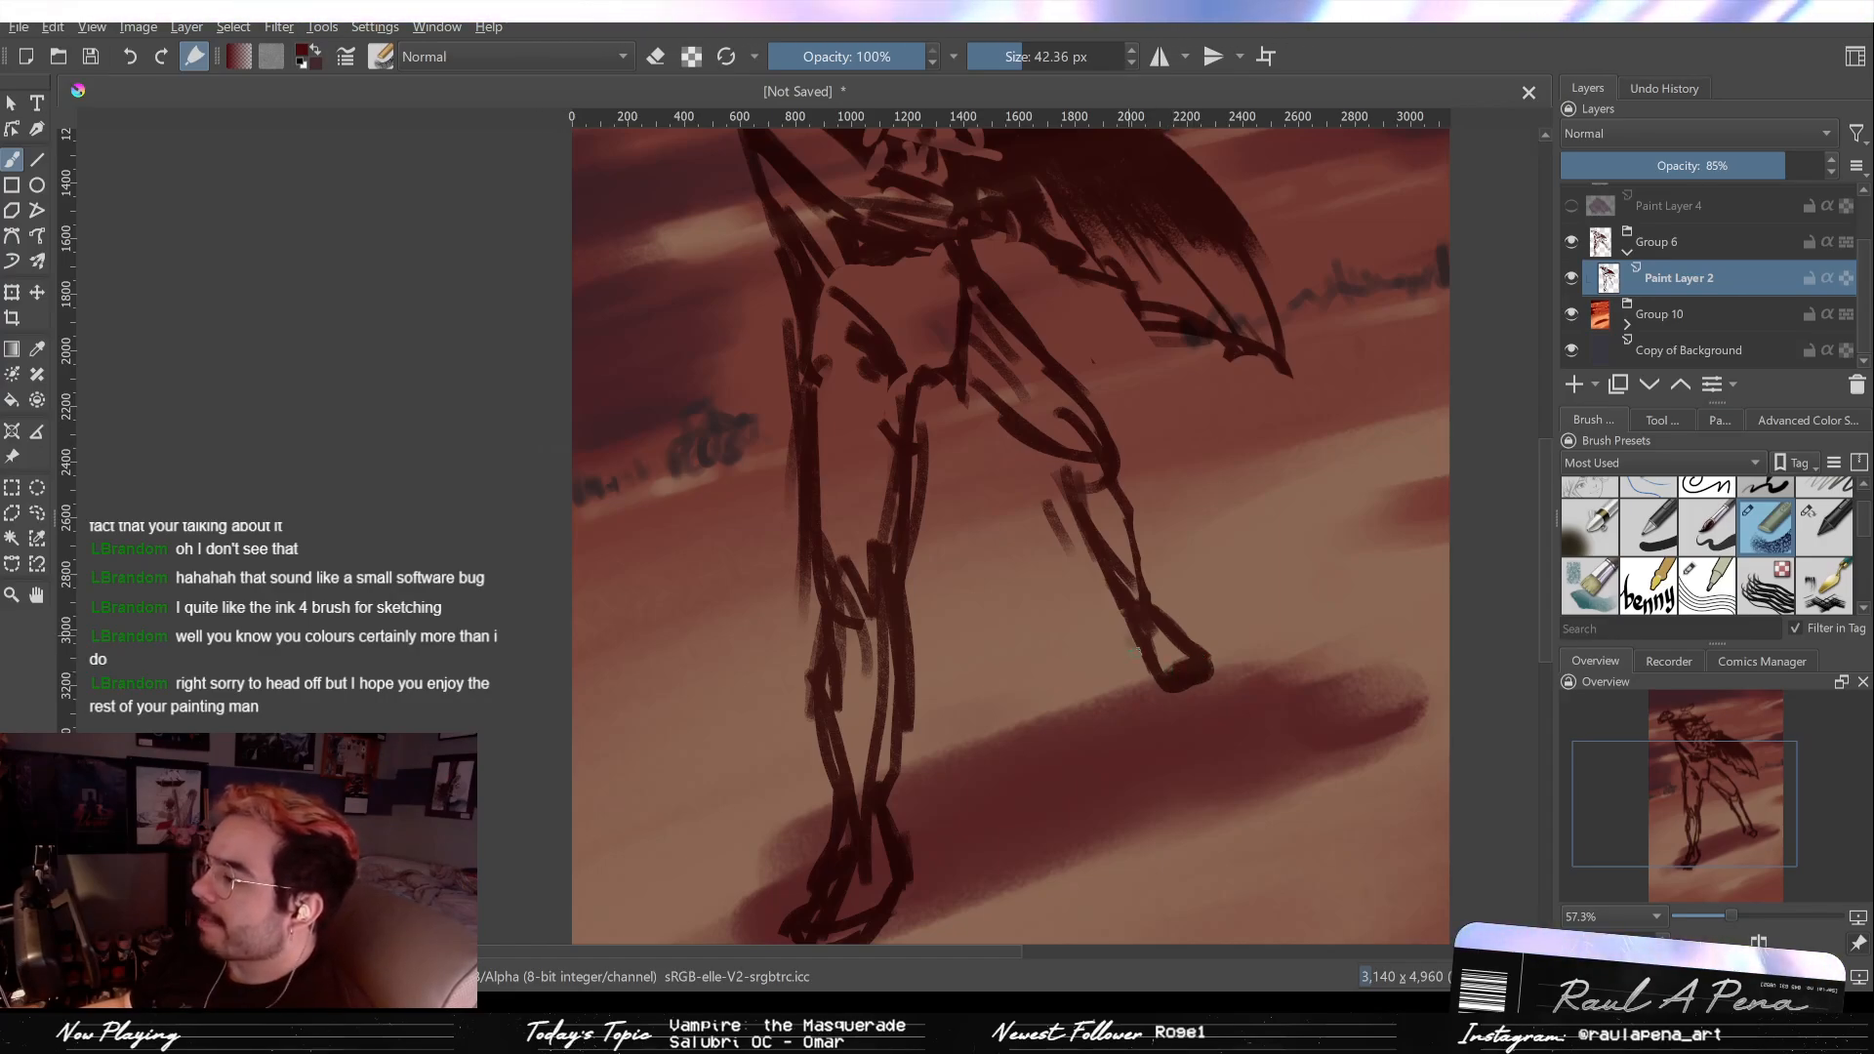
{"action": "mouse_move", "coordinate": [1150, 538]}
{"action": "left_mouse_down"}
{"action": "mouse_move", "coordinate": [1210, 670]}
{"action": "mouse_move", "coordinate": [1183, 603]}
{"action": "left_mouse_up"}
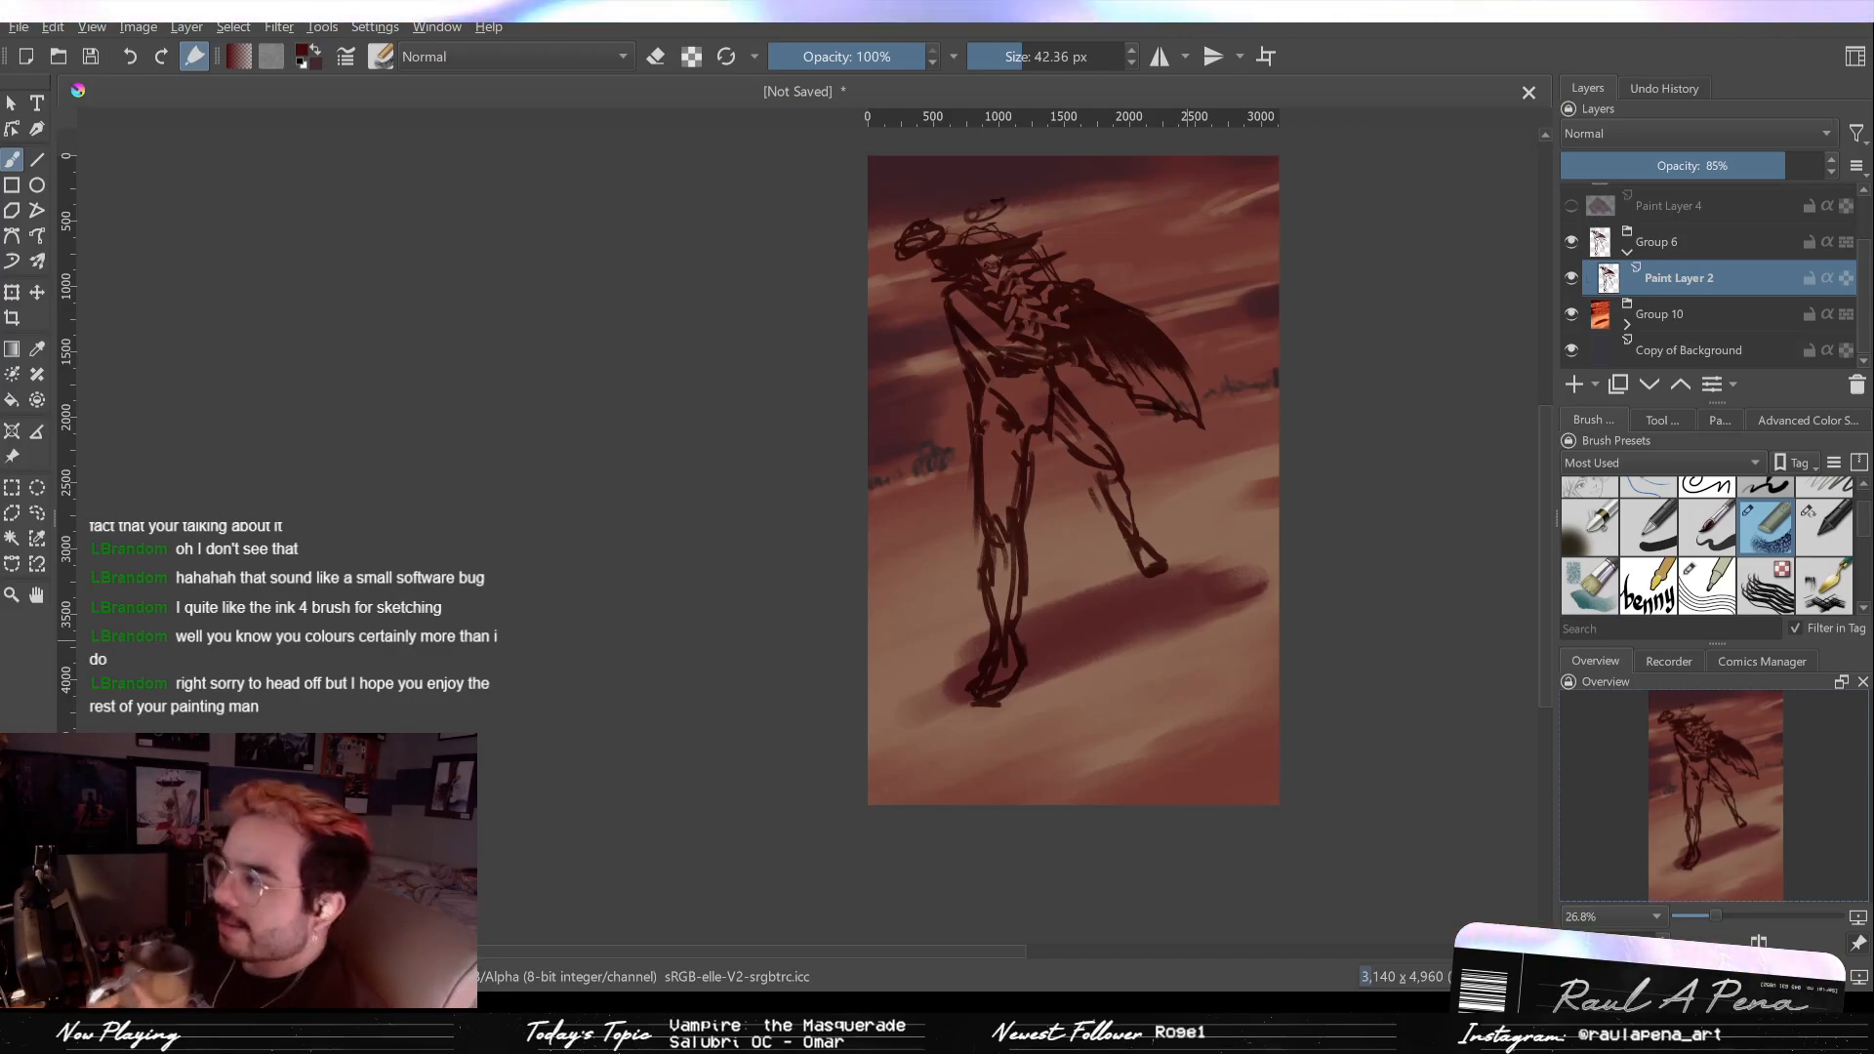
Step: Raise the opacity of the Group 10 background to 79%
{"action": "left_click", "coordinate": [1718, 314]}
{"action": "left_click_drag", "start_coordinate": [1739, 166], "coordinate": [1768, 166]}
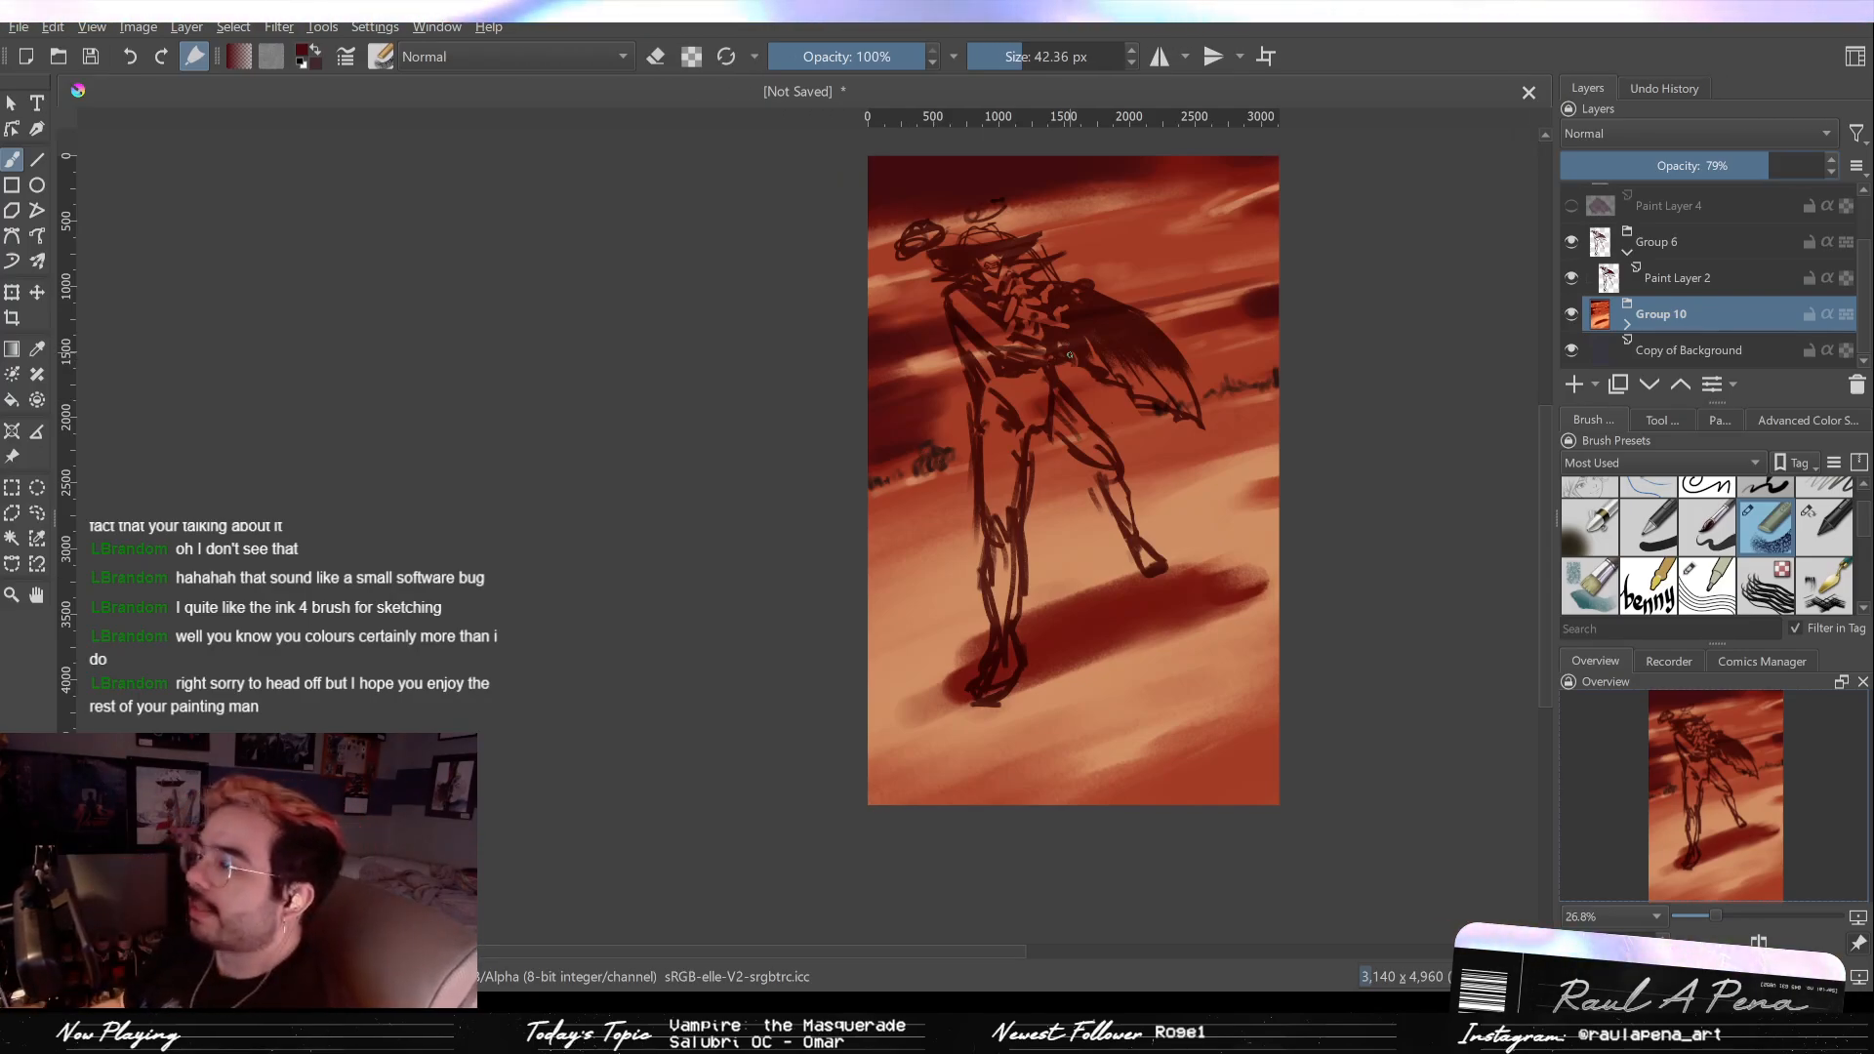
{"action": "scroll", "coordinate": [1069, 353], "scroll_direction": "up", "scroll_amount": 3}
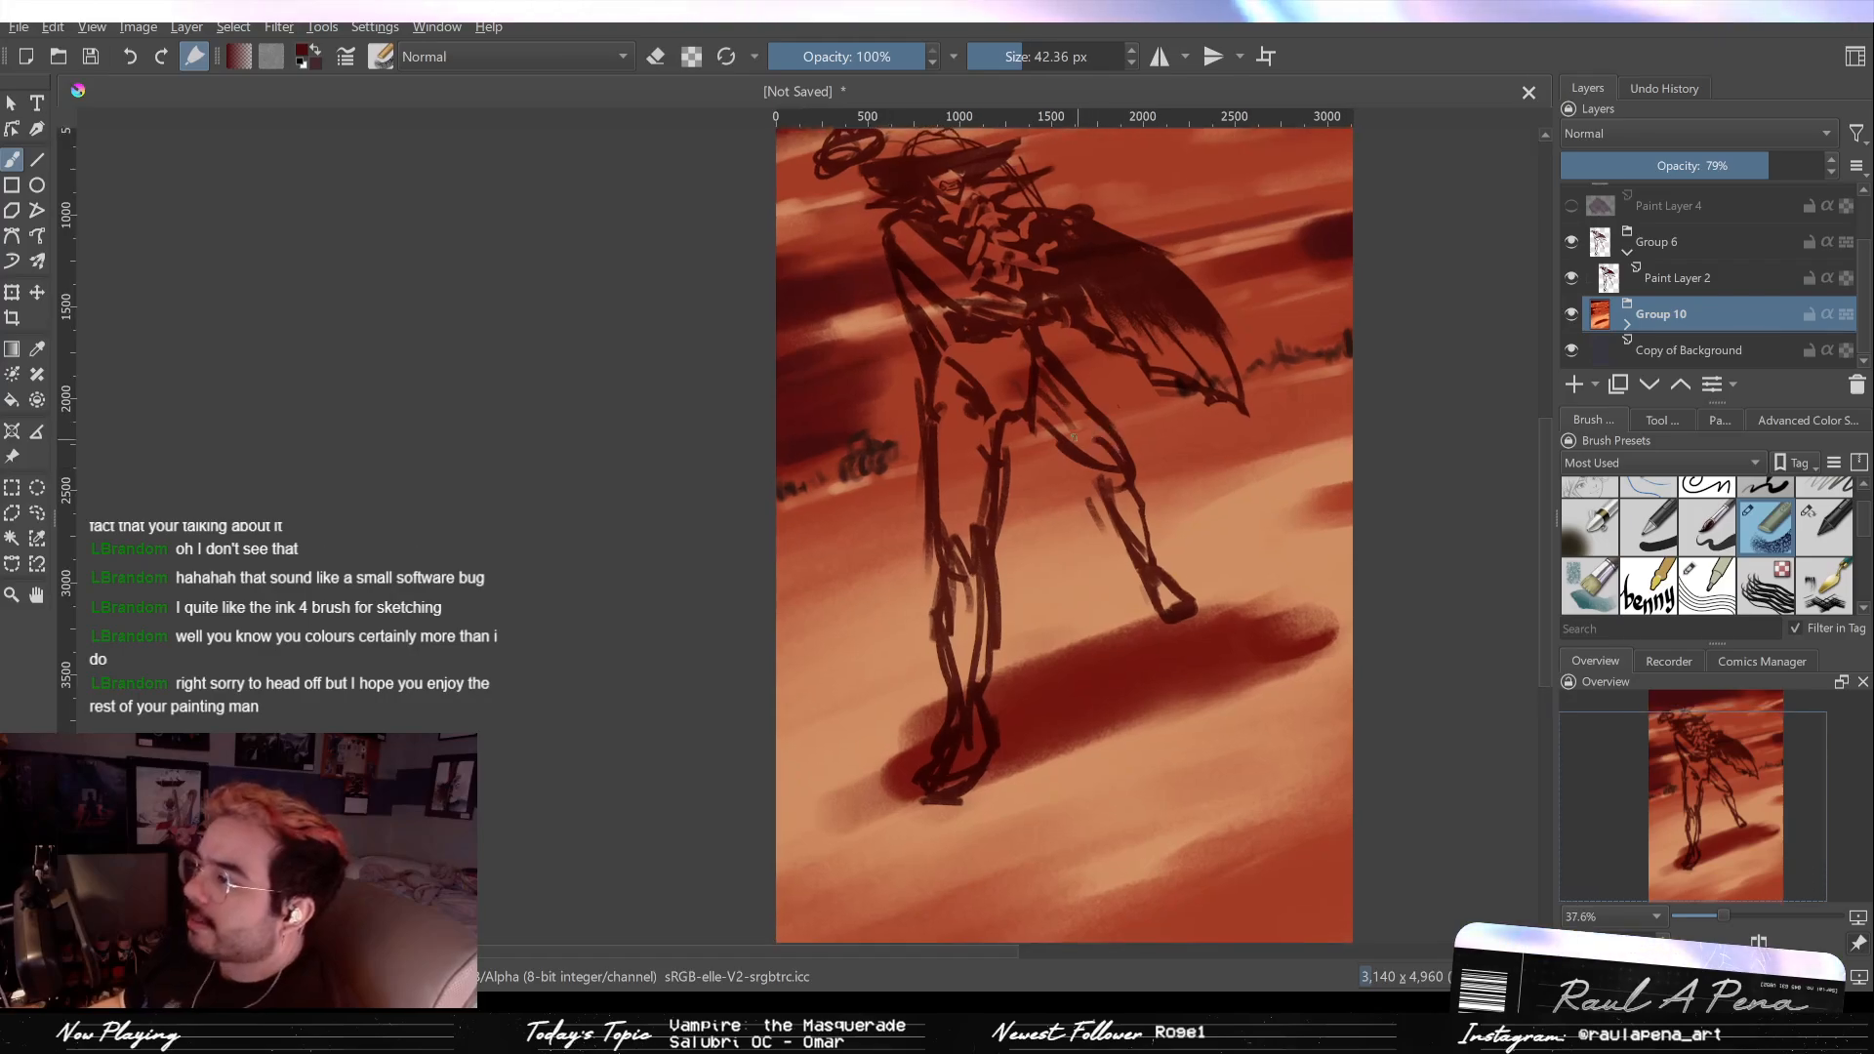
{"action": "key", "text": "e"}
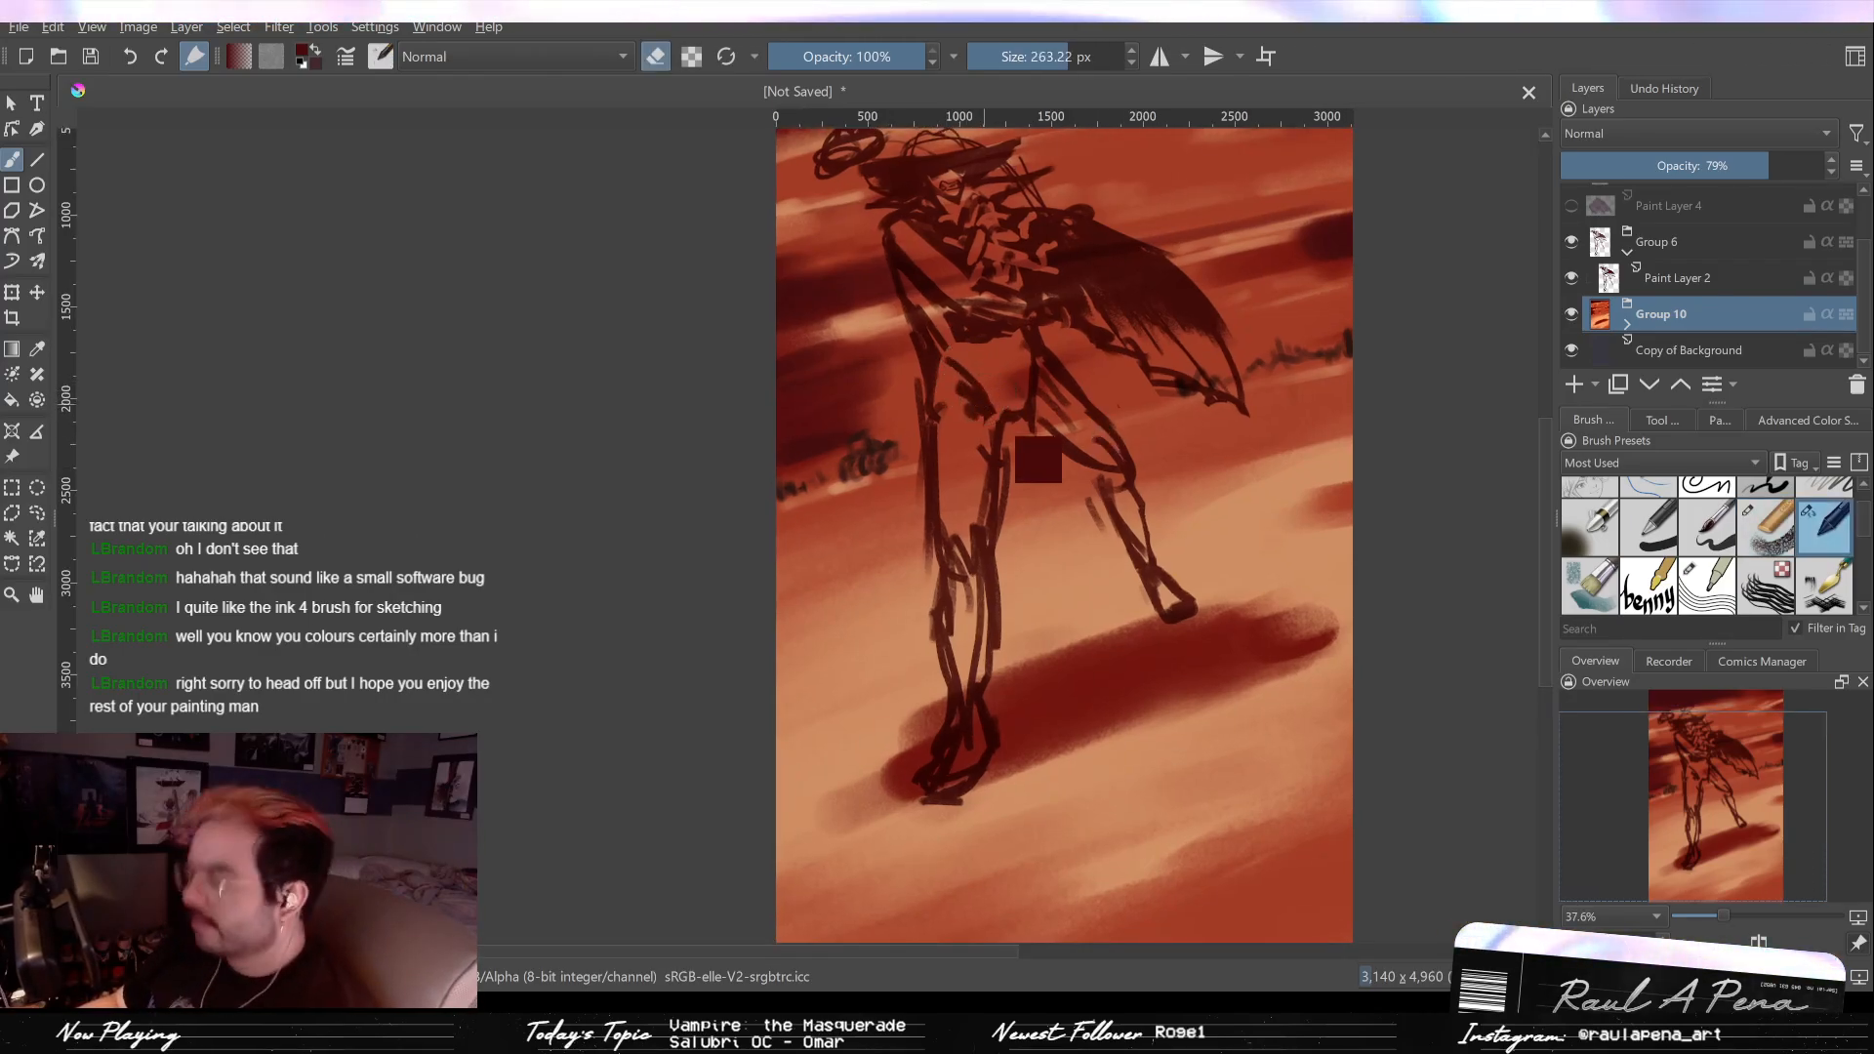
Step: Undo the background opacity change and the narrower-stance redraws of both legs
{"action": "key", "text": "ctrl+z"}
{"action": "key", "text": "ctrl+z"}
{"action": "key", "text": "ctrl+z"}
{"action": "key", "text": "ctrl+z"}
{"action": "key", "text": "ctrl+z"}
{"action": "key", "text": "ctrl+z"}
{"action": "key", "text": "ctrl+z"}
{"action": "key", "text": "ctrl+z"}
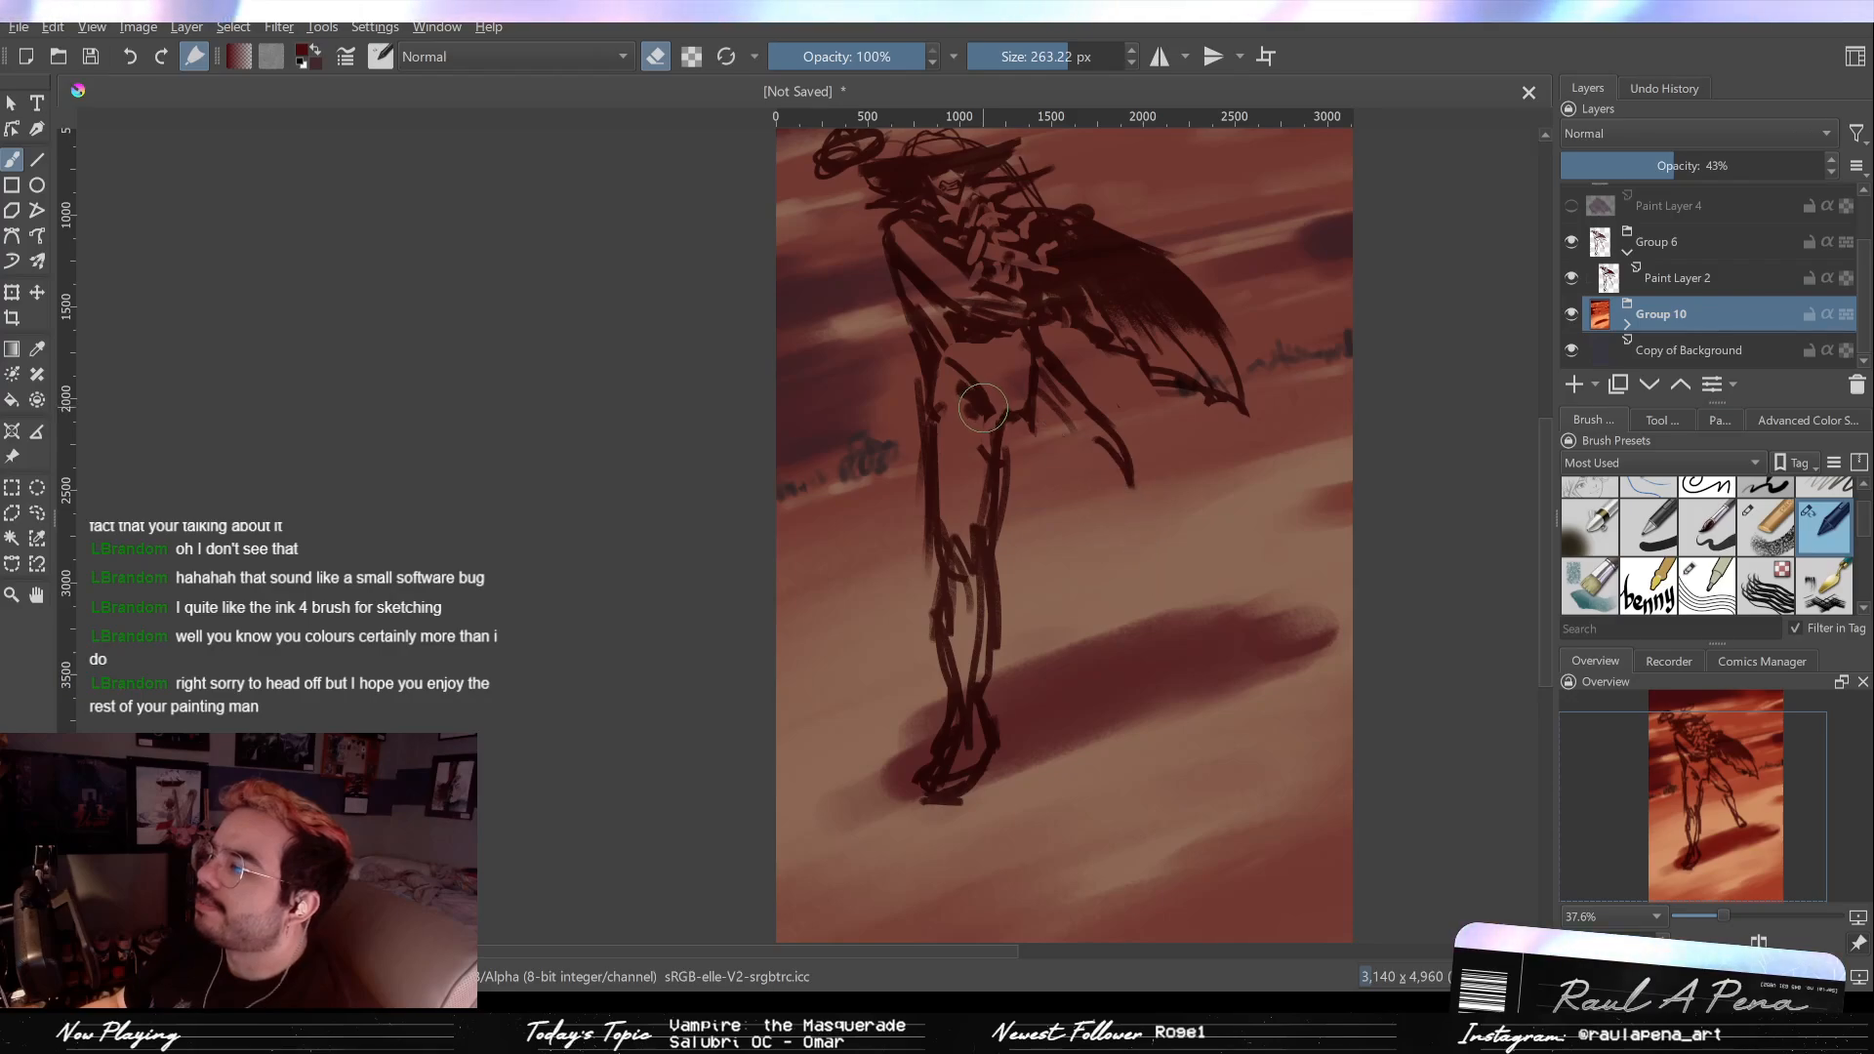
{"action": "key", "text": "ctrl+z"}
{"action": "key", "text": "ctrl+z"}
{"action": "key", "text": "ctrl+z"}
{"action": "key", "text": "ctrl+z"}
{"action": "key", "text": "ctrl+z"}
{"action": "key", "text": "ctrl+z"}
{"action": "key", "text": "ctrl+z"}
{"action": "key", "text": "ctrl+z"}
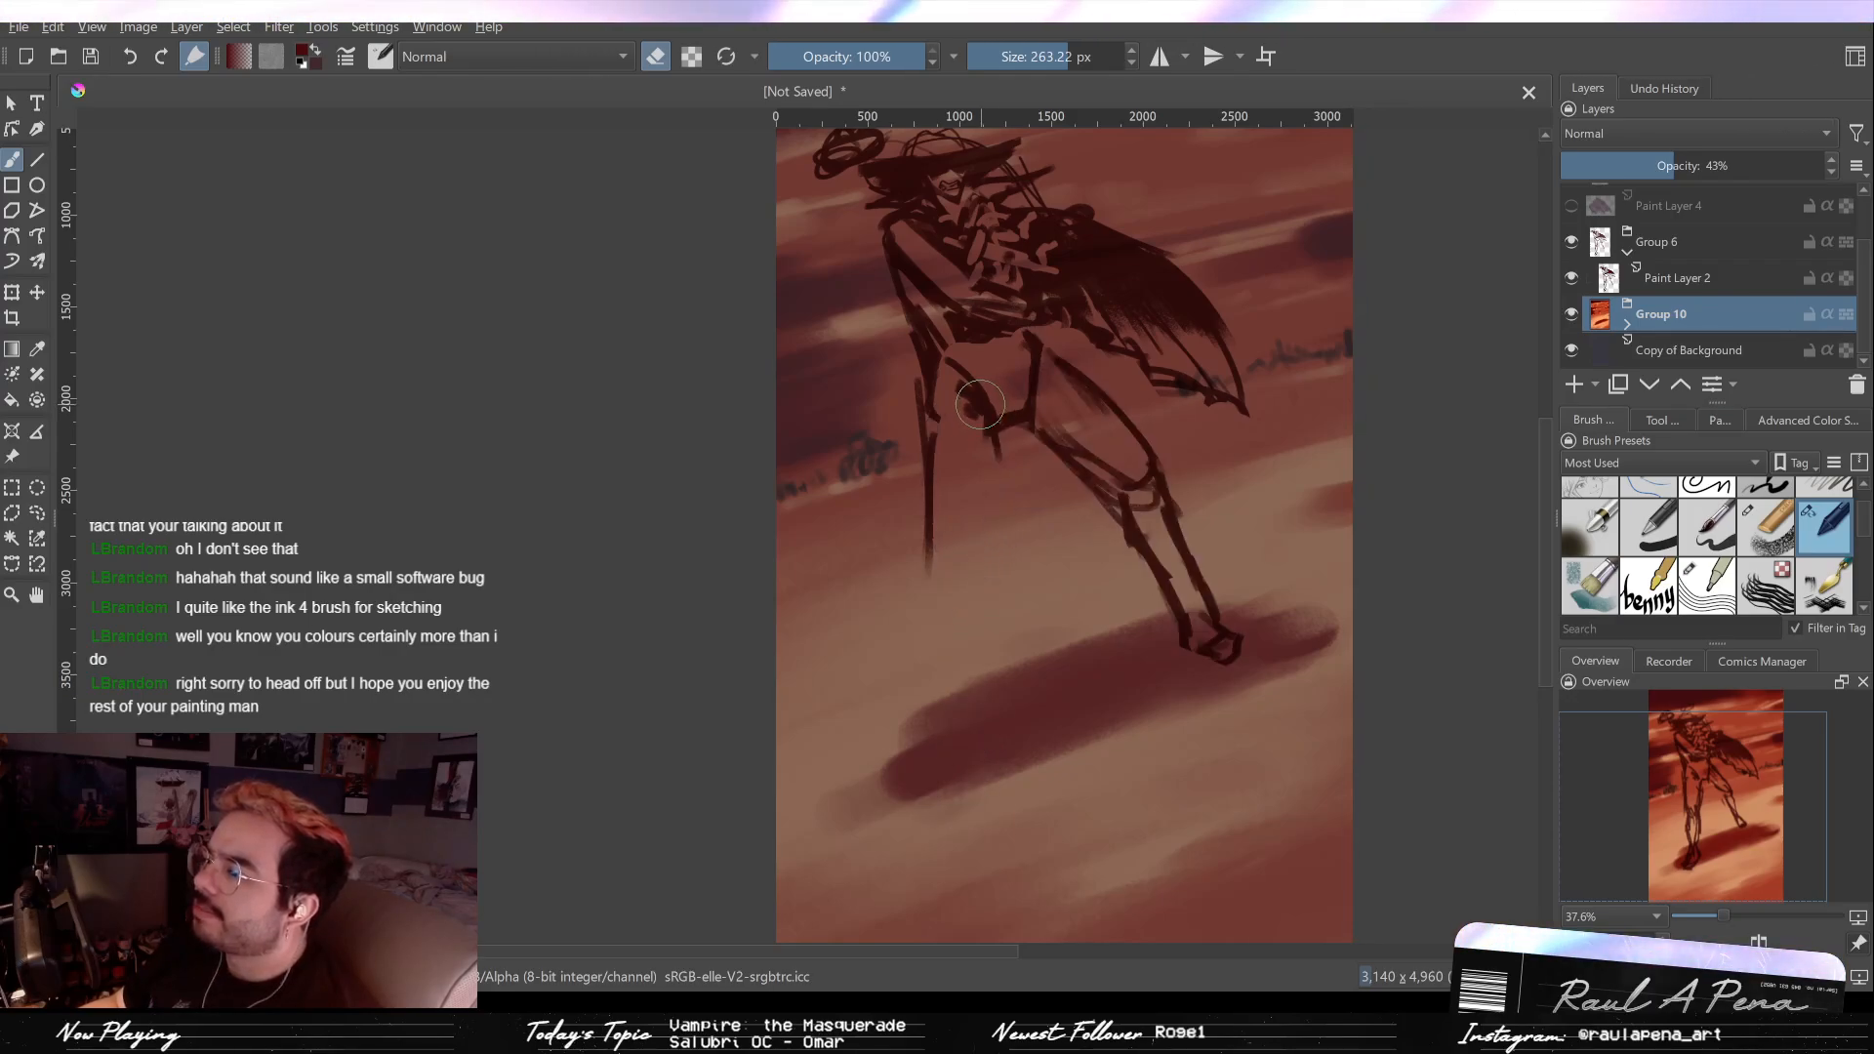
{"action": "key", "text": "ctrl+z"}
{"action": "key", "text": "ctrl+z"}
{"action": "key", "text": "ctrl+z"}
{"action": "key", "text": "ctrl+z"}
{"action": "key", "text": "ctrl+z"}
{"action": "key", "text": "ctrl+z"}
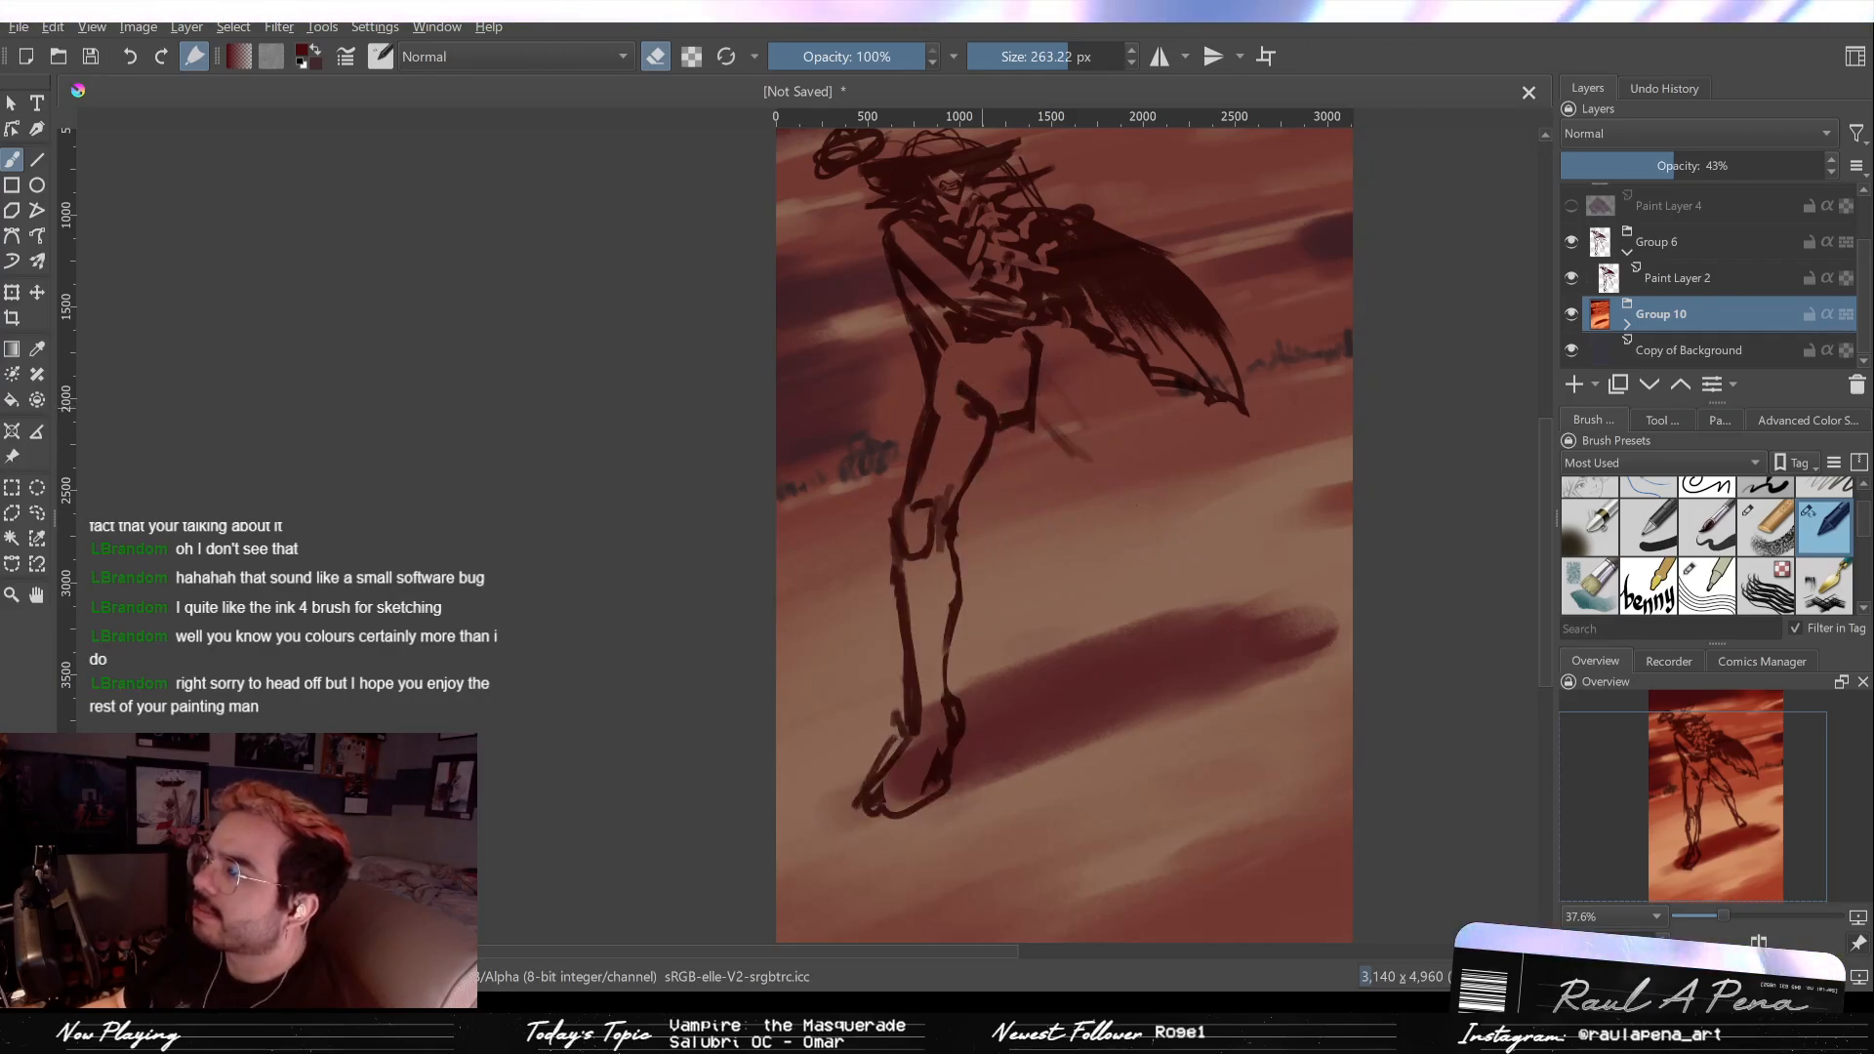
{"action": "key", "text": "ctrl+z"}
{"action": "key", "text": "ctrl+z"}
{"action": "key", "text": "ctrl+z"}
{"action": "key", "text": "ctrl+z"}
{"action": "key", "text": "ctrl+z"}
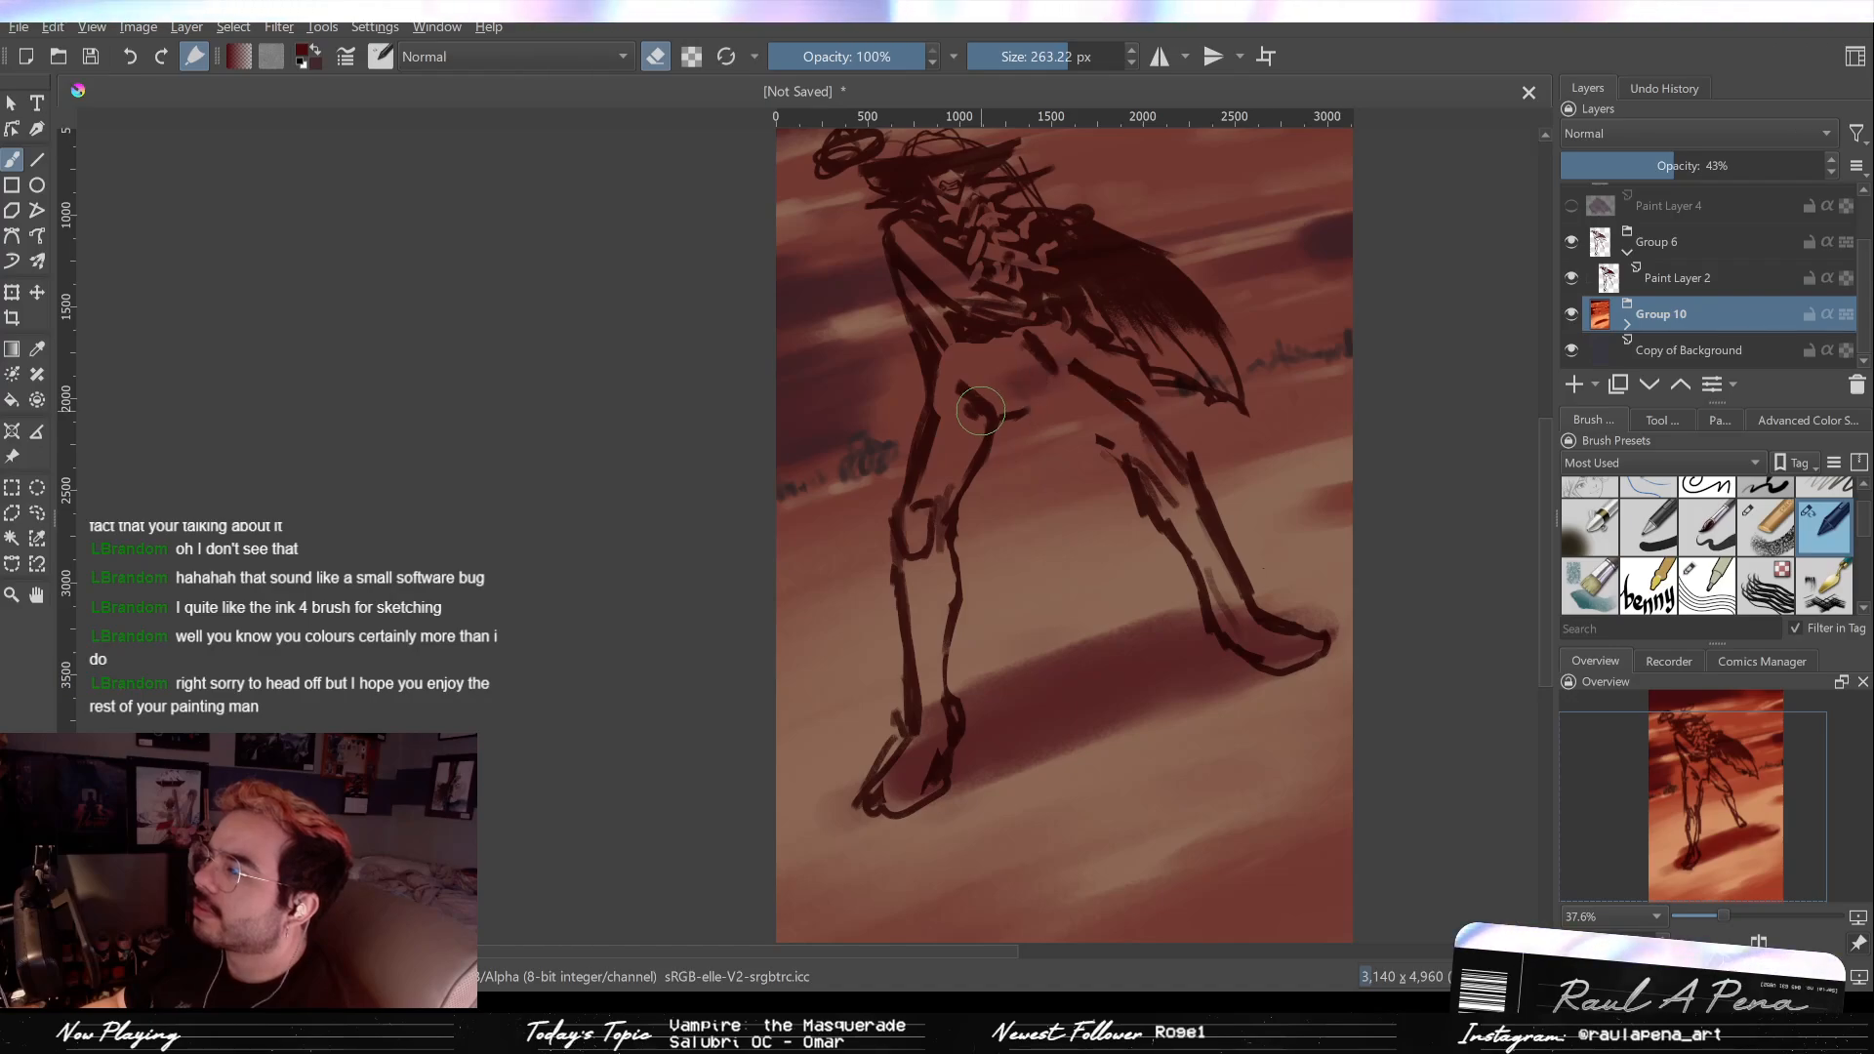
Step: Undo the redraws of both legs, stepping back to the earlier wide-stance sketch with the strip hanging between the legs
{"action": "key", "text": "ctrl+z"}
{"action": "key", "text": "ctrl+z"}
{"action": "key", "text": "ctrl+z"}
{"action": "key", "text": "ctrl+z"}
{"action": "key", "text": "ctrl+z"}
{"action": "key", "text": "ctrl+z"}
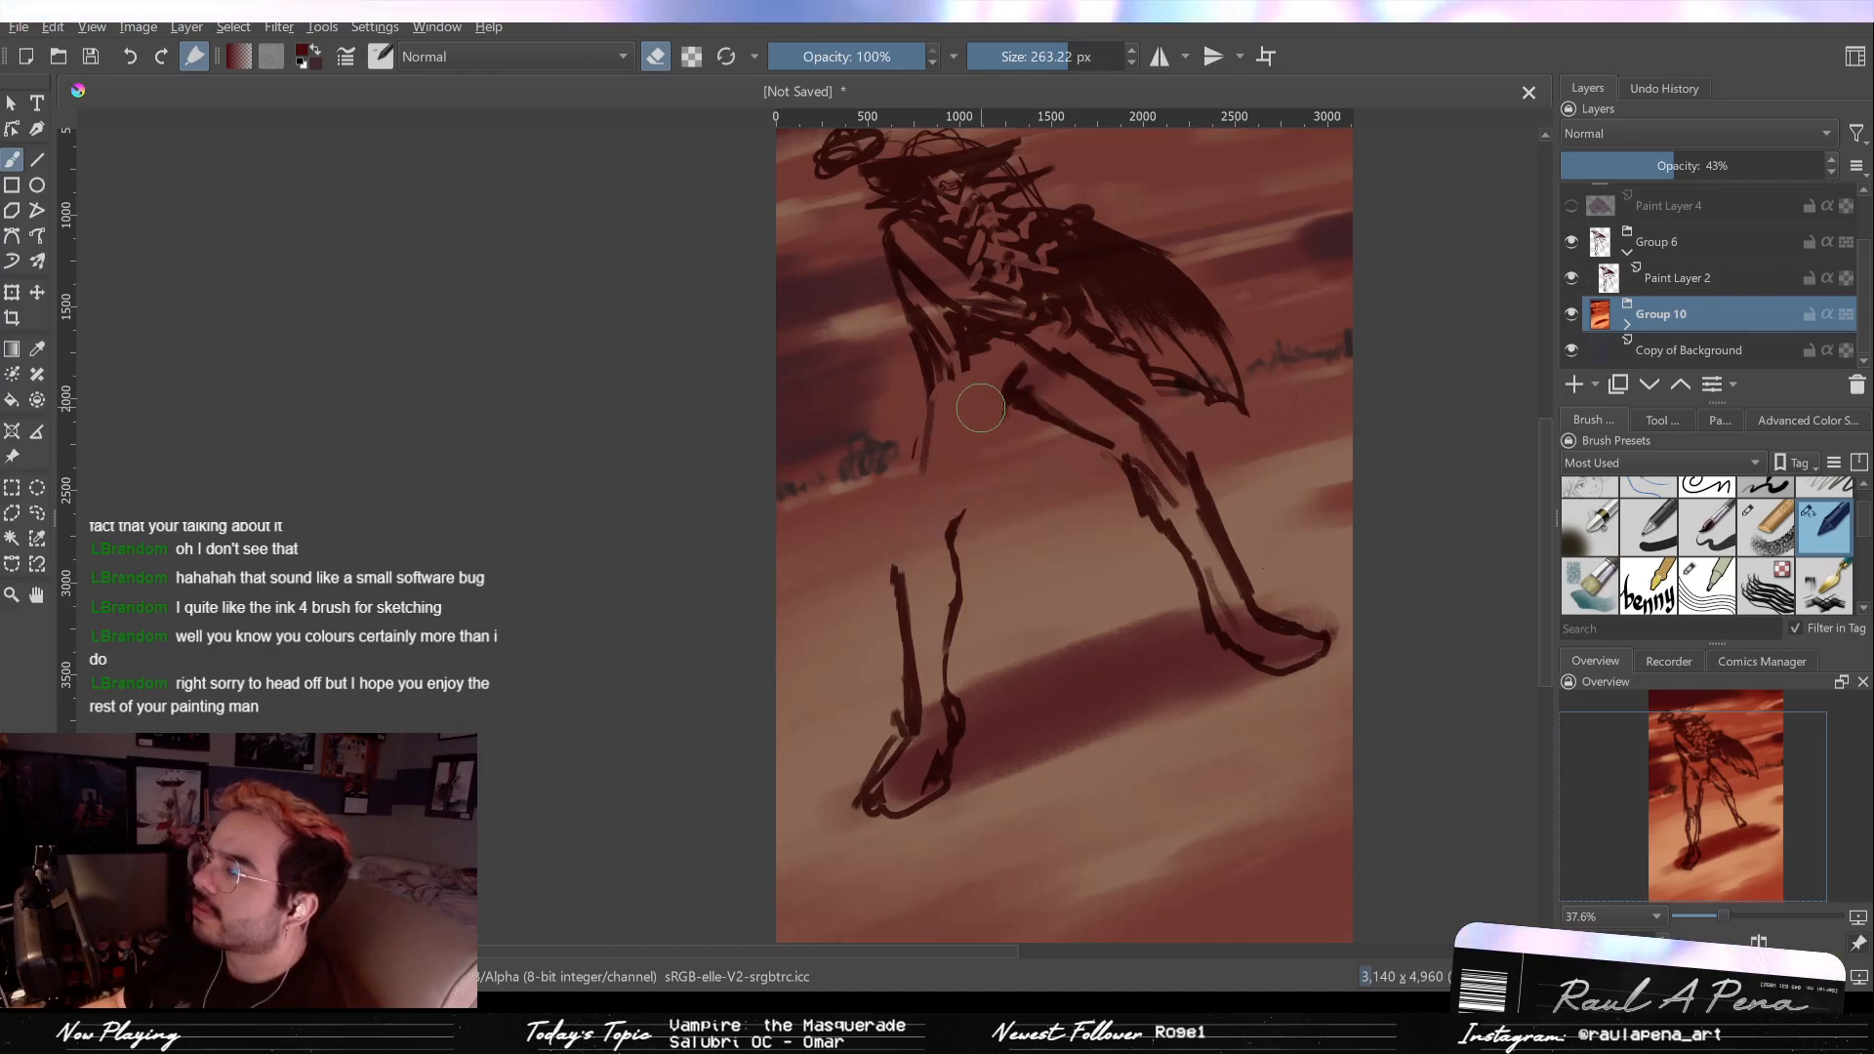
{"action": "key", "text": "ctrl+z"}
{"action": "key", "text": "ctrl+z"}
{"action": "key", "text": "ctrl+z"}
{"action": "key", "text": "ctrl+z"}
{"action": "key", "text": "ctrl+z"}
{"action": "key", "text": "ctrl+z"}
{"action": "key", "text": "ctrl+z"}
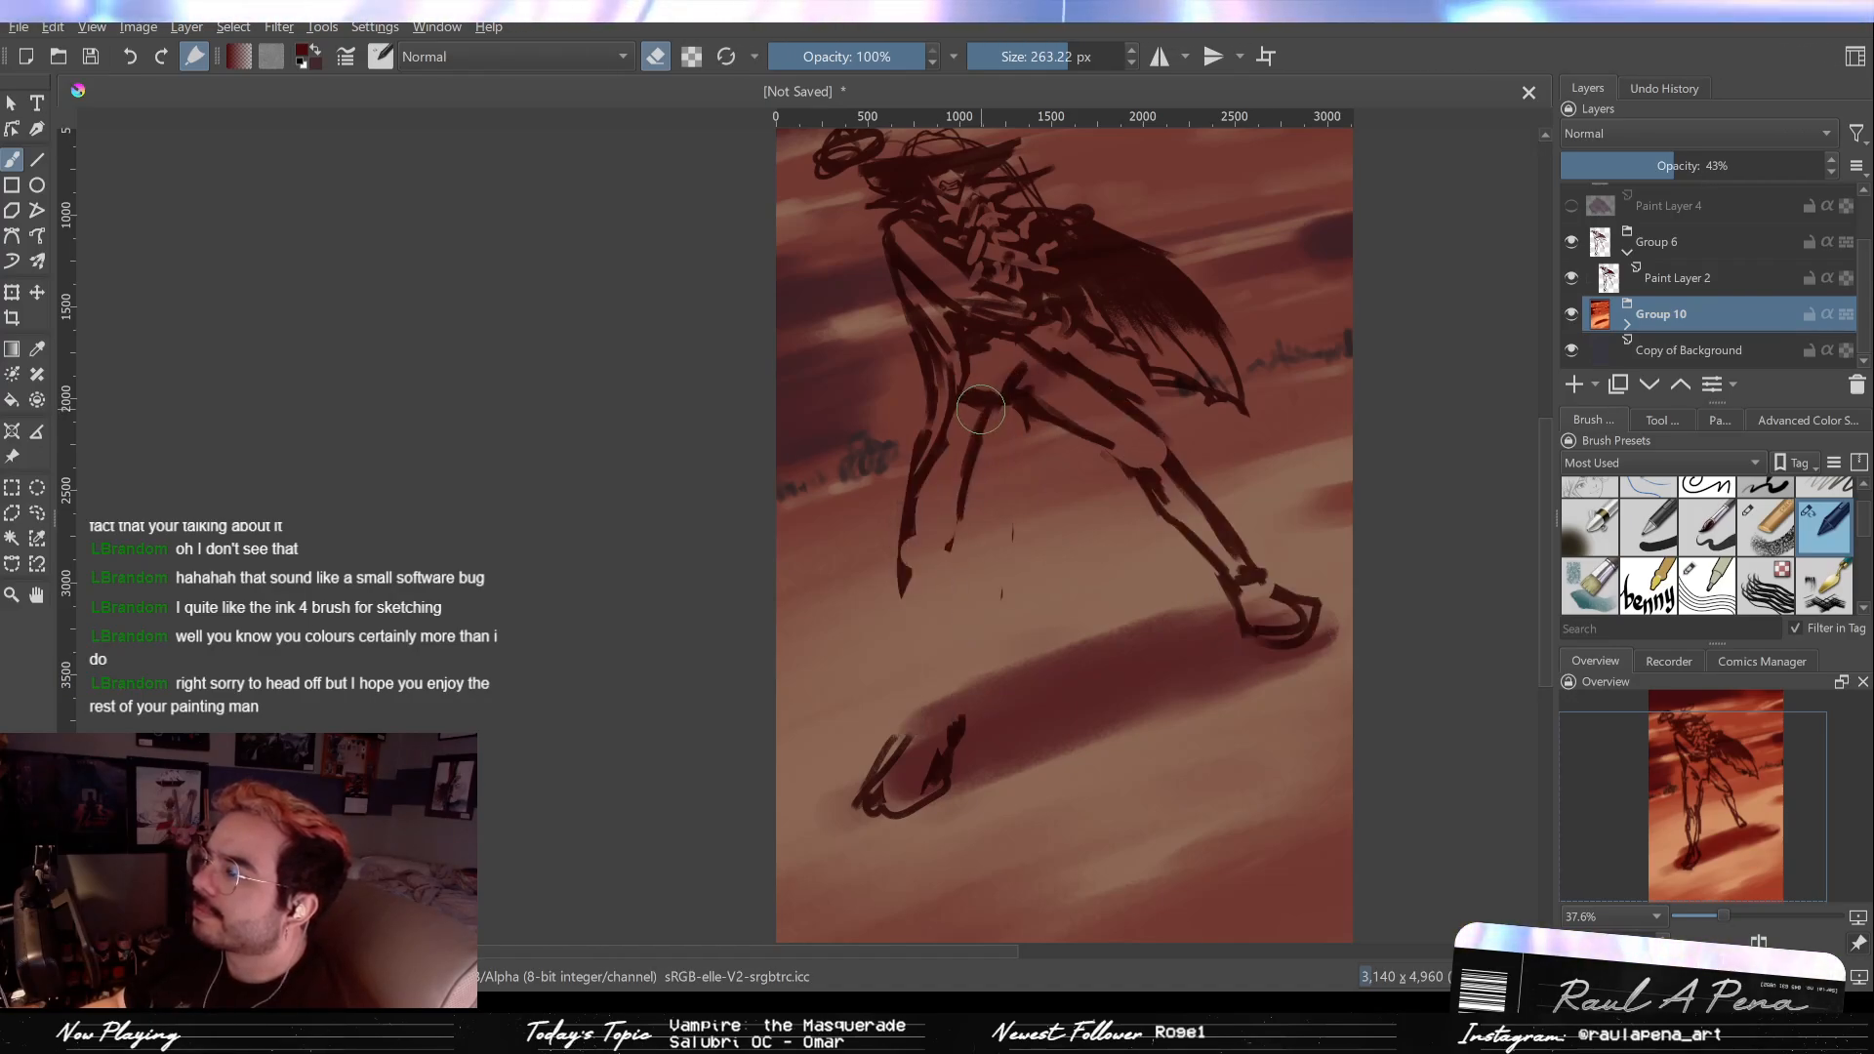
{"action": "key", "text": "ctrl+z"}
{"action": "key", "text": "ctrl+z"}
{"action": "key", "text": "ctrl+z"}
{"action": "key", "text": "ctrl+z"}
{"action": "key", "text": "ctrl+z"}
{"action": "key", "text": "ctrl+z"}
{"action": "key", "text": "ctrl+z"}
{"action": "key", "text": "ctrl+z"}
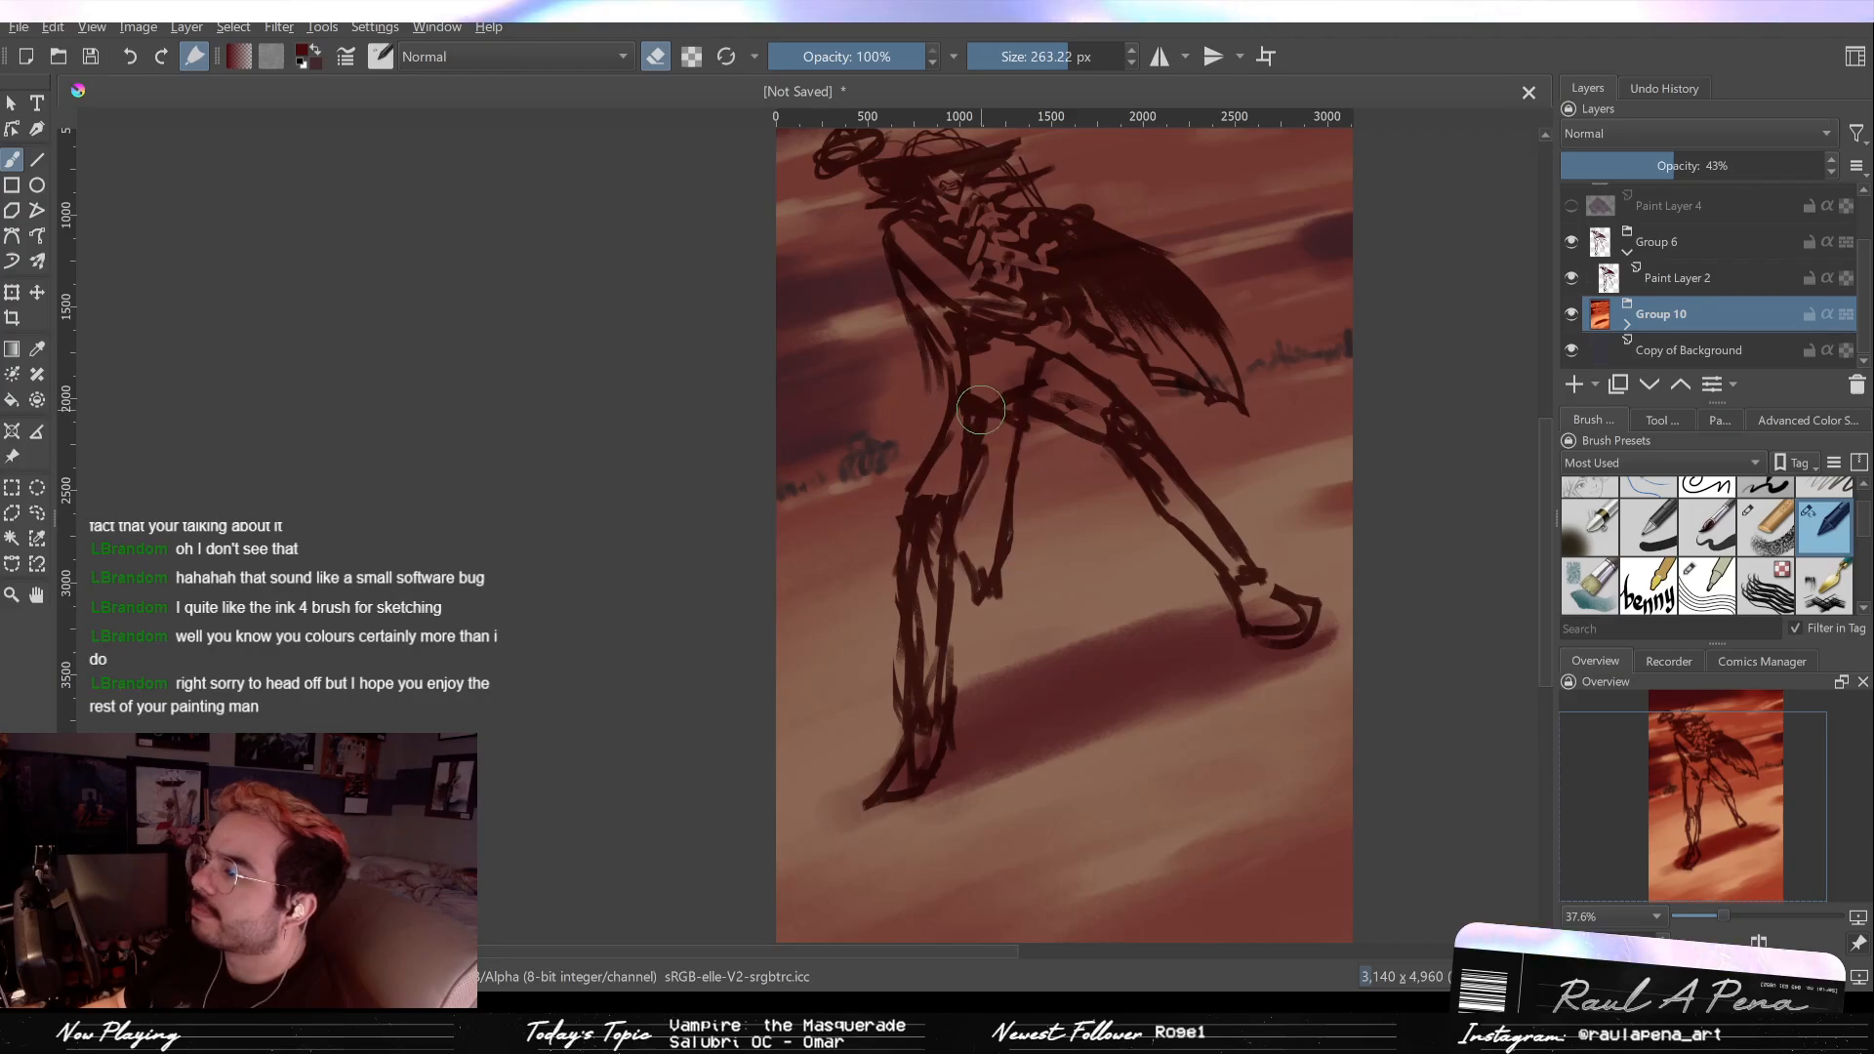
Step: Undo the dimming of the Group 10 background and the erasing of the front thigh's strokes
{"action": "key", "text": "ctrl+z"}
{"action": "key", "text": "ctrl+z"}
{"action": "key", "text": "ctrl+z"}
{"action": "key", "text": "ctrl+z"}
{"action": "key", "text": "ctrl+z"}
{"action": "key", "text": "ctrl+z"}
{"action": "key", "text": "ctrl+z"}
{"action": "key", "text": "ctrl+z"}
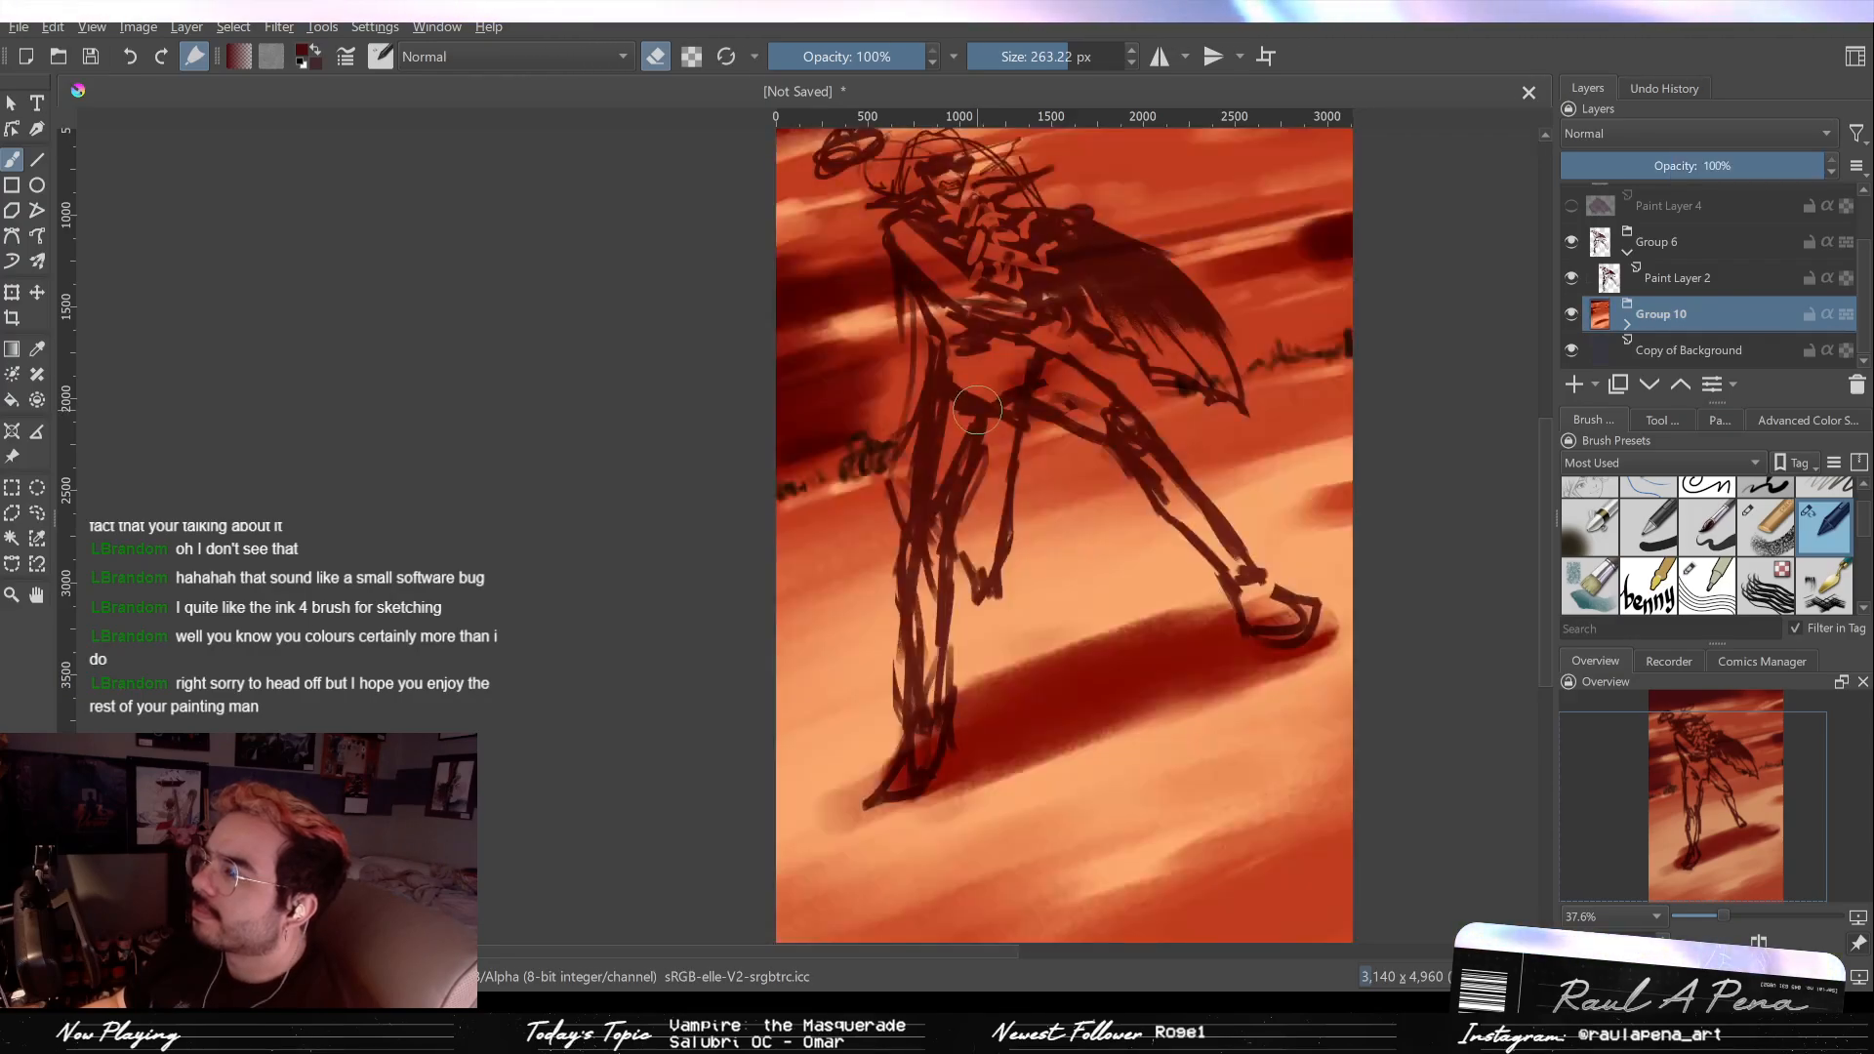
Step: Restore the Group 10 background's 43% opacity and the erased front-thigh strokes' edits
{"action": "key", "text": "ctrl+z"}
{"action": "key", "text": "ctrl+z"}
{"action": "key", "text": "ctrl+z"}
{"action": "key", "text": "ctrl+z"}
{"action": "key", "text": "ctrl+z"}
{"action": "key", "text": "ctrl+z"}
{"action": "key", "text": "ctrl+z"}
{"action": "key", "text": "ctrl+z"}
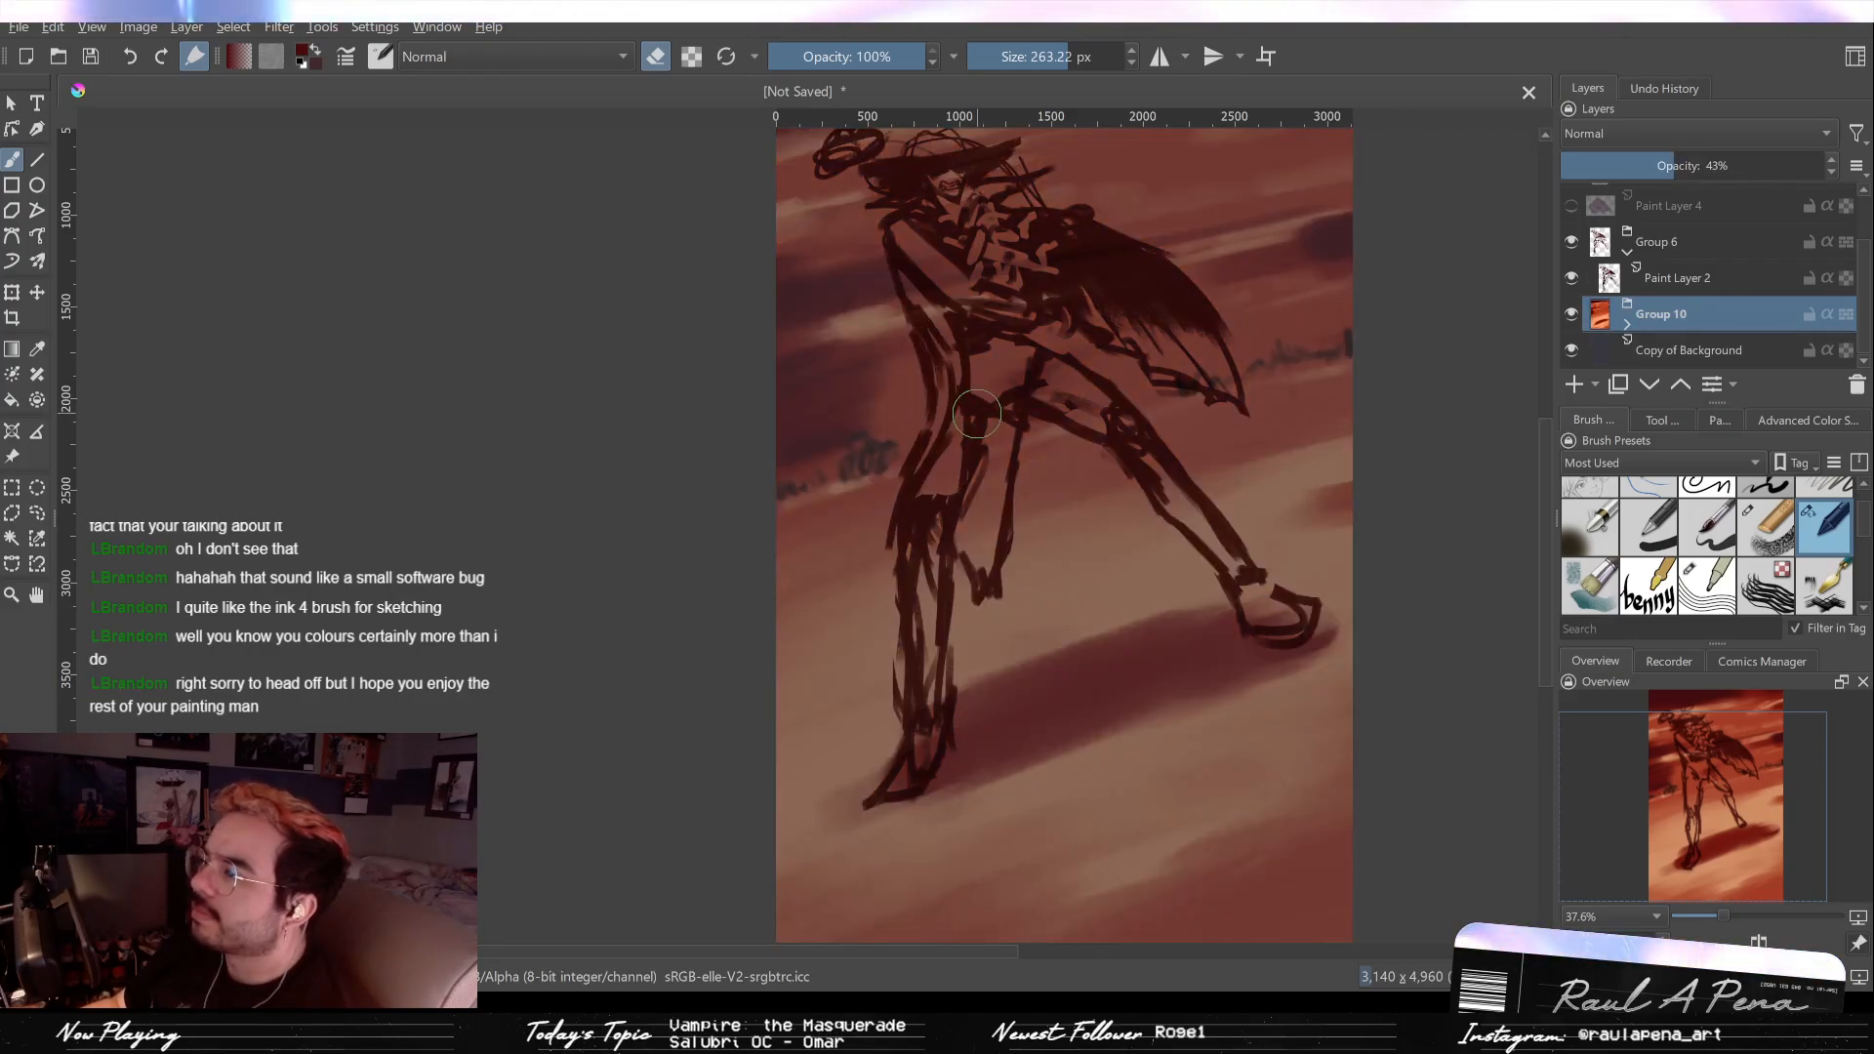
Step: Bring back the redrawn front leg and foot to compare them with the earlier leg sketch
{"action": "key", "text": "ctrl+z"}
{"action": "key", "text": "ctrl+z"}
{"action": "key", "text": "ctrl+z"}
{"action": "key", "text": "ctrl+z"}
{"action": "key", "text": "ctrl+z"}
{"action": "key", "text": "ctrl+z"}
{"action": "key", "text": "ctrl+z"}
{"action": "key", "text": "ctrl+z"}
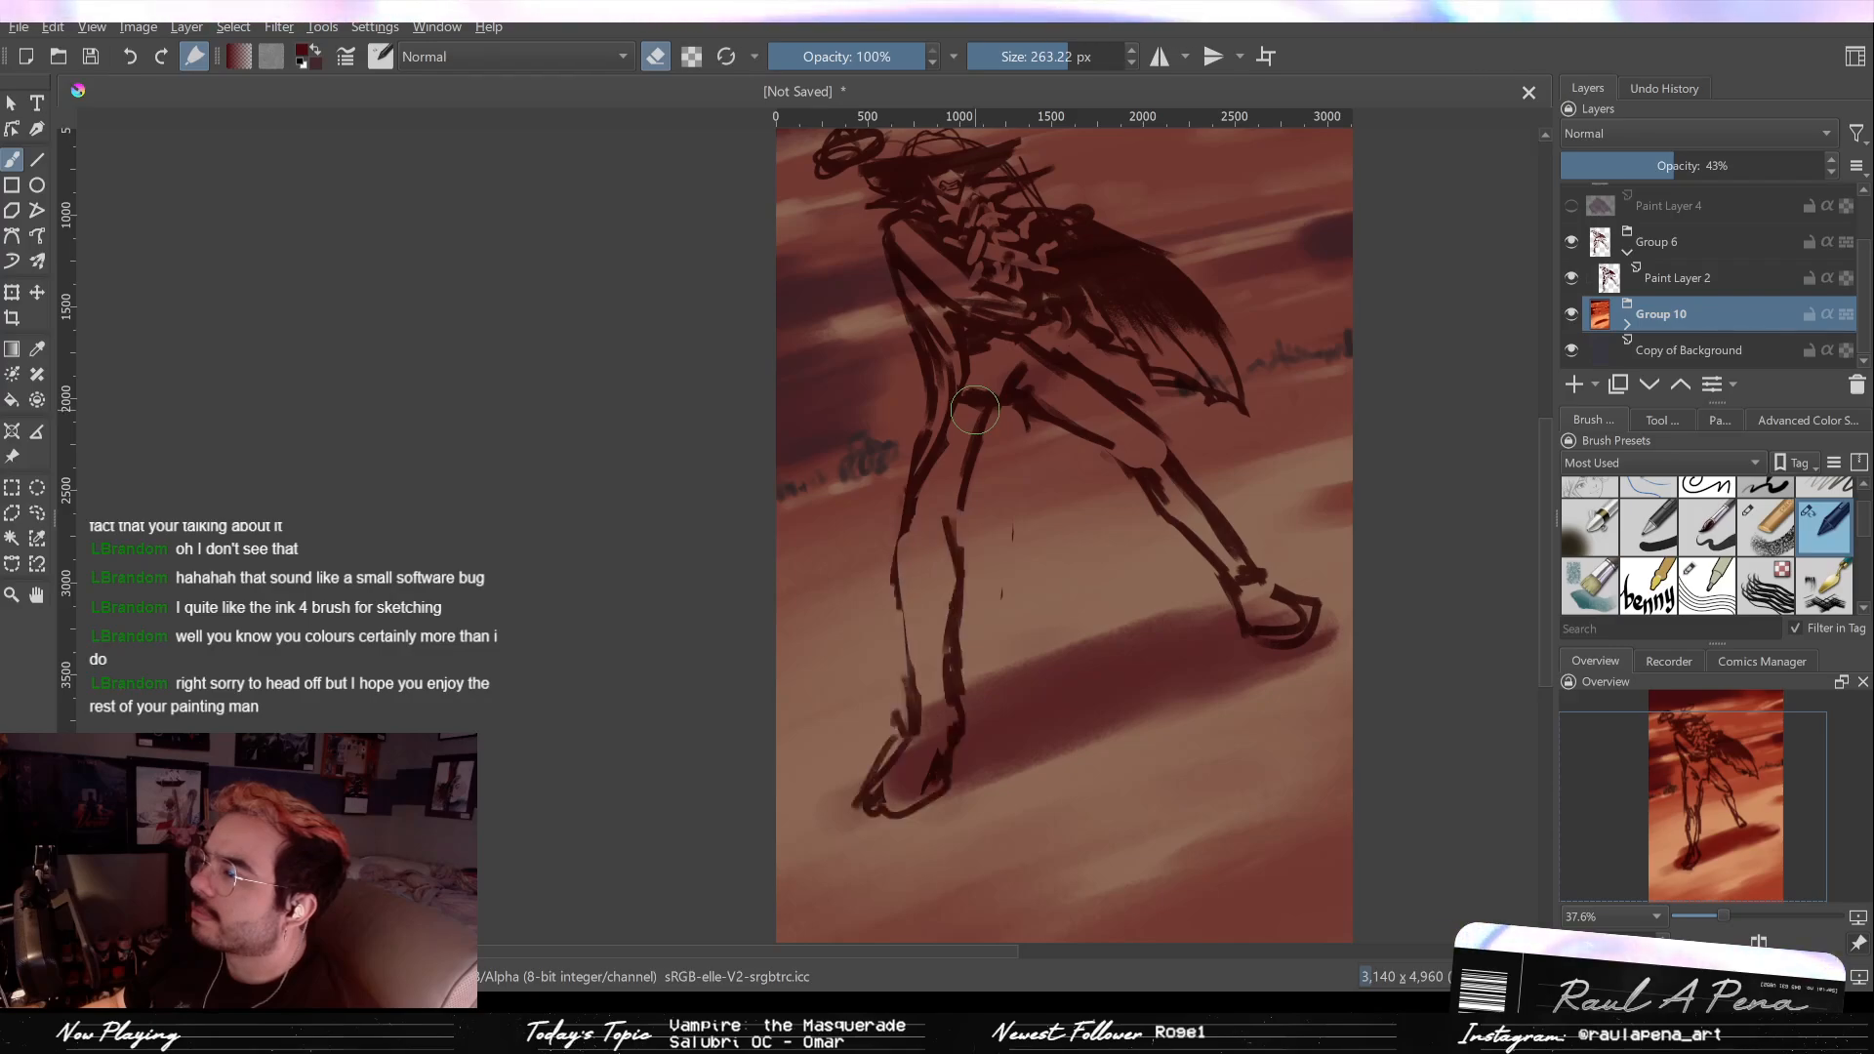
{"action": "key", "text": "ctrl+z"}
{"action": "key", "text": "ctrl+z"}
{"action": "key", "text": "ctrl+z"}
{"action": "key", "text": "ctrl+z"}
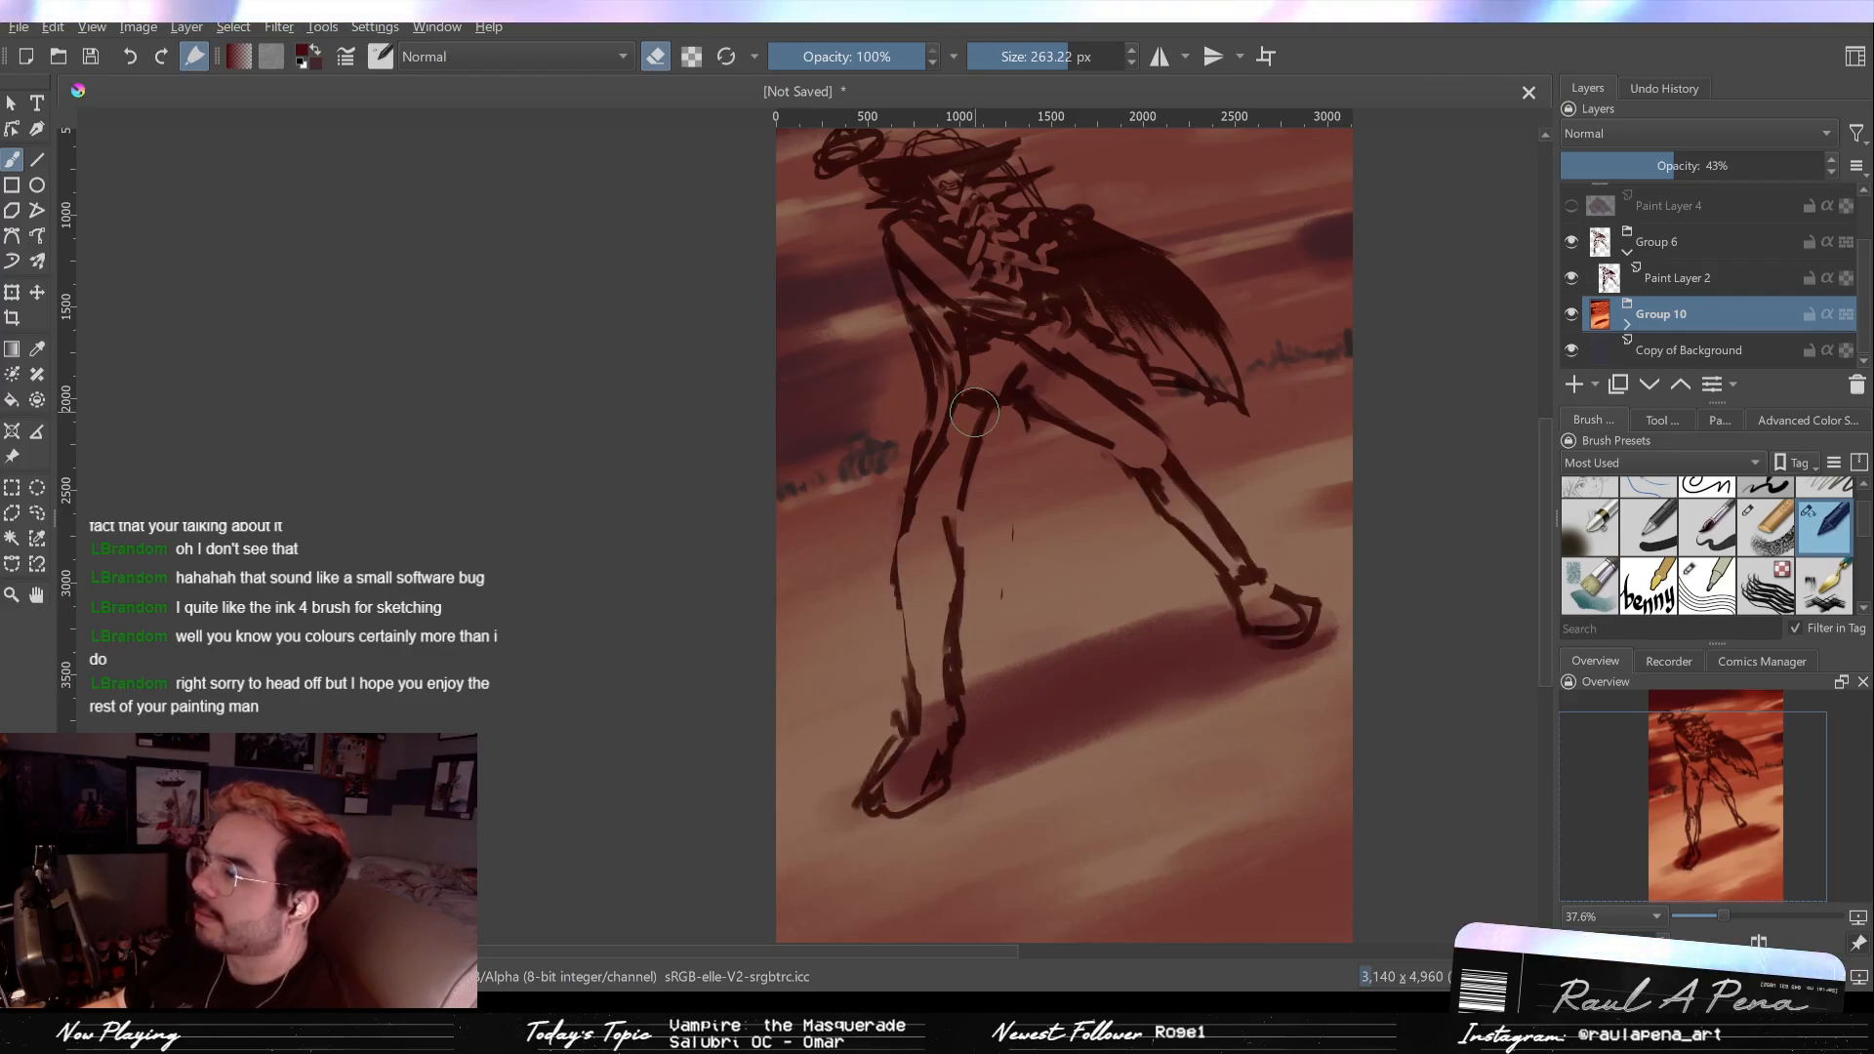
Step: Return the drawing to the earlier leg sketch, keeping the Group 10 background at 43% opacity
{"action": "key", "text": "ctrl+z"}
{"action": "key", "text": "ctrl+z"}
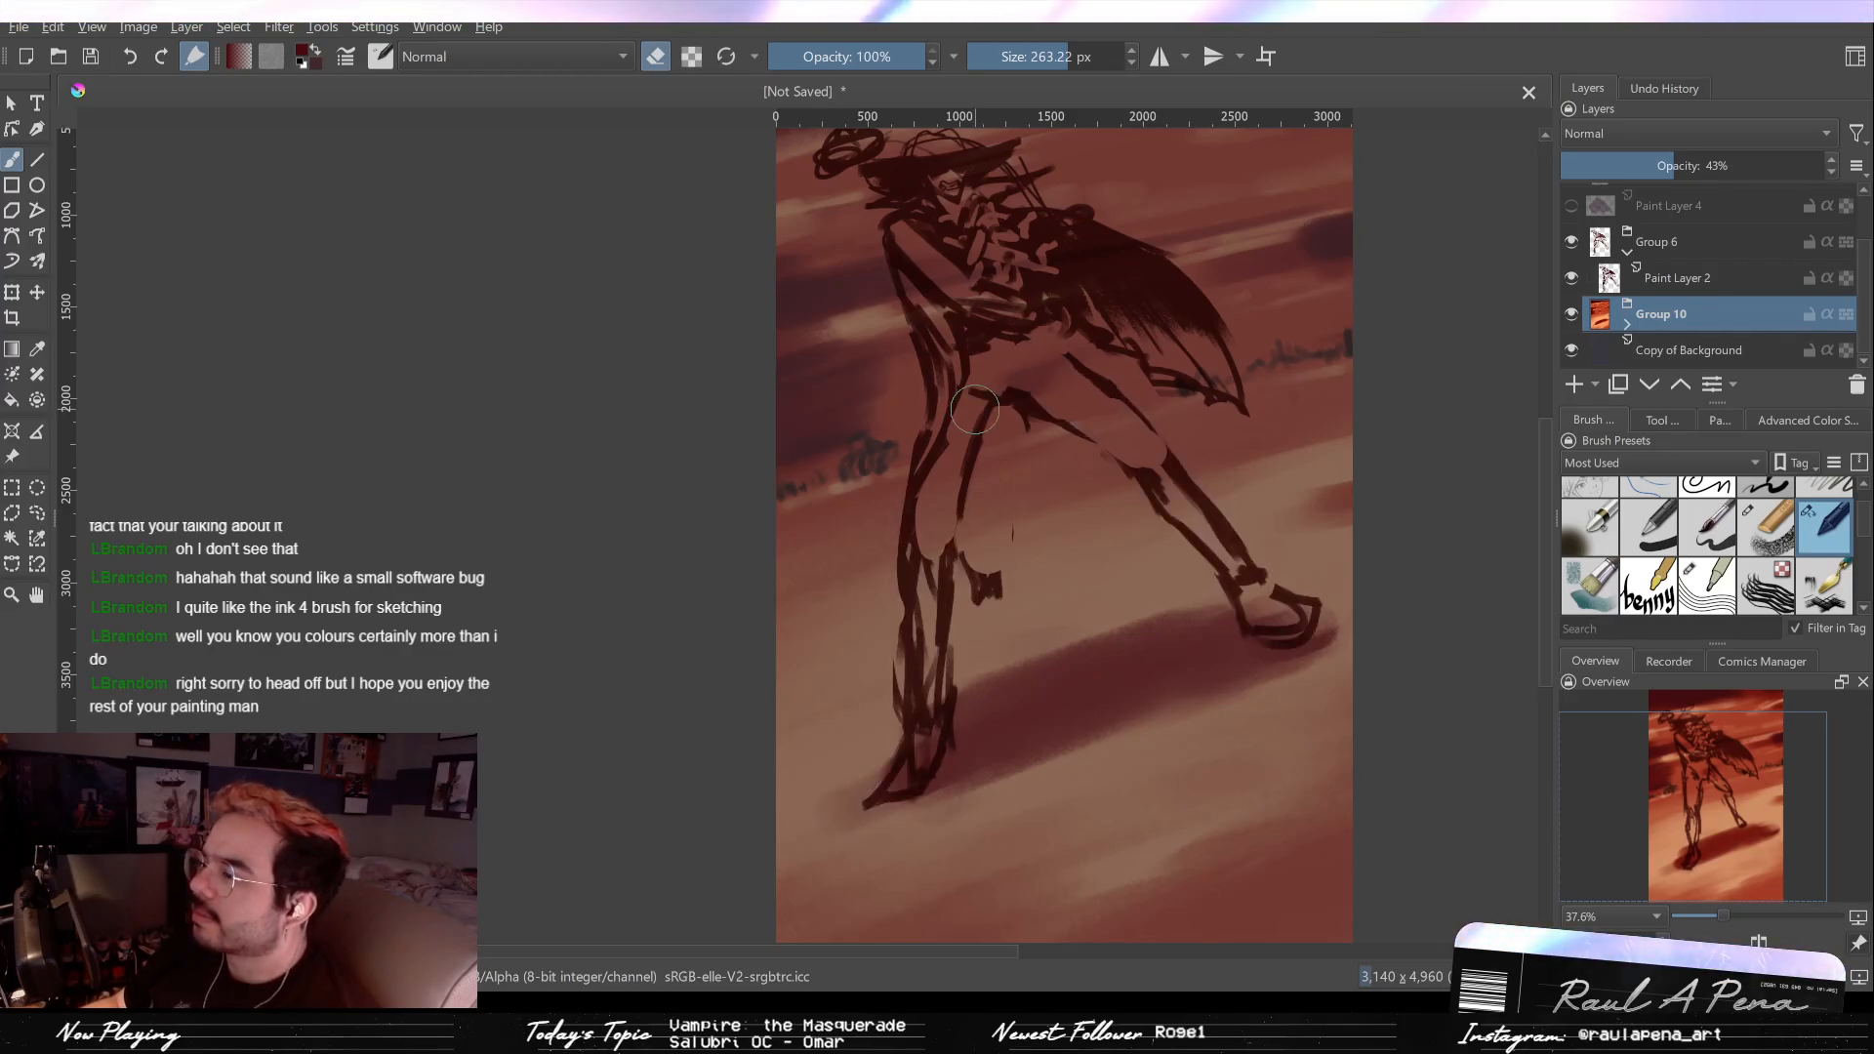
{"action": "key", "text": "ctrl+z"}
{"action": "key", "text": "ctrl+z"}
{"action": "key", "text": "ctrl+z"}
{"action": "key", "text": "ctrl+z"}
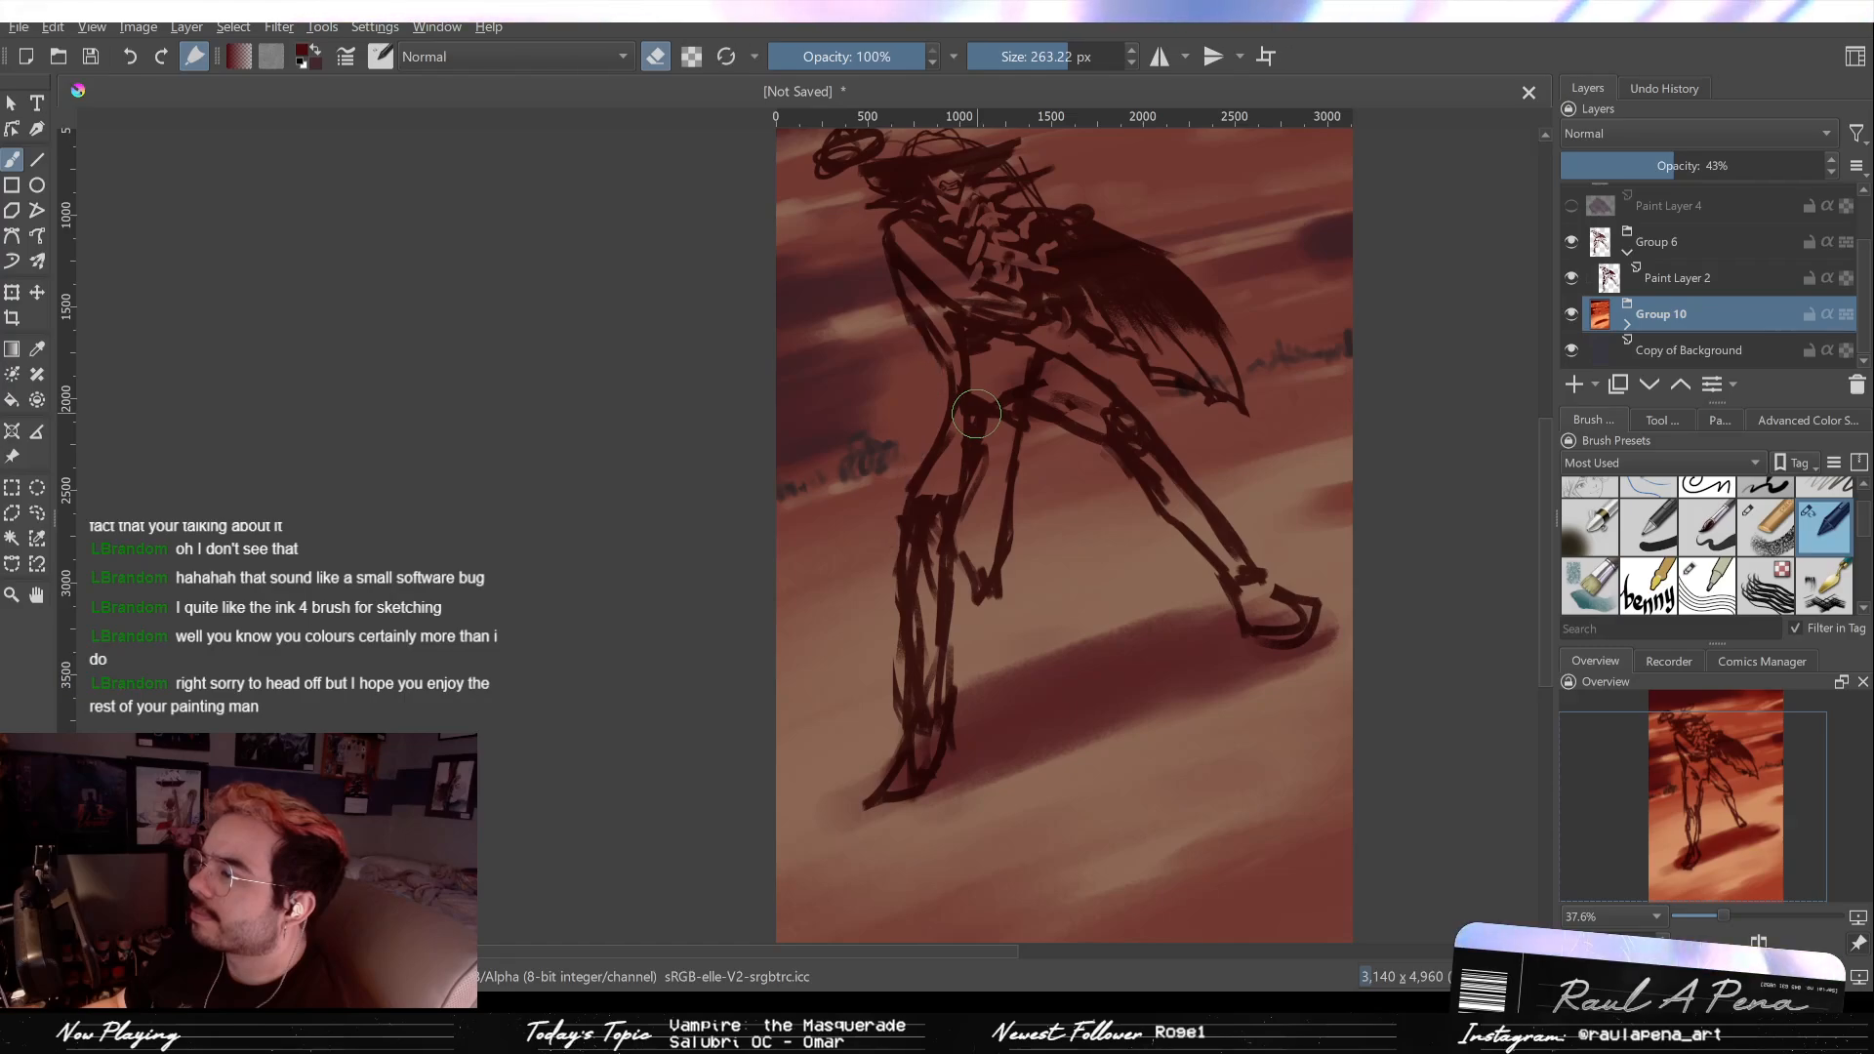
{"action": "key", "text": "ctrl+z"}
{"action": "left_click", "coordinate": [976, 410], "text": "ctrl"}
{"action": "key", "text": "ctrl+z"}
{"action": "key", "text": "ctrl+z"}
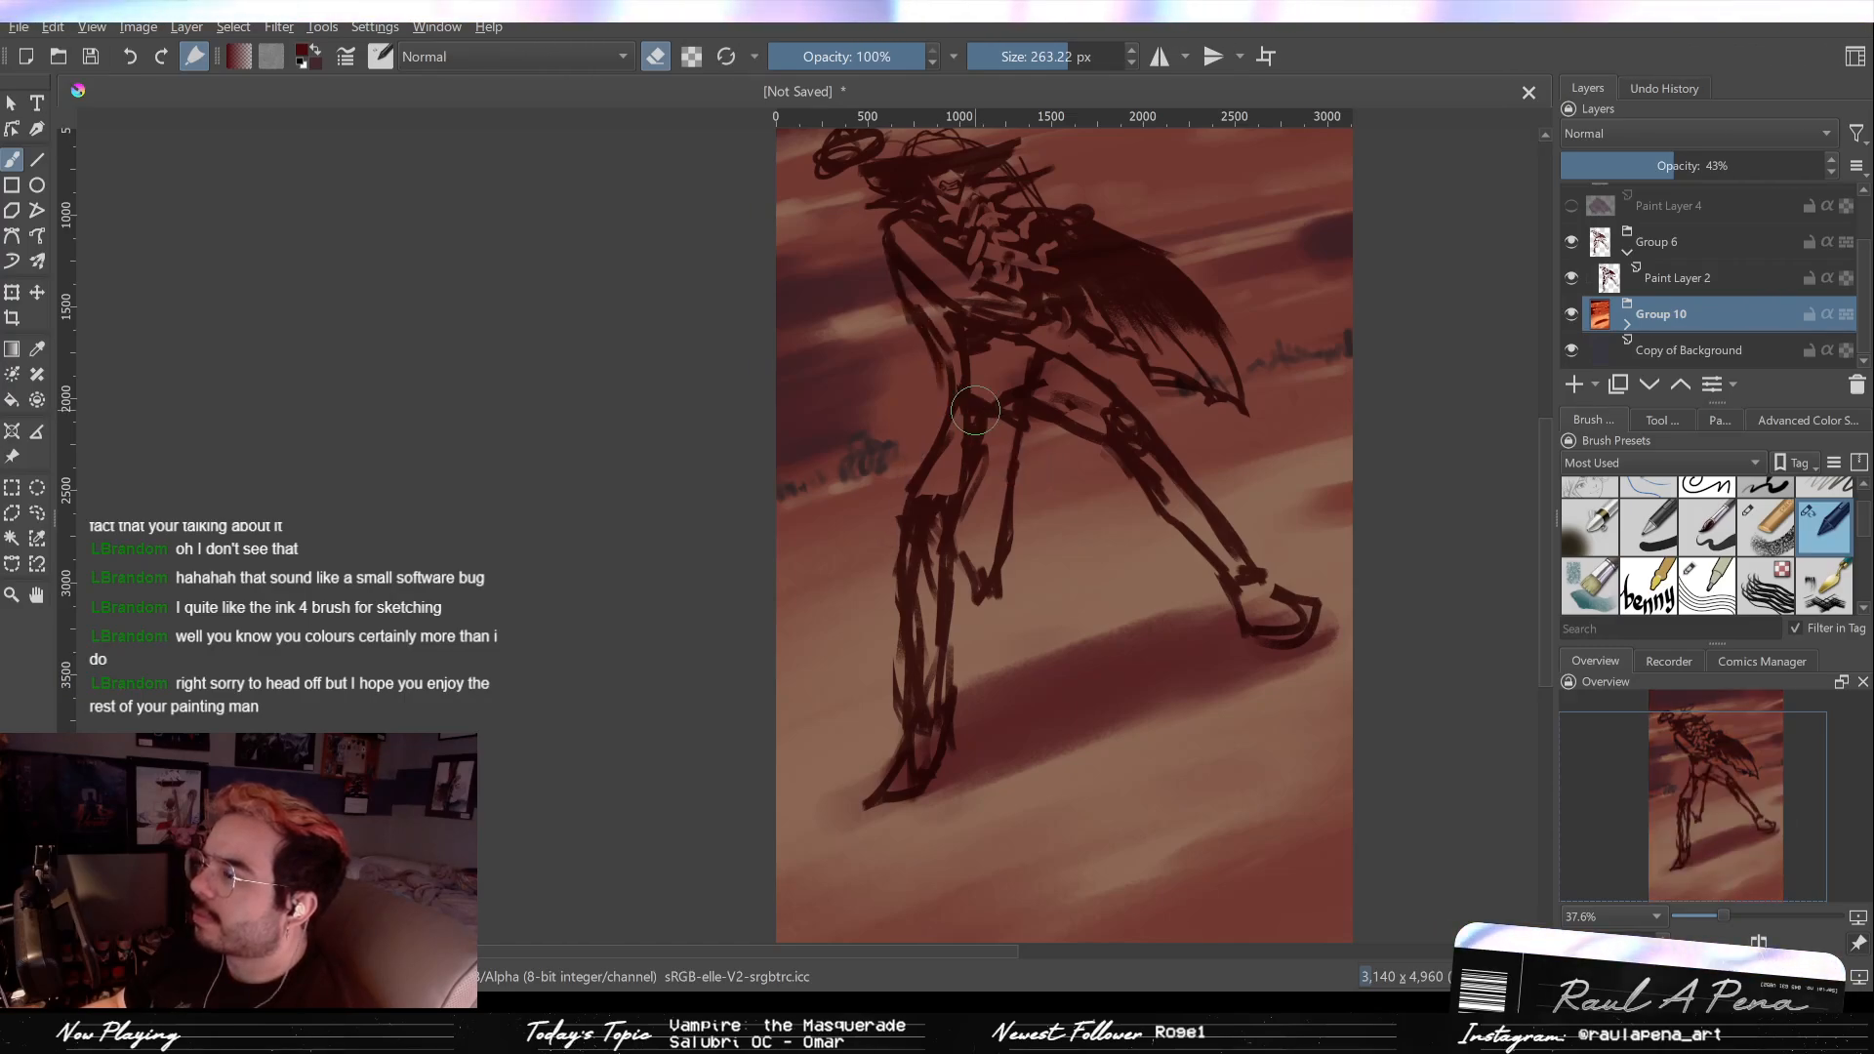
{"action": "key", "text": "ctrl+z"}
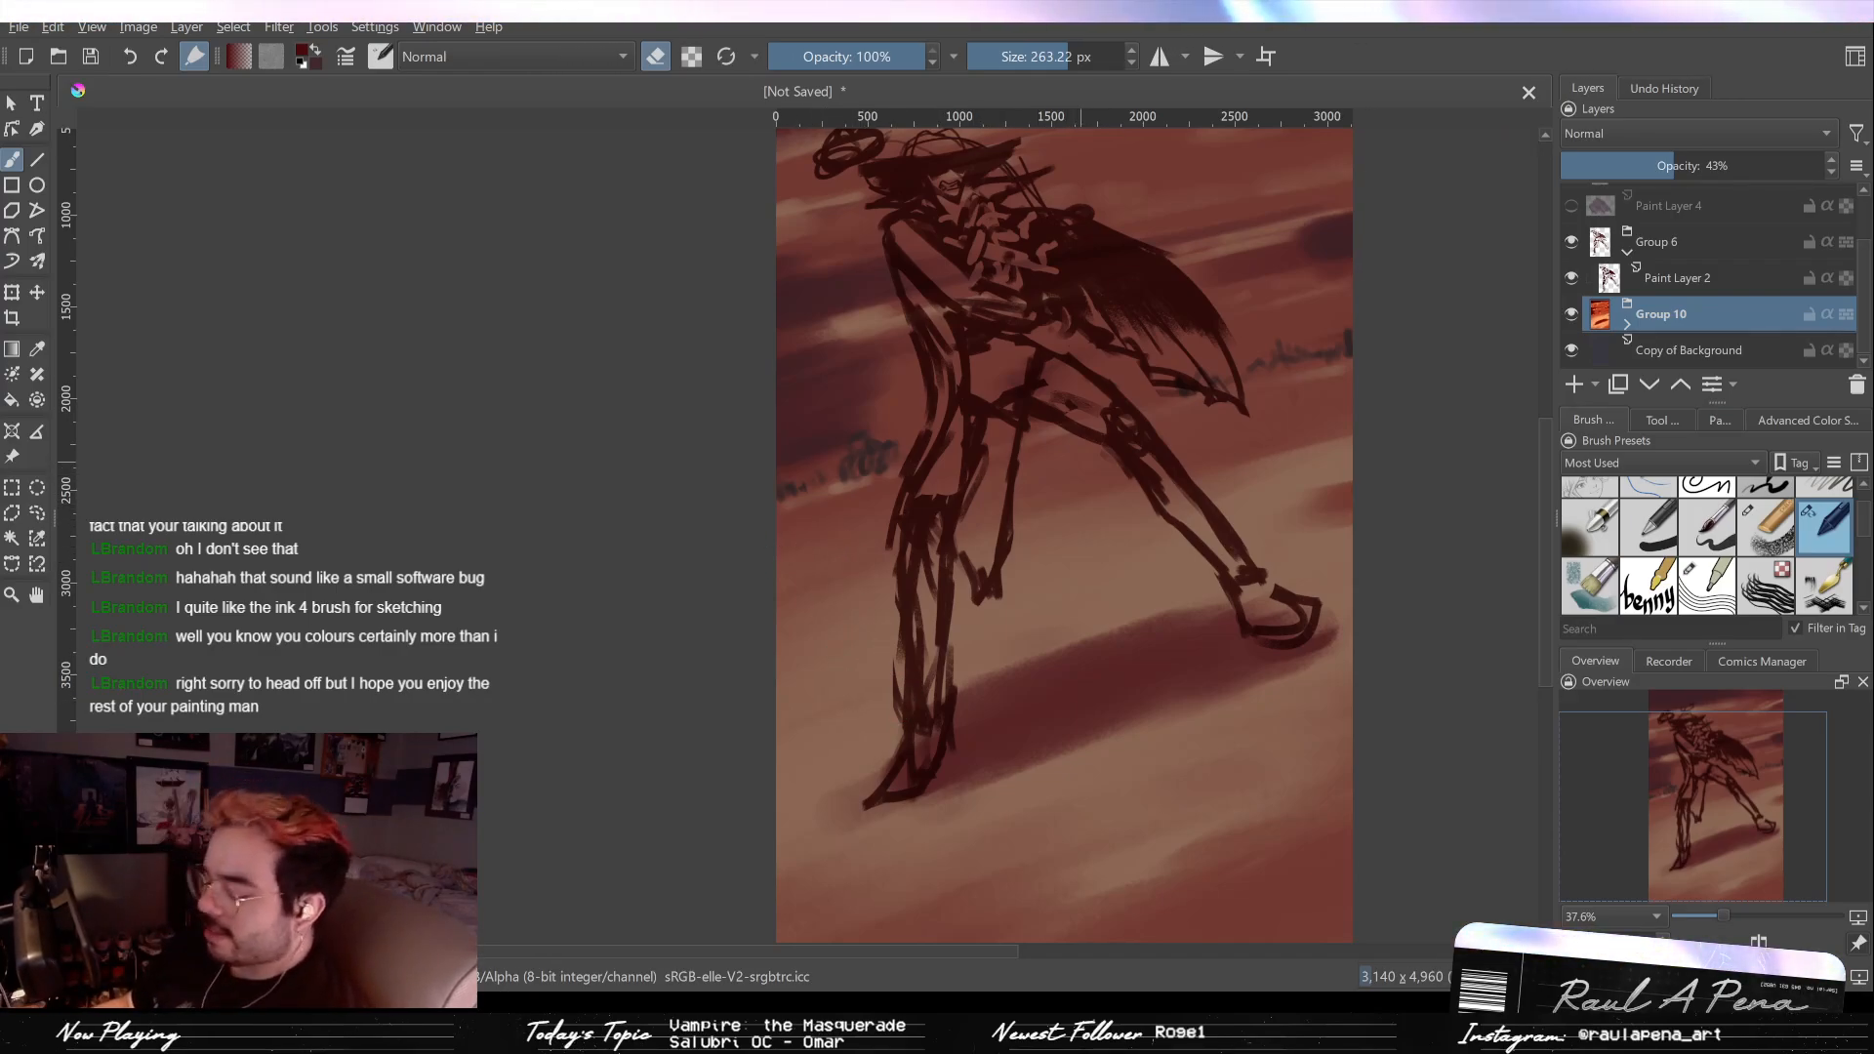
Step: On Paint Layer 2, erase the lower end of the strip hanging between the legs and redraw it as a thin point
{"action": "left_click", "coordinate": [1745, 278]}
{"action": "left_click_drag", "start_coordinate": [1083, 528], "coordinate": [1160, 477]}
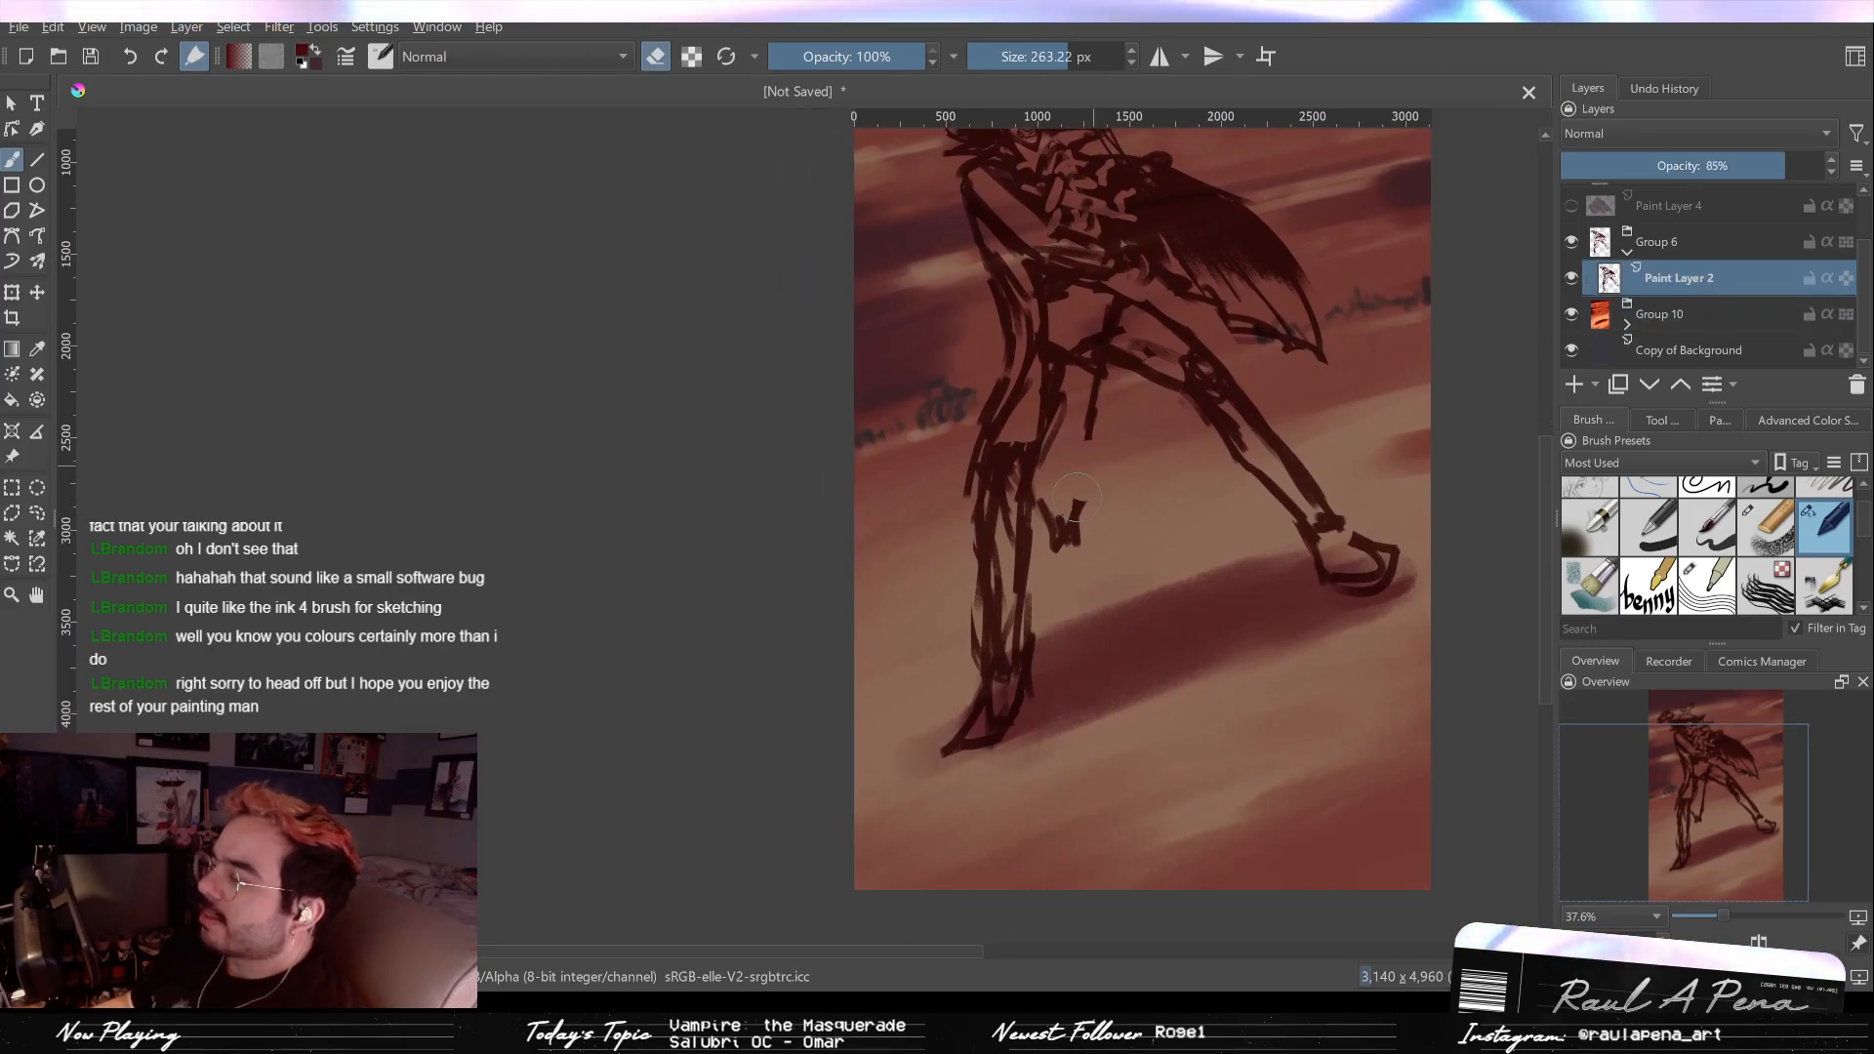
{"action": "key", "text": "slash"}
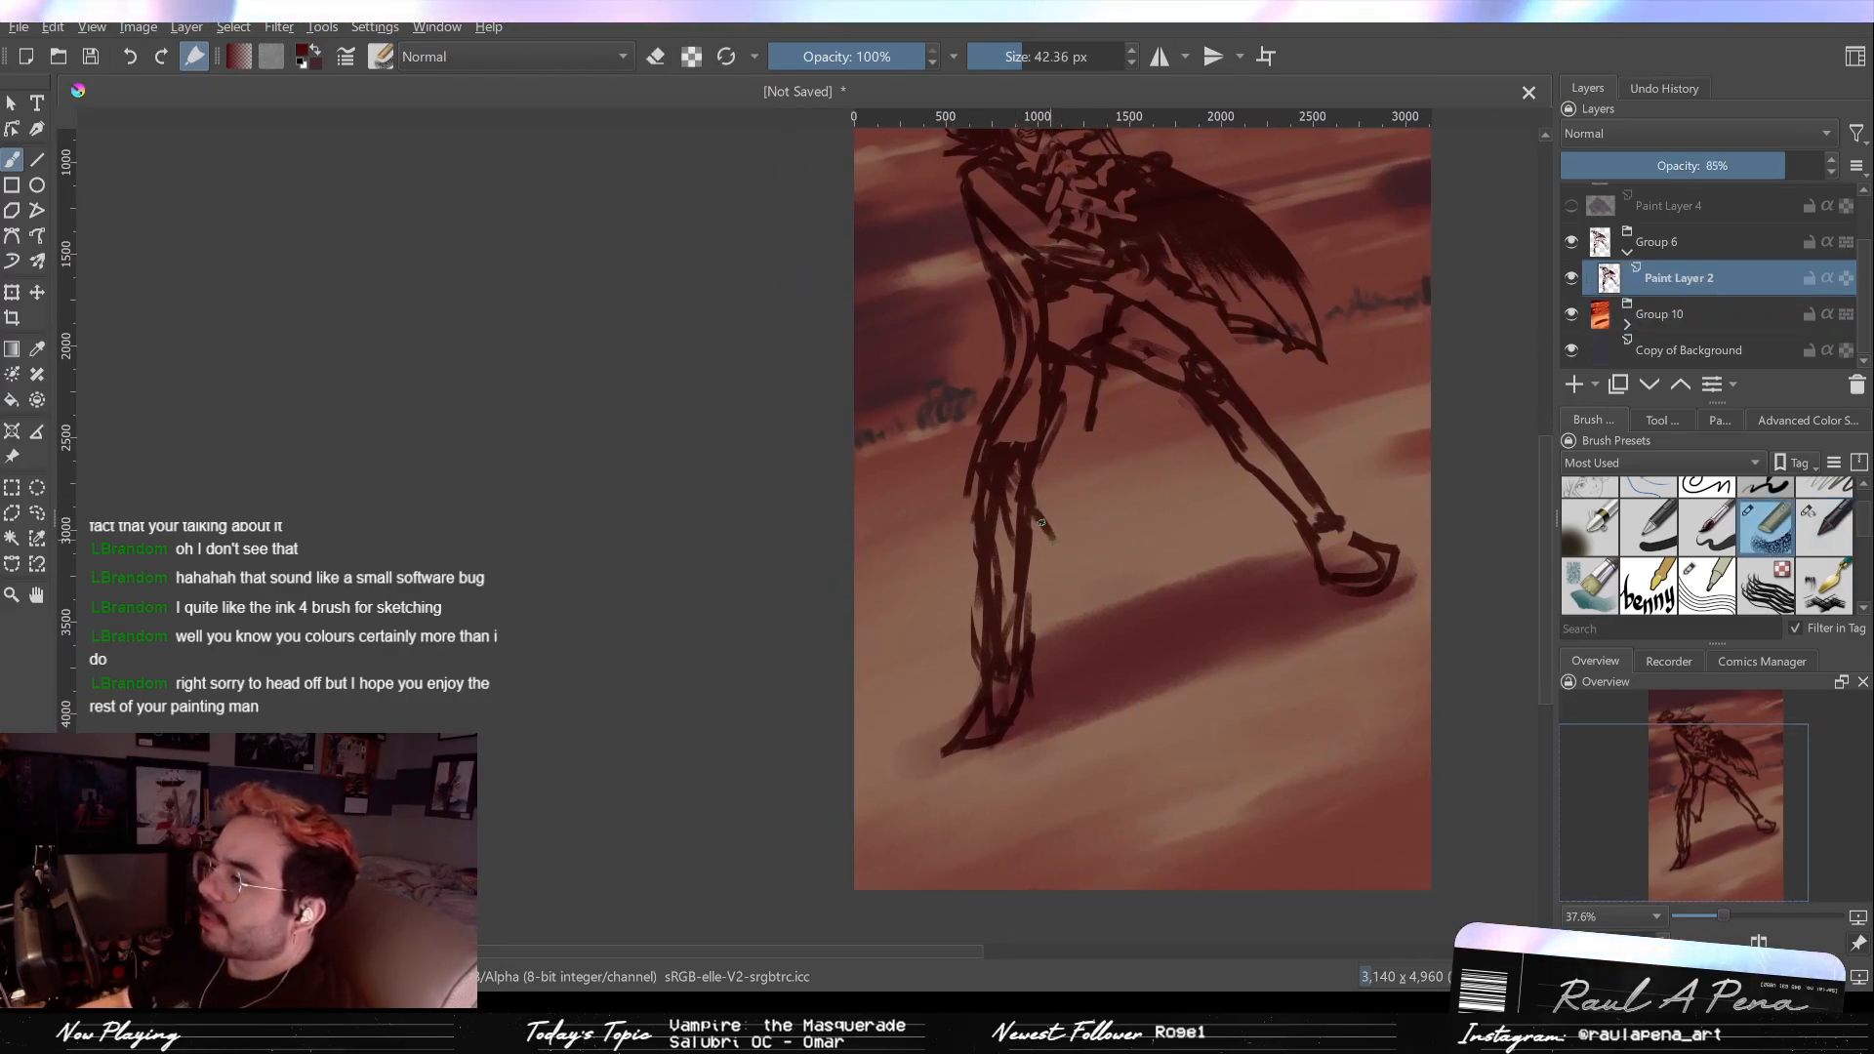
{"action": "left_click_drag", "start_coordinate": [1090, 477], "coordinate": [1072, 534]}
{"action": "left_click_drag", "start_coordinate": [1095, 415], "coordinate": [1062, 546]}
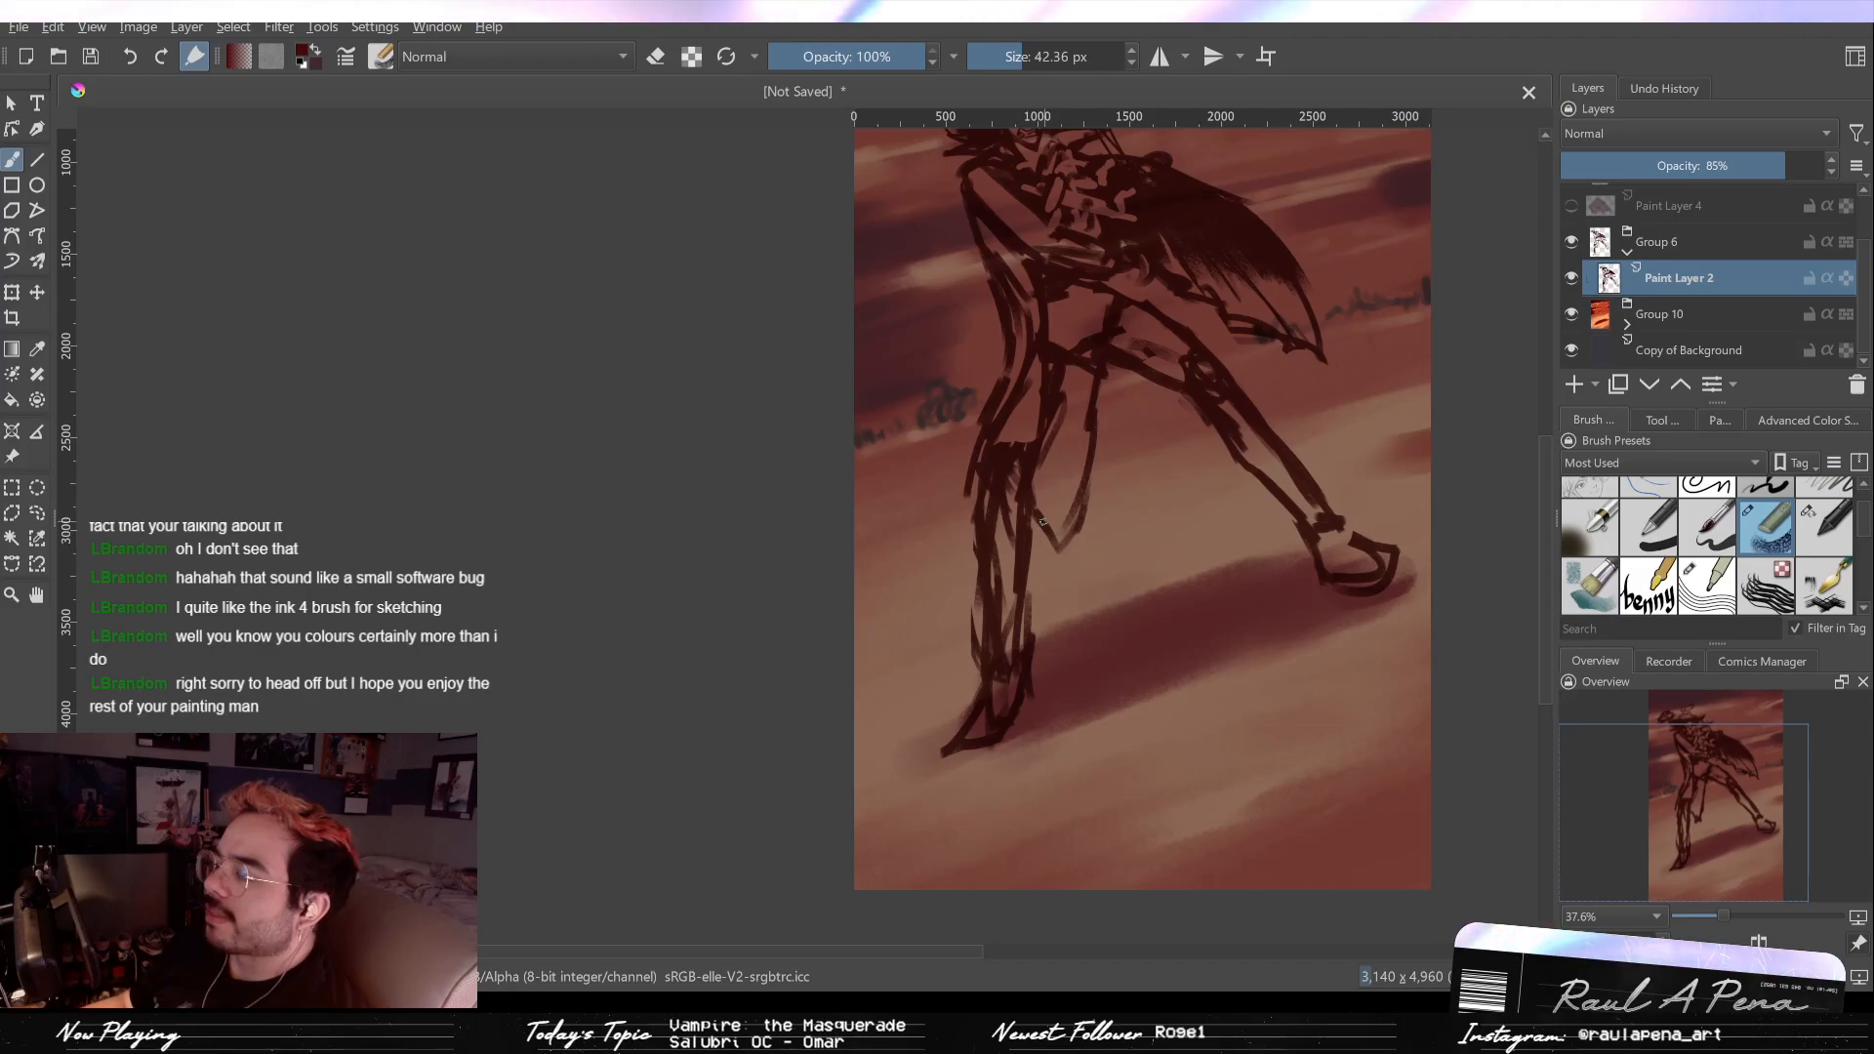
{"action": "scroll", "coordinate": [1075, 548], "scroll_direction": "down", "scroll_amount": 3}
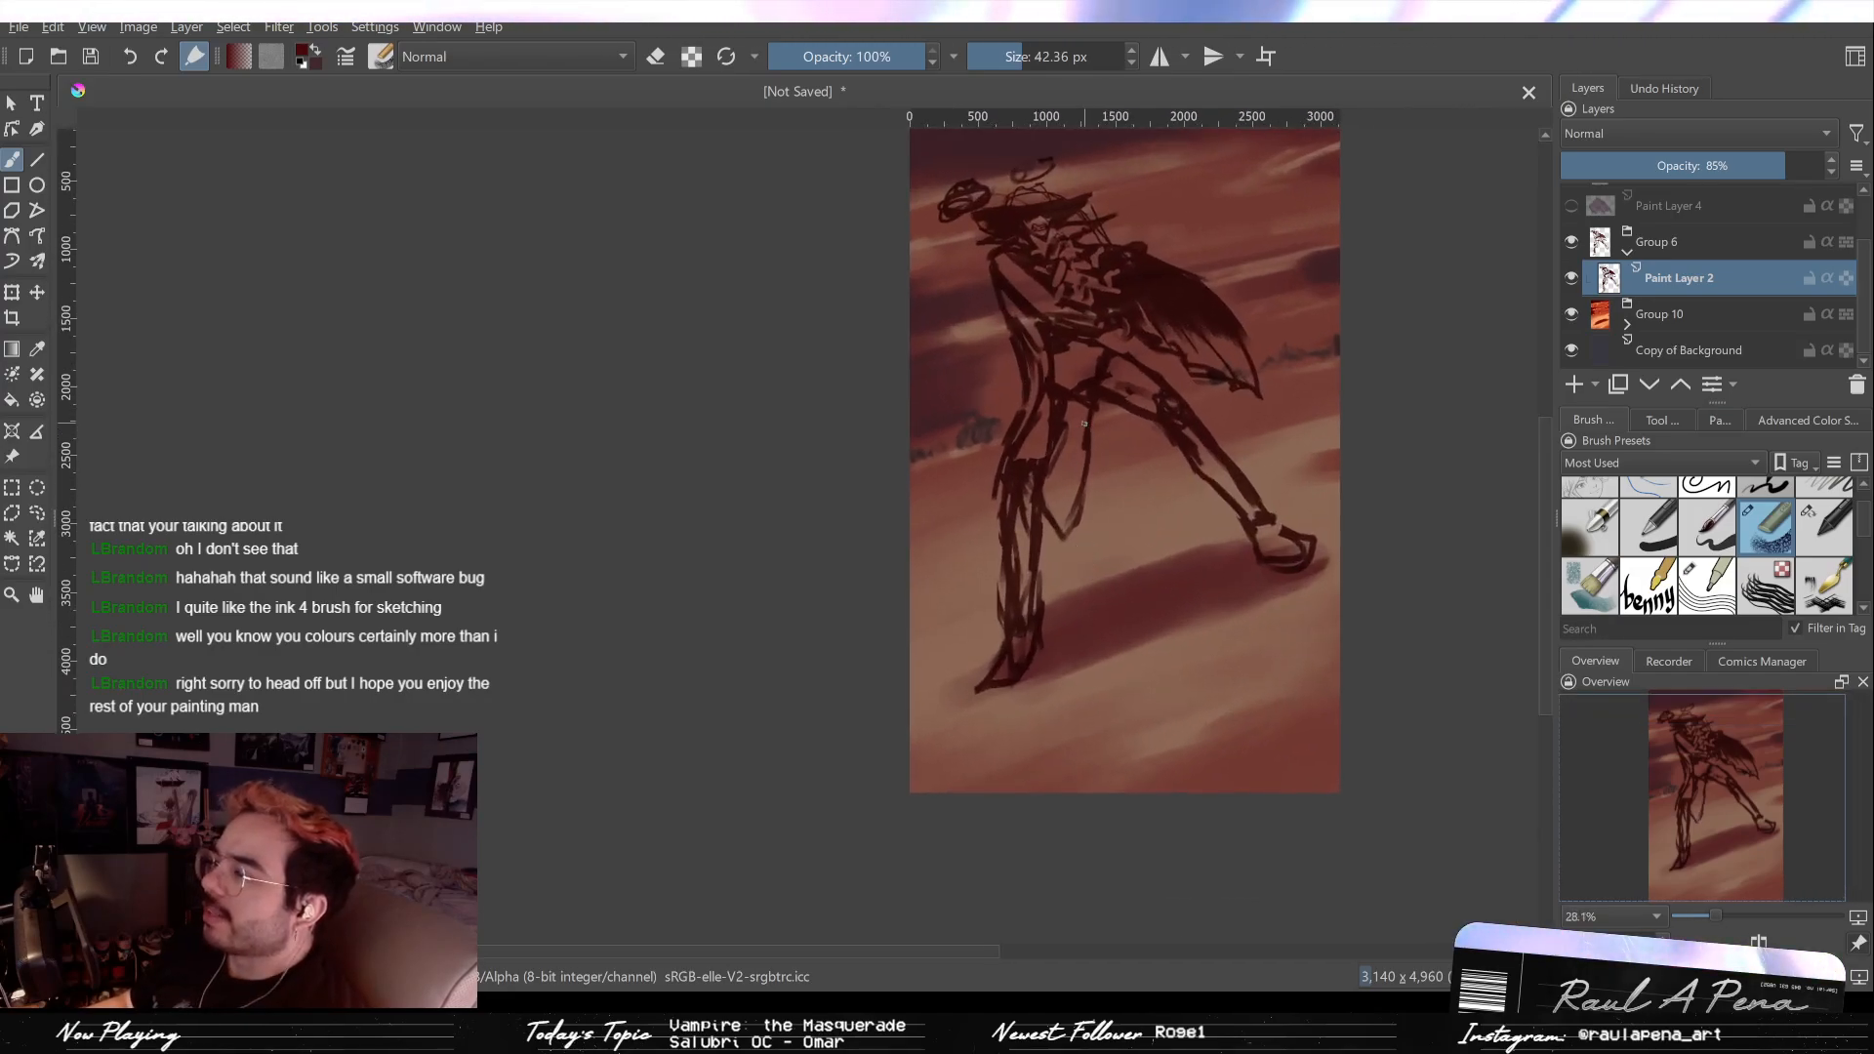
{"action": "scroll", "coordinate": [1083, 423], "scroll_direction": "up", "scroll_amount": 3}
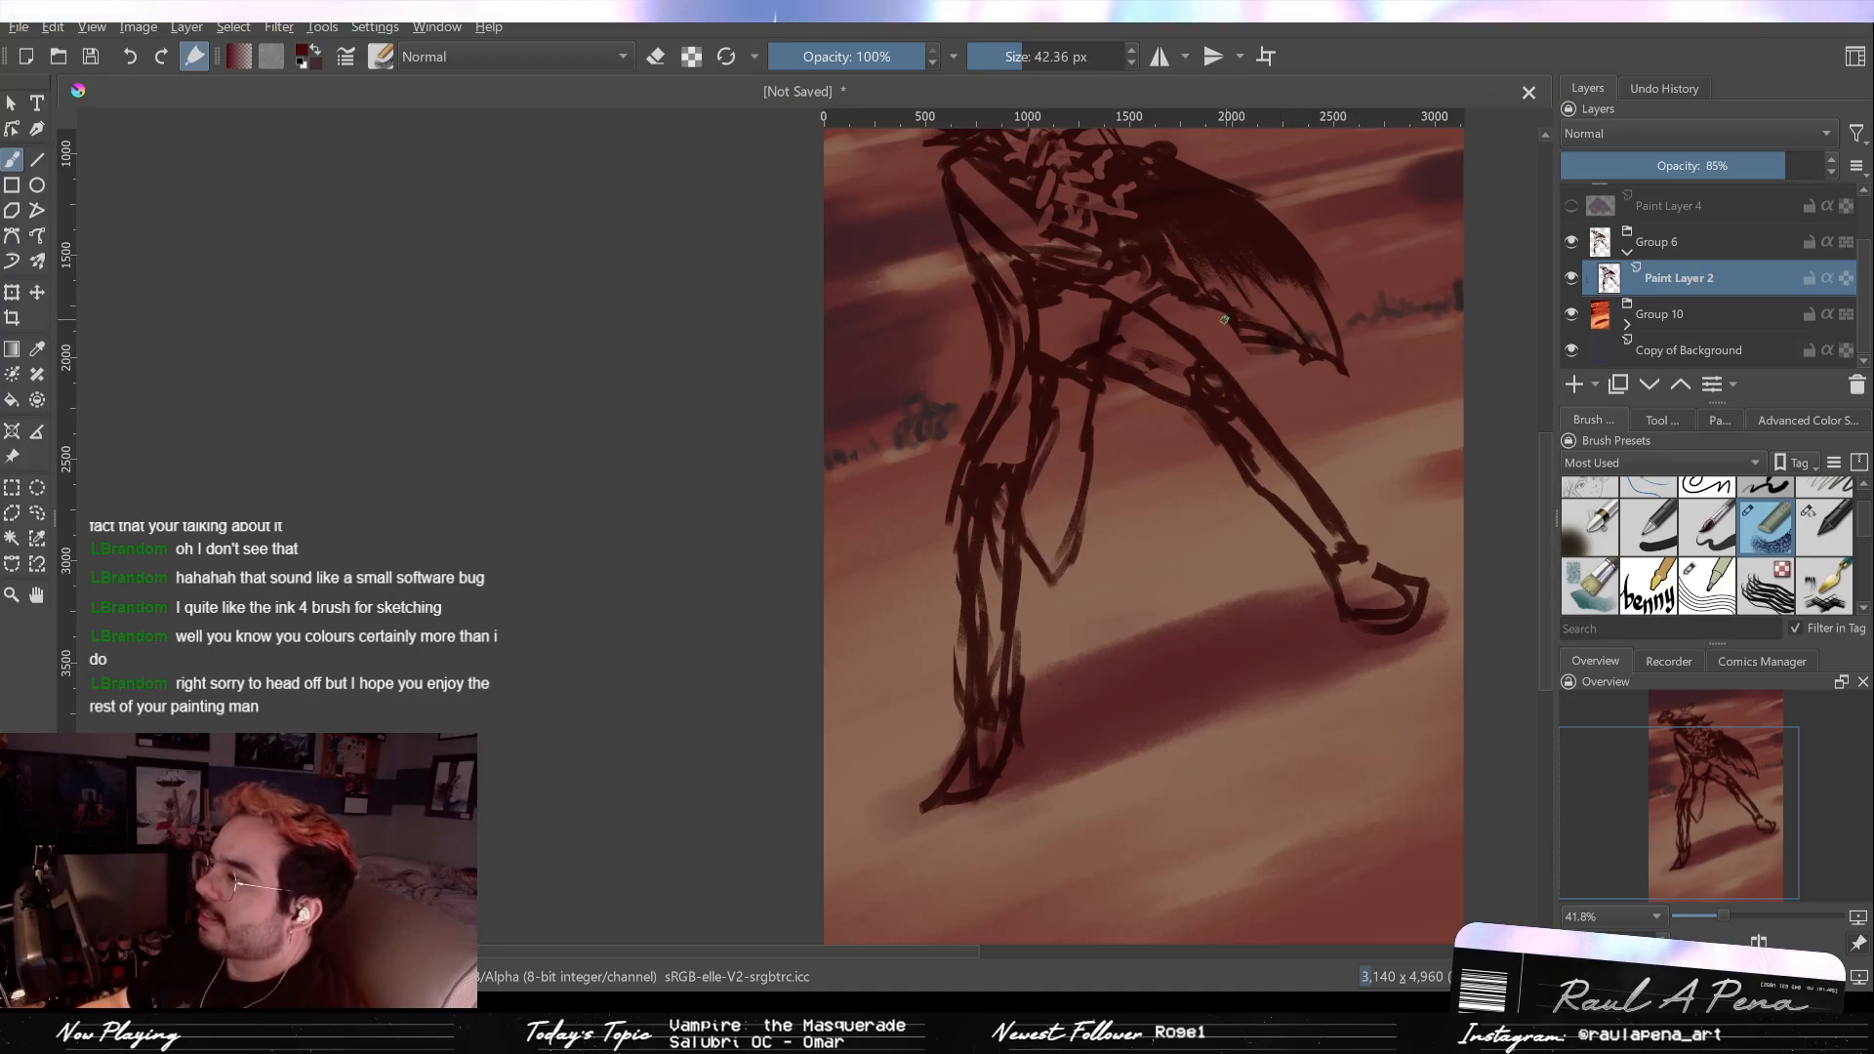
Step: Try strokes extending the cape's lower edge down over the outstretched leg
{"action": "left_click_drag", "start_coordinate": [1243, 334], "coordinate": [1335, 412]}
{"action": "key", "text": "ctrl+z"}
{"action": "left_click_drag", "start_coordinate": [1239, 329], "coordinate": [1264, 450]}
Step: Erase the hanging strip's pointed end and redraw it with a straight side and flat bottom
{"action": "key", "text": "slash"}
{"action": "left_click_drag", "start_coordinate": [1089, 548], "coordinate": [1114, 599]}
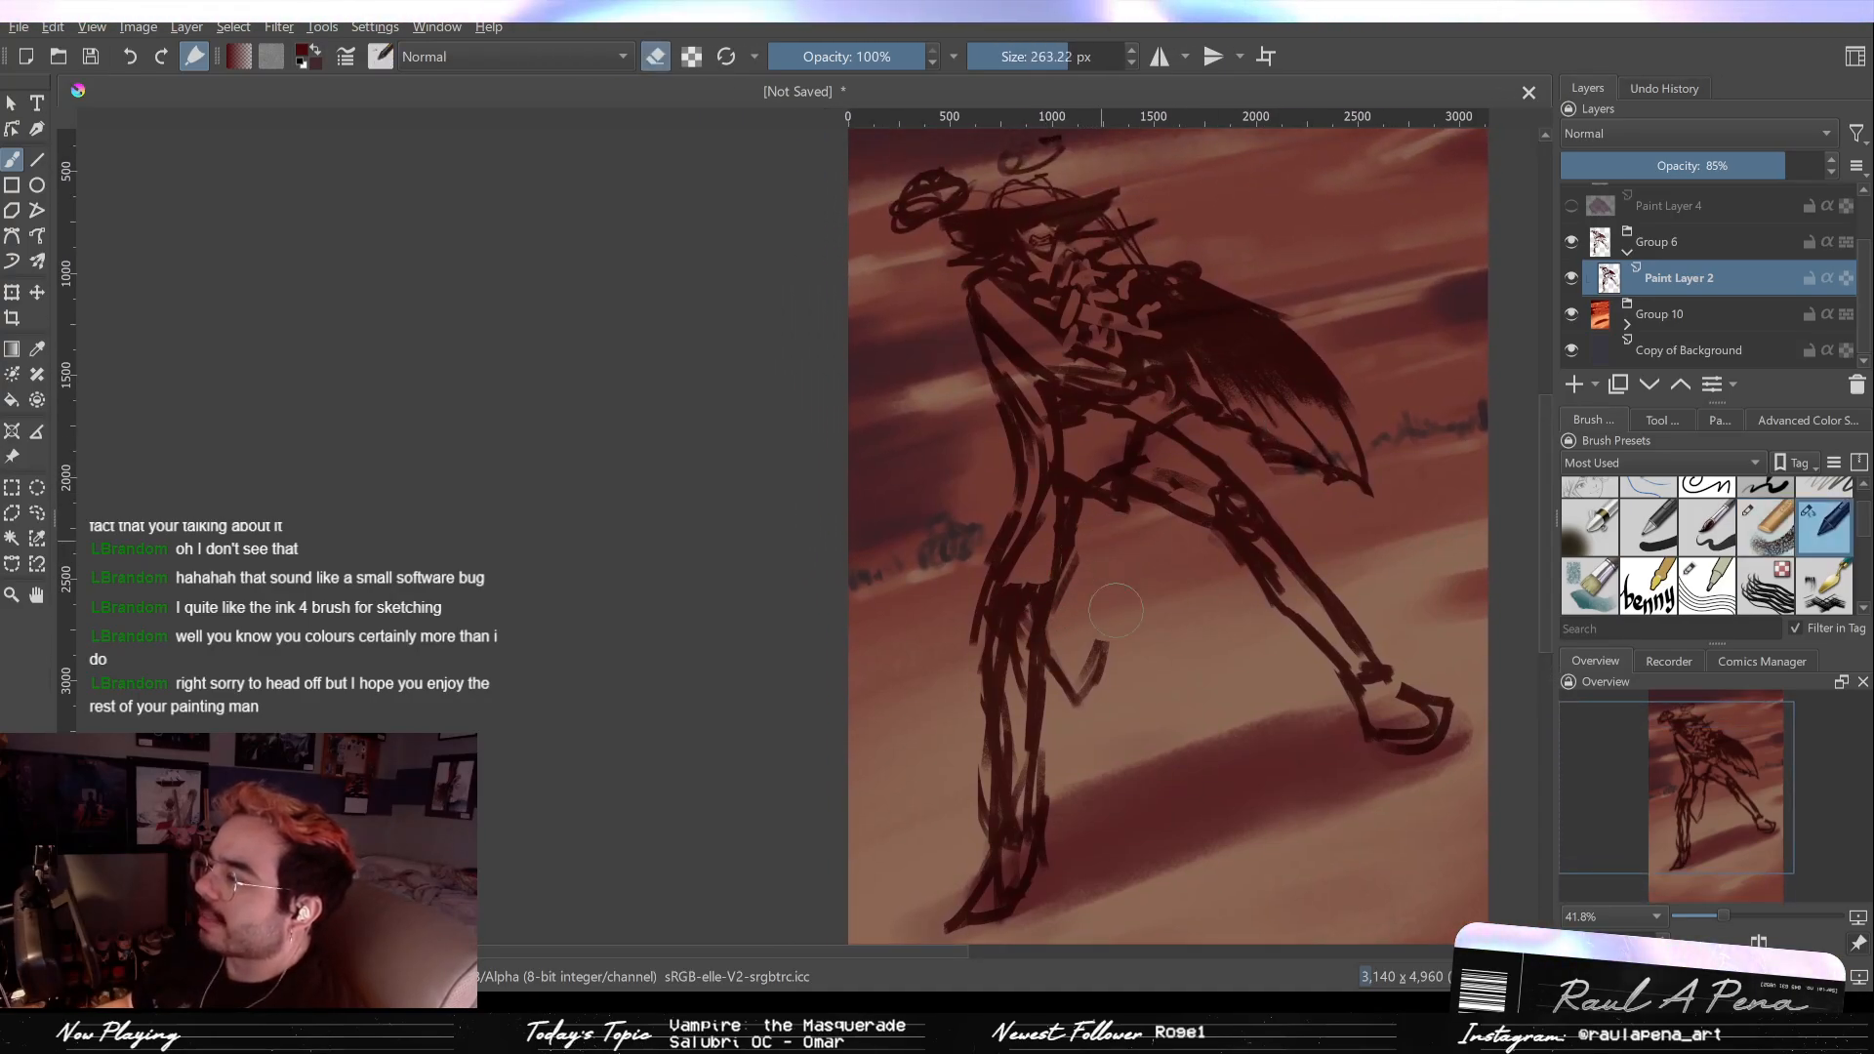
{"action": "key", "text": "slash"}
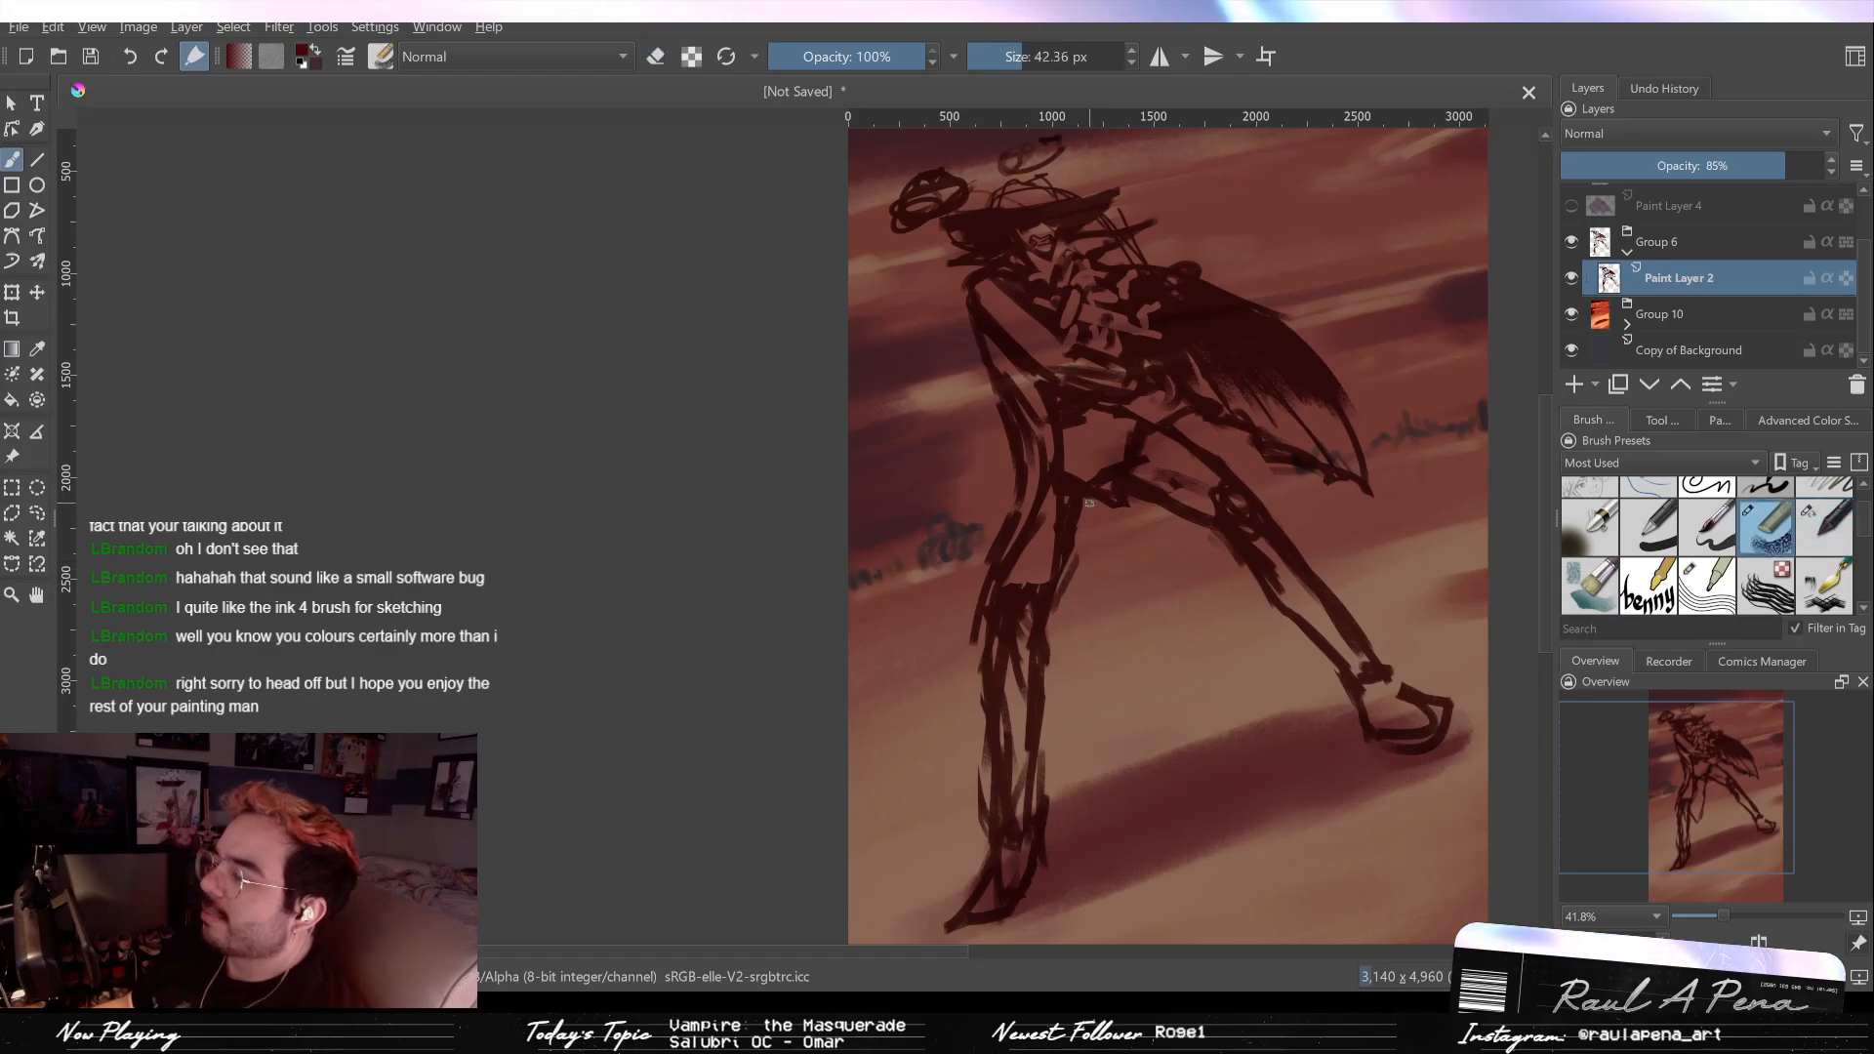
{"action": "left_click_drag", "start_coordinate": [1091, 569], "coordinate": [1088, 653]}
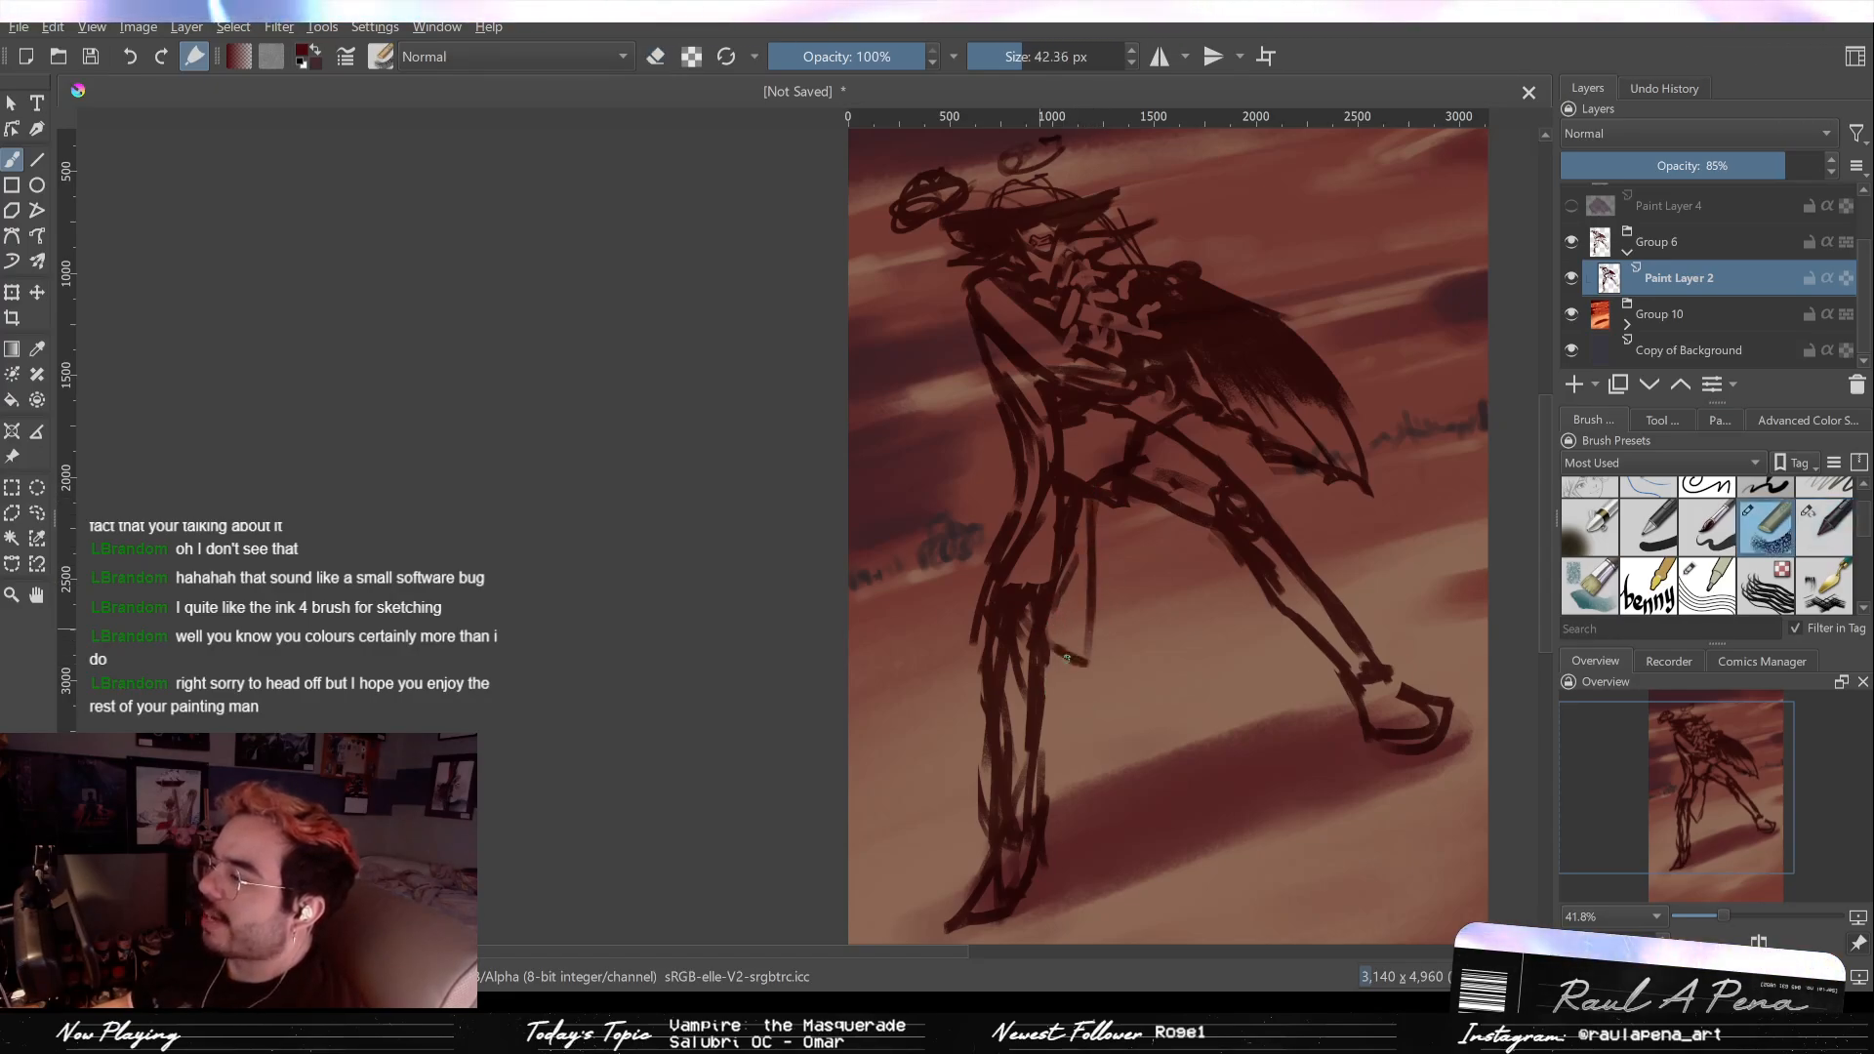
Step: Redraw the front leg's thigh with straighter outlines tapering into a narrower knee, cleaning up stray knee strokes
{"action": "left_click_drag", "start_coordinate": [1022, 576], "coordinate": [979, 640]}
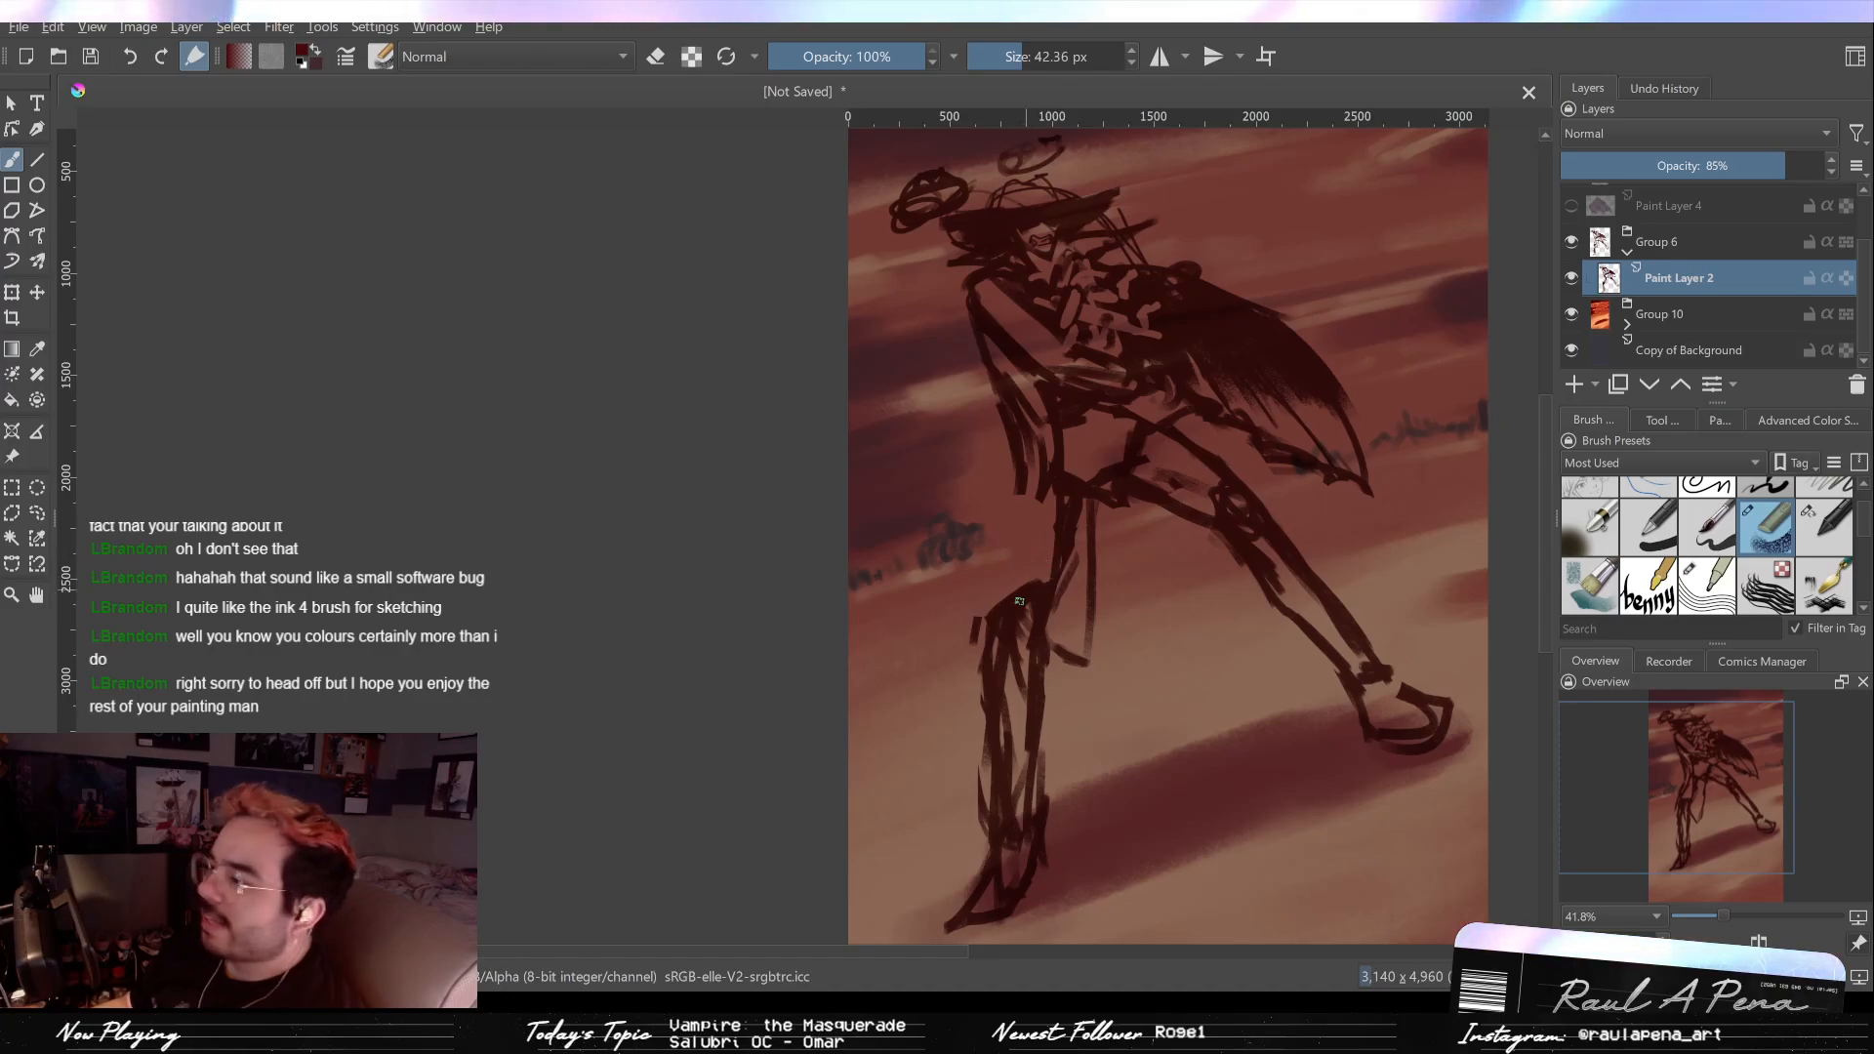
{"action": "left_click_drag", "start_coordinate": [1074, 499], "coordinate": [1047, 577]}
{"action": "left_click_drag", "start_coordinate": [1016, 458], "coordinate": [989, 586]}
{"action": "left_click_drag", "start_coordinate": [1023, 496], "coordinate": [1003, 589]}
{"action": "left_click_drag", "start_coordinate": [1015, 455], "coordinate": [995, 604]}
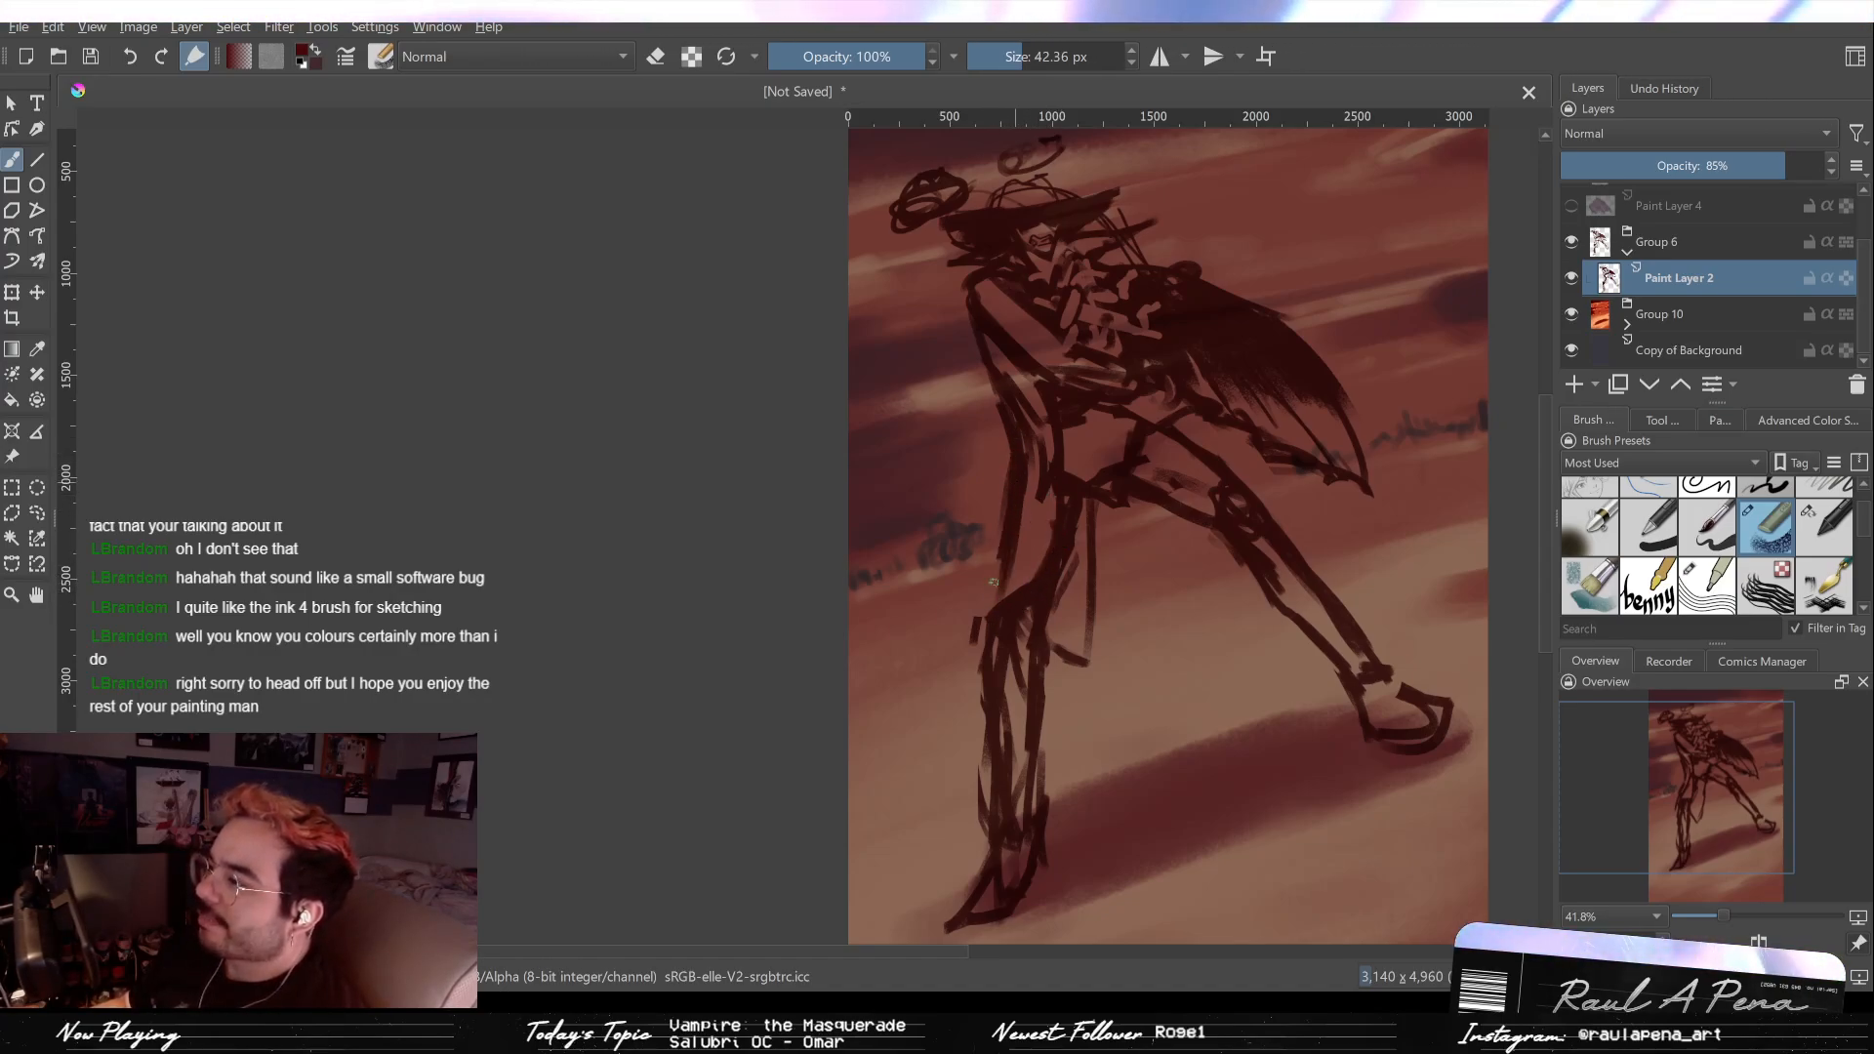
{"action": "key", "text": "slash"}
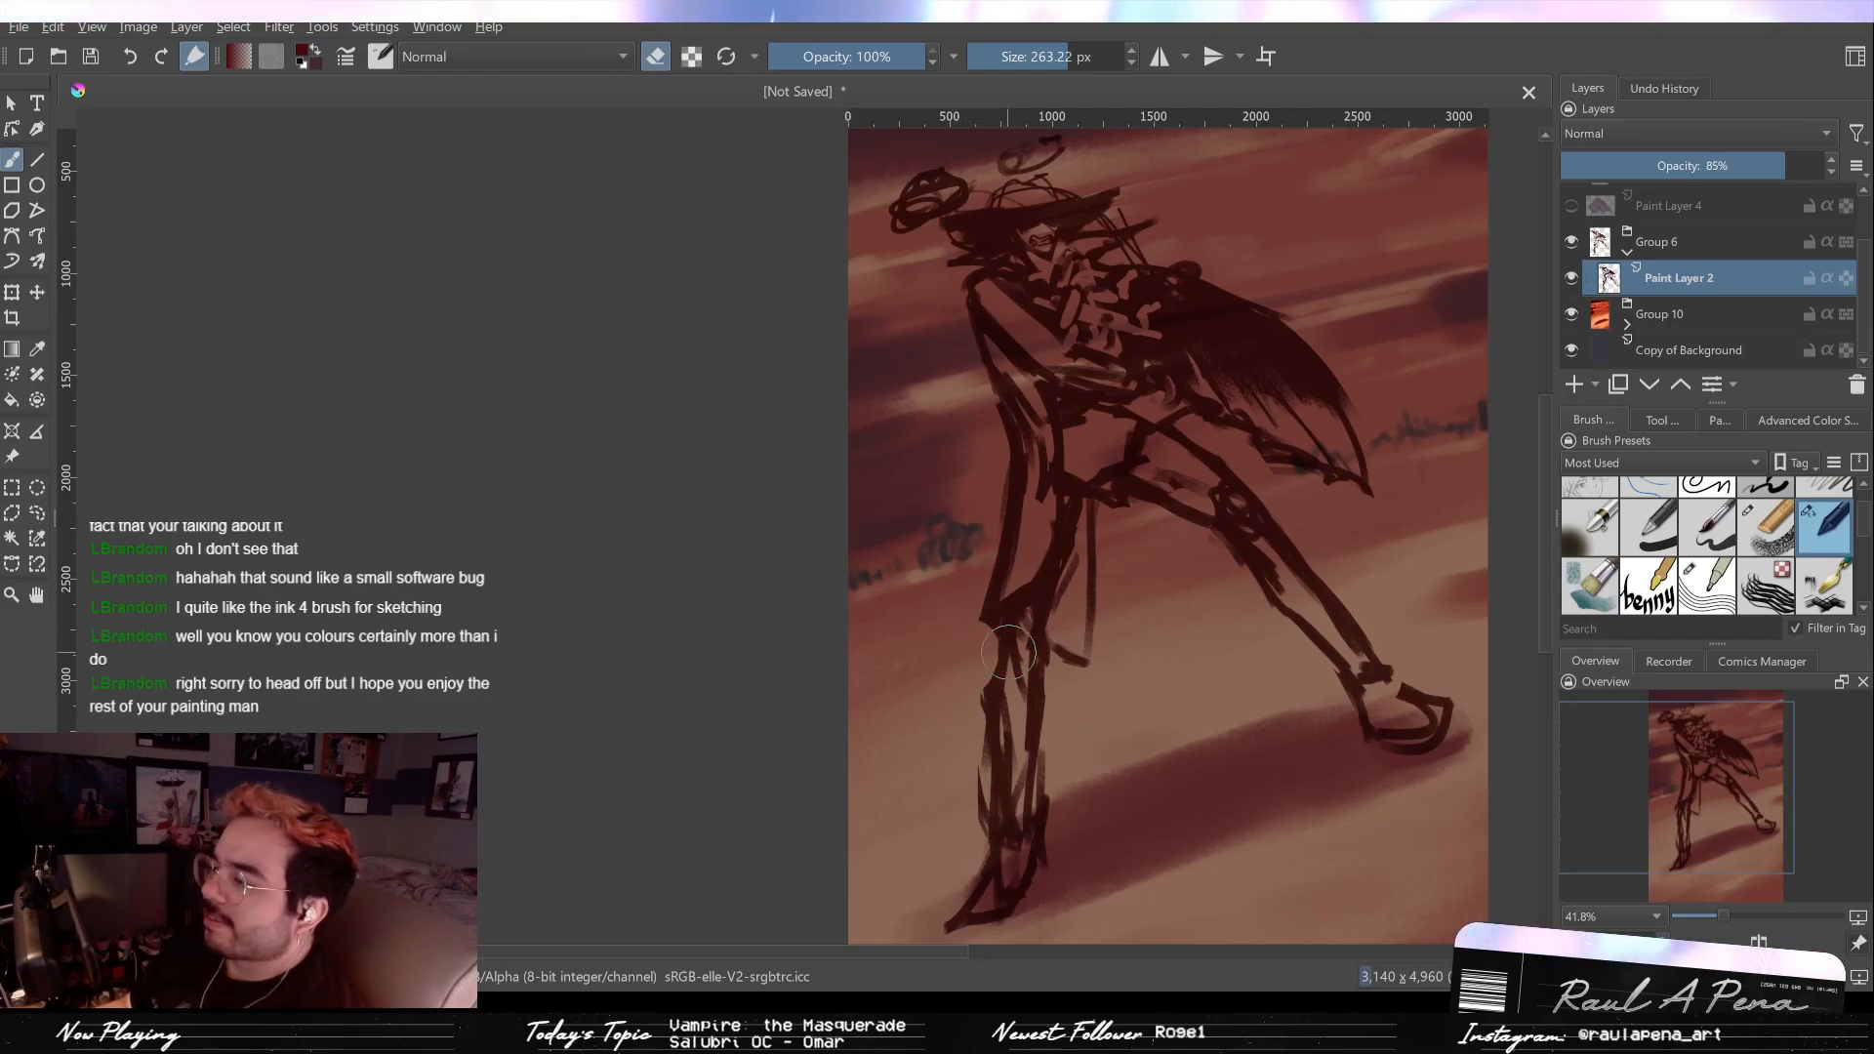
{"action": "key", "text": "slash"}
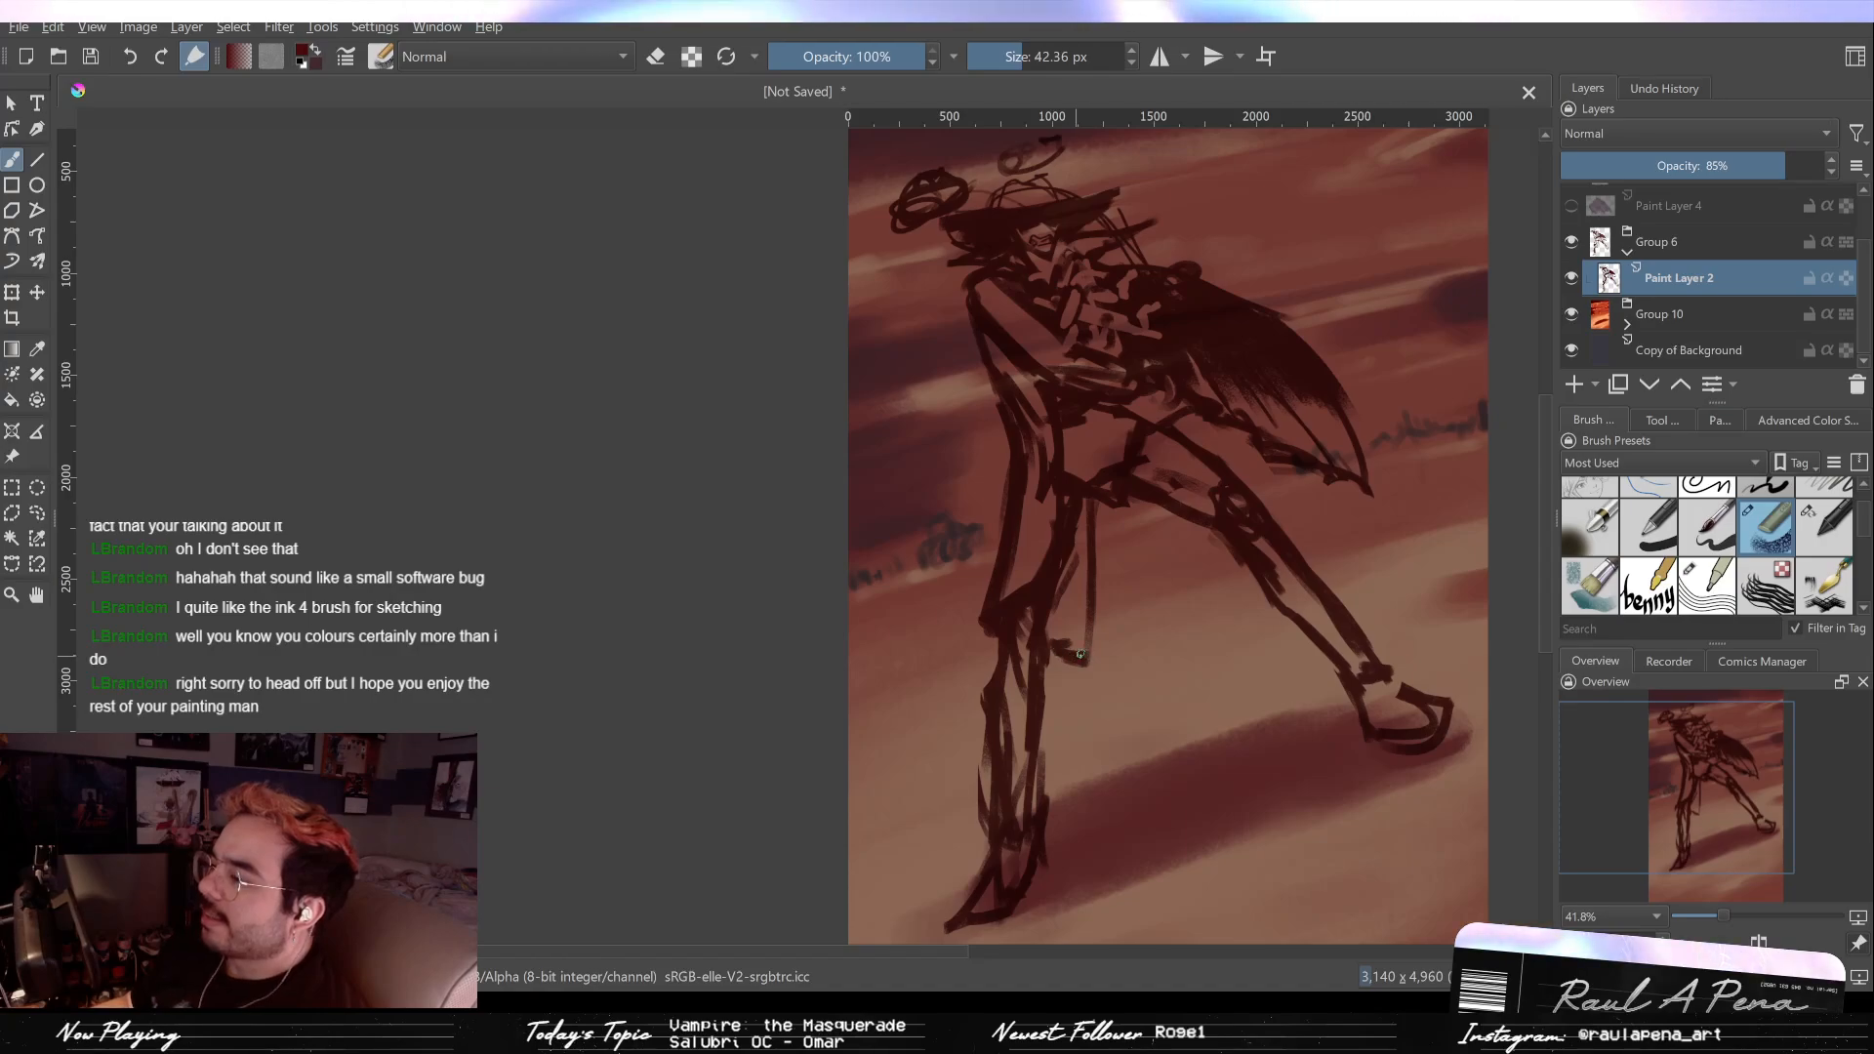
Step: Check the figure in a mirrored view, then erase the hanging strip's flat end and redraw it with a pointed tip
{"action": "key", "text": "m"}
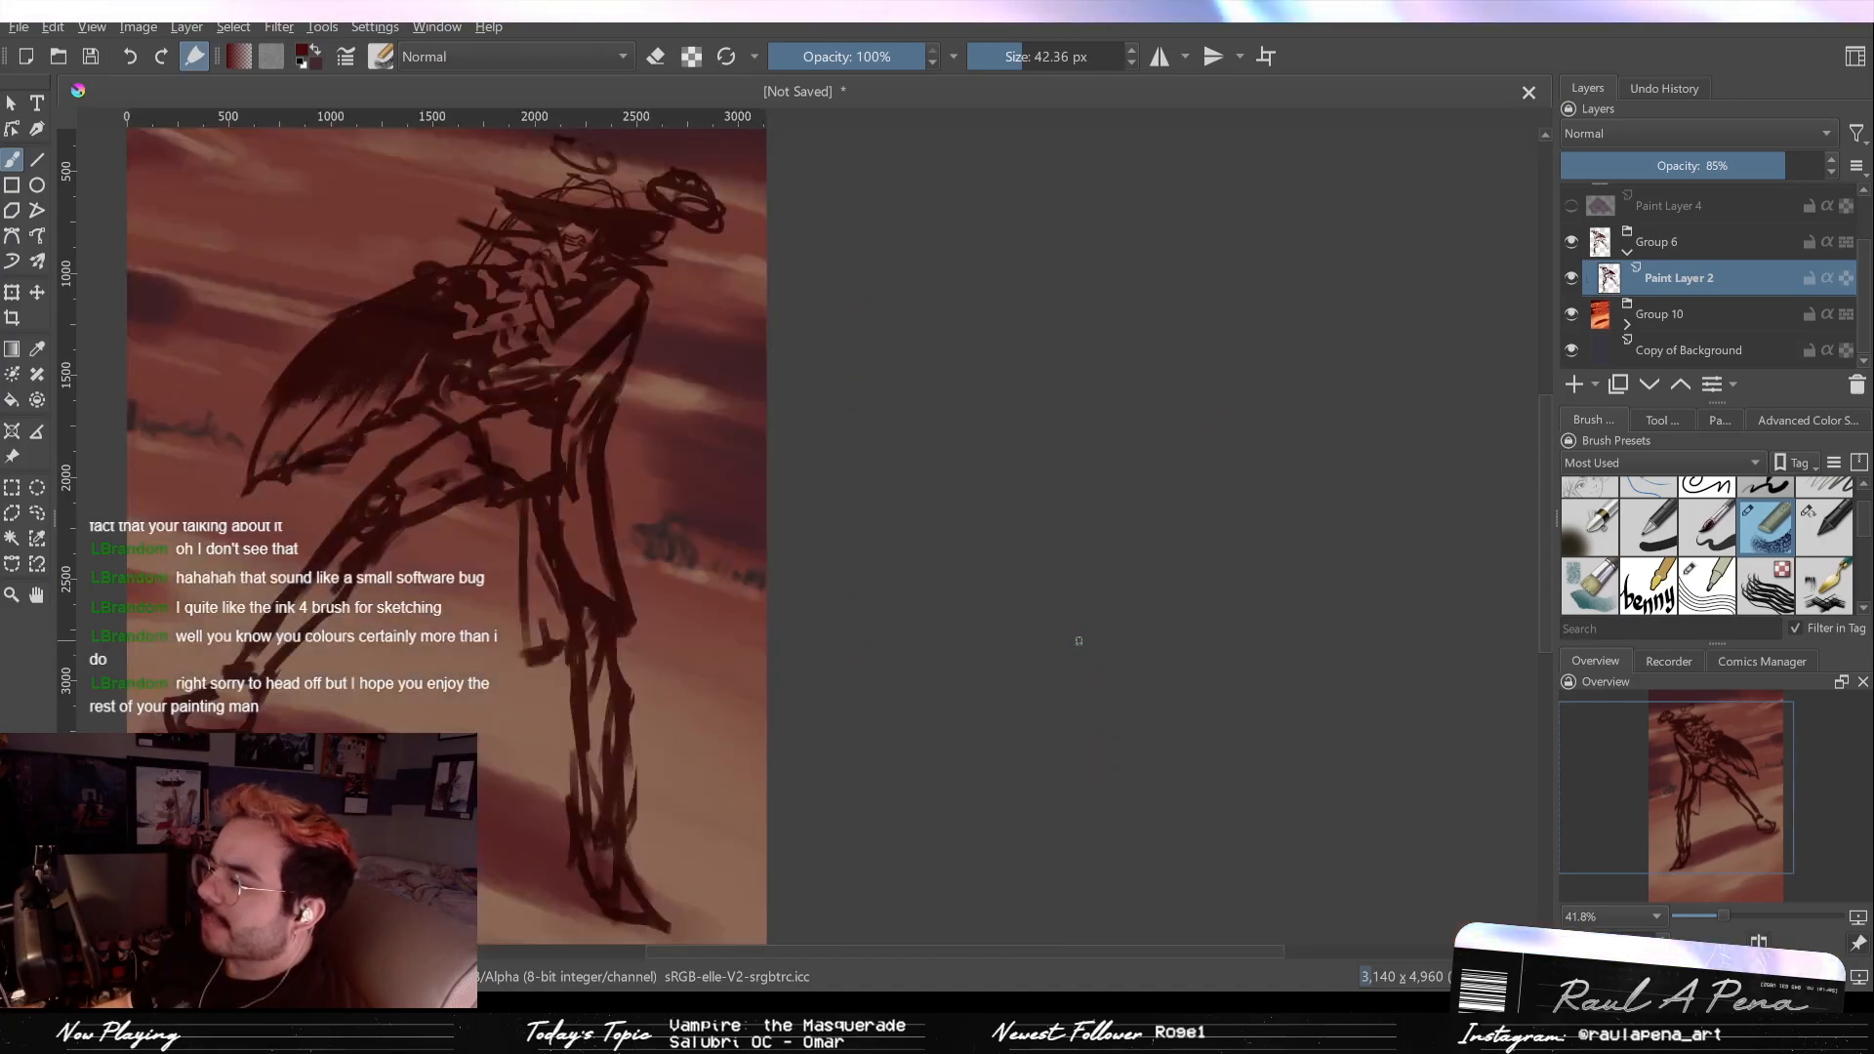
{"action": "key", "text": "m"}
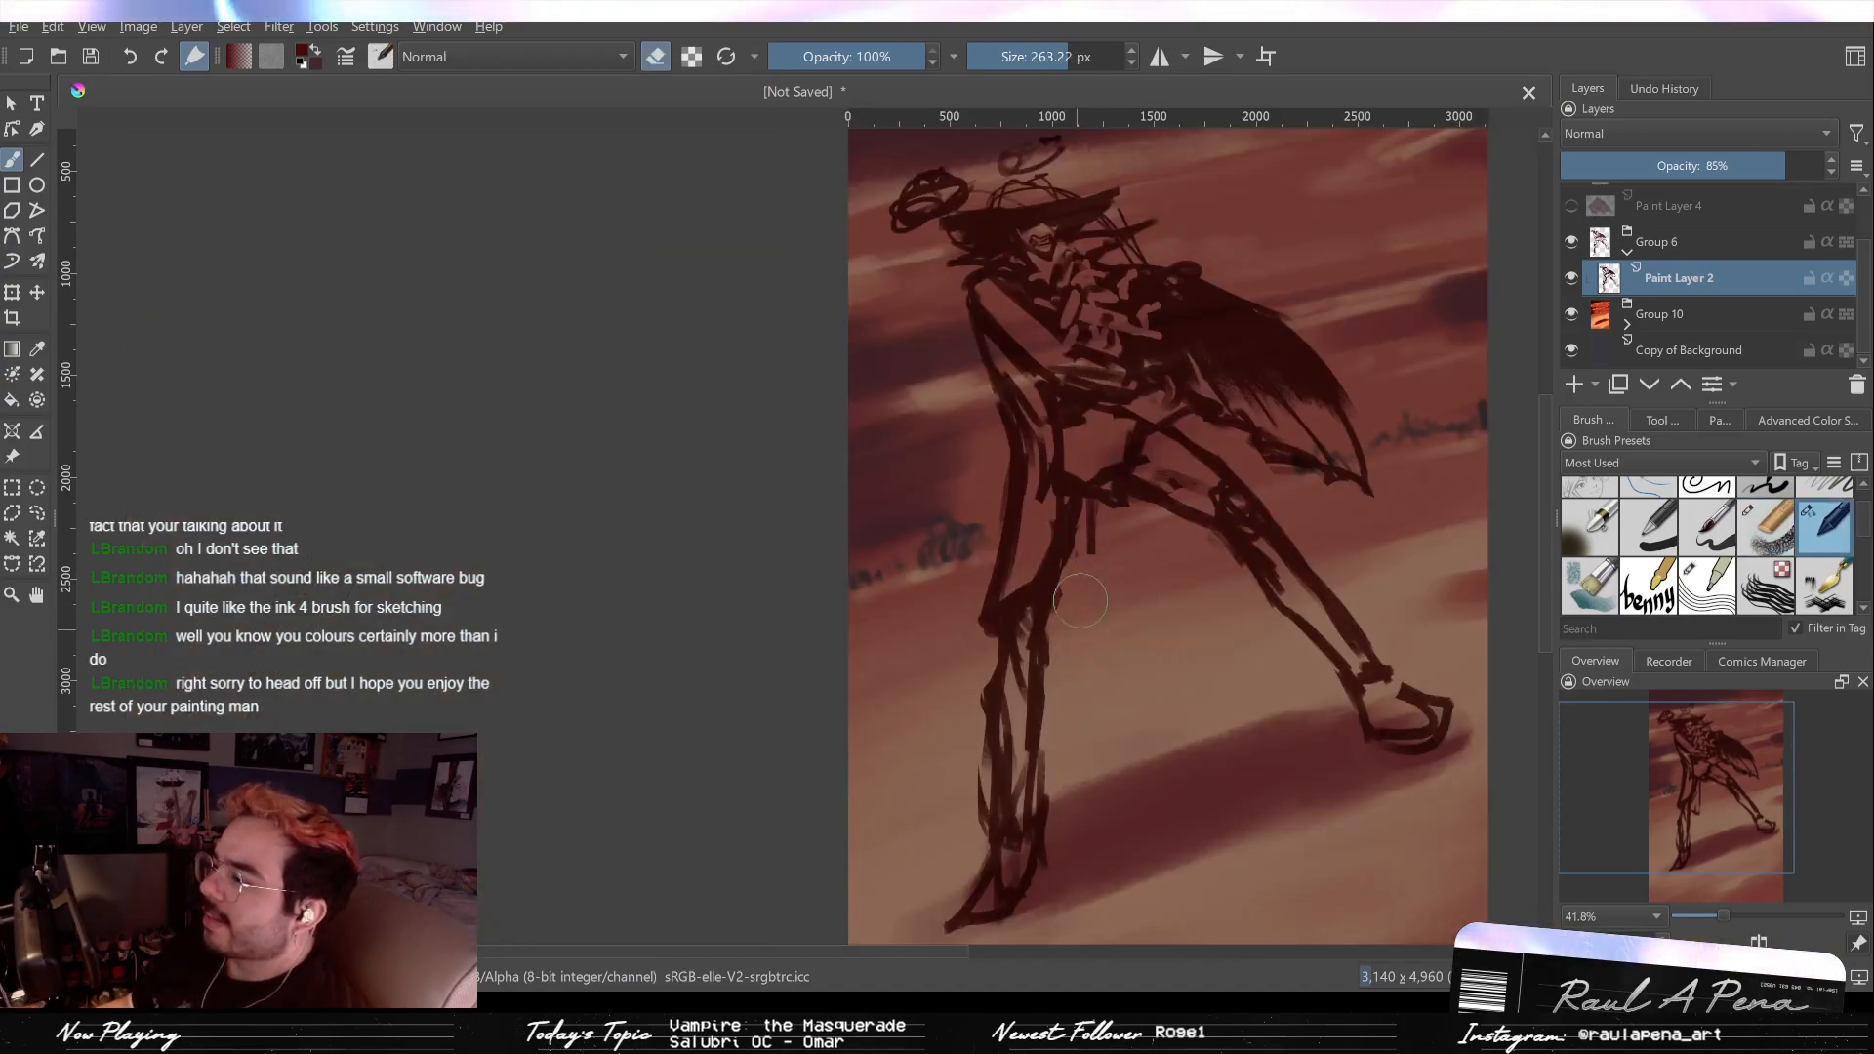
{"action": "key", "text": "/"}
{"action": "left_click_drag", "start_coordinate": [1052, 654], "coordinate": [1083, 688]}
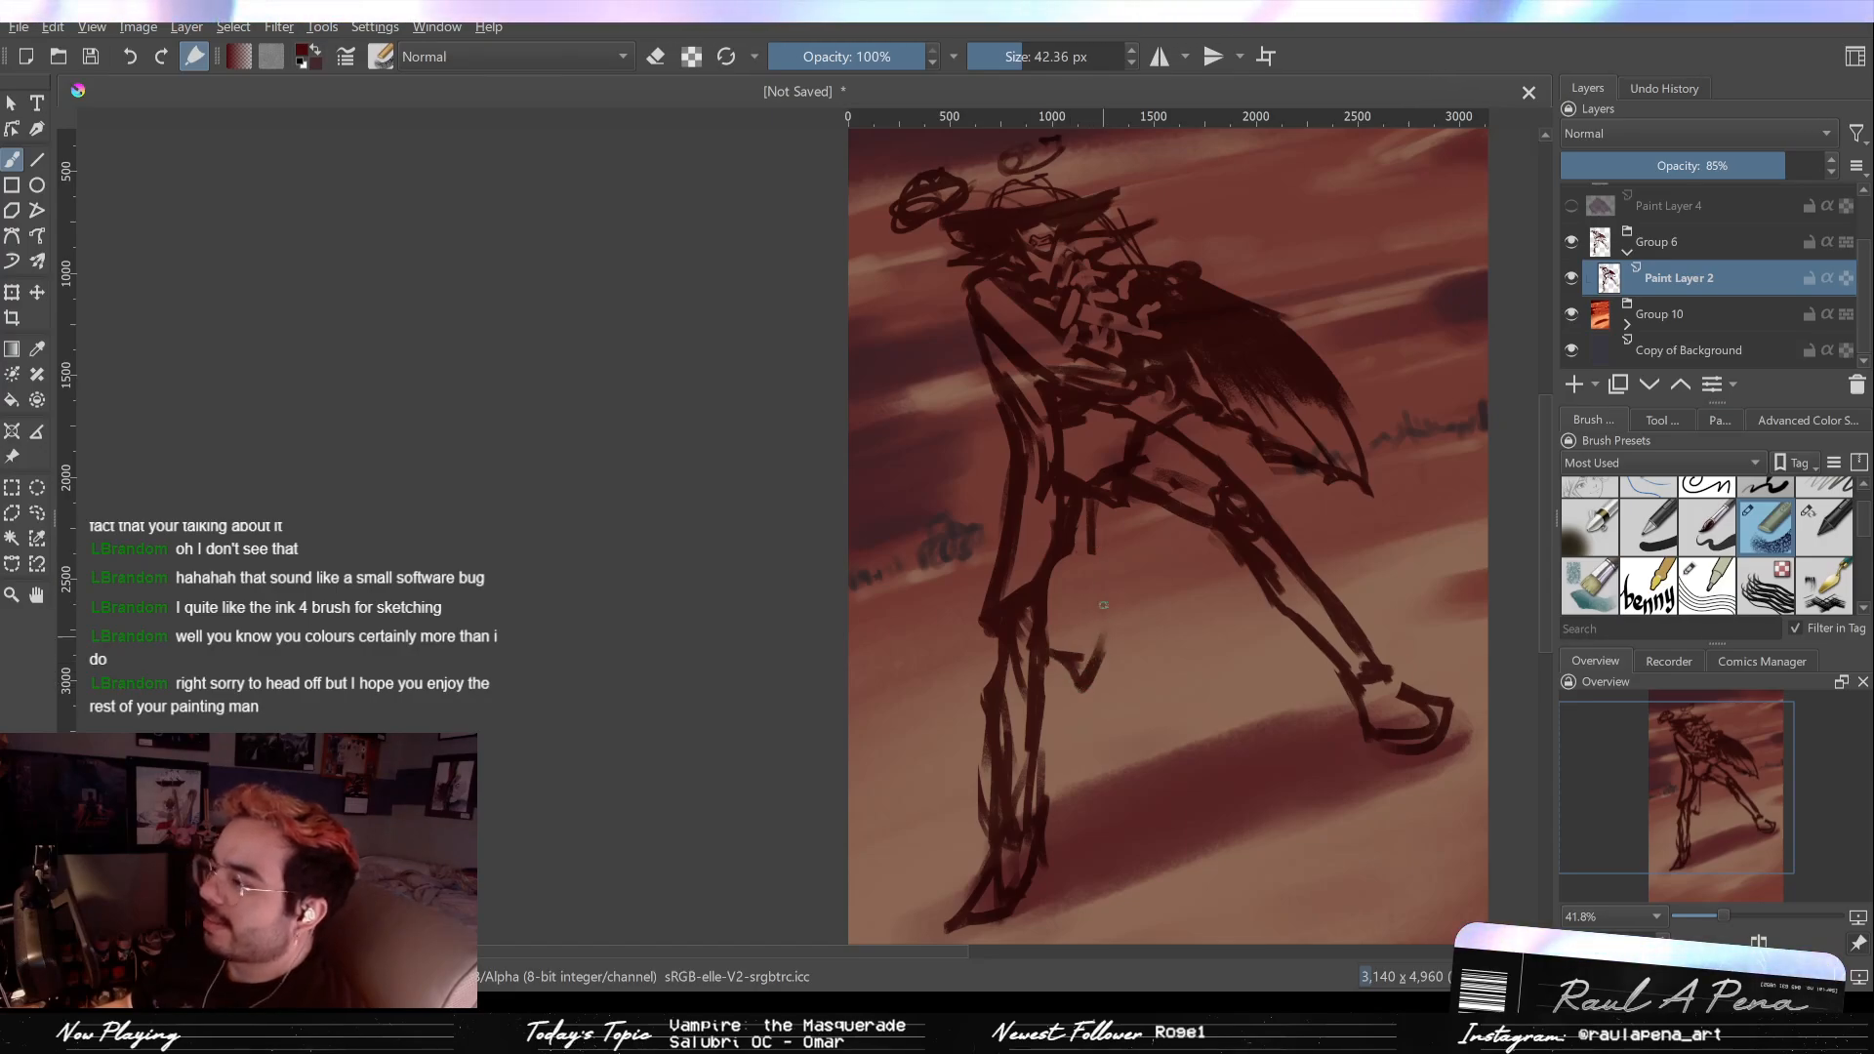
{"action": "left_click_drag", "start_coordinate": [1087, 522], "coordinate": [1100, 644]}
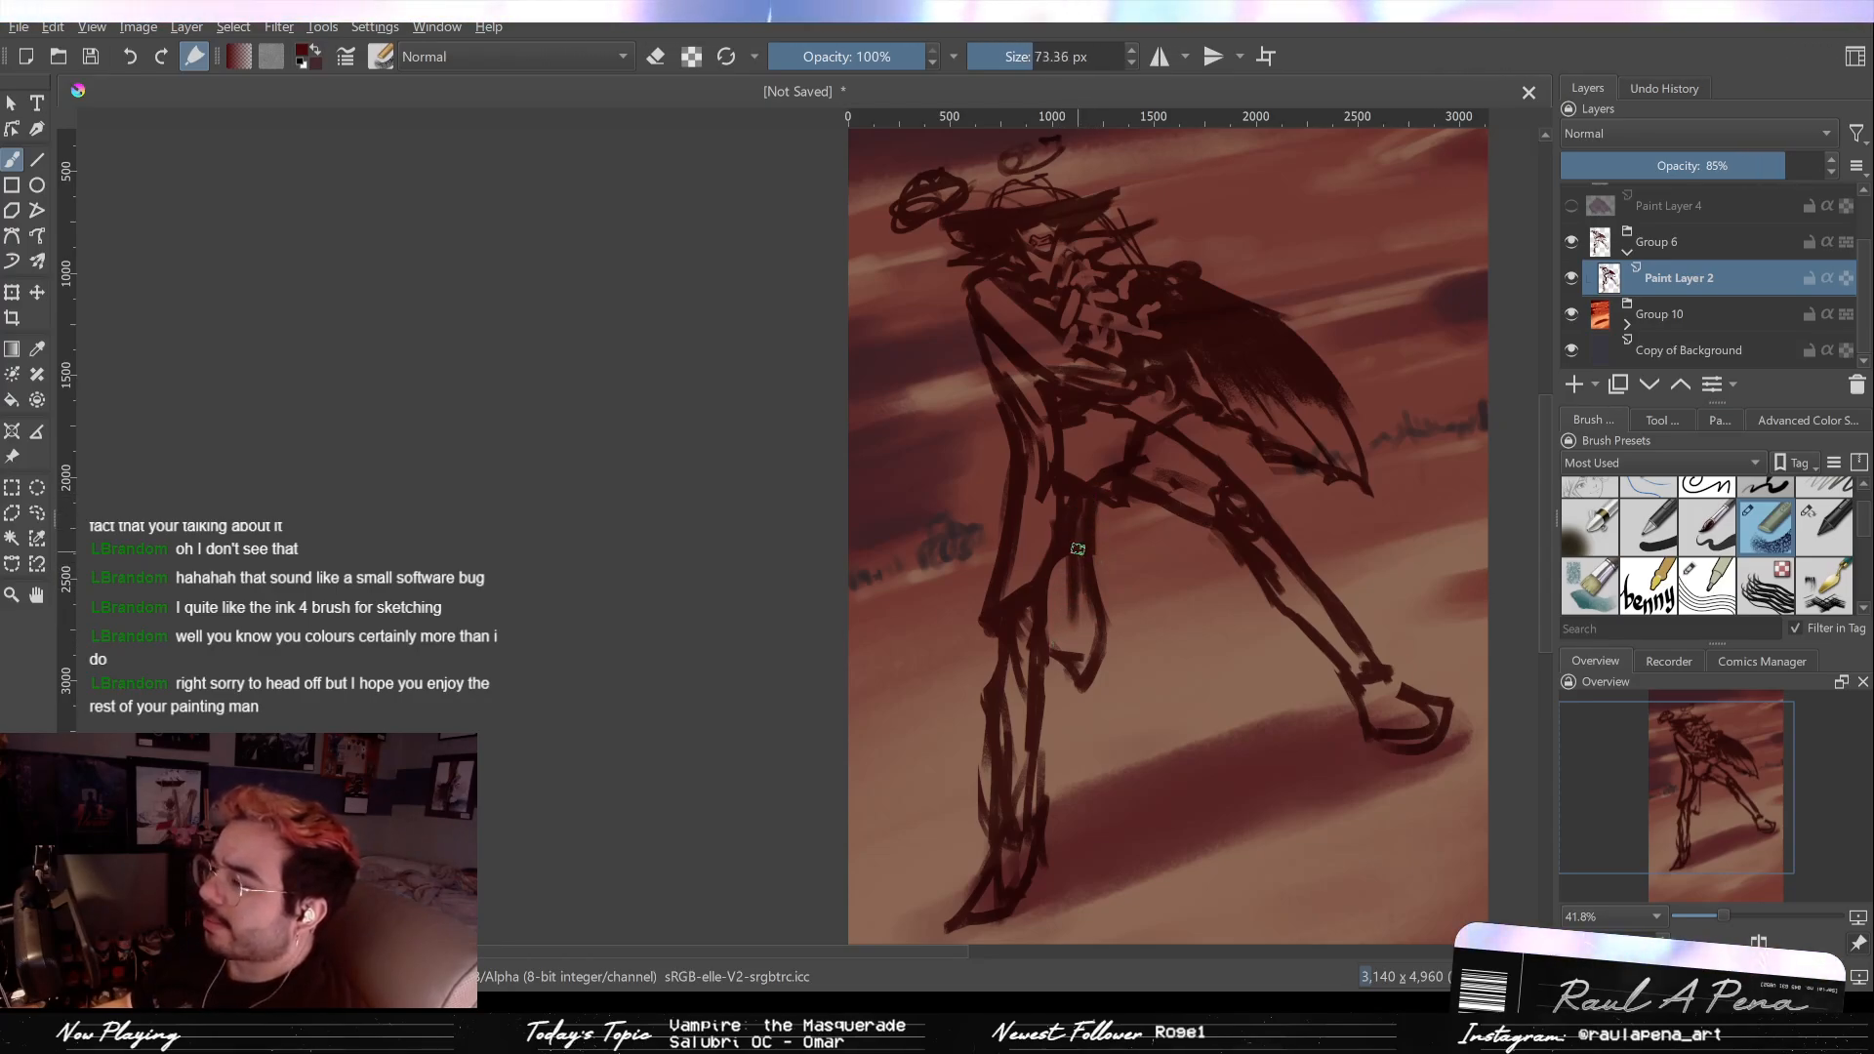
Step: Fill the hanging strip with dark strokes using a brush of about 81 px and add a short fold beneath the outstretched thigh
{"action": "key", "text": "bracketleft"}
{"action": "left_click_drag", "start_coordinate": [1063, 608], "coordinate": [1052, 633]}
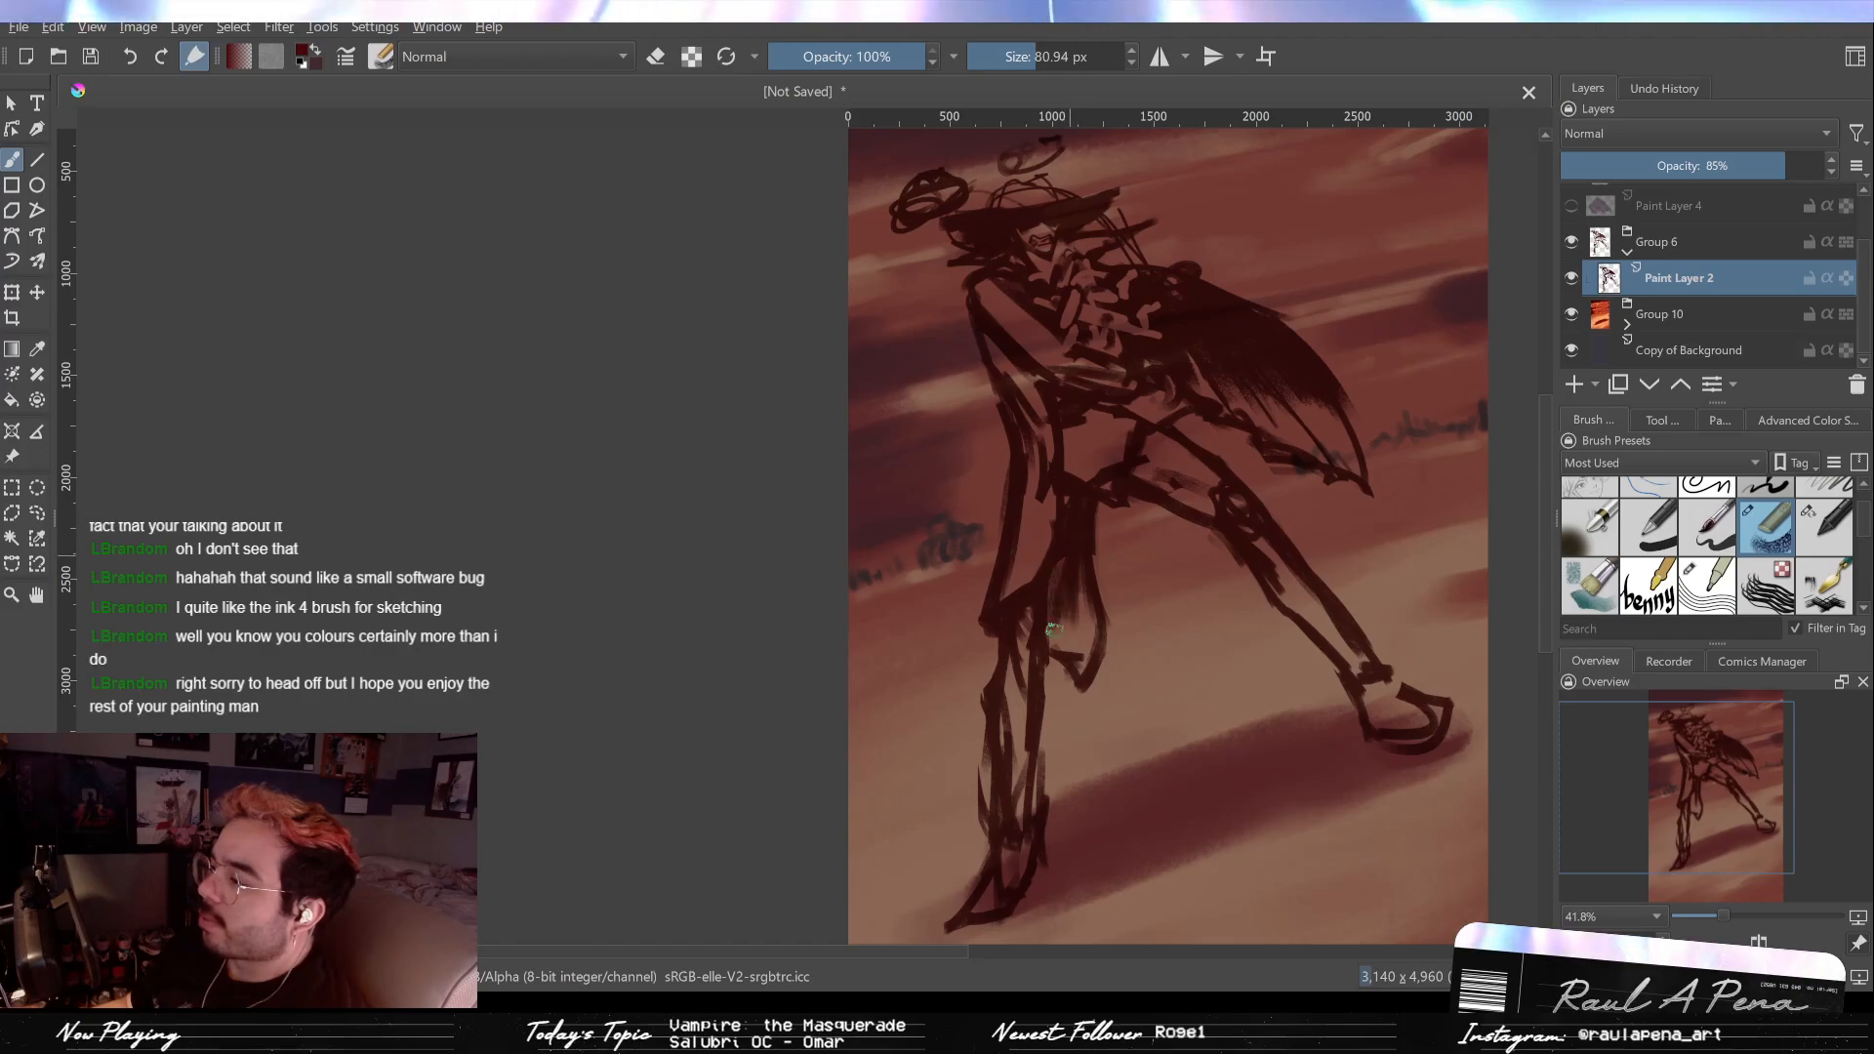
{"action": "left_click_drag", "start_coordinate": [1083, 571], "coordinate": [1095, 640]}
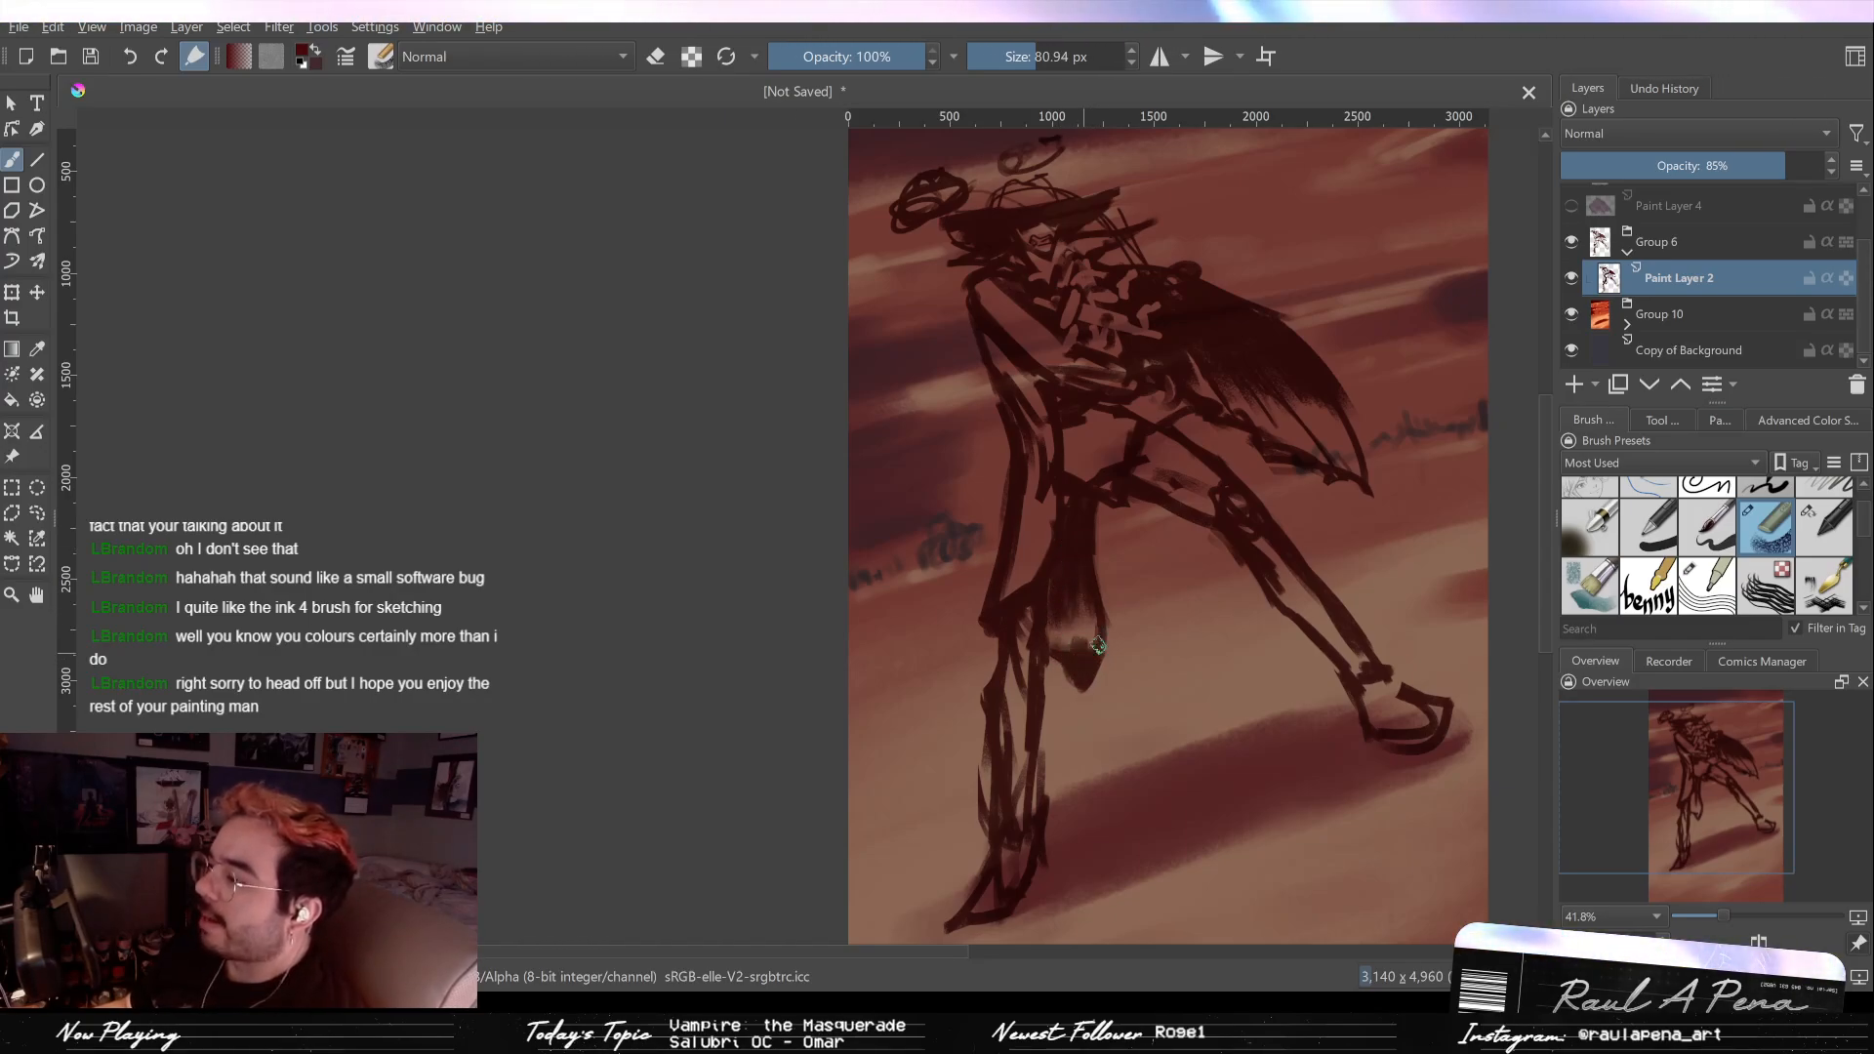
{"action": "key", "text": "e"}
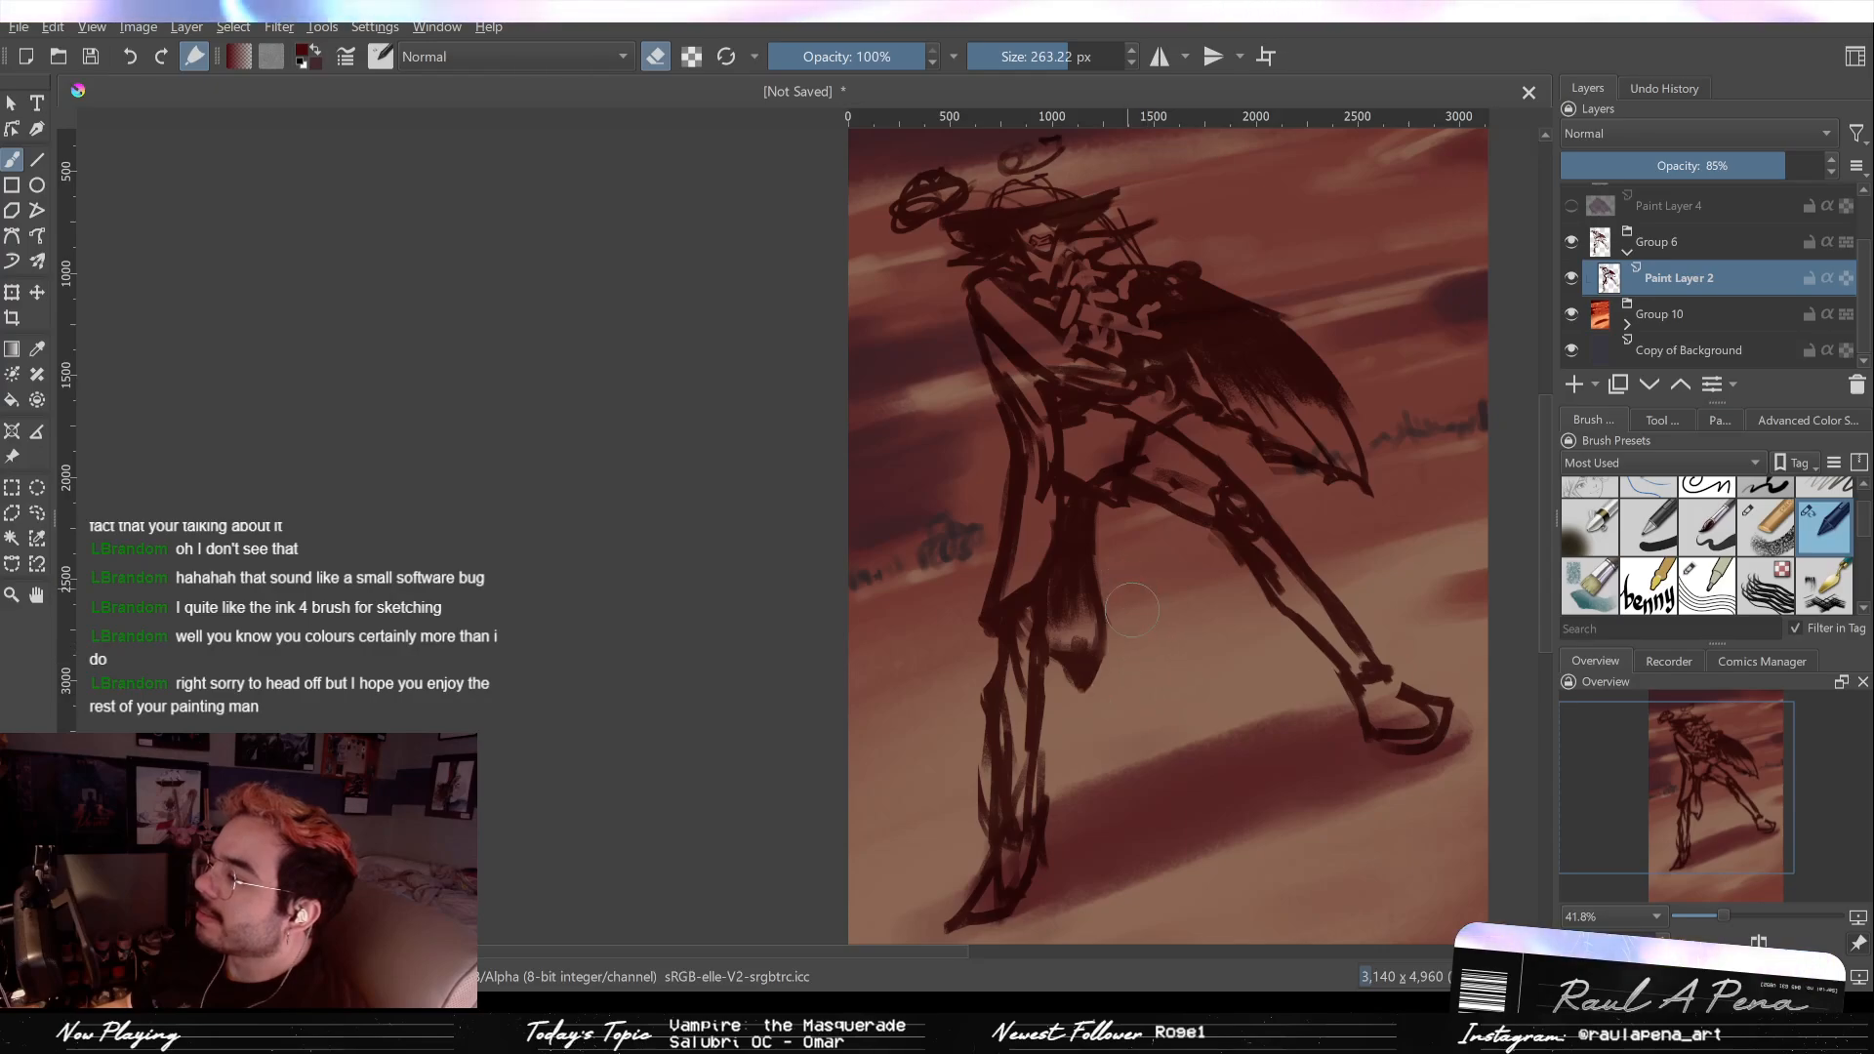
{"action": "scroll", "coordinate": [1139, 719], "scroll_direction": "down", "scroll_amount": 2}
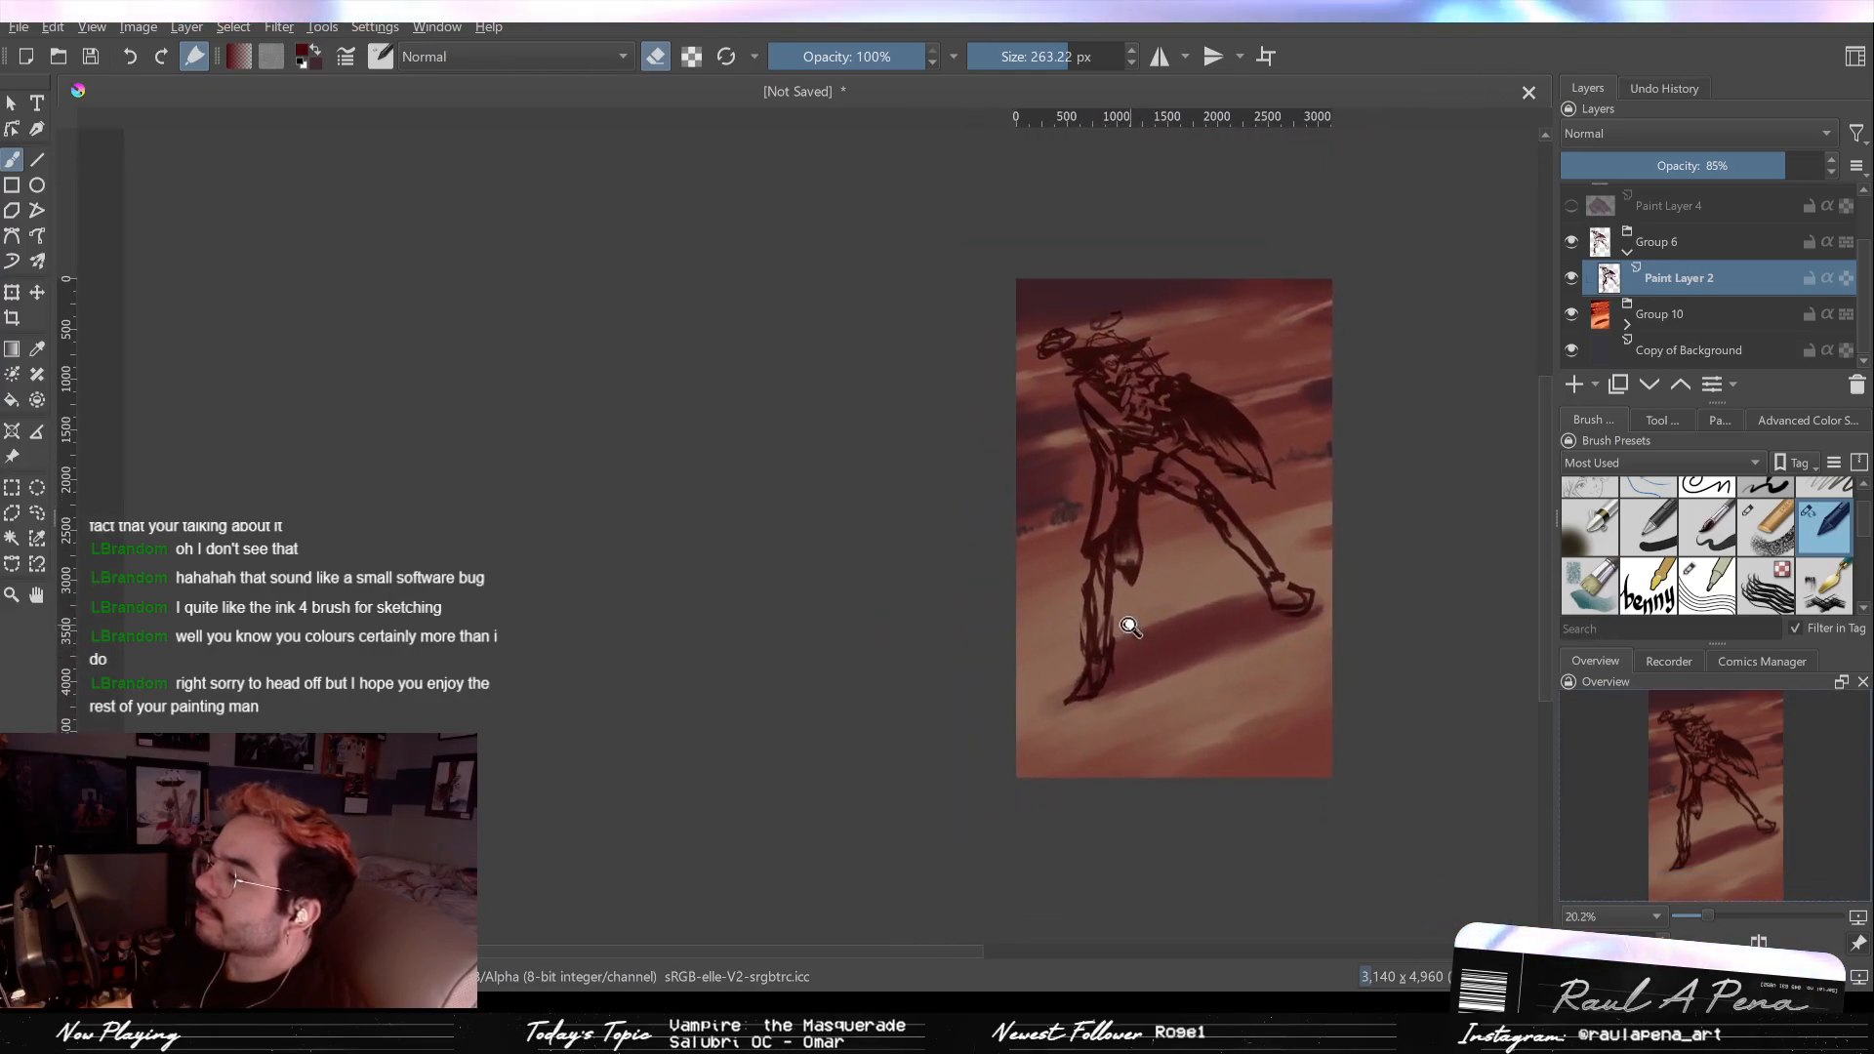
{"action": "scroll", "coordinate": [1126, 627], "scroll_direction": "up", "scroll_amount": 3}
{"action": "key", "text": "e"}
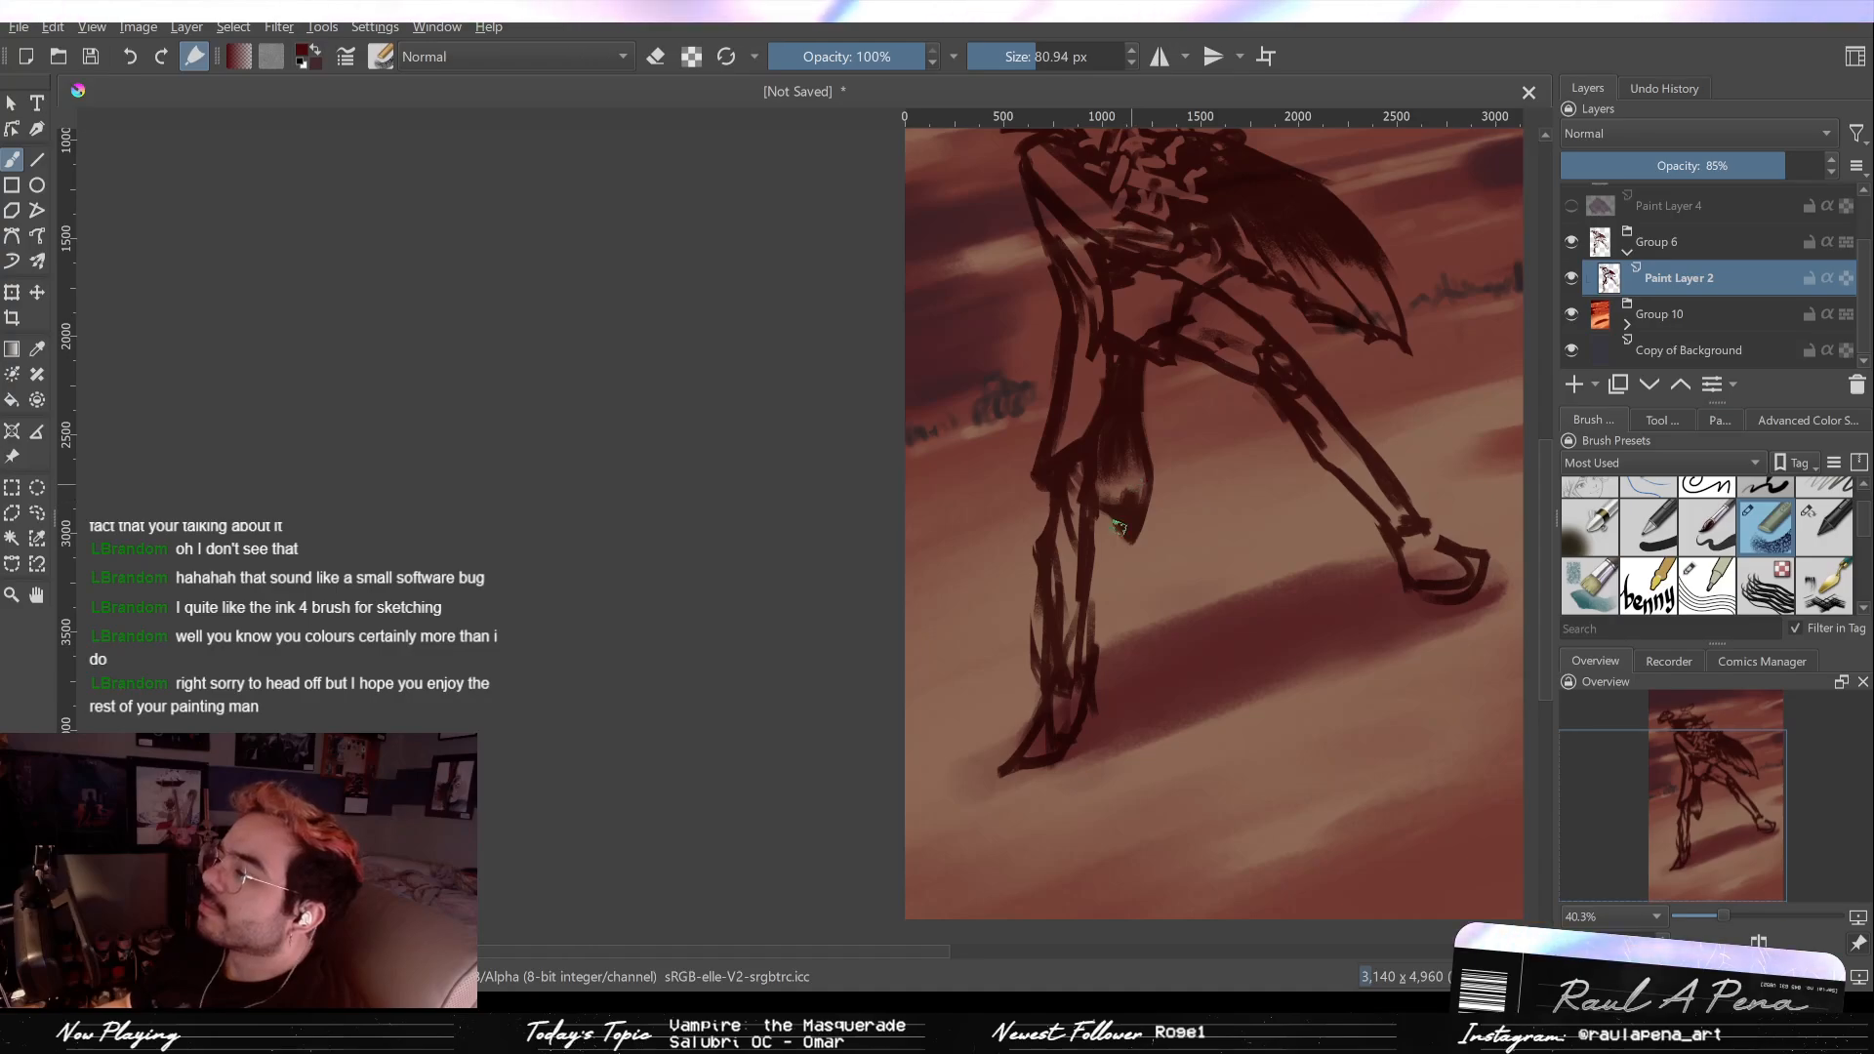
{"action": "left_click_drag", "start_coordinate": [1109, 514], "coordinate": [1141, 448]}
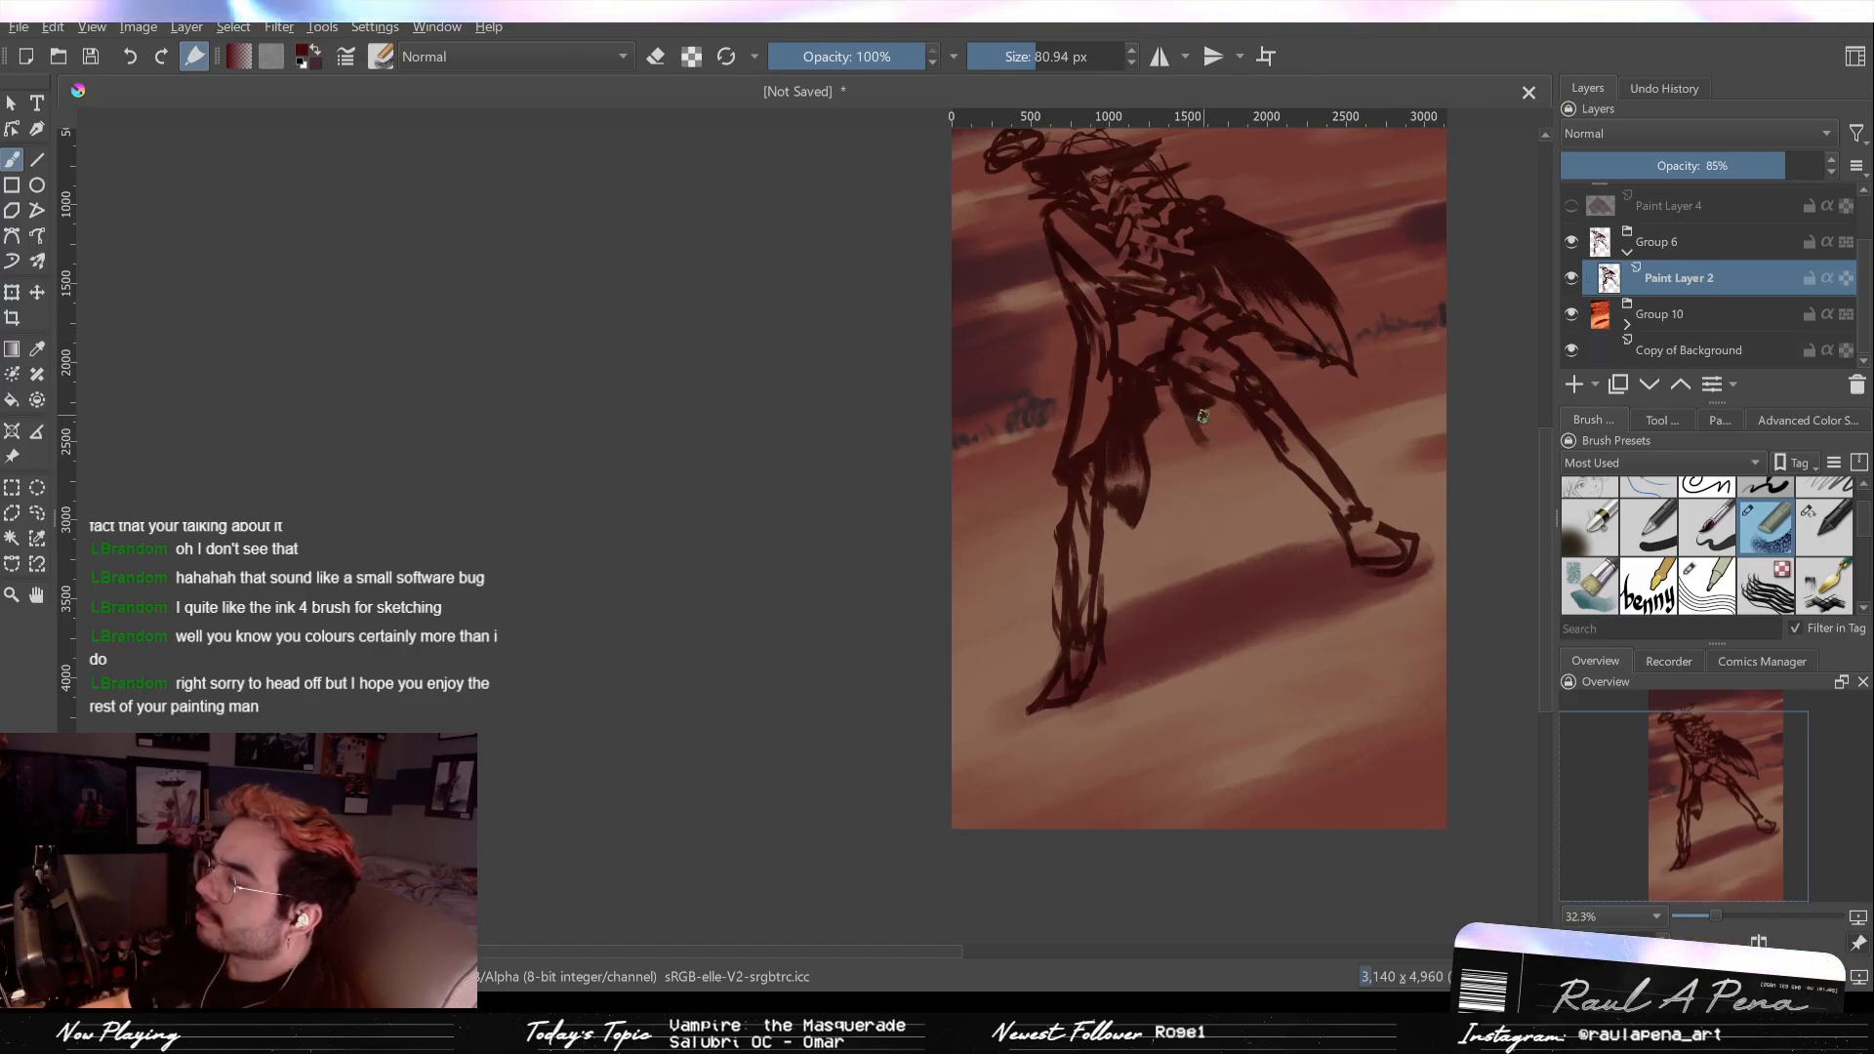
Step: Erase the cape's flared tip and redraw the cape as a longer, straighter dark shape hanging behind the outstretched leg
{"action": "key", "text": "slash"}
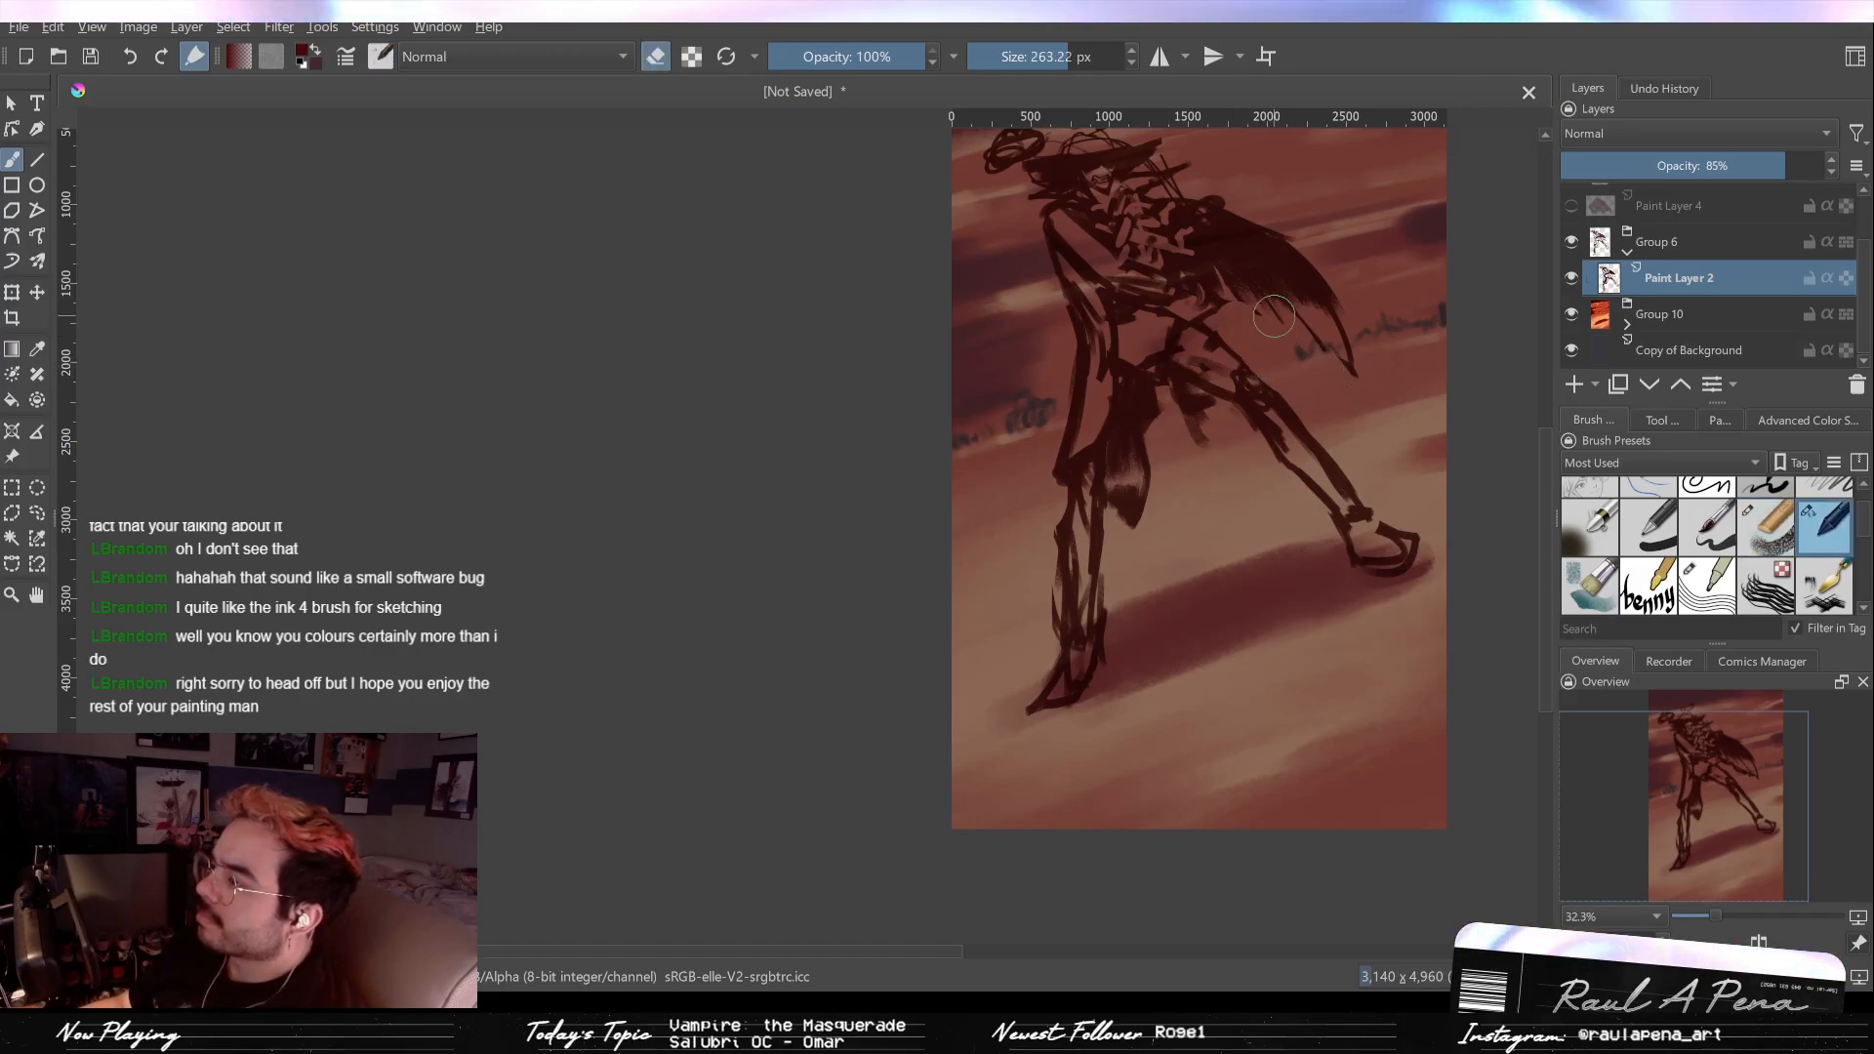
{"action": "mouse_move", "coordinate": [1297, 313]}
{"action": "left_mouse_down"}
{"action": "mouse_move", "coordinate": [1254, 241]}
{"action": "mouse_move", "coordinate": [1317, 313]}
{"action": "mouse_move", "coordinate": [1332, 370]}
{"action": "left_mouse_up"}
{"action": "key", "text": "slash"}
{"action": "mouse_move", "coordinate": [1231, 261]}
{"action": "left_mouse_down"}
{"action": "mouse_move", "coordinate": [1323, 385]}
{"action": "mouse_move", "coordinate": [1269, 366]}
{"action": "mouse_move", "coordinate": [1329, 395]}
{"action": "left_mouse_up"}
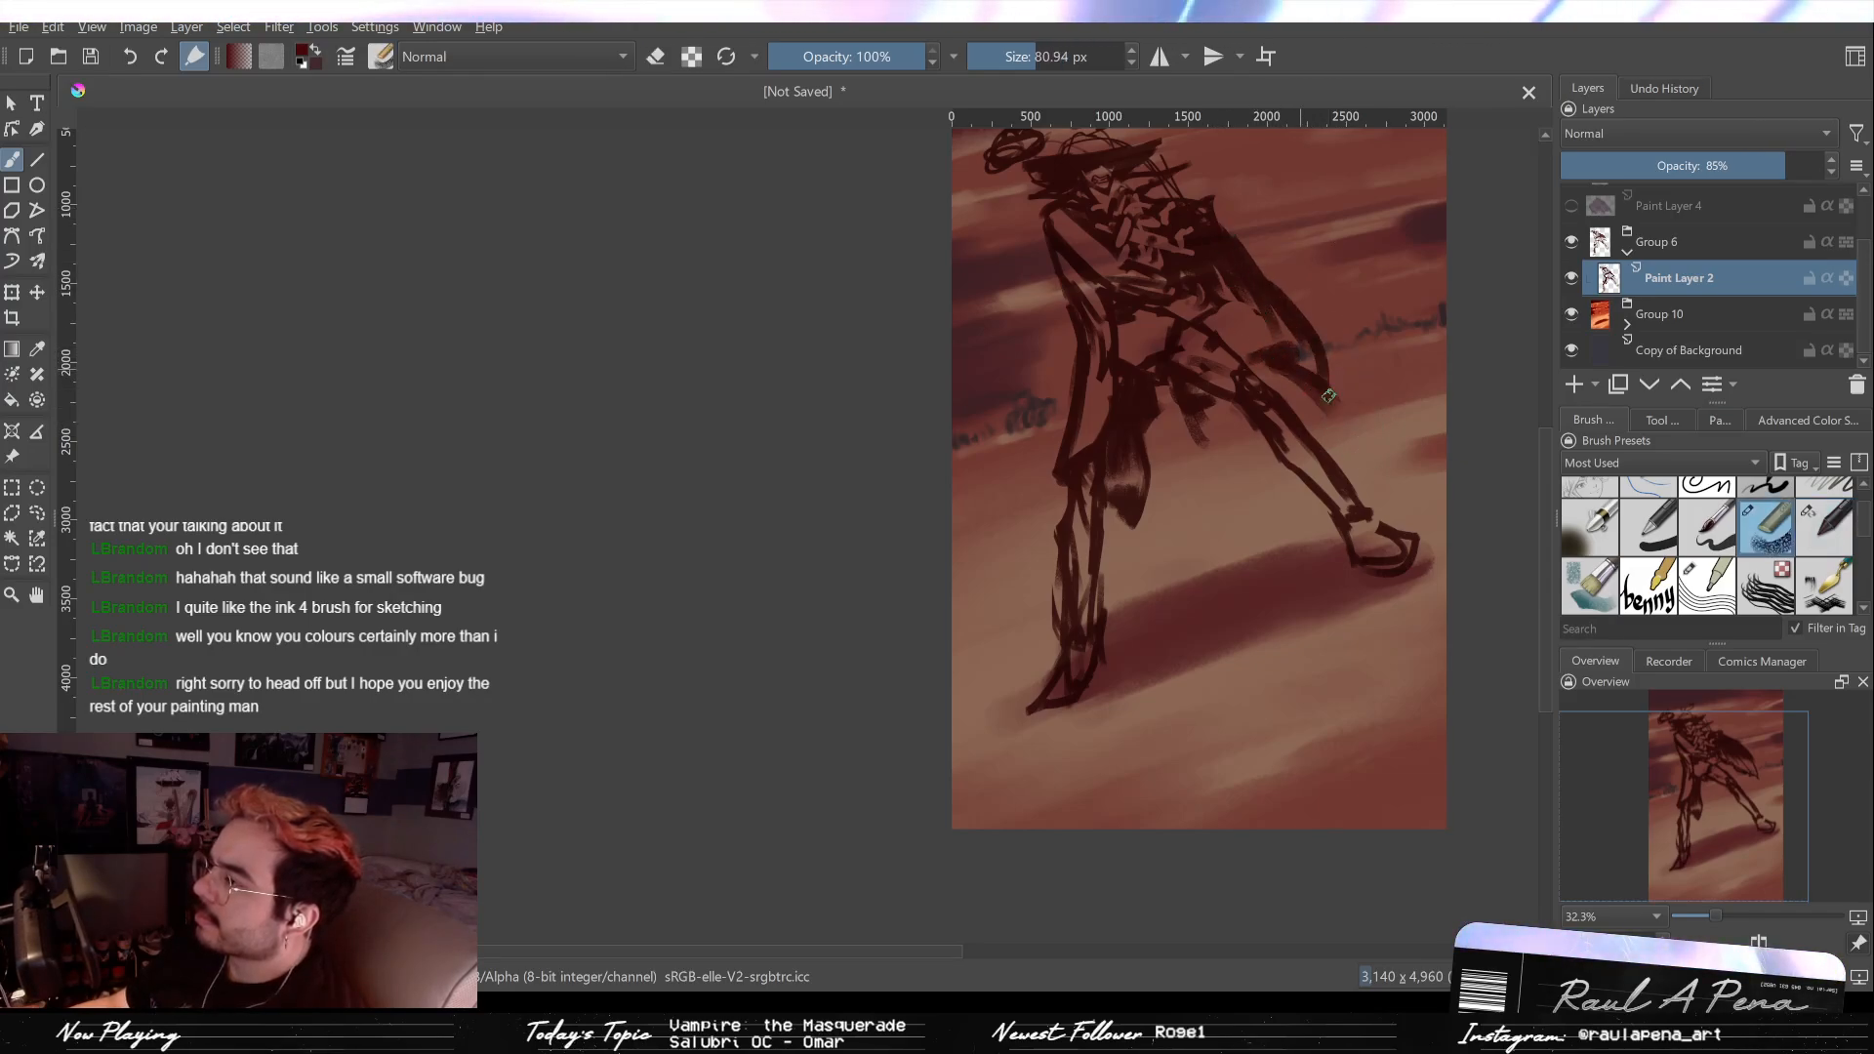
{"action": "mouse_move", "coordinate": [1232, 239]}
{"action": "left_mouse_down"}
{"action": "mouse_move", "coordinate": [1347, 453]}
{"action": "mouse_move", "coordinate": [1305, 409]}
{"action": "mouse_move", "coordinate": [1363, 485]}
{"action": "mouse_move", "coordinate": [1362, 446]}
{"action": "mouse_move", "coordinate": [1386, 478]}
{"action": "left_mouse_up"}
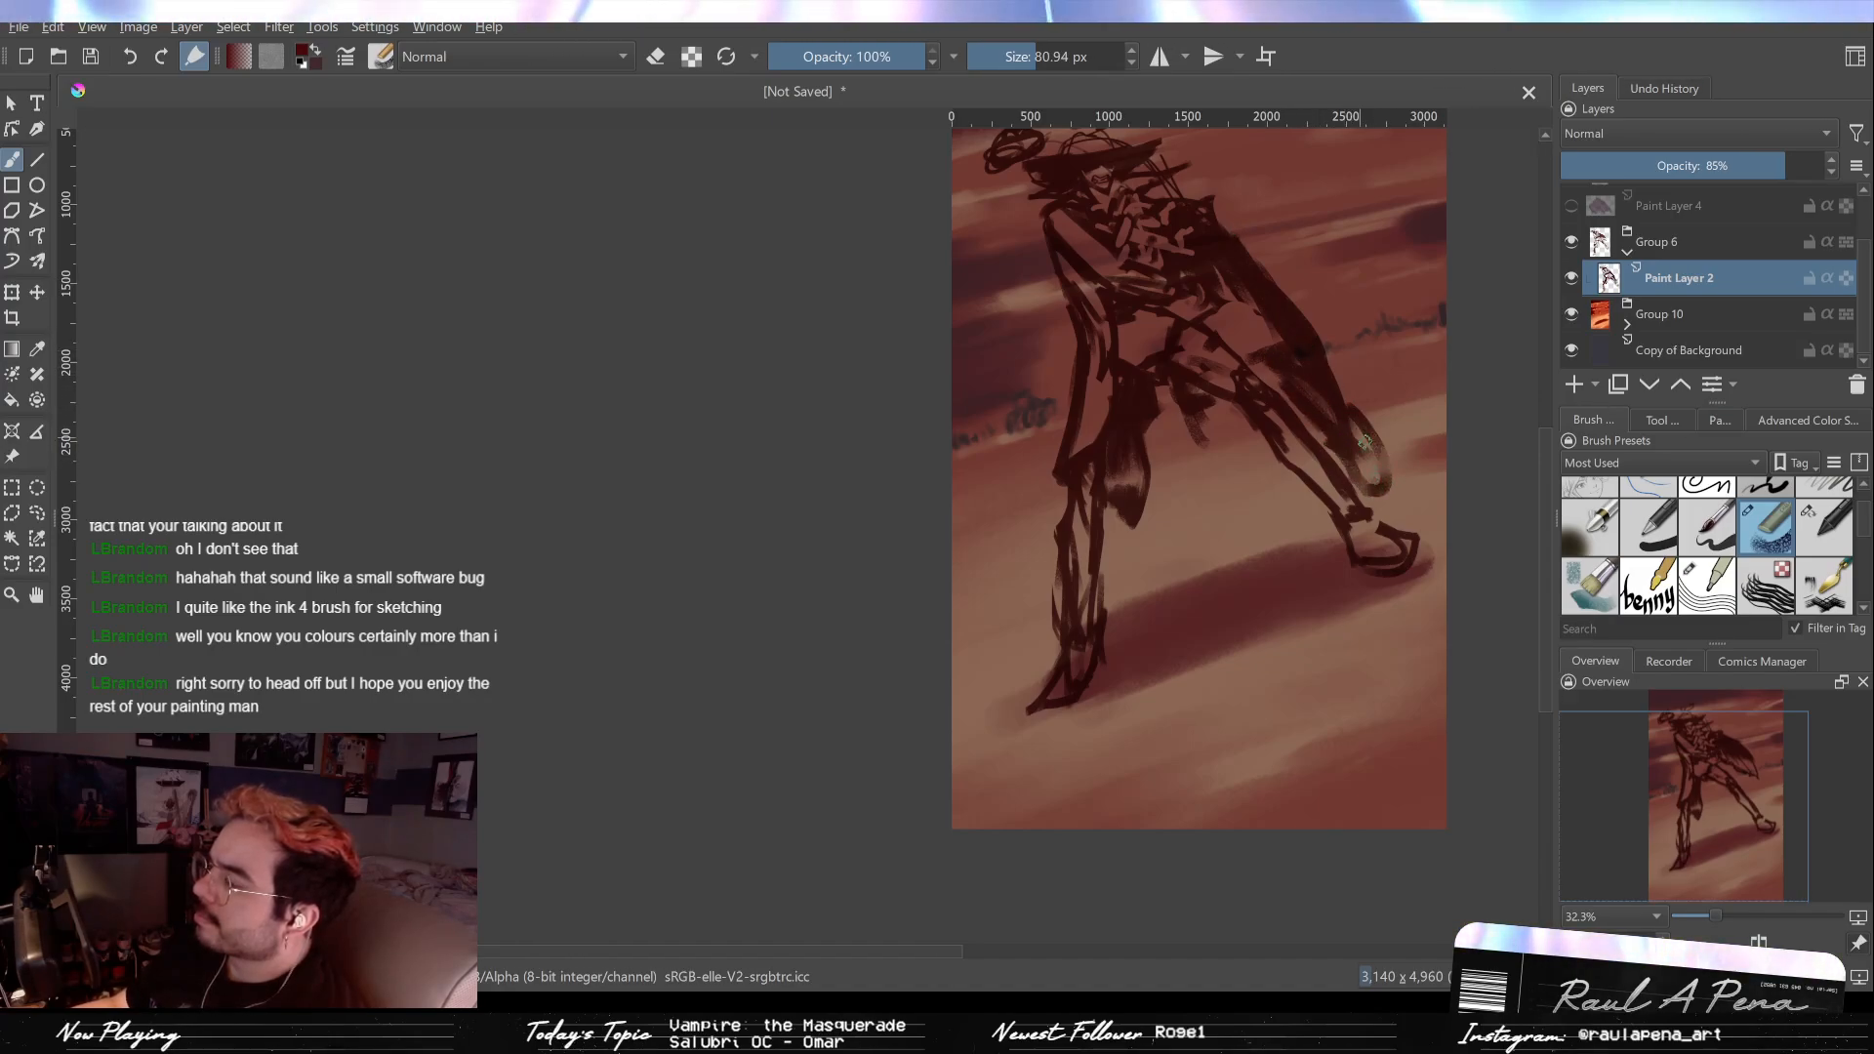
{"action": "key", "text": "e"}
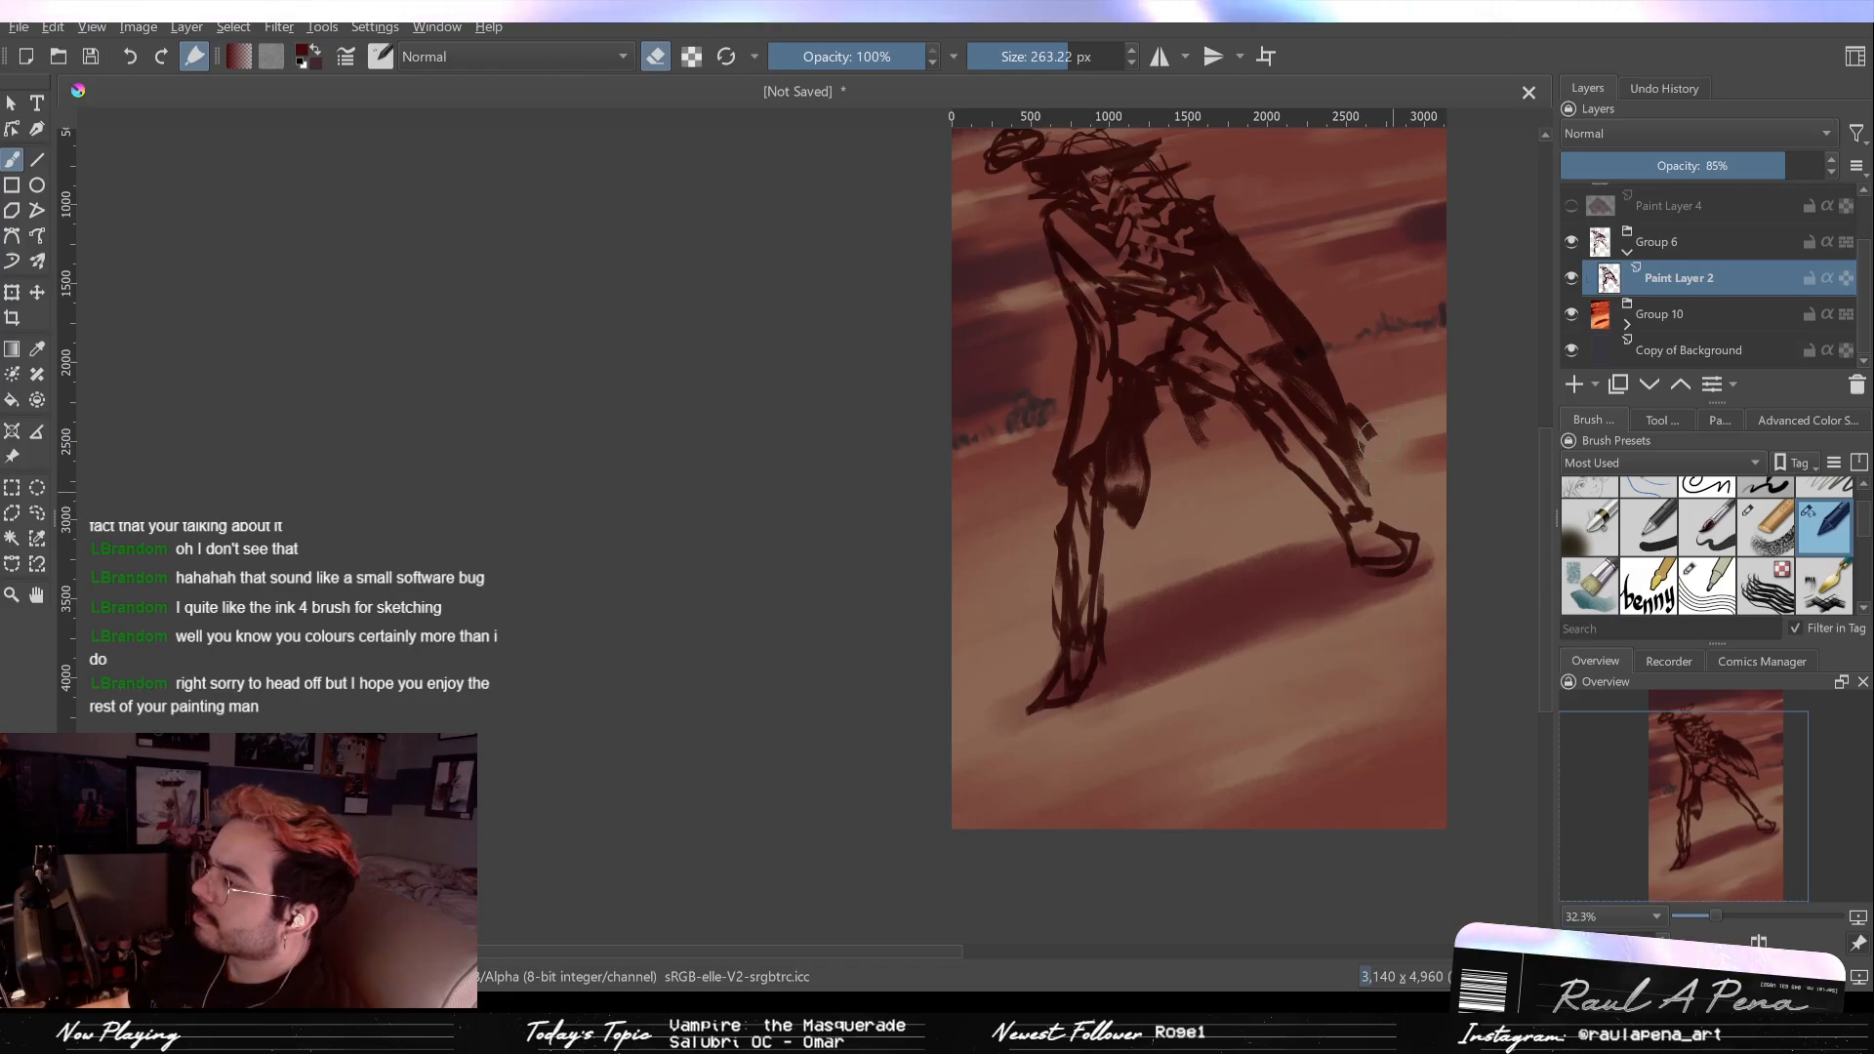
{"action": "key", "text": "e"}
{"action": "left_click_drag", "start_coordinate": [1338, 394], "coordinate": [1380, 452]}
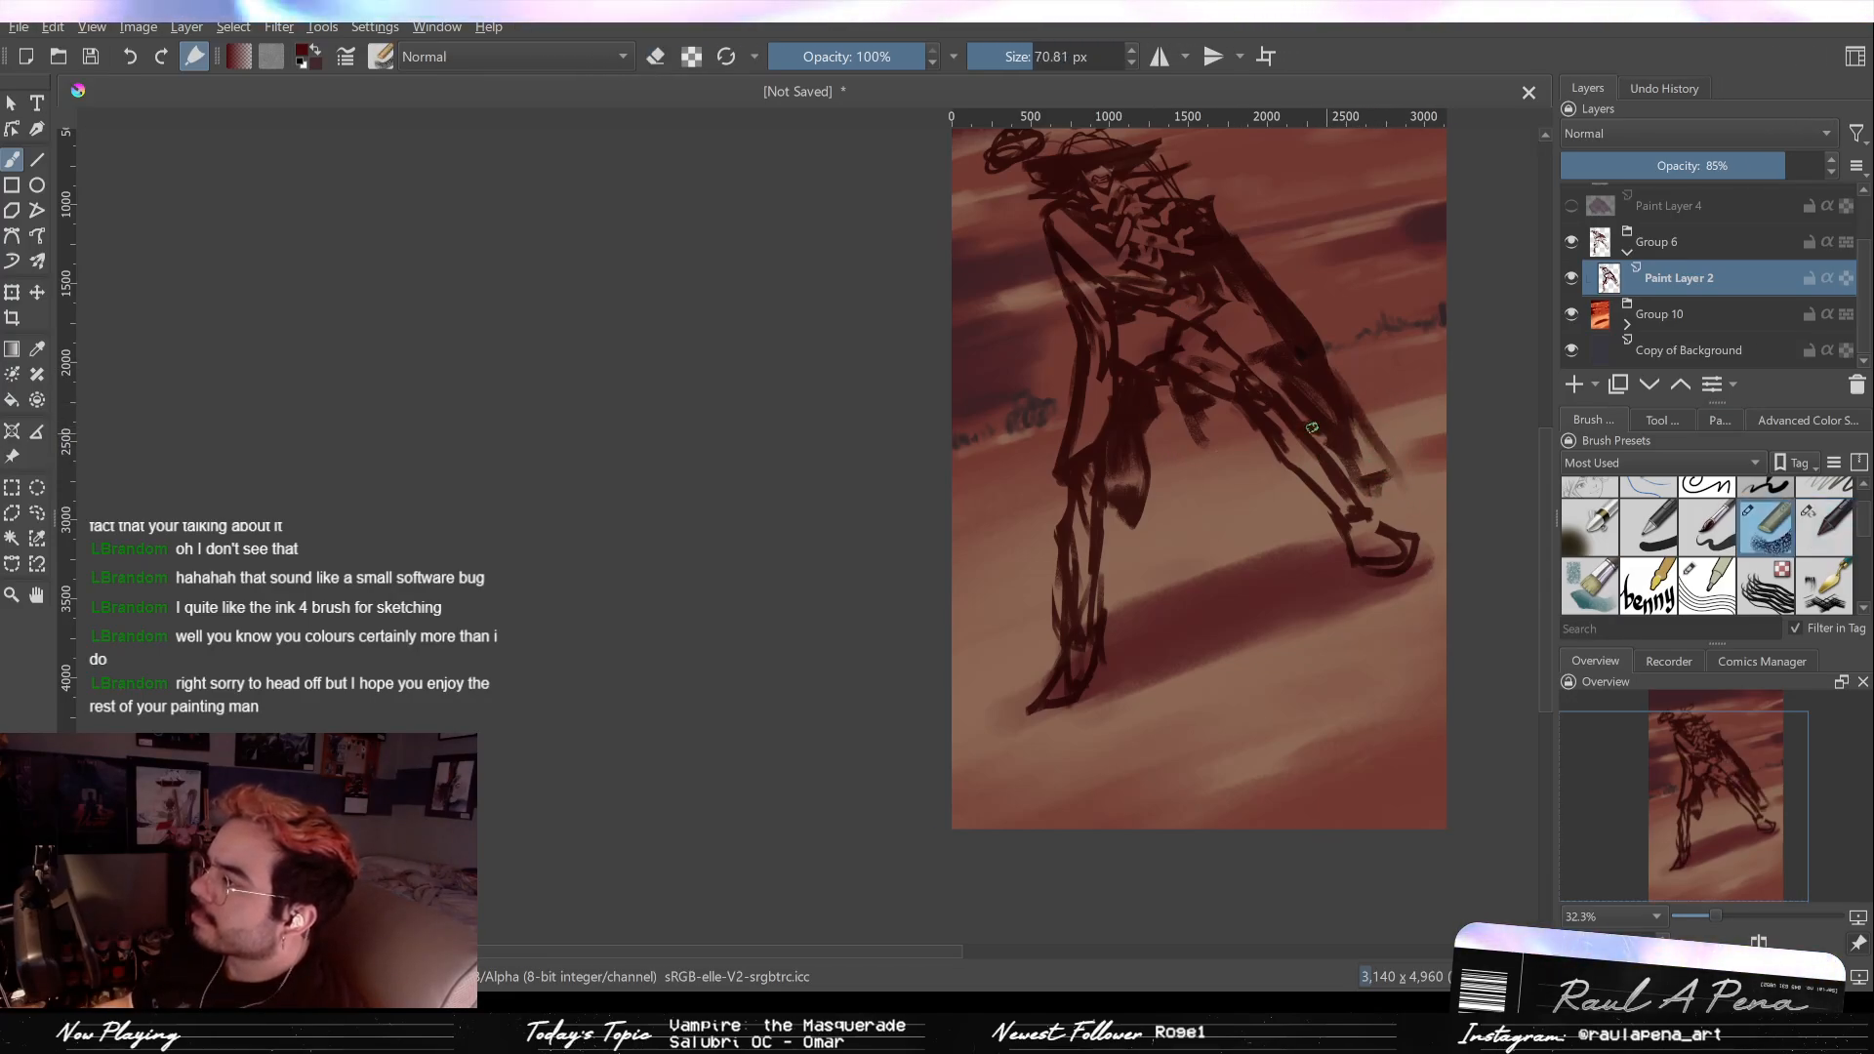
Step: Fill the cloth over the outstretched thigh and the gap to the hanging strip with dark strokes, enlarging the brush to about 99 px
{"action": "left_click_drag", "start_coordinate": [1266, 367], "coordinate": [1285, 399]}
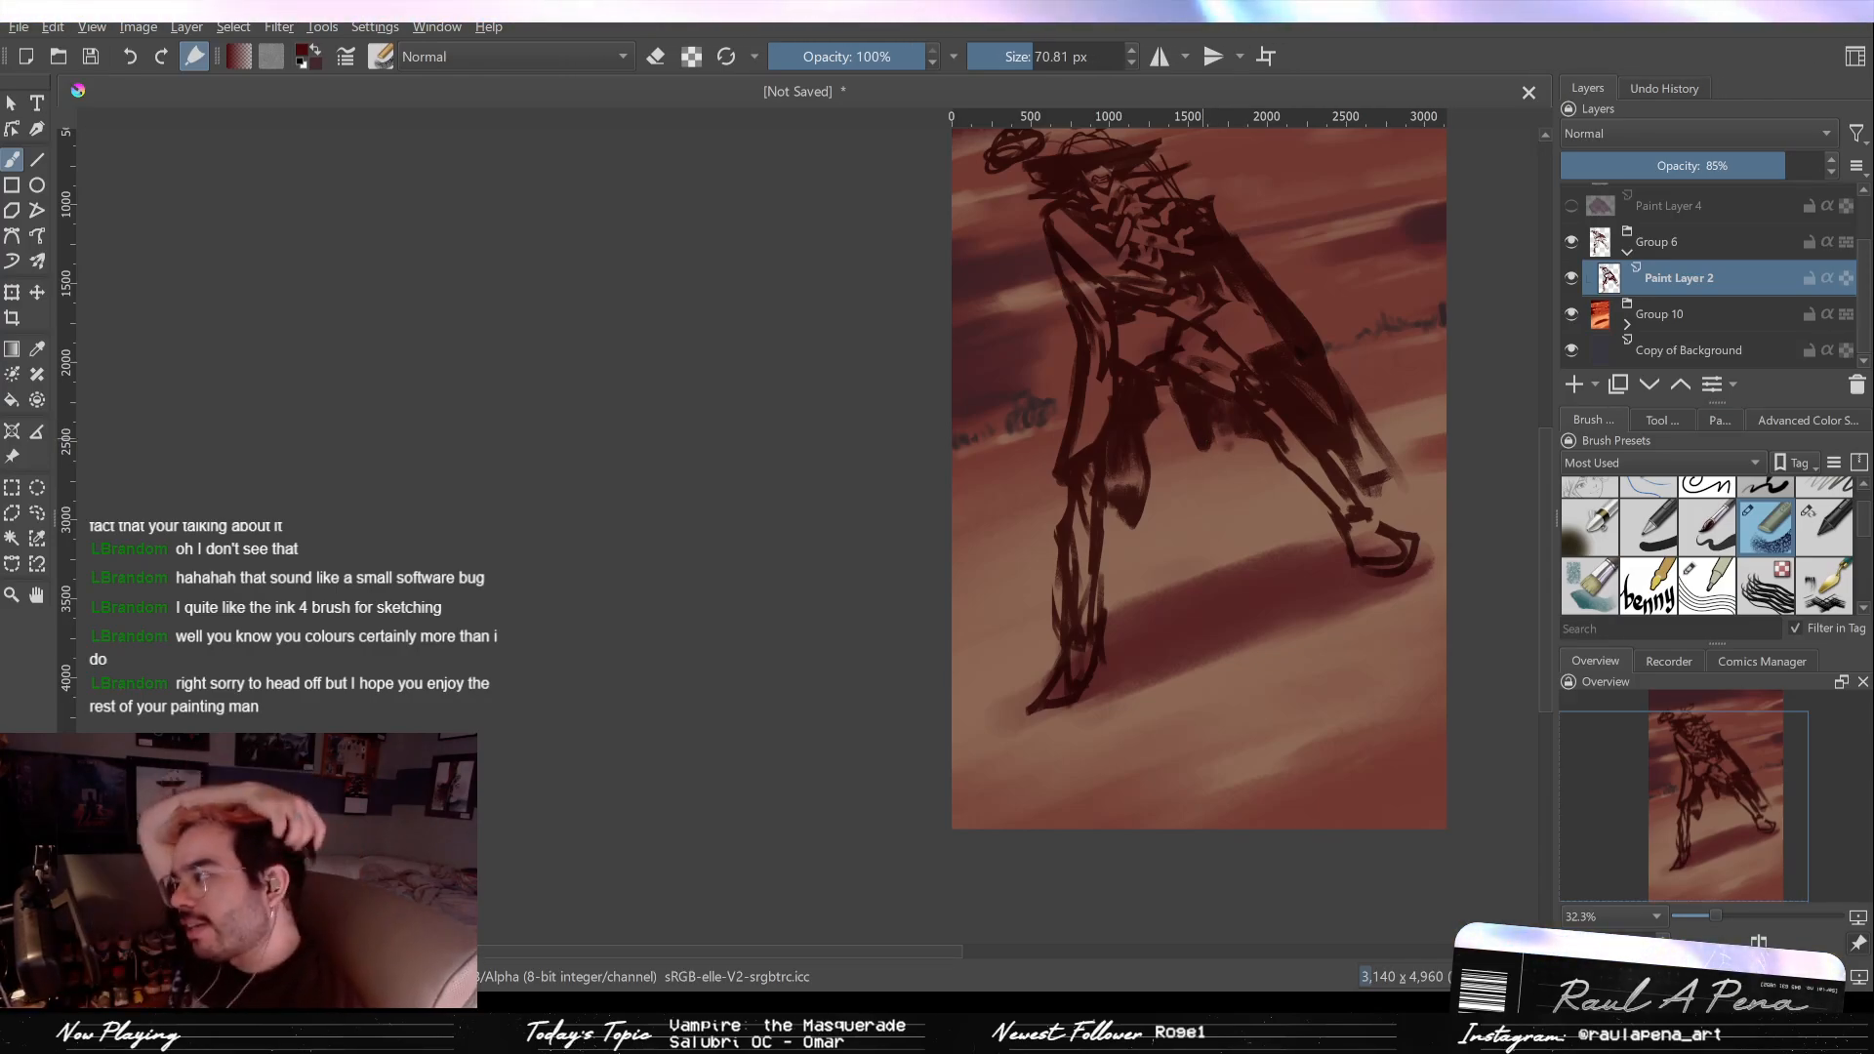
{"action": "key", "text": "bracketright"}
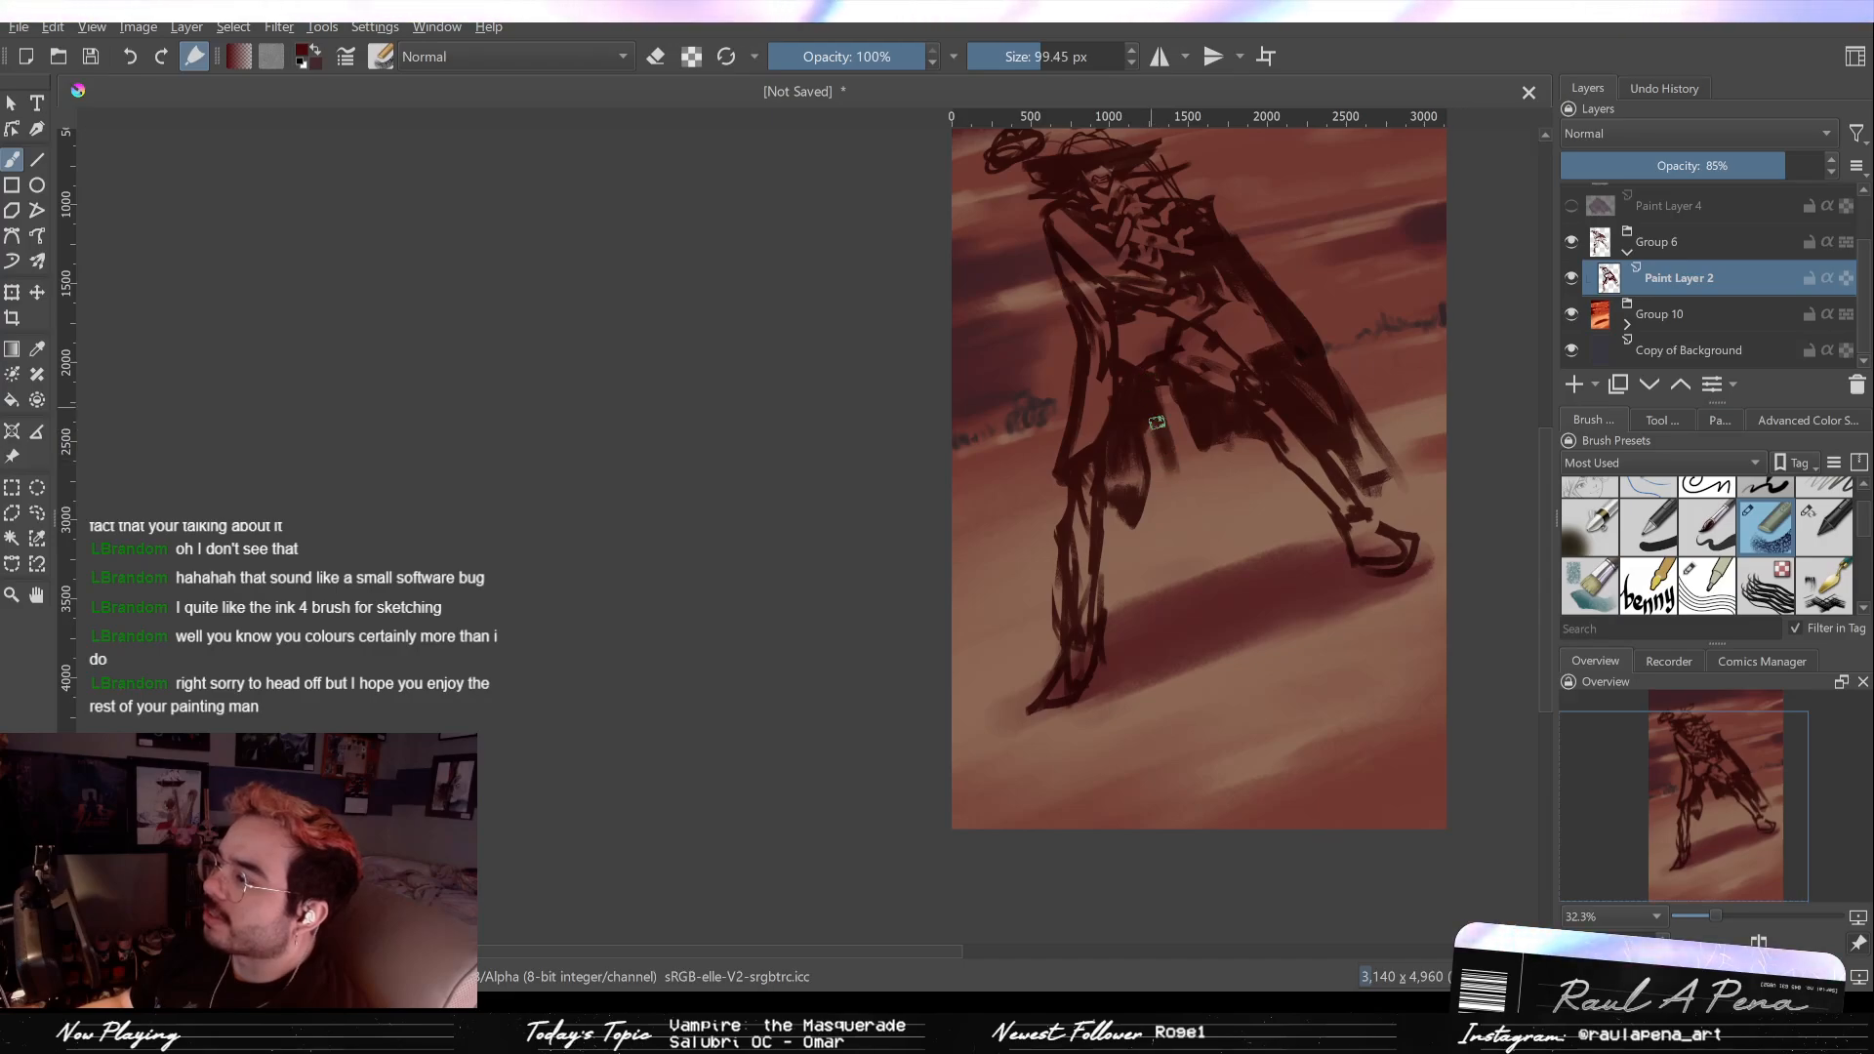
{"action": "mouse_move", "coordinate": [1168, 465]}
{"action": "left_mouse_down"}
{"action": "mouse_move", "coordinate": [1142, 406]}
{"action": "mouse_move", "coordinate": [1163, 509]}
{"action": "left_mouse_up"}
Step: Trim the cape's lower end and outer edge, using eraser sizes from about 88 to 203 px
{"action": "key", "text": "e"}
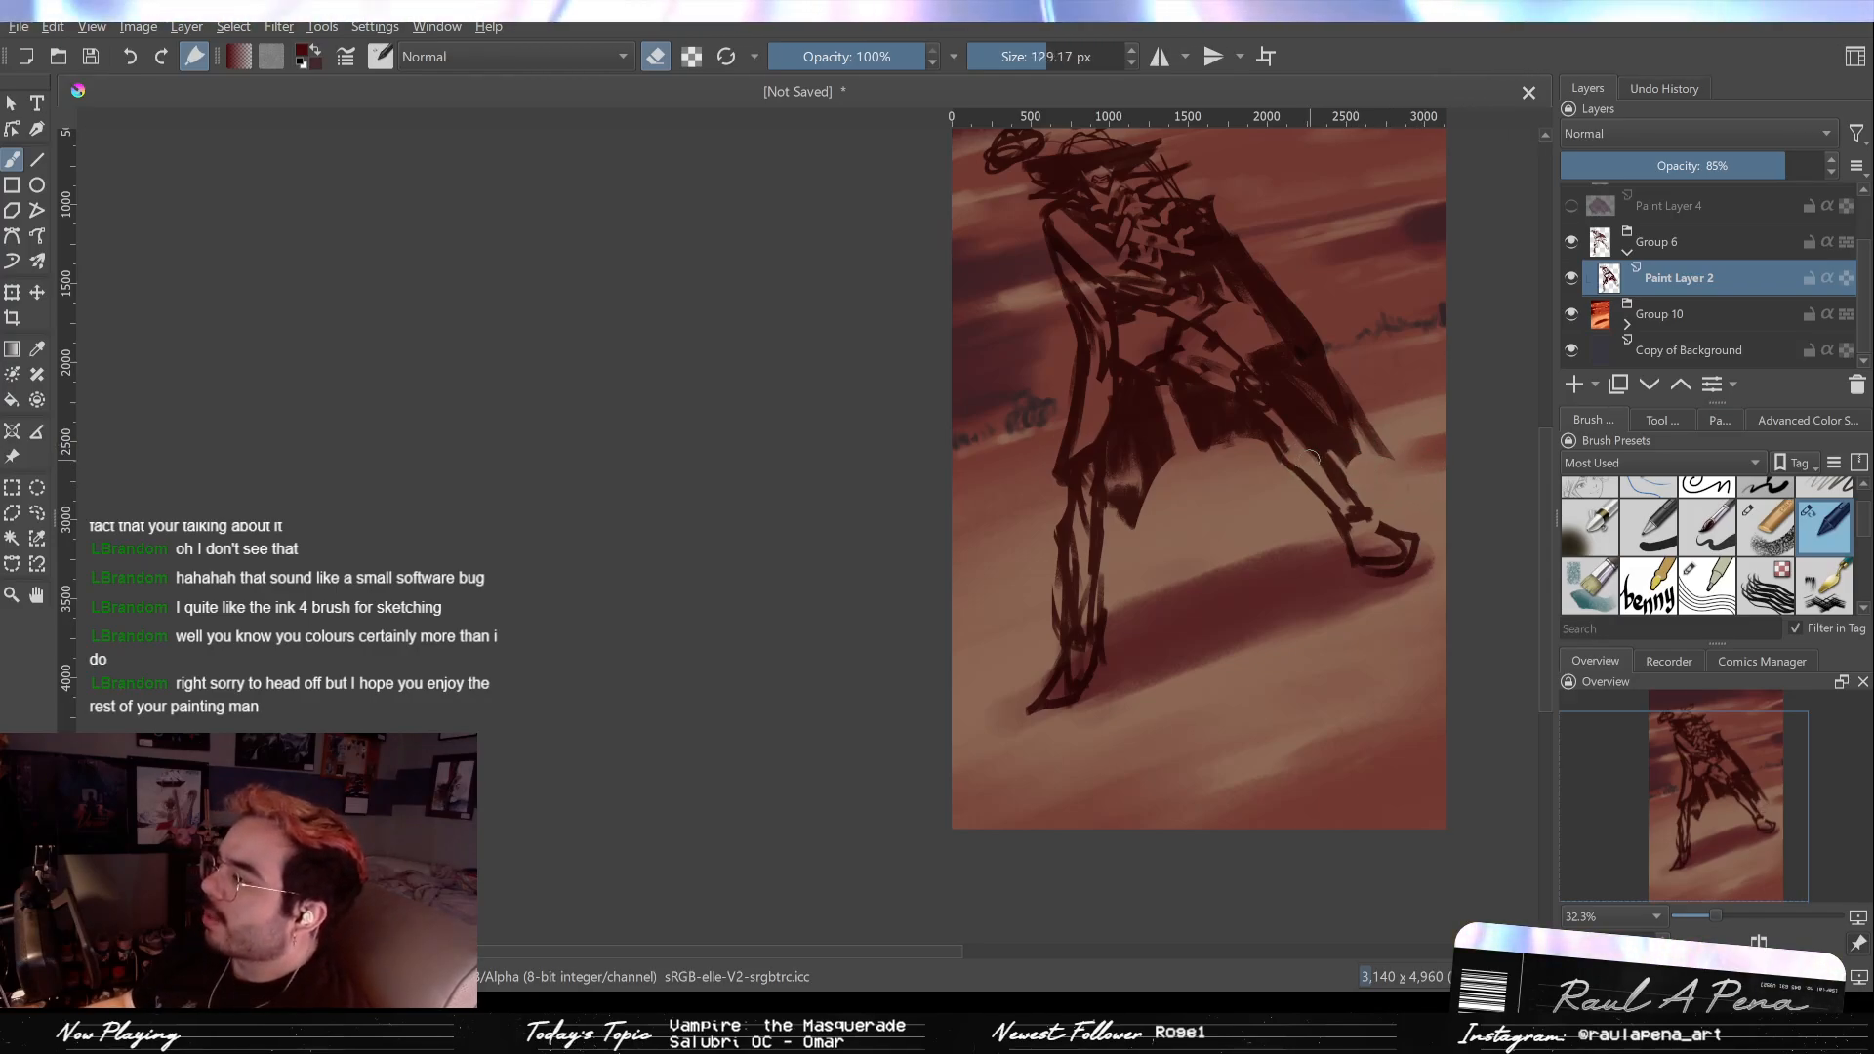
{"action": "left_click_drag", "start_coordinate": [1352, 452], "coordinate": [1349, 464], "text": "shift"}
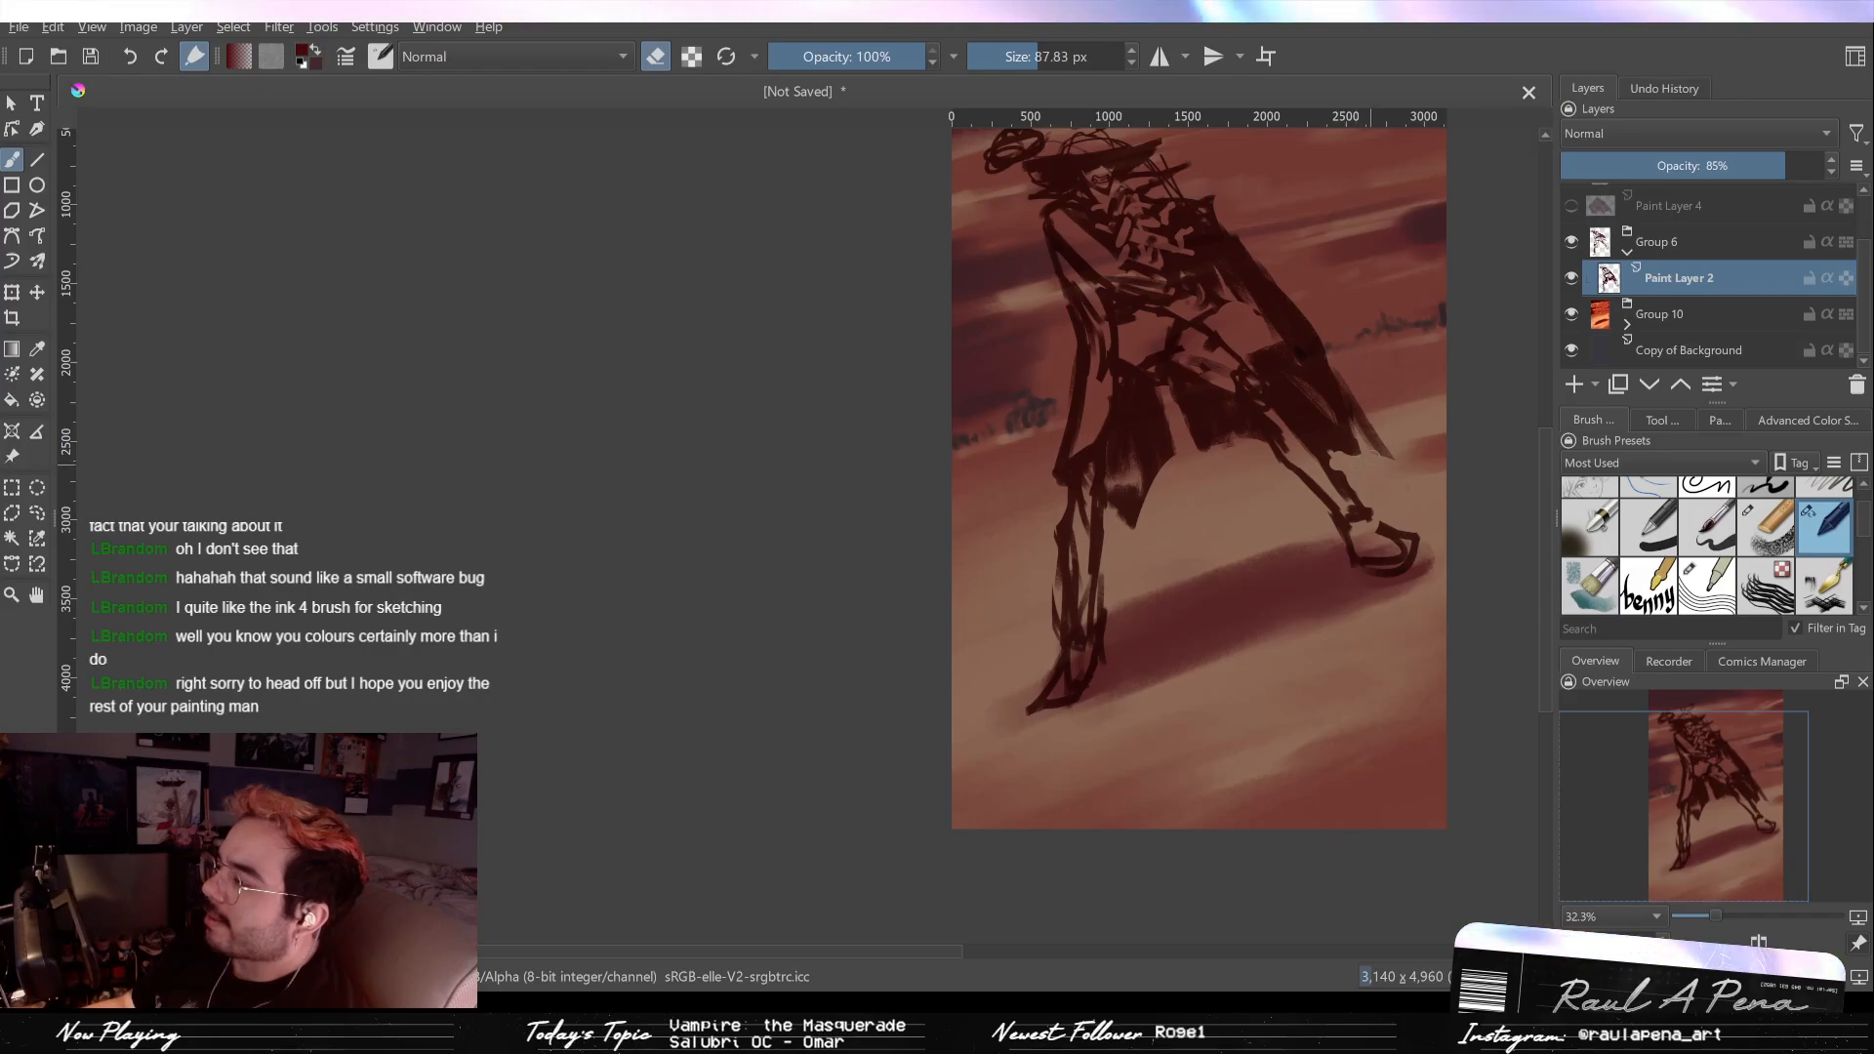
{"action": "left_click_drag", "start_coordinate": [1338, 332], "coordinate": [1375, 441], "text": "shift"}
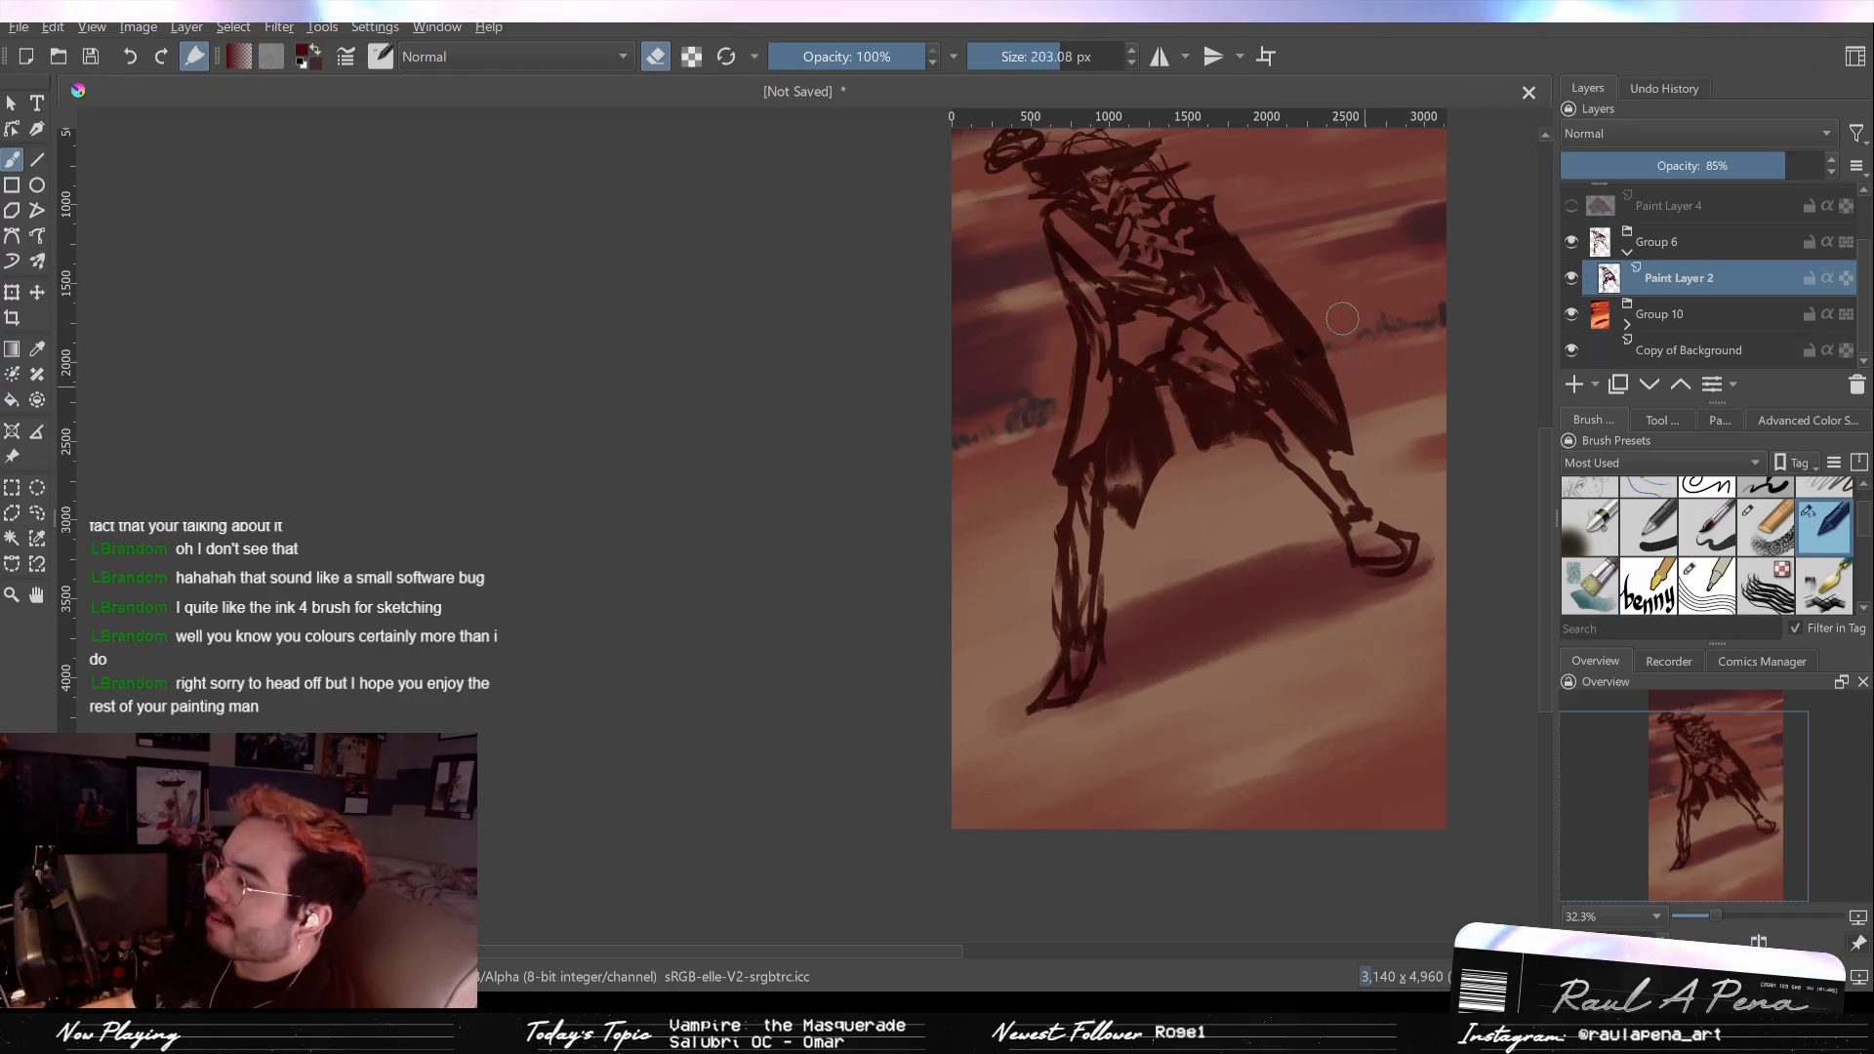
{"action": "left_click_drag", "start_coordinate": [1274, 251], "coordinate": [1367, 366]}
Step: Fill out the cape's body with dark strokes, then erase its outer side into an angular edge and narrow its lower tip
{"action": "key", "text": "slash"}
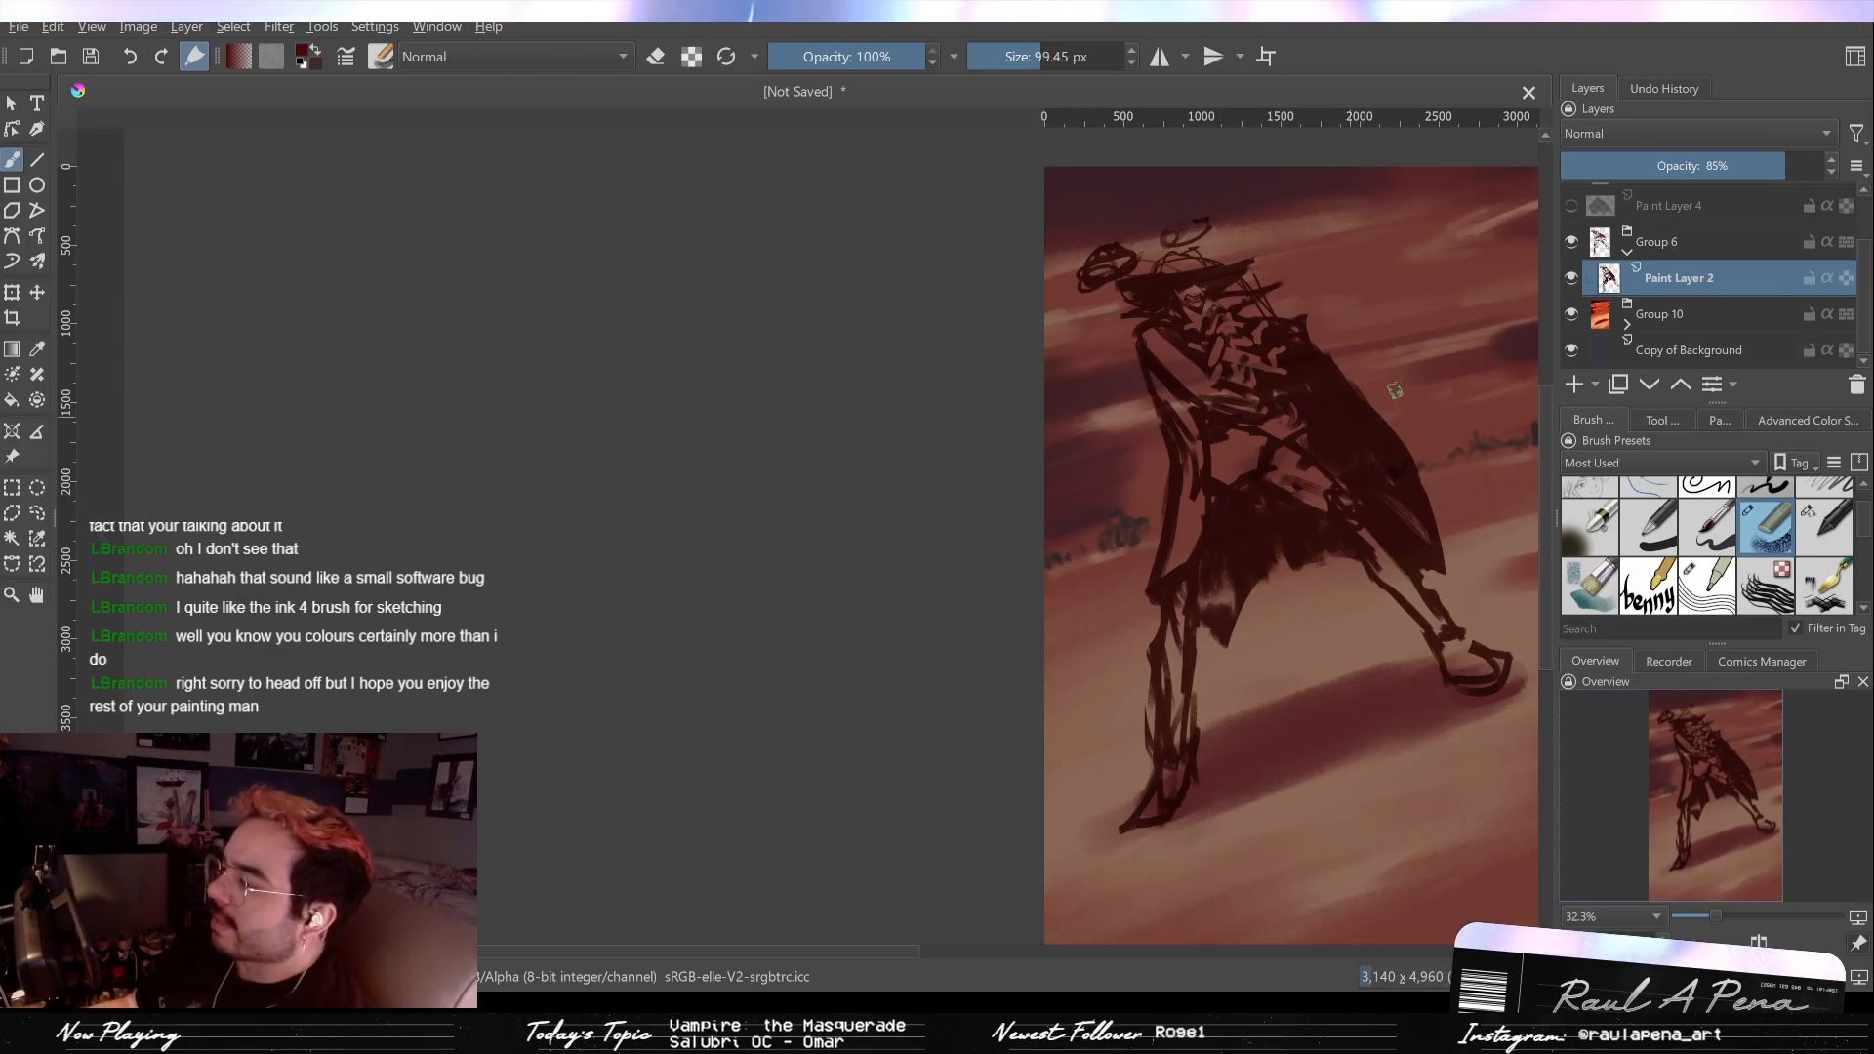
{"action": "key", "text": "slash"}
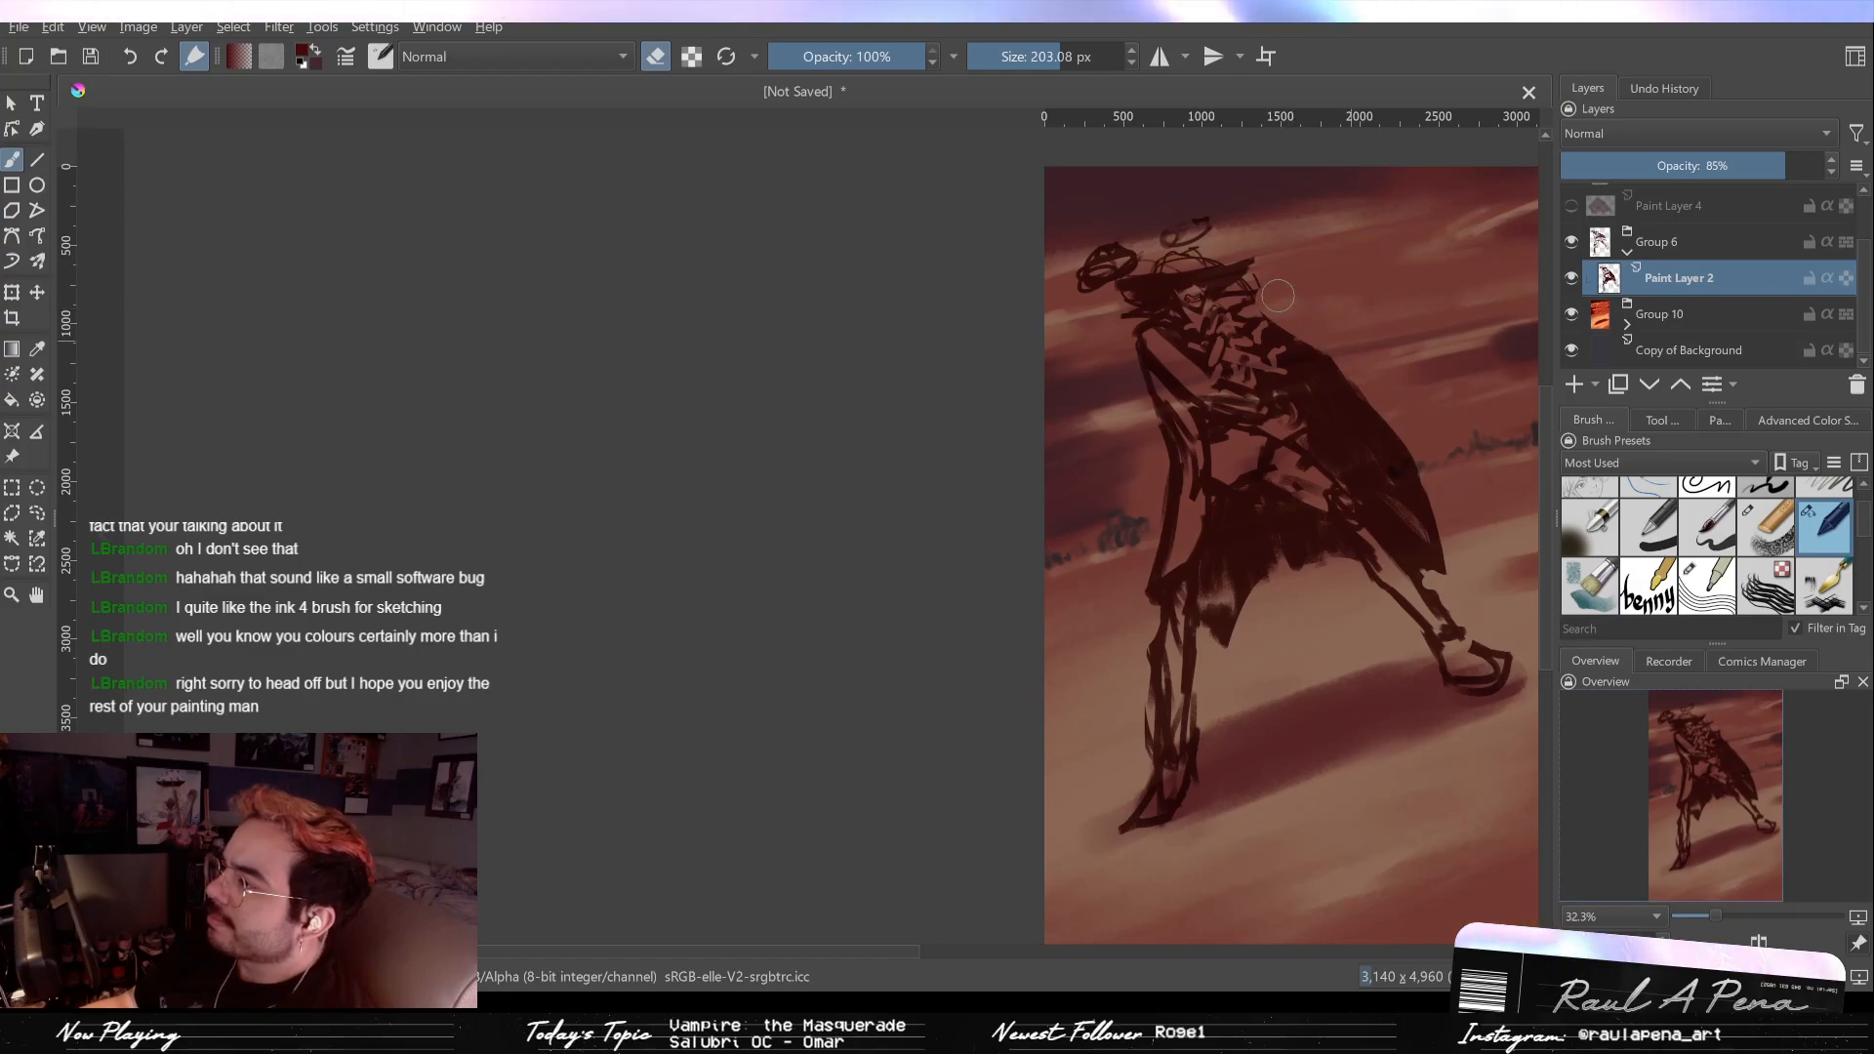
{"action": "mouse_move", "coordinate": [1305, 328]}
{"action": "left_mouse_down"}
{"action": "mouse_move", "coordinate": [1409, 436]}
{"action": "mouse_move", "coordinate": [1435, 530]}
{"action": "left_mouse_up"}
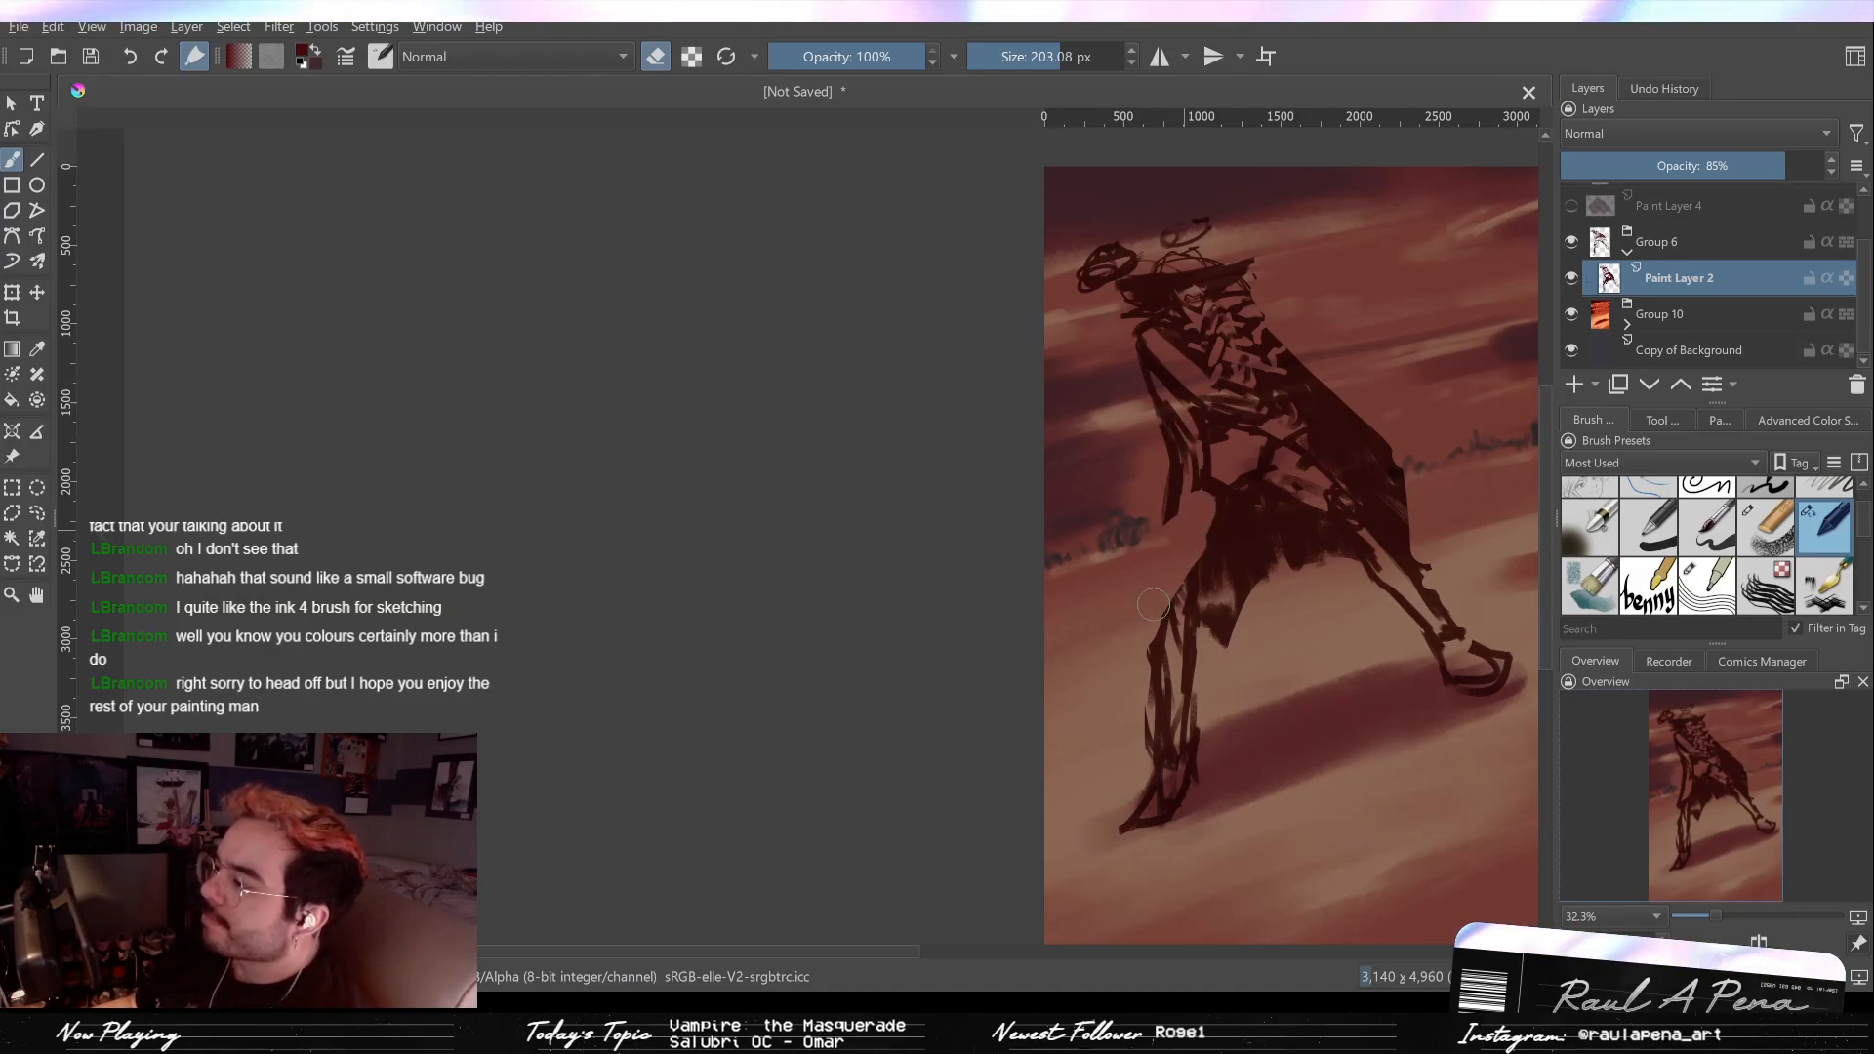
Step: Redraw the long narrow shape hanging beside the front leg down to the knee, using a brush of about 50 px
{"action": "key", "text": "slash"}
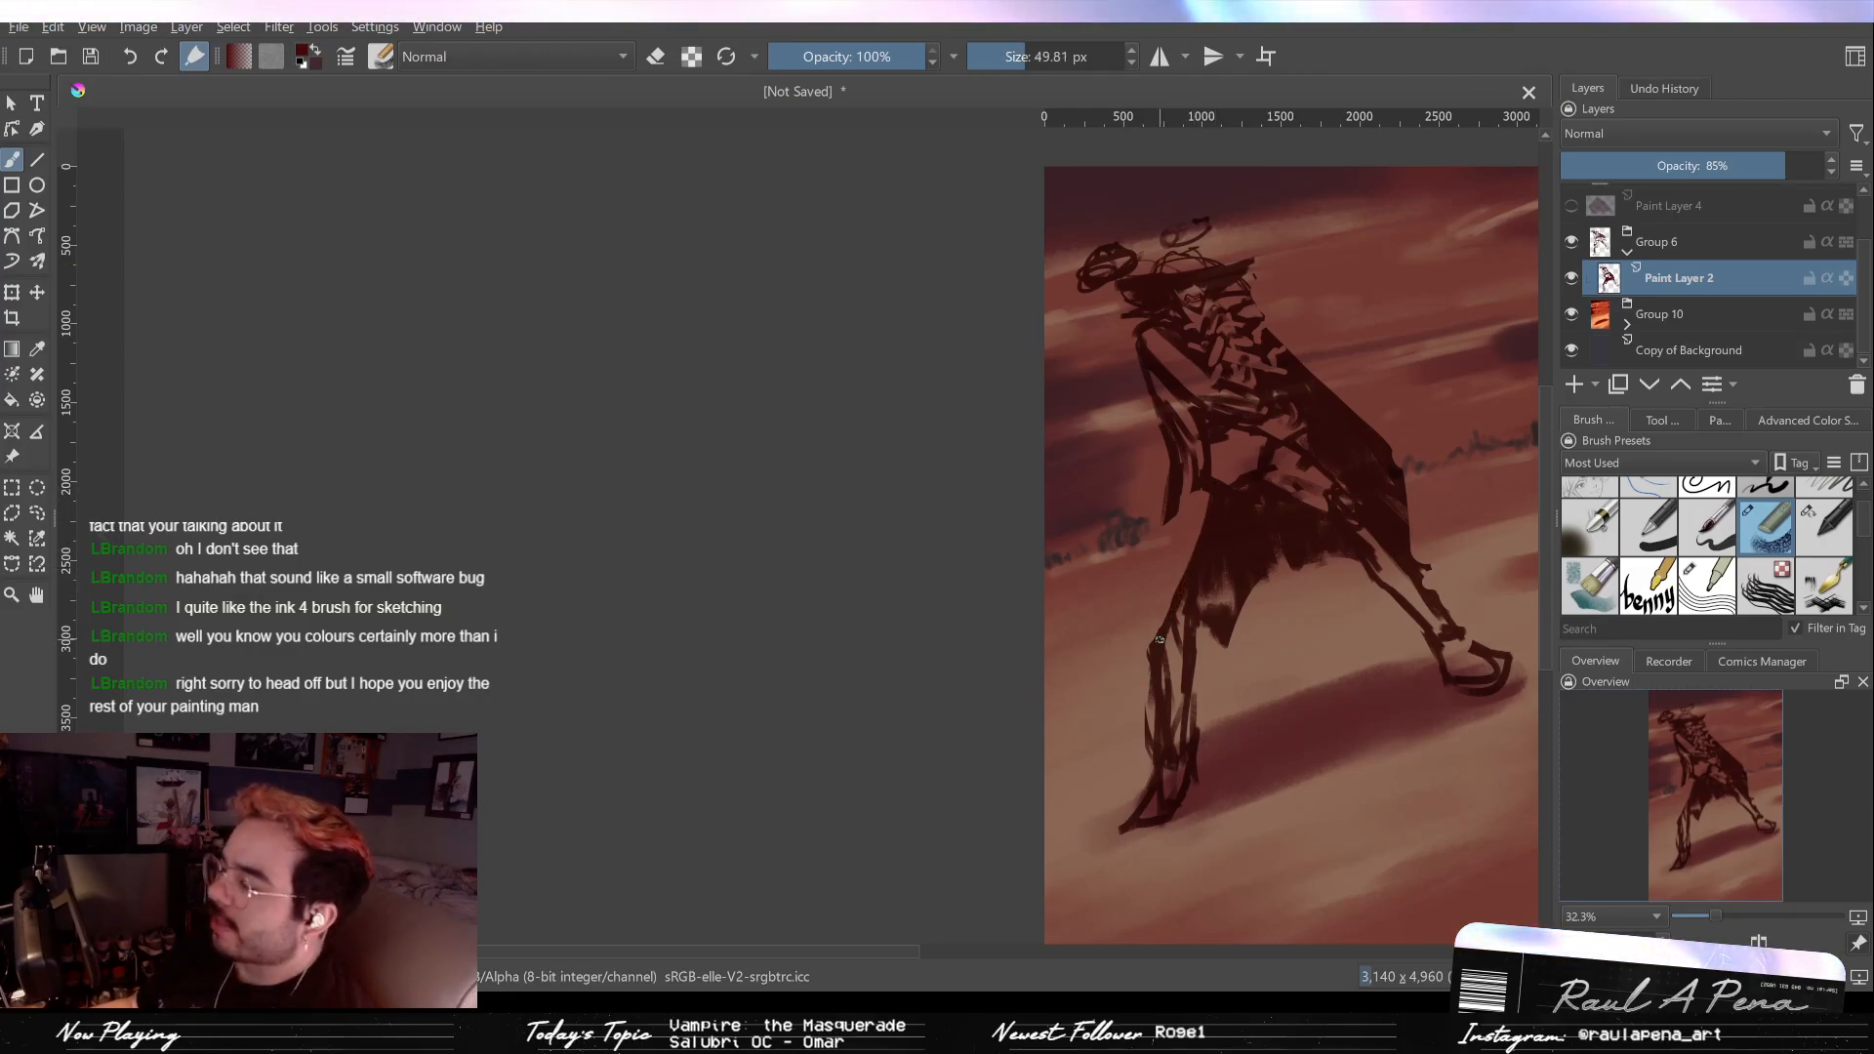
{"action": "left_click_drag", "start_coordinate": [1139, 586], "coordinate": [1116, 644]}
{"action": "mouse_move", "coordinate": [1176, 517]}
{"action": "left_mouse_down"}
{"action": "mouse_move", "coordinate": [1148, 575]}
{"action": "mouse_move", "coordinate": [1177, 465]}
{"action": "mouse_move", "coordinate": [1135, 636]}
{"action": "left_mouse_up"}
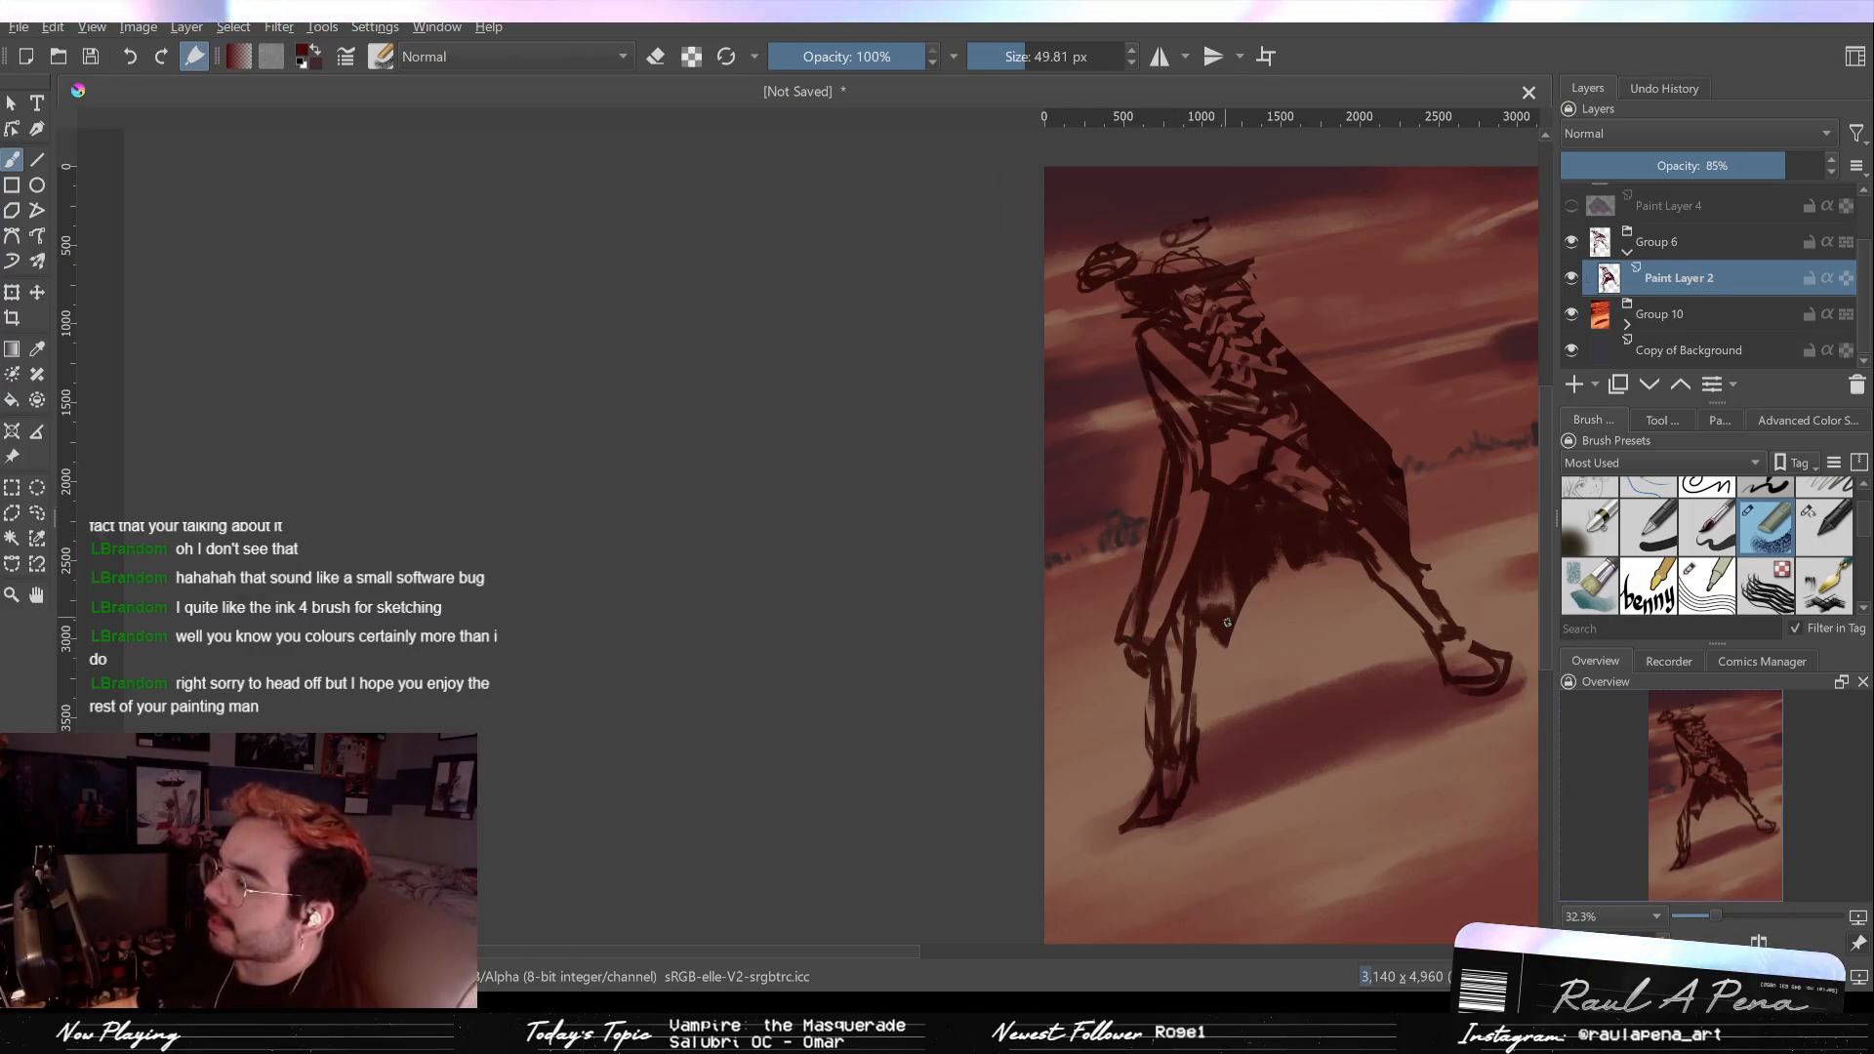
Step: Erase the hanging strip's pointed tip and fill the cloth with dark strokes tapering down to the front knee
{"action": "key", "text": "e"}
{"action": "key", "text": "e"}
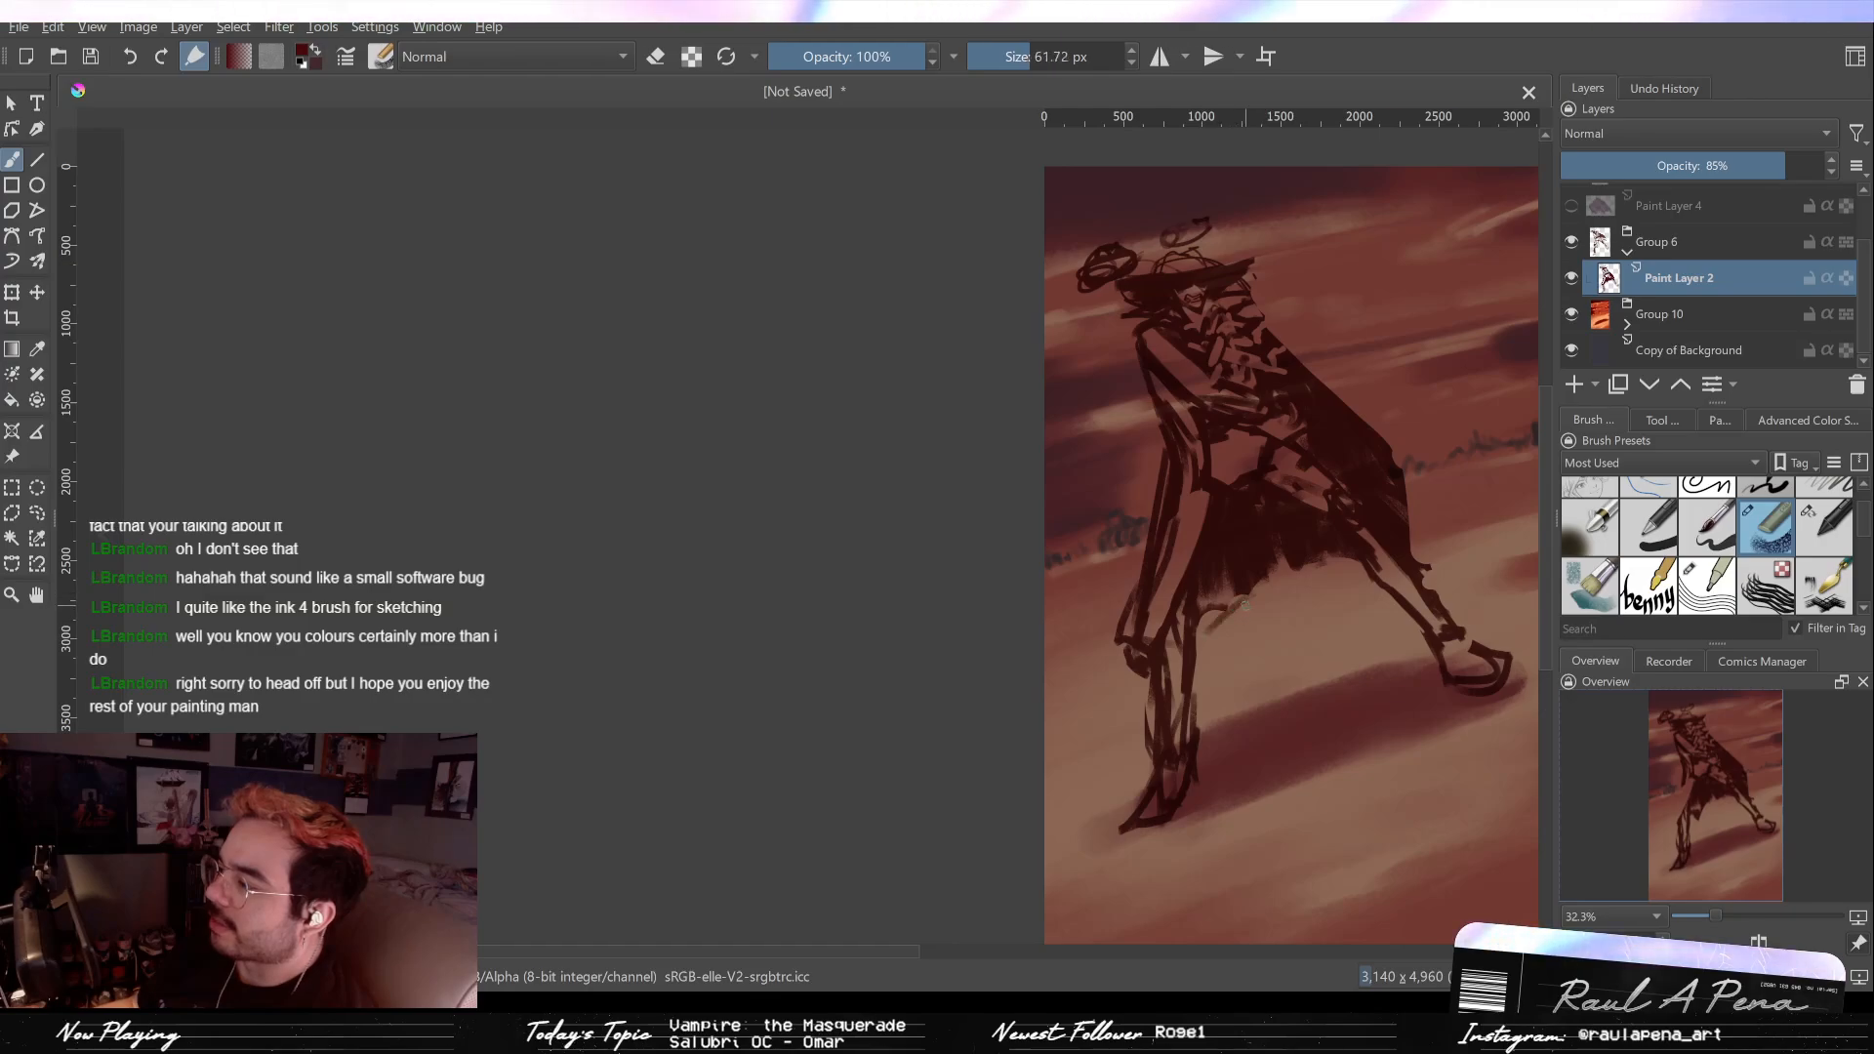
{"action": "left_click_drag", "start_coordinate": [1190, 654], "coordinate": [1221, 614]}
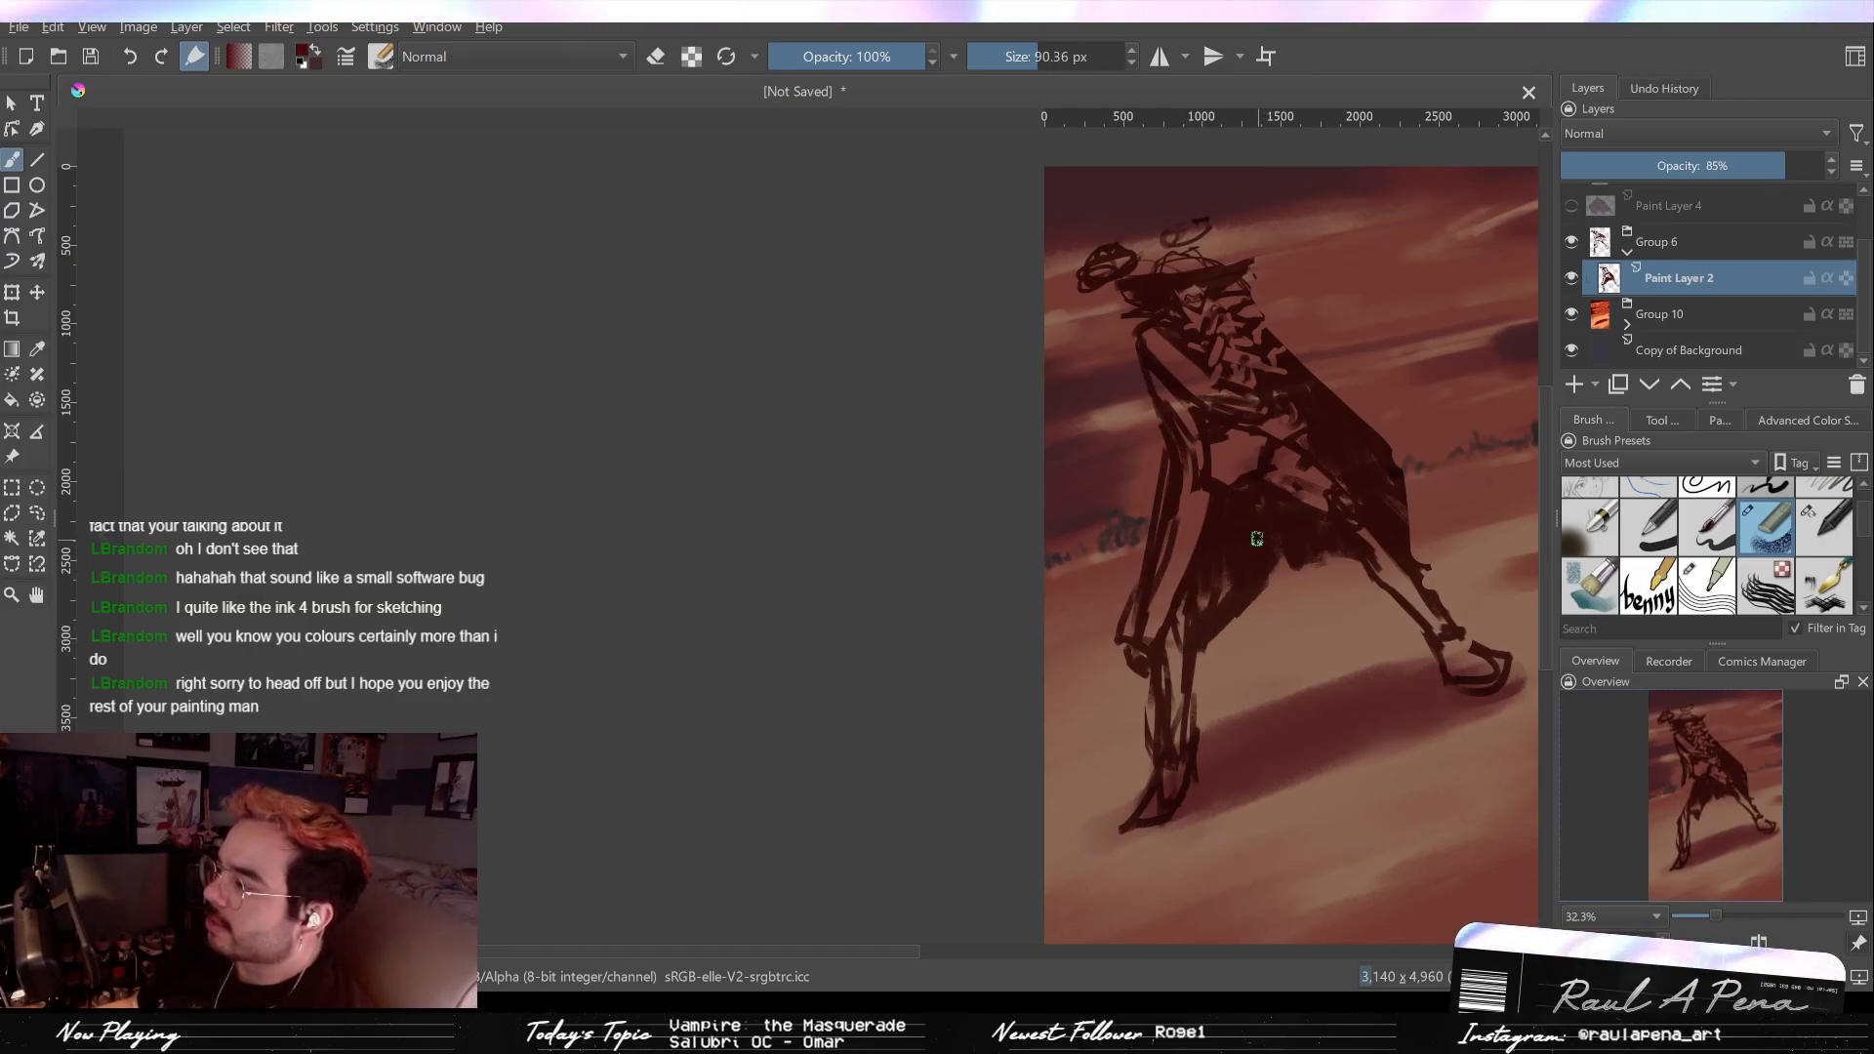
Step: Try cutting a narrow slit into the dark cloth between the legs with a smaller eraser, checking the figure in a mirrored view
{"action": "key", "text": "e"}
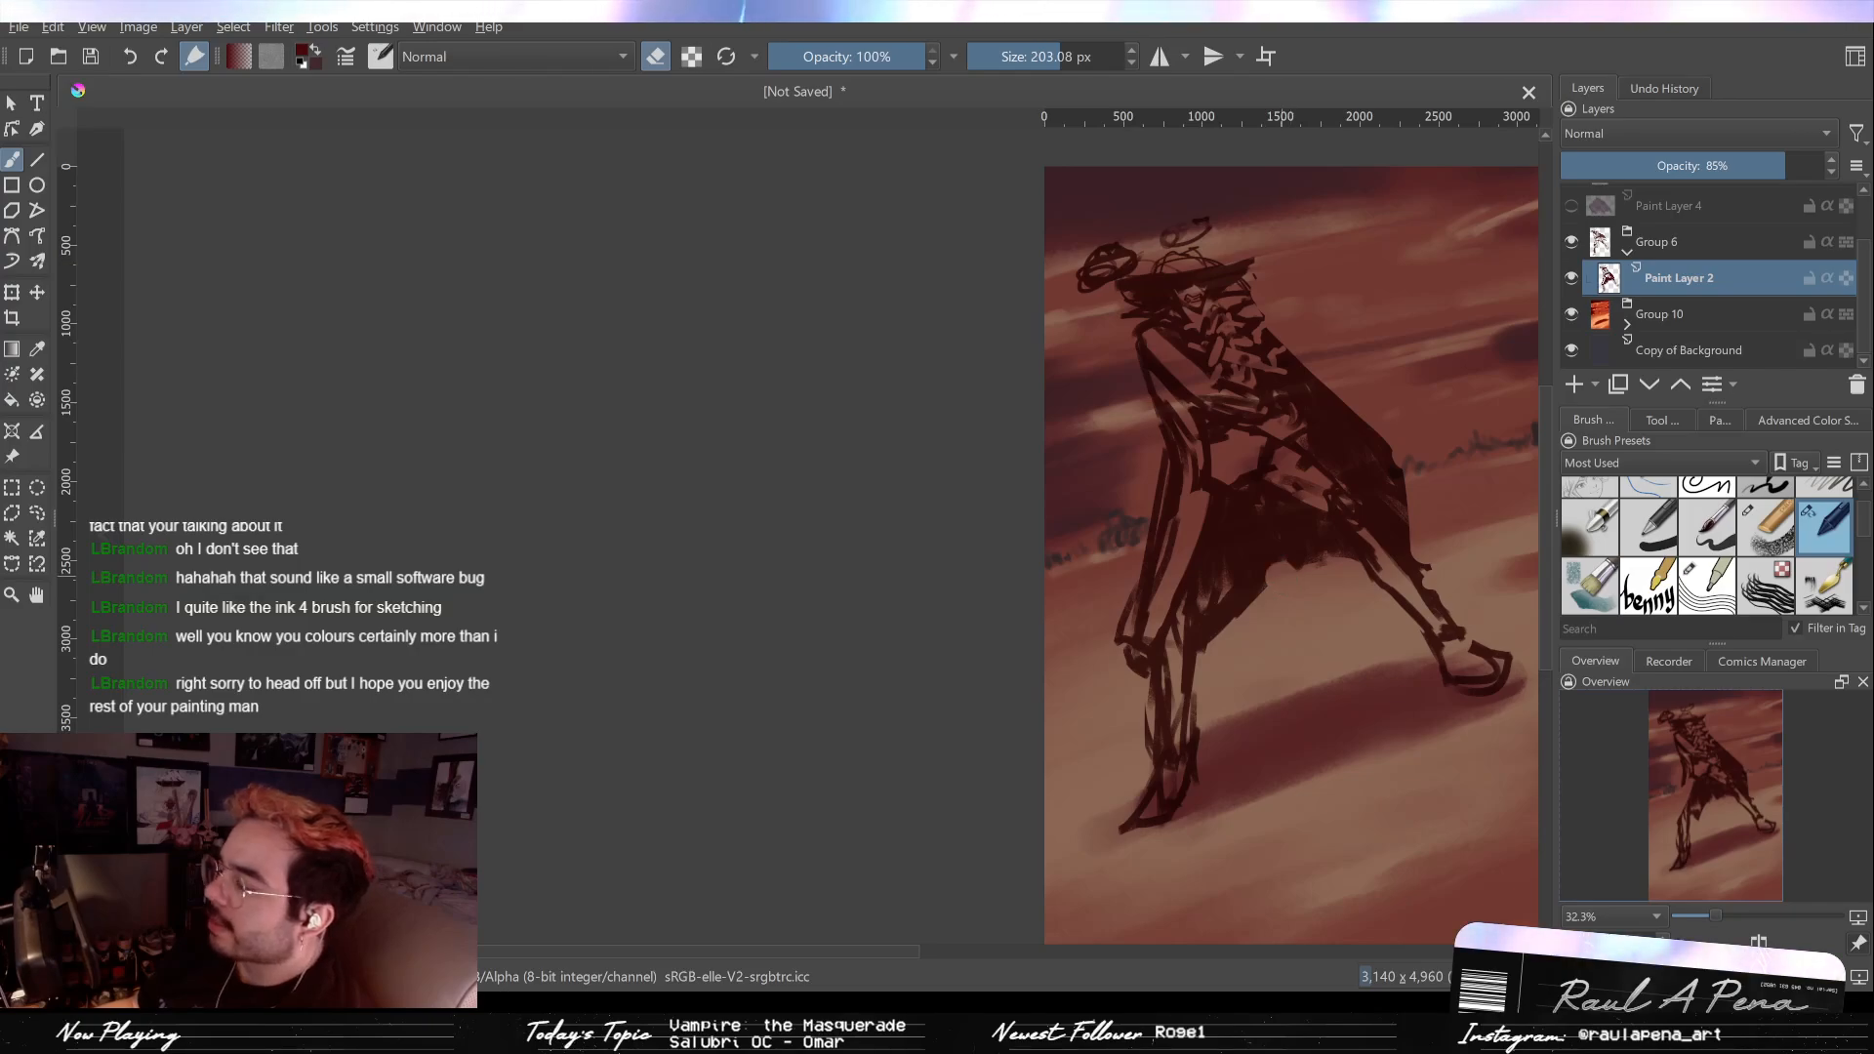
{"action": "left_click_drag", "start_coordinate": [1241, 561], "coordinate": [1268, 532]}
{"action": "key", "text": "ctrl+z"}
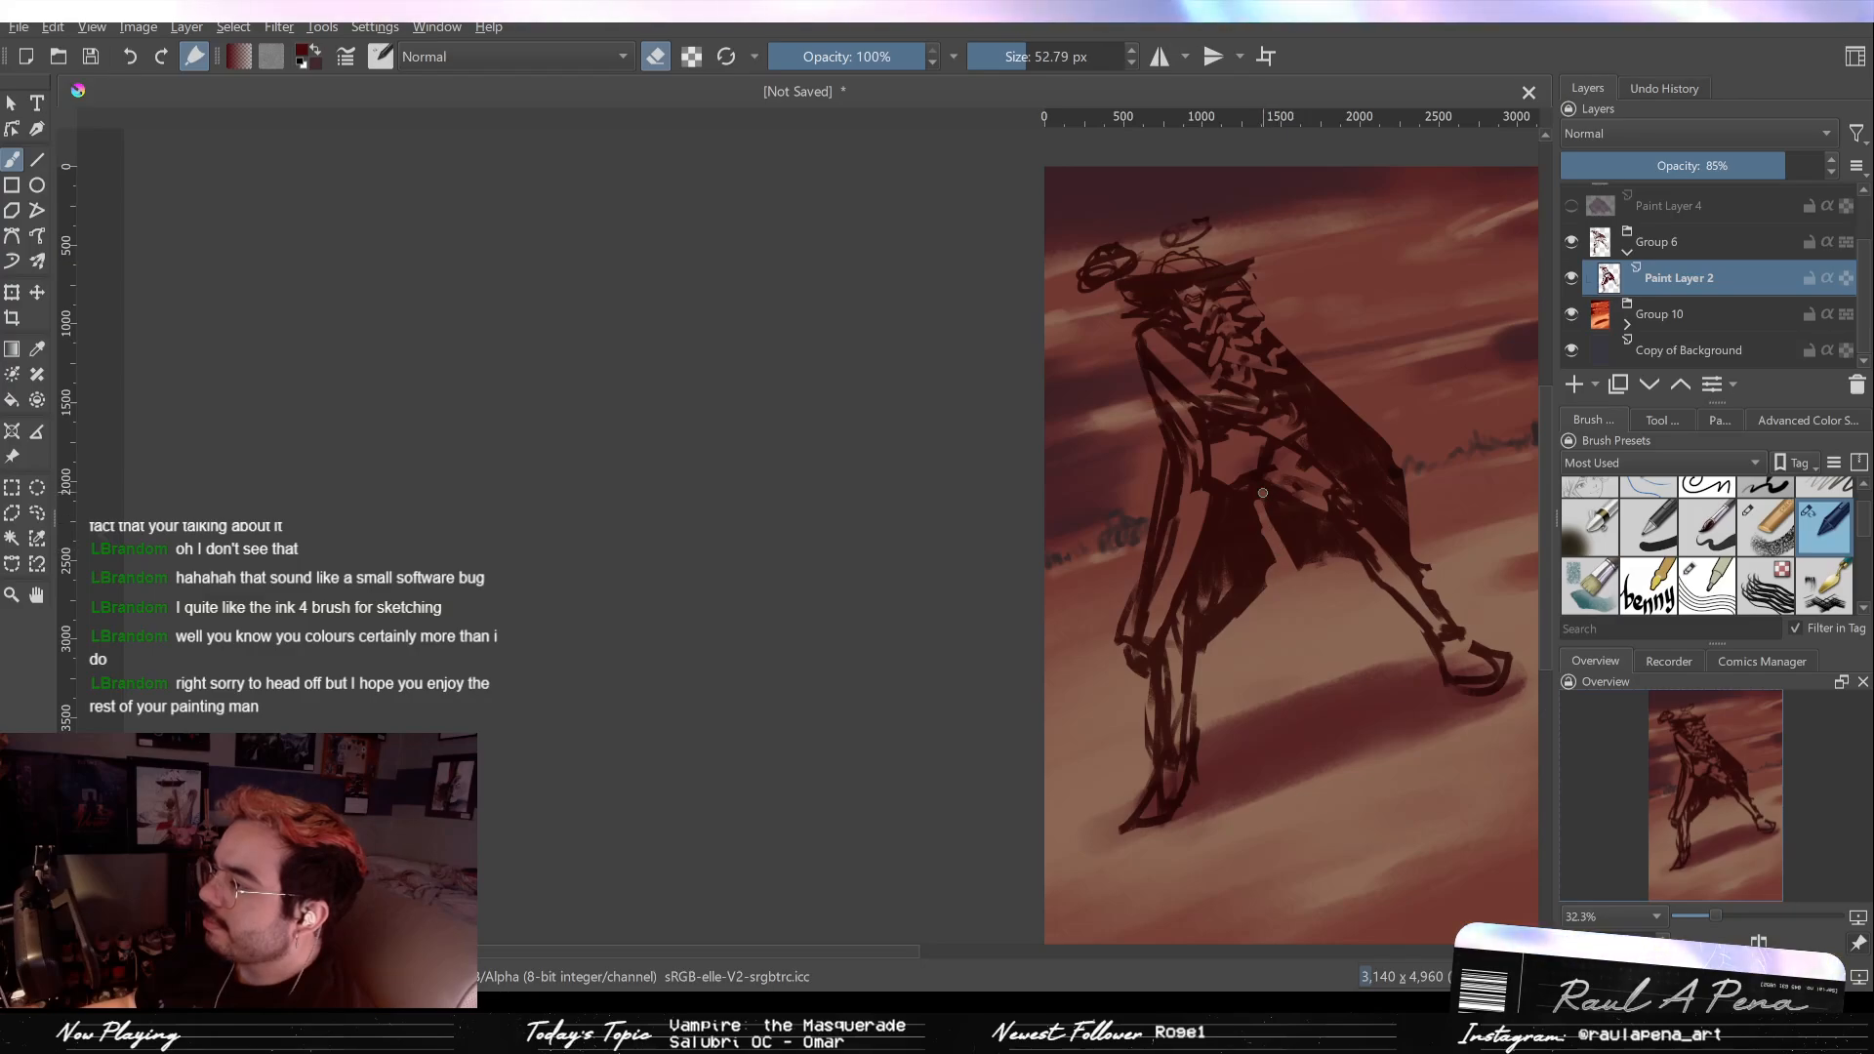
{"action": "key", "text": "m"}
{"action": "key", "text": "slash"}
{"action": "key", "text": "m"}
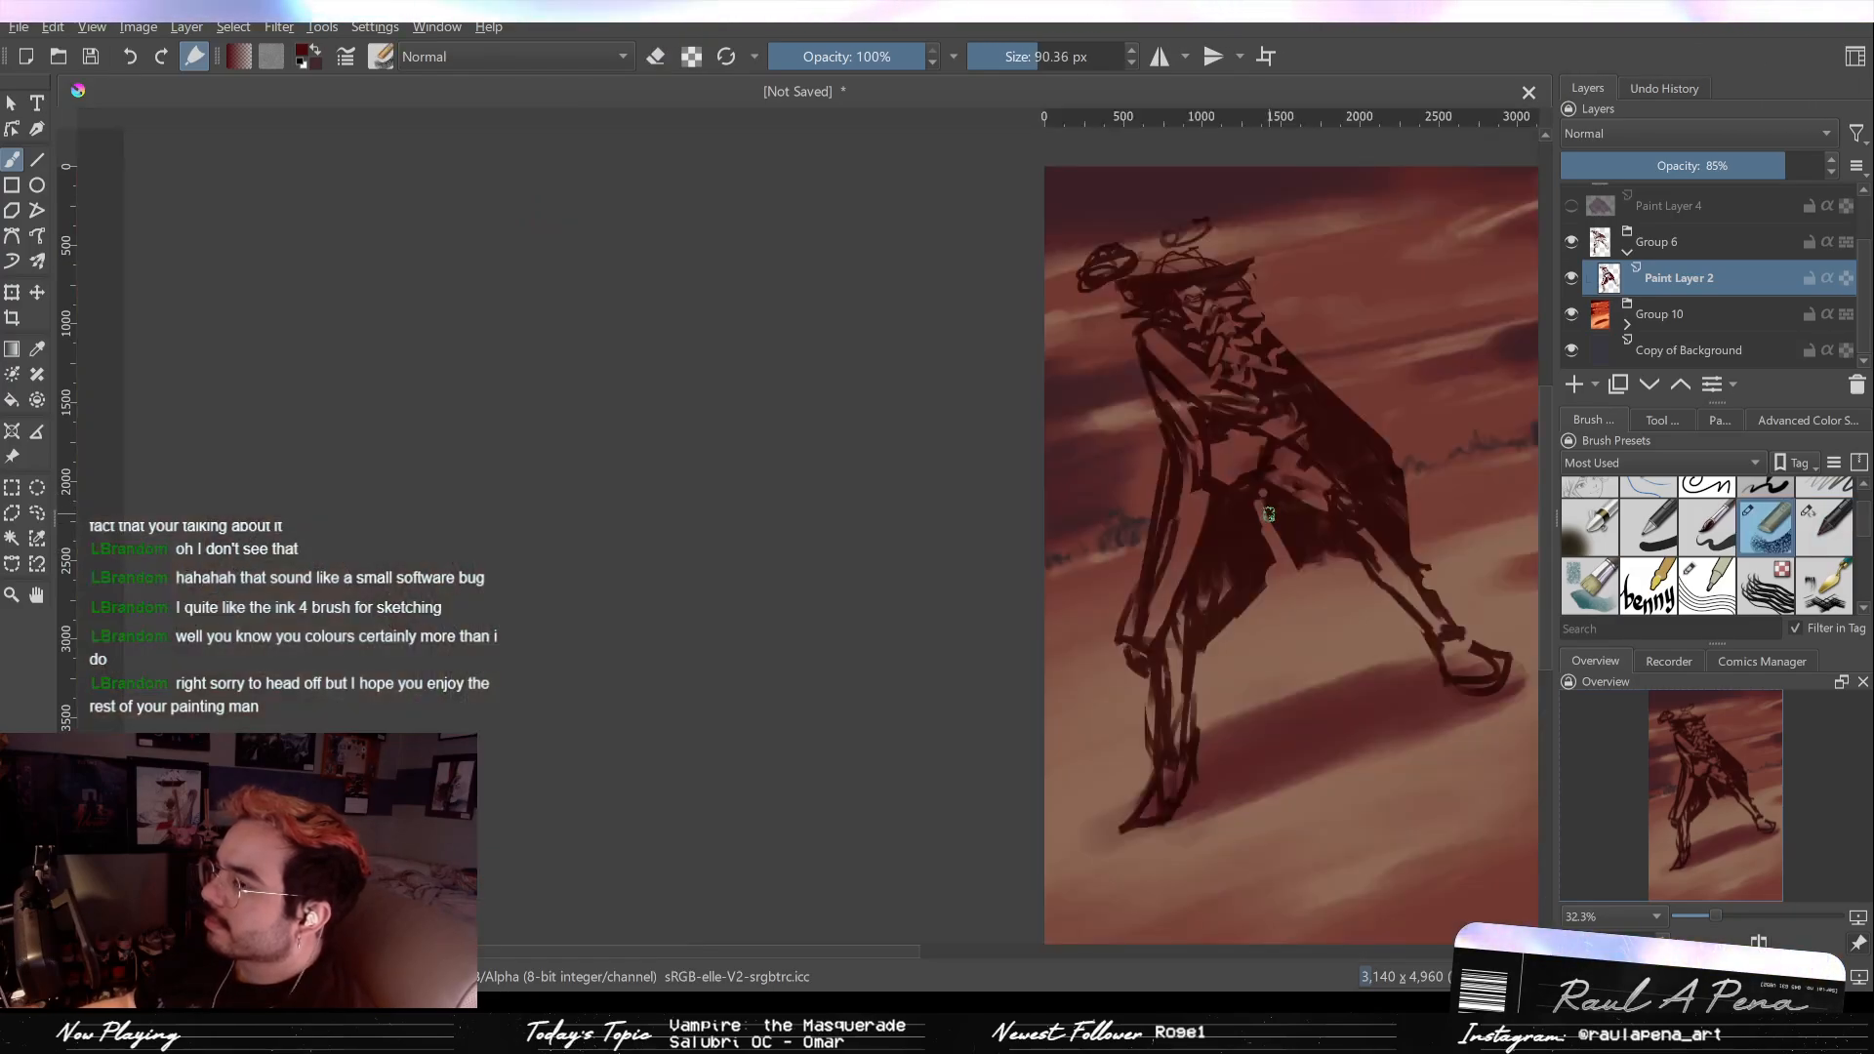
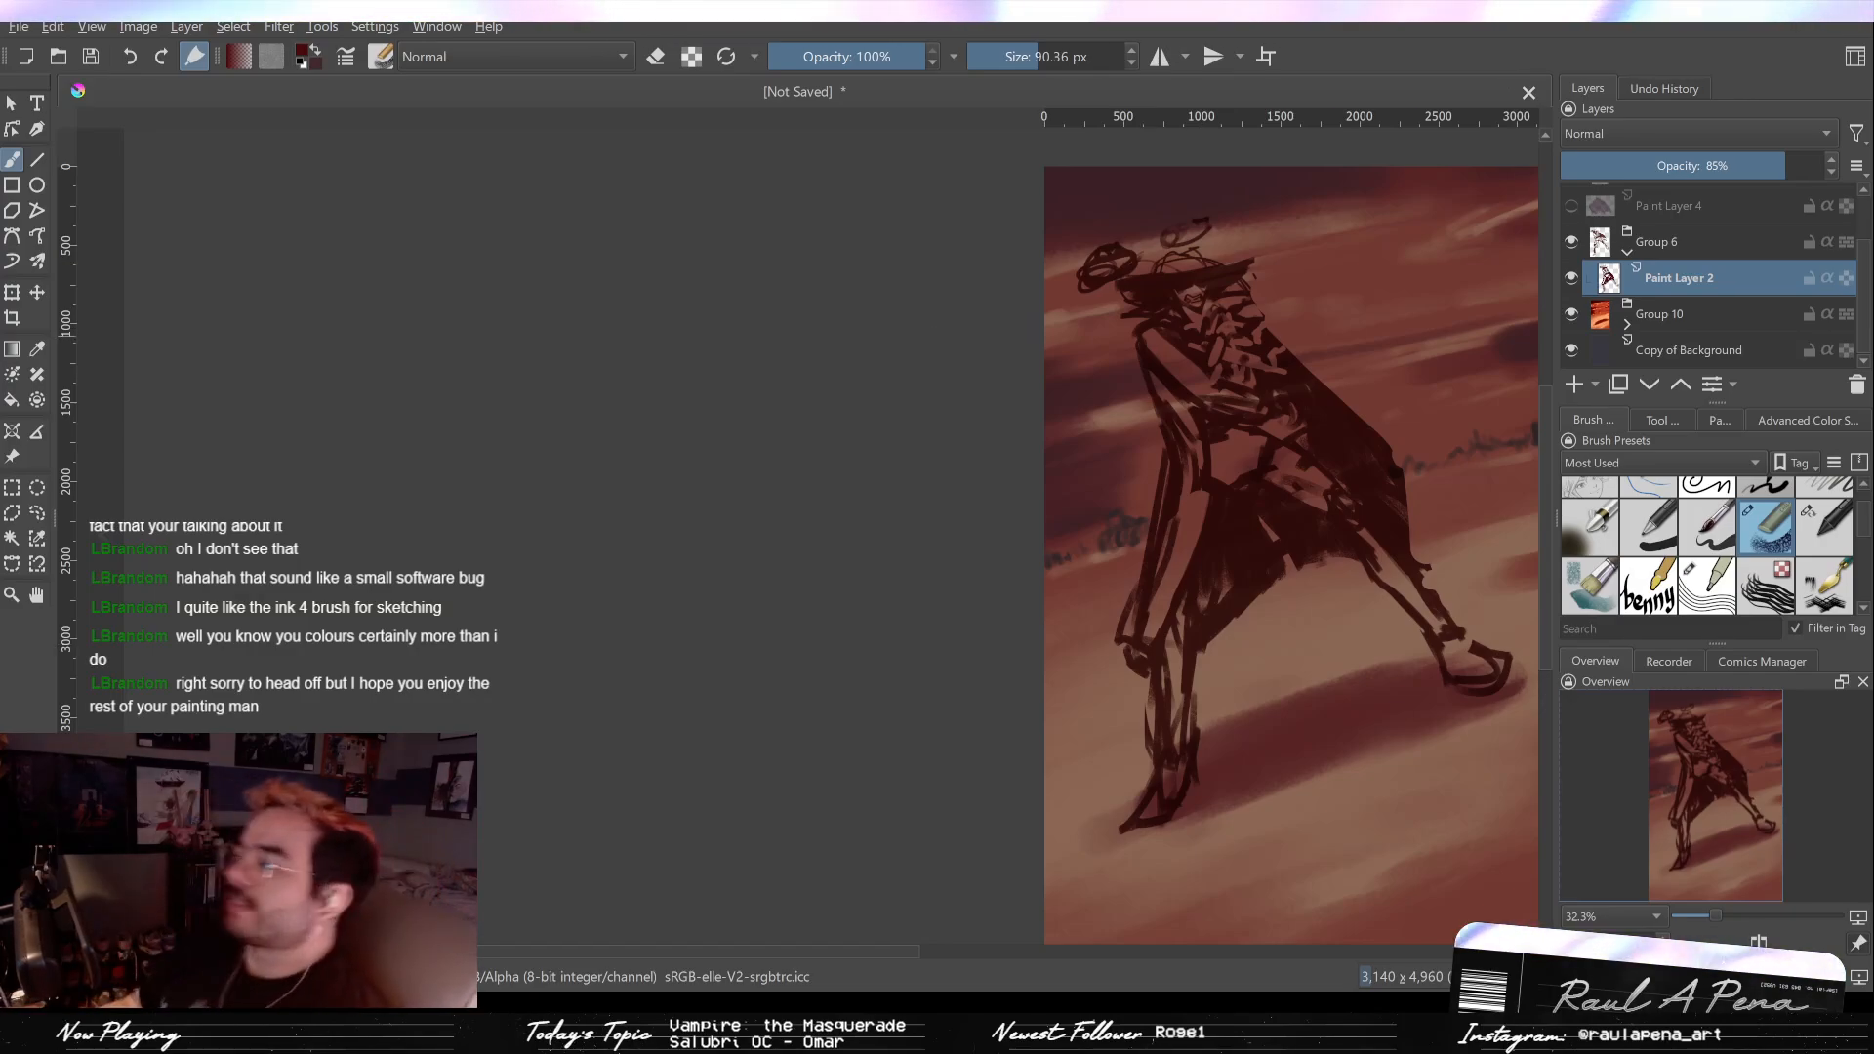
{"action": "key", "text": "m"}
{"action": "key", "text": "m"}
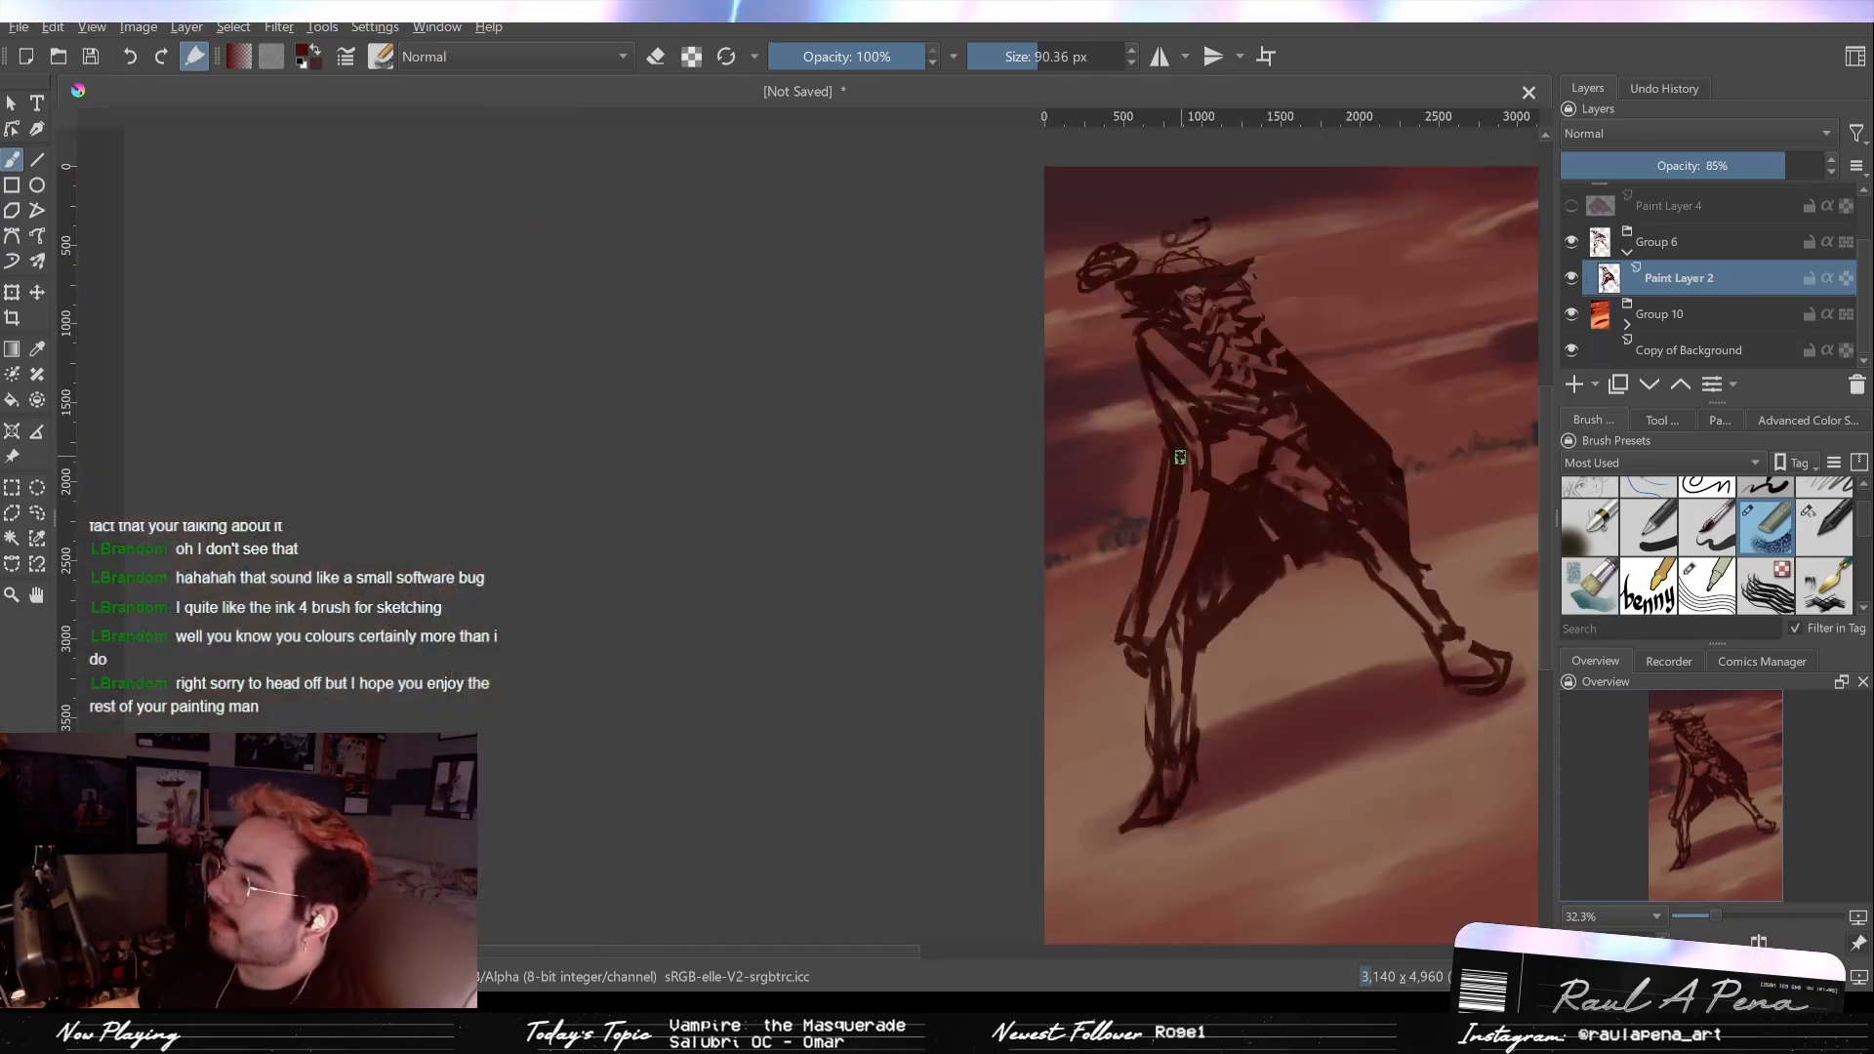
Step: Erase the old shoulder and upper-arm lines on Paint Layer 2 and redraw the arm reaching across the chest
{"action": "key", "text": "slash"}
{"action": "key", "text": "bracketright"}
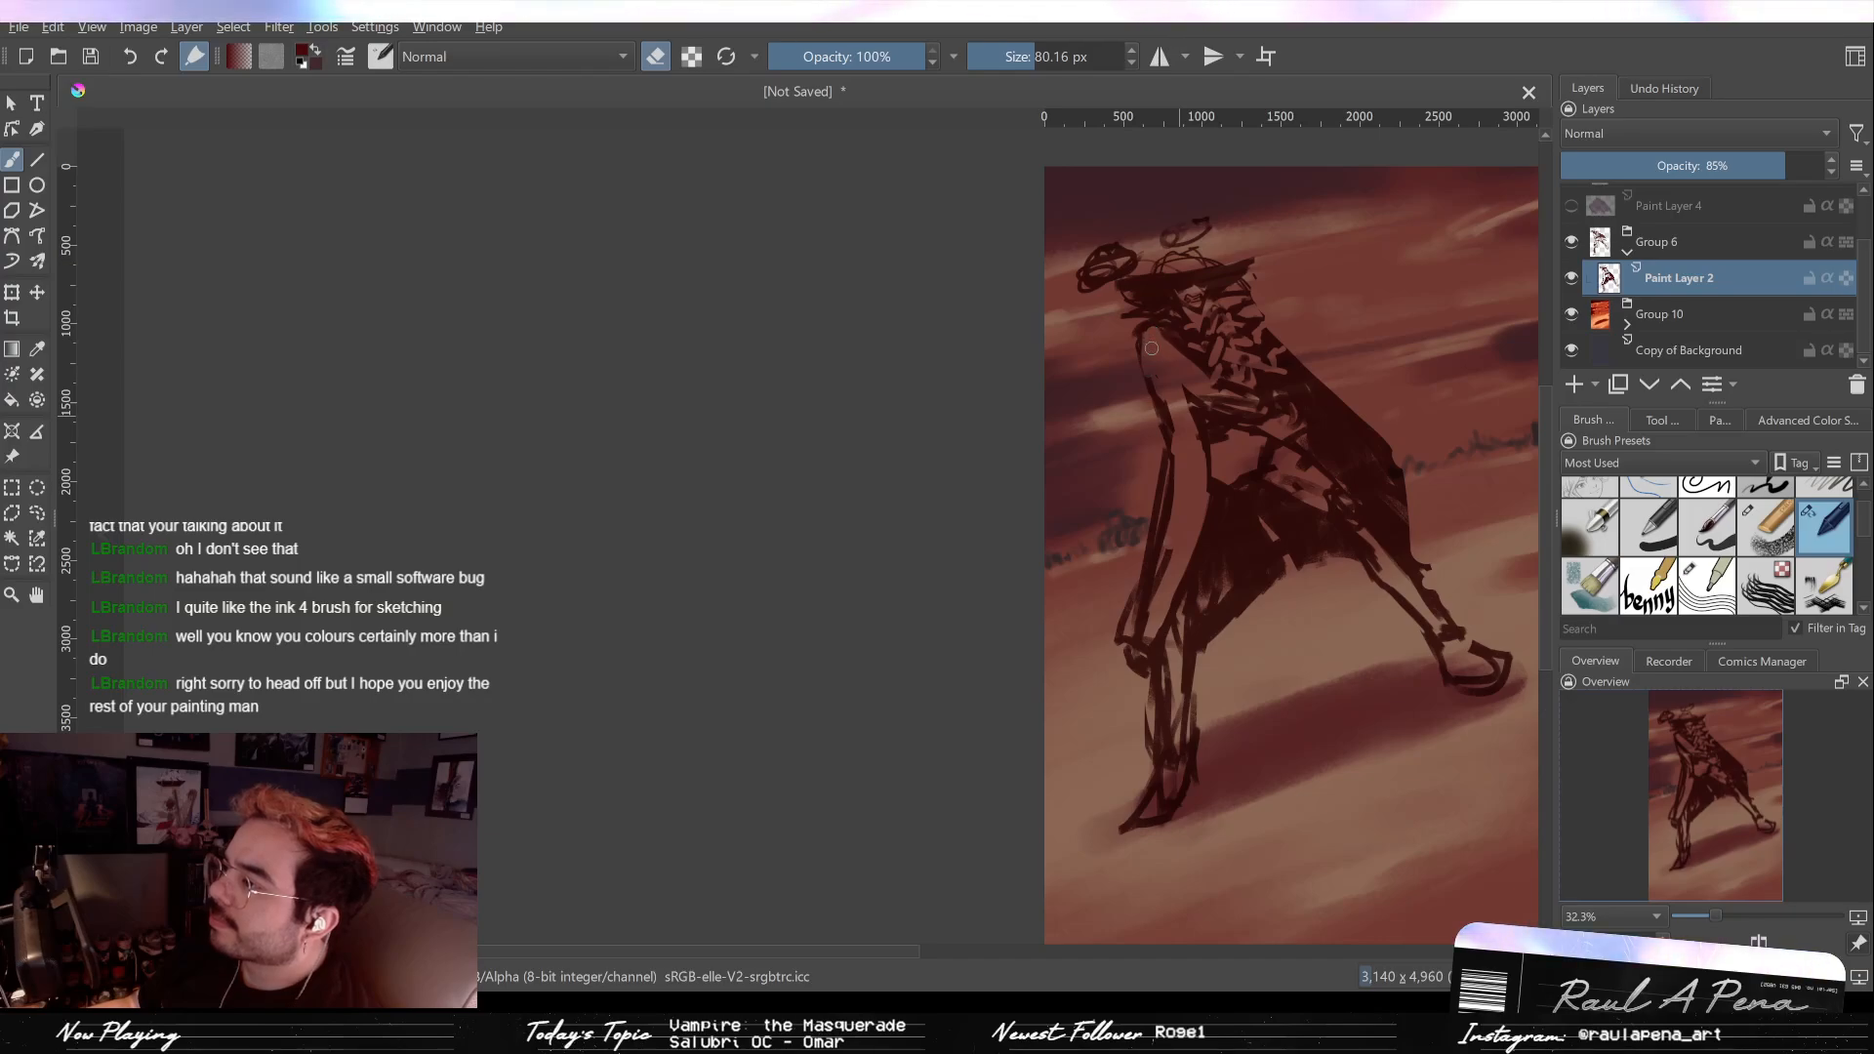
{"action": "key", "text": "slash"}
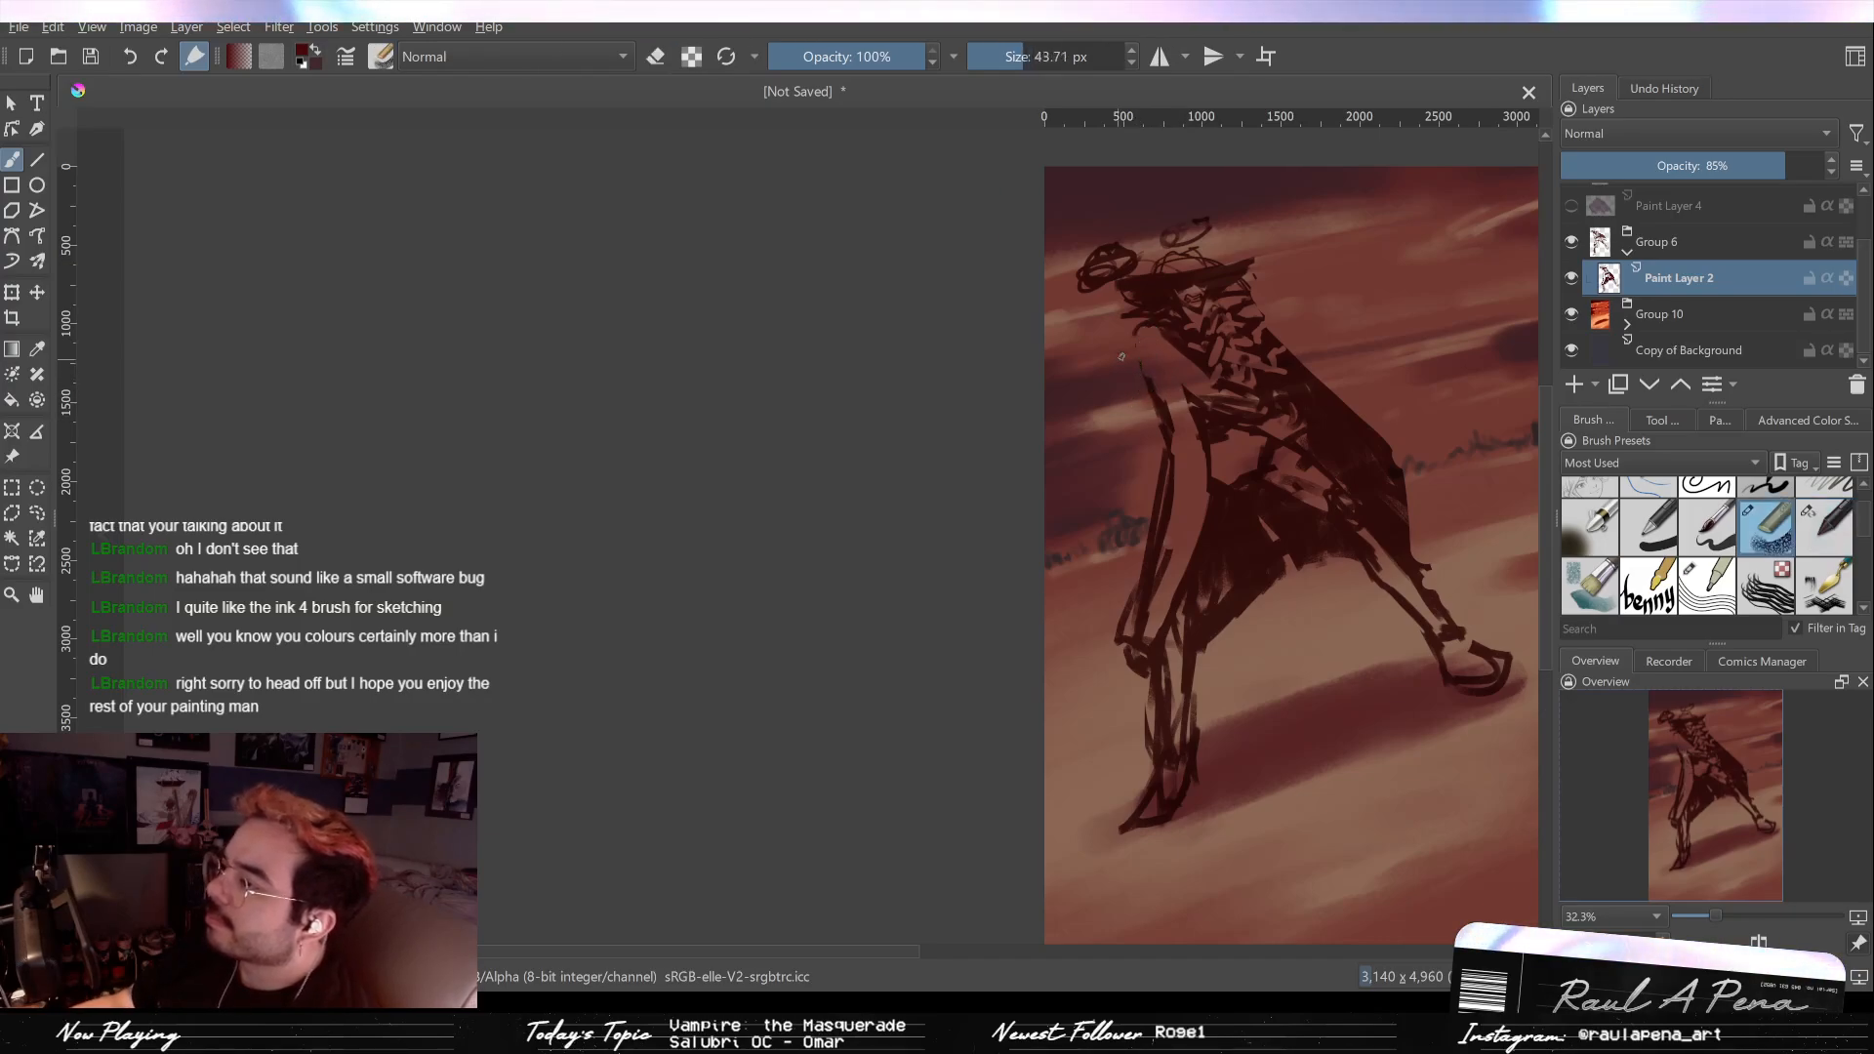
{"action": "key", "text": "bracketright"}
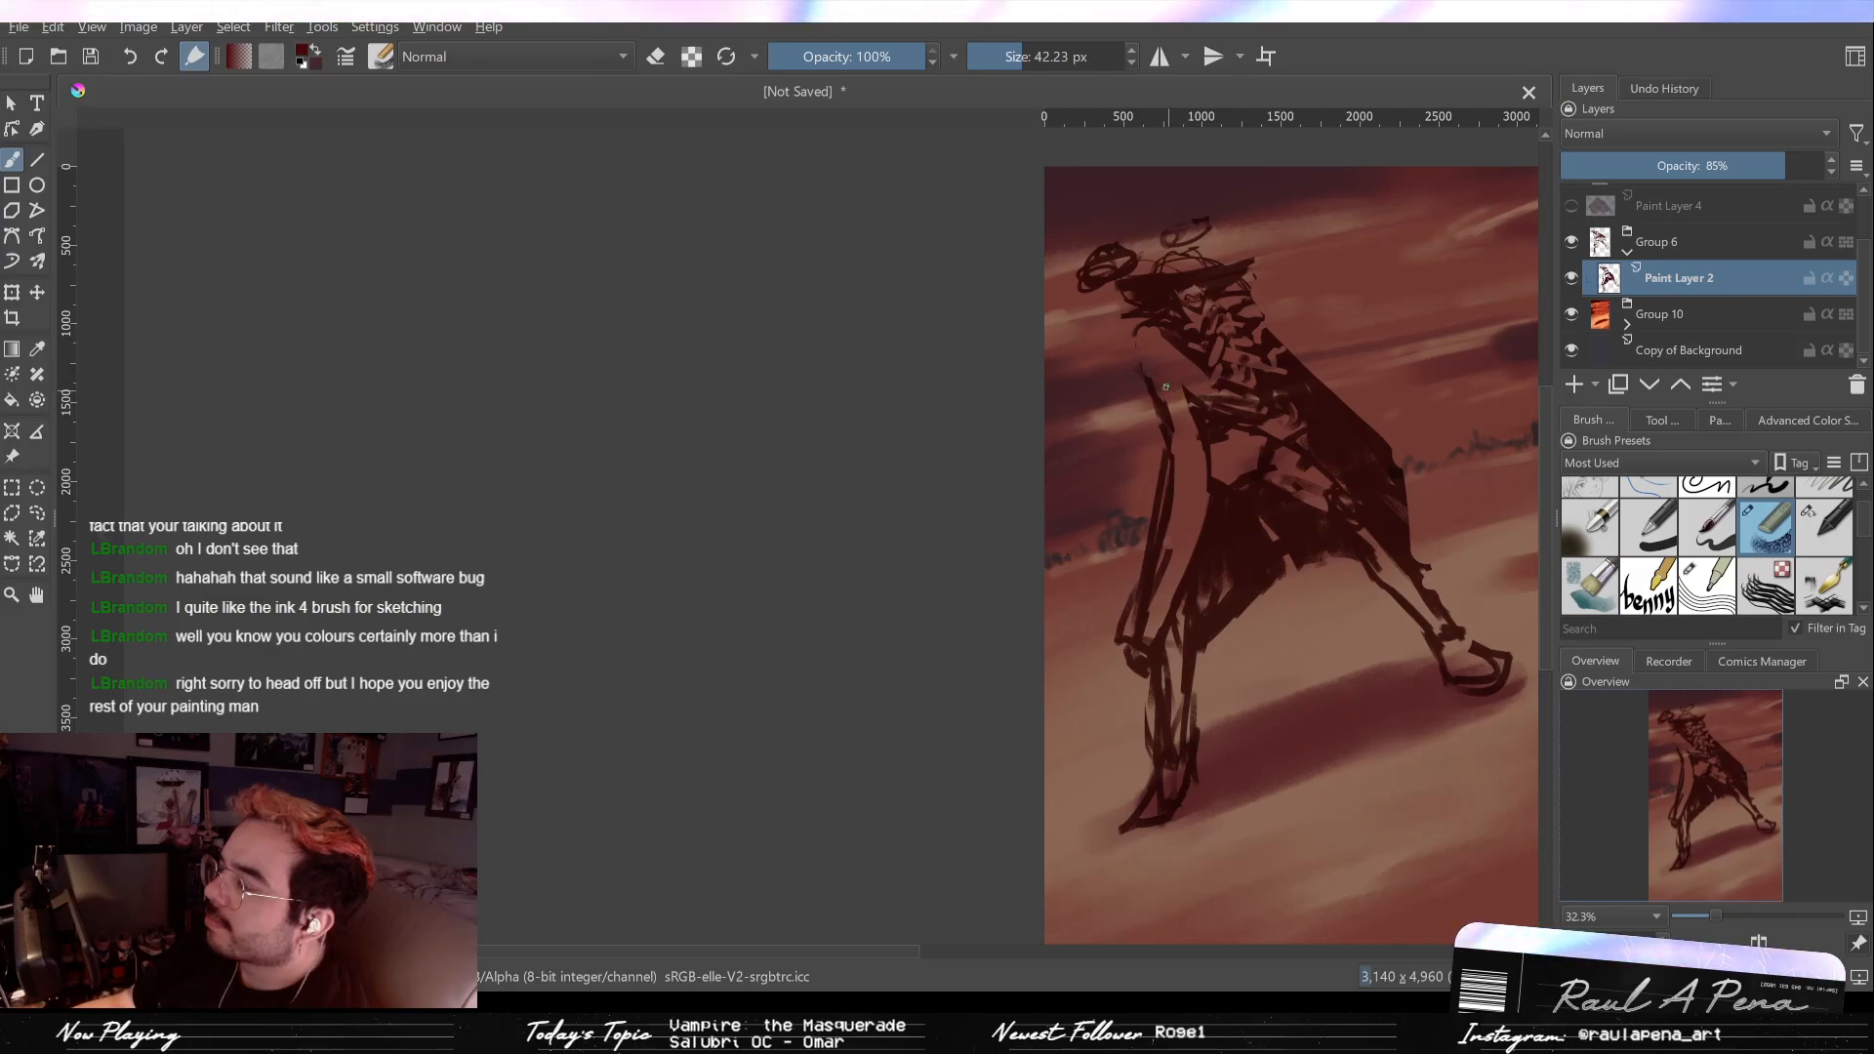
{"action": "left_click_drag", "start_coordinate": [1144, 366], "coordinate": [1220, 410]}
{"action": "left_click_drag", "start_coordinate": [1128, 337], "coordinate": [1190, 384]}
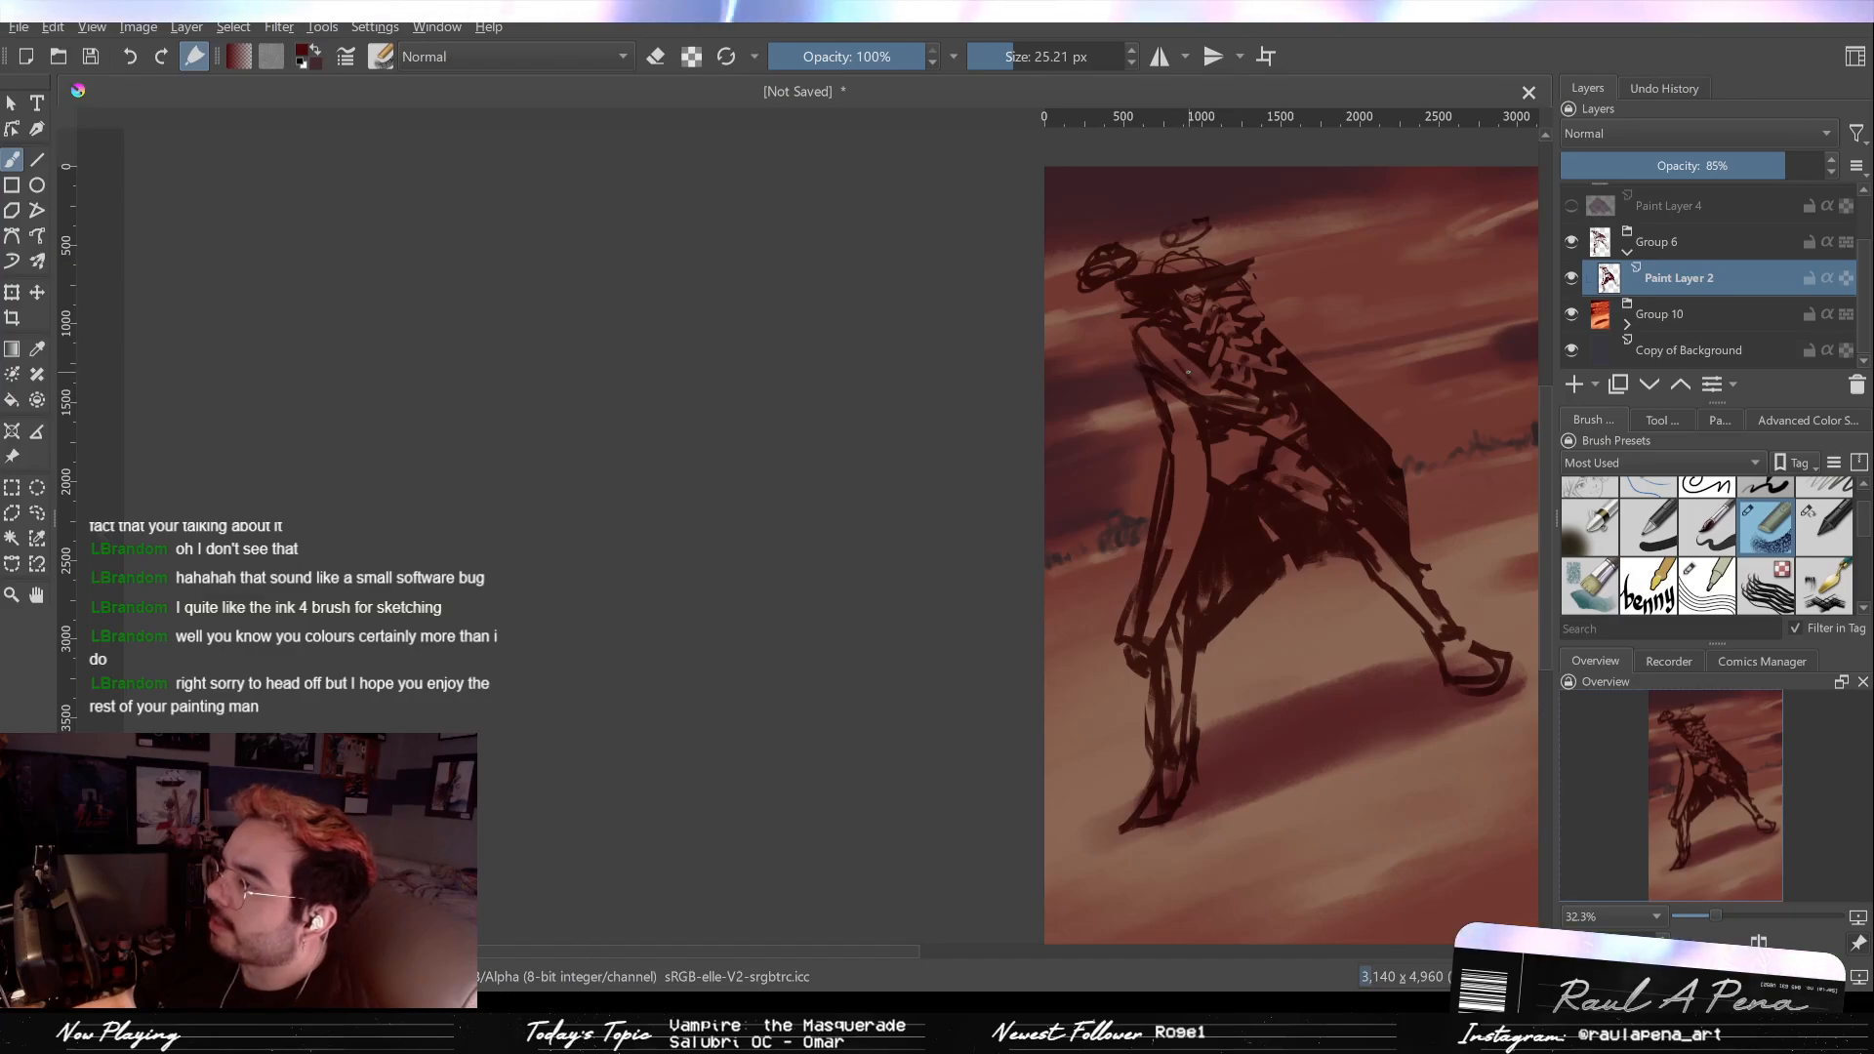
Step: Erase the dark strokes around the forearm's end at the waist to clear room for the hand
{"action": "key", "text": "e"}
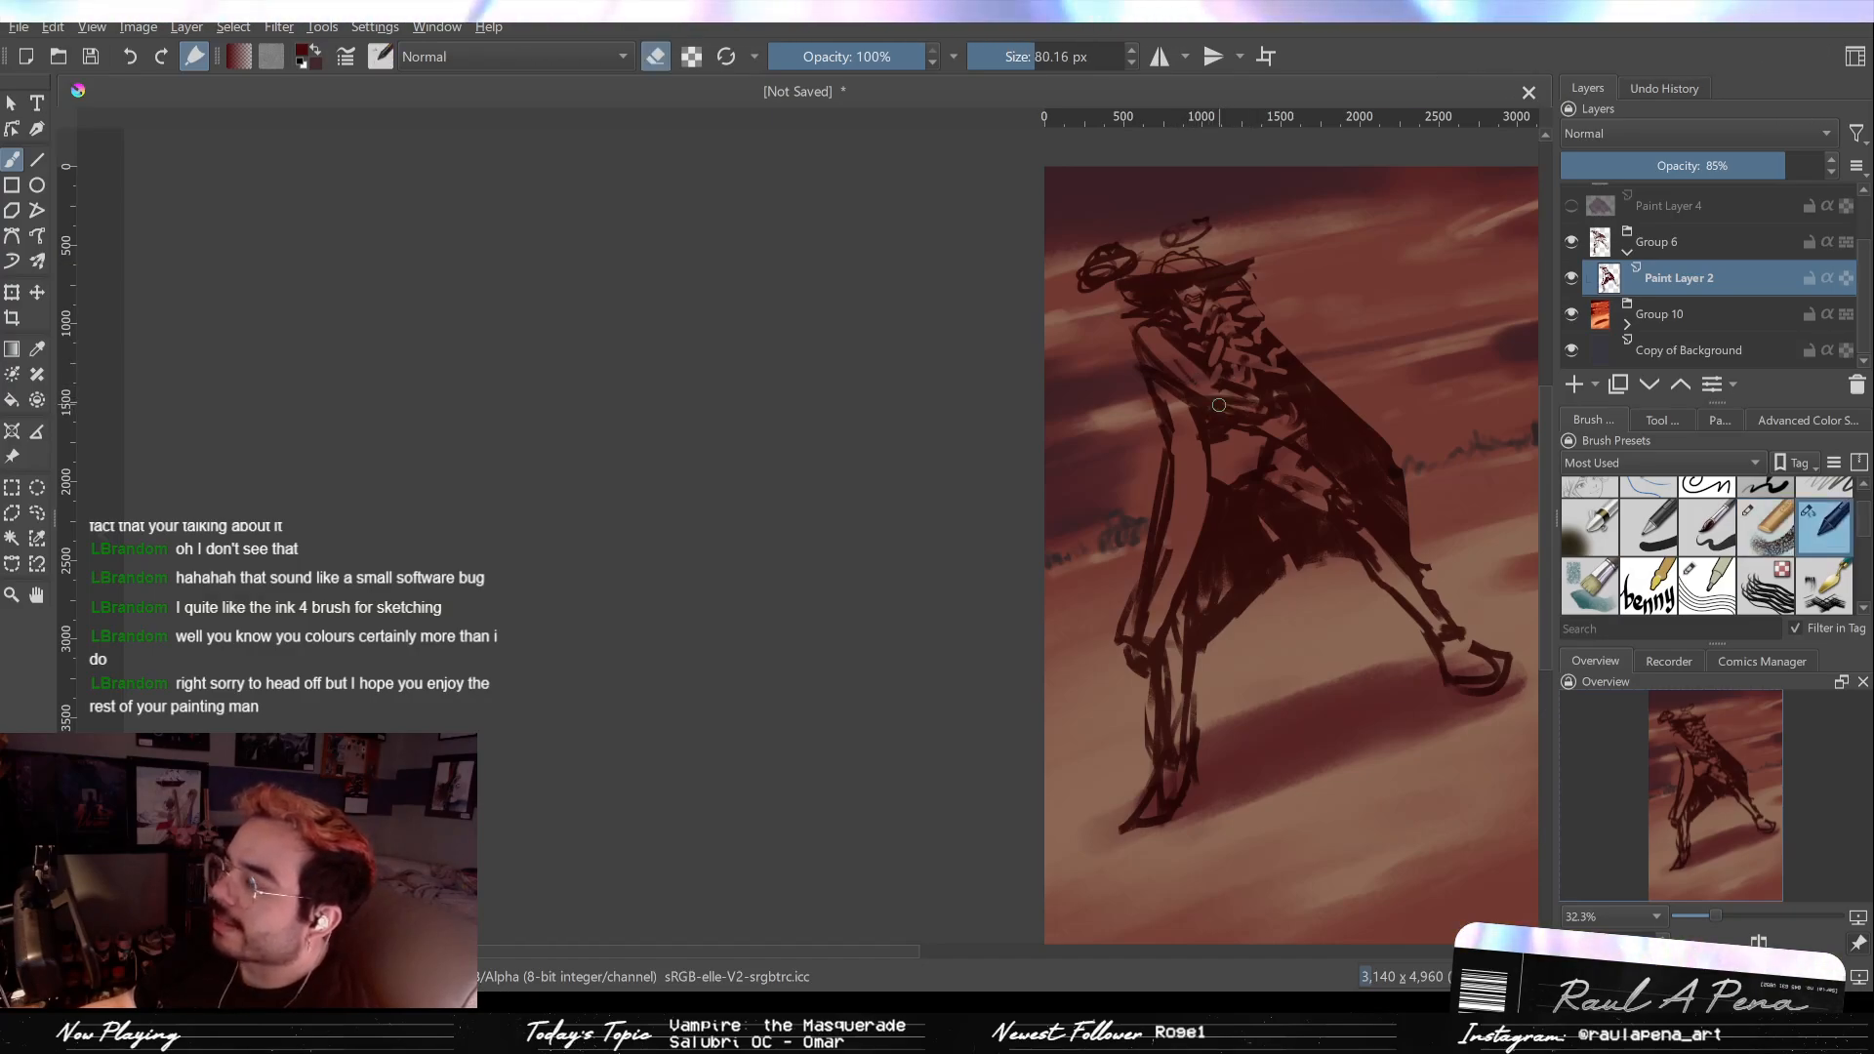
{"action": "left_click_drag", "start_coordinate": [1289, 393], "coordinate": [1244, 411]}
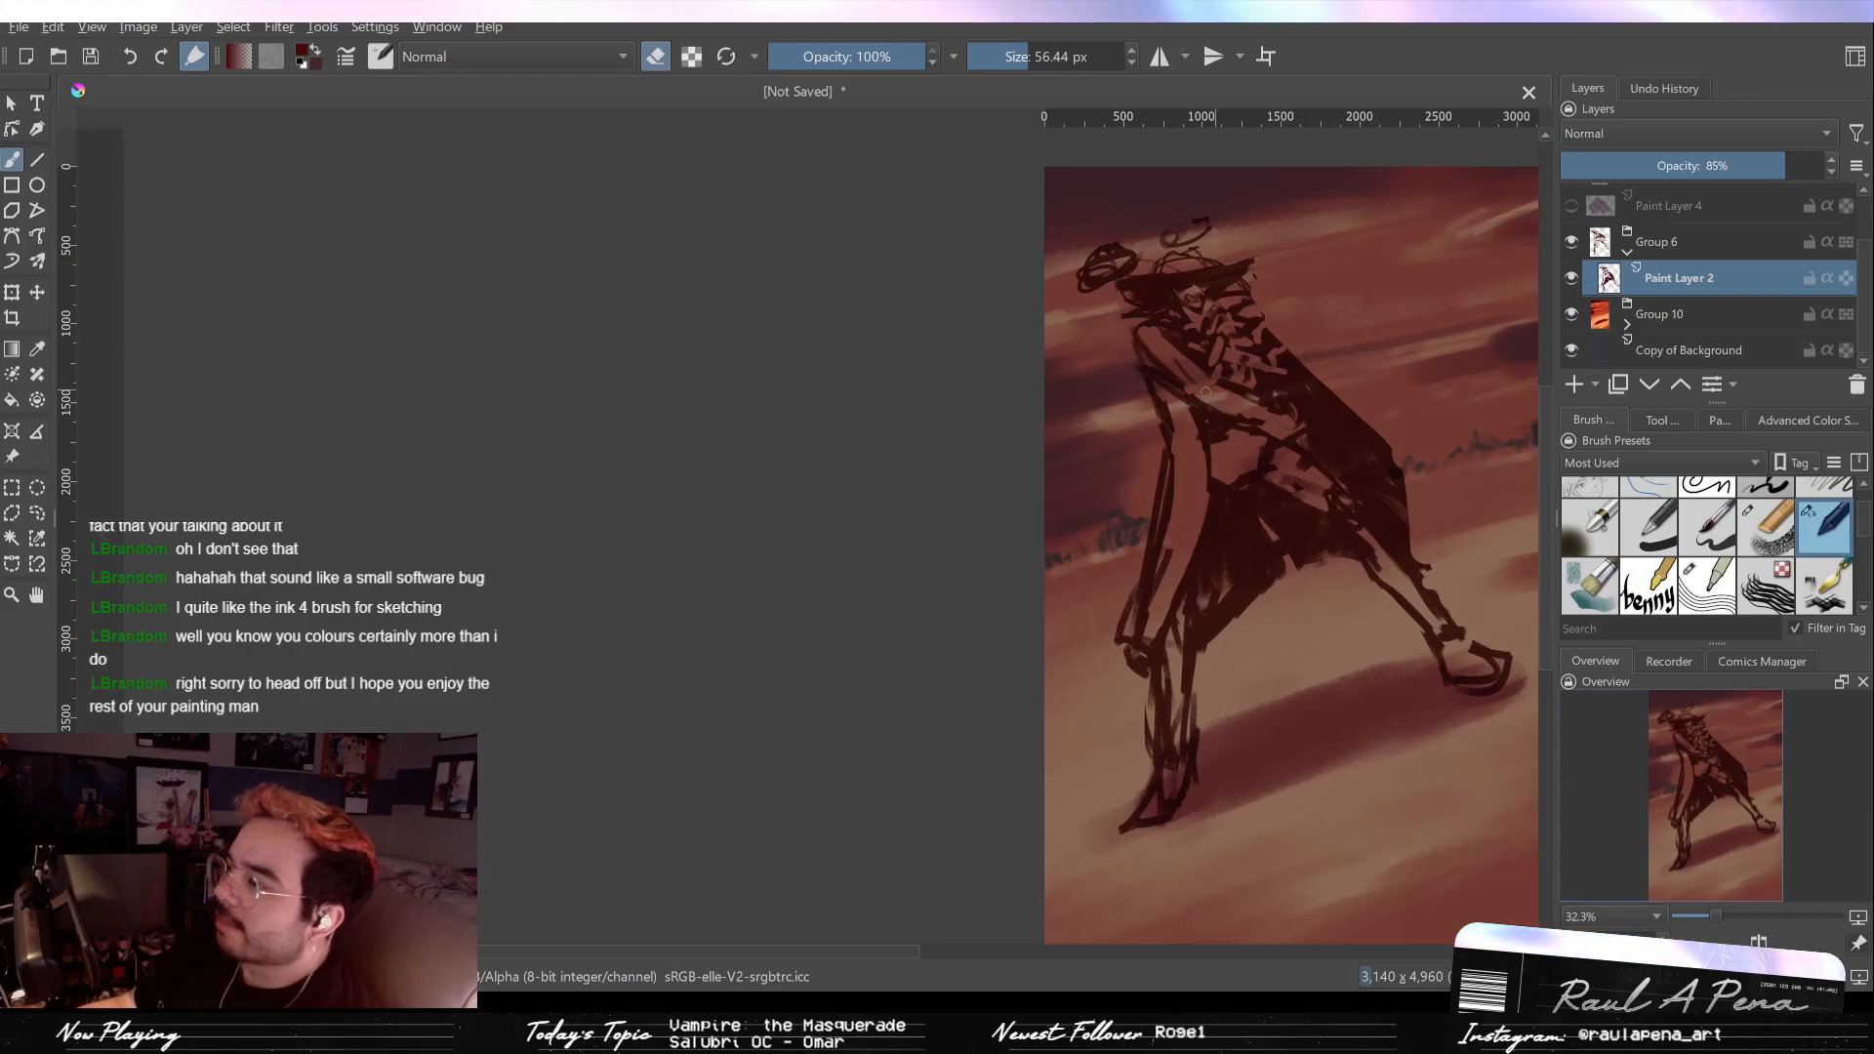
{"action": "mouse_move", "coordinate": [1259, 404]}
{"action": "left_mouse_down"}
{"action": "mouse_move", "coordinate": [1222, 392]}
{"action": "mouse_move", "coordinate": [1296, 408]}
{"action": "left_mouse_up"}
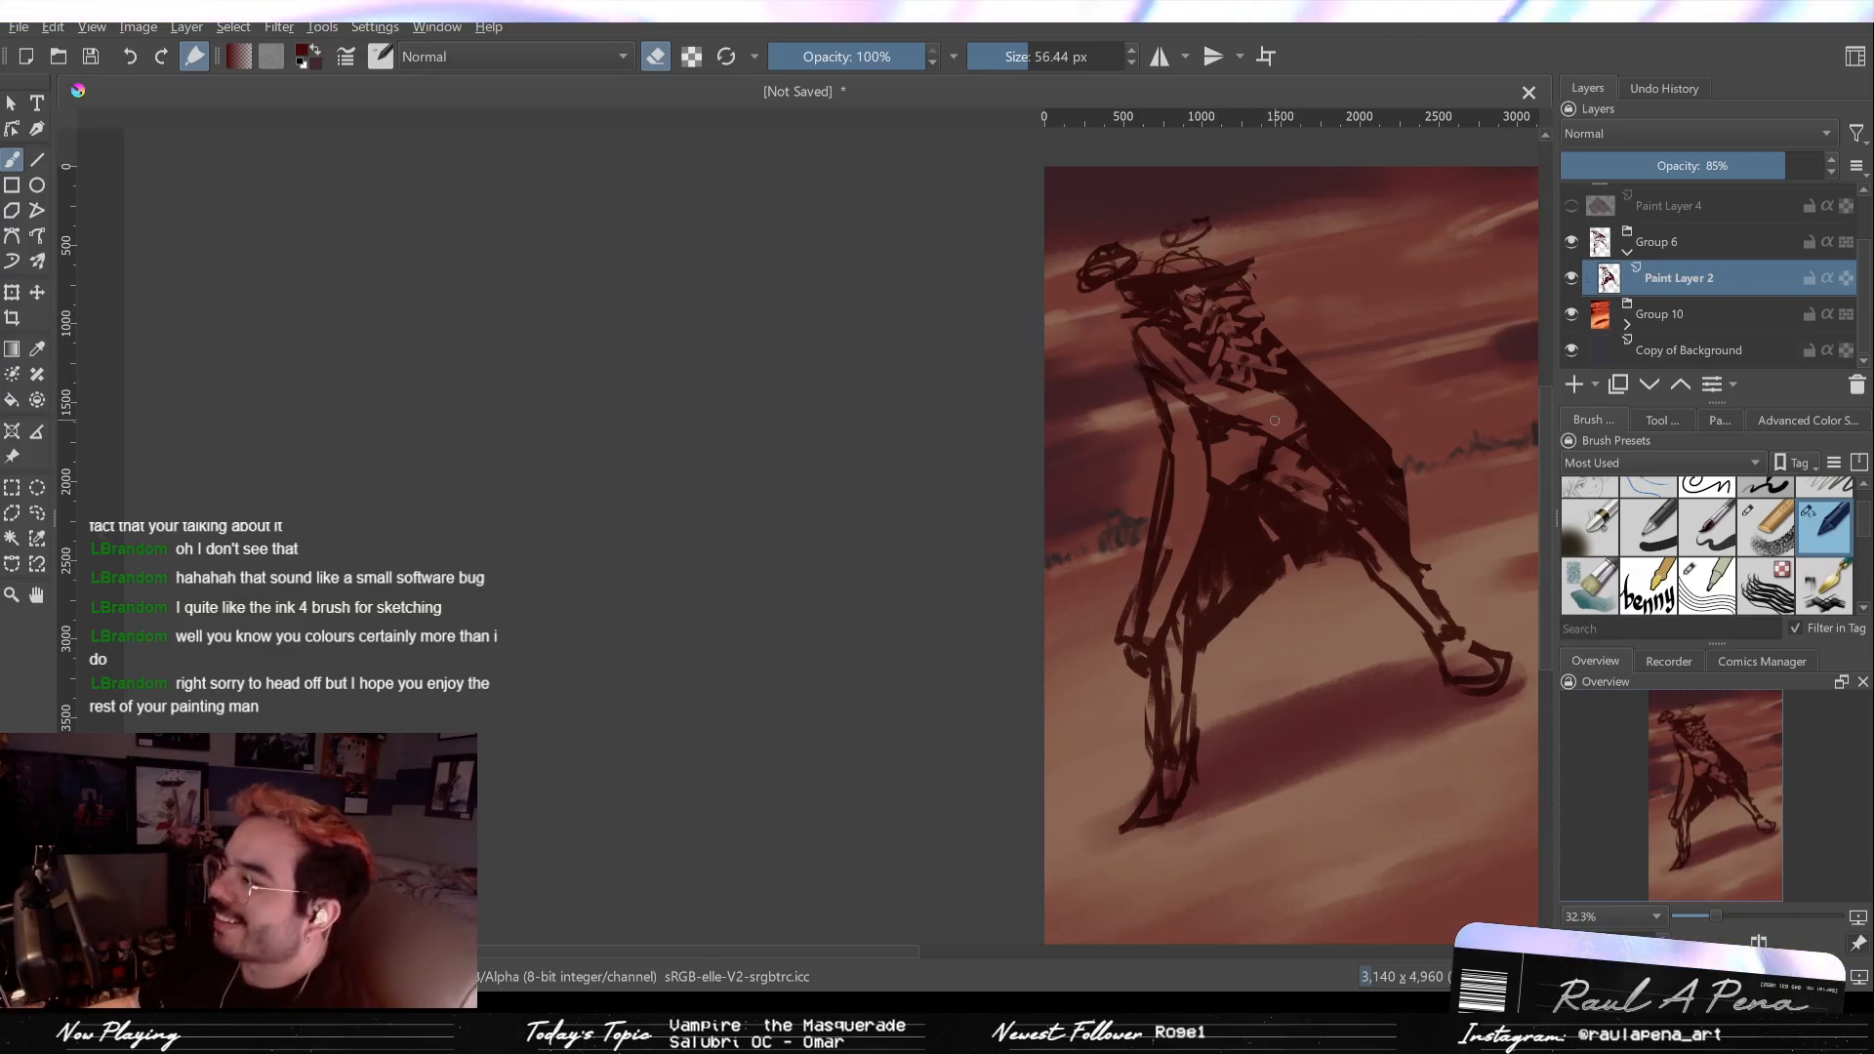
Step: Redraw the hand at the waist against the dark cape and clean up its edges with the eraser
{"action": "key", "text": "m"}
{"action": "key", "text": "m"}
{"action": "key", "text": "slash"}
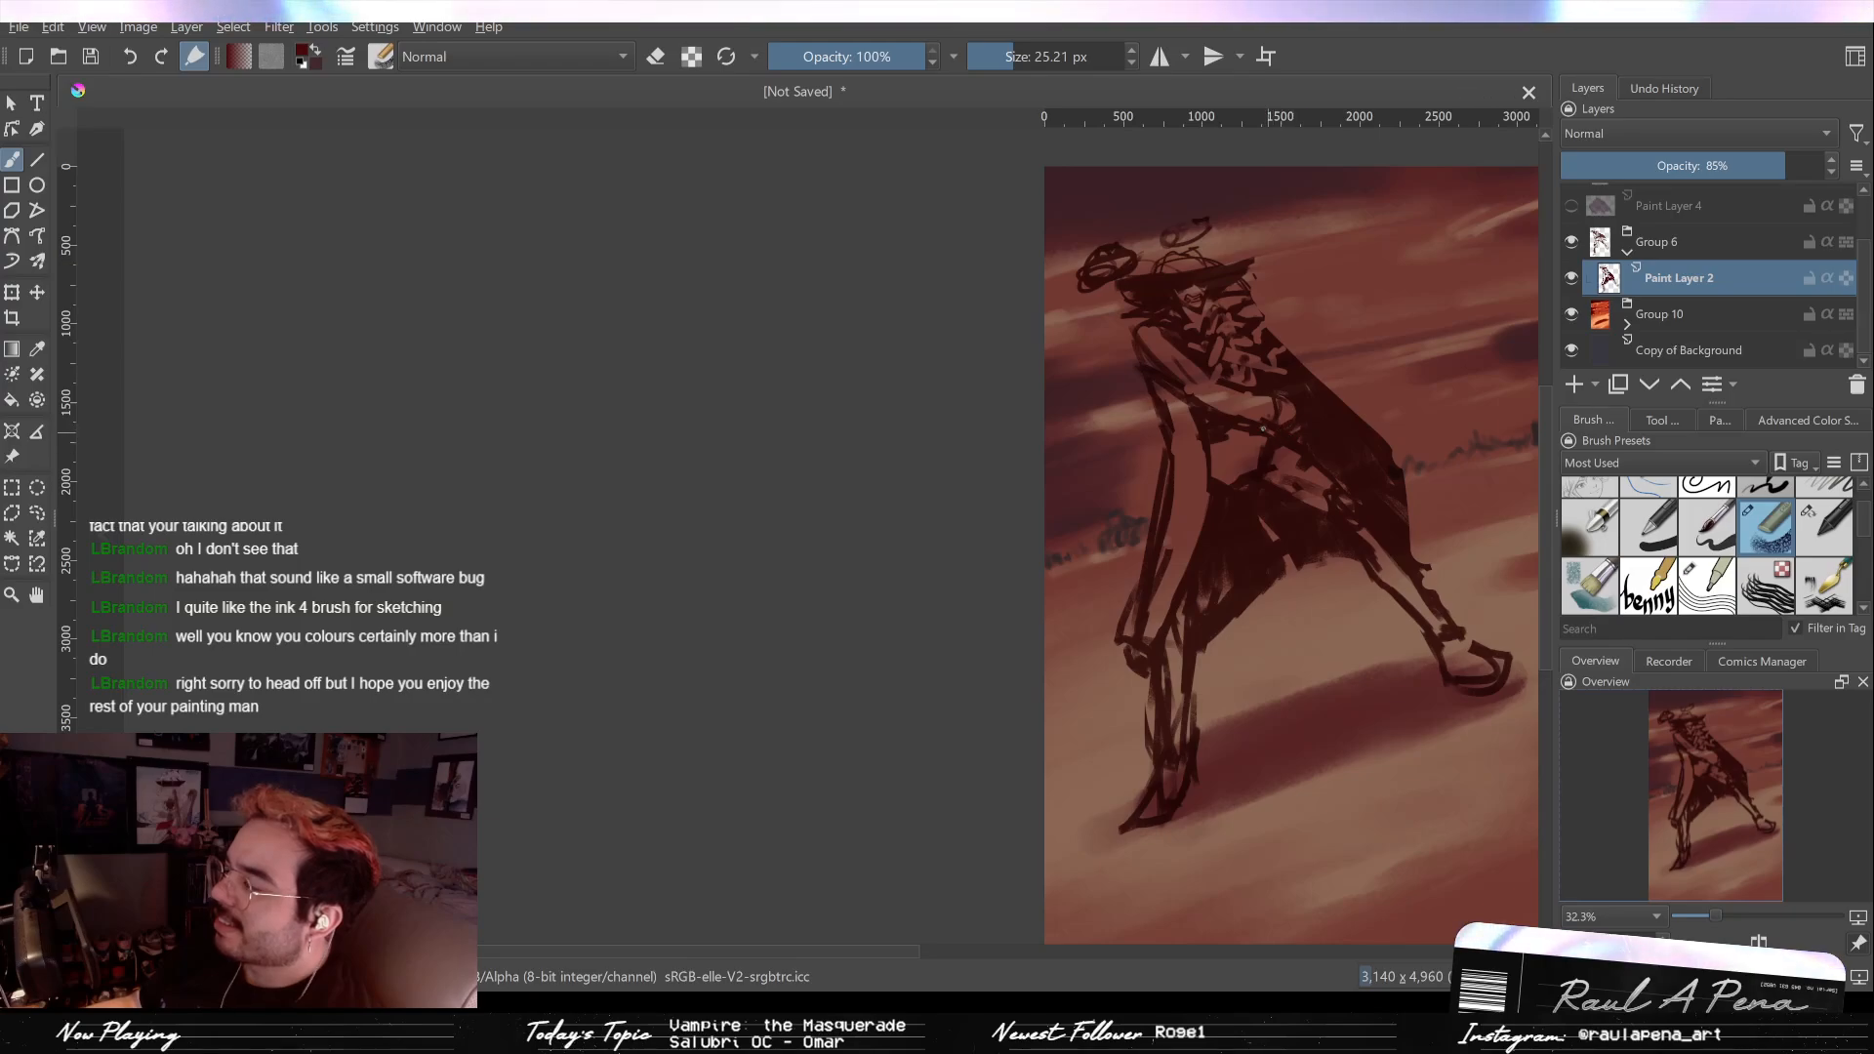
{"action": "key", "text": "e"}
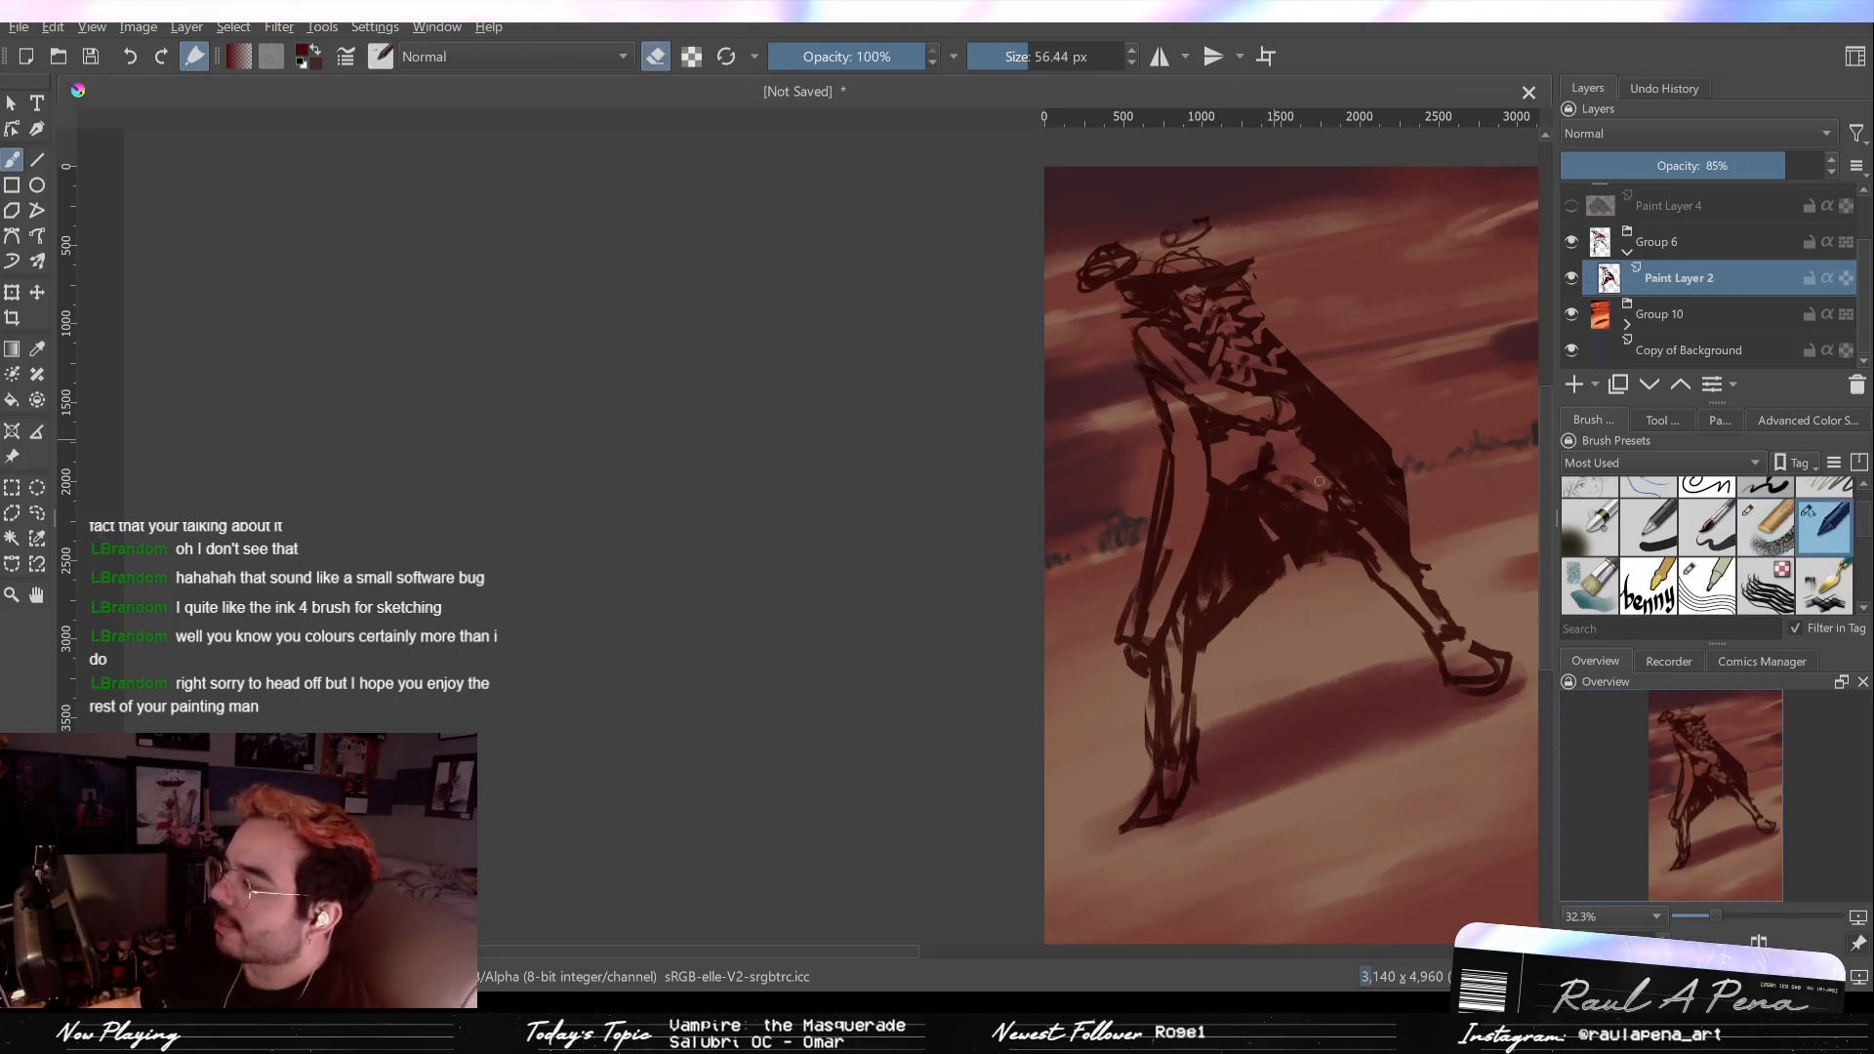
{"action": "key", "text": "e"}
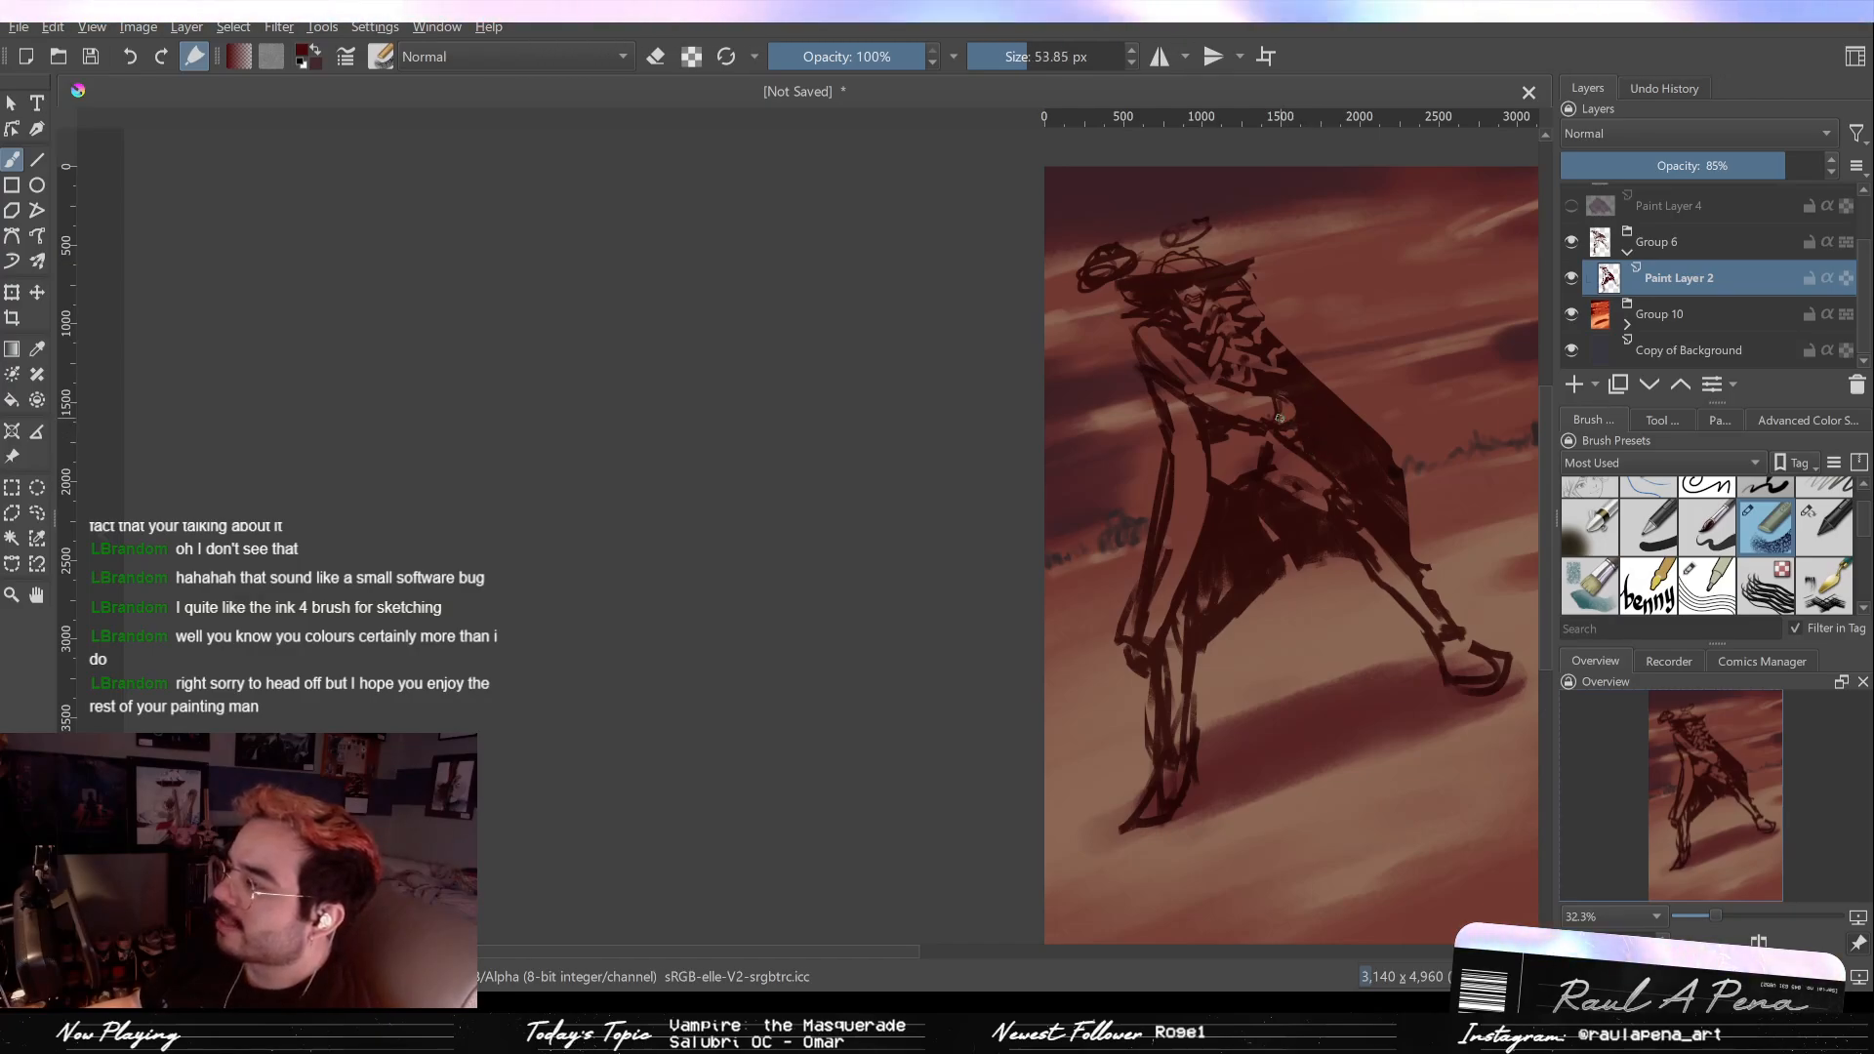
{"action": "key", "text": "e"}
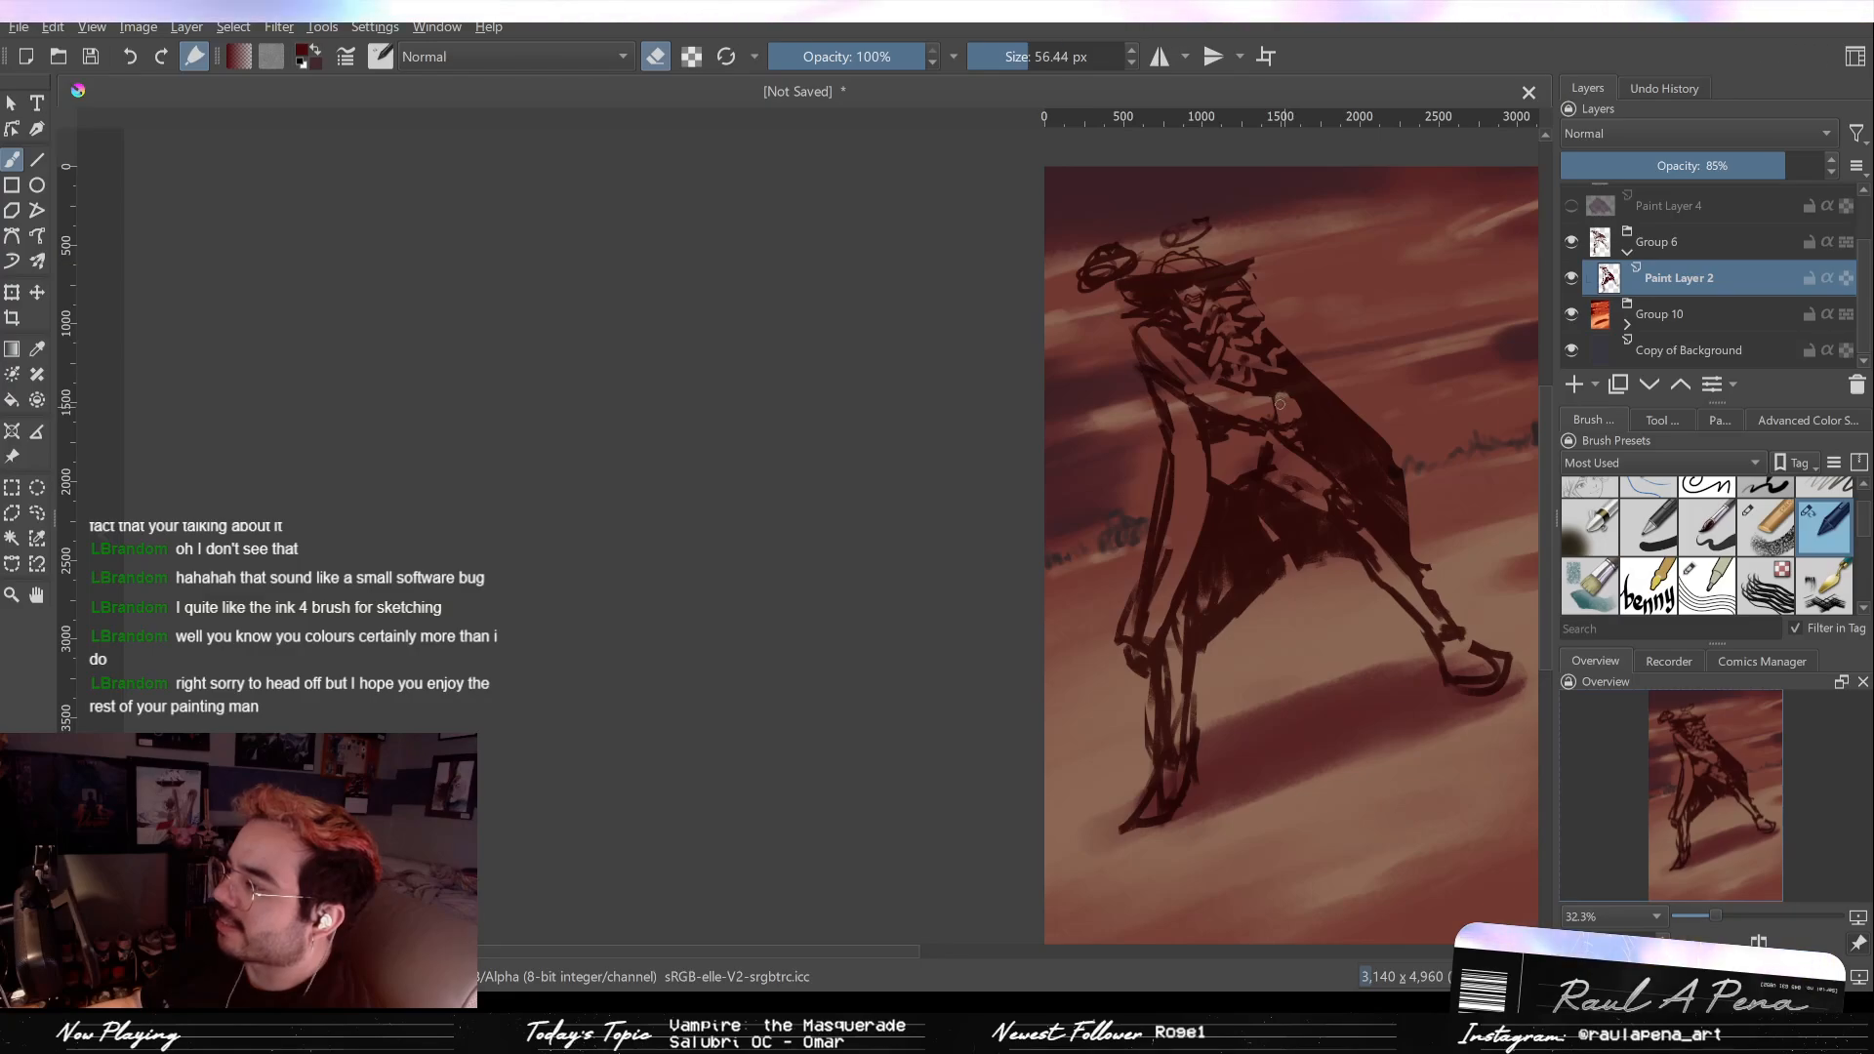
Step: Round out the cape's outer edge and tidy the outstretched leg's lines below it
{"action": "key", "text": "e"}
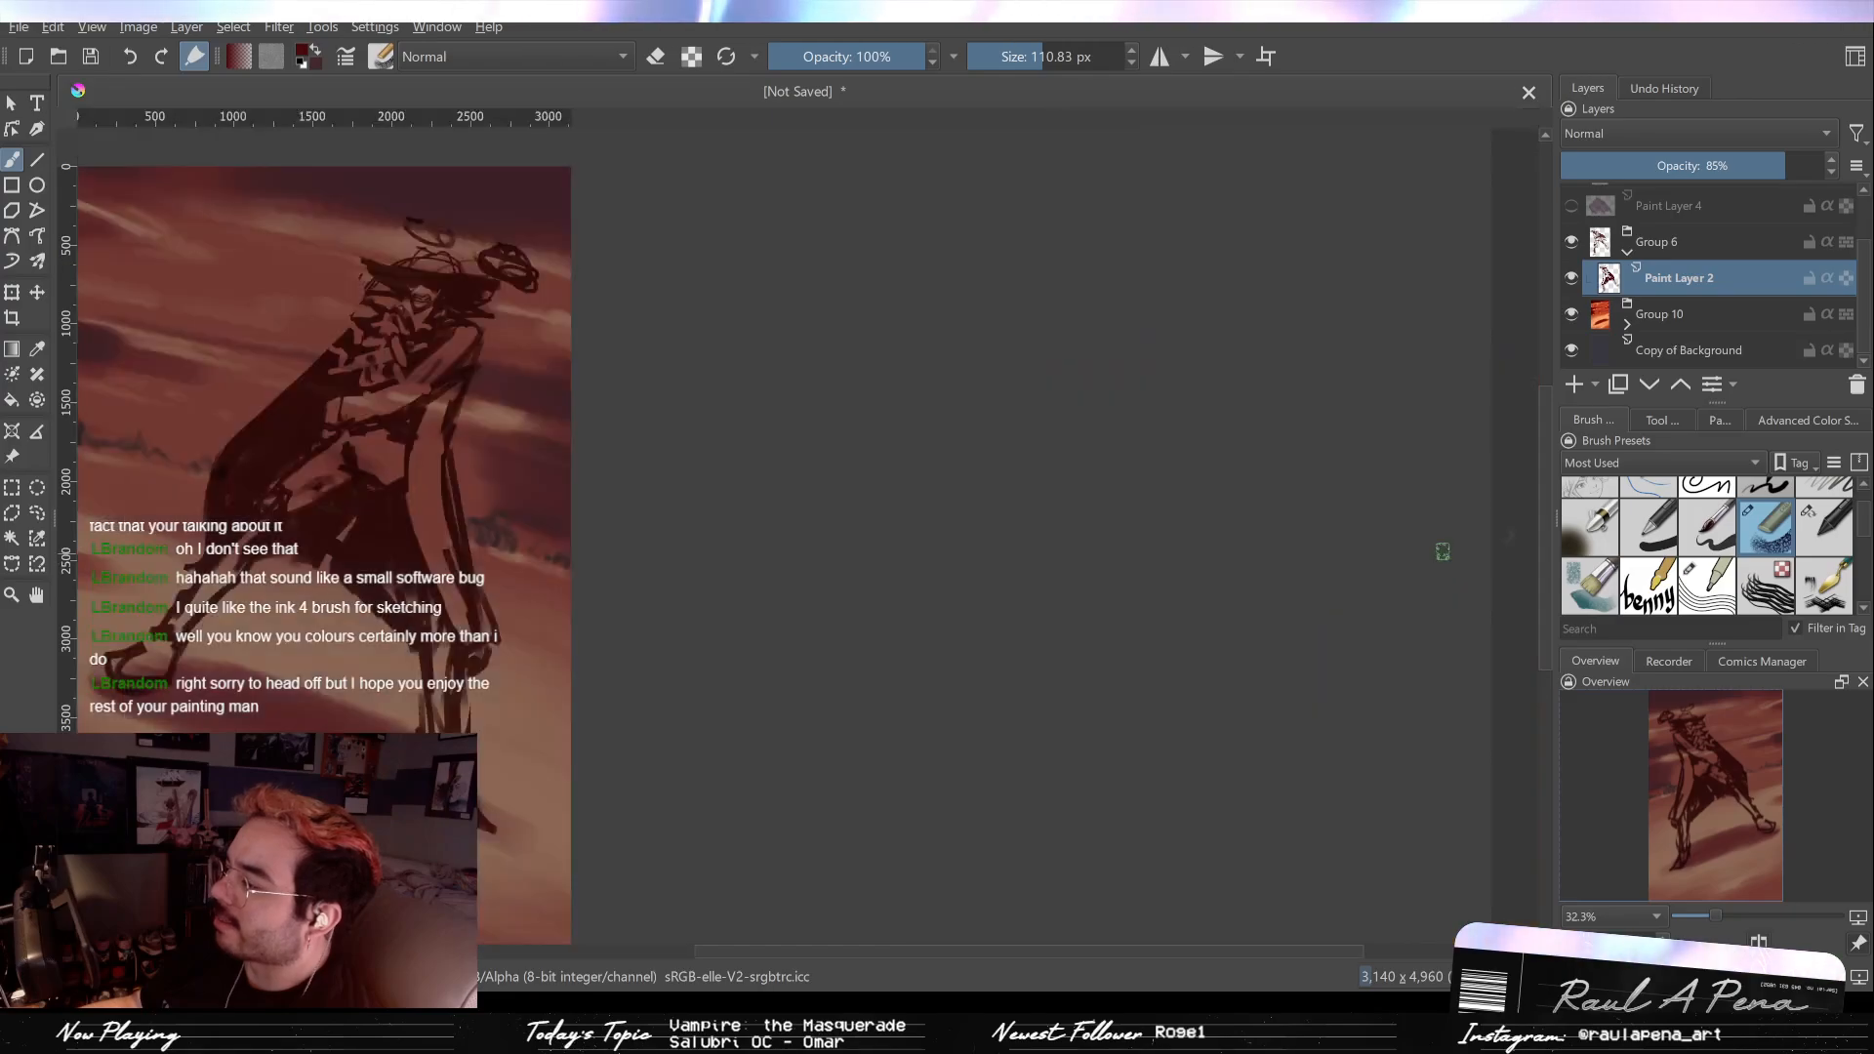
{"action": "key", "text": "e"}
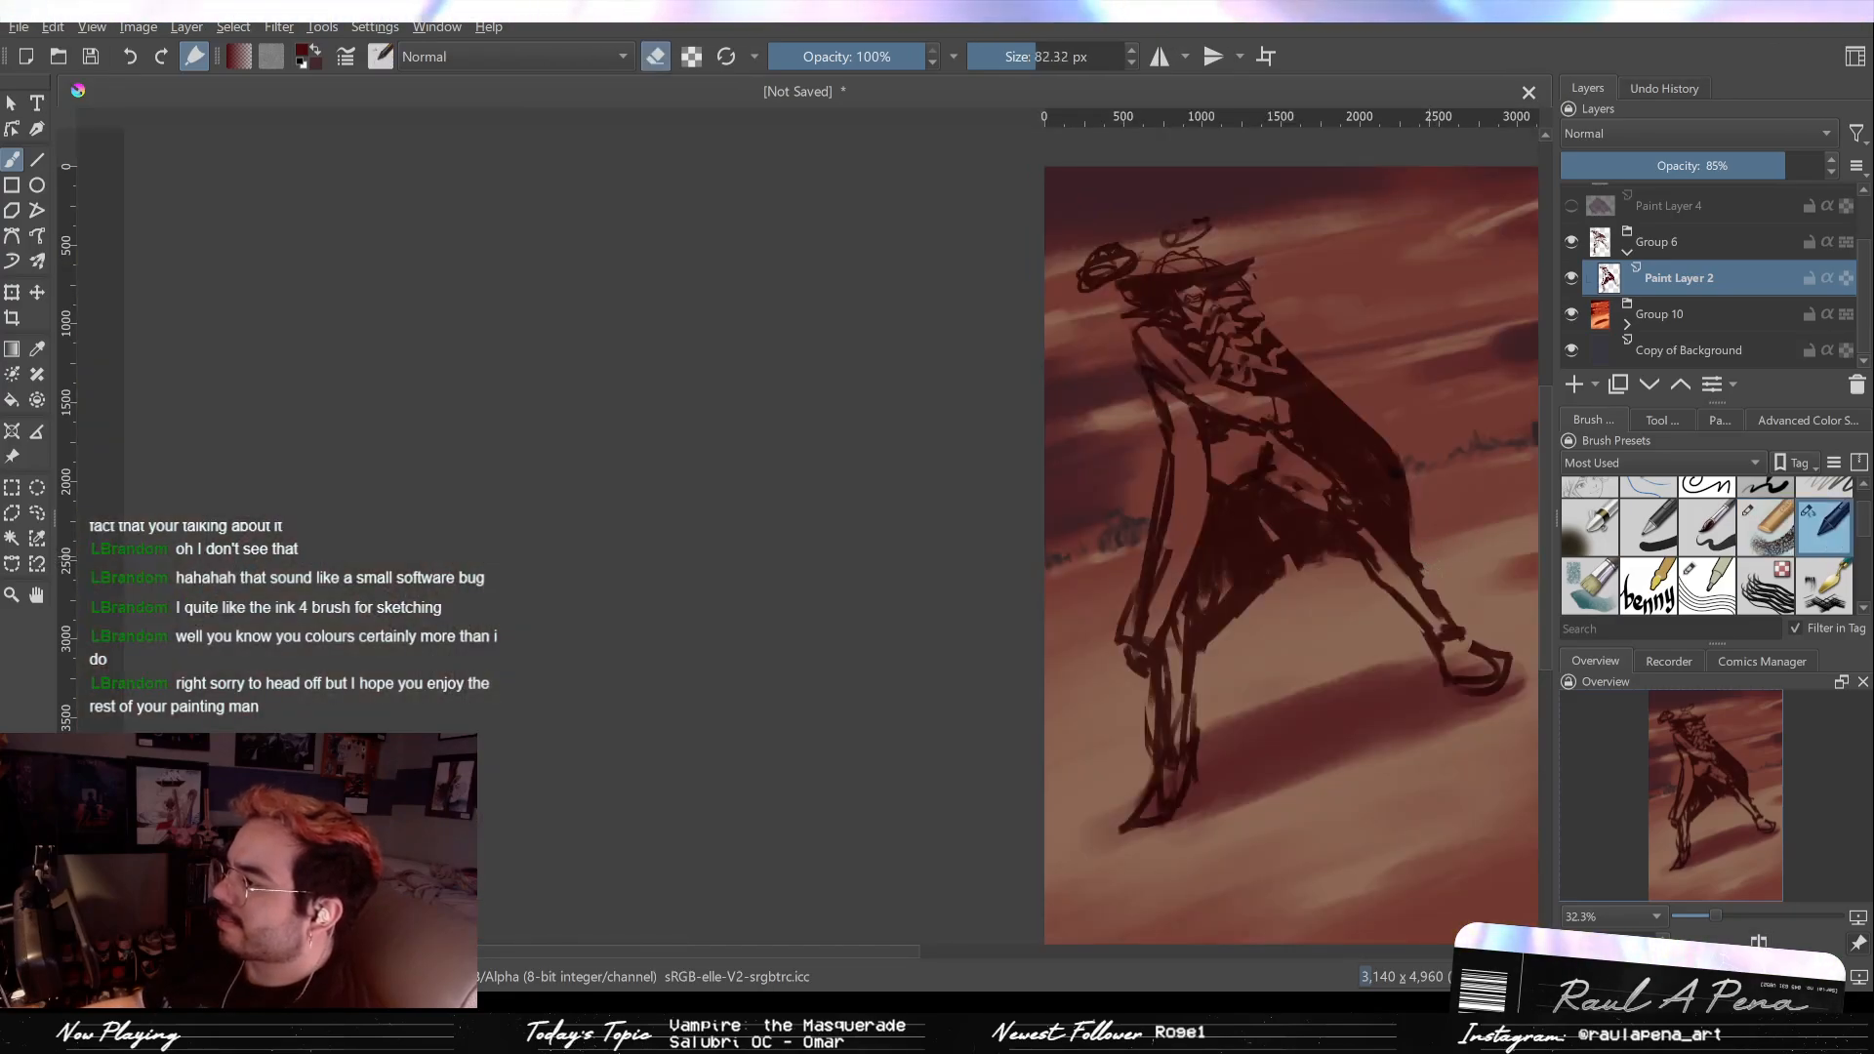
{"action": "key", "text": "e"}
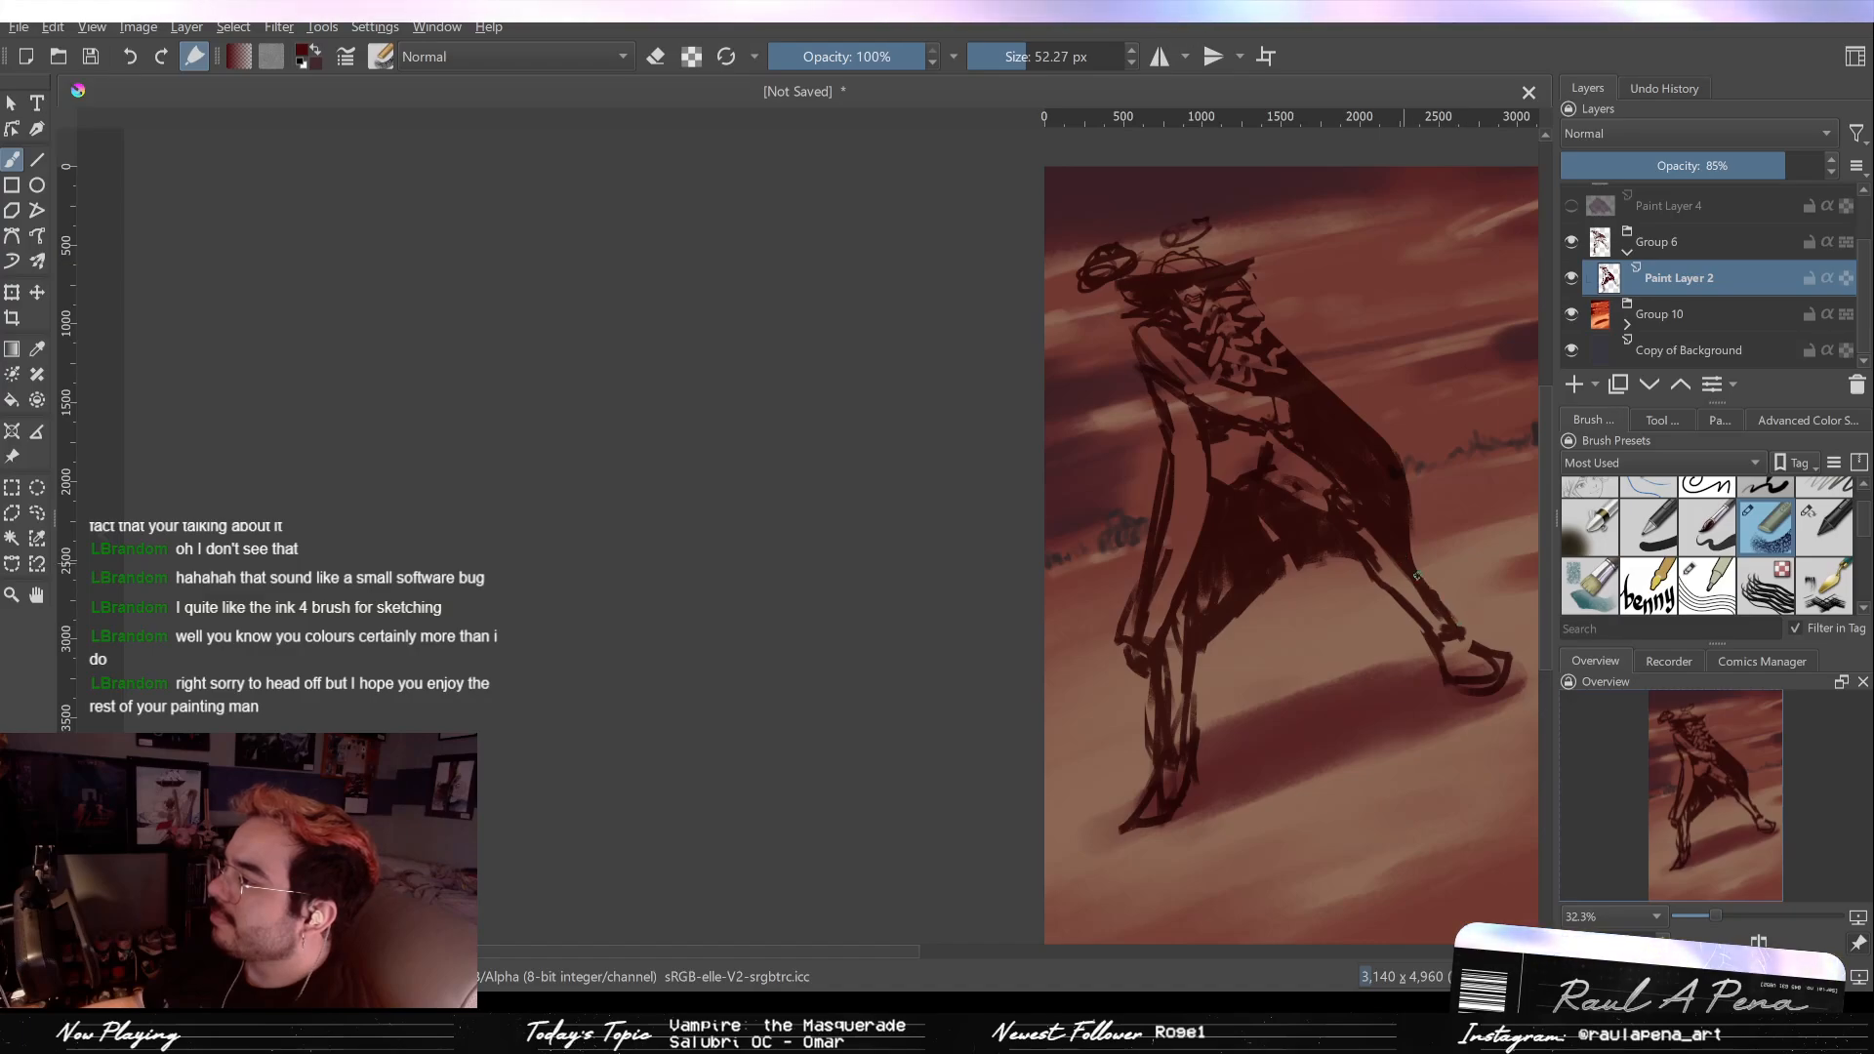
{"action": "key", "text": "e"}
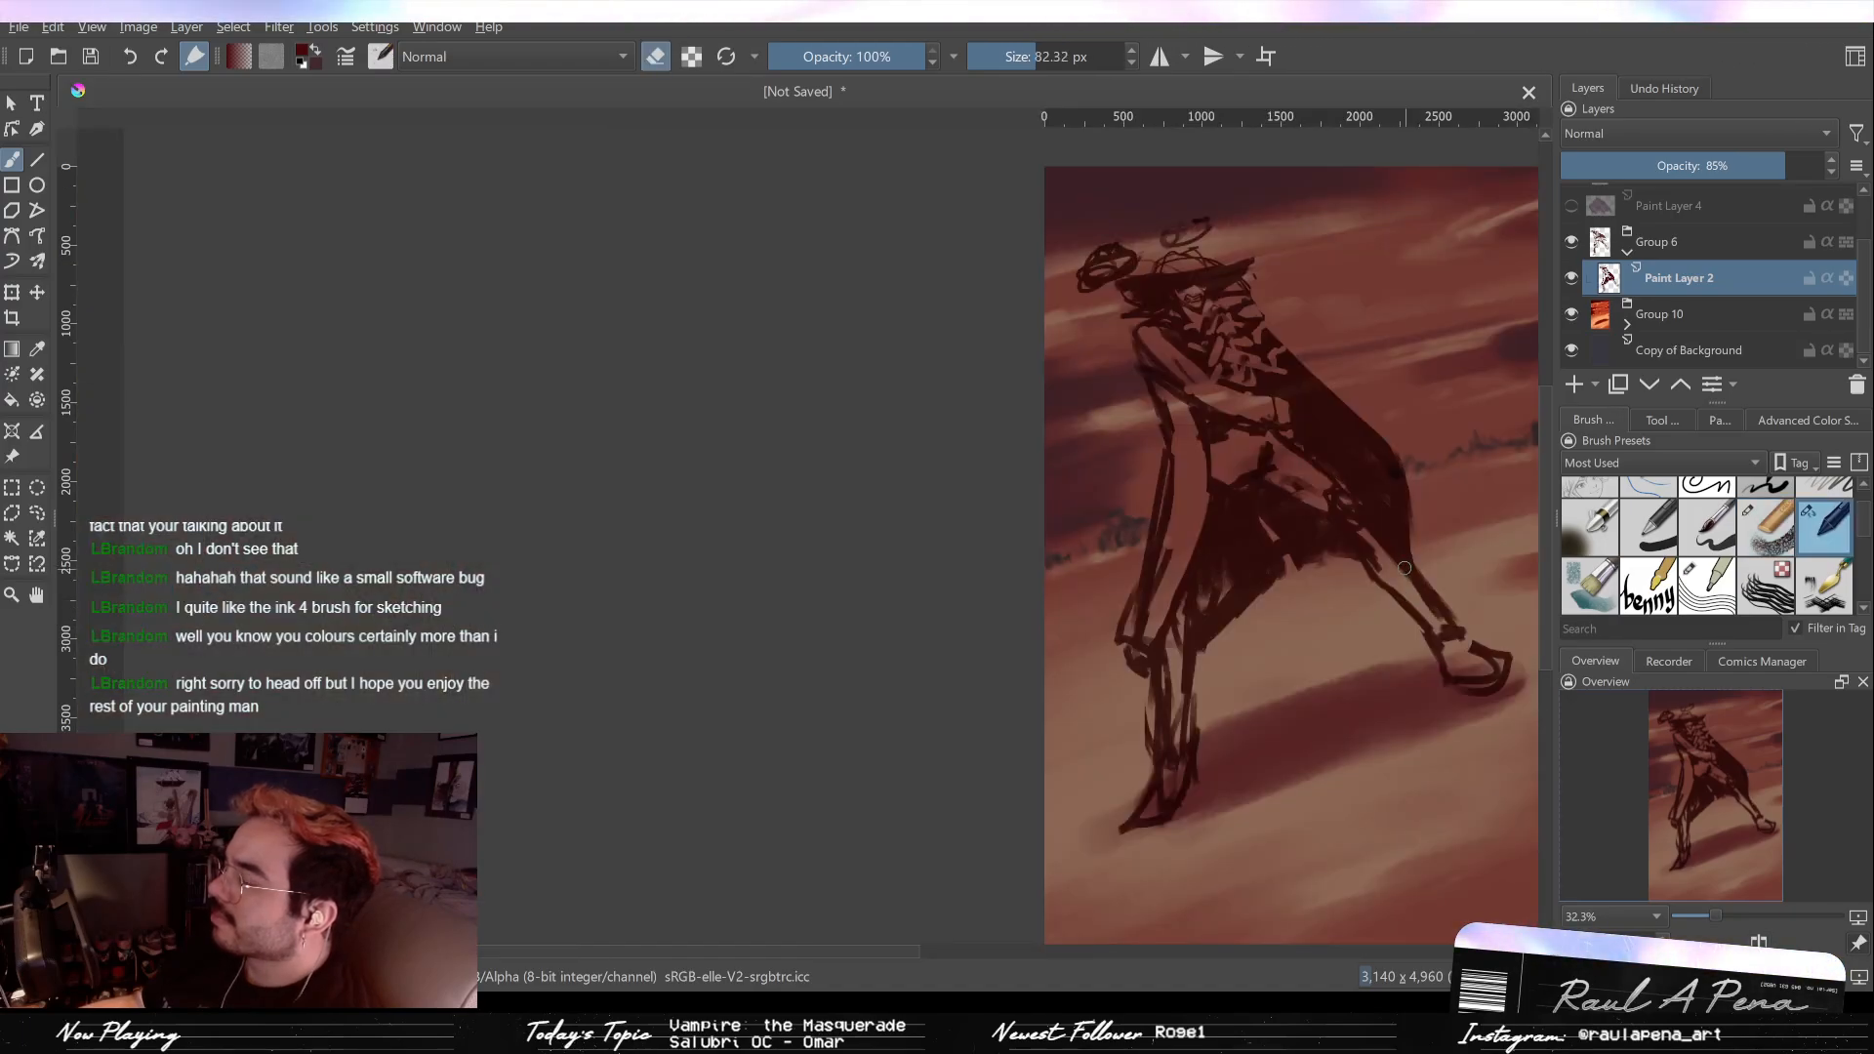
{"action": "left_click_drag", "start_coordinate": [1385, 562], "coordinate": [1381, 563], "text": "shift"}
{"action": "left_click_drag", "start_coordinate": [1378, 546], "coordinate": [1444, 620]}
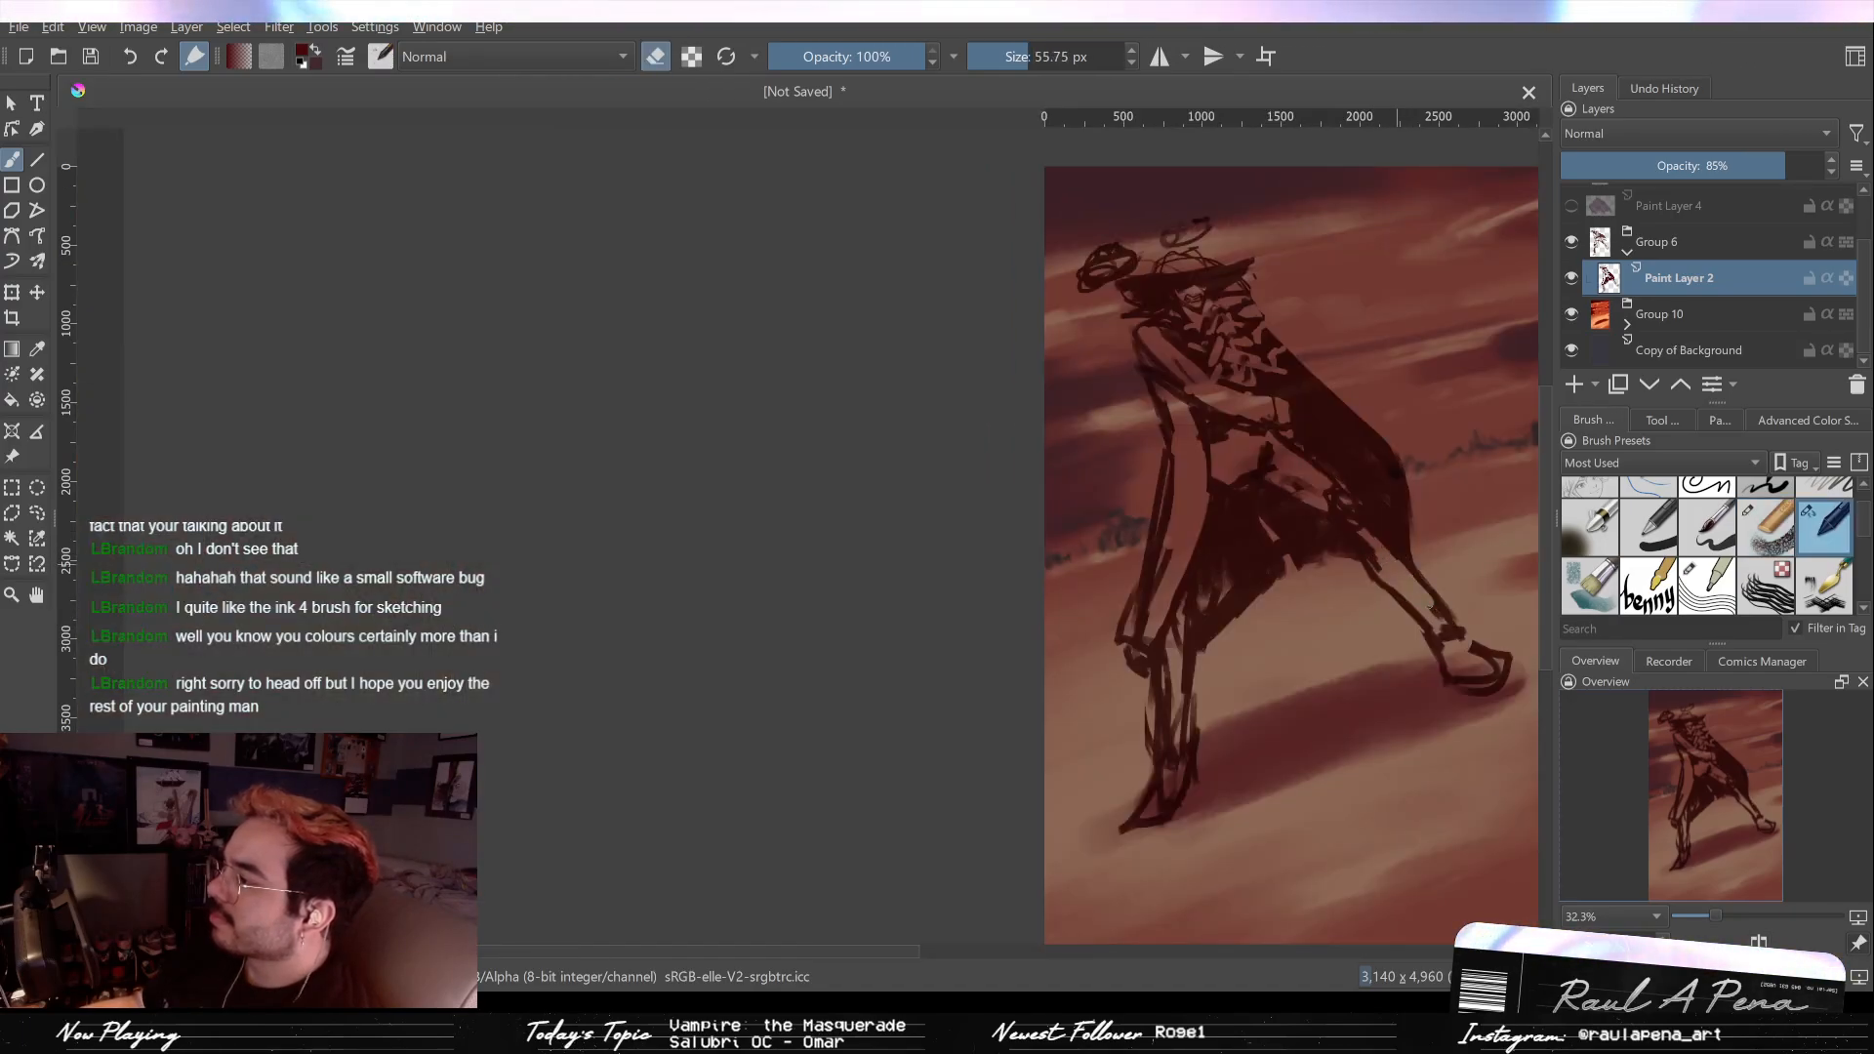
Step: Mirror the canvas and rework the outer contour of the figure's shoulder with brush and eraser
{"action": "scroll", "coordinate": [1468, 673], "scroll_direction": "down", "scroll_amount": 3, "text": "ctrl"}
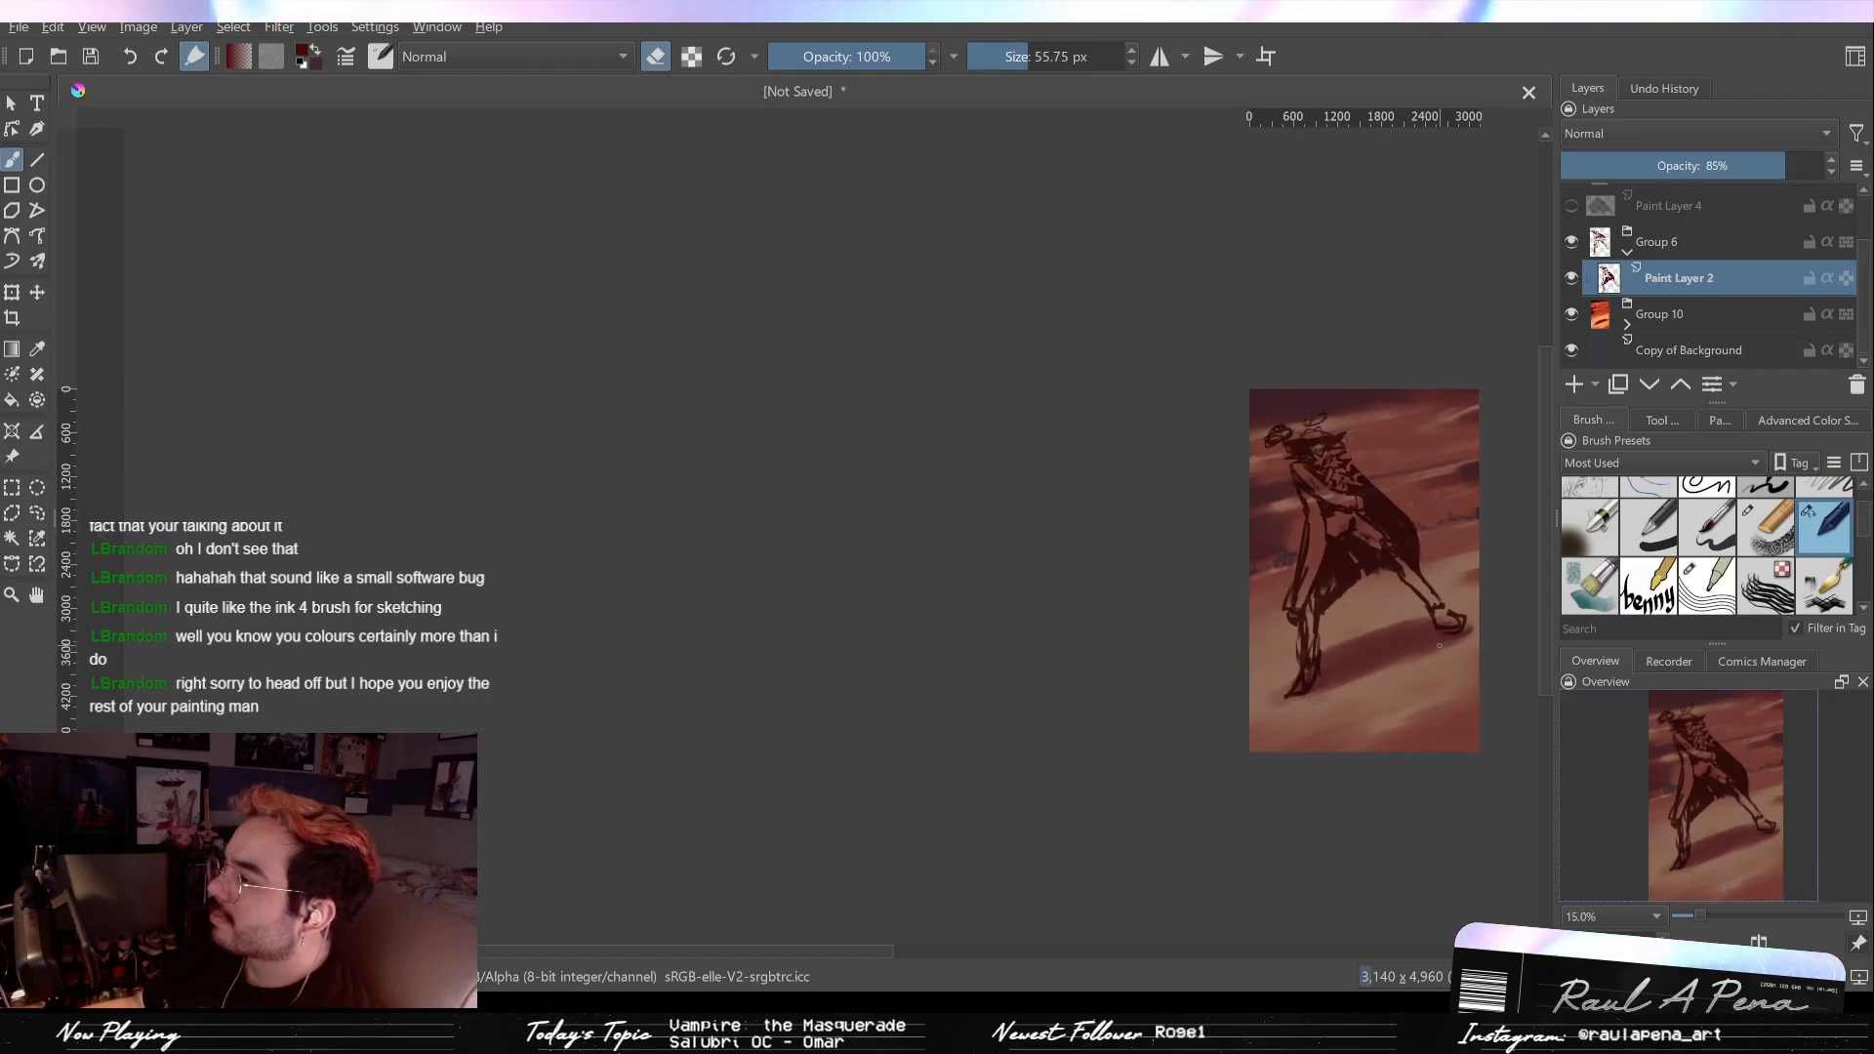
{"action": "key", "text": "2"}
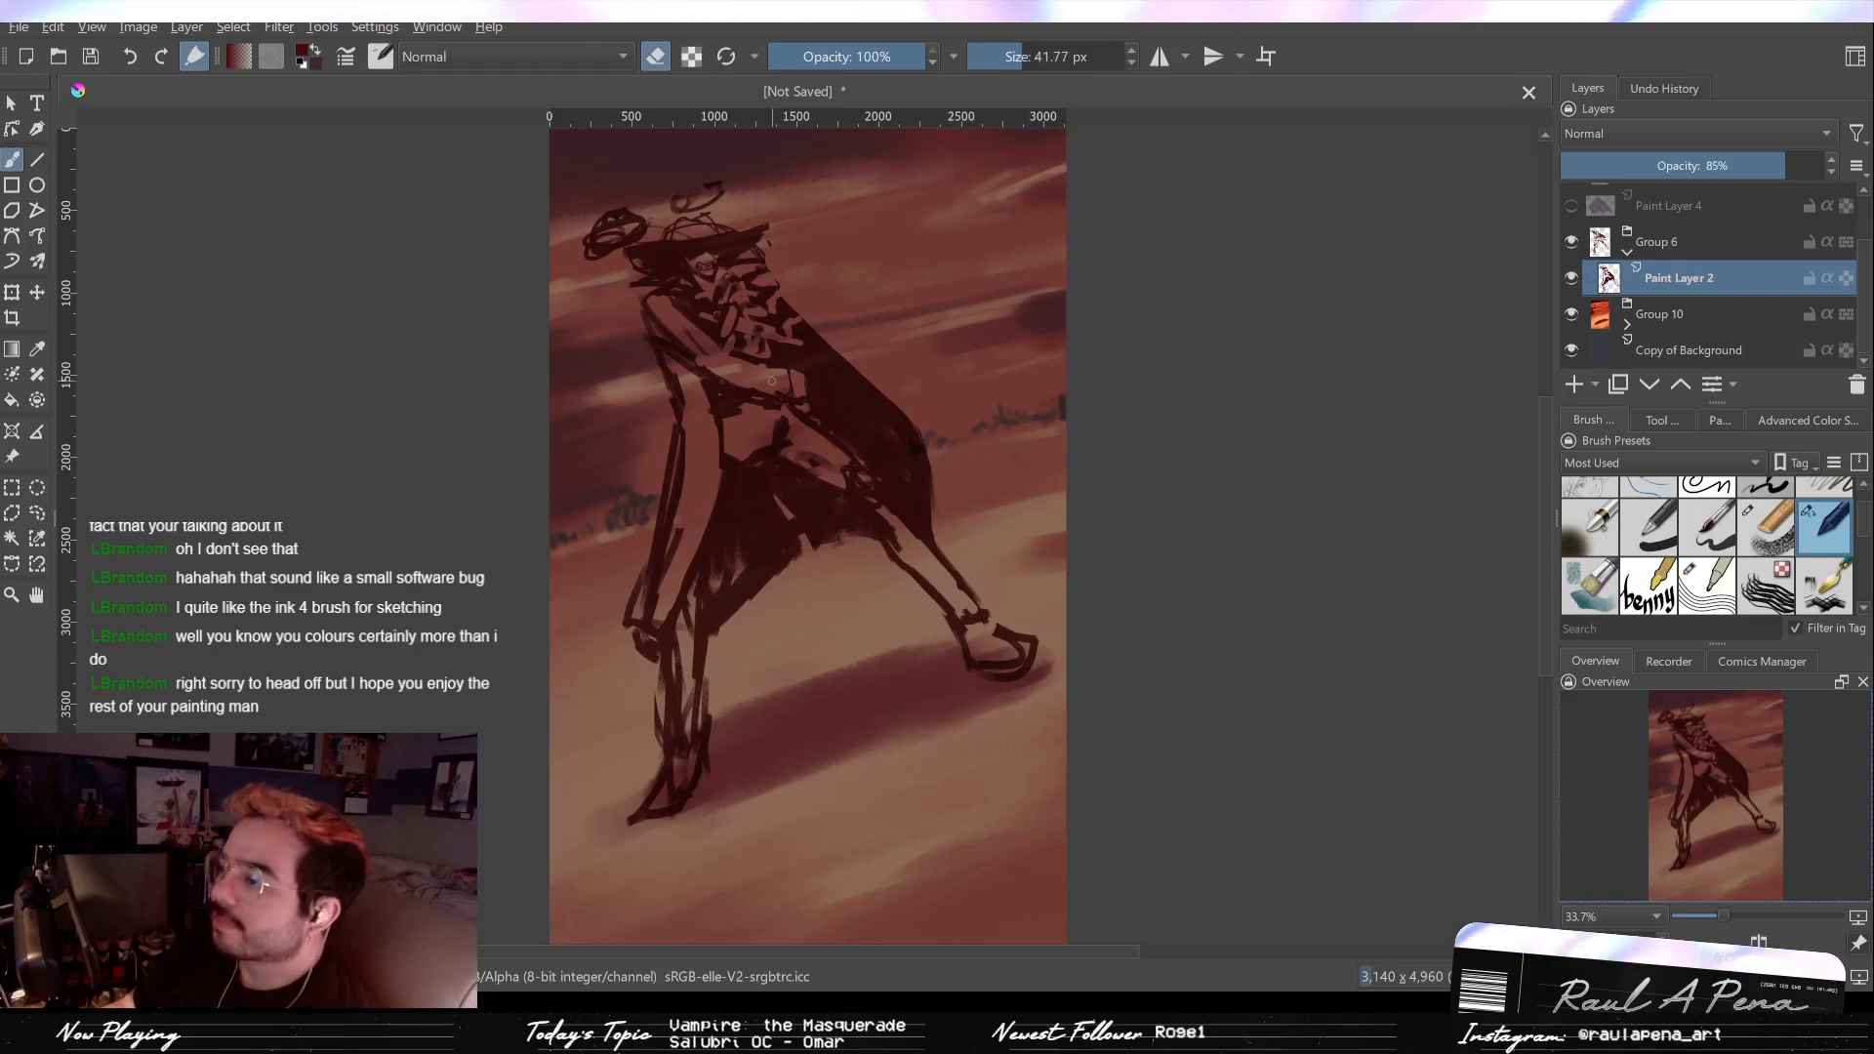
{"action": "key", "text": "m"}
{"action": "key", "text": "slash"}
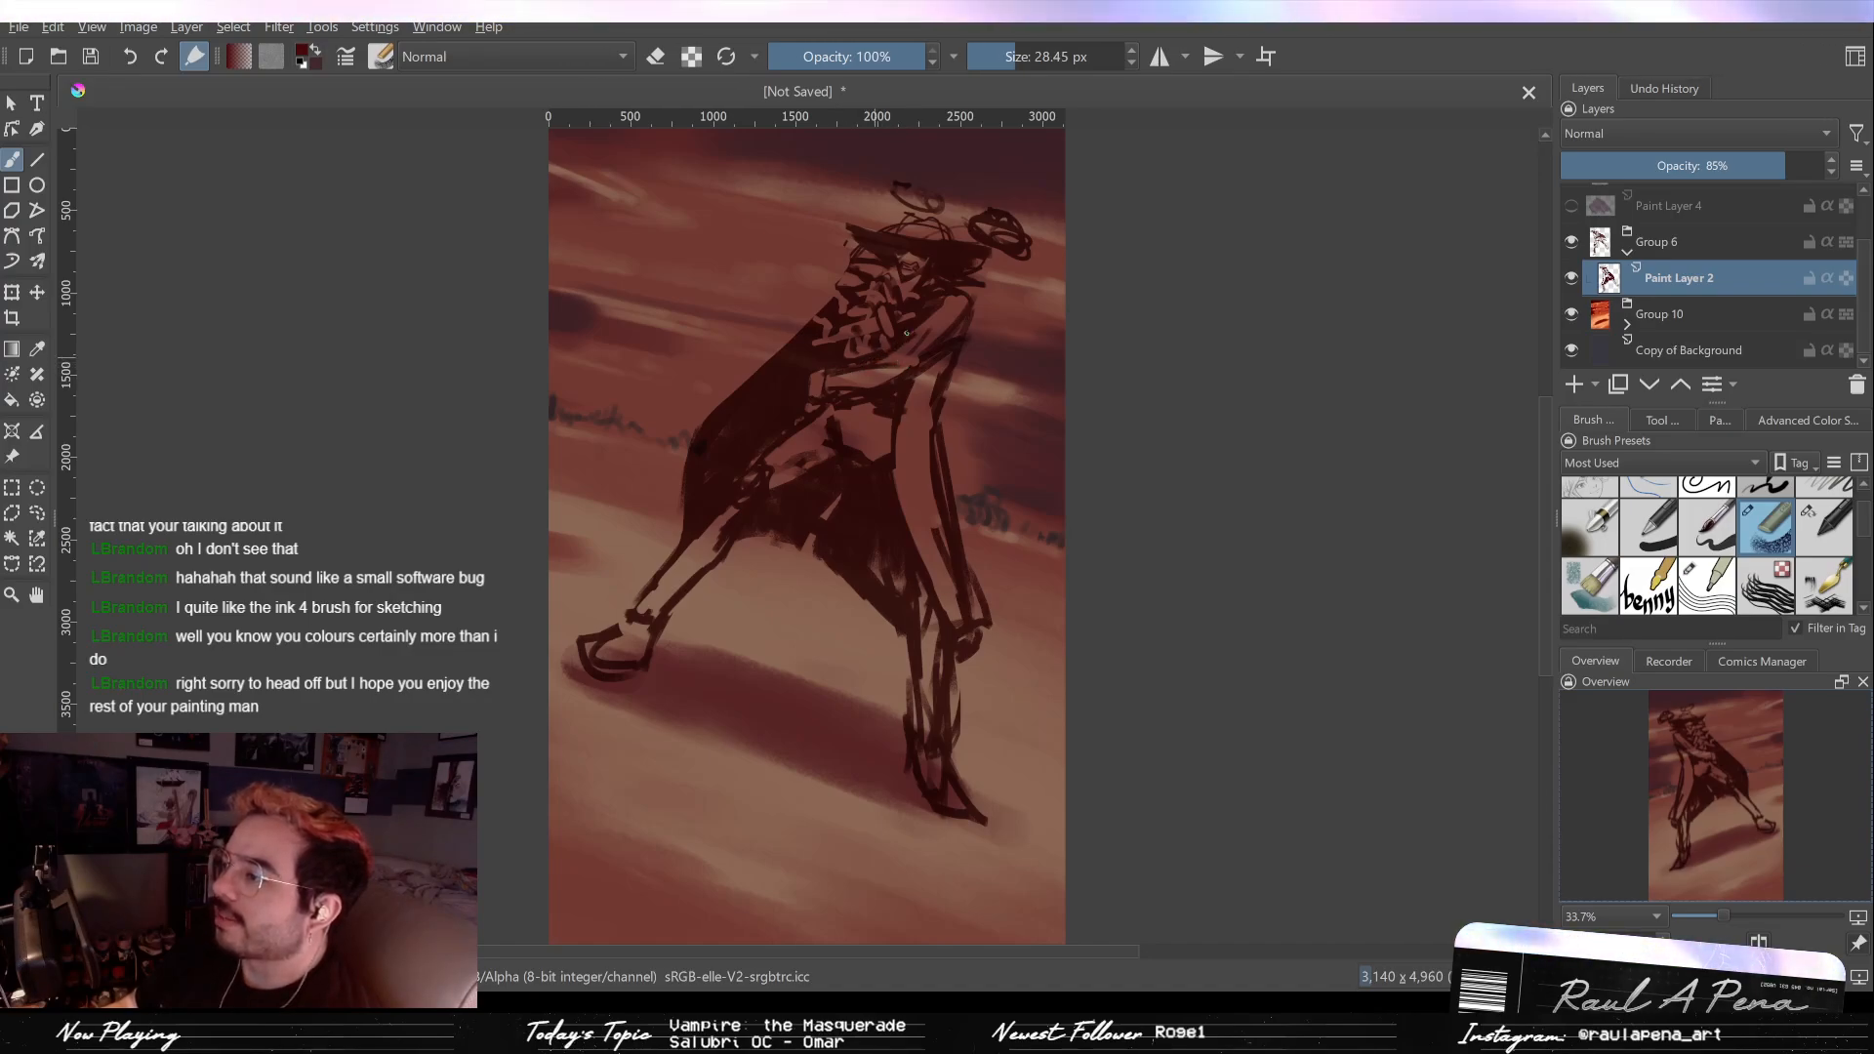
{"action": "key", "text": "slash"}
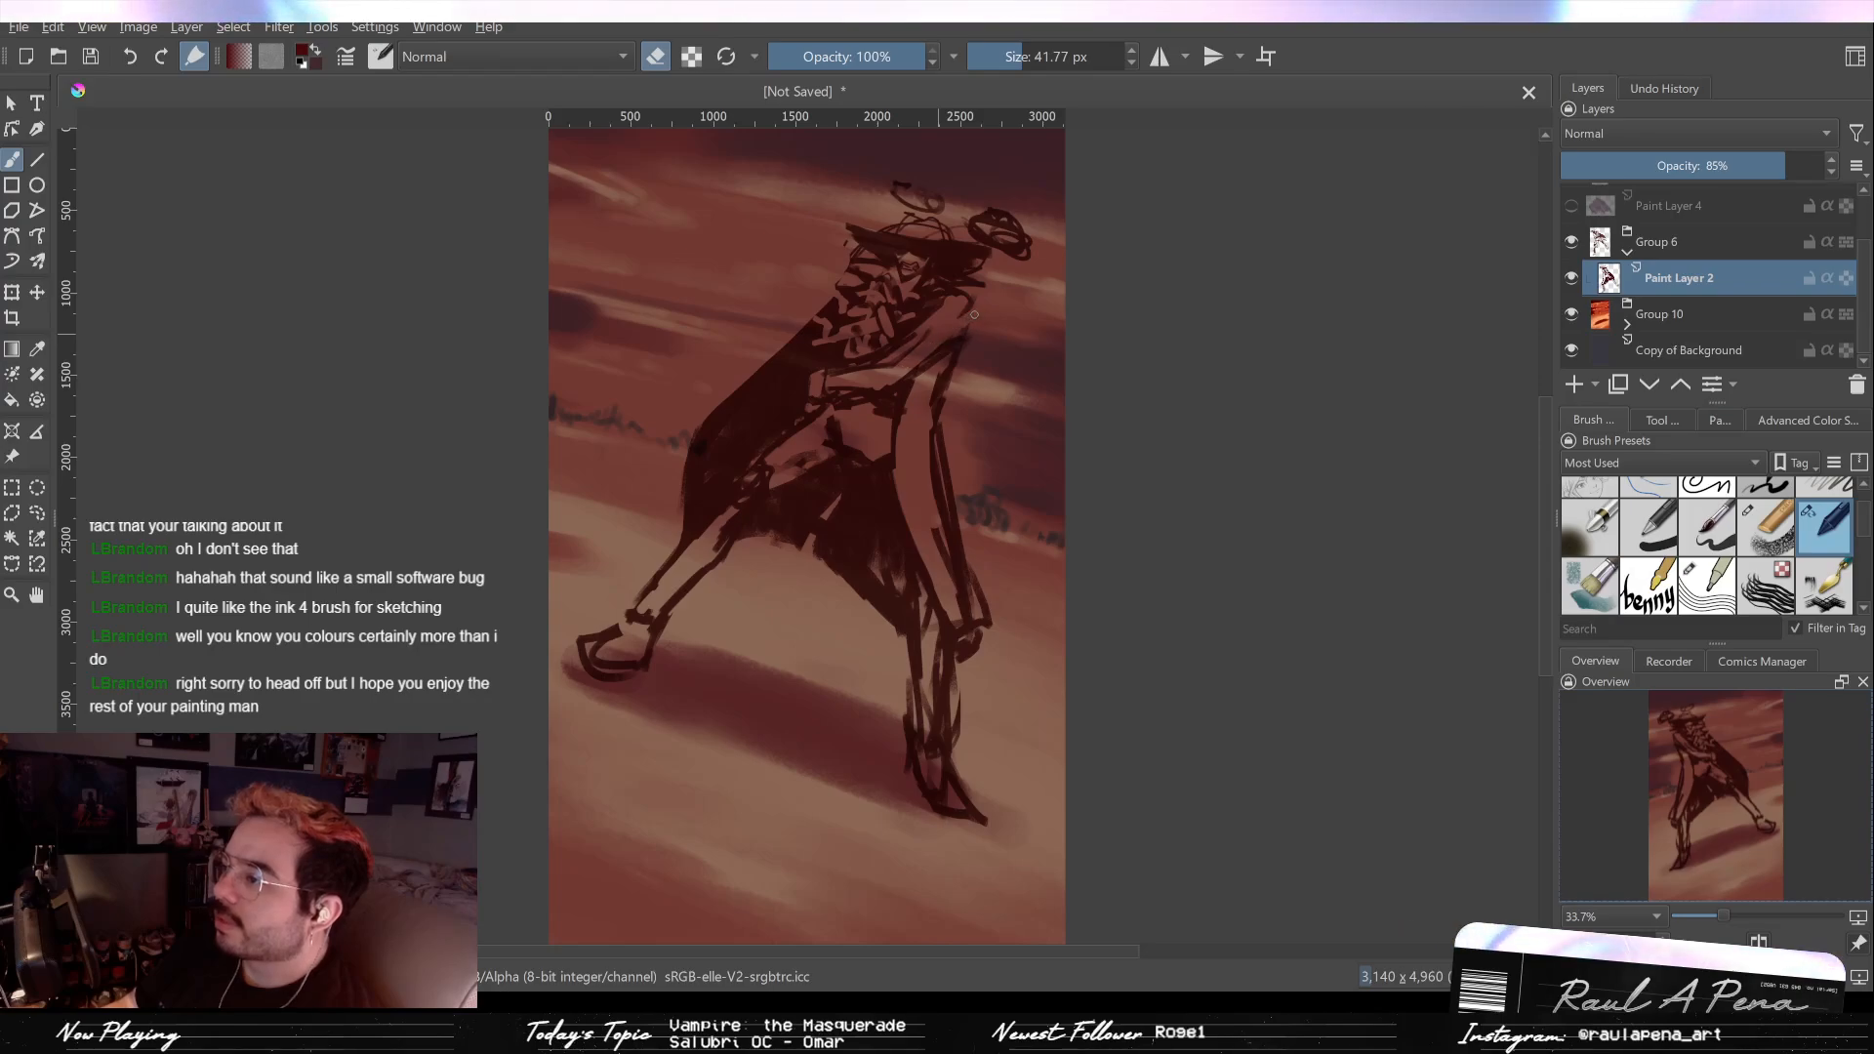
{"action": "key", "text": "slash"}
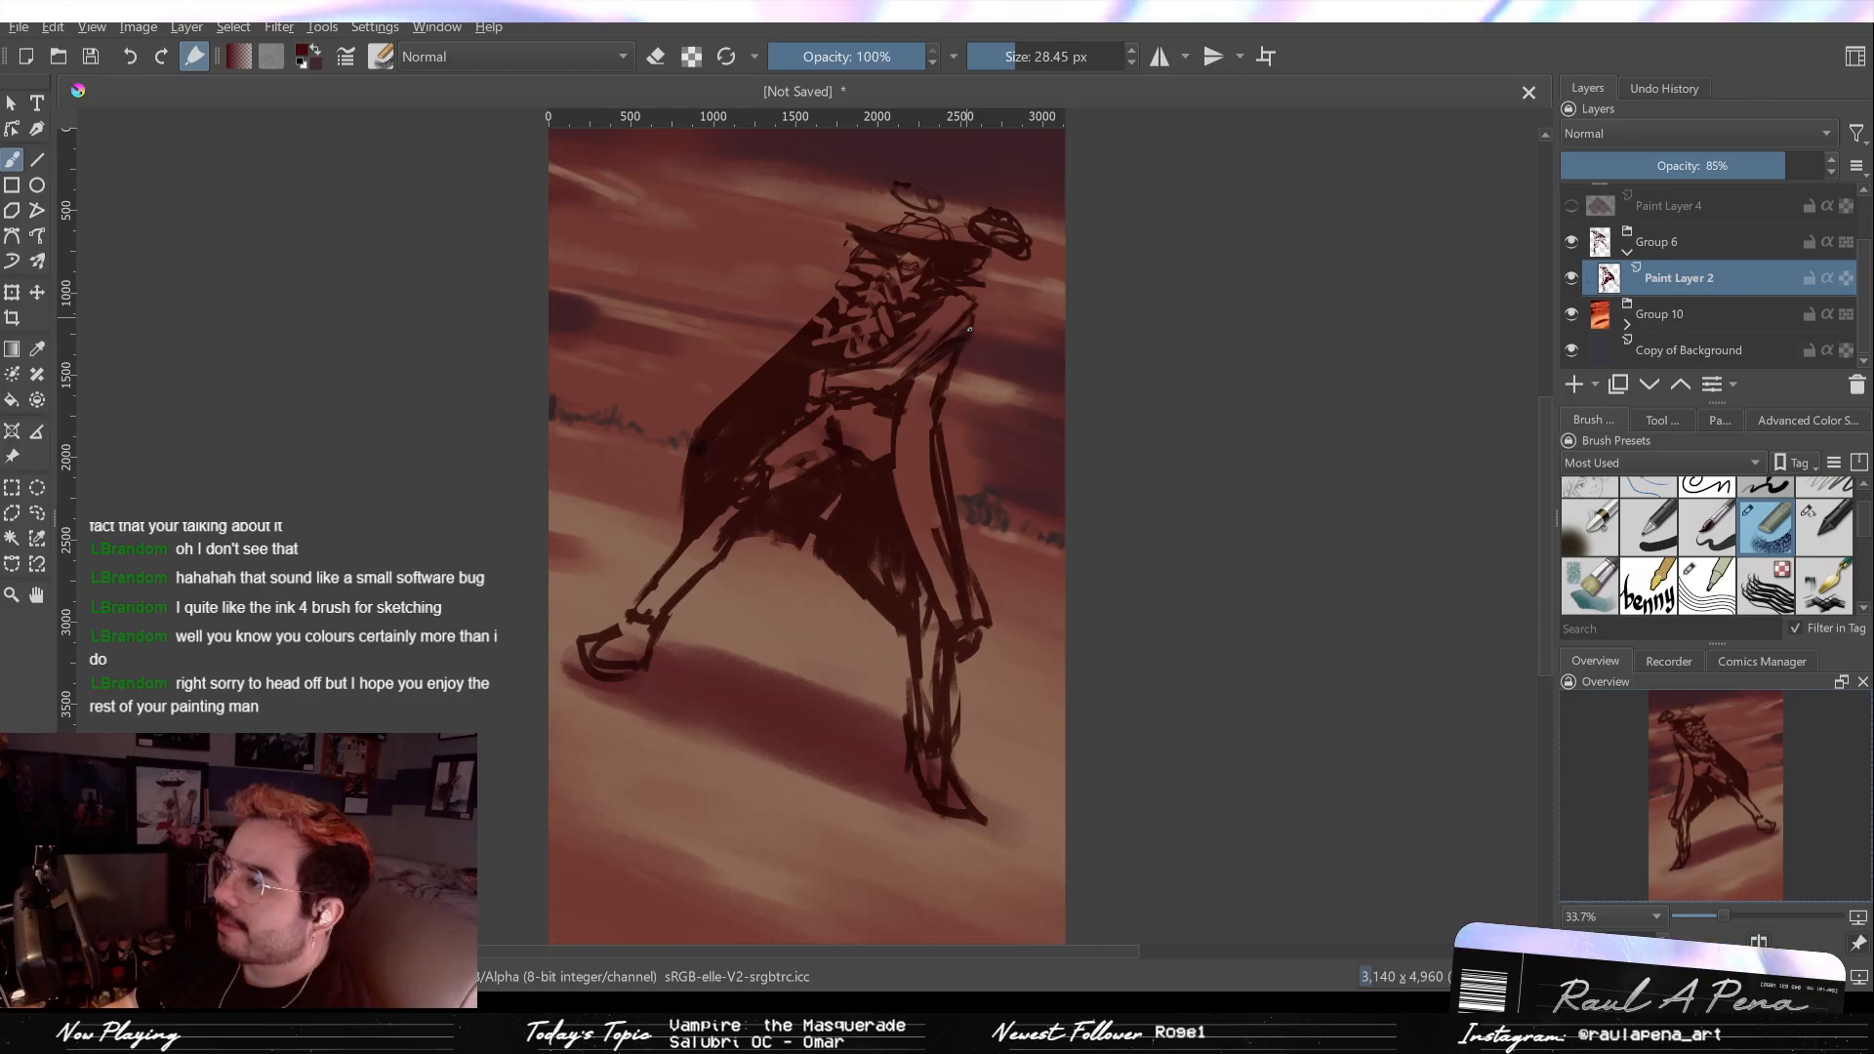
{"action": "key", "text": "slash"}
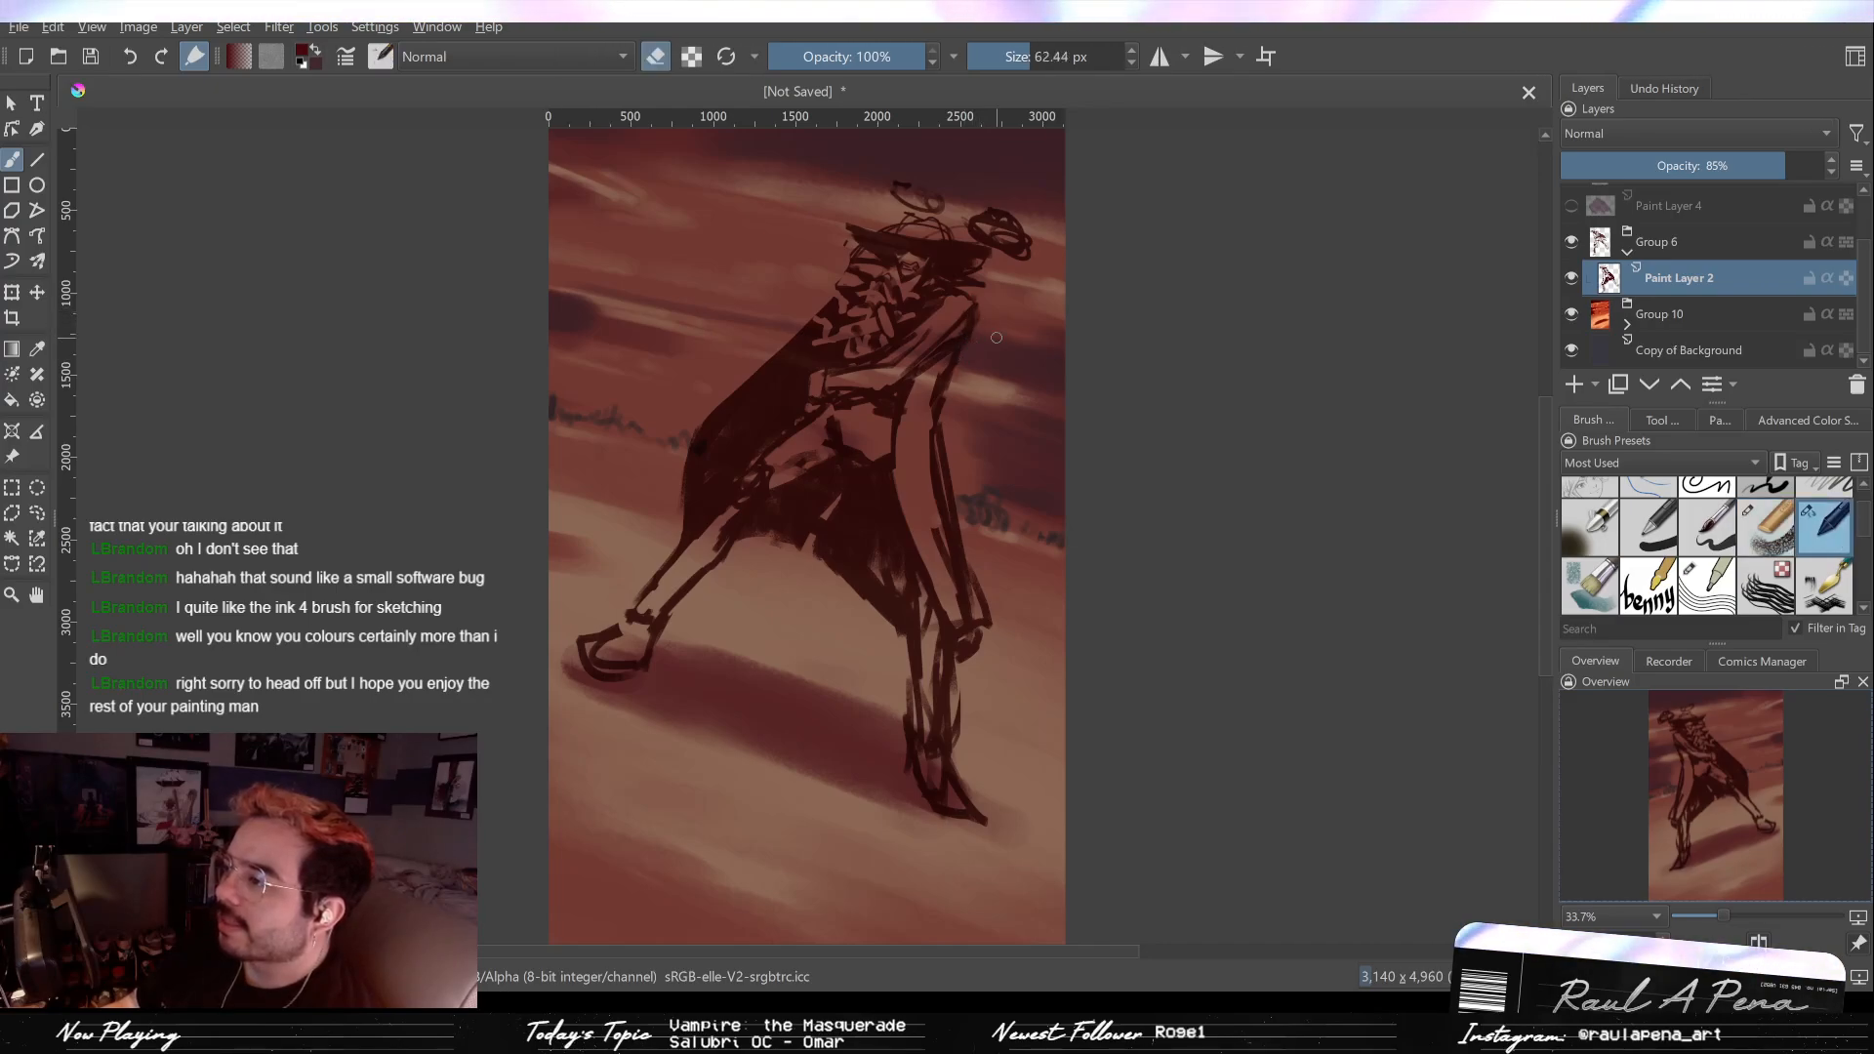
Step: Thin the hanging sleeve's lines below the shoulder, add dark accents on its inner side, and trim them with the eraser
{"action": "left_click_drag", "start_coordinate": [959, 352], "coordinate": [941, 441]}
{"action": "key", "text": "slash"}
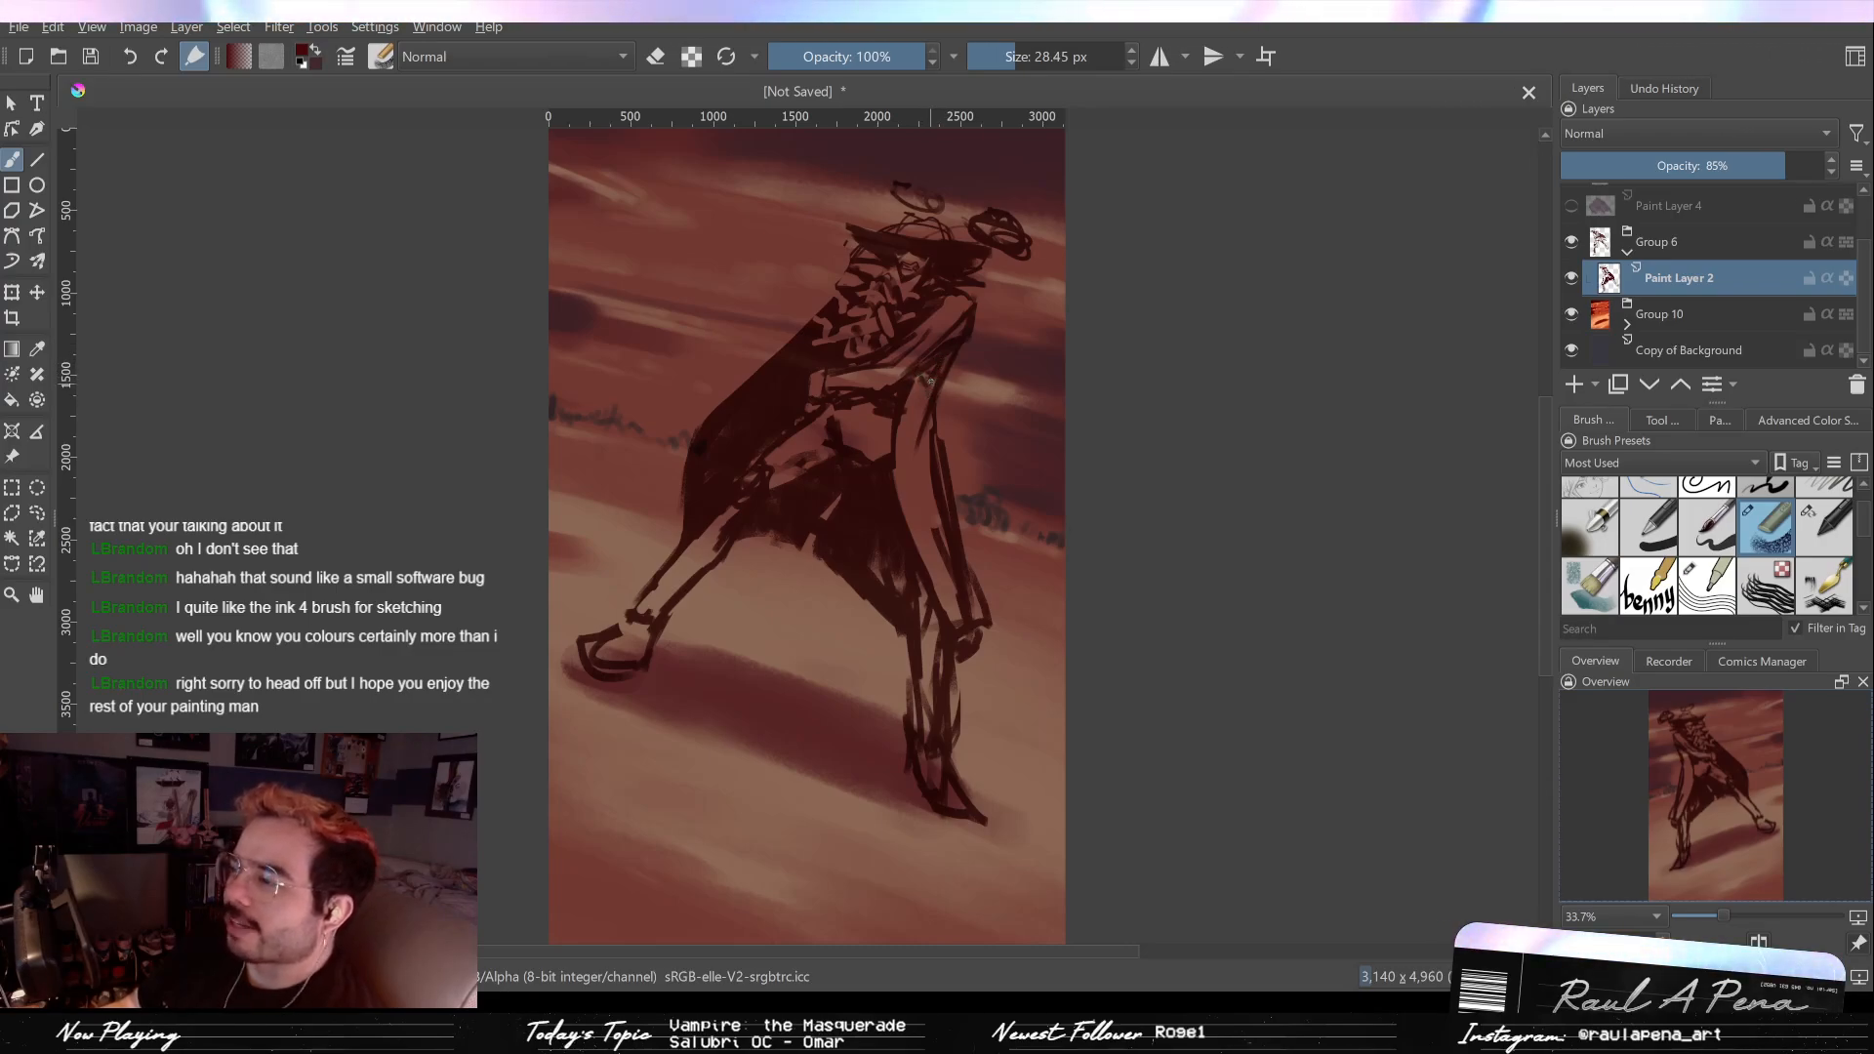
{"action": "left_click_drag", "start_coordinate": [925, 369], "coordinate": [937, 363]}
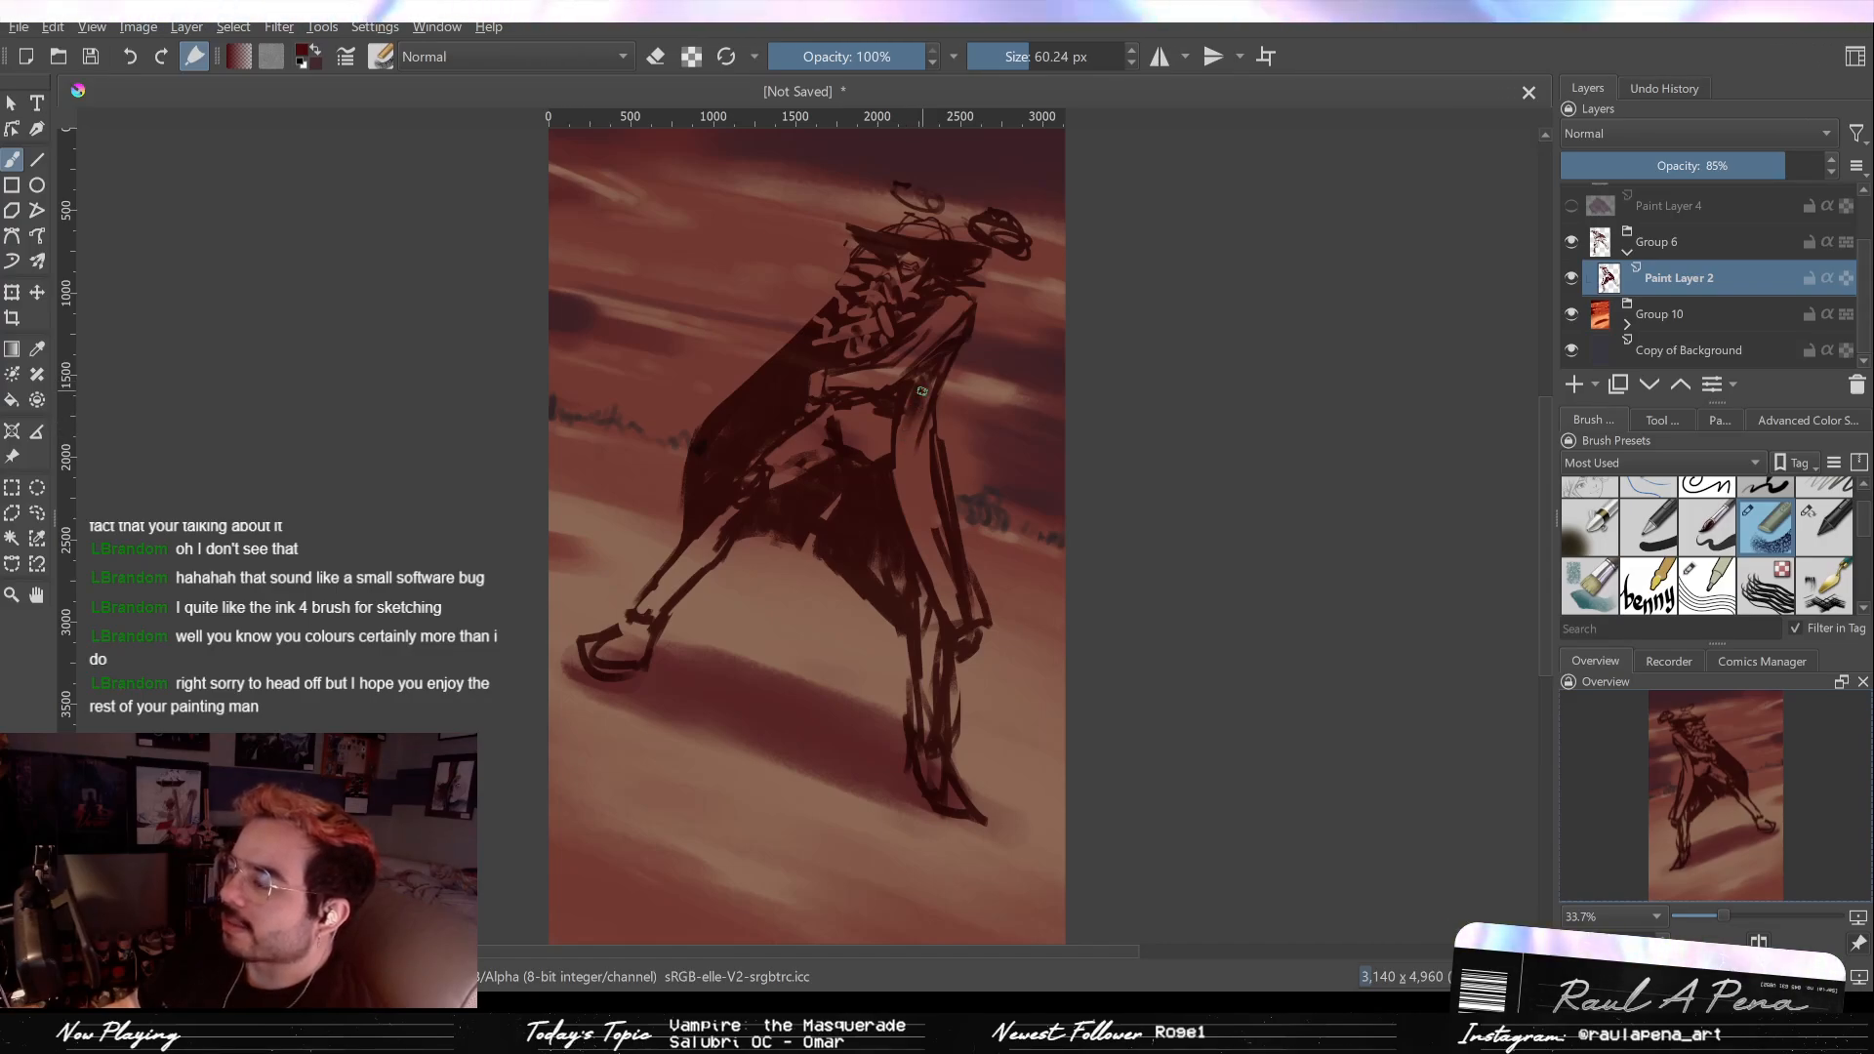
{"action": "key", "text": "slash"}
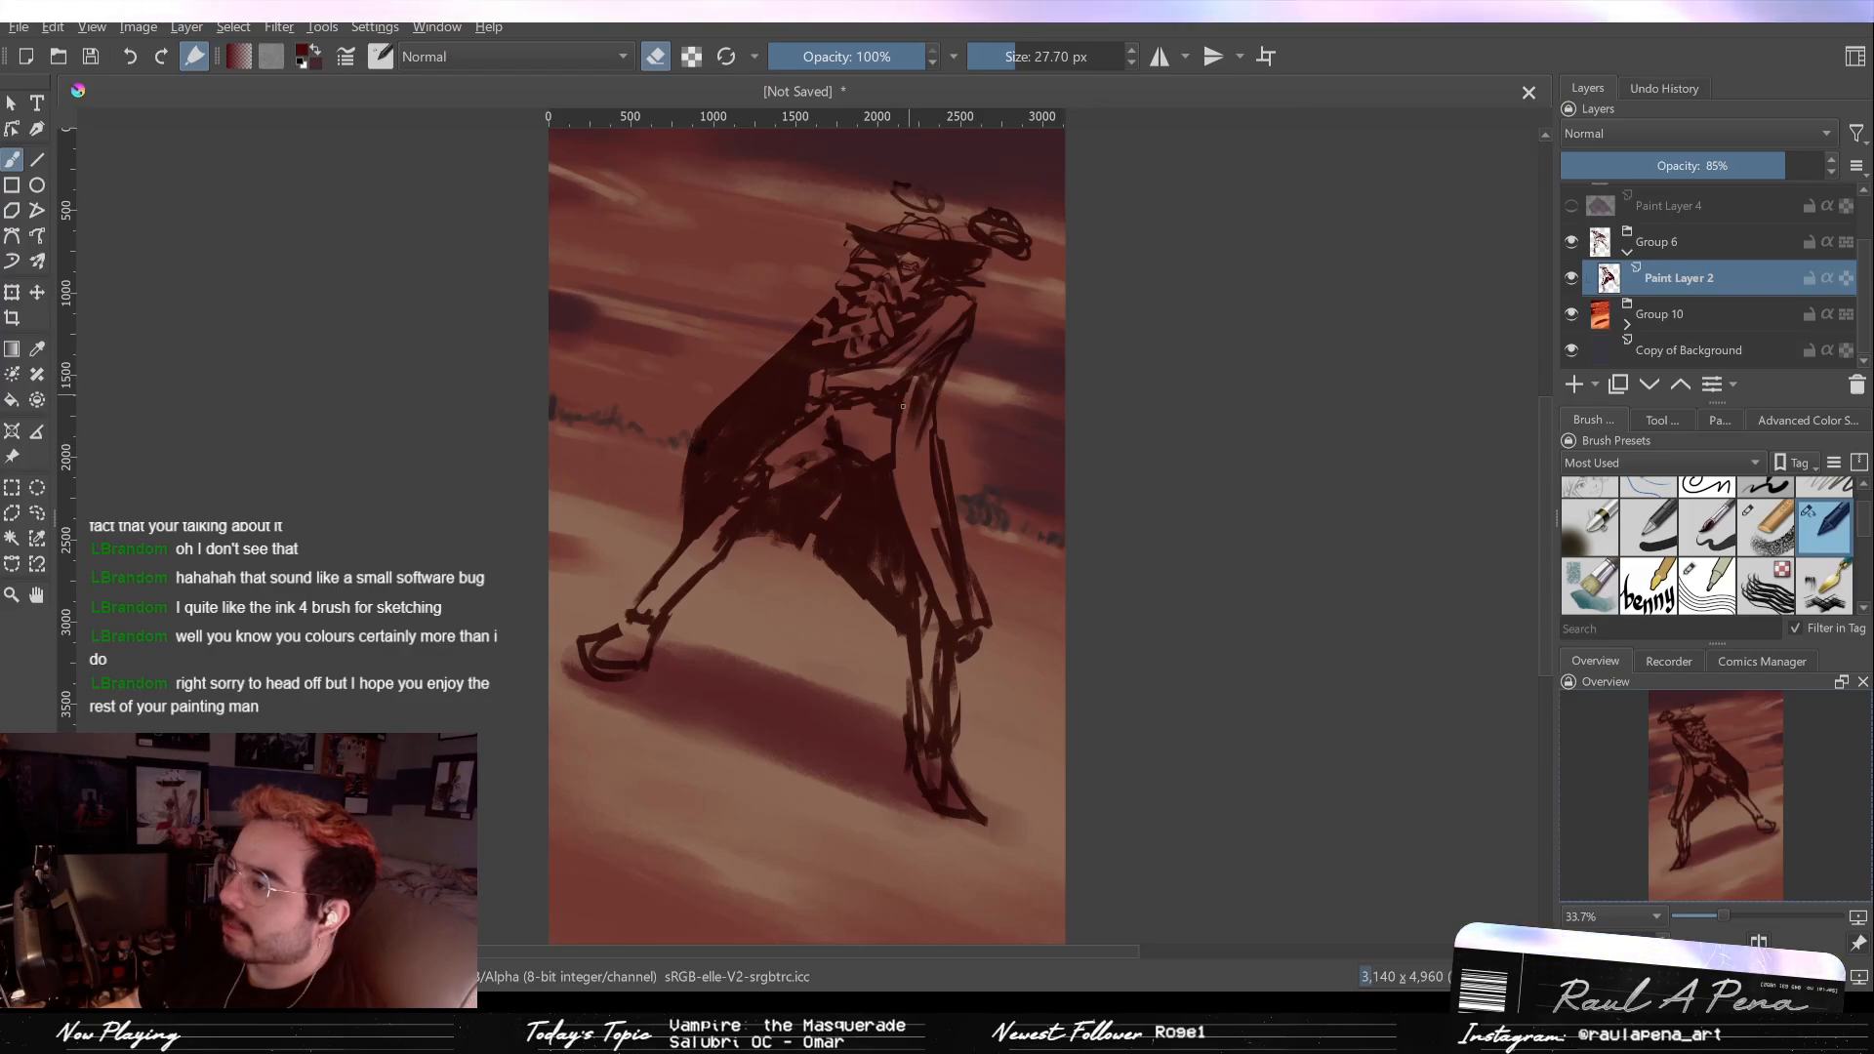
{"action": "left_click_drag", "start_coordinate": [911, 383], "coordinate": [910, 442]}
{"action": "key", "text": "bracketright"}
{"action": "key", "text": "bracketright"}
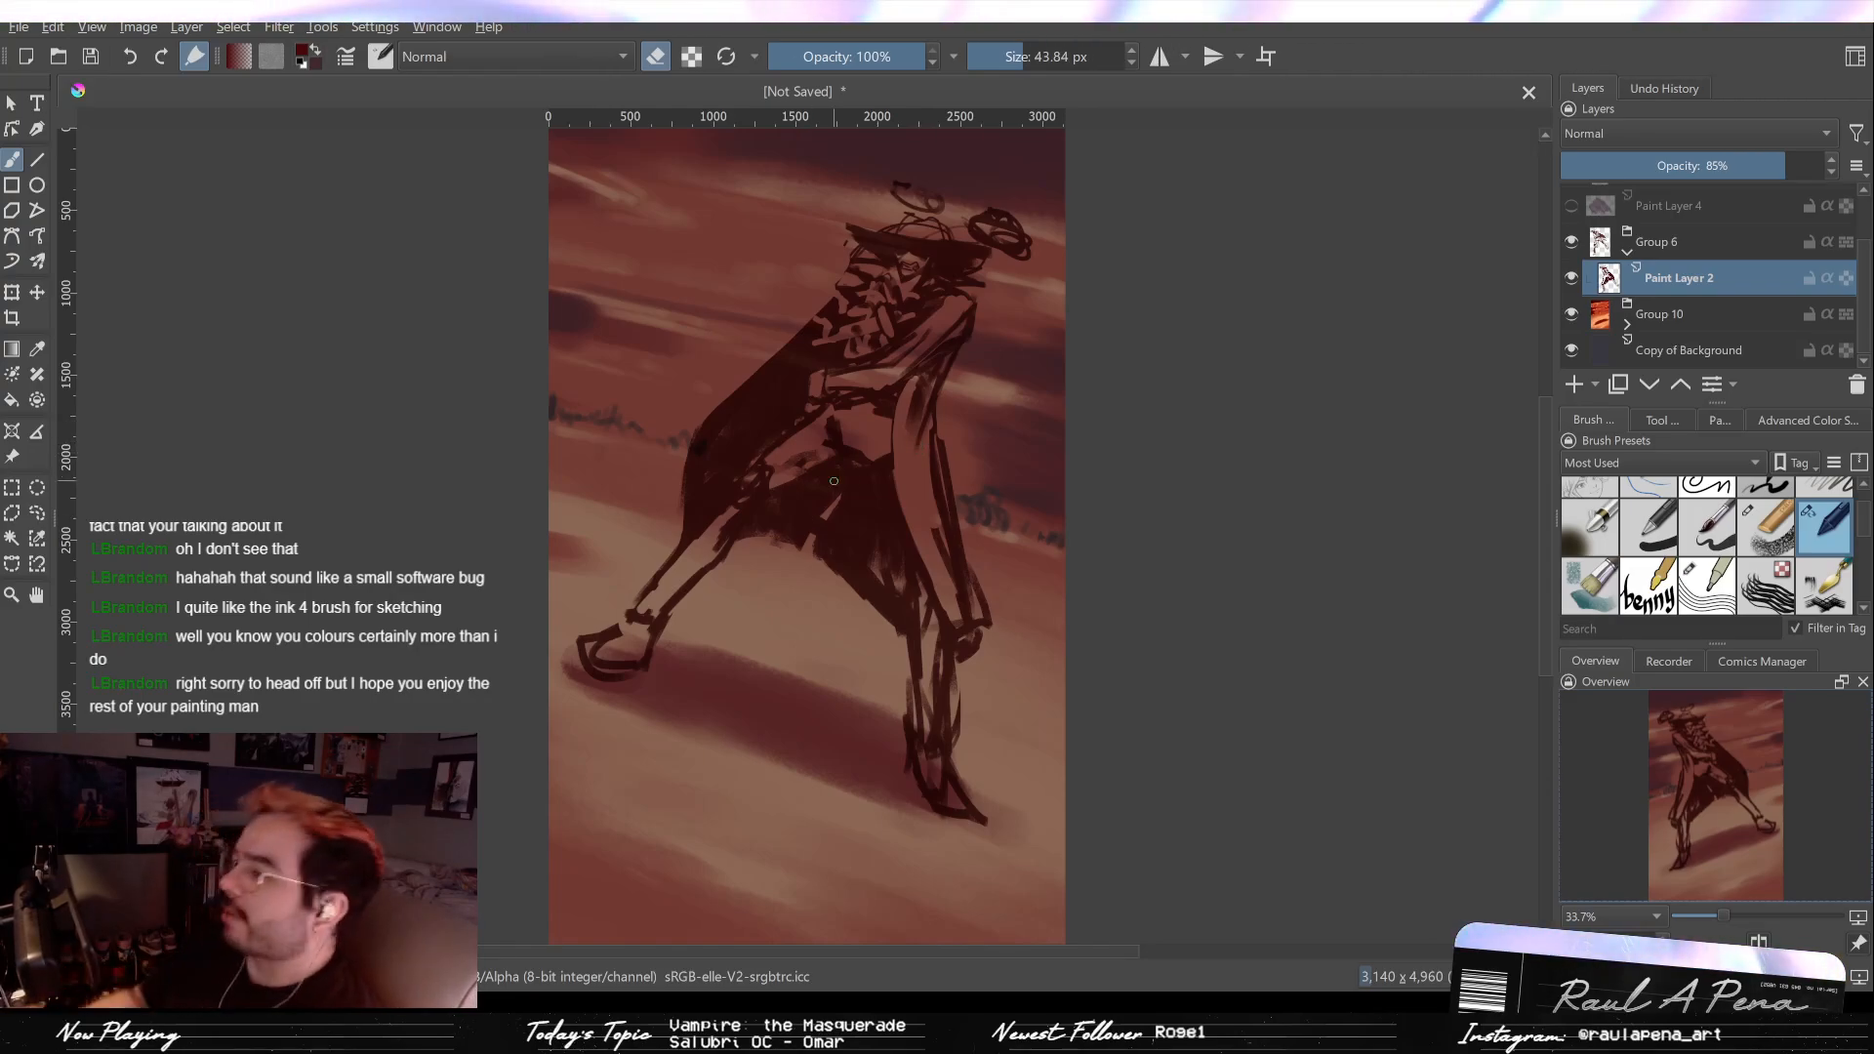
Step: Unmirror the canvas, carve a notch in the cape's upper edge beside the waist hand, and outline a small rounded form there
{"action": "scroll", "coordinate": [964, 485], "scroll_direction": "up", "scroll_amount": 2}
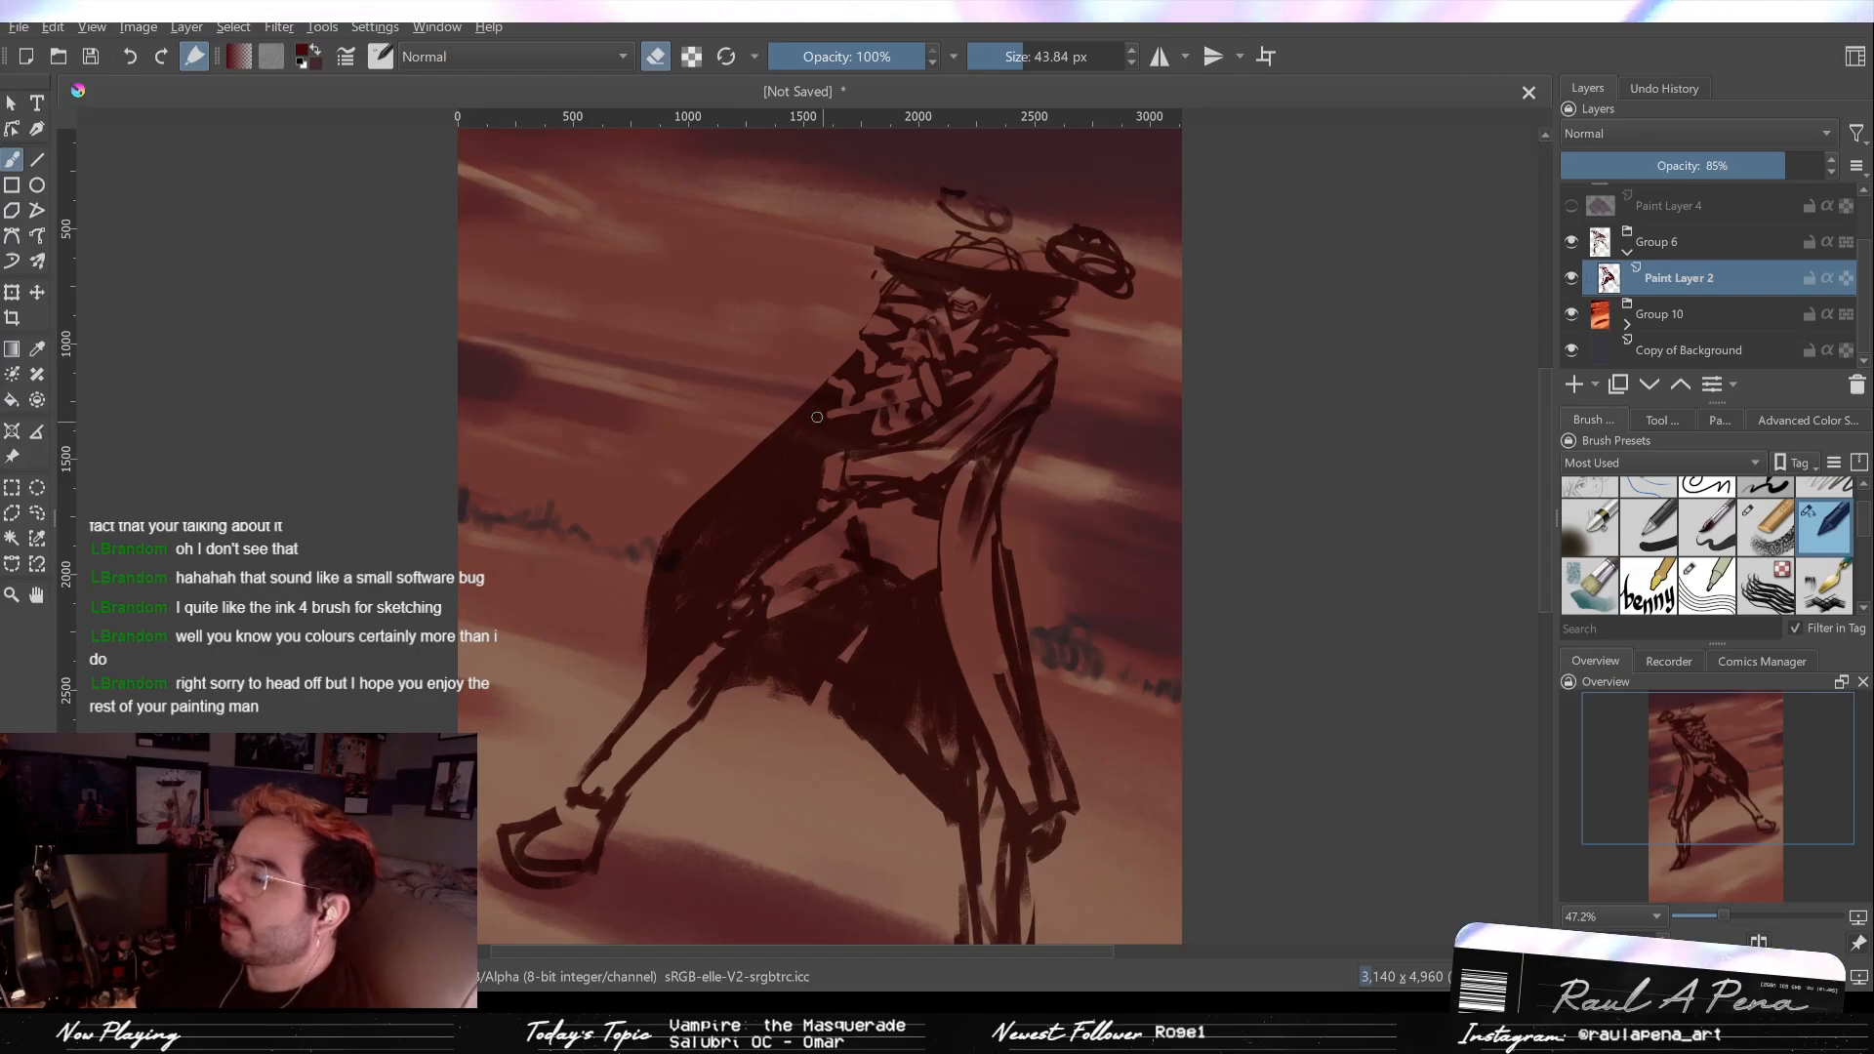
{"action": "key", "text": "m"}
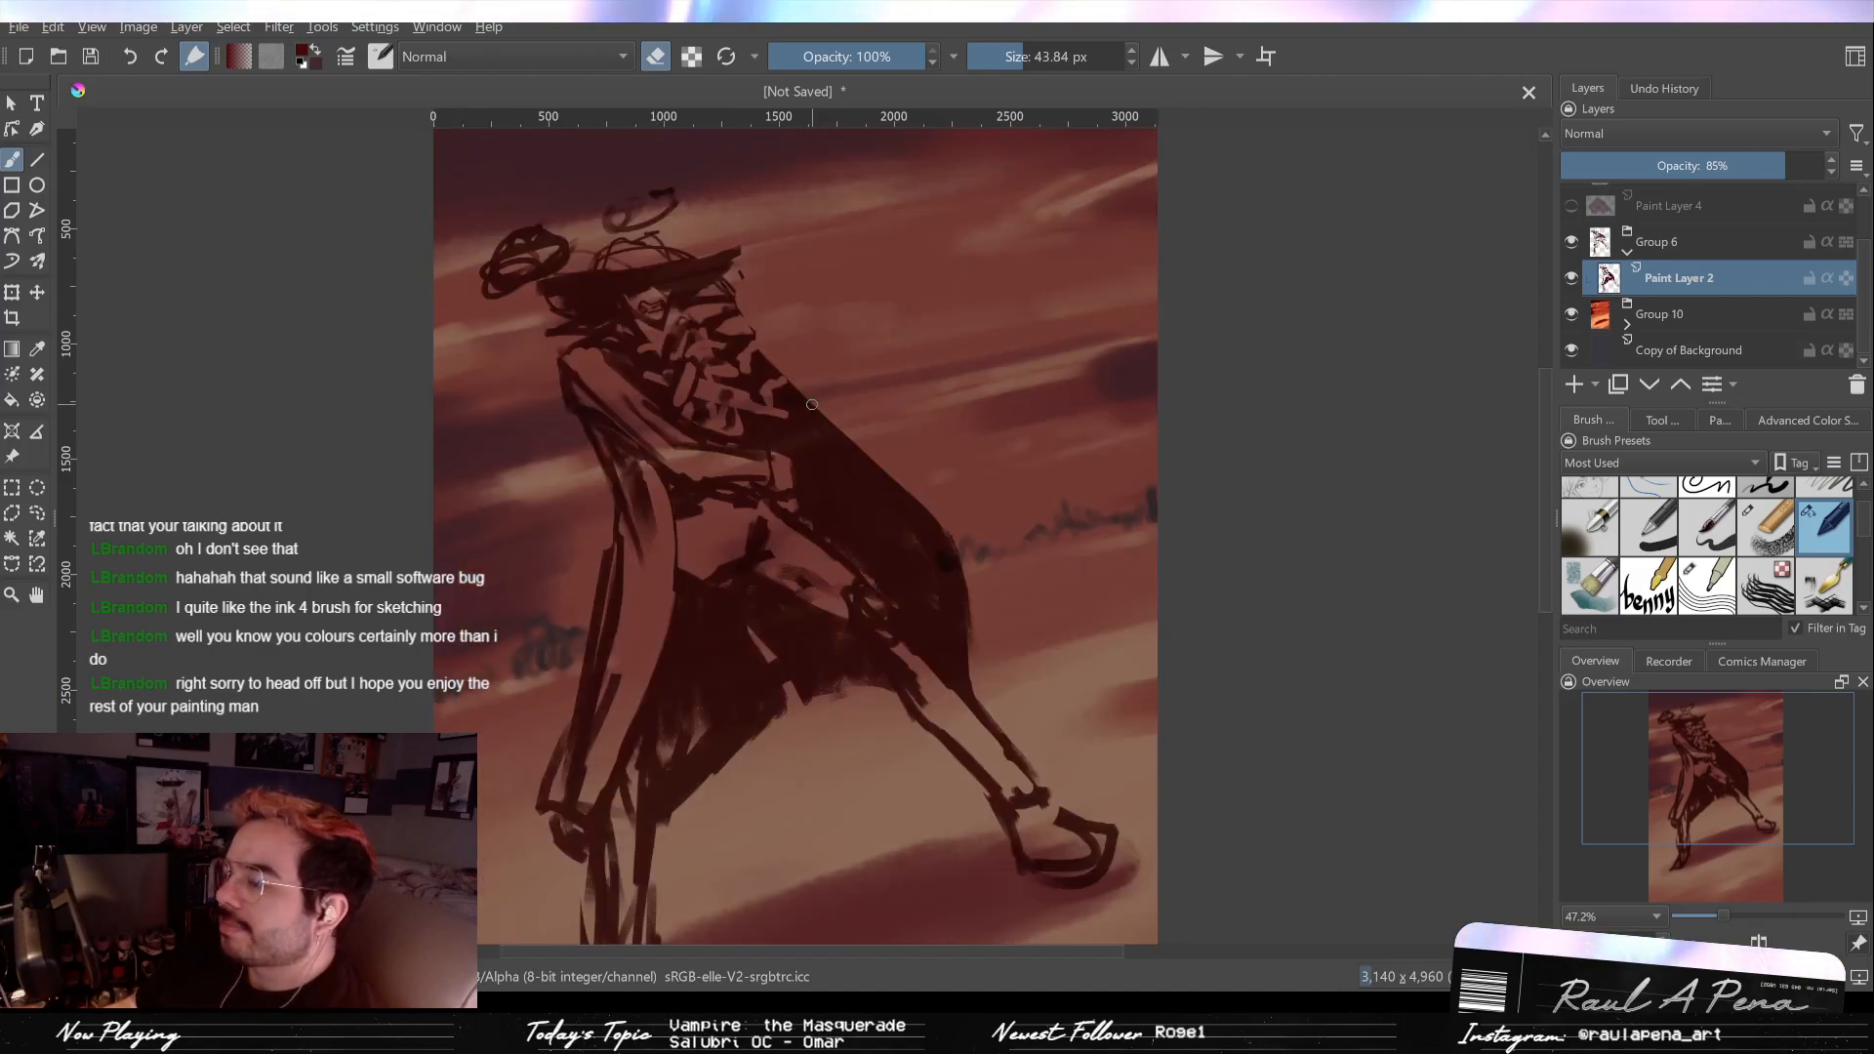
{"action": "key", "text": "slash"}
{"action": "key", "text": "slash"}
{"action": "key", "text": "slash"}
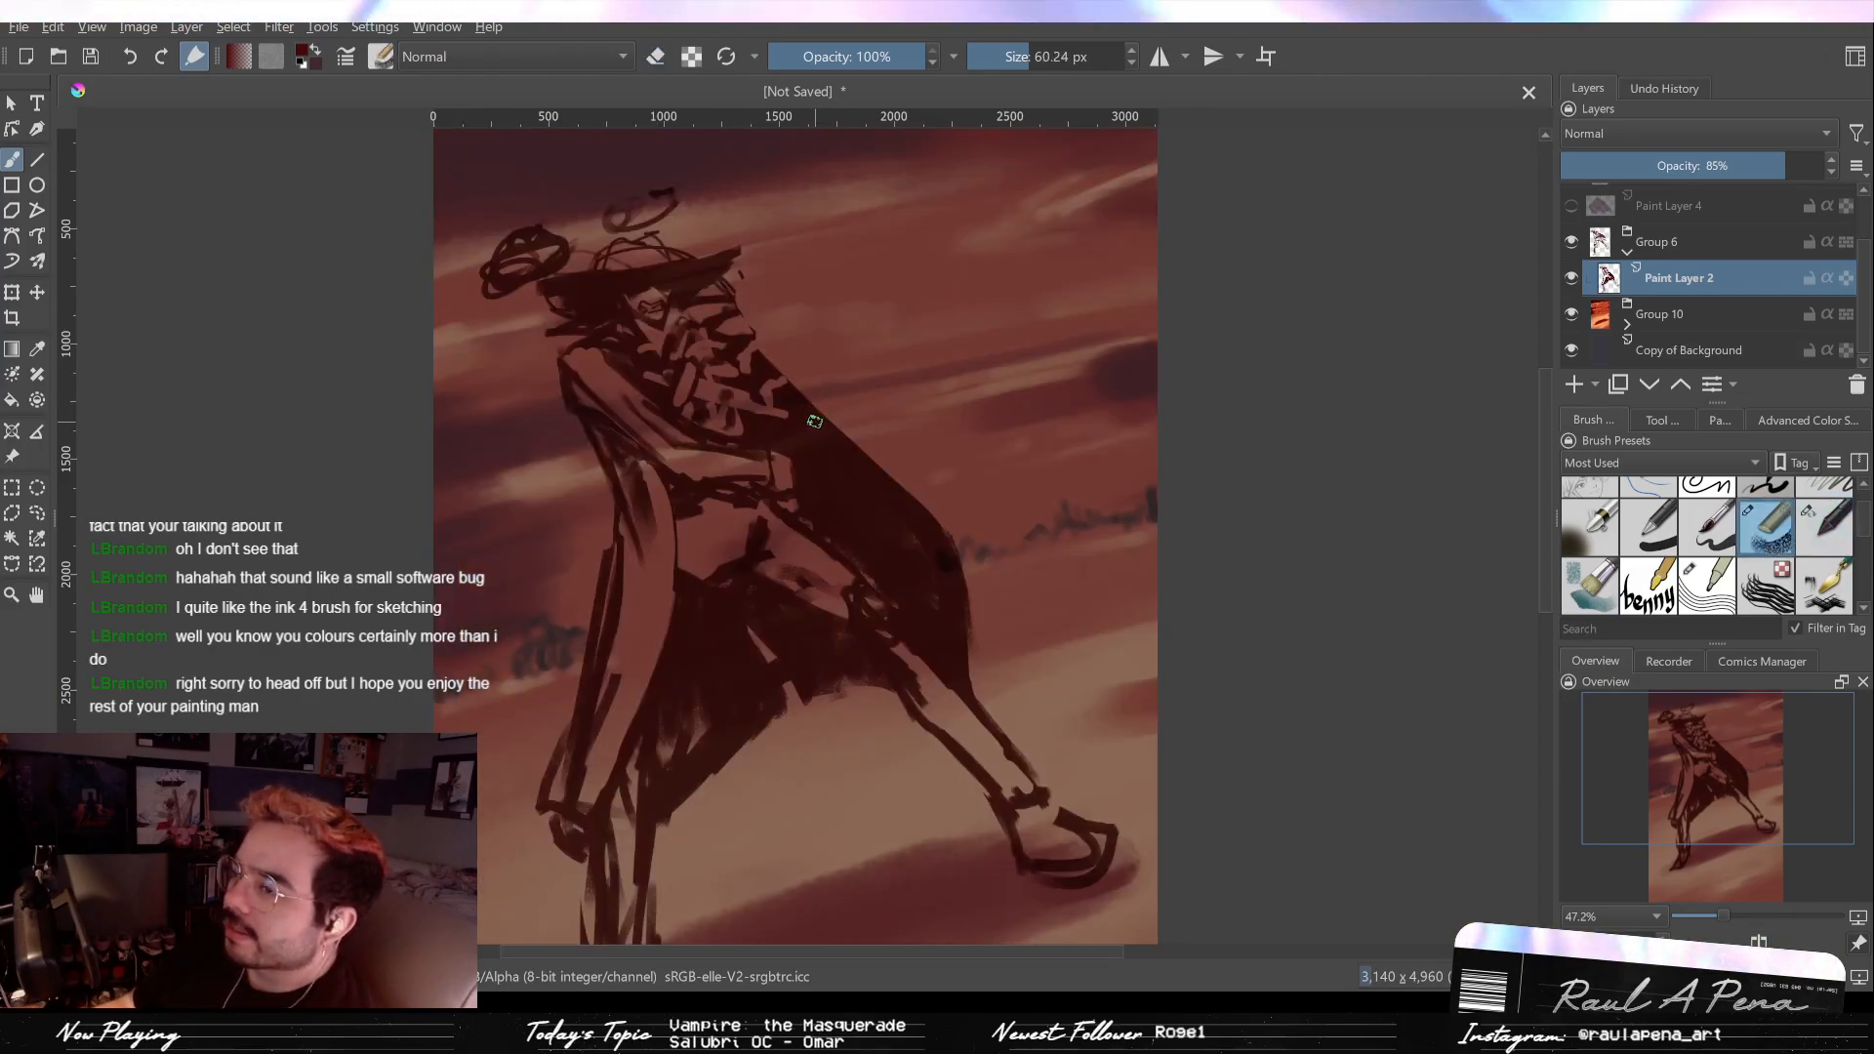
{"action": "key", "text": "slash"}
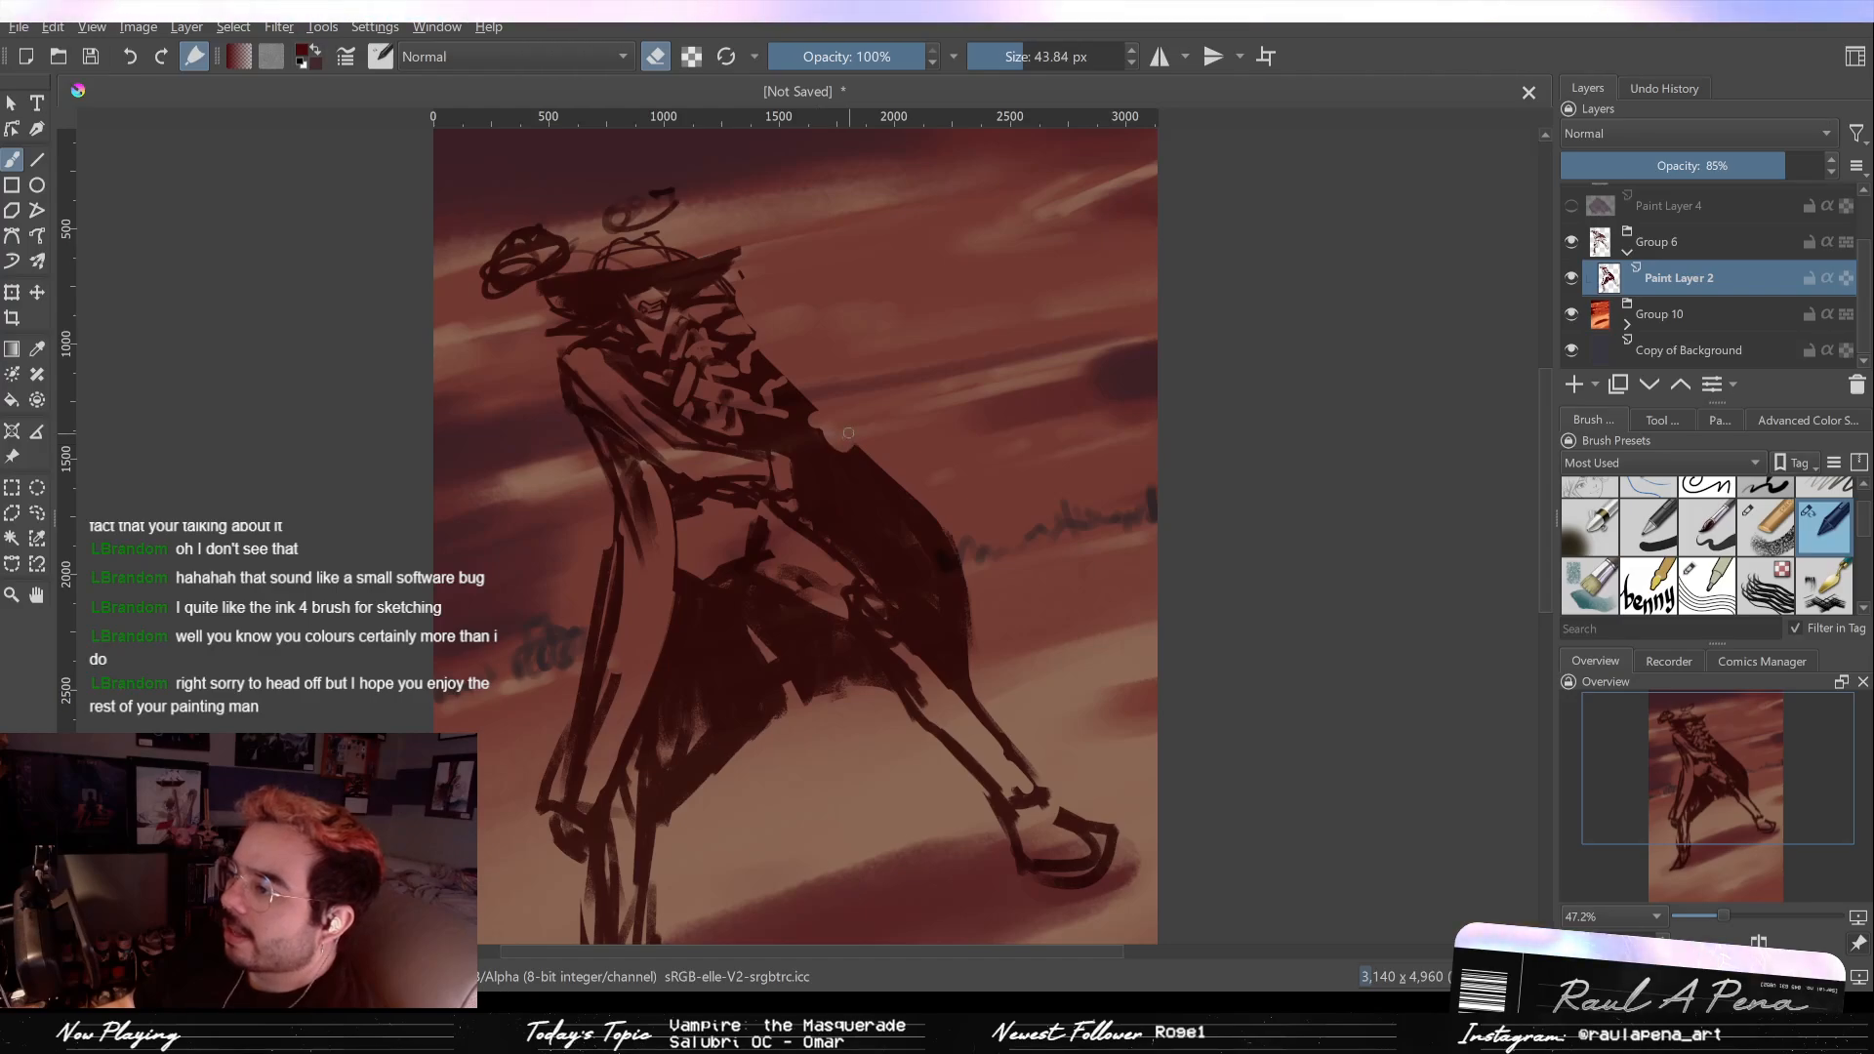
{"action": "key", "text": "slash"}
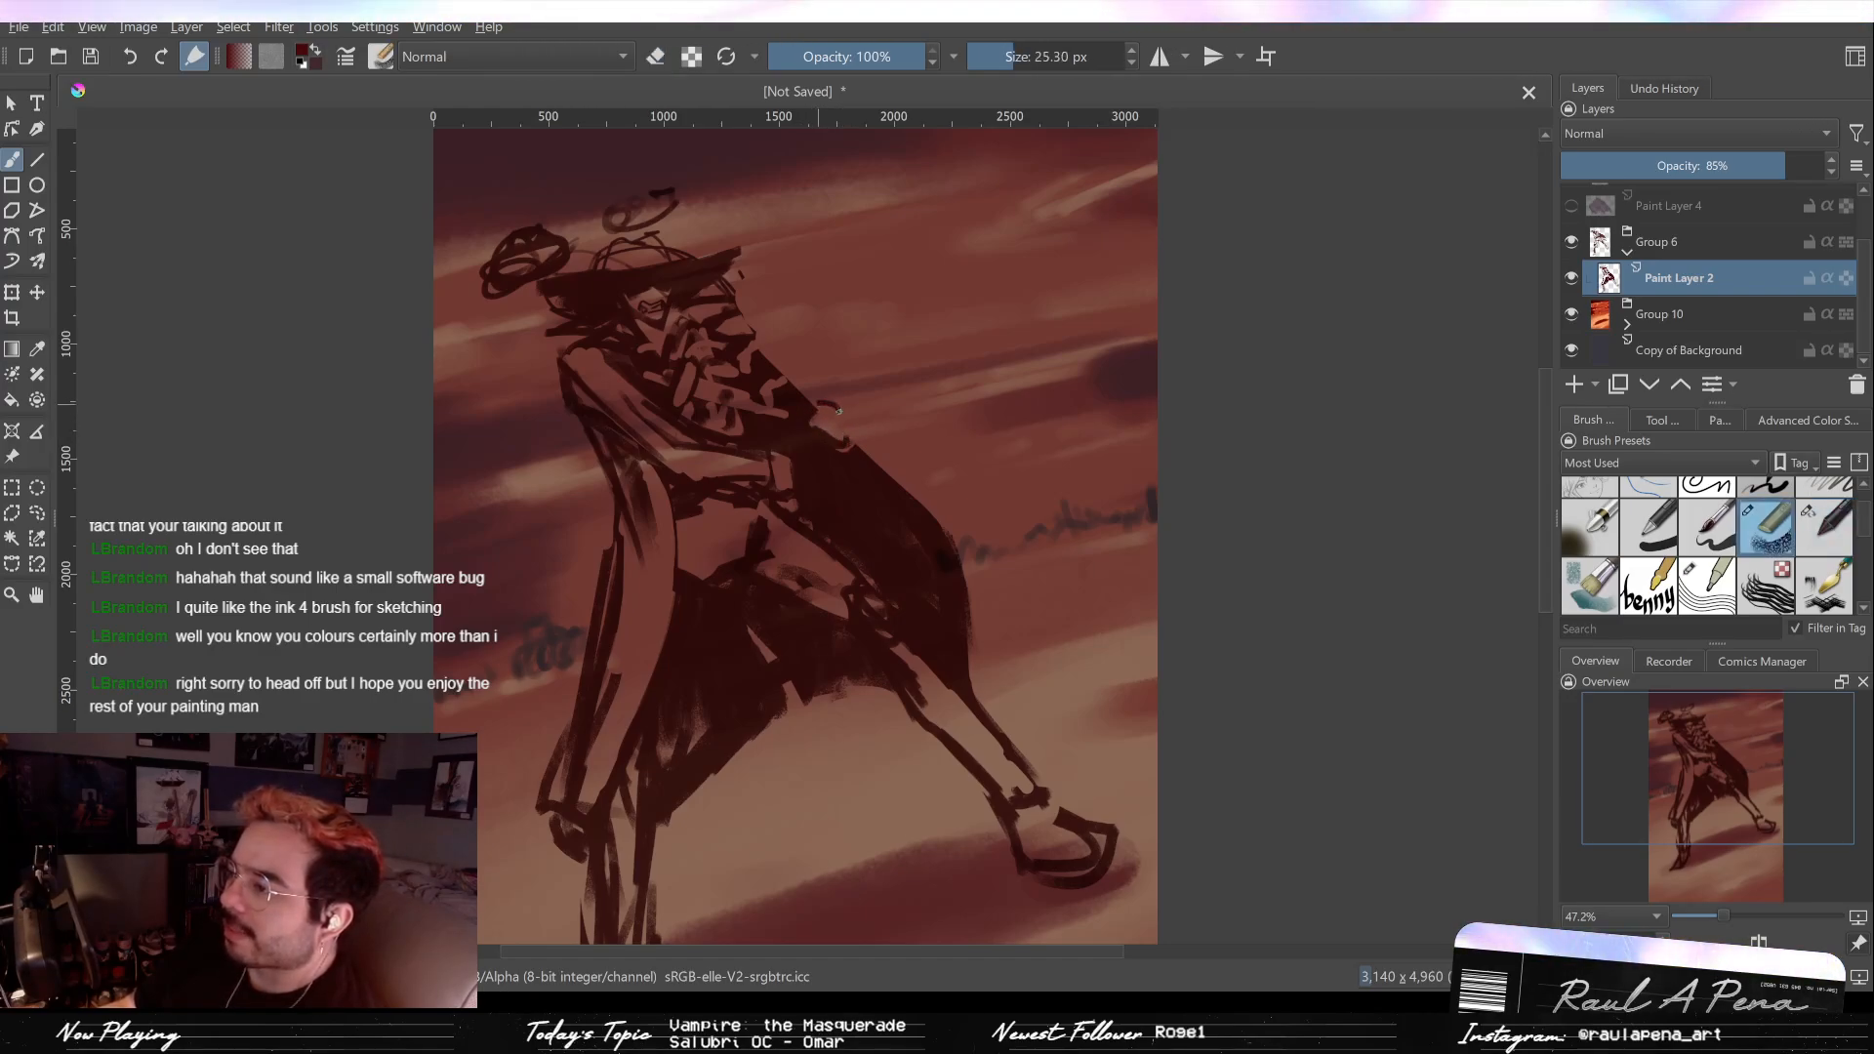
{"action": "key", "text": "bracketright"}
{"action": "key", "text": "bracketright"}
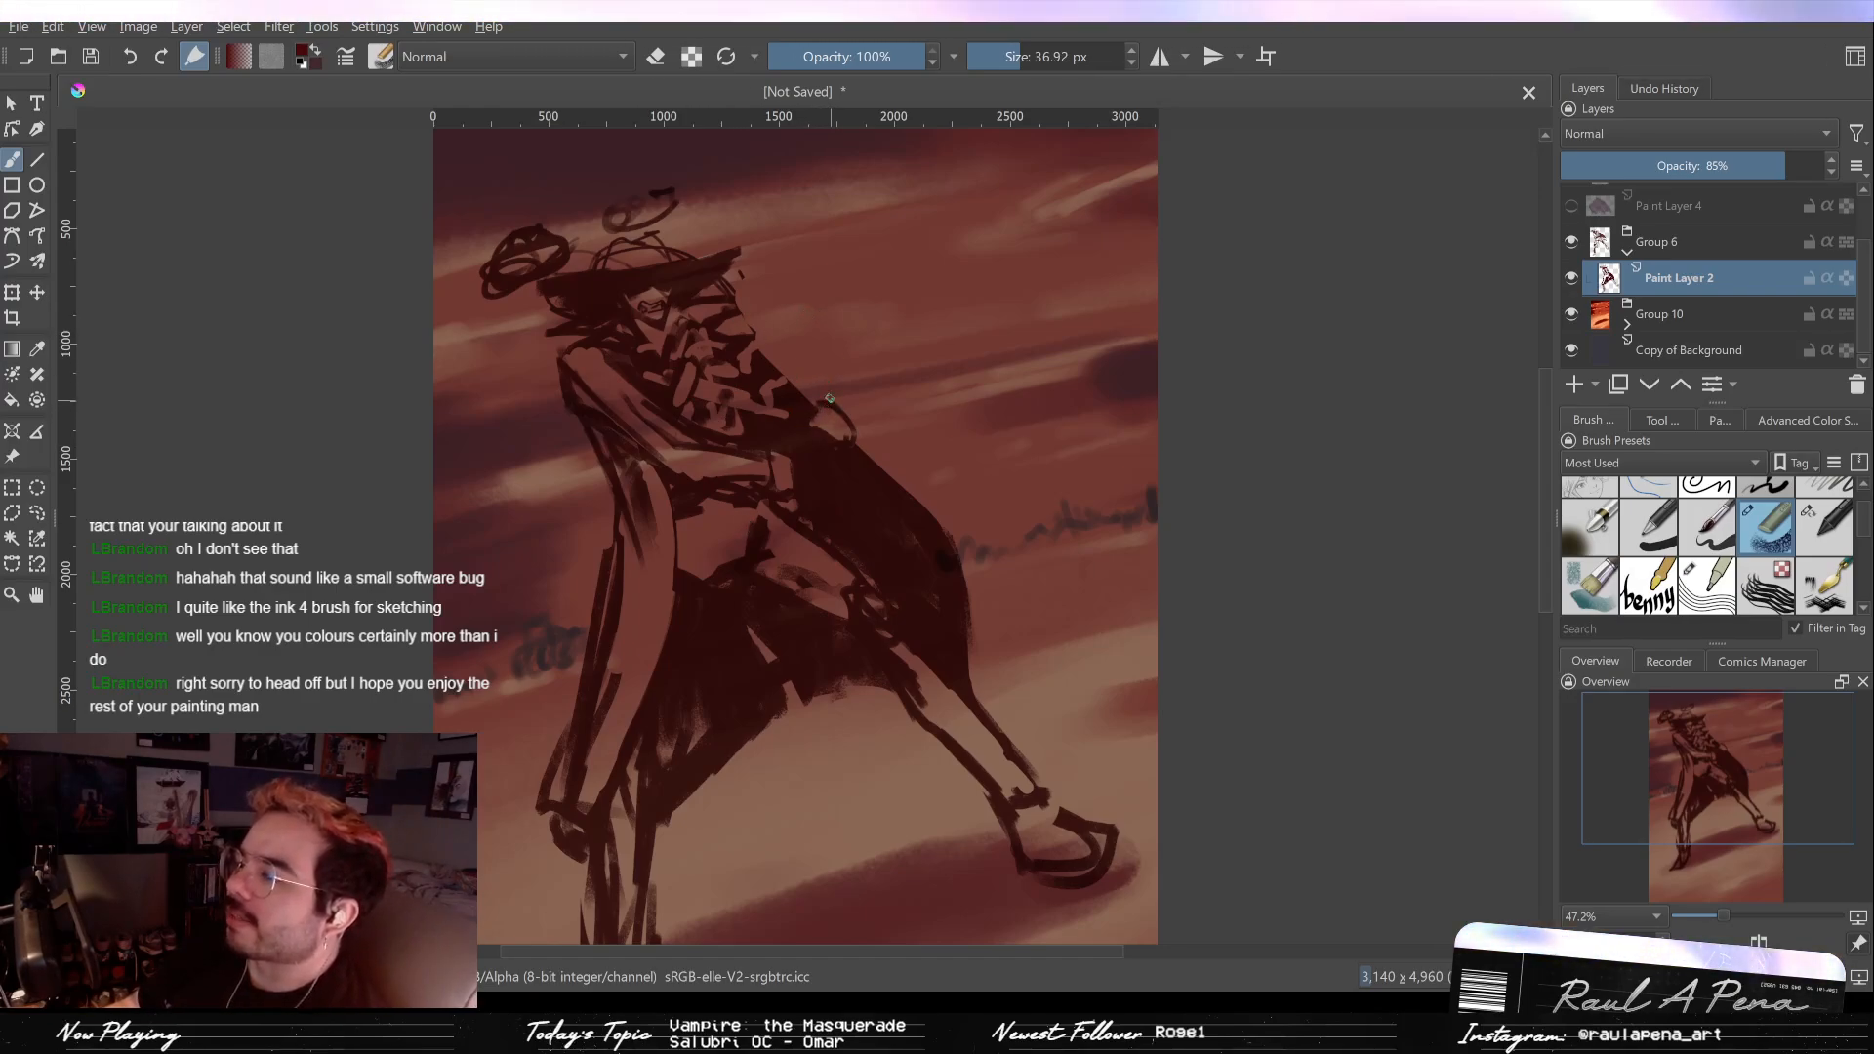
{"action": "mouse_move", "coordinate": [822, 412]}
{"action": "left_mouse_down"}
{"action": "mouse_move", "coordinate": [911, 502]}
{"action": "mouse_move", "coordinate": [895, 506]}
{"action": "mouse_move", "coordinate": [970, 494]}
{"action": "mouse_move", "coordinate": [1034, 409]}
{"action": "mouse_move", "coordinate": [794, 468]}
{"action": "left_mouse_up"}
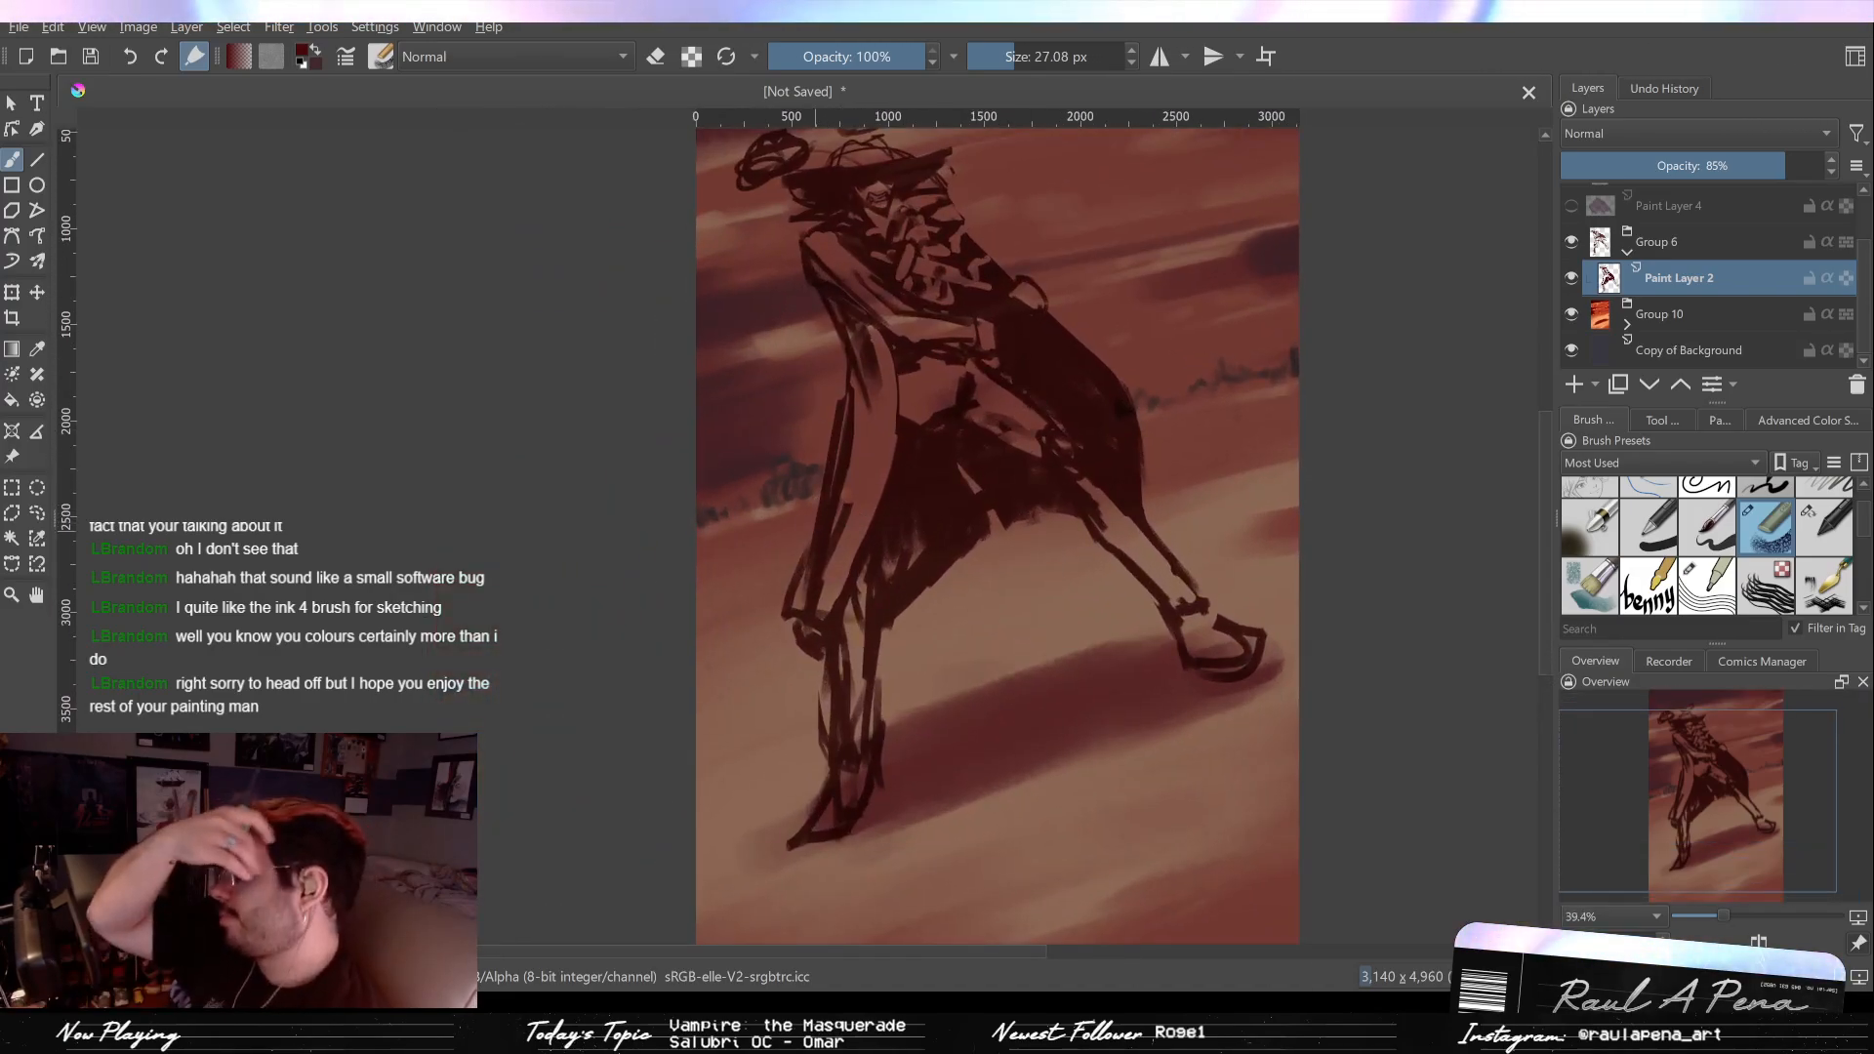
Step: Hide Group 6 so only the painted background shows
{"action": "mouse_move", "coordinate": [965, 343]}
{"action": "left_mouse_down"}
{"action": "mouse_move", "coordinate": [987, 401]}
{"action": "mouse_move", "coordinate": [1231, 487]}
{"action": "mouse_move", "coordinate": [995, 448]}
{"action": "left_mouse_up"}
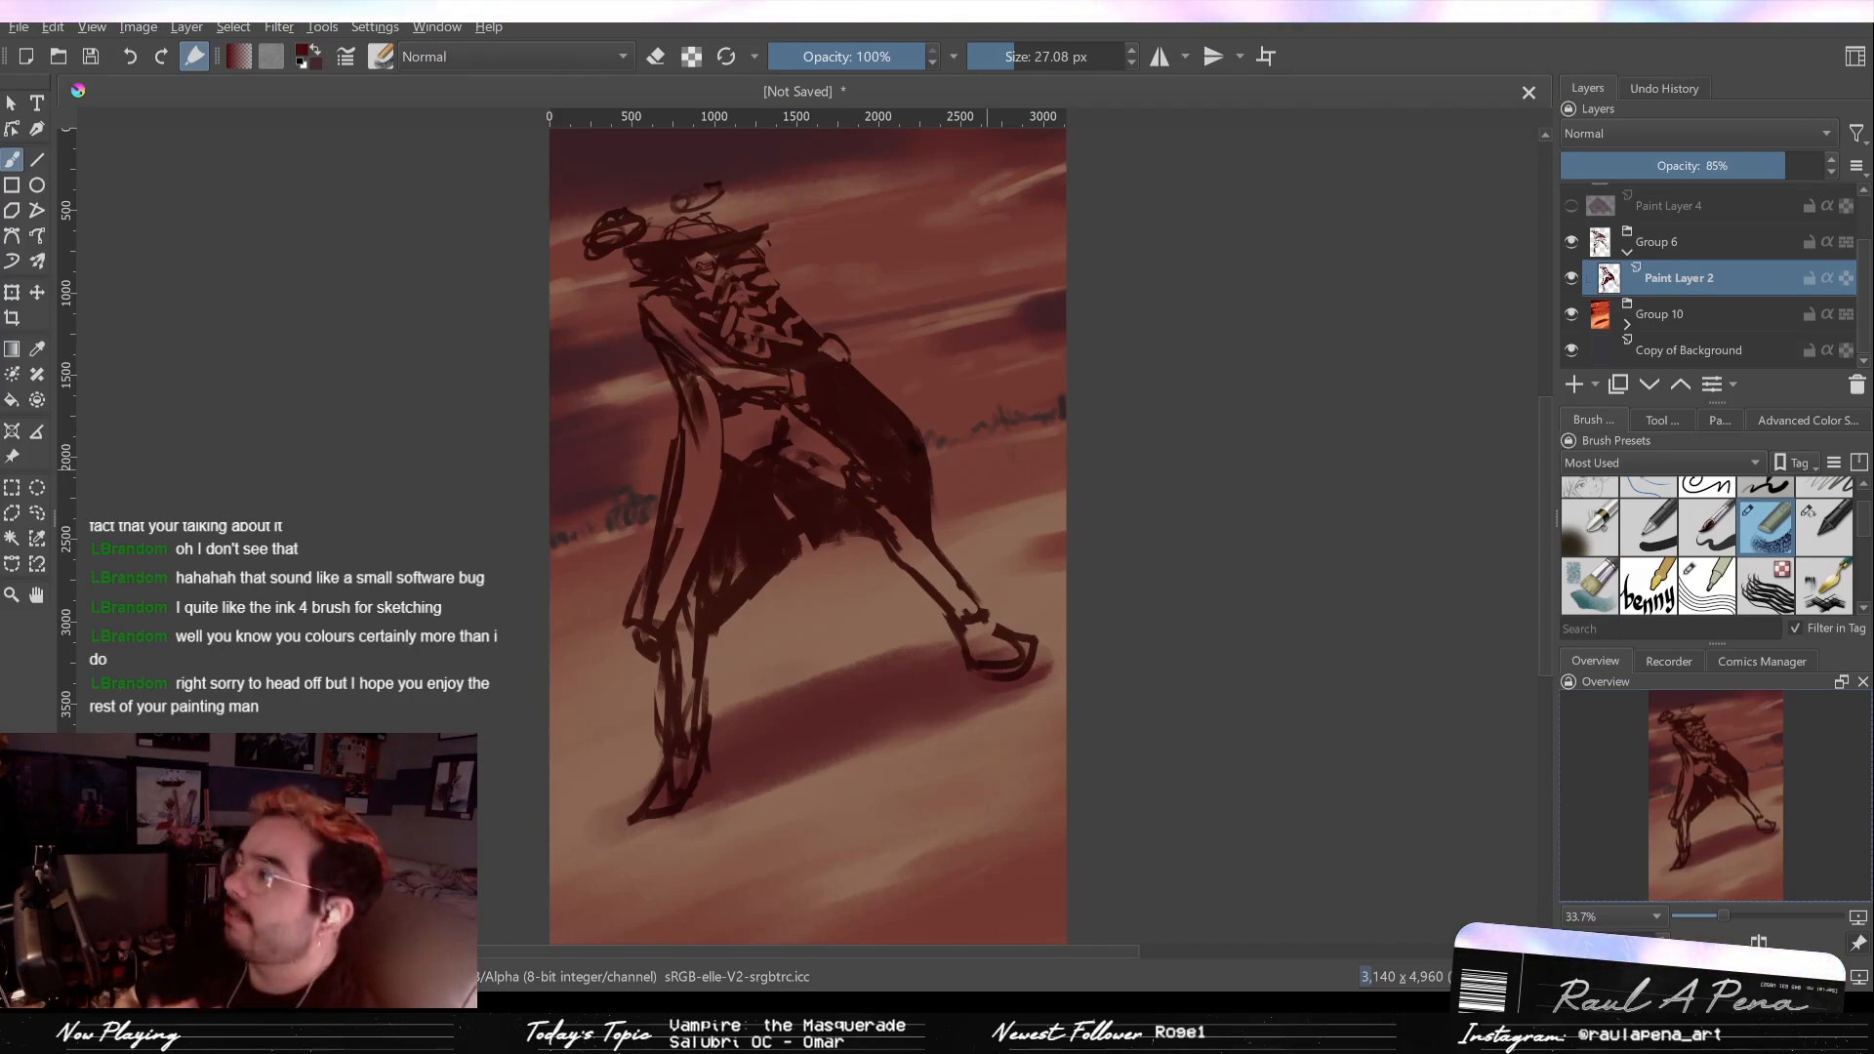
{"action": "left_click", "coordinate": [1571, 243]}
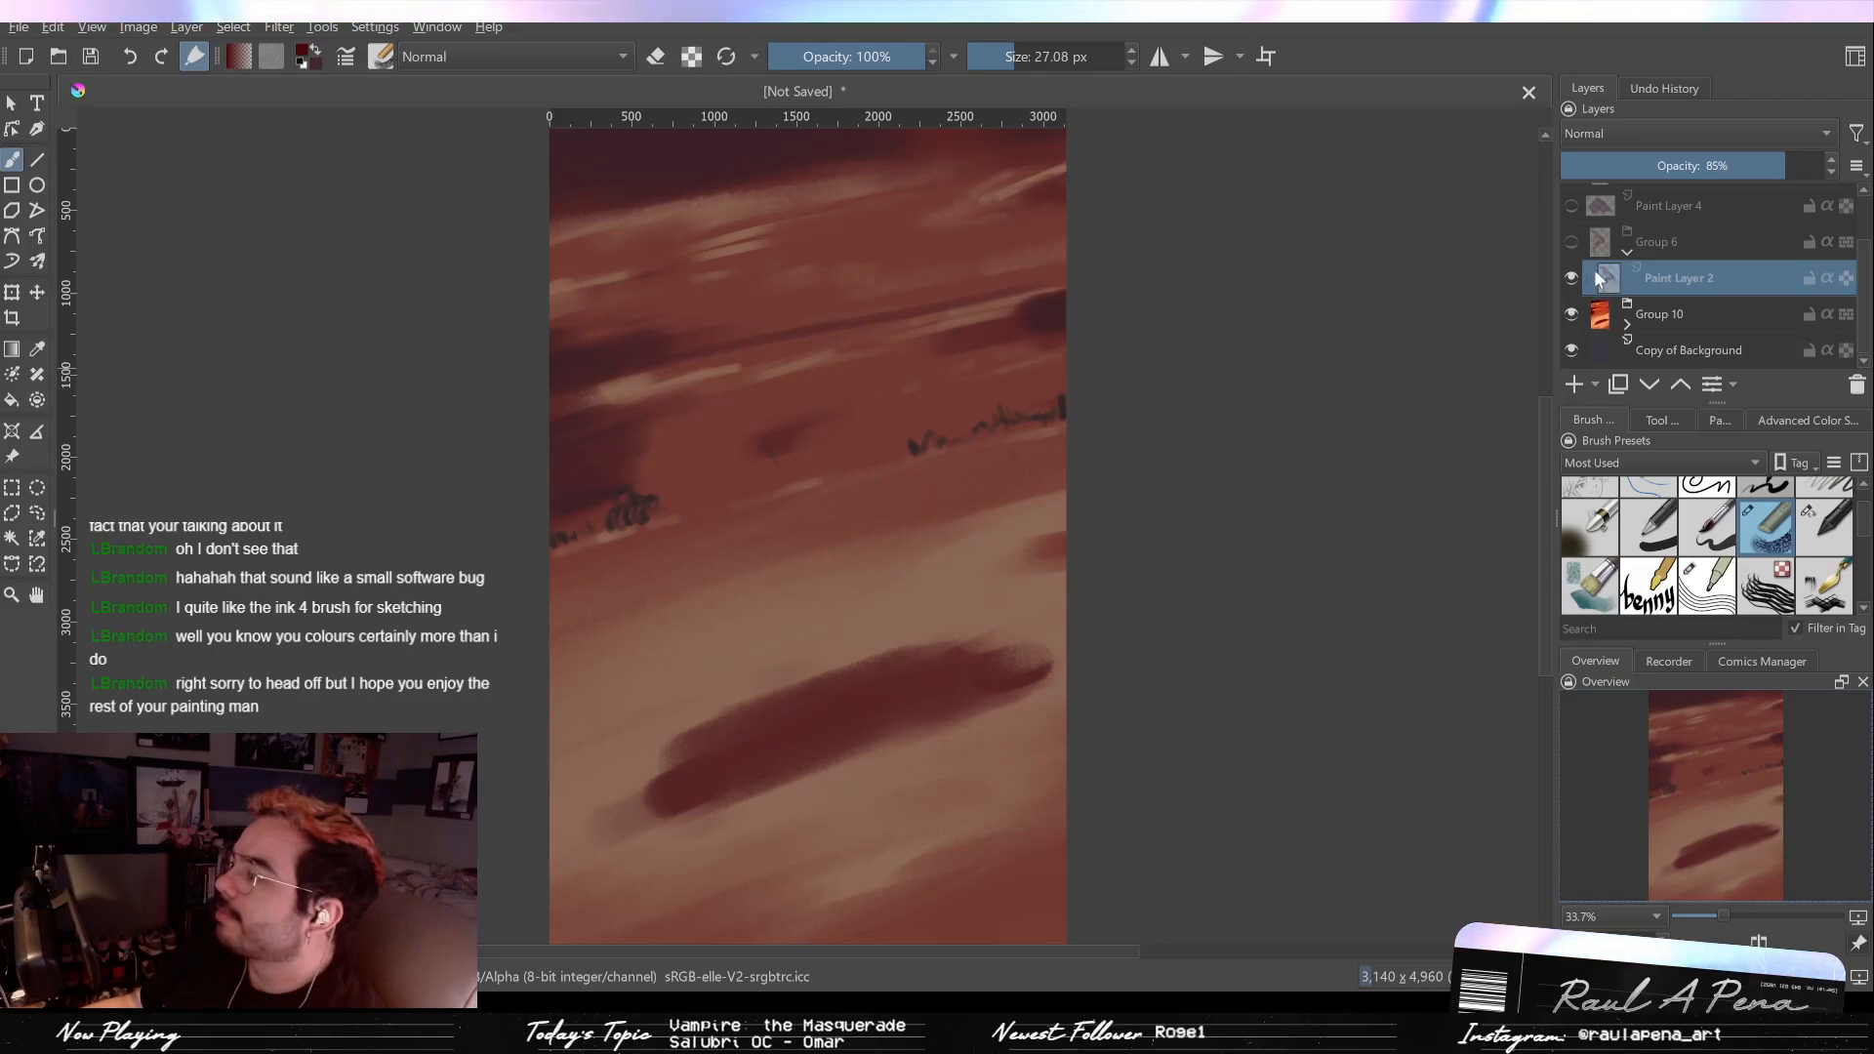
Step: Add a paint layer above Paint Layer 2 in Group 6, show that group, and hide Paint Layer 2 and Group 10
{"action": "left_click", "coordinate": [1573, 382]}
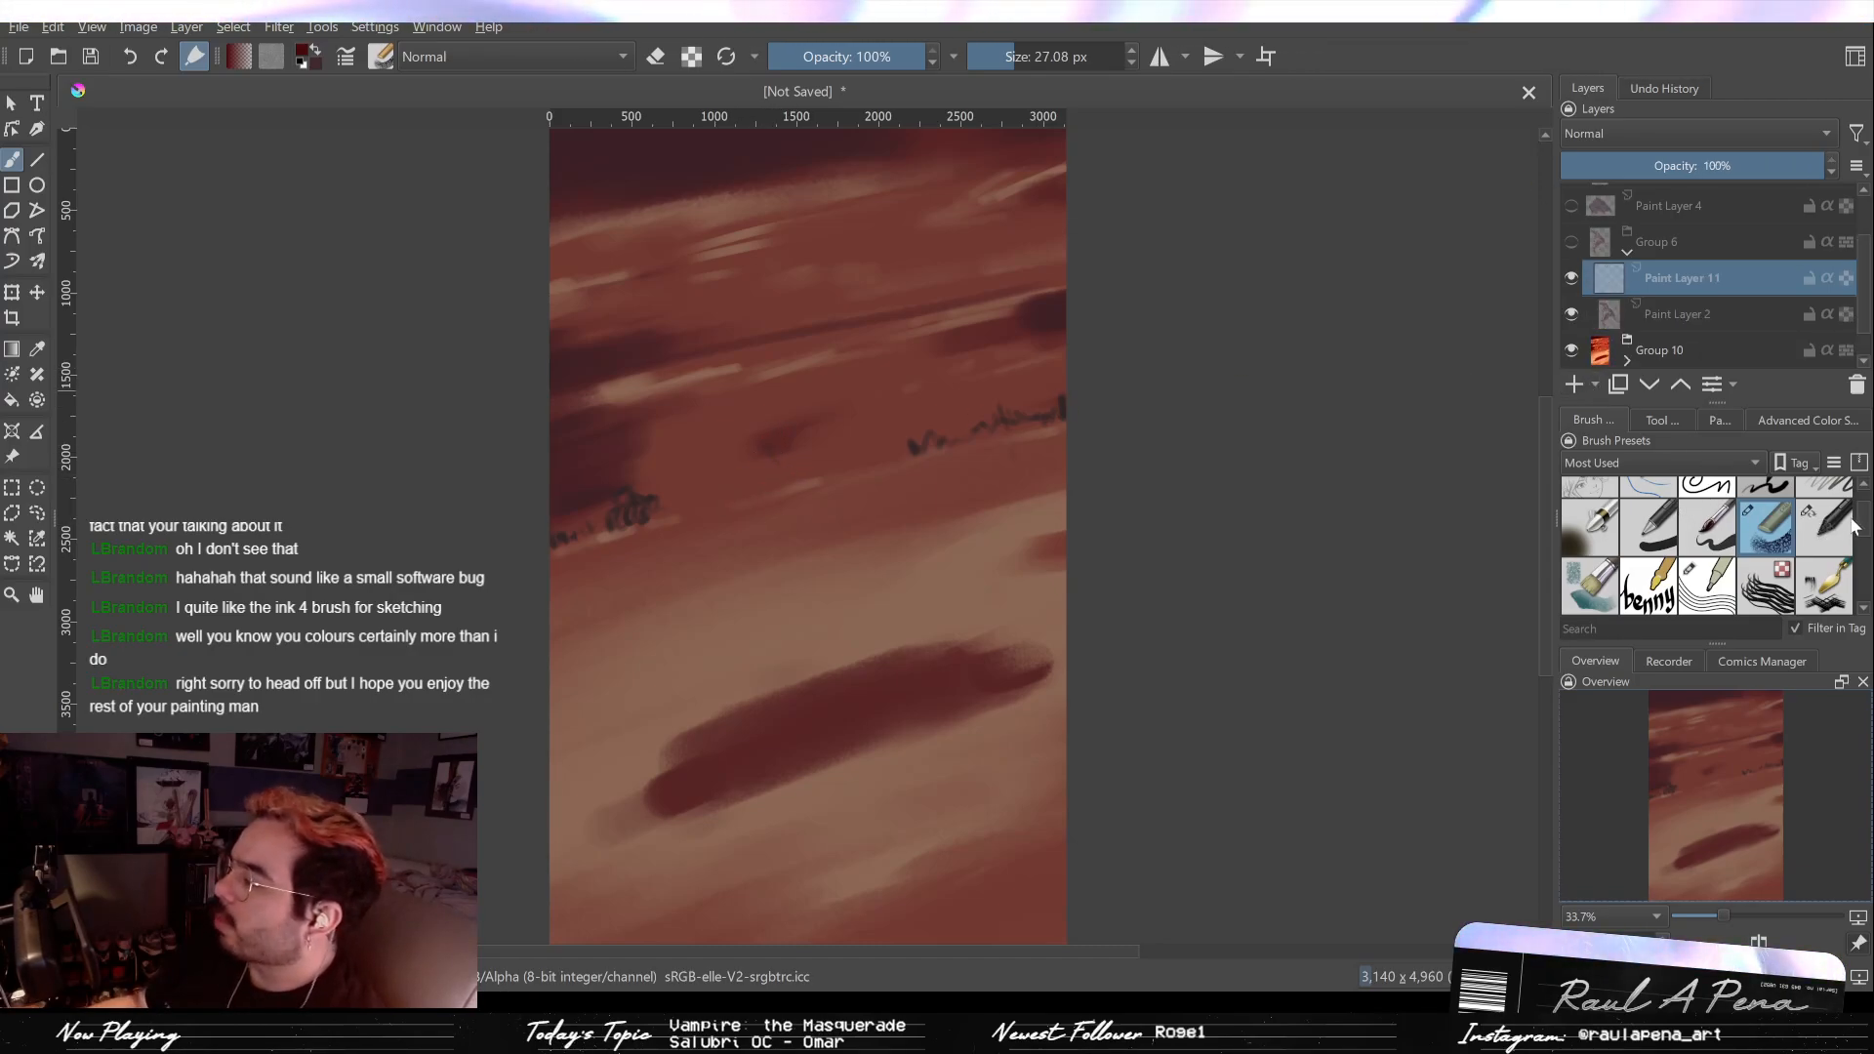
{"action": "scroll", "coordinate": [1859, 526], "scroll_direction": "up", "scroll_amount": 2}
{"action": "left_click", "coordinate": [1590, 504]}
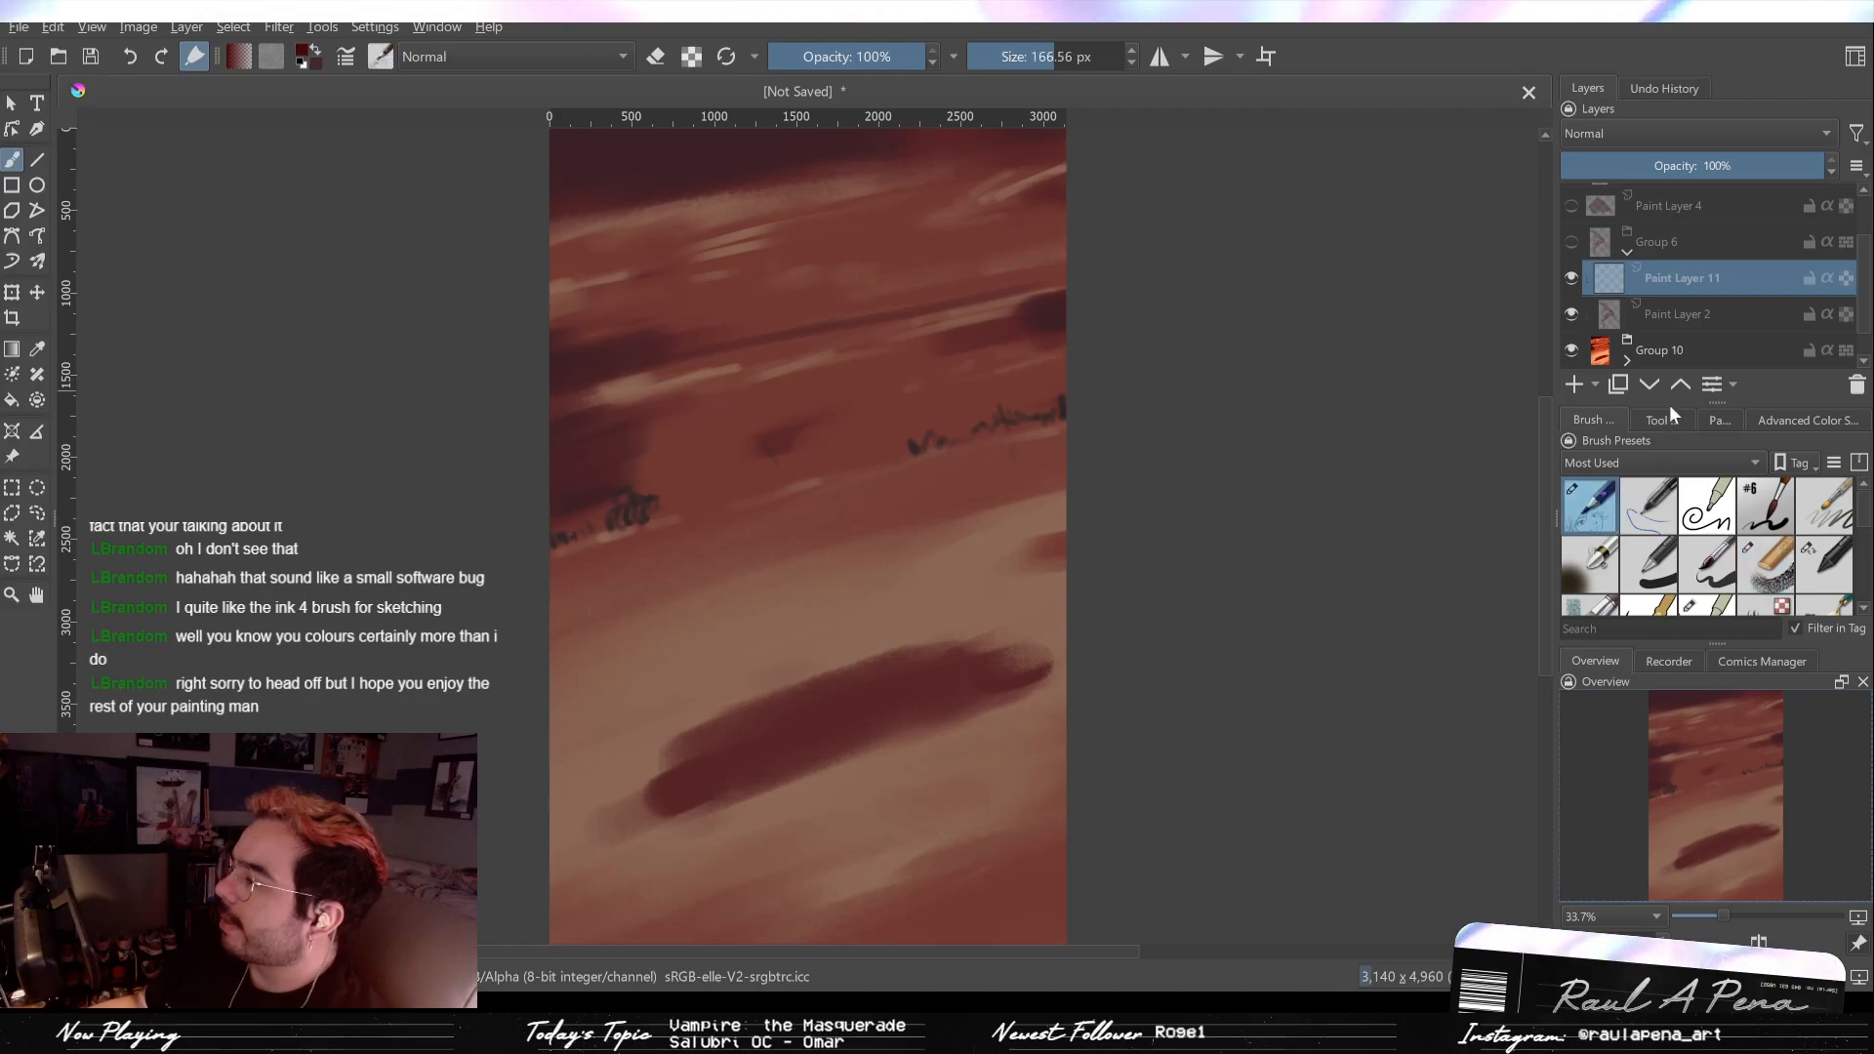
{"action": "left_click", "coordinate": [1572, 349]}
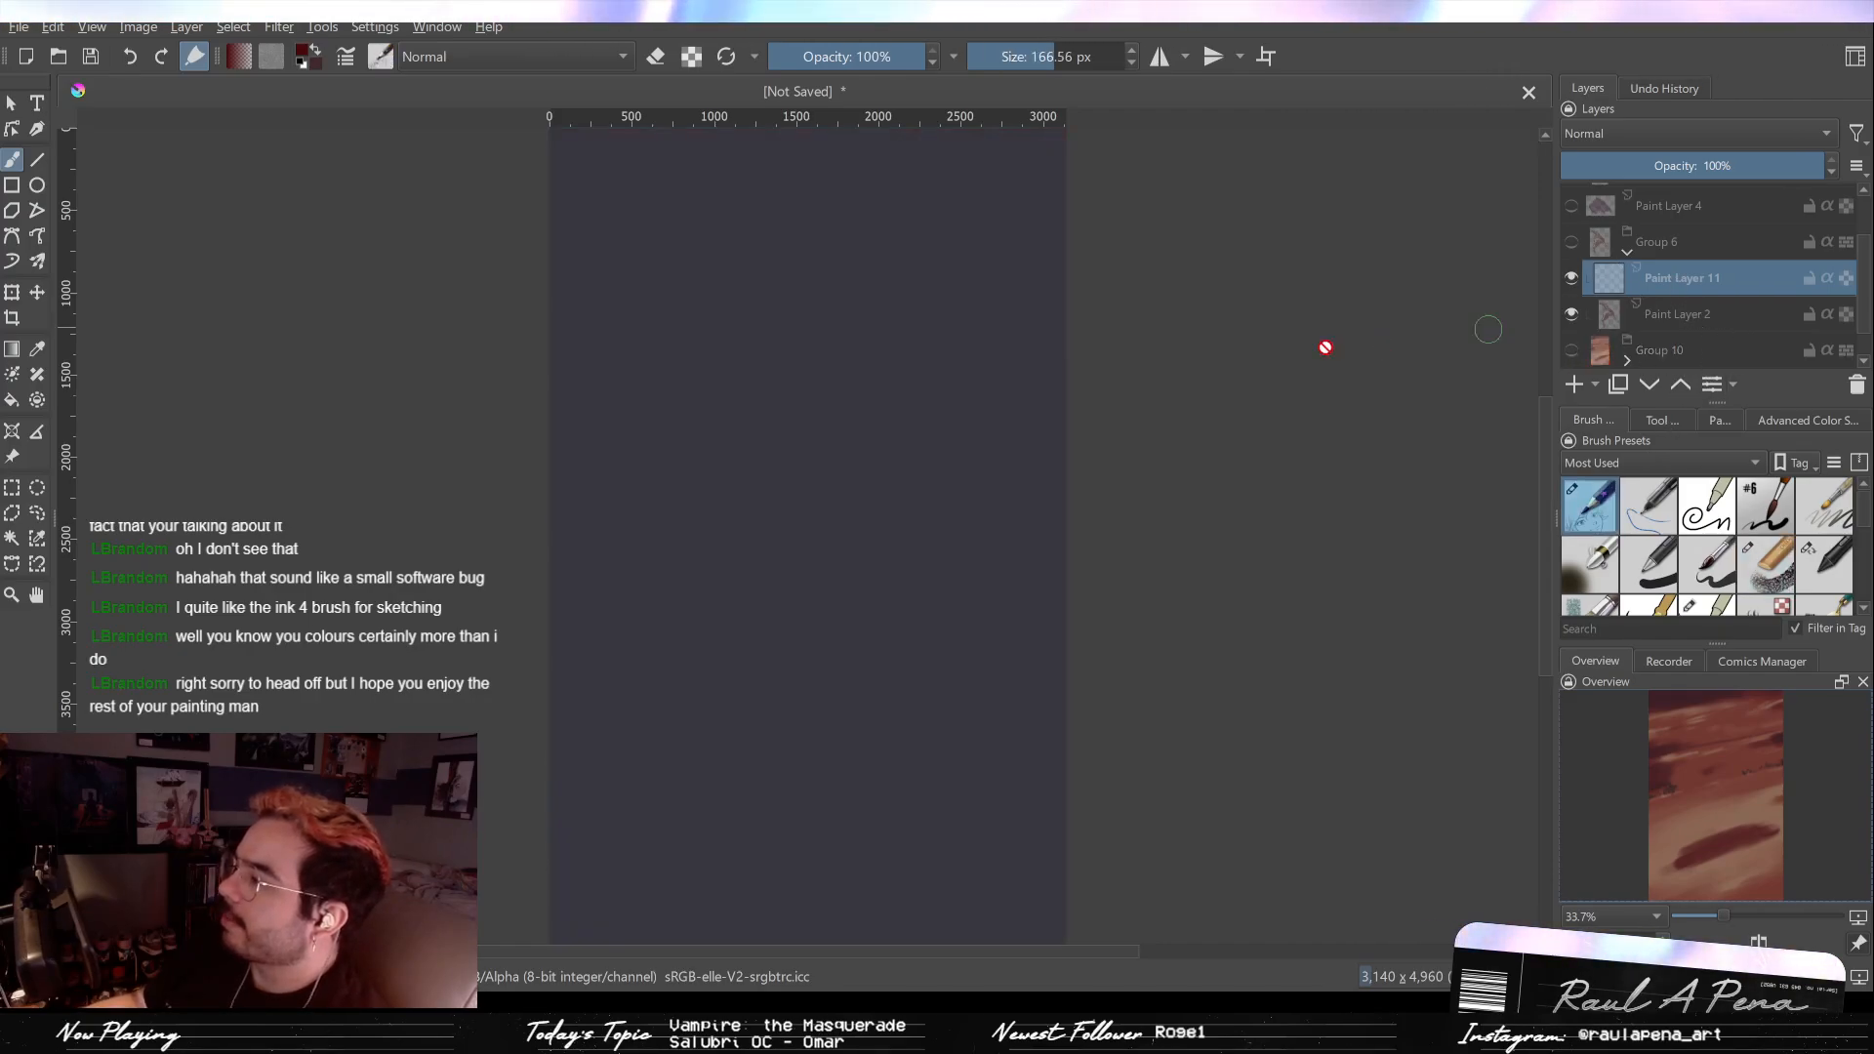
{"action": "left_click", "coordinate": [1719, 419]}
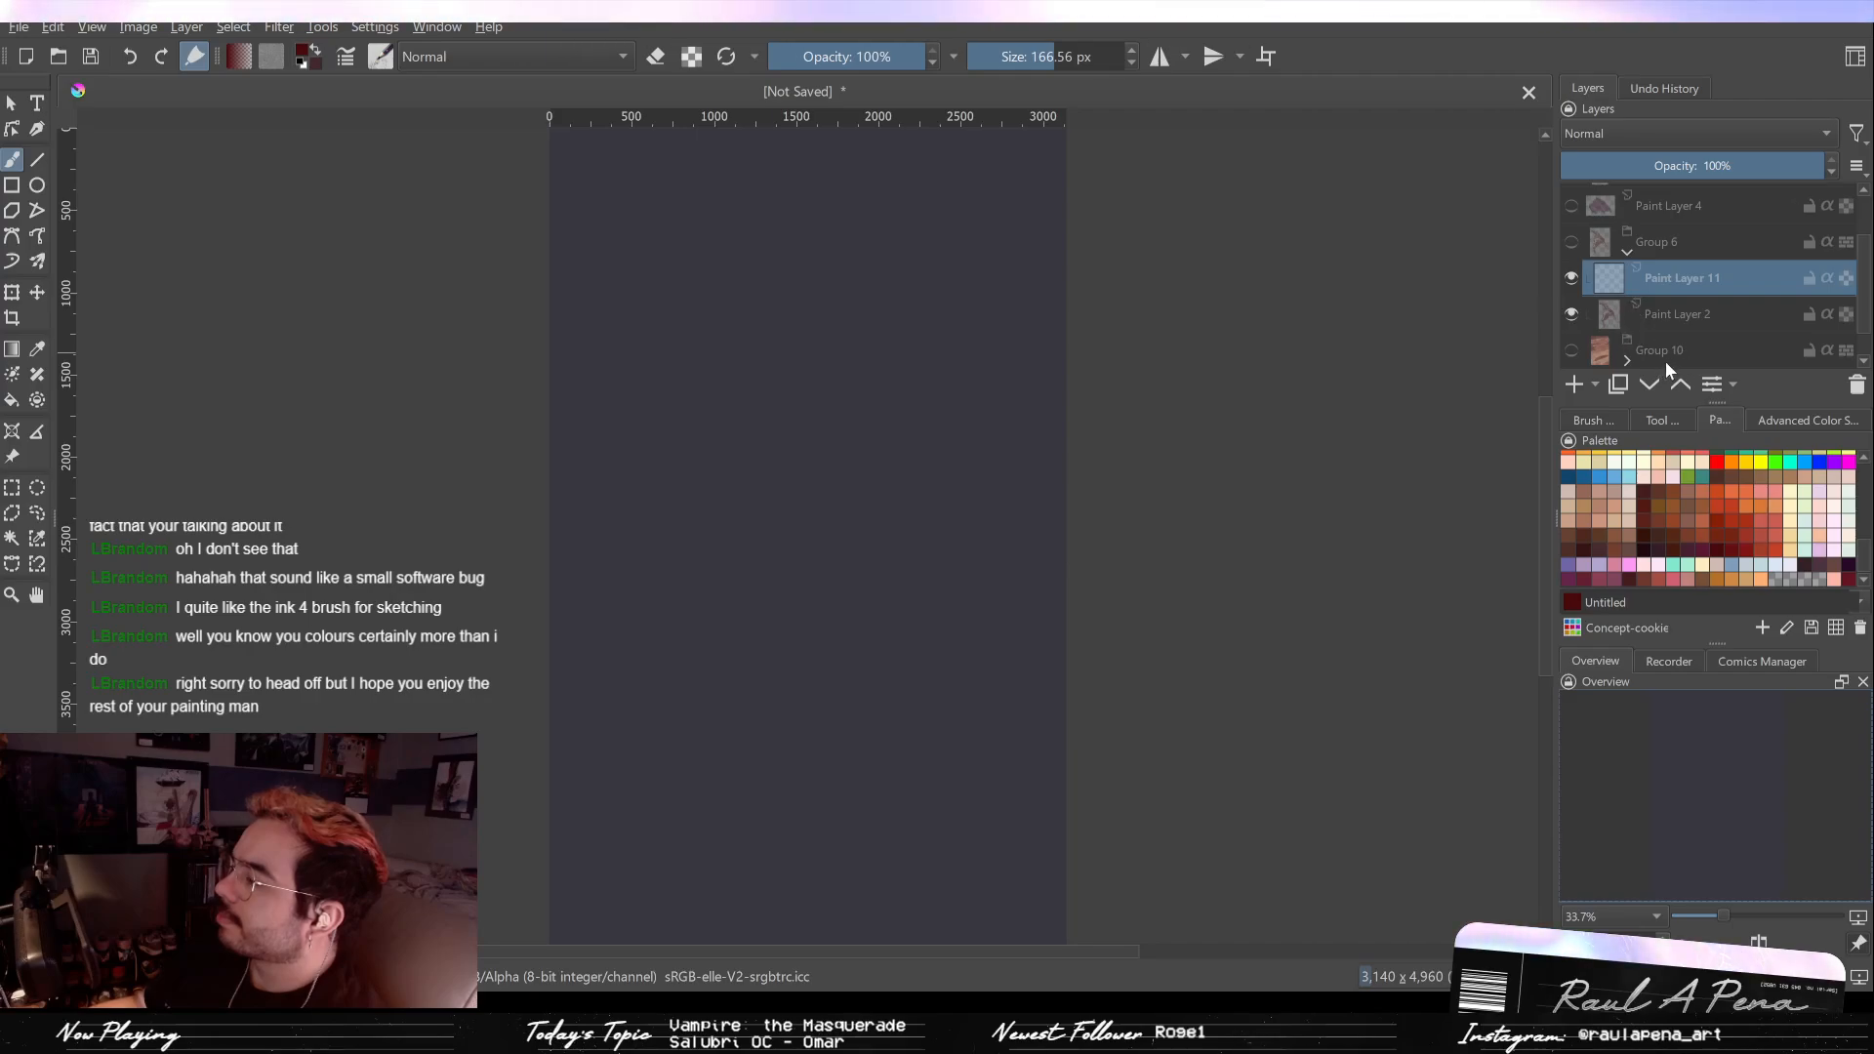
{"action": "left_click", "coordinate": [1571, 241]}
{"action": "left_click", "coordinate": [1571, 314]}
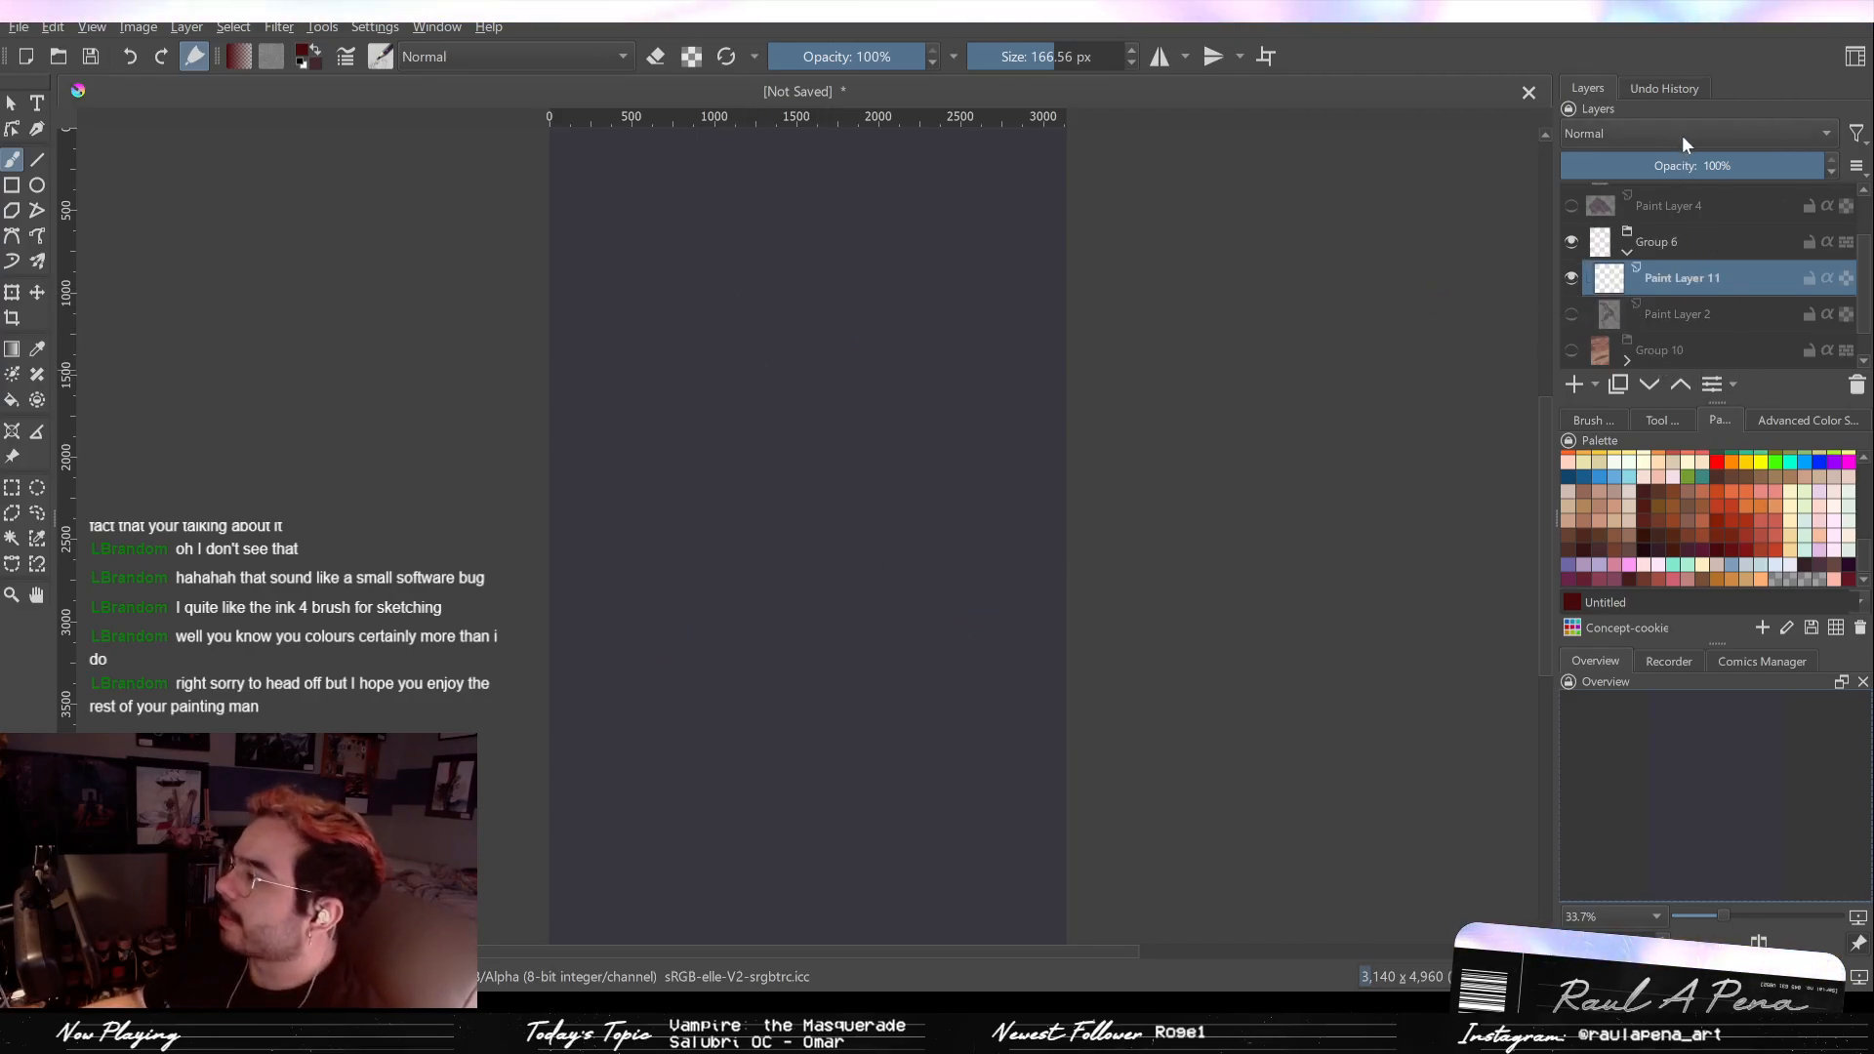
Step: Rough in a new figure's head, shoulders and bent arm plus a slanted ground line with a brush of about 35 px
{"action": "key", "text": "bracketleft"}
{"action": "key", "text": "bracketleft"}
{"action": "key", "text": "bracketleft"}
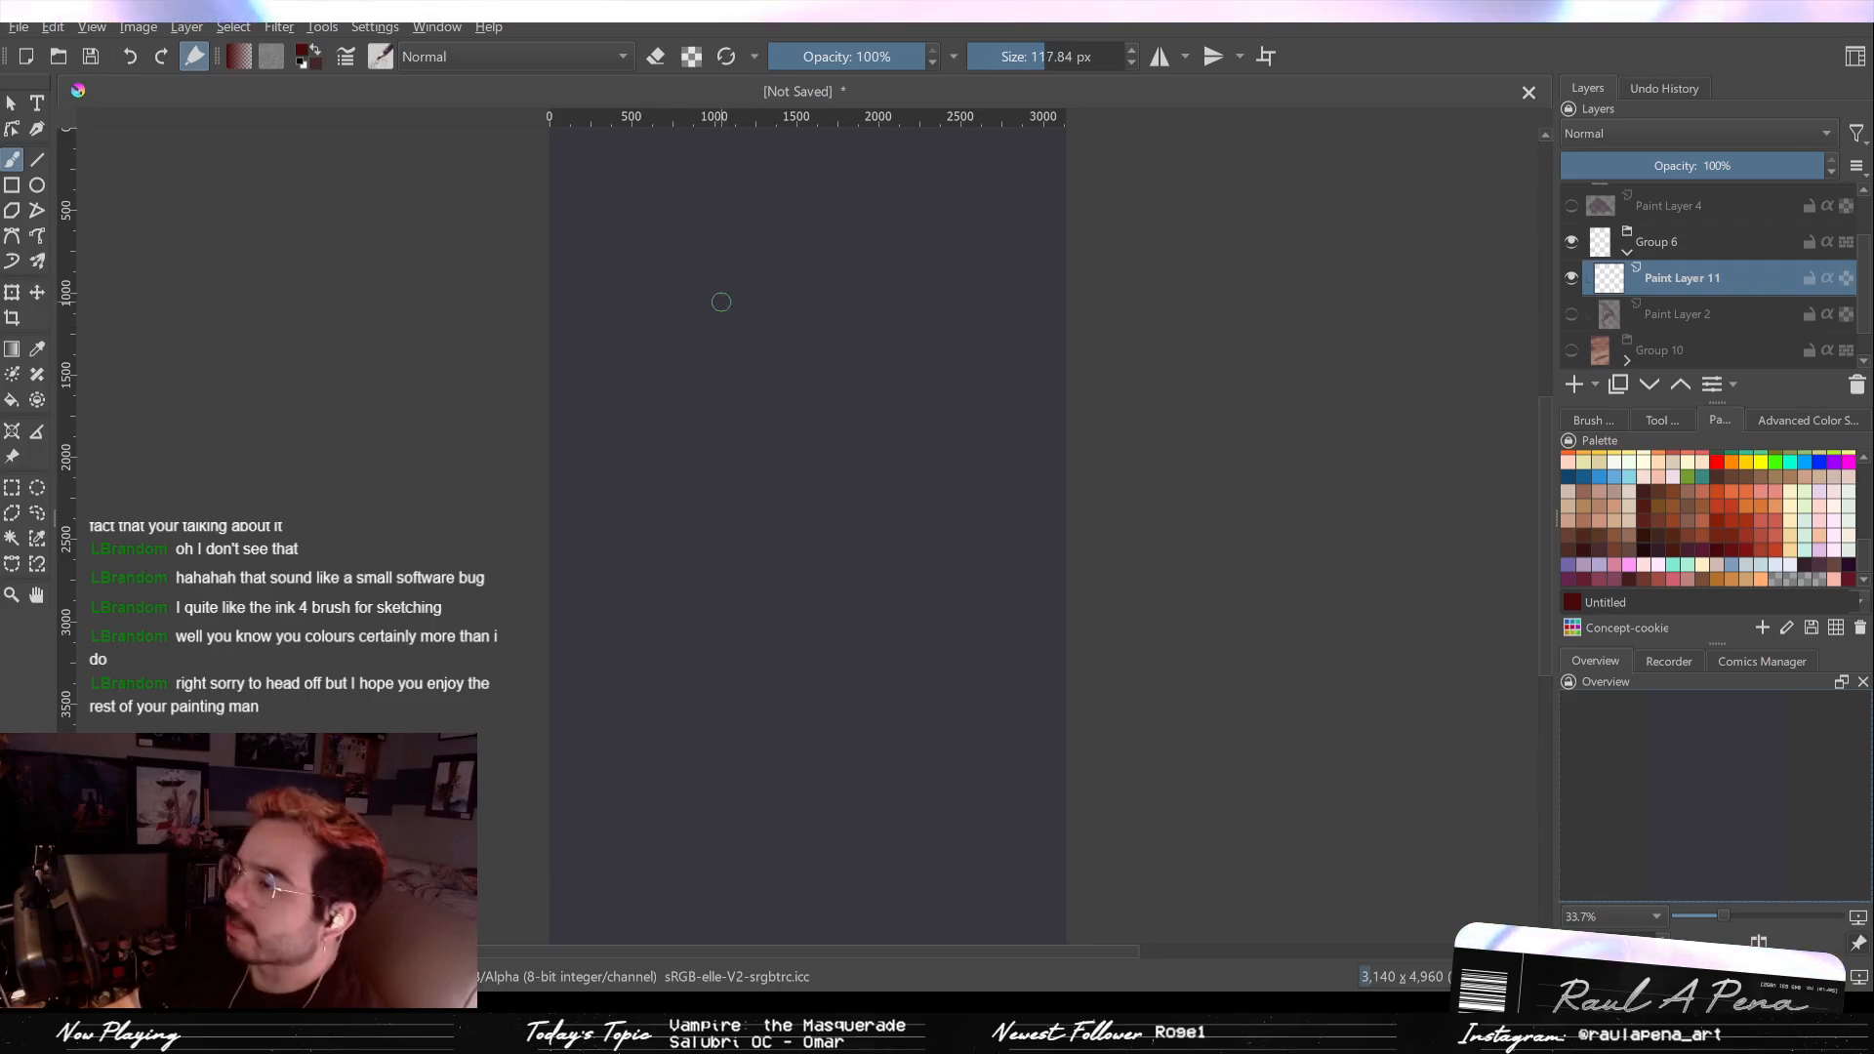
{"action": "key", "text": "bracketleft"}
{"action": "key", "text": "bracketleft"}
{"action": "left_click_drag", "start_coordinate": [680, 257], "coordinate": [703, 314]}
{"action": "key", "text": "ctrl+z"}
{"action": "mouse_move", "coordinate": [698, 205]}
{"action": "left_mouse_down"}
{"action": "mouse_move", "coordinate": [683, 258]}
{"action": "mouse_move", "coordinate": [674, 223]}
{"action": "mouse_move", "coordinate": [720, 269]}
{"action": "mouse_move", "coordinate": [699, 203]}
{"action": "mouse_move", "coordinate": [736, 254]}
{"action": "mouse_move", "coordinate": [697, 357]}
{"action": "mouse_move", "coordinate": [707, 294]}
{"action": "mouse_move", "coordinate": [686, 312]}
{"action": "mouse_move", "coordinate": [691, 280]}
{"action": "mouse_move", "coordinate": [643, 444]}
{"action": "mouse_move", "coordinate": [668, 344]}
{"action": "left_mouse_up"}
{"action": "mouse_move", "coordinate": [759, 277]}
{"action": "left_mouse_down"}
{"action": "mouse_move", "coordinate": [794, 309]}
{"action": "mouse_move", "coordinate": [802, 266]}
{"action": "left_mouse_up"}
{"action": "mouse_move", "coordinate": [691, 283]}
{"action": "left_mouse_down"}
{"action": "mouse_move", "coordinate": [759, 267]}
{"action": "mouse_move", "coordinate": [700, 423]}
{"action": "left_mouse_up"}
{"action": "left_click_drag", "start_coordinate": [701, 423], "coordinate": [725, 381]}
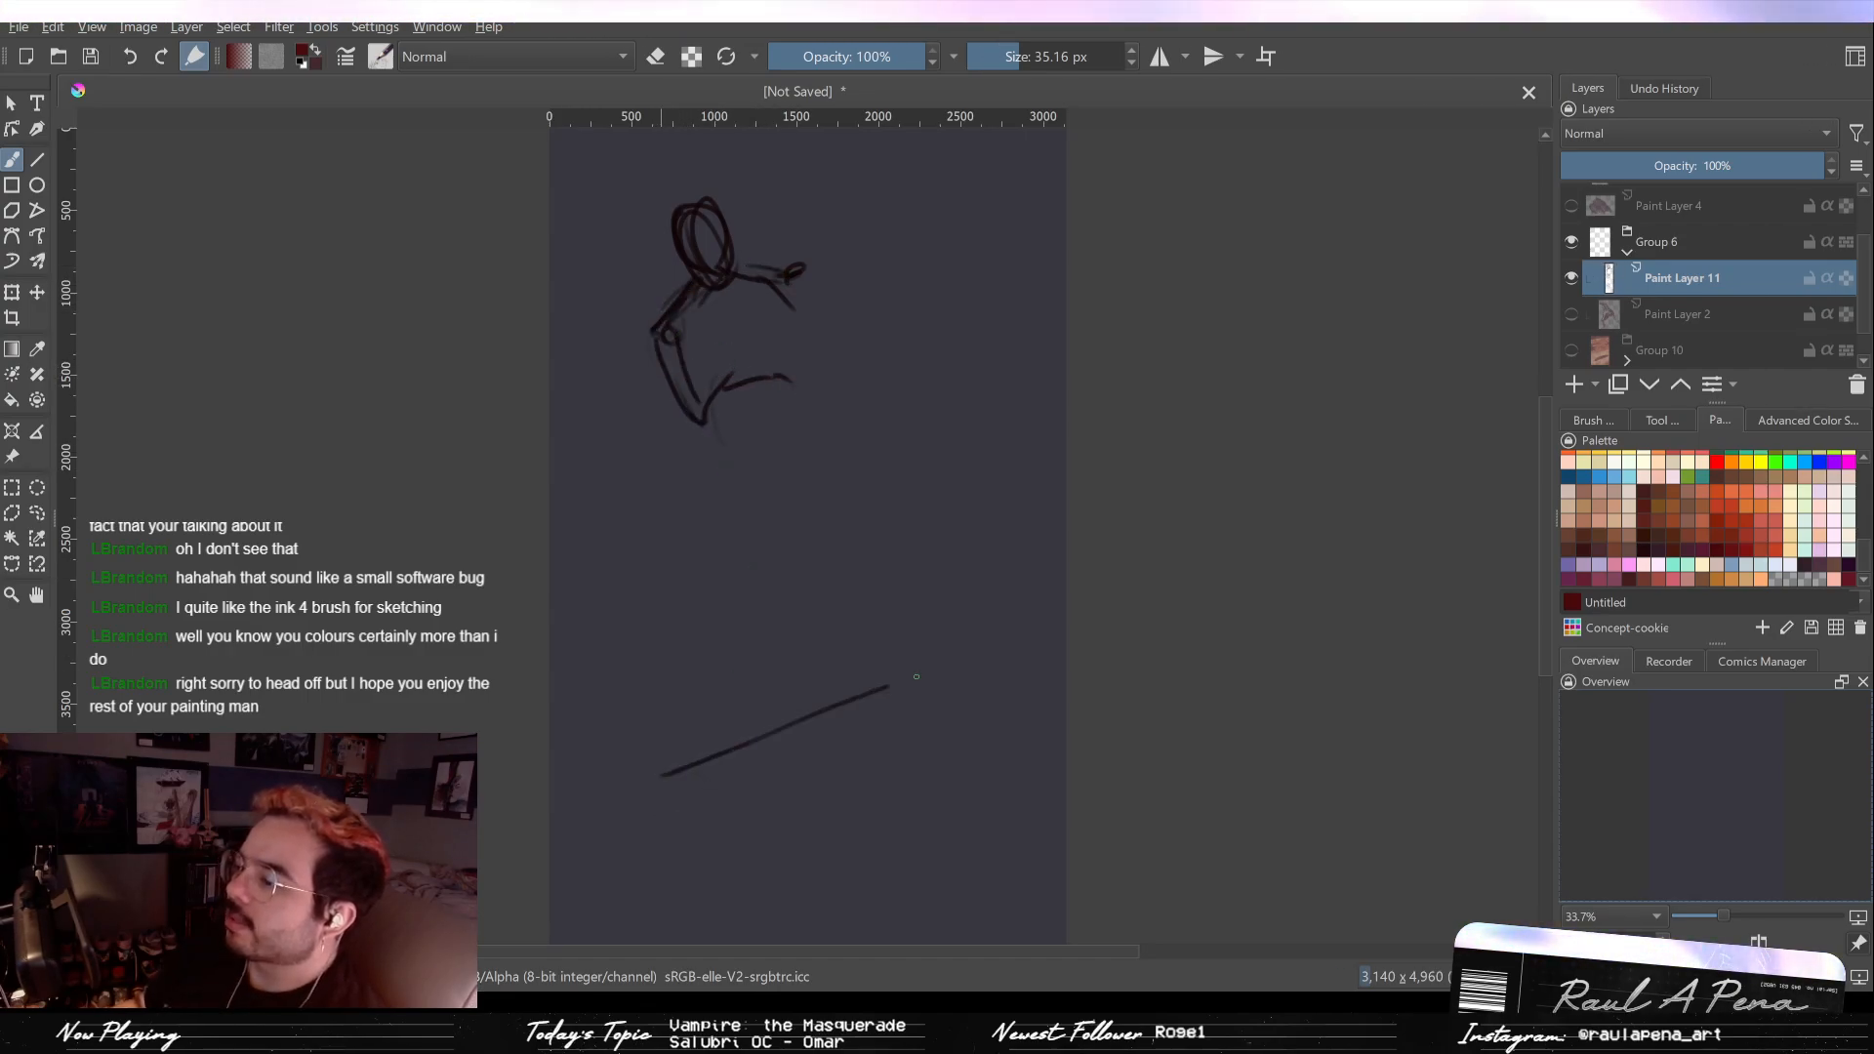
Step: Sketch ovals for both feet, loose lines for the two spread legs, and the torso outline below the head
{"action": "left_click_drag", "start_coordinate": [995, 639], "coordinate": [1000, 508]}
{"action": "mouse_move", "coordinate": [644, 625]}
{"action": "left_mouse_down"}
{"action": "mouse_move", "coordinate": [673, 727]}
{"action": "mouse_move", "coordinate": [723, 727]}
{"action": "left_mouse_up"}
{"action": "left_click_drag", "start_coordinate": [683, 447], "coordinate": [655, 600]}
{"action": "left_click_drag", "start_coordinate": [673, 527], "coordinate": [639, 663]}
{"action": "left_click_drag", "start_coordinate": [722, 410], "coordinate": [684, 458]}
{"action": "left_click_drag", "start_coordinate": [864, 390], "coordinate": [978, 505]}
{"action": "left_click_drag", "start_coordinate": [805, 400], "coordinate": [966, 493]}
{"action": "left_click_drag", "start_coordinate": [714, 468], "coordinate": [703, 625]}
{"action": "left_click_drag", "start_coordinate": [778, 430], "coordinate": [710, 546]}
{"action": "mouse_move", "coordinate": [703, 415]}
{"action": "left_mouse_down"}
{"action": "mouse_move", "coordinate": [799, 366]}
{"action": "mouse_move", "coordinate": [711, 368]}
{"action": "left_mouse_up"}
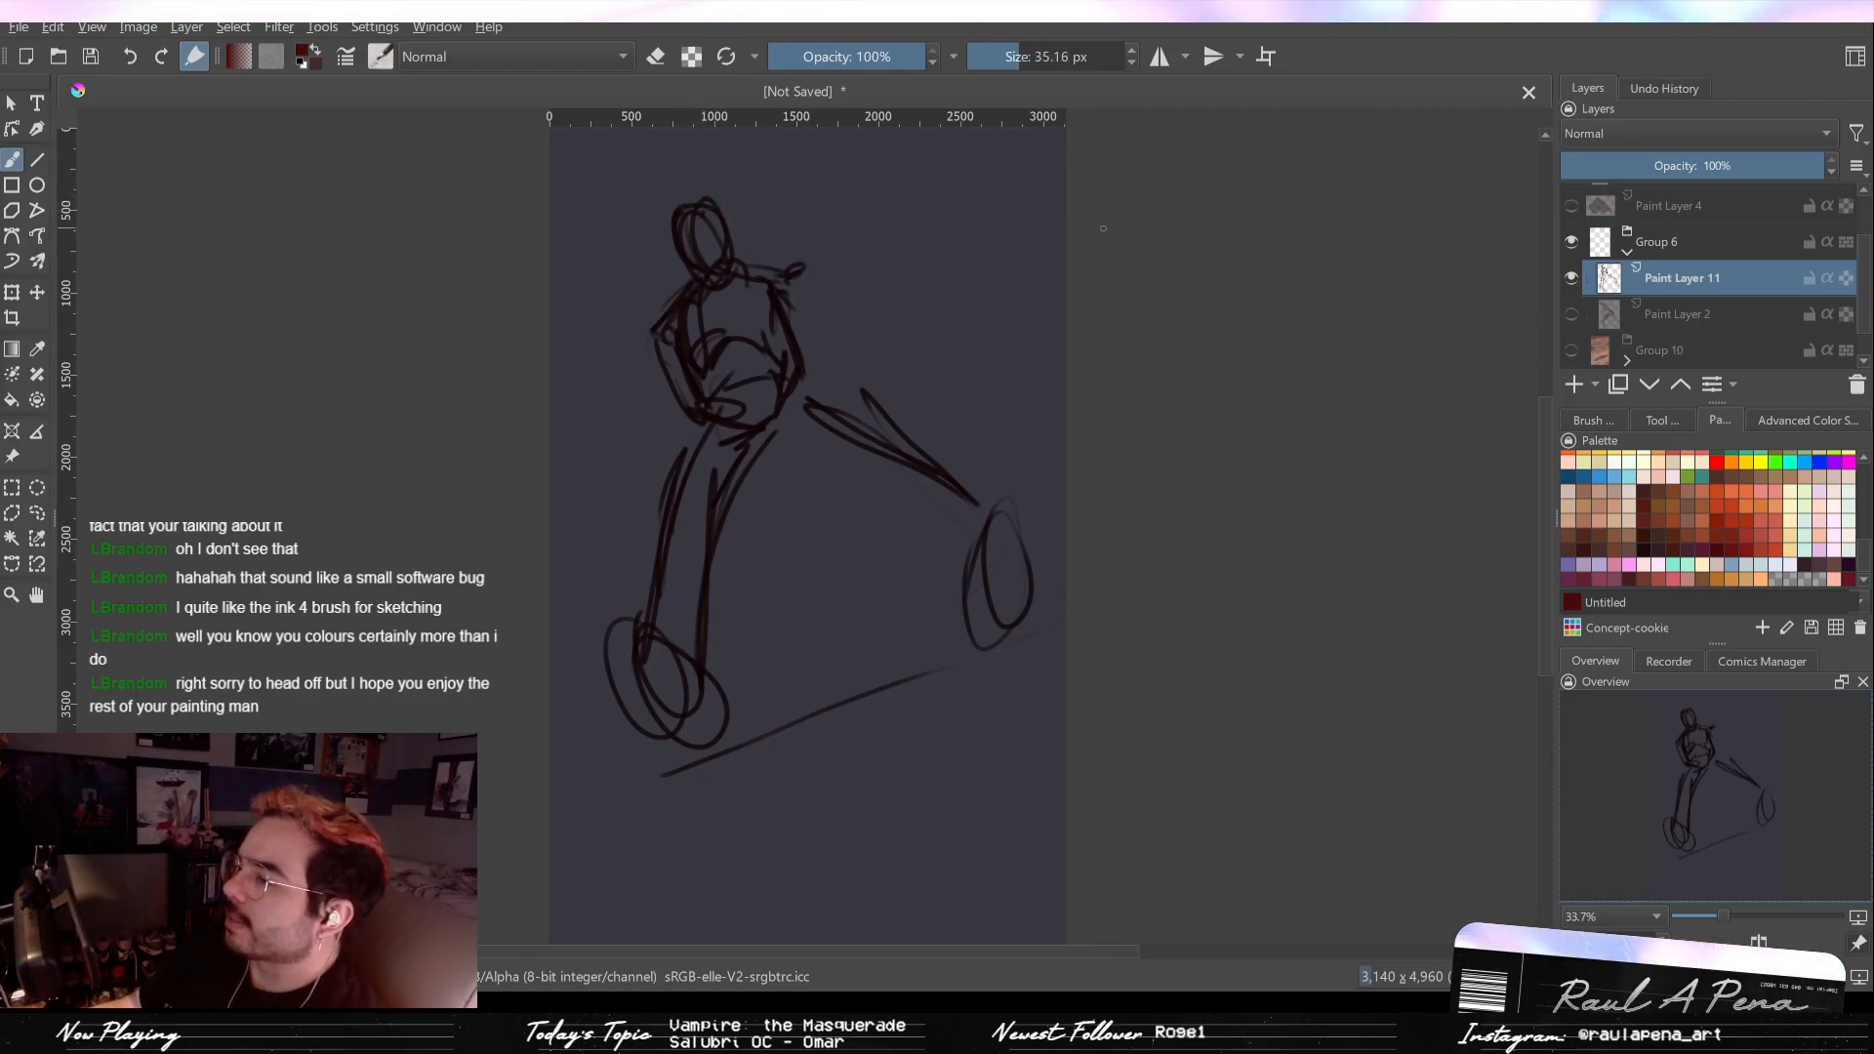
Step: Erase the sketched head, arm and torso with an eraser of about 343 px
{"action": "left_click", "coordinate": [1593, 420]}
{"action": "left_click", "coordinate": [1822, 562]}
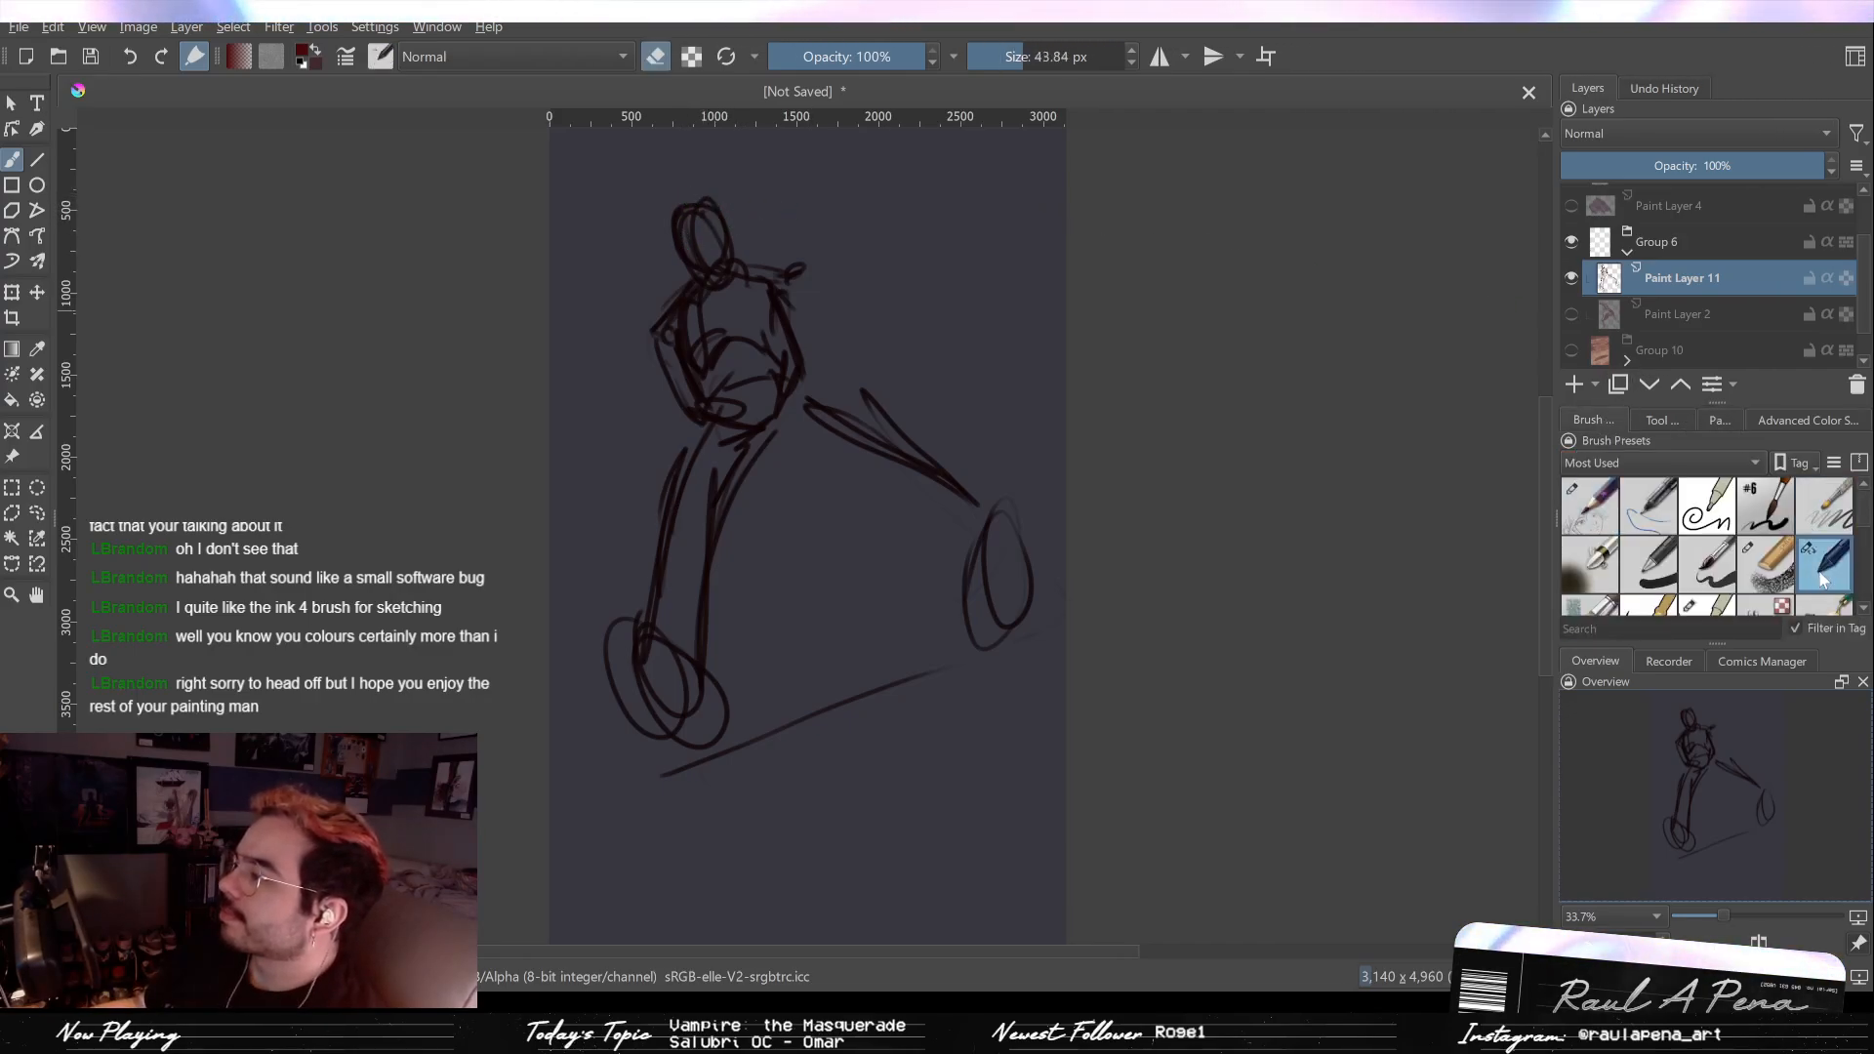
{"action": "mouse_move", "coordinate": [686, 220]}
{"action": "left_mouse_down"}
{"action": "mouse_move", "coordinate": [682, 276]}
{"action": "mouse_move", "coordinate": [755, 274]}
{"action": "mouse_move", "coordinate": [721, 321]}
{"action": "mouse_move", "coordinate": [689, 318]}
{"action": "mouse_move", "coordinate": [794, 249]}
{"action": "mouse_move", "coordinate": [795, 356]}
{"action": "left_mouse_up"}
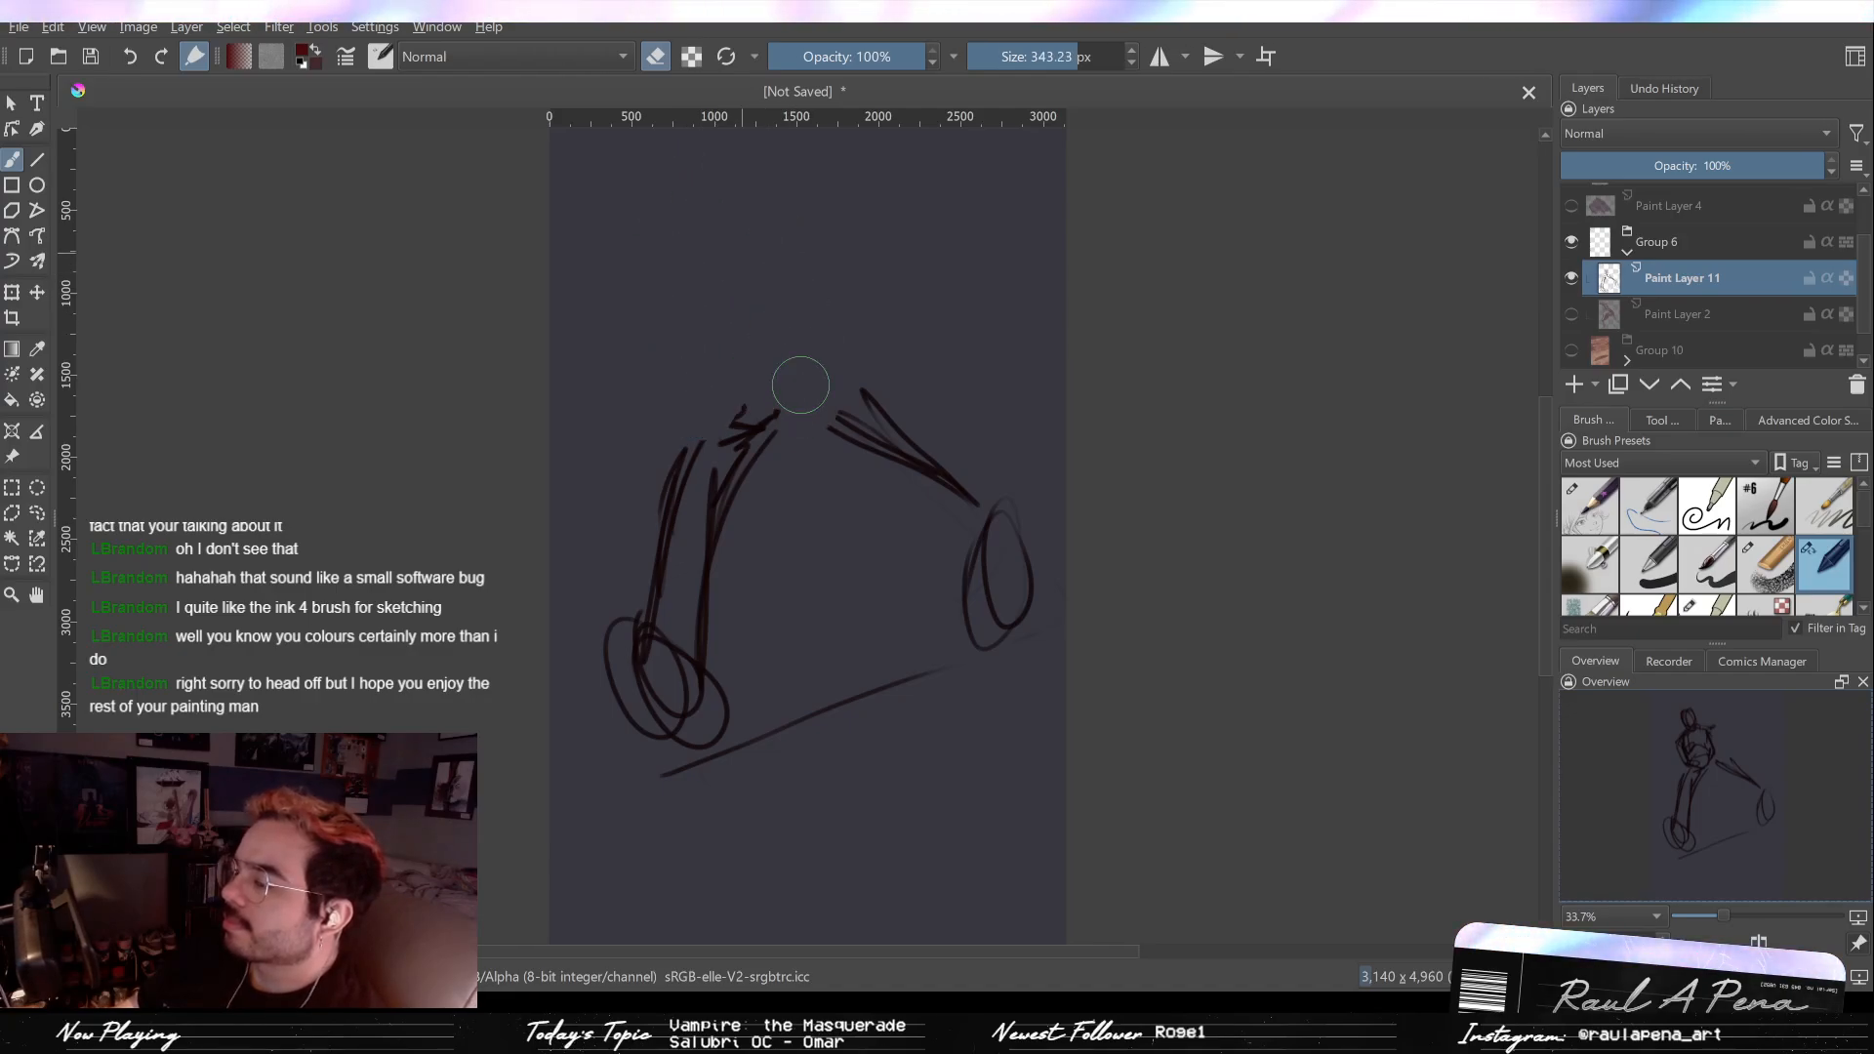
Step: Draw a new curved shoulder line and short chest strokes above the legs with a thin brush
{"action": "key", "text": "slash"}
{"action": "left_click_drag", "start_coordinate": [683, 312], "coordinate": [727, 286]}
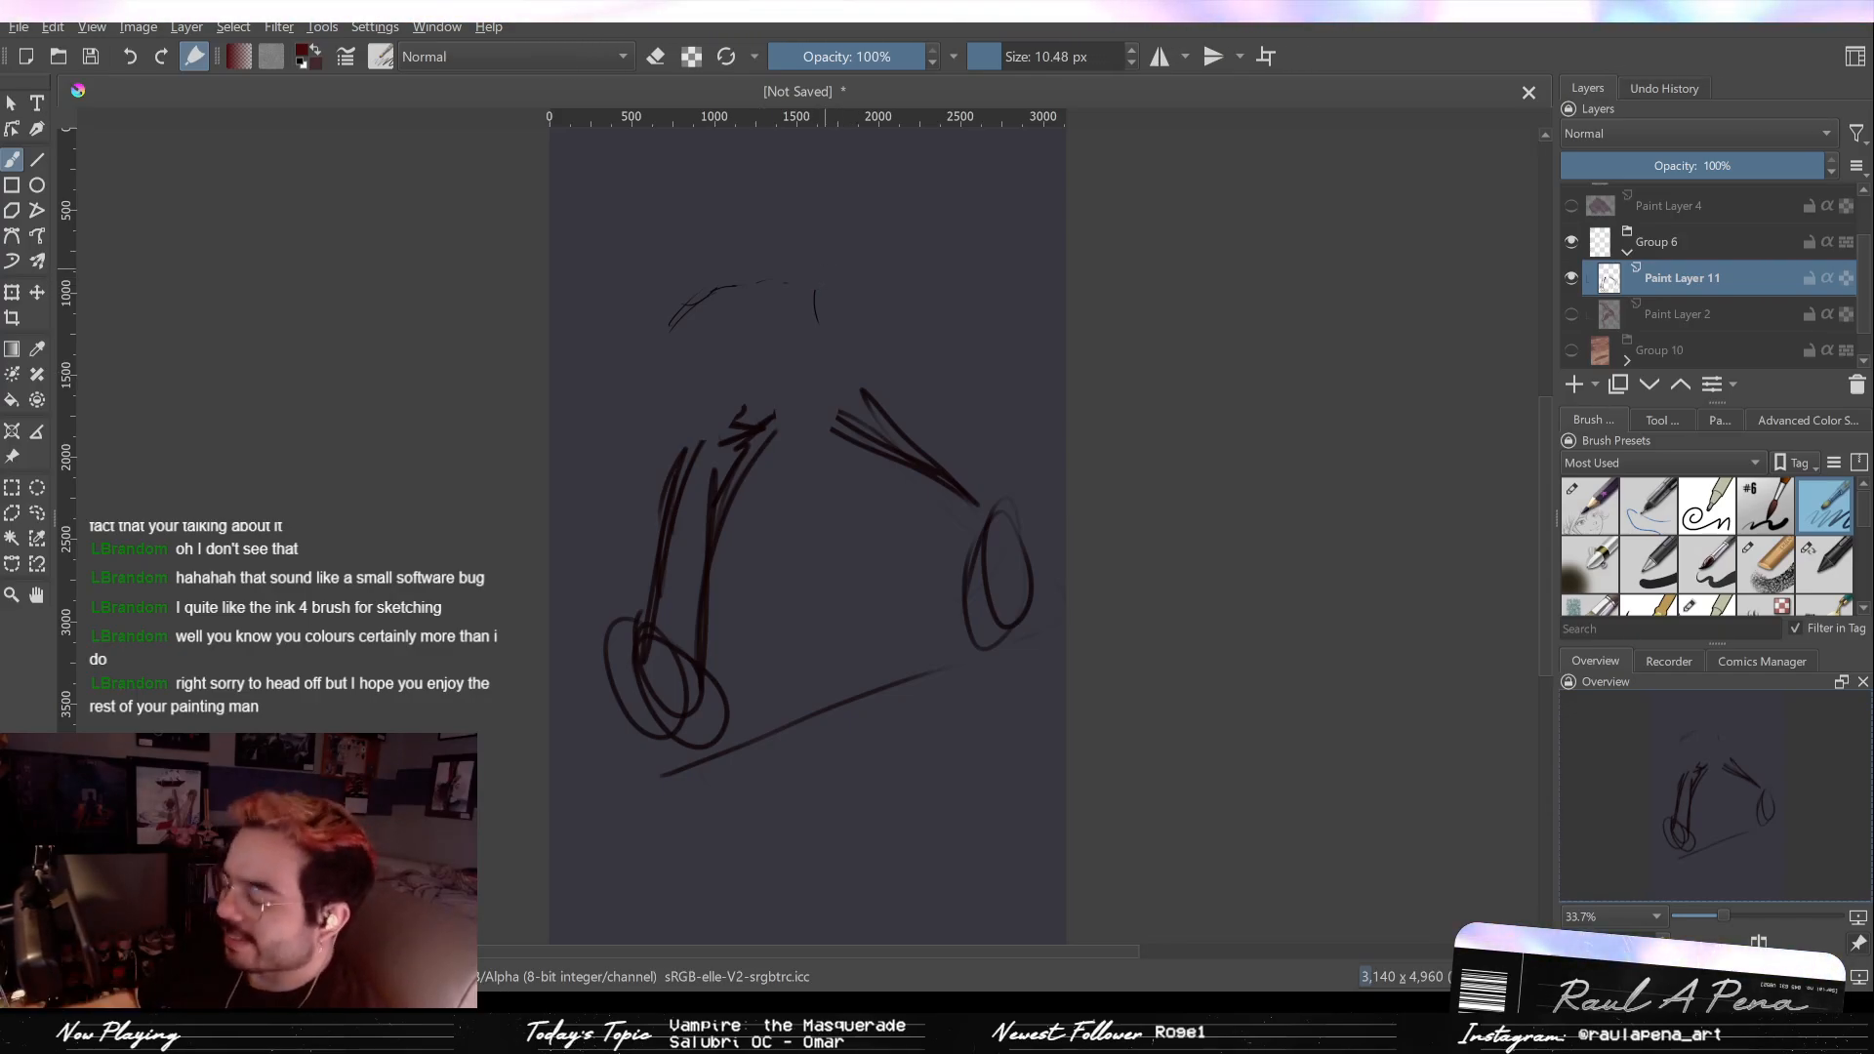
{"action": "left_click_drag", "start_coordinate": [643, 399], "coordinate": [647, 400]}
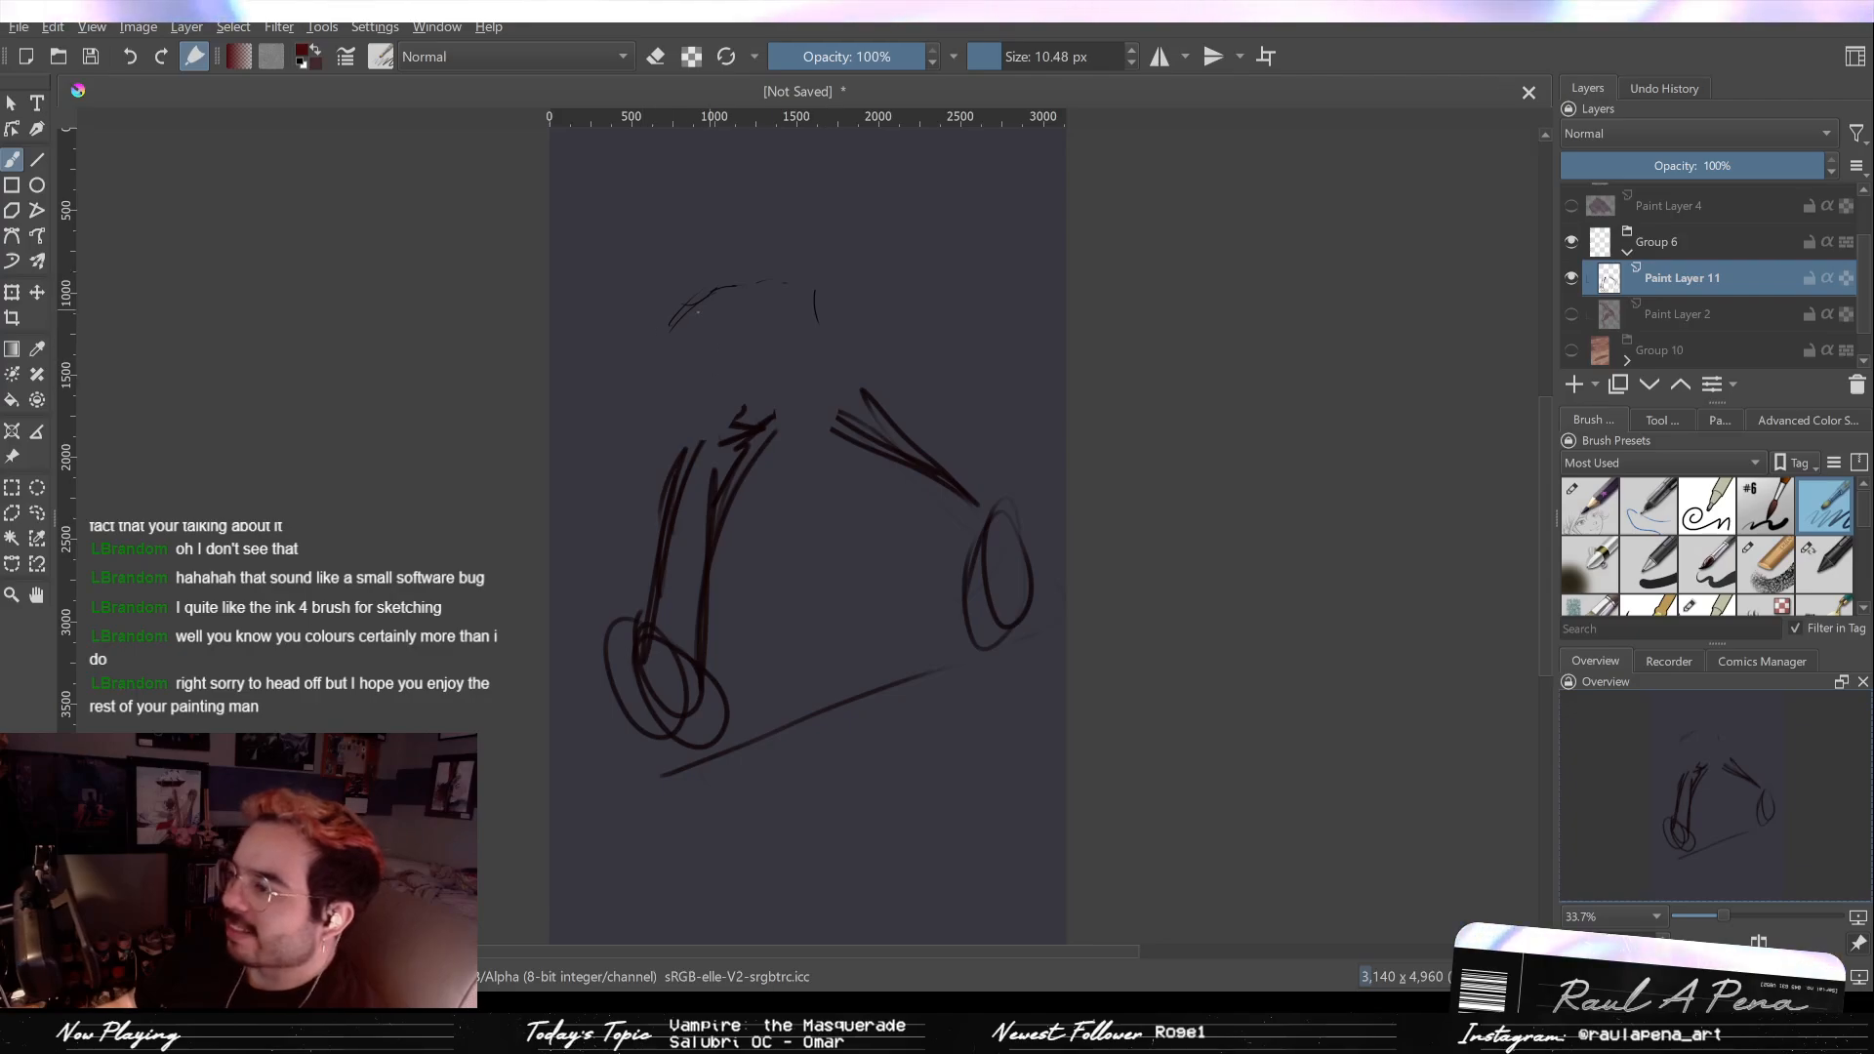
{"action": "mouse_move", "coordinate": [679, 321]}
{"action": "left_mouse_down"}
{"action": "mouse_move", "coordinate": [721, 291]}
{"action": "mouse_move", "coordinate": [816, 317]}
{"action": "left_mouse_up"}
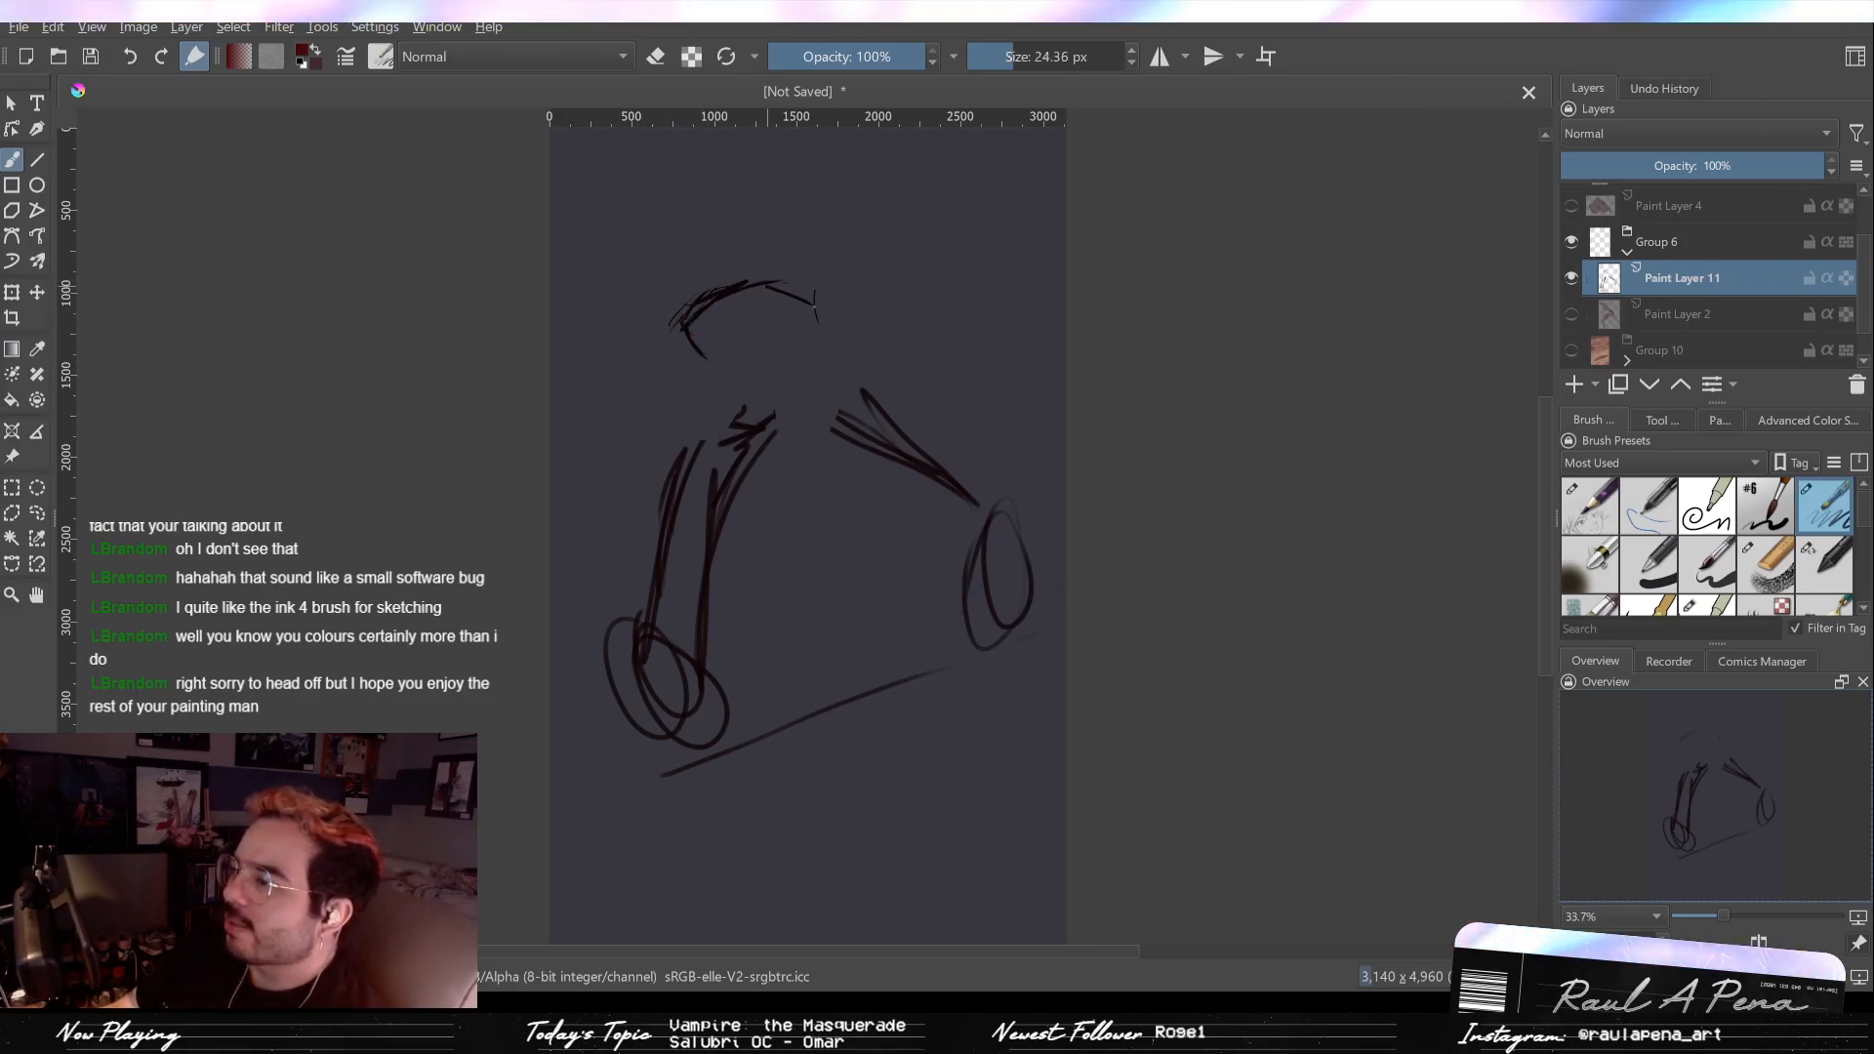
{"action": "mouse_move", "coordinate": [711, 359]}
{"action": "left_mouse_down"}
{"action": "mouse_move", "coordinate": [706, 413]}
{"action": "mouse_move", "coordinate": [757, 328]}
{"action": "left_mouse_up"}
Step: Erase the hip strokes and the far leg's lines down to the top of its foot oval
{"action": "key", "text": "e"}
{"action": "mouse_move", "coordinate": [736, 414]}
{"action": "left_mouse_down"}
{"action": "mouse_move", "coordinate": [811, 370]}
{"action": "mouse_move", "coordinate": [863, 385]}
{"action": "mouse_move", "coordinate": [842, 423]}
{"action": "mouse_move", "coordinate": [943, 468]}
{"action": "mouse_move", "coordinate": [991, 516]}
{"action": "left_mouse_up"}
{"action": "key", "text": "e"}
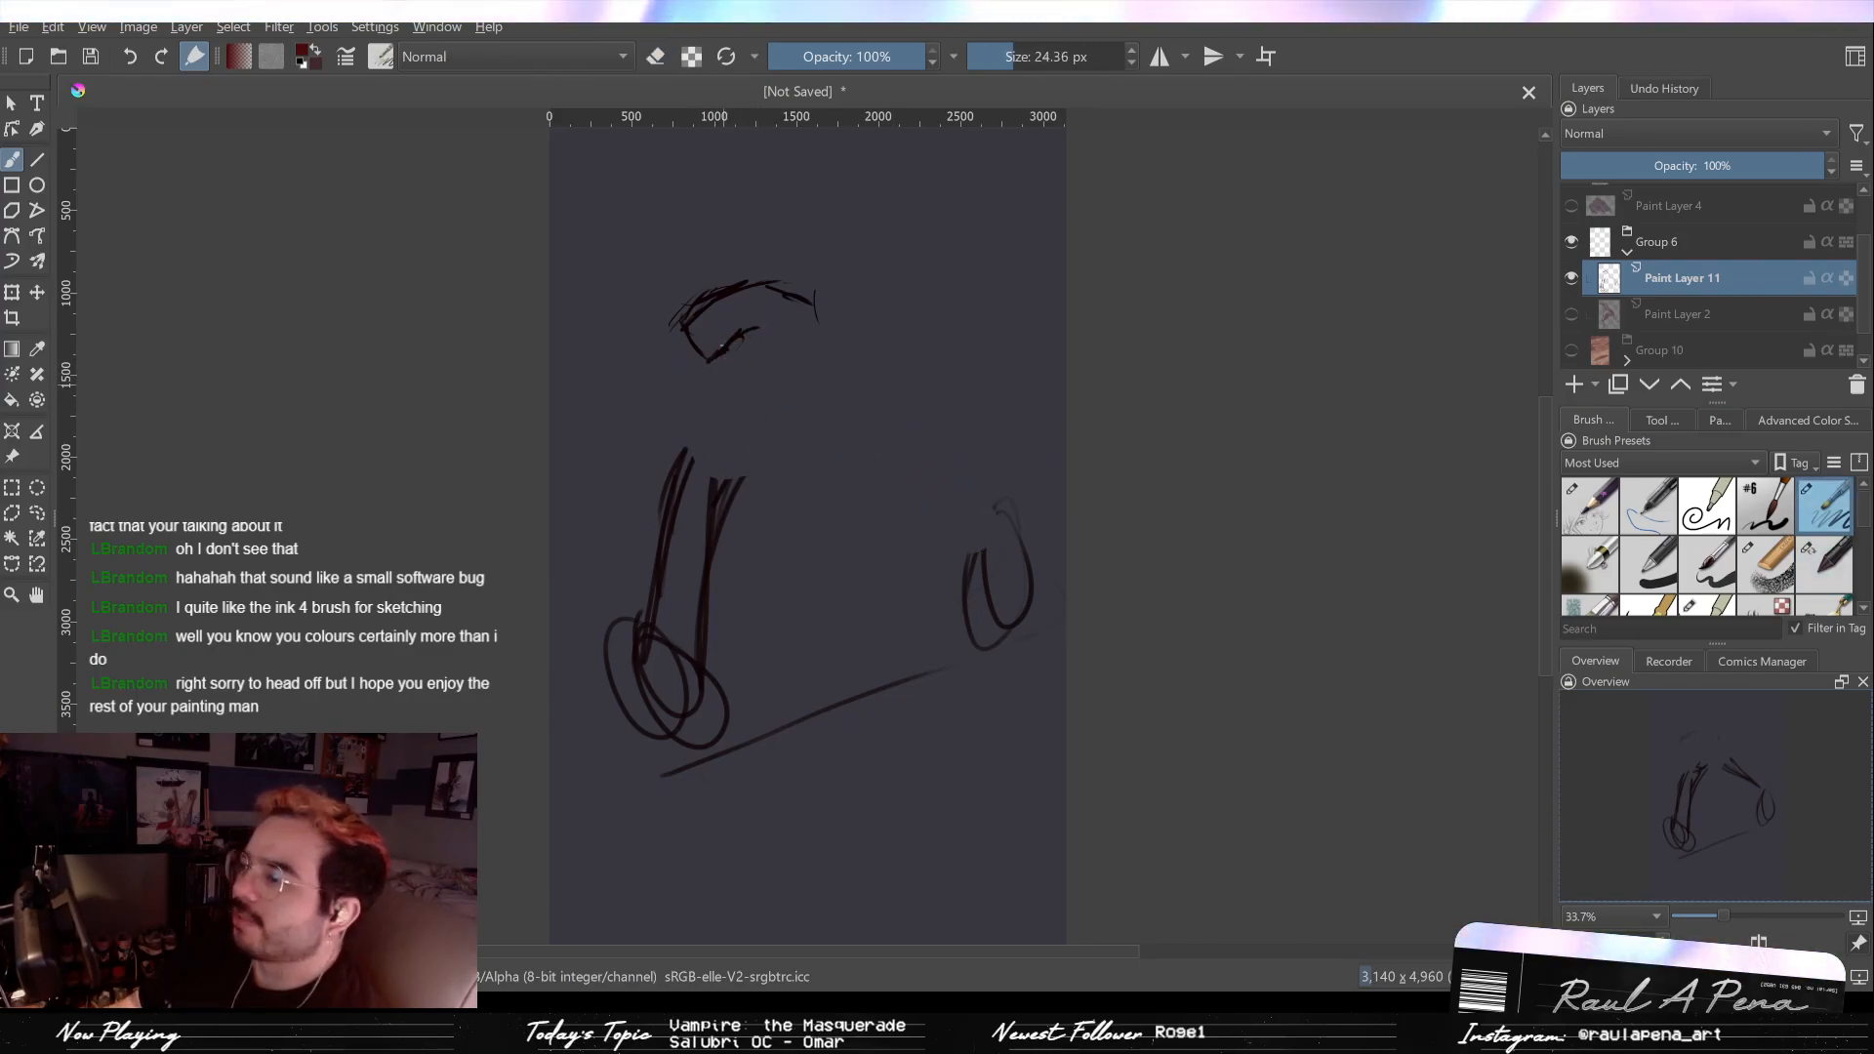
Step: Sketch the sides of the torso below the shoulder line and angled strokes for the waist and hips
{"action": "left_click_drag", "start_coordinate": [715, 370], "coordinate": [753, 364]}
{"action": "left_click_drag", "start_coordinate": [715, 383], "coordinate": [776, 380]}
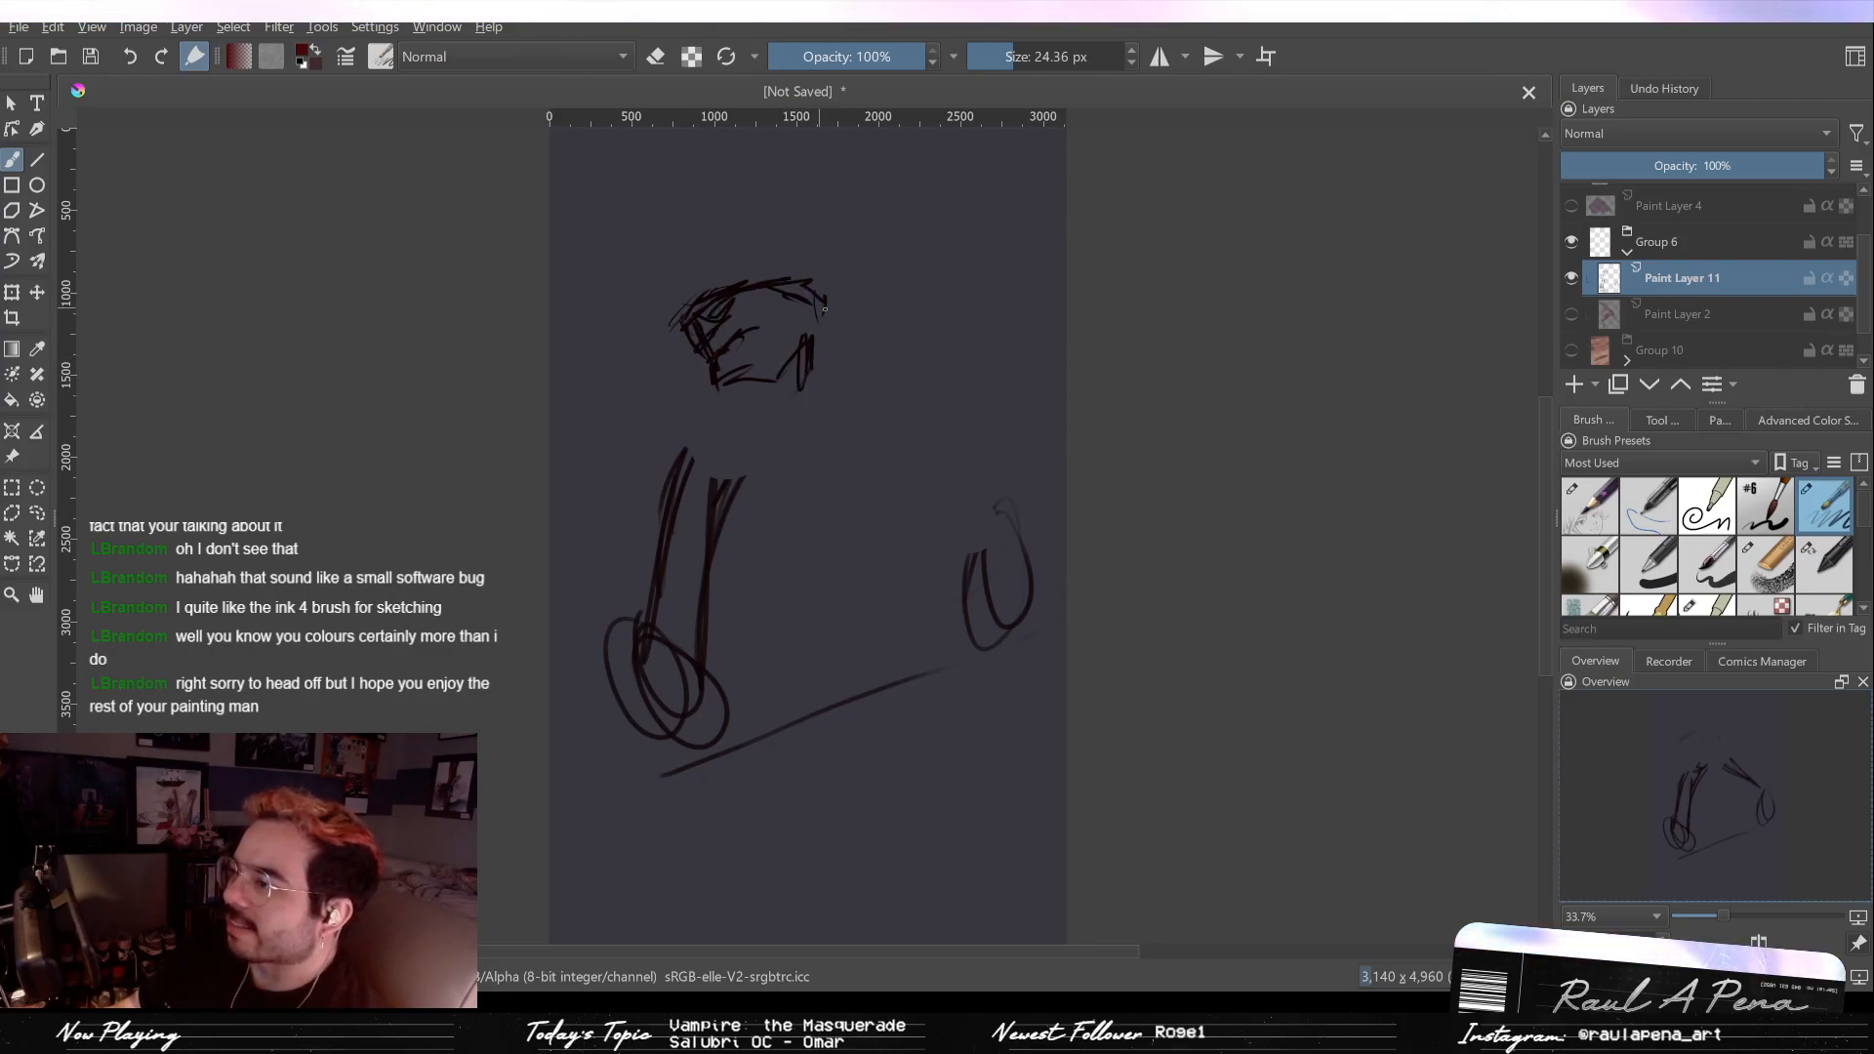
{"action": "mouse_move", "coordinate": [718, 383]}
{"action": "left_mouse_down"}
{"action": "mouse_move", "coordinate": [689, 442]}
{"action": "mouse_move", "coordinate": [765, 436]}
{"action": "left_mouse_up"}
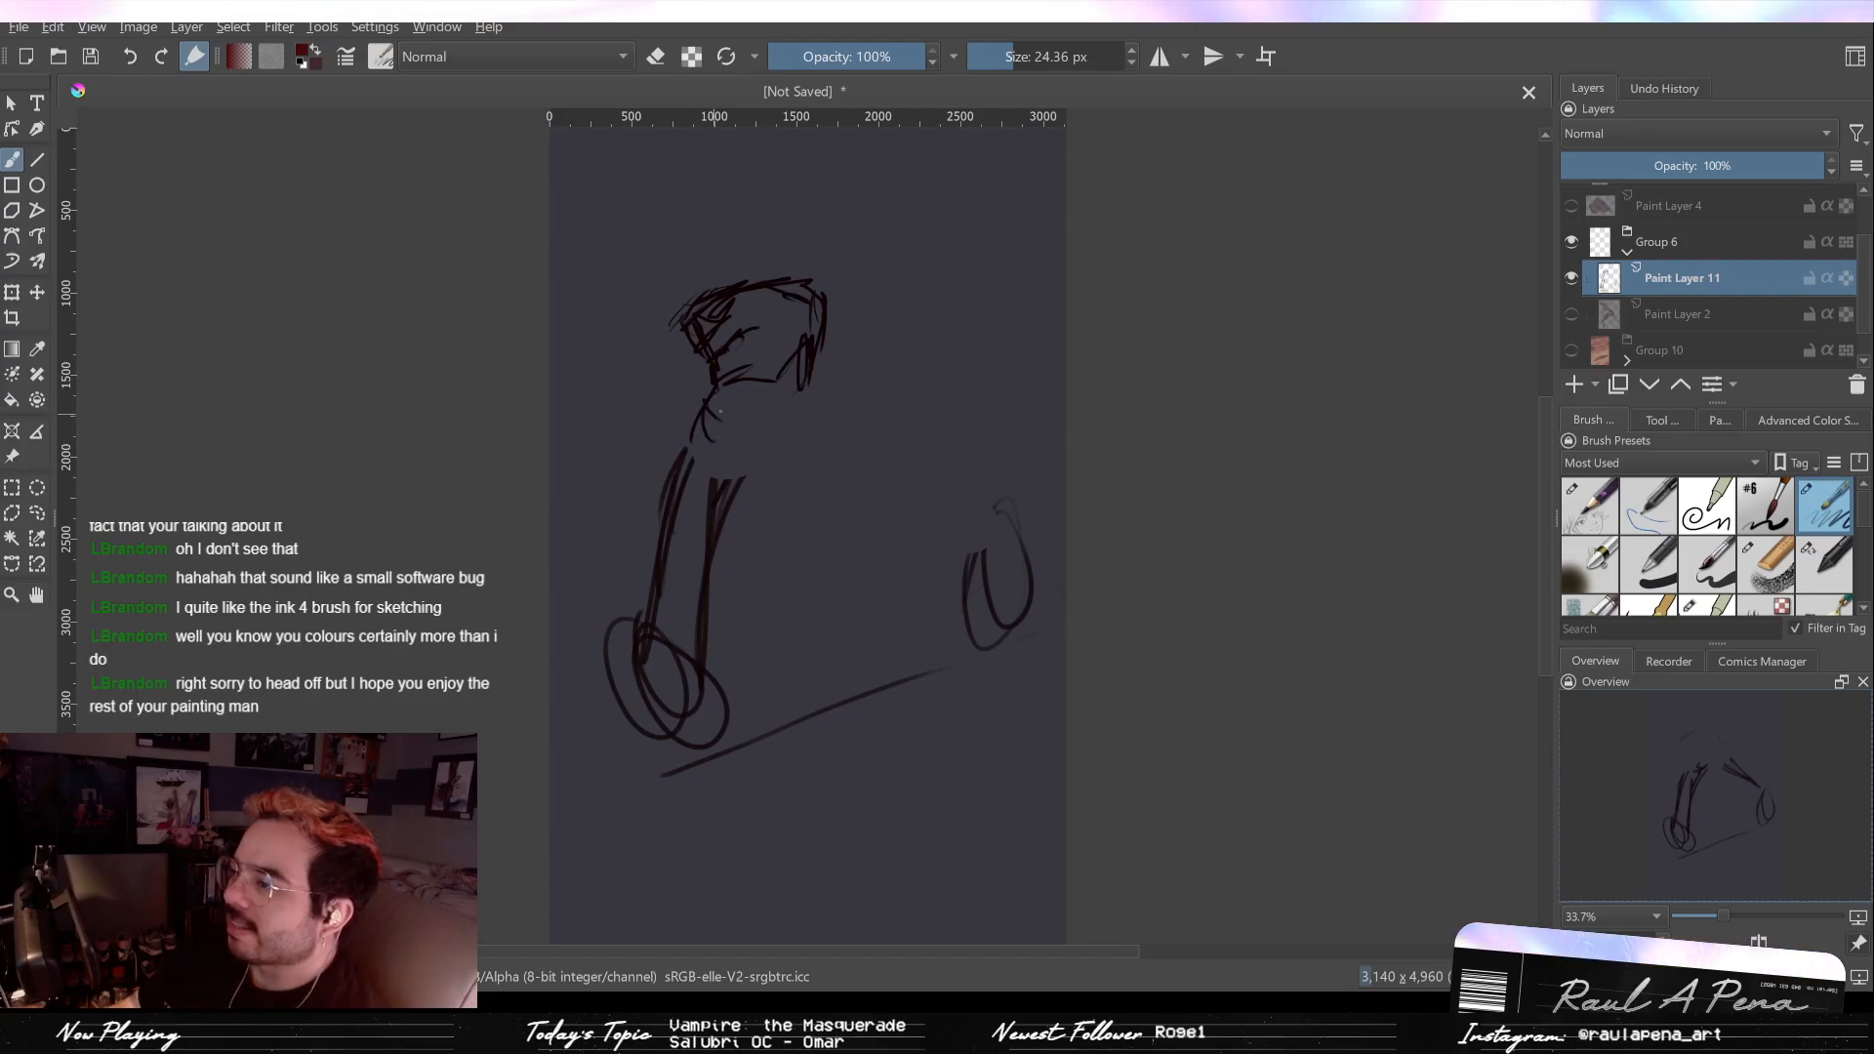
{"action": "mouse_move", "coordinate": [815, 376]}
{"action": "left_mouse_down"}
{"action": "mouse_move", "coordinate": [815, 416]}
{"action": "mouse_move", "coordinate": [786, 359]}
{"action": "mouse_move", "coordinate": [744, 398]}
{"action": "mouse_move", "coordinate": [819, 373]}
{"action": "mouse_move", "coordinate": [828, 409]}
{"action": "mouse_move", "coordinate": [776, 469]}
{"action": "mouse_move", "coordinate": [678, 420]}
{"action": "mouse_move", "coordinate": [716, 442]}
{"action": "mouse_move", "coordinate": [753, 411]}
{"action": "left_mouse_up"}
Step: Erase the near leg's long lines above its foot ovals with an eraser of about 298 px
{"action": "key", "text": "slash"}
{"action": "key", "text": "bracketleft"}
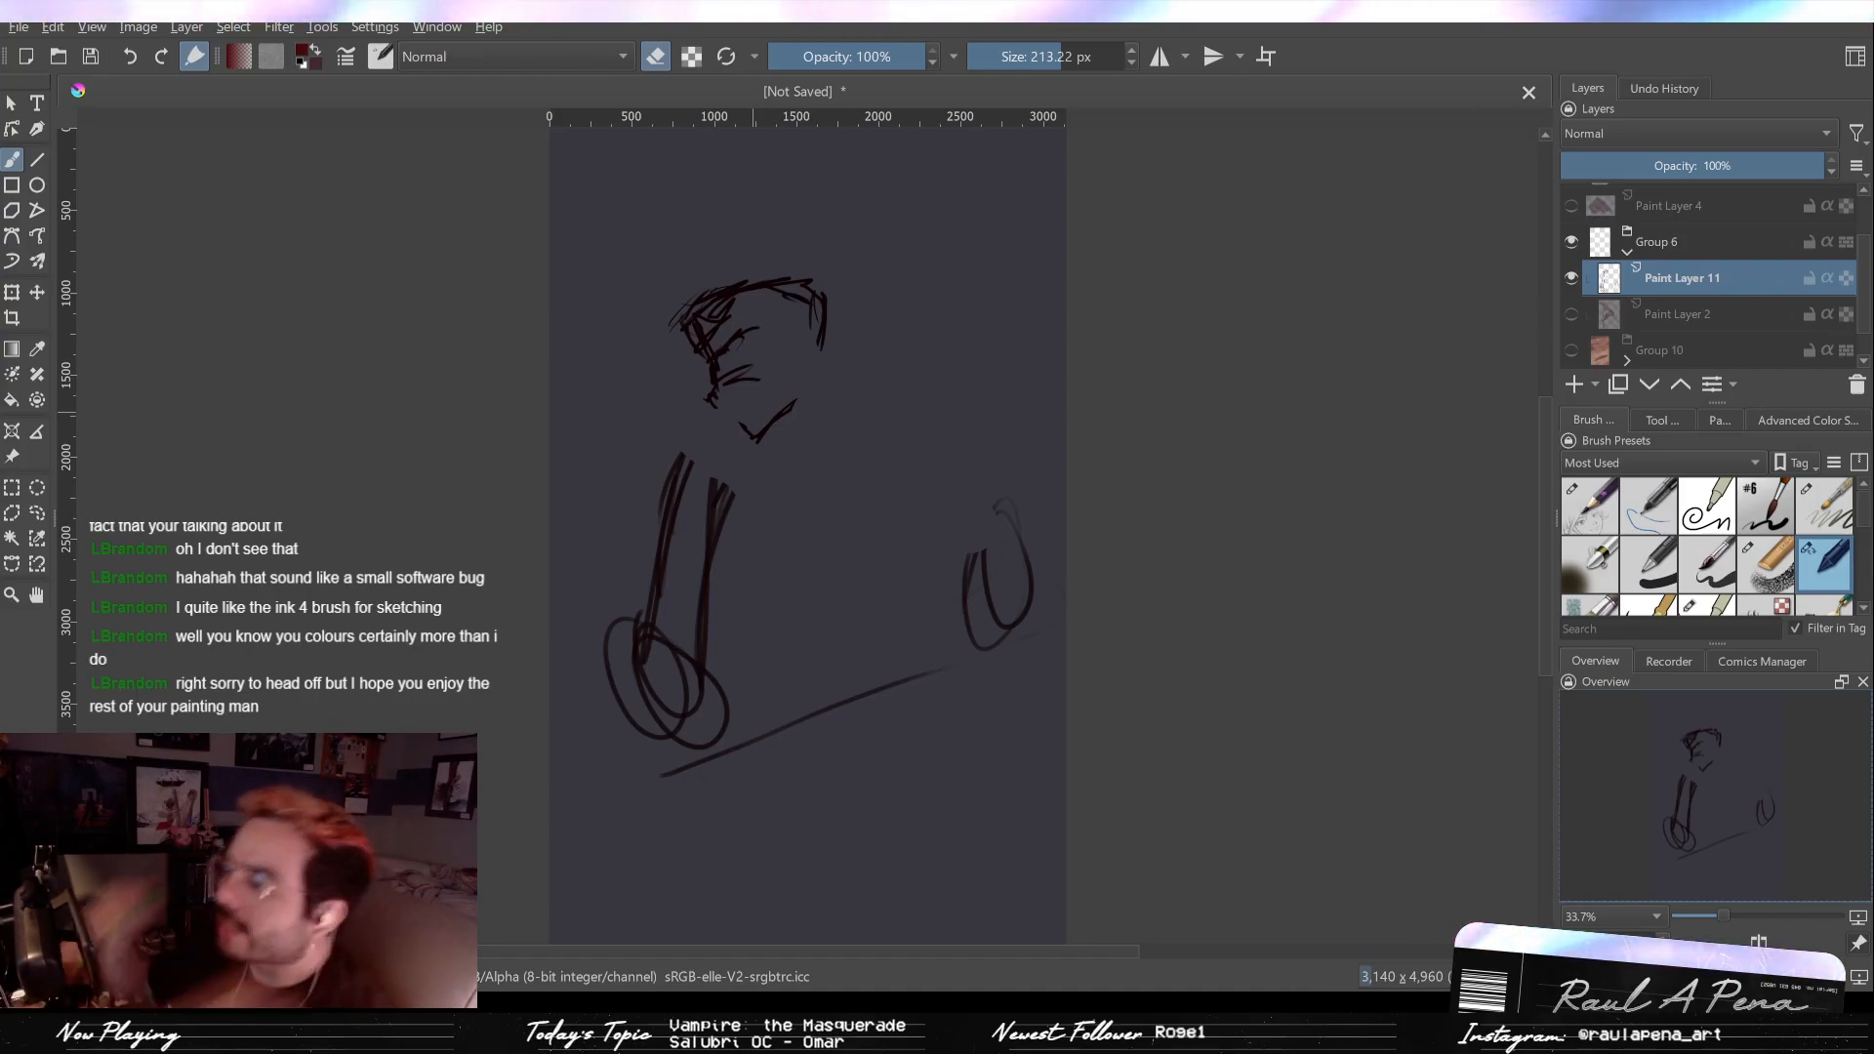
{"action": "key", "text": "bracketright"}
{"action": "mouse_move", "coordinate": [653, 431]}
{"action": "left_mouse_down"}
{"action": "mouse_move", "coordinate": [731, 532]}
{"action": "mouse_move", "coordinate": [763, 543]}
{"action": "mouse_move", "coordinate": [700, 477]}
{"action": "mouse_move", "coordinate": [730, 503]}
{"action": "mouse_move", "coordinate": [723, 606]}
{"action": "left_mouse_up"}
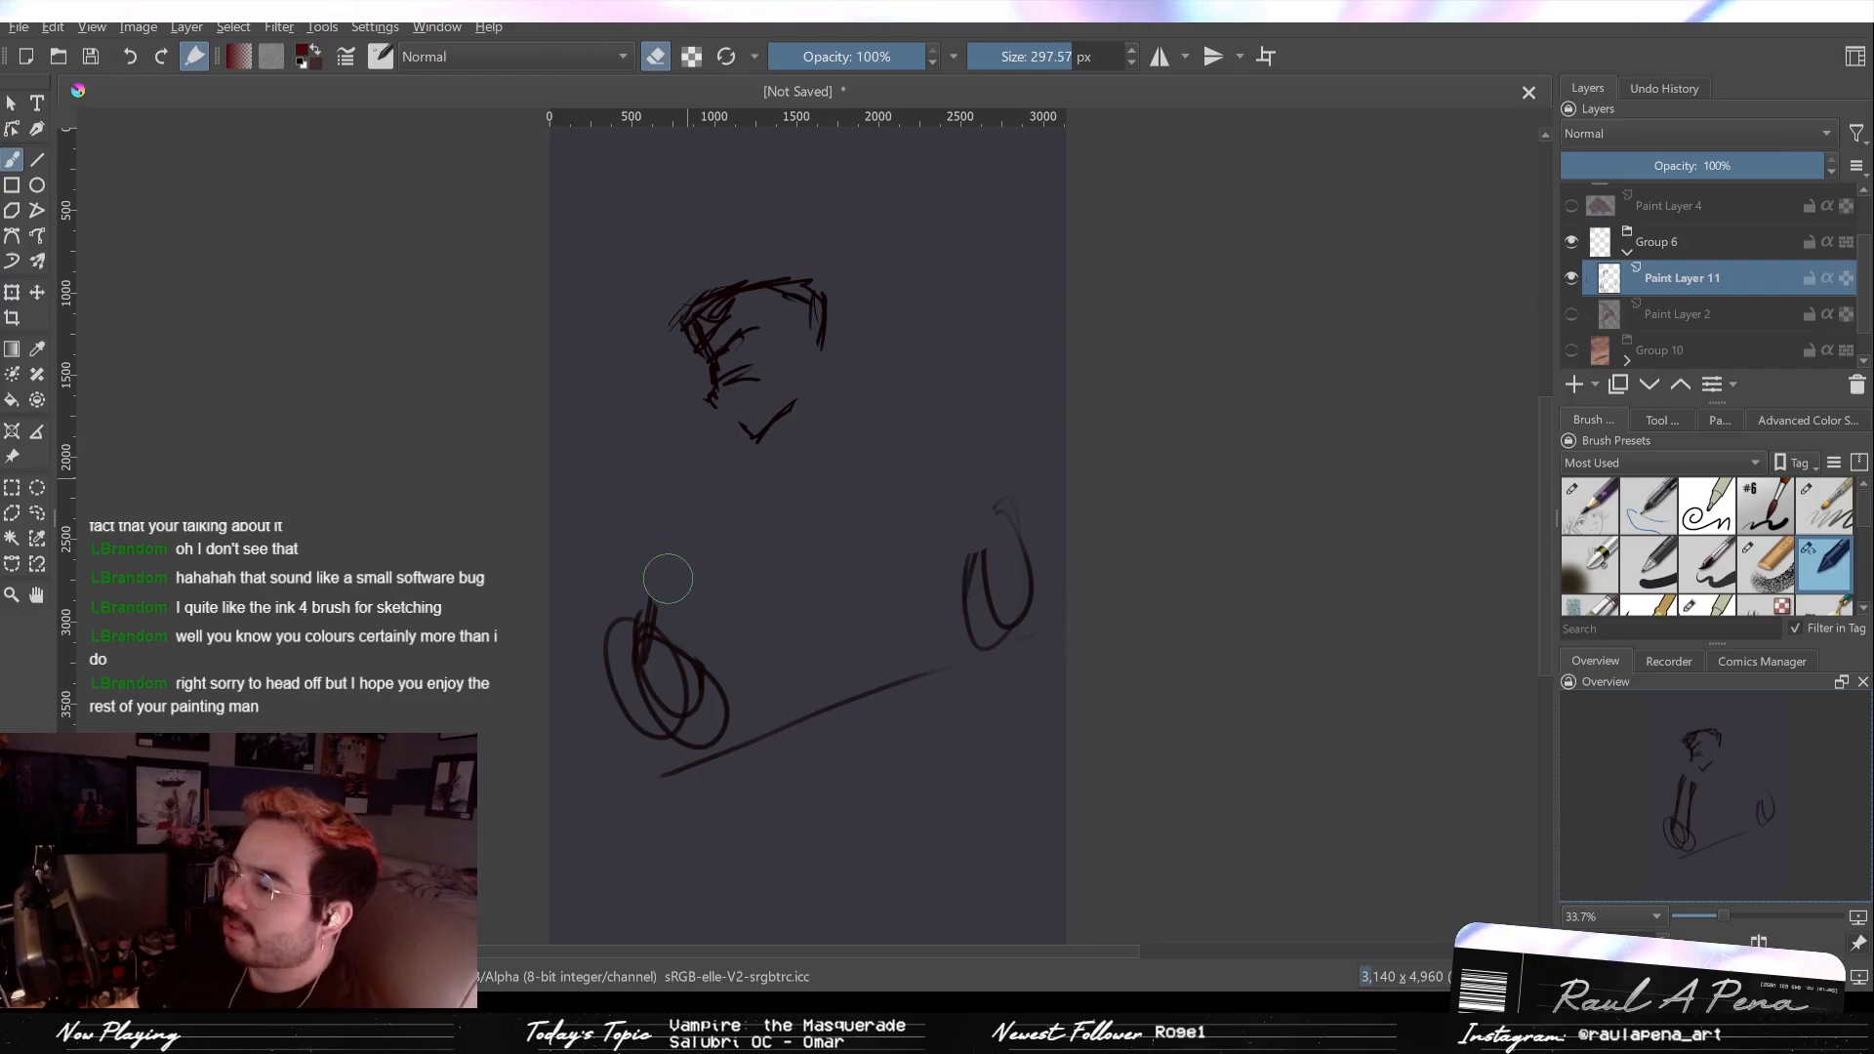
Step: Sketch two spread thigh ovals below the hips and a small head with a wide hat brim above the shoulders
{"action": "key", "text": "slash"}
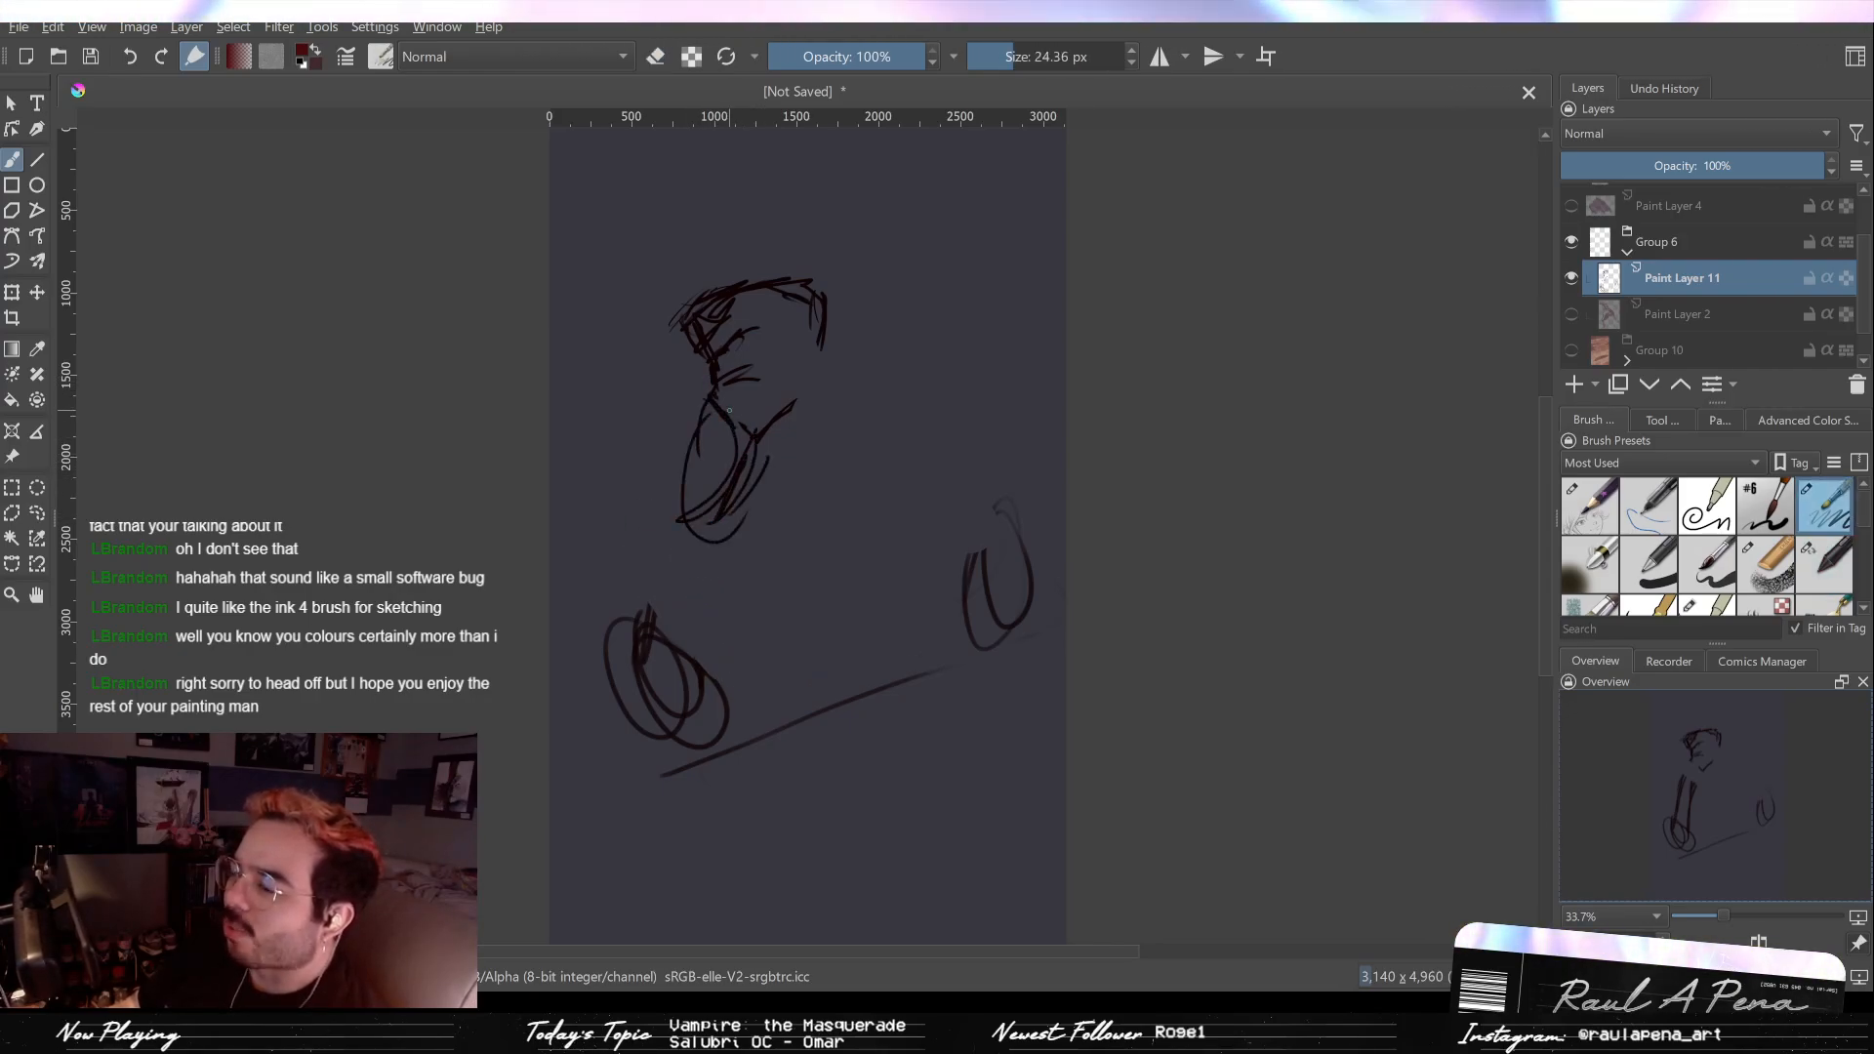
{"action": "left_click_drag", "start_coordinate": [883, 468], "coordinate": [820, 380]}
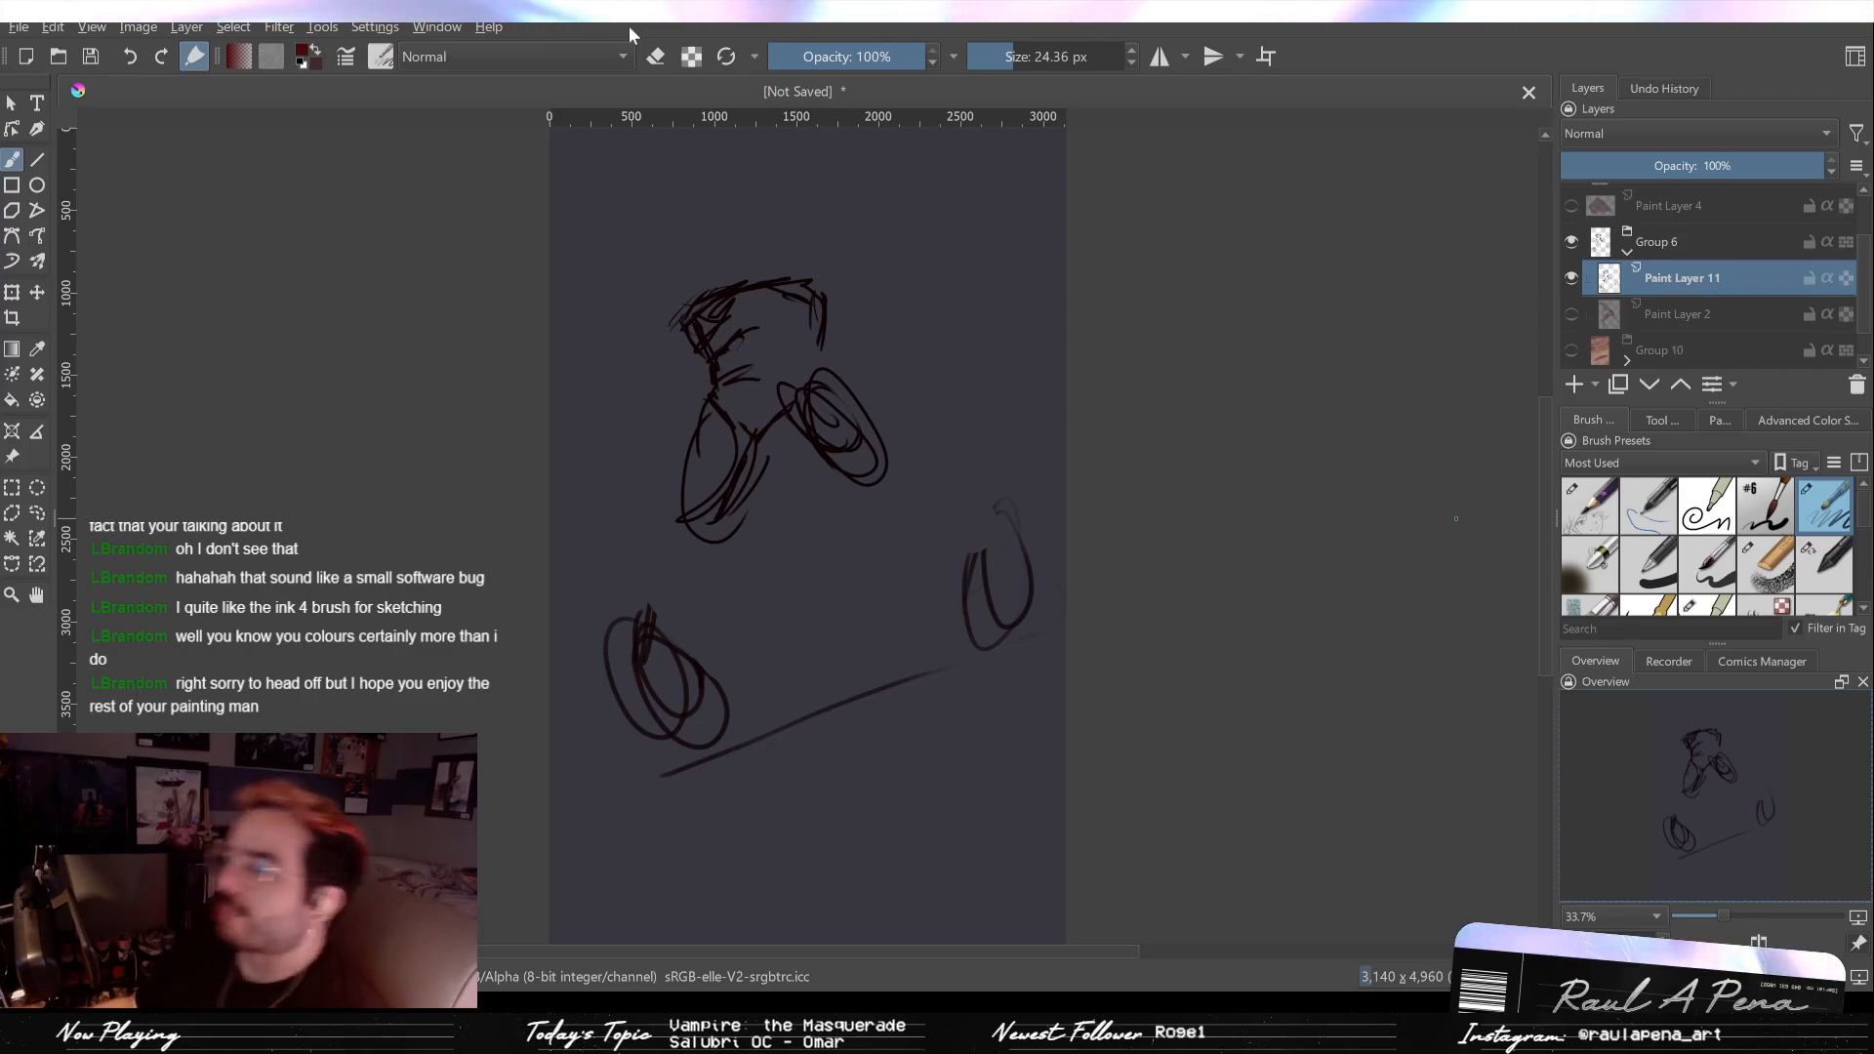
{"action": "left_click_drag", "start_coordinate": [750, 265], "coordinate": [767, 277]}
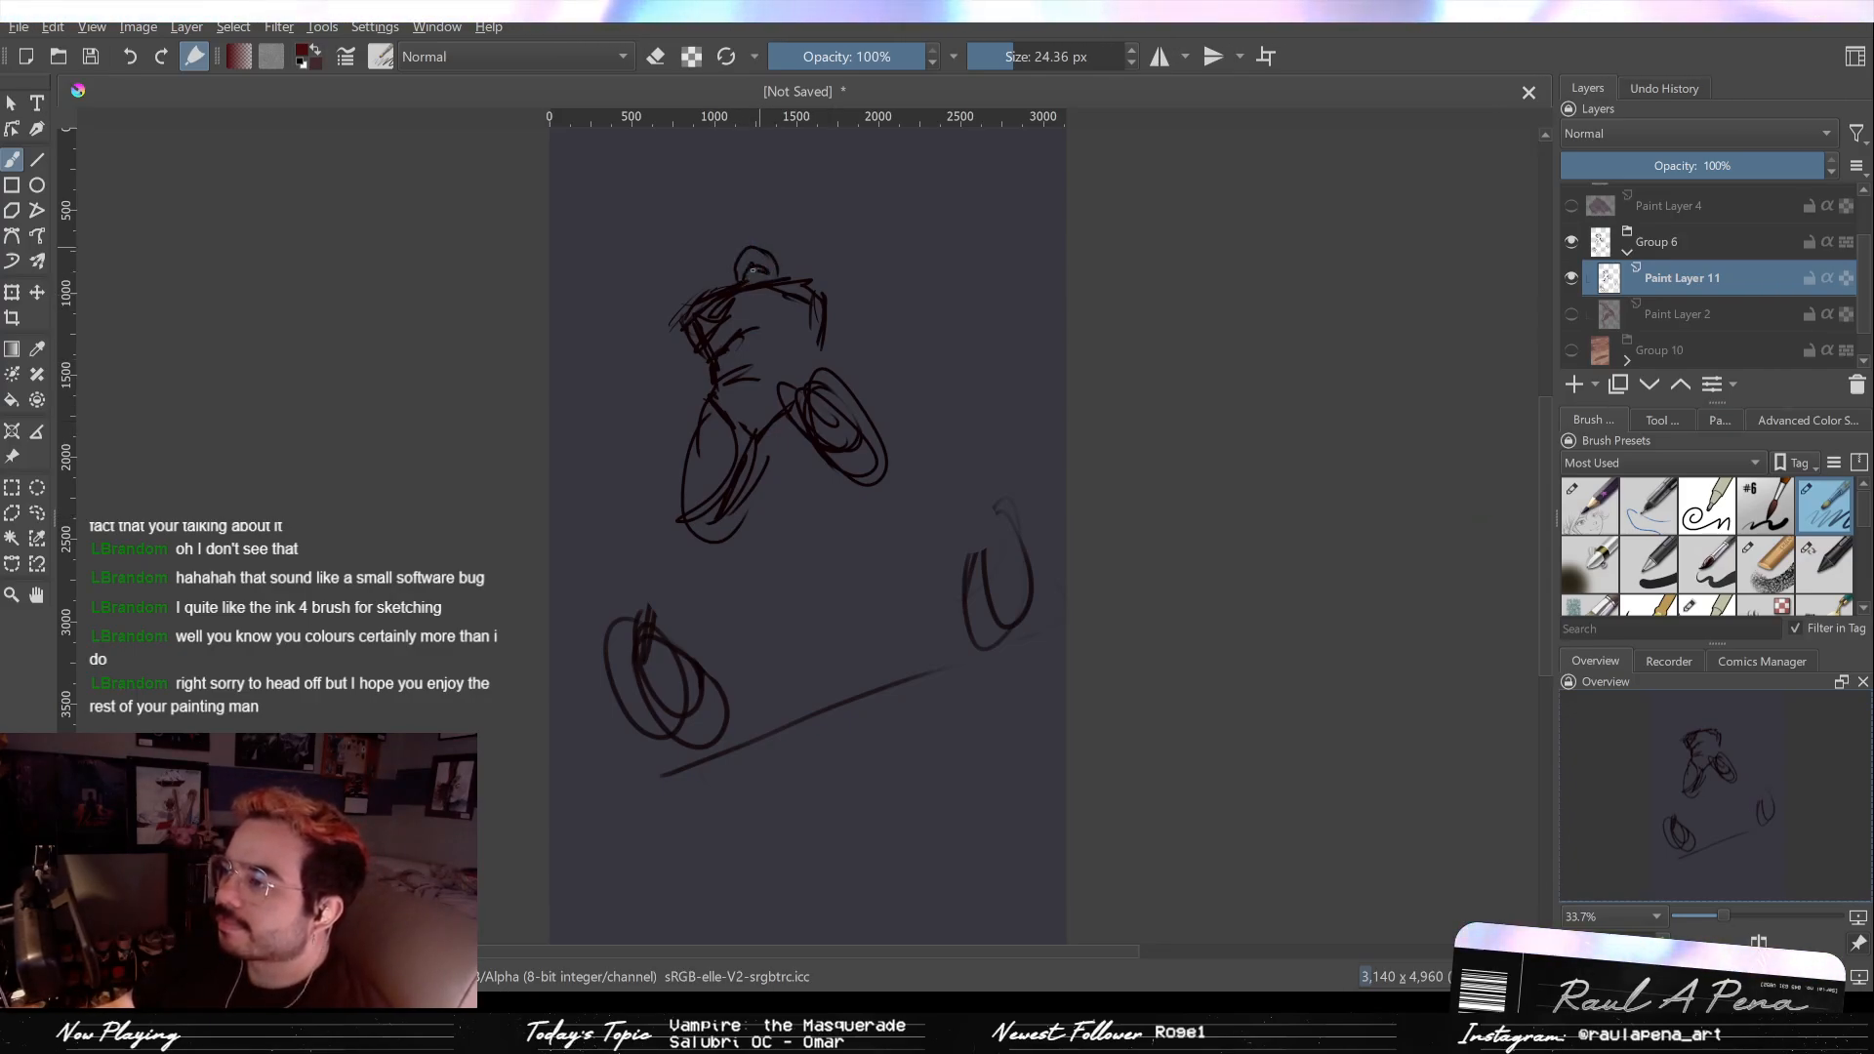
{"action": "mouse_move", "coordinate": [706, 271]}
{"action": "left_mouse_down"}
{"action": "mouse_move", "coordinate": [808, 230]}
{"action": "mouse_move", "coordinate": [733, 285]}
{"action": "left_mouse_up"}
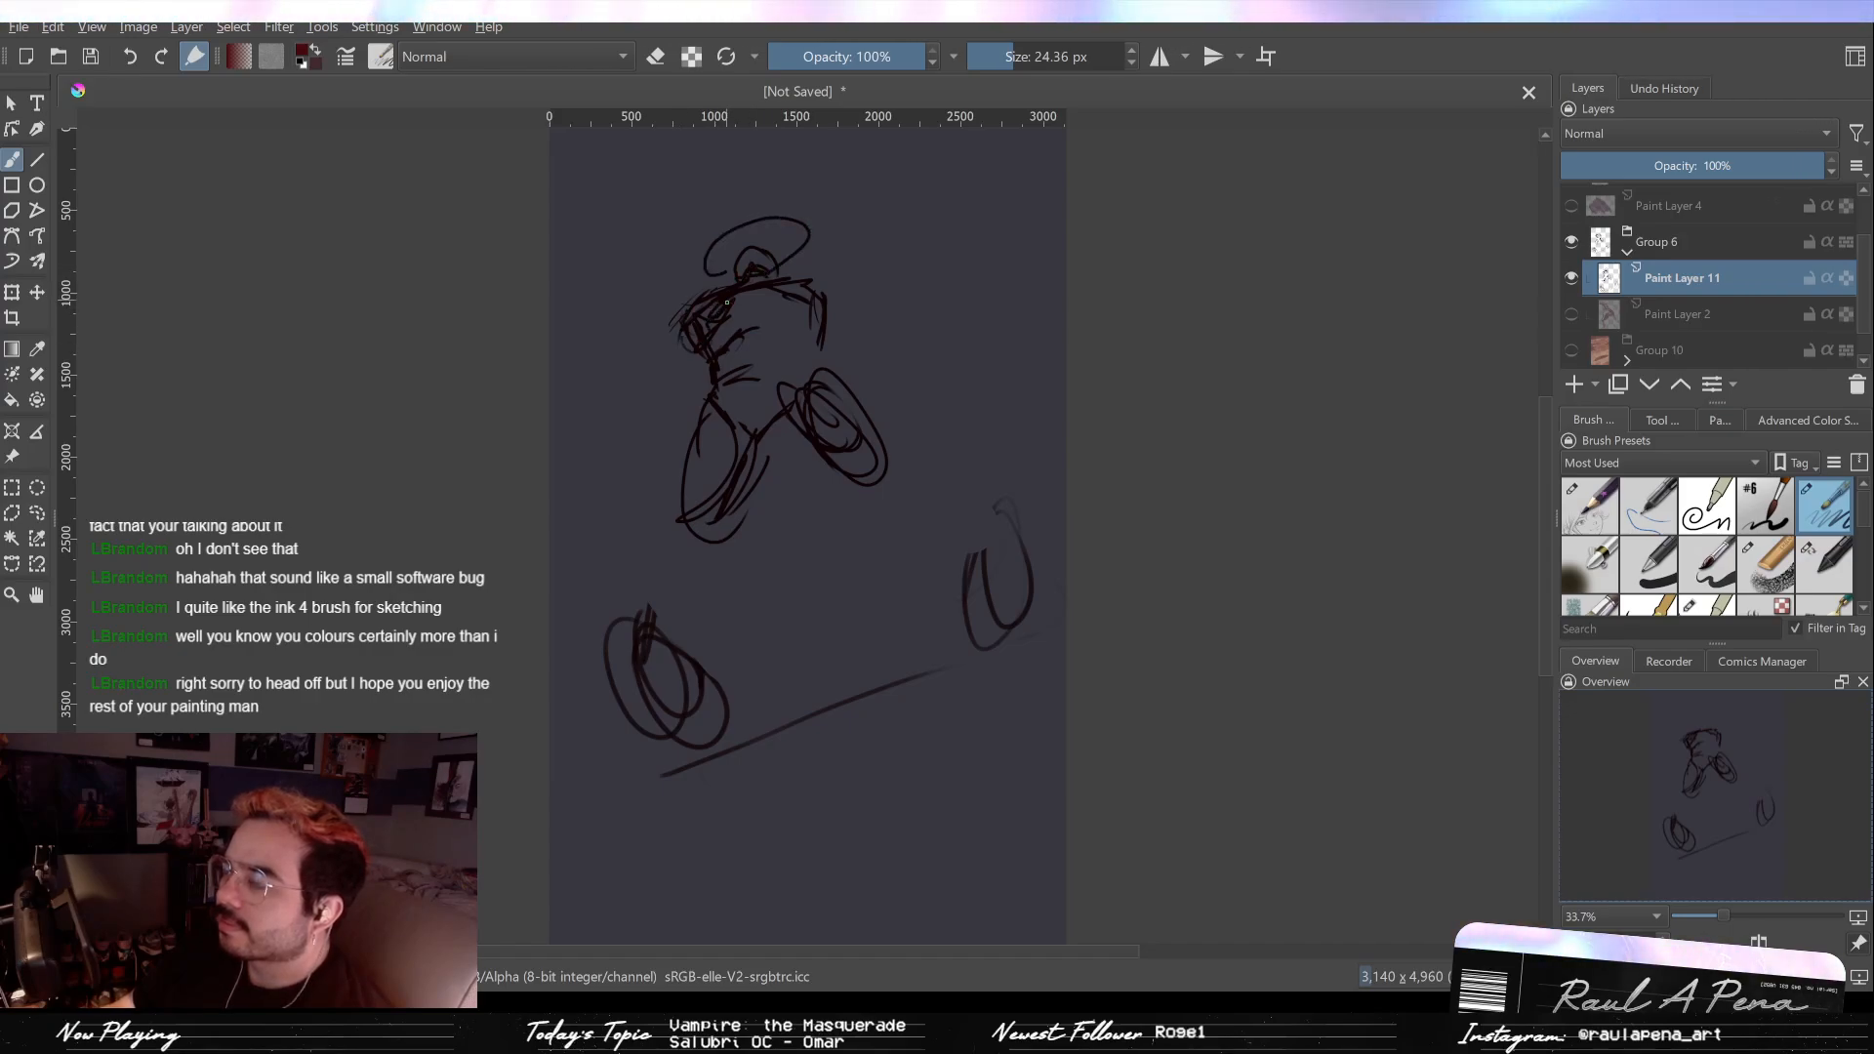
Step: Check the sketch mirrored, trim the near end of the shoulder line, and redraw that shoulder and the torso's near side
{"action": "key", "text": "m"}
{"action": "key", "text": "m"}
{"action": "key", "text": "e"}
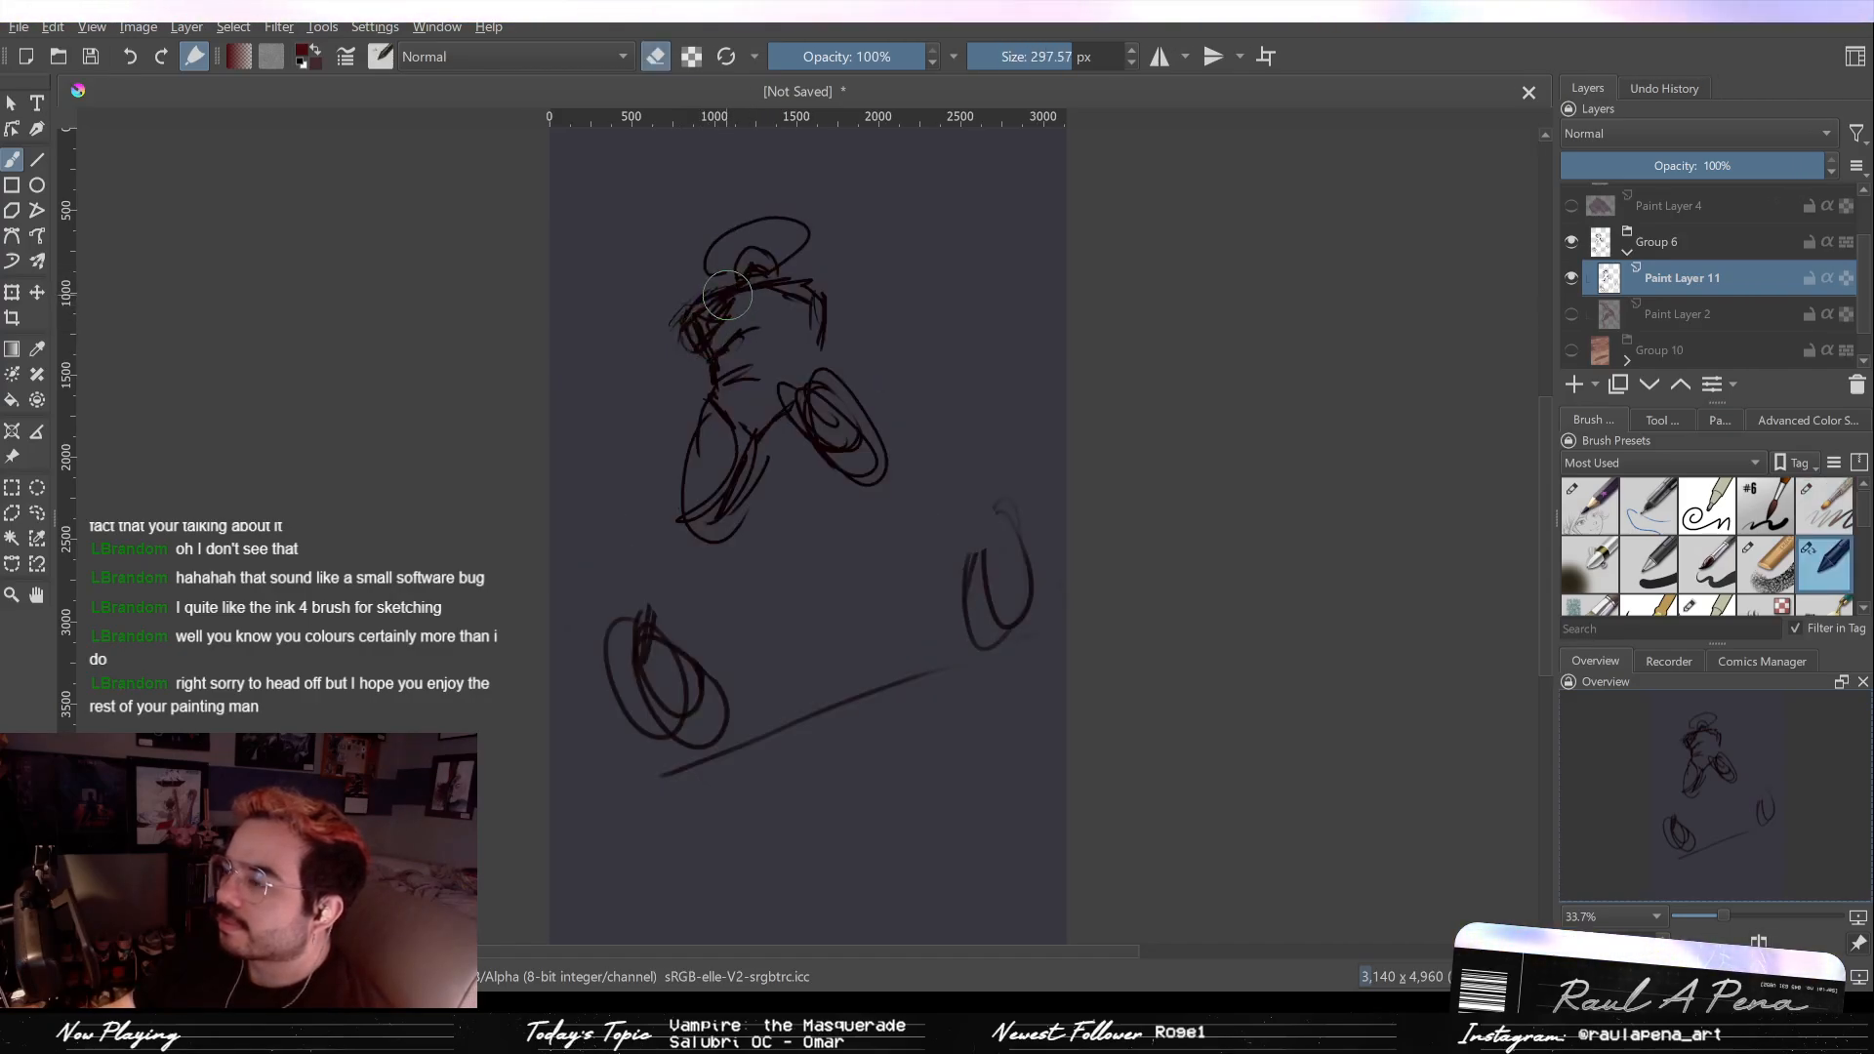
{"action": "mouse_move", "coordinate": [709, 312]}
{"action": "left_mouse_down"}
{"action": "mouse_move", "coordinate": [675, 353]}
{"action": "mouse_move", "coordinate": [736, 292]}
{"action": "mouse_move", "coordinate": [719, 351]}
{"action": "mouse_move", "coordinate": [695, 301]}
{"action": "mouse_move", "coordinate": [713, 336]}
{"action": "mouse_move", "coordinate": [757, 310]}
{"action": "left_mouse_up"}
{"action": "key", "text": "e"}
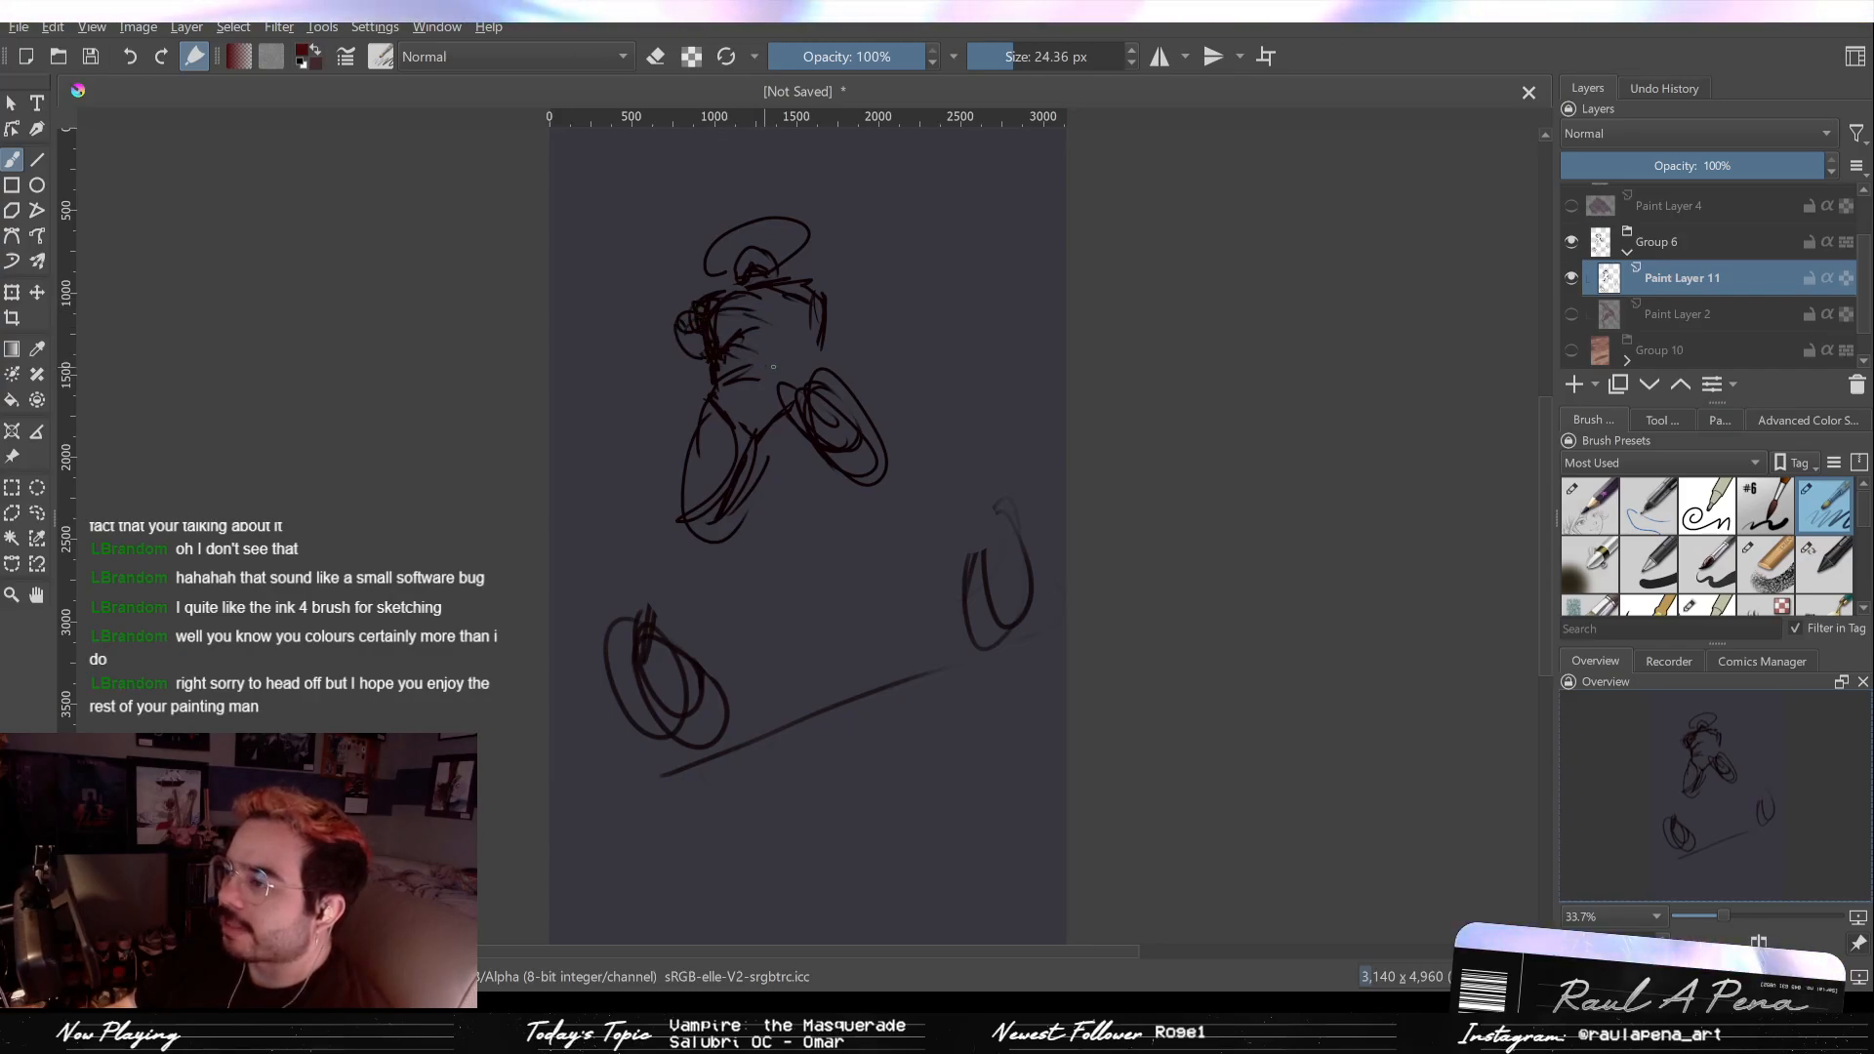
Step: Erase the torso's far contour, redraw it narrower, and add curved waist and pelvis strokes above the thighs
{"action": "key", "text": "e"}
{"action": "key", "text": "e"}
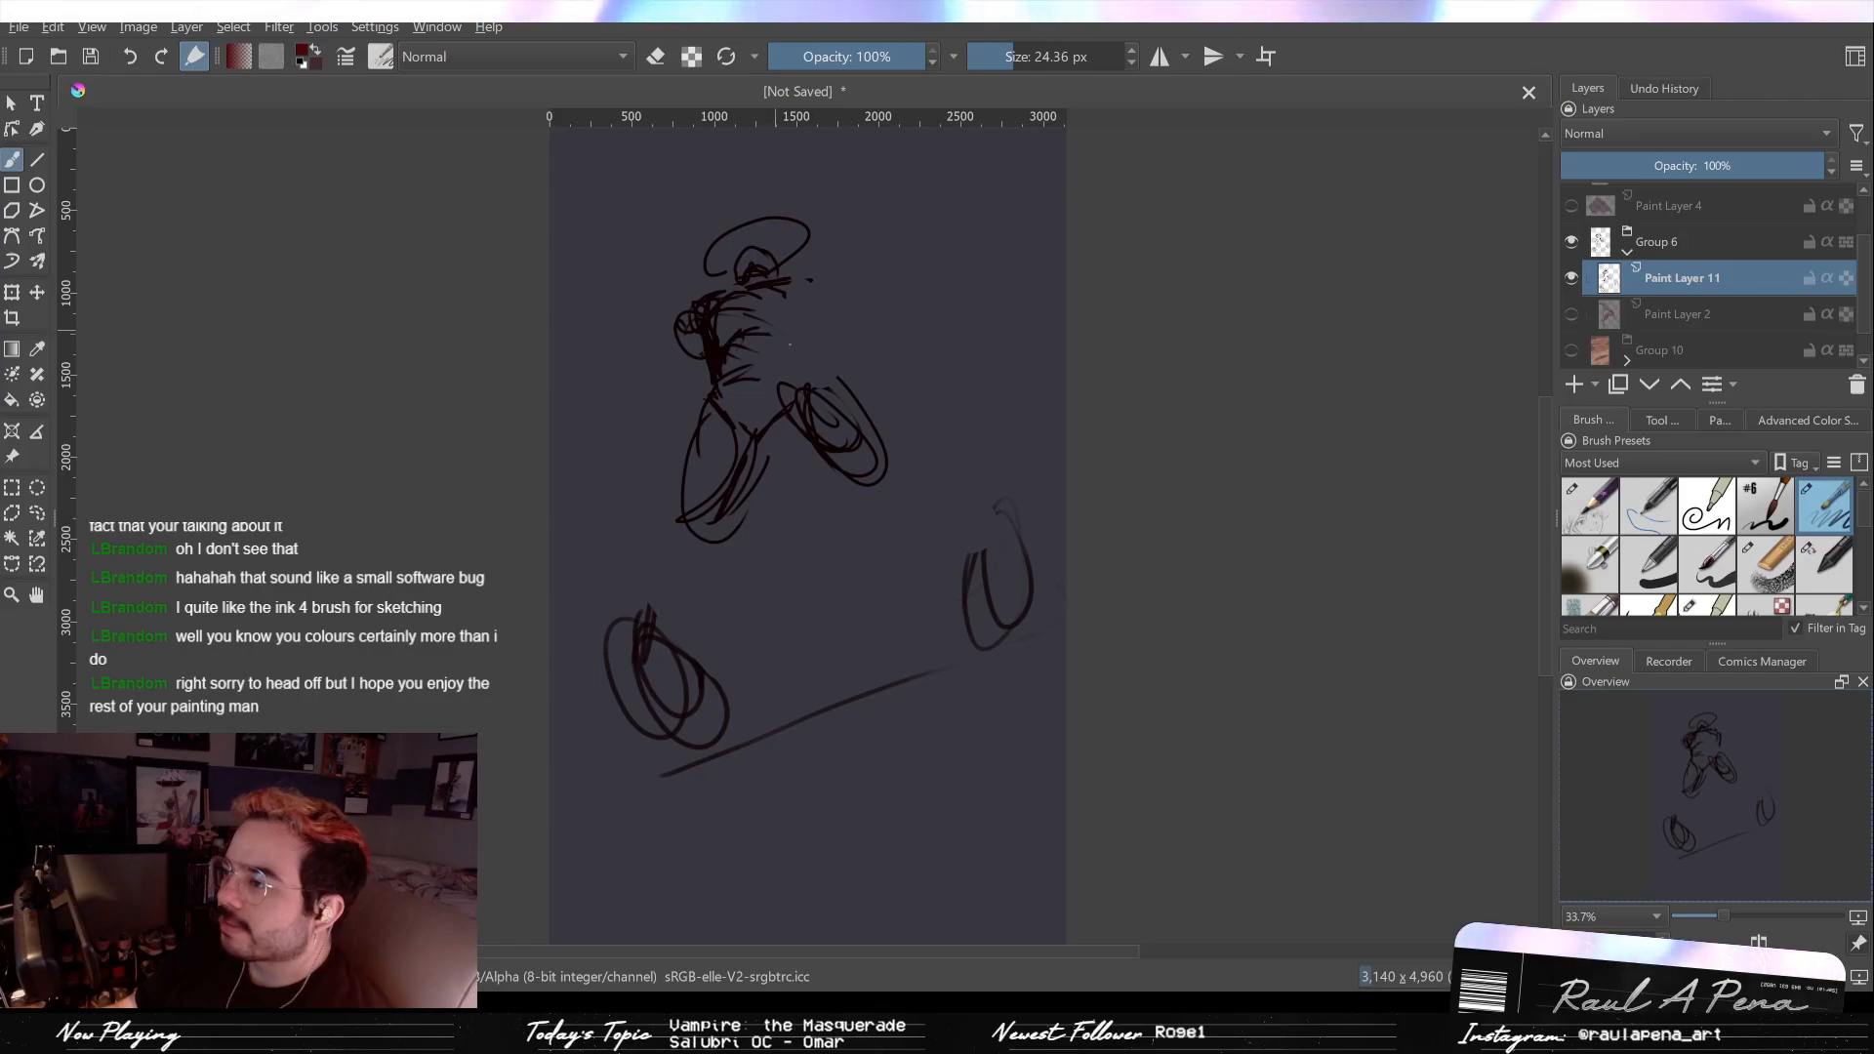
{"action": "mouse_move", "coordinate": [809, 282]}
{"action": "left_mouse_down"}
{"action": "mouse_move", "coordinate": [814, 334]}
{"action": "mouse_move", "coordinate": [792, 357]}
{"action": "left_mouse_up"}
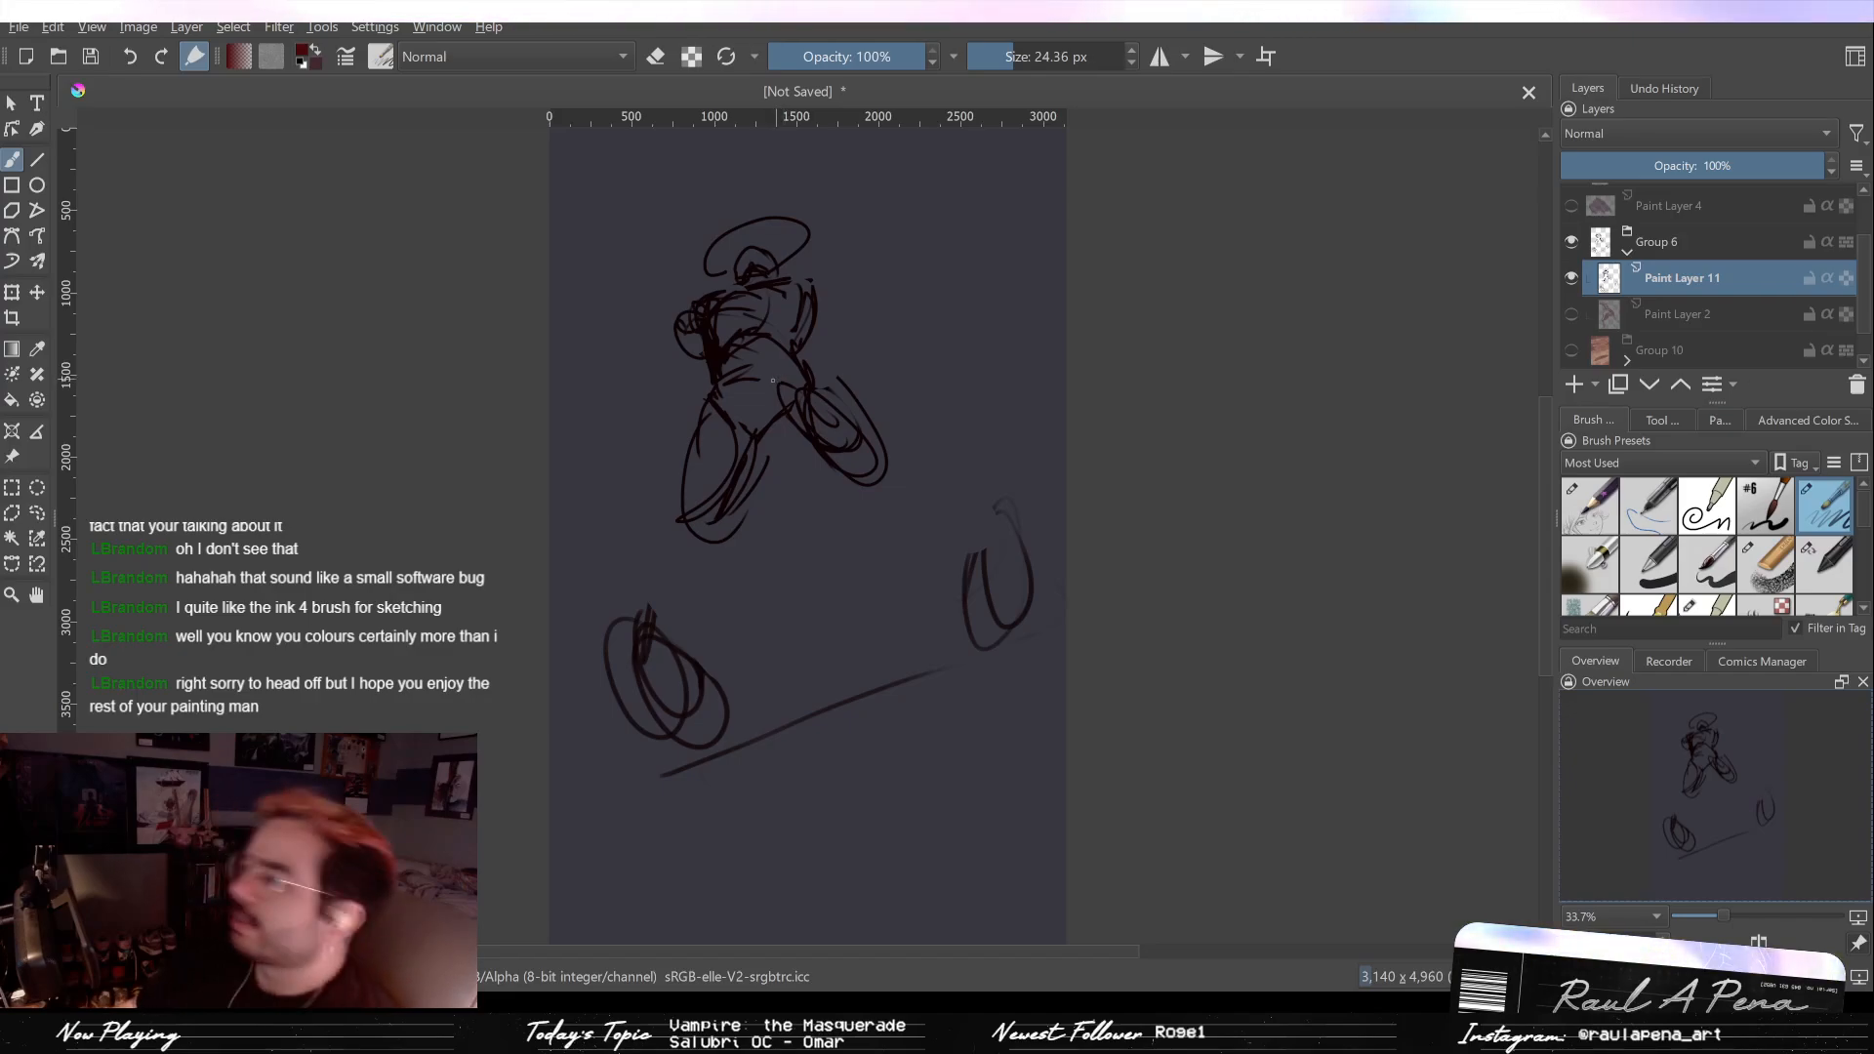
{"action": "left_click_drag", "start_coordinate": [754, 372], "coordinate": [781, 375]}
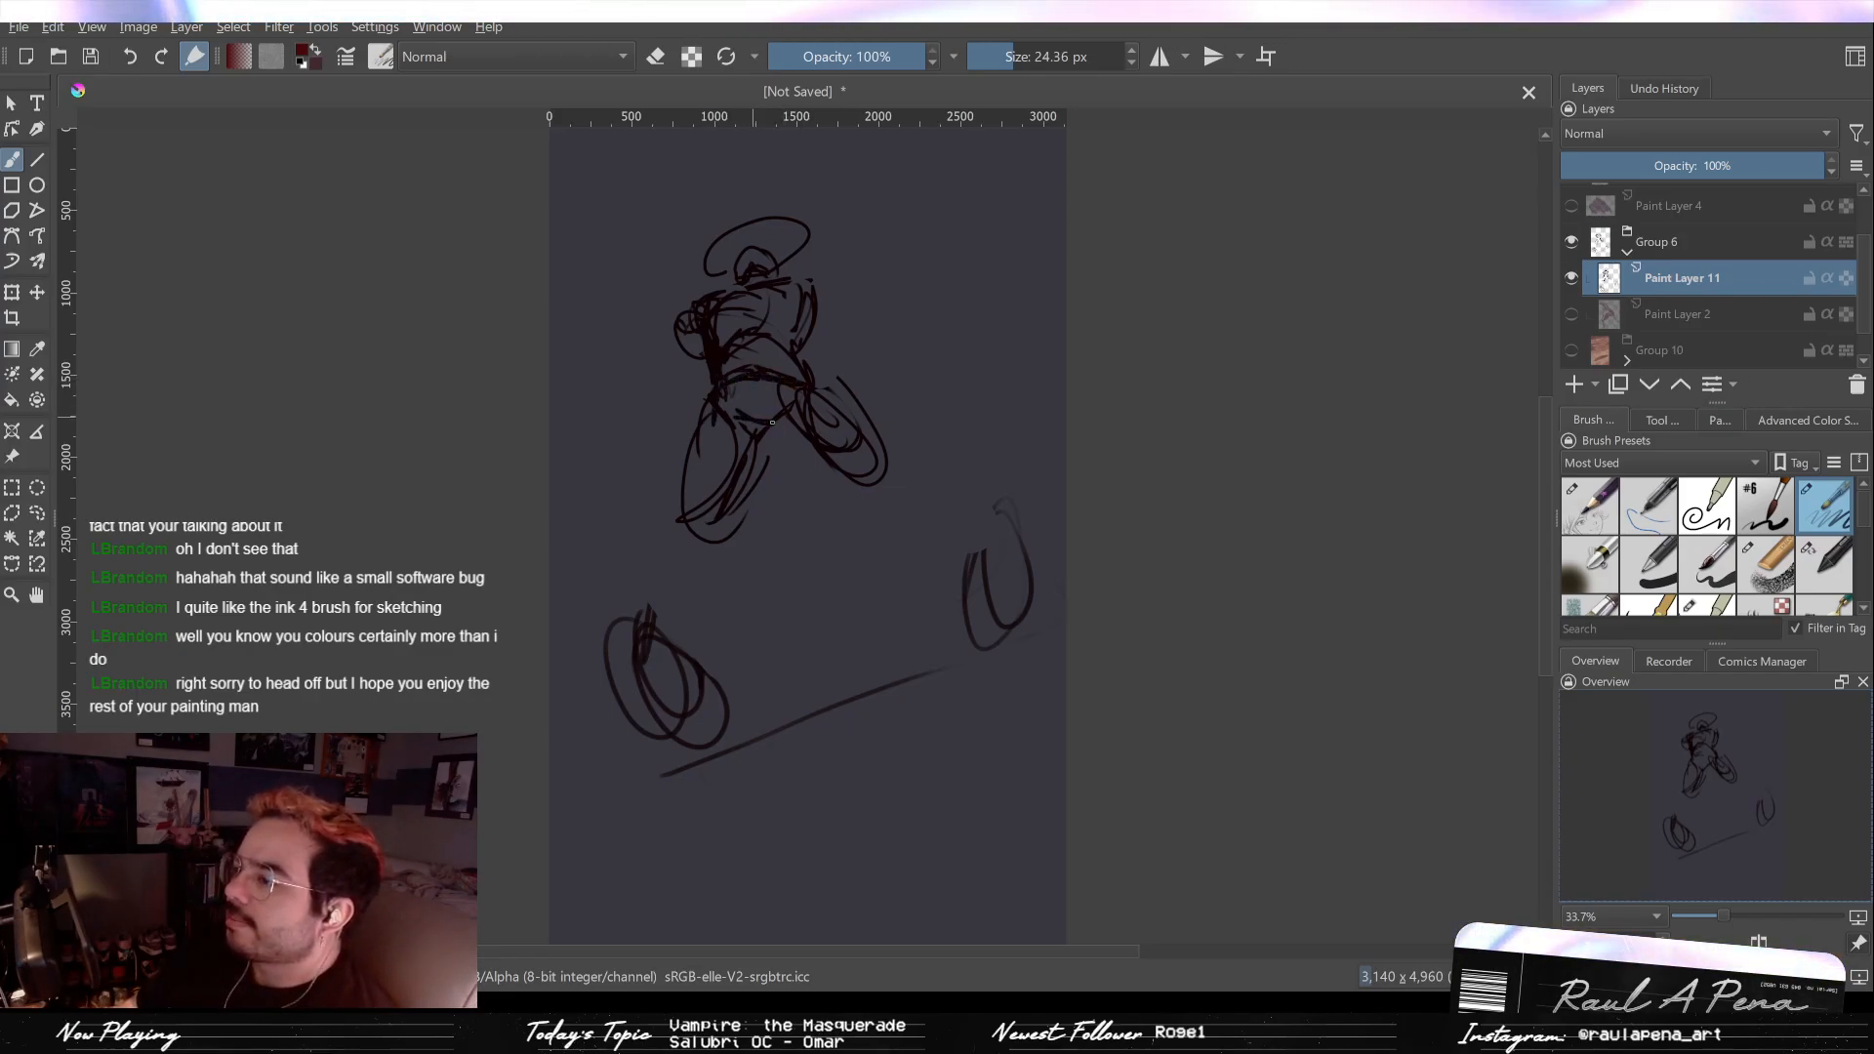
Step: Erase the pelvis lines and the rounded form beside the torso, and redraw the head and near shoulder
{"action": "key", "text": "e"}
{"action": "mouse_move", "coordinate": [722, 429]}
{"action": "left_mouse_down"}
{"action": "mouse_move", "coordinate": [809, 411]}
{"action": "mouse_move", "coordinate": [738, 381]}
{"action": "left_mouse_up"}
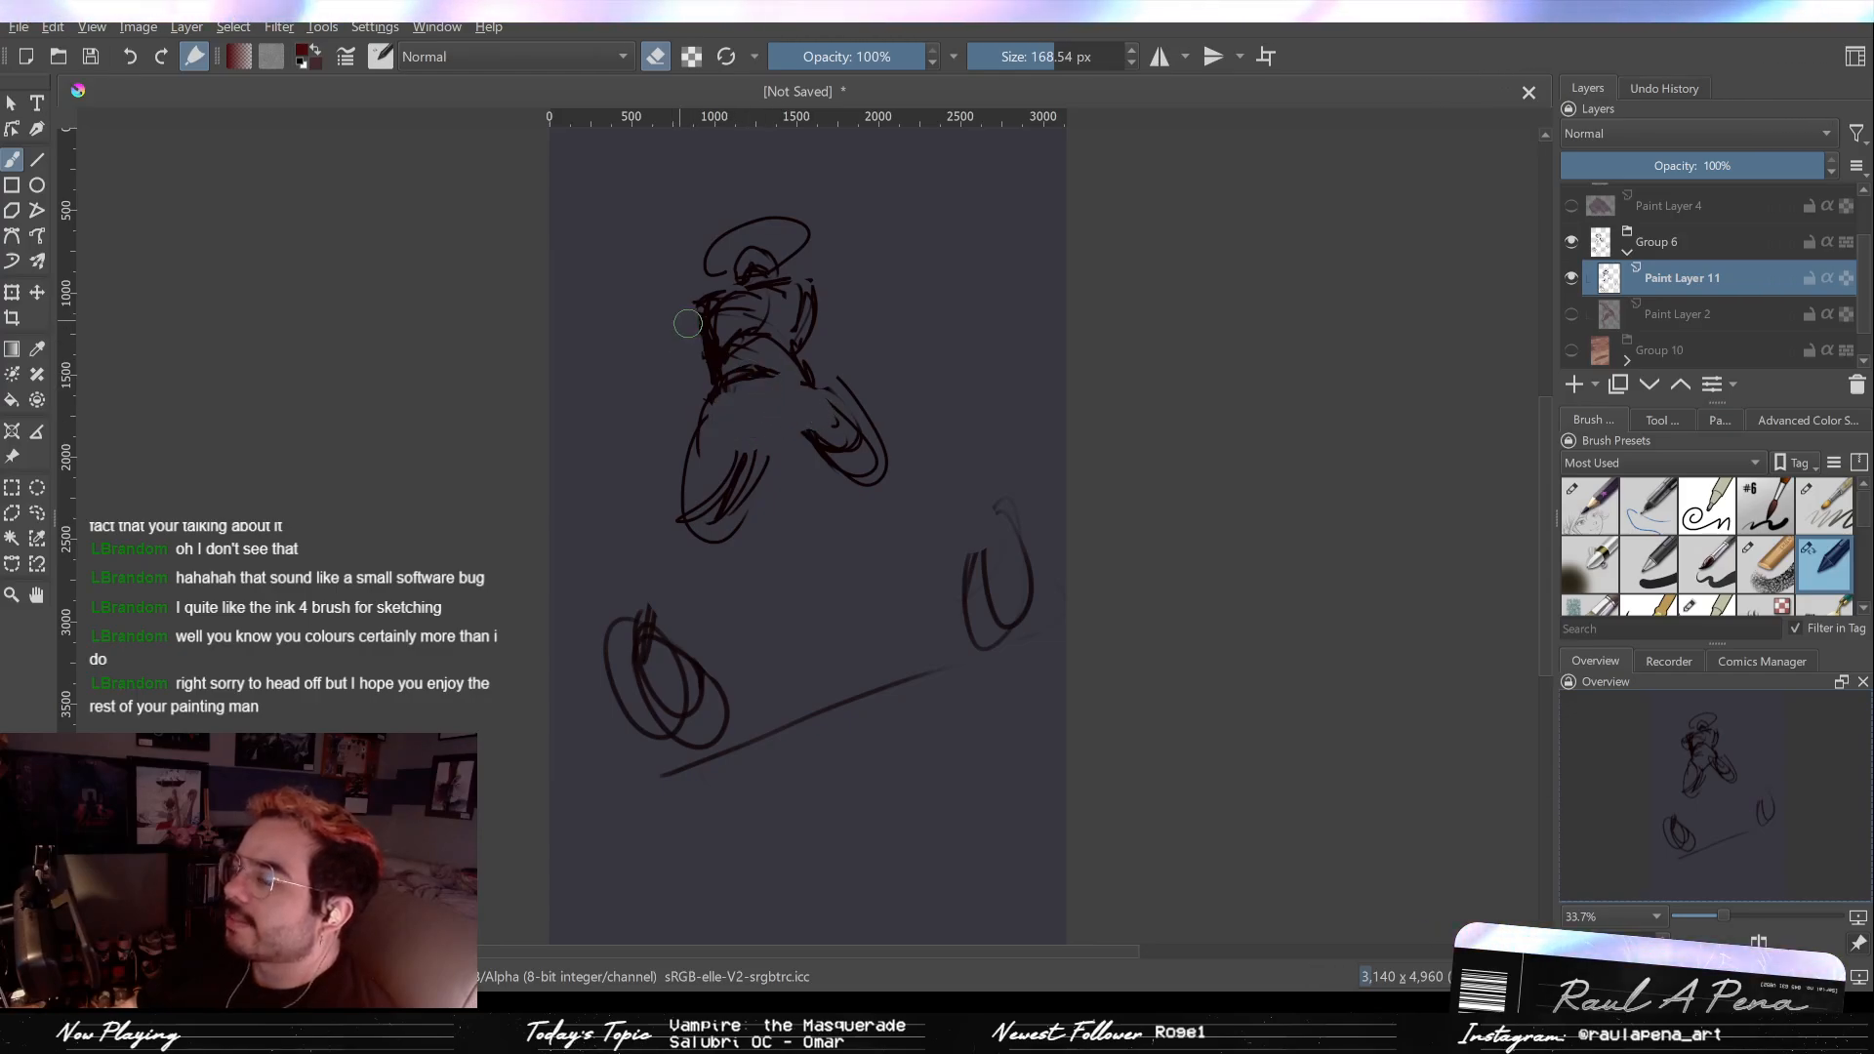
{"action": "key", "text": "e"}
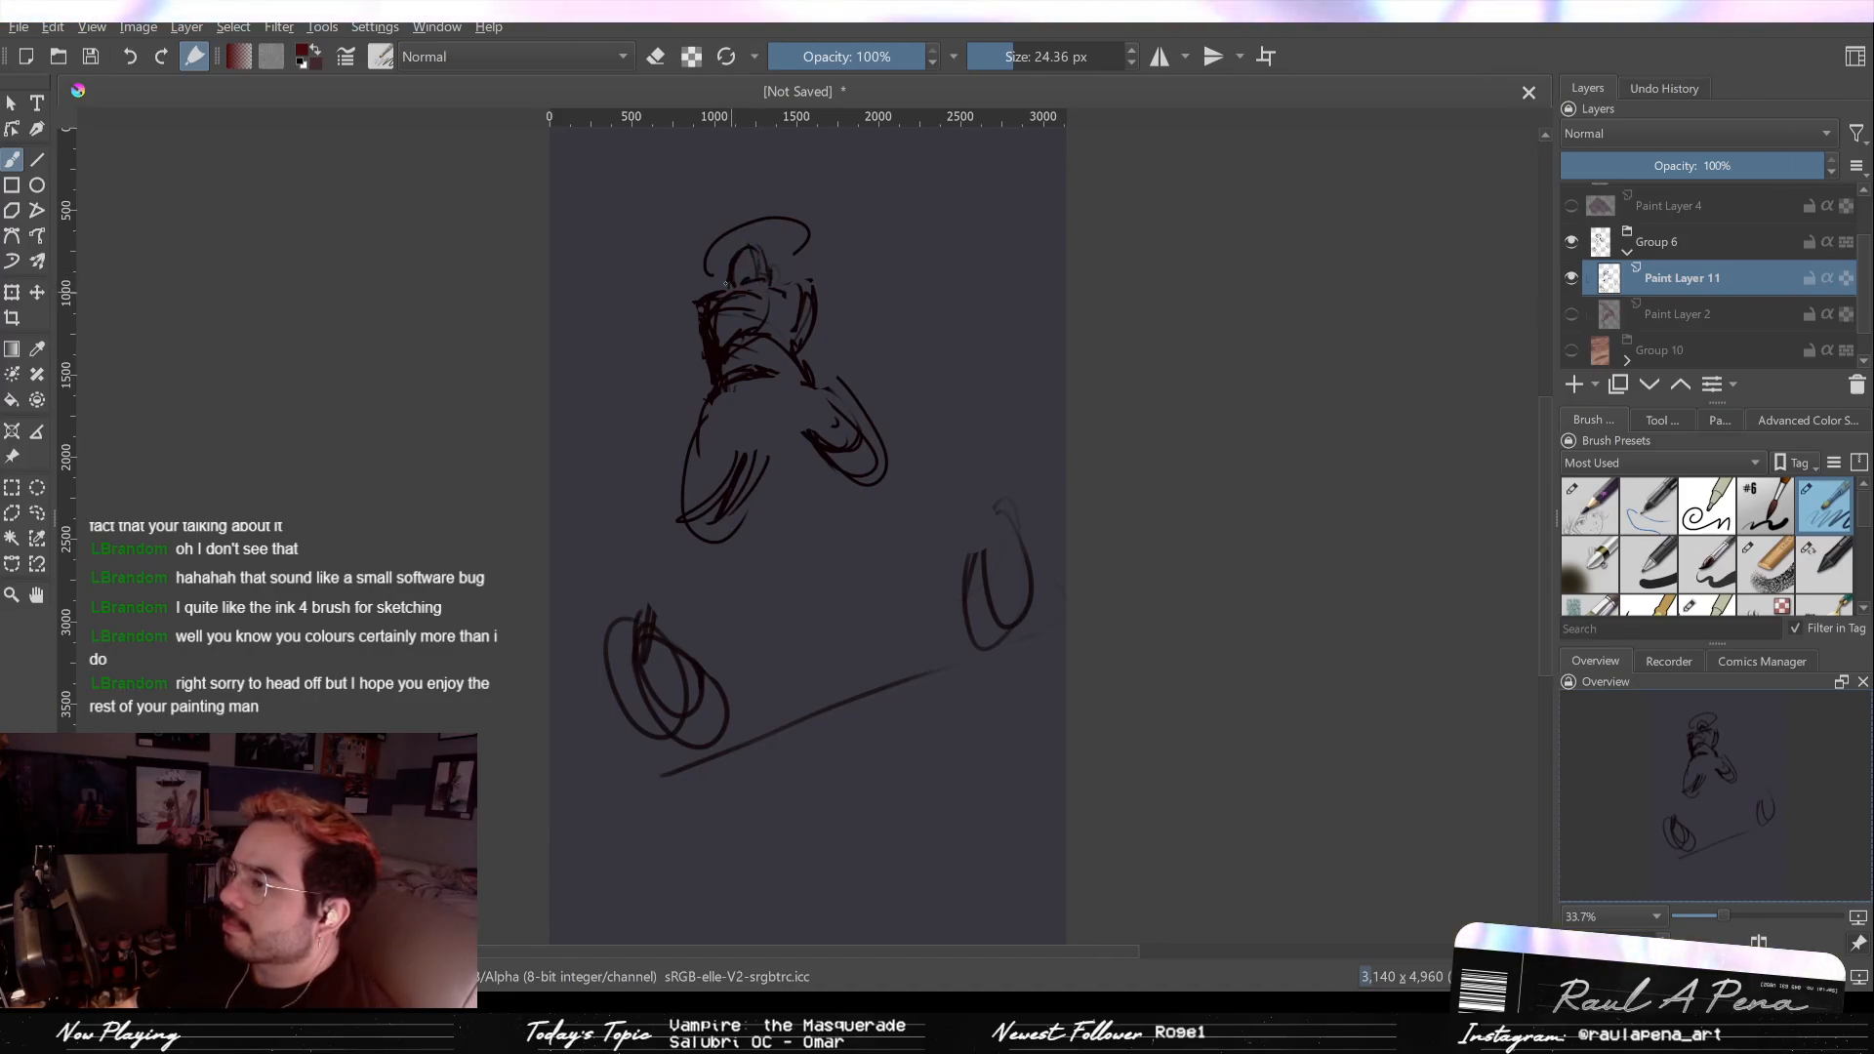
{"action": "left_click_drag", "start_coordinate": [706, 320], "coordinate": [737, 335]}
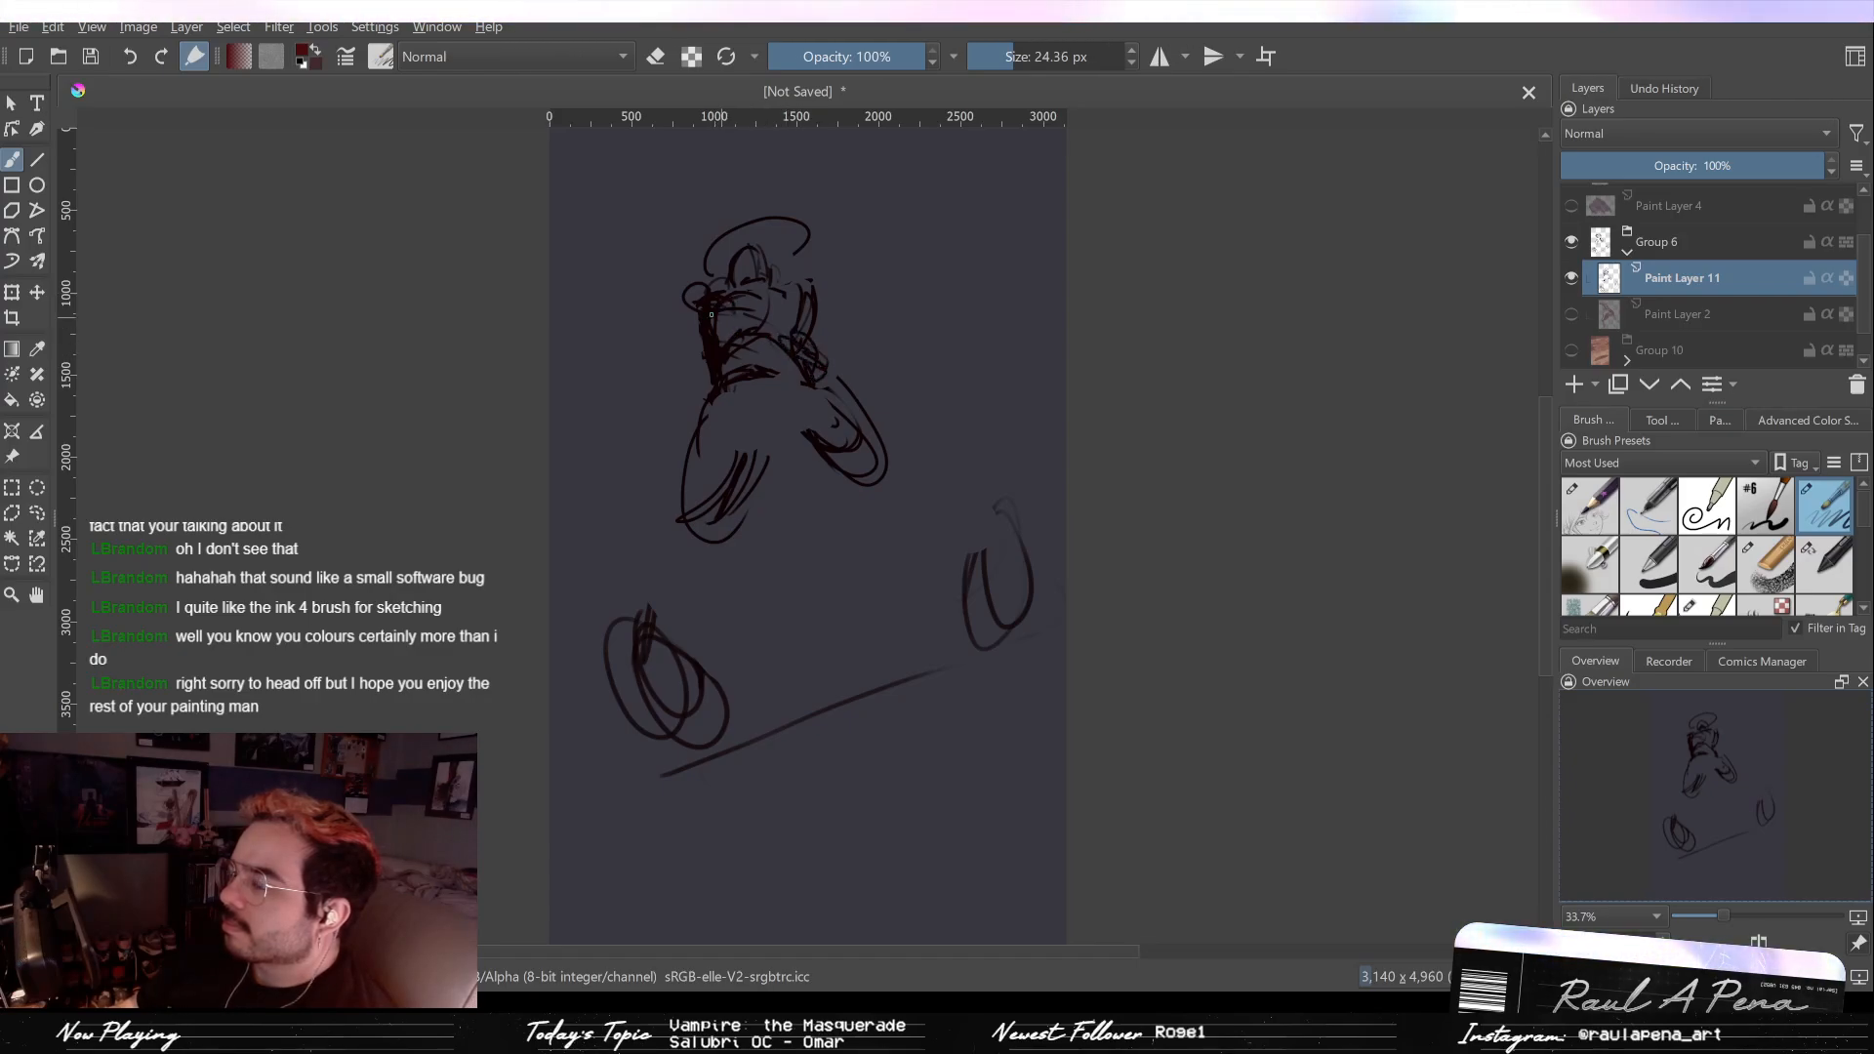
Step: Sketch an outstretched arm with hanging cape folds and sweep the cape's outline around the near side and hem
{"action": "mouse_move", "coordinate": [691, 317]}
{"action": "left_mouse_down"}
{"action": "mouse_move", "coordinate": [781, 328]}
{"action": "mouse_move", "coordinate": [710, 313]}
{"action": "mouse_move", "coordinate": [710, 336]}
{"action": "mouse_move", "coordinate": [758, 355]}
{"action": "mouse_move", "coordinate": [682, 296]}
{"action": "mouse_move", "coordinate": [810, 358]}
{"action": "mouse_move", "coordinate": [835, 320]}
{"action": "mouse_move", "coordinate": [896, 321]}
{"action": "mouse_move", "coordinate": [895, 342]}
{"action": "mouse_move", "coordinate": [889, 315]}
{"action": "mouse_move", "coordinate": [977, 330]}
{"action": "mouse_move", "coordinate": [1004, 379]}
{"action": "mouse_move", "coordinate": [952, 478]}
{"action": "left_mouse_up"}
{"action": "left_click_drag", "start_coordinate": [862, 534], "coordinate": [800, 554]}
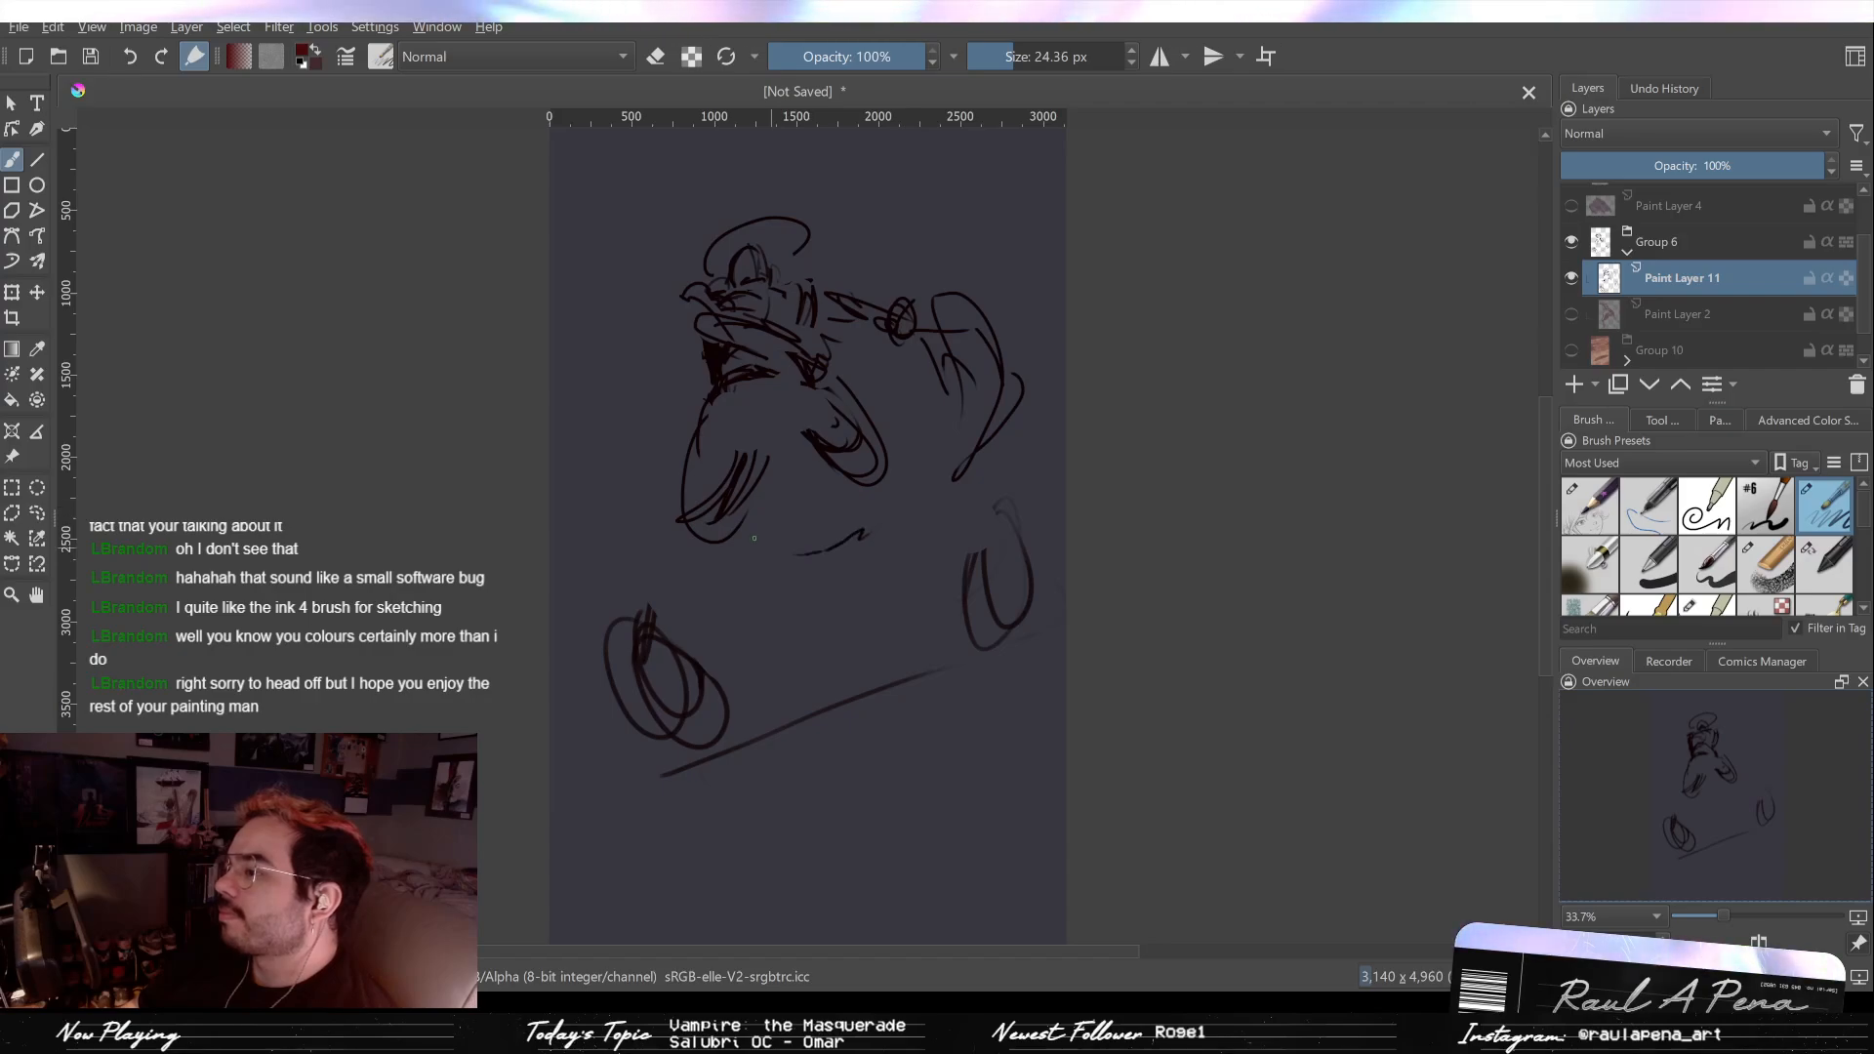
{"action": "left_click_drag", "start_coordinate": [639, 558], "coordinate": [673, 415]}
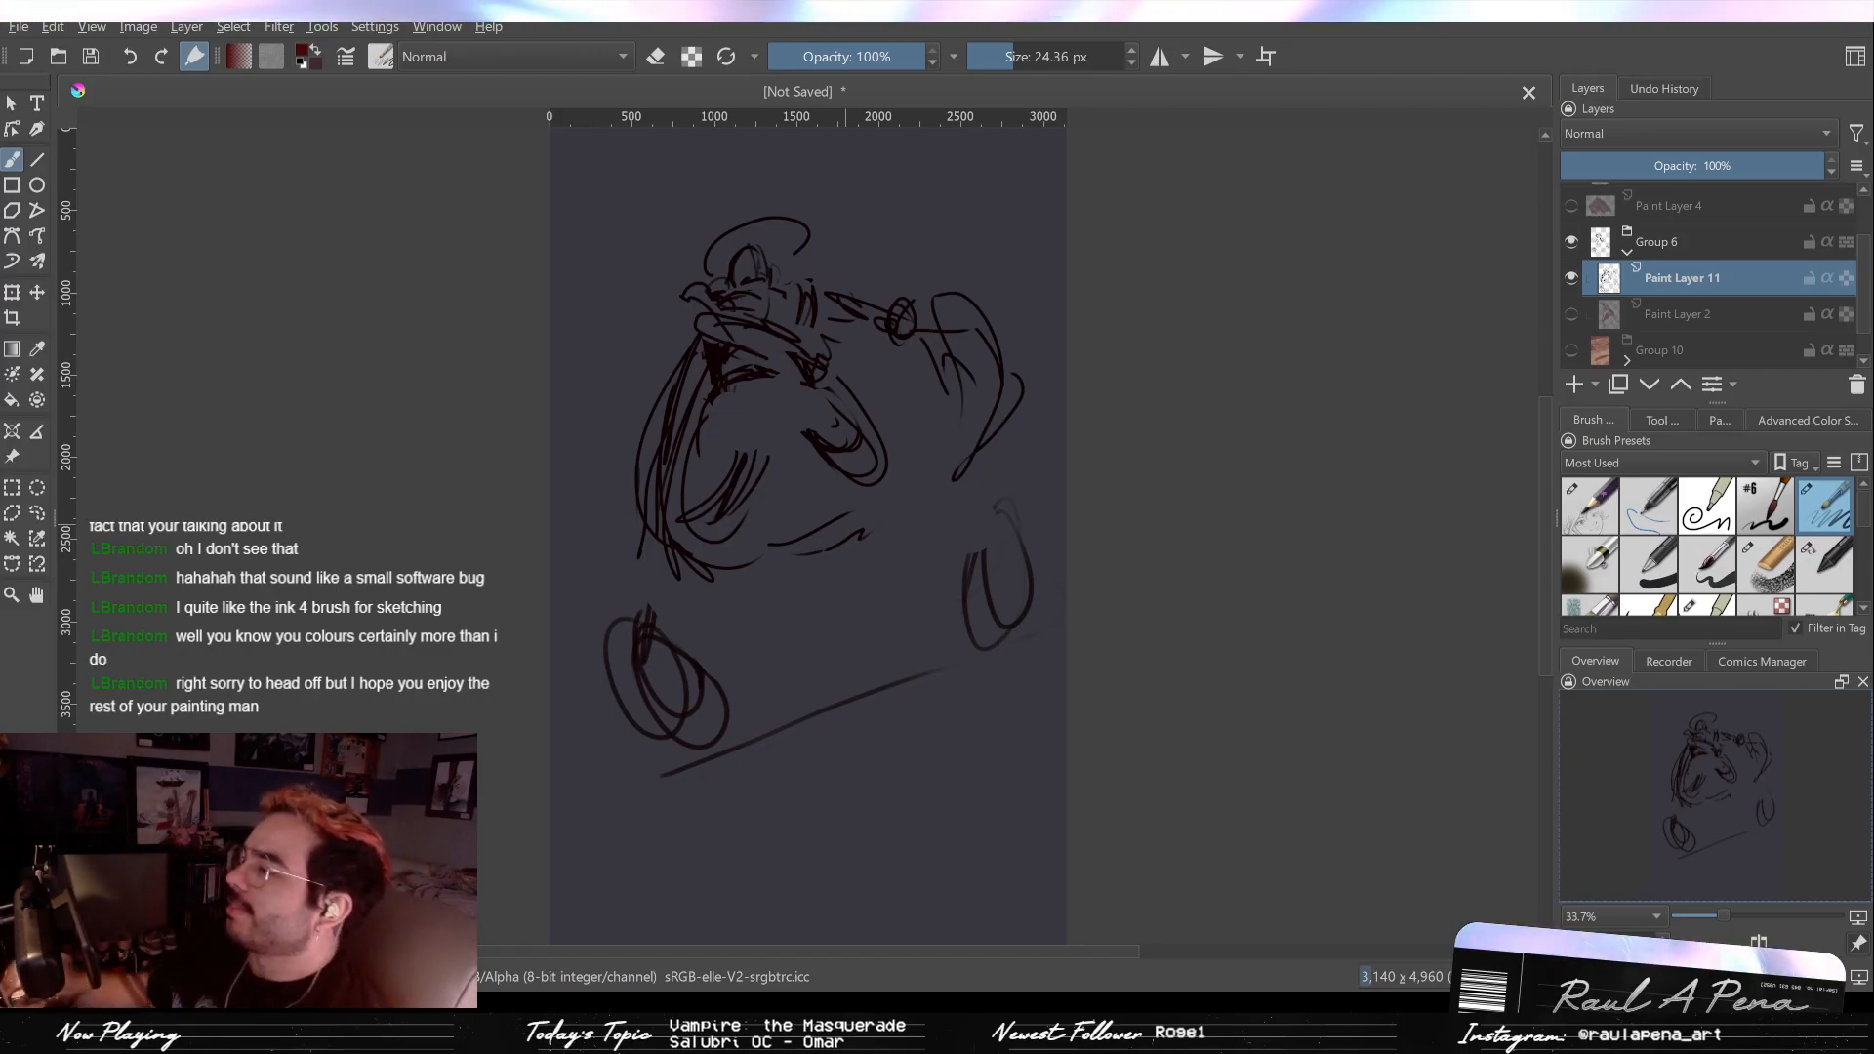
Step: Toggle Paint Layer 11's visibility to check the sketch, and leave the layer hidden
{"action": "left_click", "coordinate": [1572, 279]}
{"action": "left_click", "coordinate": [1572, 279]}
{"action": "left_click", "coordinate": [1572, 279]}
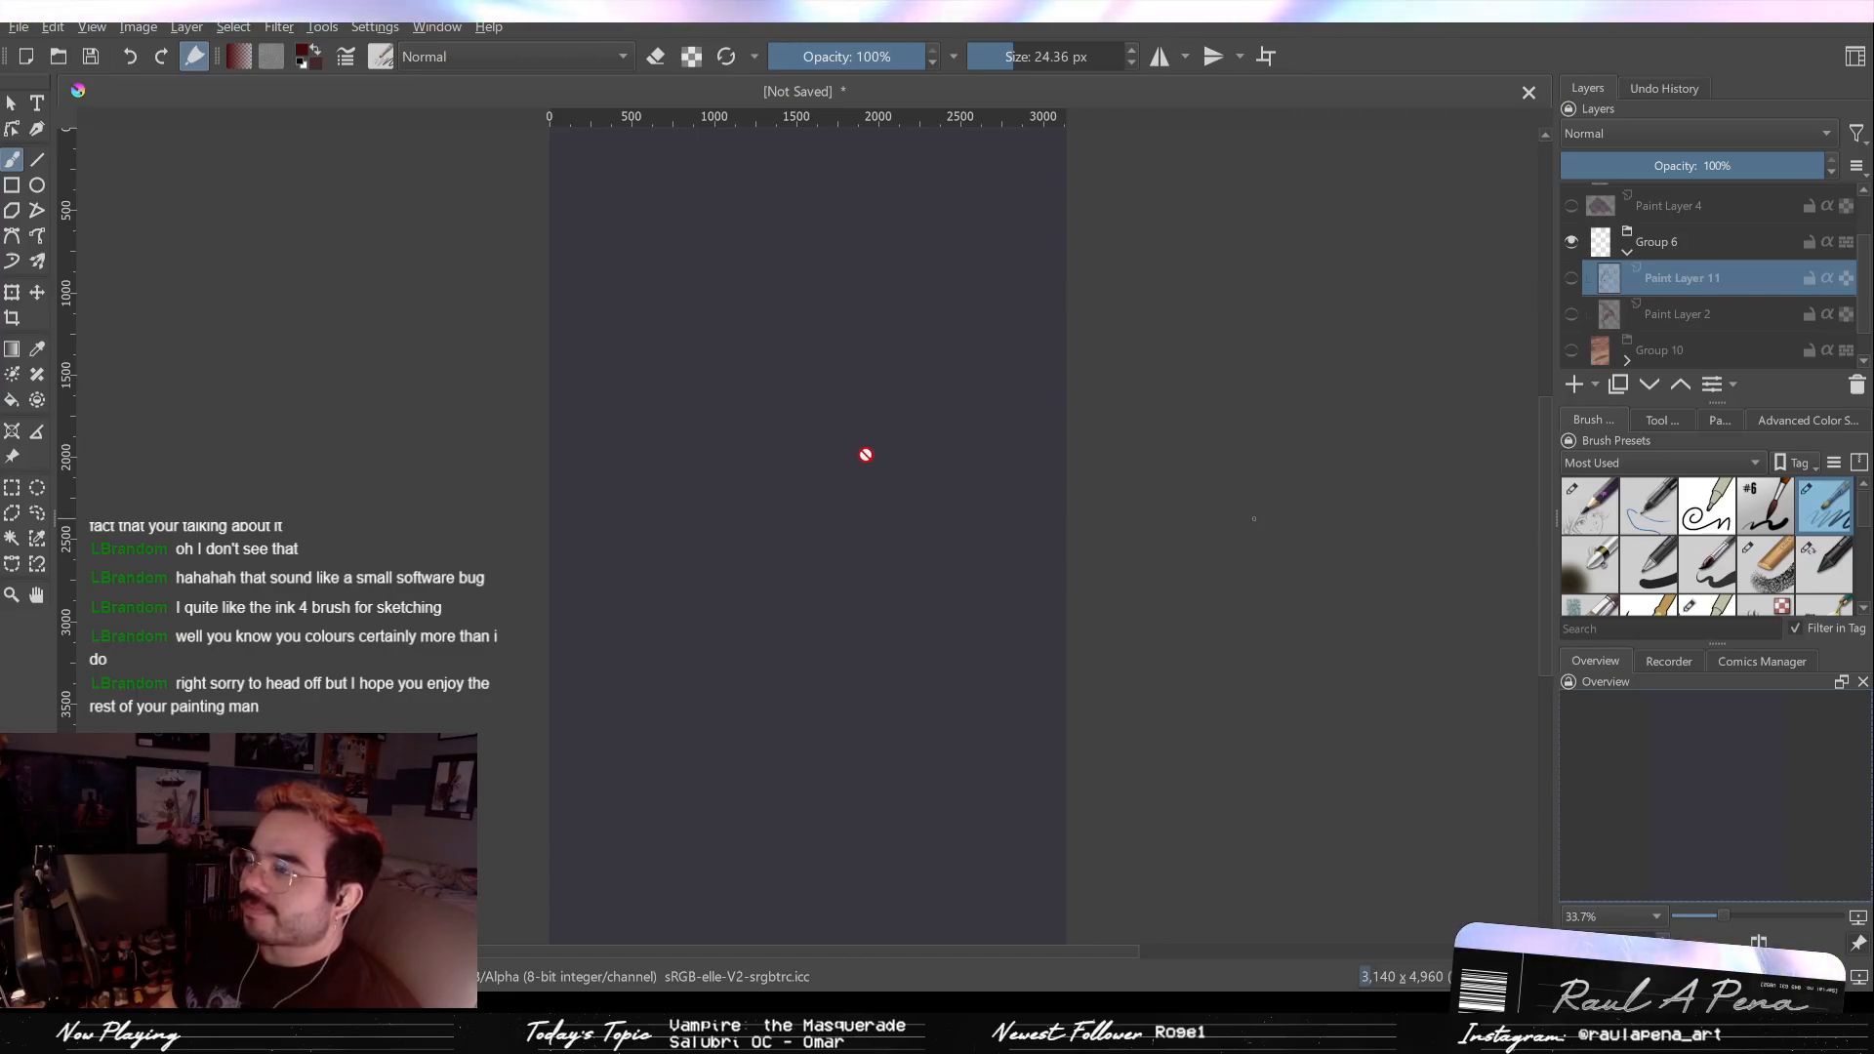
Step: Paste the copied reference image as a new layer and move it out of Group 6 to above Paint Layer 4
{"action": "key", "text": "ctrl+v"}
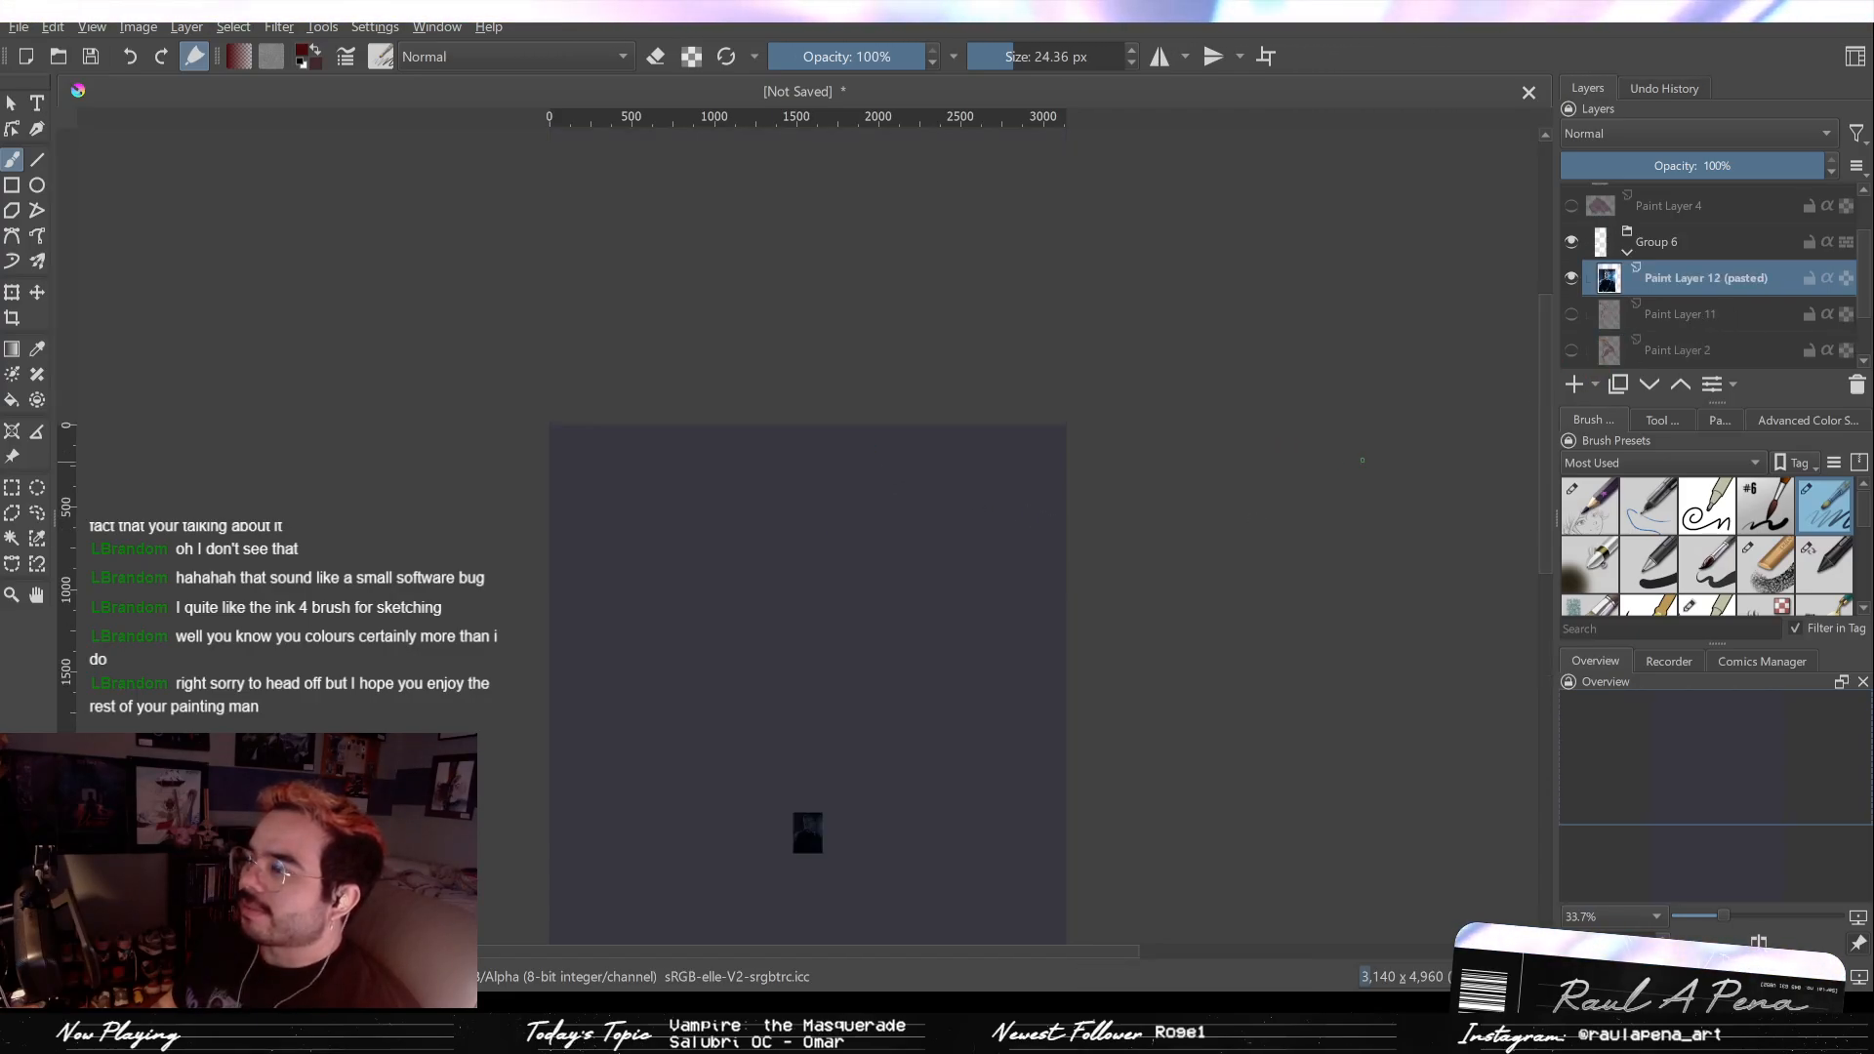
{"action": "left_click", "coordinate": [1680, 385]}
{"action": "left_click", "coordinate": [1679, 385]}
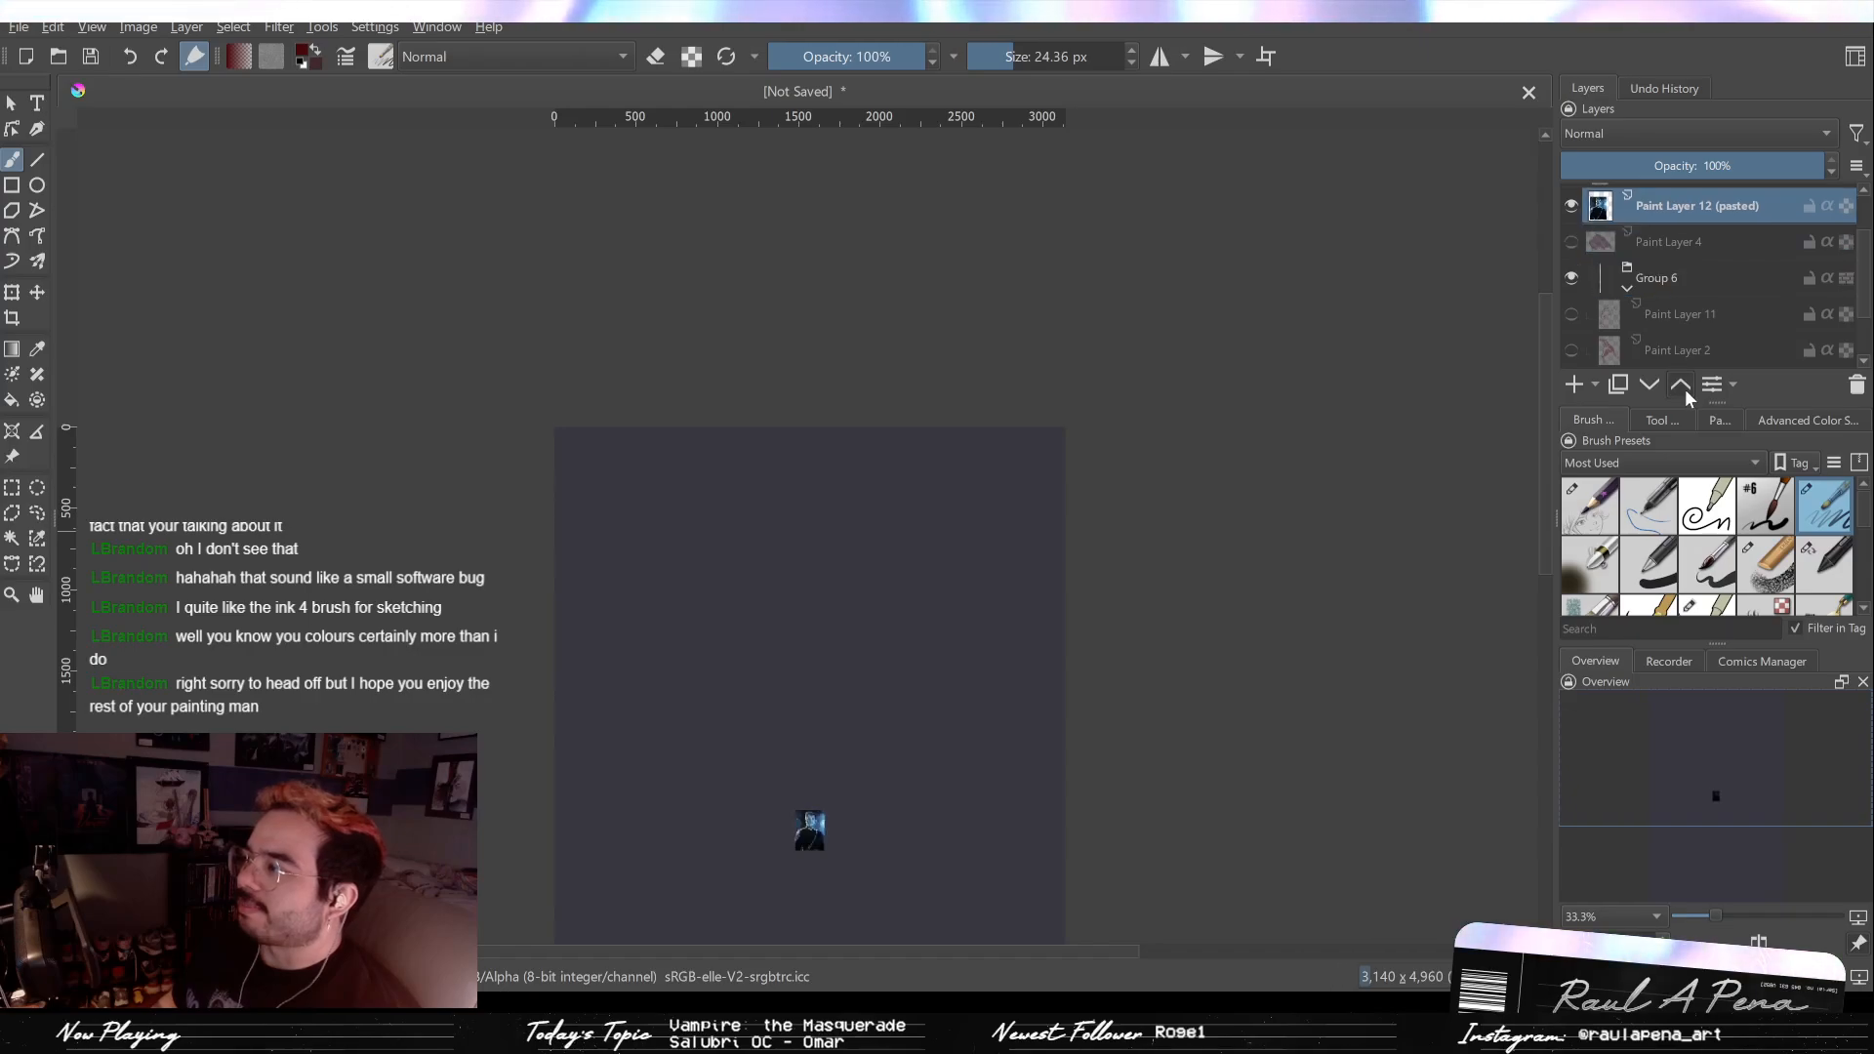
Step: Move the pasted portrait layer to the top of the layer stack, above Paint Layer 3, and examine the blue-skinned officer
{"action": "left_click", "coordinate": [1679, 385]}
{"action": "left_click", "coordinate": [1679, 385]}
{"action": "scroll", "coordinate": [774, 807], "scroll_direction": "up", "scroll_amount": 4}
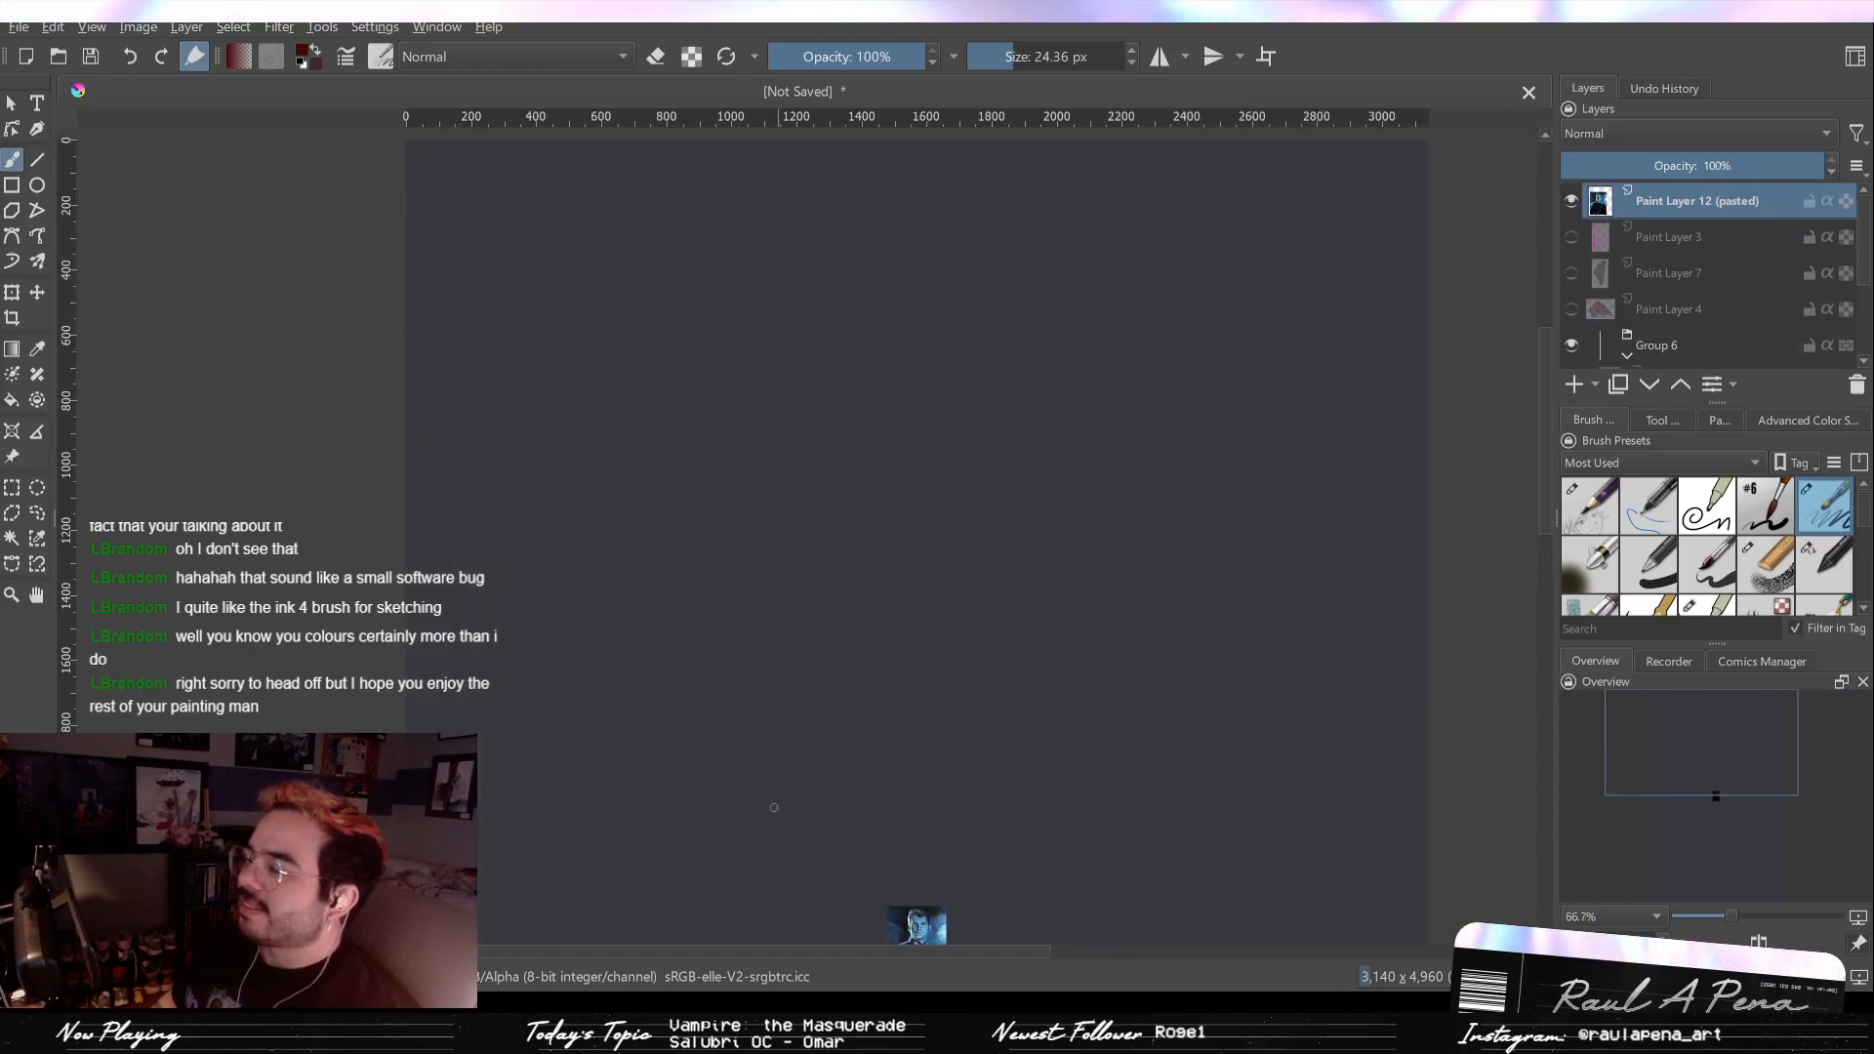
{"action": "left_click_drag", "start_coordinate": [1109, 839], "coordinate": [1074, 725]}
{"action": "scroll", "coordinate": [1092, 669], "scroll_direction": "up", "scroll_amount": 5}
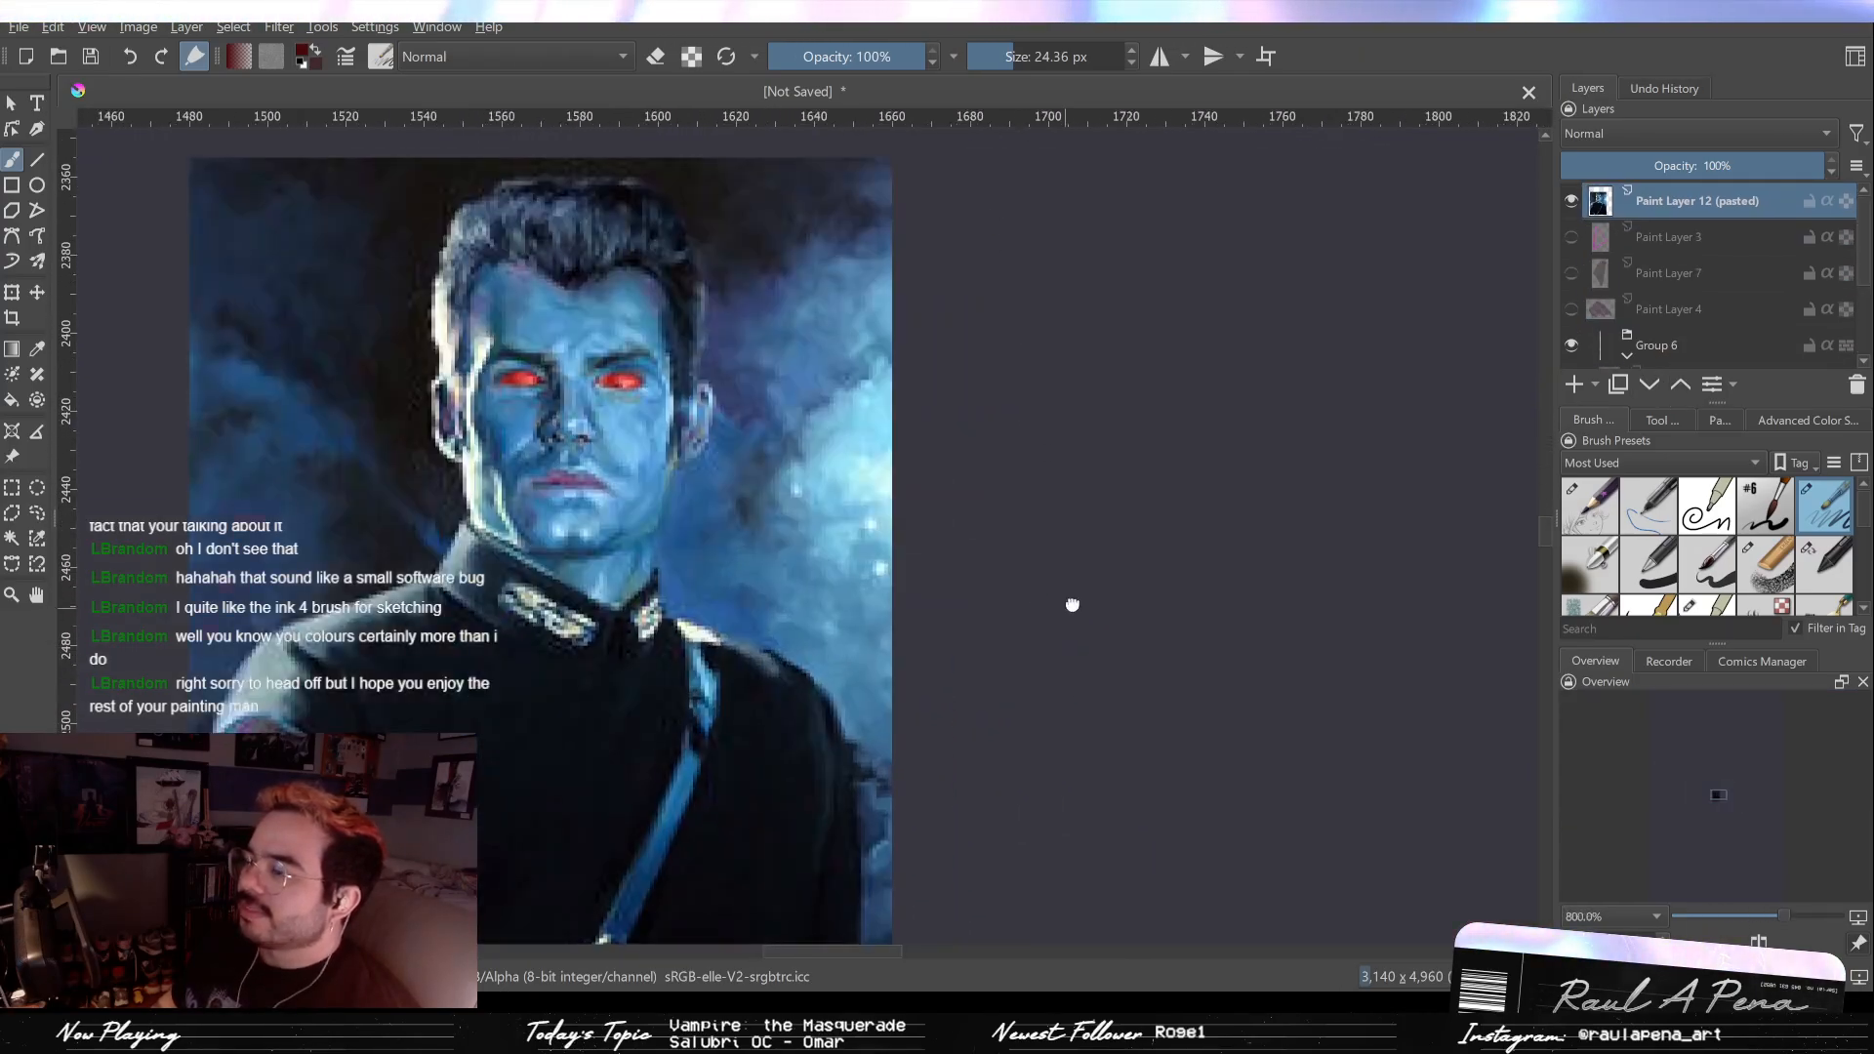
{"action": "scroll", "coordinate": [1162, 488], "scroll_direction": "down", "scroll_amount": 2}
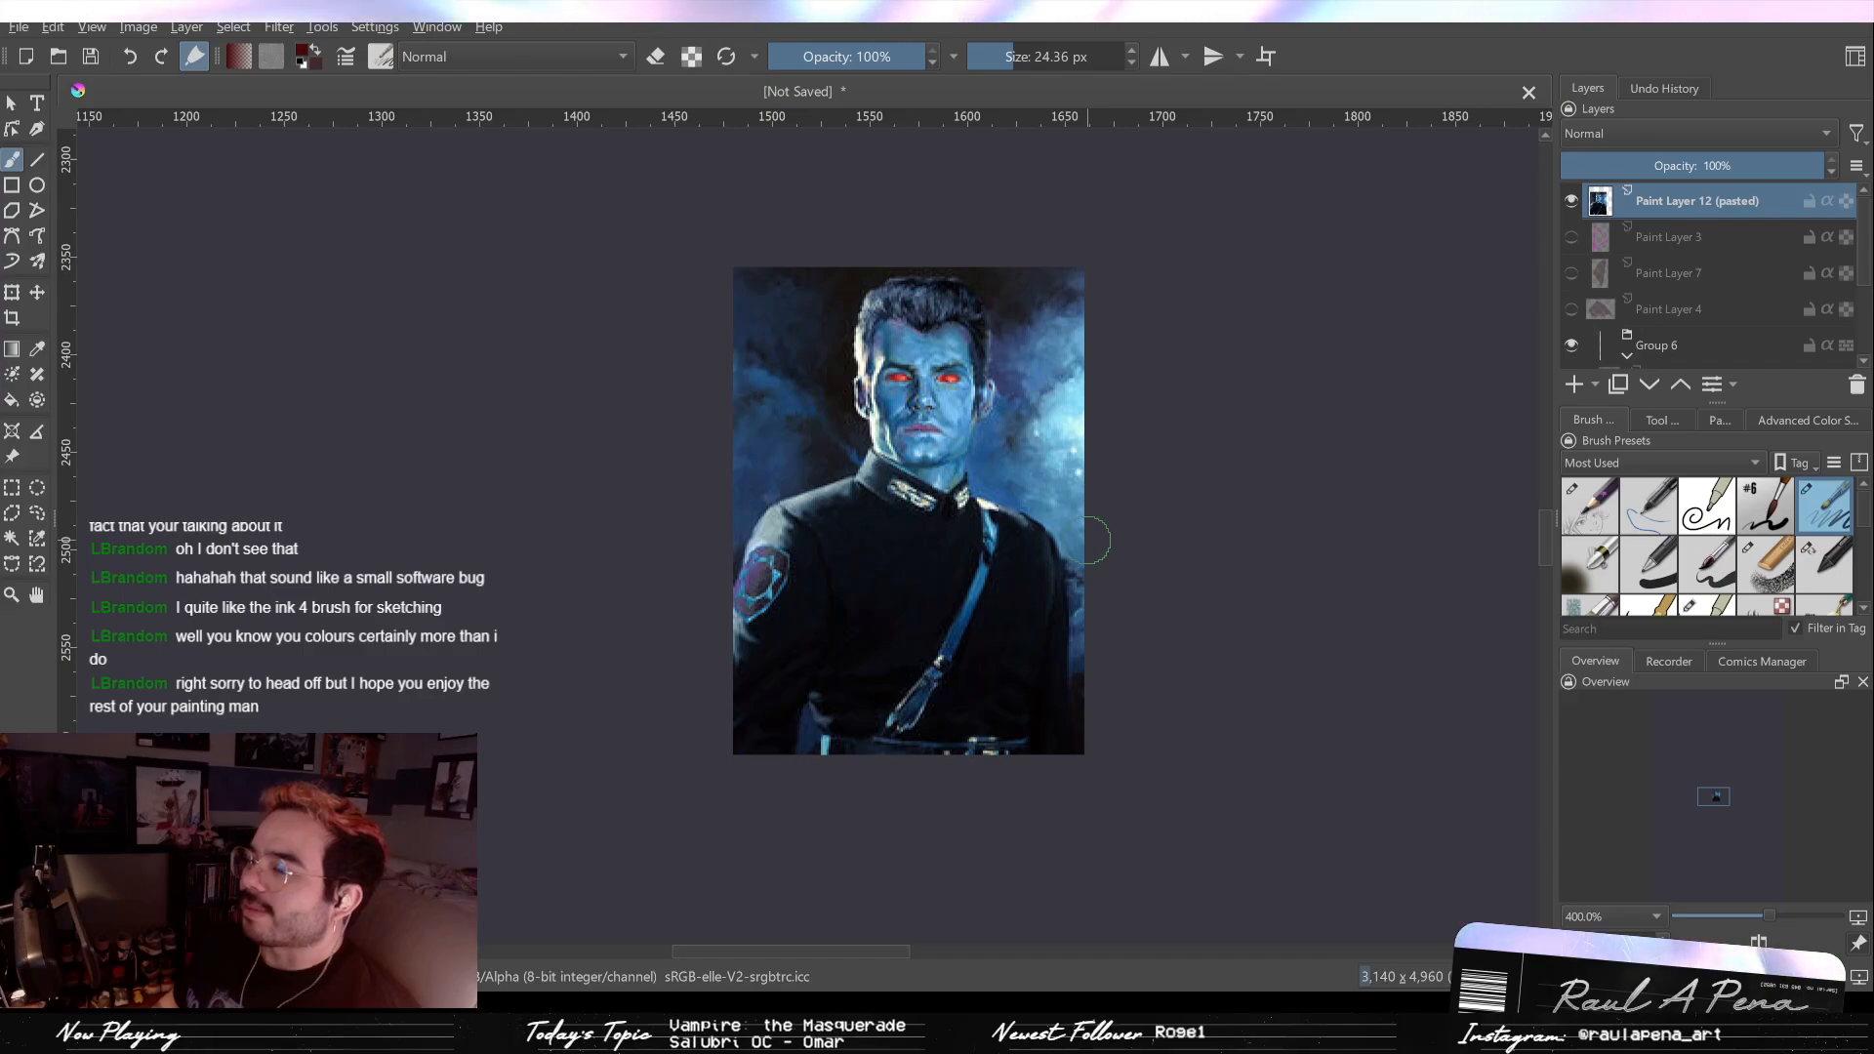
Step: Paste two more references as new layers: the green alien in a spacesuit and the blue-faced gunslinger in a wide-brimmed hat
{"action": "key", "text": "ctrl+v"}
{"action": "scroll", "coordinate": [1095, 539], "scroll_direction": "down", "scroll_amount": 1}
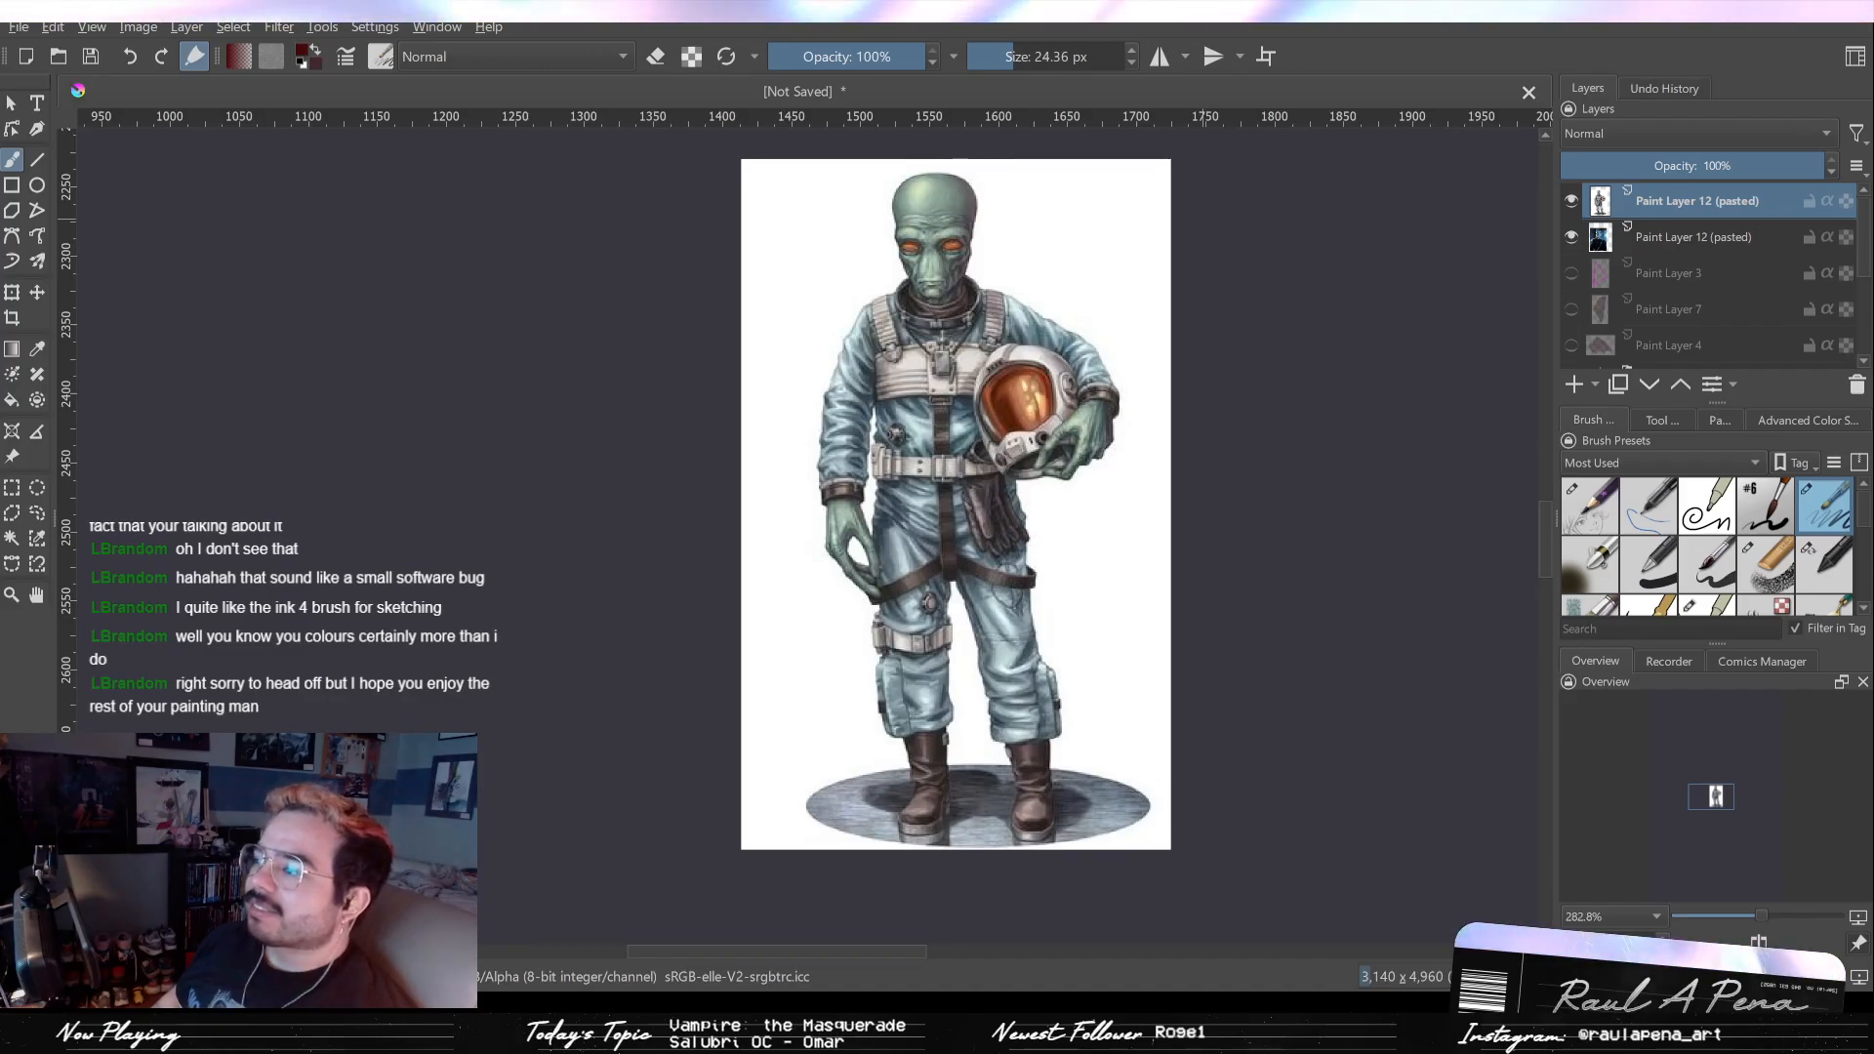
{"action": "key", "text": "ctrl+v"}
{"action": "scroll", "coordinate": [1049, 582], "scroll_direction": "down", "scroll_amount": 5}
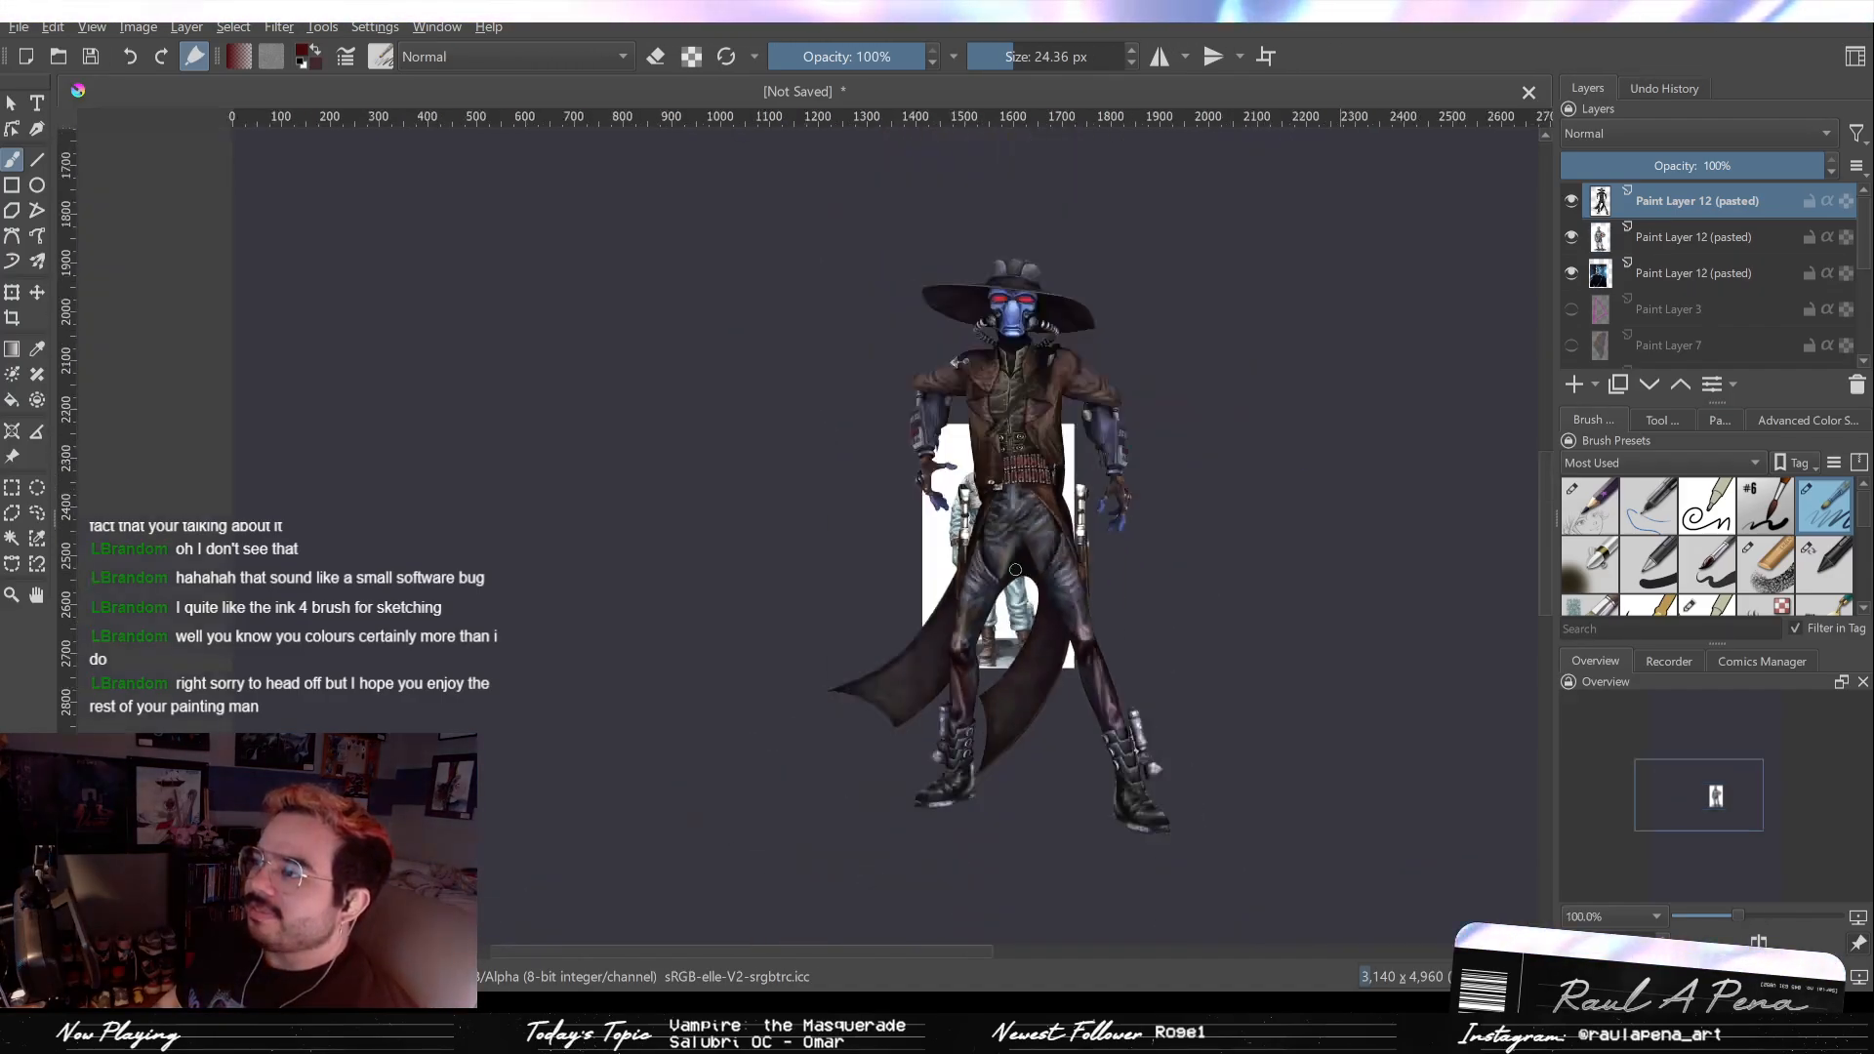
{"action": "scroll", "coordinate": [1011, 626], "scroll_direction": "up", "scroll_amount": 5}
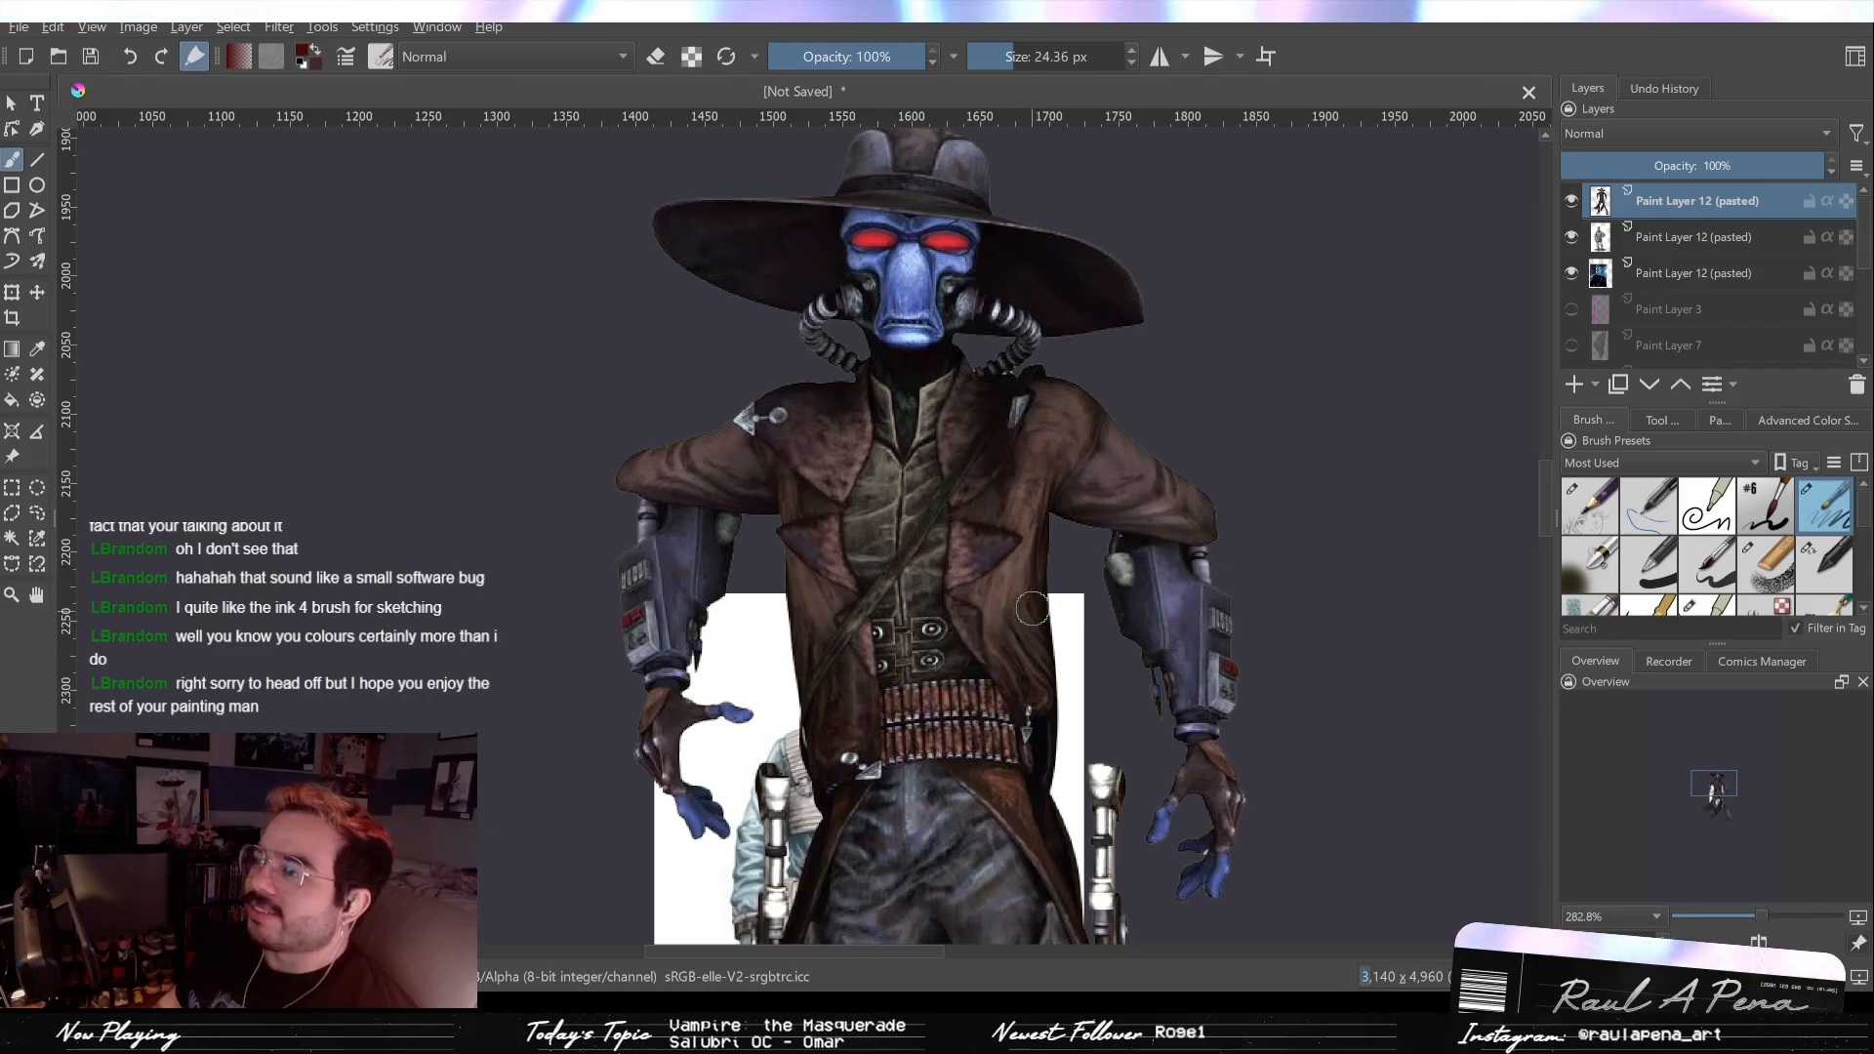
{"action": "scroll", "coordinate": [1032, 593], "scroll_direction": "down", "scroll_amount": 3}
{"action": "scroll", "coordinate": [1023, 475], "scroll_direction": "up", "scroll_amount": 1}
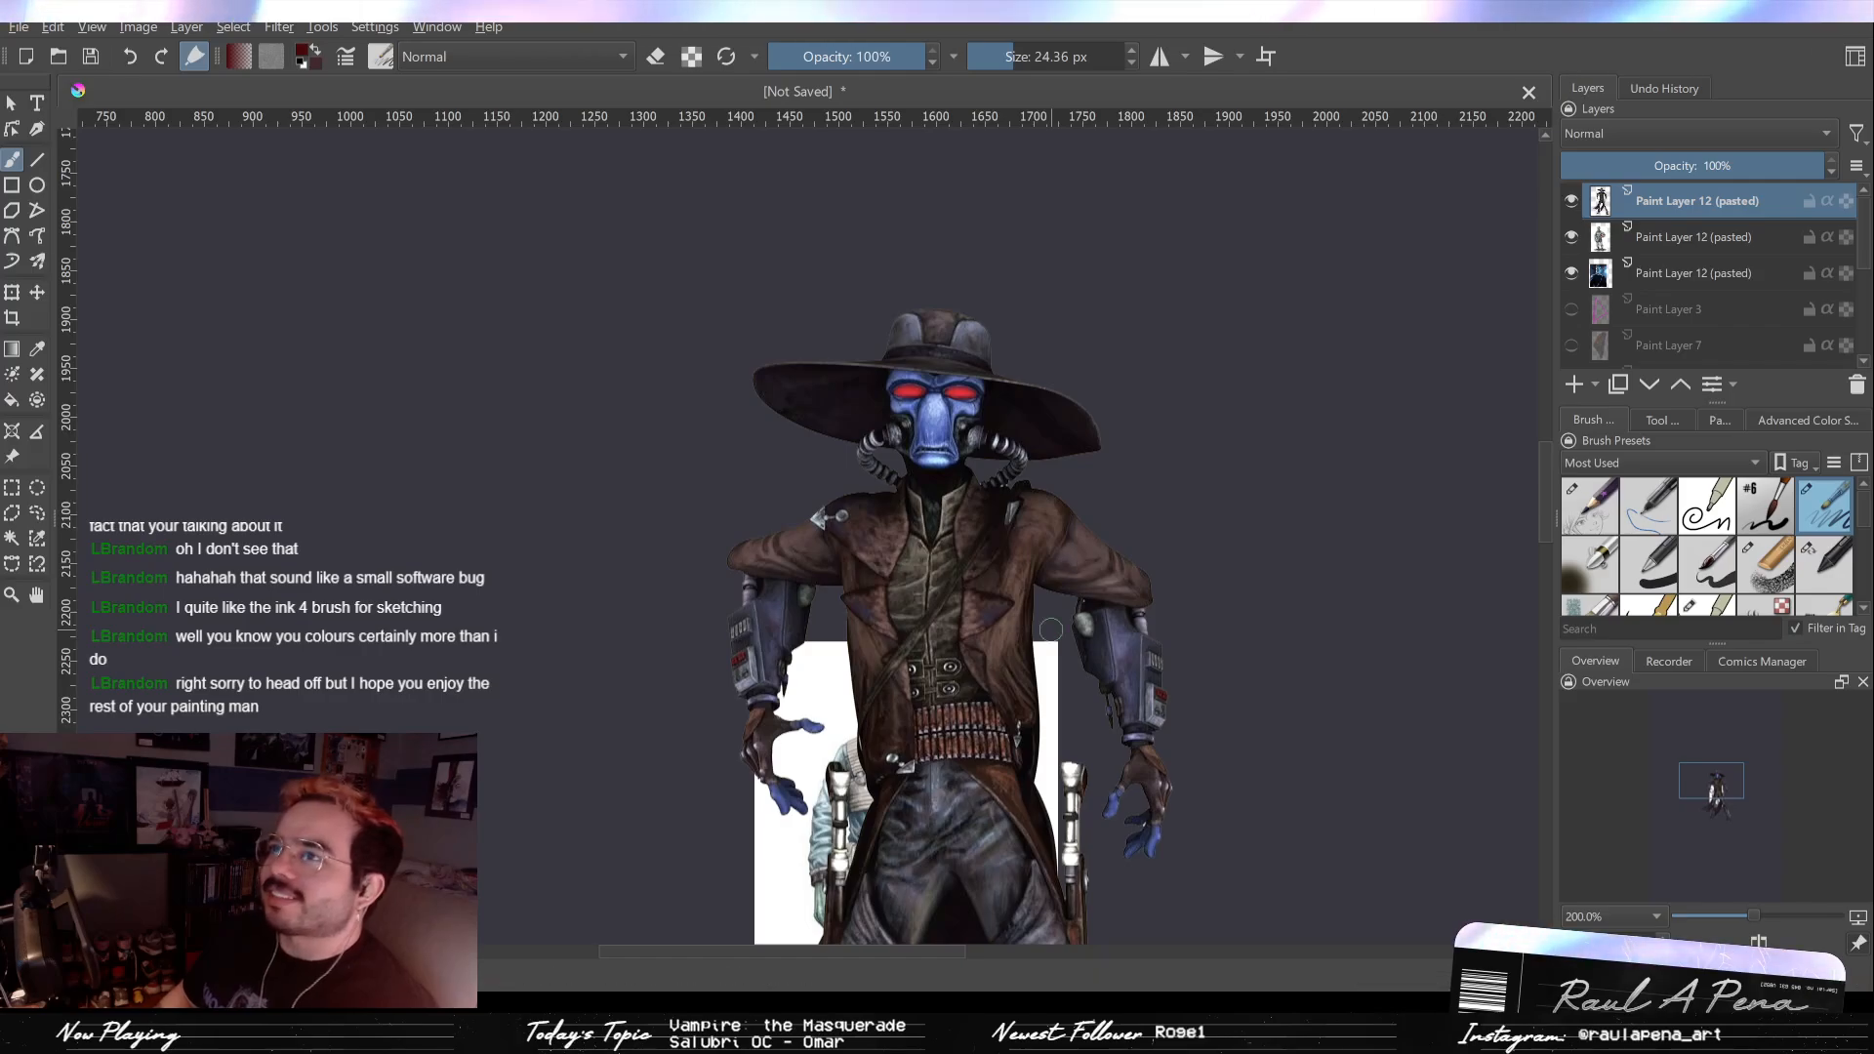
Step: Paste the reptilian warrior with a rifle as a new reference layer and examine the figure's upper body
{"action": "key", "text": "ctrl+v"}
{"action": "scroll", "coordinate": [1050, 629], "scroll_direction": "down", "scroll_amount": 3}
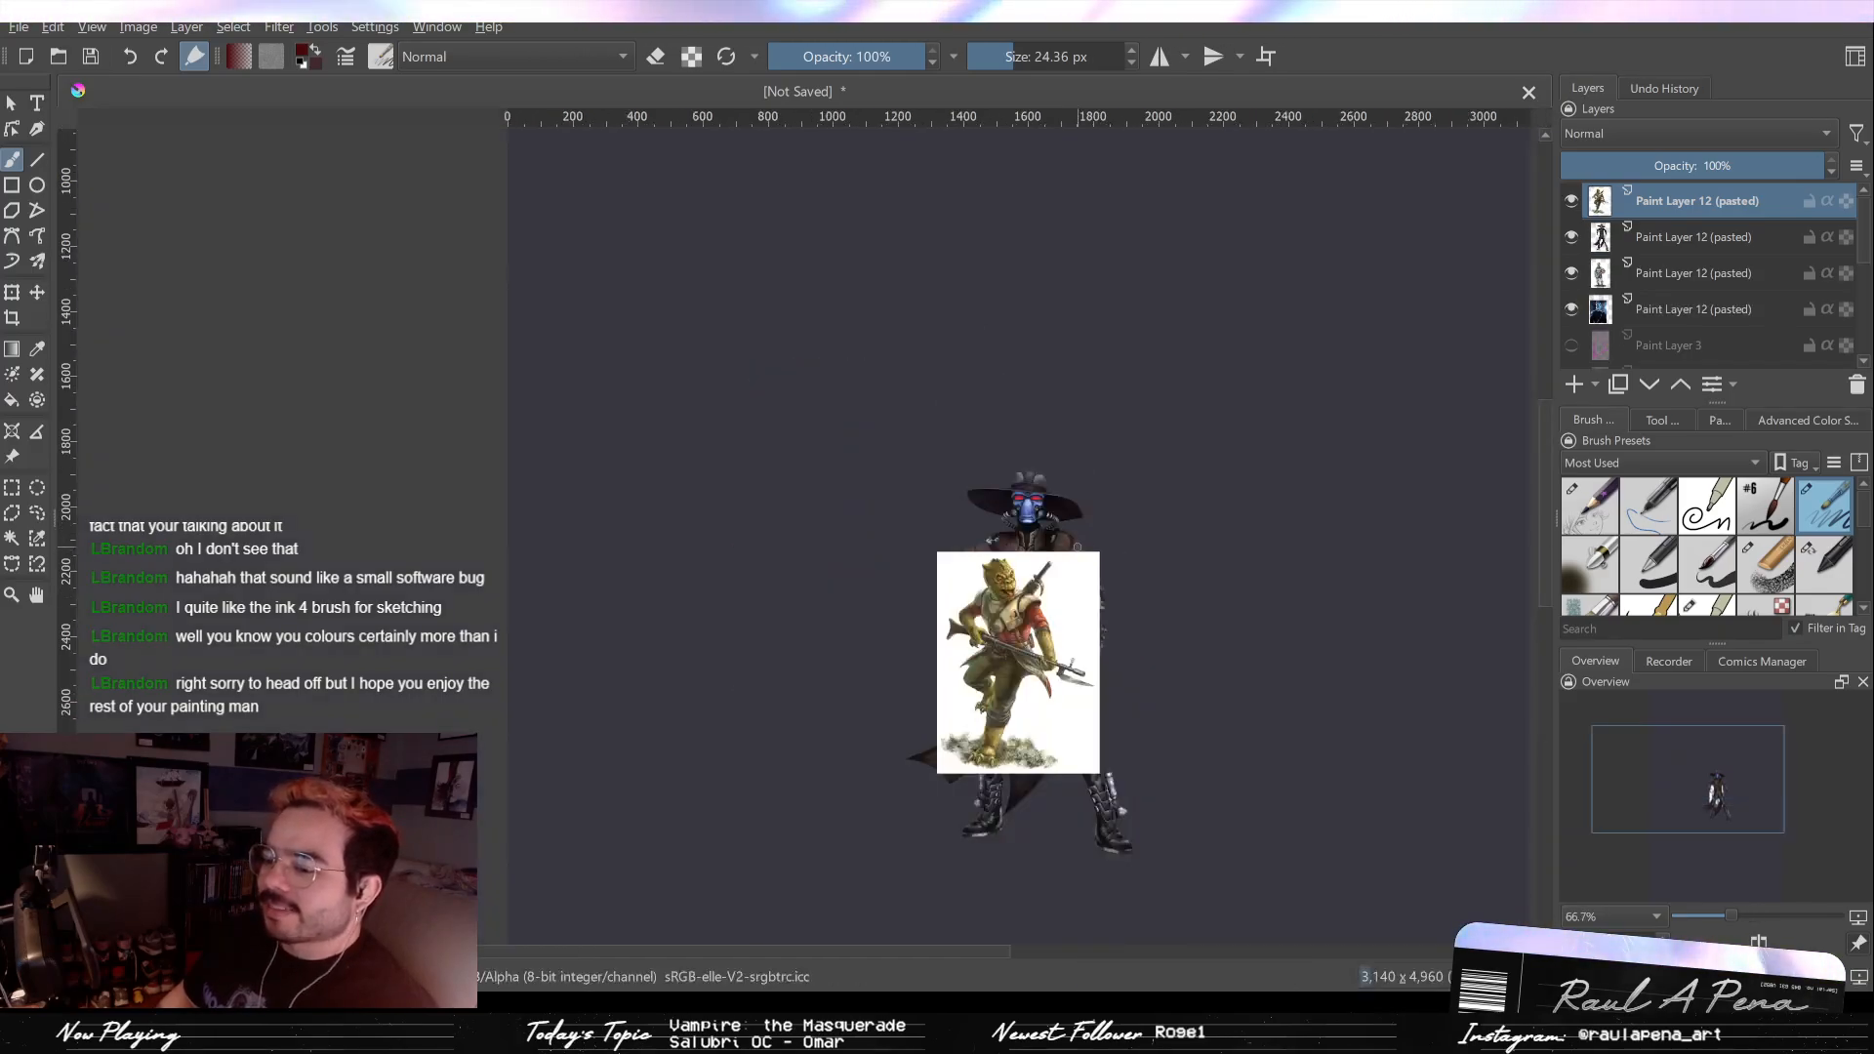
{"action": "scroll", "coordinate": [1079, 579], "scroll_direction": "up", "scroll_amount": 1}
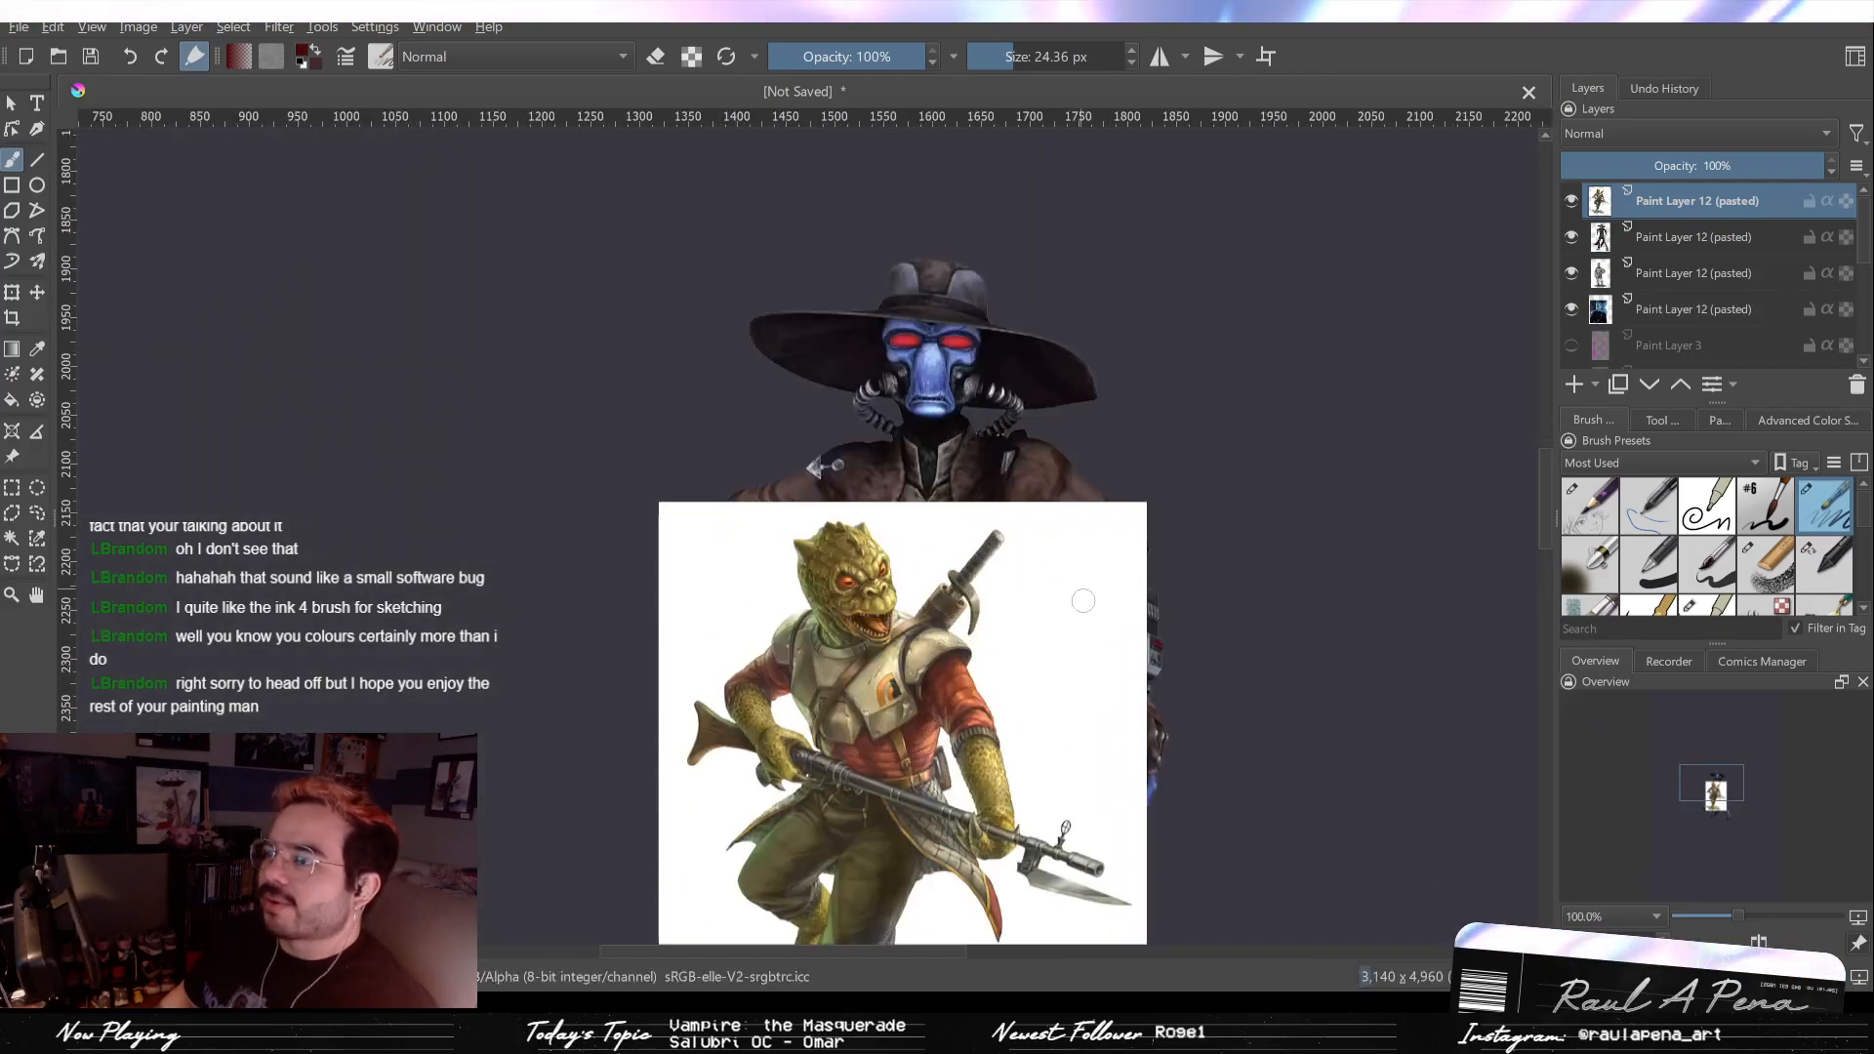
{"action": "scroll", "coordinate": [1131, 634], "scroll_direction": "up", "scroll_amount": 2}
{"action": "left_click_drag", "start_coordinate": [694, 613], "coordinate": [891, 368]}
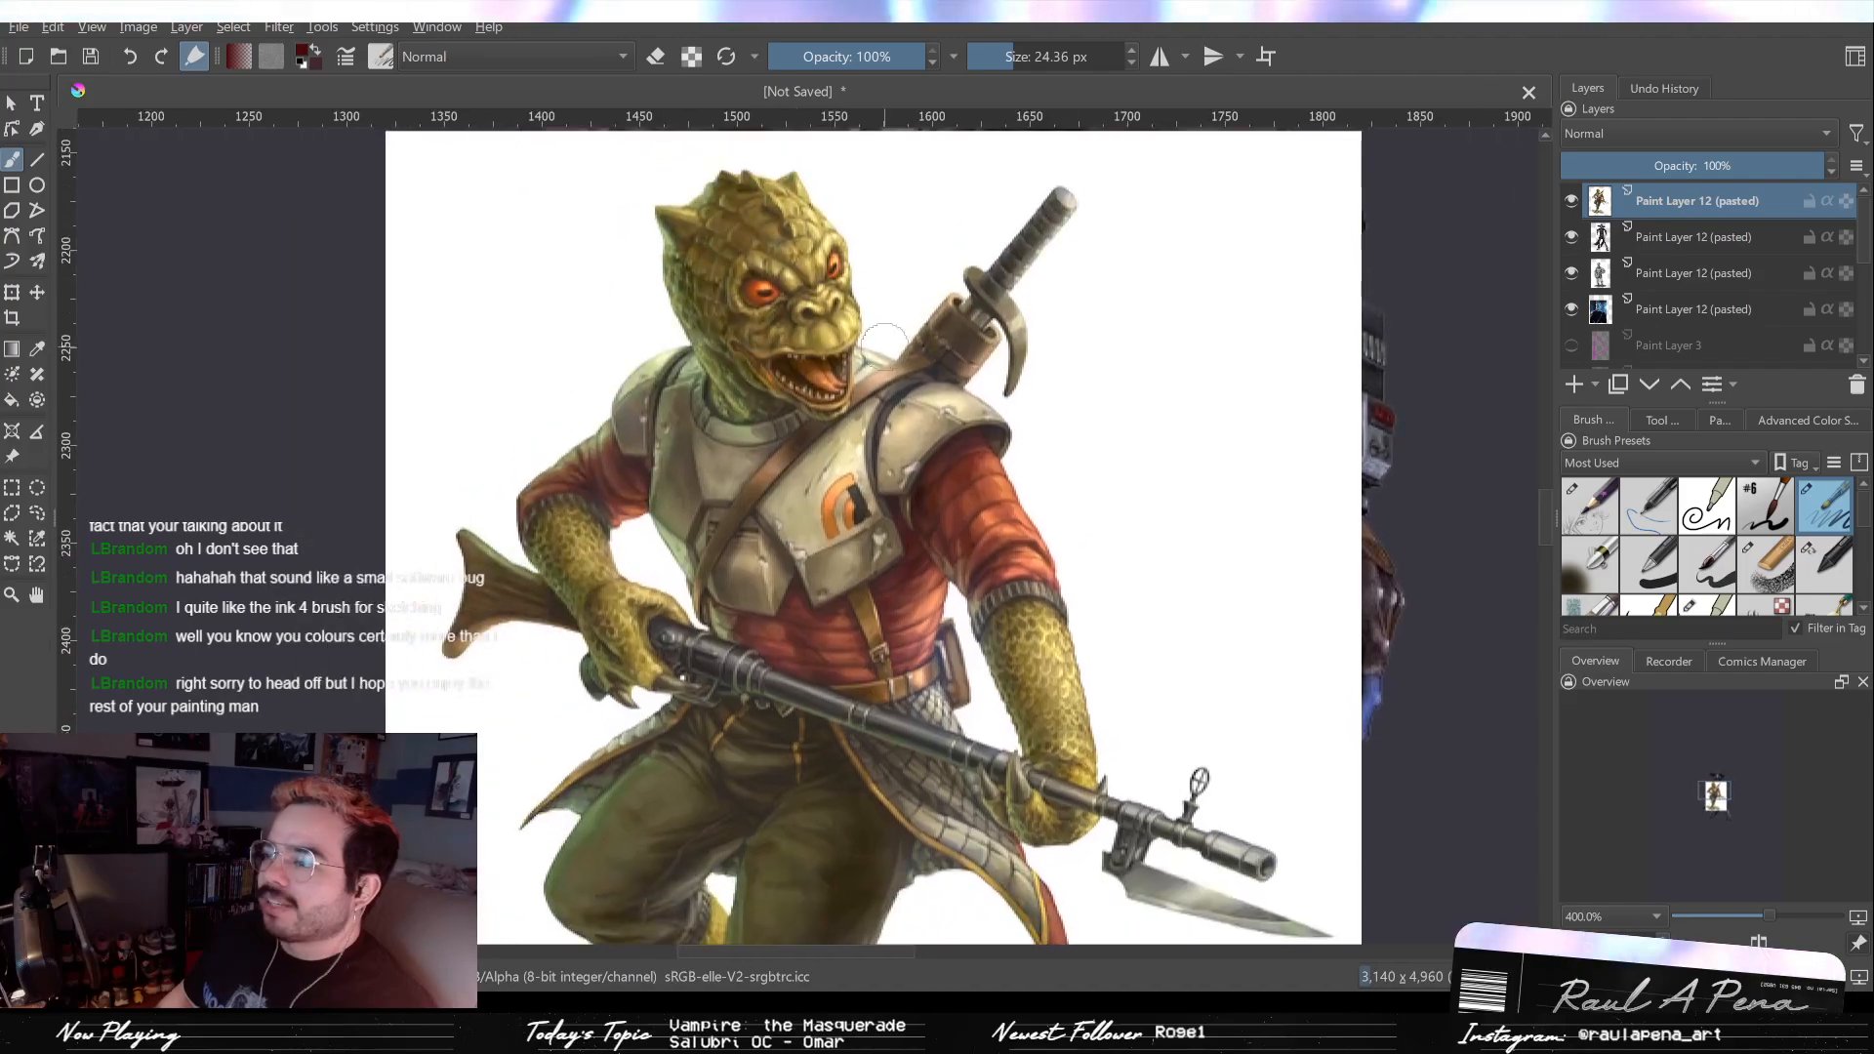
{"action": "scroll", "coordinate": [891, 369], "scroll_direction": "down", "scroll_amount": 1}
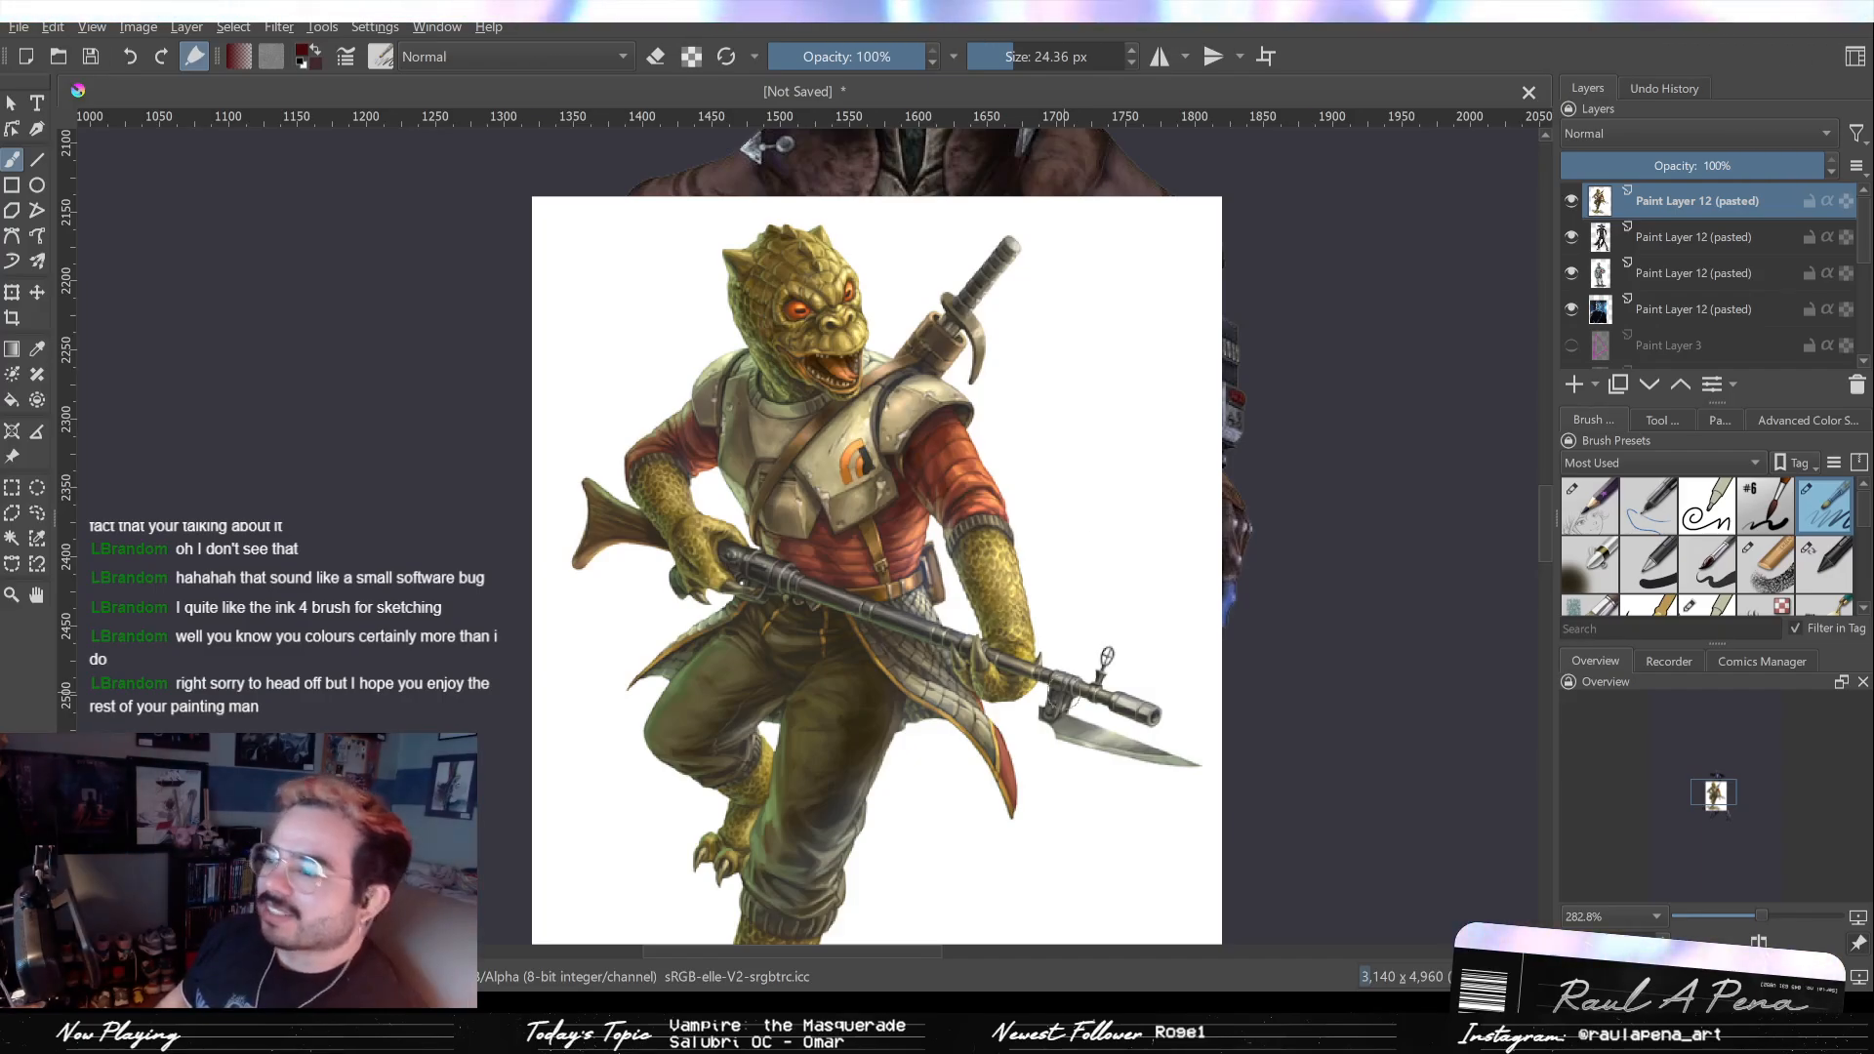
Step: Paste the blue-skinned woman holding a pistol as a reference layer and examine her pose and costume
{"action": "key", "text": "ctrl+v"}
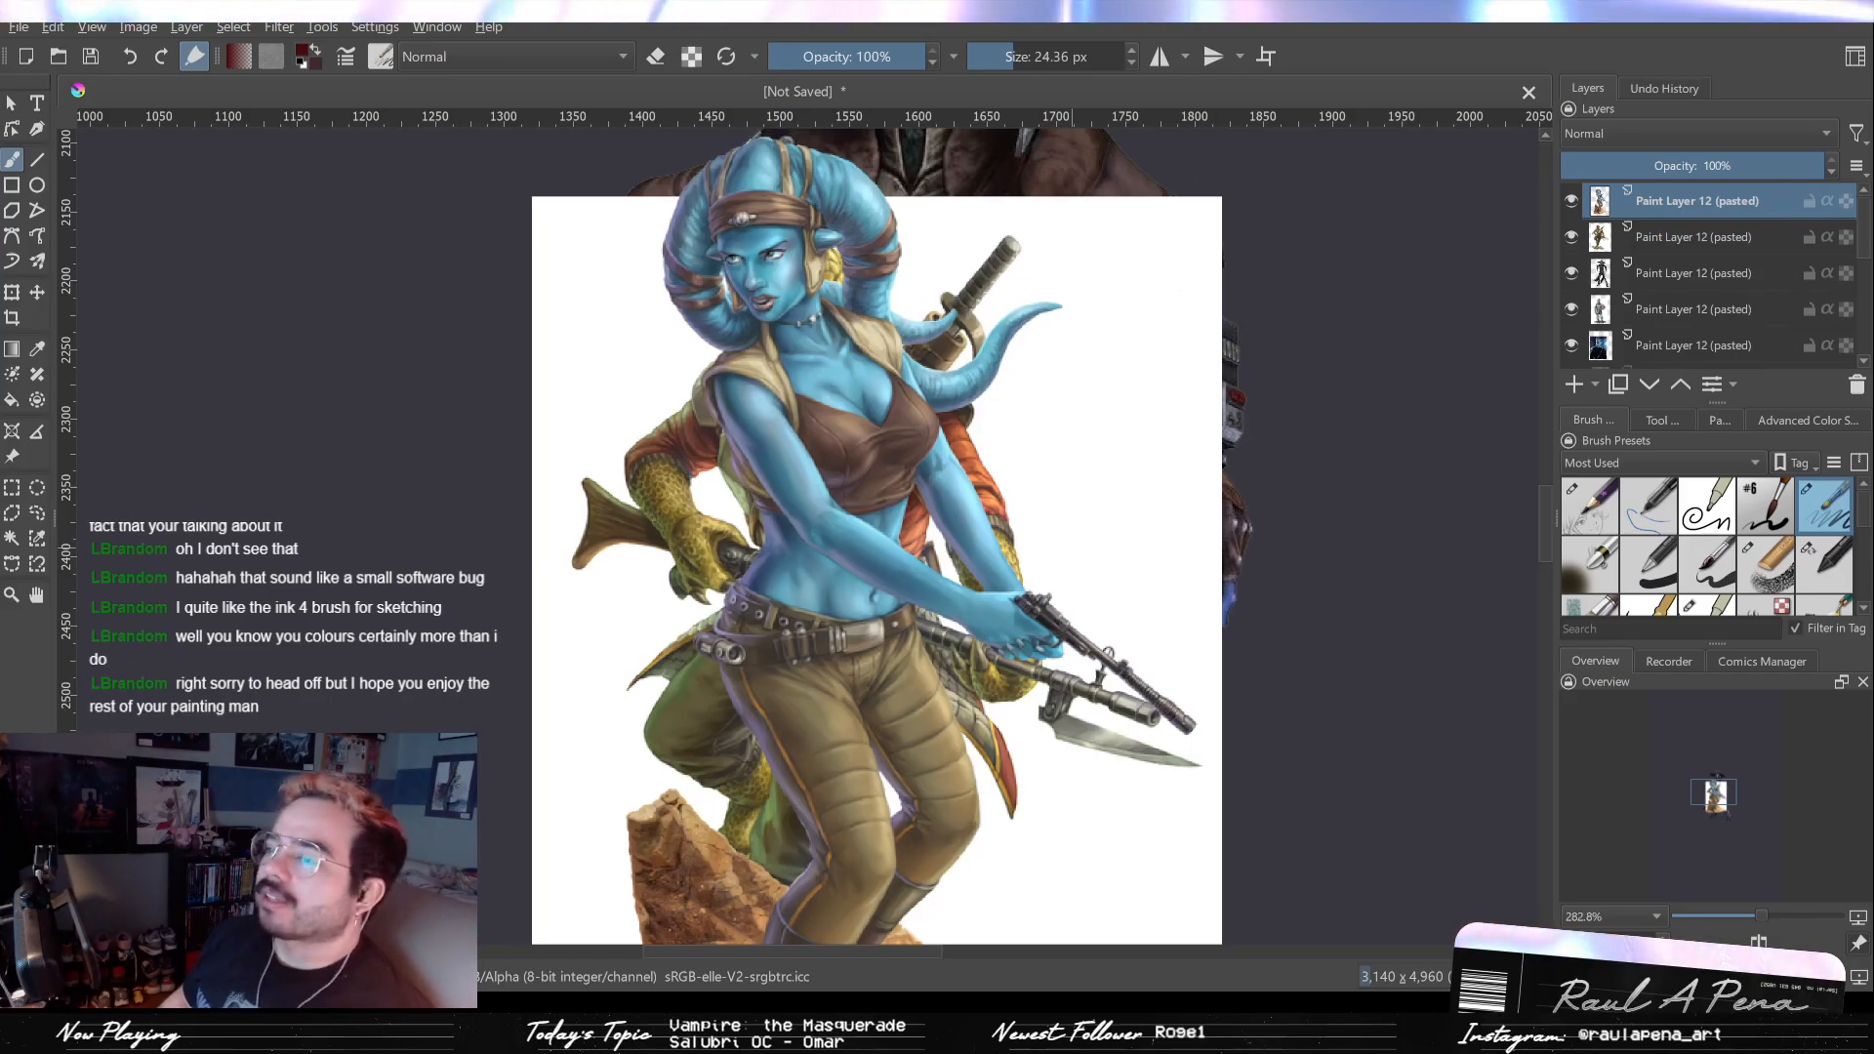
{"action": "key", "text": "minus"}
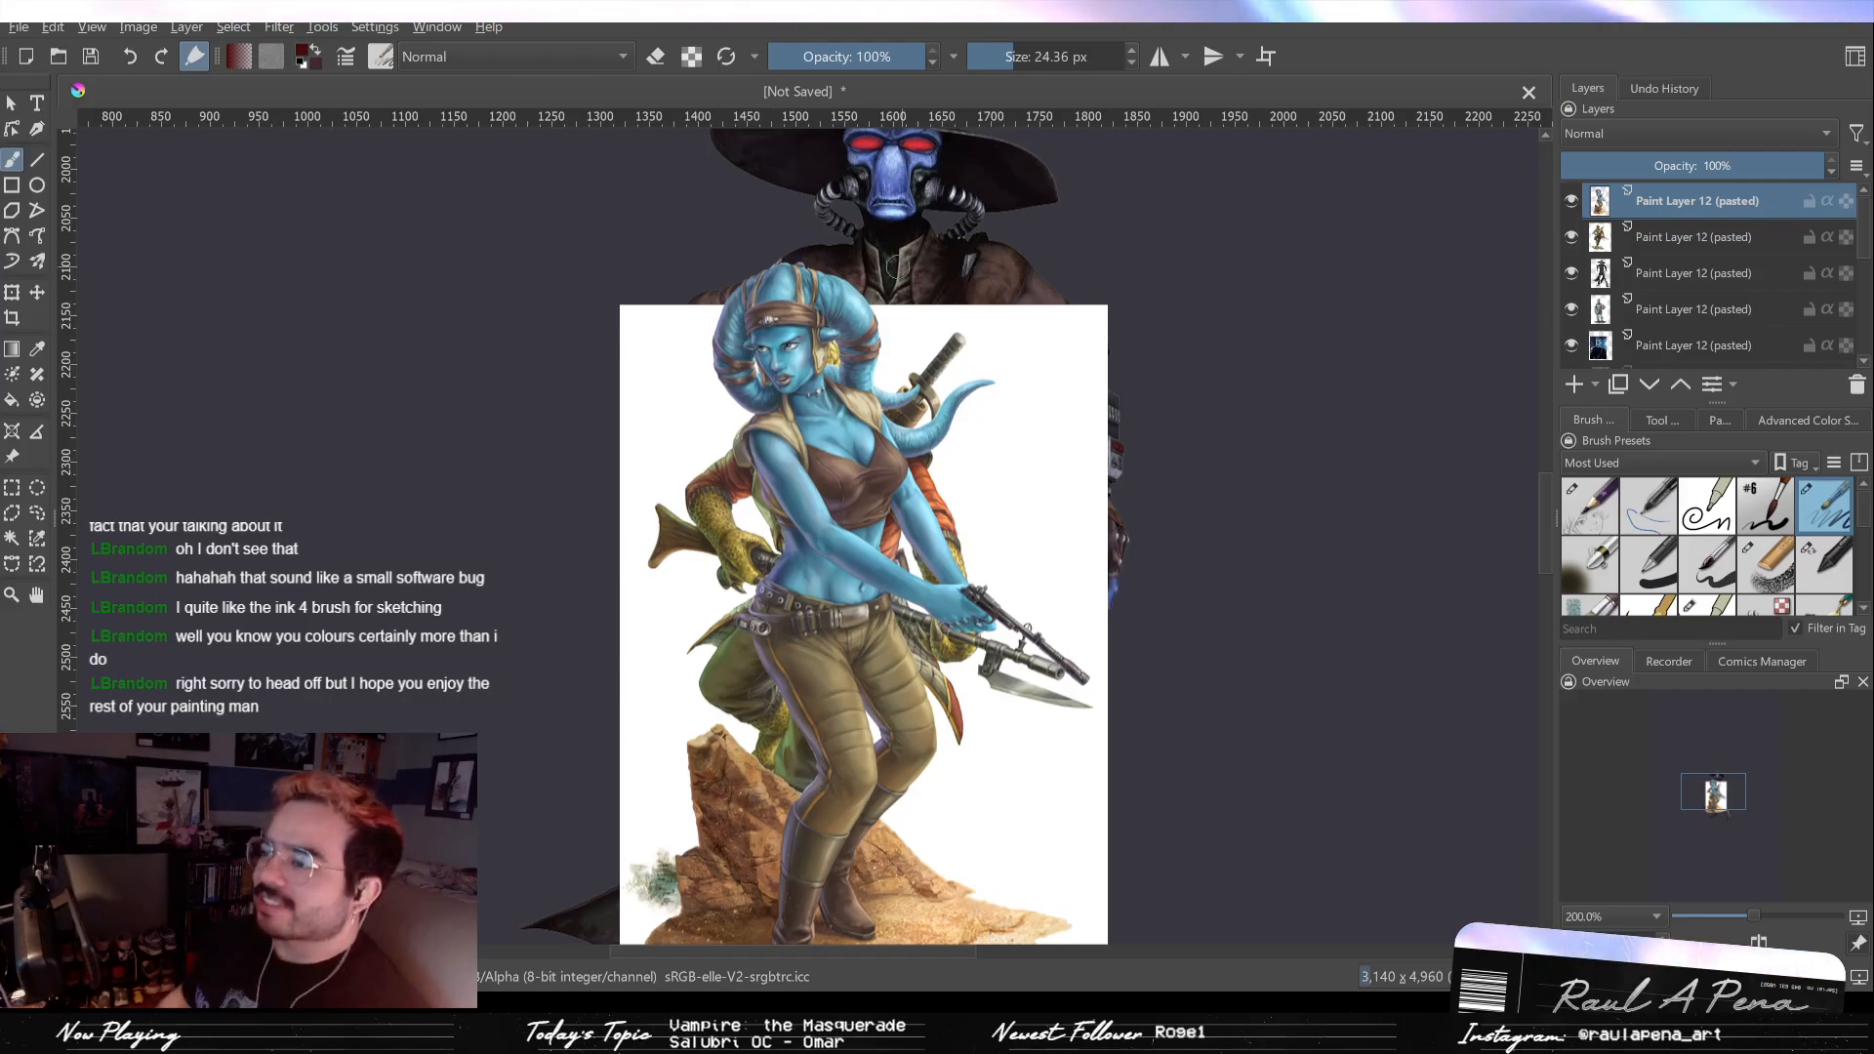
{"action": "key", "text": "plus"}
{"action": "key", "text": "plus"}
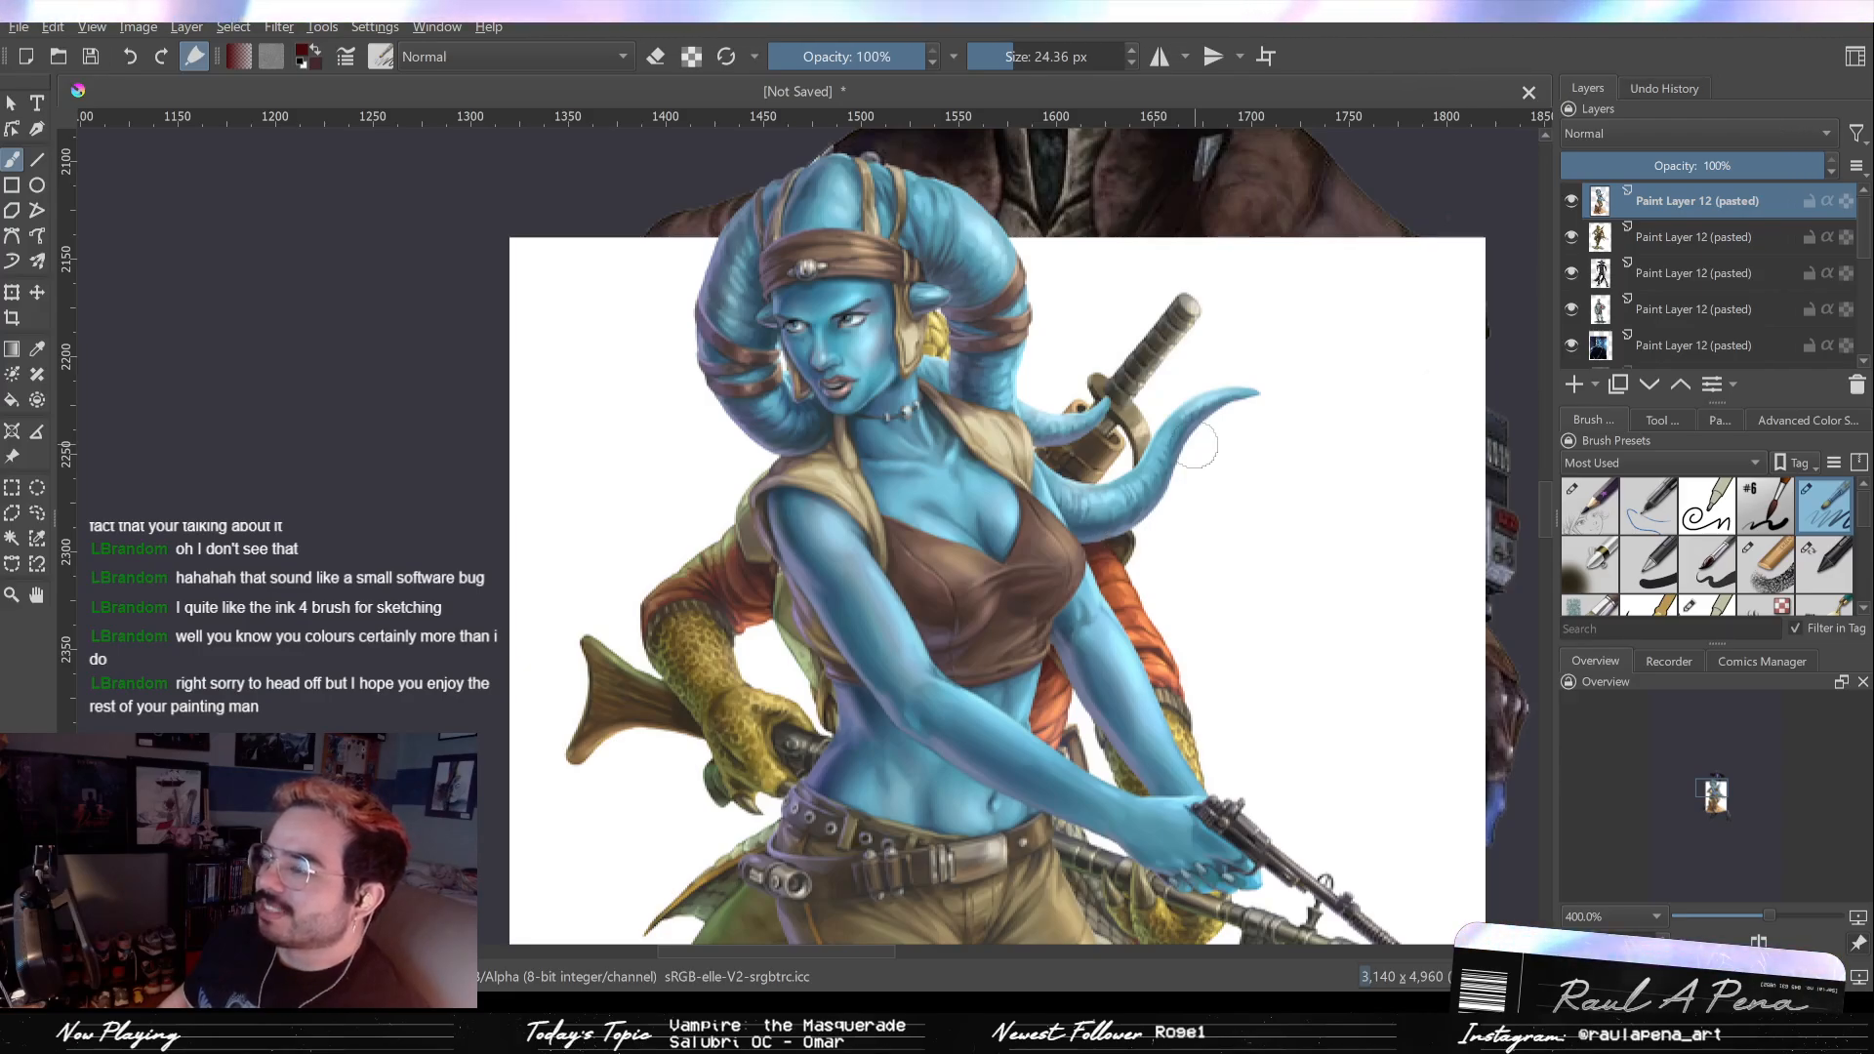
{"action": "scroll", "coordinate": [1197, 446], "scroll_direction": "down", "scroll_amount": 7}
{"action": "scroll", "coordinate": [1081, 436], "scroll_direction": "up", "scroll_amount": 6}
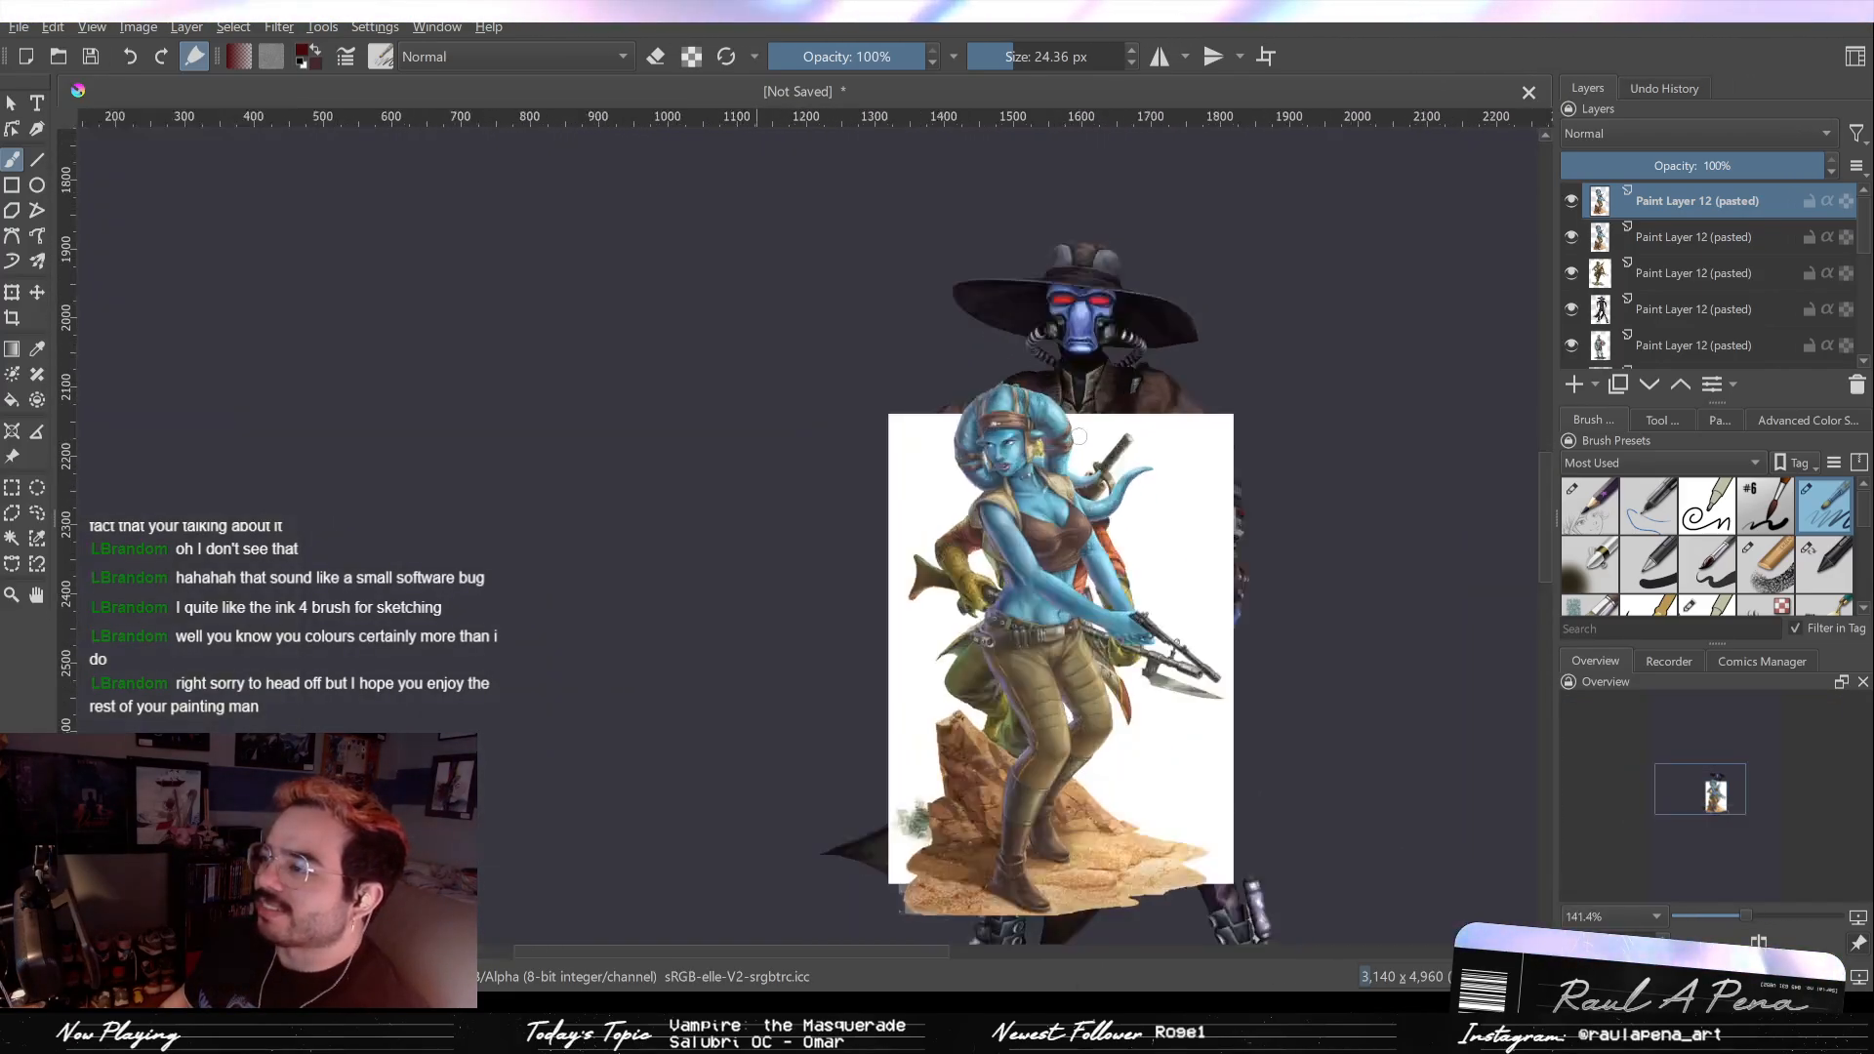
{"action": "left_click_drag", "start_coordinate": [1146, 440], "coordinate": [1075, 432]}
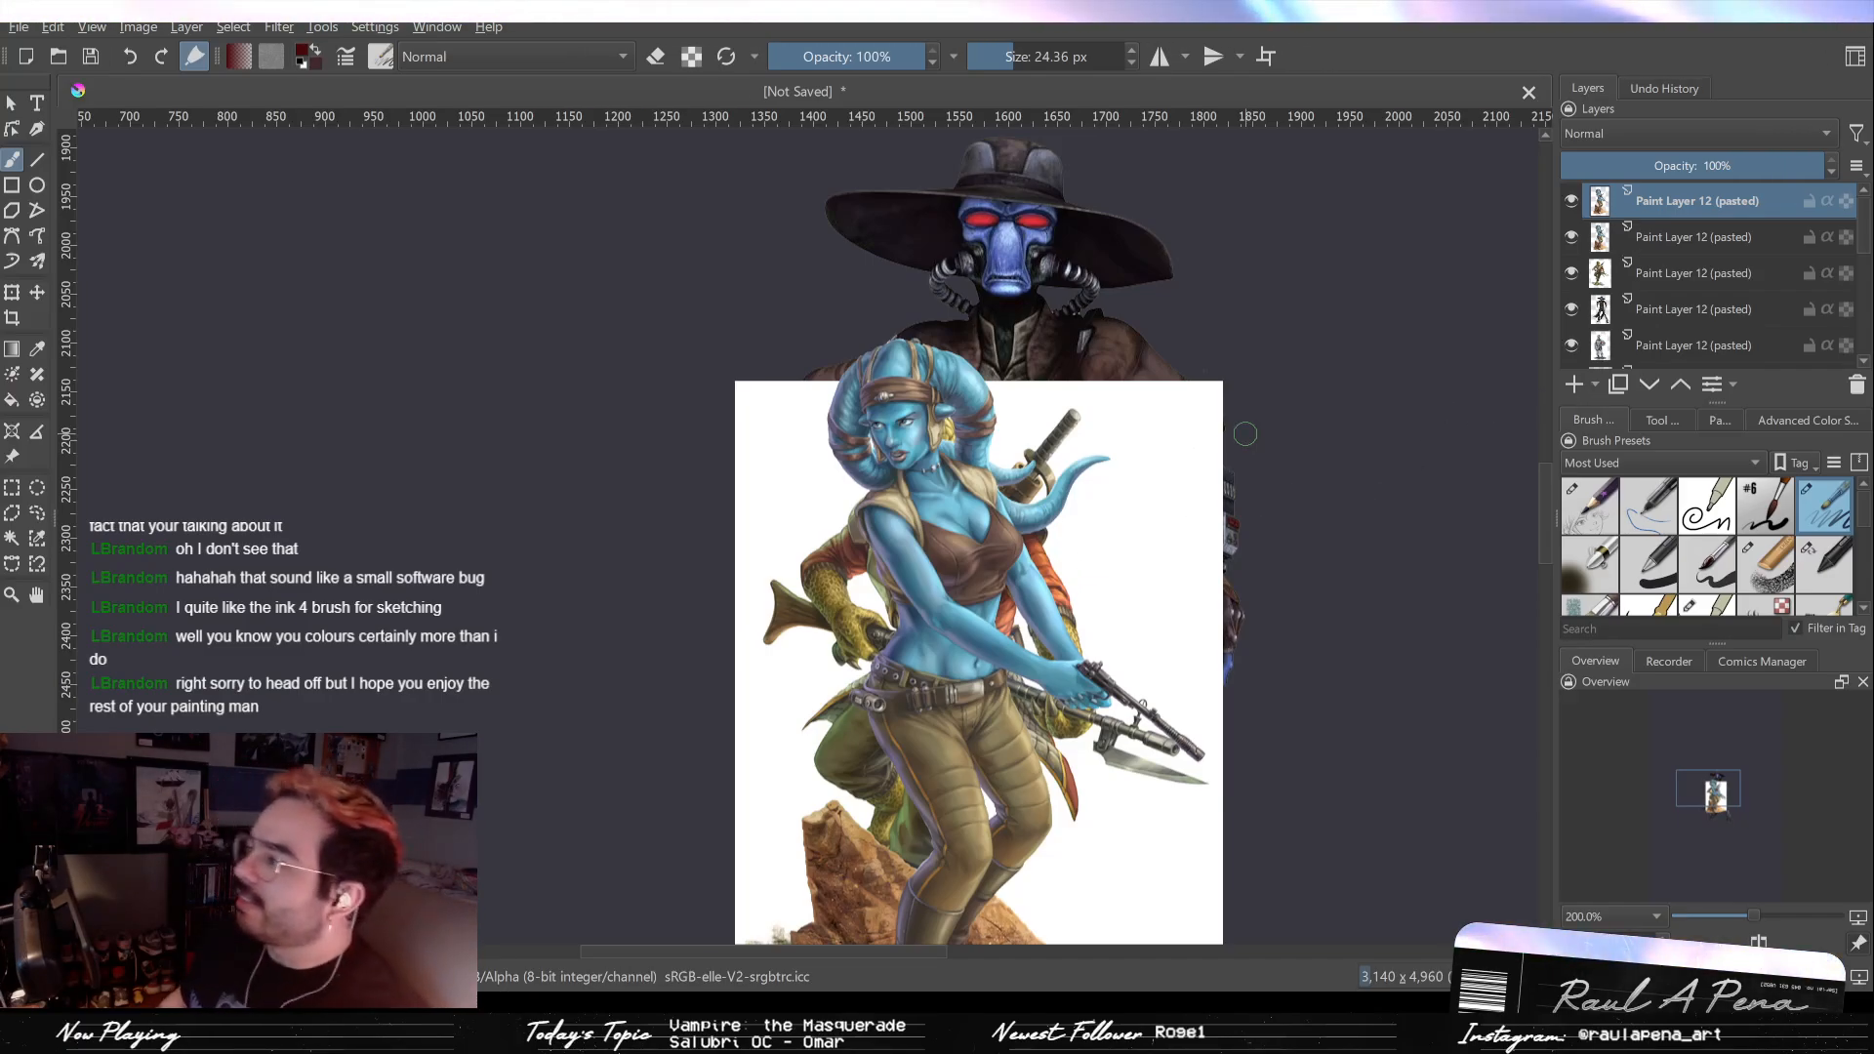
Step: Paste the horned figure in the yellow jacket as a new layer and delete all the older pasted reference layers
{"action": "key", "text": "ctrl+Page_Down"}
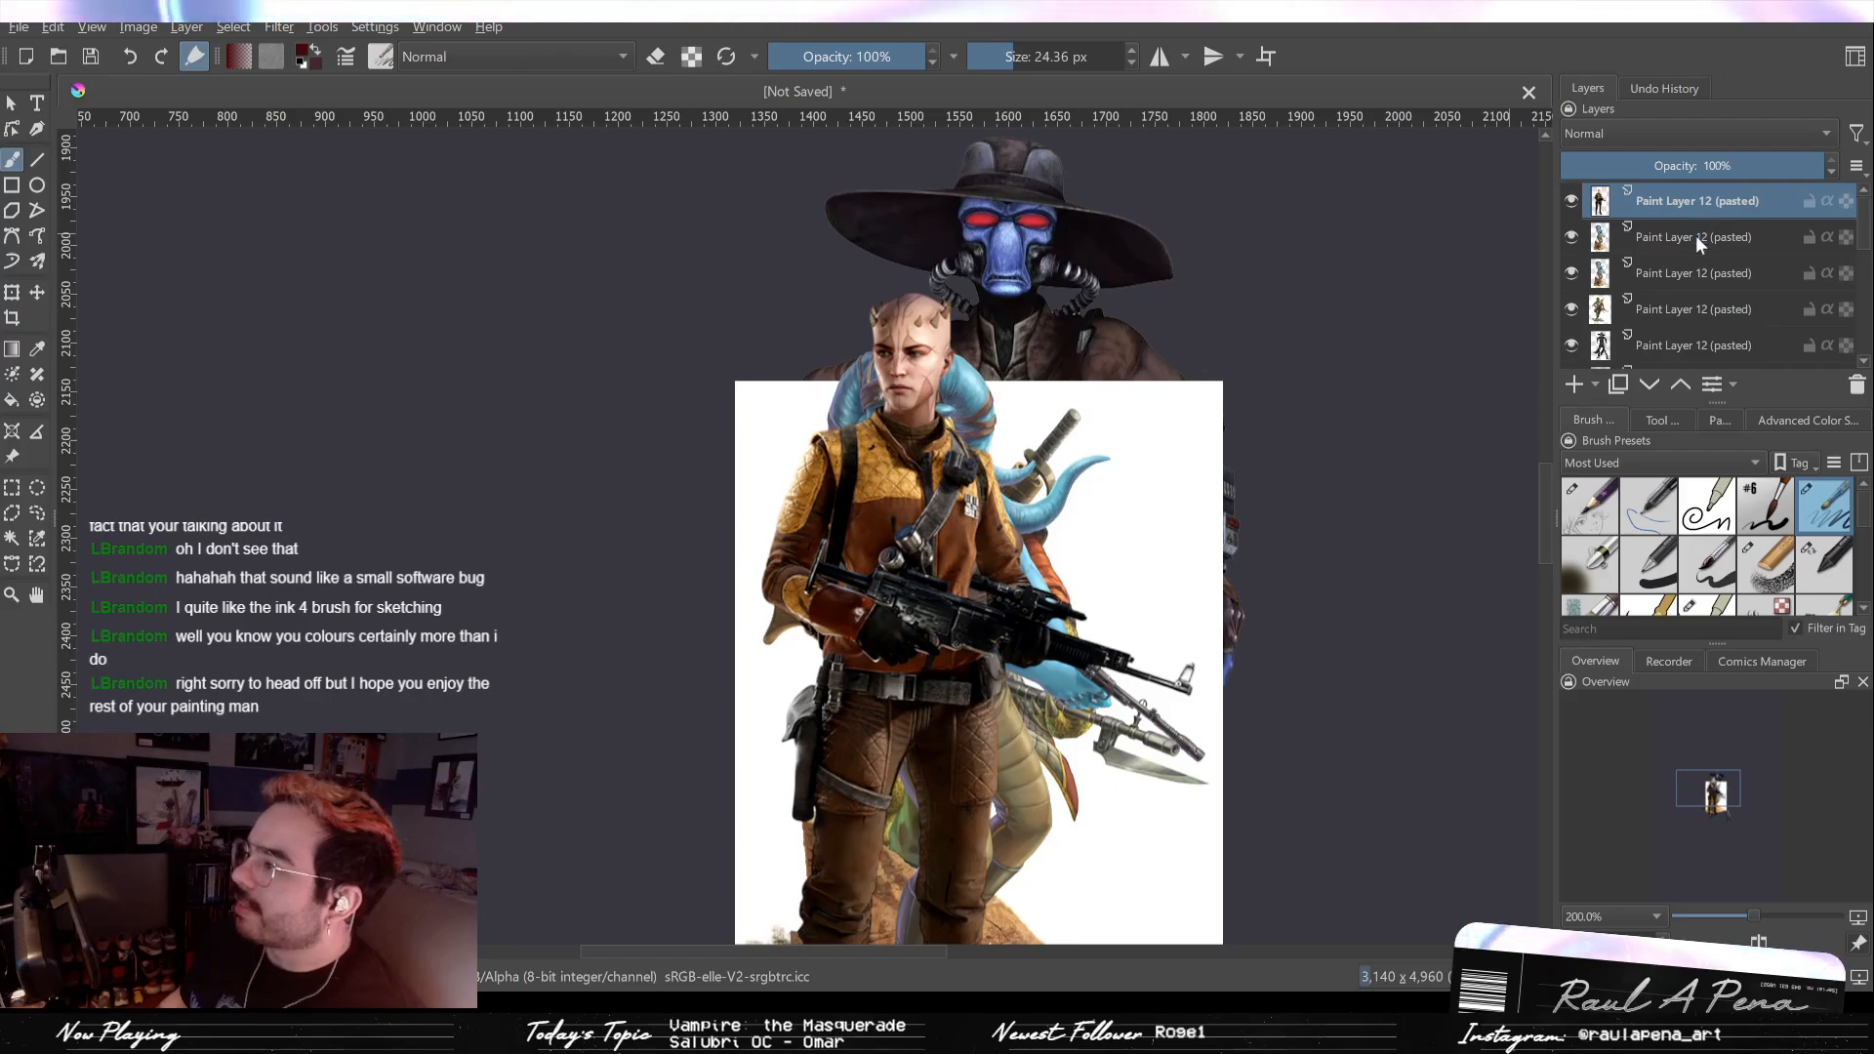
{"action": "scroll", "coordinate": [1642, 306], "scroll_direction": "down", "scroll_amount": 3}
{"action": "left_click", "coordinate": [1633, 295], "text": "shift"}
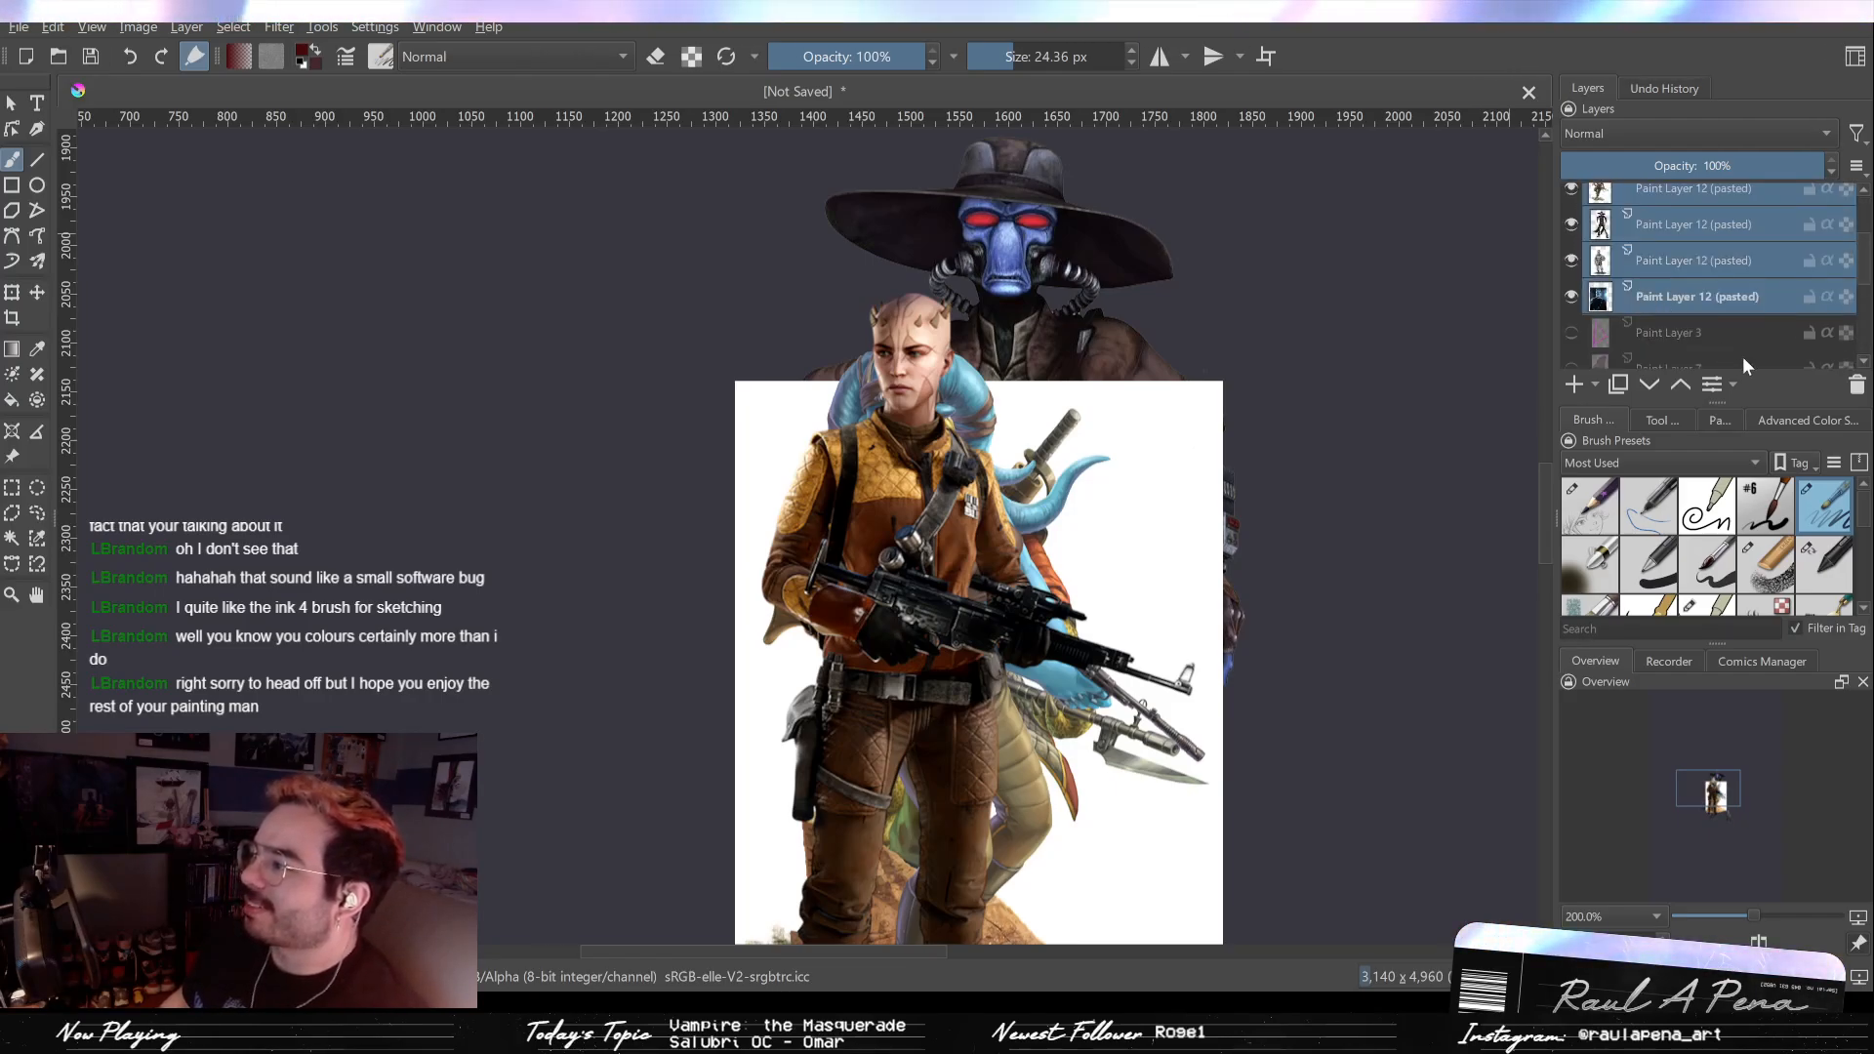
{"action": "key", "text": "shift+Delete"}
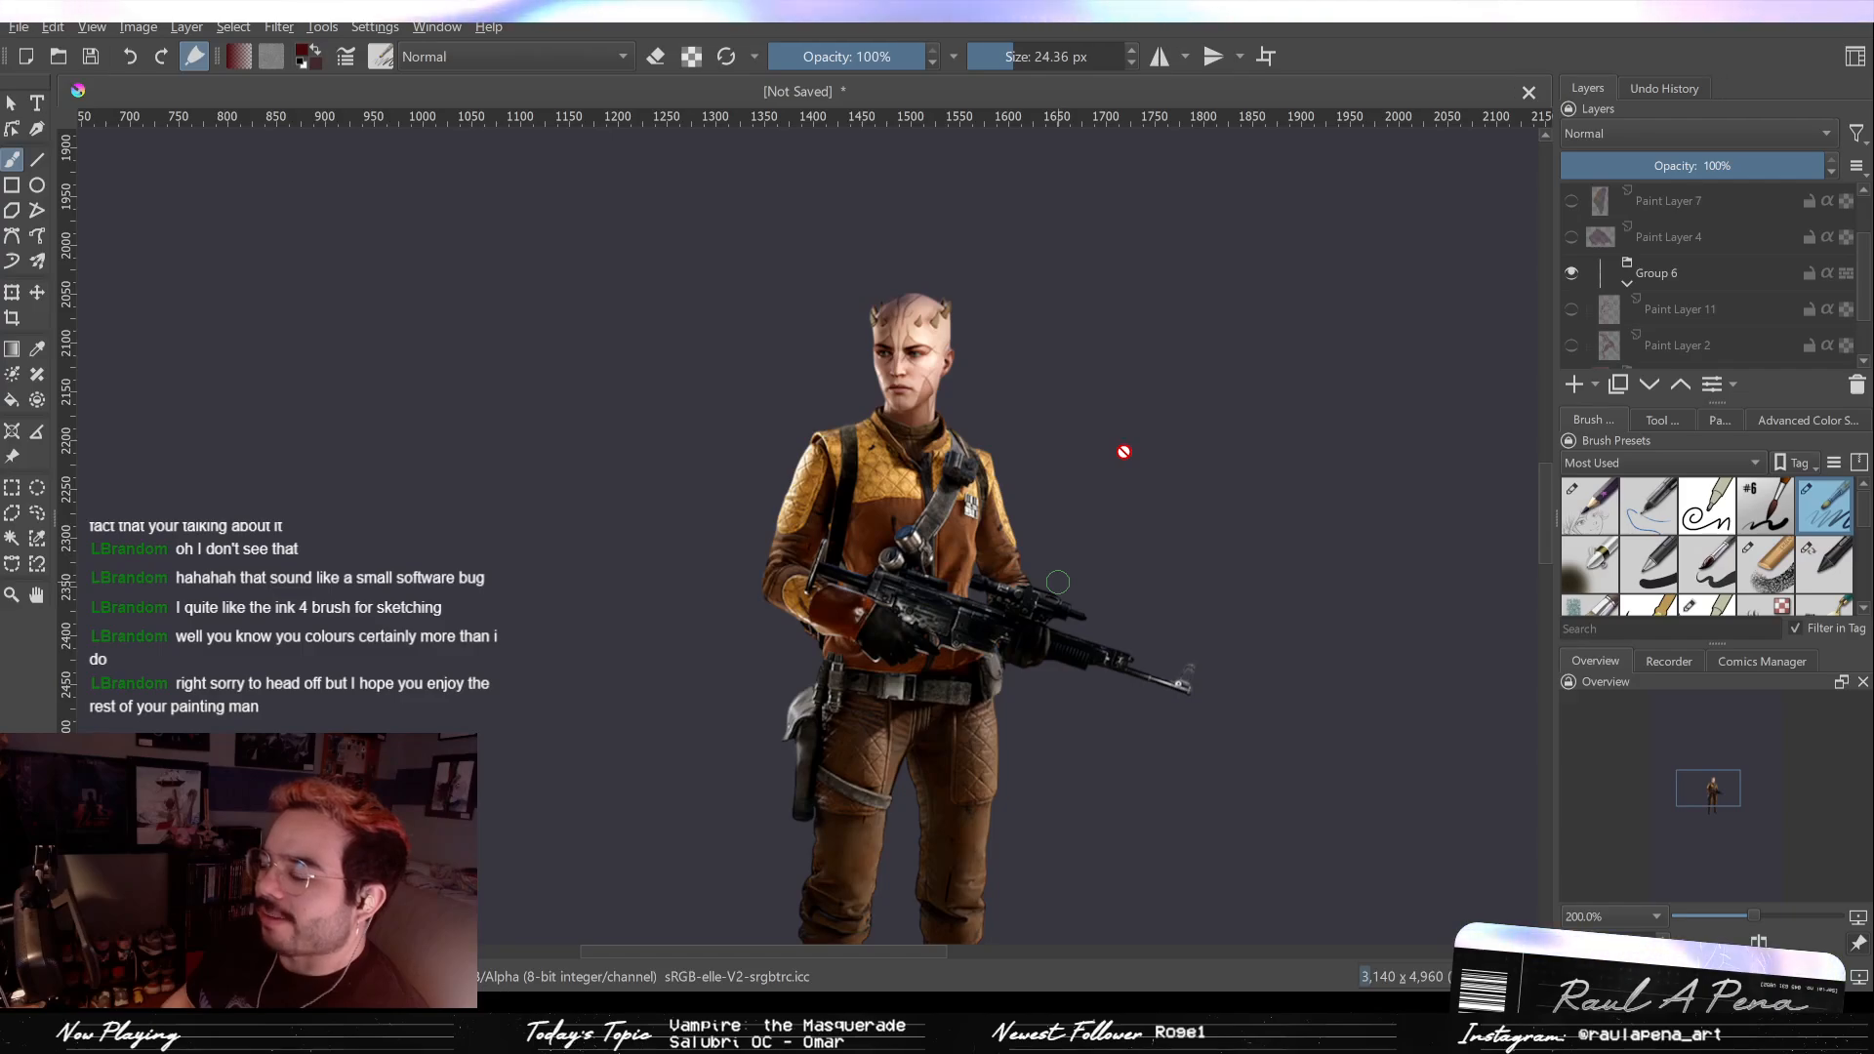
Step: Replace the horned figure with a pasted reference of the green-skinned woman raising a pistol, and examine her upper body
{"action": "key", "text": "ctrl+v"}
{"action": "scroll", "coordinate": [1125, 452], "scroll_direction": "down", "scroll_amount": 1}
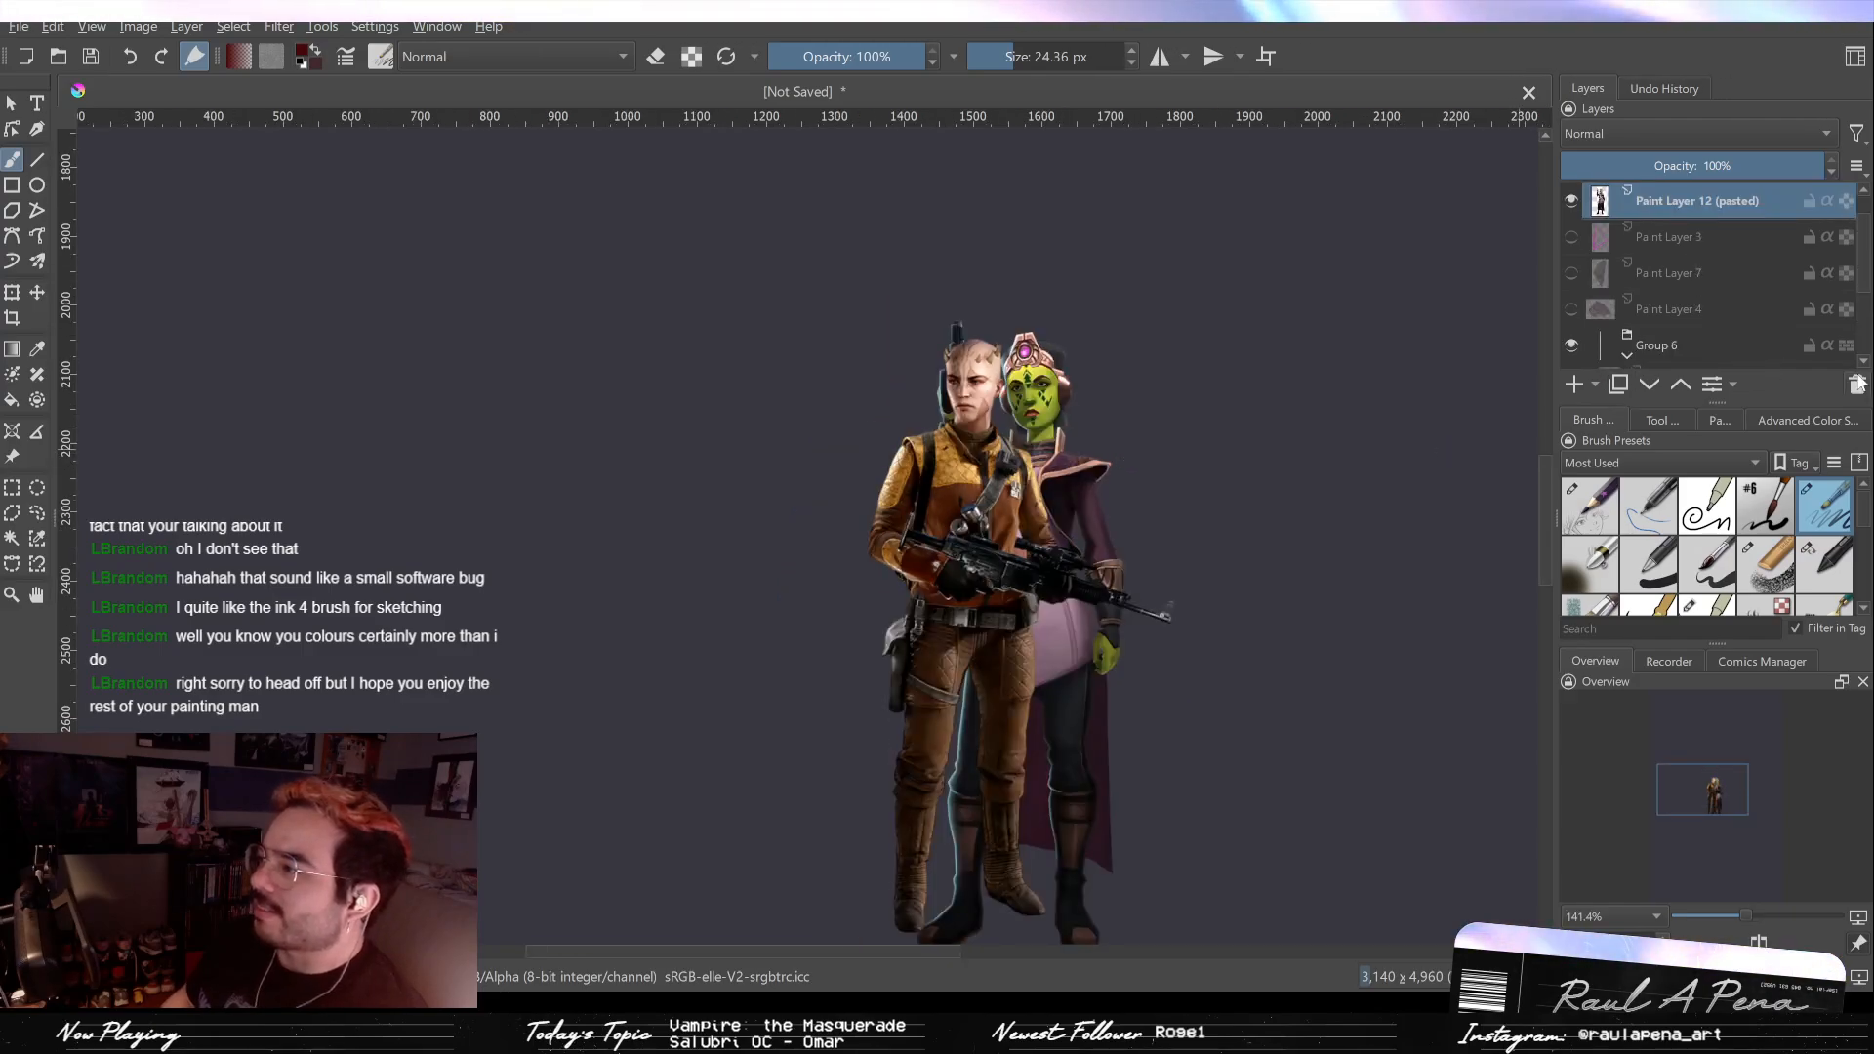
{"action": "key", "text": "ctrl+v"}
{"action": "left_click", "coordinate": [1653, 201]}
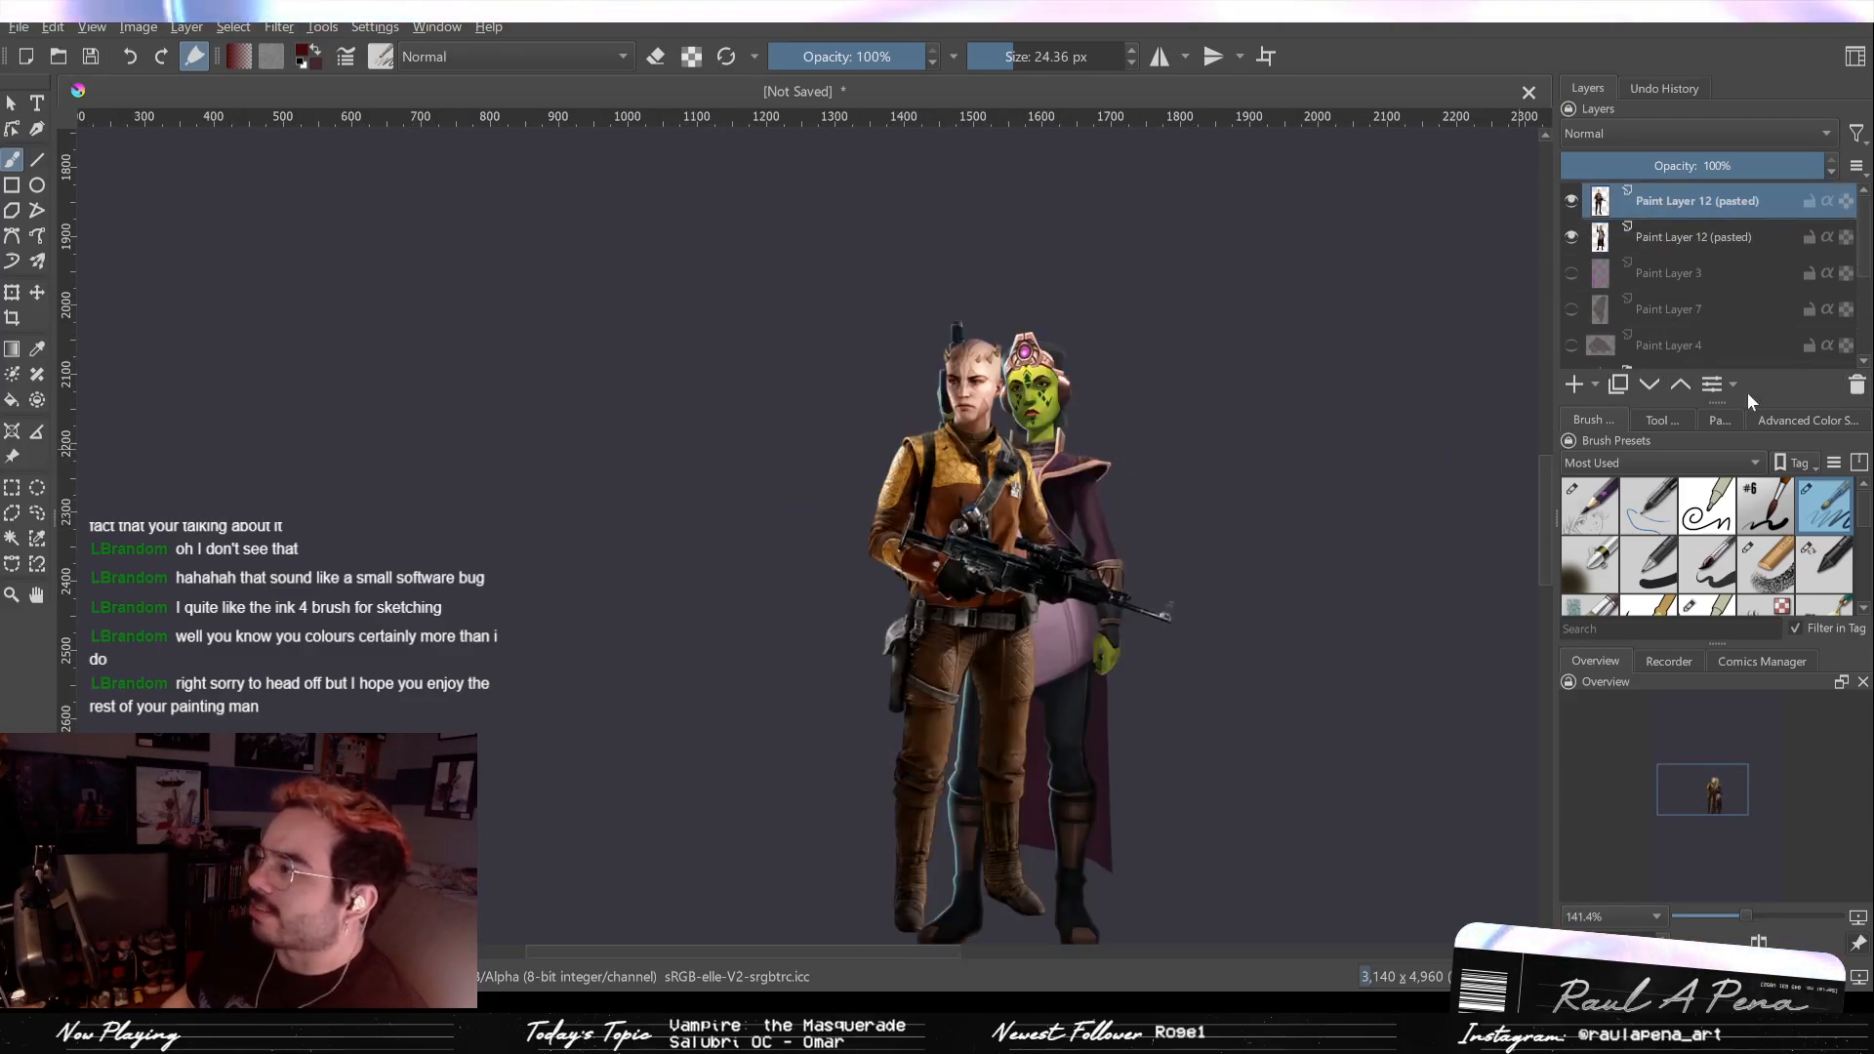
{"action": "left_click", "coordinate": [1857, 385]}
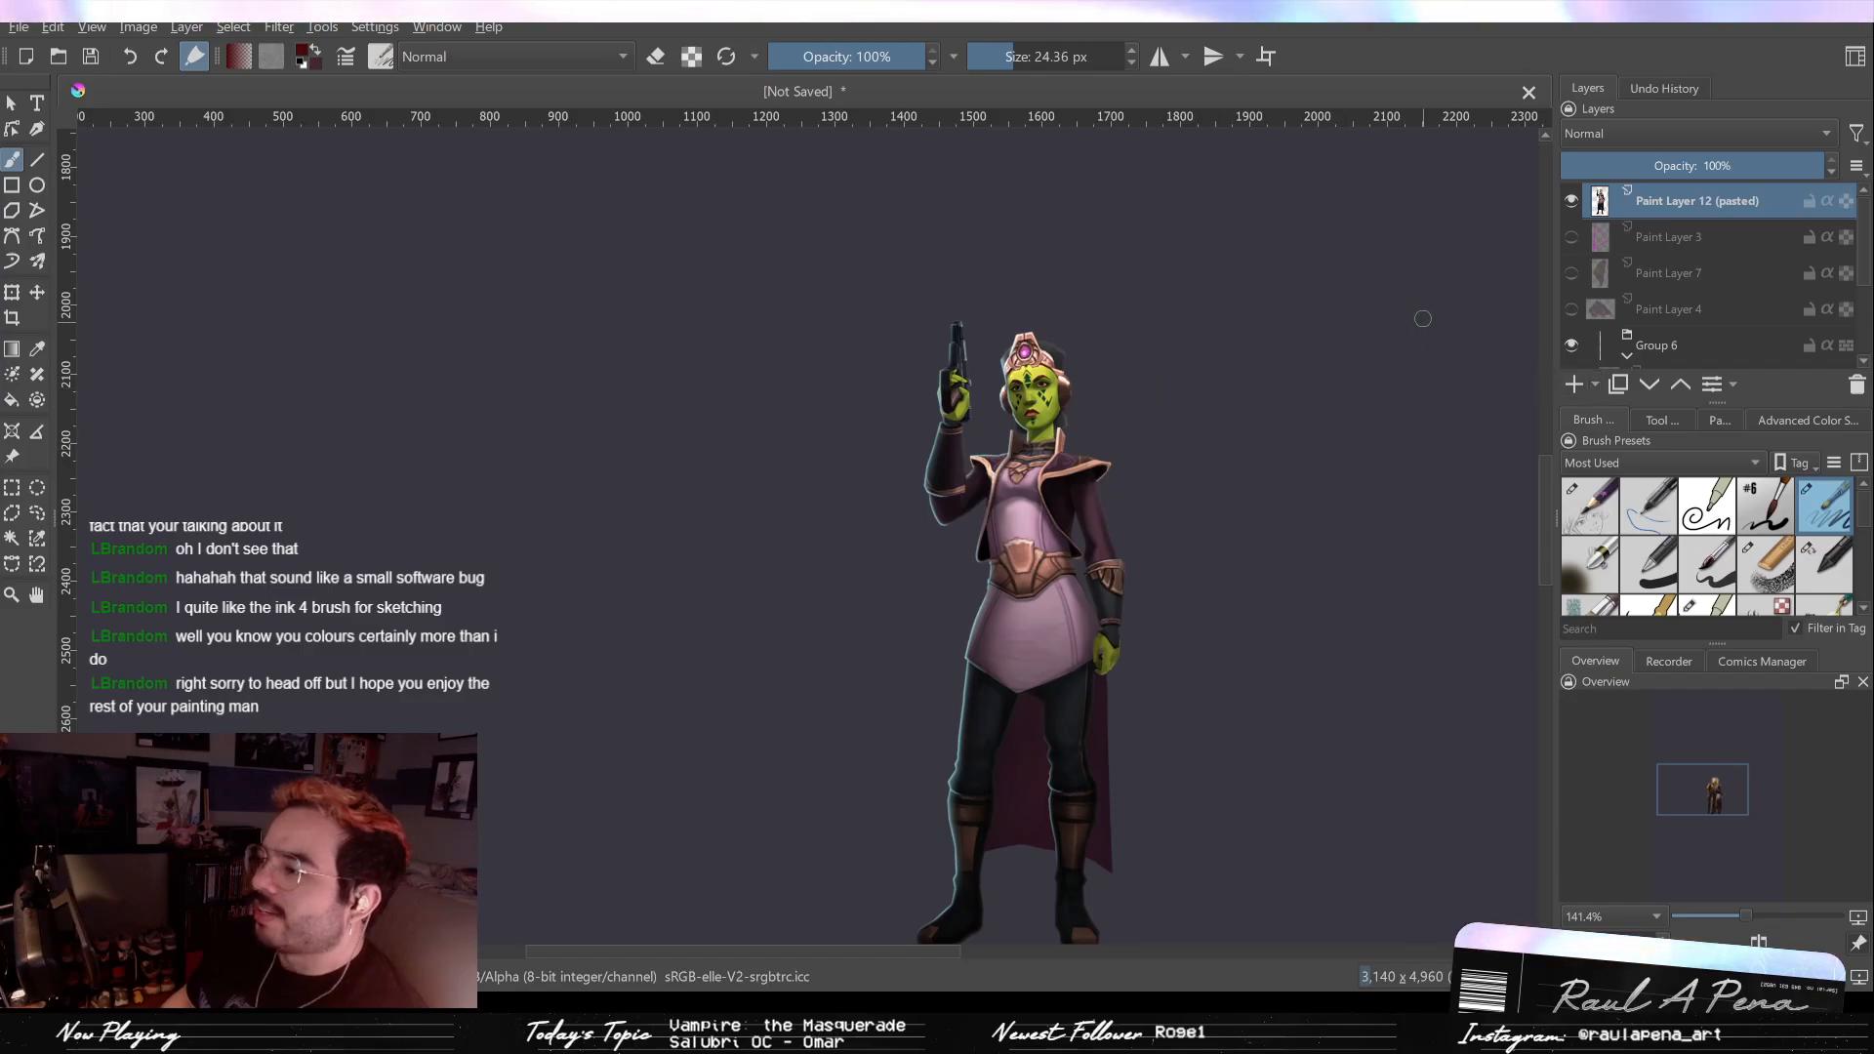
{"action": "scroll", "coordinate": [1191, 414], "scroll_direction": "up", "scroll_amount": 2}
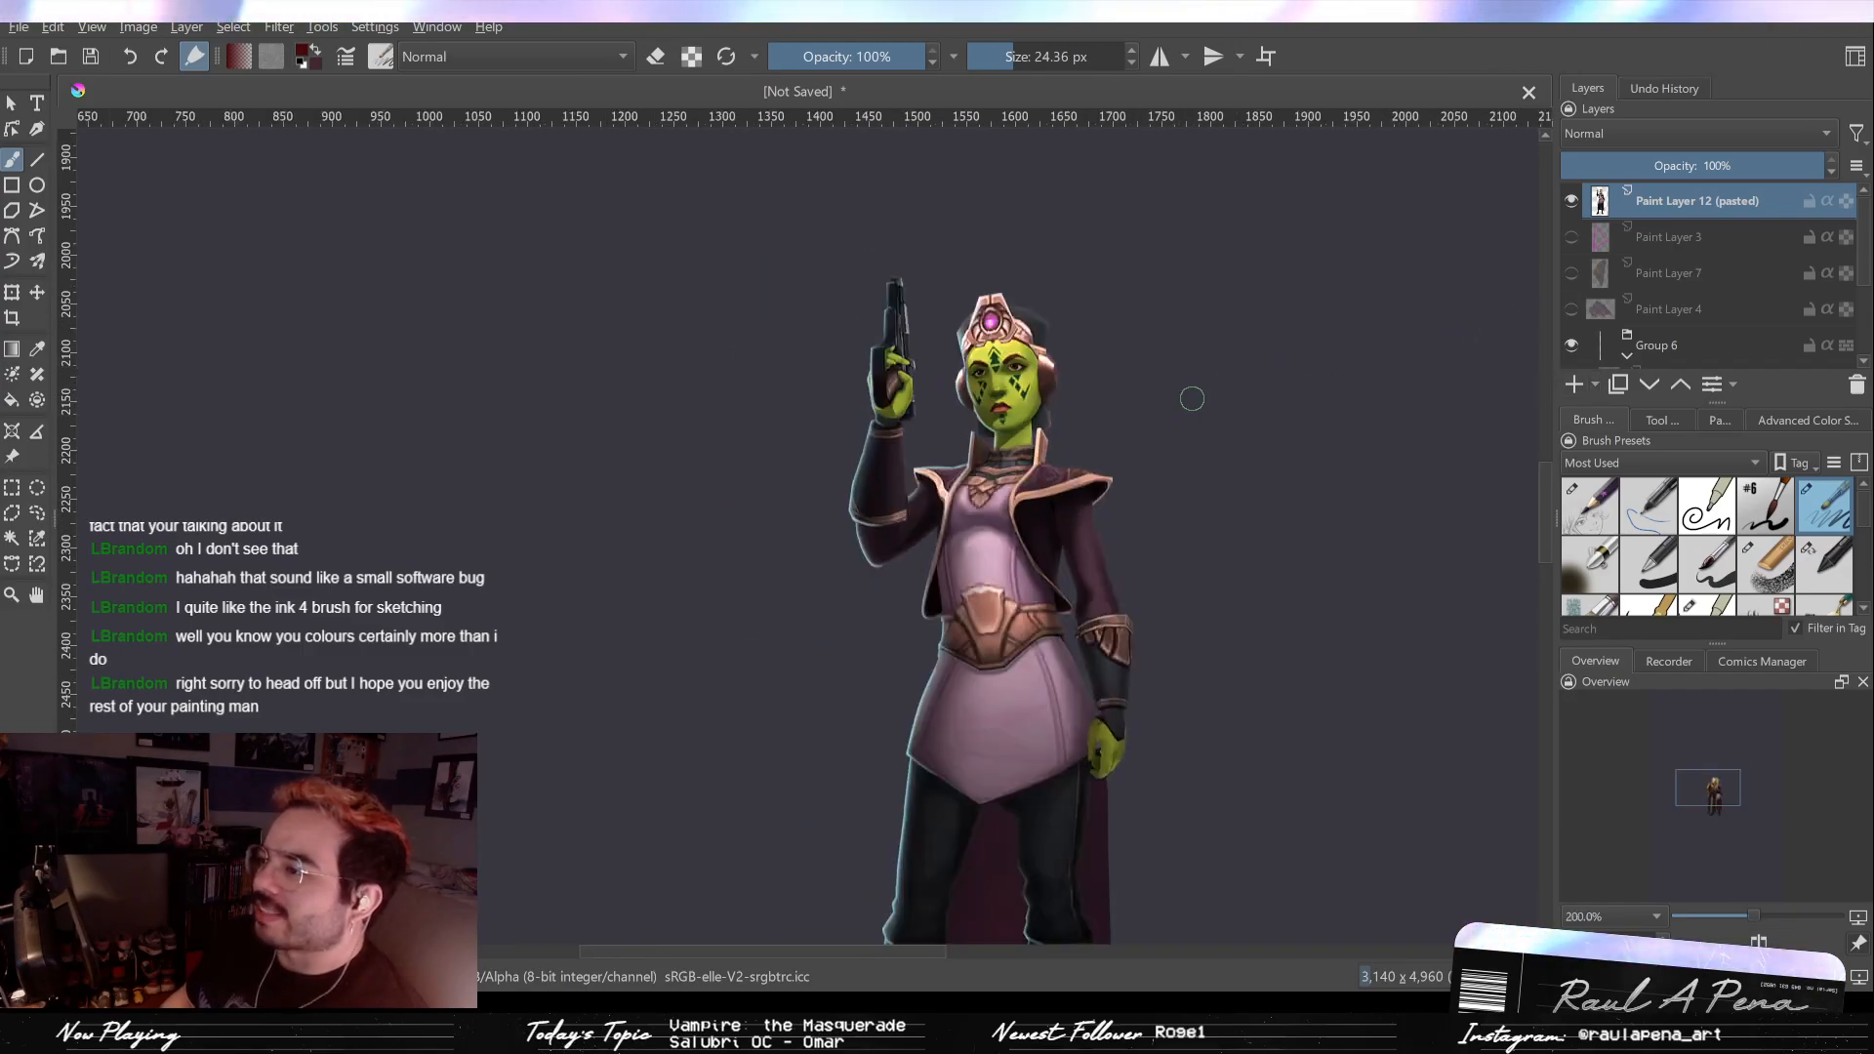
{"action": "scroll", "coordinate": [1184, 407], "scroll_direction": "up", "scroll_amount": 3}
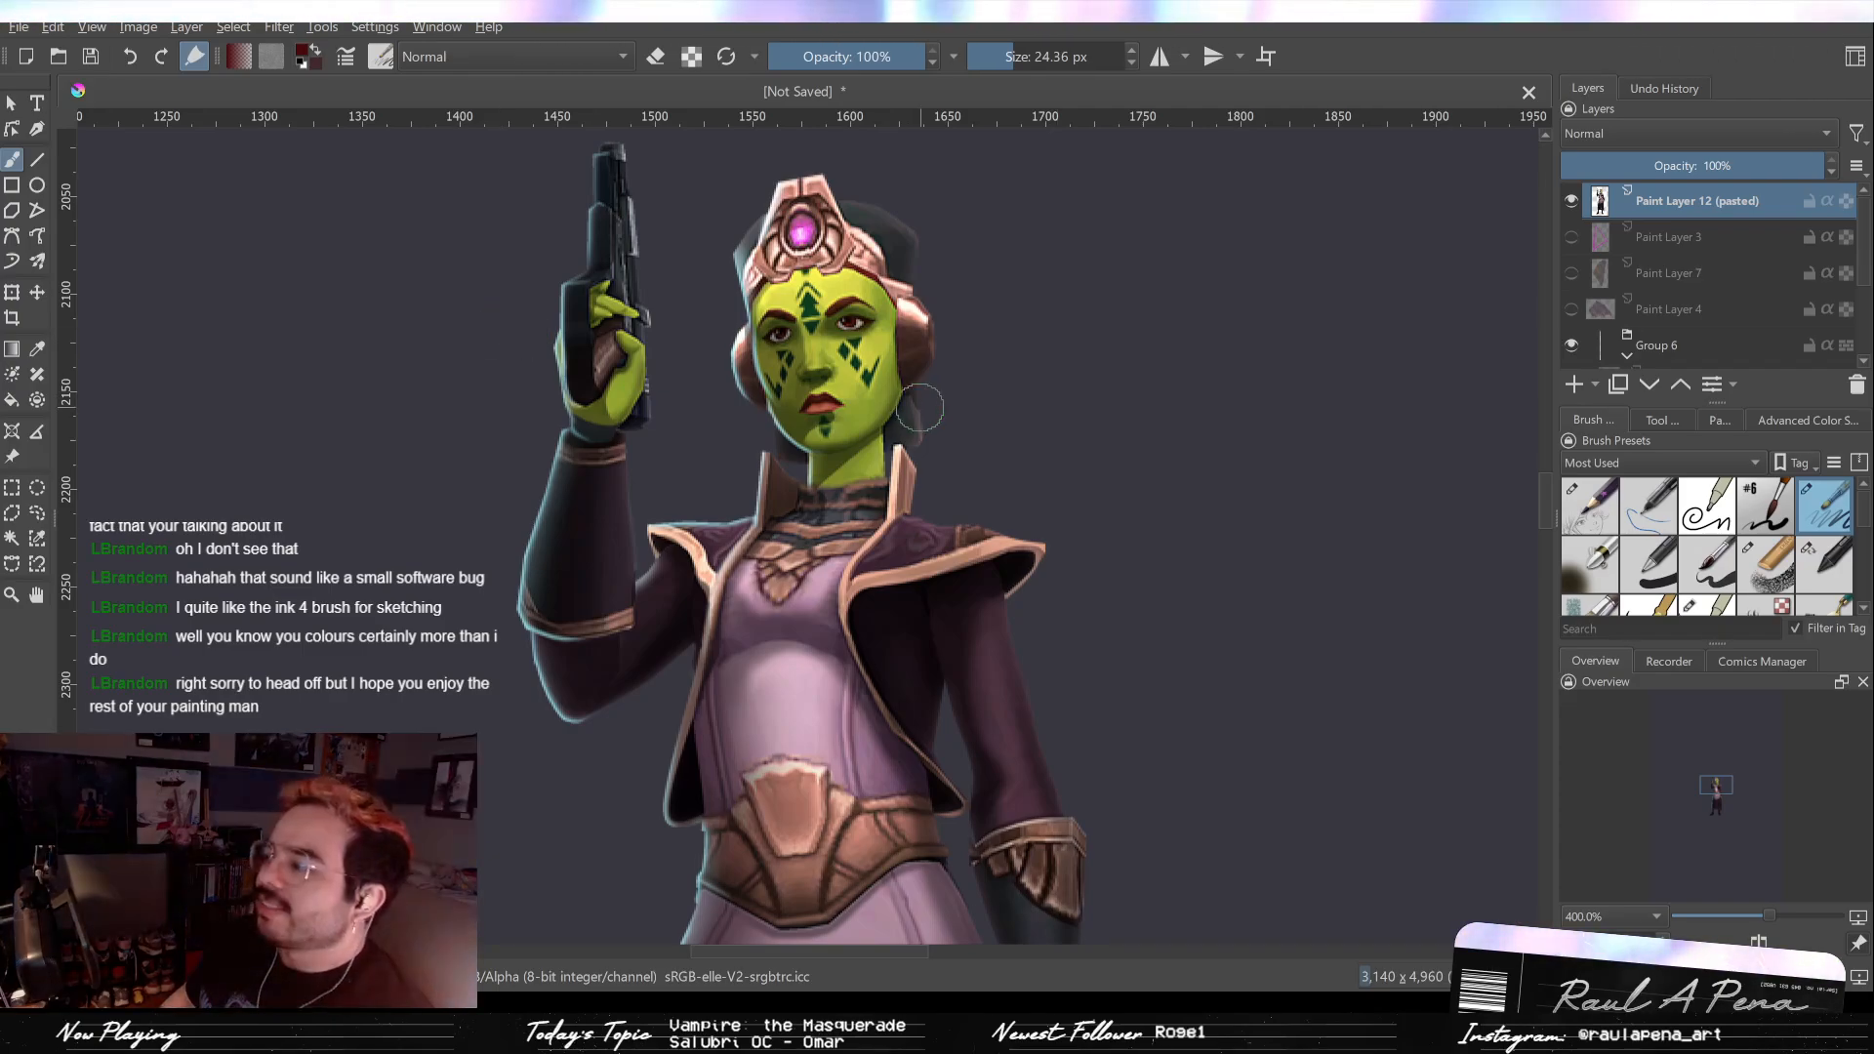
{"action": "scroll", "coordinate": [902, 430], "scroll_direction": "down", "scroll_amount": 1}
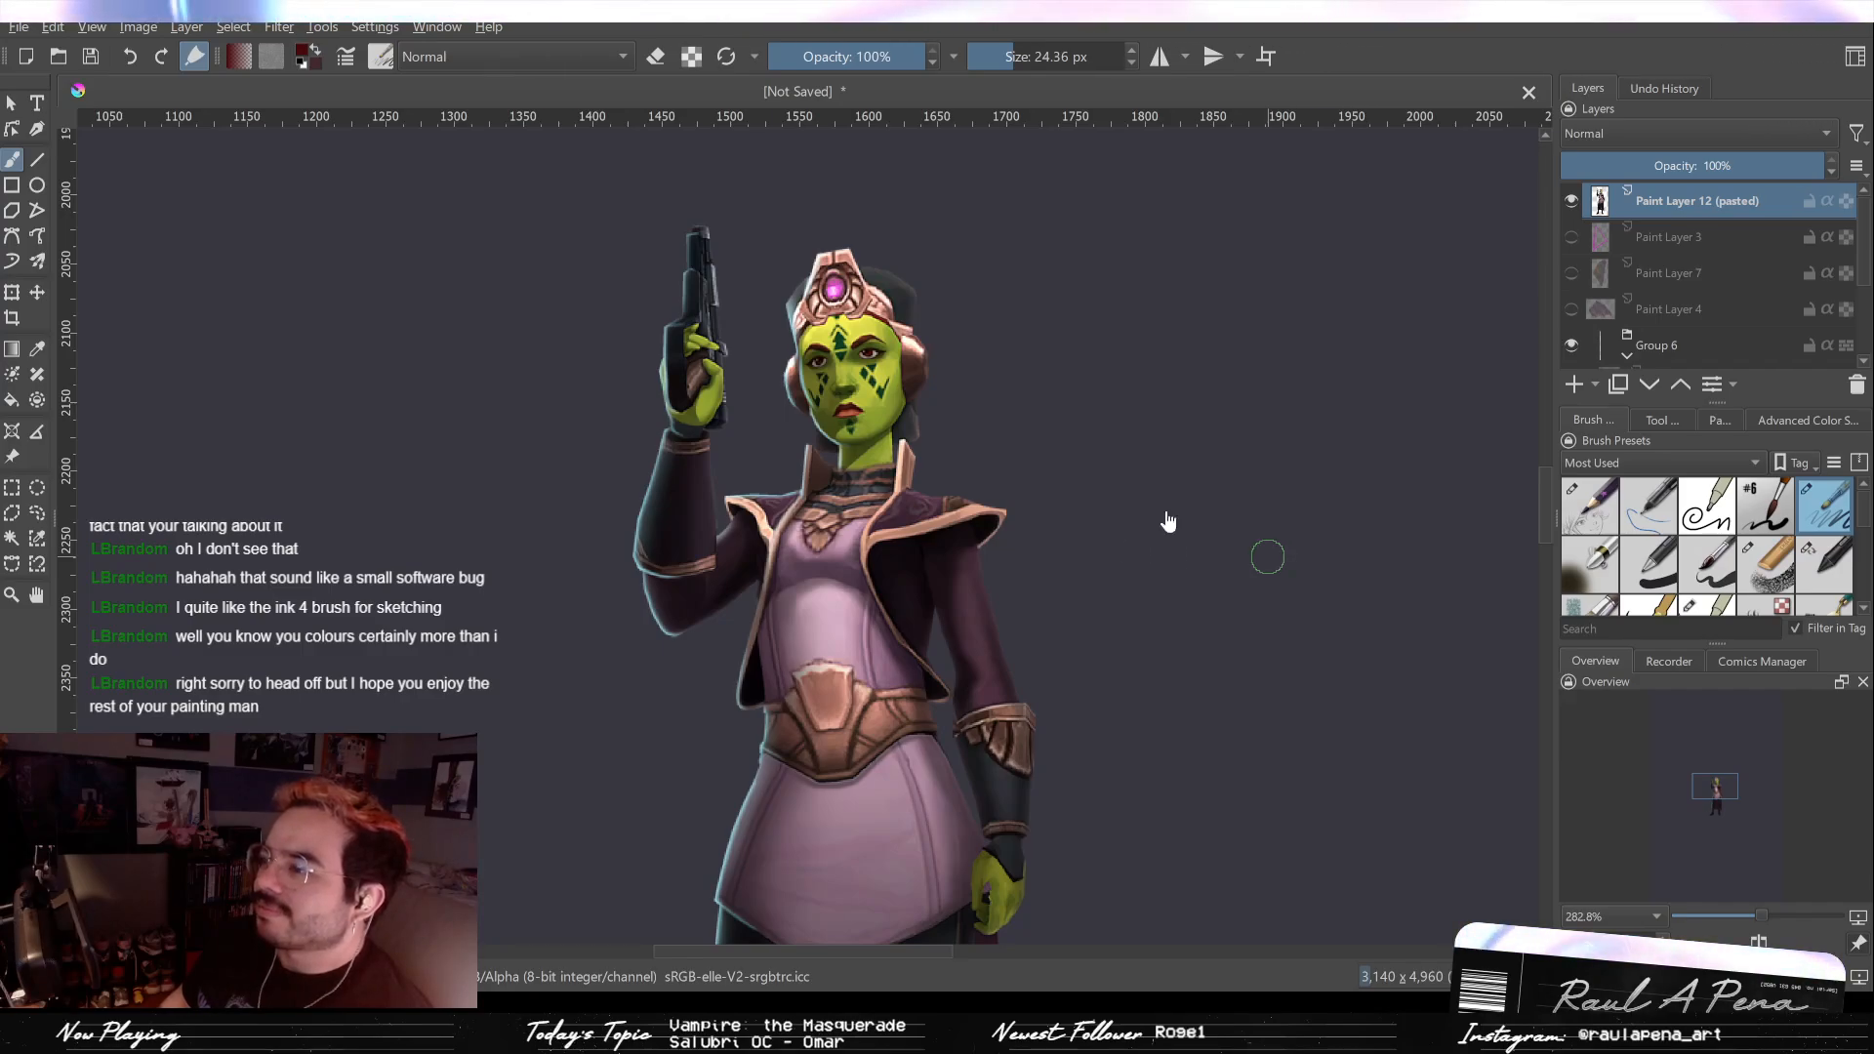
Step: Paste the bearded rifleman in the red coat and the pale robed figure as new reference layers, and examine the robed one
{"action": "key", "text": "ctrl+v"}
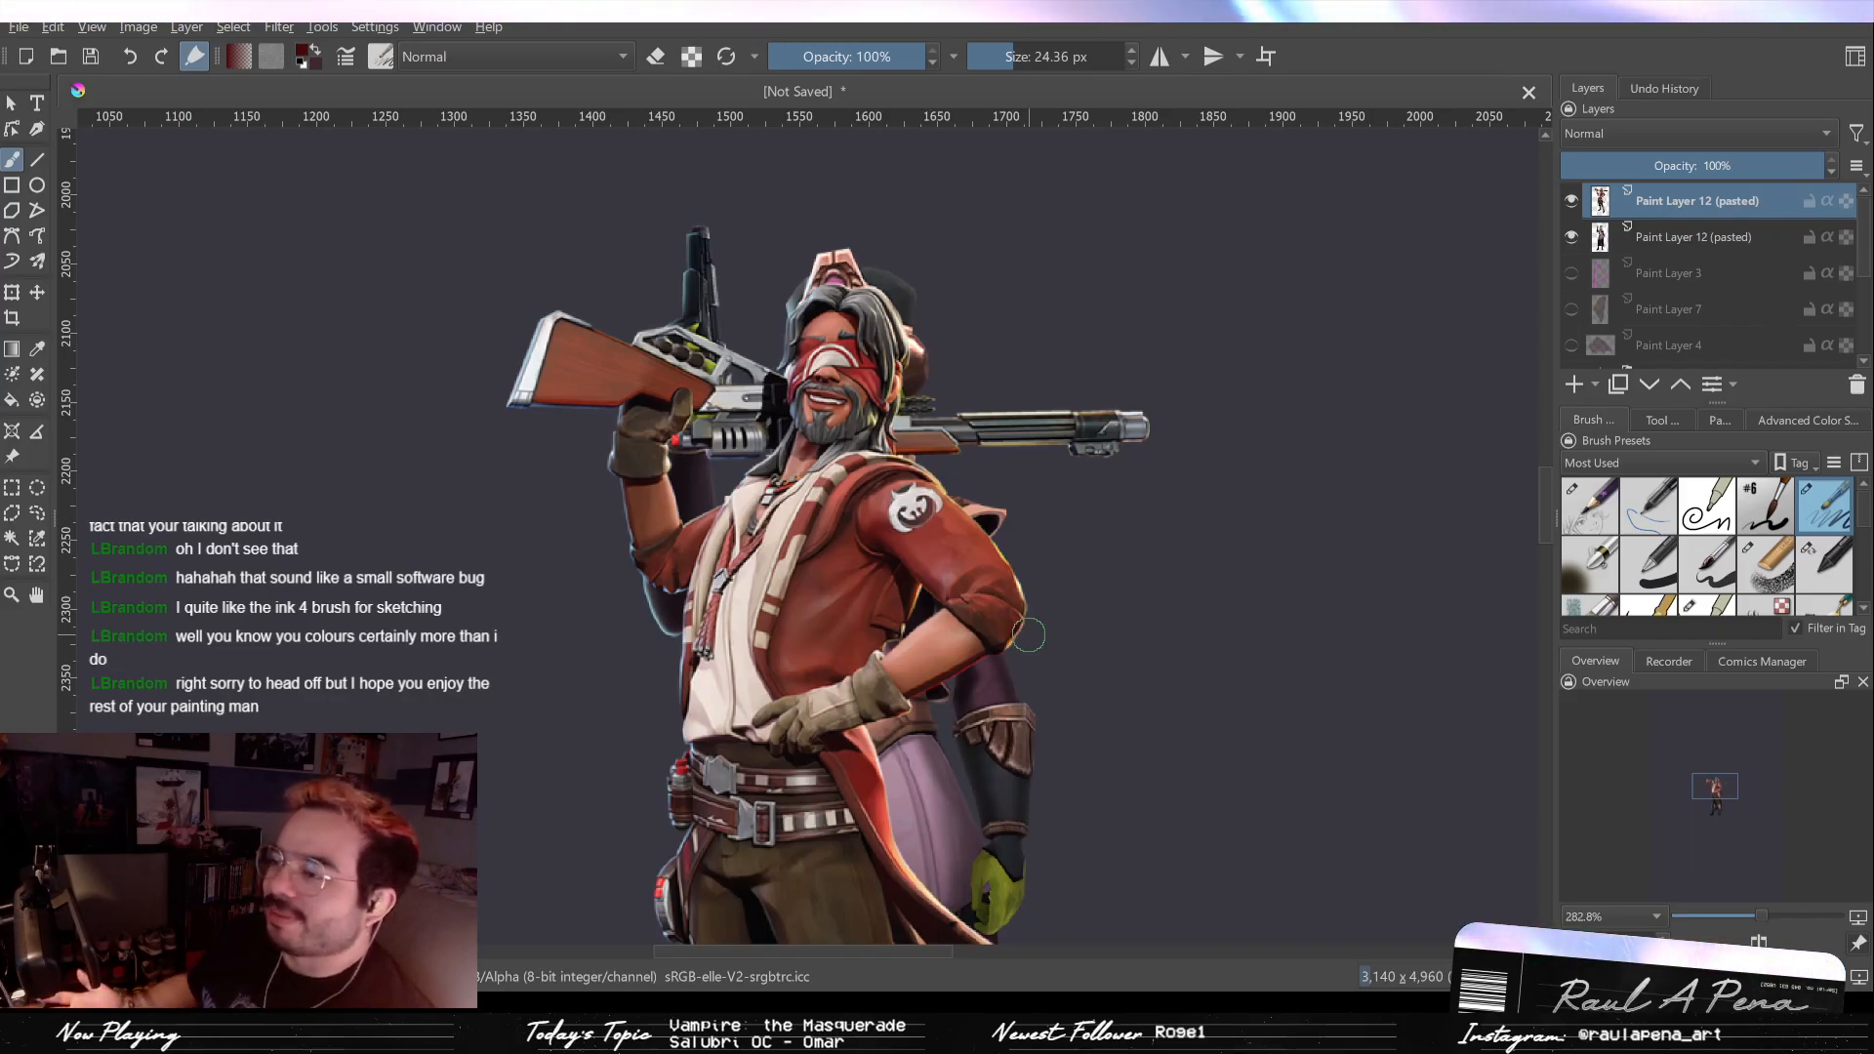
{"action": "key", "text": "ctrl+v"}
{"action": "key", "text": "minus"}
{"action": "key", "text": "plus"}
{"action": "key", "text": "plus"}
{"action": "key", "text": "plus"}
{"action": "key", "text": "plus"}
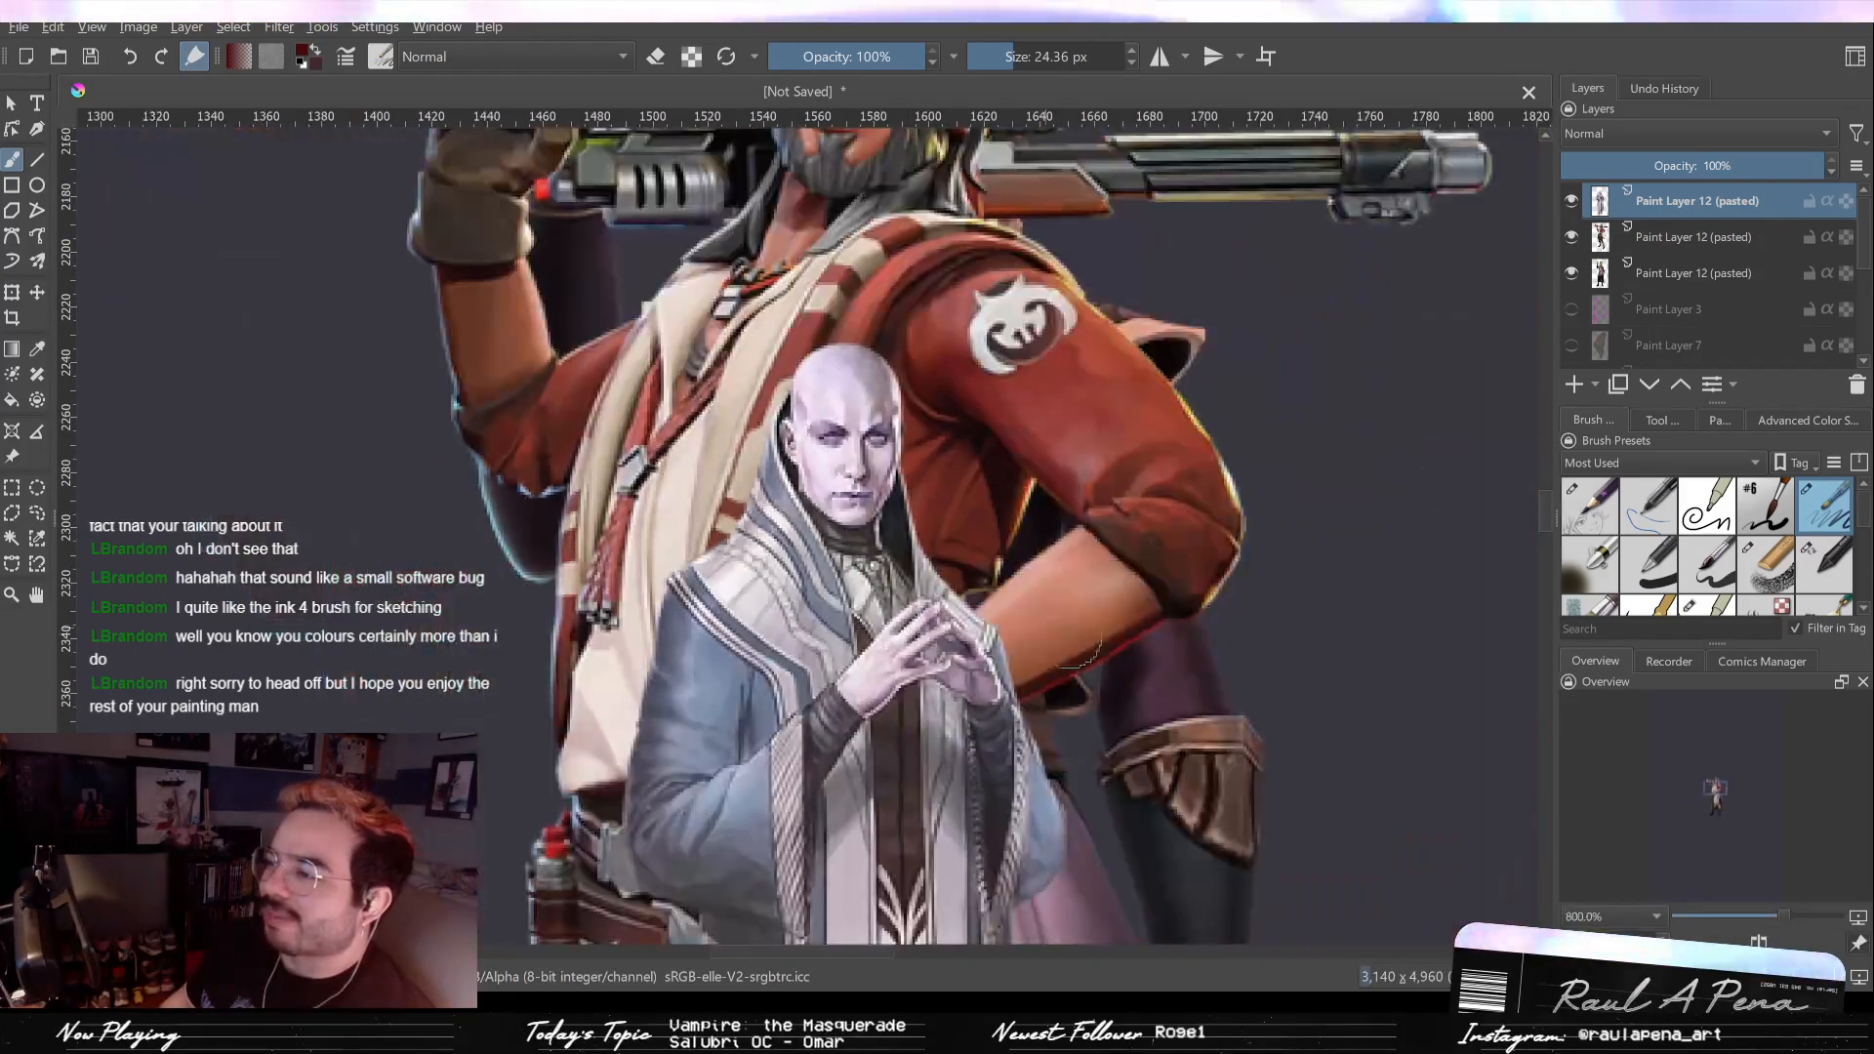
{"action": "scroll", "coordinate": [1071, 637], "scroll_direction": "down", "scroll_amount": 1}
{"action": "left_click_drag", "start_coordinate": [1012, 517], "coordinate": [964, 248]}
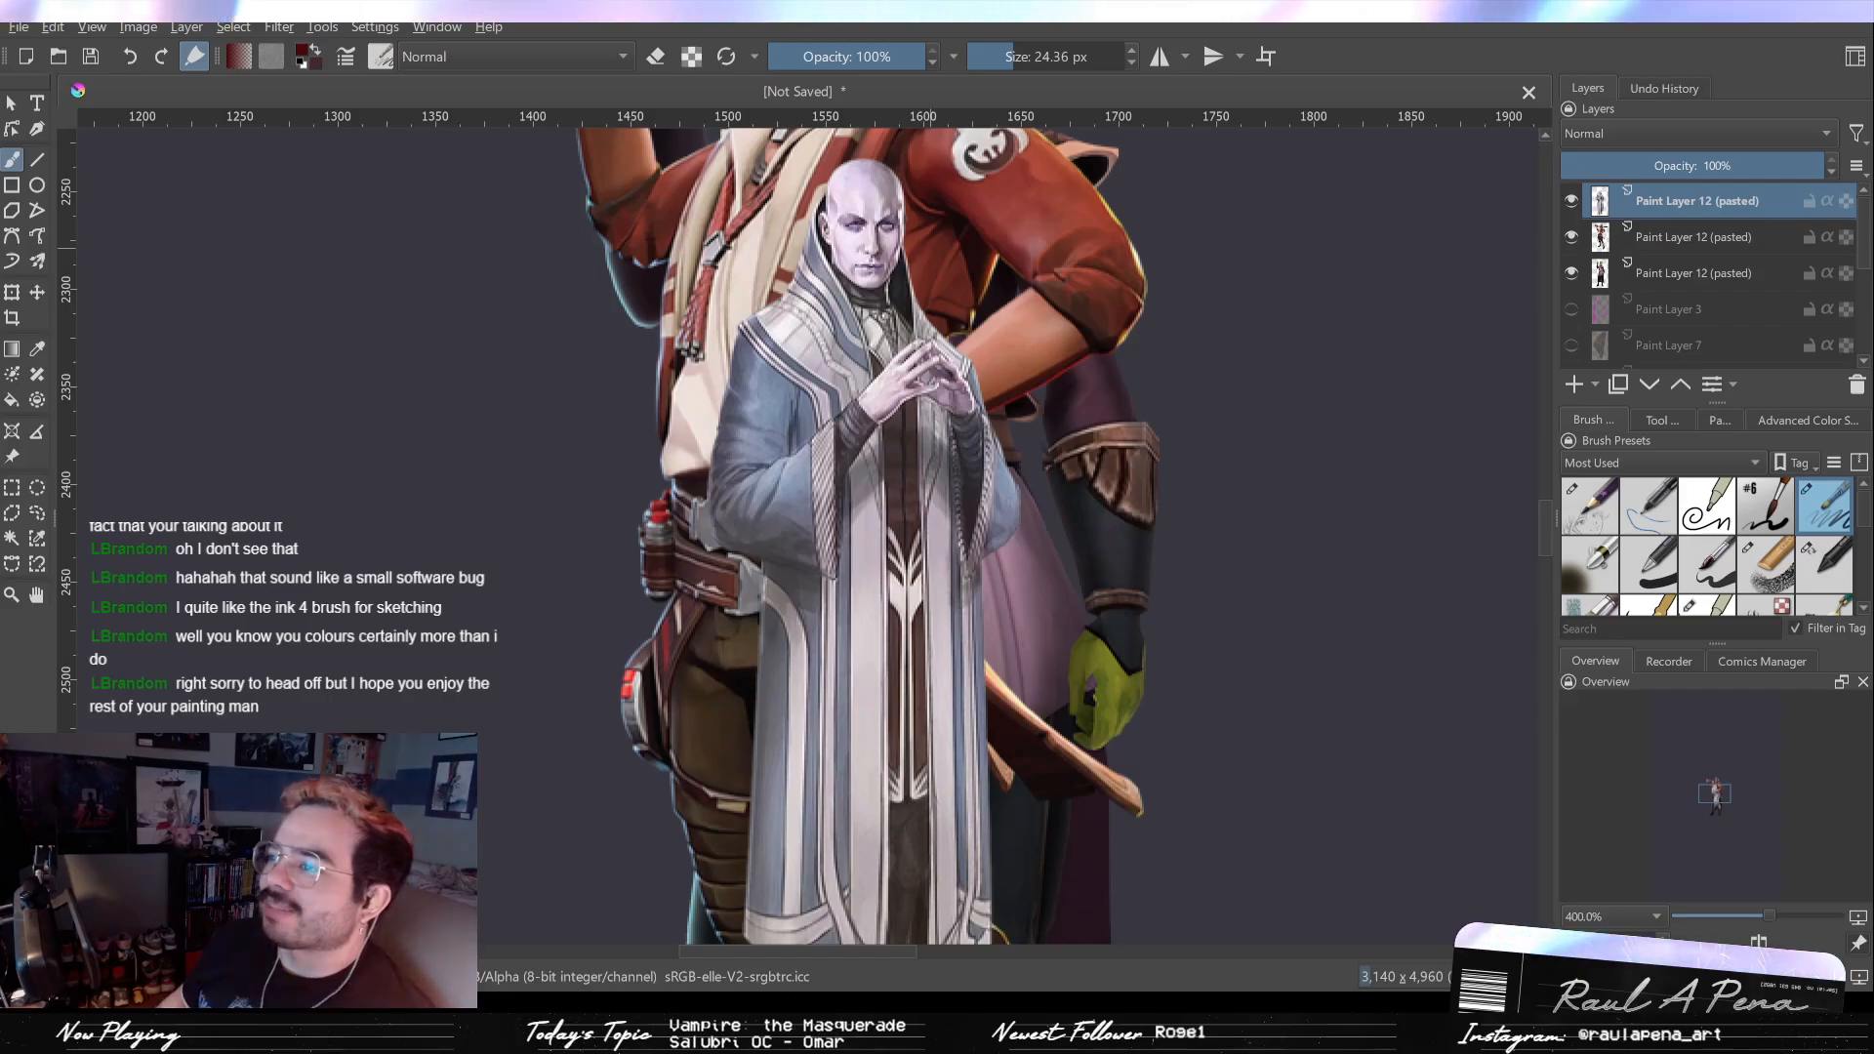
Step: Delete the three remaining pasted reference layers above Paint Layer 3
{"action": "left_click", "coordinate": [1856, 384]}
{"action": "left_click", "coordinate": [1856, 384]}
{"action": "left_click", "coordinate": [1856, 384]}
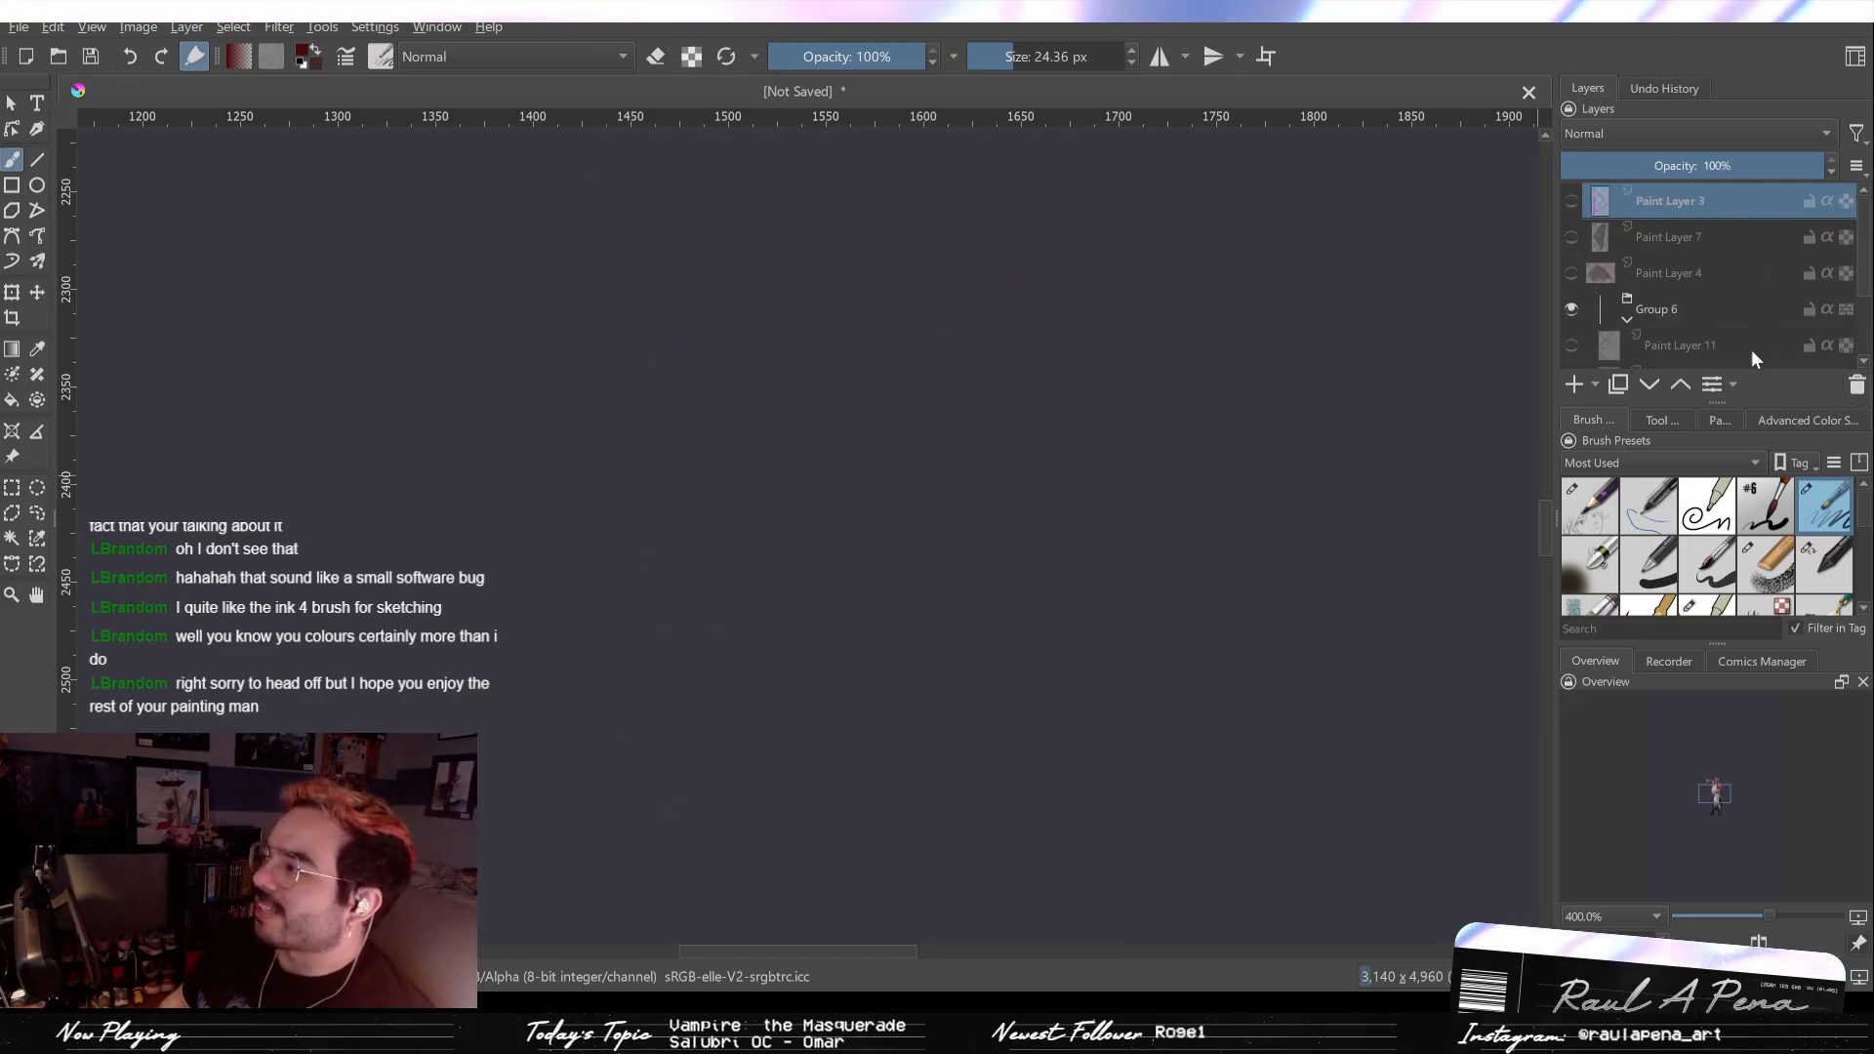
Step: Show Paint Layer 2 and Paint Layer 11 inside Group 6 to compare the painted figure with the new pose sketch
{"action": "scroll", "coordinate": [1762, 352], "scroll_direction": "down", "scroll_amount": 1}
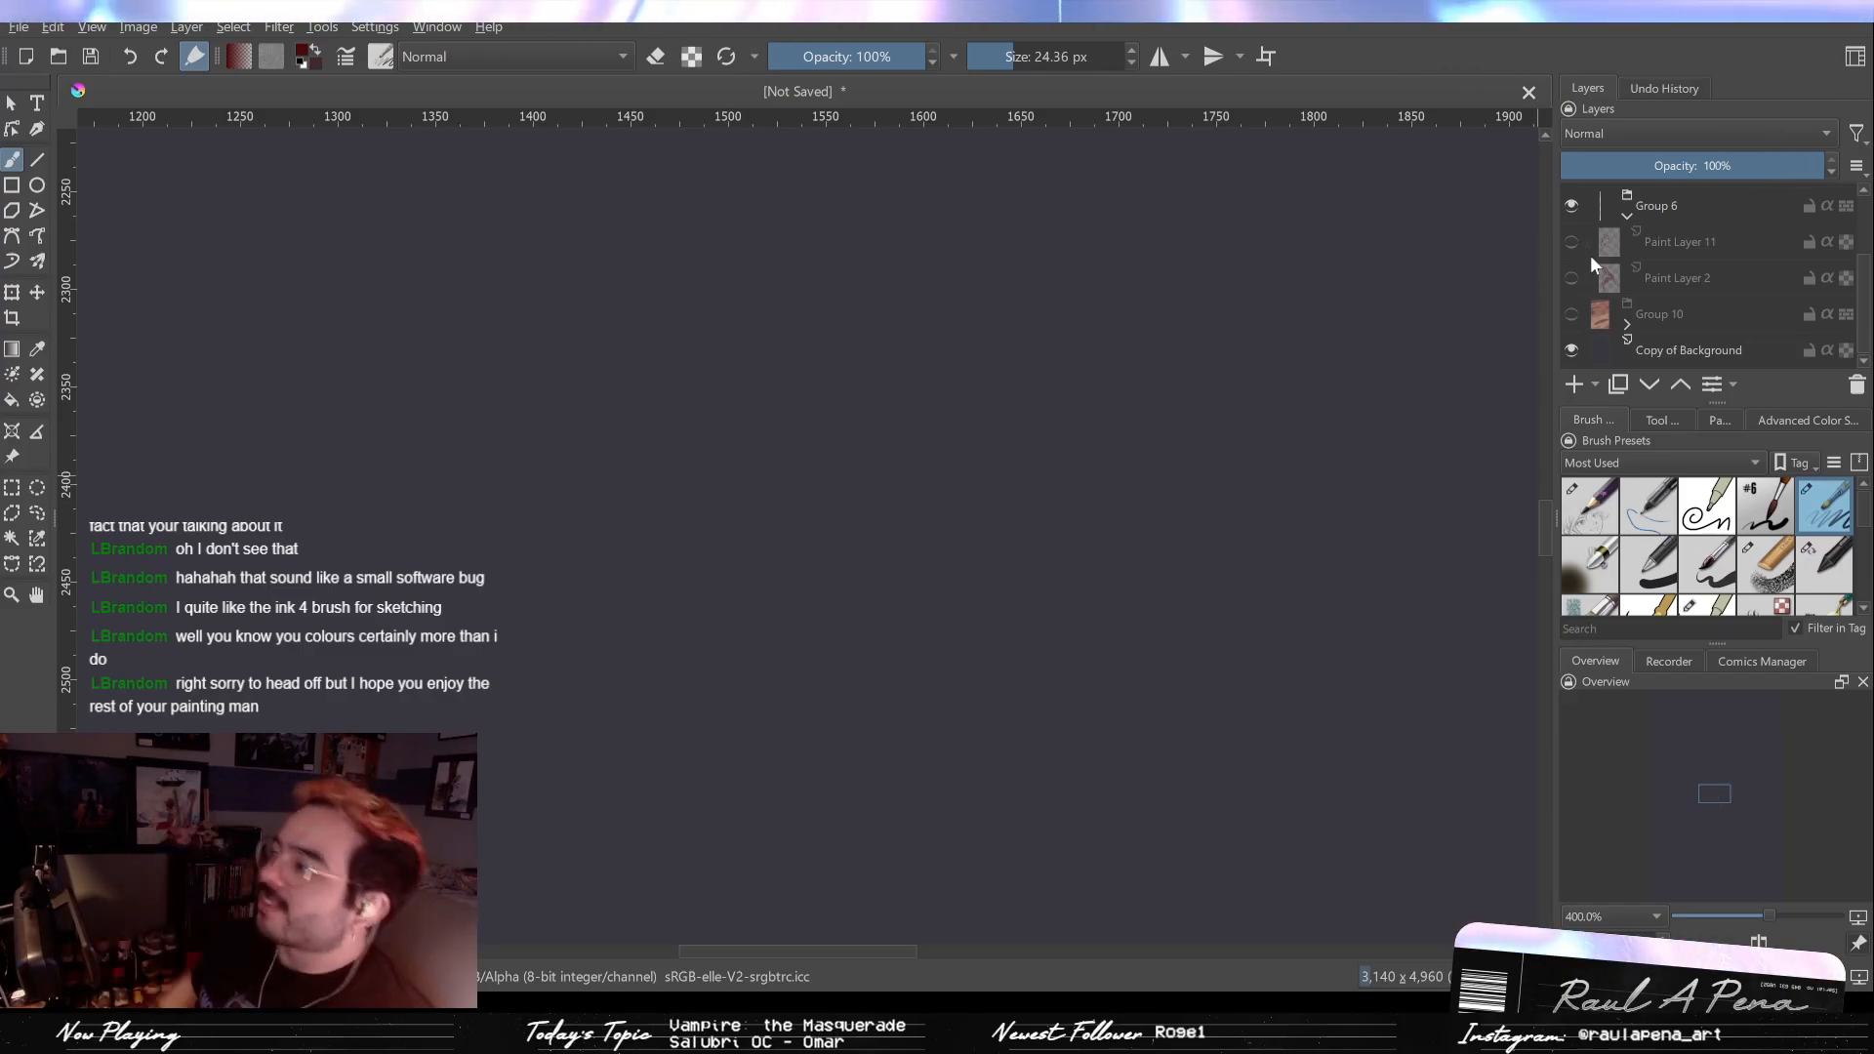
{"action": "left_click", "coordinate": [1566, 278]}
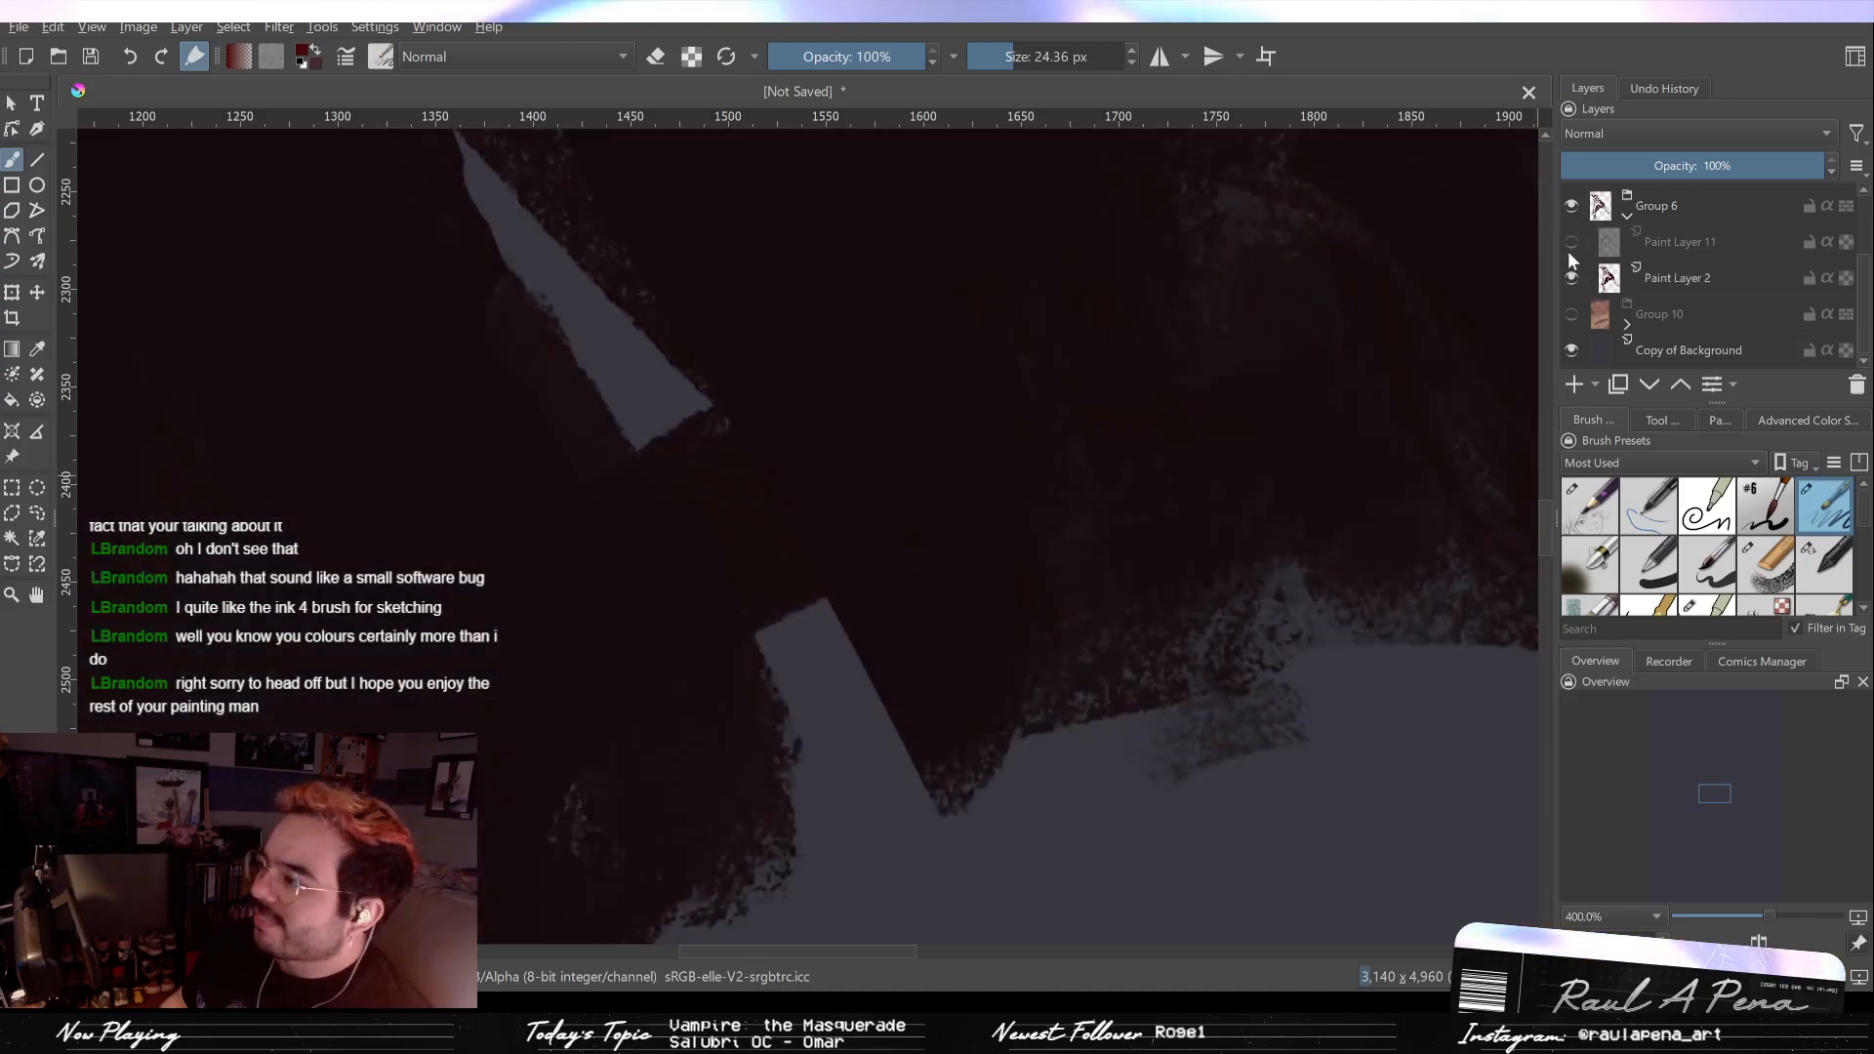
{"action": "left_click", "coordinate": [1568, 243]}
{"action": "scroll", "coordinate": [1408, 560], "scroll_direction": "down", "scroll_amount": 3}
{"action": "scroll", "coordinate": [1255, 493], "scroll_direction": "down", "scroll_amount": 3}
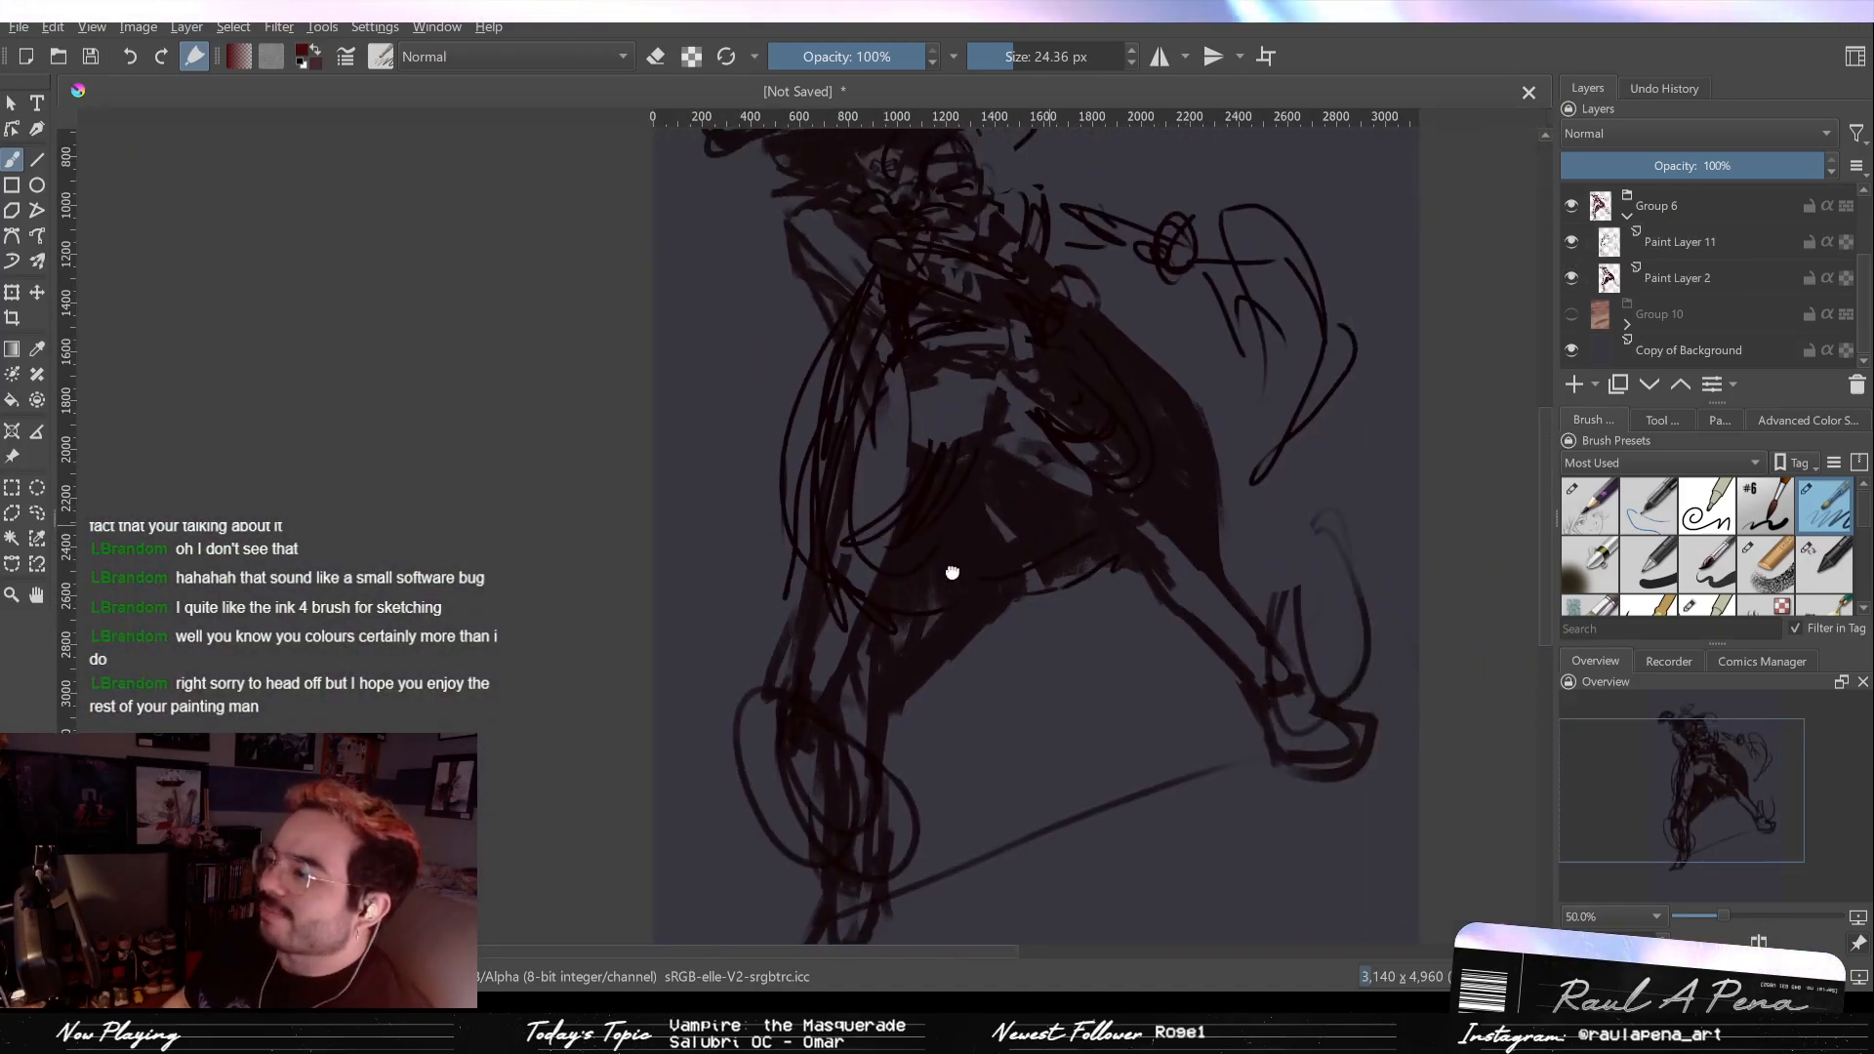
Step: Select and hide Paint Layer 2 so that only the Paint Layer 11 sketch shows over the background
{"action": "left_click", "coordinate": [1573, 278]}
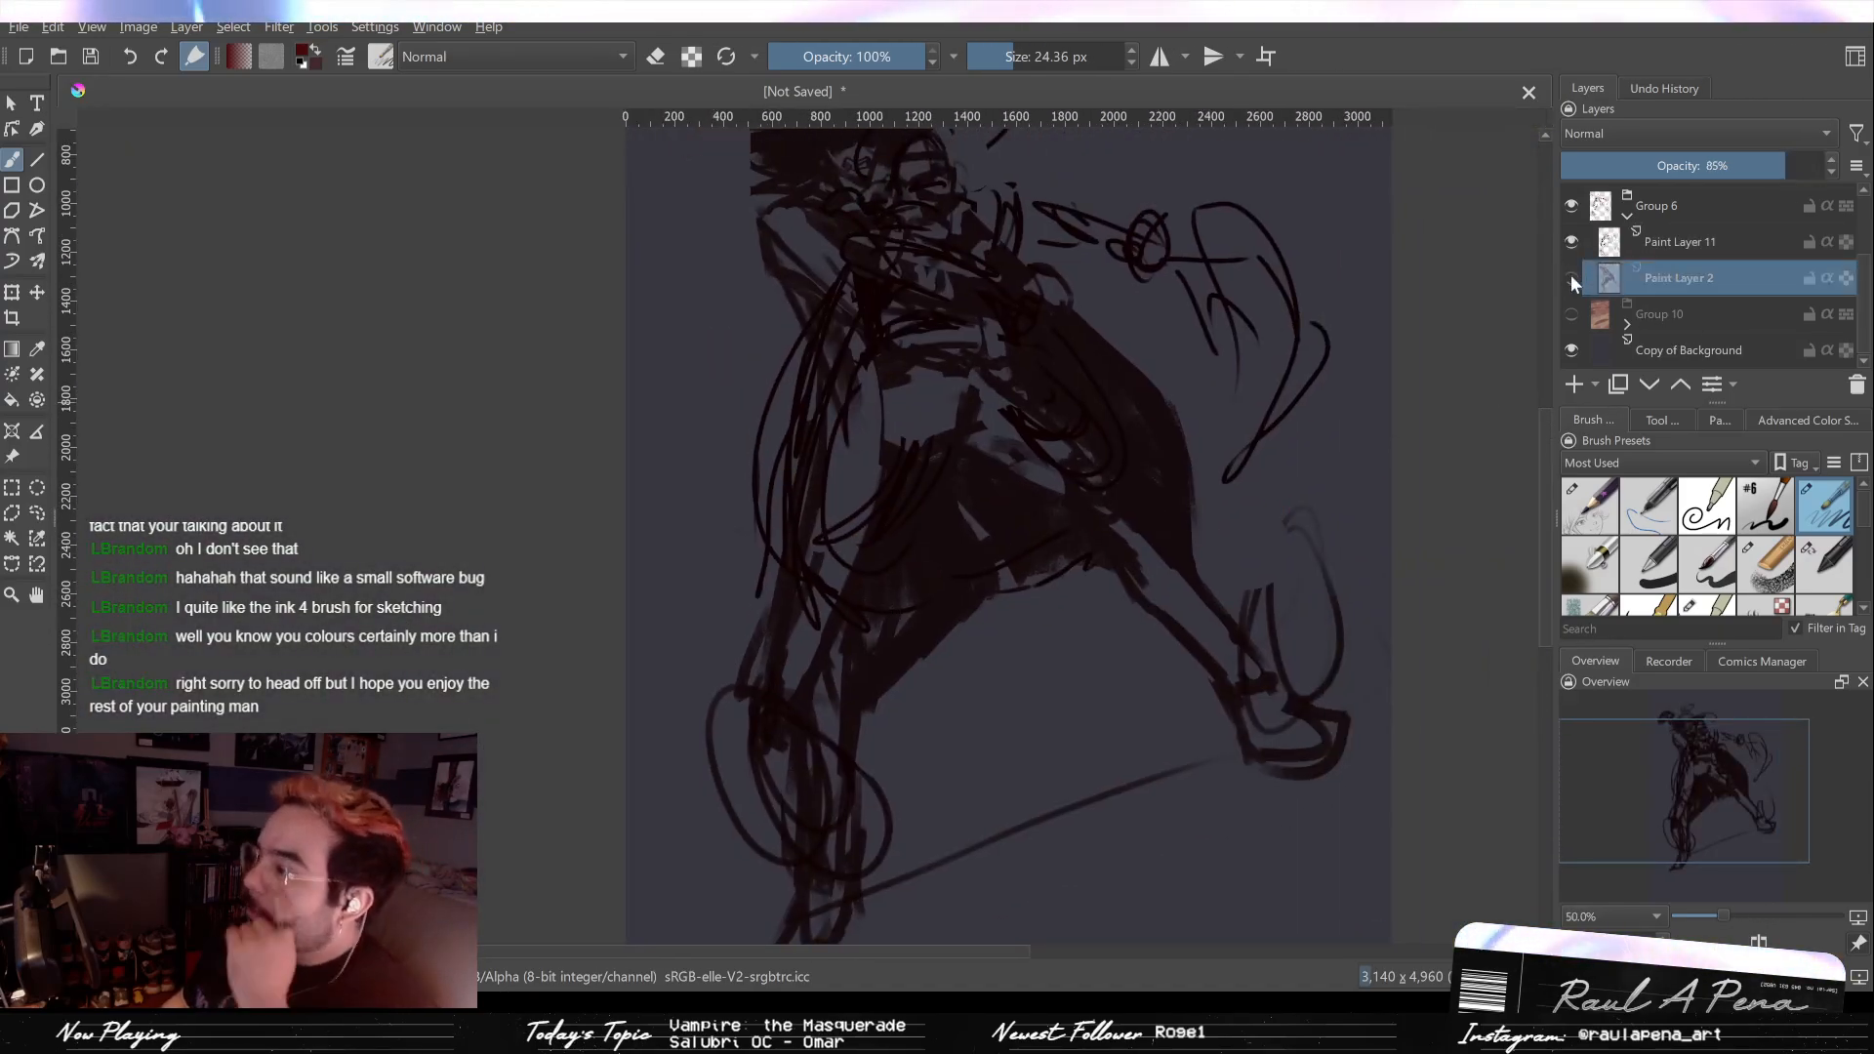
{"action": "left_click", "coordinate": [1571, 278]}
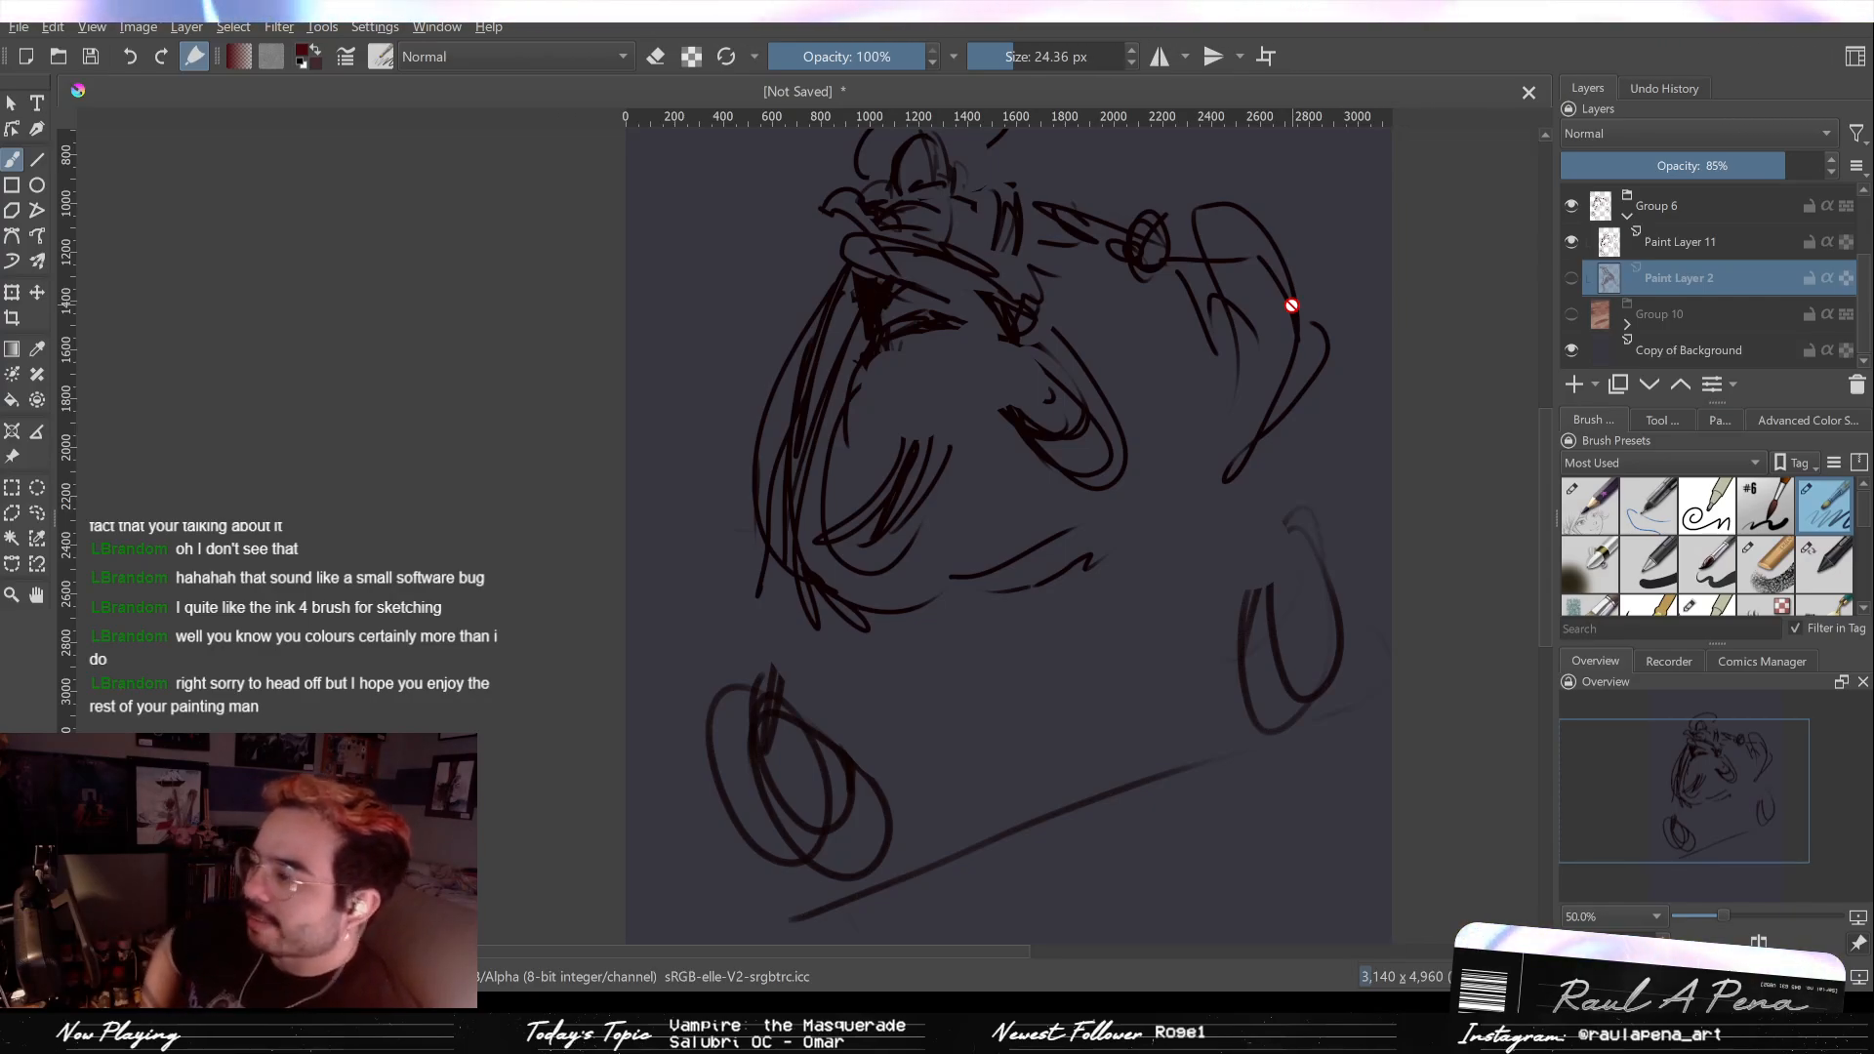
{"action": "scroll", "coordinate": [1288, 306], "scroll_direction": "down", "scroll_amount": 2}
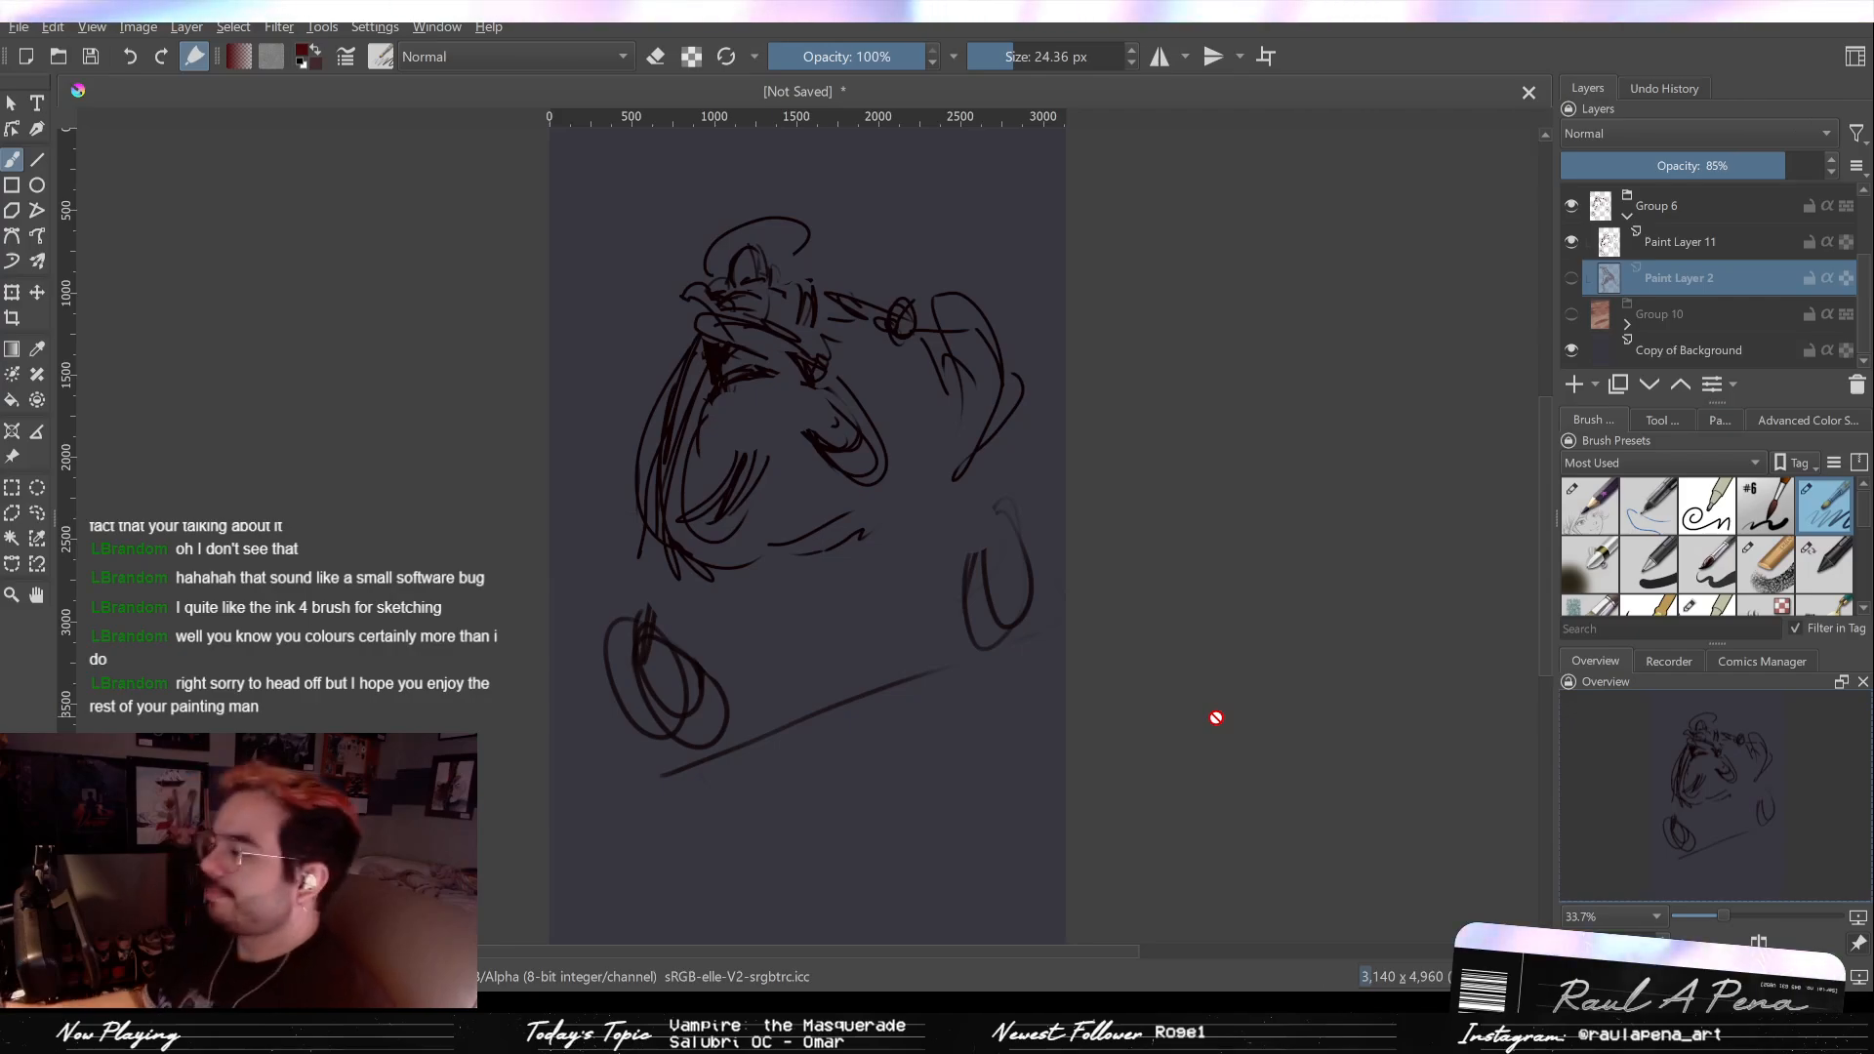
Step: Hide the Paint Layer 11 sketch in Group 6 and choose the textured painting brush preset
{"action": "left_click", "coordinate": [1649, 244]}
{"action": "left_click", "coordinate": [1569, 244]}
{"action": "left_click", "coordinate": [1578, 243]}
{"action": "left_click", "coordinate": [1581, 243]}
{"action": "left_click", "coordinate": [1580, 244]}
{"action": "left_click", "coordinate": [1569, 244]}
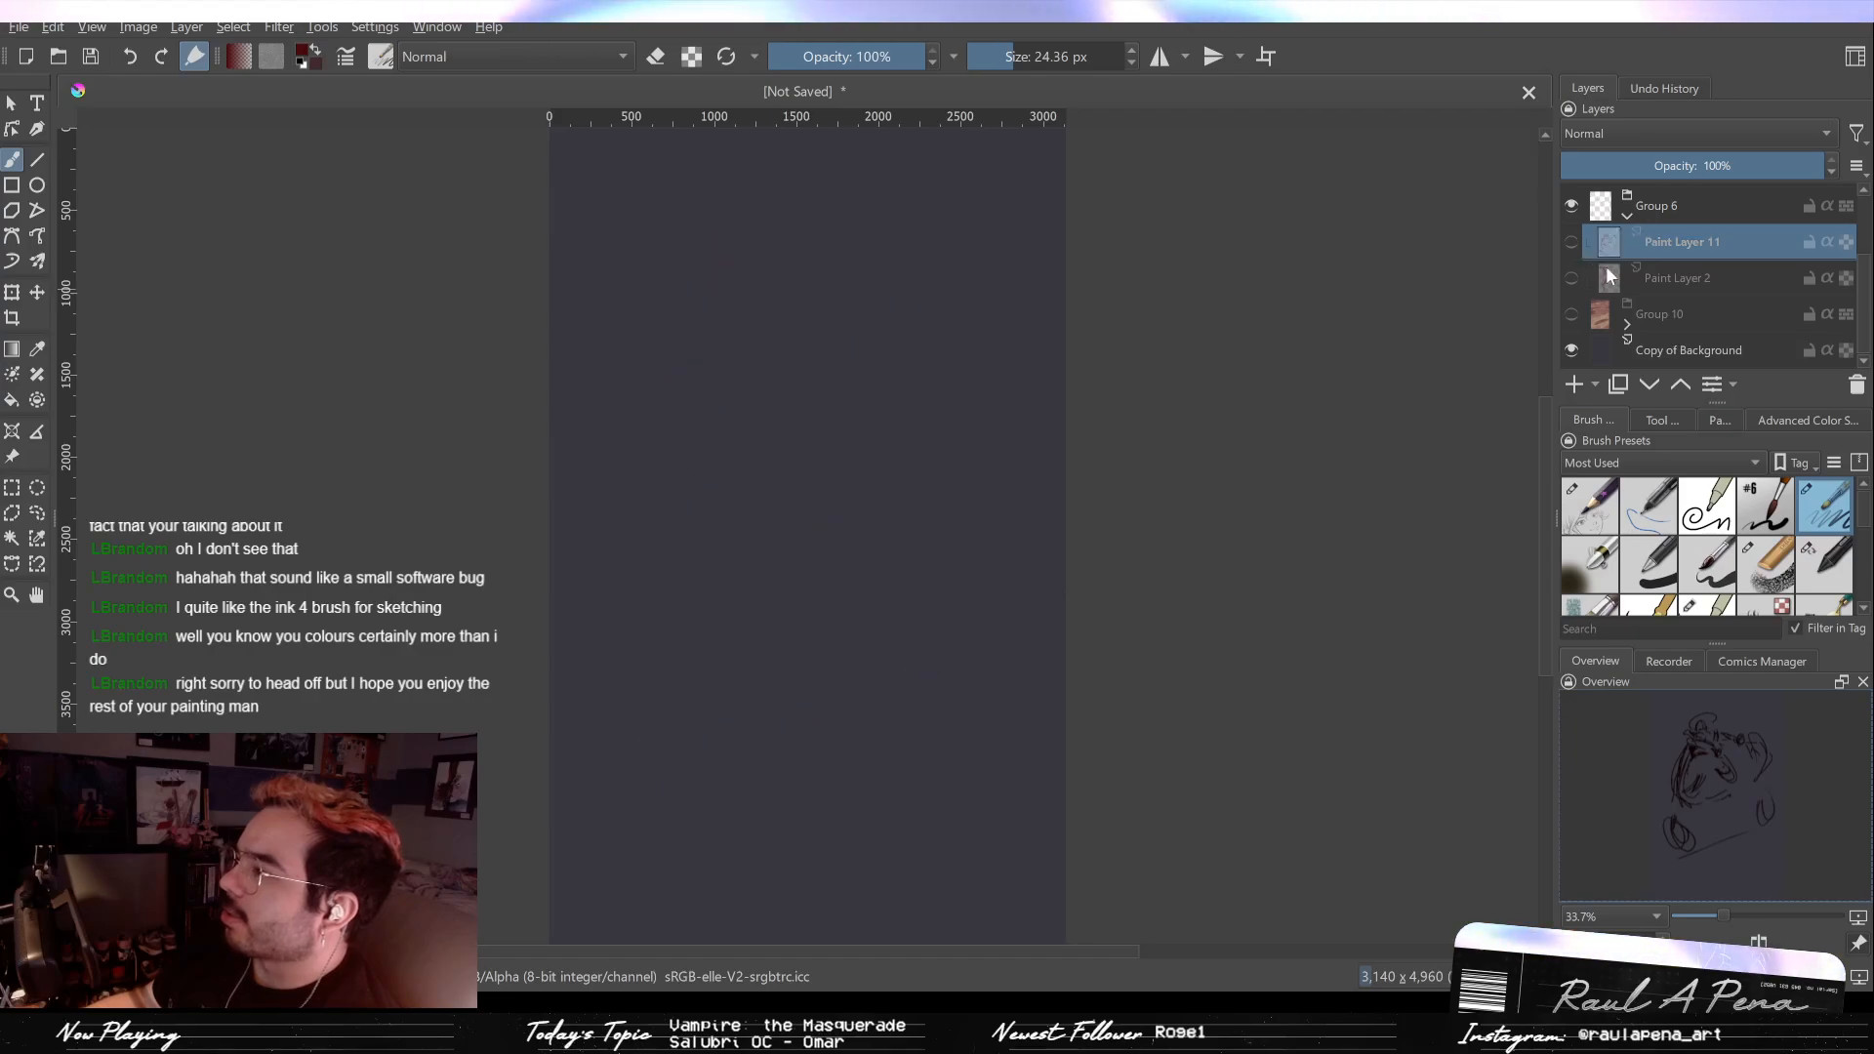
{"action": "left_click", "coordinate": [1772, 543]}
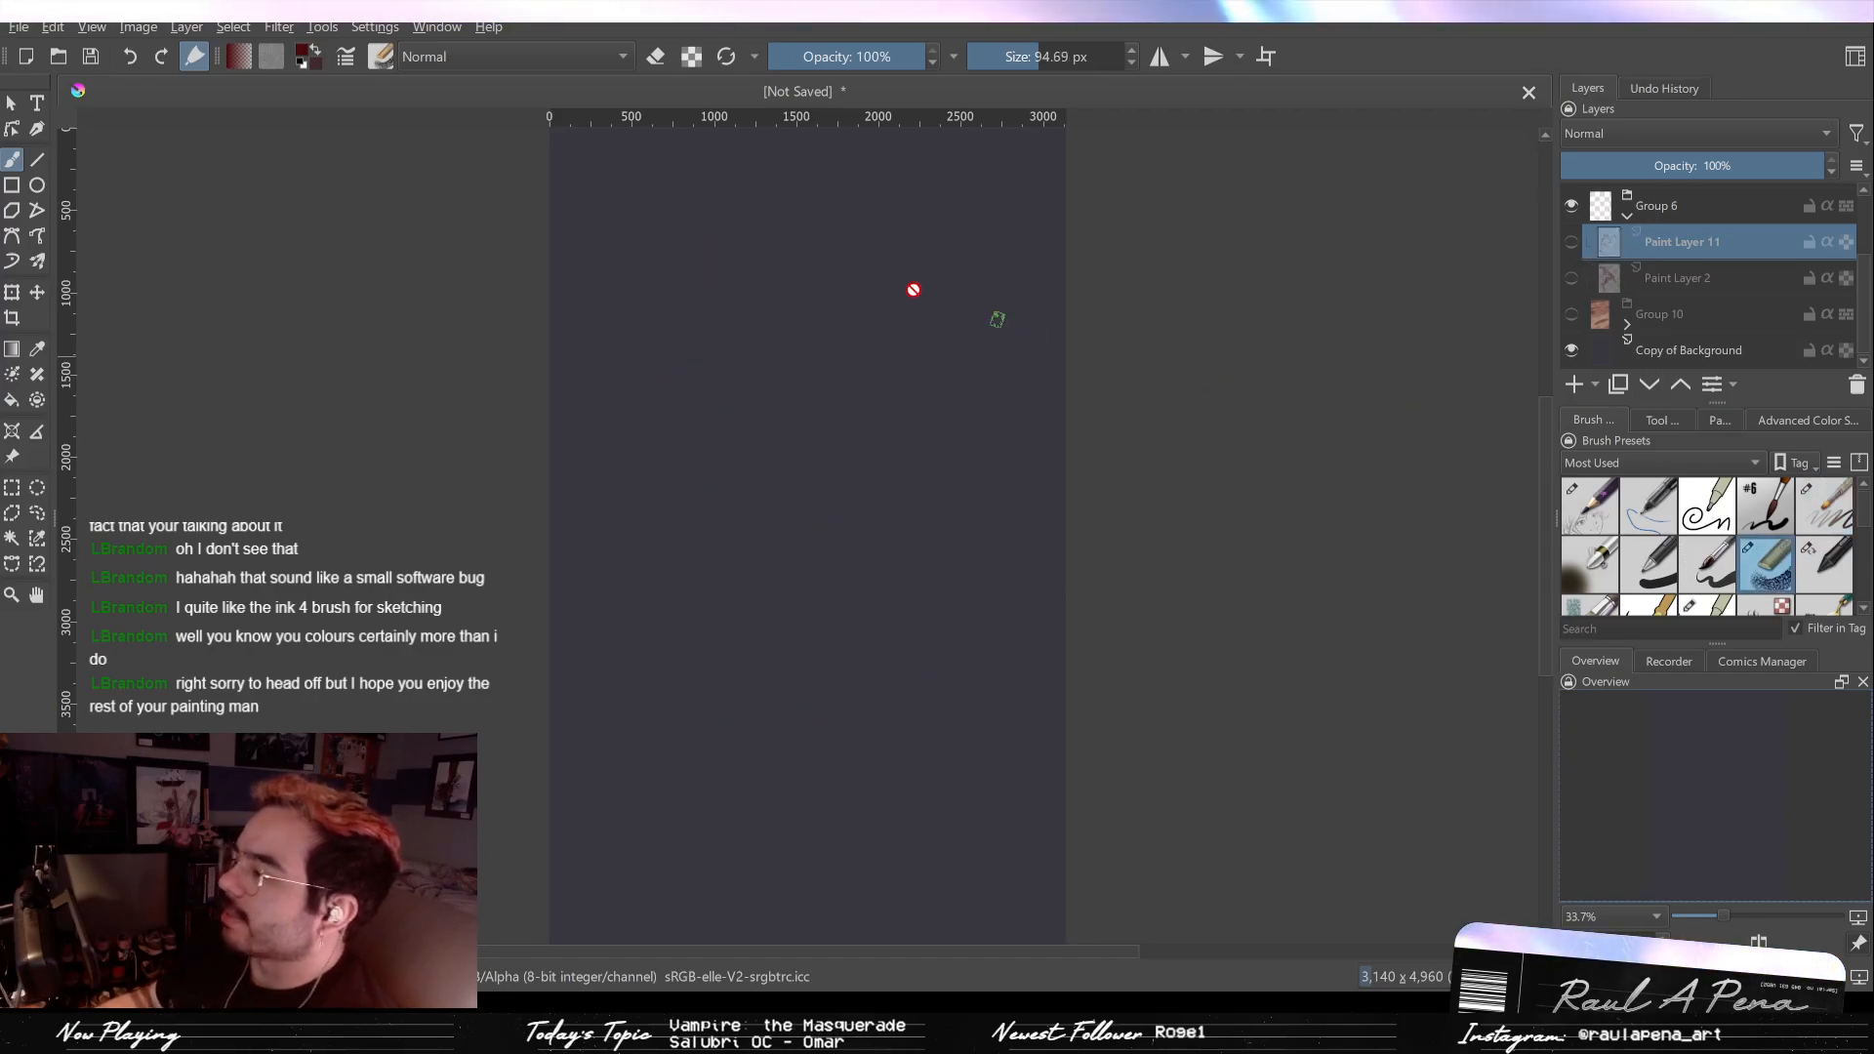
{"action": "key", "text": "Insert"}
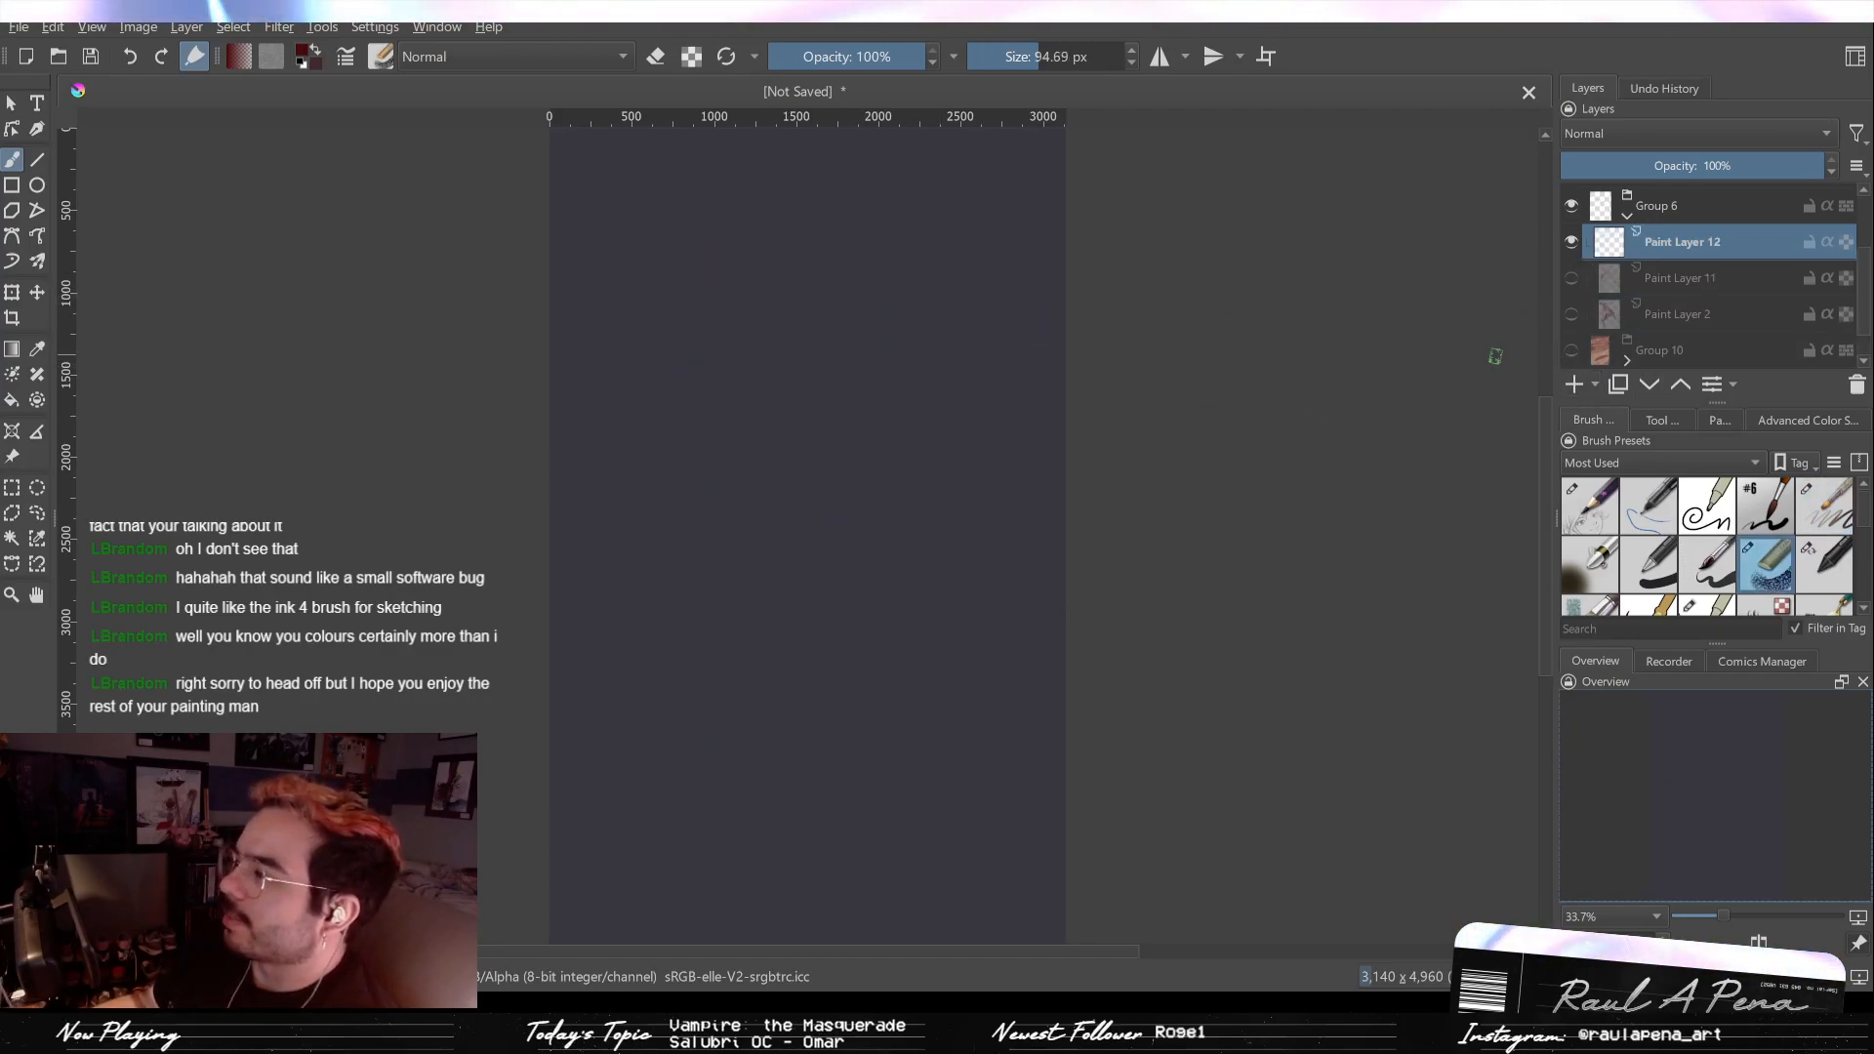
{"action": "key", "text": "bracketleft"}
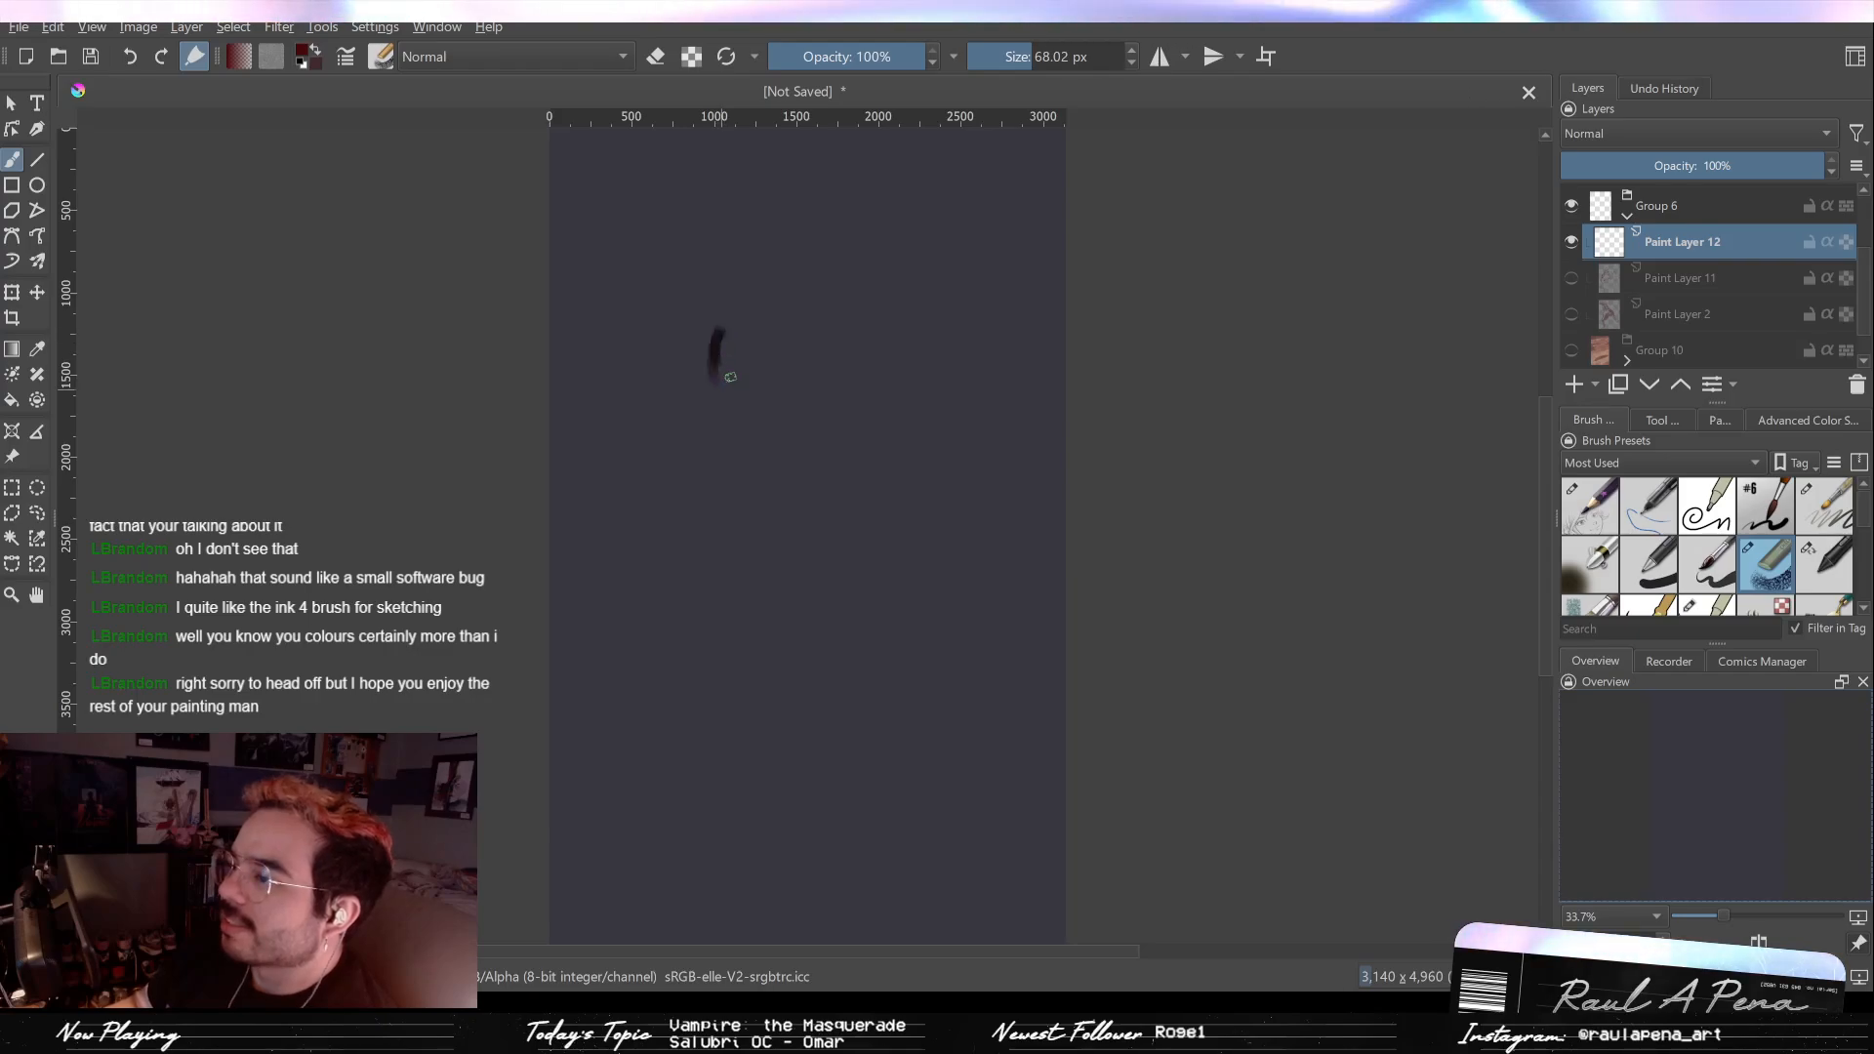
{"action": "left_click_drag", "start_coordinate": [653, 280], "coordinate": [653, 281]}
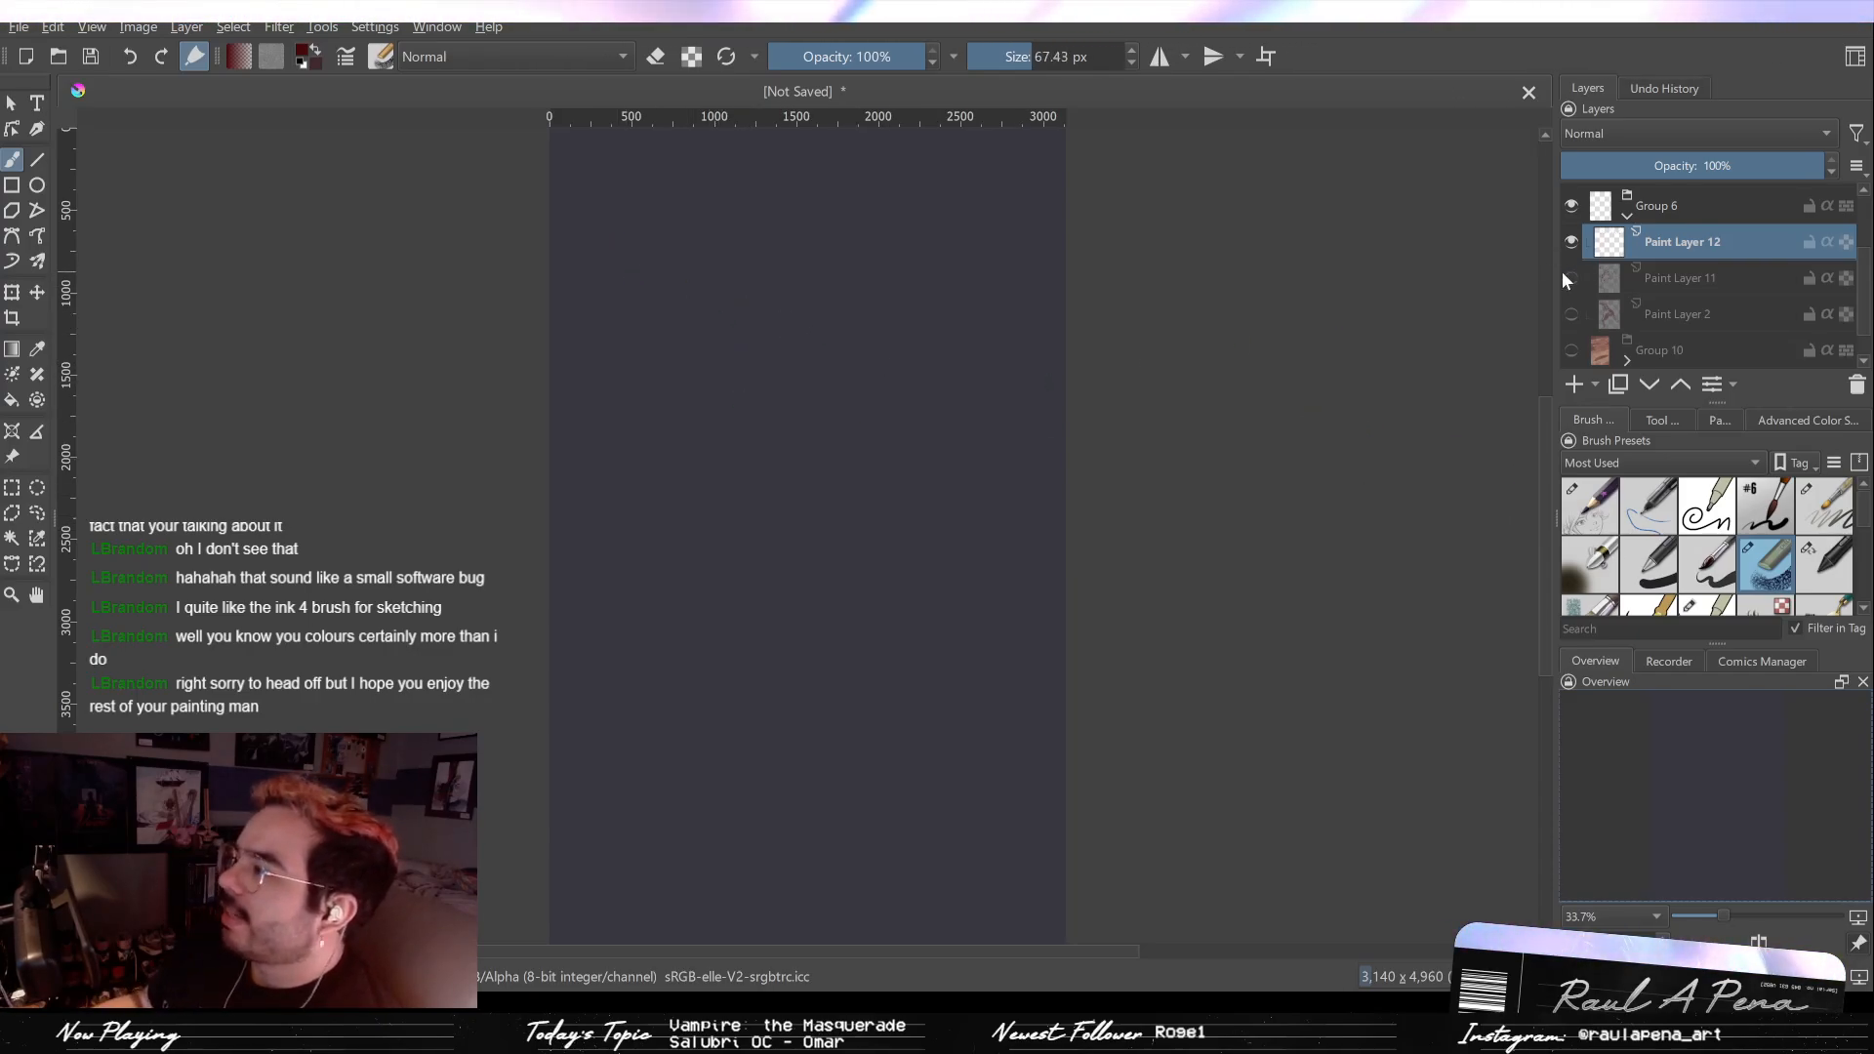
{"action": "key", "text": "shift+Delete"}
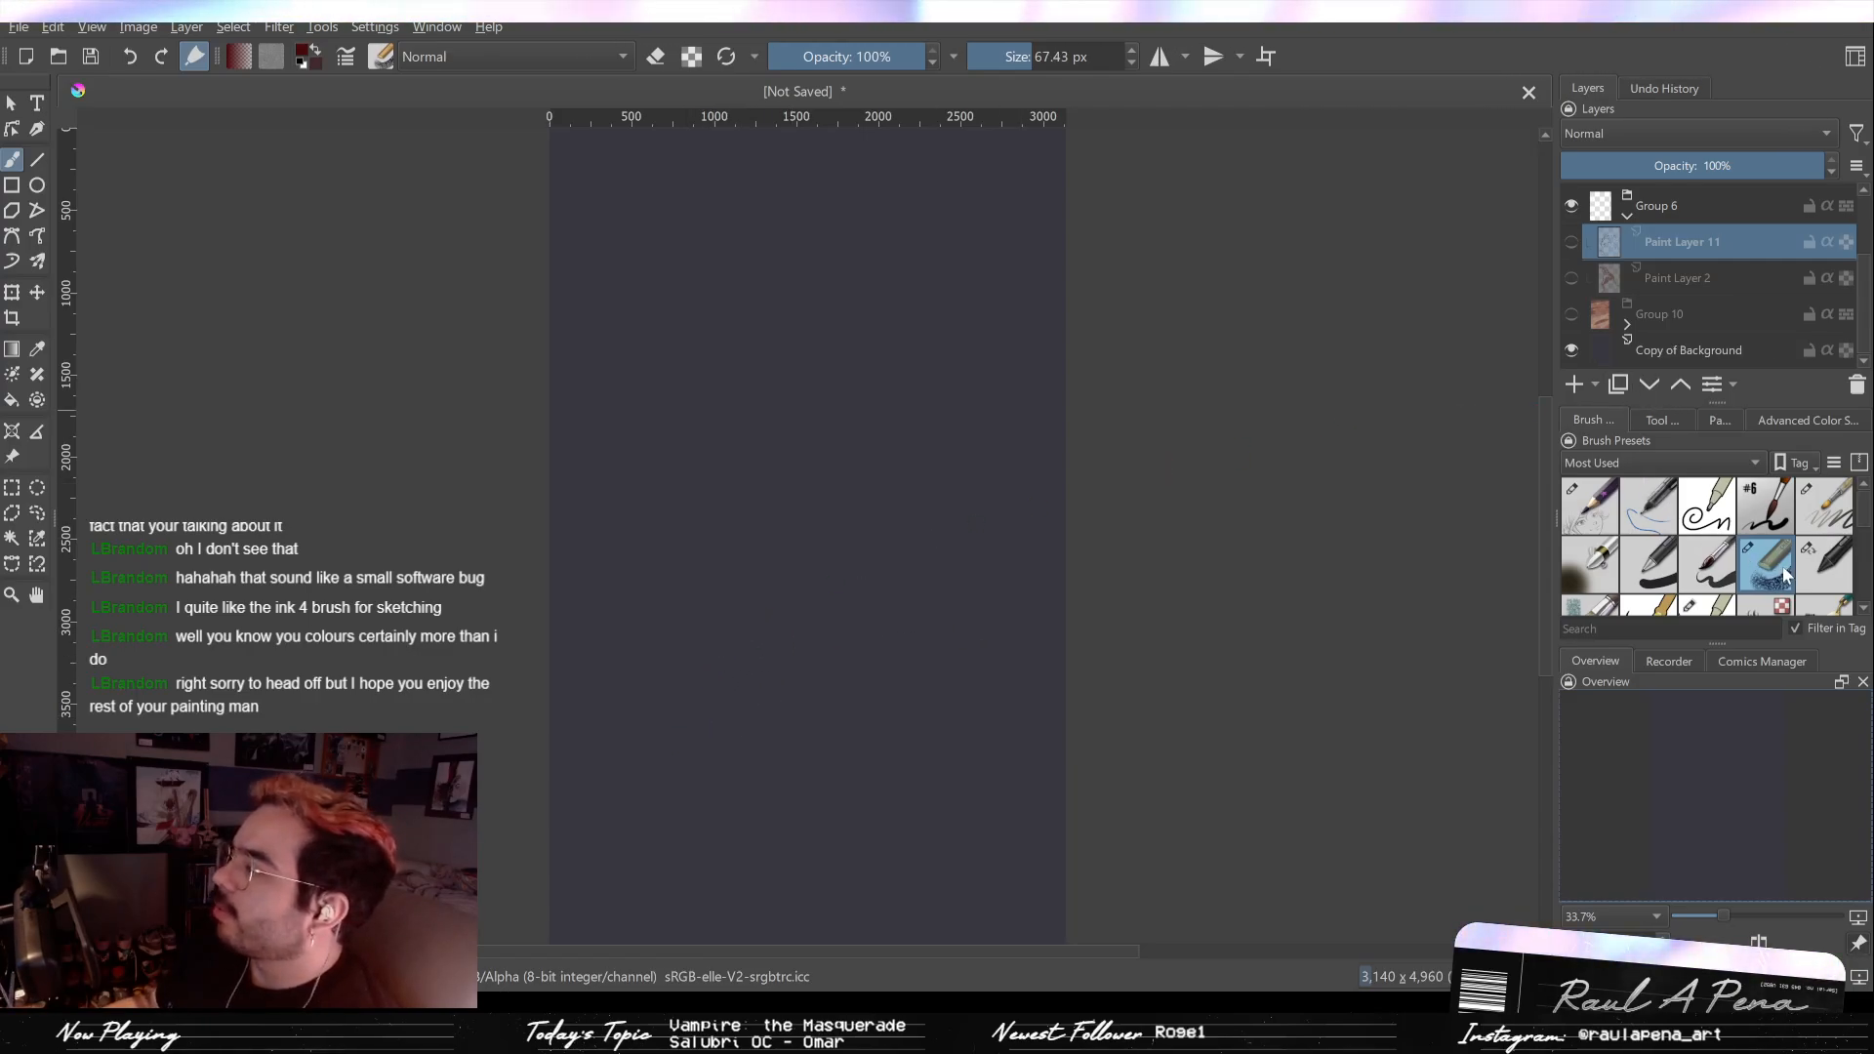
Step: Add a paint layer above Paint Layer 11 and sketch a tall triangular cape outline with a slanted ground line
{"action": "left_click", "coordinate": [1720, 422]}
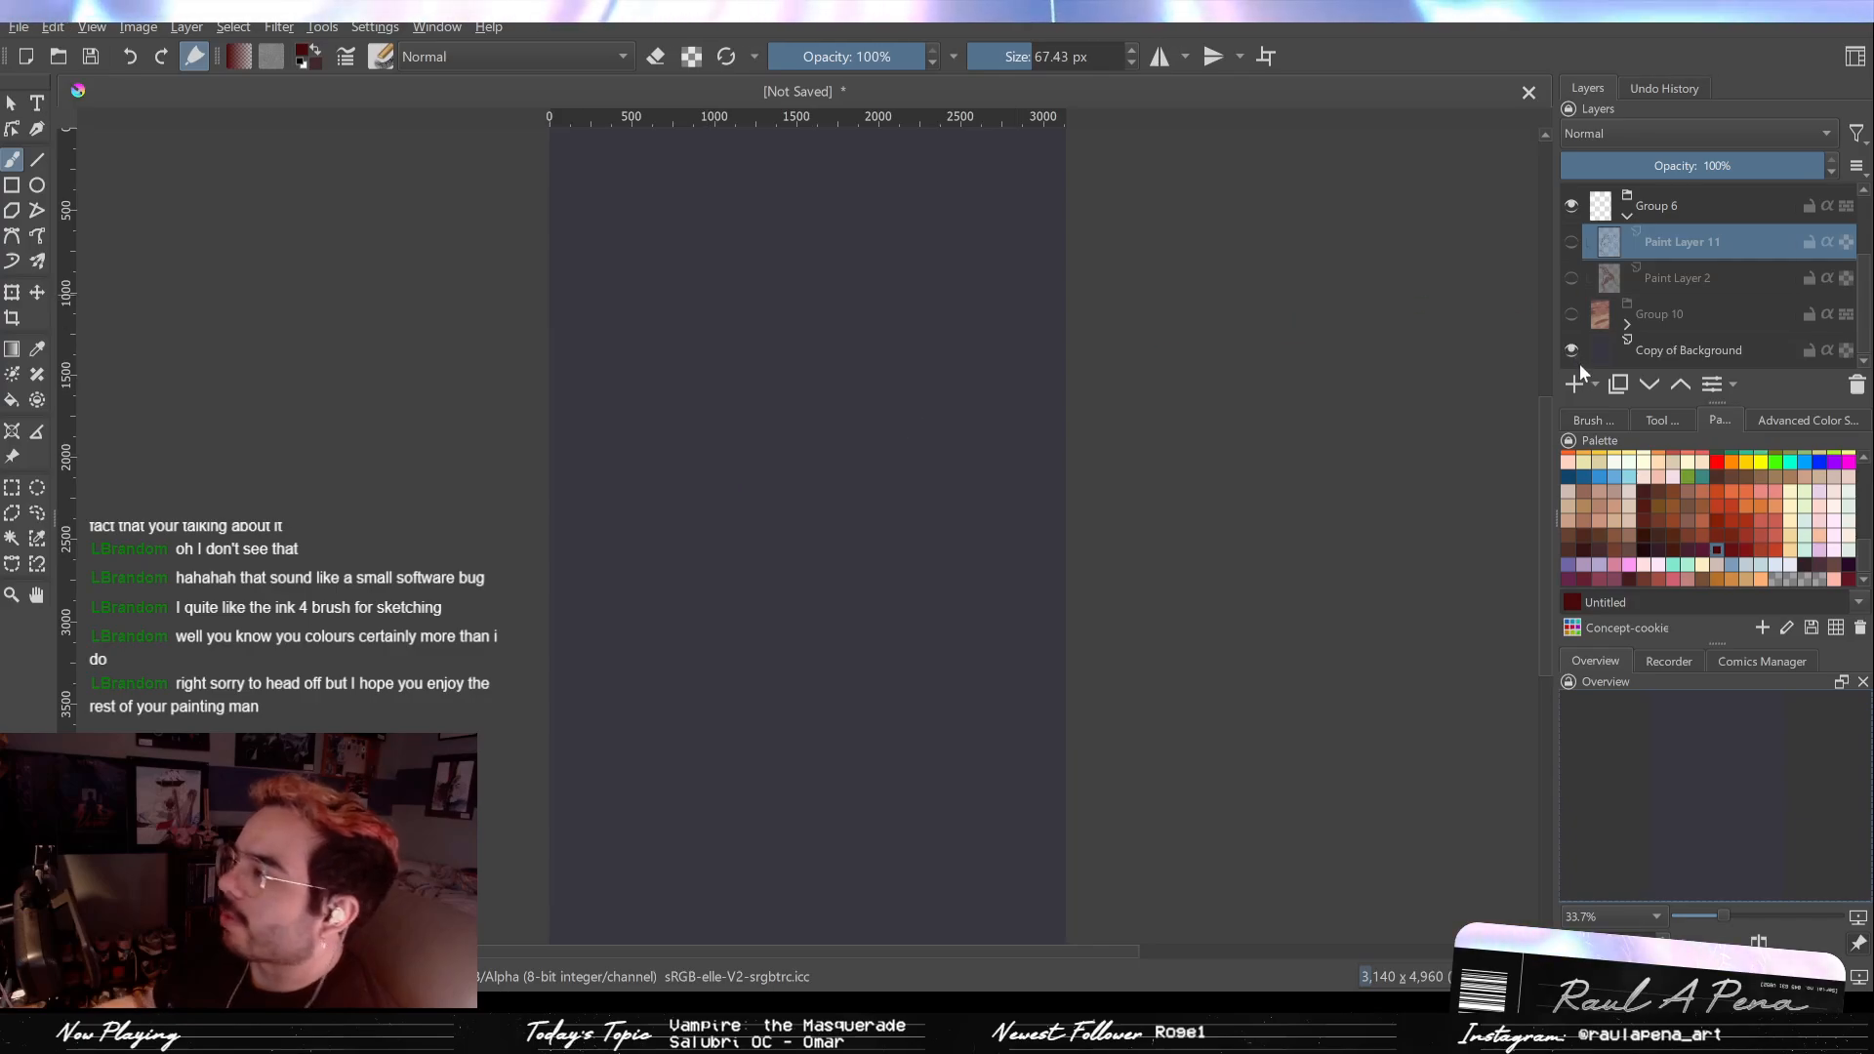
{"action": "key", "text": "Insert"}
{"action": "mouse_move", "coordinate": [695, 731]}
{"action": "left_mouse_down"}
{"action": "mouse_move", "coordinate": [887, 702]}
{"action": "mouse_move", "coordinate": [807, 703]}
{"action": "mouse_move", "coordinate": [947, 662]}
{"action": "left_mouse_up"}
{"action": "key", "text": "ctrl+z"}
{"action": "key", "text": "ctrl+z"}
{"action": "mouse_move", "coordinate": [636, 637]}
{"action": "left_mouse_down"}
{"action": "mouse_move", "coordinate": [683, 244]}
{"action": "mouse_move", "coordinate": [681, 290]}
{"action": "mouse_move", "coordinate": [766, 237]}
{"action": "mouse_move", "coordinate": [738, 265]}
{"action": "mouse_move", "coordinate": [828, 262]}
{"action": "mouse_move", "coordinate": [986, 535]}
{"action": "left_mouse_up"}
{"action": "key", "text": "ctrl+z"}
{"action": "mouse_move", "coordinate": [830, 259]}
{"action": "left_mouse_down"}
{"action": "mouse_move", "coordinate": [1004, 628]}
{"action": "mouse_move", "coordinate": [994, 663]}
{"action": "left_mouse_up"}
Step: Sketch both legs in a wide stance inside the cape outline, joined at the hips, with a round front foot
{"action": "mouse_move", "coordinate": [726, 696]}
{"action": "left_mouse_down"}
{"action": "mouse_move", "coordinate": [654, 684]}
{"action": "mouse_move", "coordinate": [670, 732]}
{"action": "mouse_move", "coordinate": [714, 728]}
{"action": "mouse_move", "coordinate": [666, 630]}
{"action": "mouse_move", "coordinate": [681, 546]}
{"action": "mouse_move", "coordinate": [743, 580]}
{"action": "mouse_move", "coordinate": [727, 735]}
{"action": "mouse_move", "coordinate": [714, 595]}
{"action": "mouse_move", "coordinate": [704, 729]}
{"action": "mouse_move", "coordinate": [719, 652]}
{"action": "mouse_move", "coordinate": [744, 682]}
{"action": "mouse_move", "coordinate": [761, 639]}
{"action": "left_mouse_up"}
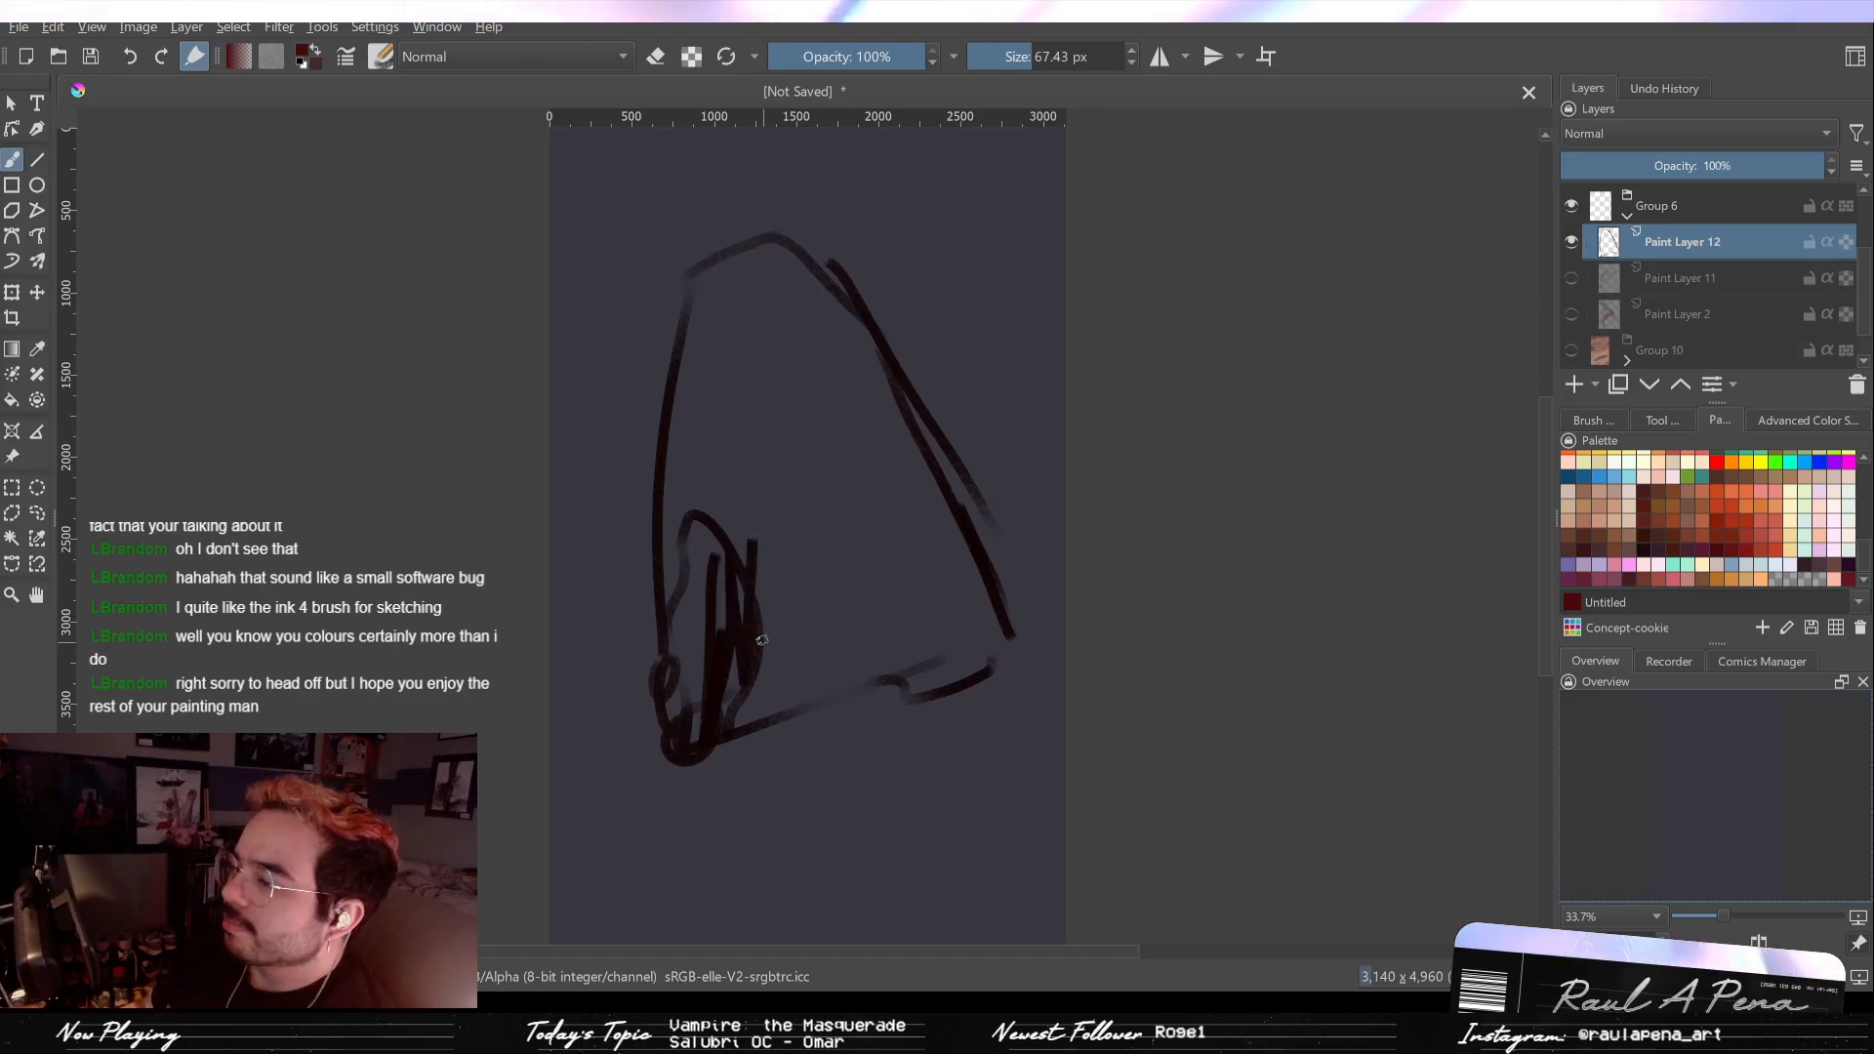
{"action": "mouse_move", "coordinate": [938, 626]}
{"action": "left_mouse_down"}
{"action": "mouse_move", "coordinate": [954, 554]}
{"action": "mouse_move", "coordinate": [880, 488]}
{"action": "mouse_move", "coordinate": [989, 684]}
{"action": "left_mouse_up"}
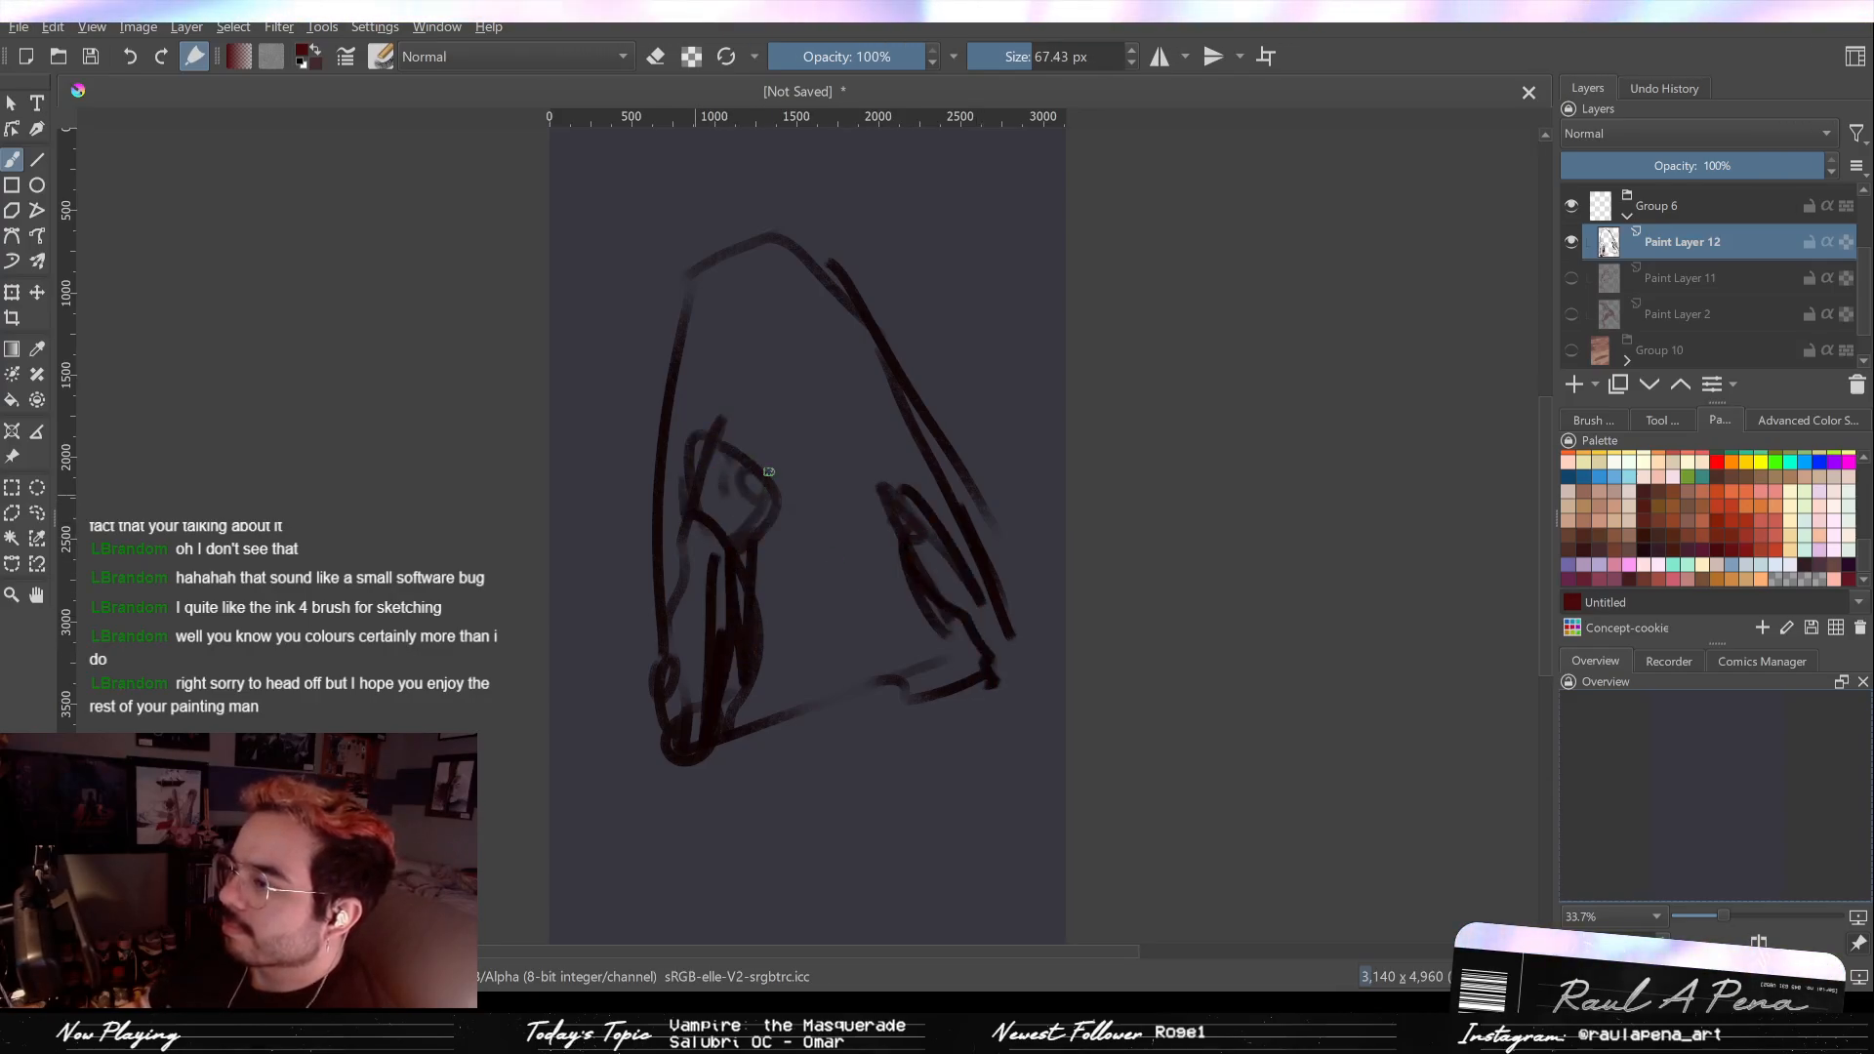
{"action": "mouse_move", "coordinate": [799, 428]}
{"action": "left_mouse_down"}
{"action": "mouse_move", "coordinate": [810, 458]}
{"action": "mouse_move", "coordinate": [781, 498]}
{"action": "left_mouse_up"}
{"action": "mouse_move", "coordinate": [747, 569]}
{"action": "left_mouse_down"}
{"action": "mouse_move", "coordinate": [732, 439]}
{"action": "mouse_move", "coordinate": [713, 472]}
{"action": "mouse_move", "coordinate": [818, 444]}
{"action": "left_mouse_up"}
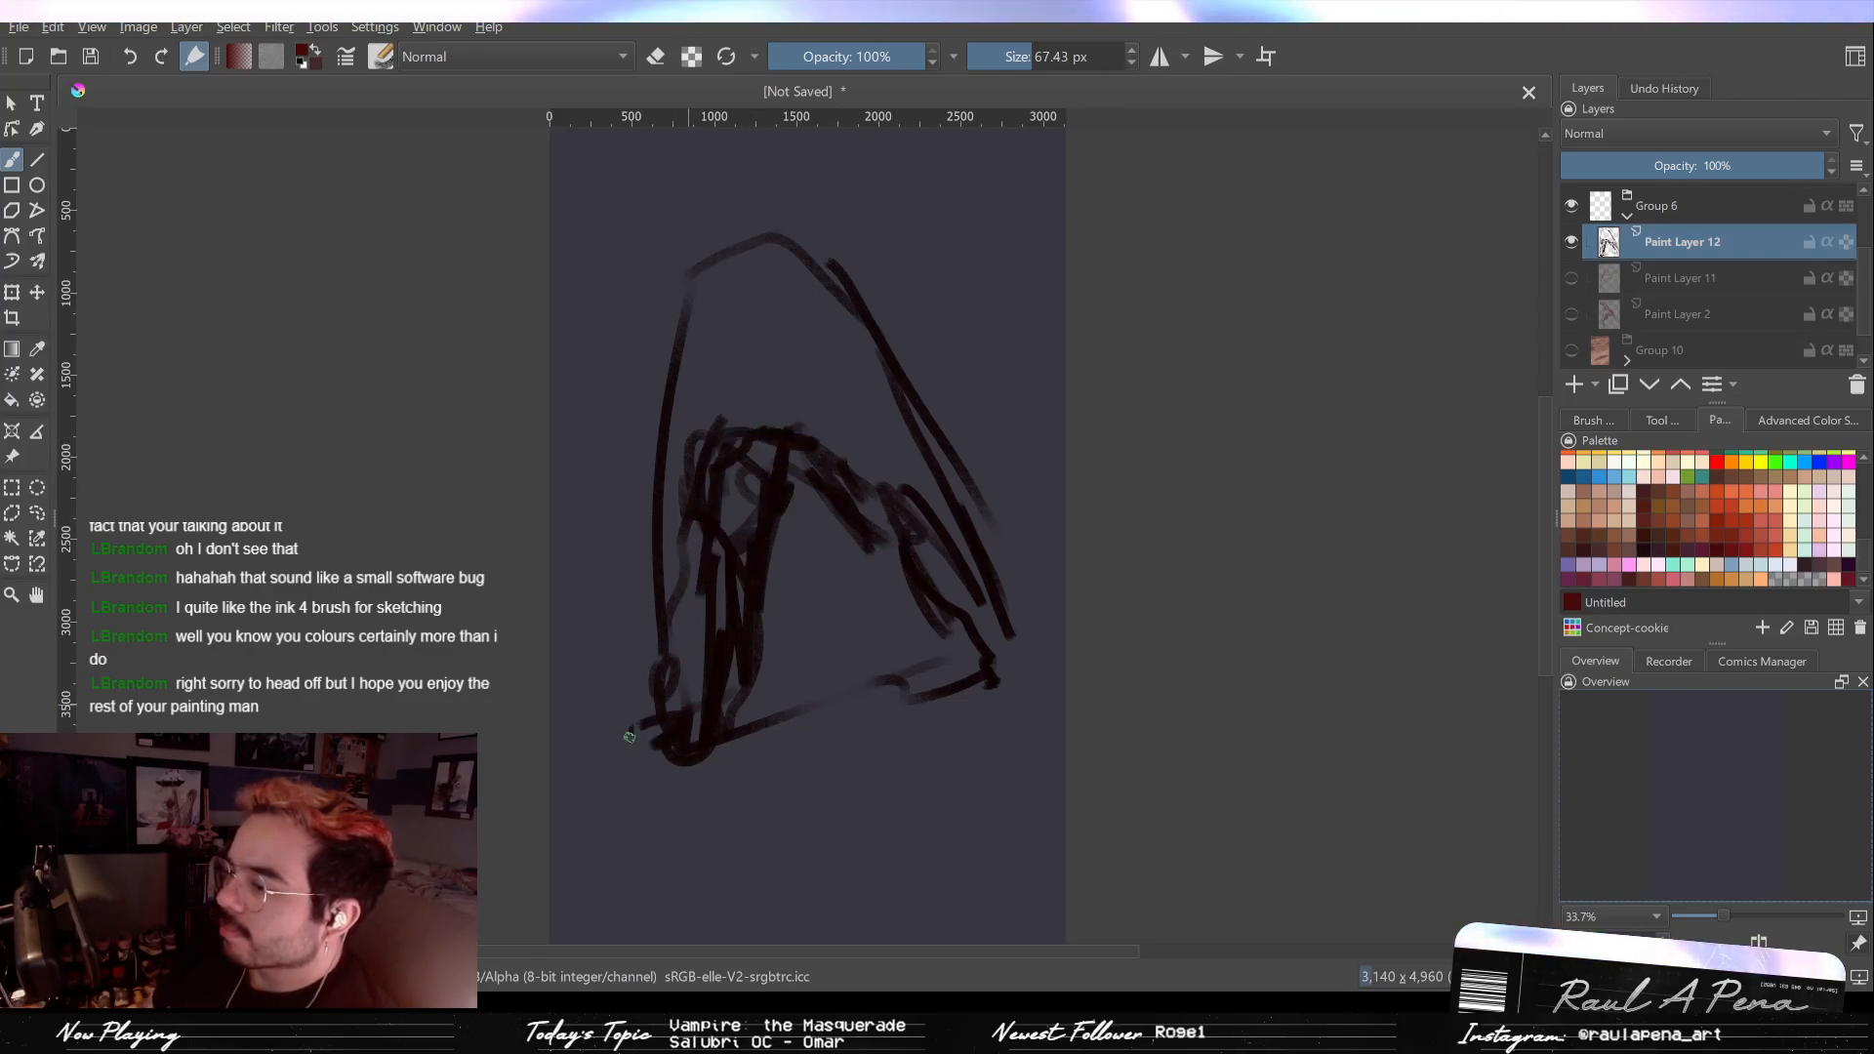
{"action": "left_click_drag", "start_coordinate": [756, 714], "coordinate": [745, 696]}
Step: Erase the round front foot and the lower part of the front leg with an eraser preset
{"action": "key", "text": "period"}
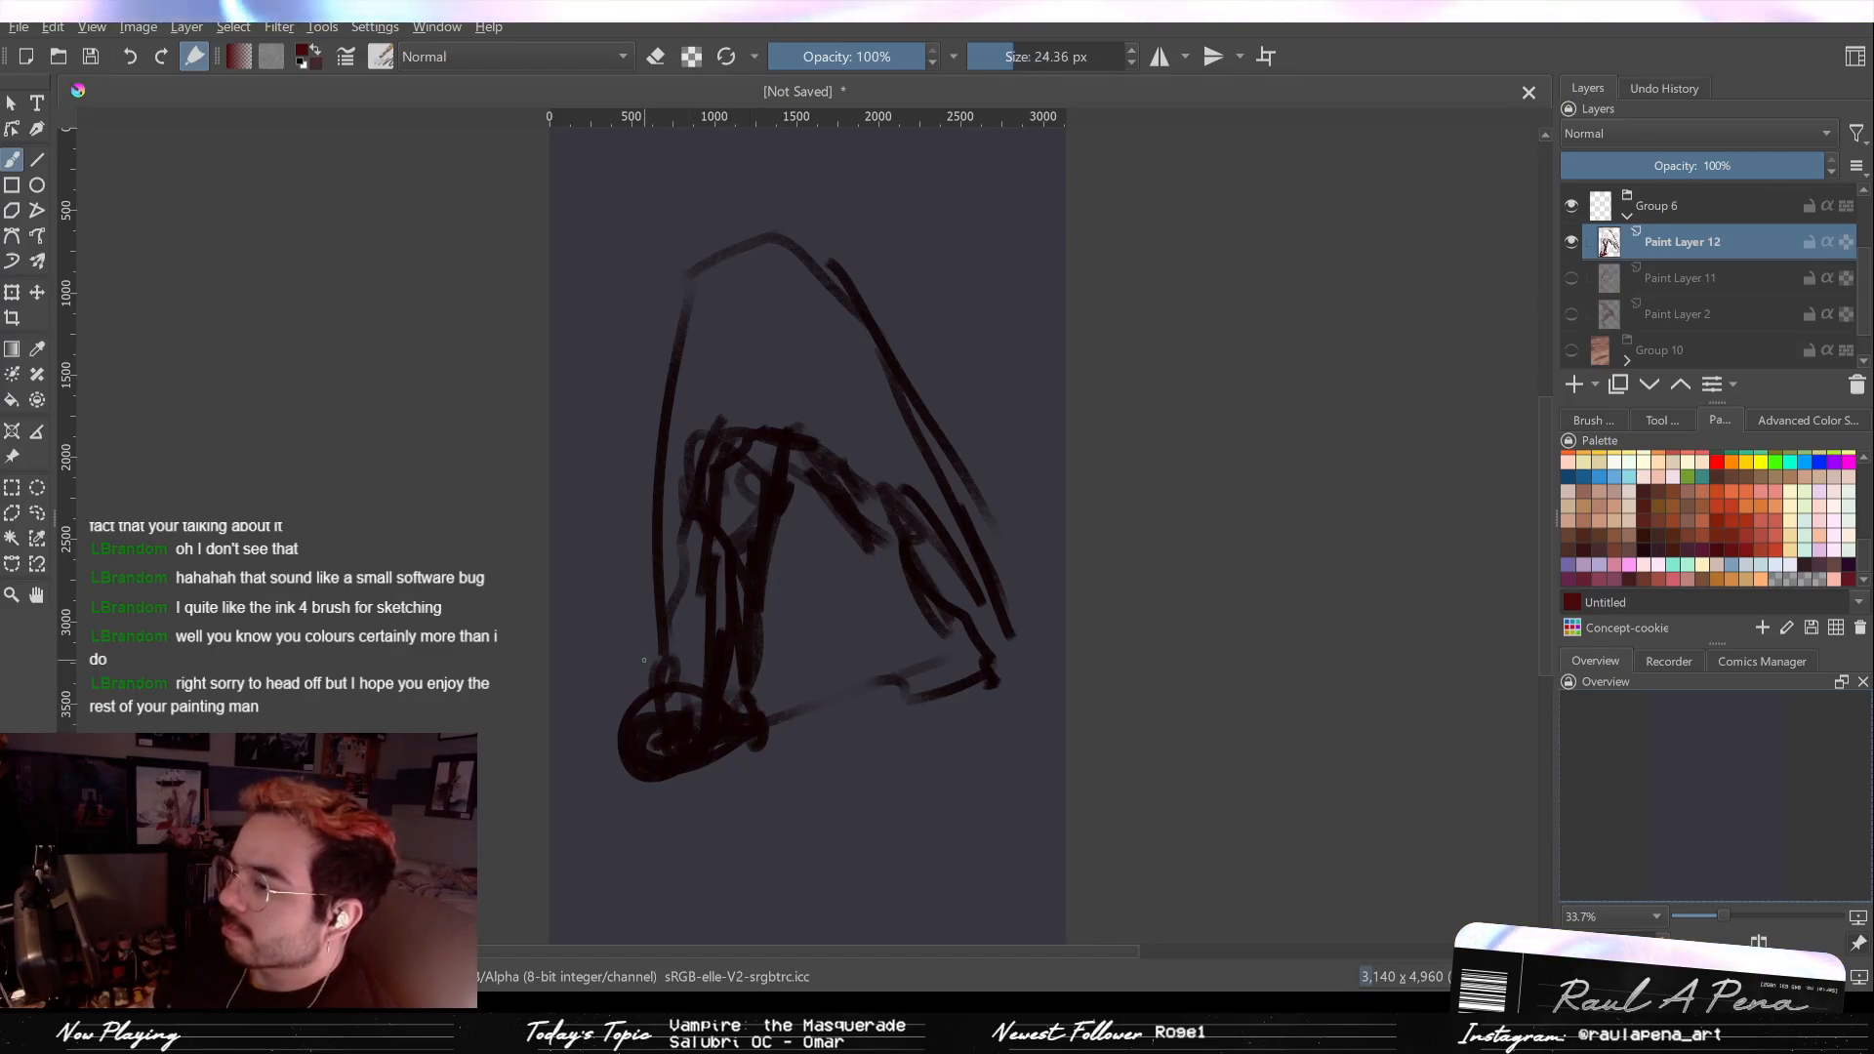
{"action": "key", "text": "period"}
{"action": "left_click", "coordinate": [1620, 420]}
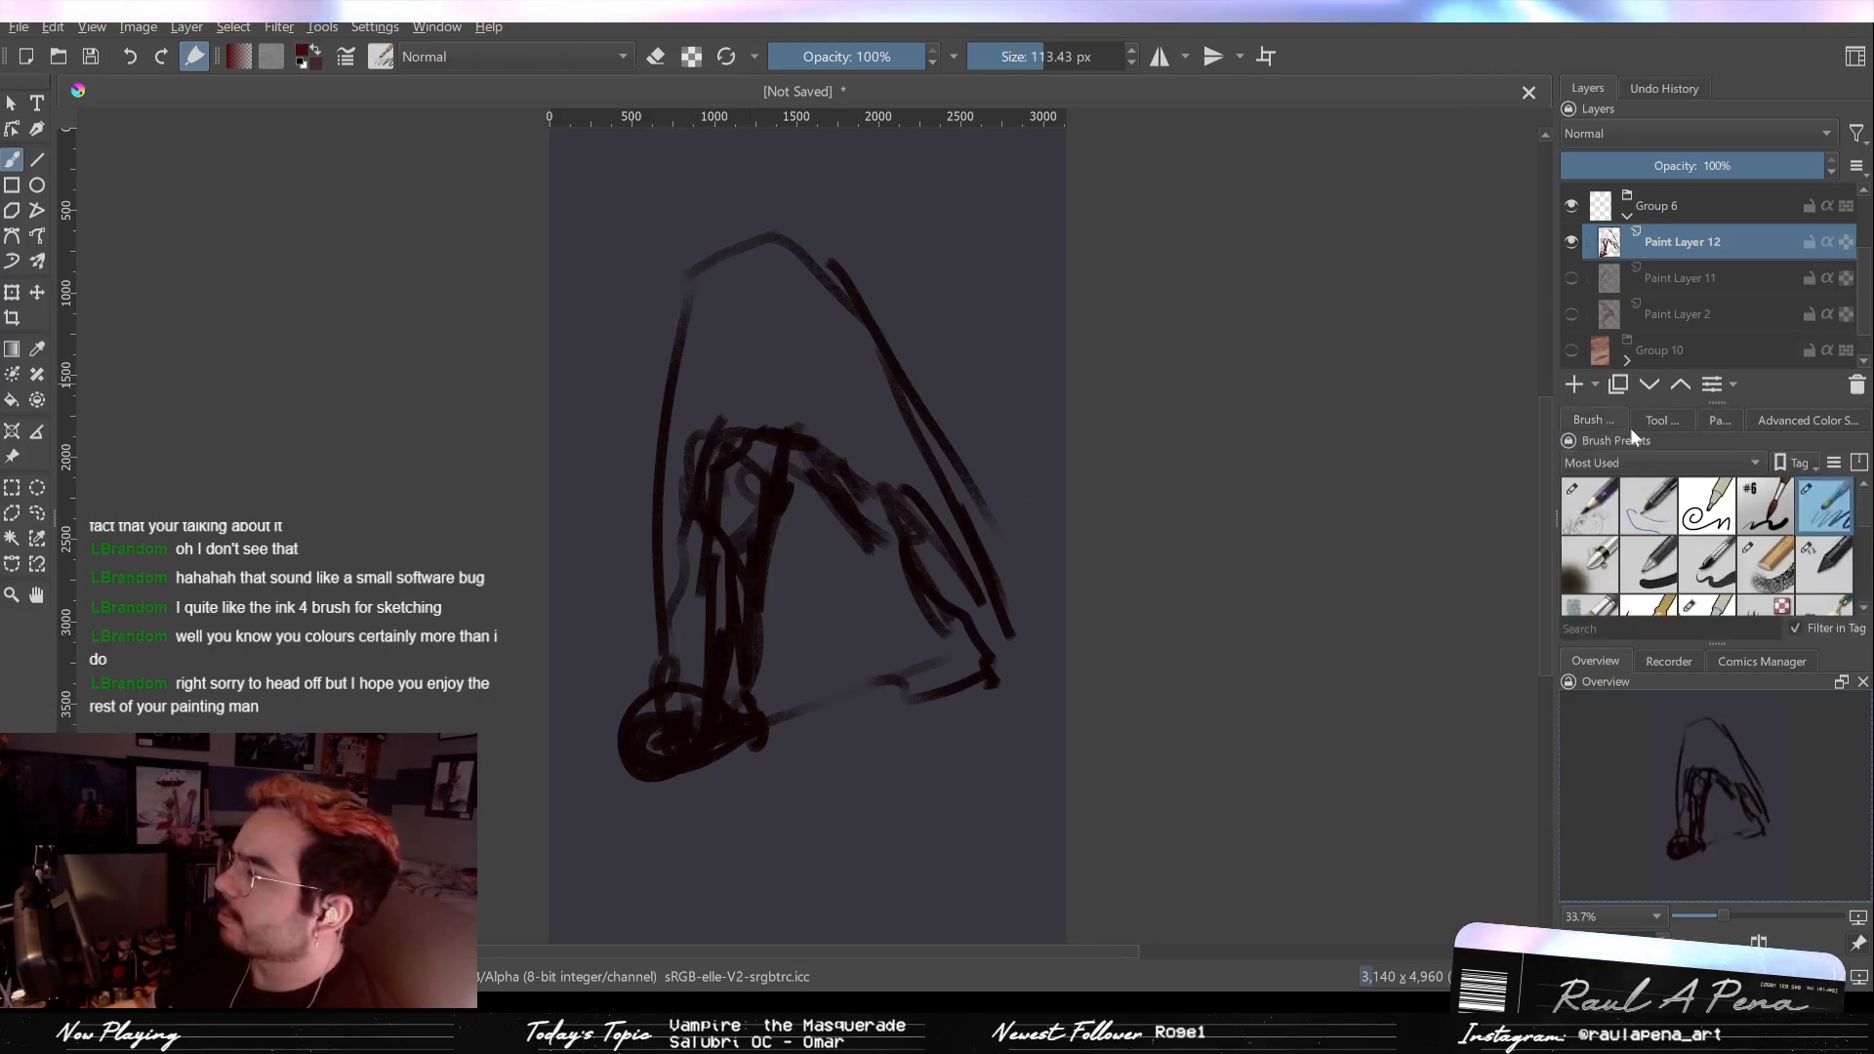
{"action": "left_click", "coordinate": [1706, 506]}
{"action": "left_click", "coordinate": [1824, 564]}
{"action": "mouse_move", "coordinate": [656, 547]}
{"action": "left_mouse_down"}
{"action": "mouse_move", "coordinate": [671, 683]}
{"action": "mouse_move", "coordinate": [614, 731]}
{"action": "mouse_move", "coordinate": [791, 720]}
{"action": "mouse_move", "coordinate": [761, 585]}
{"action": "mouse_move", "coordinate": [694, 702]}
{"action": "left_mouse_up"}
Step: Redraw the front lower leg with the textured brush, flaring out into a large wedge-shaped boot
{"action": "left_click", "coordinate": [1765, 564]}
{"action": "mouse_move", "coordinate": [727, 532]}
{"action": "left_mouse_down"}
{"action": "mouse_move", "coordinate": [689, 607]}
{"action": "mouse_move", "coordinate": [644, 632]}
{"action": "left_mouse_up"}
{"action": "left_click_drag", "start_coordinate": [737, 583], "coordinate": [705, 718]}
{"action": "mouse_move", "coordinate": [761, 522]}
{"action": "left_mouse_down"}
{"action": "mouse_move", "coordinate": [734, 644]}
{"action": "mouse_move", "coordinate": [652, 746]}
{"action": "left_mouse_up"}
{"action": "left_click_drag", "start_coordinate": [673, 668], "coordinate": [703, 761]}
{"action": "mouse_move", "coordinate": [727, 687]}
{"action": "left_mouse_down"}
{"action": "mouse_move", "coordinate": [701, 773]}
{"action": "mouse_move", "coordinate": [739, 763]}
{"action": "mouse_move", "coordinate": [699, 770]}
{"action": "mouse_move", "coordinate": [797, 739]}
{"action": "mouse_move", "coordinate": [690, 682]}
{"action": "mouse_move", "coordinate": [687, 748]}
{"action": "mouse_move", "coordinate": [714, 771]}
{"action": "mouse_move", "coordinate": [767, 736]}
{"action": "left_mouse_up"}
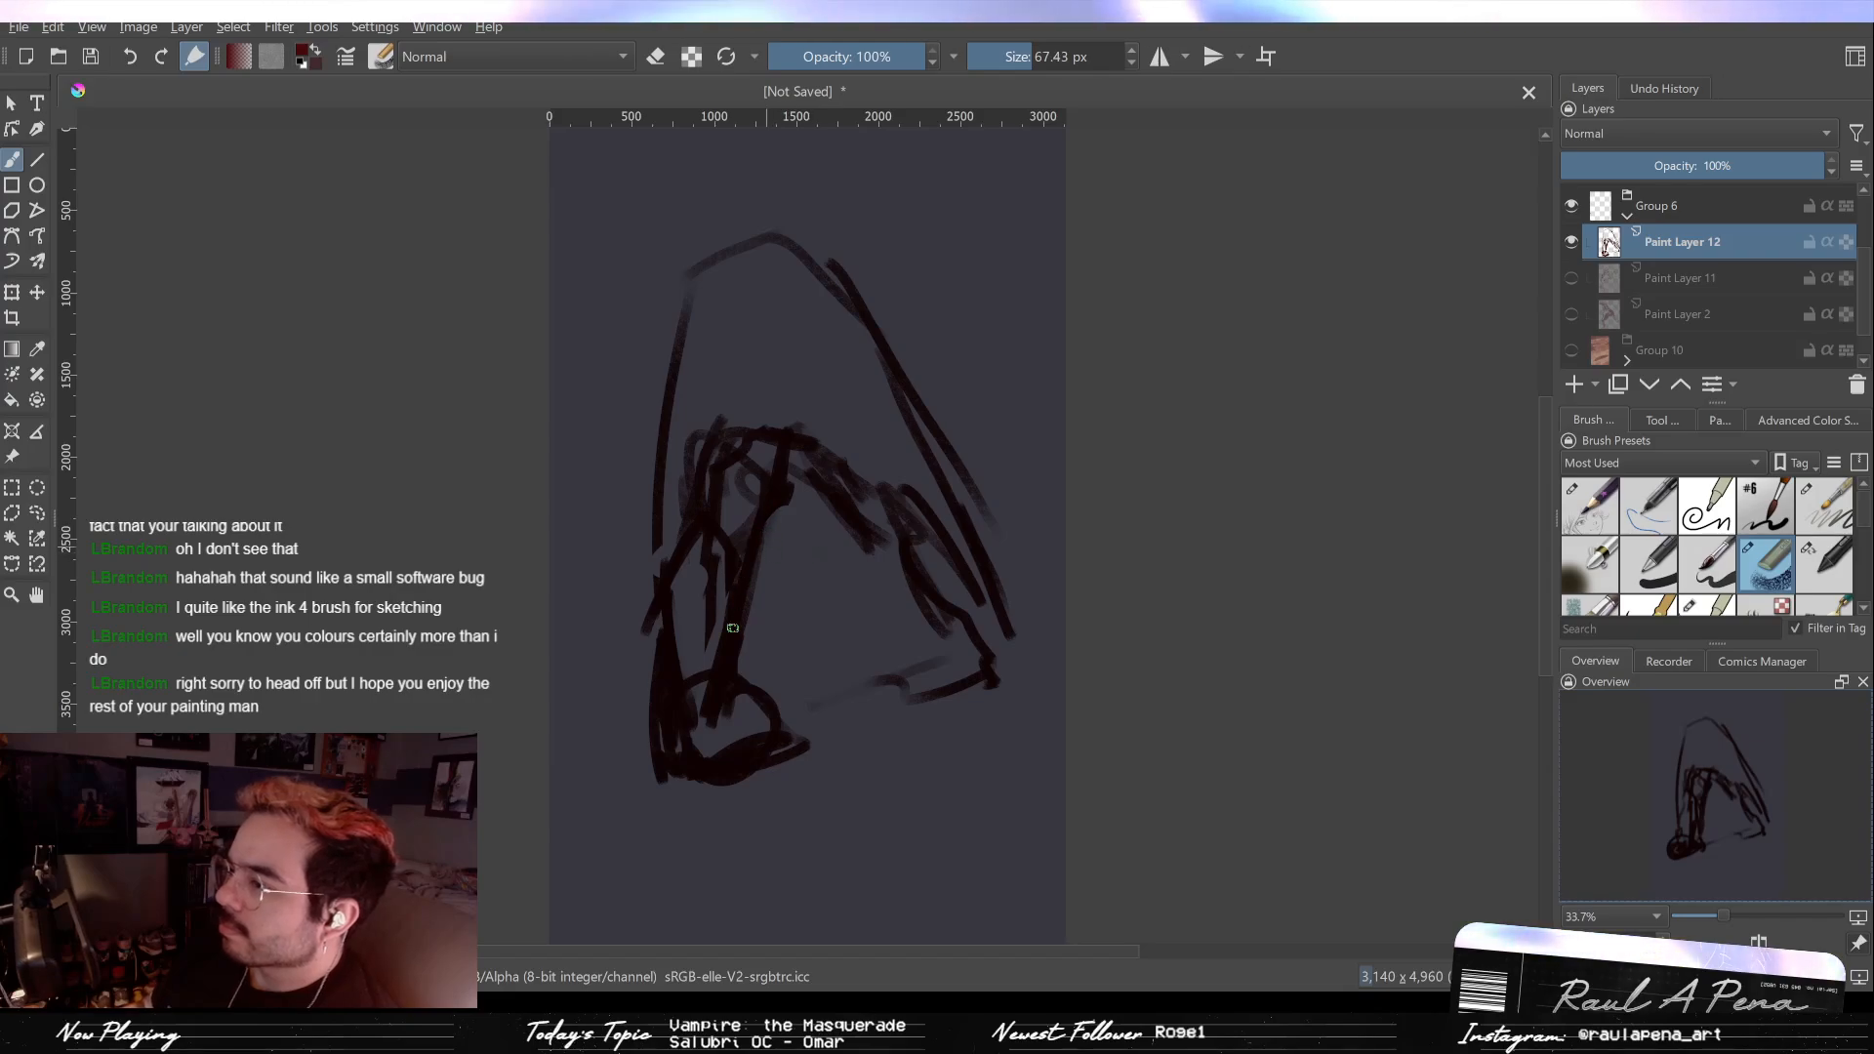
Step: Erase most of the back leg, the ground line and the cape's lower edge, and rework the hip joint
{"action": "key", "text": "e"}
{"action": "left_click_drag", "start_coordinate": [813, 421], "coordinate": [810, 499]}
{"action": "mouse_move", "coordinate": [844, 575]}
{"action": "left_mouse_down"}
{"action": "mouse_move", "coordinate": [898, 581]}
{"action": "mouse_move", "coordinate": [847, 504]}
{"action": "mouse_move", "coordinate": [906, 448]}
{"action": "mouse_move", "coordinate": [841, 507]}
{"action": "mouse_move", "coordinate": [882, 582]}
{"action": "mouse_move", "coordinate": [926, 545]}
{"action": "mouse_move", "coordinate": [972, 628]}
{"action": "mouse_move", "coordinate": [897, 713]}
{"action": "mouse_move", "coordinate": [909, 682]}
{"action": "mouse_move", "coordinate": [795, 722]}
{"action": "left_mouse_up"}
{"action": "key", "text": "e"}
{"action": "mouse_move", "coordinate": [815, 473]}
{"action": "left_mouse_down"}
{"action": "mouse_move", "coordinate": [830, 433]}
{"action": "mouse_move", "coordinate": [799, 433]}
{"action": "mouse_move", "coordinate": [849, 441]}
{"action": "mouse_move", "coordinate": [820, 466]}
{"action": "mouse_move", "coordinate": [834, 429]}
{"action": "mouse_move", "coordinate": [834, 472]}
{"action": "mouse_move", "coordinate": [881, 524]}
{"action": "mouse_move", "coordinate": [814, 504]}
{"action": "mouse_move", "coordinate": [843, 516]}
{"action": "mouse_move", "coordinate": [857, 448]}
{"action": "mouse_move", "coordinate": [898, 541]}
{"action": "left_mouse_up"}
{"action": "key", "text": "e"}
{"action": "mouse_move", "coordinate": [885, 452]}
{"action": "left_mouse_down"}
{"action": "mouse_move", "coordinate": [823, 507]}
{"action": "mouse_move", "coordinate": [844, 500]}
{"action": "left_mouse_up"}
{"action": "left_click_drag", "start_coordinate": [915, 559], "coordinate": [981, 493]}
Step: Redraw the back leg from the hip joint through the knee to a small outstretched foot
{"action": "key", "text": "slash"}
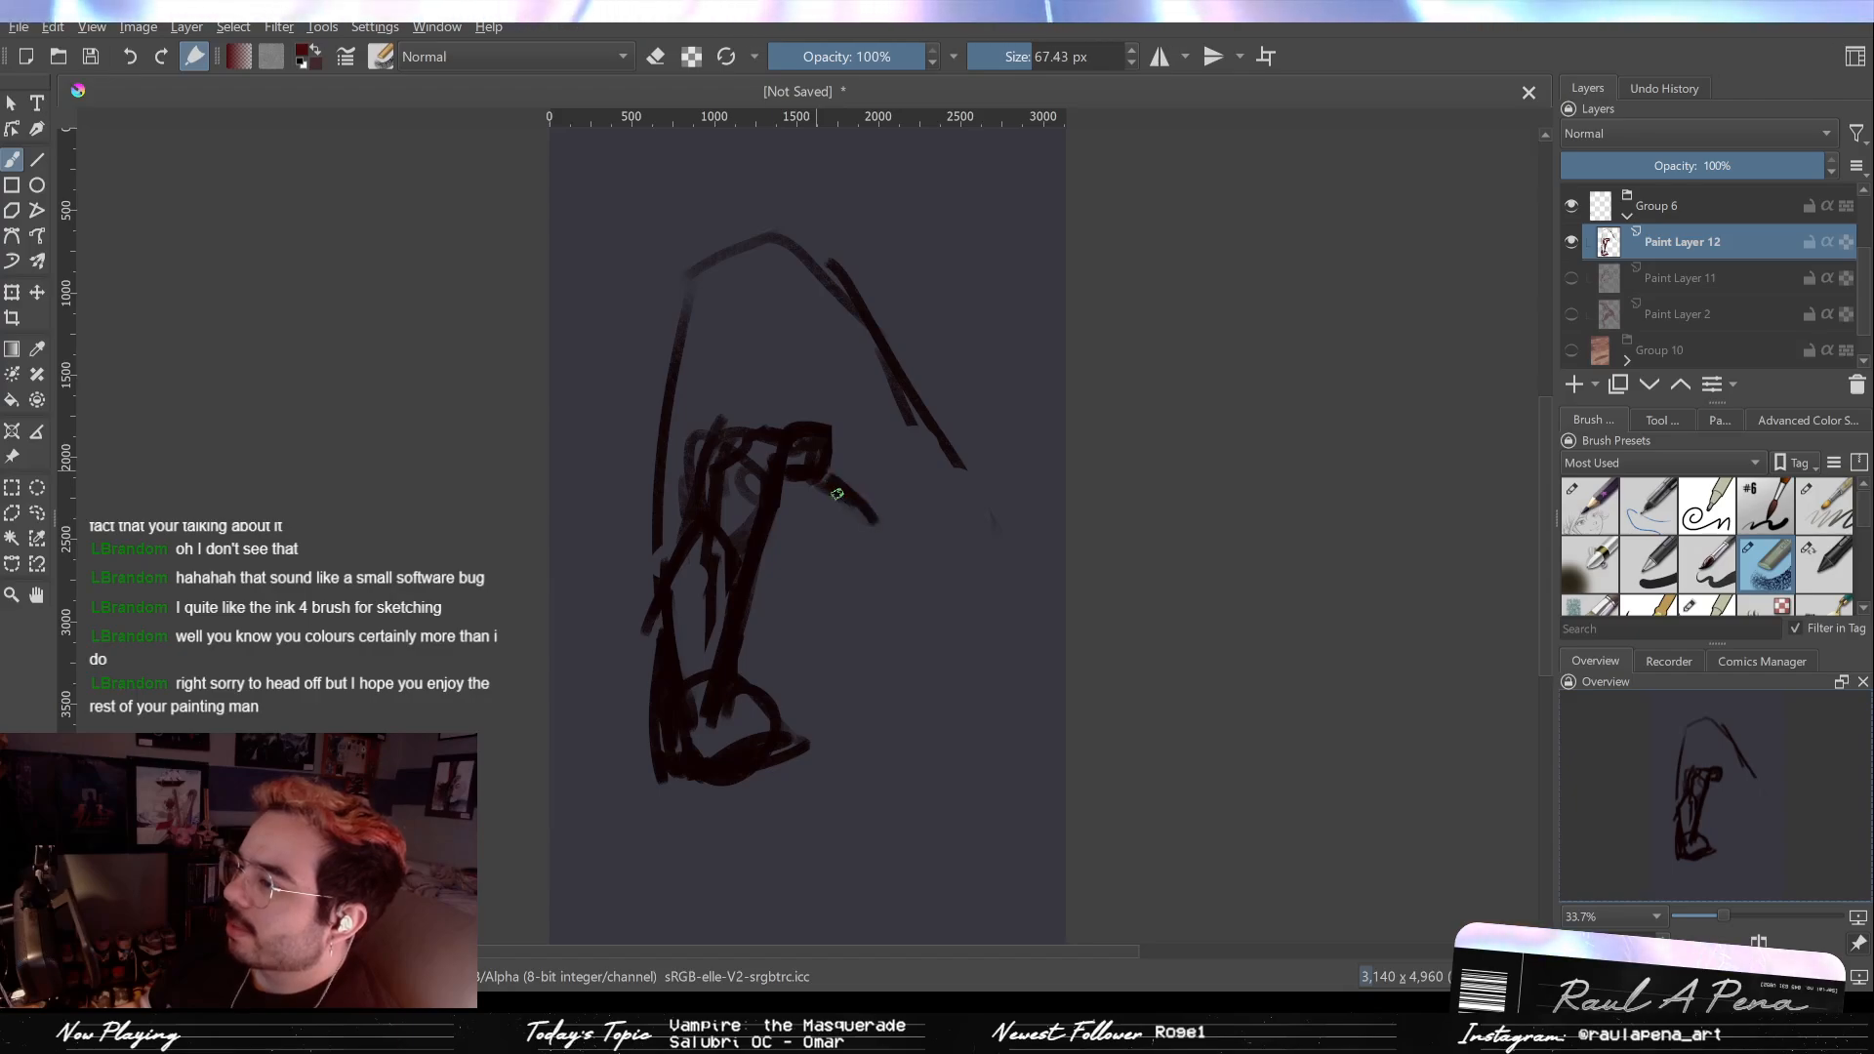
{"action": "mouse_move", "coordinate": [818, 500]}
{"action": "left_mouse_down"}
{"action": "mouse_move", "coordinate": [876, 560]}
{"action": "mouse_move", "coordinate": [903, 552]}
{"action": "left_mouse_up"}
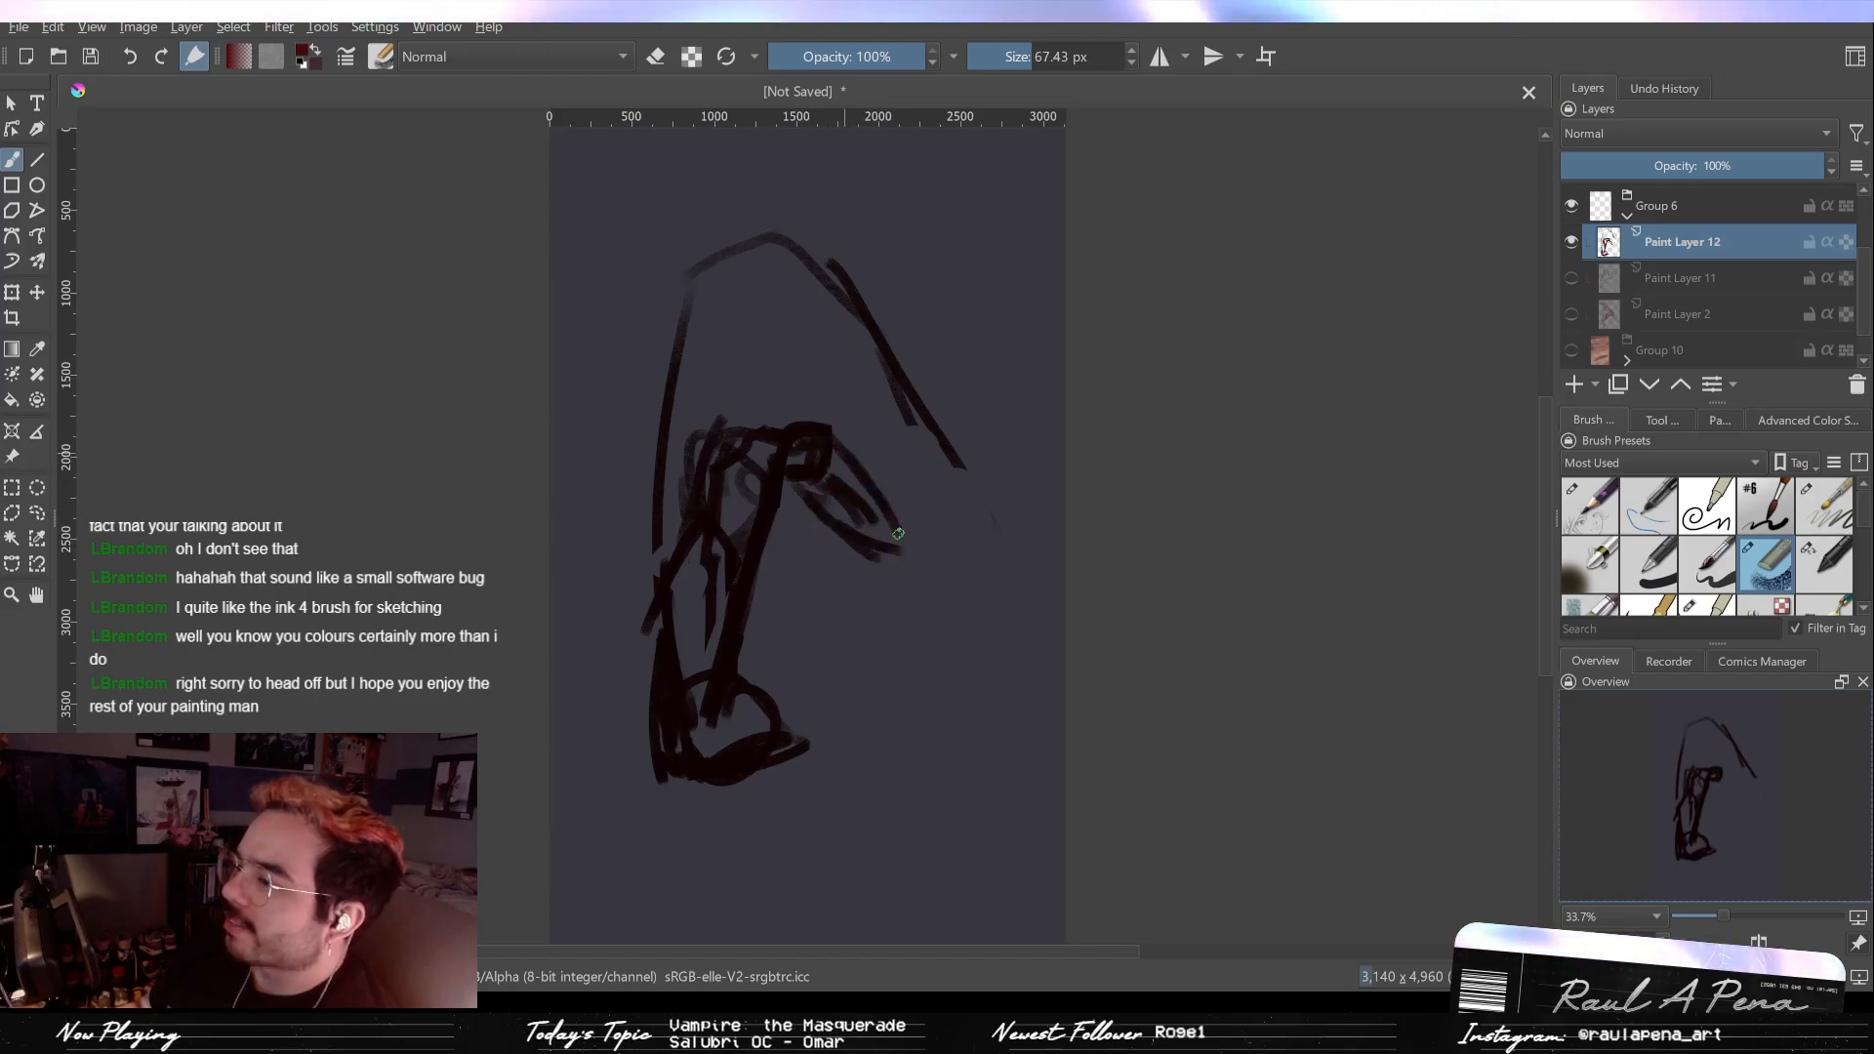
{"action": "left_click_drag", "start_coordinate": [884, 532], "coordinate": [894, 582]}
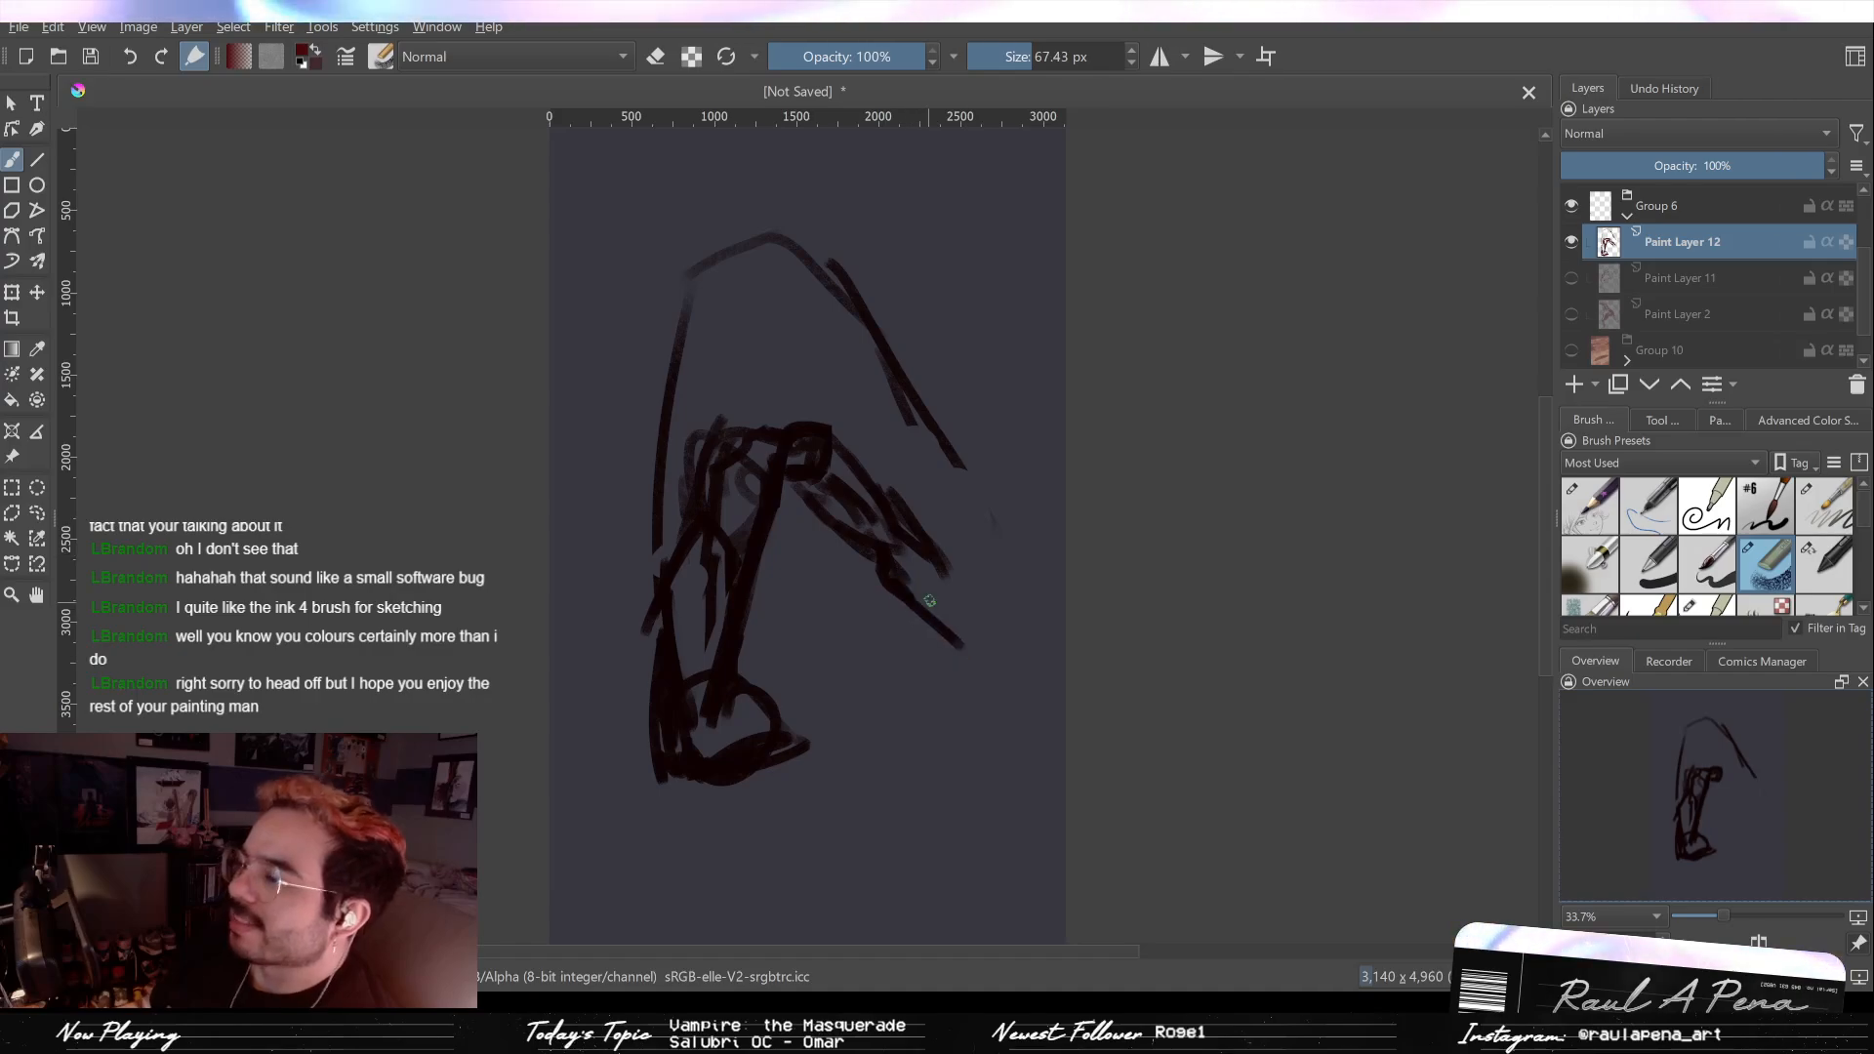
{"action": "left_click_drag", "start_coordinate": [922, 517], "coordinate": [973, 648]}
{"action": "mouse_move", "coordinate": [932, 566]}
{"action": "left_mouse_down"}
{"action": "mouse_move", "coordinate": [971, 649]}
{"action": "mouse_move", "coordinate": [940, 630]}
{"action": "mouse_move", "coordinate": [948, 680]}
{"action": "mouse_move", "coordinate": [969, 693]}
{"action": "mouse_move", "coordinate": [954, 655]}
{"action": "mouse_move", "coordinate": [977, 672]}
{"action": "mouse_move", "coordinate": [1021, 654]}
{"action": "mouse_move", "coordinate": [974, 639]}
{"action": "left_mouse_up"}
Step: Trim the excess strokes around the back calf and ankle and restate the calf's contour
{"action": "key", "text": "e"}
{"action": "key", "text": "e"}
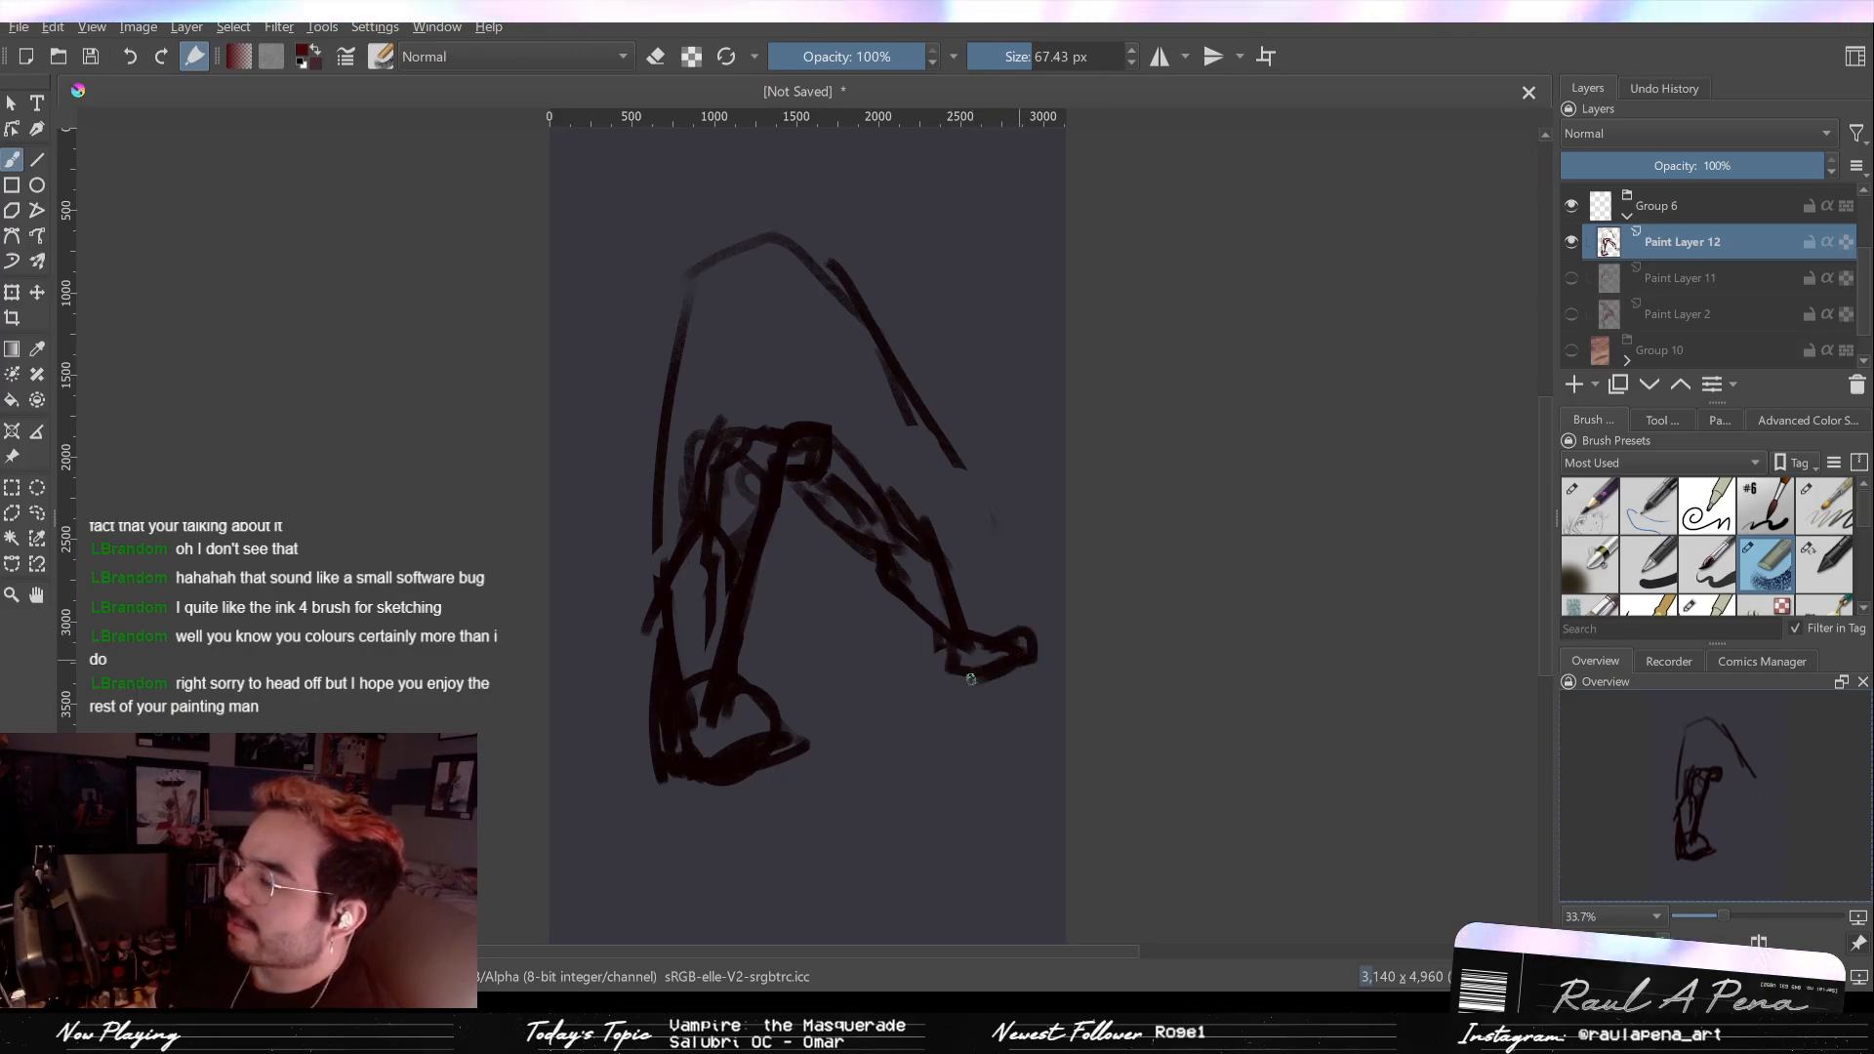
{"action": "key", "text": "e"}
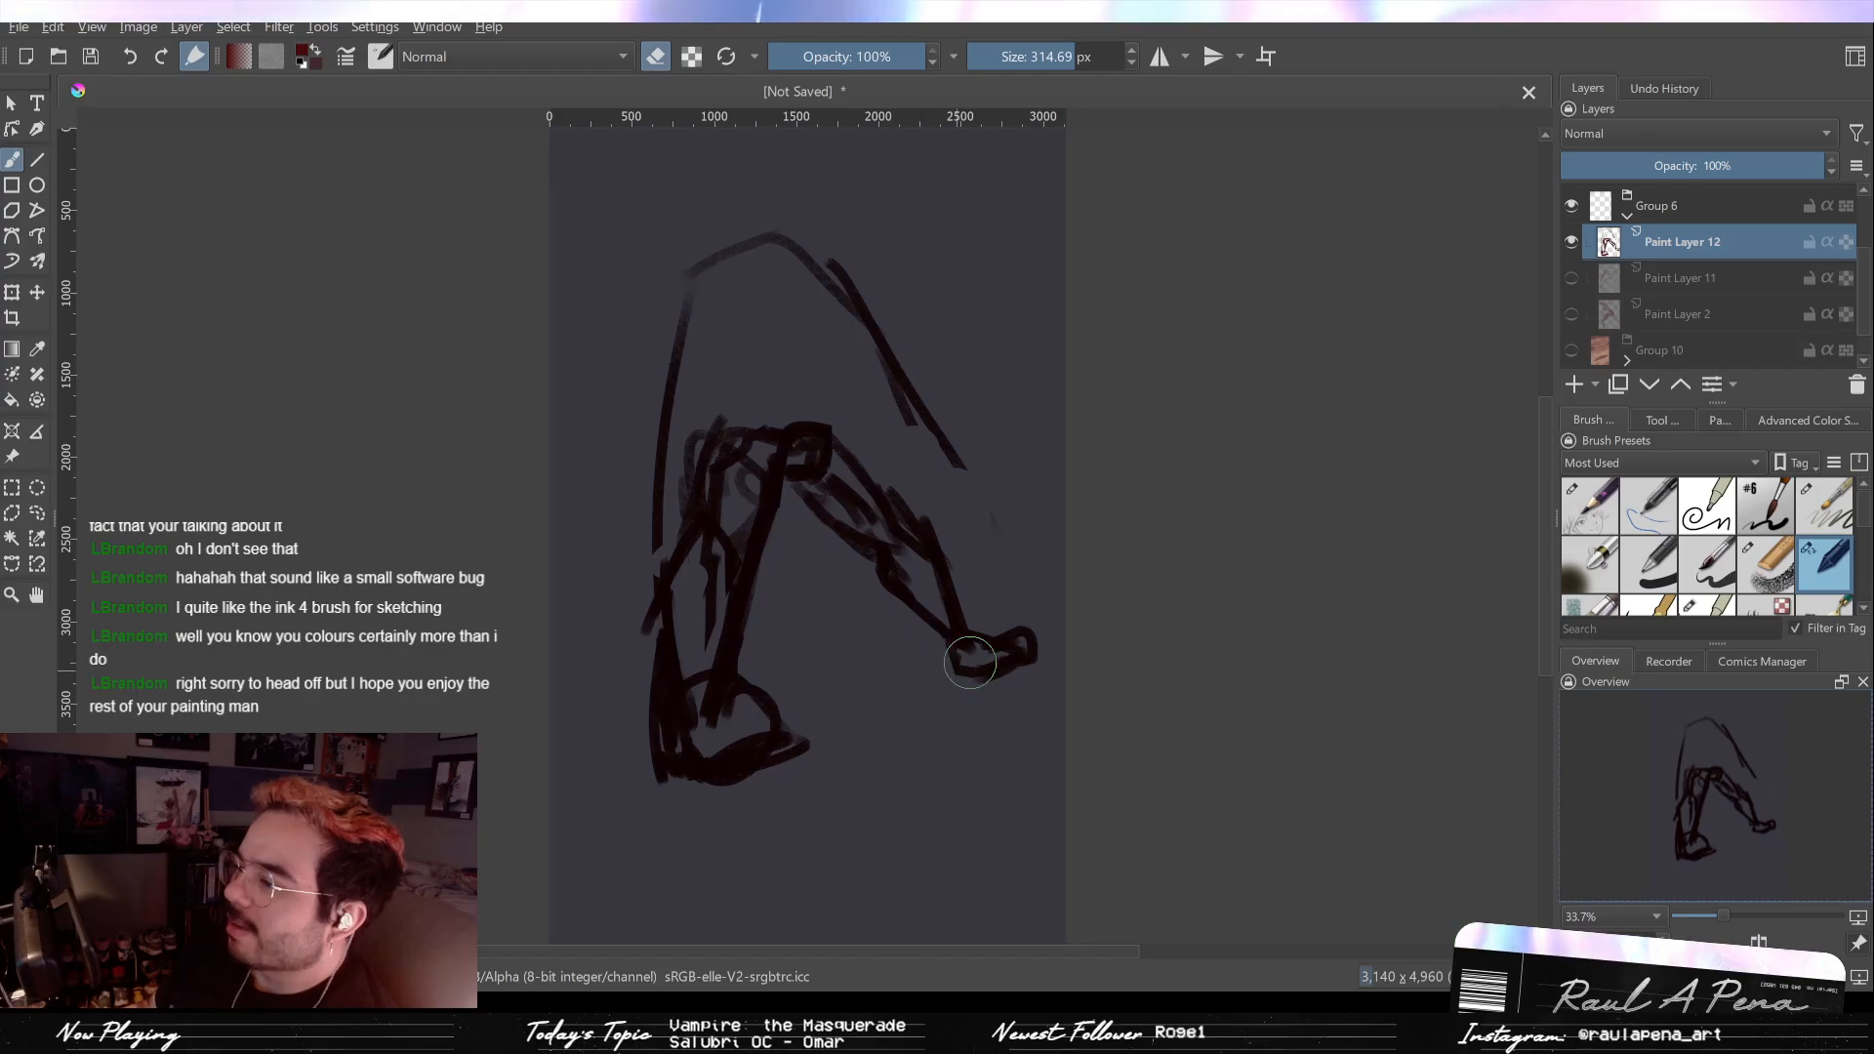
{"action": "mouse_move", "coordinate": [891, 532]}
{"action": "left_mouse_down"}
{"action": "mouse_move", "coordinate": [957, 534]}
{"action": "mouse_move", "coordinate": [979, 581]}
{"action": "mouse_move", "coordinate": [900, 462]}
{"action": "mouse_move", "coordinate": [955, 590]}
{"action": "left_mouse_up"}
{"action": "key", "text": "e"}
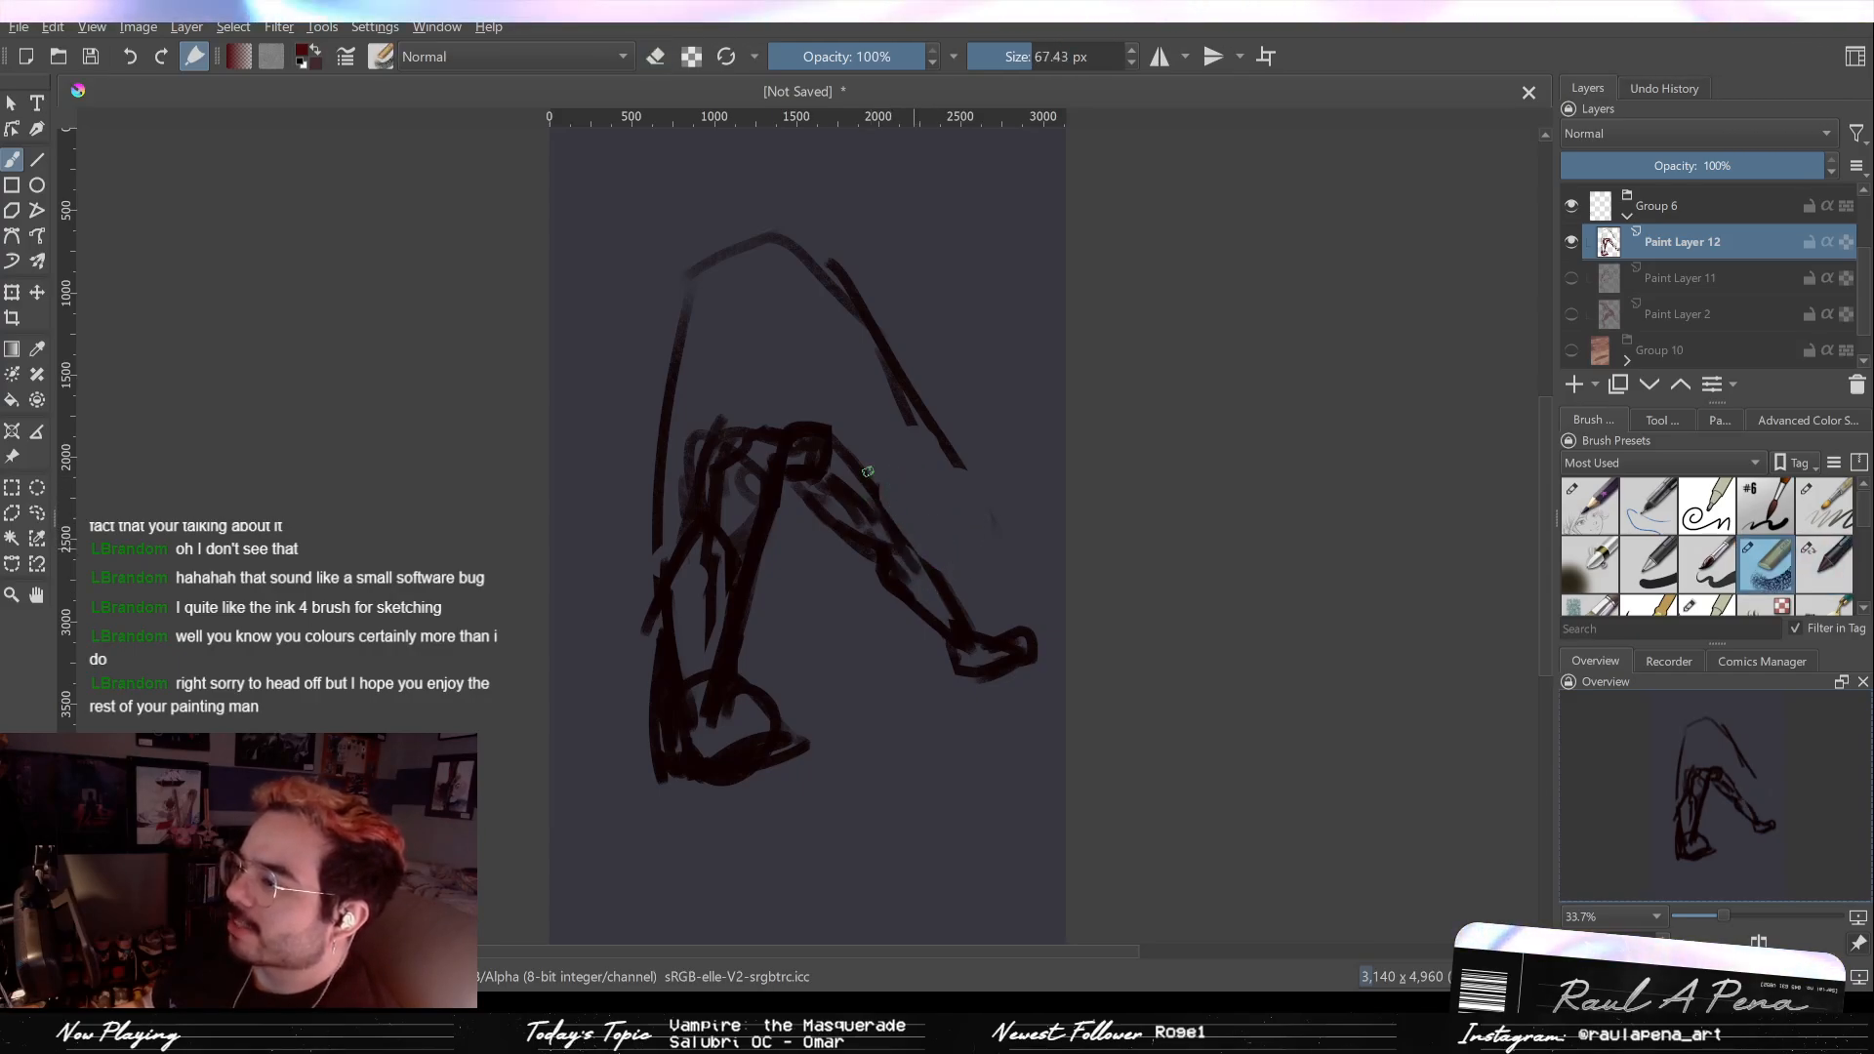
Step: Erase the front leg's messy outer contour and redraw it from the hip past the knee to the boot
{"action": "key", "text": "e"}
{"action": "mouse_move", "coordinate": [845, 546]}
{"action": "left_mouse_down"}
{"action": "mouse_move", "coordinate": [813, 500]}
{"action": "mouse_move", "coordinate": [816, 522]}
{"action": "mouse_move", "coordinate": [676, 501]}
{"action": "mouse_move", "coordinate": [692, 483]}
{"action": "mouse_move", "coordinate": [673, 529]}
{"action": "left_mouse_up"}
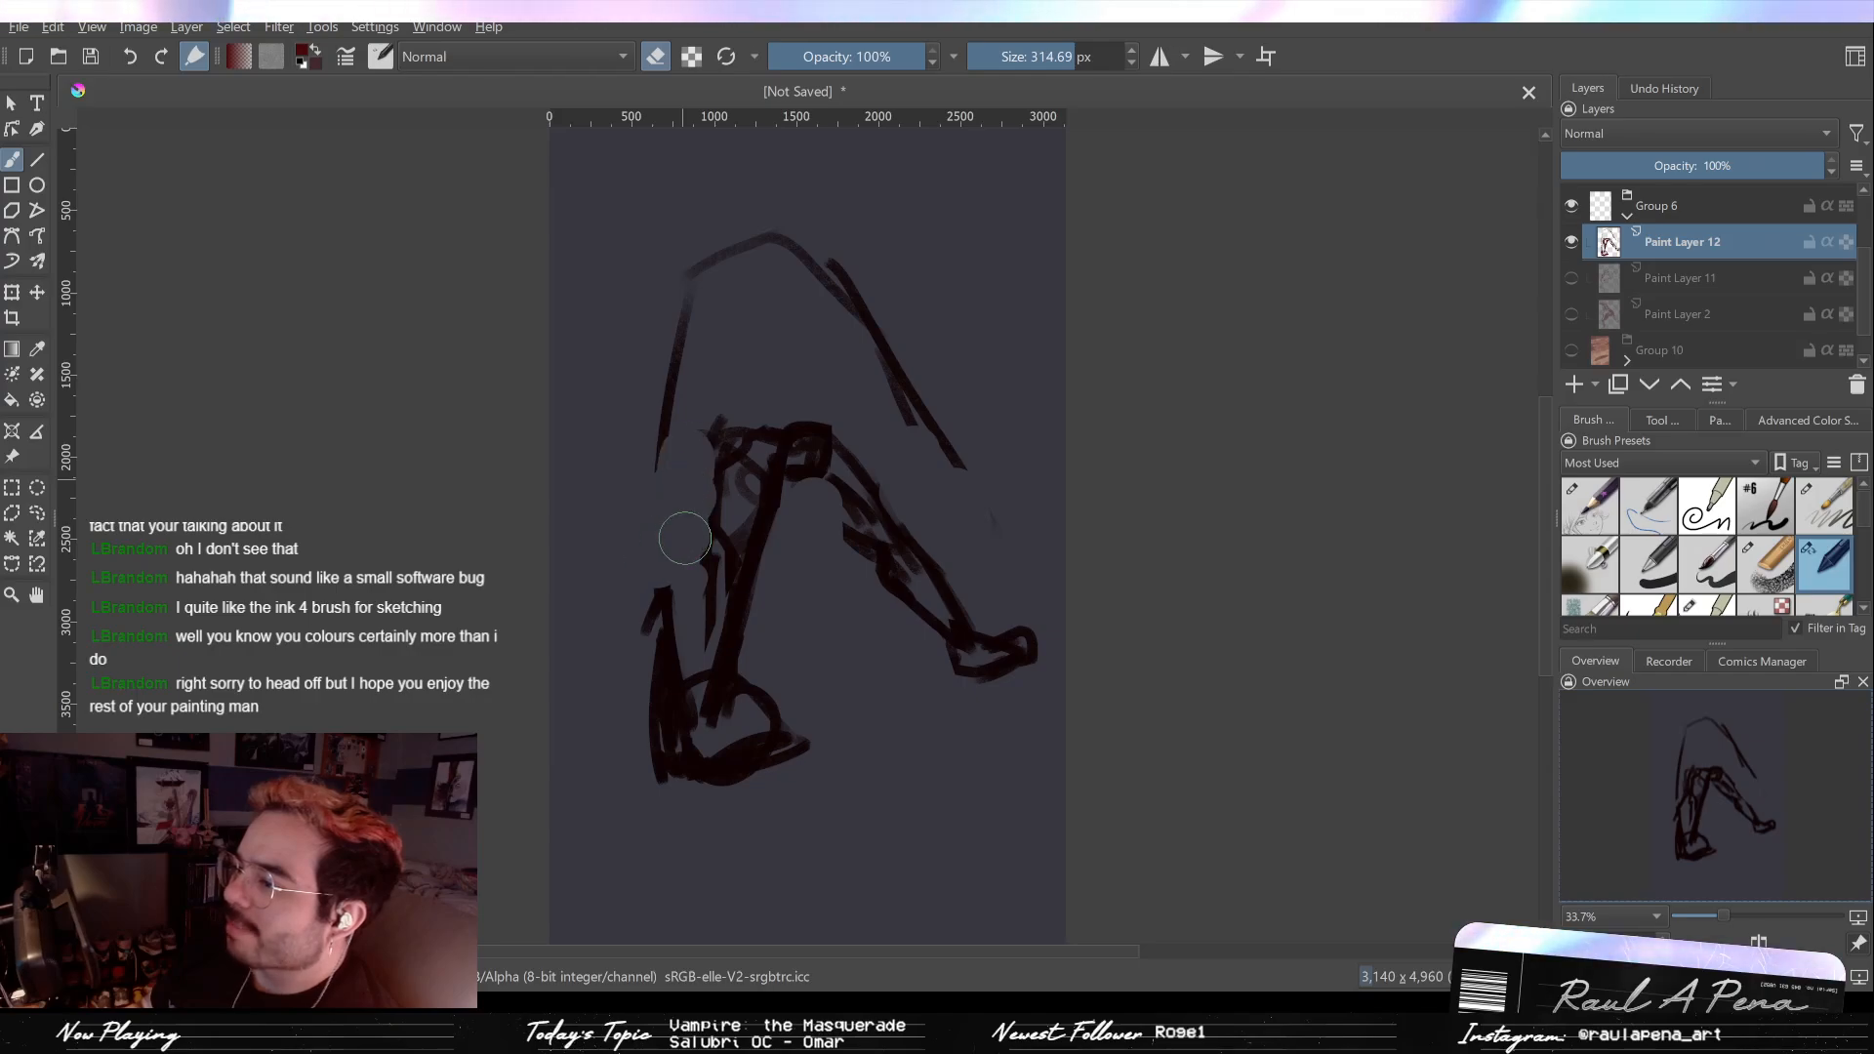
{"action": "key", "text": "e"}
{"action": "key", "text": "e"}
{"action": "key", "text": "e"}
{"action": "mouse_move", "coordinate": [696, 427]}
{"action": "left_mouse_down"}
{"action": "mouse_move", "coordinate": [707, 496]}
{"action": "mouse_move", "coordinate": [714, 448]}
{"action": "mouse_move", "coordinate": [674, 566]}
{"action": "mouse_move", "coordinate": [694, 546]}
{"action": "mouse_move", "coordinate": [677, 668]}
{"action": "mouse_move", "coordinate": [678, 479]}
{"action": "mouse_move", "coordinate": [691, 592]}
{"action": "left_mouse_up"}
{"action": "key", "text": "e"}
{"action": "key", "text": "slash"}
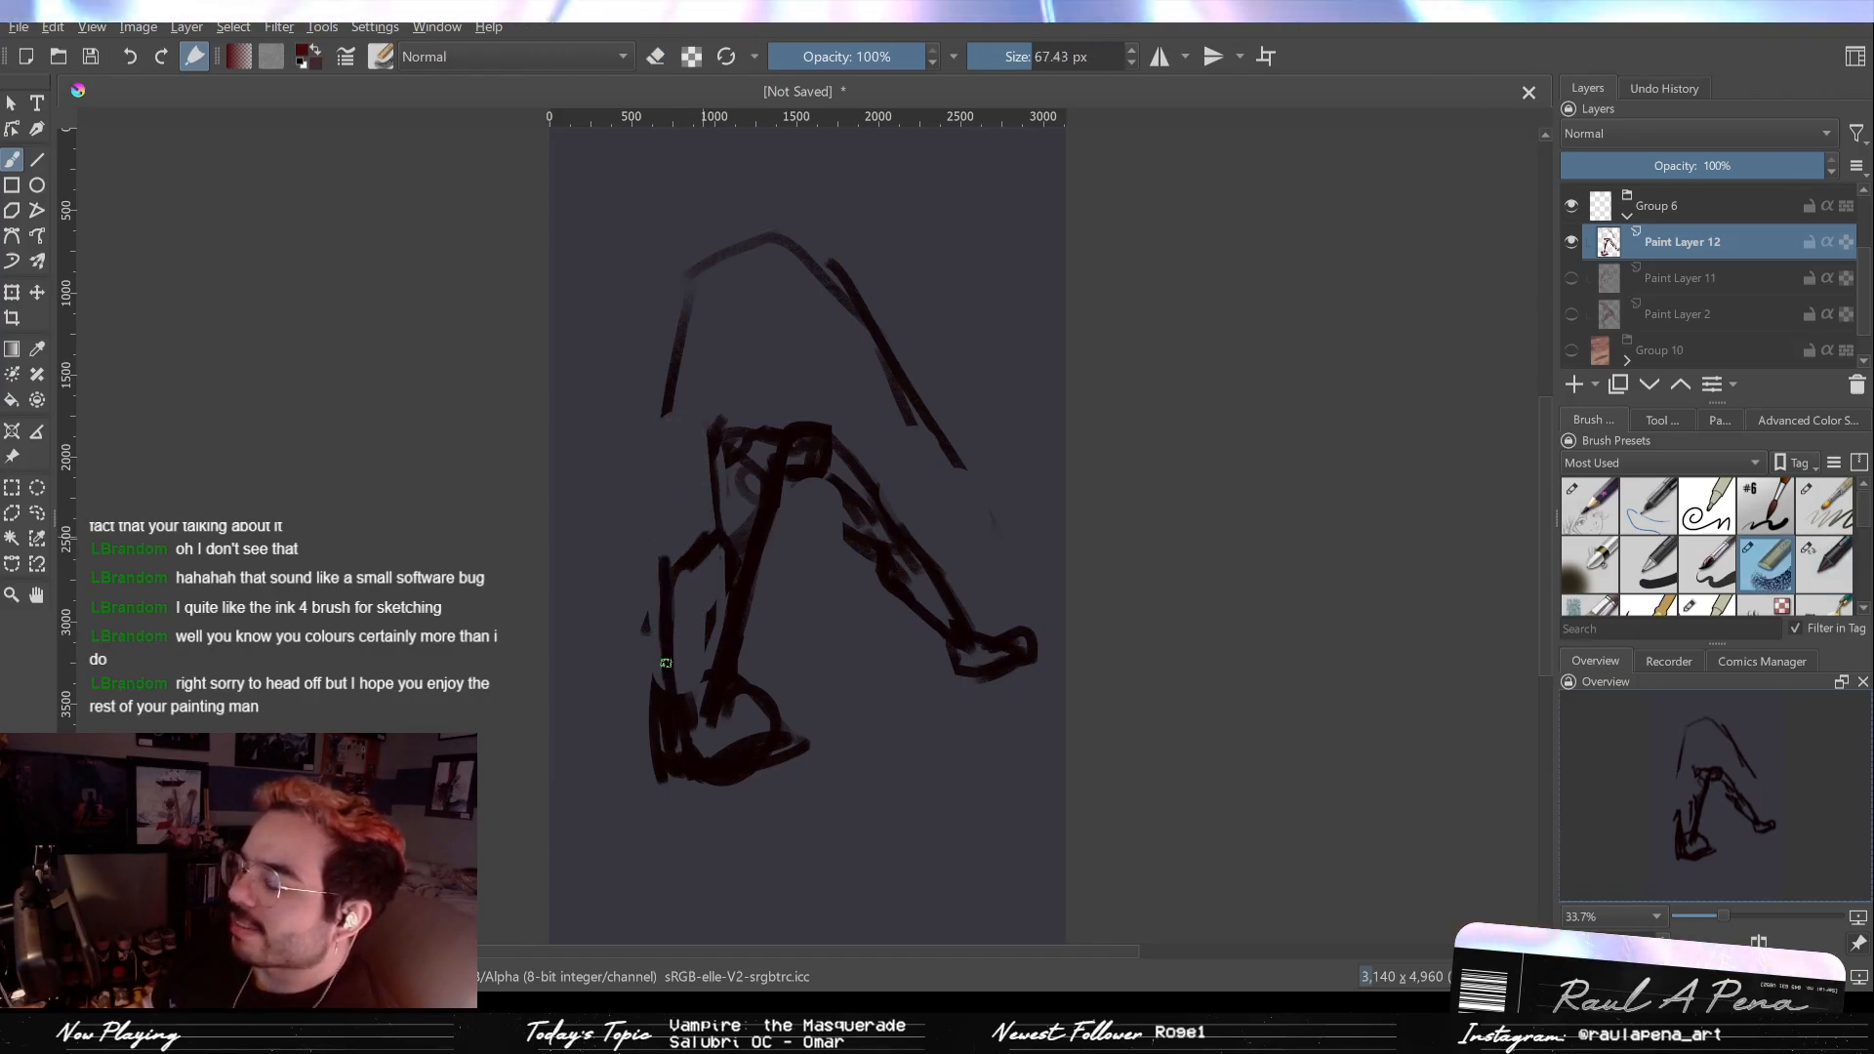
Step: Erase and redraw the front shin's inner edge and boot top, and shorten the boot's toe
{"action": "key", "text": "slash"}
{"action": "mouse_move", "coordinate": [741, 644]}
{"action": "left_mouse_down"}
{"action": "mouse_move", "coordinate": [775, 552]}
{"action": "mouse_move", "coordinate": [724, 686]}
{"action": "left_mouse_up"}
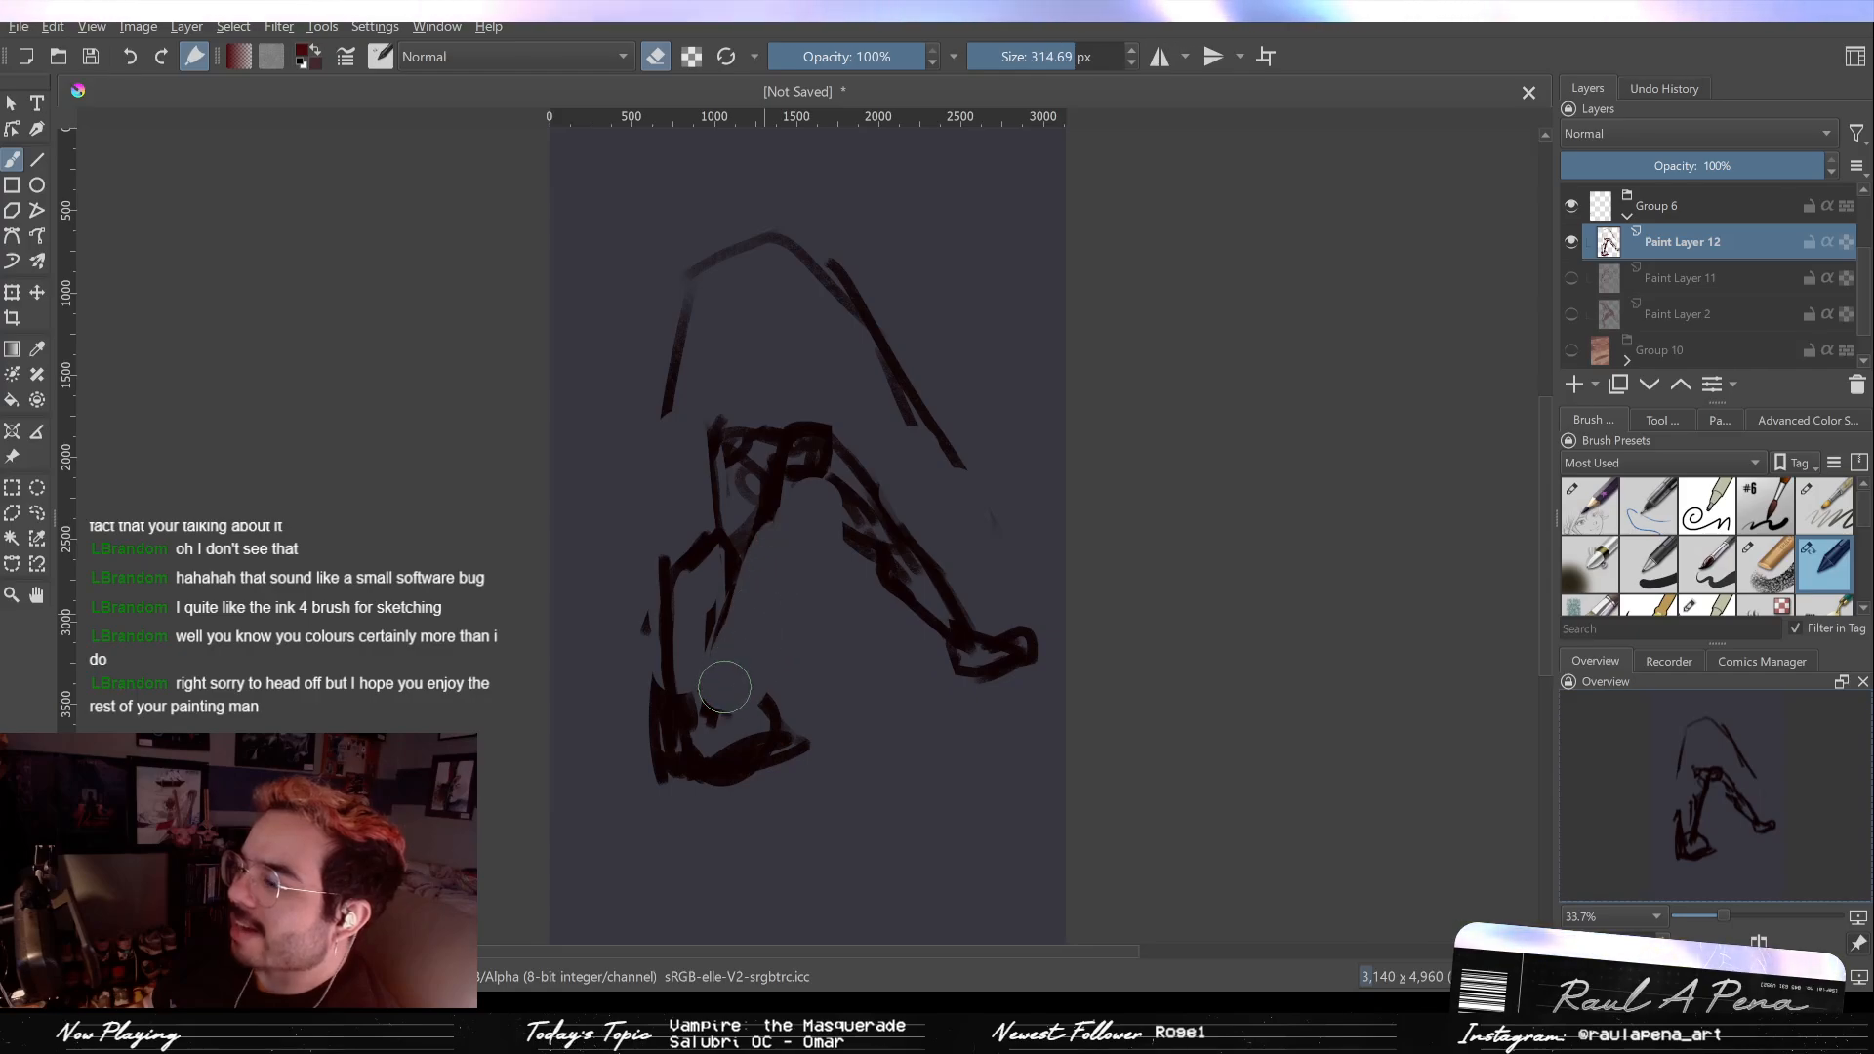
{"action": "key", "text": "slash"}
{"action": "left_click_drag", "start_coordinate": [781, 508], "coordinate": [717, 672]}
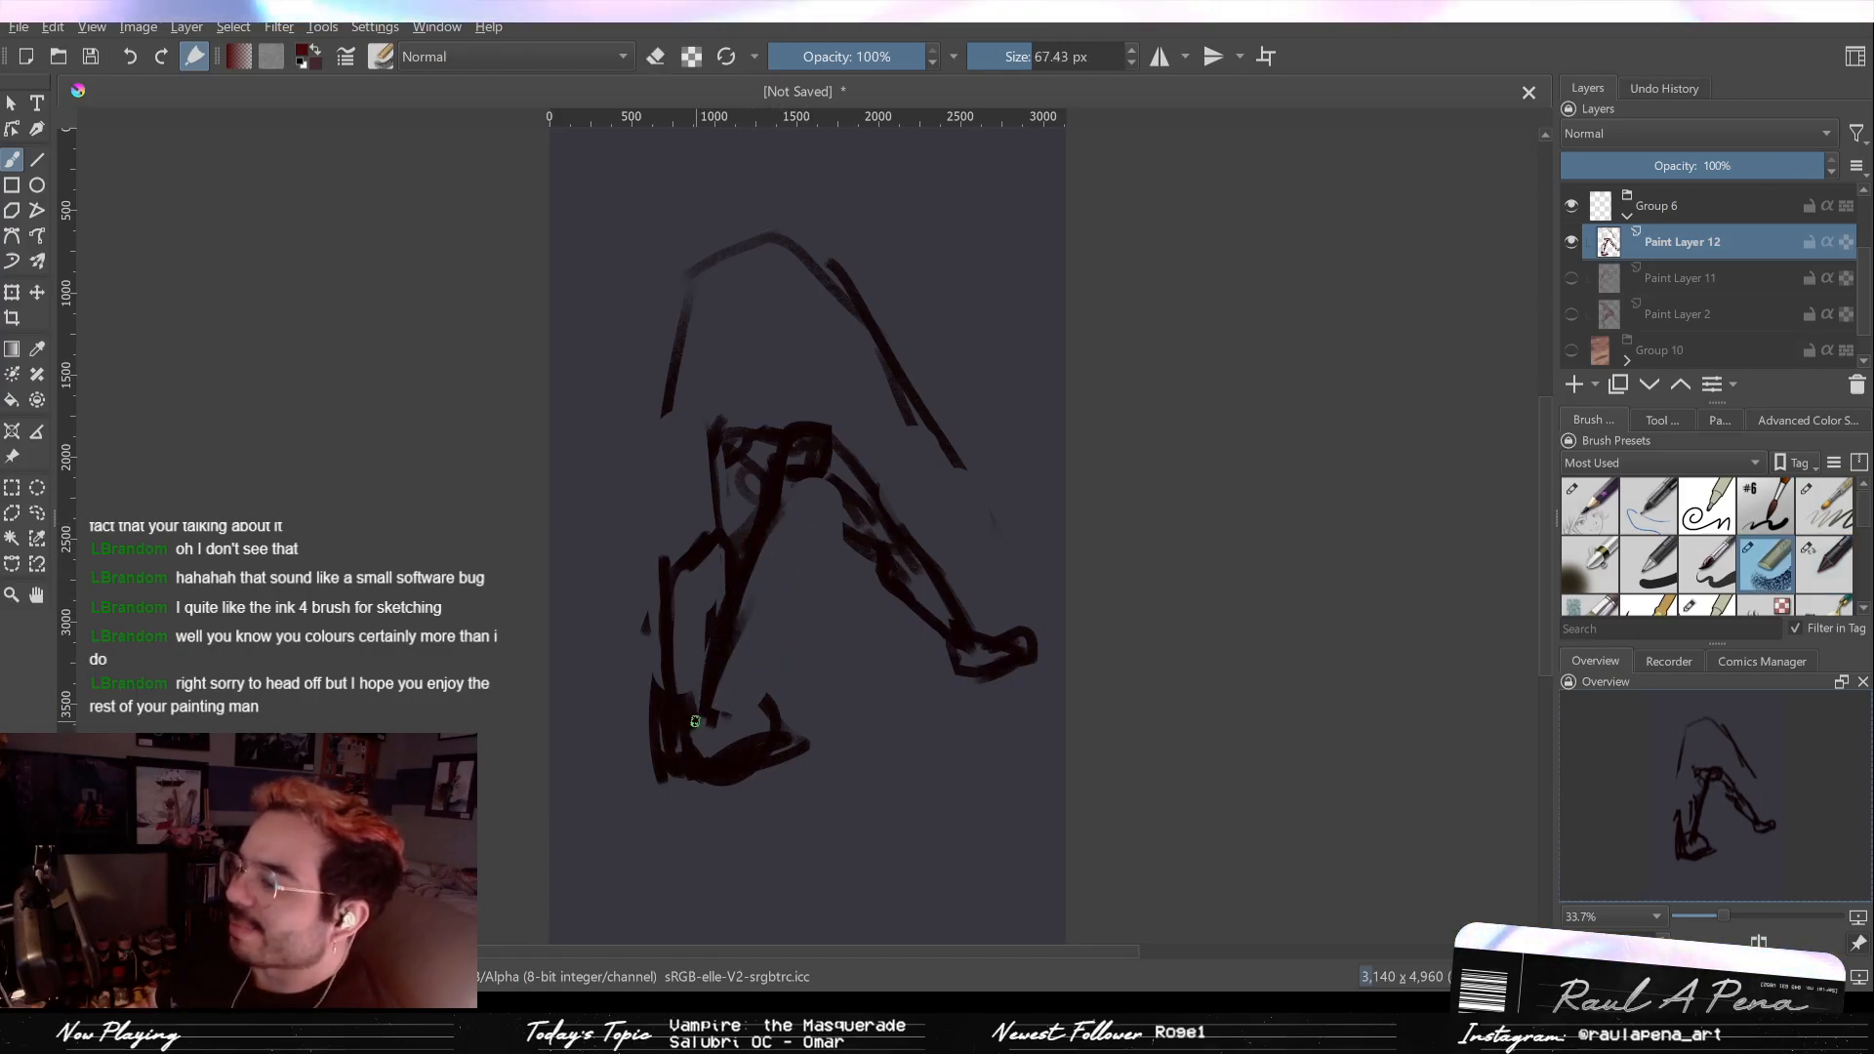
{"action": "left_click_drag", "start_coordinate": [730, 715], "coordinate": [773, 699]}
{"action": "key", "text": "slash"}
{"action": "left_click", "coordinate": [799, 739]}
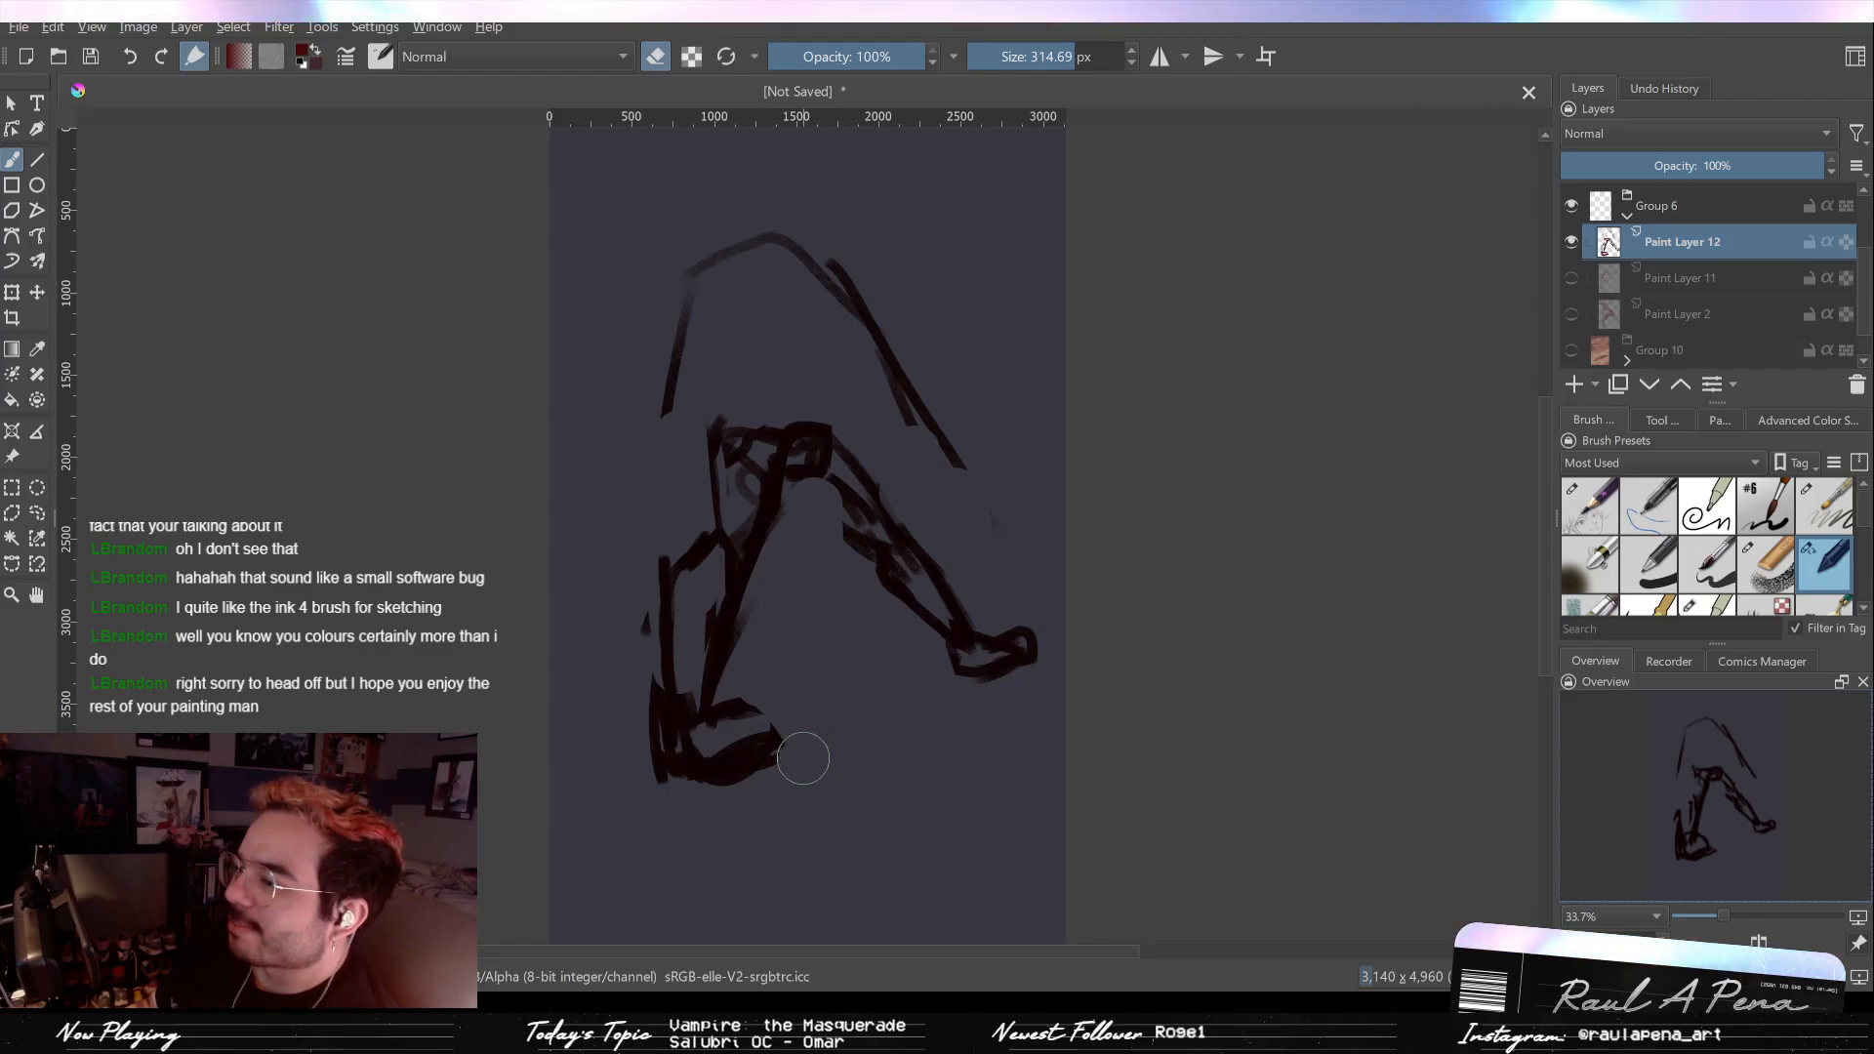
Step: Sketch the two sides of the torso from the shoulders down to the hips inside the cape outline
{"action": "key", "text": "slash"}
{"action": "left_click_drag", "start_coordinate": [710, 291], "coordinate": [703, 409]}
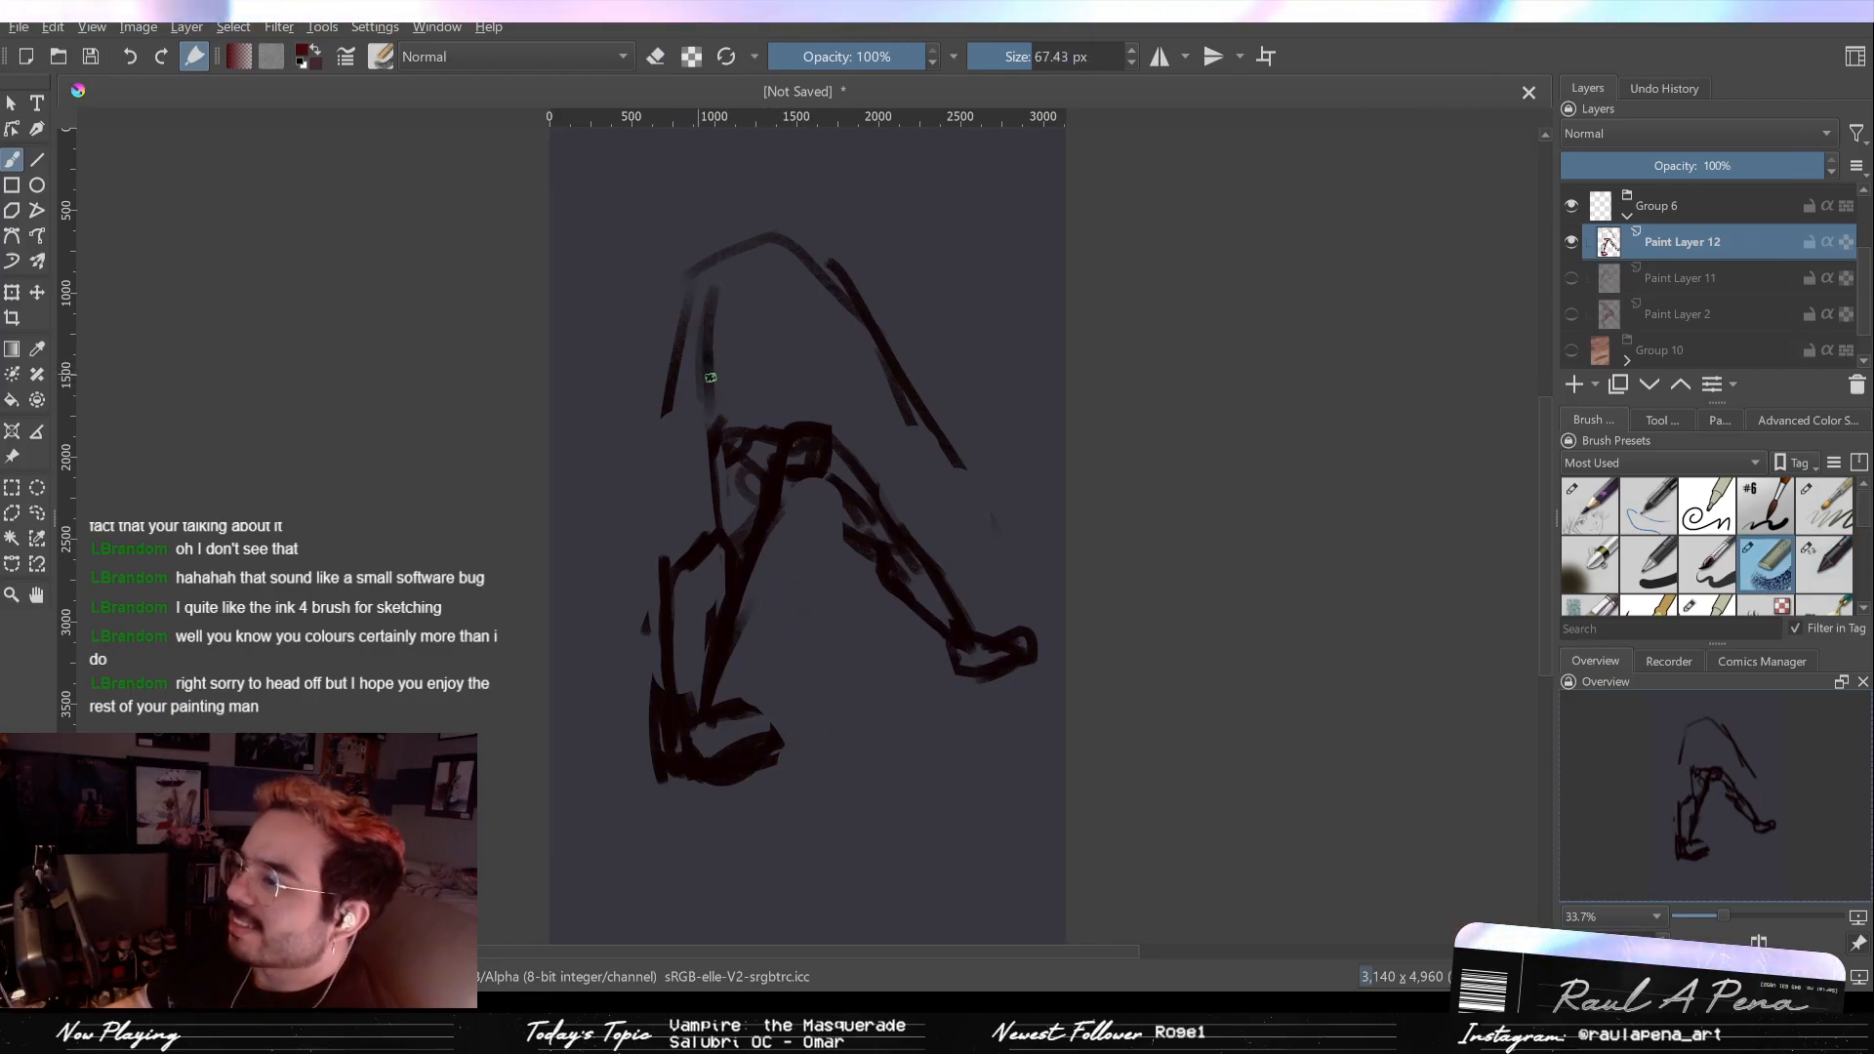
{"action": "left_click_drag", "start_coordinate": [728, 306], "coordinate": [720, 411]}
{"action": "left_click_drag", "start_coordinate": [806, 339], "coordinate": [811, 411]}
{"action": "left_click_drag", "start_coordinate": [778, 320], "coordinate": [795, 424]}
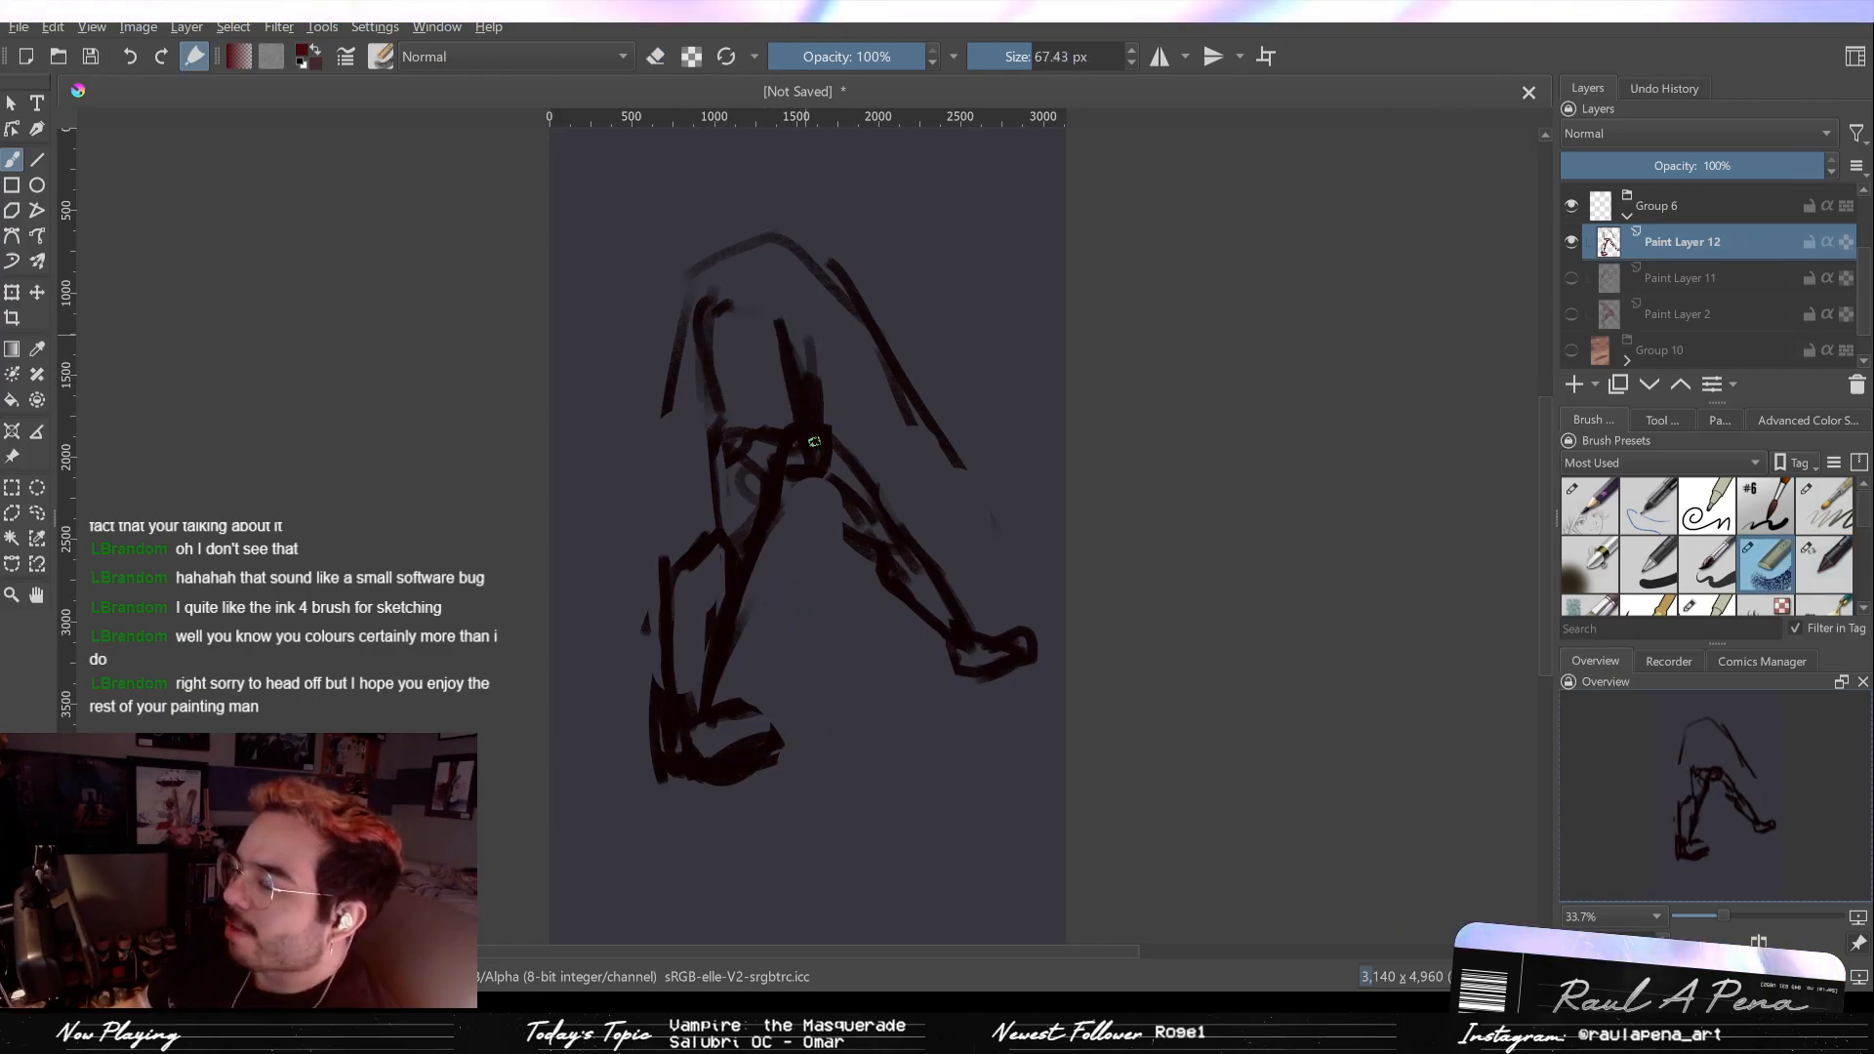
Step: Erase the extra waist stroke and the back thigh's upper edge, and redraw the back leg from hip to ankle
{"action": "key", "text": "slash"}
{"action": "mouse_move", "coordinate": [820, 334]}
{"action": "left_mouse_down"}
{"action": "mouse_move", "coordinate": [822, 409]}
{"action": "mouse_move", "coordinate": [893, 512]}
{"action": "left_mouse_up"}
{"action": "key", "text": "slash"}
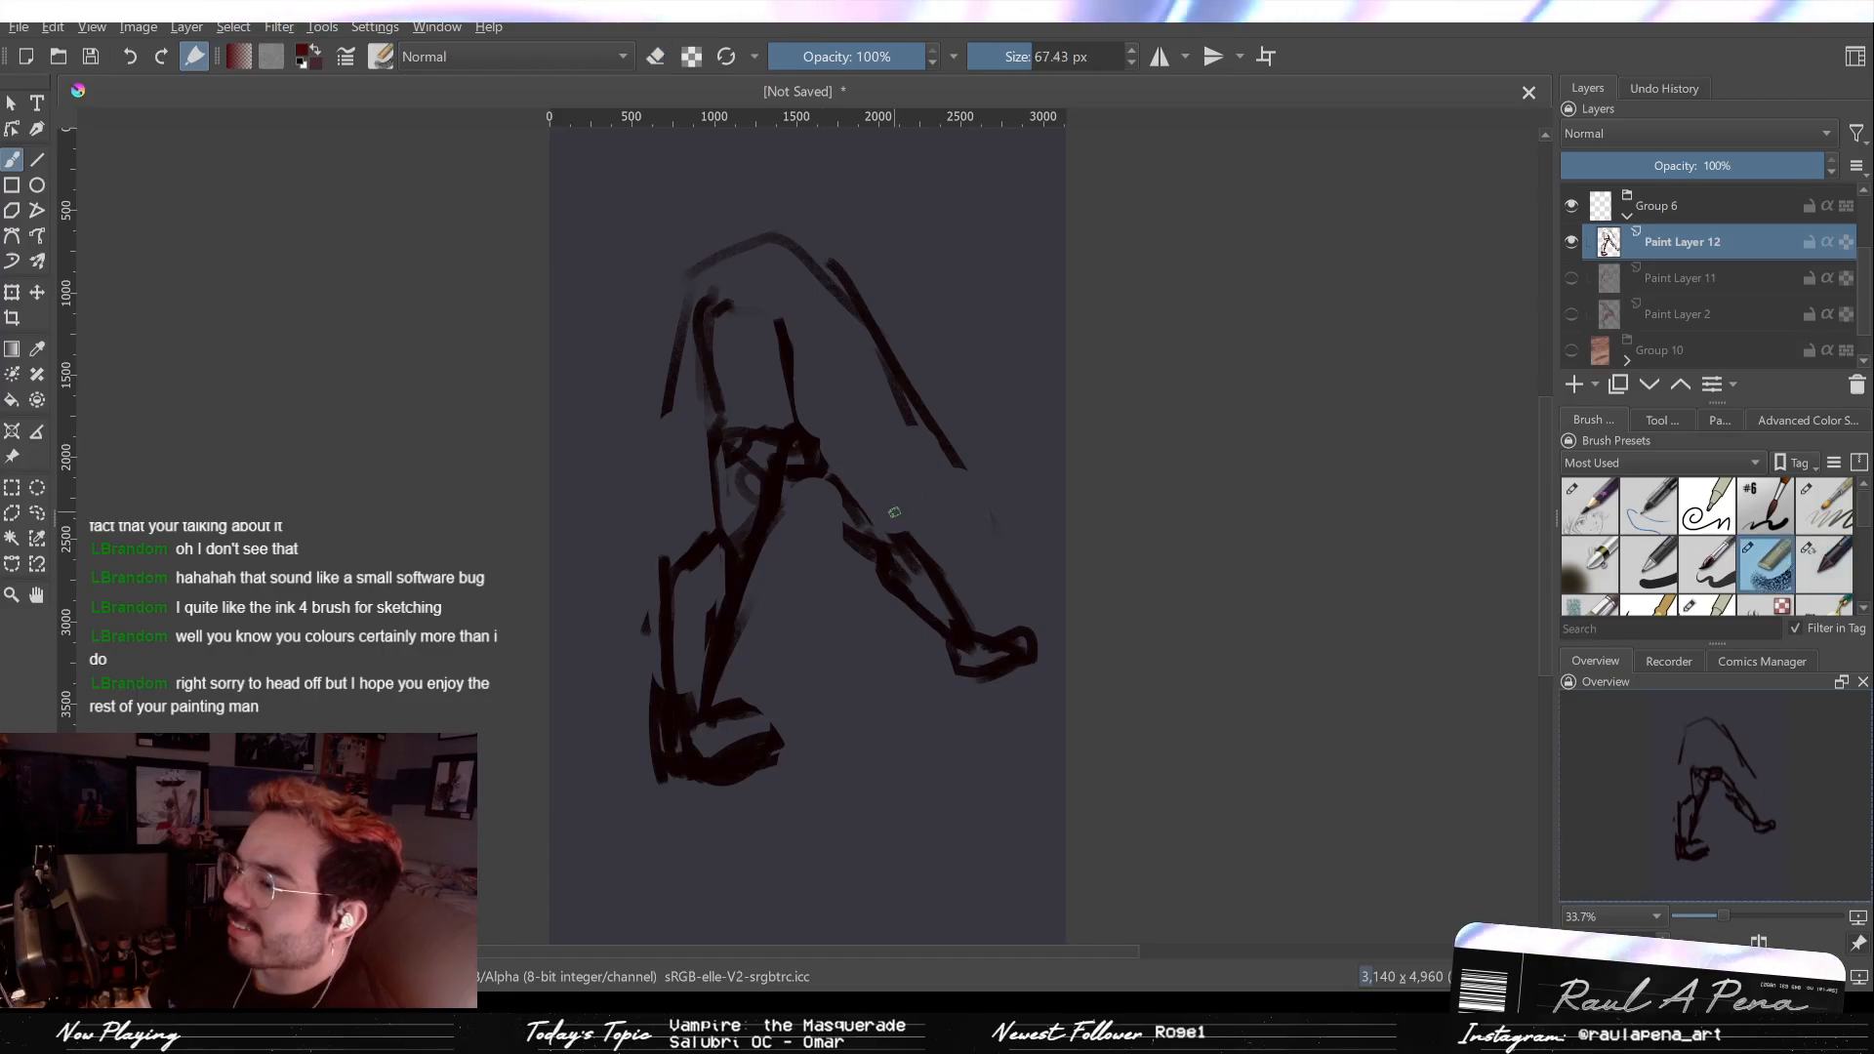
{"action": "key", "text": "ctrl+z"}
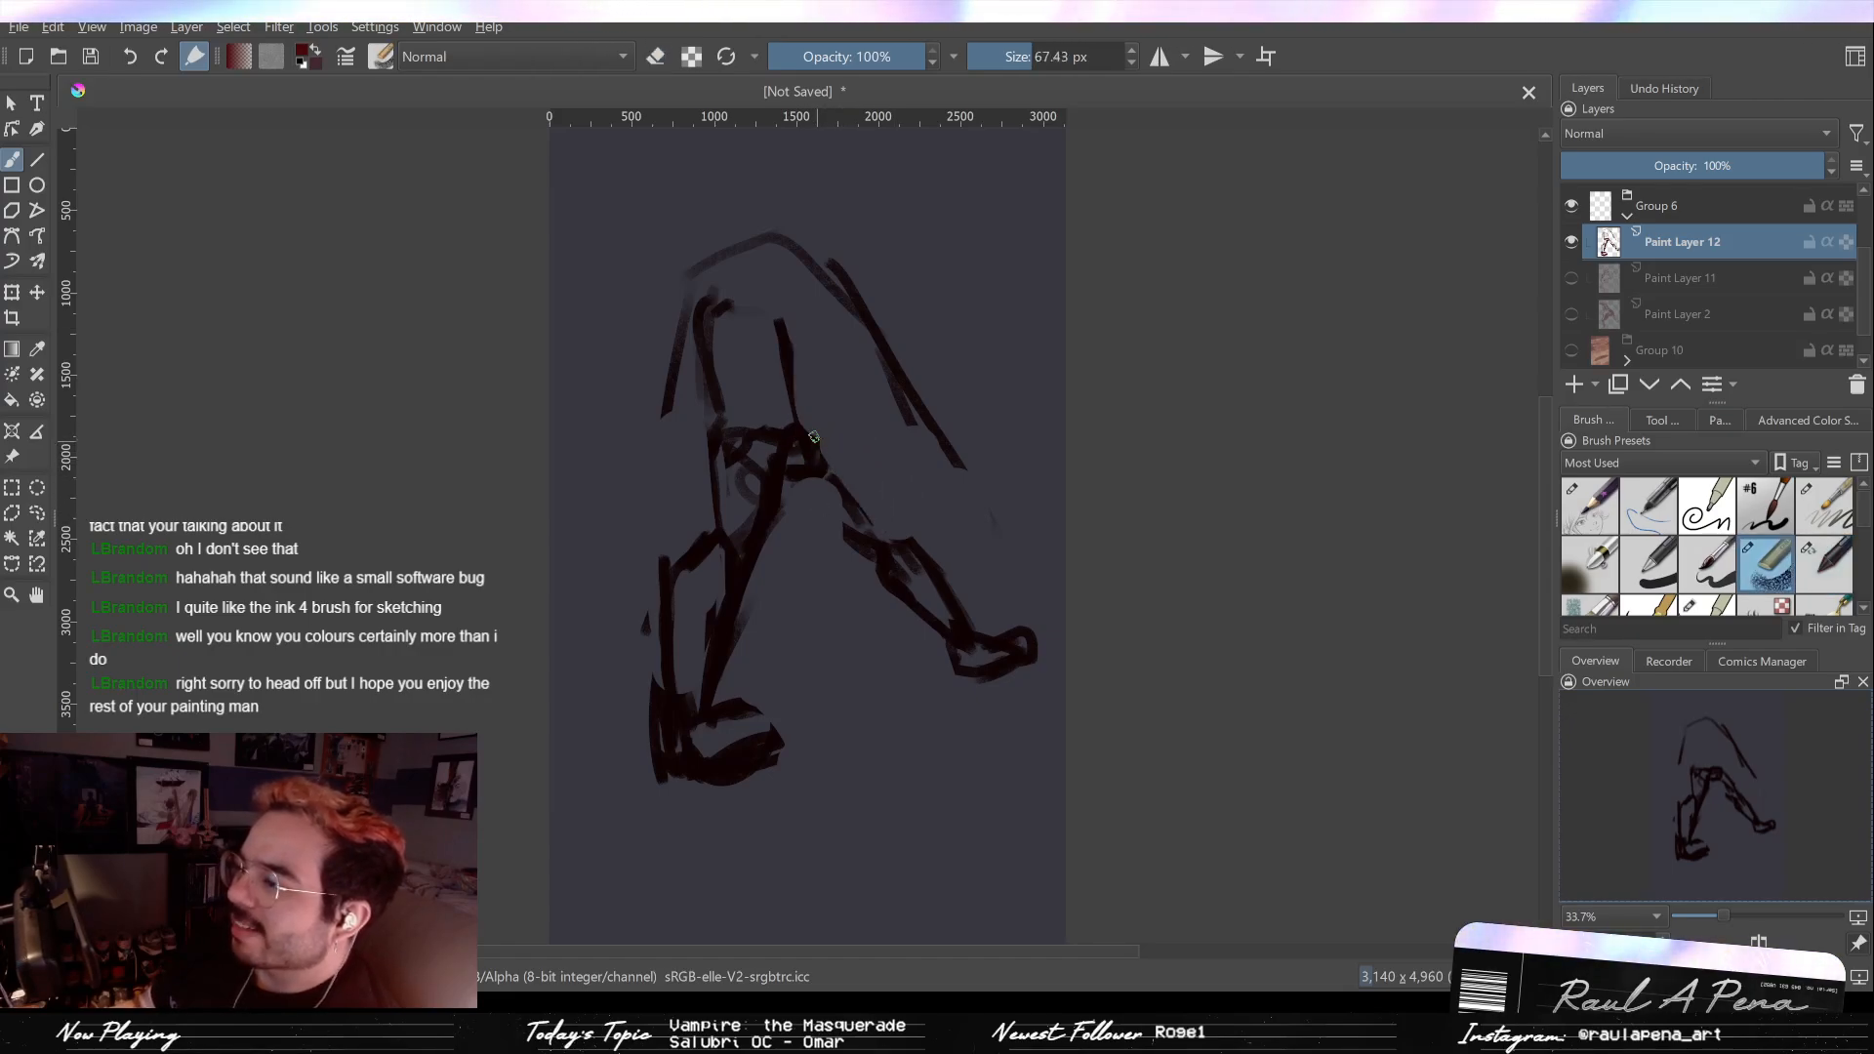
{"action": "mouse_move", "coordinate": [818, 500]}
{"action": "left_mouse_down"}
{"action": "mouse_move", "coordinate": [878, 496]}
{"action": "mouse_move", "coordinate": [959, 595]}
{"action": "mouse_move", "coordinate": [940, 605]}
{"action": "mouse_move", "coordinate": [876, 535]}
{"action": "mouse_move", "coordinate": [966, 633]}
{"action": "left_mouse_up"}
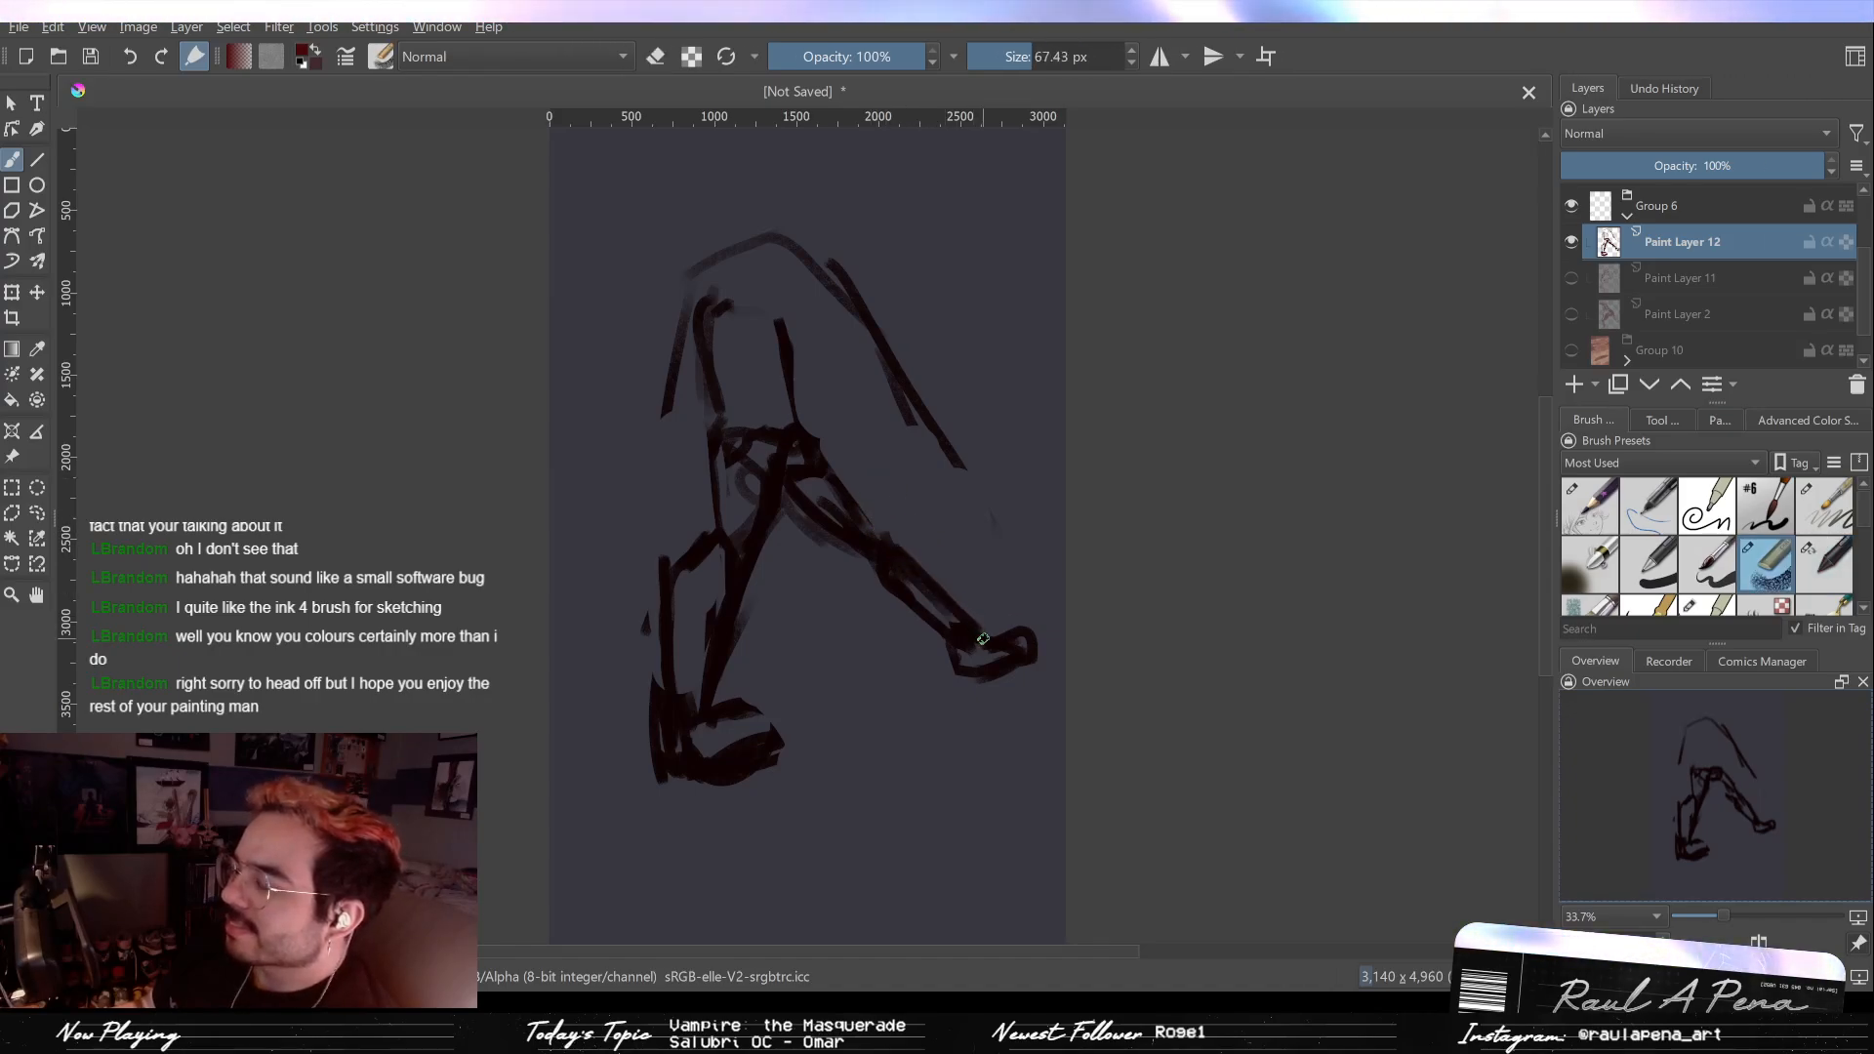
Step: Erase the back thigh and redraw it with a fuller curve from the hip to the knee
{"action": "key", "text": "e"}
{"action": "mouse_move", "coordinate": [873, 535]}
{"action": "left_mouse_down"}
{"action": "mouse_move", "coordinate": [841, 587]}
{"action": "mouse_move", "coordinate": [817, 520]}
{"action": "left_mouse_up"}
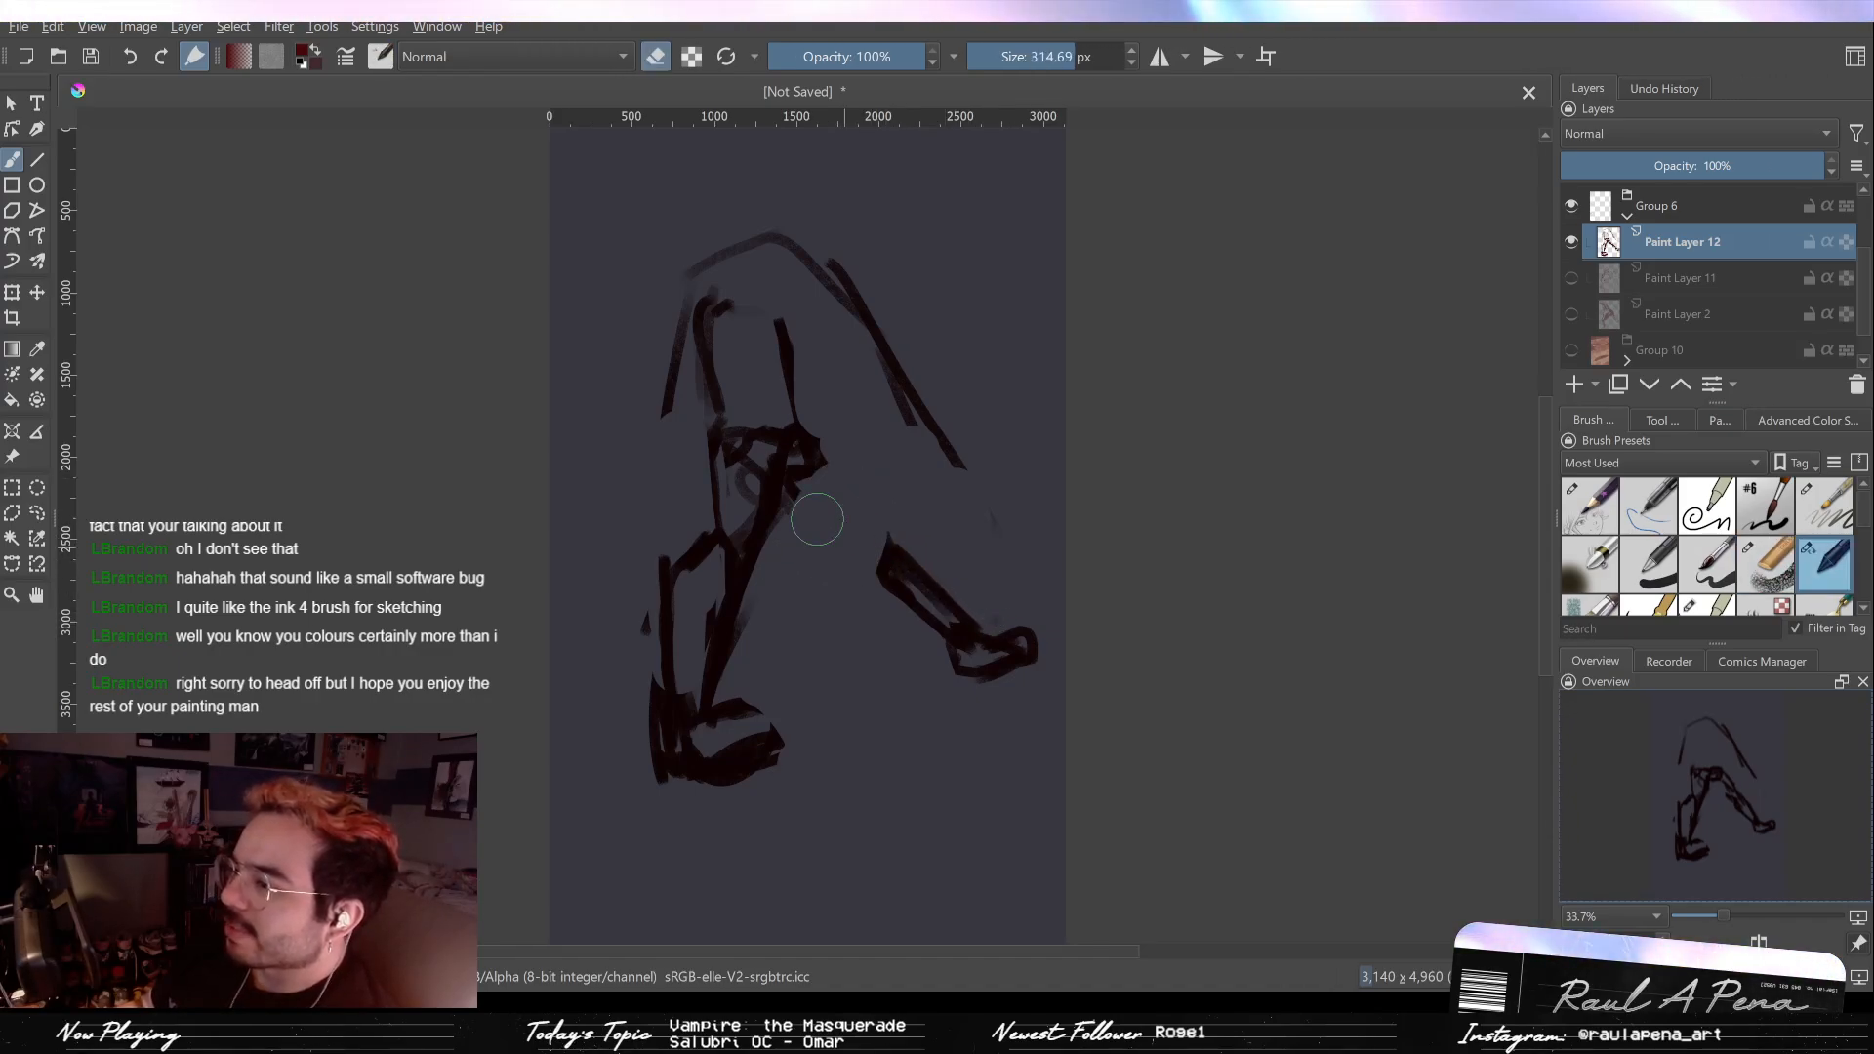
{"action": "key", "text": "e"}
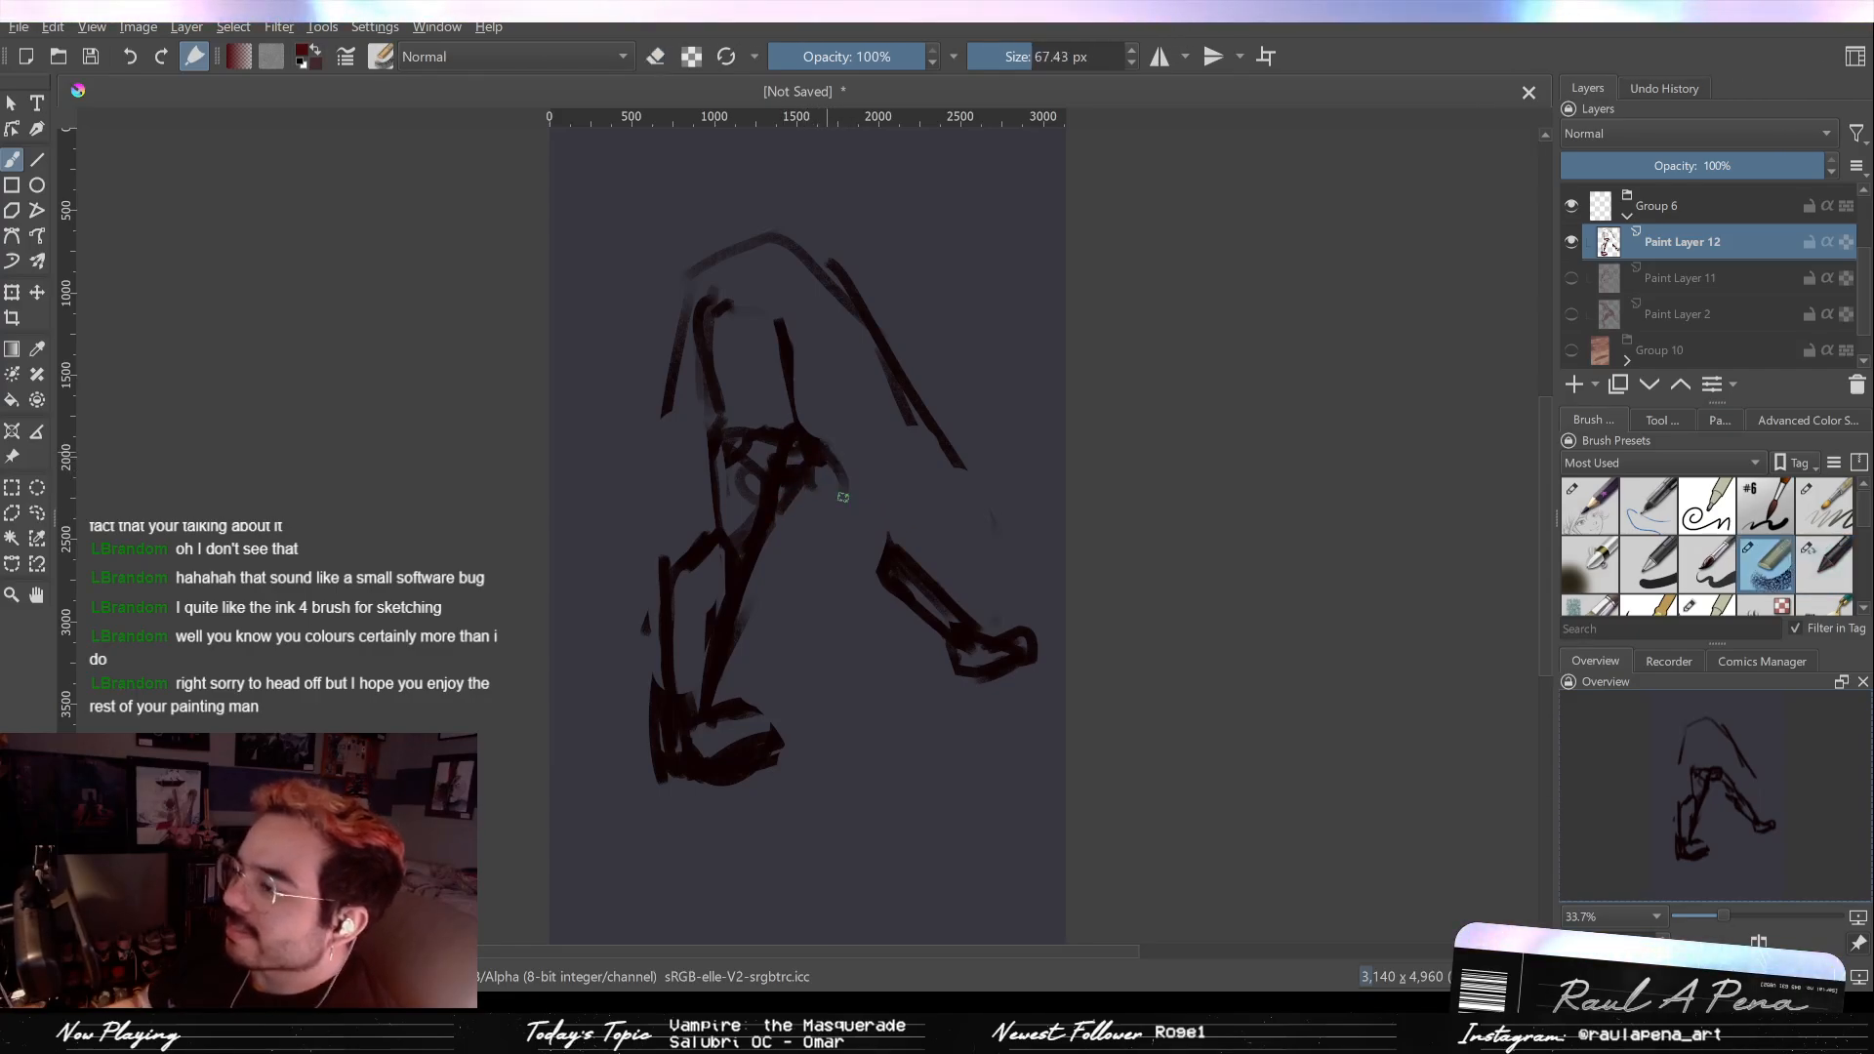
{"action": "left_click_drag", "start_coordinate": [818, 447], "coordinate": [881, 520]}
{"action": "mouse_move", "coordinate": [818, 449]}
{"action": "left_mouse_down"}
{"action": "mouse_move", "coordinate": [894, 560]}
{"action": "mouse_move", "coordinate": [874, 521]}
{"action": "mouse_move", "coordinate": [903, 545]}
{"action": "left_mouse_up"}
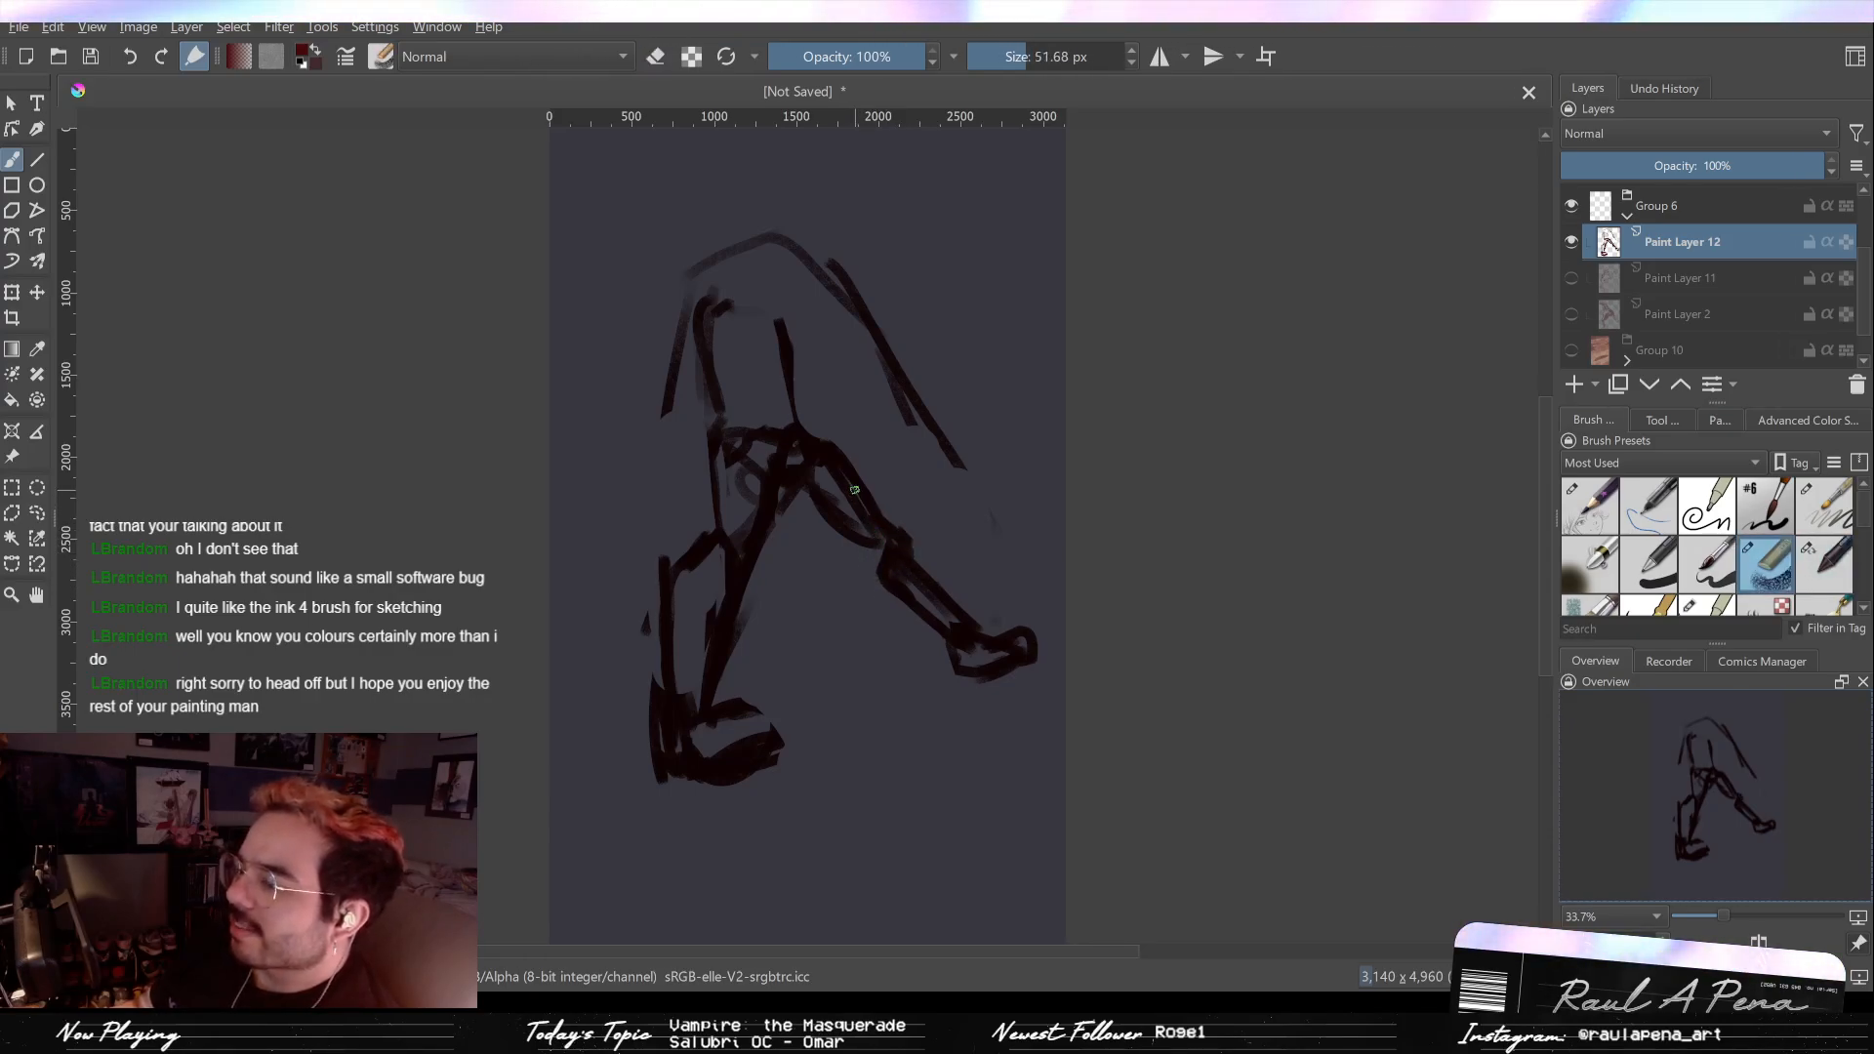
Step: Trim the stray marks along the front leg's inner edge and redraw the inner shin line from knee to ankle
{"action": "key", "text": "e"}
{"action": "mouse_move", "coordinate": [819, 480]}
{"action": "left_mouse_down"}
{"action": "mouse_move", "coordinate": [720, 577]}
{"action": "mouse_move", "coordinate": [718, 648]}
{"action": "left_mouse_up"}
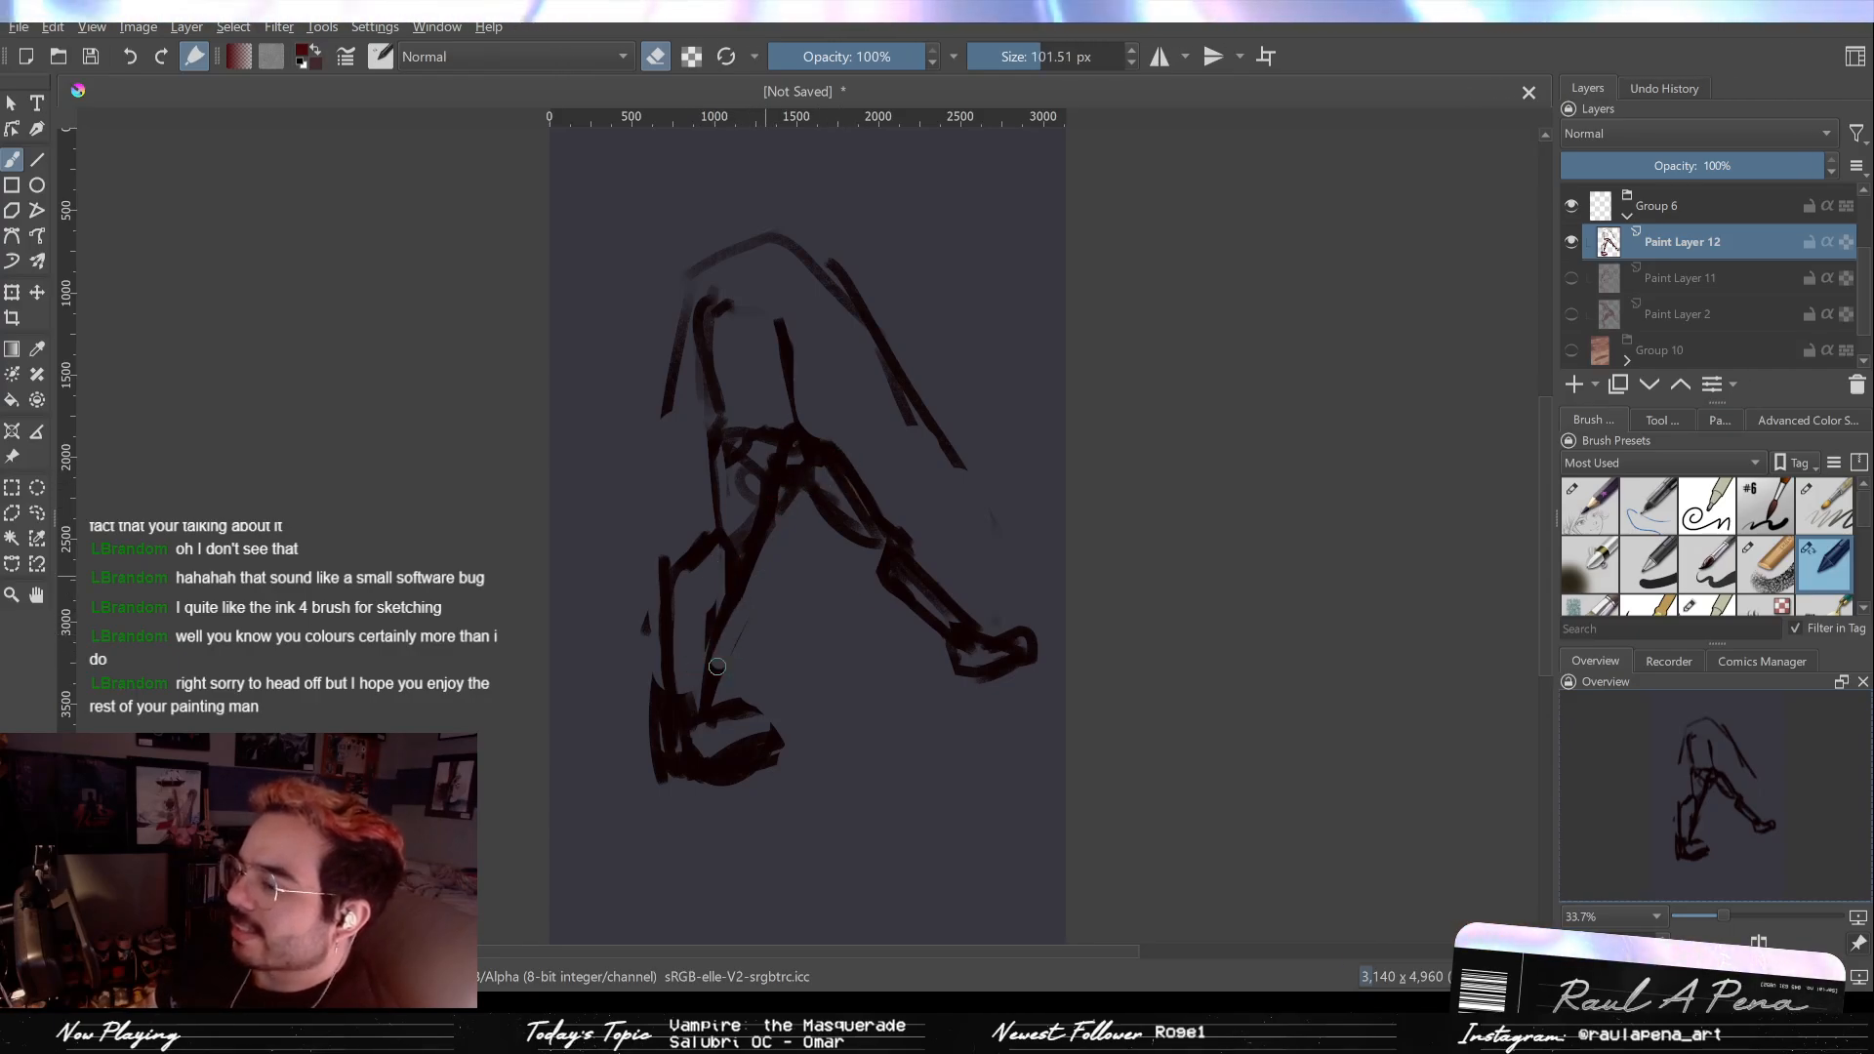
{"action": "key", "text": "e"}
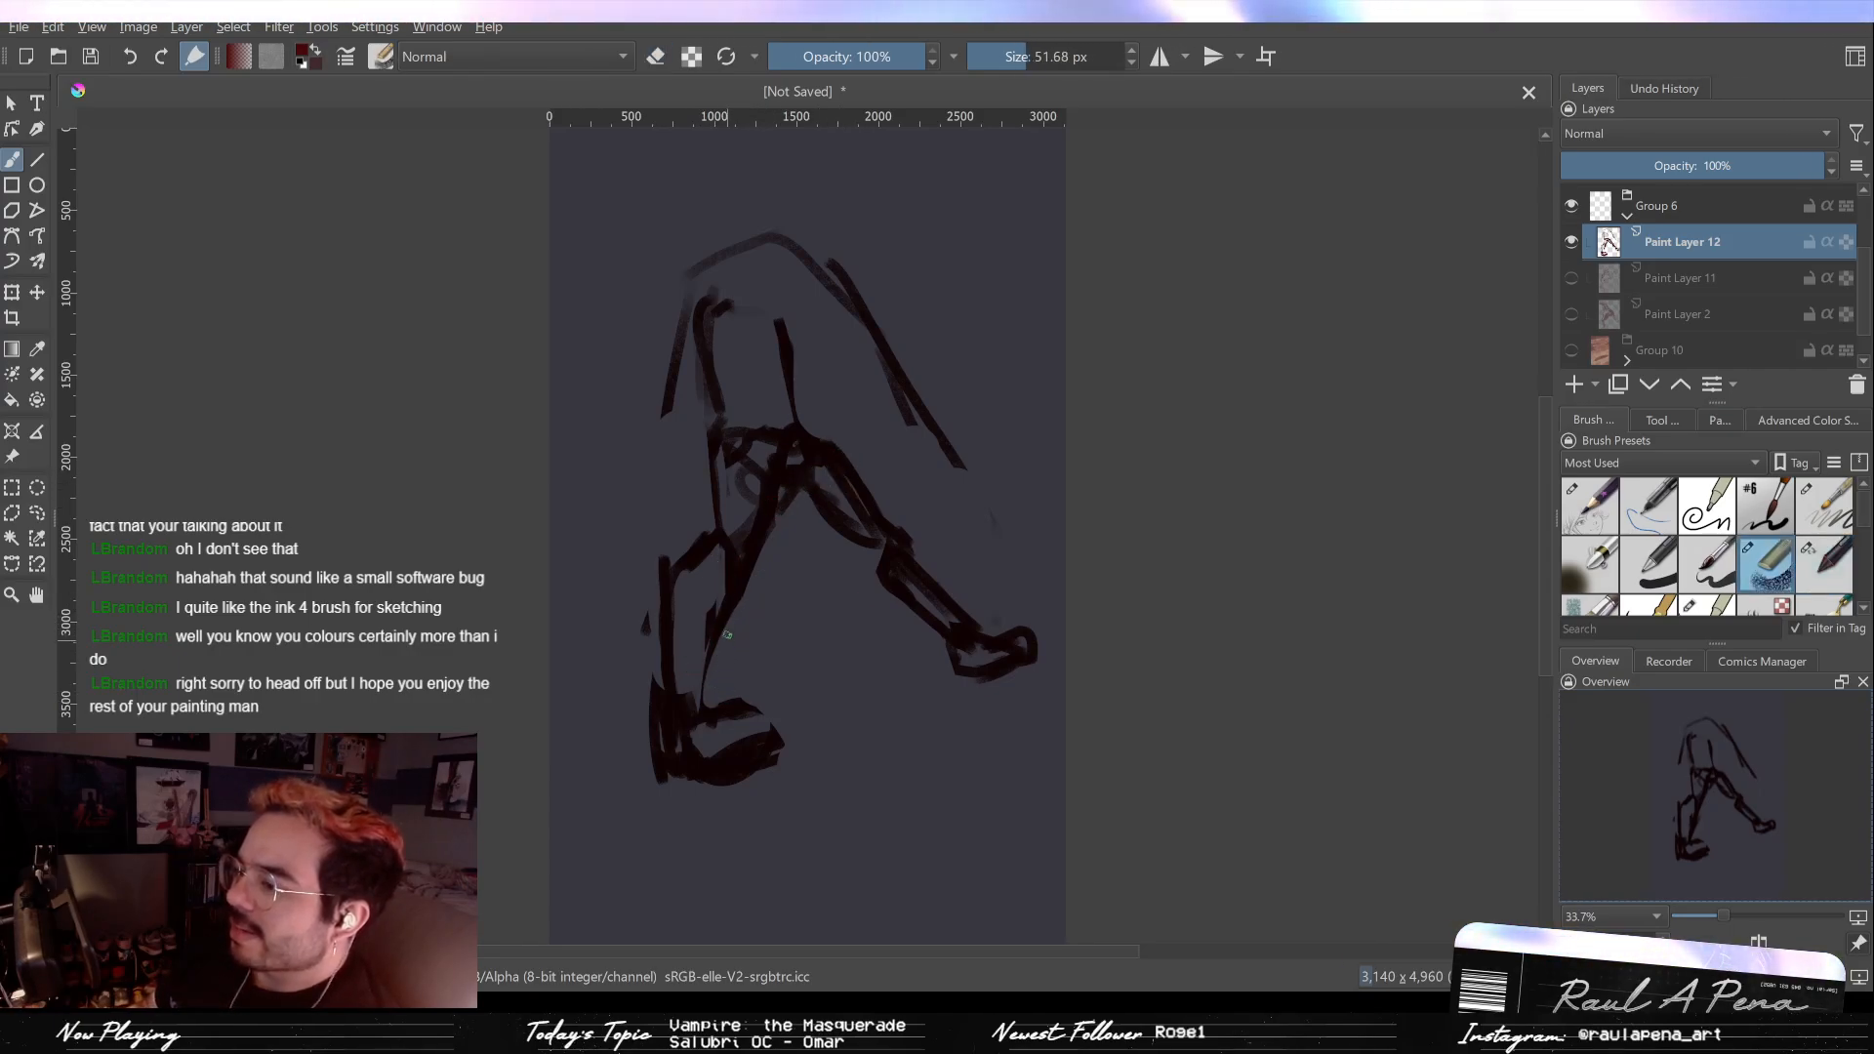
{"action": "key", "text": "e"}
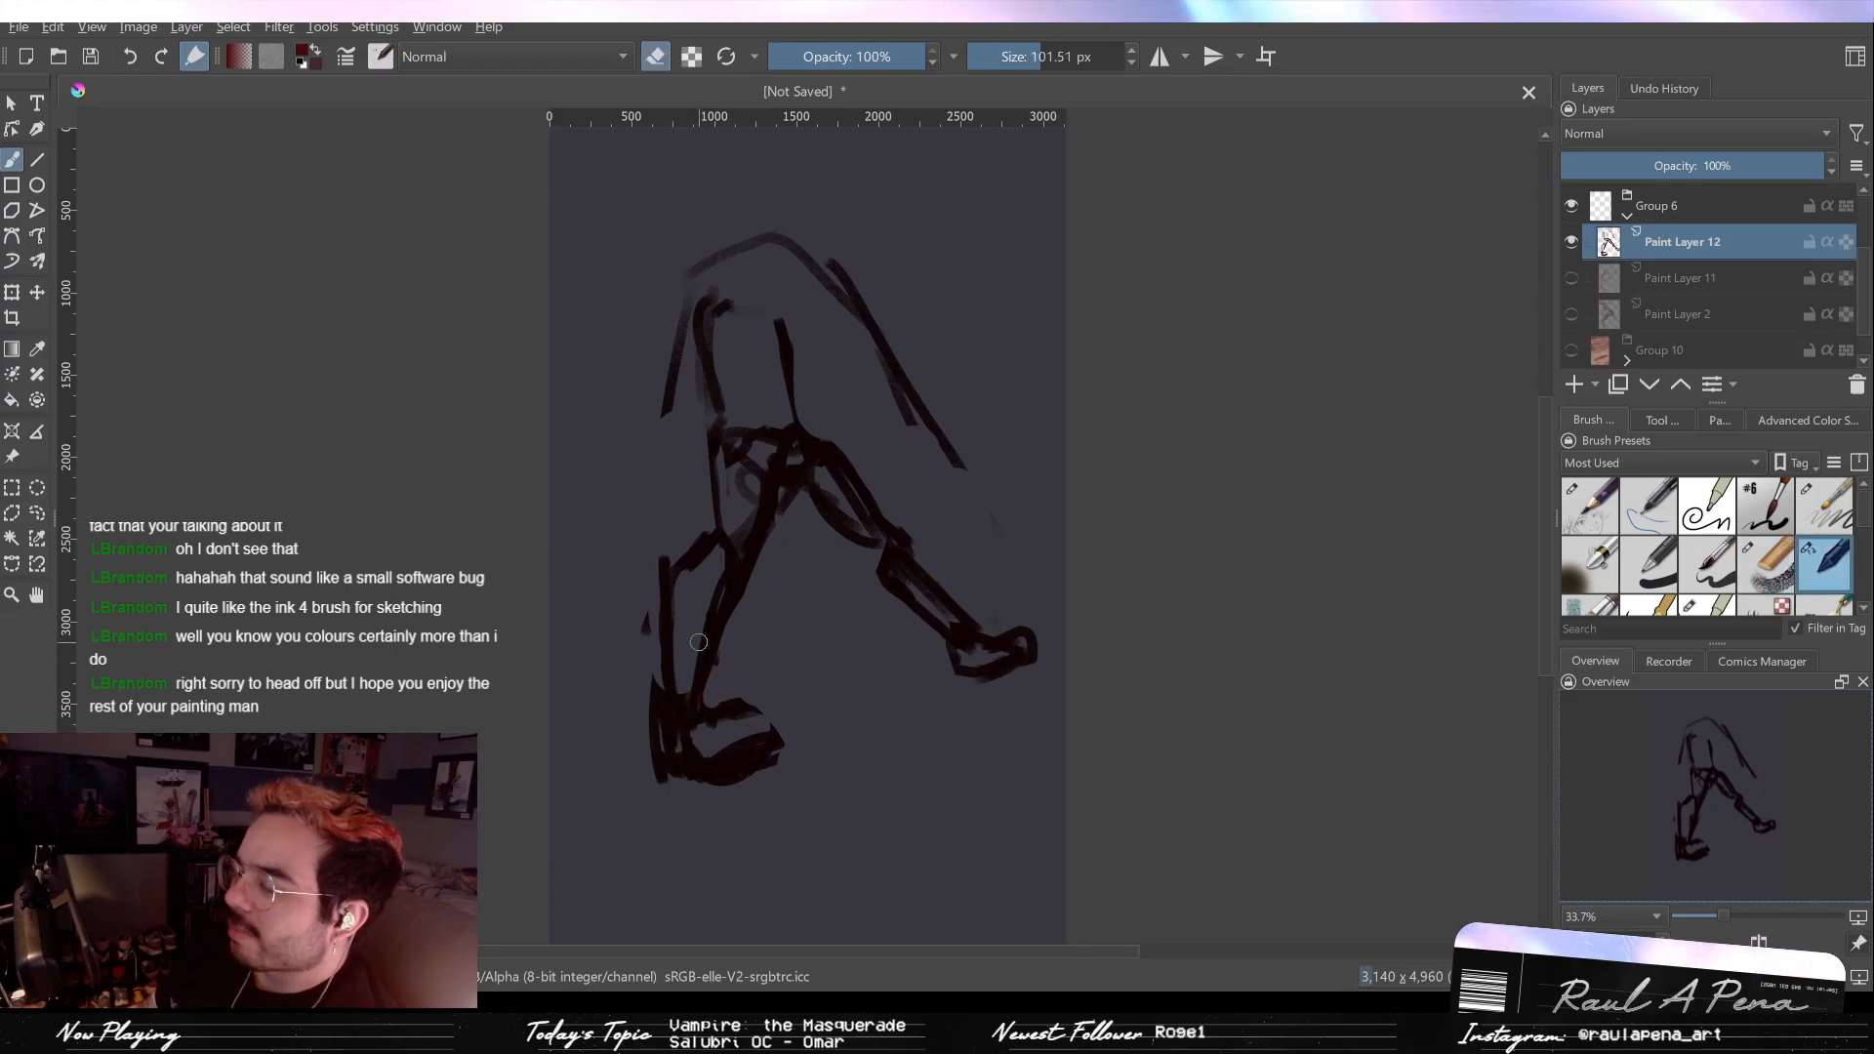
Step: Erase the front shin's outer line, boot heel and ankle, and redraw them with a slimmer contour
{"action": "mouse_move", "coordinate": [693, 702]}
{"action": "left_mouse_down"}
{"action": "mouse_move", "coordinate": [664, 729]}
{"action": "mouse_move", "coordinate": [661, 772]}
{"action": "left_mouse_up"}
{"action": "key", "text": "e"}
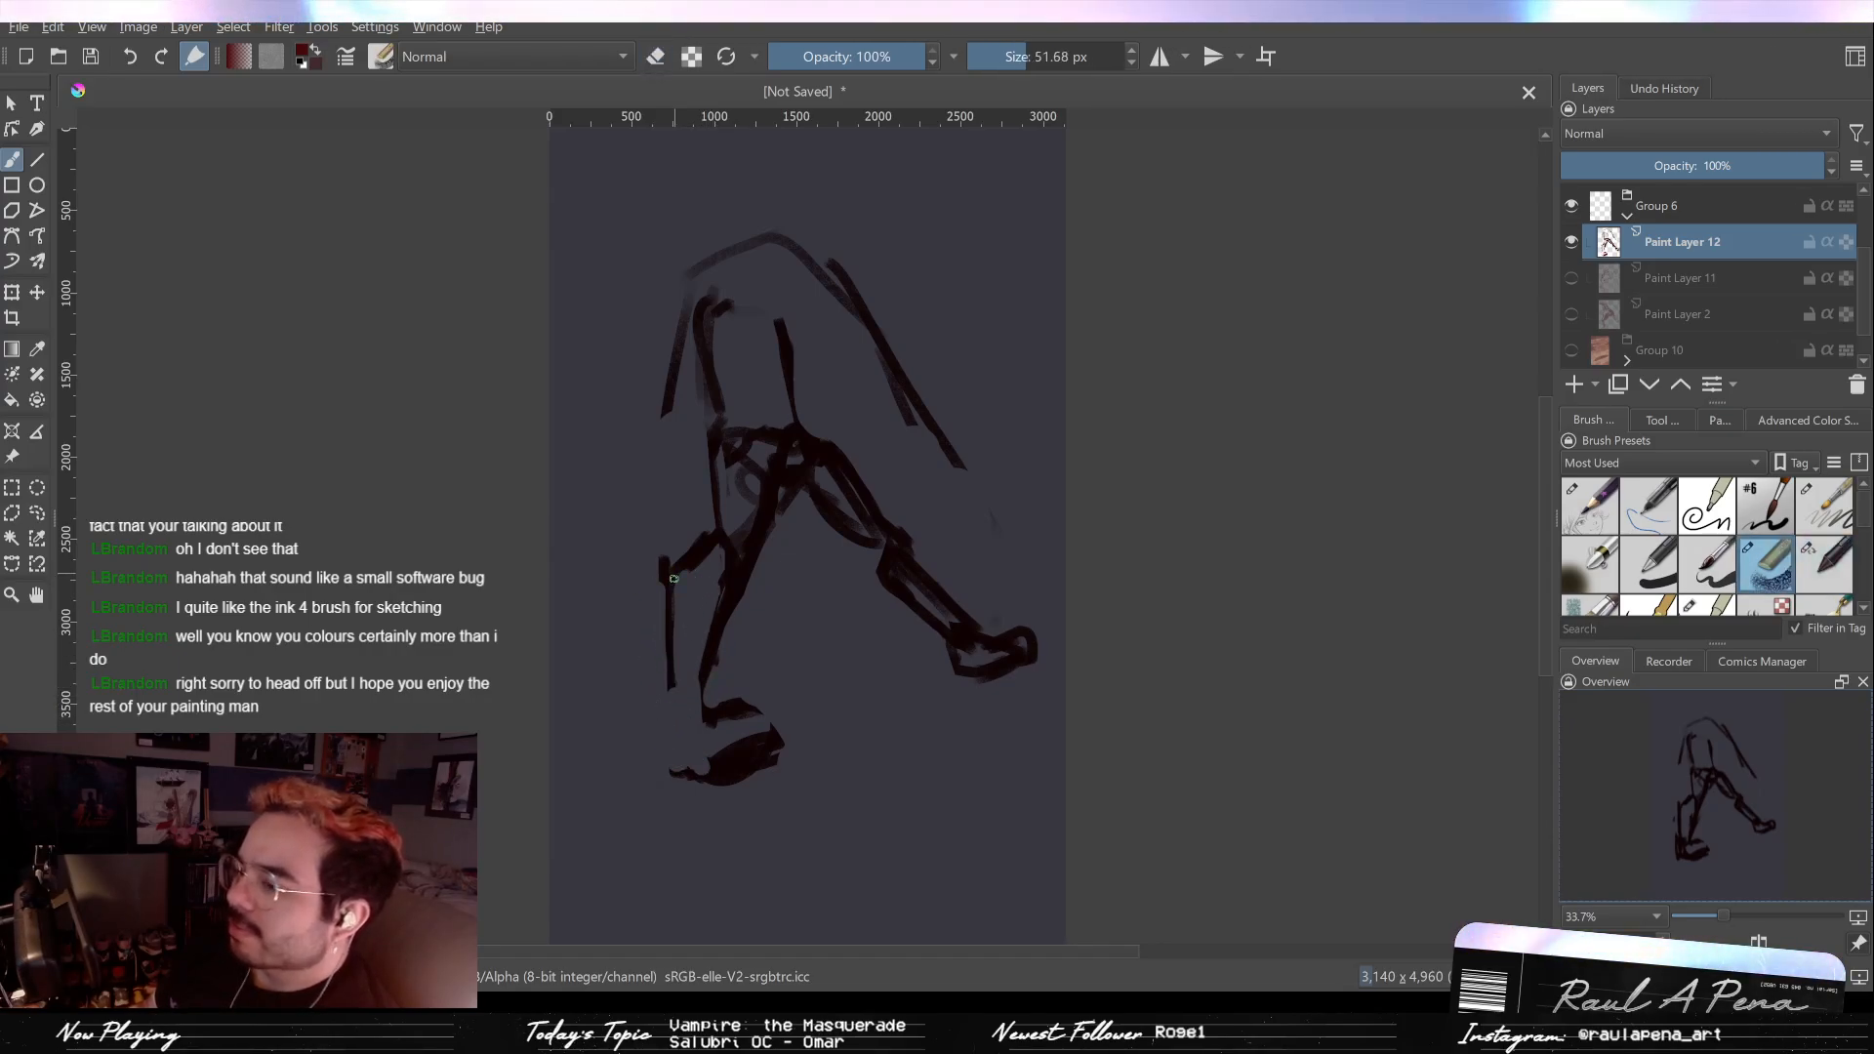
{"action": "left_click_drag", "start_coordinate": [667, 683], "coordinate": [674, 756]}
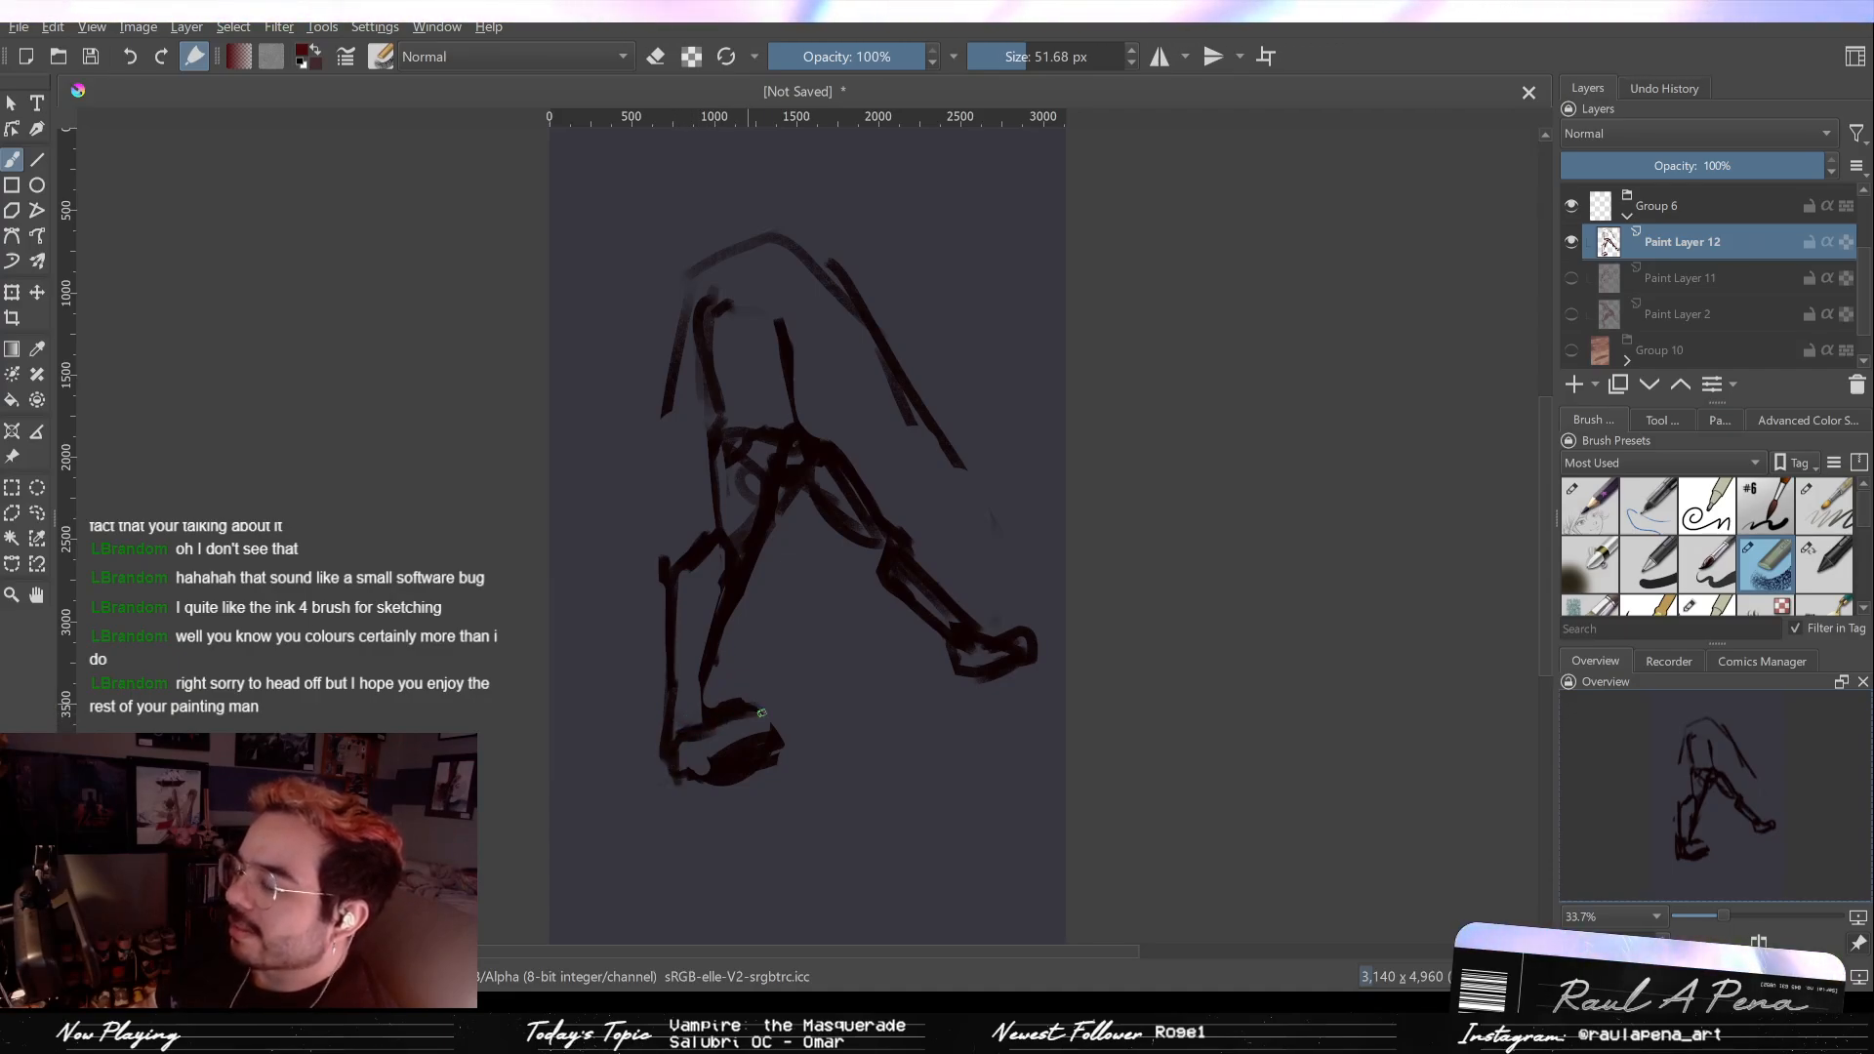
{"action": "key", "text": "e"}
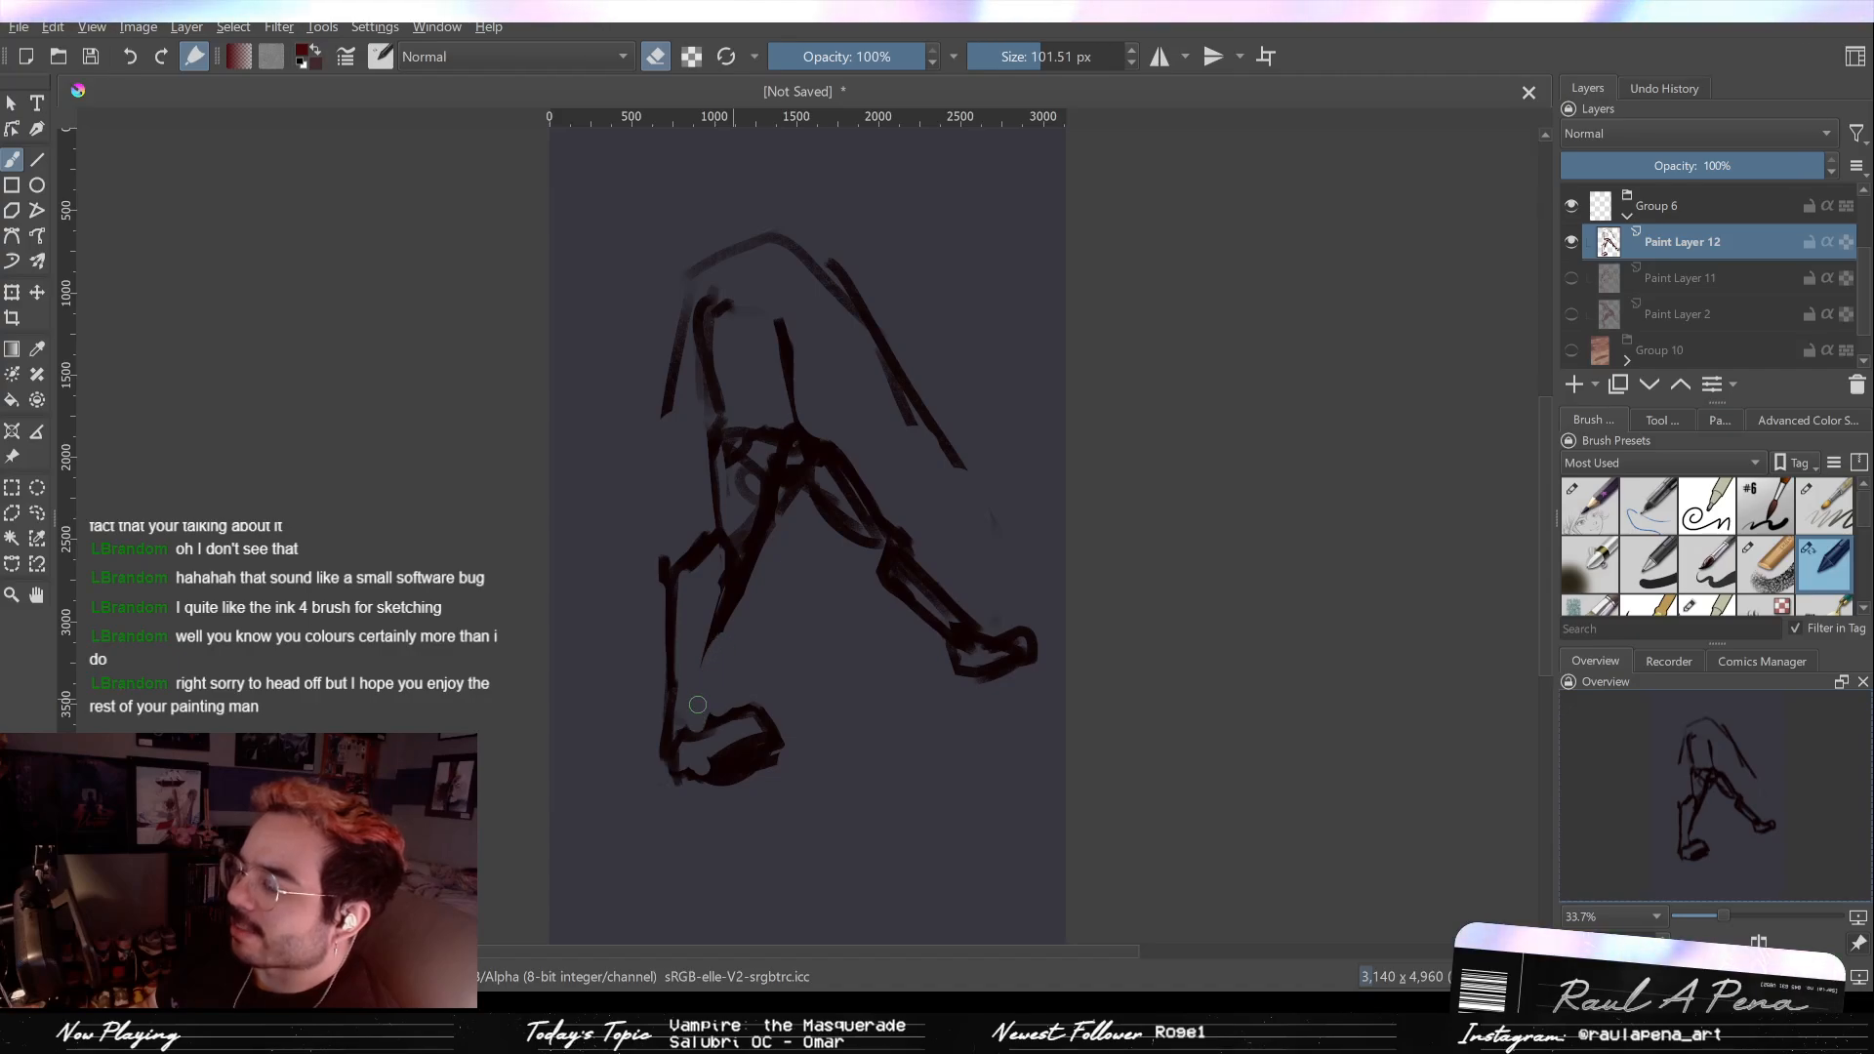
{"action": "key", "text": "e"}
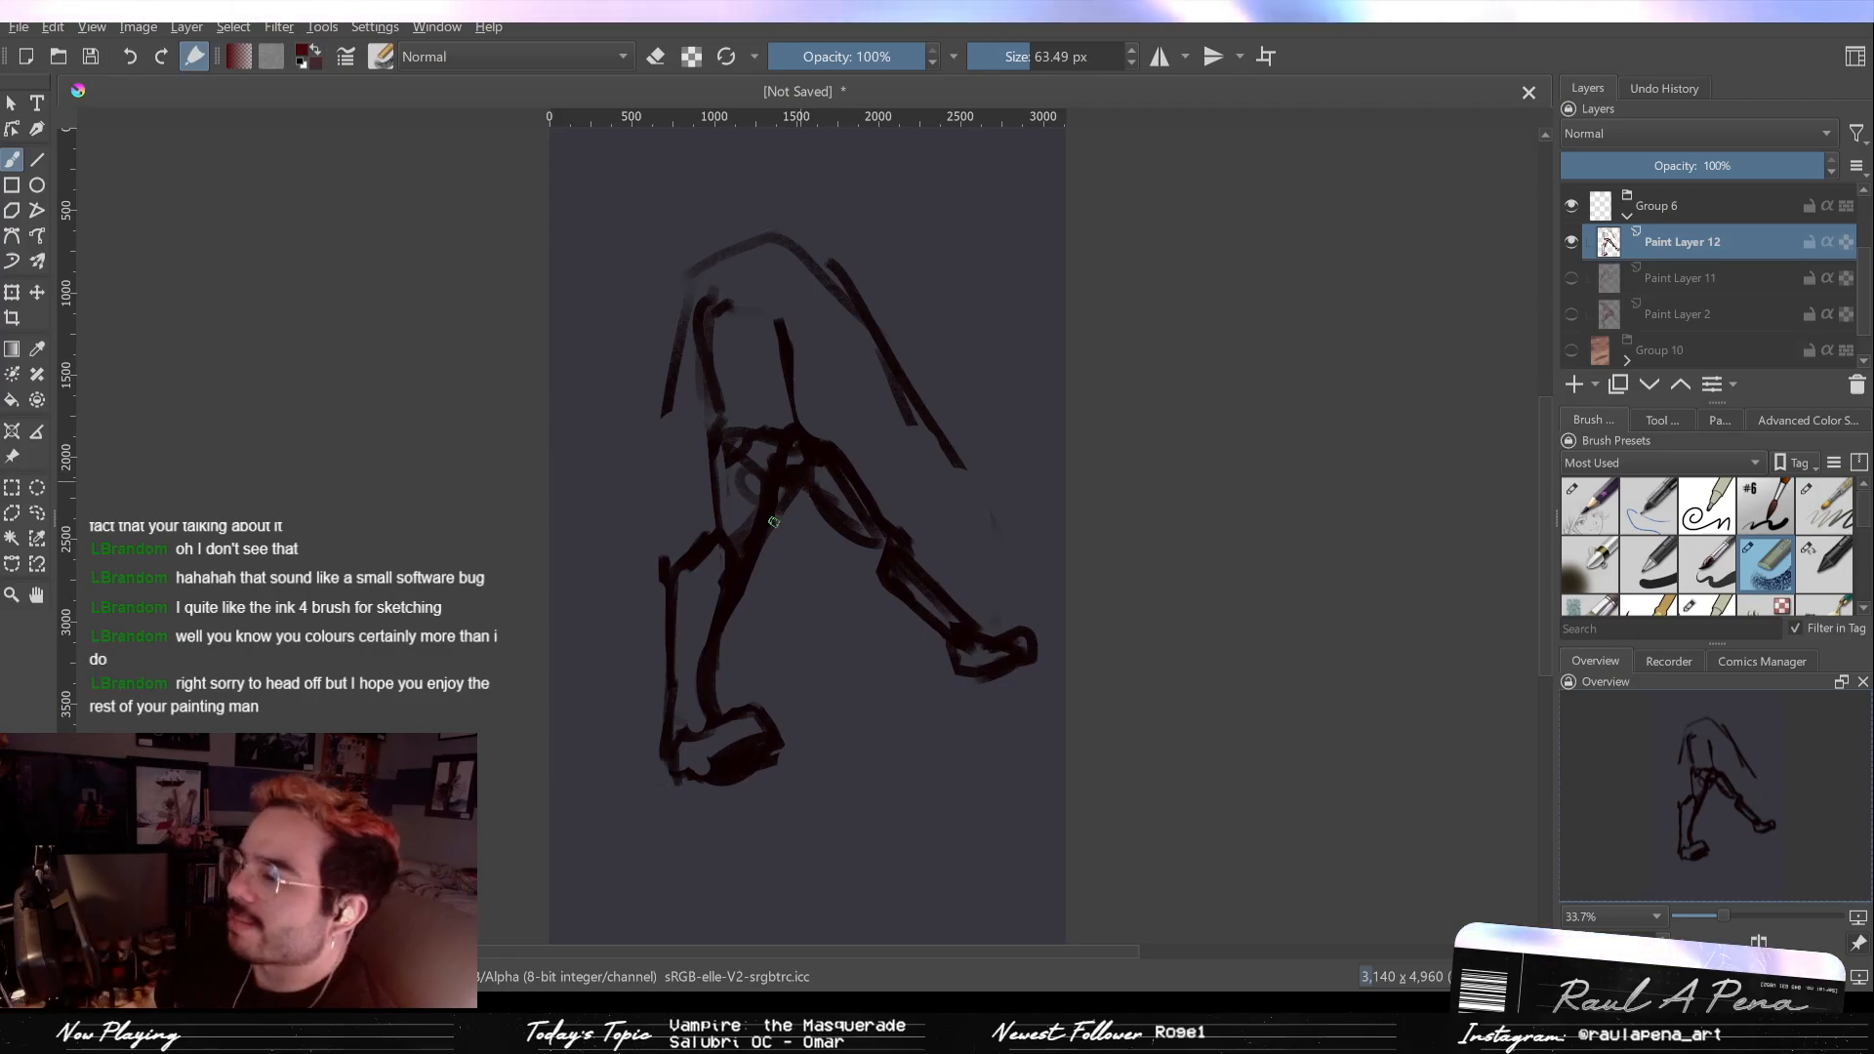
Step: Erase the front leg's inner edge around the knee and shin and redraw it as a thinner line down to the boot
{"action": "key", "text": "e"}
{"action": "left_click_drag", "start_coordinate": [749, 514], "coordinate": [744, 553]}
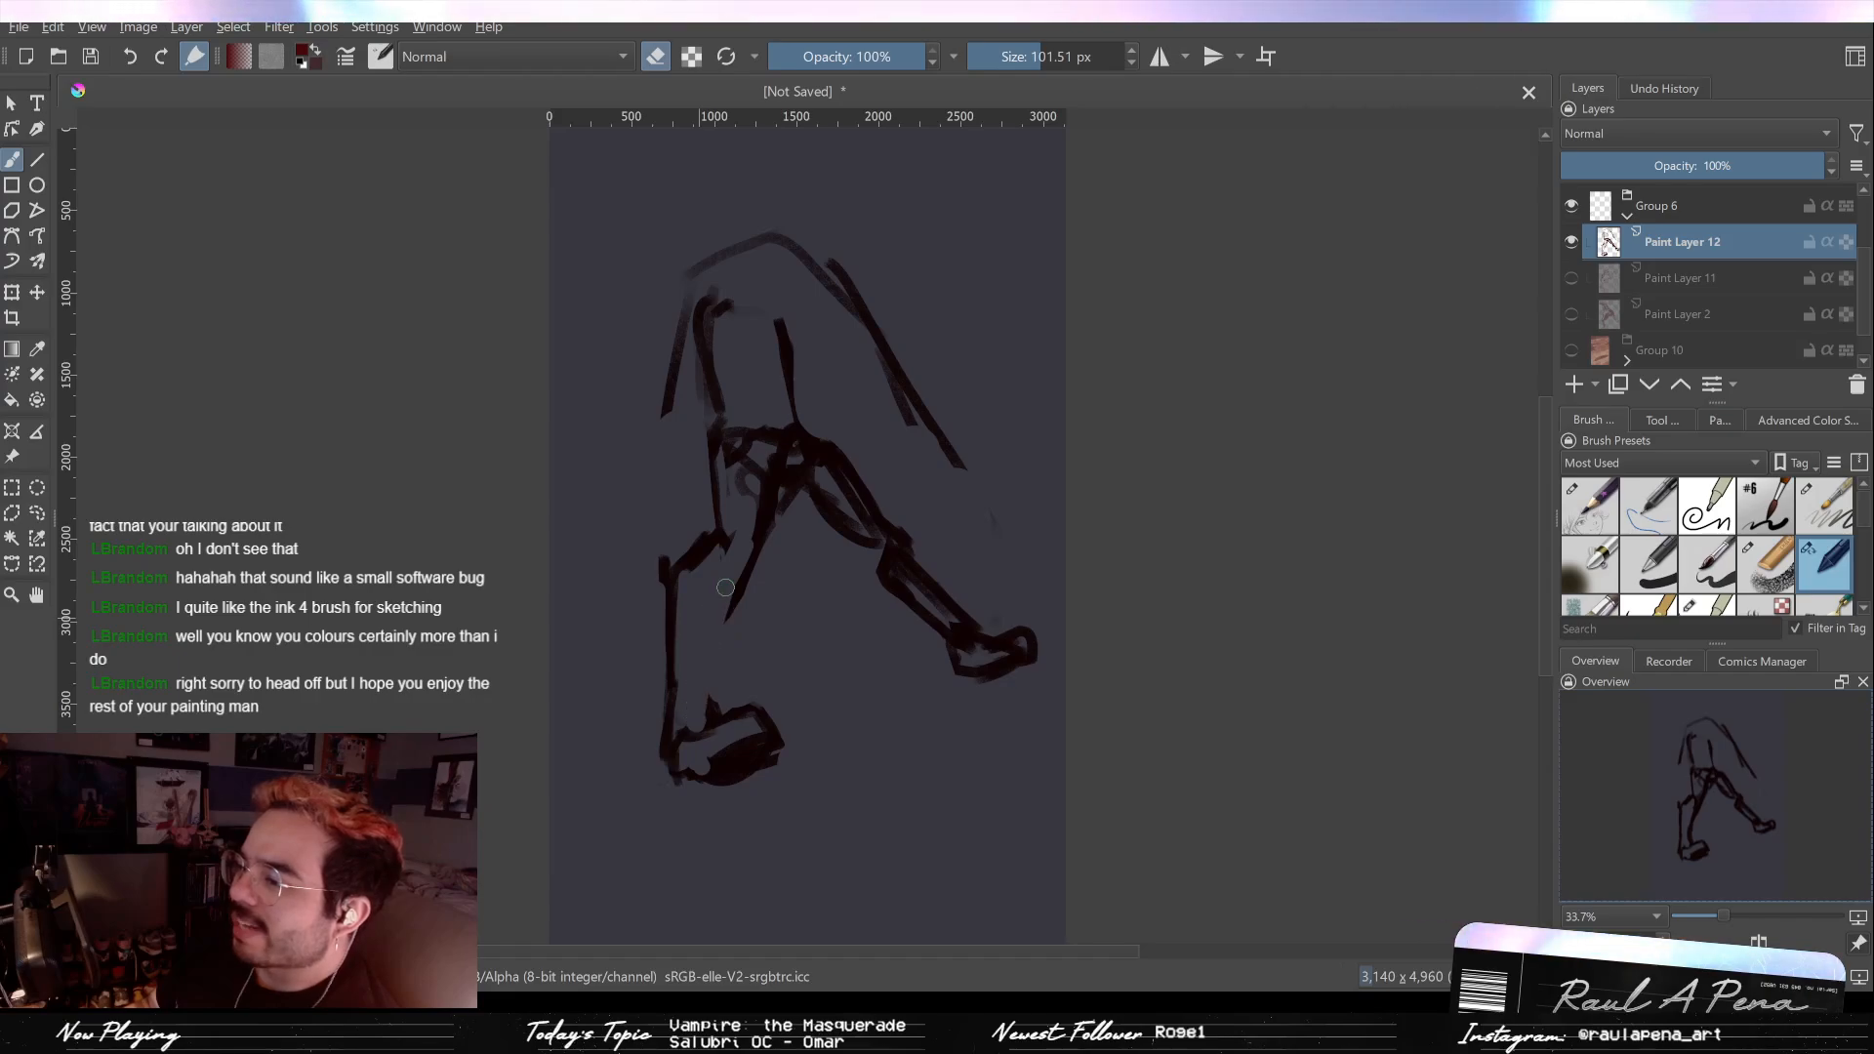
{"action": "key", "text": "e"}
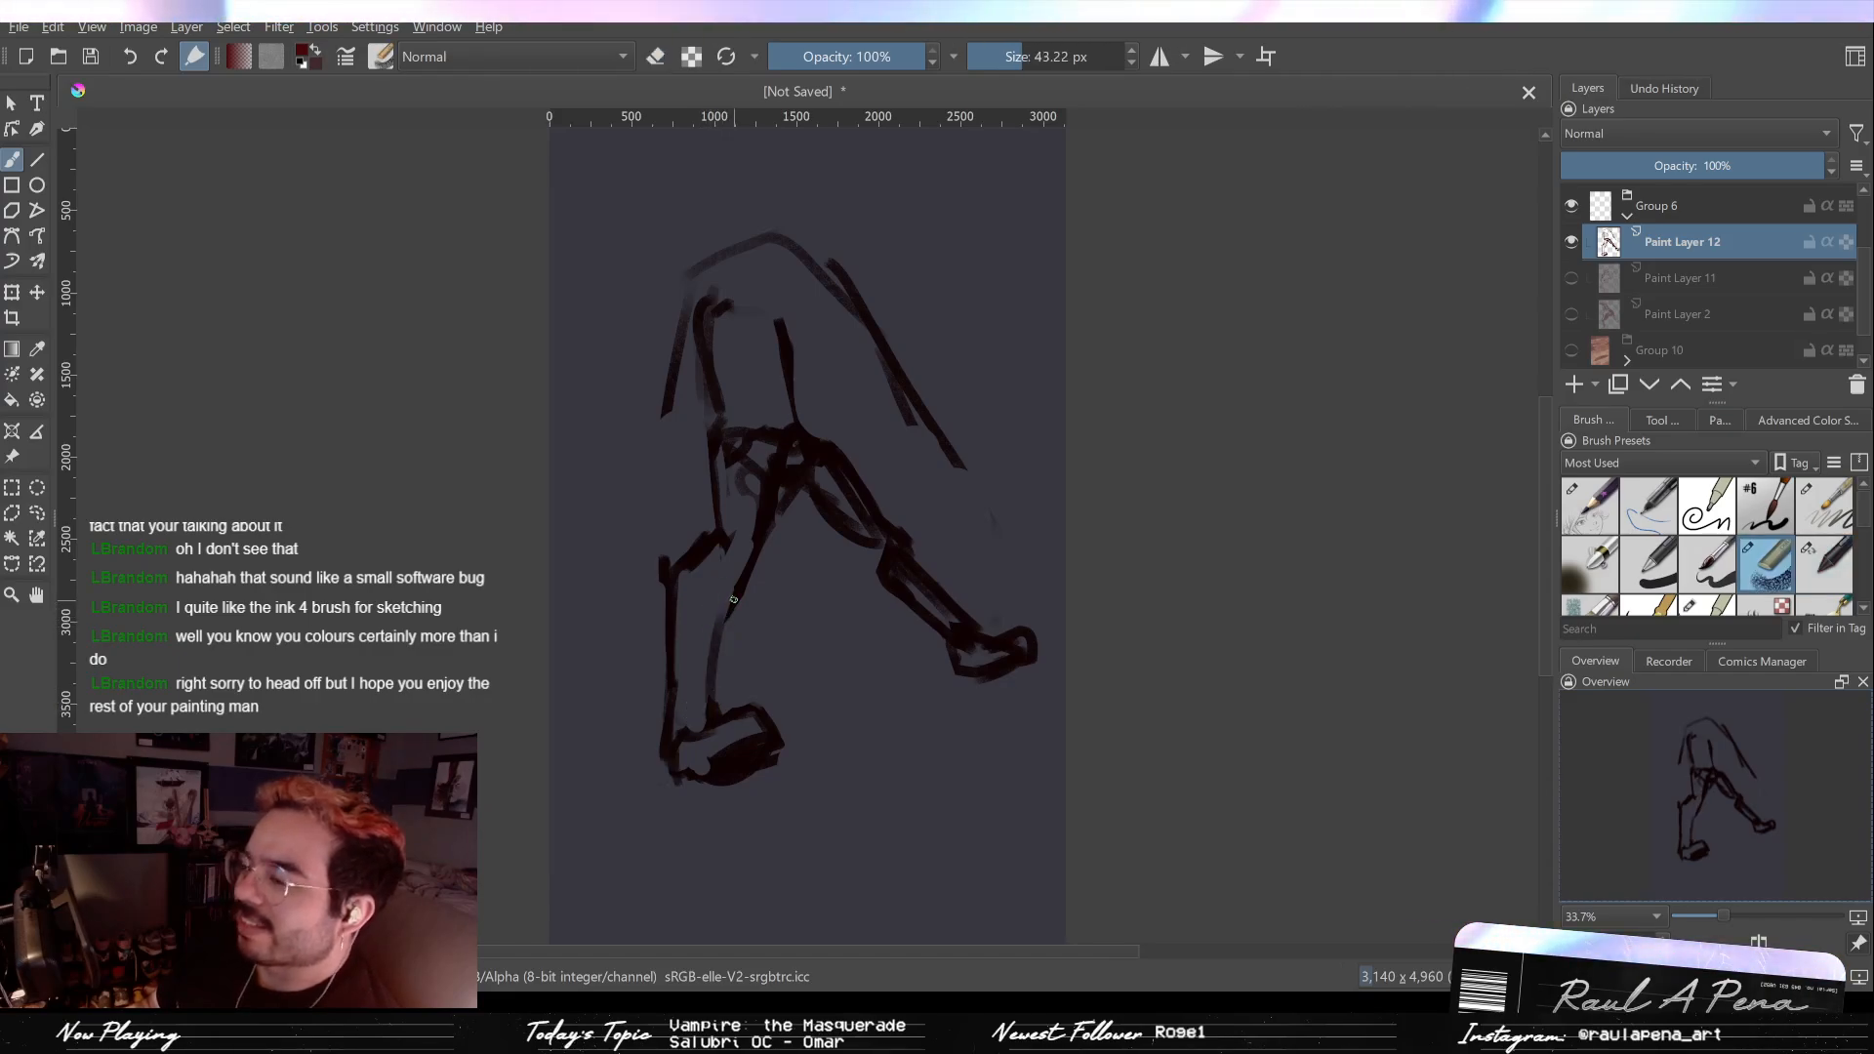
{"action": "mouse_move", "coordinate": [739, 617]}
{"action": "left_mouse_down"}
{"action": "mouse_move", "coordinate": [700, 712]}
{"action": "mouse_move", "coordinate": [722, 649]}
{"action": "mouse_move", "coordinate": [718, 695]}
{"action": "left_mouse_up"}
{"action": "key", "text": "ctrl+z"}
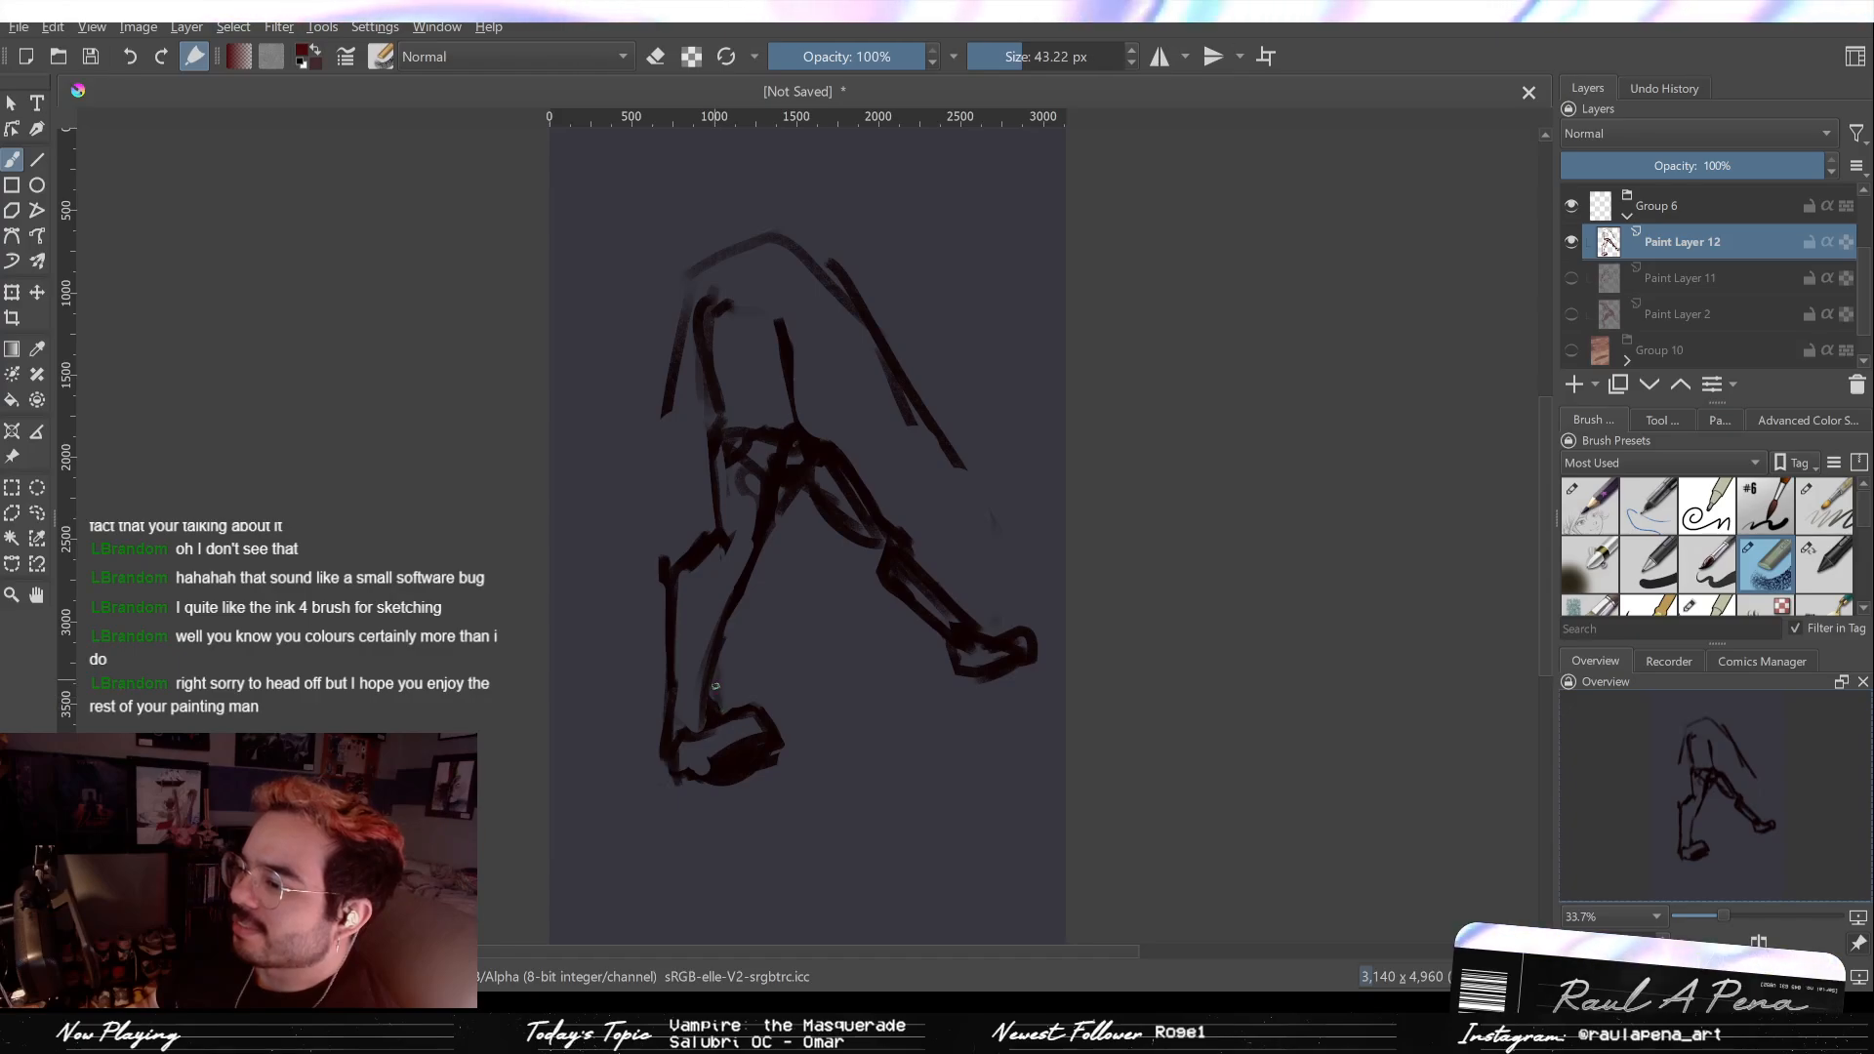
Step: Erase the front shin's outer corner below the knee and redraw it closer in, down to the ankle
{"action": "key", "text": "e"}
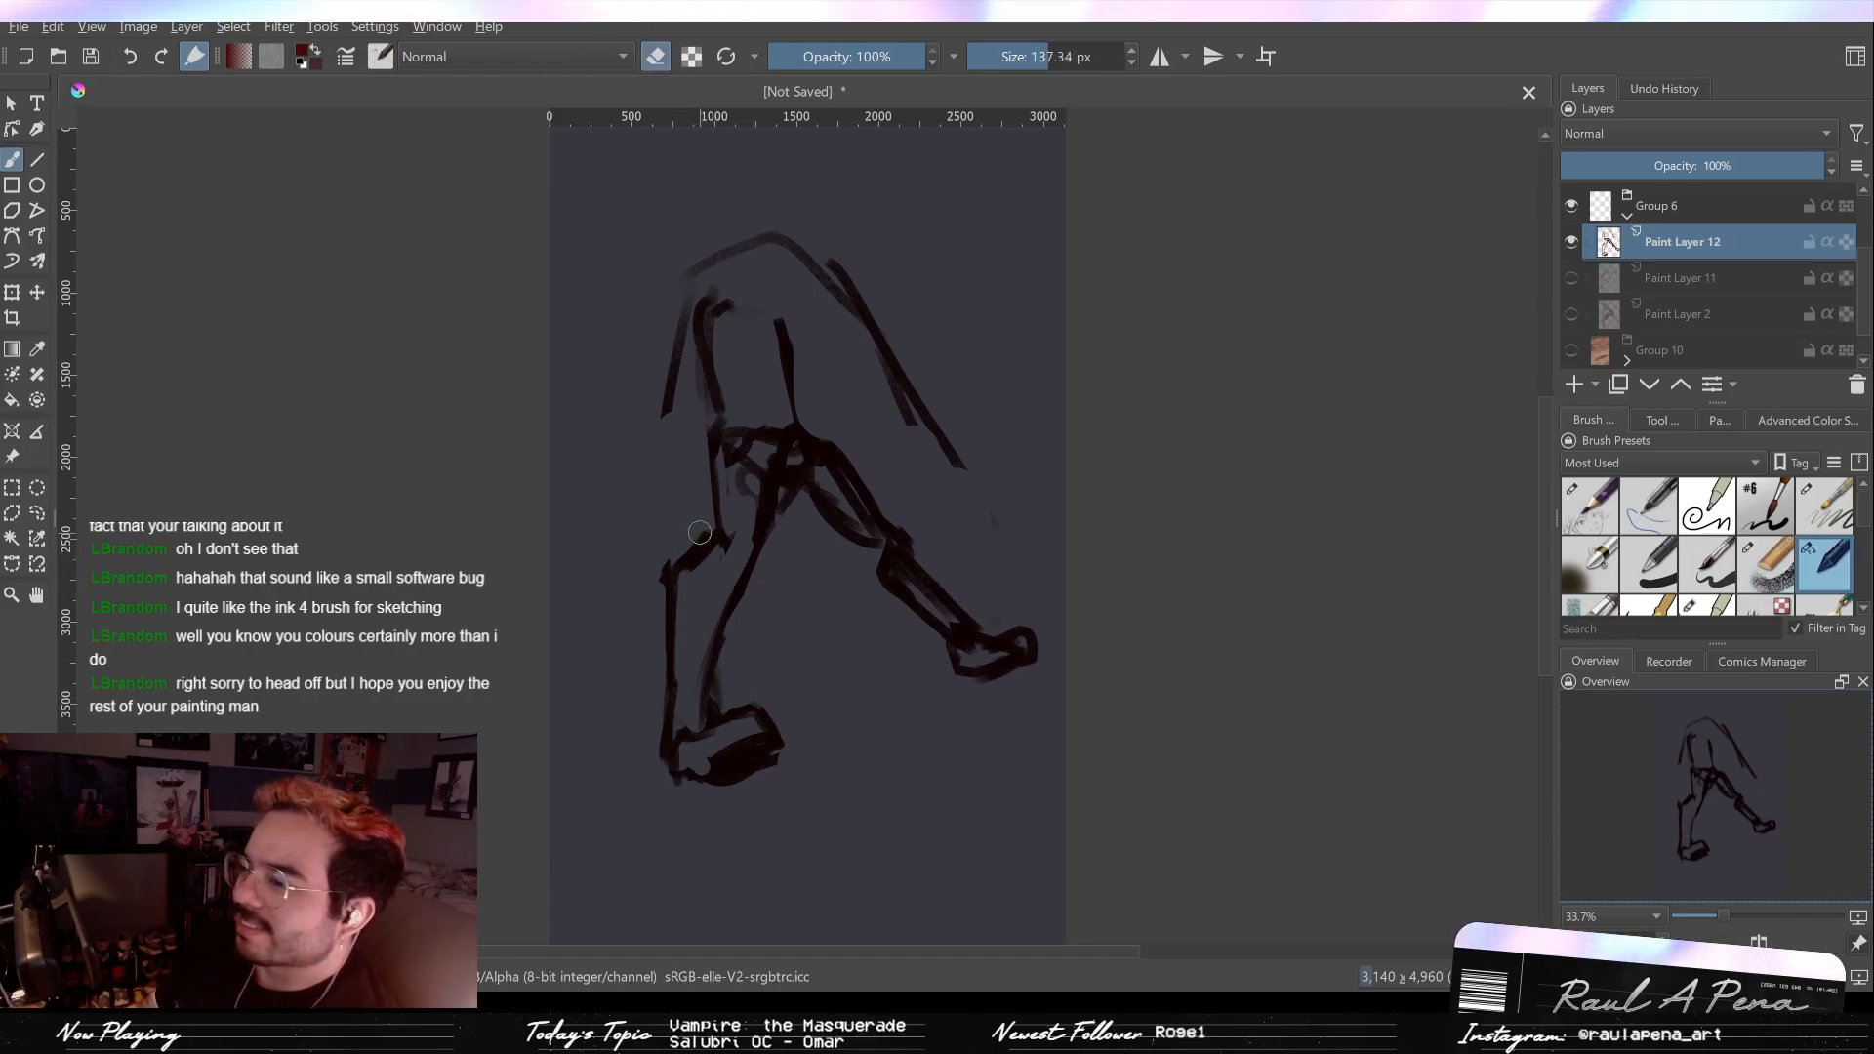
{"action": "mouse_move", "coordinate": [663, 577]}
{"action": "left_mouse_down"}
{"action": "mouse_move", "coordinate": [666, 733]}
{"action": "mouse_move", "coordinate": [678, 613]}
{"action": "left_mouse_up"}
{"action": "key", "text": "e"}
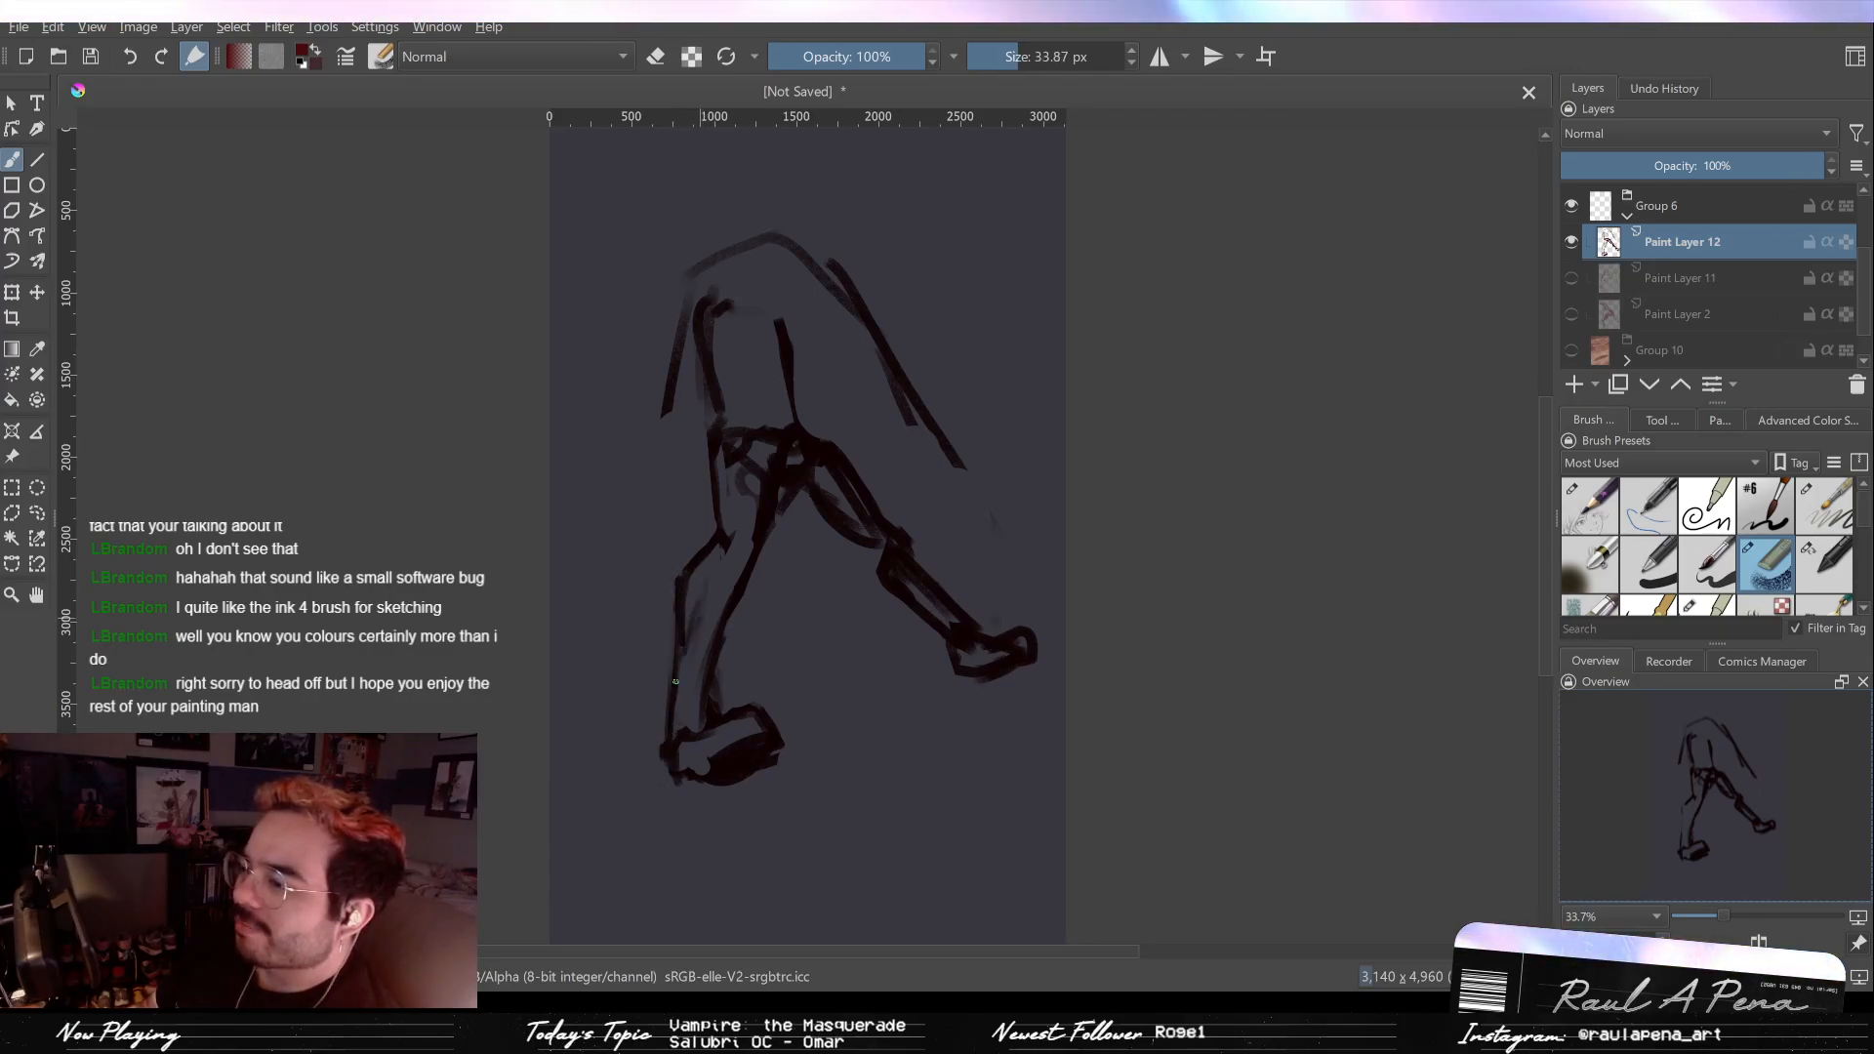
Step: Clear the old hip and crotch lines, and redraw the back thigh's upper edge from the waist to the knee
{"action": "key", "text": "e"}
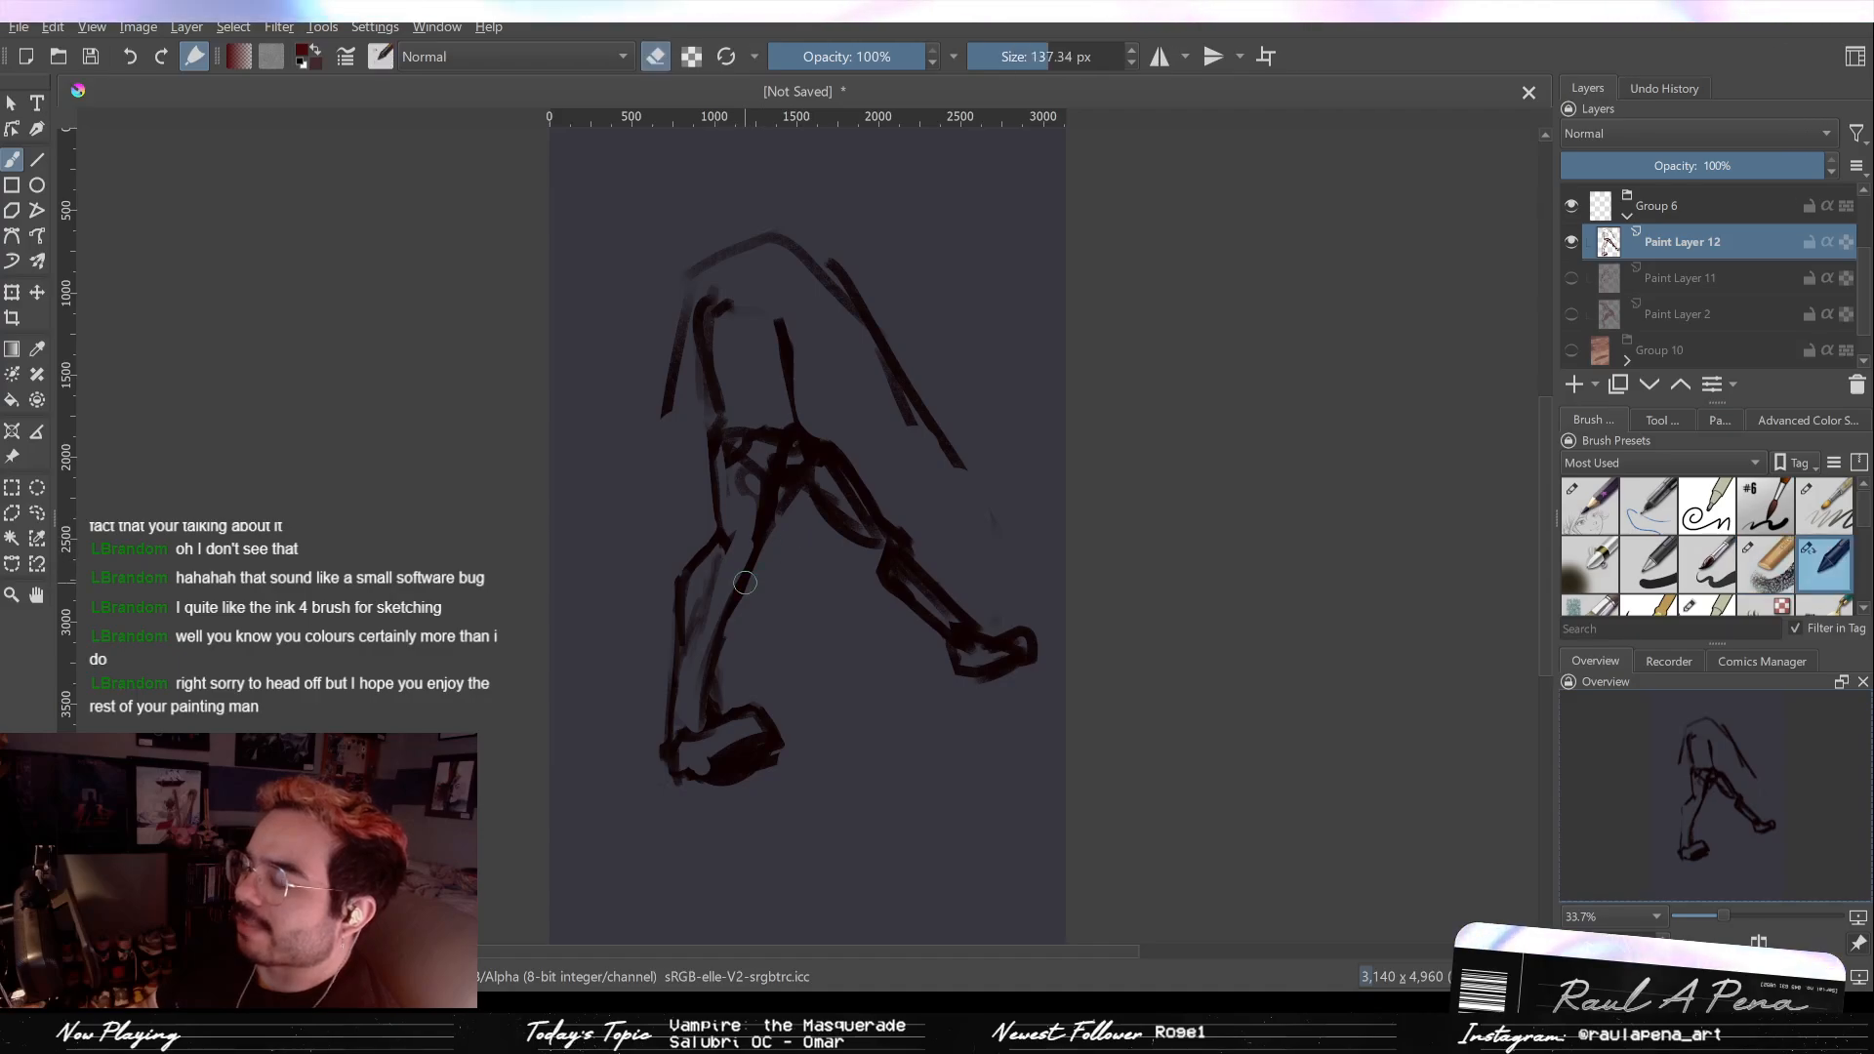
{"action": "mouse_move", "coordinate": [757, 493]}
{"action": "left_mouse_down"}
{"action": "mouse_move", "coordinate": [744, 444]}
{"action": "mouse_move", "coordinate": [759, 542]}
{"action": "left_mouse_up"}
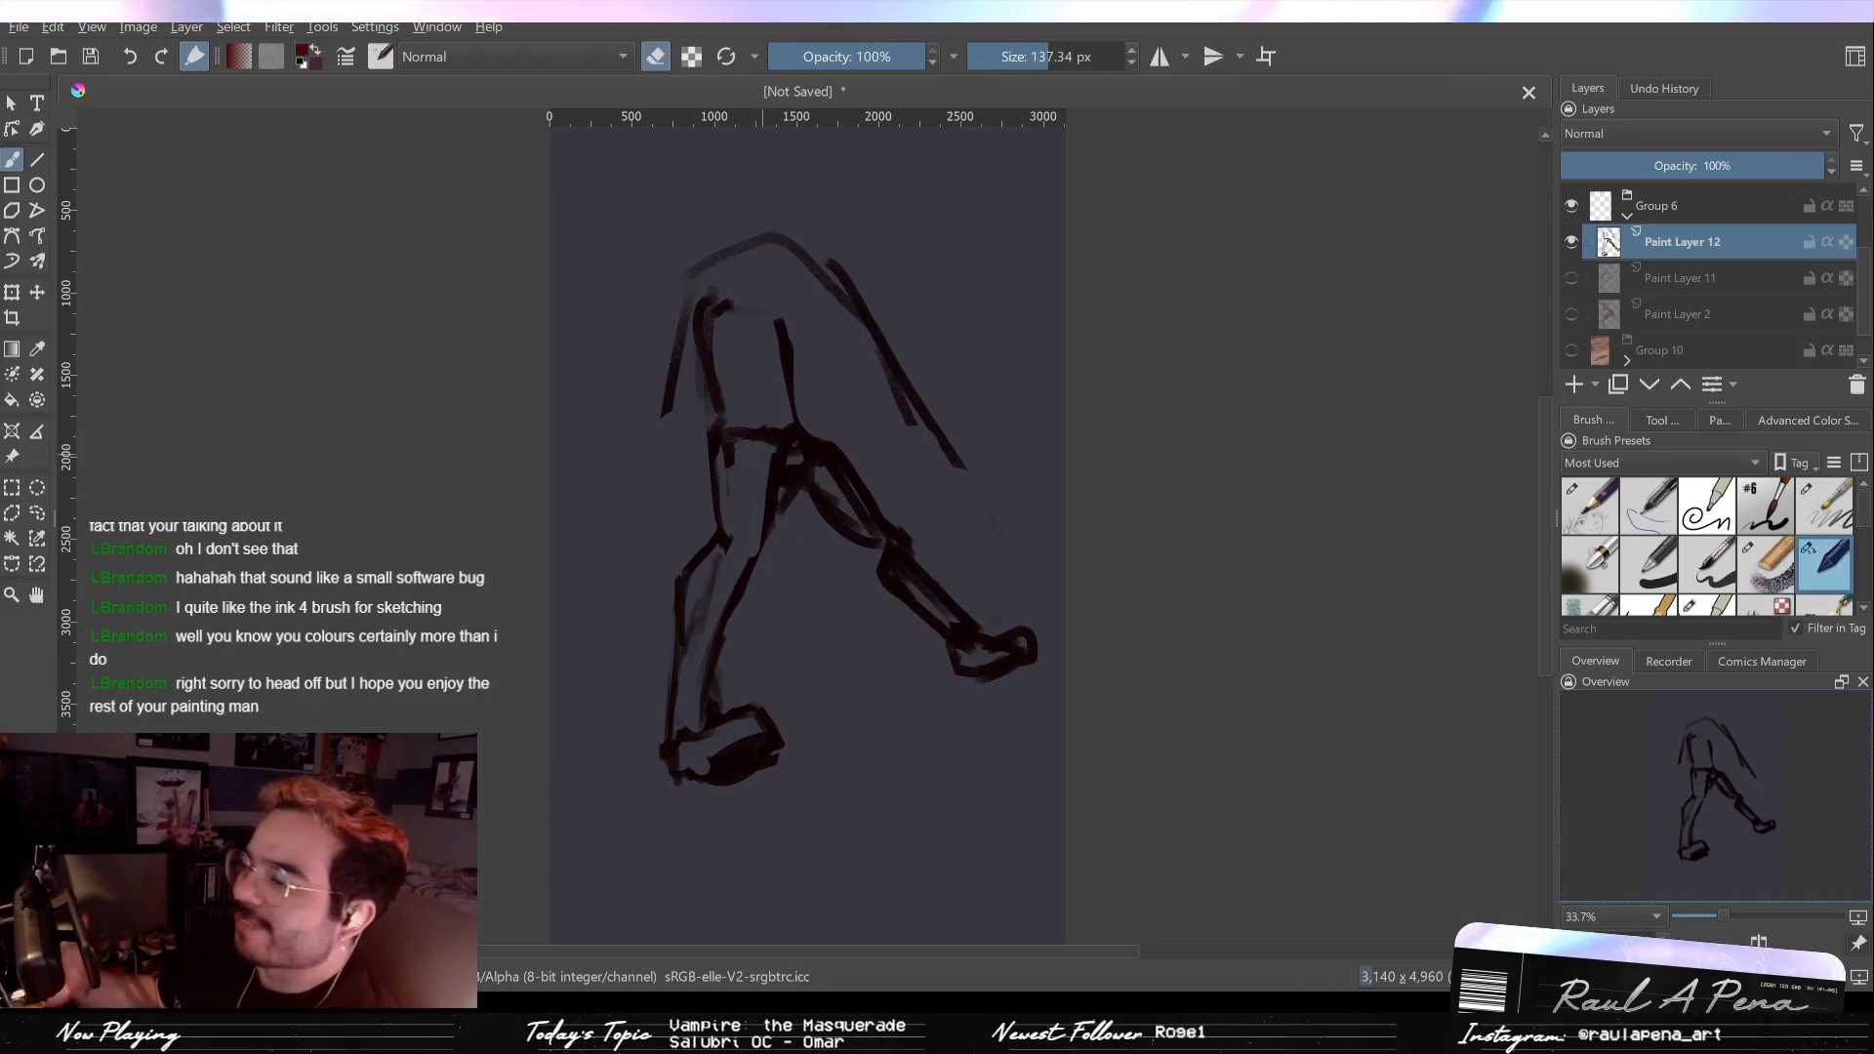
{"action": "mouse_move", "coordinate": [746, 431]}
{"action": "left_mouse_down"}
{"action": "mouse_move", "coordinate": [722, 456]}
{"action": "mouse_move", "coordinate": [773, 441]}
{"action": "mouse_move", "coordinate": [844, 503]}
{"action": "mouse_move", "coordinate": [802, 464]}
{"action": "left_mouse_up"}
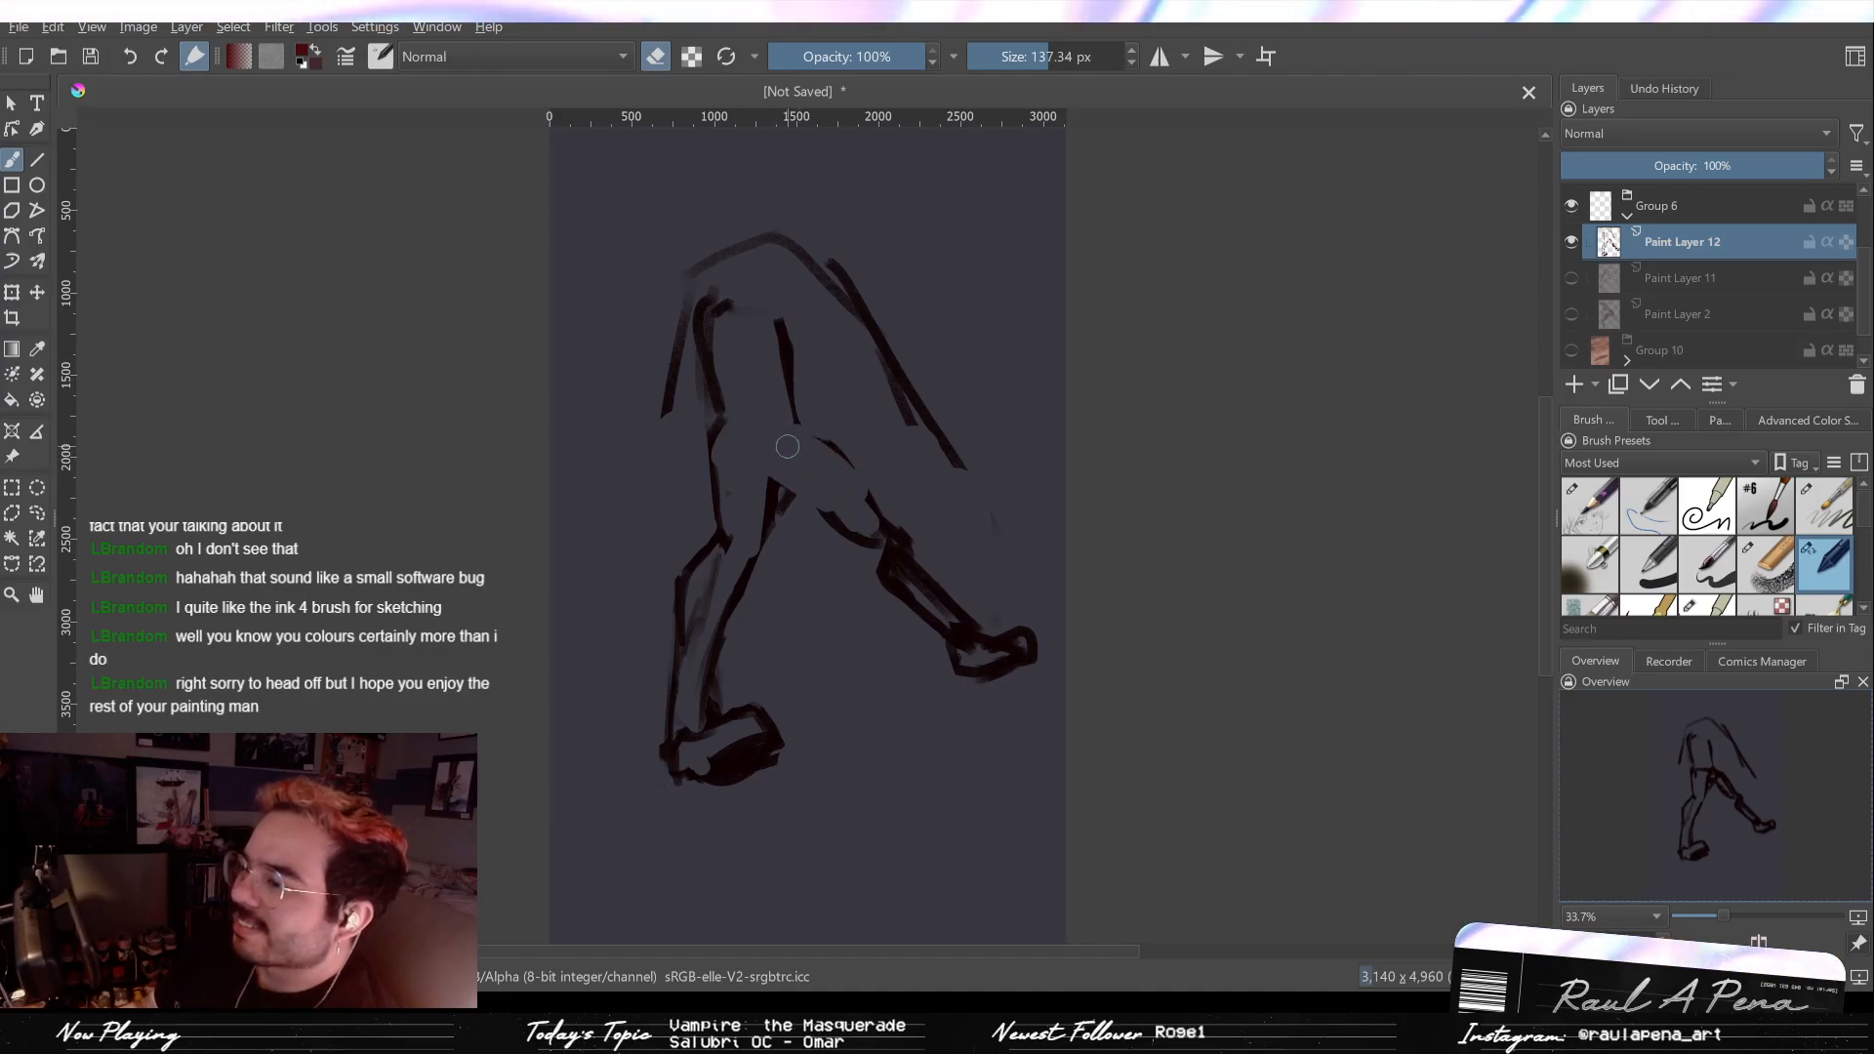
{"action": "key", "text": "slash"}
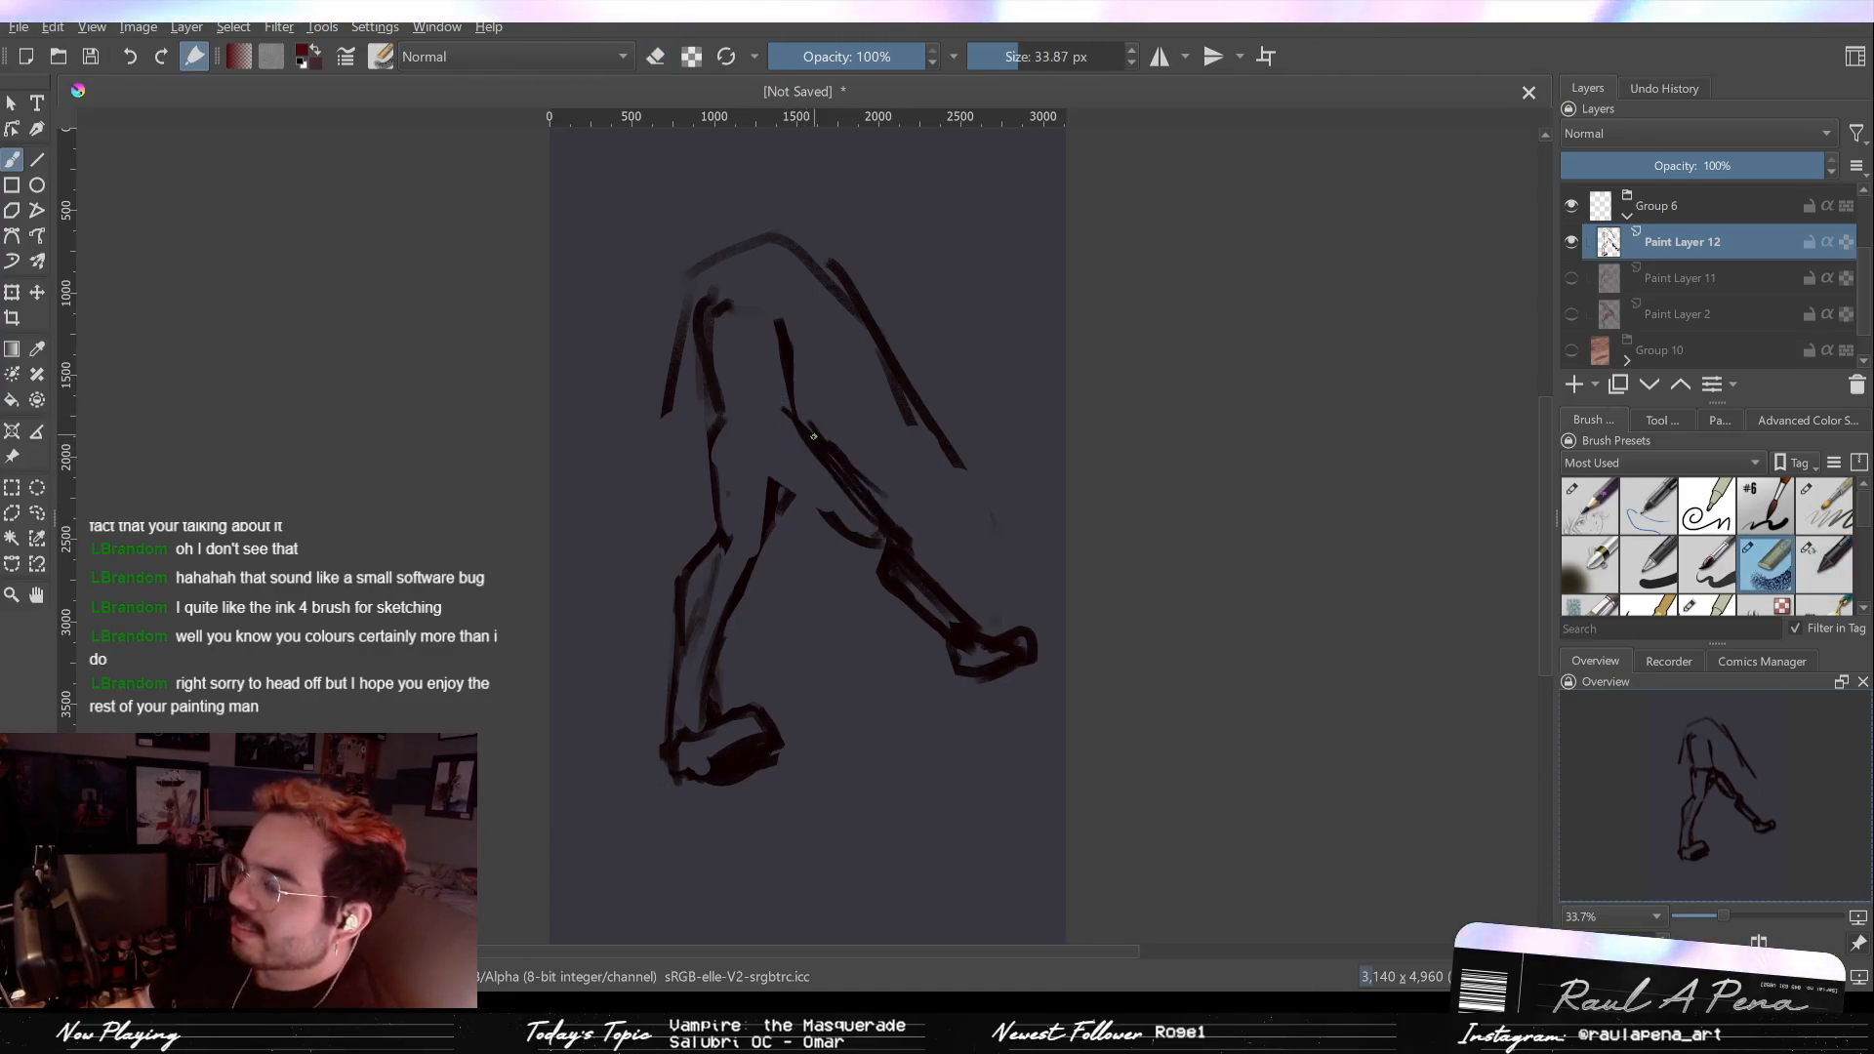
{"action": "key", "text": "slash"}
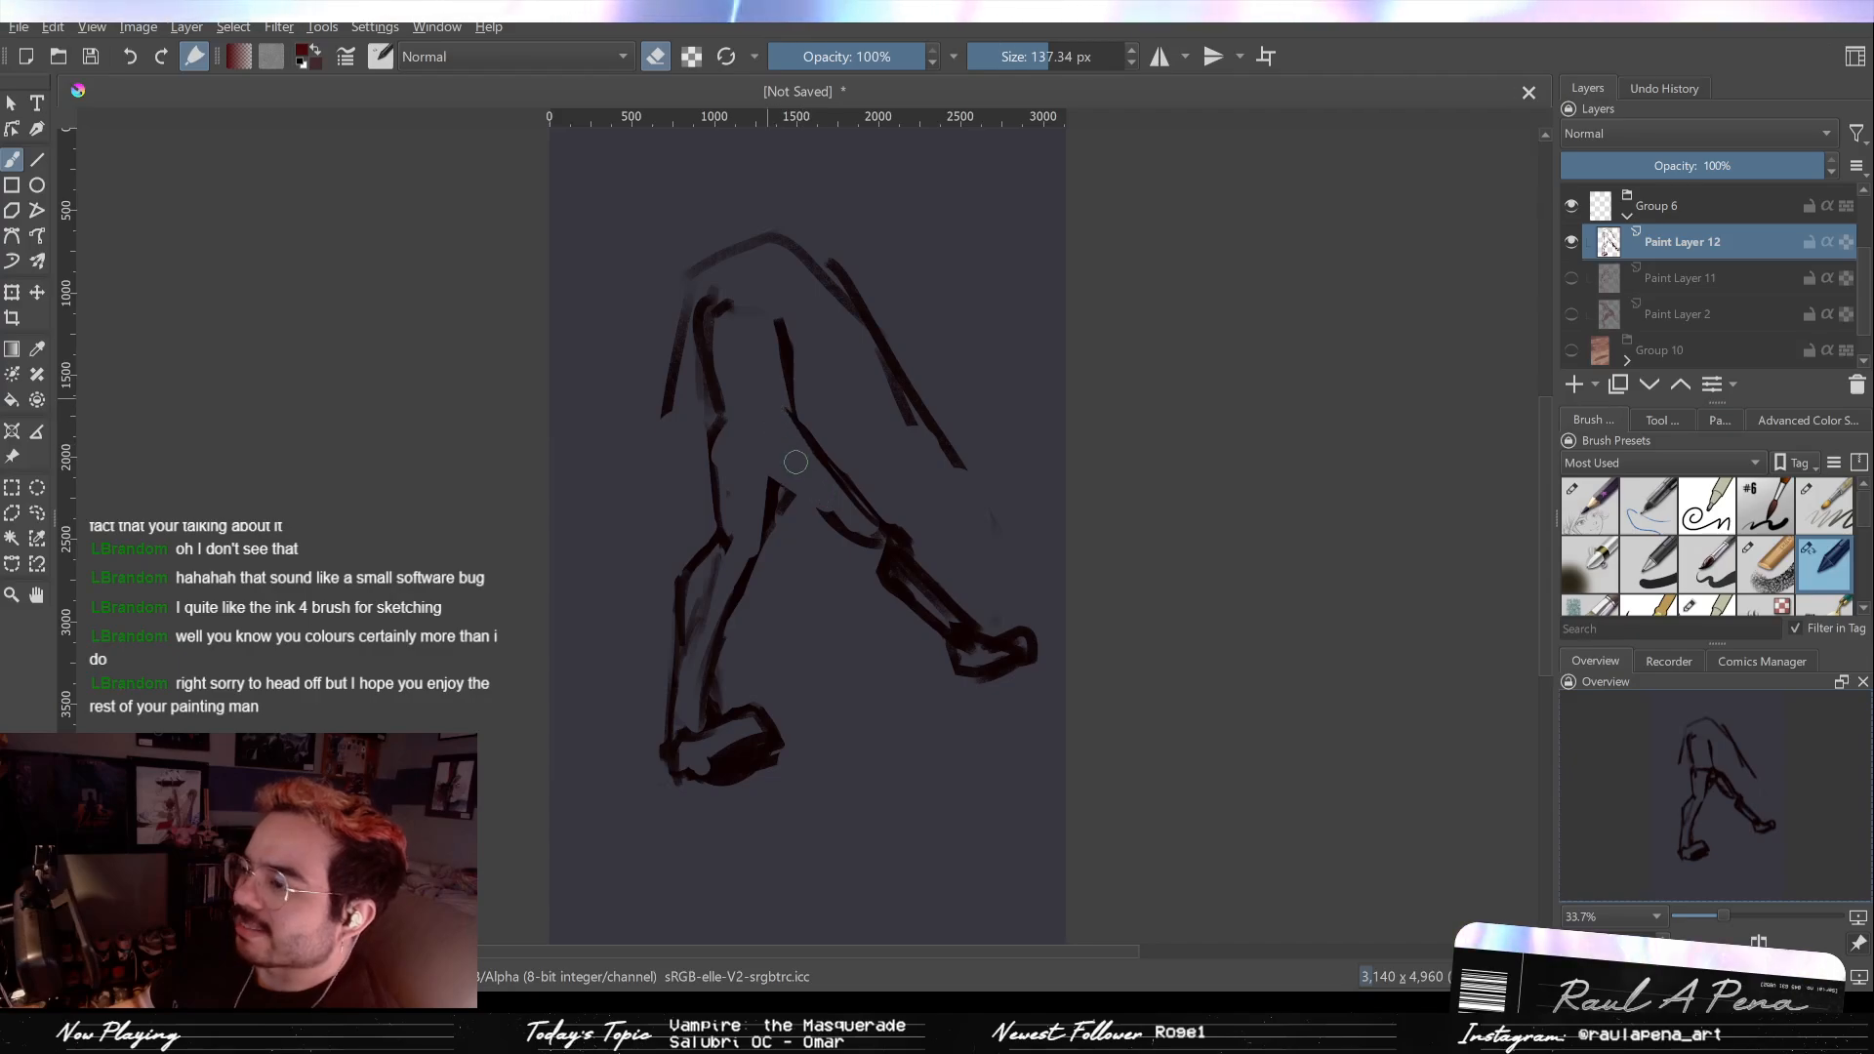
{"action": "key", "text": "slash"}
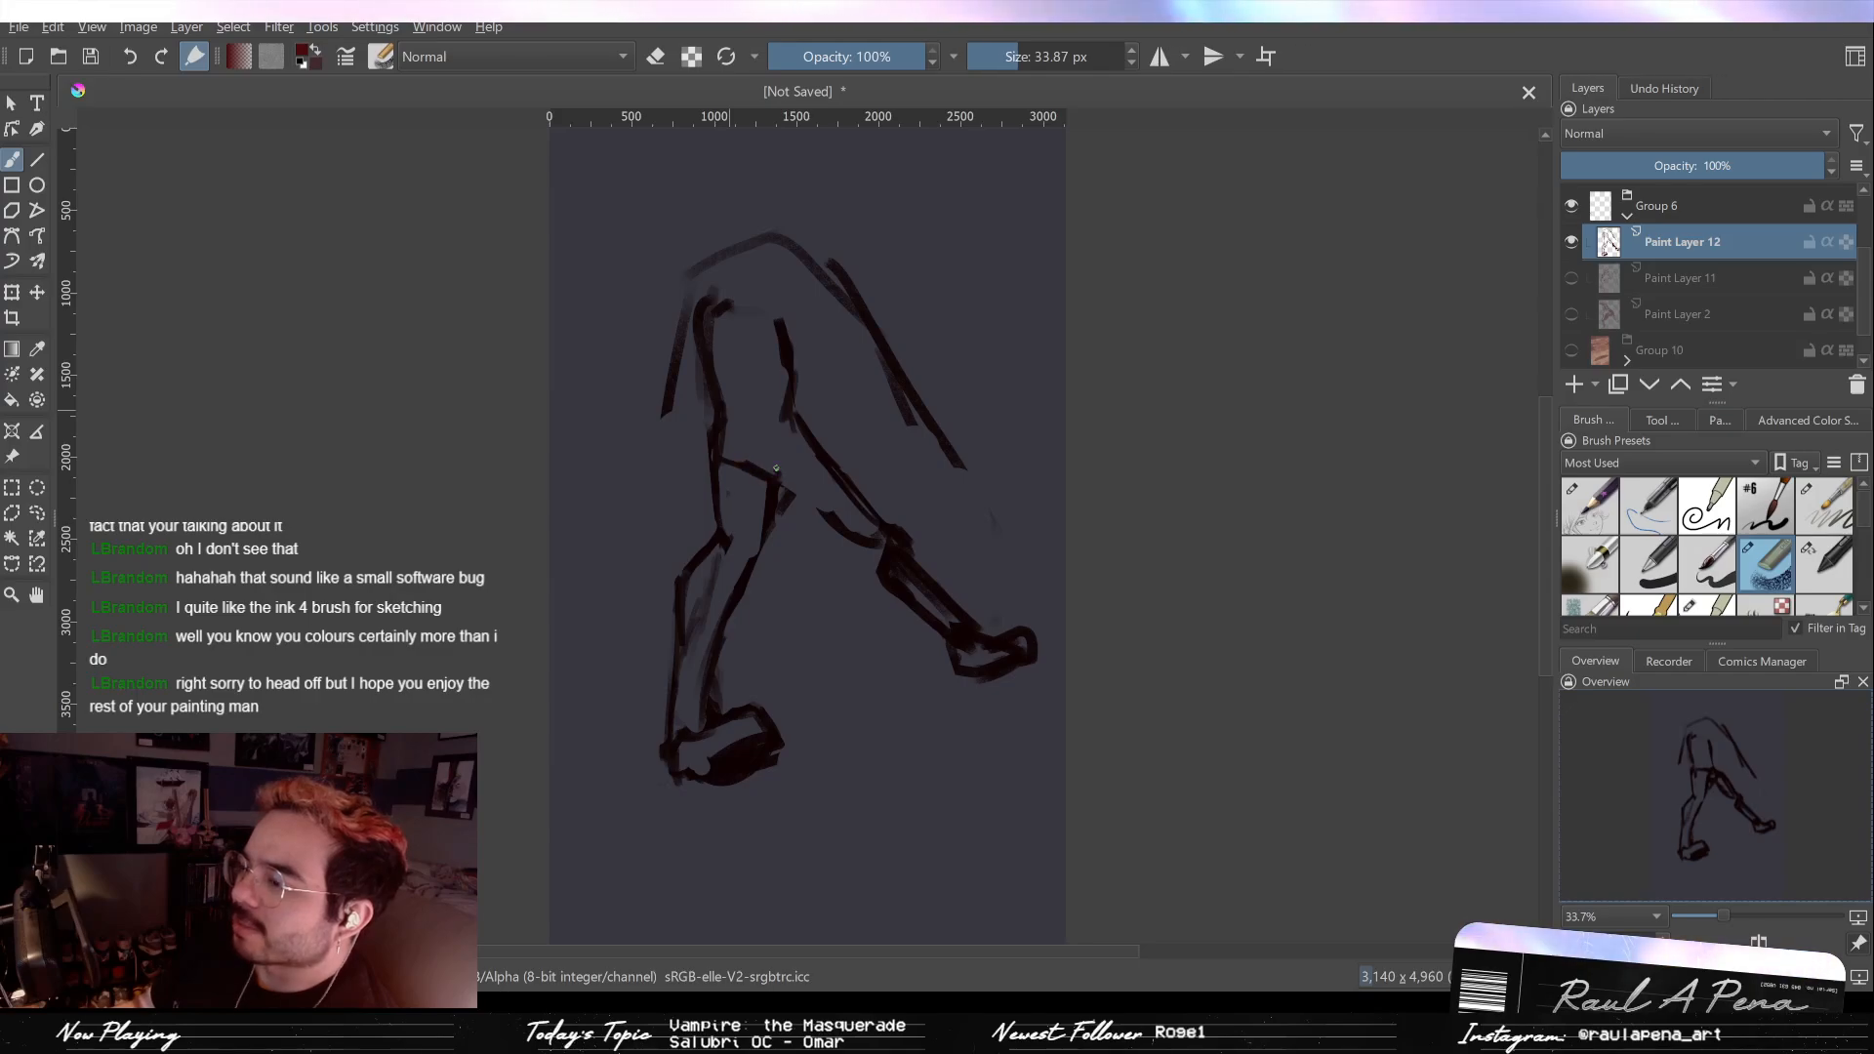
Step: Undo the last trial strokes across the pelvis and around the neck
{"action": "key", "text": "ctrl+z"}
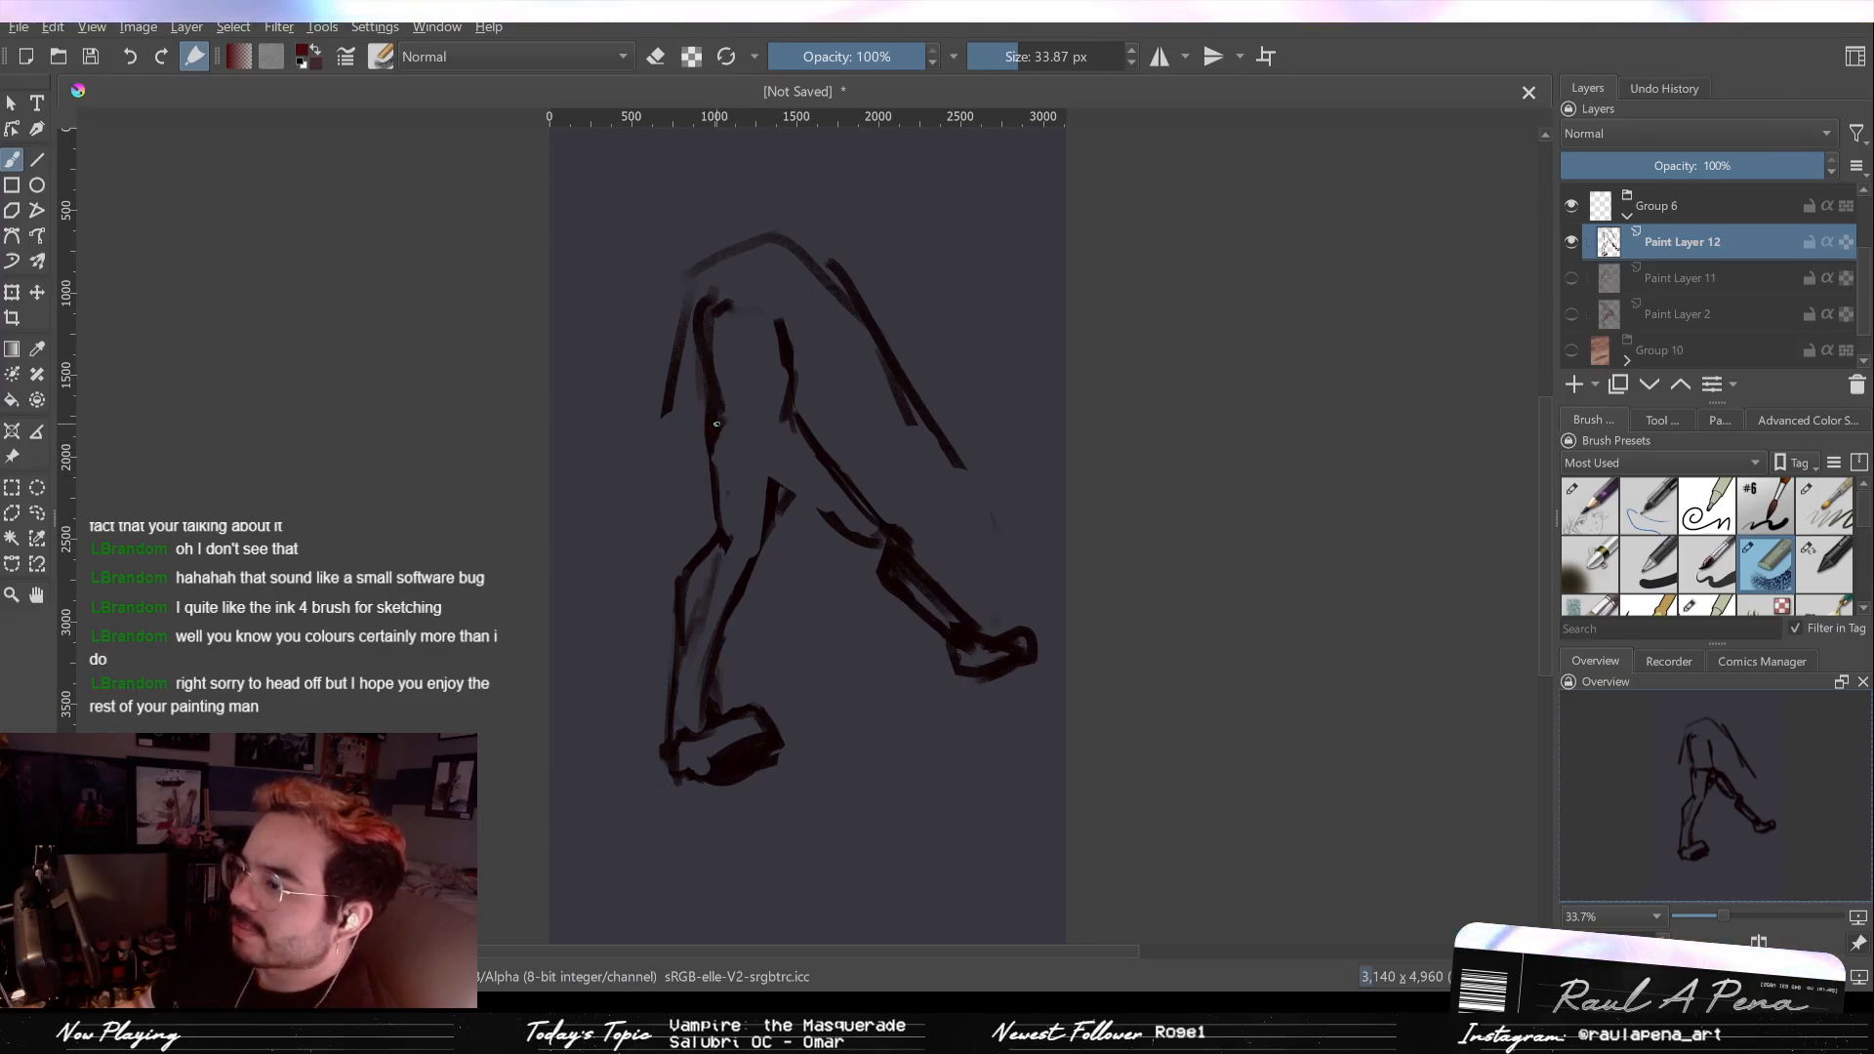
{"action": "key", "text": "ctrl+z"}
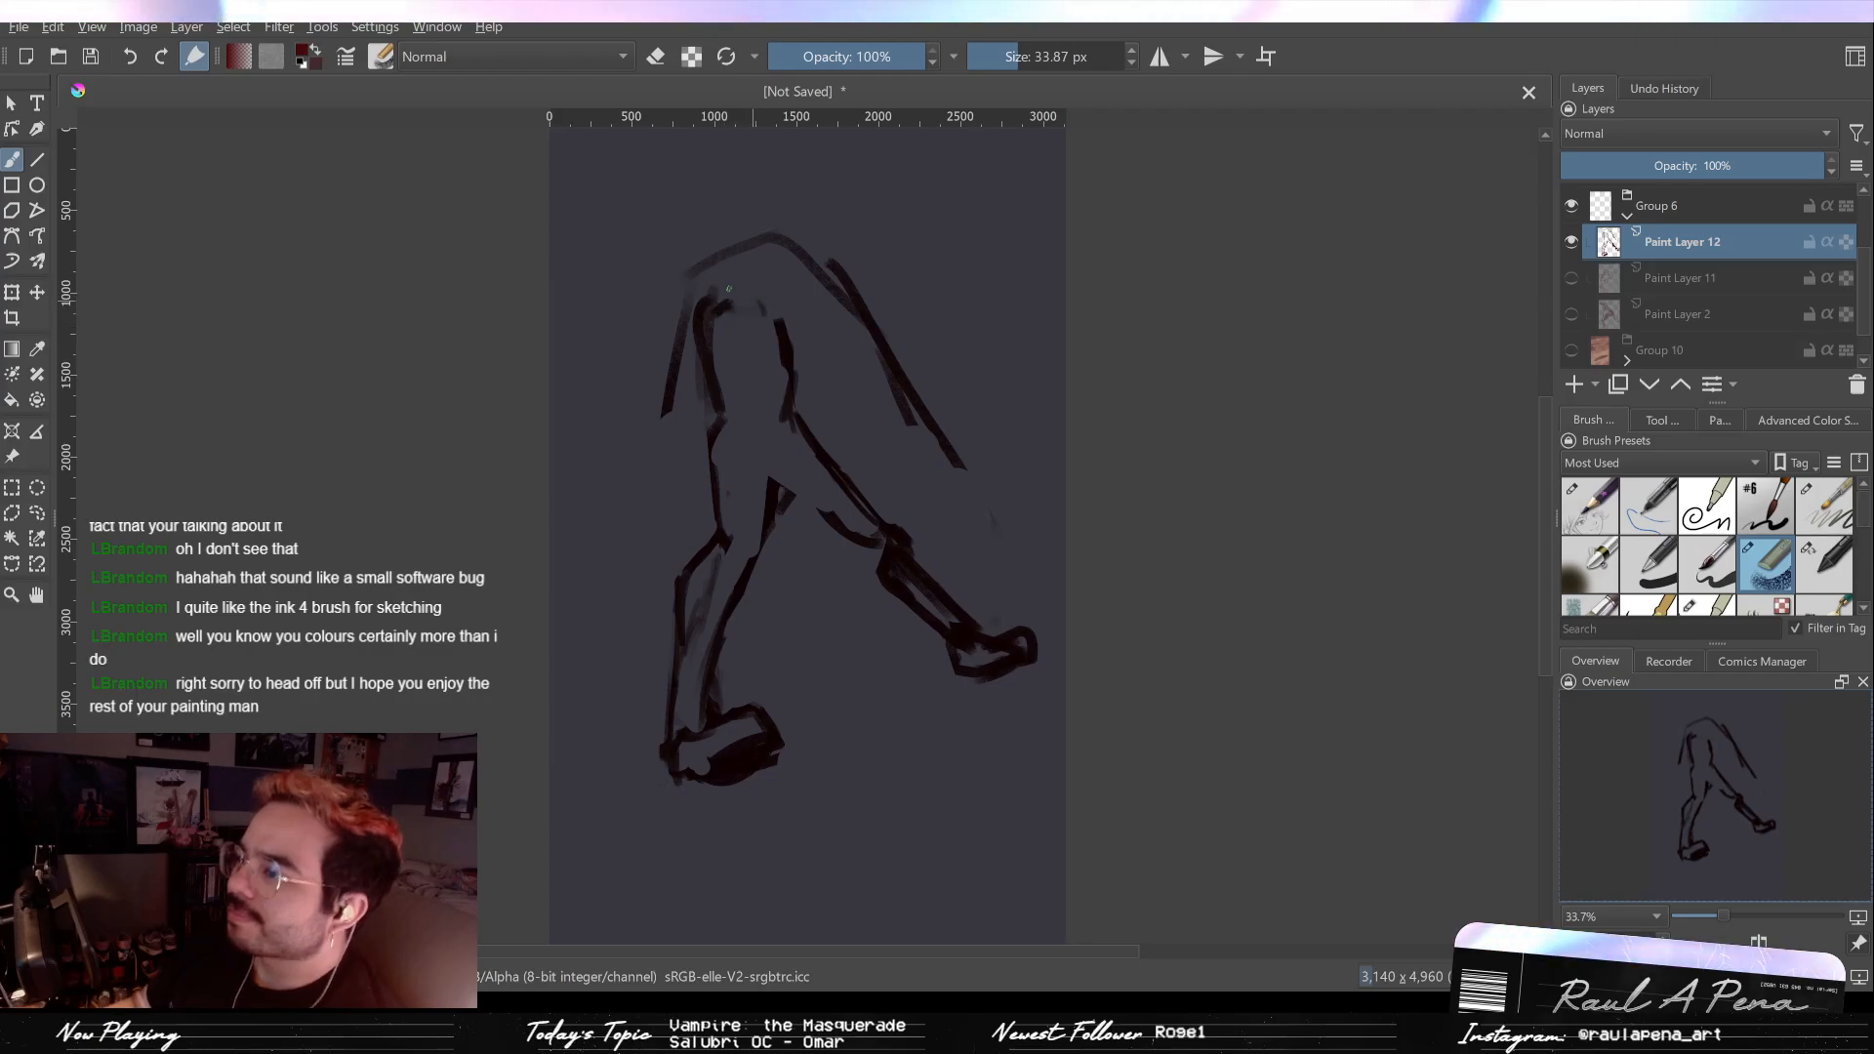
{"action": "key", "text": "ctrl+z"}
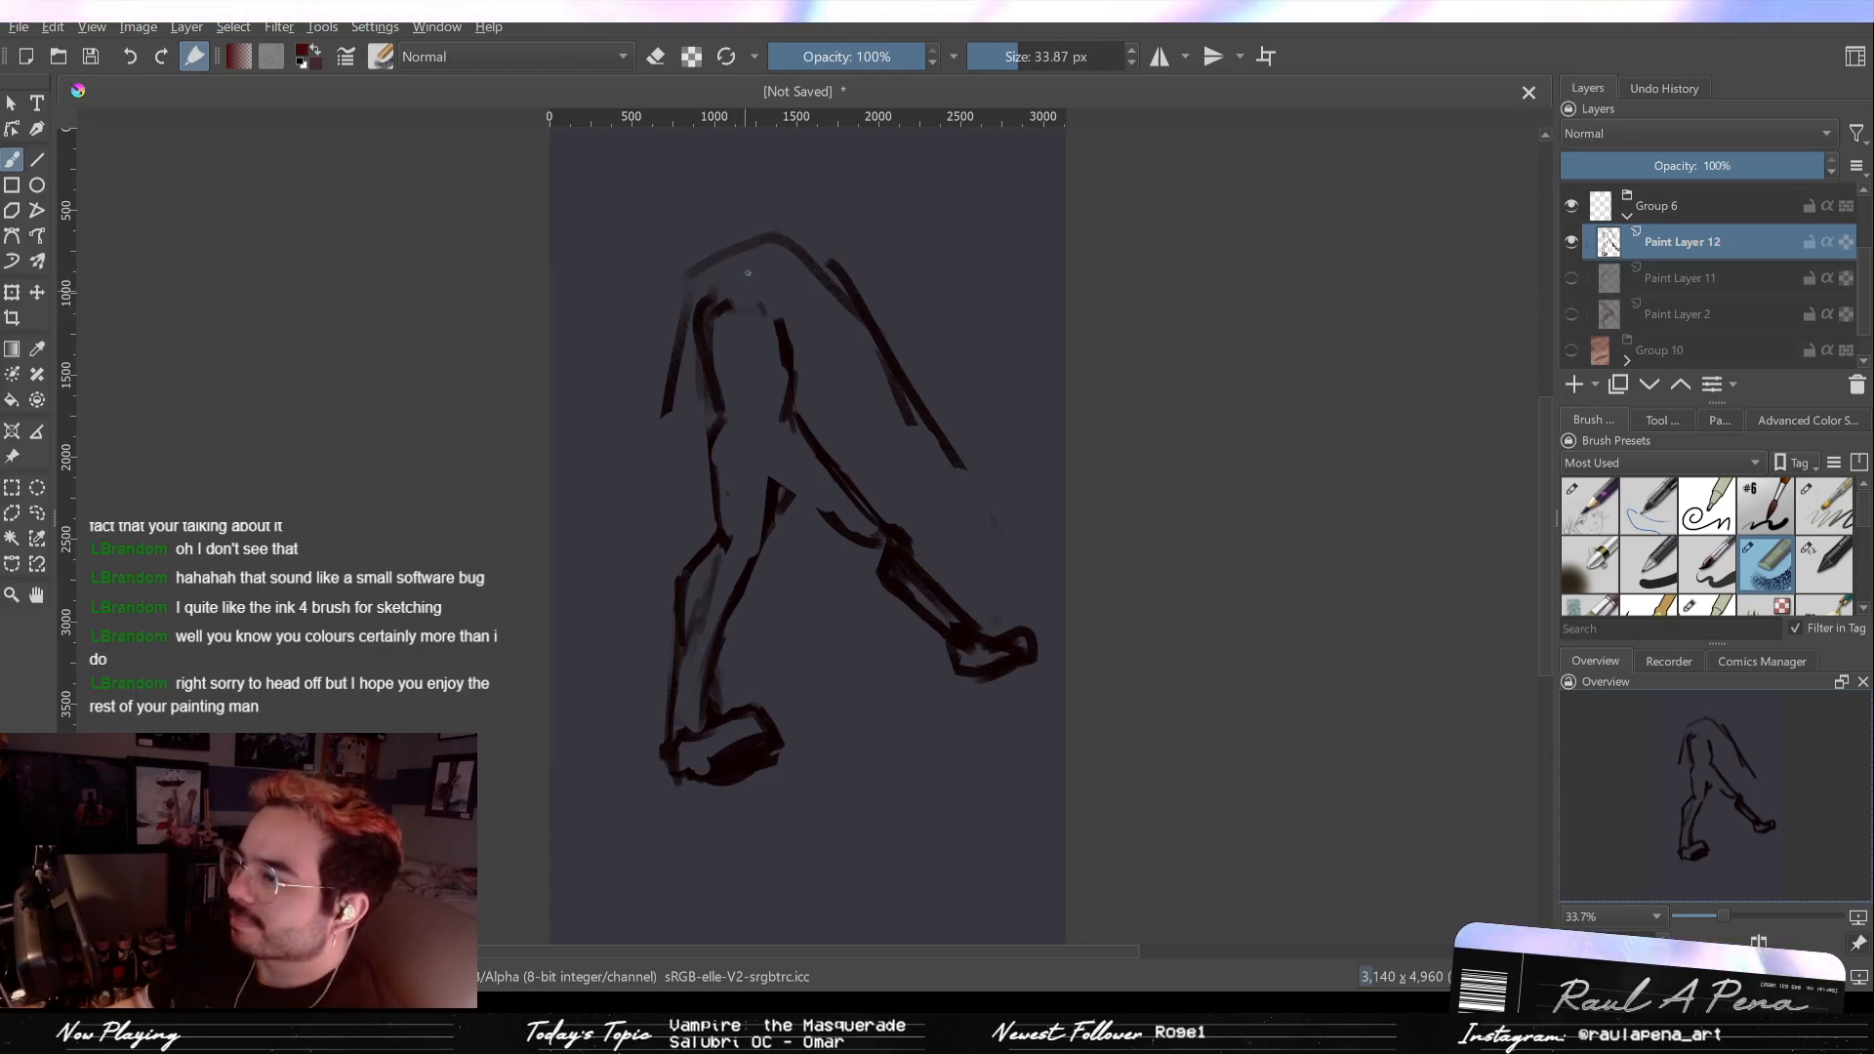
Step: Draw a circle for the head under the cape's peak and redraw both torso sides narrower down to the waist
{"action": "mouse_move", "coordinate": [725, 265]}
{"action": "left_mouse_down"}
{"action": "mouse_move", "coordinate": [767, 272]}
{"action": "mouse_move", "coordinate": [745, 295]}
{"action": "mouse_move", "coordinate": [728, 292]}
{"action": "mouse_move", "coordinate": [767, 254]}
{"action": "mouse_move", "coordinate": [746, 304]}
{"action": "mouse_move", "coordinate": [762, 308]}
{"action": "mouse_move", "coordinate": [742, 293]}
{"action": "mouse_move", "coordinate": [757, 265]}
{"action": "mouse_move", "coordinate": [750, 429]}
{"action": "mouse_move", "coordinate": [709, 326]}
{"action": "mouse_move", "coordinate": [710, 454]}
{"action": "left_mouse_up"}
{"action": "key", "text": "slash"}
{"action": "key", "text": "slash"}
{"action": "left_click_drag", "start_coordinate": [703, 377], "coordinate": [700, 399]}
{"action": "mouse_move", "coordinate": [707, 318]}
{"action": "left_mouse_down"}
{"action": "mouse_move", "coordinate": [700, 386]}
{"action": "mouse_move", "coordinate": [714, 297]}
{"action": "mouse_move", "coordinate": [803, 435]}
{"action": "left_mouse_up"}
{"action": "mouse_move", "coordinate": [779, 314]}
{"action": "left_mouse_down"}
{"action": "mouse_move", "coordinate": [766, 408]}
{"action": "mouse_move", "coordinate": [796, 398]}
{"action": "left_mouse_up"}
{"action": "key", "text": "slash"}
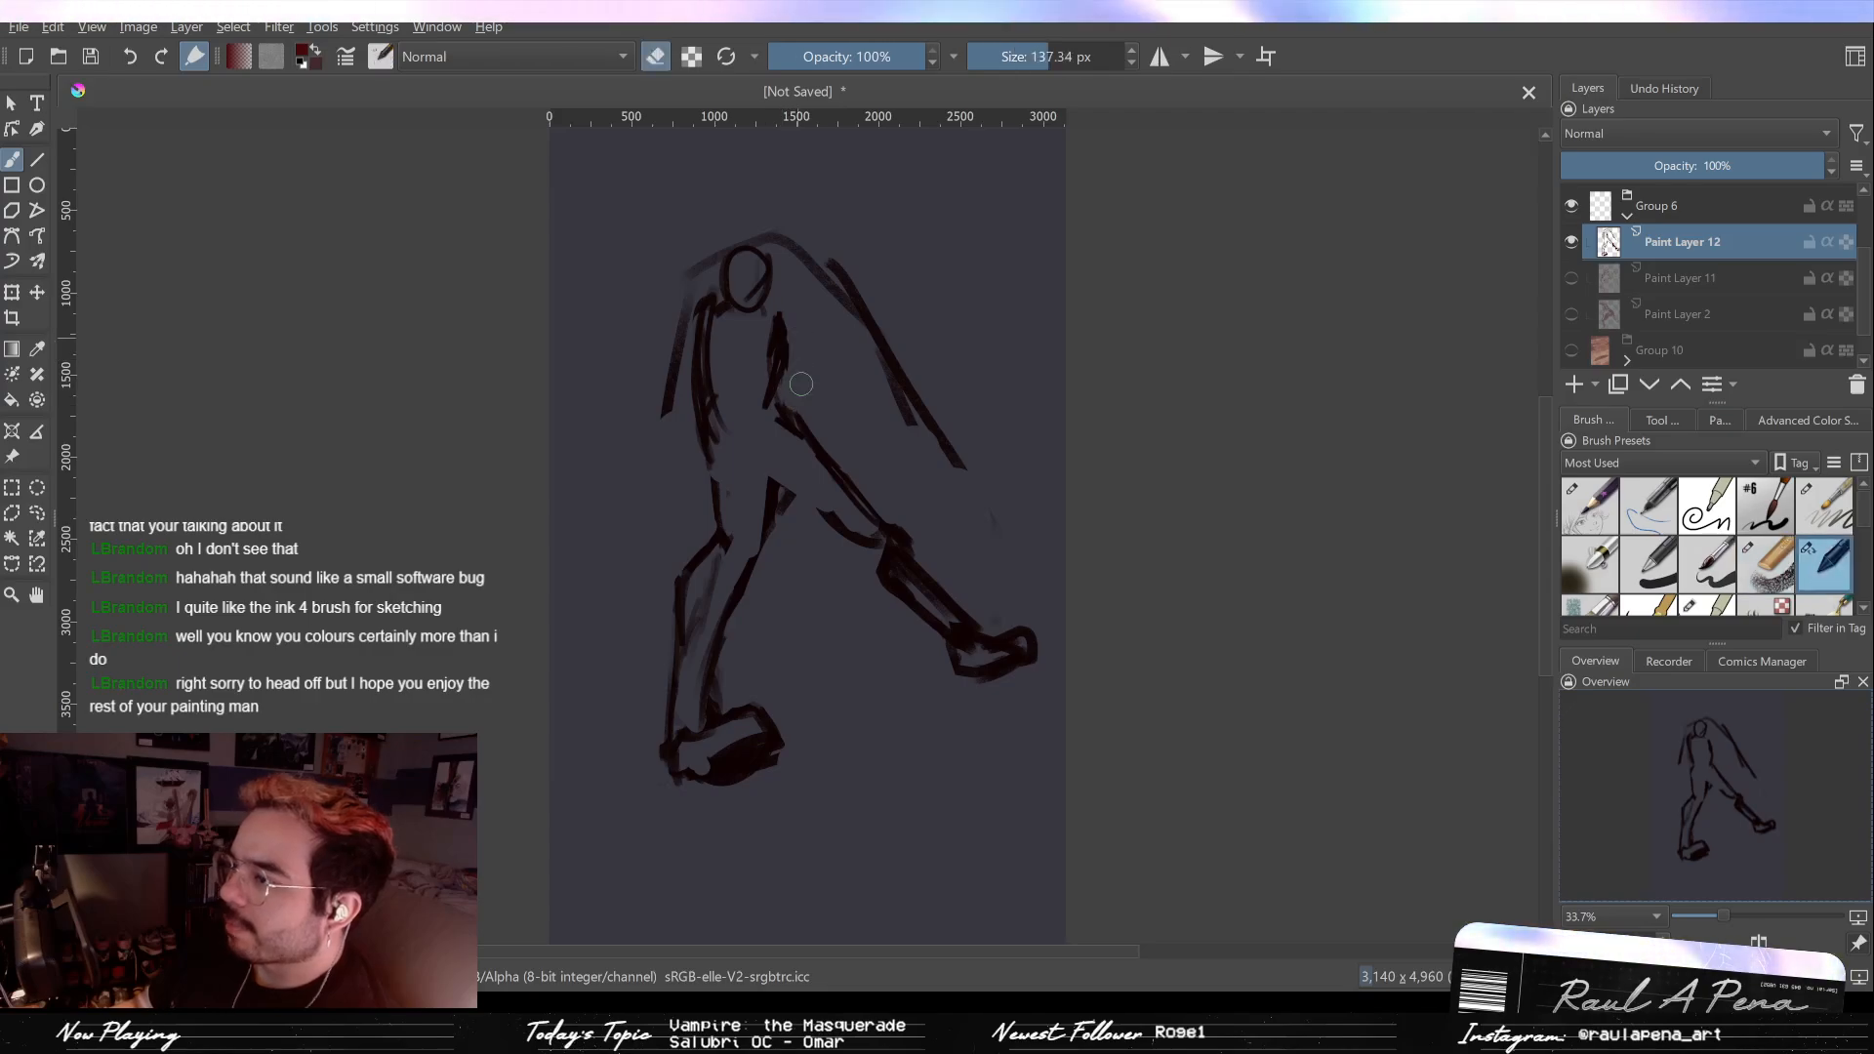
Step: Sketch a rounded pelvis block below the waist, and replace the front thigh's inner edge from hip to knee
{"action": "key", "text": "slash"}
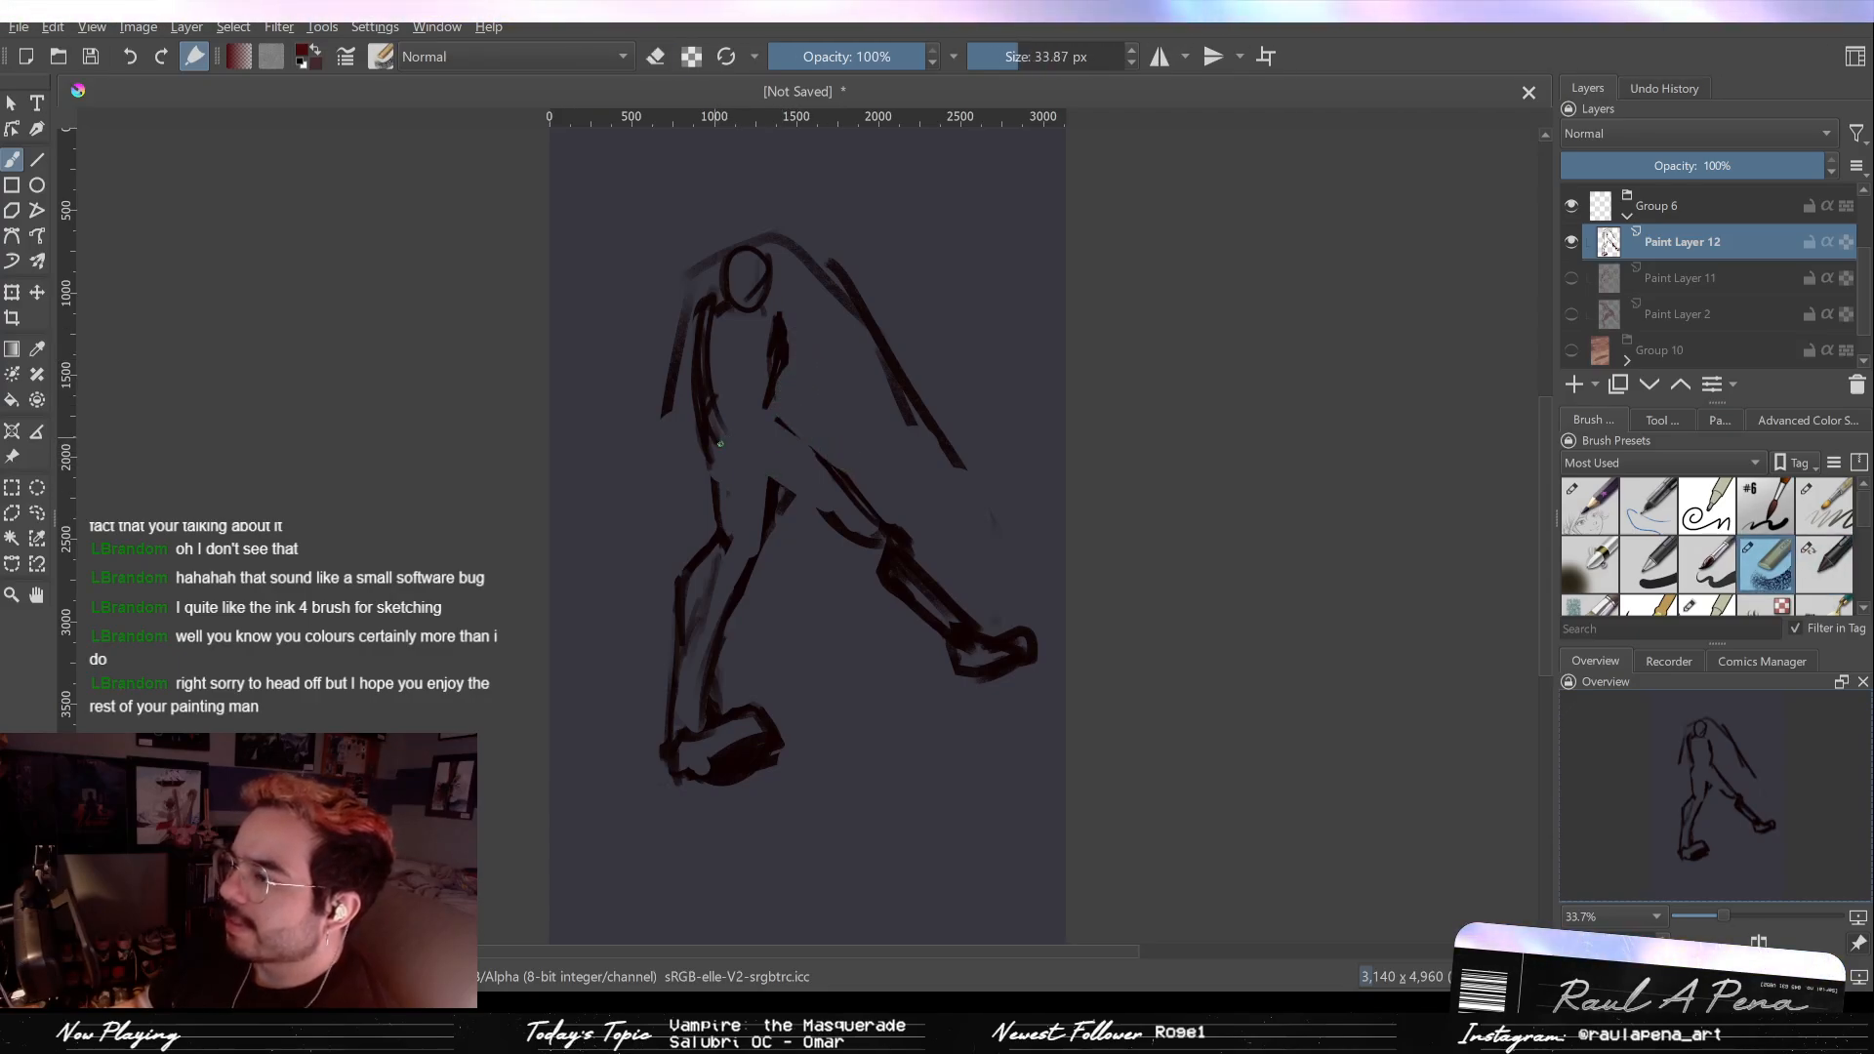
{"action": "mouse_move", "coordinate": [724, 437]}
{"action": "left_mouse_down"}
{"action": "mouse_move", "coordinate": [771, 471]}
{"action": "mouse_move", "coordinate": [758, 461]}
{"action": "mouse_move", "coordinate": [781, 438]}
{"action": "mouse_move", "coordinate": [774, 479]}
{"action": "mouse_move", "coordinate": [771, 430]}
{"action": "mouse_move", "coordinate": [770, 487]}
{"action": "mouse_move", "coordinate": [797, 479]}
{"action": "mouse_move", "coordinate": [744, 573]}
{"action": "left_mouse_up"}
{"action": "key", "text": "slash"}
{"action": "key", "text": "slash"}
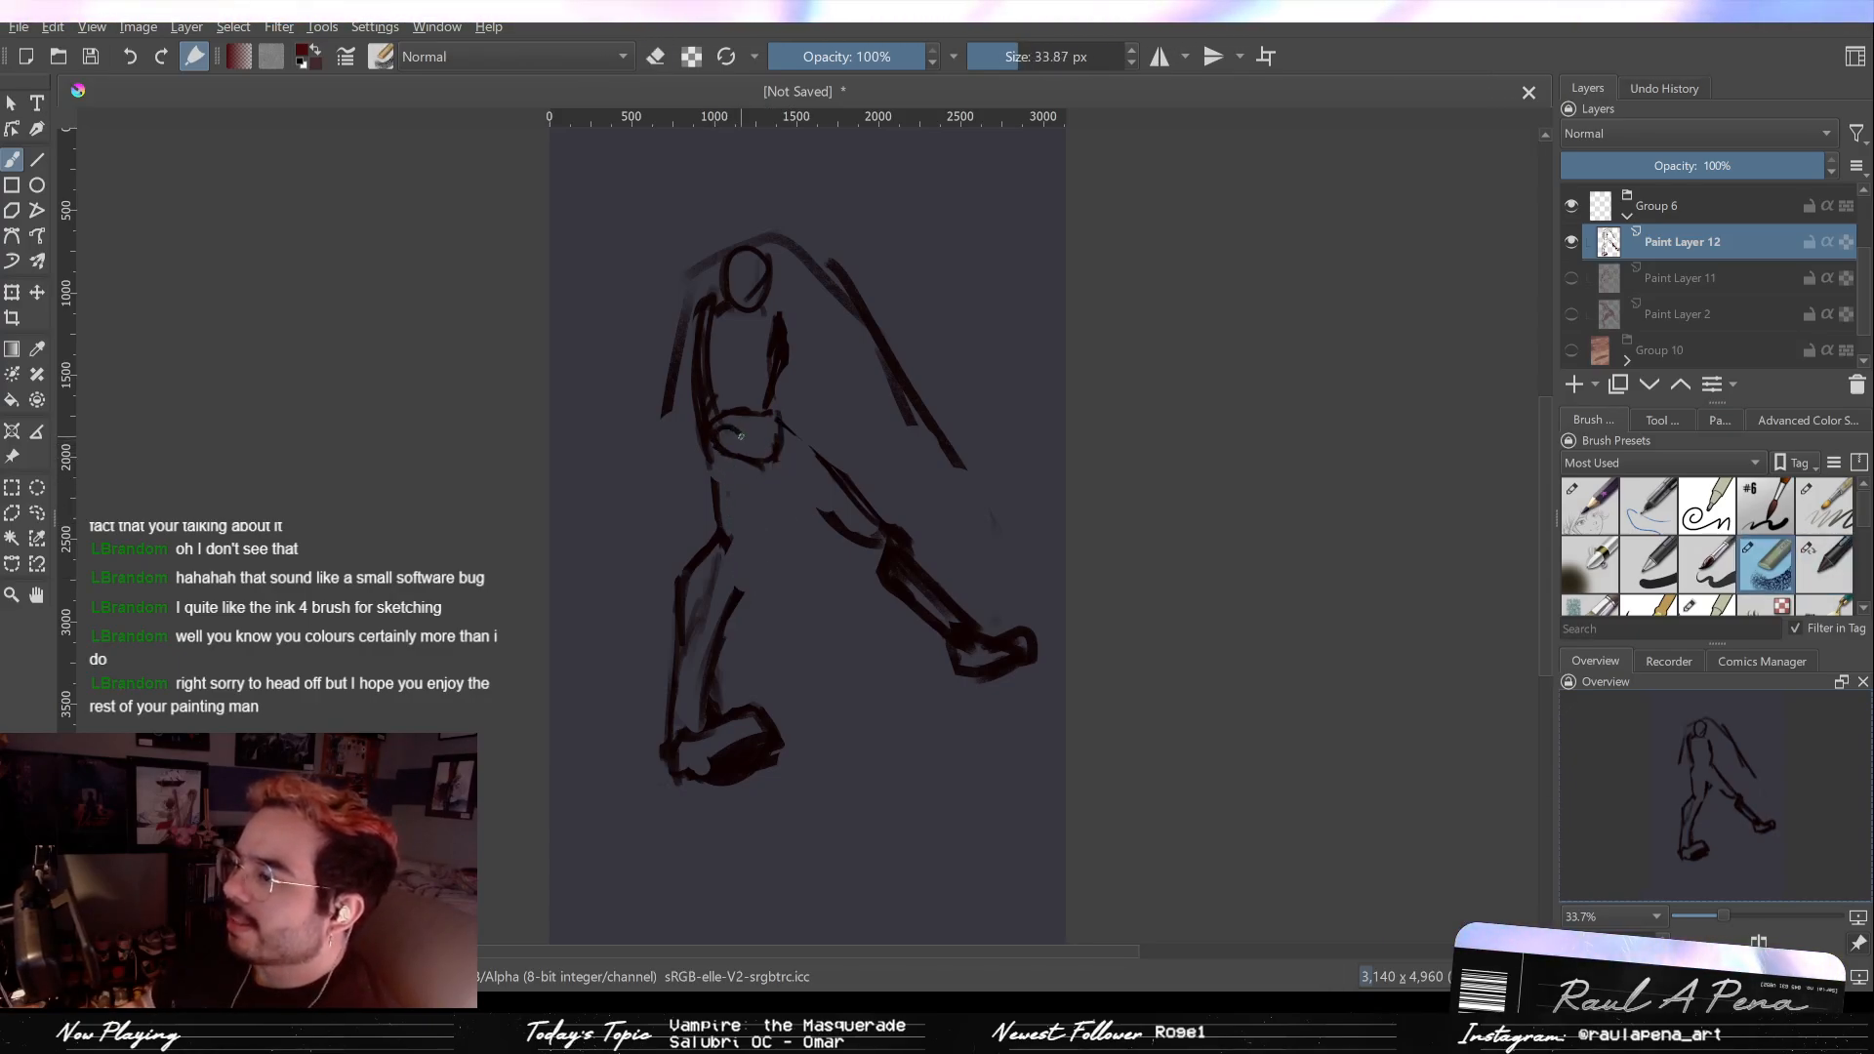
{"action": "mouse_move", "coordinate": [734, 446]}
{"action": "left_mouse_down"}
{"action": "mouse_move", "coordinate": [724, 519]}
{"action": "mouse_move", "coordinate": [727, 437]}
{"action": "mouse_move", "coordinate": [709, 461]}
{"action": "mouse_move", "coordinate": [760, 449]}
{"action": "left_mouse_up"}
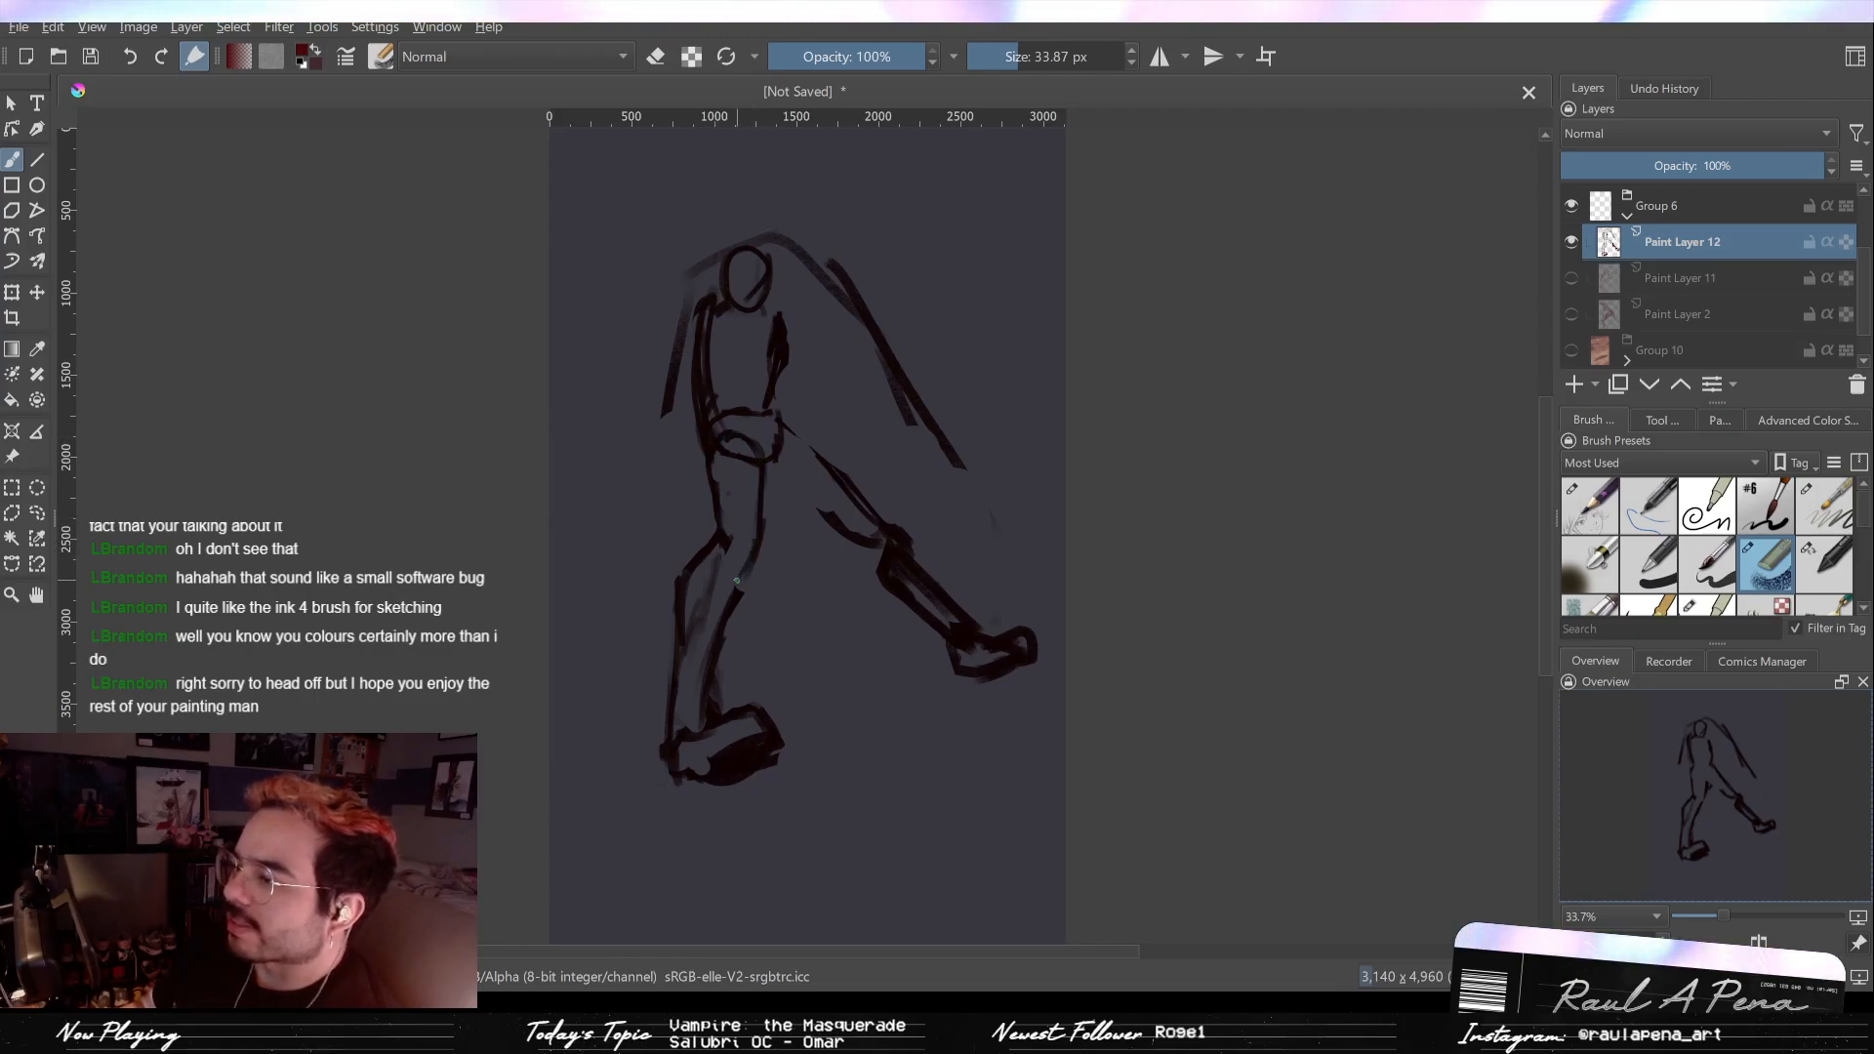
Step: Erase the front thigh's outer edge and redraw the thigh from the pelvis down to a defined knee
{"action": "key", "text": "slash"}
{"action": "mouse_move", "coordinate": [717, 587]}
{"action": "left_mouse_down"}
{"action": "mouse_move", "coordinate": [731, 468]}
{"action": "mouse_move", "coordinate": [723, 527]}
{"action": "mouse_move", "coordinate": [738, 472]}
{"action": "left_mouse_up"}
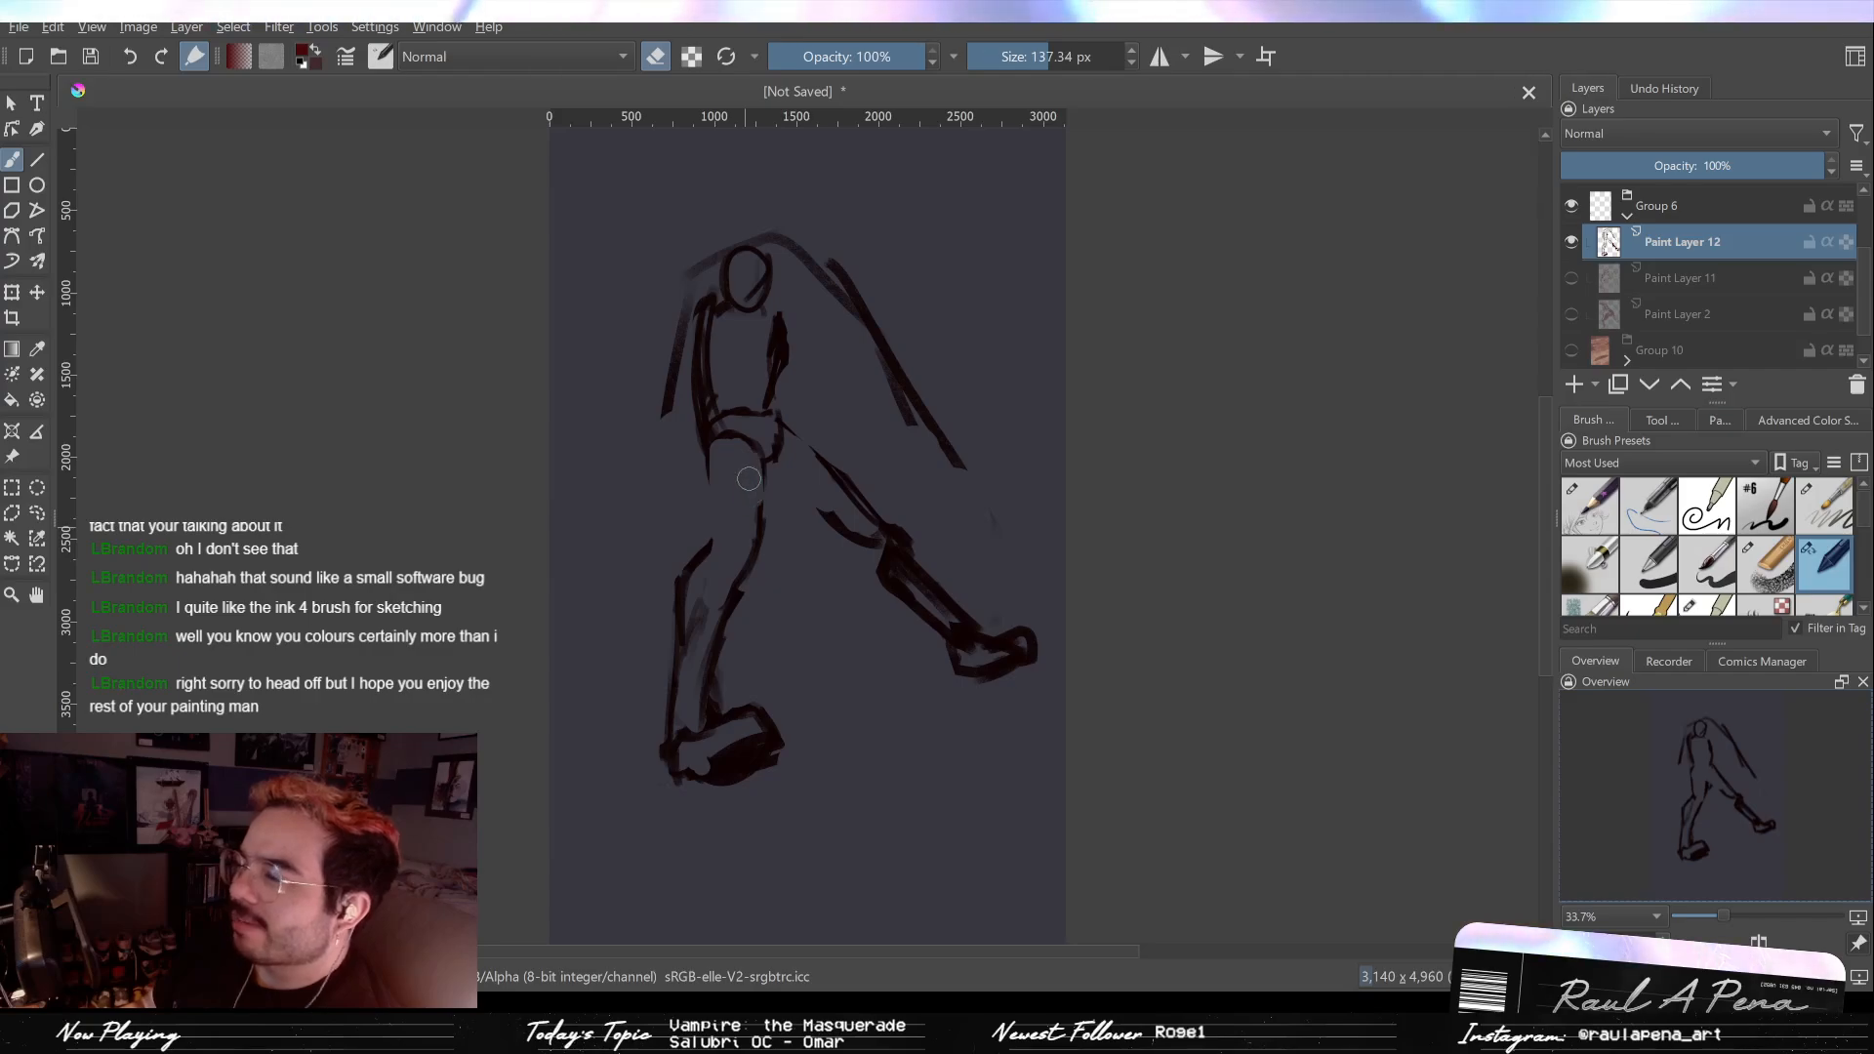
{"action": "key", "text": "slash"}
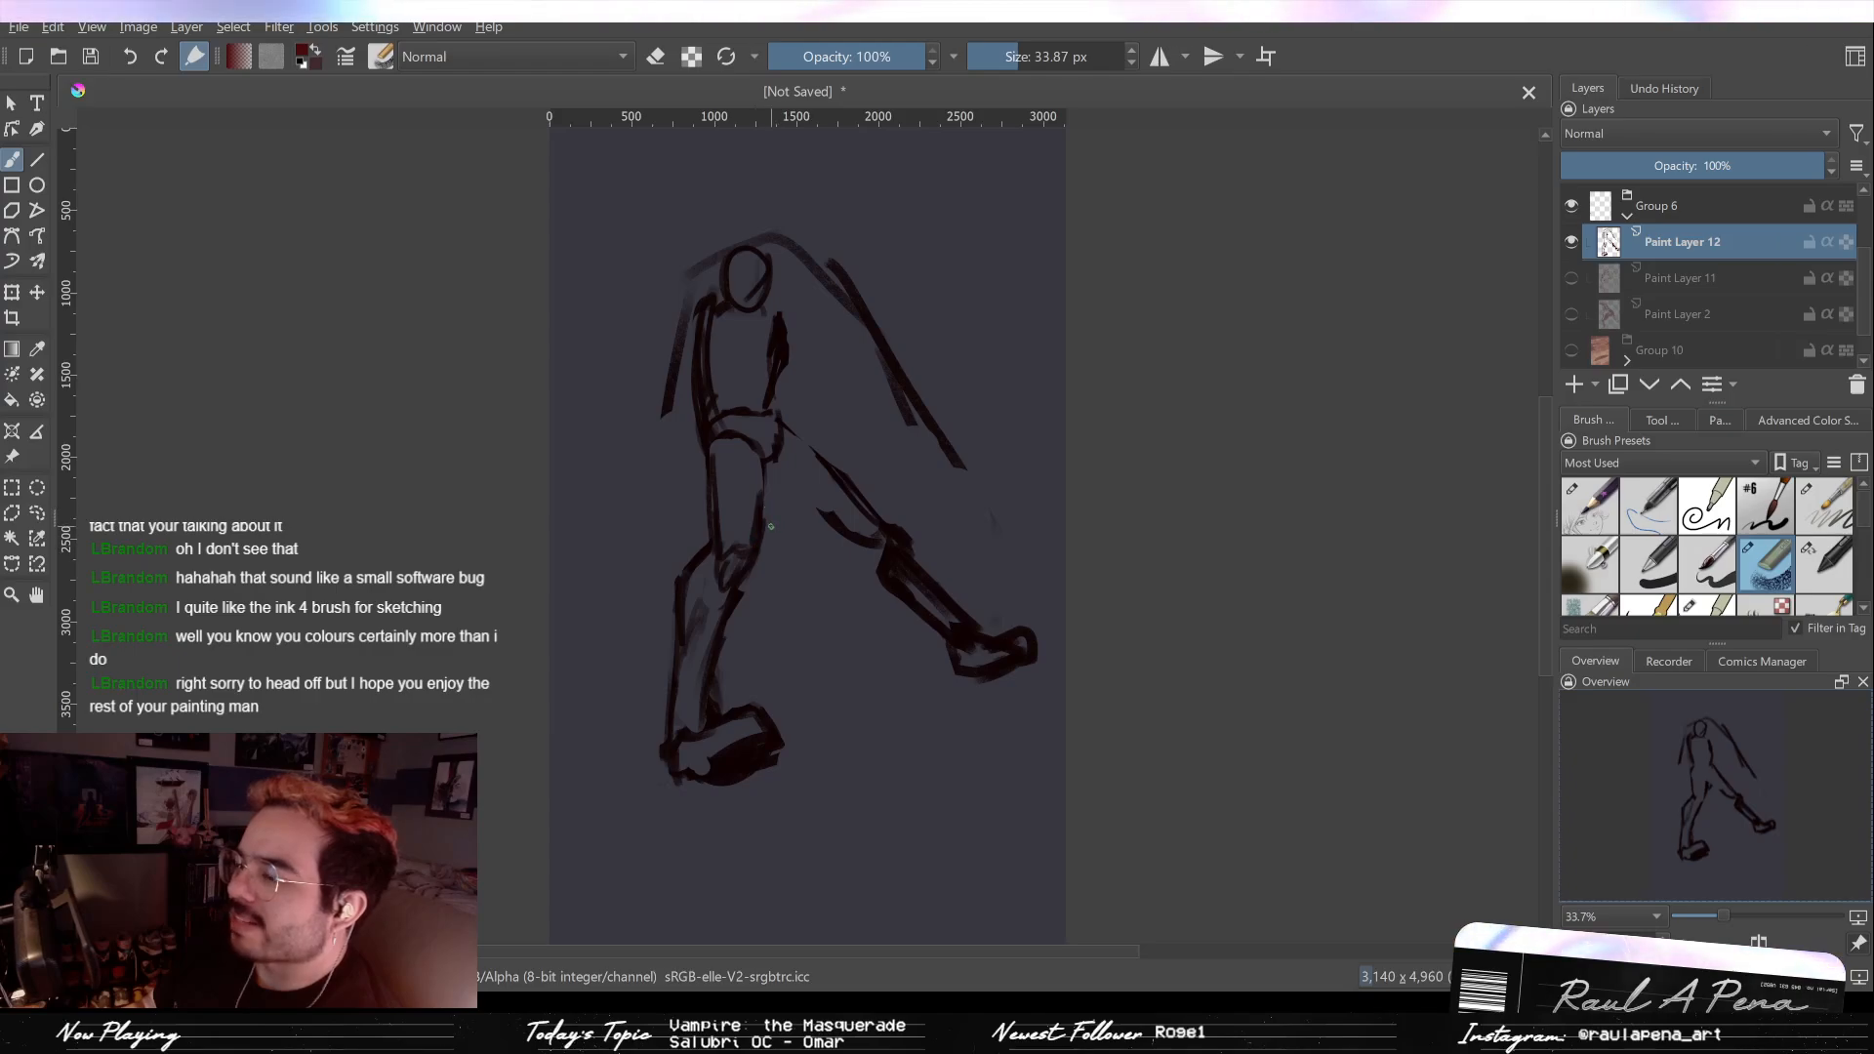
Step: Sketch the back thigh's underside from crotch to knee, then erase and redraw it with a cleaner line
{"action": "left_click_drag", "start_coordinate": [775, 478], "coordinate": [813, 511]}
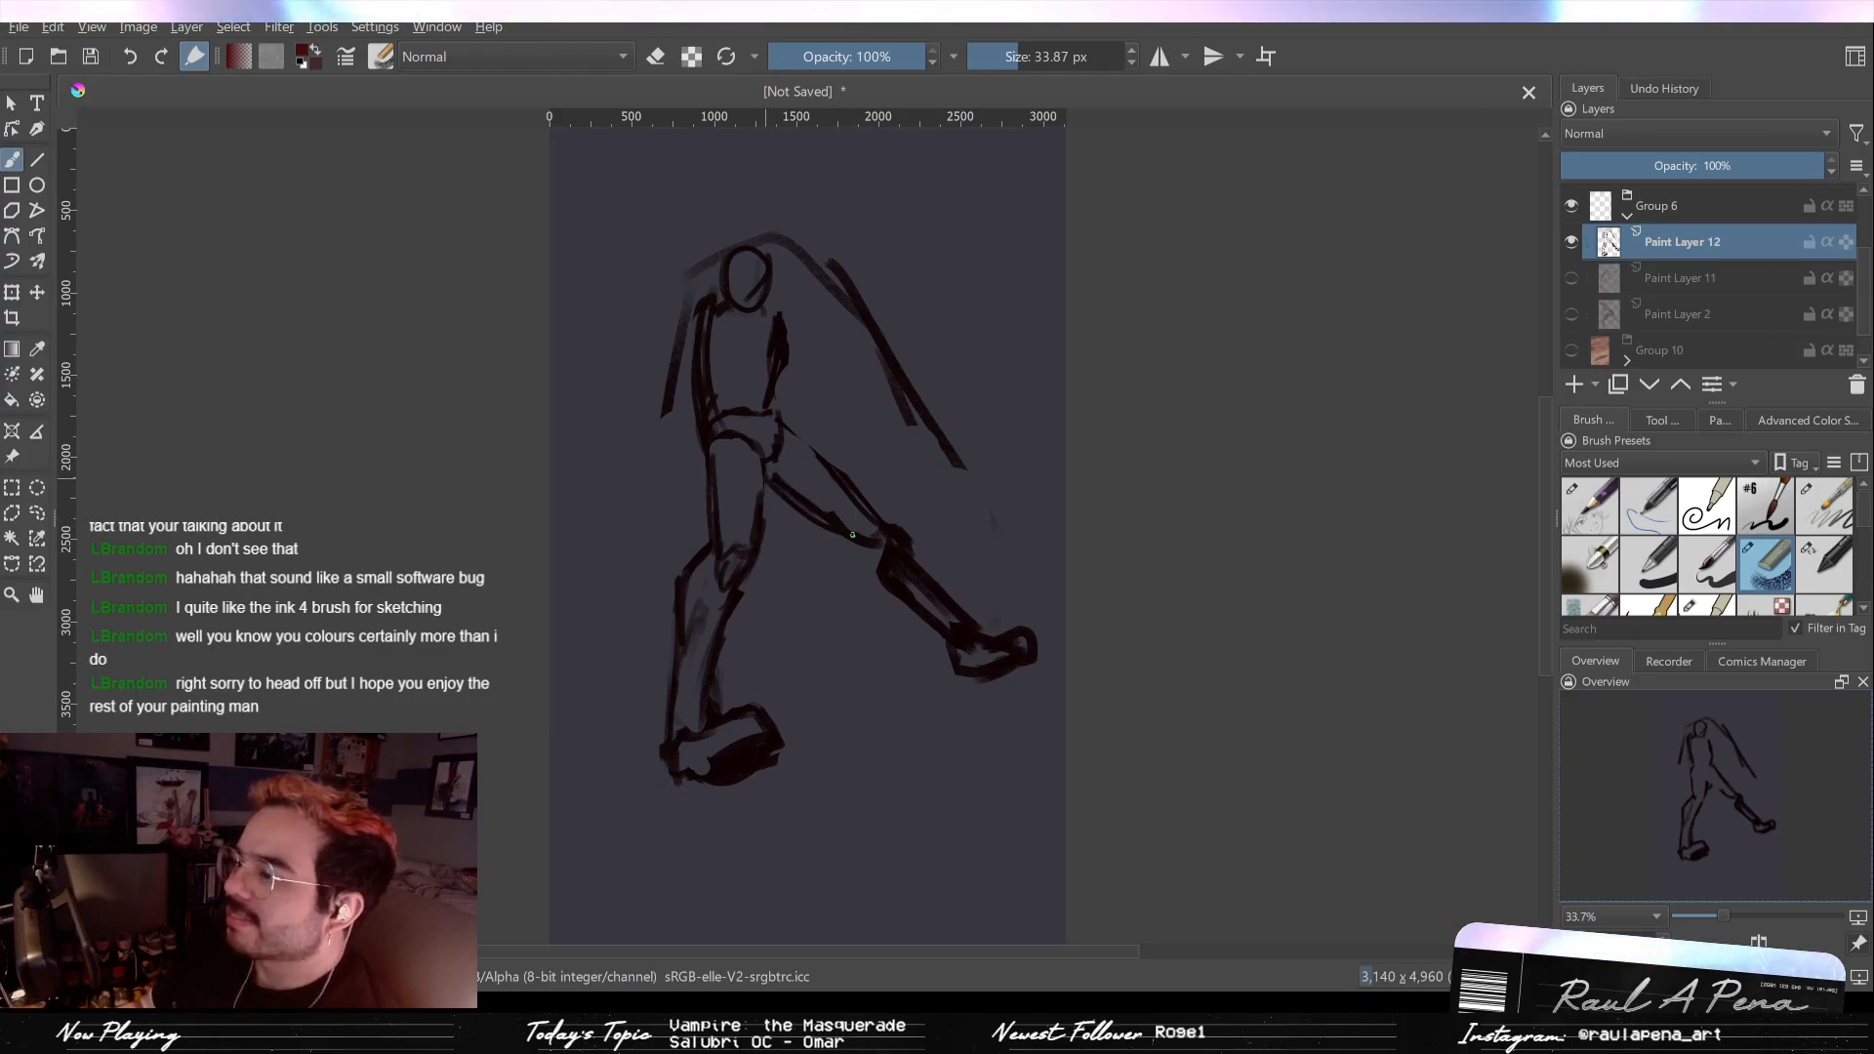
{"action": "key", "text": "slash"}
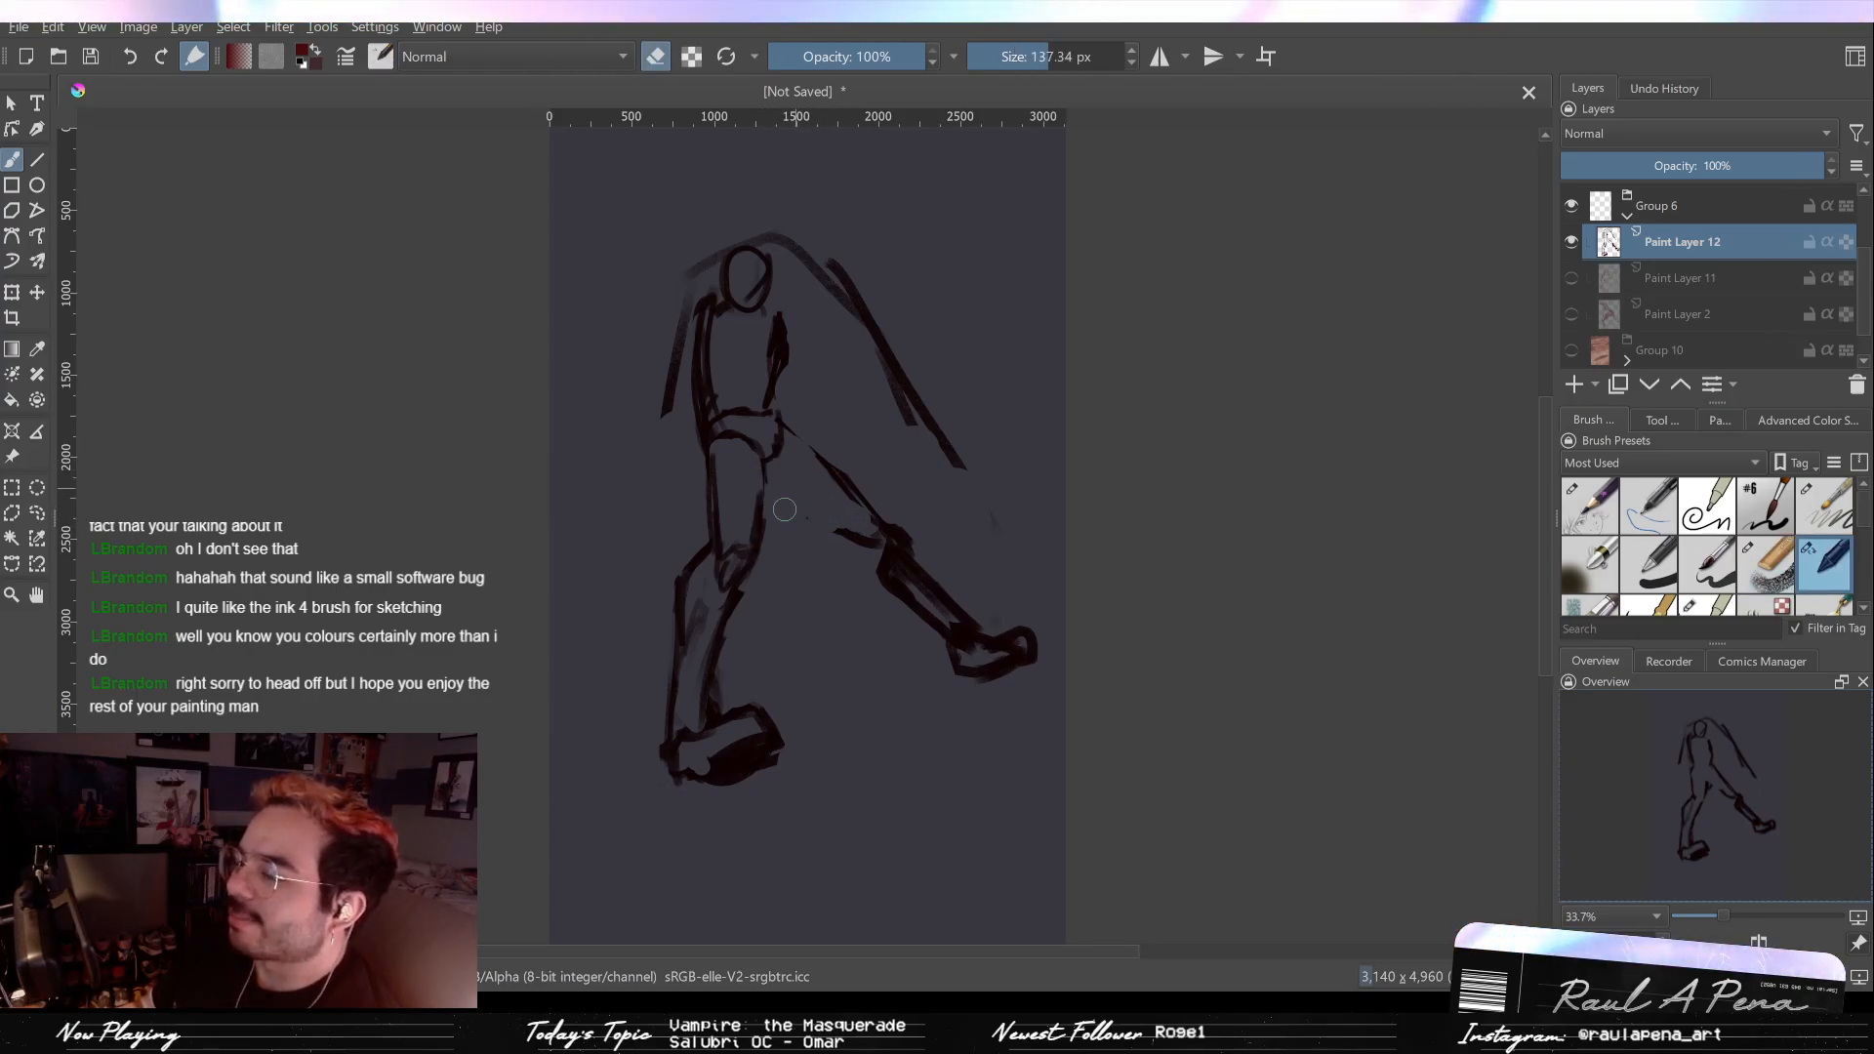
{"action": "key", "text": "slash"}
{"action": "mouse_move", "coordinate": [767, 474]}
{"action": "left_mouse_down"}
{"action": "mouse_move", "coordinate": [912, 590]}
{"action": "mouse_move", "coordinate": [878, 531]}
{"action": "left_mouse_up"}
Step: Erase the back knee and shin, redraw the shin slimmer down to the ankle, and clean up the knee overlap
{"action": "key", "text": "slash"}
{"action": "key", "text": "slash"}
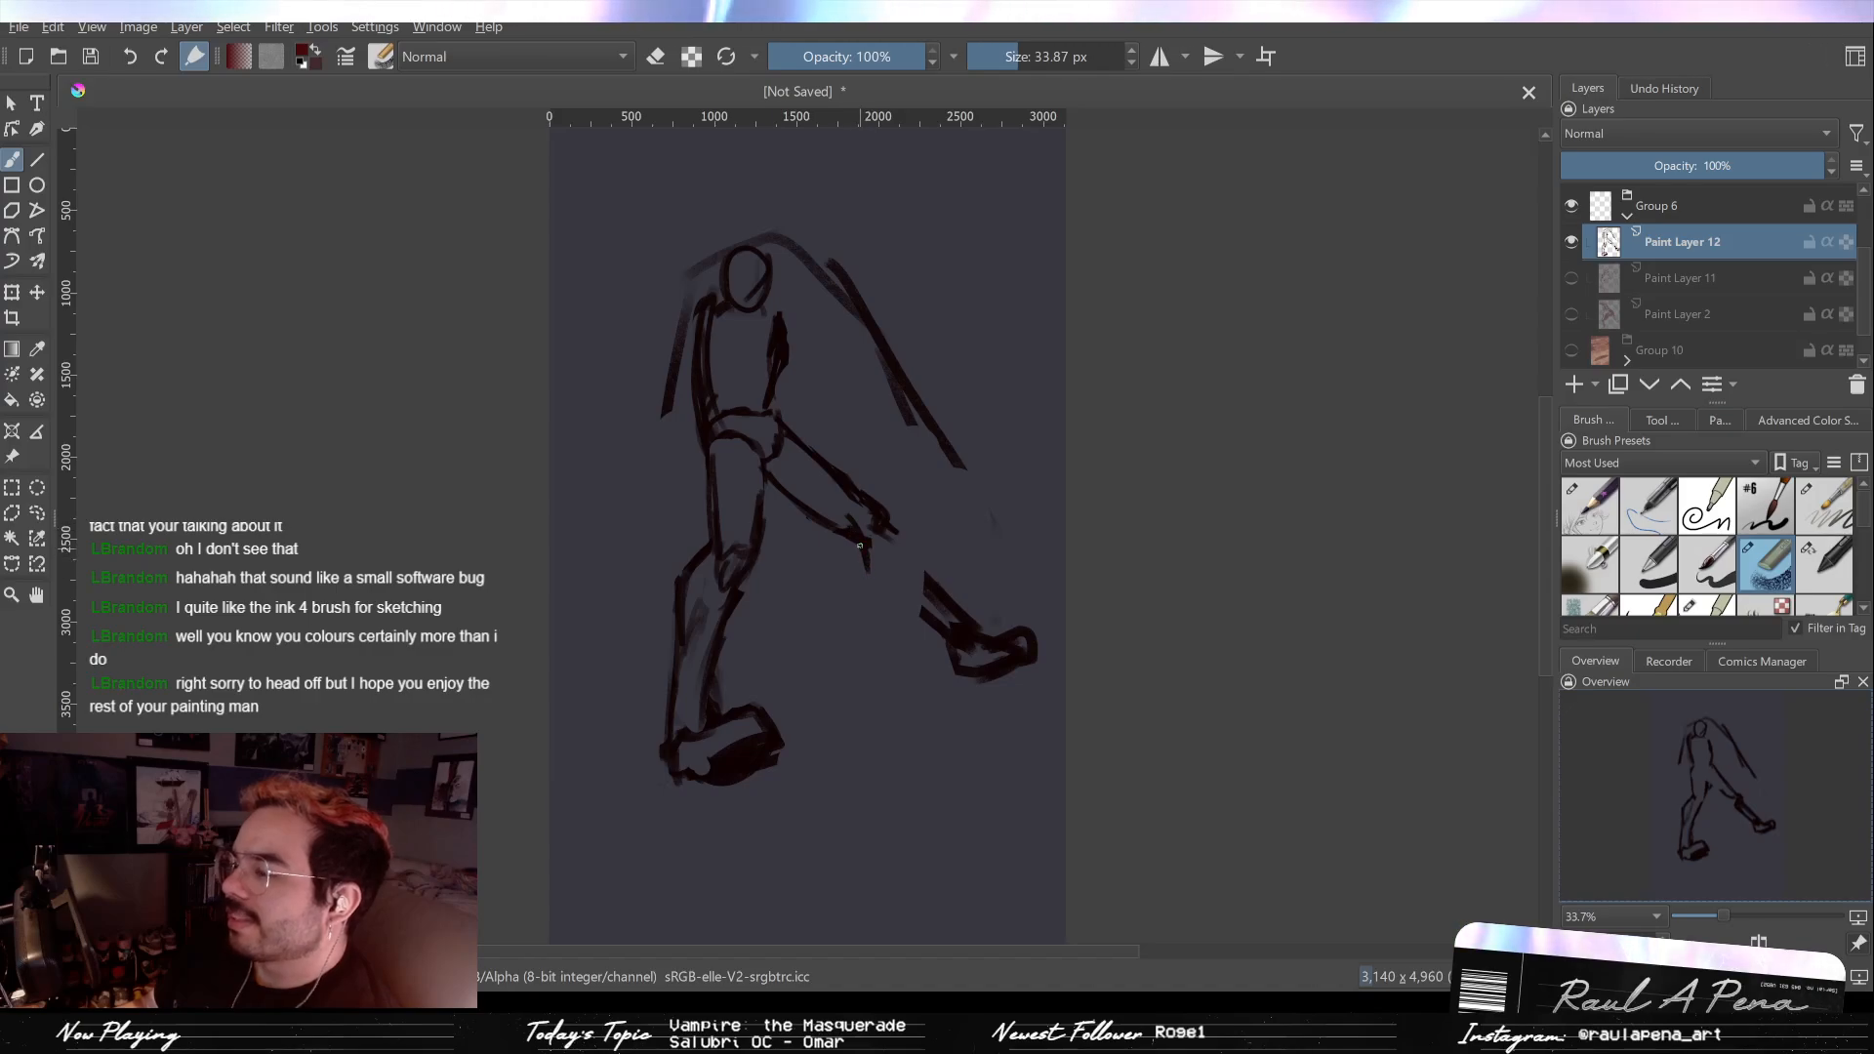
{"action": "left_click_drag", "start_coordinate": [861, 555], "coordinate": [922, 582]}
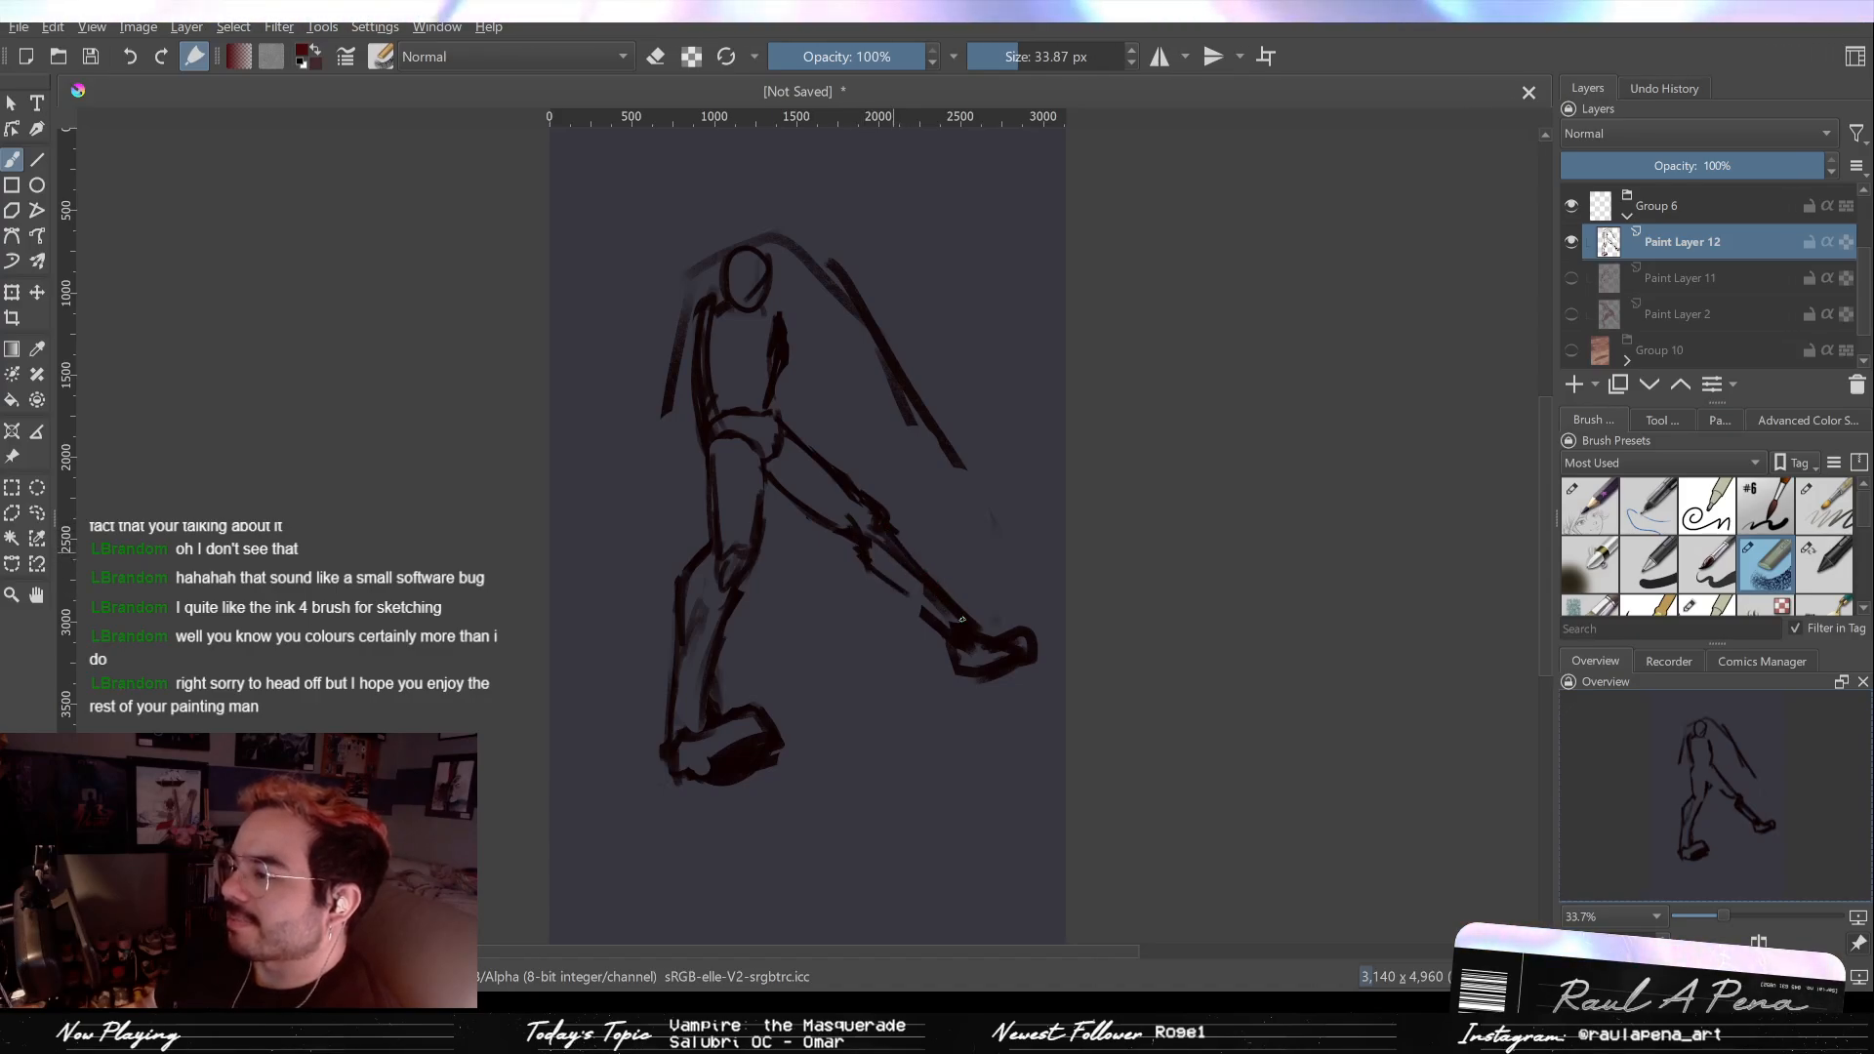
{"action": "key", "text": "slash"}
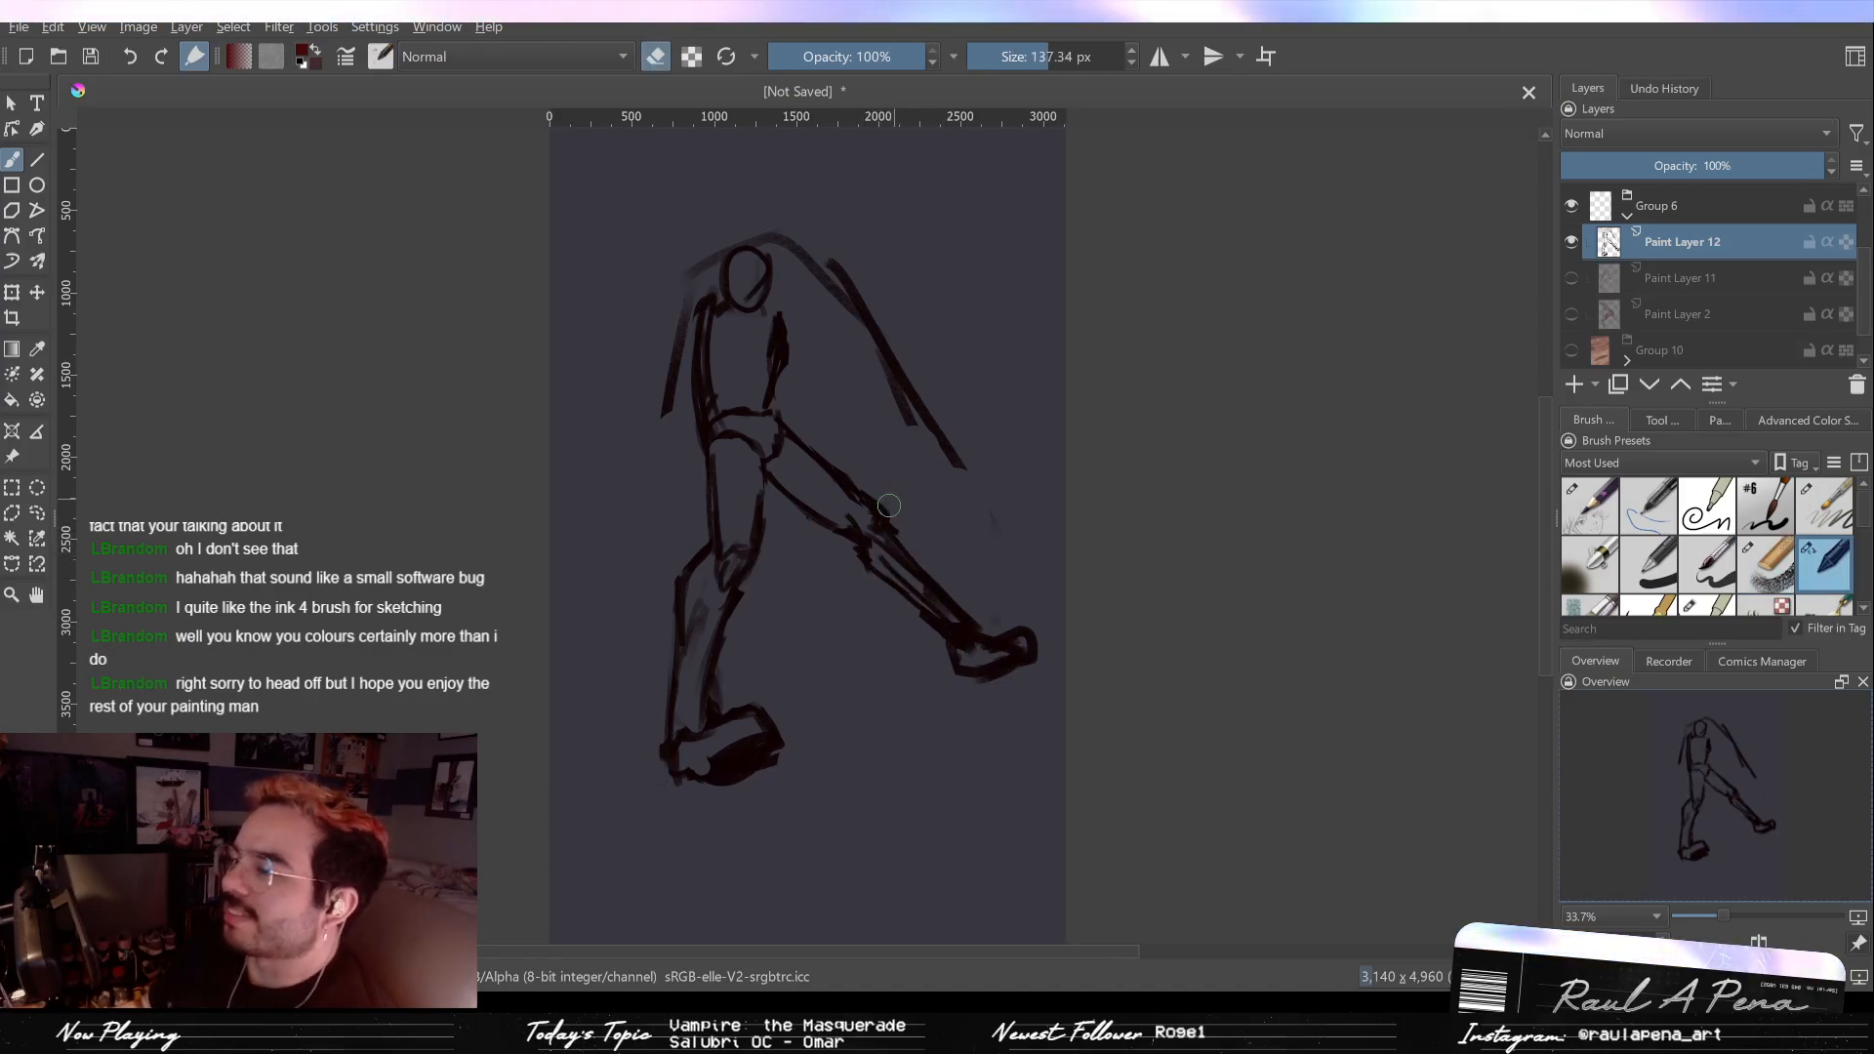
{"action": "left_click_drag", "start_coordinate": [883, 537], "coordinate": [872, 531]}
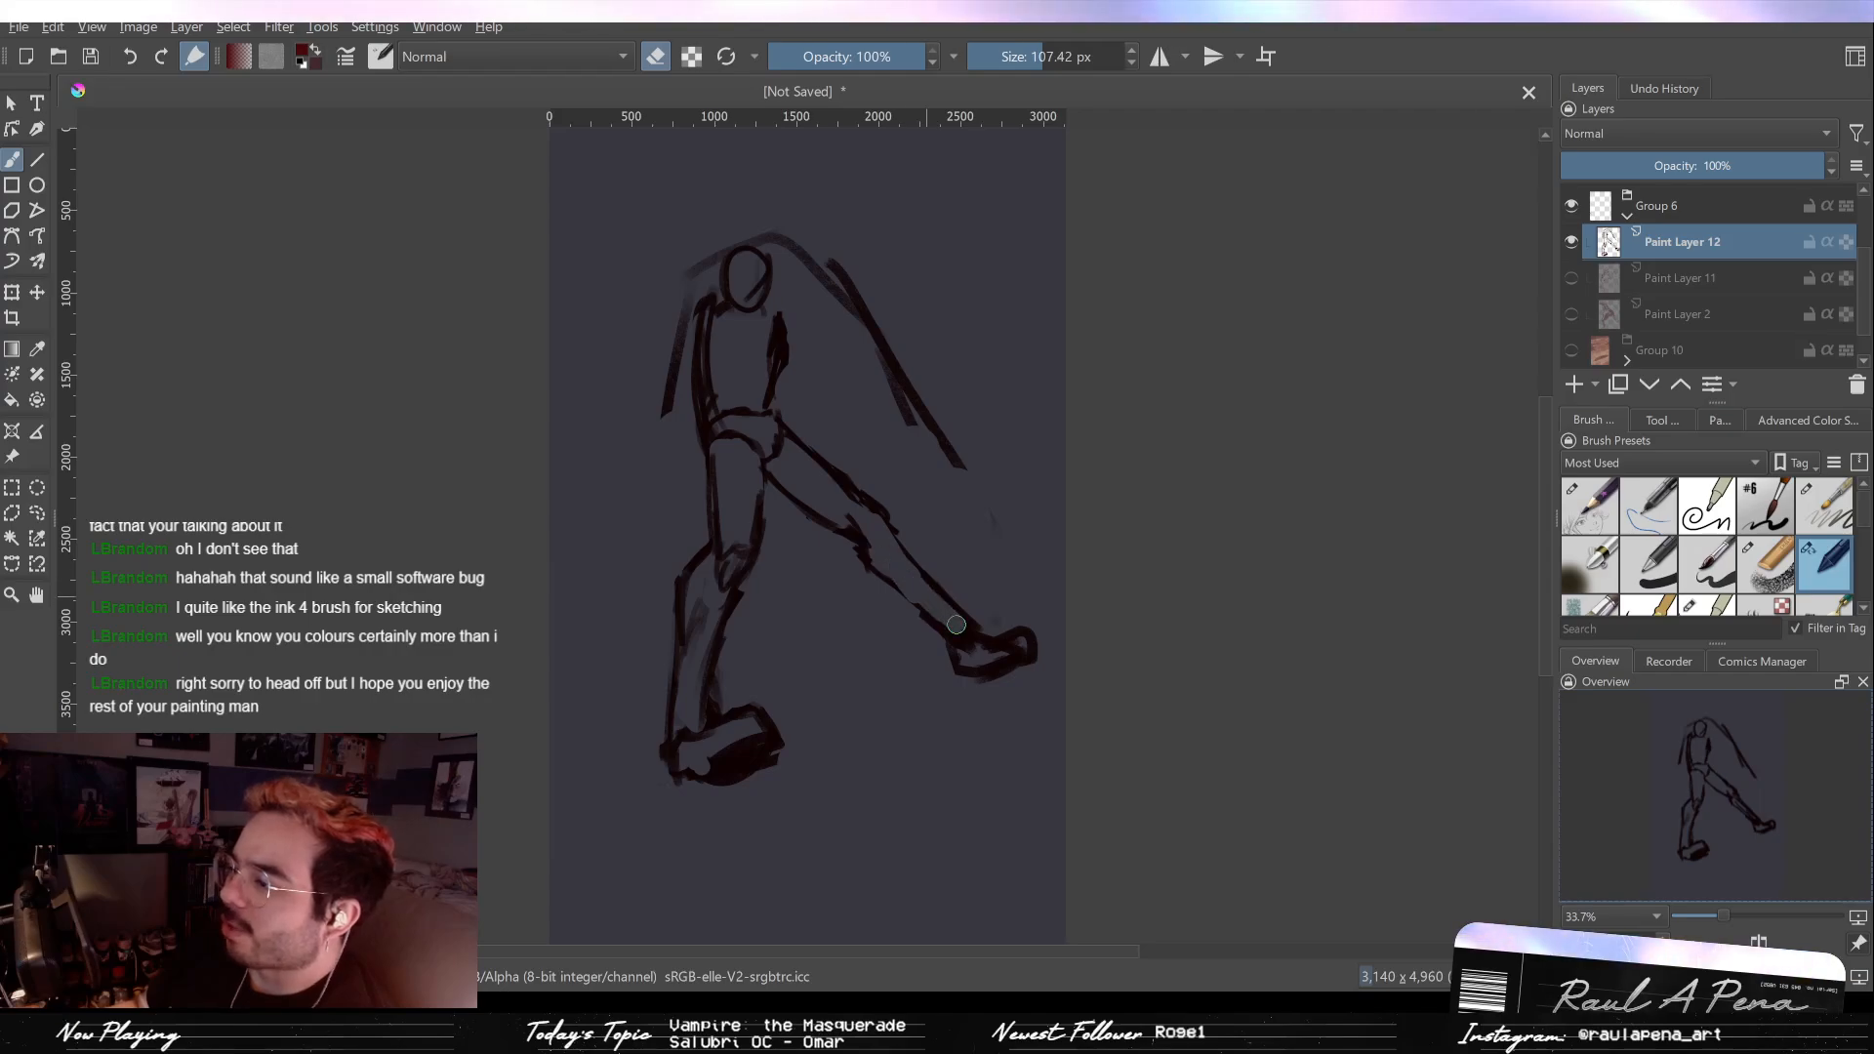
Step: Erase the back boot and redraw it as a simple foot shape extending from the ankle
{"action": "mouse_move", "coordinate": [960, 662]}
{"action": "left_mouse_down"}
{"action": "mouse_move", "coordinate": [981, 675]}
{"action": "mouse_move", "coordinate": [1020, 646]}
{"action": "mouse_move", "coordinate": [955, 662]}
{"action": "mouse_move", "coordinate": [1005, 665]}
{"action": "left_mouse_up"}
{"action": "key", "text": "slash"}
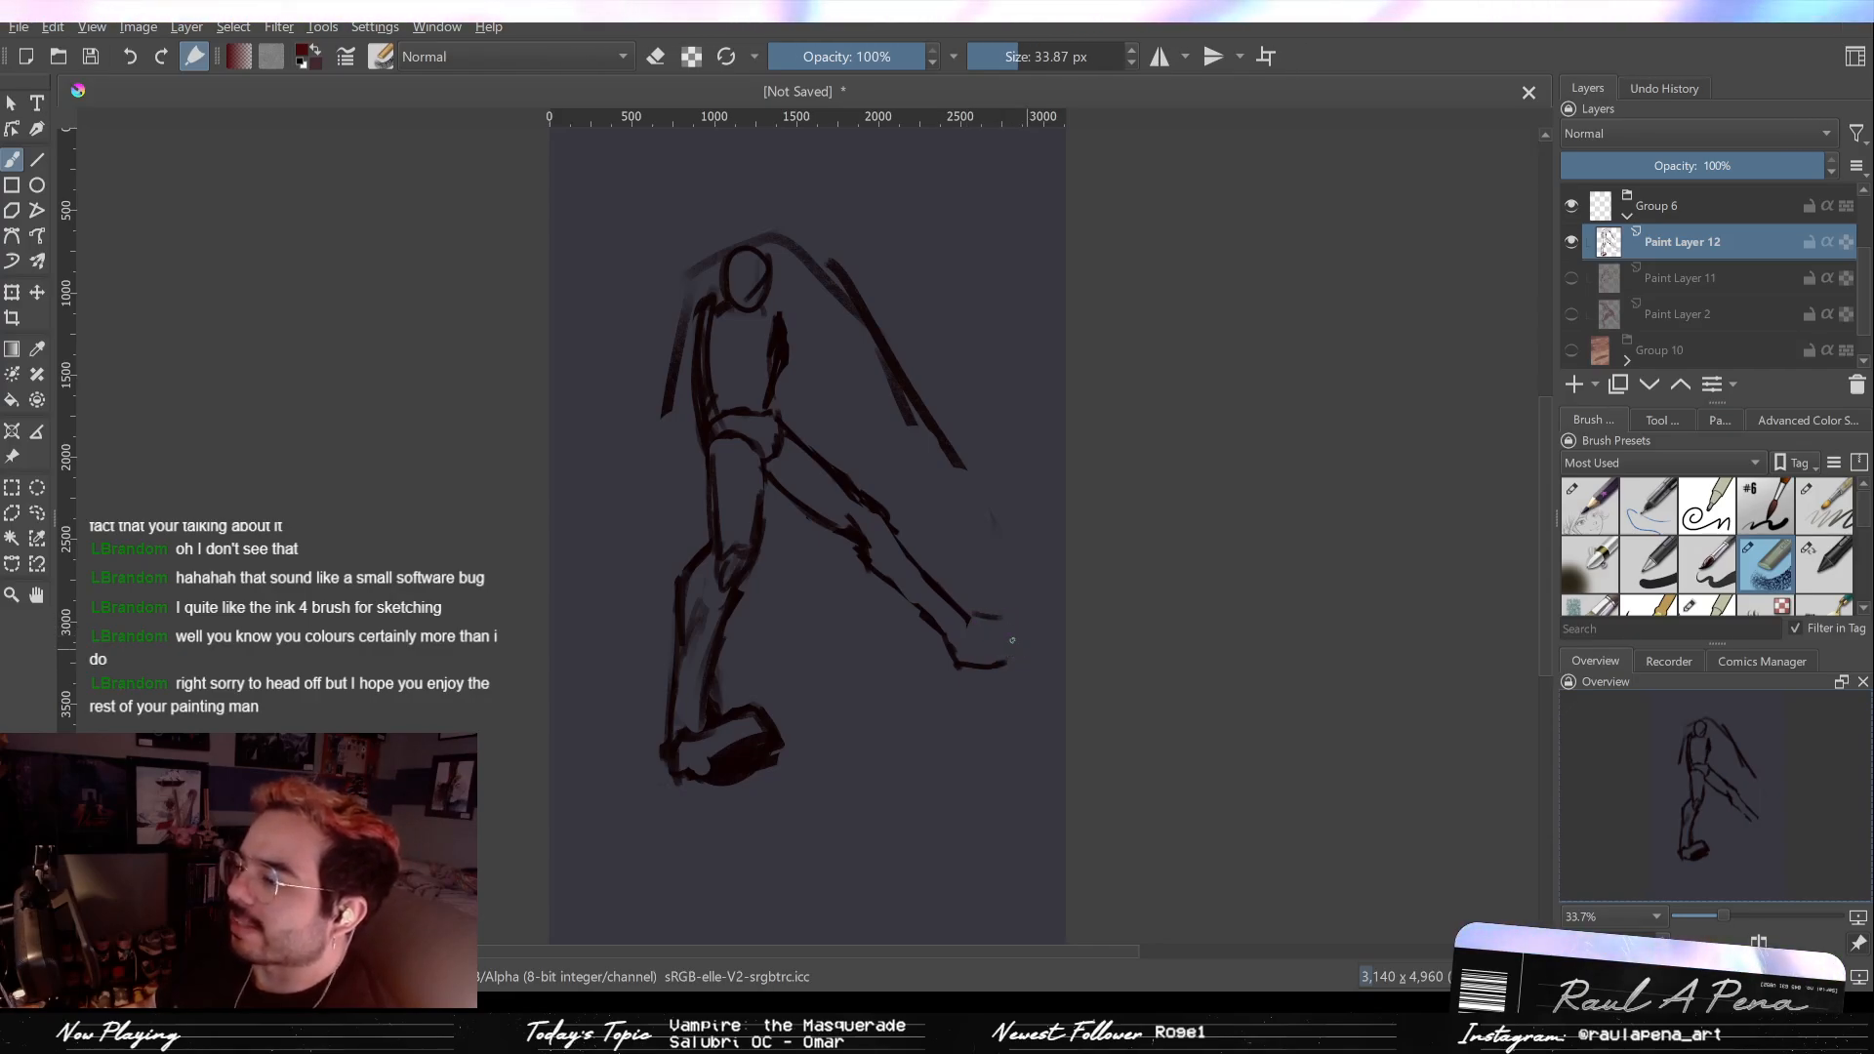
{"action": "mouse_move", "coordinate": [959, 609]}
{"action": "left_mouse_down"}
{"action": "mouse_move", "coordinate": [1017, 622]}
{"action": "mouse_move", "coordinate": [1021, 662]}
{"action": "left_mouse_up"}
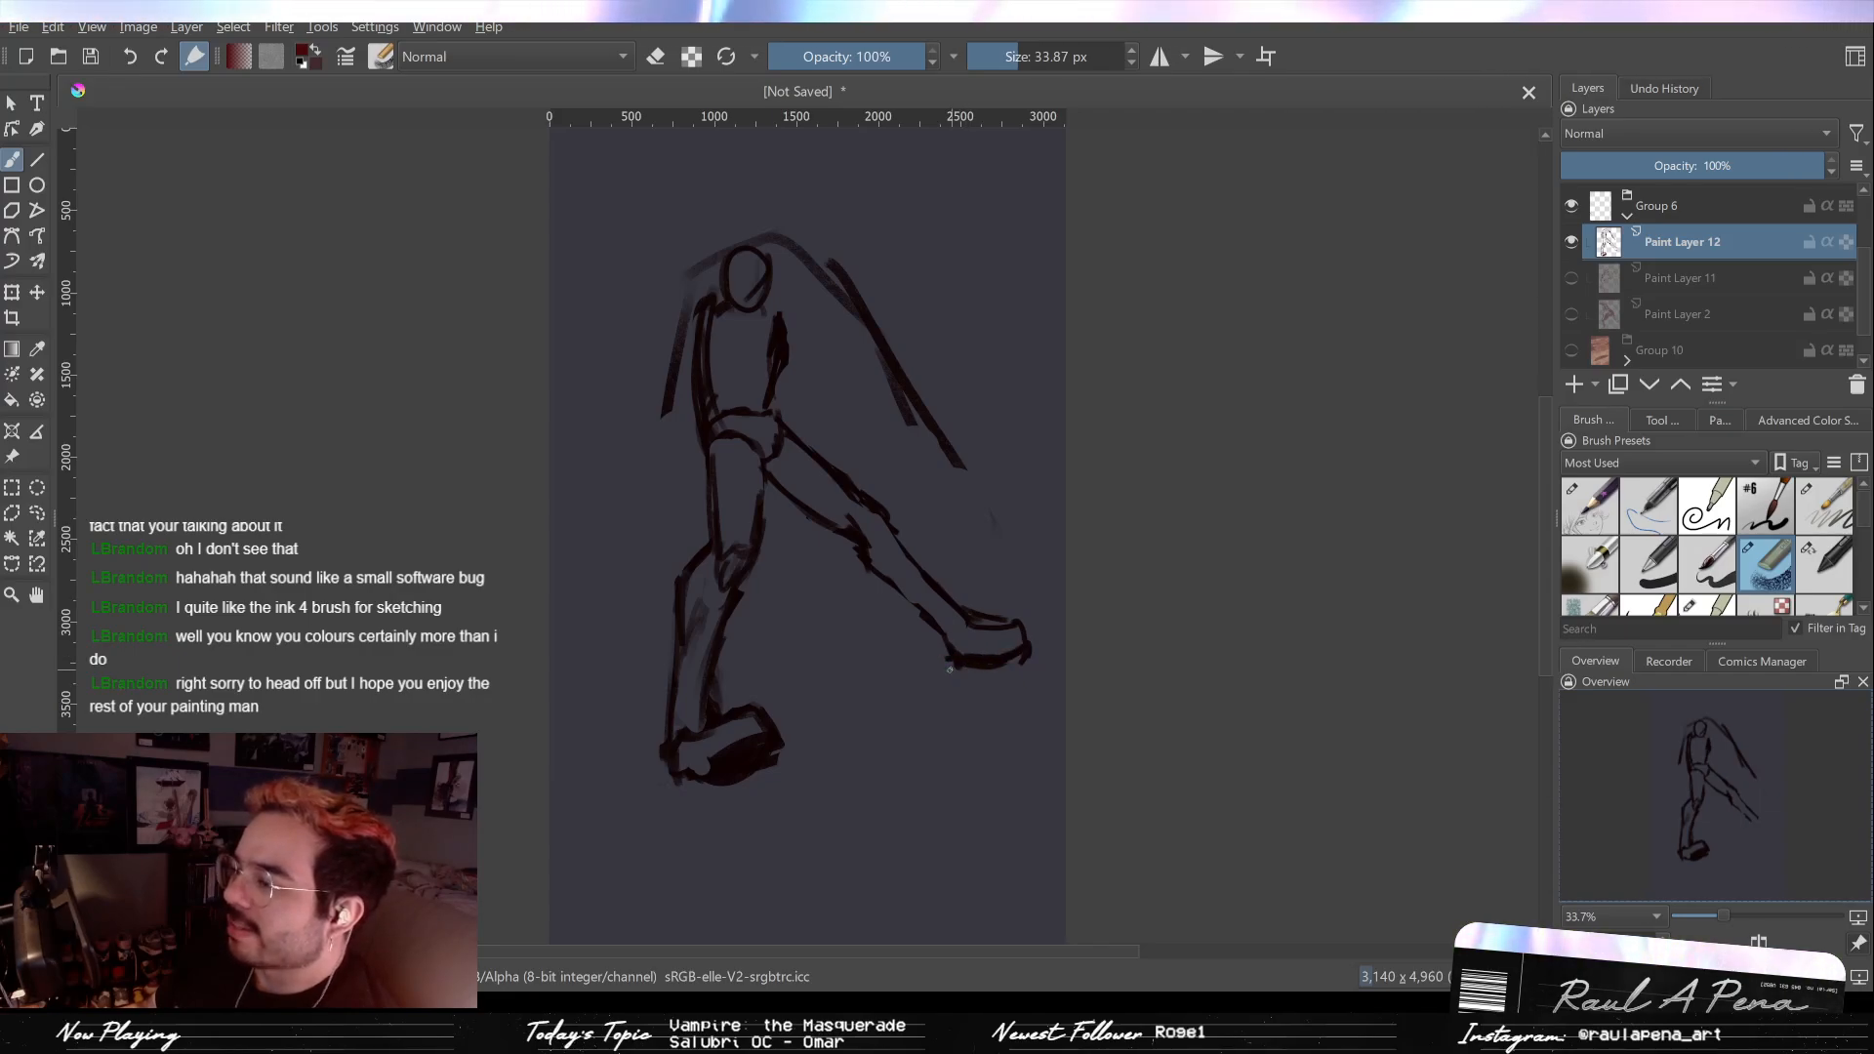
Step: Erase the back foot's outline and redraw it as a slimmer foot with a rounded toe joined to the ankle
{"action": "key", "text": "e"}
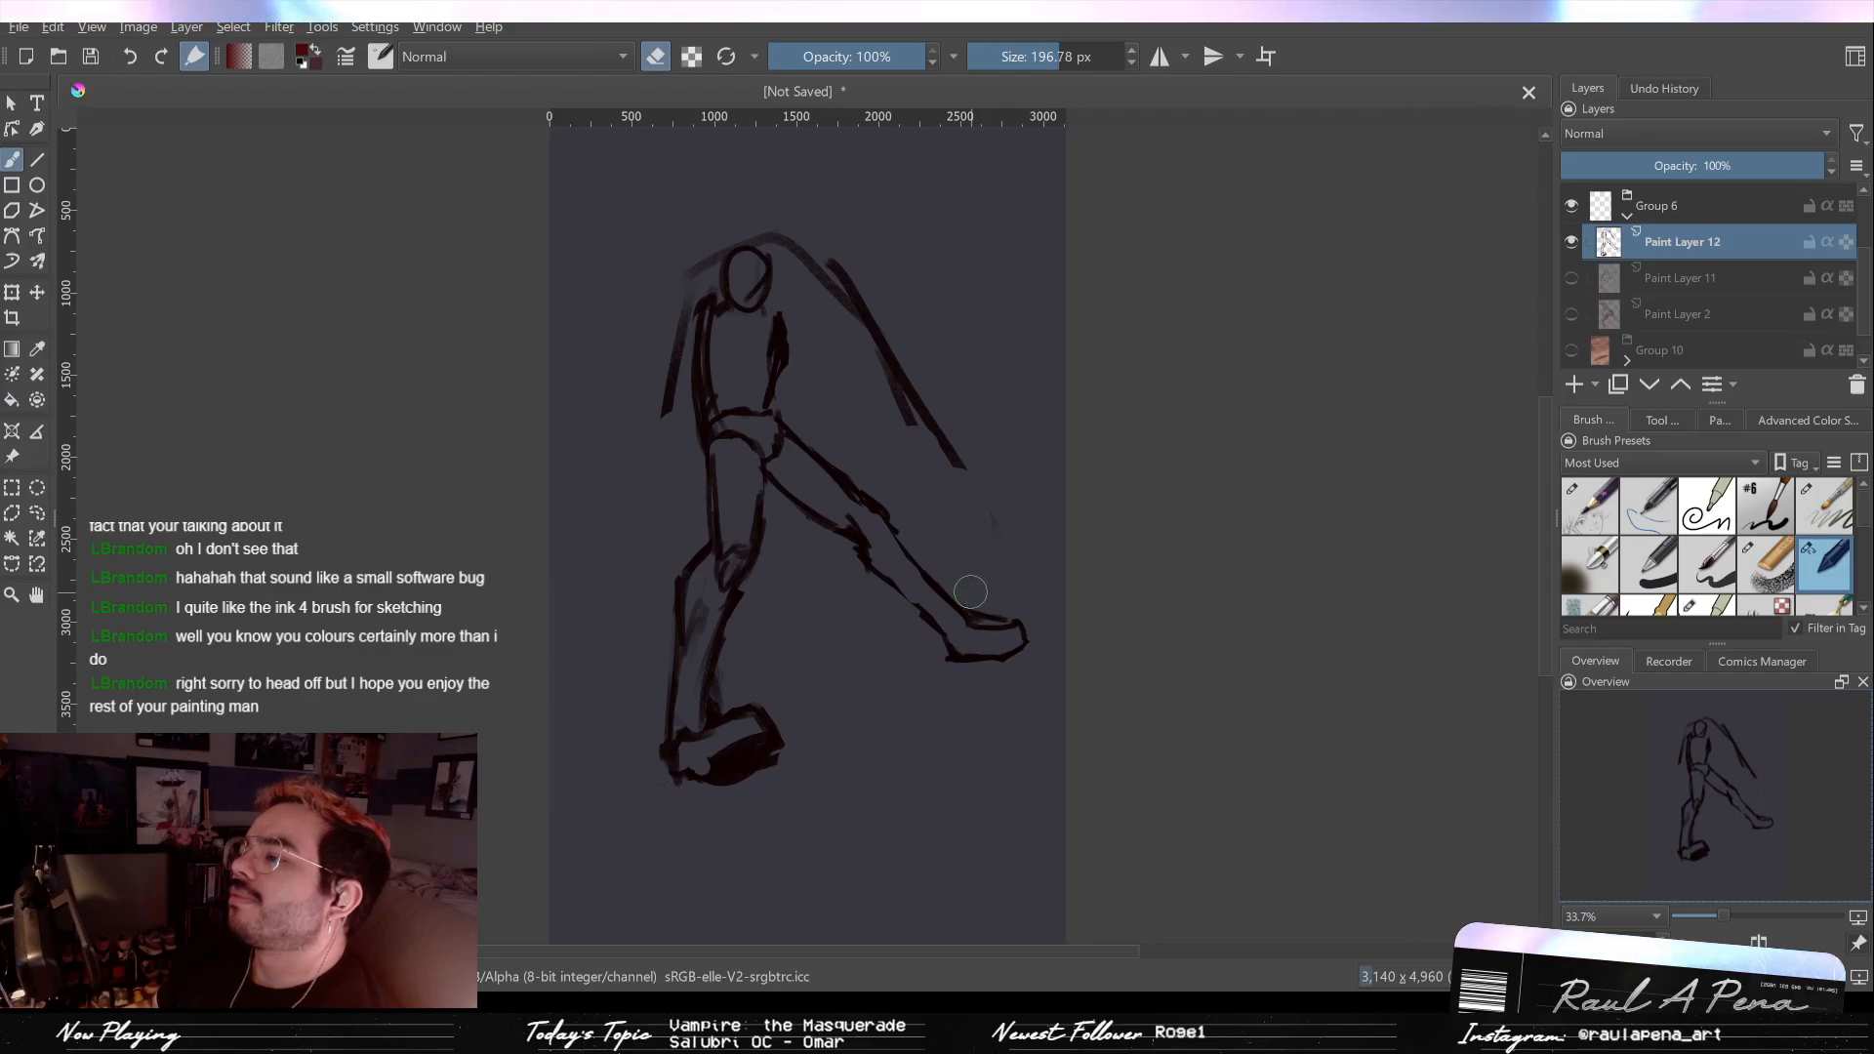
{"action": "left_click_drag", "start_coordinate": [982, 603], "coordinate": [1032, 612]}
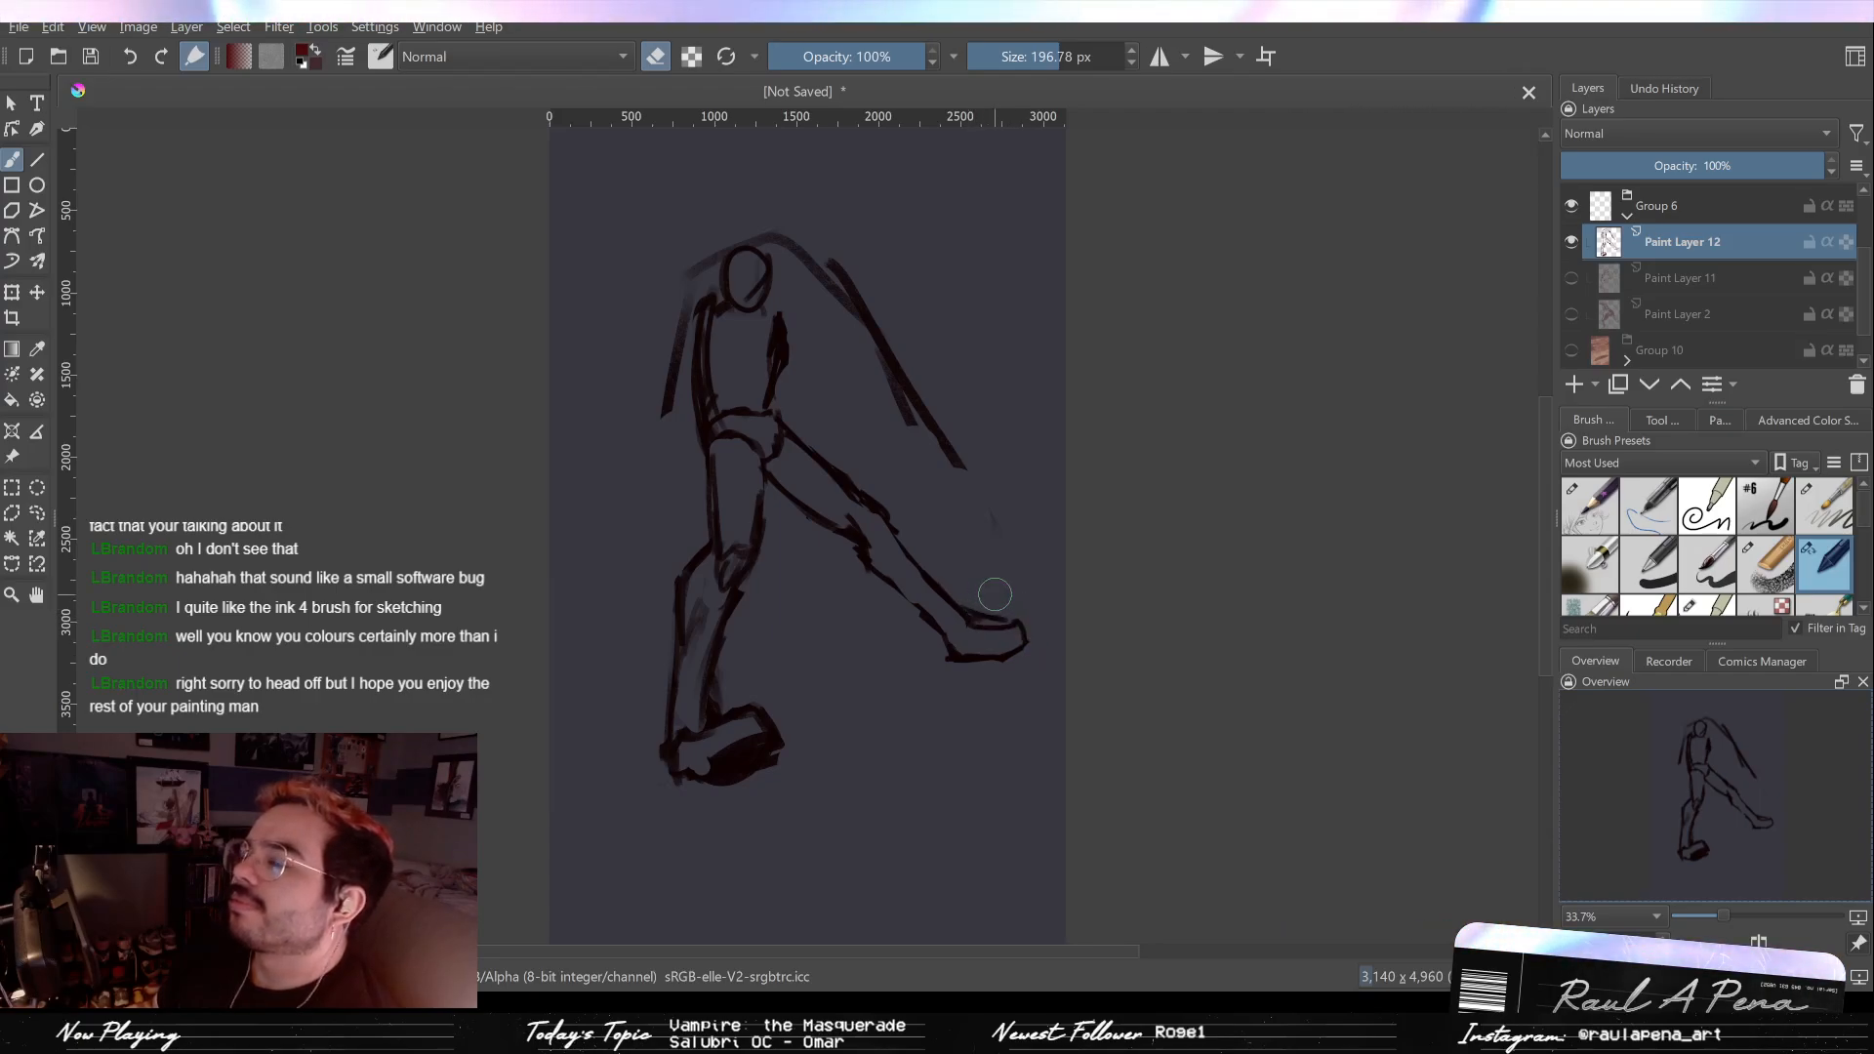
{"action": "mouse_move", "coordinate": [1027, 615]}
{"action": "left_mouse_down"}
{"action": "mouse_move", "coordinate": [979, 694]}
{"action": "mouse_move", "coordinate": [945, 649]}
{"action": "left_mouse_up"}
{"action": "key", "text": "slash"}
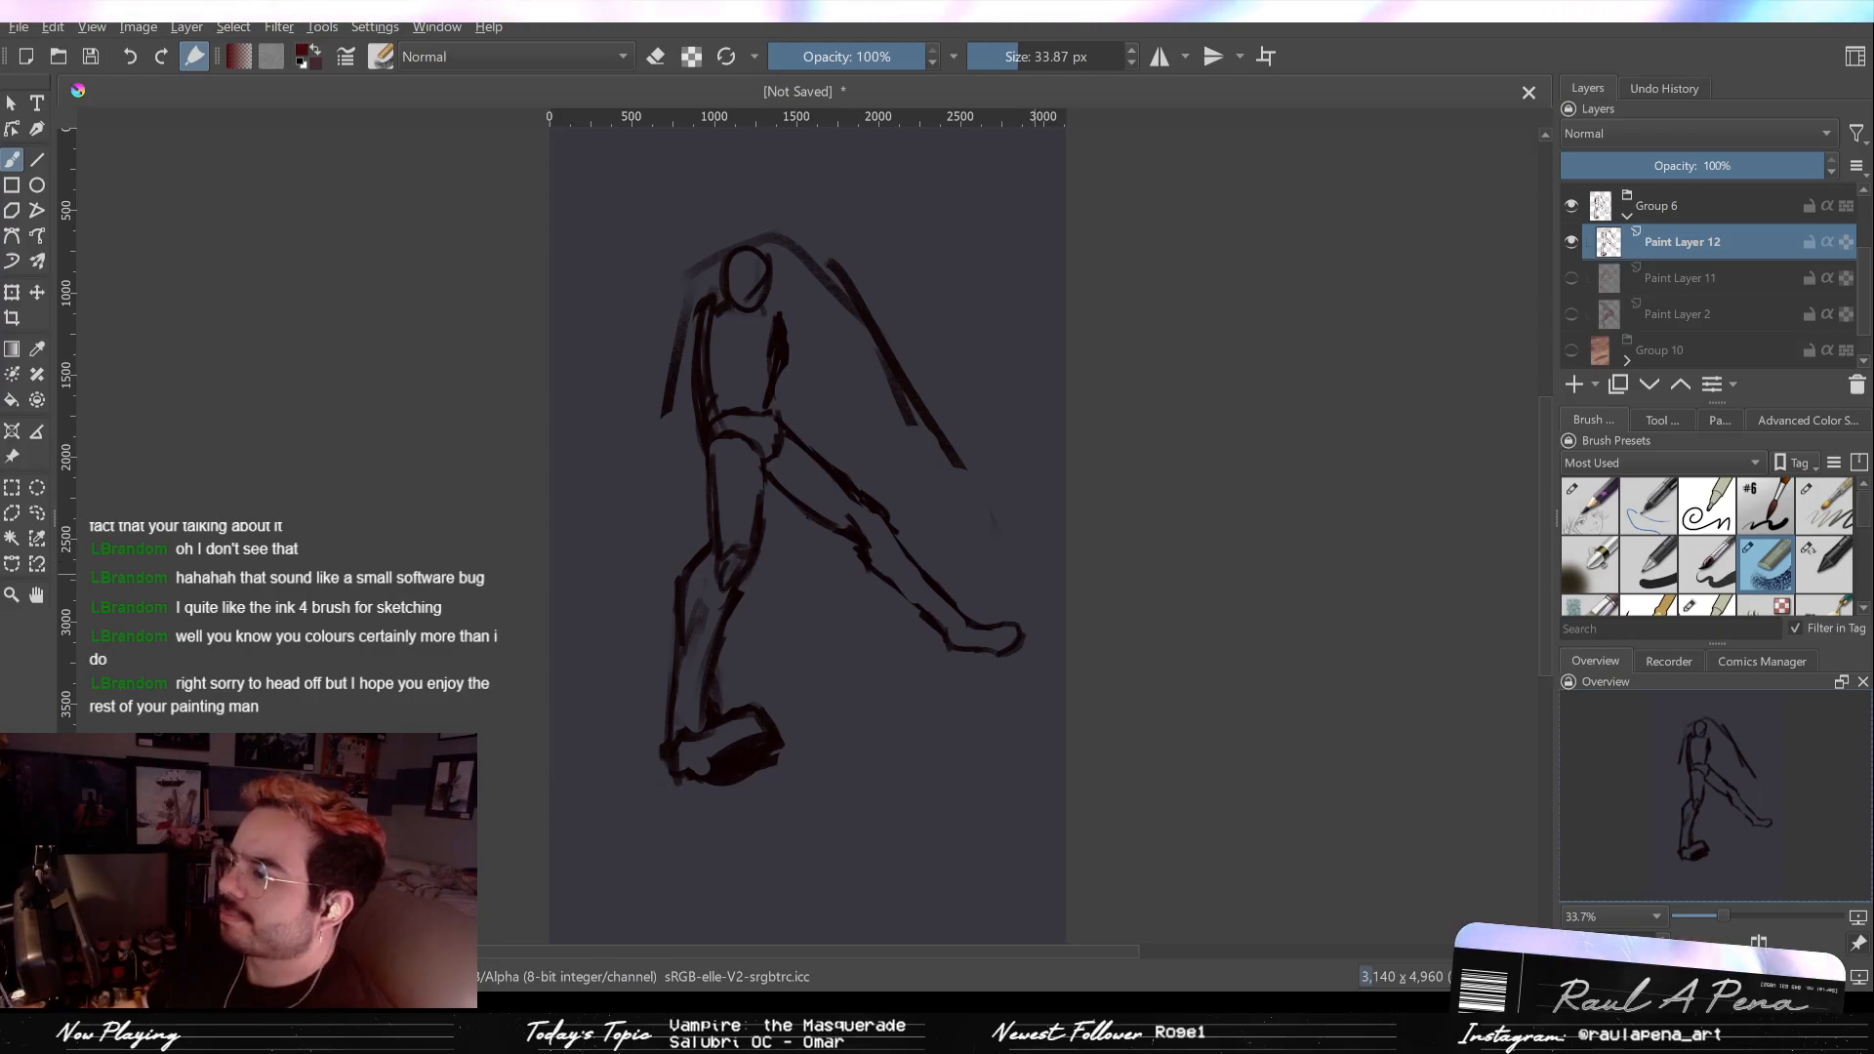
{"action": "key", "text": "e"}
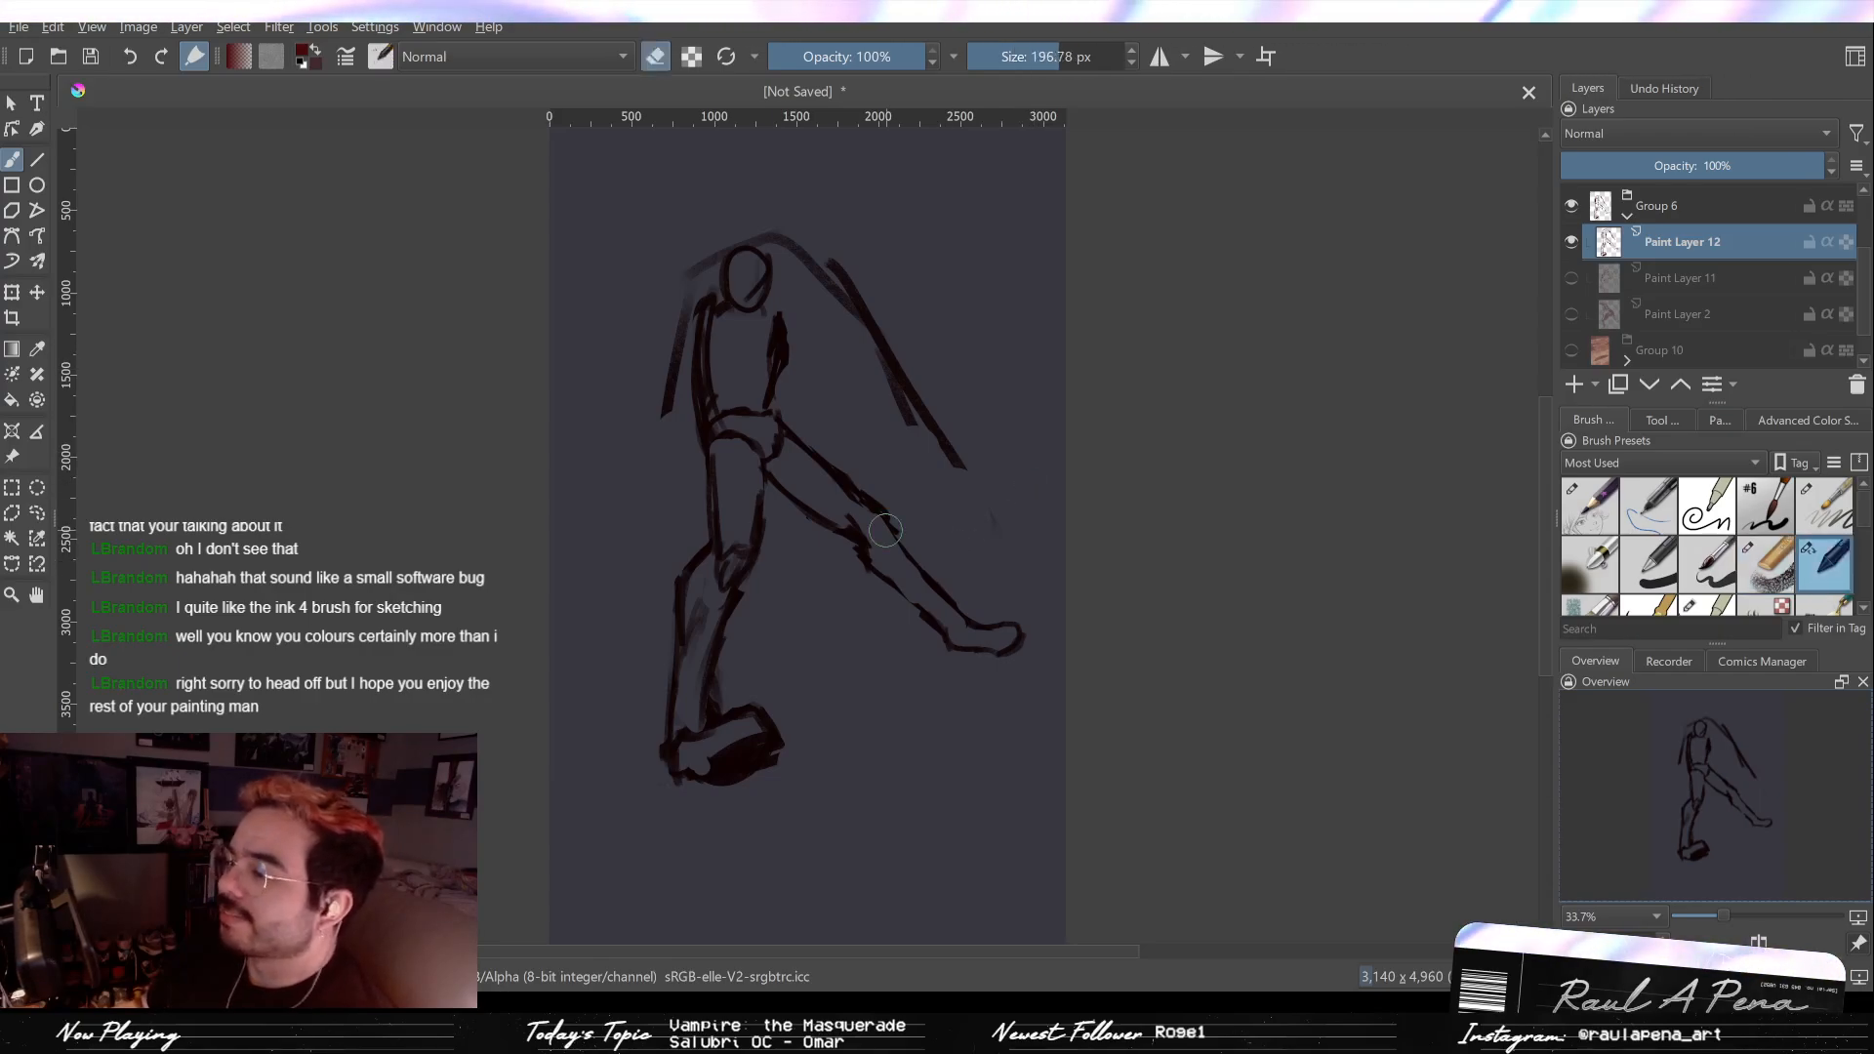
{"action": "key", "text": "e"}
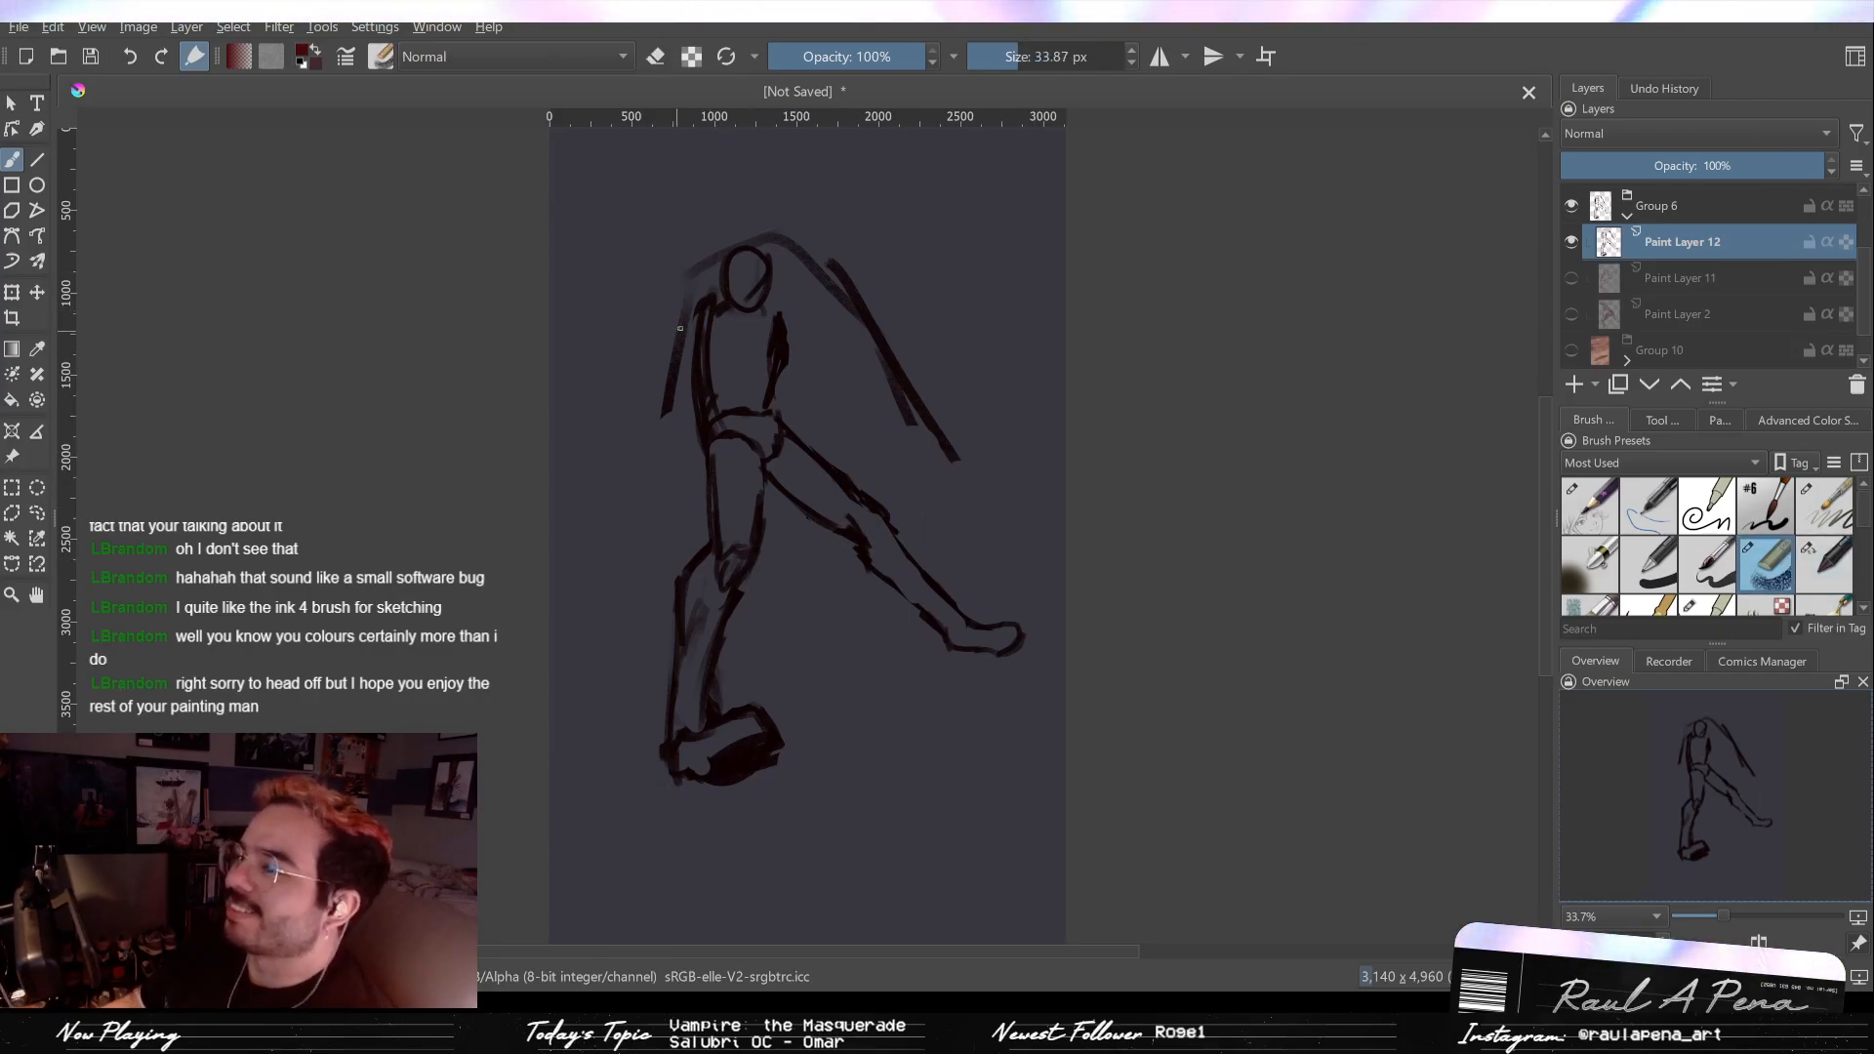
Step: Rough in the bent arms, the brimmed hat with a tall plume, the face and the chest lines on the figure
{"action": "mouse_move", "coordinate": [785, 337]}
{"action": "left_mouse_down"}
{"action": "mouse_move", "coordinate": [824, 374]}
{"action": "mouse_move", "coordinate": [789, 413]}
{"action": "mouse_move", "coordinate": [825, 429]}
{"action": "left_mouse_up"}
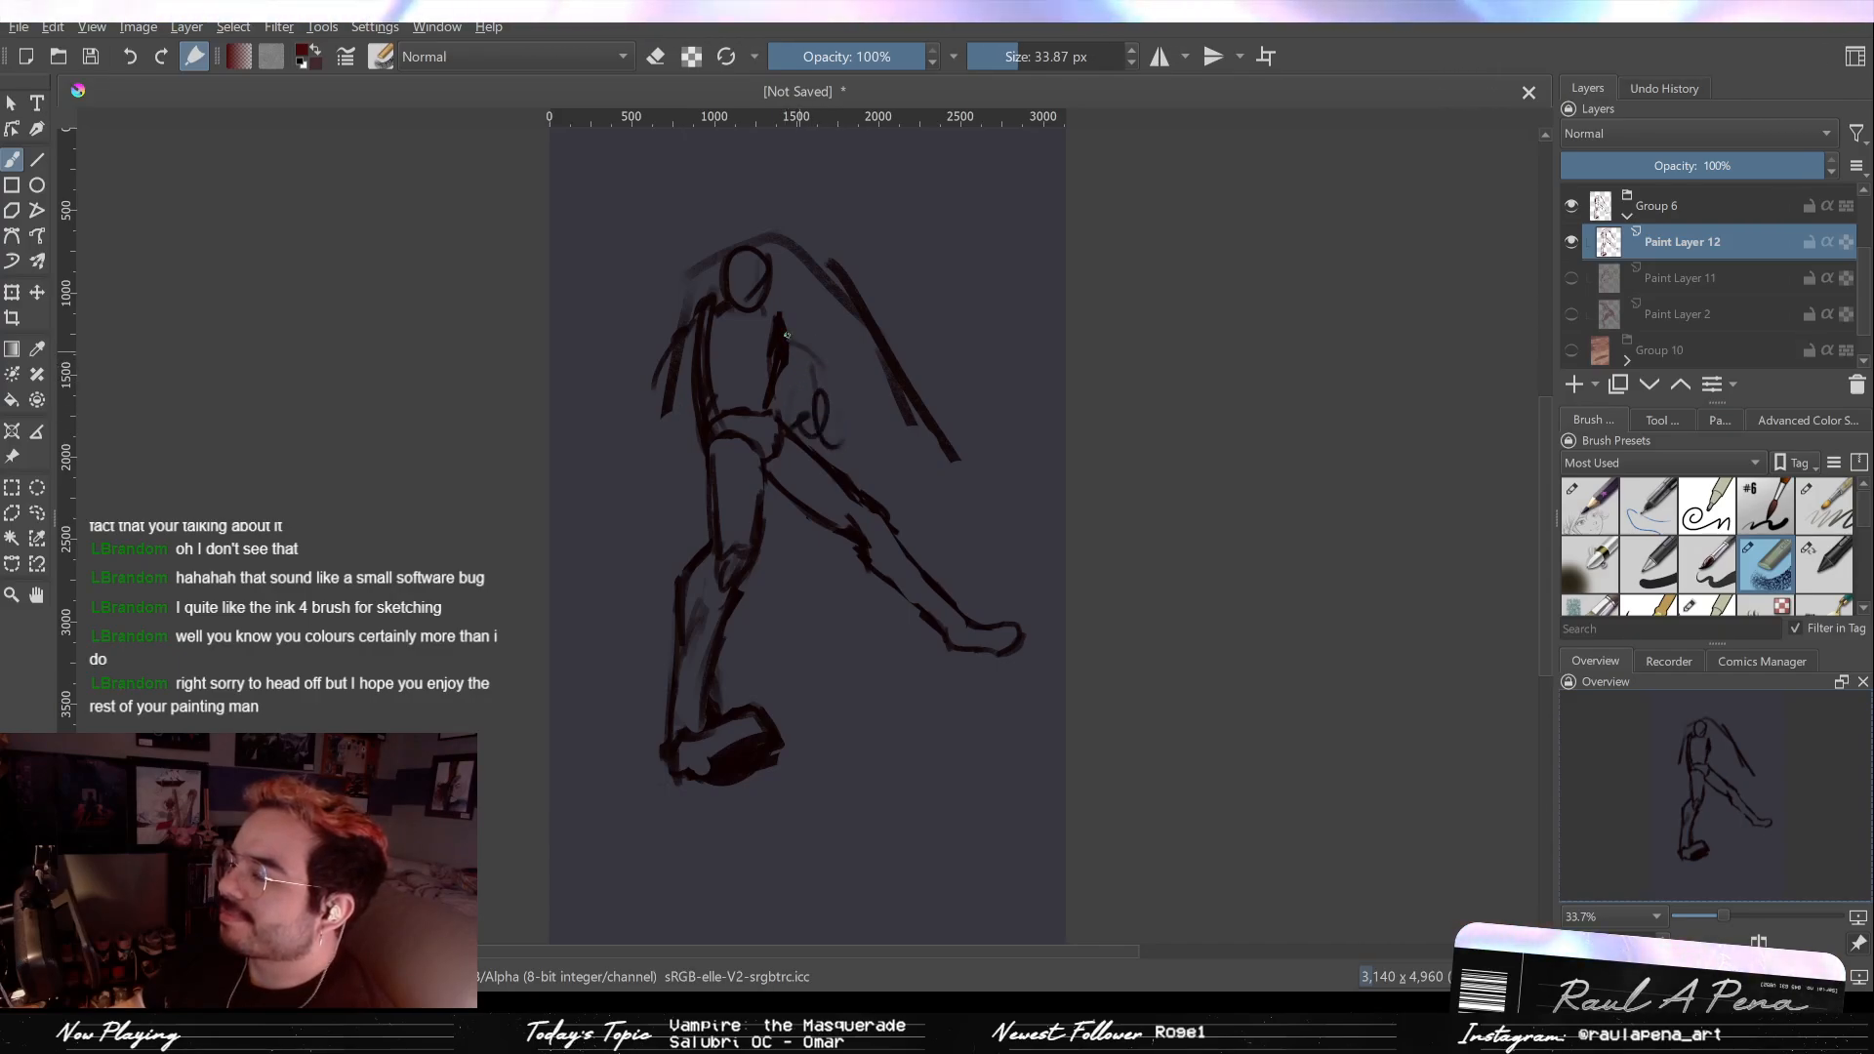
{"action": "mouse_move", "coordinate": [779, 315]}
{"action": "left_mouse_down"}
{"action": "mouse_move", "coordinate": [841, 360]}
{"action": "mouse_move", "coordinate": [858, 394]}
{"action": "left_mouse_up"}
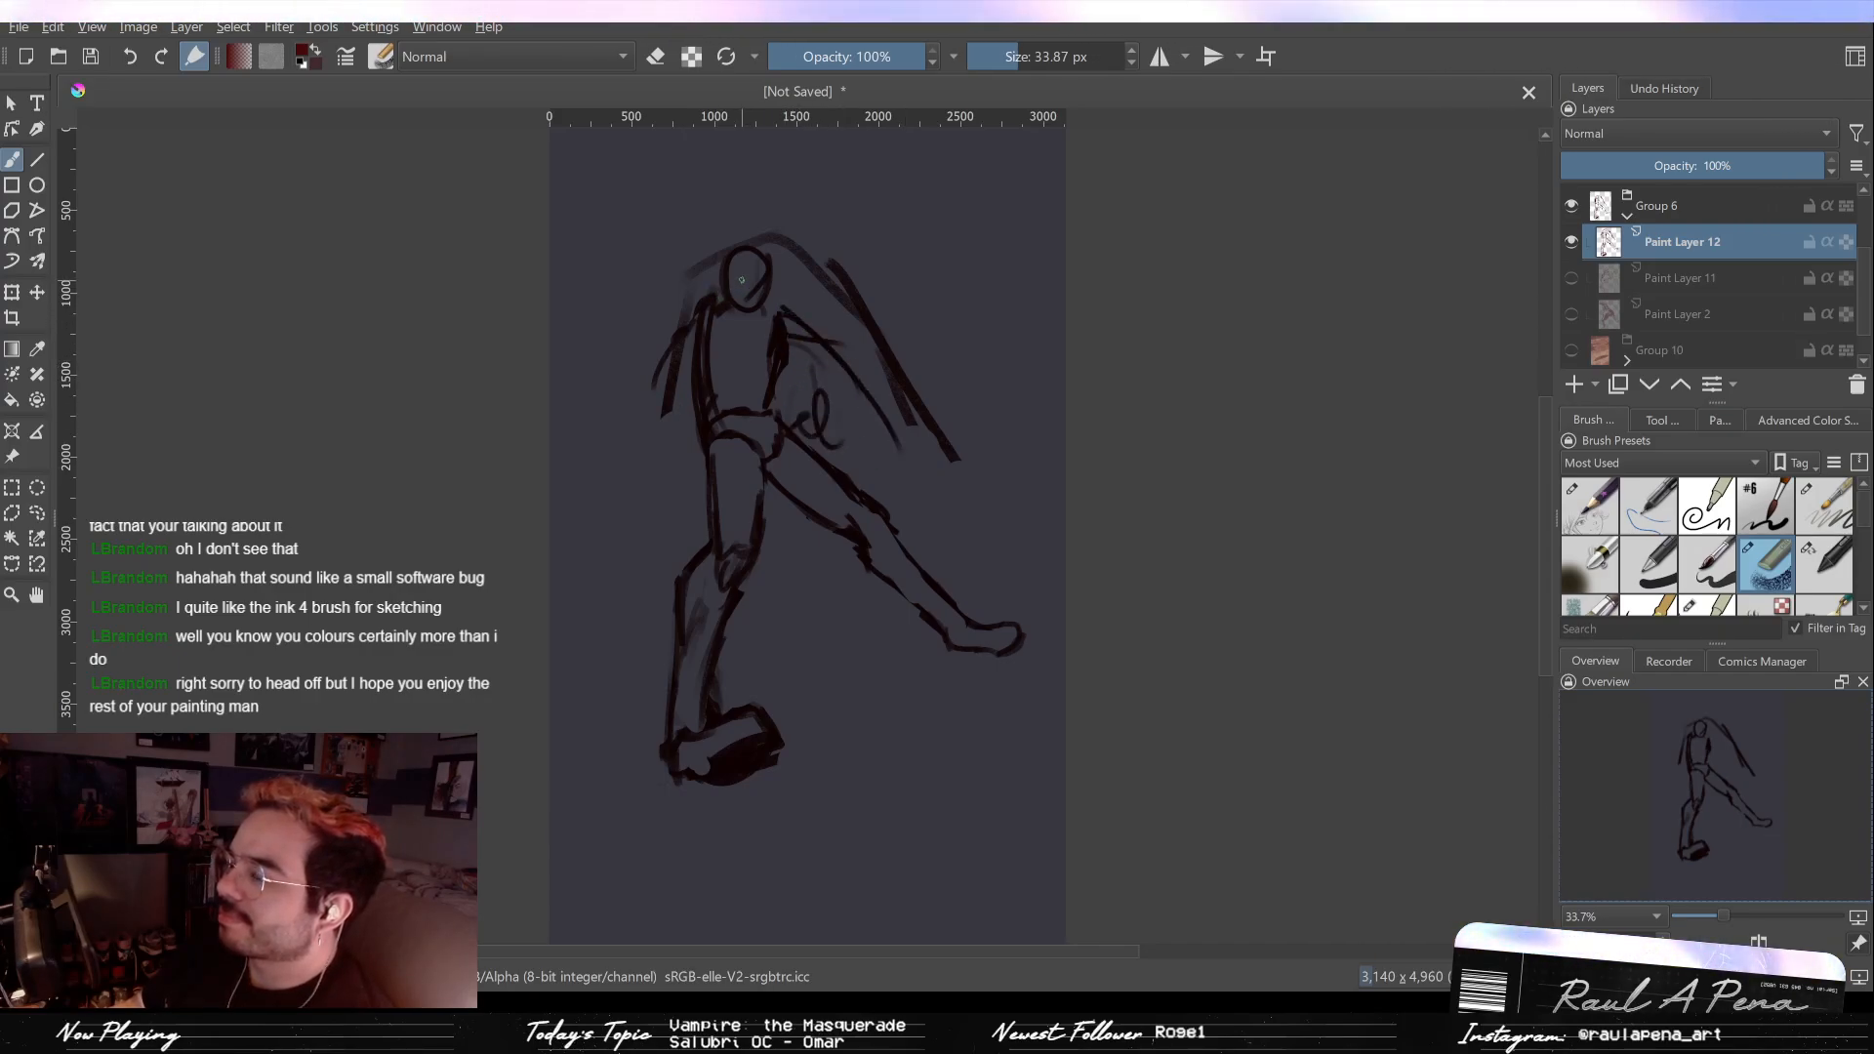
{"action": "mouse_move", "coordinate": [758, 290]}
{"action": "left_mouse_down"}
{"action": "mouse_move", "coordinate": [717, 293]}
{"action": "mouse_move", "coordinate": [721, 320]}
{"action": "mouse_move", "coordinate": [774, 318]}
{"action": "left_mouse_up"}
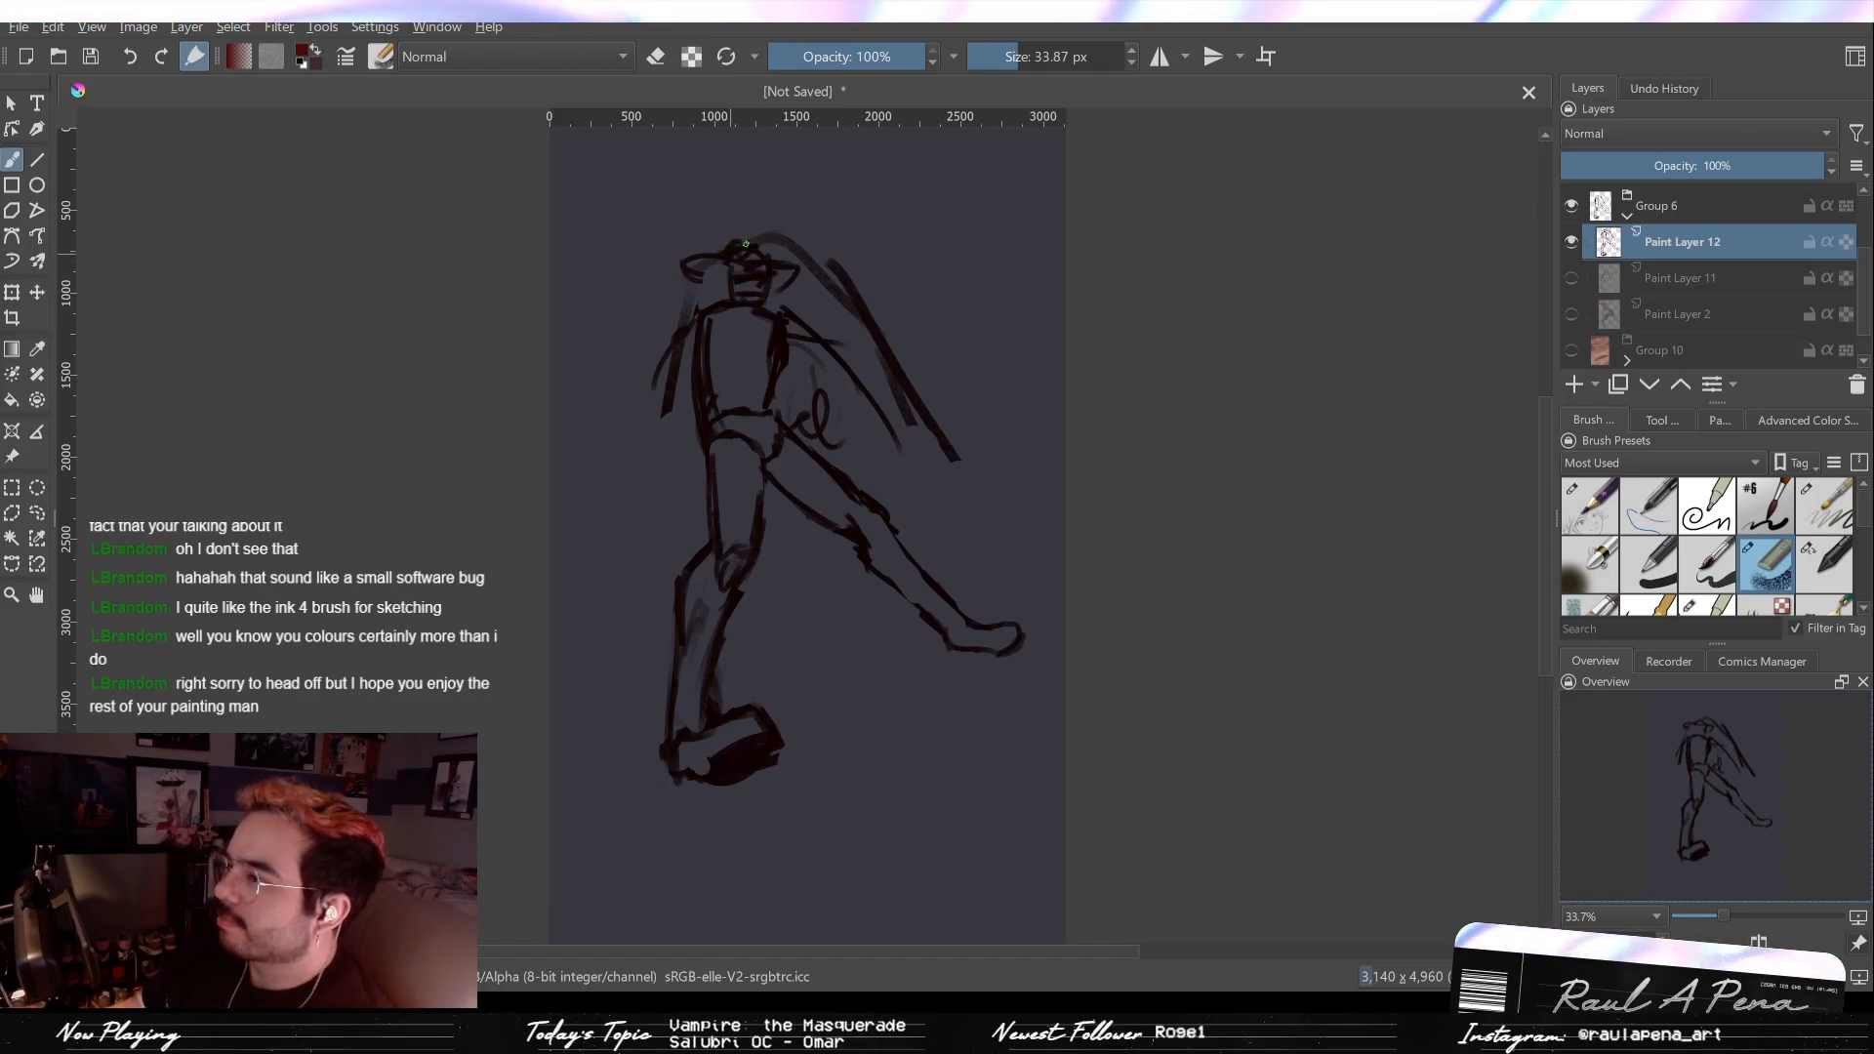
{"action": "mouse_move", "coordinate": [650, 192]}
{"action": "left_mouse_down"}
{"action": "mouse_move", "coordinate": [645, 266]}
{"action": "mouse_move", "coordinate": [710, 249]}
{"action": "left_mouse_up"}
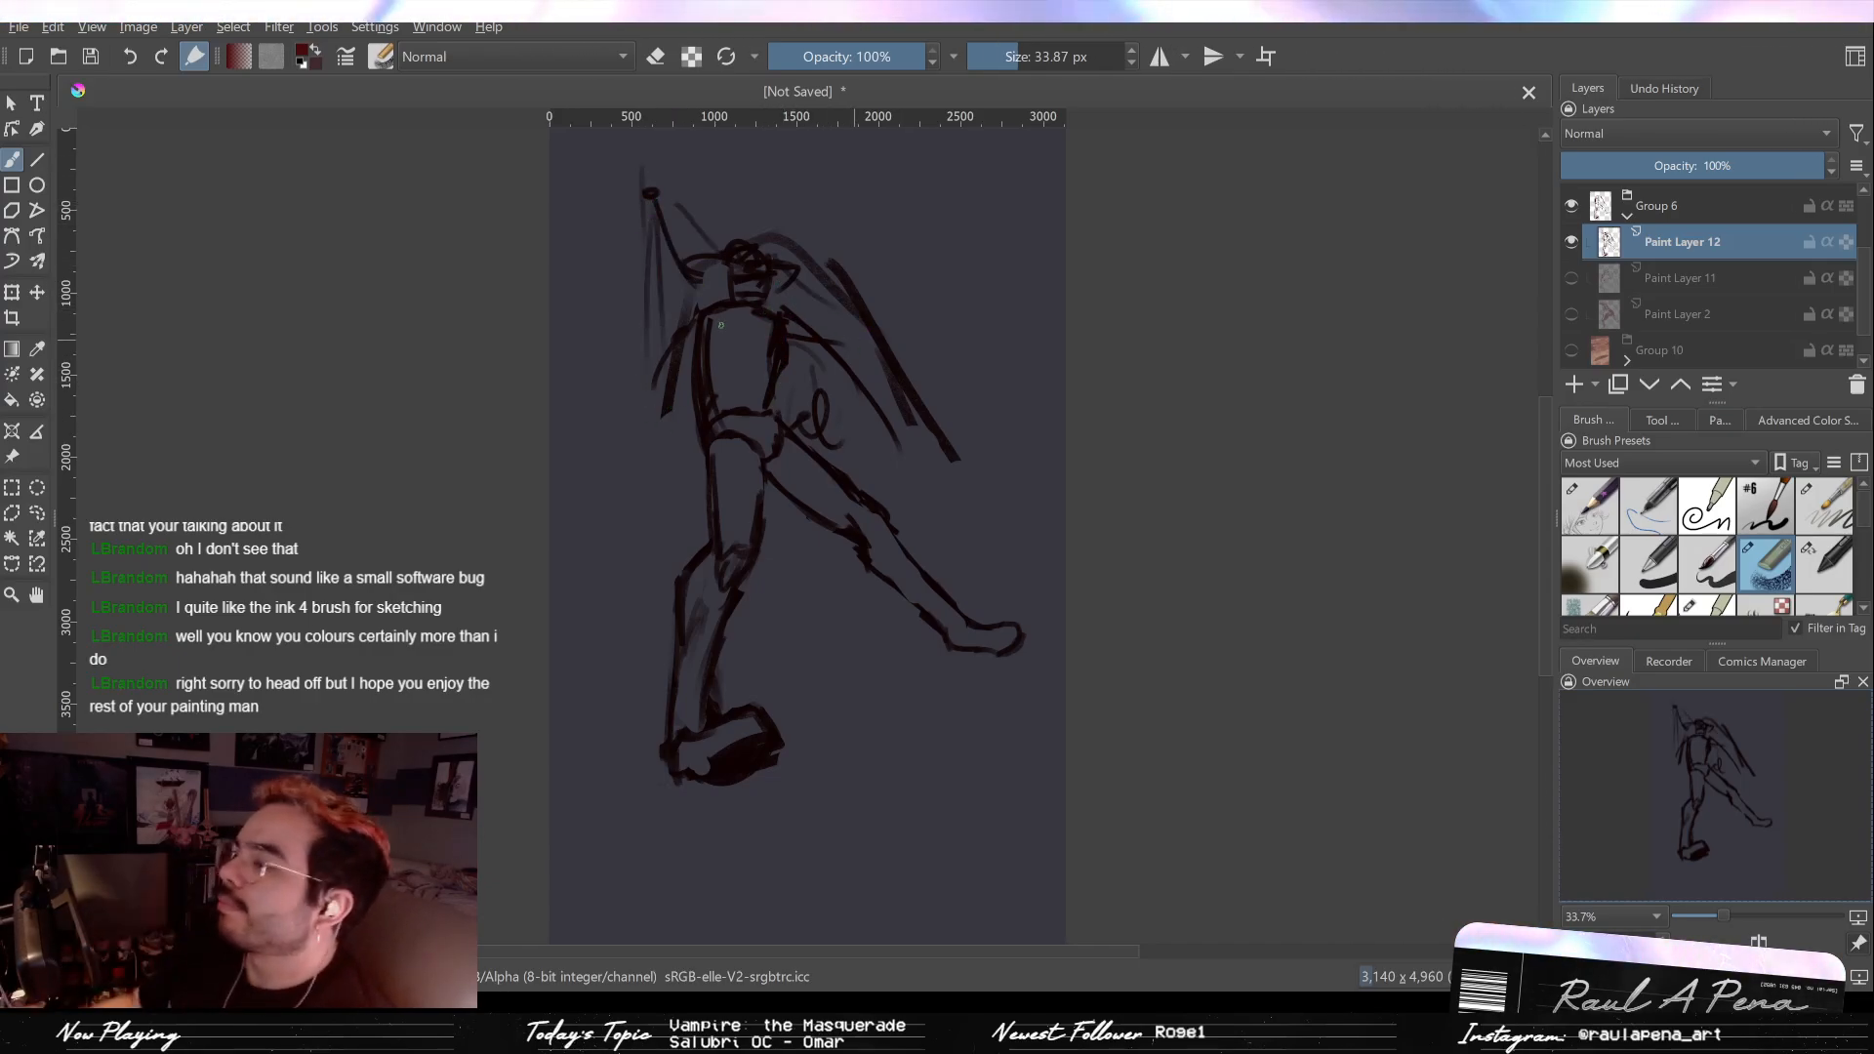
{"action": "left_click_drag", "start_coordinate": [711, 332], "coordinate": [763, 358]}
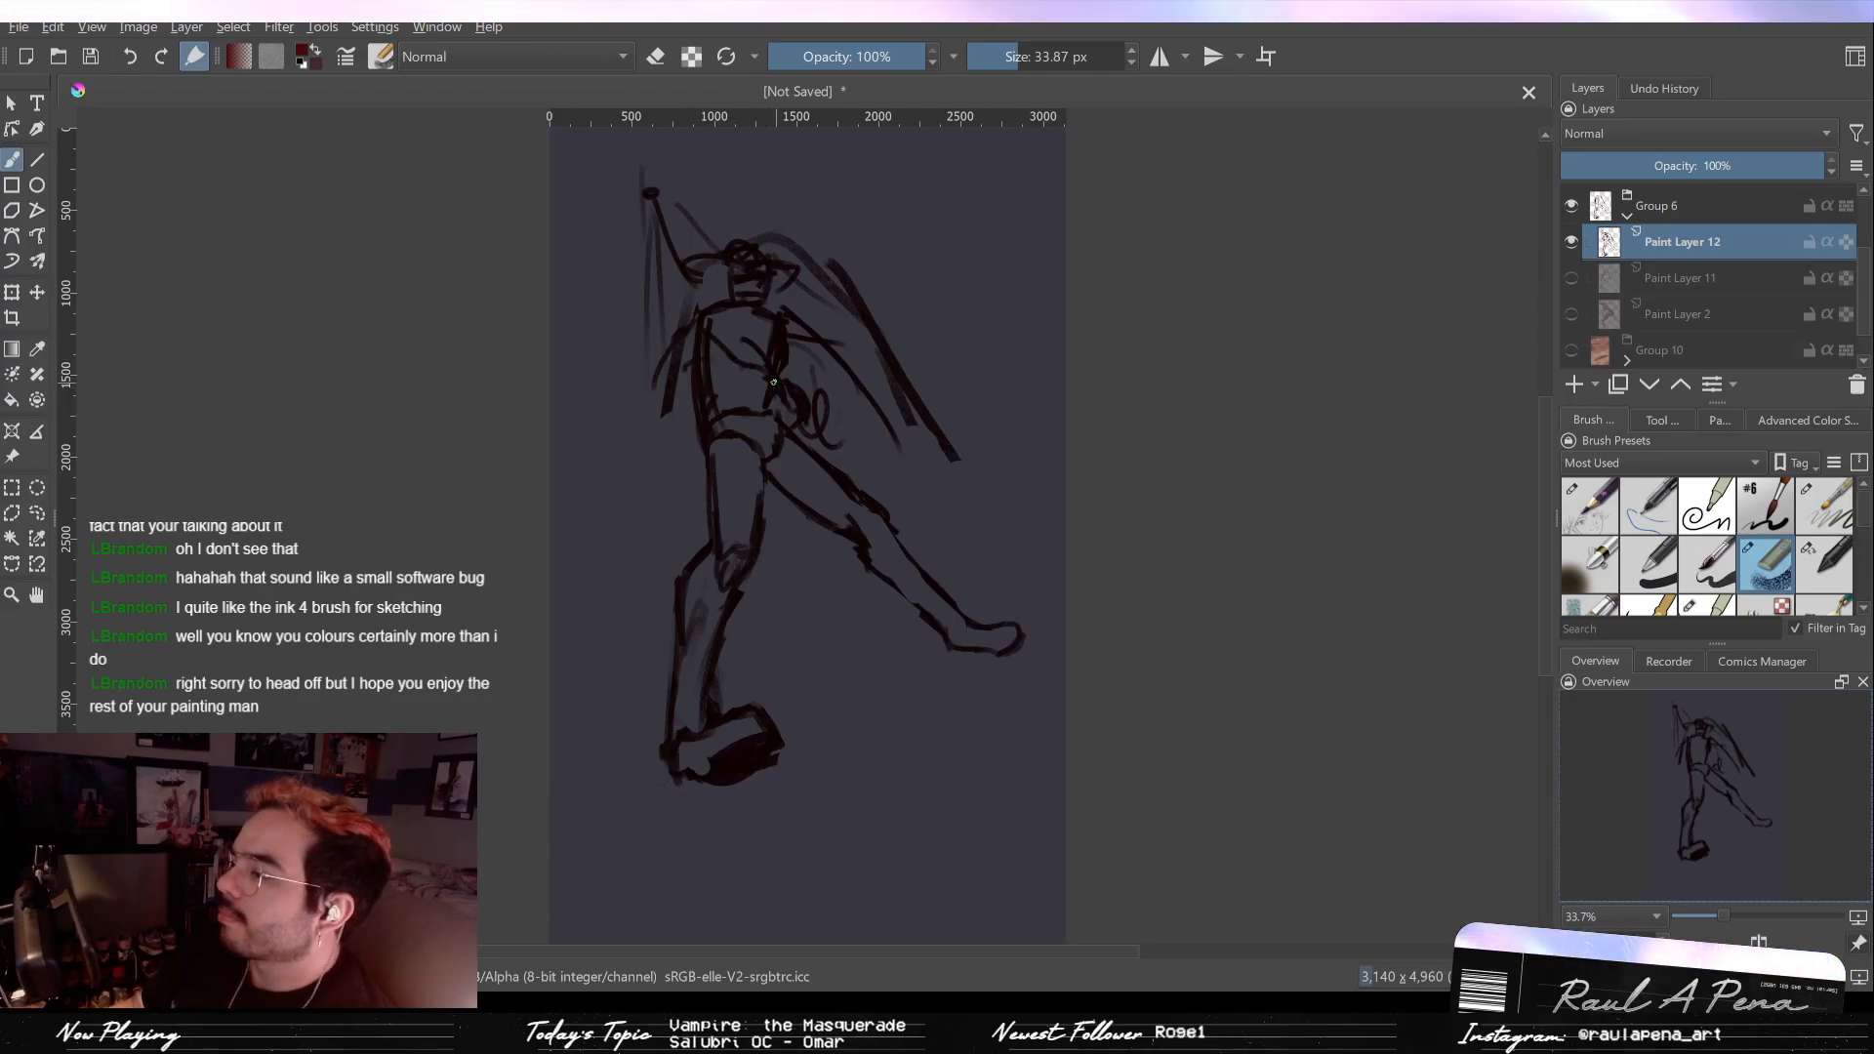
Step: Undo the last torso strokes and sketch a long cape edge from the front shoulder down past the front knee
{"action": "key", "text": "ctrl+z"}
{"action": "key", "text": "ctrl+z"}
{"action": "key", "text": "ctrl+z"}
{"action": "key", "text": "ctrl+z"}
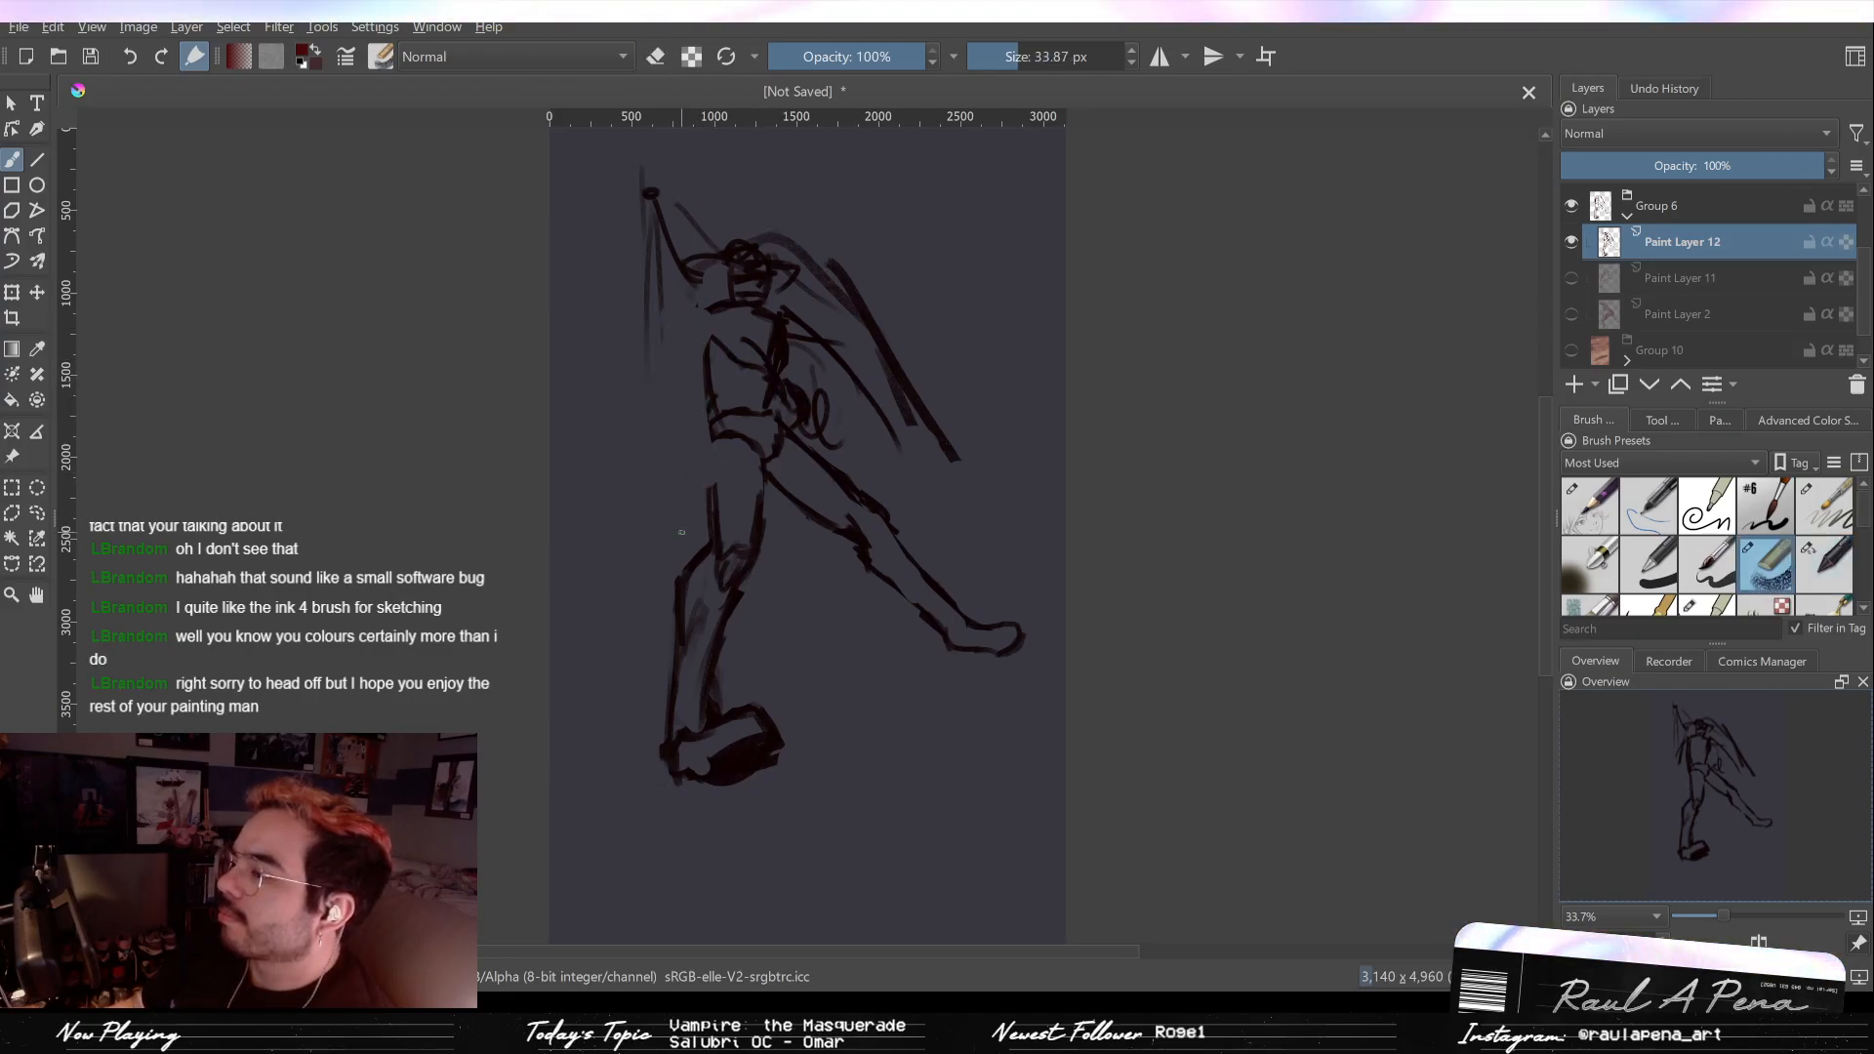
{"action": "left_click_drag", "start_coordinate": [677, 507], "coordinate": [666, 639]}
{"action": "left_click_drag", "start_coordinate": [706, 310], "coordinate": [655, 603]}
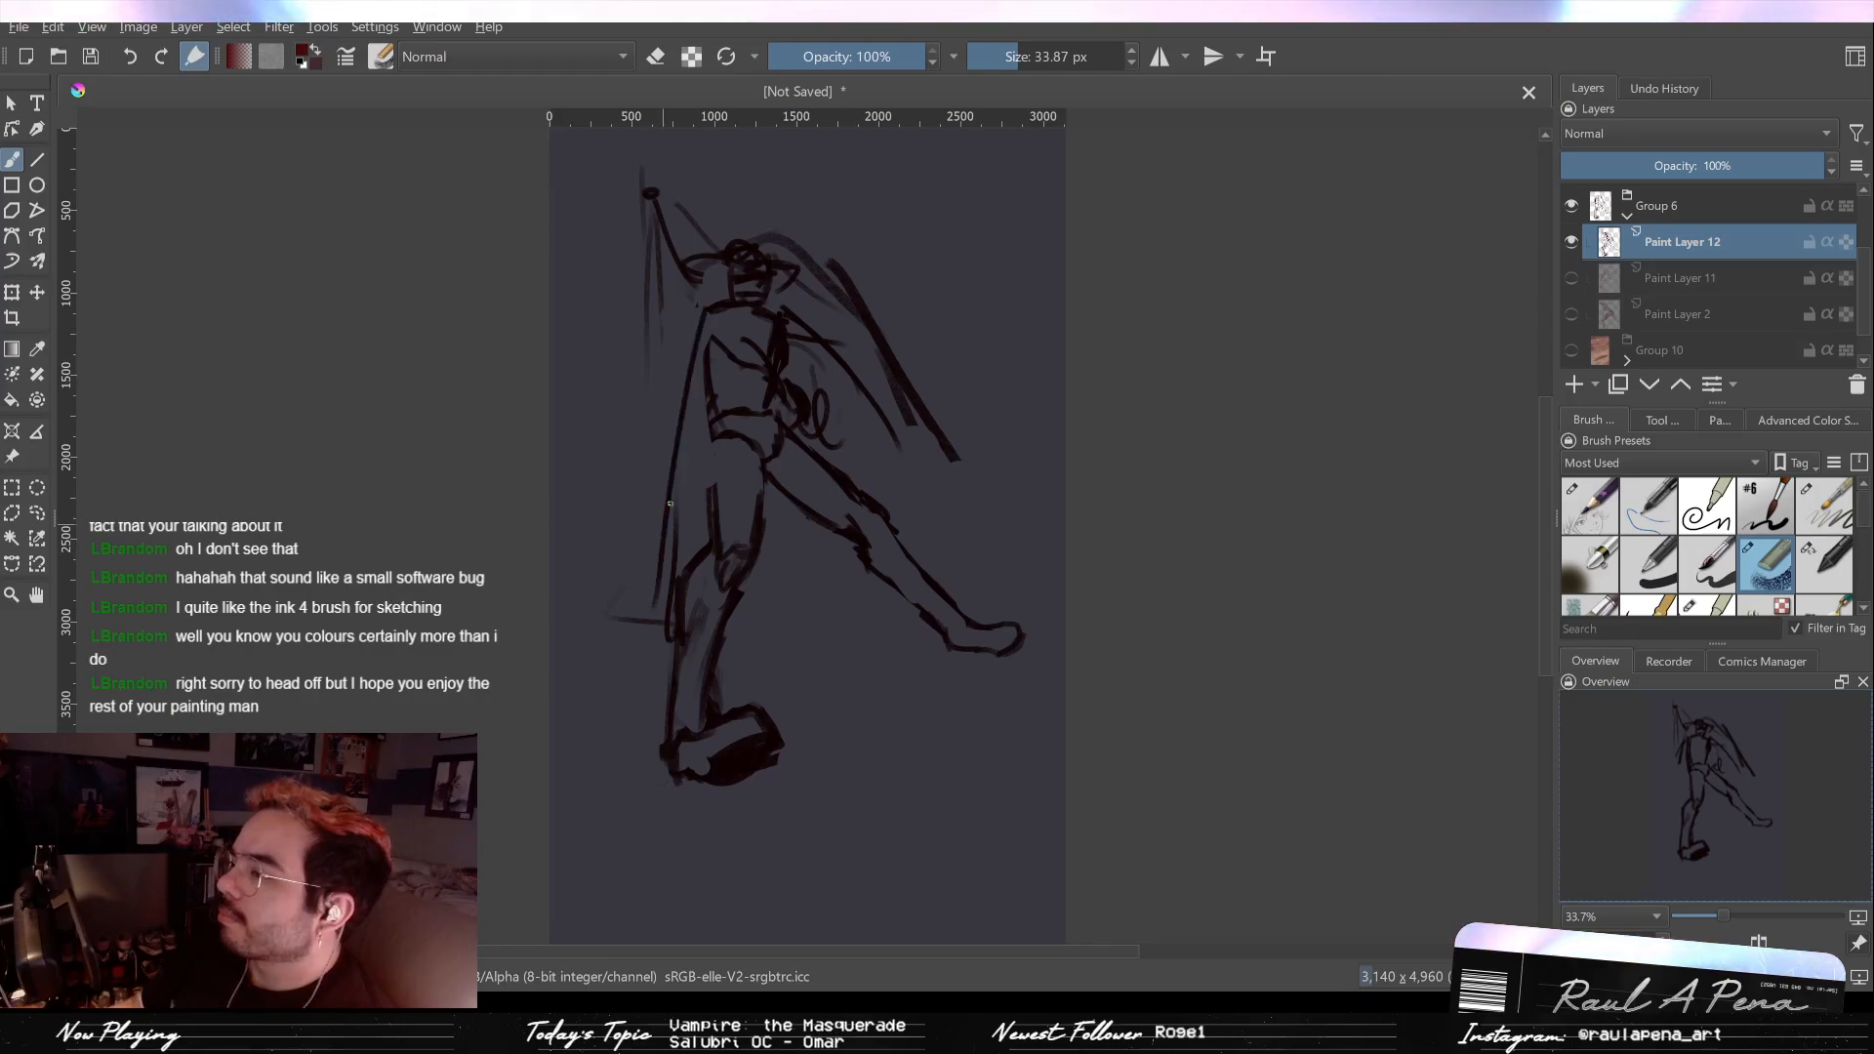
Step: Sketch the cape's hem between the legs and its billowing edge from the hip out over the back knee
{"action": "left_click_drag", "start_coordinate": [837, 591], "coordinate": [771, 646]}
{"action": "left_click_drag", "start_coordinate": [754, 564], "coordinate": [781, 591]}
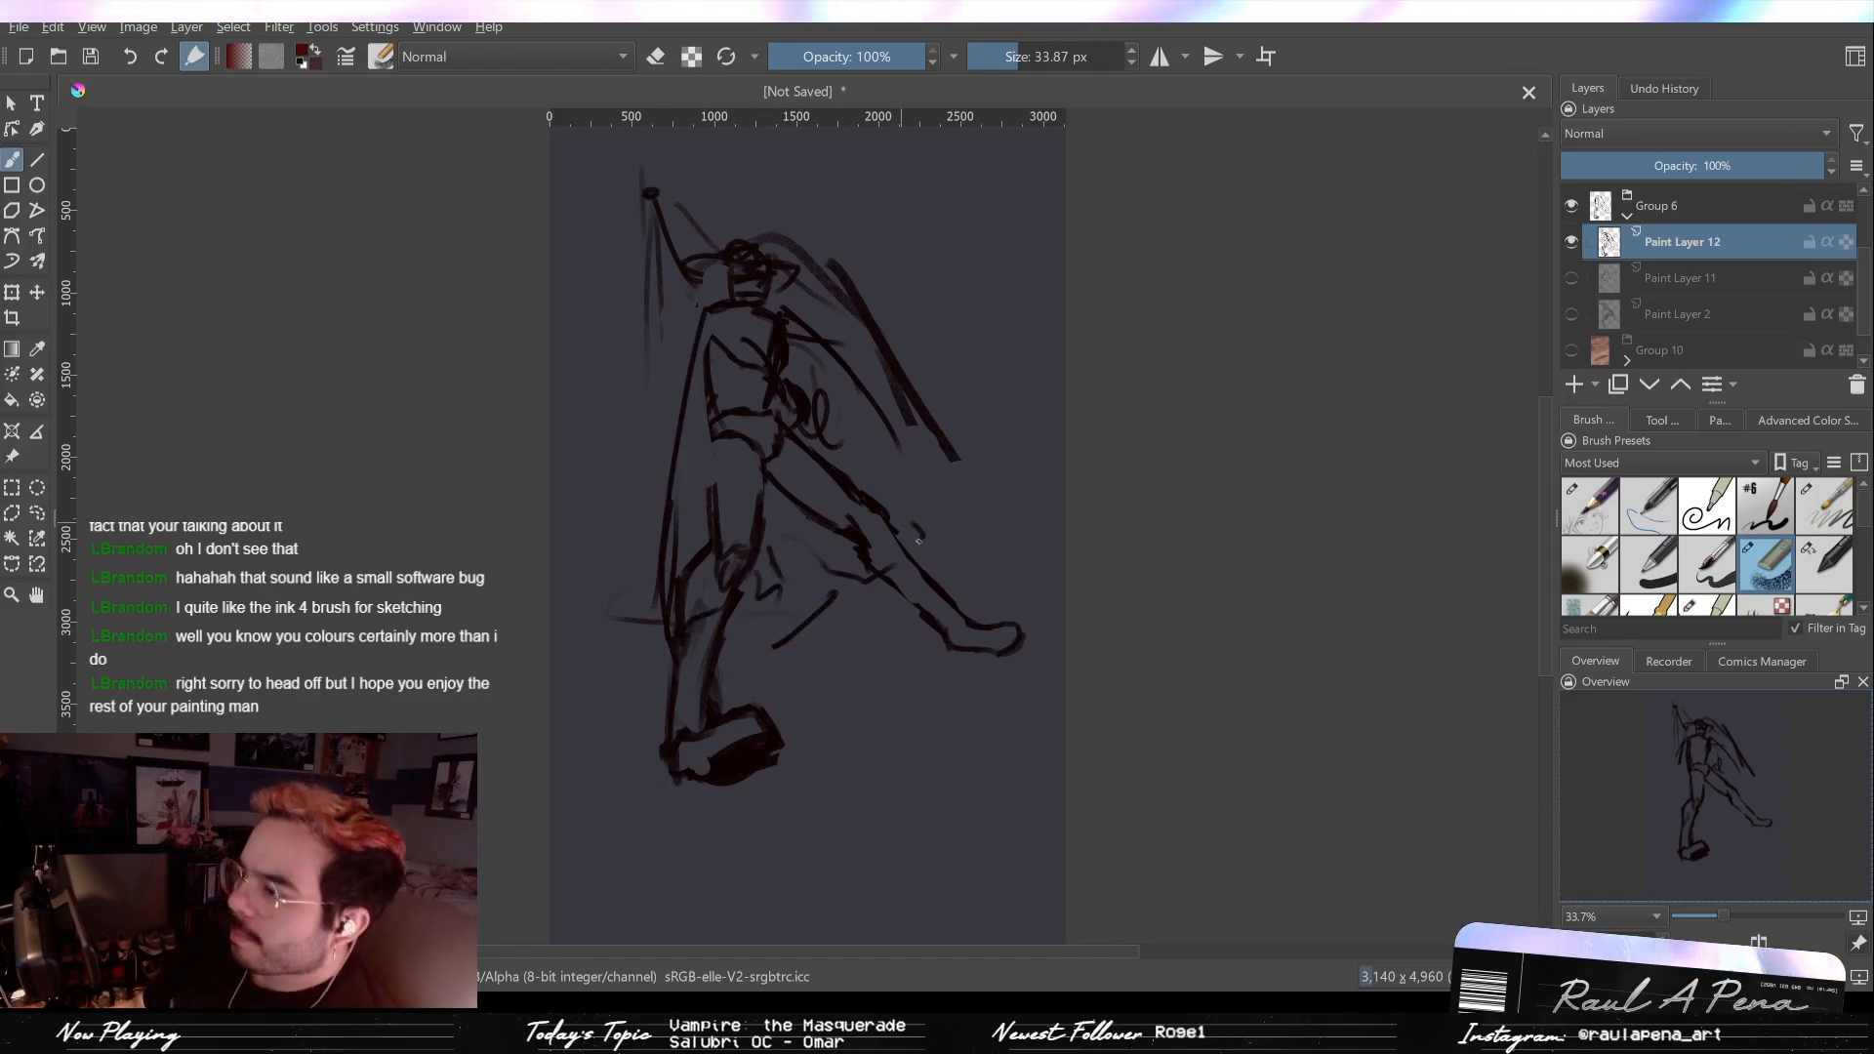
{"action": "left_click_drag", "start_coordinate": [915, 525], "coordinate": [964, 532]}
{"action": "mouse_move", "coordinate": [847, 454]}
{"action": "left_mouse_down"}
{"action": "mouse_move", "coordinate": [922, 488]}
{"action": "mouse_move", "coordinate": [923, 473]}
{"action": "mouse_move", "coordinate": [958, 528]}
{"action": "mouse_move", "coordinate": [907, 479]}
{"action": "left_mouse_up"}
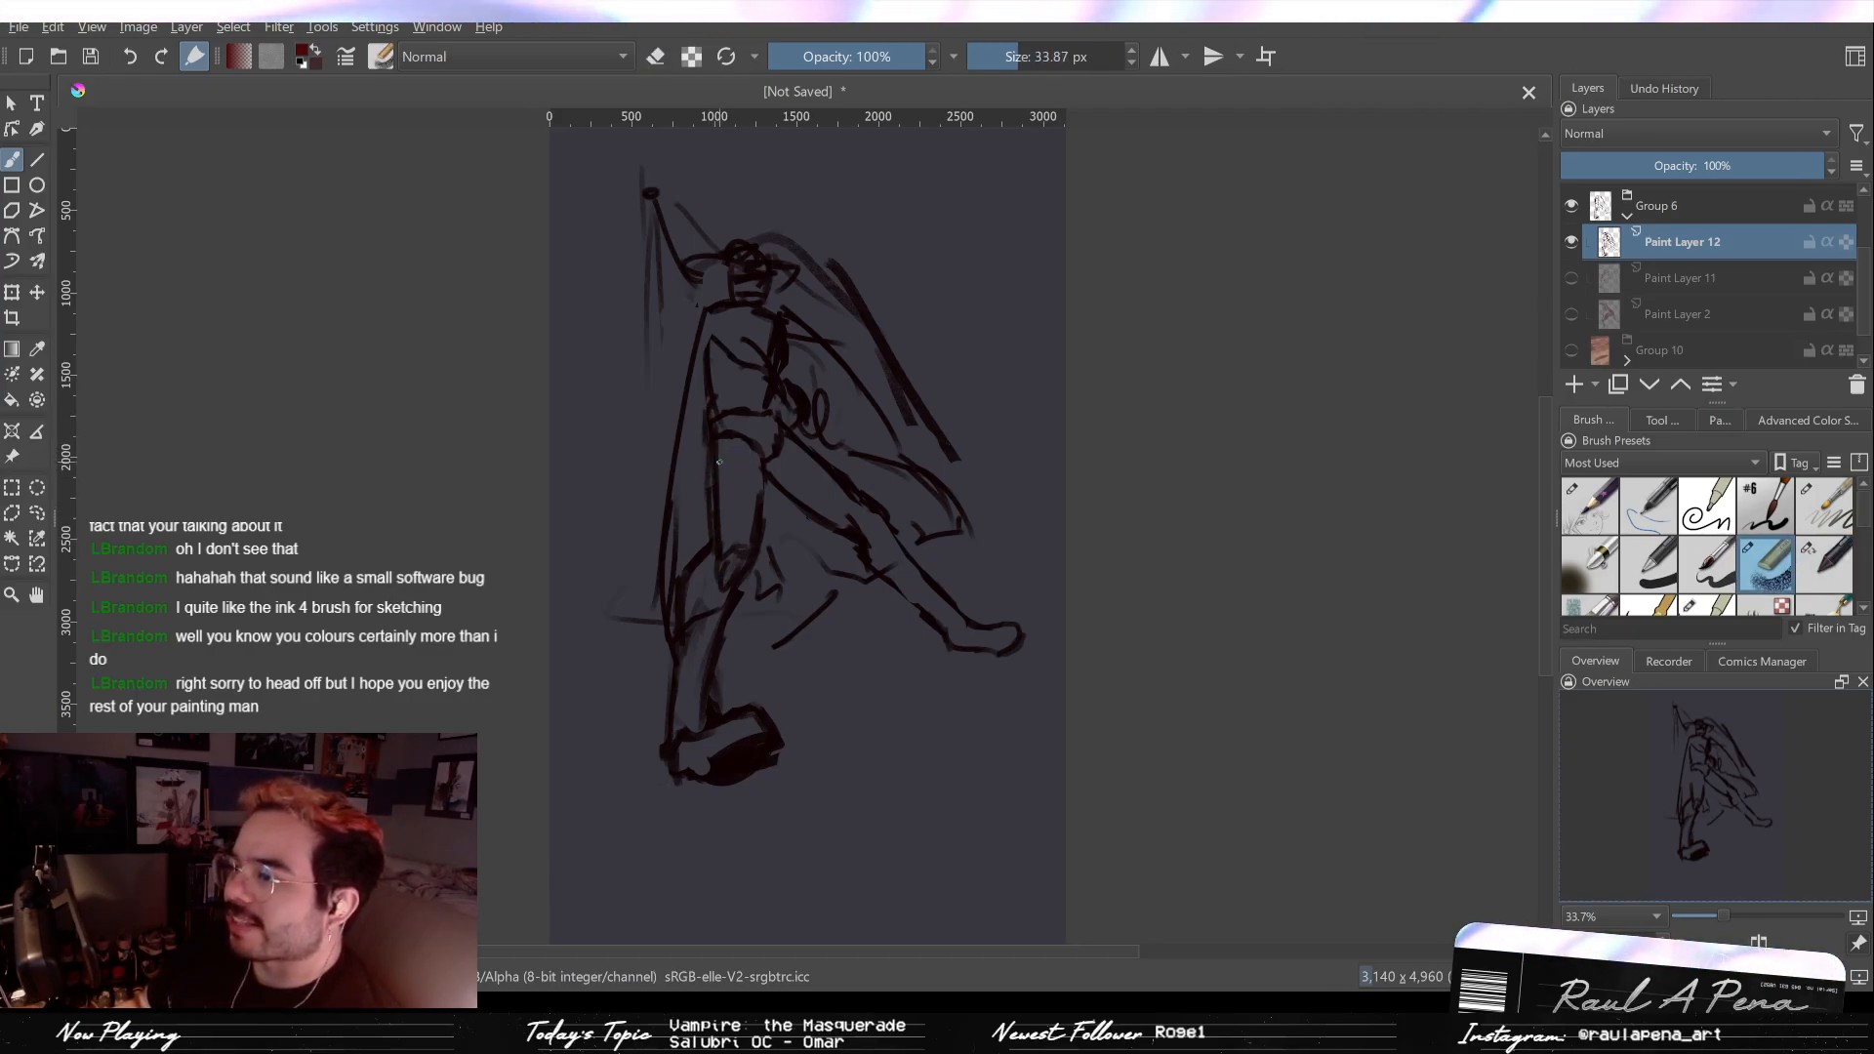
Step: Erase the back knee, shin and foot, and redraw a straighter lower leg ending in a flat pointed foot
{"action": "key", "text": "e"}
{"action": "left_click_drag", "start_coordinate": [836, 505], "coordinate": [805, 471]}
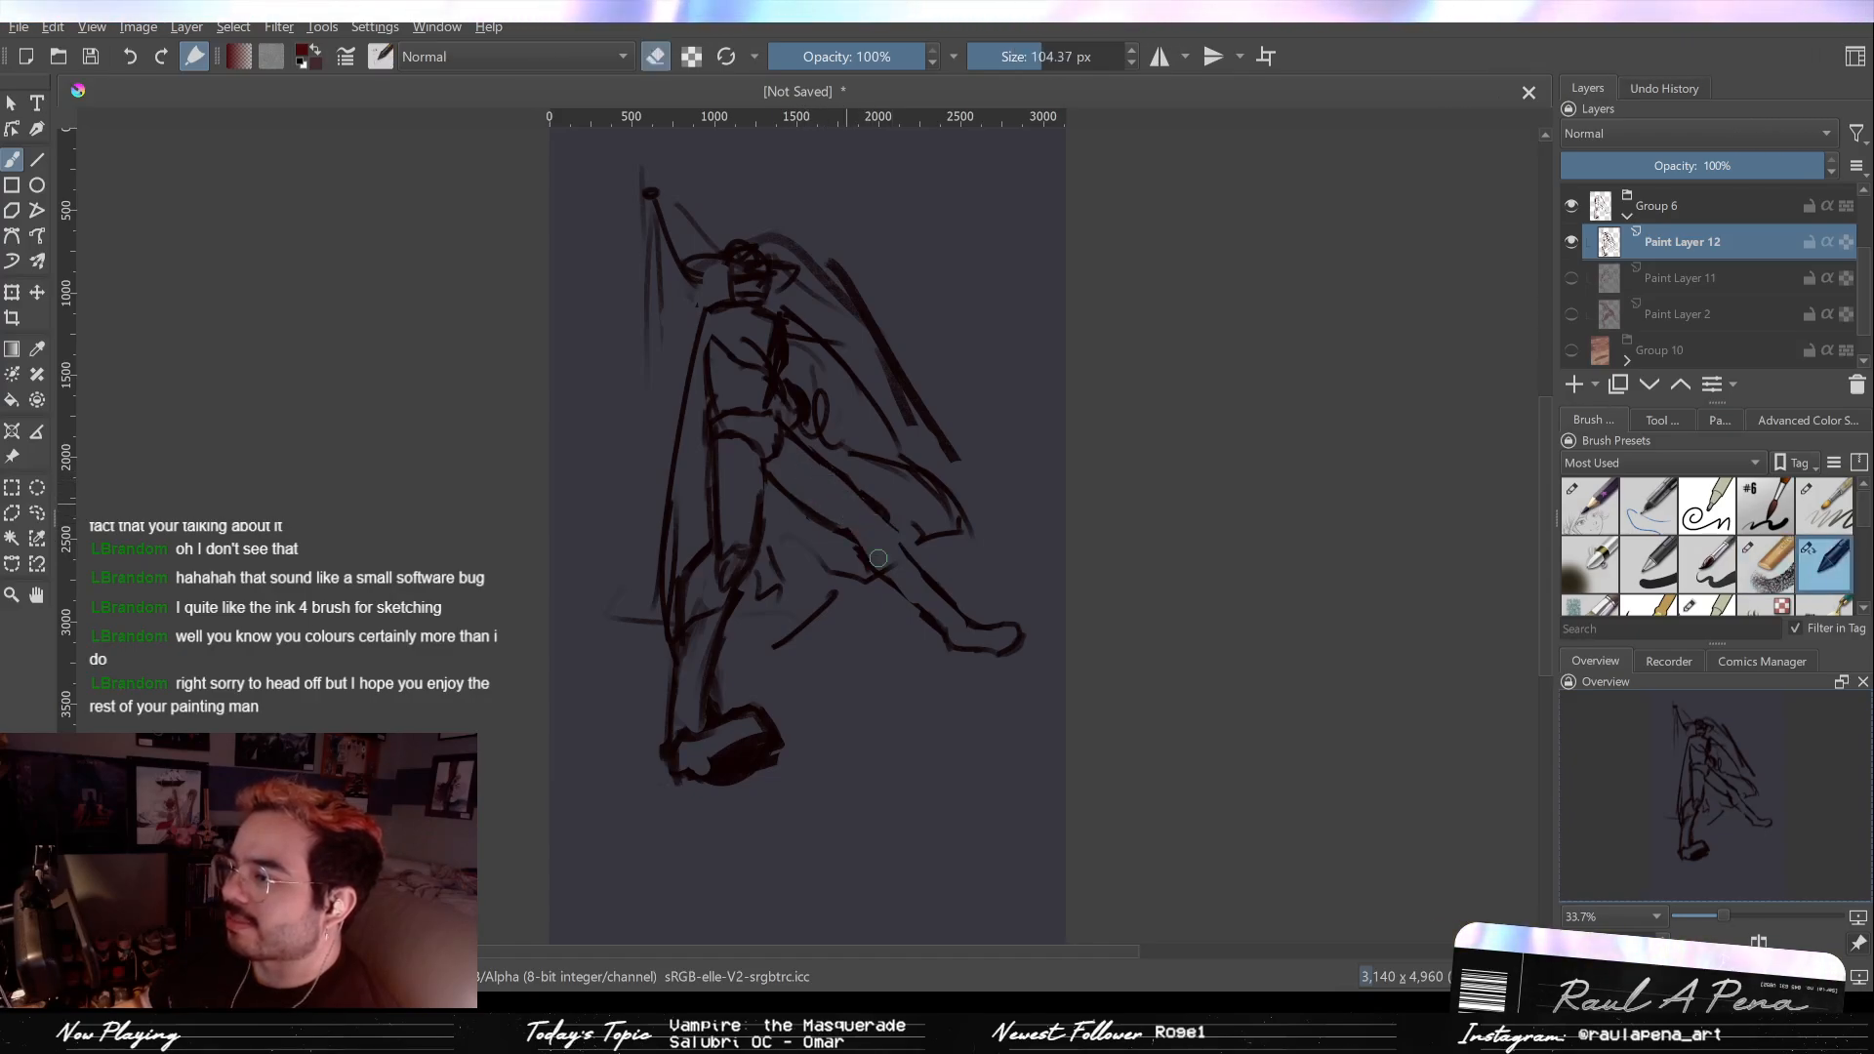
{"action": "key", "text": "e"}
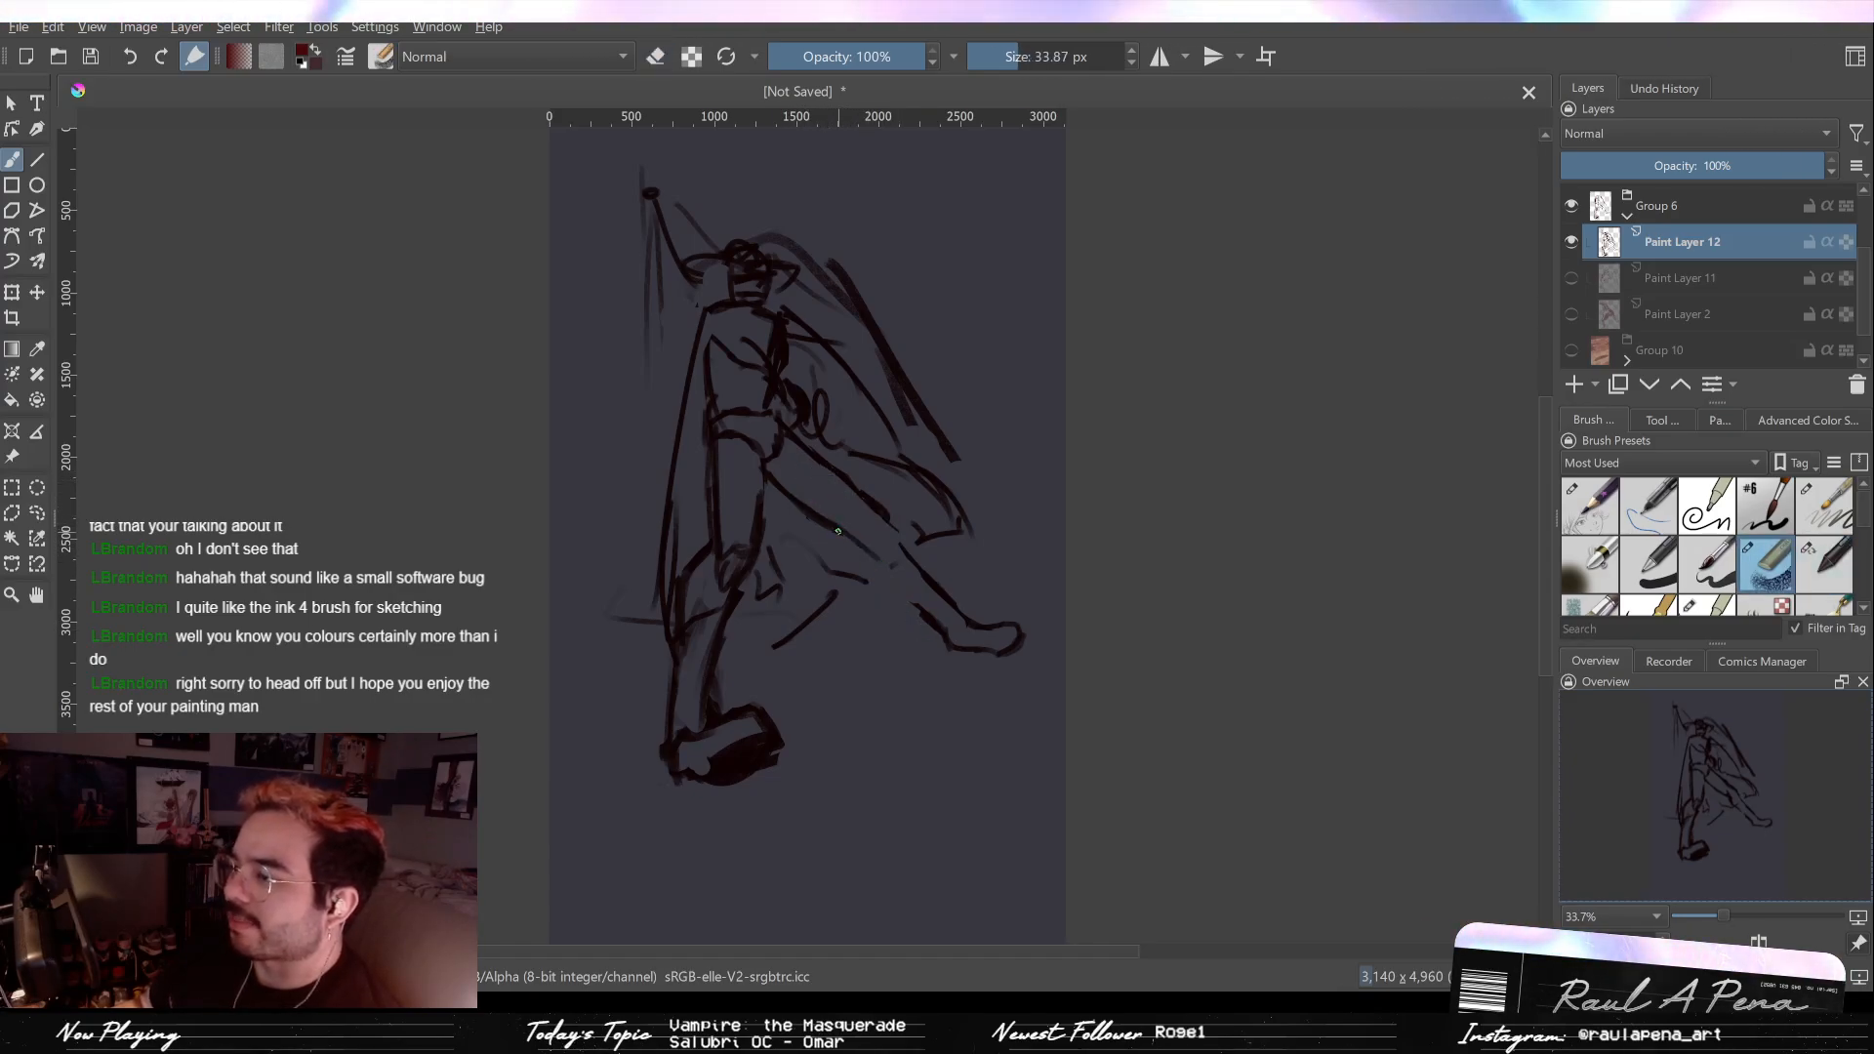
{"action": "left_click_drag", "start_coordinate": [881, 586], "coordinate": [928, 618]}
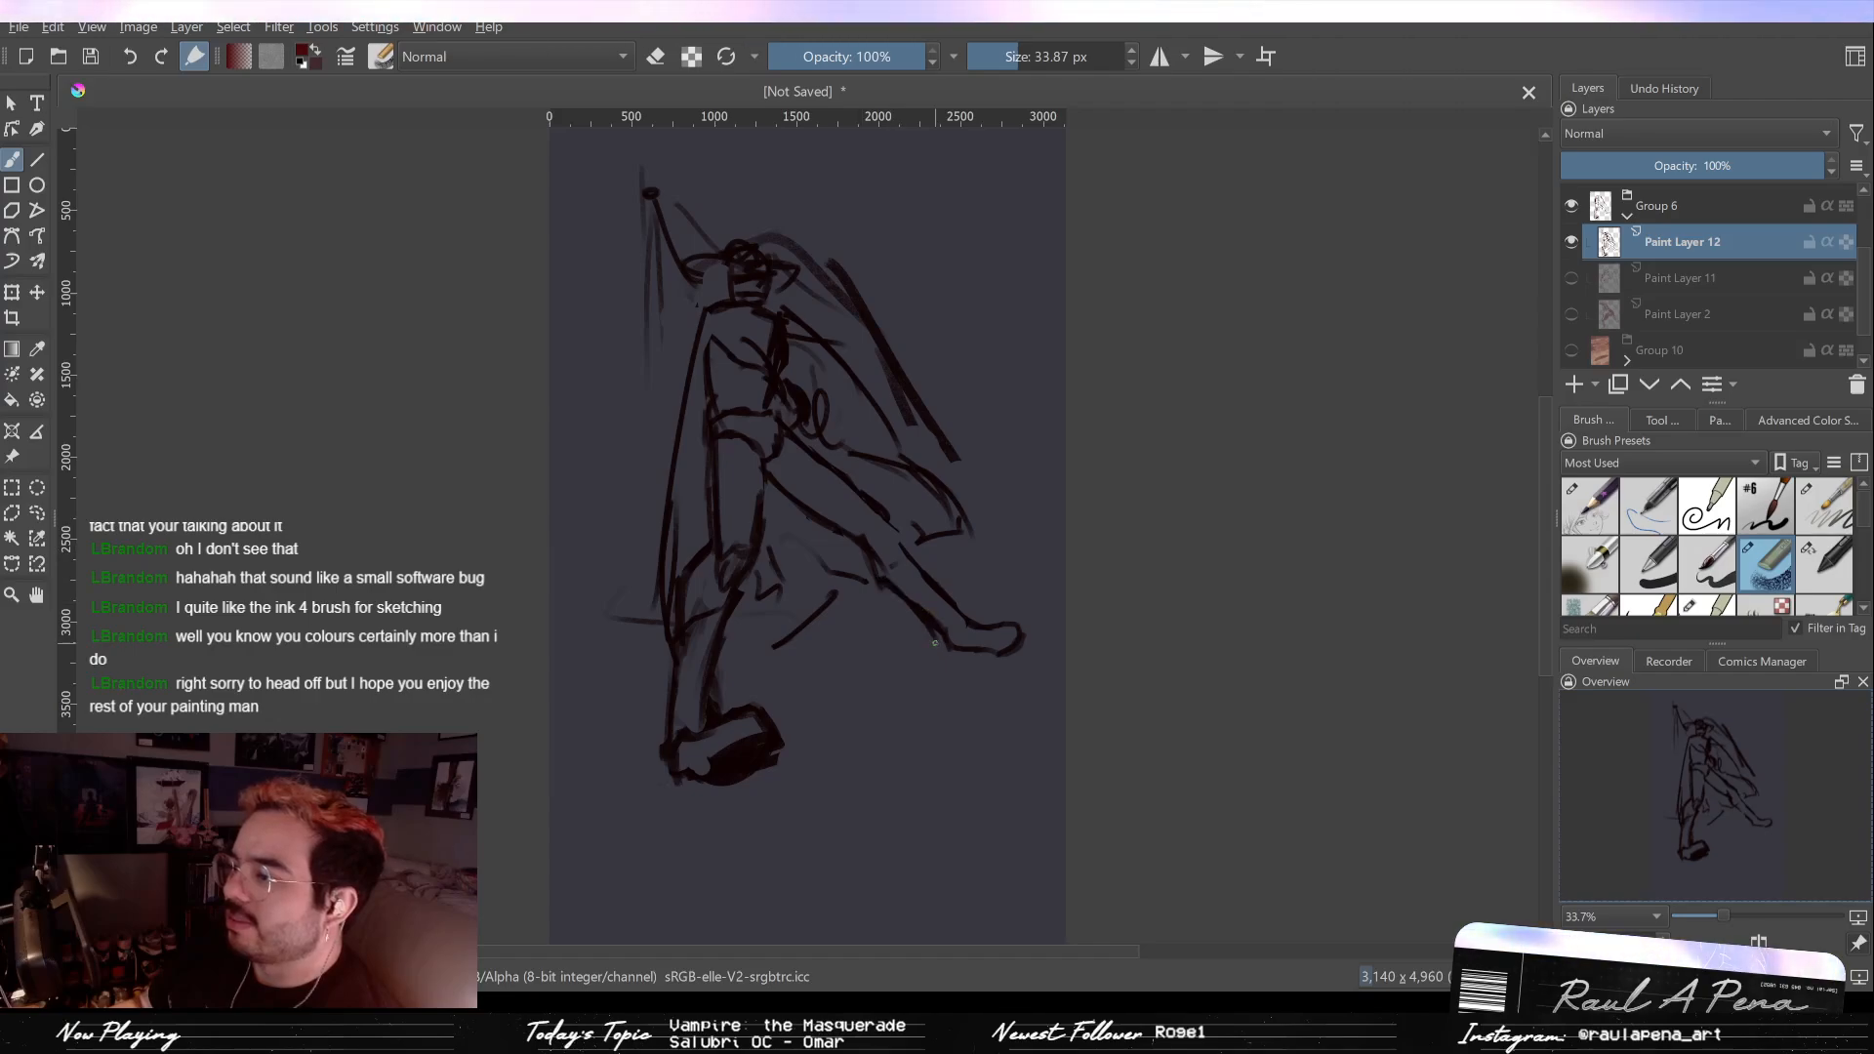
{"action": "key", "text": "e"}
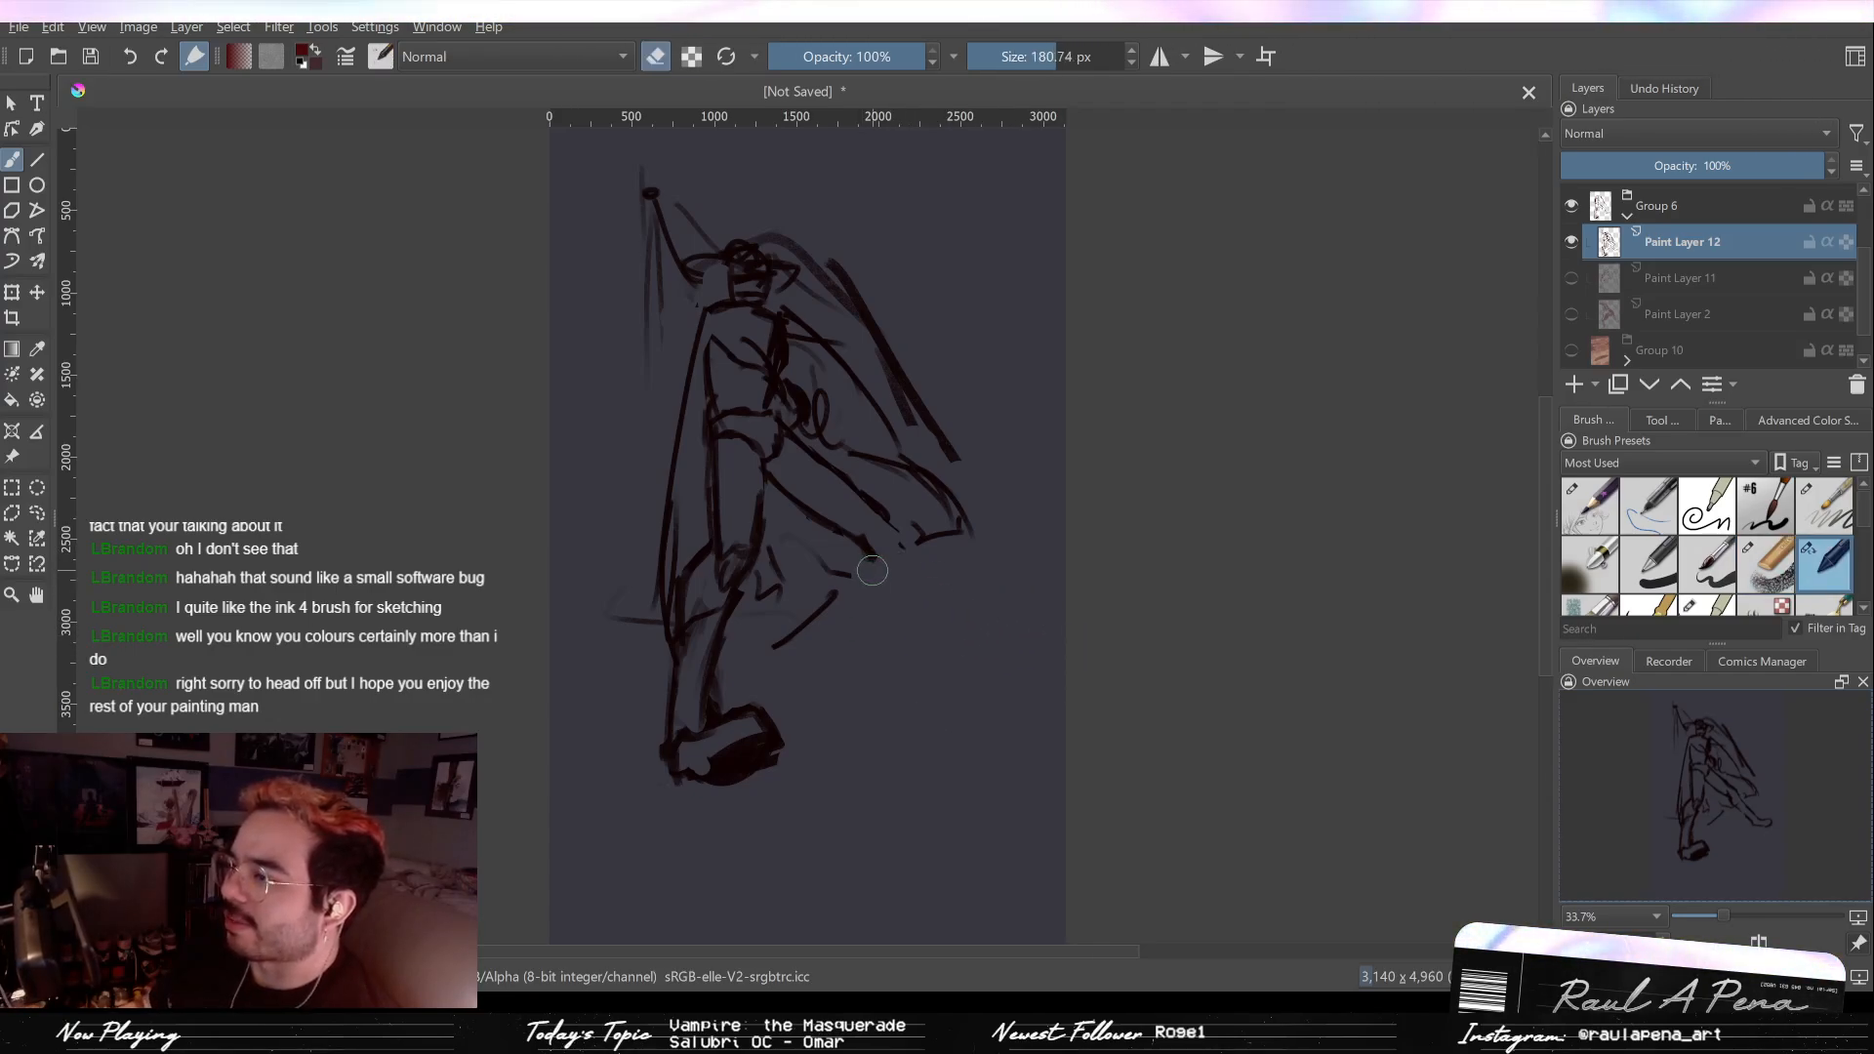
{"action": "key", "text": "slash"}
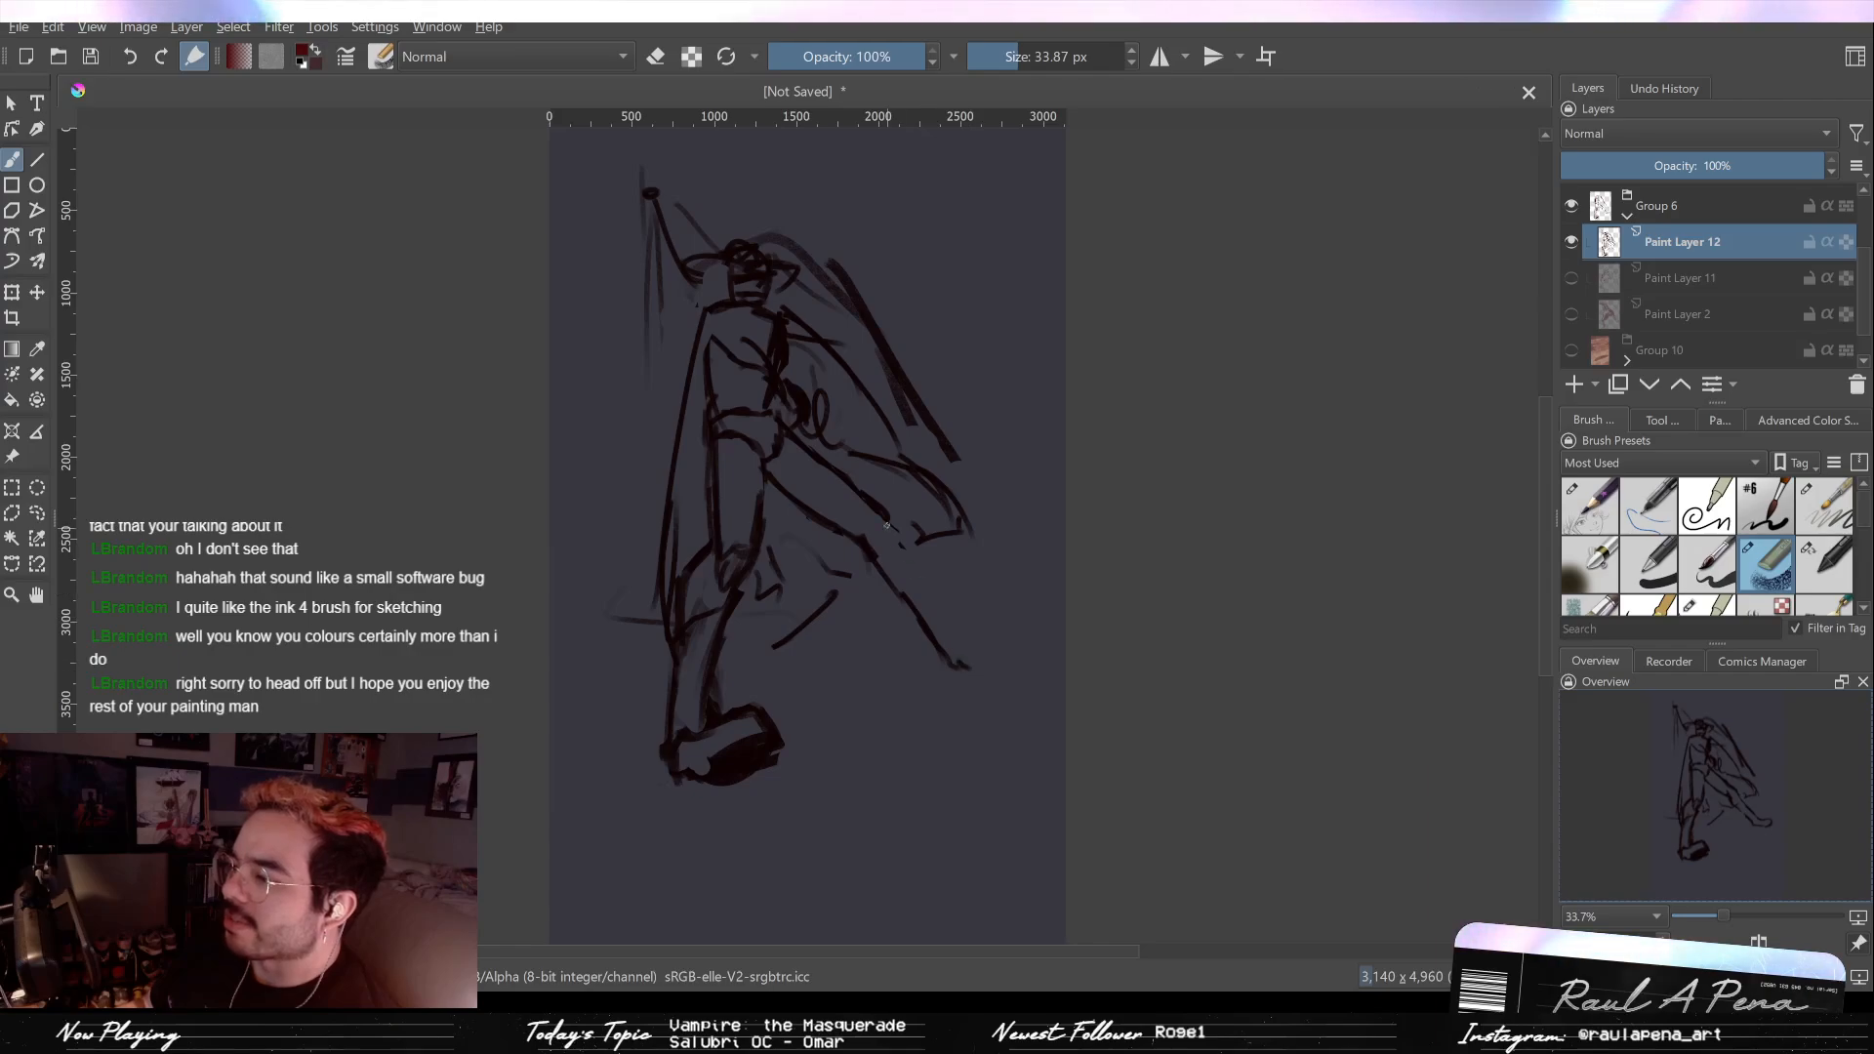
{"action": "mouse_move", "coordinate": [948, 668]}
{"action": "left_mouse_down"}
{"action": "mouse_move", "coordinate": [1004, 630]}
{"action": "mouse_move", "coordinate": [976, 657]}
{"action": "left_mouse_up"}
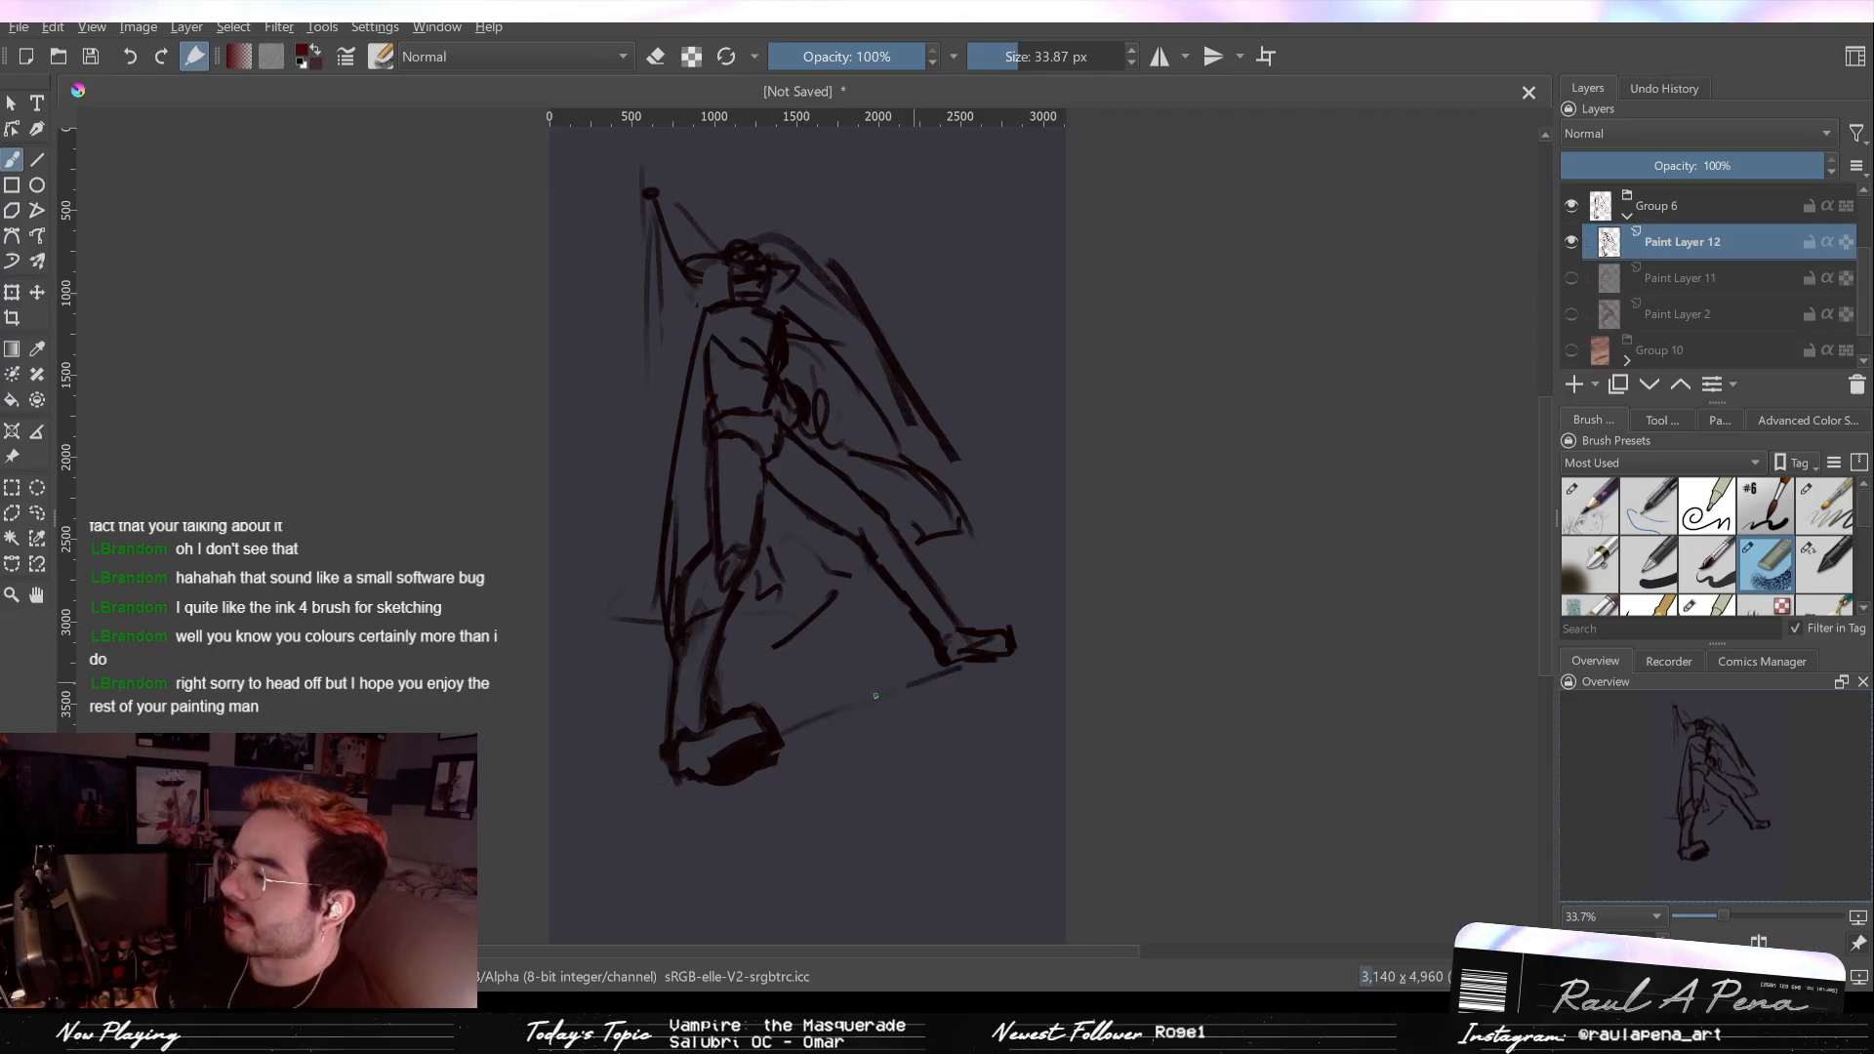
Step: Draw a sloping ground line under both feet, erase the stray strokes below it, and hatch the slope with diagonal lines
{"action": "left_click_drag", "start_coordinate": [771, 781], "coordinate": [1016, 677]}
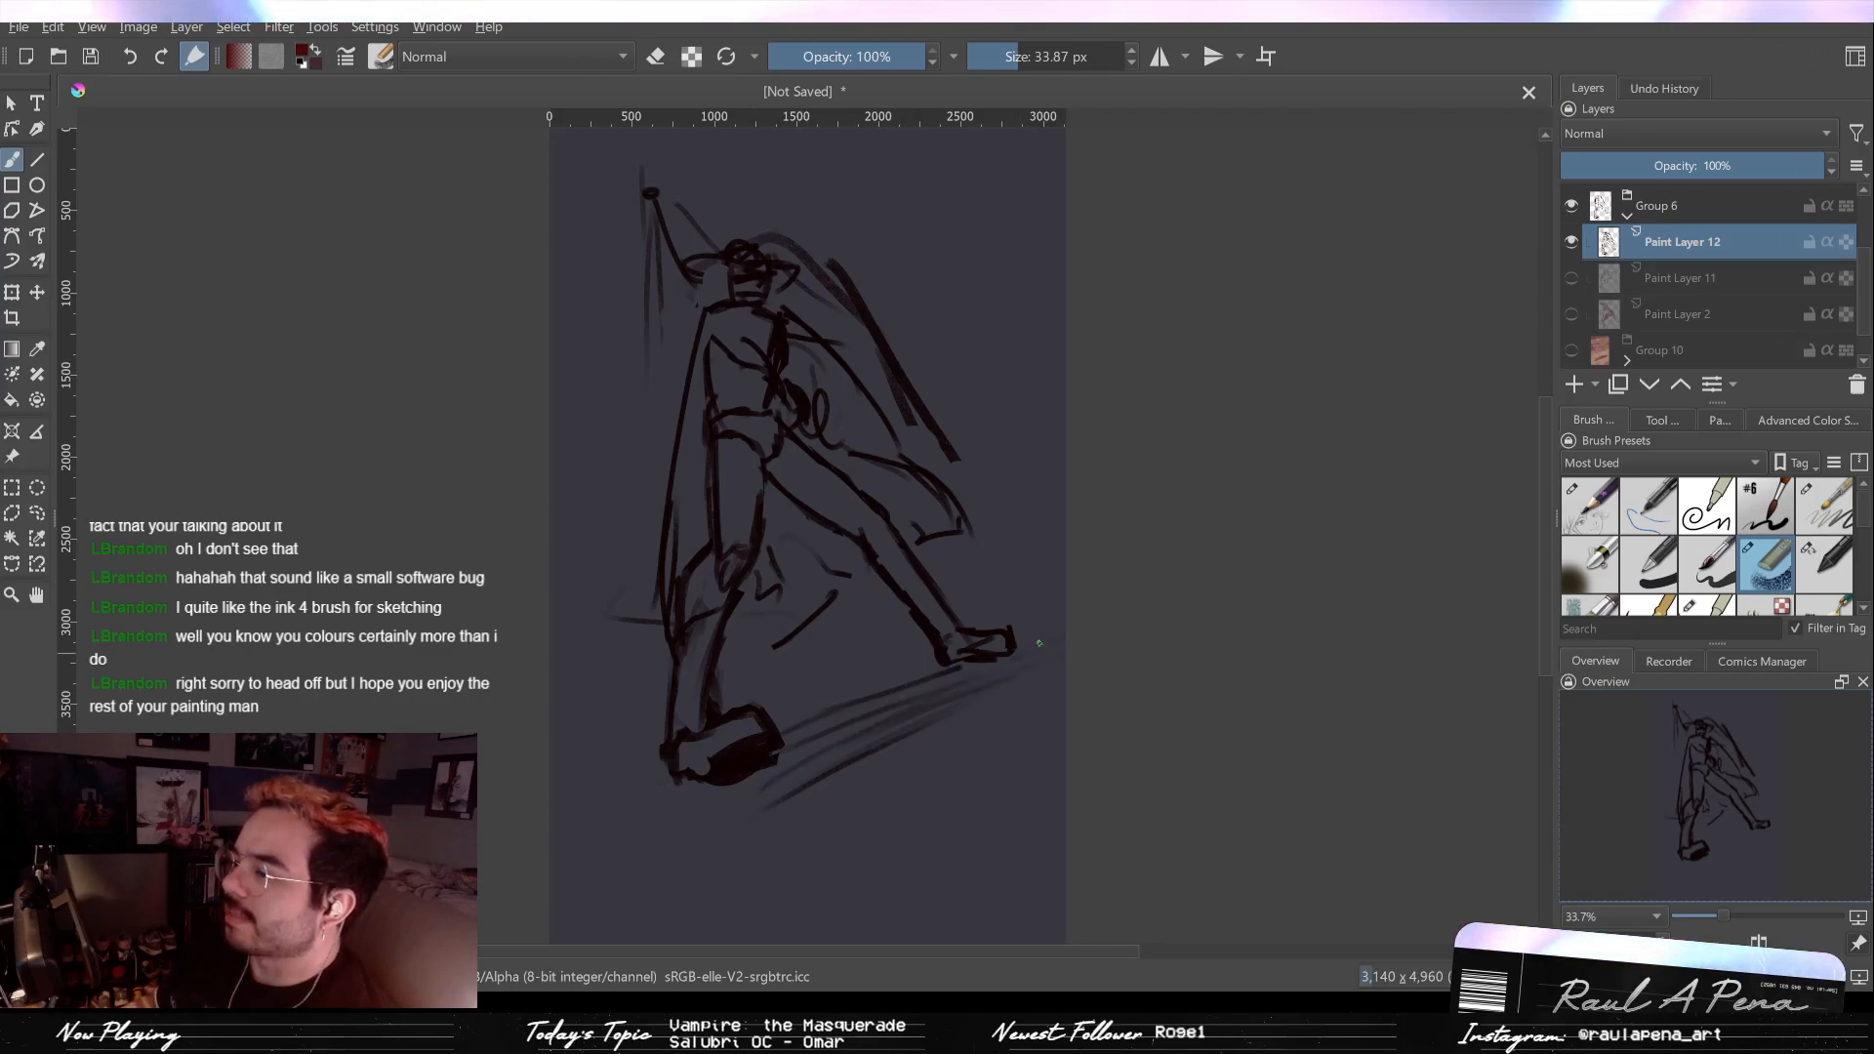
{"action": "left_click_drag", "start_coordinate": [784, 750], "coordinate": [951, 664]}
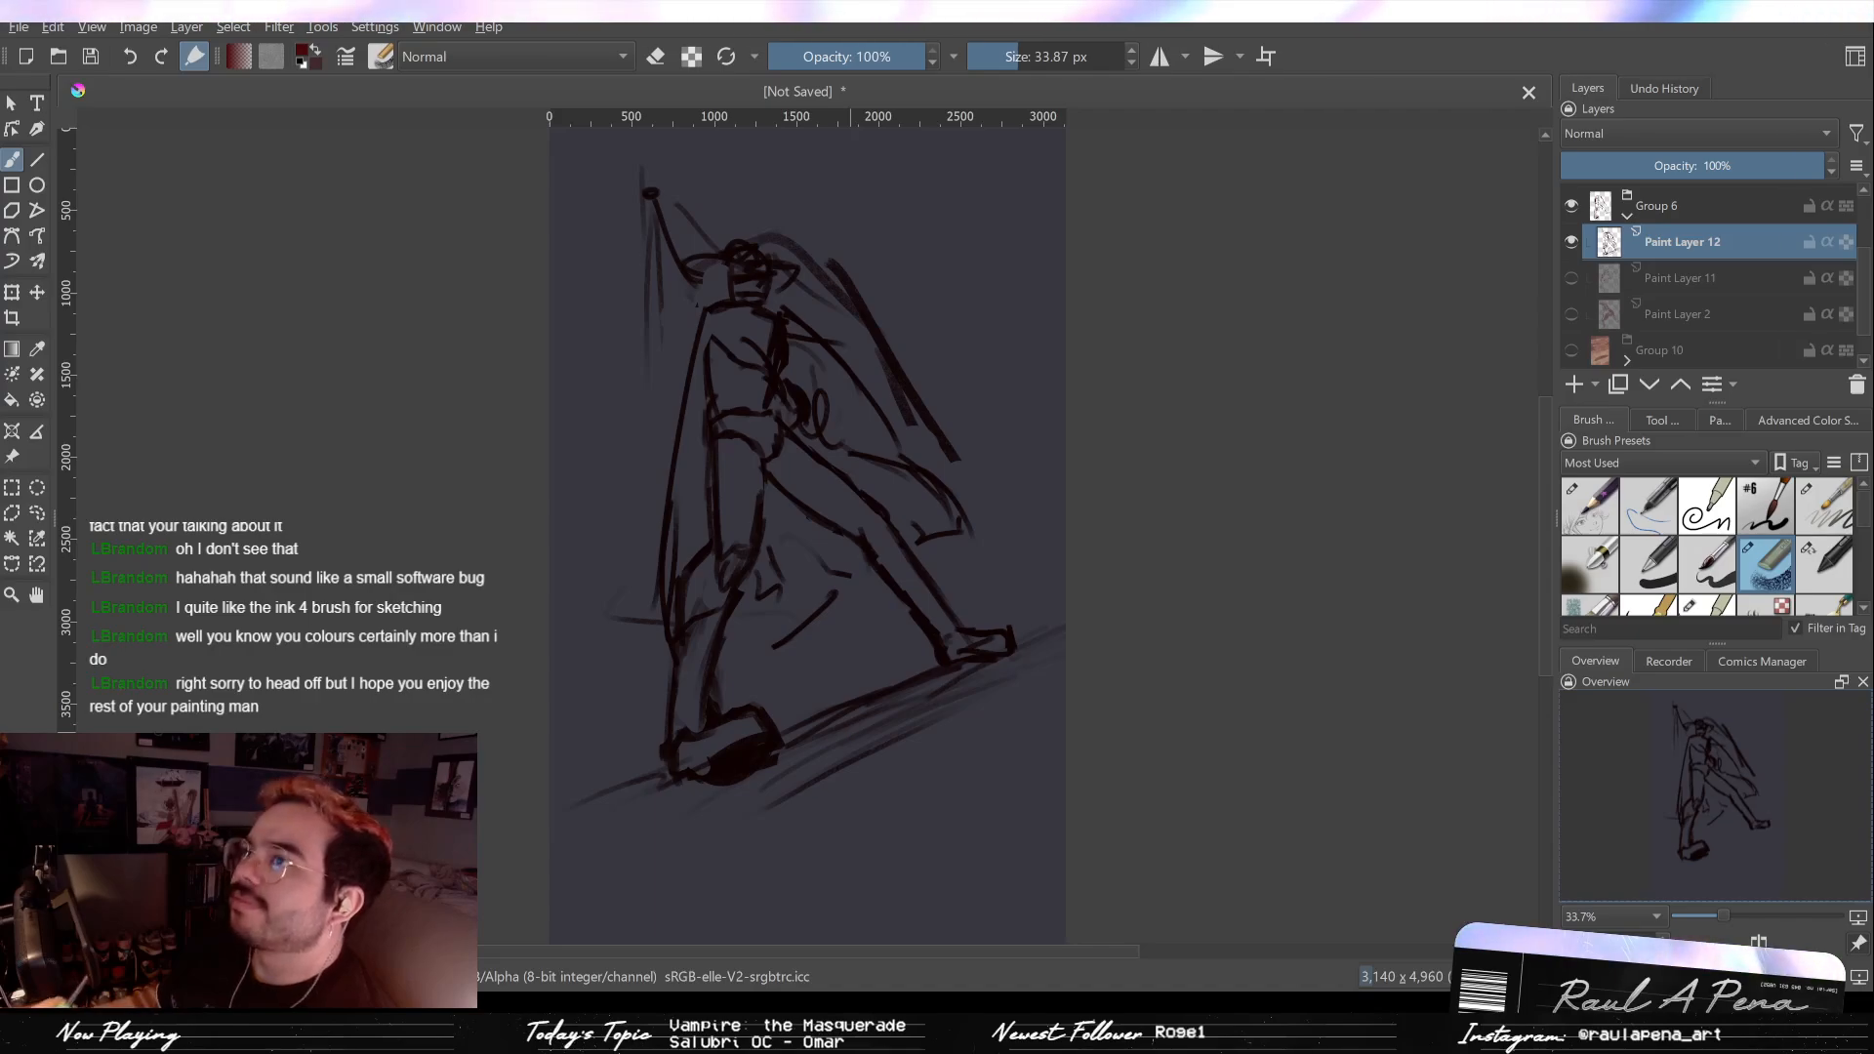
{"action": "key", "text": "slash"}
{"action": "mouse_move", "coordinate": [979, 669]}
{"action": "left_mouse_down"}
{"action": "mouse_move", "coordinate": [863, 757]}
{"action": "mouse_move", "coordinate": [1007, 698]}
{"action": "mouse_move", "coordinate": [919, 740]}
{"action": "left_mouse_up"}
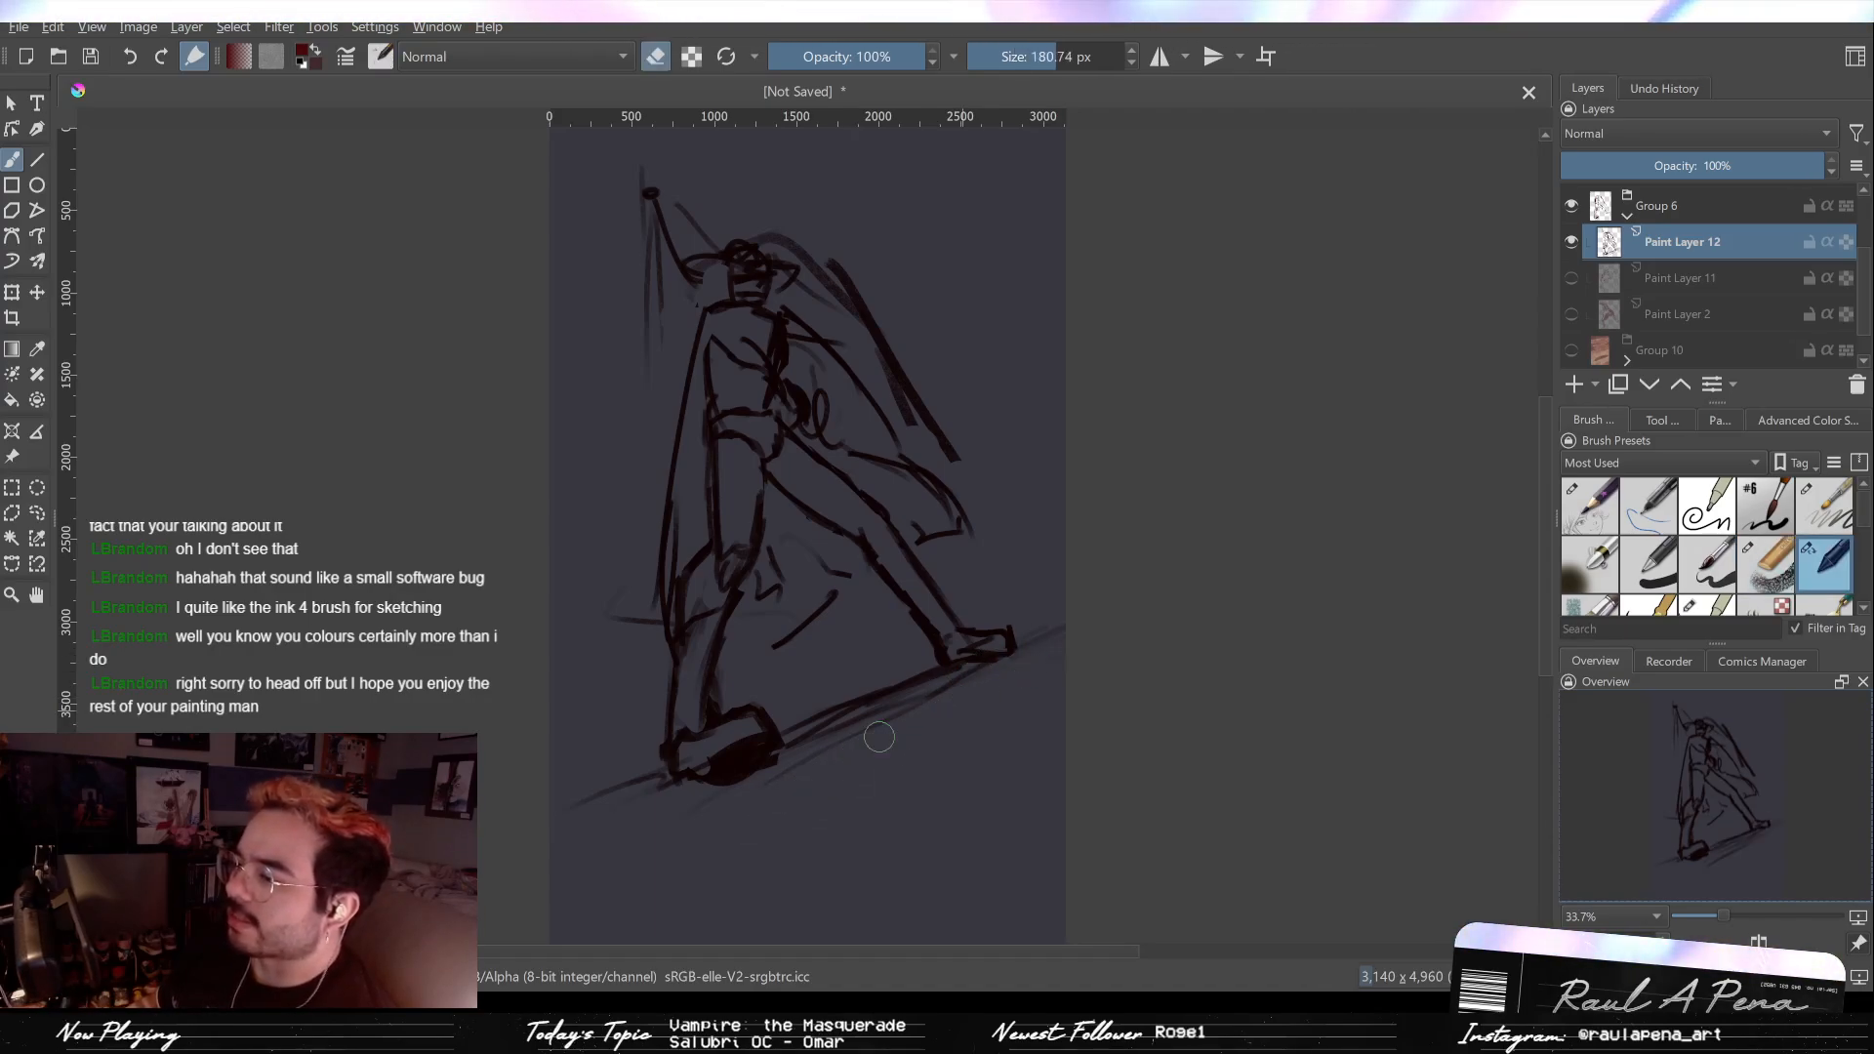
{"action": "key", "text": "slash"}
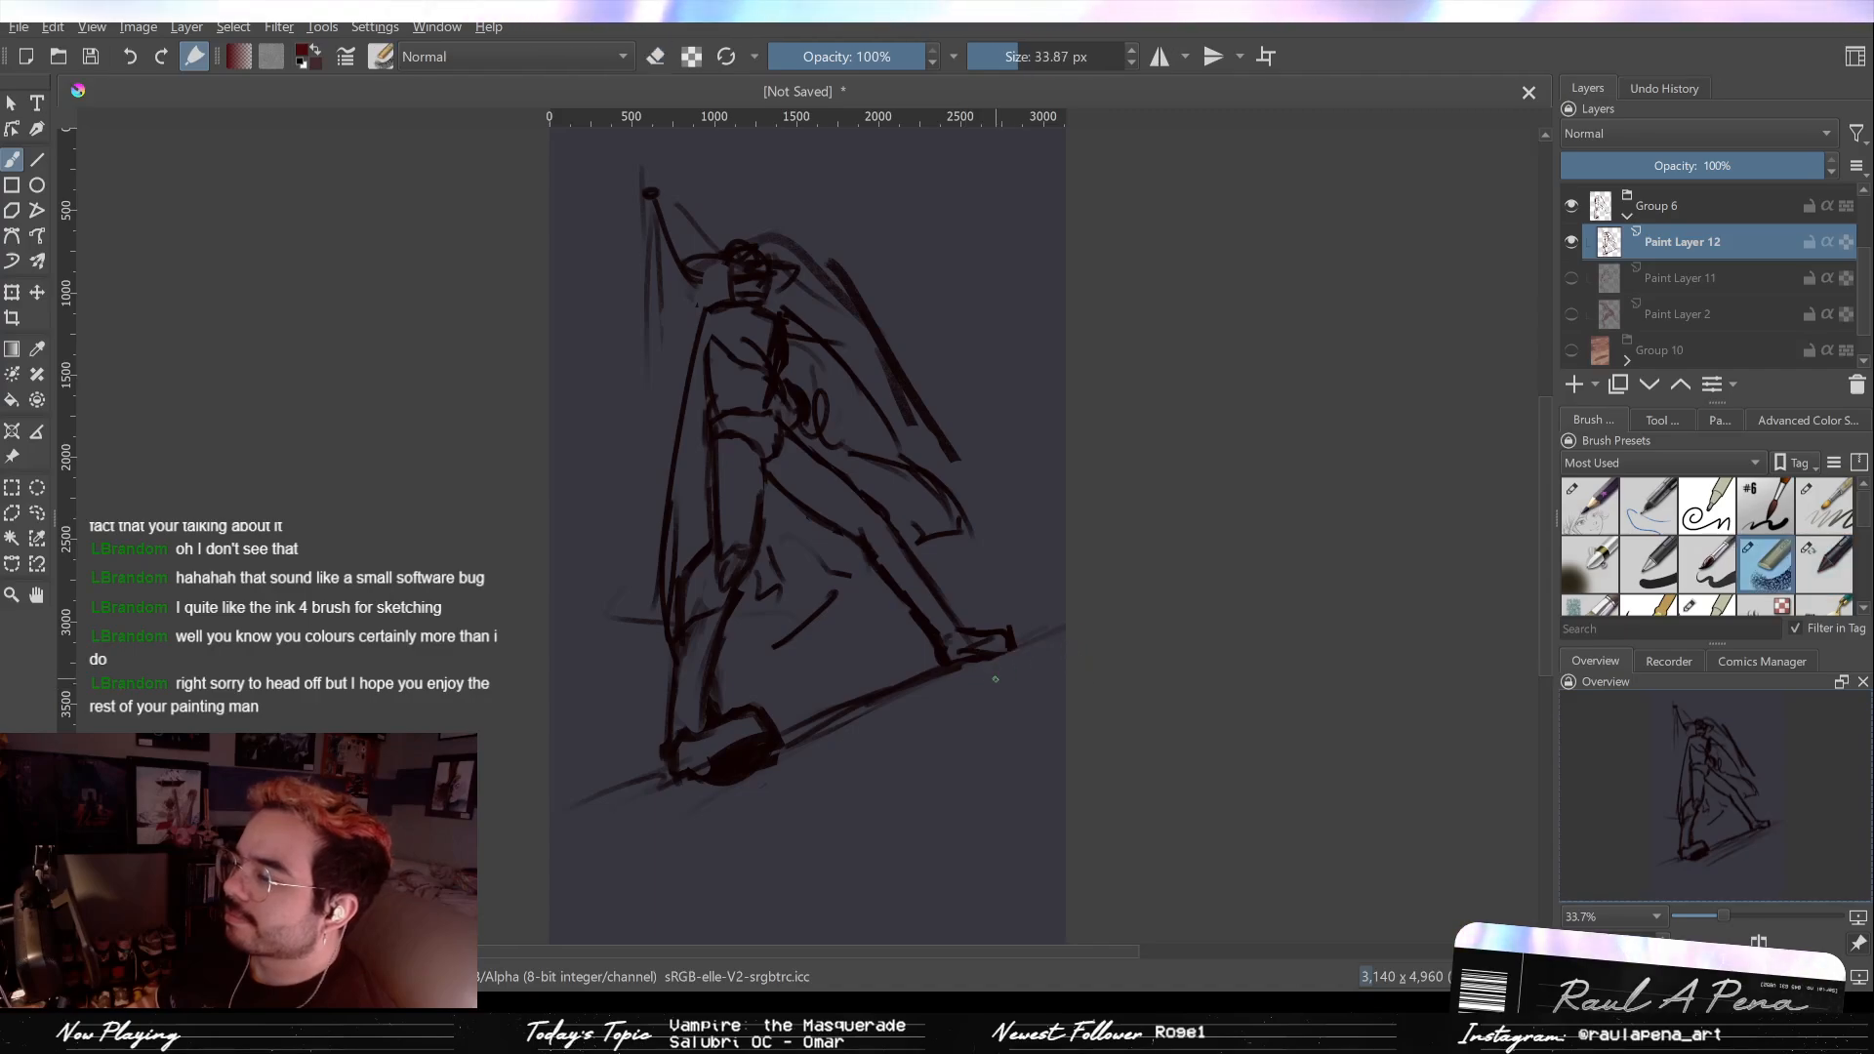
{"action": "left_click_drag", "start_coordinate": [884, 730], "coordinate": [771, 806]}
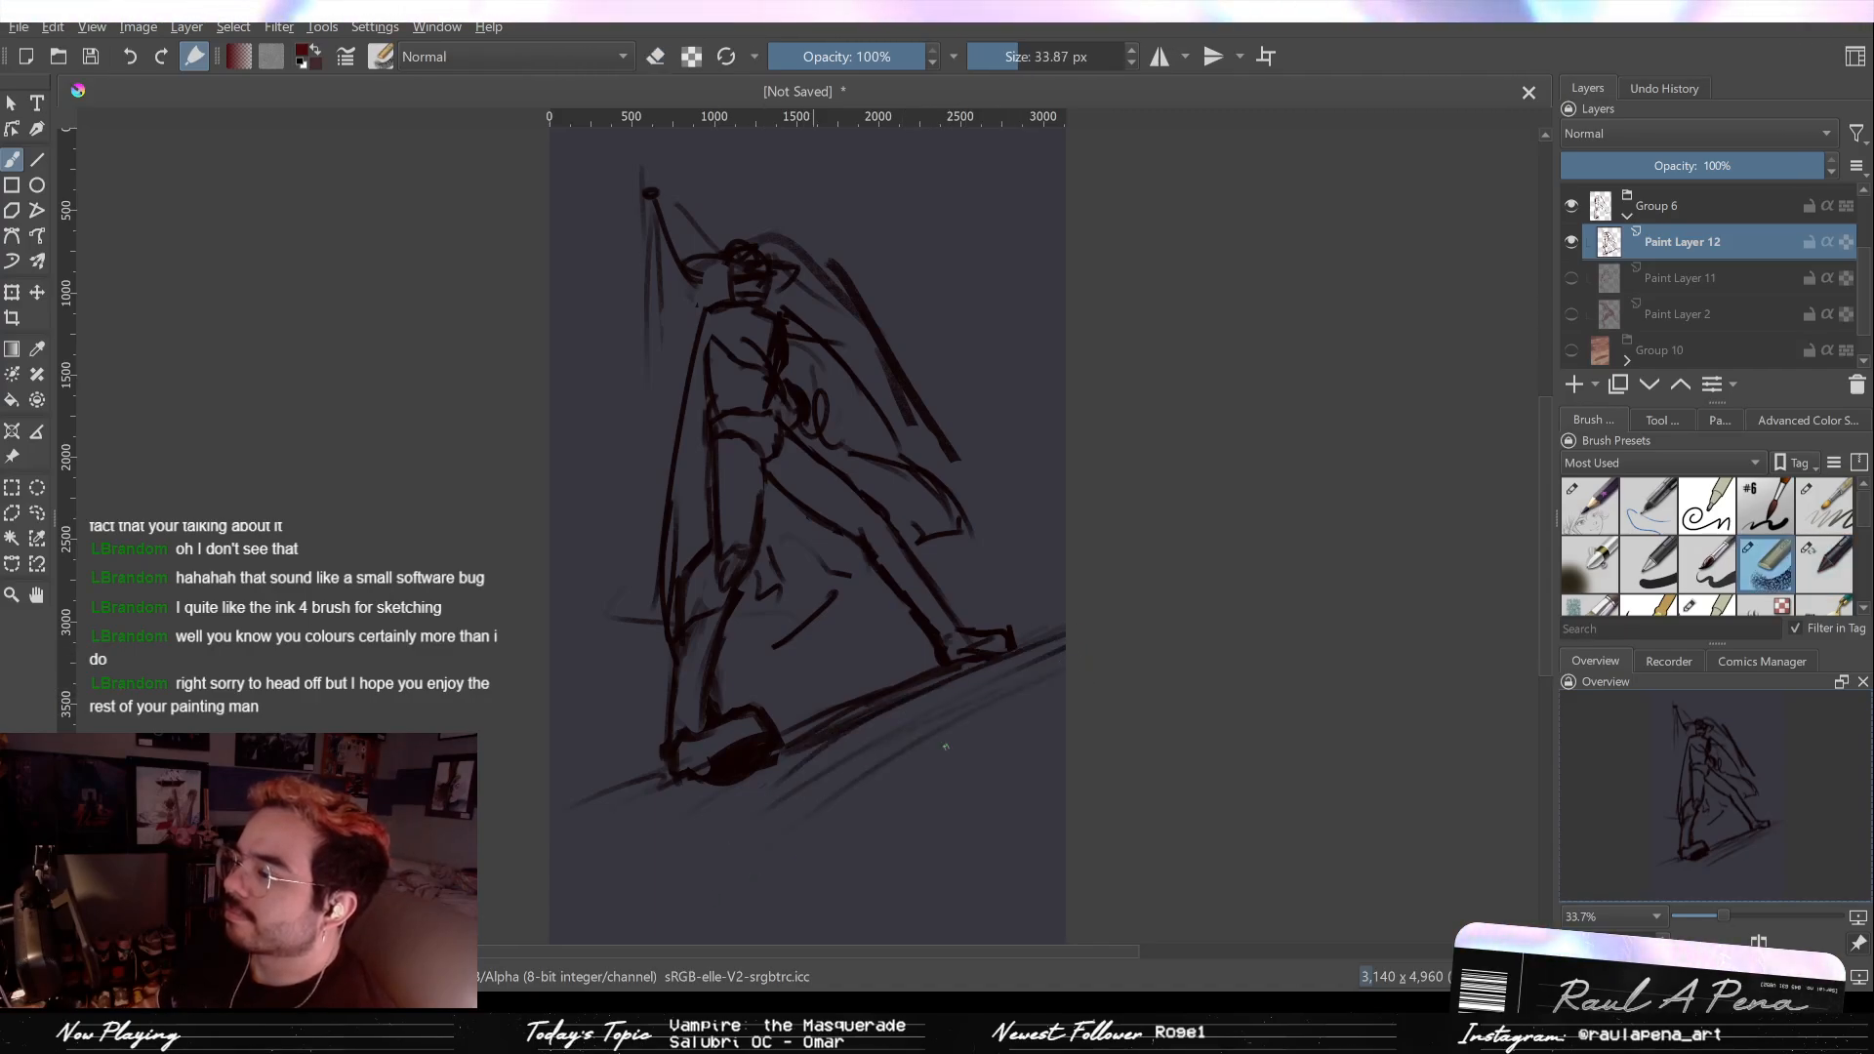
{"action": "left_click_drag", "start_coordinate": [959, 765], "coordinate": [795, 873]}
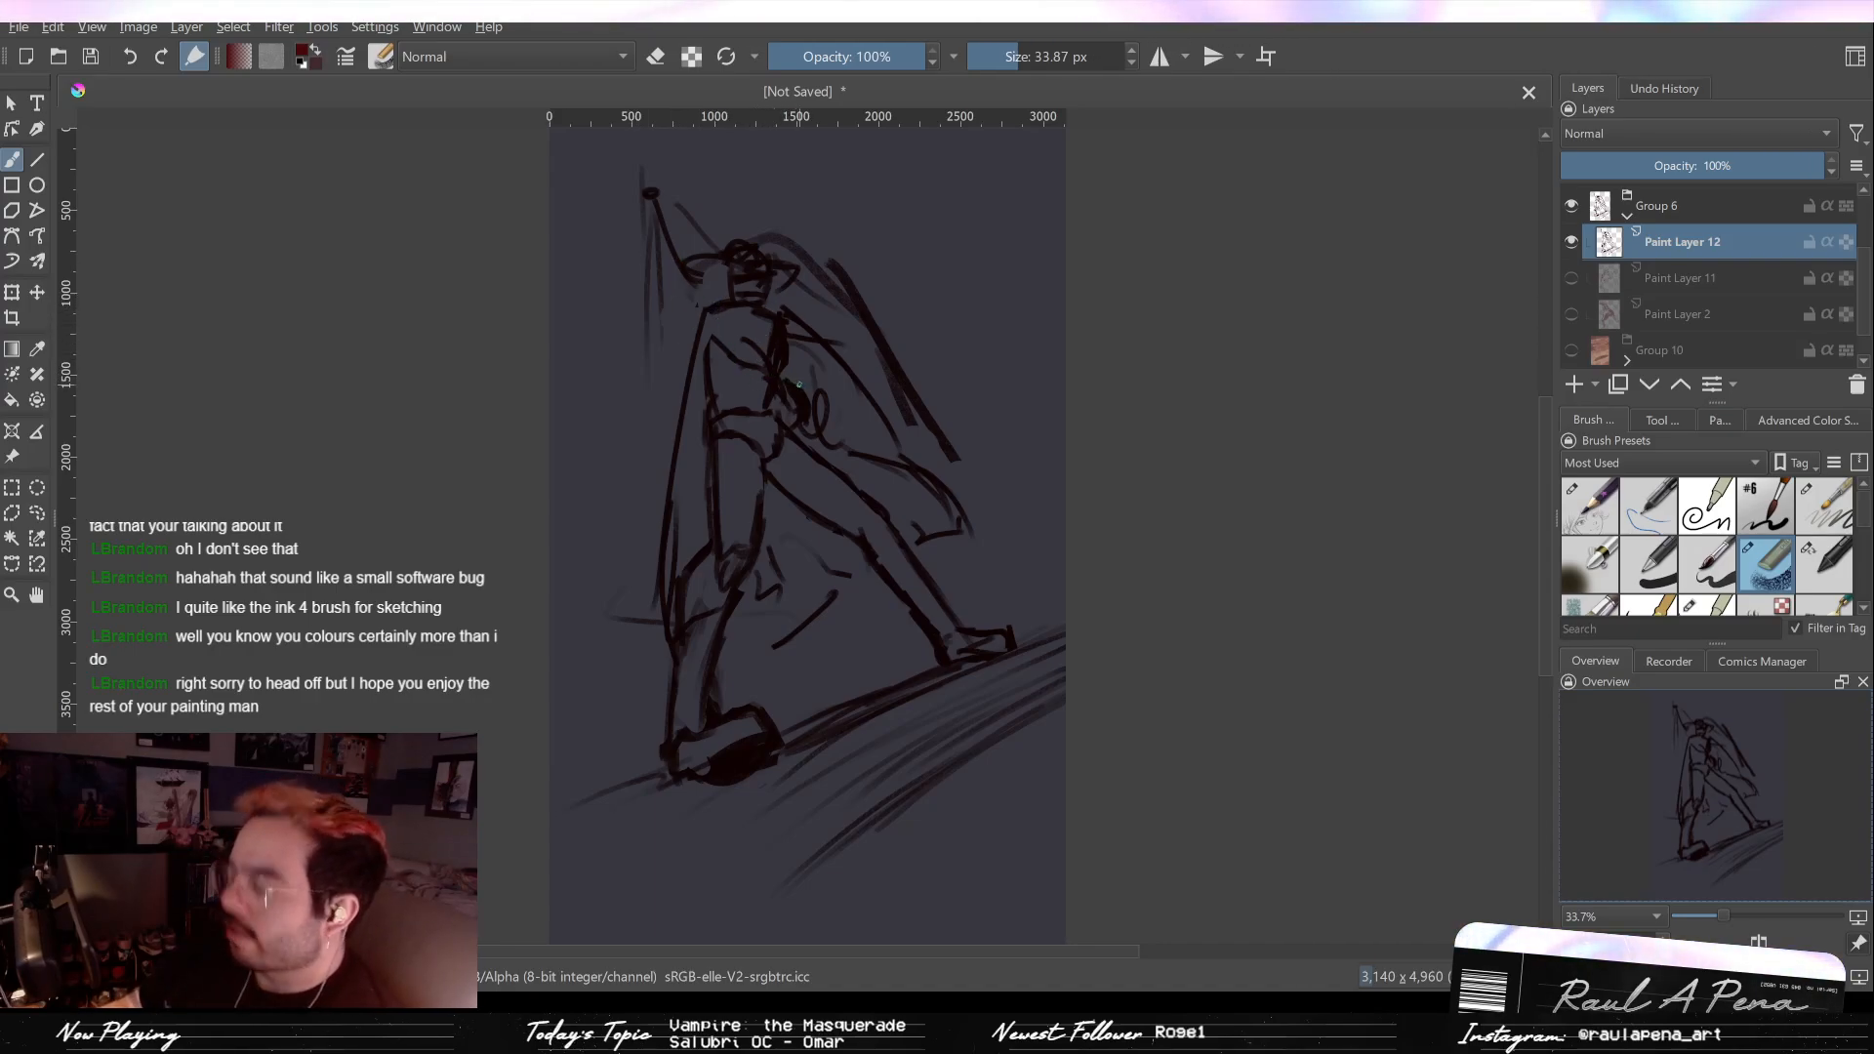
Step: Erase the messy chest and arm strokes with a smaller eraser, and redraw the arm reaching to a sword at the hip
{"action": "key", "text": "slash"}
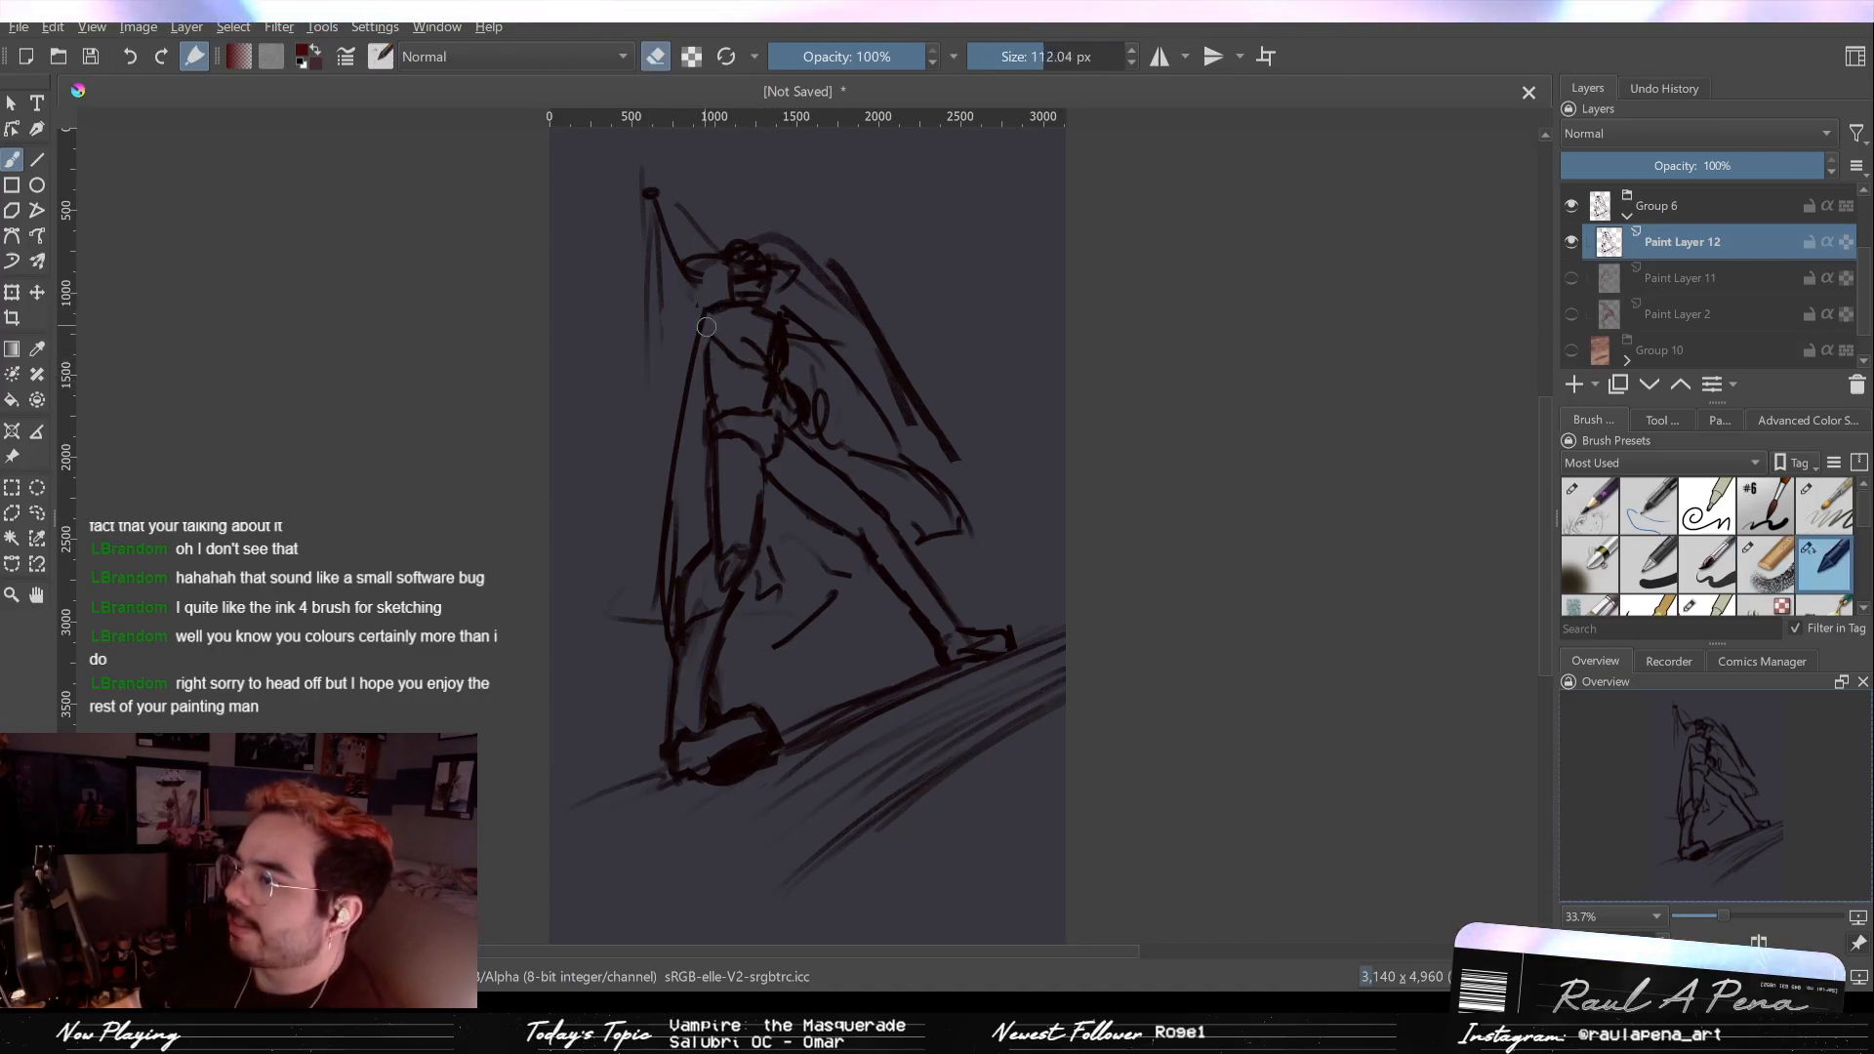
{"action": "key", "text": "bracketleft"}
{"action": "left_click_drag", "start_coordinate": [713, 337], "coordinate": [782, 384]}
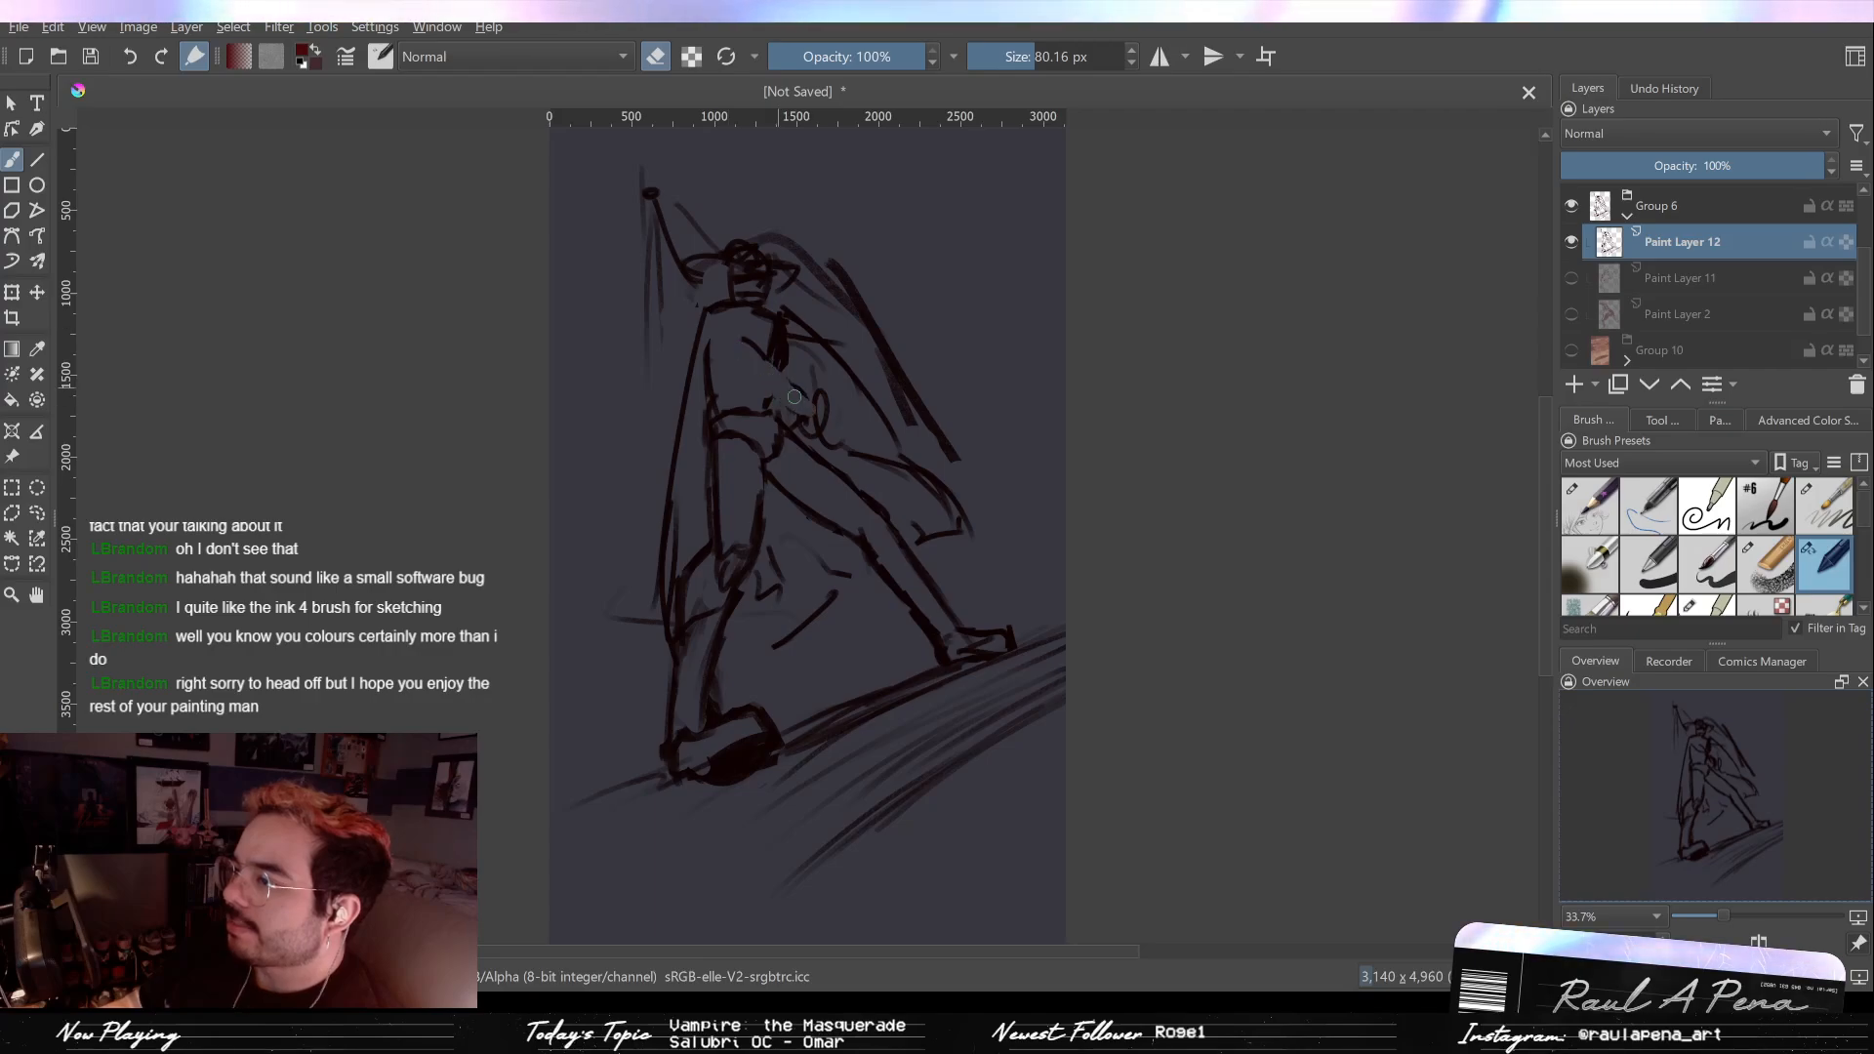
{"action": "key", "text": "slash"}
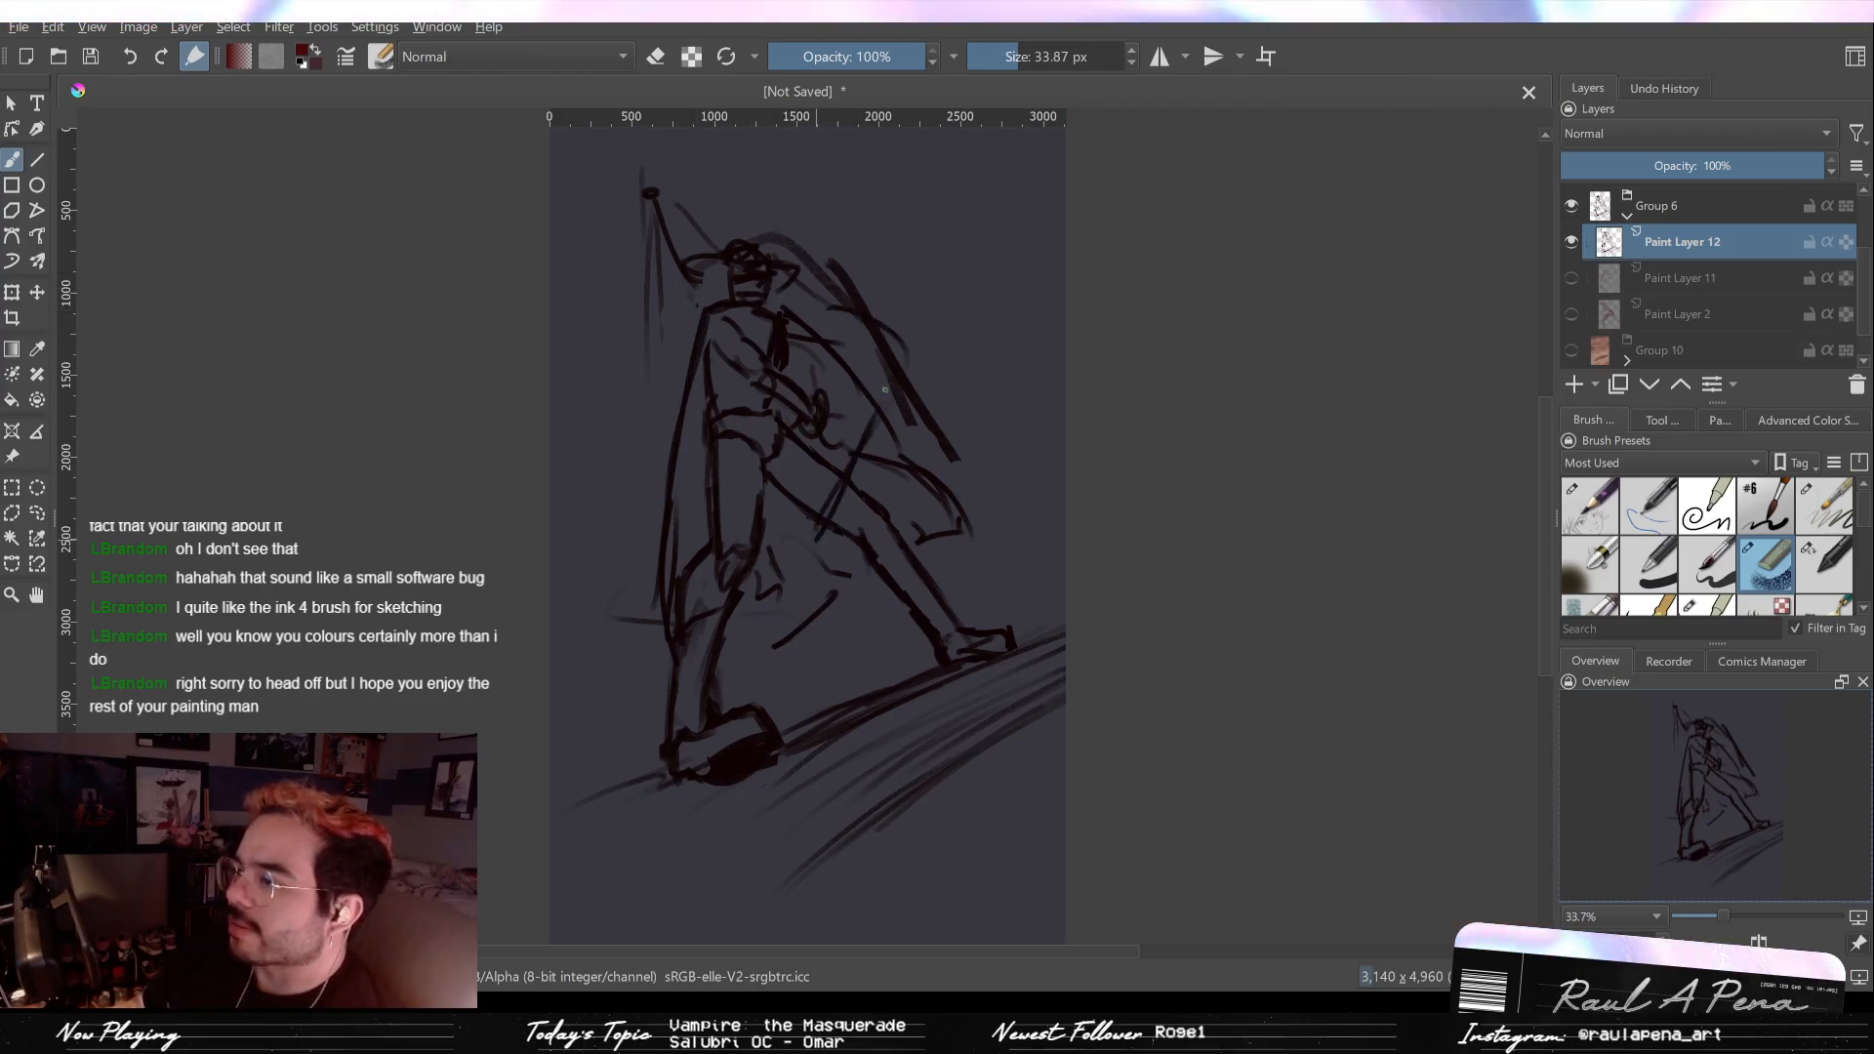
Step: Erase the old outer cape guidelines around the back shoulder, and try a jagged background stroke before undoing it
{"action": "key", "text": "e"}
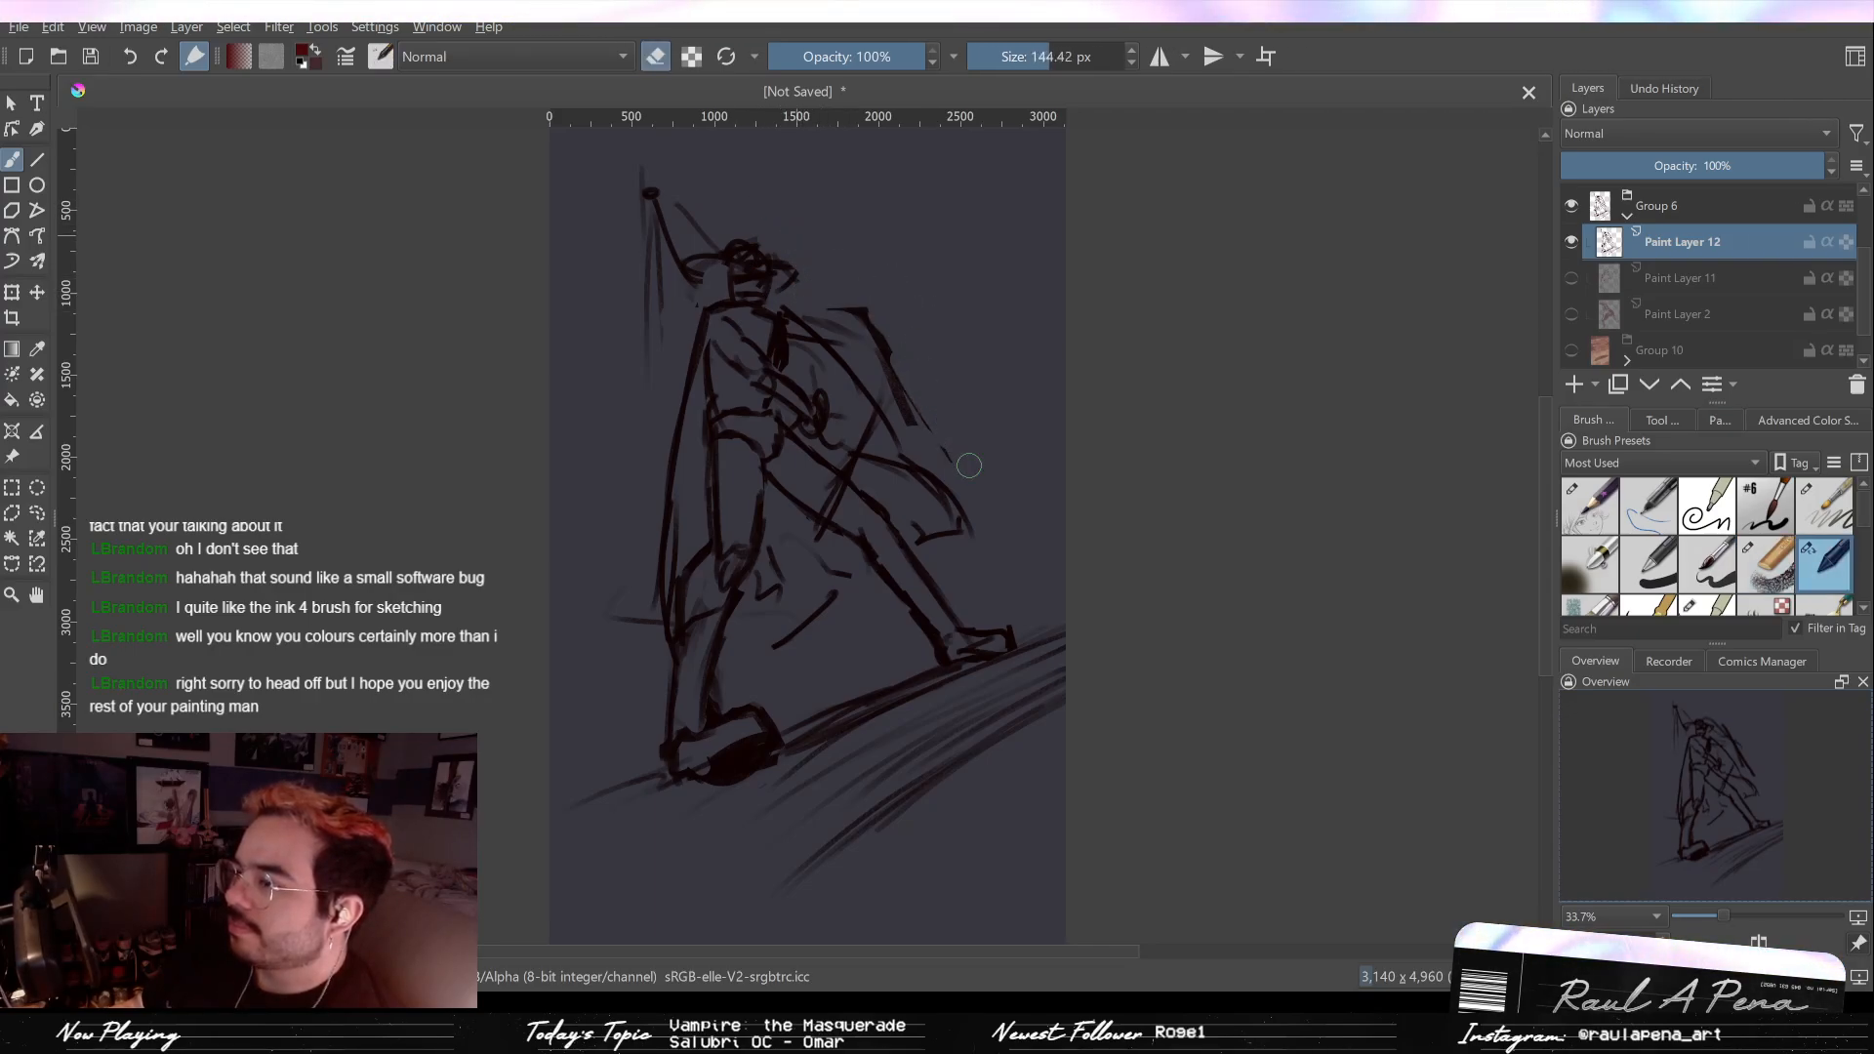
{"action": "key", "text": "e"}
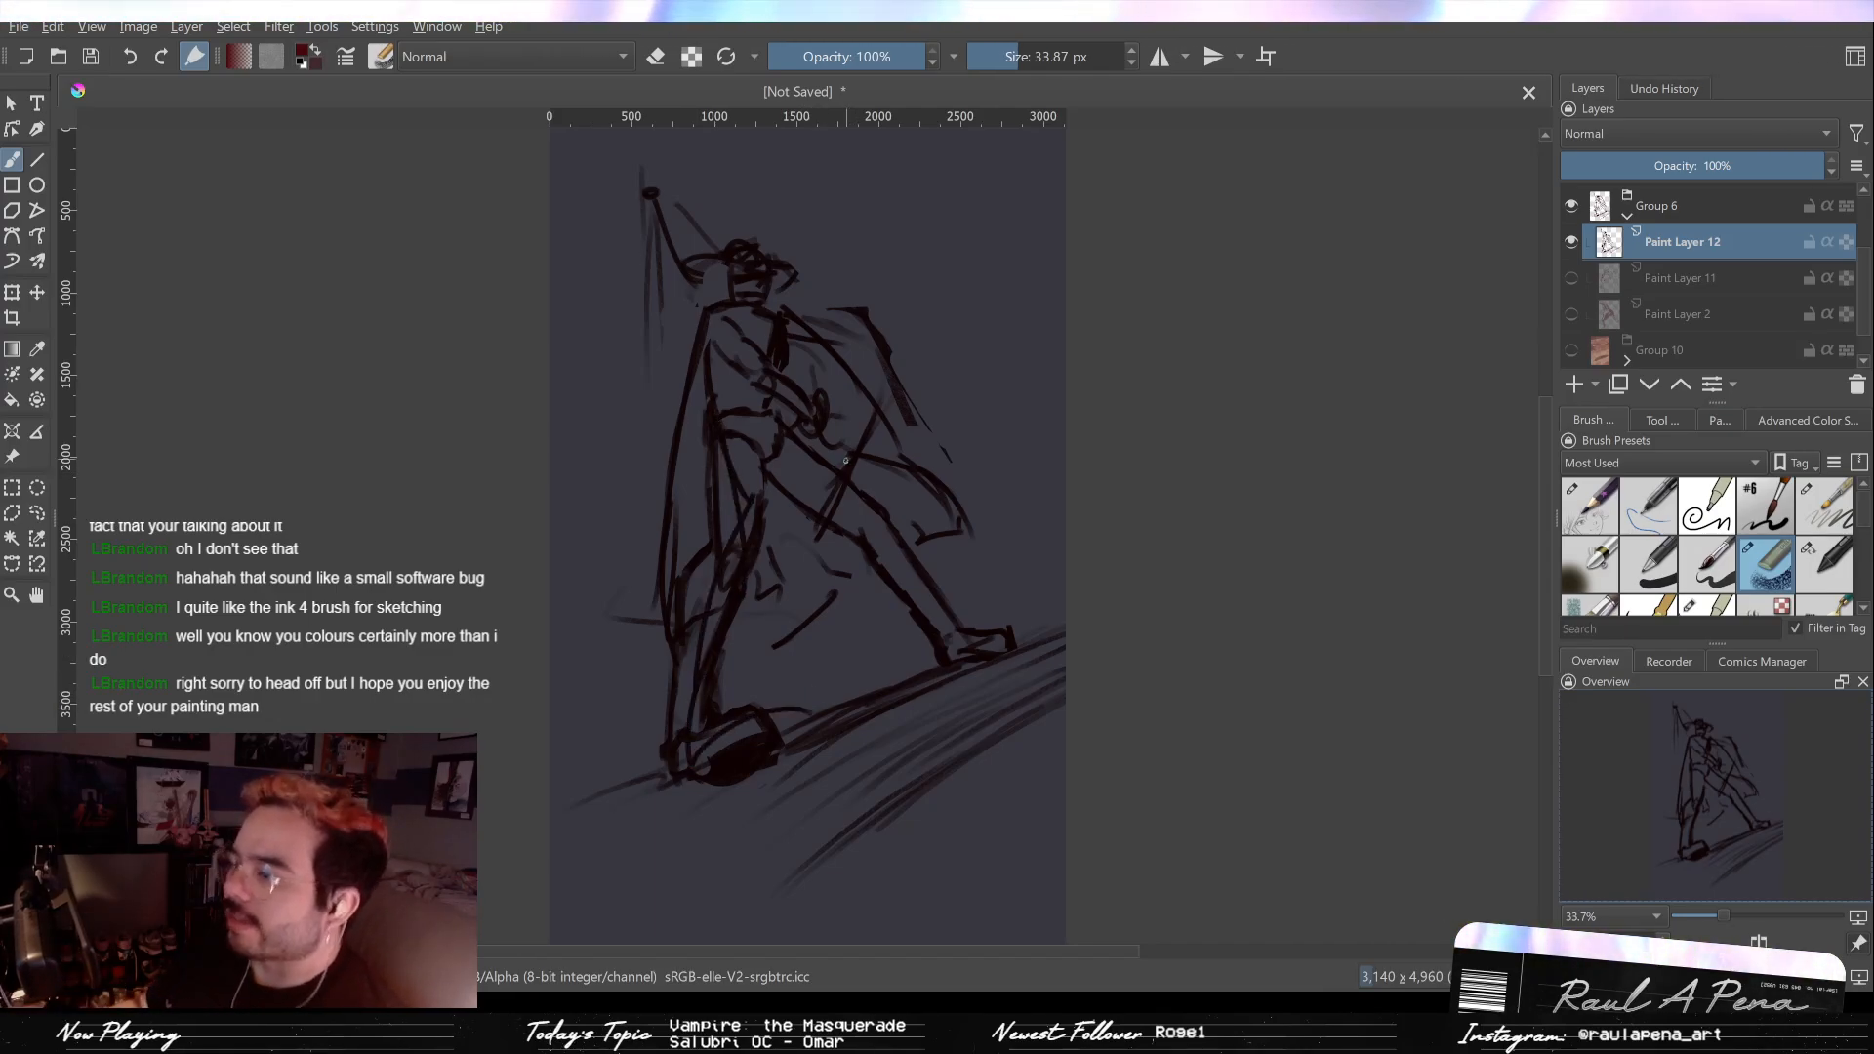
{"action": "mouse_move", "coordinate": [917, 180]}
{"action": "left_mouse_down"}
{"action": "mouse_move", "coordinate": [966, 261]}
{"action": "mouse_move", "coordinate": [915, 340]}
{"action": "mouse_move", "coordinate": [1011, 427]}
{"action": "mouse_move", "coordinate": [918, 440]}
{"action": "mouse_move", "coordinate": [1035, 488]}
{"action": "left_mouse_up"}
{"action": "key", "text": "ctrl+z"}
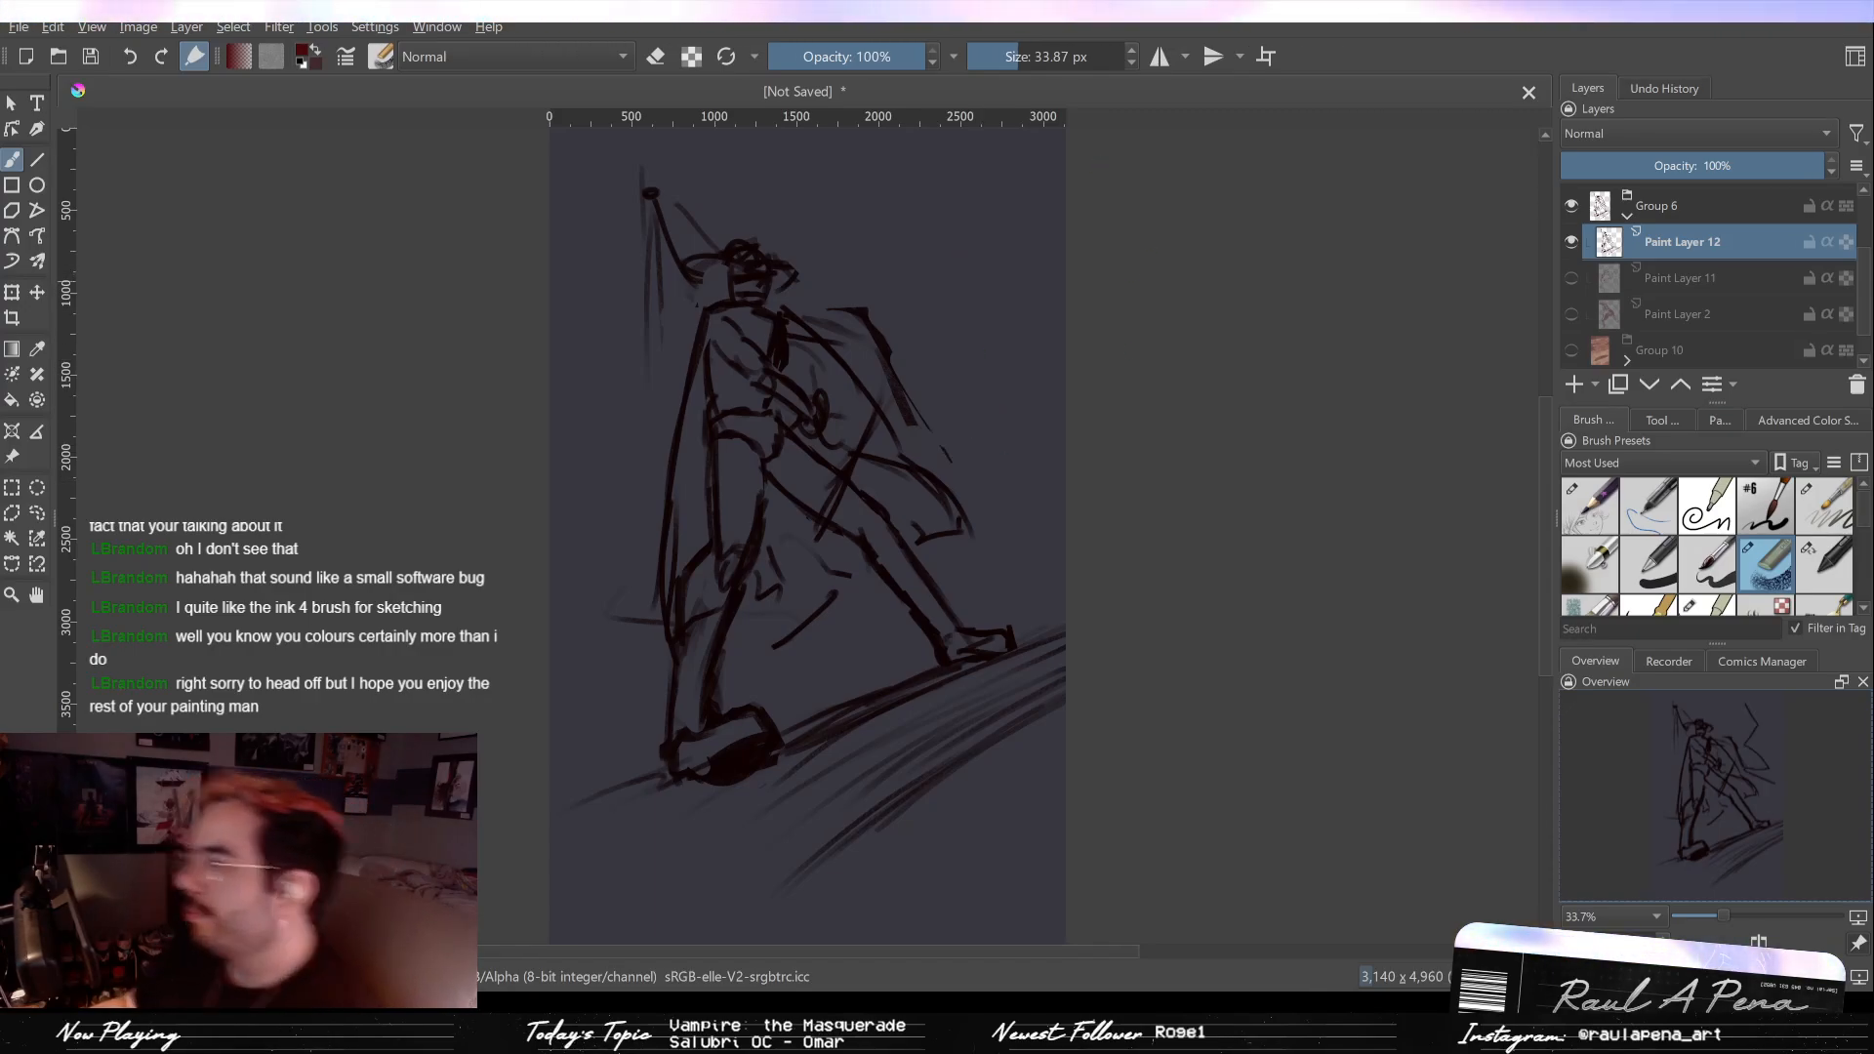
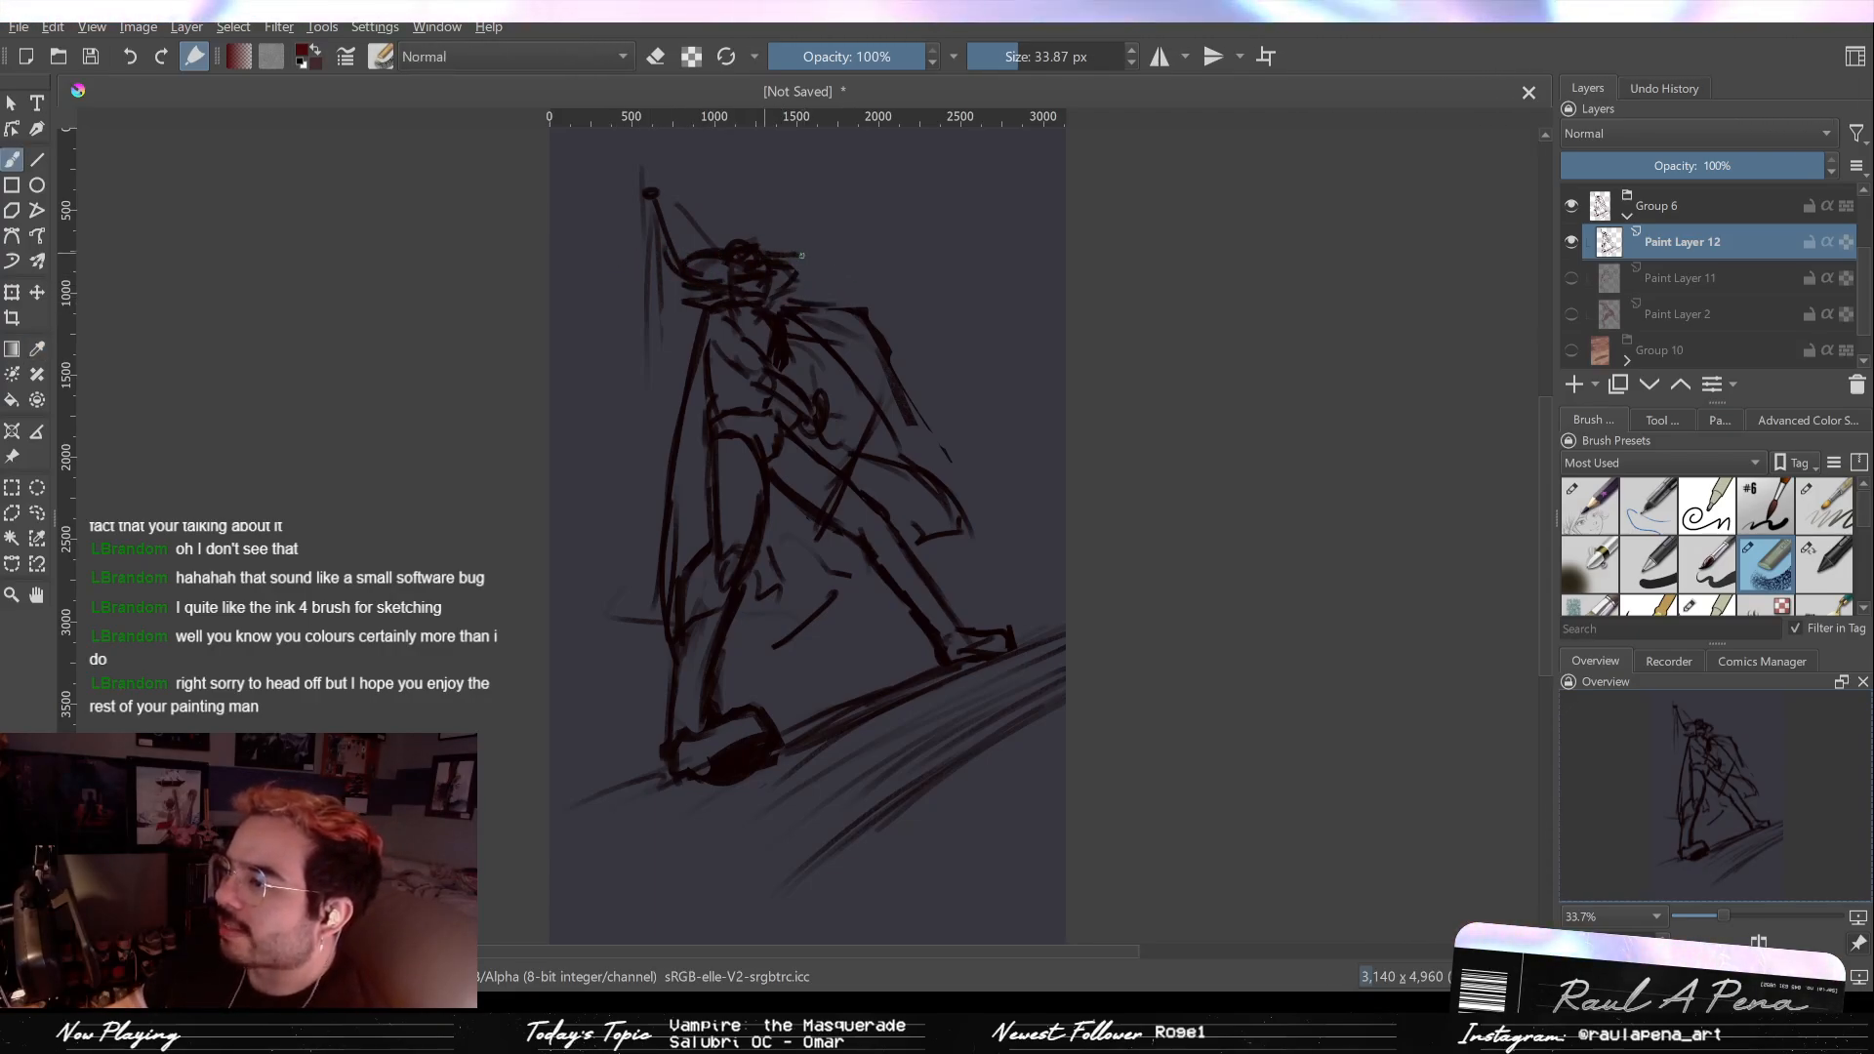
Step: Fill in the hat's brim as a solid dark shape, erase the old crown and redraw a lower crown above it
{"action": "left_click_drag", "start_coordinate": [710, 262], "coordinate": [698, 273]}
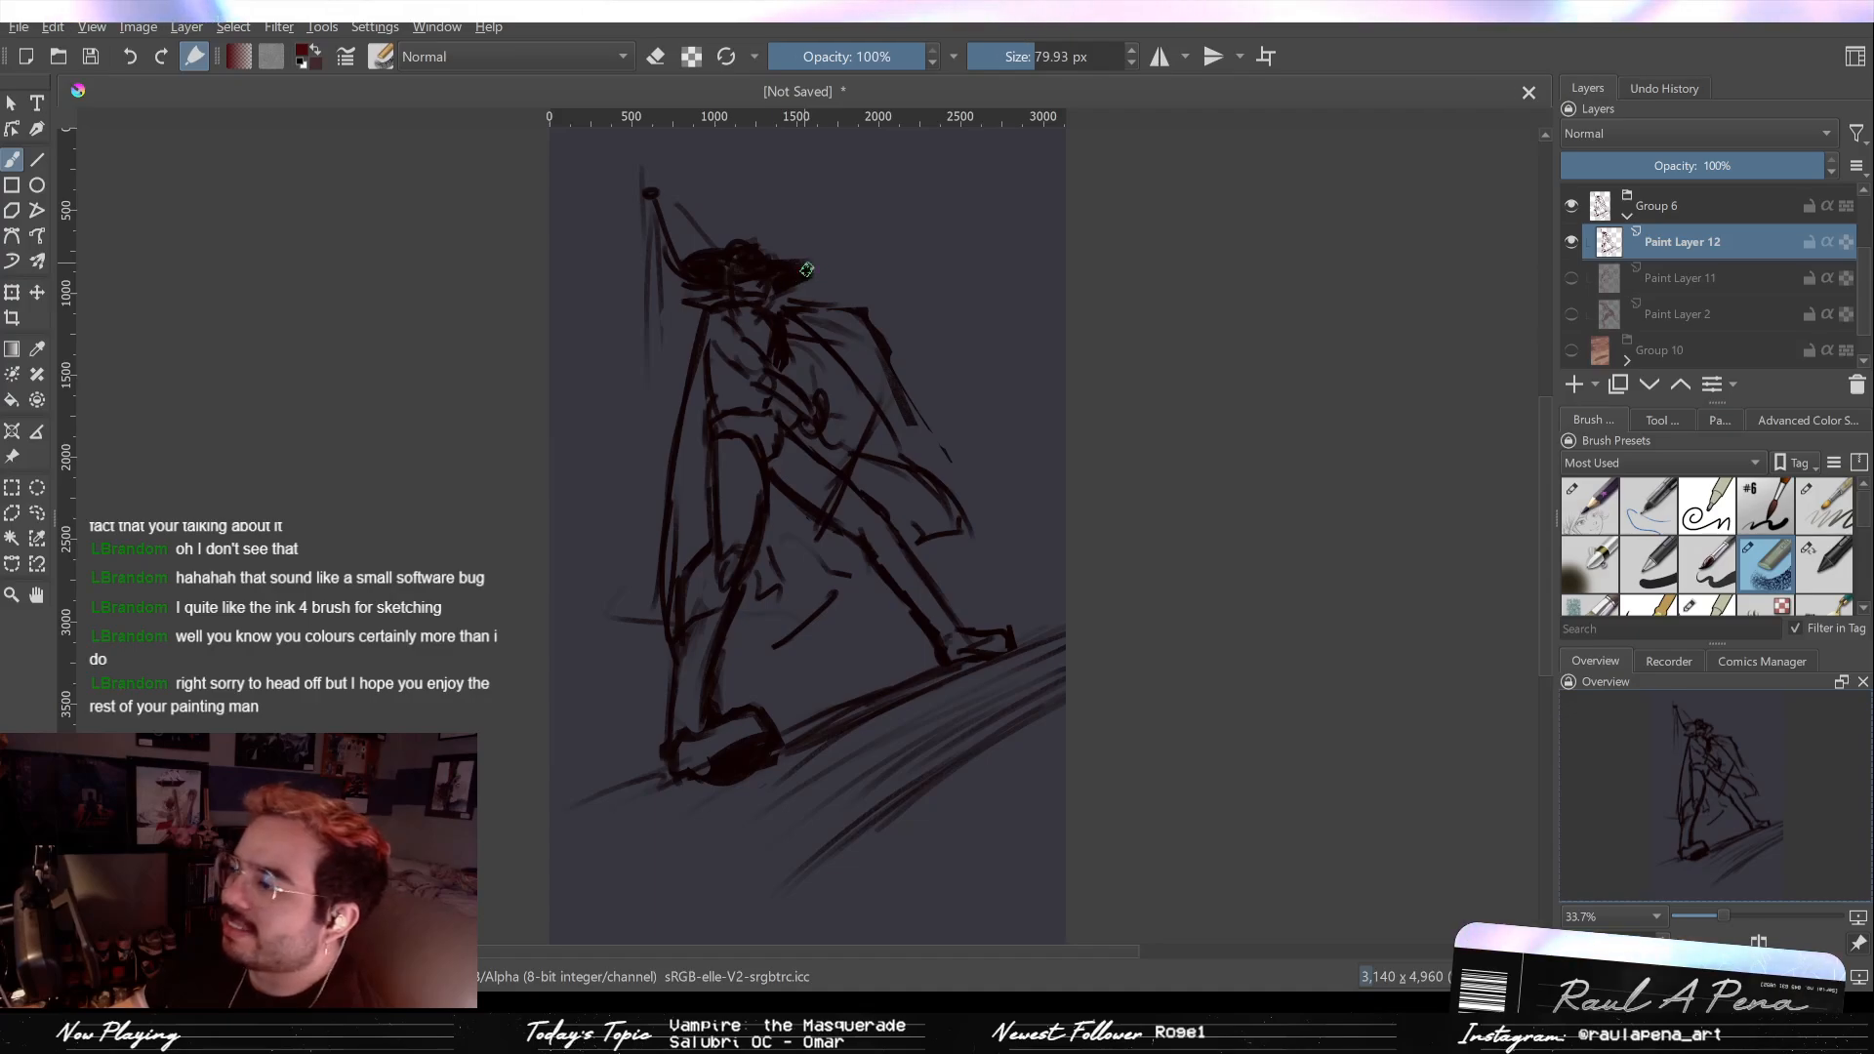
{"action": "key", "text": "p"}
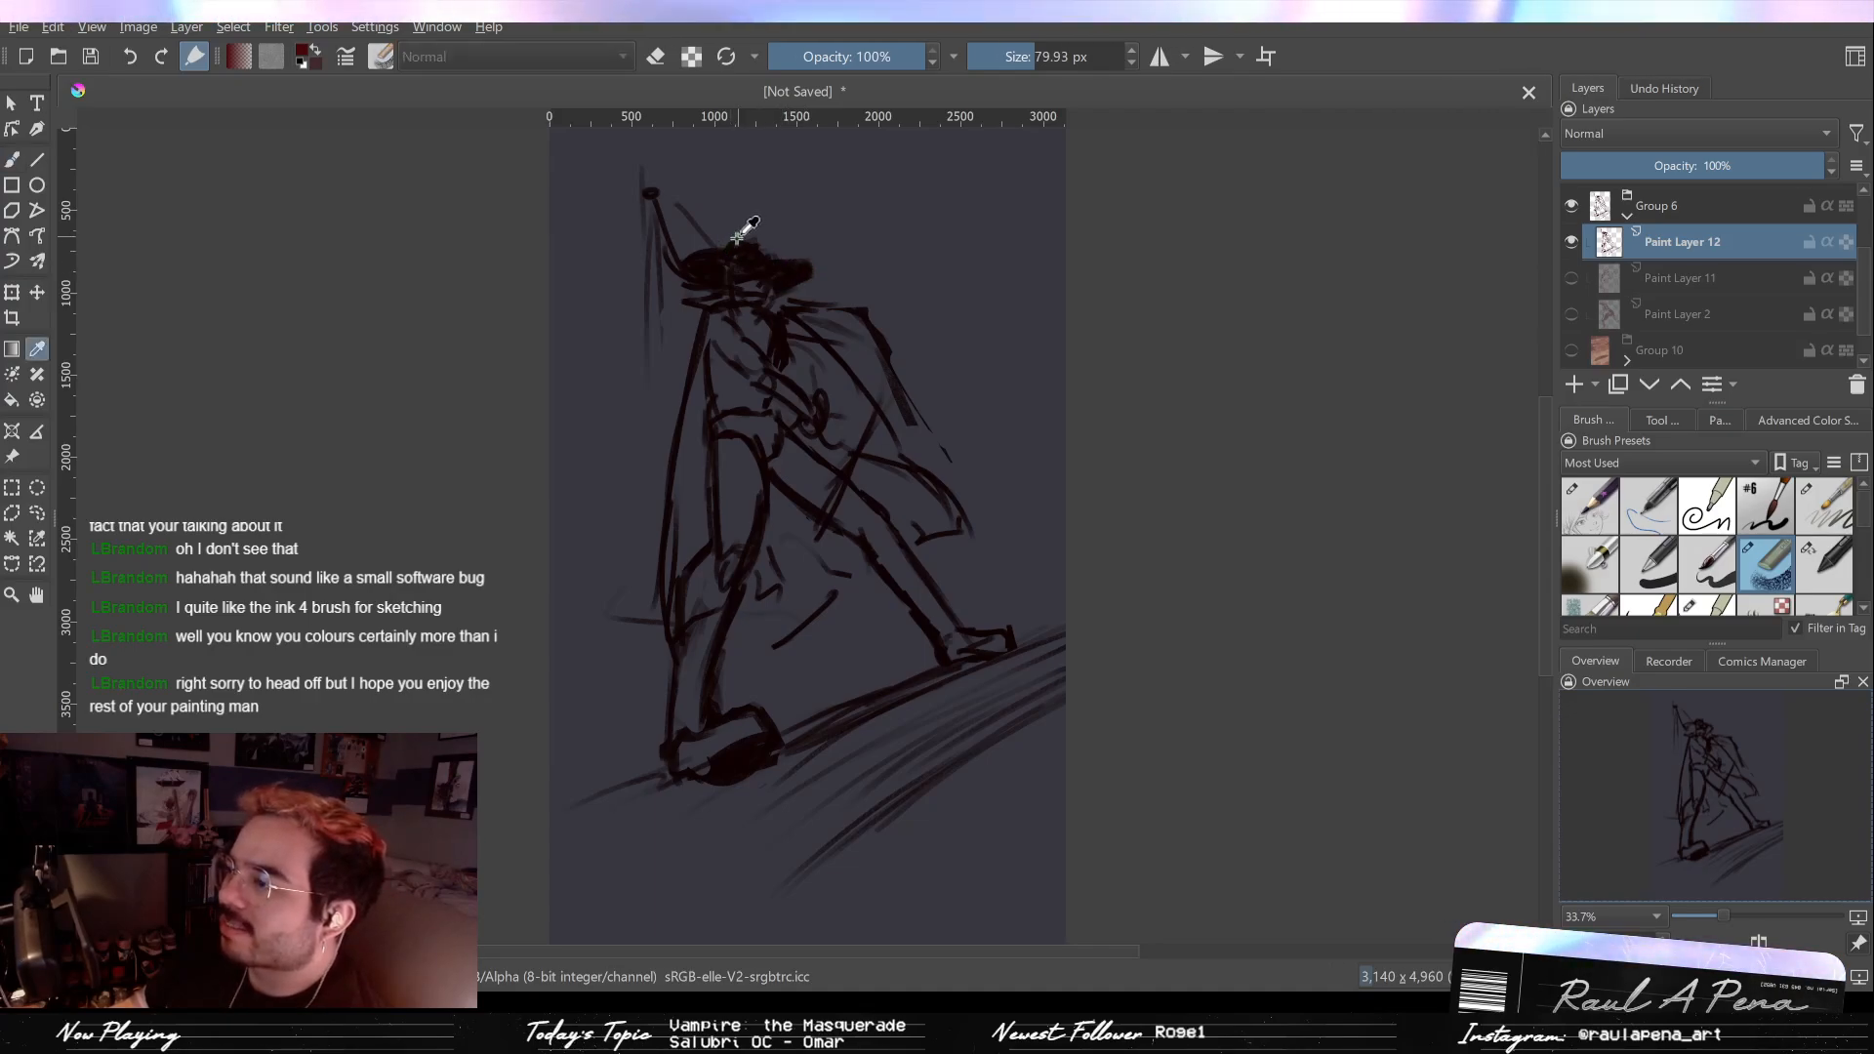
{"action": "key", "text": "b"}
{"action": "key", "text": "slash"}
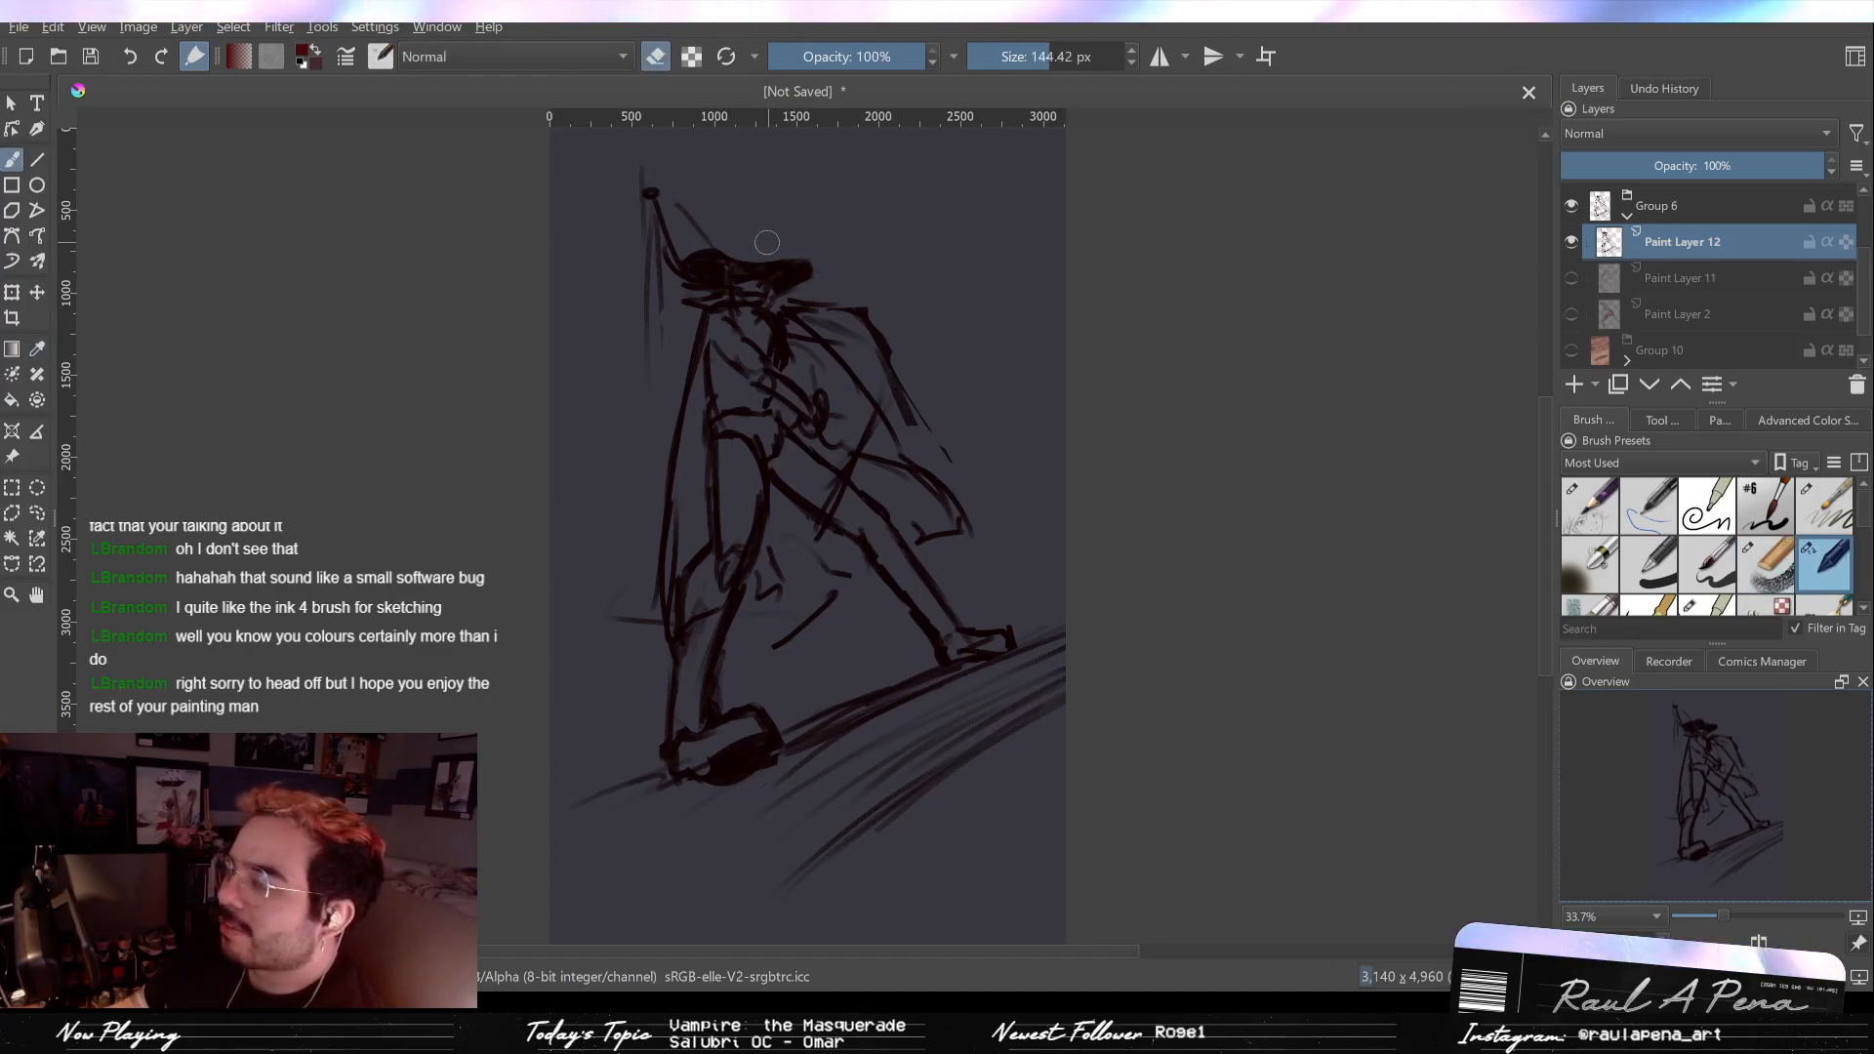
{"action": "key", "text": "slash"}
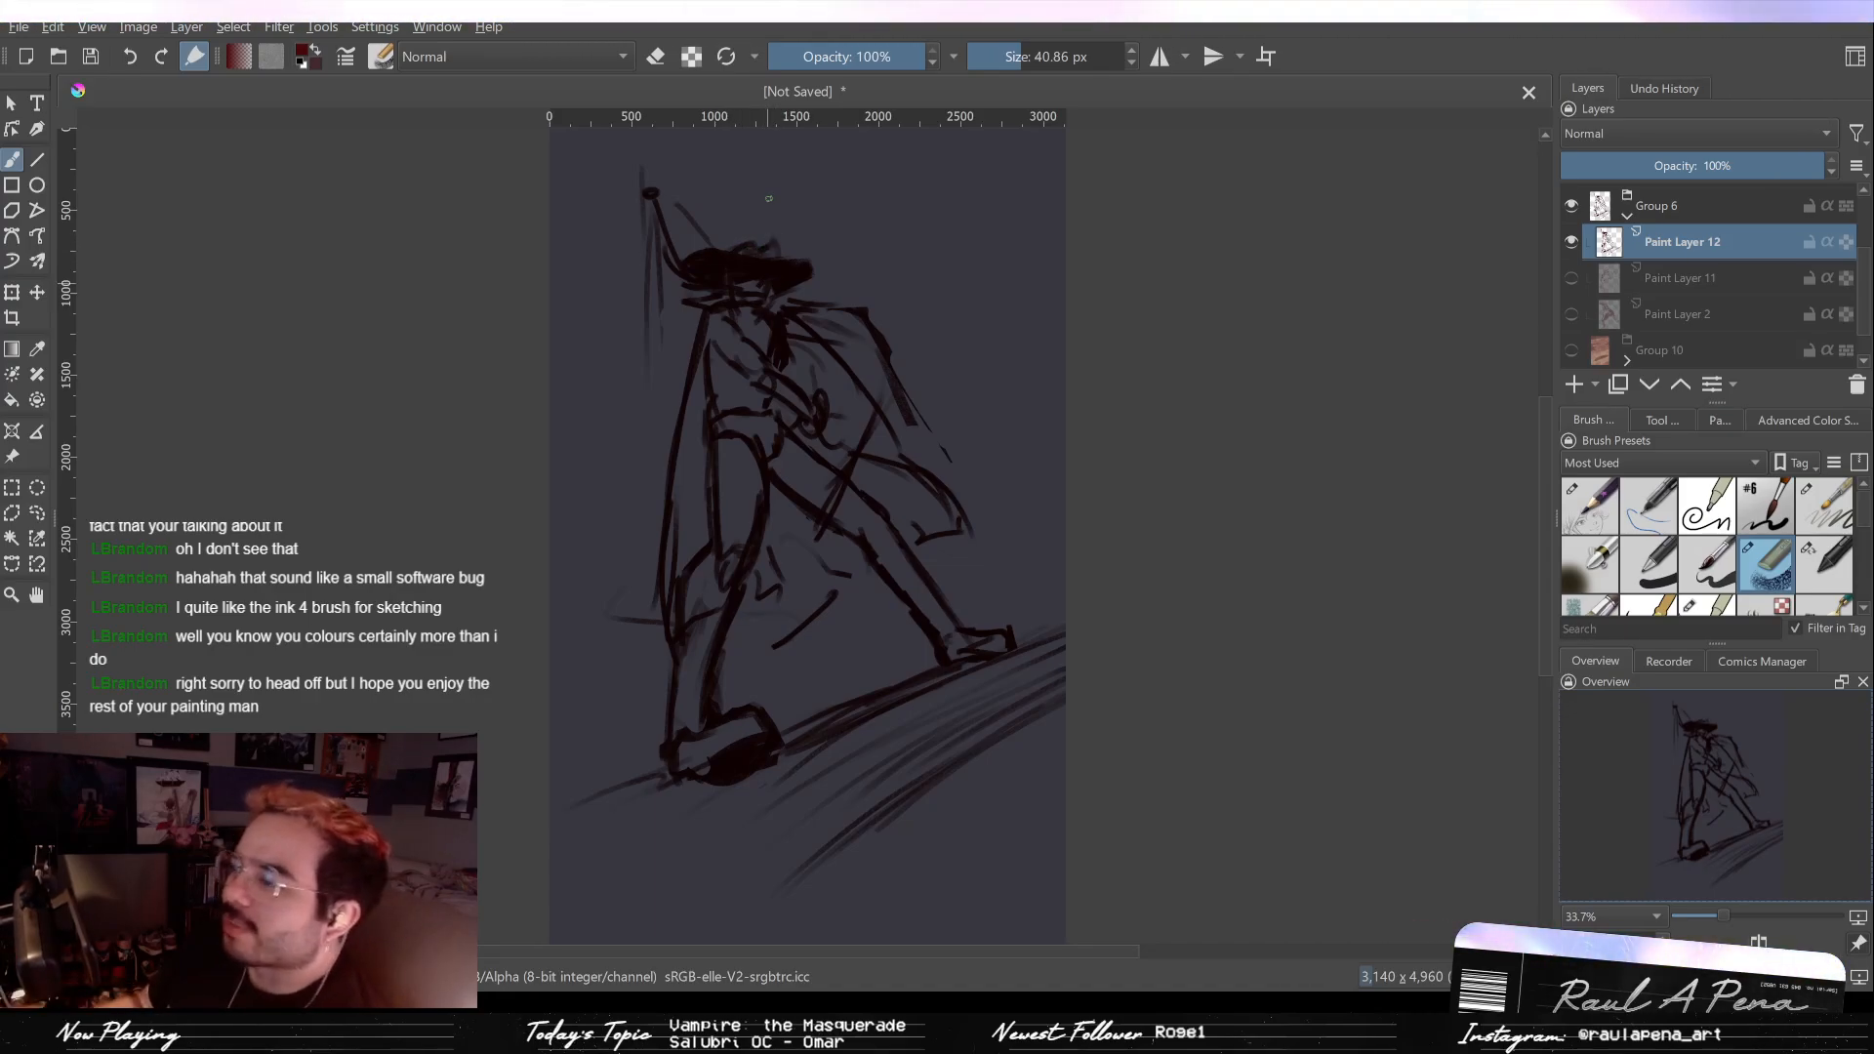
{"action": "key", "text": "slash"}
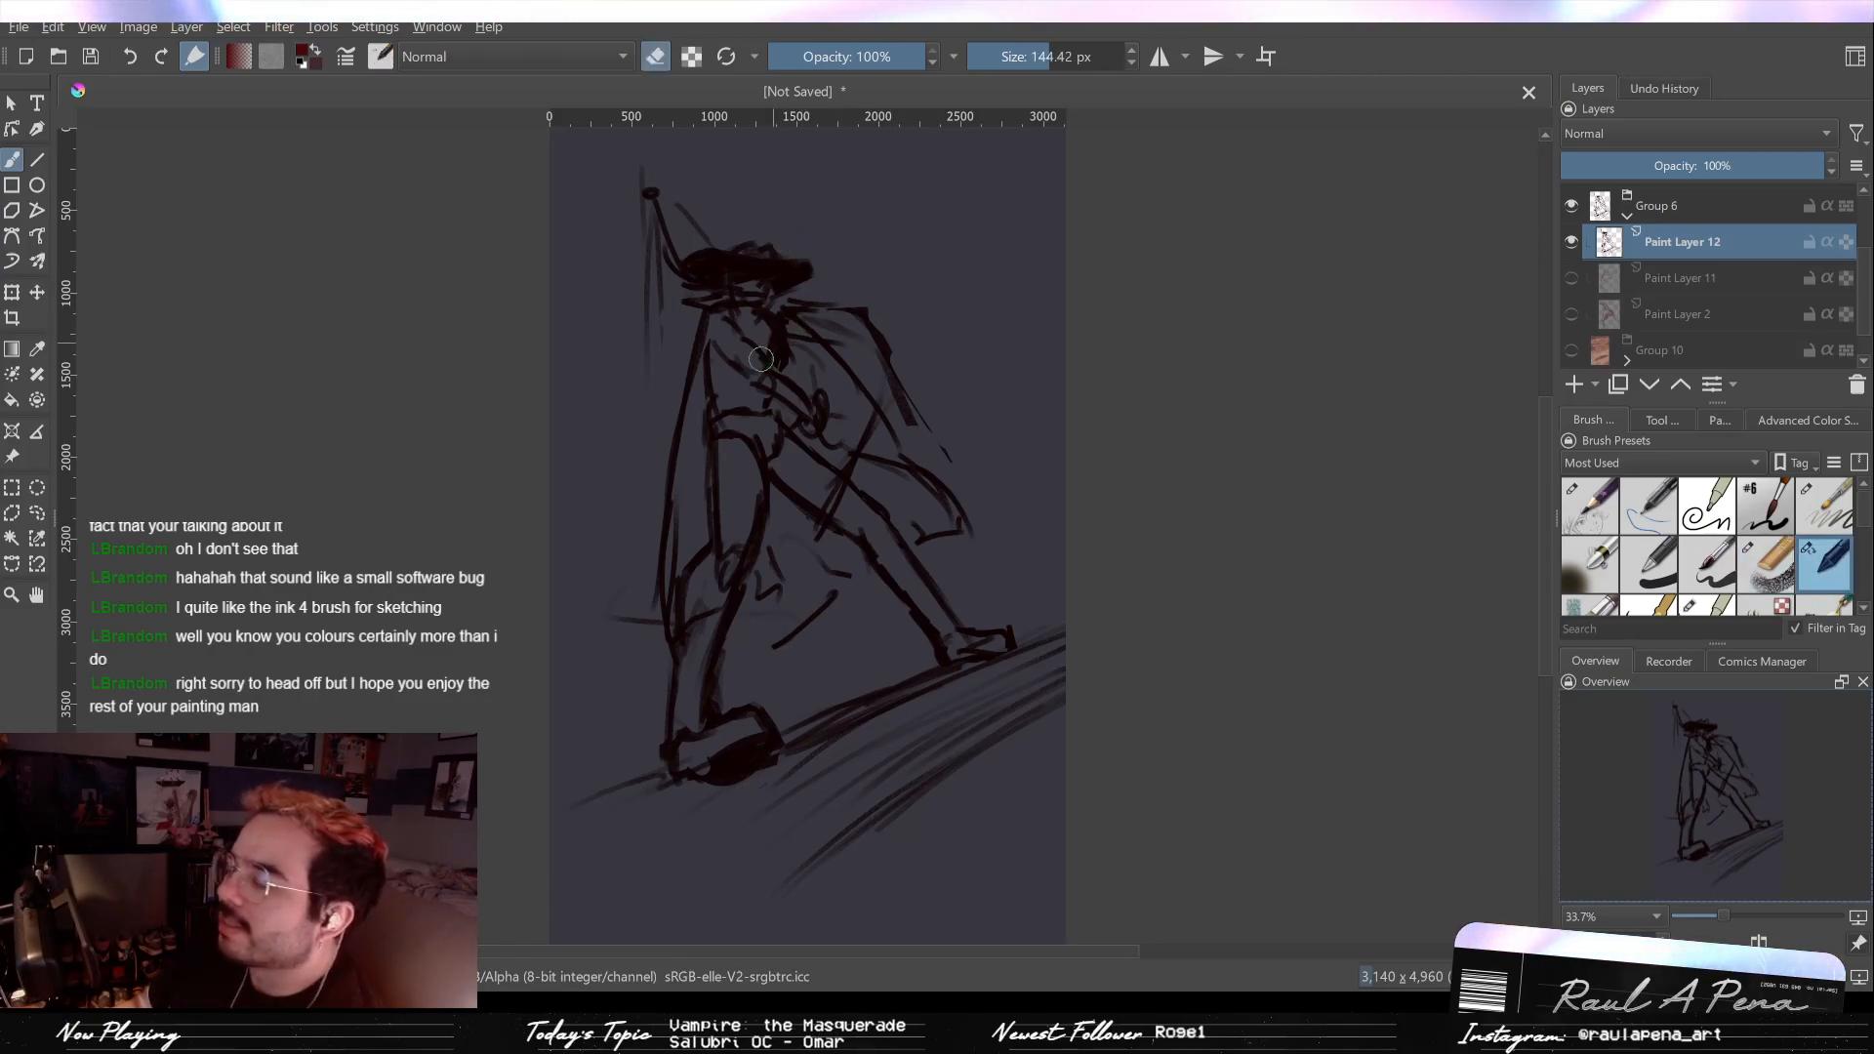
Step: Erase the outer cape behind the back shoulder, and darken the chest and arm strokes
{"action": "key", "text": "slash"}
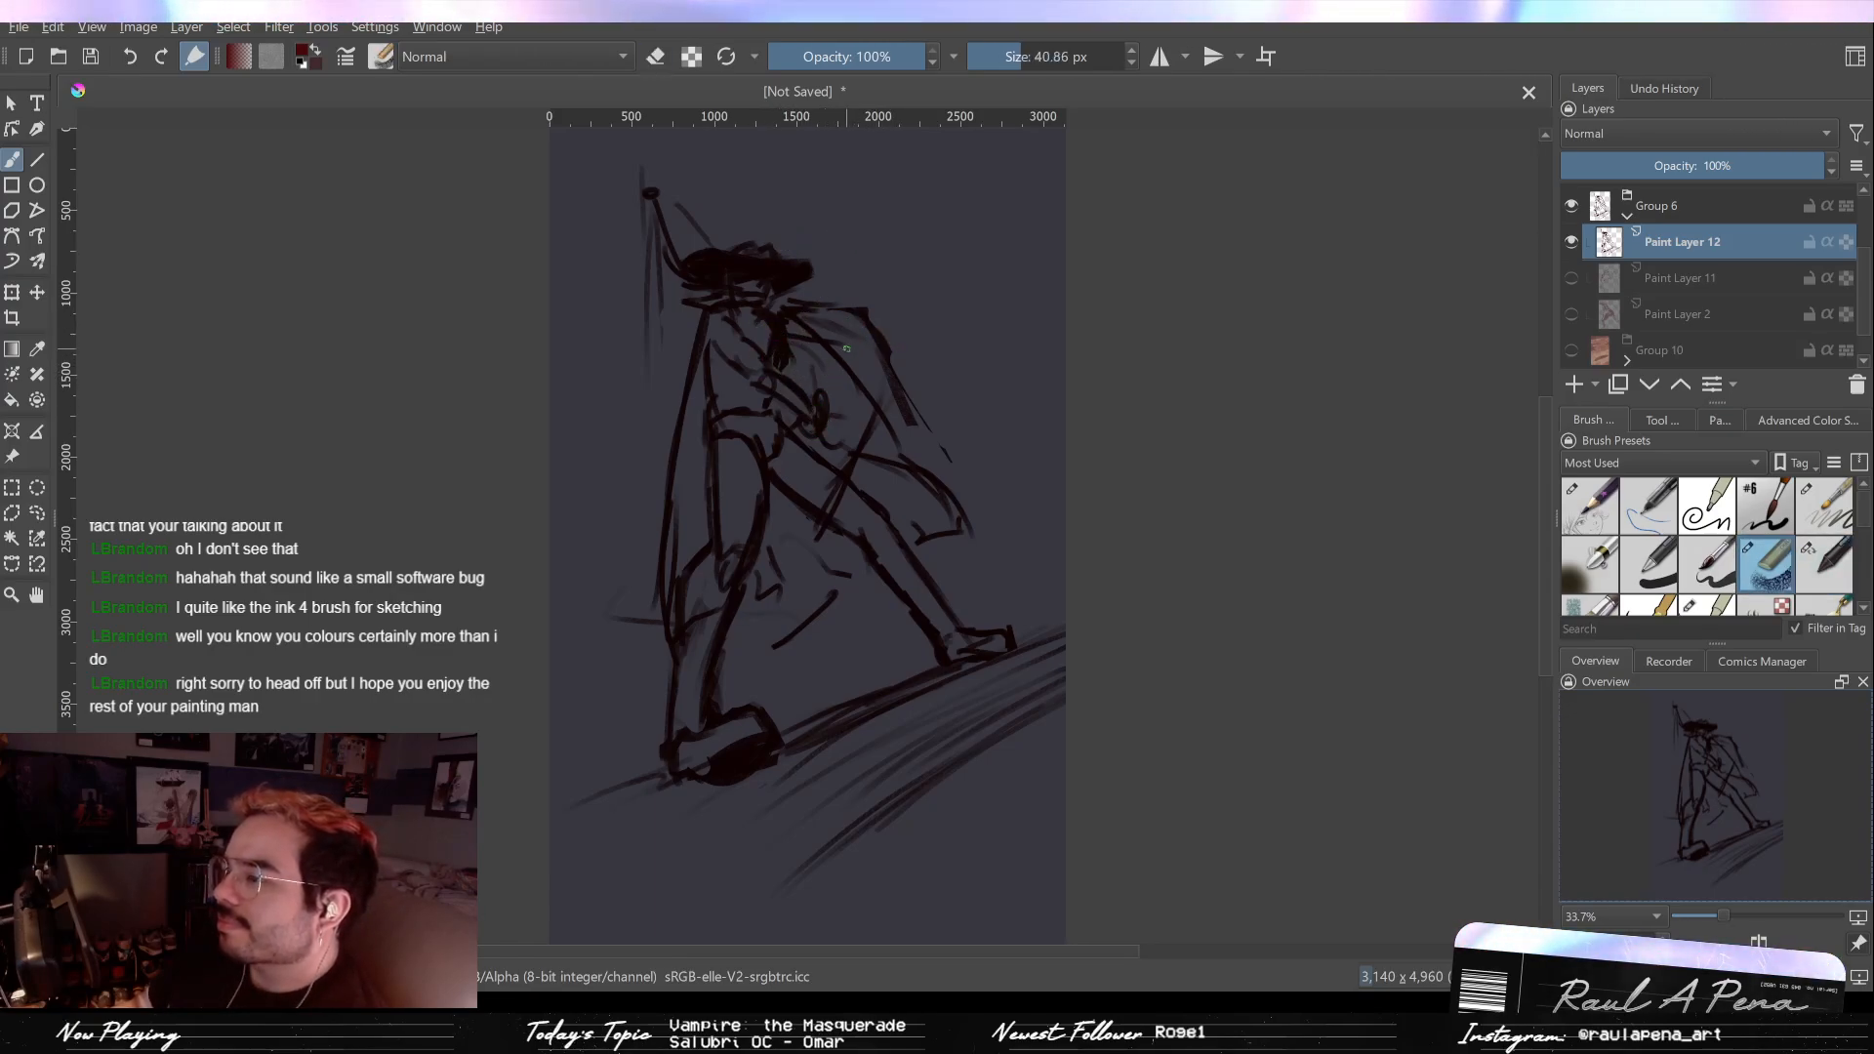
{"action": "key", "text": "slash"}
{"action": "mouse_move", "coordinate": [873, 337]}
{"action": "left_mouse_down"}
{"action": "mouse_move", "coordinate": [817, 296]}
{"action": "mouse_move", "coordinate": [900, 367]}
{"action": "left_mouse_up"}
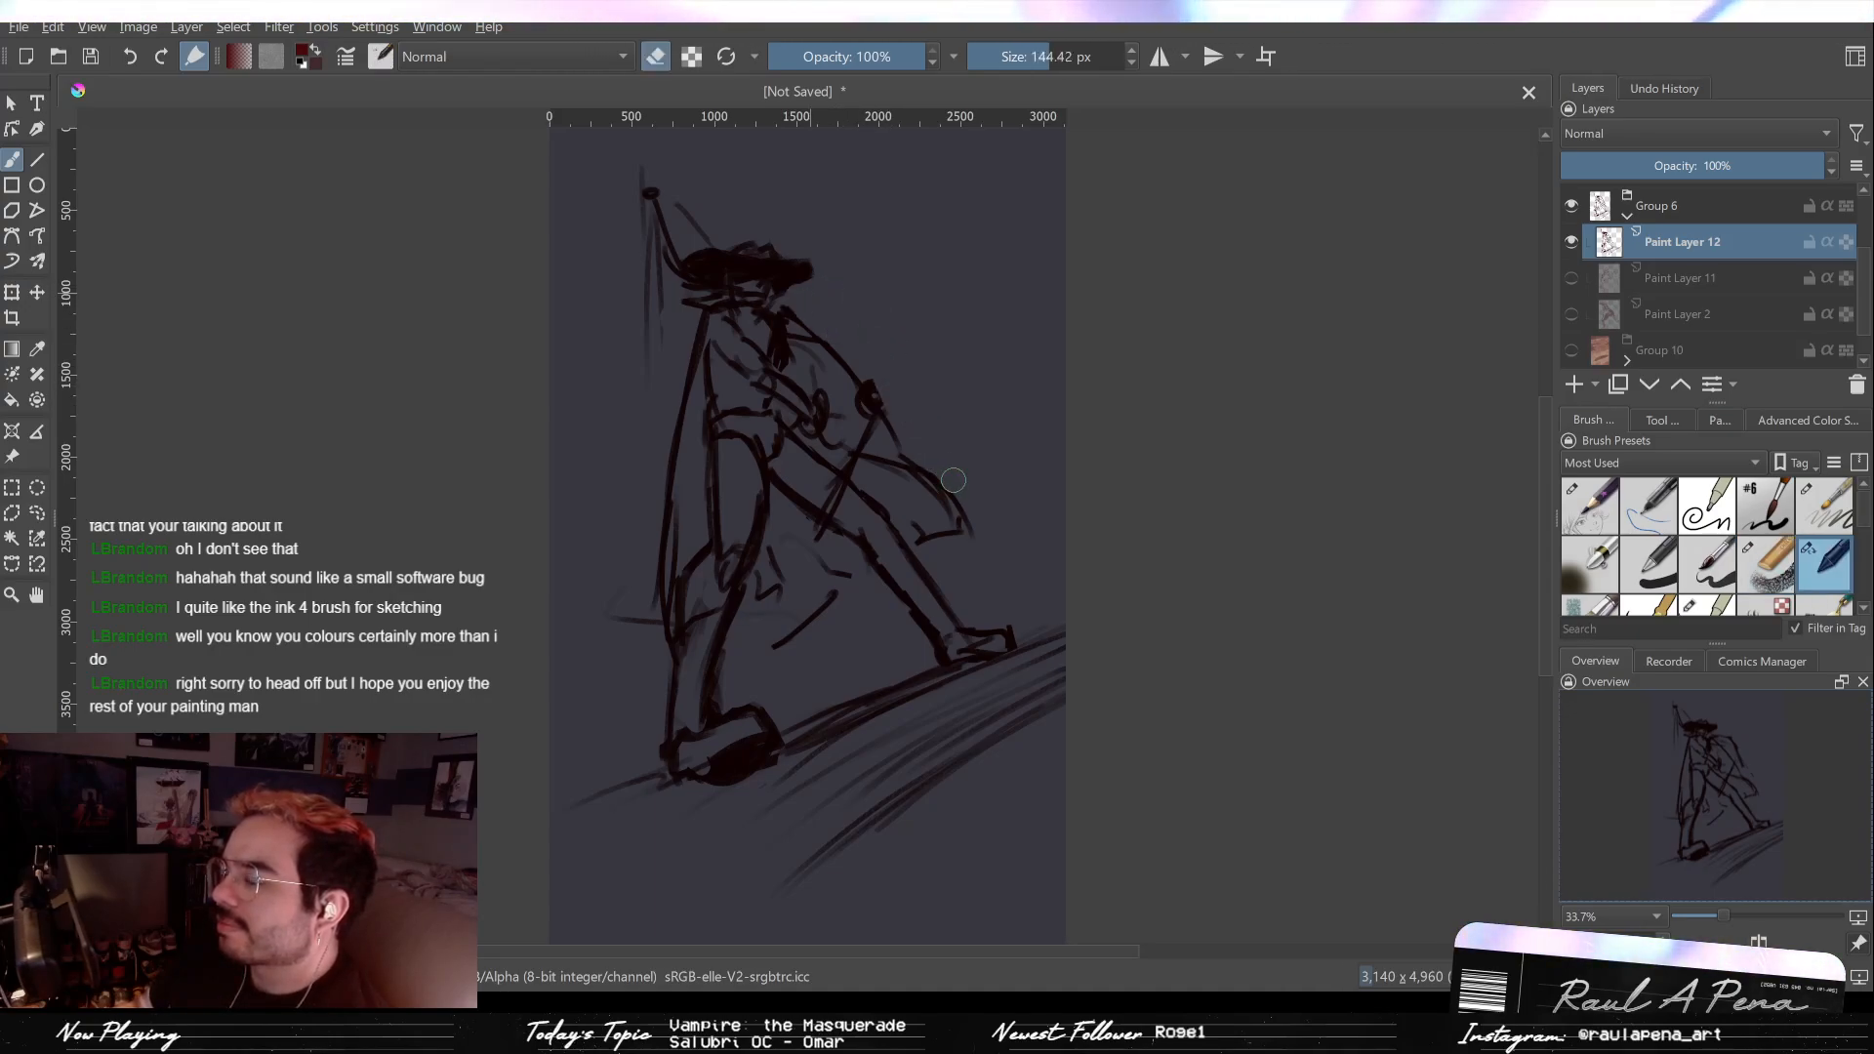
{"action": "key", "text": "slash"}
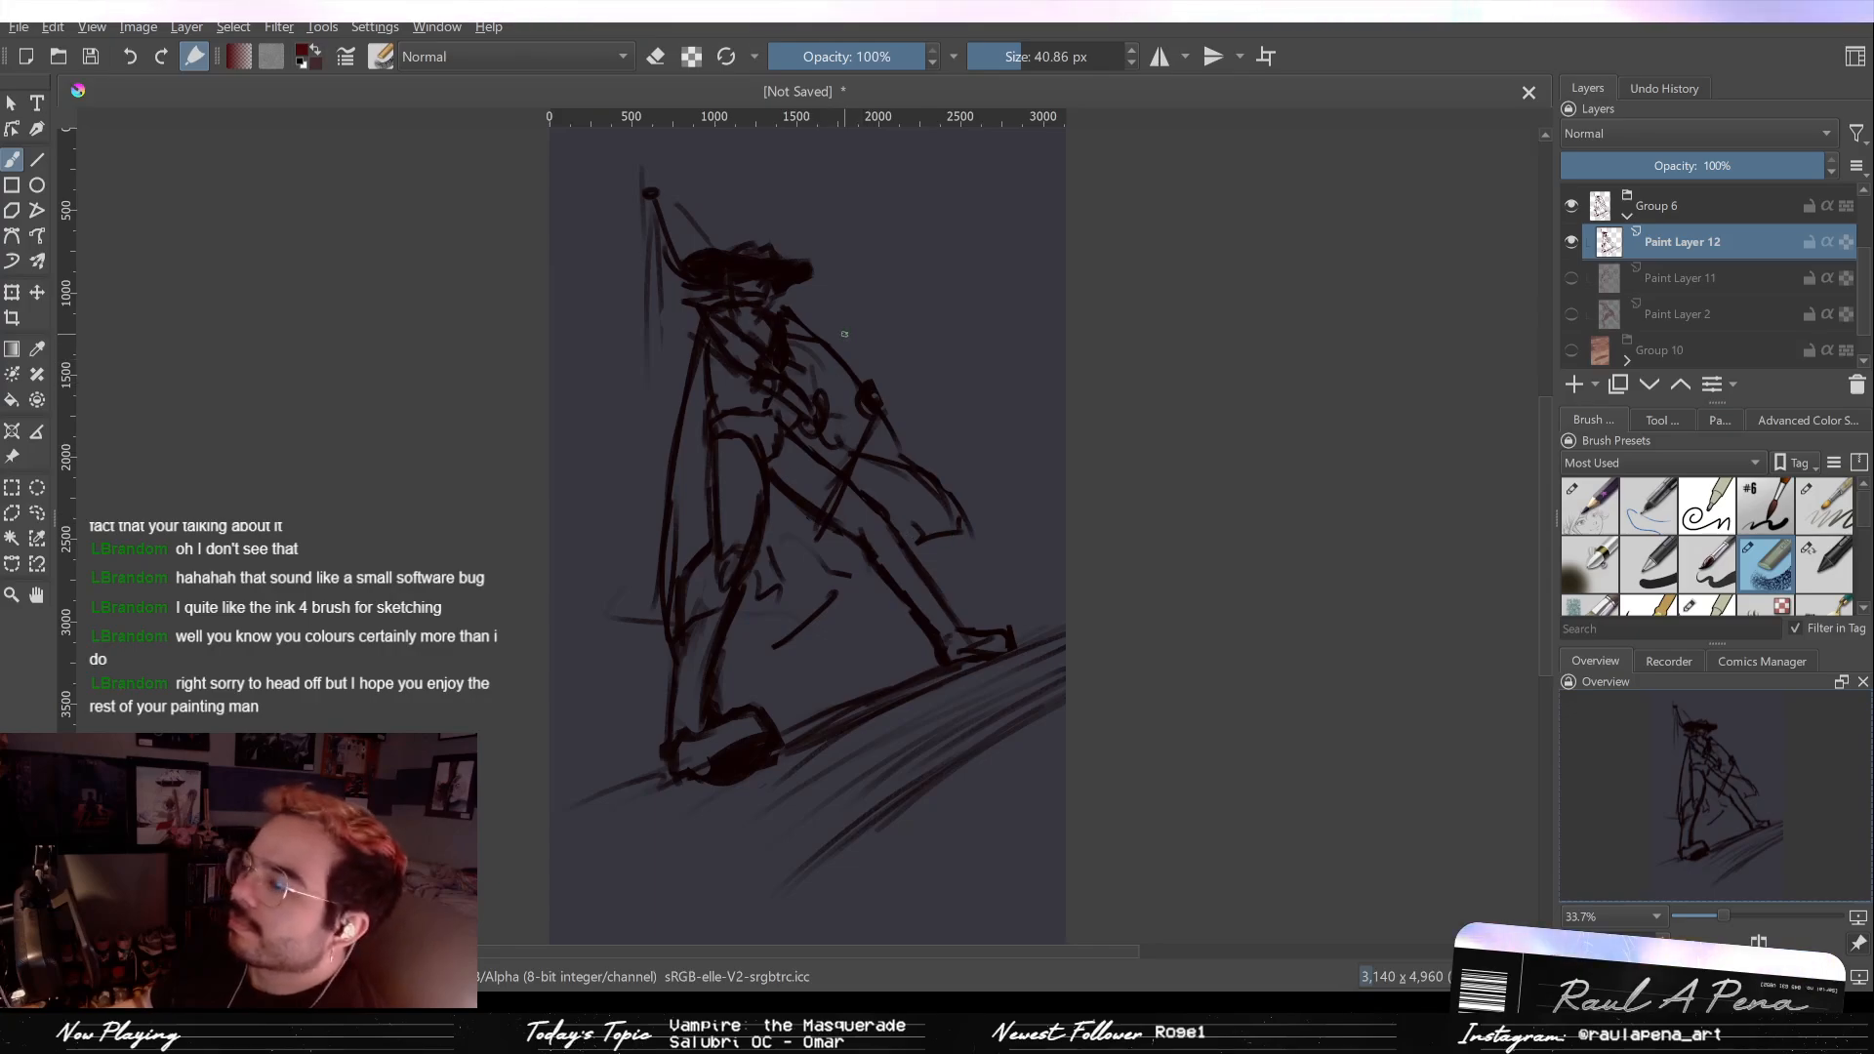
{"action": "left_click", "coordinate": [1571, 246]}
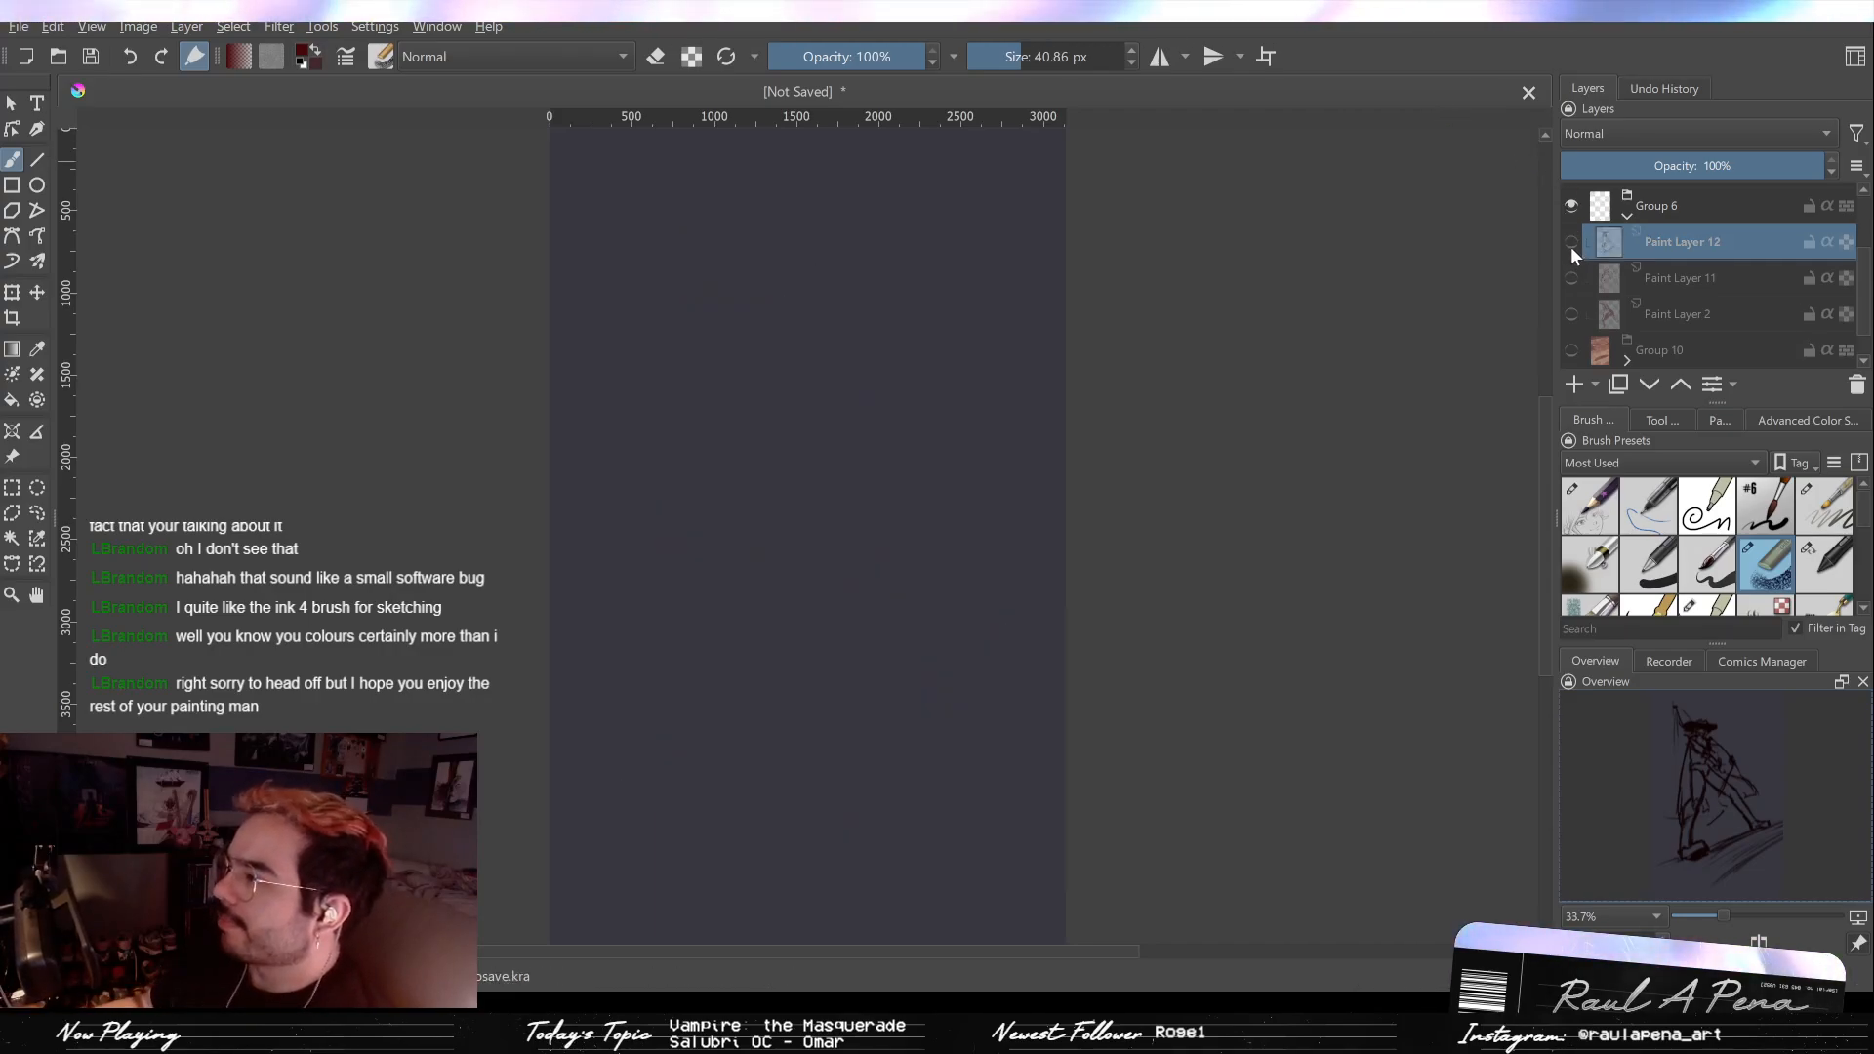
{"action": "left_click", "coordinate": [1571, 244]}
{"action": "left_click", "coordinate": [1589, 165]}
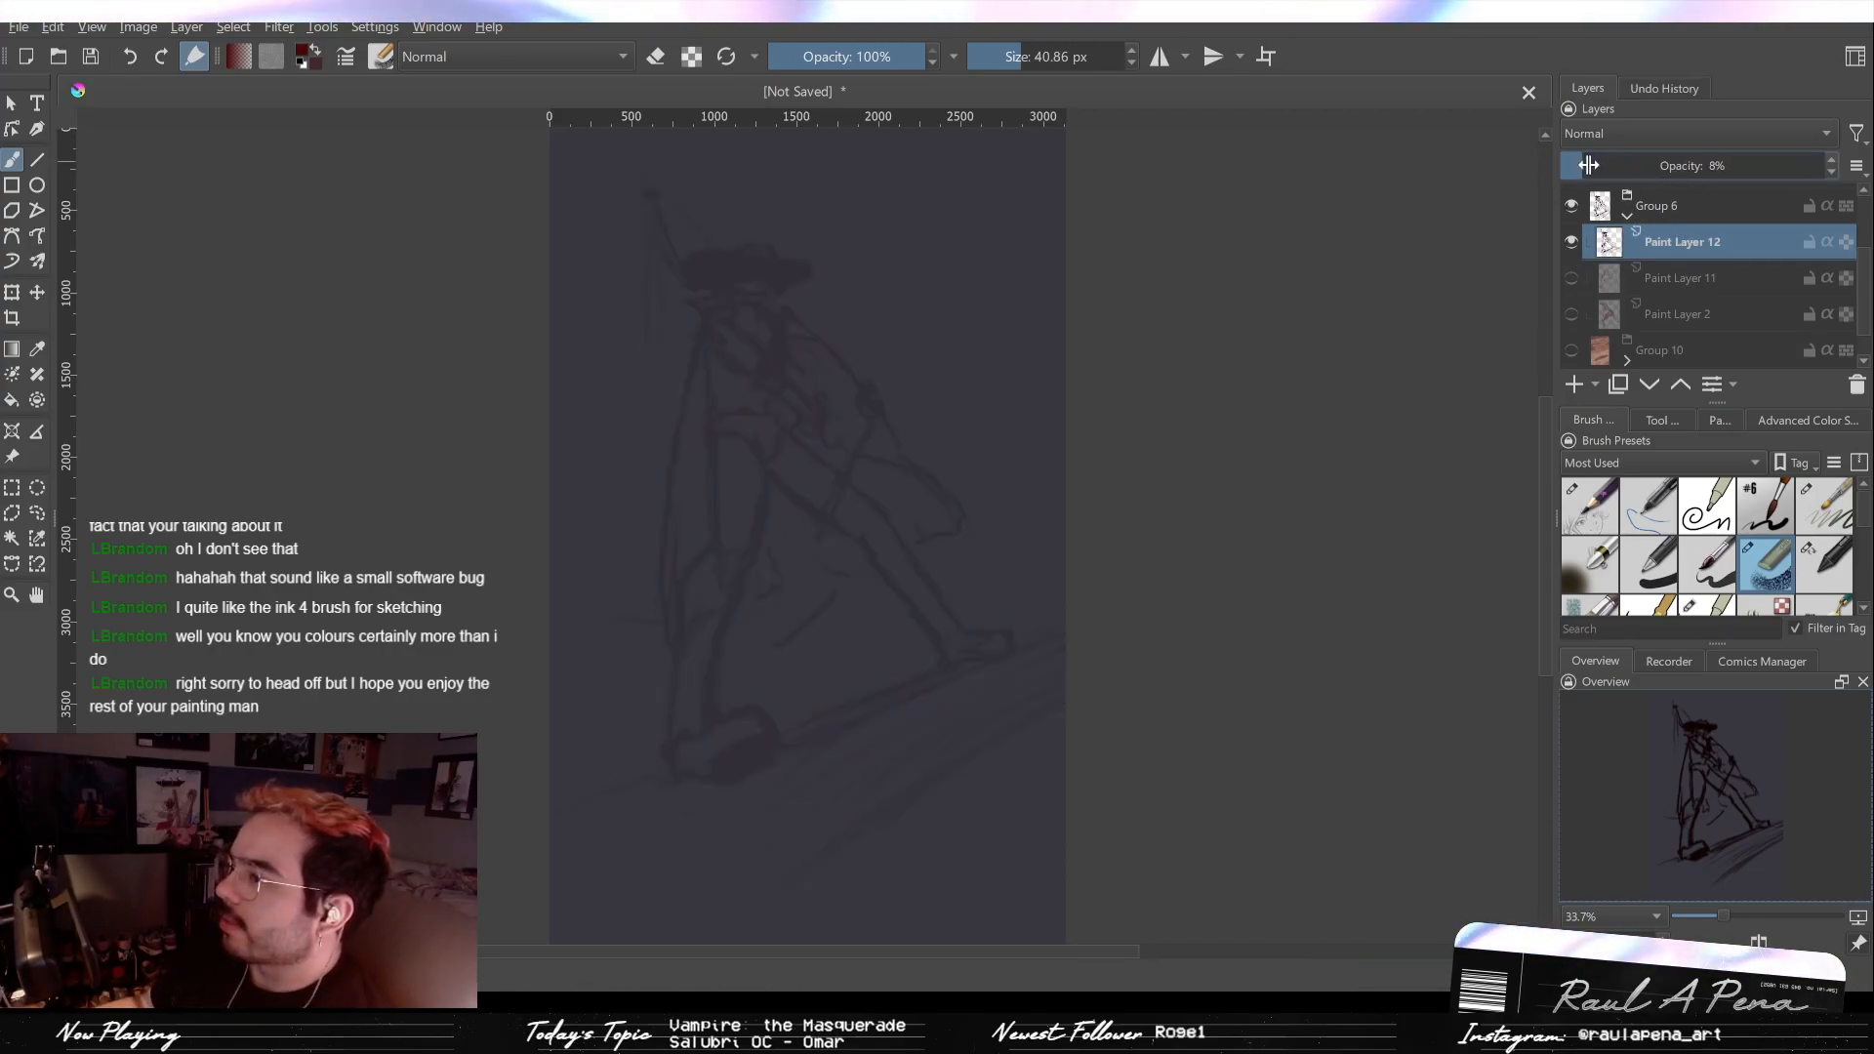
{"action": "left_click", "coordinate": [1574, 383]}
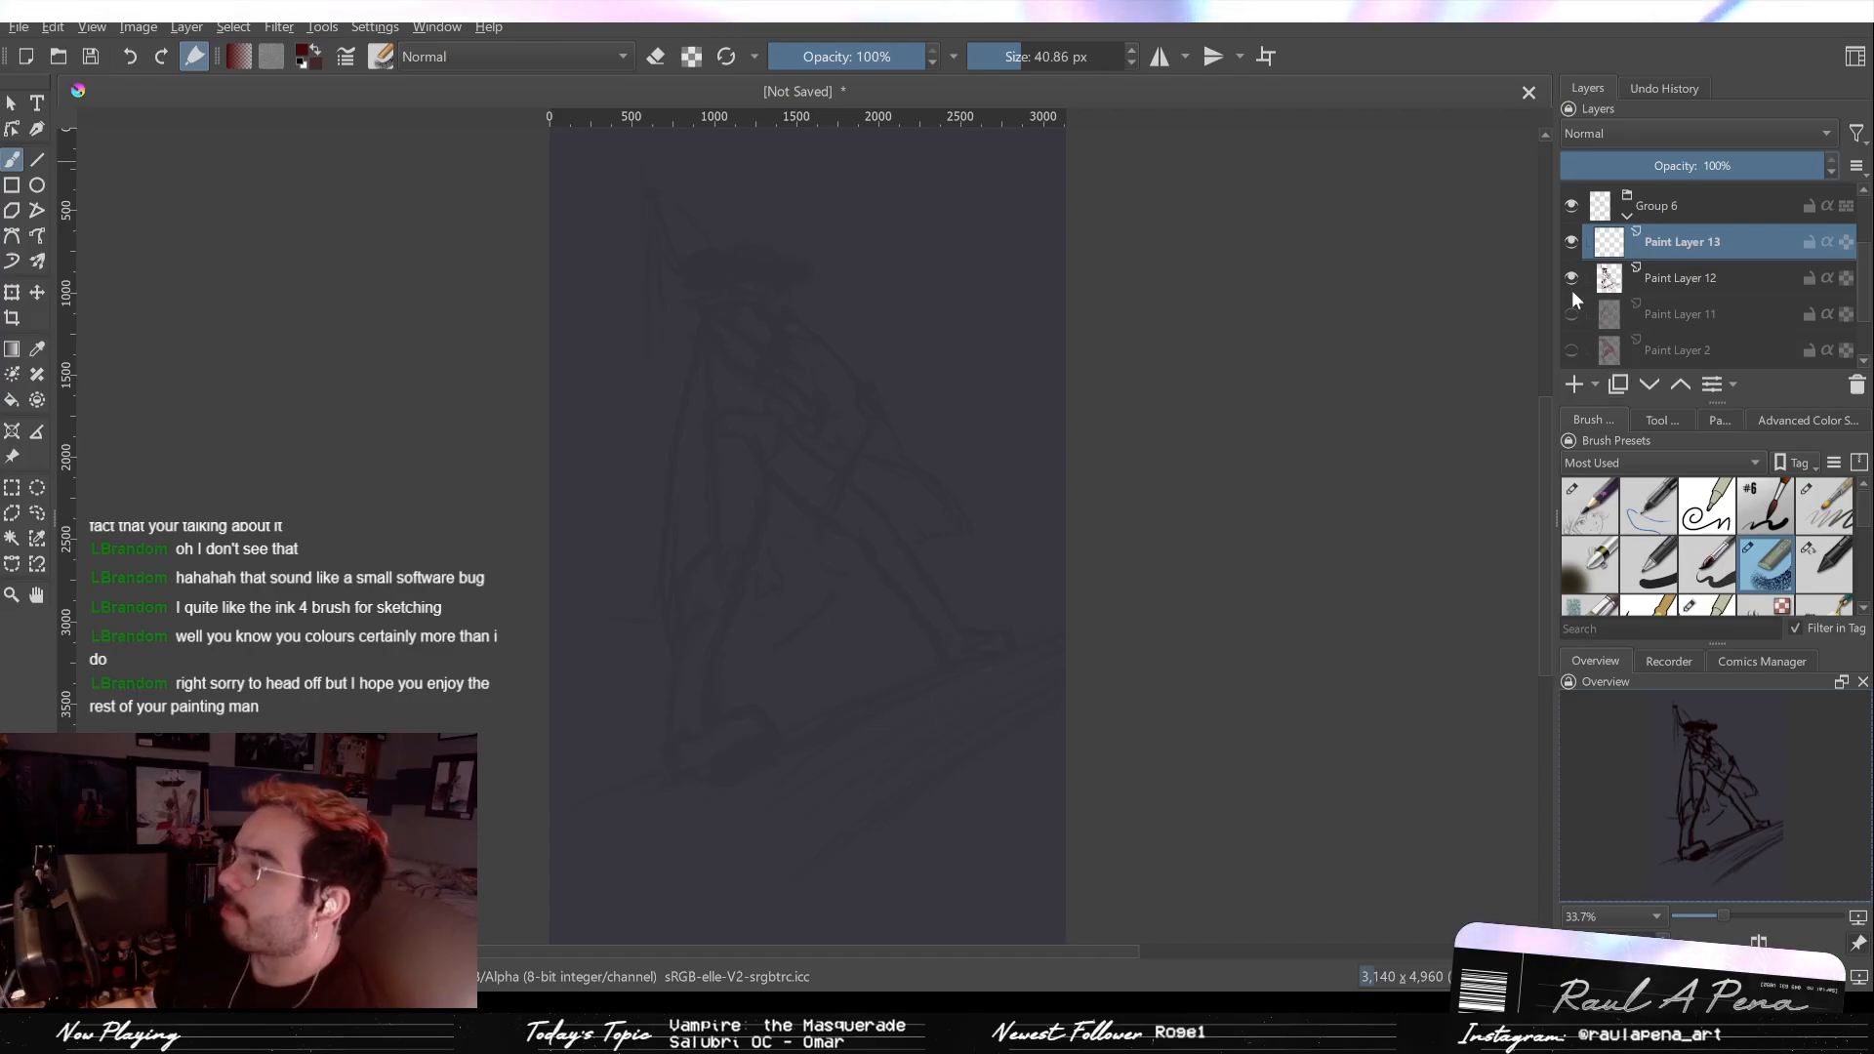
{"action": "left_click_drag", "start_coordinate": [700, 742], "coordinate": [996, 803]}
{"action": "key", "text": "ctrl+z"}
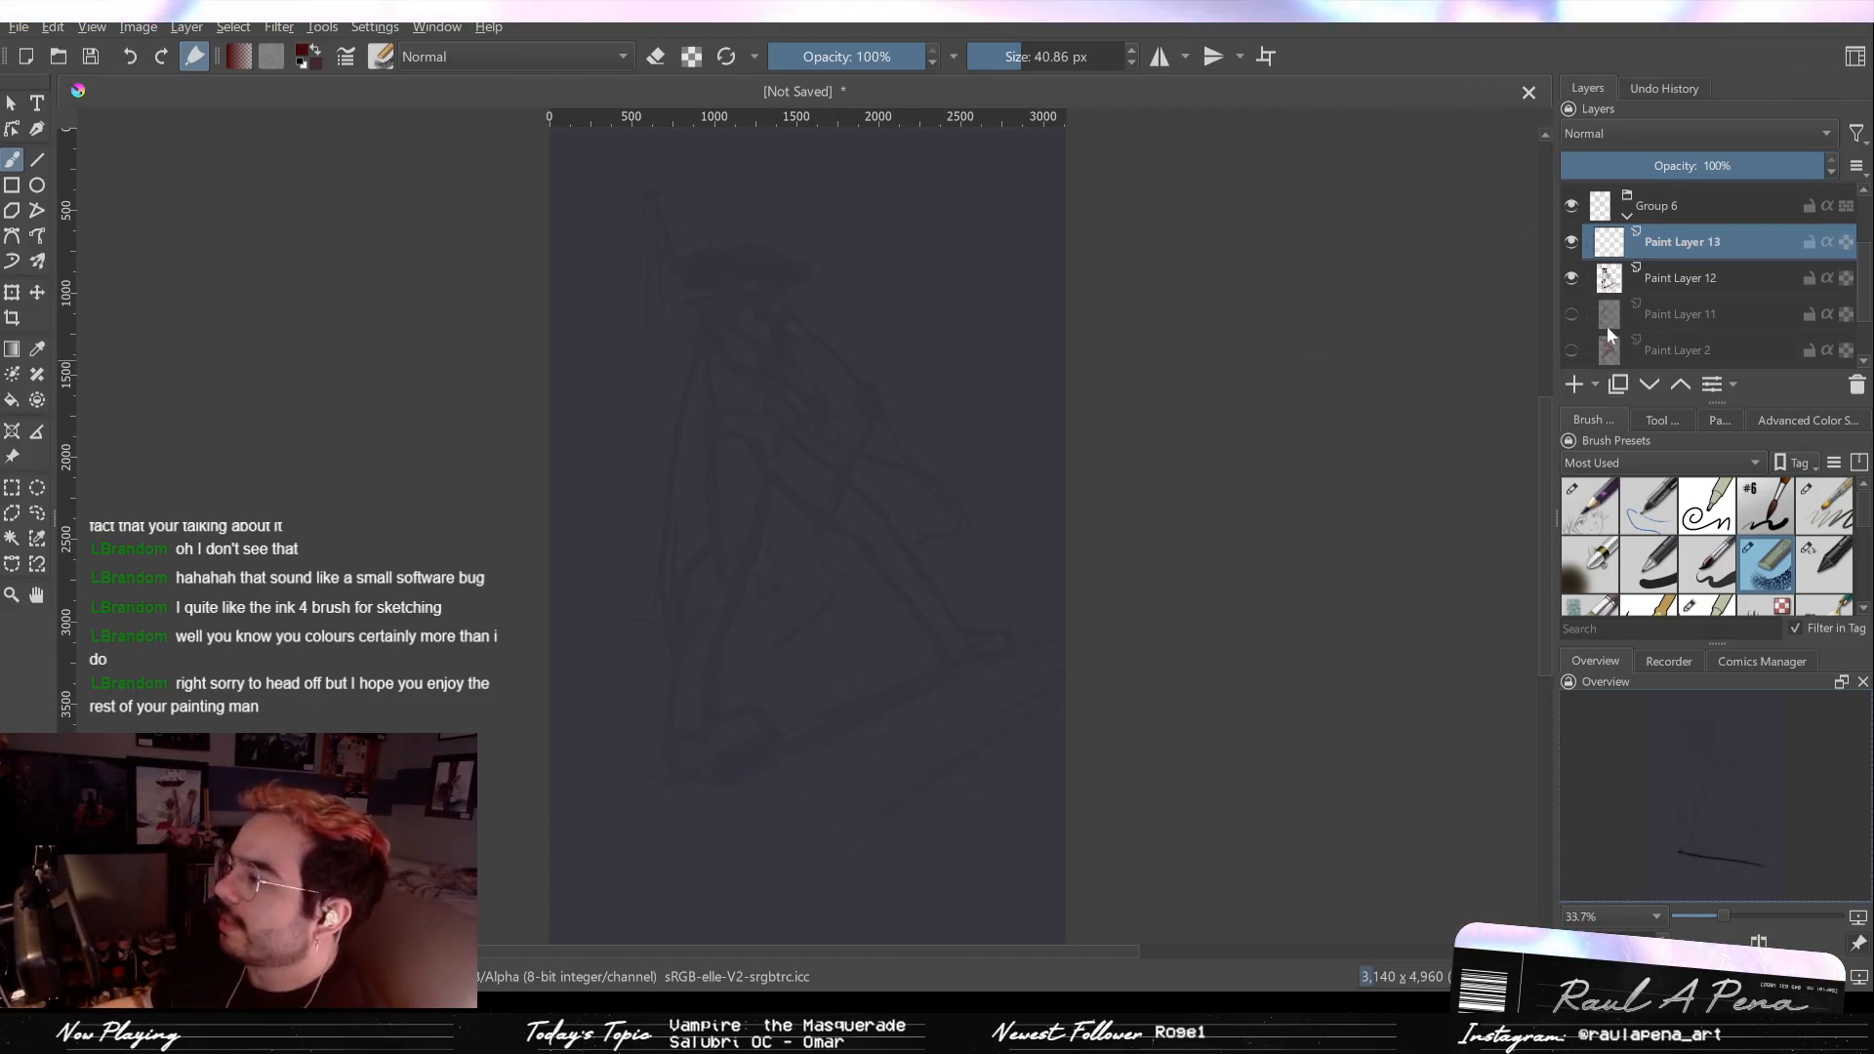
{"action": "key", "text": "shift+Delete"}
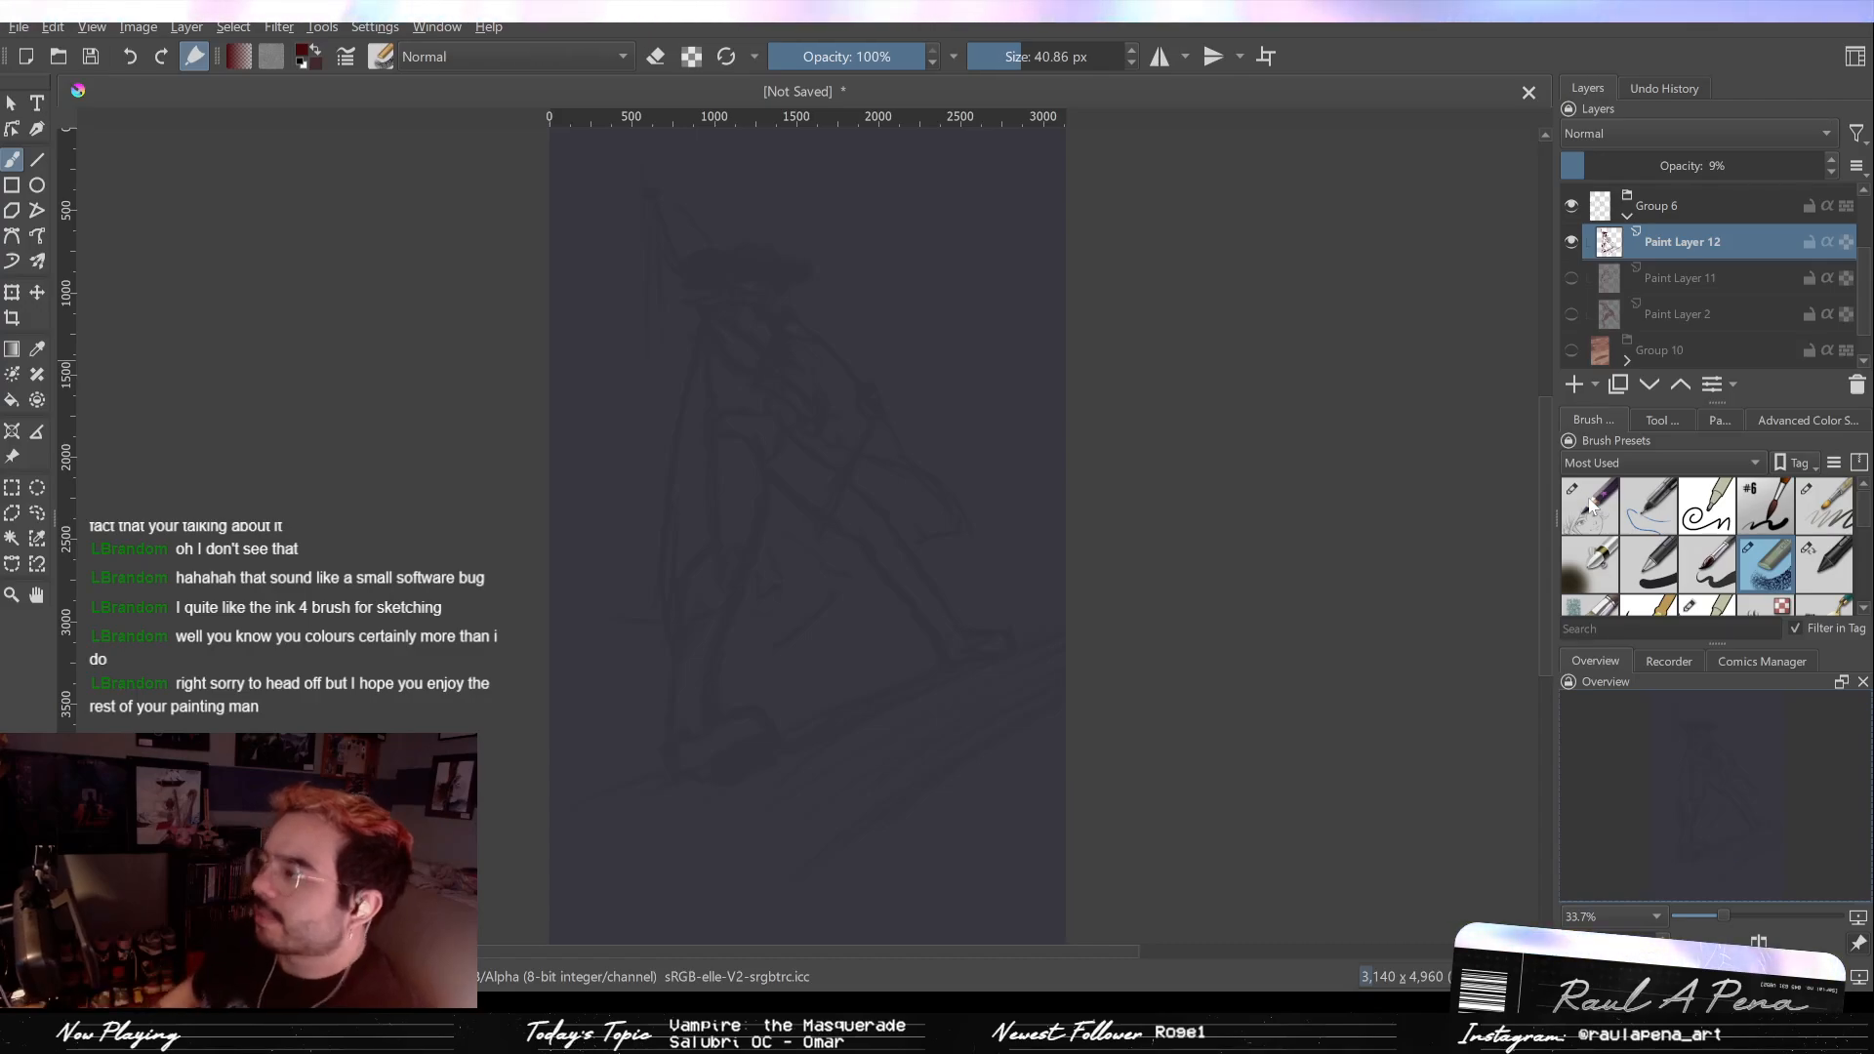
{"action": "left_click_drag", "start_coordinate": [1665, 166], "coordinate": [1823, 166]}
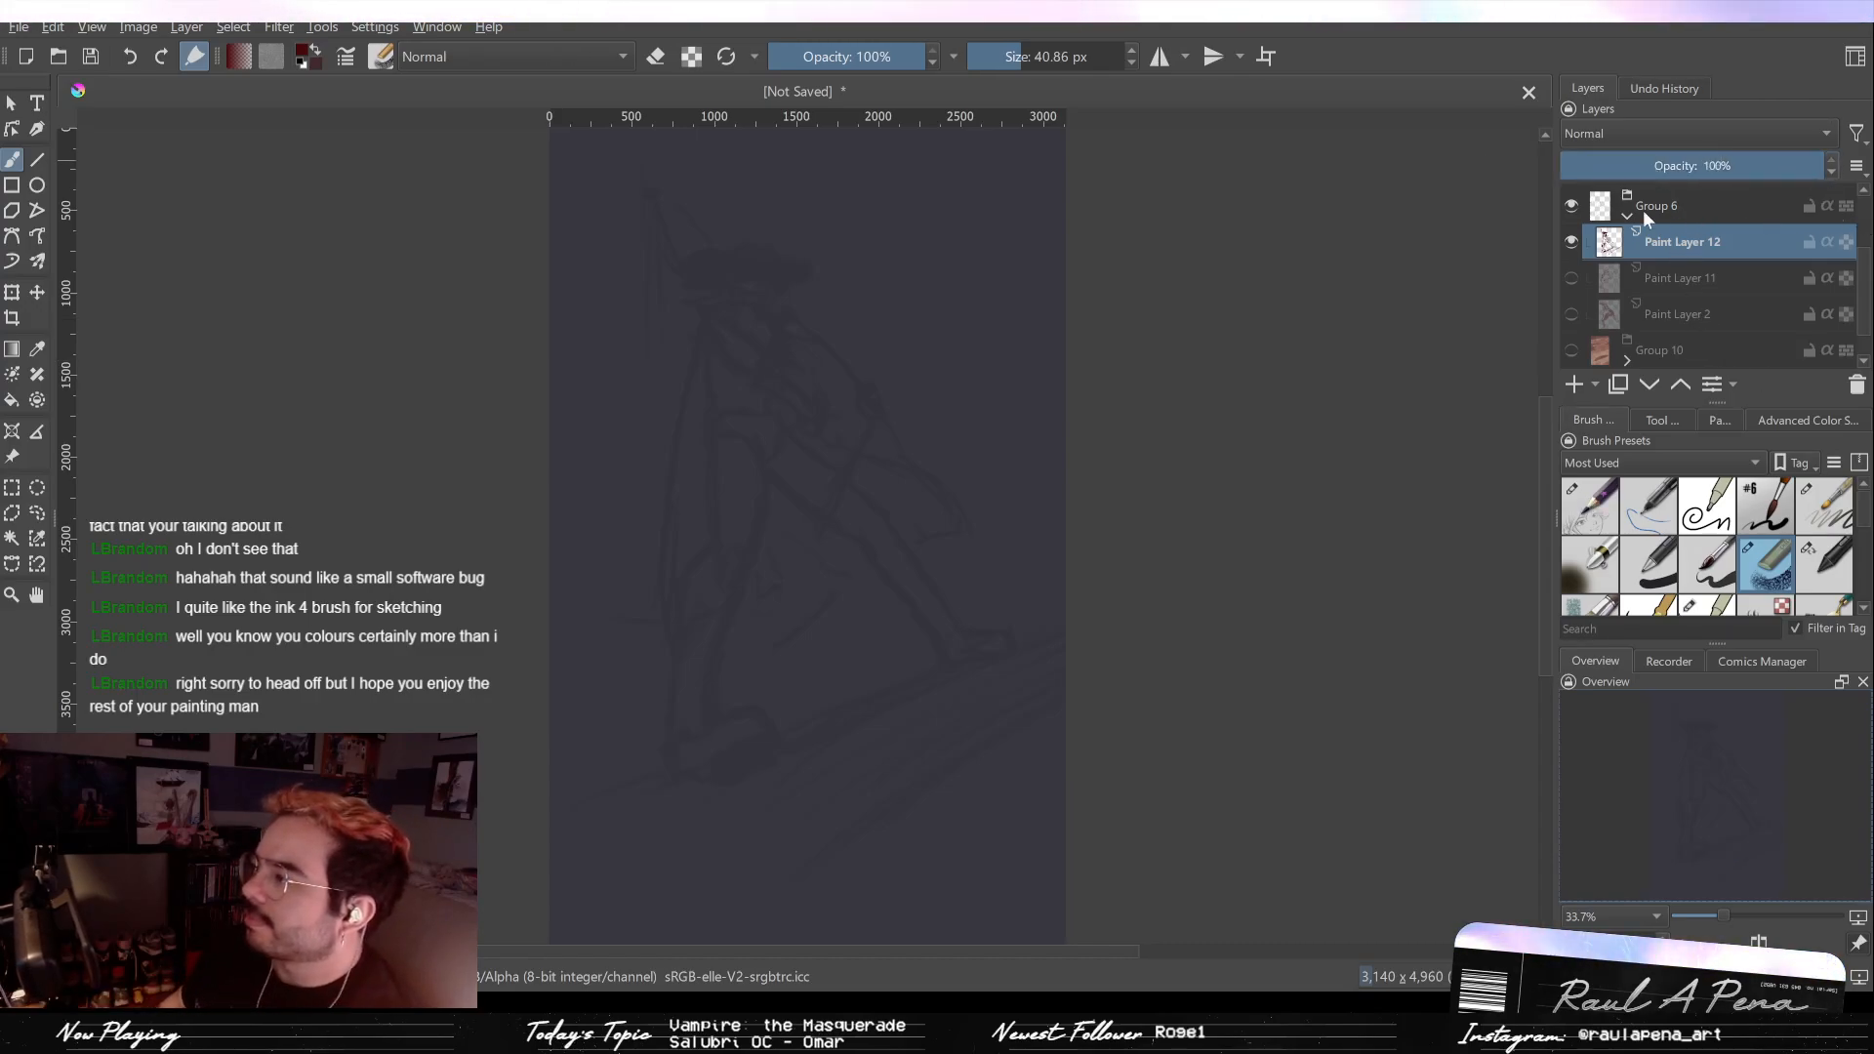
Step: Duplicate Paint Layer 12, hide the original, and mirror the canvas view
{"action": "key", "text": "ctrl+j"}
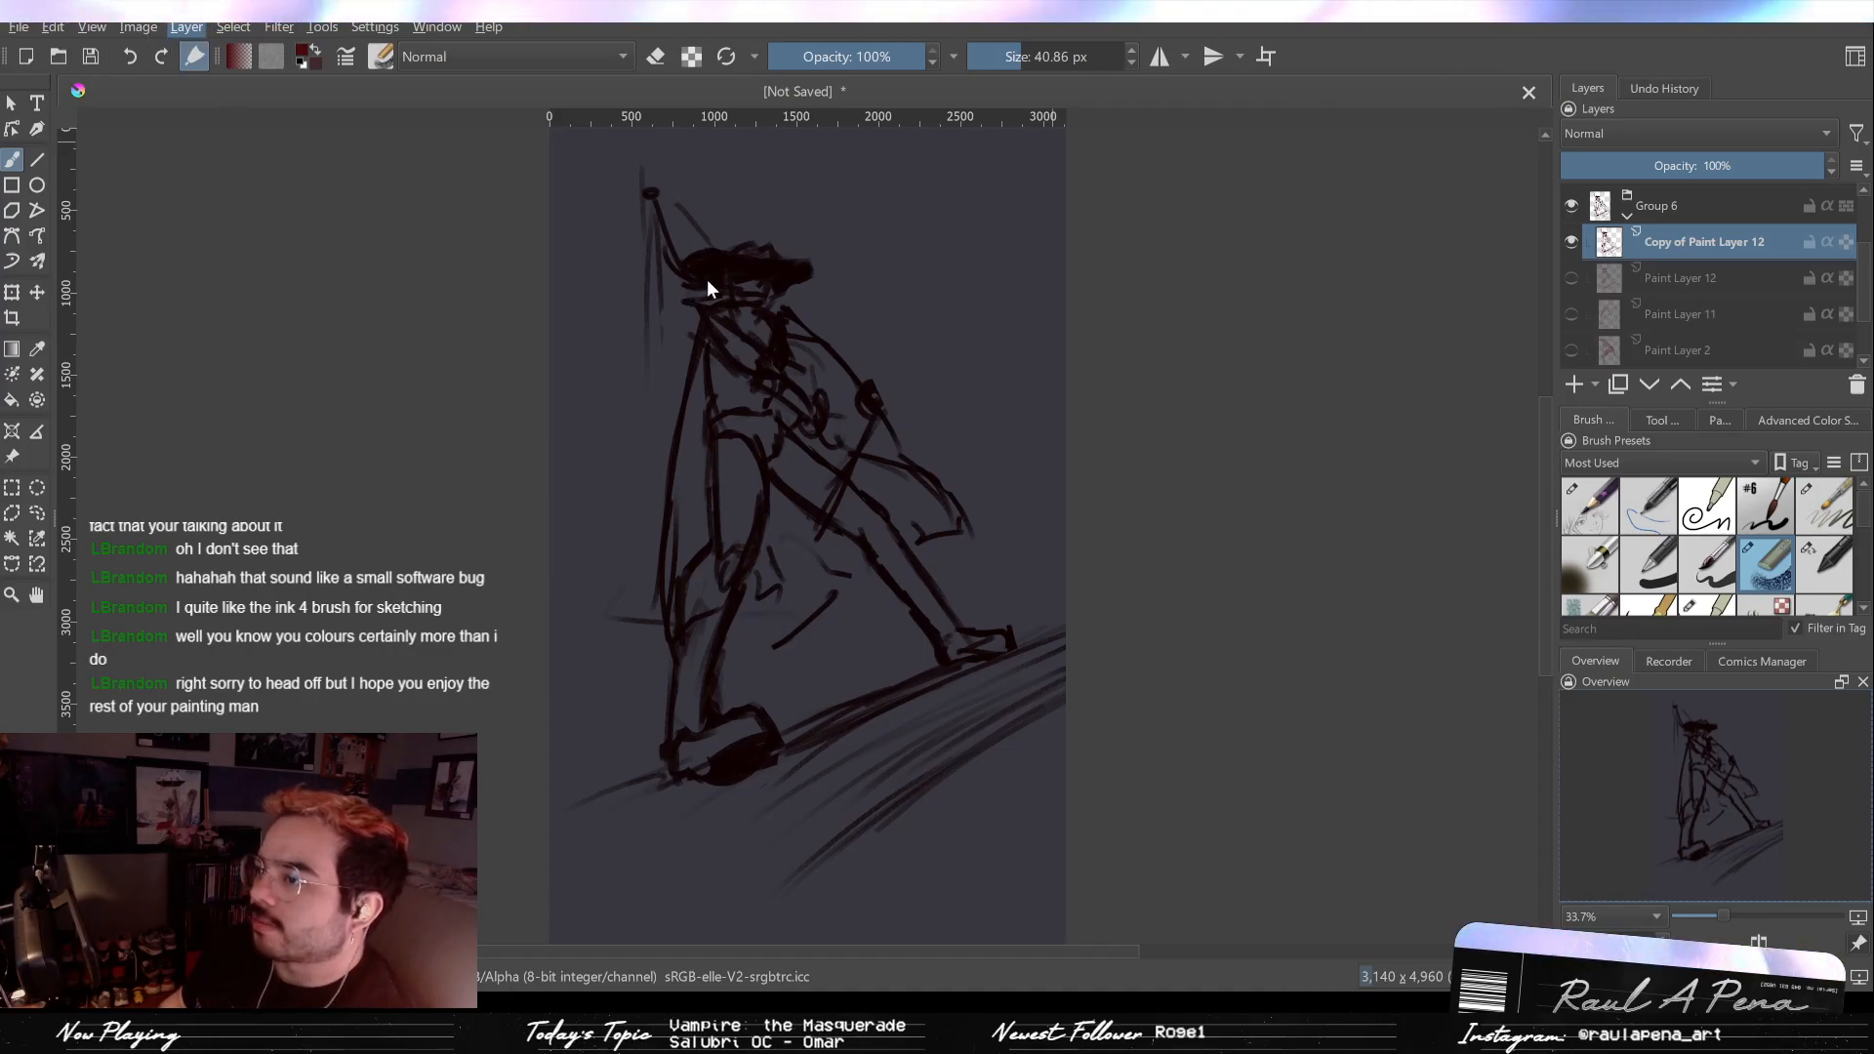
{"action": "key", "text": "m"}
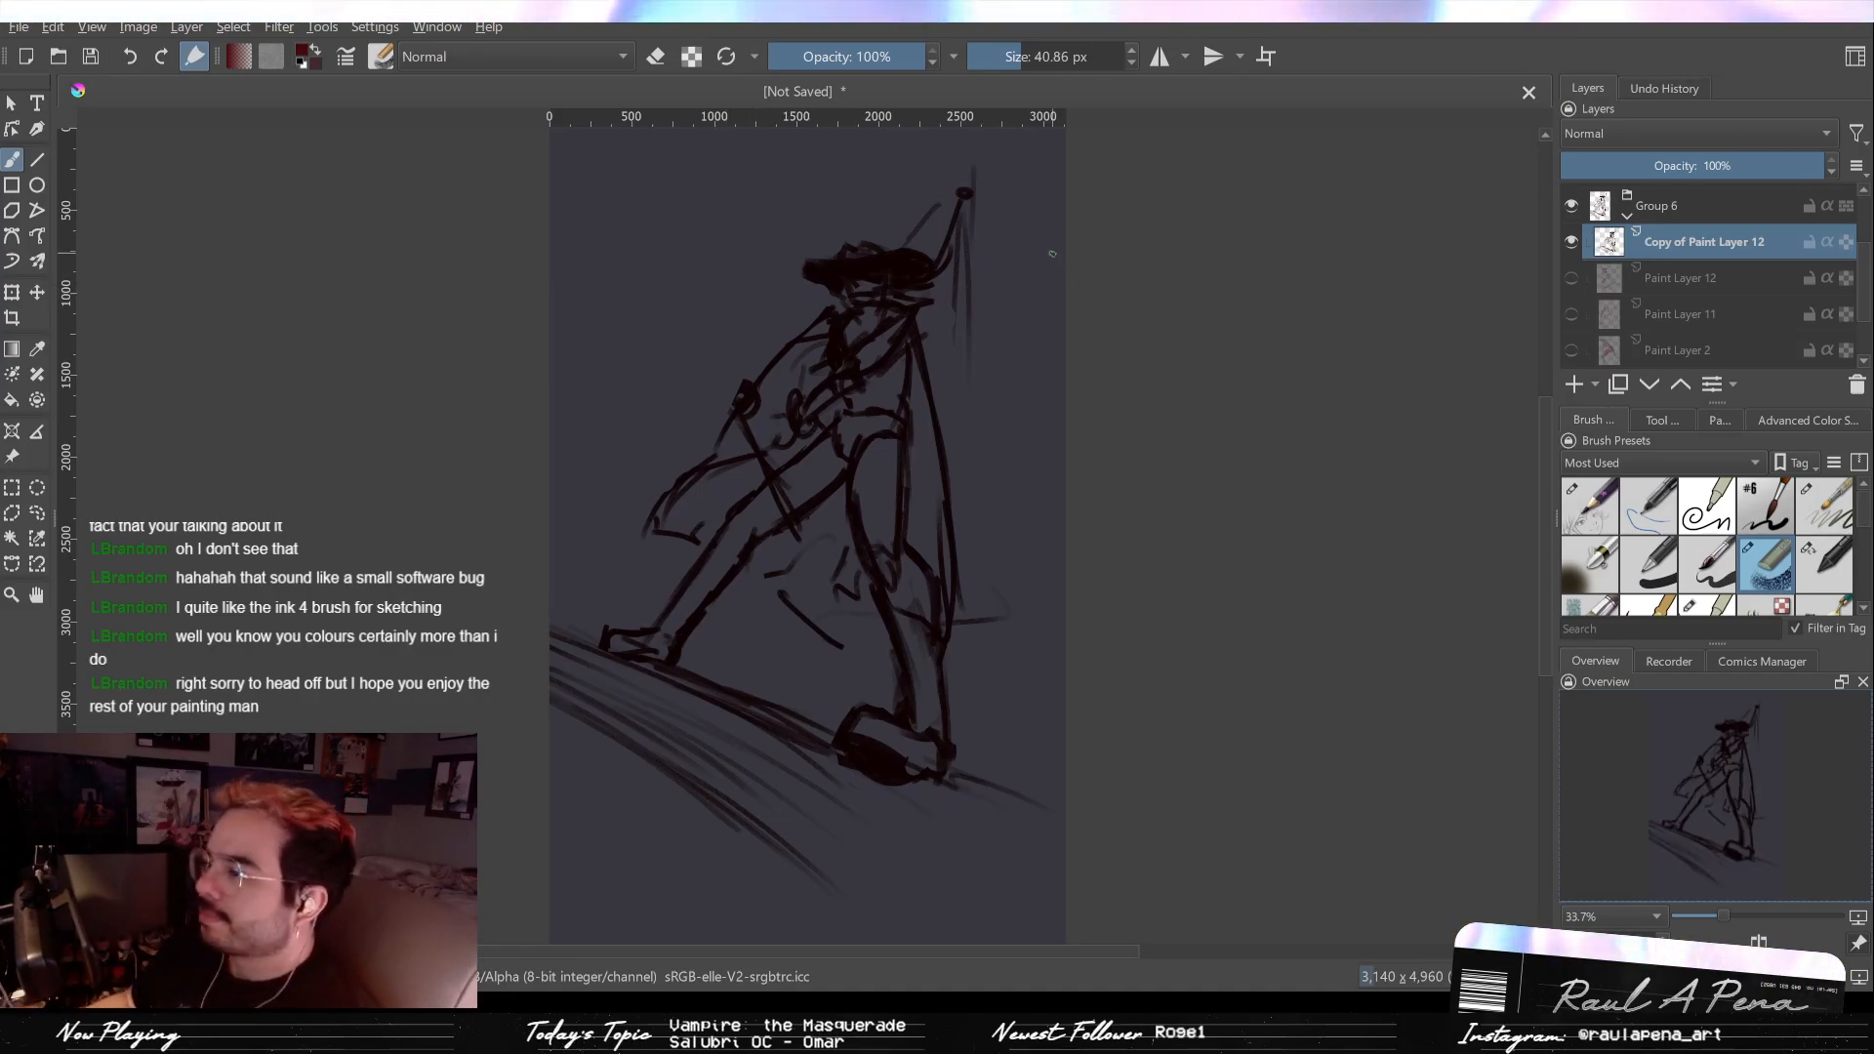
Step: Erase the torso, arms, cape and outstretched upper thigh on the copied layer, keeping the hat and lower legs
{"action": "key", "text": "slash"}
{"action": "mouse_move", "coordinate": [741, 403]}
{"action": "left_mouse_down"}
{"action": "mouse_move", "coordinate": [779, 388]}
{"action": "mouse_move", "coordinate": [733, 445]}
{"action": "mouse_move", "coordinate": [820, 399]}
{"action": "mouse_move", "coordinate": [820, 421]}
{"action": "mouse_move", "coordinate": [891, 368]}
{"action": "mouse_move", "coordinate": [890, 345]}
{"action": "mouse_move", "coordinate": [938, 356]}
{"action": "mouse_move", "coordinate": [920, 405]}
{"action": "left_mouse_up"}
{"action": "mouse_move", "coordinate": [713, 461]}
{"action": "left_mouse_down"}
{"action": "mouse_move", "coordinate": [683, 558]}
{"action": "mouse_move", "coordinate": [800, 459]}
{"action": "mouse_move", "coordinate": [915, 486]}
{"action": "left_mouse_up"}
{"action": "mouse_move", "coordinate": [825, 335]}
{"action": "left_mouse_down"}
{"action": "mouse_move", "coordinate": [891, 343]}
{"action": "mouse_move", "coordinate": [823, 414]}
{"action": "left_mouse_up"}
Step: Sketch a straight line down the torso's side below the hat, and a new outer thigh line for the standing leg
{"action": "key", "text": "slash"}
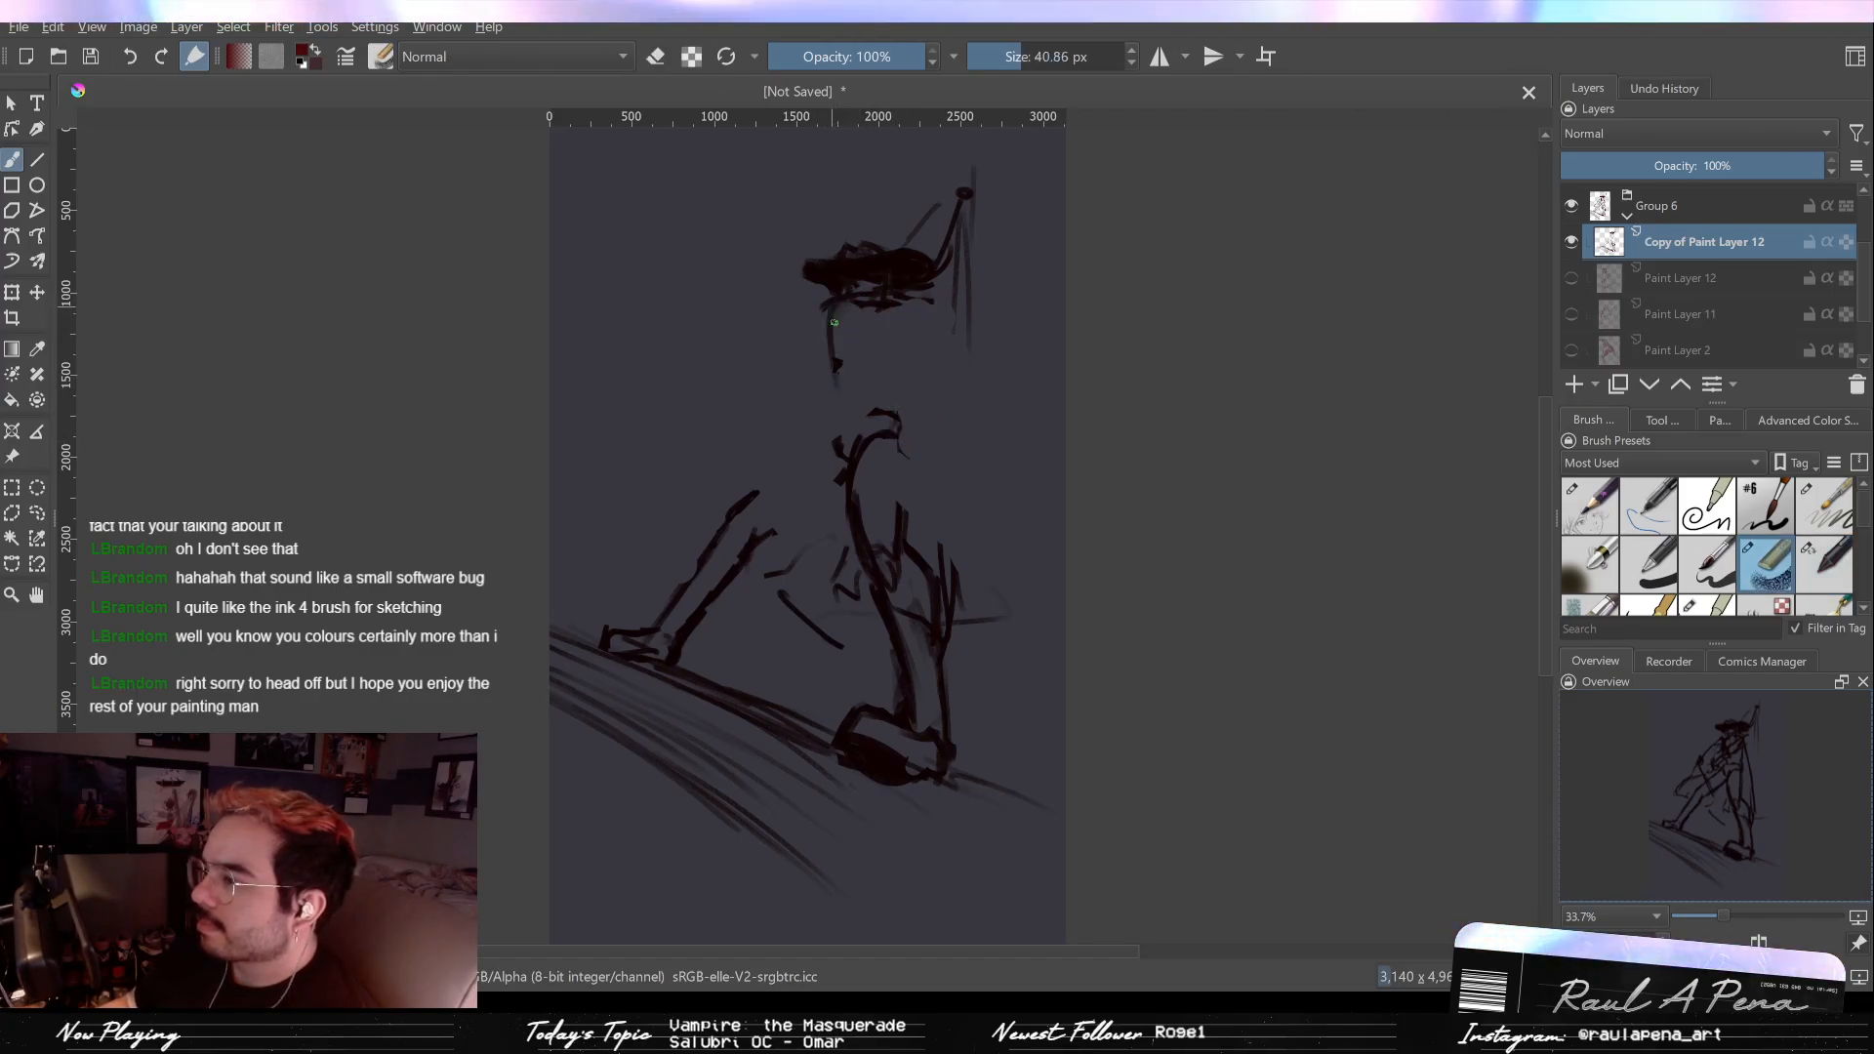
{"action": "left_click_drag", "start_coordinate": [890, 408], "coordinate": [905, 517]}
{"action": "left_click_drag", "start_coordinate": [898, 429], "coordinate": [910, 541]}
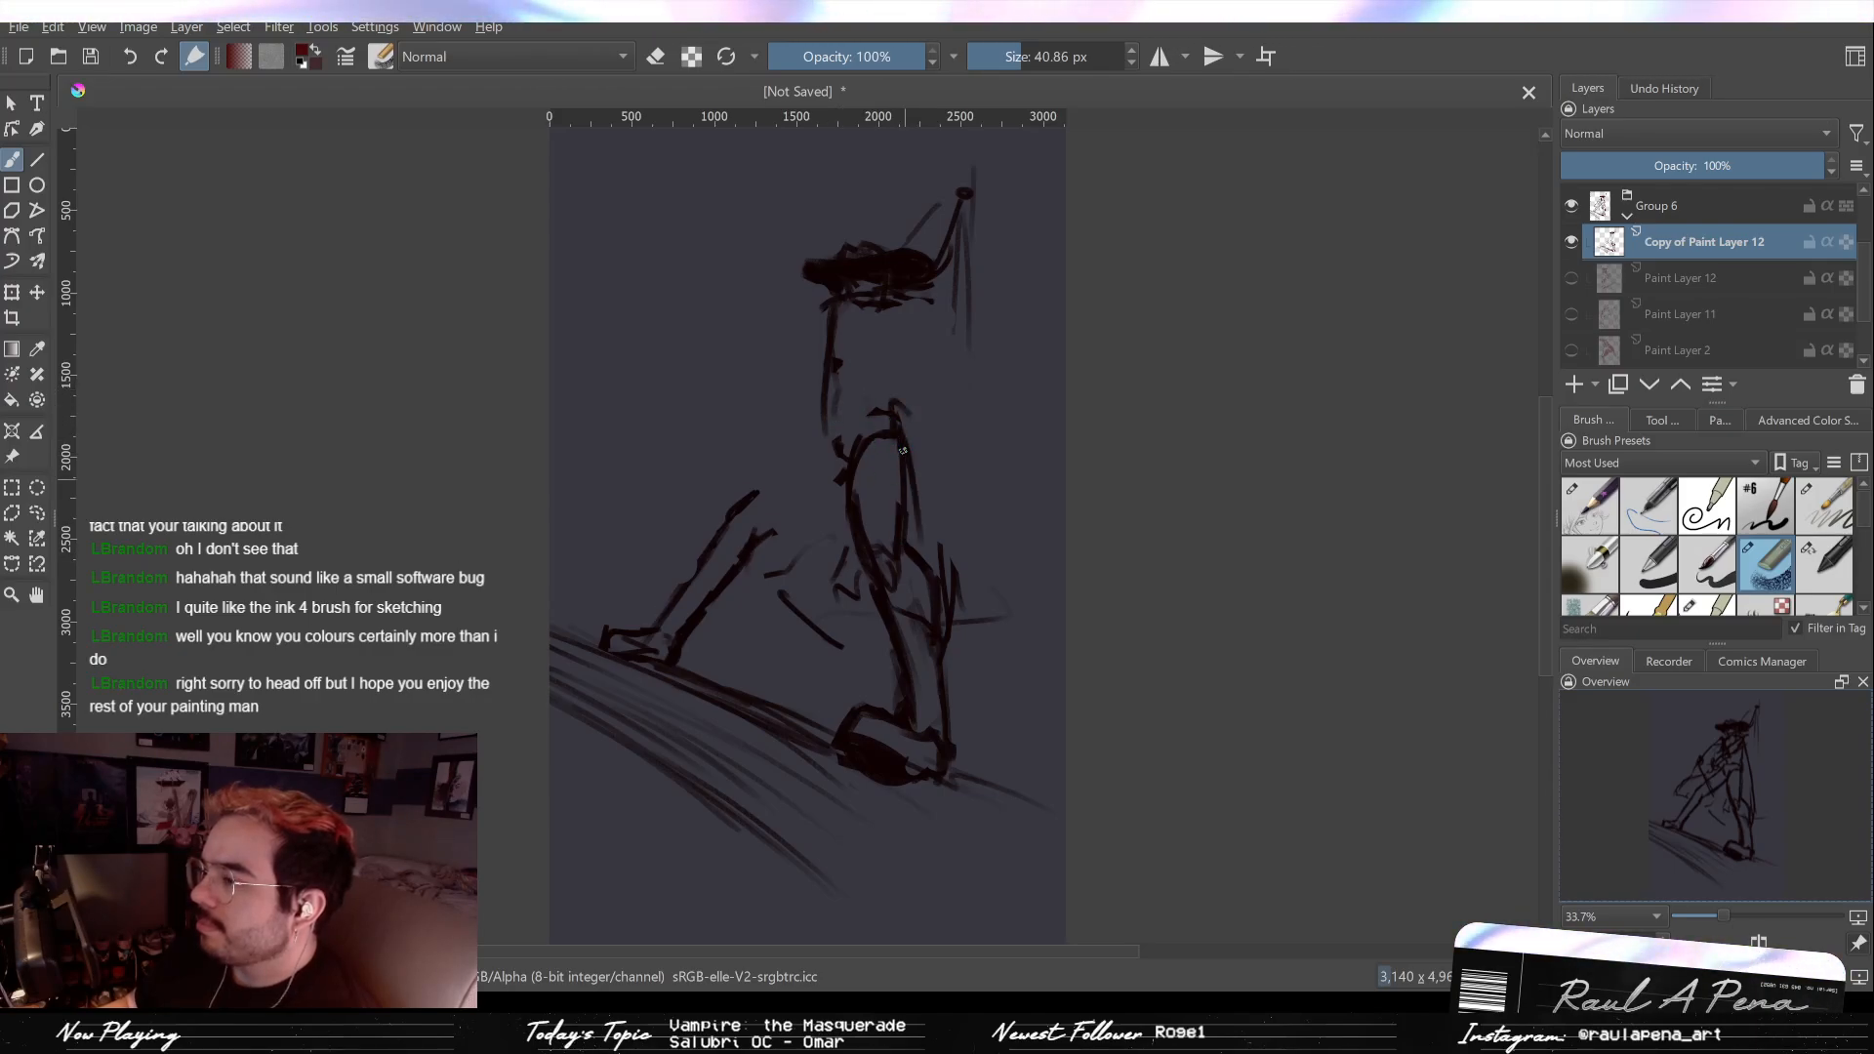
{"action": "left_click_drag", "start_coordinate": [906, 464], "coordinate": [924, 559]}
Step: Erase the standing leg's old thigh and knee lines, and draw the waistline, hip and crotch of the pelvis
{"action": "key", "text": "e"}
{"action": "mouse_move", "coordinate": [878, 435]}
{"action": "left_mouse_down"}
{"action": "mouse_move", "coordinate": [871, 498]}
{"action": "mouse_move", "coordinate": [832, 452]}
{"action": "left_mouse_up"}
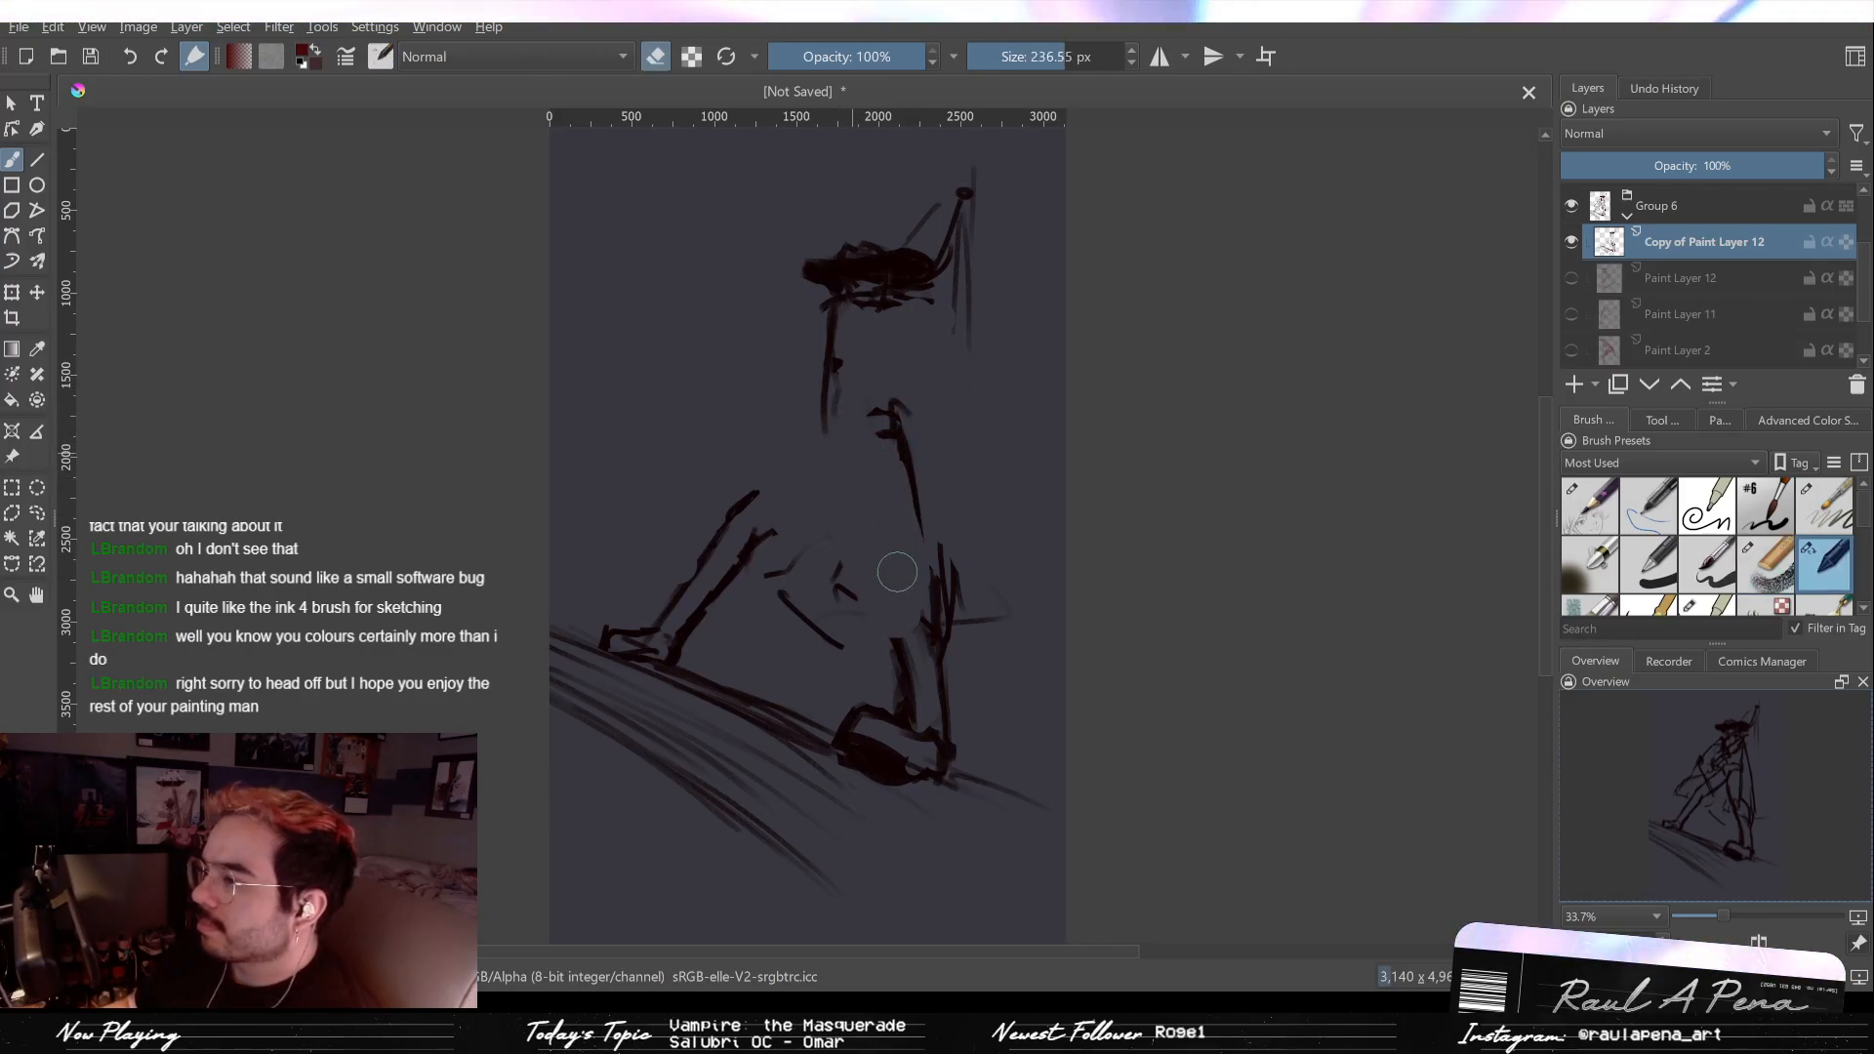
{"action": "key", "text": "slash"}
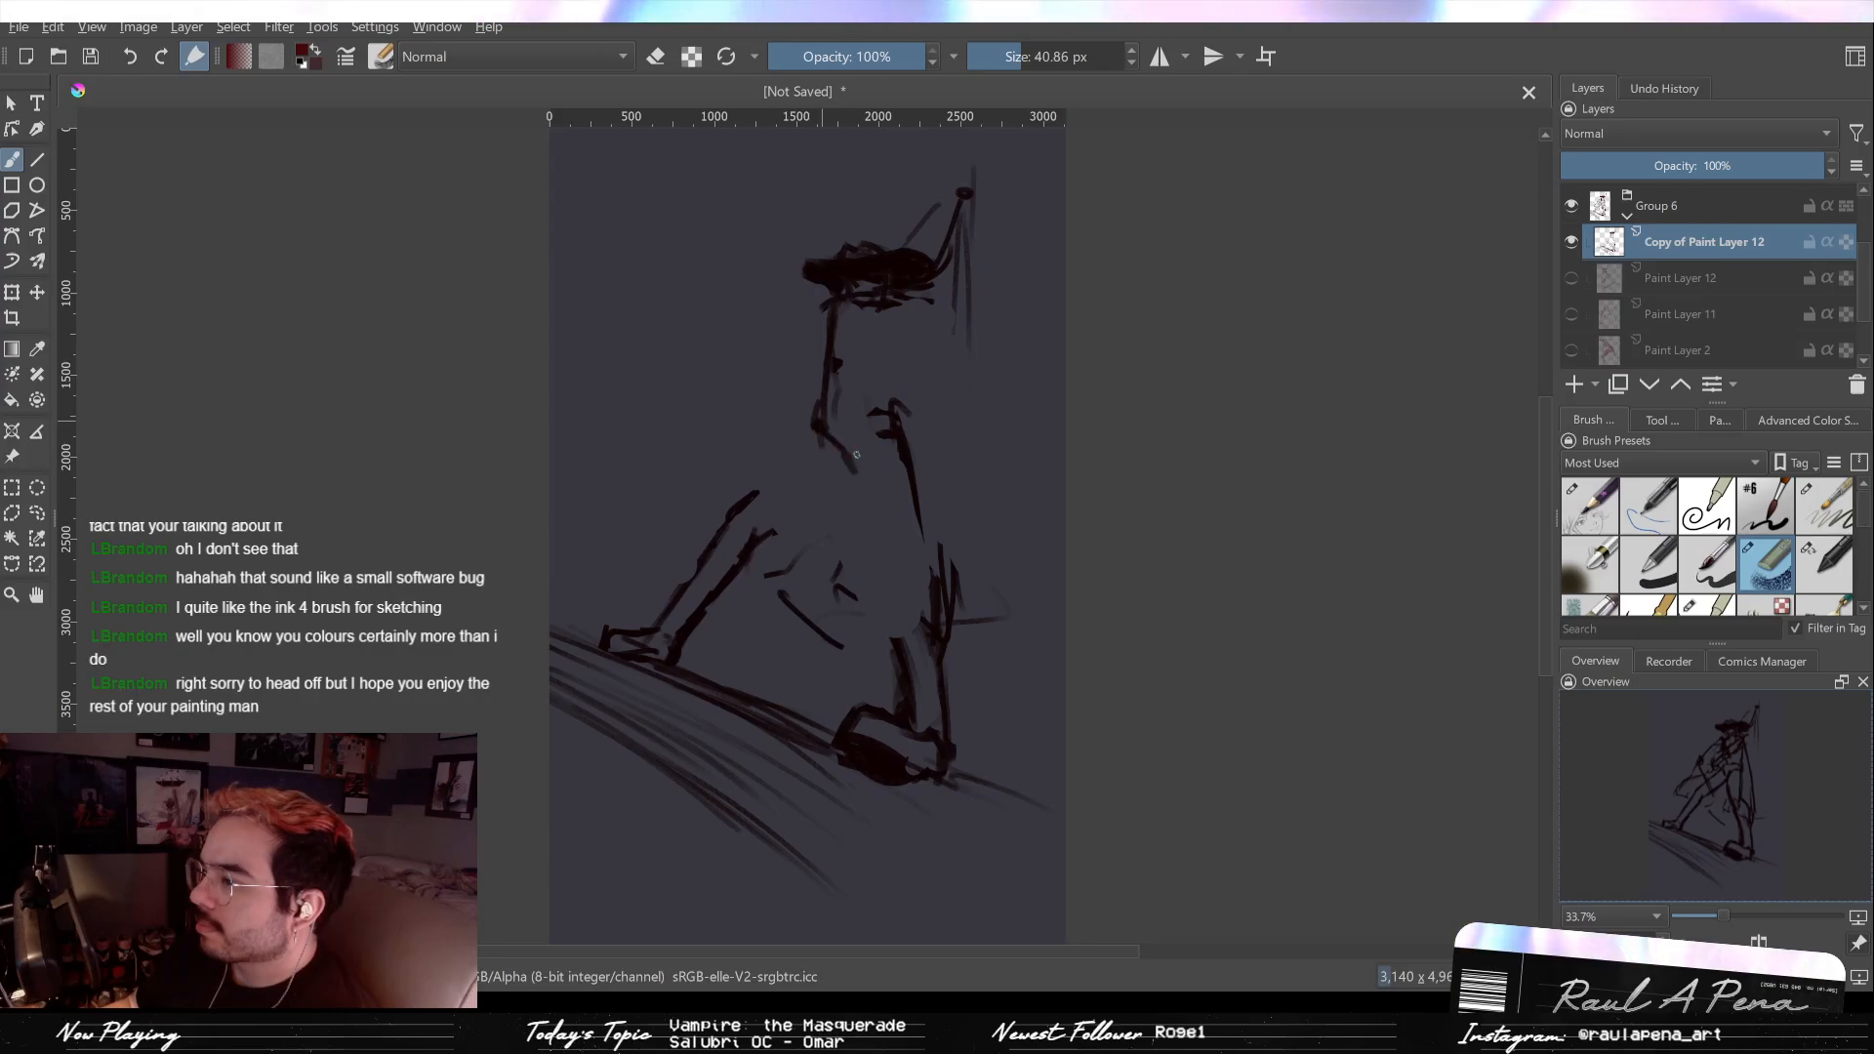
{"action": "left_click_drag", "start_coordinate": [832, 401], "coordinate": [810, 433]}
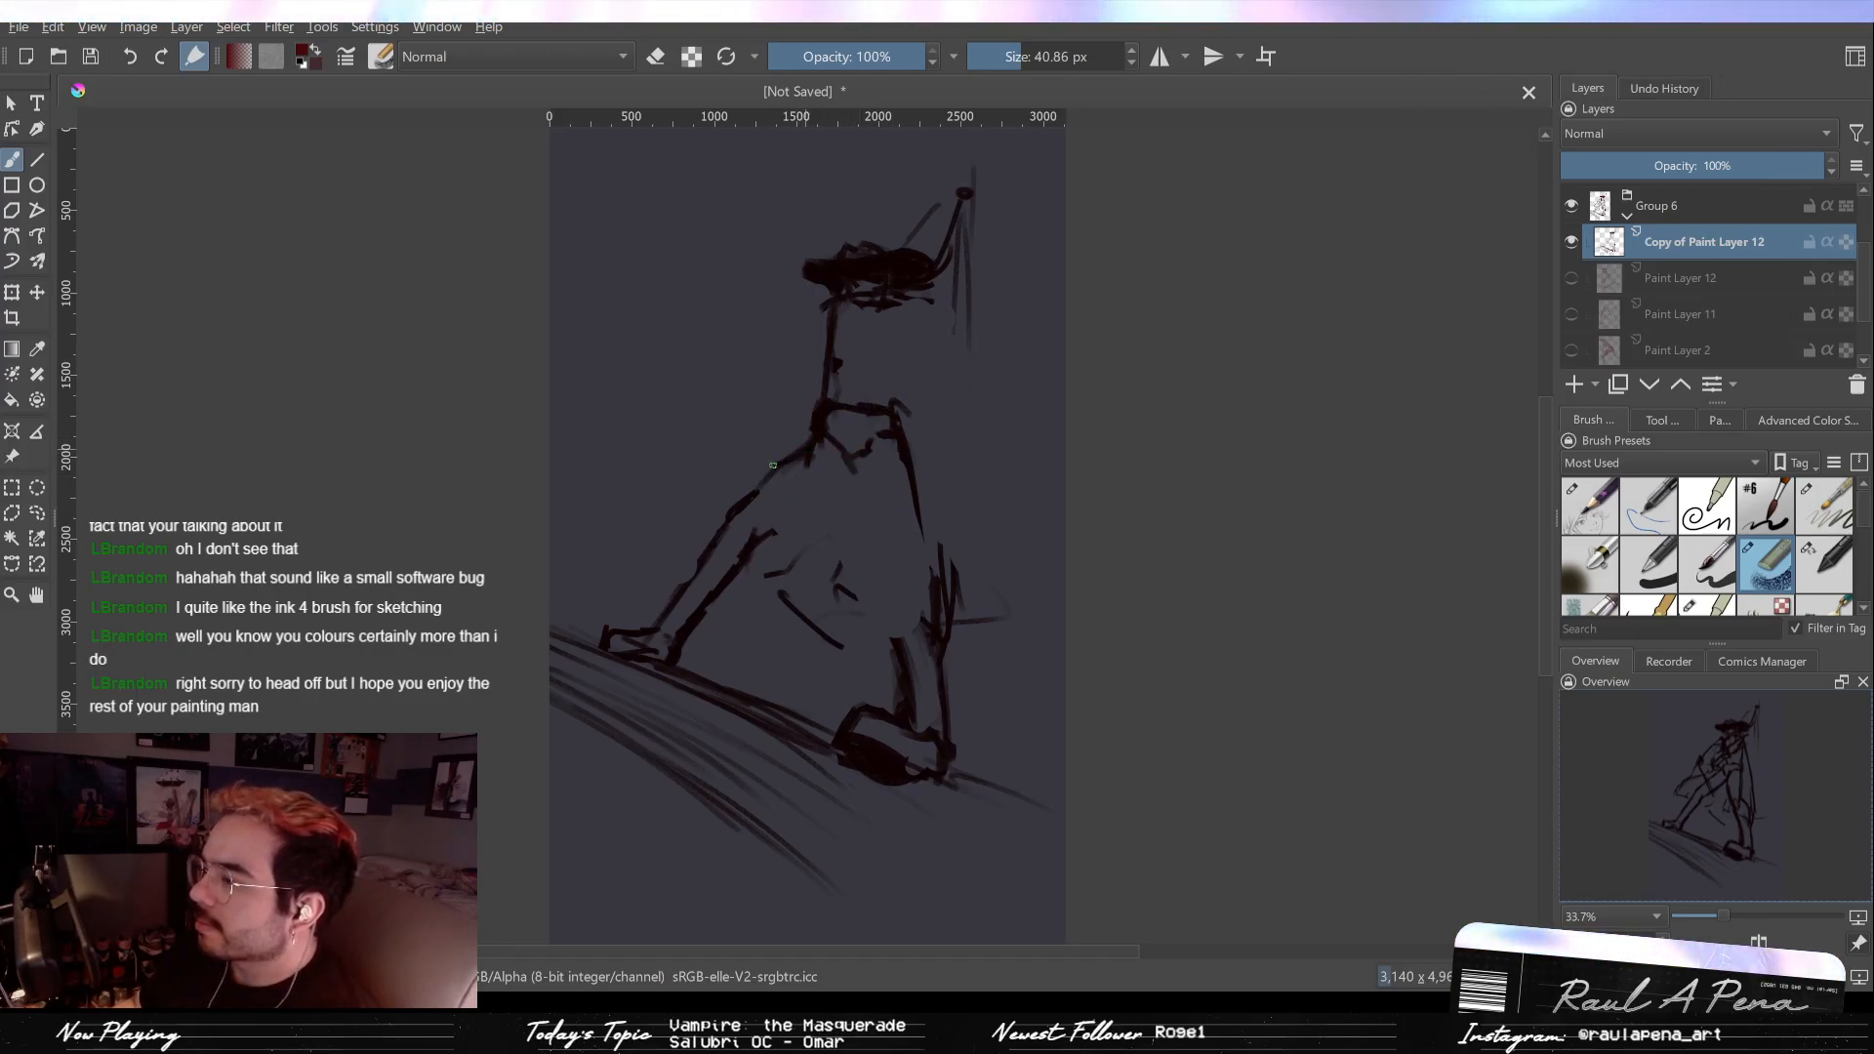
Step: Erase the outstretched leg's old shin and foot, and redraw the whole leg as a continuous tapering shape down from the hip
{"action": "key", "text": "slash"}
{"action": "mouse_move", "coordinate": [782, 504]}
{"action": "left_mouse_down"}
{"action": "mouse_move", "coordinate": [673, 615]}
{"action": "mouse_move", "coordinate": [791, 499]}
{"action": "mouse_move", "coordinate": [757, 553]}
{"action": "left_mouse_up"}
{"action": "key", "text": "slash"}
{"action": "mouse_move", "coordinate": [781, 469]}
{"action": "left_mouse_down"}
{"action": "mouse_move", "coordinate": [673, 629]}
{"action": "mouse_move", "coordinate": [620, 652]}
{"action": "left_mouse_up"}
{"action": "key", "text": "slash"}
{"action": "key", "text": "slash"}
{"action": "left_click_drag", "start_coordinate": [742, 573], "coordinate": [686, 646]}
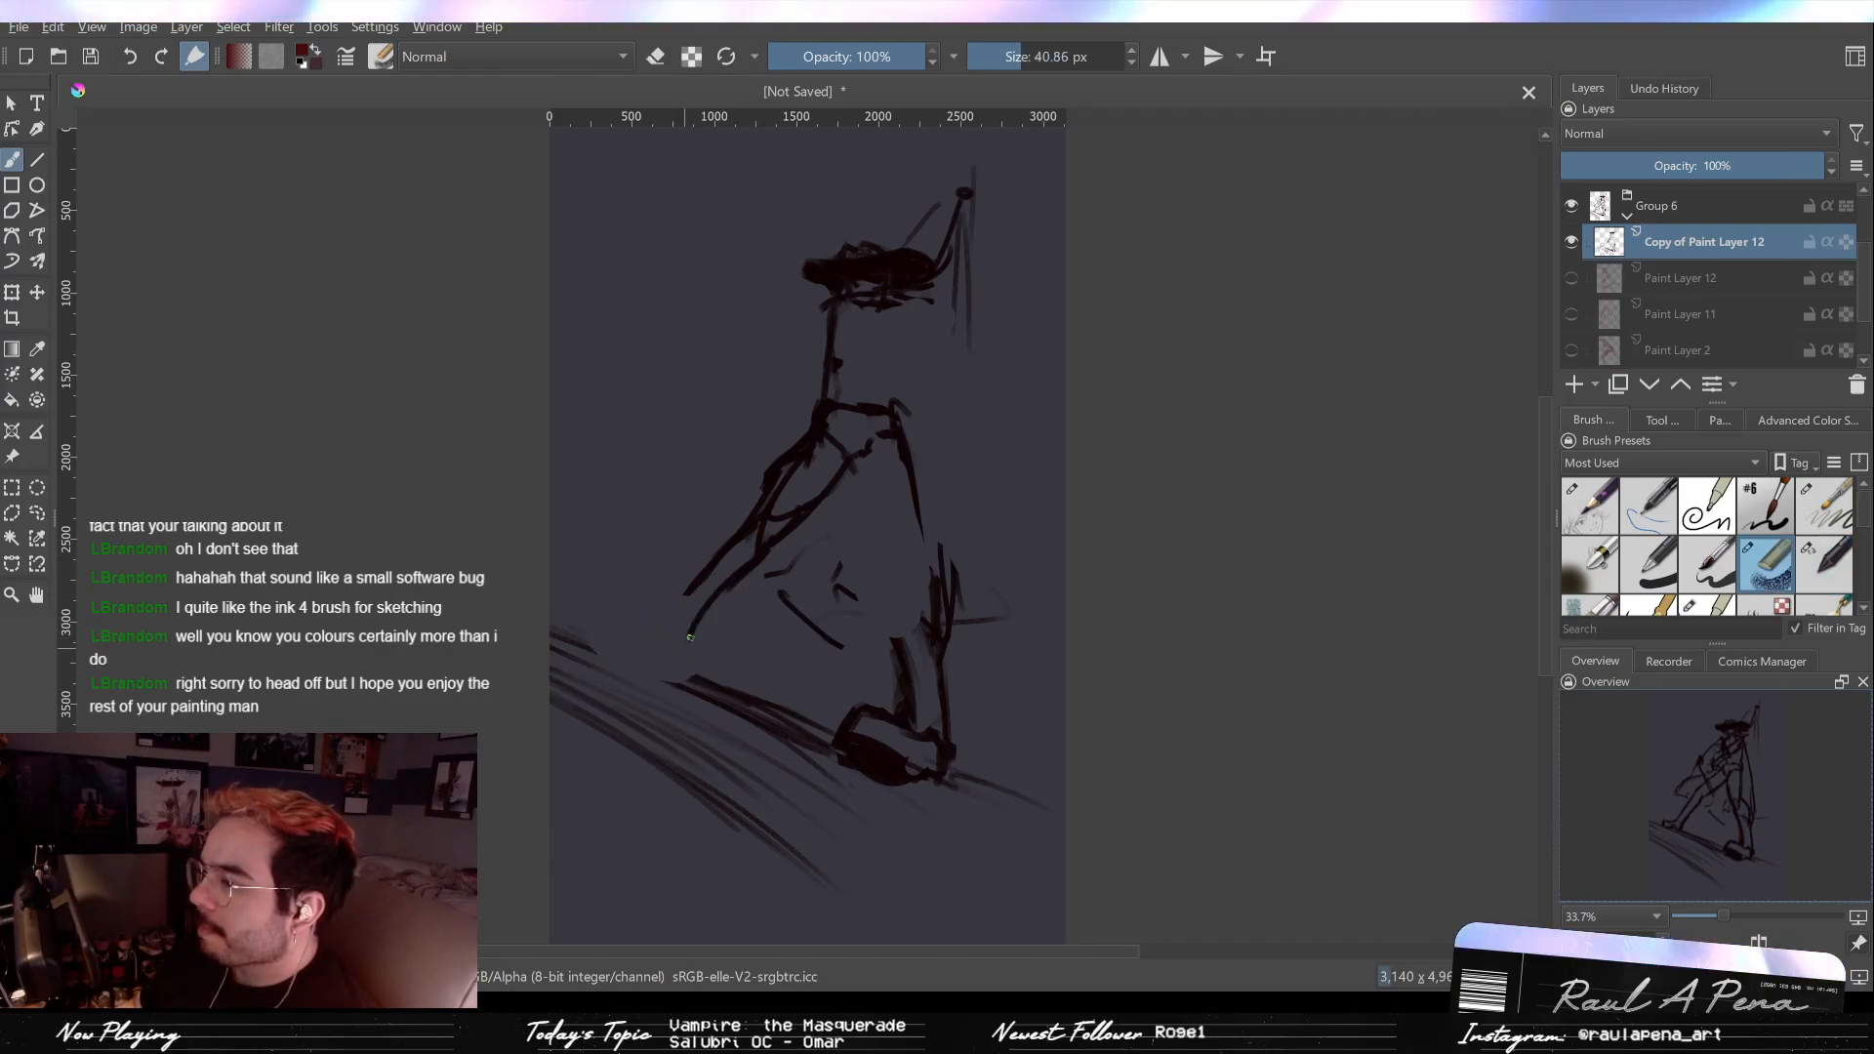
{"action": "left_click_drag", "start_coordinate": [704, 583], "coordinate": [666, 642]}
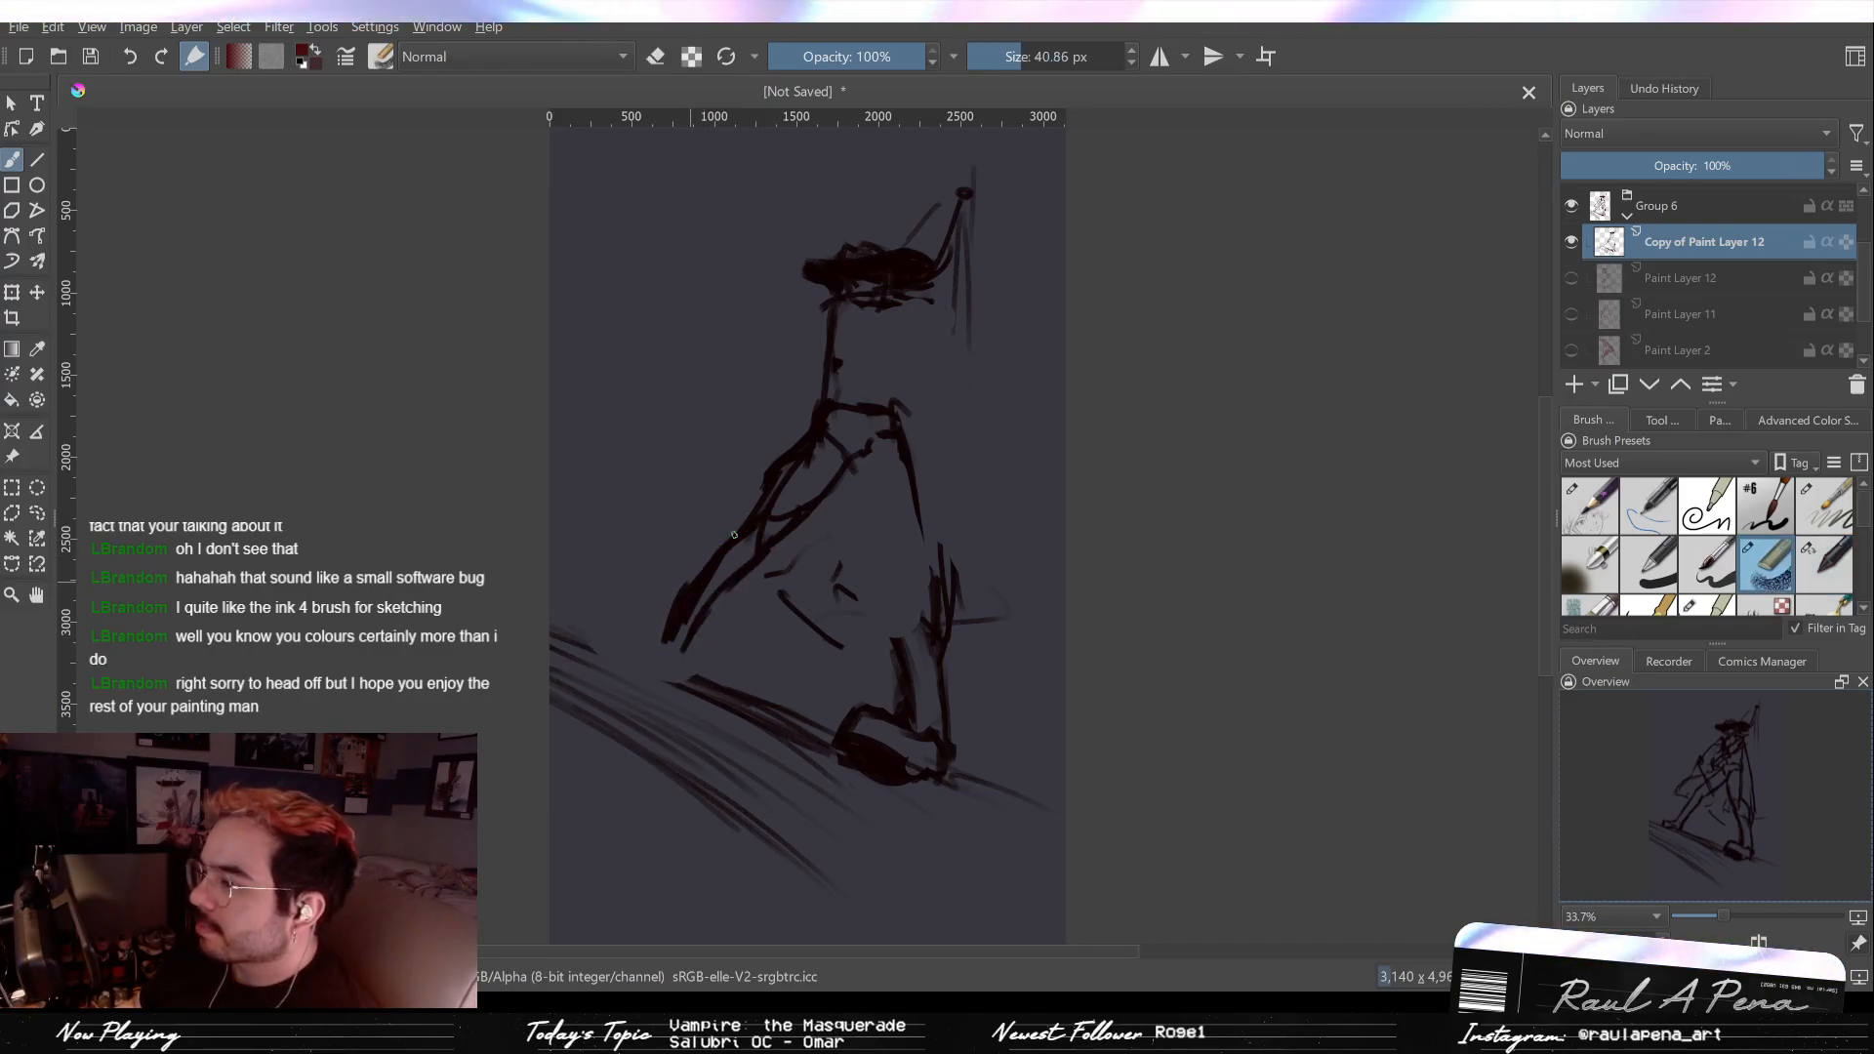
Step: Erase the standing leg's hip and upper thigh lines, and sketch the arched ribcage with the far side of the chest
{"action": "key", "text": "slash"}
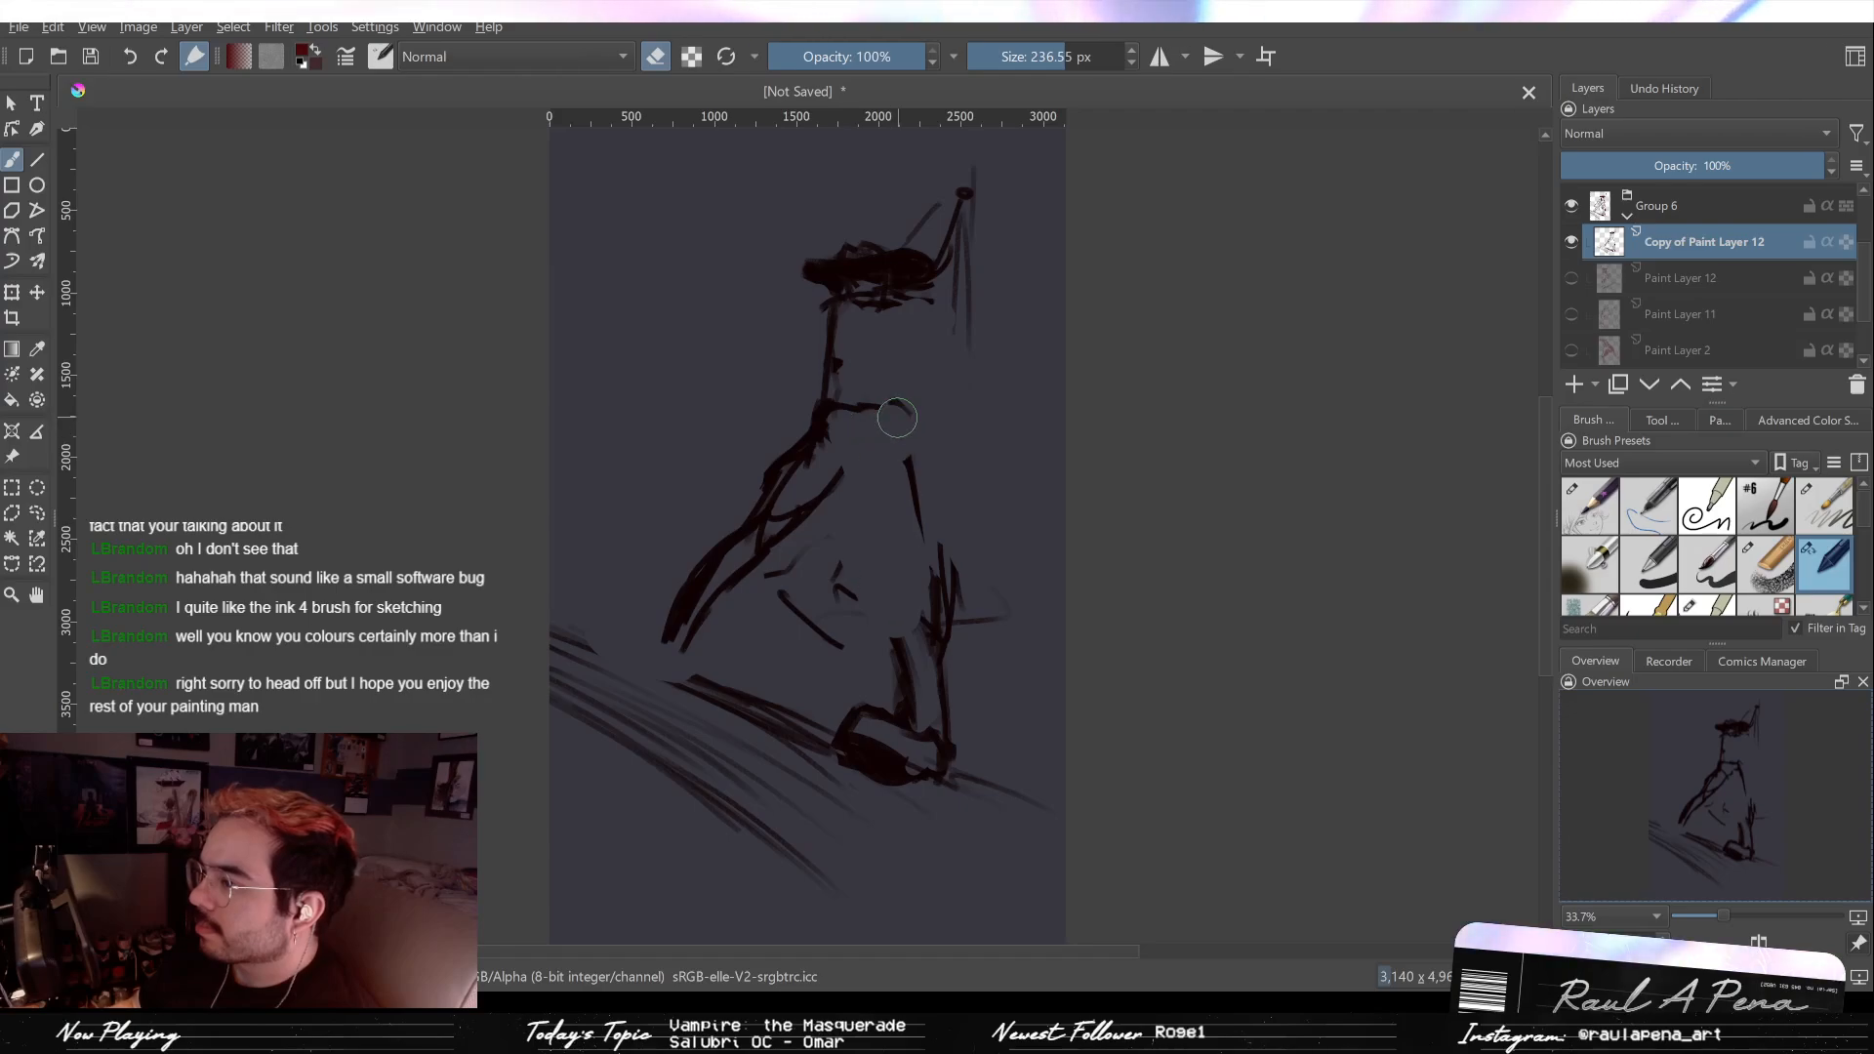
{"action": "key", "text": "slash"}
{"action": "mouse_move", "coordinate": [834, 331]}
{"action": "left_mouse_down"}
{"action": "mouse_move", "coordinate": [859, 355]}
{"action": "mouse_move", "coordinate": [863, 333]}
{"action": "mouse_move", "coordinate": [907, 350]}
{"action": "left_mouse_up"}
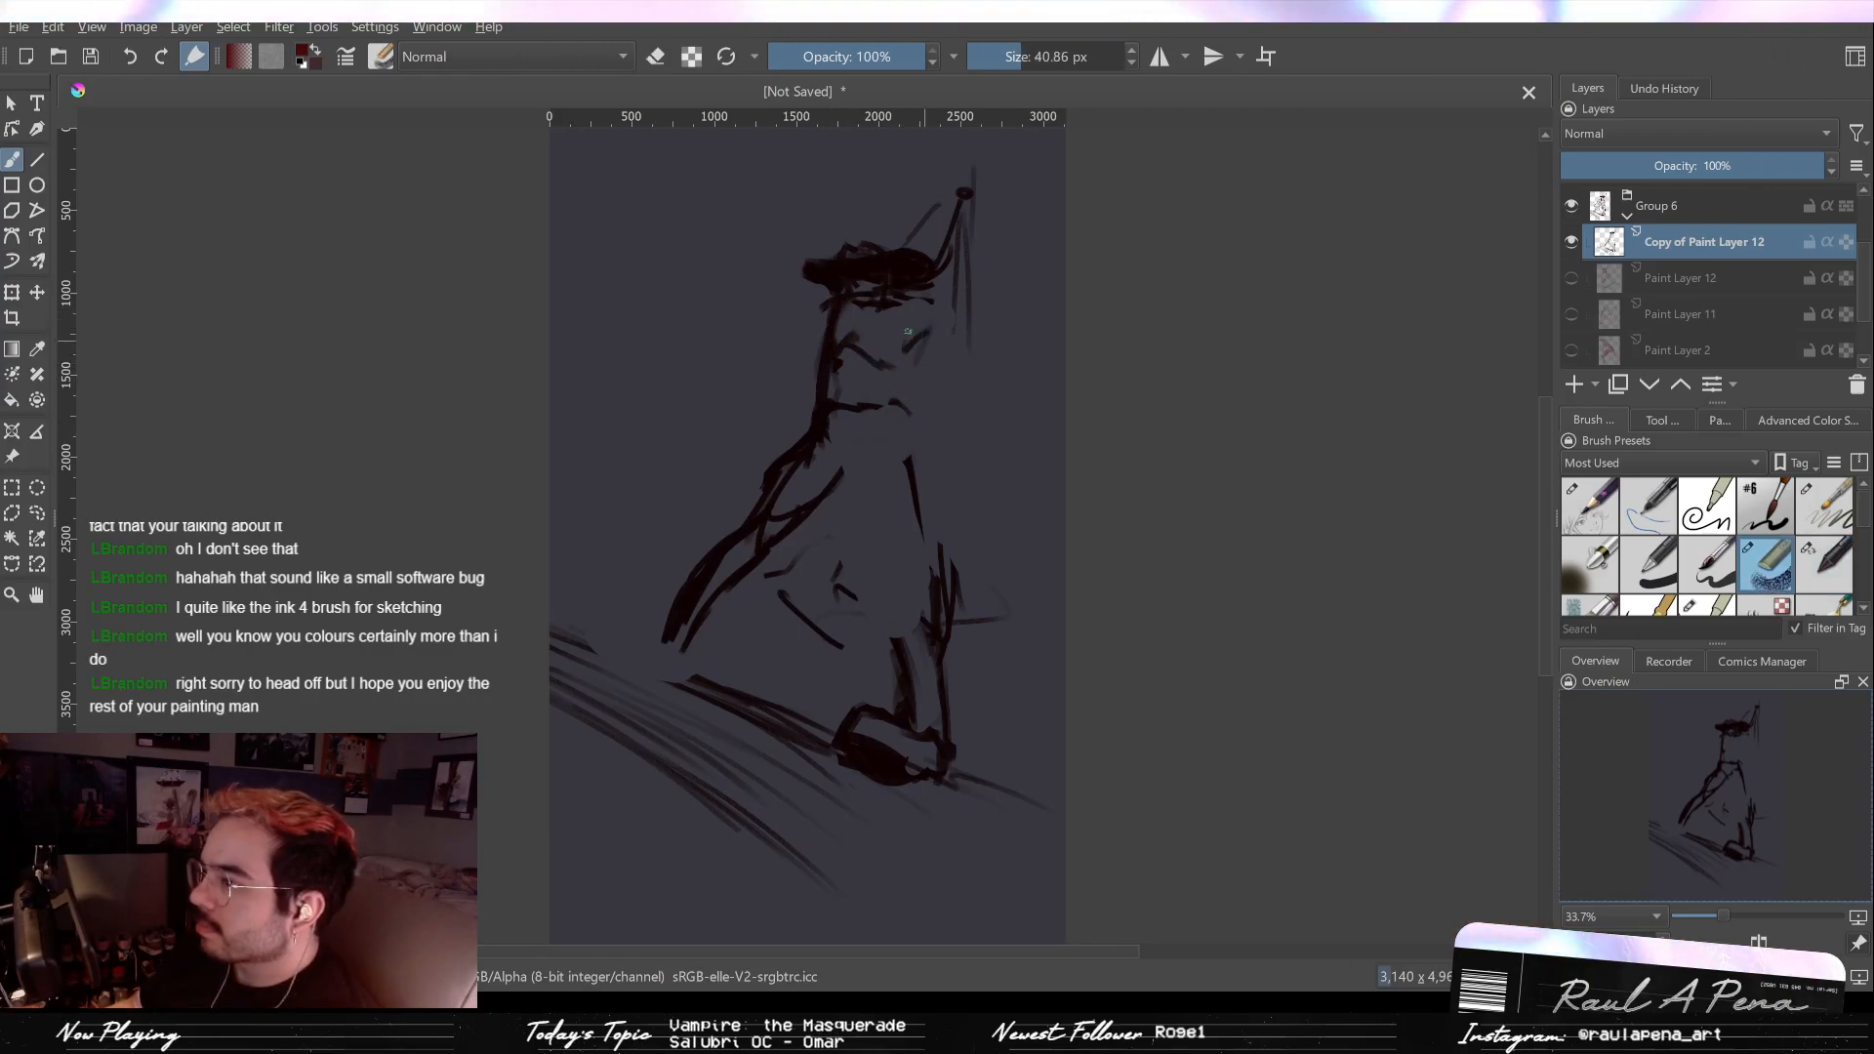
Step: Erase the hat, and draw a bare oval head with a shoulder line and the remaining side of the torso
{"action": "key", "text": "slash"}
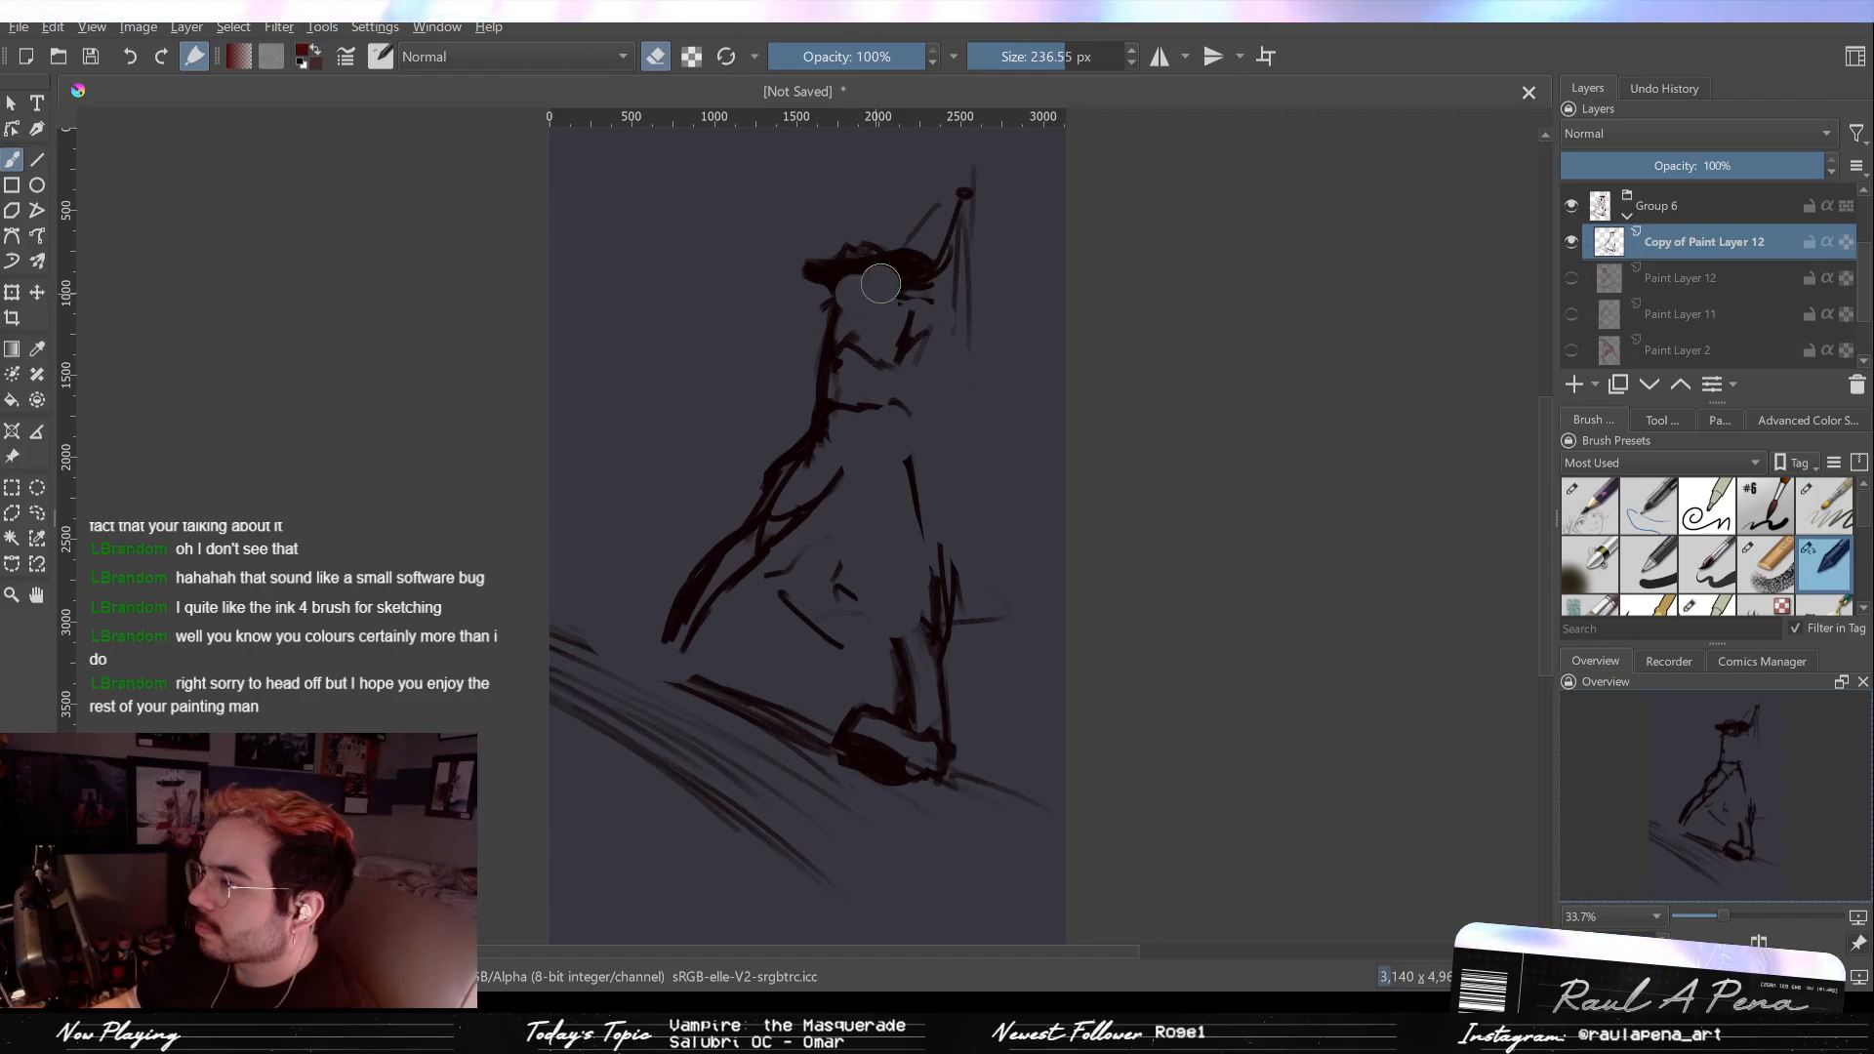
{"action": "mouse_move", "coordinate": [871, 295]}
{"action": "left_mouse_down"}
{"action": "mouse_move", "coordinate": [849, 262]}
{"action": "mouse_move", "coordinate": [942, 255]}
{"action": "left_mouse_up"}
{"action": "key", "text": "slash"}
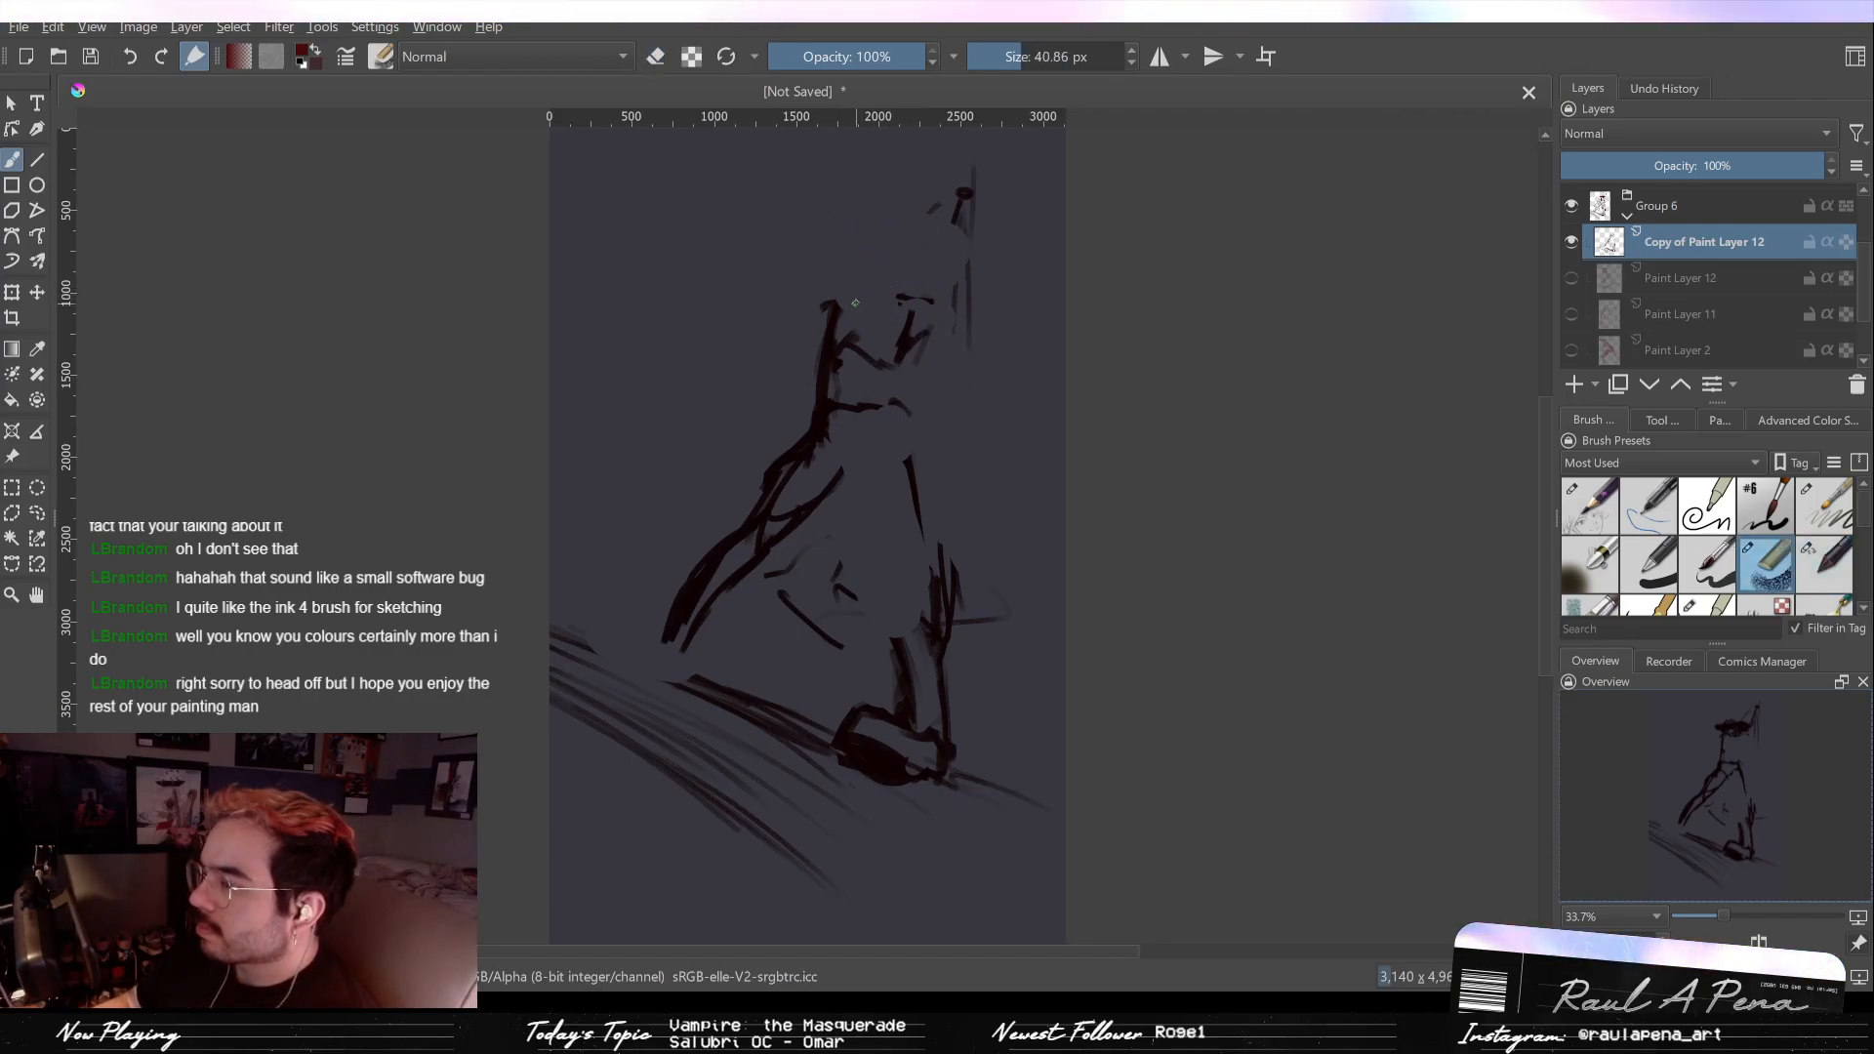
{"action": "mouse_move", "coordinate": [856, 257]}
{"action": "left_mouse_down"}
{"action": "mouse_move", "coordinate": [887, 294]}
{"action": "mouse_move", "coordinate": [895, 257]}
{"action": "mouse_move", "coordinate": [853, 261]}
{"action": "mouse_move", "coordinate": [869, 292]}
{"action": "mouse_move", "coordinate": [902, 266]}
{"action": "mouse_move", "coordinate": [868, 309]}
{"action": "mouse_move", "coordinate": [869, 289]}
{"action": "mouse_move", "coordinate": [851, 296]}
{"action": "mouse_move", "coordinate": [887, 297]}
{"action": "mouse_move", "coordinate": [821, 316]}
{"action": "mouse_move", "coordinate": [826, 384]}
{"action": "mouse_move", "coordinate": [875, 350]}
{"action": "mouse_move", "coordinate": [894, 403]}
{"action": "left_mouse_up"}
Step: Erase the leftover hip strokes, and draw a V-shaped pelvis beneath the waist
{"action": "key", "text": "e"}
{"action": "key", "text": "e"}
{"action": "key", "text": "e"}
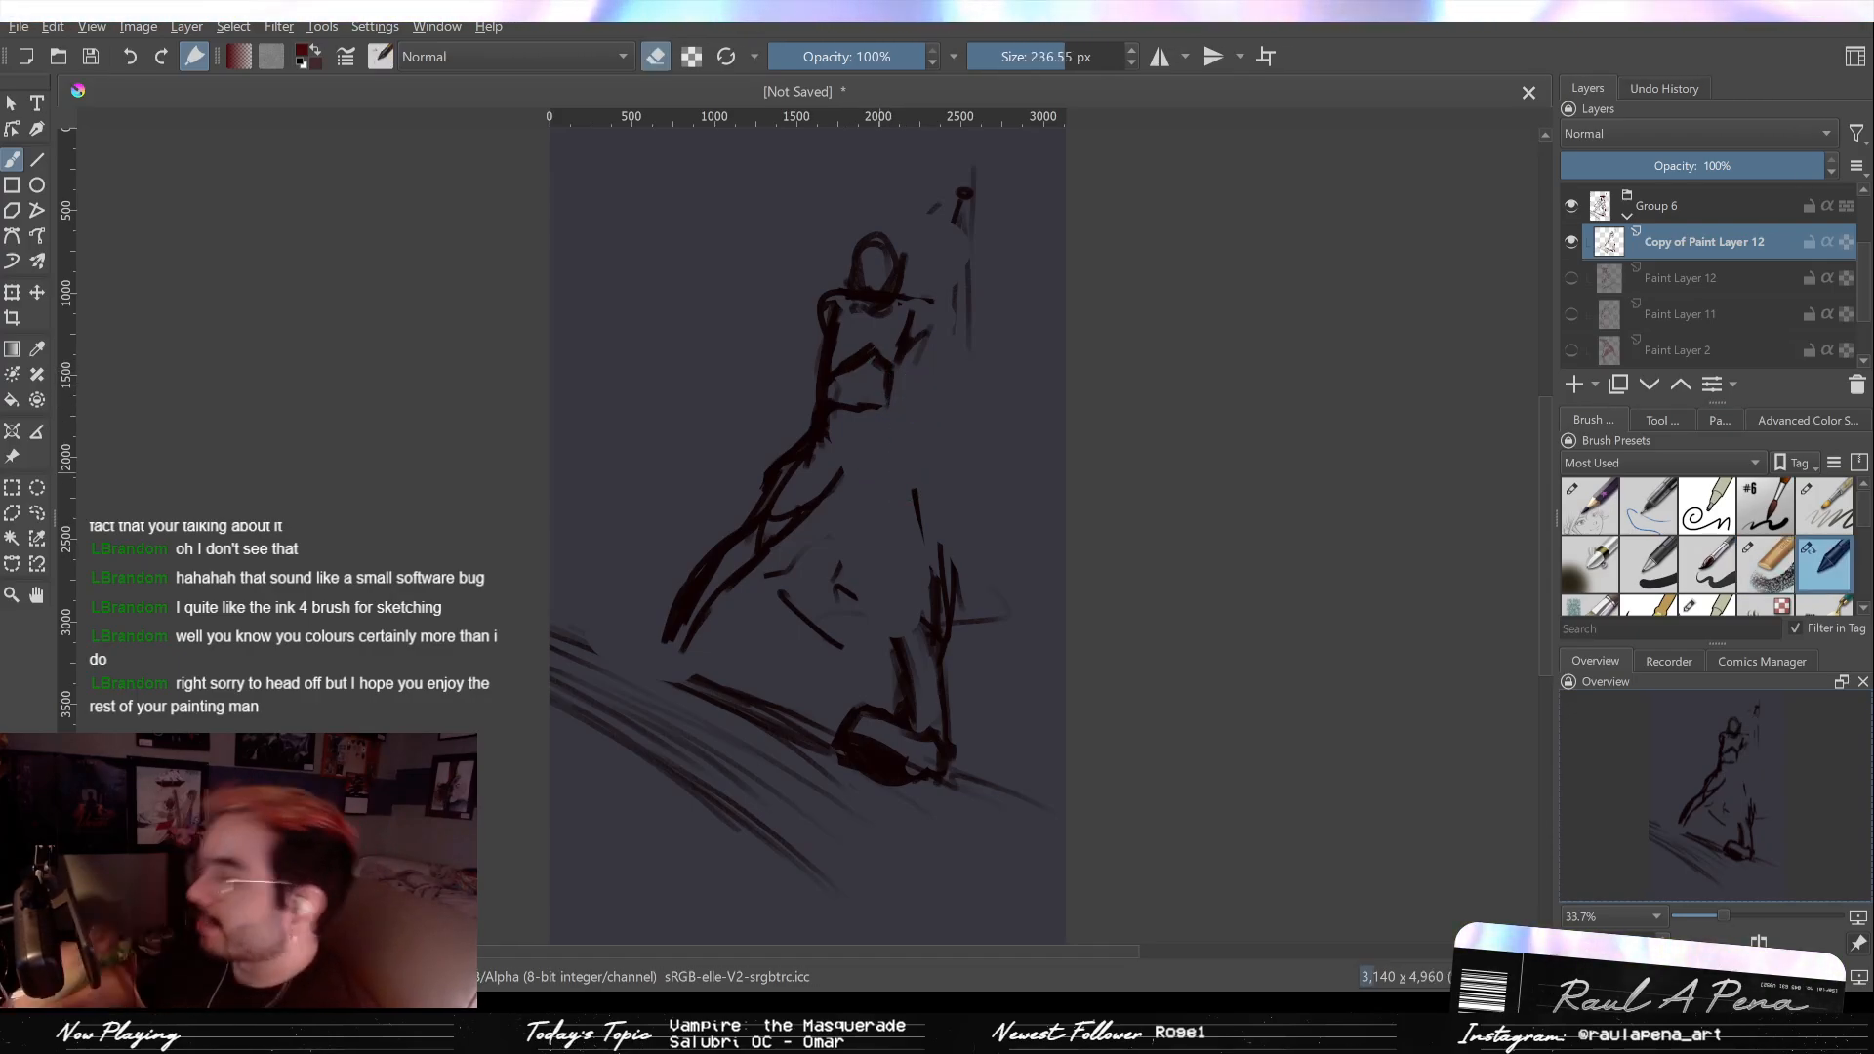
{"action": "key", "text": "e"}
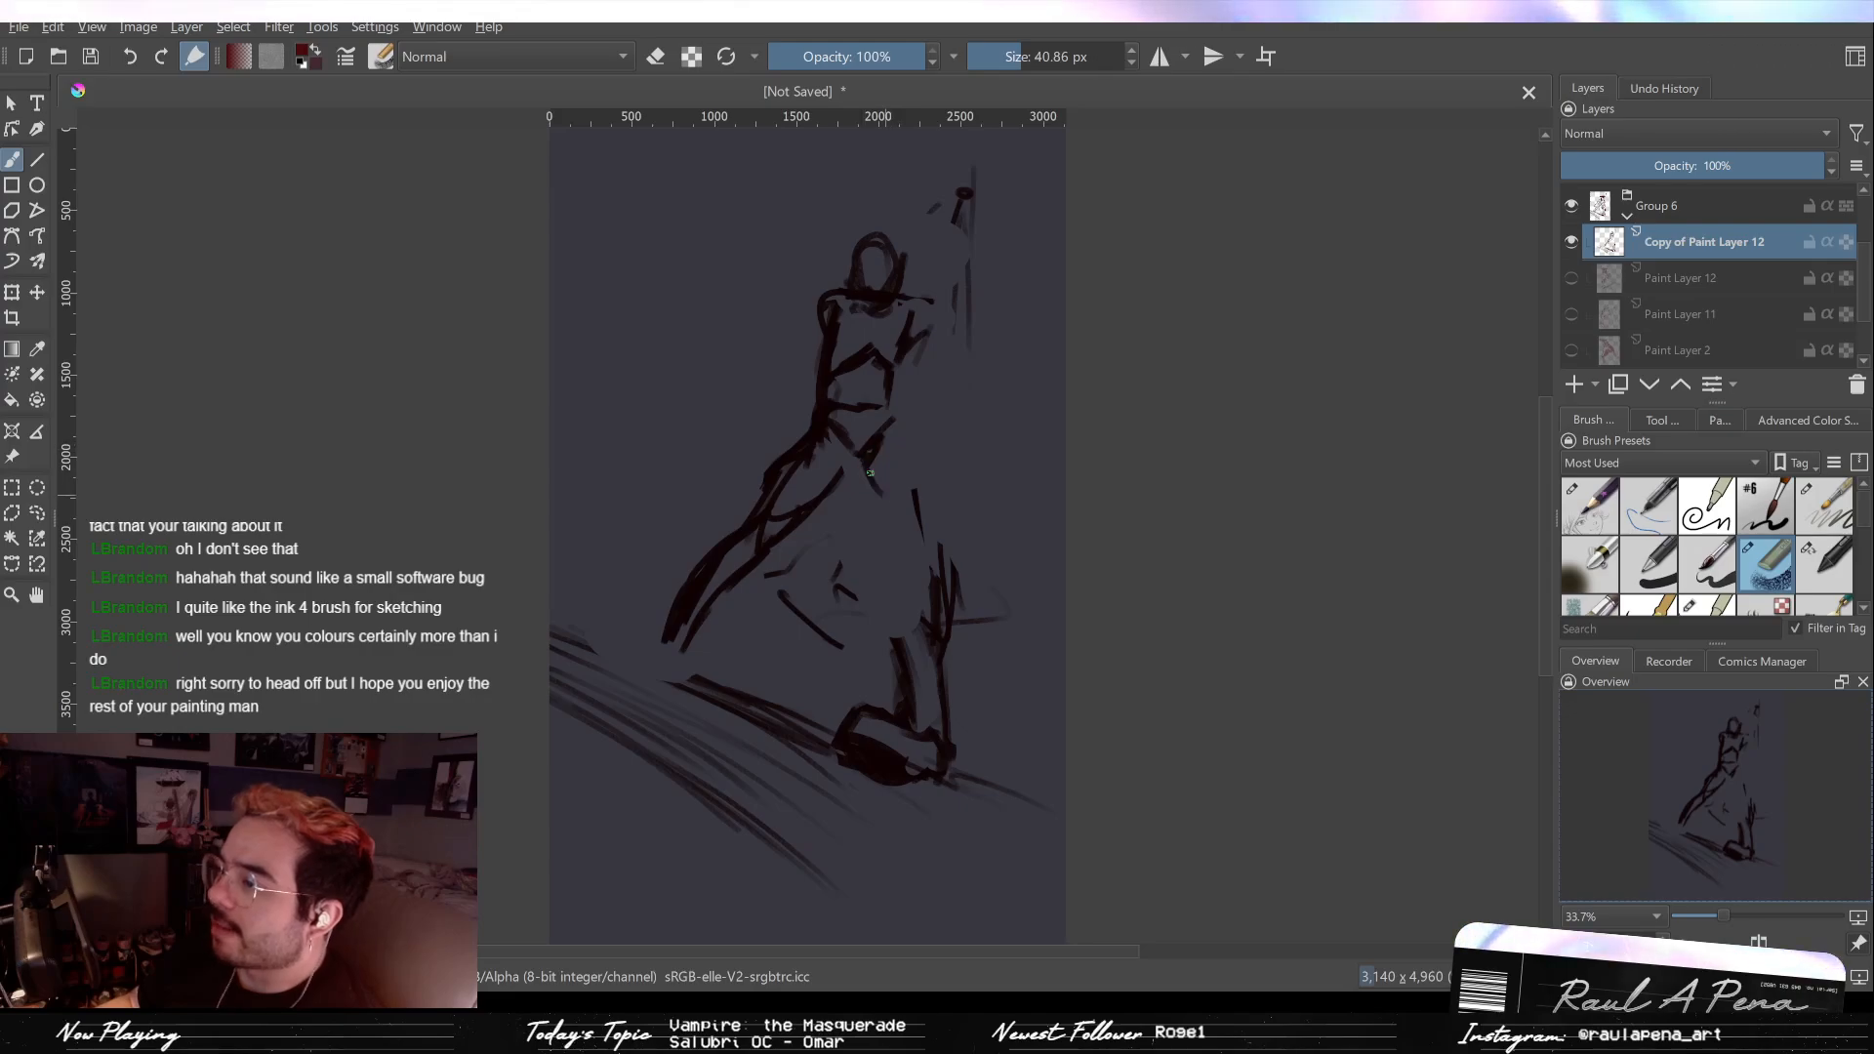
Step: Erase the old standing leg and foot, and redraw a long straight leg with thigh, knee and shin contours
{"action": "key", "text": "e"}
{"action": "mouse_move", "coordinate": [927, 634]}
{"action": "left_mouse_down"}
{"action": "mouse_move", "coordinate": [937, 514]}
{"action": "mouse_move", "coordinate": [899, 753]}
{"action": "mouse_move", "coordinate": [928, 774]}
{"action": "mouse_move", "coordinate": [908, 765]}
{"action": "left_mouse_up"}
{"action": "key", "text": "e"}
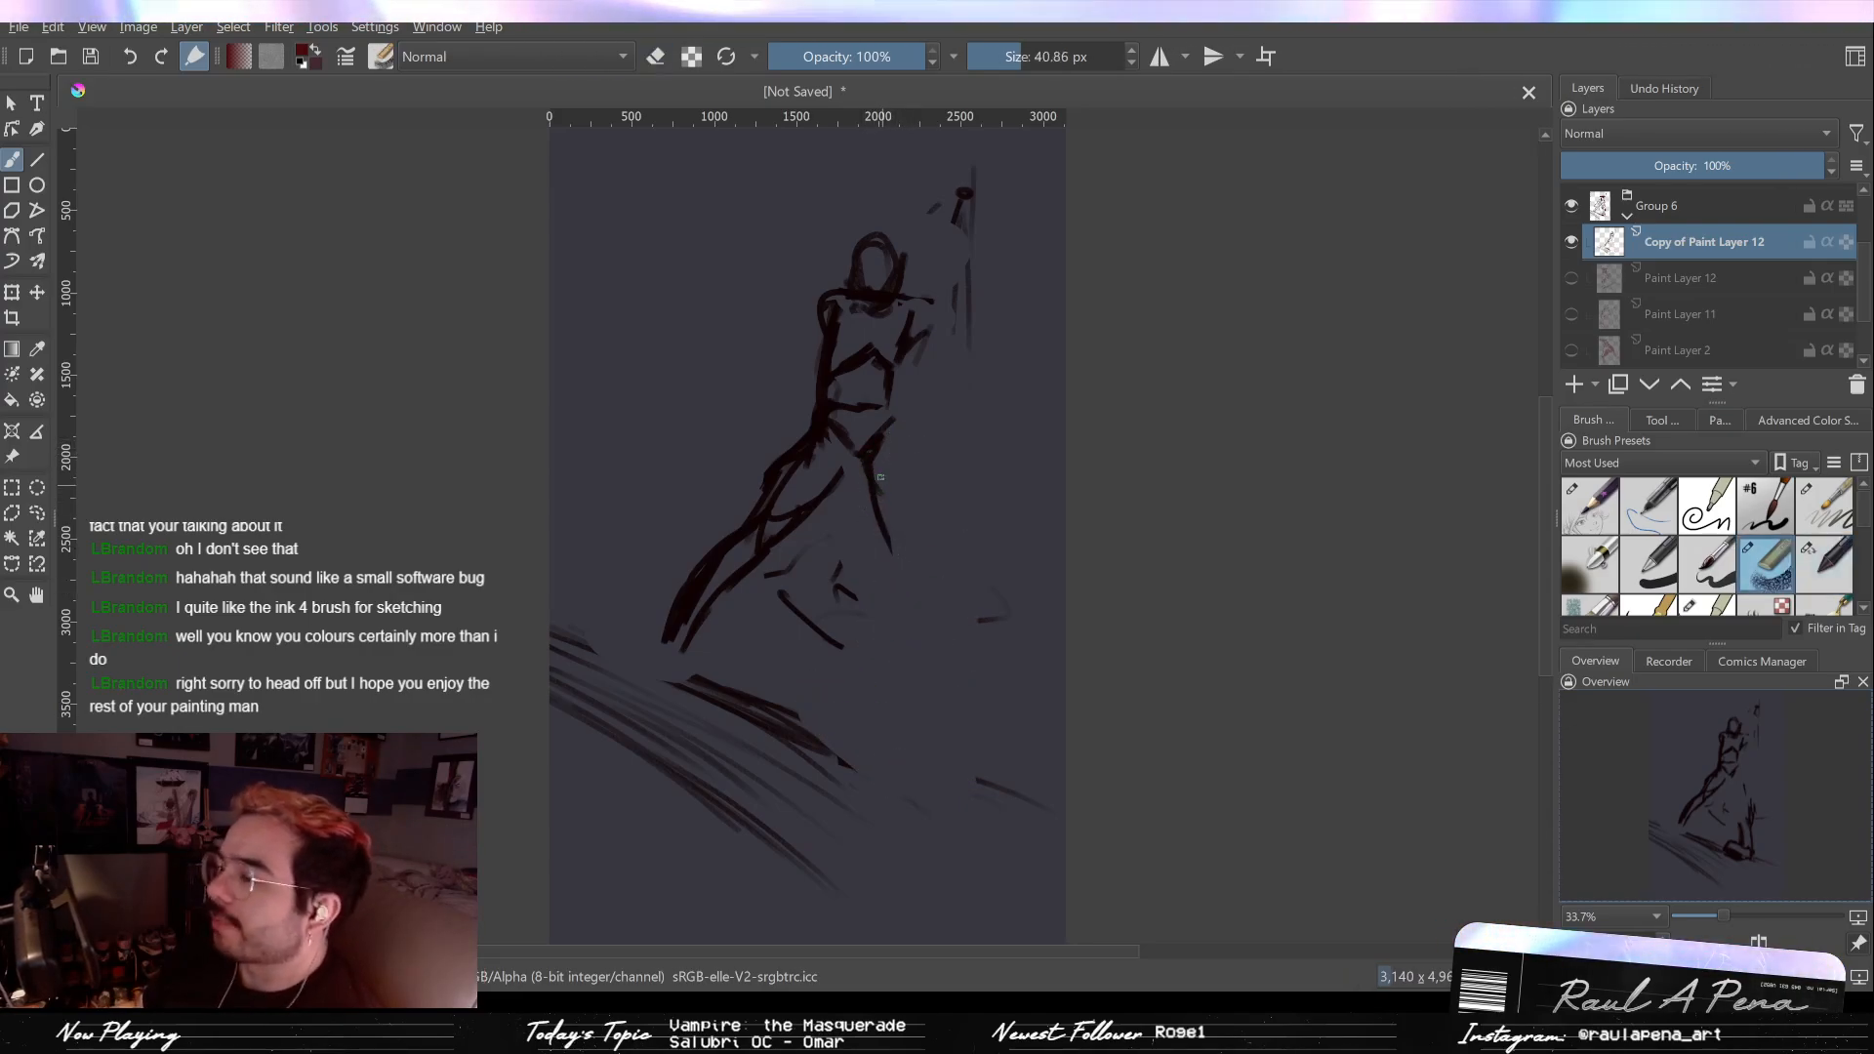
{"action": "left_click_drag", "start_coordinate": [867, 488], "coordinate": [890, 554]}
{"action": "left_click_drag", "start_coordinate": [900, 423], "coordinate": [916, 517]}
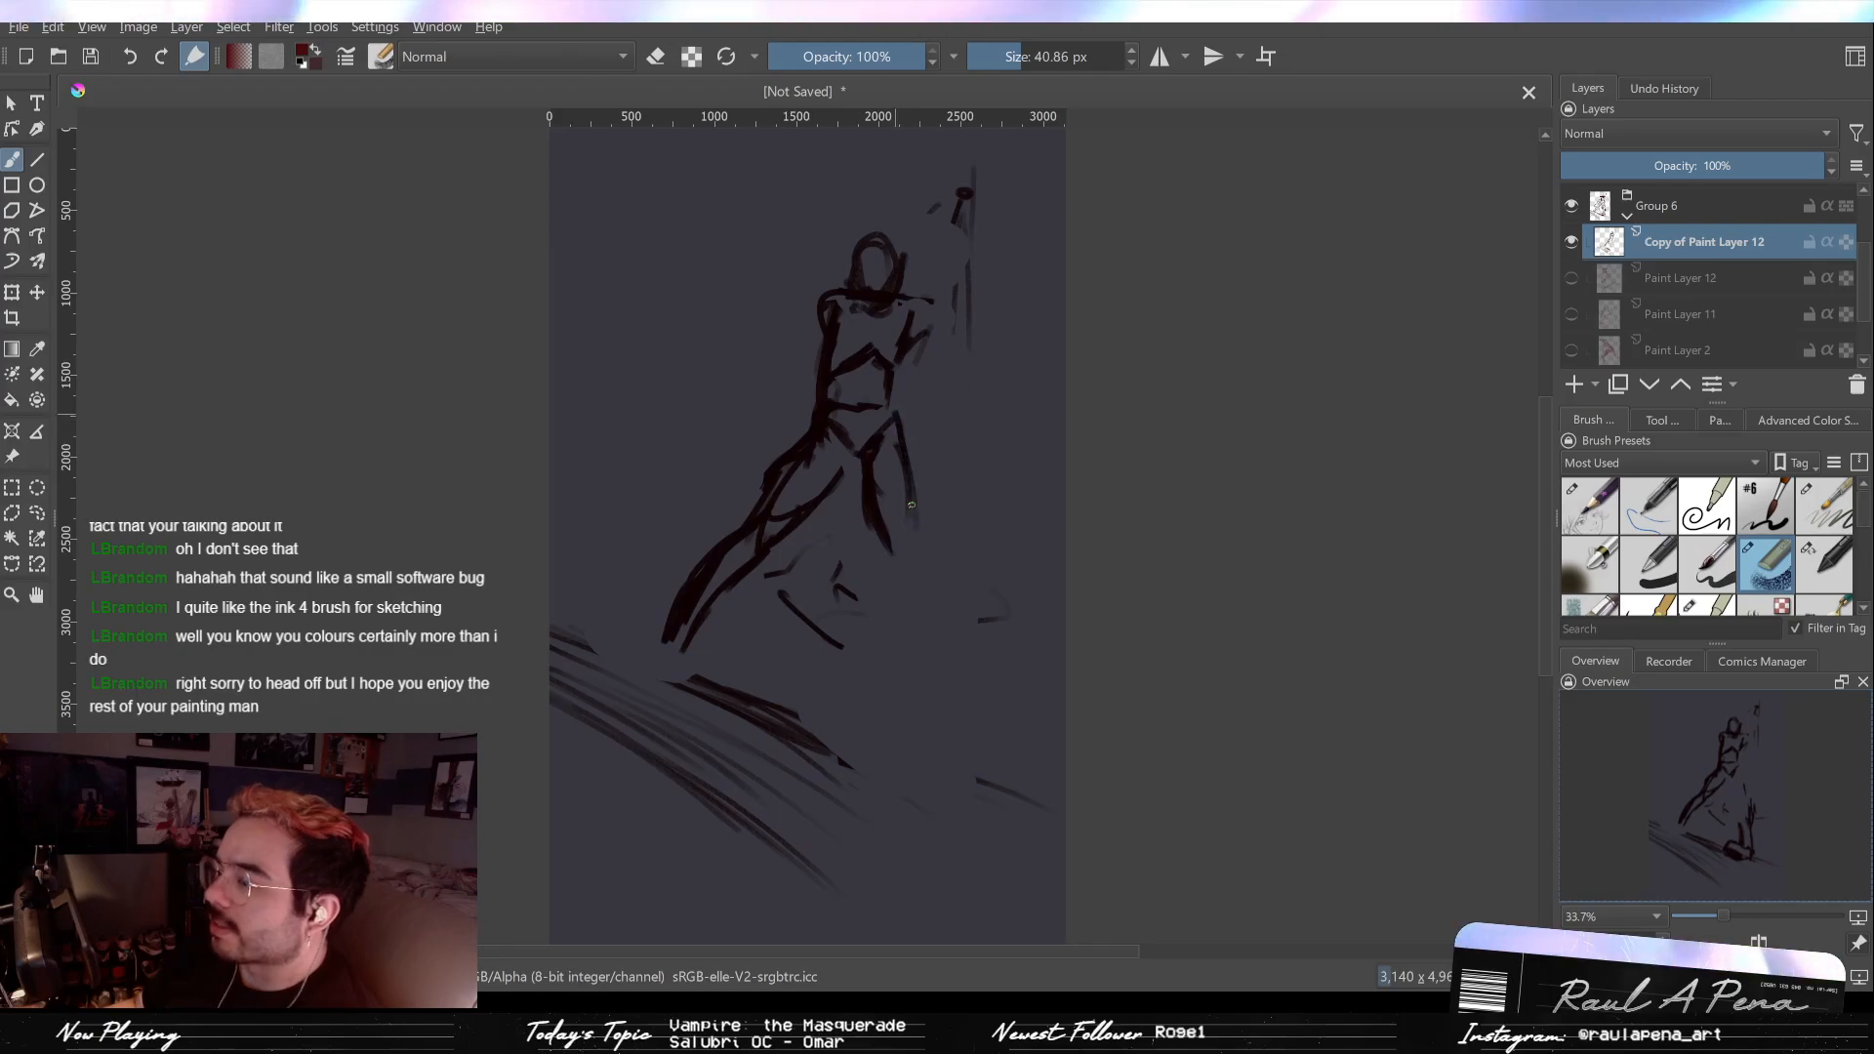
{"action": "left_click_drag", "start_coordinate": [892, 427], "coordinate": [922, 620]}
{"action": "mouse_move", "coordinate": [909, 507]}
{"action": "left_mouse_down"}
{"action": "mouse_move", "coordinate": [920, 580]}
{"action": "mouse_move", "coordinate": [873, 518]}
{"action": "left_mouse_up"}
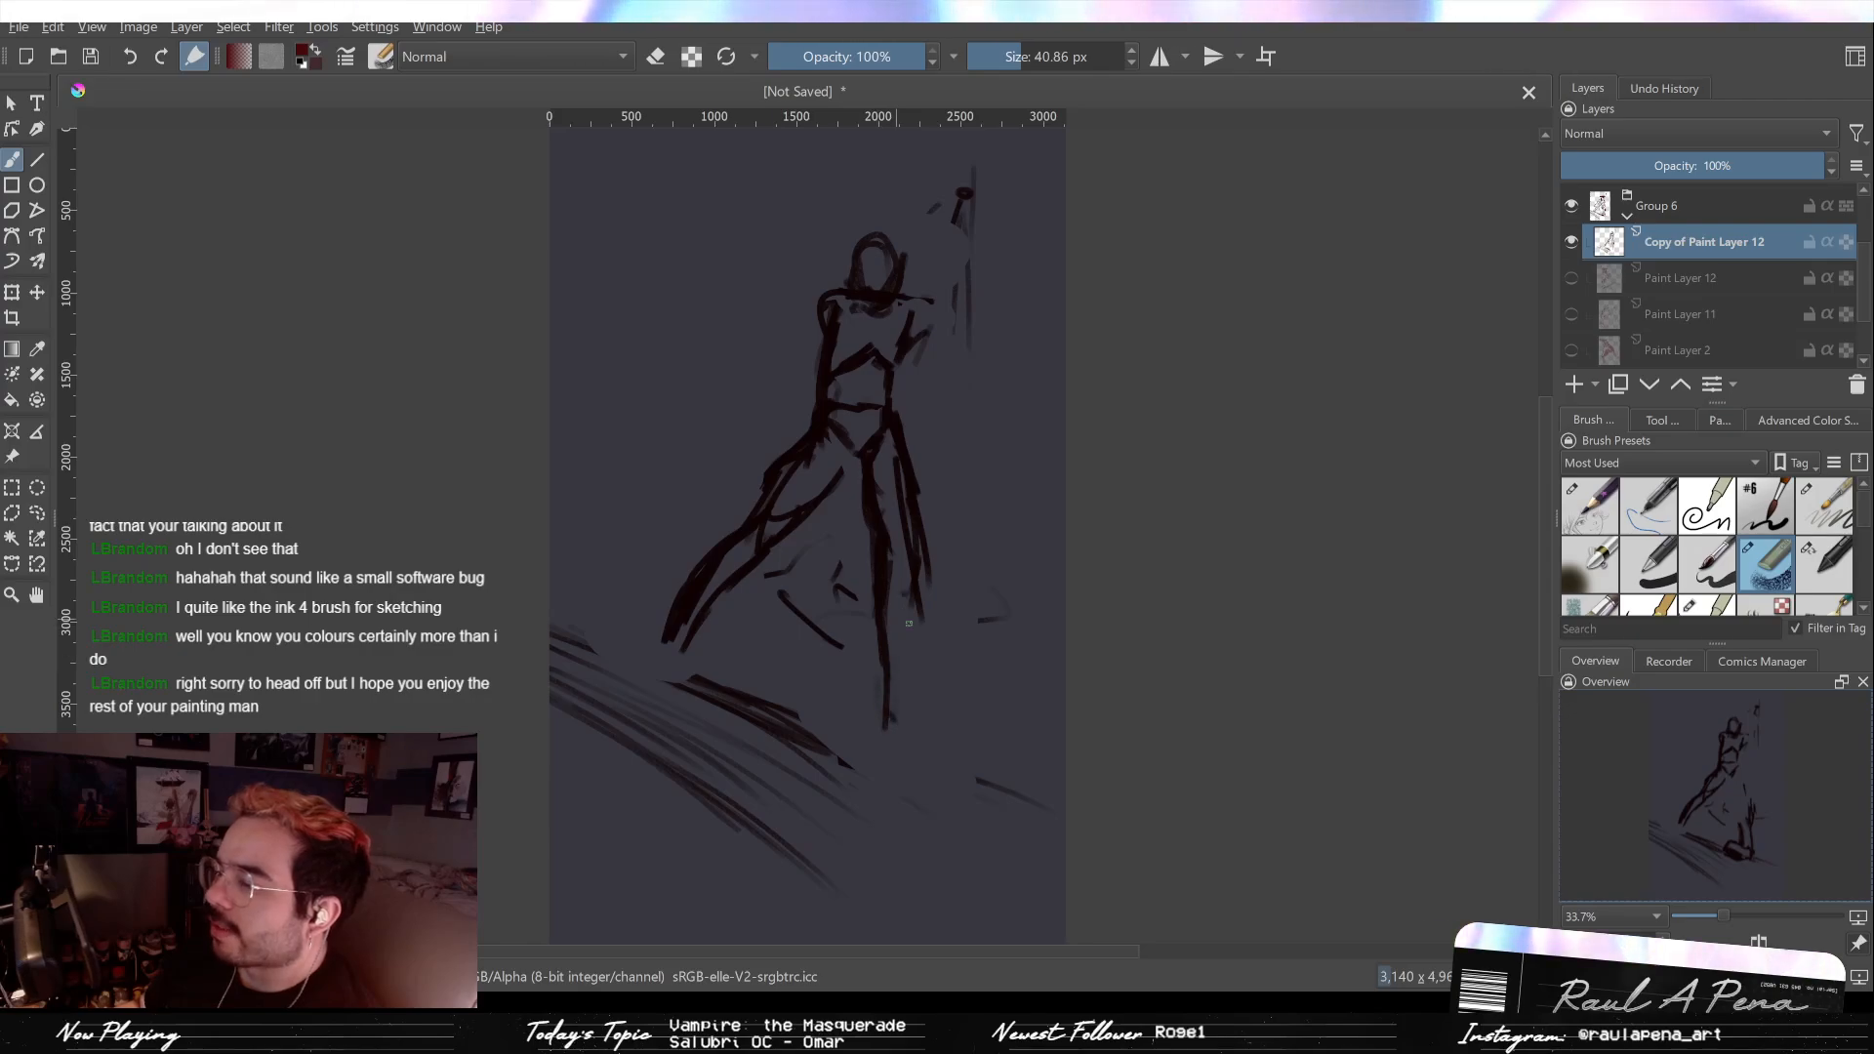
{"action": "left_click_drag", "start_coordinate": [907, 611], "coordinate": [907, 751]}
{"action": "left_click_drag", "start_coordinate": [917, 584], "coordinate": [915, 639]}
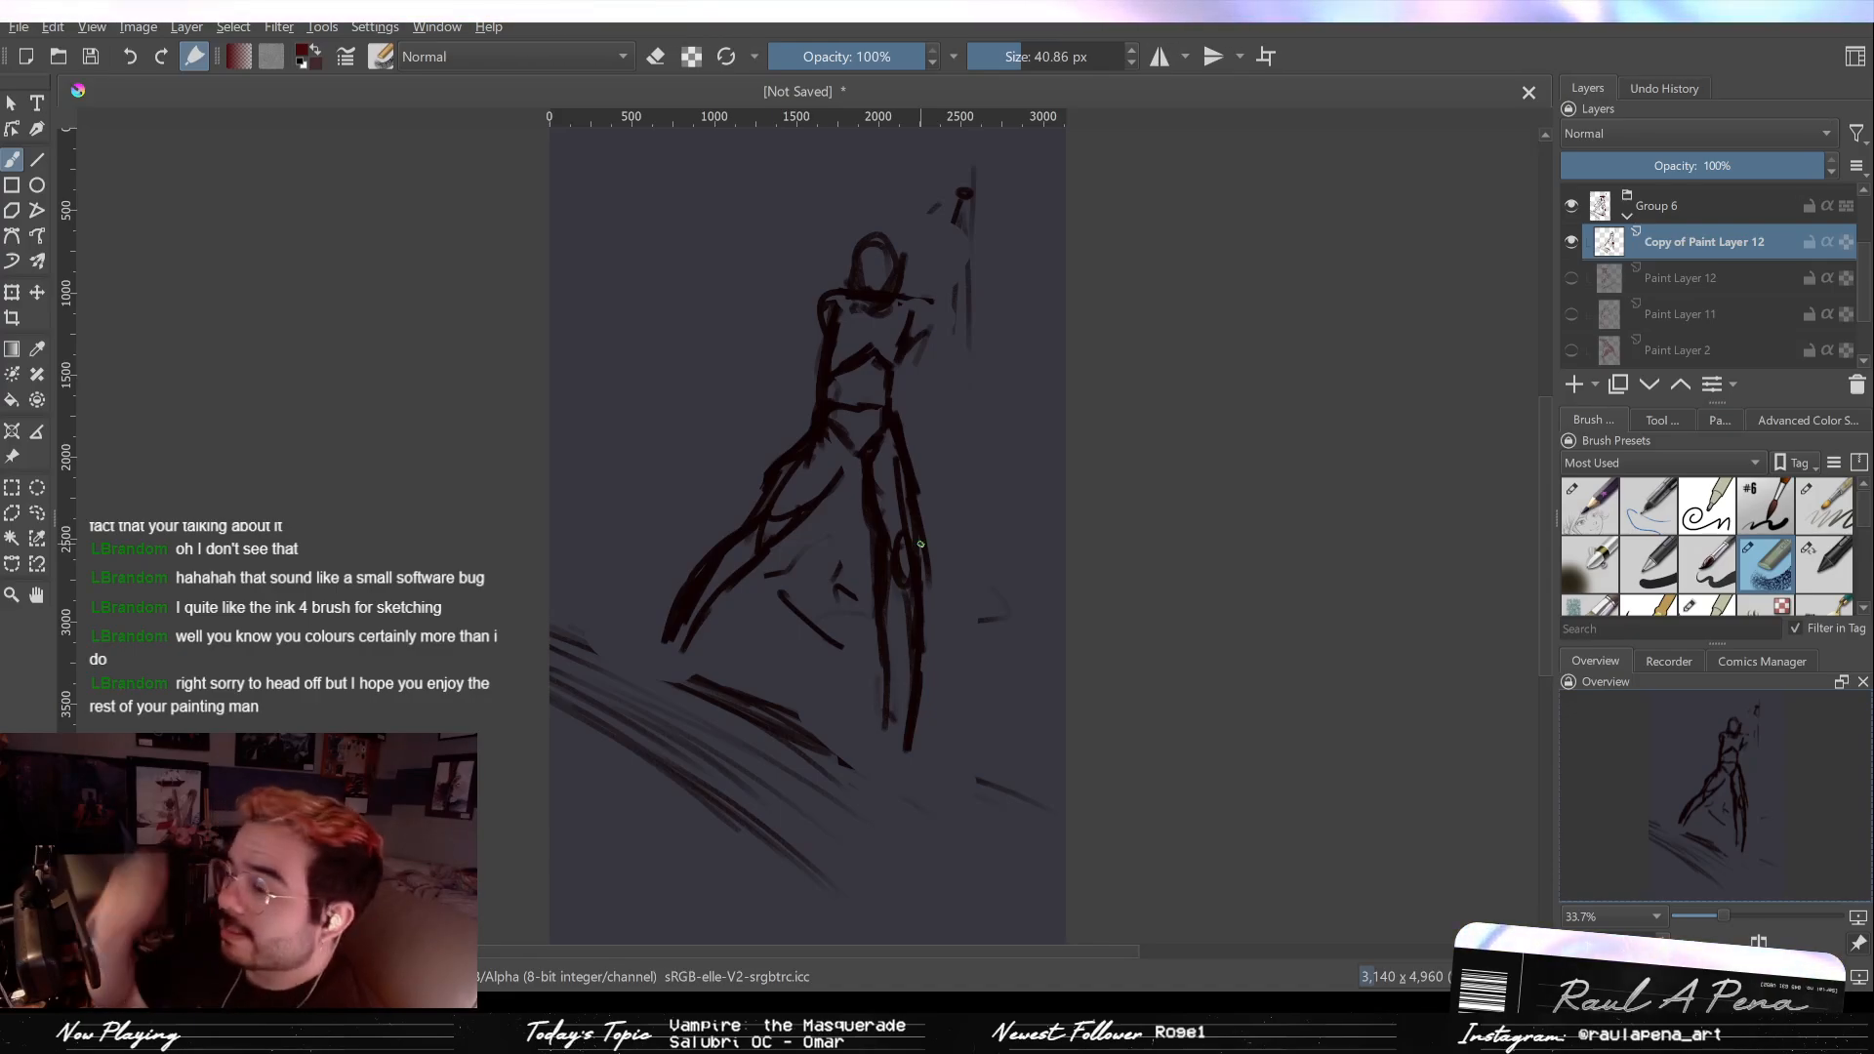
{"action": "left_click_drag", "start_coordinate": [897, 469], "coordinate": [908, 522]}
Step: Erase the stray leftover strokes between the two legs and beside the standing leg
{"action": "key", "text": "e"}
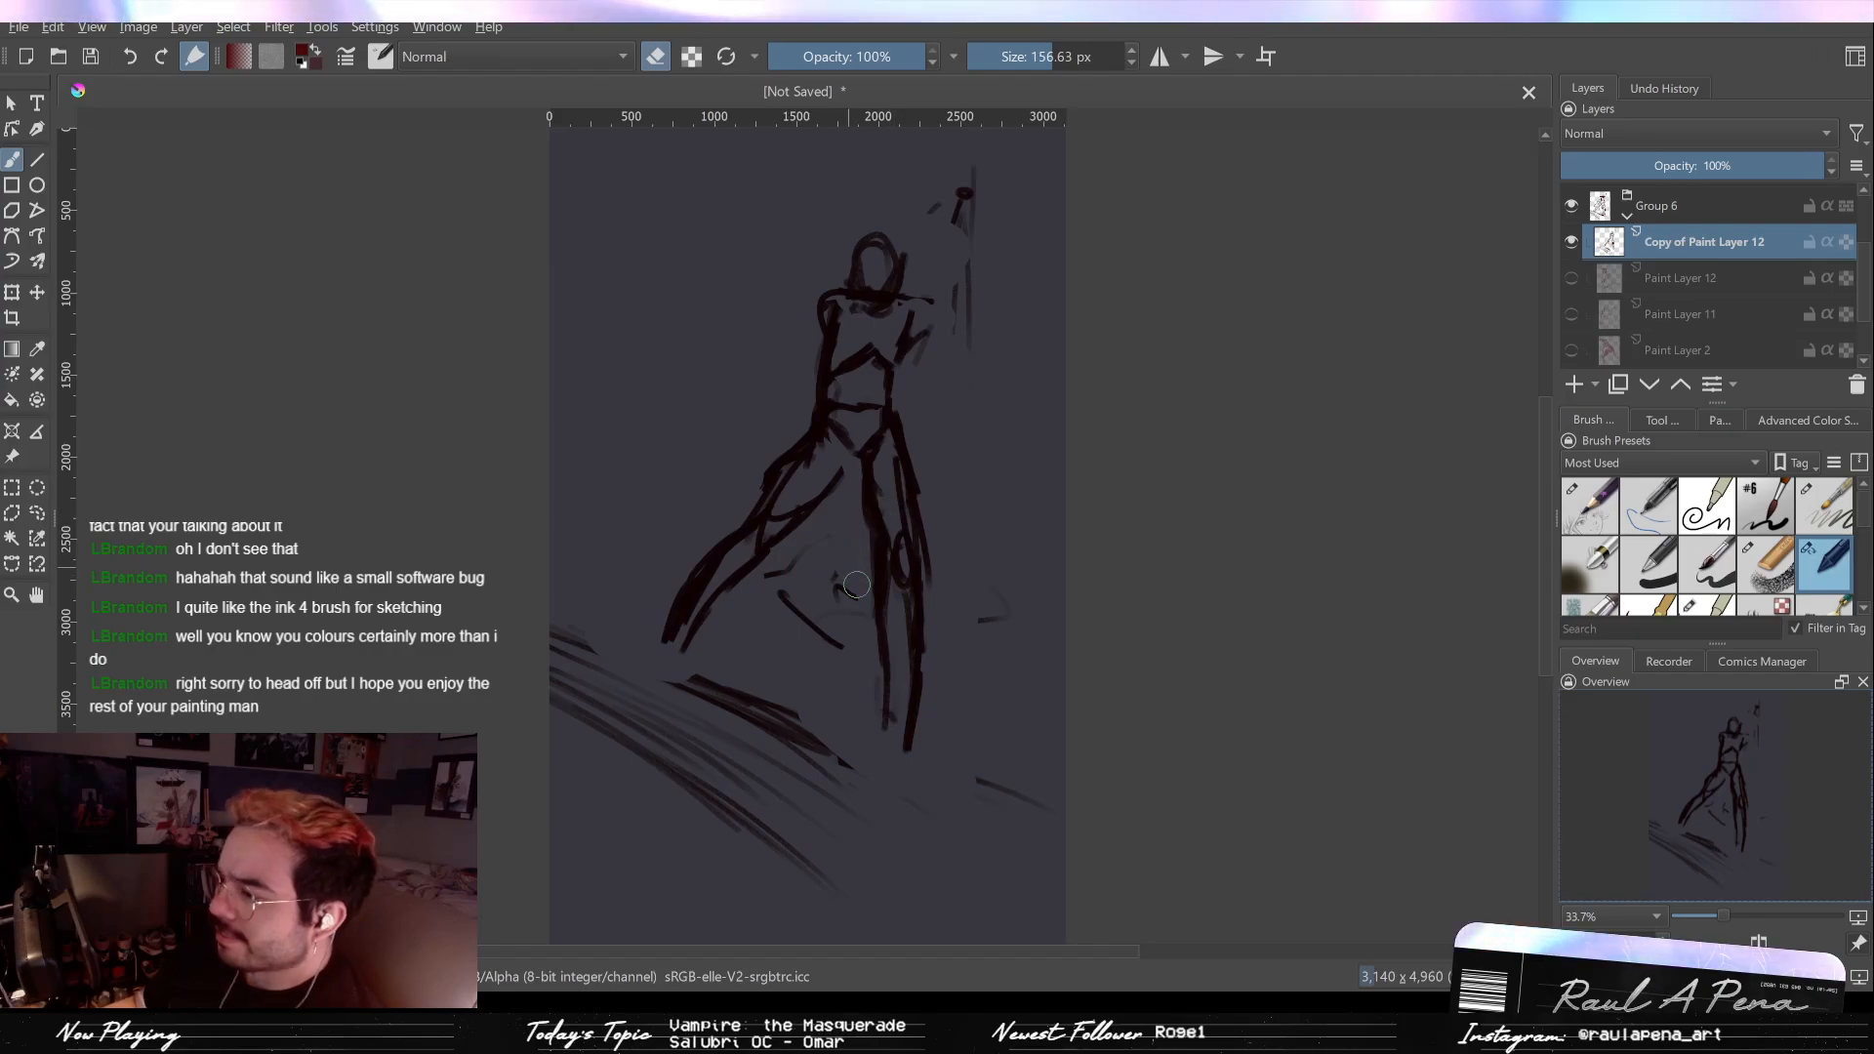
{"action": "key", "text": "bracketleft"}
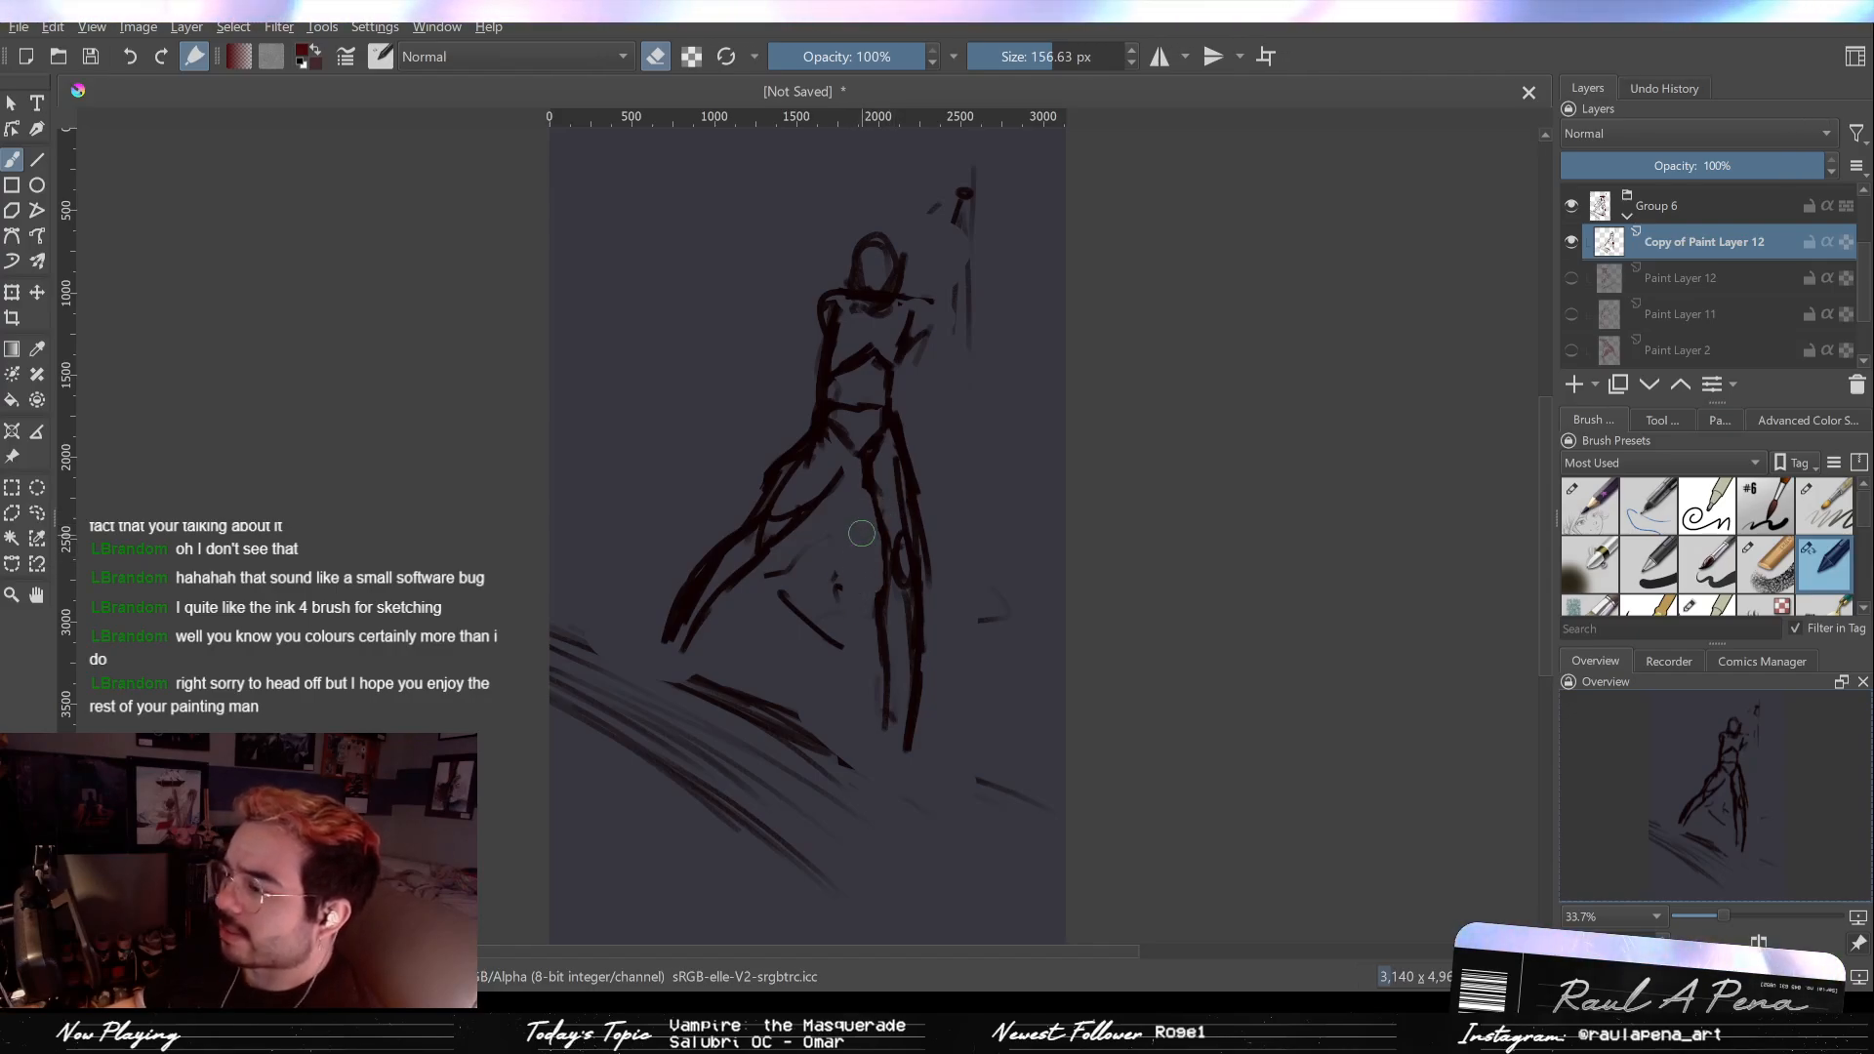
{"action": "left_click_drag", "start_coordinate": [834, 577], "coordinate": [813, 547]}
{"action": "key", "text": "bracketright"}
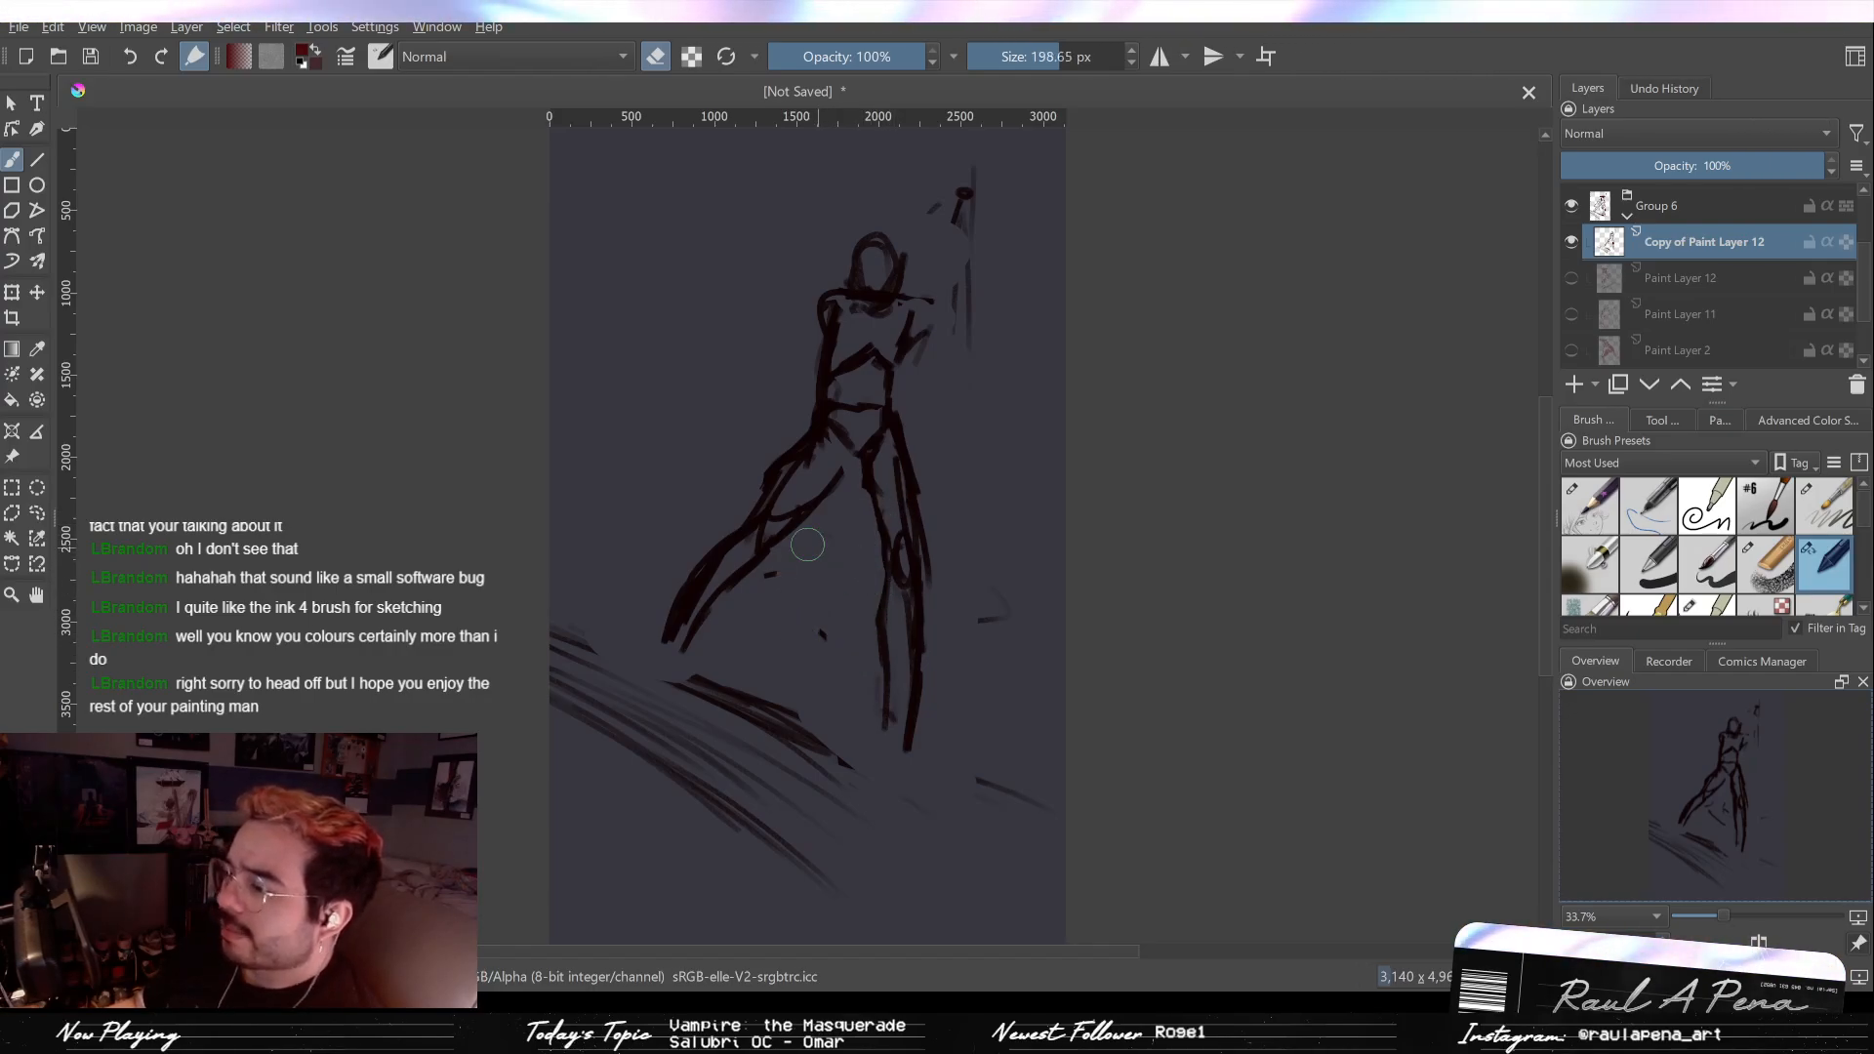
{"action": "key", "text": "slash"}
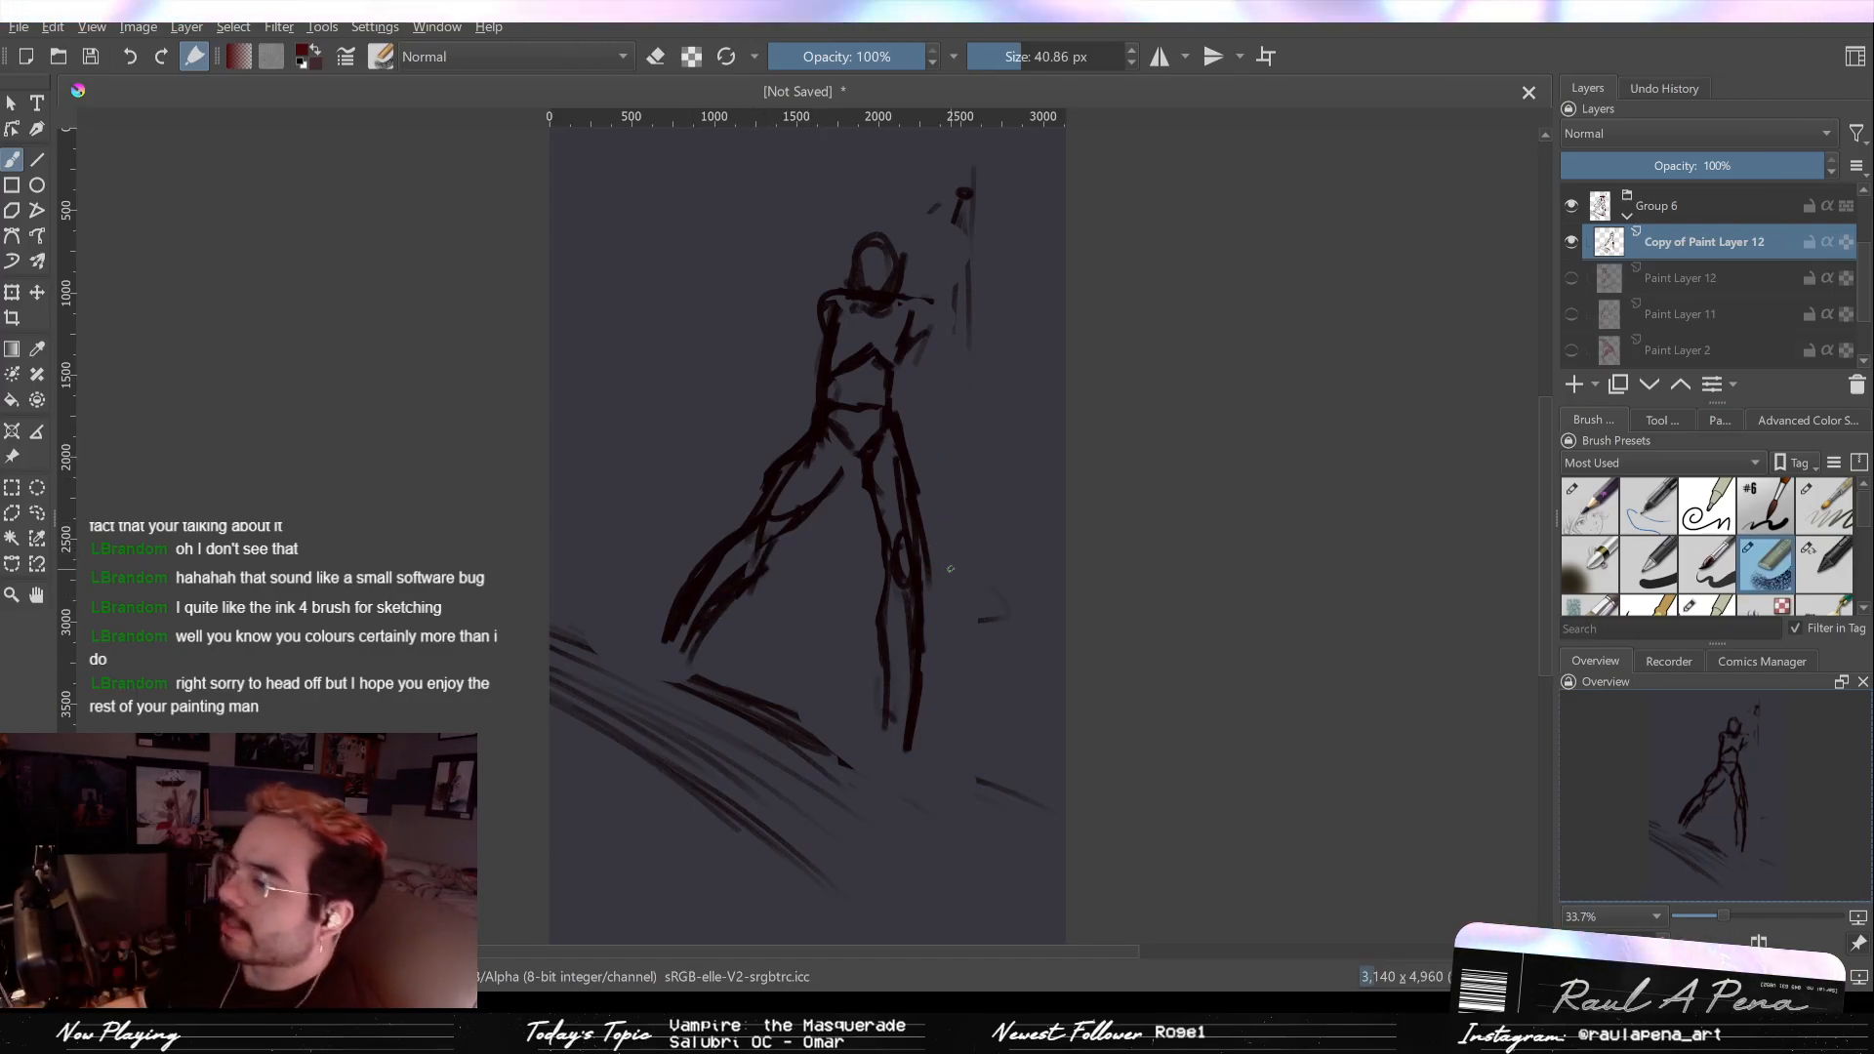
Step: Draw an oval foot with a ground line under the standing leg, and add the knee, ankle and foot of the stretched-out leg
{"action": "key", "text": "slash"}
{"action": "key", "text": "slash"}
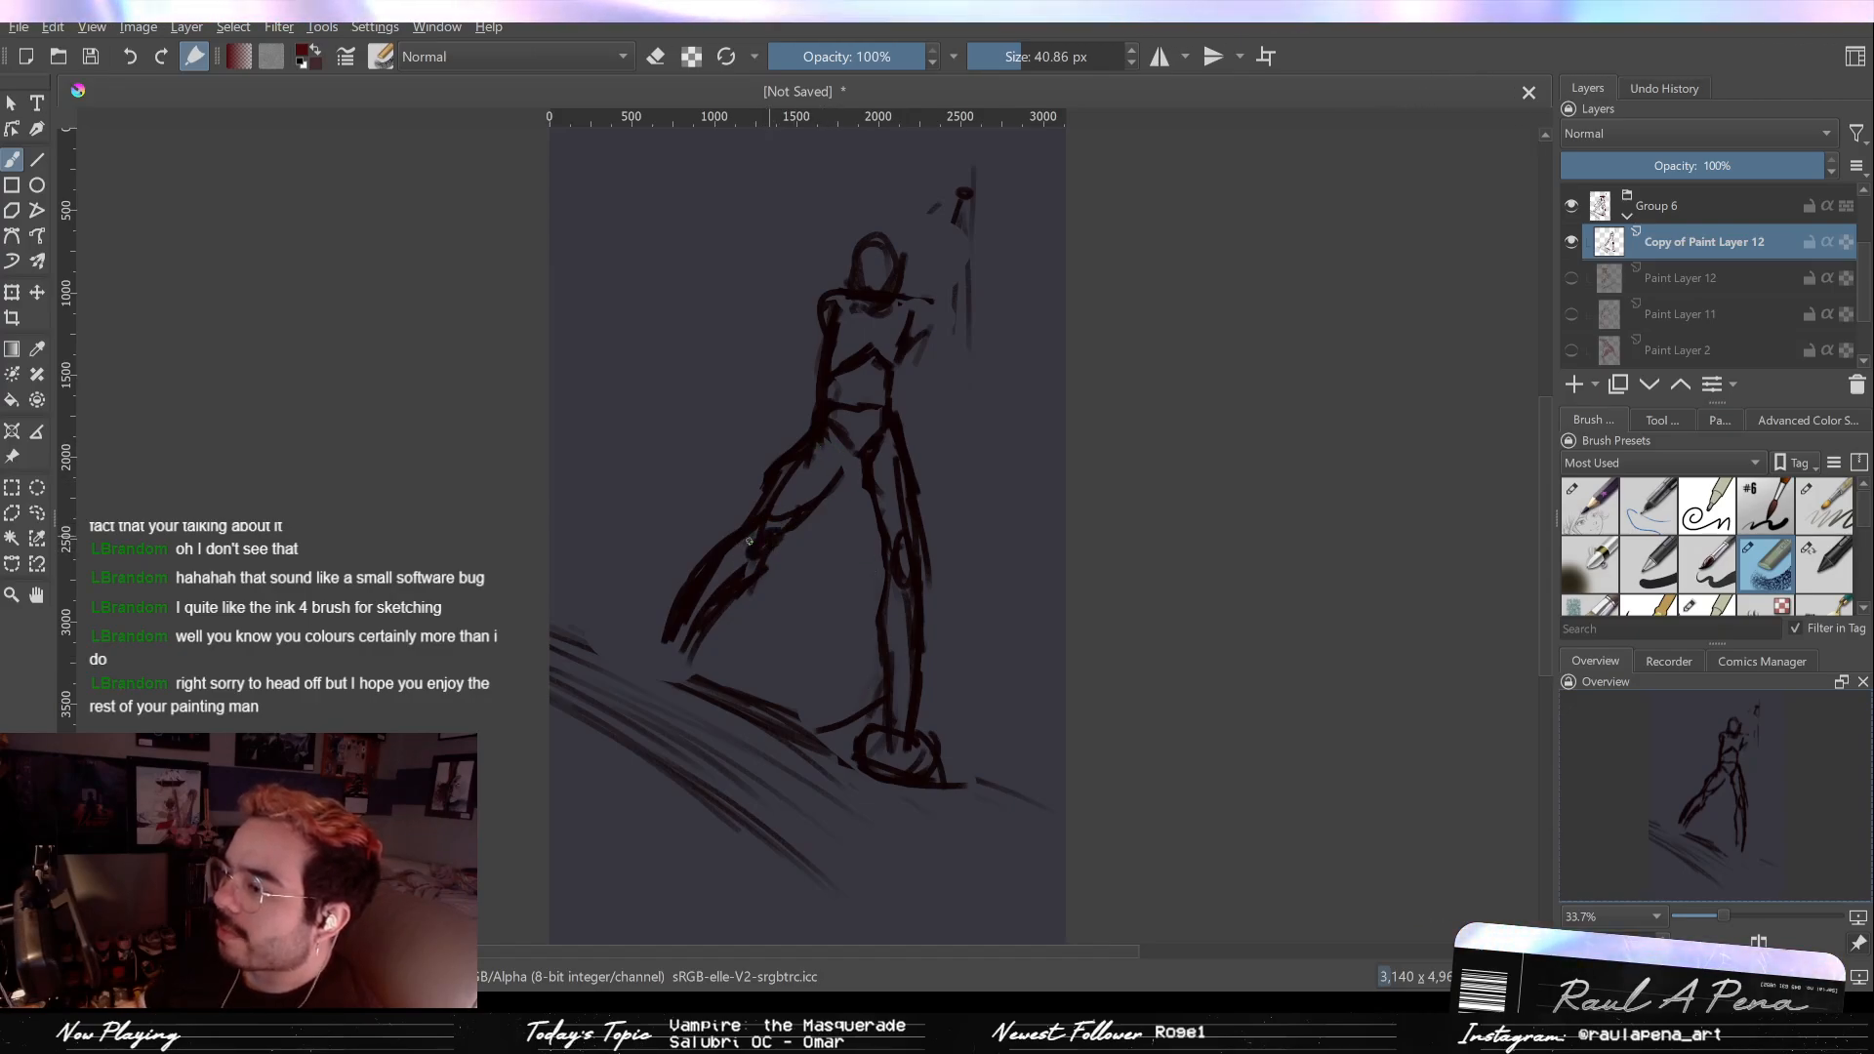
{"action": "mouse_move", "coordinate": [705, 662]}
{"action": "left_mouse_down"}
{"action": "mouse_move", "coordinate": [647, 664]}
{"action": "mouse_move", "coordinate": [673, 687]}
{"action": "mouse_move", "coordinate": [699, 671]}
{"action": "mouse_move", "coordinate": [669, 673]}
{"action": "mouse_move", "coordinate": [658, 610]}
{"action": "mouse_move", "coordinate": [641, 644]}
{"action": "mouse_move", "coordinate": [699, 683]}
{"action": "left_mouse_up"}
{"action": "key", "text": "e"}
{"action": "key", "text": "e"}
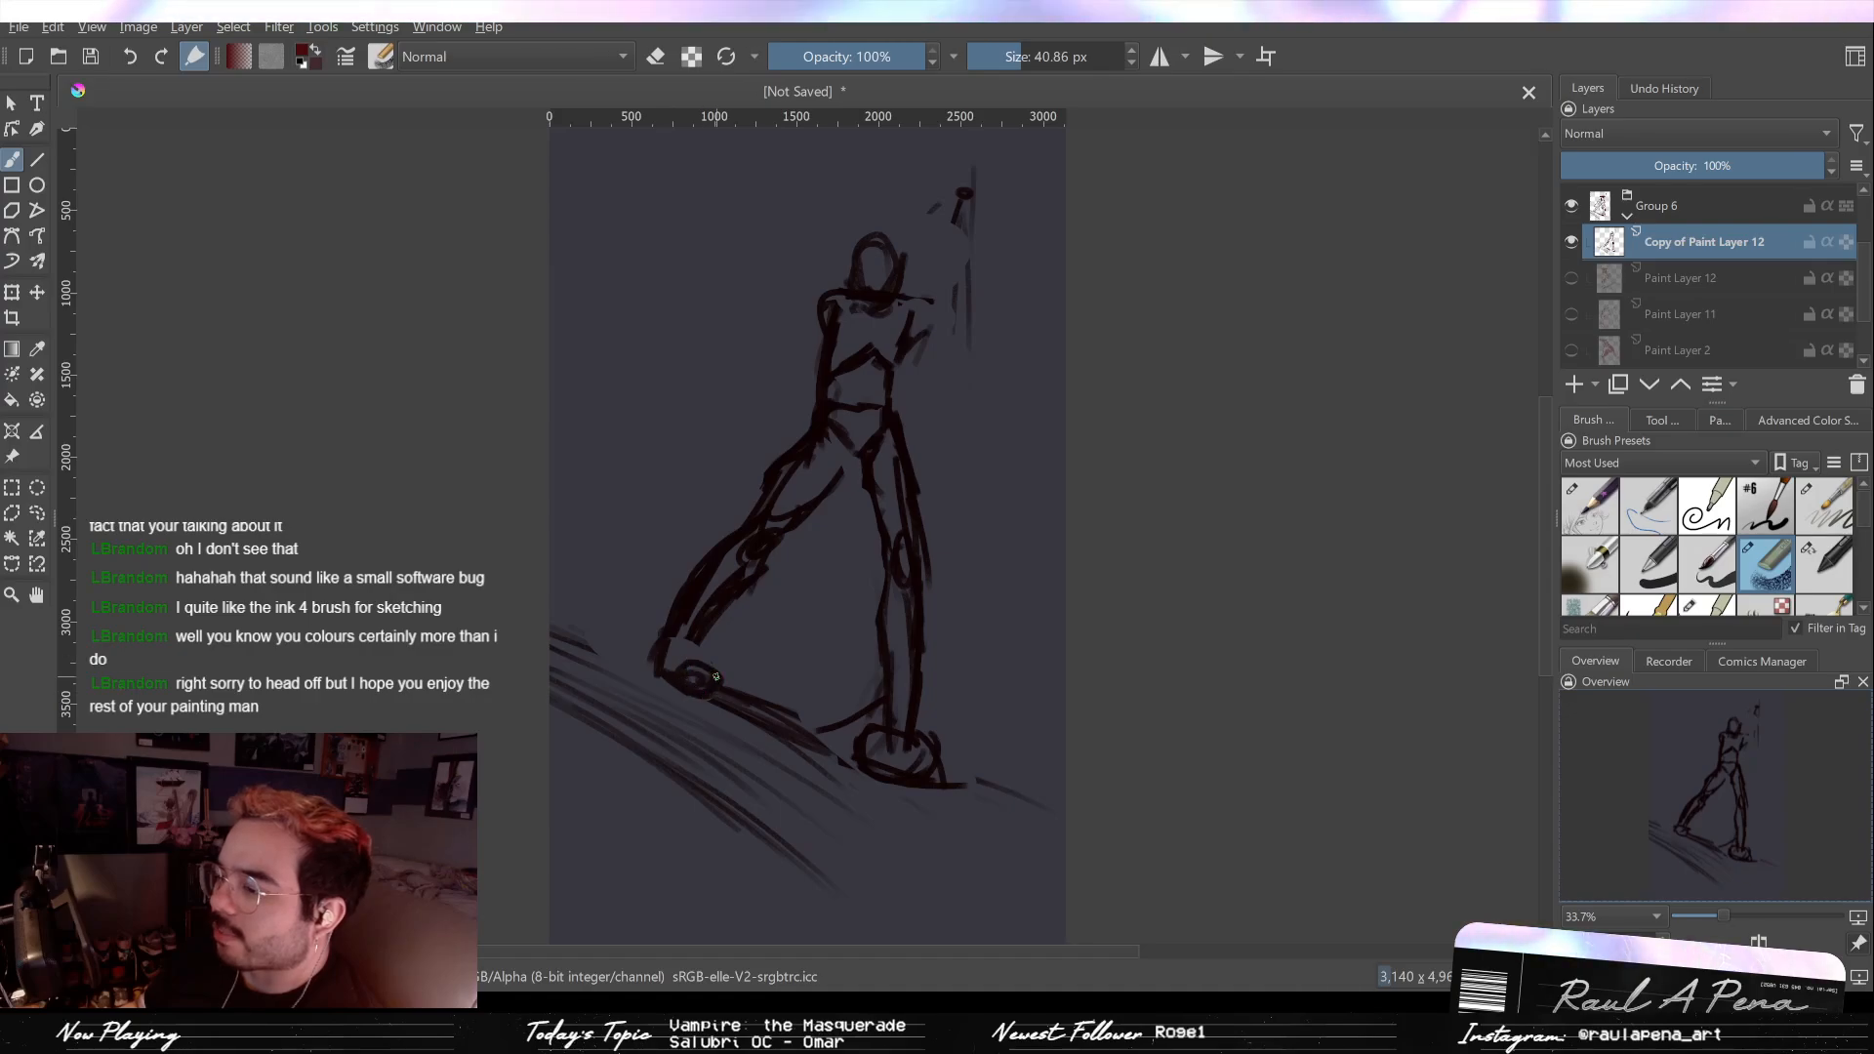
{"action": "key", "text": "e"}
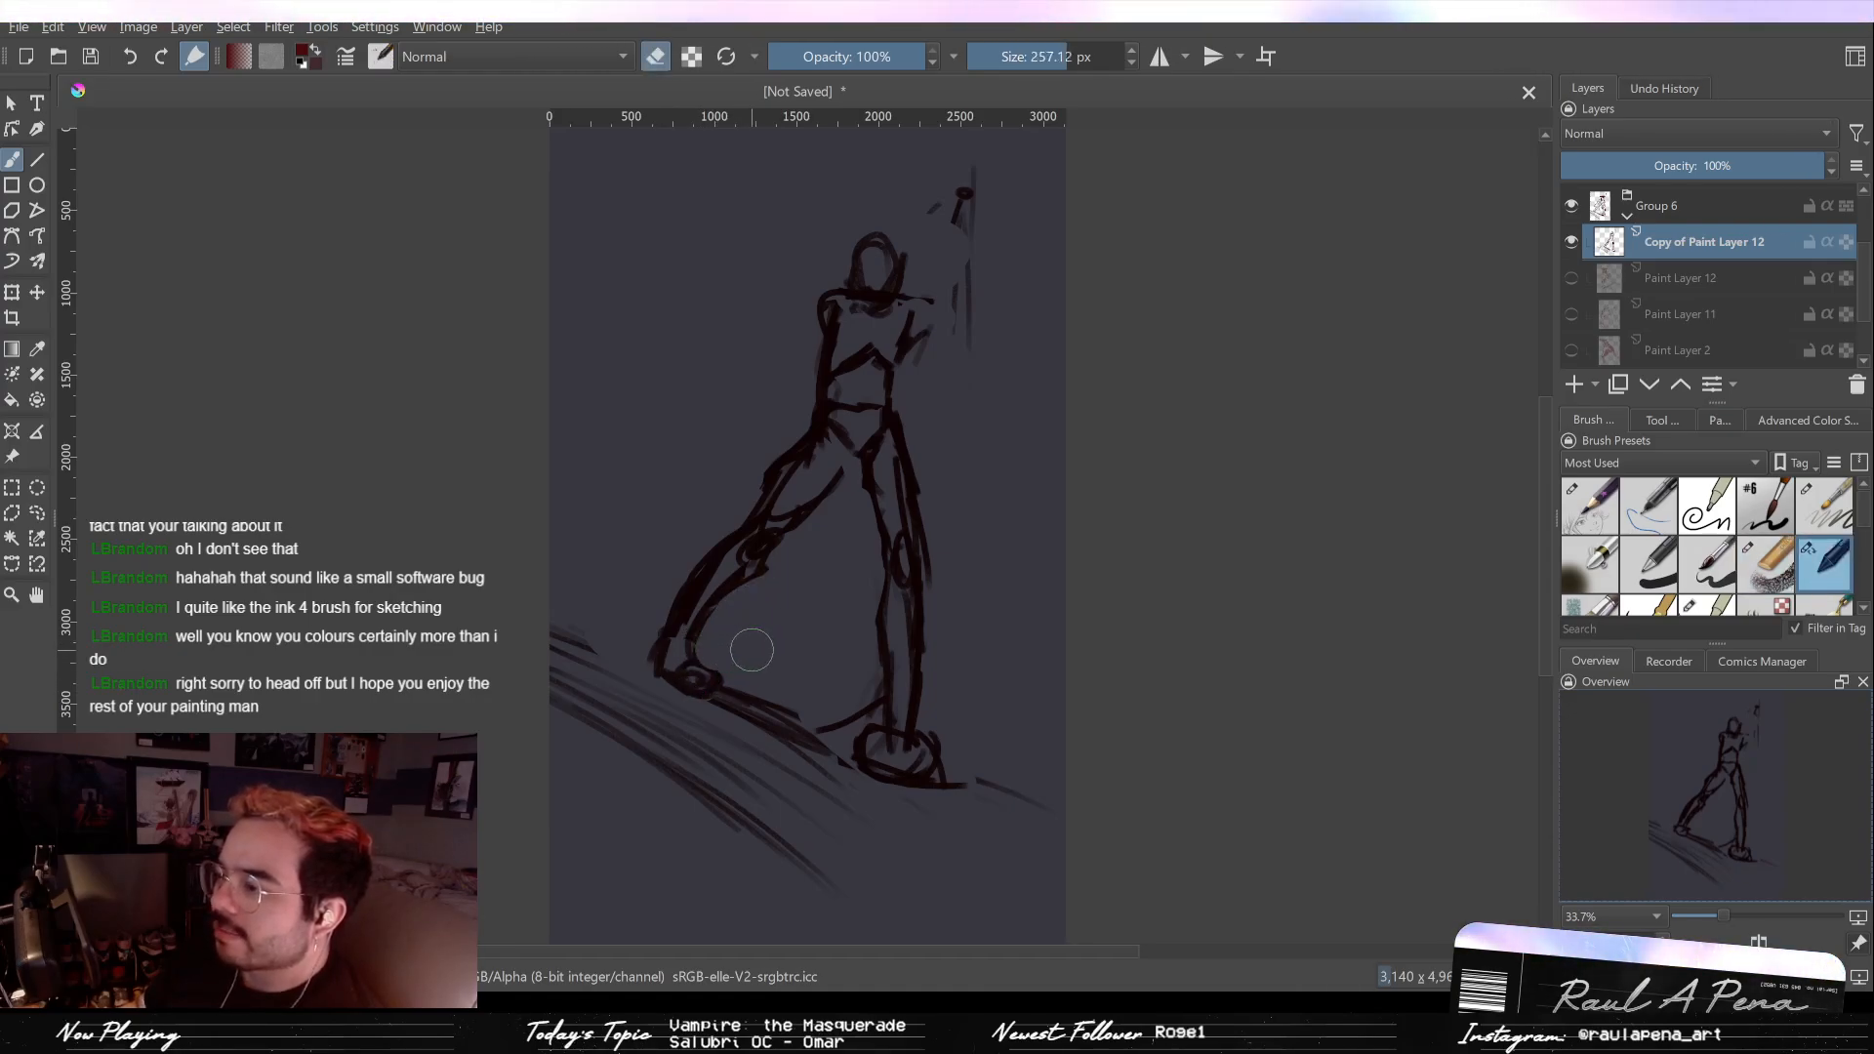
{"action": "key", "text": "e"}
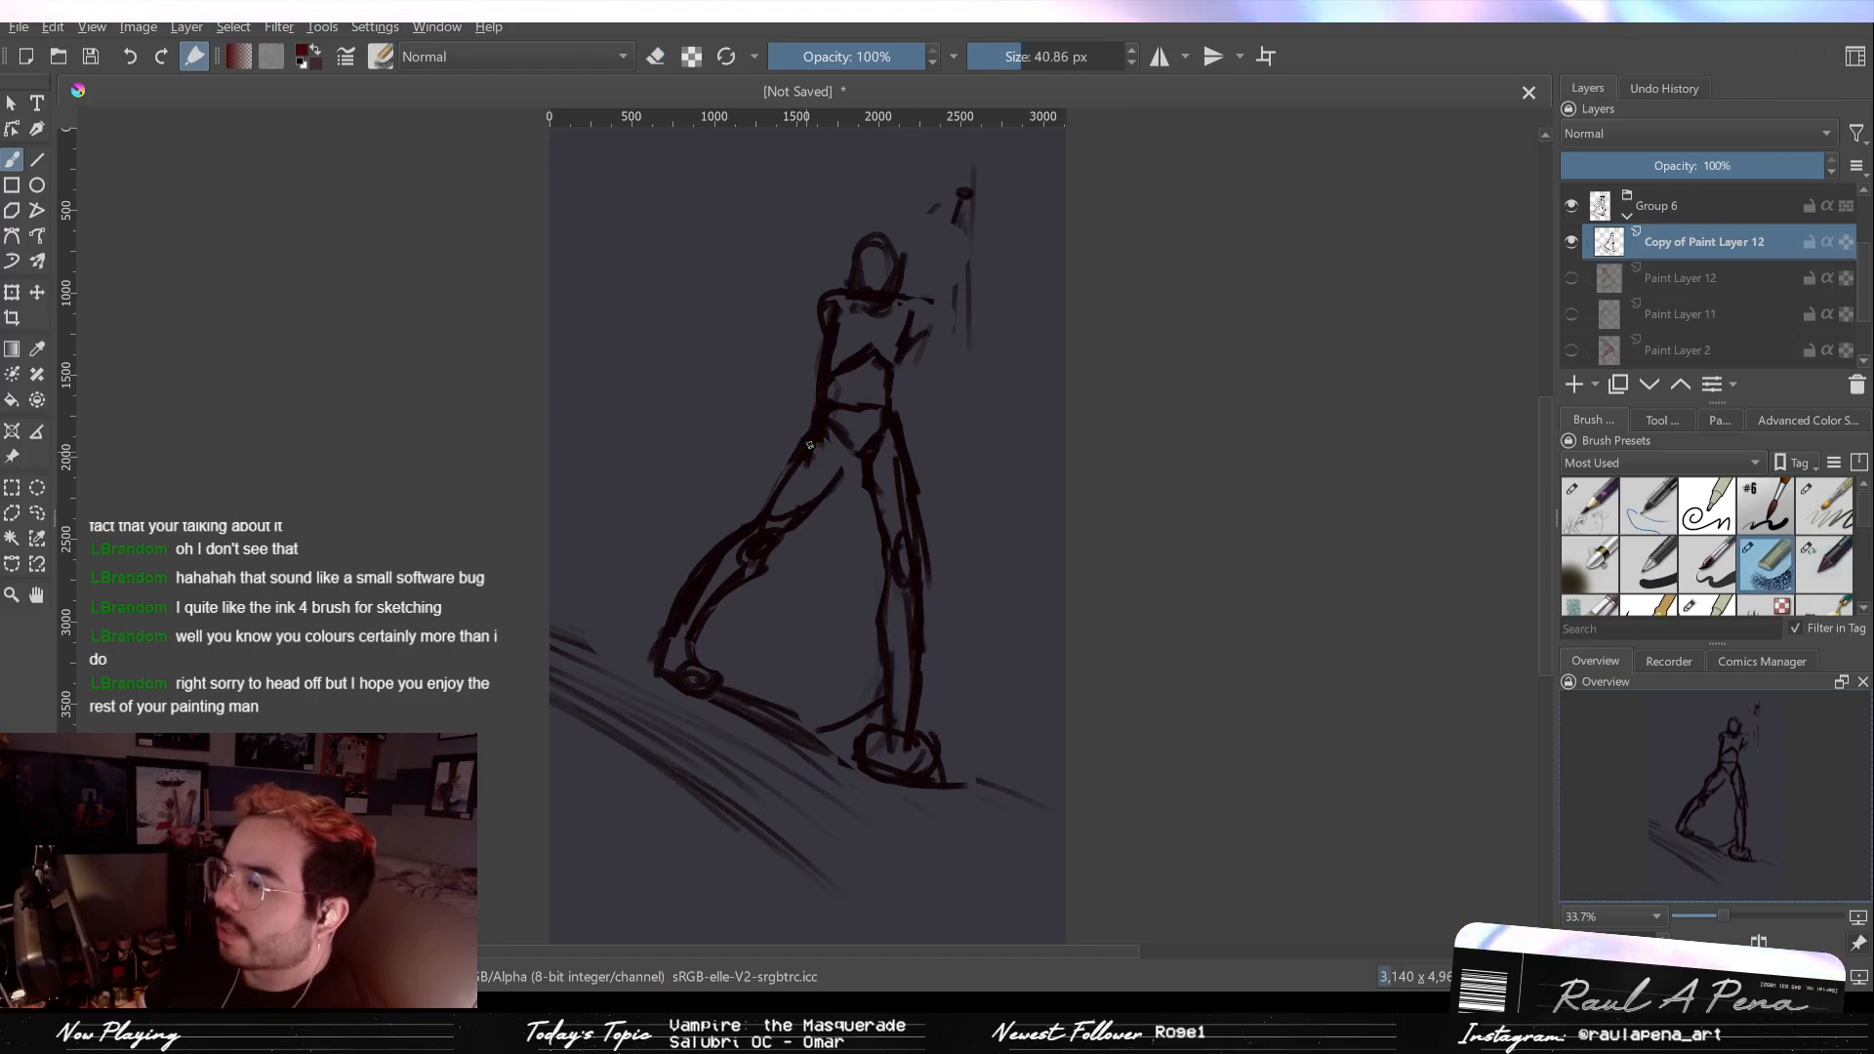
Step: Sketch the upper arm line toward the staff, and draw a wide-brimmed hat and a collar around the head
{"action": "left_click_drag", "start_coordinate": [922, 327], "coordinate": [976, 380]}
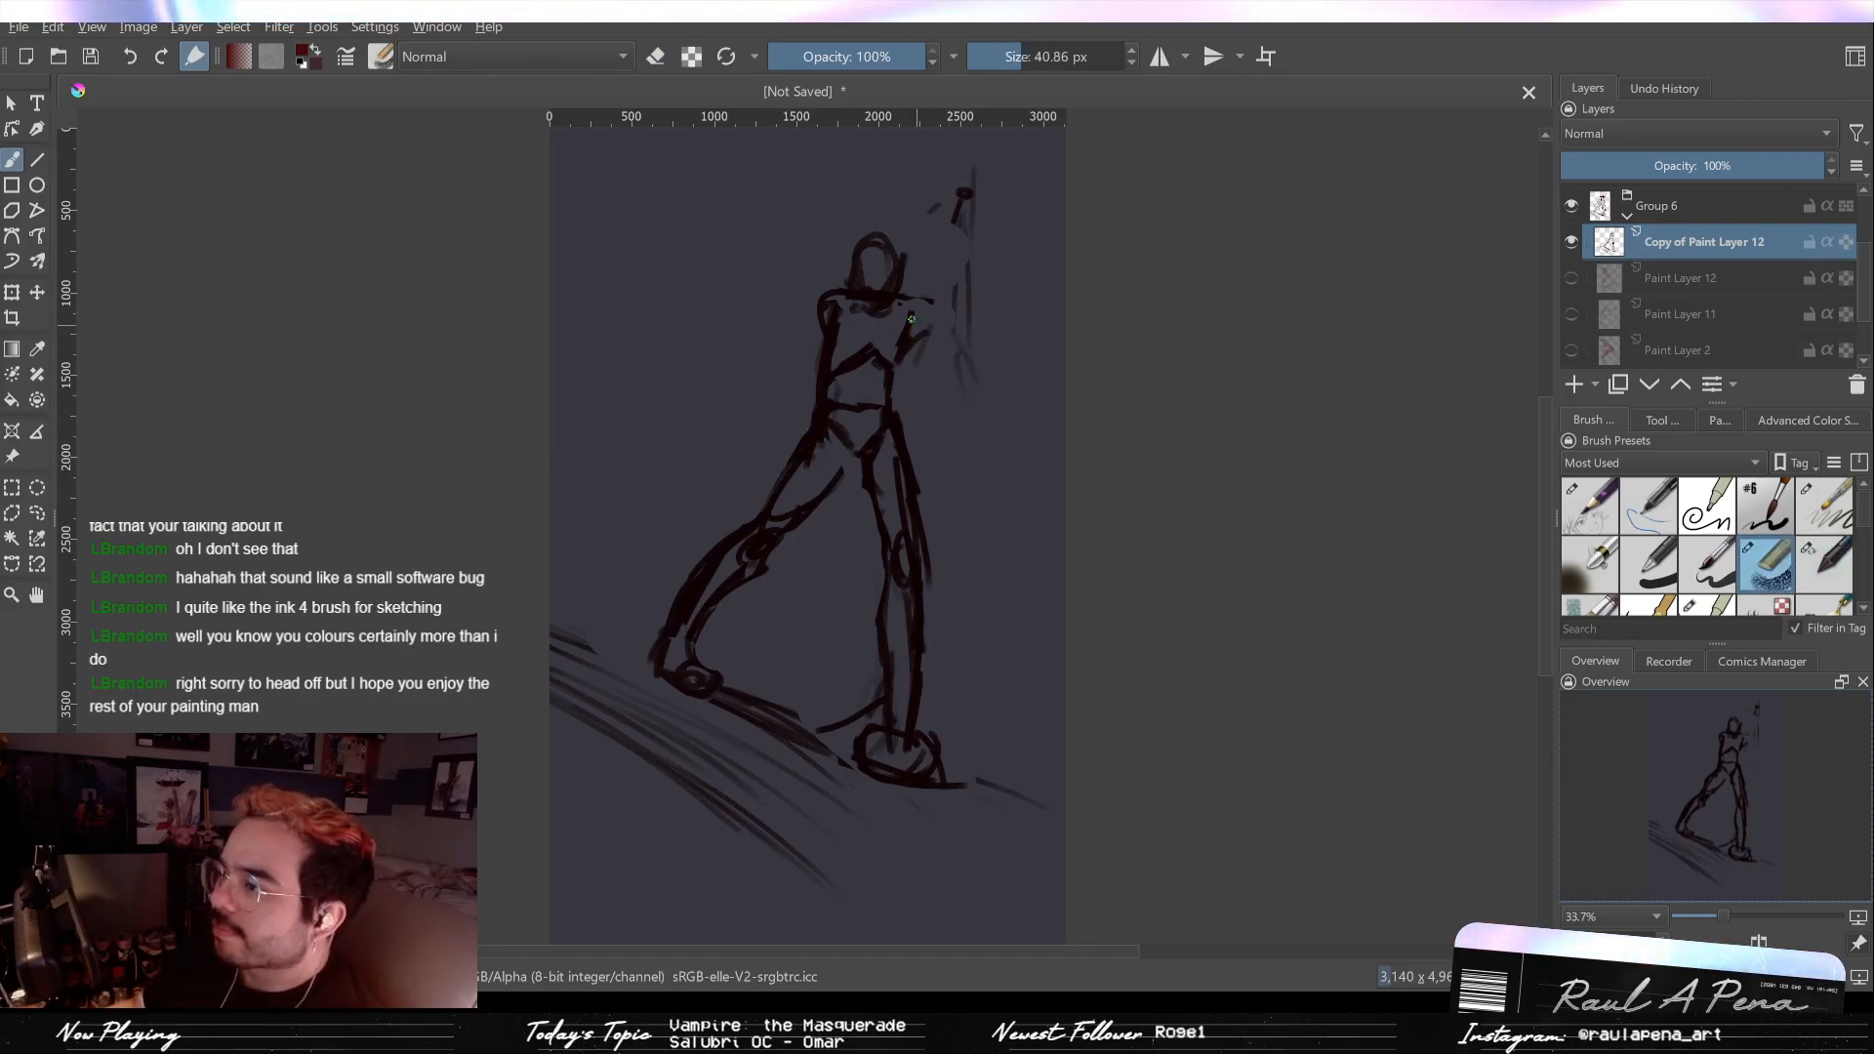
{"action": "mouse_move", "coordinate": [874, 284]}
{"action": "left_mouse_down"}
{"action": "mouse_move", "coordinate": [878, 248]}
{"action": "mouse_move", "coordinate": [887, 287]}
{"action": "left_mouse_up"}
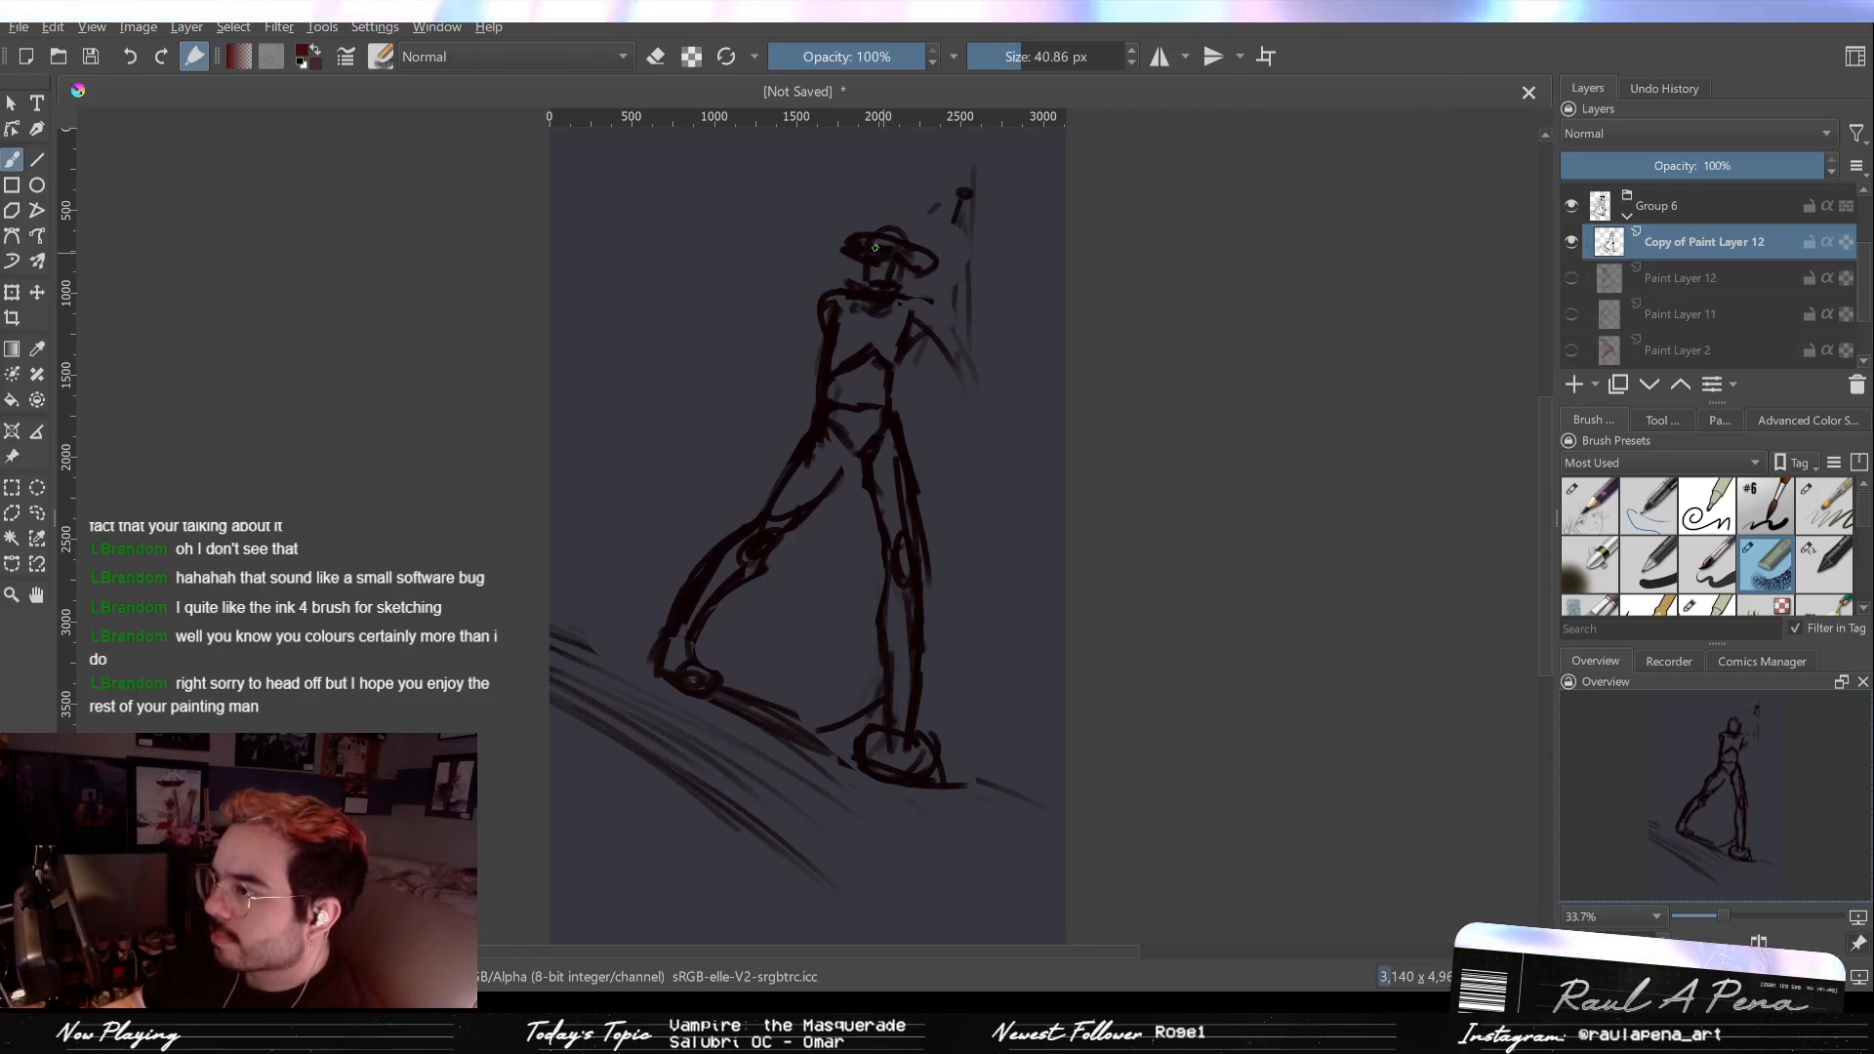
{"action": "mouse_move", "coordinate": [832, 250]}
{"action": "left_mouse_down"}
{"action": "mouse_move", "coordinate": [857, 246]}
{"action": "mouse_move", "coordinate": [883, 282]}
{"action": "left_mouse_up"}
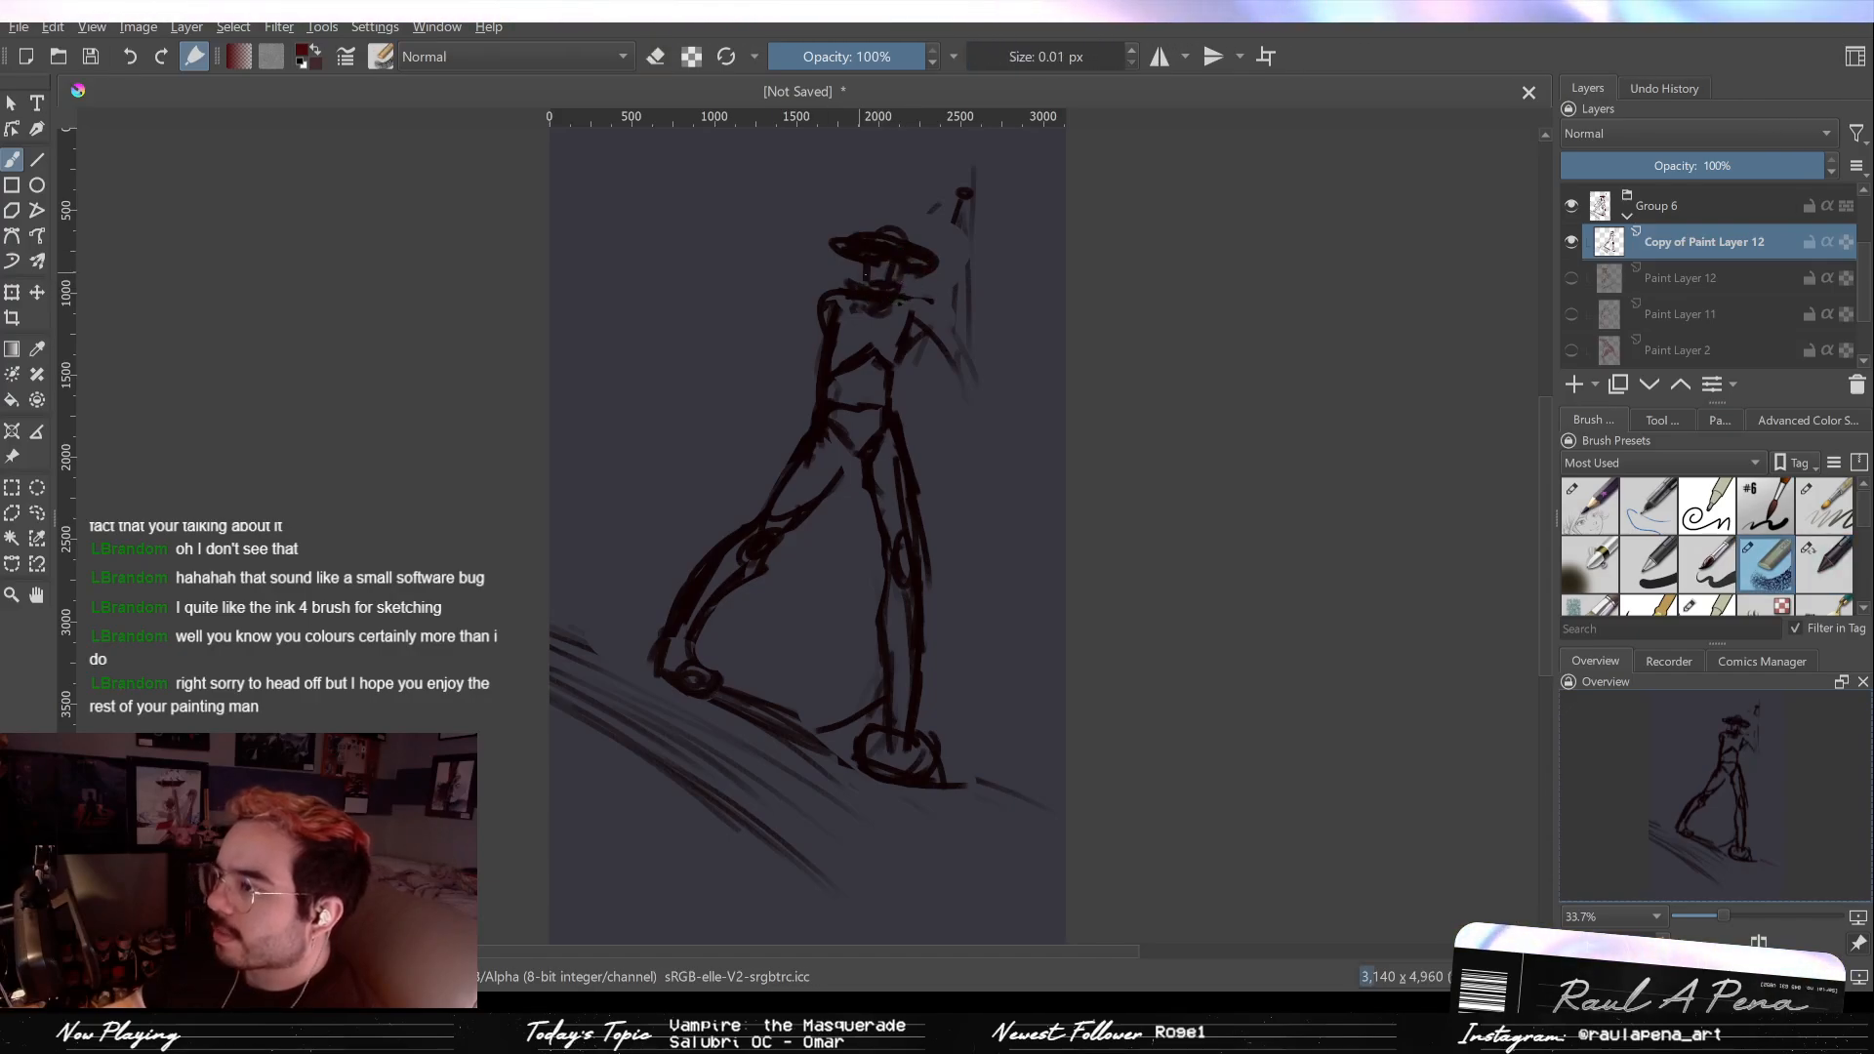
Step: Erase the heavy strokes inside the face, and sketch a thinner nose line and brow beneath the hat brim
{"action": "scroll", "coordinate": [883, 282], "scroll_direction": "up", "scroll_amount": 10}
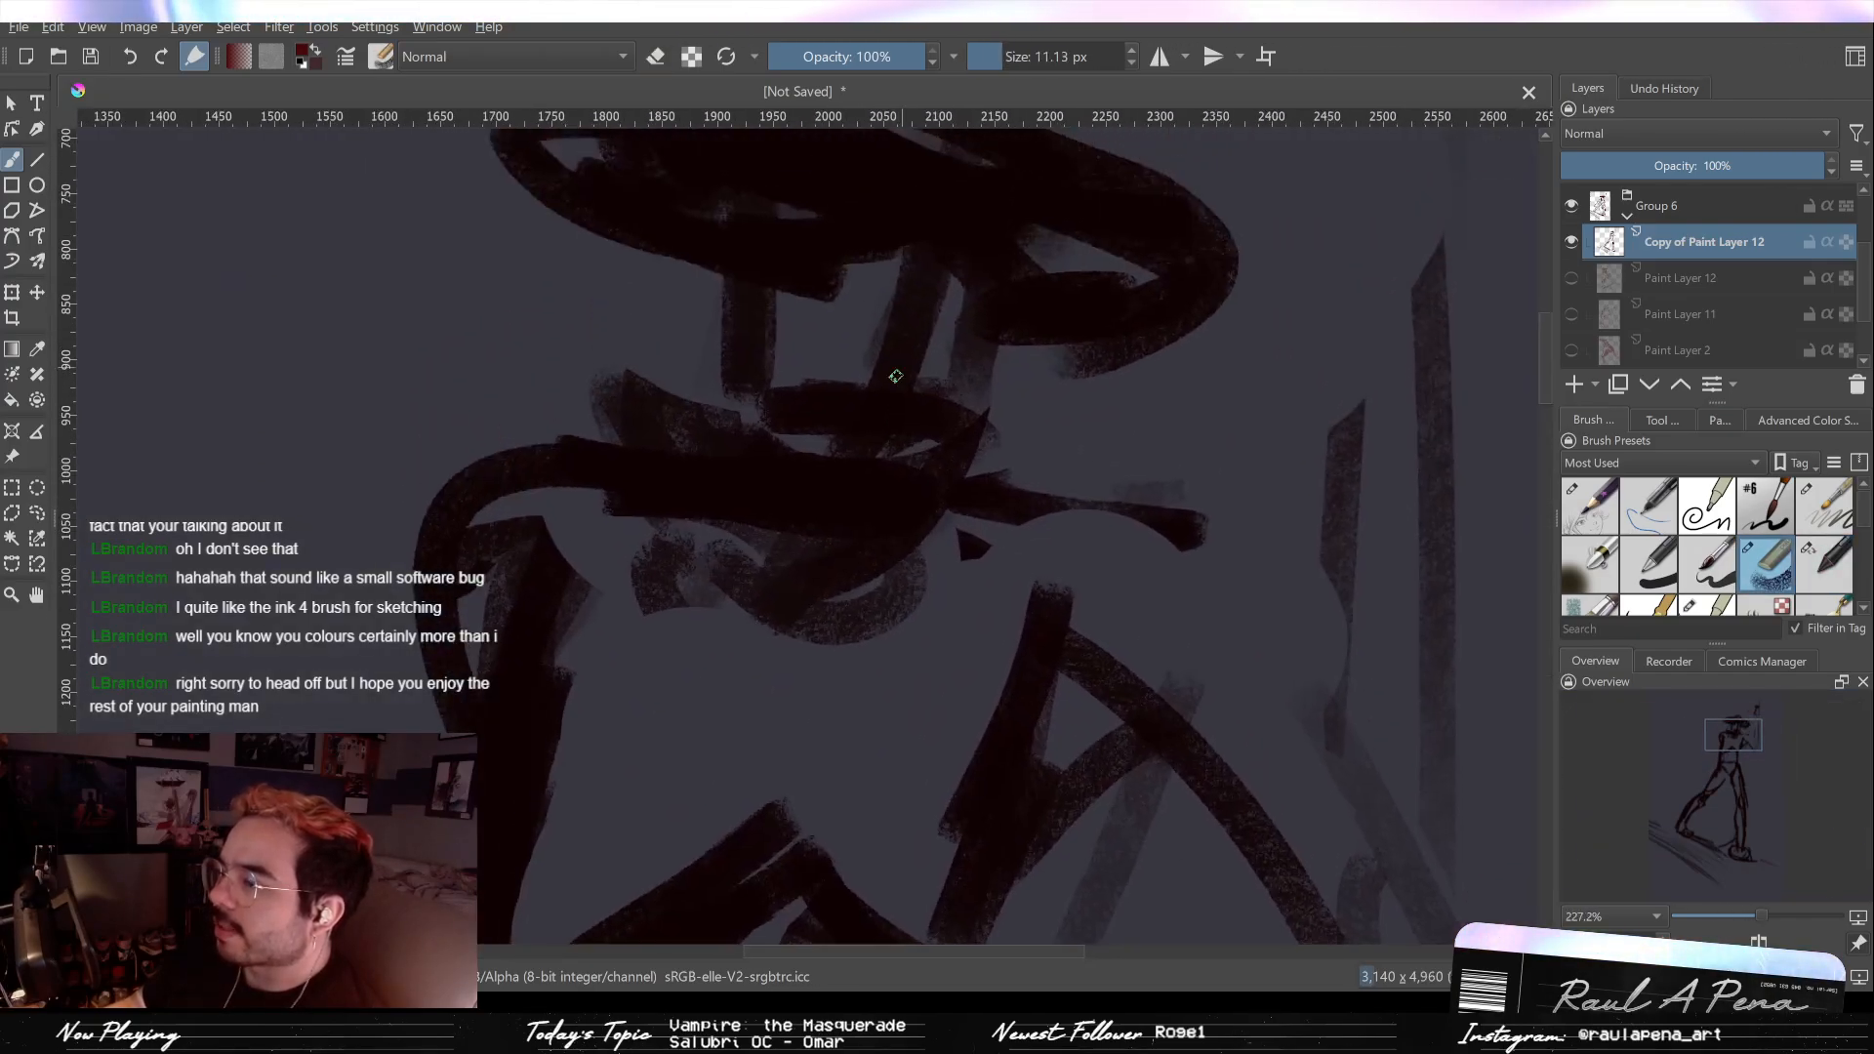
{"action": "key", "text": "e"}
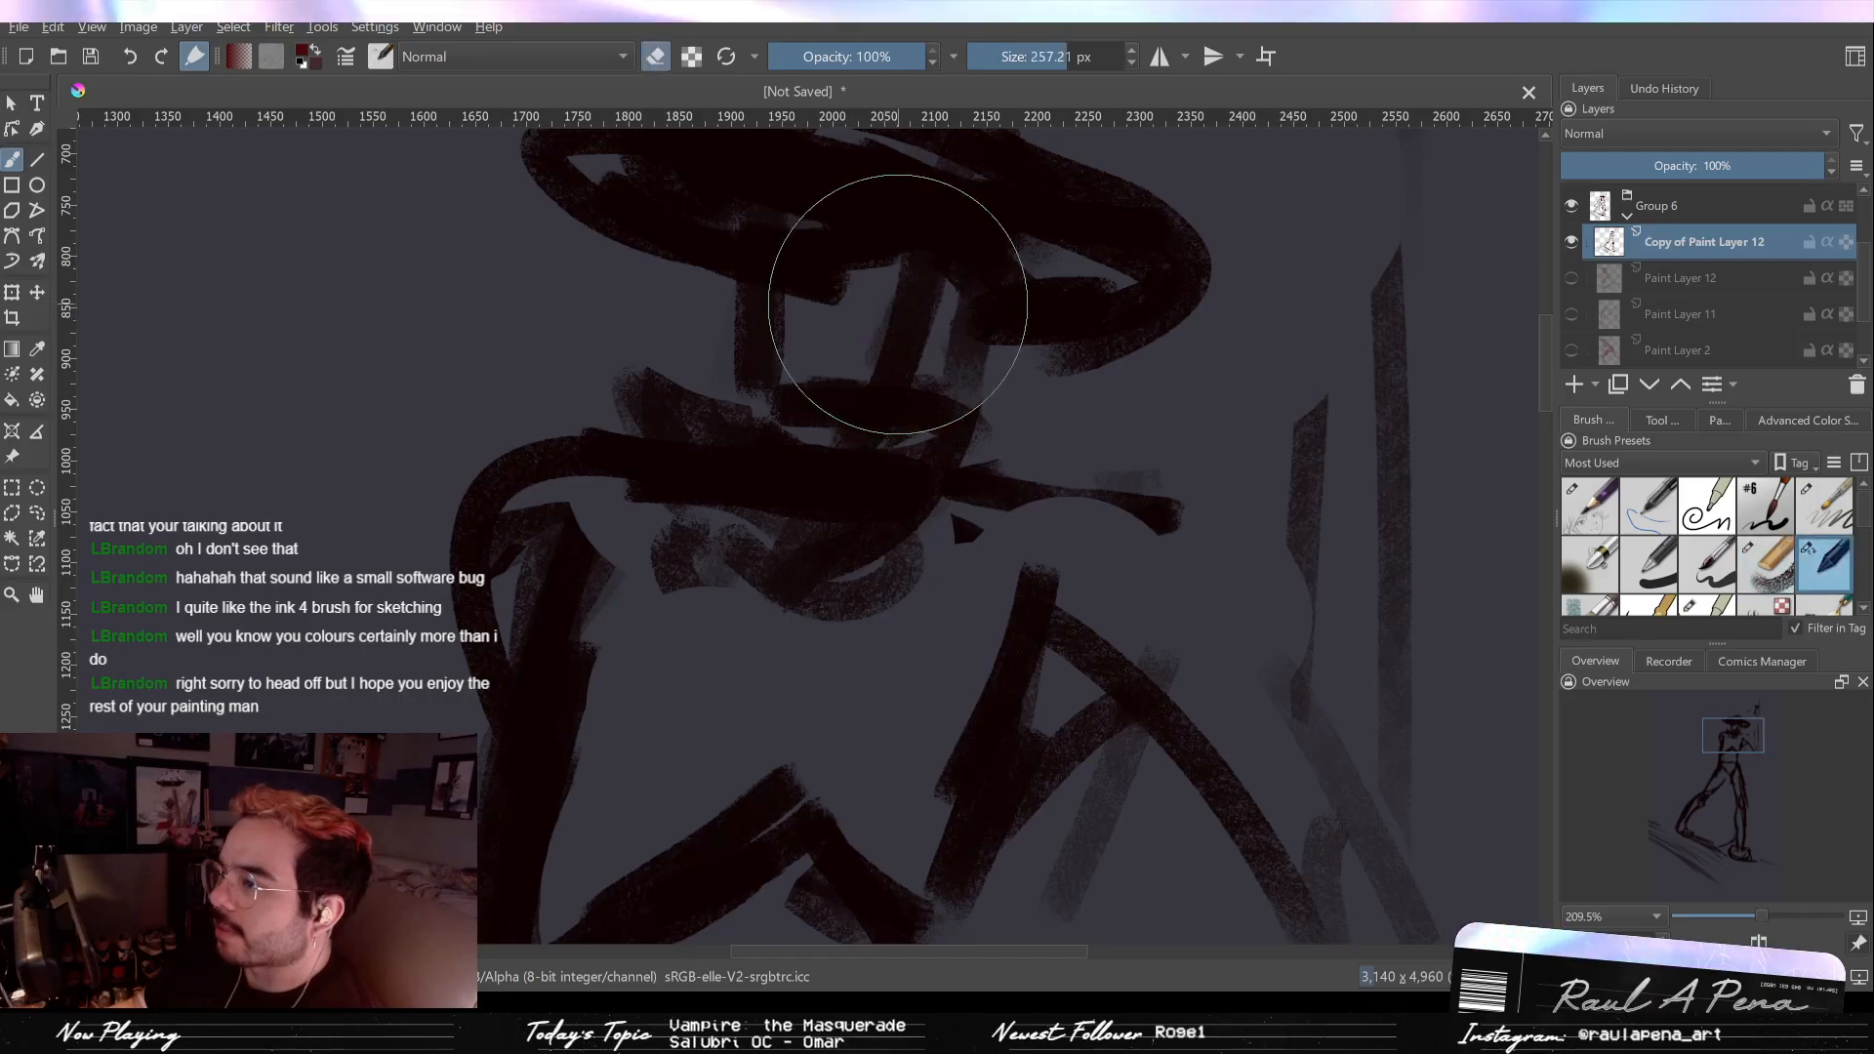
{"action": "mouse_move", "coordinate": [871, 306]}
{"action": "left_mouse_down"}
{"action": "mouse_move", "coordinate": [886, 360]}
{"action": "mouse_move", "coordinate": [903, 341]}
{"action": "mouse_move", "coordinate": [826, 374]}
{"action": "mouse_move", "coordinate": [906, 380]}
{"action": "left_mouse_up"}
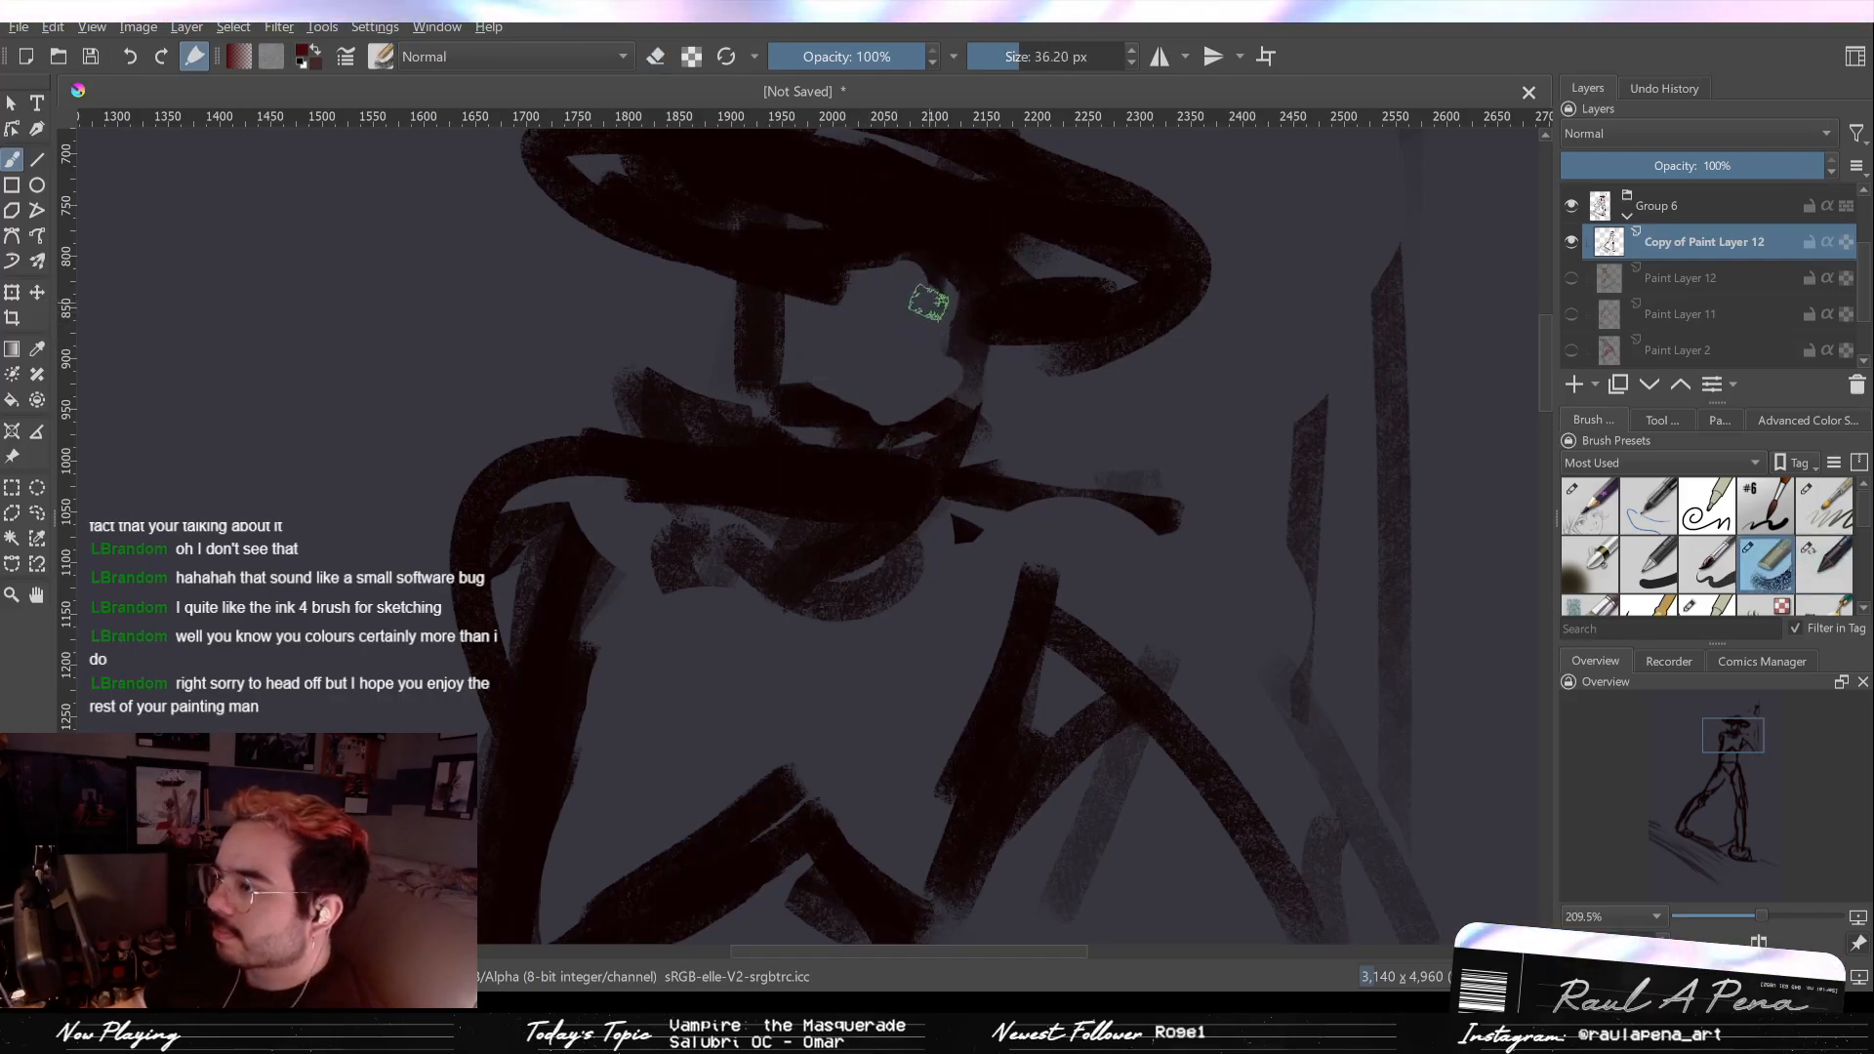
{"action": "key", "text": "e"}
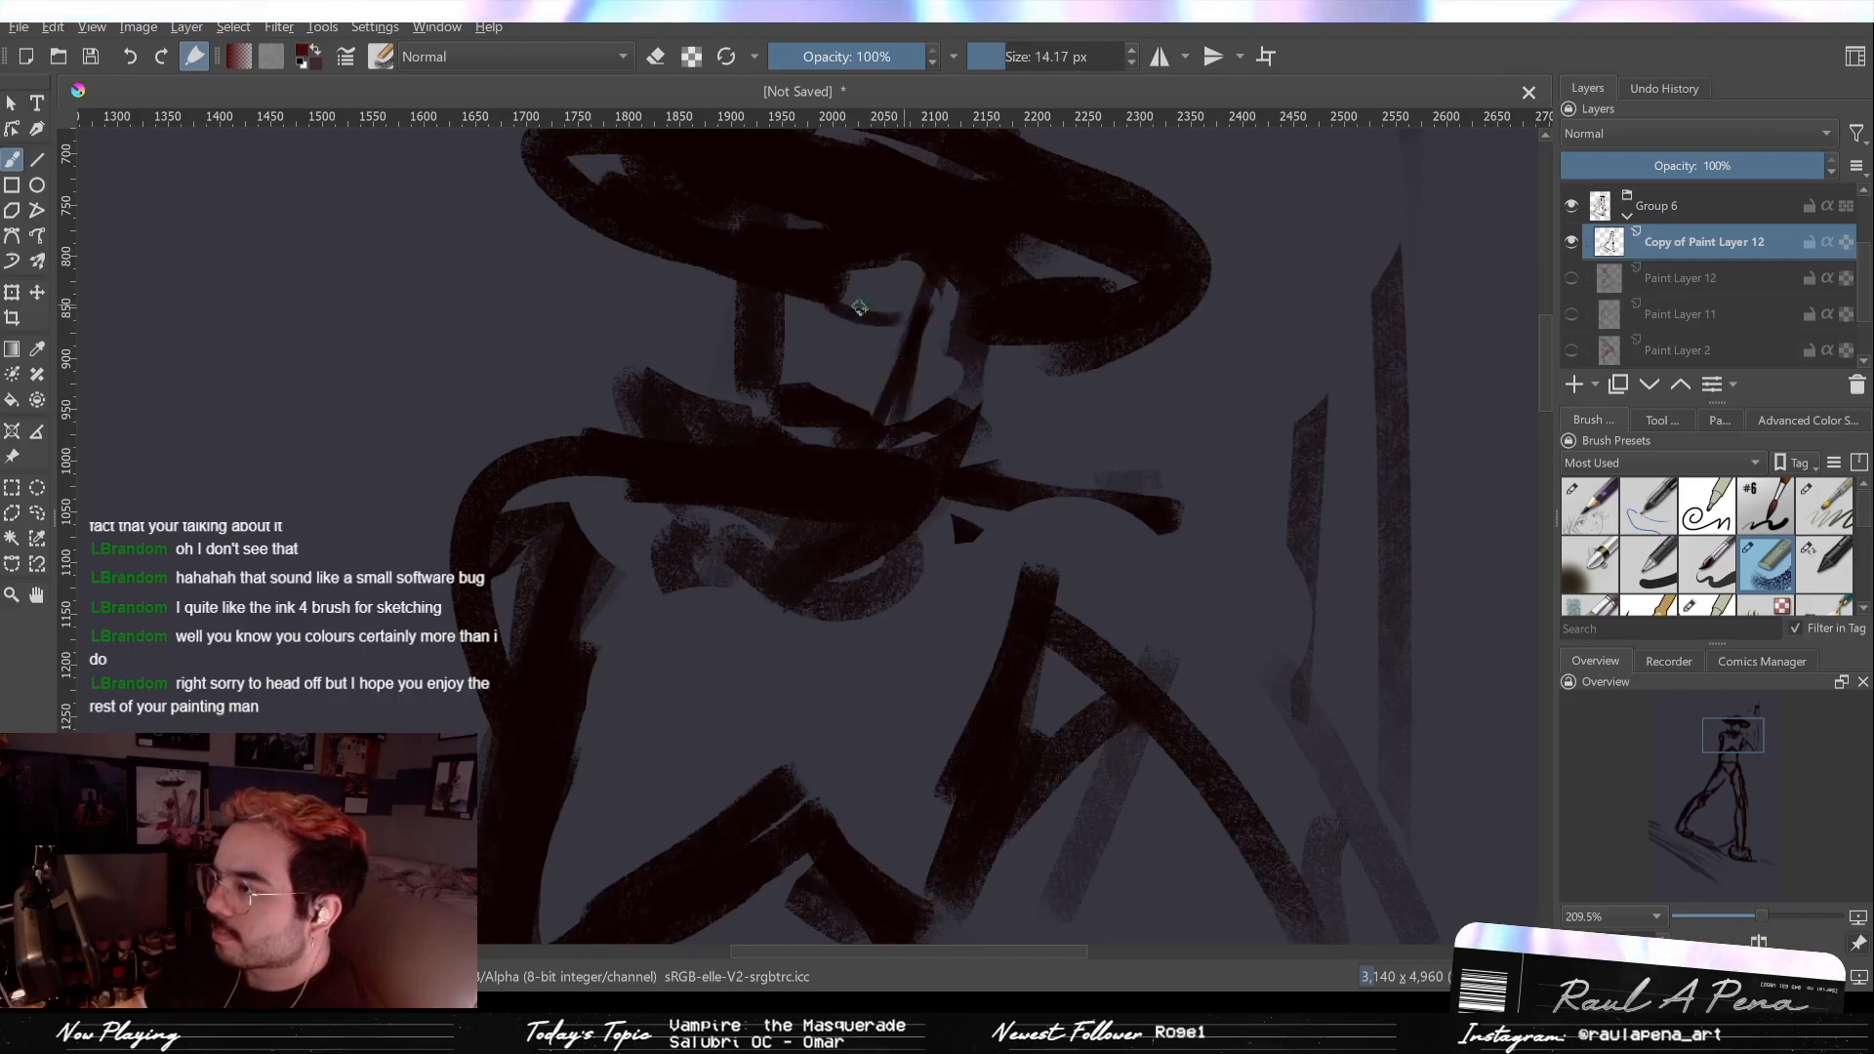
{"action": "left_click_drag", "start_coordinate": [849, 296], "coordinate": [923, 251]}
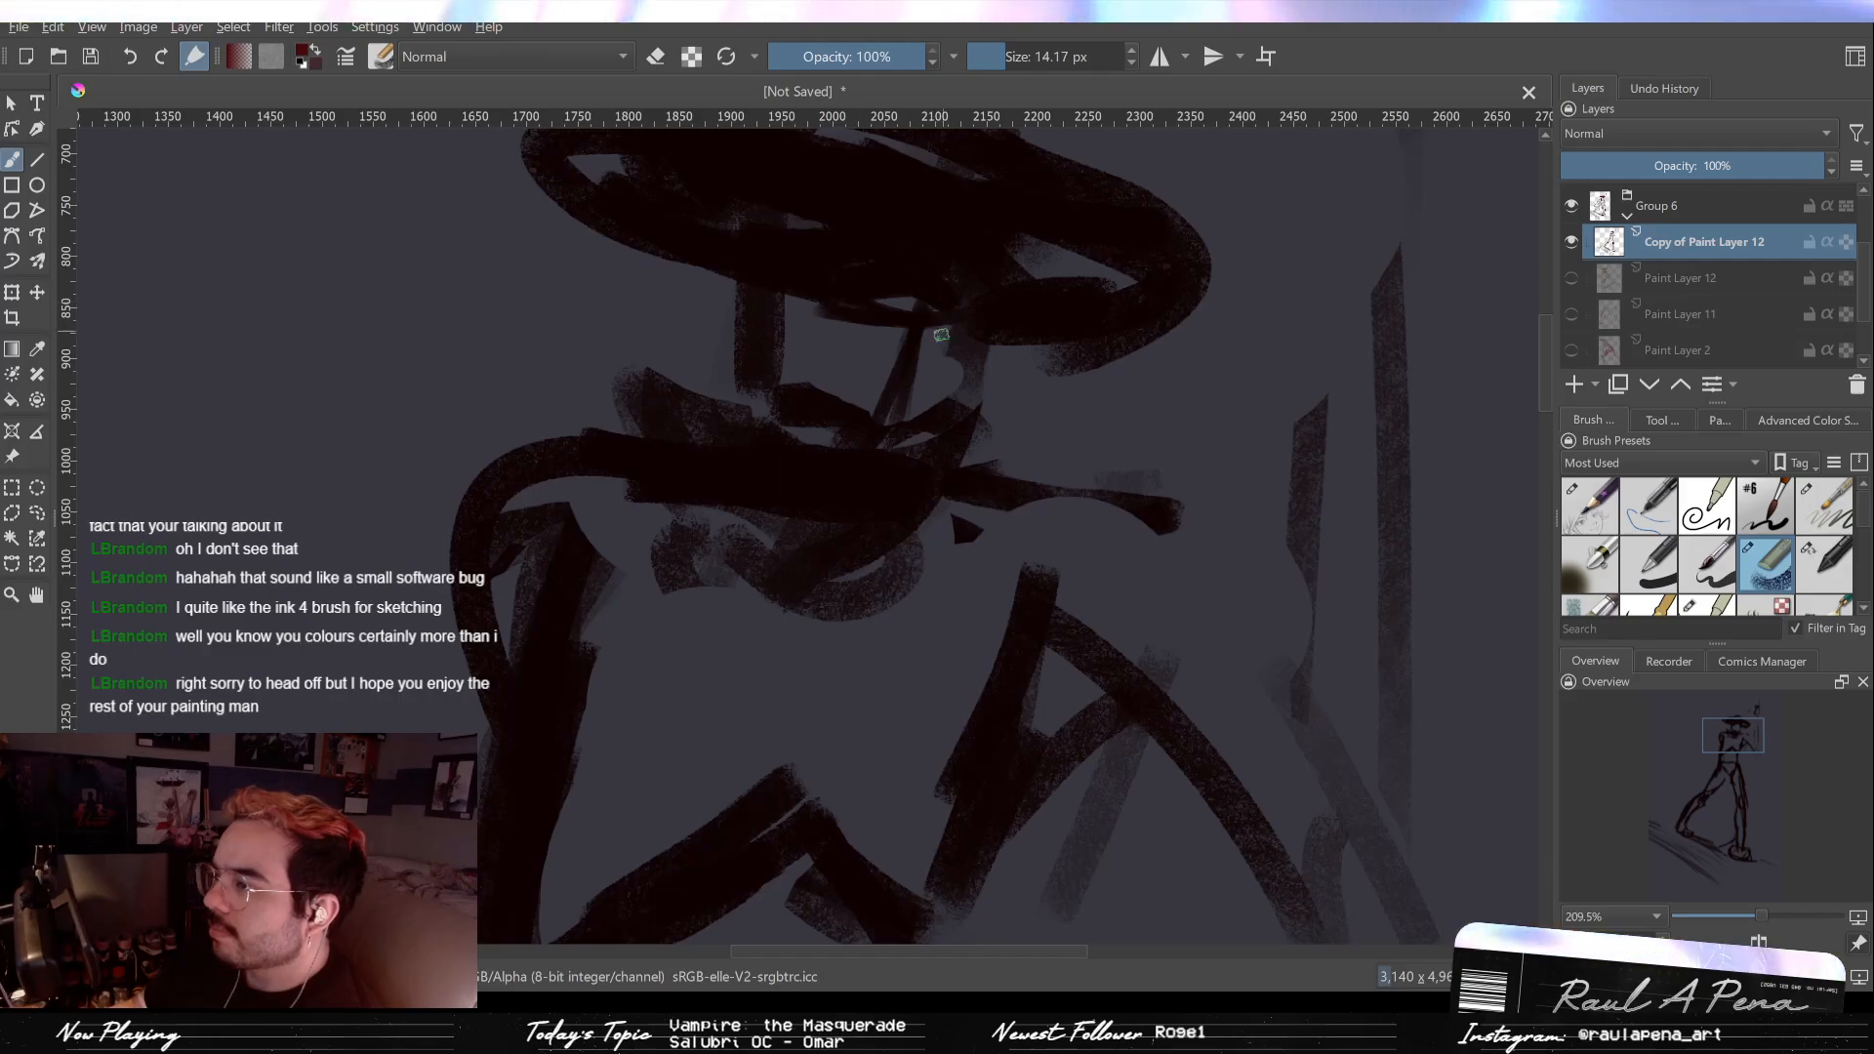
Step: Check the face in mirrored view, erase the lower nose line and small cheek mark, and draw an angular mouth shape under the nose
{"action": "key", "text": "e"}
{"action": "key", "text": "e"}
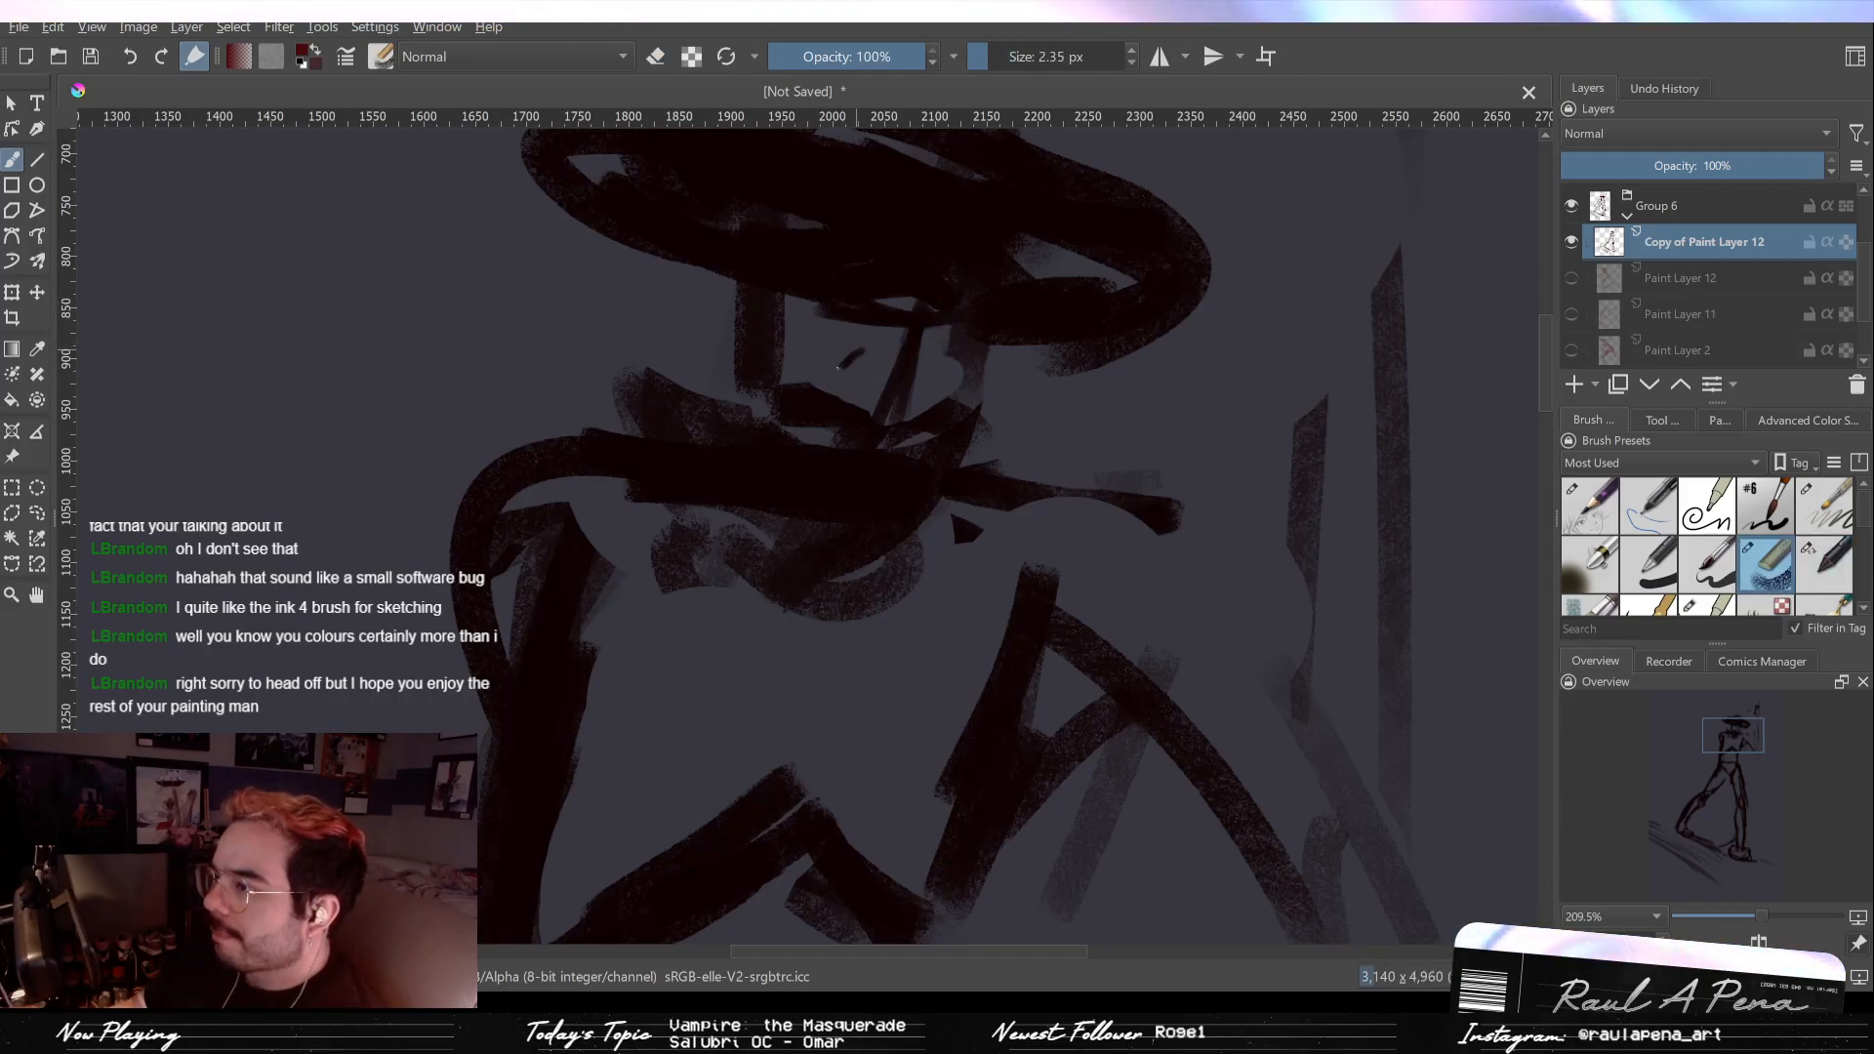
{"action": "key", "text": "bracketright"}
{"action": "key", "text": "bracketright"}
{"action": "key", "text": "bracketright"}
{"action": "key", "text": "m"}
{"action": "key", "text": "m"}
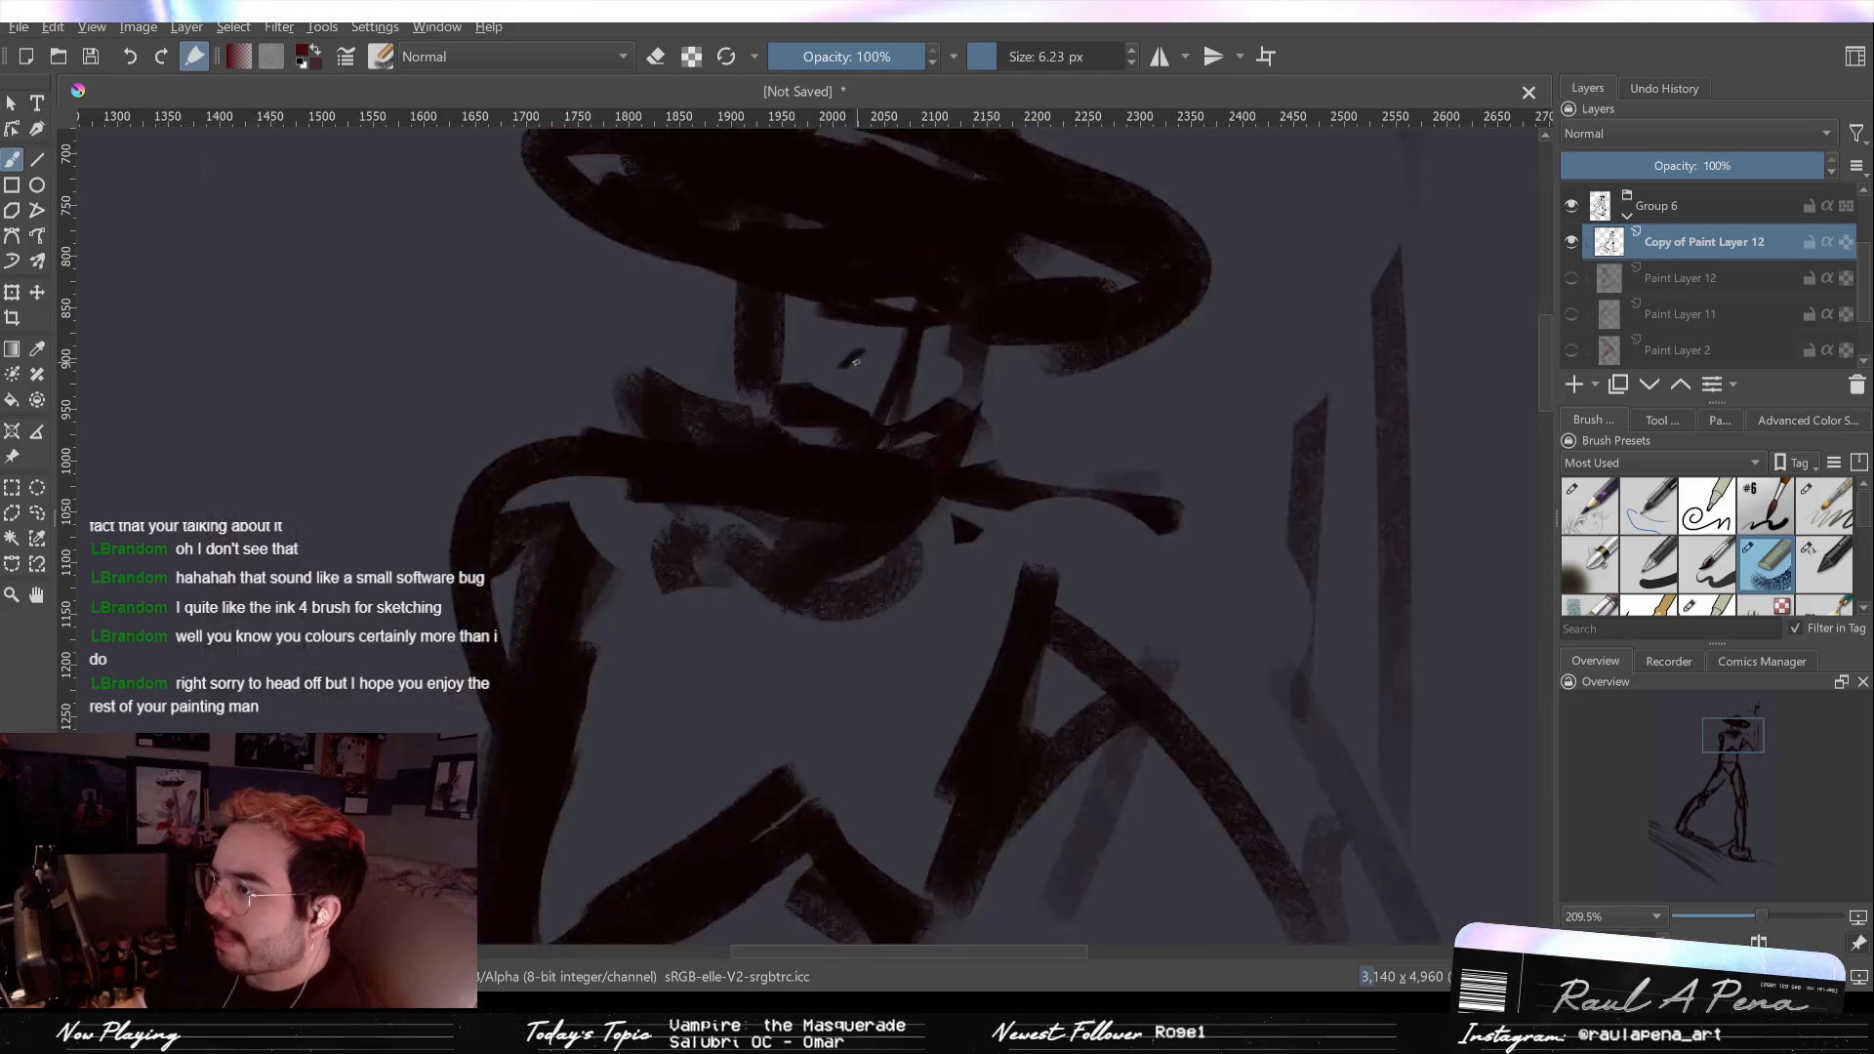
{"action": "key", "text": "e"}
{"action": "key", "text": "m"}
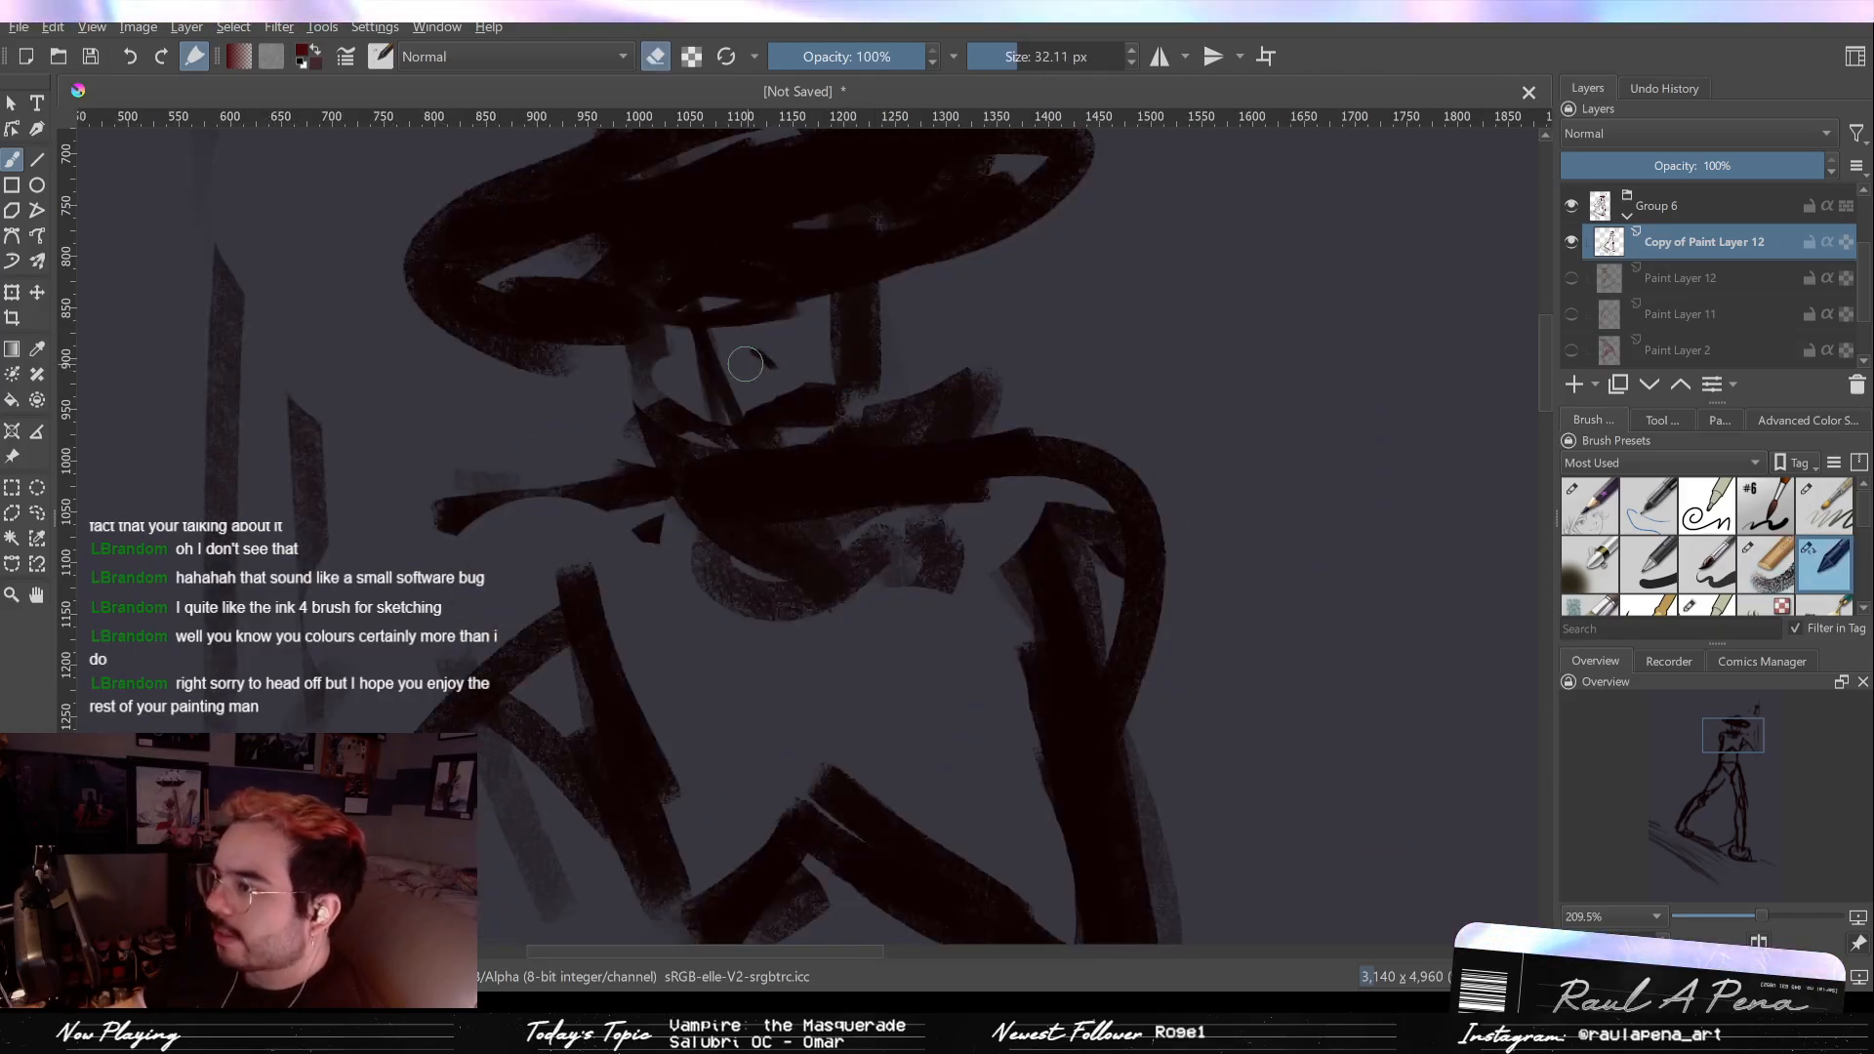
{"action": "key", "text": "e"}
{"action": "key", "text": "m"}
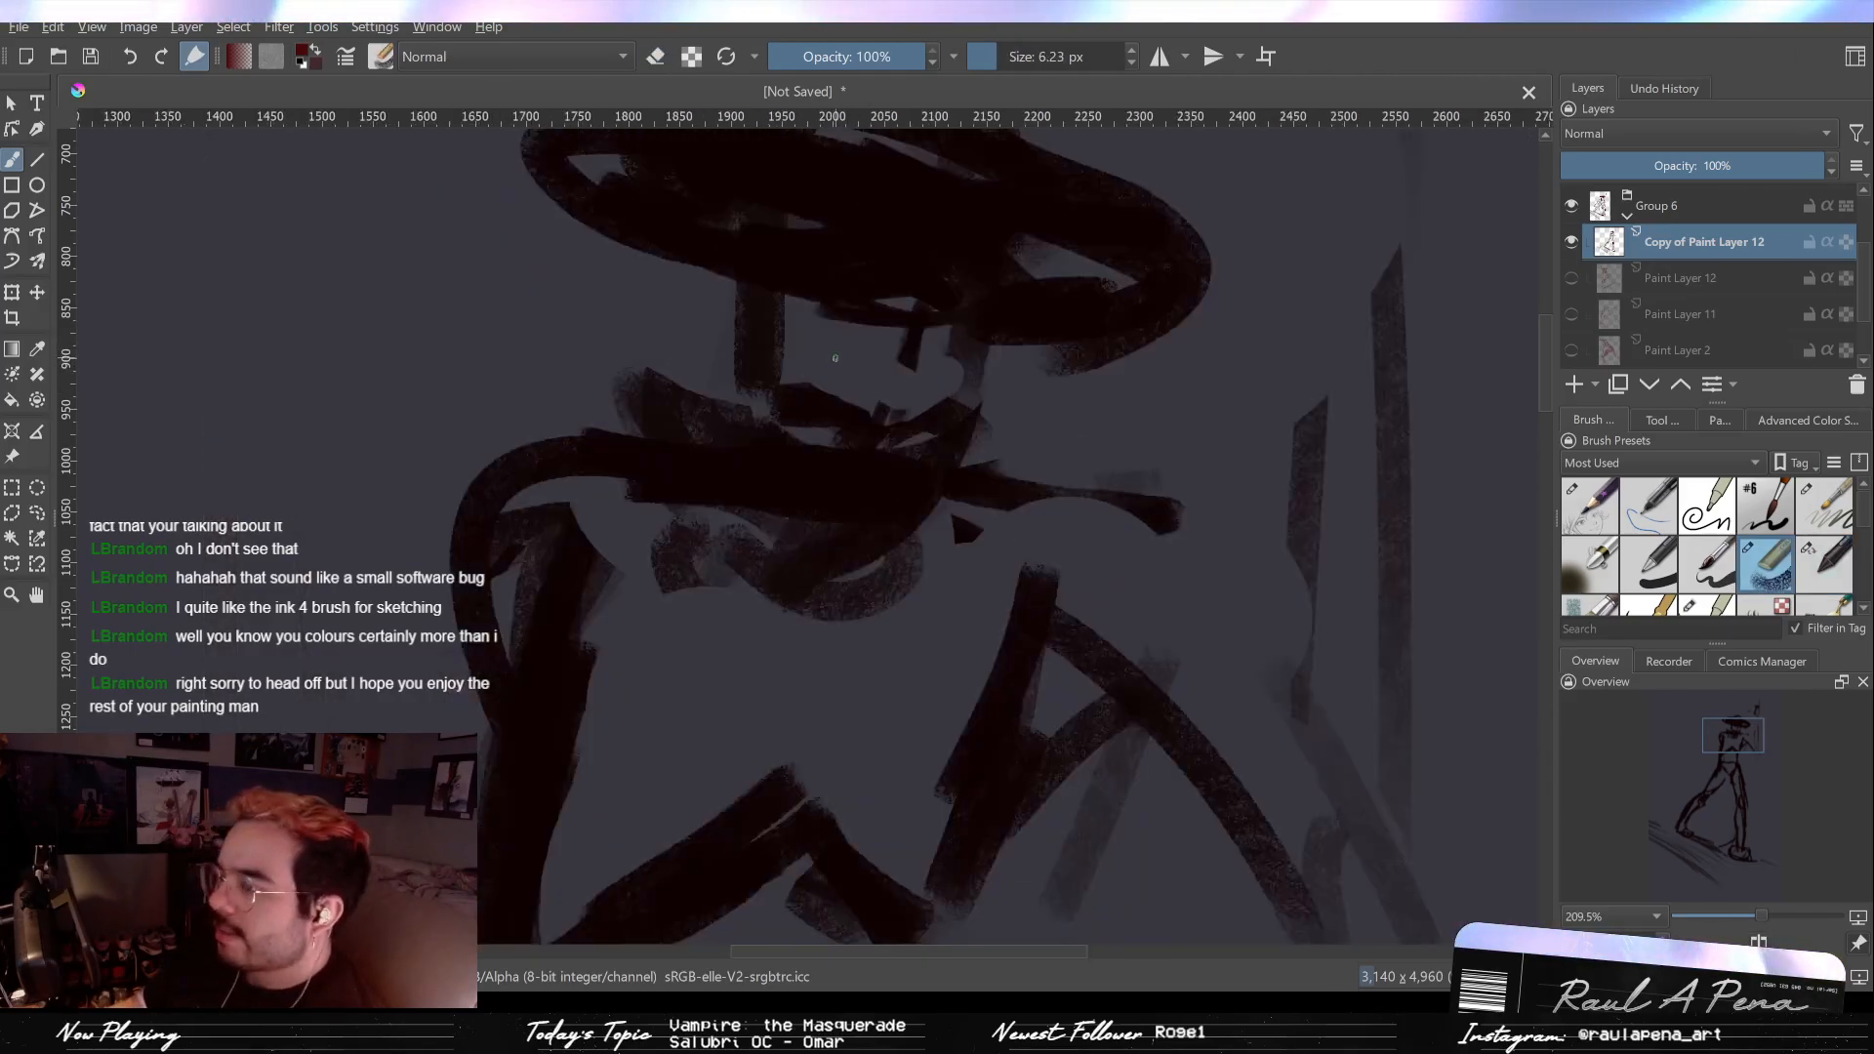
{"action": "mouse_move", "coordinate": [867, 368]}
{"action": "left_mouse_down"}
{"action": "mouse_move", "coordinate": [900, 363]}
{"action": "mouse_move", "coordinate": [859, 353]}
{"action": "mouse_move", "coordinate": [860, 385]}
{"action": "left_mouse_up"}
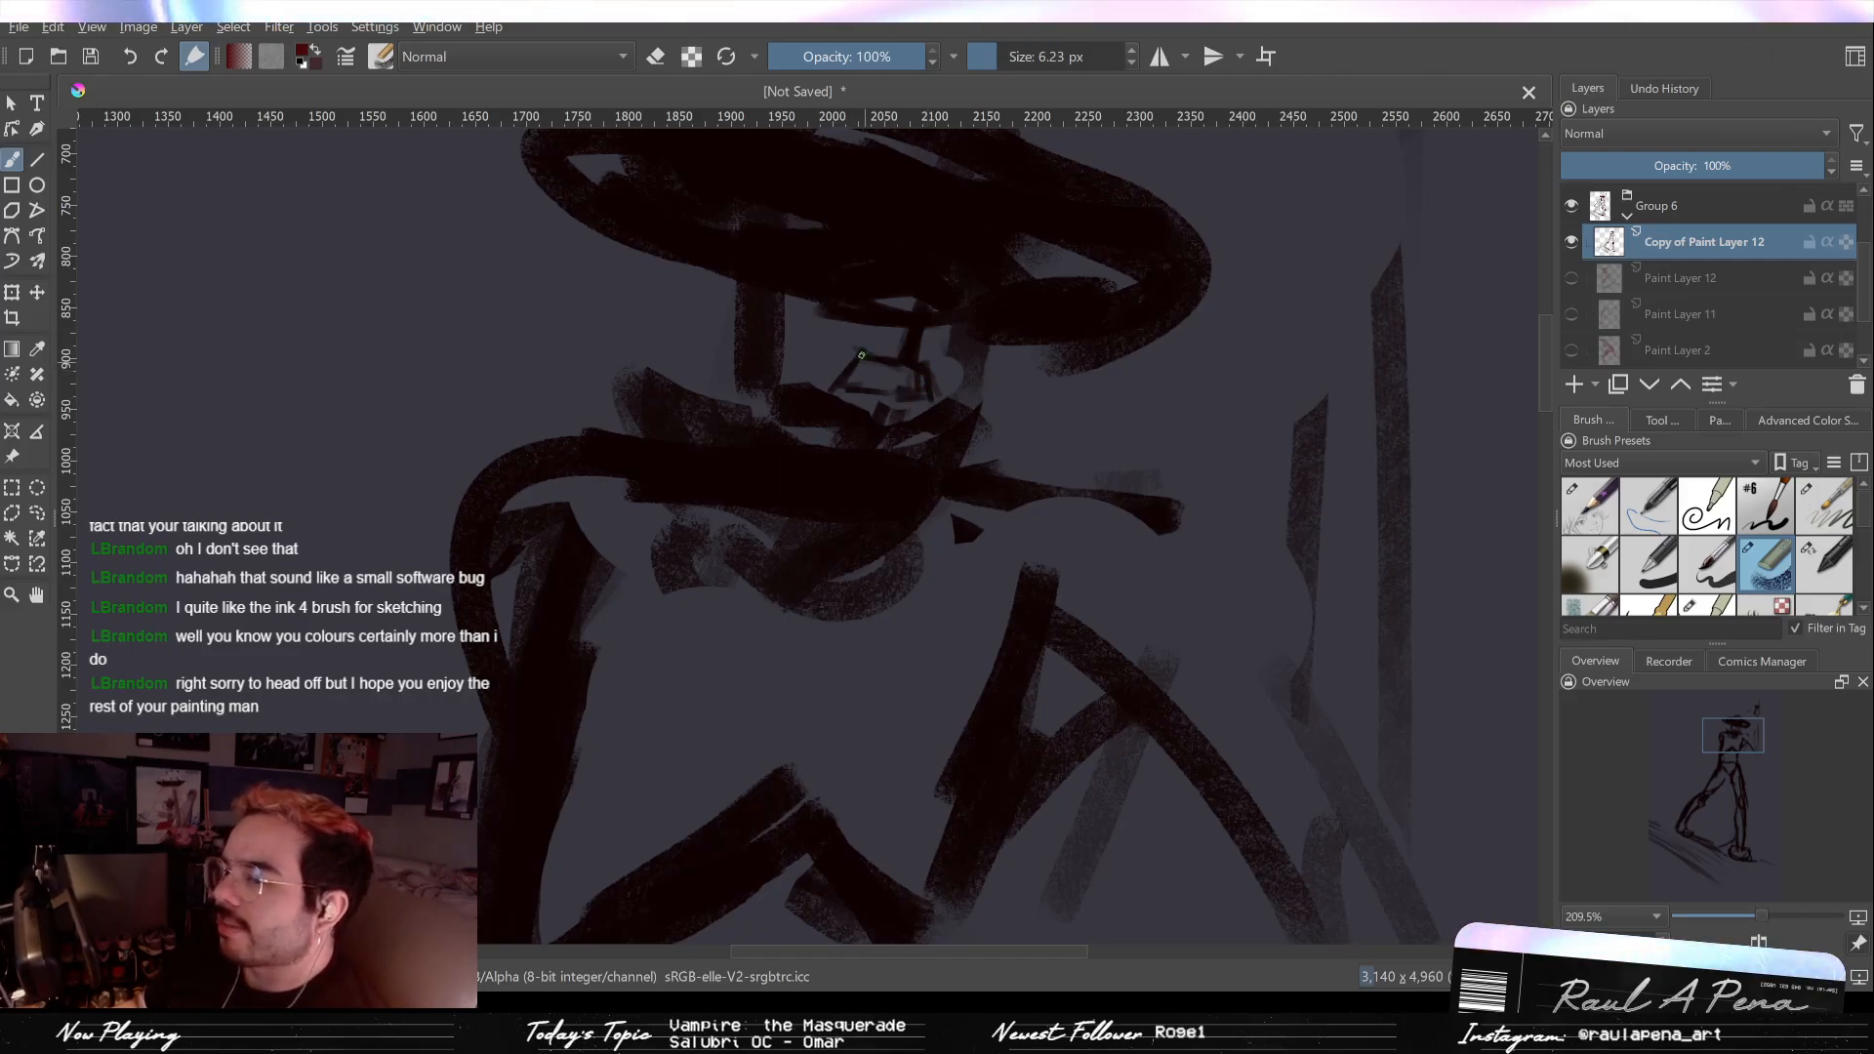
Step: Erase the rough strokes around the mouth and chin, and redraw the jawline on both sides down to the collar
{"action": "key", "text": "e"}
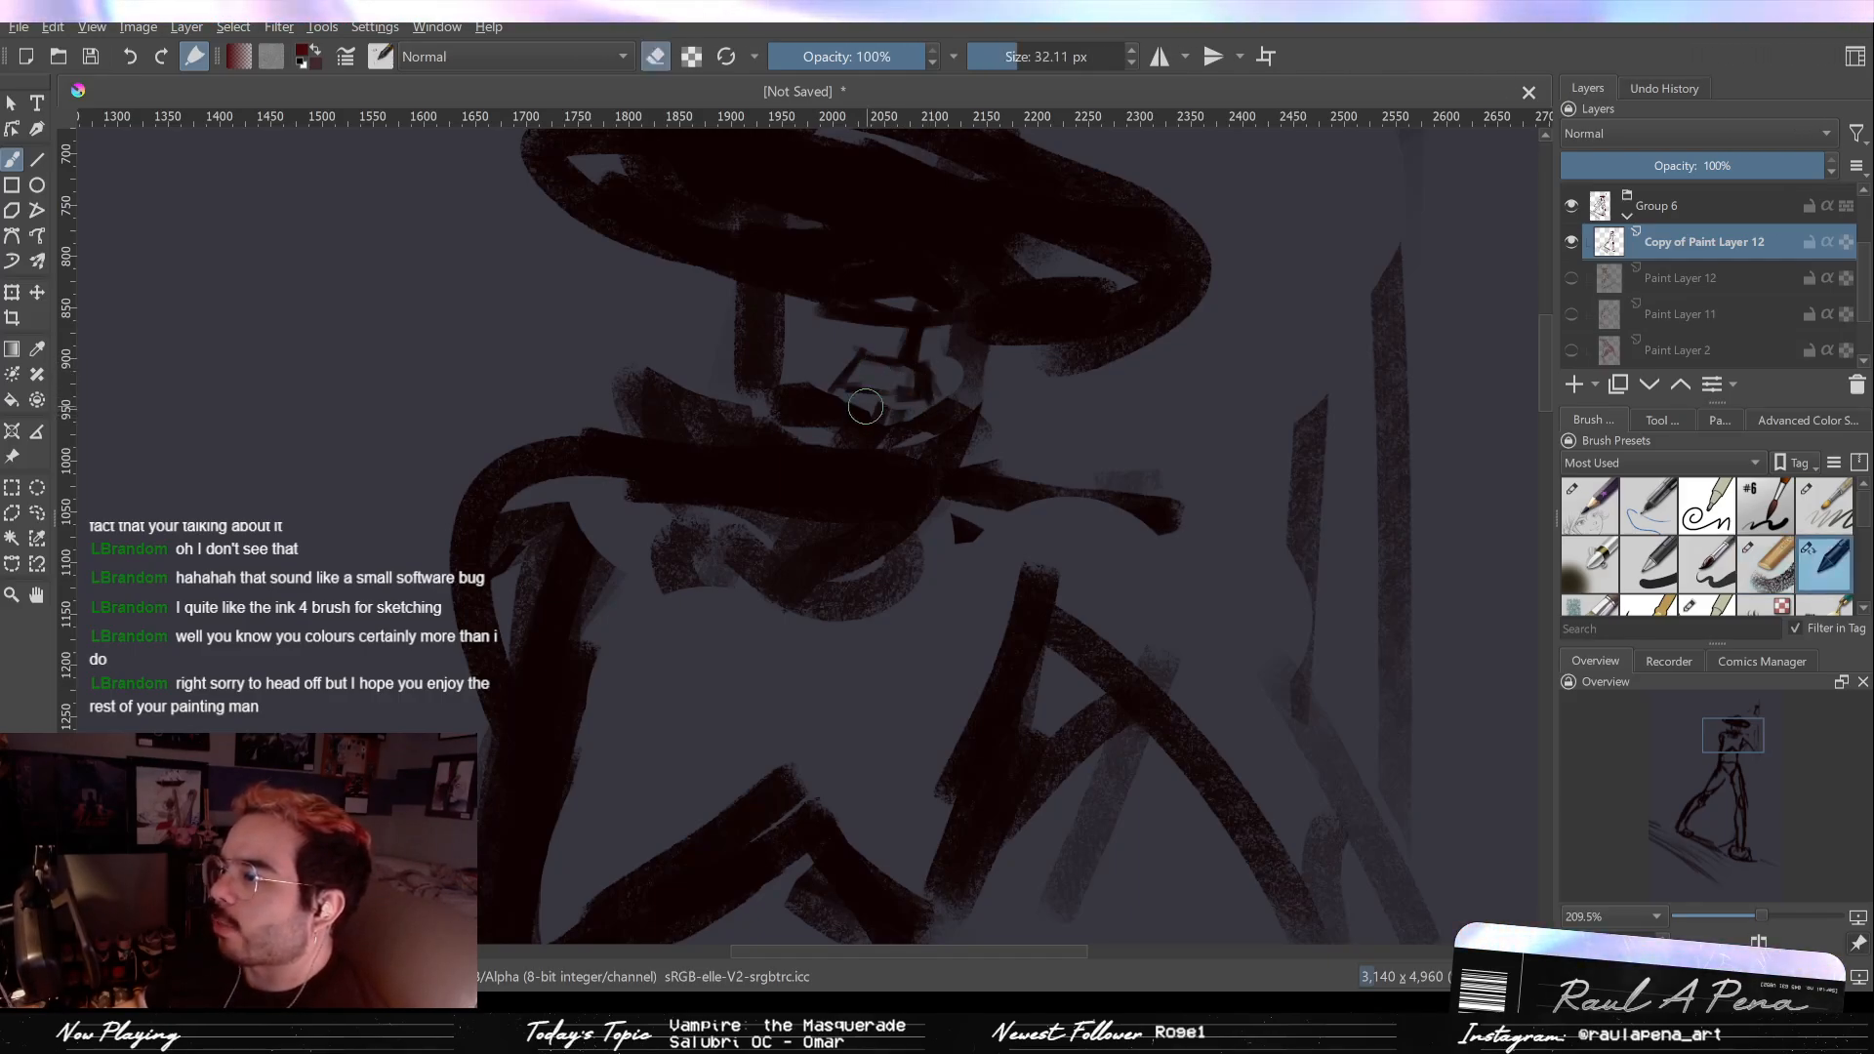
{"action": "mouse_move", "coordinate": [867, 406]}
{"action": "left_mouse_down"}
{"action": "mouse_move", "coordinate": [801, 395]}
{"action": "mouse_move", "coordinate": [877, 430]}
{"action": "mouse_move", "coordinate": [937, 417]}
{"action": "mouse_move", "coordinate": [977, 342]}
{"action": "mouse_move", "coordinate": [962, 414]}
{"action": "mouse_move", "coordinate": [974, 349]}
{"action": "left_mouse_up"}
{"action": "key", "text": "e"}
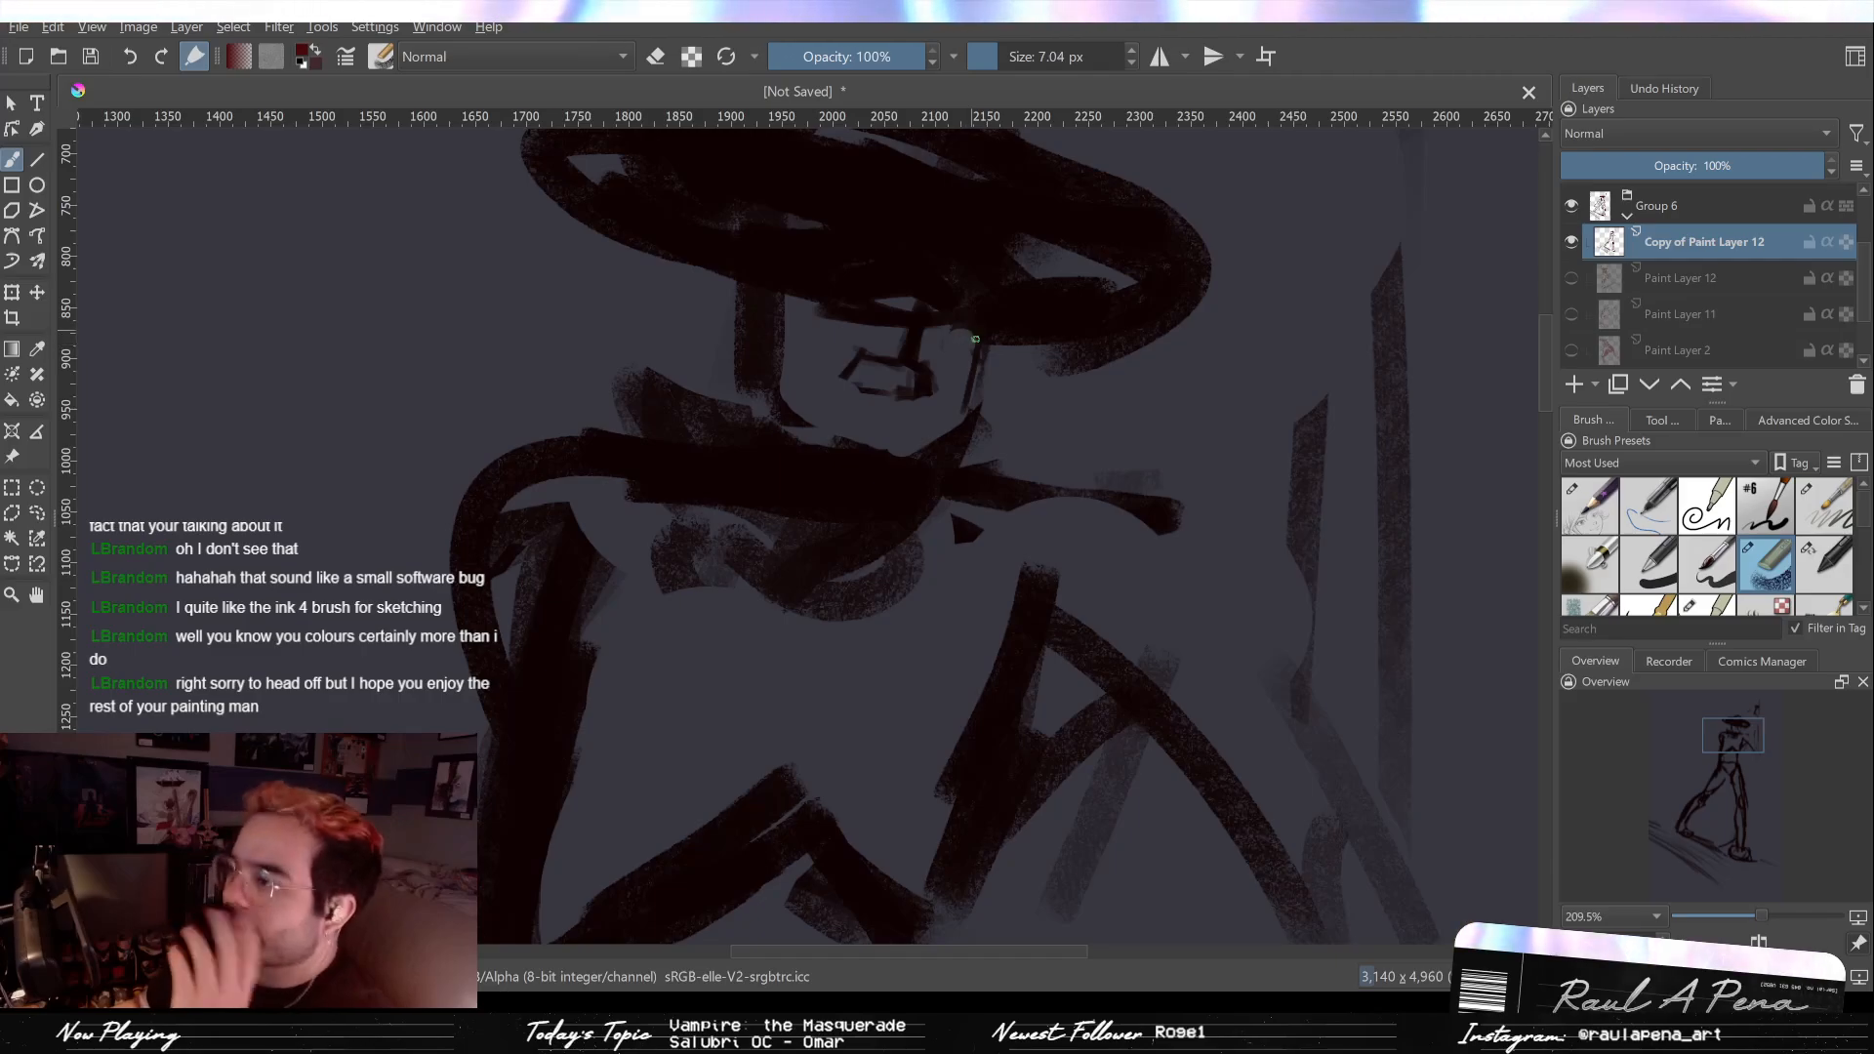
{"action": "mouse_move", "coordinate": [967, 370]}
{"action": "left_mouse_down", "text": "shift"}
{"action": "mouse_move", "coordinate": [974, 343]}
{"action": "mouse_move", "coordinate": [962, 410]}
{"action": "left_mouse_up", "text": "shift"}
{"action": "left_click_drag", "start_coordinate": [841, 427], "coordinate": [768, 396], "text": "shift"}
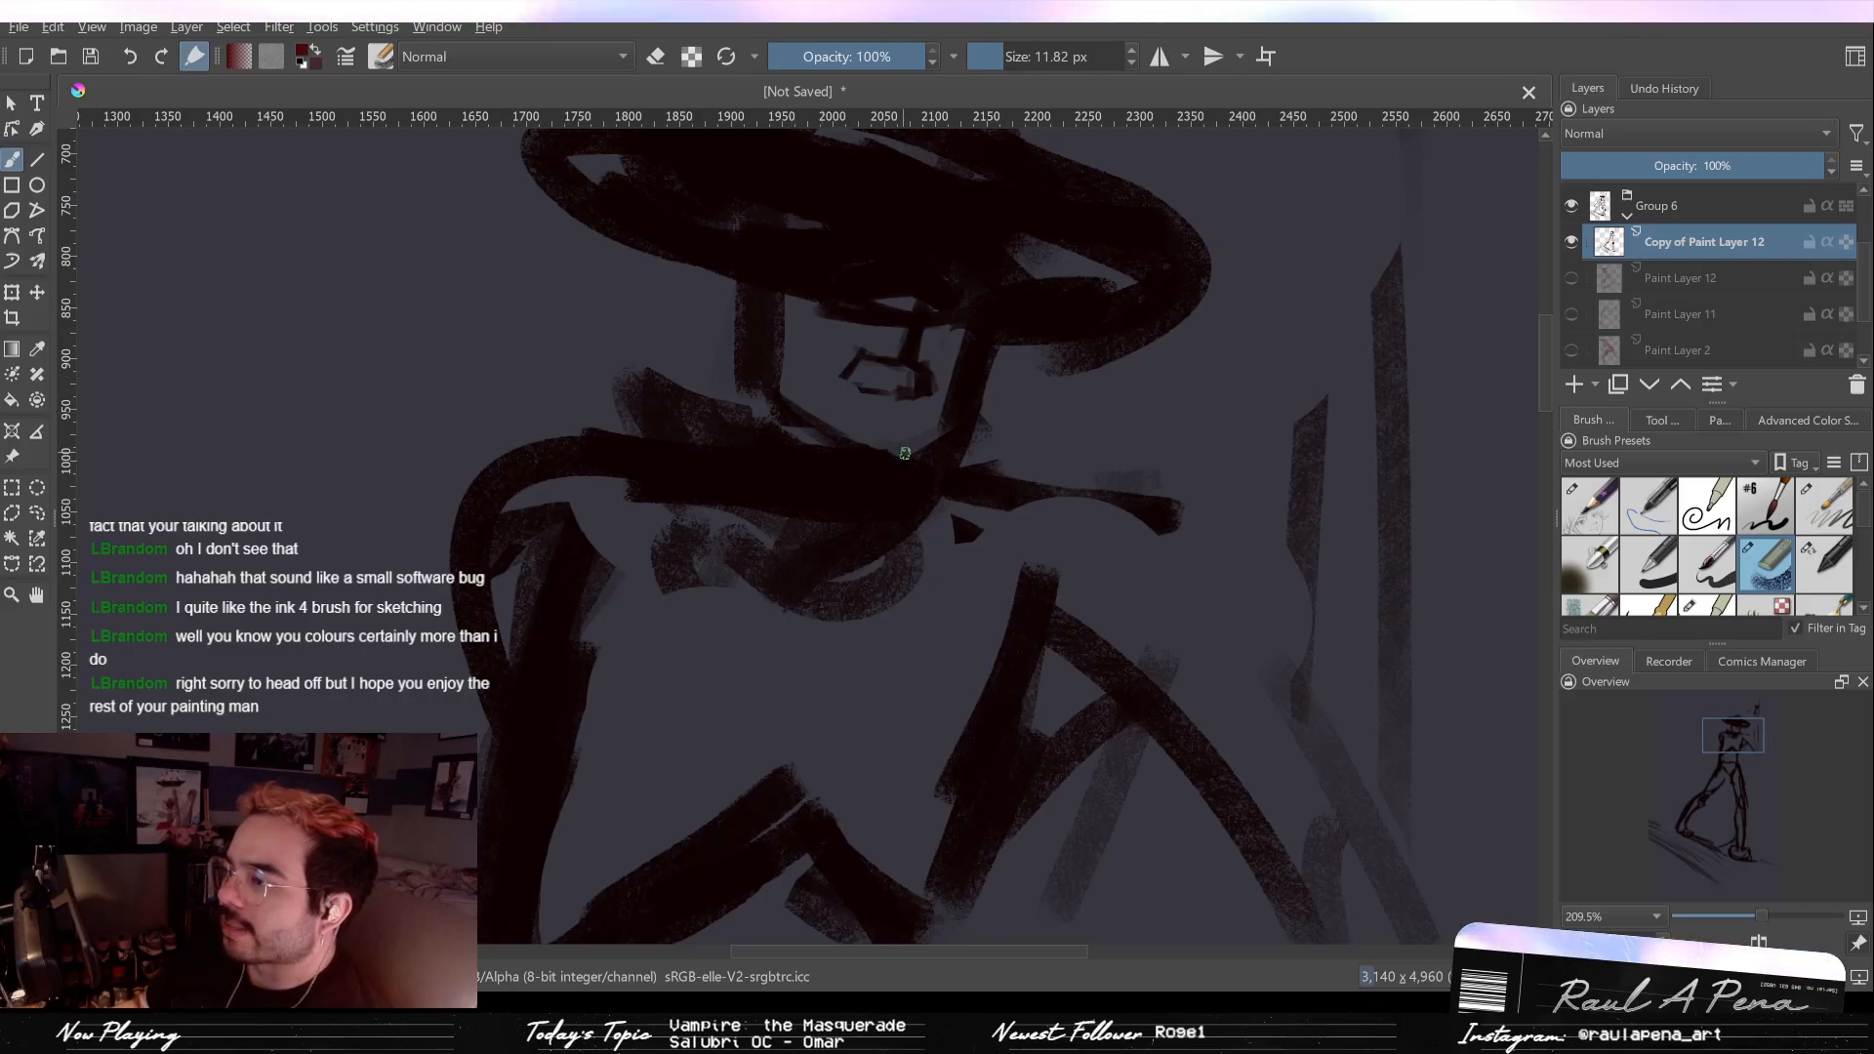
Step: Erase the waist and hip contours, and redraw the V-shaped pelvis between the legs
{"action": "scroll", "coordinate": [903, 452], "scroll_direction": "down", "scroll_amount": 10}
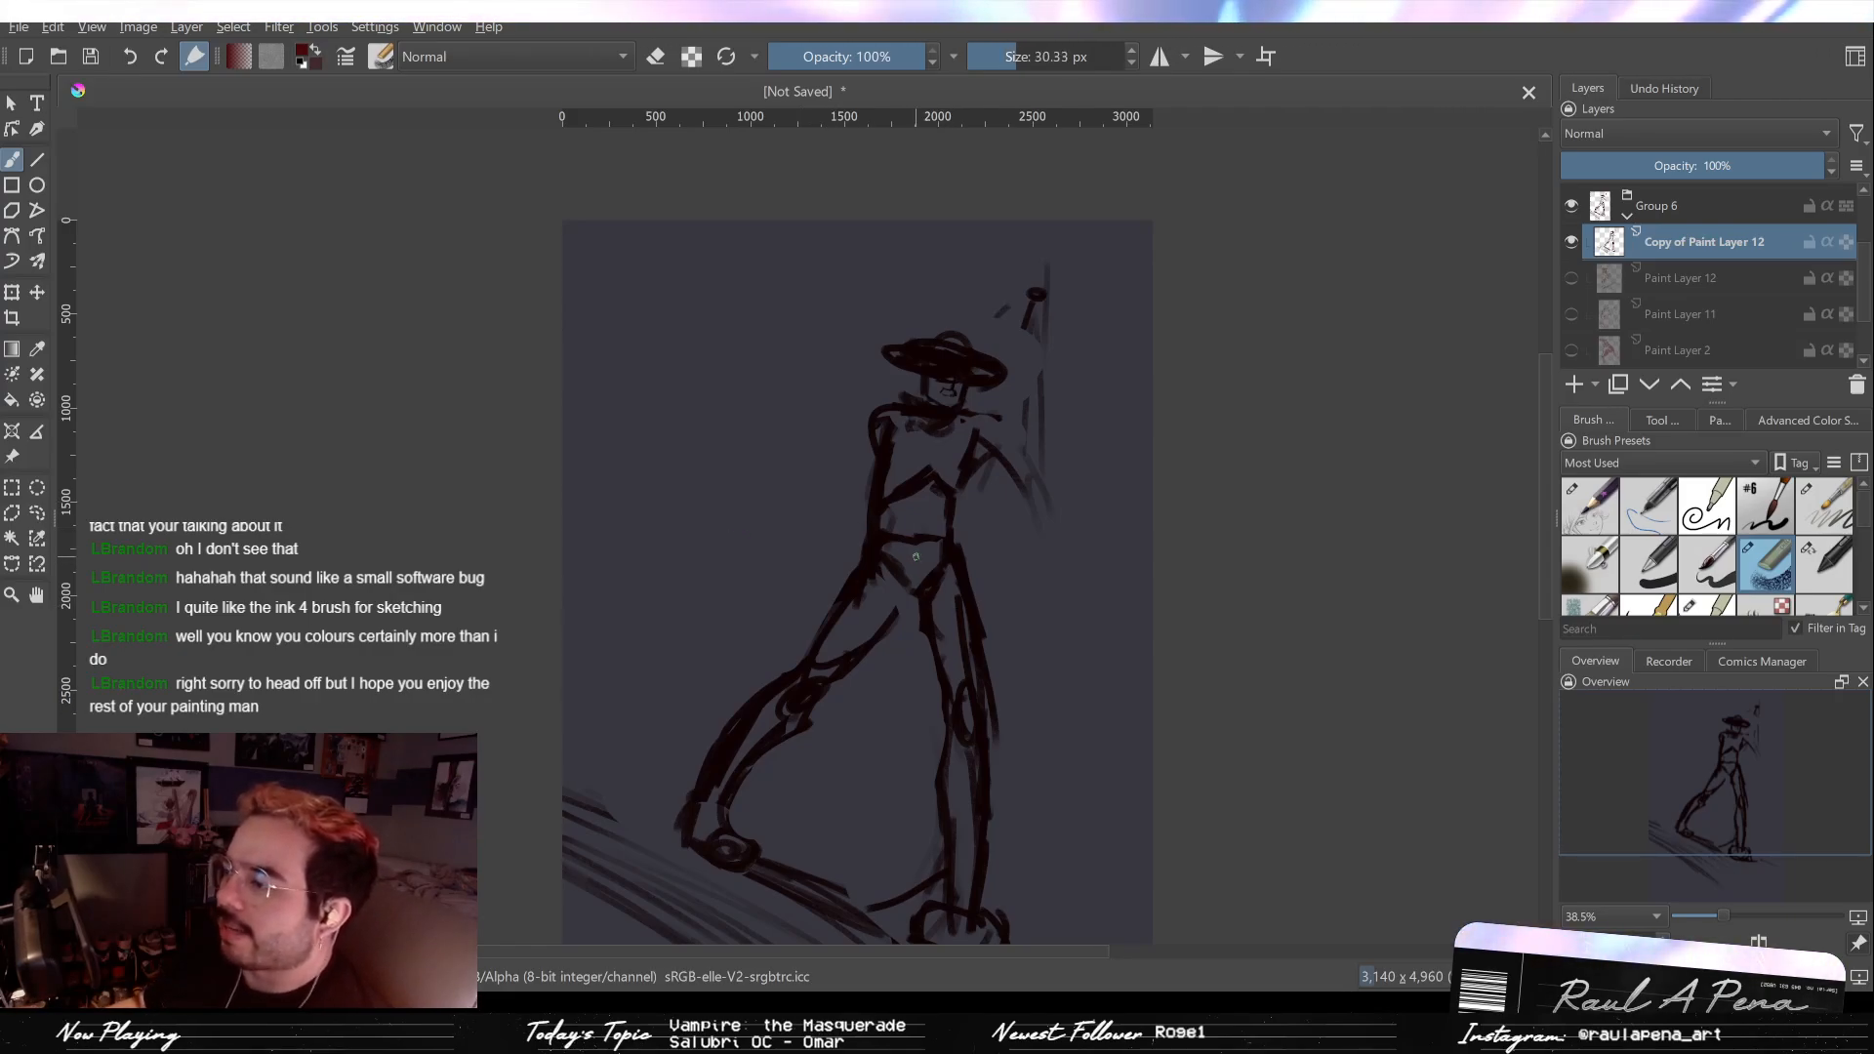
{"action": "key", "text": "slash"}
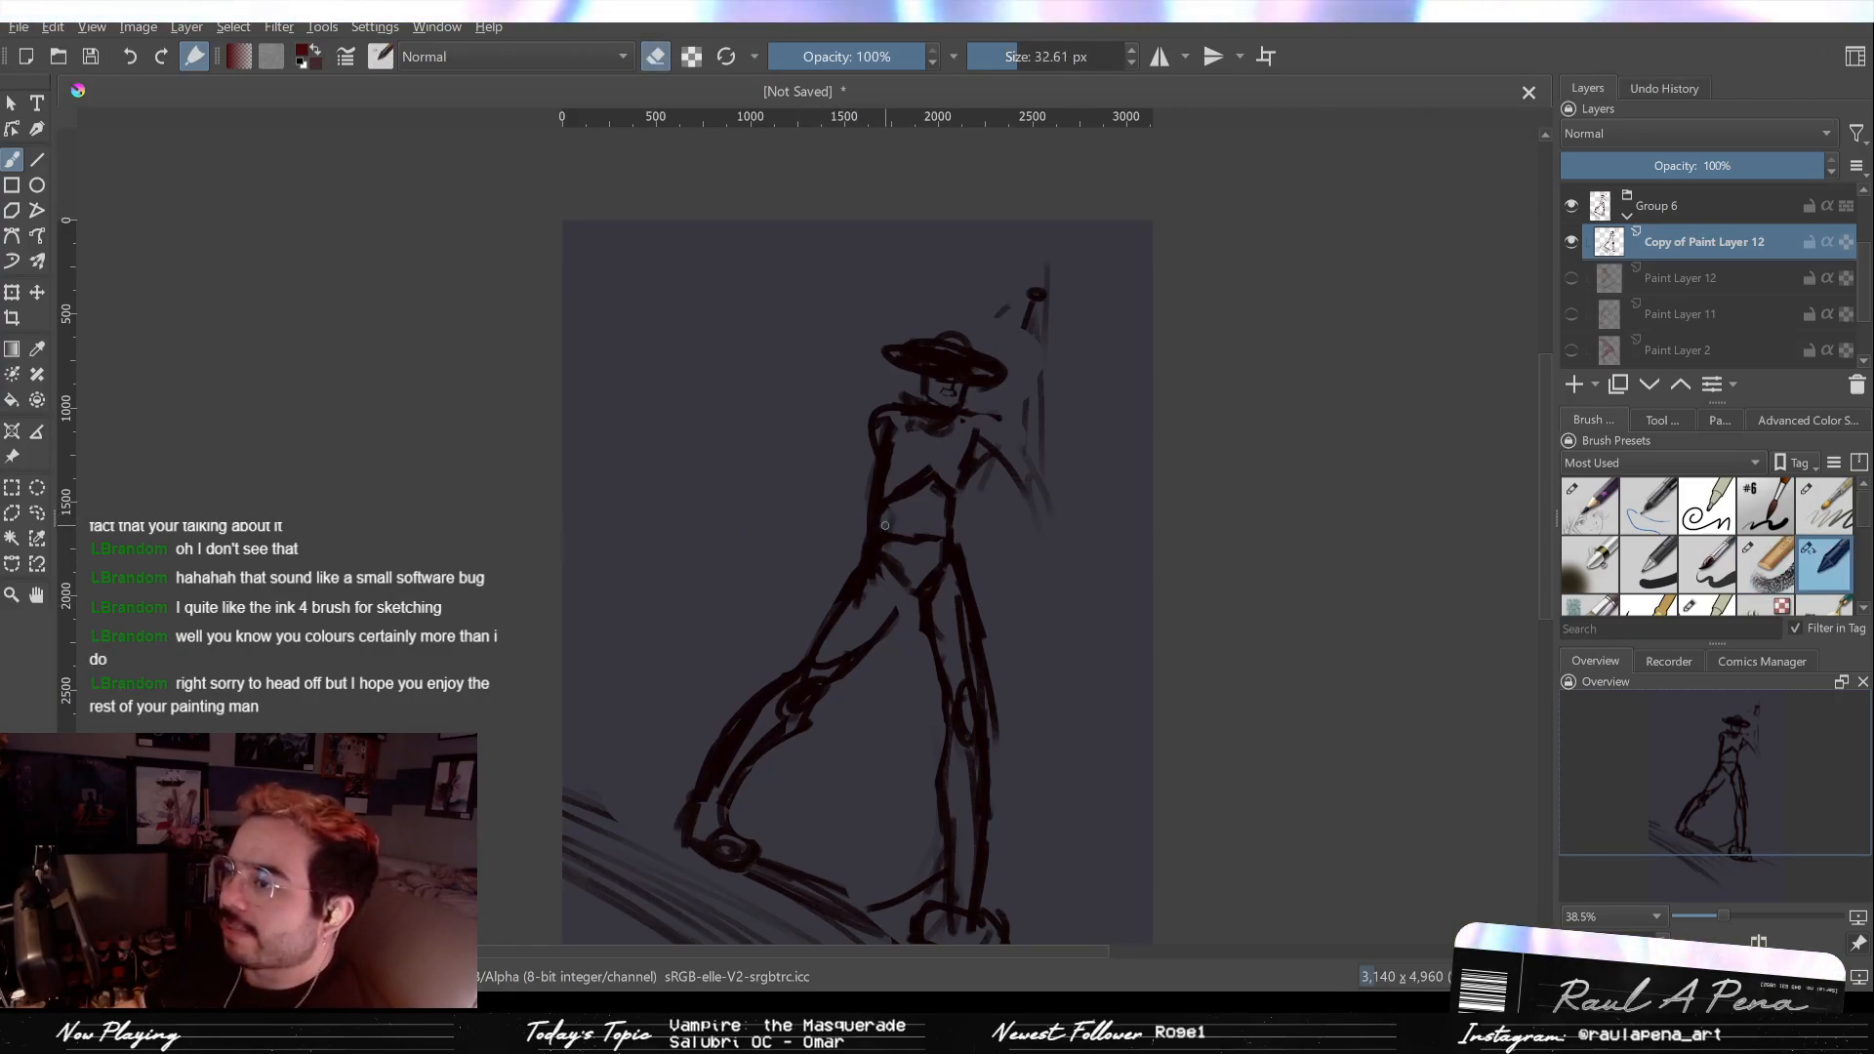
{"action": "left_click_drag", "start_coordinate": [887, 558], "coordinate": [875, 575]}
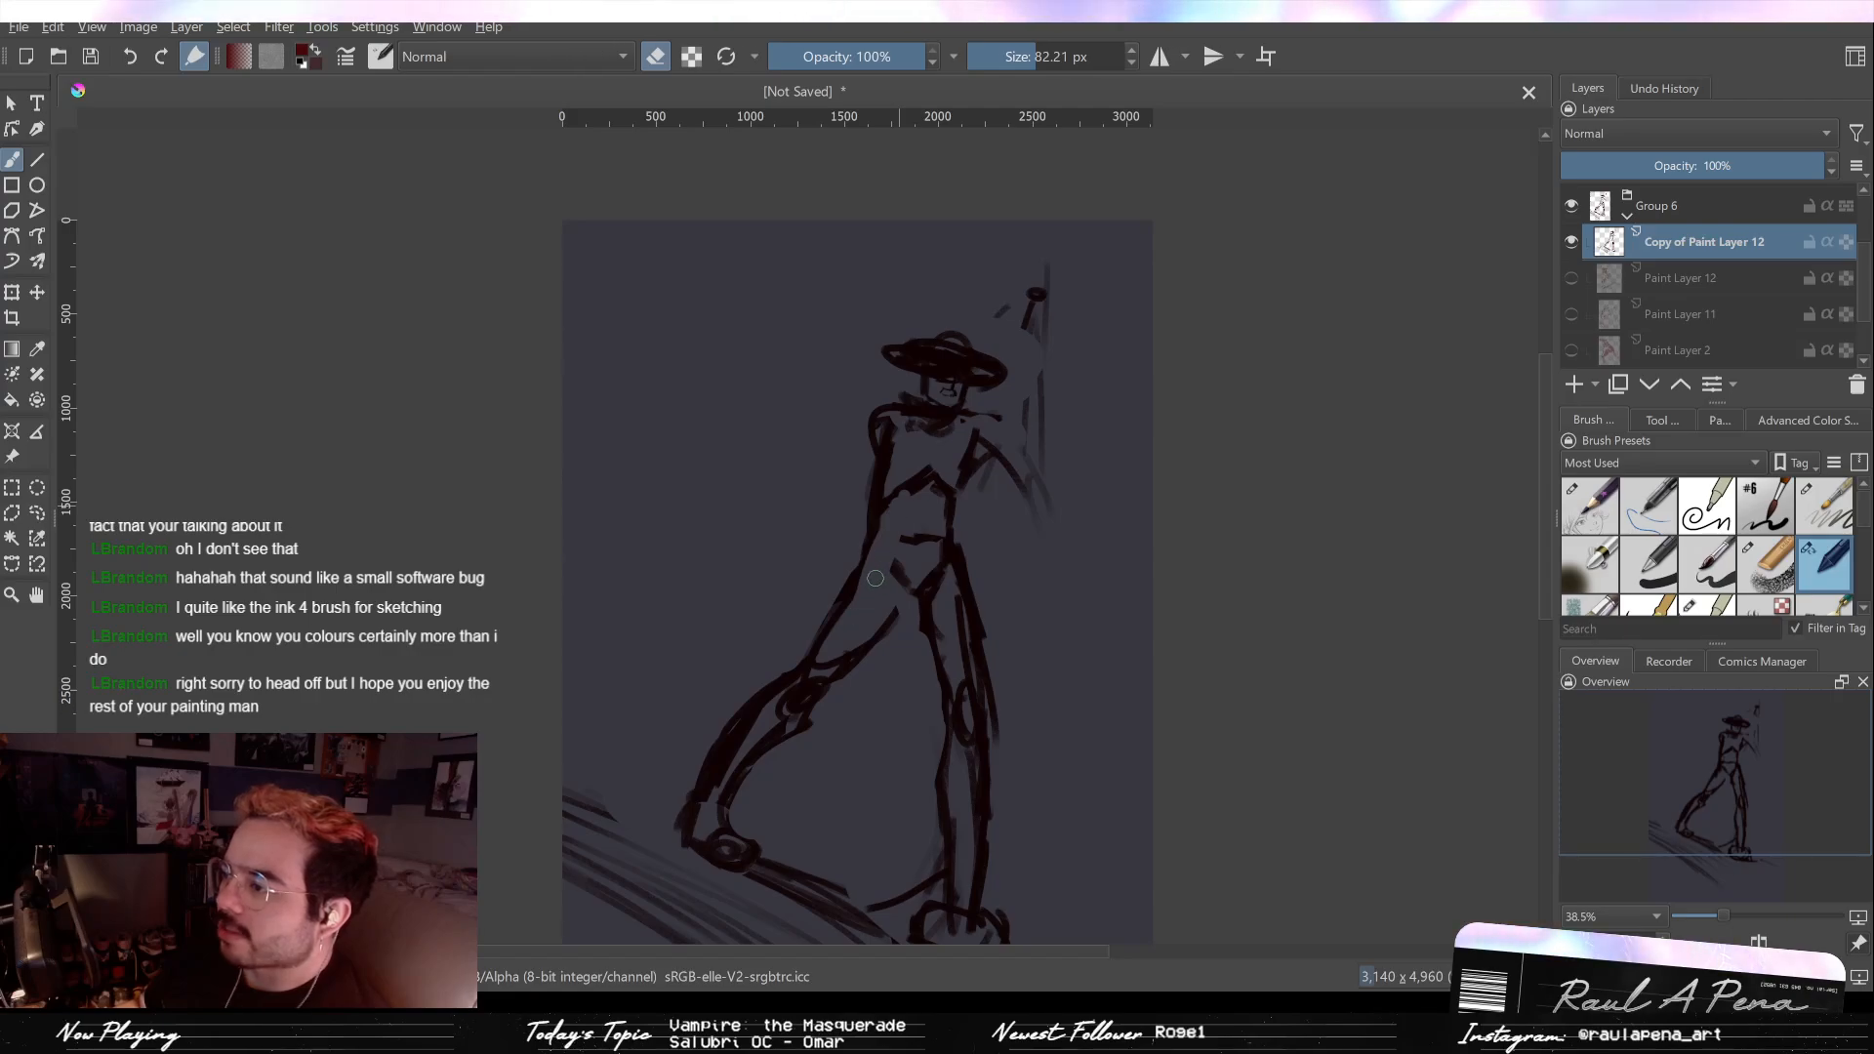
{"action": "key", "text": "slash"}
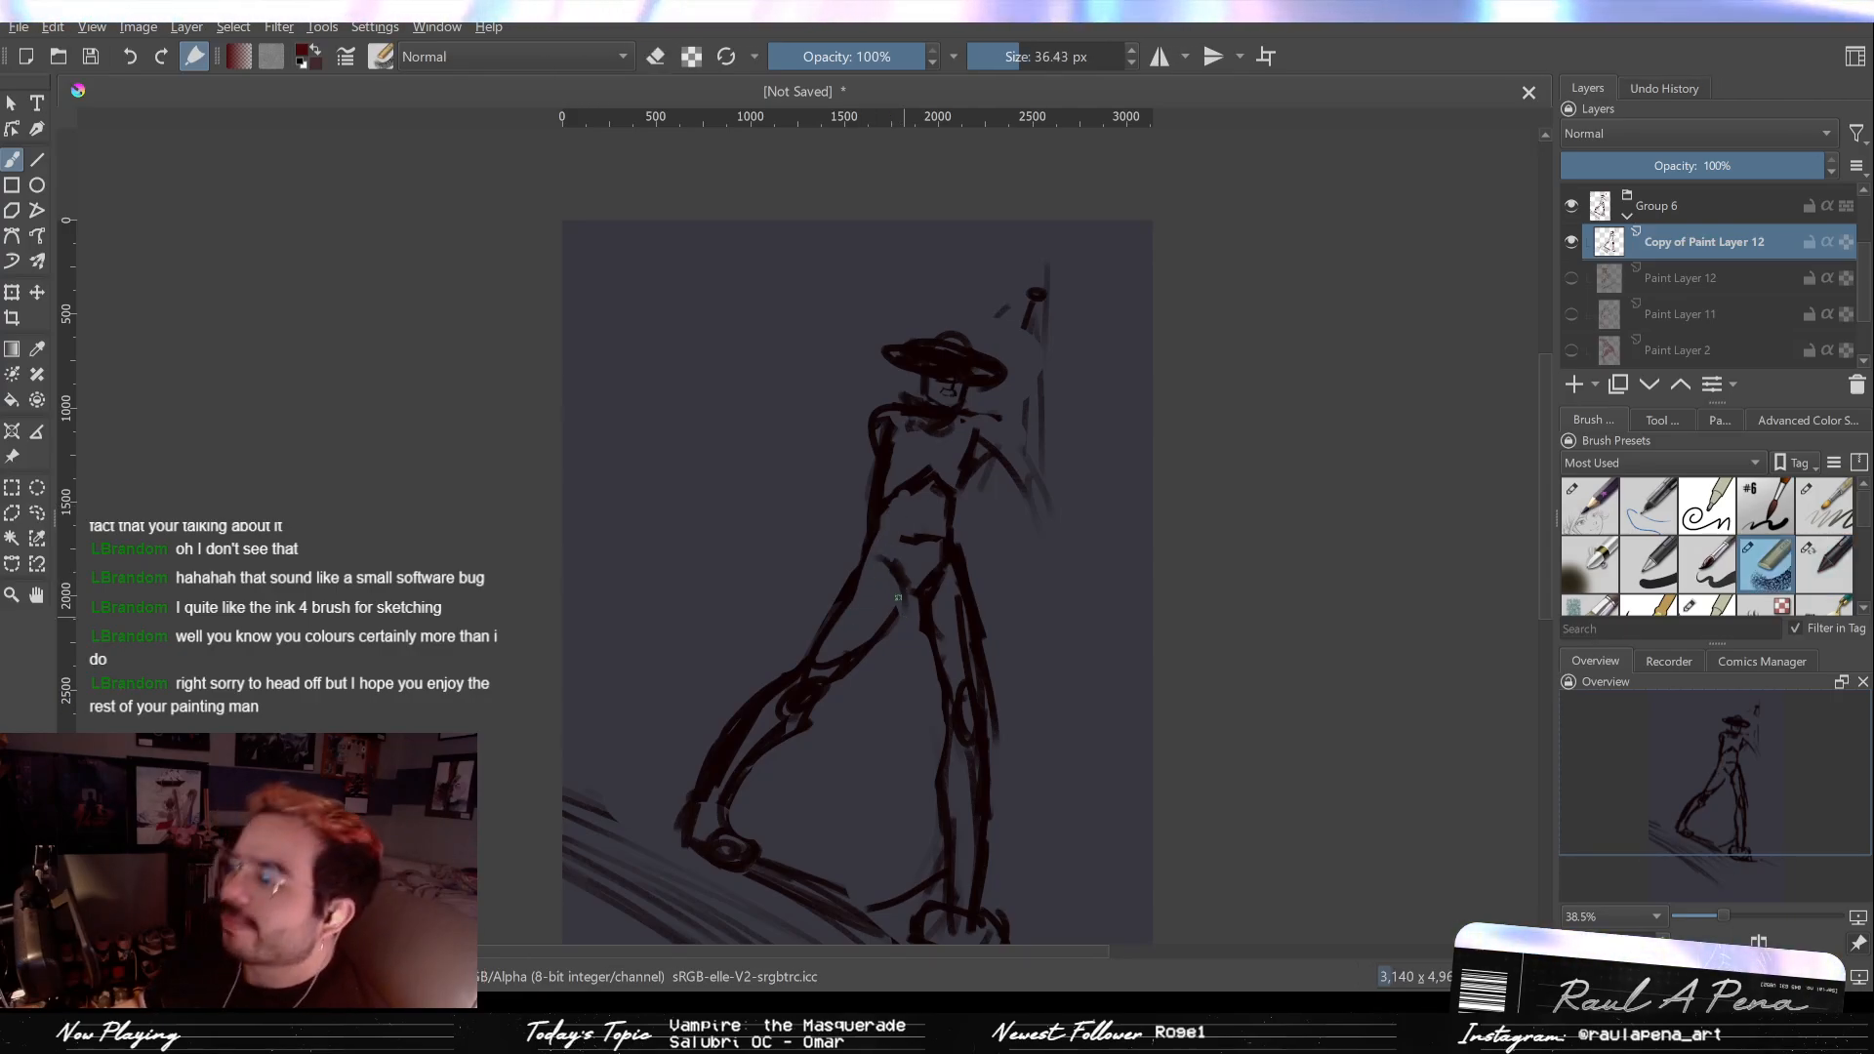
{"action": "key", "text": "slash"}
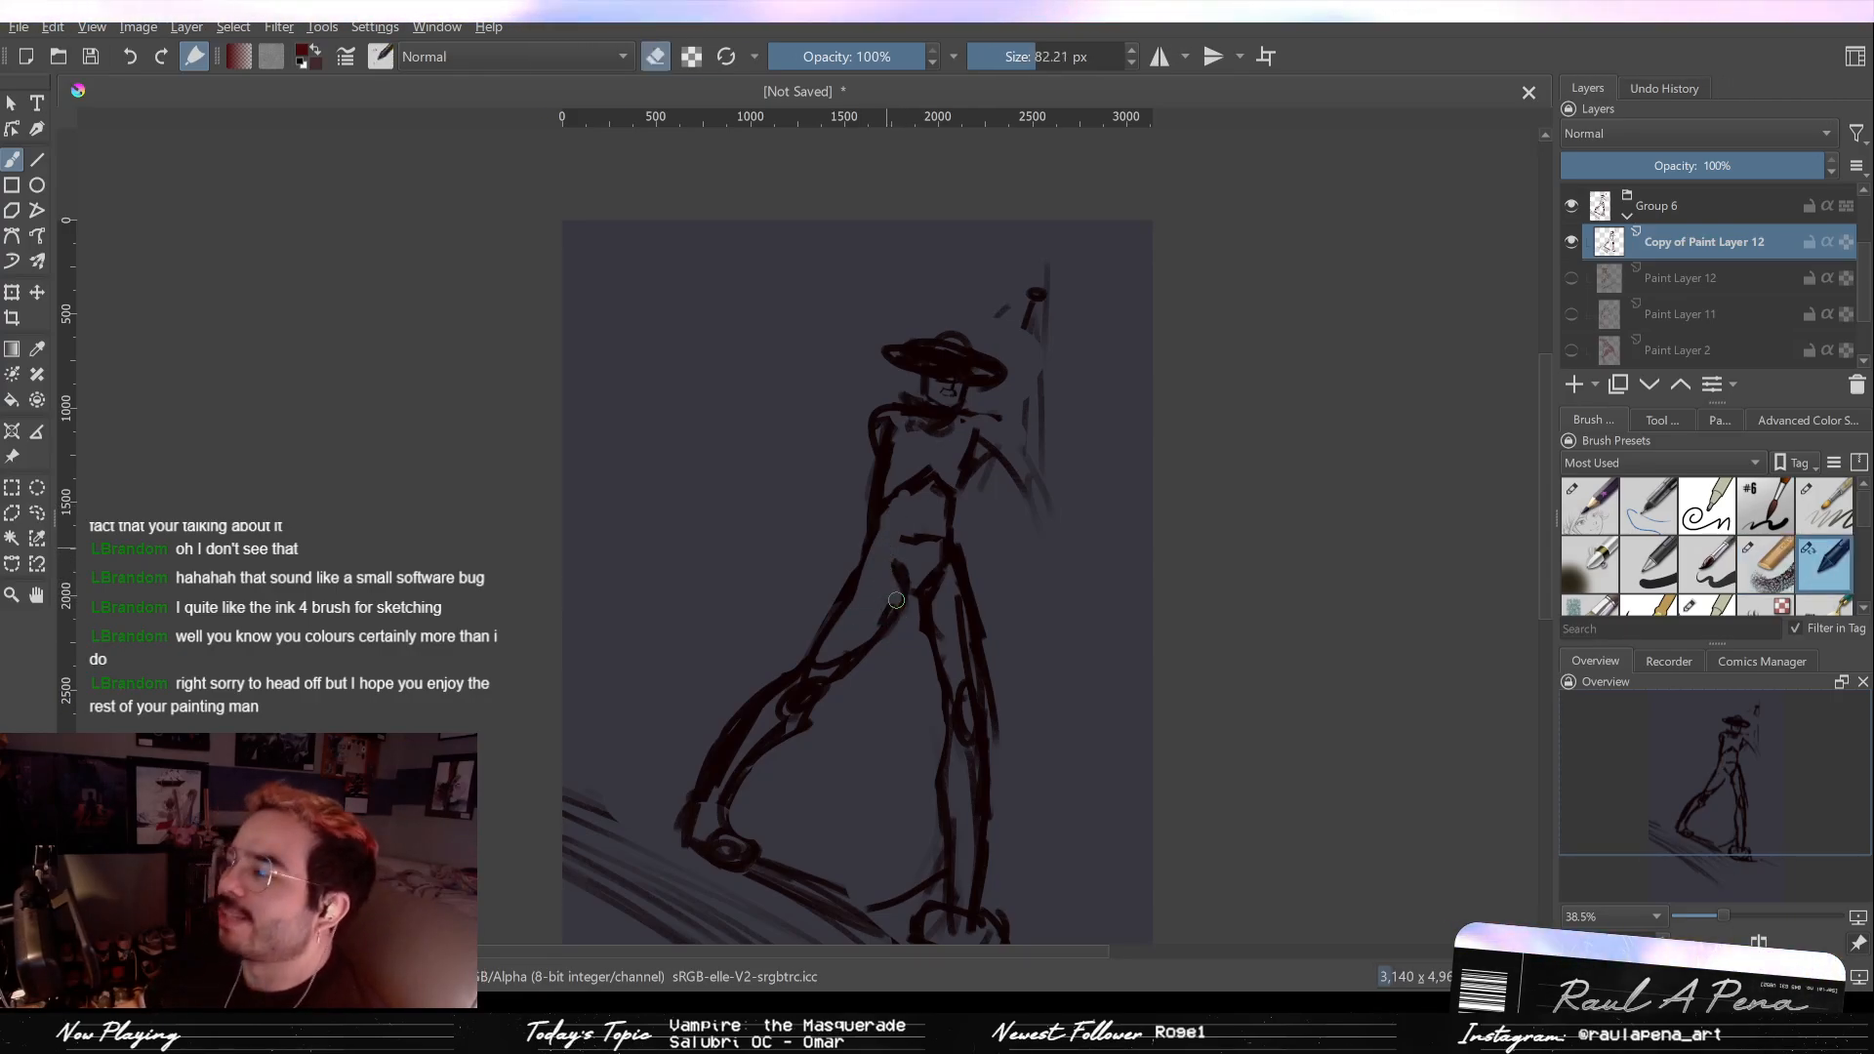
{"action": "key", "text": "slash"}
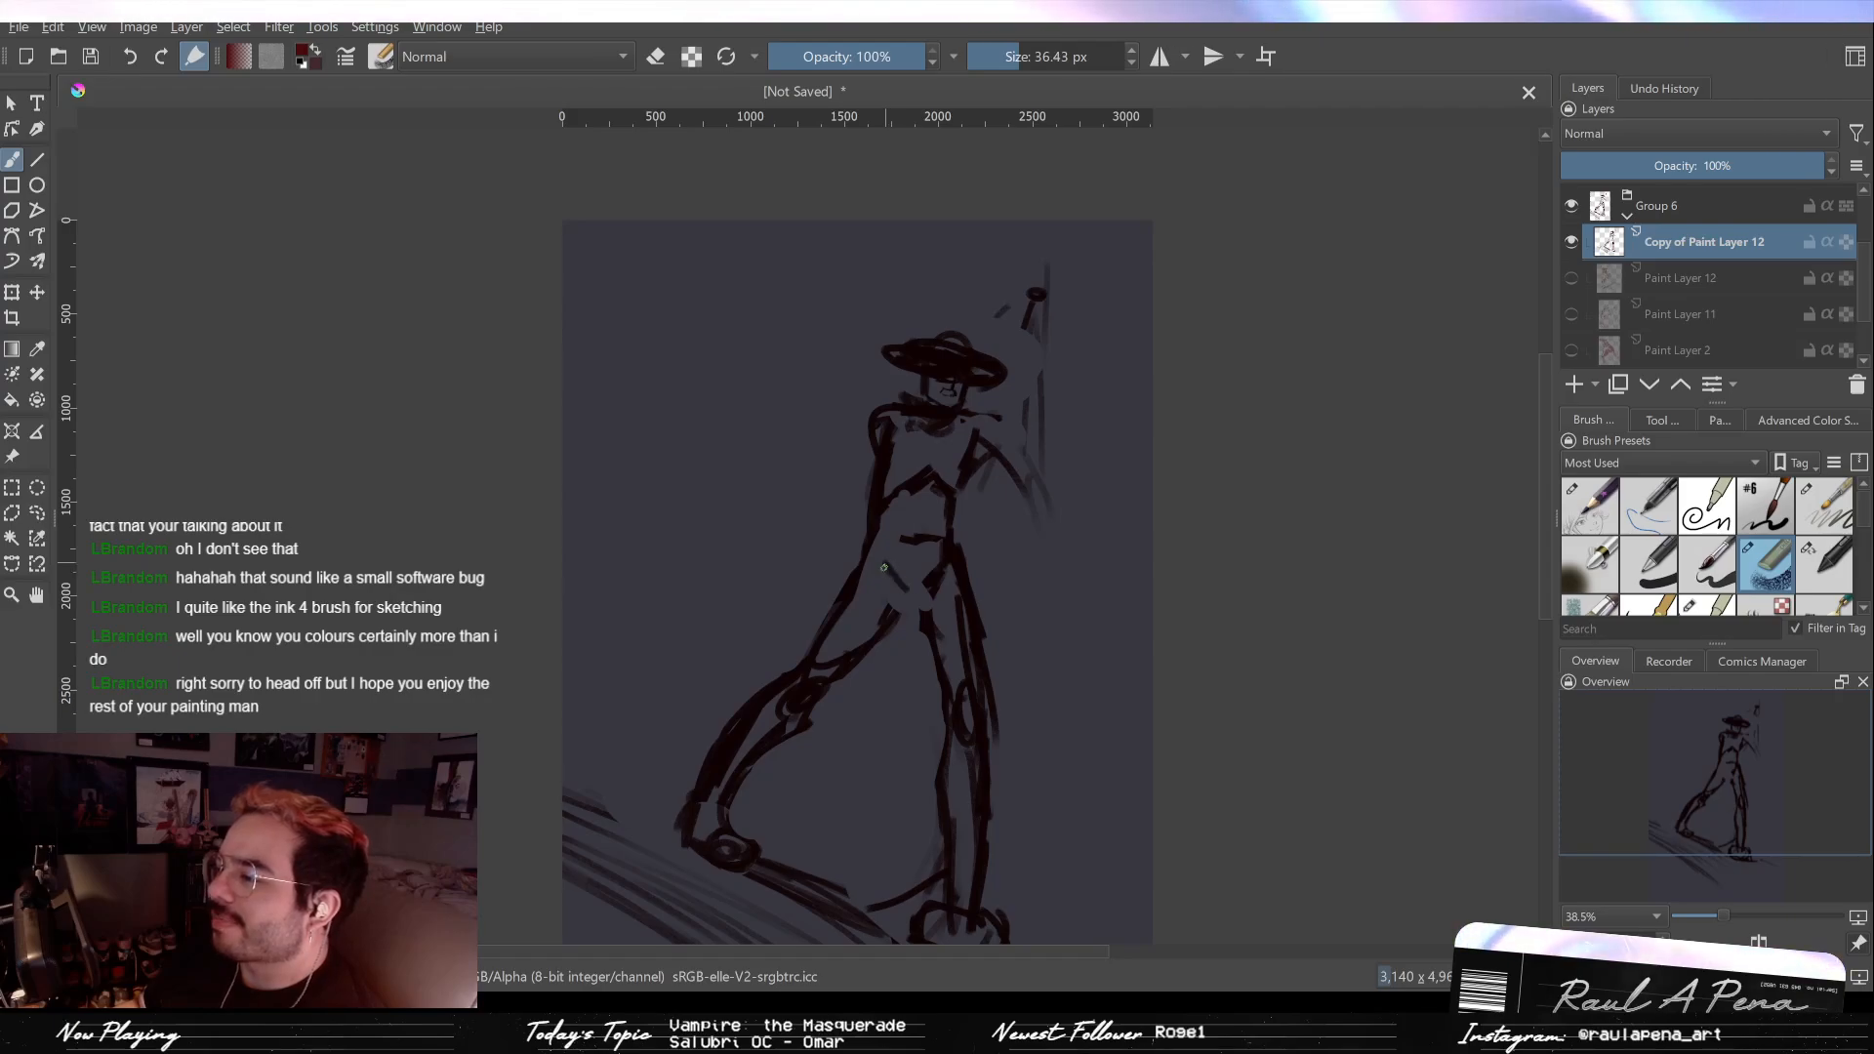
Step: Erase the ribcage and inner chest contours, and redraw both sides of the torso from the shoulders to the waist
{"action": "key", "text": "slash"}
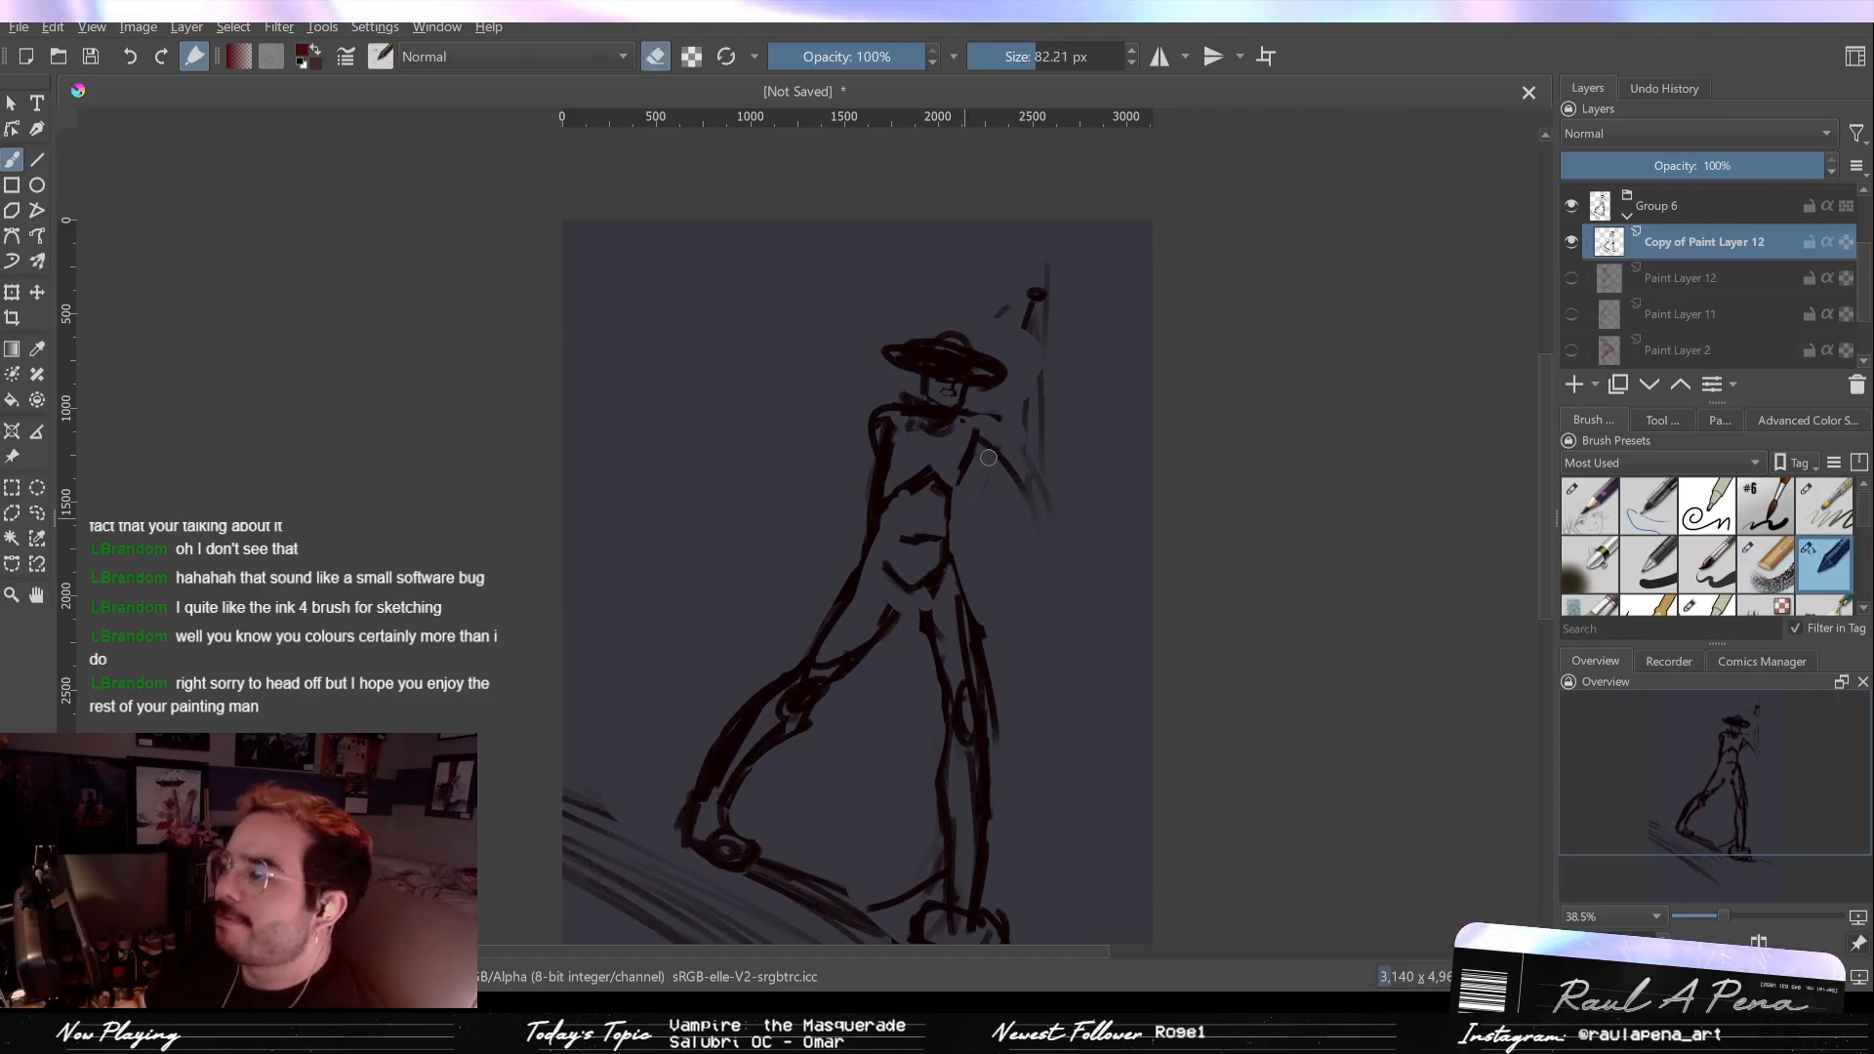
{"action": "key", "text": "slash"}
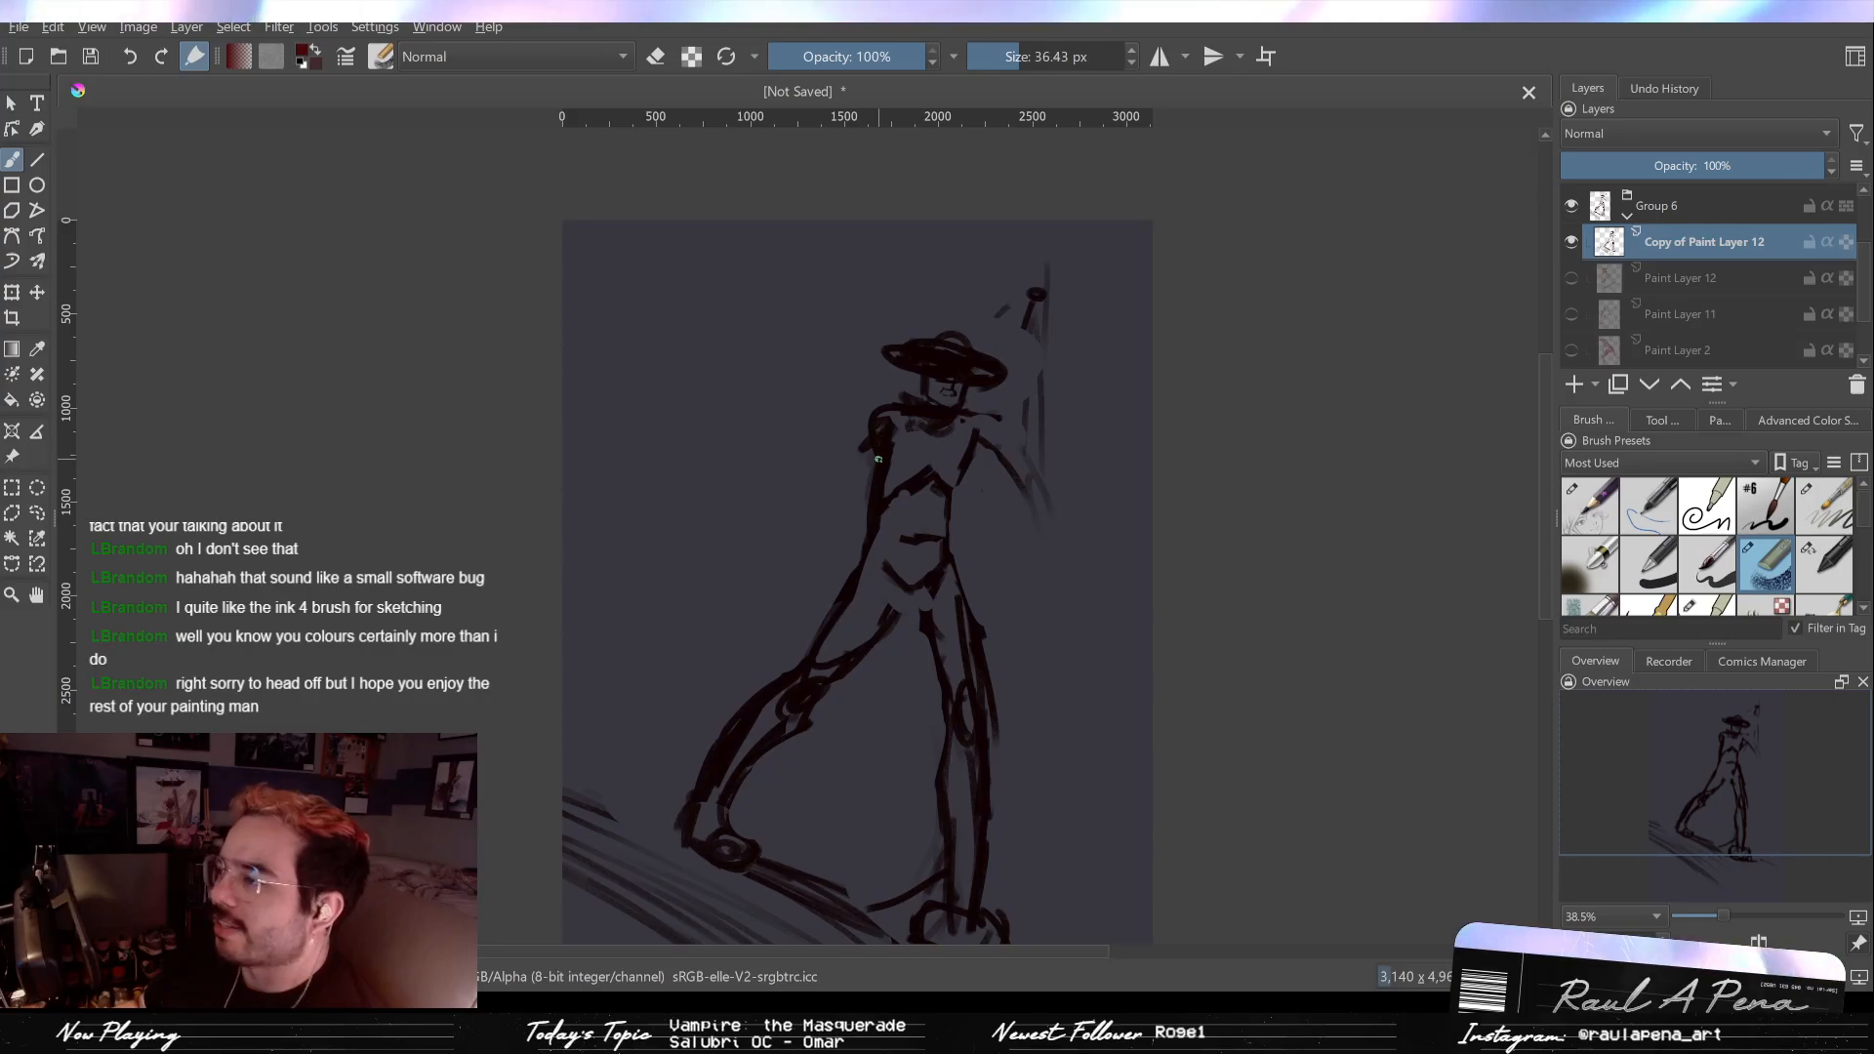
{"action": "key", "text": "slash"}
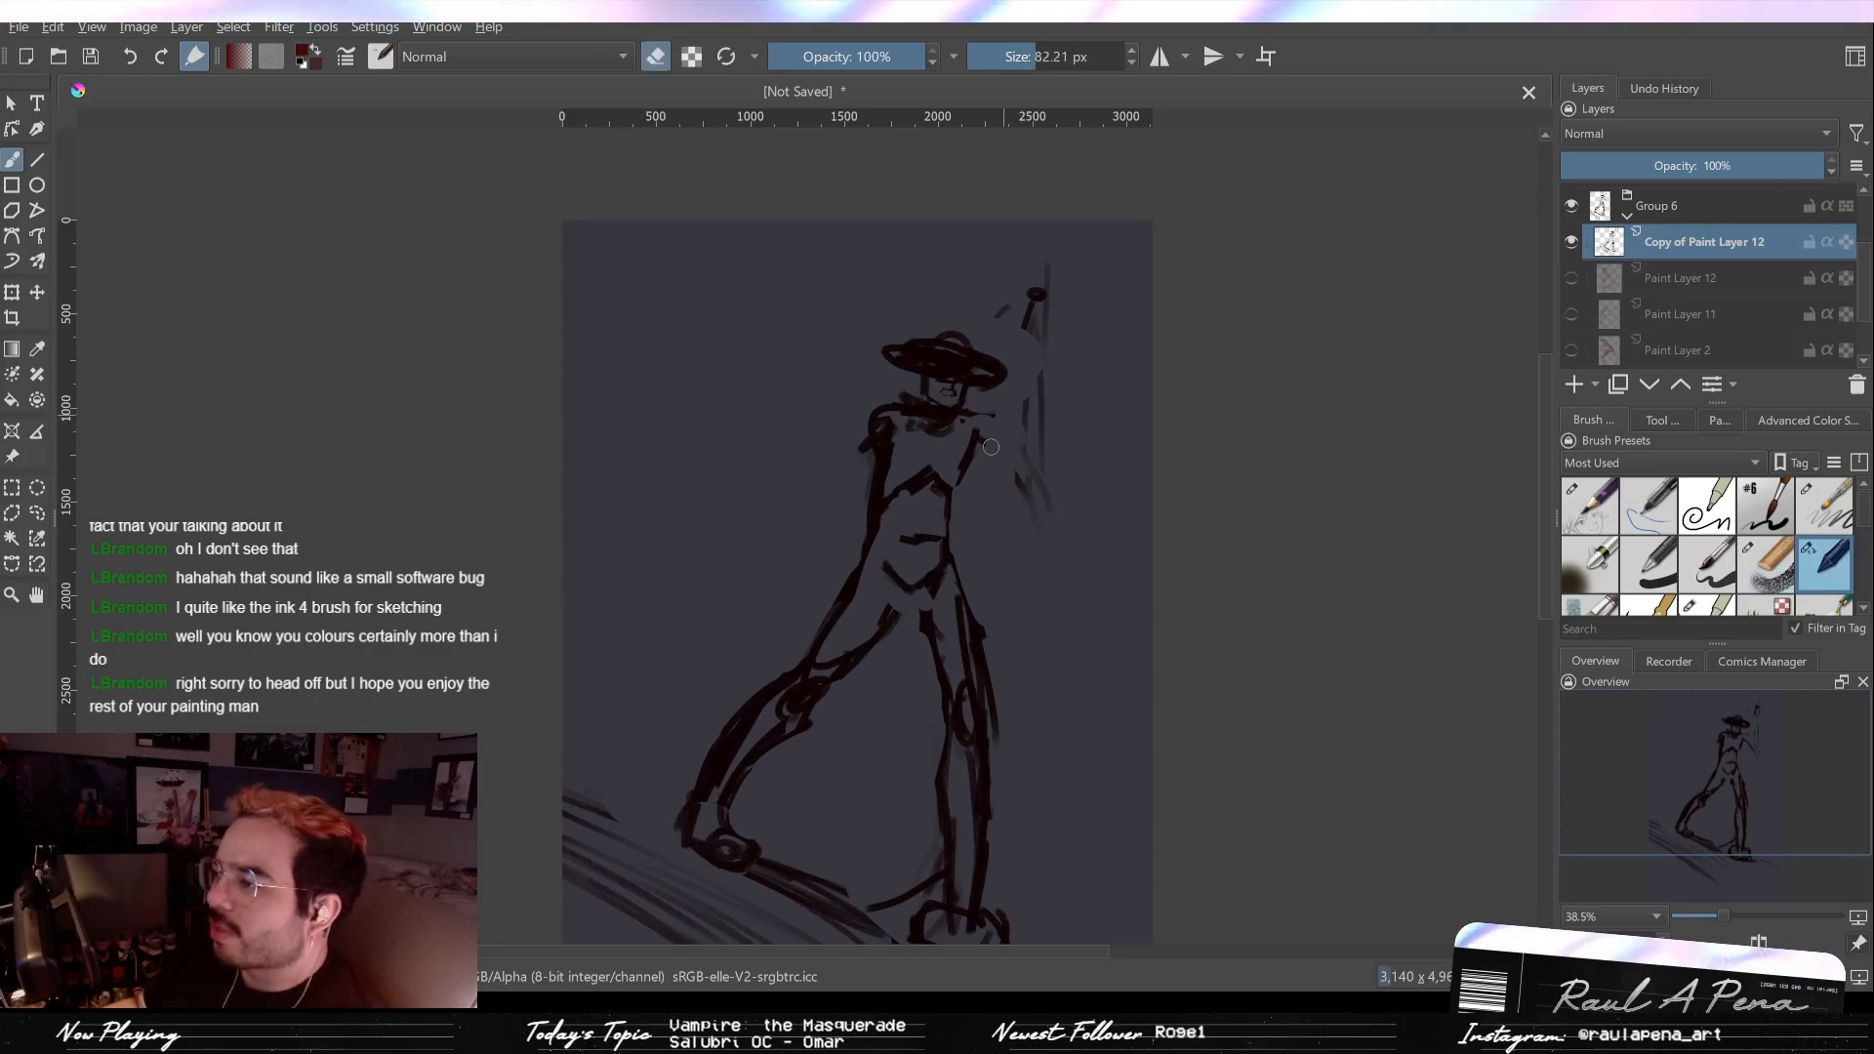
{"action": "left_click_drag", "start_coordinate": [981, 436], "coordinate": [884, 508]}
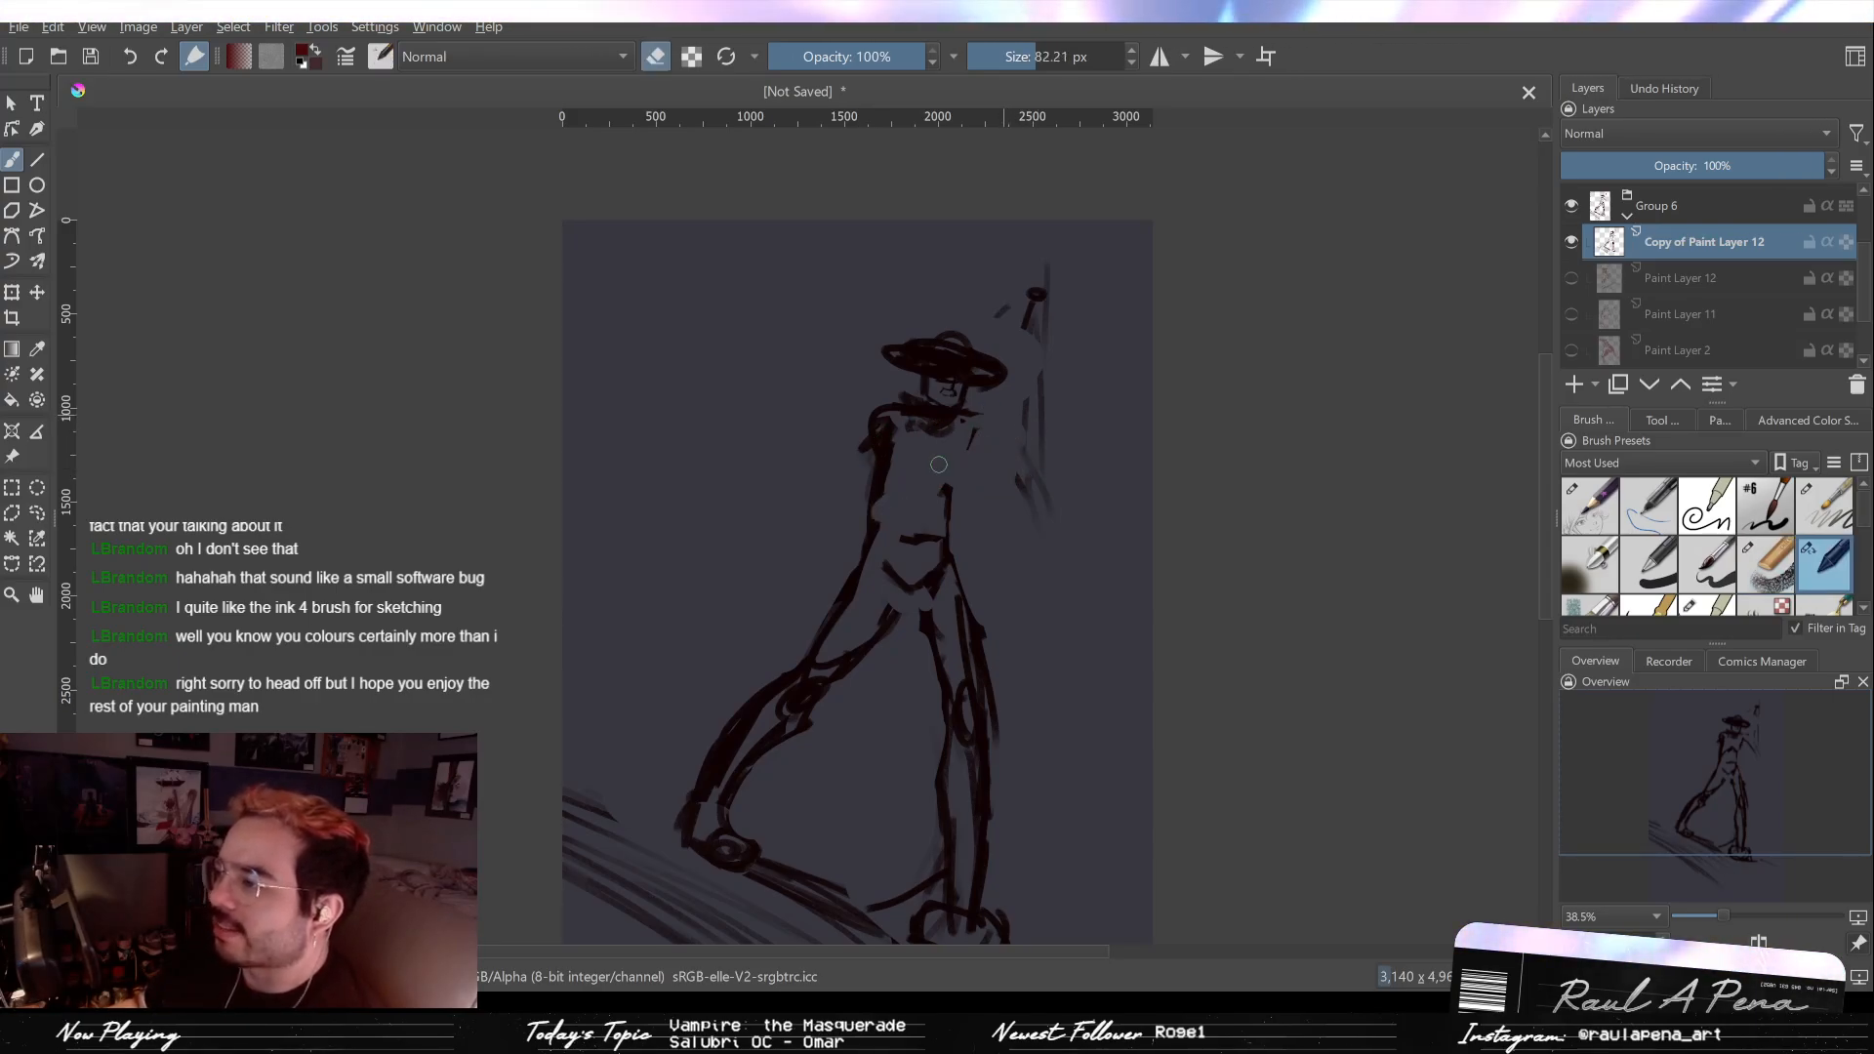
{"action": "key", "text": "slash"}
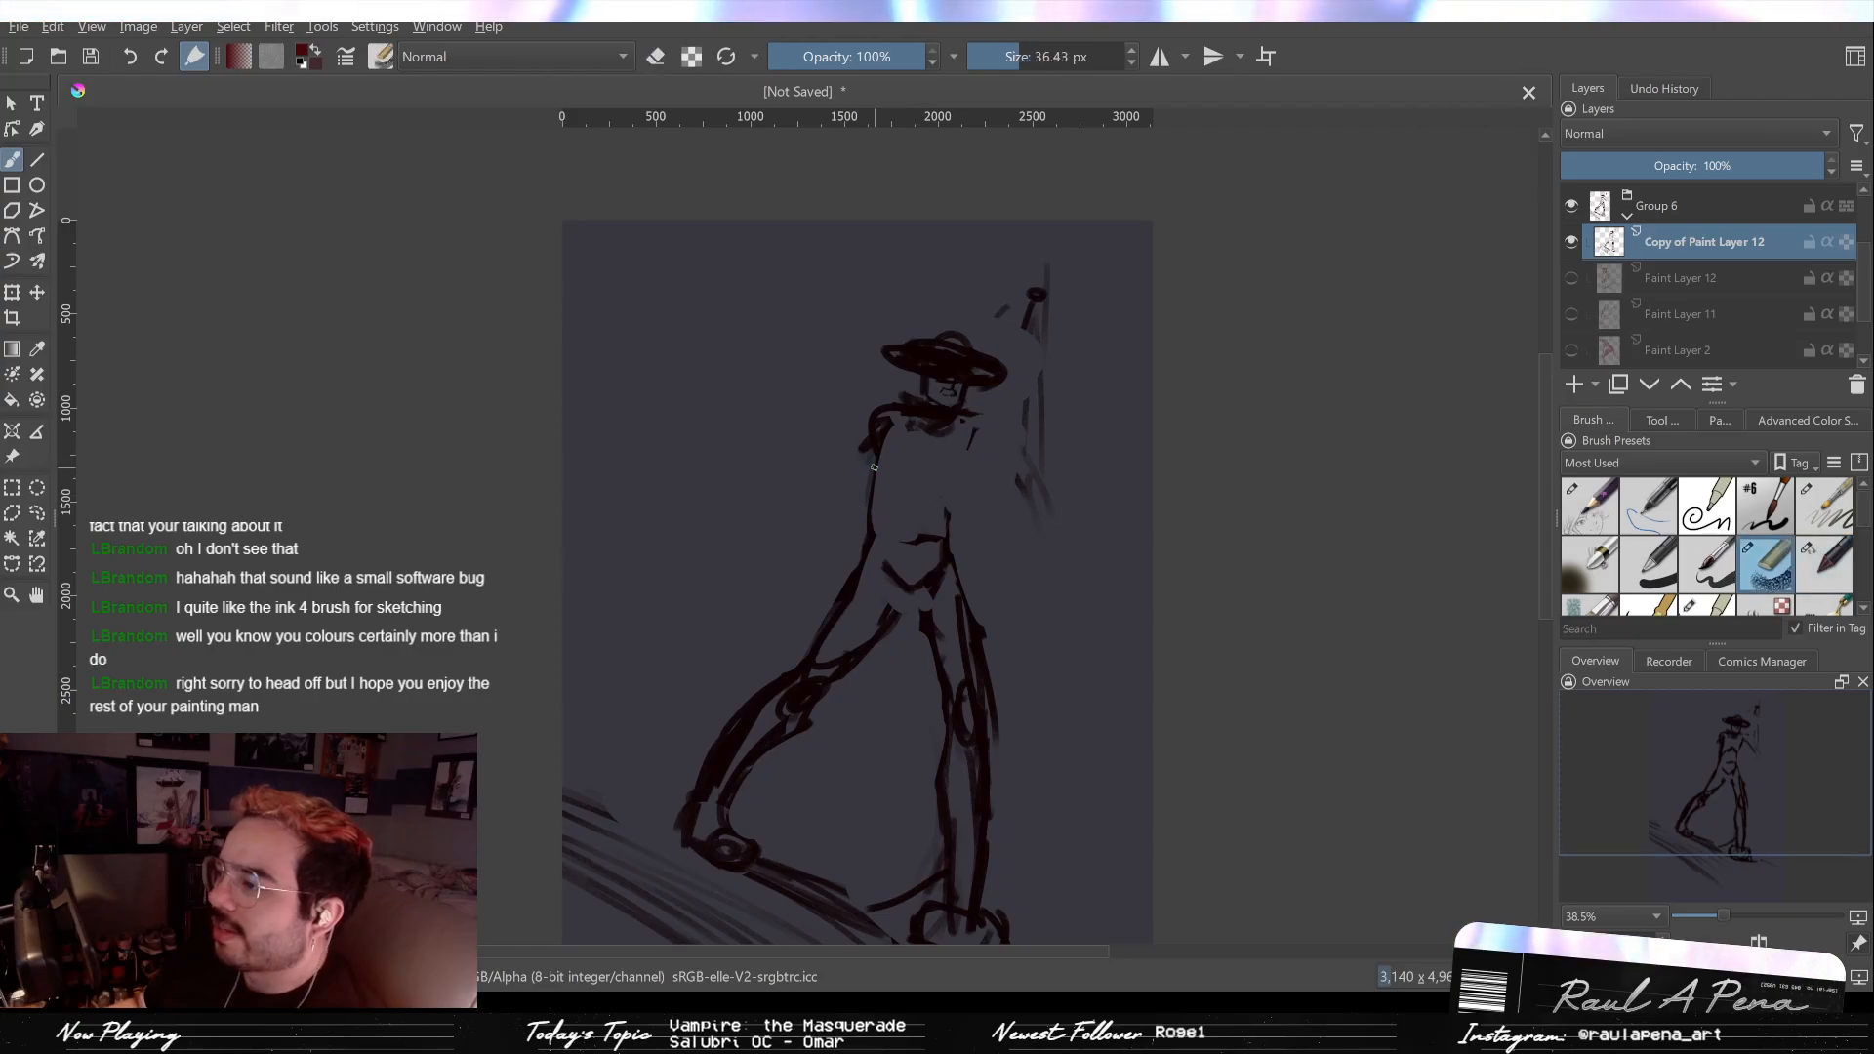
{"action": "left_click_drag", "start_coordinate": [959, 527], "coordinate": [958, 493]}
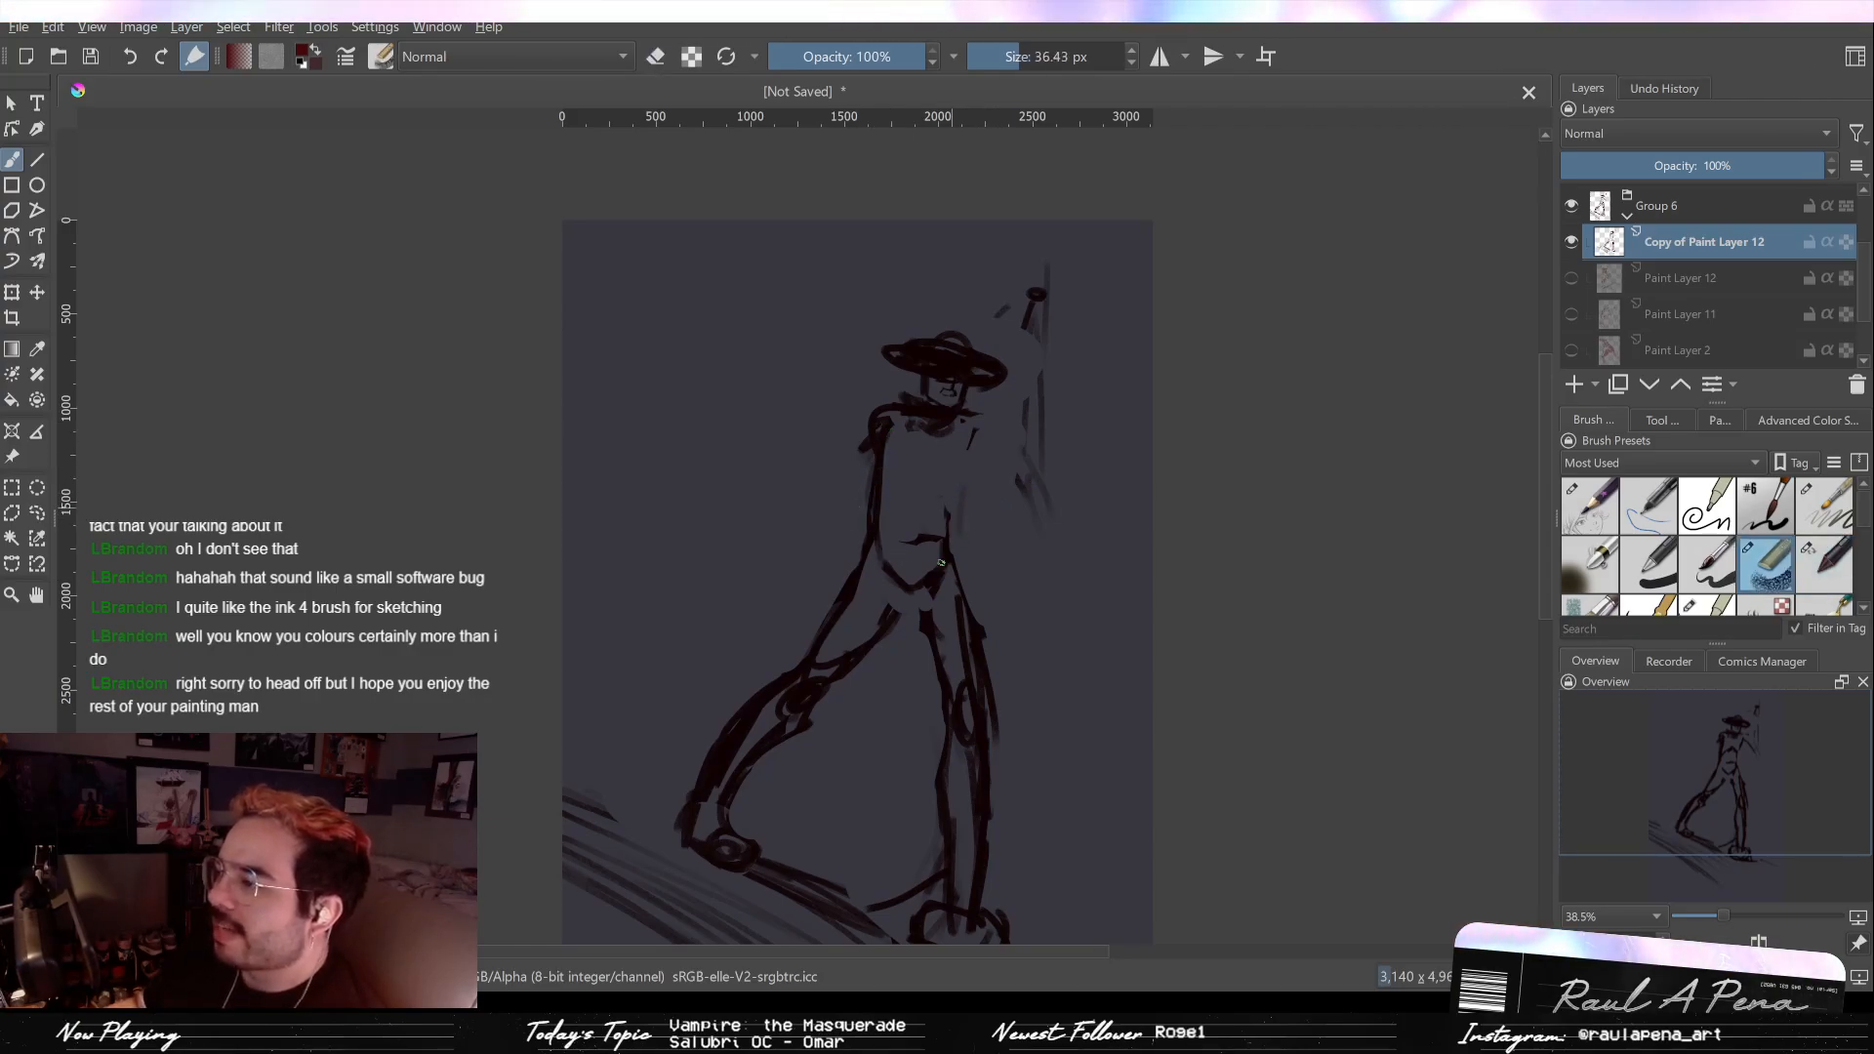
{"action": "left_click_drag", "start_coordinate": [987, 412], "coordinate": [955, 499]}
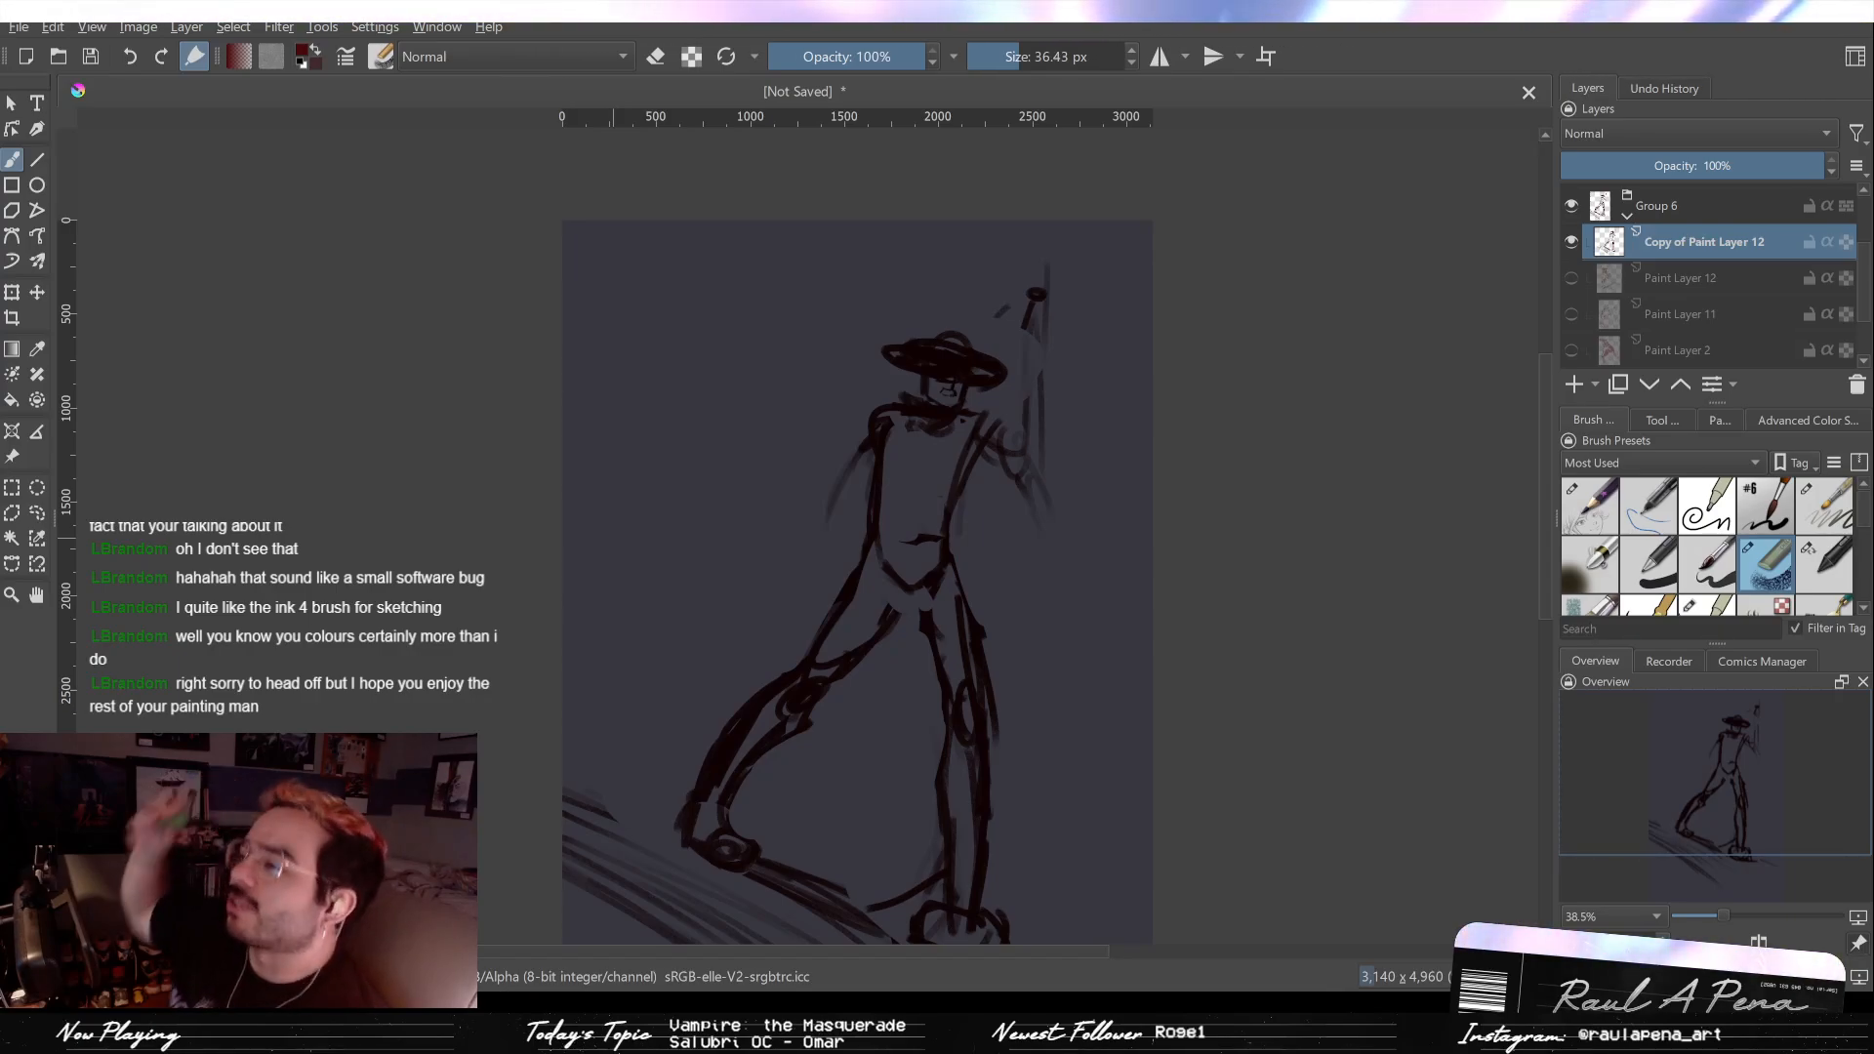
Step: Enlarge the eraser, clear the rough pelvis lines between the legs, and draw a straight waistline and cleaner hip contours
{"action": "key", "text": "slash"}
{"action": "key", "text": "slash"}
{"action": "key", "text": "slash"}
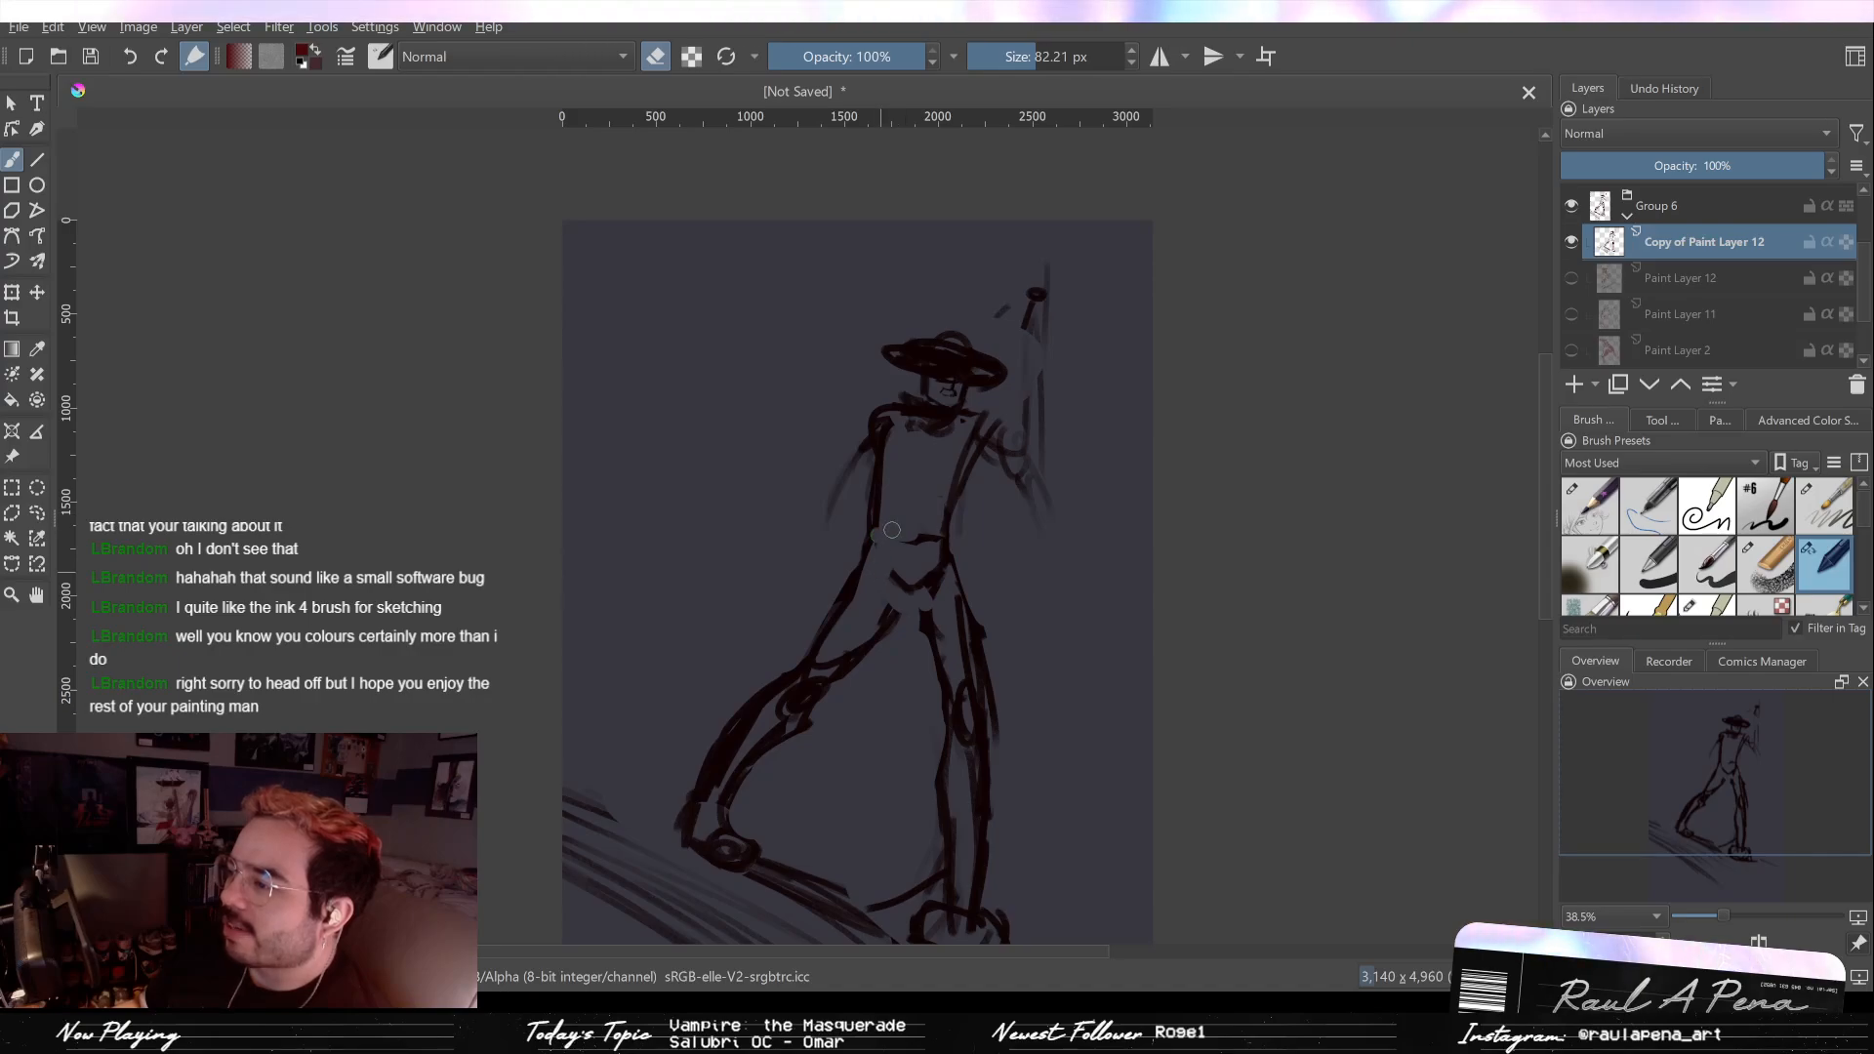
{"action": "key", "text": "bracketright"}
{"action": "key", "text": "bracketright"}
{"action": "key", "text": "bracketright"}
{"action": "left_click_drag", "start_coordinate": [917, 610], "coordinate": [937, 579]}
{"action": "key", "text": "slash"}
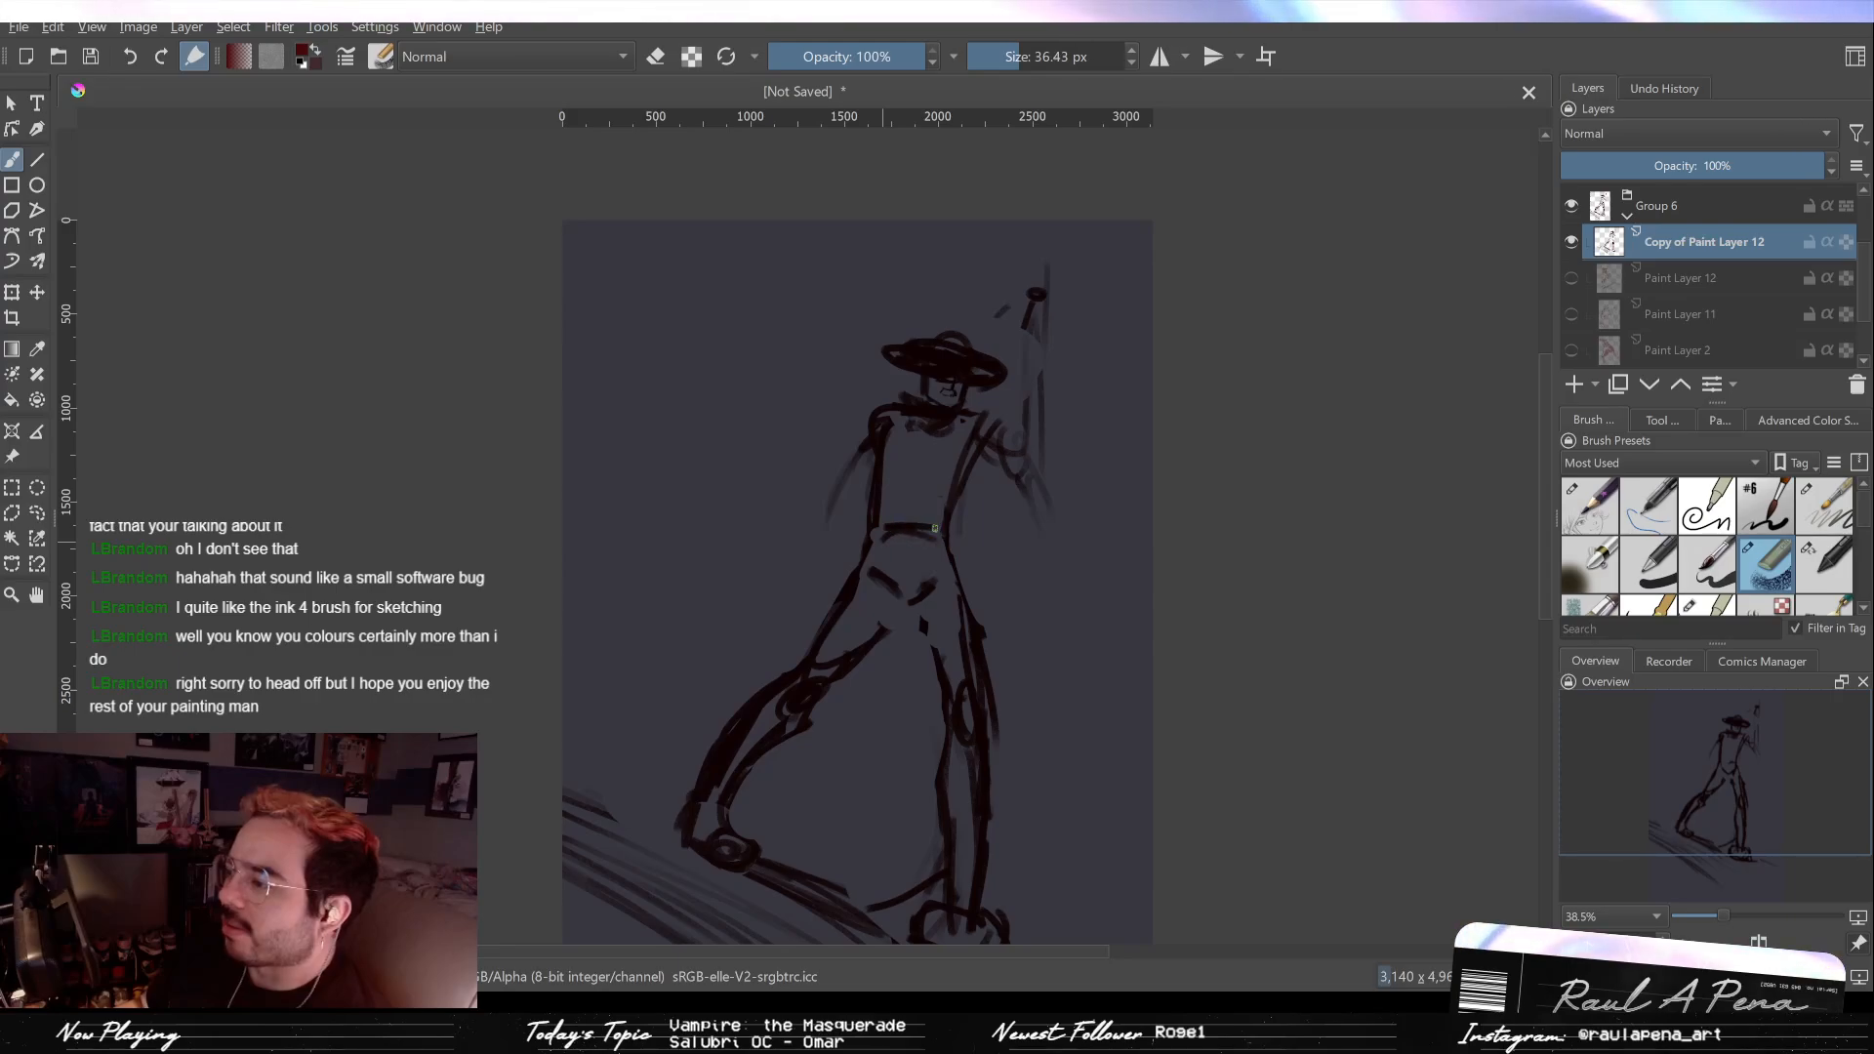
{"action": "mouse_move", "coordinate": [880, 518]}
{"action": "left_mouse_down"}
{"action": "mouse_move", "coordinate": [899, 620]}
{"action": "mouse_move", "coordinate": [896, 637]}
{"action": "mouse_move", "coordinate": [888, 607]}
{"action": "mouse_move", "coordinate": [858, 650]}
{"action": "mouse_move", "coordinate": [952, 561]}
{"action": "left_mouse_up"}
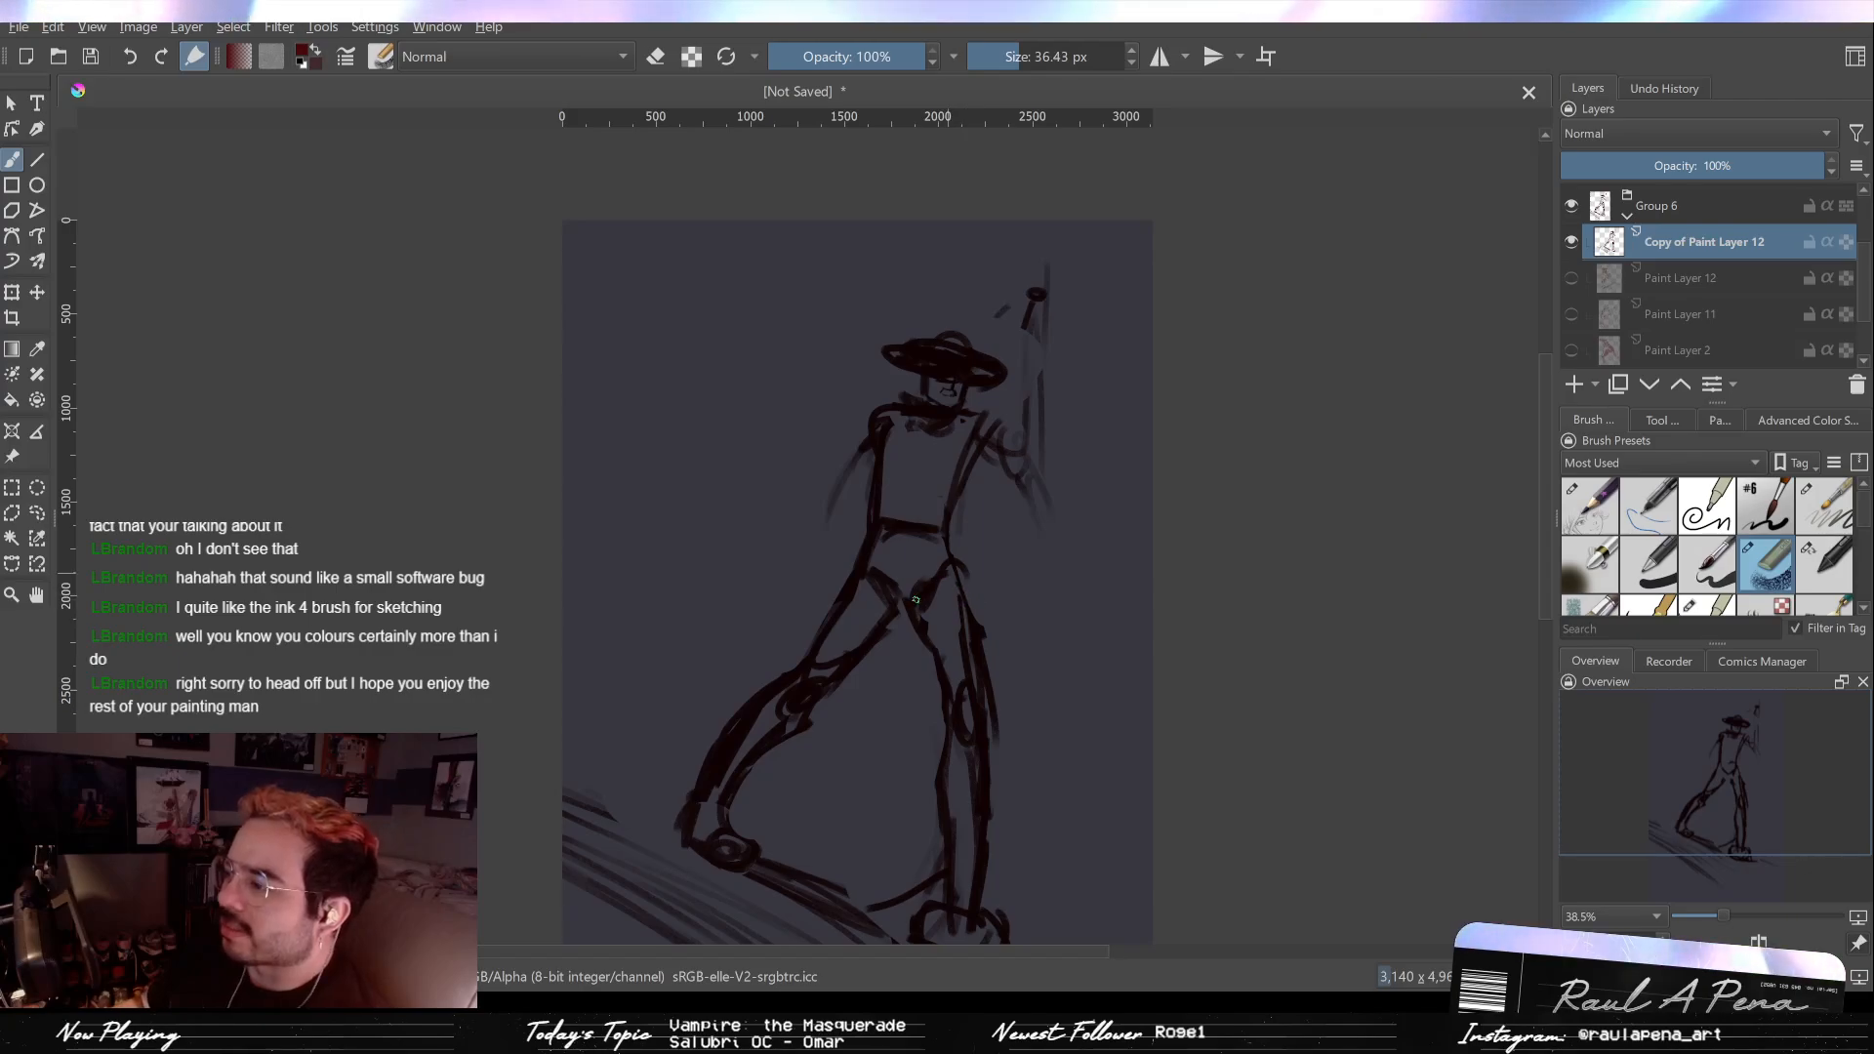
Step: Erase the straight leg's thigh and knee, and redraw the thigh's inner and outer contours down to the knee
{"action": "key", "text": "slash"}
{"action": "mouse_move", "coordinate": [976, 678]}
{"action": "left_mouse_down"}
{"action": "mouse_move", "coordinate": [951, 592]}
{"action": "mouse_move", "coordinate": [985, 722]}
{"action": "mouse_move", "coordinate": [961, 727]}
{"action": "left_mouse_up"}
{"action": "key", "text": "slash"}
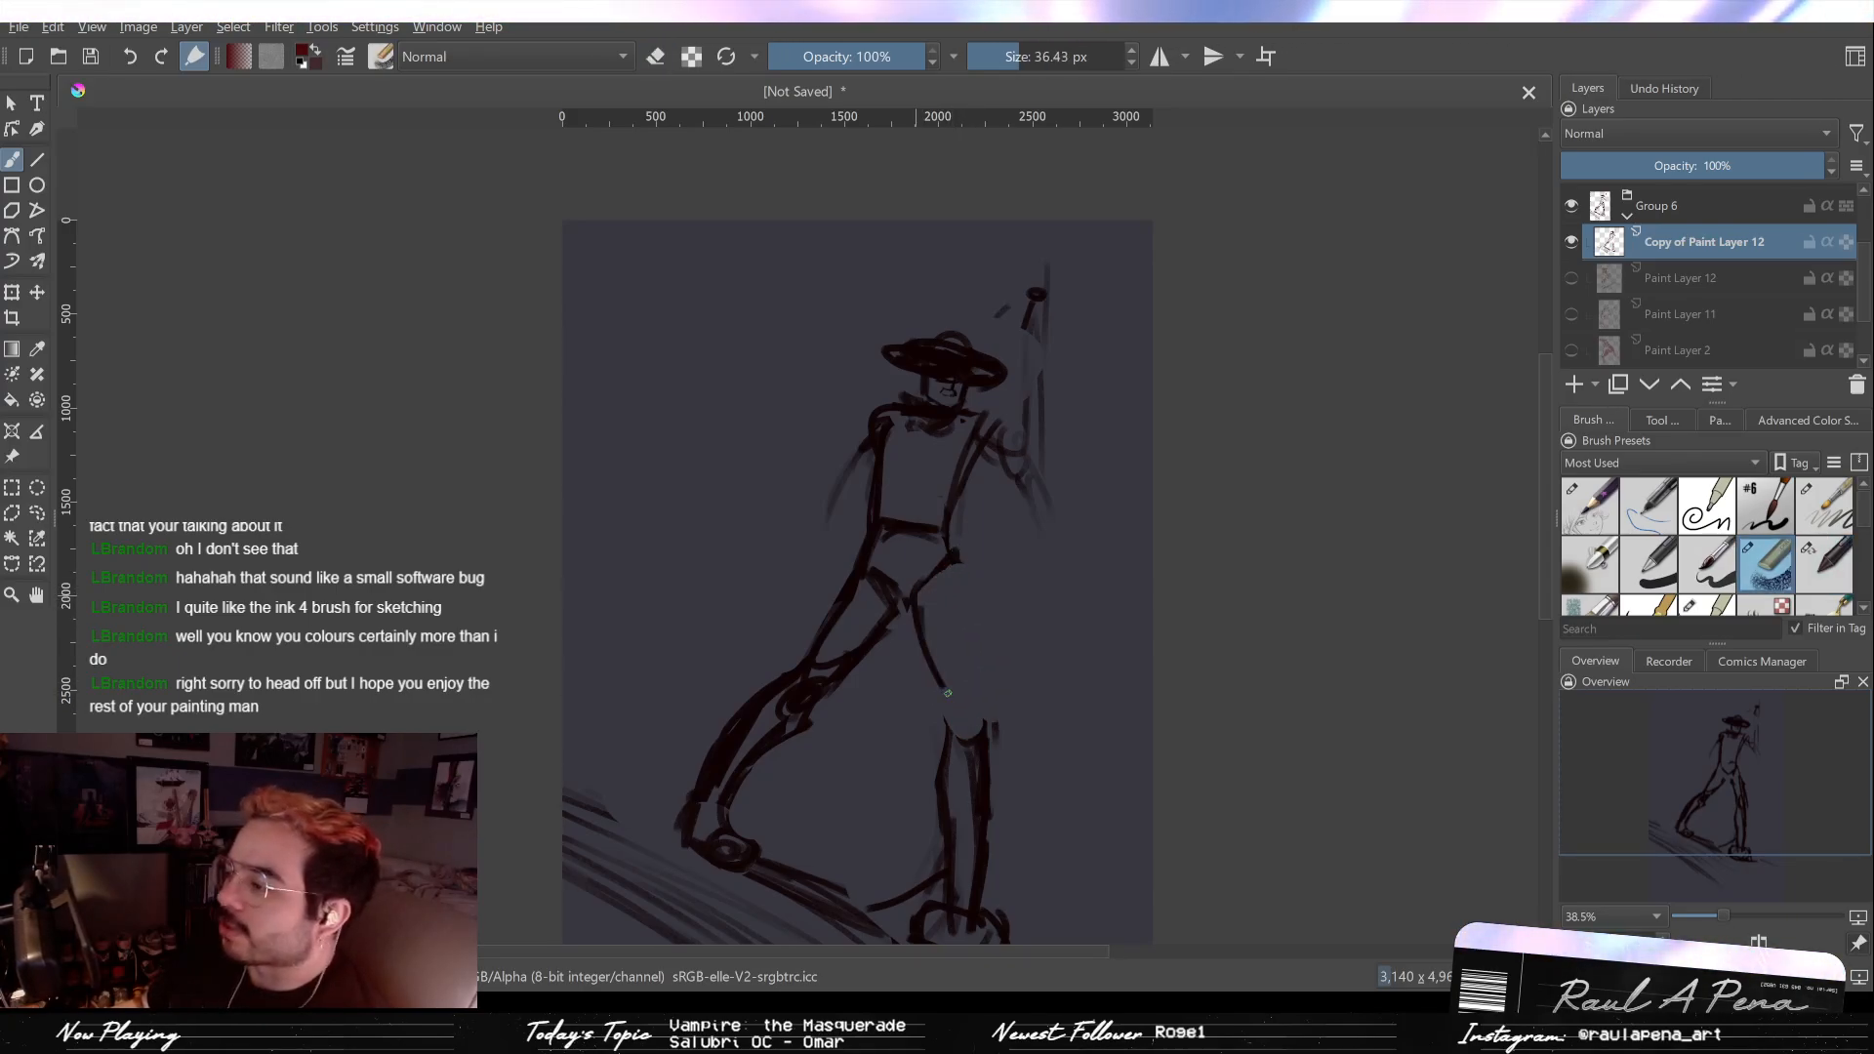
{"action": "left_click_drag", "start_coordinate": [954, 564], "coordinate": [973, 630]}
{"action": "left_click_drag", "start_coordinate": [959, 572], "coordinate": [952, 467]}
{"action": "left_click_drag", "start_coordinate": [949, 462], "coordinate": [974, 583]}
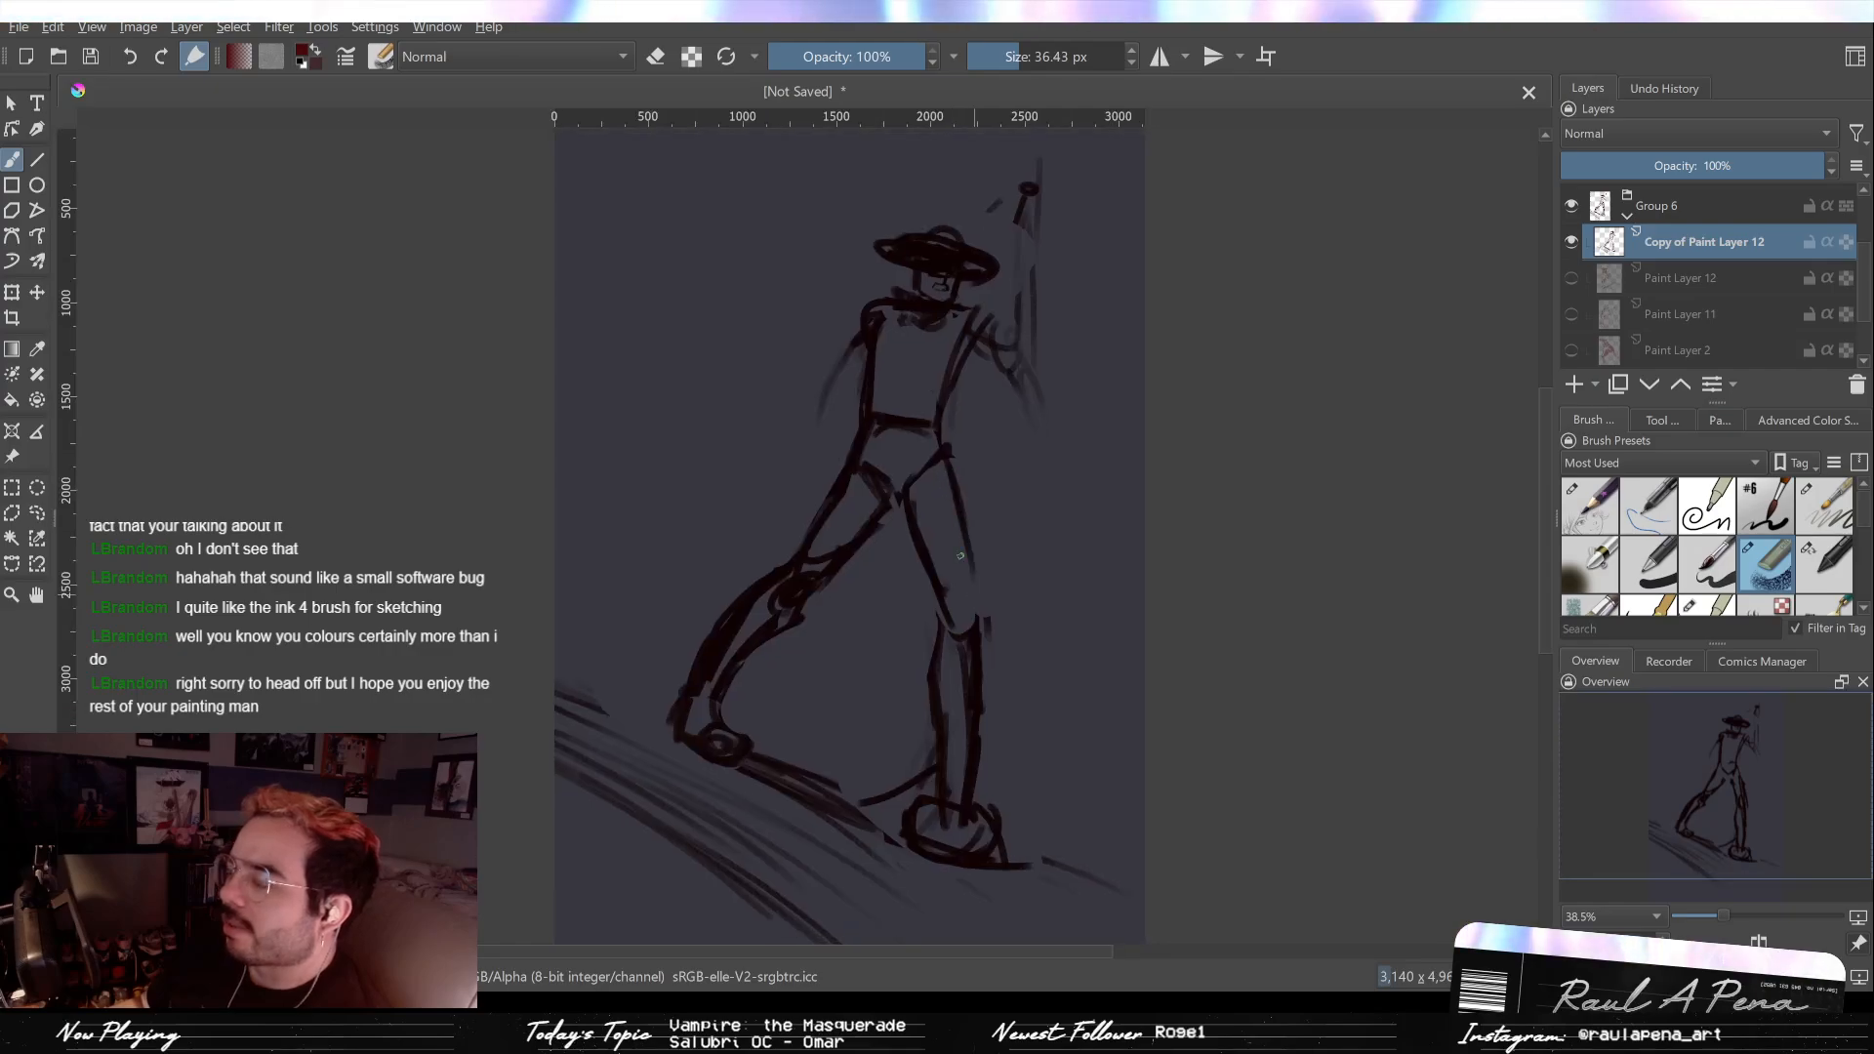
Step: Erase the straight leg's lower half, and redraw the calf and shin contours from the knee to the ankle
{"action": "key", "text": "slash"}
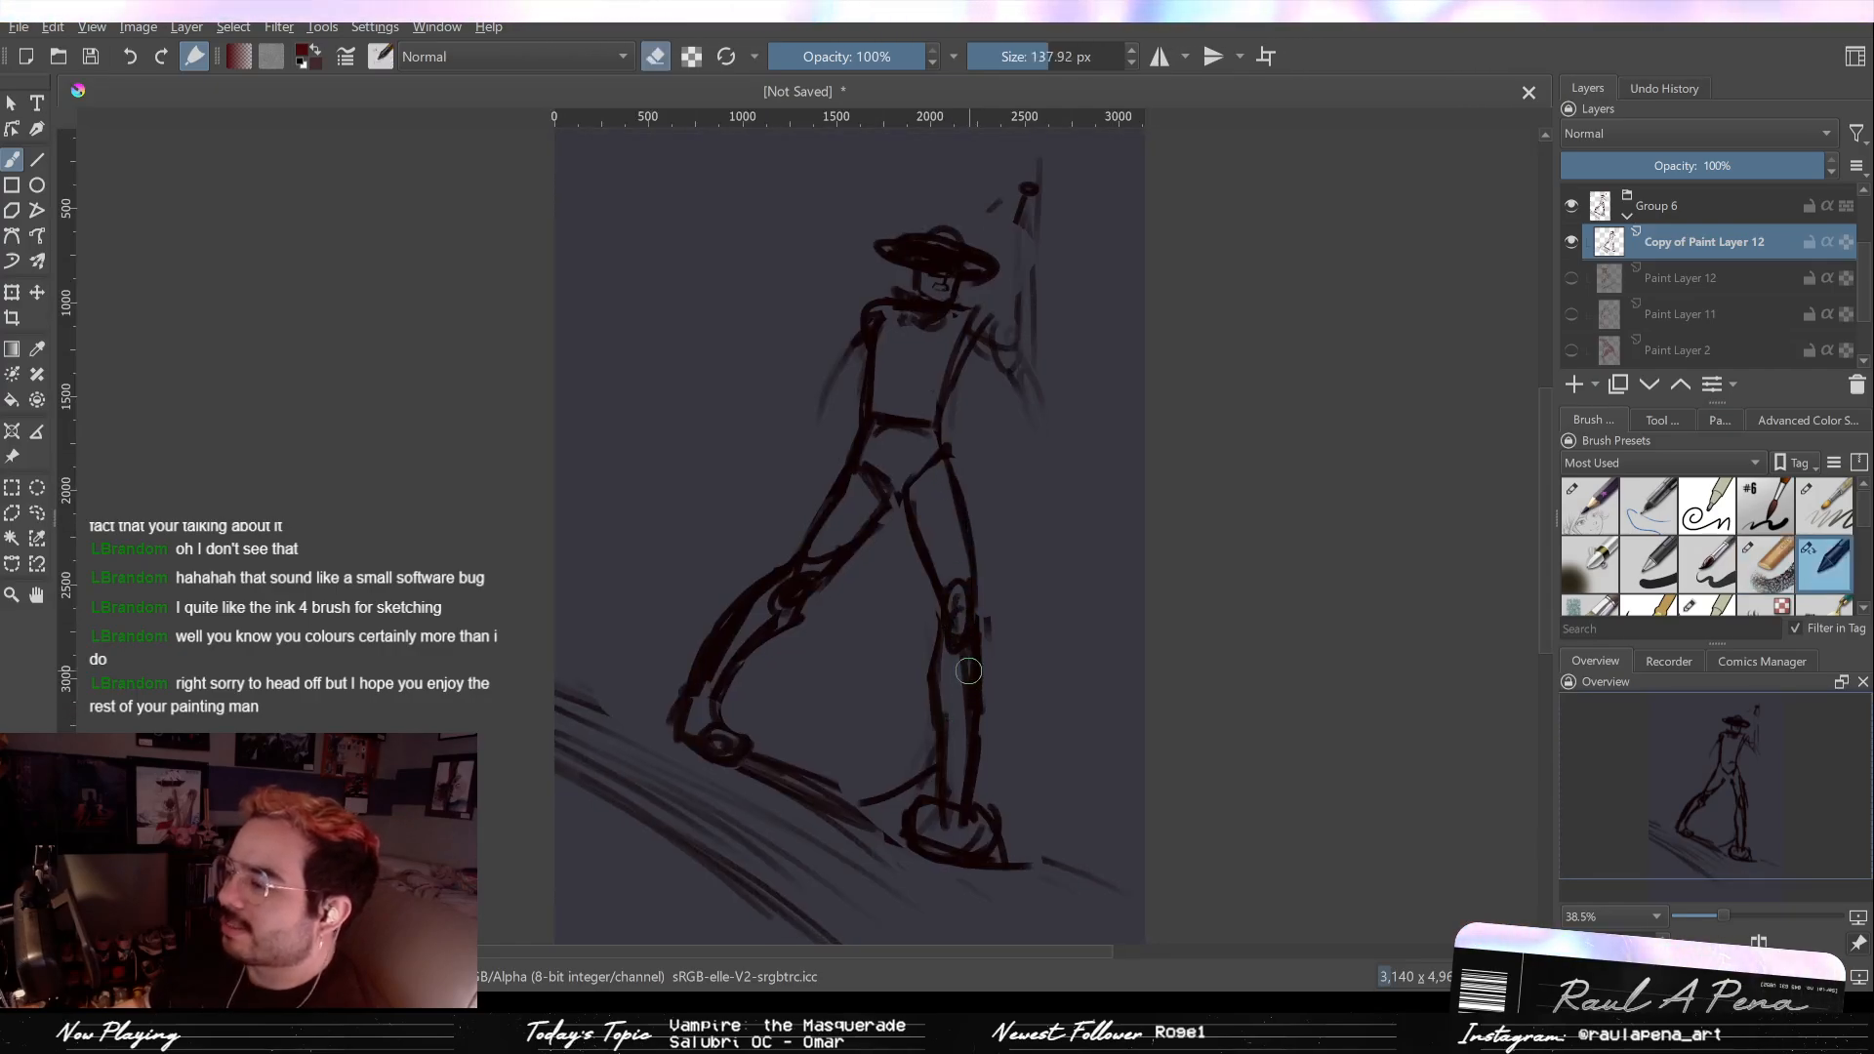
{"action": "mouse_move", "coordinate": [966, 690]}
{"action": "left_mouse_down"}
{"action": "mouse_move", "coordinate": [988, 621]}
{"action": "mouse_move", "coordinate": [954, 703]}
{"action": "mouse_move", "coordinate": [967, 683]}
{"action": "mouse_move", "coordinate": [951, 778]}
{"action": "left_mouse_up"}
{"action": "key", "text": "slash"}
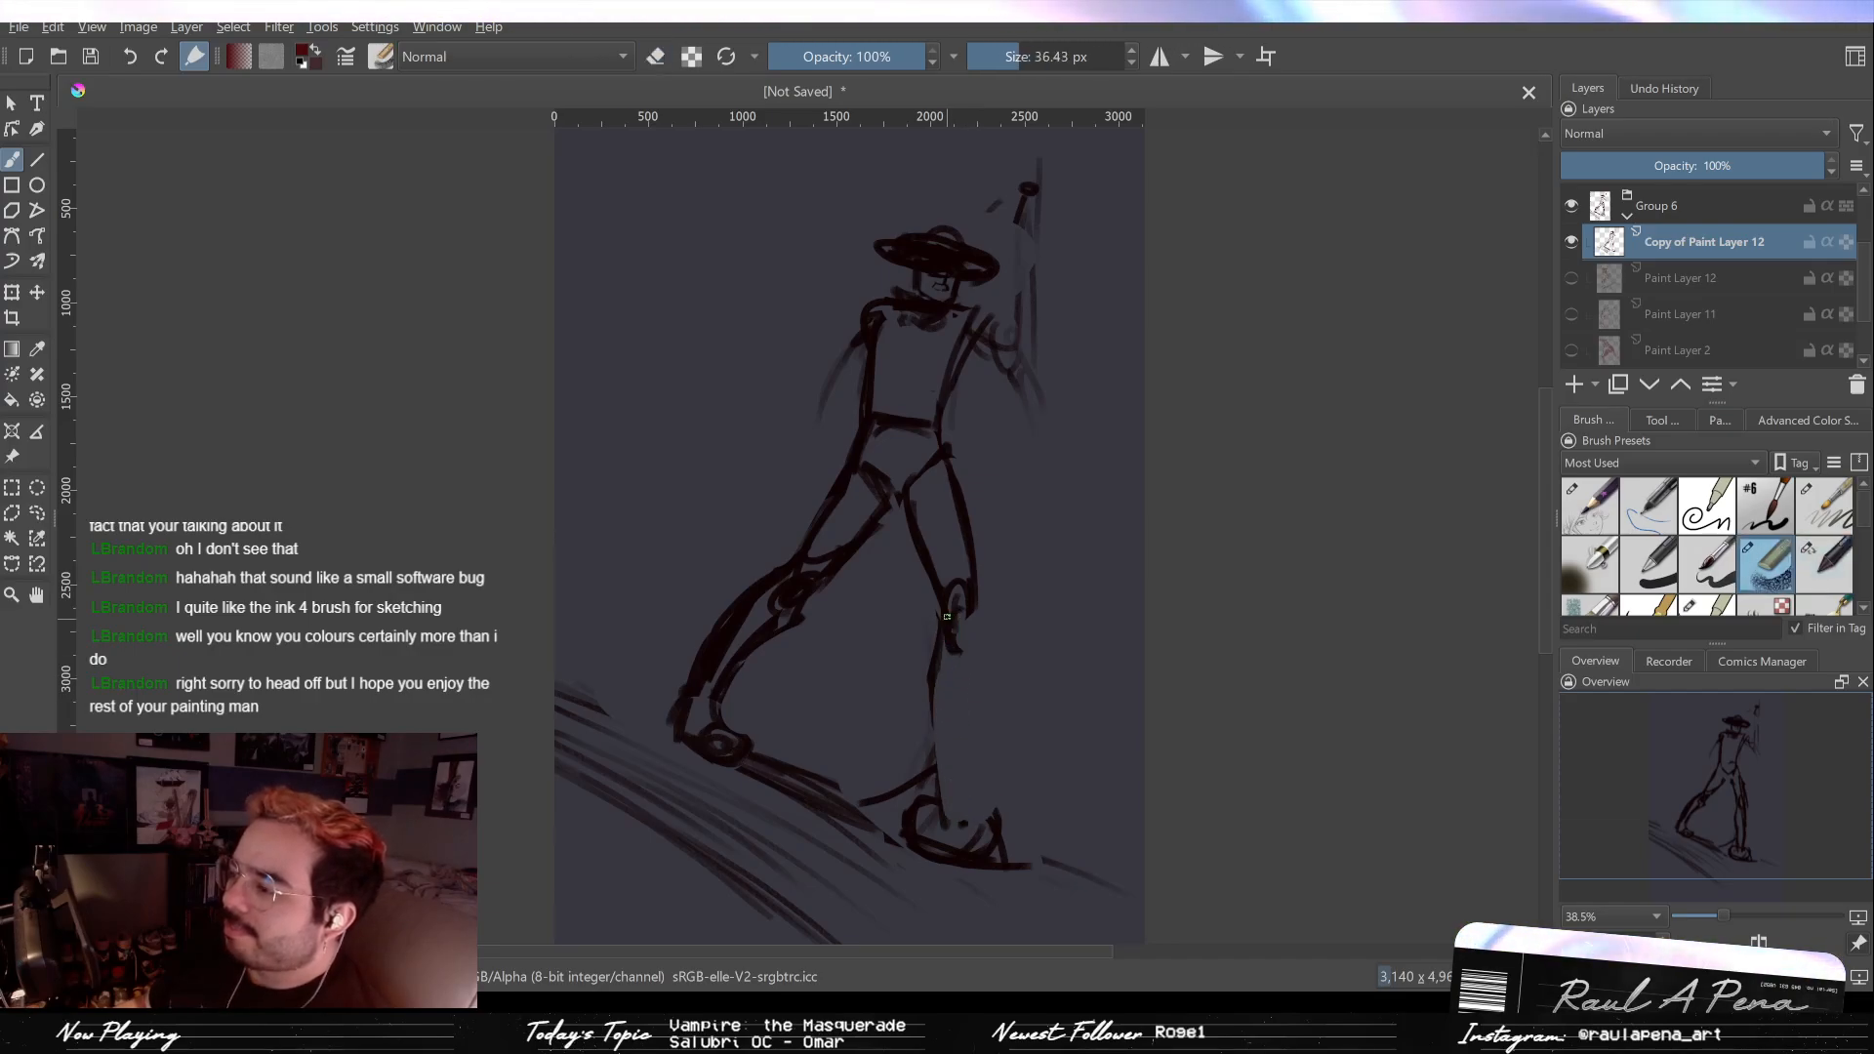
{"action": "key", "text": "slash"}
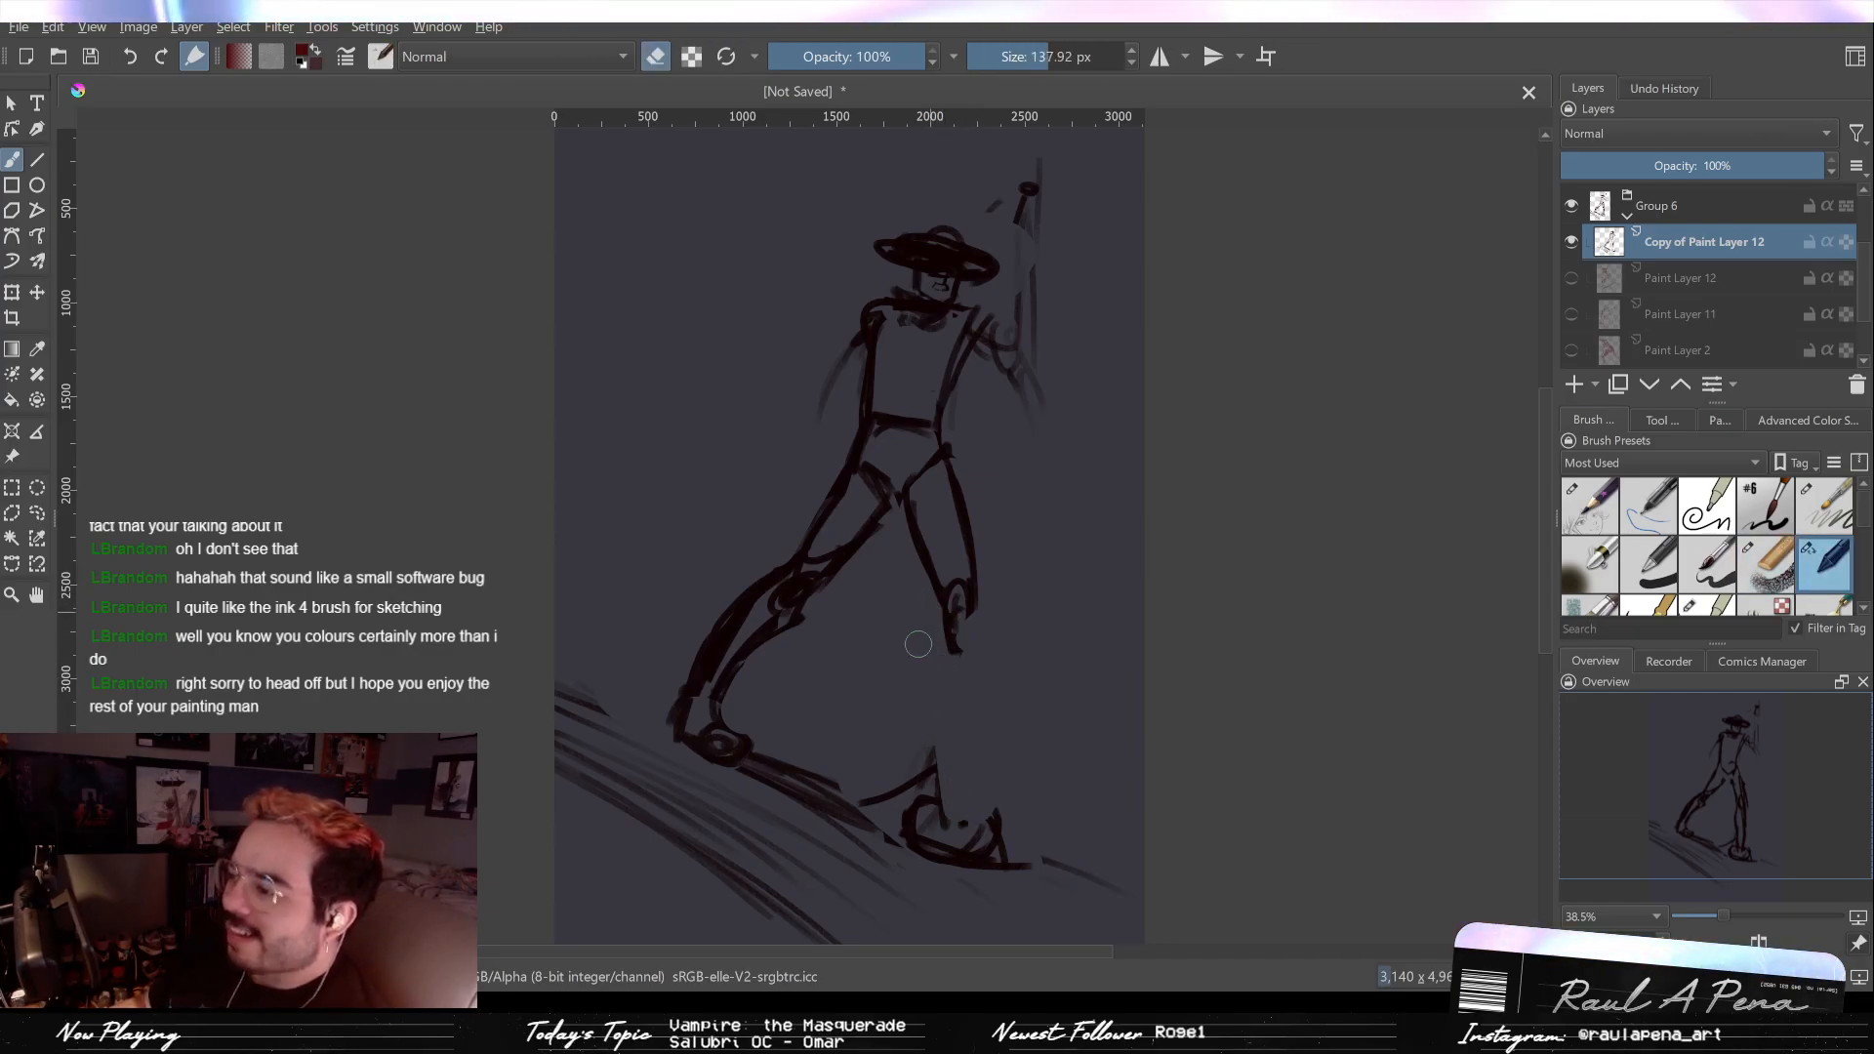
{"action": "key", "text": "slash"}
{"action": "left_click_drag", "start_coordinate": [925, 610], "coordinate": [936, 766]}
{"action": "mouse_move", "coordinate": [981, 608]}
{"action": "left_mouse_down"}
{"action": "mouse_move", "coordinate": [984, 680]}
{"action": "mouse_move", "coordinate": [963, 747]}
{"action": "mouse_move", "coordinate": [981, 824]}
{"action": "left_mouse_up"}
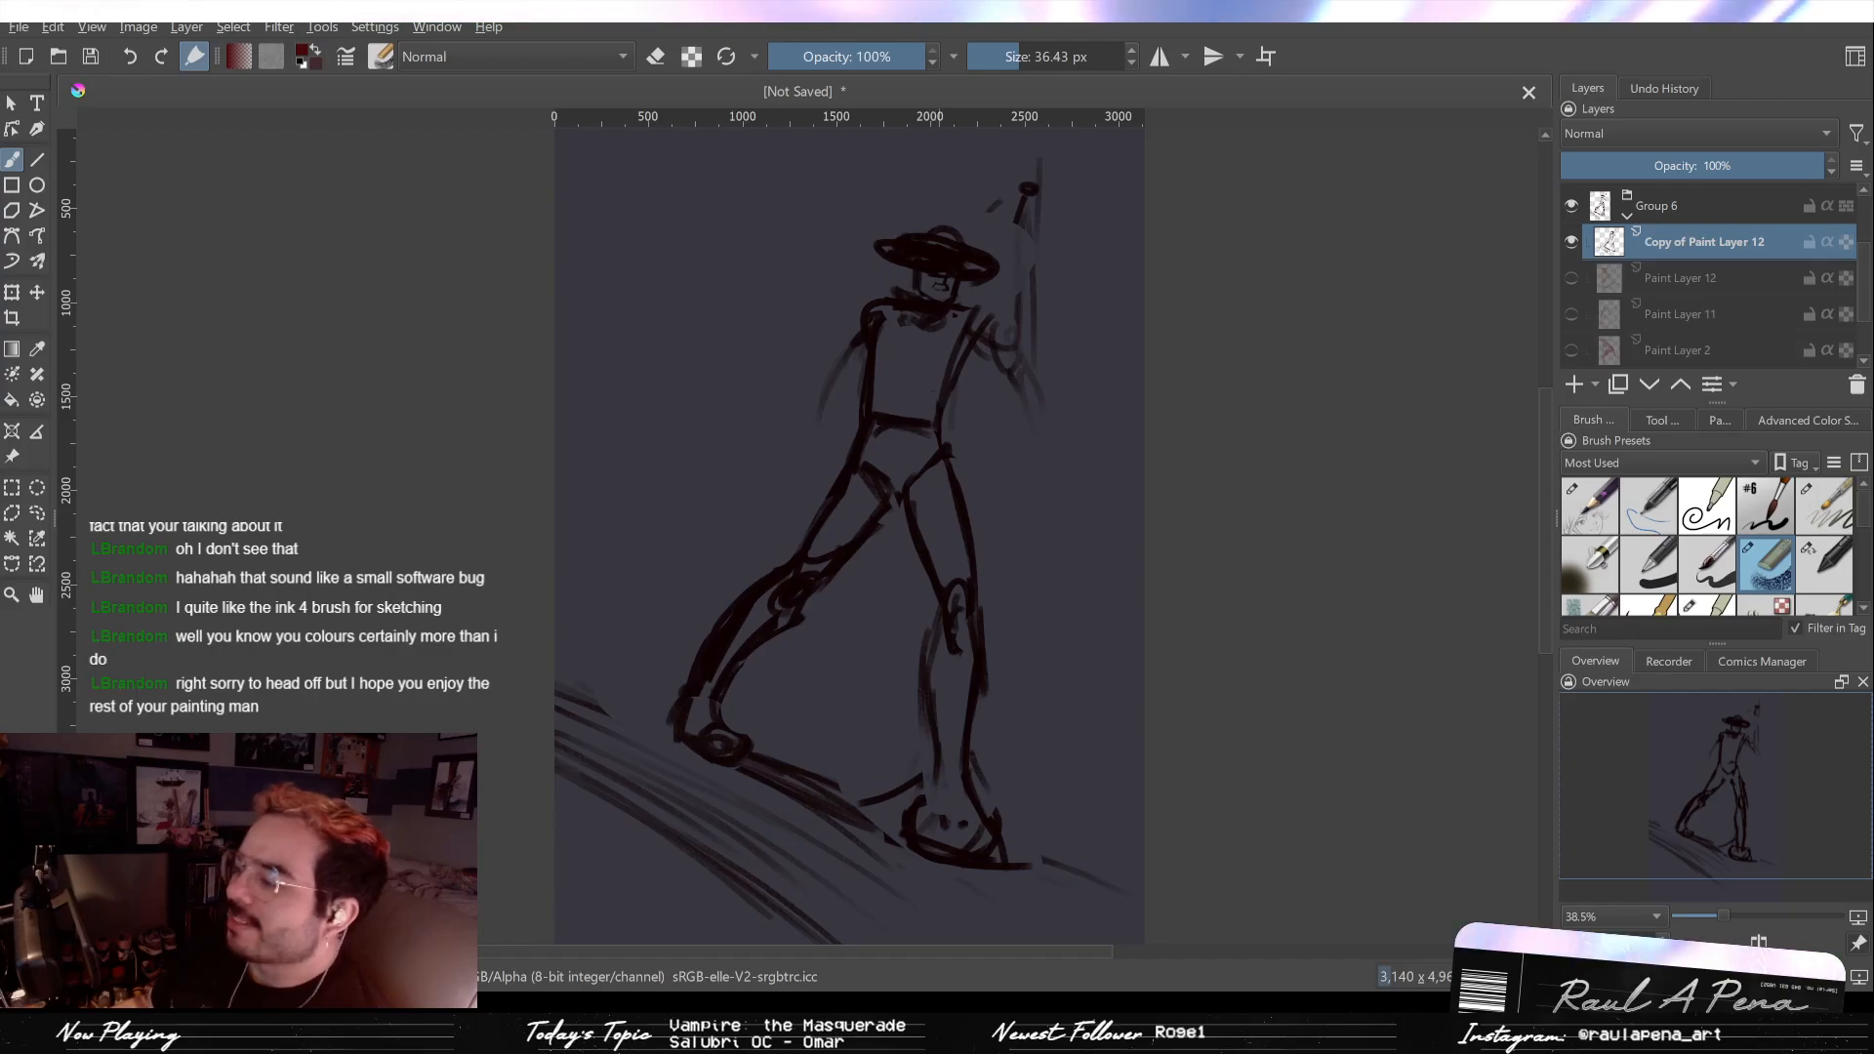
Step: Erase the straight leg's foot and the ground line beside it, and redraw the ankle and both edges of the foot
{"action": "key", "text": "slash"}
{"action": "left_click_drag", "start_coordinate": [932, 796], "coordinate": [916, 789]}
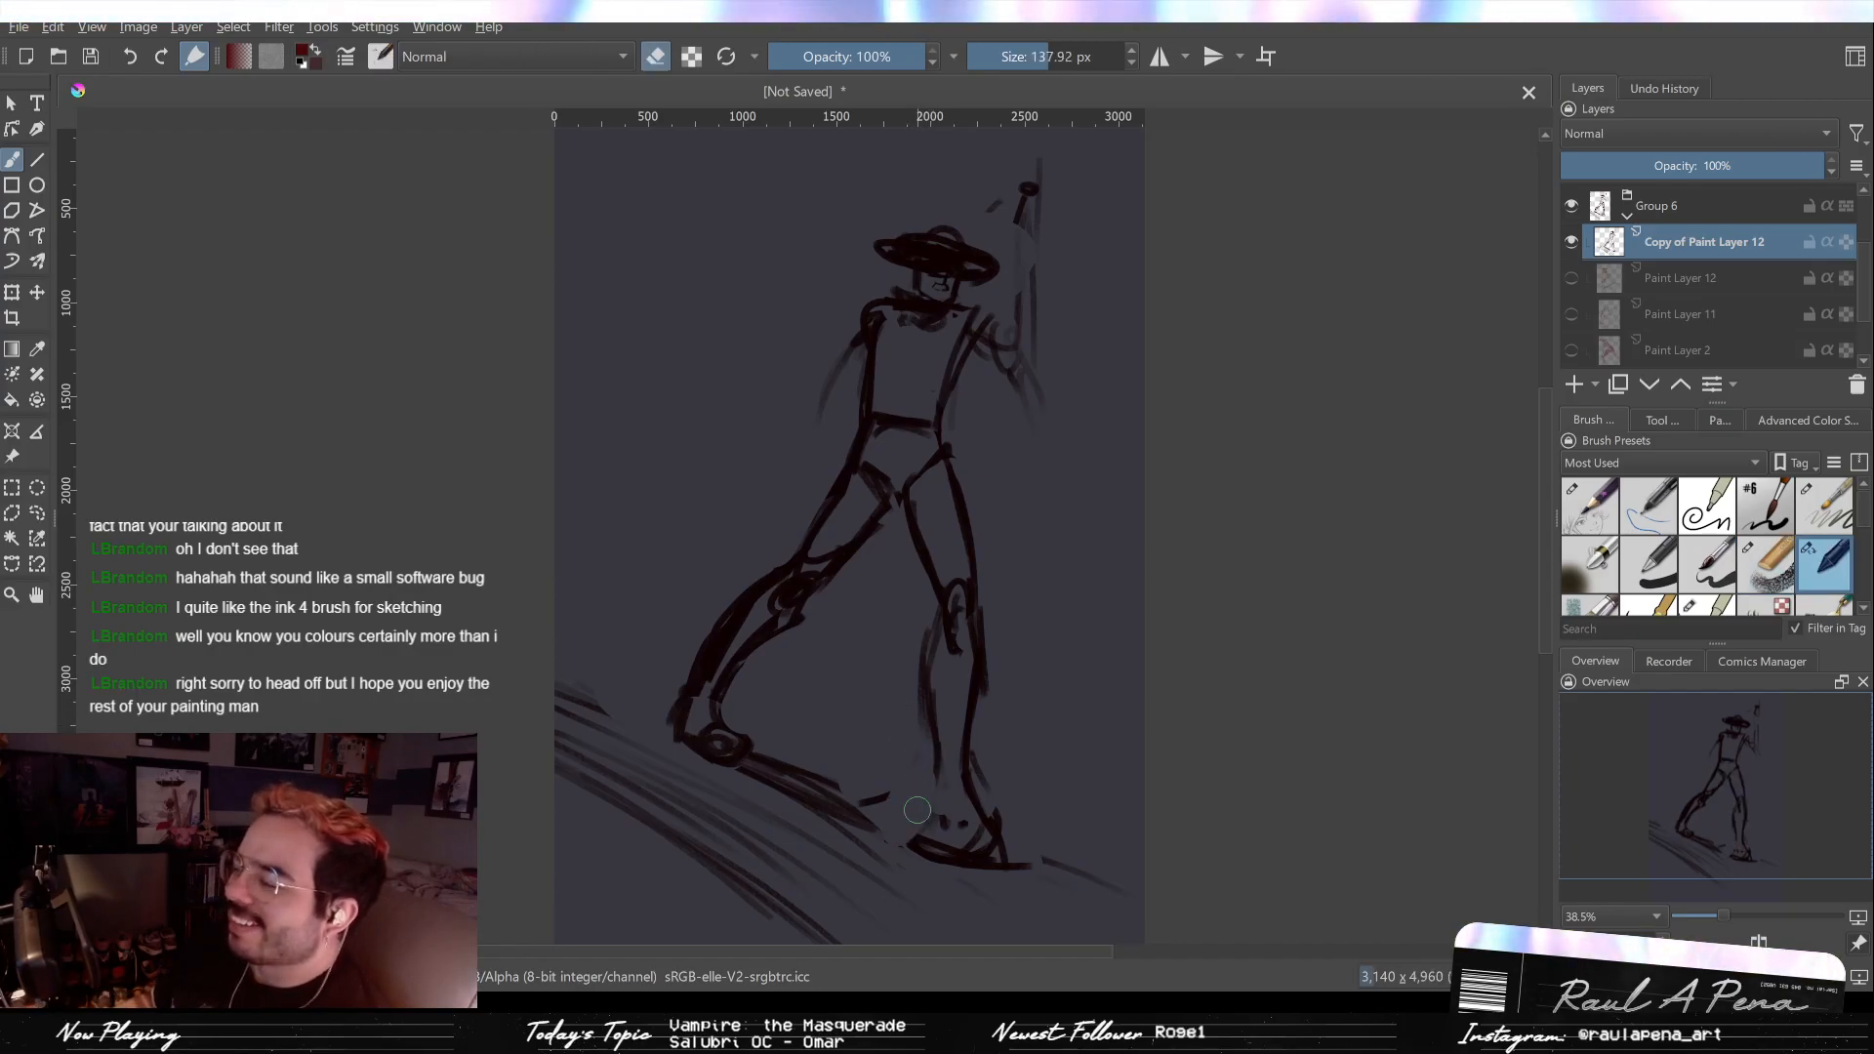
{"action": "mouse_move", "coordinate": [944, 871]}
{"action": "left_mouse_down"}
{"action": "mouse_move", "coordinate": [988, 867]}
{"action": "mouse_move", "coordinate": [960, 815]}
{"action": "mouse_move", "coordinate": [1004, 849]}
{"action": "mouse_move", "coordinate": [994, 876]}
{"action": "mouse_move", "coordinate": [1011, 825]}
{"action": "mouse_move", "coordinate": [996, 787]}
{"action": "mouse_move", "coordinate": [1004, 807]}
{"action": "mouse_move", "coordinate": [891, 809]}
{"action": "mouse_move", "coordinate": [857, 831]}
{"action": "mouse_move", "coordinate": [957, 870]}
{"action": "mouse_move", "coordinate": [1008, 865]}
{"action": "left_mouse_up"}
{"action": "key", "text": "slash"}
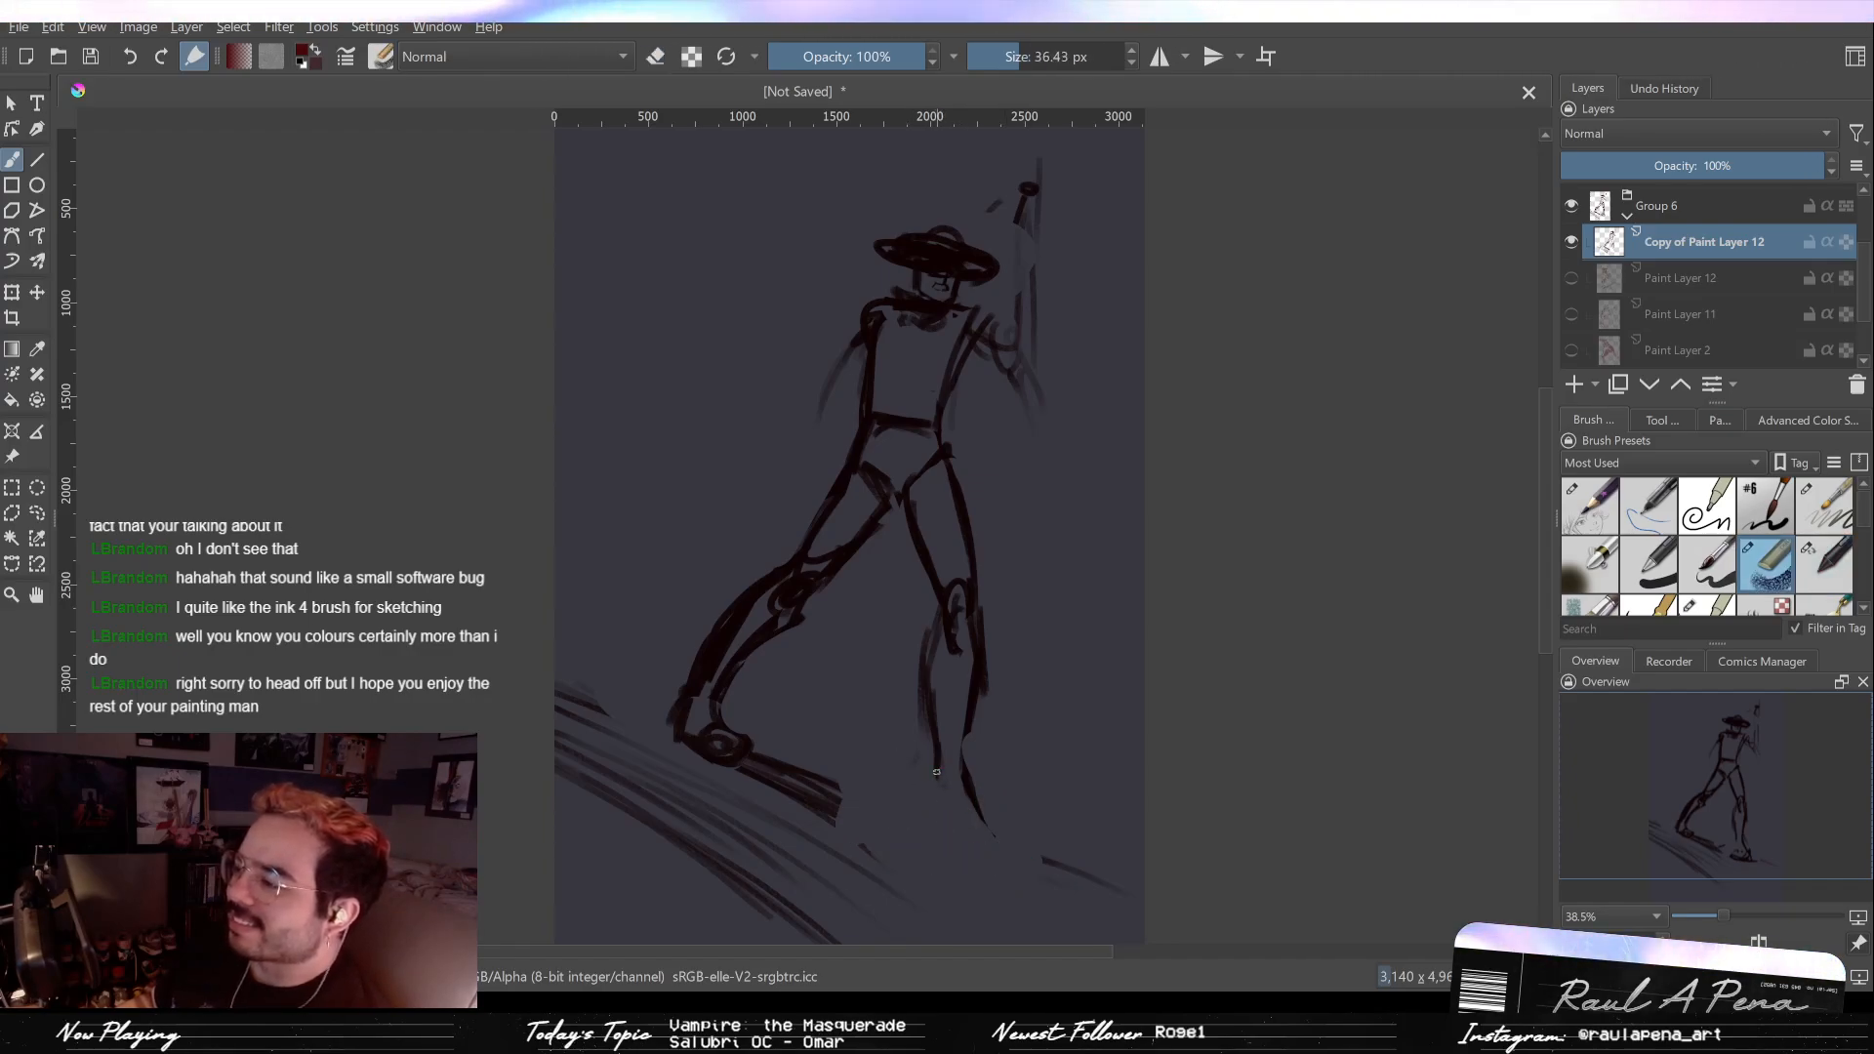
{"action": "mouse_move", "coordinate": [977, 842]}
{"action": "left_mouse_down"}
{"action": "mouse_move", "coordinate": [954, 863]}
{"action": "mouse_move", "coordinate": [999, 837]}
{"action": "mouse_move", "coordinate": [928, 813]}
{"action": "left_mouse_up"}
{"action": "key", "text": "slash"}
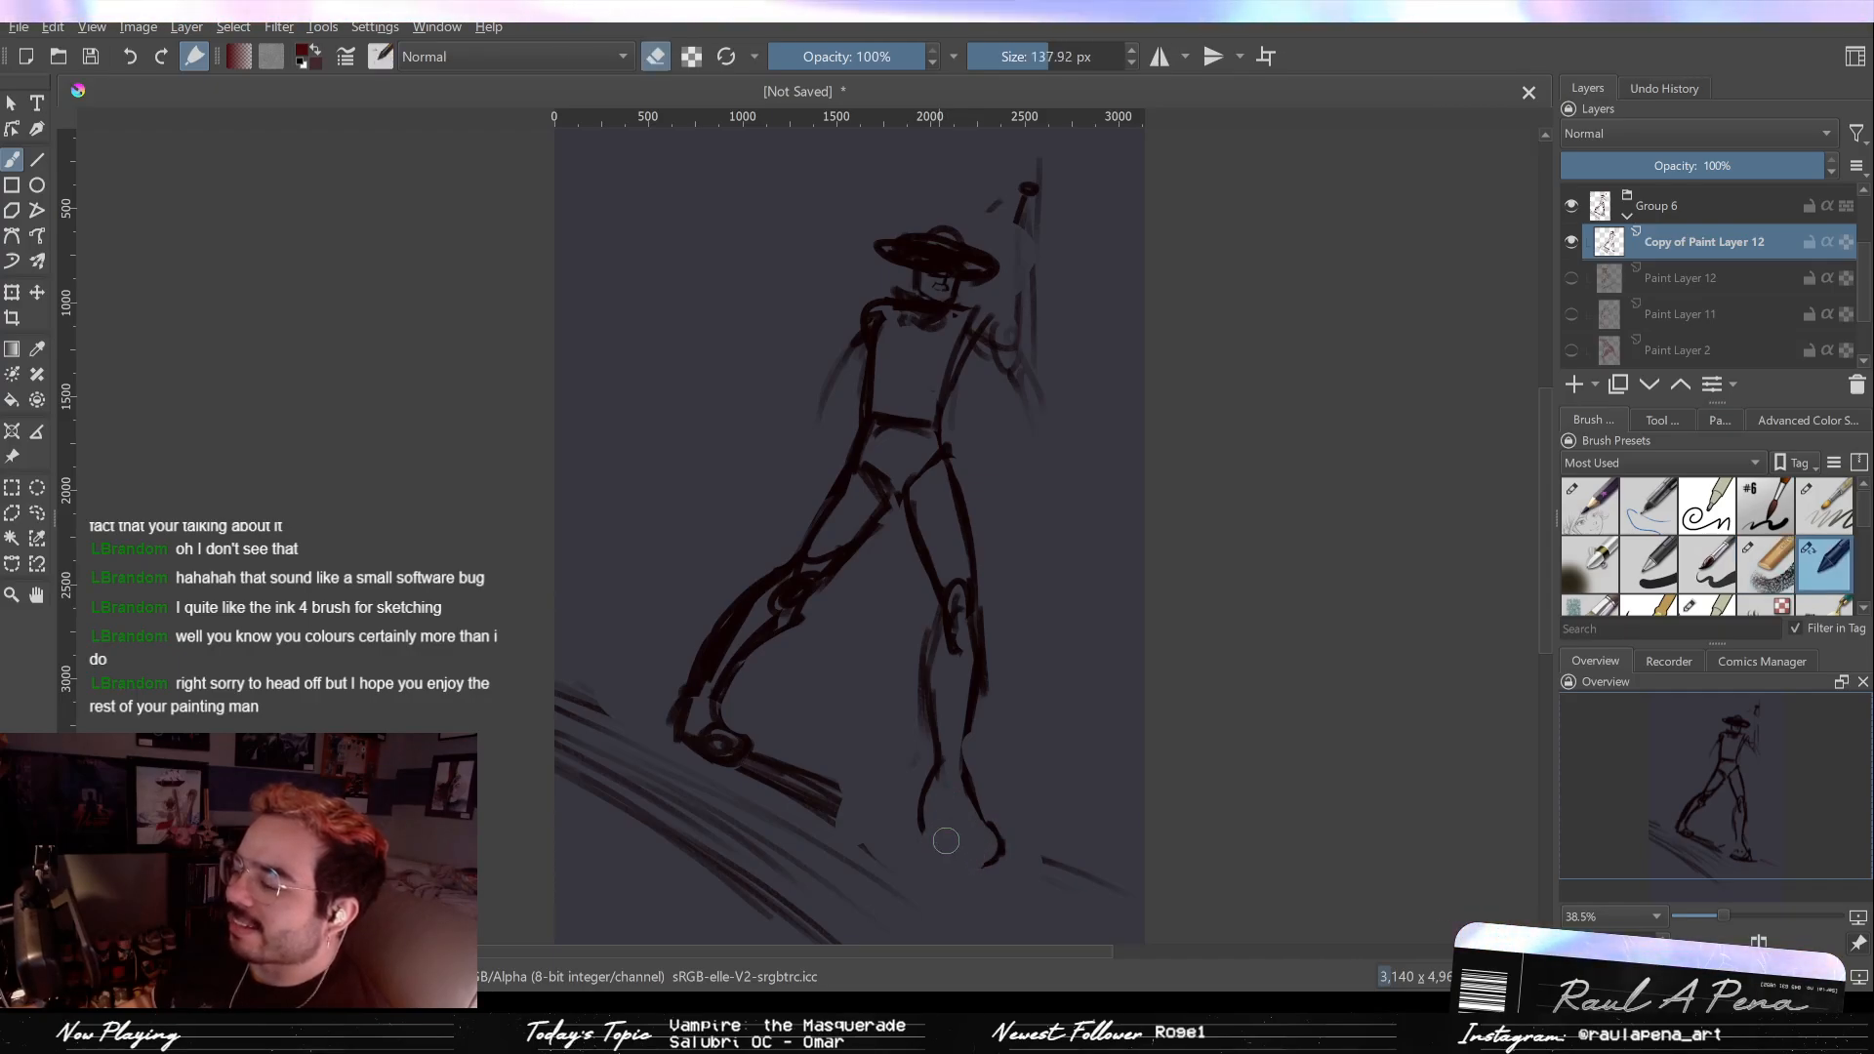
{"action": "key", "text": "slash"}
{"action": "left_click_drag", "start_coordinate": [928, 807], "coordinate": [938, 845]}
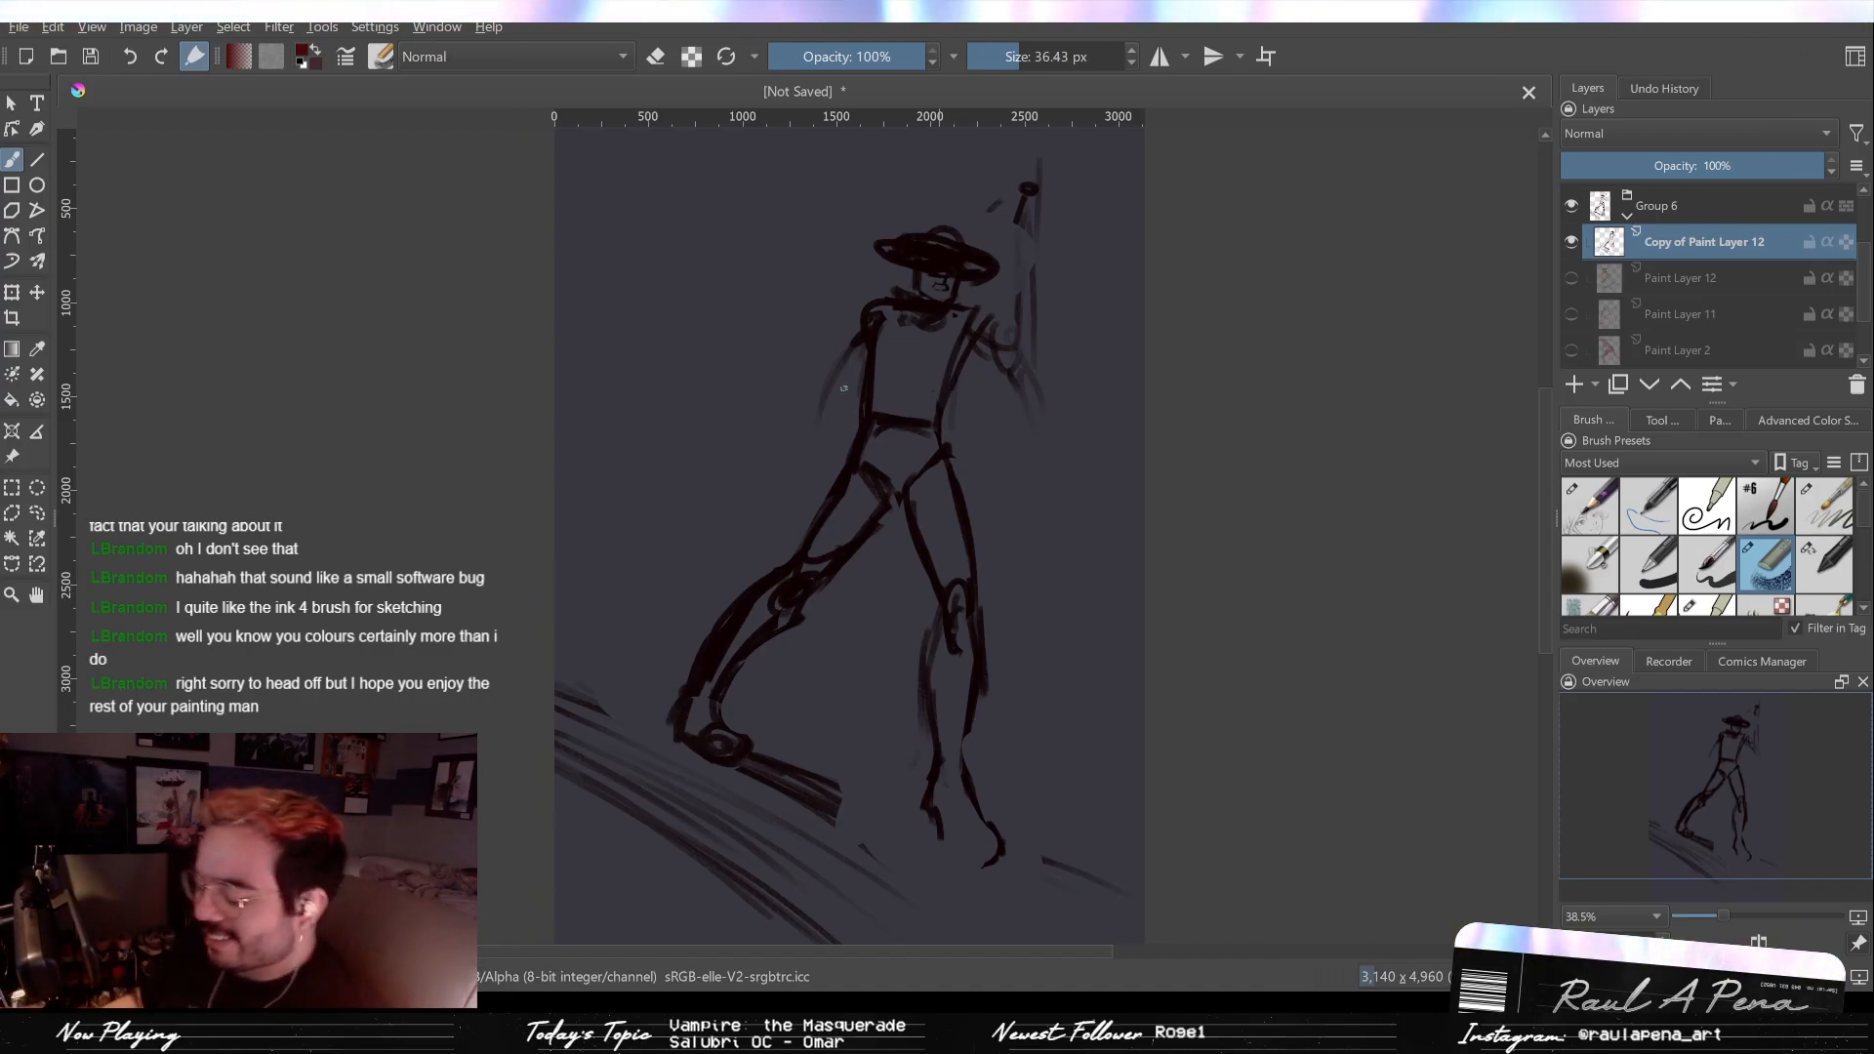
Step: Erase the outstretched leg below the knee along with its ground line, and redraw a slimmer calf and a foot
{"action": "key", "text": "e"}
{"action": "mouse_move", "coordinate": [825, 781]}
{"action": "left_mouse_down"}
{"action": "mouse_move", "coordinate": [824, 830]}
{"action": "mouse_move", "coordinate": [858, 785]}
{"action": "mouse_move", "coordinate": [778, 769]}
{"action": "mouse_move", "coordinate": [856, 755]}
{"action": "mouse_move", "coordinate": [760, 810]}
{"action": "mouse_move", "coordinate": [700, 762]}
{"action": "mouse_move", "coordinate": [753, 667]}
{"action": "mouse_move", "coordinate": [736, 652]}
{"action": "mouse_move", "coordinate": [703, 691]}
{"action": "left_mouse_up"}
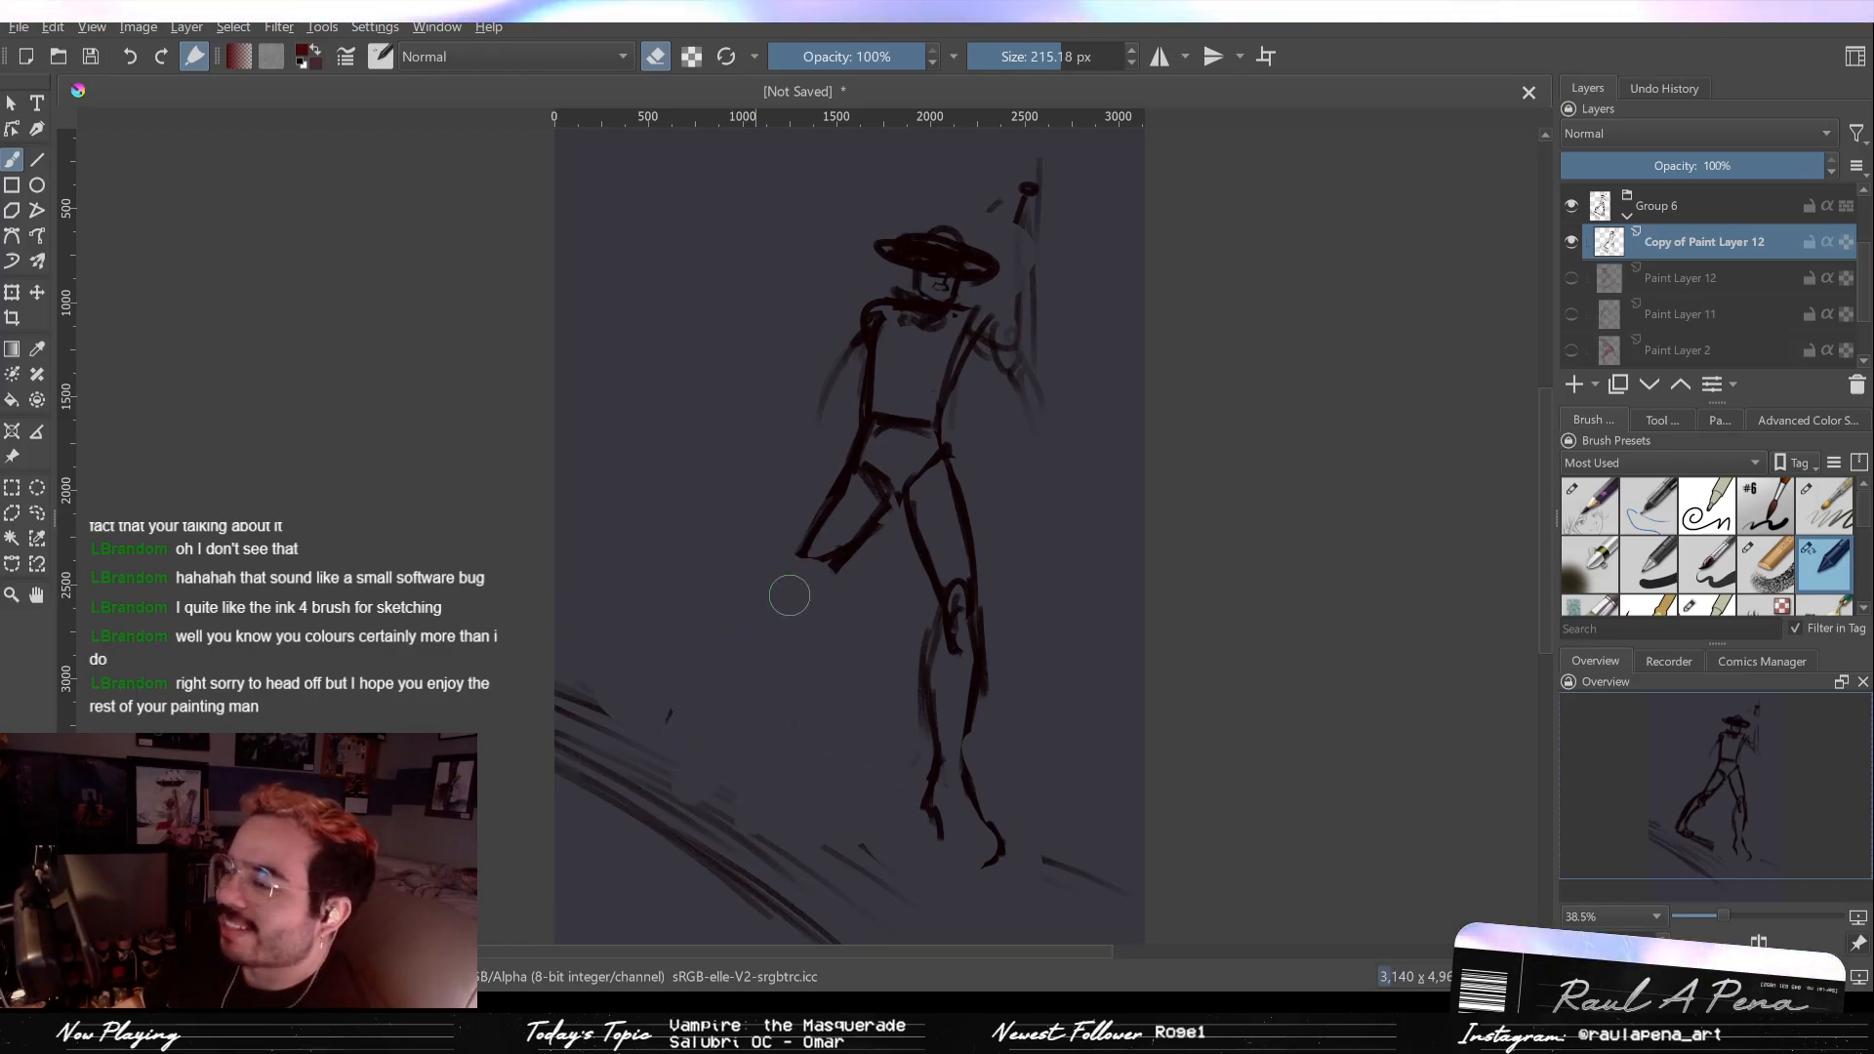
{"action": "key", "text": "slash"}
{"action": "left_click_drag", "start_coordinate": [803, 558], "coordinate": [755, 656]}
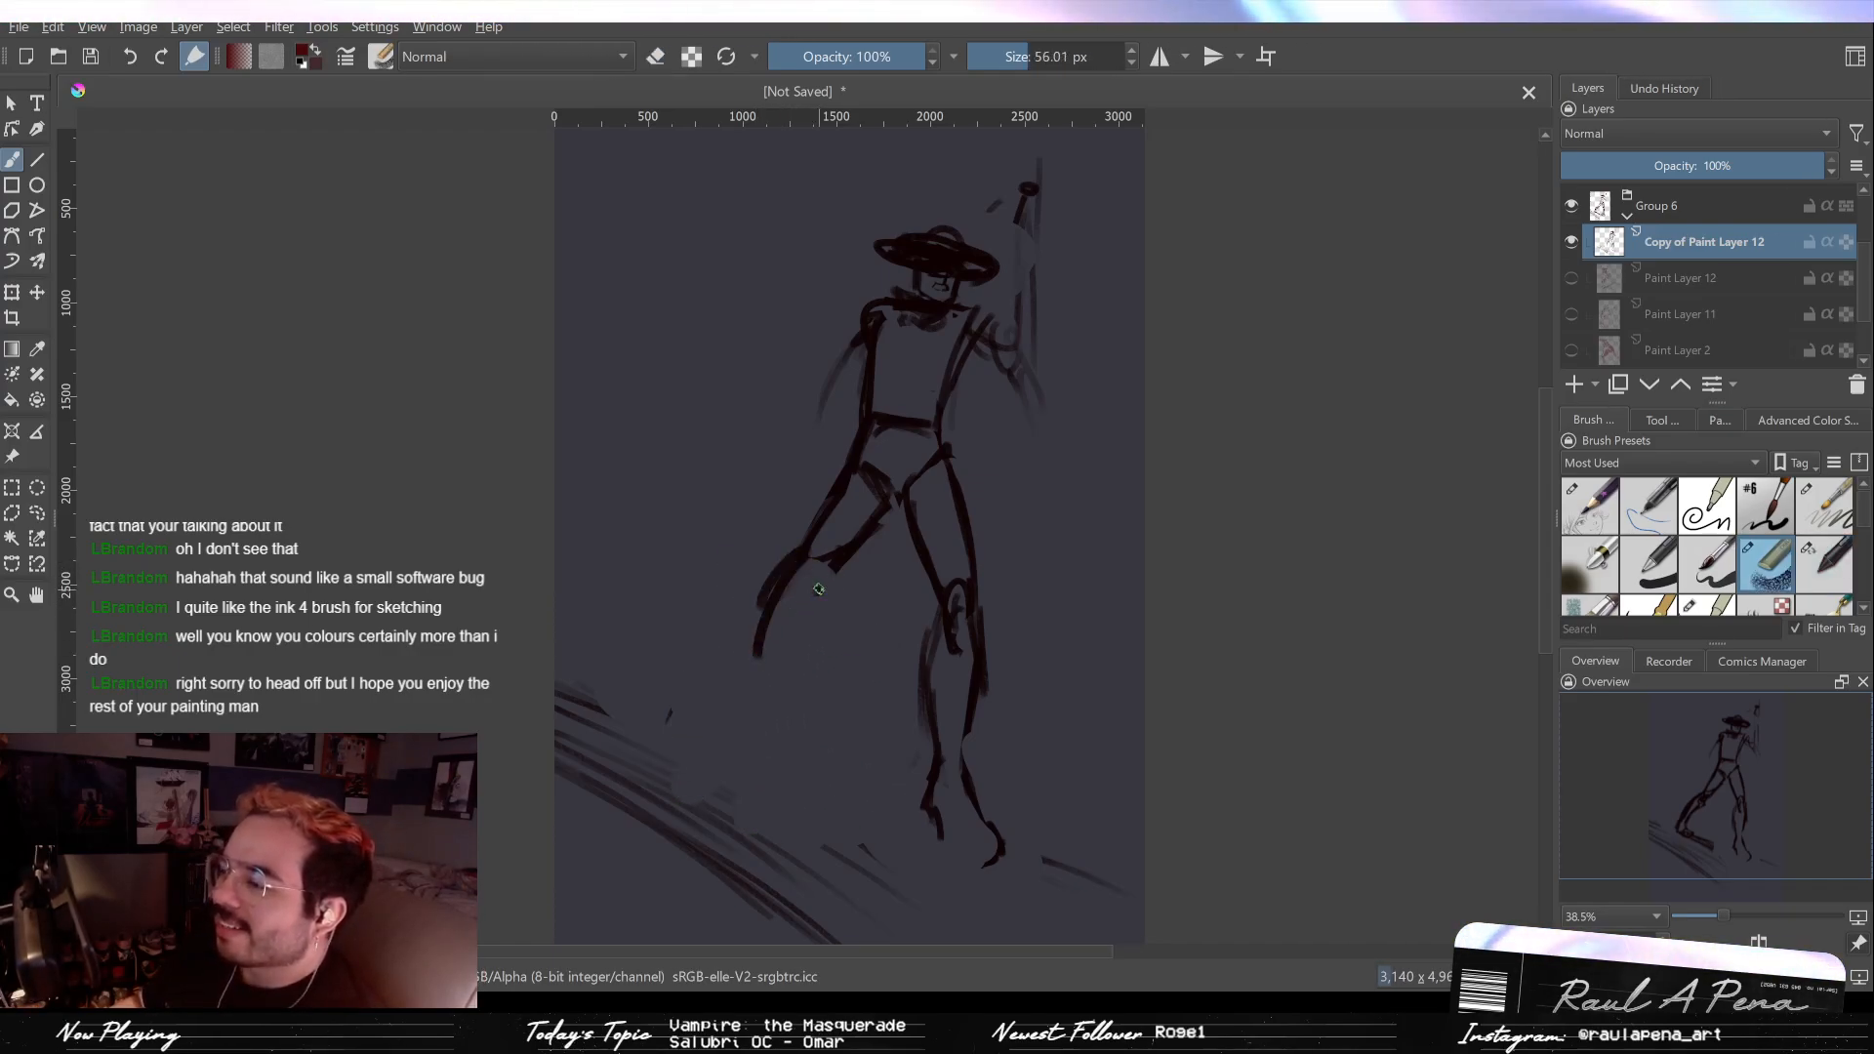
{"action": "key", "text": "ctrl+z"}
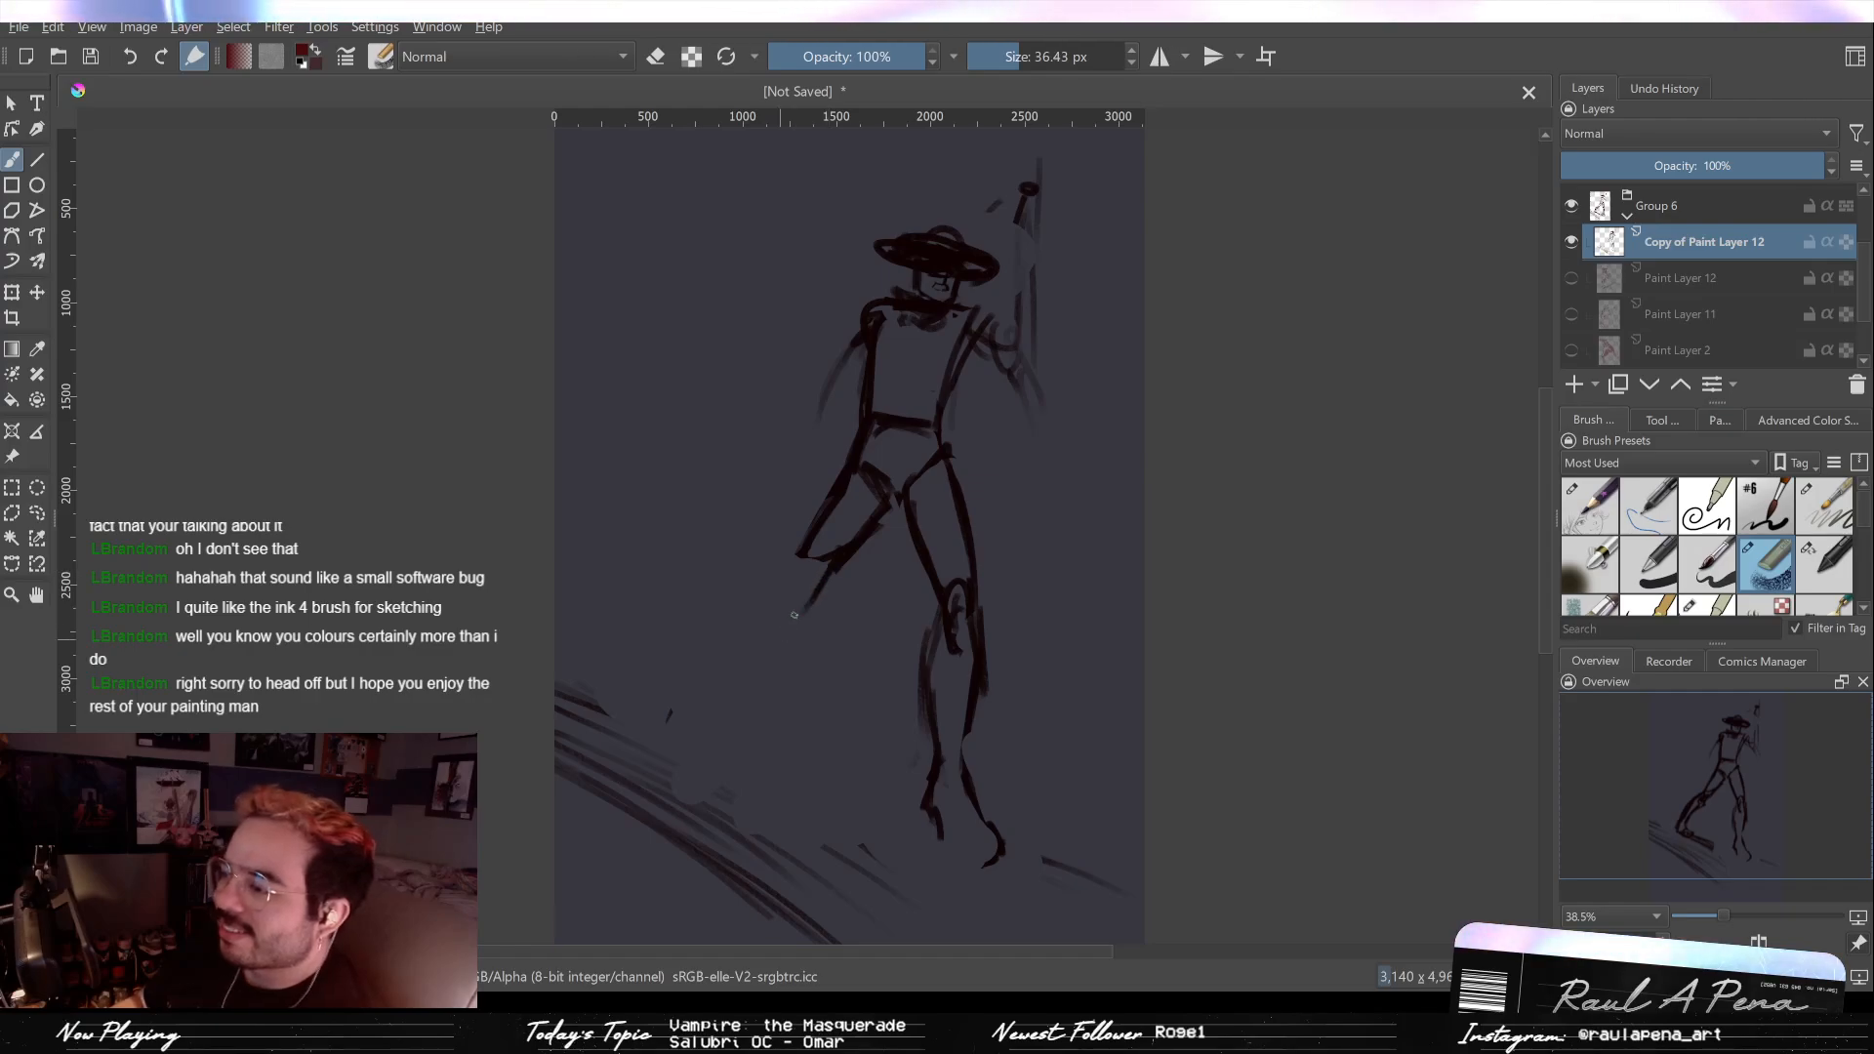
{"action": "left_click_drag", "start_coordinate": [793, 559], "coordinate": [711, 693]}
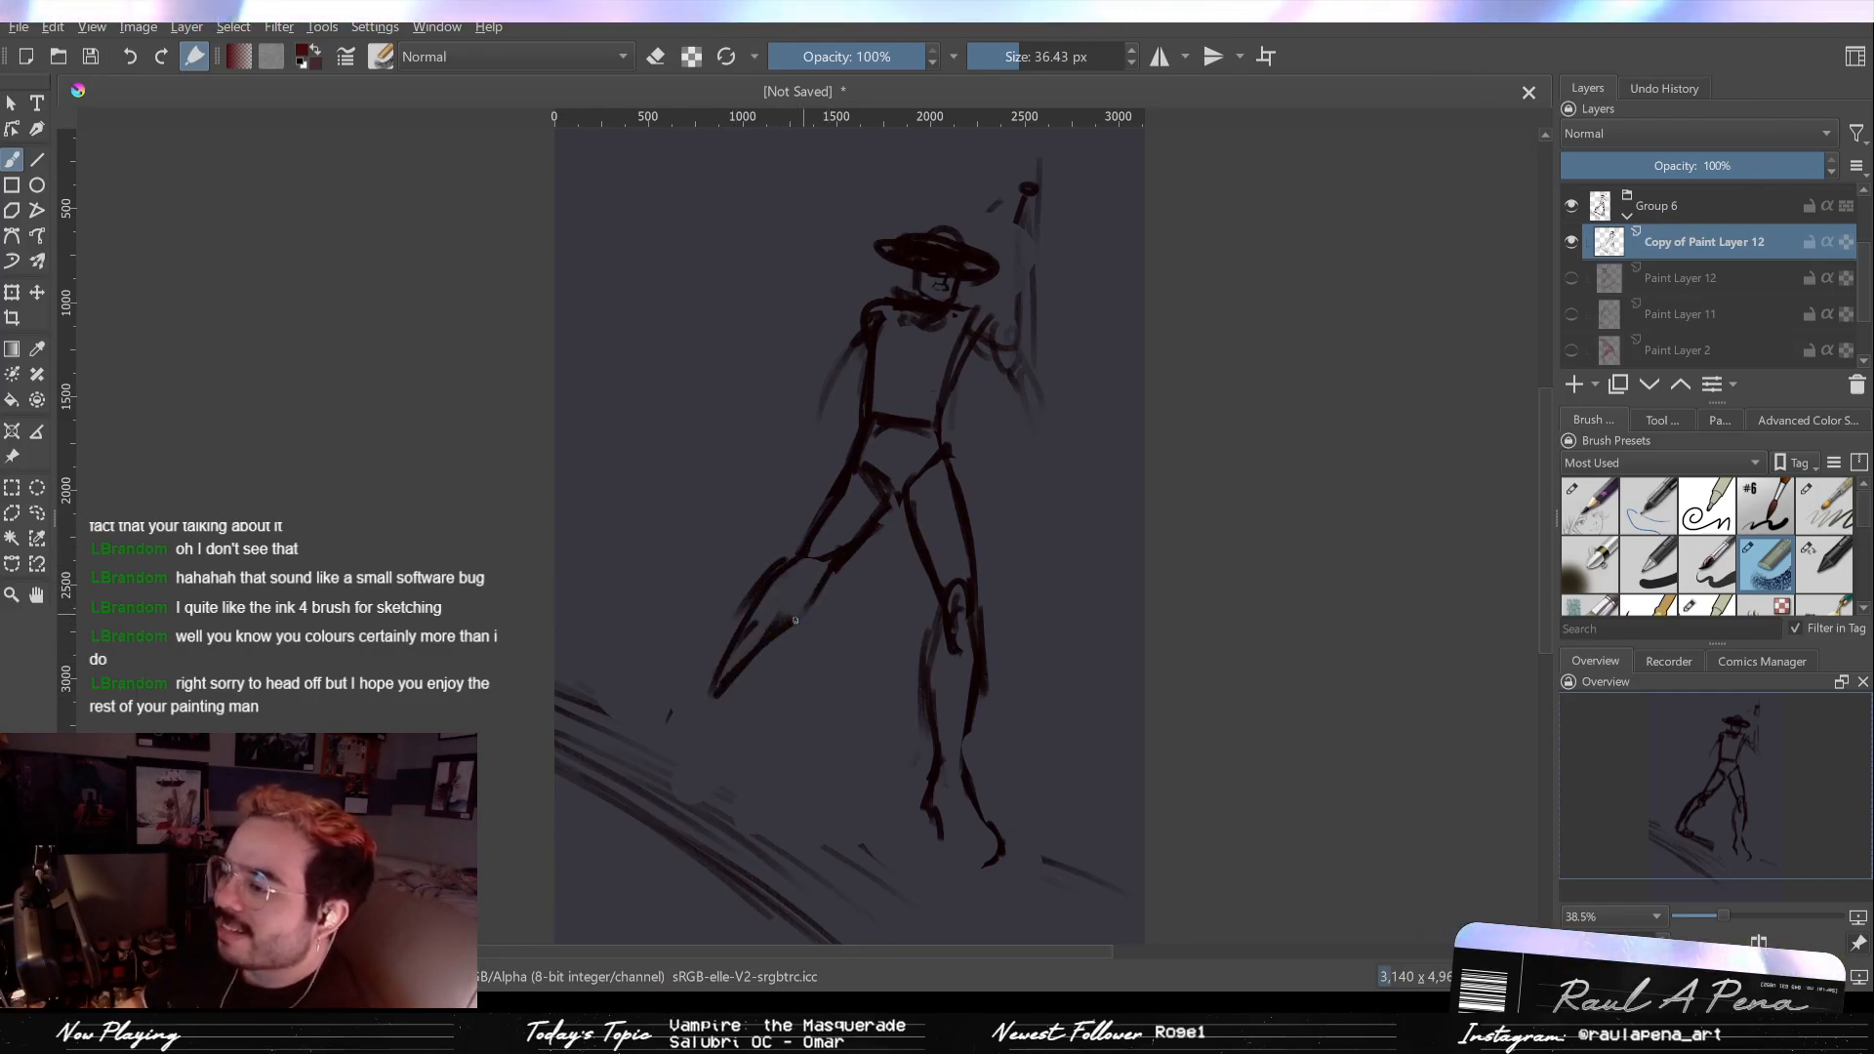
{"action": "left_click_drag", "start_coordinate": [715, 695], "coordinate": [786, 622]}
{"action": "mouse_move", "coordinate": [697, 713]}
{"action": "left_mouse_down"}
{"action": "mouse_move", "coordinate": [716, 658]}
{"action": "mouse_move", "coordinate": [697, 740]}
{"action": "left_mouse_up"}
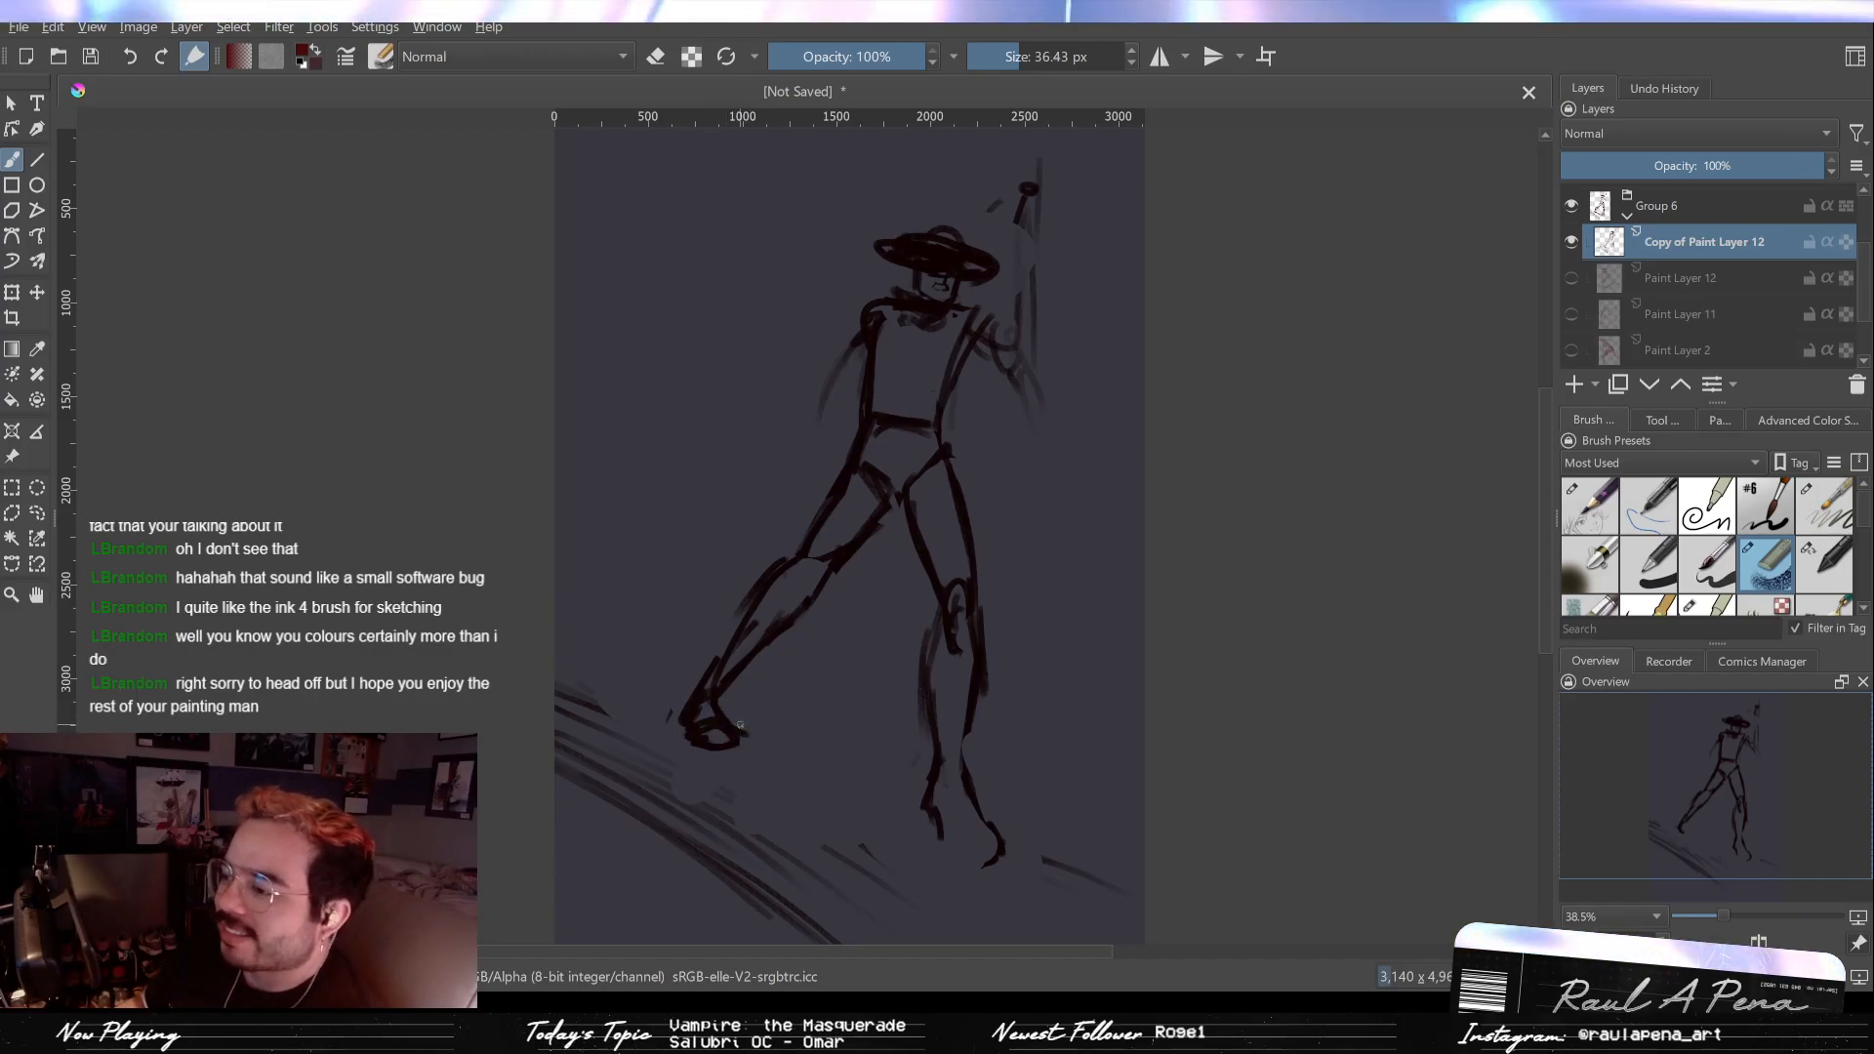
Step: Check the pose in mirrored view, and trim and reshape the outline of the outstretched leg's foot
{"action": "key", "text": "m"}
{"action": "key", "text": "m"}
{"action": "key", "text": "e"}
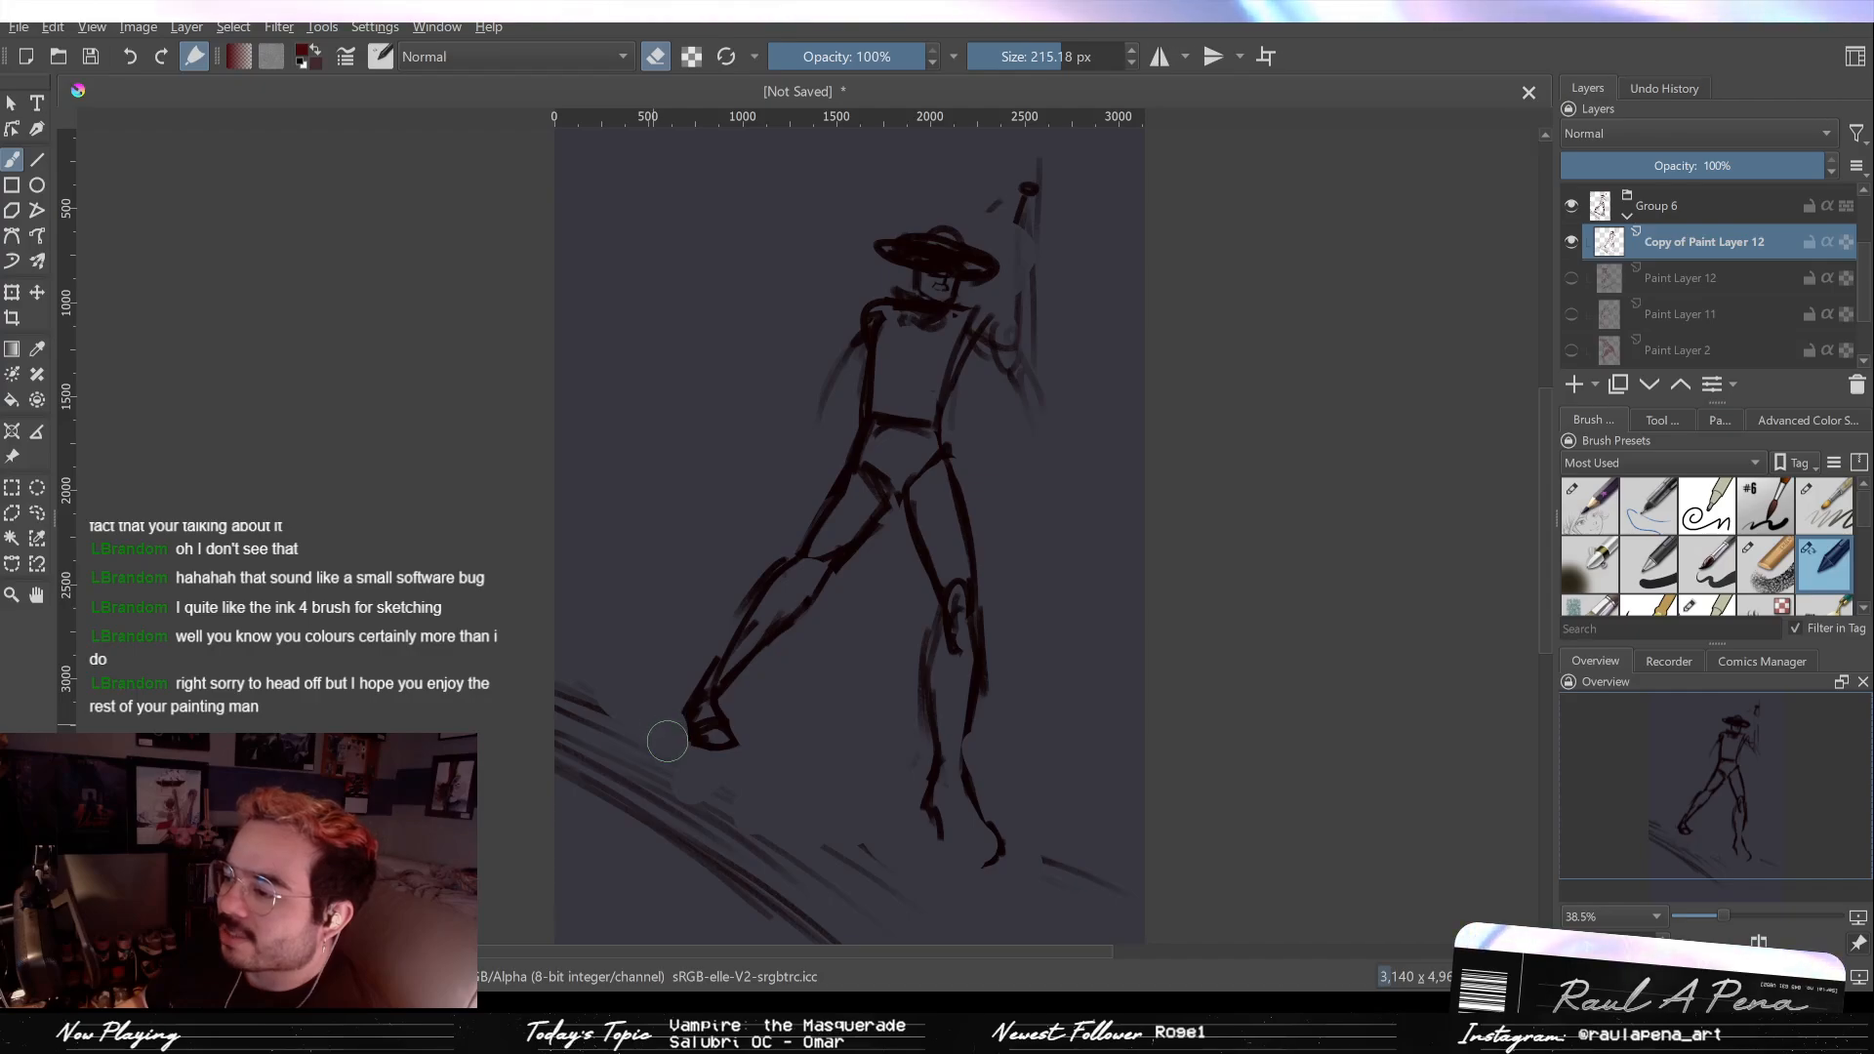
{"action": "key", "text": "e"}
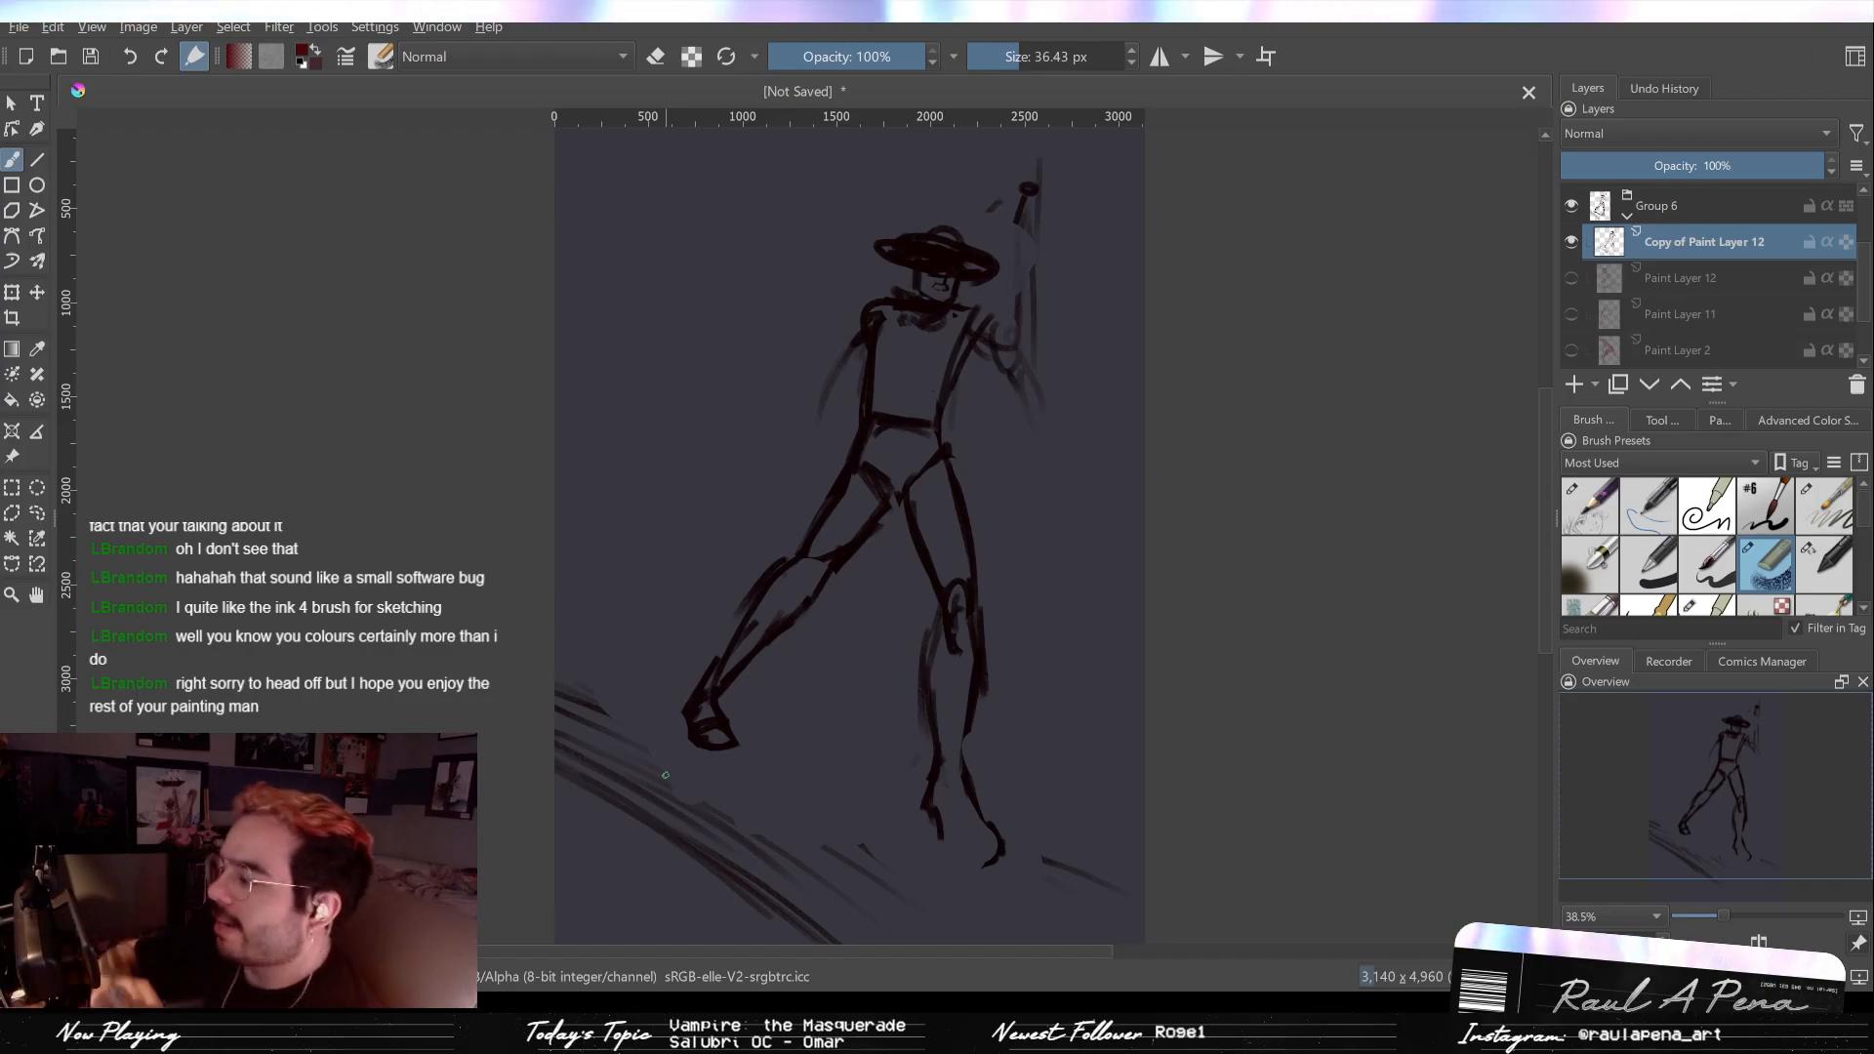
{"action": "key", "text": "e"}
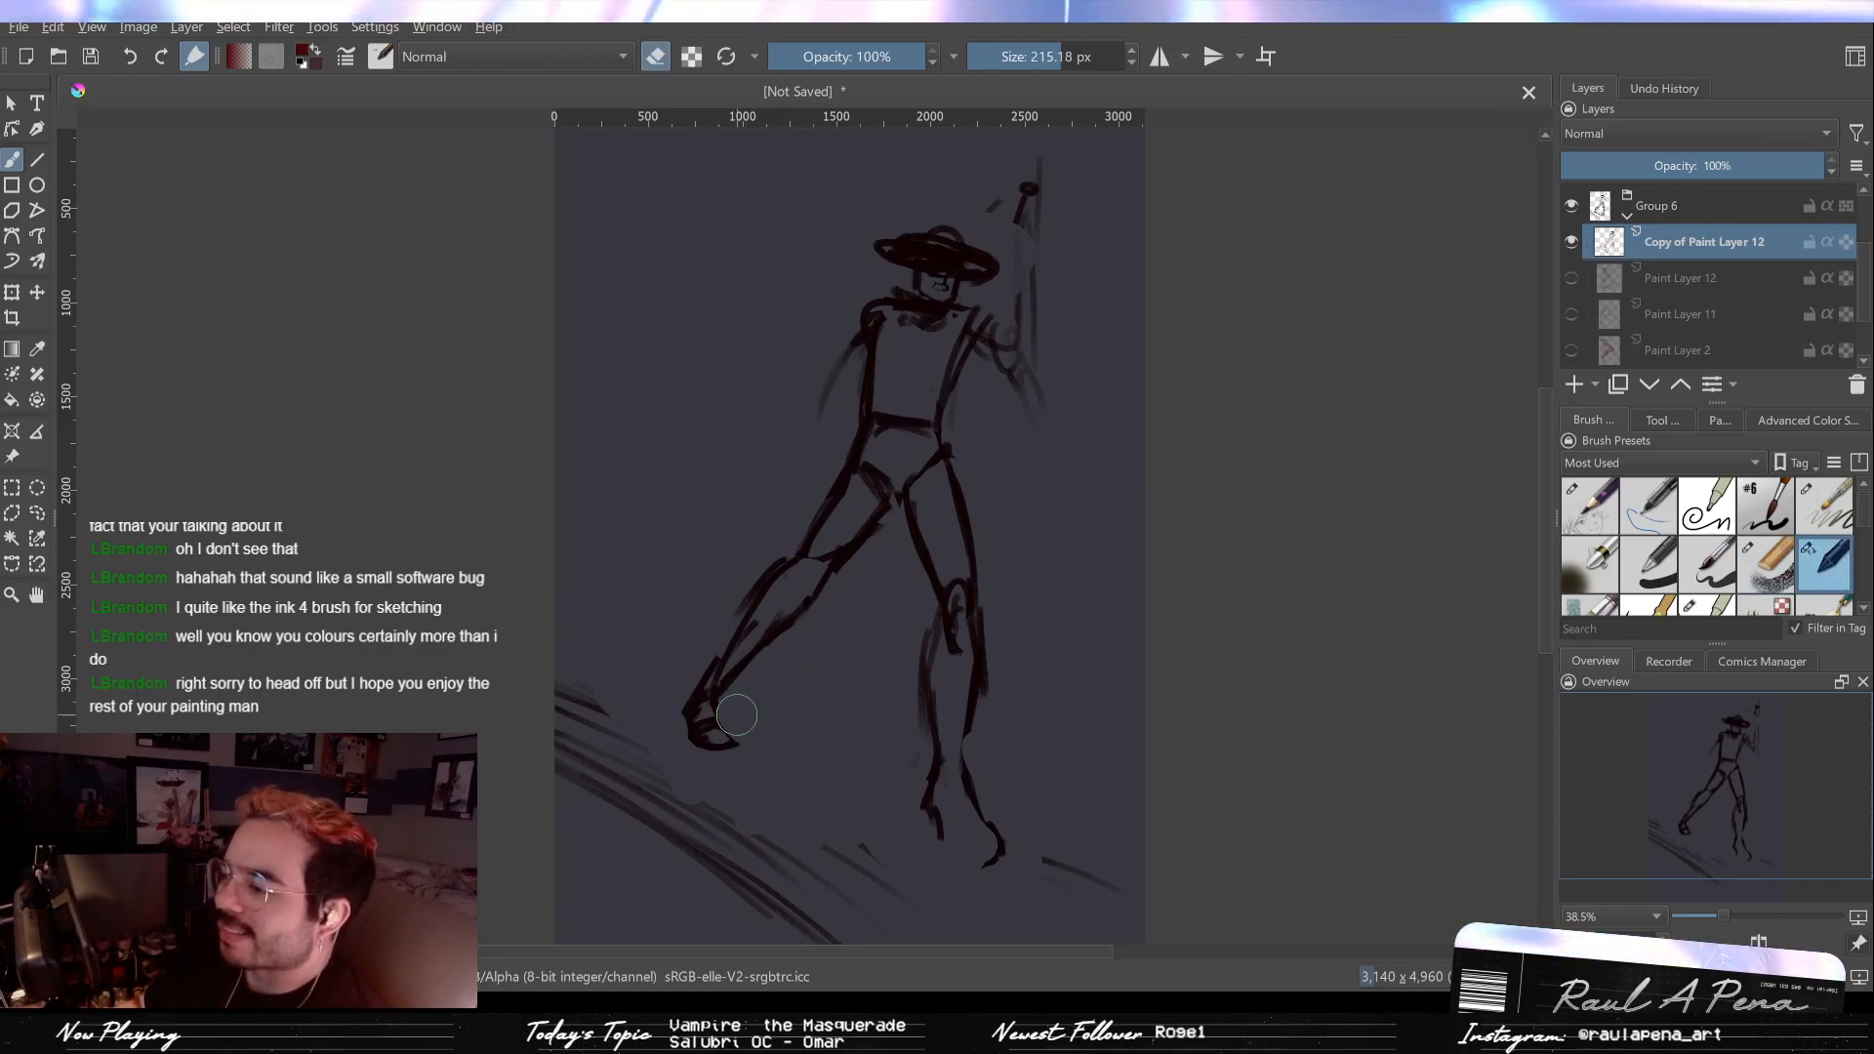
{"action": "key", "text": "e"}
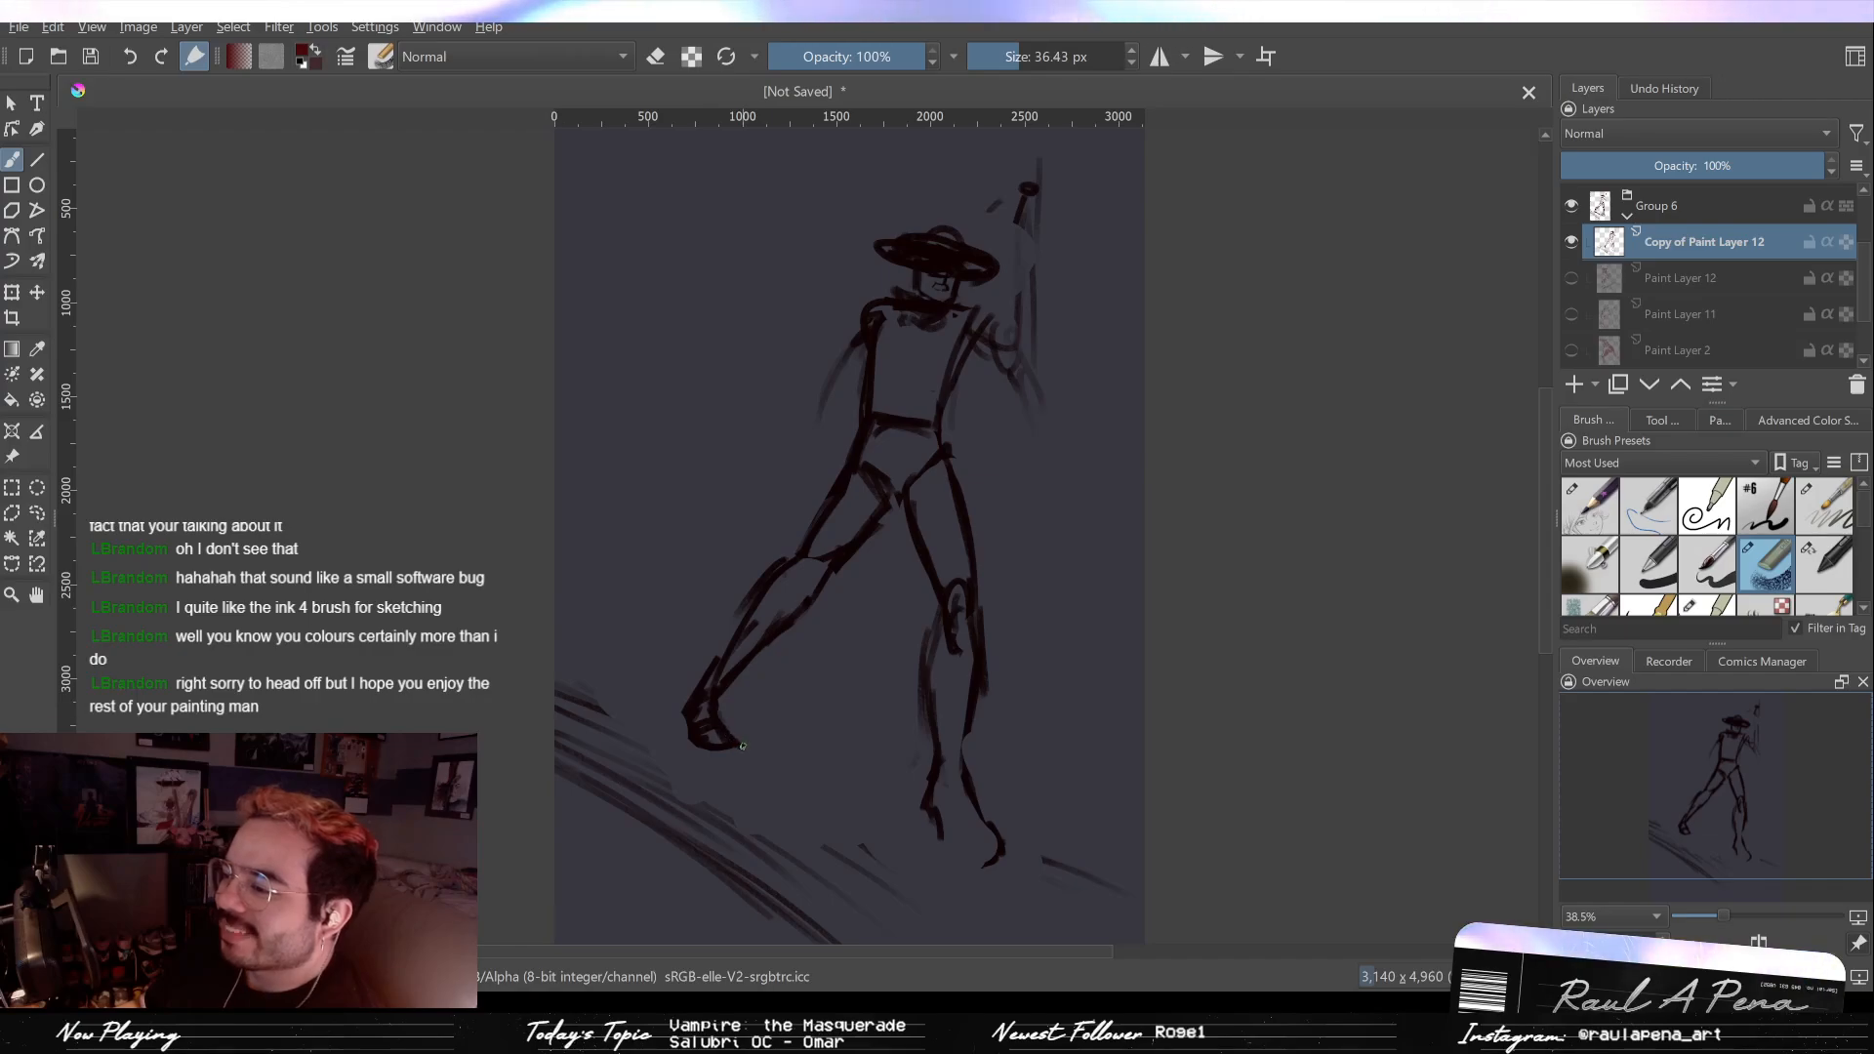
Step: Erase the outstretched leg's foot and ankle, and redraw a narrow ankle ending in a small oval foot
{"action": "key", "text": "e"}
{"action": "left_click_drag", "start_coordinate": [699, 636], "coordinate": [734, 731]}
{"action": "key", "text": "e"}
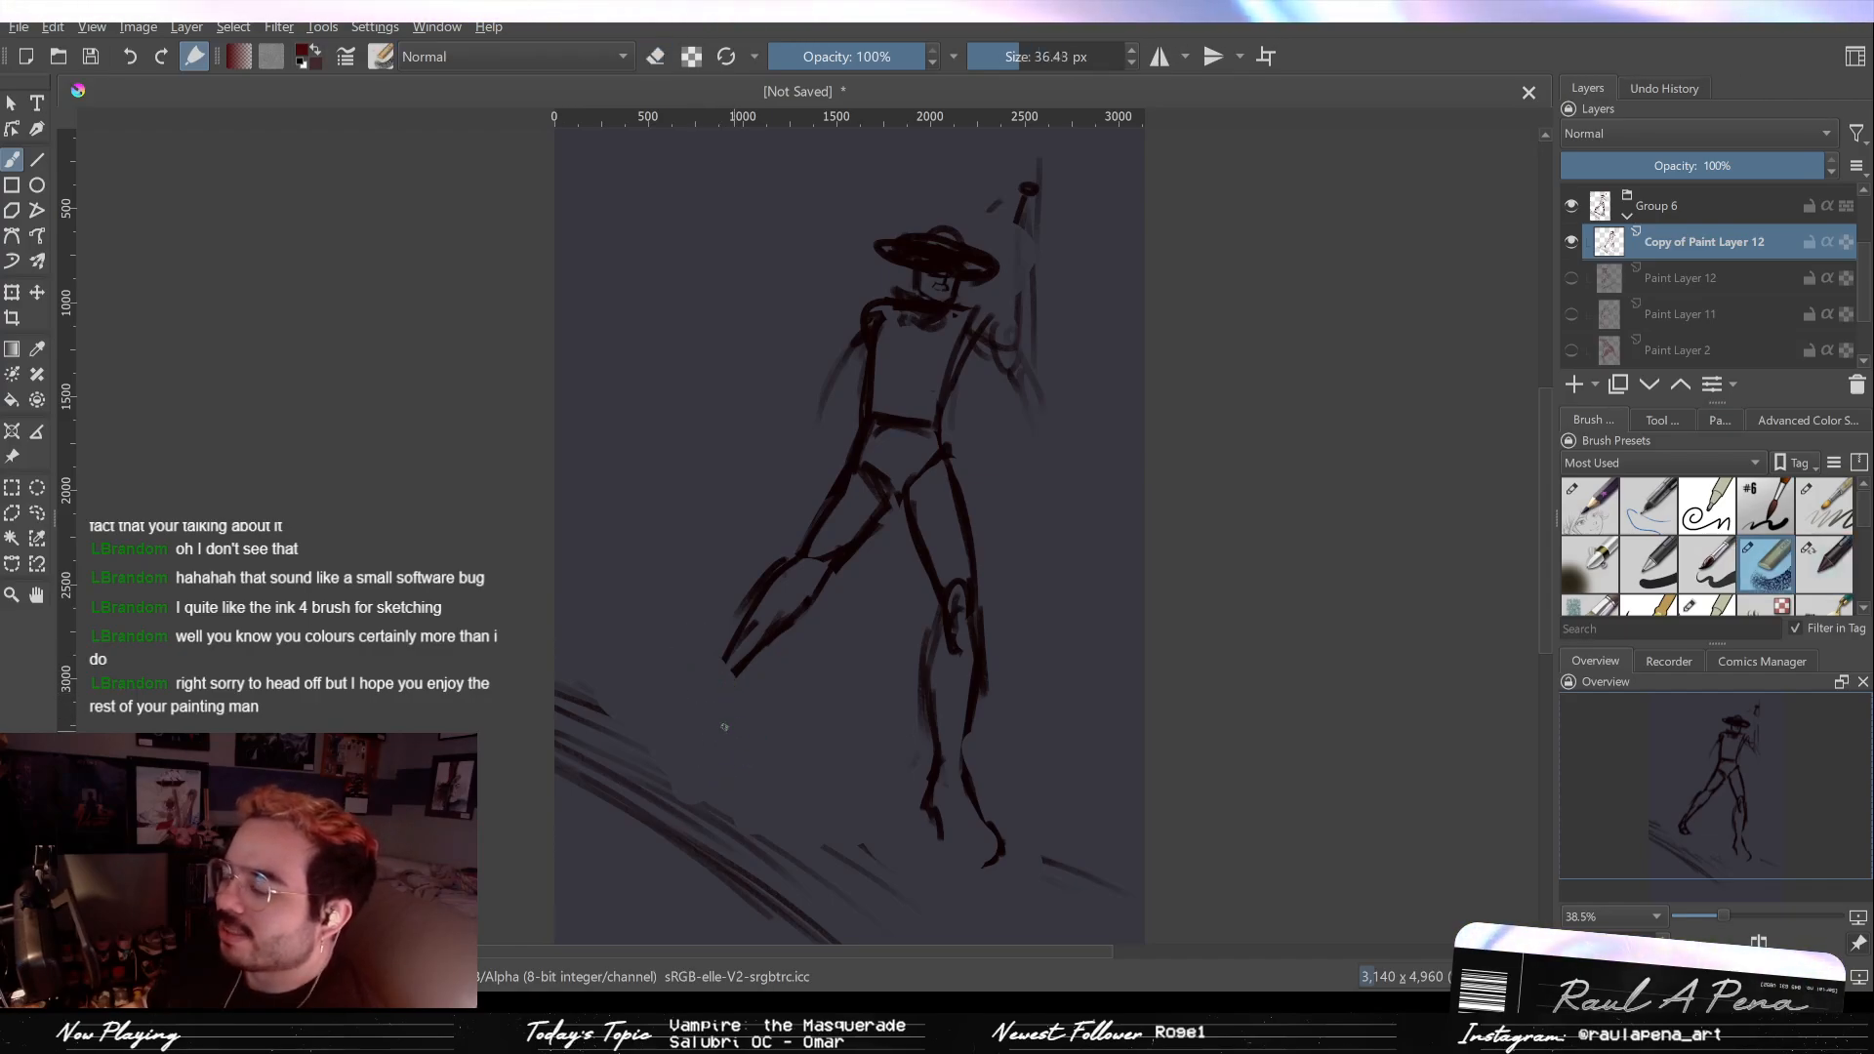
{"action": "mouse_move", "coordinate": [743, 666]}
{"action": "left_mouse_down"}
{"action": "mouse_move", "coordinate": [686, 734]}
{"action": "mouse_move", "coordinate": [716, 736]}
{"action": "mouse_move", "coordinate": [681, 724]}
{"action": "mouse_move", "coordinate": [716, 731]}
{"action": "mouse_move", "coordinate": [745, 669]}
{"action": "mouse_move", "coordinate": [724, 693]}
{"action": "mouse_move", "coordinate": [724, 655]}
{"action": "left_mouse_up"}
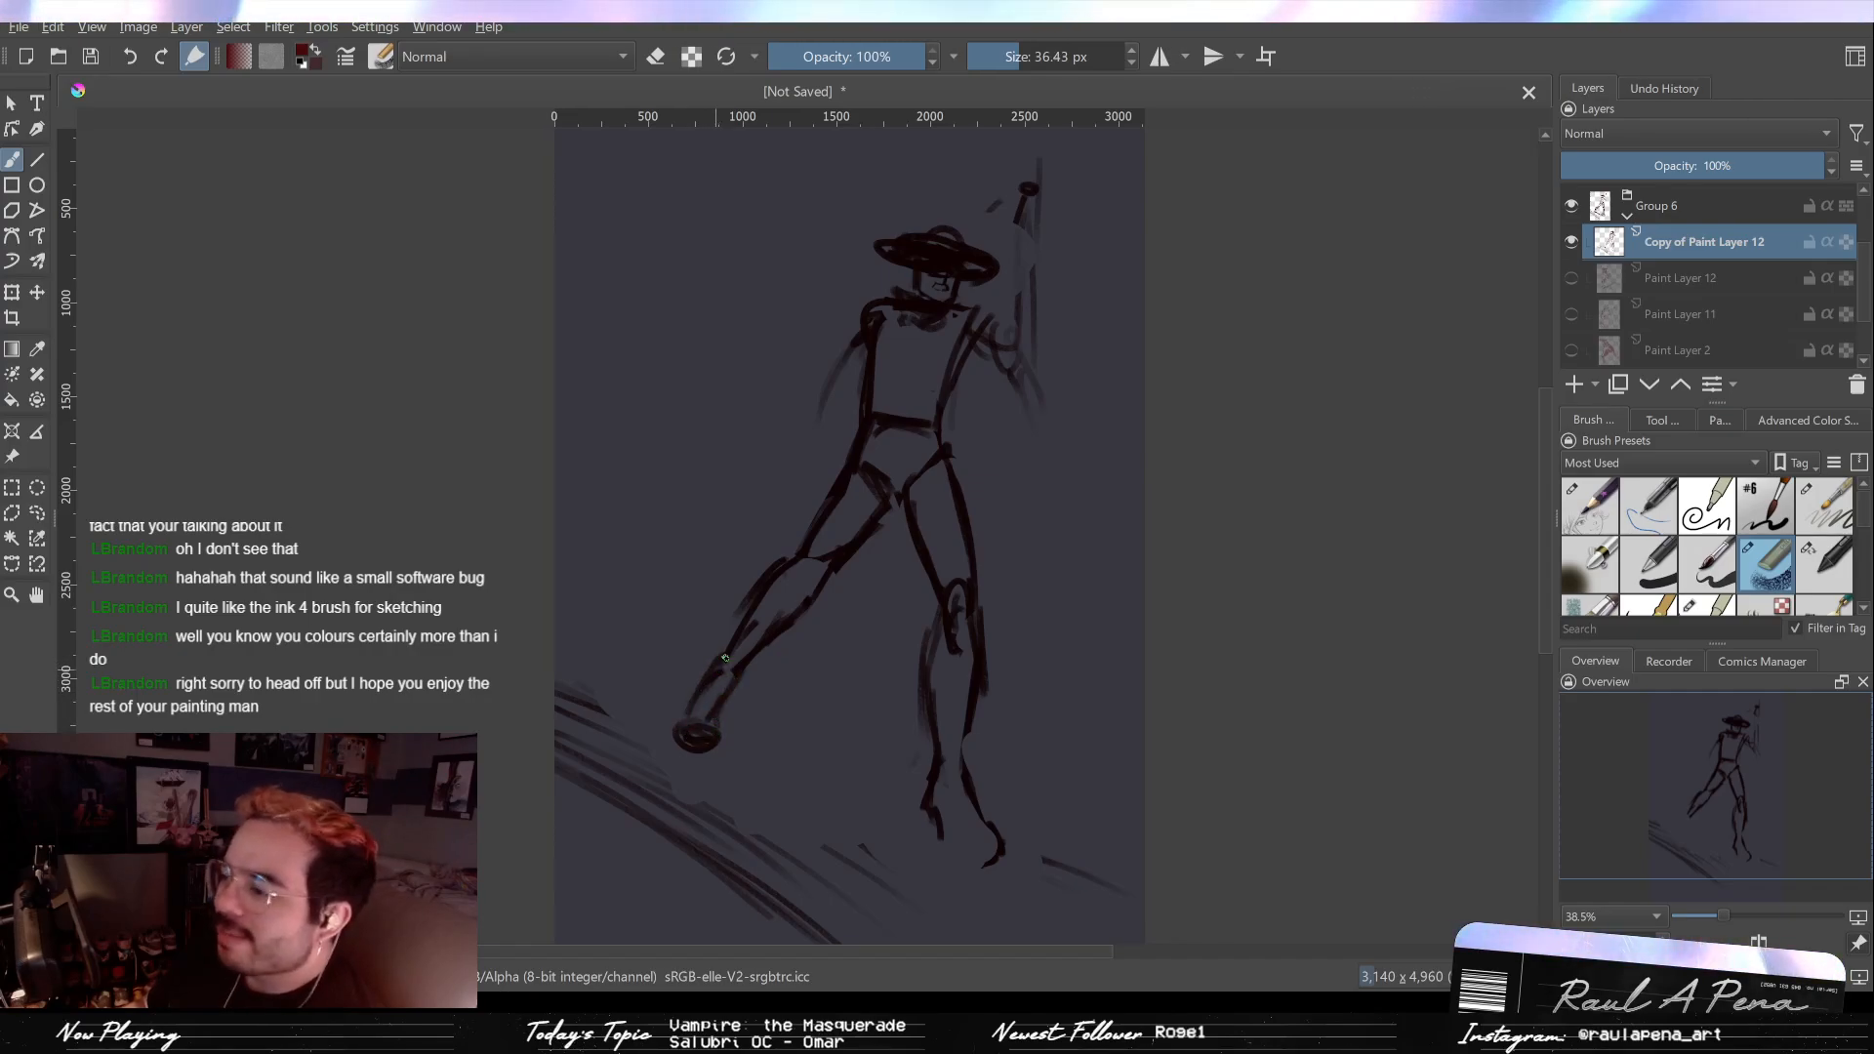
Step: Erase the rough lines around the outstretched leg's ankle, and redraw the ankle and the flattened oval foot more cleanly
{"action": "key", "text": "e"}
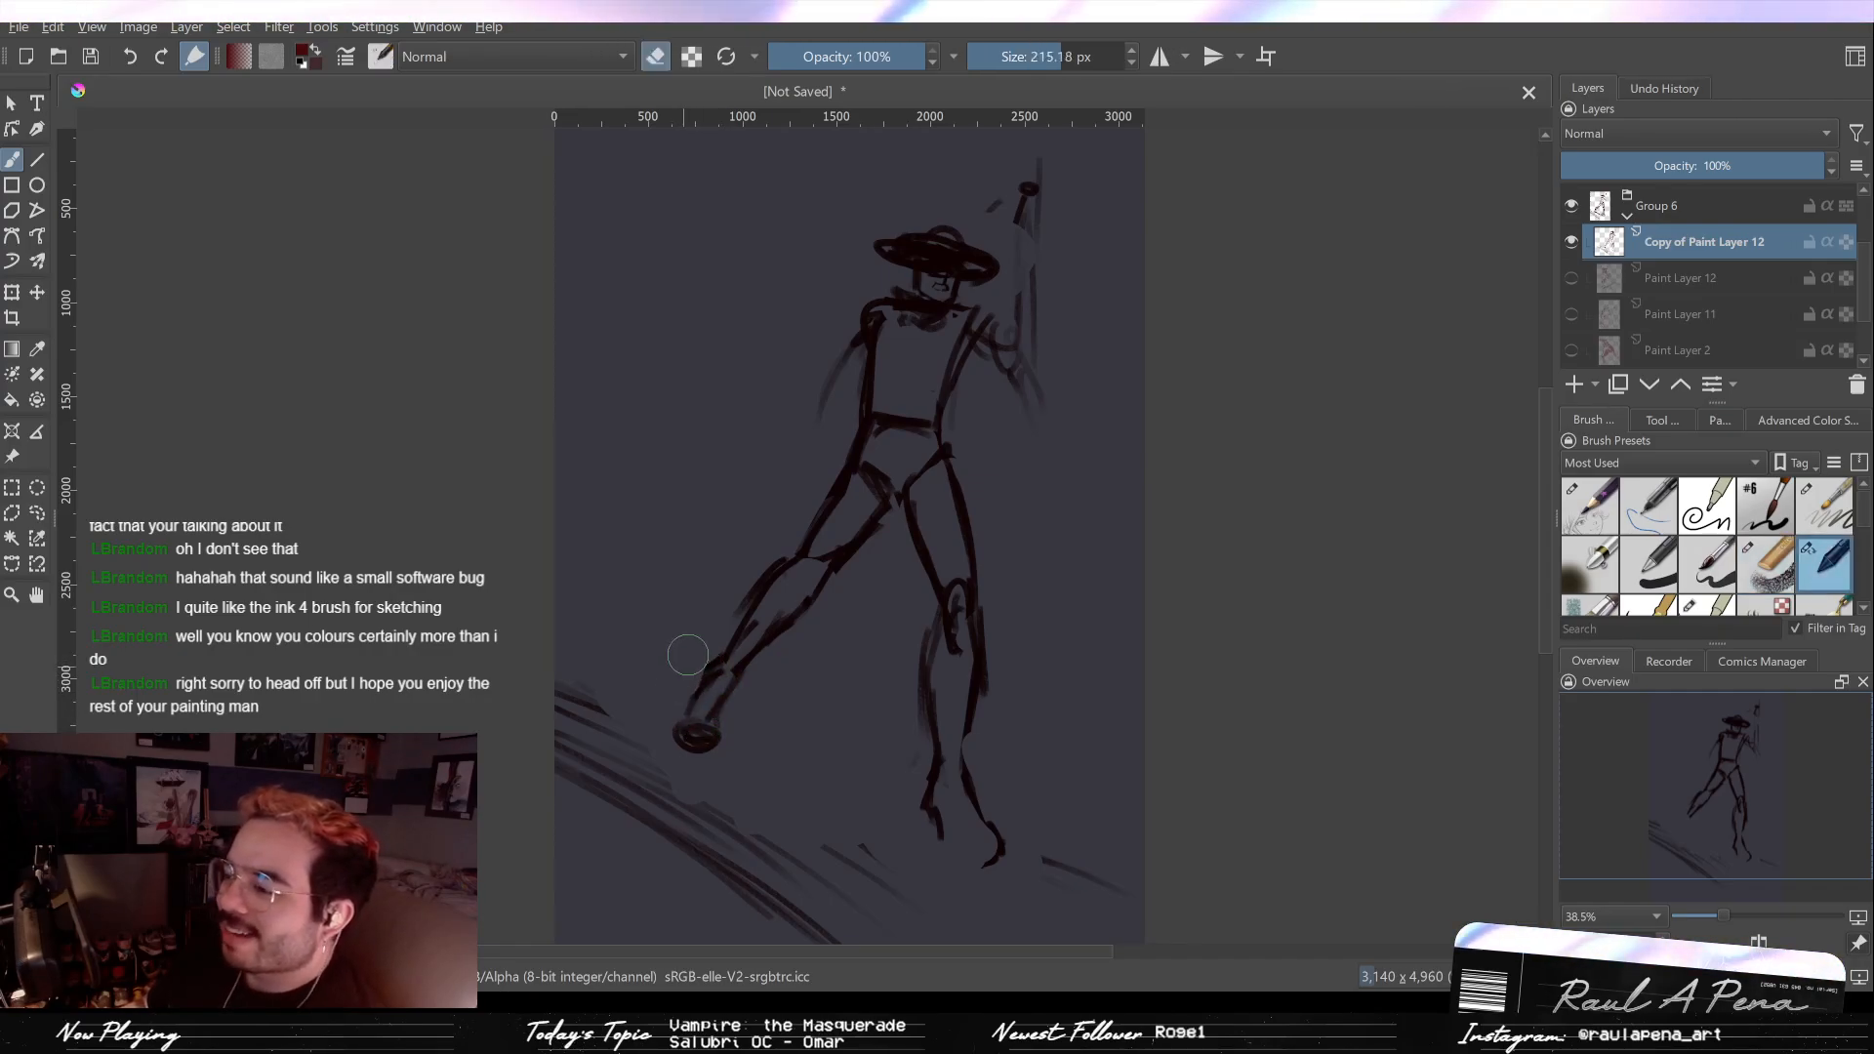
{"action": "key", "text": "e"}
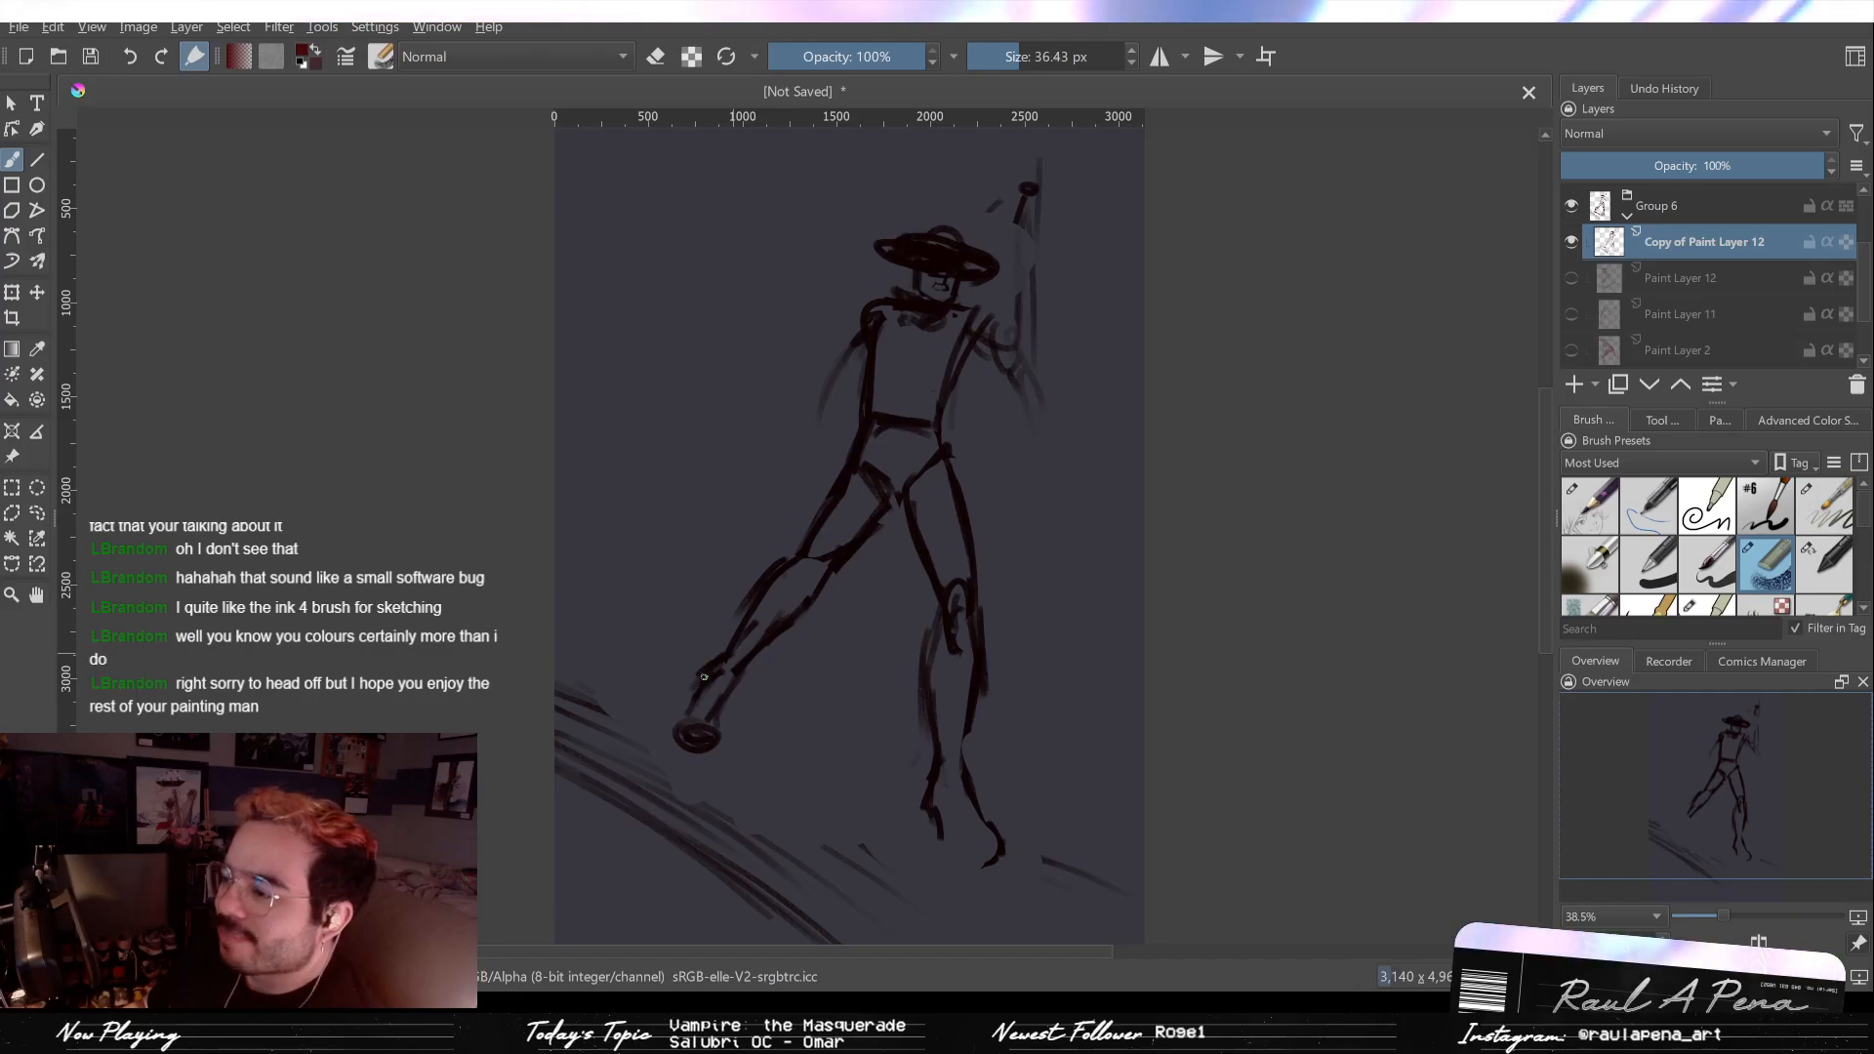
{"action": "key", "text": "e"}
{"action": "mouse_move", "coordinate": [696, 692]}
{"action": "left_mouse_down"}
{"action": "mouse_move", "coordinate": [696, 745]}
{"action": "mouse_move", "coordinate": [699, 725]}
{"action": "left_mouse_up"}
{"action": "key", "text": "e"}
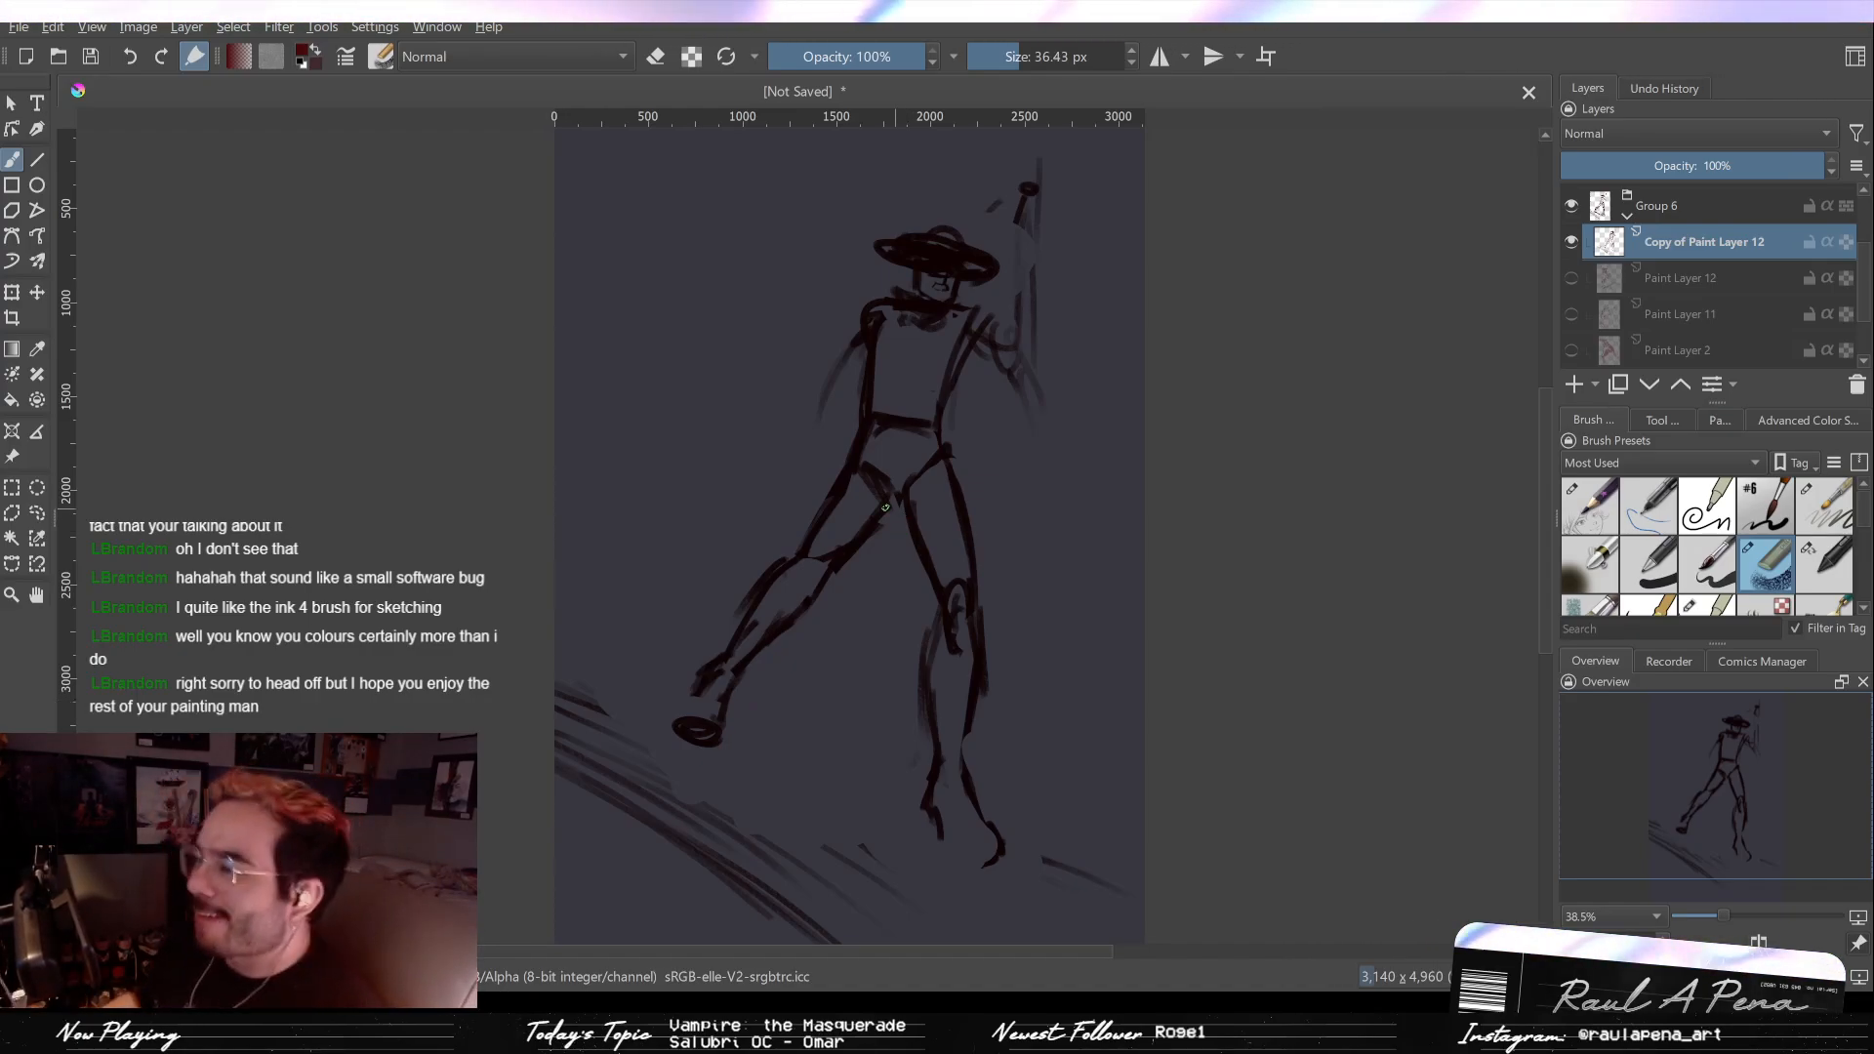
{"action": "key", "text": "e"}
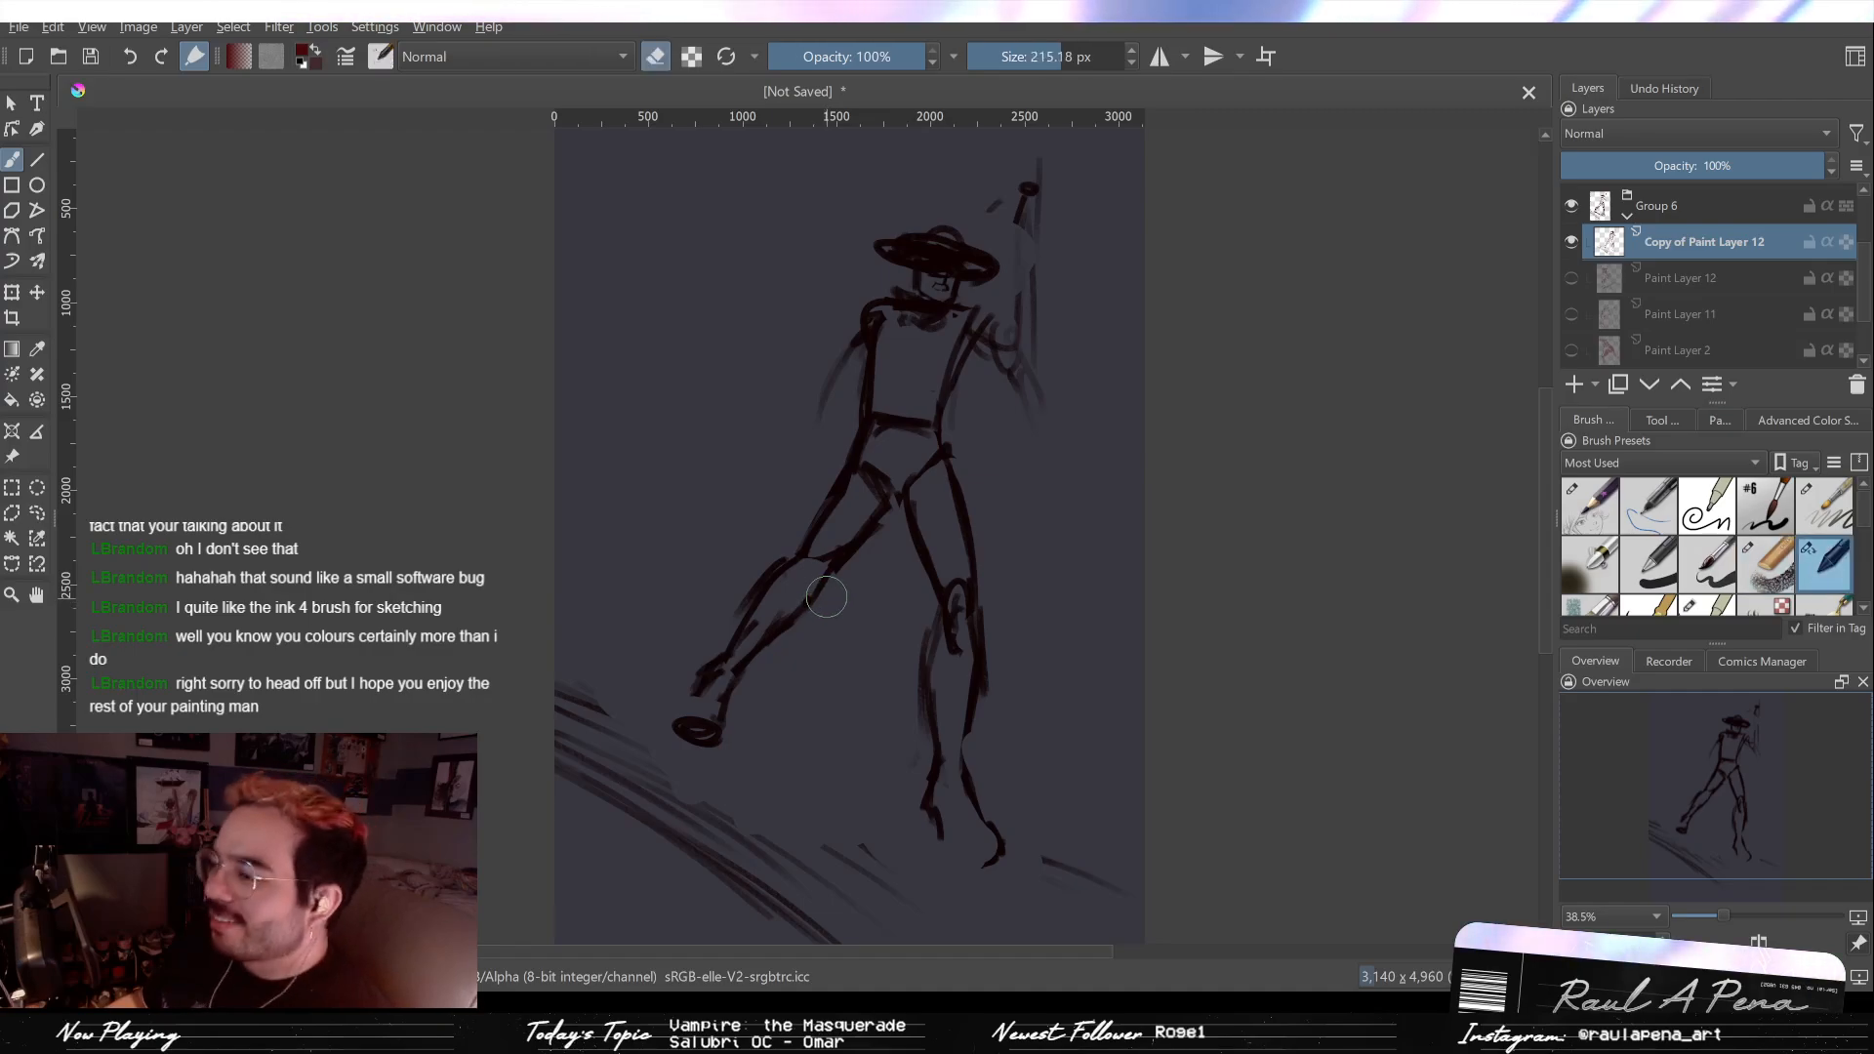
Step: Erase the outstretched leg from the knee to the foot and redraw the underside of its thigh down to the knee
{"action": "mouse_move", "coordinate": [778, 588]}
{"action": "left_mouse_down"}
{"action": "mouse_move", "coordinate": [761, 658]}
{"action": "mouse_move", "coordinate": [785, 640]}
{"action": "mouse_move", "coordinate": [749, 635]}
{"action": "mouse_move", "coordinate": [720, 702]}
{"action": "left_mouse_up"}
{"action": "key", "text": "e"}
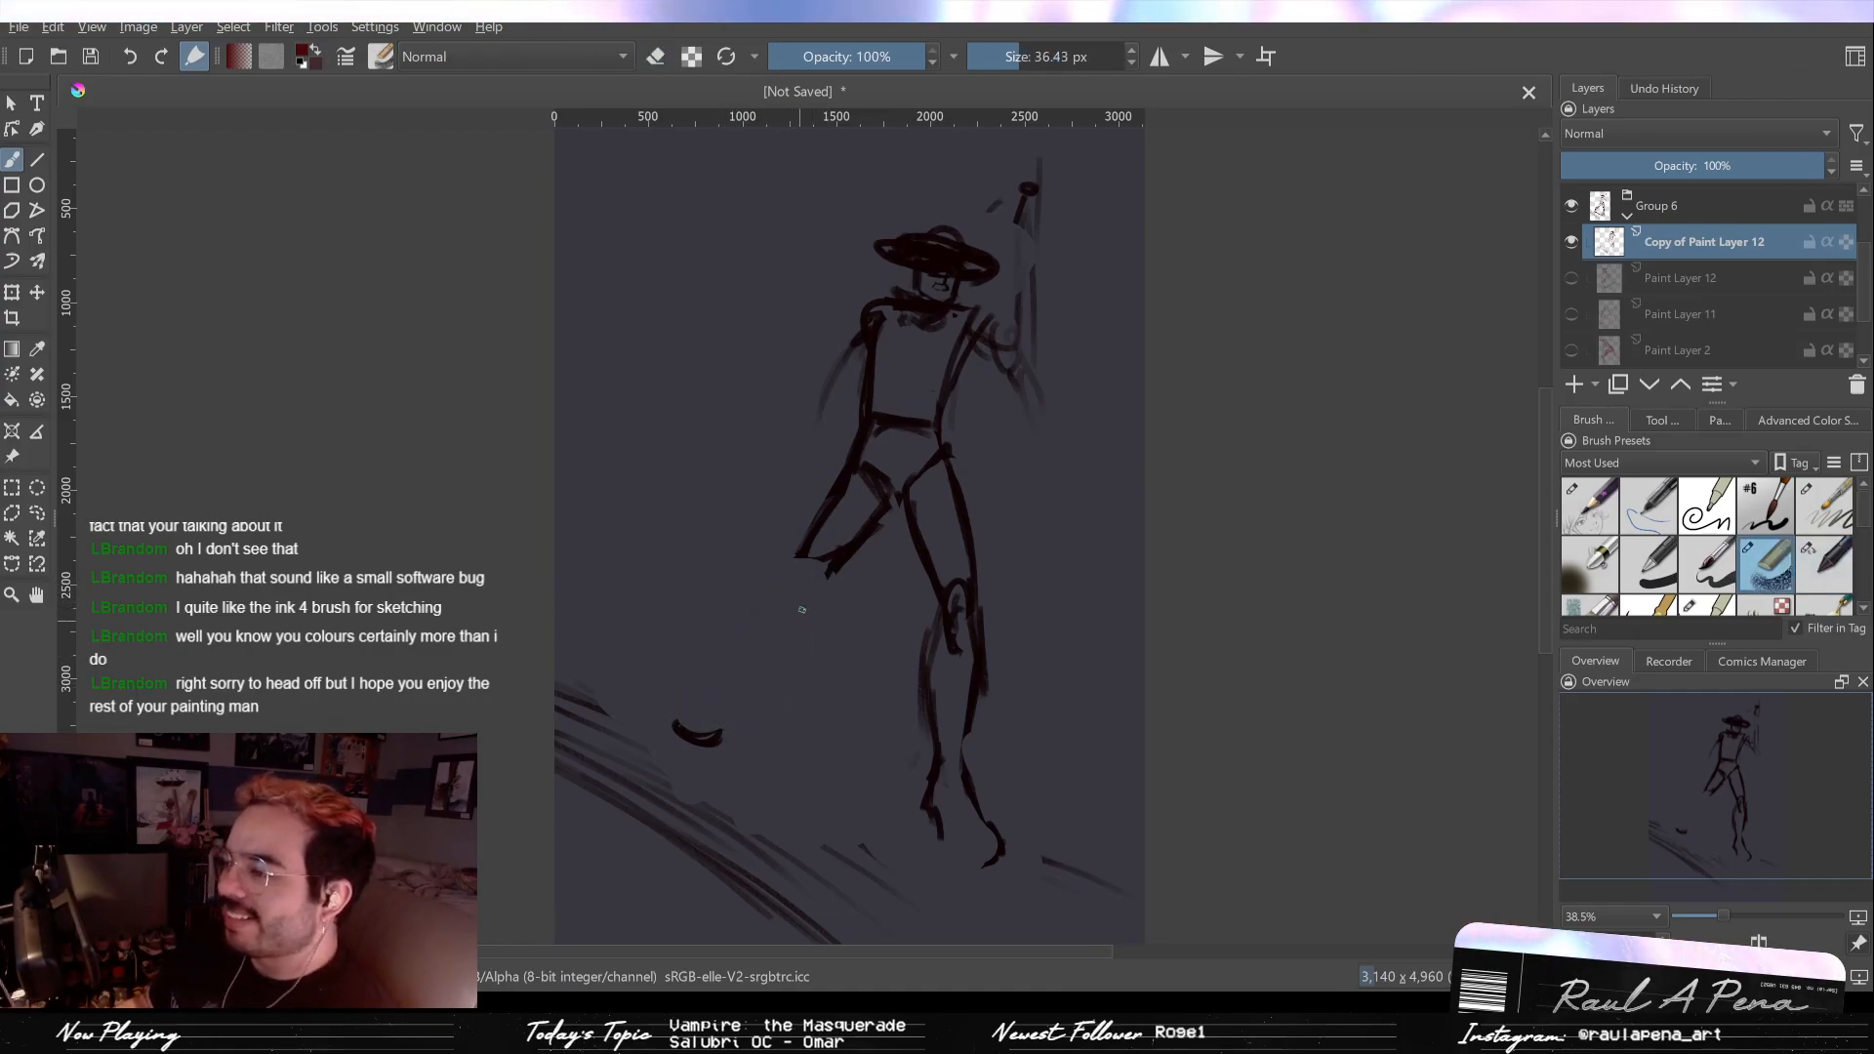
{"action": "left_click_drag", "start_coordinate": [829, 564], "coordinate": [784, 613]}
{"action": "key", "text": "e"}
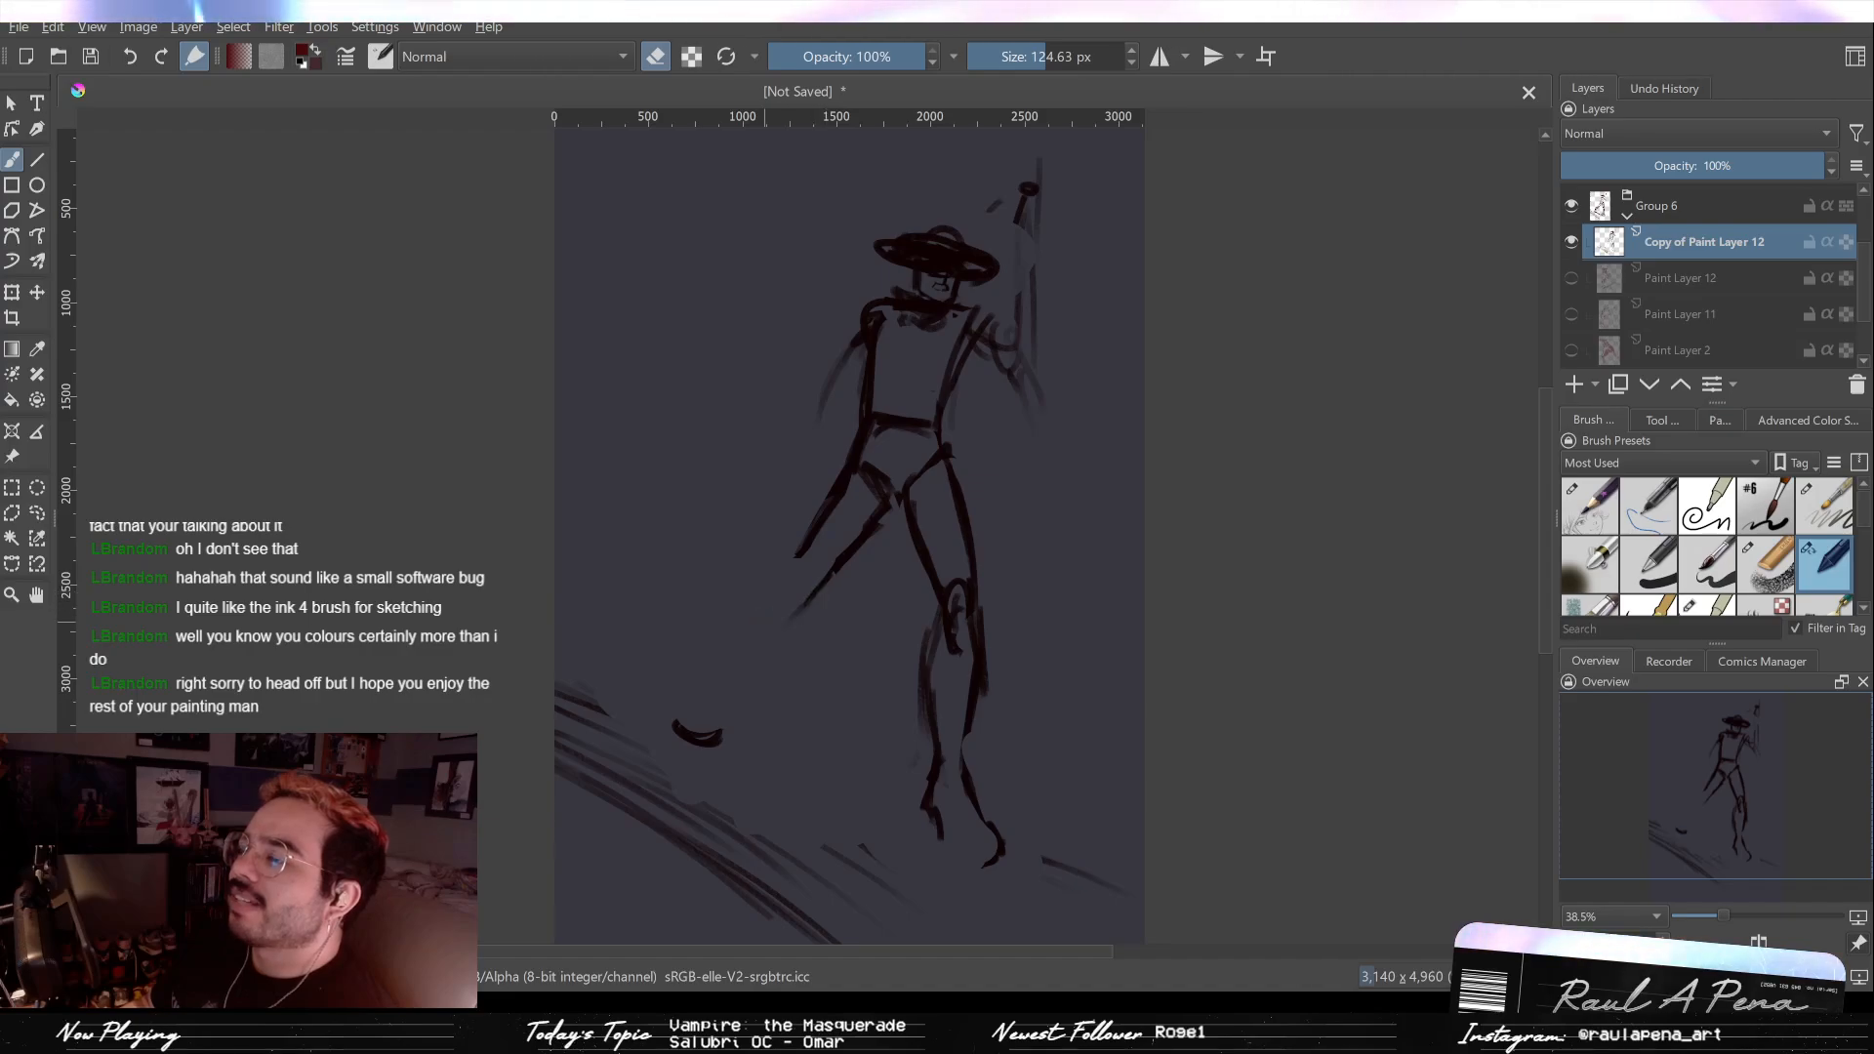
{"action": "key", "text": "e"}
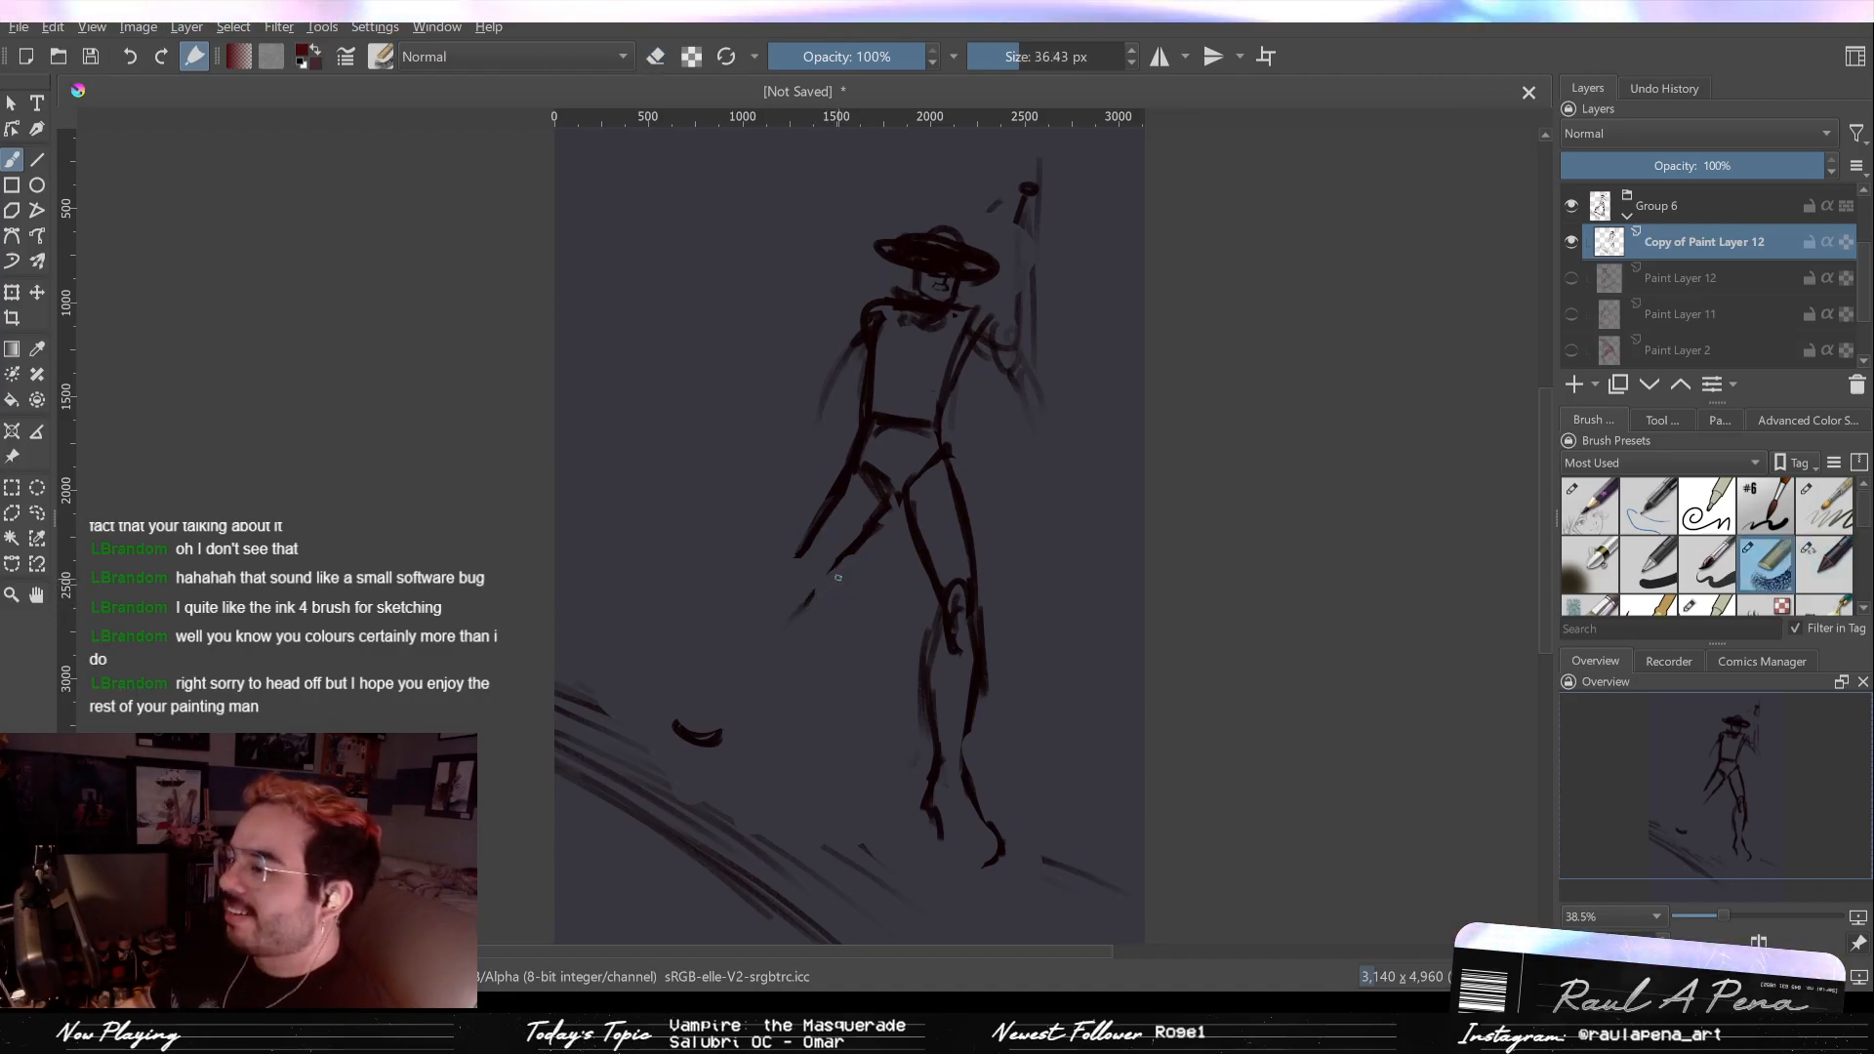
{"action": "key", "text": "e"}
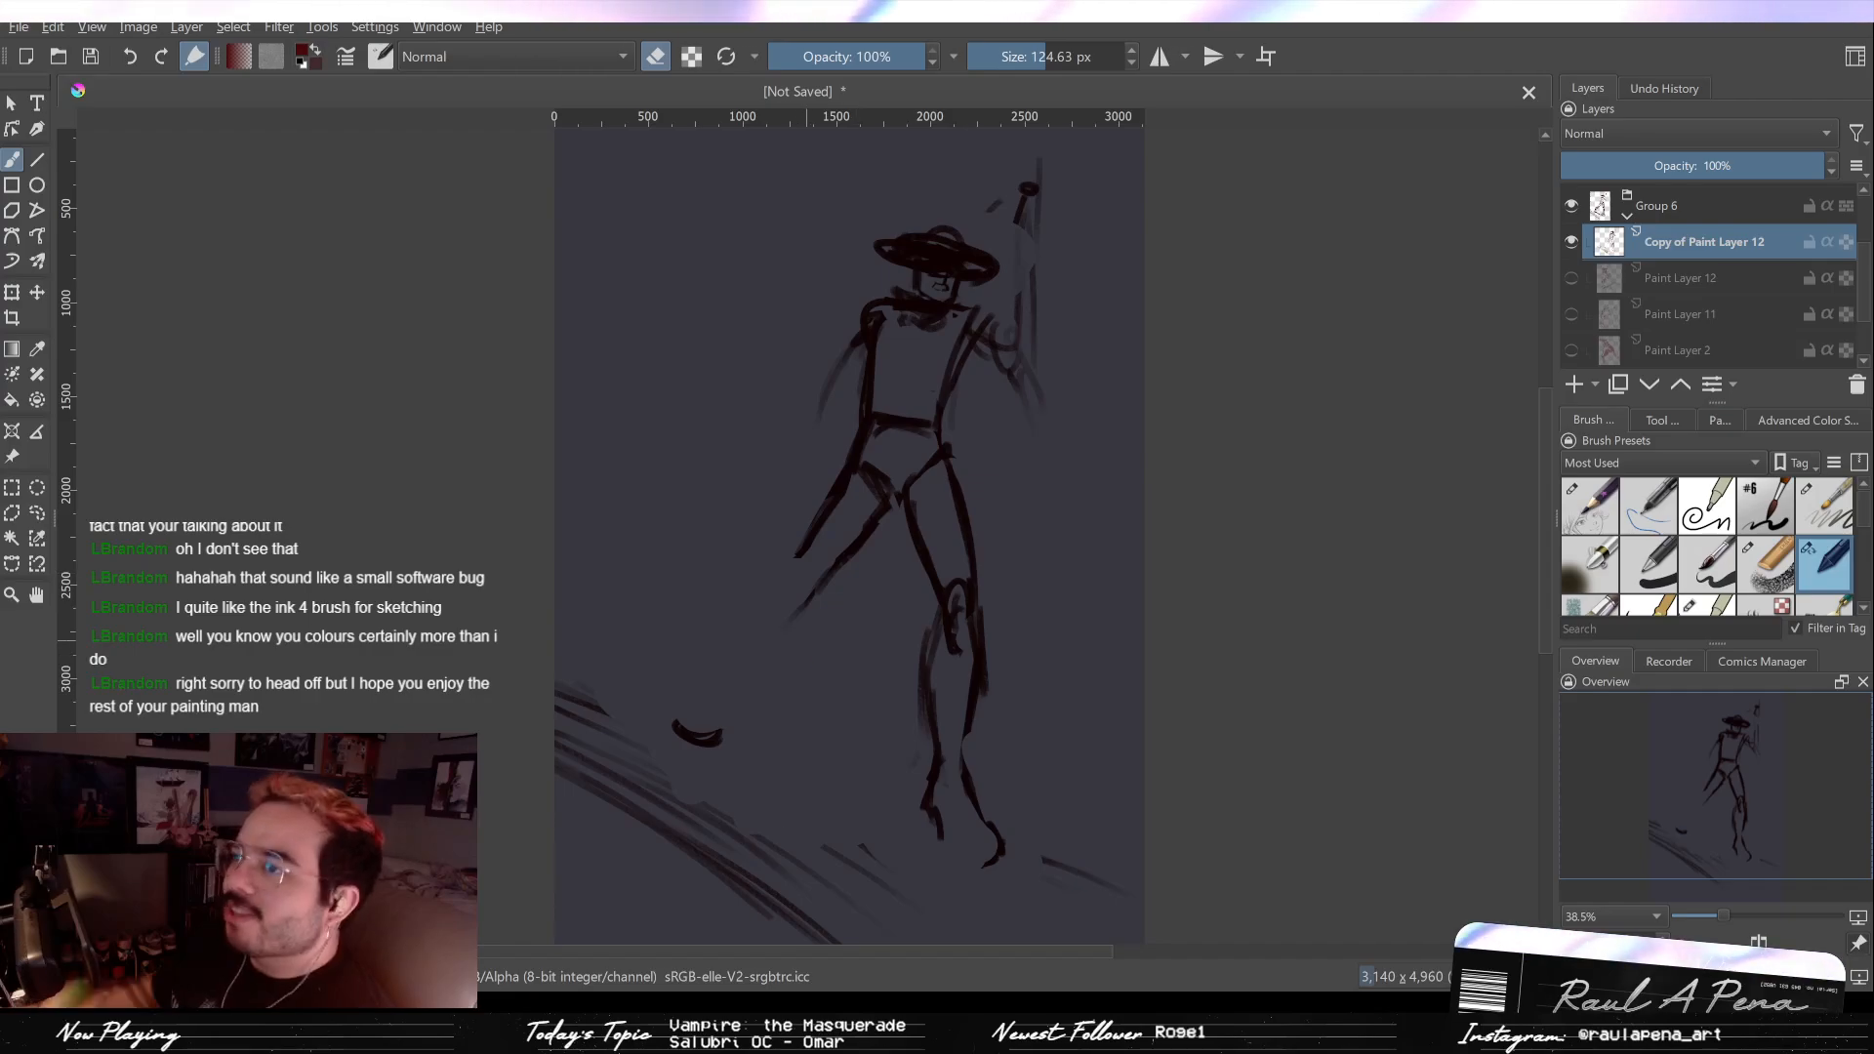
{"action": "key", "text": "e"}
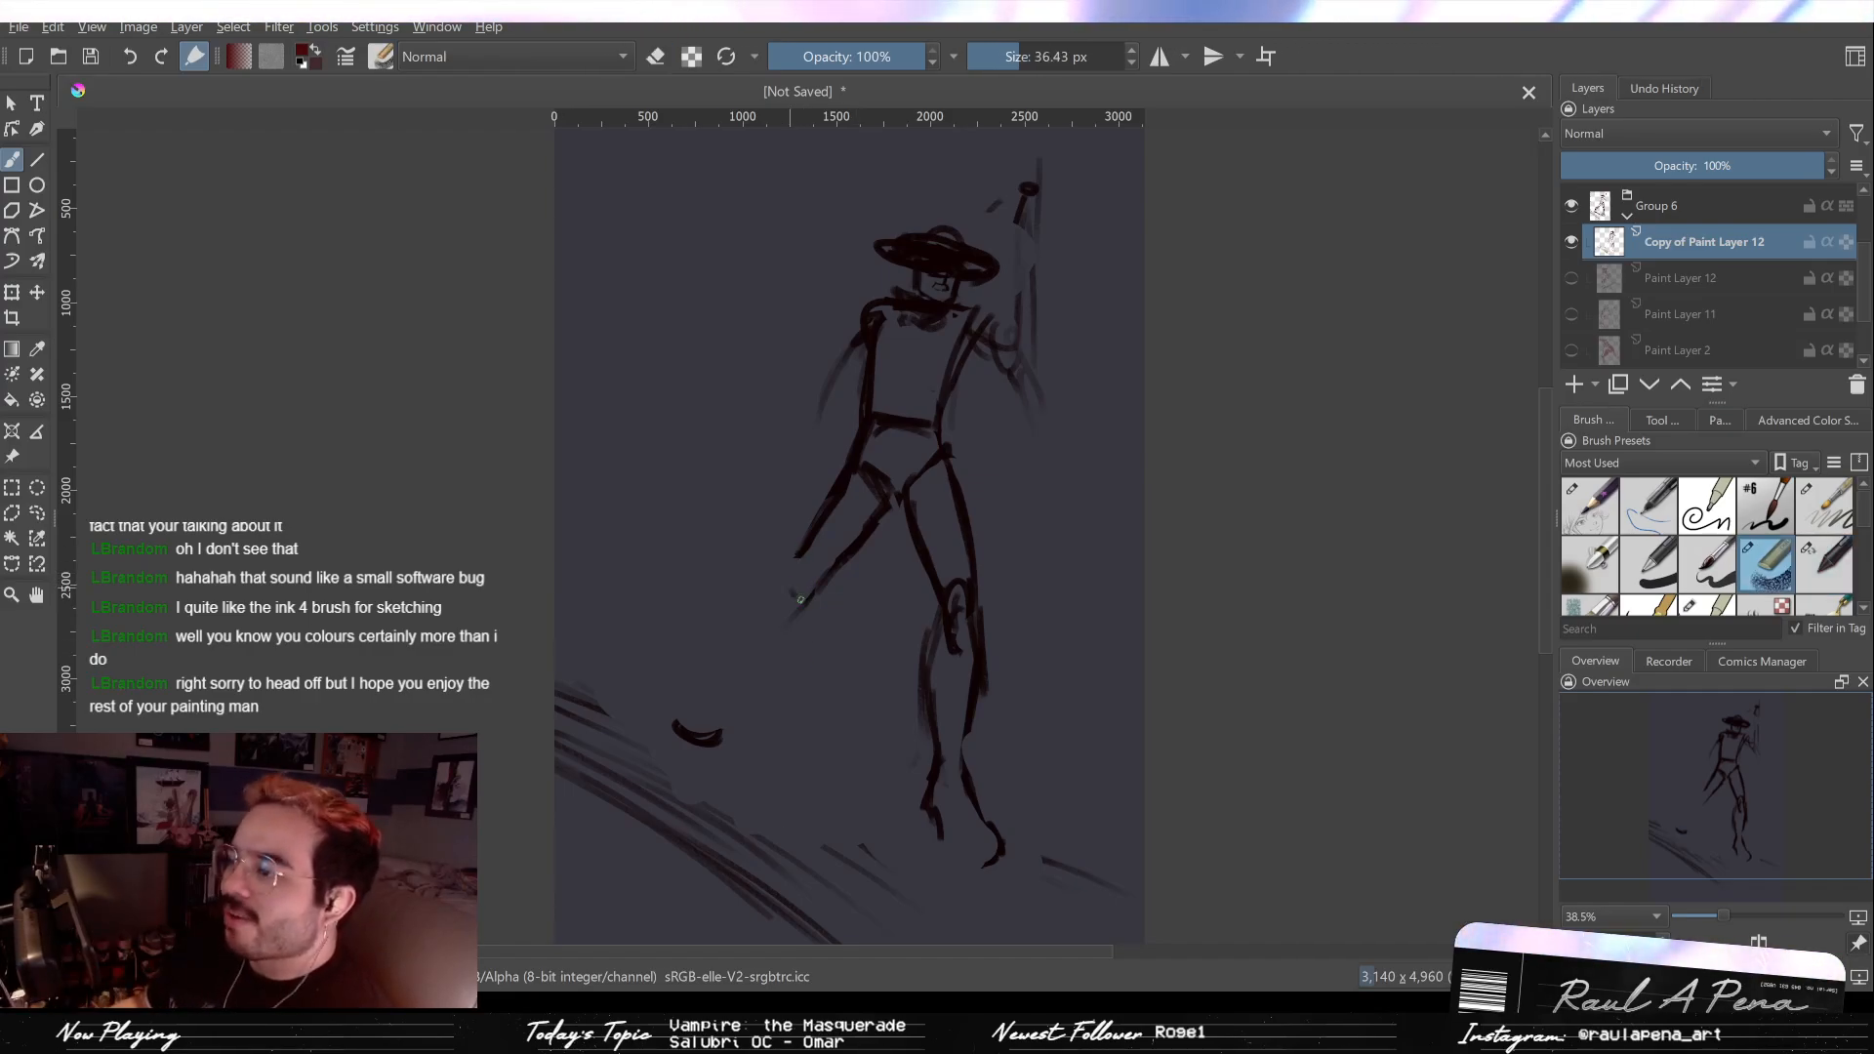
Step: Redraw the outstretched leg's knee, tapering calf and wedge-shaped foot
{"action": "left_click_drag", "start_coordinate": [769, 617], "coordinate": [794, 576]}
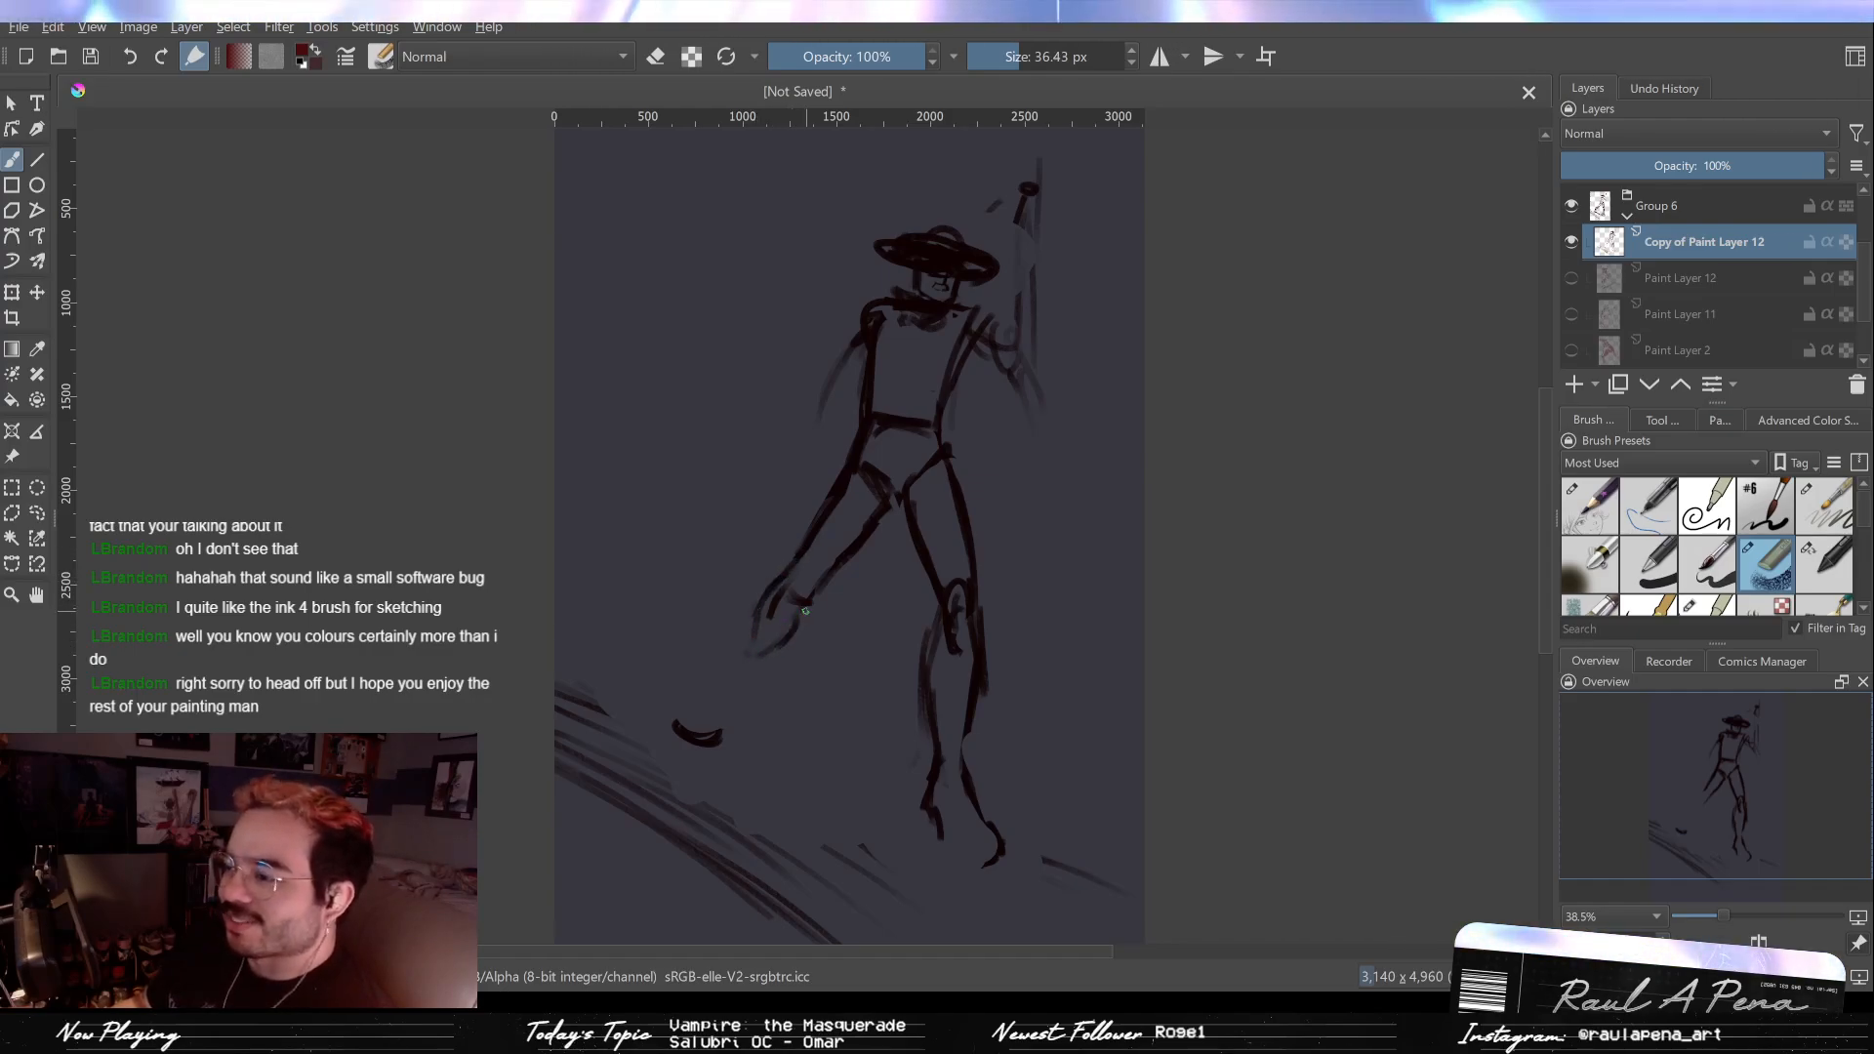
{"action": "mouse_move", "coordinate": [792, 597]}
{"action": "left_mouse_down"}
{"action": "mouse_move", "coordinate": [715, 728]}
{"action": "mouse_move", "coordinate": [672, 725]}
{"action": "left_mouse_up"}
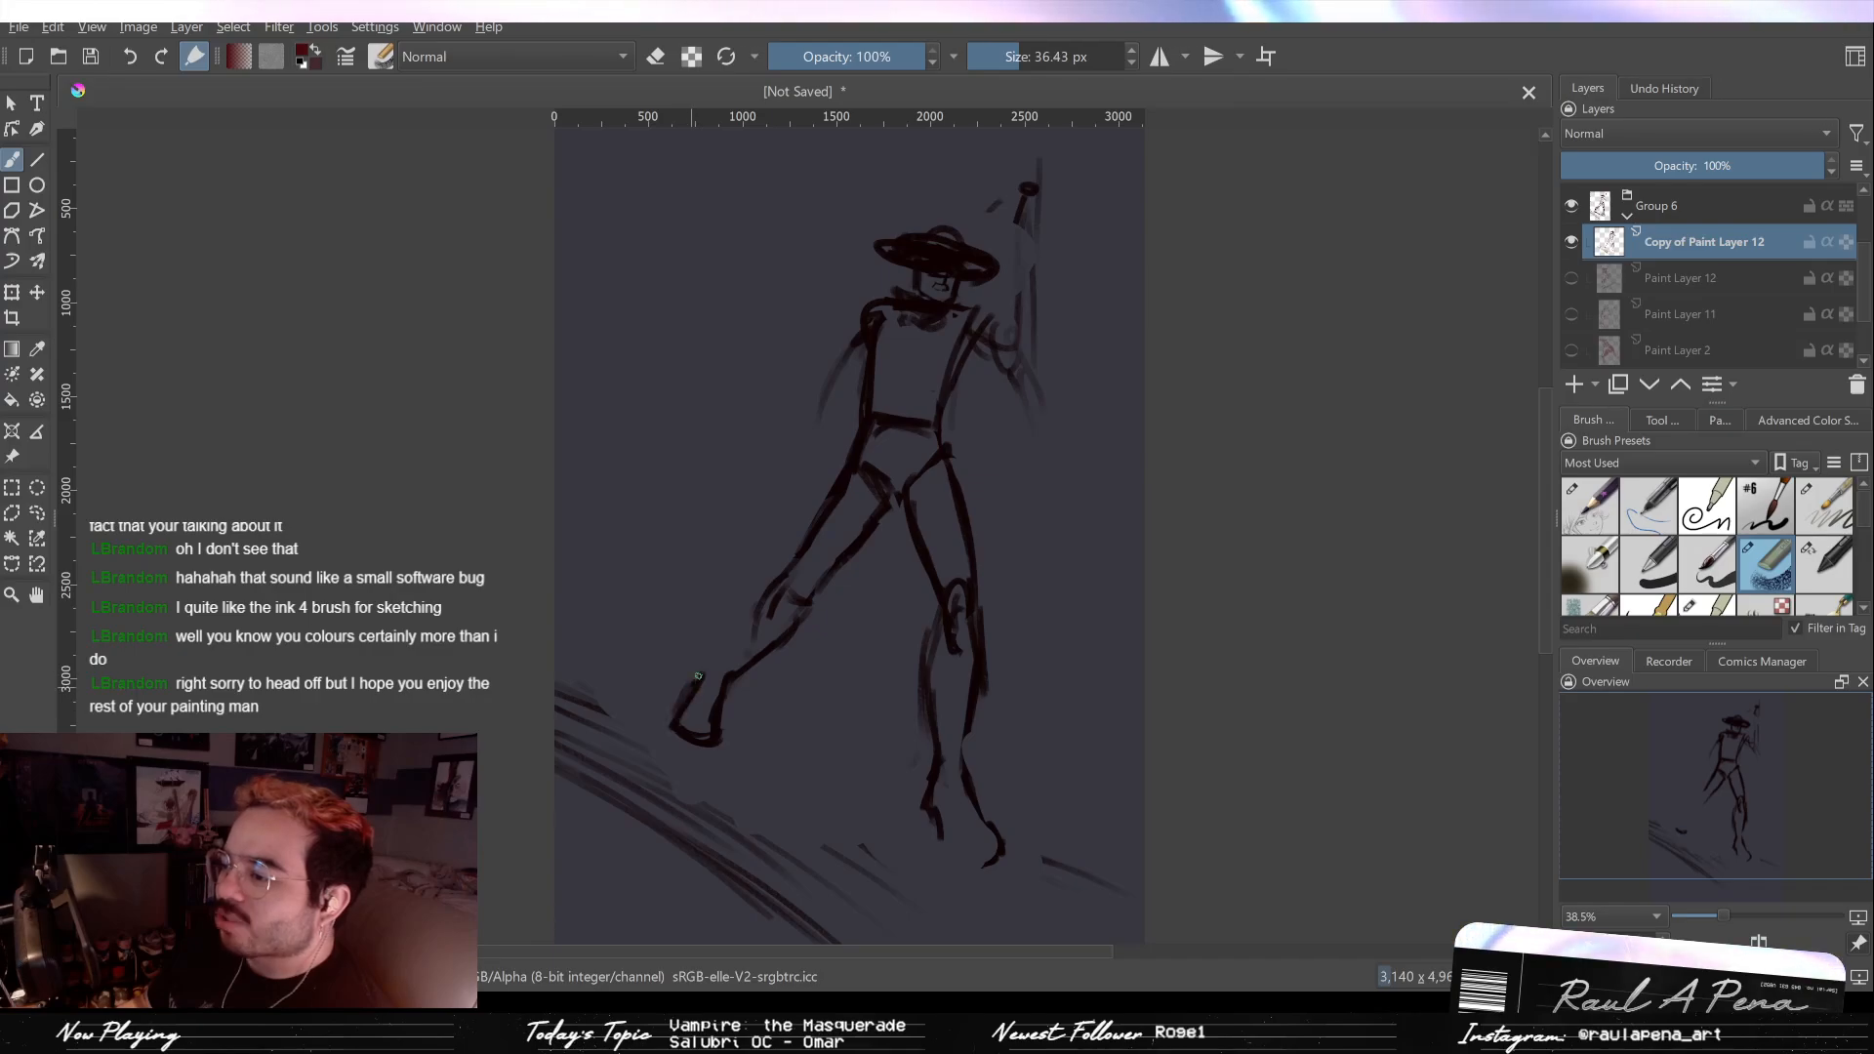
{"action": "left_click_drag", "start_coordinate": [771, 585], "coordinate": [727, 660]}
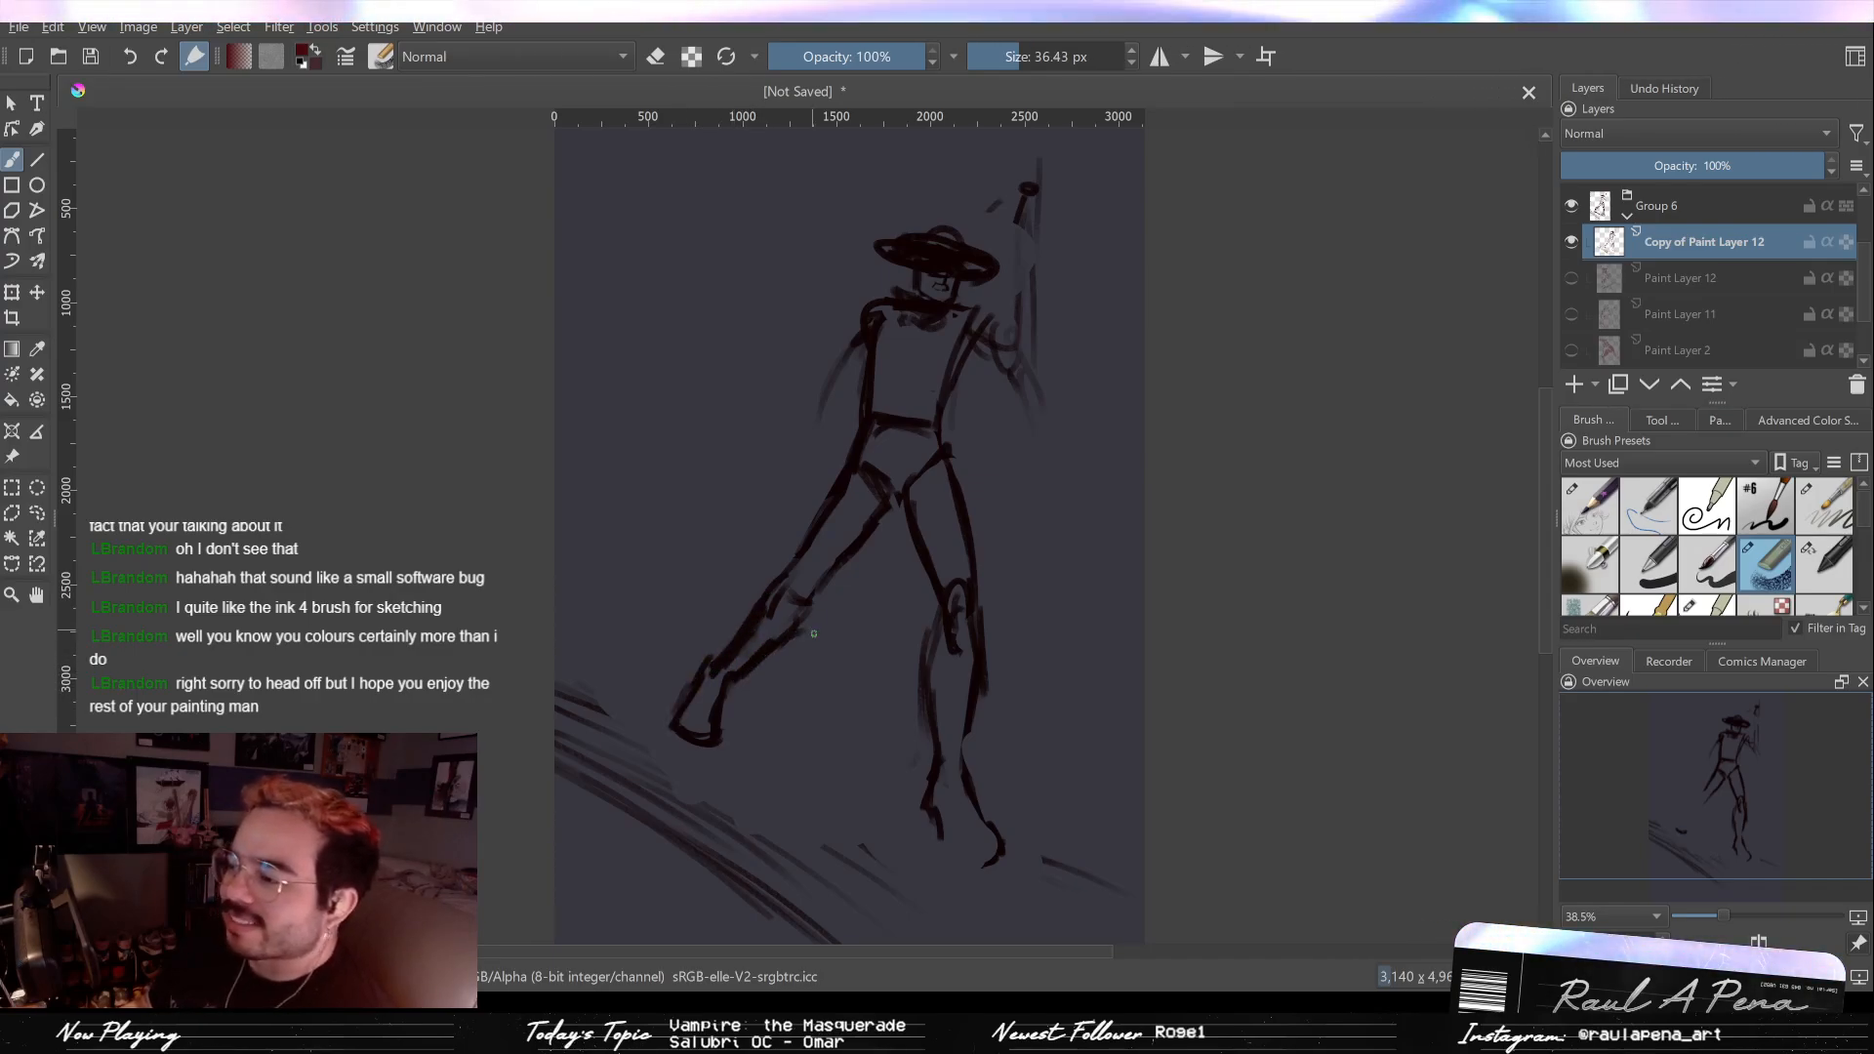
Step: Rework the outstretched leg's ankle with short strokes, and erase the excess lines around the ankle and shin
{"action": "key", "text": "e"}
{"action": "key", "text": "e"}
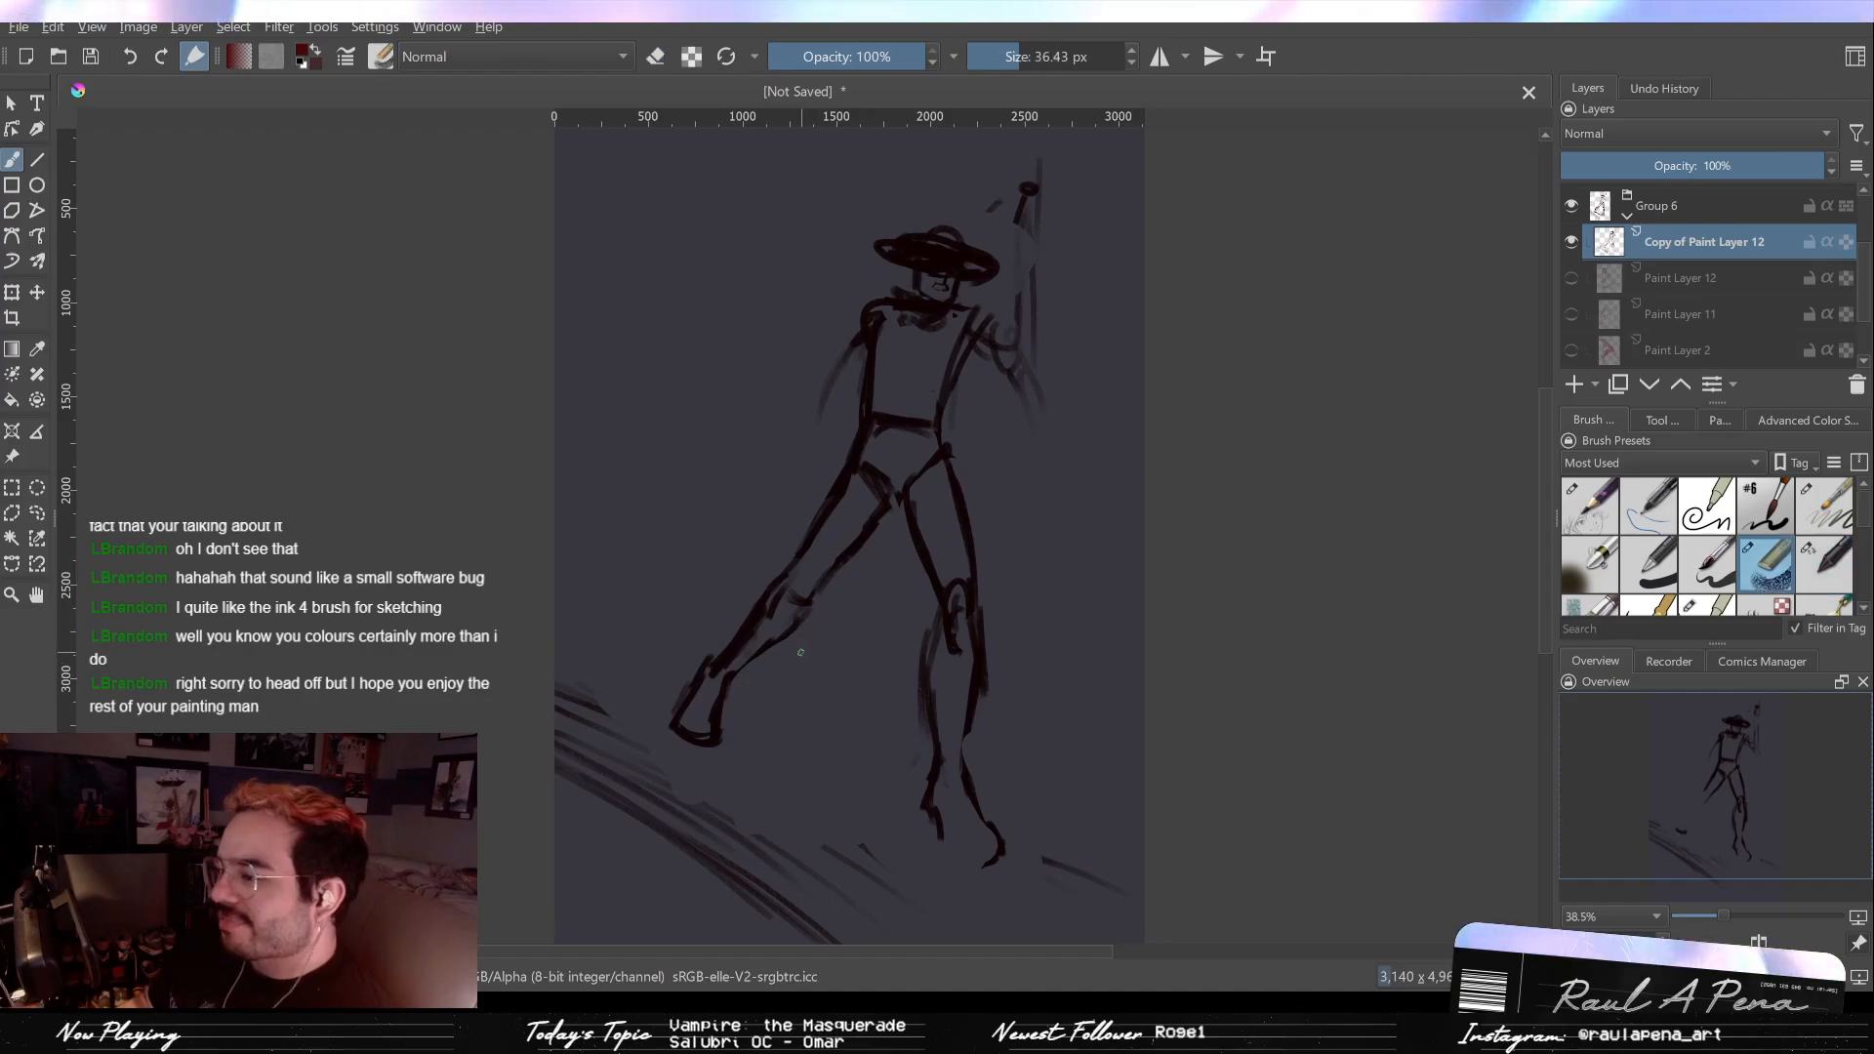
{"action": "mouse_move", "coordinate": [747, 661]}
{"action": "left_mouse_down"}
{"action": "mouse_move", "coordinate": [821, 591]}
{"action": "mouse_move", "coordinate": [825, 609]}
{"action": "mouse_move", "coordinate": [840, 599]}
{"action": "mouse_move", "coordinate": [760, 674]}
{"action": "left_mouse_up"}
{"action": "key", "text": "e"}
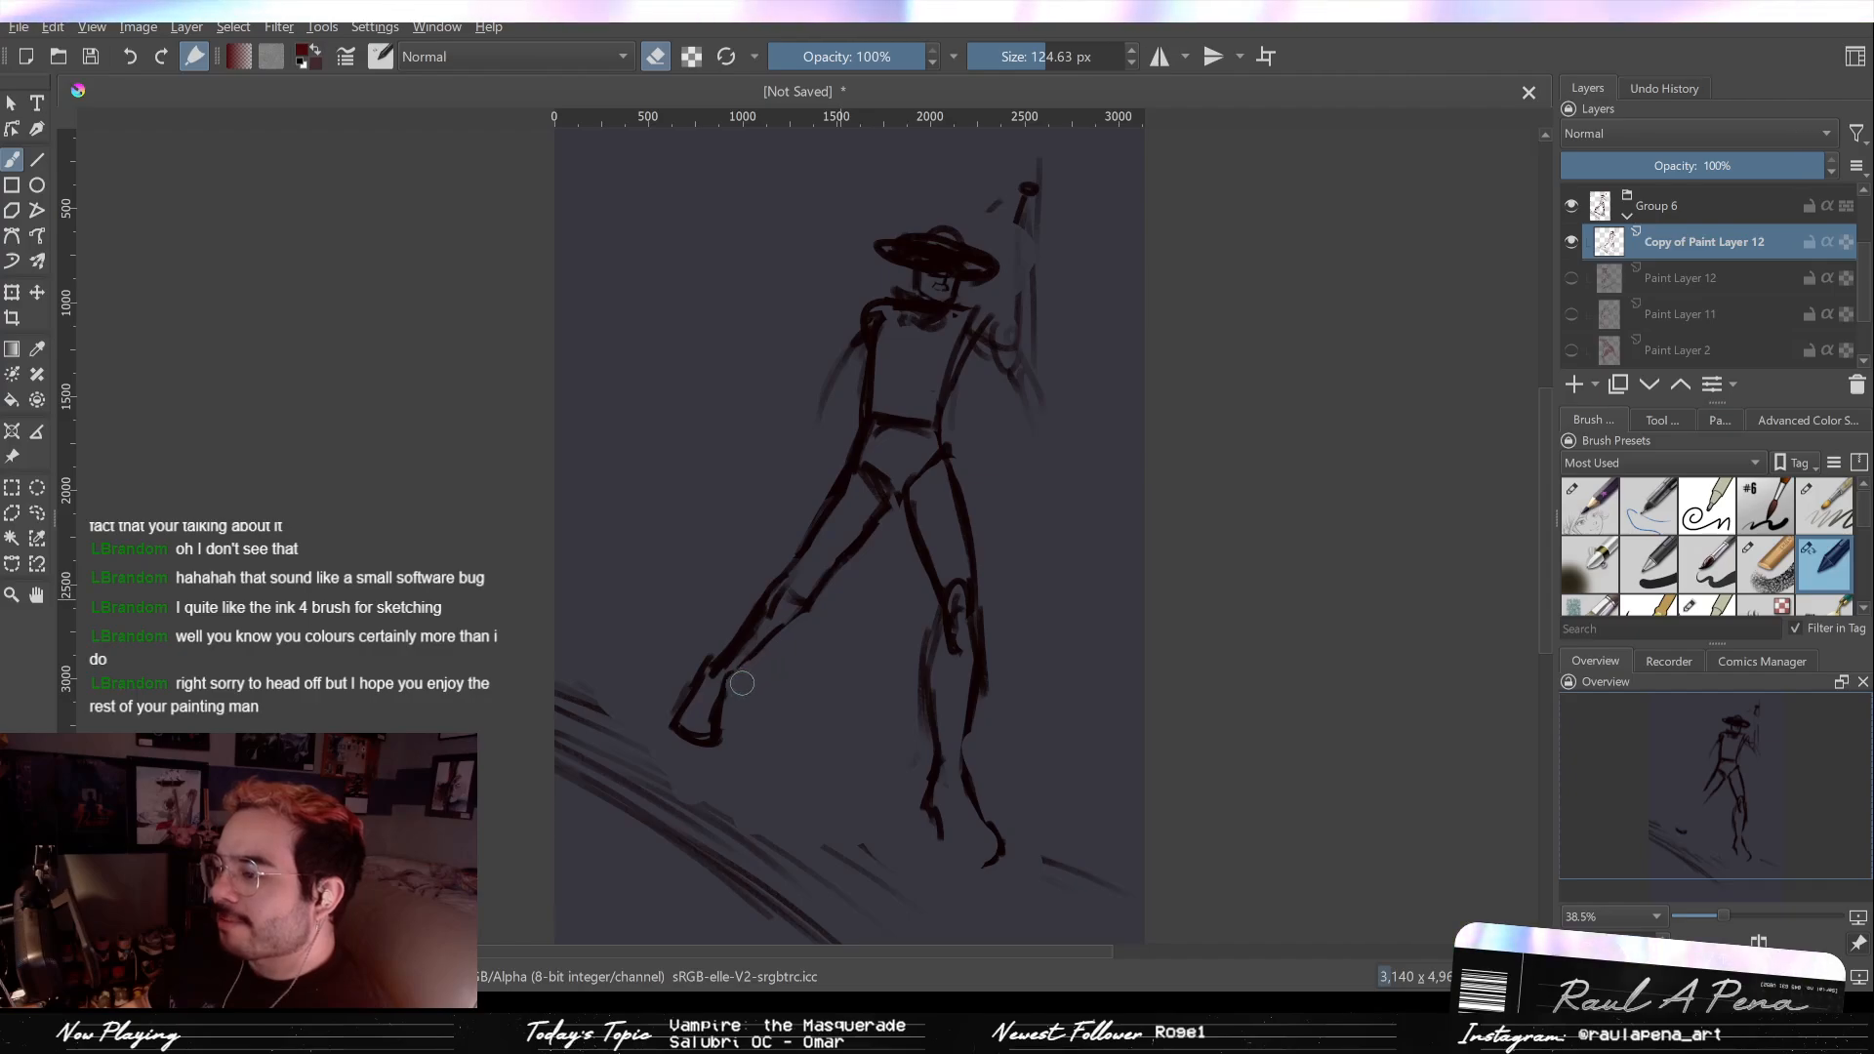
{"action": "key", "text": "e"}
{"action": "key", "text": "e"}
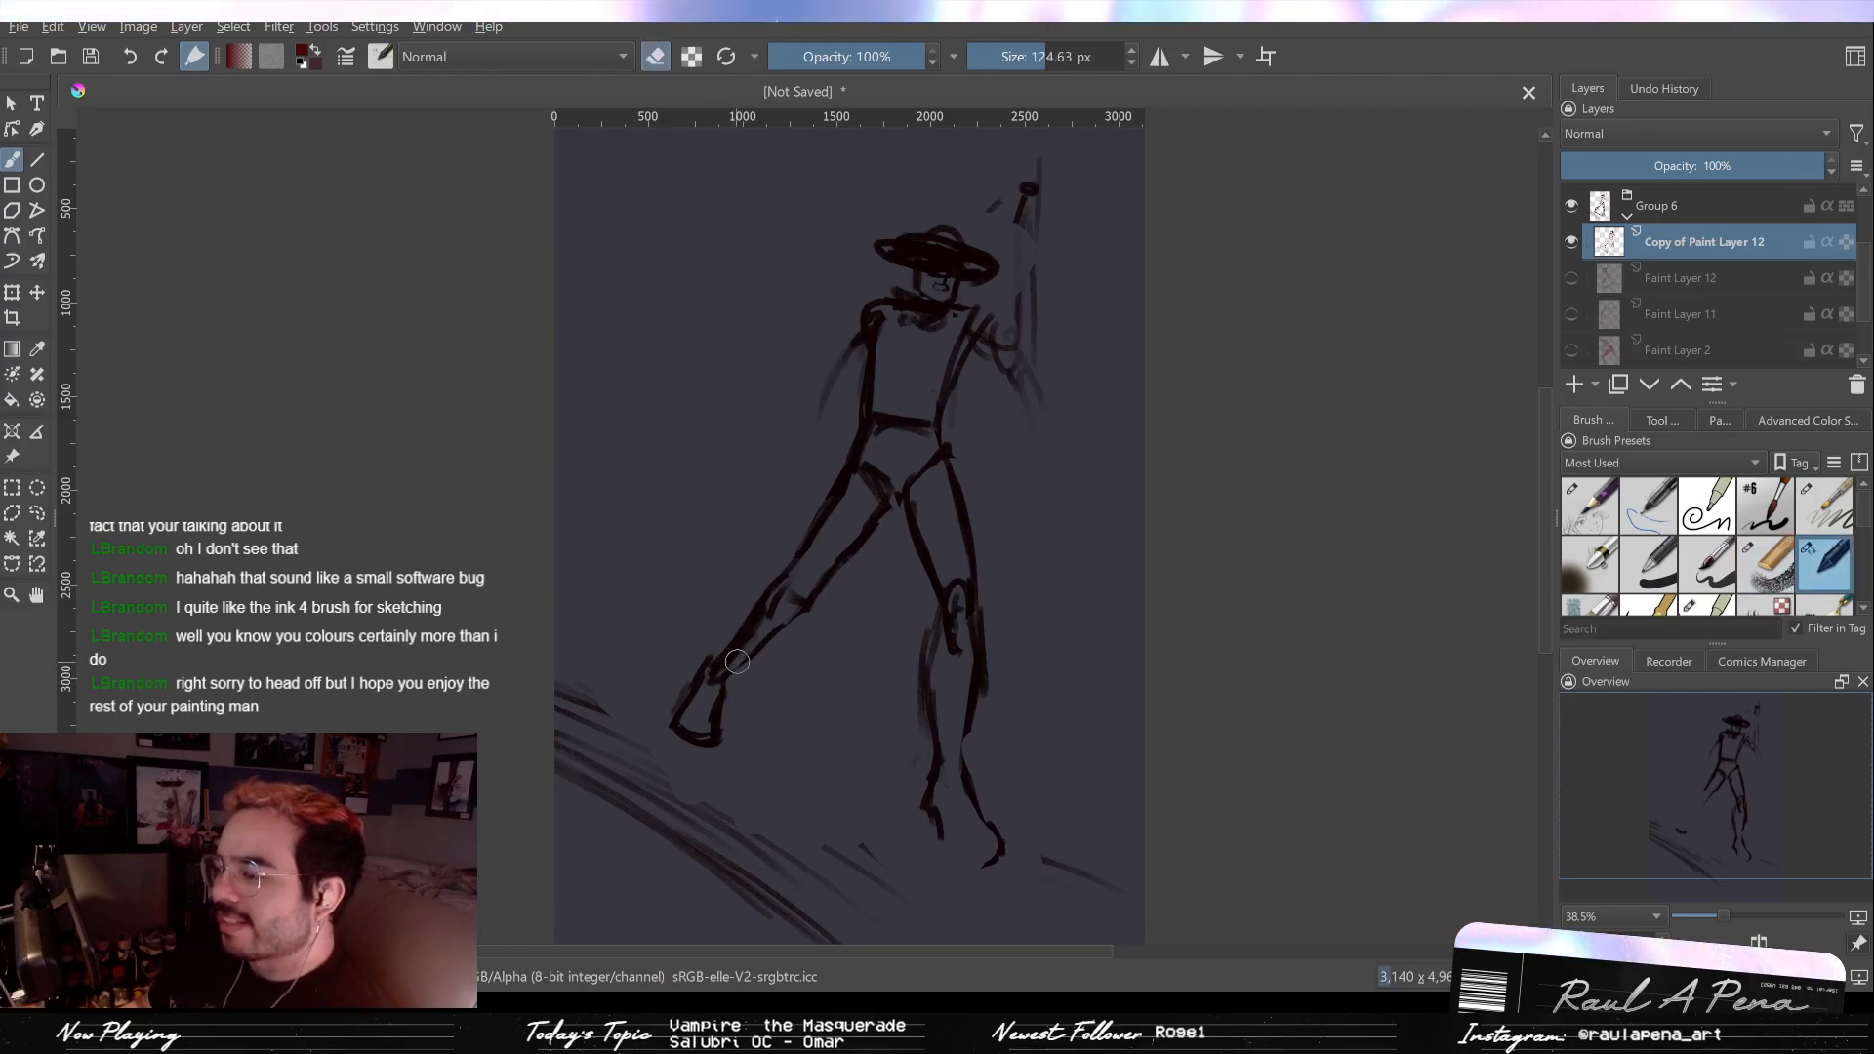
{"action": "left_click_drag", "start_coordinate": [718, 670], "coordinate": [715, 673]}
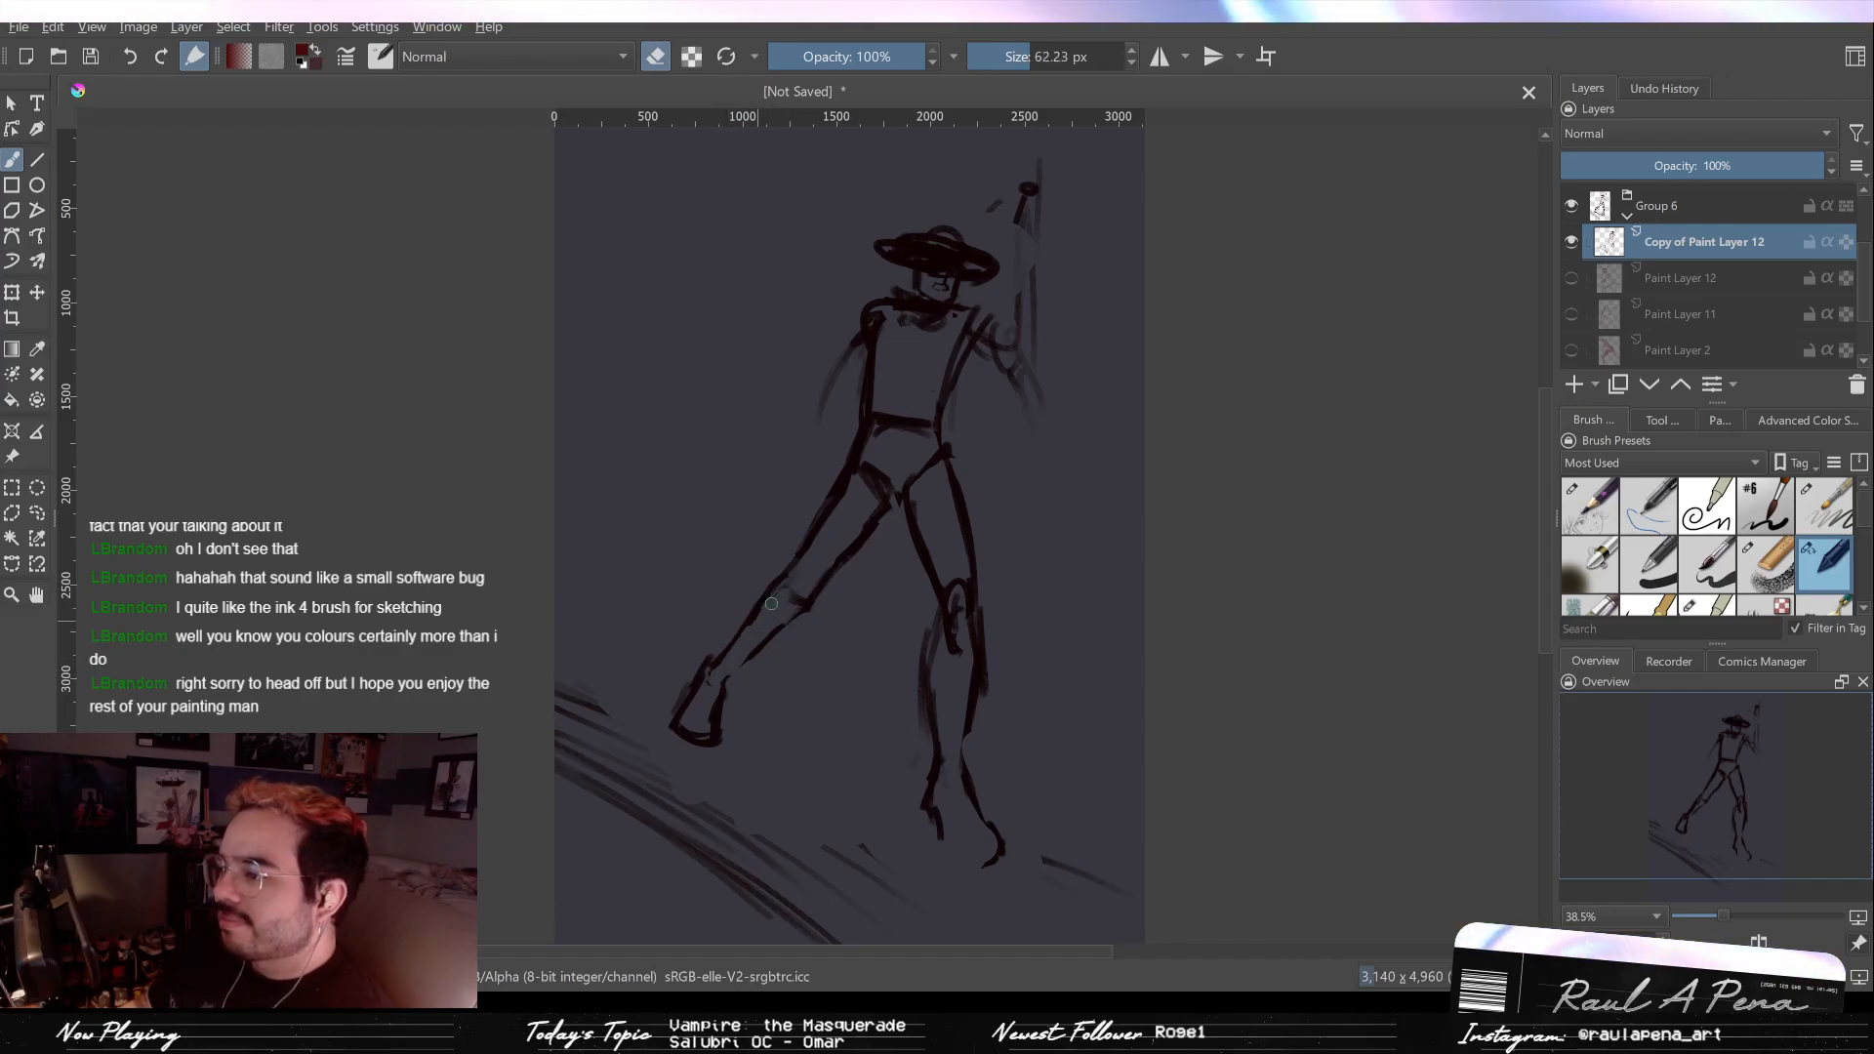
Step: Compare the reworked pose with the original sketch by toggling the visibility of Copy of Paint Layer 12 and Paint Layer 12
{"action": "left_click", "coordinate": [1571, 278]}
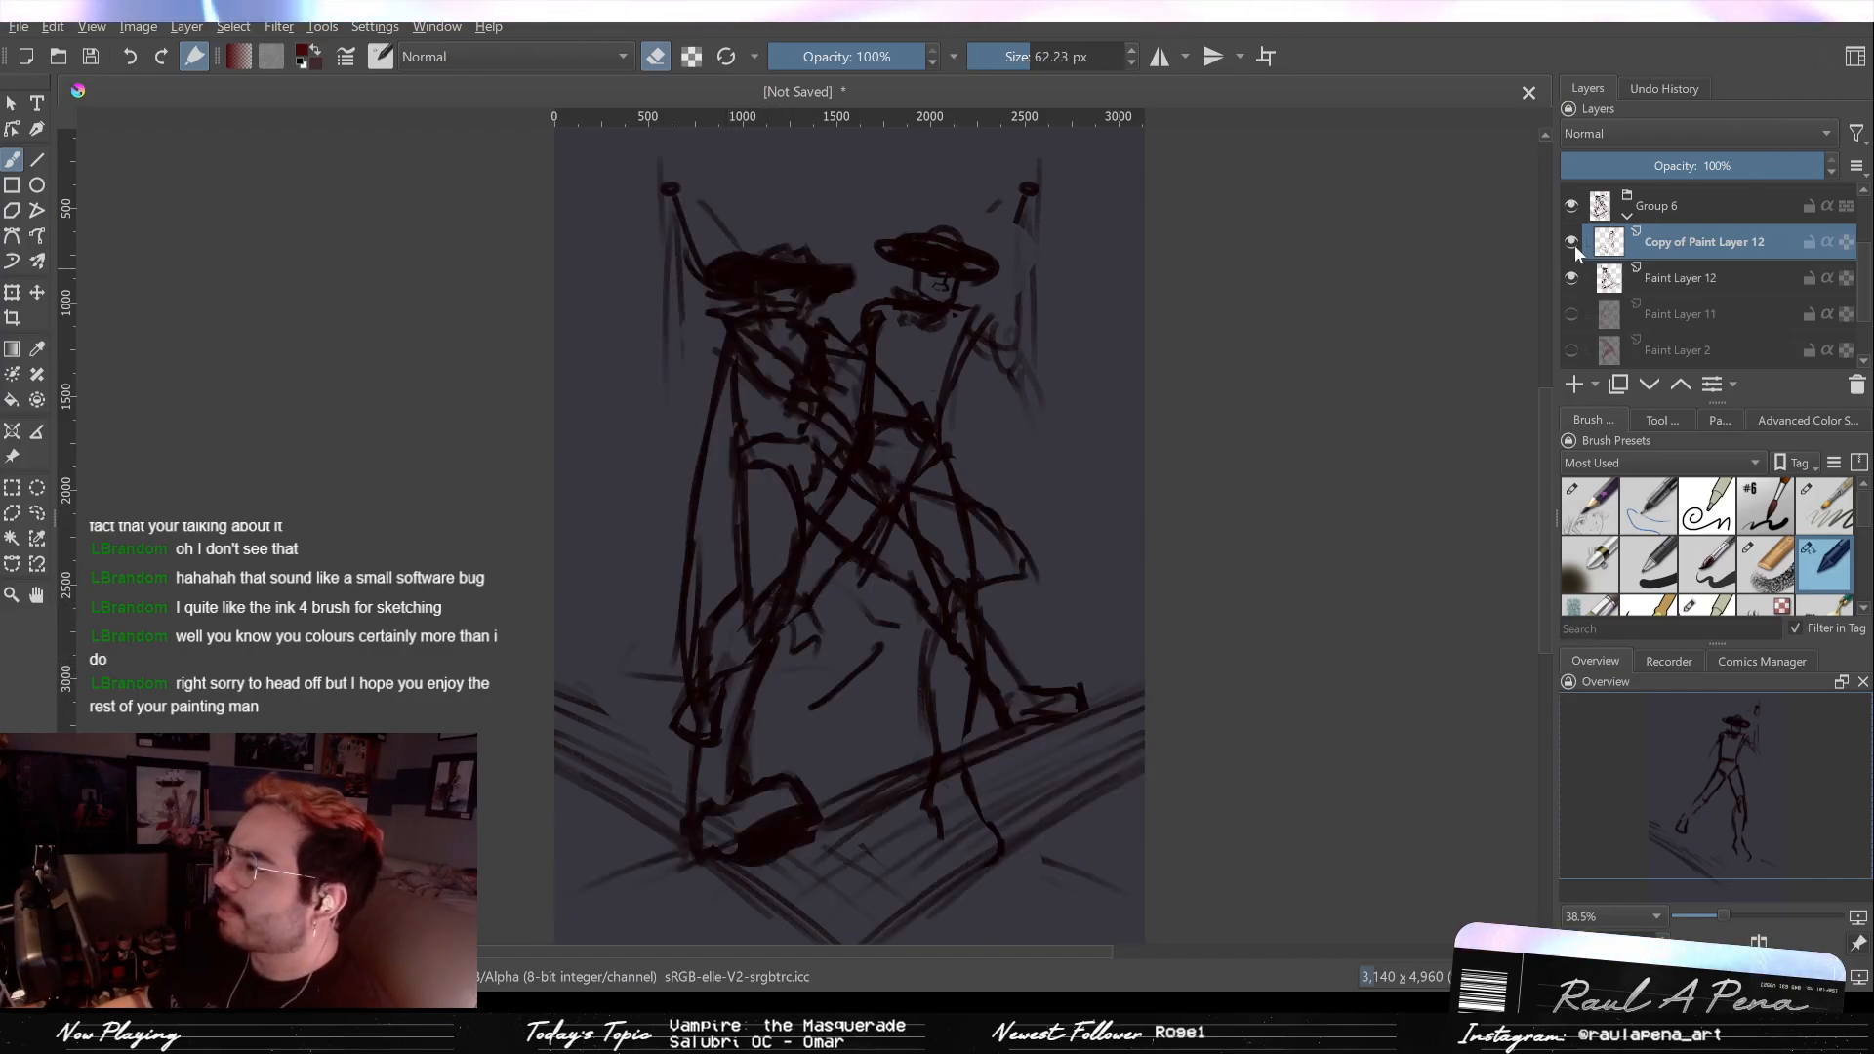
{"action": "left_click", "coordinate": [1572, 242]}
{"action": "left_click", "coordinate": [1578, 243]}
{"action": "left_click", "coordinate": [1578, 243]}
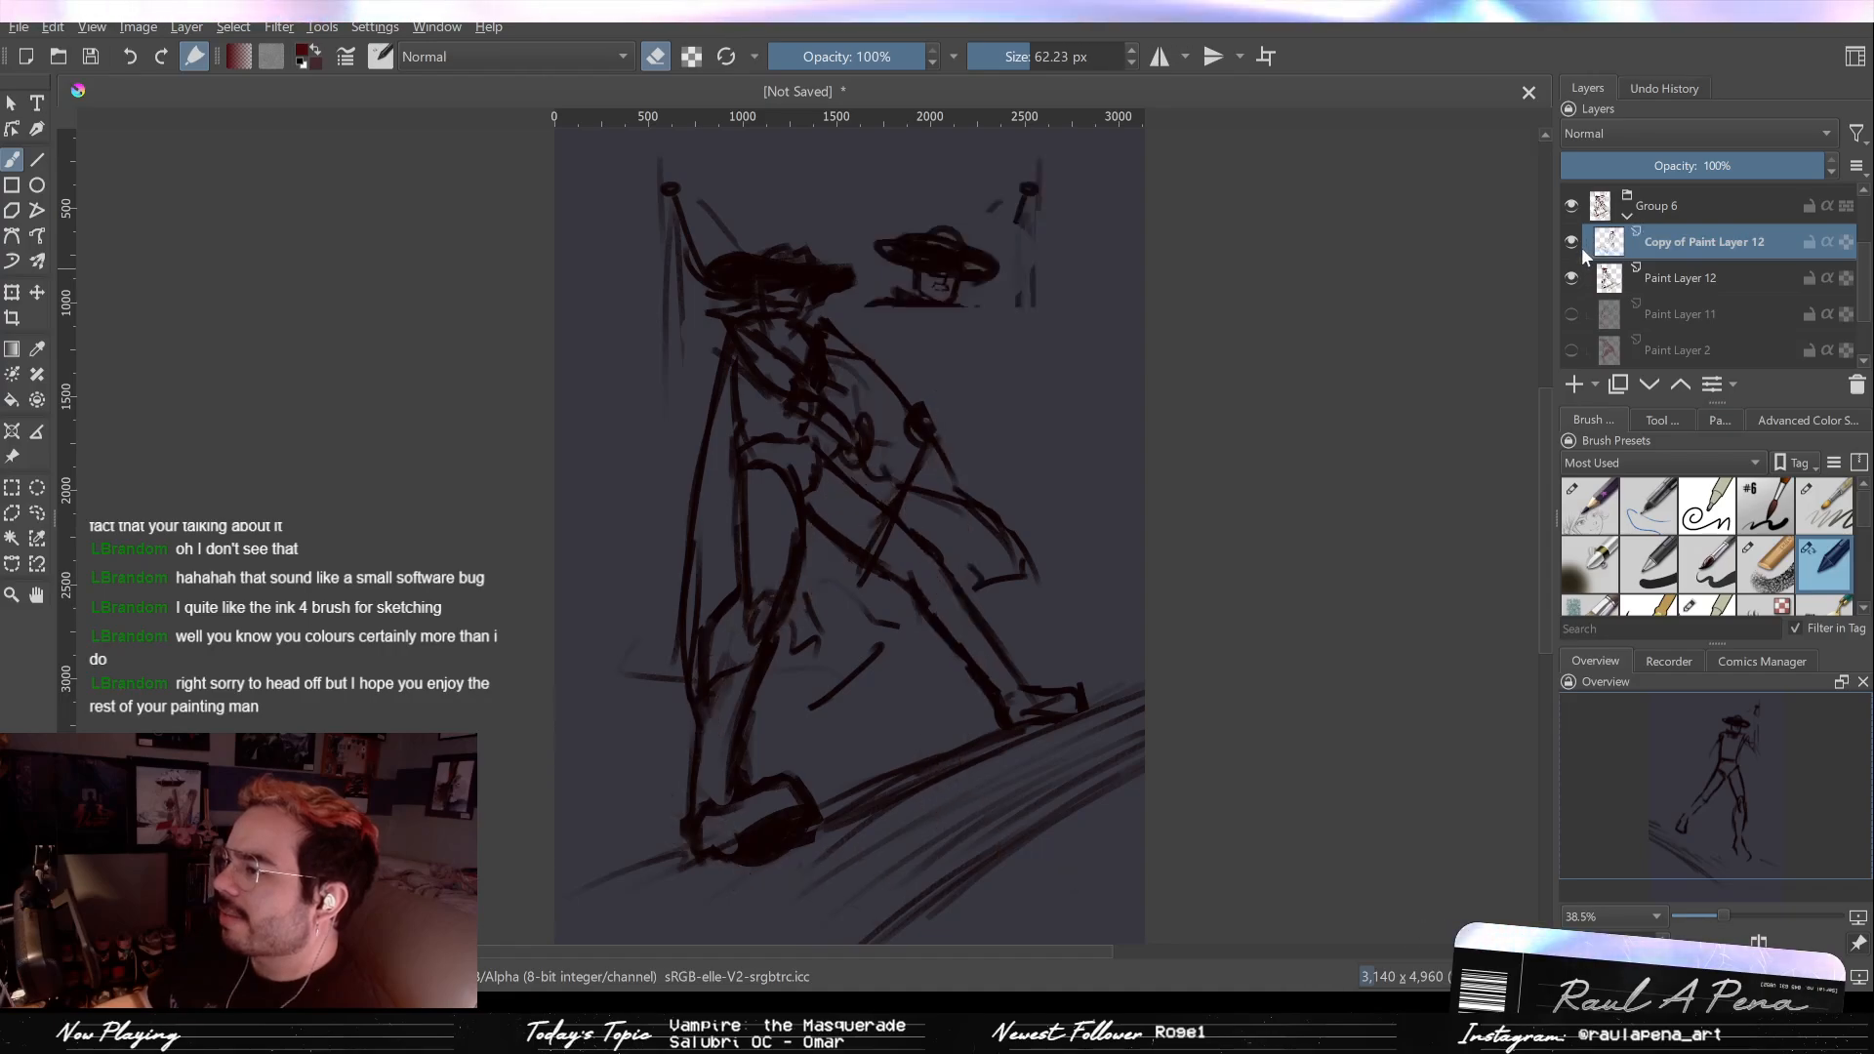
{"action": "left_click", "coordinate": [1579, 245]}
{"action": "left_click", "coordinate": [1578, 245]}
{"action": "left_click", "coordinate": [1573, 280]}
{"action": "left_click", "coordinate": [1578, 244]}
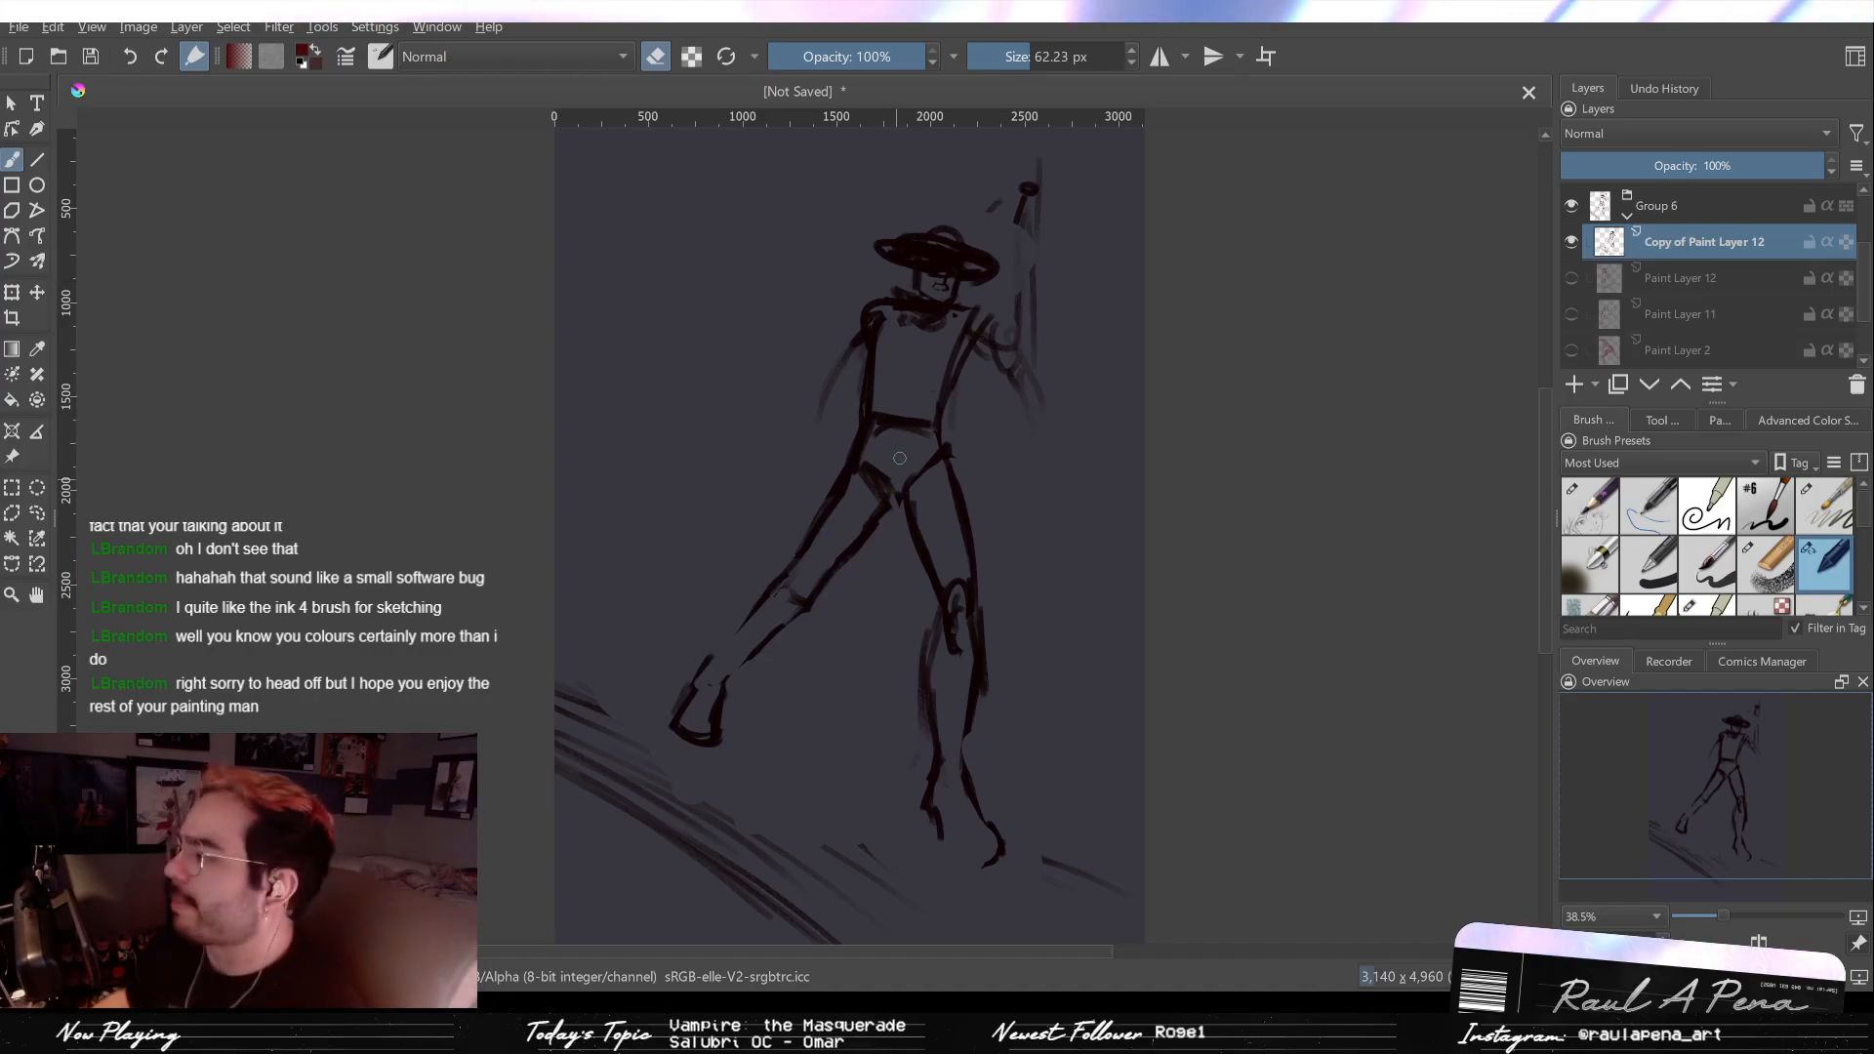
Step: Erase the torso, pelvis, both legs and feet of the copied figure with a large eraser of about 296 px
{"action": "left_click_drag", "start_coordinate": [889, 463], "coordinate": [917, 448], "text": "shift"}
{"action": "mouse_move", "coordinate": [887, 333]}
{"action": "left_mouse_down", "text": "shift"}
{"action": "mouse_move", "coordinate": [858, 414]}
{"action": "mouse_move", "coordinate": [913, 457]}
{"action": "mouse_move", "coordinate": [960, 427]}
{"action": "mouse_move", "coordinate": [868, 485]}
{"action": "mouse_move", "coordinate": [817, 564]}
{"action": "mouse_move", "coordinate": [859, 551]}
{"action": "mouse_move", "coordinate": [883, 480]}
{"action": "mouse_move", "coordinate": [785, 509]}
{"action": "mouse_move", "coordinate": [711, 627]}
{"action": "left_mouse_up", "text": "shift"}
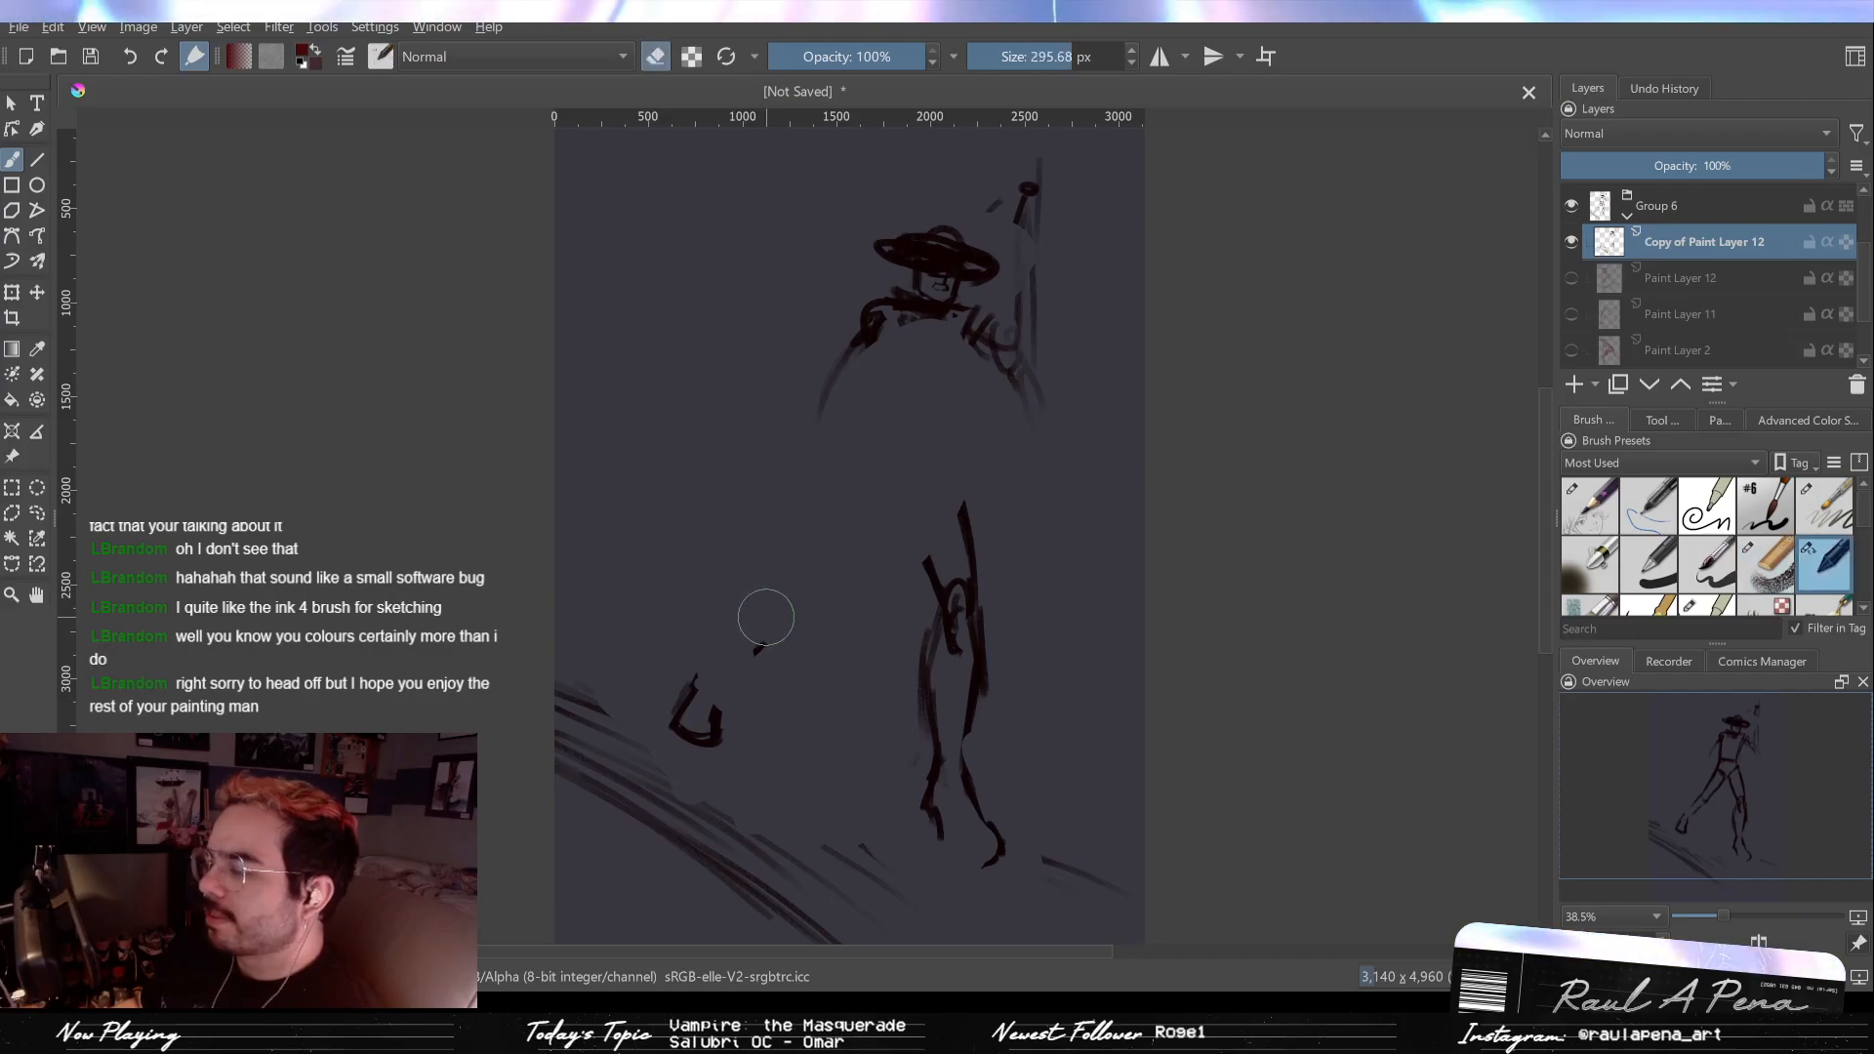
{"action": "key", "text": "slash"}
{"action": "key", "text": "slash"}
{"action": "mouse_move", "coordinate": [932, 508]}
{"action": "left_mouse_down"}
{"action": "mouse_move", "coordinate": [929, 690]}
{"action": "mouse_move", "coordinate": [955, 655]}
{"action": "mouse_move", "coordinate": [955, 757]}
{"action": "mouse_move", "coordinate": [992, 790]}
{"action": "left_mouse_up"}
{"action": "left_click_drag", "start_coordinate": [701, 700], "coordinate": [694, 747]}
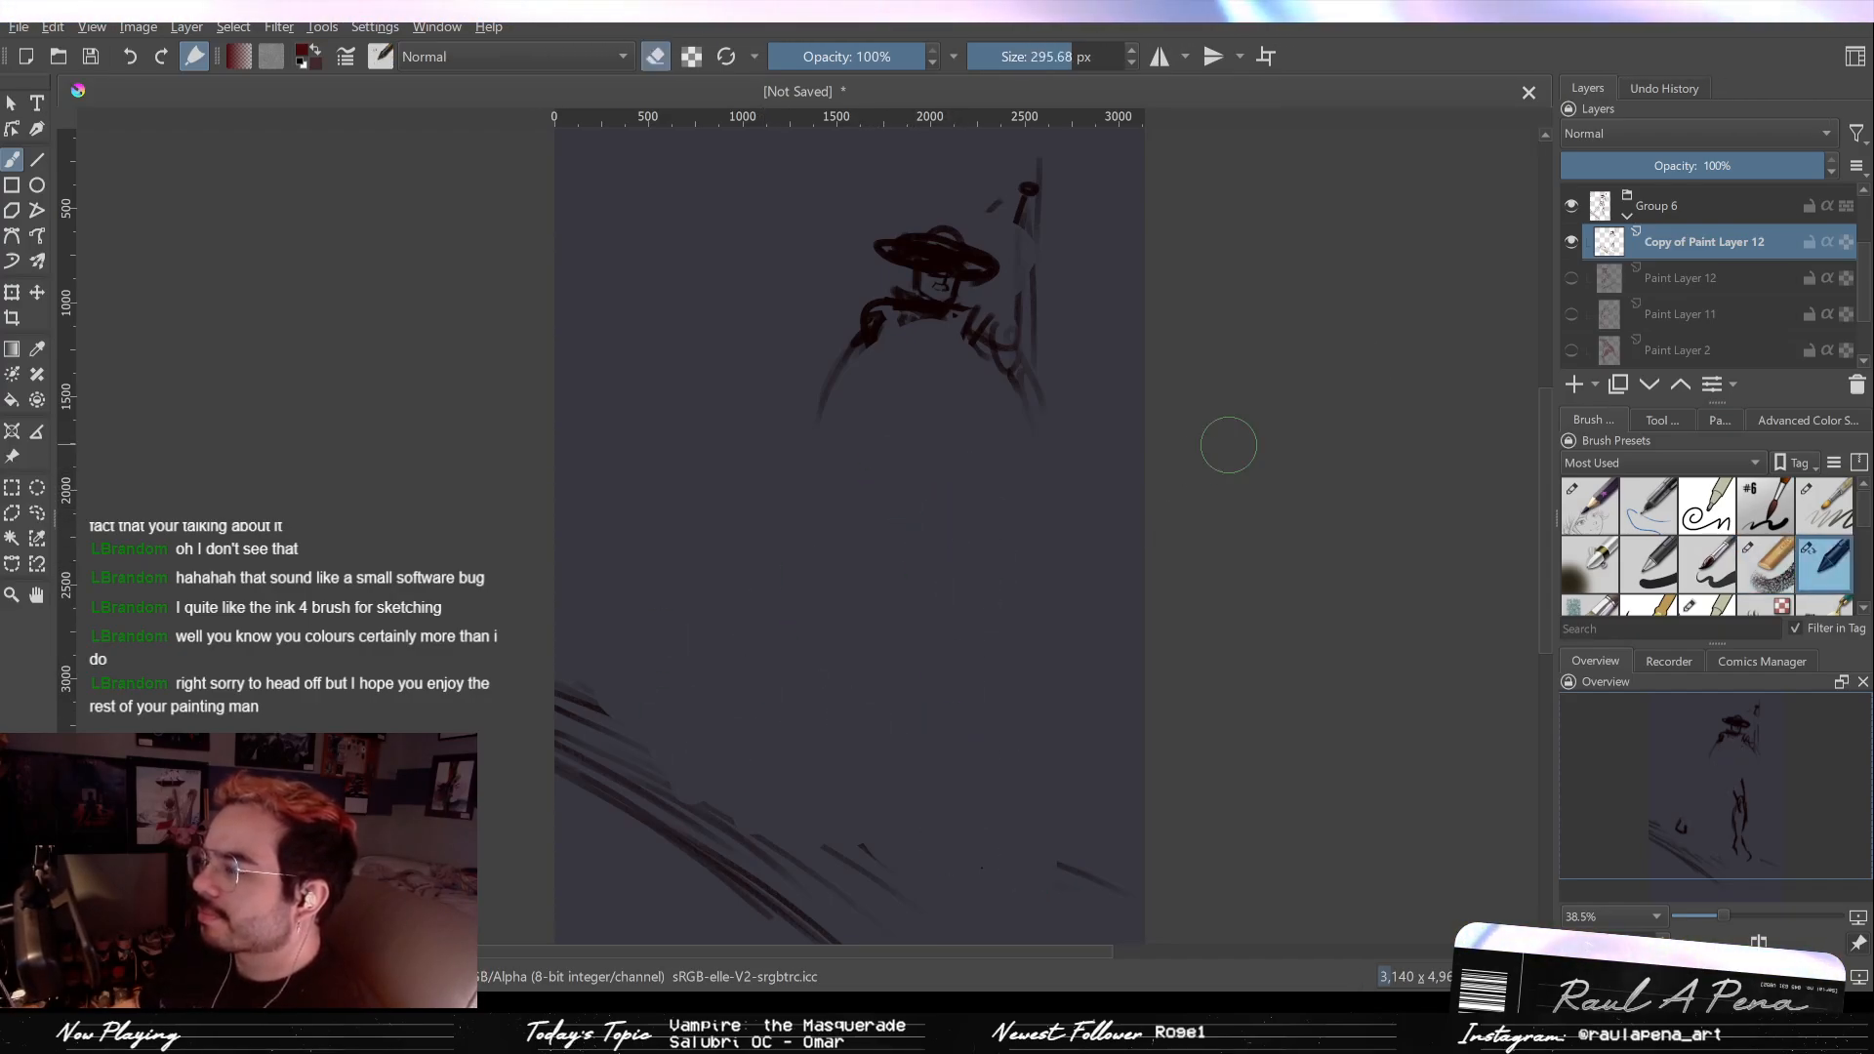
Step: Delete the Copy of Paint Layer 12 layer and show the original sketch on Paint Layer 12
{"action": "left_click", "coordinate": [1856, 384]}
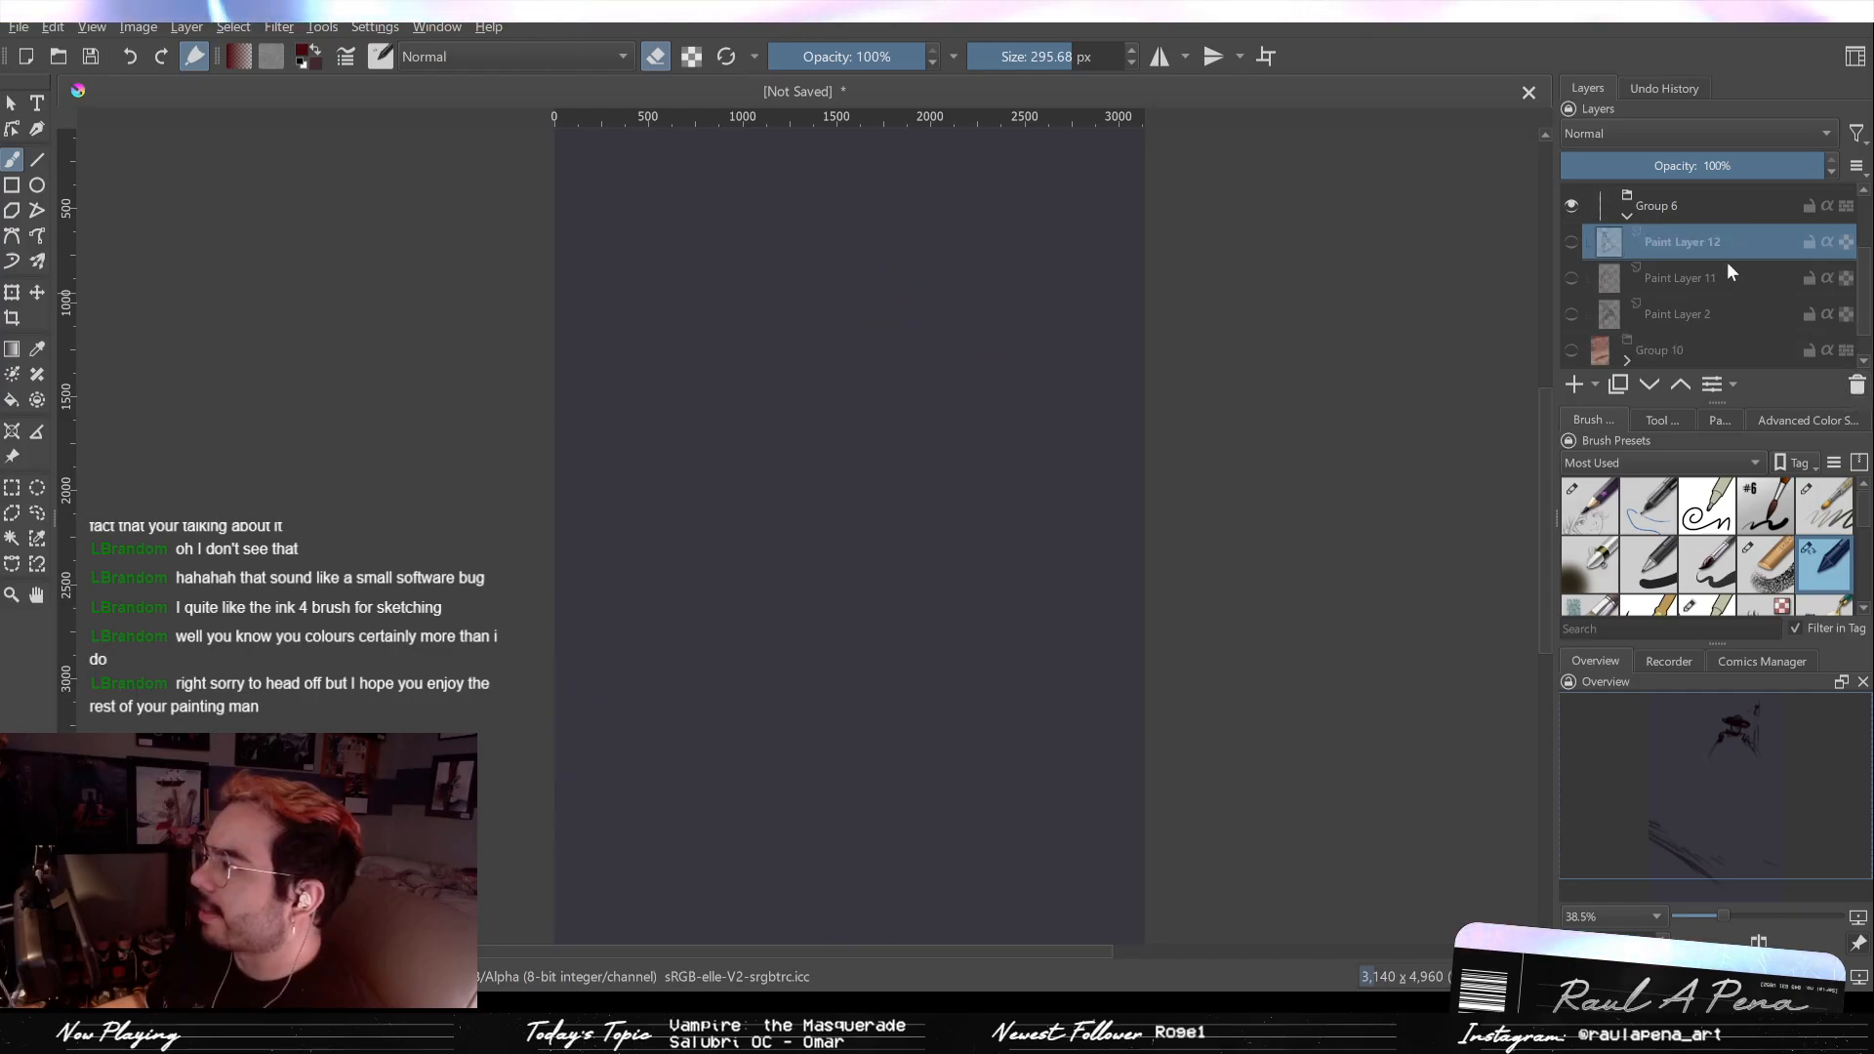
{"action": "left_click", "coordinate": [1706, 241]}
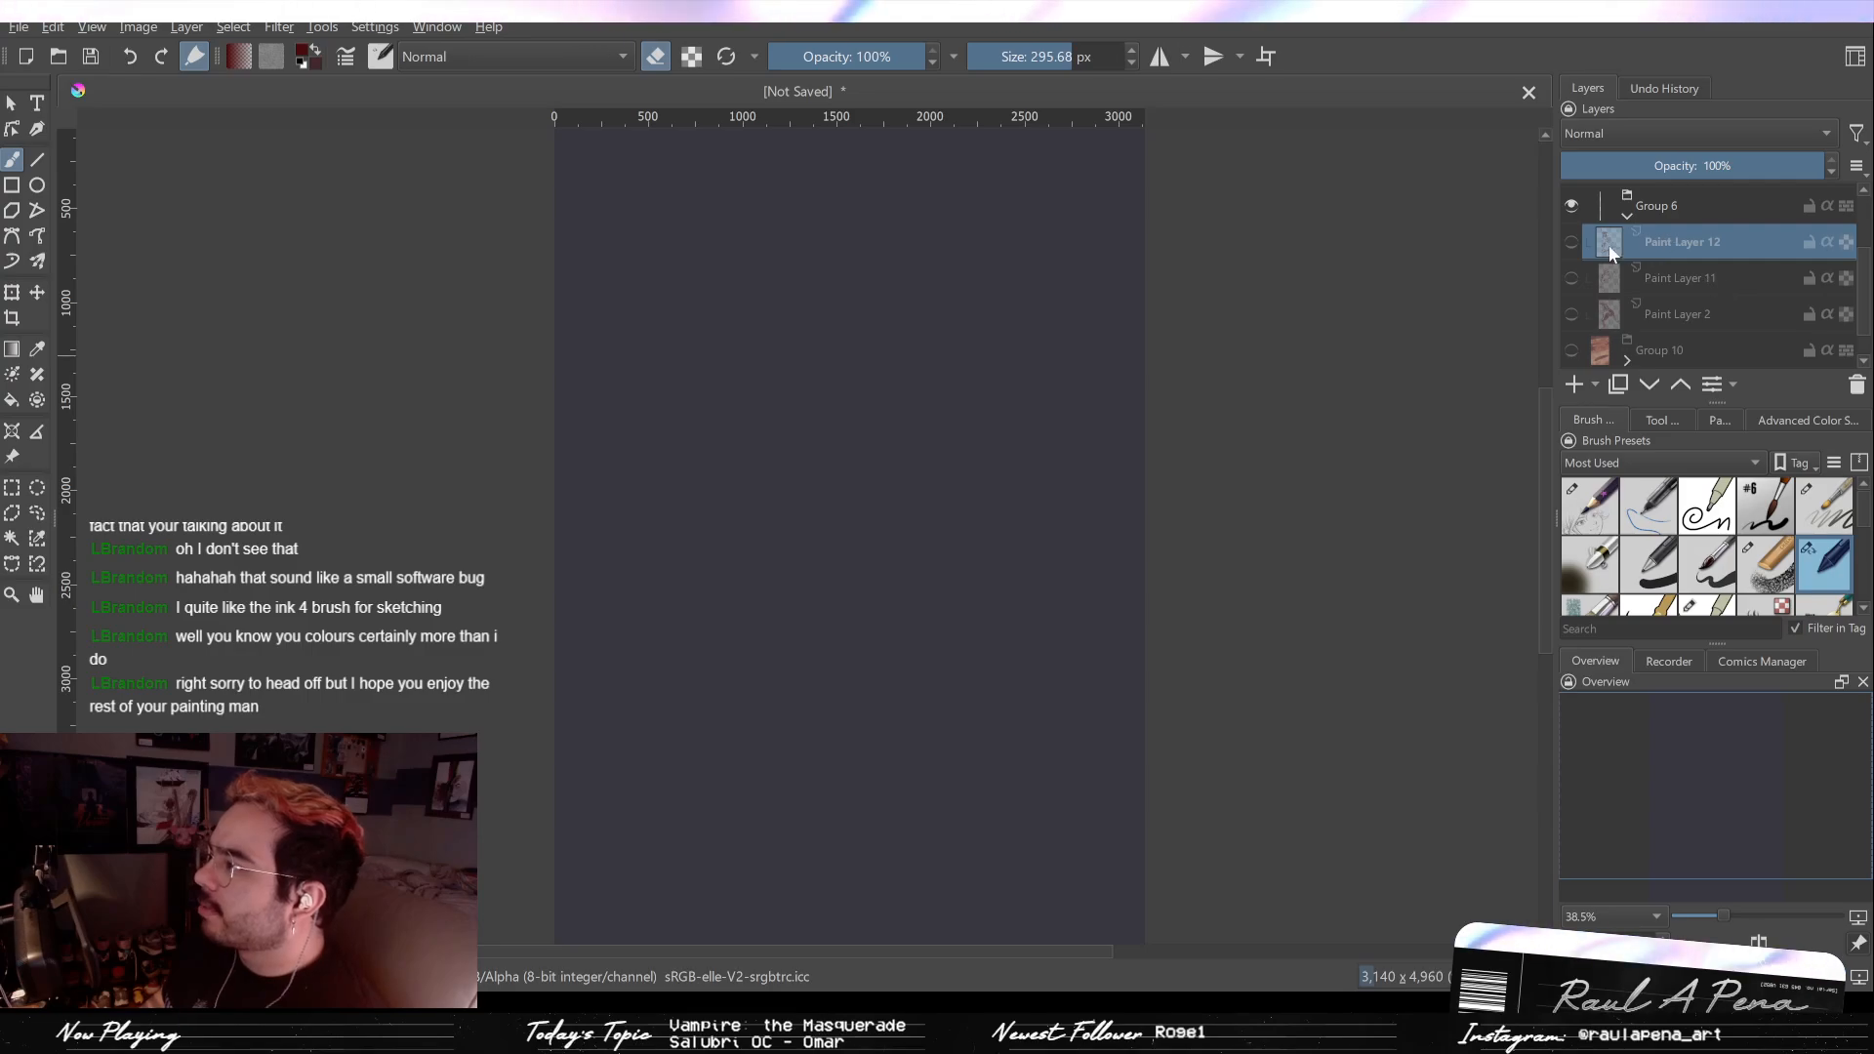
{"action": "left_click", "coordinate": [1571, 242]}
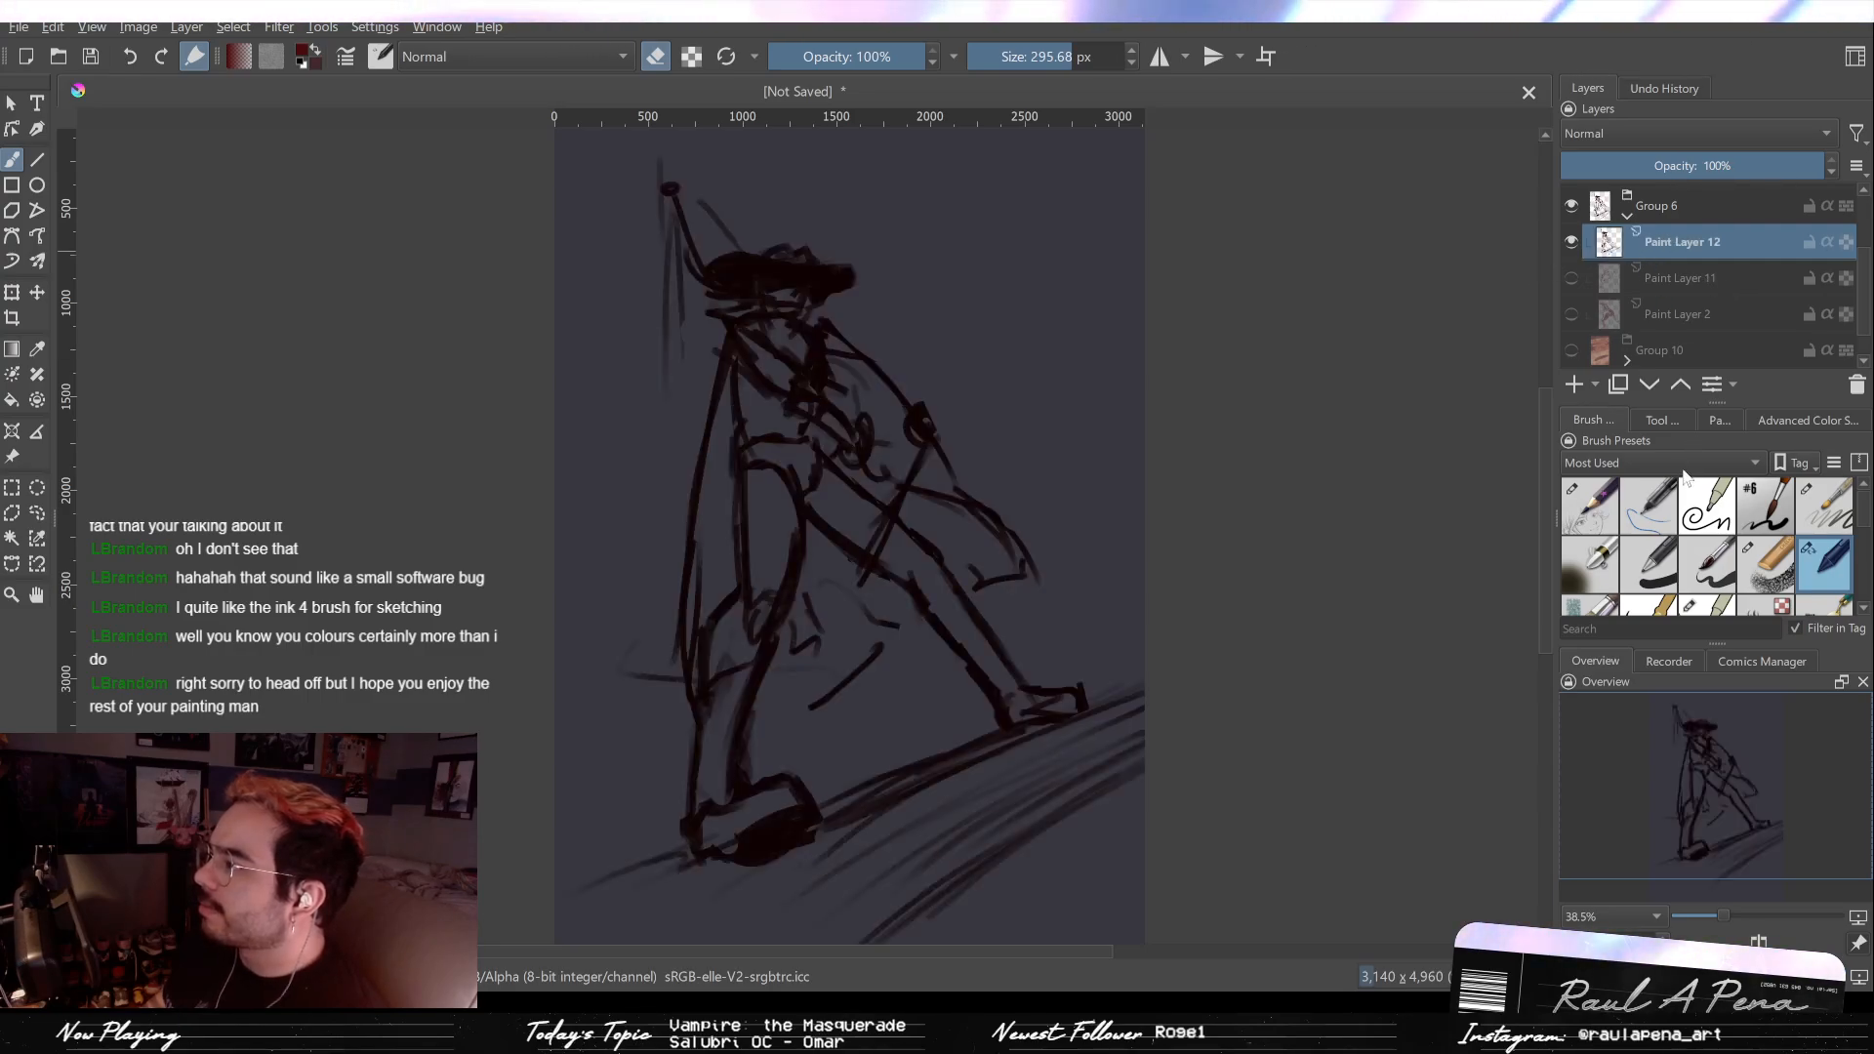
Step: Duplicate Paint Layer 12 and hide the original so the copy can be reworked
{"action": "key", "text": "ctrl+z"}
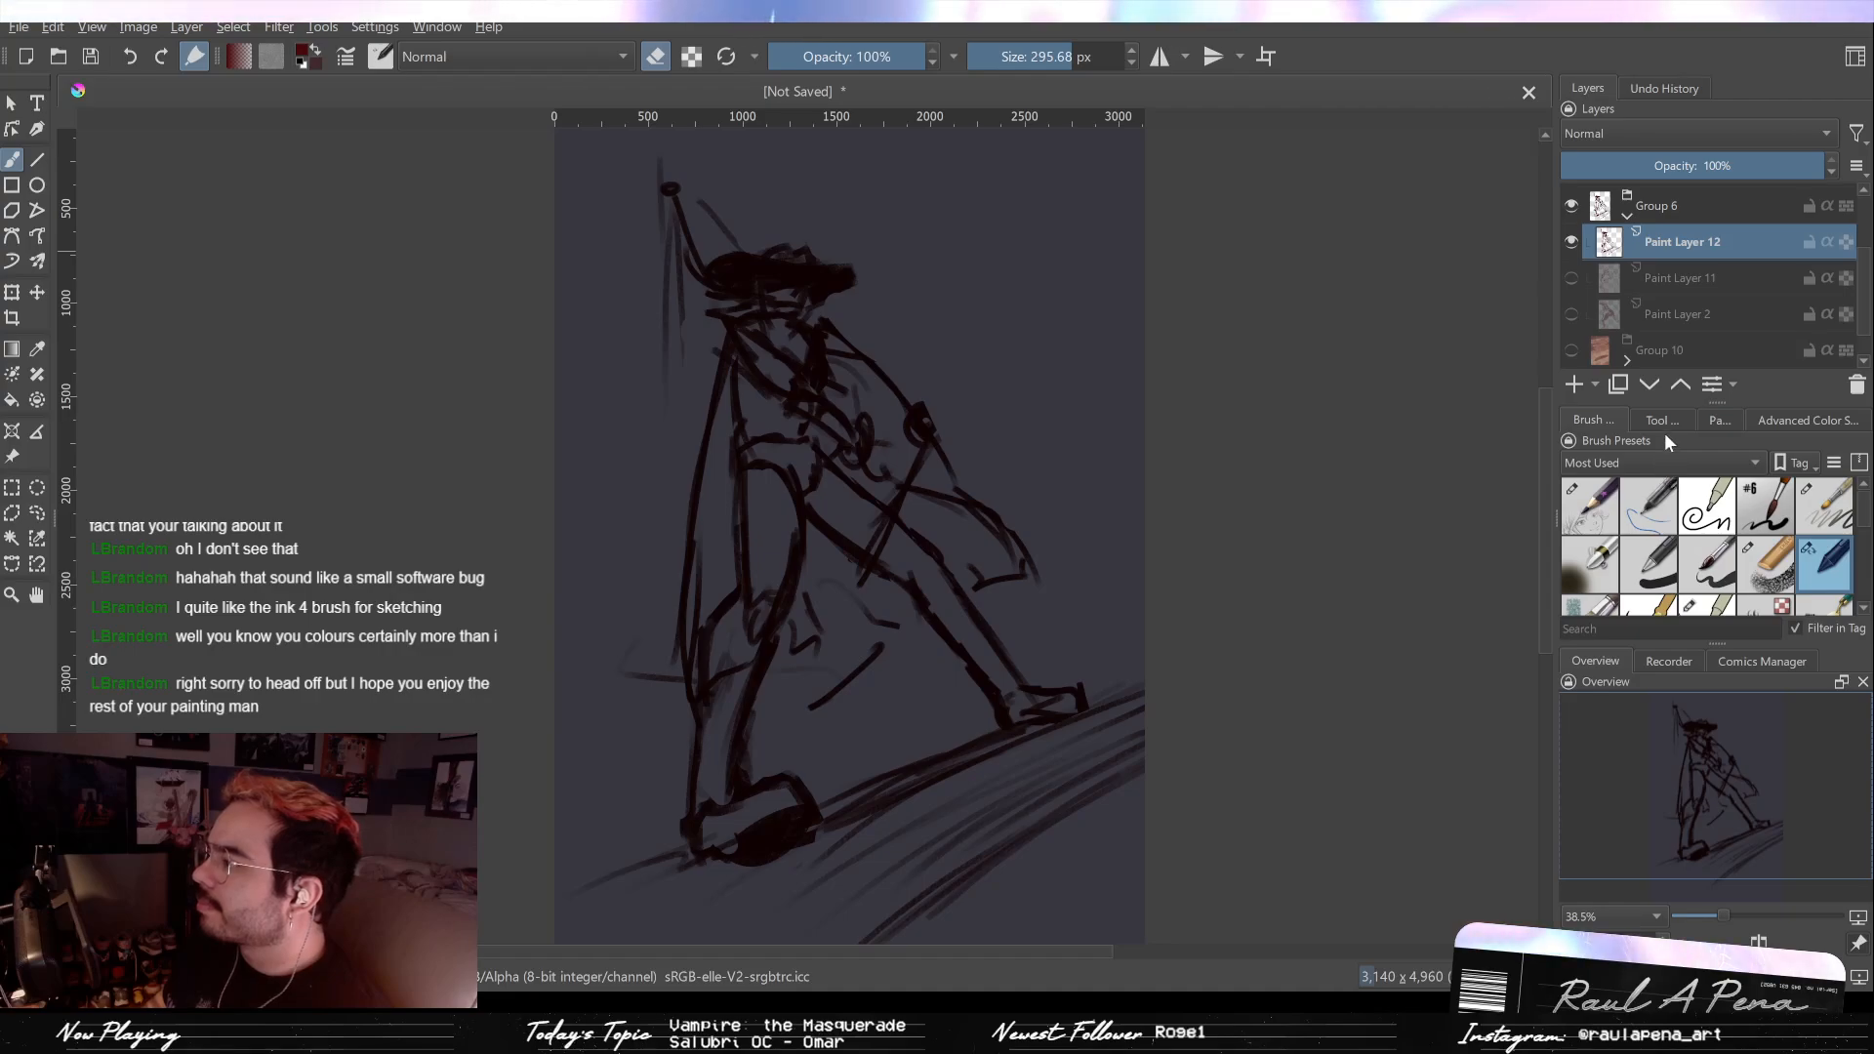
{"action": "key", "text": "ctrl+j"}
{"action": "left_click", "coordinate": [1573, 278]}
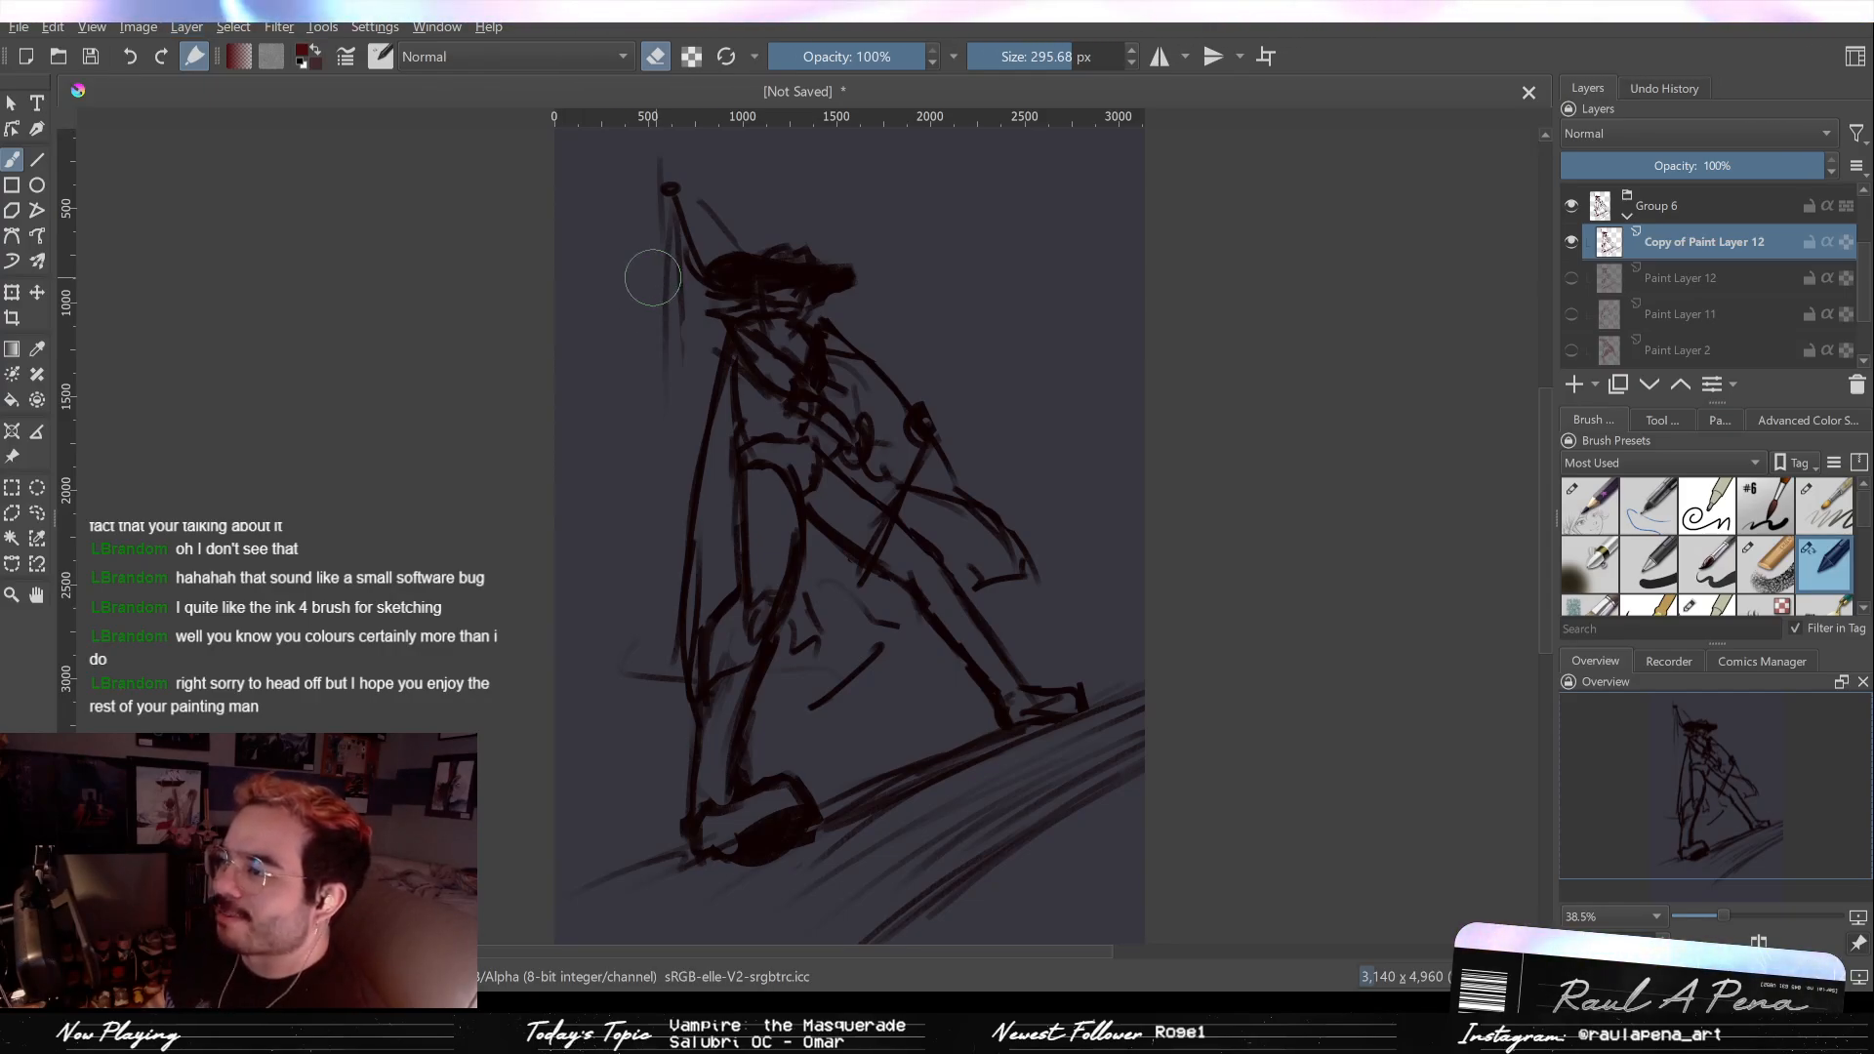
Step: In a mirrored canvas view, erase the figure's arms and upper cape and resketch the torso as a simple outline
{"action": "key", "text": "m"}
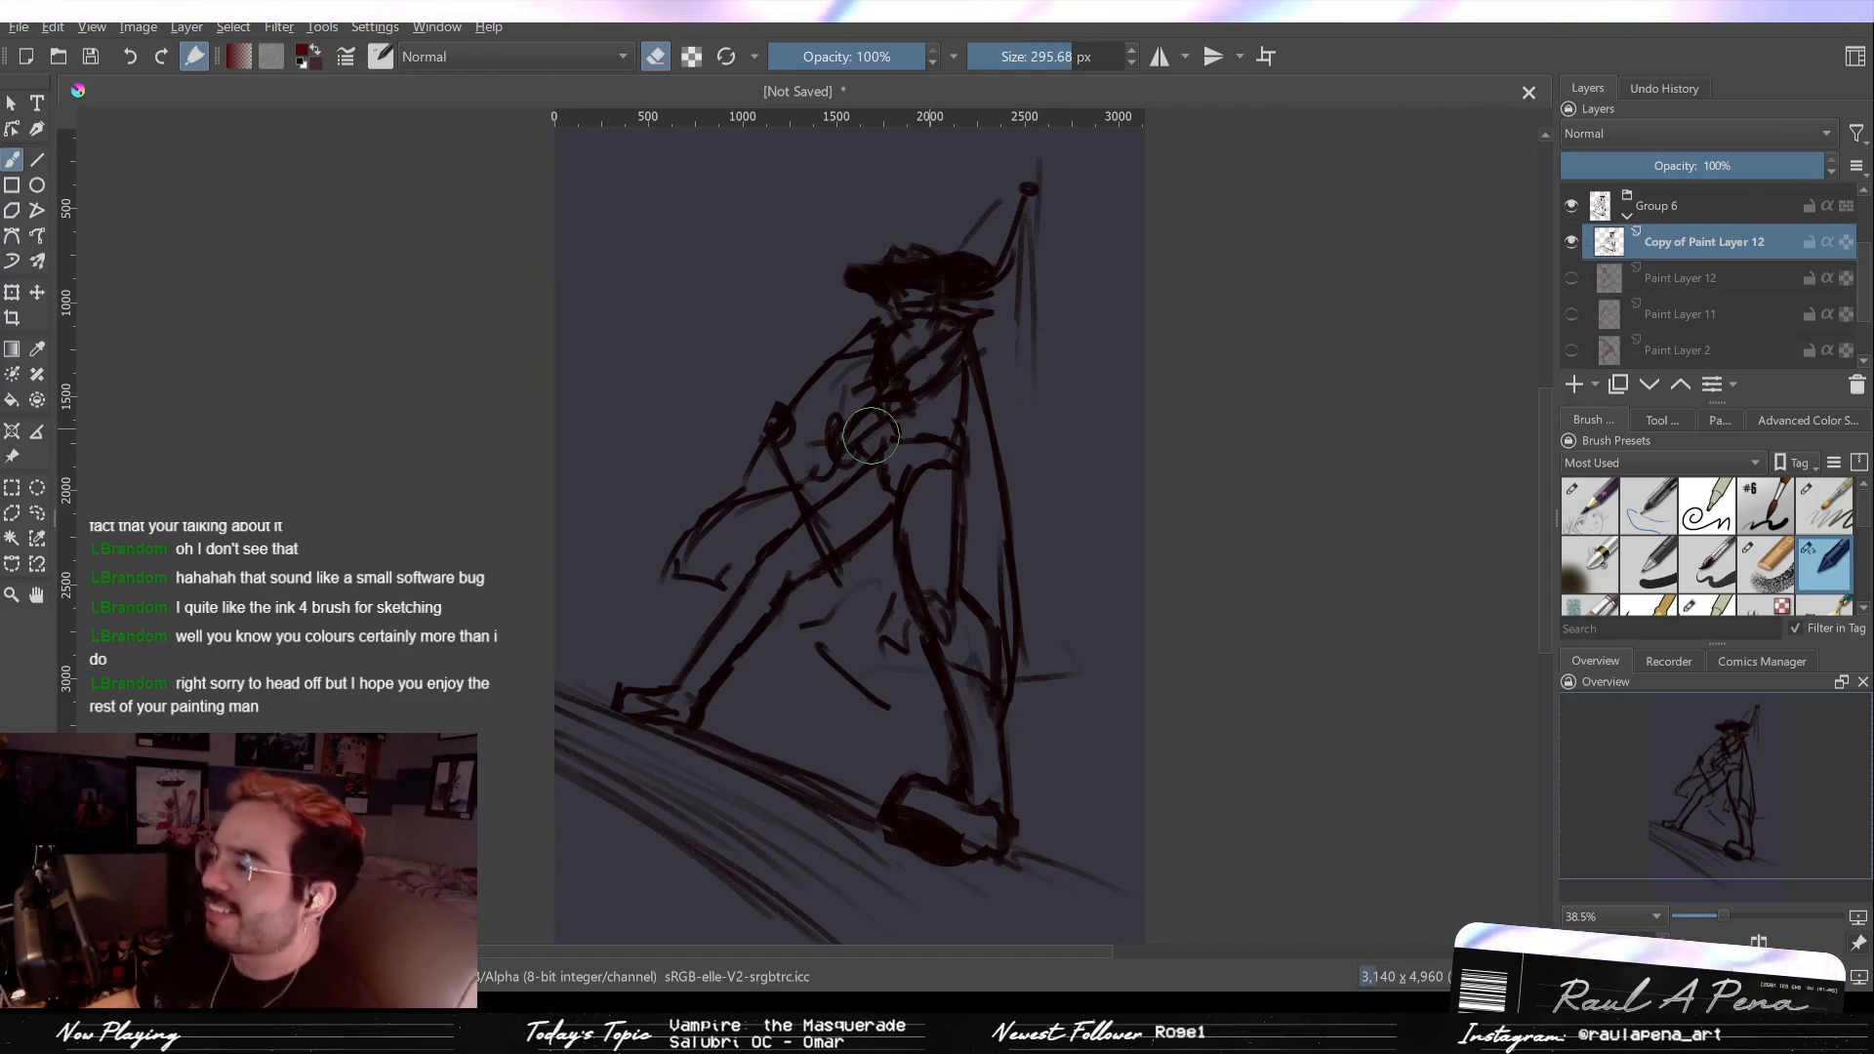
{"action": "mouse_move", "coordinate": [809, 397]}
{"action": "left_mouse_down"}
{"action": "mouse_move", "coordinate": [771, 466]}
{"action": "mouse_move", "coordinate": [820, 451]}
{"action": "mouse_move", "coordinate": [846, 407]}
{"action": "mouse_move", "coordinate": [923, 392]}
{"action": "mouse_move", "coordinate": [883, 380]}
{"action": "mouse_move", "coordinate": [939, 343]}
{"action": "mouse_move", "coordinate": [909, 378]}
{"action": "mouse_move", "coordinate": [913, 349]}
{"action": "mouse_move", "coordinate": [941, 382]}
{"action": "mouse_move", "coordinate": [939, 338]}
{"action": "mouse_move", "coordinate": [855, 354]}
{"action": "mouse_move", "coordinate": [871, 425]}
{"action": "left_mouse_up"}
{"action": "key", "text": "bracketleft"}
{"action": "left_click_drag", "start_coordinate": [859, 353], "coordinate": [985, 323]}
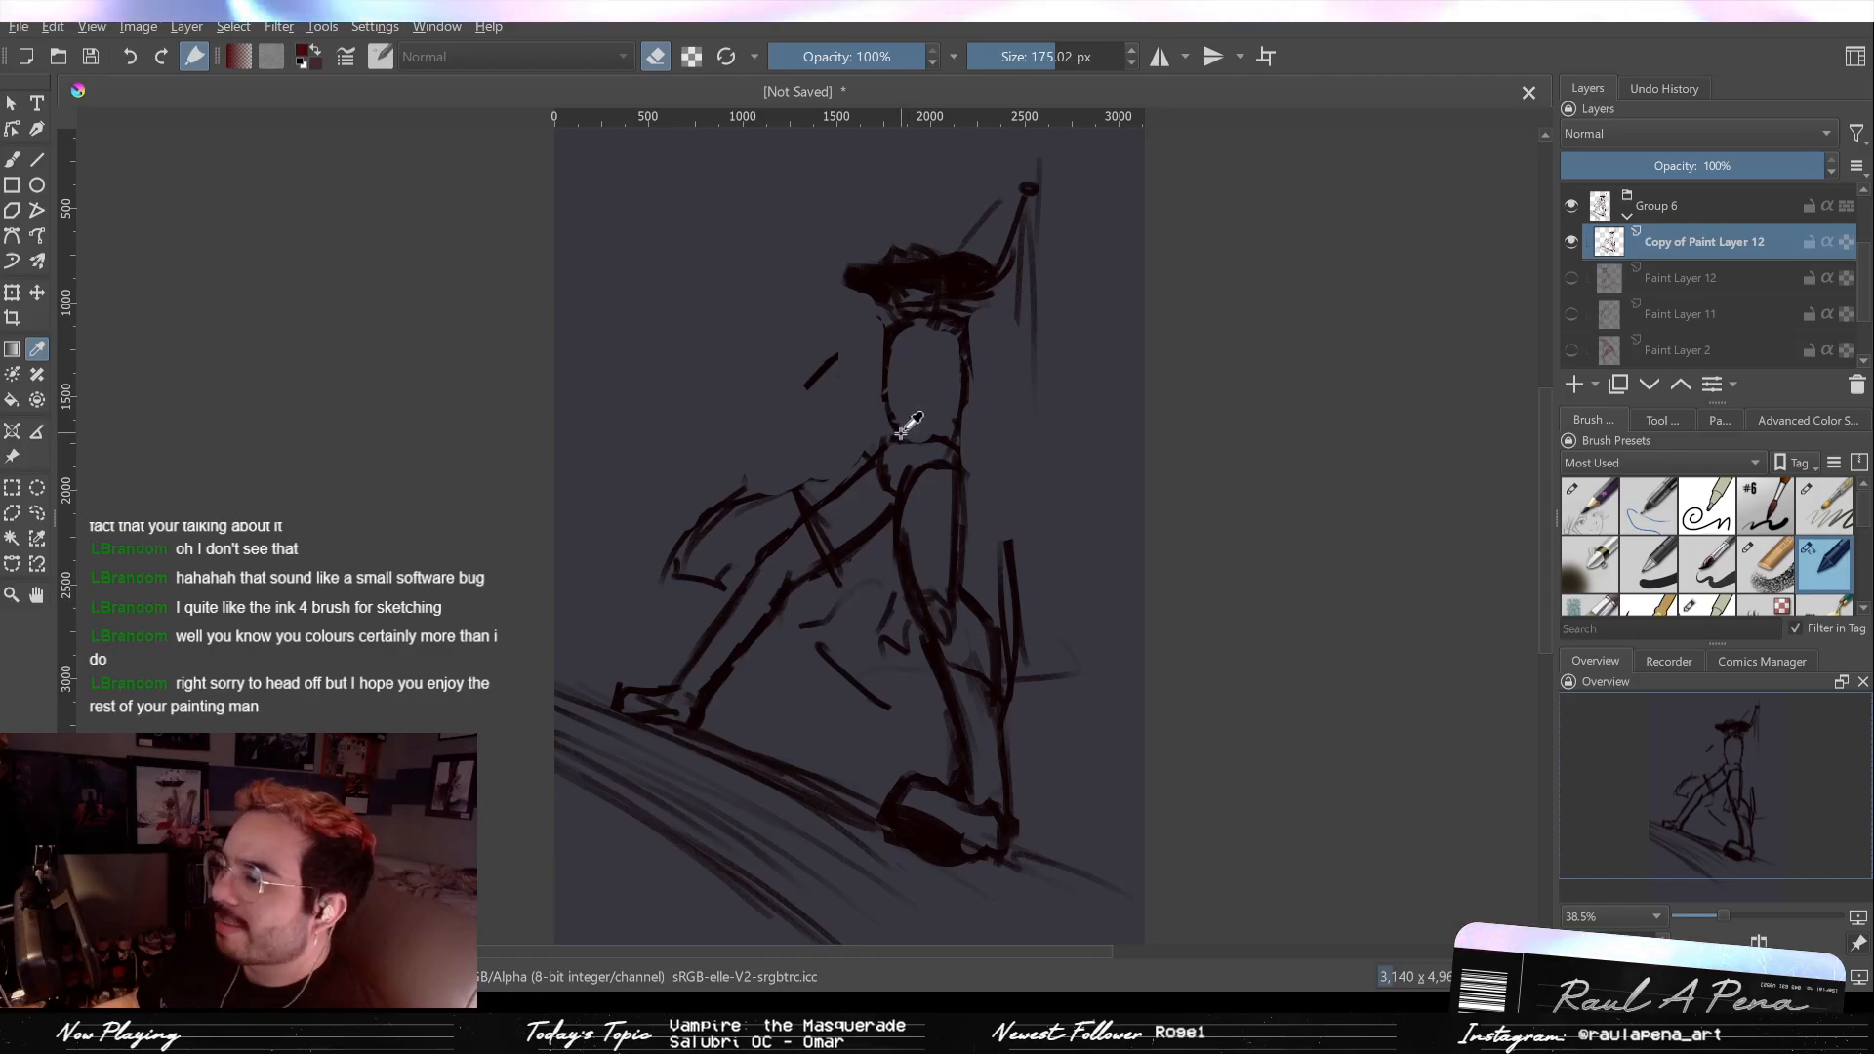
{"action": "key", "text": "slash"}
{"action": "mouse_move", "coordinate": [904, 416]}
{"action": "left_mouse_down"}
{"action": "mouse_move", "coordinate": [928, 399]}
{"action": "mouse_move", "coordinate": [907, 427]}
{"action": "left_mouse_up"}
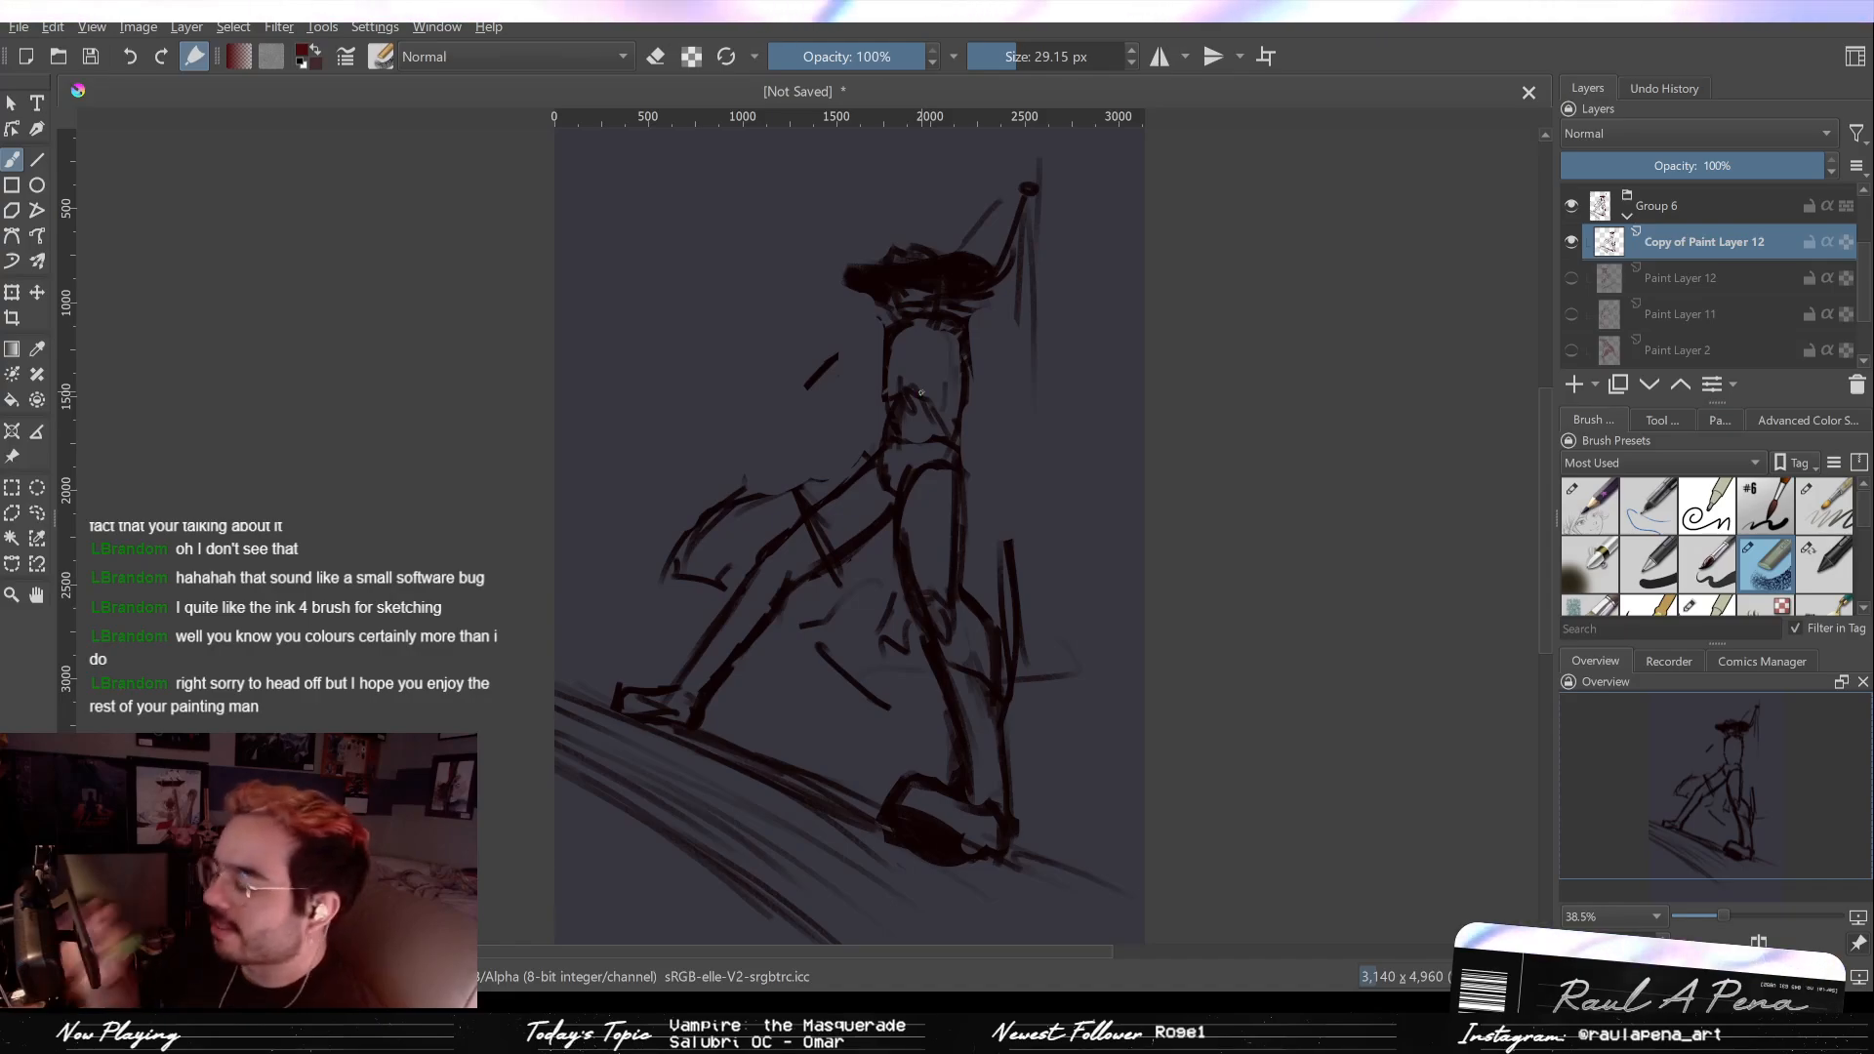
Step: Erase the stray arm stroke and the remaining cape lines around both legs
{"action": "key", "text": "e"}
{"action": "left_click_drag", "start_coordinate": [836, 350], "coordinate": [802, 388]}
{"action": "mouse_move", "coordinate": [754, 483]}
{"action": "left_mouse_down"}
{"action": "mouse_move", "coordinate": [841, 448]}
{"action": "mouse_move", "coordinate": [682, 576]}
{"action": "mouse_move", "coordinate": [687, 561]}
{"action": "mouse_move", "coordinate": [712, 578]}
{"action": "mouse_move", "coordinate": [719, 558]}
{"action": "mouse_move", "coordinate": [854, 636]}
{"action": "mouse_move", "coordinate": [806, 687]}
{"action": "mouse_move", "coordinate": [841, 609]}
{"action": "mouse_move", "coordinate": [820, 646]}
{"action": "mouse_move", "coordinate": [885, 603]}
{"action": "mouse_move", "coordinate": [861, 612]}
{"action": "mouse_move", "coordinate": [892, 659]}
{"action": "mouse_move", "coordinate": [849, 720]}
{"action": "left_mouse_up"}
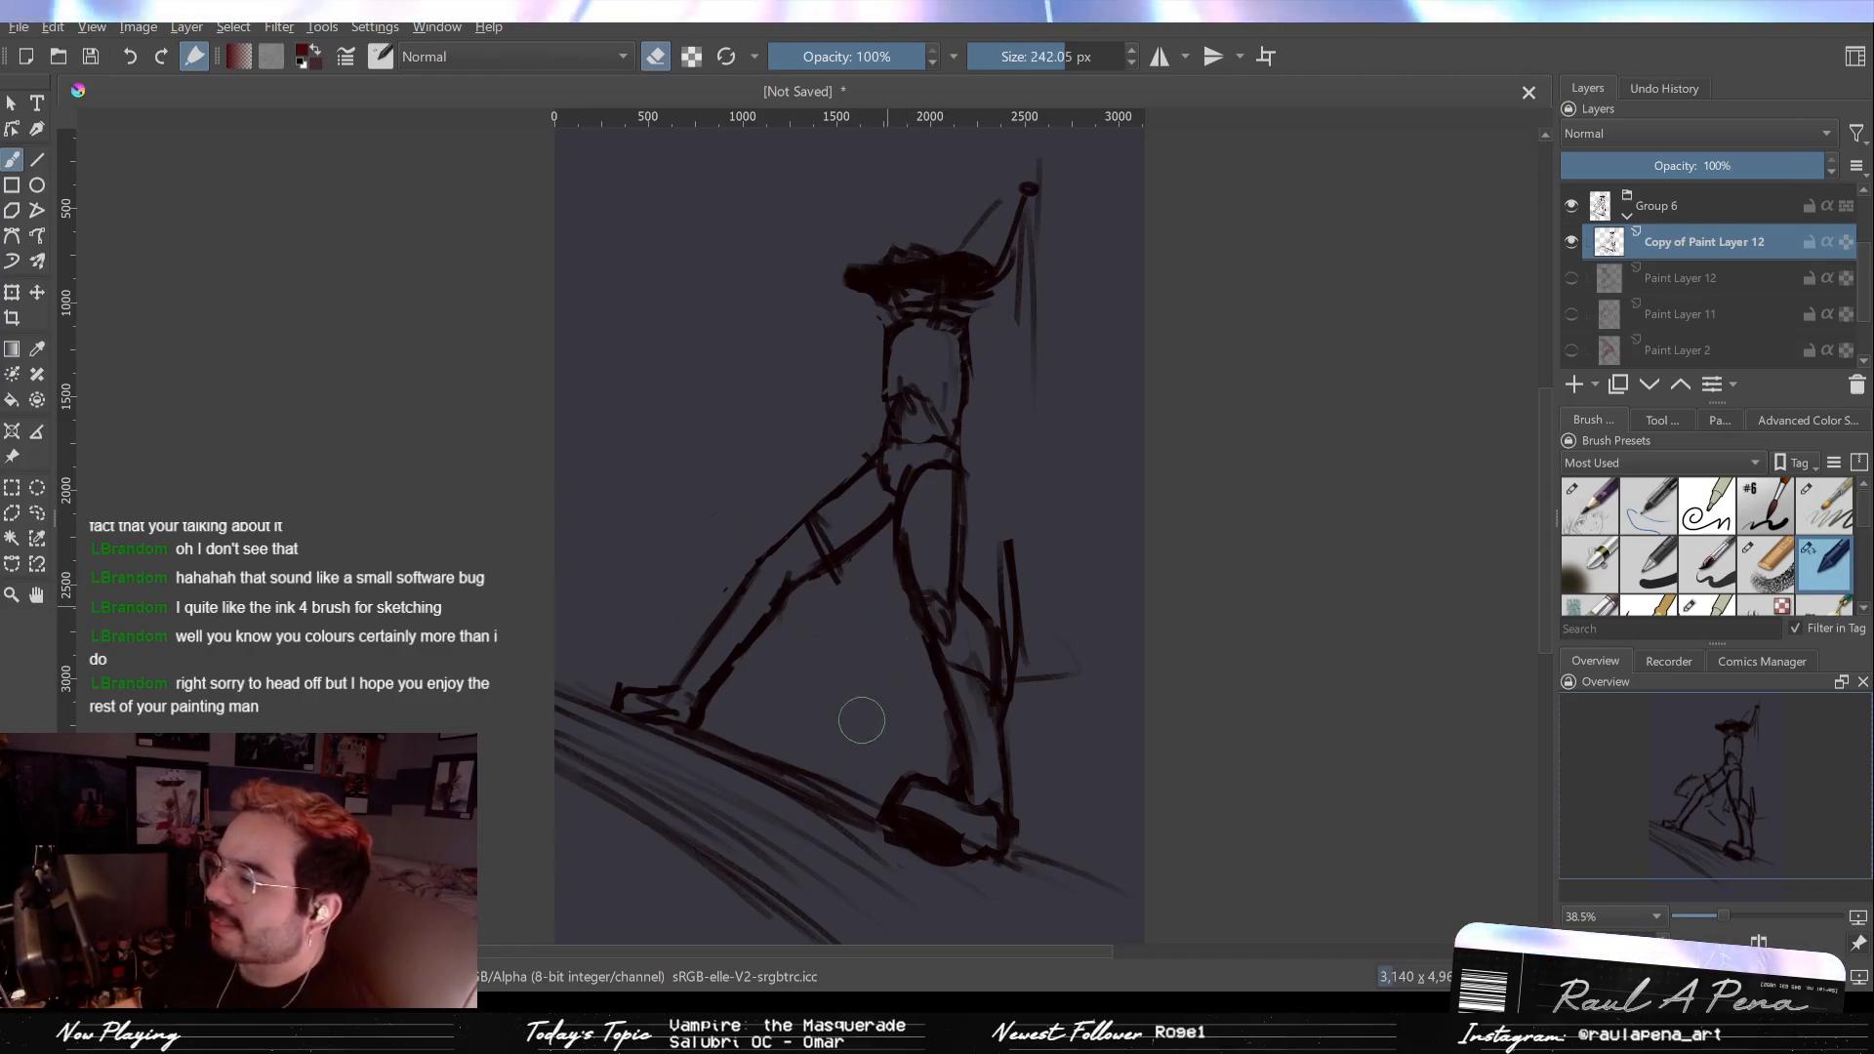
{"action": "left_click_drag", "start_coordinate": [1005, 566], "coordinate": [1035, 705]}
Step: Sketch a small rounded shoulder on the front edge of the torso with the 29.15 px brush
{"action": "key", "text": "/"}
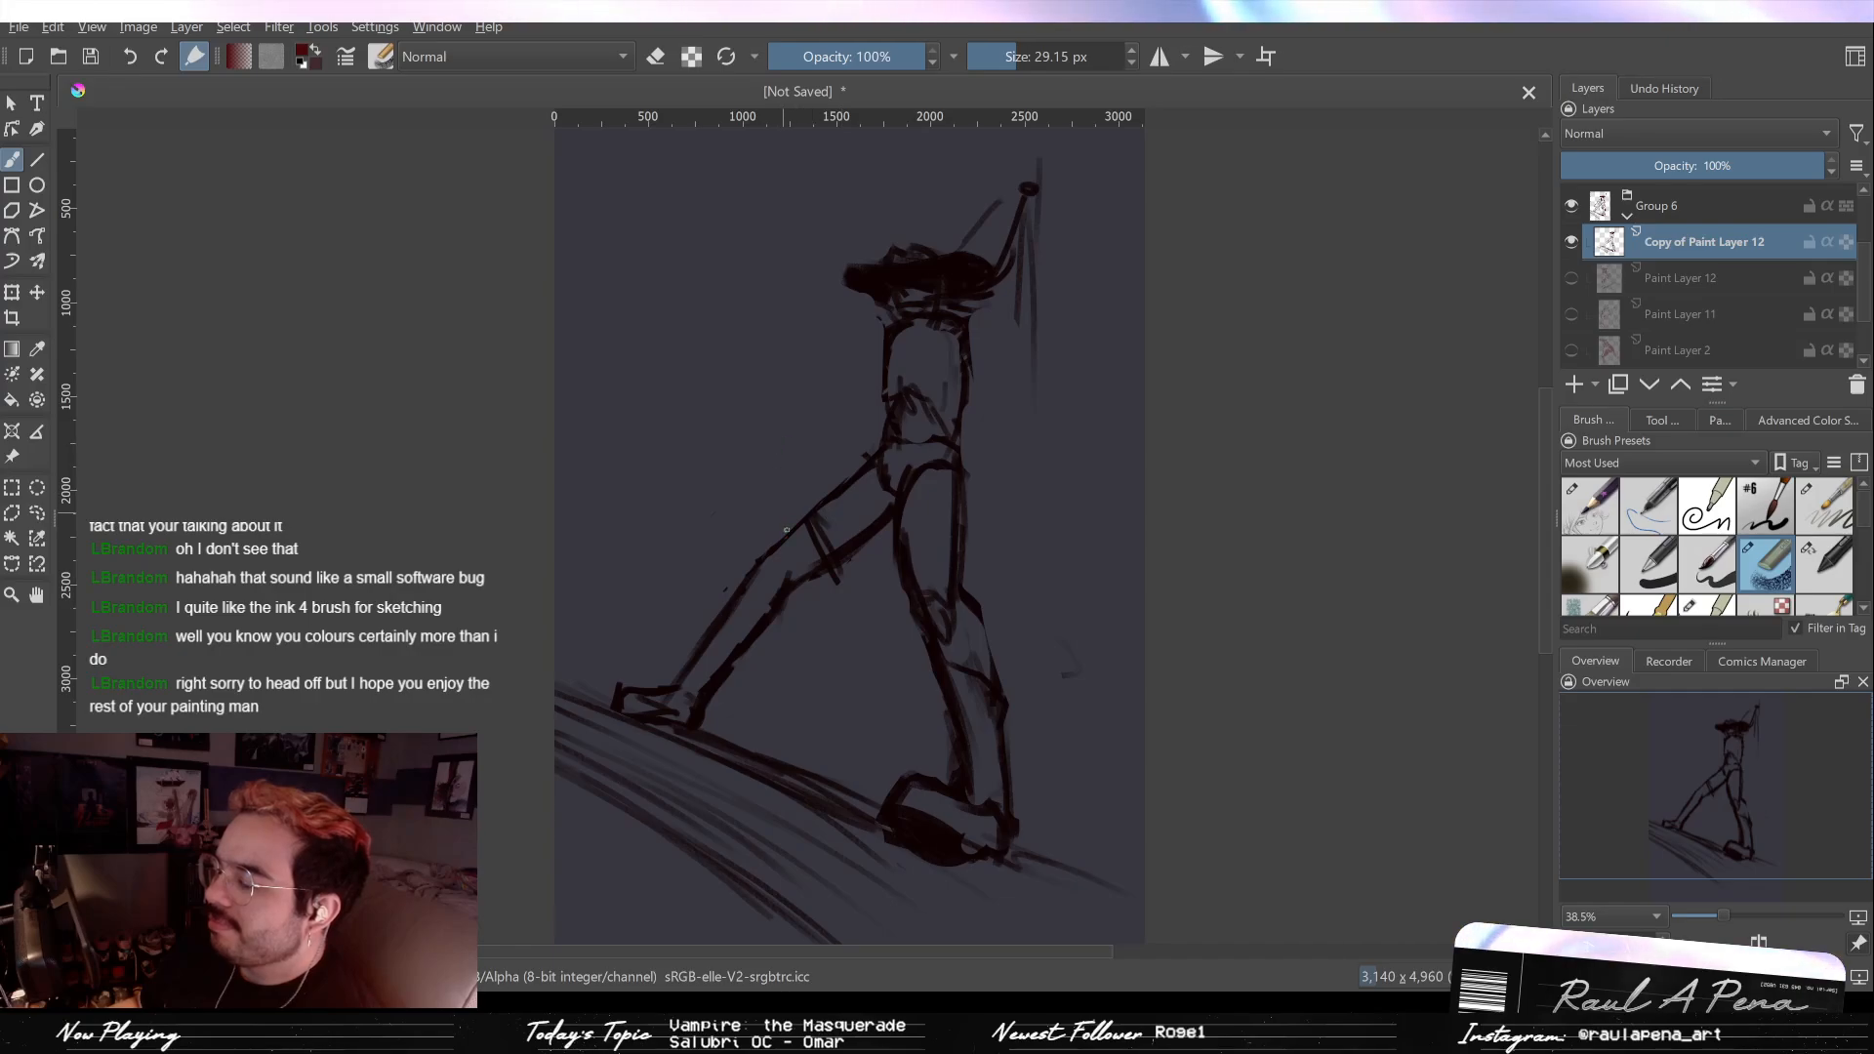
{"action": "key", "text": "/"}
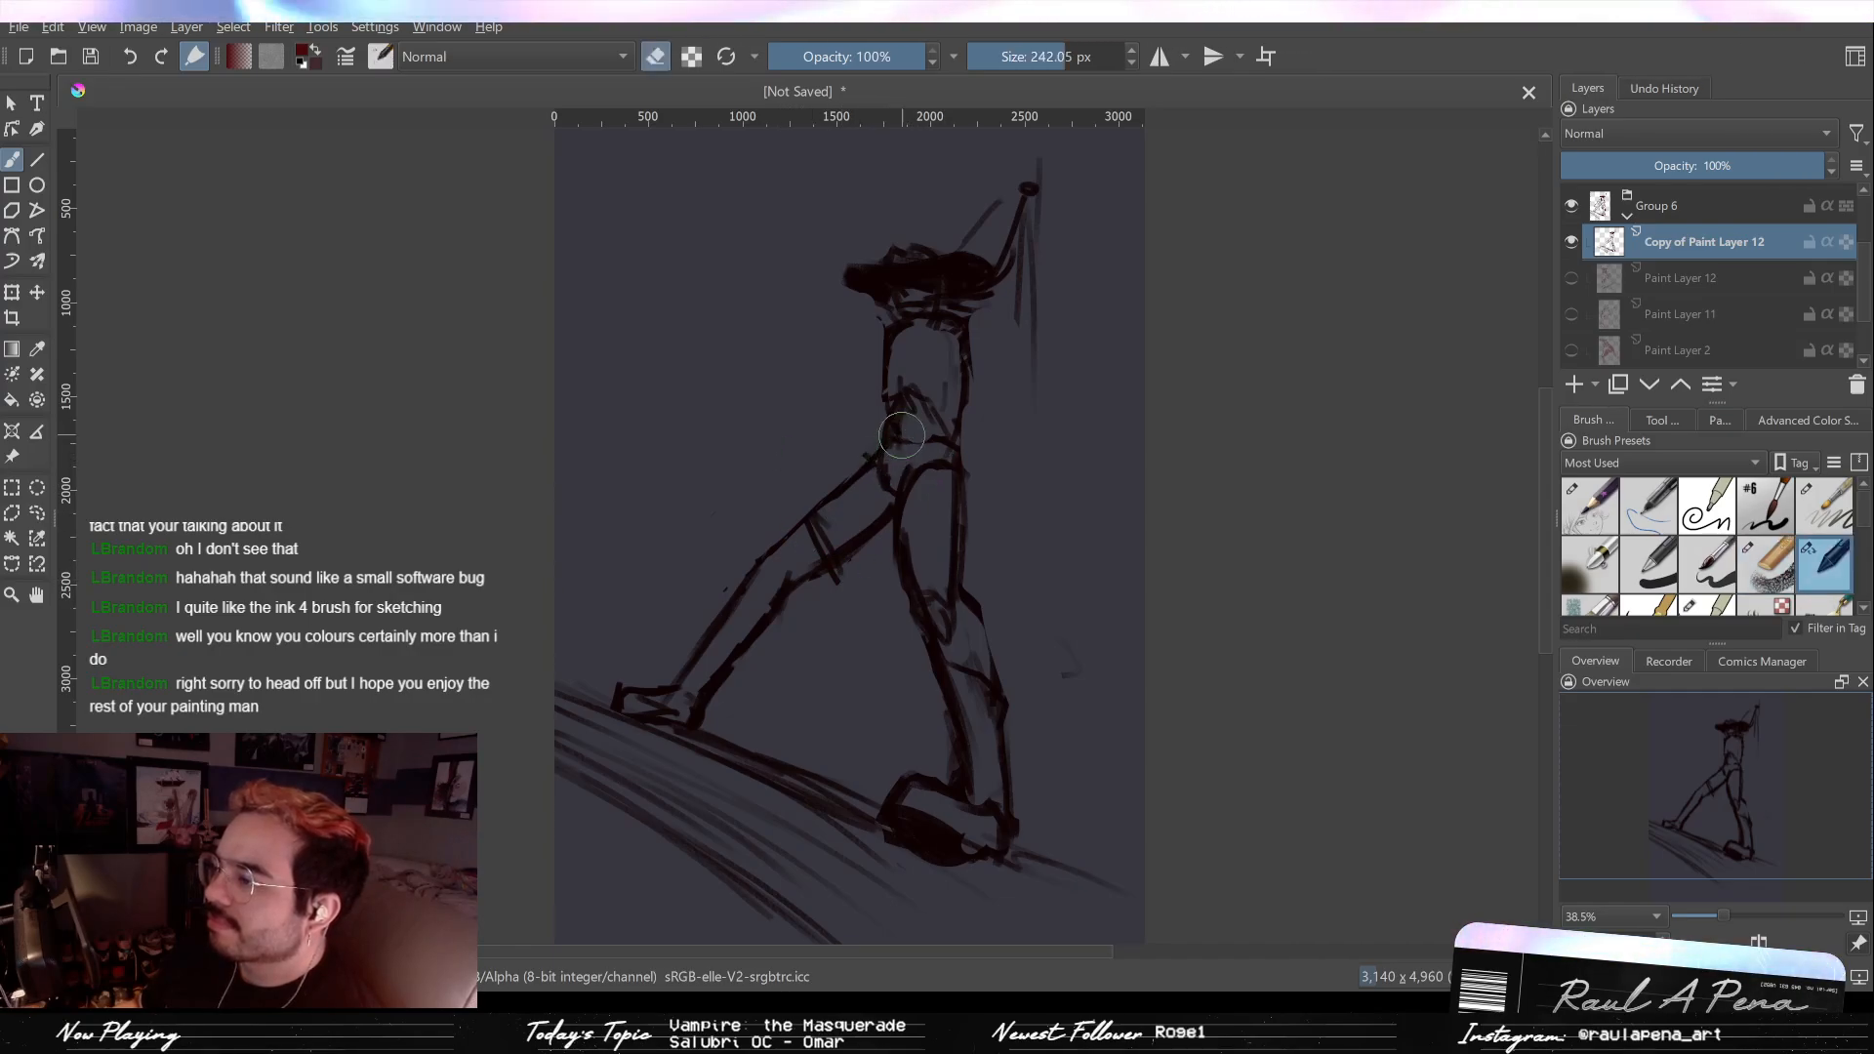
{"action": "key", "text": "/"}
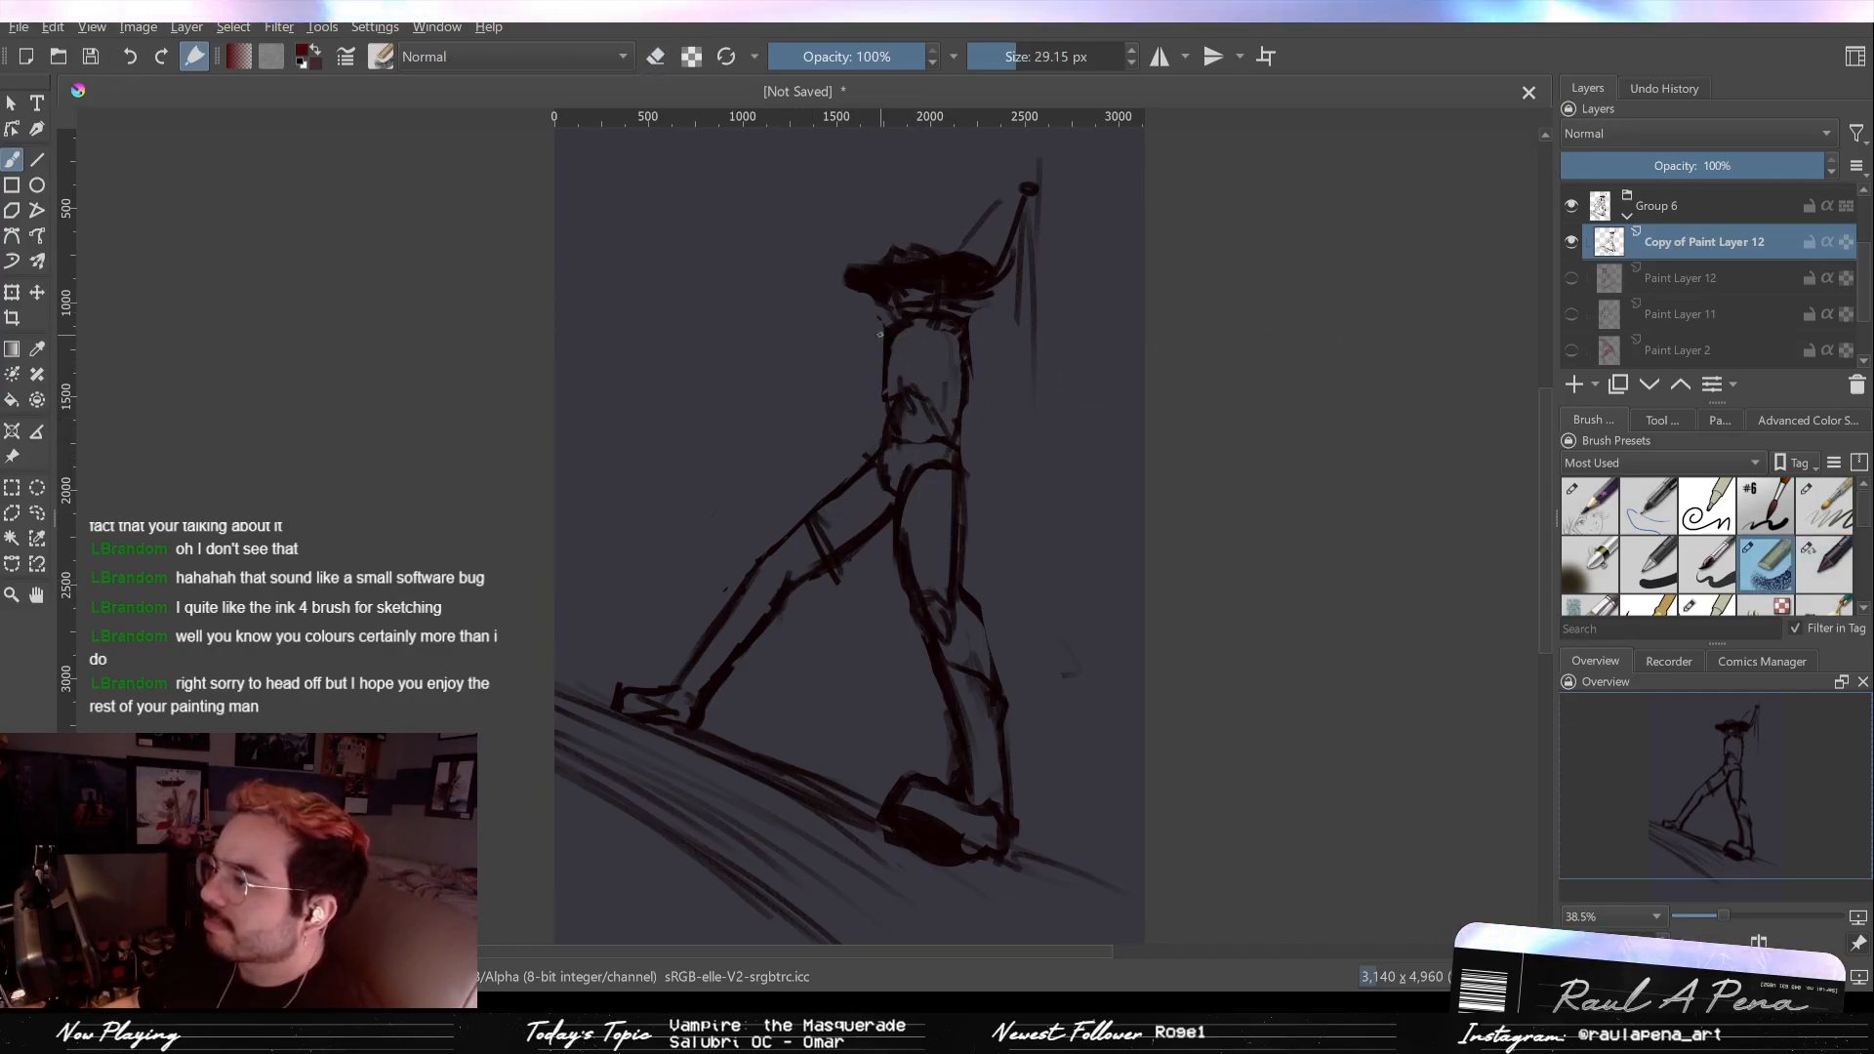
{"action": "left_click_drag", "start_coordinate": [886, 330], "coordinate": [876, 355]}
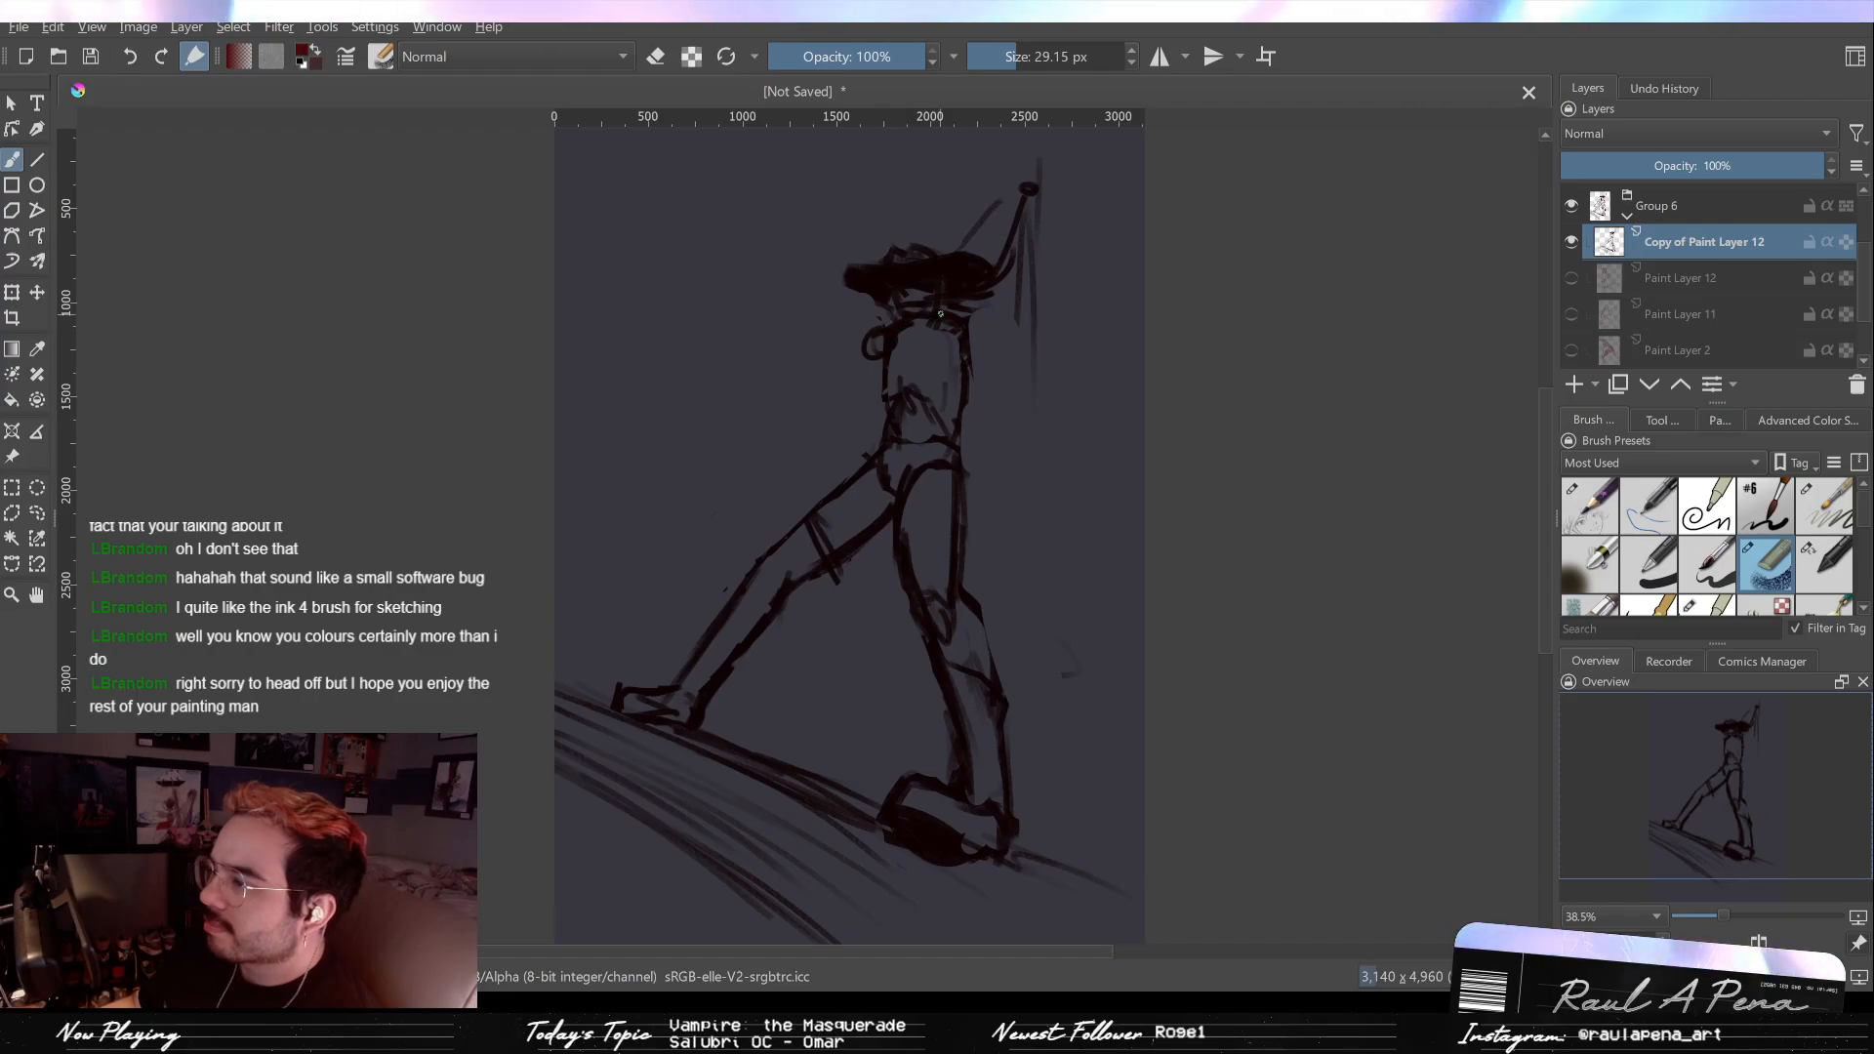
Step: Erase the old face beneath the hat and repaint the hat brim solid with a 73.34 px brush
{"action": "key", "text": "/"}
{"action": "left_click_drag", "start_coordinate": [907, 293], "coordinate": [922, 317]}
{"action": "key", "text": "/"}
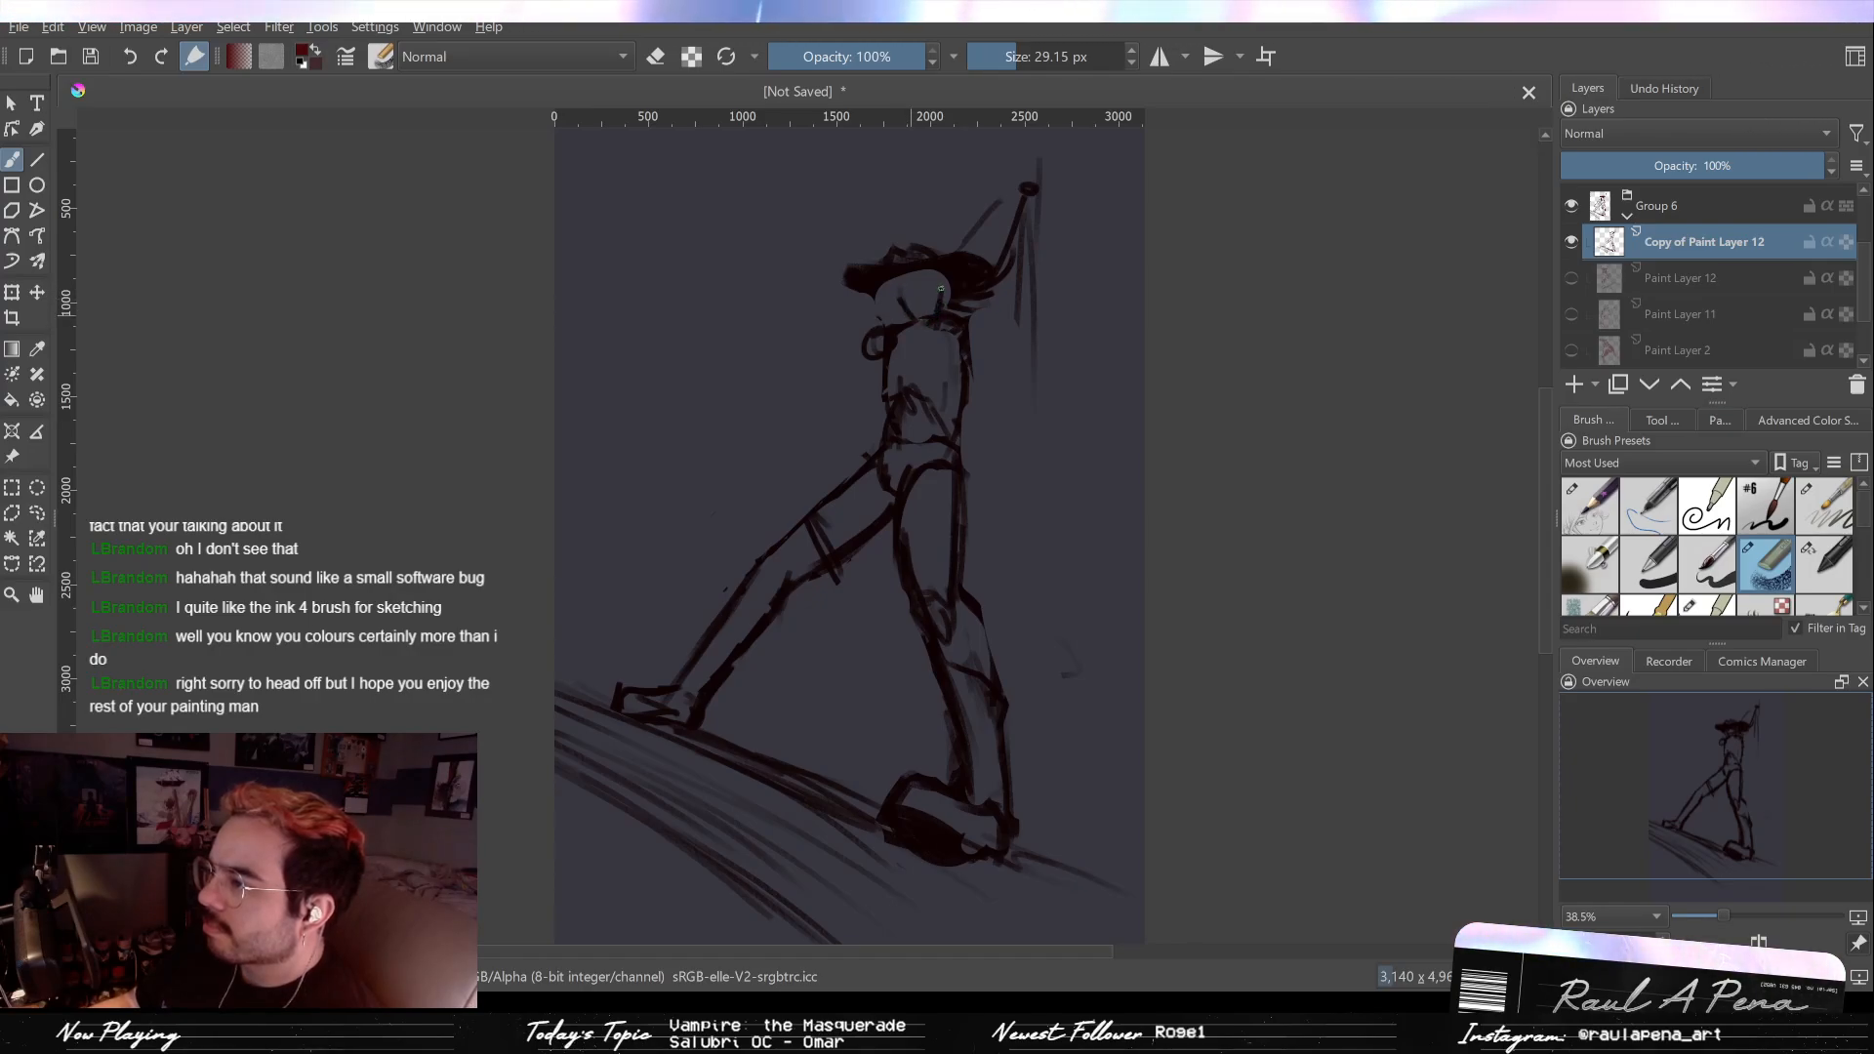
{"action": "left_click_drag", "start_coordinate": [914, 283], "coordinate": [904, 285]}
{"action": "key", "text": "bracketright"}
{"action": "key", "text": "bracketright"}
{"action": "key", "text": "bracketright"}
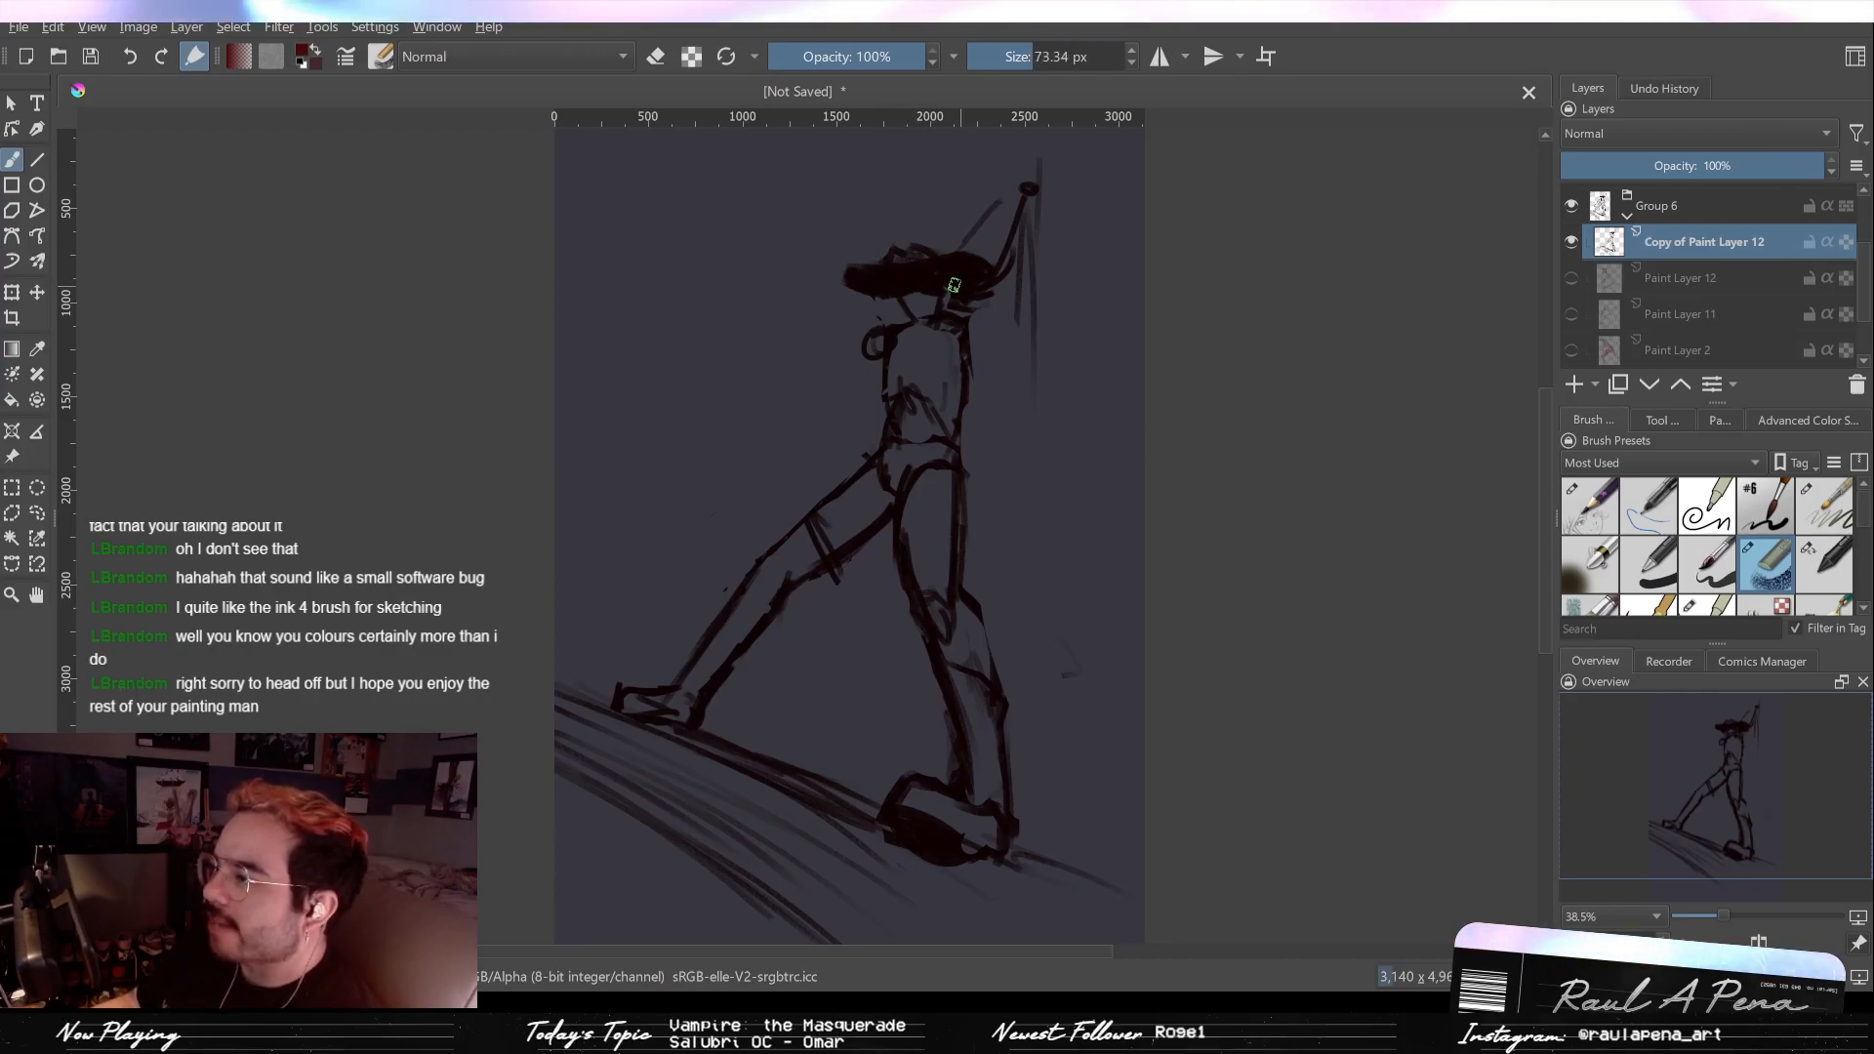
Step: Clean up the area under the brim with a 122.56 px eraser and redraw the face with a 33.38 px brush
{"action": "key", "text": "e"}
{"action": "key", "text": "bracketleft"}
{"action": "key", "text": "bracketleft"}
{"action": "key", "text": "bracketleft"}
{"action": "key", "text": "bracketleft"}
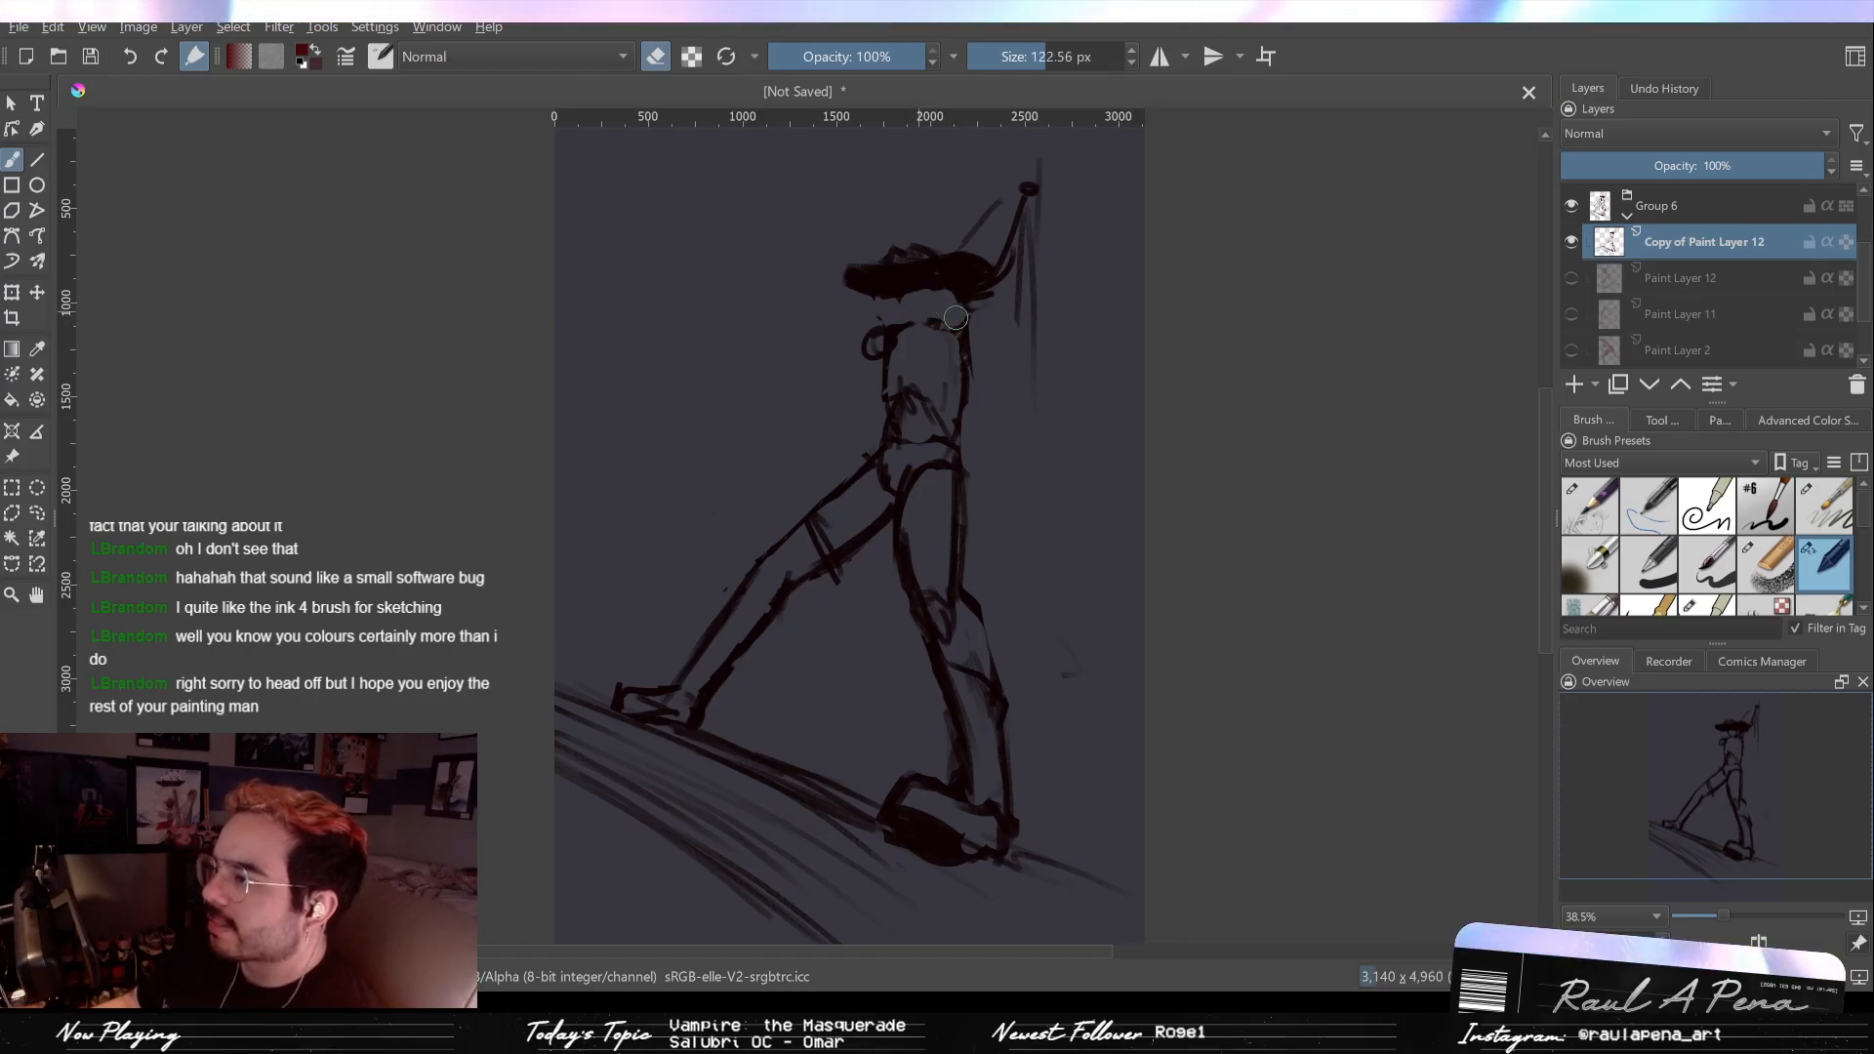
{"action": "key", "text": "e"}
{"action": "key", "text": "bracketleft"}
{"action": "key", "text": "bracketleft"}
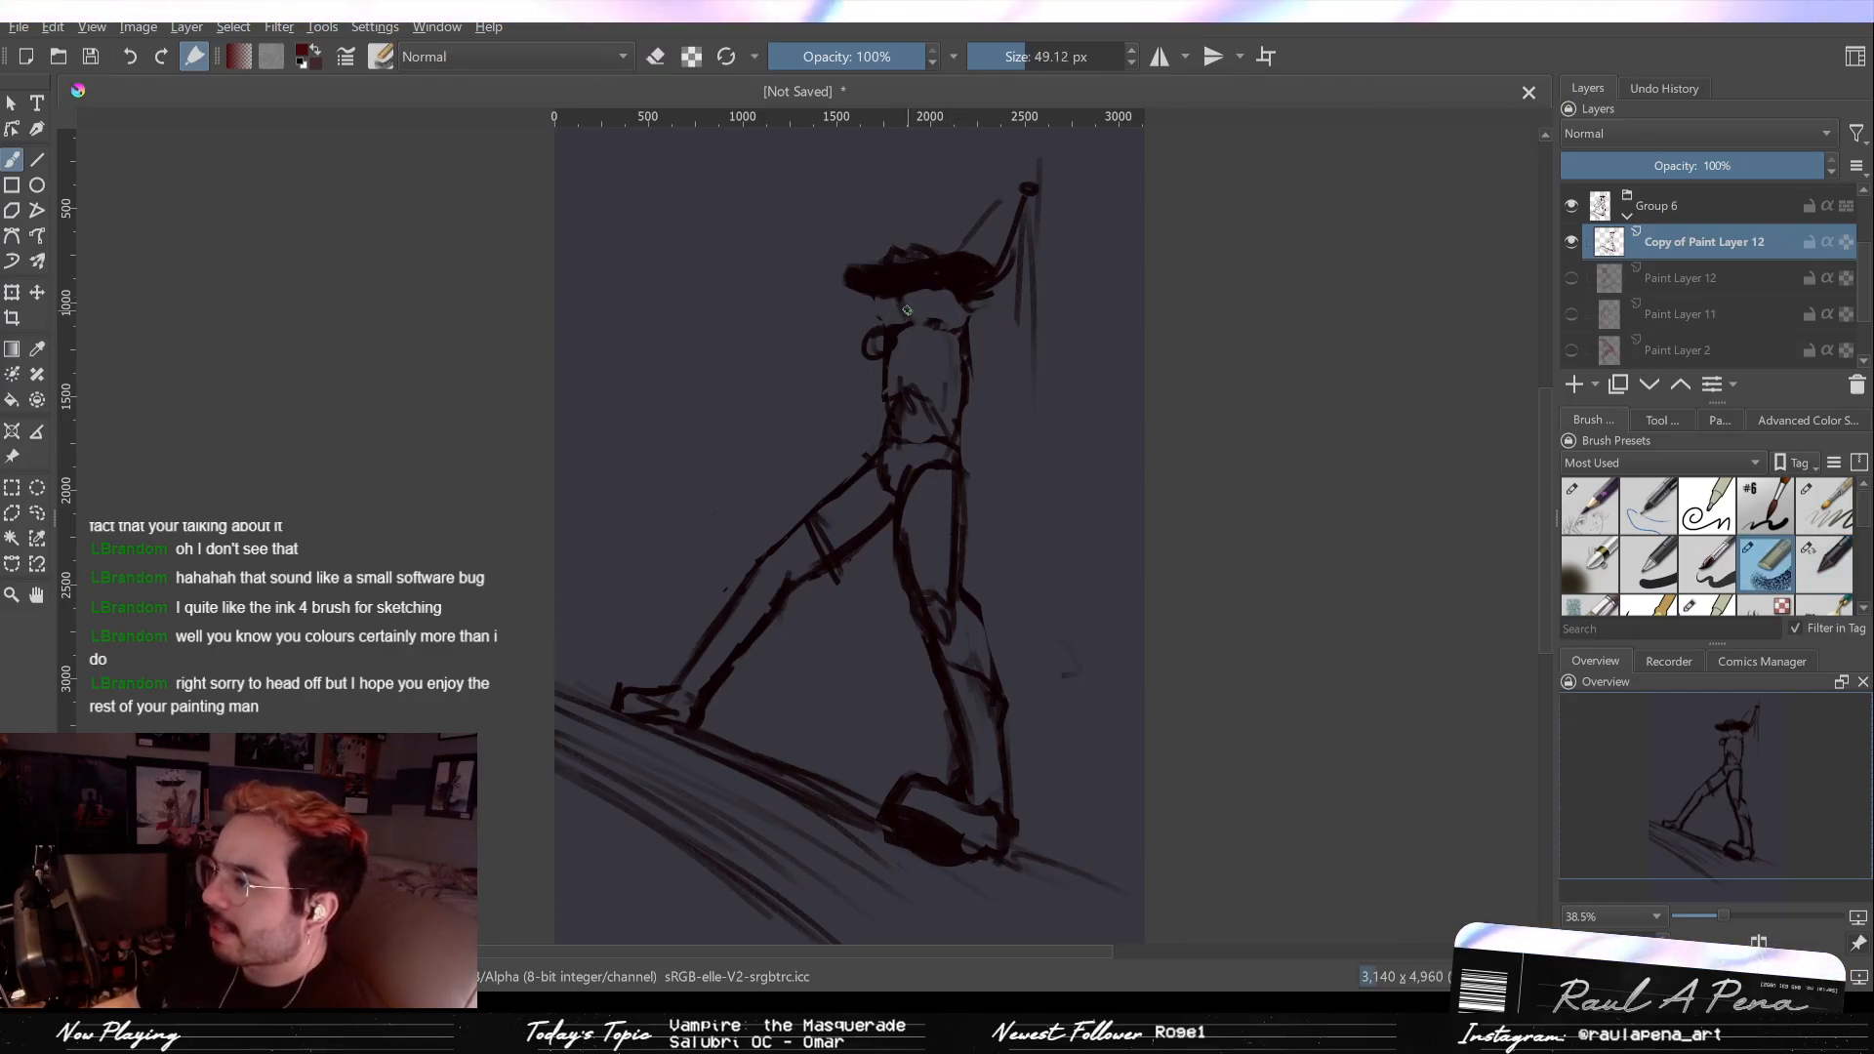
{"action": "key", "text": "bracketleft"}
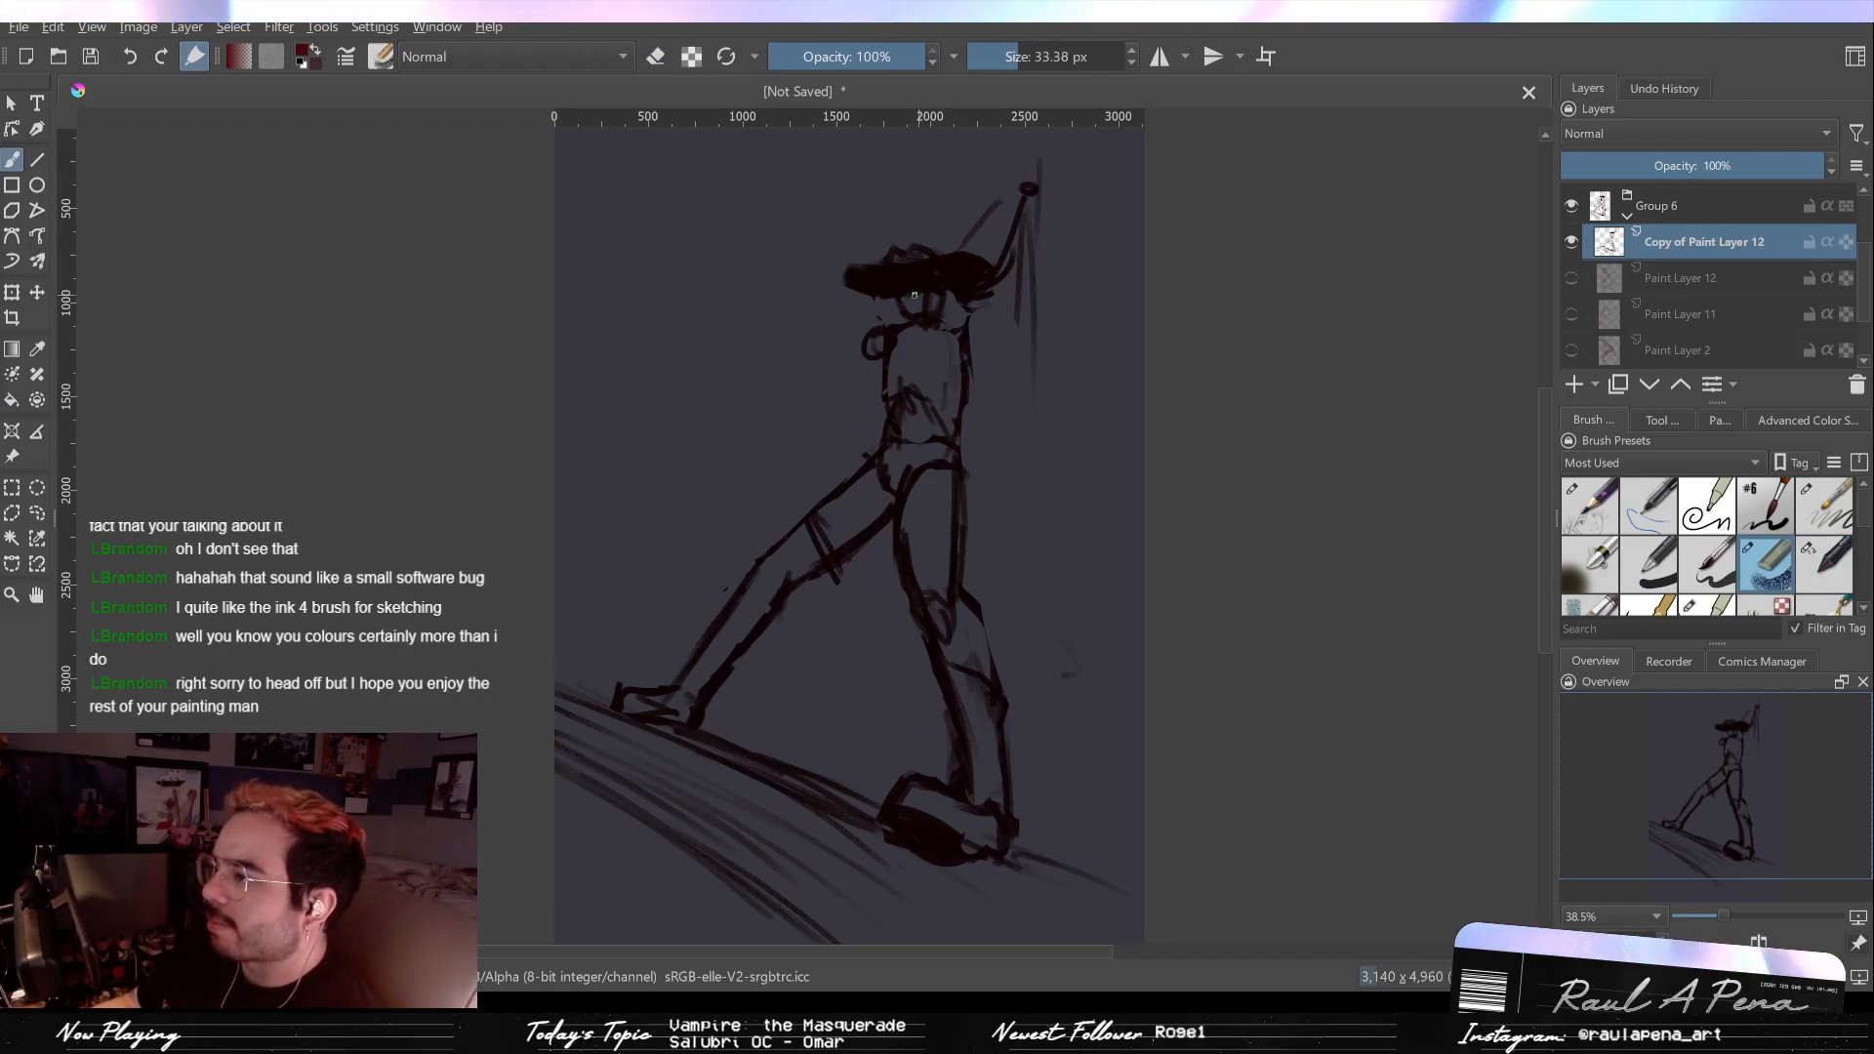
Step: Trim the dark chin strokes with a 63.02 px eraser and redraw the jaw, neck and shoulder line
{"action": "key", "text": "e"}
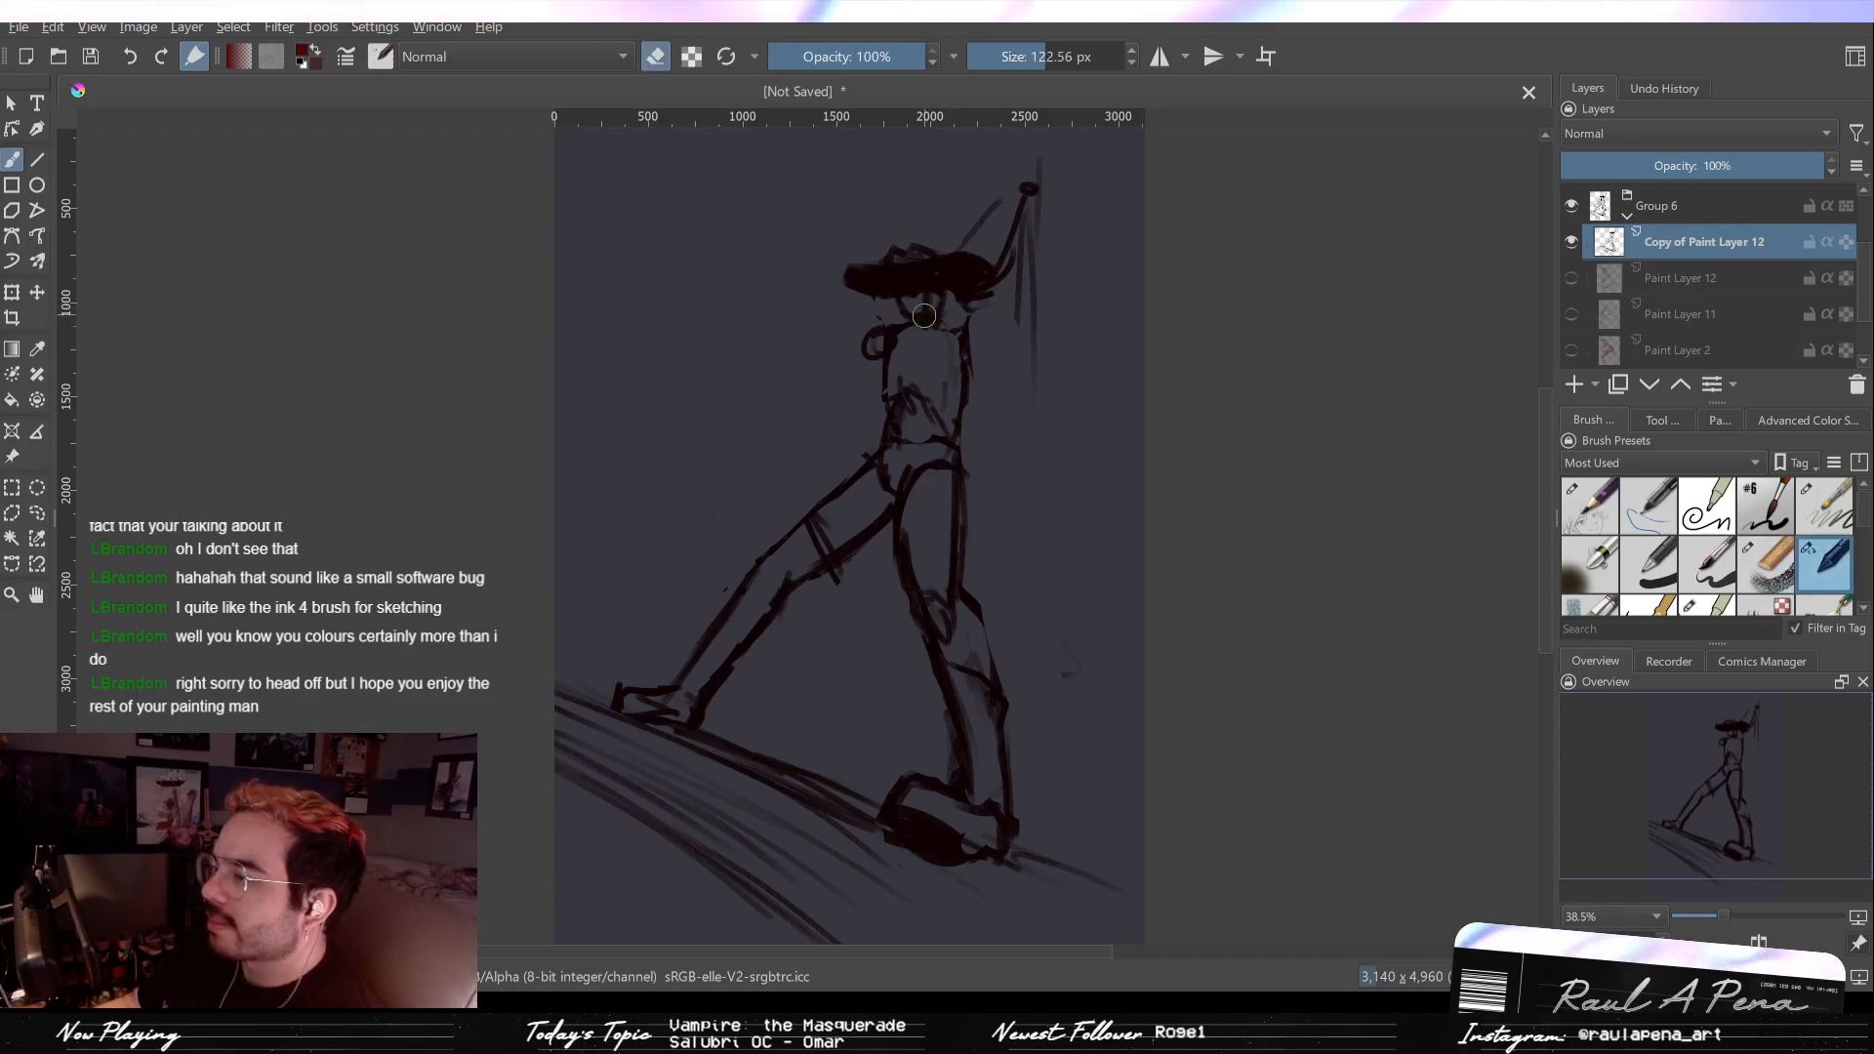
{"action": "key", "text": "bracketleft"}
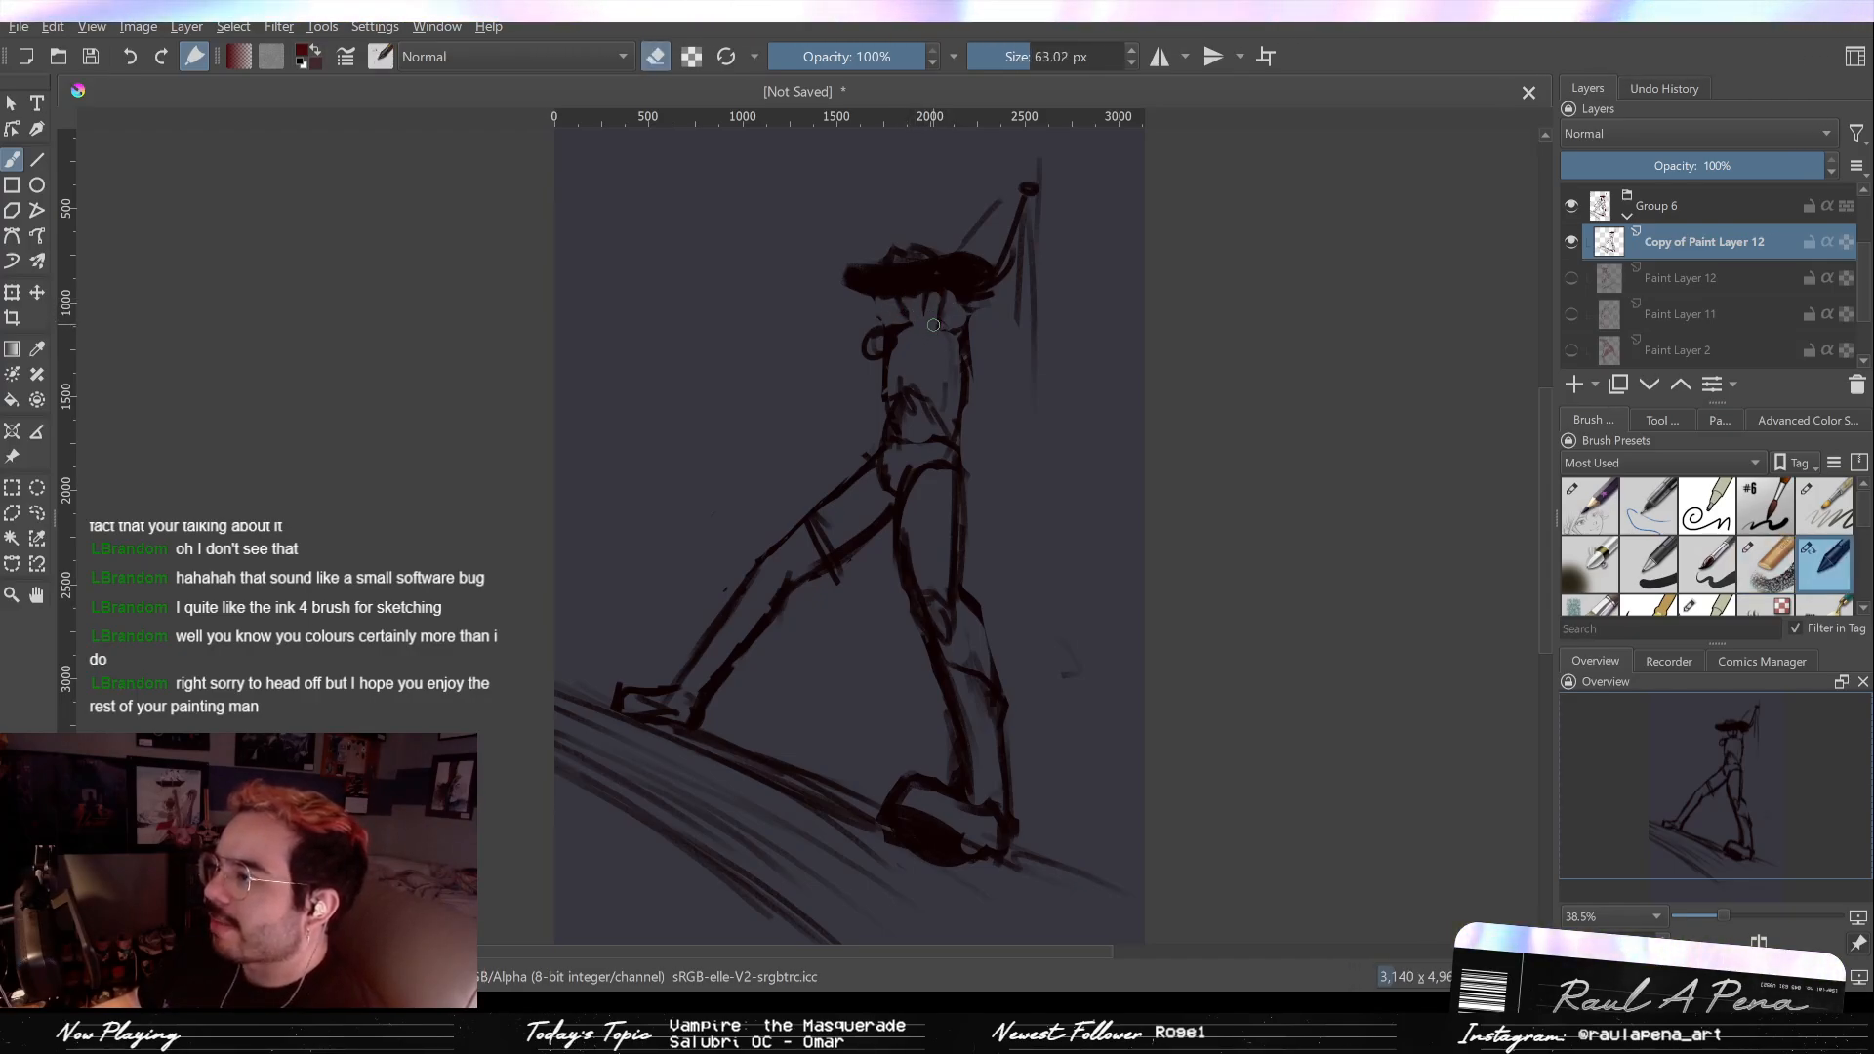
{"action": "key", "text": "e"}
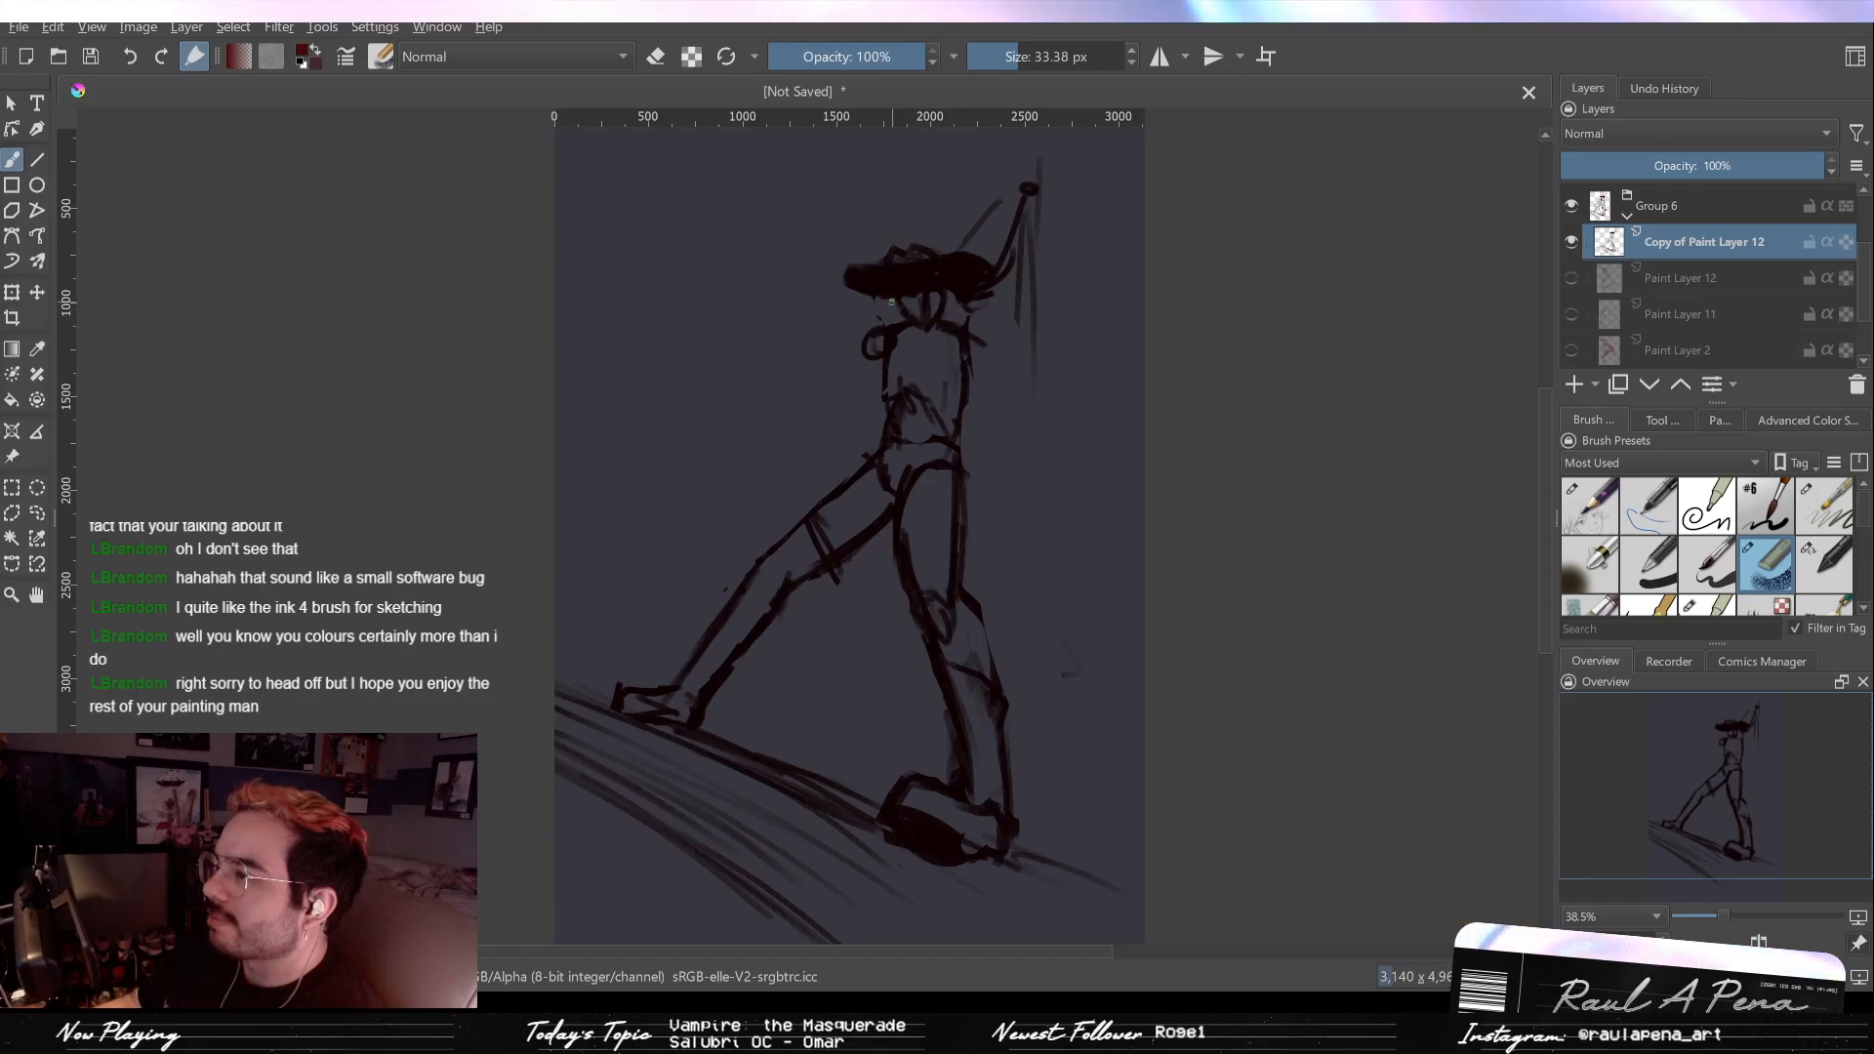
Step: Erase the torso's front edge with a 128.57 px eraser and redraw it slightly farther forward
{"action": "key", "text": "e"}
{"action": "left_click_drag", "start_coordinate": [878, 327], "coordinate": [883, 419]}
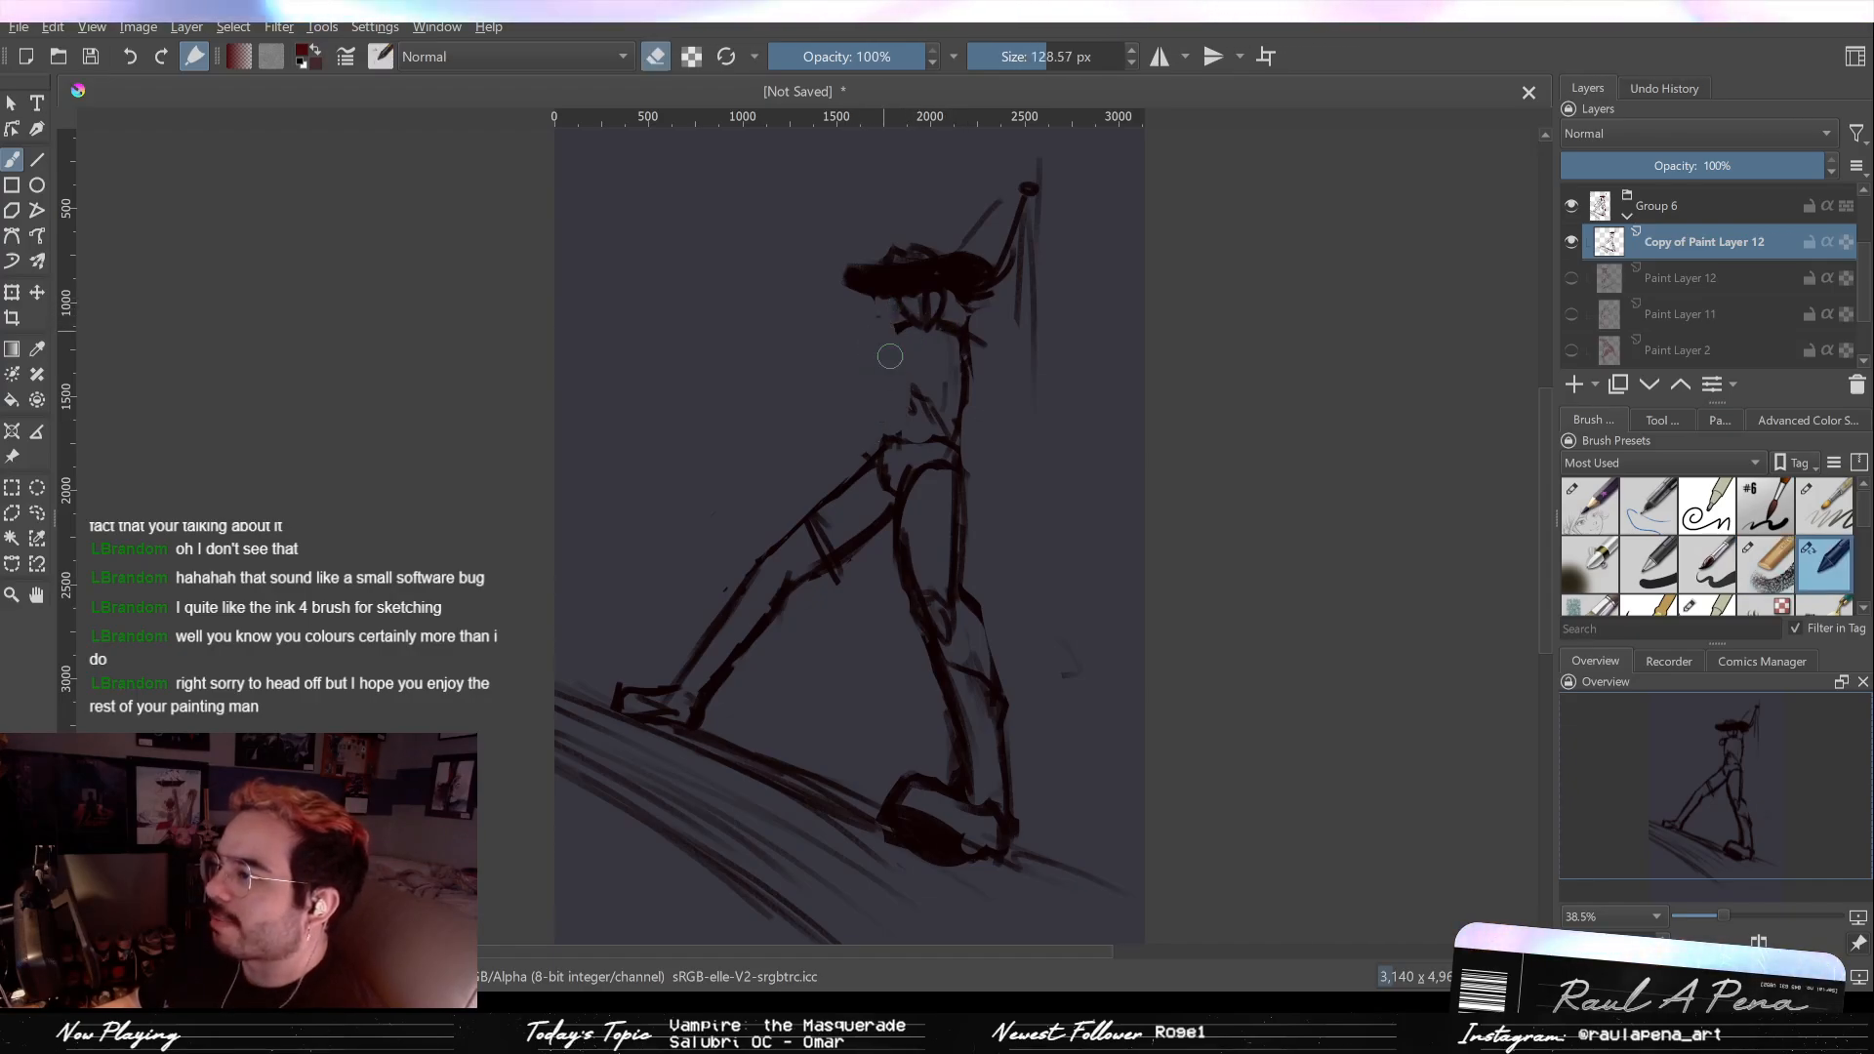
{"action": "key", "text": "e"}
{"action": "left_click_drag", "start_coordinate": [875, 330], "coordinate": [870, 405]}
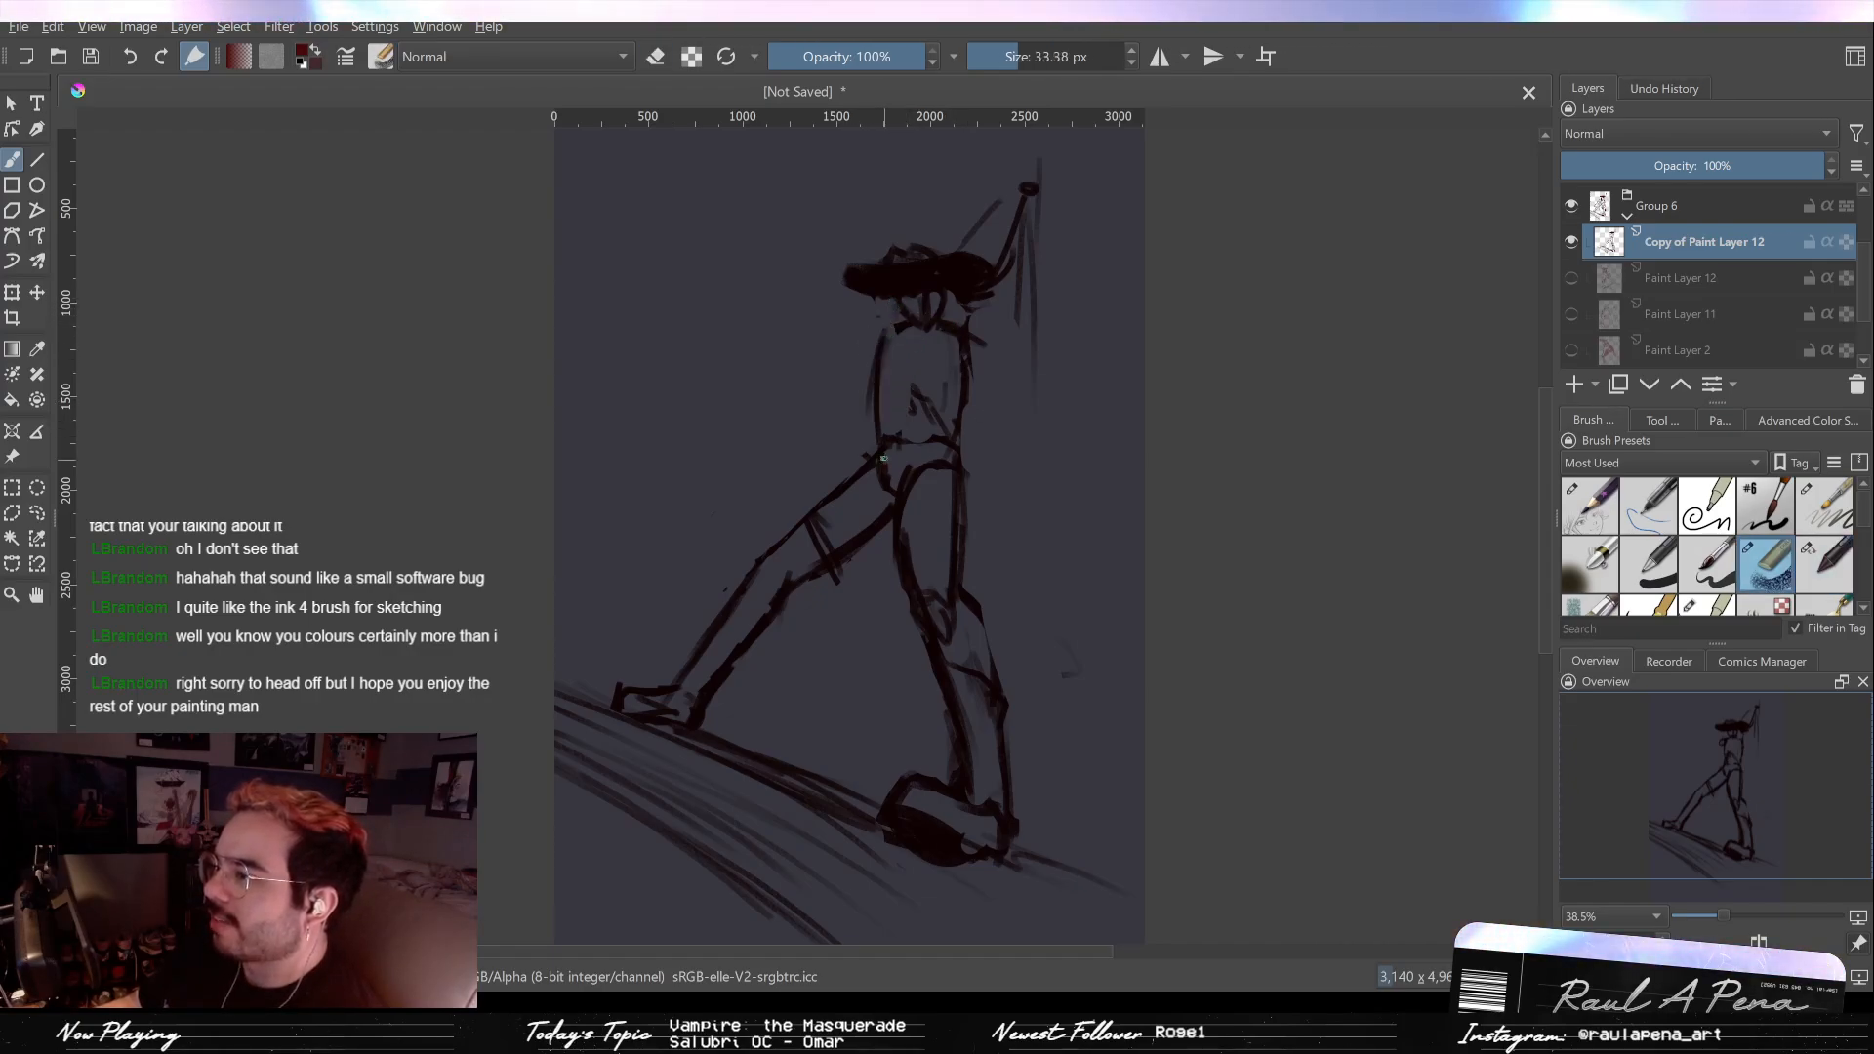
{"action": "left_click_drag", "start_coordinate": [874, 328], "coordinate": [876, 381]}
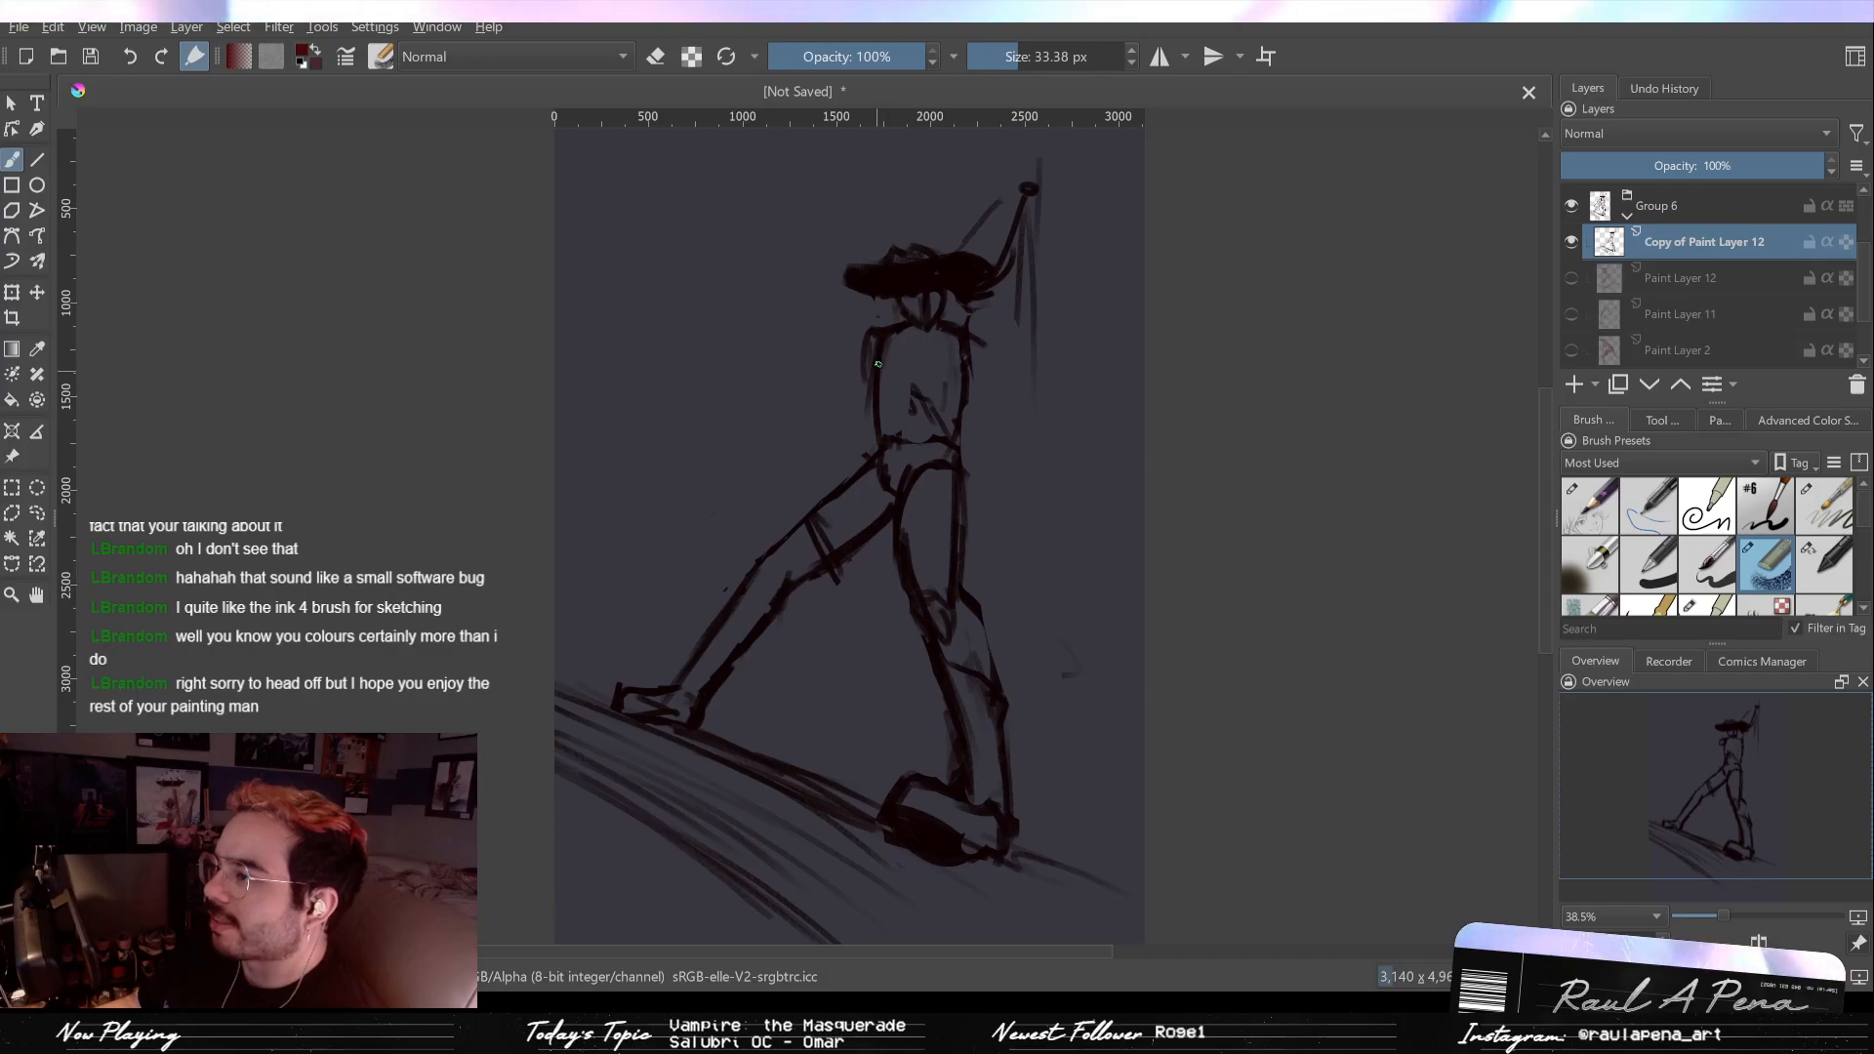
Step: Erase the torso's inner lines, back edge and hips, and resketch the back contour and waistline
{"action": "key", "text": "e"}
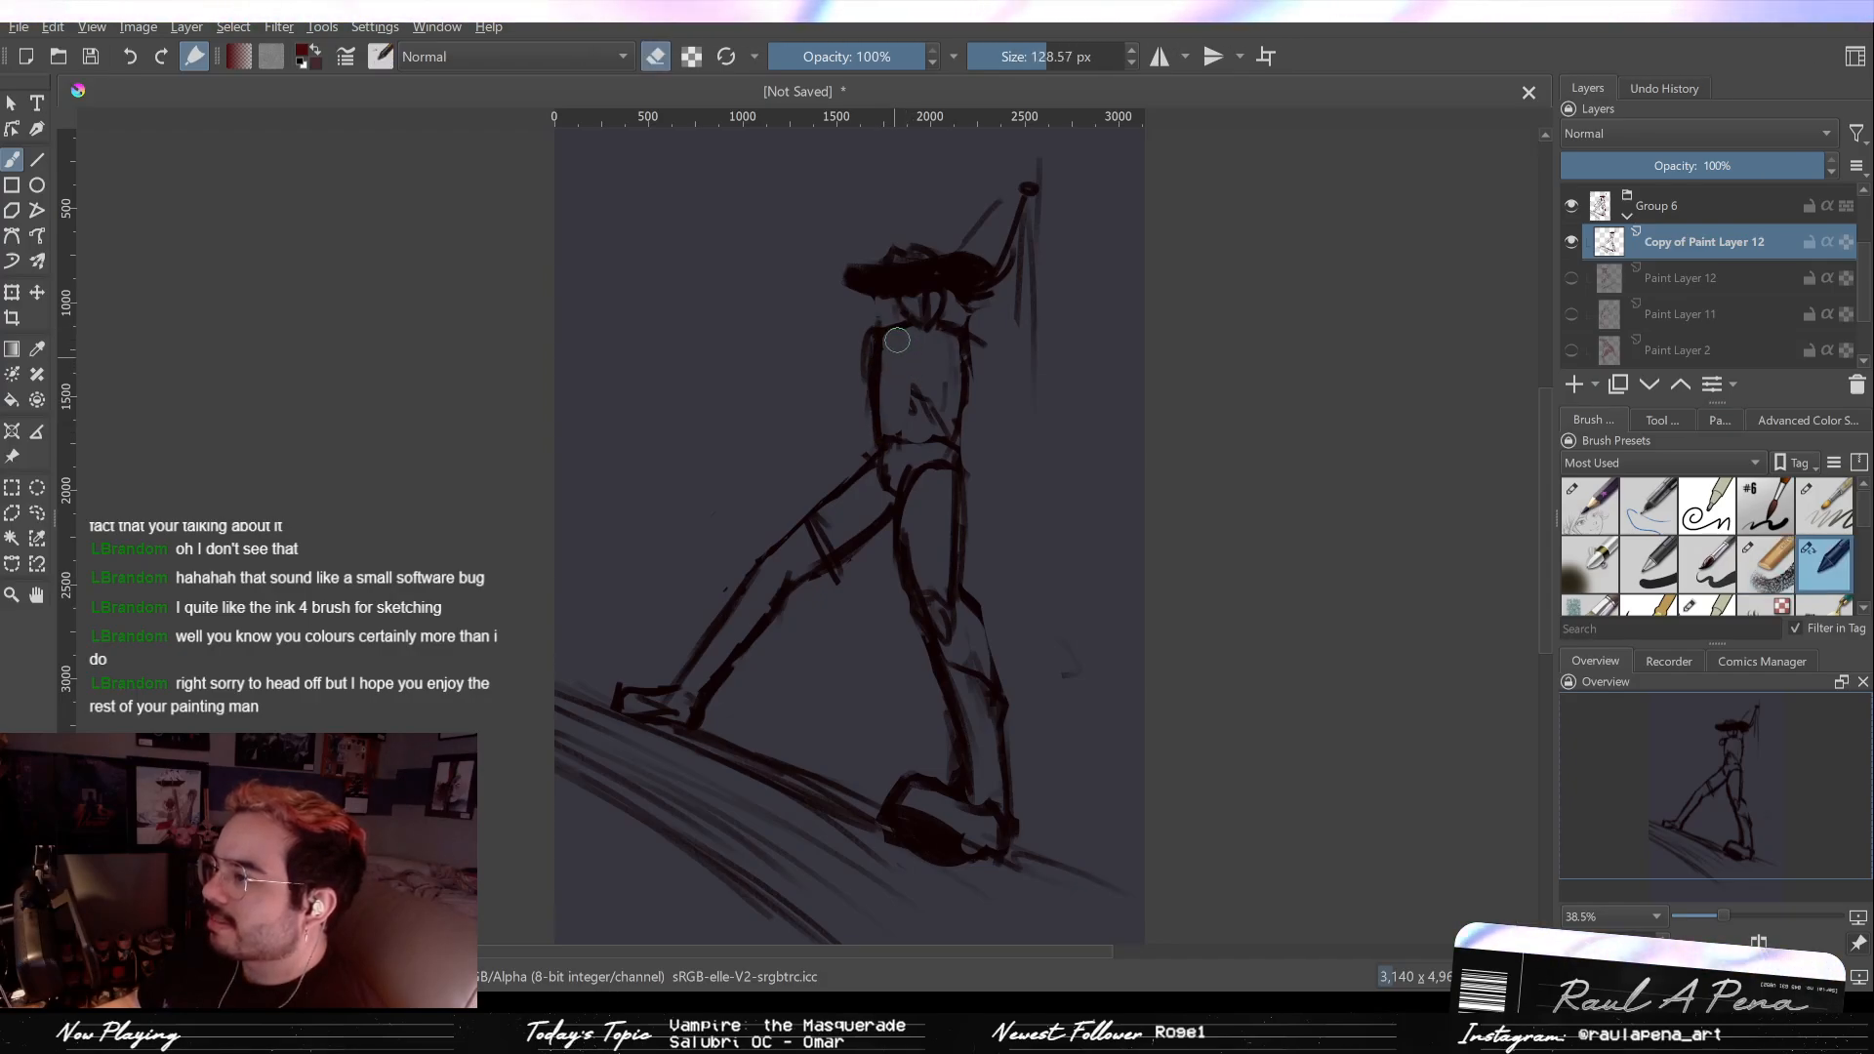
{"action": "mouse_move", "coordinate": [906, 339]}
{"action": "left_mouse_down"}
{"action": "mouse_move", "coordinate": [969, 339]}
{"action": "mouse_move", "coordinate": [955, 389]}
{"action": "left_mouse_up"}
{"action": "left_click_drag", "start_coordinate": [912, 489], "coordinate": [925, 428]}
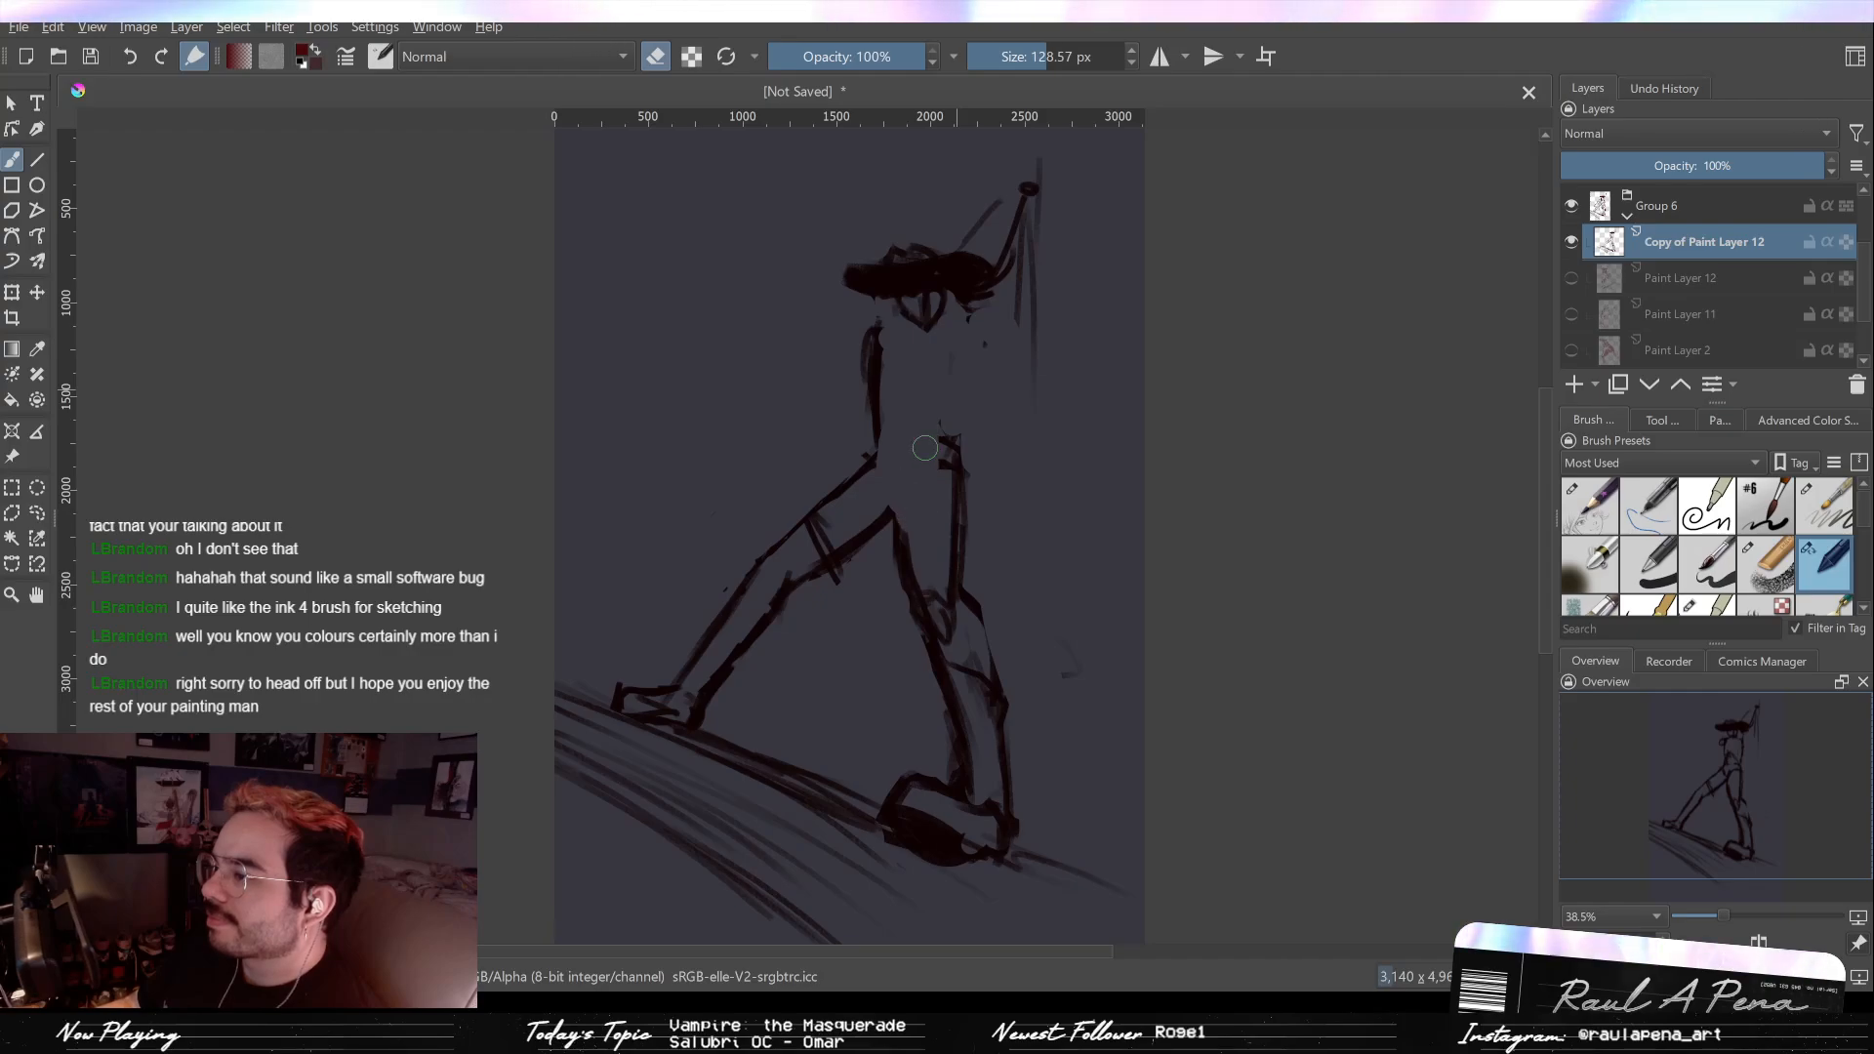
{"action": "key", "text": "e"}
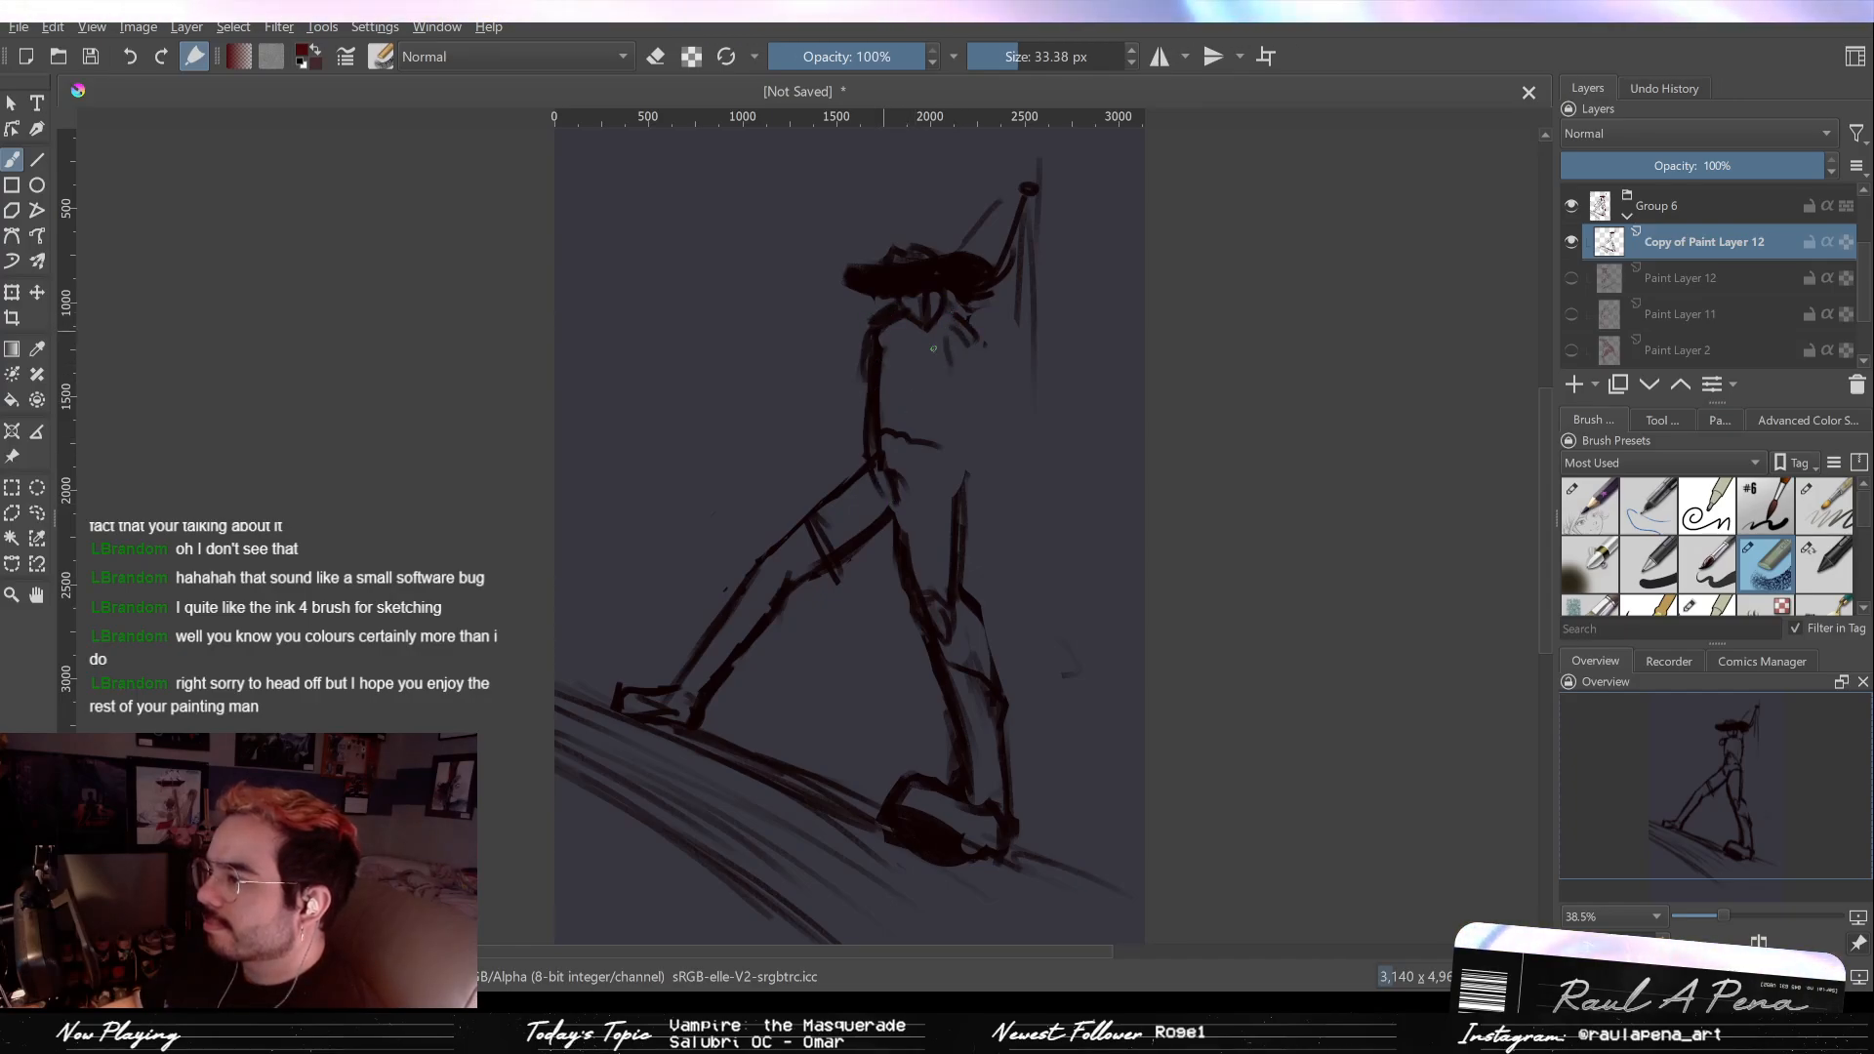
{"action": "left_click_drag", "start_coordinate": [965, 380], "coordinate": [959, 452]}
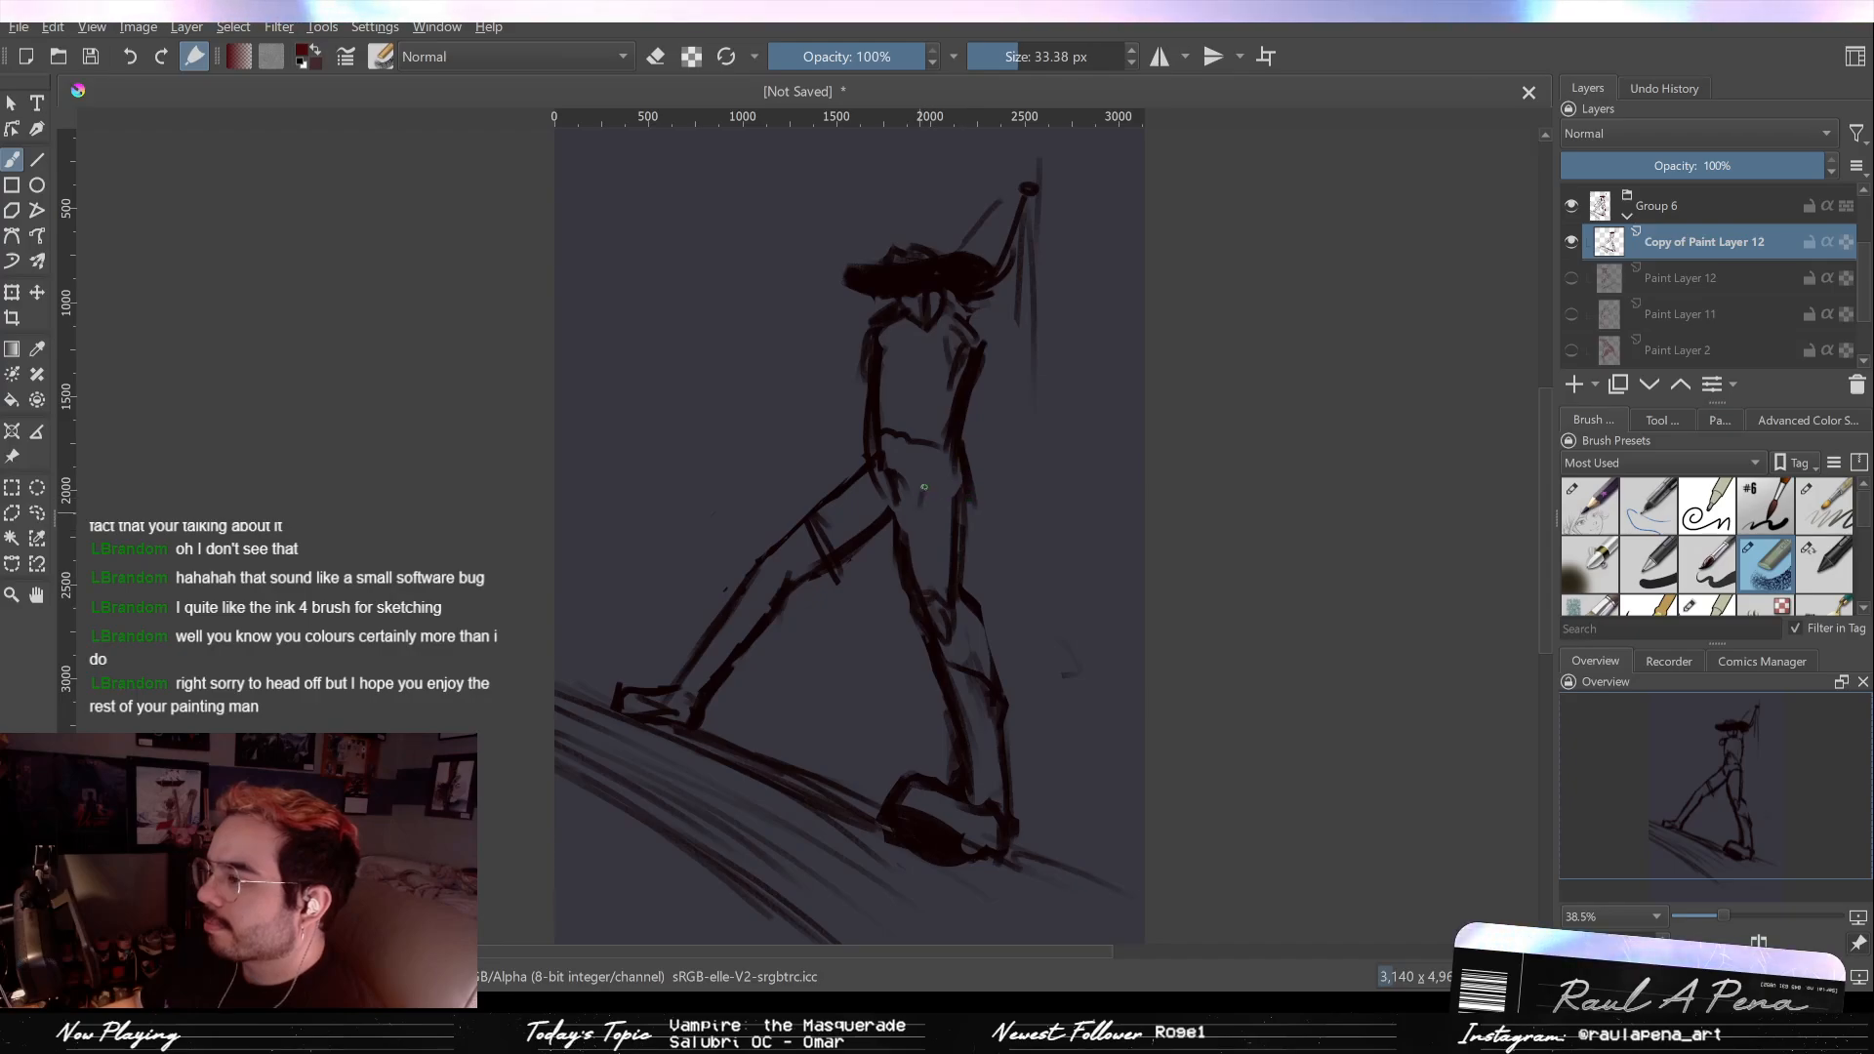
Step: Erase both legs between the hips and the lower shins, keeping the feet and ground lines
{"action": "key", "text": "e"}
{"action": "mouse_move", "coordinate": [939, 624]}
{"action": "left_mouse_down"}
{"action": "mouse_move", "coordinate": [913, 521]}
{"action": "mouse_move", "coordinate": [1005, 780]}
{"action": "left_mouse_up"}
{"action": "left_click_drag", "start_coordinate": [951, 707], "coordinate": [961, 790]}
{"action": "key", "text": "e"}
{"action": "key", "text": "e"}
{"action": "mouse_move", "coordinate": [883, 454]}
{"action": "left_mouse_down"}
{"action": "mouse_move", "coordinate": [908, 541]}
{"action": "mouse_move", "coordinate": [856, 479]}
{"action": "mouse_move", "coordinate": [910, 560]}
{"action": "mouse_move", "coordinate": [887, 532]}
{"action": "mouse_move", "coordinate": [838, 620]}
{"action": "left_mouse_up"}
{"action": "left_click_drag", "start_coordinate": [800, 521], "coordinate": [776, 639]}
Step: Redraw the rear leg from hip to boot with the 33.38 px brush and erase its excess outer line
{"action": "key", "text": "e"}
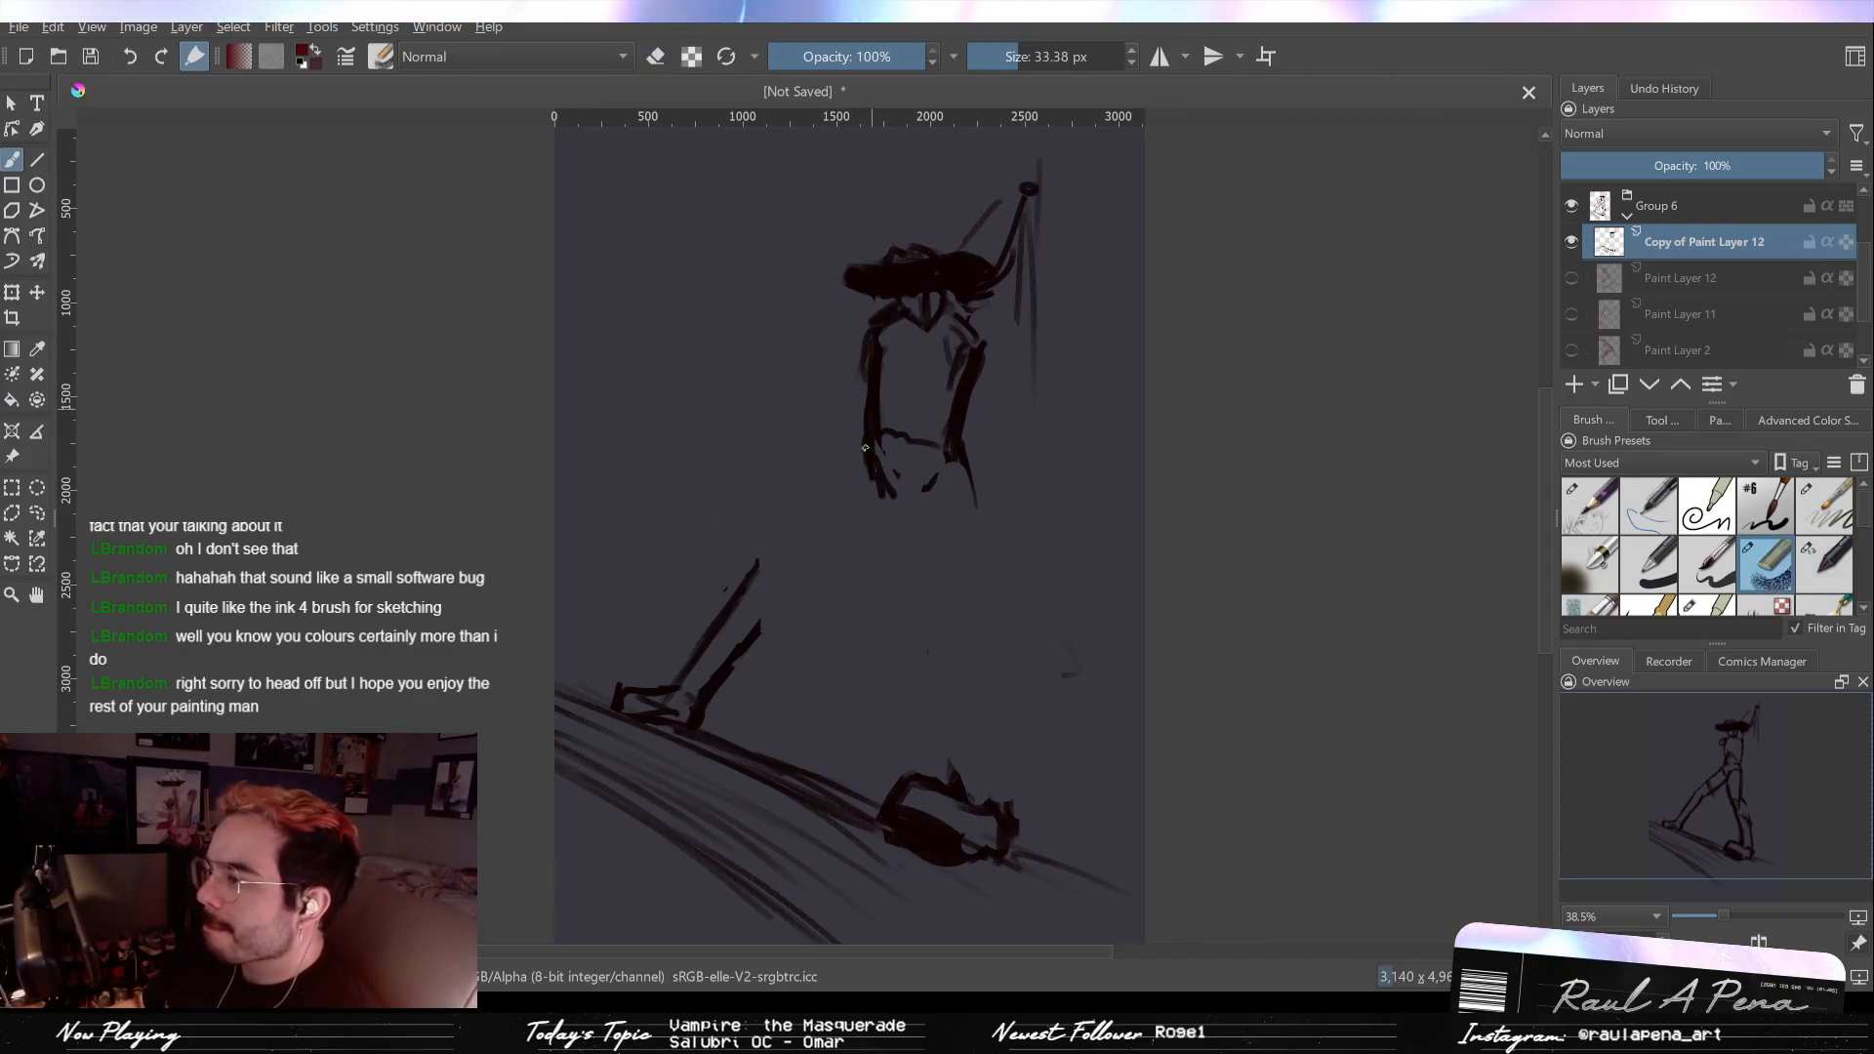
{"action": "mouse_move", "coordinate": [964, 600]}
{"action": "left_mouse_down"}
{"action": "mouse_move", "coordinate": [1007, 794]}
{"action": "mouse_move", "coordinate": [1000, 726]}
{"action": "left_mouse_up"}
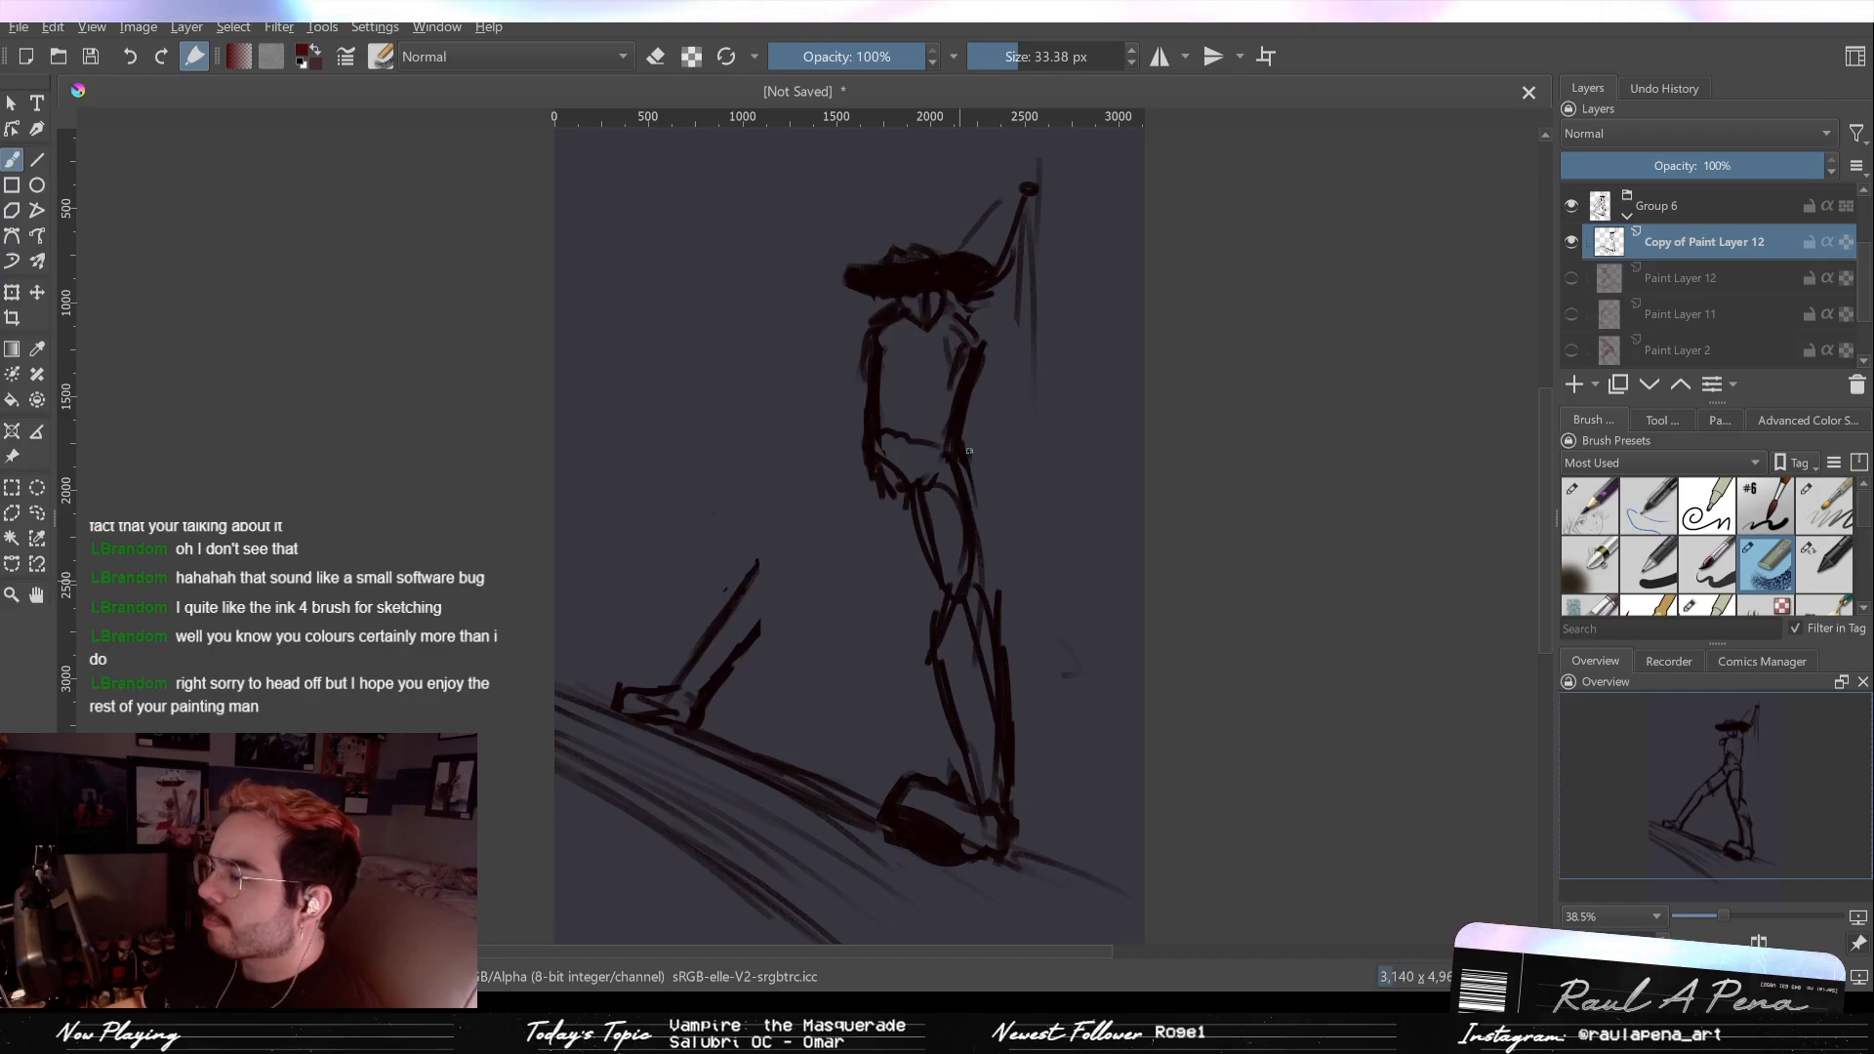
{"action": "key", "text": "e"}
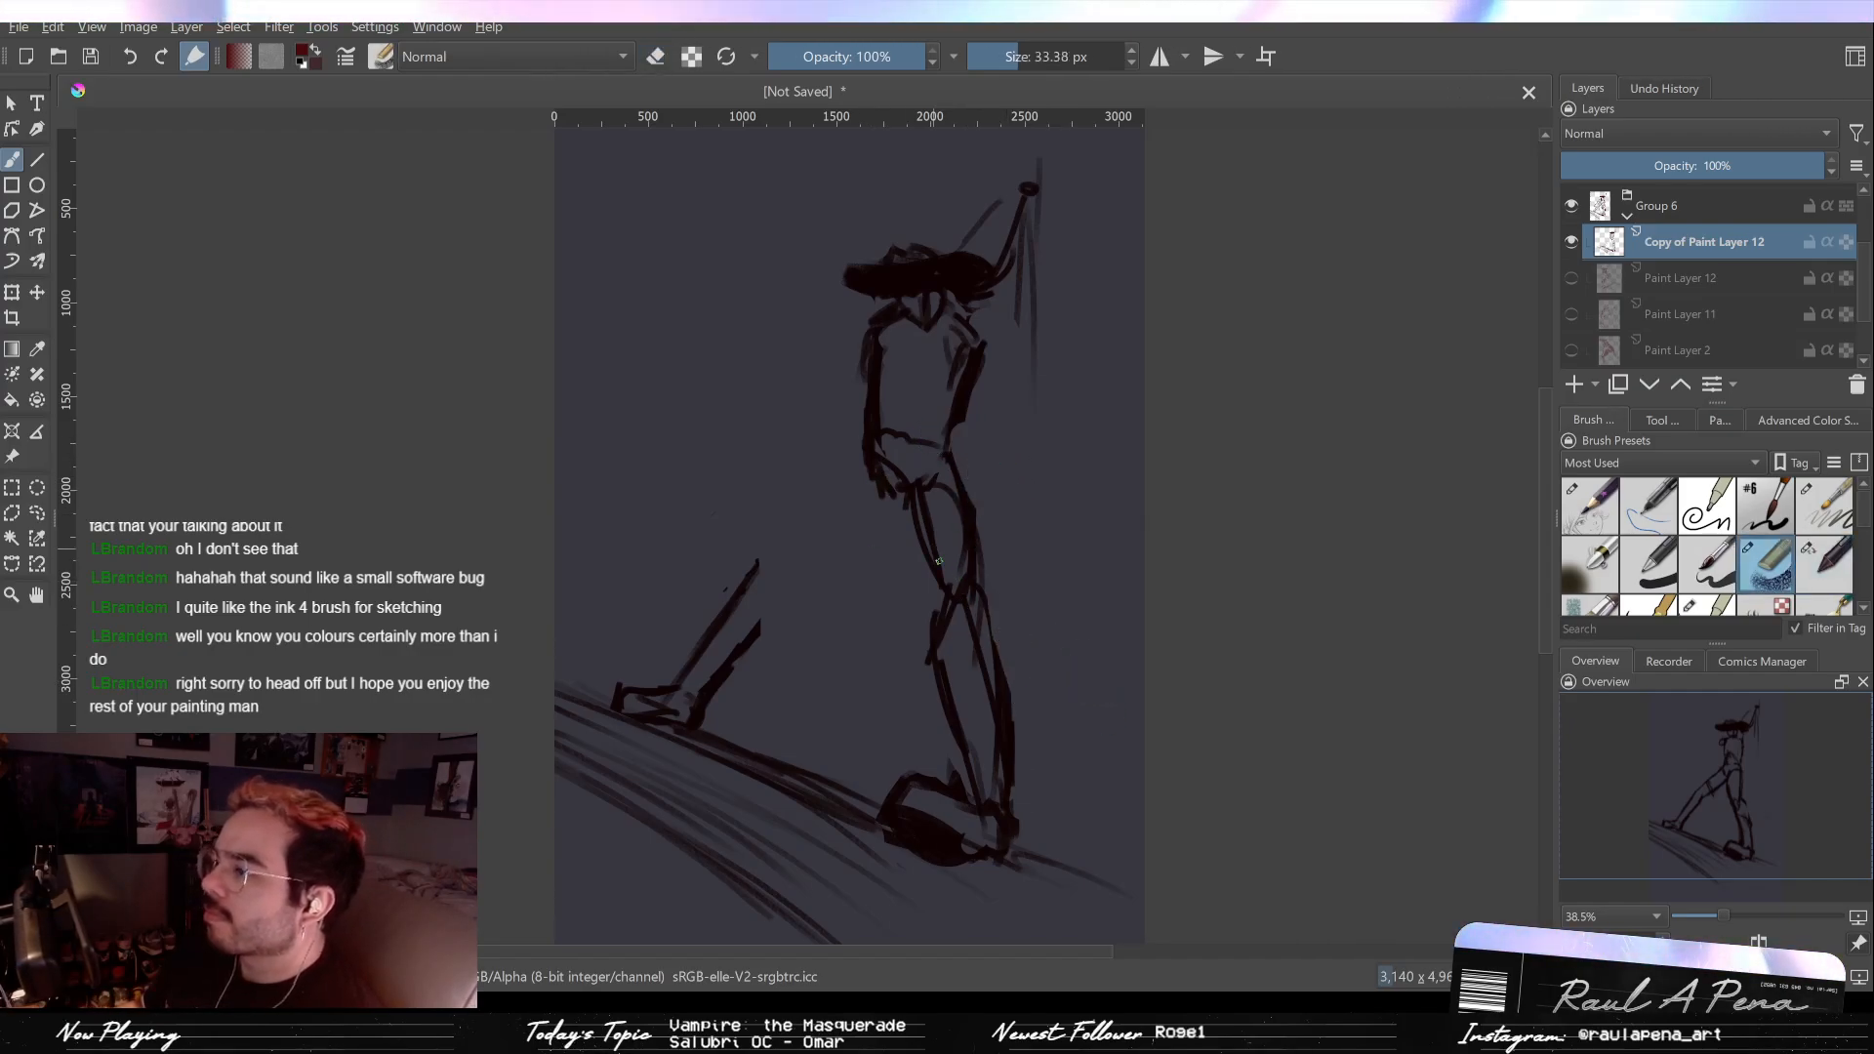
{"action": "mouse_move", "coordinate": [941, 600]}
{"action": "left_mouse_down"}
{"action": "mouse_move", "coordinate": [920, 698]}
{"action": "mouse_move", "coordinate": [933, 647]}
{"action": "mouse_move", "coordinate": [974, 776]}
{"action": "mouse_move", "coordinate": [943, 592]}
{"action": "mouse_move", "coordinate": [963, 780]}
{"action": "left_mouse_up"}
{"action": "key", "text": "e"}
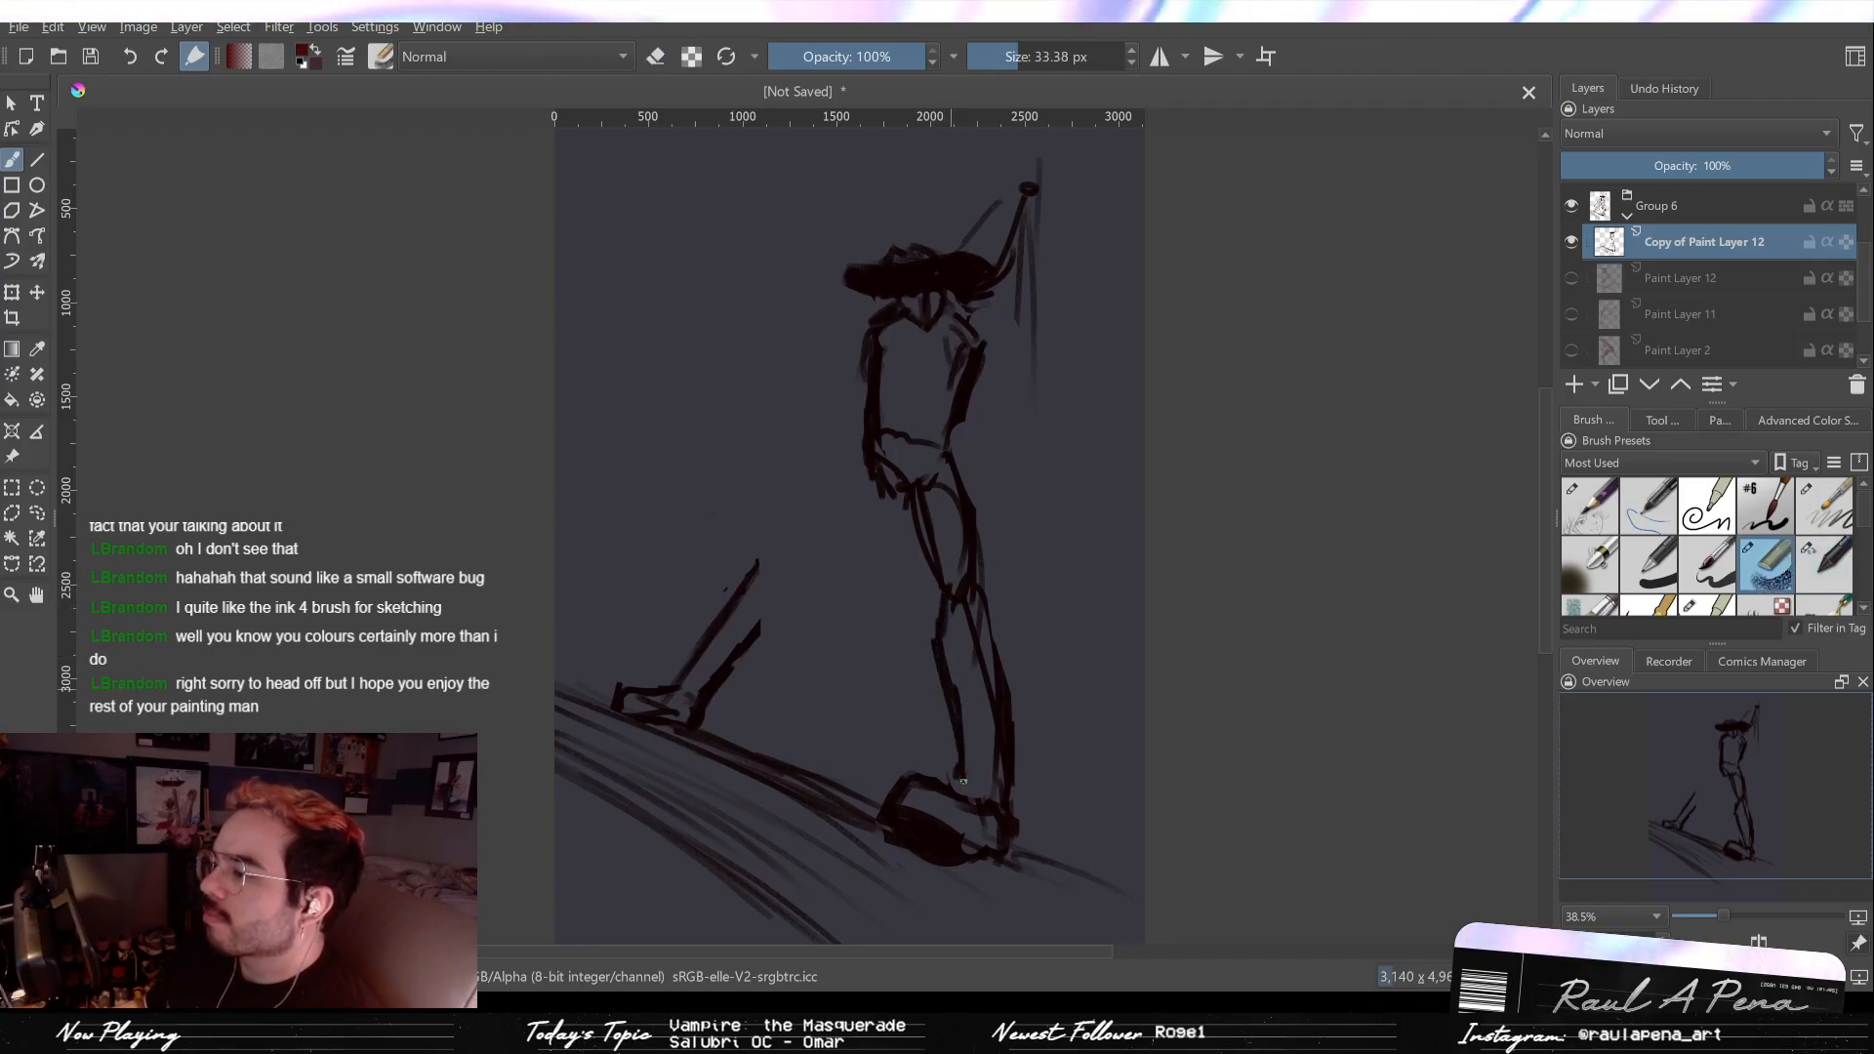
{"action": "key", "text": "e"}
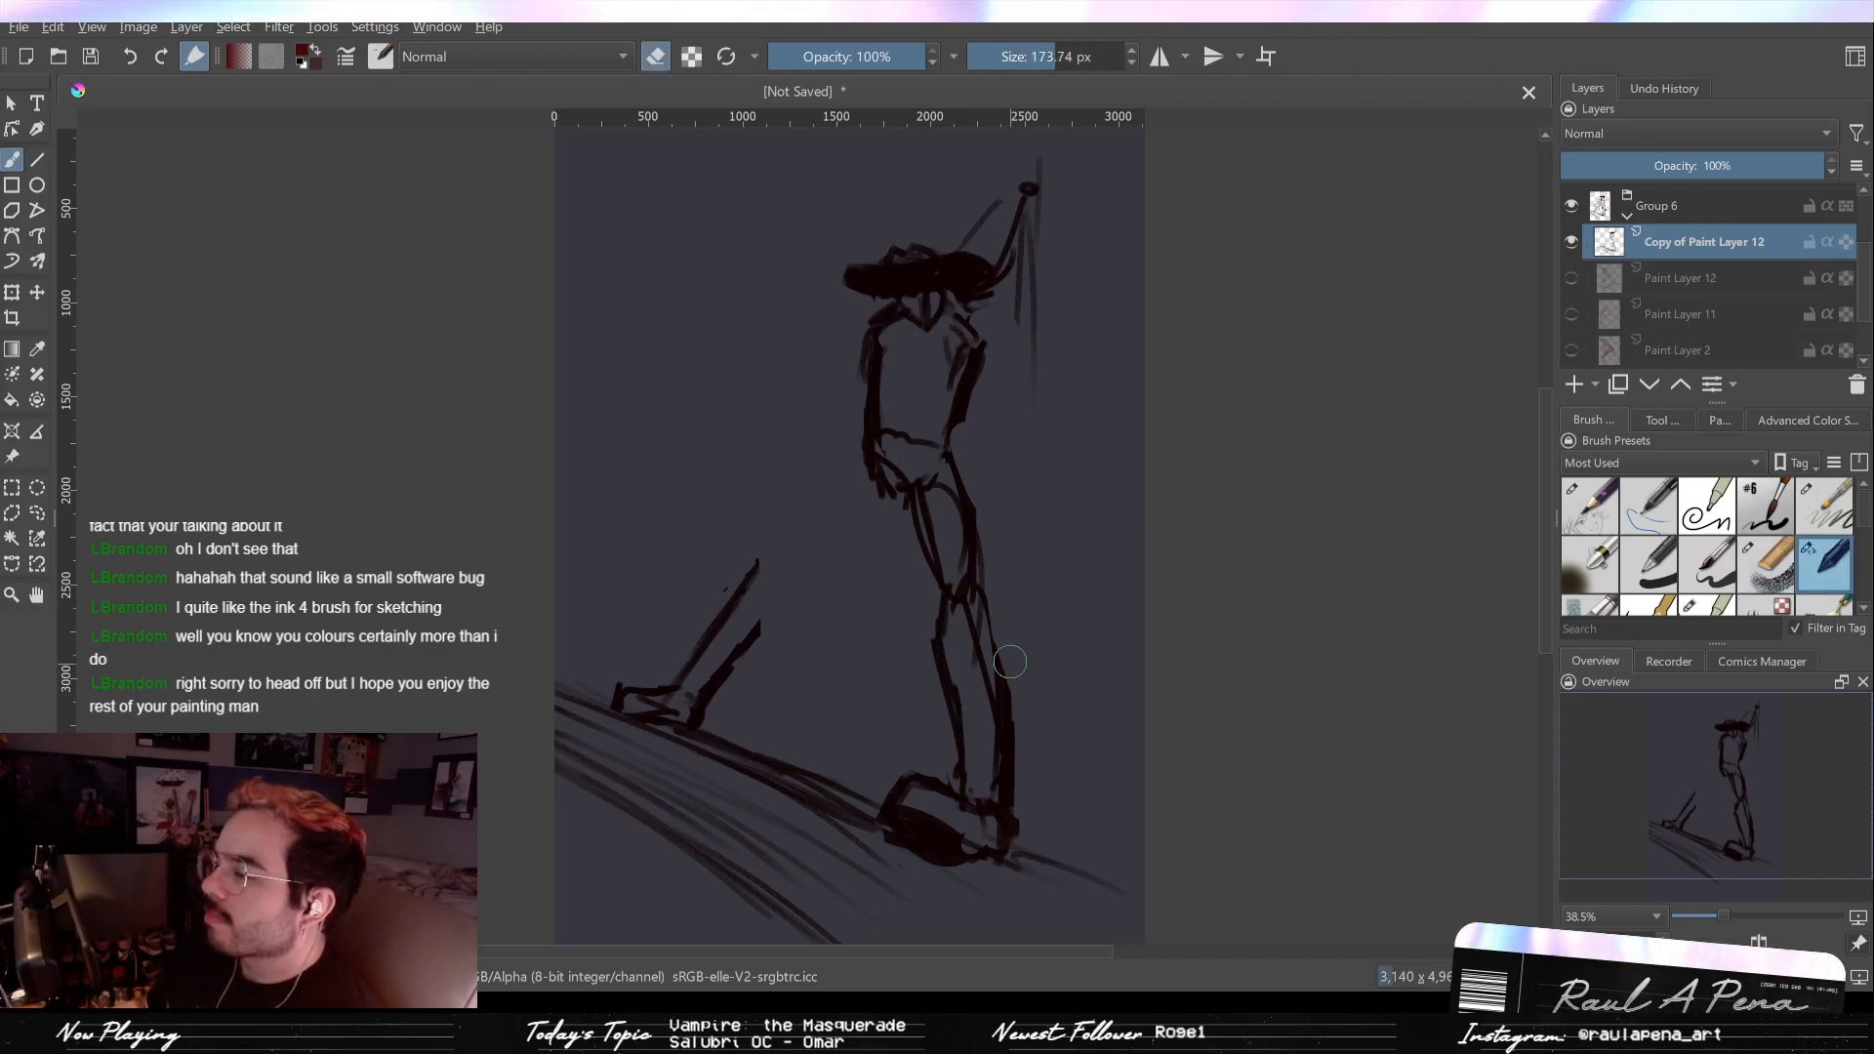
{"action": "left_click_drag", "start_coordinate": [1005, 656], "coordinate": [1029, 841]}
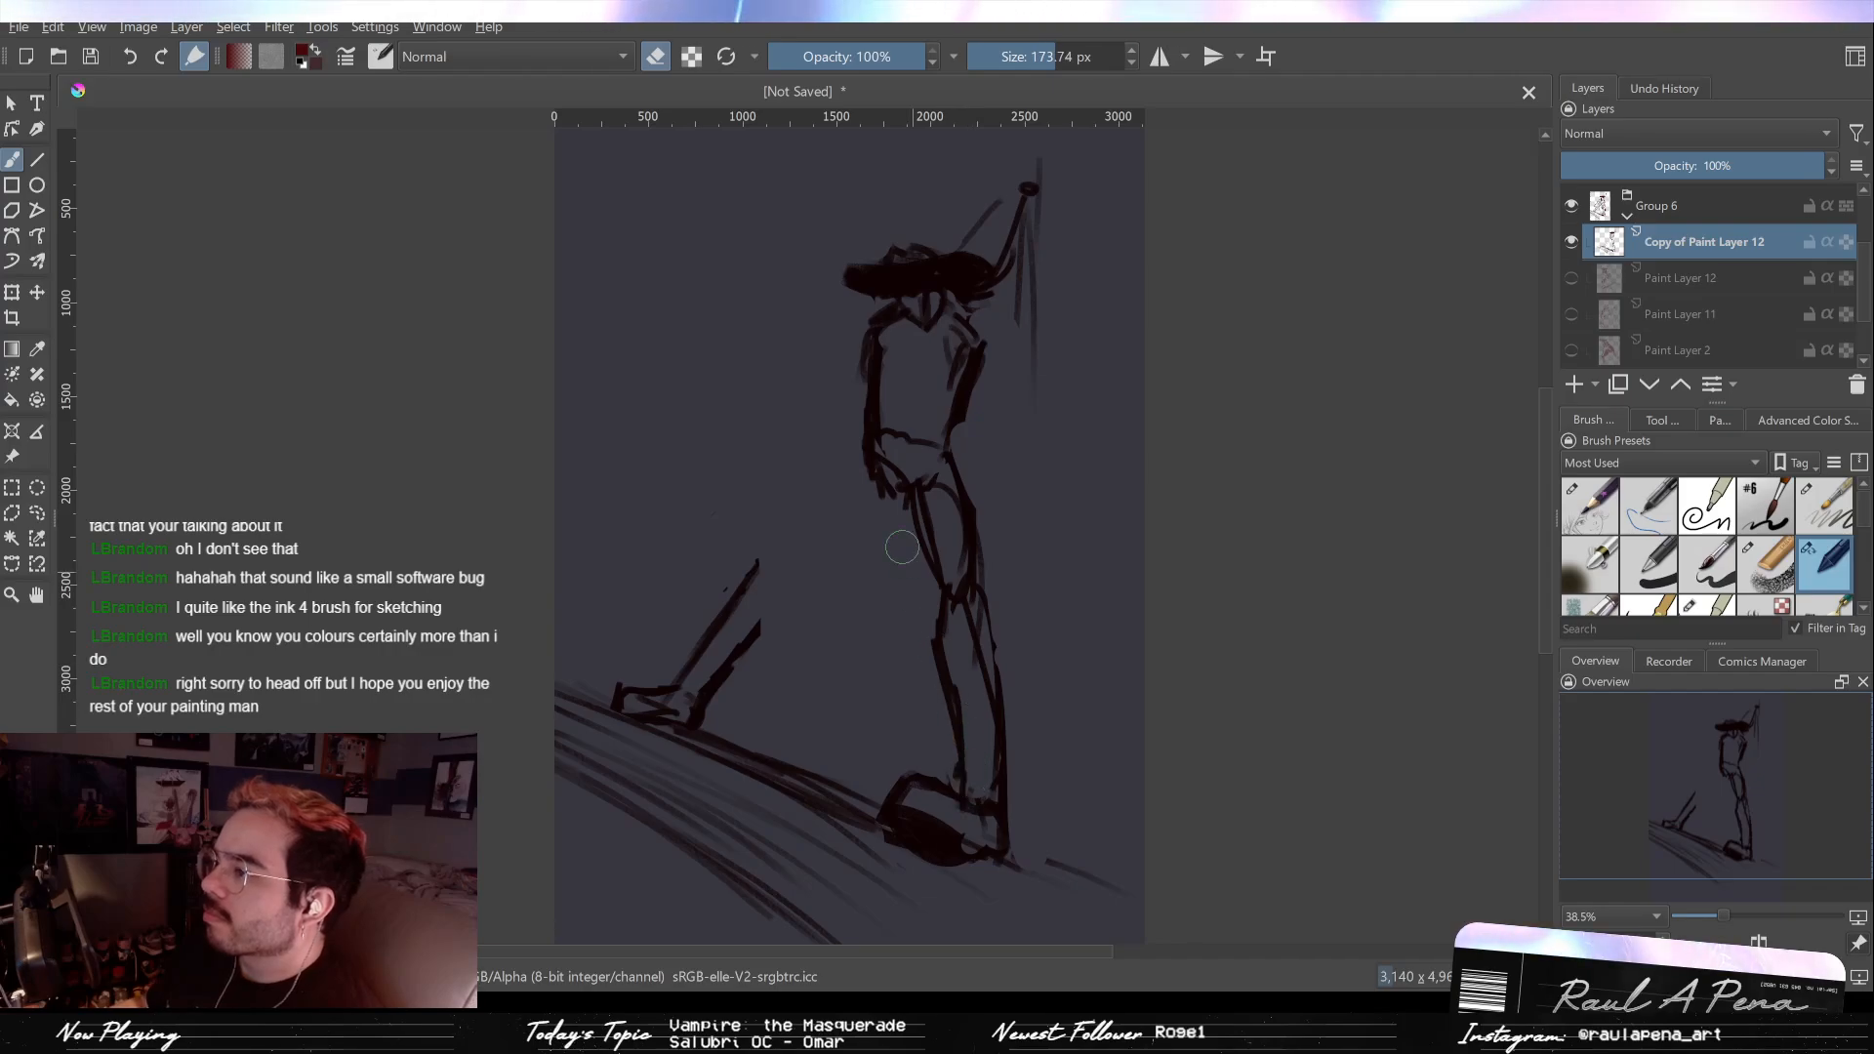
Step: Sketch the extended front leg's thigh and knee from the hip, joining them to the existing shin and foot
{"action": "key", "text": "e"}
{"action": "mouse_move", "coordinate": [847, 497]}
{"action": "left_mouse_down"}
{"action": "mouse_move", "coordinate": [857, 453]}
{"action": "mouse_move", "coordinate": [829, 495]}
{"action": "mouse_move", "coordinate": [894, 484]}
{"action": "mouse_move", "coordinate": [816, 563]}
{"action": "left_mouse_up"}
{"action": "mouse_move", "coordinate": [857, 458]}
{"action": "left_mouse_down"}
{"action": "mouse_move", "coordinate": [810, 601]}
{"action": "mouse_move", "coordinate": [817, 541]}
{"action": "mouse_move", "coordinate": [882, 512]}
{"action": "mouse_move", "coordinate": [806, 576]}
{"action": "mouse_move", "coordinate": [855, 471]}
{"action": "left_mouse_up"}
{"action": "key", "text": "e"}
{"action": "key", "text": "e"}
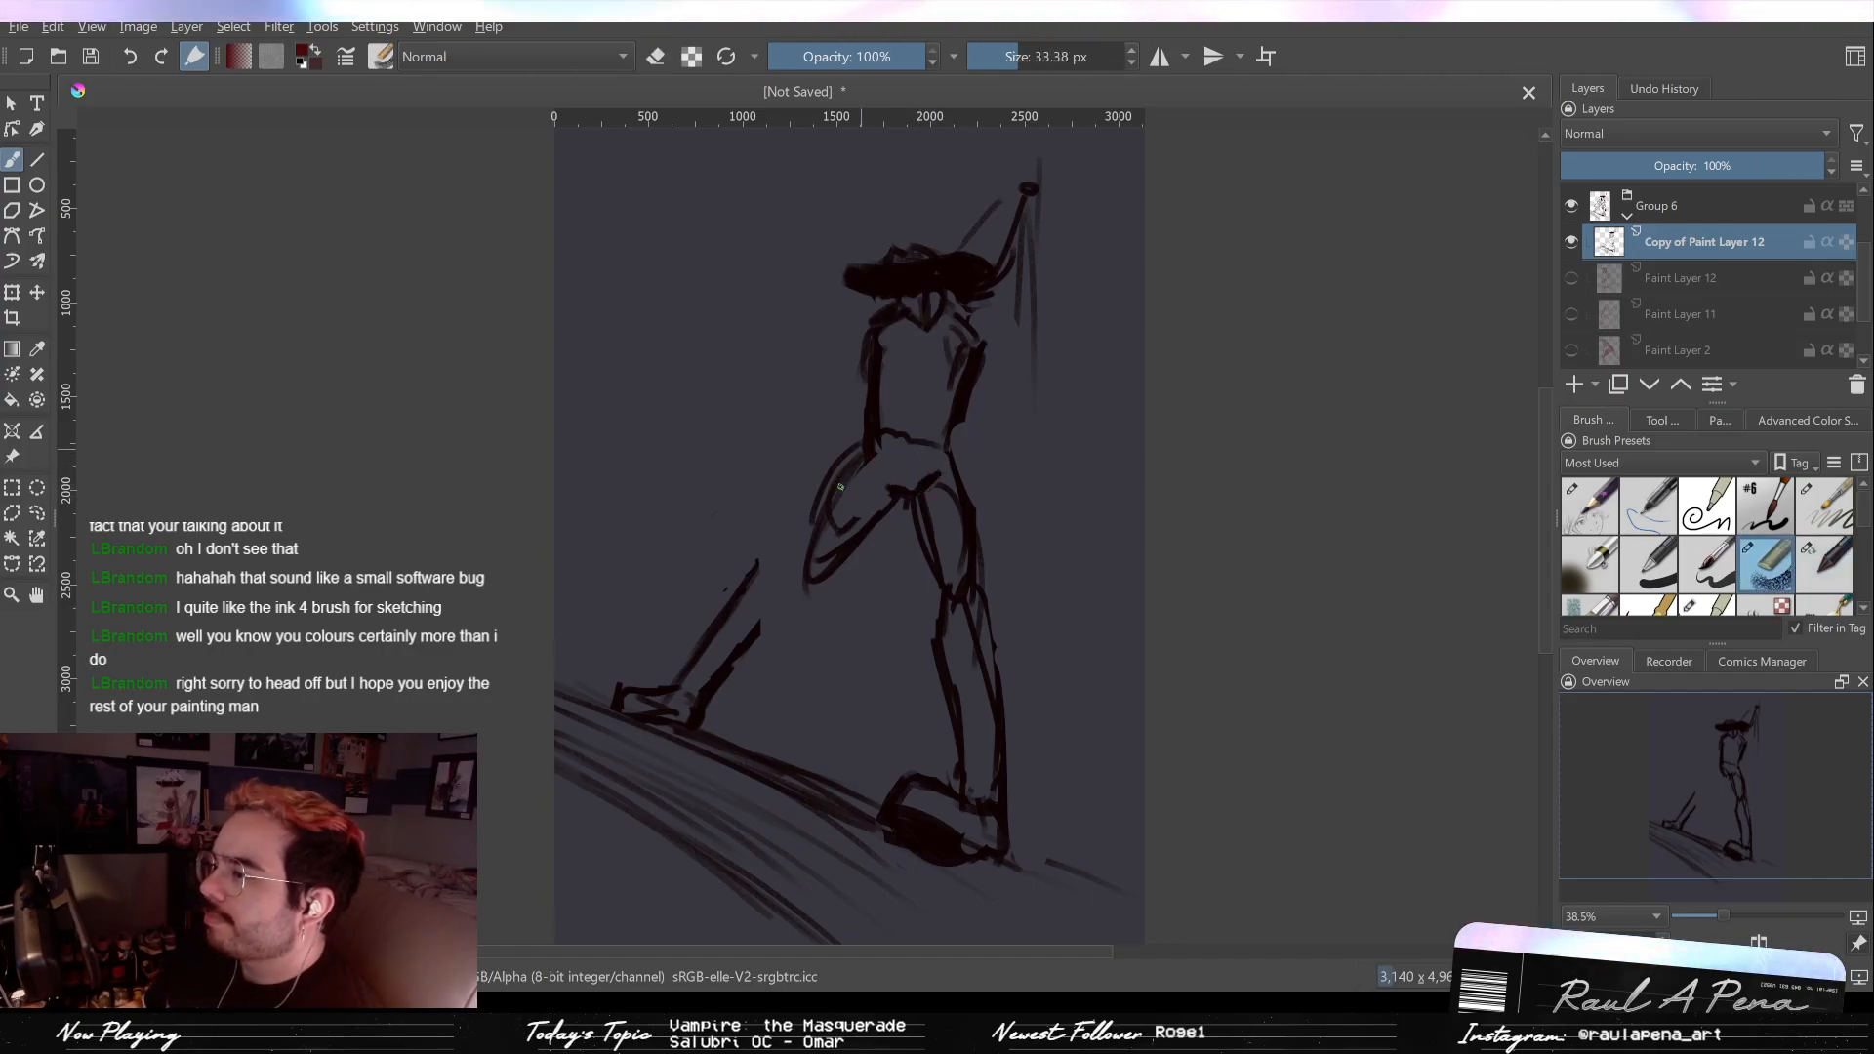
{"action": "mouse_move", "coordinate": [806, 554]}
{"action": "left_mouse_down"}
{"action": "mouse_move", "coordinate": [723, 631]}
{"action": "mouse_move", "coordinate": [733, 657]}
{"action": "mouse_move", "coordinate": [761, 625]}
{"action": "left_mouse_up"}
Step: Add a chest contour across the torso and sketch a curved shoulder at its front edge
{"action": "mouse_move", "coordinate": [859, 374]}
{"action": "left_mouse_down"}
{"action": "mouse_move", "coordinate": [873, 346]}
{"action": "mouse_move", "coordinate": [851, 340]}
{"action": "mouse_move", "coordinate": [885, 320]}
{"action": "mouse_move", "coordinate": [882, 342]}
{"action": "mouse_move", "coordinate": [898, 310]}
{"action": "mouse_move", "coordinate": [872, 404]}
{"action": "mouse_move", "coordinate": [917, 381]}
{"action": "left_mouse_up"}
{"action": "key", "text": "/"}
{"action": "key", "text": "/"}
{"action": "key", "text": "/"}
{"action": "key", "text": "/"}
{"action": "left_click_drag", "start_coordinate": [863, 322], "coordinate": [881, 339]}
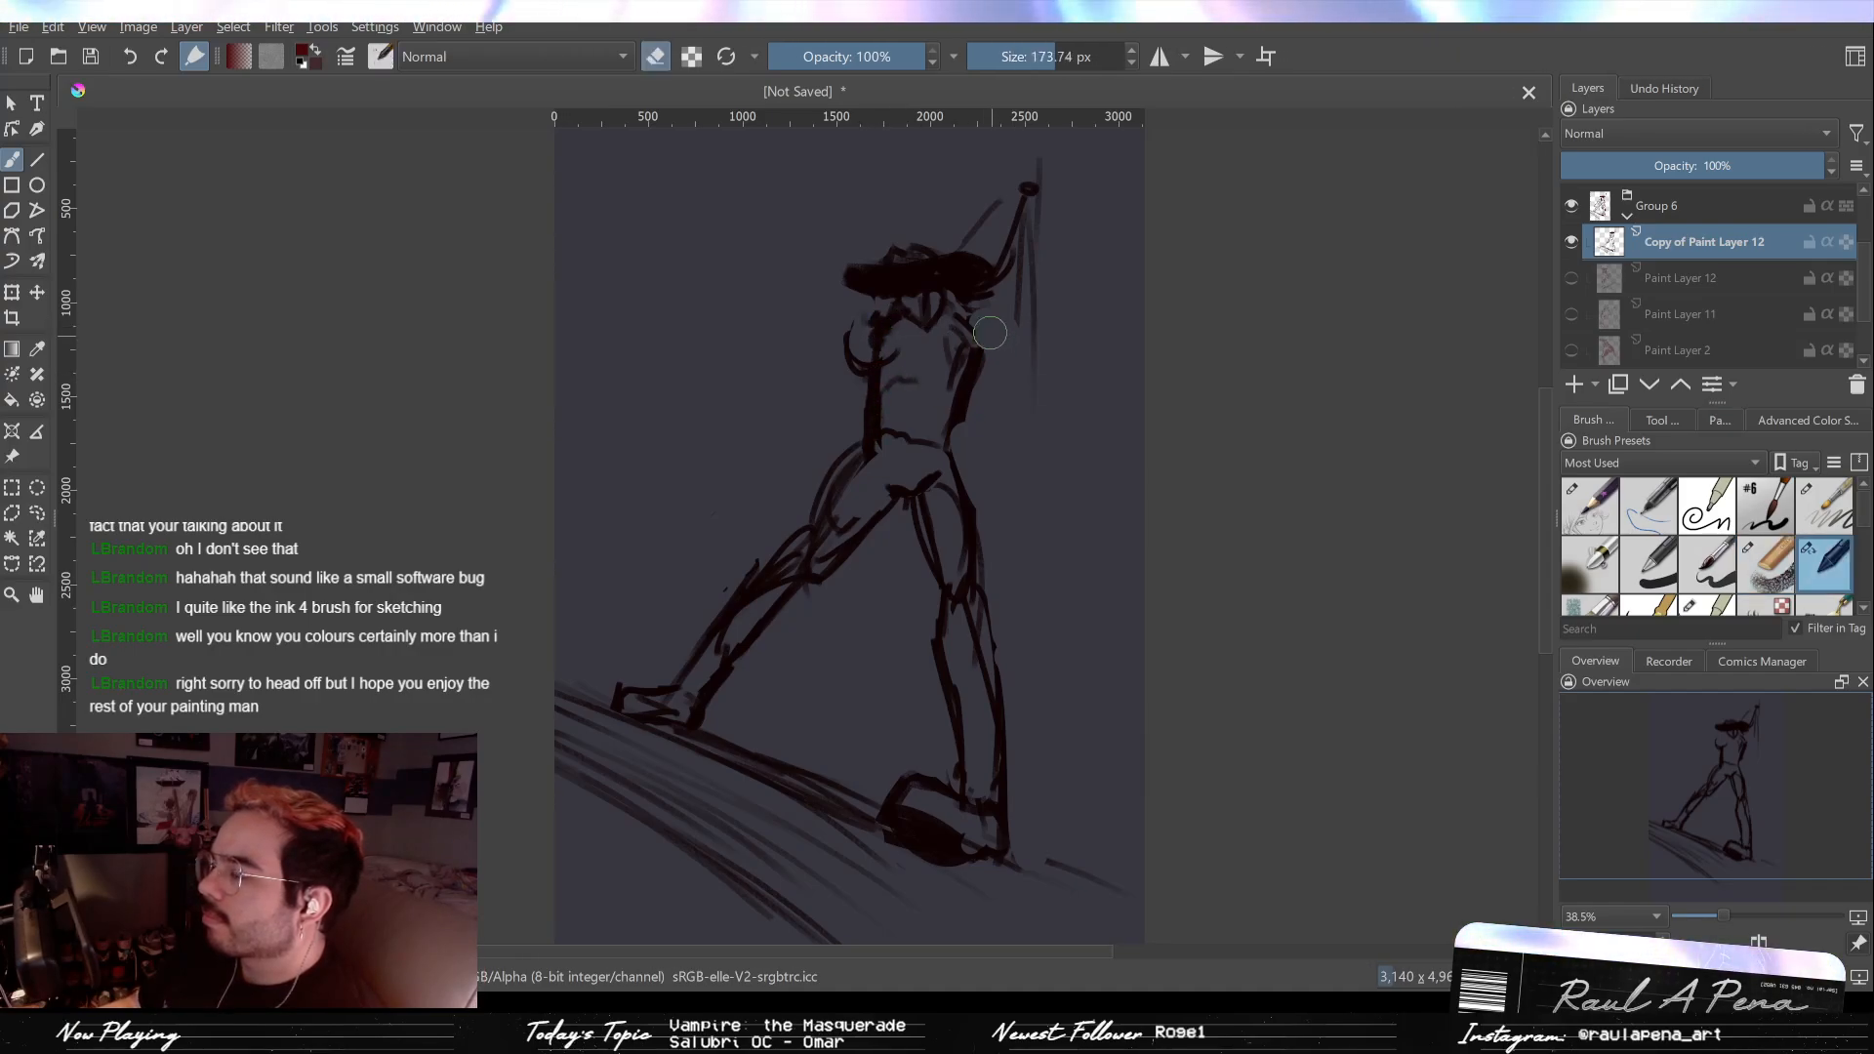
Step: Sketch a round form behind the torso and a bent arm crossing the body with its hand at the hip
{"action": "key", "text": "ctrl+z"}
{"action": "left_click_drag", "start_coordinate": [996, 347], "coordinate": [1009, 367]}
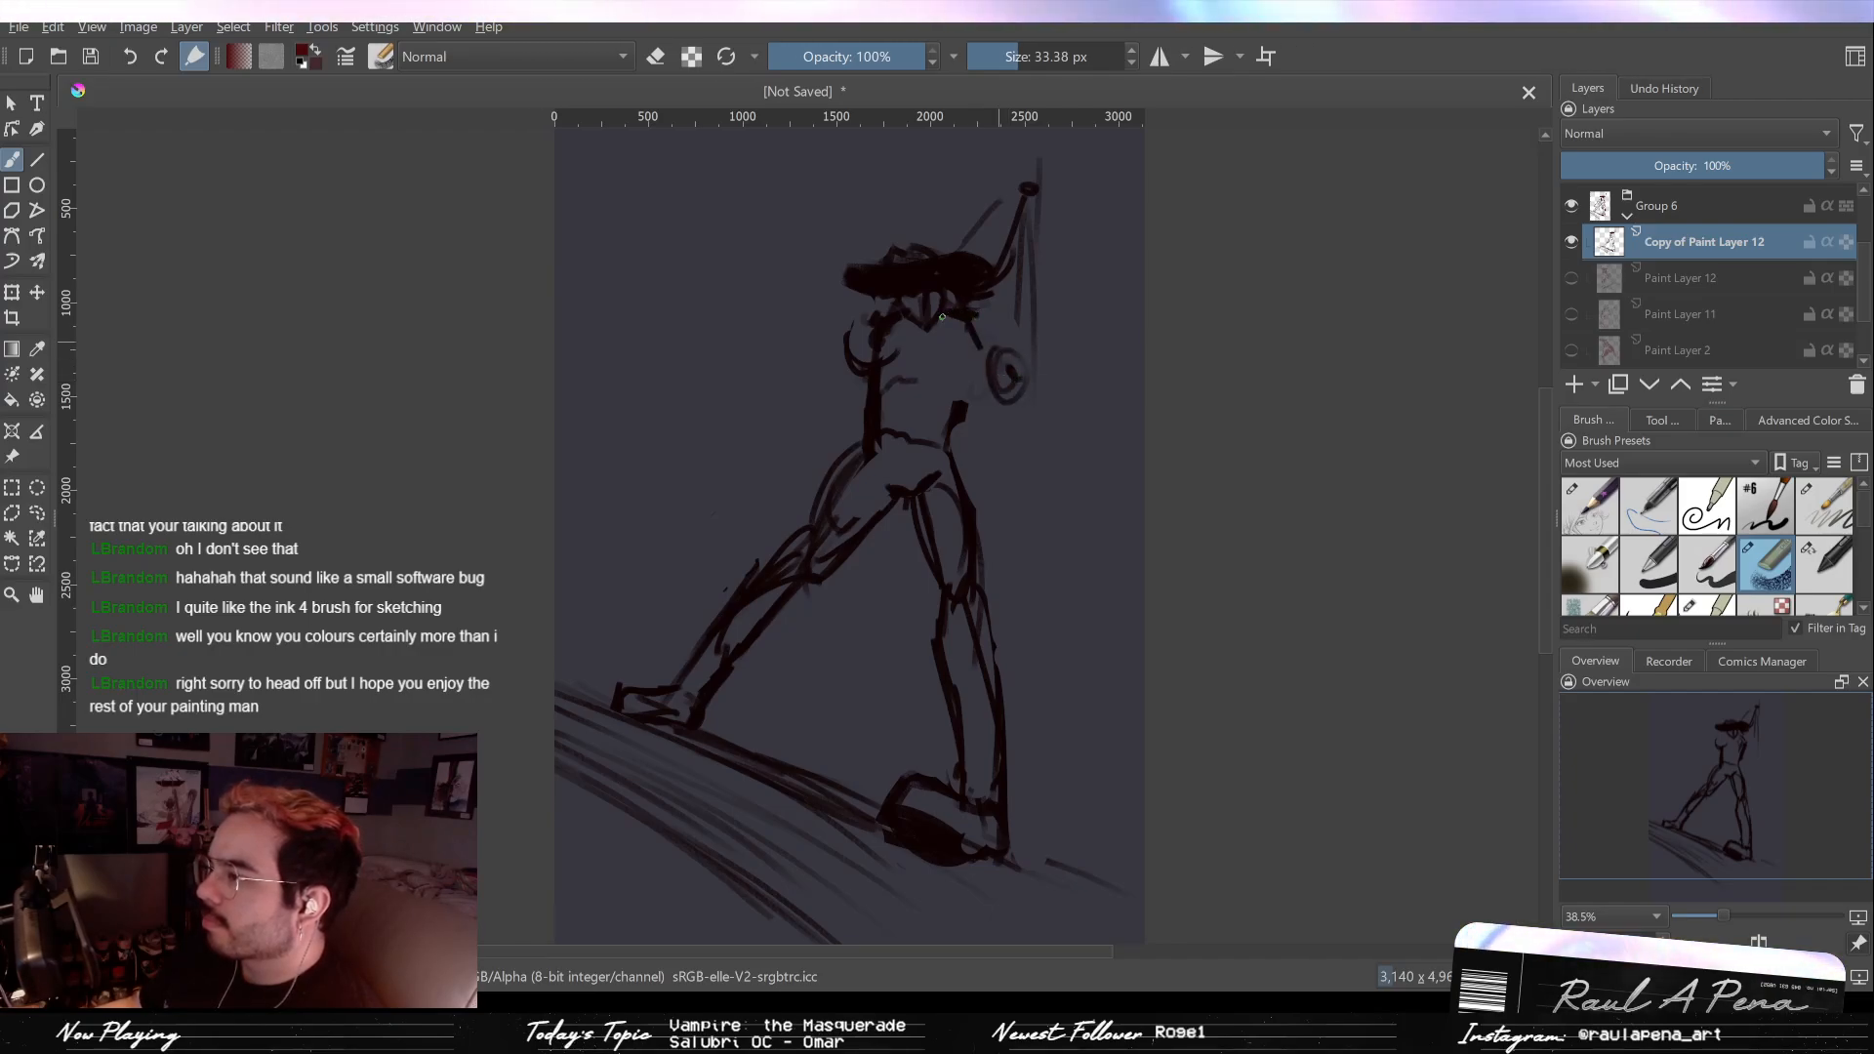
{"action": "mouse_move", "coordinate": [896, 363]}
{"action": "left_mouse_down"}
{"action": "mouse_move", "coordinate": [919, 401]}
{"action": "mouse_move", "coordinate": [891, 352]}
{"action": "mouse_move", "coordinate": [879, 375]}
{"action": "mouse_move", "coordinate": [912, 408]}
{"action": "mouse_move", "coordinate": [950, 401]}
{"action": "left_mouse_up"}
{"action": "key", "text": "ctrl+z"}
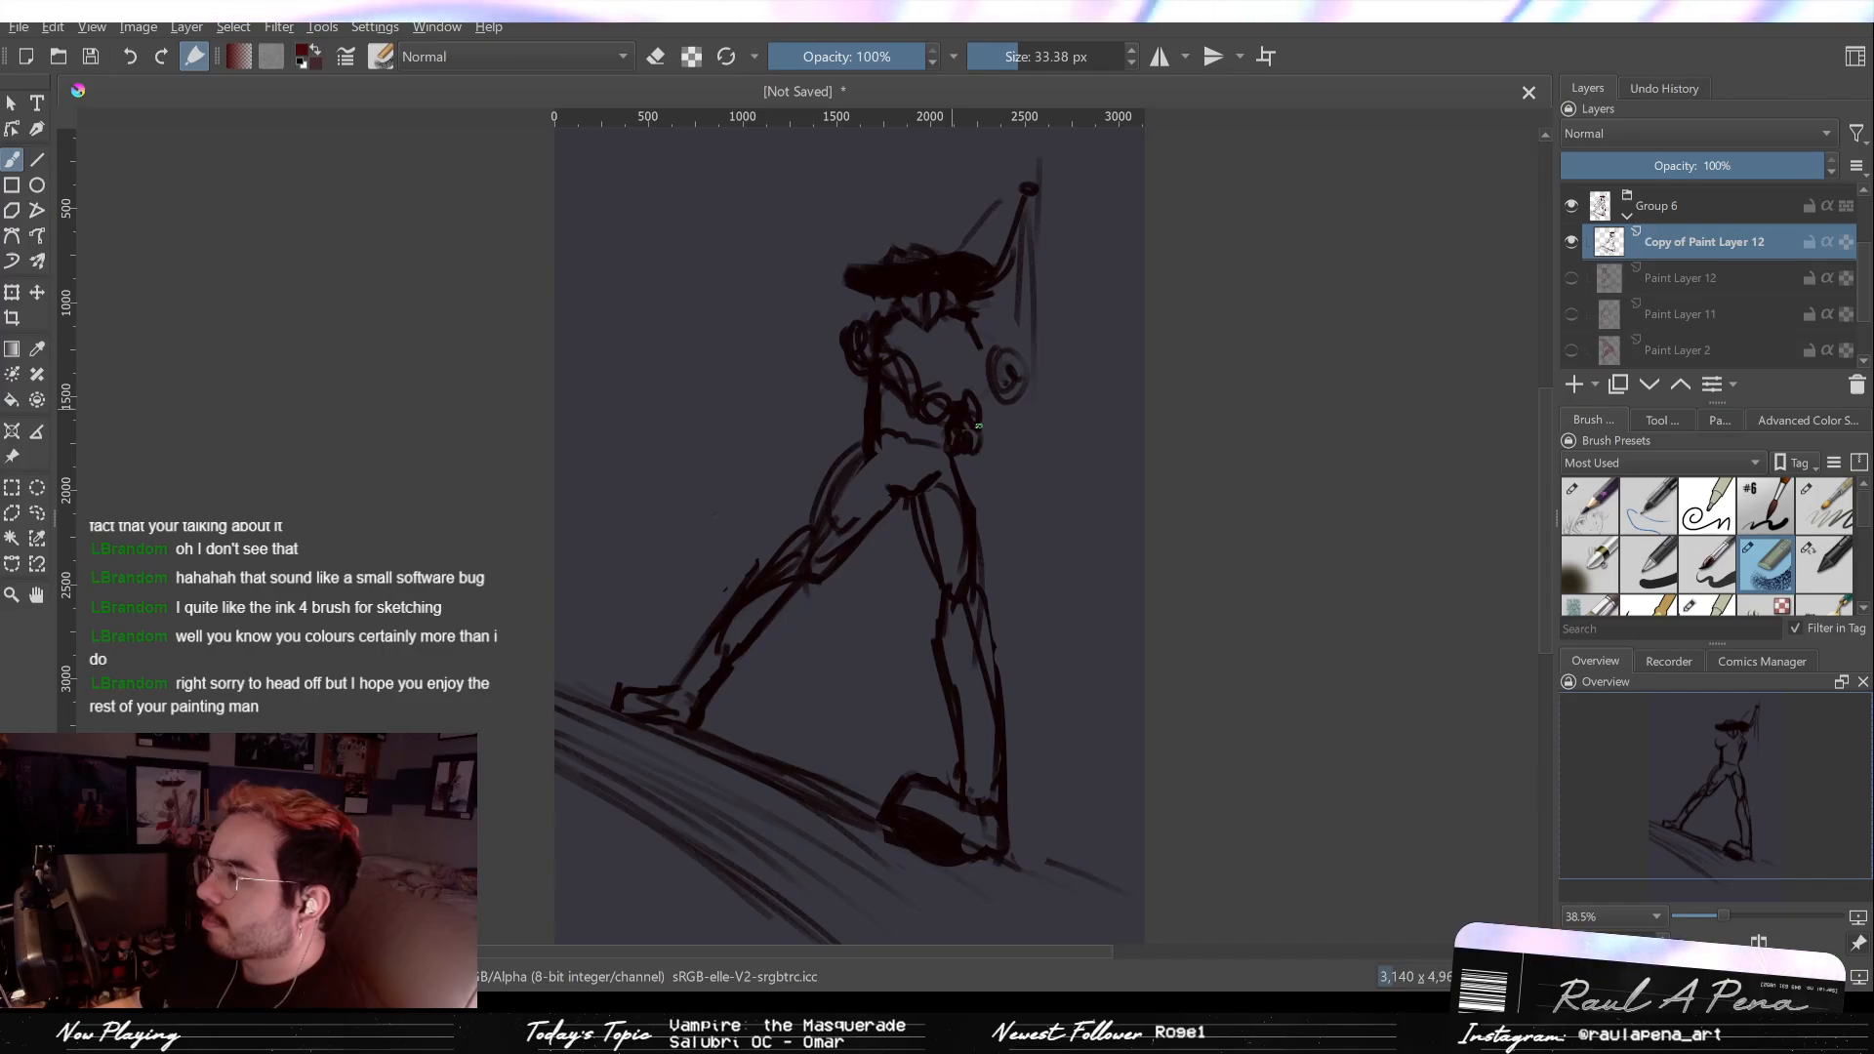
Step: Erase the excess around the hand at the hip and redraw the bent forearm as a simpler shape crossing the waist
{"action": "key", "text": "e"}
{"action": "mouse_move", "coordinate": [993, 452]}
{"action": "left_mouse_down"}
{"action": "mouse_move", "coordinate": [946, 403]}
{"action": "mouse_move", "coordinate": [890, 400]}
{"action": "mouse_move", "coordinate": [945, 423]}
{"action": "left_mouse_up"}
{"action": "key", "text": "e"}
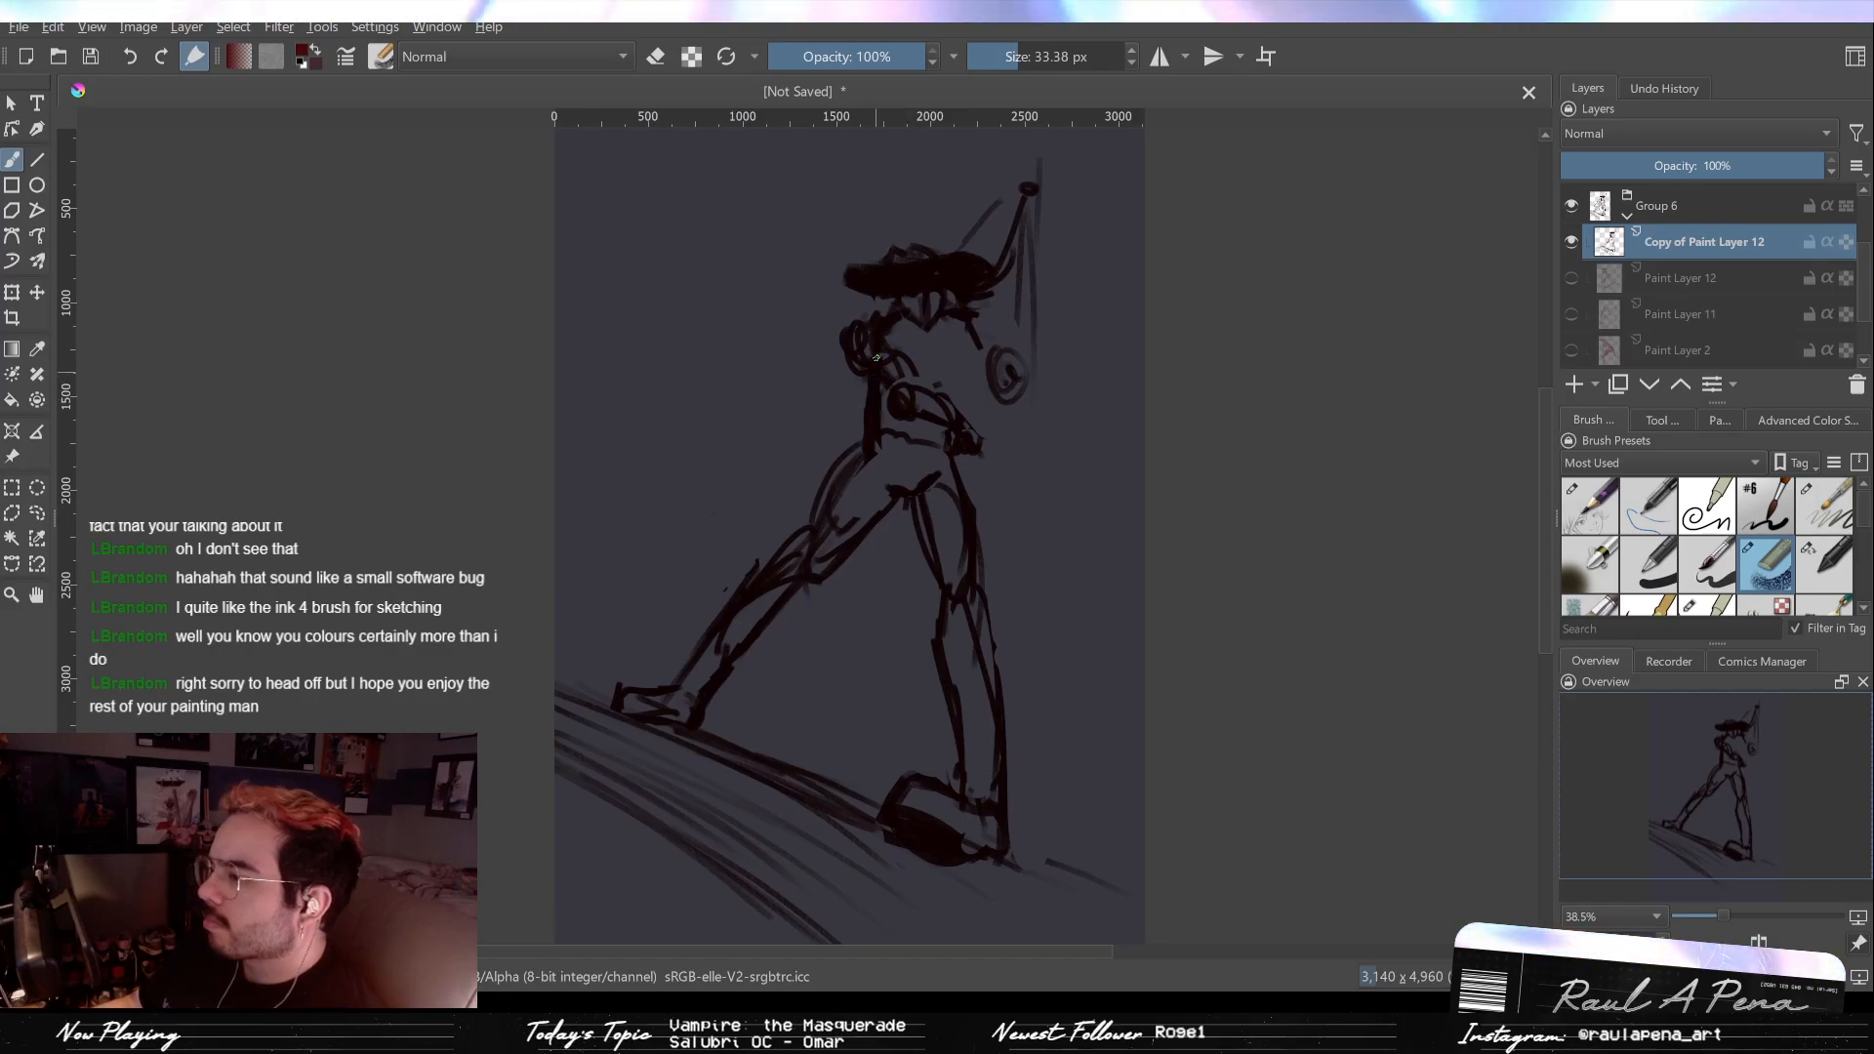
{"action": "key", "text": "e"}
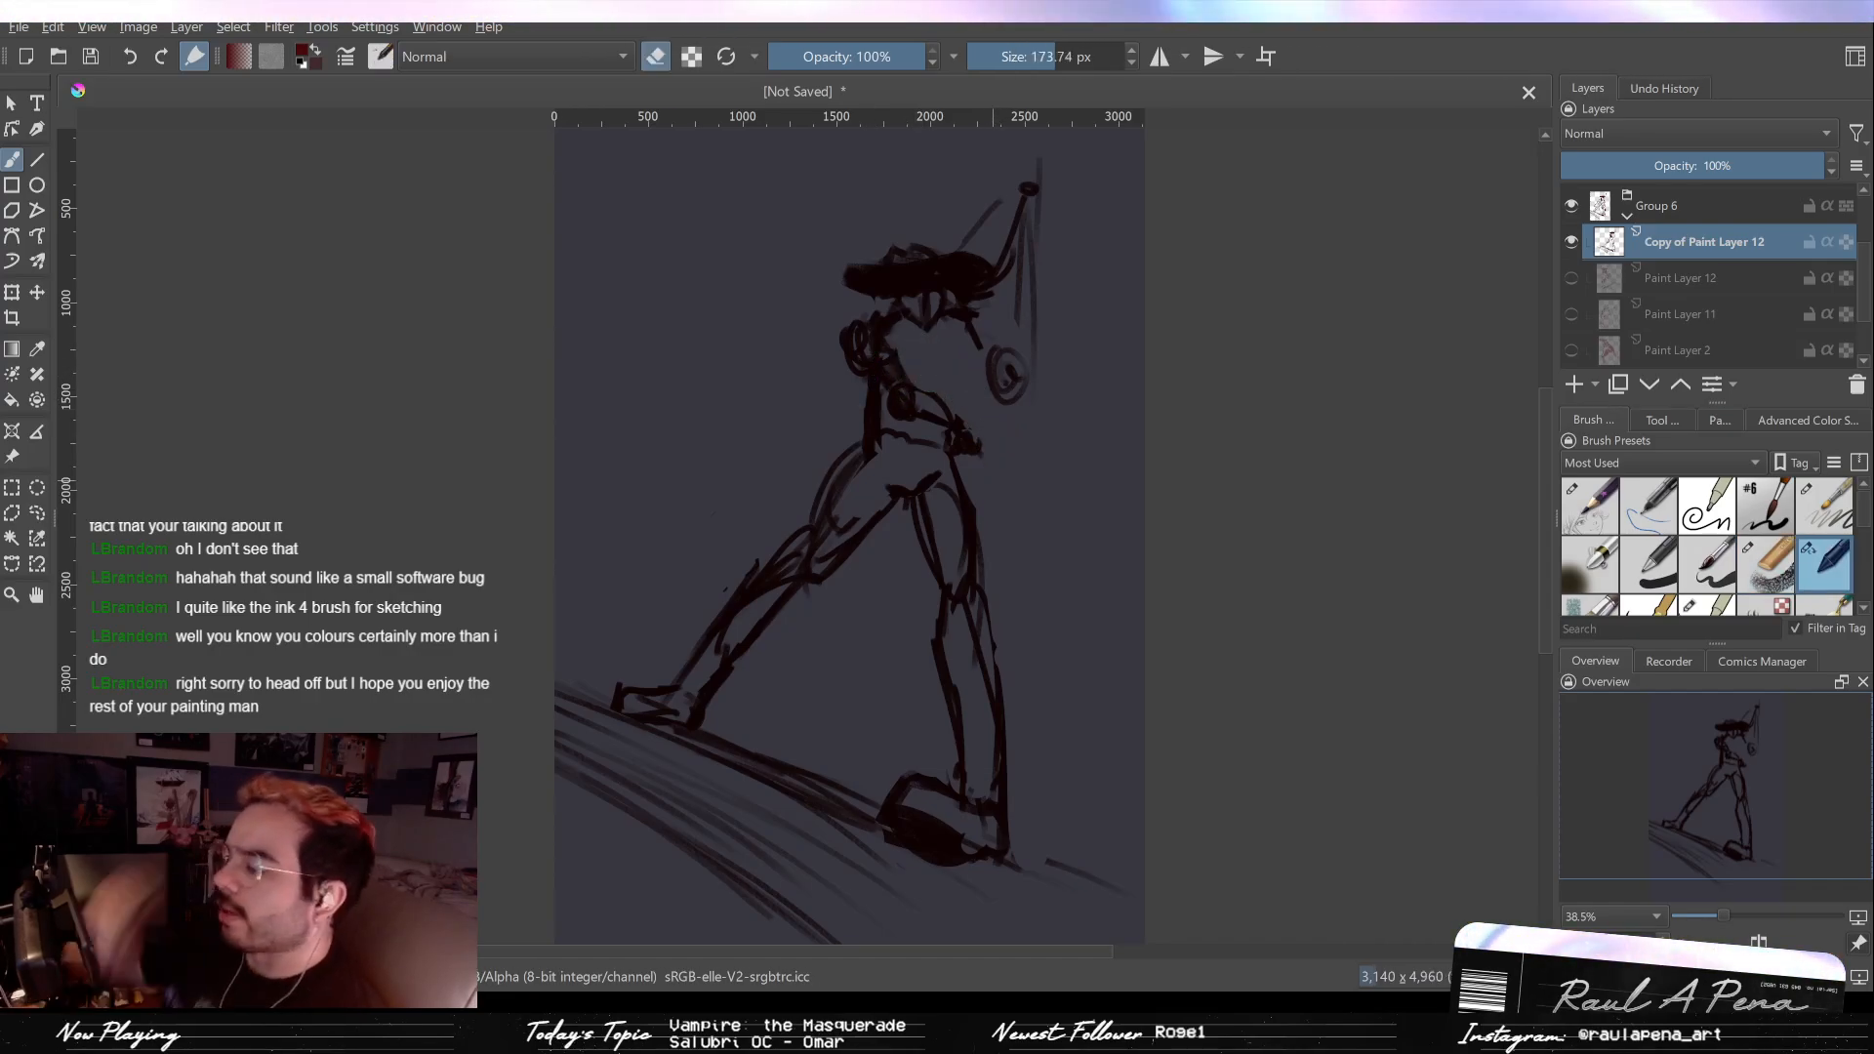
{"action": "key", "text": "e"}
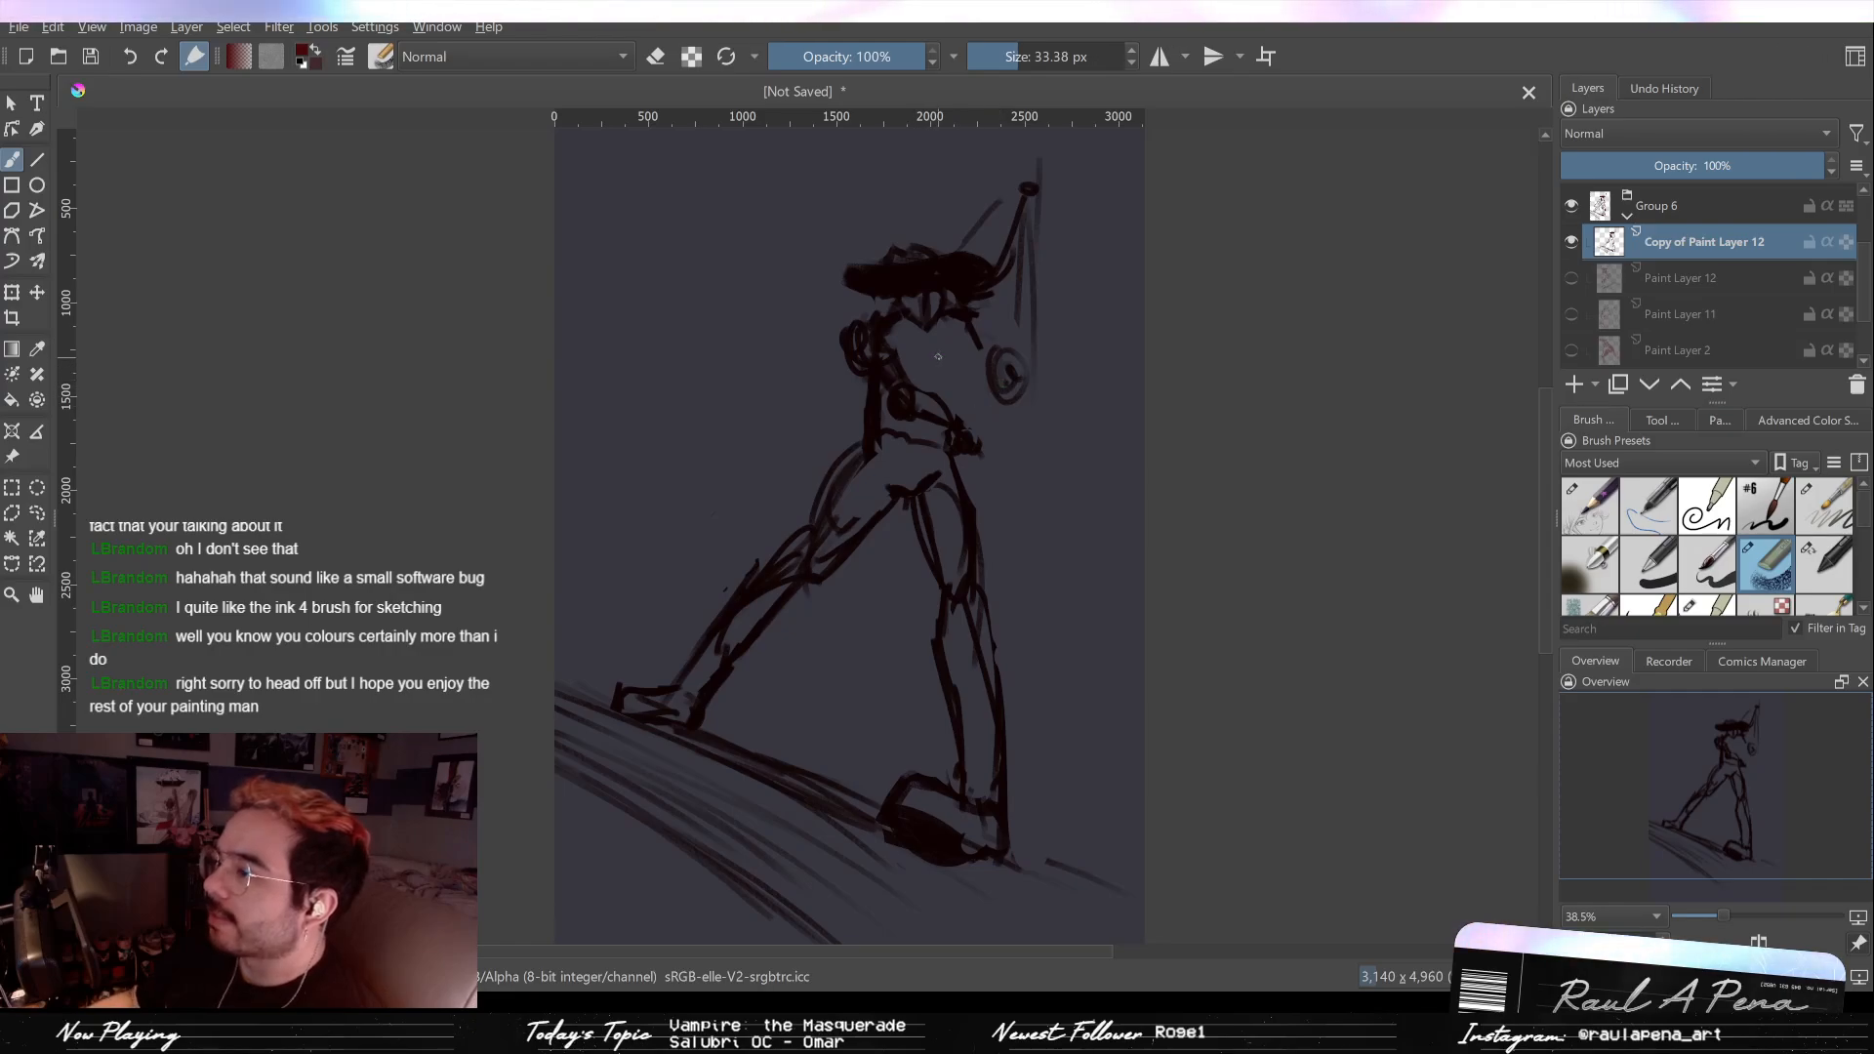
Step: Erase the round form behind the torso and sketch the torso's side and the far shoulder with a 40.27 px brush
{"action": "key", "text": "e"}
{"action": "left_click_drag", "start_coordinate": [845, 331], "coordinate": [857, 415]}
{"action": "key", "text": "e"}
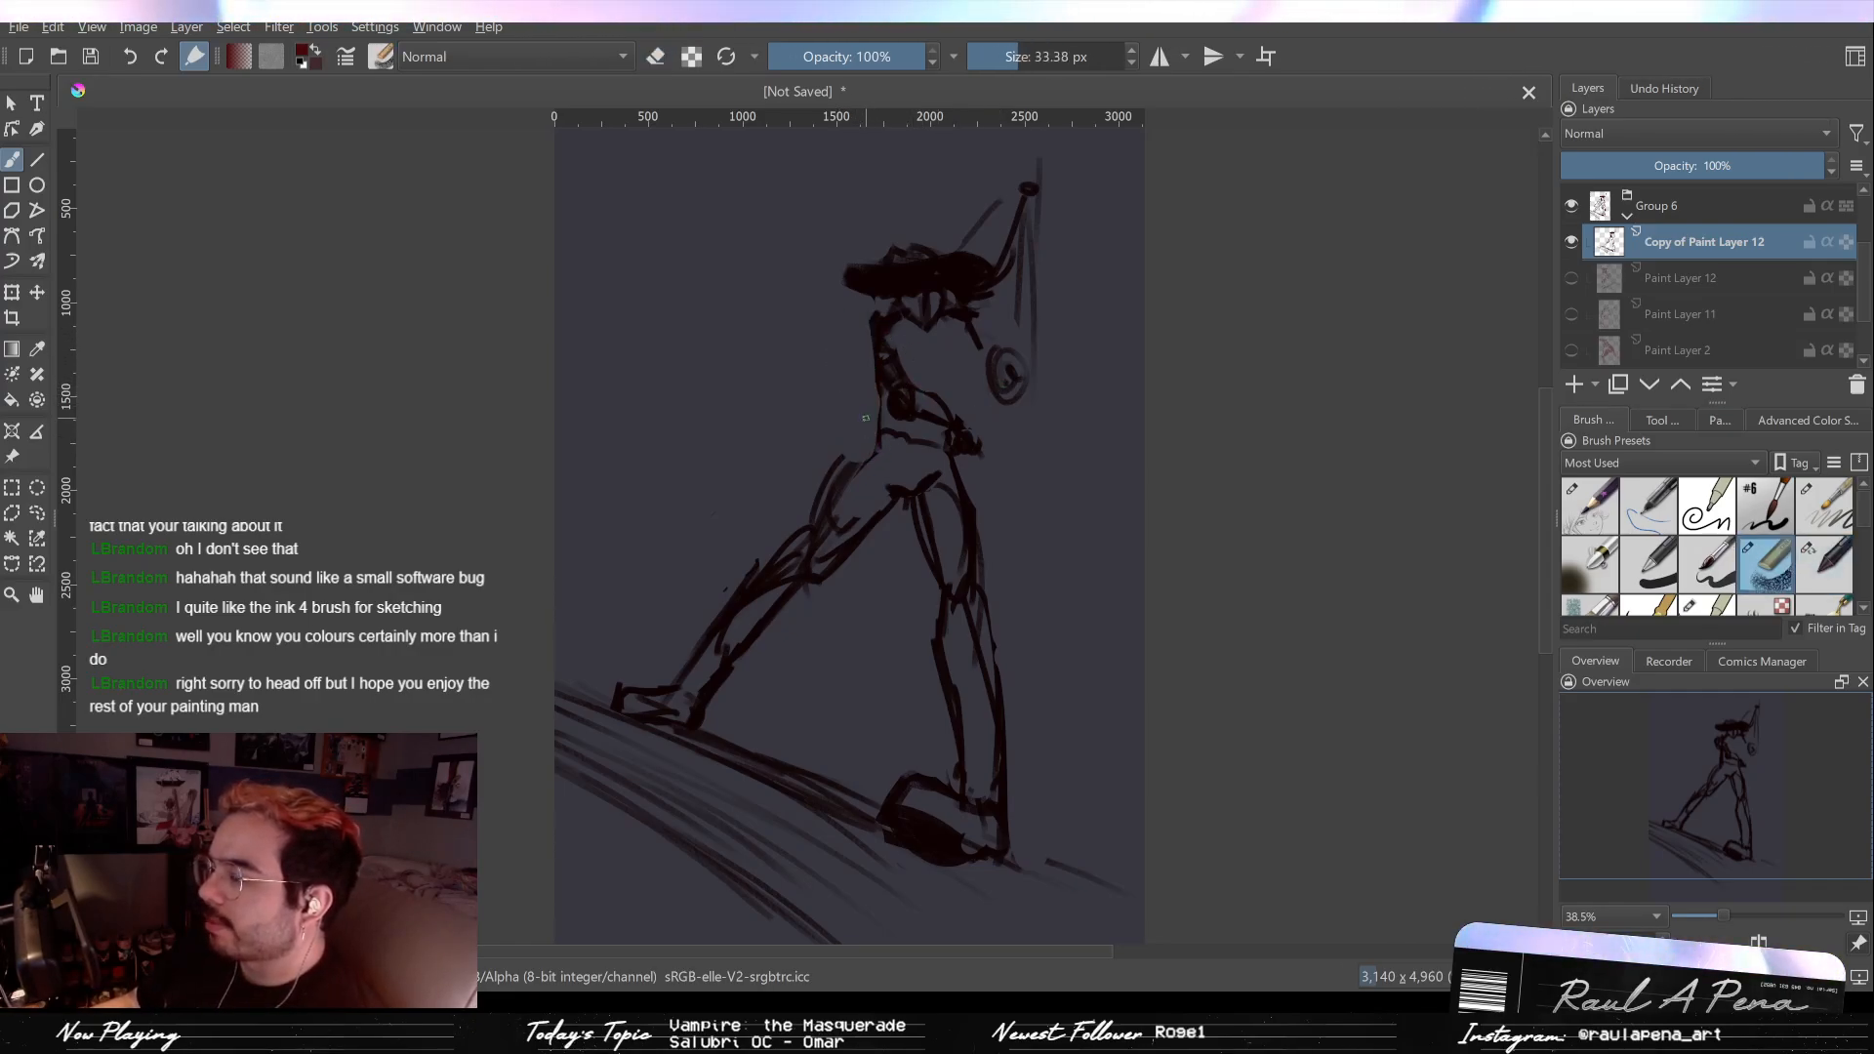
{"action": "key", "text": "bracketright"}
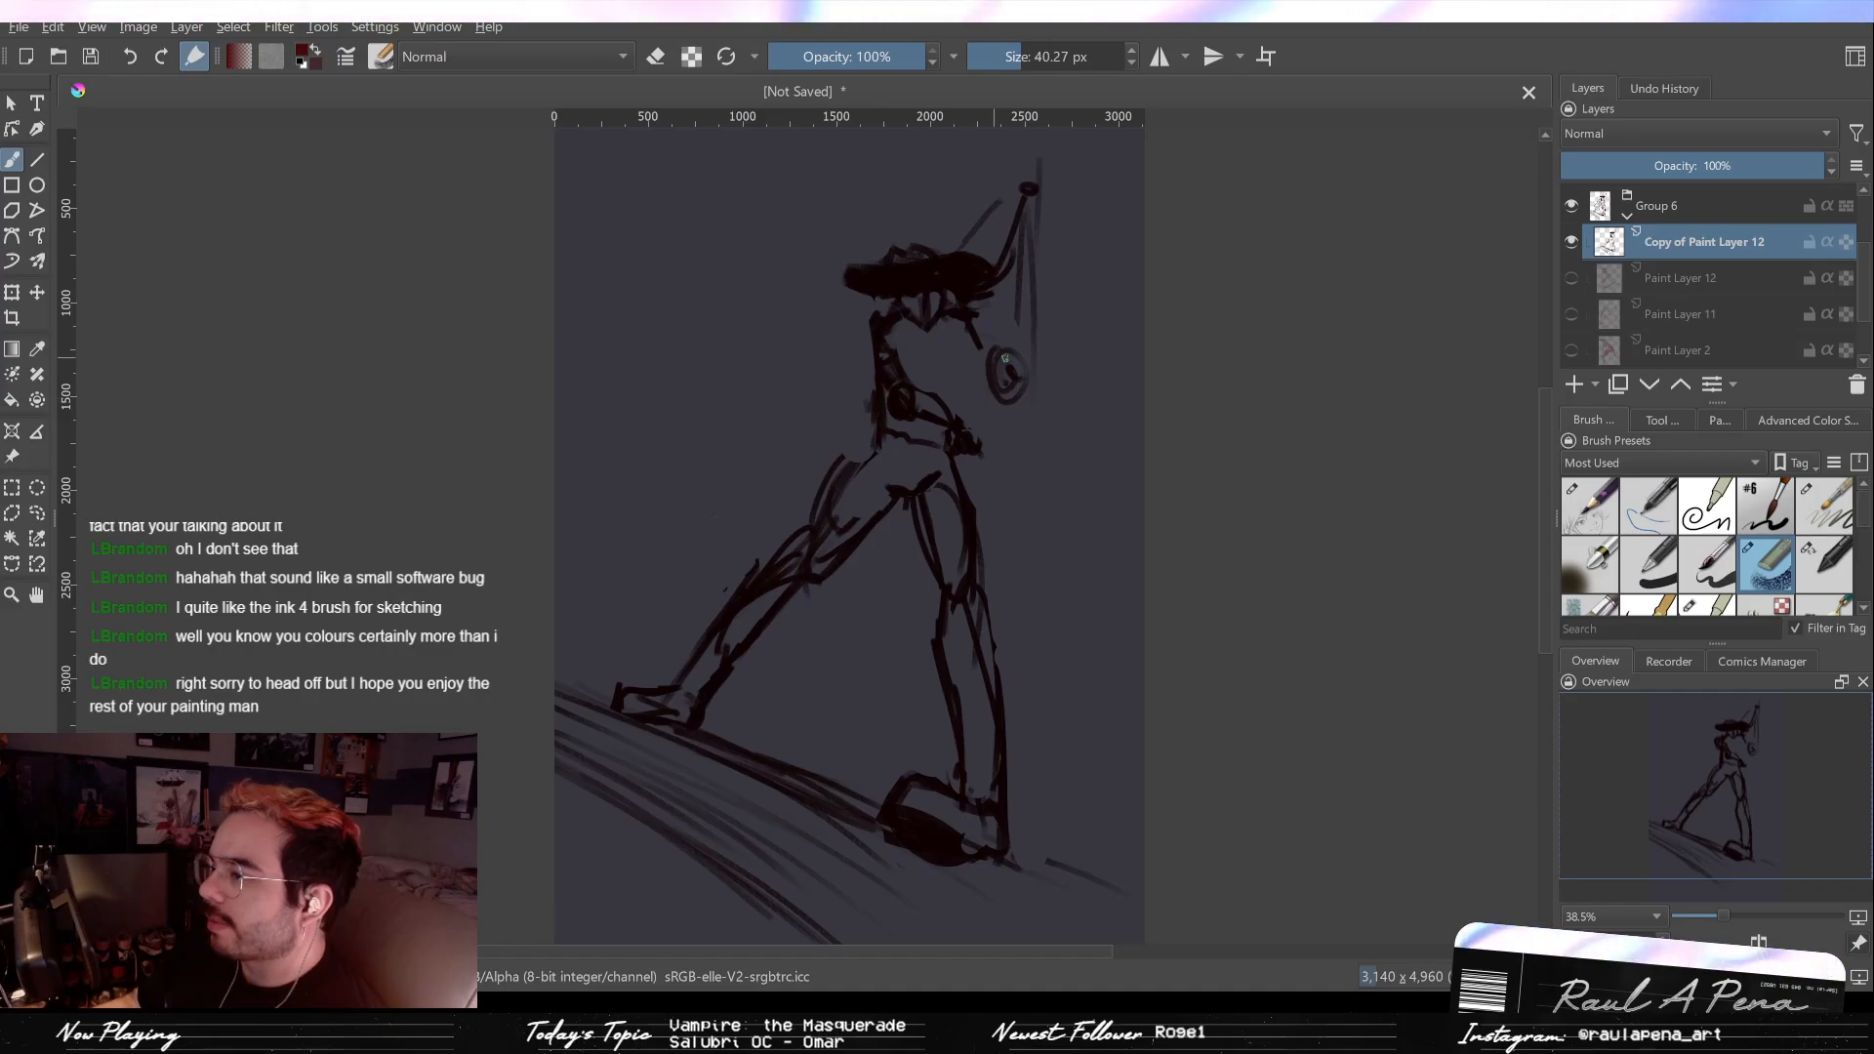
{"action": "mouse_move", "coordinate": [962, 347]}
{"action": "left_mouse_down"}
{"action": "mouse_move", "coordinate": [957, 404]}
{"action": "mouse_move", "coordinate": [954, 380]}
{"action": "left_mouse_up"}
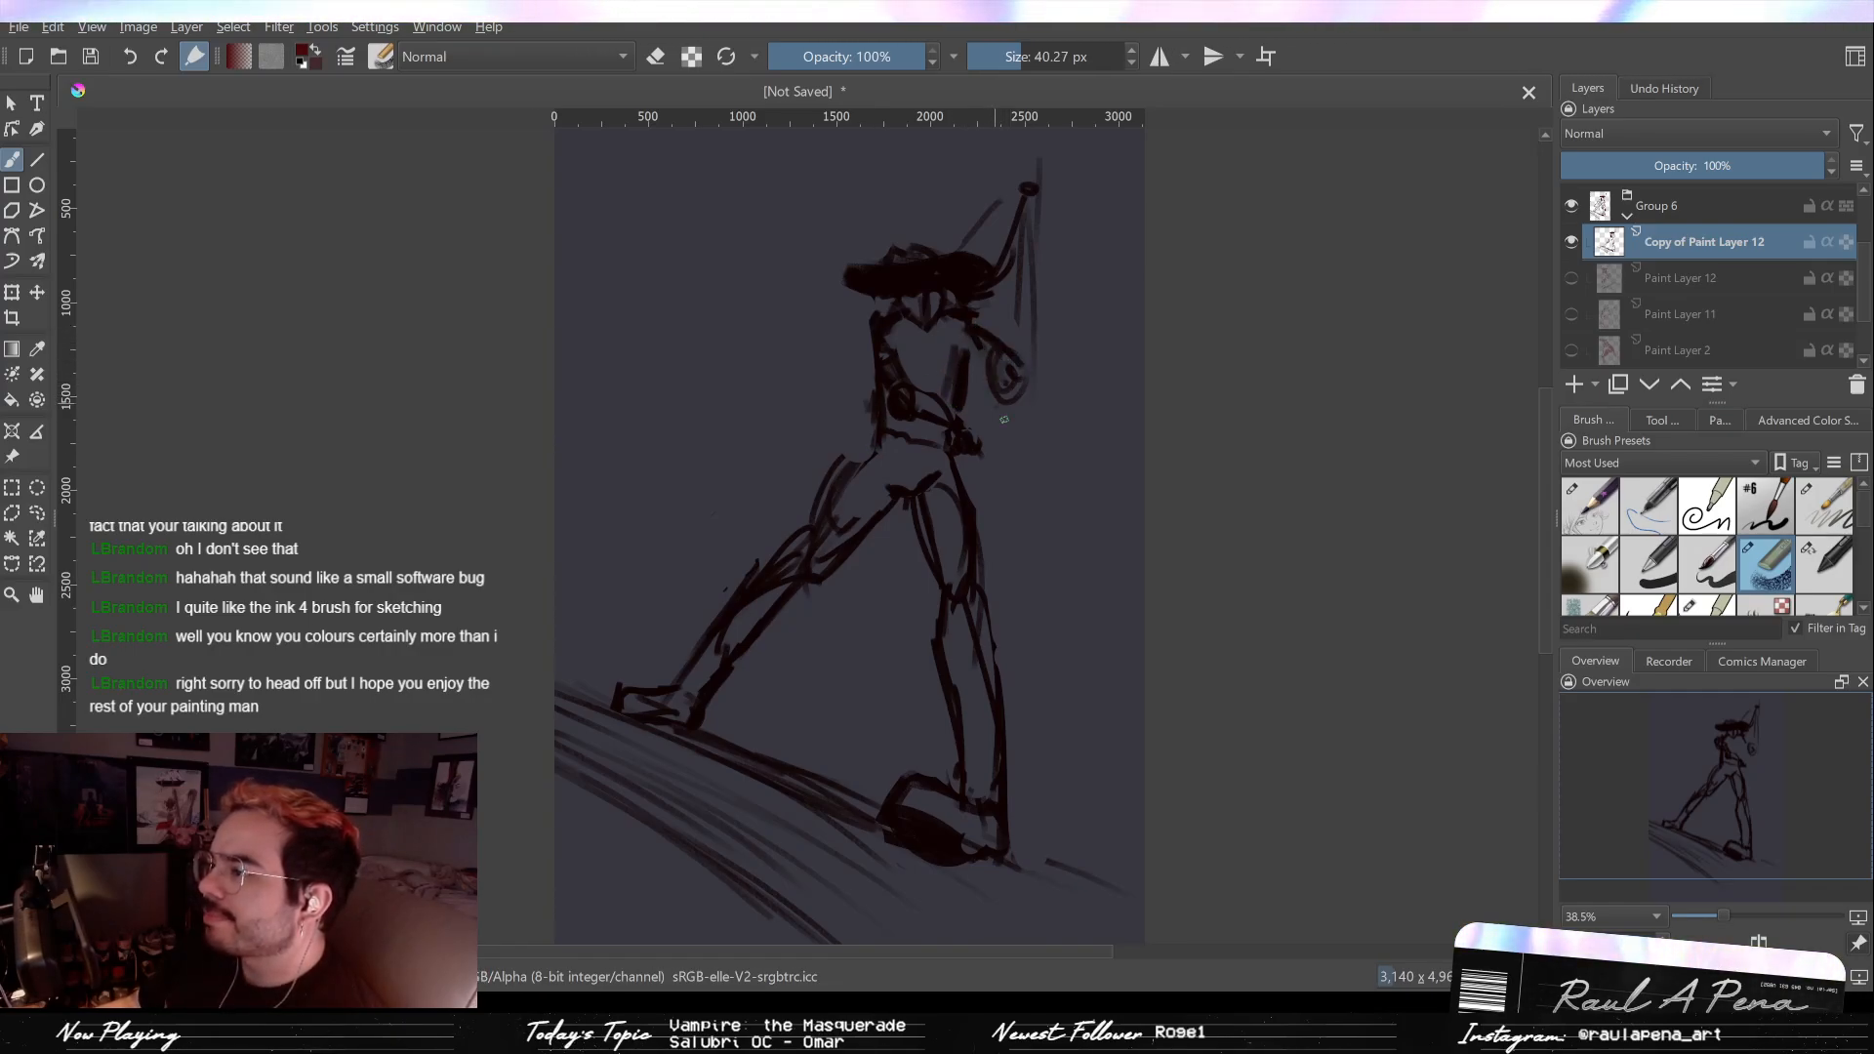
Step: Sketch a long cape with a ragged hem hanging behind the front leg and trailing from the waist past the rear thigh
{"action": "mouse_move", "coordinate": [1021, 429]}
{"action": "left_mouse_down"}
{"action": "mouse_move", "coordinate": [1035, 614]}
{"action": "mouse_move", "coordinate": [1008, 670]}
{"action": "mouse_move", "coordinate": [1054, 596]}
{"action": "mouse_move", "coordinate": [1053, 641]}
{"action": "mouse_move", "coordinate": [1108, 698]}
{"action": "left_mouse_up"}
{"action": "left_click_drag", "start_coordinate": [1058, 595], "coordinate": [1091, 654]}
{"action": "left_click_drag", "start_coordinate": [1054, 505], "coordinate": [1105, 707]}
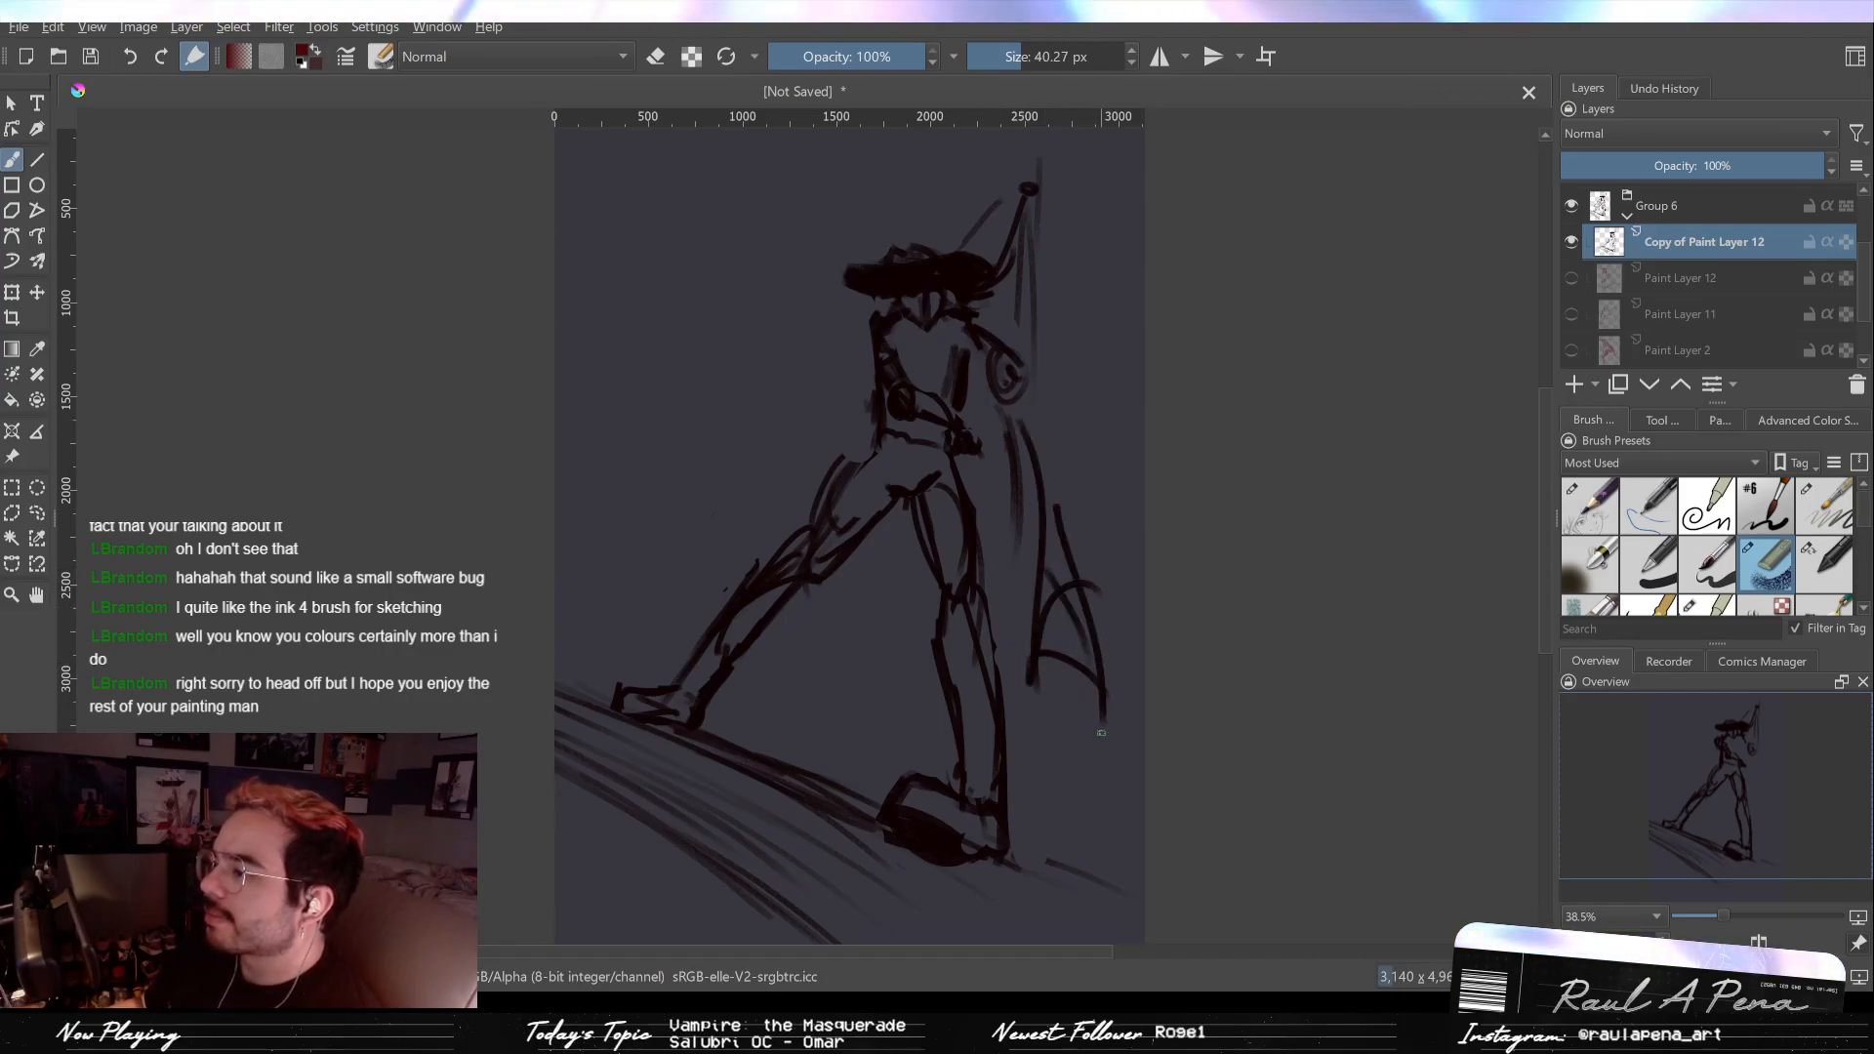
{"action": "left_click_drag", "start_coordinate": [1029, 610], "coordinate": [993, 554]}
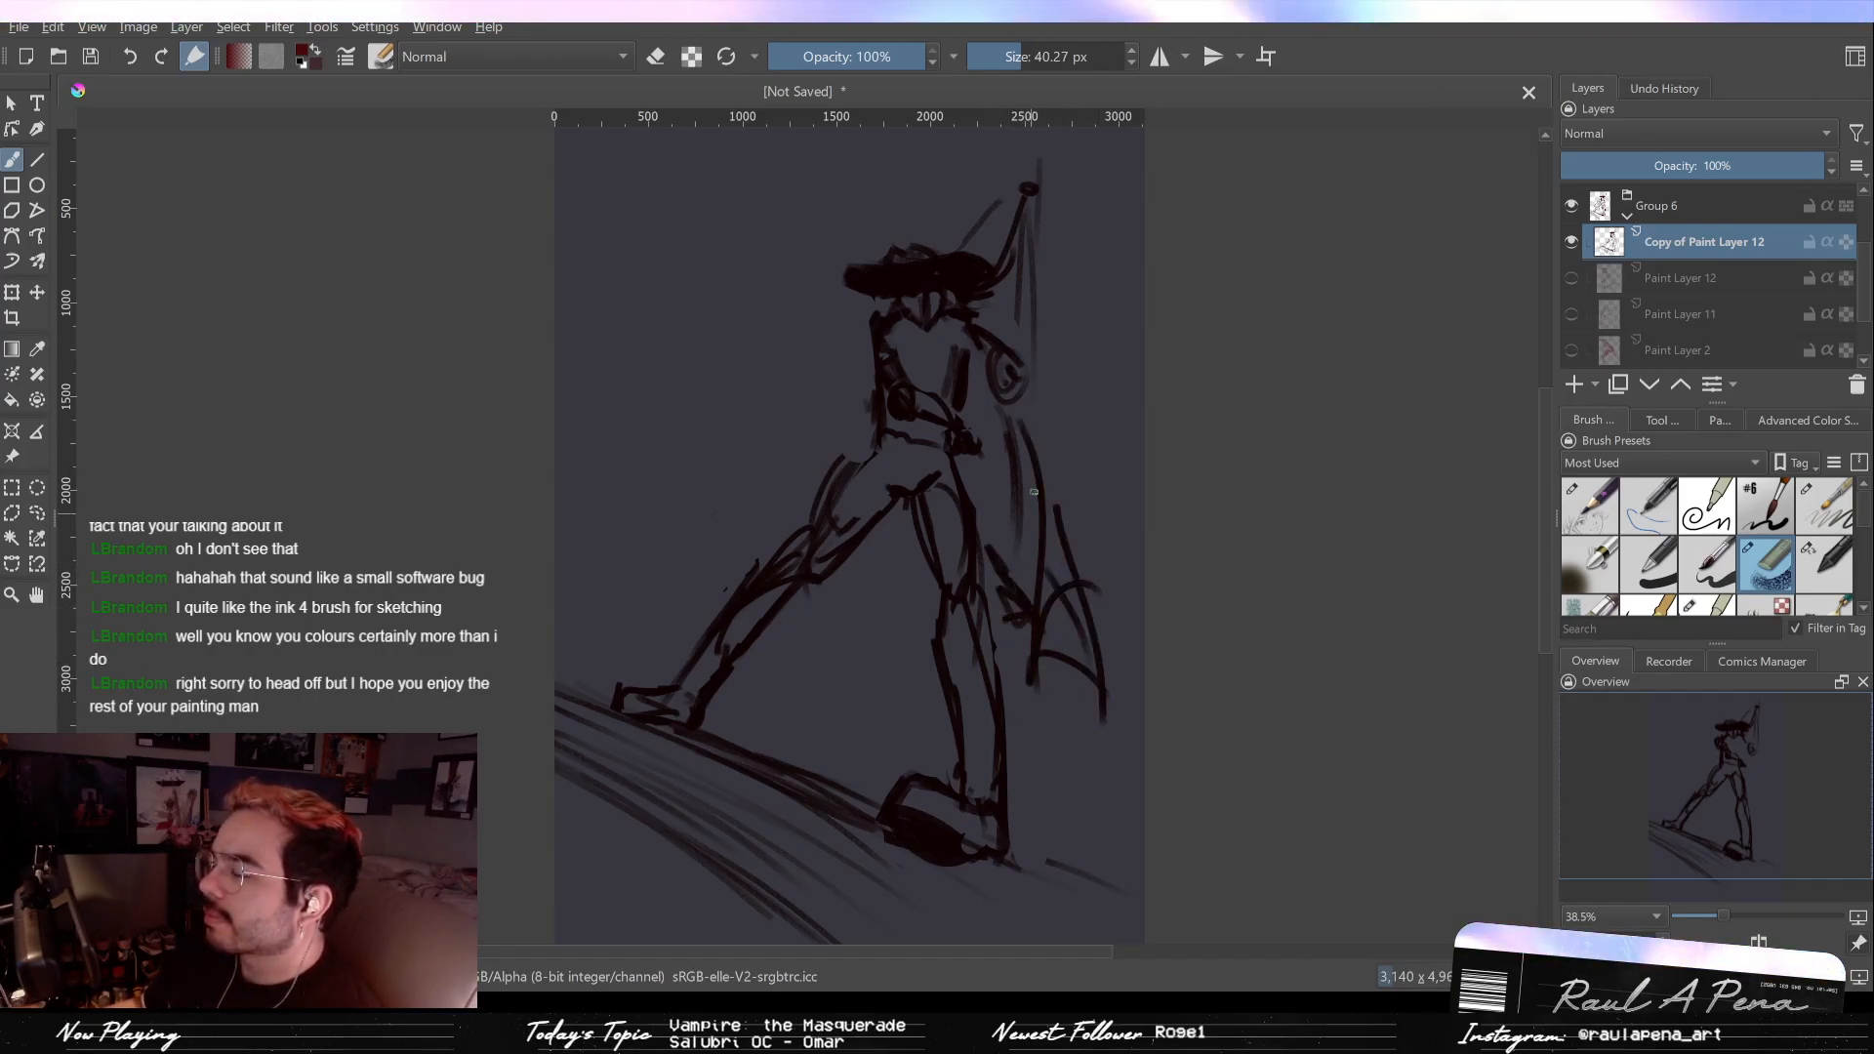
{"action": "left_click_drag", "start_coordinate": [1054, 437], "coordinate": [1081, 576]}
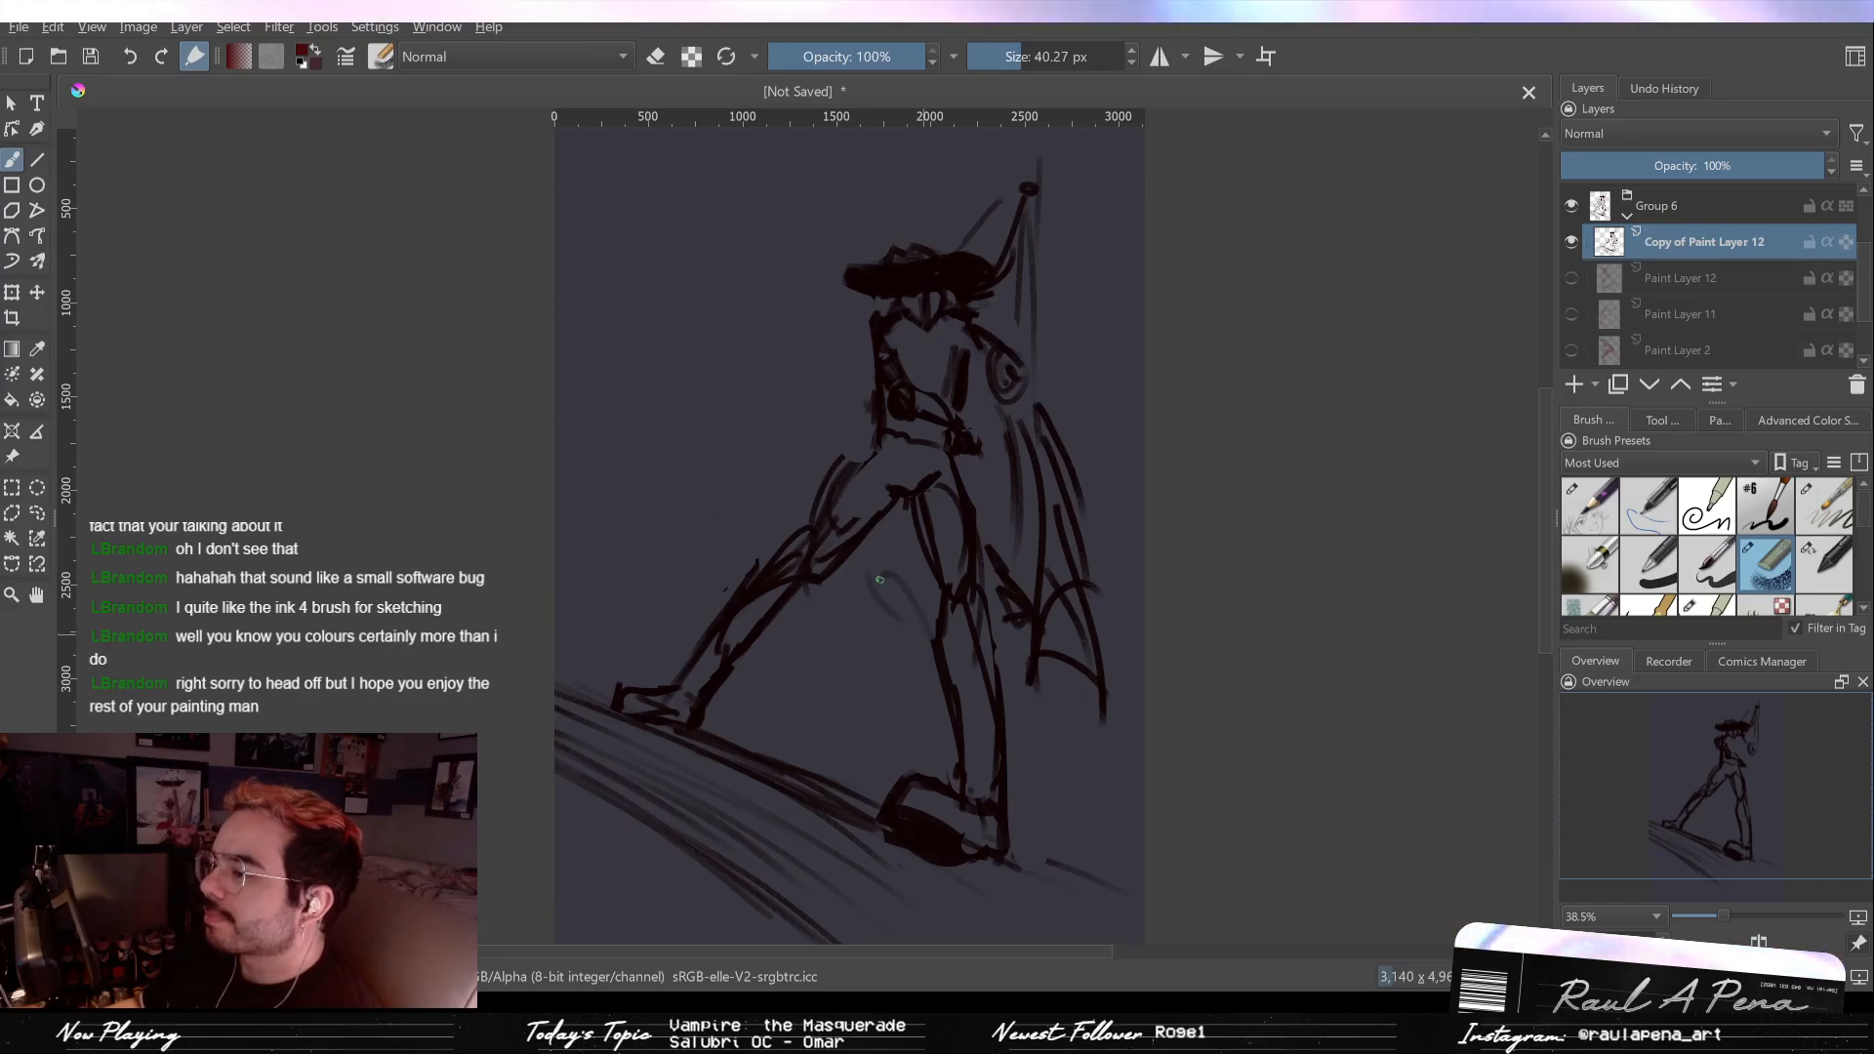
{"action": "mouse_move", "coordinate": [858, 418]}
{"action": "left_mouse_down"}
{"action": "mouse_move", "coordinate": [820, 522]}
{"action": "mouse_move", "coordinate": [898, 616]}
{"action": "left_mouse_up"}
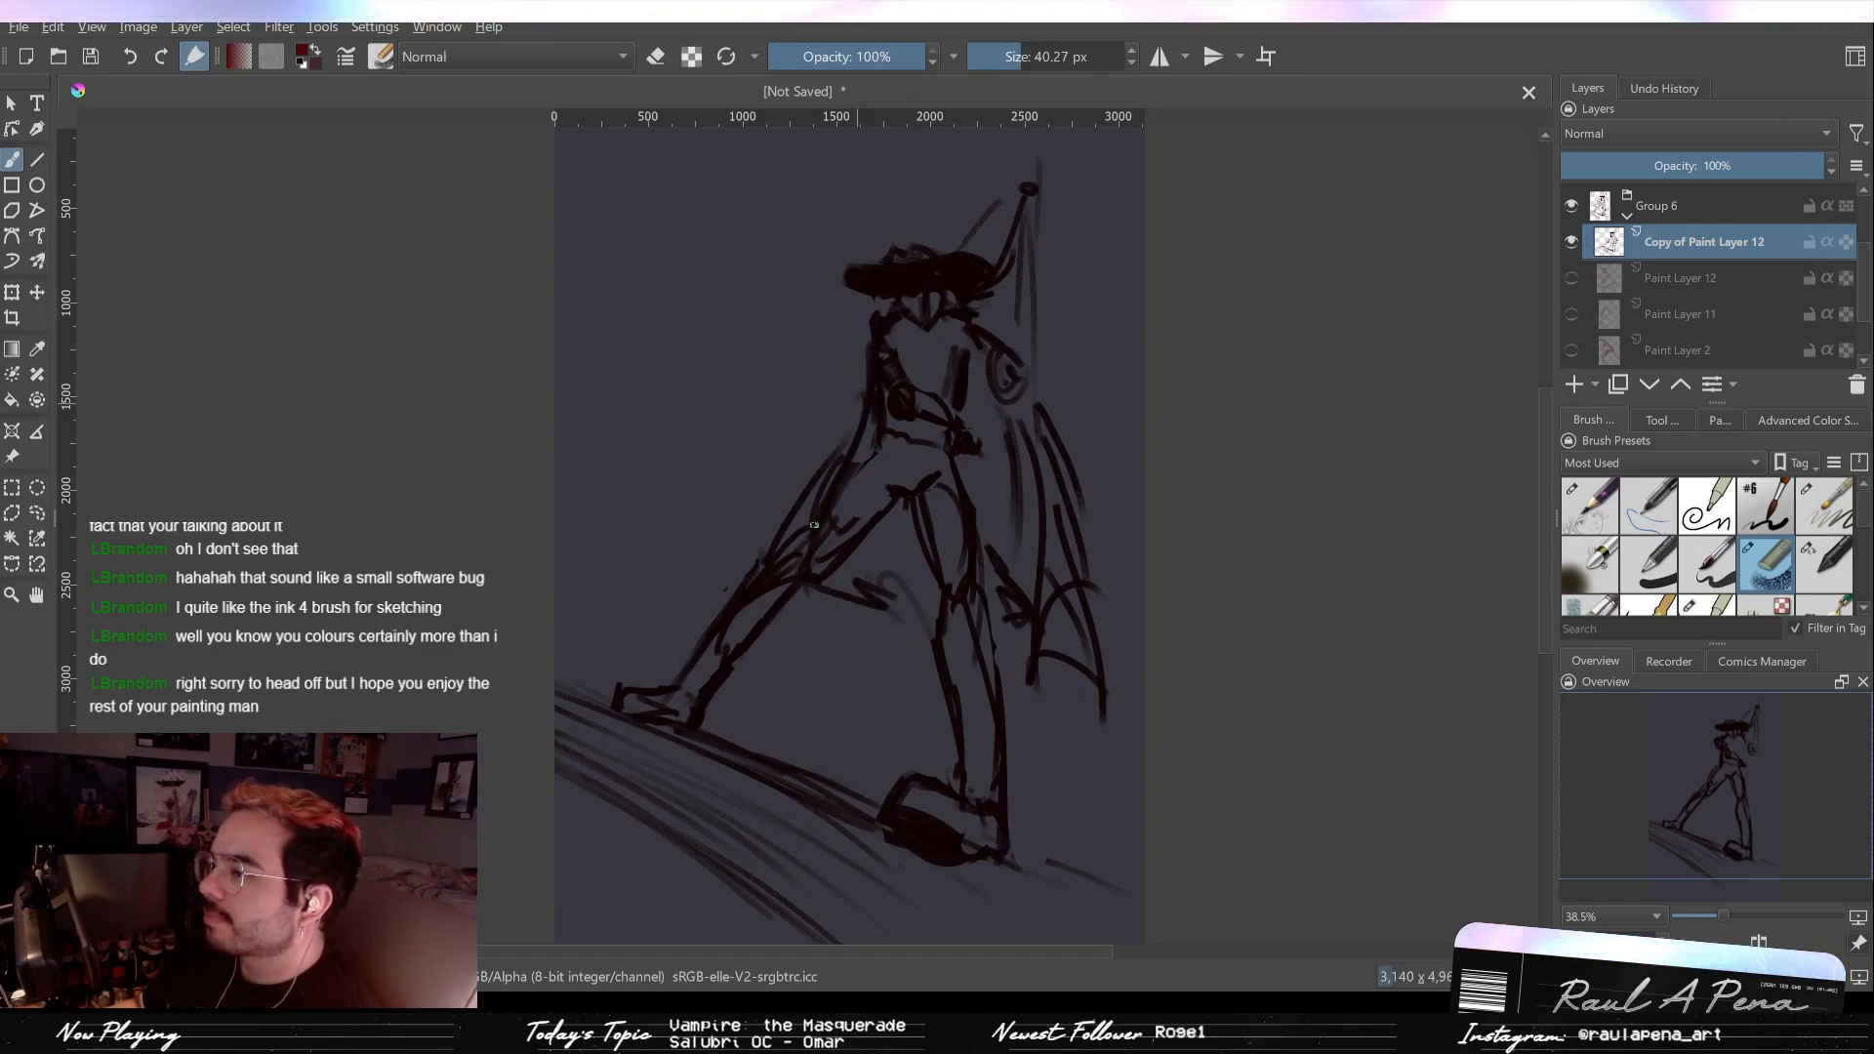
Step: Erase the front boot and nearby ground lines, and sketch a lower foot extending the shin downward
{"action": "key", "text": "e"}
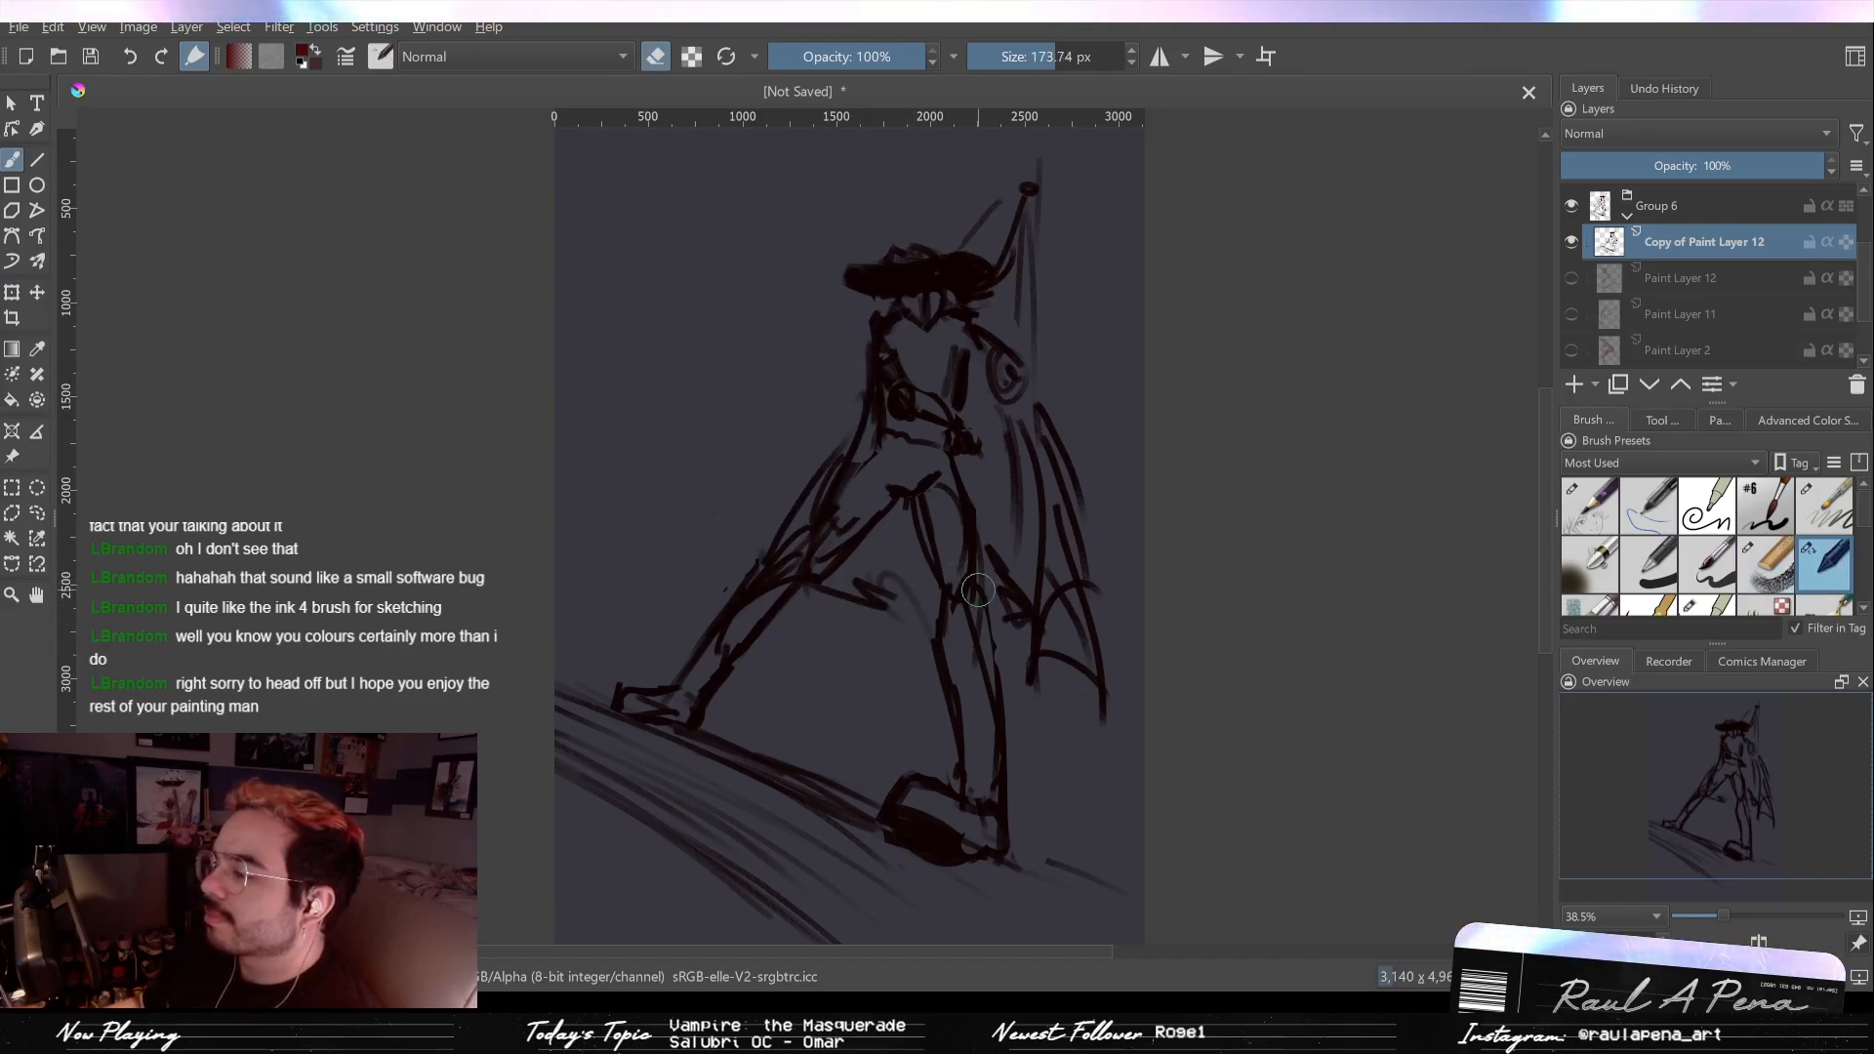
{"action": "mouse_move", "coordinate": [903, 830]}
{"action": "left_mouse_down"}
{"action": "mouse_move", "coordinate": [897, 784]}
{"action": "mouse_move", "coordinate": [888, 862]}
{"action": "mouse_move", "coordinate": [974, 909]}
{"action": "mouse_move", "coordinate": [1013, 850]}
{"action": "mouse_move", "coordinate": [1025, 890]}
{"action": "left_mouse_up"}
{"action": "key", "text": "e"}
{"action": "left_click_drag", "start_coordinate": [927, 813], "coordinate": [974, 869]}
{"action": "mouse_move", "coordinate": [935, 862]}
{"action": "left_mouse_down"}
{"action": "mouse_move", "coordinate": [1063, 896]}
{"action": "mouse_move", "coordinate": [986, 813]}
{"action": "mouse_move", "coordinate": [951, 812]}
{"action": "mouse_move", "coordinate": [943, 863]}
{"action": "mouse_move", "coordinate": [963, 831]}
{"action": "mouse_move", "coordinate": [928, 827]}
{"action": "mouse_move", "coordinate": [937, 790]}
{"action": "mouse_move", "coordinate": [940, 816]}
{"action": "mouse_move", "coordinate": [938, 794]}
{"action": "mouse_move", "coordinate": [956, 800]}
{"action": "mouse_move", "coordinate": [937, 831]}
{"action": "mouse_move", "coordinate": [967, 772]}
{"action": "mouse_move", "coordinate": [1005, 793]}
{"action": "mouse_move", "coordinate": [999, 750]}
{"action": "mouse_move", "coordinate": [961, 818]}
{"action": "mouse_move", "coordinate": [917, 769]}
{"action": "mouse_move", "coordinate": [898, 883]}
{"action": "mouse_move", "coordinate": [929, 824]}
{"action": "mouse_move", "coordinate": [954, 937]}
{"action": "mouse_move", "coordinate": [953, 778]}
{"action": "left_mouse_up"}
{"action": "key", "text": "e"}
{"action": "key", "text": "e"}
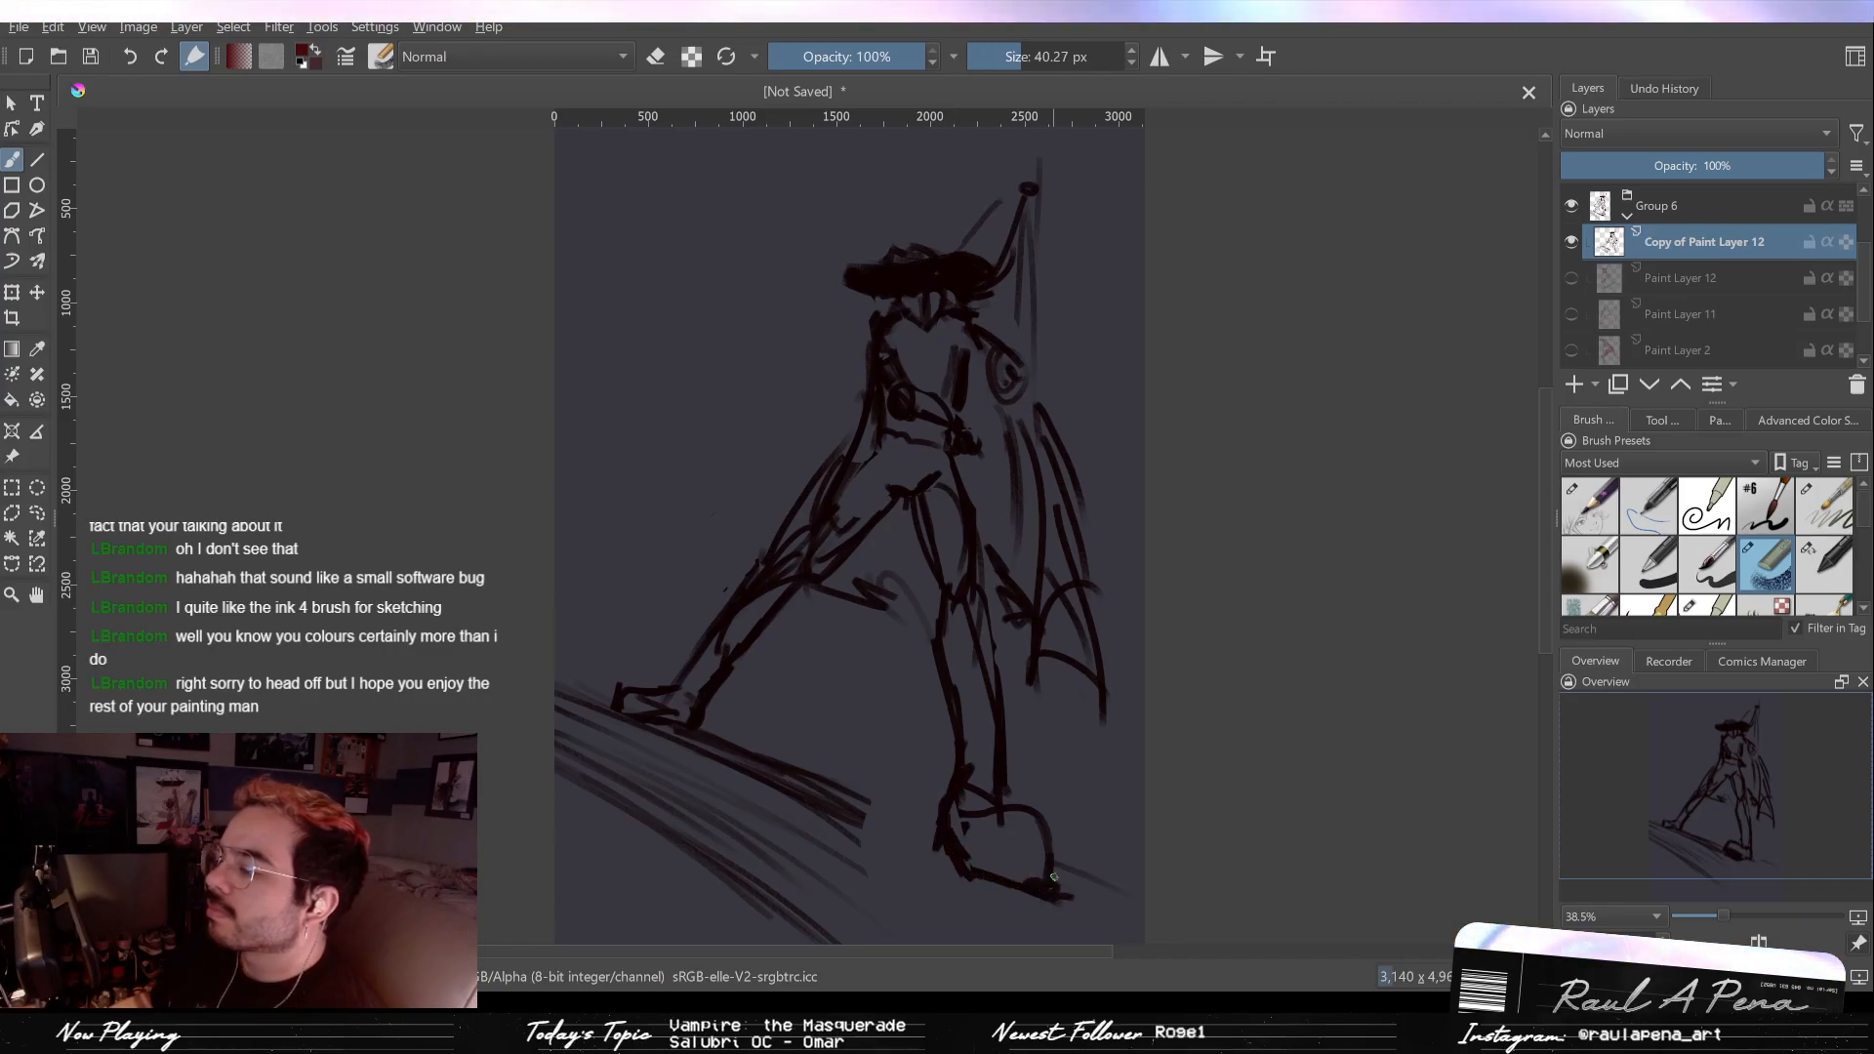
Step: Erase the upper part of the front foot, redraw it with a rounded toe and heel, and add a ground line beyond it
{"action": "key", "text": "e"}
{"action": "mouse_move", "coordinate": [1041, 841]}
{"action": "left_mouse_down"}
{"action": "mouse_move", "coordinate": [974, 825]}
{"action": "mouse_move", "coordinate": [985, 784]}
{"action": "mouse_move", "coordinate": [1040, 862]}
{"action": "mouse_move", "coordinate": [1046, 846]}
{"action": "mouse_move", "coordinate": [1019, 886]}
{"action": "left_mouse_up"}
{"action": "key", "text": "e"}
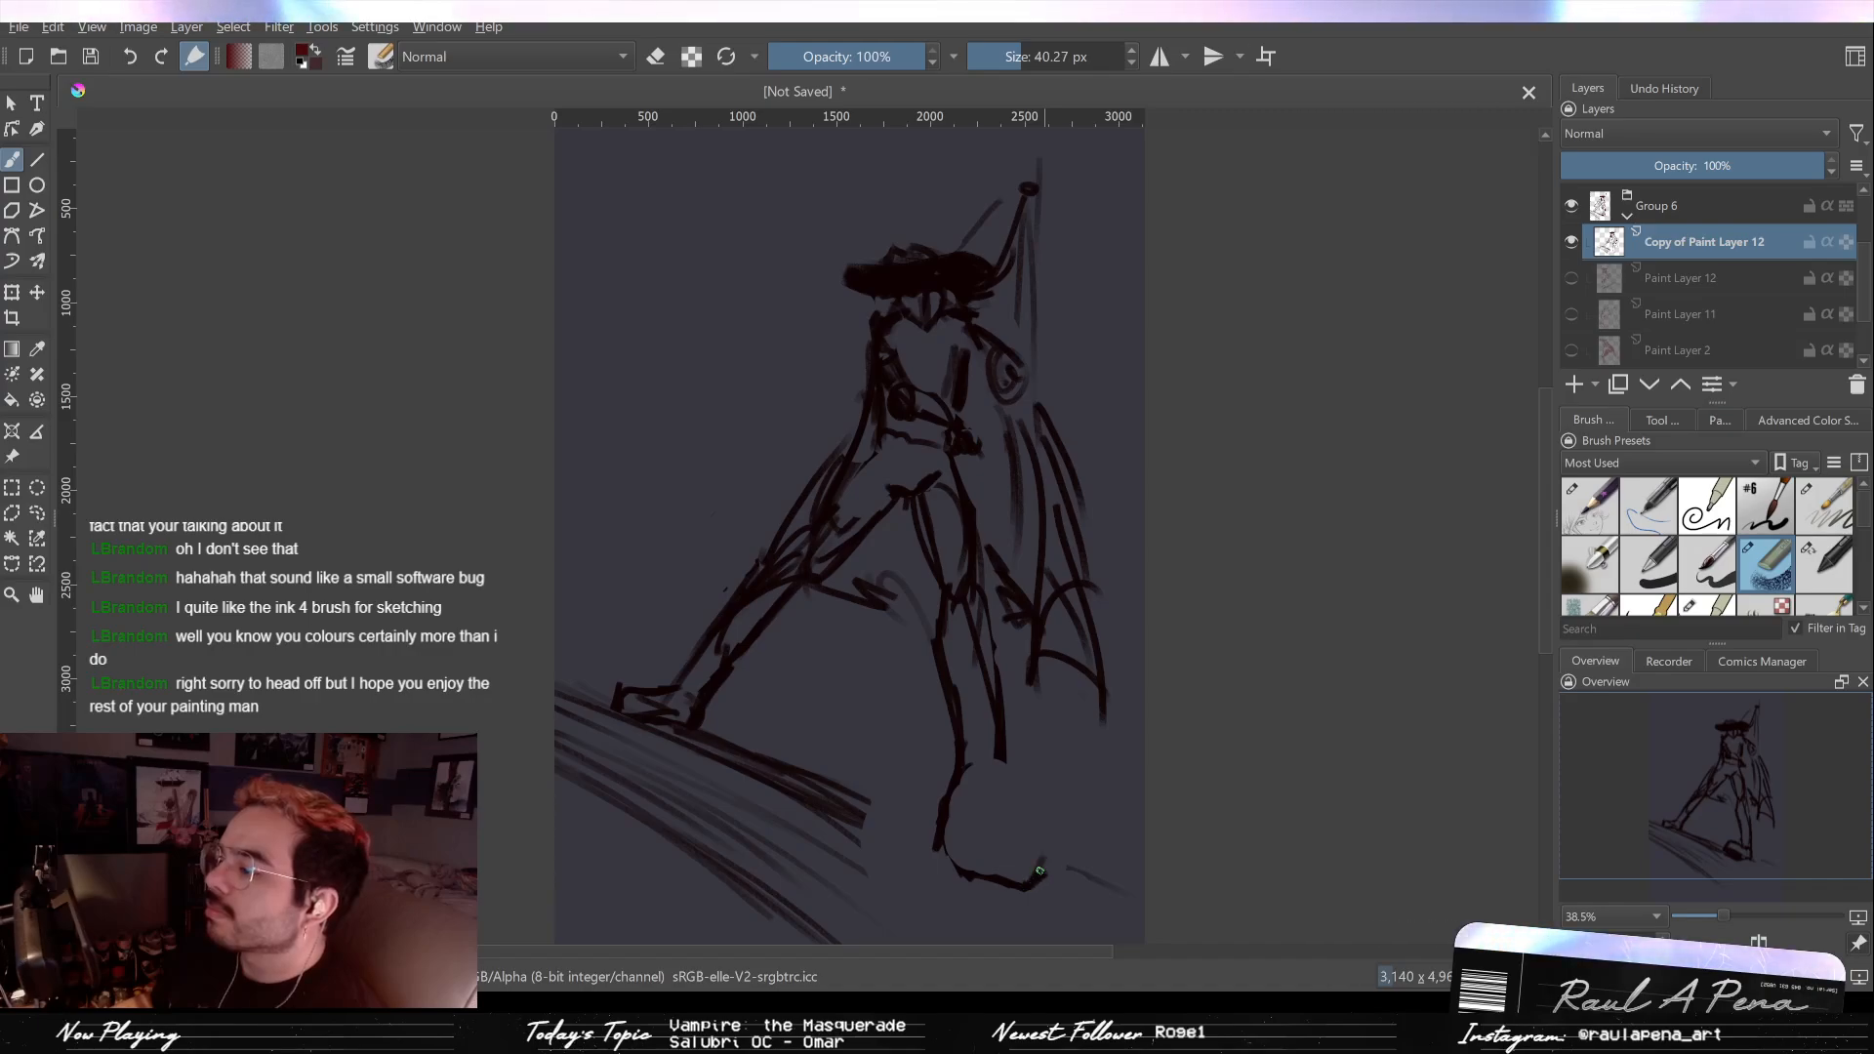
{"action": "left_click_drag", "start_coordinate": [962, 831], "coordinate": [1015, 810]}
{"action": "mouse_move", "coordinate": [932, 635]}
{"action": "left_mouse_down"}
{"action": "mouse_move", "coordinate": [955, 755]}
{"action": "mouse_move", "coordinate": [930, 842]}
{"action": "mouse_move", "coordinate": [961, 881]}
{"action": "left_mouse_up"}
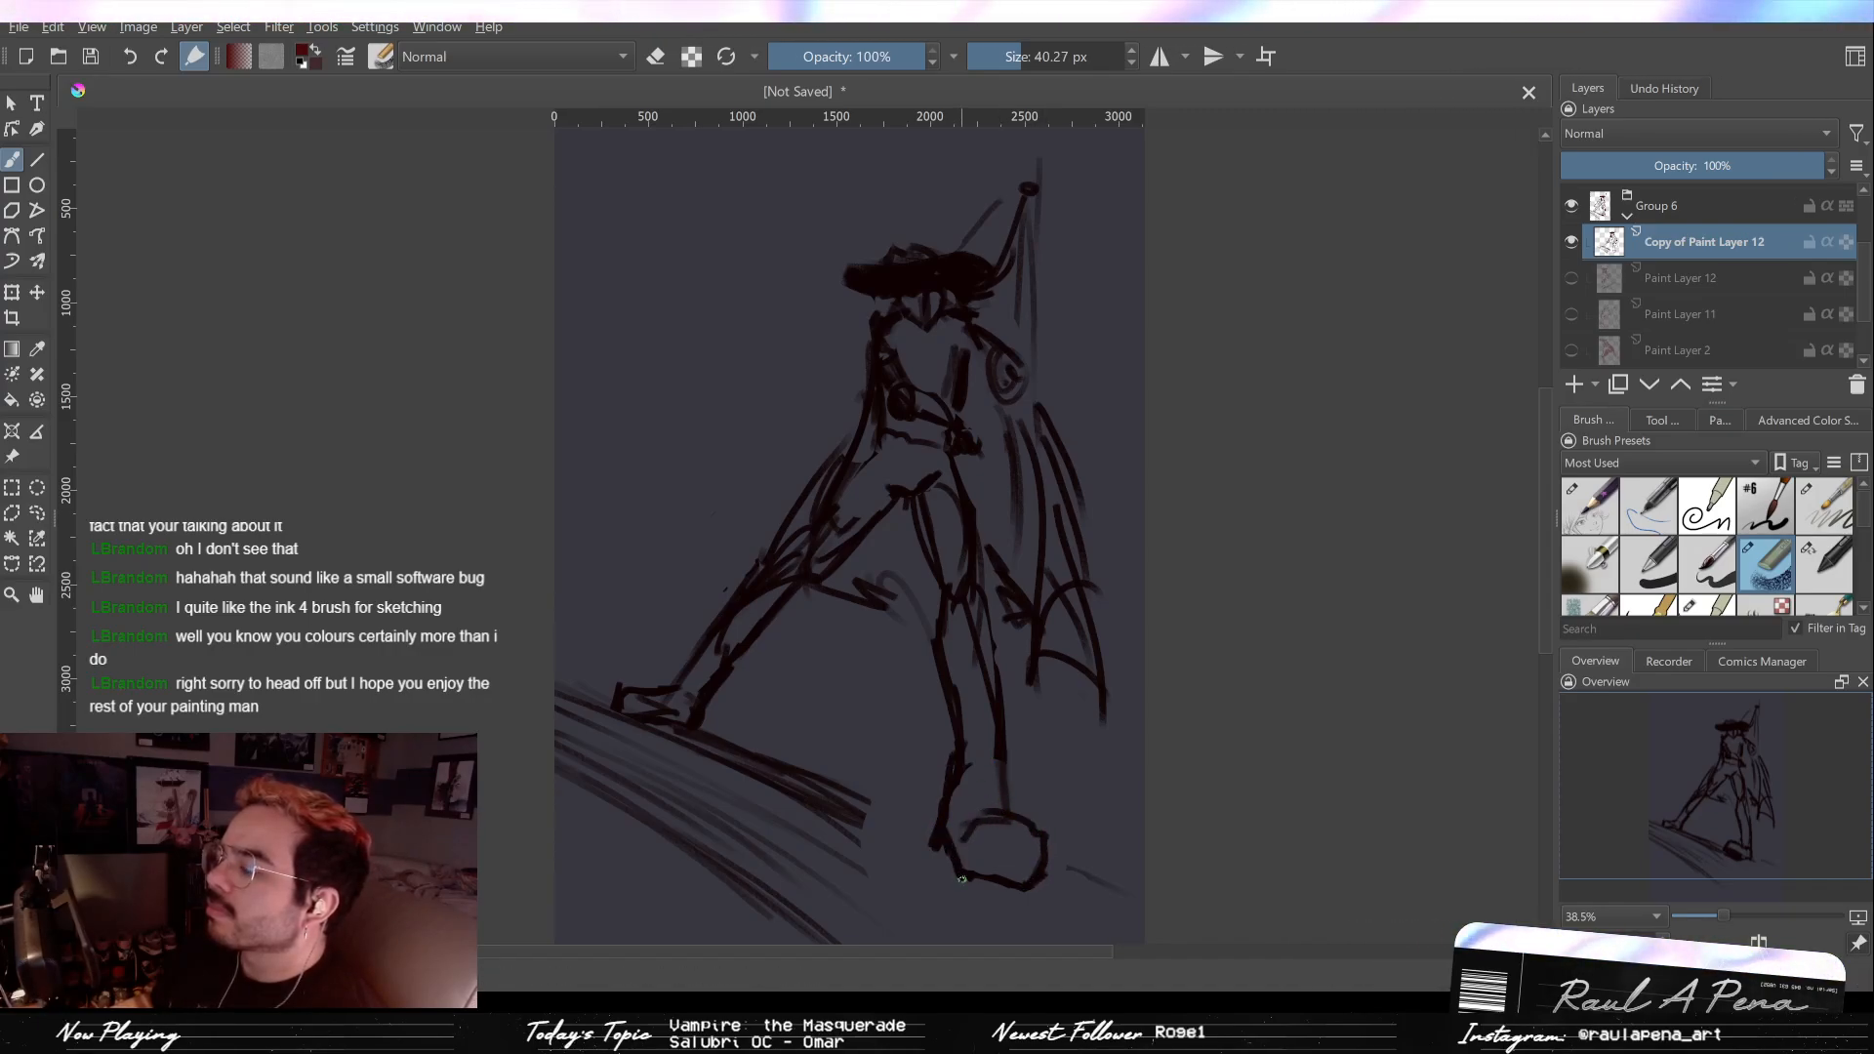
{"action": "key", "text": "e"}
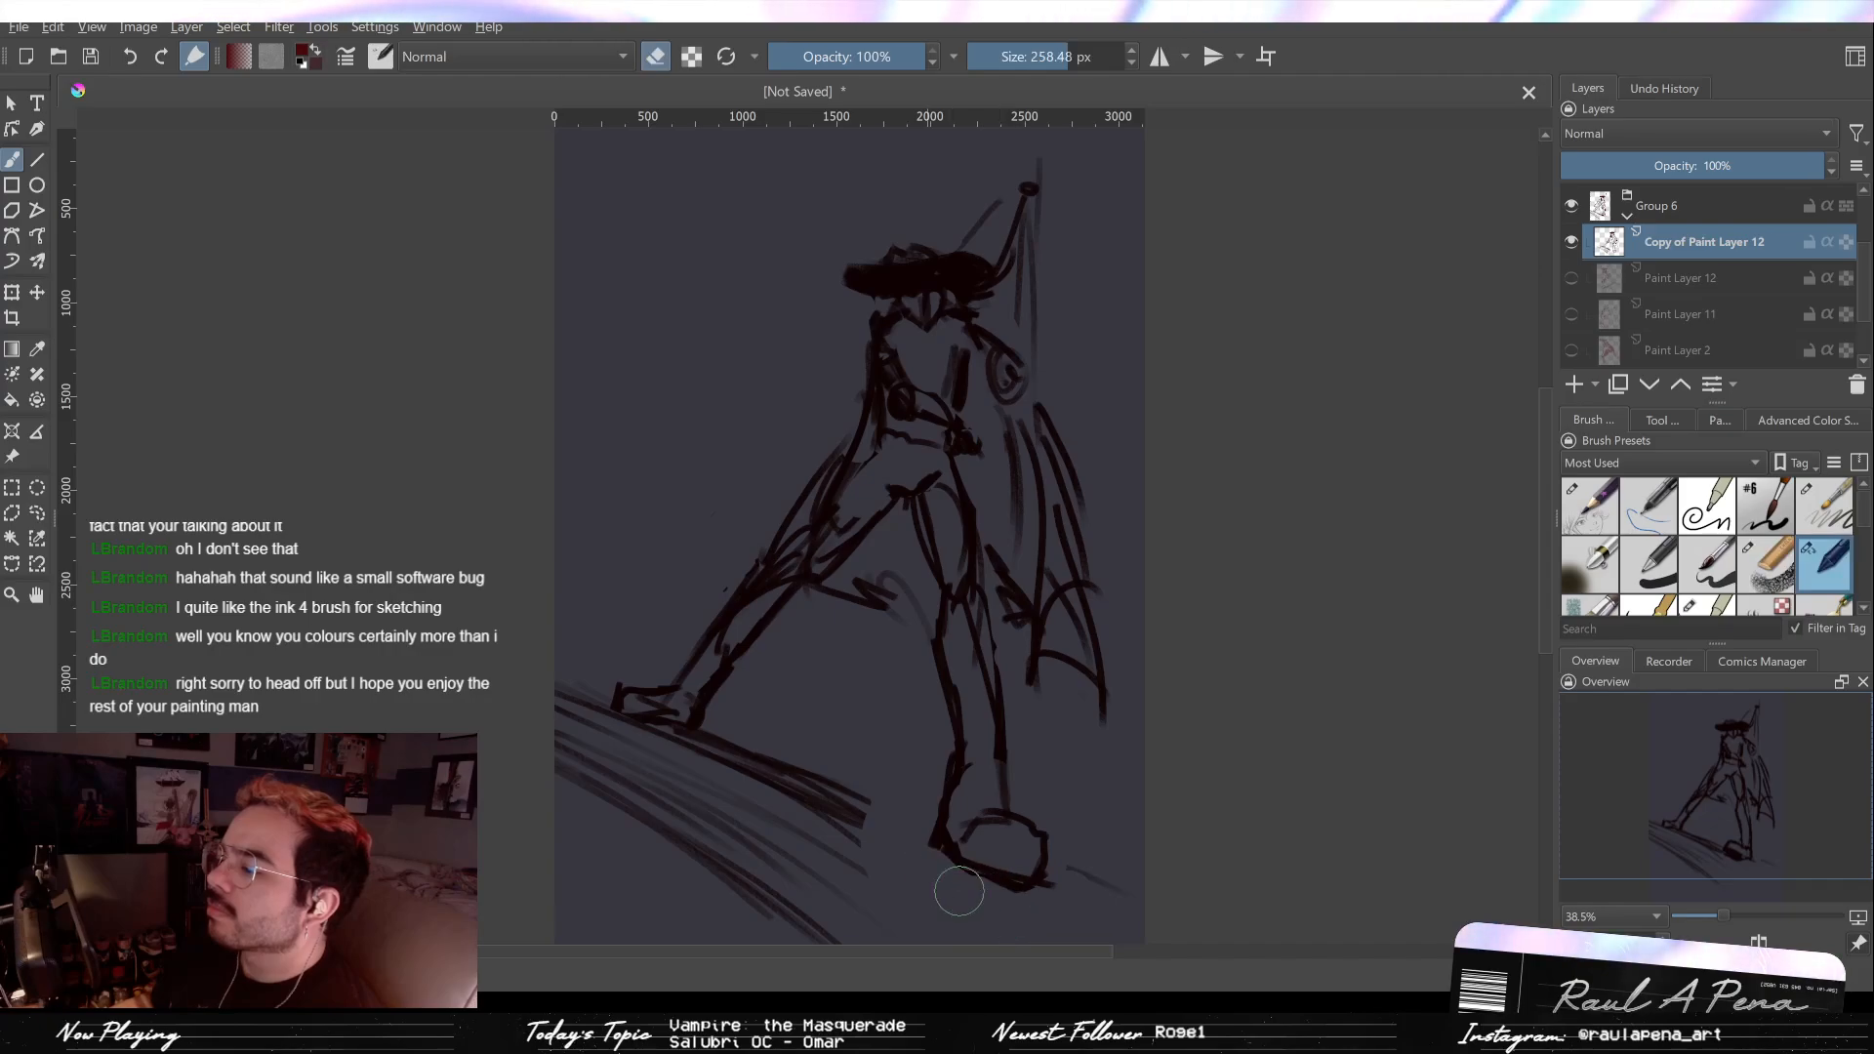
{"action": "key", "text": "e"}
{"action": "left_click_drag", "start_coordinate": [959, 856], "coordinate": [932, 819]}
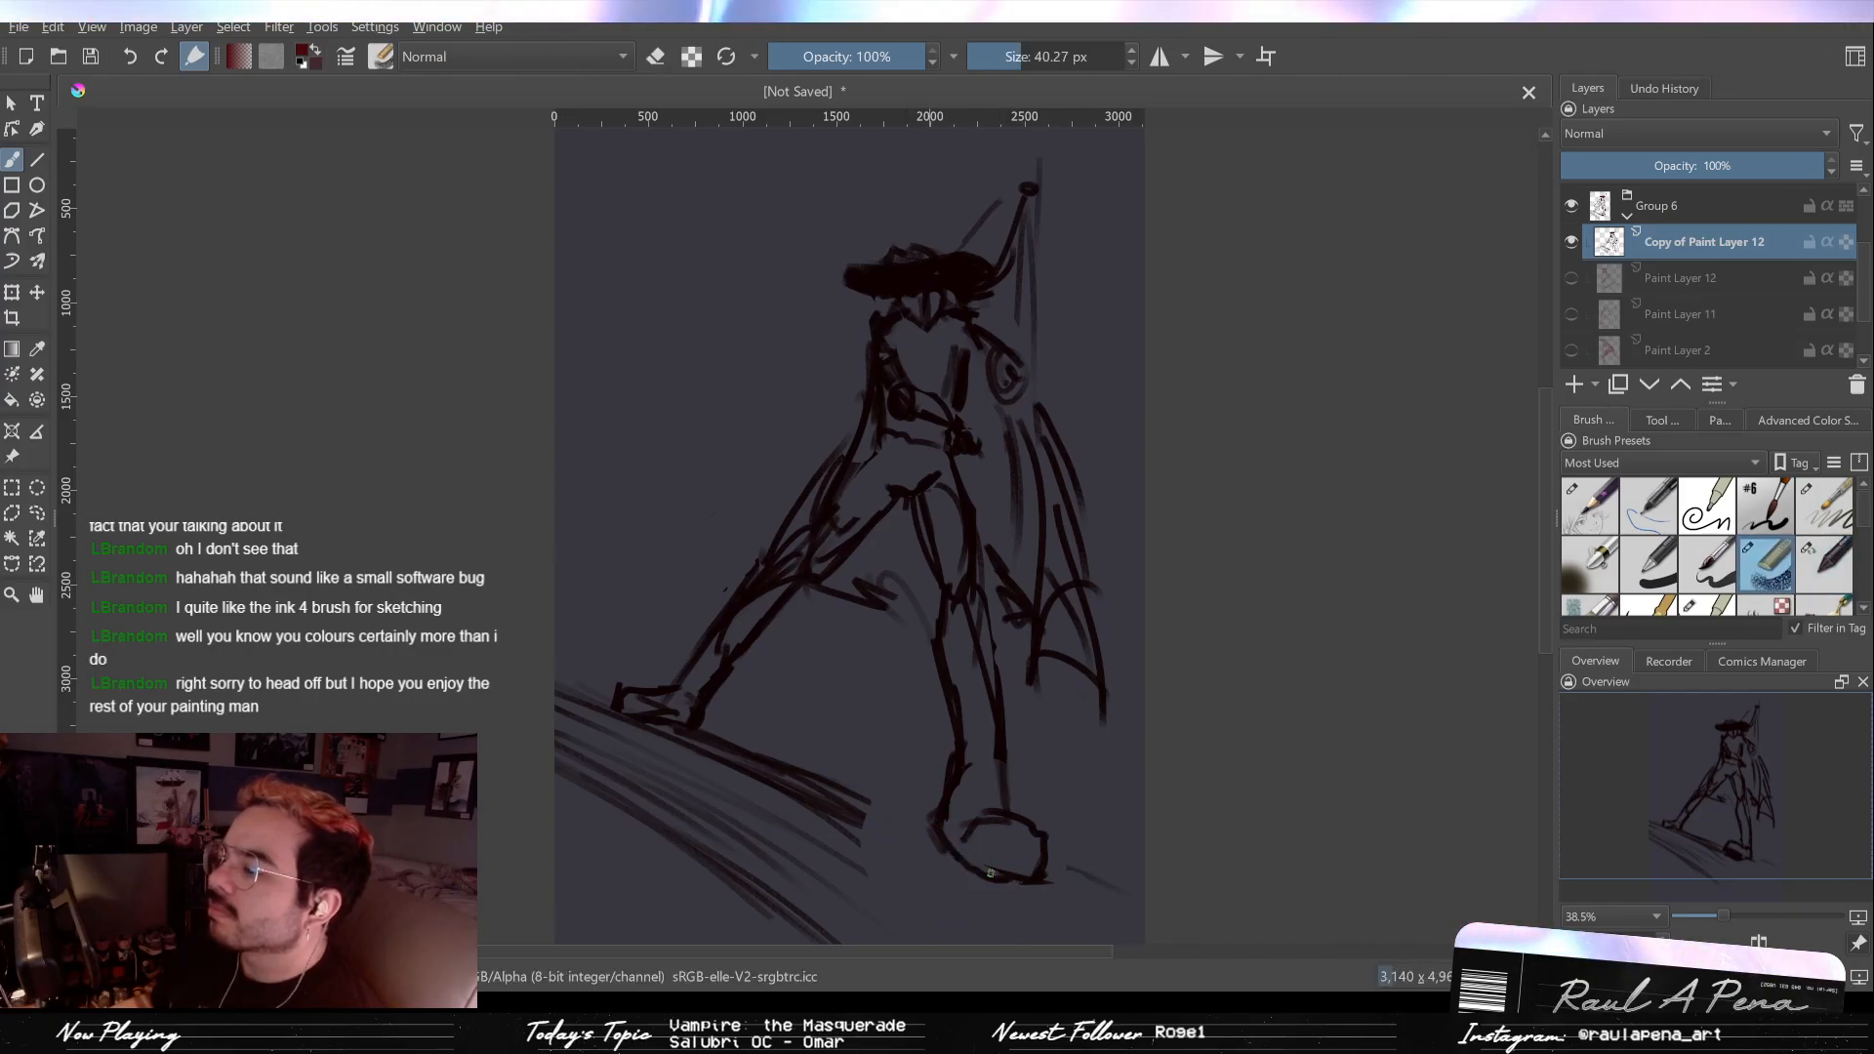
{"action": "left_click_drag", "start_coordinate": [1034, 878], "coordinate": [1091, 869]}
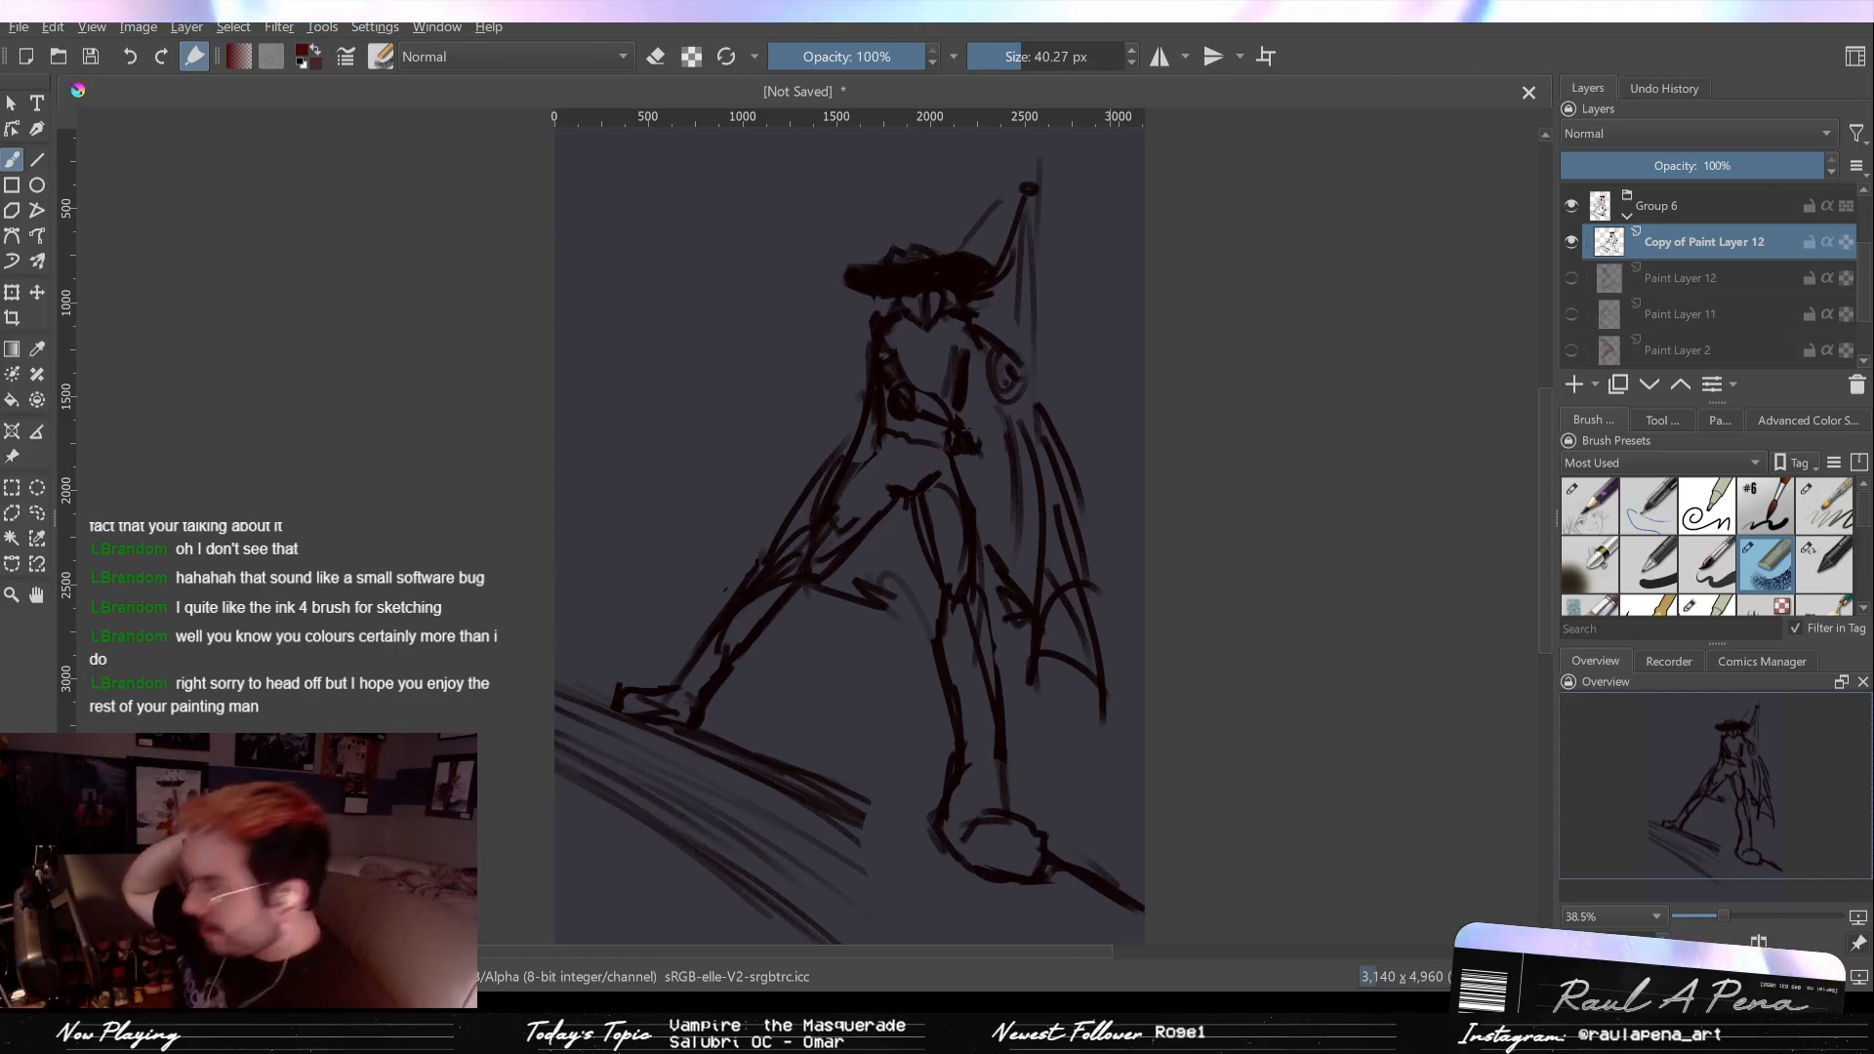
Step: Compare the reworked sketch with the original pose on Paint Layer 12 by toggling the layers' visibility
{"action": "left_click_drag", "start_coordinate": [917, 493], "coordinate": [941, 560]}
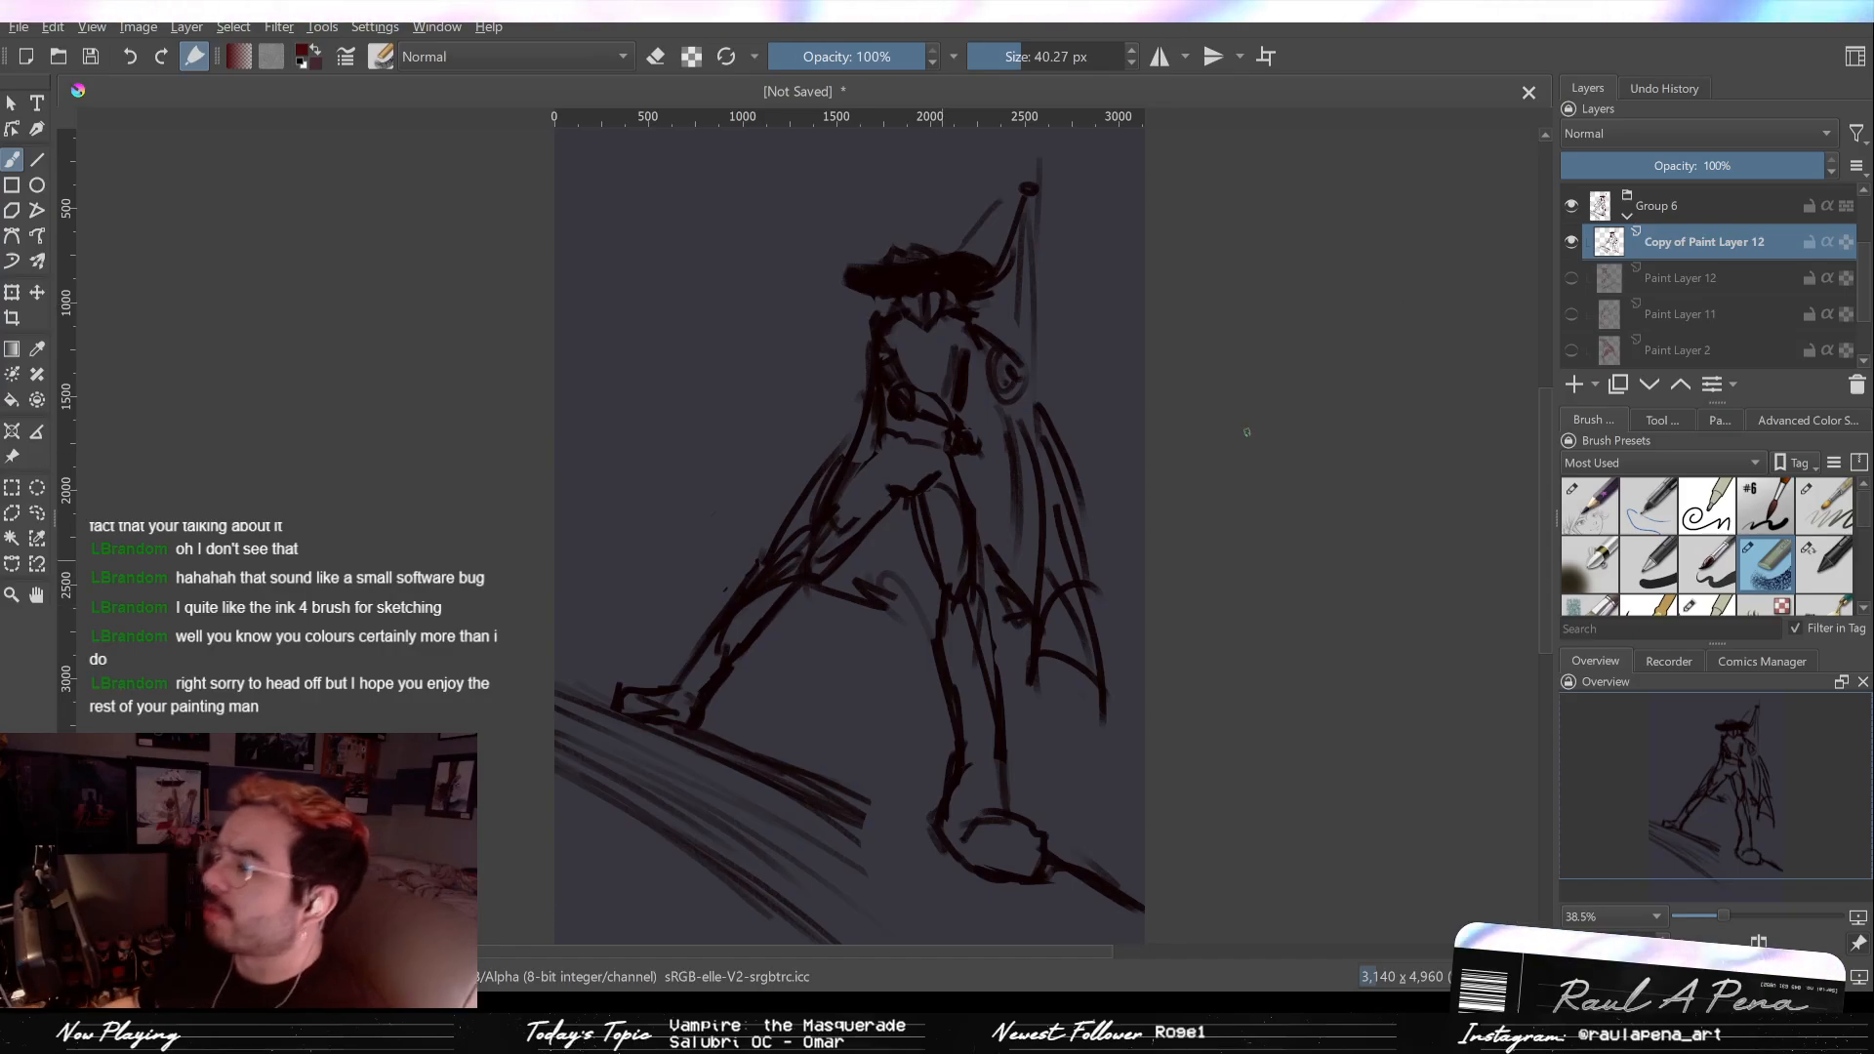
{"action": "left_click", "coordinate": [1572, 278]}
{"action": "left_click", "coordinate": [1571, 278]}
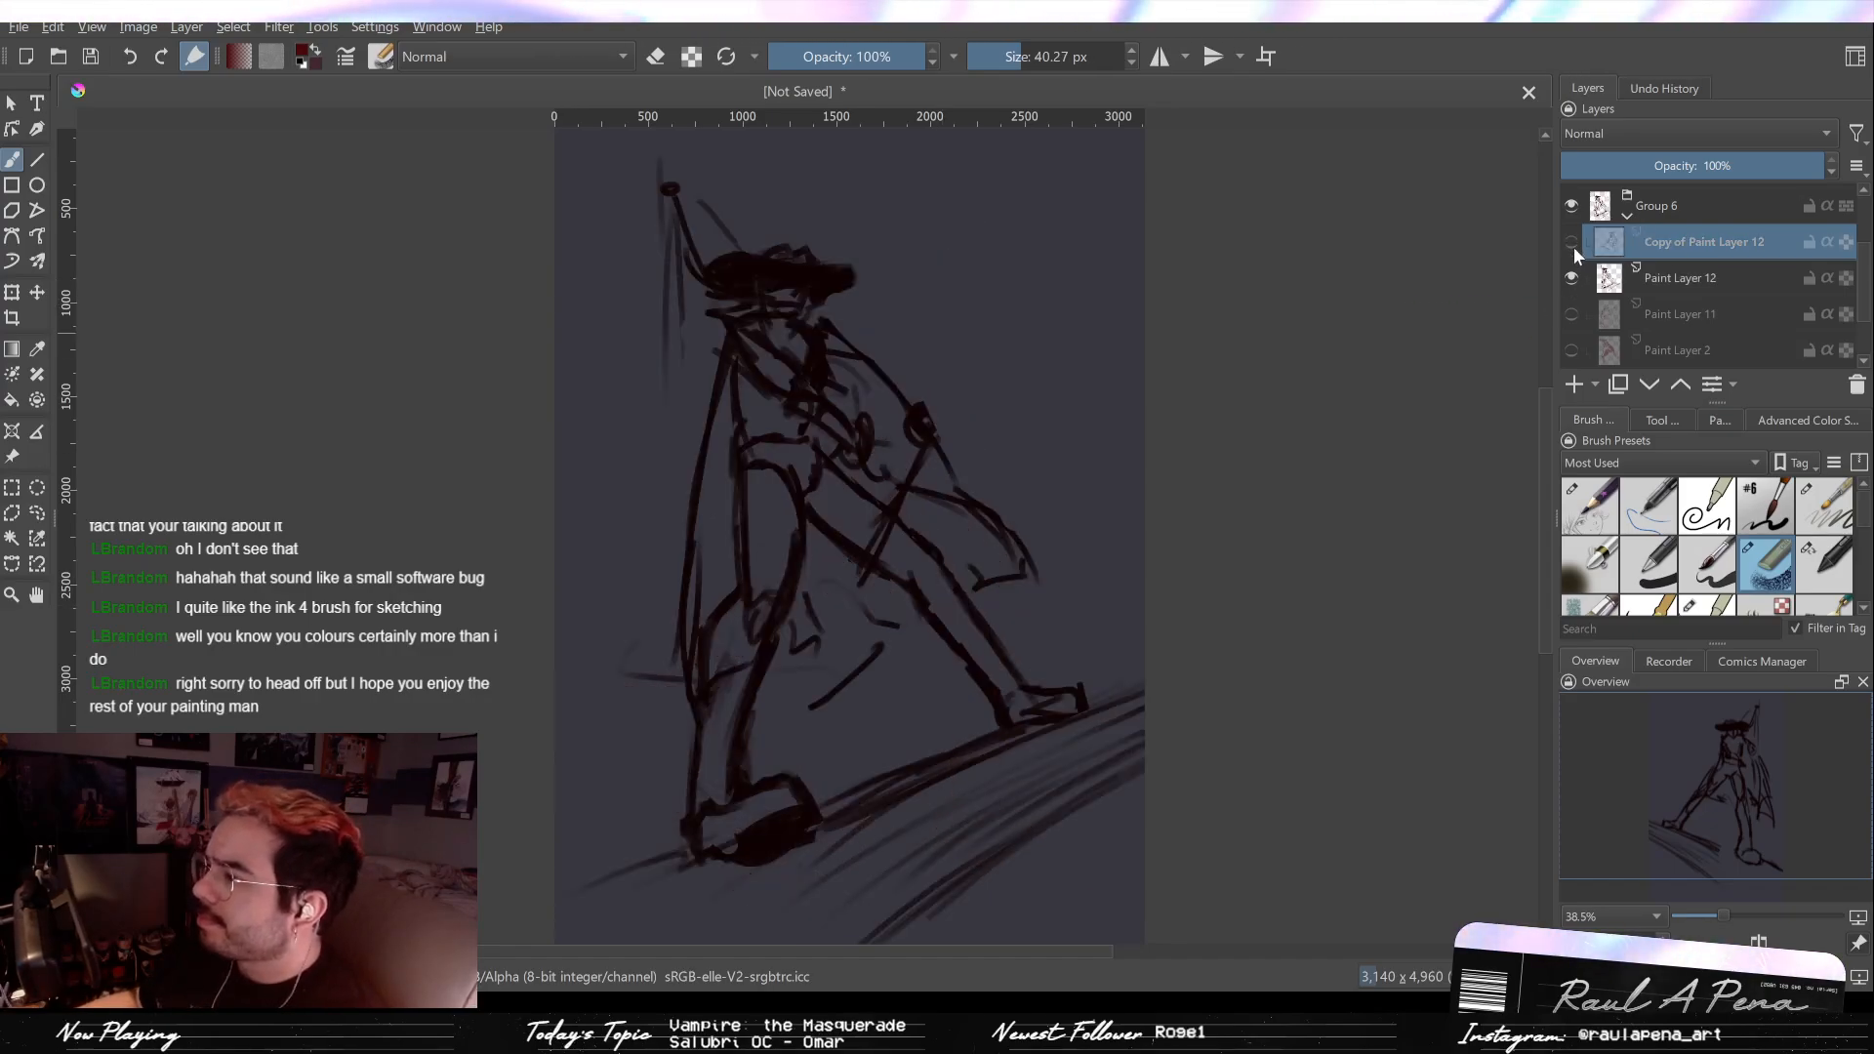
{"action": "left_click", "coordinate": [1571, 278]}
{"action": "left_click", "coordinate": [1571, 278]}
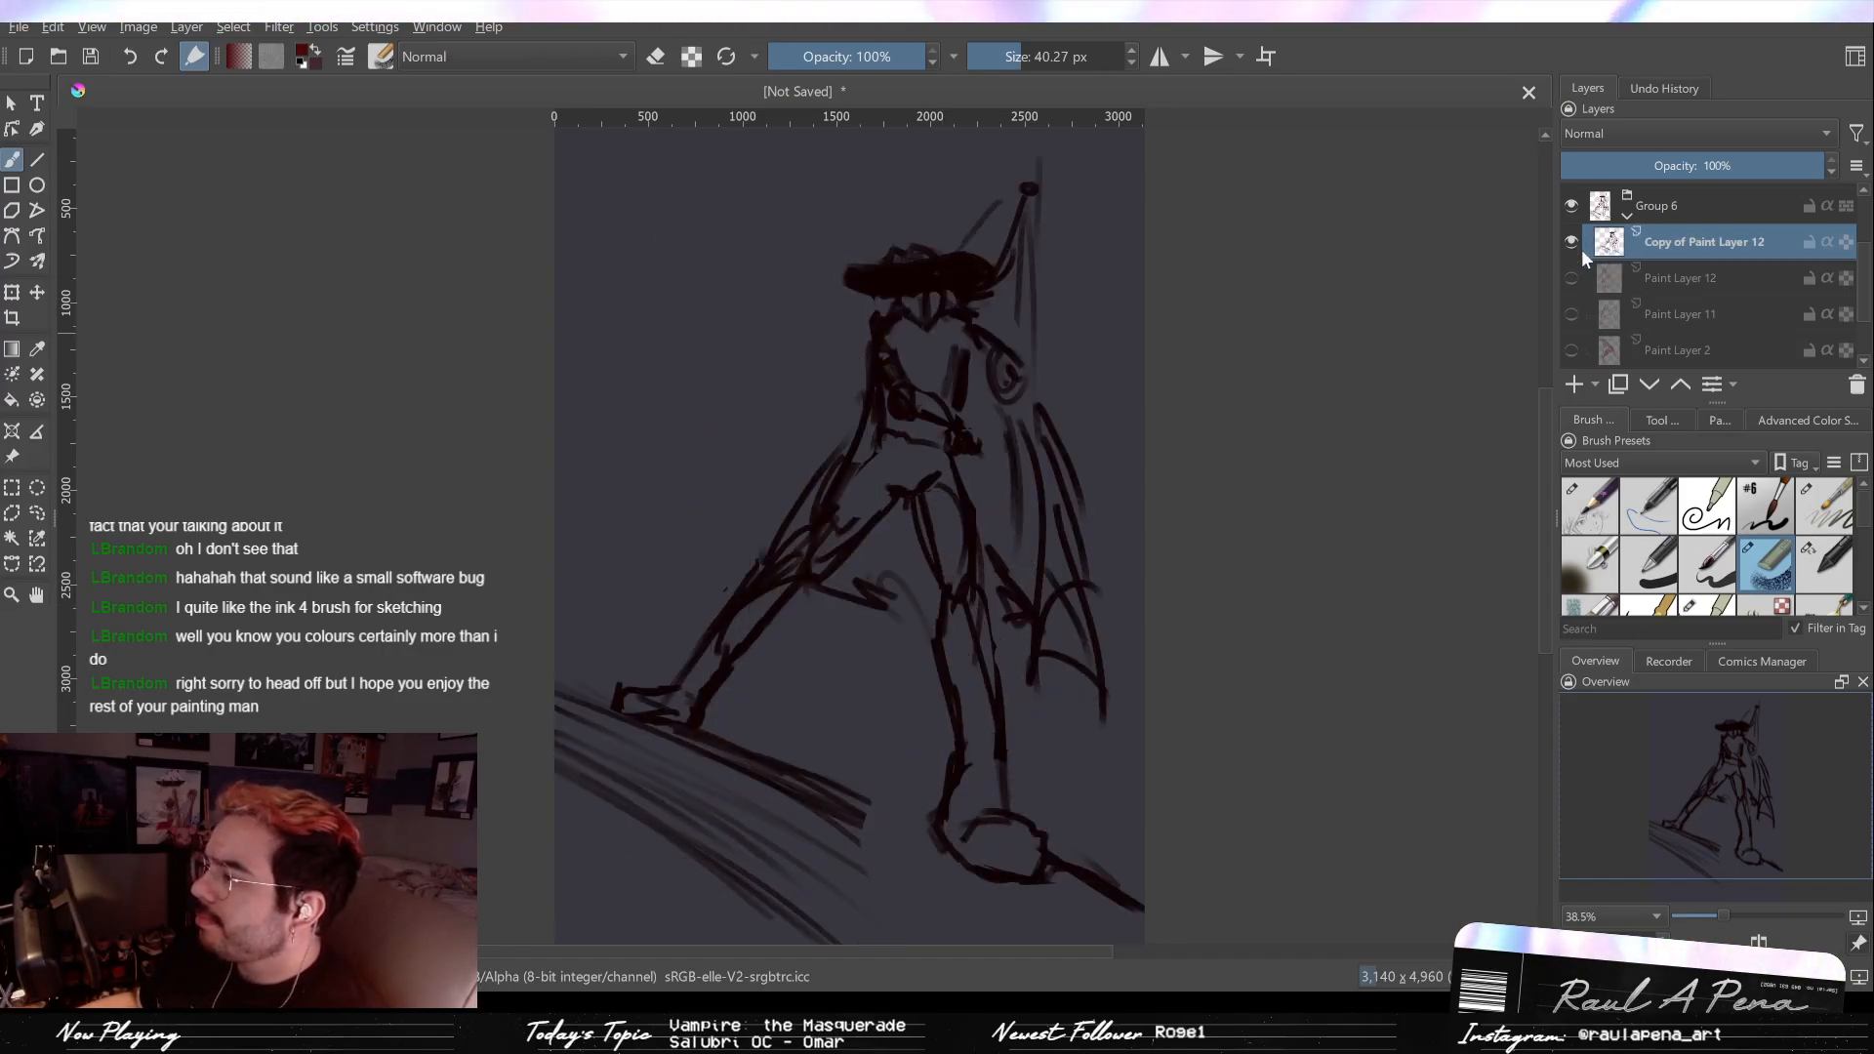
Step: Erase the front leg's lower thigh and knee, and redraw them with a rounded kneecap joined to the shin
{"action": "left_click_drag", "start_coordinate": [1015, 564], "coordinate": [939, 623]}
{"action": "mouse_move", "coordinate": [966, 519]}
{"action": "left_mouse_down"}
{"action": "mouse_move", "coordinate": [937, 606]}
{"action": "mouse_move", "coordinate": [985, 581]}
{"action": "left_mouse_up"}
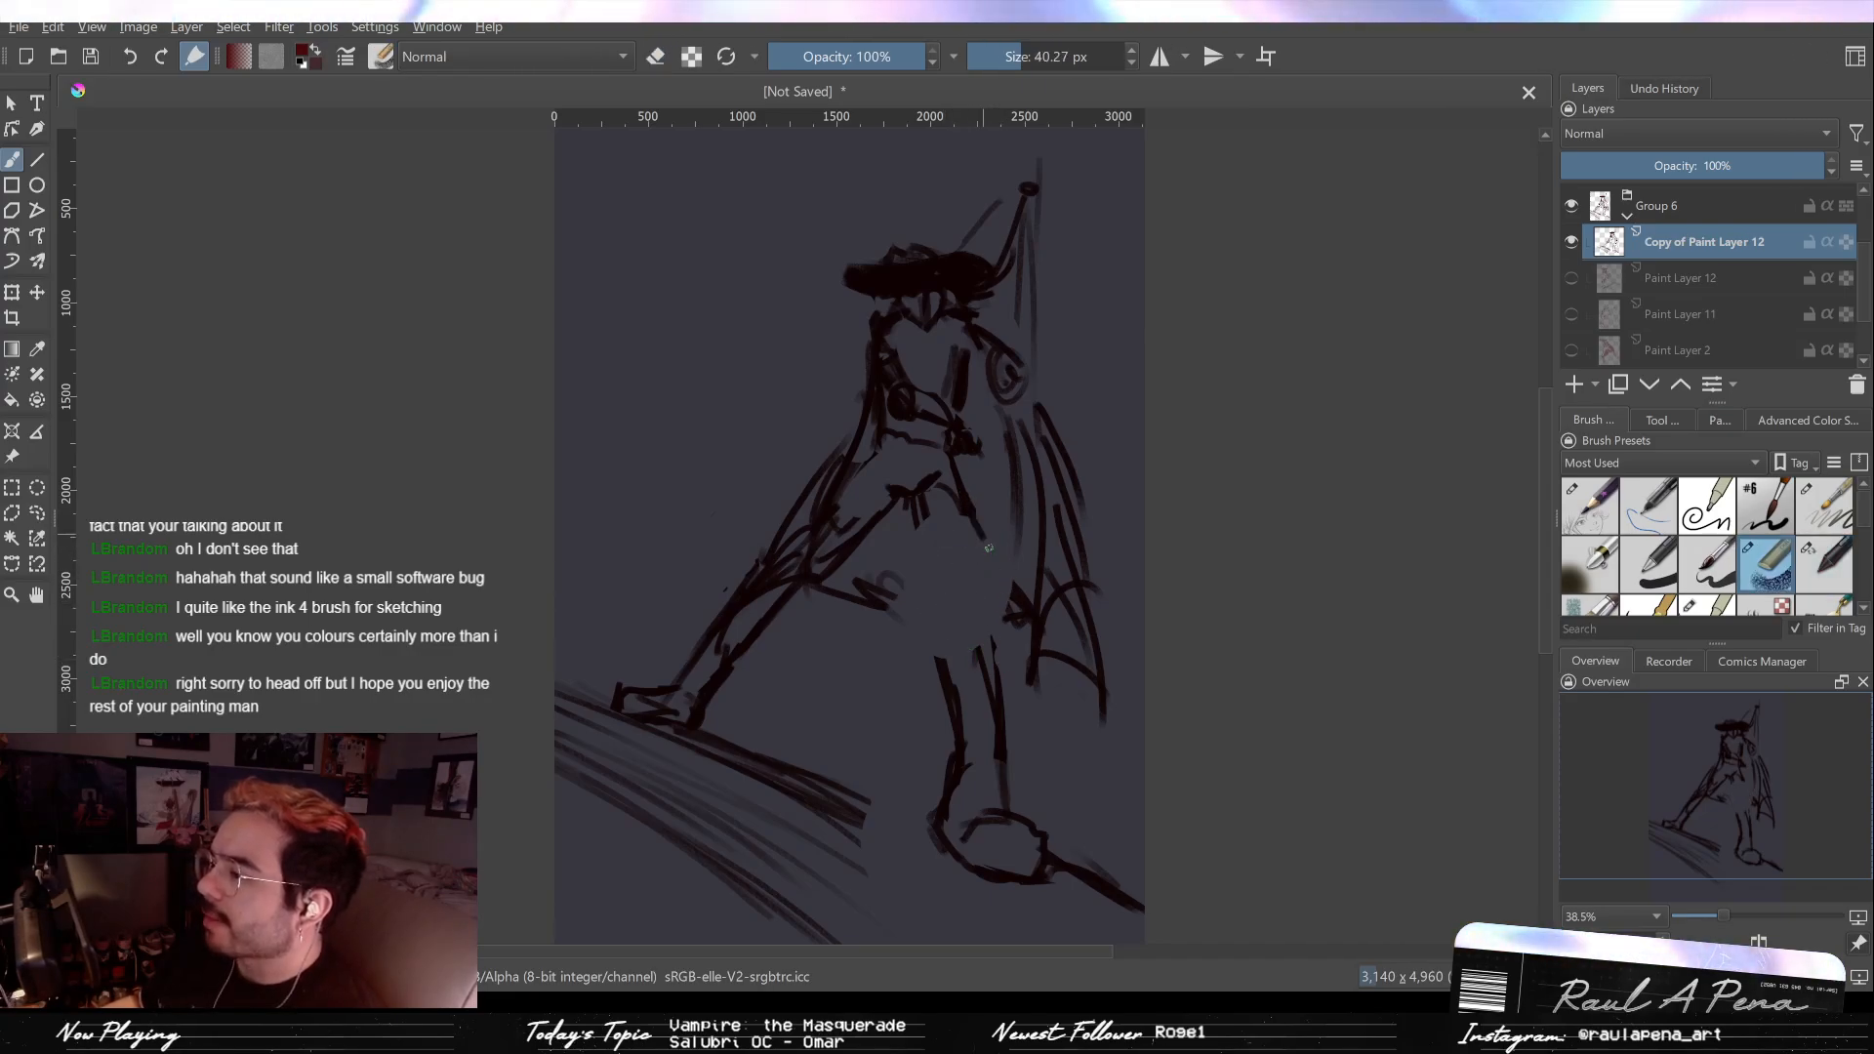
{"action": "left_click_drag", "start_coordinate": [974, 522], "coordinate": [998, 601]}
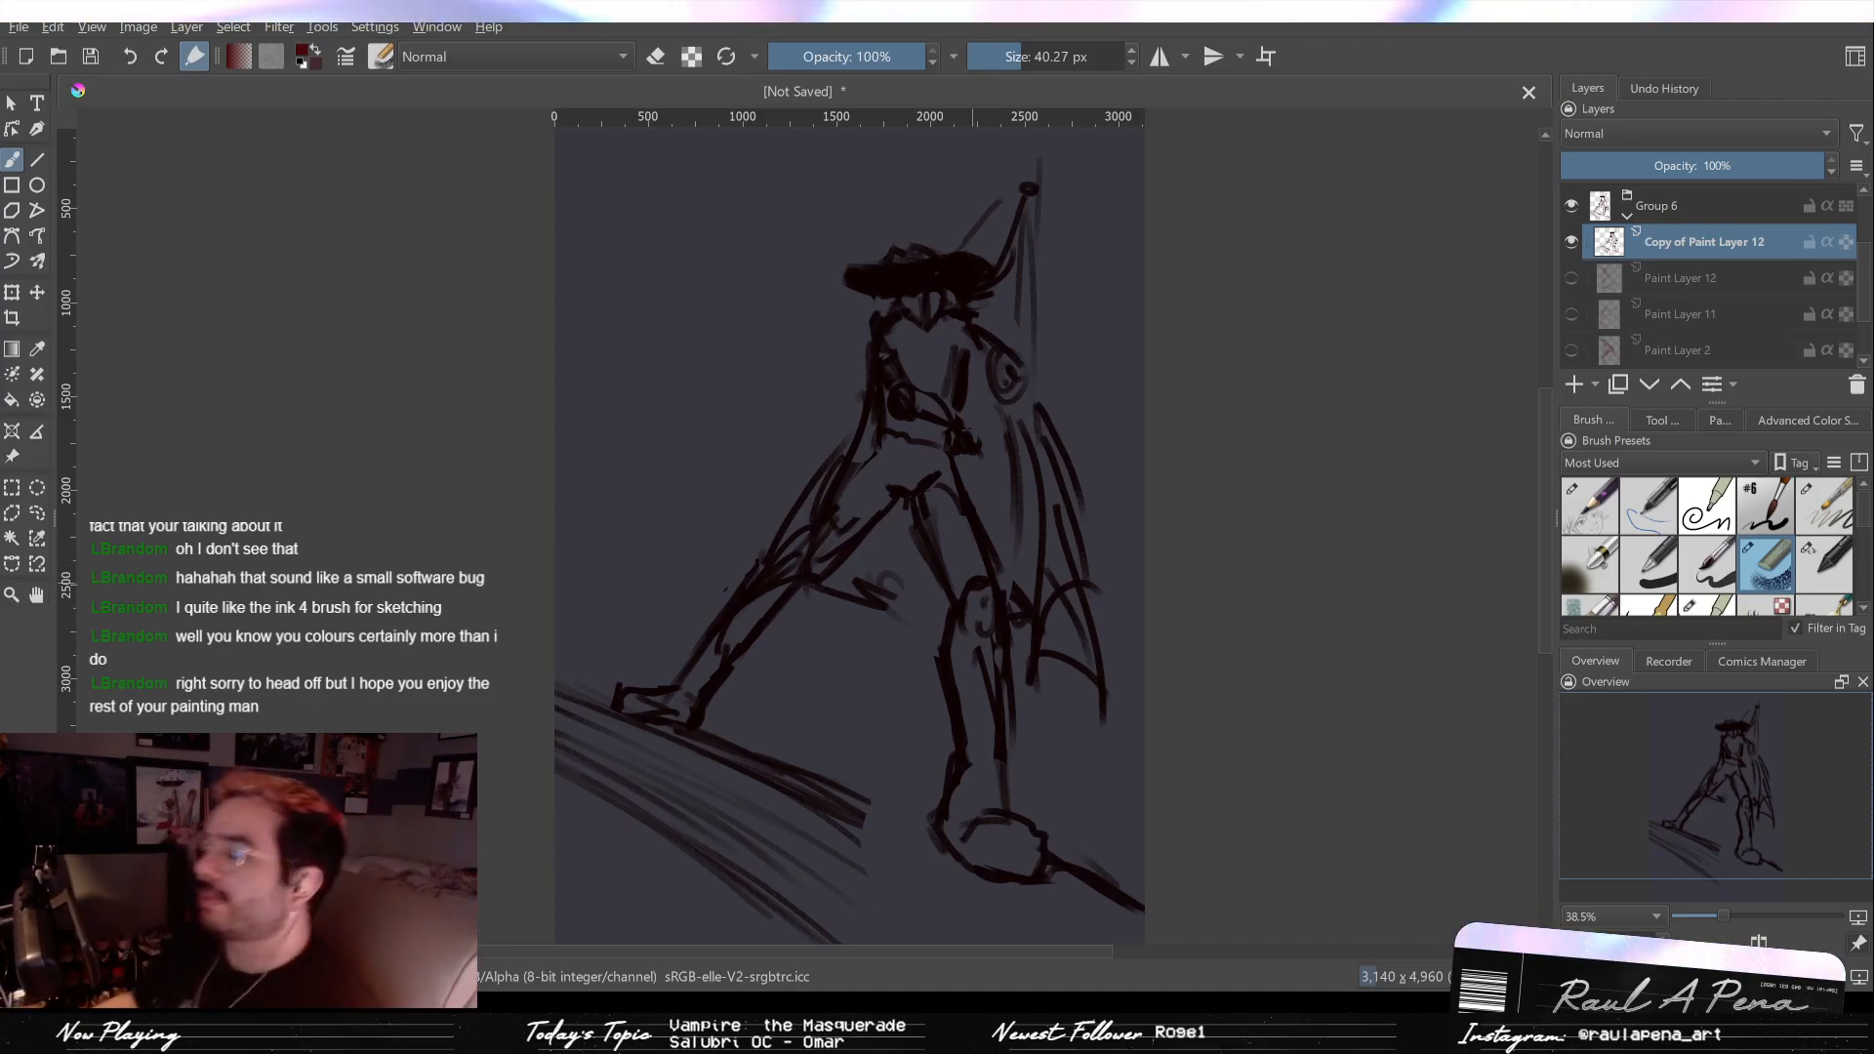
Step: Erase the rear leg above its foot, and redraw its outer contour up to the hip along with the pelvis lines
{"action": "key", "text": "m"}
{"action": "key", "text": "m"}
{"action": "key", "text": "e"}
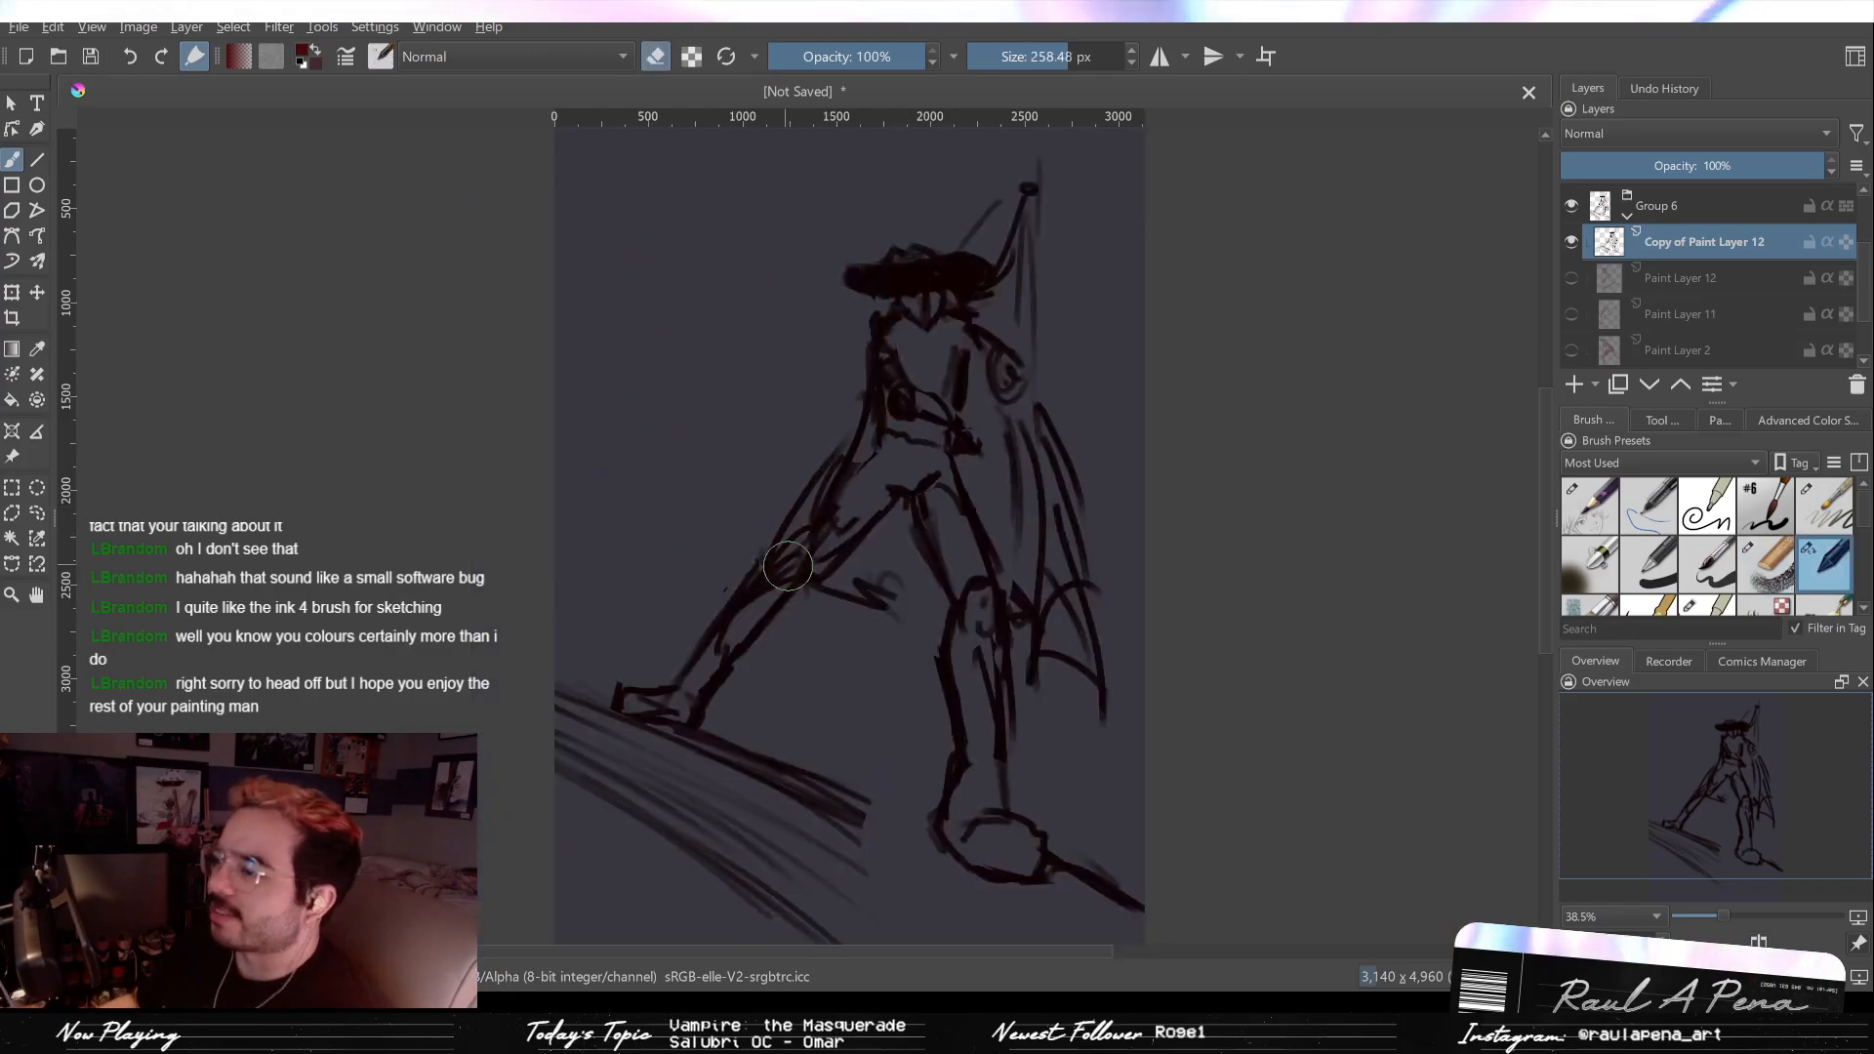
{"action": "mouse_move", "coordinate": [771, 605]}
{"action": "left_mouse_down"}
{"action": "mouse_move", "coordinate": [684, 670]}
{"action": "mouse_move", "coordinate": [774, 525]}
{"action": "left_mouse_up"}
{"action": "key", "text": "e"}
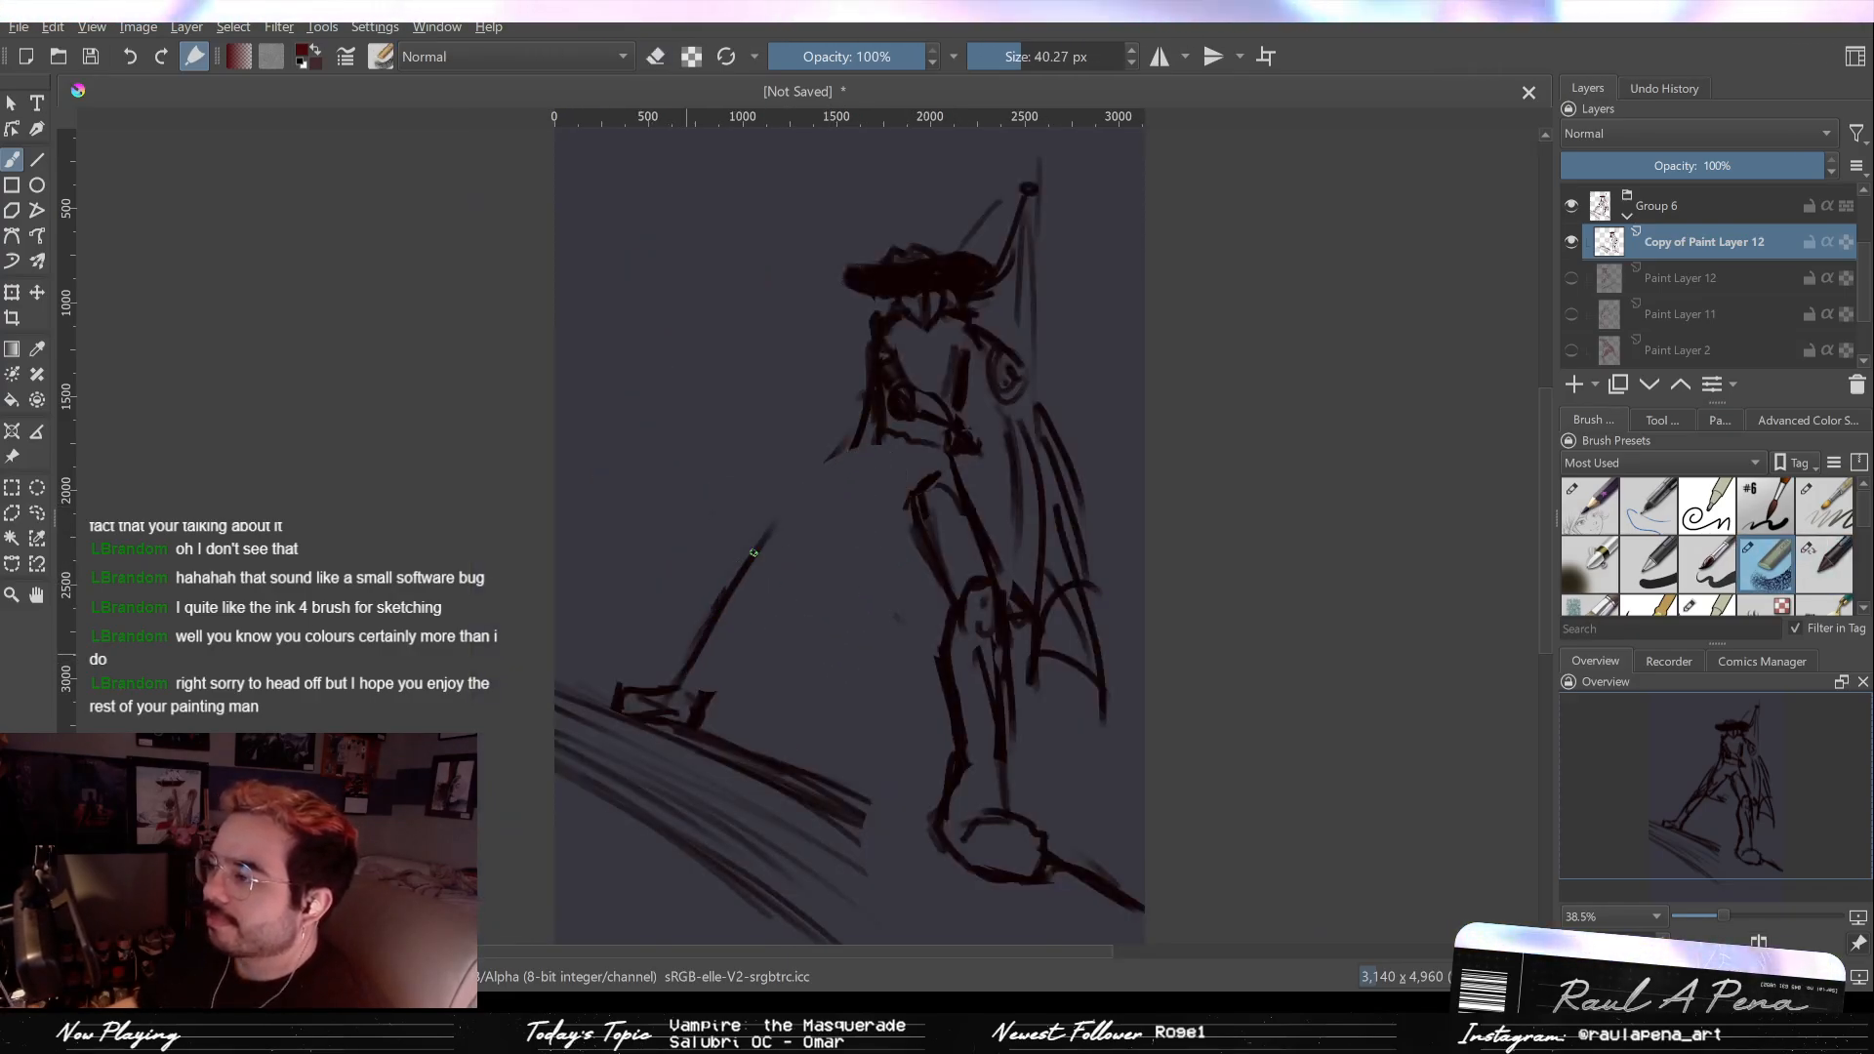
{"action": "left_click_drag", "start_coordinate": [721, 621], "coordinate": [787, 533]}
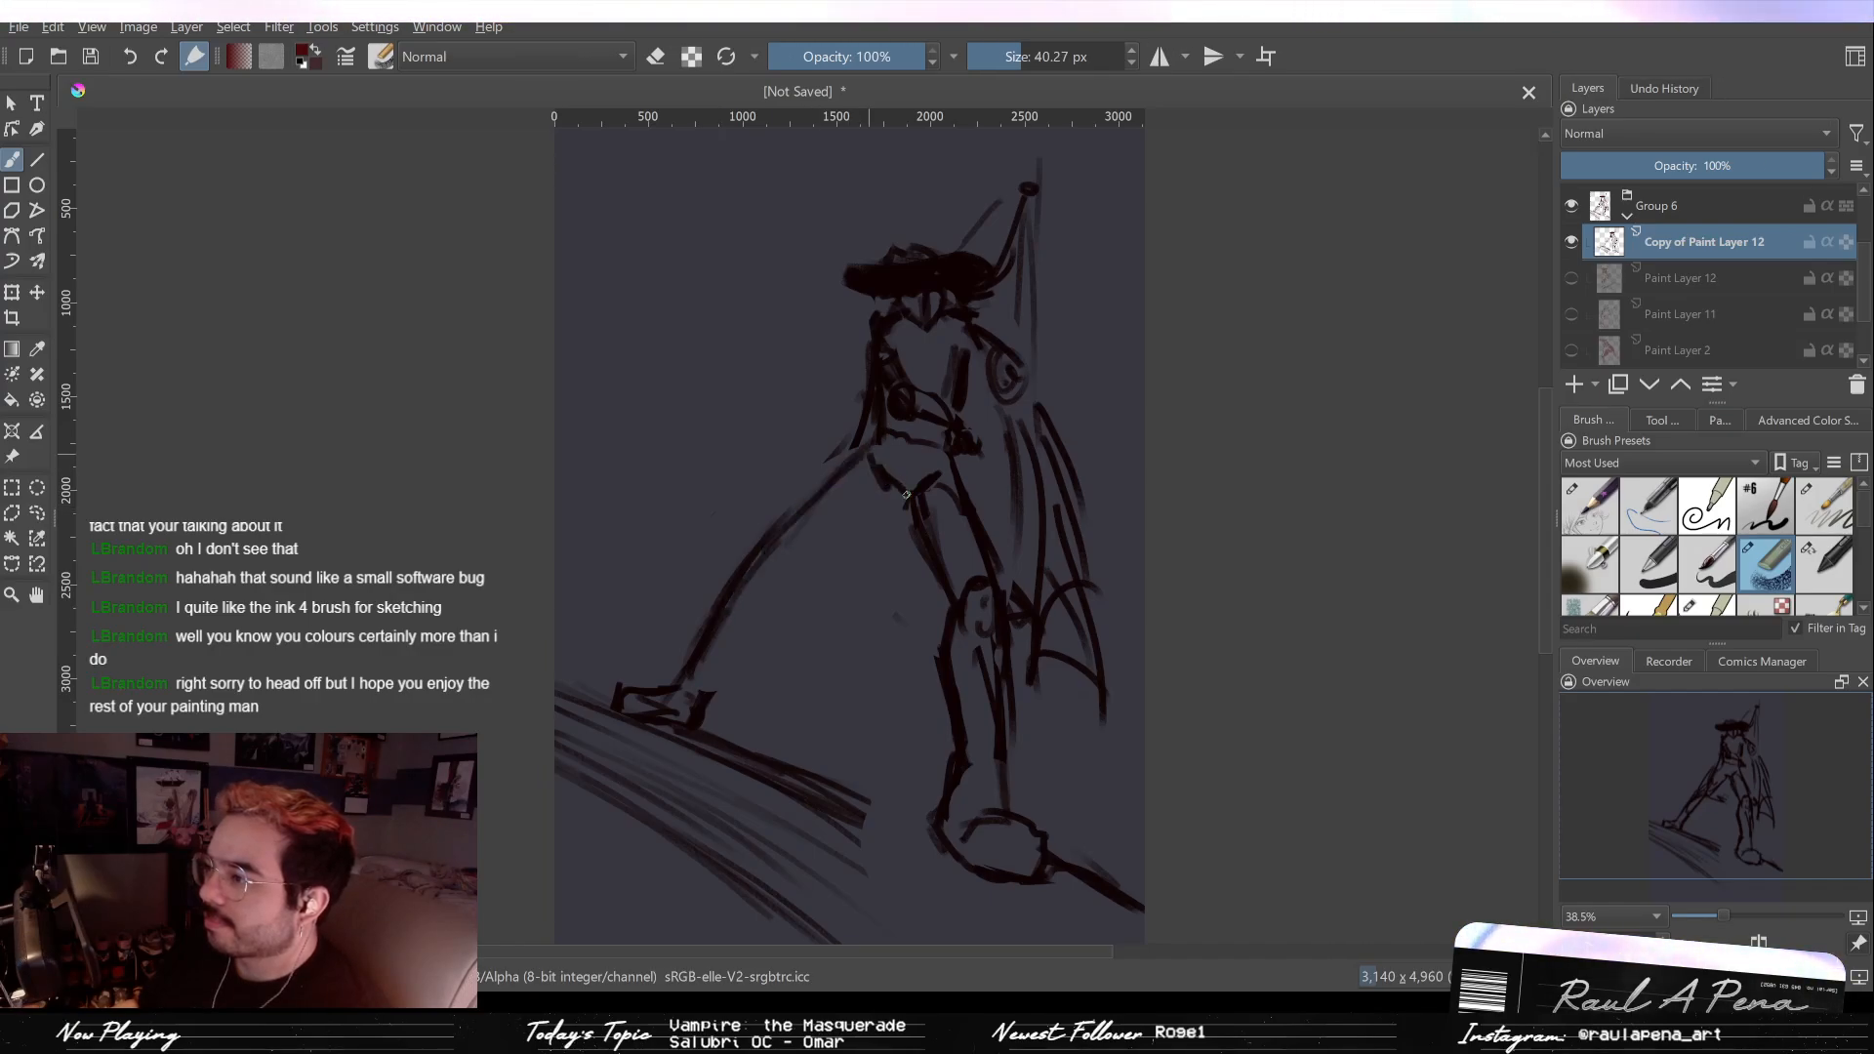
{"action": "left_click_drag", "start_coordinate": [937, 465], "coordinate": [950, 460]}
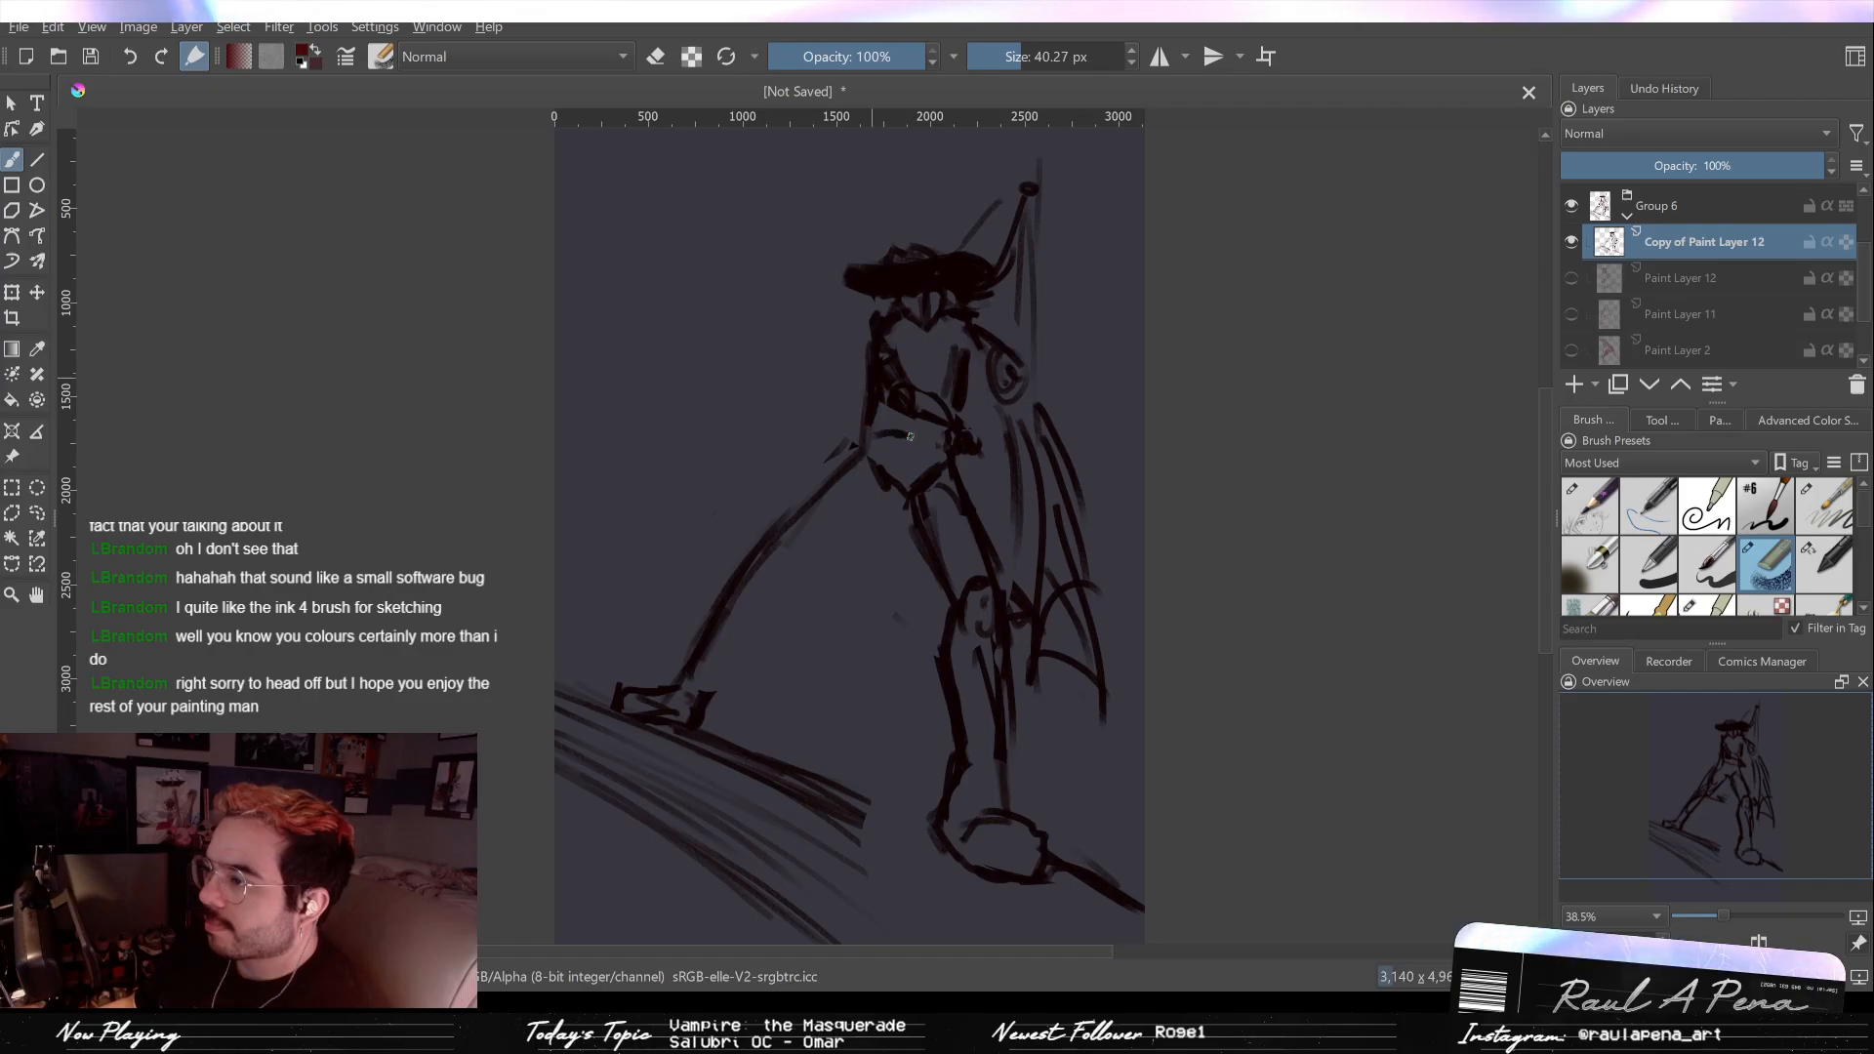
Step: Erase the inner torso lines above the forearm and redraw the chest contour and the waist's rear edge
{"action": "key", "text": "e"}
{"action": "mouse_move", "coordinate": [956, 405]}
{"action": "left_mouse_down"}
{"action": "mouse_move", "coordinate": [971, 330]}
{"action": "mouse_move", "coordinate": [937, 392]}
{"action": "left_mouse_up"}
{"action": "key", "text": "e"}
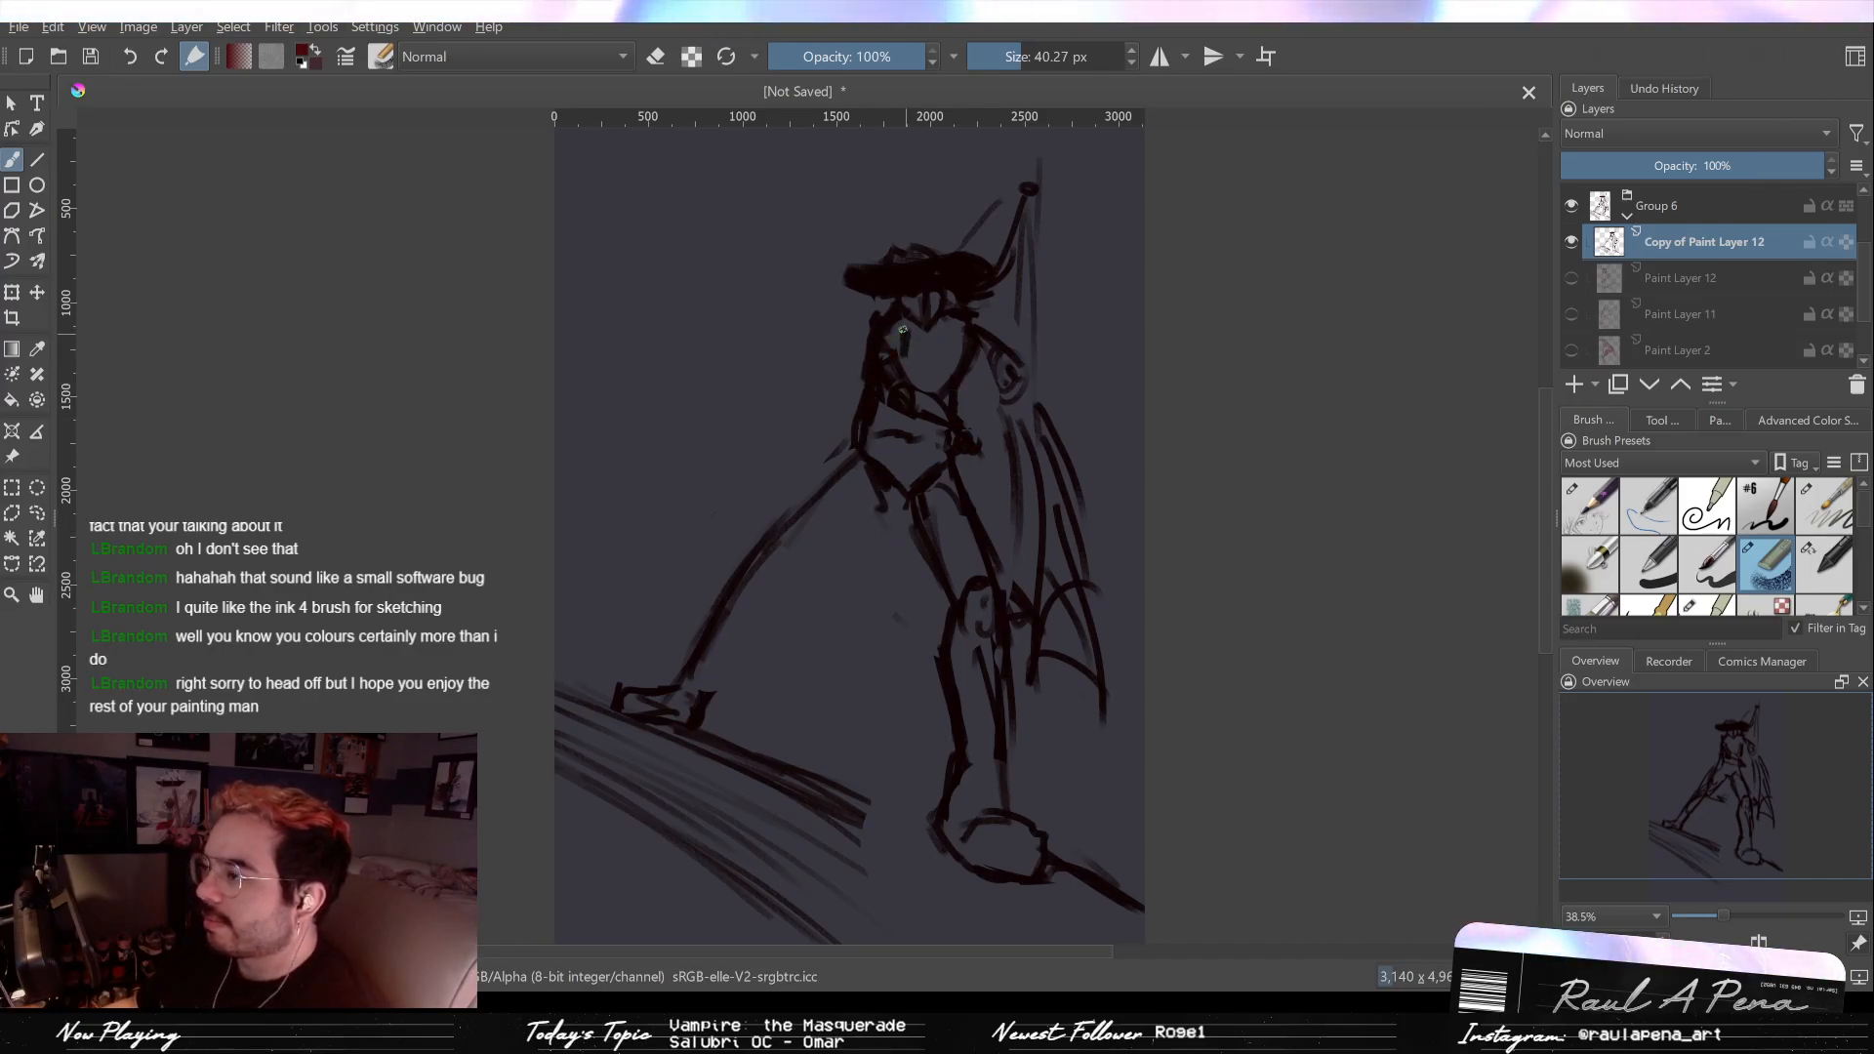
Step: Erase the near arm and redraw it from the shoulder down to a lower elbow, with the forearm crossing to the hip
{"action": "key", "text": "e"}
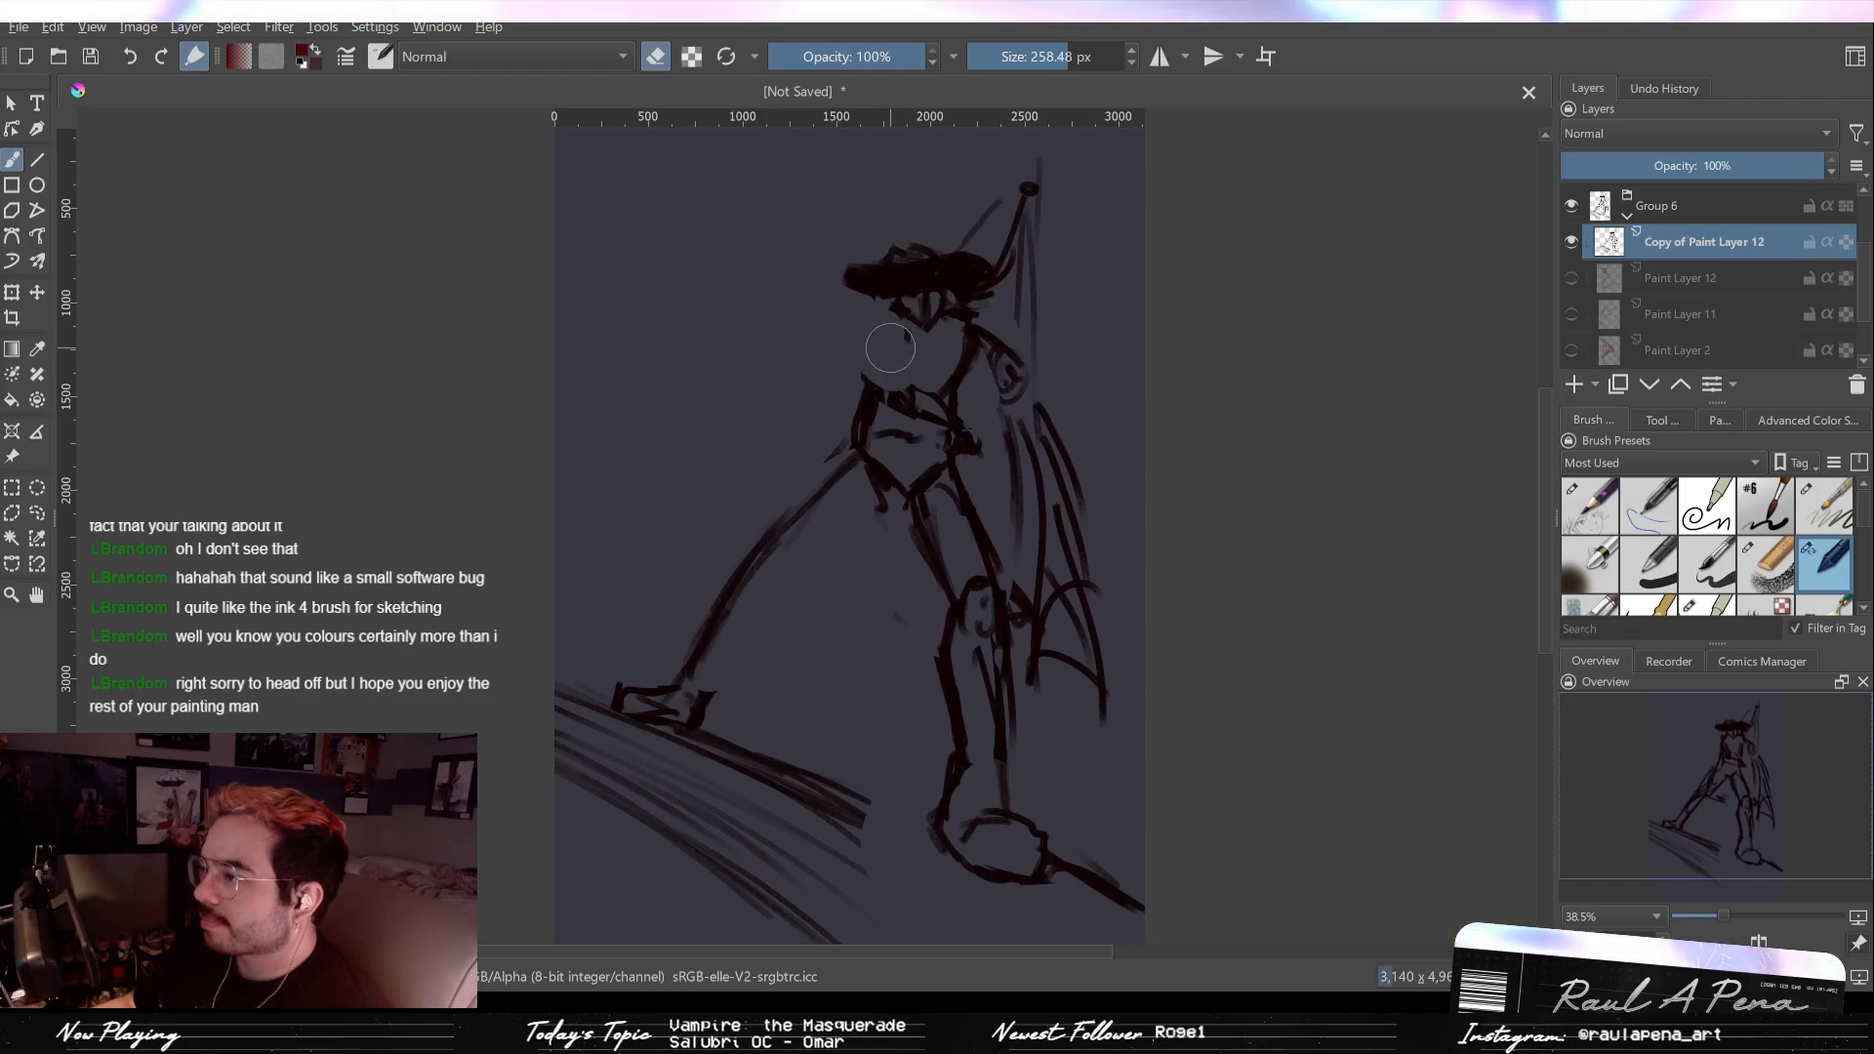
{"action": "key", "text": "e"}
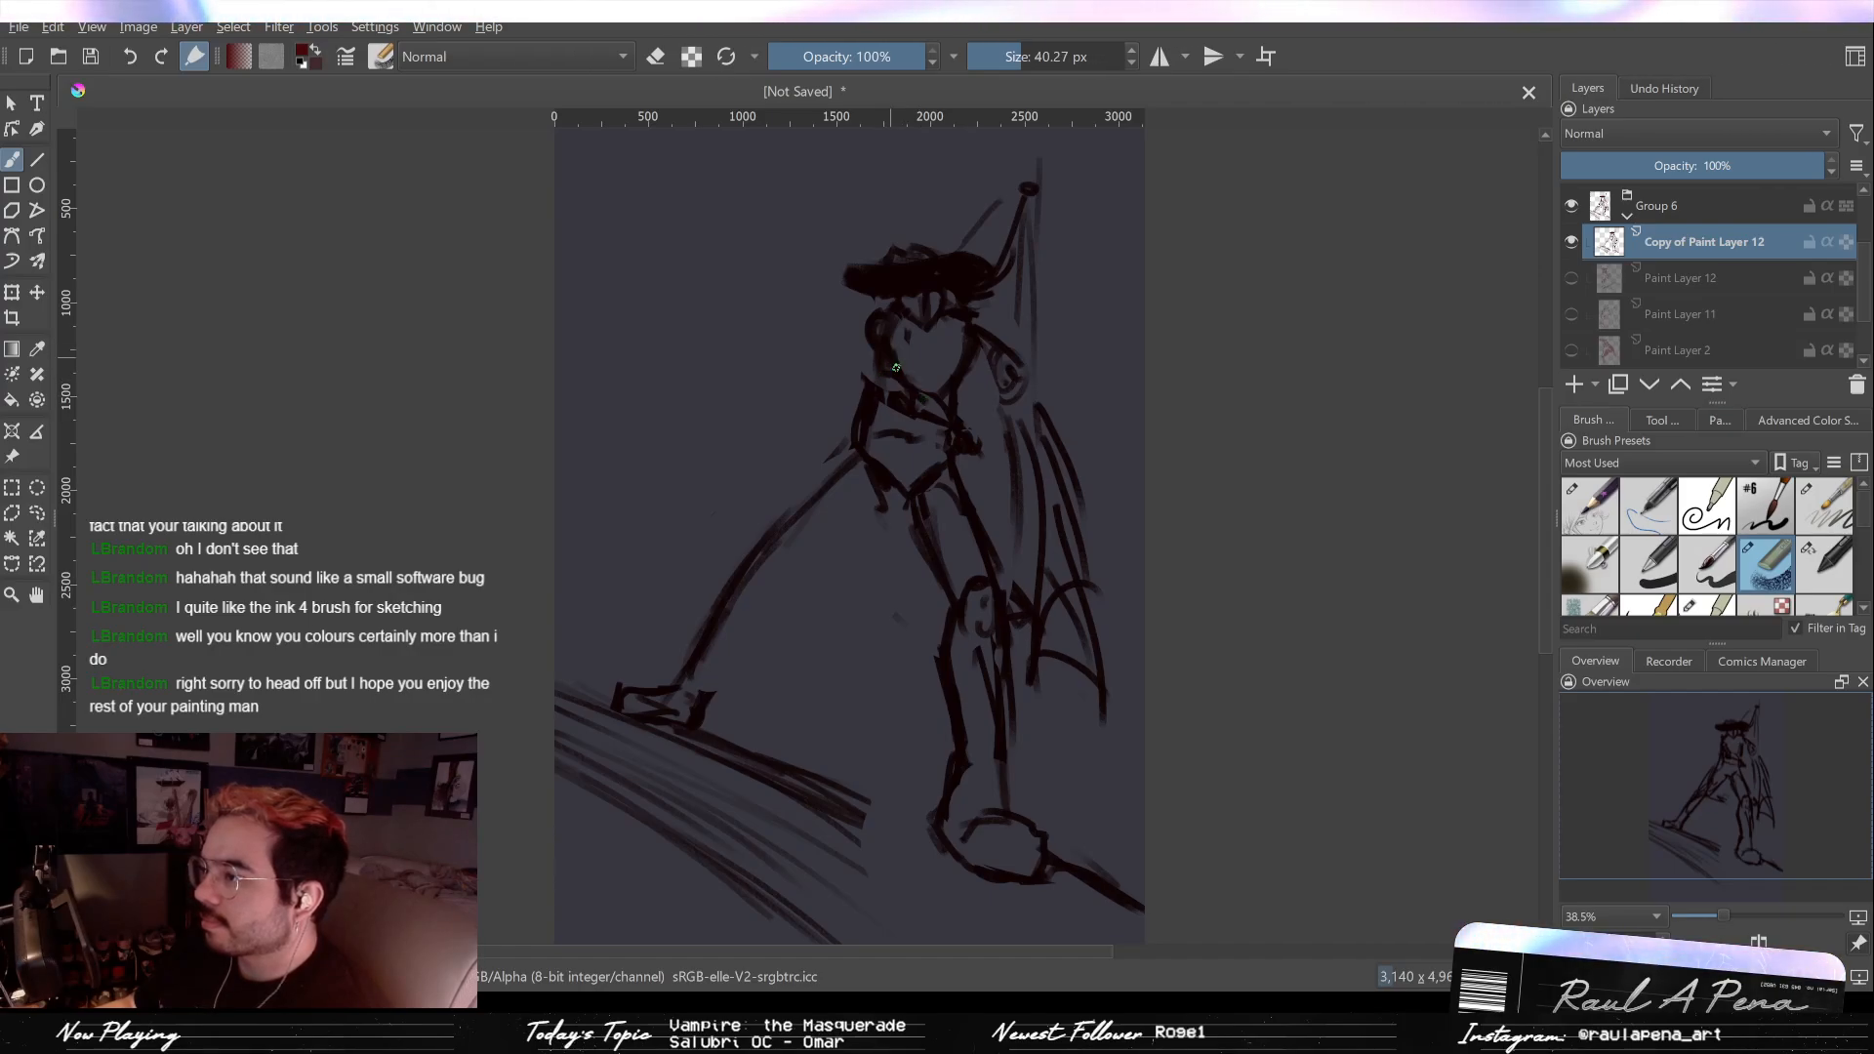
{"action": "key", "text": "e"}
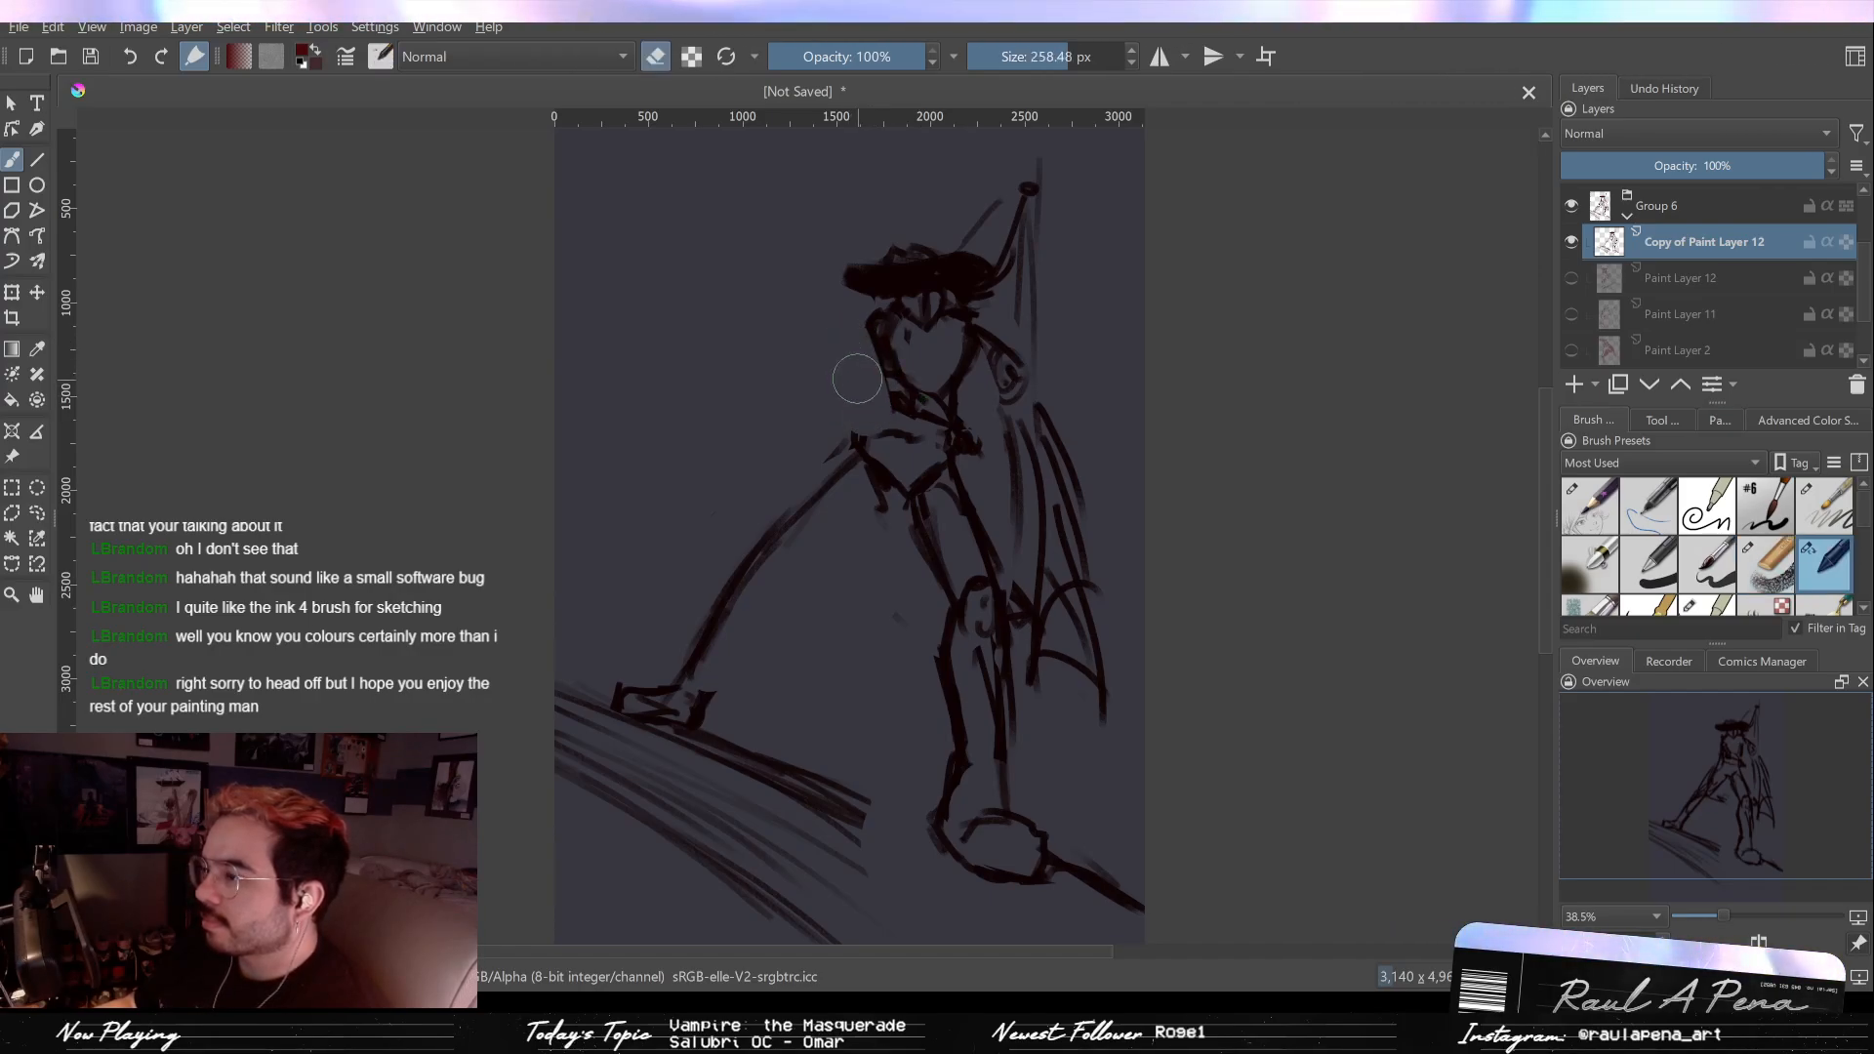
{"action": "key", "text": "e"}
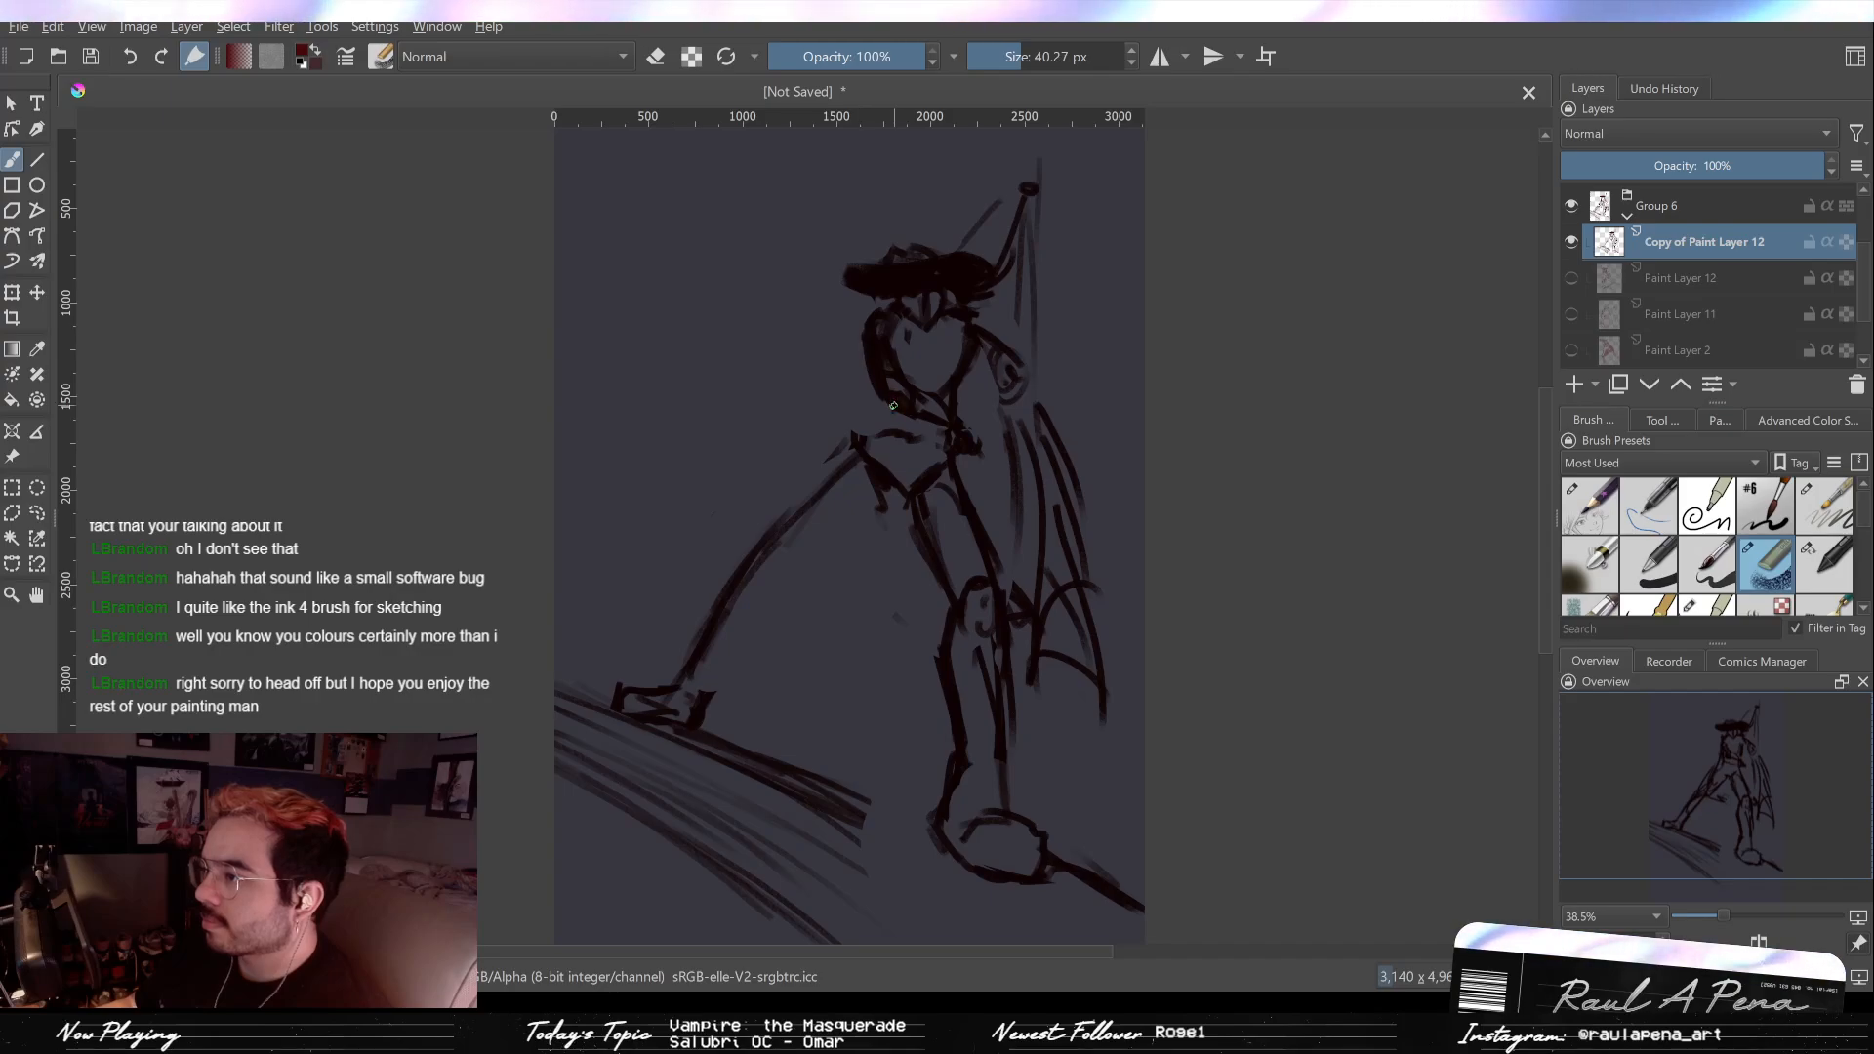
{"action": "left_click_drag", "start_coordinate": [875, 382], "coordinate": [865, 410]}
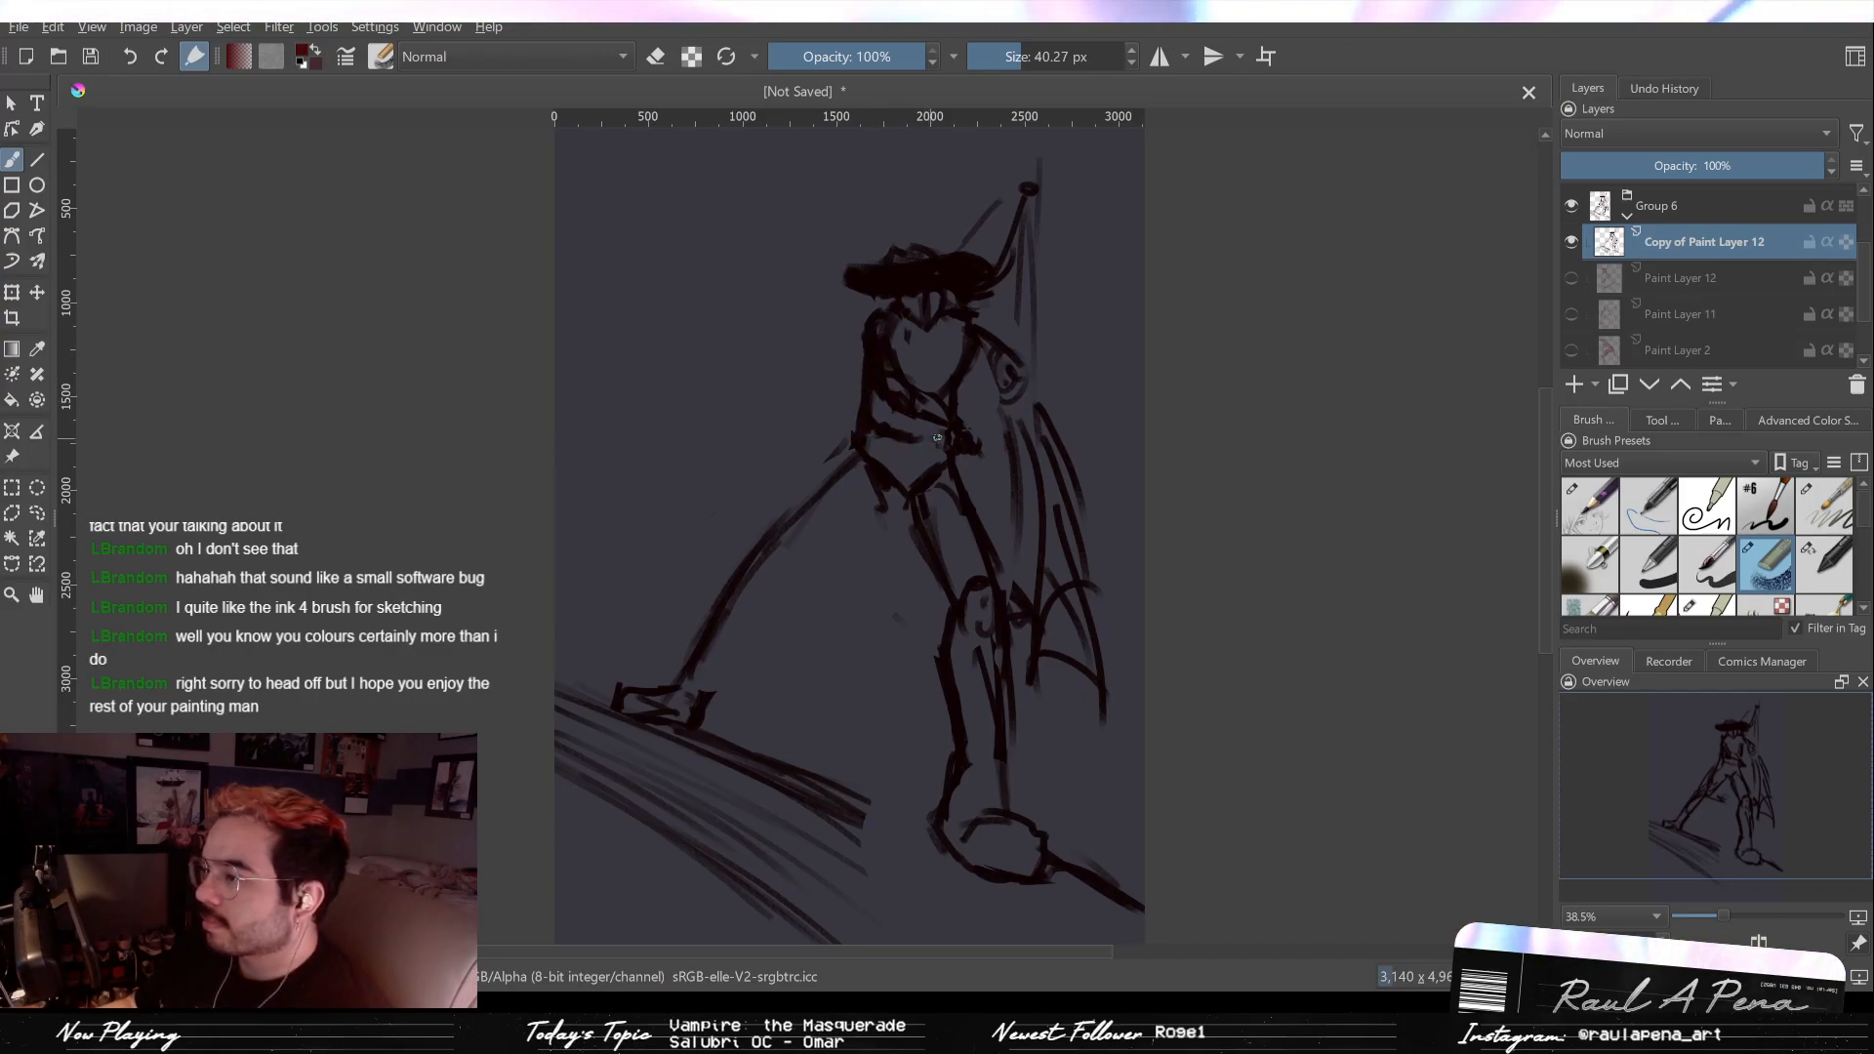
Step: Erase and rework the pelvis and crotch lines, and erase the upper part of the rear thigh's contour
{"action": "key", "text": "e"}
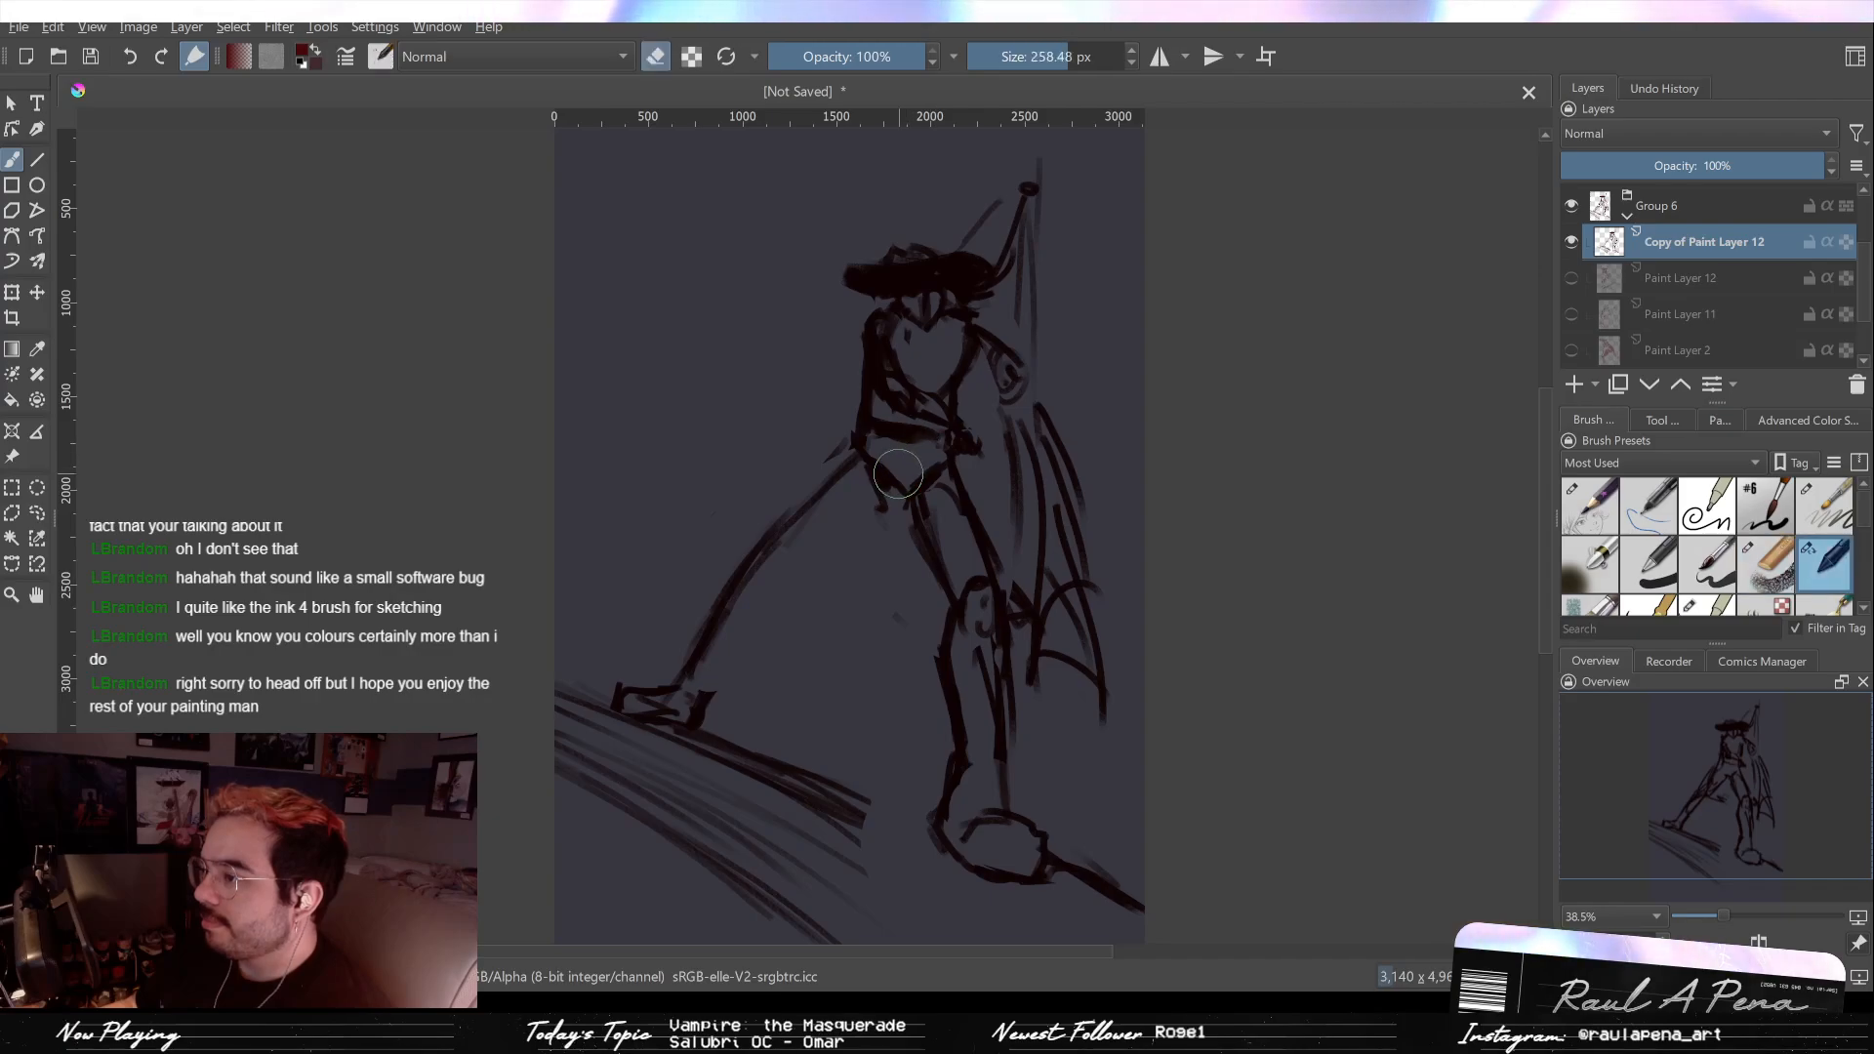
{"action": "key", "text": "e"}
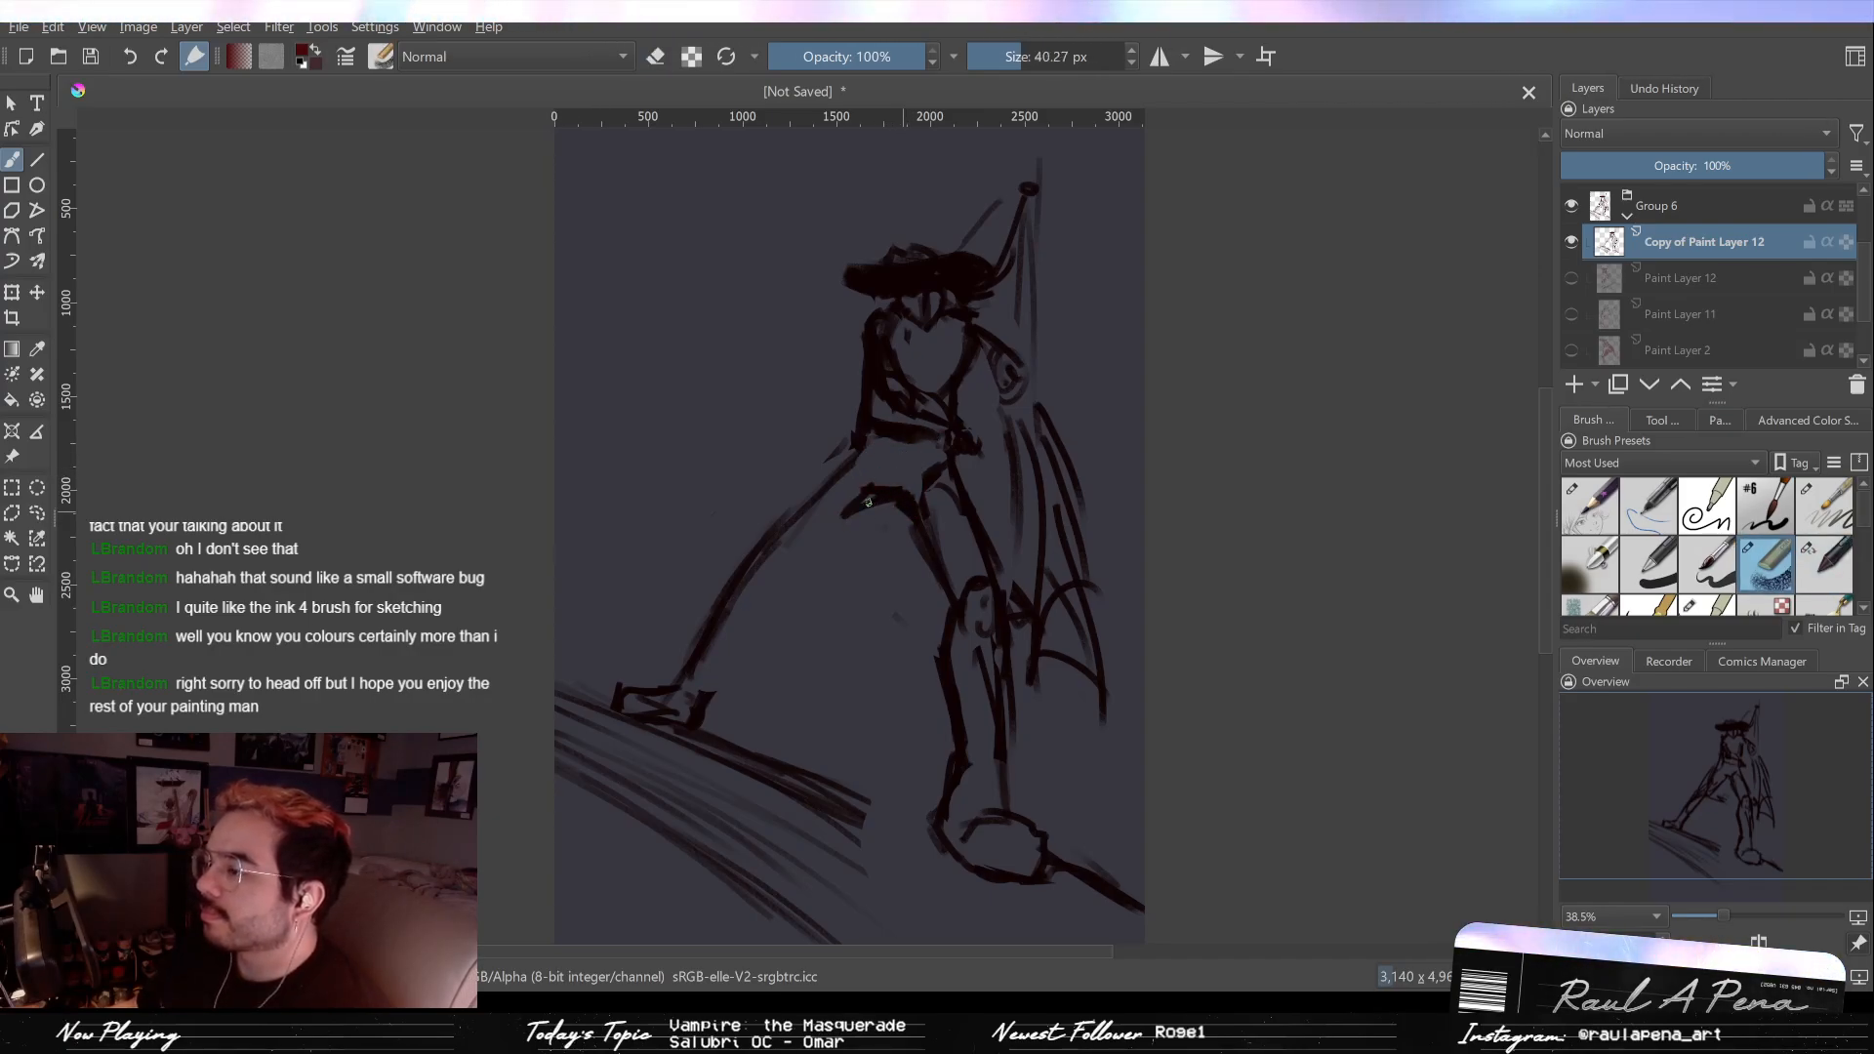
{"action": "key", "text": "slash"}
{"action": "left_click_drag", "start_coordinate": [851, 445], "coordinate": [862, 503]}
{"action": "key", "text": "slash"}
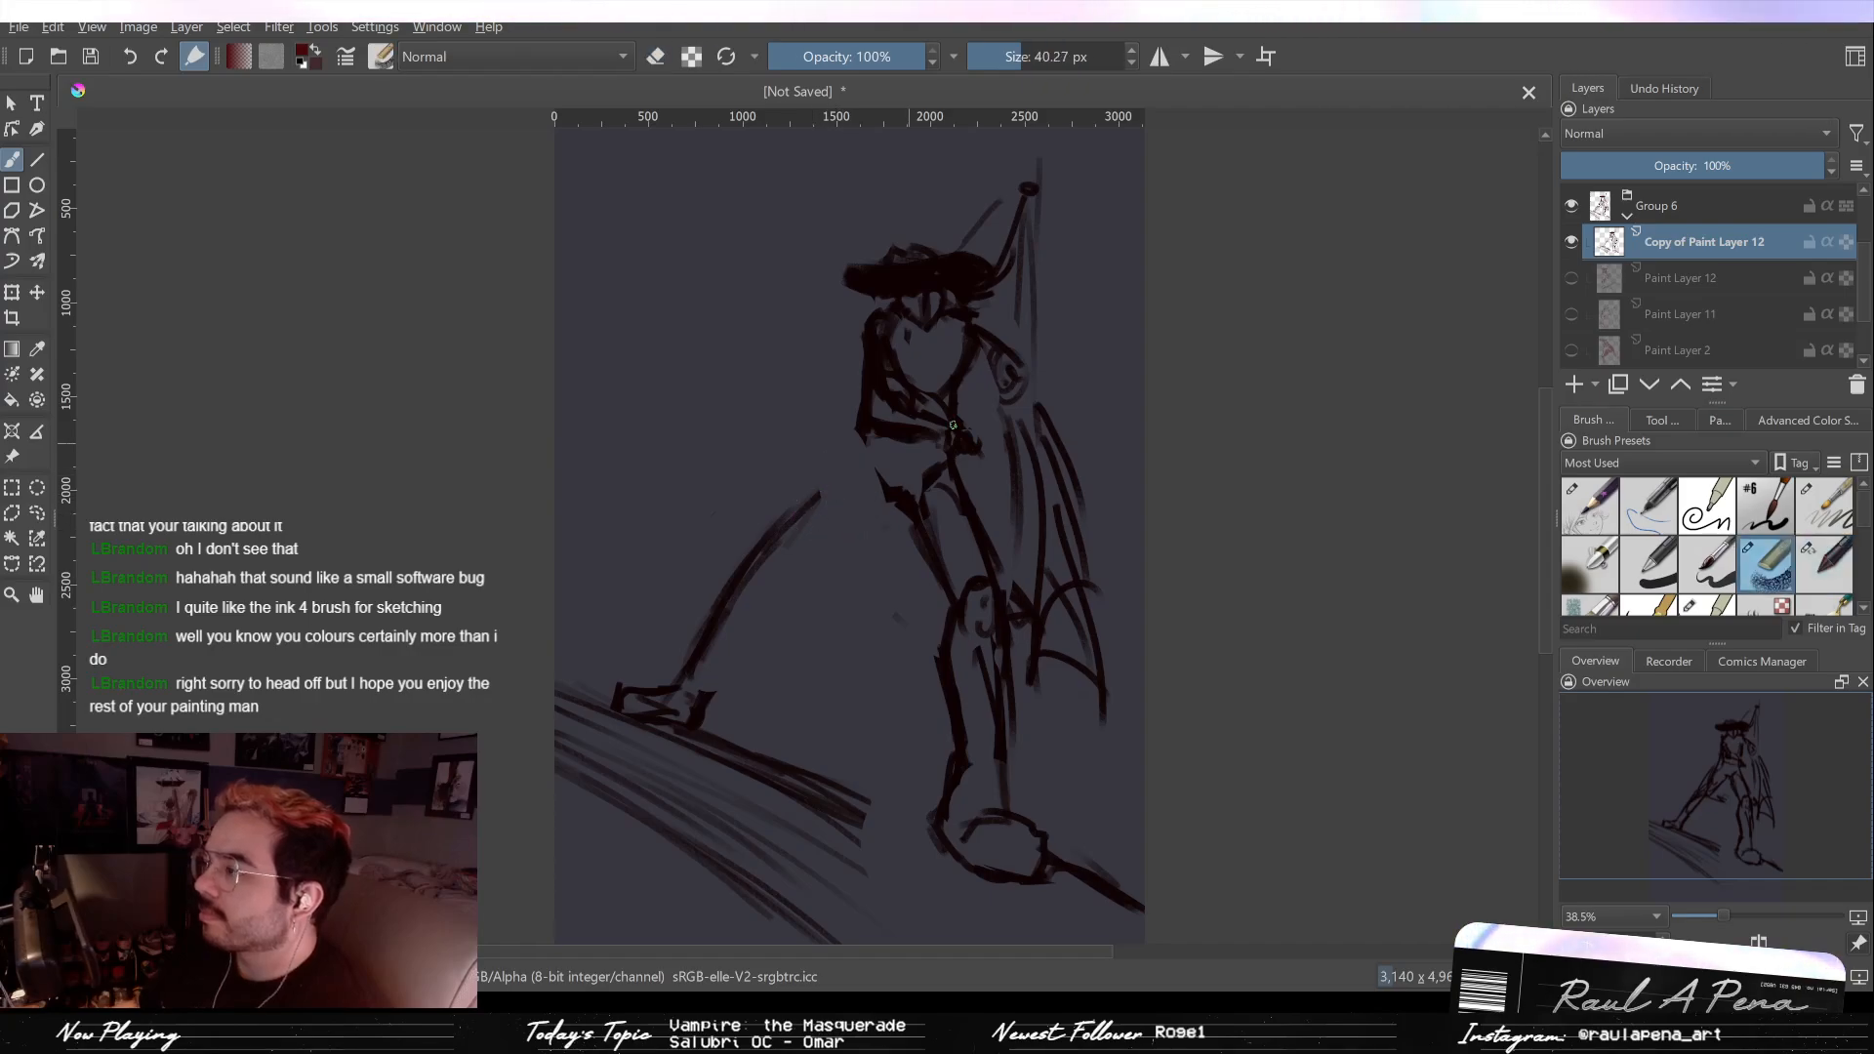
Step: Compare the reworked pose with the original sketch on Paint Layer 12 by switching the visibility of both layers
{"action": "left_click", "coordinate": [1571, 277]}
{"action": "left_click", "coordinate": [1571, 277]}
{"action": "left_click", "coordinate": [1571, 242]}
{"action": "left_click", "coordinate": [1571, 277]}
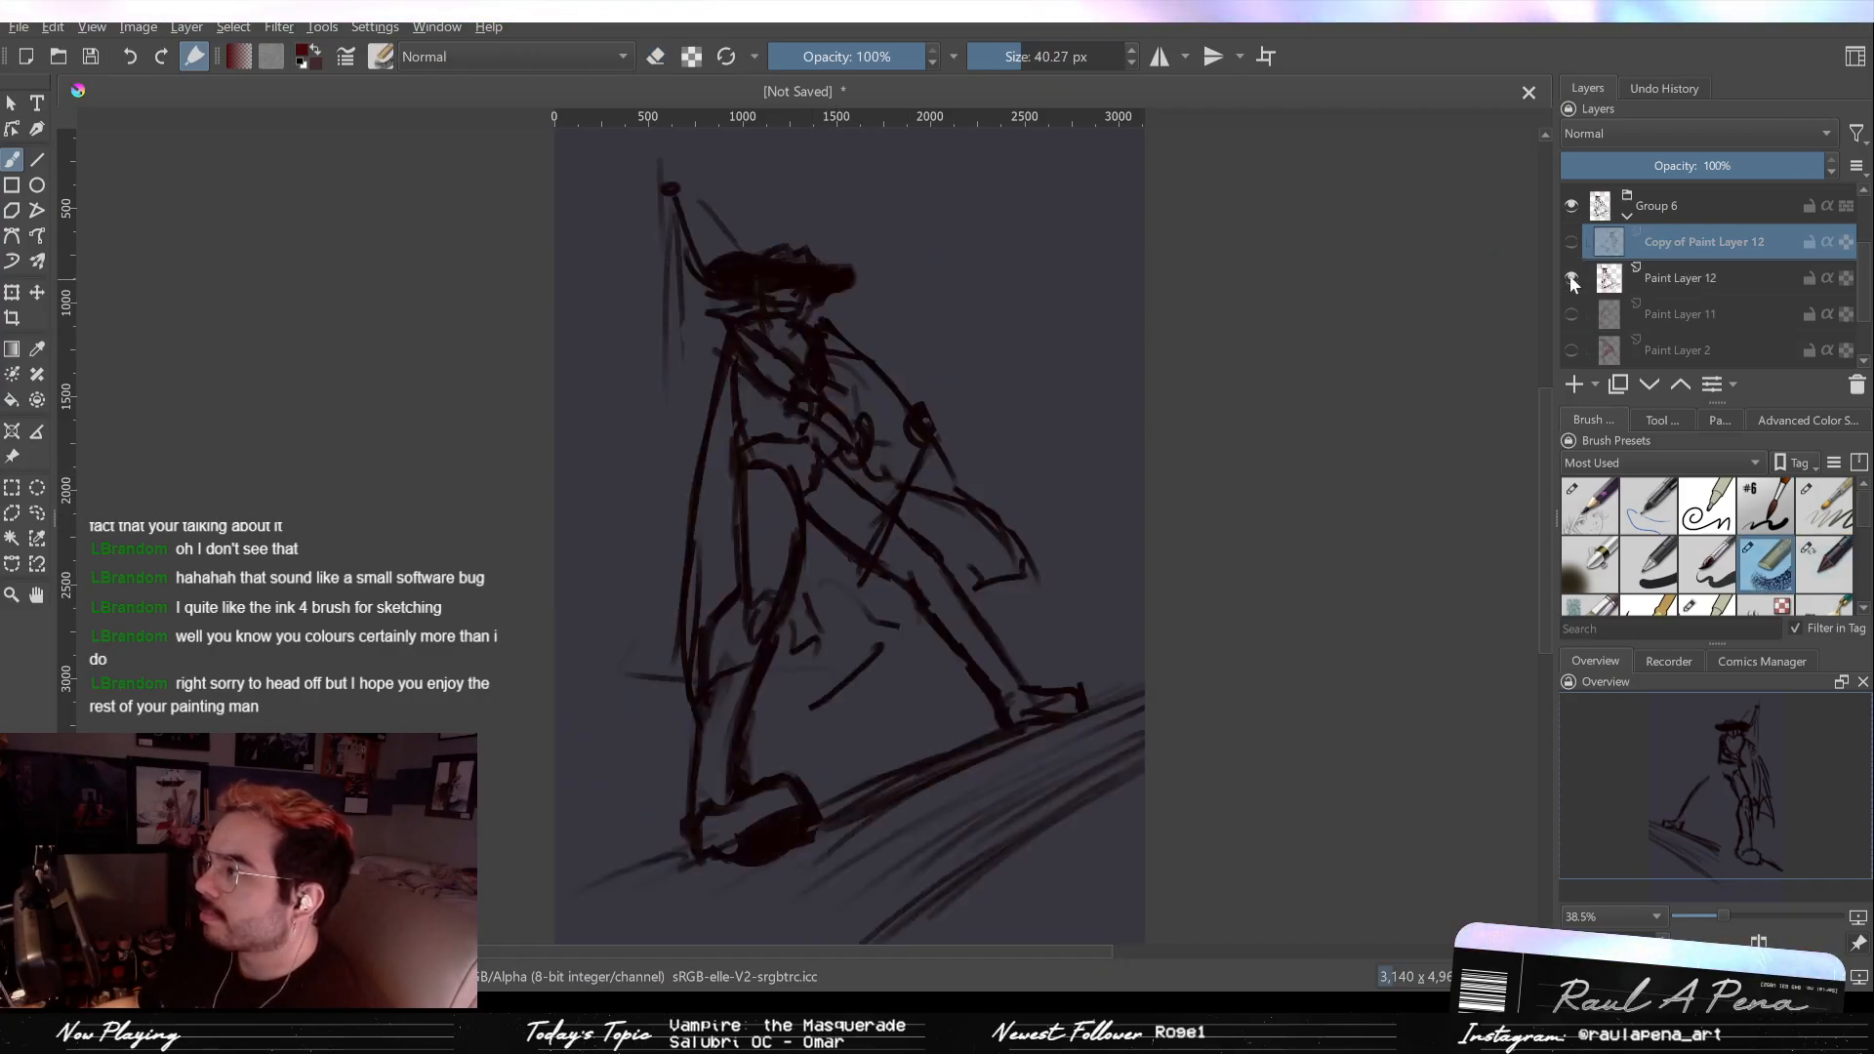
{"action": "left_click", "coordinate": [1571, 278]}
{"action": "left_click", "coordinate": [1570, 242]}
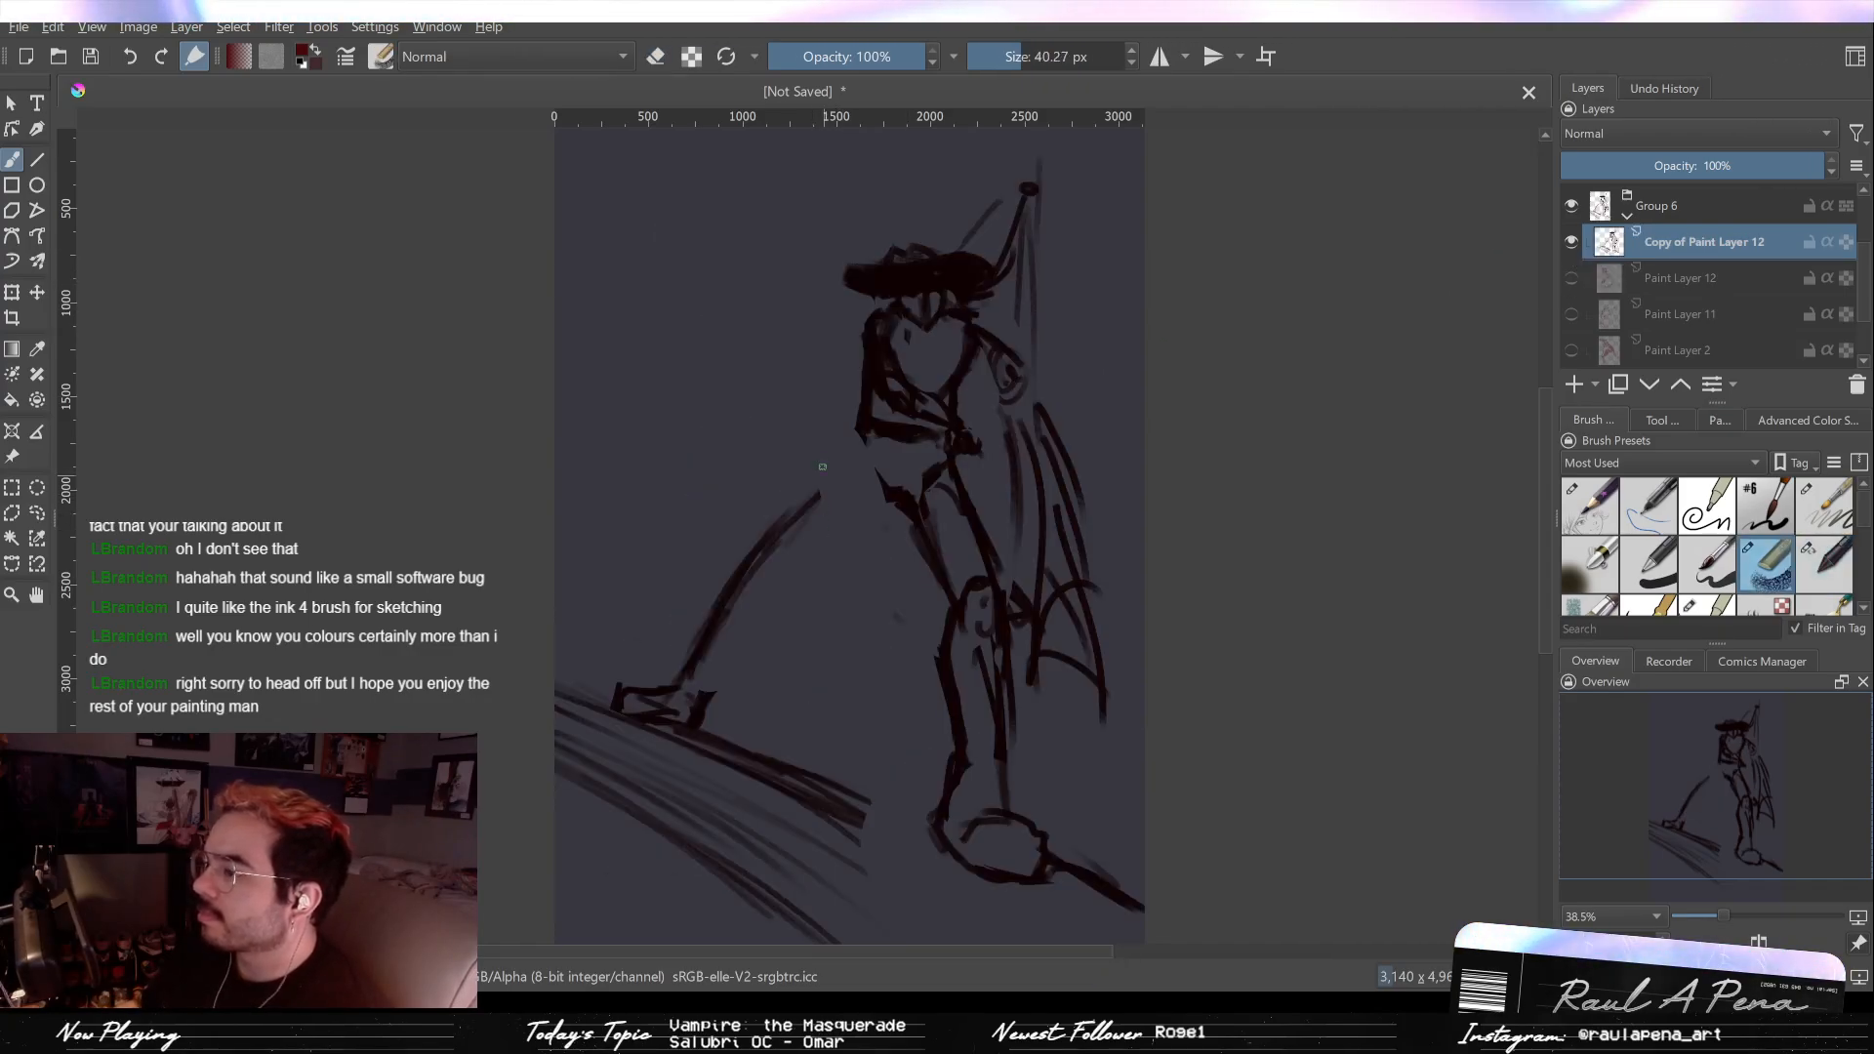
Step: Erase the rear leg's old shin contour and foot, and redraw the leg from hip to foot with a narrower stance
{"action": "left_click_drag", "start_coordinate": [861, 432], "coordinate": [750, 552]}
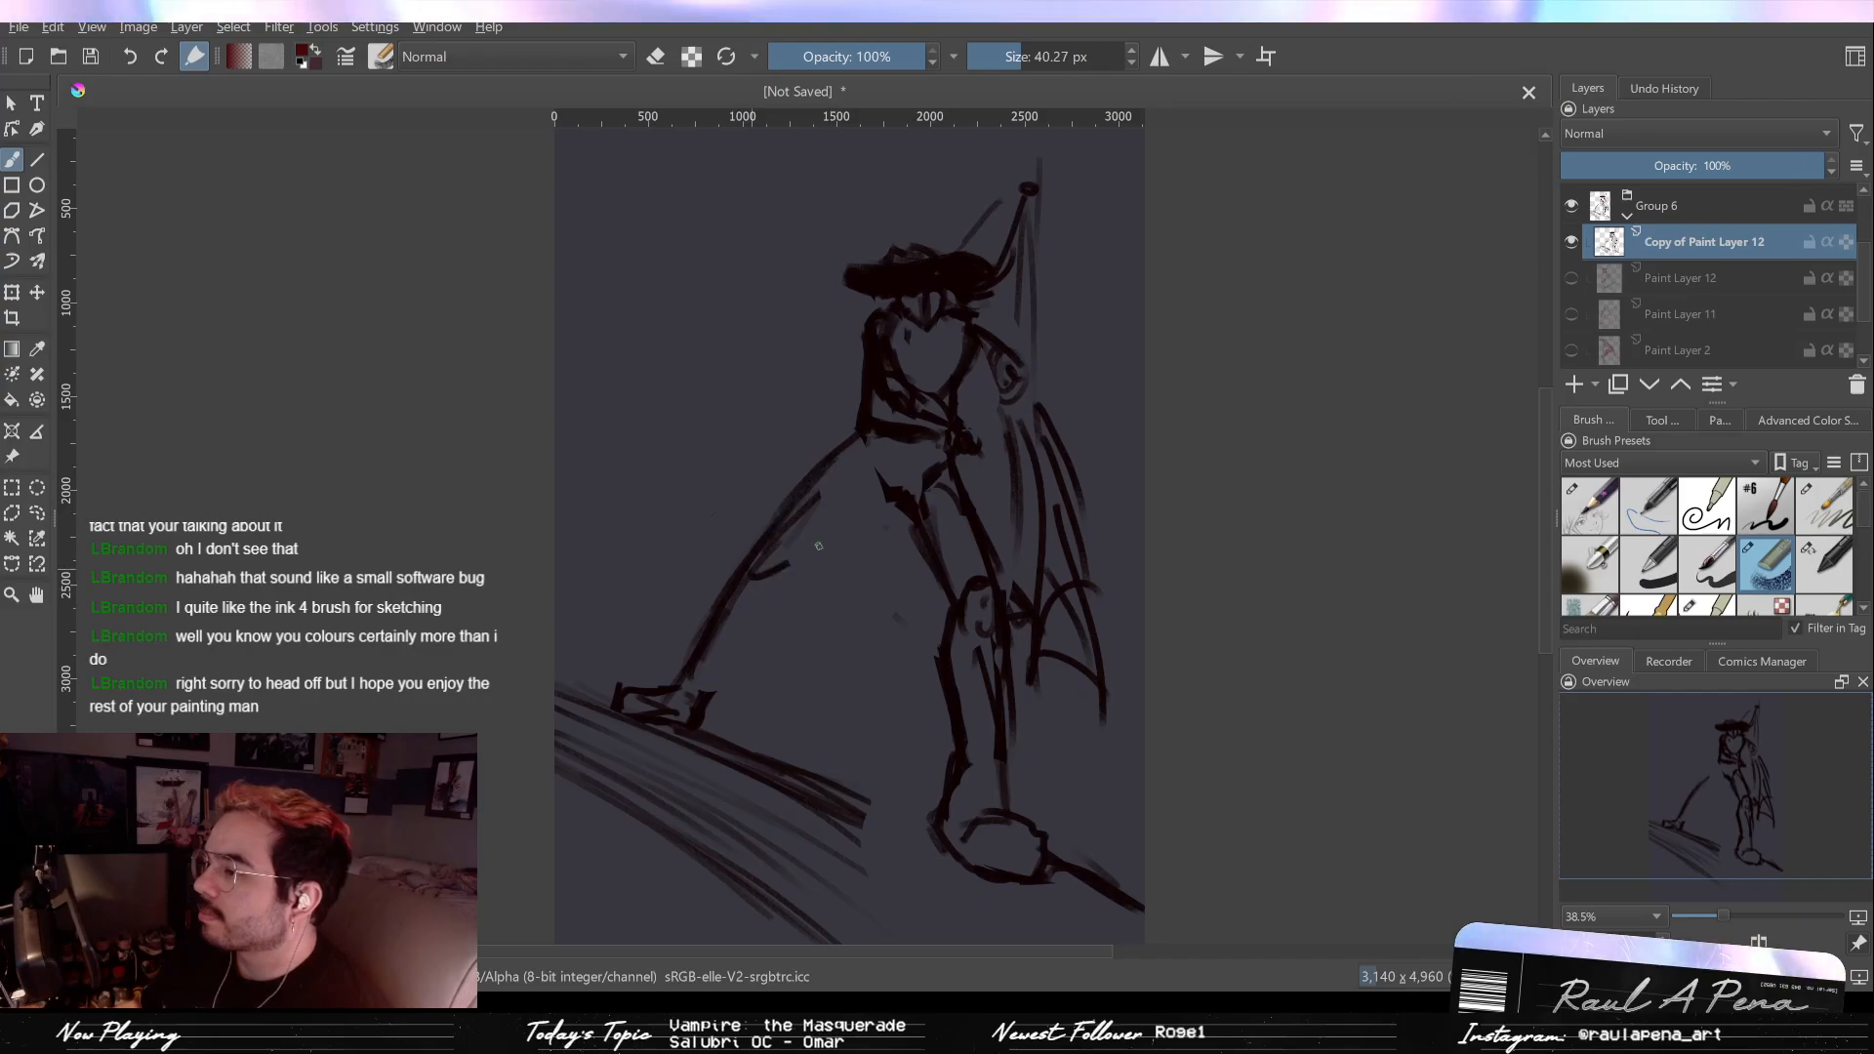
{"action": "key", "text": "e"}
{"action": "mouse_move", "coordinate": [854, 483]}
{"action": "left_mouse_down"}
{"action": "mouse_move", "coordinate": [666, 701]}
{"action": "mouse_move", "coordinate": [747, 652]}
{"action": "mouse_move", "coordinate": [613, 726]}
{"action": "left_mouse_up"}
{"action": "key", "text": "e"}
{"action": "mouse_move", "coordinate": [872, 485]}
{"action": "left_mouse_down"}
{"action": "mouse_move", "coordinate": [864, 432]}
{"action": "mouse_move", "coordinate": [796, 596]}
{"action": "mouse_move", "coordinate": [870, 521]}
{"action": "mouse_move", "coordinate": [782, 538]}
{"action": "left_mouse_up"}
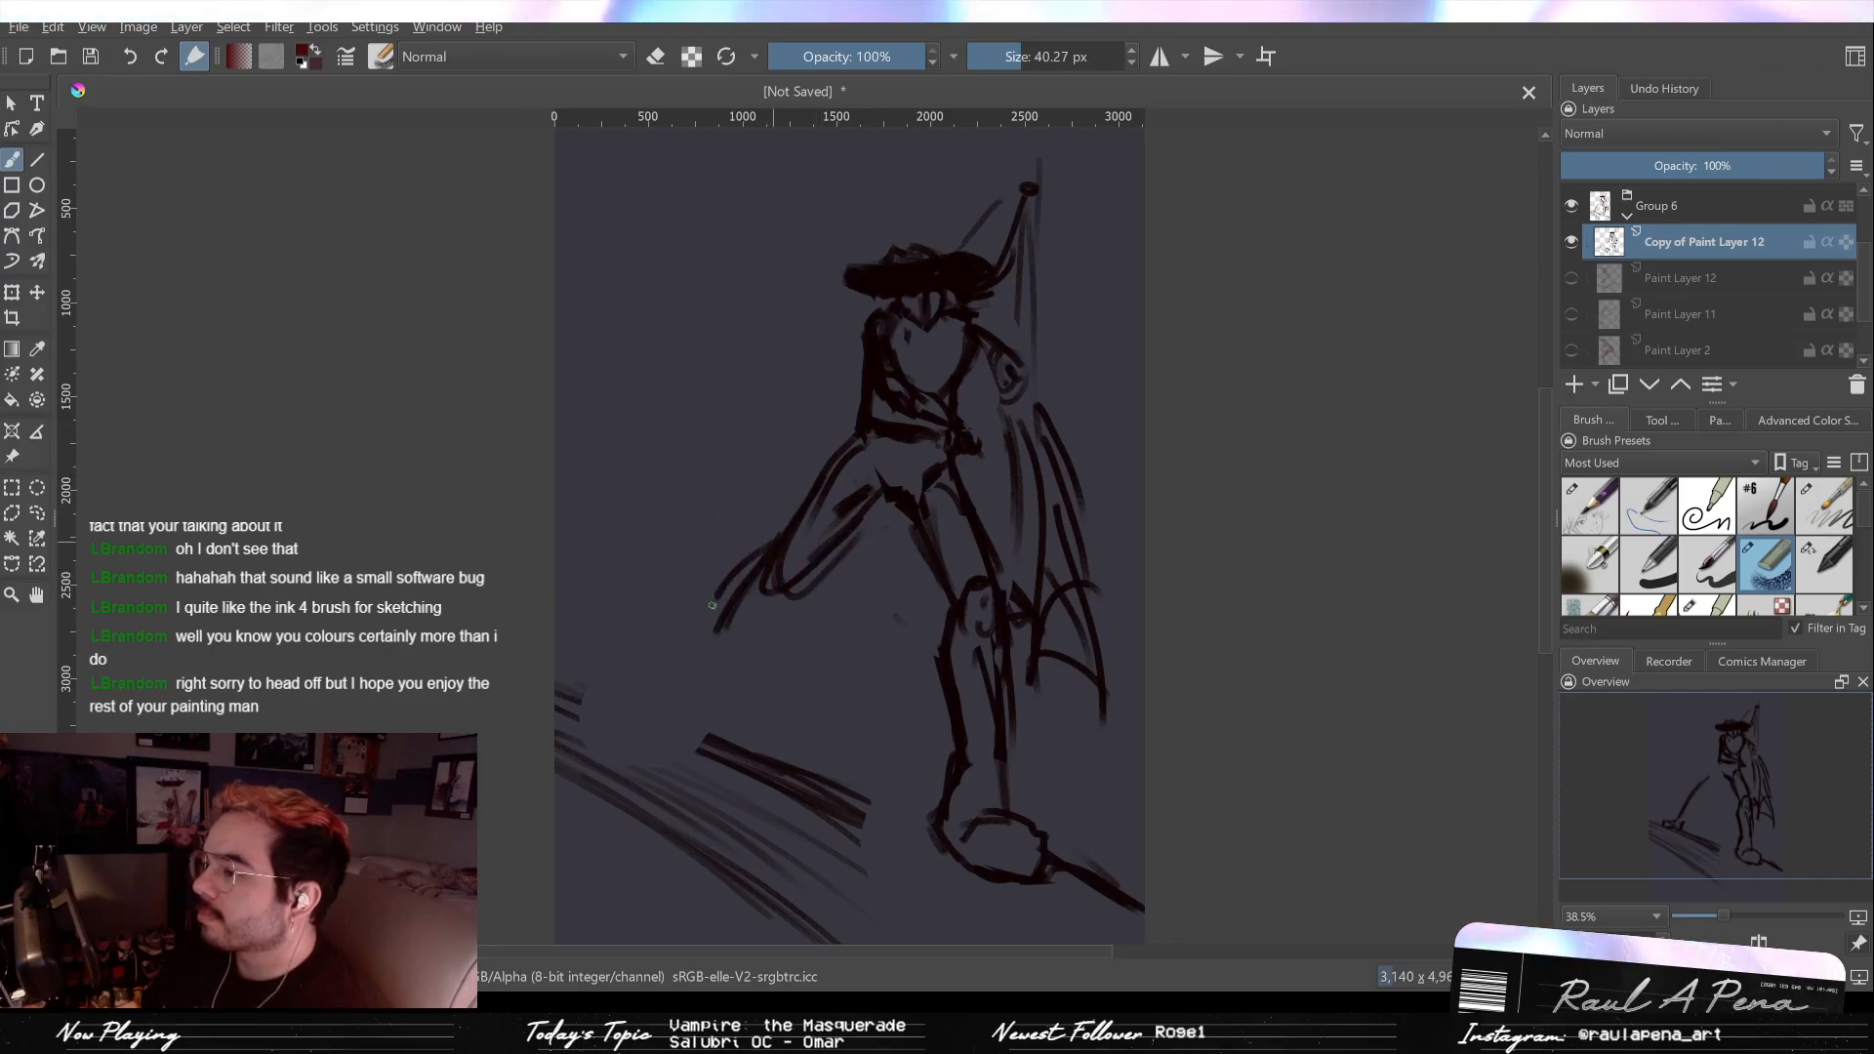
{"action": "mouse_move", "coordinate": [732, 579]}
{"action": "left_mouse_down"}
{"action": "mouse_move", "coordinate": [693, 661]}
{"action": "mouse_move", "coordinate": [776, 590]}
{"action": "mouse_move", "coordinate": [689, 688]}
{"action": "left_mouse_up"}
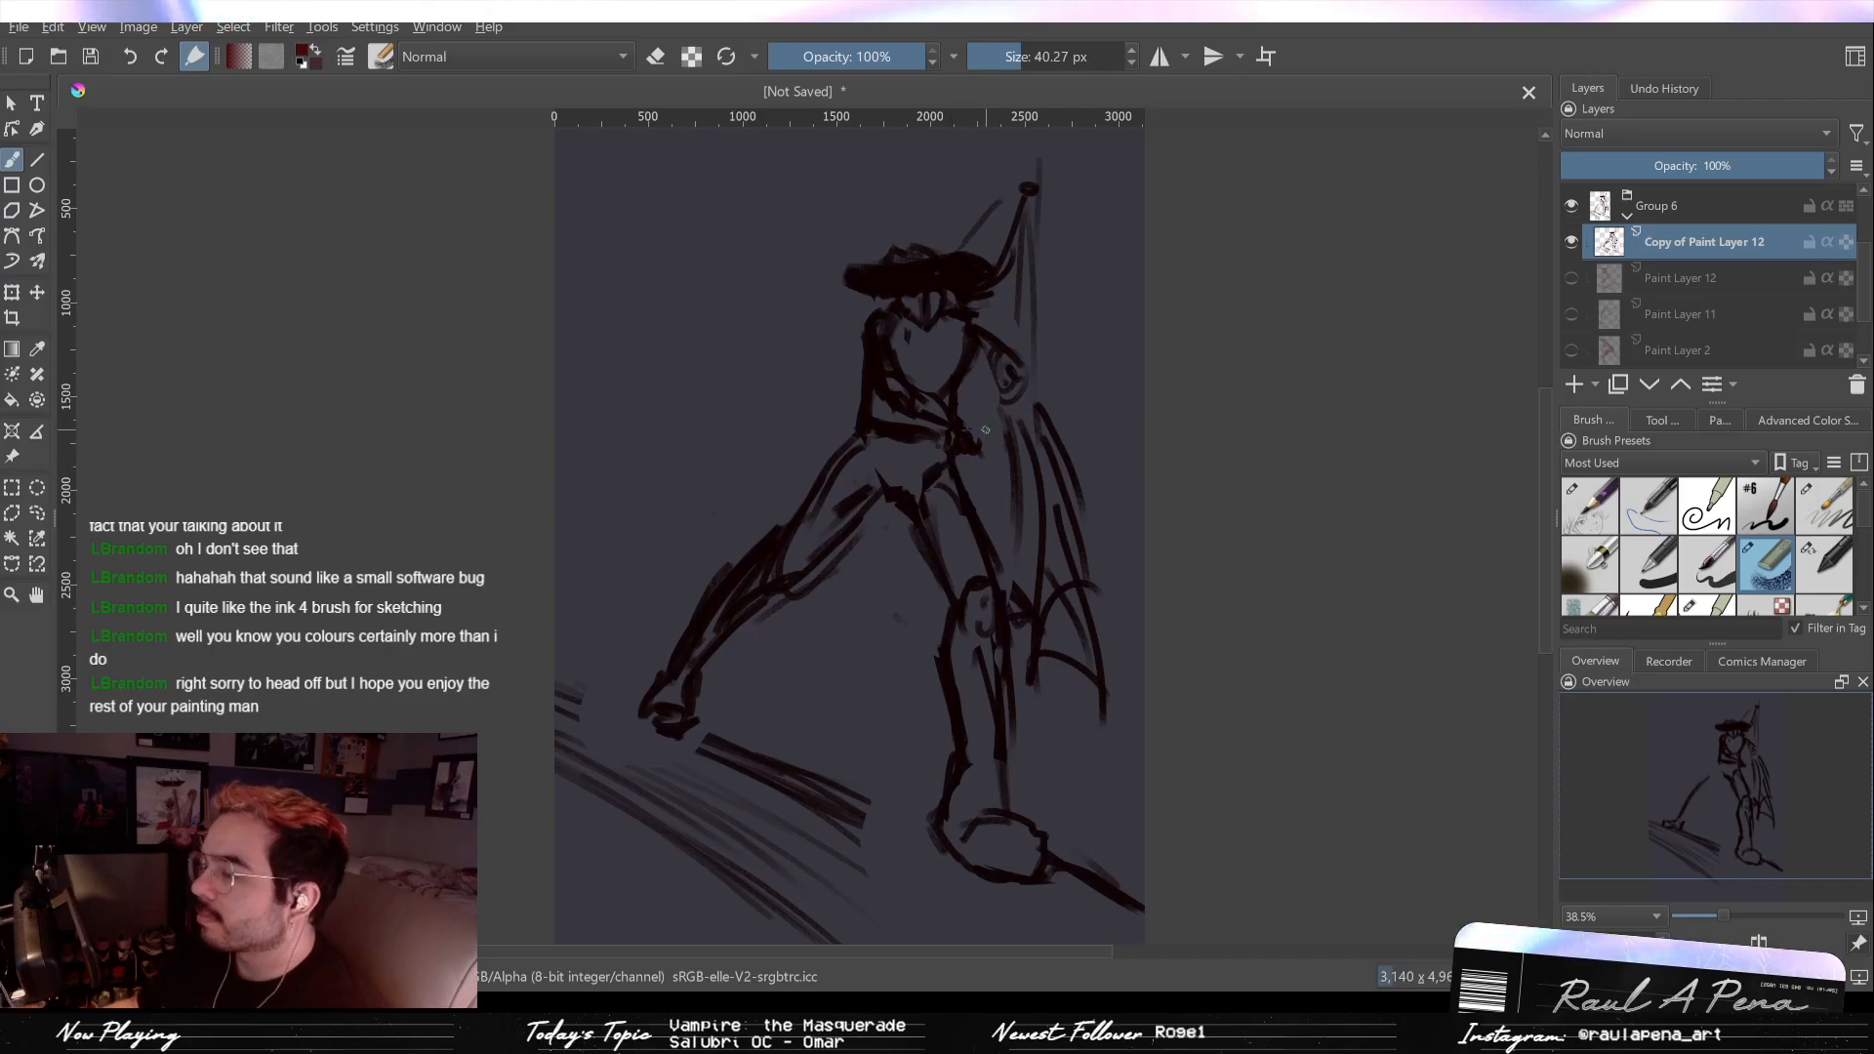
Step: Erase the hat and the head, and redraw the shoulder line and the lower chest curve with a slightly smaller brush
{"action": "key", "text": "slash"}
{"action": "mouse_move", "coordinate": [902, 310]}
{"action": "left_mouse_down"}
{"action": "mouse_move", "coordinate": [862, 262]}
{"action": "mouse_move", "coordinate": [875, 285]}
{"action": "mouse_move", "coordinate": [928, 280]}
{"action": "left_mouse_up"}
{"action": "key", "text": "slash"}
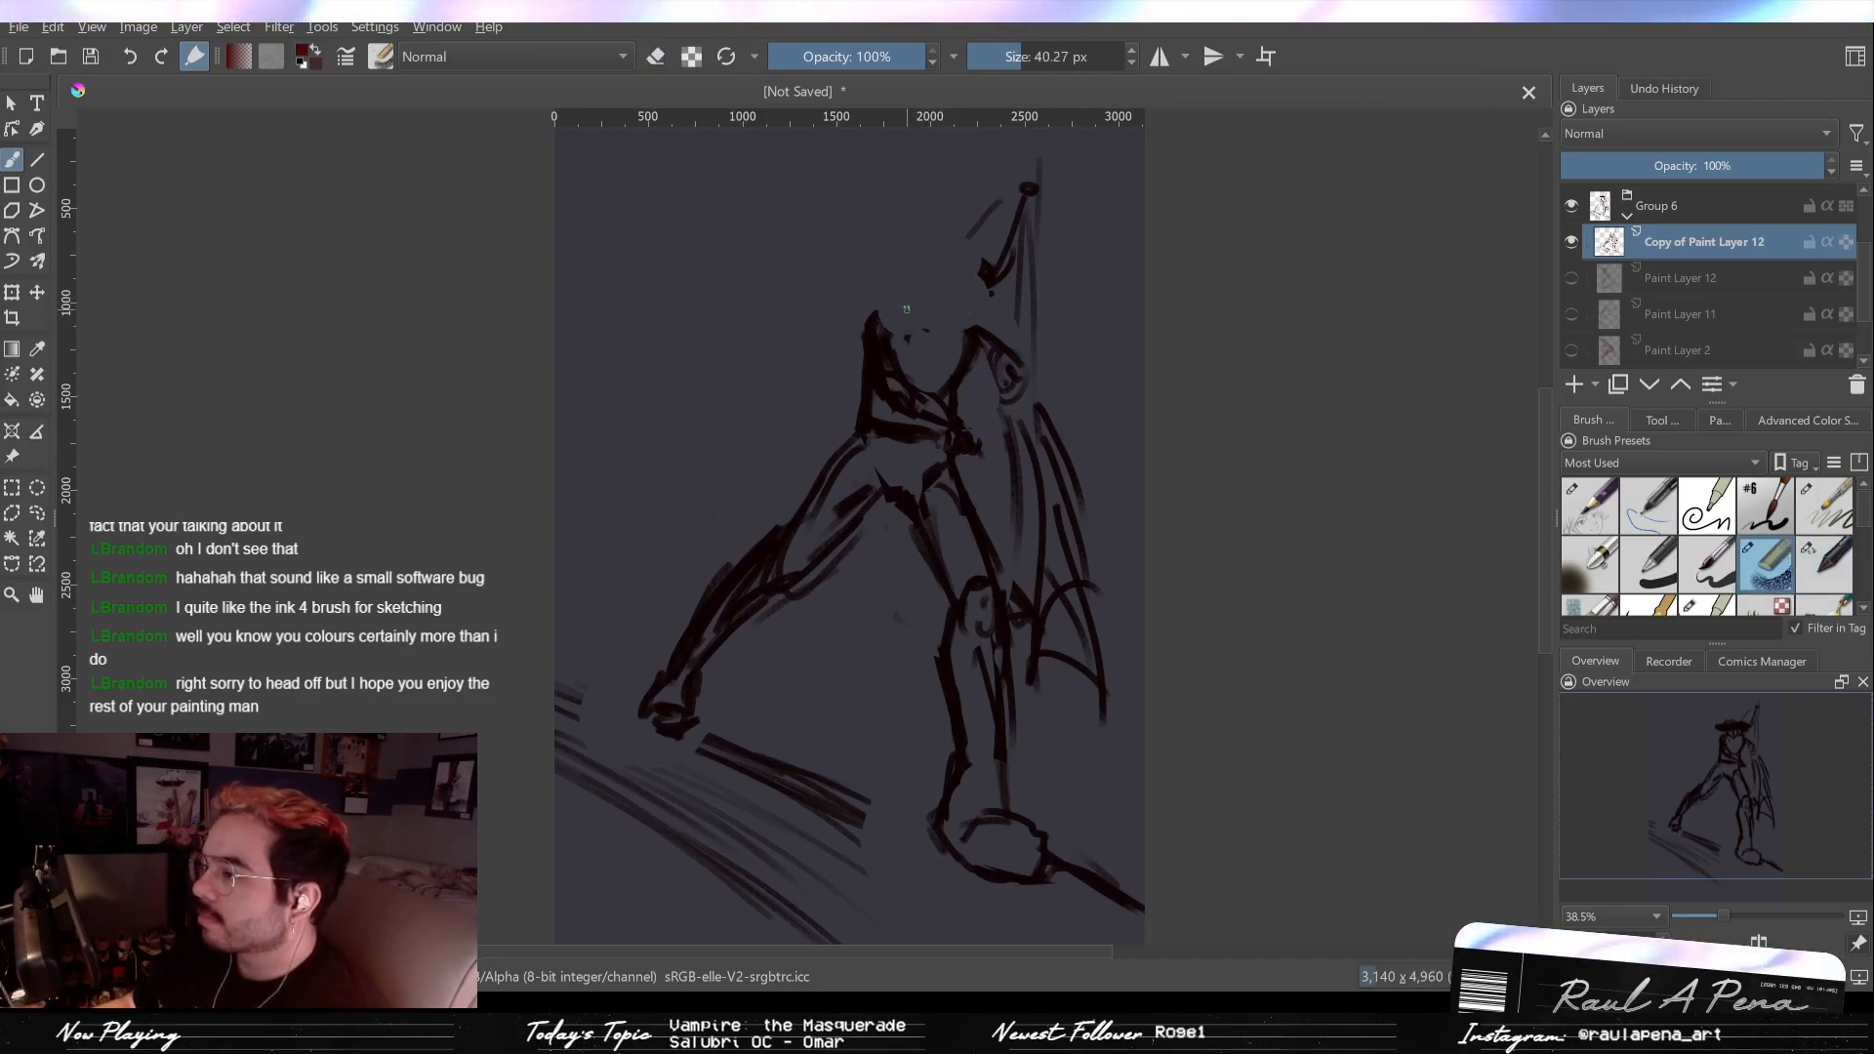
{"action": "scroll", "coordinate": [991, 278], "scroll_direction": "up", "scroll_amount": 3}
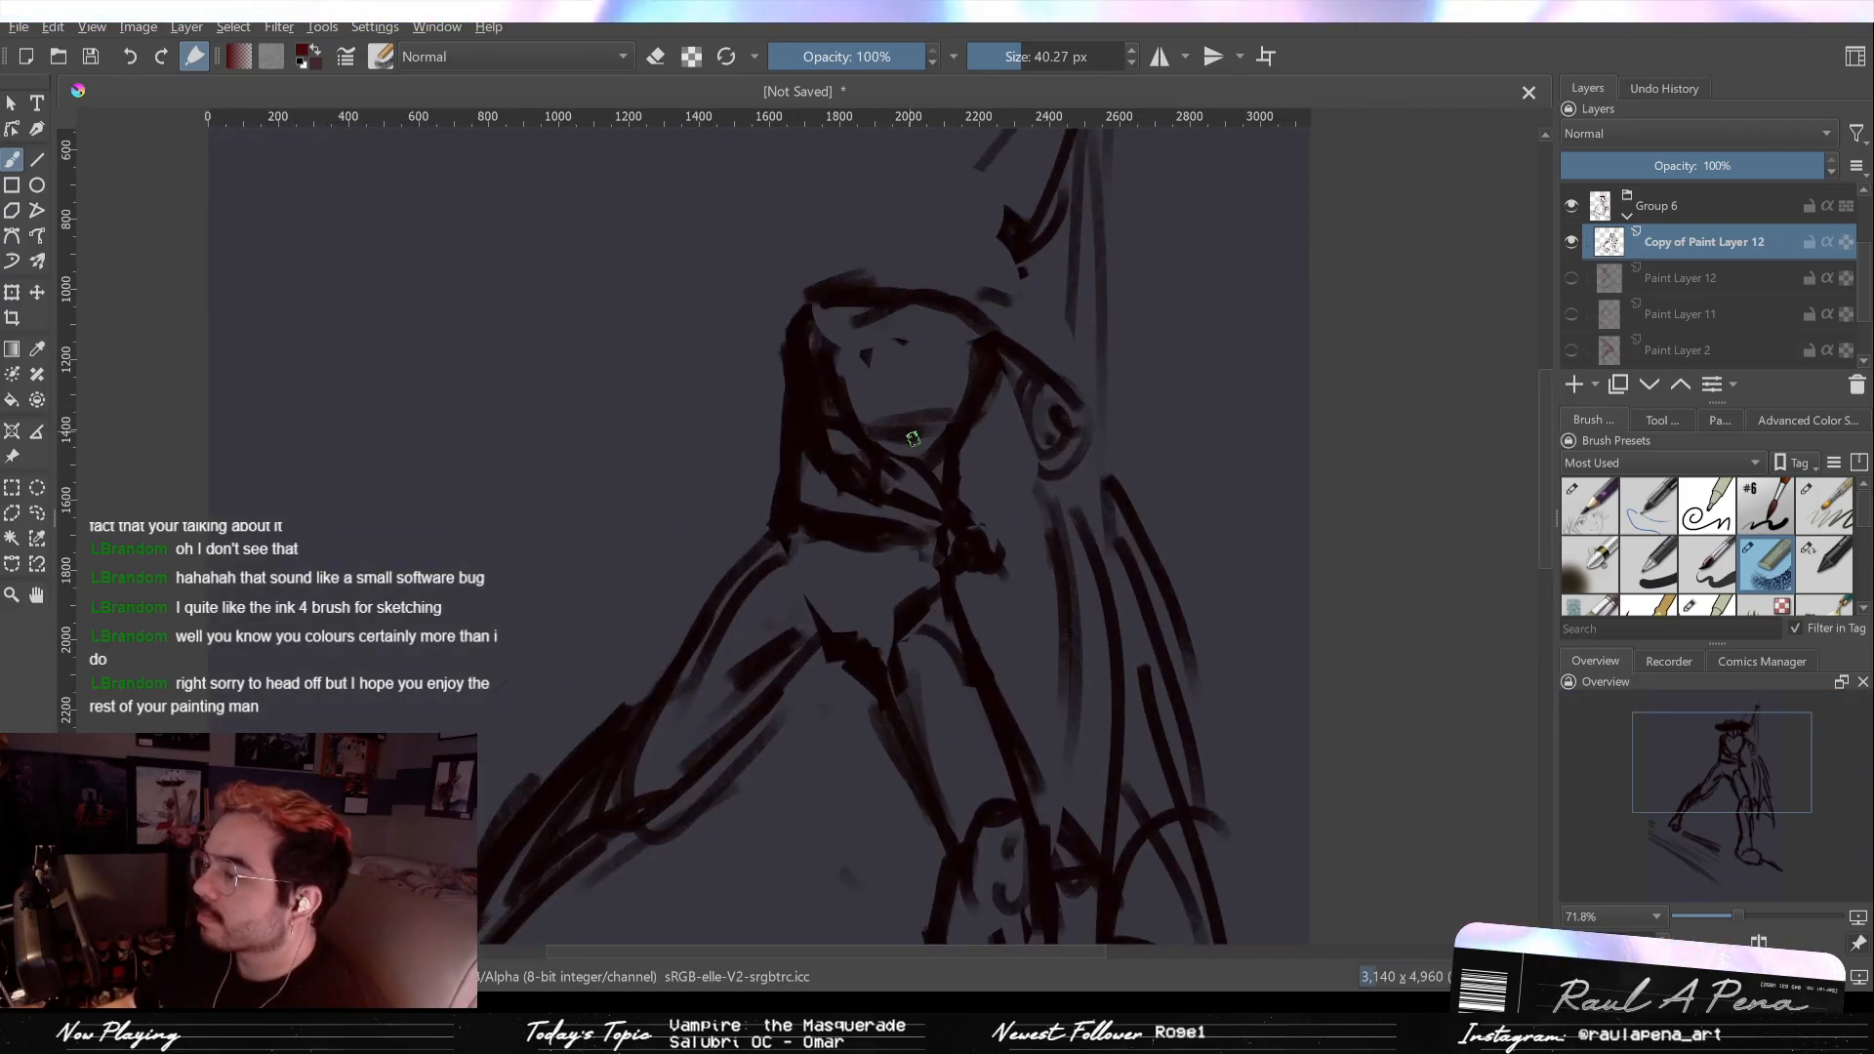
{"action": "key", "text": "bracketleft"}
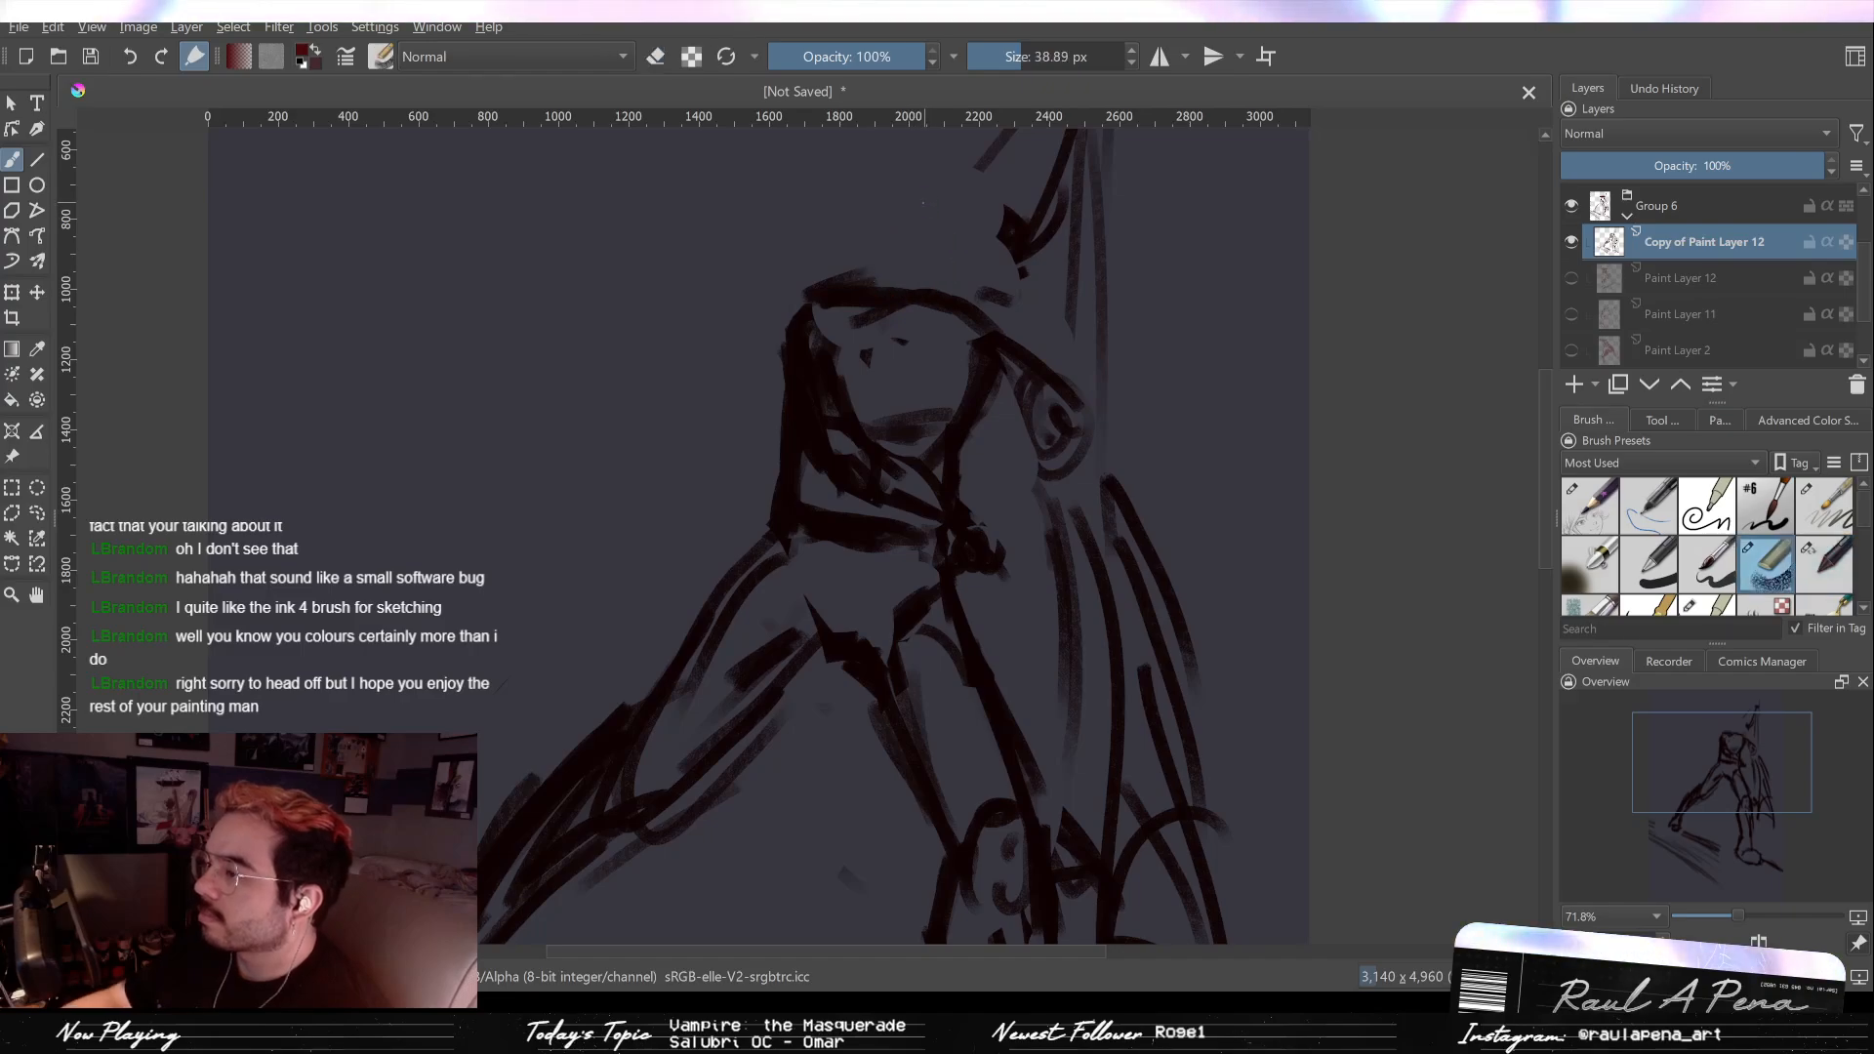
Step: Check the original on Paint Layer 12, draw a bare oval head with a neck above the shoulders, and erase stray strokes around it
{"action": "left_click", "coordinate": [1571, 278]}
{"action": "left_click", "coordinate": [1571, 242]}
{"action": "left_click", "coordinate": [1571, 242]}
{"action": "left_click", "coordinate": [1571, 278]}
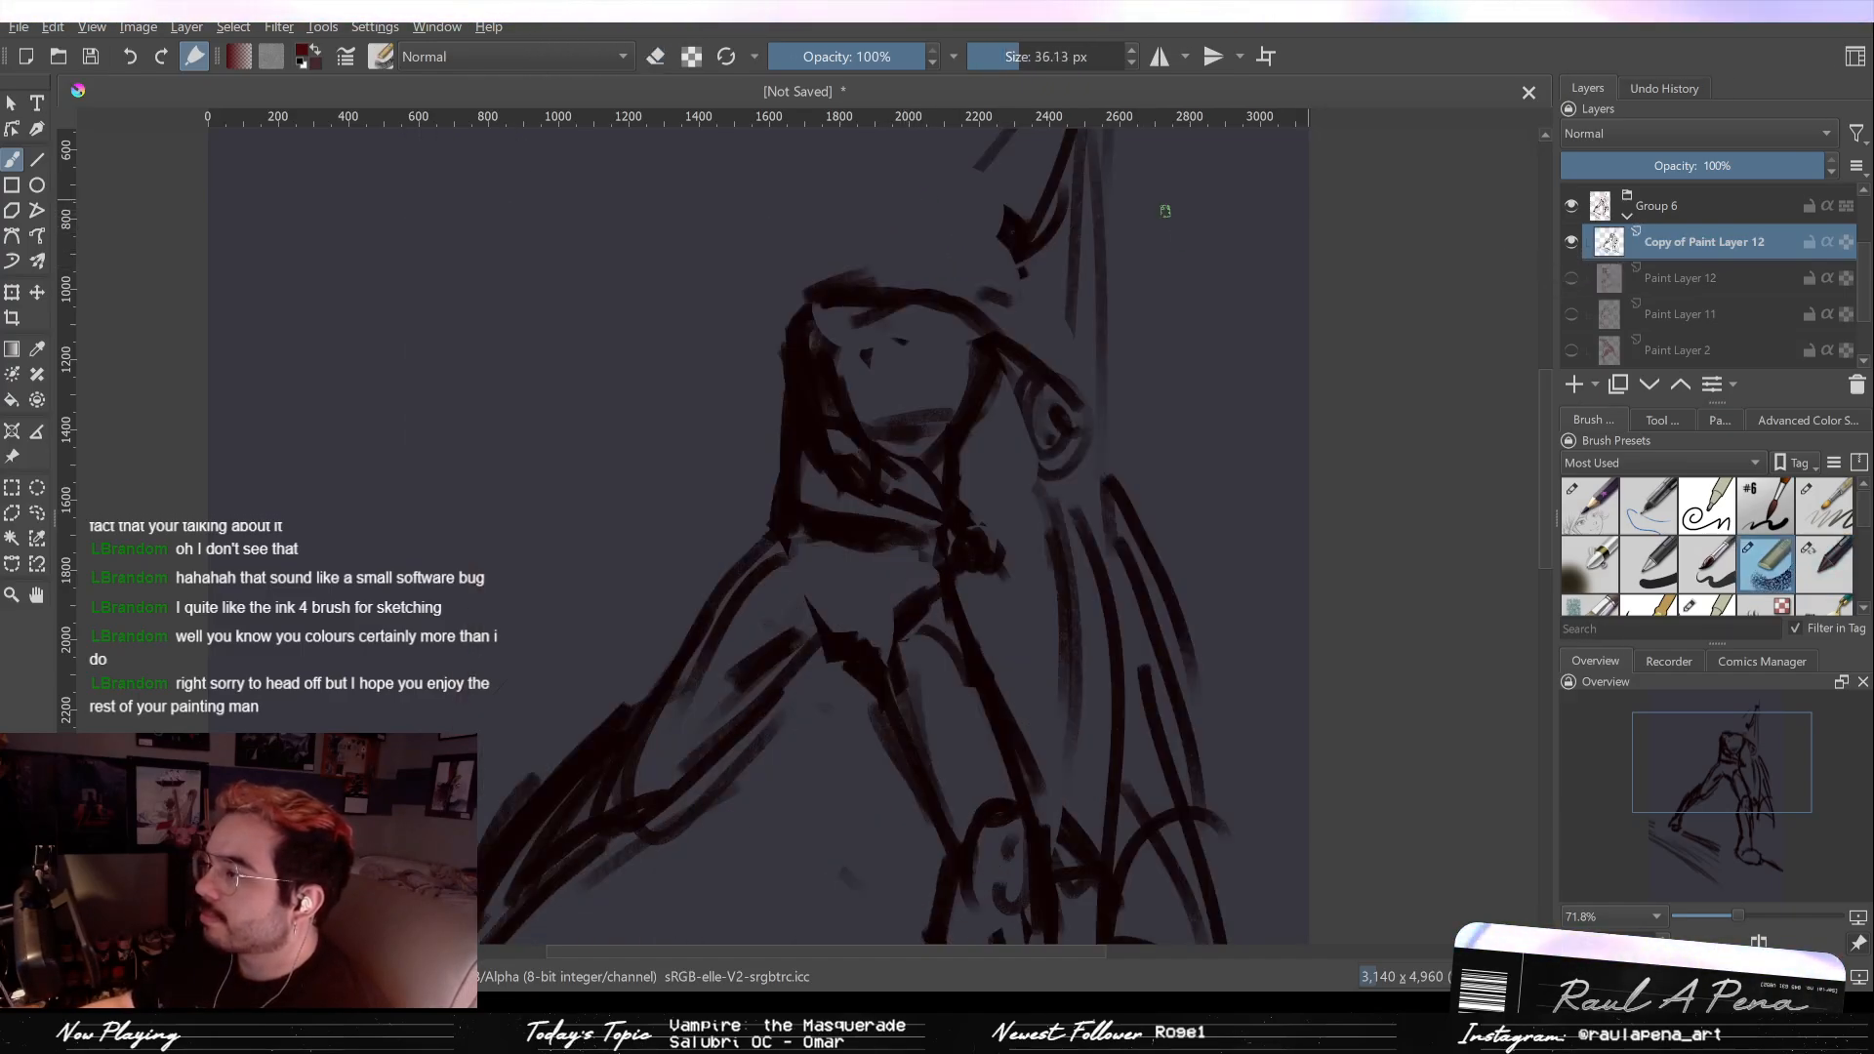
{"action": "left_click_drag", "start_coordinate": [915, 186], "coordinate": [907, 311]}
{"action": "left_click_drag", "start_coordinate": [993, 209], "coordinate": [987, 285]}
{"action": "mouse_move", "coordinate": [979, 183]}
{"action": "left_mouse_down"}
{"action": "mouse_move", "coordinate": [960, 294]}
{"action": "mouse_move", "coordinate": [939, 268]}
{"action": "mouse_move", "coordinate": [914, 281]}
{"action": "mouse_move", "coordinate": [977, 284]}
{"action": "mouse_move", "coordinate": [917, 269]}
{"action": "mouse_move", "coordinate": [953, 284]}
{"action": "left_mouse_up"}
{"action": "key", "text": "e"}
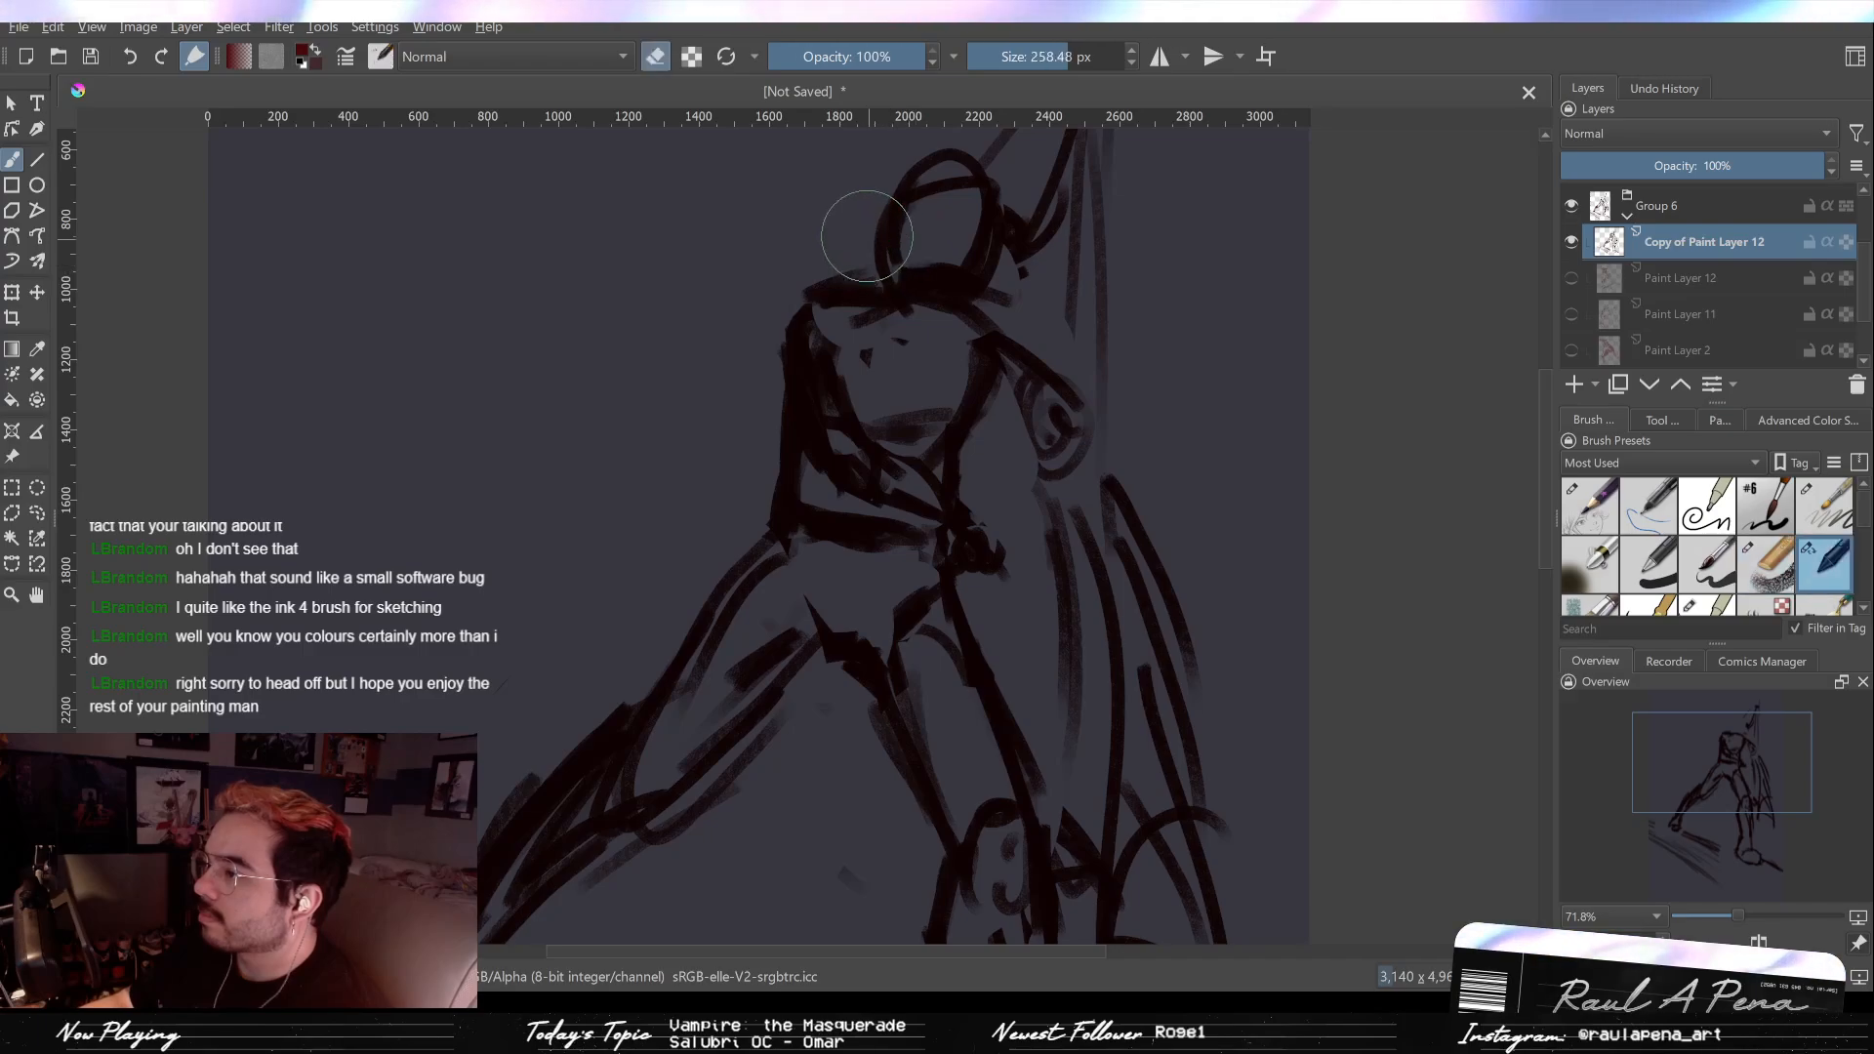
{"action": "left_click_drag", "start_coordinate": [859, 200], "coordinate": [888, 283]}
{"action": "left_click_drag", "start_coordinate": [1029, 222], "coordinate": [1018, 237]}
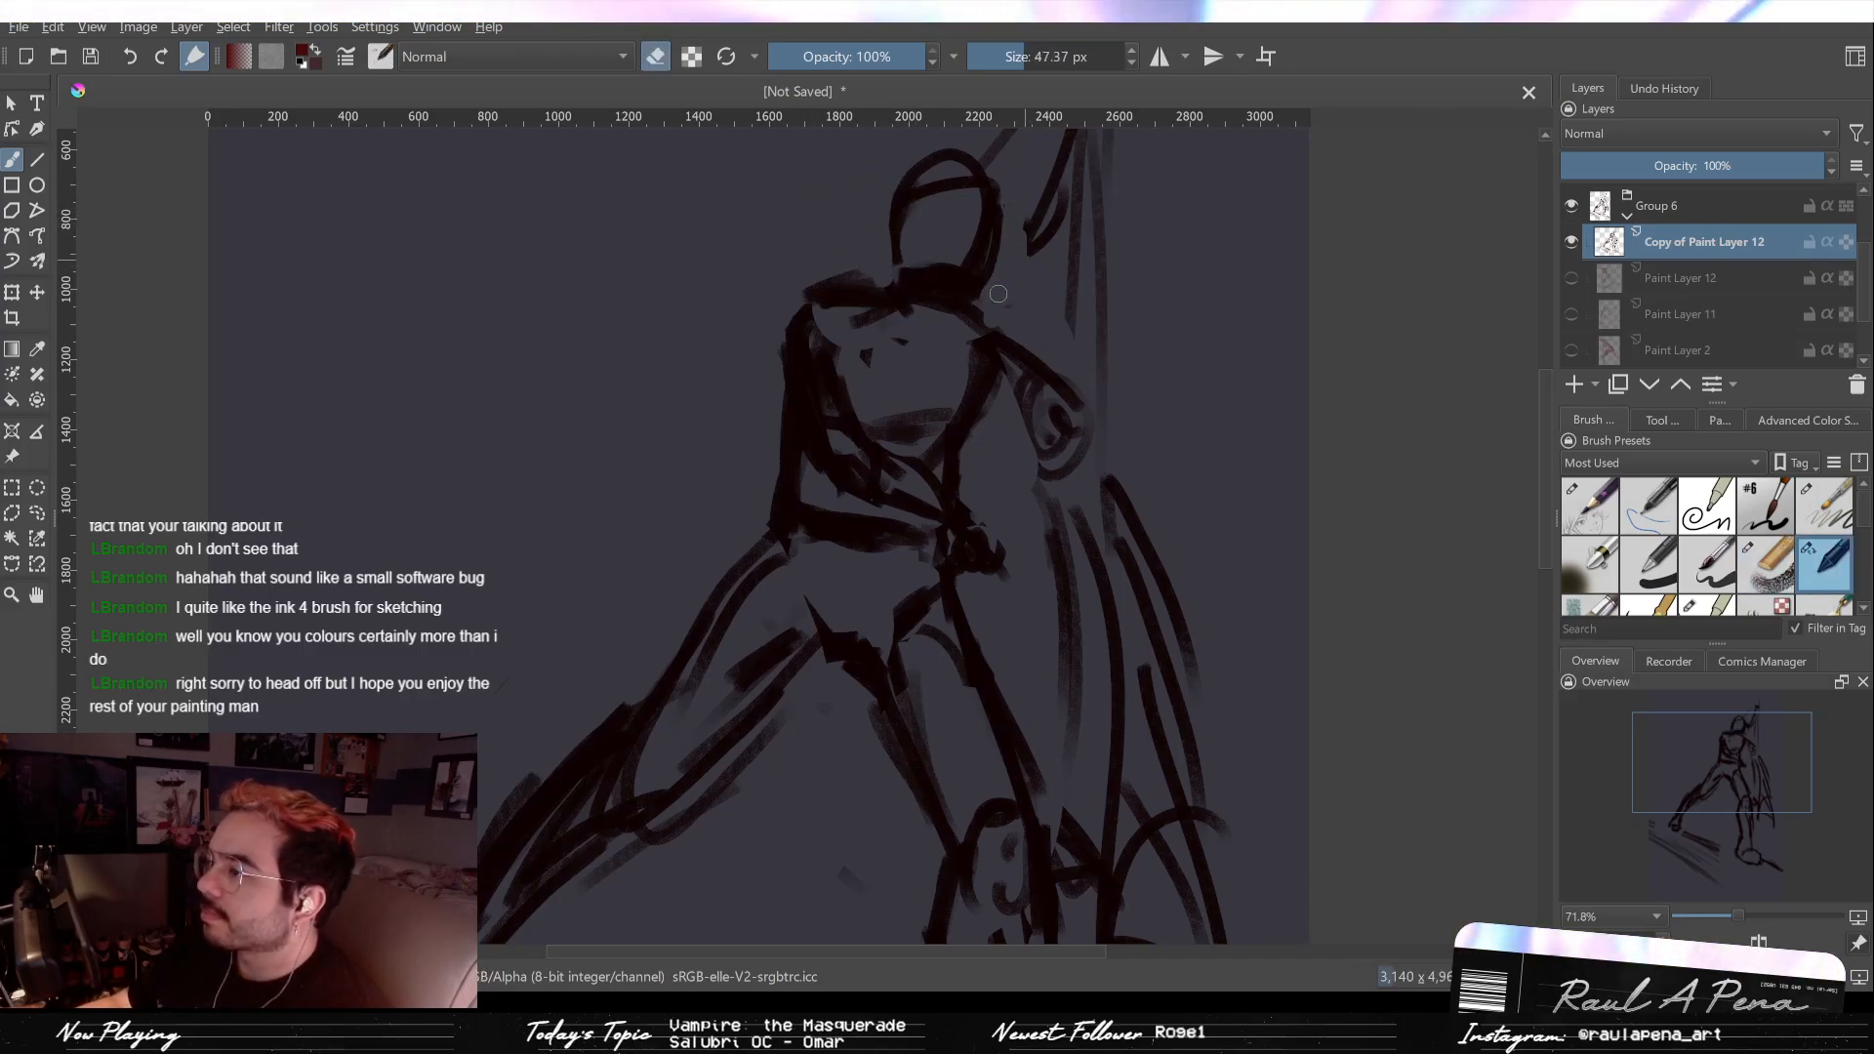
{"action": "key", "text": "e"}
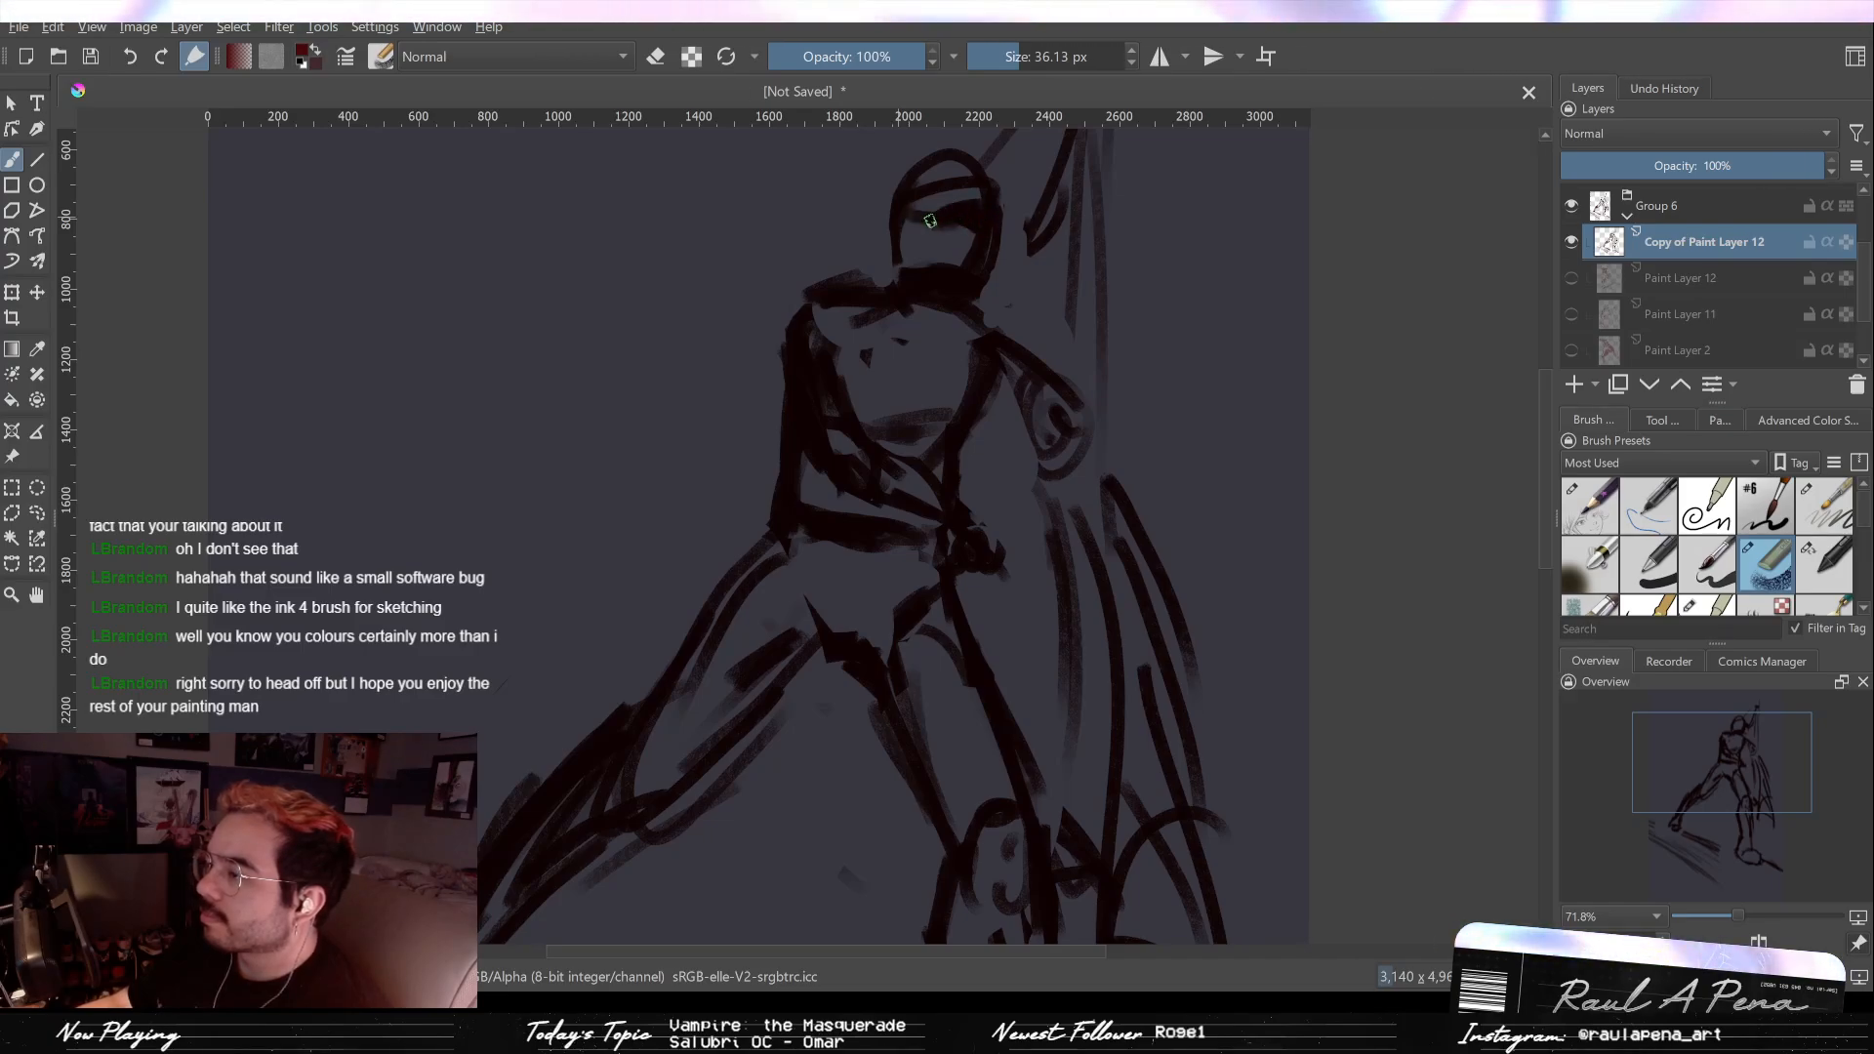
Step: Fill the upper half of the head solid dark and draw a small grimacing mouth with a finer brush
{"action": "mouse_move", "coordinate": [939, 199]}
{"action": "left_mouse_down"}
{"action": "mouse_move", "coordinate": [919, 203]}
{"action": "mouse_move", "coordinate": [968, 181]}
{"action": "left_mouse_up"}
{"action": "key", "text": "e"}
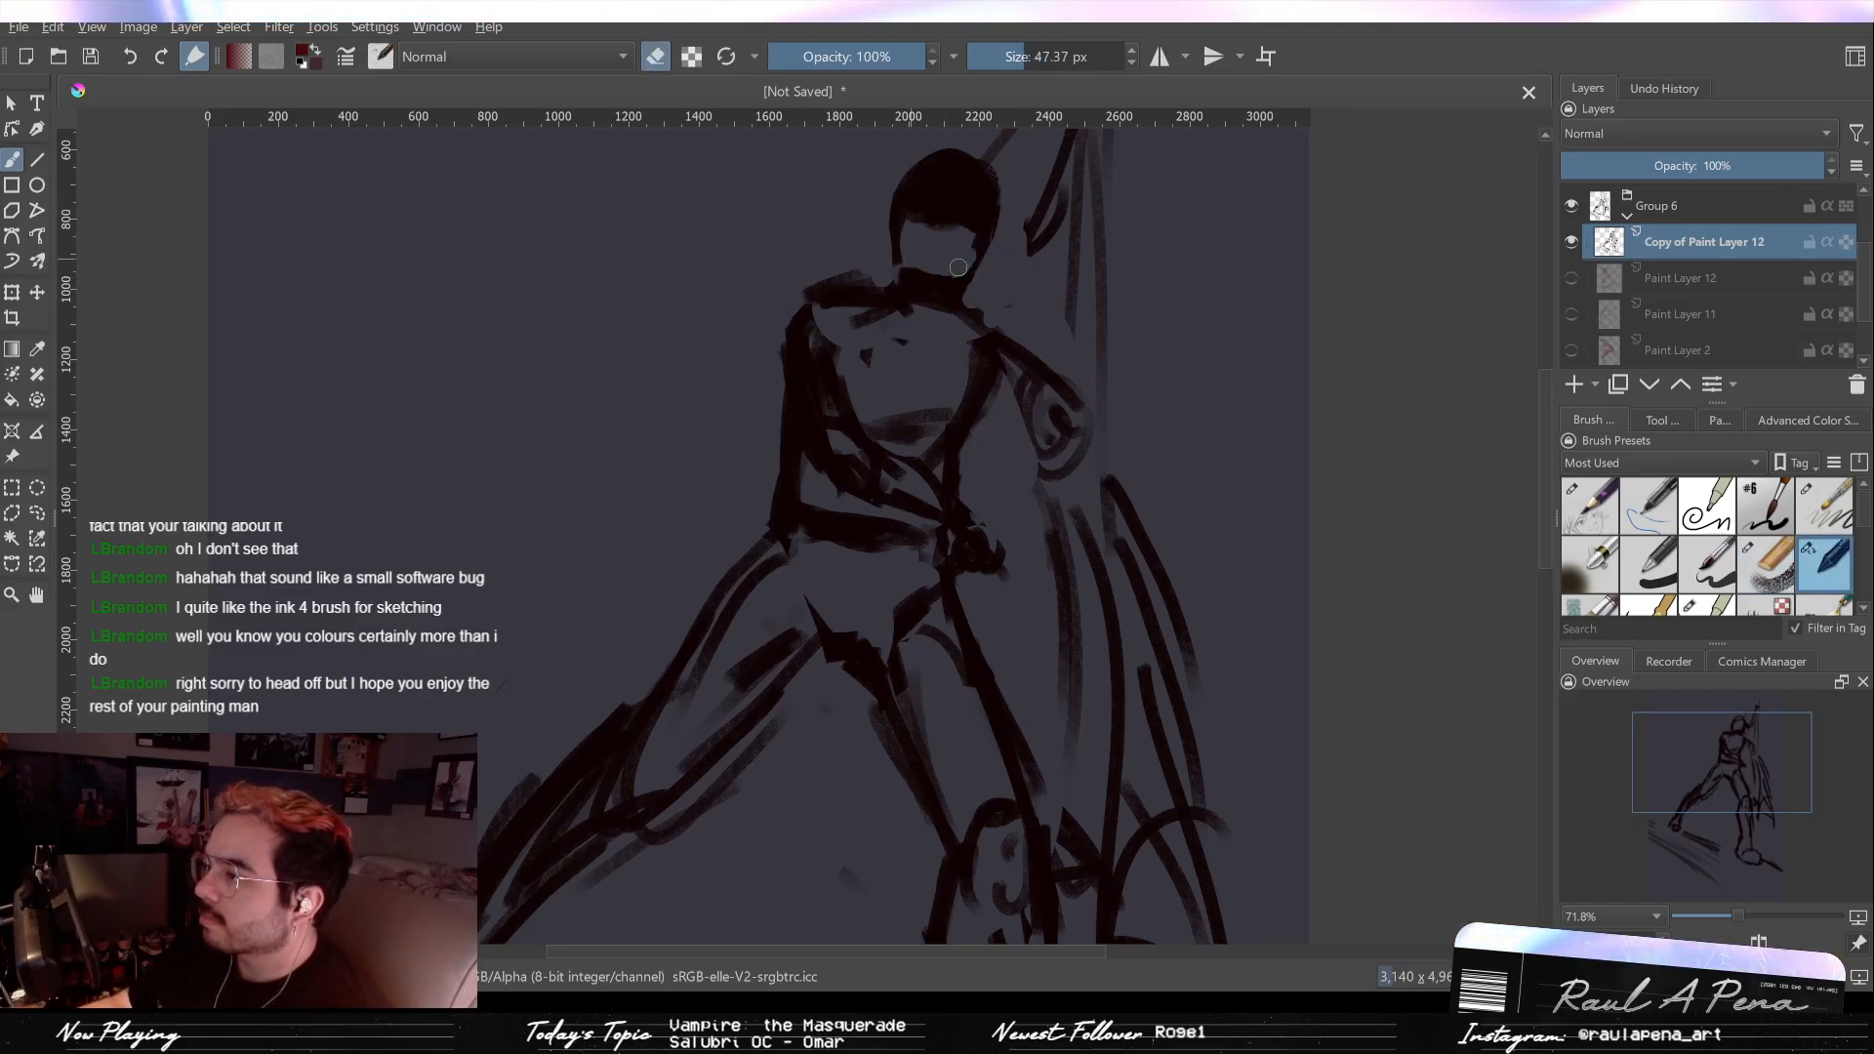
{"action": "key", "text": "e"}
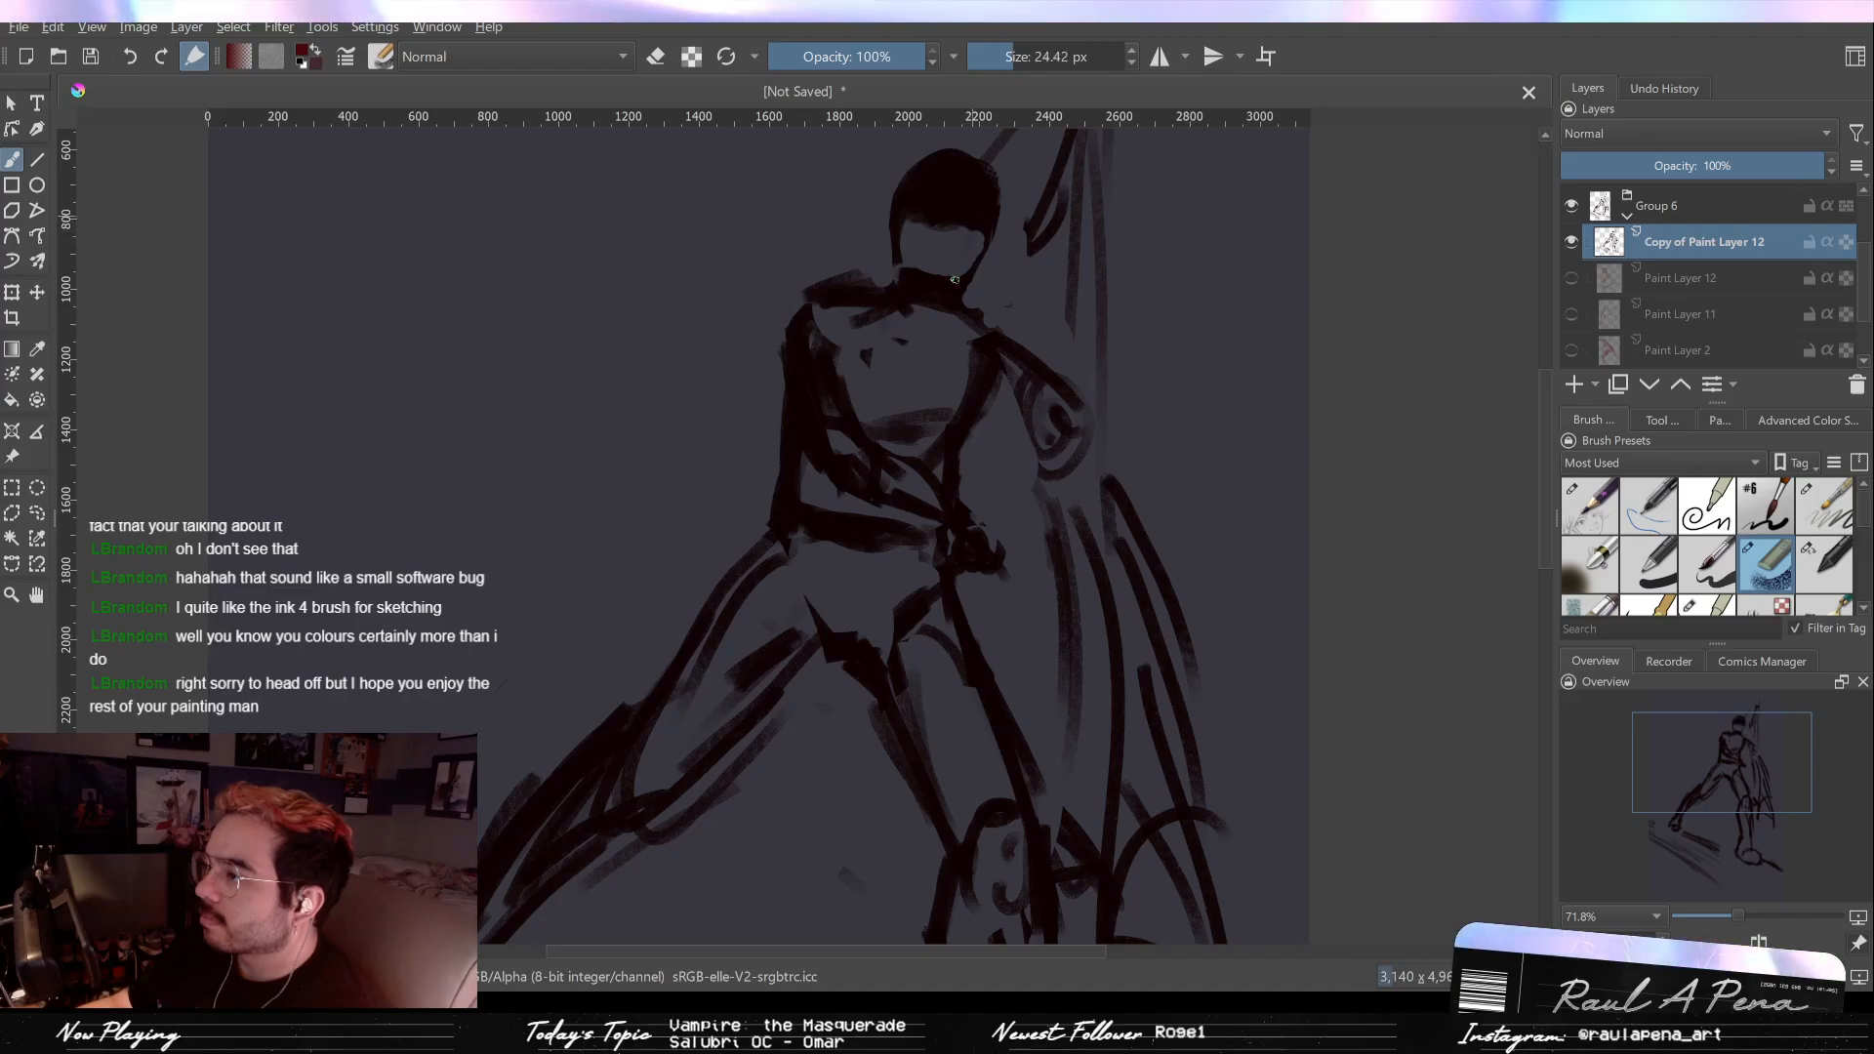
{"action": "key", "text": "bracketleft"}
{"action": "key", "text": "bracketleft"}
{"action": "key", "text": "bracketleft"}
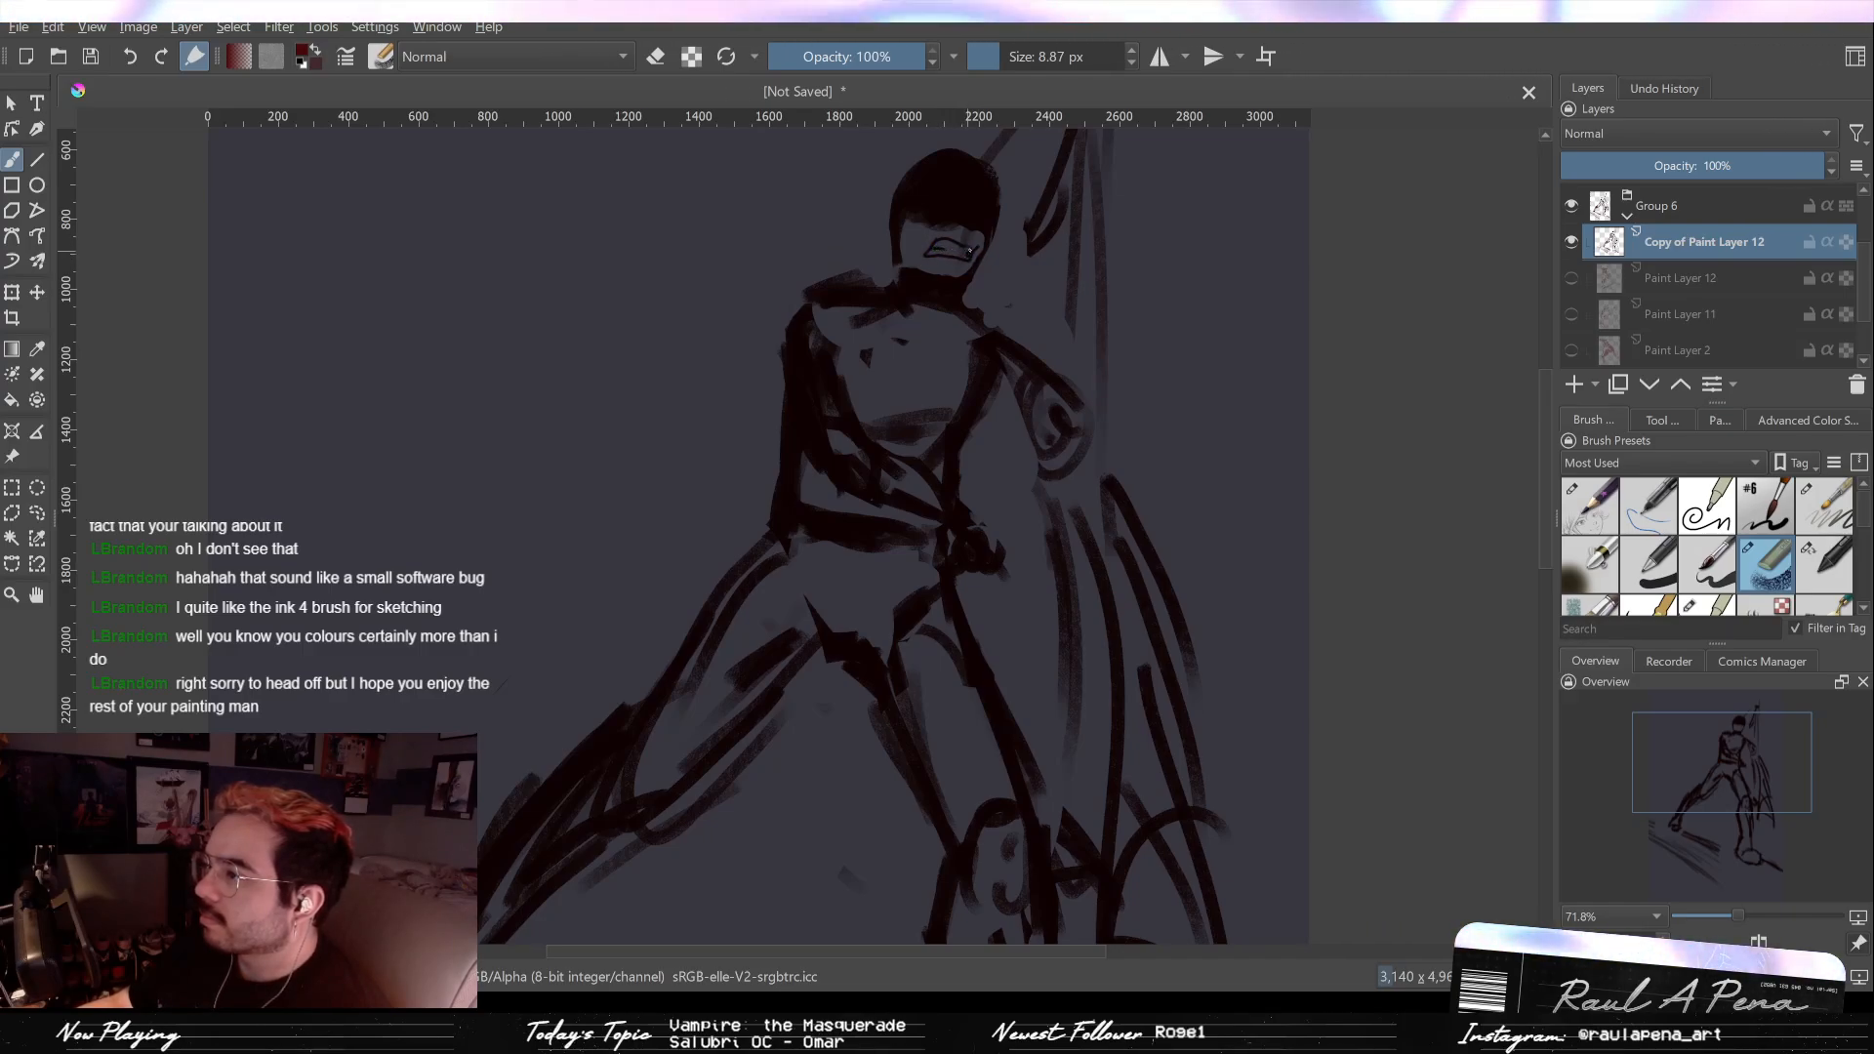
{"action": "mouse_move", "coordinate": [1035, 211]}
{"action": "left_mouse_down"}
{"action": "mouse_move", "coordinate": [1005, 335]}
{"action": "mouse_move", "coordinate": [1034, 231]}
{"action": "left_mouse_up"}
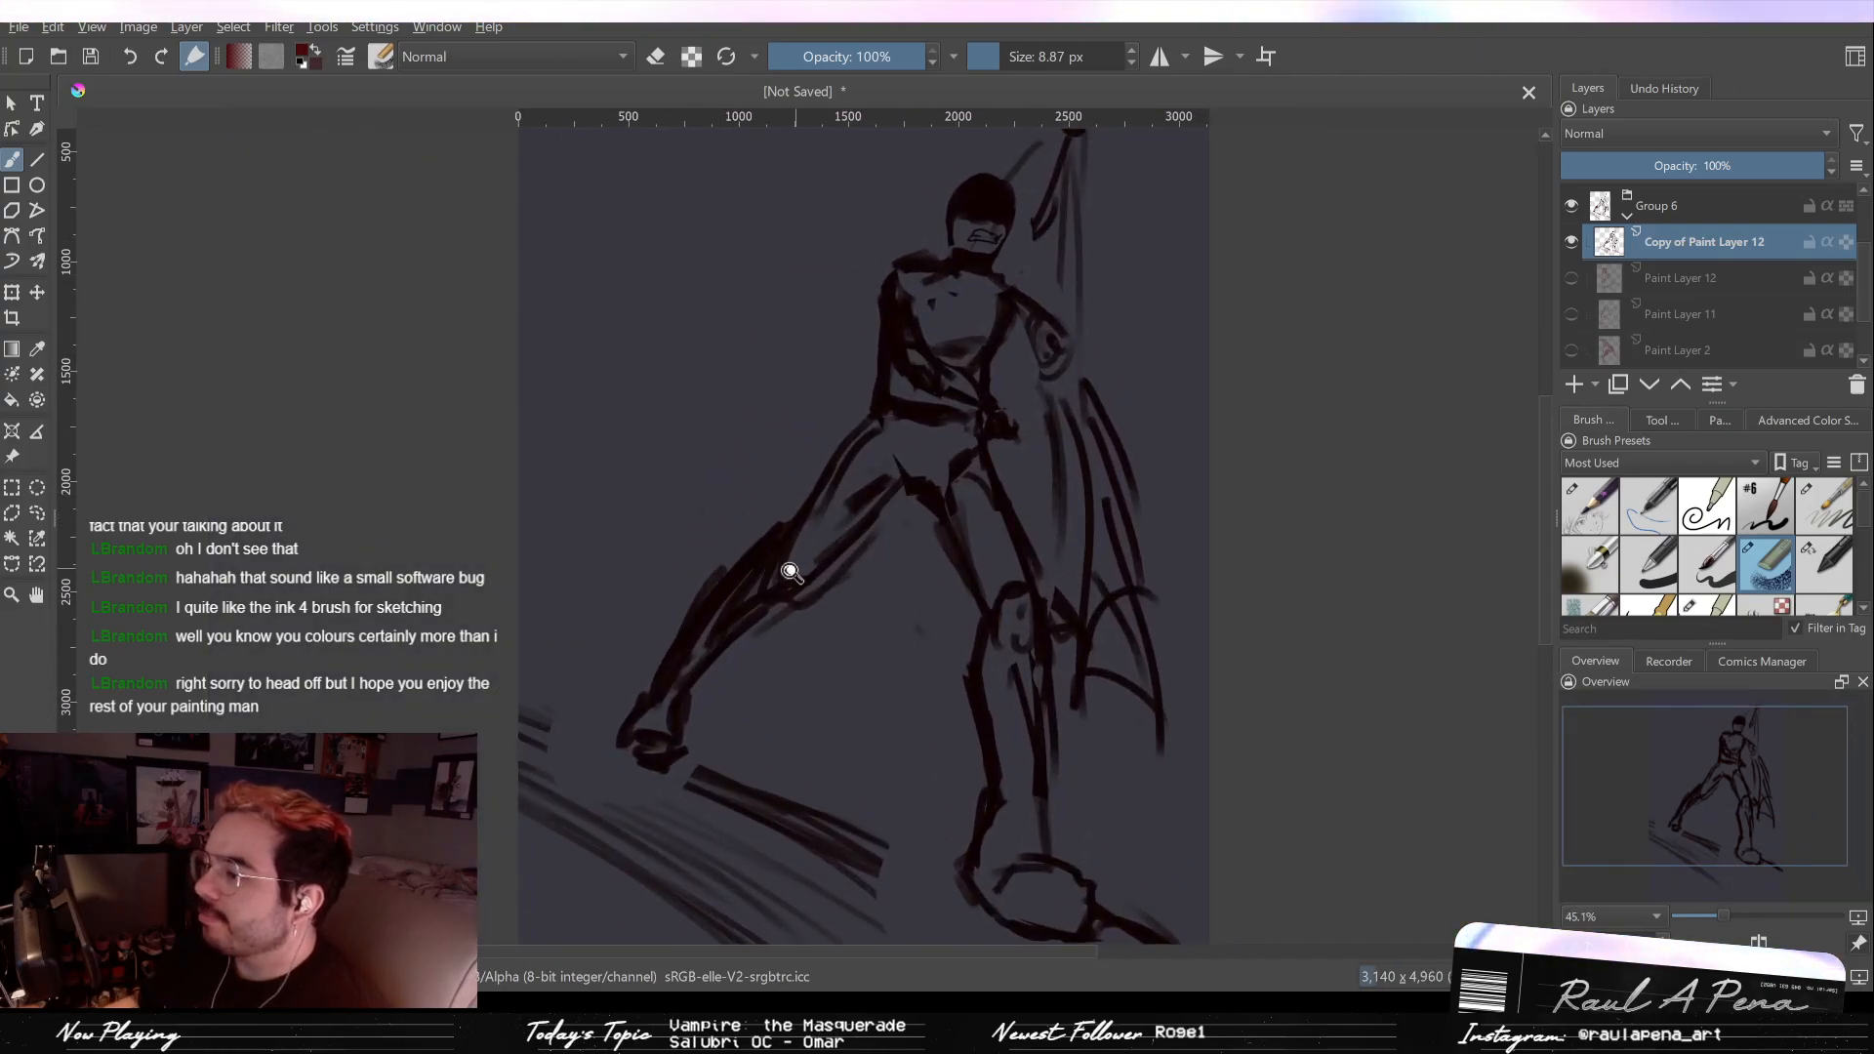
Step: Erase the rear thigh and crotch lines, and redraw the hip, pelvis and both contours of the thigh
{"action": "mouse_move", "coordinate": [849, 515]}
{"action": "left_mouse_down"}
{"action": "mouse_move", "coordinate": [858, 625]}
{"action": "mouse_move", "coordinate": [890, 514]}
{"action": "mouse_move", "coordinate": [791, 566]}
{"action": "mouse_move", "coordinate": [819, 507]}
{"action": "left_mouse_up"}
{"action": "key", "text": "e"}
{"action": "key", "text": "e"}
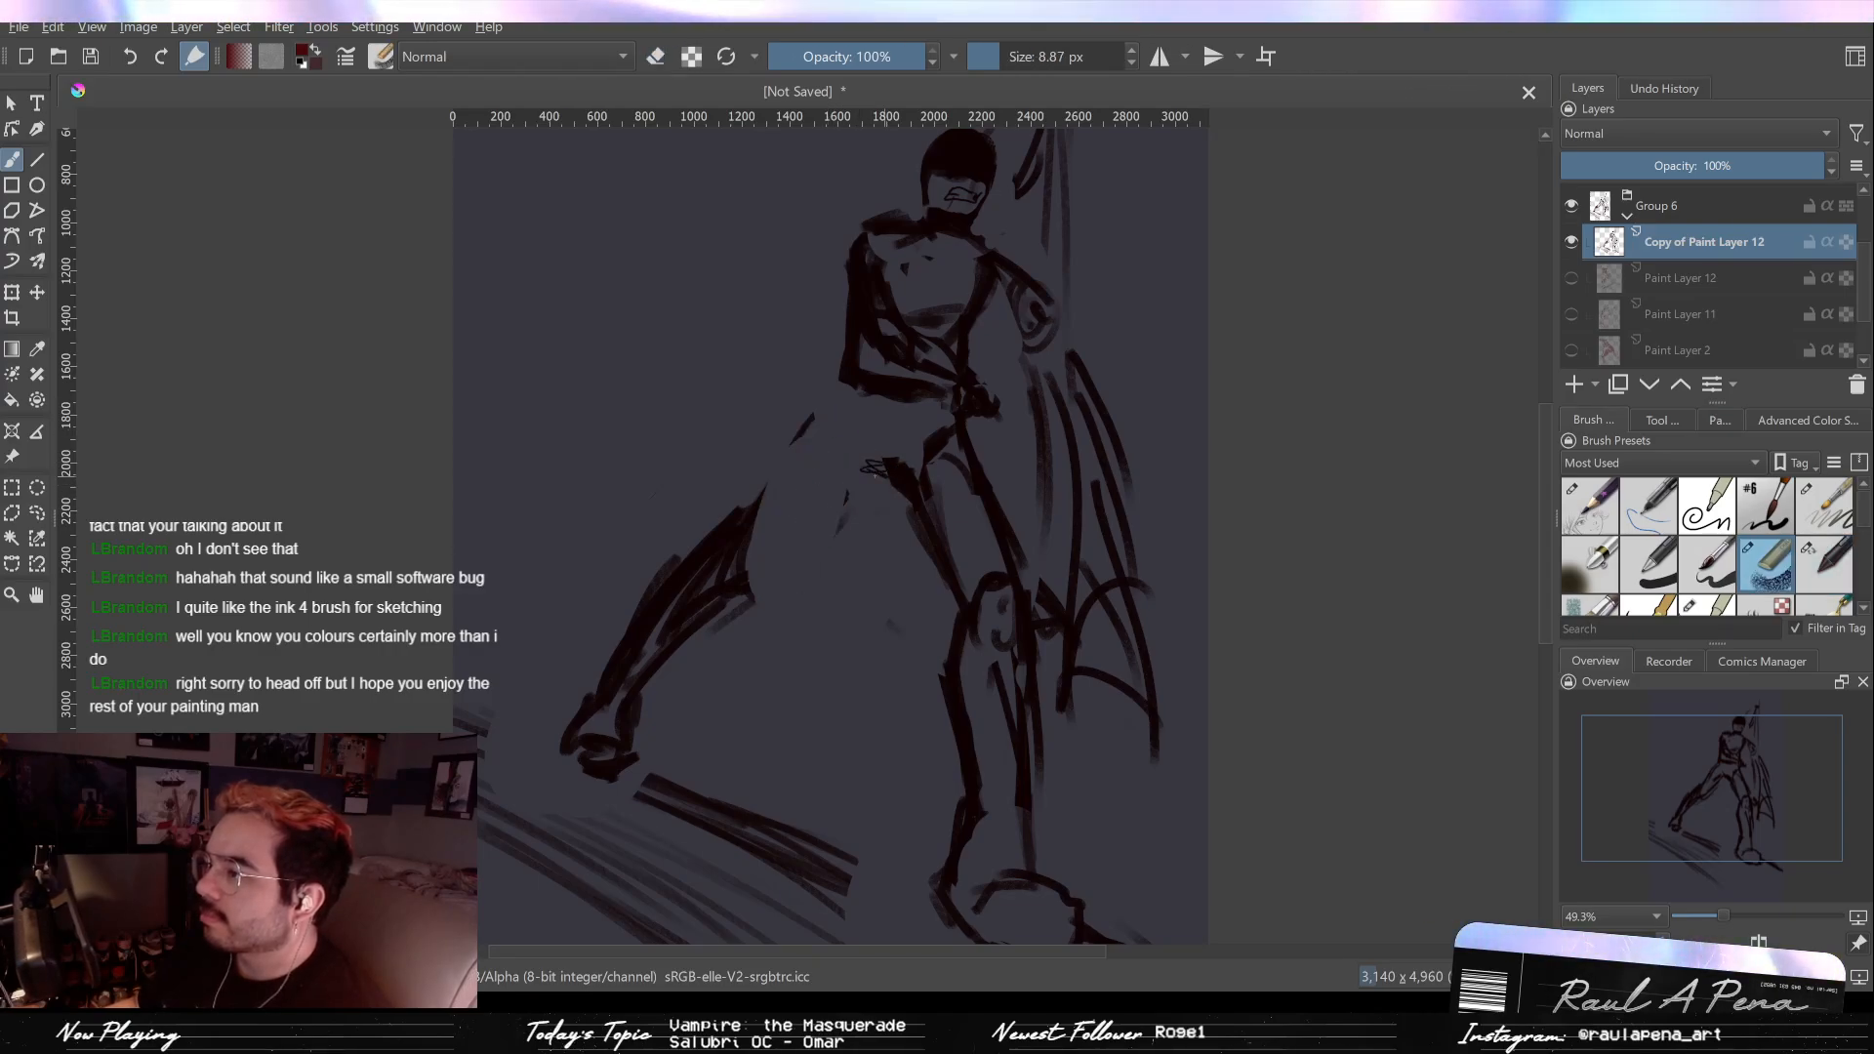
{"action": "left_click_drag", "start_coordinate": [849, 417], "coordinate": [871, 468]}
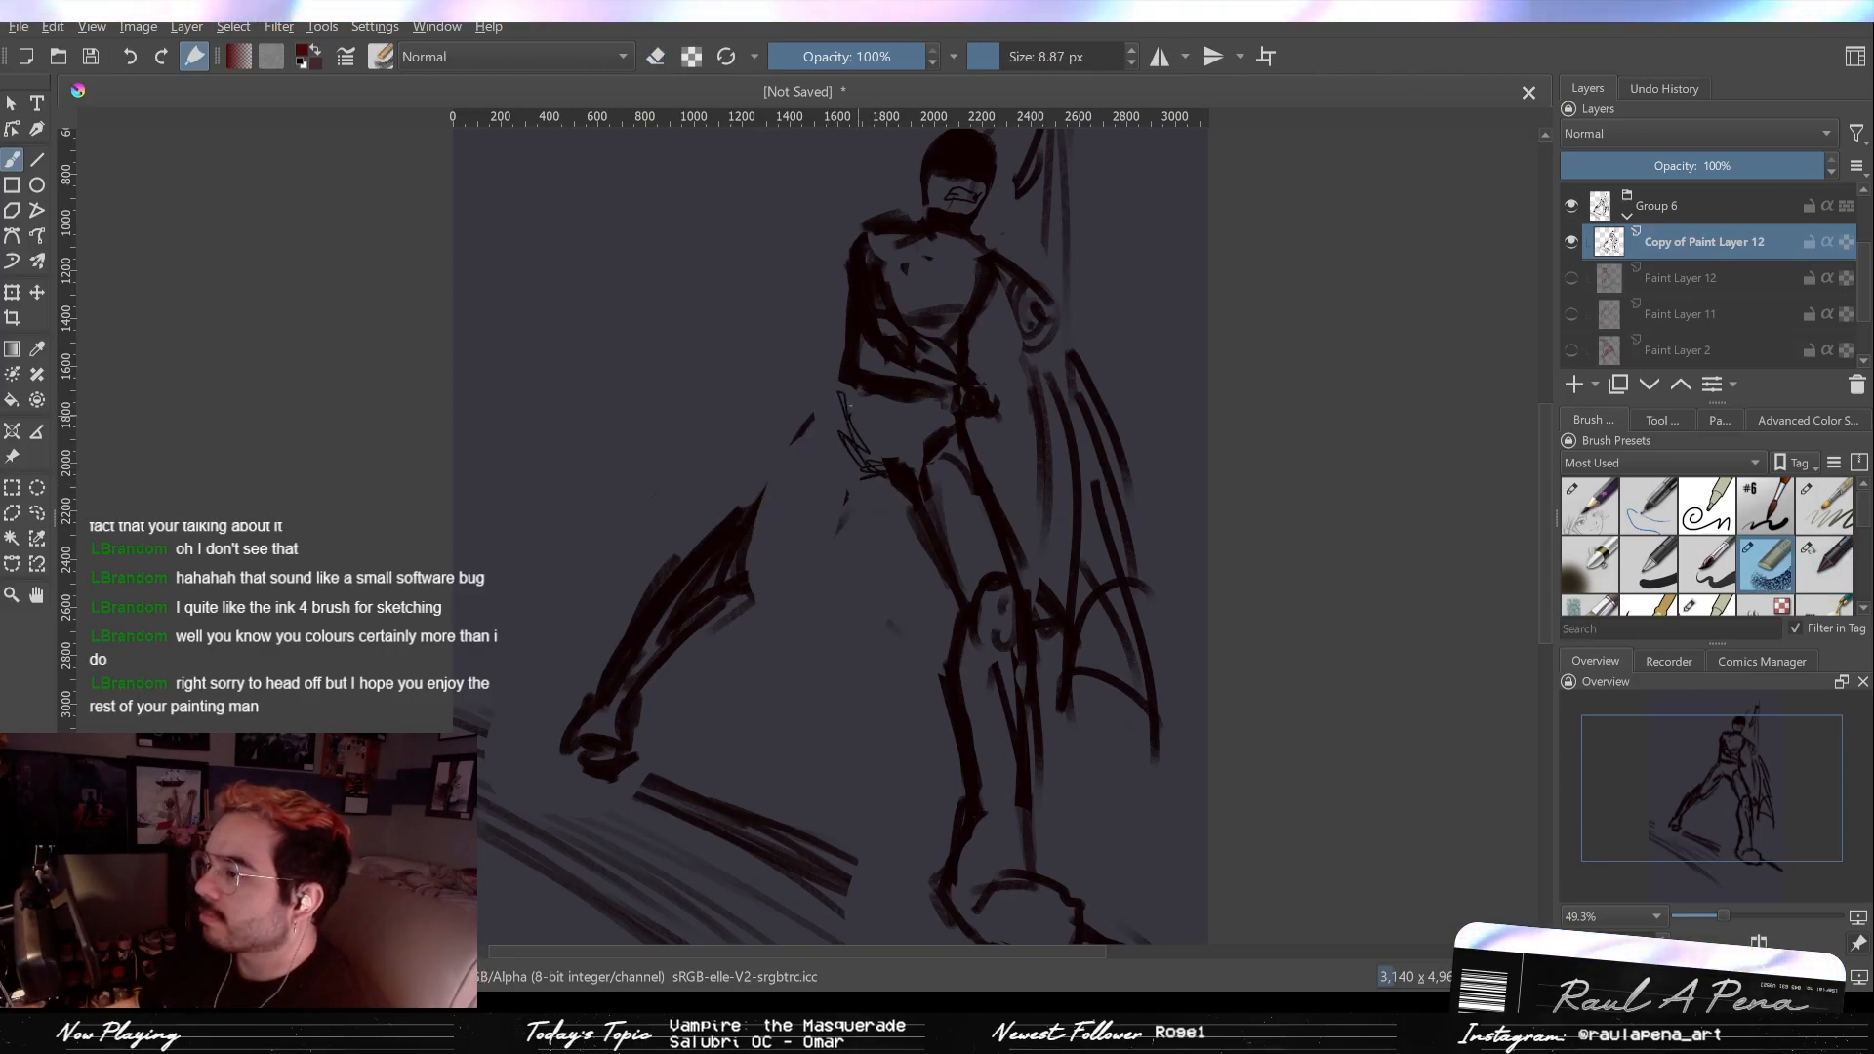
{"action": "left_click_drag", "start_coordinate": [845, 389], "coordinate": [804, 439]}
{"action": "left_click_drag", "start_coordinate": [819, 512], "coordinate": [771, 541]}
{"action": "mouse_move", "coordinate": [854, 473]}
{"action": "left_mouse_down"}
{"action": "mouse_move", "coordinate": [761, 576]}
{"action": "mouse_move", "coordinate": [781, 556]}
{"action": "left_mouse_up"}
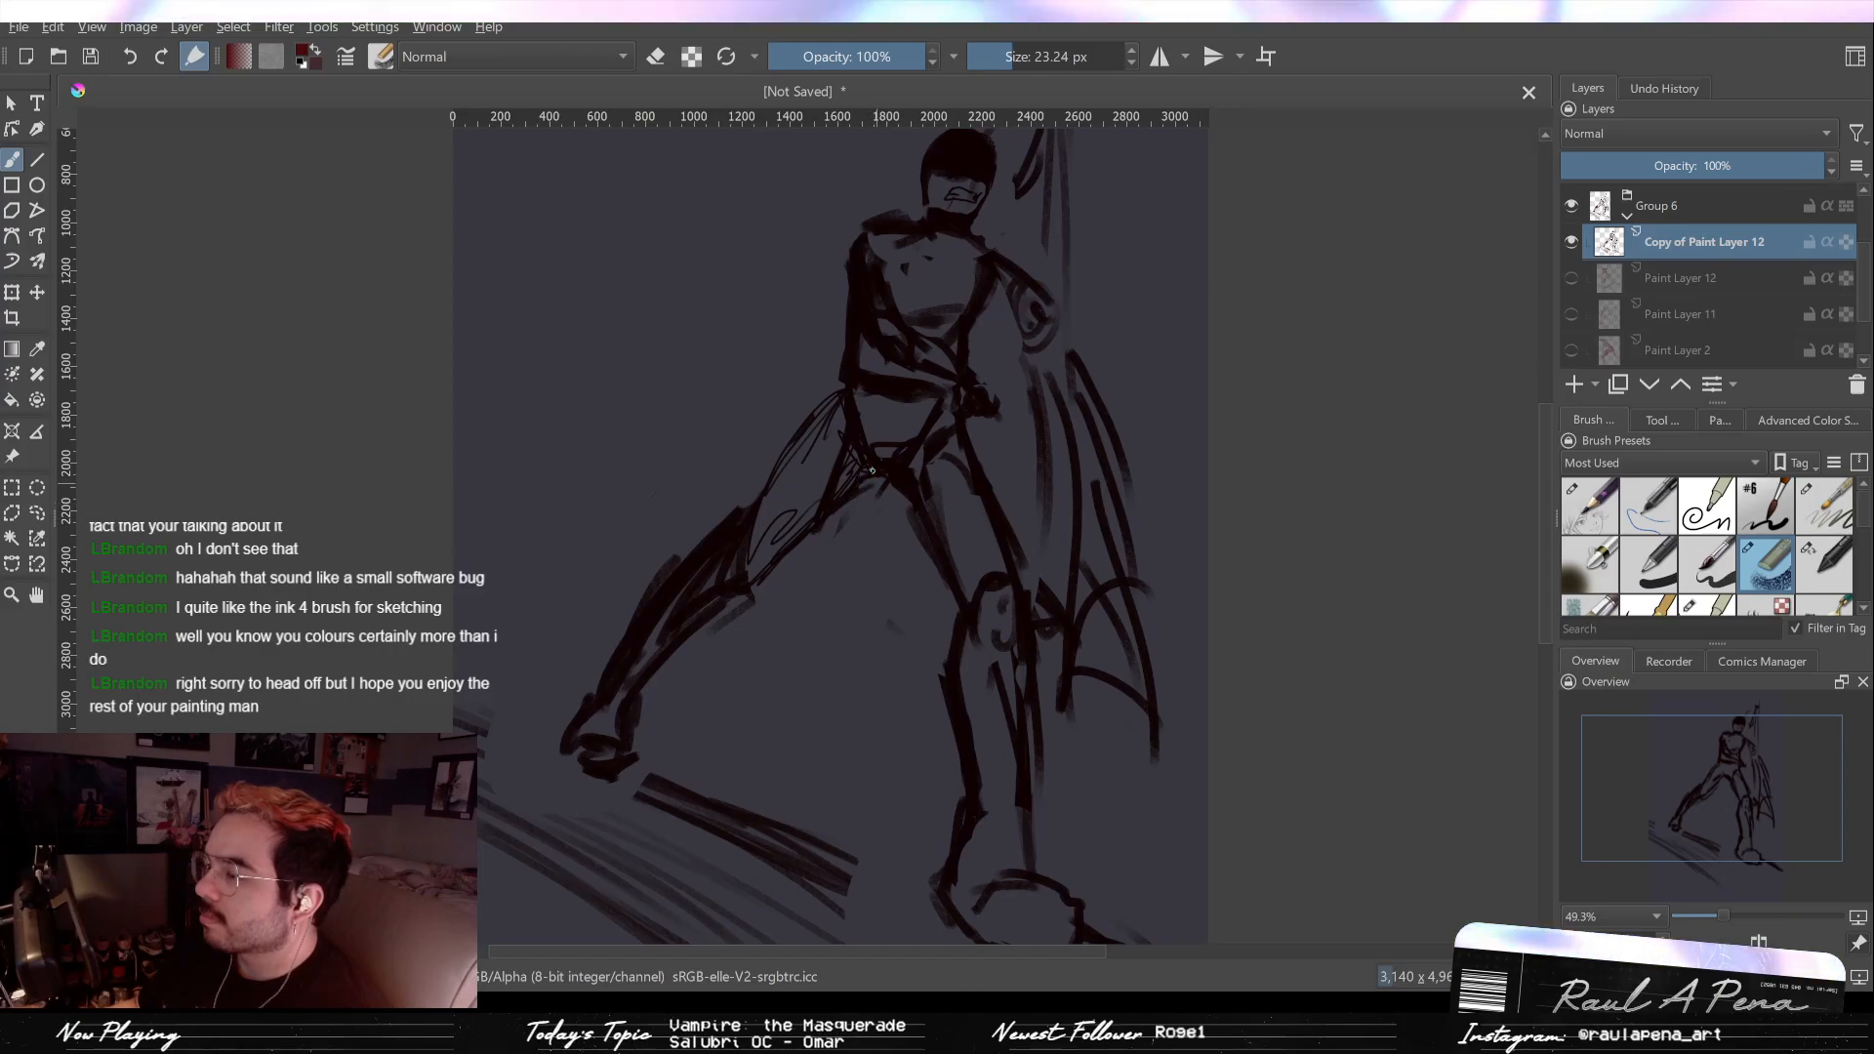
Step: Mark the rear knee with a small loop, erase the lower leg below it, and redraw the shin, calf and foot
{"action": "mouse_move", "coordinate": [734, 575]}
{"action": "left_mouse_down"}
{"action": "mouse_move", "coordinate": [702, 556]}
{"action": "mouse_move", "coordinate": [663, 605]}
{"action": "mouse_move", "coordinate": [737, 547]}
{"action": "left_mouse_up"}
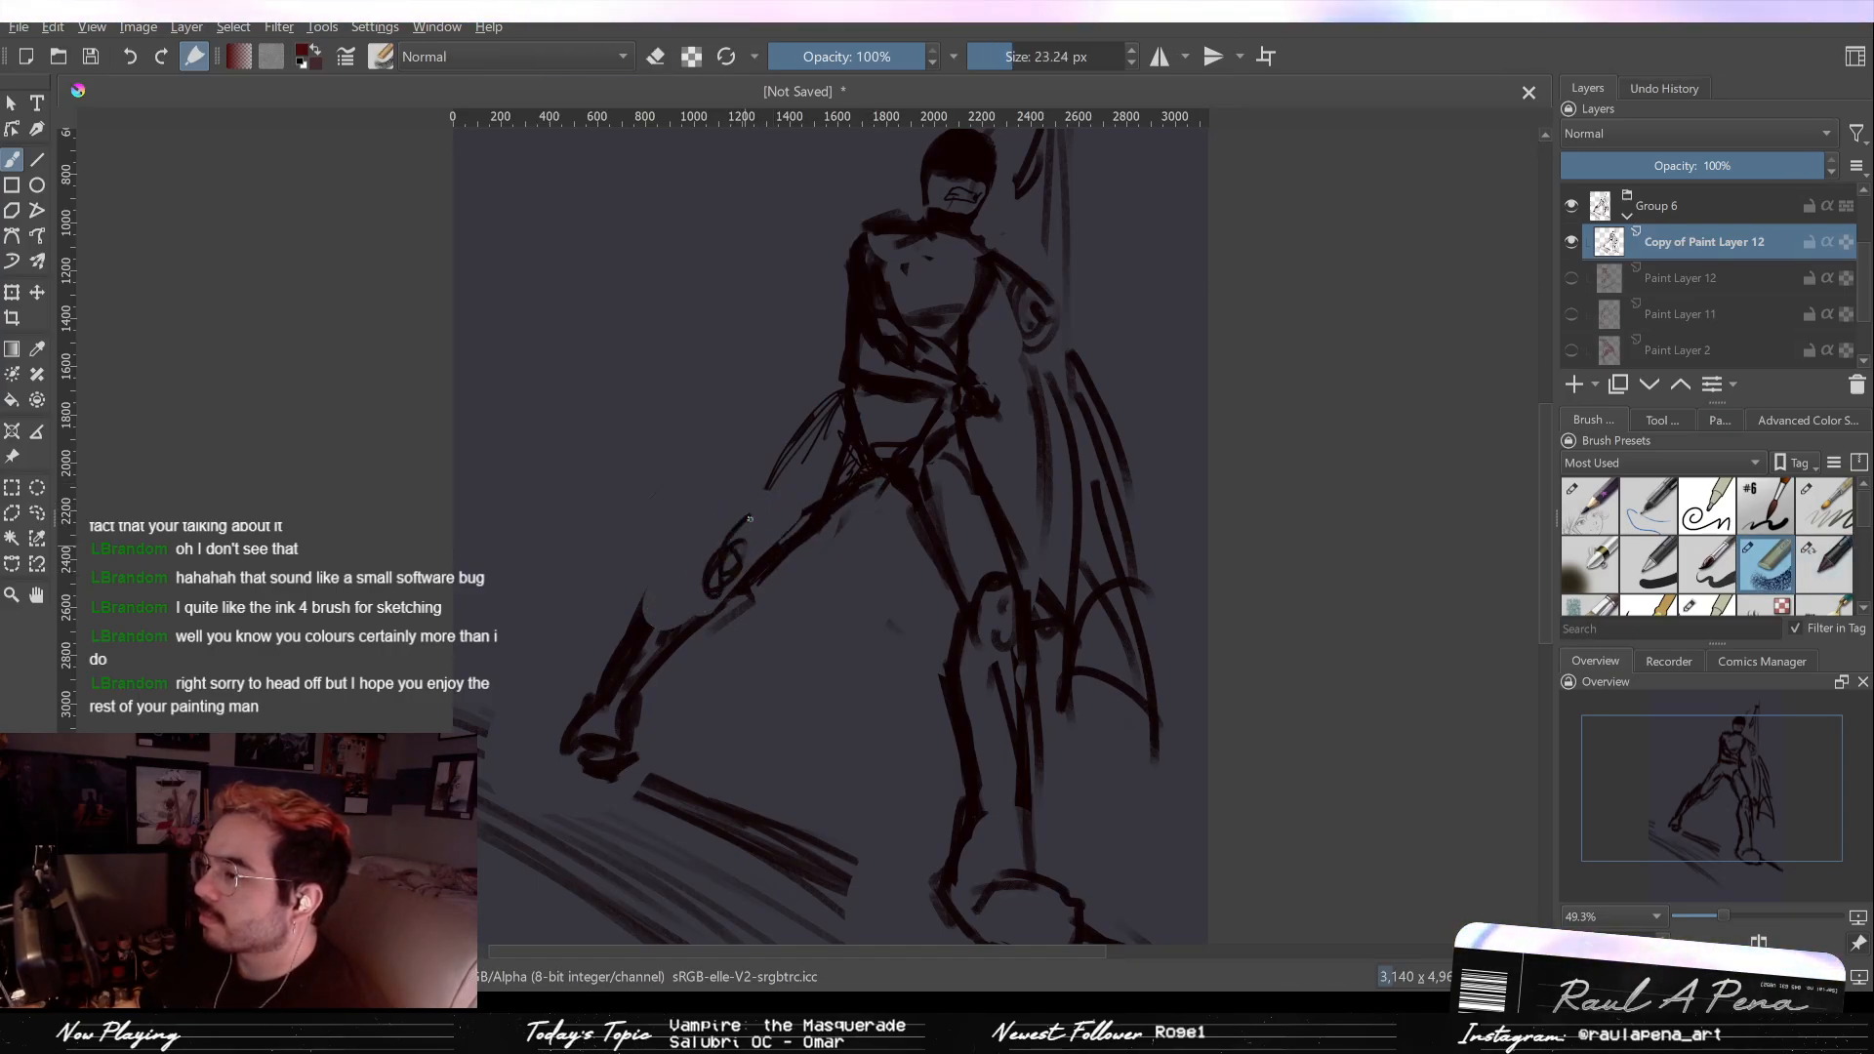
{"action": "mouse_move", "coordinate": [739, 575]}
{"action": "left_mouse_down"}
{"action": "mouse_move", "coordinate": [684, 604]}
{"action": "mouse_move", "coordinate": [736, 620]}
{"action": "mouse_move", "coordinate": [685, 628]}
{"action": "mouse_move", "coordinate": [618, 684]}
{"action": "mouse_move", "coordinate": [634, 779]}
{"action": "mouse_move", "coordinate": [605, 713]}
{"action": "left_mouse_up"}
{"action": "key", "text": "e"}
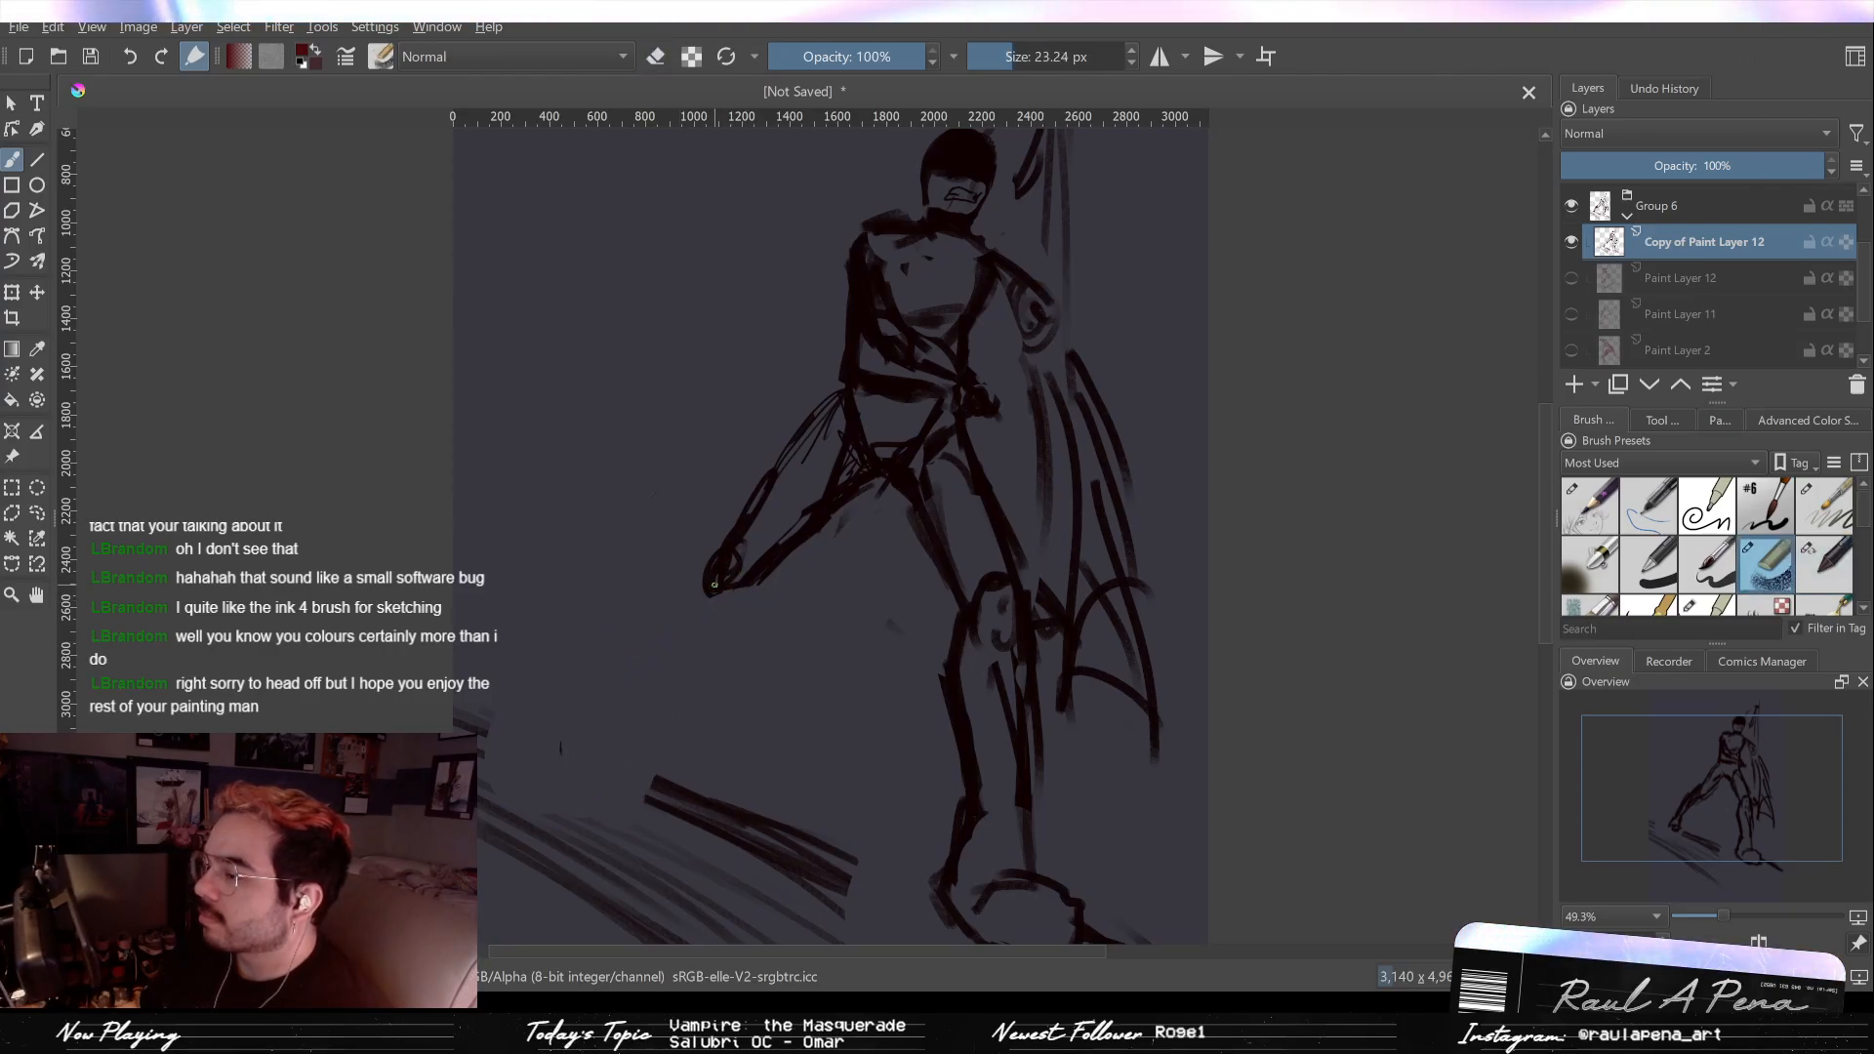
{"action": "left_click_drag", "start_coordinate": [744, 595], "coordinate": [637, 698]}
{"action": "left_click_drag", "start_coordinate": [675, 613], "coordinate": [634, 693]}
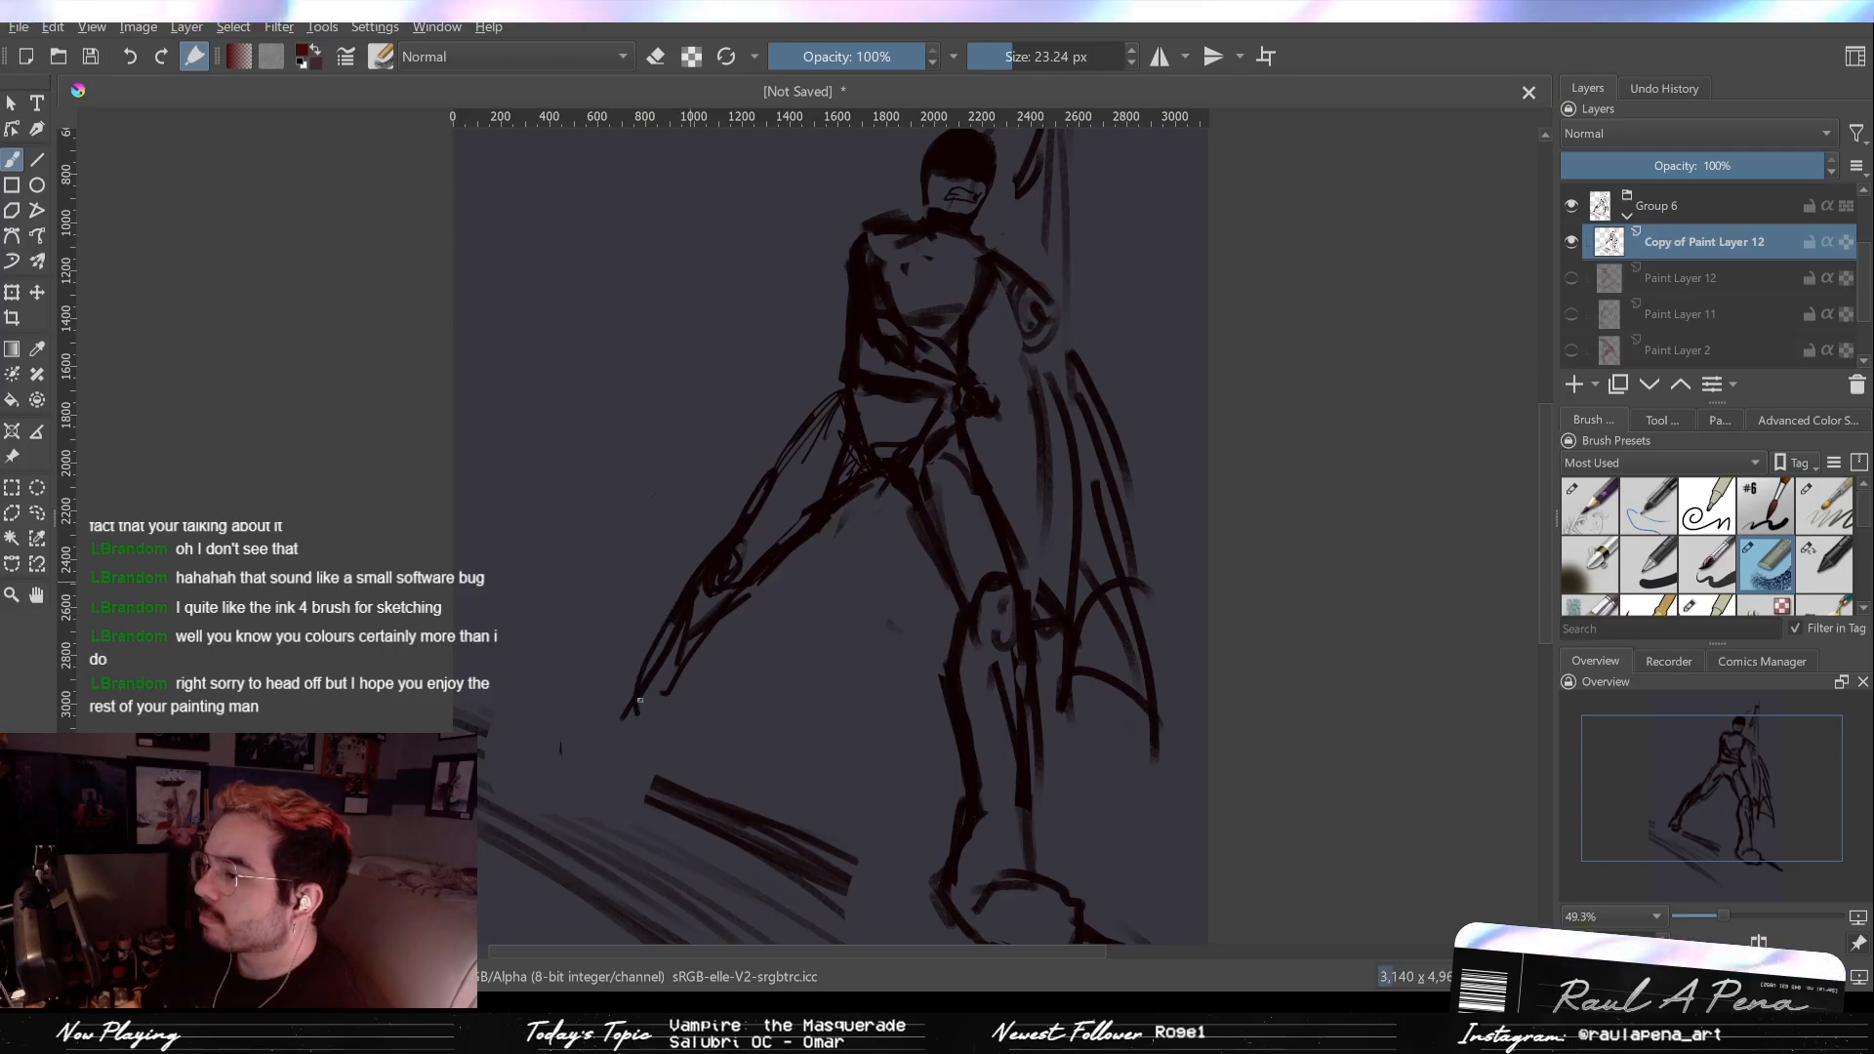
{"action": "left_click_drag", "start_coordinate": [732, 620], "coordinate": [688, 664]}
{"action": "left_click_drag", "start_coordinate": [740, 593], "coordinate": [656, 683]}
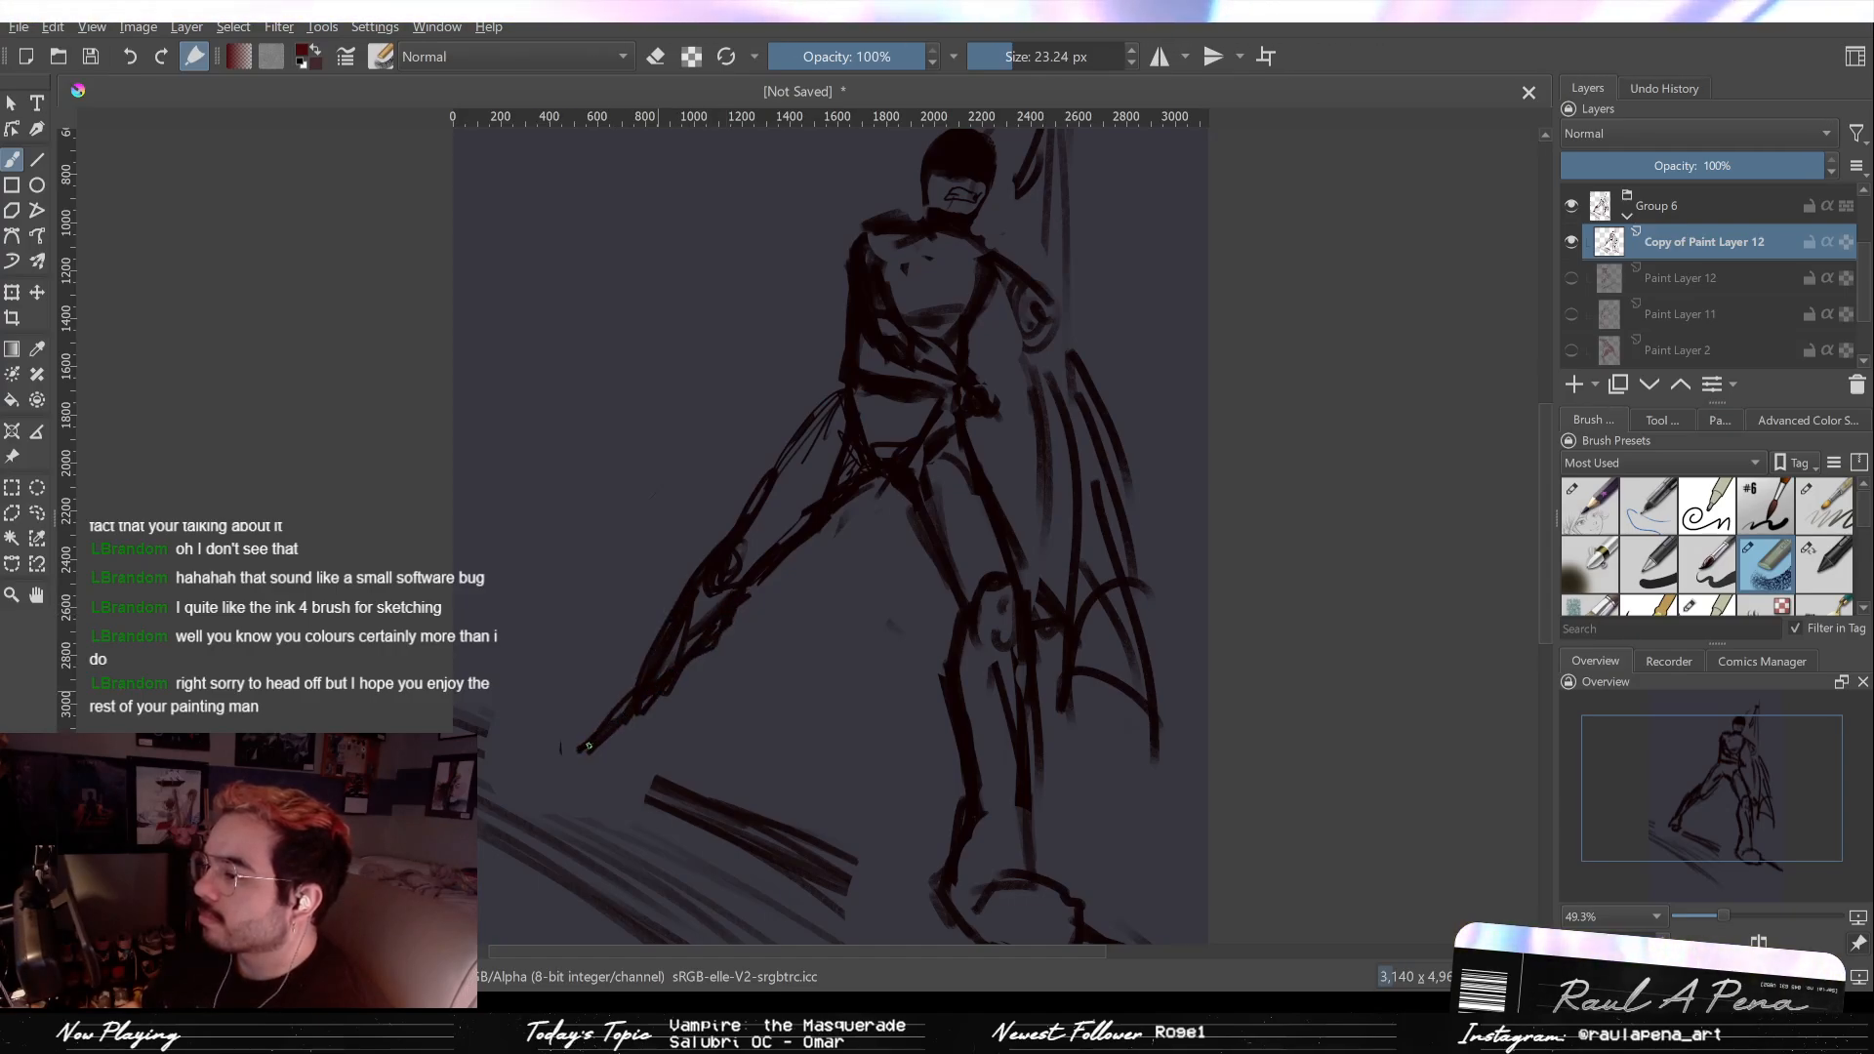
{"action": "mouse_move", "coordinate": [576, 741]}
{"action": "left_mouse_down"}
{"action": "mouse_move", "coordinate": [590, 766]}
{"action": "mouse_move", "coordinate": [719, 773]}
{"action": "mouse_move", "coordinate": [857, 661]}
{"action": "mouse_move", "coordinate": [871, 626]}
{"action": "mouse_move", "coordinate": [800, 396]}
{"action": "left_mouse_up"}
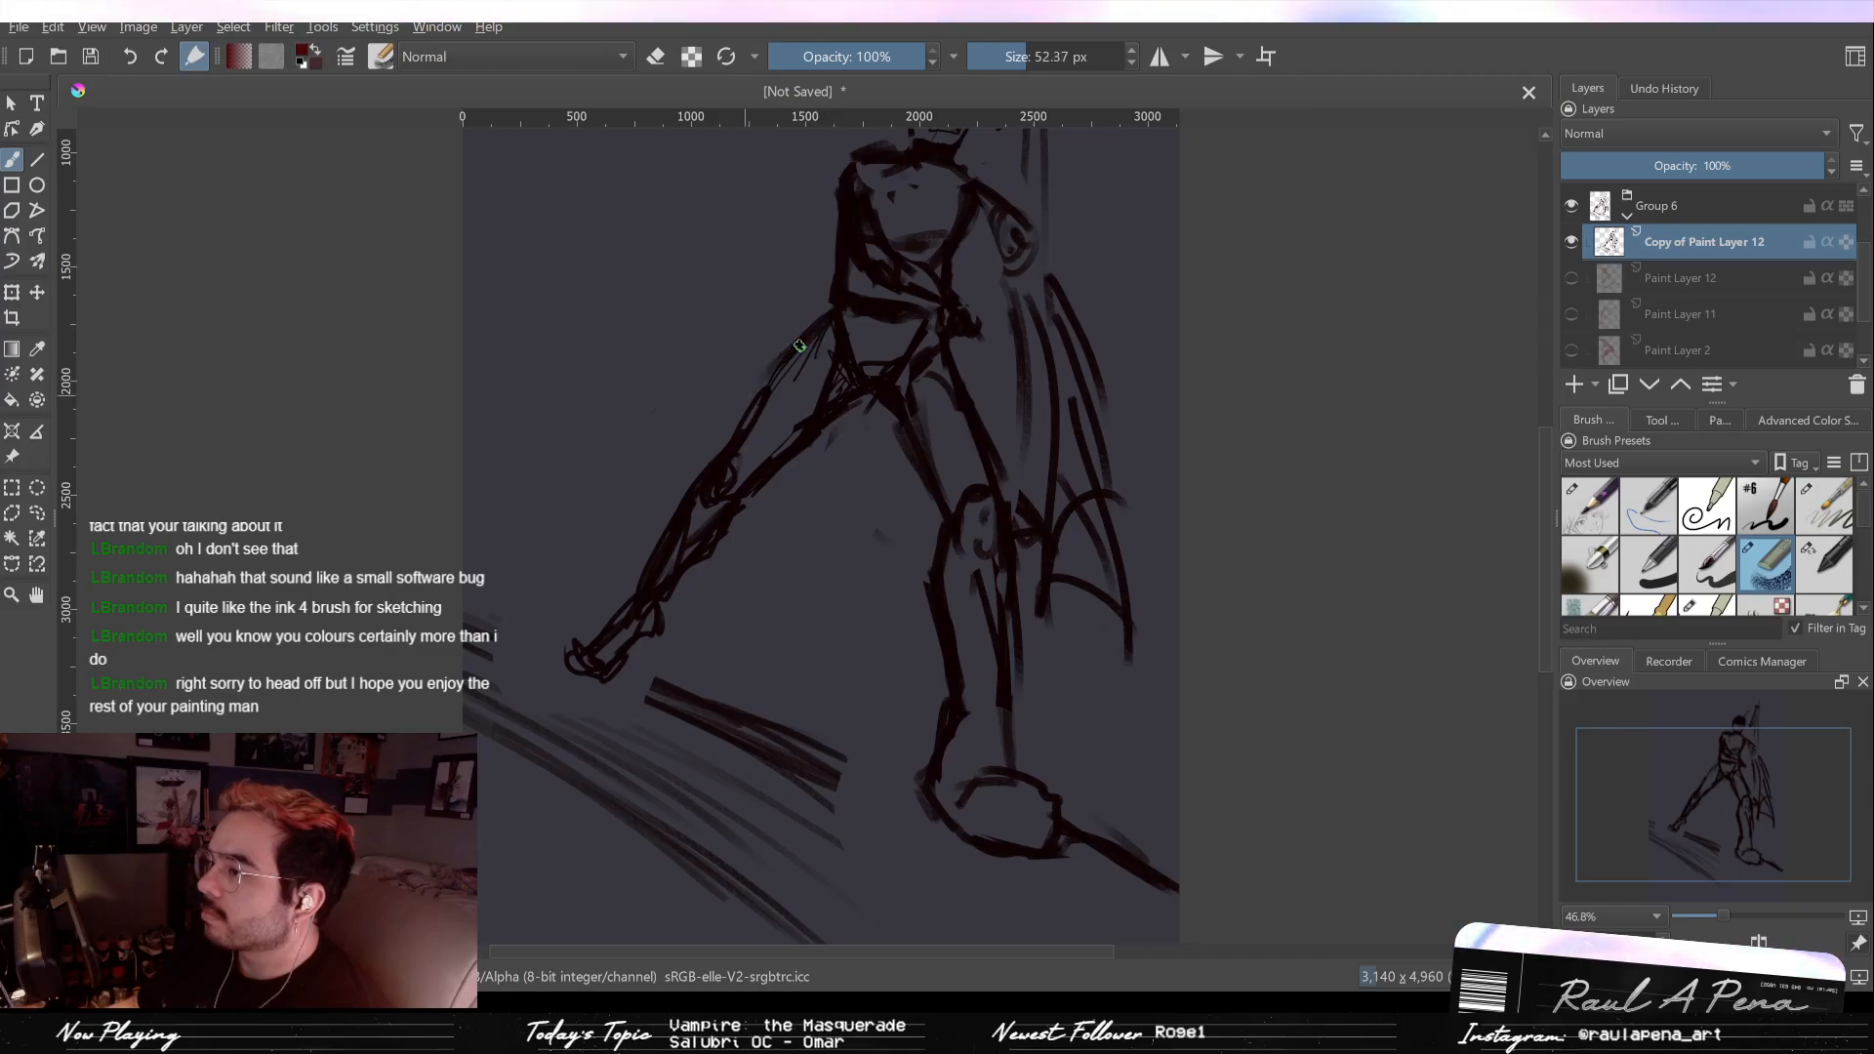
Step: Draw the cape's edge along the near arm down to the hip, and sketch its folds and hem behind the legs
{"action": "left_click_drag", "start_coordinate": [851, 176], "coordinate": [825, 307]}
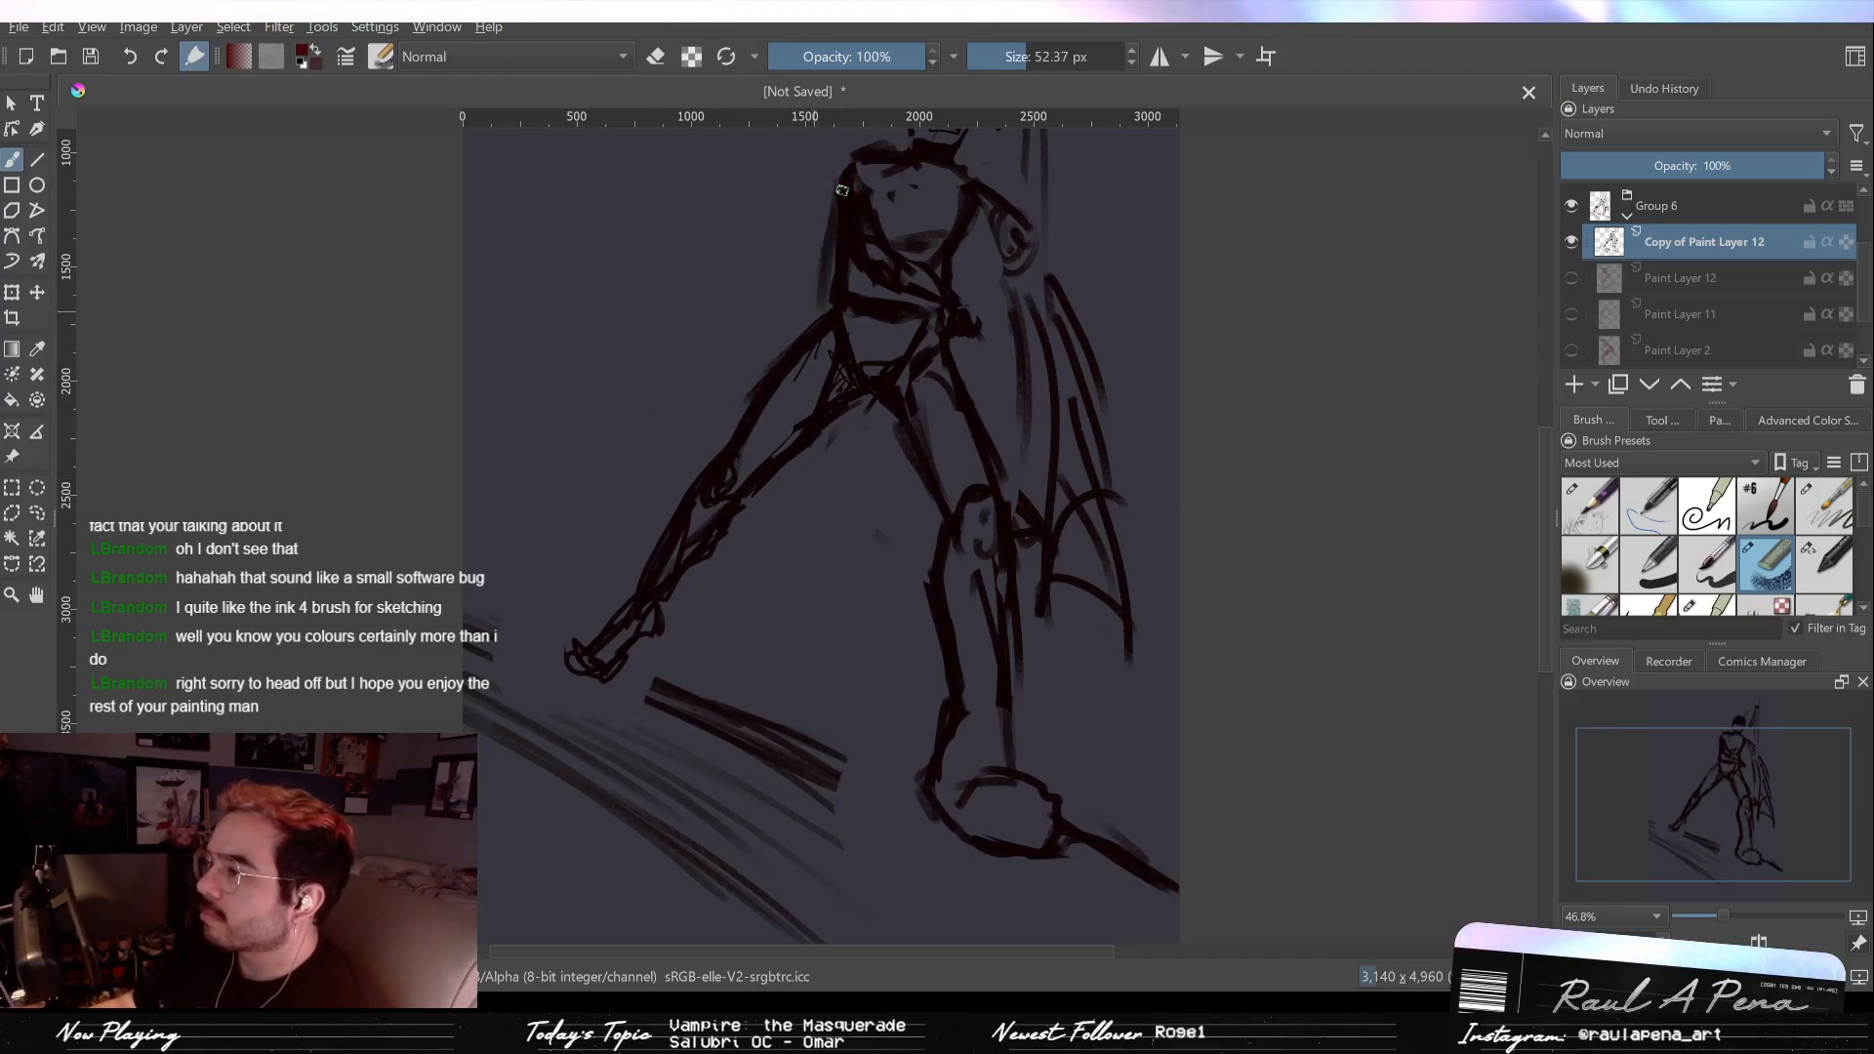
{"action": "left_click_drag", "start_coordinate": [831, 242], "coordinate": [805, 326]}
{"action": "mouse_move", "coordinate": [746, 547]}
{"action": "left_mouse_down"}
{"action": "mouse_move", "coordinate": [781, 620]}
{"action": "mouse_move", "coordinate": [839, 527]}
{"action": "left_mouse_up"}
{"action": "left_click_drag", "start_coordinate": [864, 420], "coordinate": [863, 610]}
{"action": "mouse_move", "coordinate": [892, 488]}
{"action": "left_mouse_down"}
{"action": "mouse_move", "coordinate": [905, 579]}
{"action": "mouse_move", "coordinate": [937, 576]}
{"action": "mouse_move", "coordinate": [834, 566]}
{"action": "left_mouse_up"}
{"action": "left_click_drag", "start_coordinate": [863, 432], "coordinate": [859, 484]}
{"action": "mouse_move", "coordinate": [873, 498]}
{"action": "left_mouse_down"}
{"action": "mouse_move", "coordinate": [835, 610]}
{"action": "mouse_move", "coordinate": [732, 593]}
{"action": "left_mouse_up"}
Step: Fill the cape area between the legs with broad dark strokes using a larger brush
{"action": "key", "text": "bracketright"}
{"action": "key", "text": "bracketright"}
{"action": "left_click_drag", "start_coordinate": [836, 460], "coordinate": [744, 549]}
{"action": "left_click_drag", "start_coordinate": [839, 426], "coordinate": [749, 509]}
{"action": "mouse_move", "coordinate": [837, 425]}
{"action": "left_mouse_down"}
{"action": "mouse_move", "coordinate": [808, 552]}
{"action": "mouse_move", "coordinate": [830, 532]}
{"action": "left_mouse_up"}
{"action": "mouse_move", "coordinate": [908, 425]}
{"action": "left_mouse_down"}
{"action": "mouse_move", "coordinate": [878, 546]}
{"action": "mouse_move", "coordinate": [898, 576]}
{"action": "left_mouse_up"}
Step: Rework the far shoulder and upper arm, adding a rounded loop at the elbow and a dark outer edge
{"action": "scroll", "coordinate": [961, 493], "scroll_direction": "down", "scroll_amount": 5}
{"action": "scroll", "coordinate": [961, 493], "scroll_direction": "up", "scroll_amount": 5}
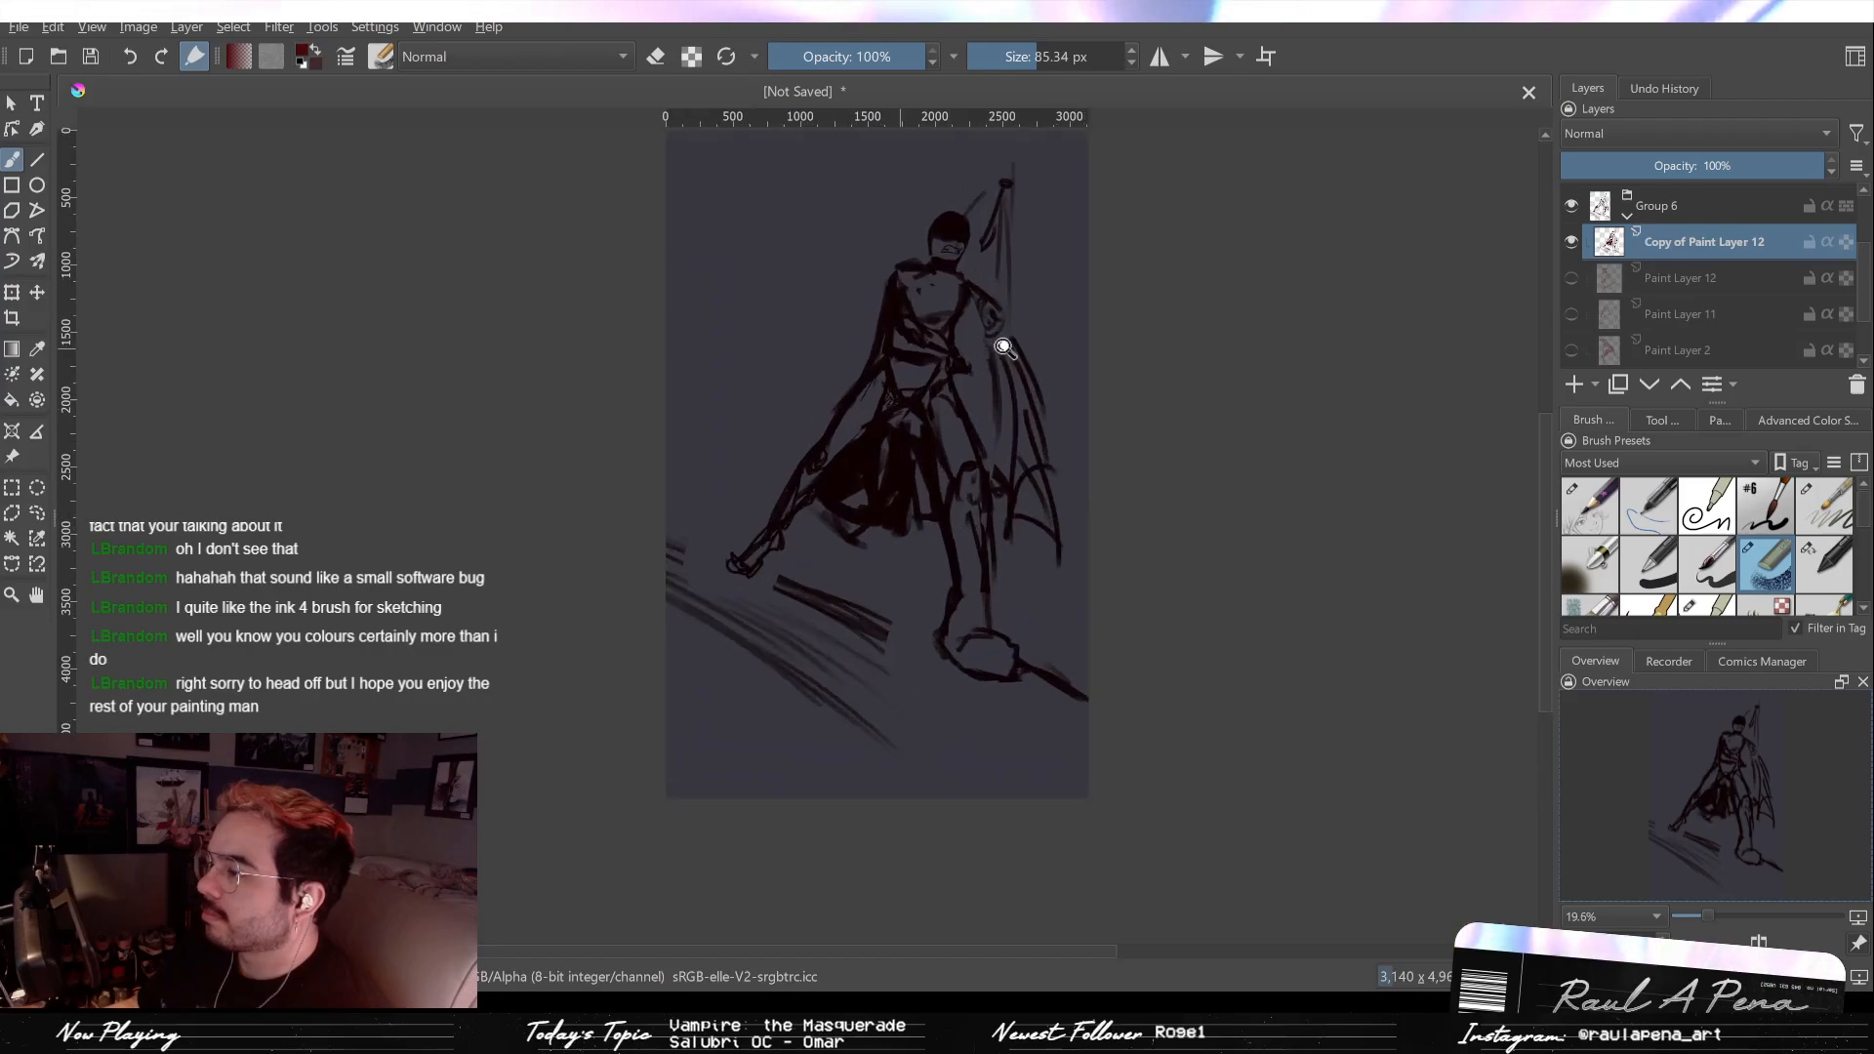
{"action": "scroll", "coordinate": [1005, 352], "scroll_direction": "down", "scroll_amount": 2}
{"action": "scroll", "coordinate": [966, 434], "scroll_direction": "up", "scroll_amount": 3}
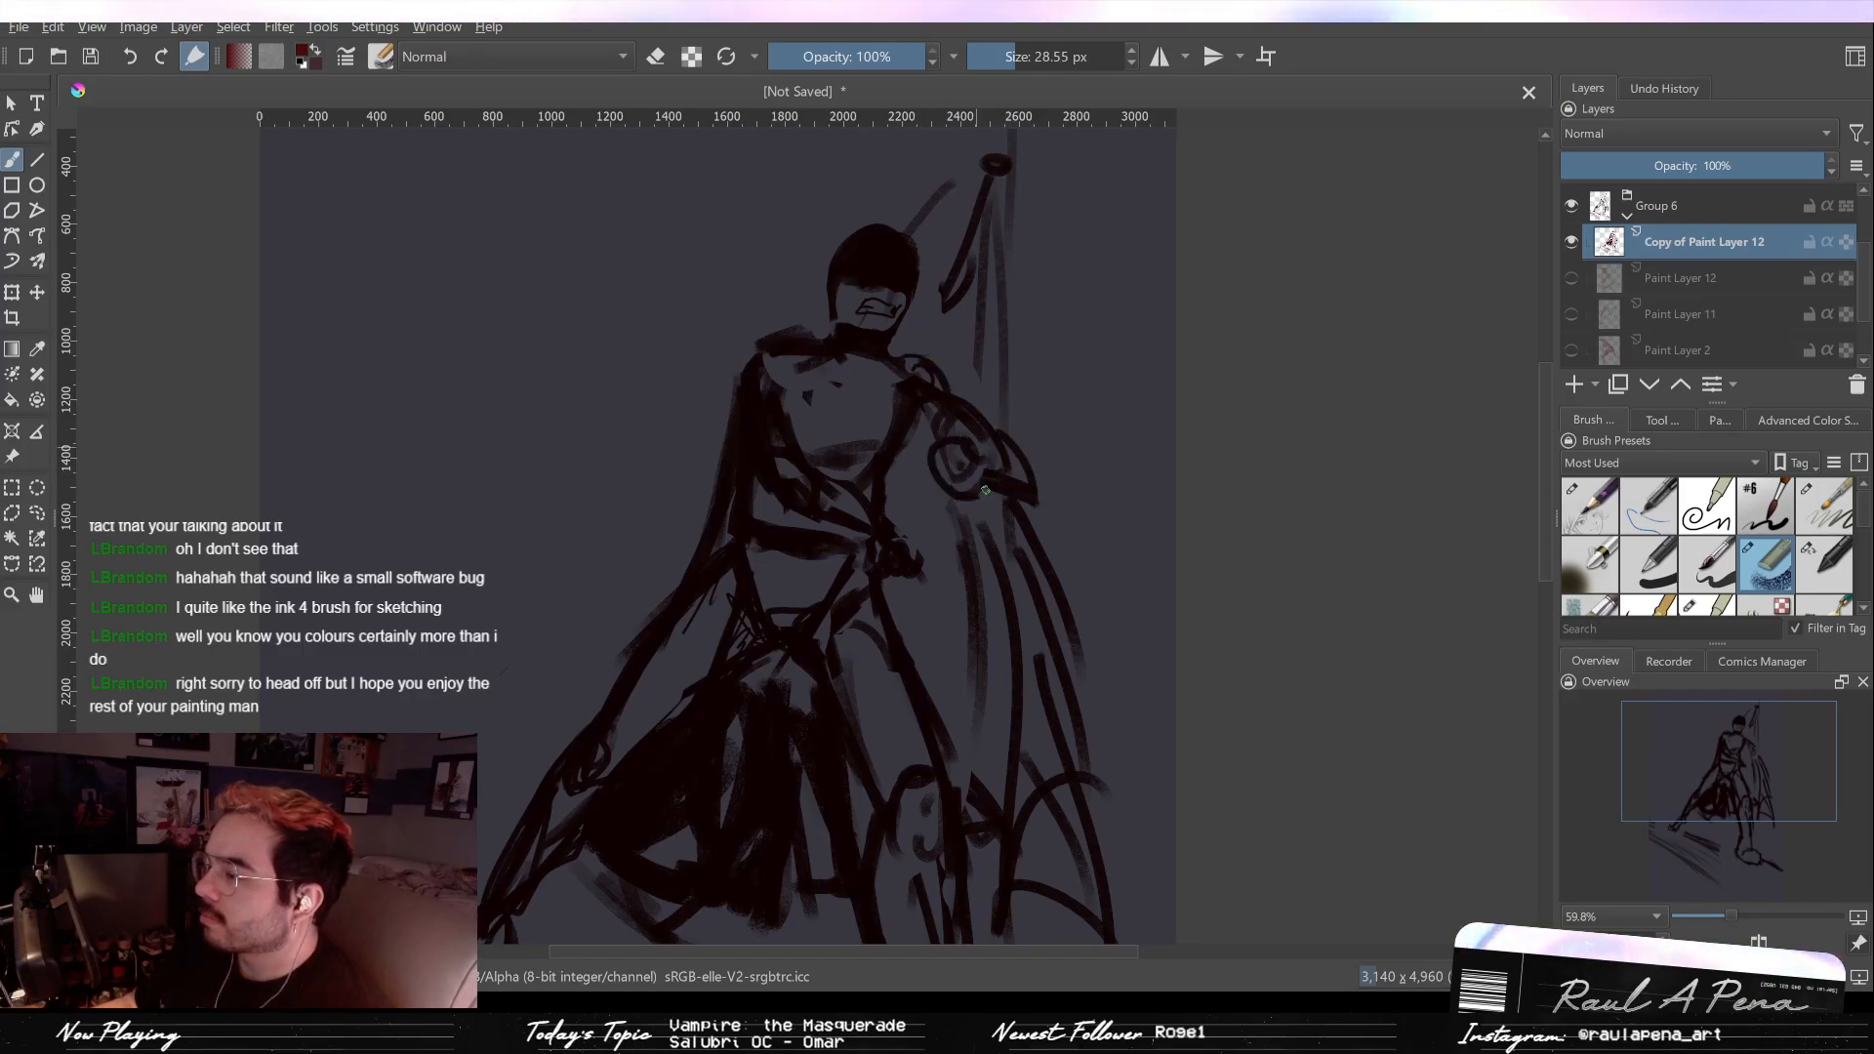
Step: Erase the old cape folds hanging beside the front leg and sketch a new billowing cape shape extending outward from the far arm
{"action": "scroll", "coordinate": [1102, 527], "scroll_direction": "down", "scroll_amount": 2}
{"action": "key", "text": "e"}
{"action": "left_click_drag", "start_coordinate": [1122, 469], "coordinate": [1107, 615]}
{"action": "mouse_move", "coordinate": [1064, 356]}
{"action": "left_mouse_down"}
{"action": "mouse_move", "coordinate": [1078, 544]}
{"action": "mouse_move", "coordinate": [1095, 493]}
{"action": "mouse_move", "coordinate": [1167, 527]}
{"action": "mouse_move", "coordinate": [1176, 315]}
{"action": "left_mouse_up"}
{"action": "key", "text": "e"}
{"action": "left_click_drag", "start_coordinate": [1130, 505], "coordinate": [1151, 460]}
{"action": "left_click_drag", "start_coordinate": [1180, 386], "coordinate": [1183, 436]}
{"action": "left_click_drag", "start_coordinate": [1143, 317], "coordinate": [1142, 408]}
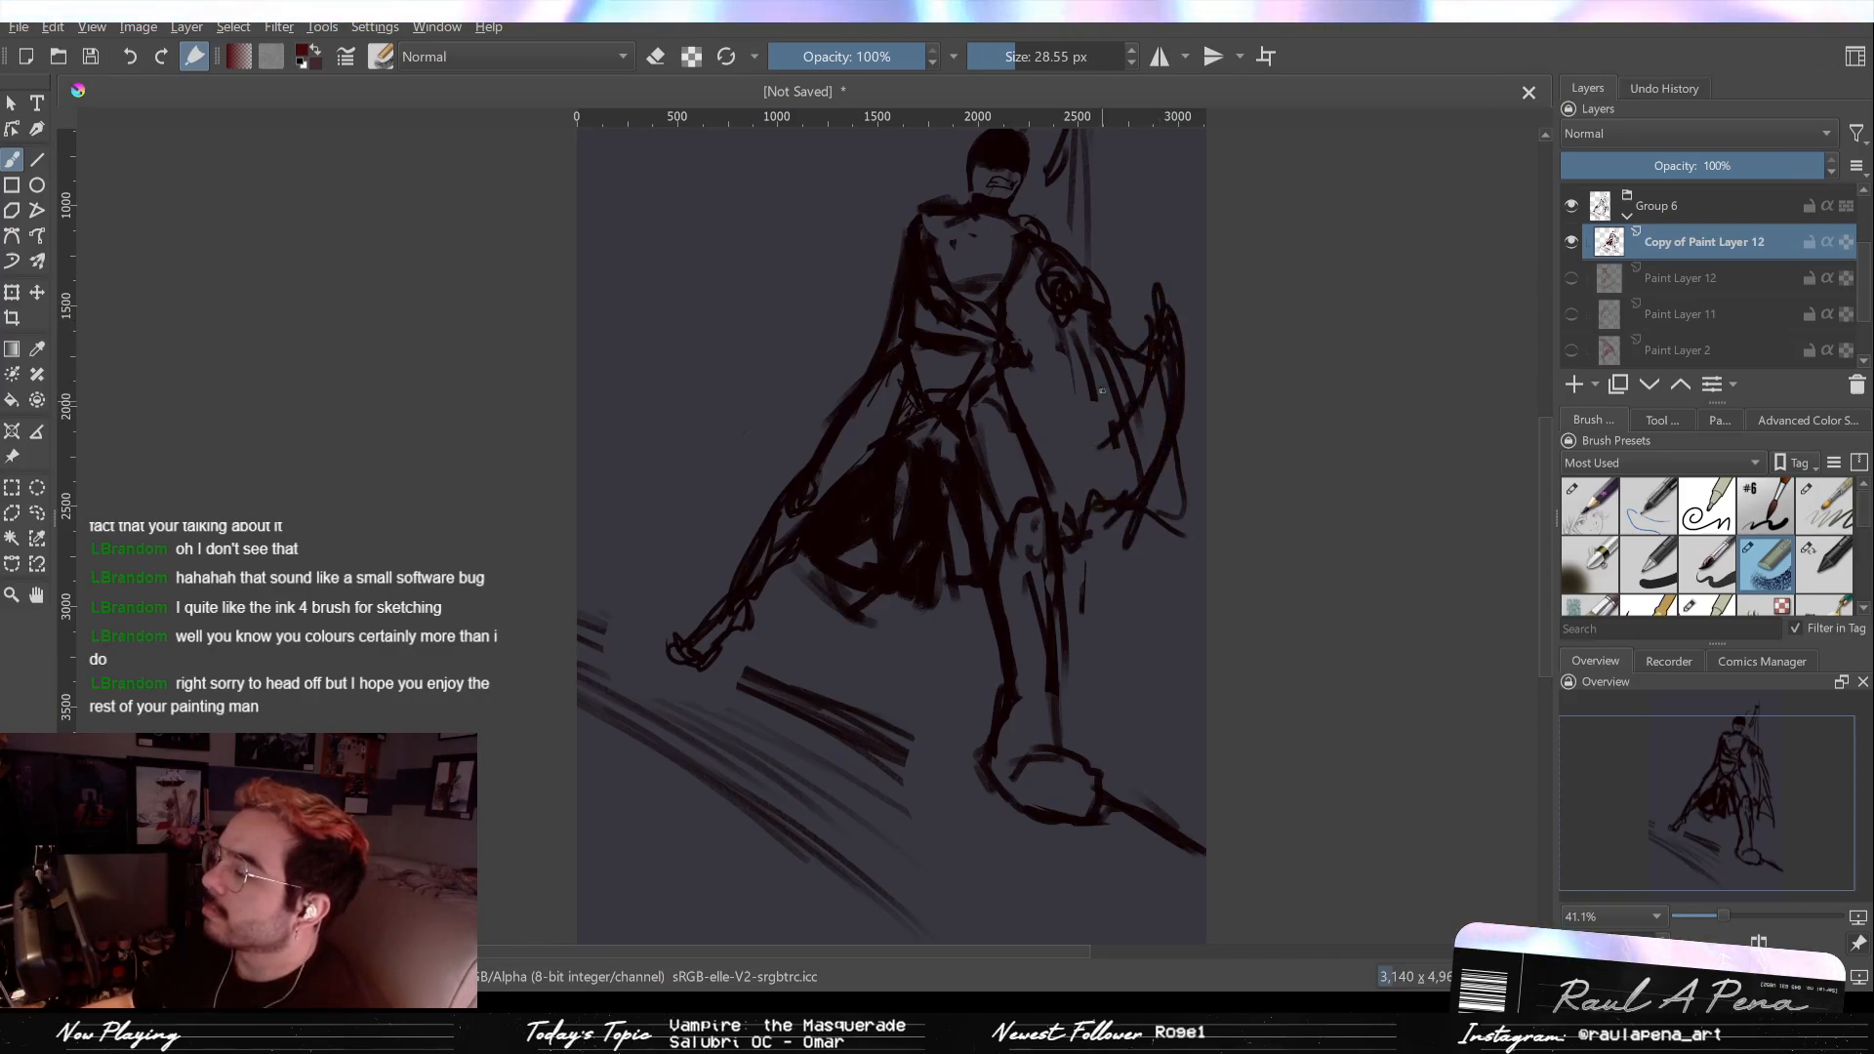
Step: Draw the inner folds and lower hem of the billowing cape, and erase its stray hem lines and outer contour
{"action": "key", "text": "e"}
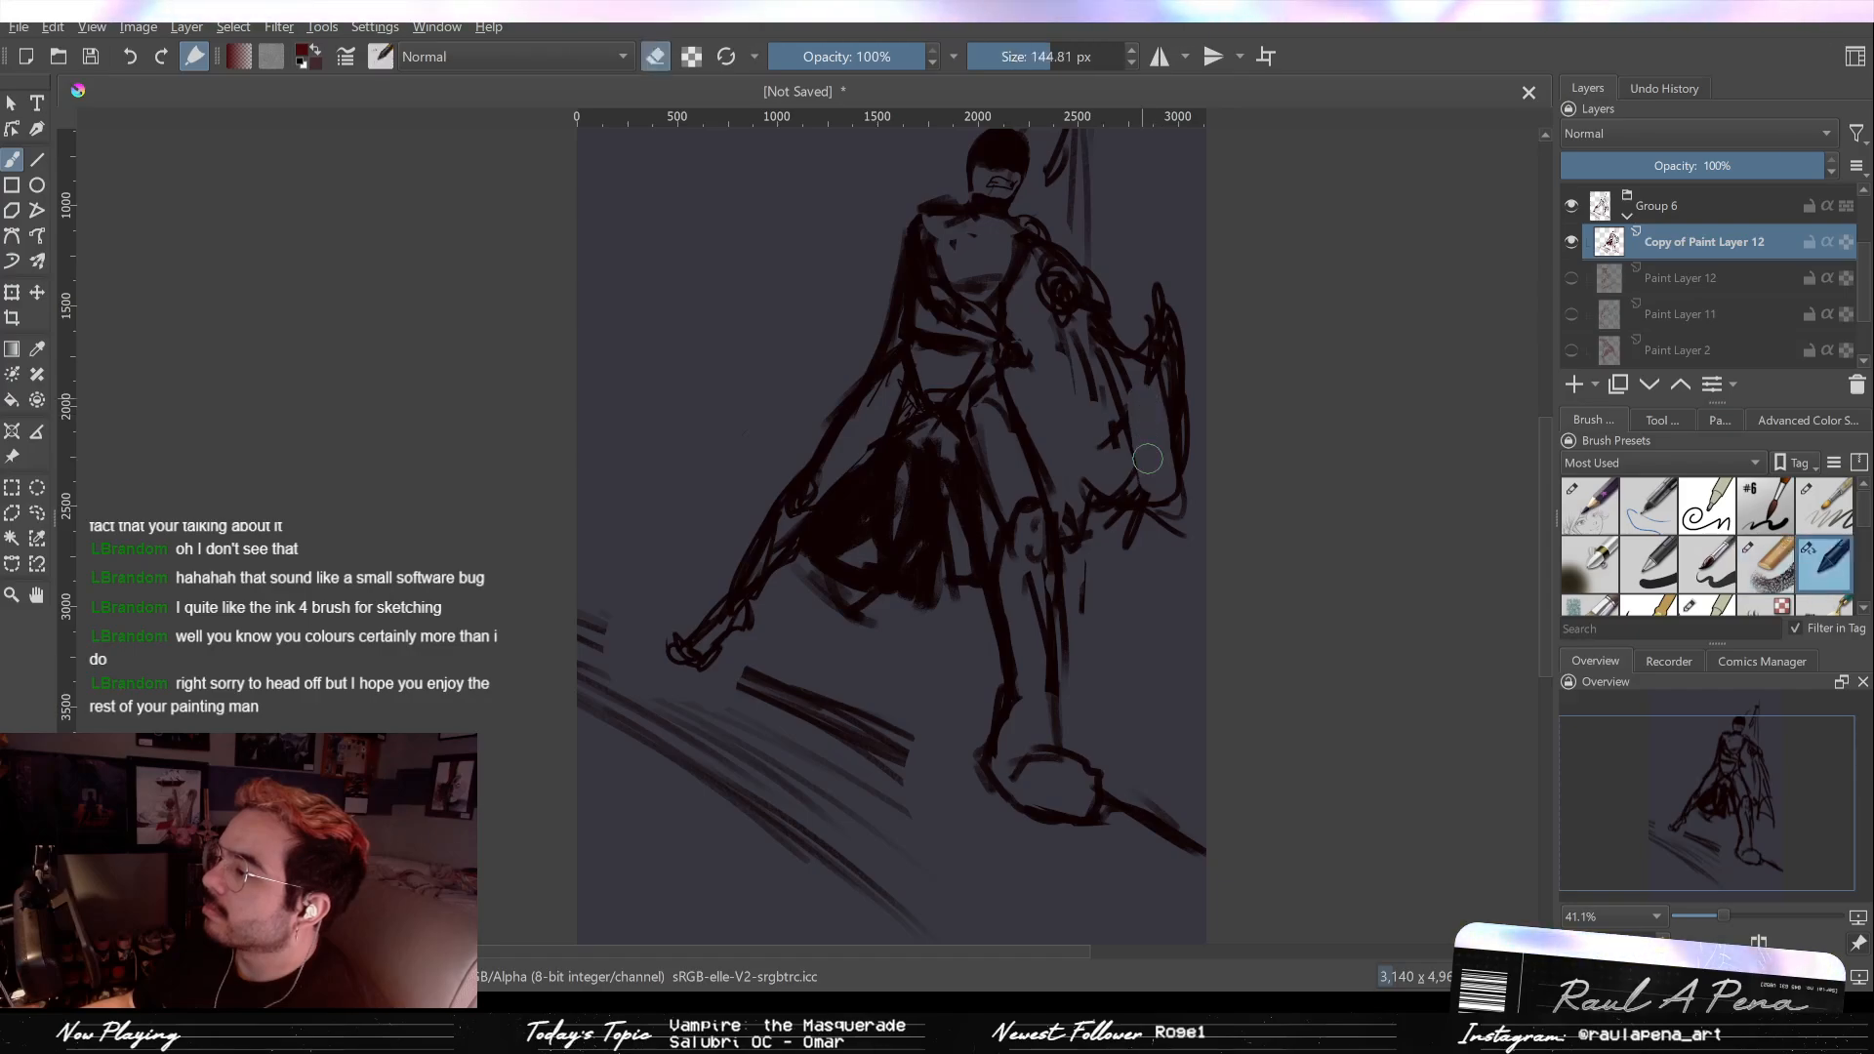
{"action": "key", "text": "e"}
{"action": "left_click_drag", "start_coordinate": [1079, 324], "coordinate": [1142, 429]}
{"action": "left_click_drag", "start_coordinate": [1102, 322], "coordinate": [1171, 429]}
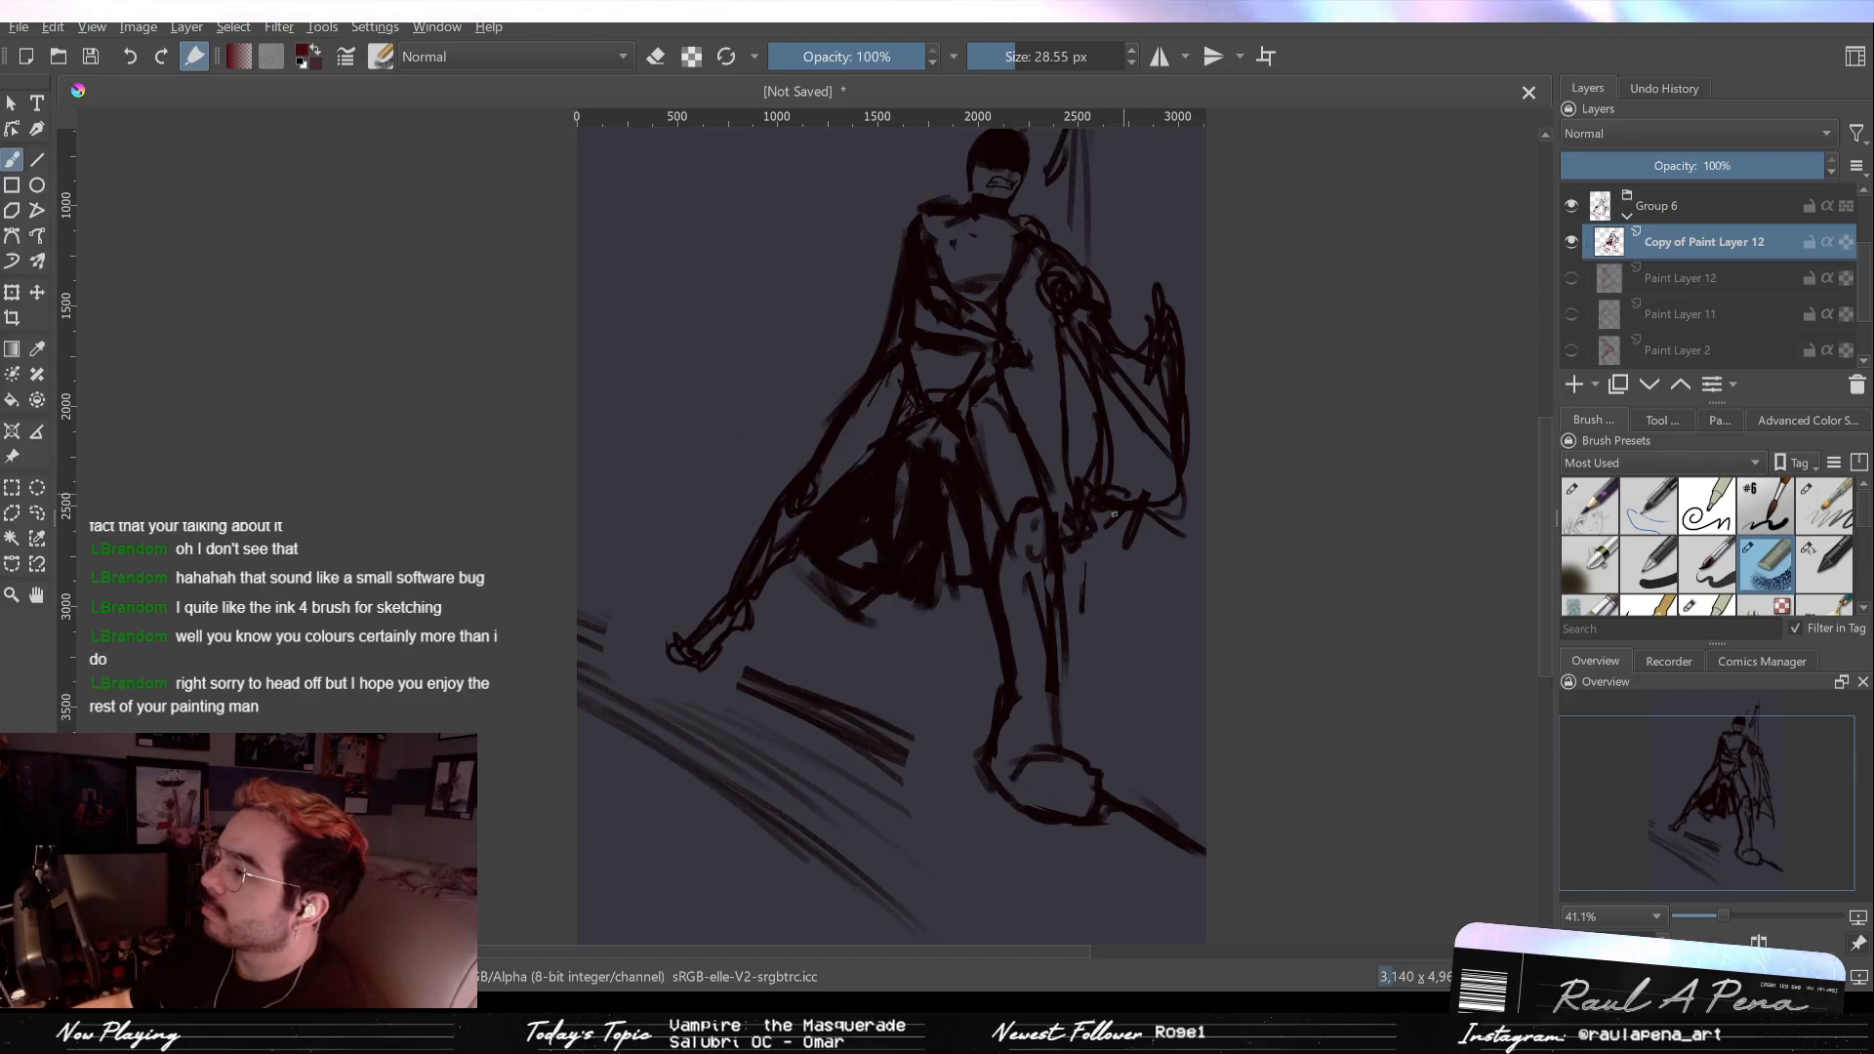
{"action": "key", "text": "e"}
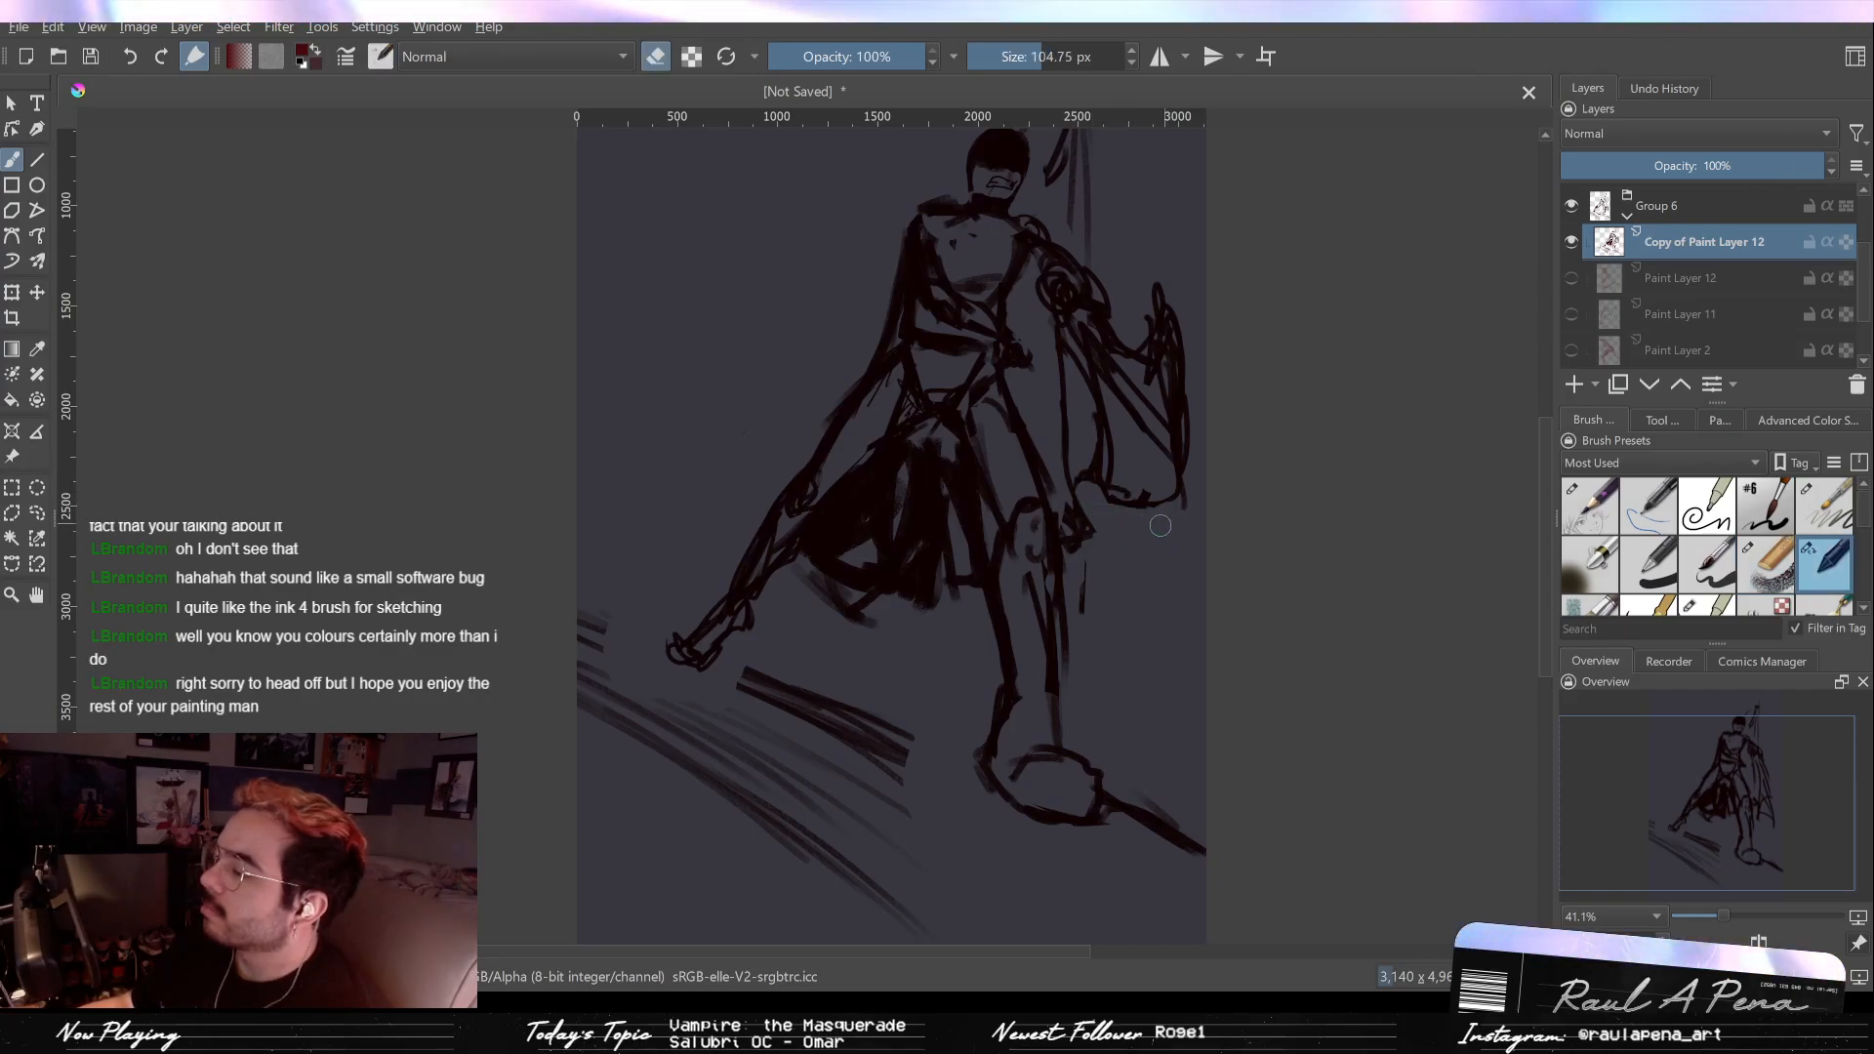
{"action": "key", "text": "e"}
{"action": "key", "text": "e"}
{"action": "left_click_drag", "start_coordinate": [1183, 362], "coordinate": [1182, 454]}
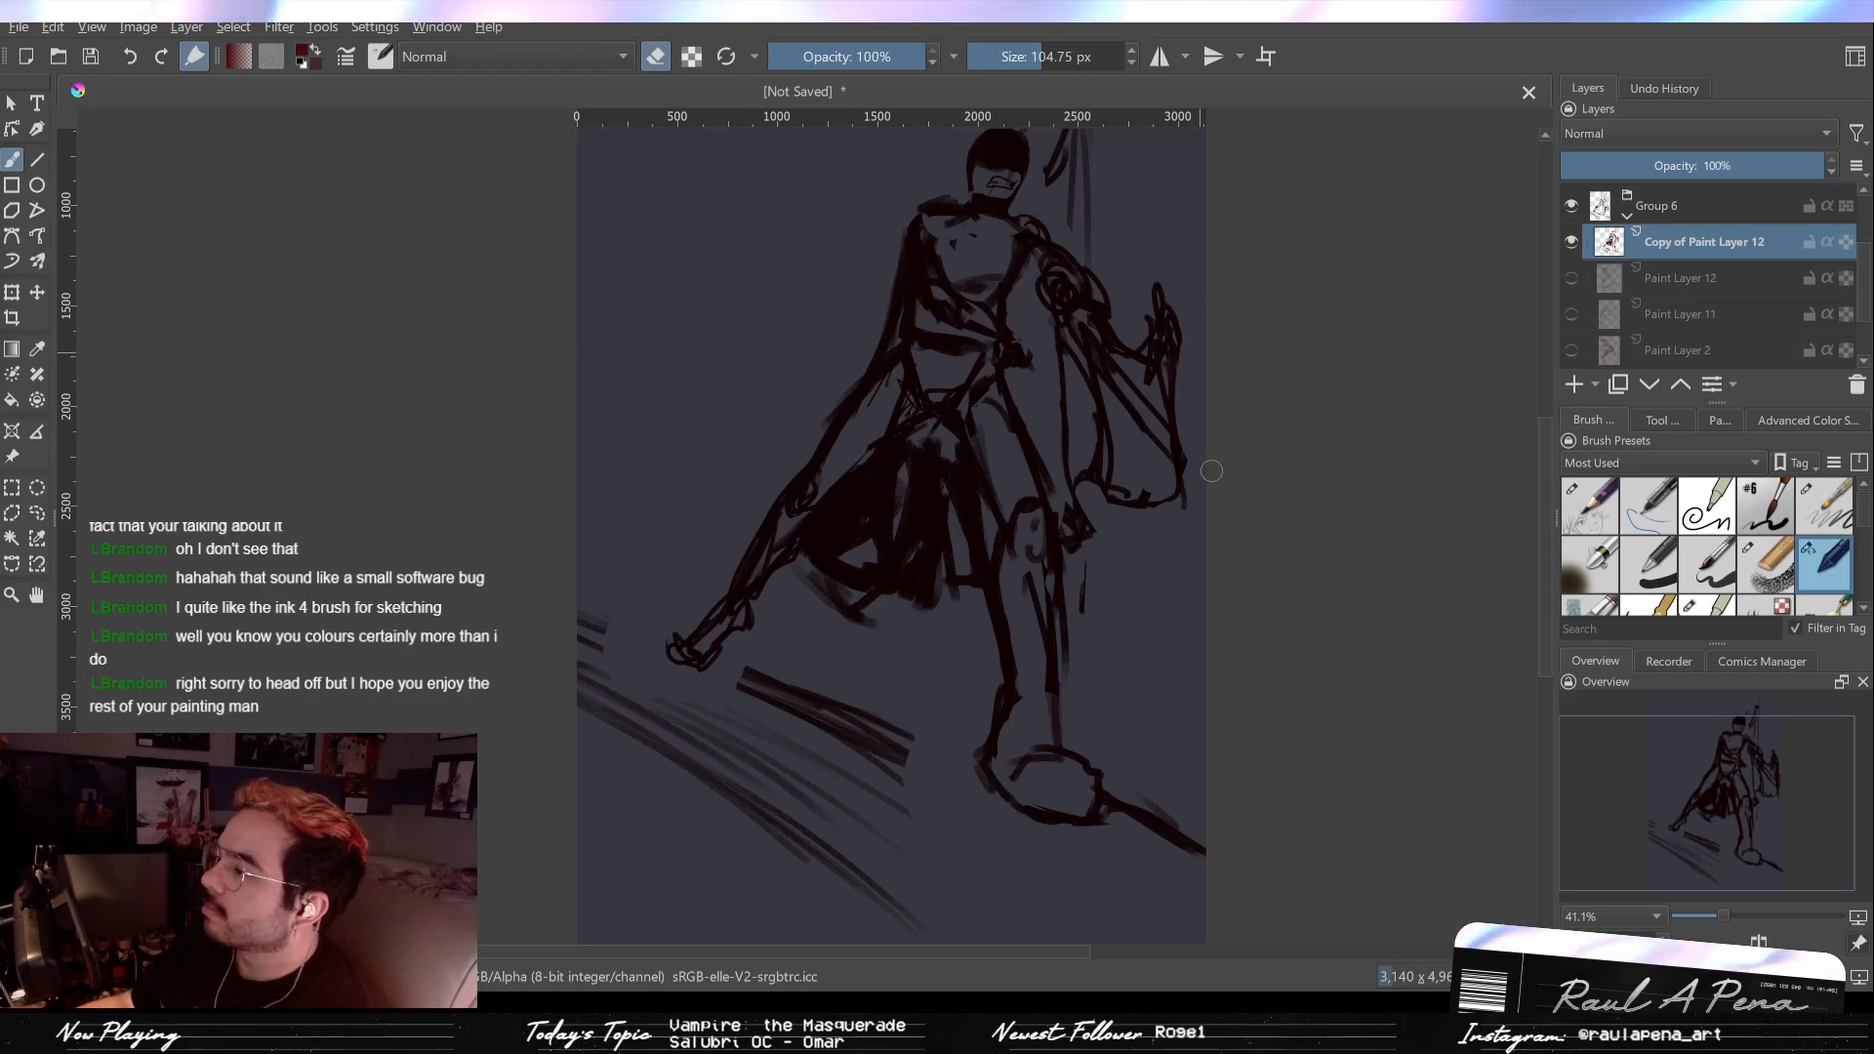
Step: Erase the jagged upper tip of the billowing cape and redraw it as a curved point with a clean outer contour
{"action": "left_click_drag", "start_coordinate": [1132, 298], "coordinate": [1146, 415]}
{"action": "key", "text": "e"}
{"action": "left_click_drag", "start_coordinate": [1171, 327], "coordinate": [1169, 439]}
{"action": "mouse_move", "coordinate": [1185, 346]}
{"action": "left_mouse_down"}
{"action": "mouse_move", "coordinate": [1159, 241]}
{"action": "mouse_move", "coordinate": [1177, 322]}
{"action": "mouse_move", "coordinate": [1132, 361]}
{"action": "left_mouse_up"}
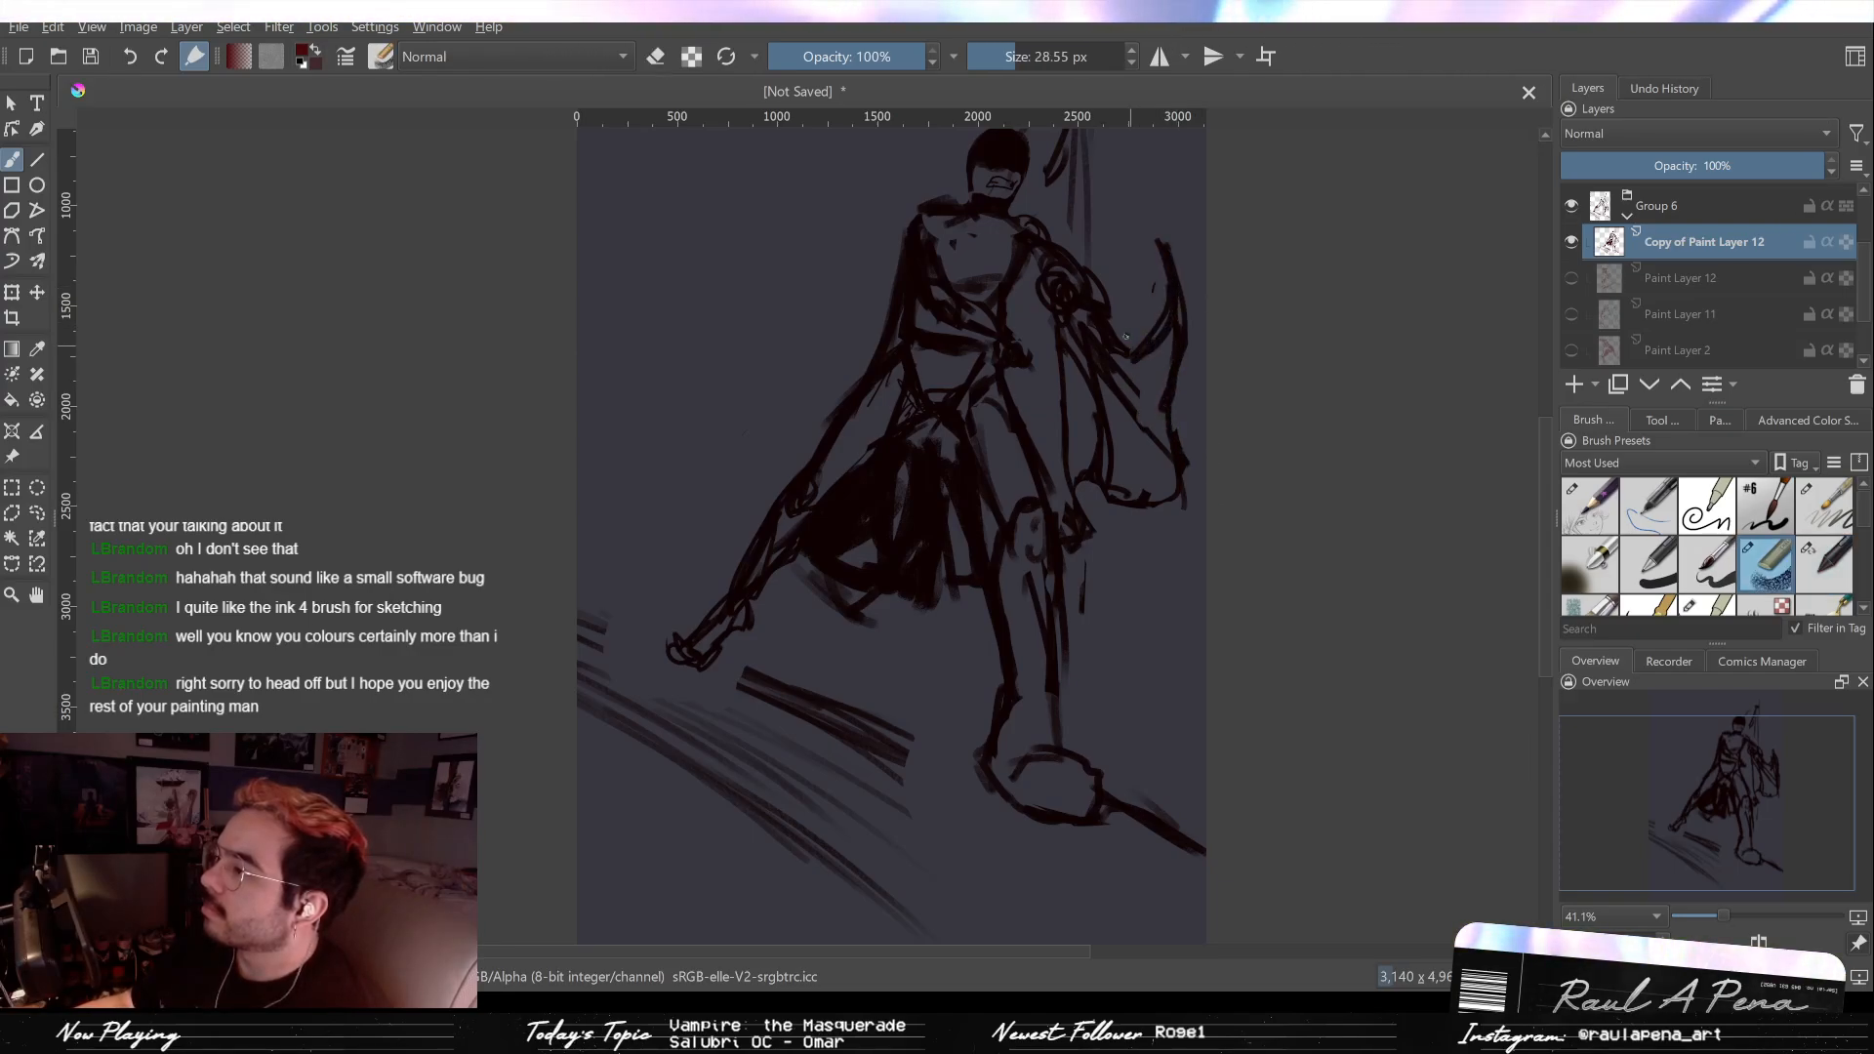
Step: Redraw the hat with a wide curved brim on both sides of the head and fill it solid dark
{"action": "left_click_drag", "start_coordinate": [1109, 268], "coordinate": [1215, 497]}
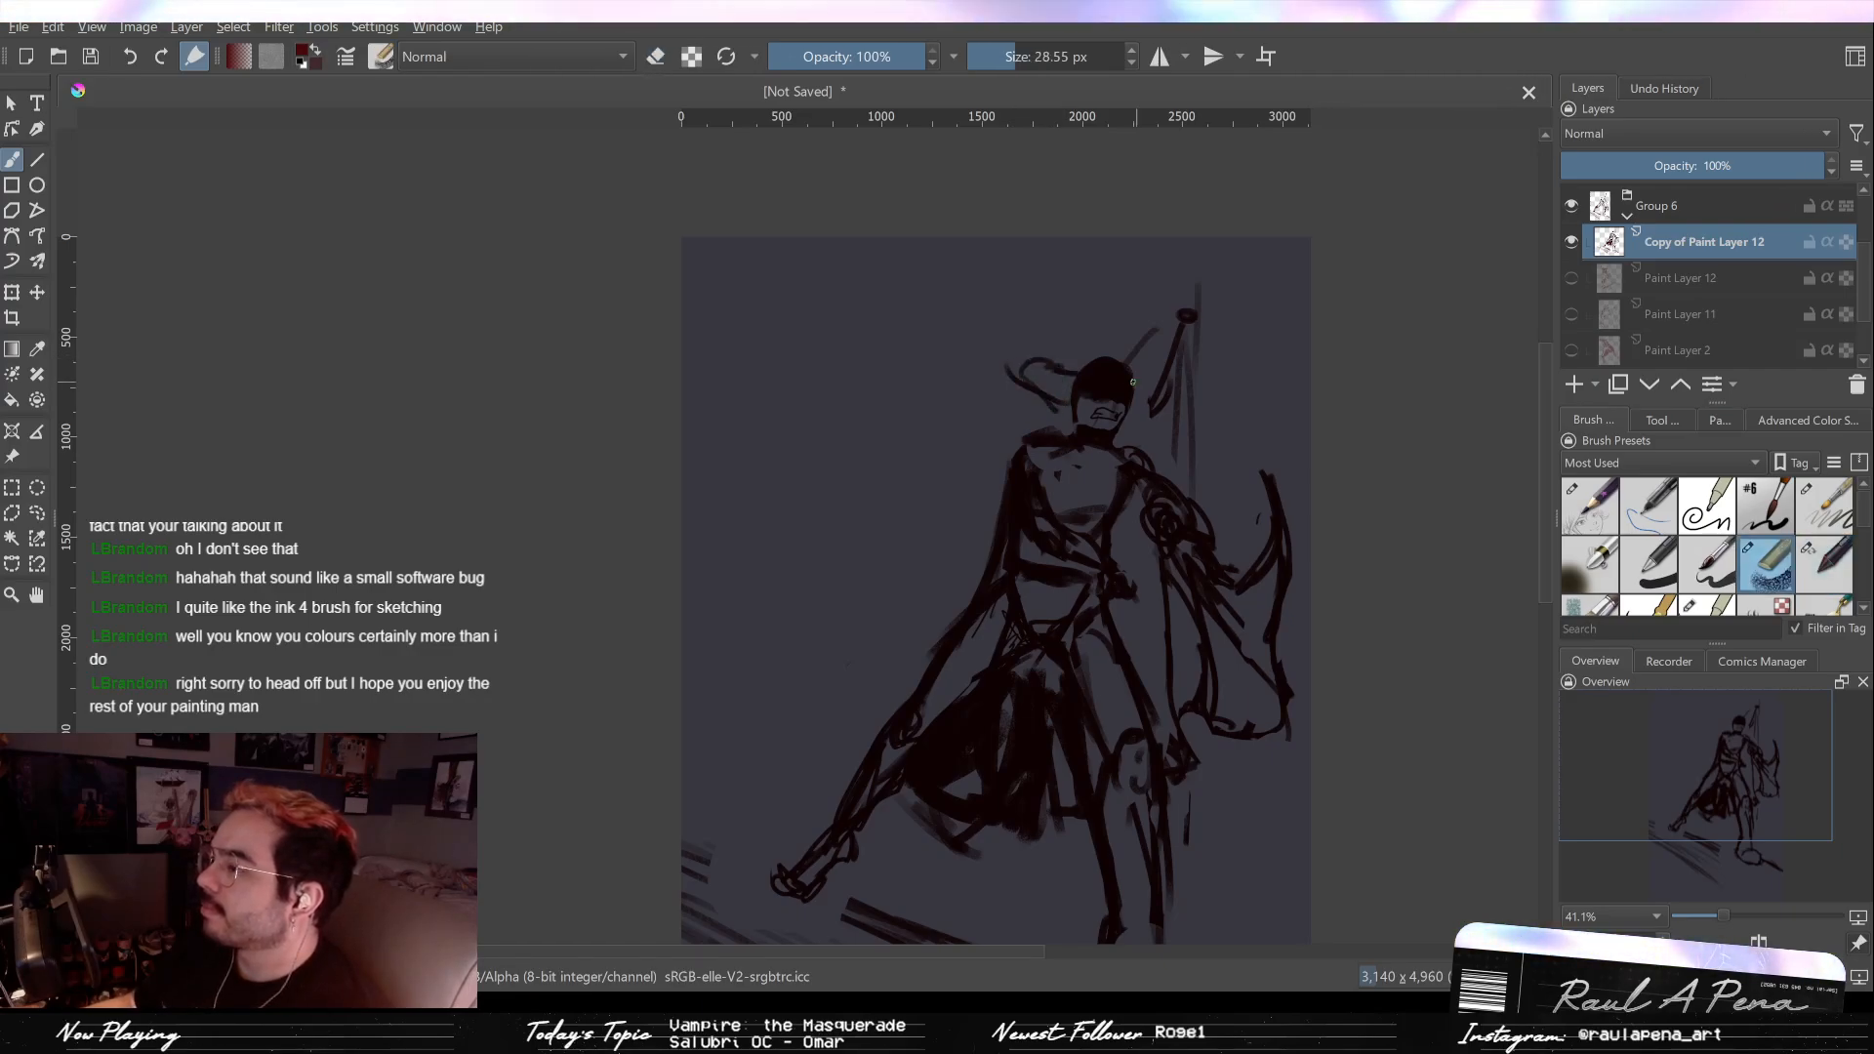
{"action": "left_click_drag", "start_coordinate": [1020, 383], "coordinate": [1077, 361]}
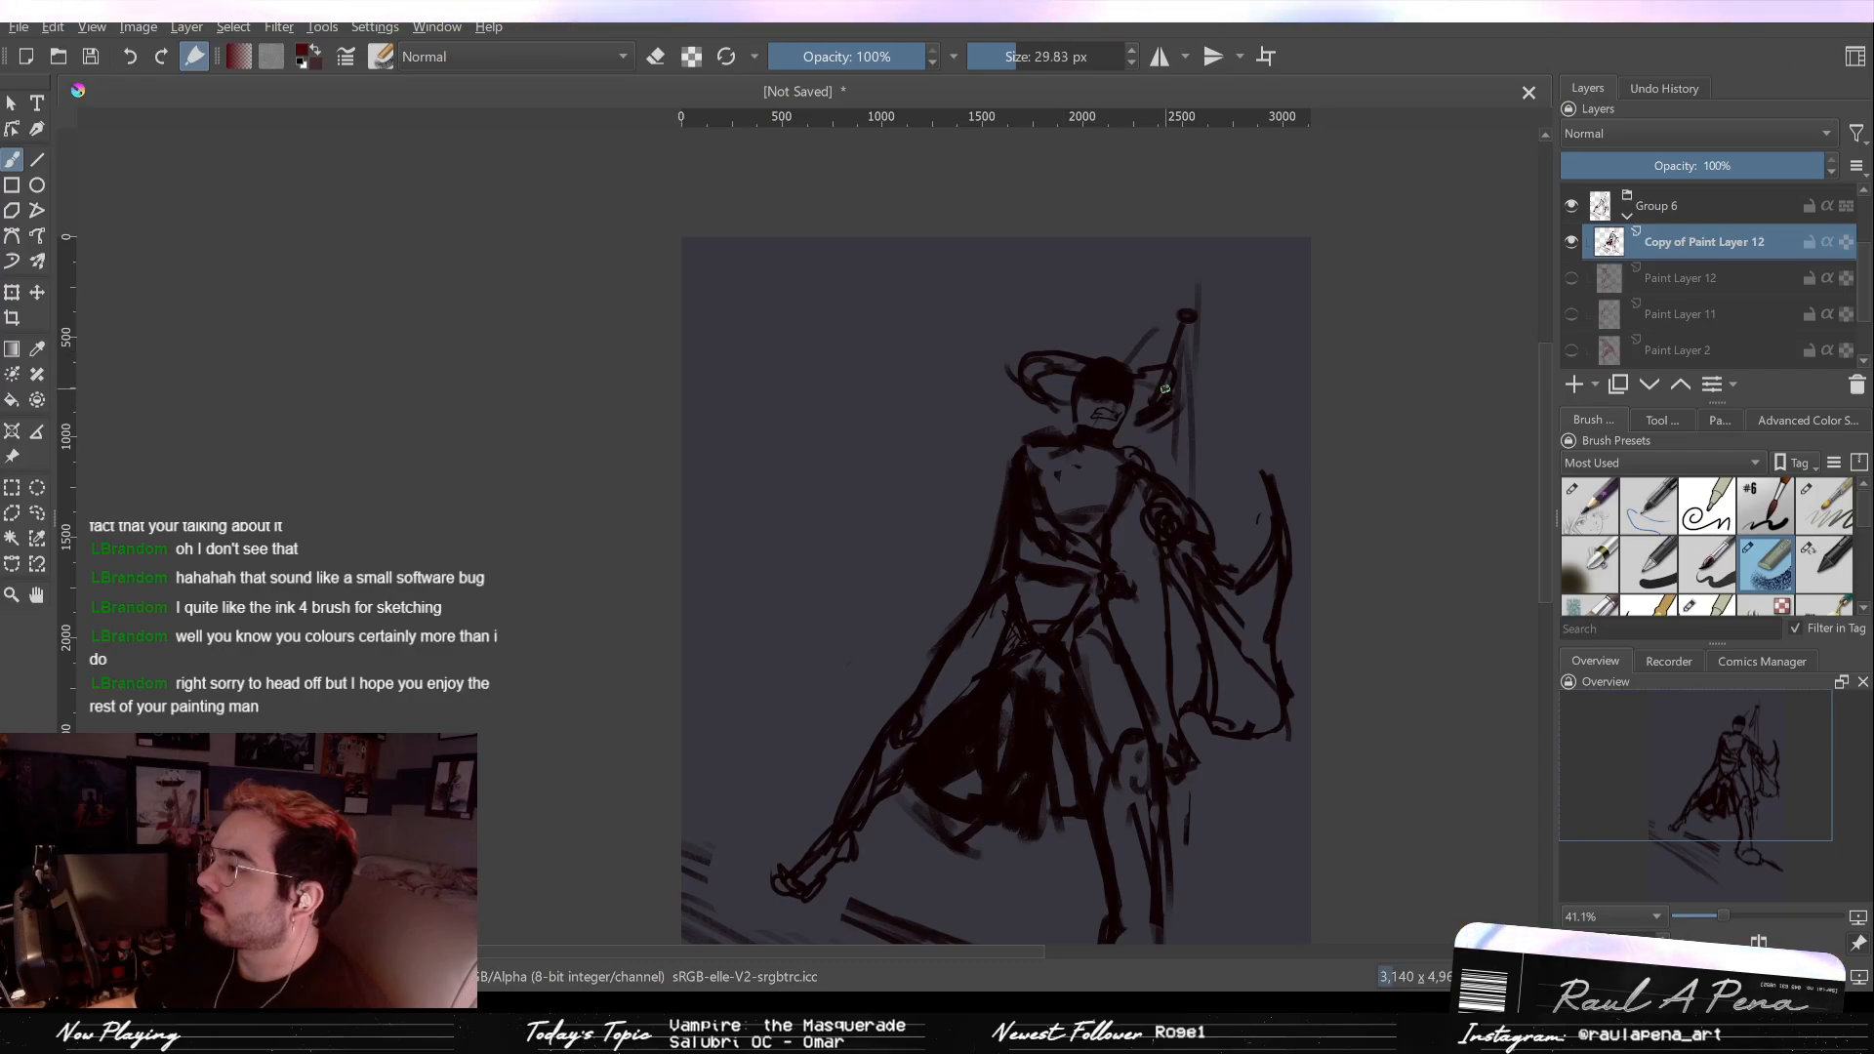
{"action": "mouse_move", "coordinate": [1059, 395]}
{"action": "left_mouse_down"}
{"action": "mouse_move", "coordinate": [1079, 371]}
{"action": "mouse_move", "coordinate": [1140, 391]}
{"action": "mouse_move", "coordinate": [1181, 372]}
{"action": "mouse_move", "coordinate": [1193, 293]}
{"action": "mouse_move", "coordinate": [1196, 337]}
{"action": "mouse_move", "coordinate": [1166, 289]}
{"action": "left_mouse_up"}
{"action": "key", "text": "slash"}
{"action": "key", "text": "slash"}
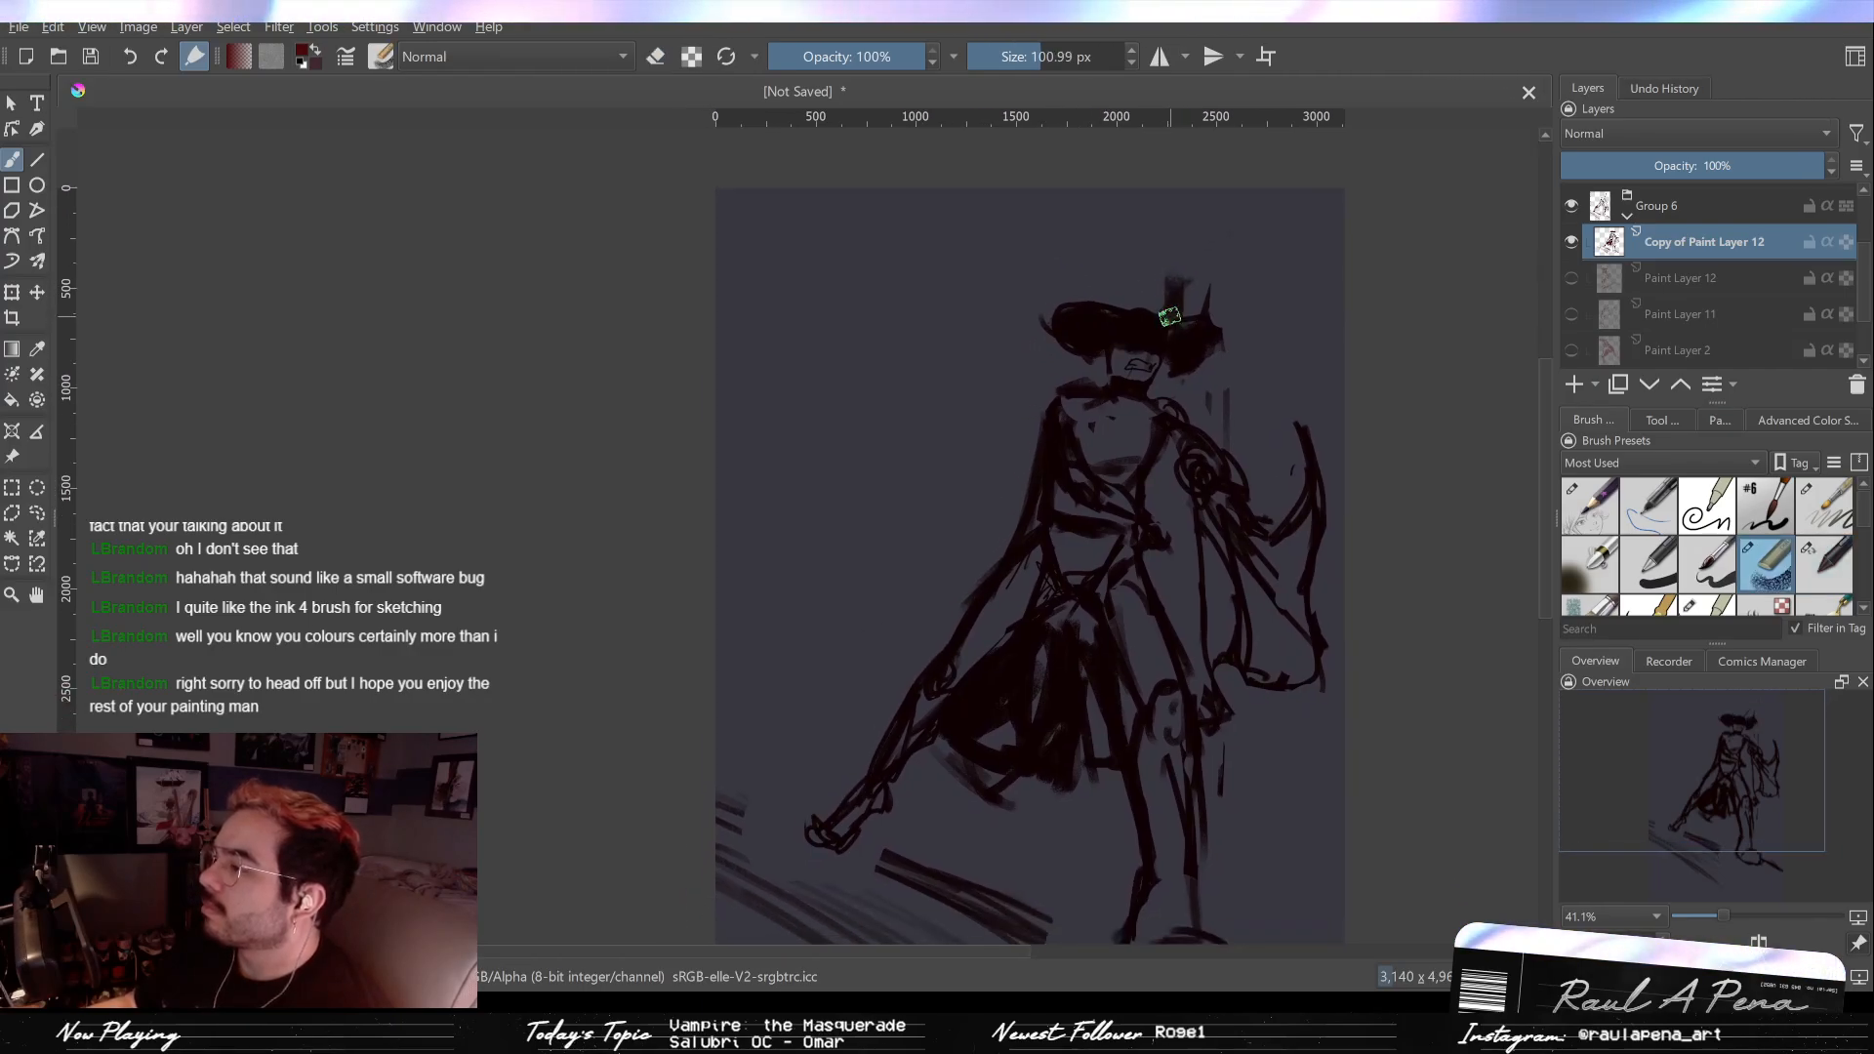
{"action": "key", "text": "ctrl+z"}
Step: Paint broad, rough dark rays fanning downward from a point near the canvas's upper edge, beside the hat
{"action": "mouse_move", "coordinate": [898, 255]}
{"action": "left_mouse_down"}
{"action": "mouse_move", "coordinate": [981, 429]}
{"action": "mouse_move", "coordinate": [860, 256]}
{"action": "mouse_move", "coordinate": [897, 195]}
{"action": "mouse_move", "coordinate": [787, 263]}
{"action": "mouse_move", "coordinate": [717, 370]}
{"action": "left_mouse_up"}
{"action": "left_click_drag", "start_coordinate": [839, 278], "coordinate": [790, 417]}
{"action": "left_click_drag", "start_coordinate": [883, 313], "coordinate": [928, 426]}
{"action": "mouse_move", "coordinate": [1010, 337]}
{"action": "left_mouse_down"}
{"action": "mouse_move", "coordinate": [928, 251]}
{"action": "mouse_move", "coordinate": [1044, 307]}
{"action": "mouse_move", "coordinate": [1045, 238]}
{"action": "left_mouse_up"}
{"action": "key", "text": "minus"}
{"action": "left_click_drag", "start_coordinate": [1062, 295], "coordinate": [1037, 393]}
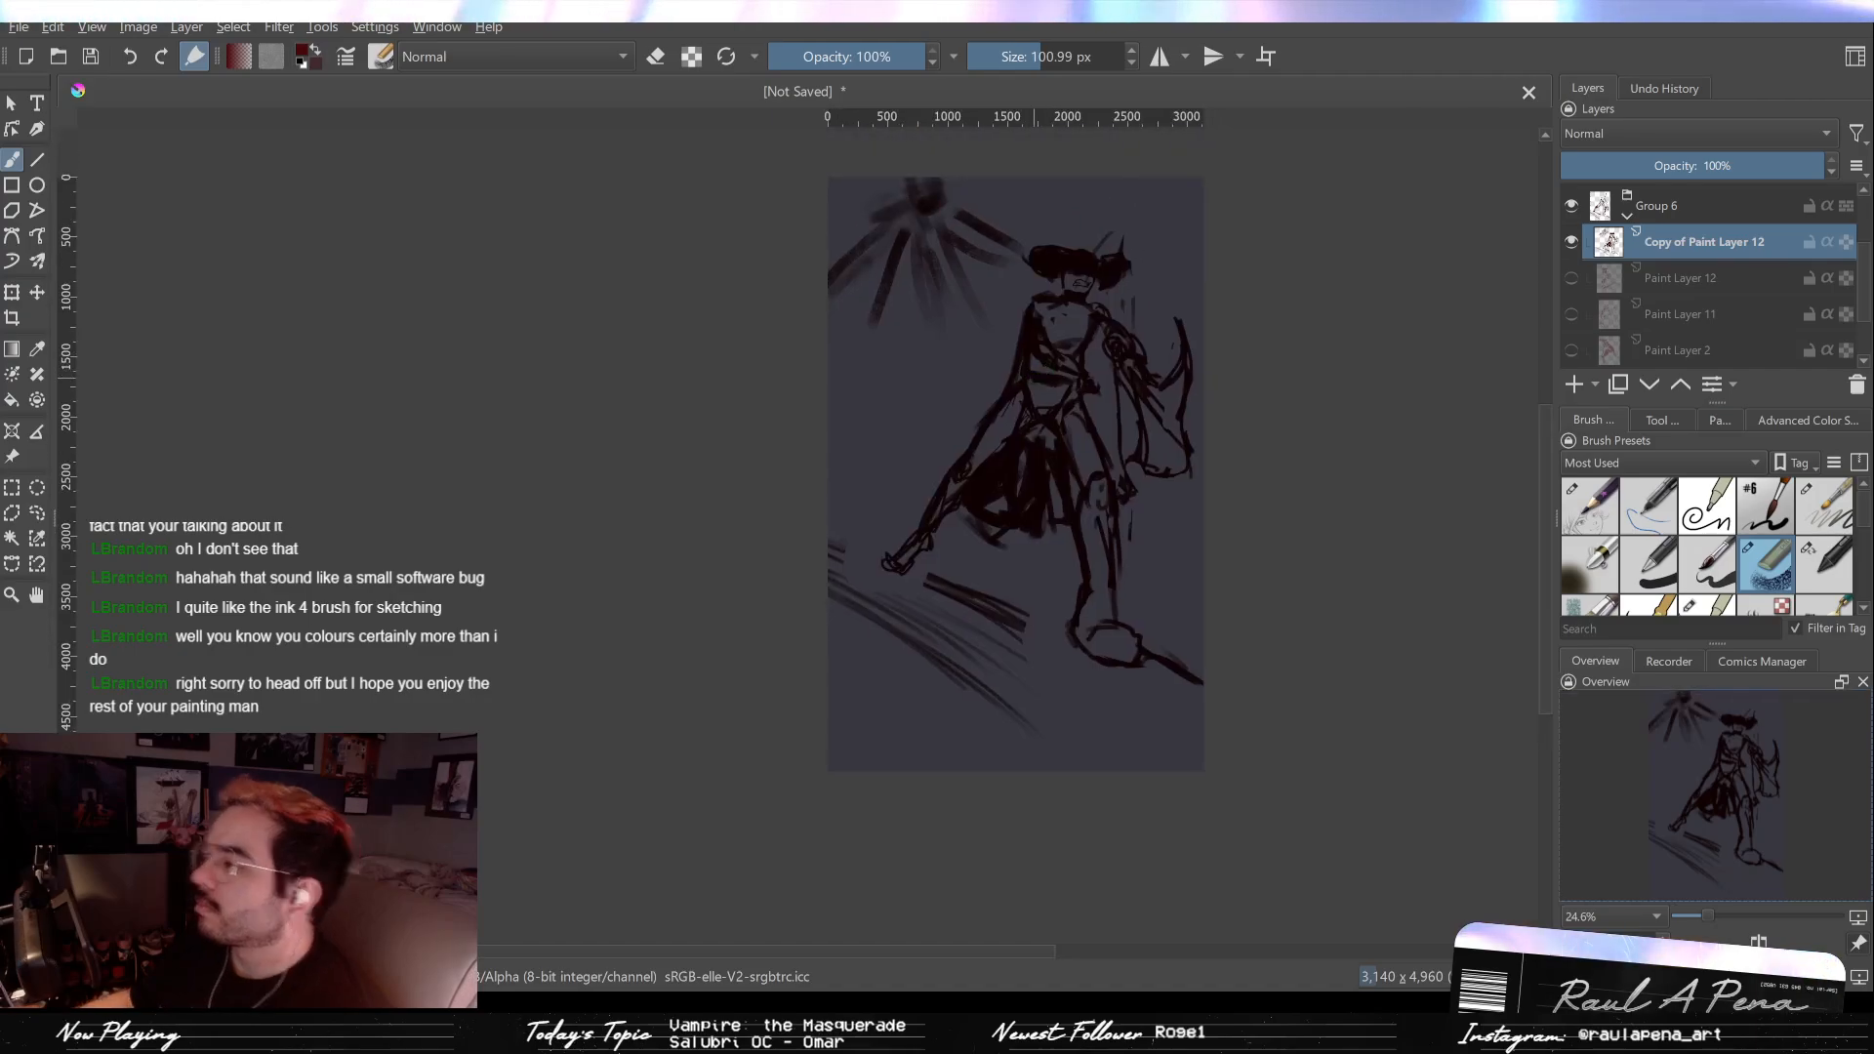
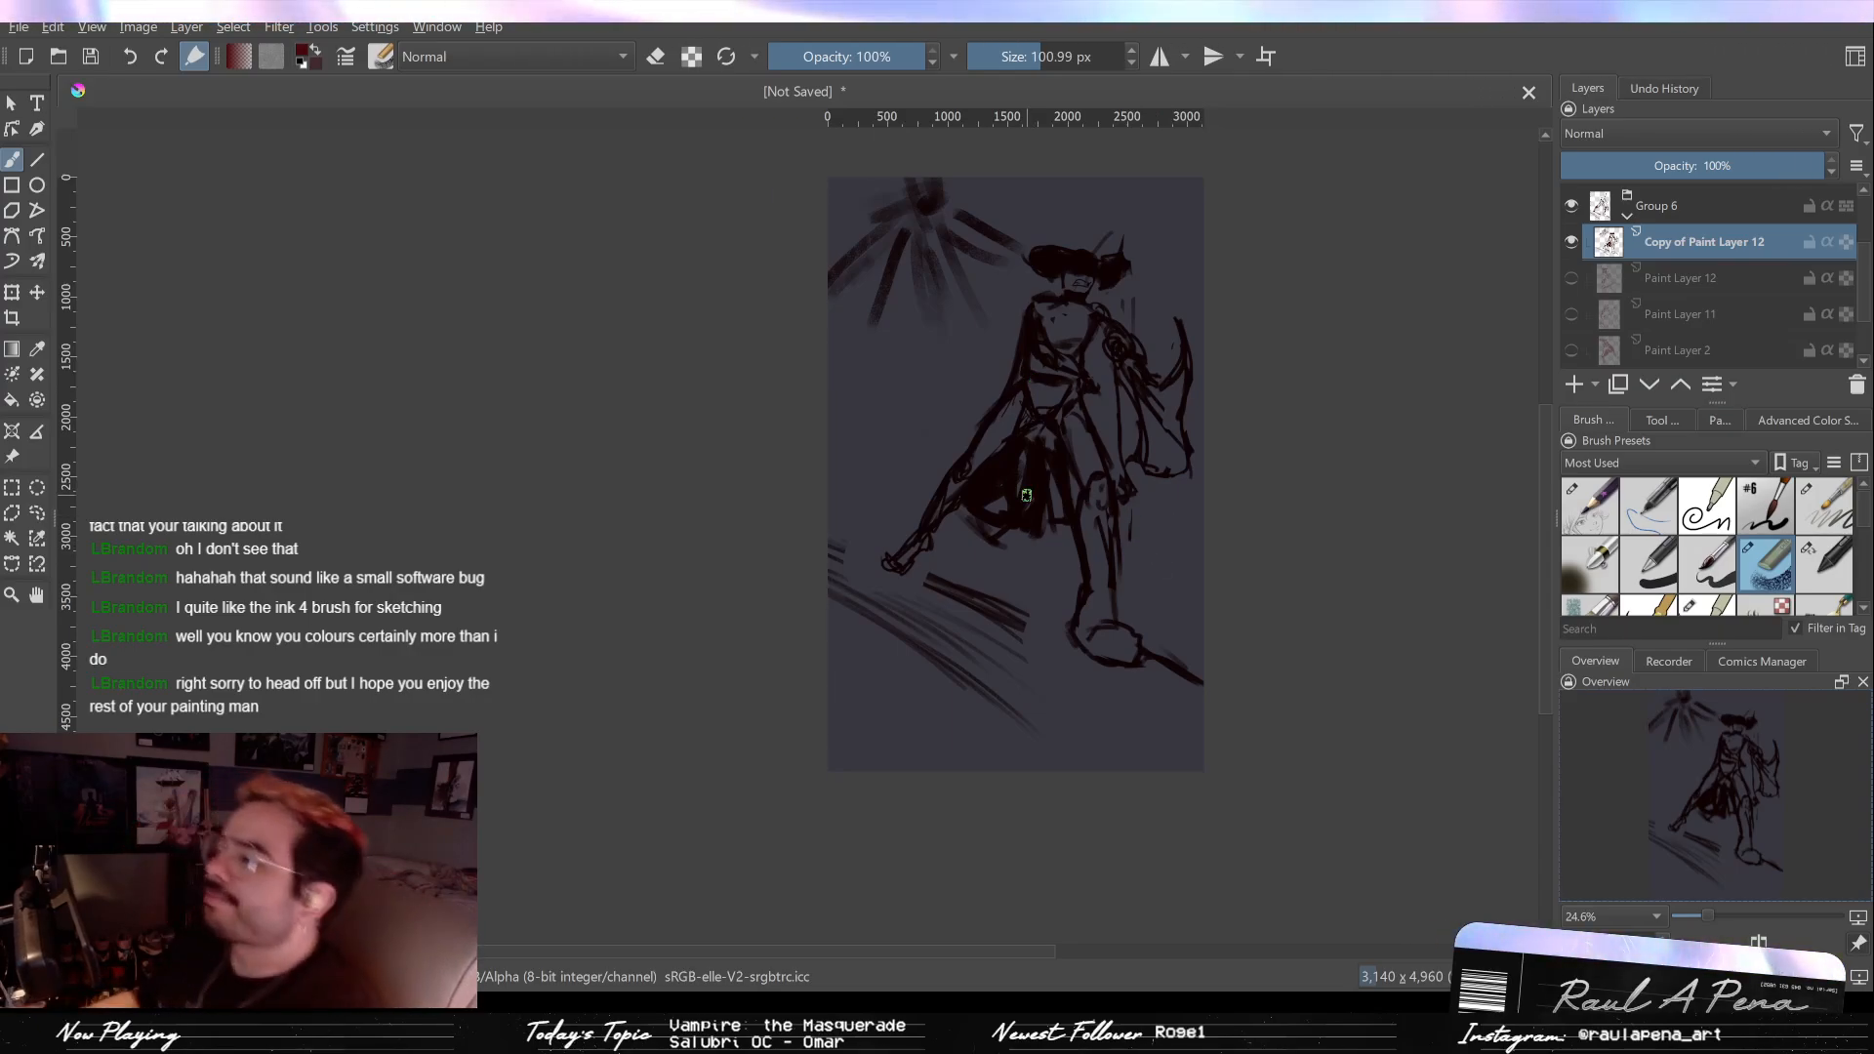
Step: Compare the reworked pose on Copy of Paint Layer 12 with the original Paint Layer 12 by toggling their visibility
{"action": "mouse_move", "coordinate": [993, 495]}
{"action": "left_mouse_down"}
{"action": "mouse_move", "coordinate": [1037, 419]}
{"action": "mouse_move", "coordinate": [1004, 469]}
{"action": "left_mouse_up"}
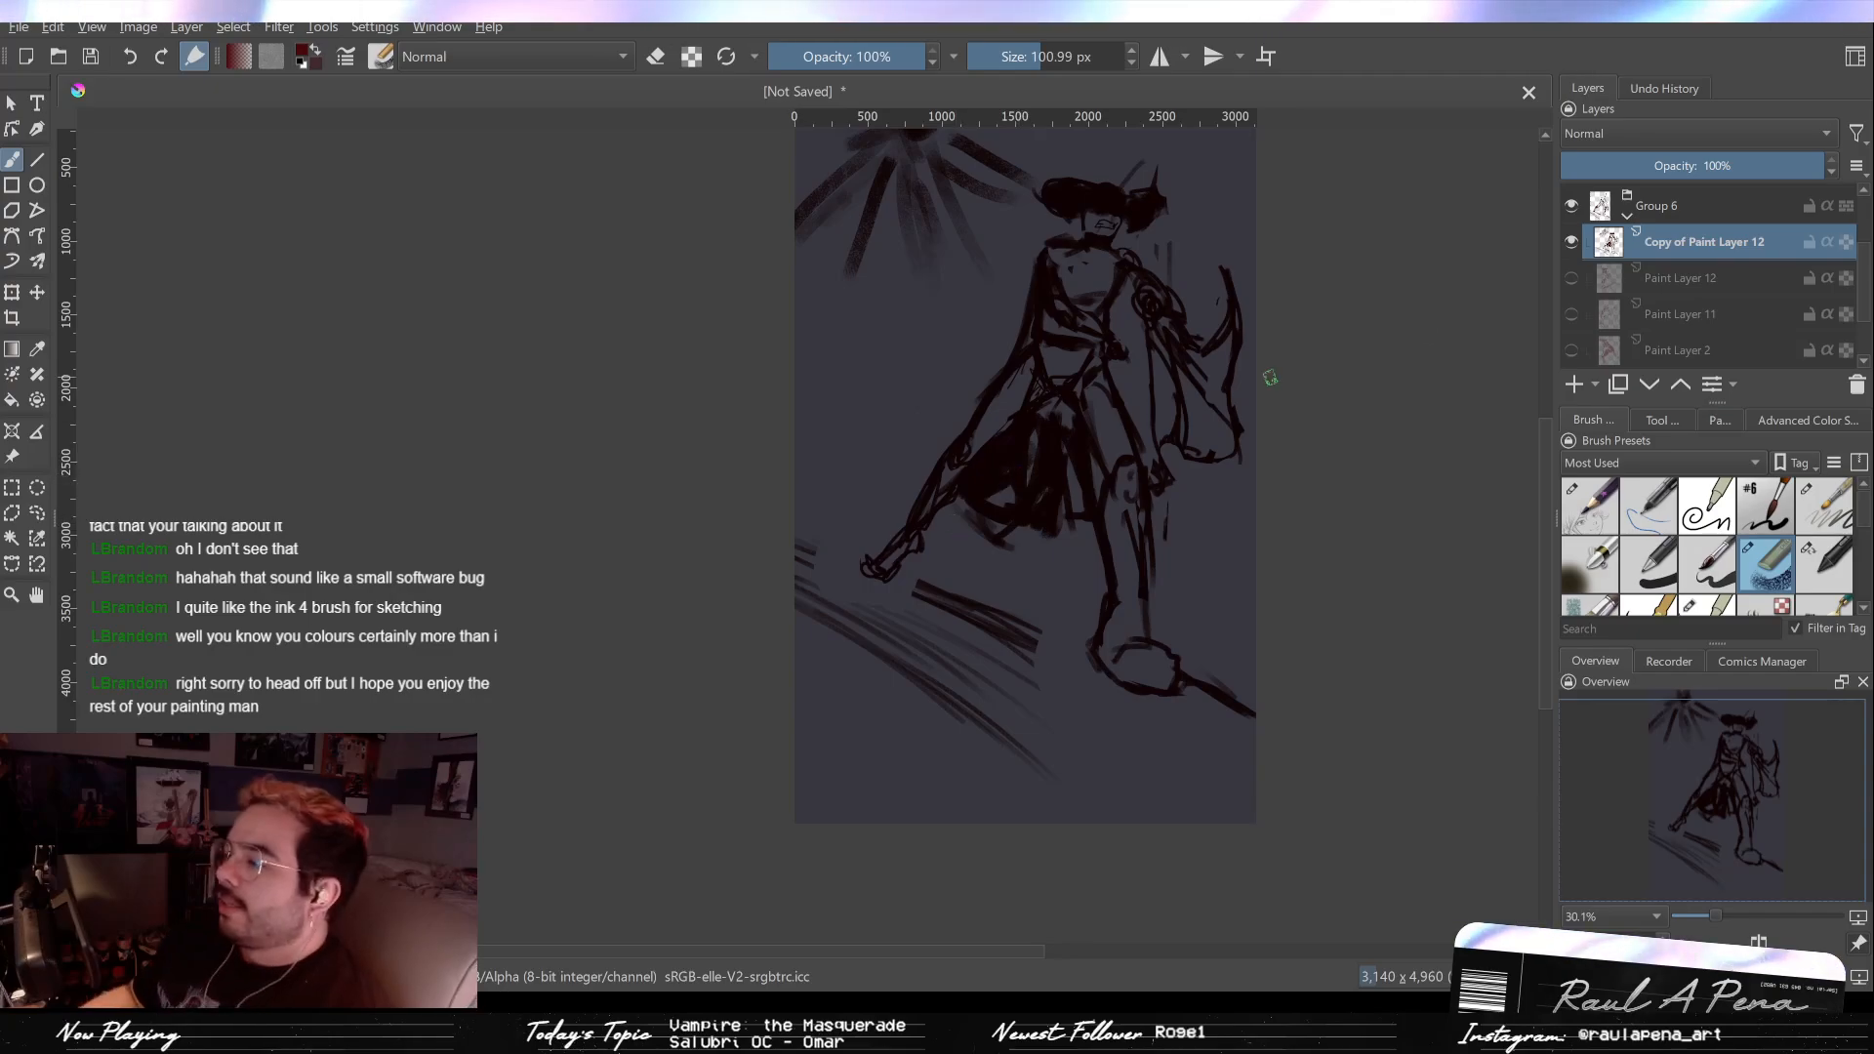
{"action": "left_click", "coordinate": [1571, 278]}
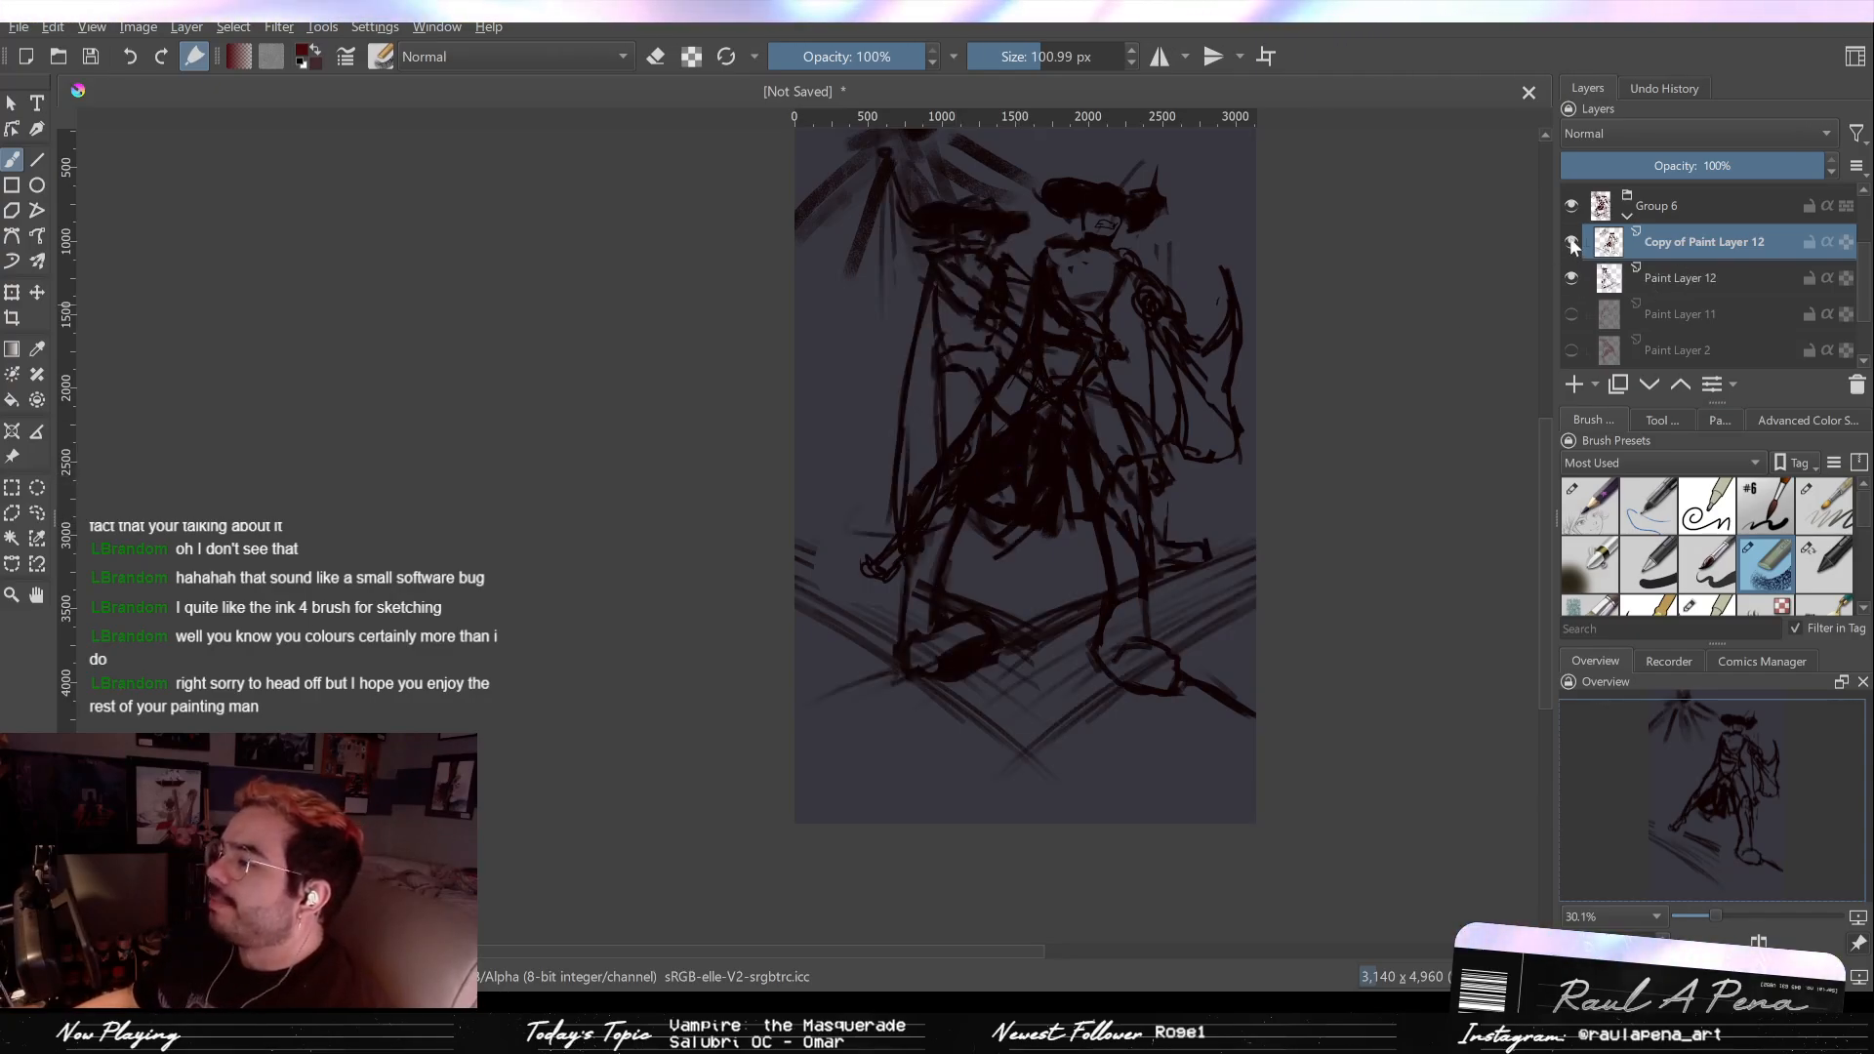
{"action": "left_click", "coordinate": [1571, 242]}
{"action": "left_click", "coordinate": [1571, 242]}
{"action": "left_click", "coordinate": [1571, 276]}
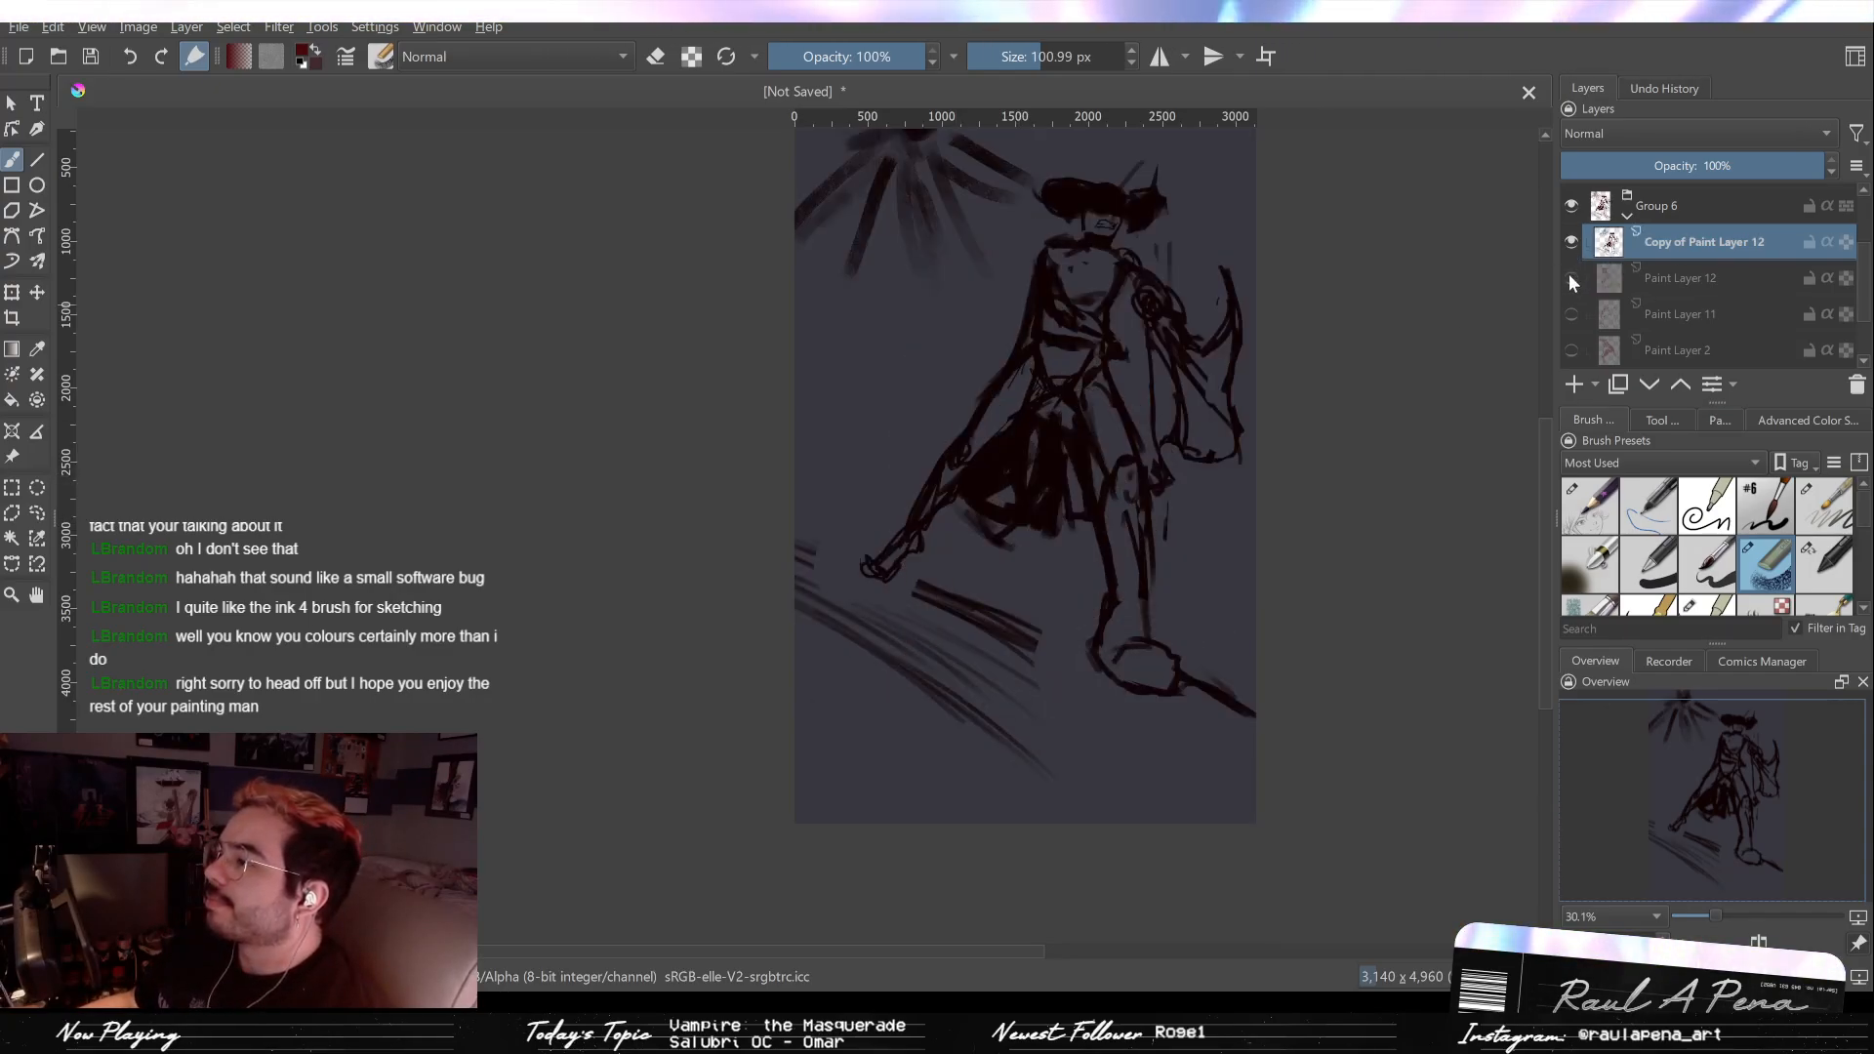
{"action": "left_click", "coordinate": [1568, 275]}
{"action": "left_click", "coordinate": [1571, 242]}
{"action": "left_click", "coordinate": [1571, 242]}
{"action": "left_click", "coordinate": [1571, 278]}
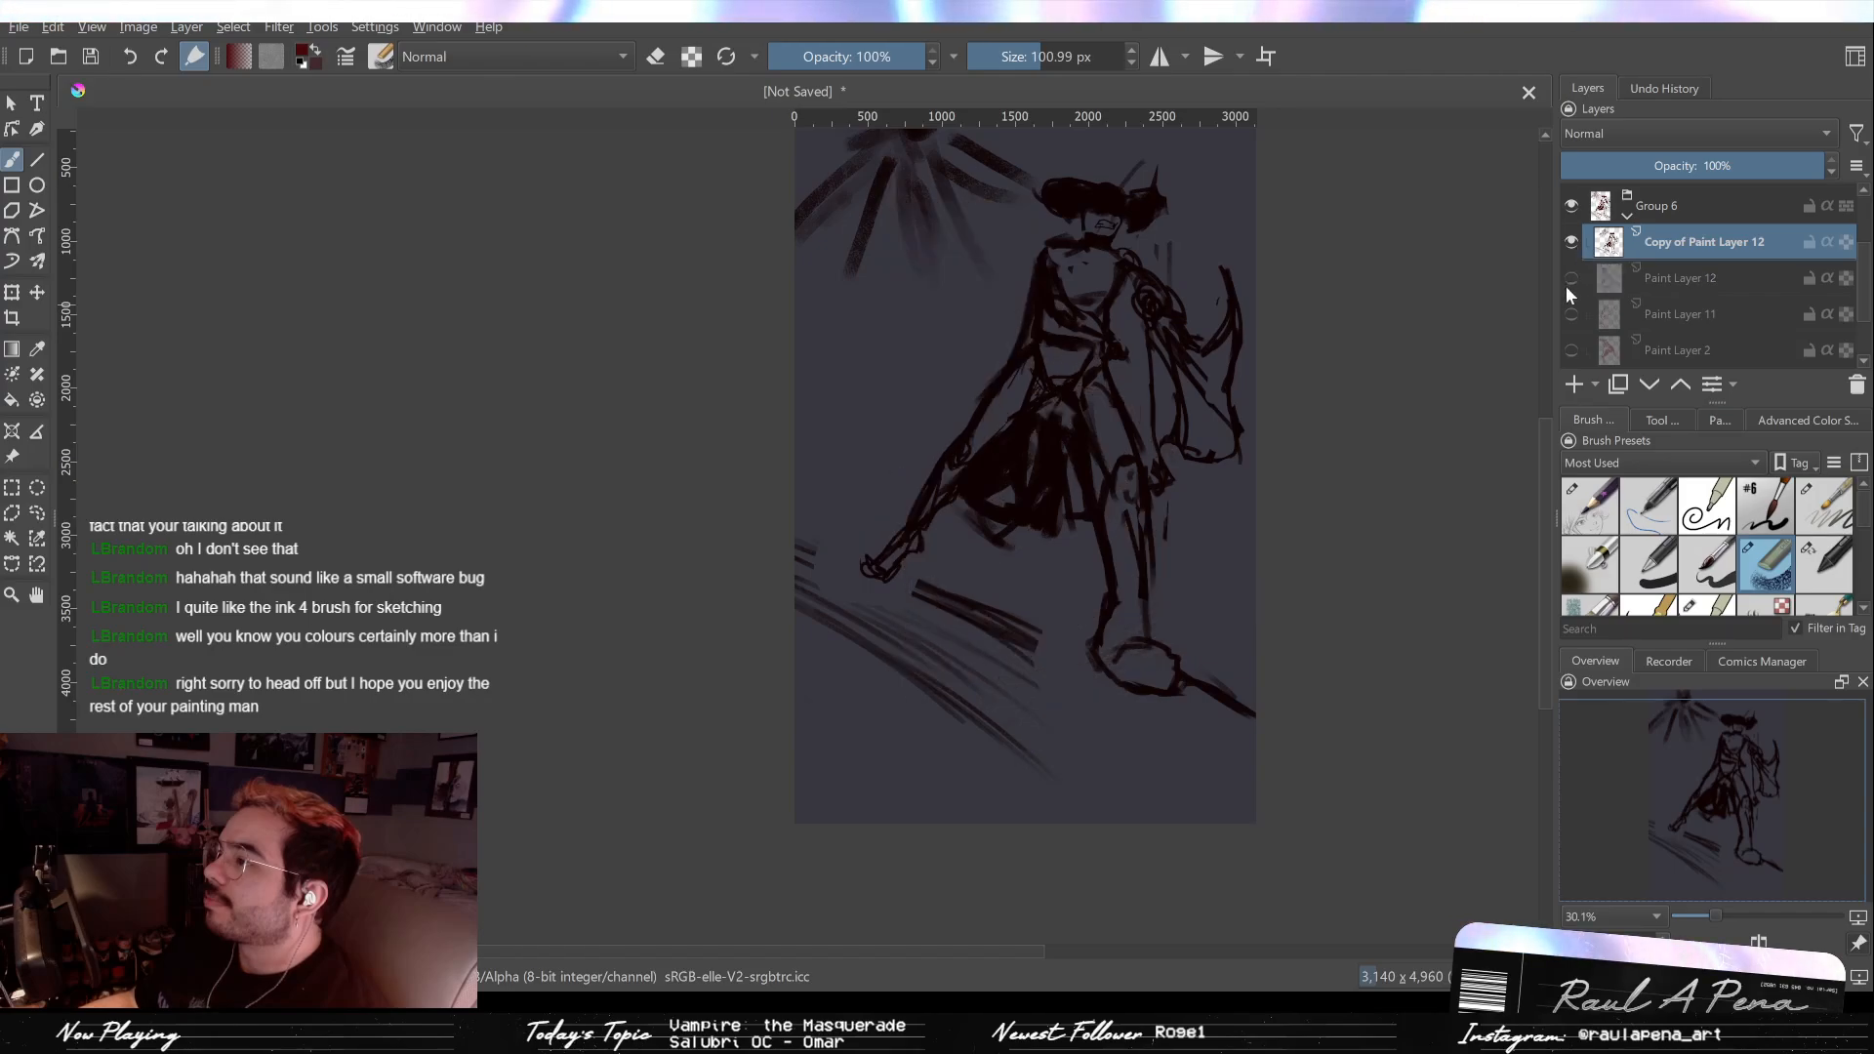
{"action": "left_click", "coordinate": [1568, 279]}
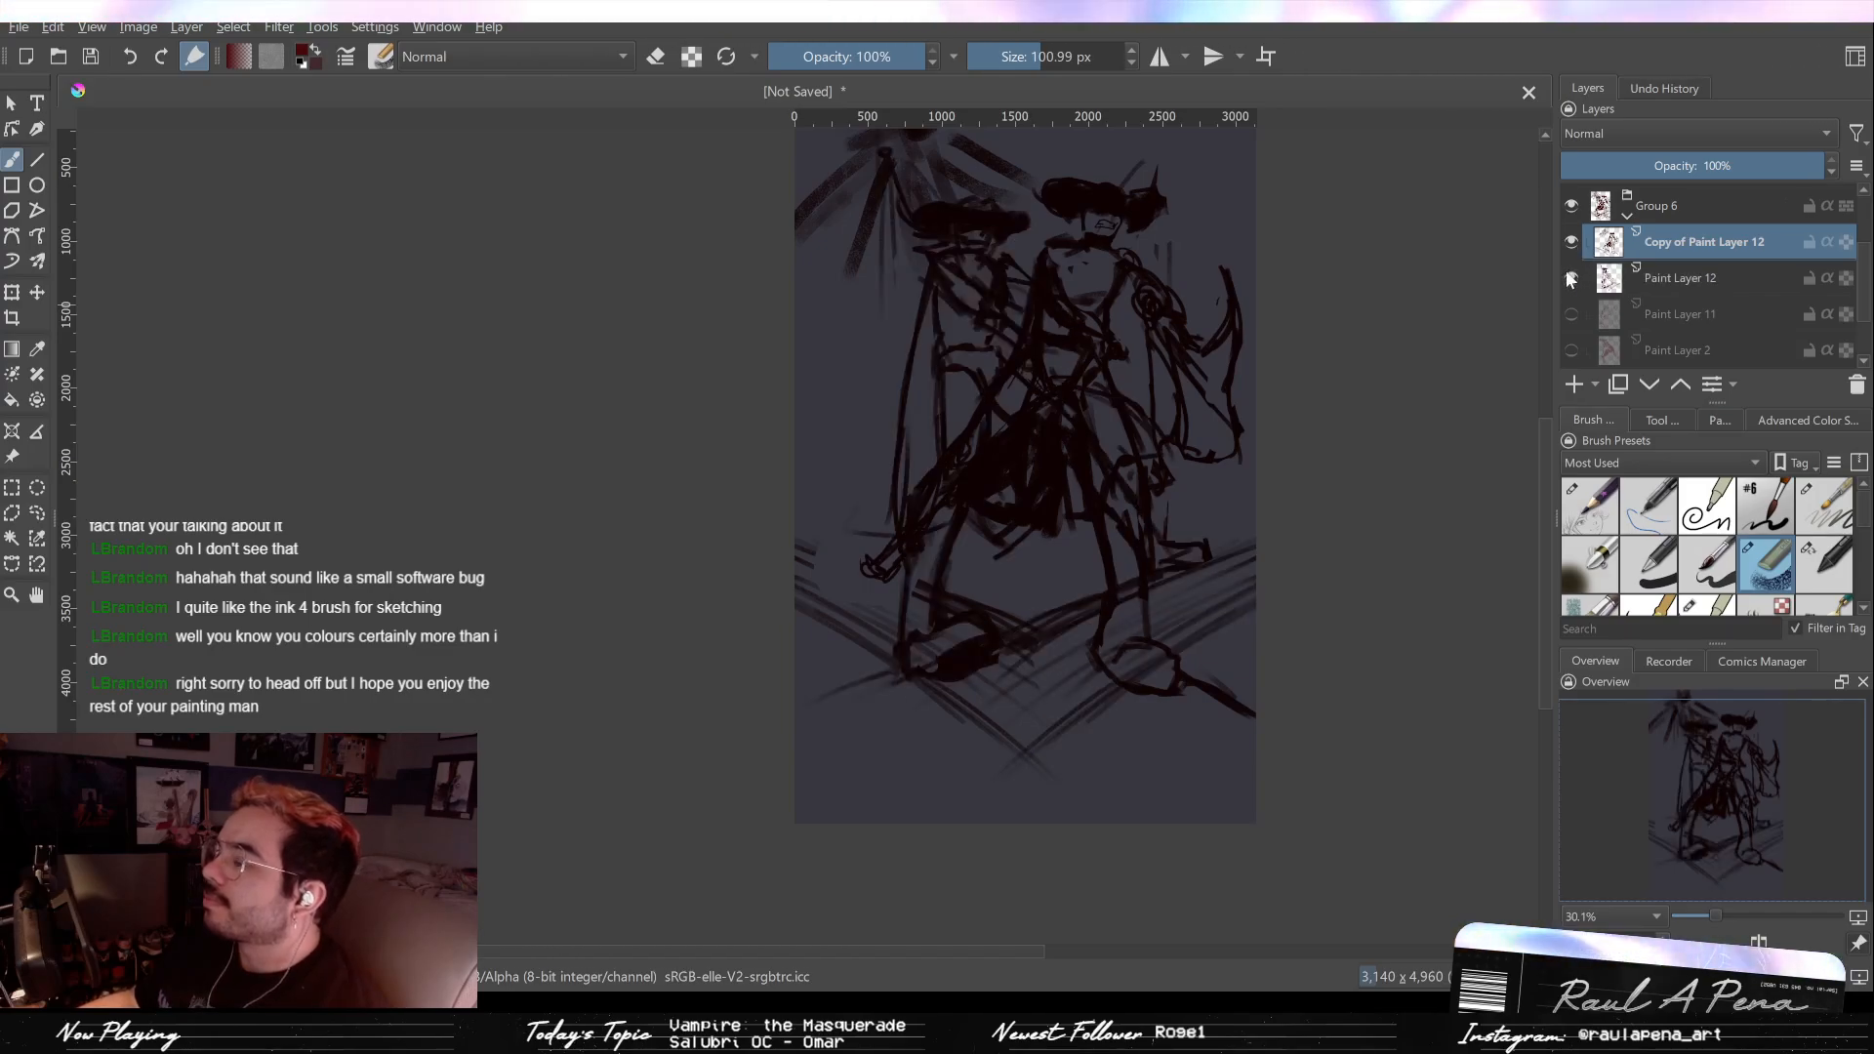
{"action": "left_click", "coordinate": [1568, 273]}
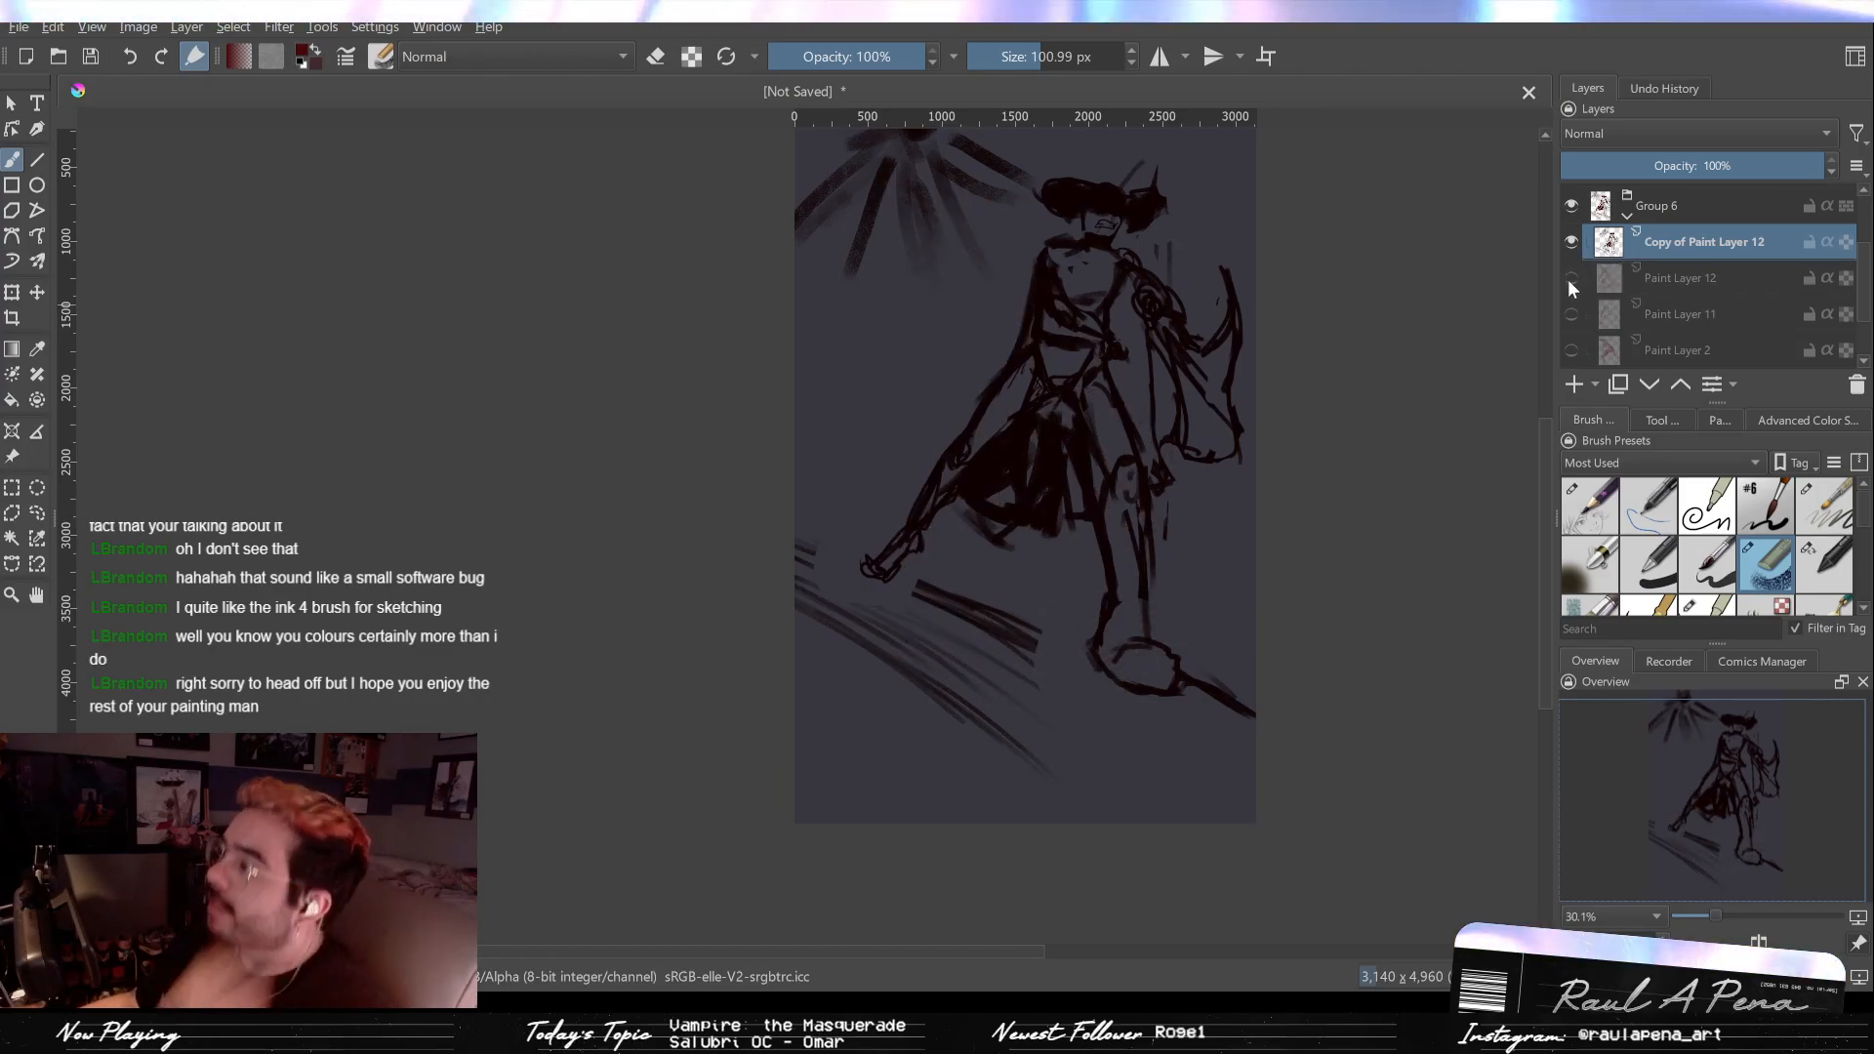
{"action": "scroll", "coordinate": [1010, 308], "scroll_direction": "up", "scroll_amount": 1}
{"action": "scroll", "coordinate": [1010, 308], "scroll_direction": "up", "scroll_amount": 2}
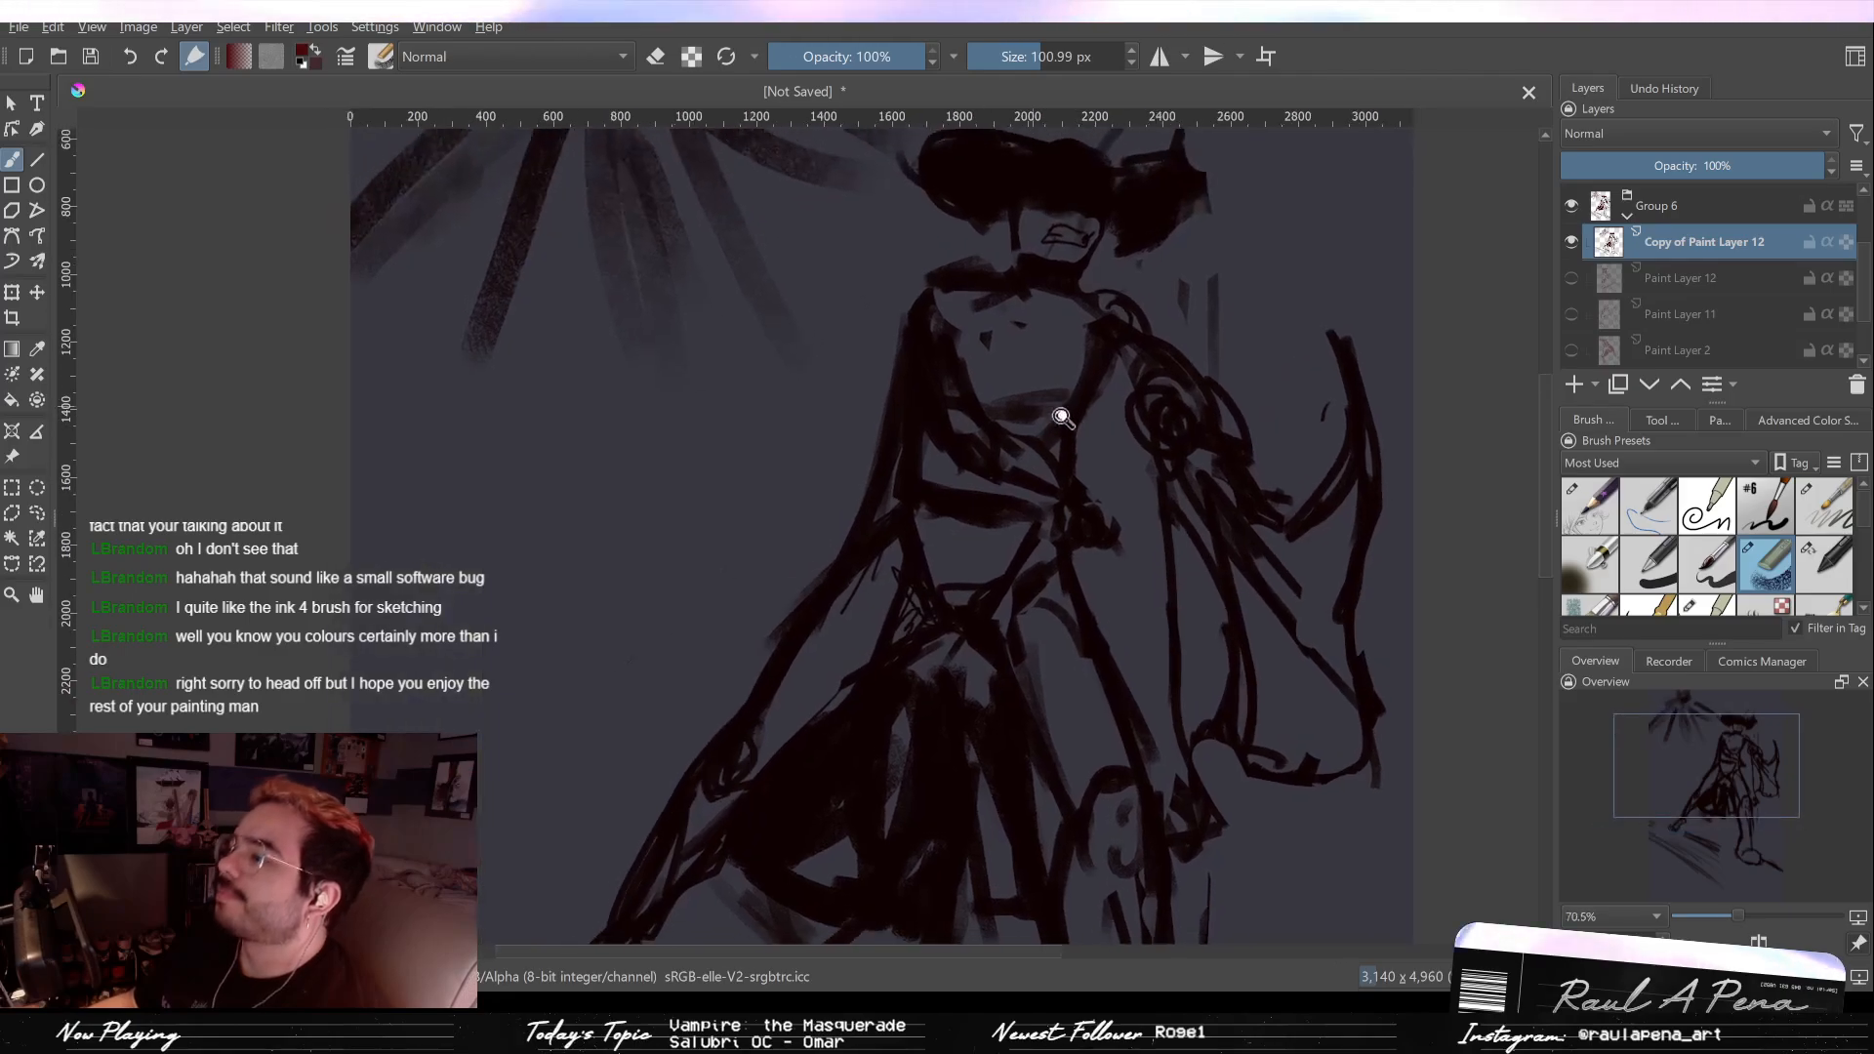
{"action": "scroll", "coordinate": [1057, 406], "scroll_direction": "down", "scroll_amount": 4}
{"action": "left_click", "coordinate": [1569, 280]}
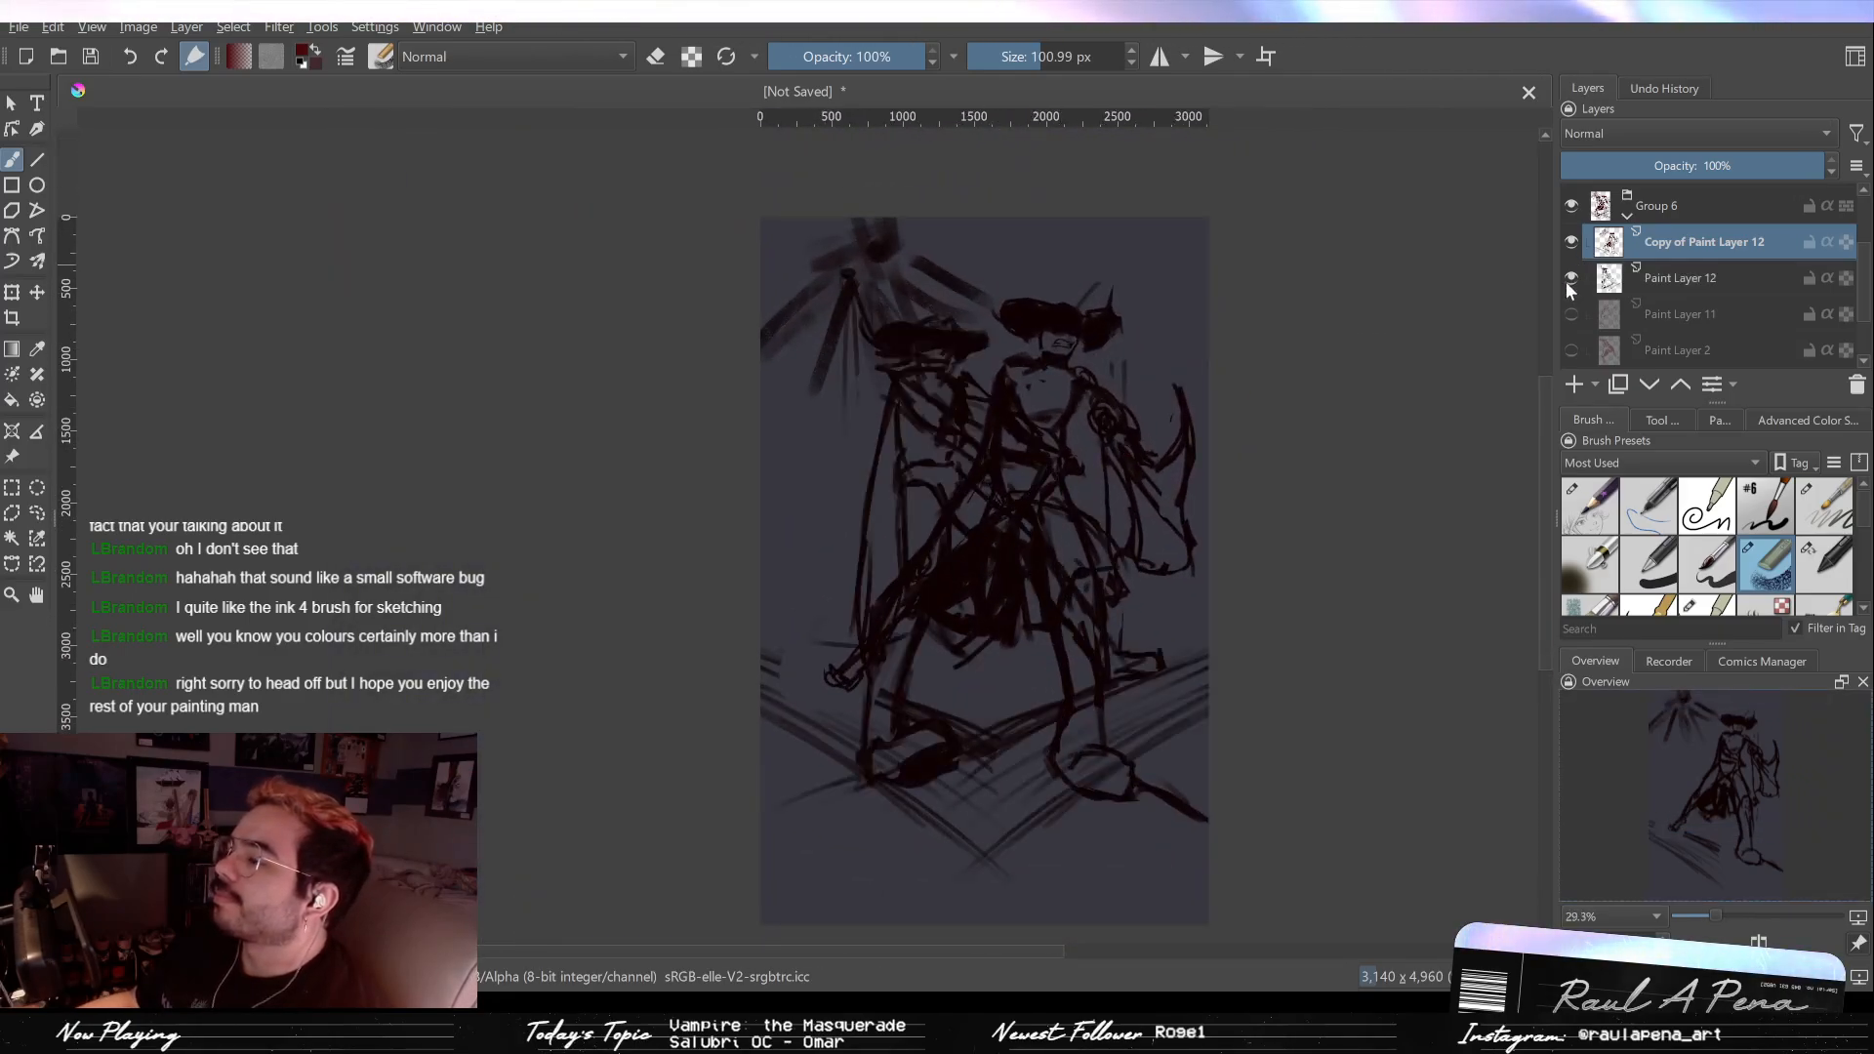
{"action": "left_click", "coordinate": [1567, 281]}
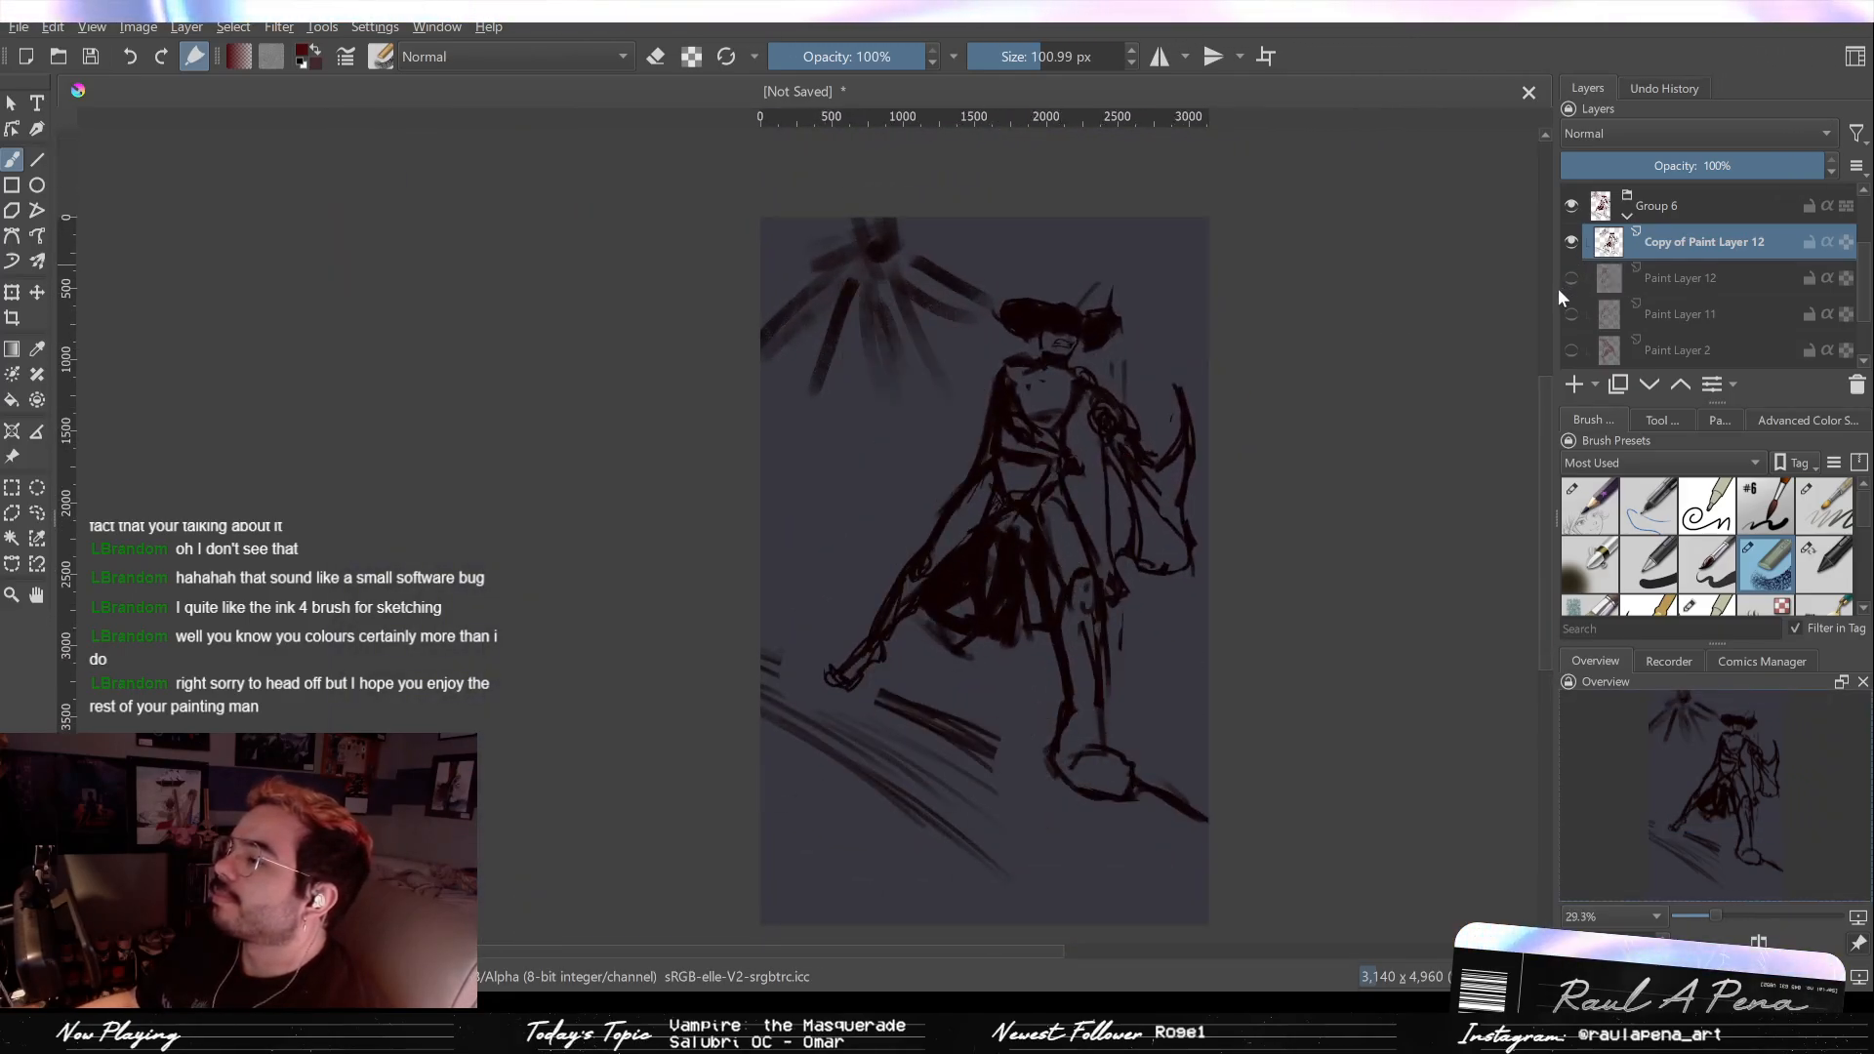
{"action": "left_click", "coordinate": [1568, 279]}
{"action": "left_click", "coordinate": [1570, 244]}
{"action": "left_click", "coordinate": [1571, 246]}
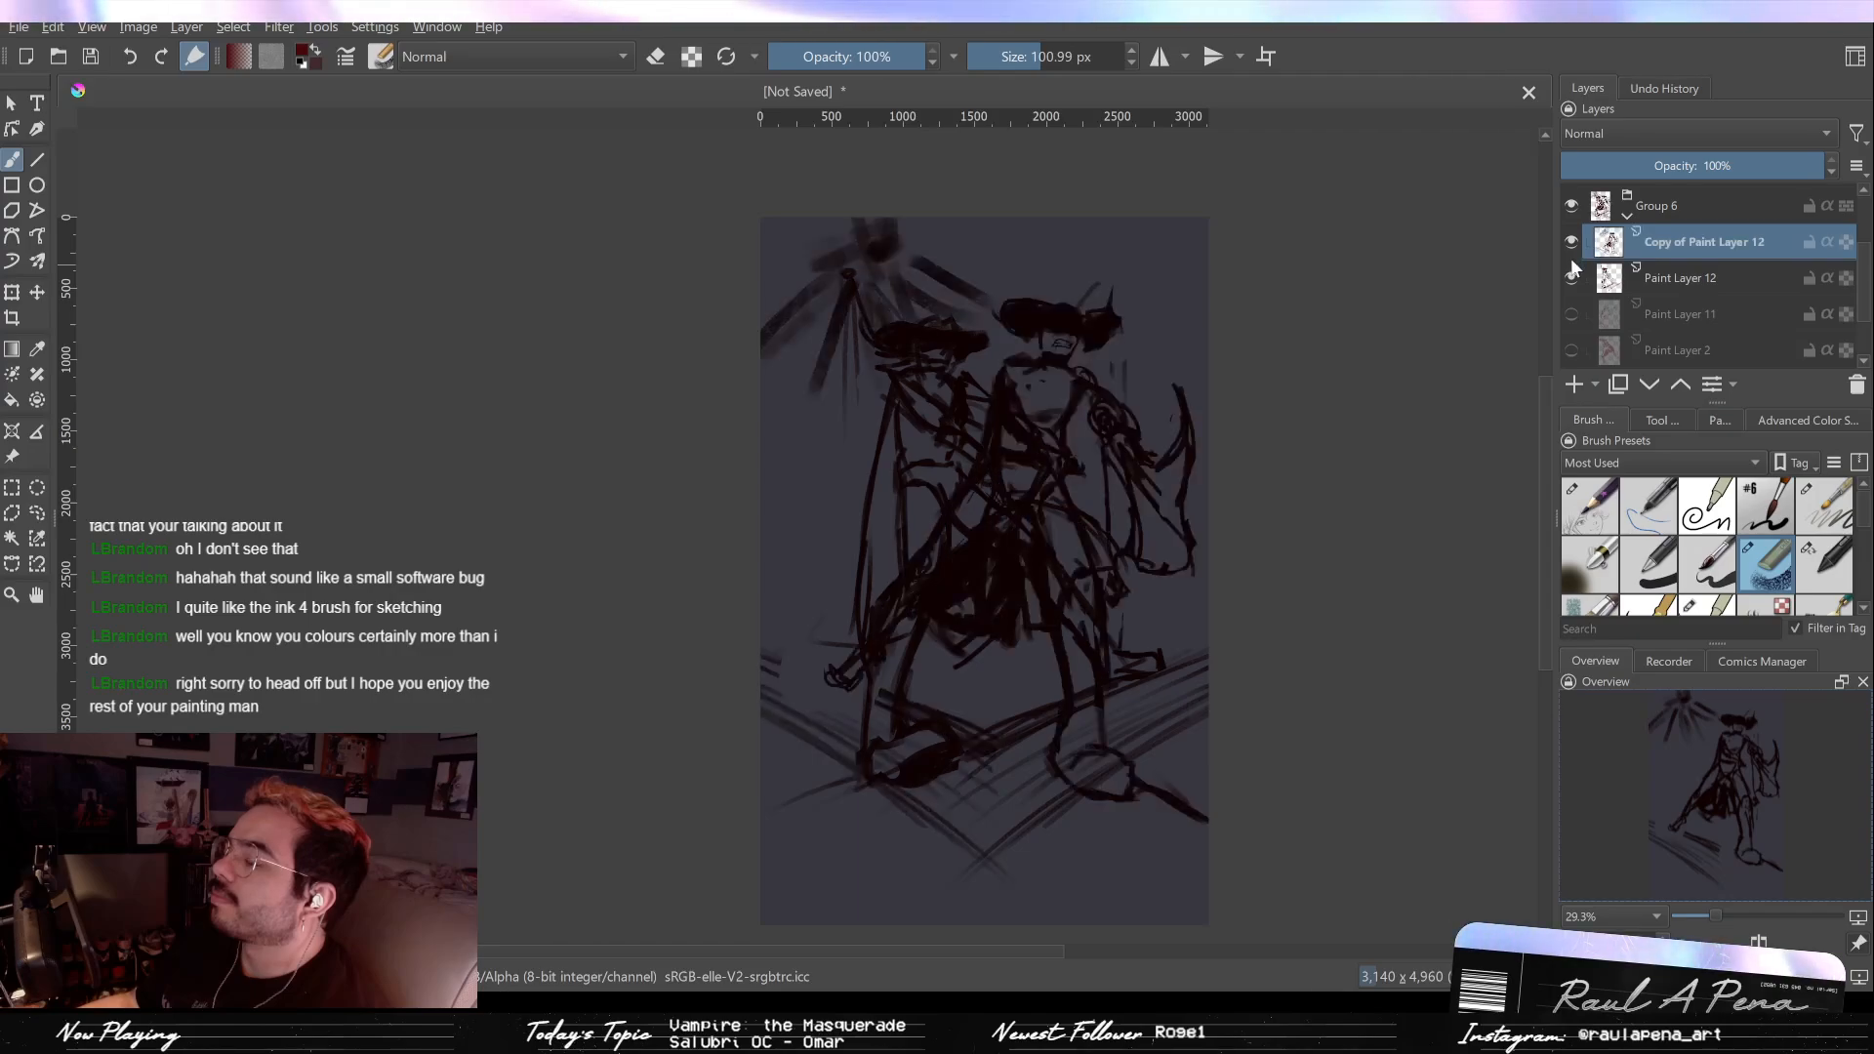
{"action": "left_click", "coordinate": [1572, 279]}
Step: Erase the rear leg from the thigh down to the ankle on Copy of Paint Layer 12
{"action": "scroll", "coordinate": [908, 546], "scroll_direction": "up", "scroll_amount": 5}
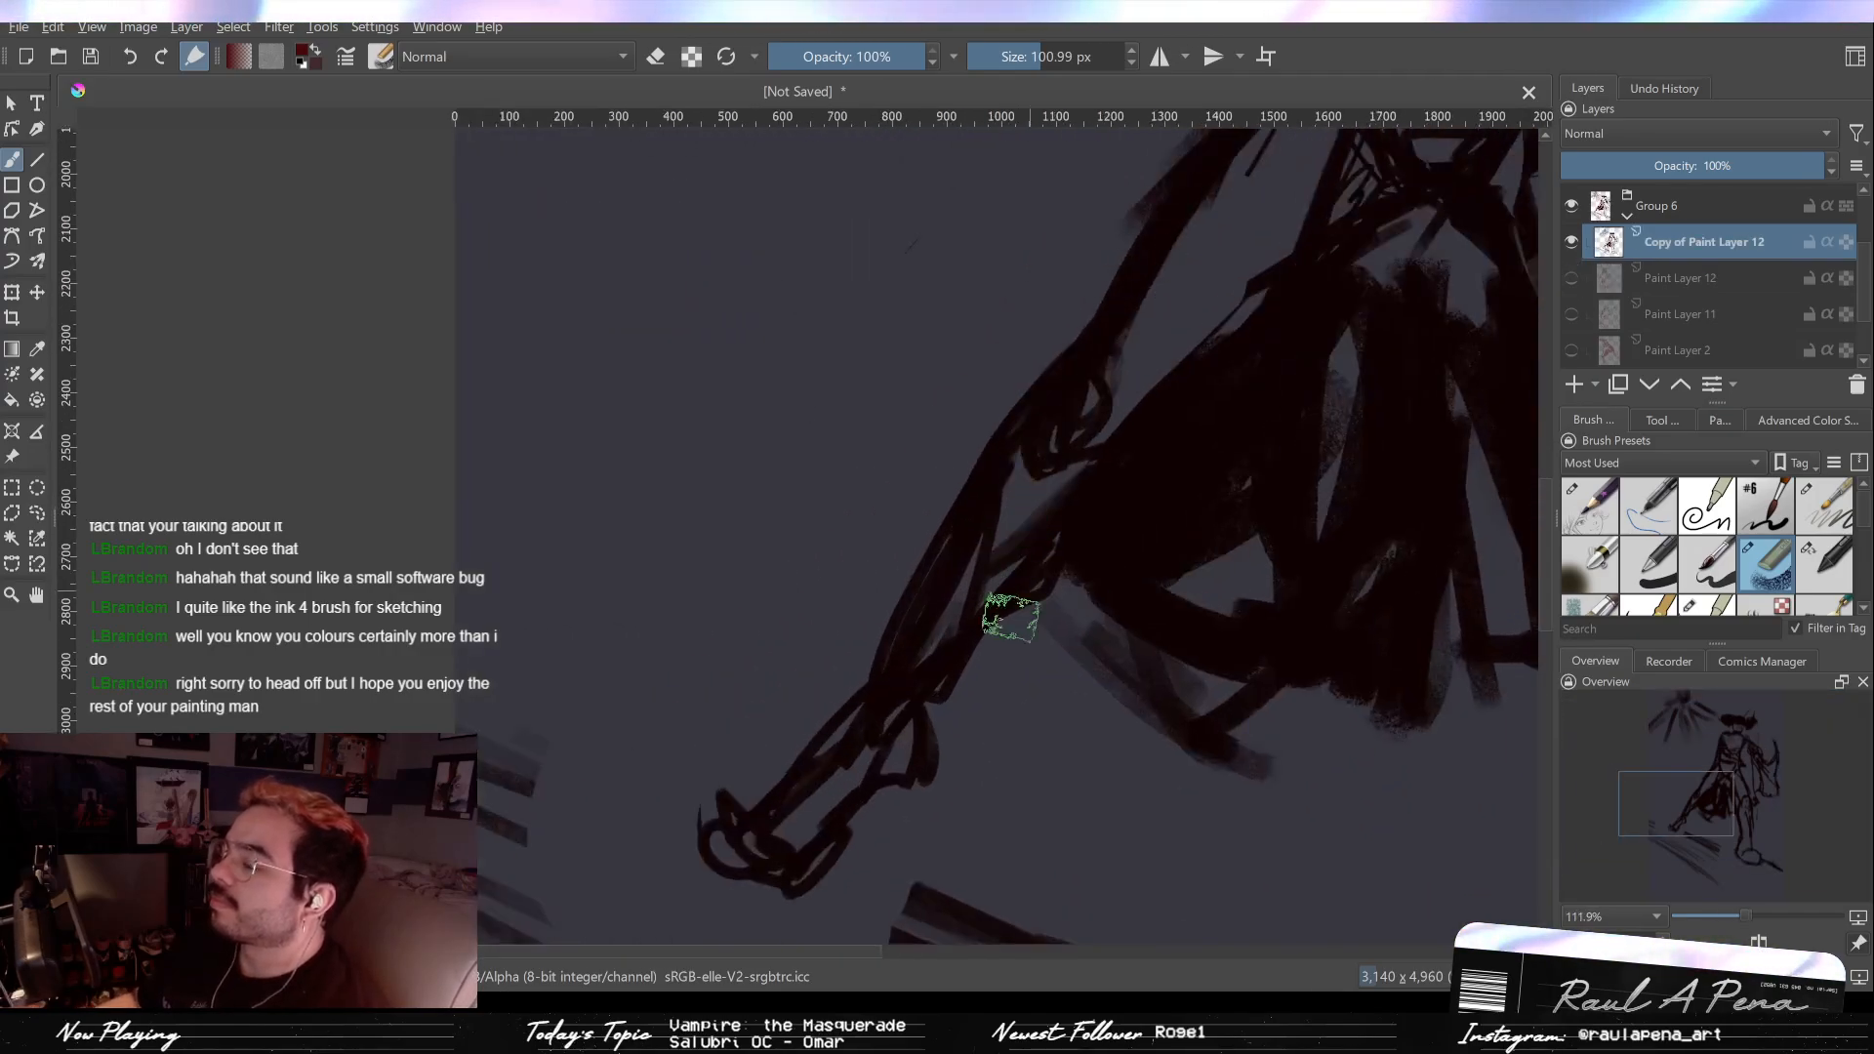
{"action": "key", "text": "e"}
{"action": "mouse_move", "coordinate": [962, 624]}
{"action": "left_mouse_down"}
{"action": "mouse_move", "coordinate": [863, 756]}
{"action": "mouse_move", "coordinate": [870, 723]}
{"action": "mouse_move", "coordinate": [891, 807]}
{"action": "left_mouse_up"}
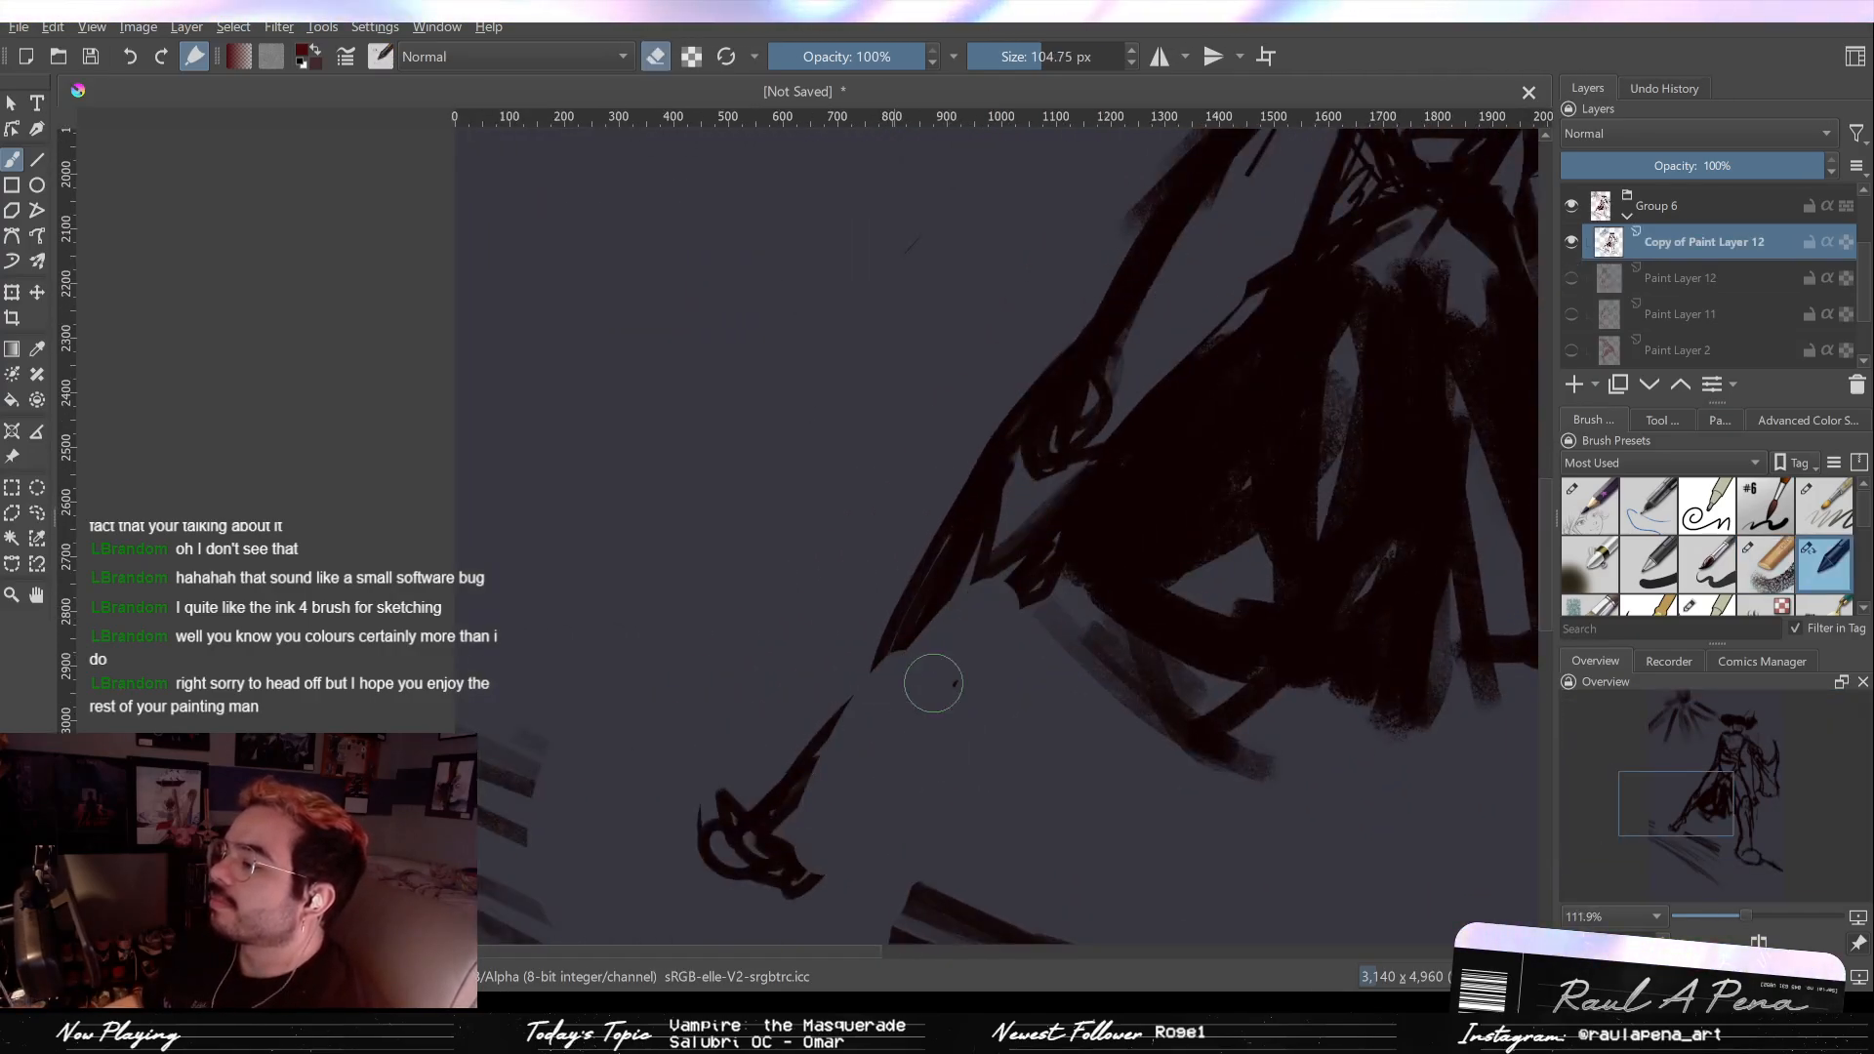
{"action": "key", "text": "slash"}
{"action": "scroll", "coordinate": [1018, 600], "scroll_direction": "down", "scroll_amount": 3}
{"action": "key", "text": "e"}
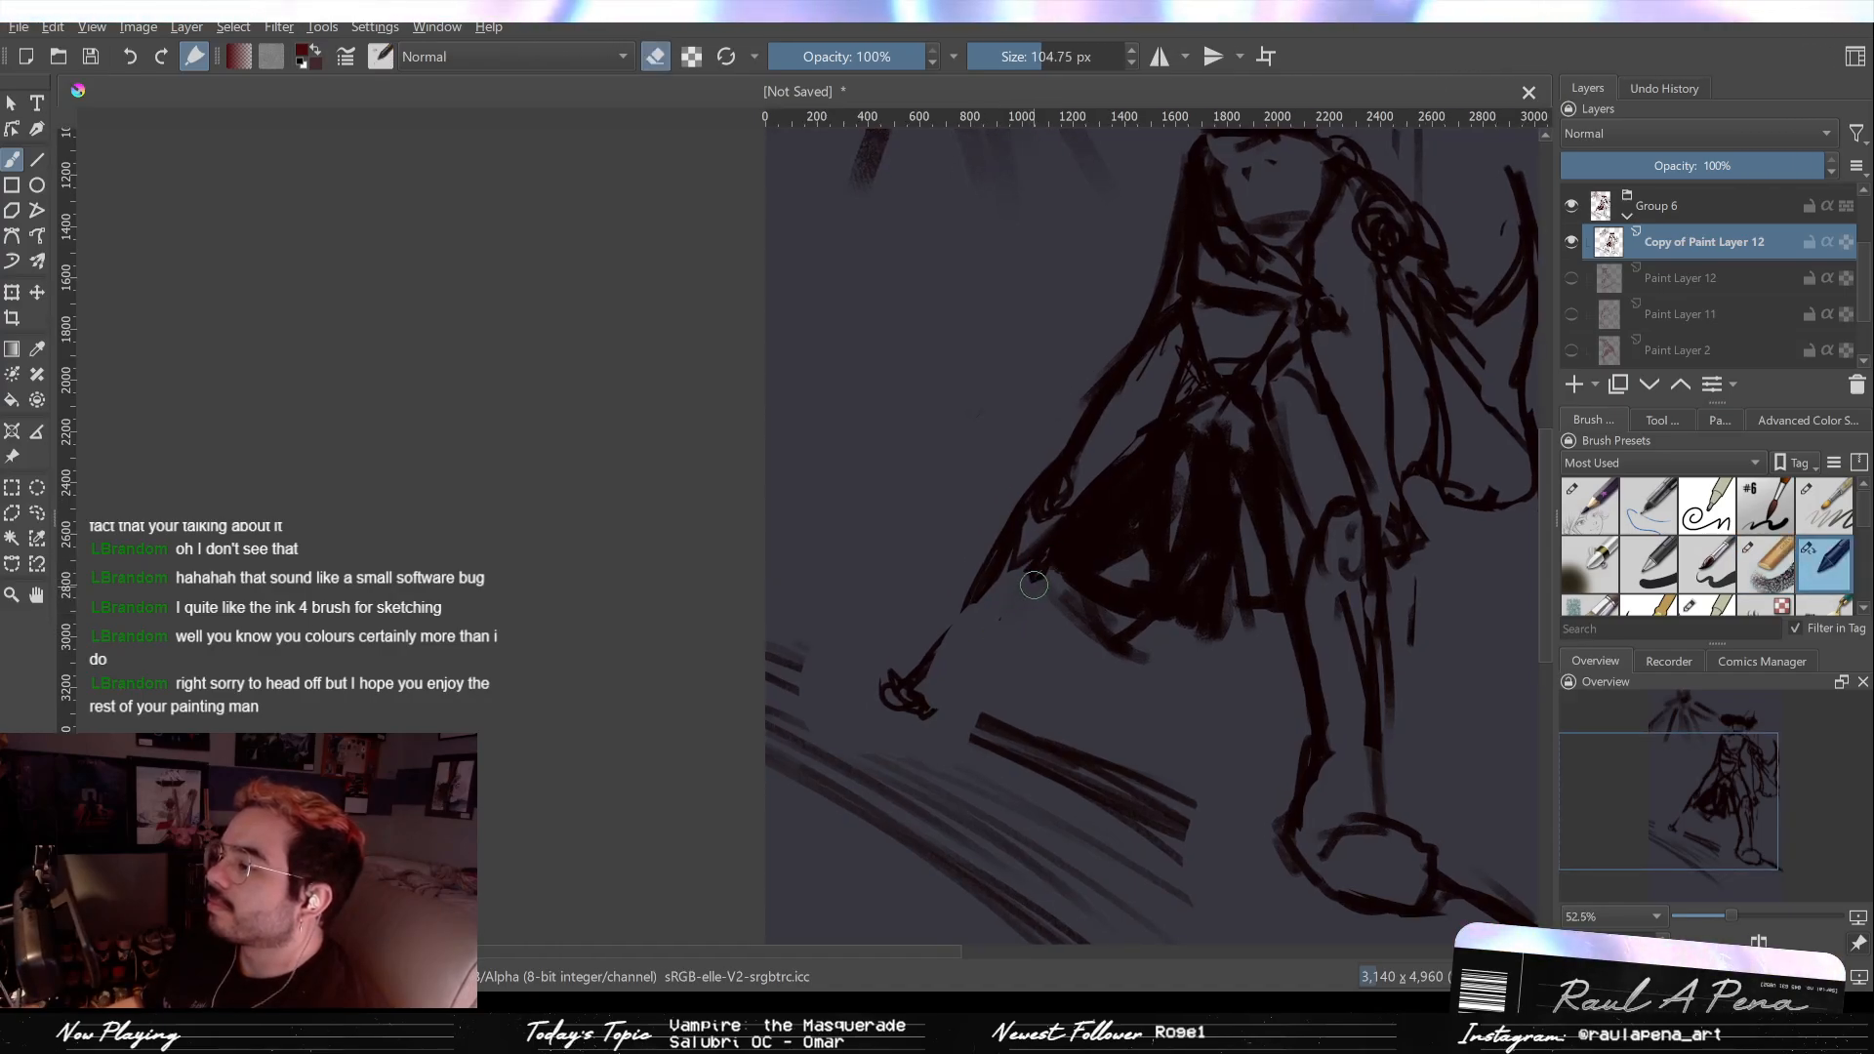
{"action": "key", "text": "slash"}
{"action": "key", "text": "e"}
{"action": "mouse_move", "coordinate": [1103, 451]}
{"action": "left_mouse_down"}
{"action": "mouse_move", "coordinate": [994, 627]}
{"action": "mouse_move", "coordinate": [1038, 562]}
{"action": "left_mouse_up"}
Step: Block in the rear foot with dark strokes, and erase it together with the remaining ankle lines
{"action": "key", "text": "slash"}
{"action": "mouse_move", "coordinate": [936, 711]}
{"action": "left_mouse_down"}
{"action": "mouse_move", "coordinate": [887, 682]}
{"action": "mouse_move", "coordinate": [947, 686]}
{"action": "mouse_move", "coordinate": [946, 651]}
{"action": "left_mouse_up"}
{"action": "key", "text": "slash"}
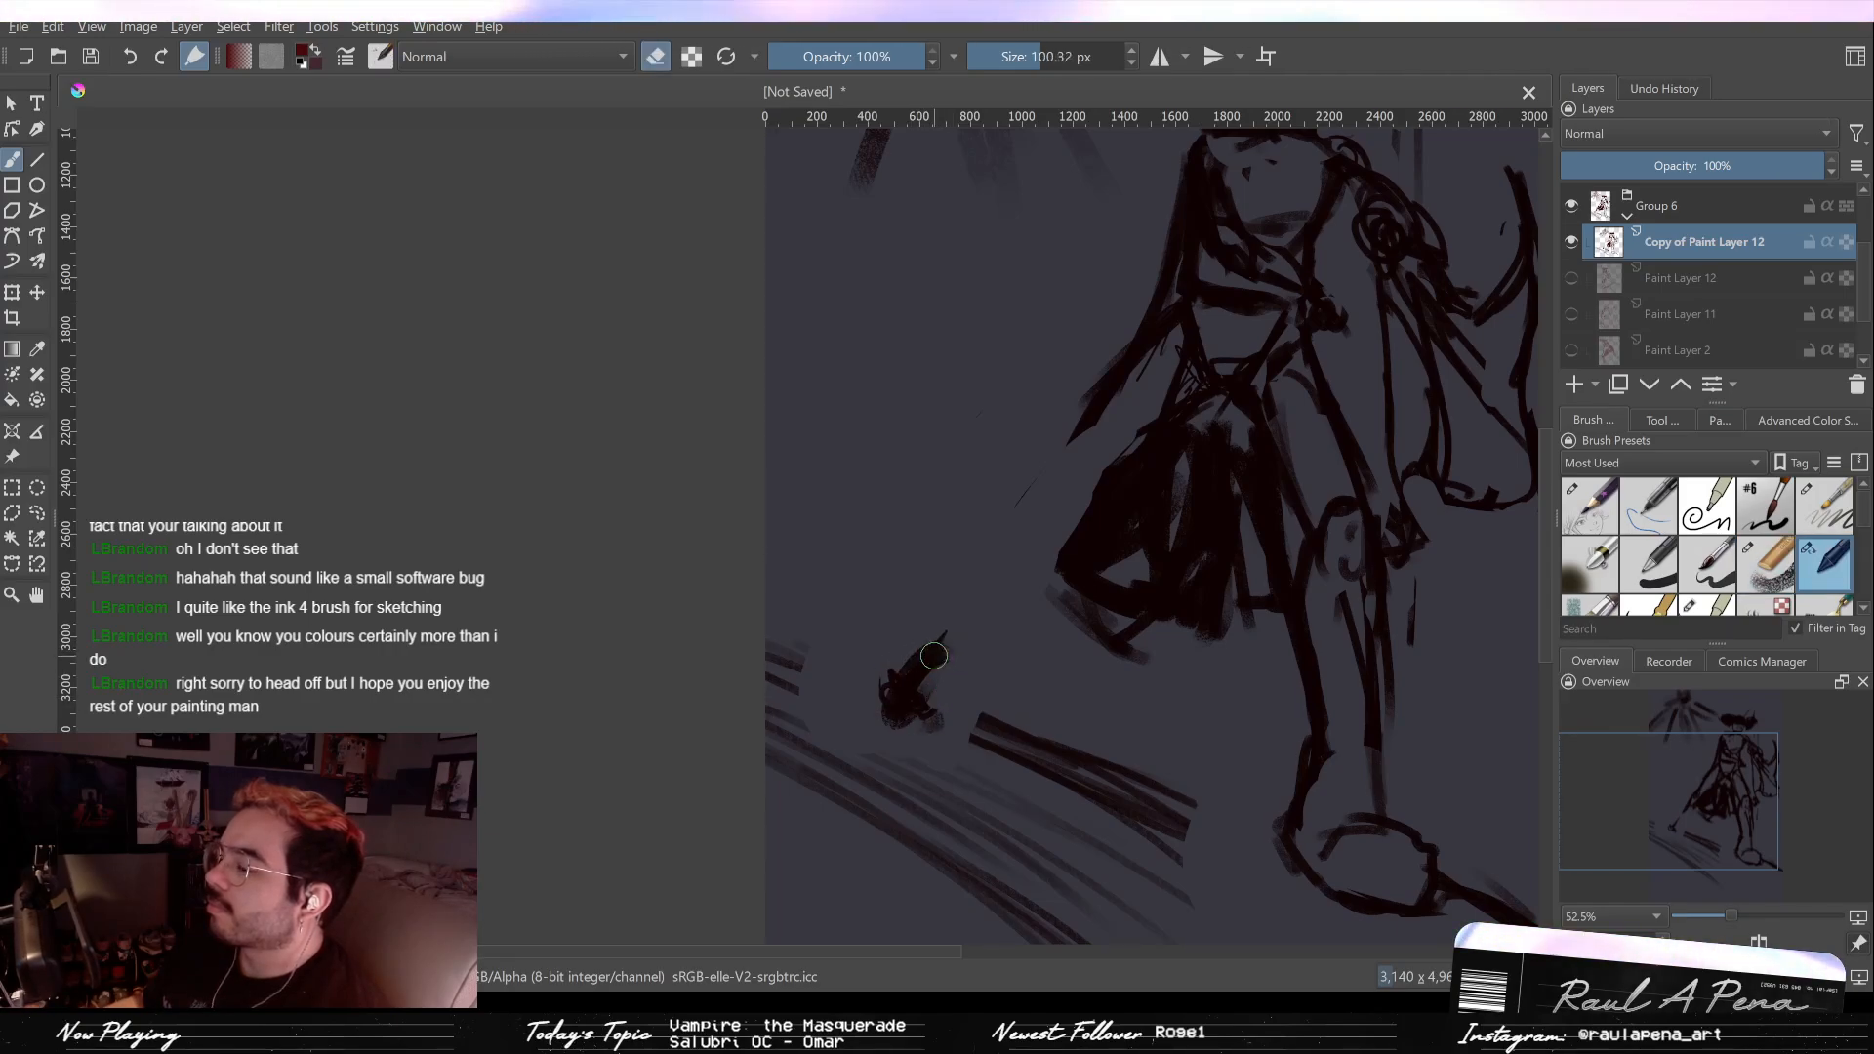
{"action": "key", "text": "slash"}
{"action": "key", "text": "slash"}
{"action": "mouse_move", "coordinate": [888, 691]}
{"action": "left_mouse_down"}
{"action": "mouse_move", "coordinate": [920, 663]}
{"action": "mouse_move", "coordinate": [928, 711]}
{"action": "left_mouse_up"}
{"action": "scroll", "coordinate": [928, 711], "scroll_direction": "down", "scroll_amount": 3}
{"action": "key", "text": "slash"}
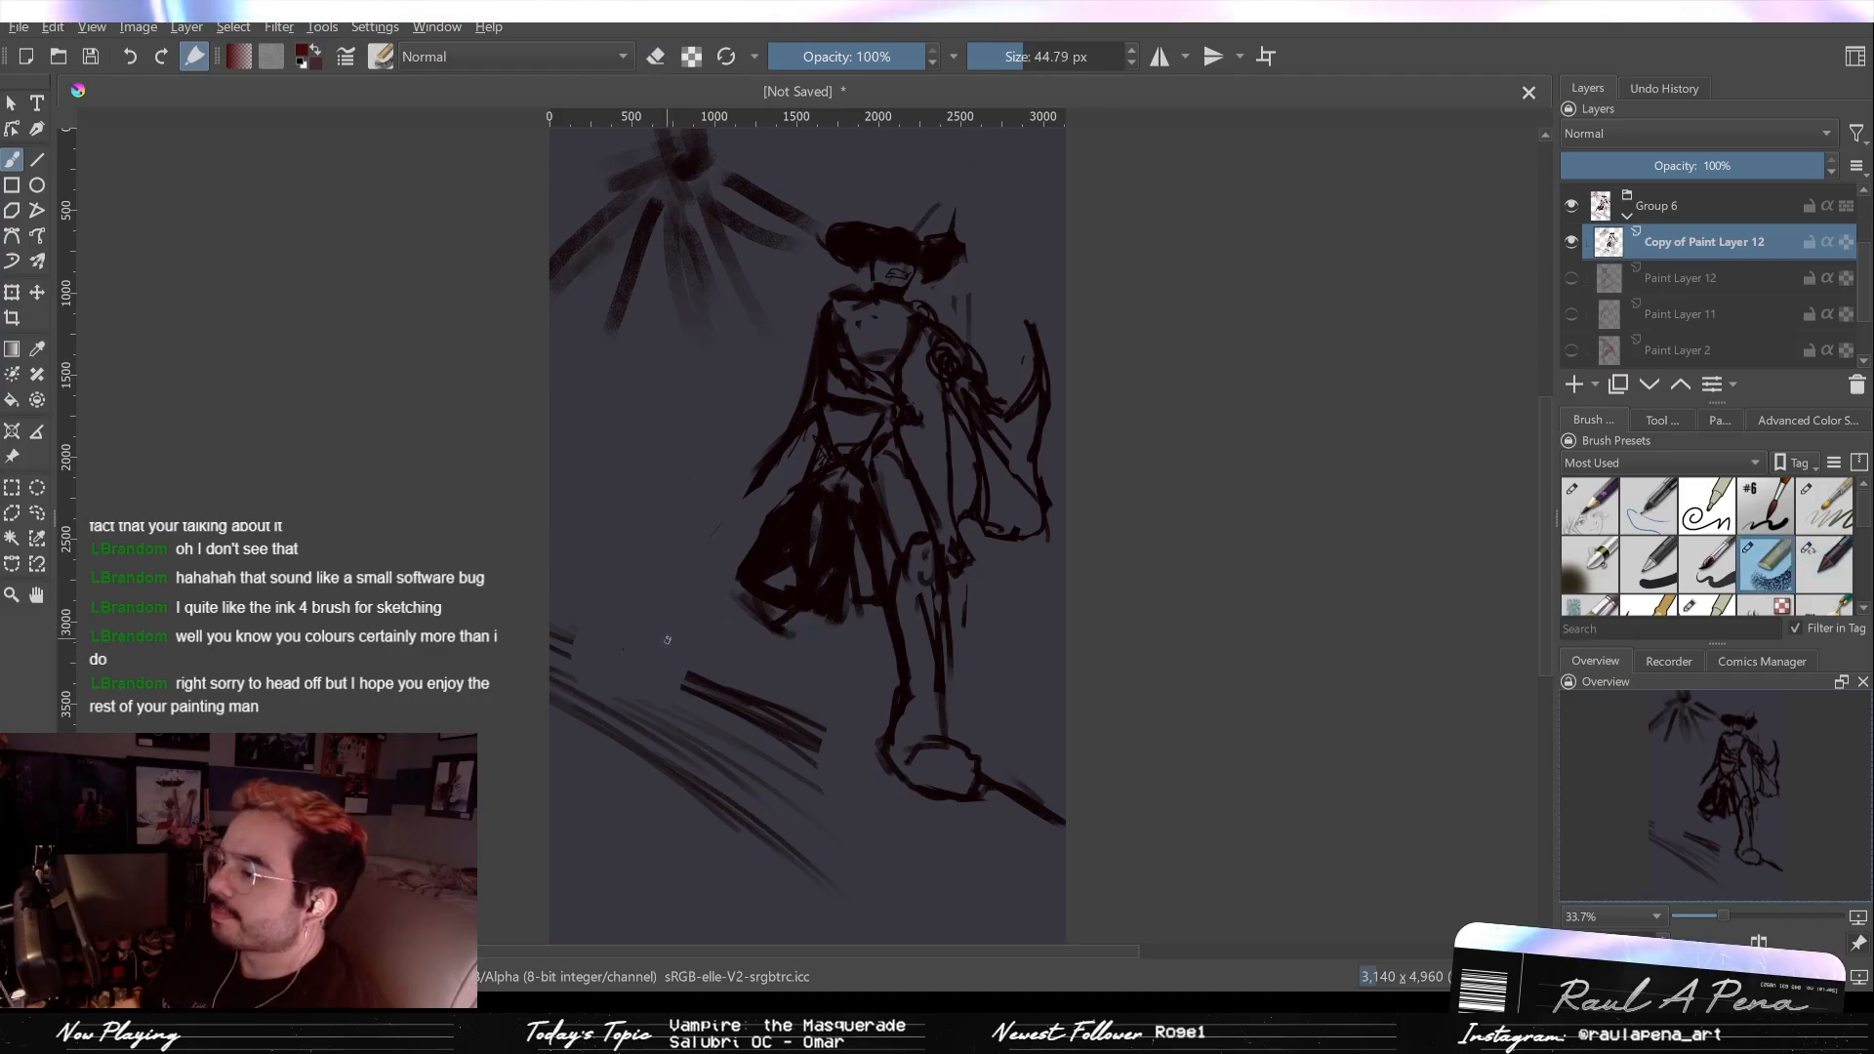
Step: Redraw the rear leg with a bent knee, a fuller calf and an outlined foot pointing outward
{"action": "mouse_move", "coordinate": [683, 674]}
{"action": "left_mouse_down"}
{"action": "mouse_move", "coordinate": [631, 646]}
{"action": "mouse_move", "coordinate": [671, 643]}
{"action": "mouse_move", "coordinate": [685, 666]}
{"action": "mouse_move", "coordinate": [779, 523]}
{"action": "mouse_move", "coordinate": [692, 666]}
{"action": "mouse_move", "coordinate": [752, 552]}
{"action": "mouse_move", "coordinate": [756, 478]}
{"action": "mouse_move", "coordinate": [736, 512]}
{"action": "mouse_move", "coordinate": [768, 510]}
{"action": "mouse_move", "coordinate": [730, 534]}
{"action": "mouse_move", "coordinate": [730, 518]}
{"action": "mouse_move", "coordinate": [694, 600]}
{"action": "left_mouse_up"}
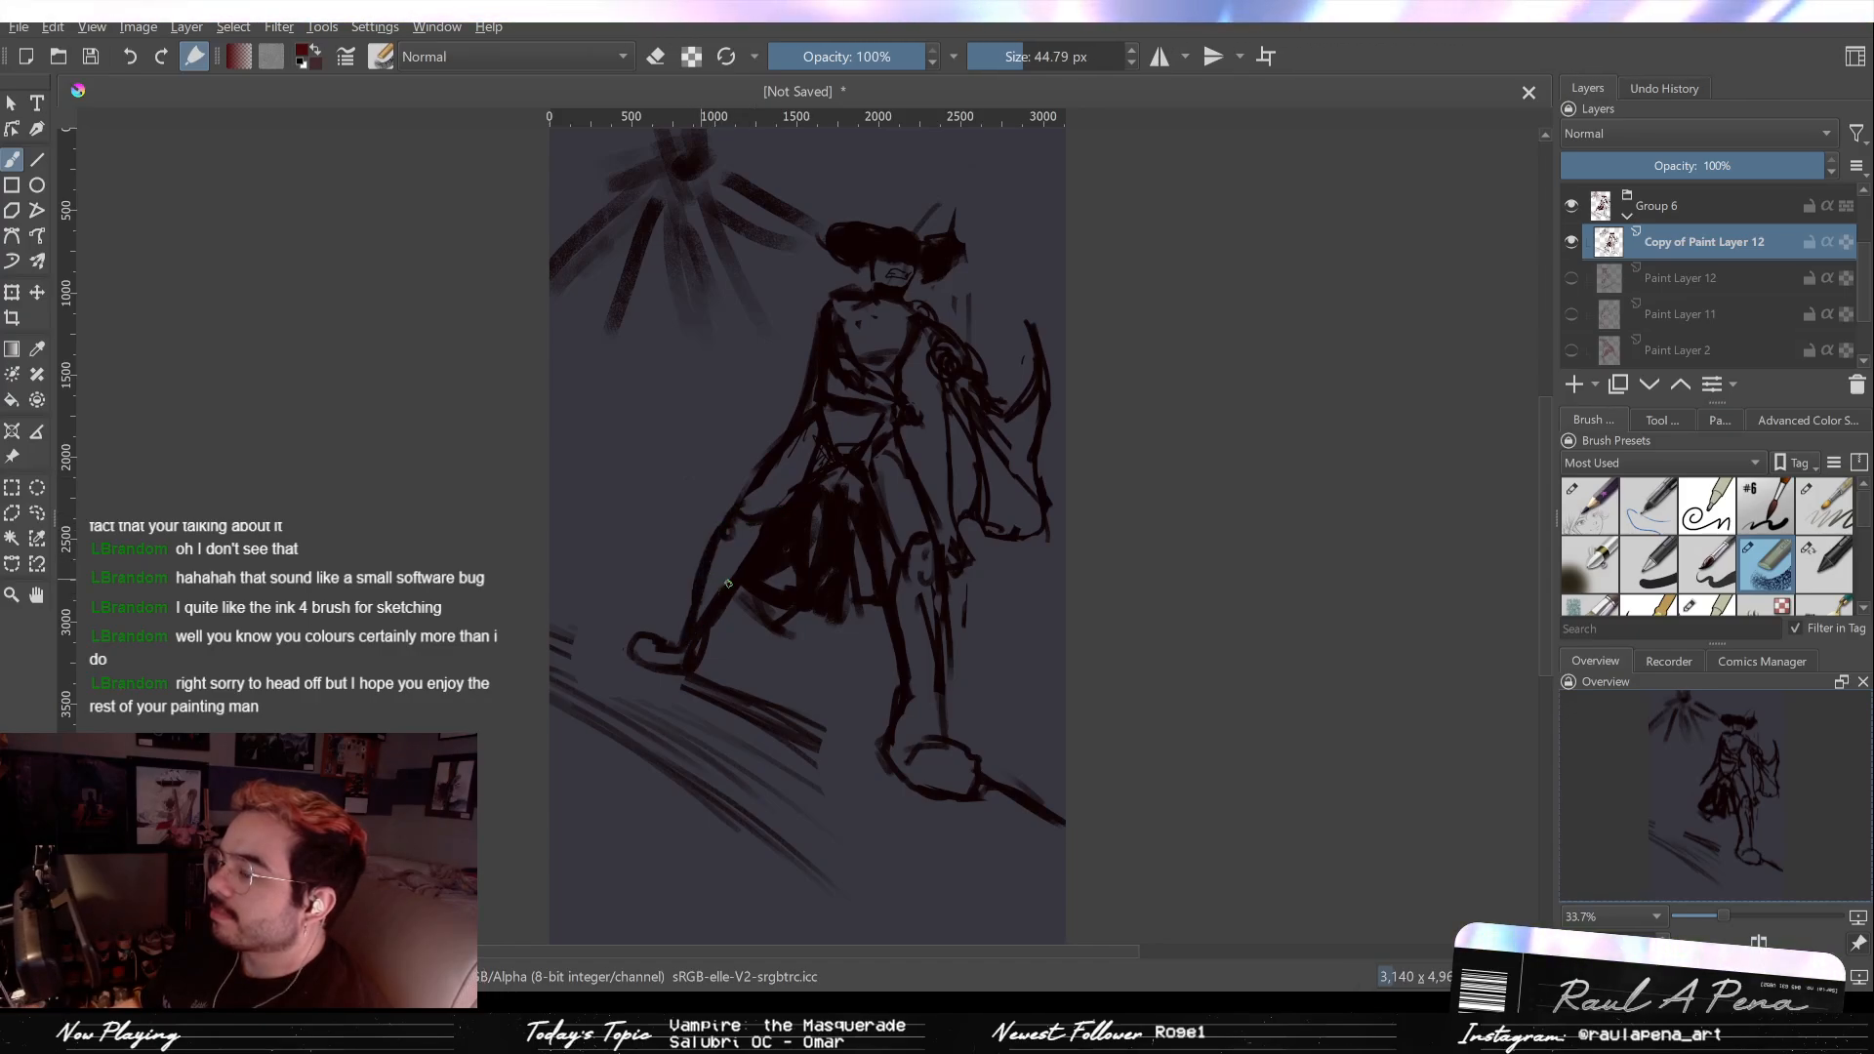
{"action": "key", "text": "e"}
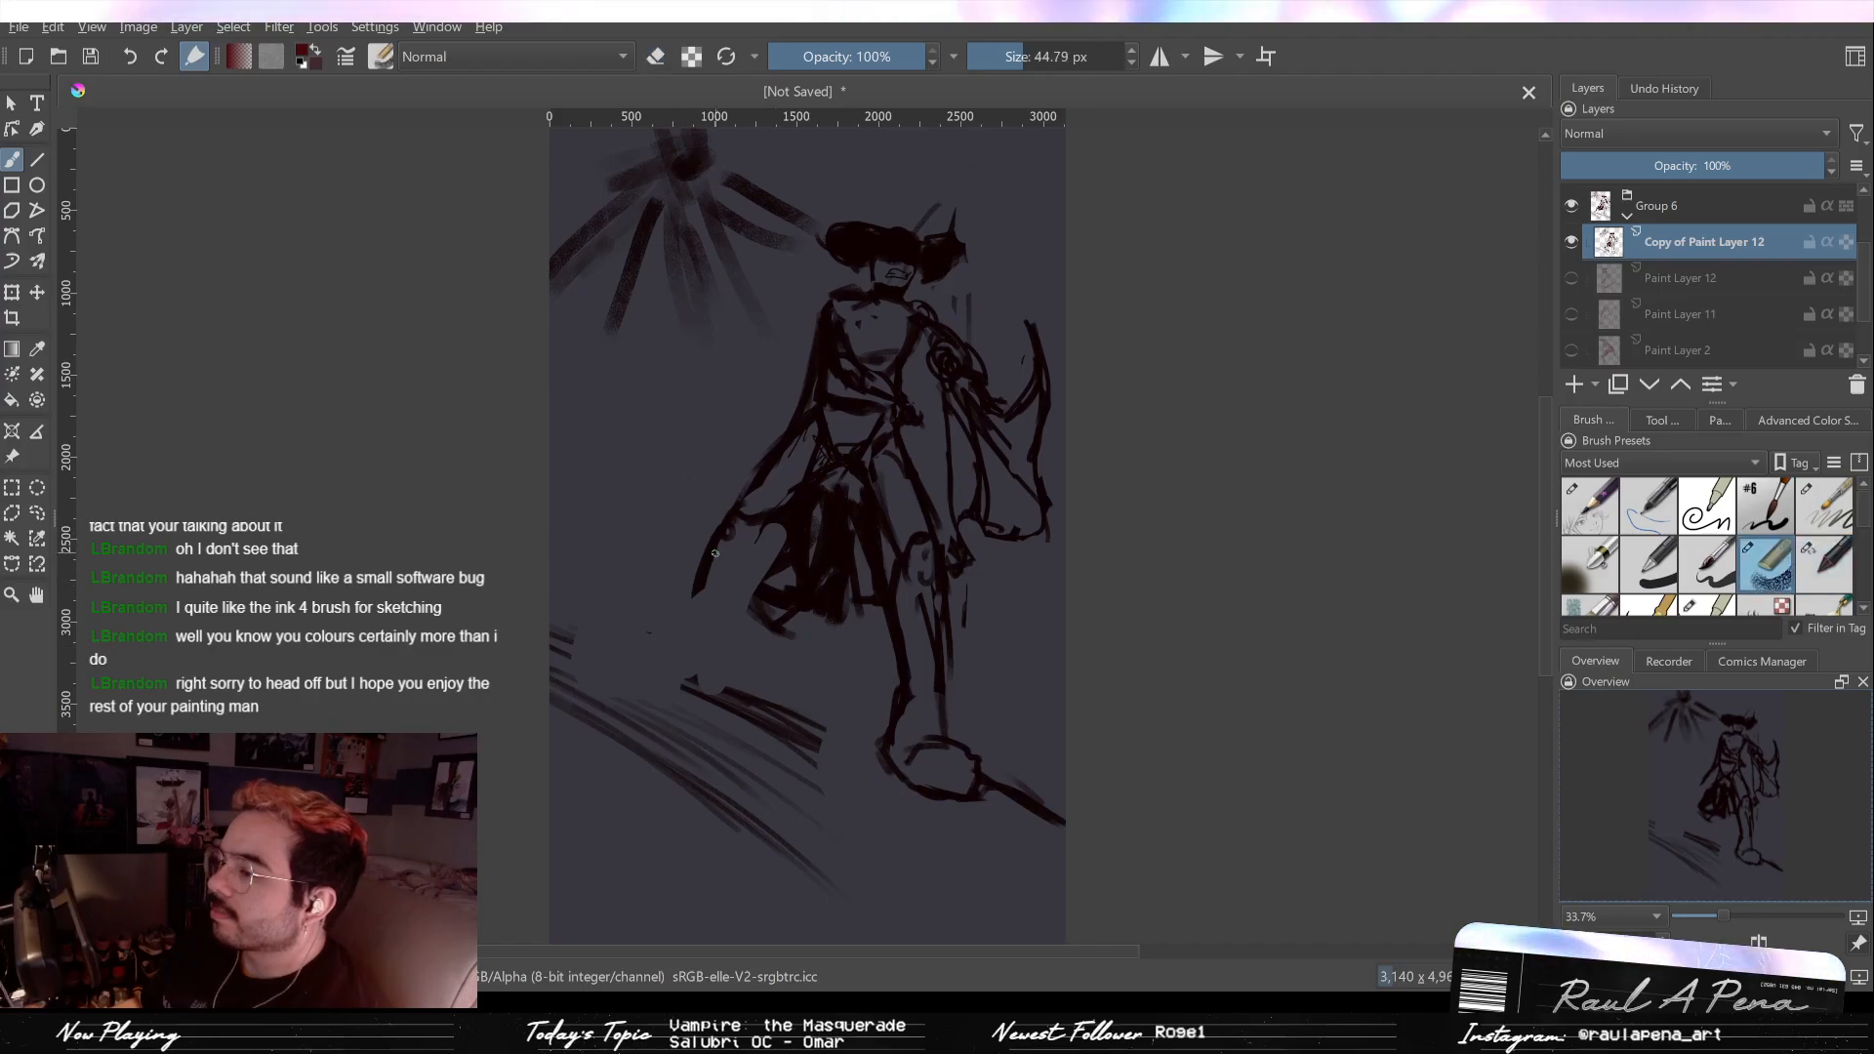
{"action": "key", "text": "e"}
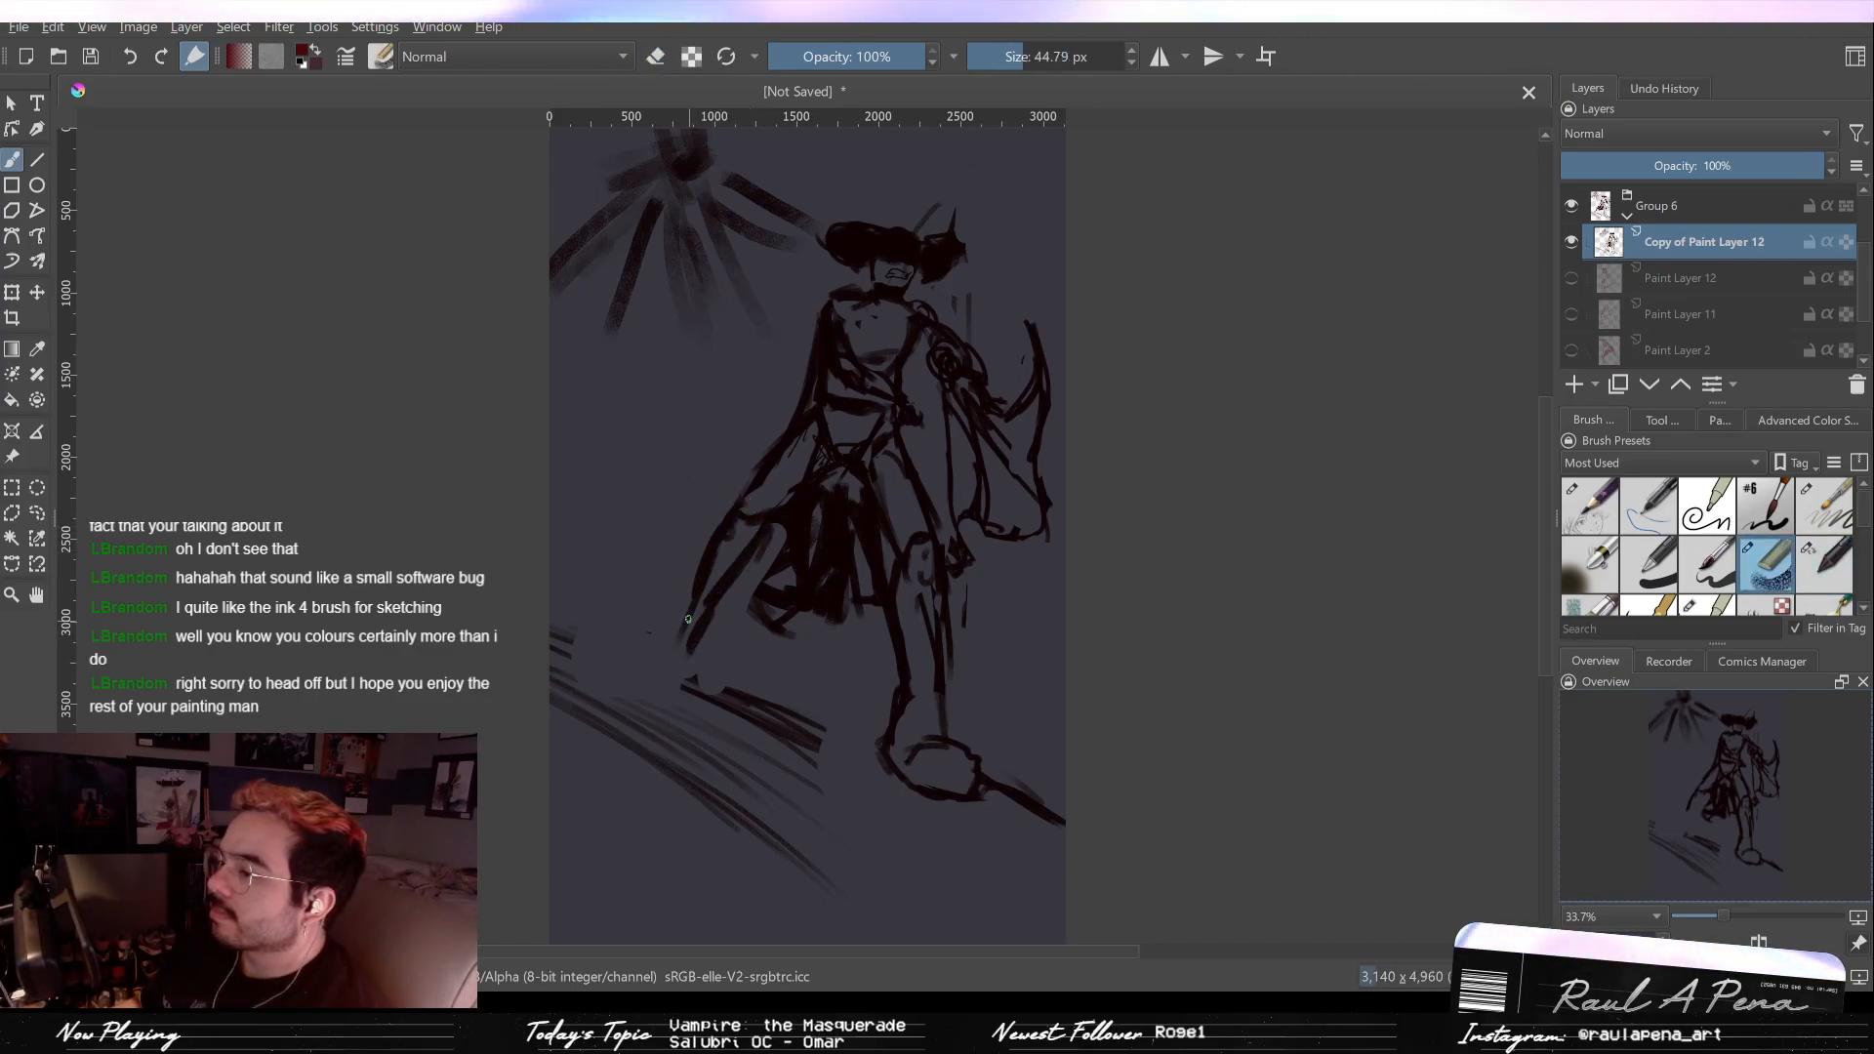
{"action": "left_click_drag", "start_coordinate": [634, 669], "coordinate": [670, 671]}
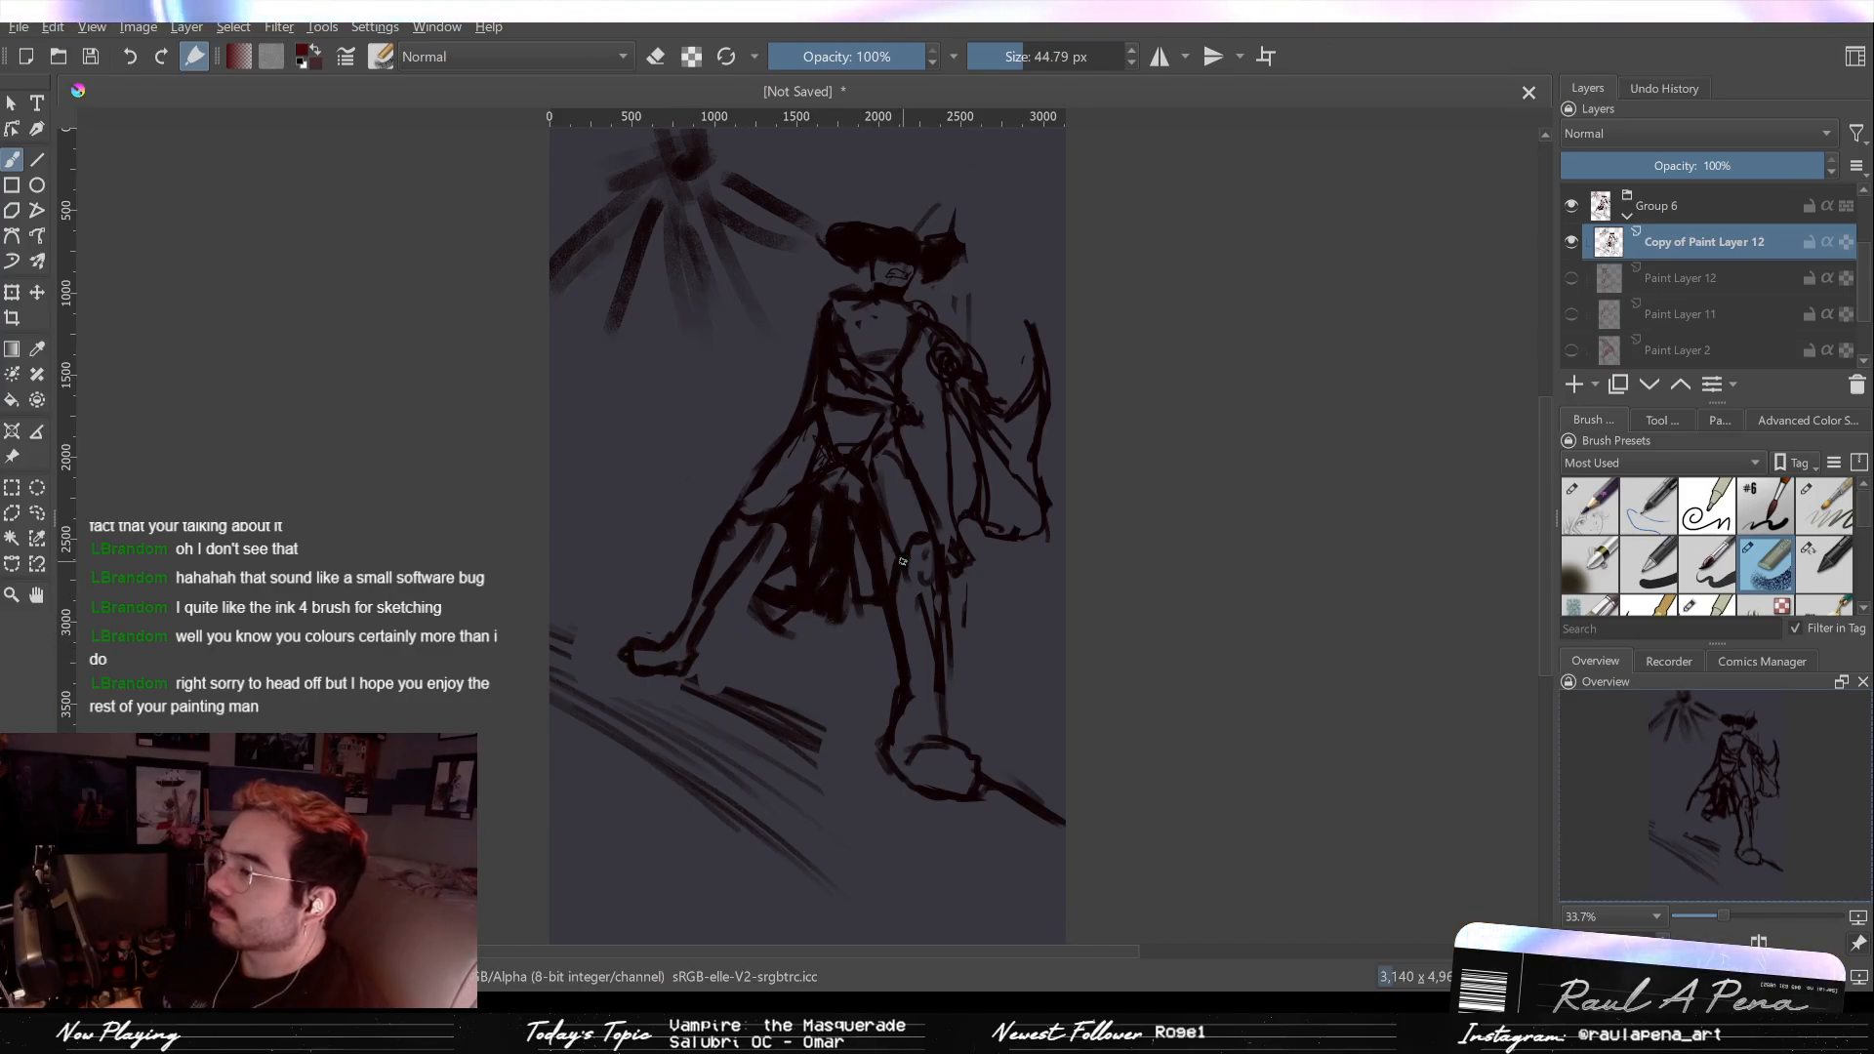
Step: Check the redrawn rear leg against the original sketch by toggling Paint Layer 12 and its copy
{"action": "scroll", "coordinate": [912, 326], "scroll_direction": "up", "scroll_amount": 2}
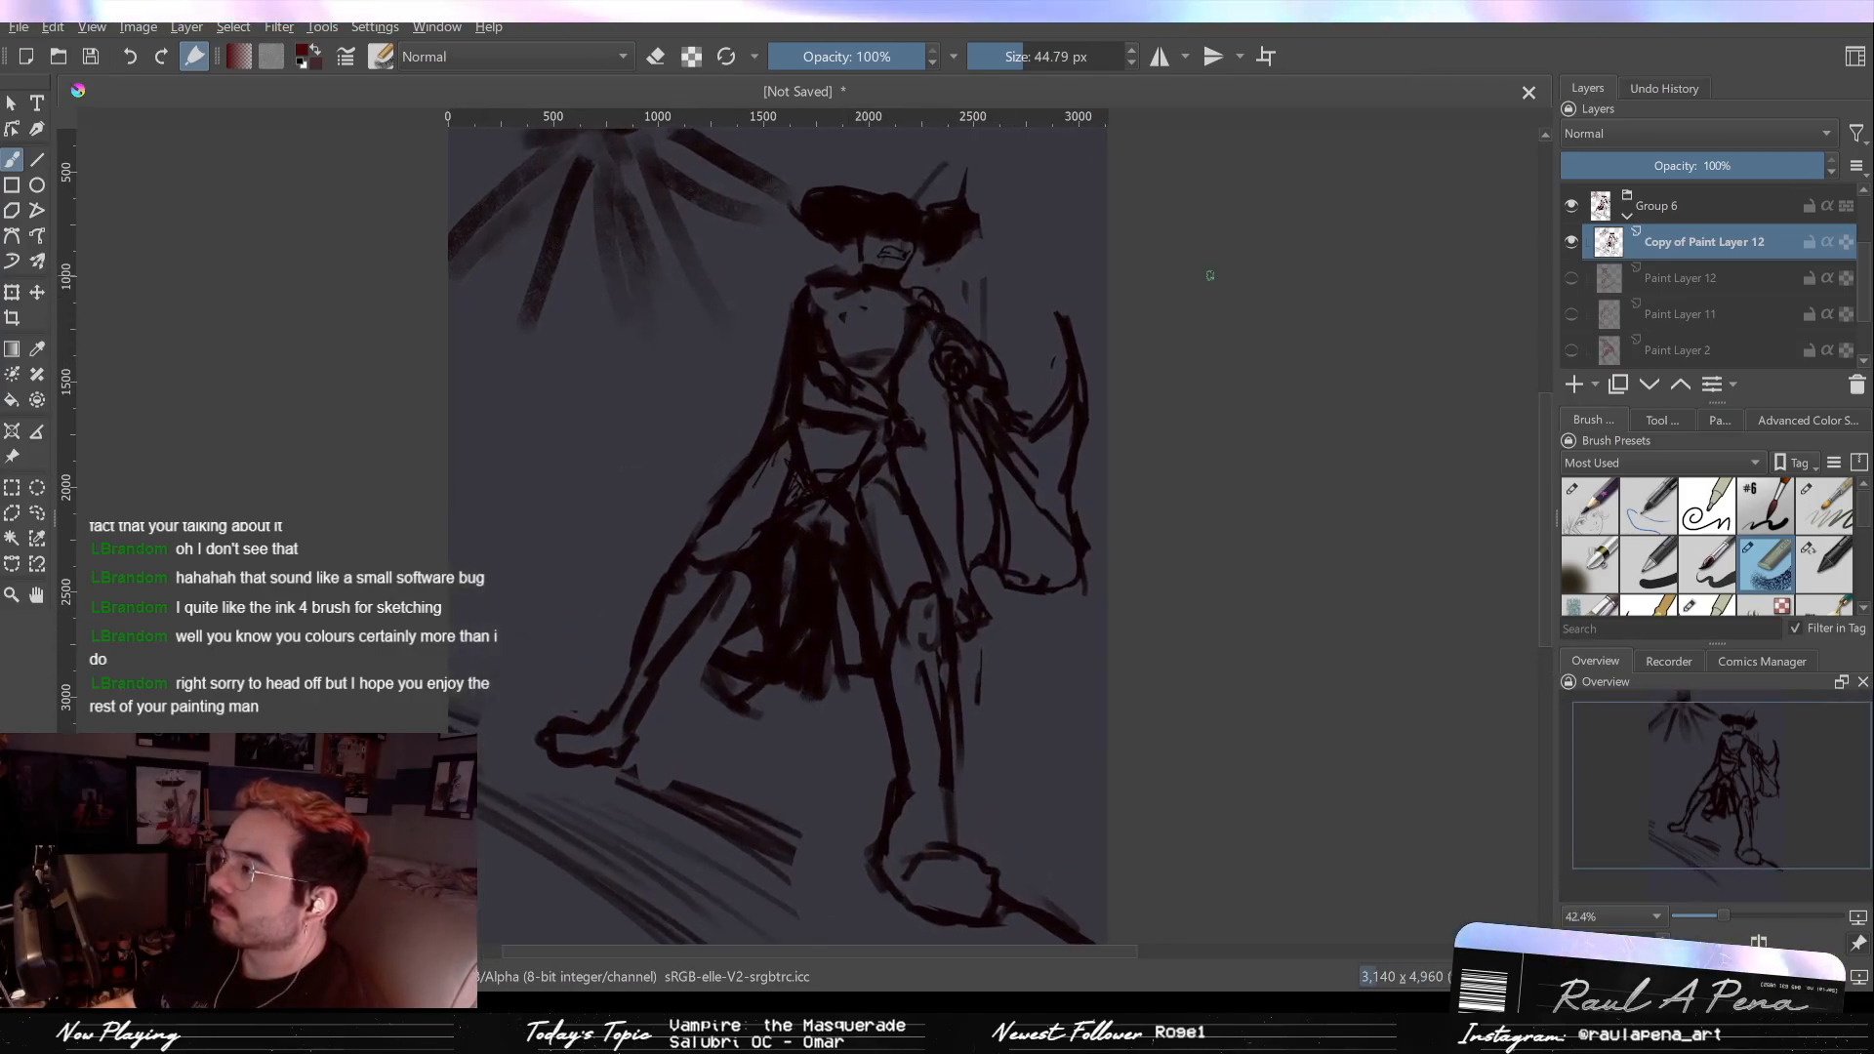
{"action": "left_click", "coordinate": [1571, 278]}
{"action": "left_click", "coordinate": [1571, 278]}
{"action": "left_click", "coordinate": [1572, 242]}
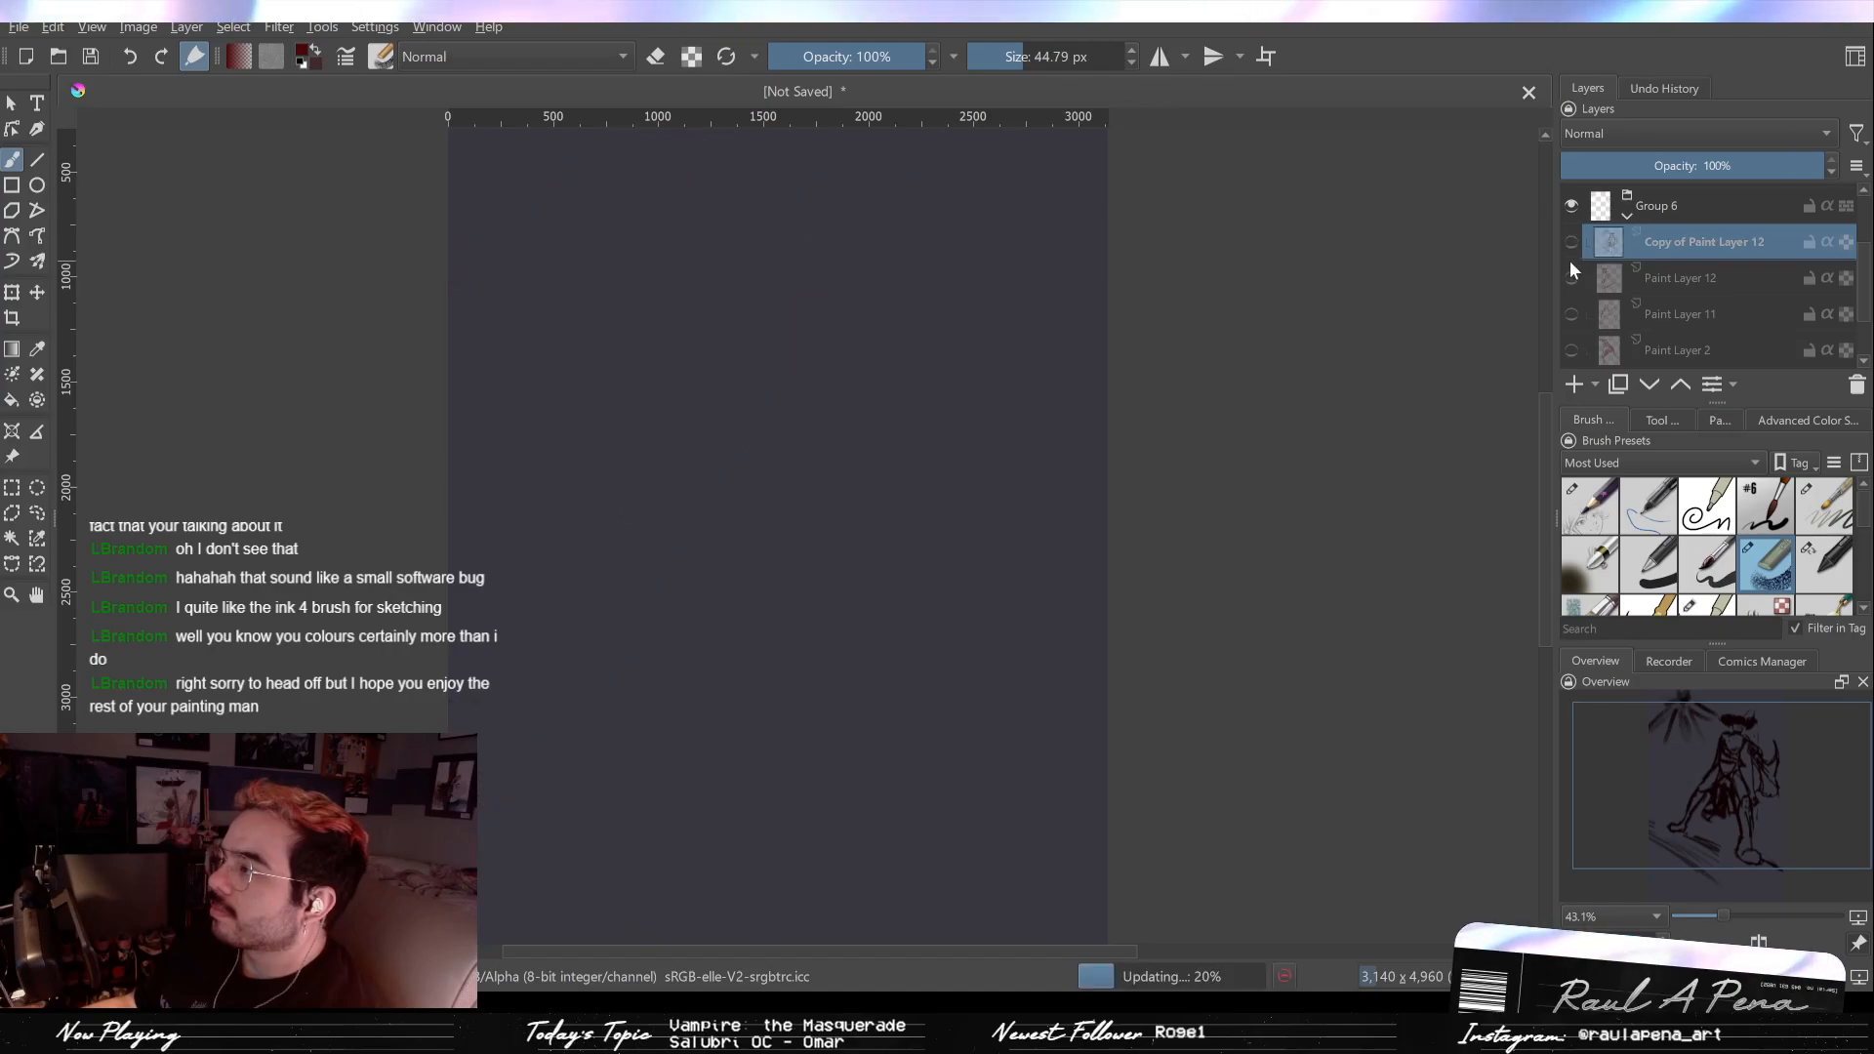
{"action": "left_click", "coordinate": [1567, 278]}
{"action": "left_click", "coordinate": [1571, 242]}
{"action": "left_click", "coordinate": [1571, 278]}
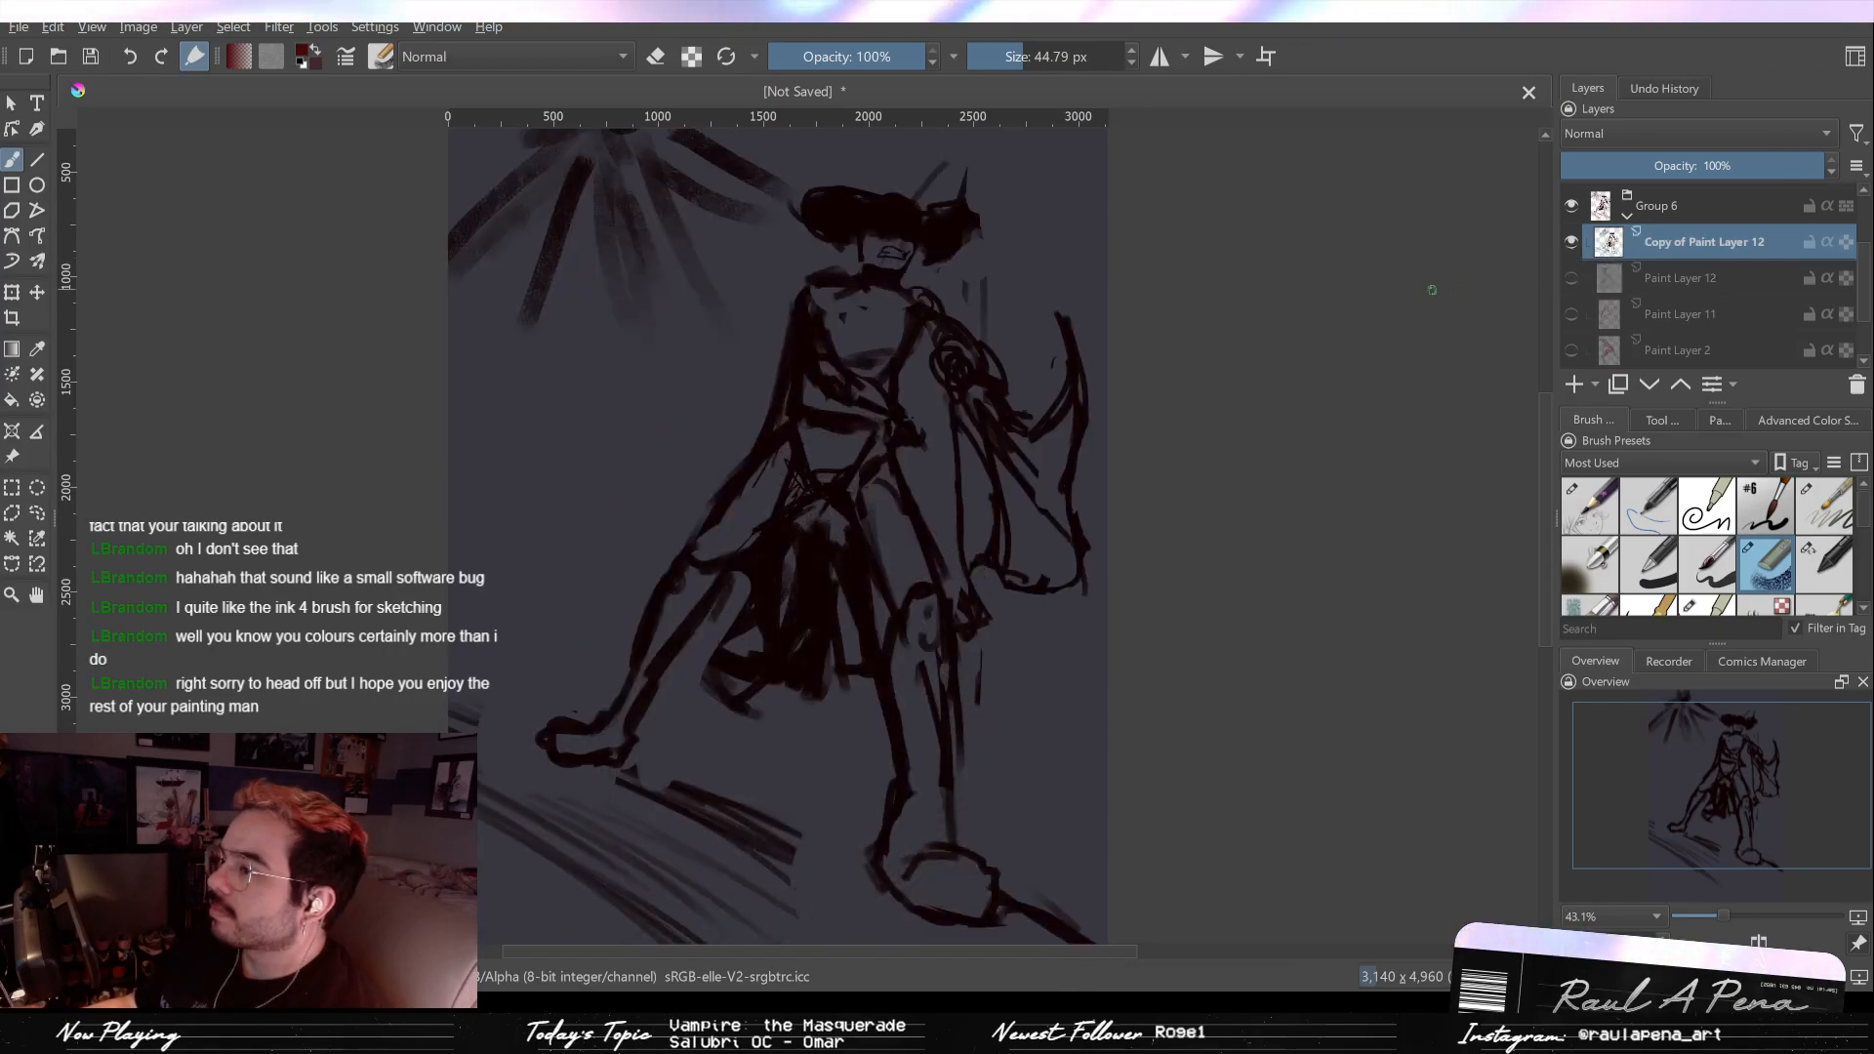
Step: Erase the face and neck below the hat brim, along with parts of the collar and chest shading
{"action": "key", "text": "e"}
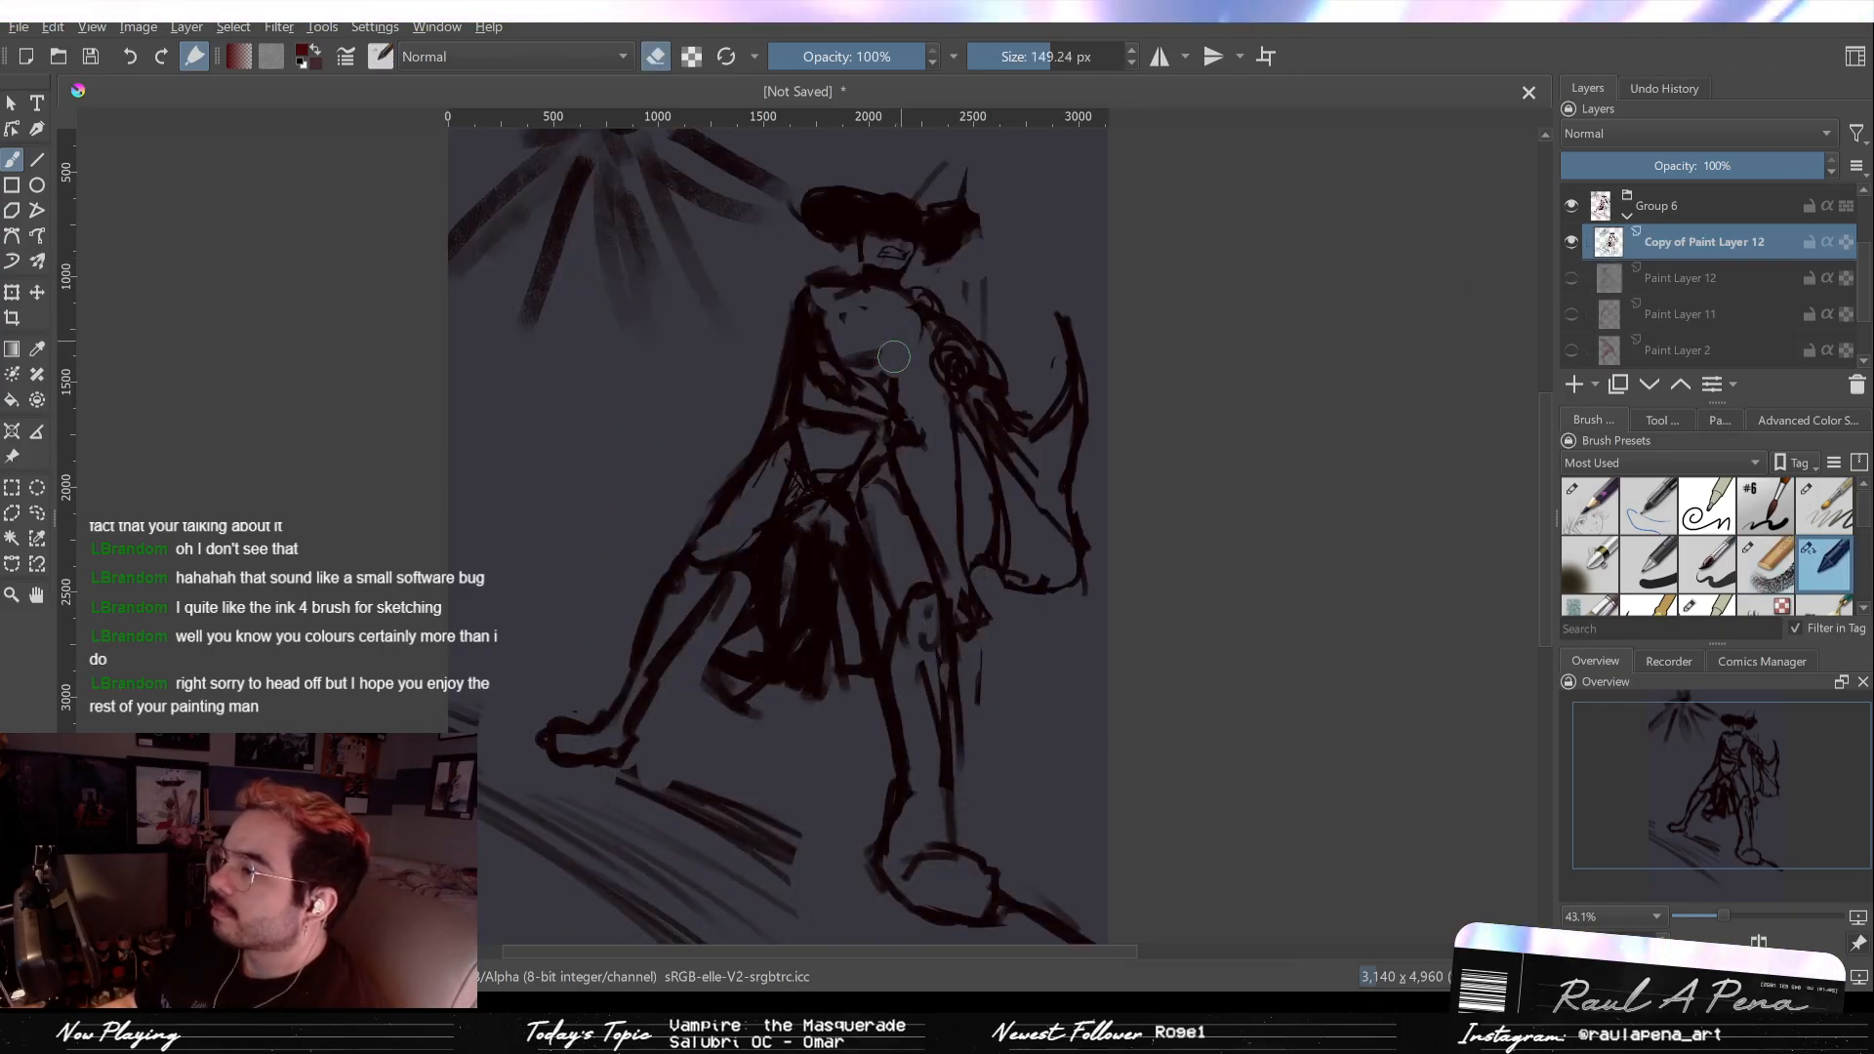
{"action": "key", "text": "e"}
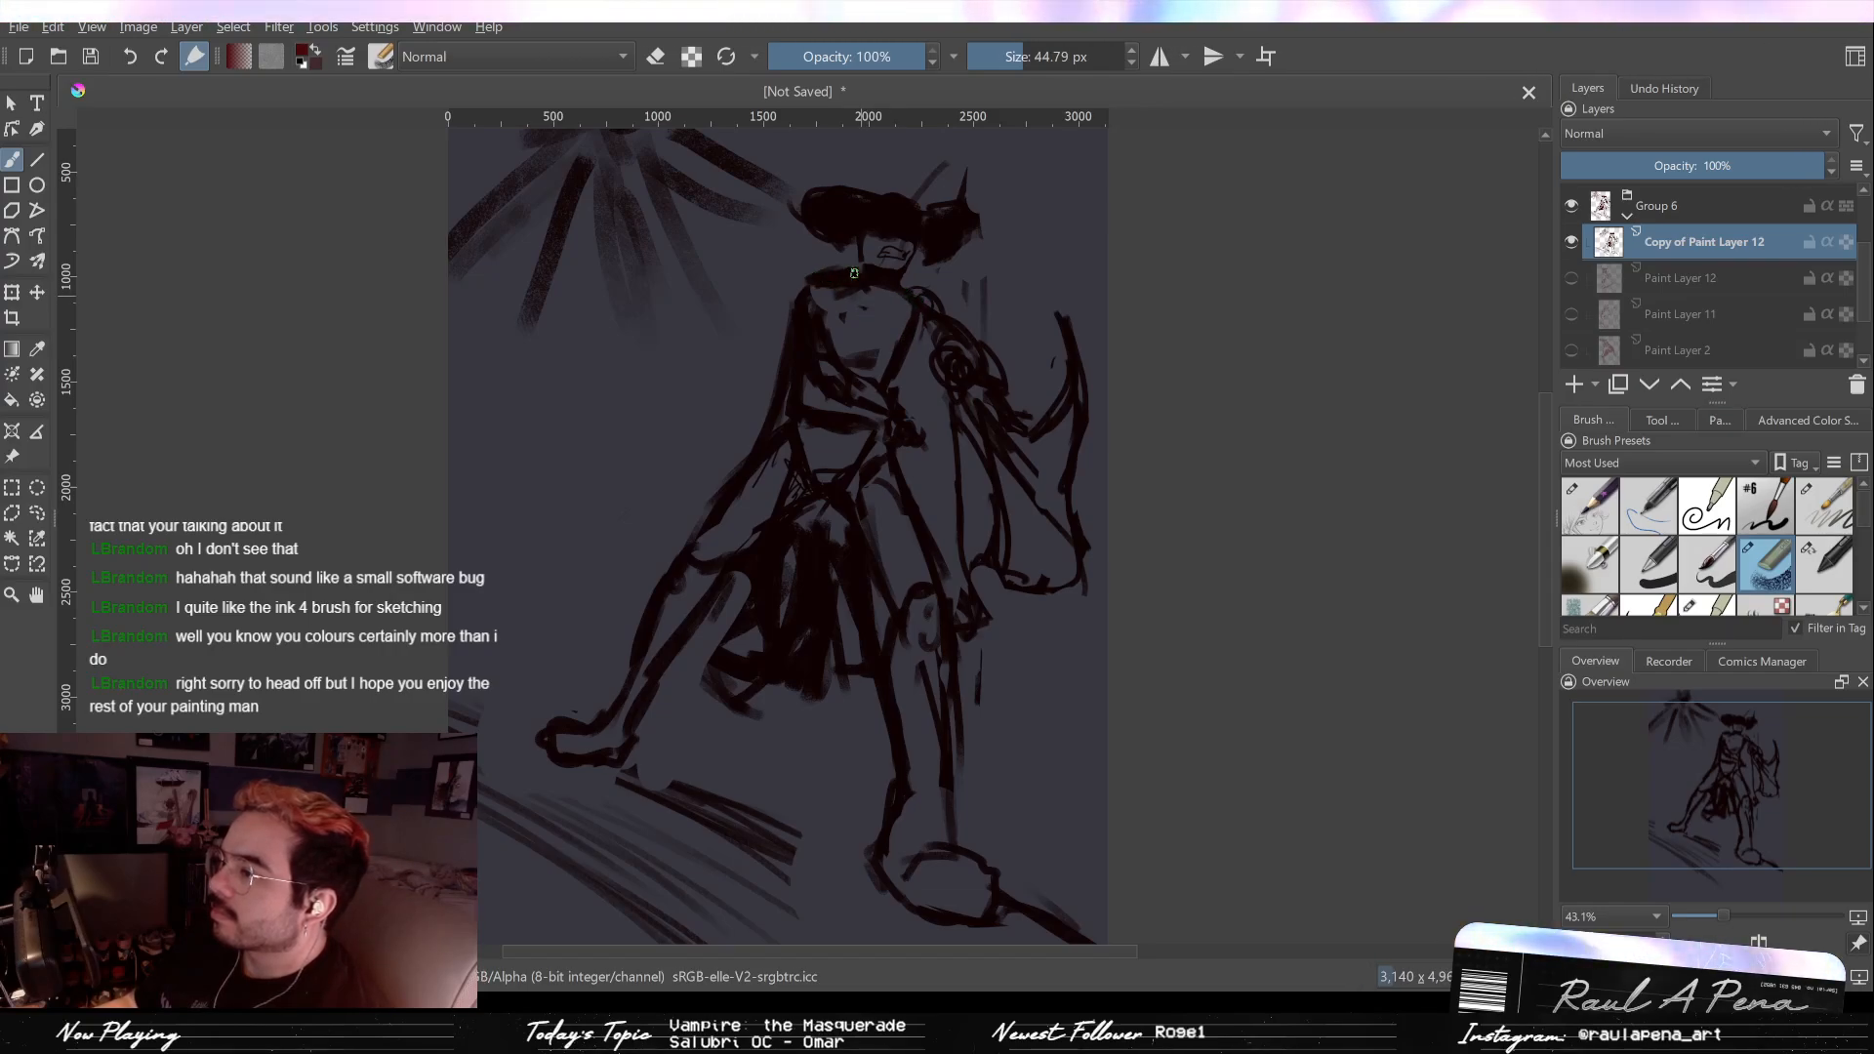
{"action": "key", "text": "e"}
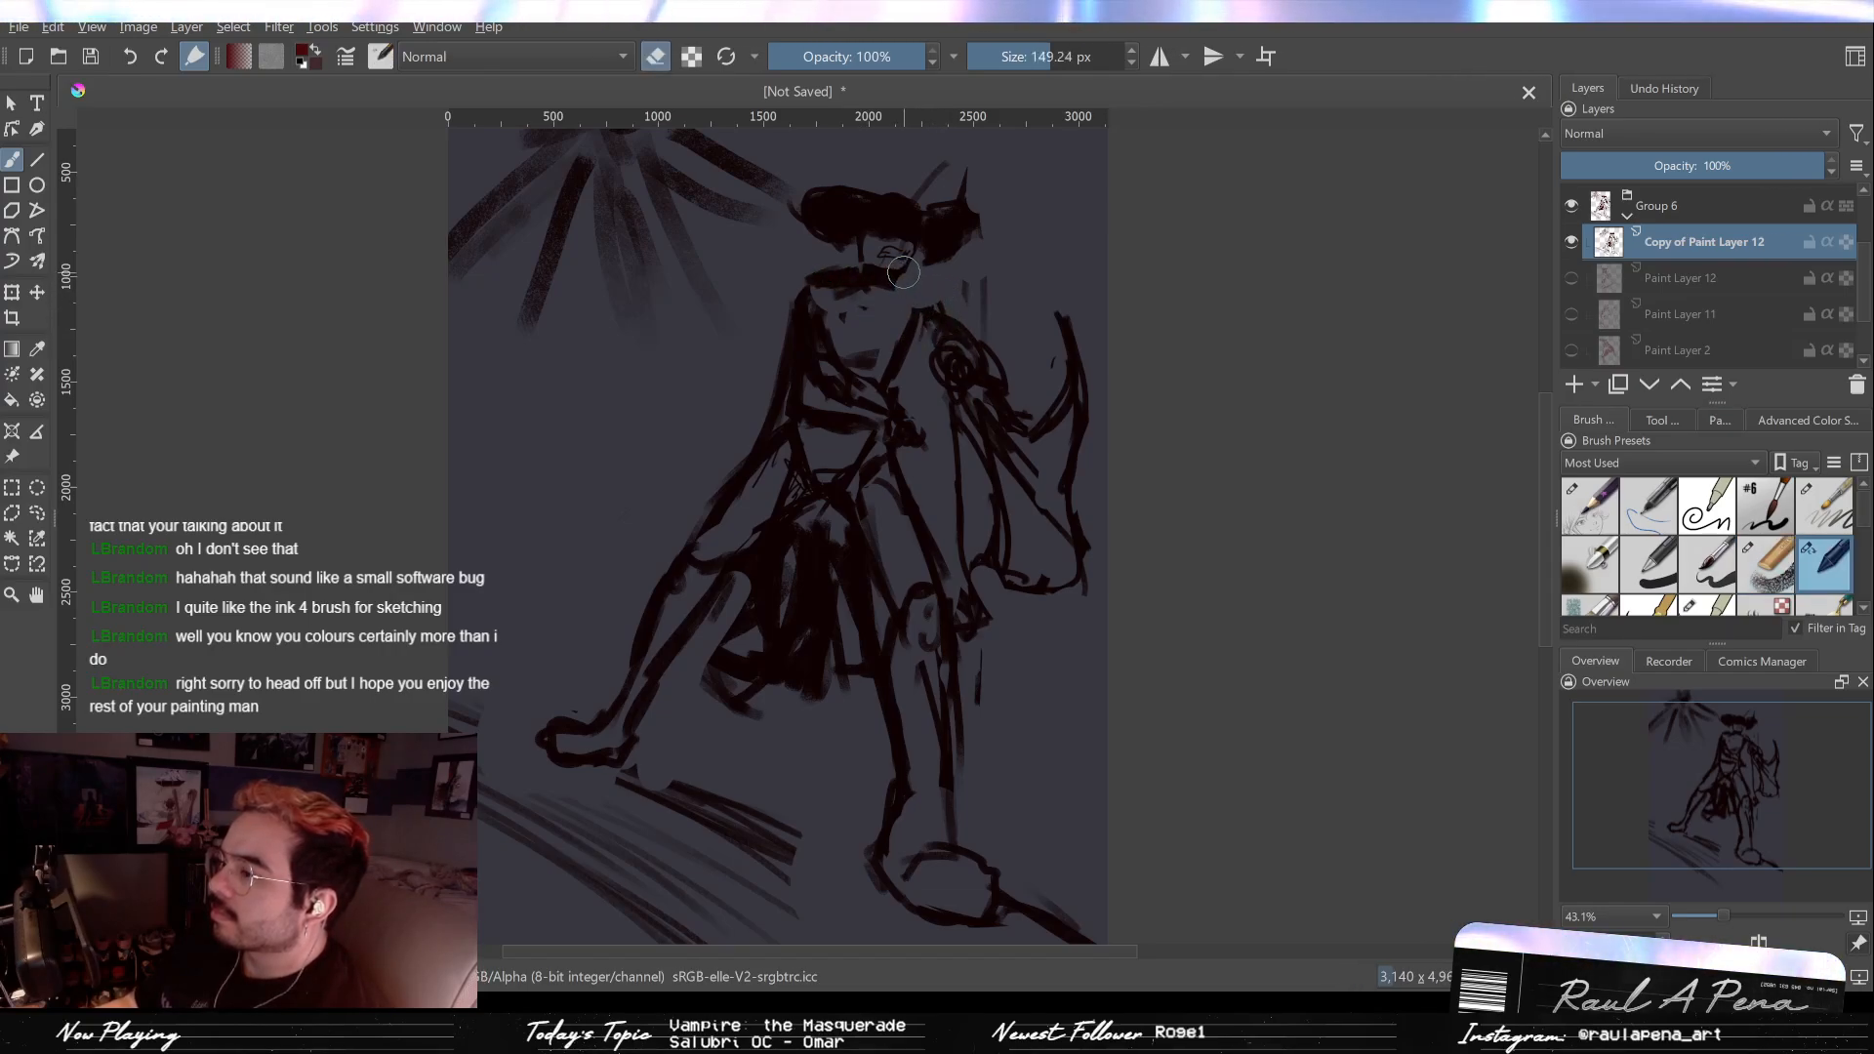
{"action": "left_click_drag", "start_coordinate": [878, 261], "coordinate": [904, 253]}
{"action": "key", "text": "e"}
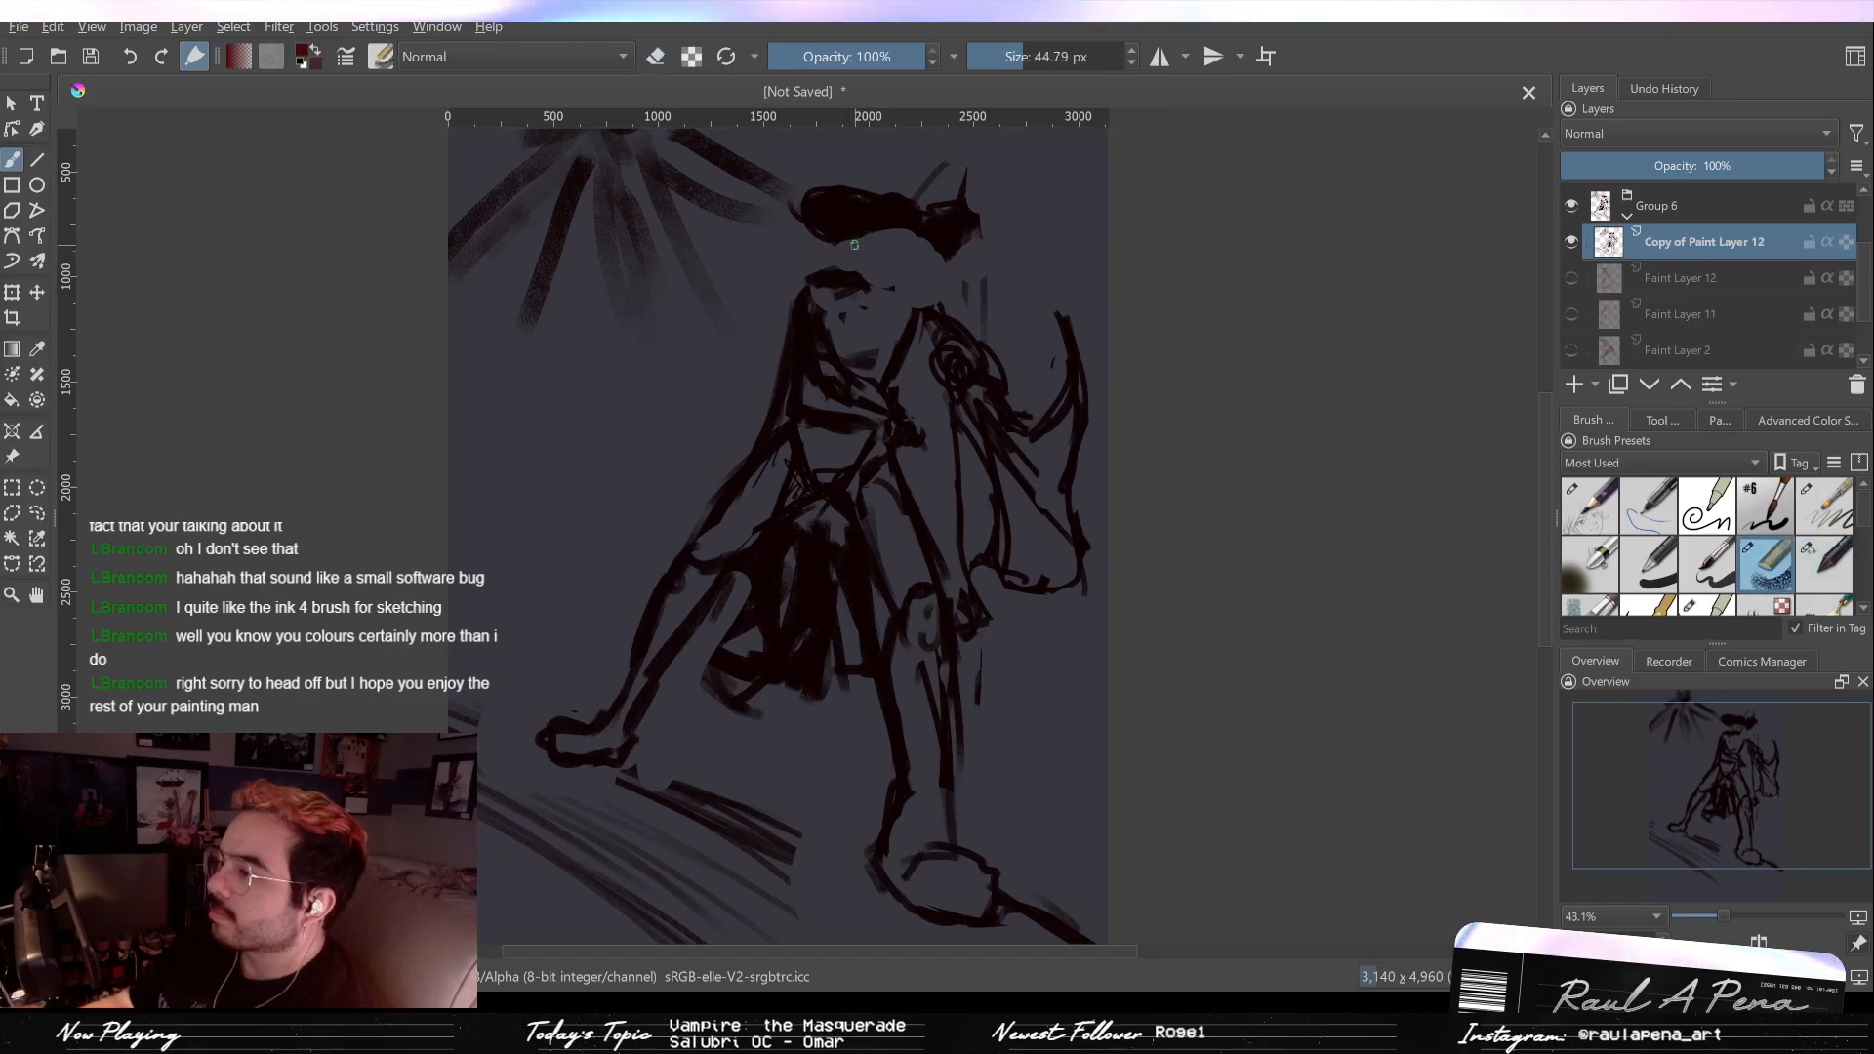
Step: Erase the near shoulder, the torso's side edge and the folded cloth lines across the chest
{"action": "key", "text": "e"}
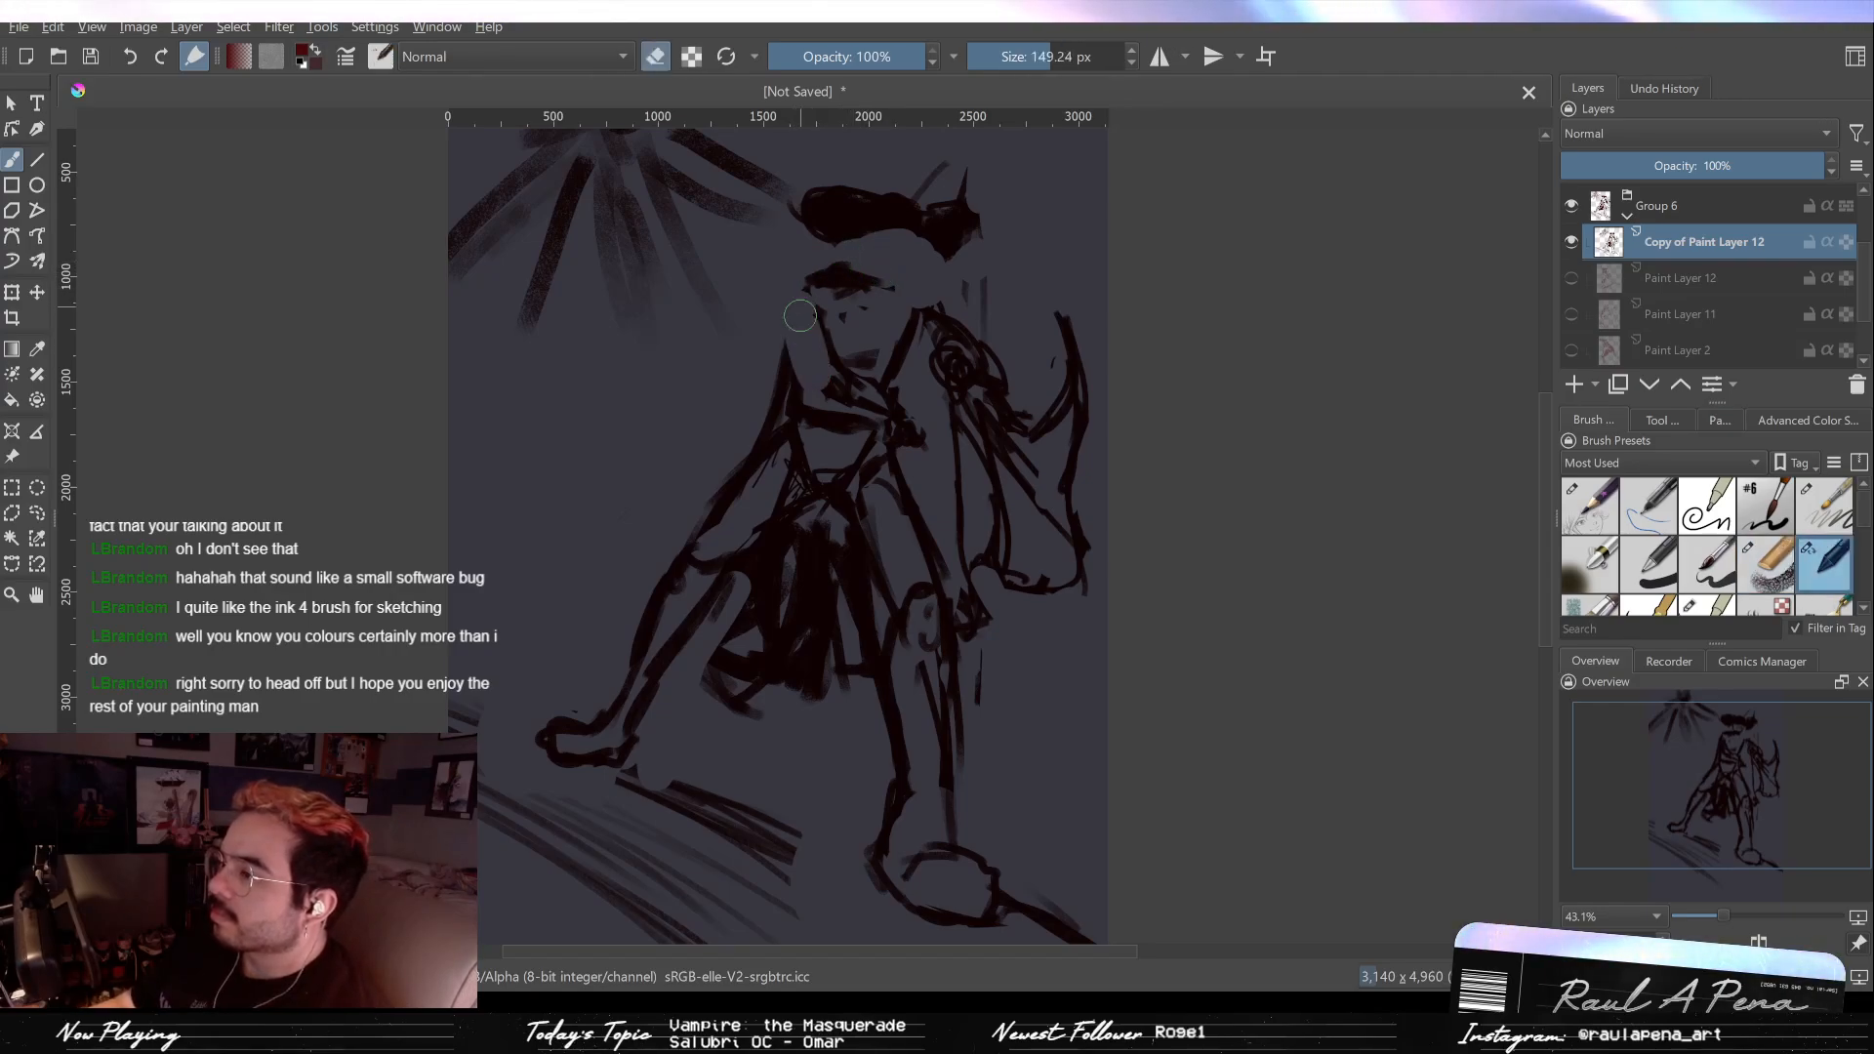
{"action": "left_click_drag", "start_coordinate": [854, 363], "coordinate": [893, 427]}
Step: Redraw the torso's far side edge and sketch curved fold lines across the waist
{"action": "key", "text": "e"}
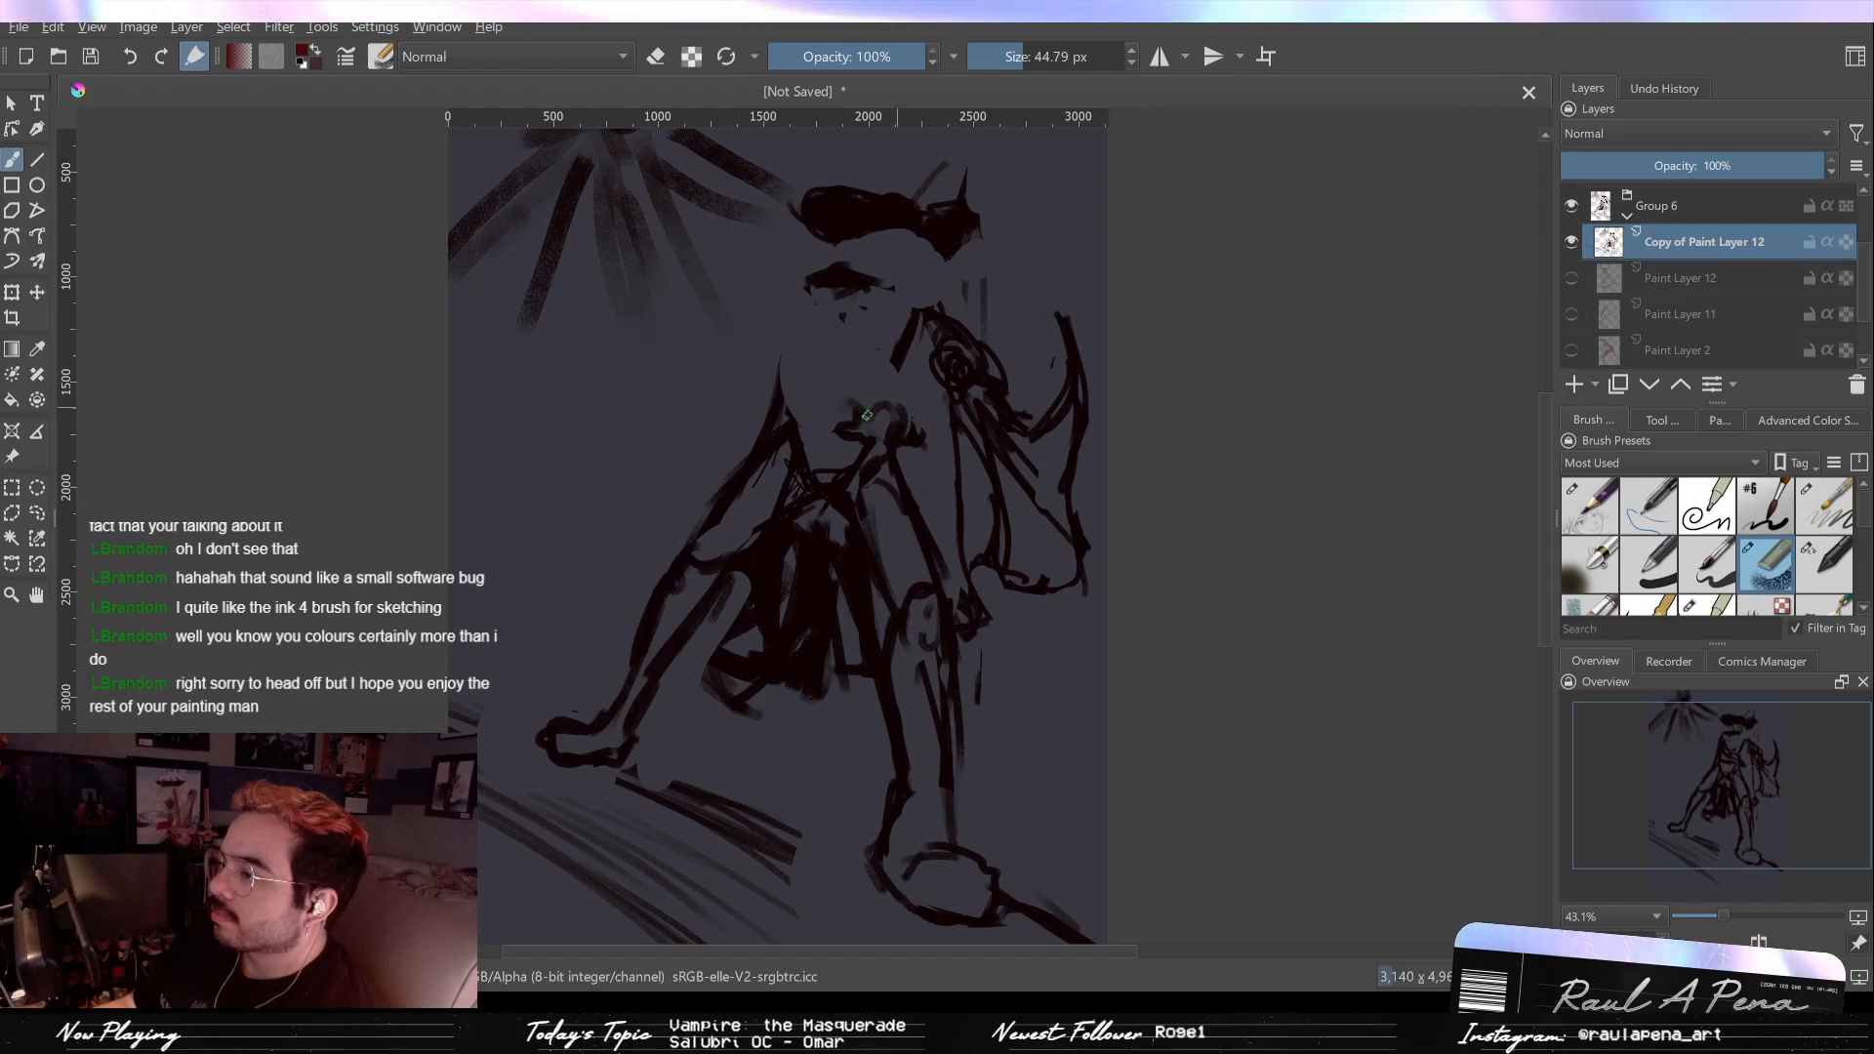
{"action": "left_click_drag", "start_coordinate": [776, 372], "coordinate": [813, 417]}
{"action": "mouse_move", "coordinate": [780, 356]}
{"action": "left_mouse_down"}
{"action": "mouse_move", "coordinate": [801, 298]}
{"action": "mouse_move", "coordinate": [780, 374]}
{"action": "mouse_move", "coordinate": [804, 277]}
{"action": "mouse_move", "coordinate": [802, 352]}
{"action": "mouse_move", "coordinate": [813, 308]}
{"action": "mouse_move", "coordinate": [882, 430]}
{"action": "mouse_move", "coordinate": [911, 319]}
{"action": "mouse_move", "coordinate": [899, 286]}
{"action": "mouse_move", "coordinate": [879, 377]}
{"action": "left_mouse_up"}
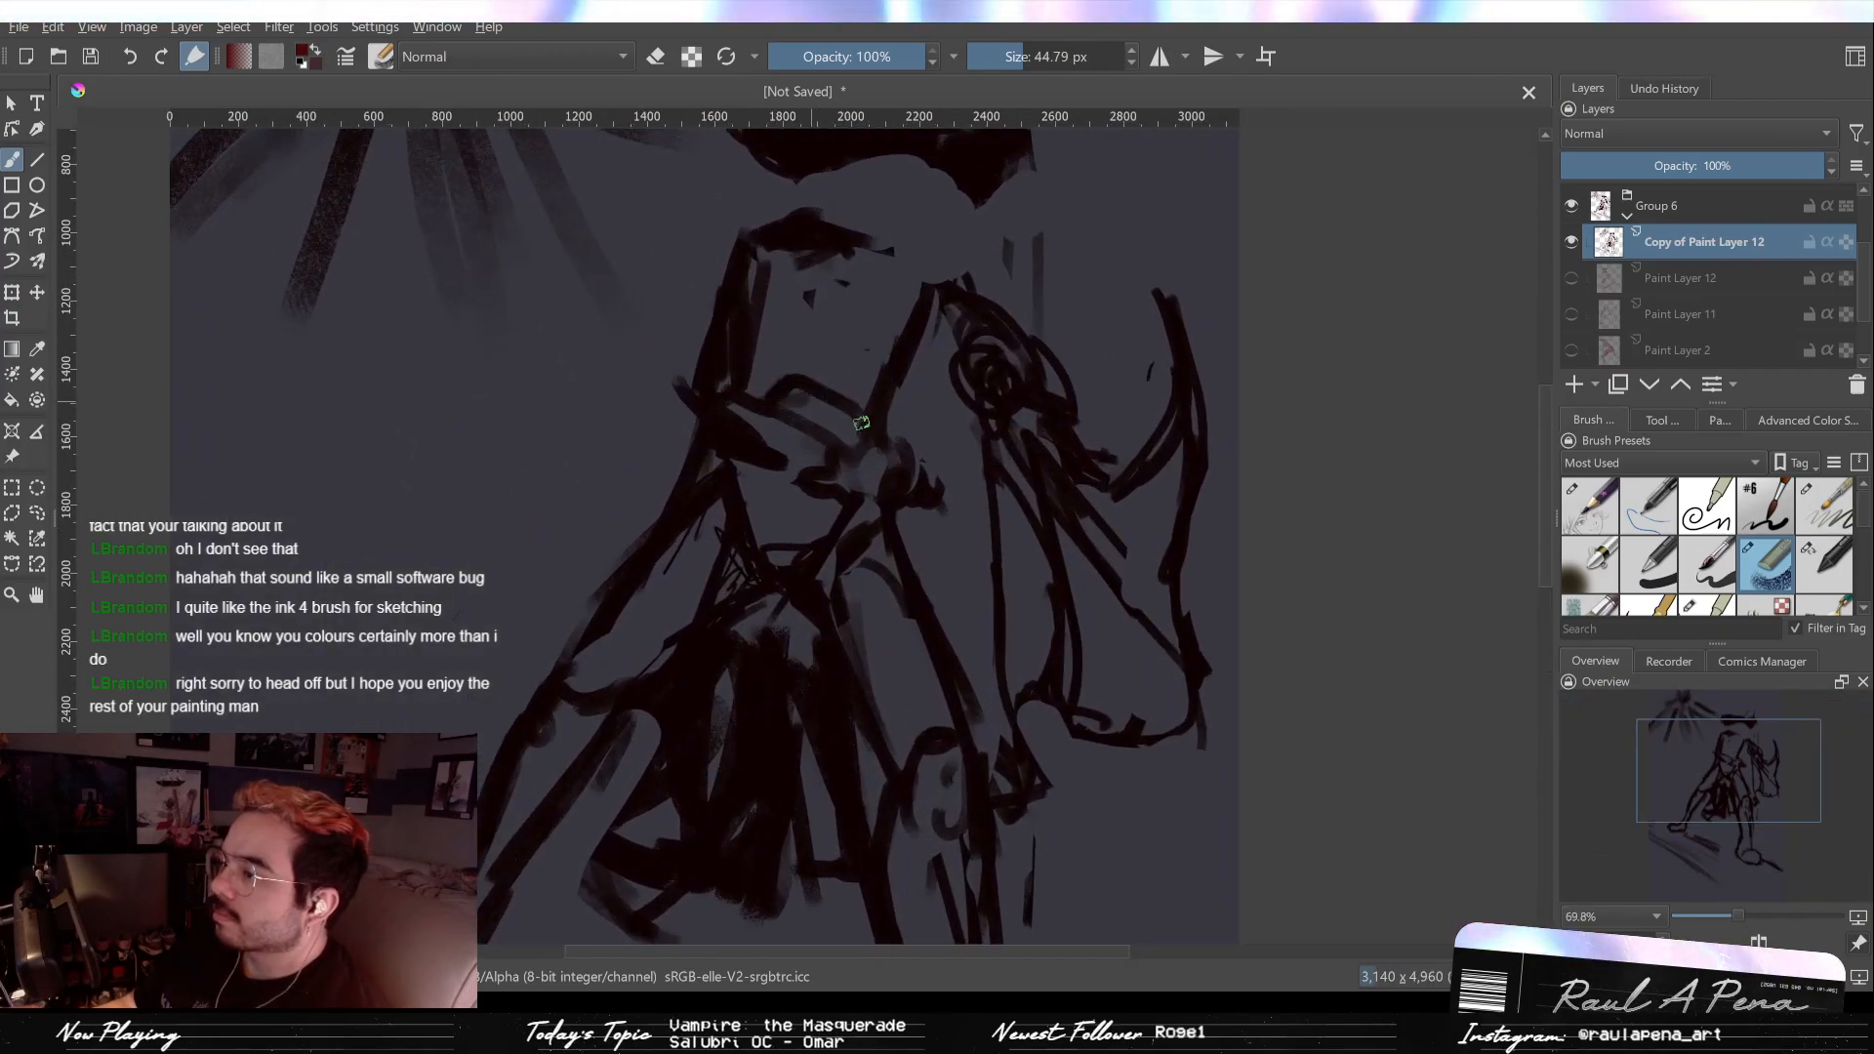
{"action": "left_click_drag", "start_coordinate": [821, 337], "coordinate": [761, 391]}
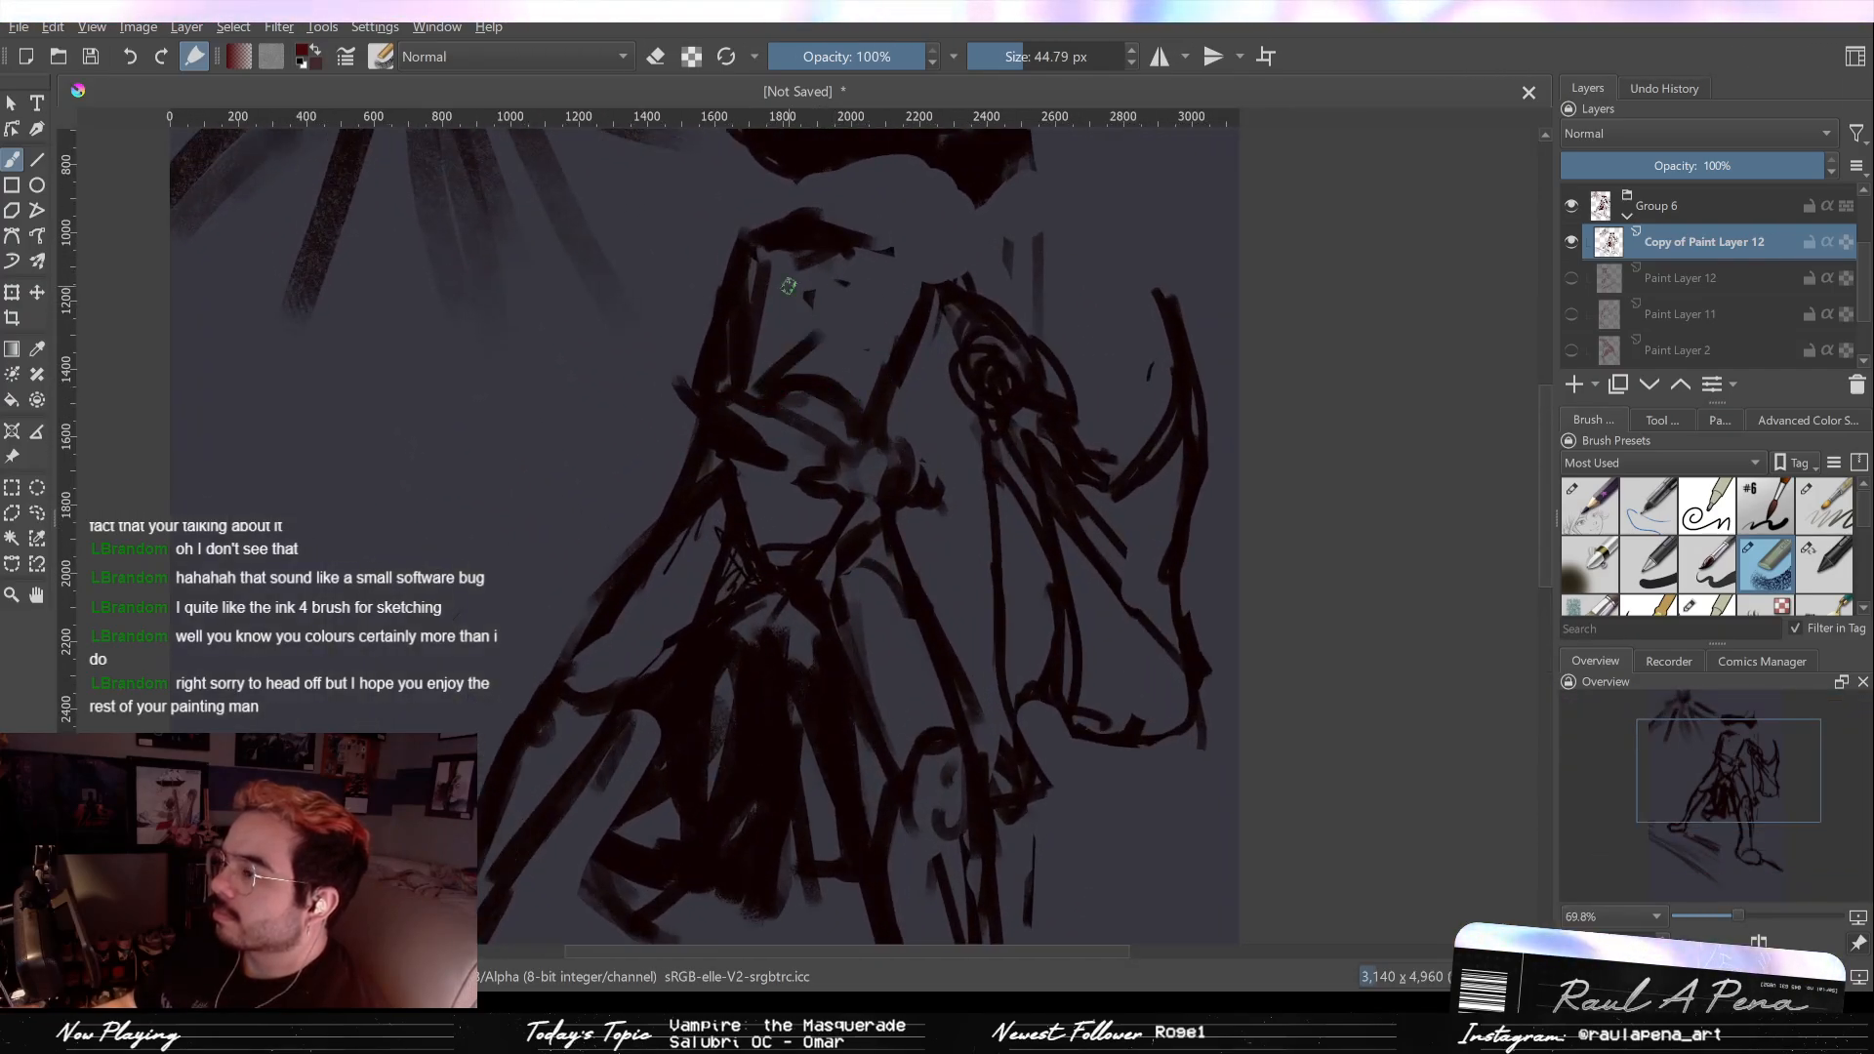
Step: Redraw the shoulder line across the top of the torso, trim its upper edge and slope it down to the near arm
{"action": "key", "text": "slash"}
{"action": "mouse_move", "coordinate": [748, 208]}
{"action": "left_mouse_down"}
{"action": "mouse_move", "coordinate": [903, 205]}
{"action": "mouse_move", "coordinate": [865, 198]}
{"action": "mouse_move", "coordinate": [943, 226]}
{"action": "mouse_move", "coordinate": [966, 281]}
{"action": "left_mouse_up"}
{"action": "key", "text": "slash"}
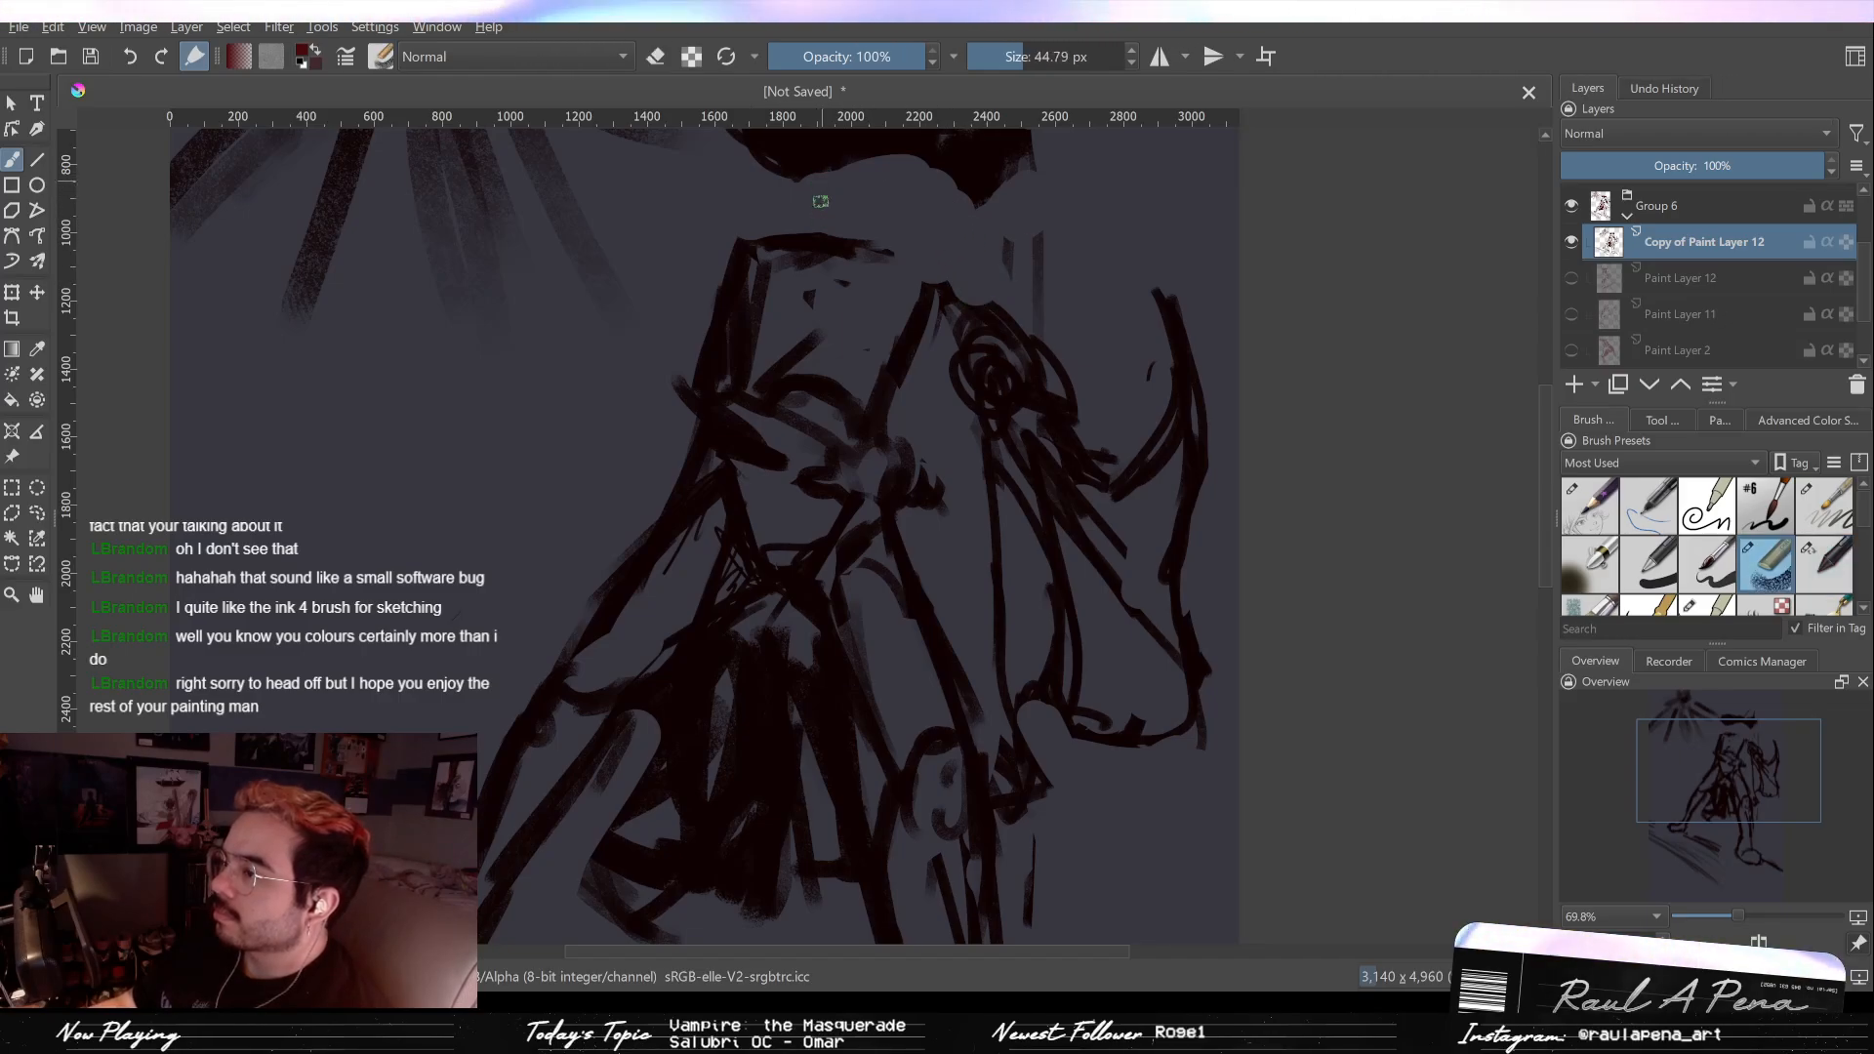
{"action": "mouse_move", "coordinate": [832, 198]}
{"action": "left_mouse_down"}
{"action": "mouse_move", "coordinate": [866, 243]}
{"action": "mouse_move", "coordinate": [939, 244]}
{"action": "left_mouse_up"}
{"action": "mouse_move", "coordinate": [999, 310]}
{"action": "left_mouse_down"}
{"action": "mouse_move", "coordinate": [1060, 346]}
{"action": "mouse_move", "coordinate": [987, 281]}
{"action": "mouse_move", "coordinate": [925, 285]}
{"action": "mouse_move", "coordinate": [987, 267]}
{"action": "mouse_move", "coordinate": [921, 245]}
{"action": "left_mouse_up"}
{"action": "key", "text": "slash"}
{"action": "key", "text": "slash"}
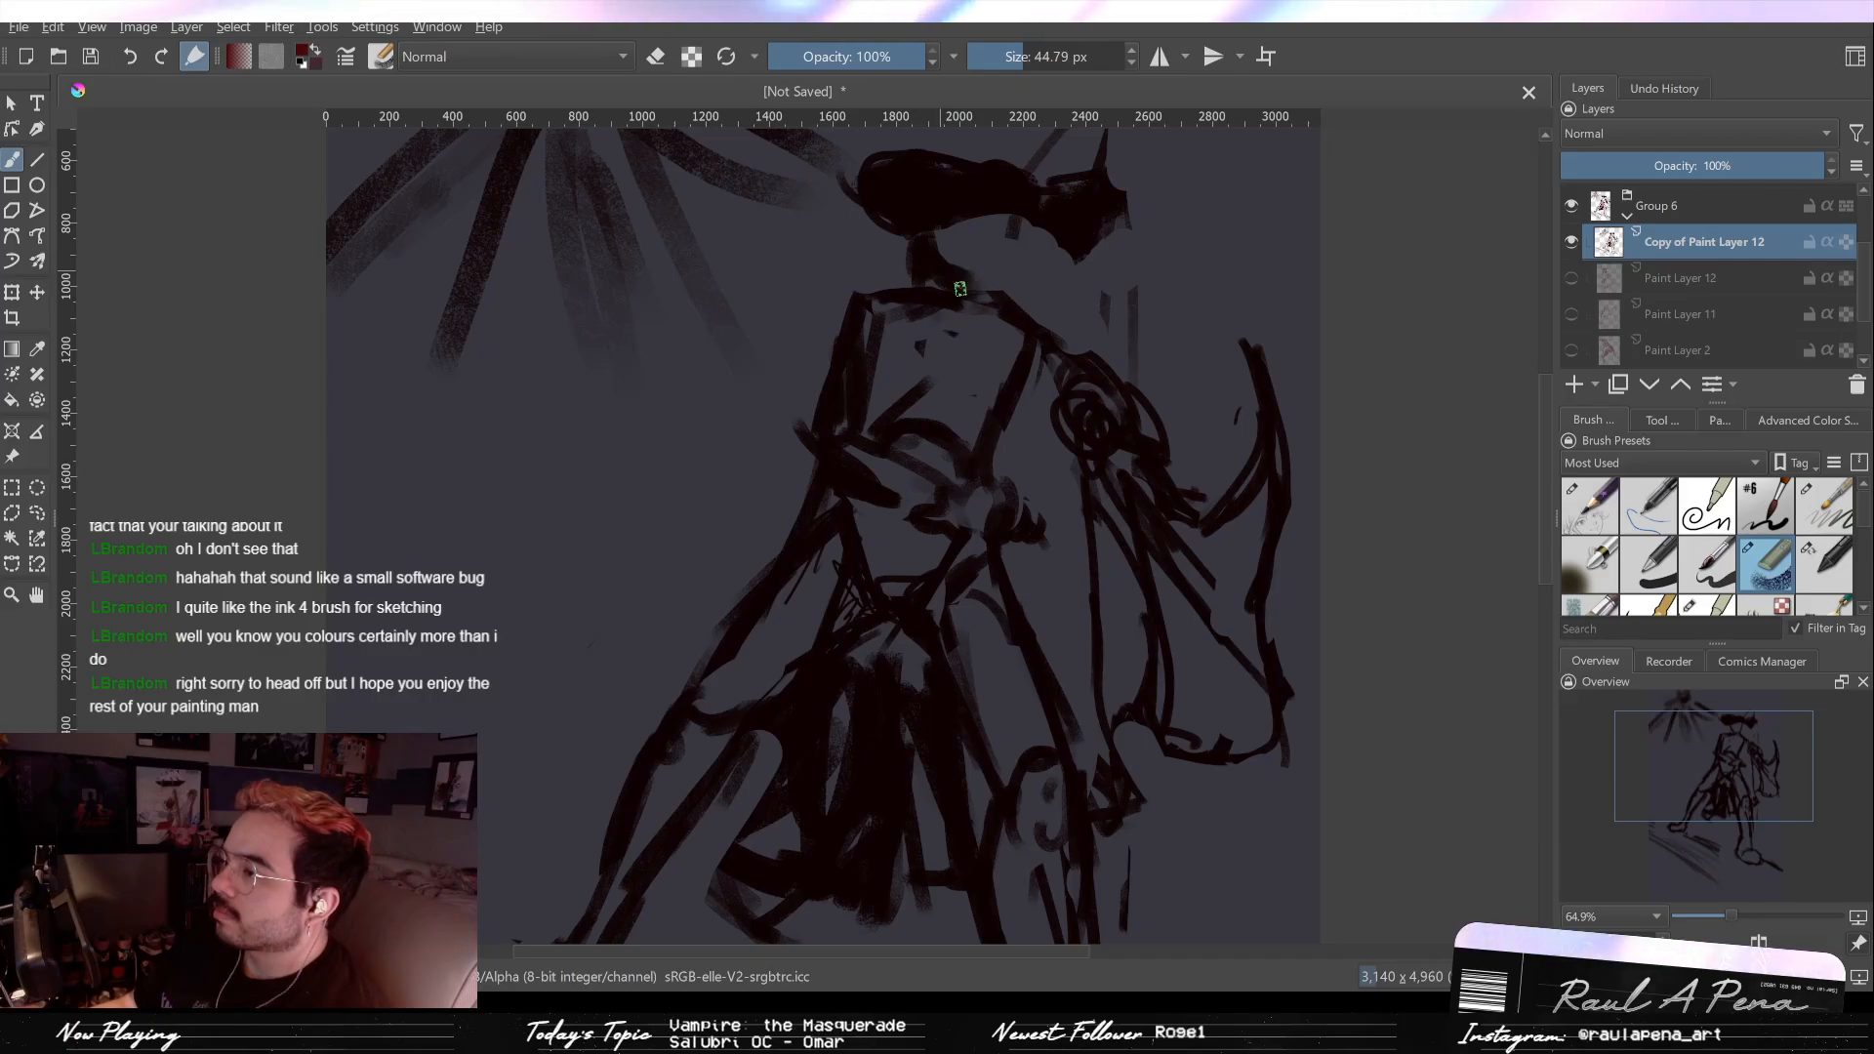
Step: Sketch the jaw and neck beneath the hat brim, trimming their outer edges with the eraser
{"action": "left_click_drag", "start_coordinate": [968, 283], "coordinate": [995, 259]}
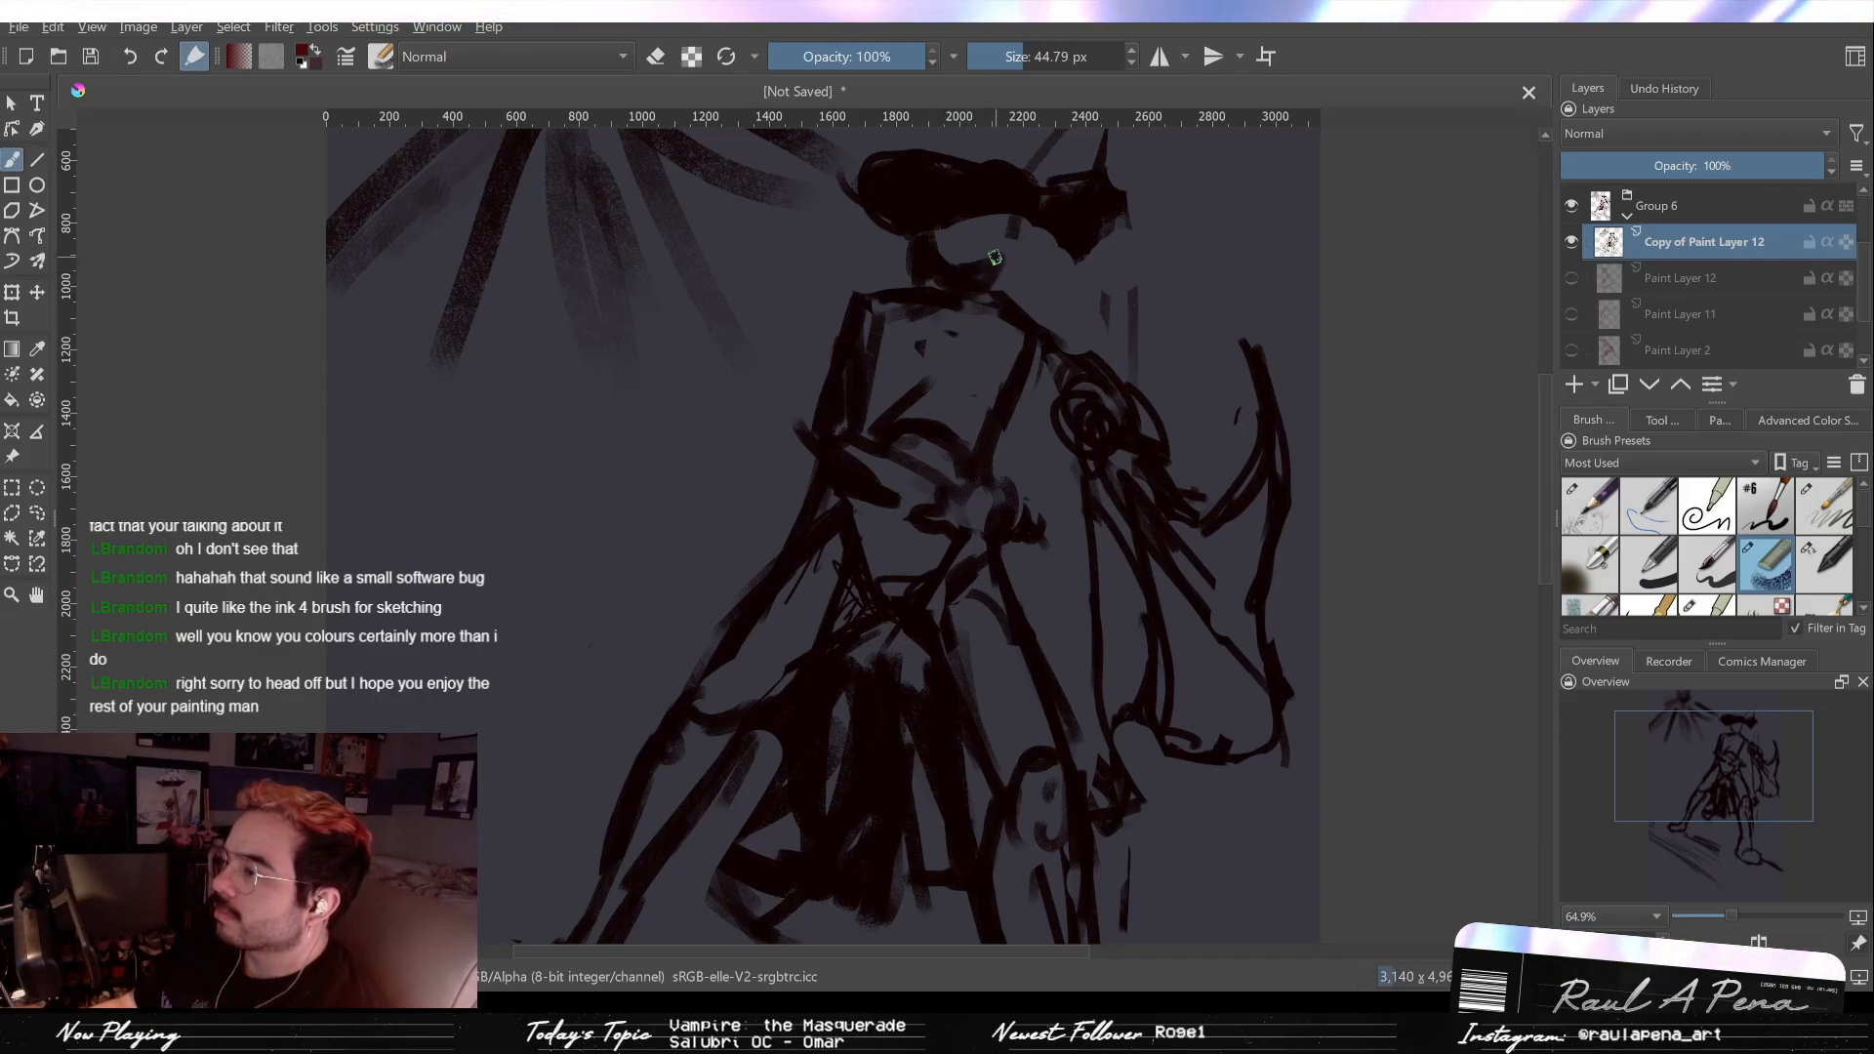
{"action": "key", "text": "e"}
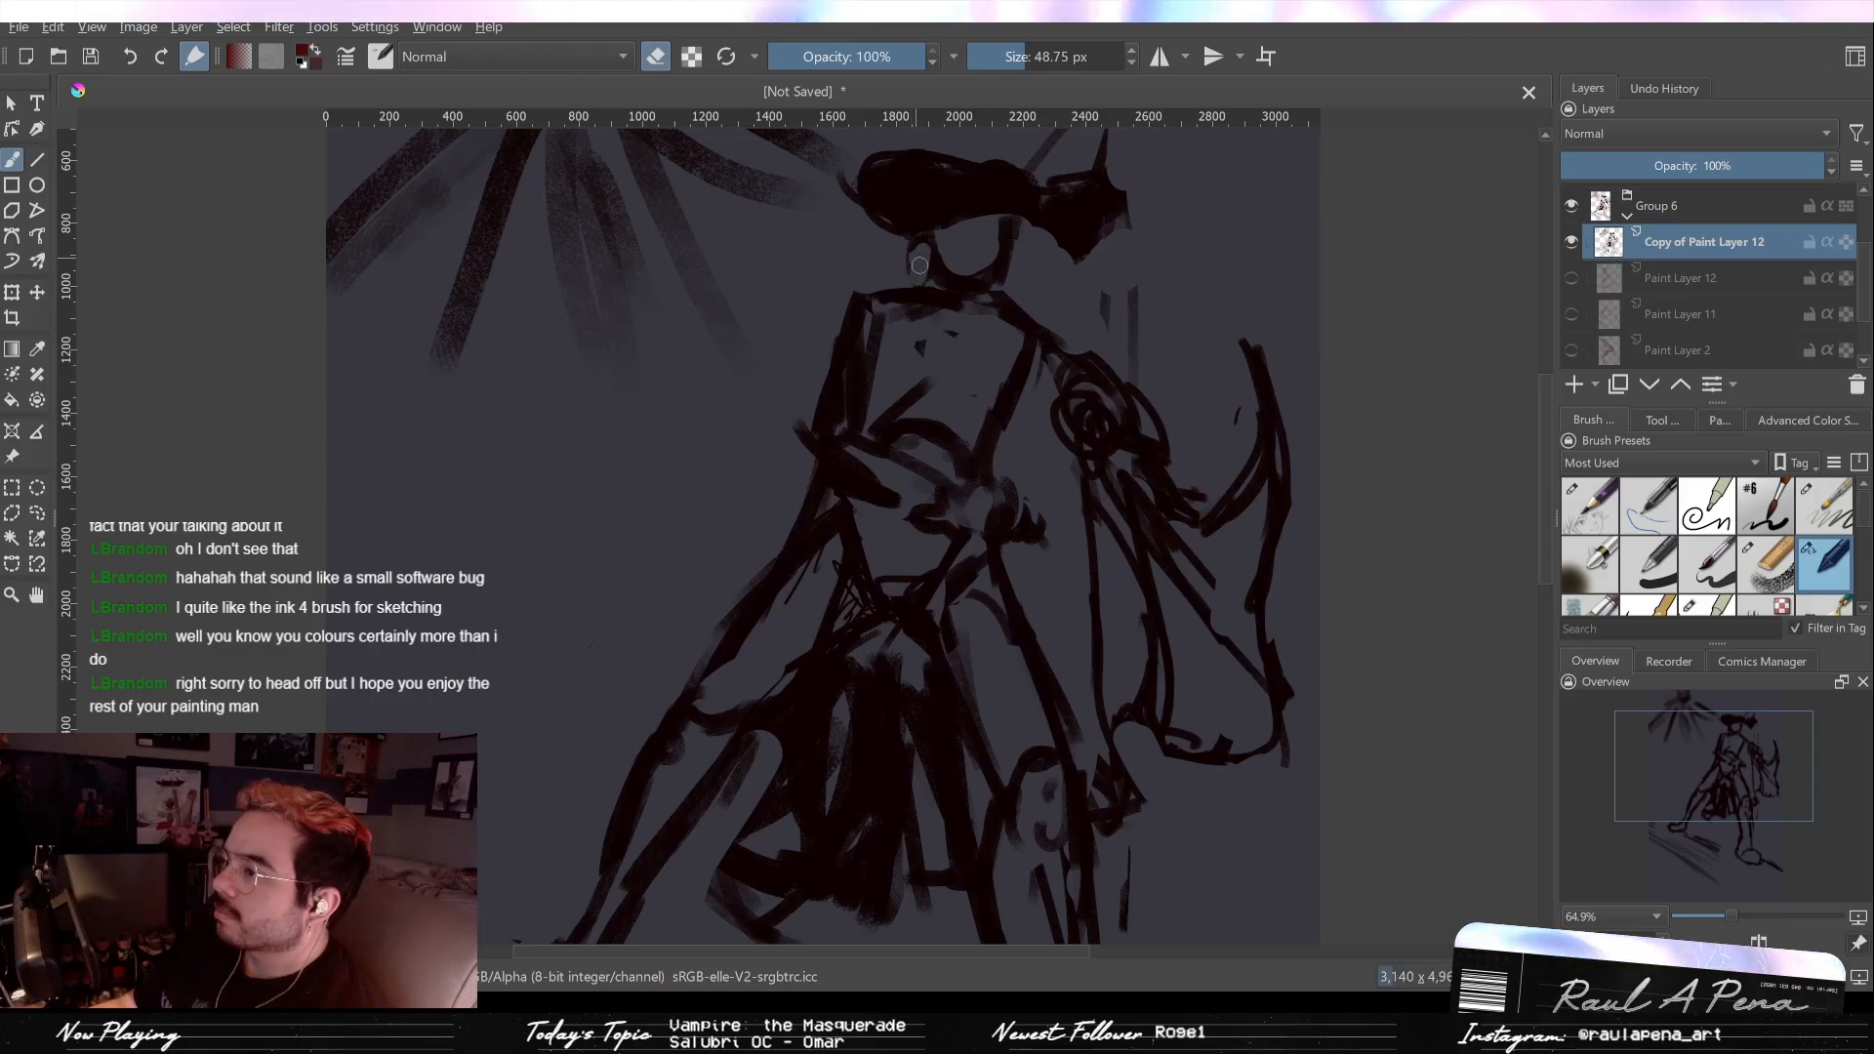
{"action": "key", "text": "e"}
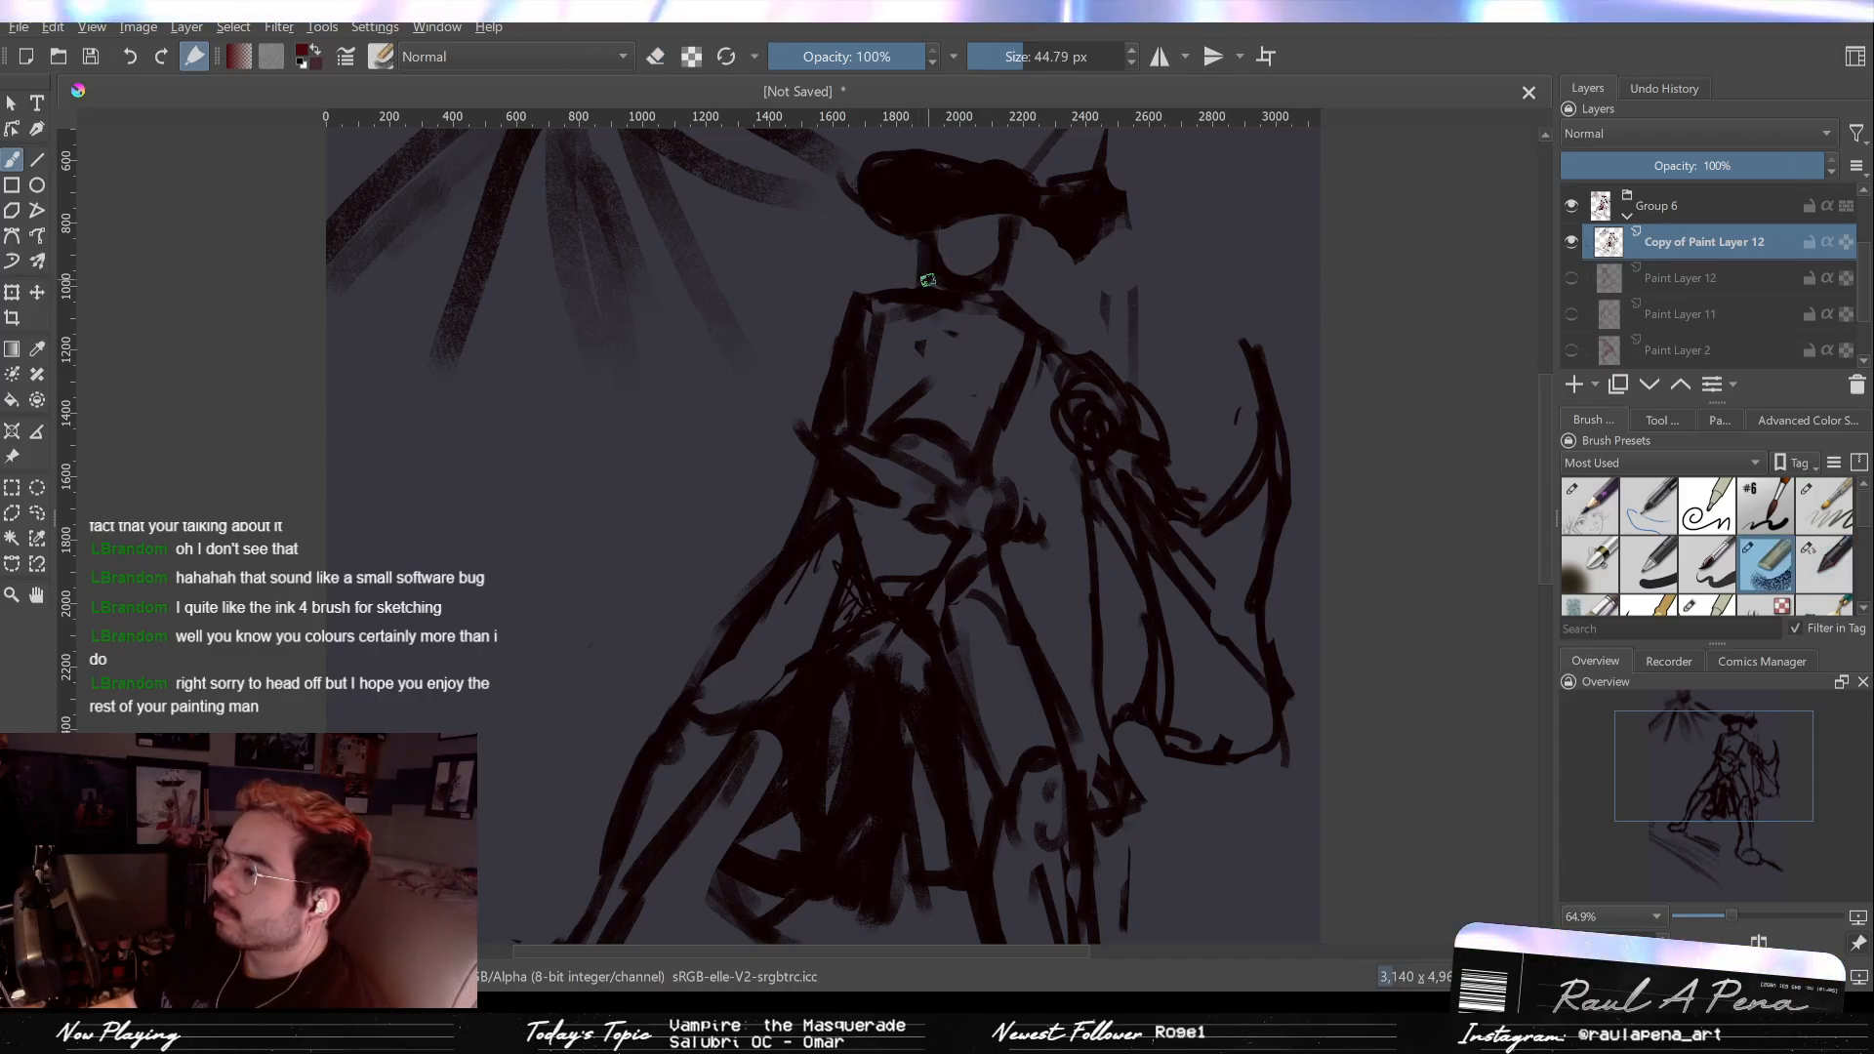
{"action": "key", "text": "e"}
{"action": "left_click_drag", "start_coordinate": [1008, 254], "coordinate": [1005, 227]}
{"action": "key", "text": "e"}
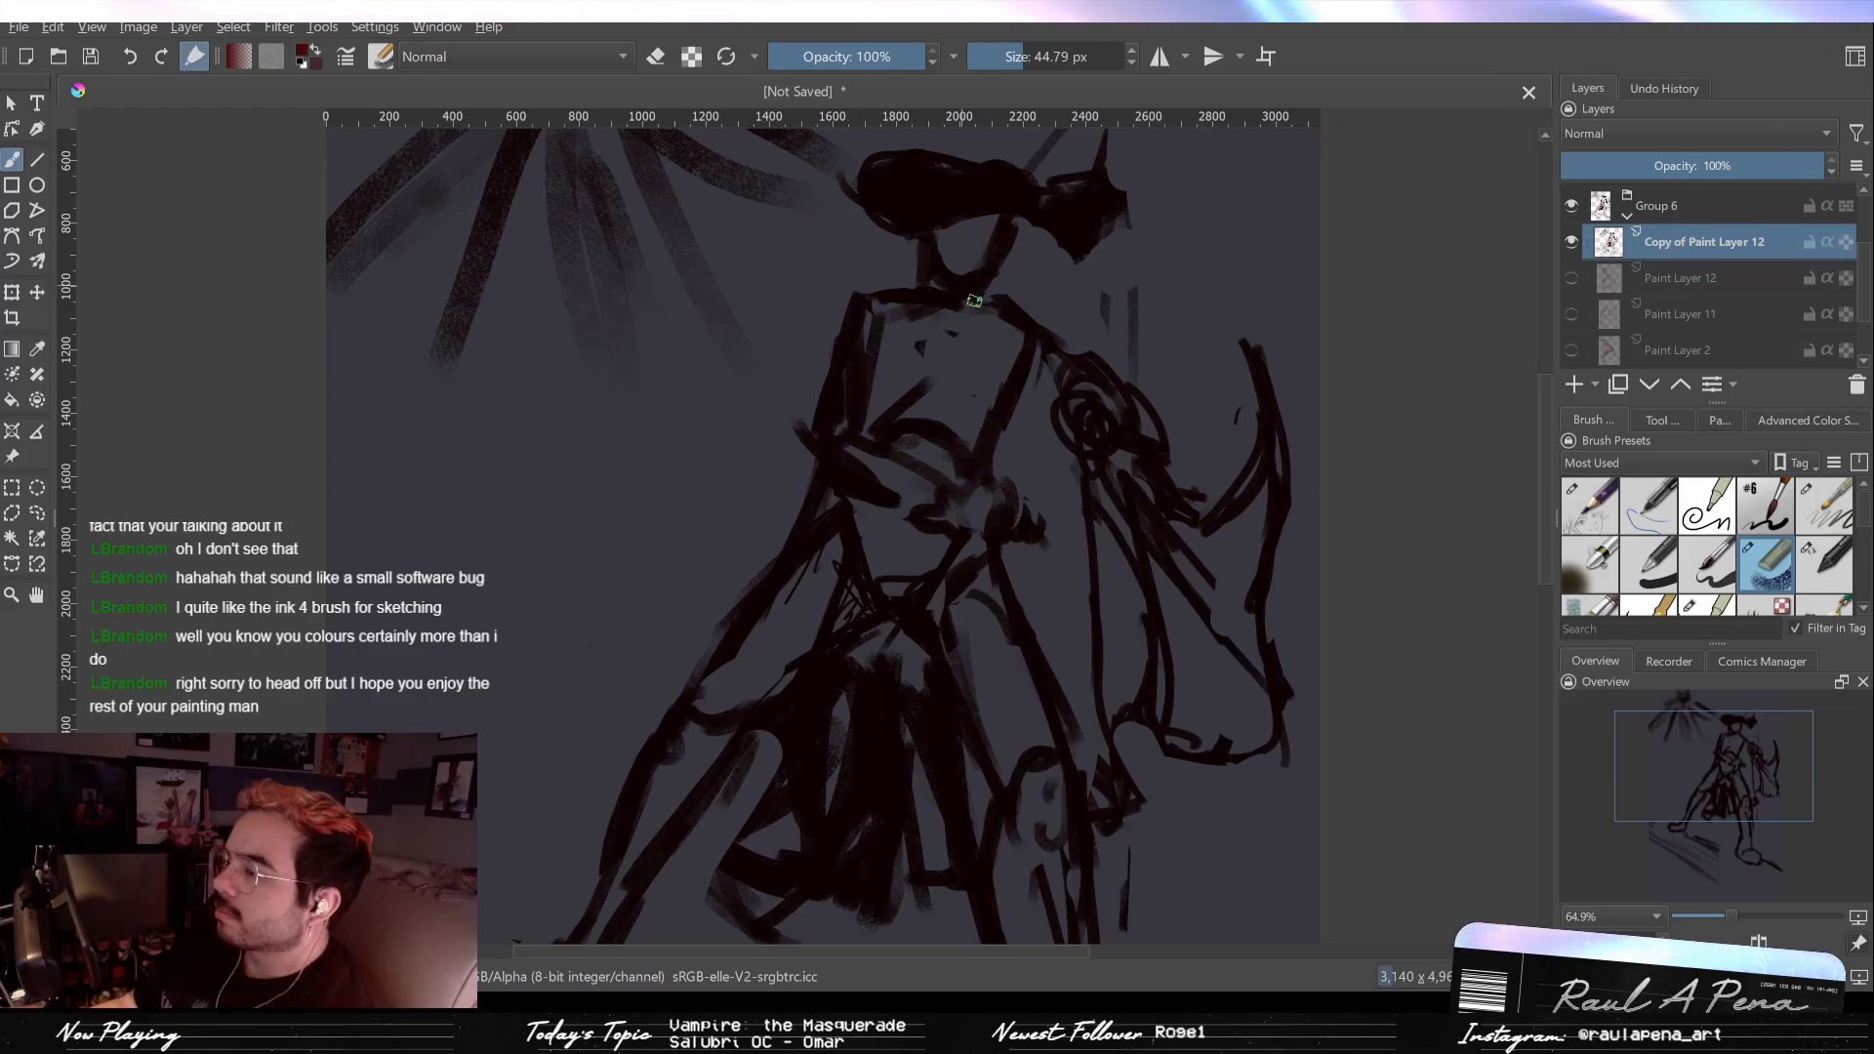
Step: Erase the inside of the face up into the hat brim to open up a clear oval head shape
{"action": "key", "text": "e"}
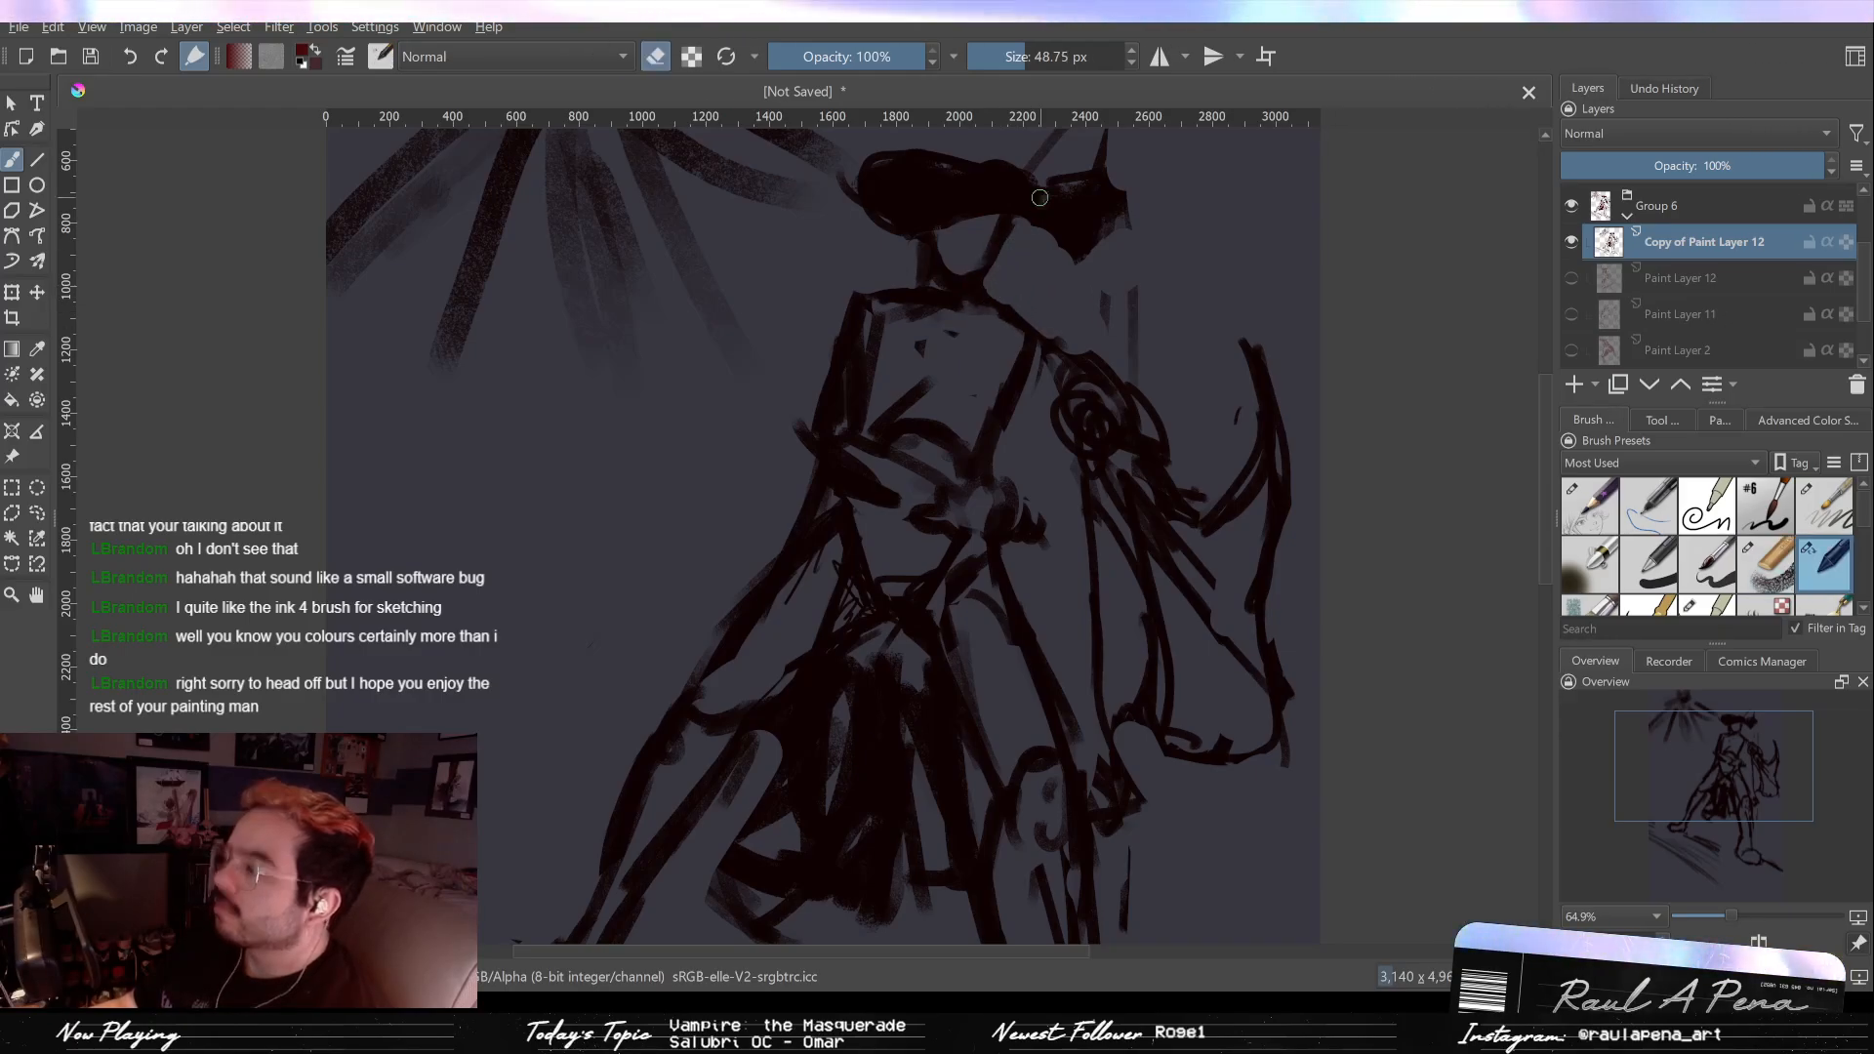
{"action": "key", "text": "e"}
{"action": "key", "text": "e"}
{"action": "key", "text": "bracketright"}
{"action": "key", "text": "bracketright"}
{"action": "mouse_move", "coordinate": [952, 231]}
{"action": "left_mouse_down"}
{"action": "mouse_move", "coordinate": [1000, 236]}
{"action": "mouse_move", "coordinate": [978, 276]}
{"action": "left_mouse_up"}
{"action": "key", "text": "e"}
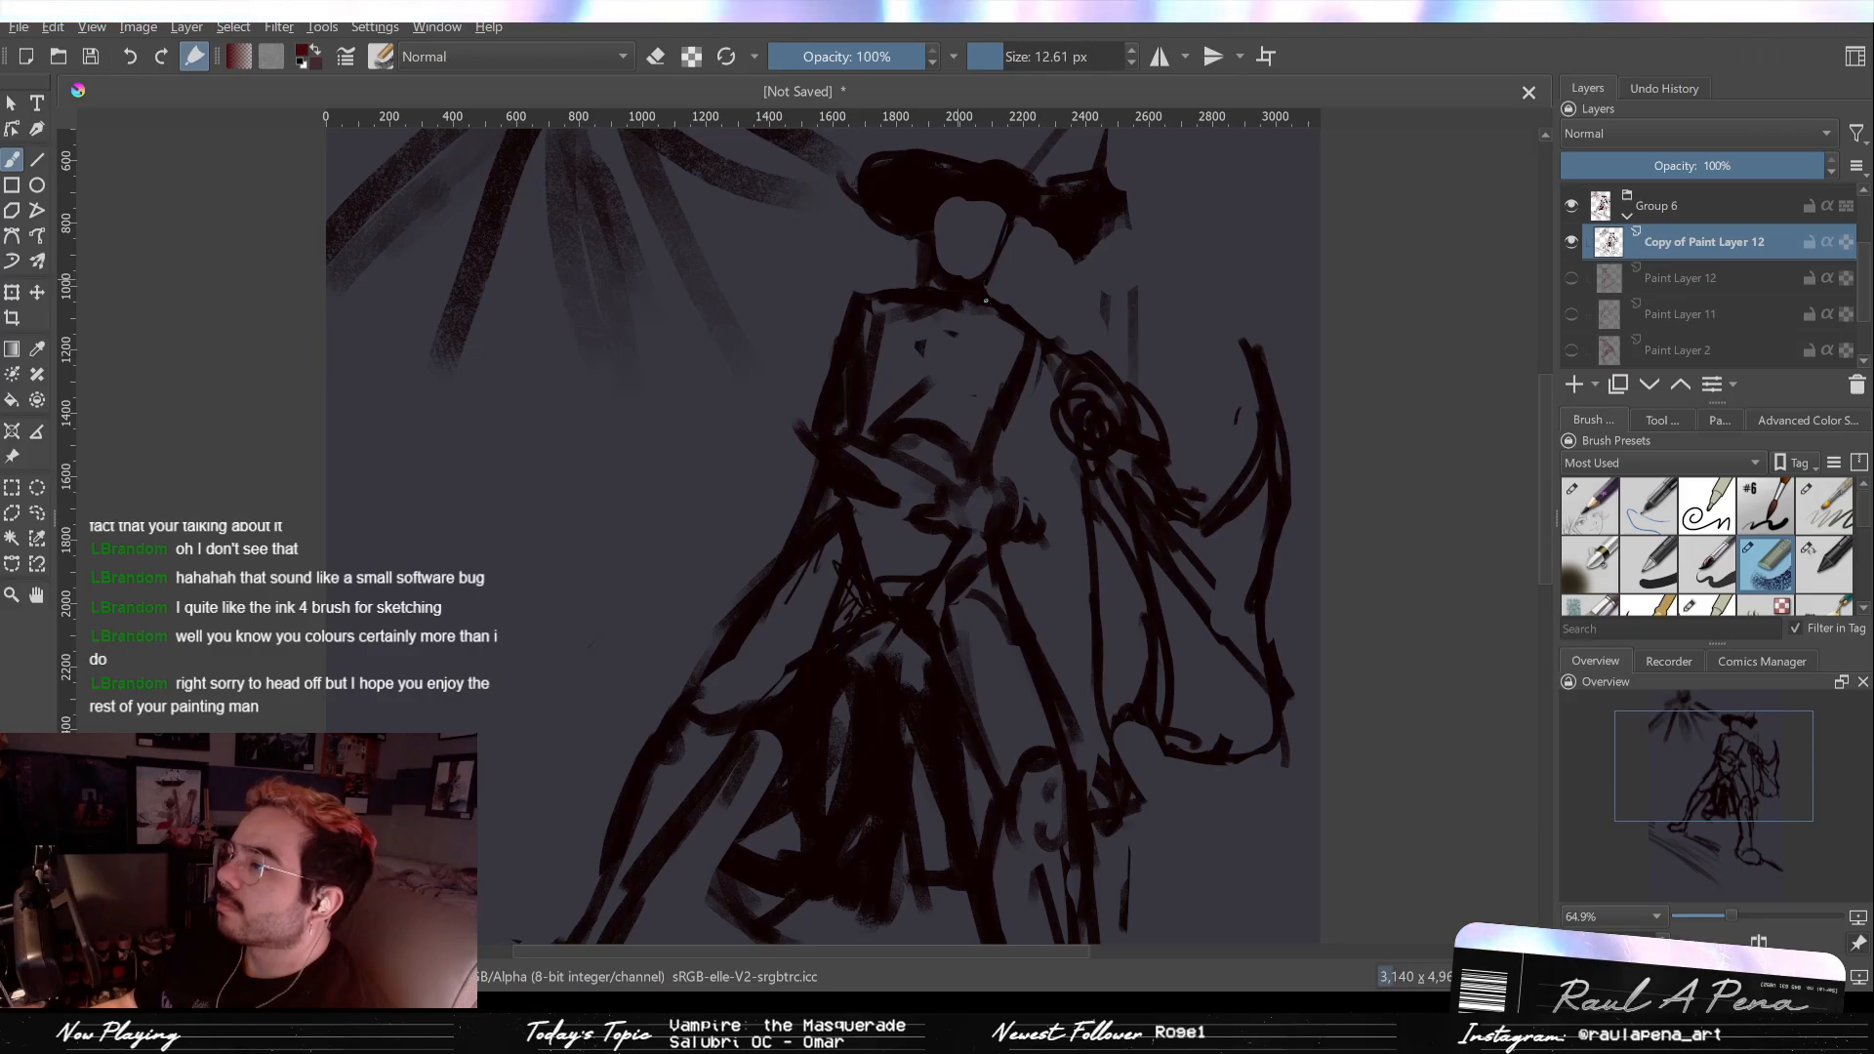
Step: Compare the redrawn upper body with the original sketch by toggling Paint Layer 12 and its copy
{"action": "left_click_drag", "start_coordinate": [1033, 314], "coordinate": [1070, 435]}
{"action": "left_click", "coordinate": [1571, 206]}
{"action": "left_click", "coordinate": [1571, 206]}
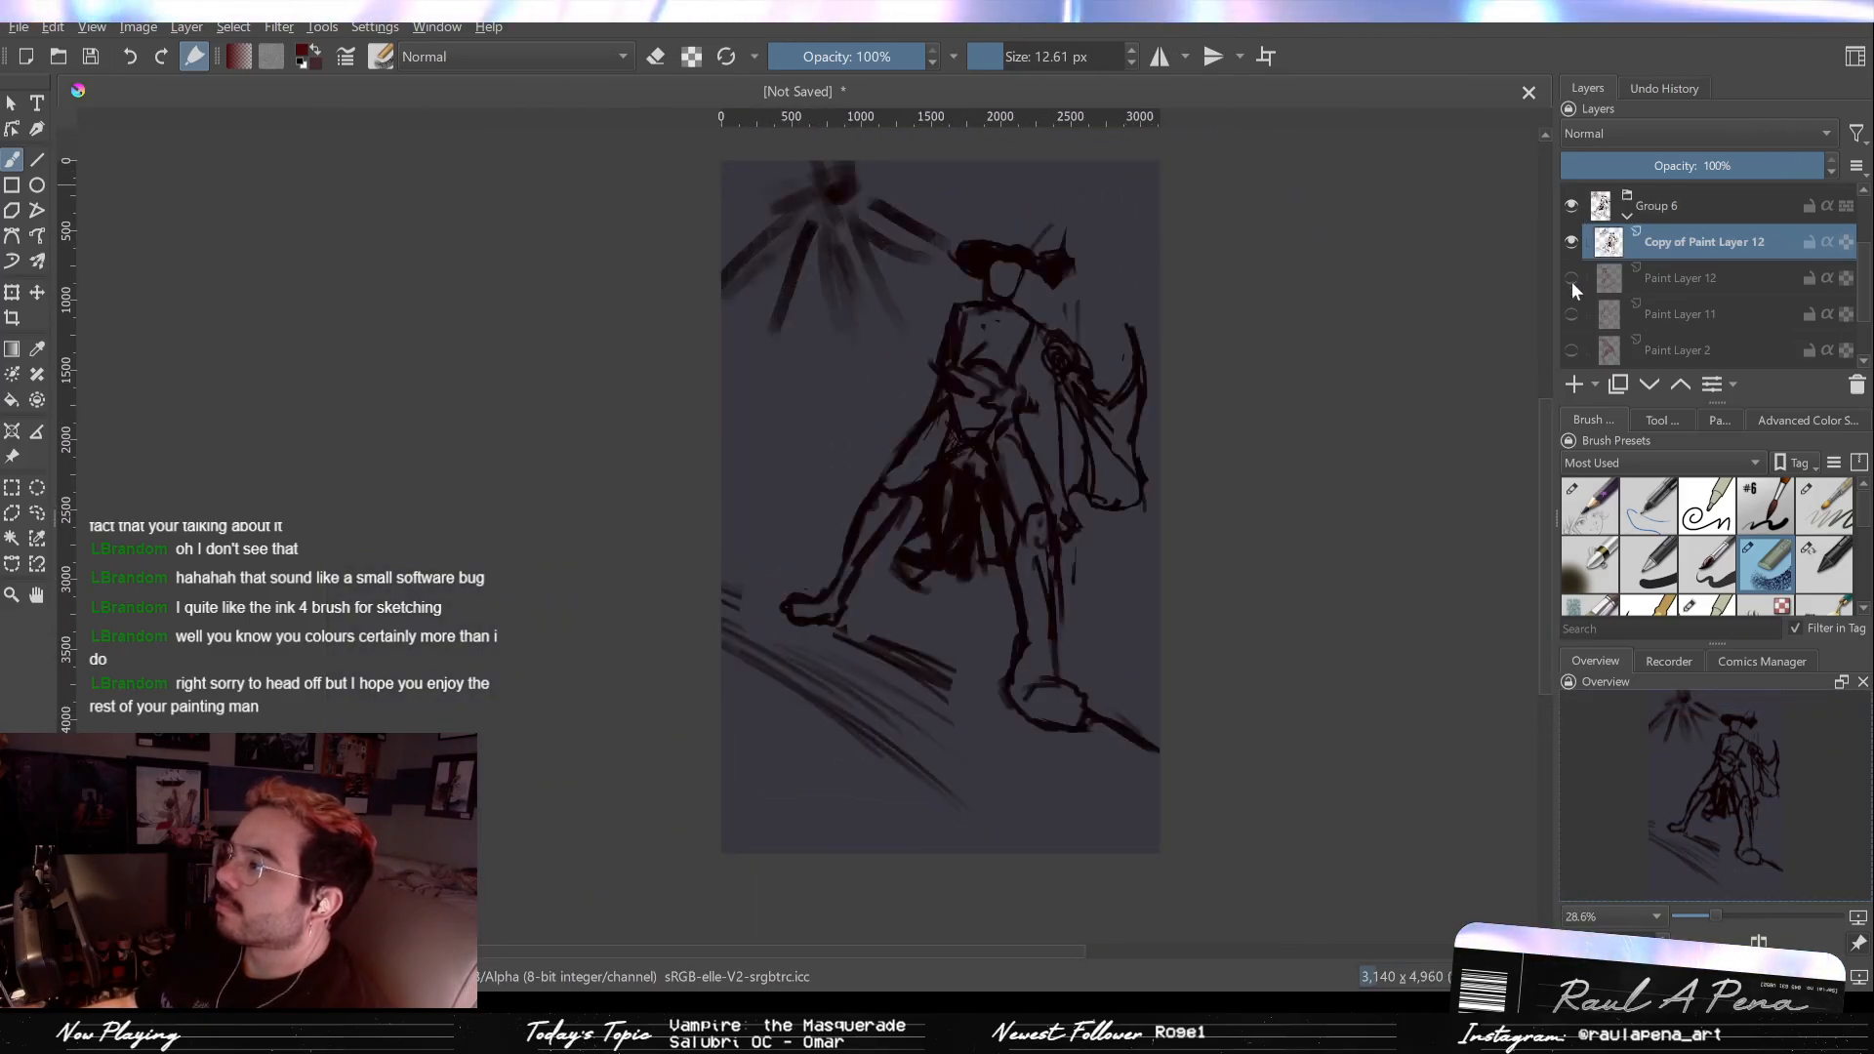
{"action": "left_click", "coordinate": [1571, 278]}
{"action": "left_click", "coordinate": [1572, 242]}
{"action": "left_click", "coordinate": [1572, 242]}
{"action": "left_click", "coordinate": [1572, 242]}
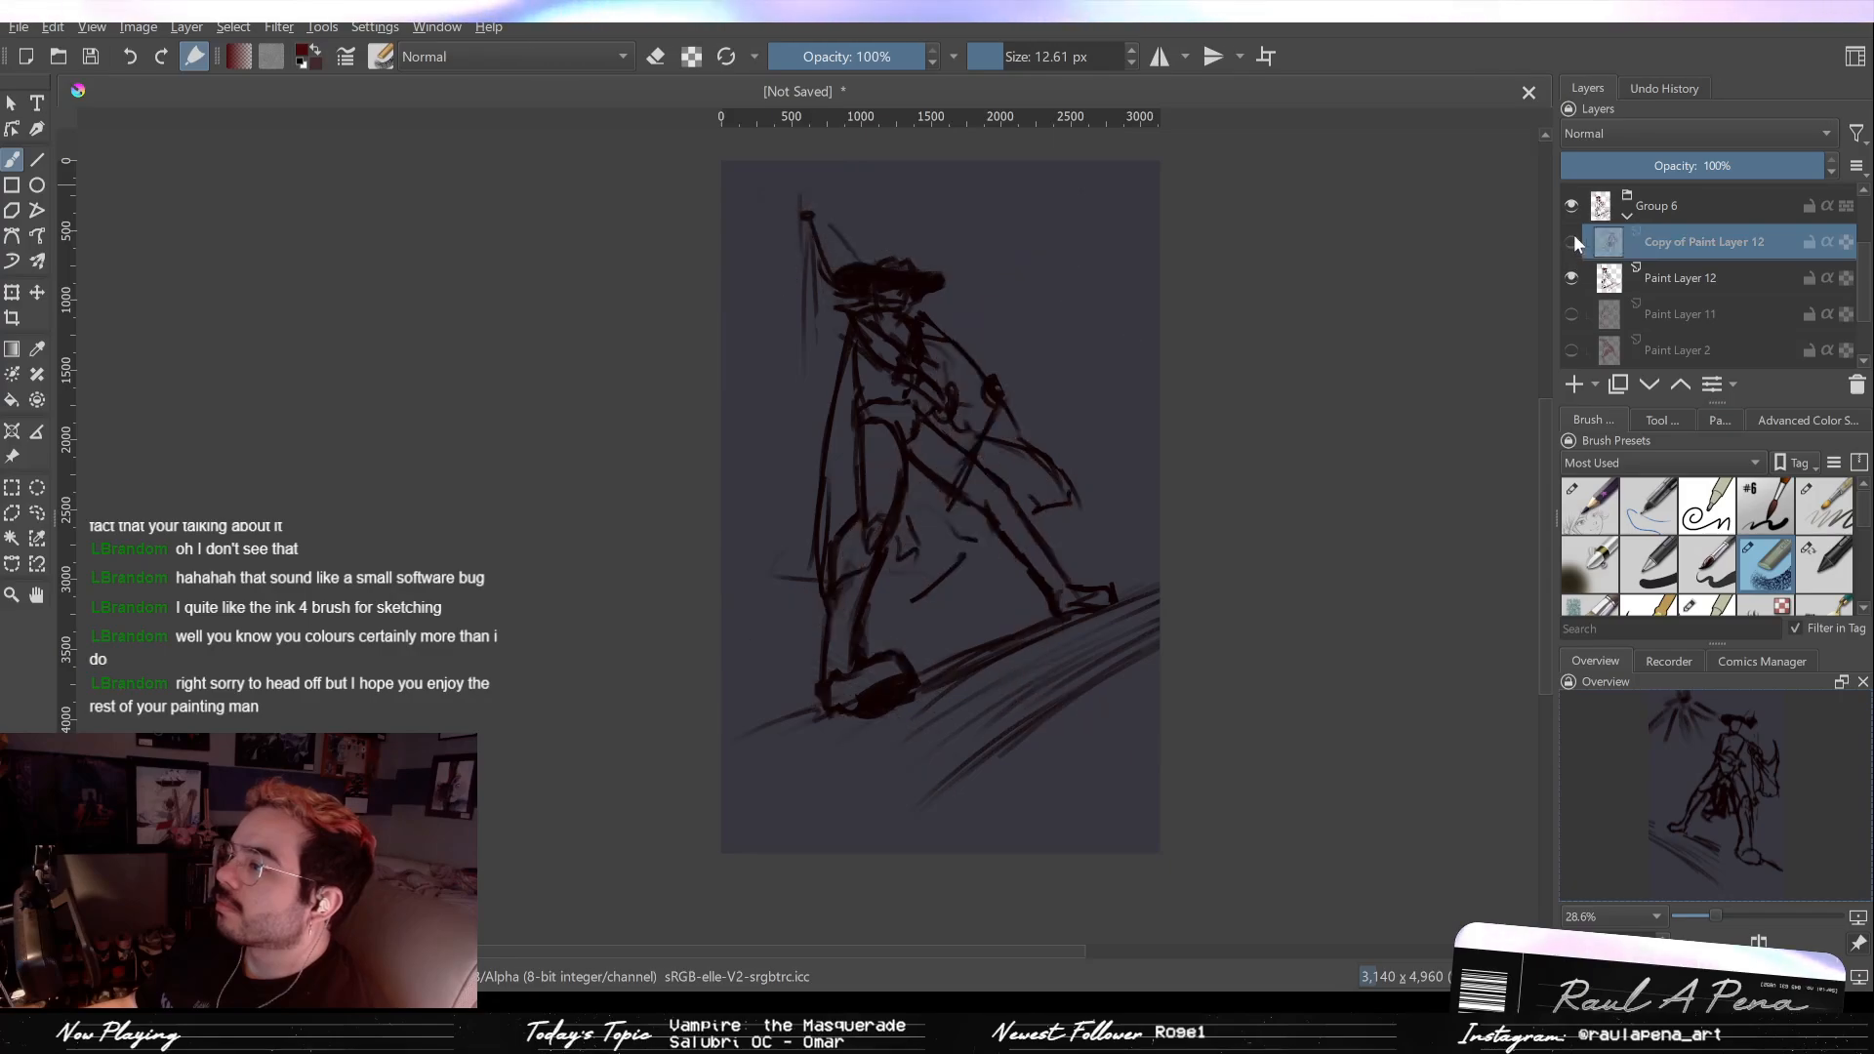
{"action": "left_click", "coordinate": [1571, 264]}
{"action": "left_click", "coordinate": [1573, 261]}
{"action": "left_click", "coordinate": [1572, 242]}
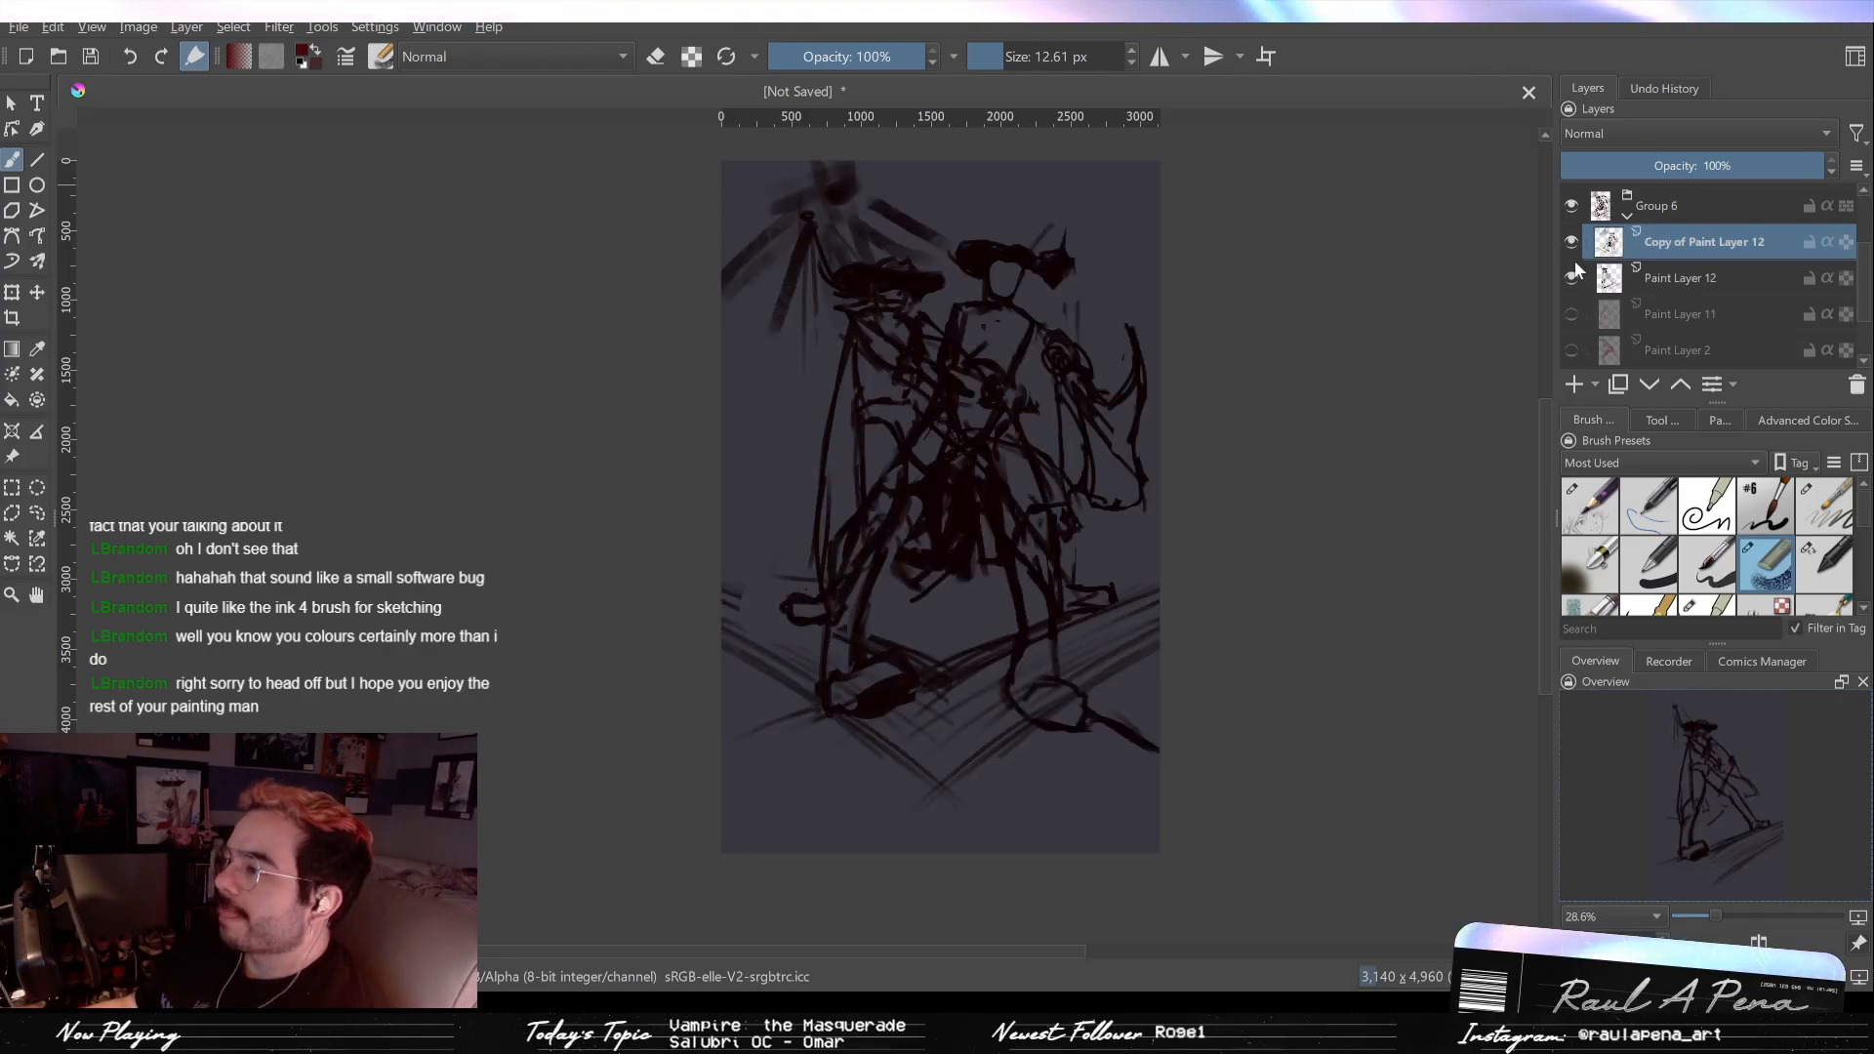
{"action": "left_click", "coordinate": [1577, 265]}
Step: Draw the eye line and vertical centre line on the face, erasing the first attempt
{"action": "scroll", "coordinate": [985, 283], "scroll_direction": "up", "scroll_amount": 4}
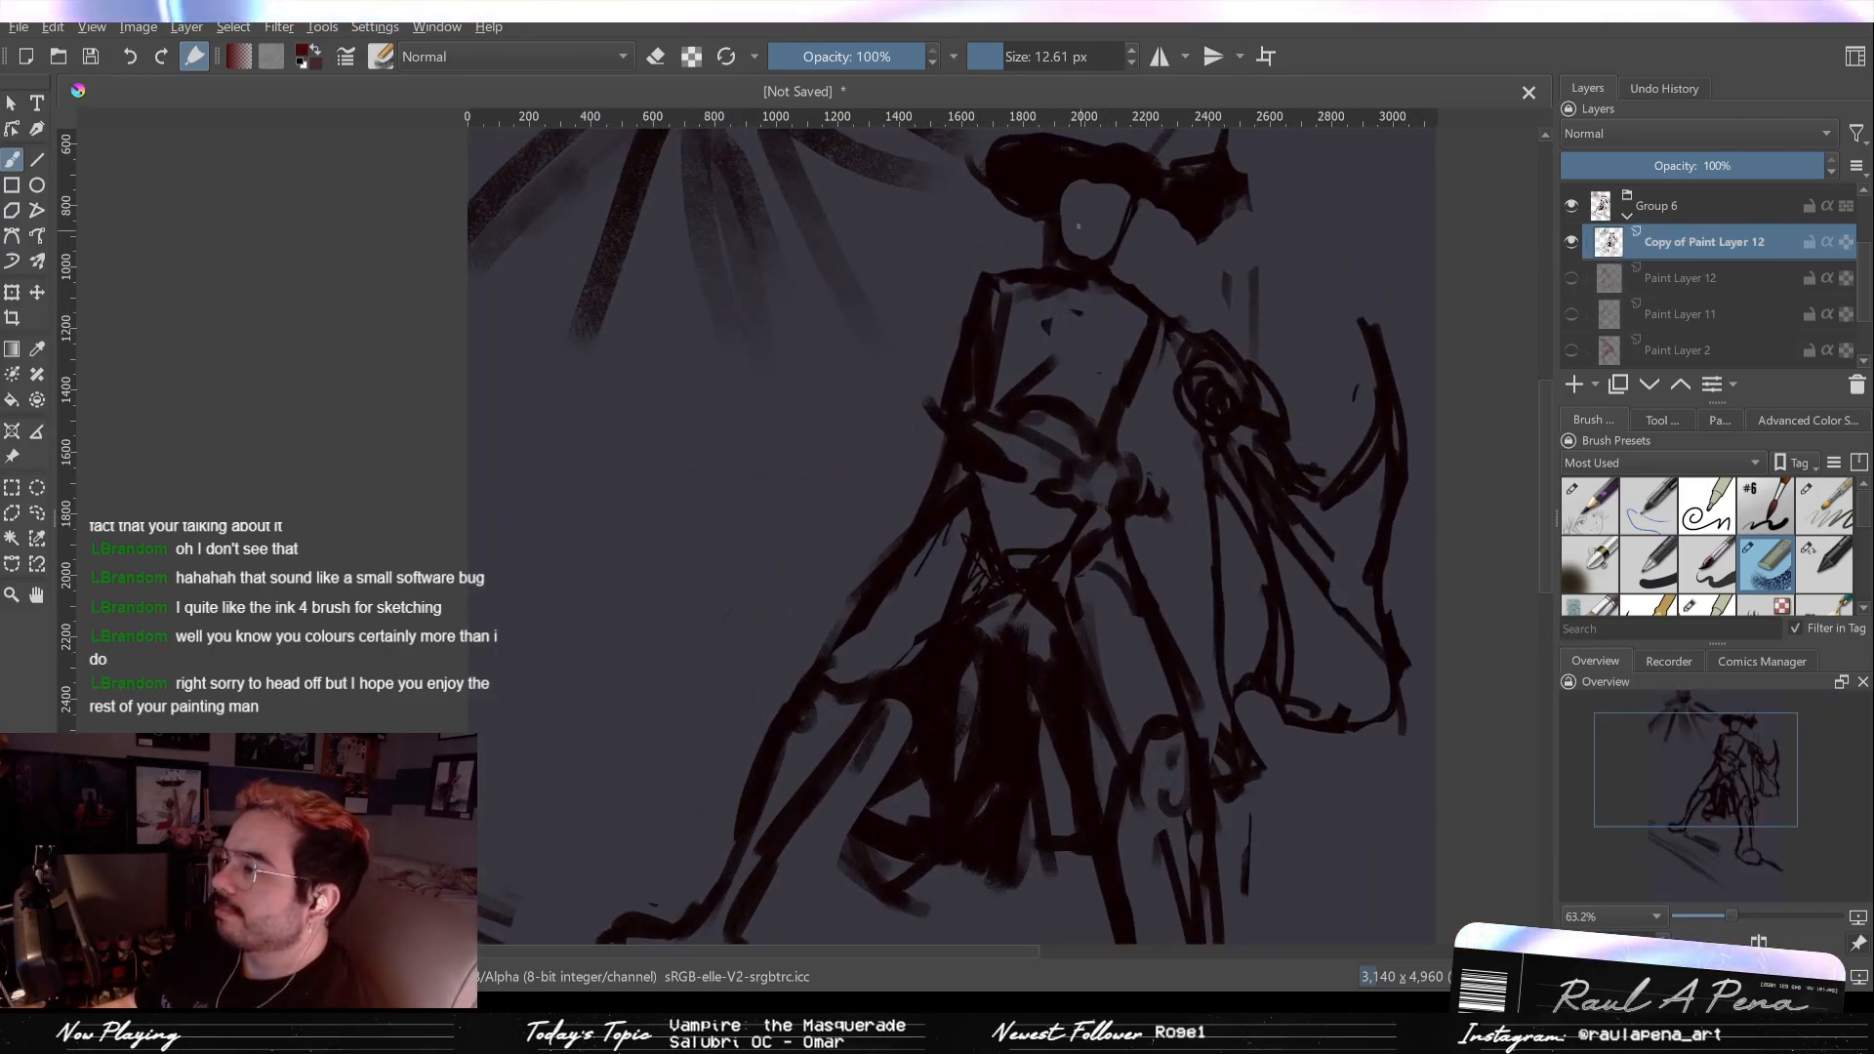
{"action": "left_click_drag", "start_coordinate": [1054, 216], "coordinate": [1093, 216]}
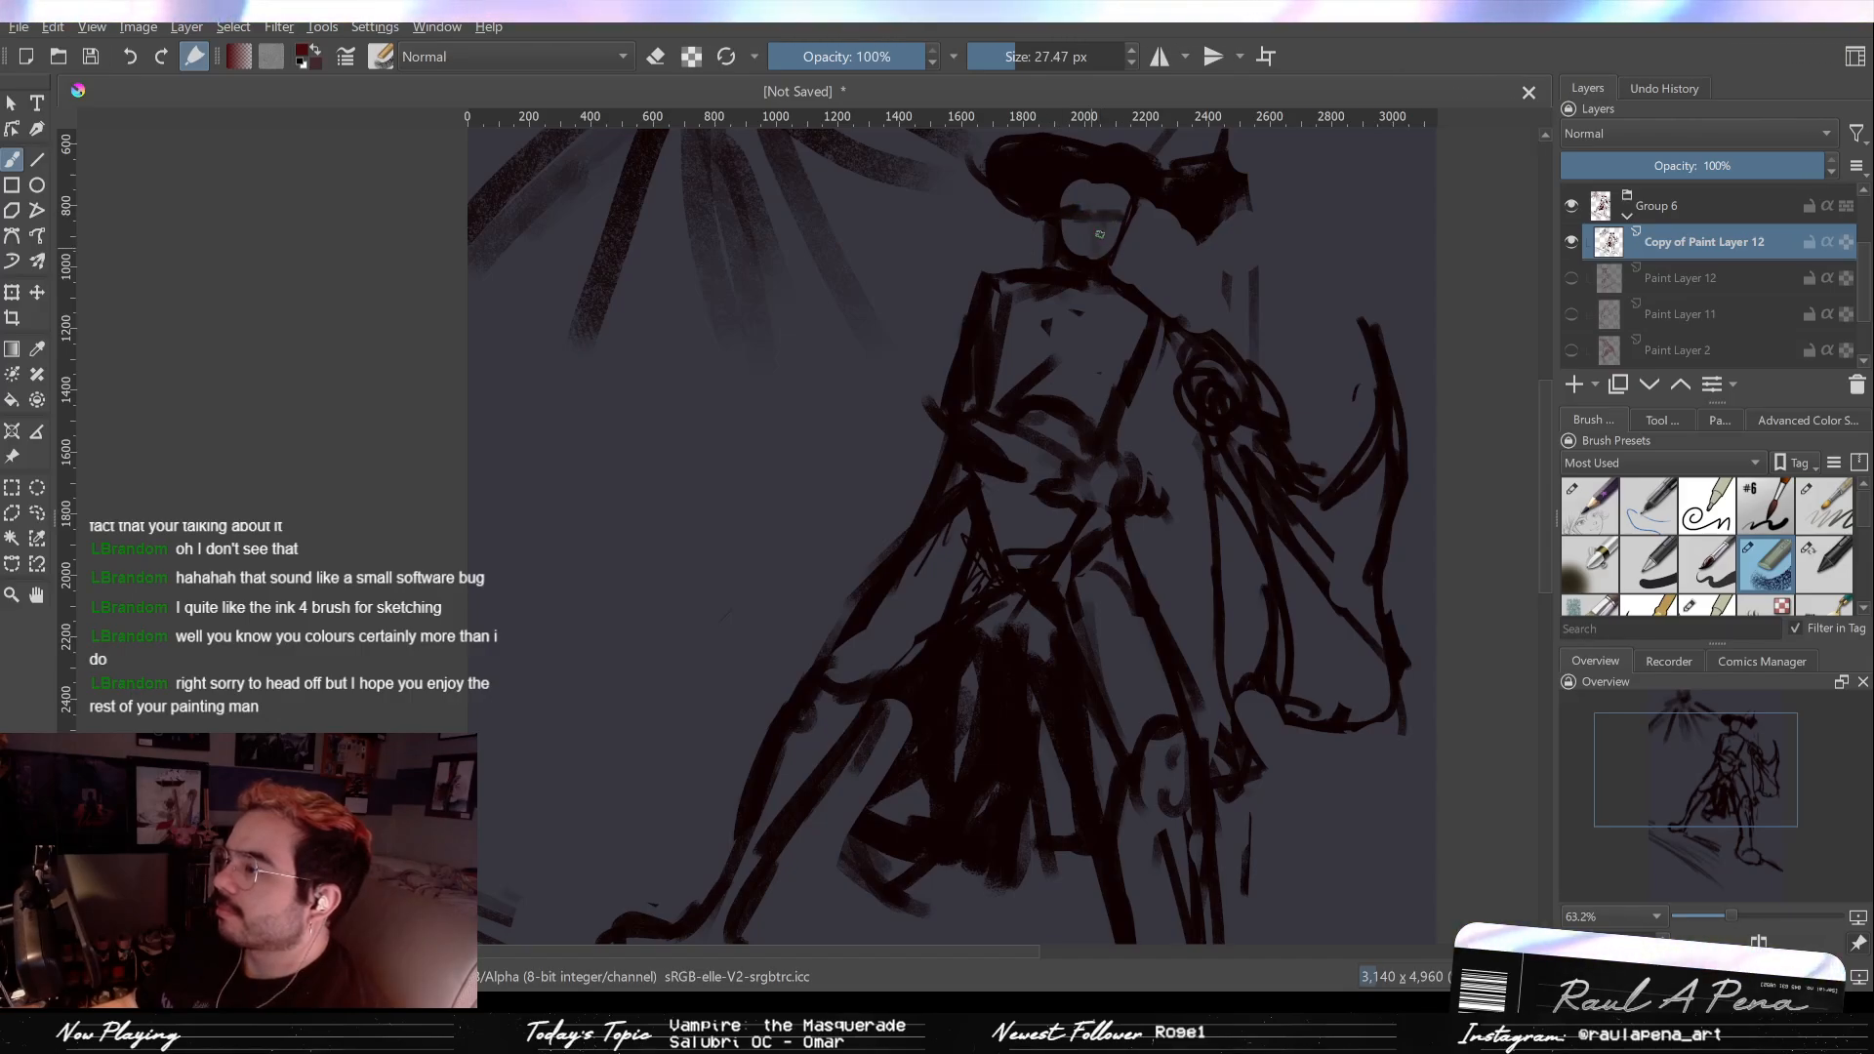
{"action": "key", "text": "e"}
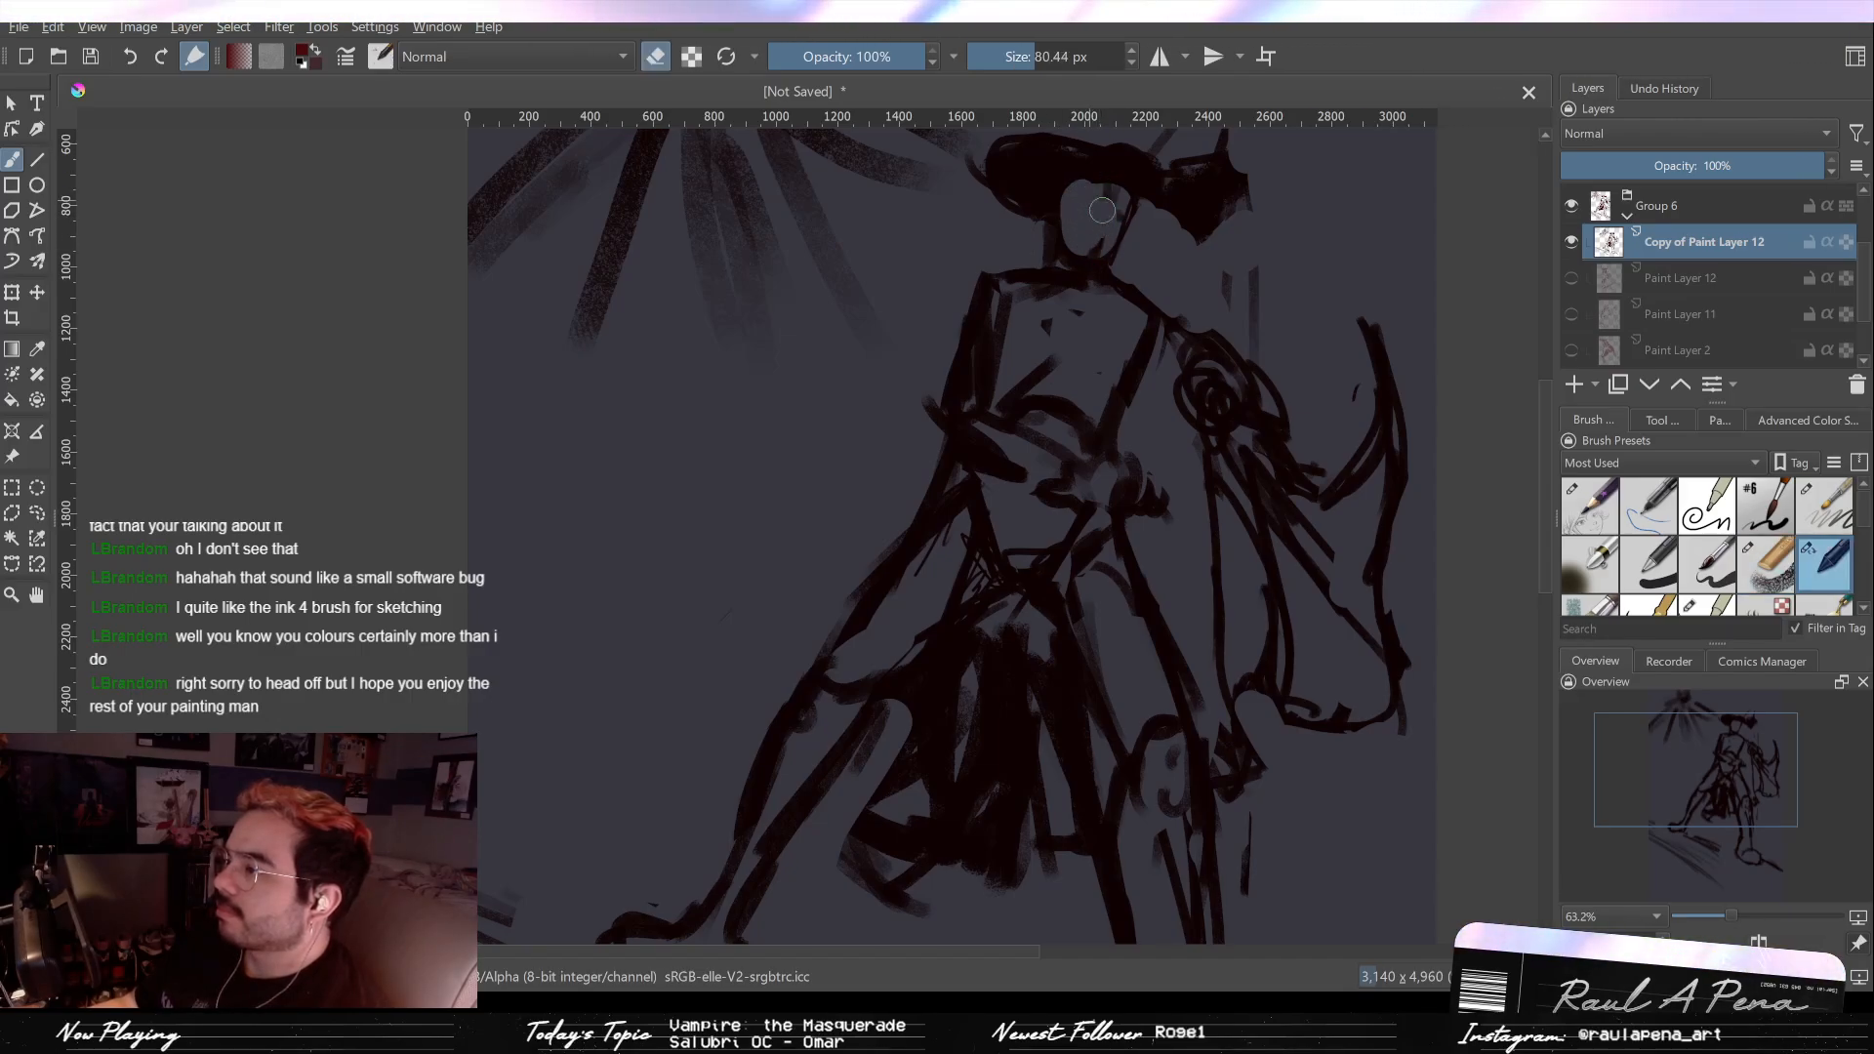
{"action": "key", "text": "e"}
{"action": "left_click_drag", "start_coordinate": [1061, 207], "coordinate": [1098, 220]}
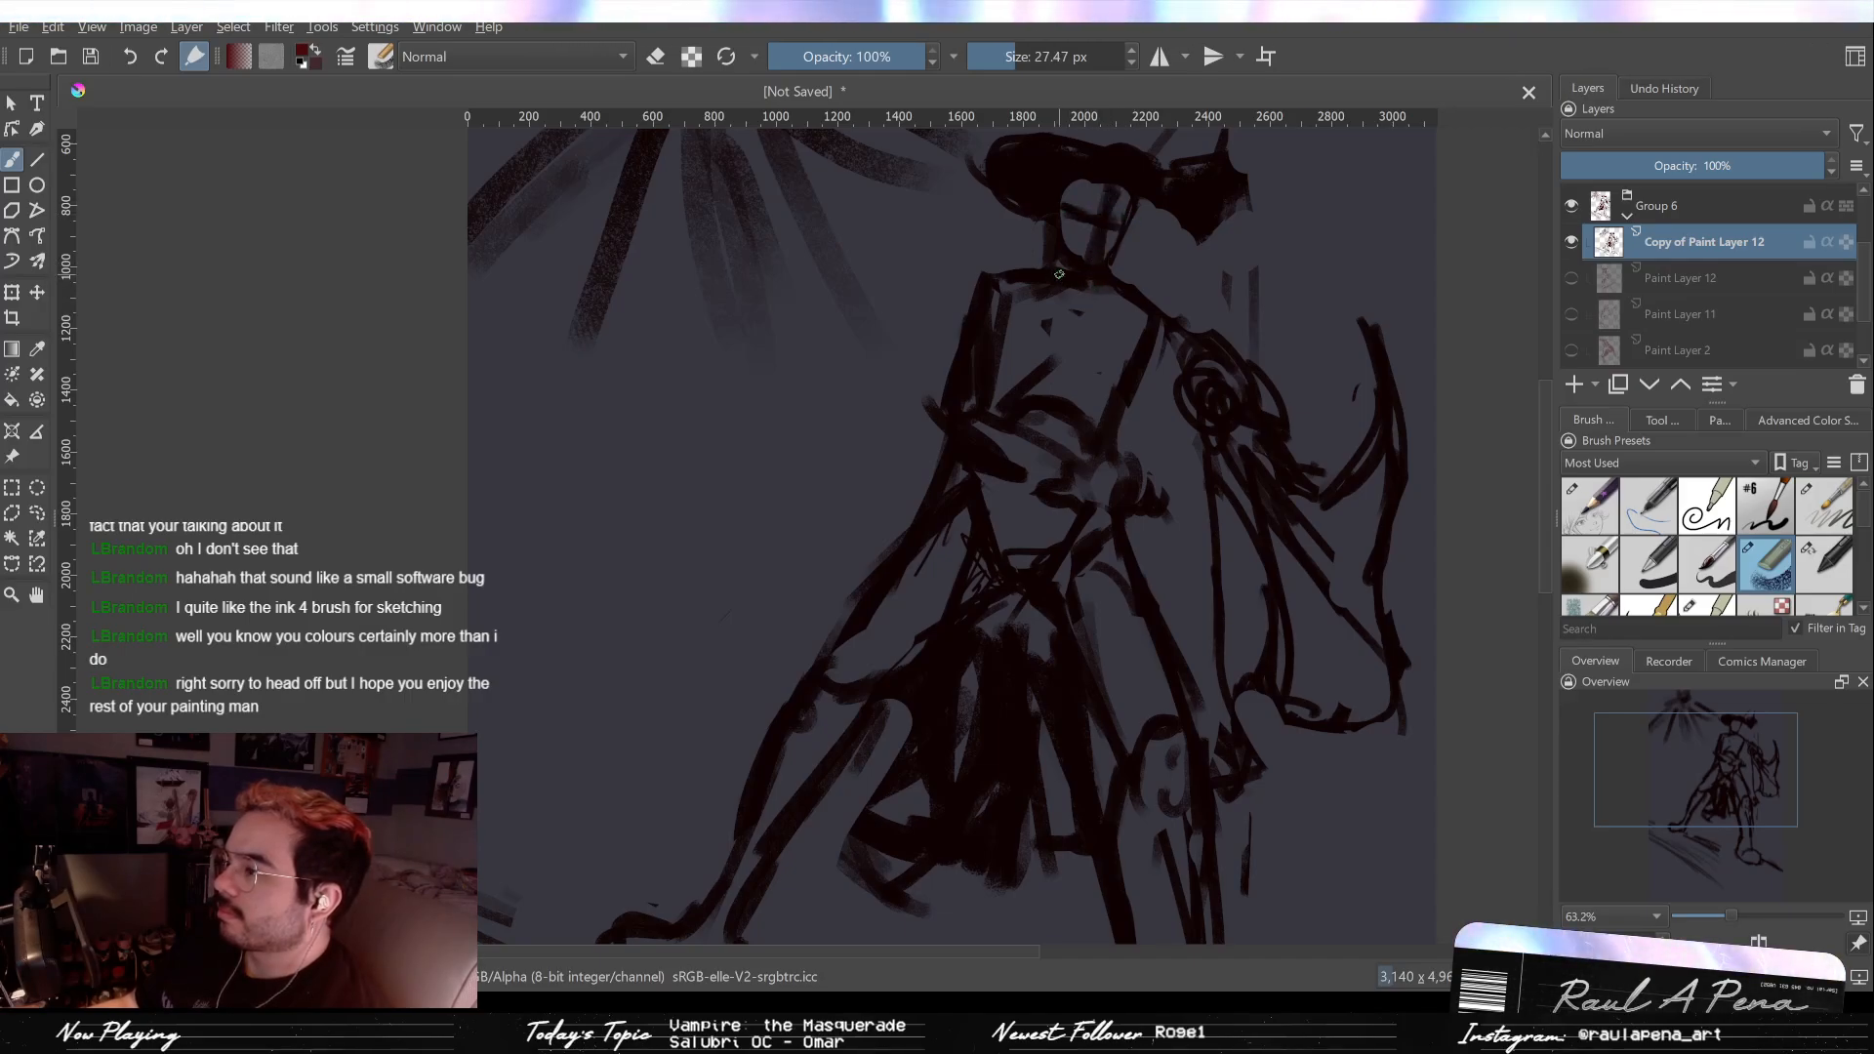
Step: Erase the flat shoulder line below the chin, redraw it as a rounded far shoulder and clear the stray chest marks
{"action": "key", "text": "e"}
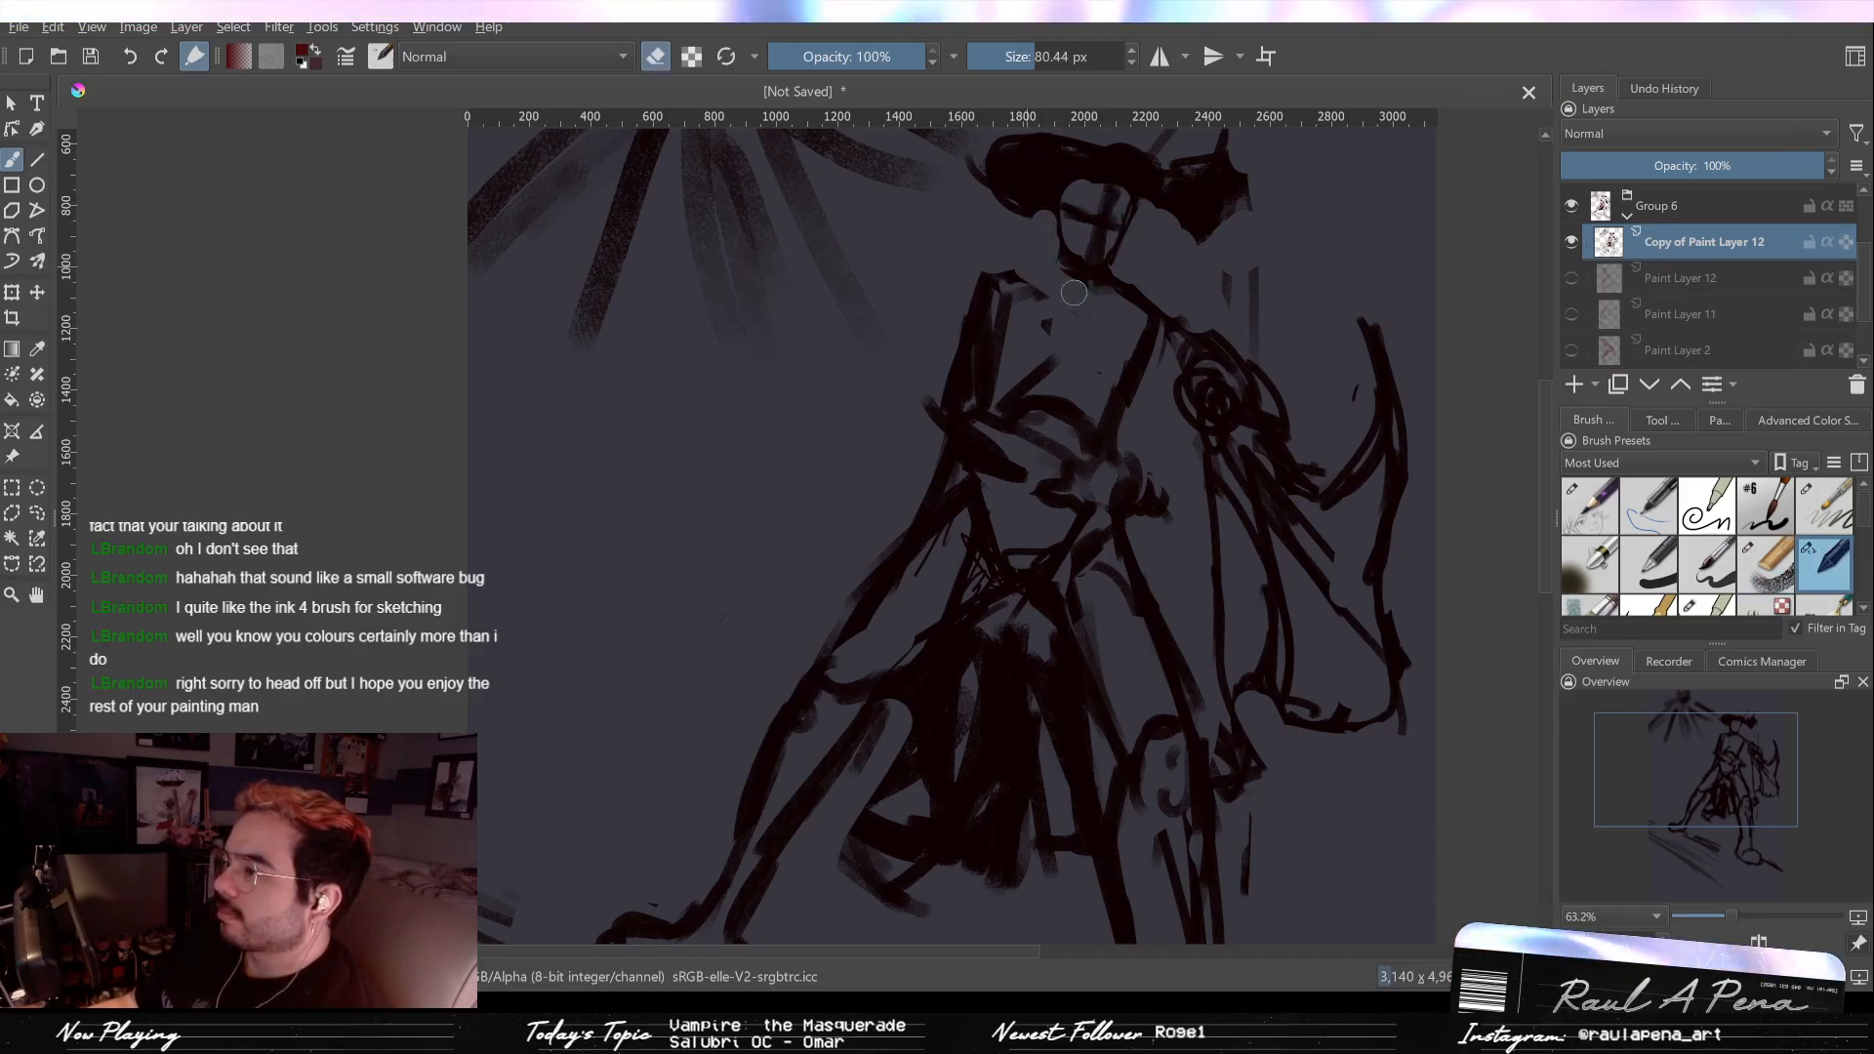
{"action": "key", "text": "e"}
{"action": "left_click_drag", "start_coordinate": [973, 272], "coordinate": [1050, 256]}
{"action": "key", "text": "e"}
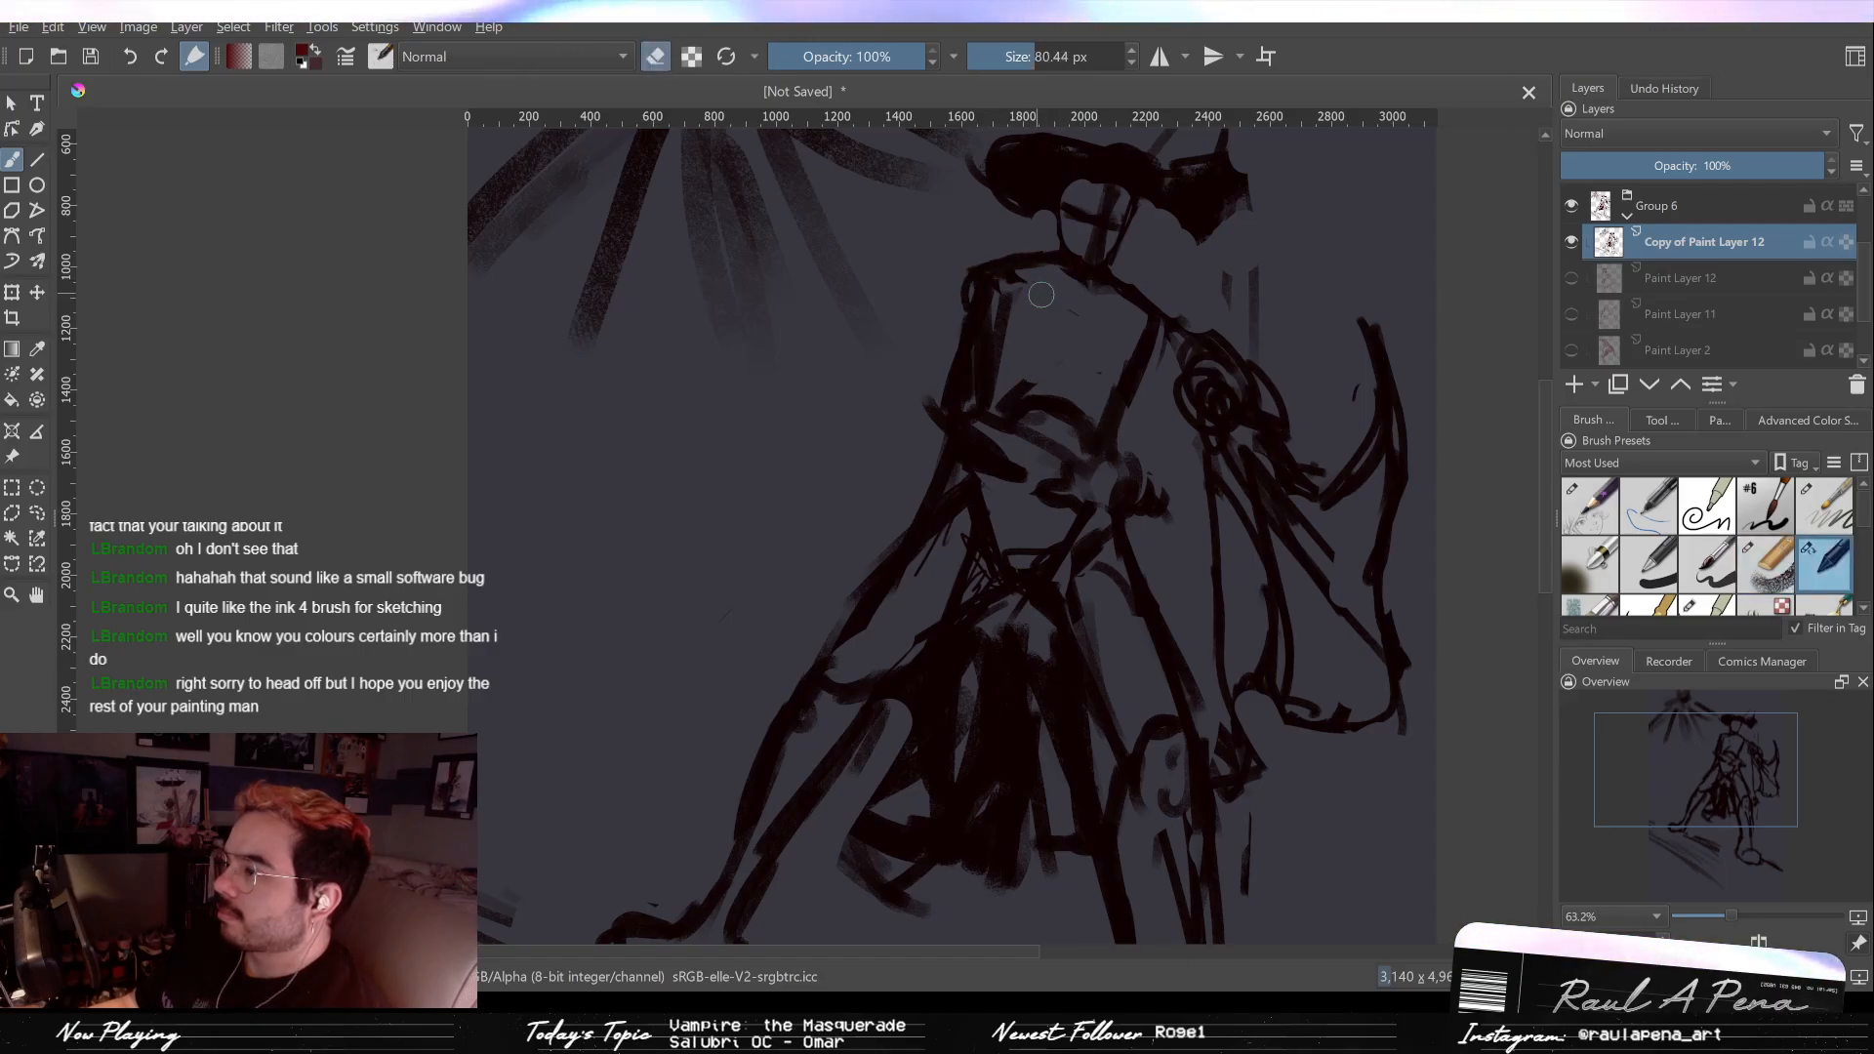
Step: Sketch a ribcage arch across the torso and shade the abdomen dark beneath it
{"action": "key", "text": "e"}
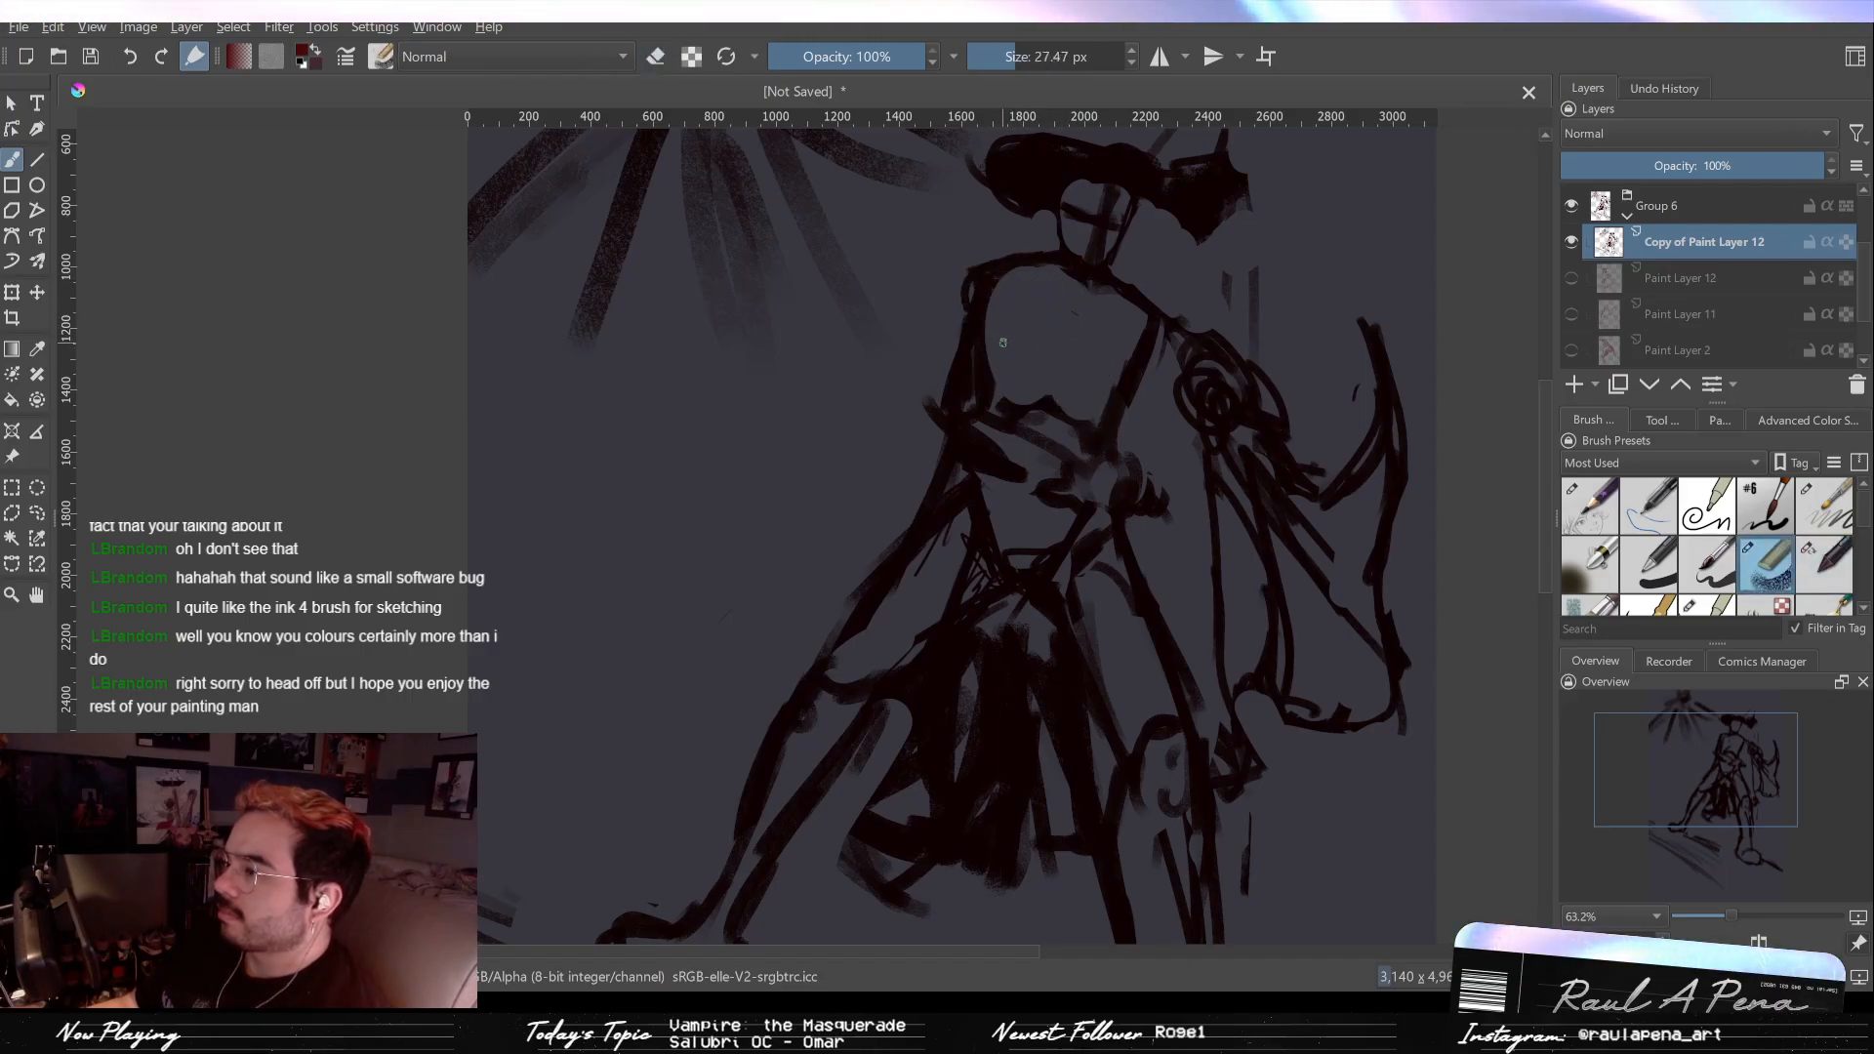
{"action": "mouse_move", "coordinate": [1011, 345]}
{"action": "left_mouse_down"}
{"action": "mouse_move", "coordinate": [1125, 367]}
{"action": "mouse_move", "coordinate": [997, 386]}
{"action": "mouse_move", "coordinate": [1092, 378]}
{"action": "mouse_move", "coordinate": [1084, 418]}
{"action": "mouse_move", "coordinate": [991, 398]}
{"action": "mouse_move", "coordinate": [1087, 394]}
{"action": "mouse_move", "coordinate": [1084, 414]}
{"action": "mouse_move", "coordinate": [1024, 381]}
{"action": "mouse_move", "coordinate": [1040, 379]}
{"action": "mouse_move", "coordinate": [1003, 417]}
{"action": "mouse_move", "coordinate": [1044, 380]}
{"action": "mouse_move", "coordinate": [1047, 429]}
{"action": "left_mouse_up"}
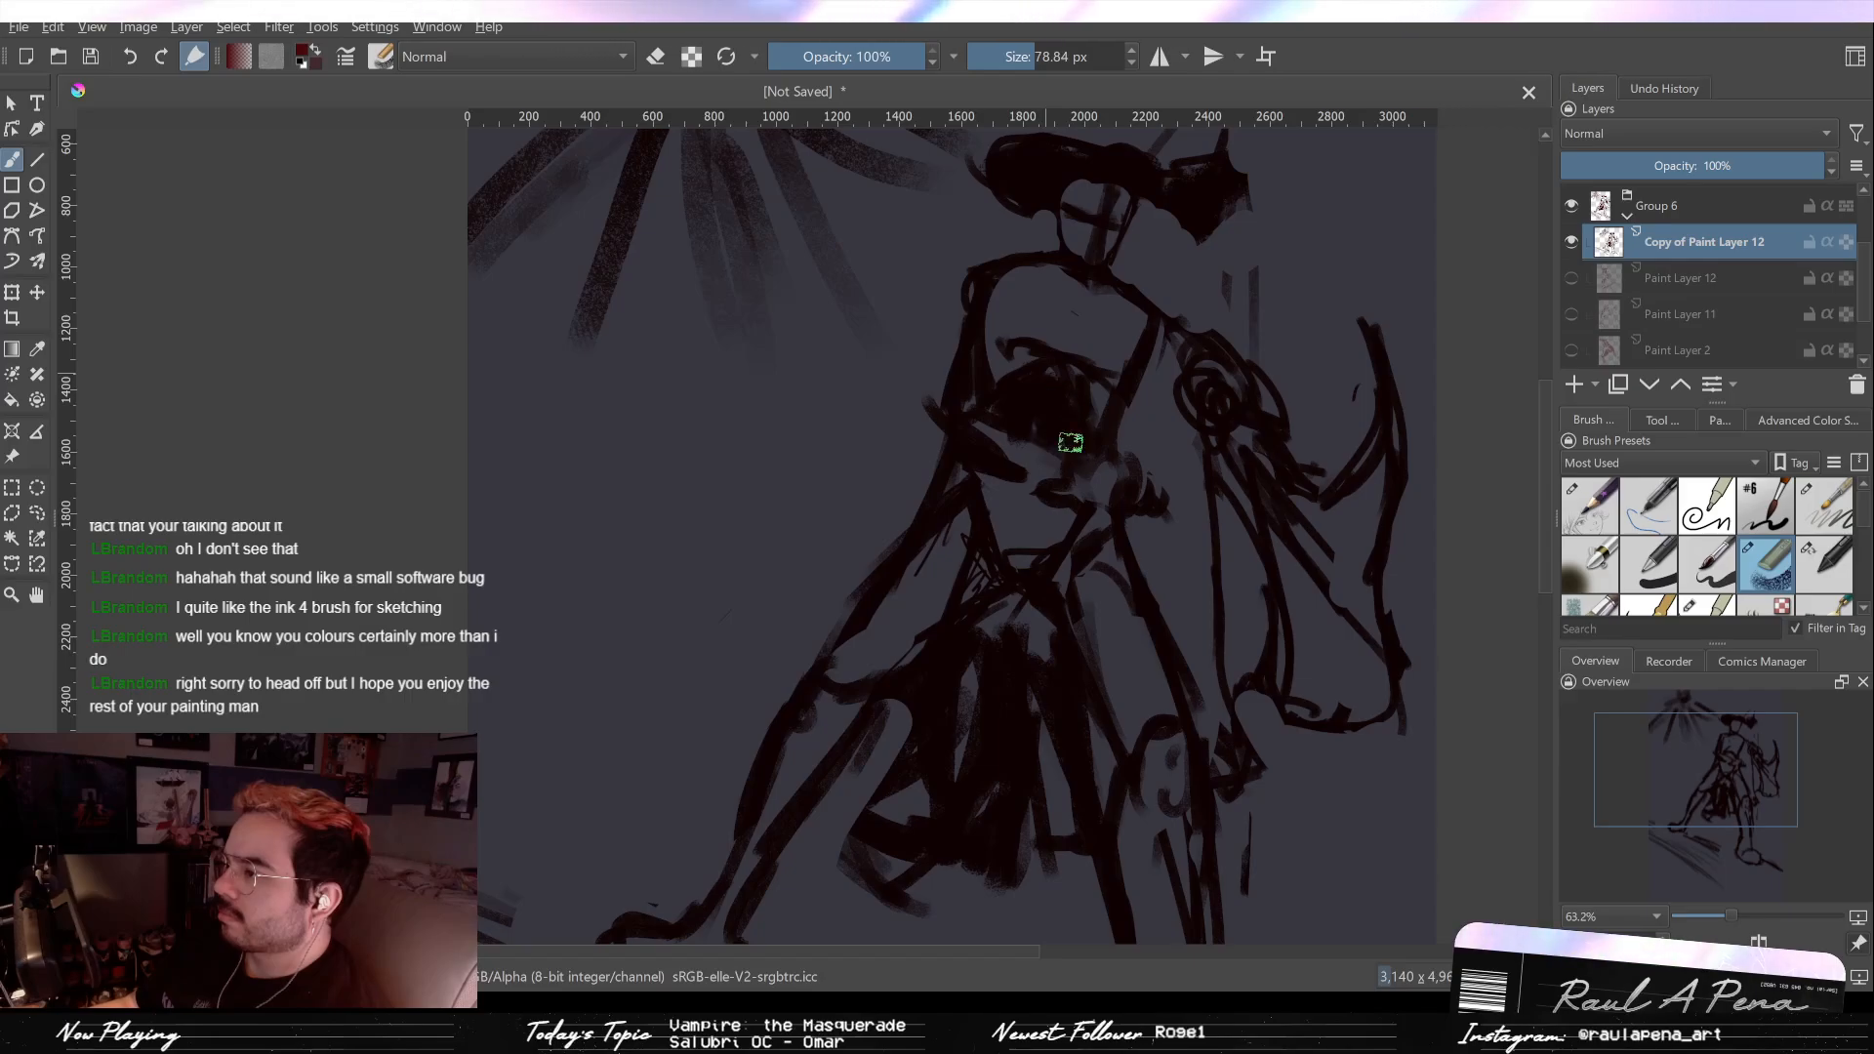
Step: Erase the torso's near edge at the waist and thicken the remaining side line below the near shoulder with a smaller brush
{"action": "key", "text": "e"}
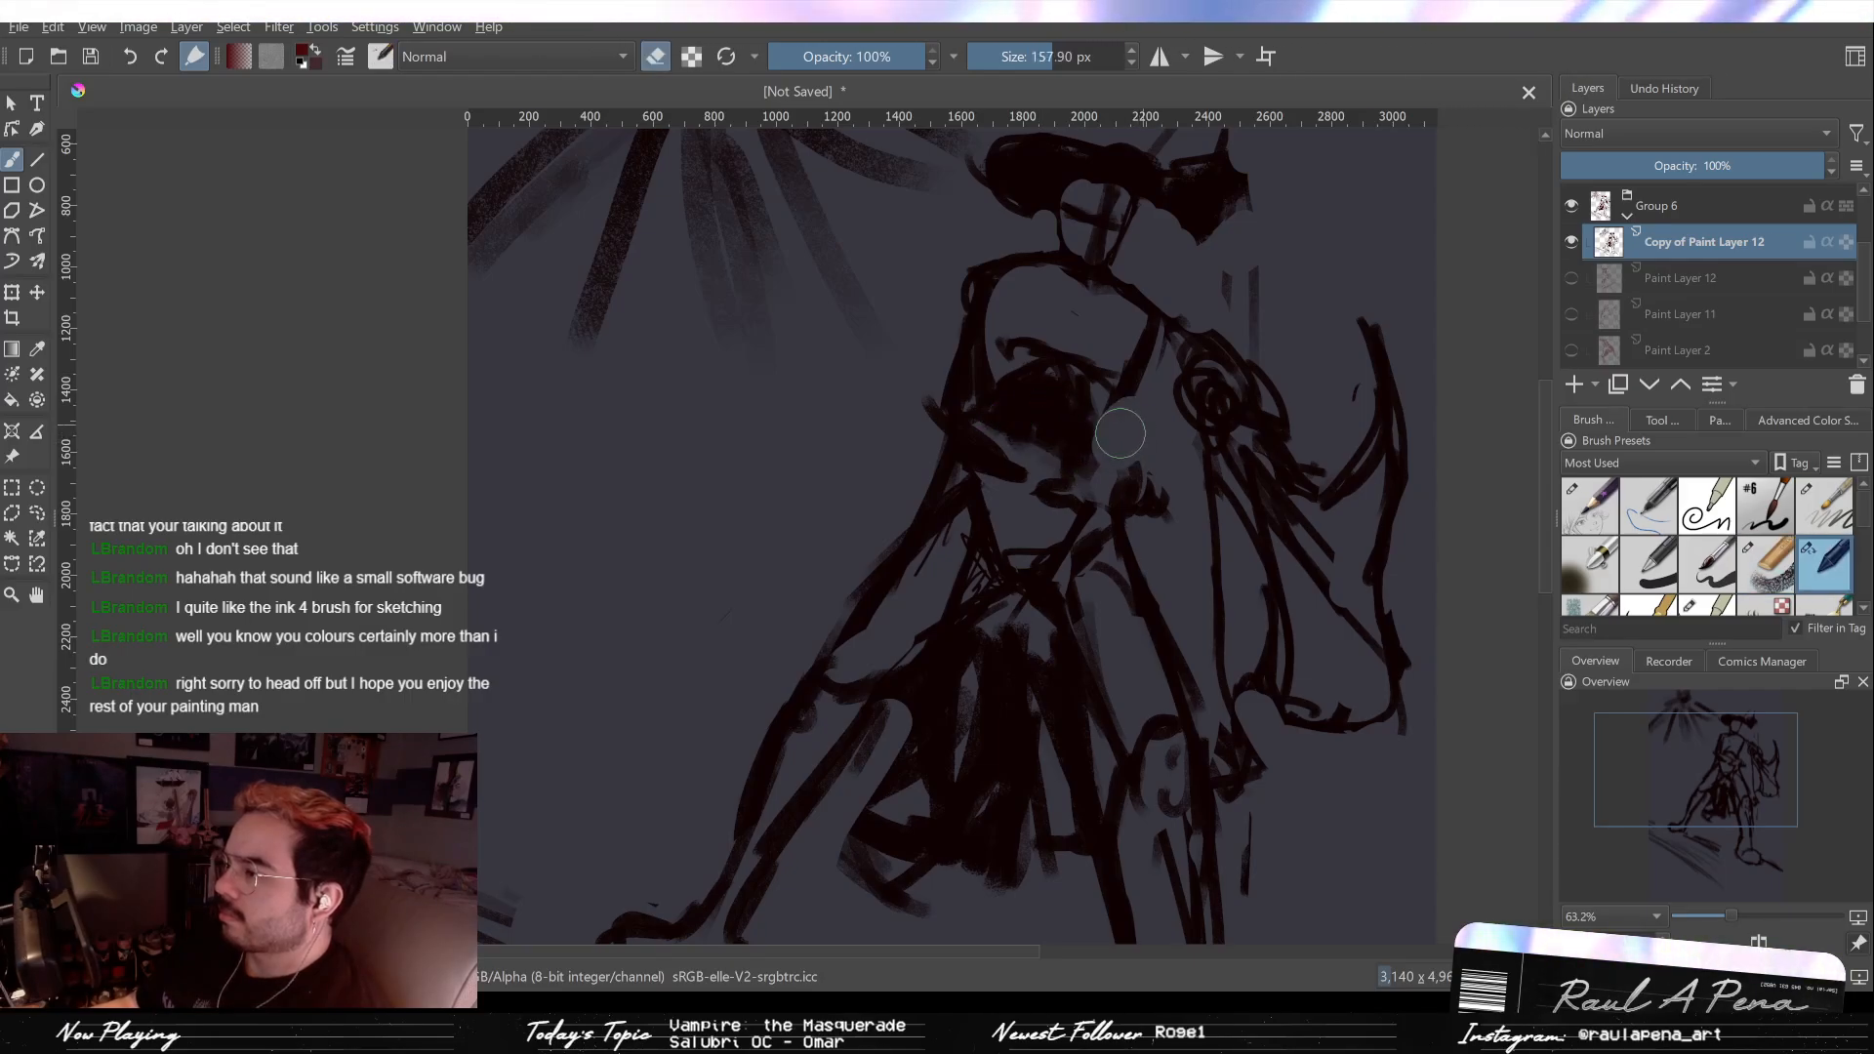
{"action": "key", "text": "e"}
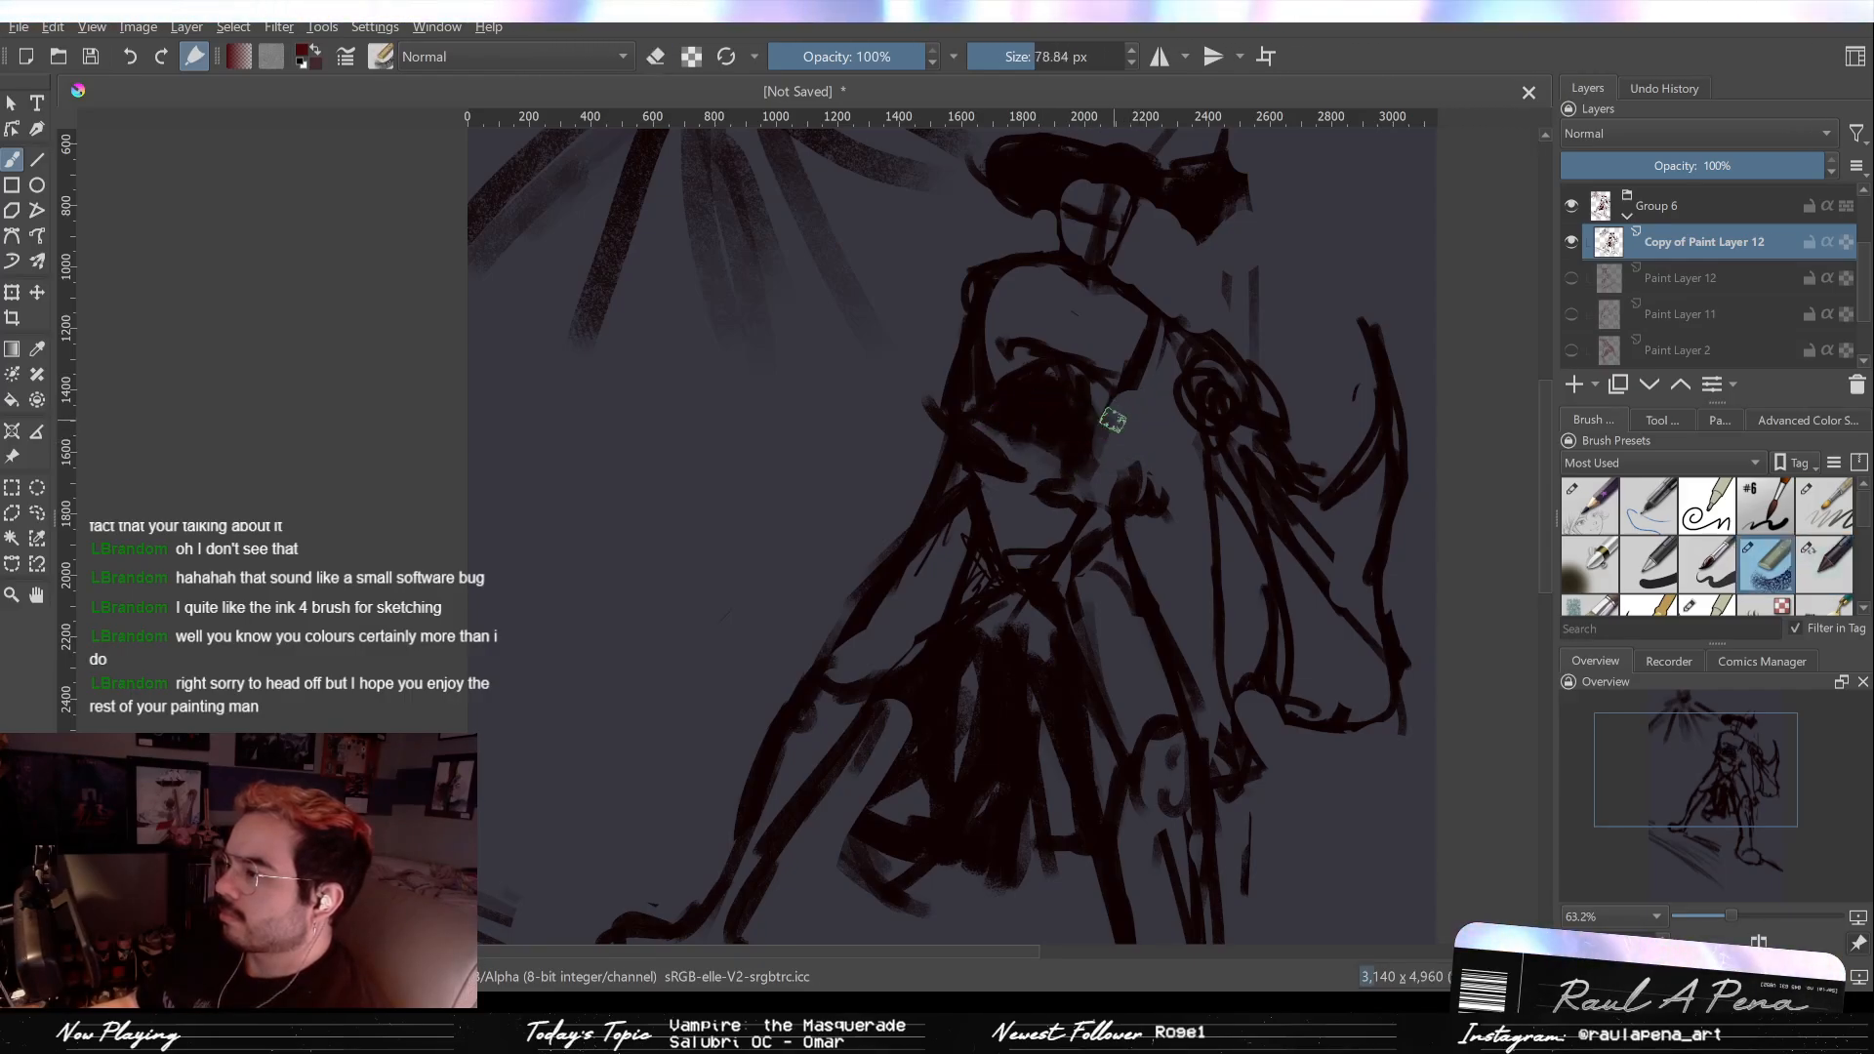
{"action": "key", "text": "bracketleft"}
{"action": "key", "text": "bracketleft"}
{"action": "key", "text": "bracketleft"}
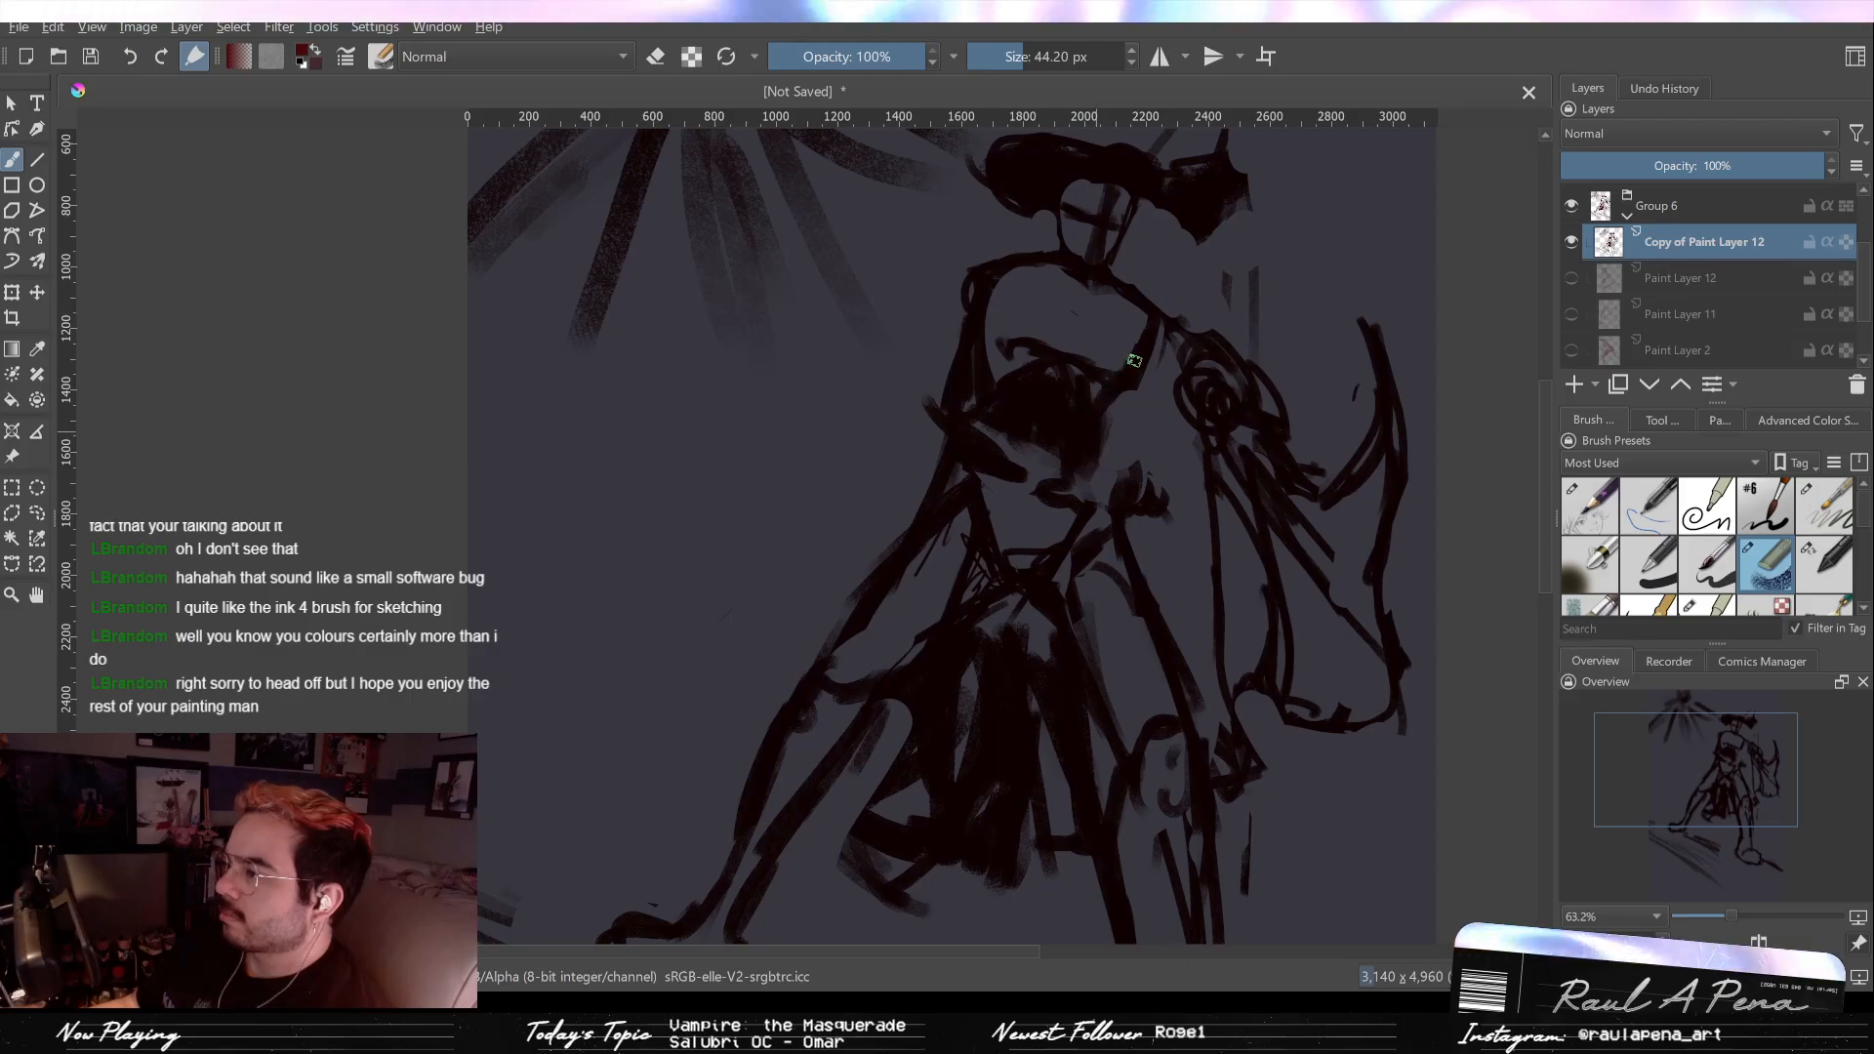
{"action": "left_click_drag", "start_coordinate": [1130, 347], "coordinate": [1122, 375]}
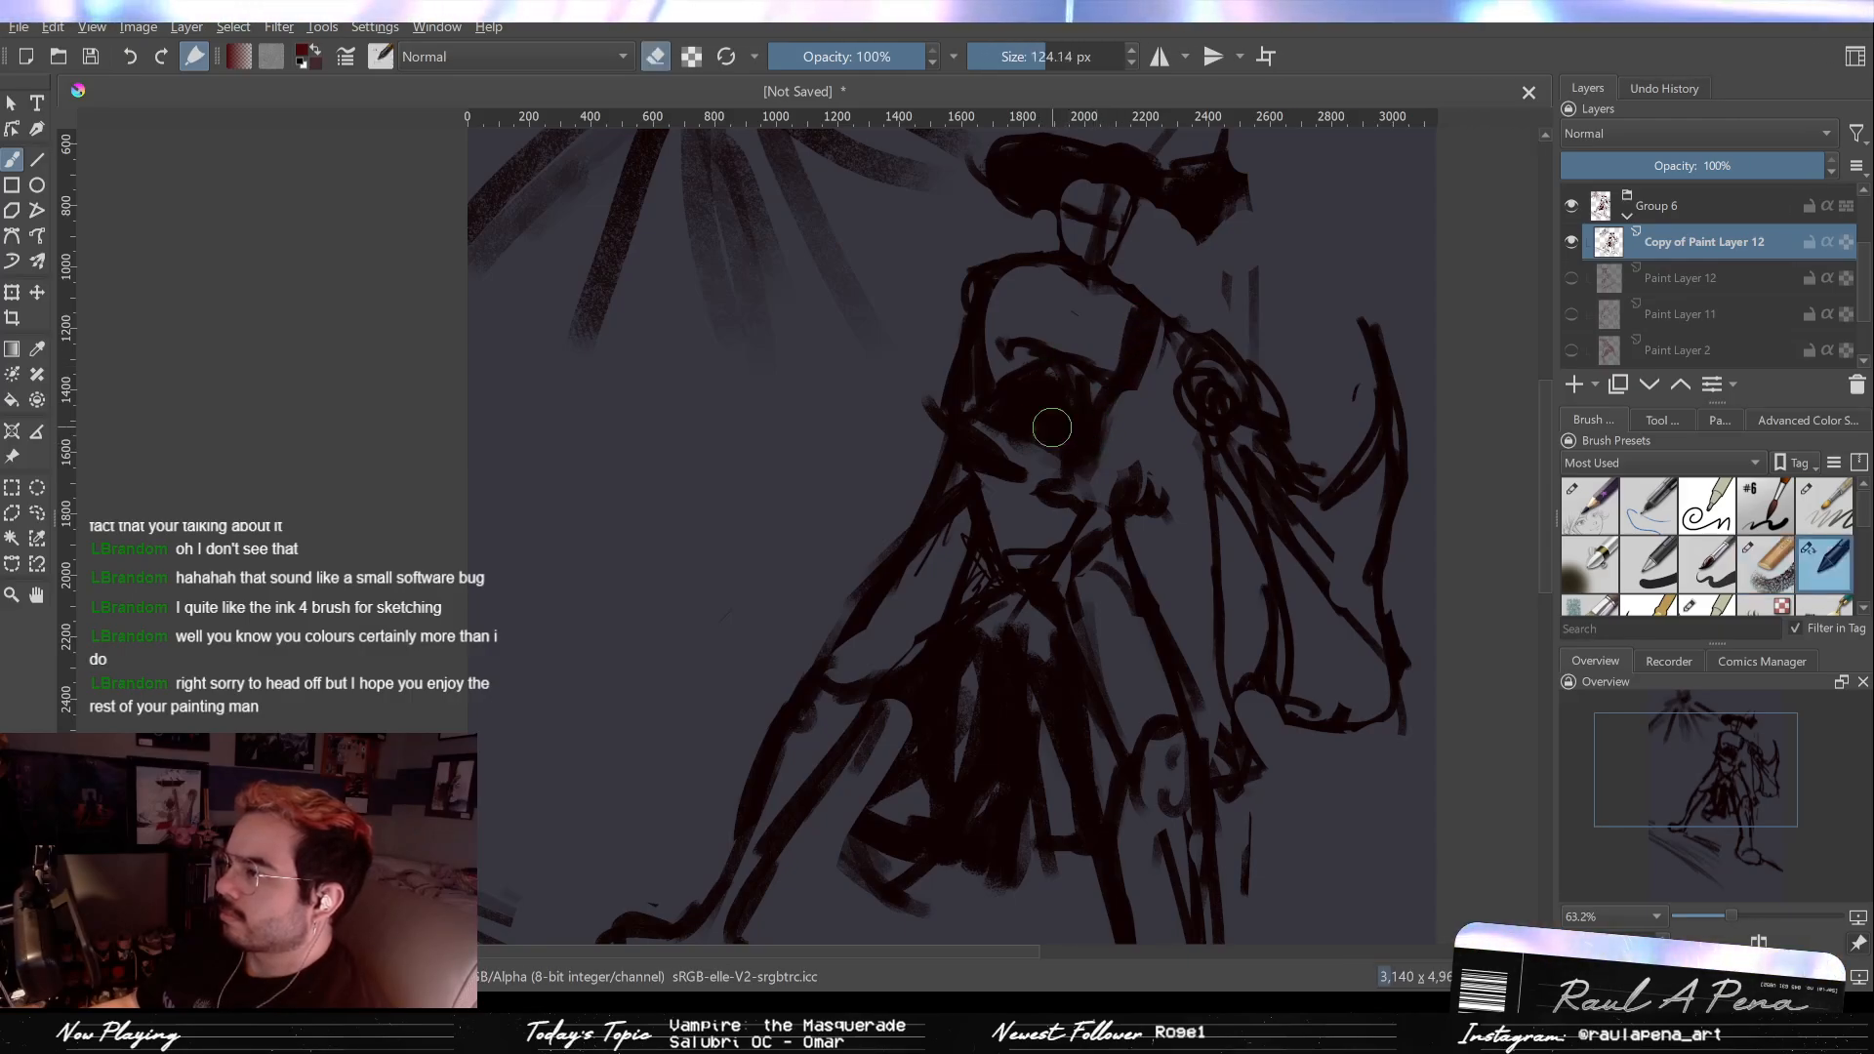
Step: Erase the waist folds and the torso's far side, and redraw that side as a thick line from shoulder to hip
{"action": "key", "text": "e"}
{"action": "mouse_move", "coordinate": [1092, 458]}
{"action": "left_mouse_down"}
{"action": "mouse_move", "coordinate": [1022, 458]}
{"action": "mouse_move", "coordinate": [1114, 509]}
{"action": "mouse_move", "coordinate": [1158, 507]}
{"action": "mouse_move", "coordinate": [1022, 465]}
{"action": "mouse_move", "coordinate": [969, 359]}
{"action": "left_mouse_up"}
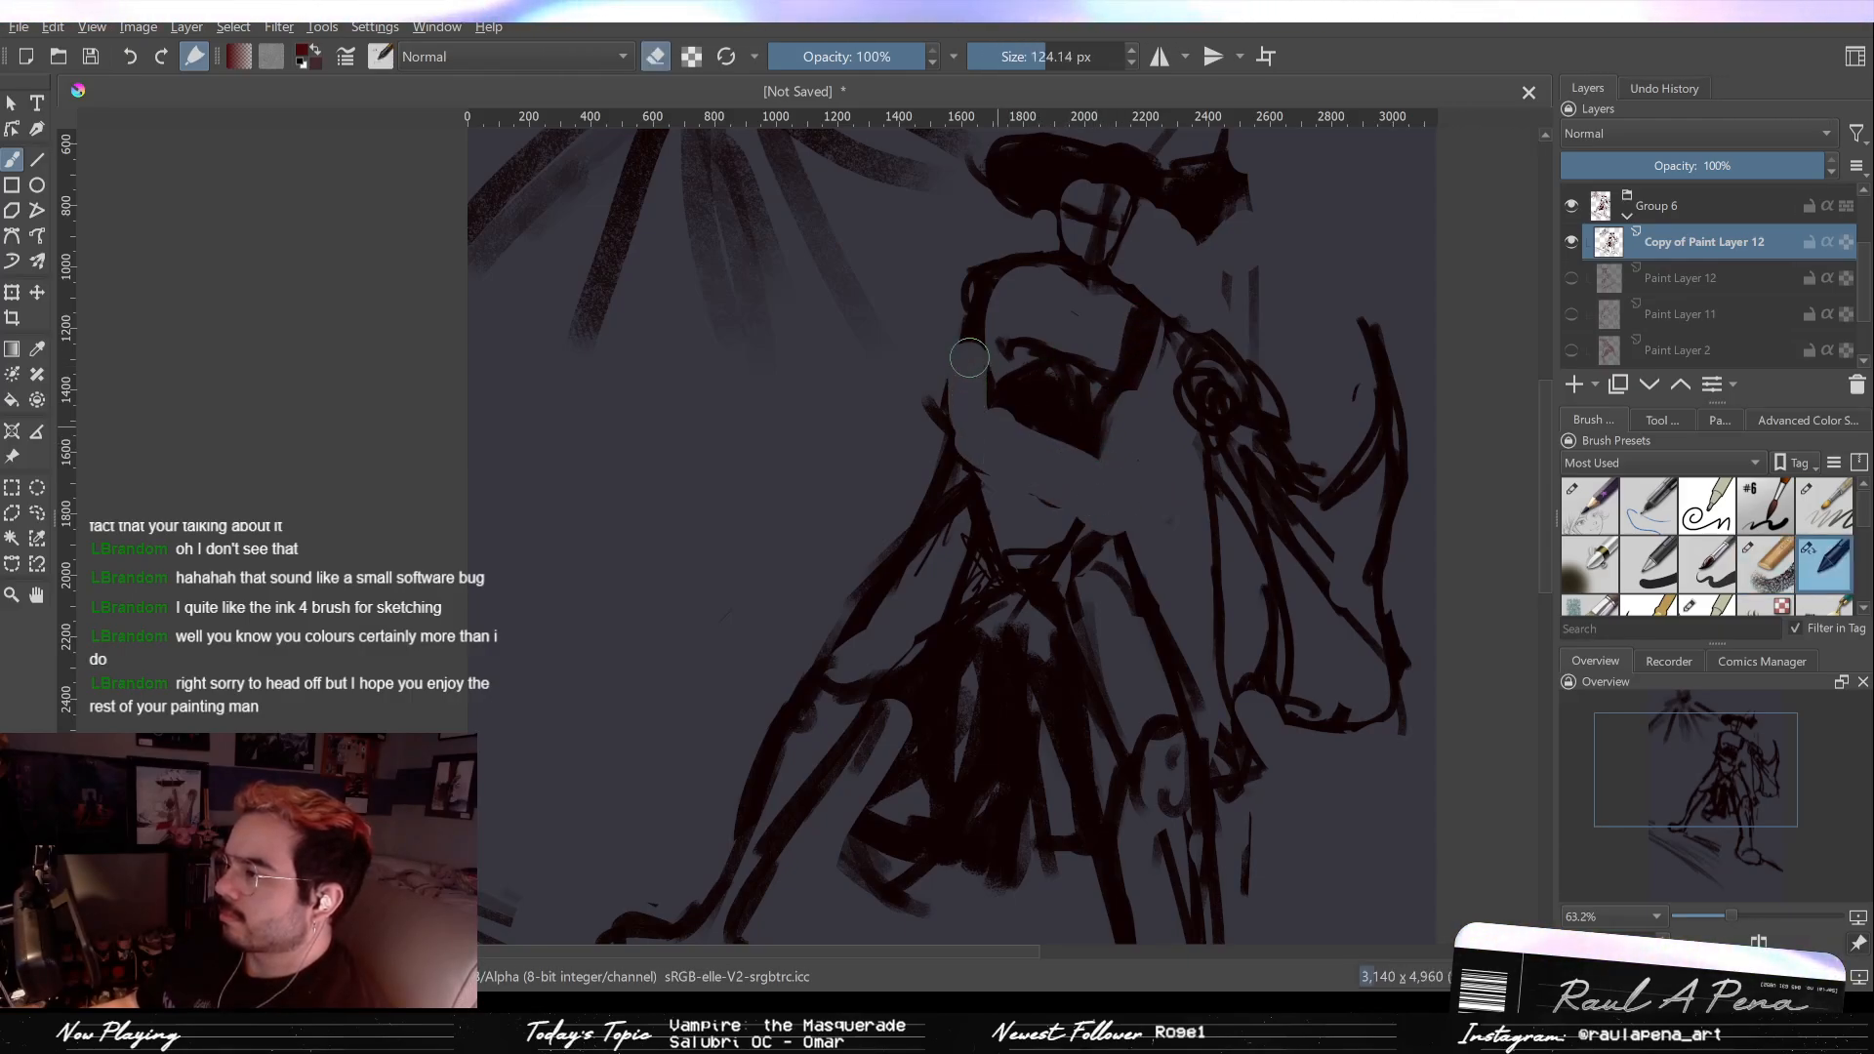
{"action": "key", "text": "e"}
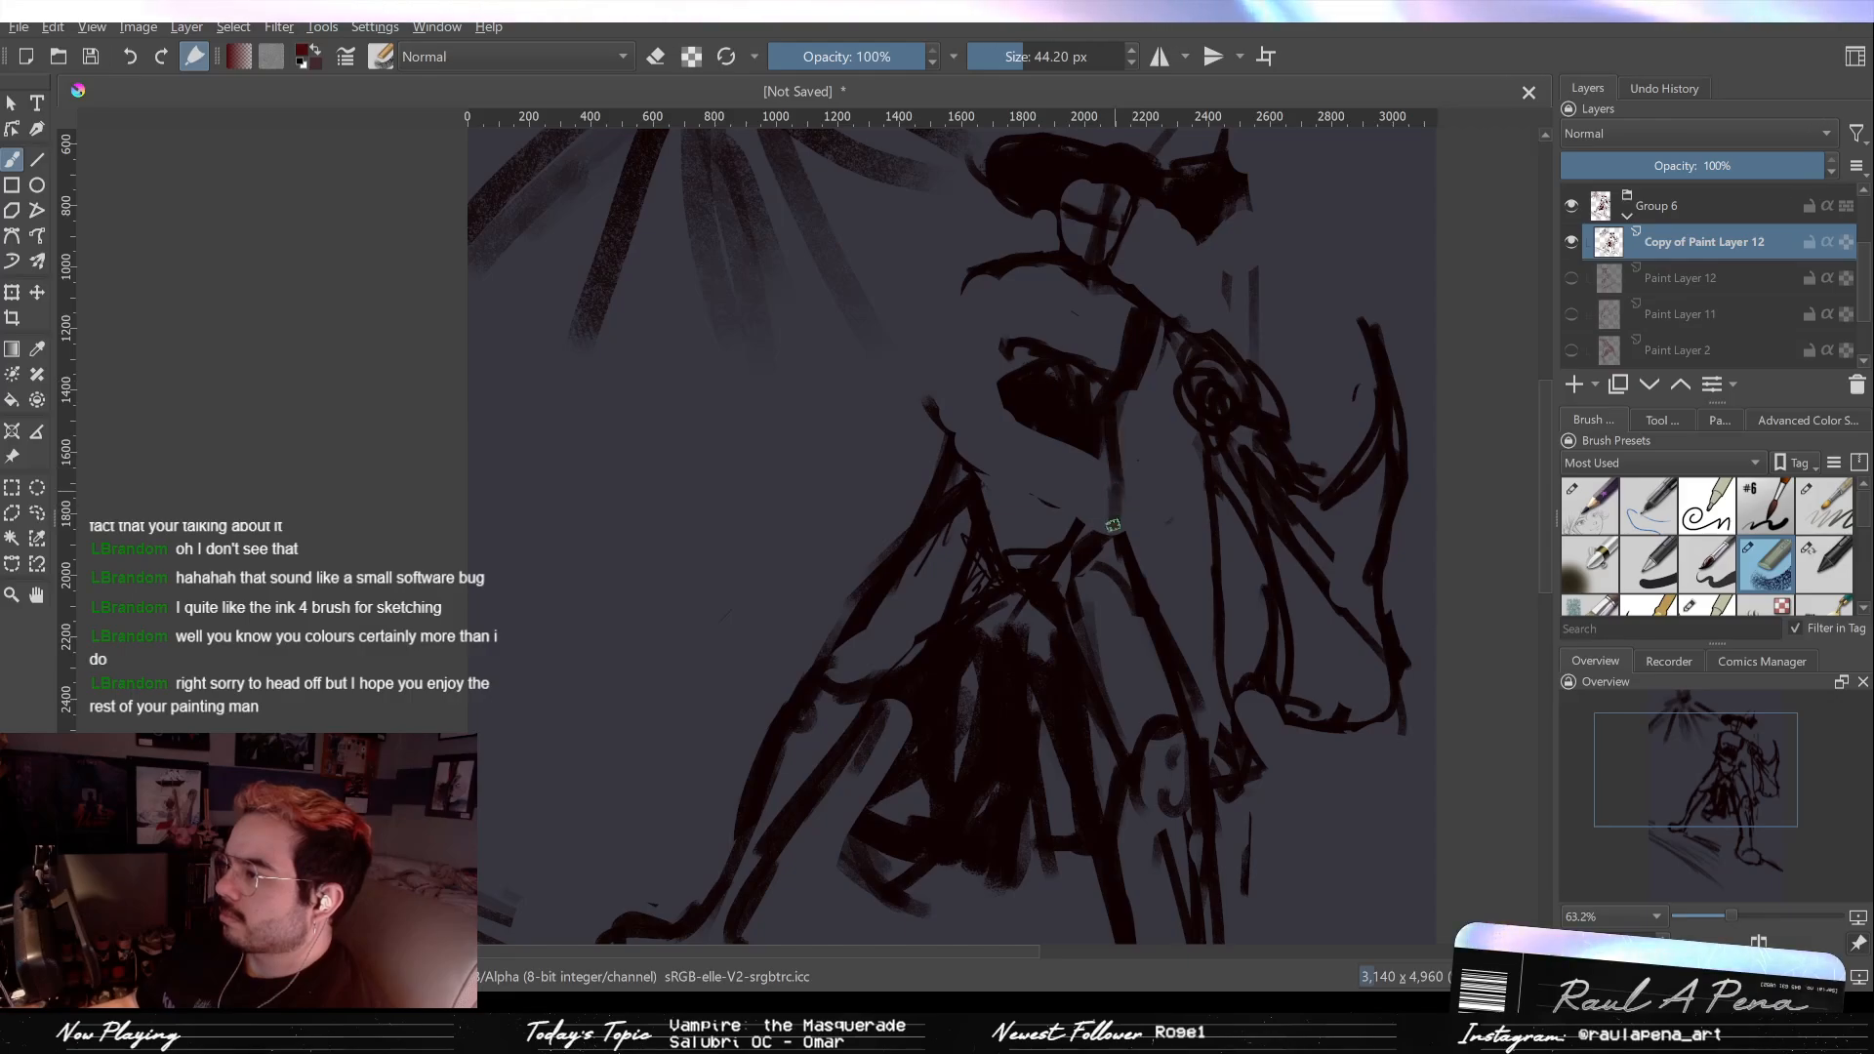
{"action": "left_click_drag", "start_coordinate": [957, 400], "coordinate": [968, 460]}
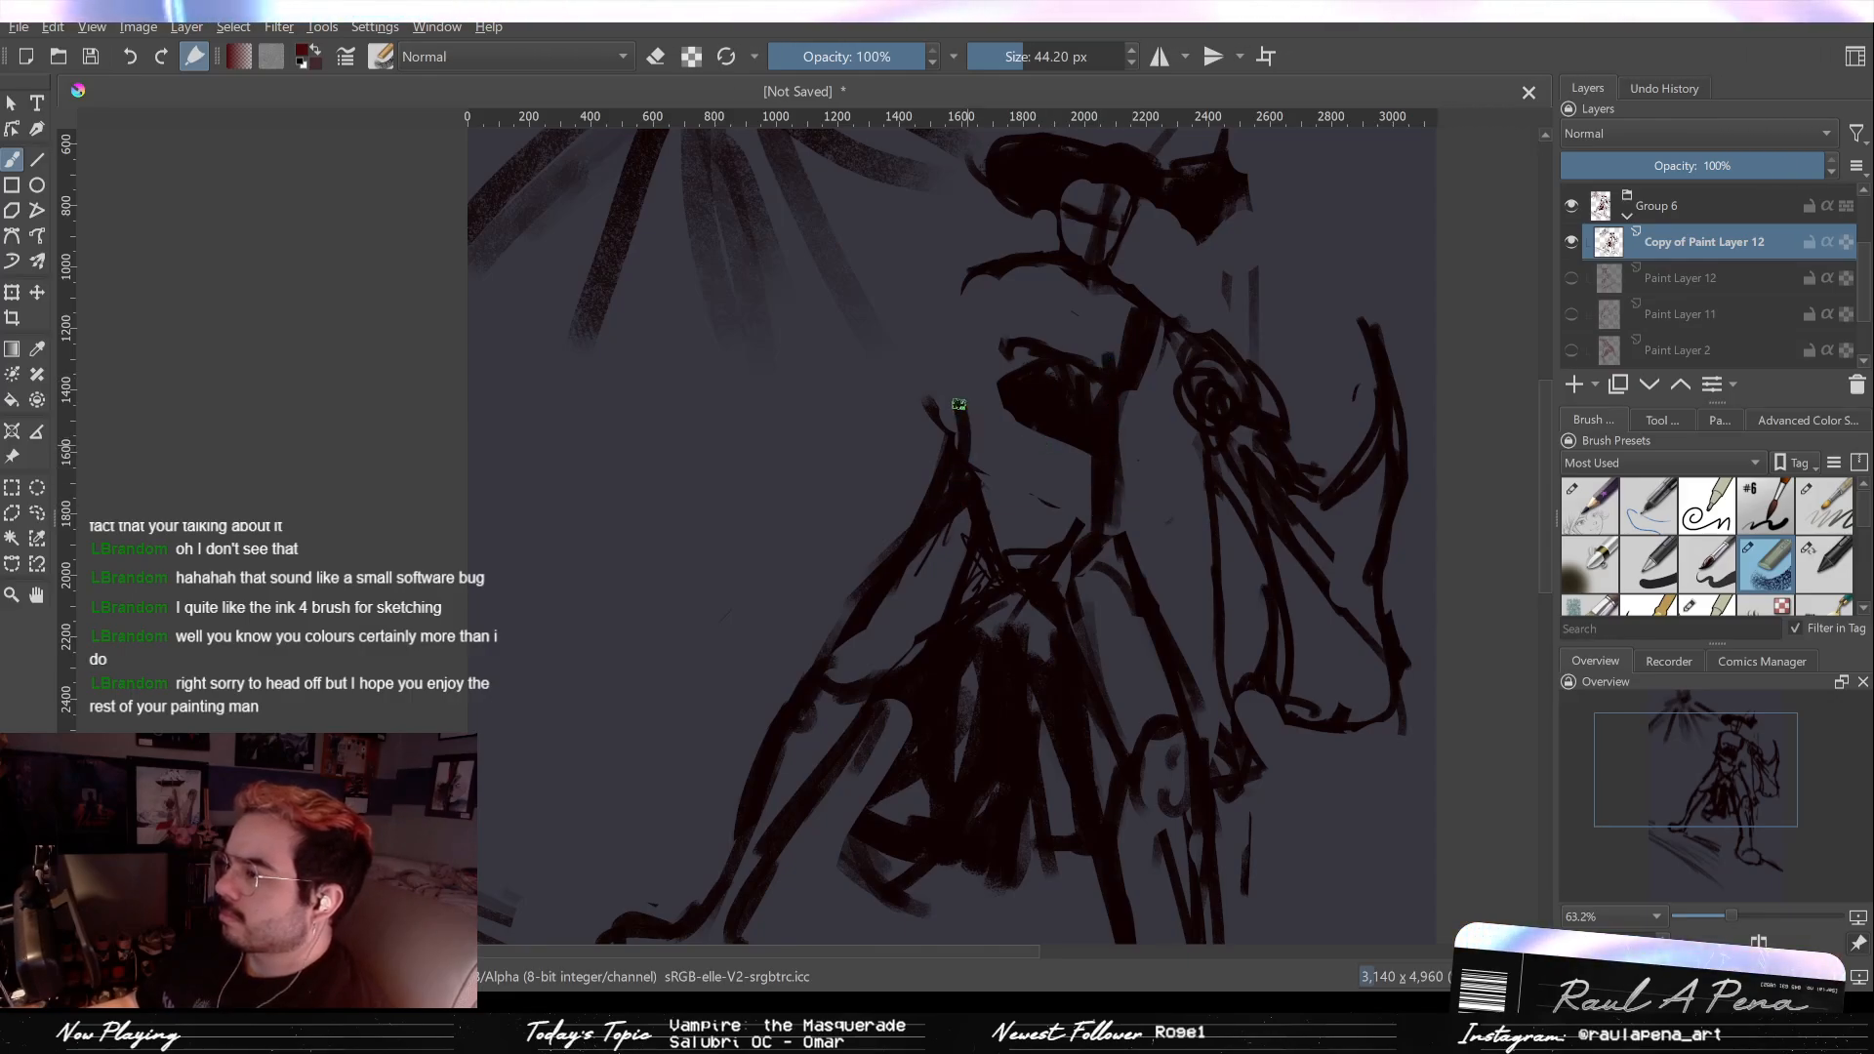
{"action": "mouse_move", "coordinate": [972, 273]}
{"action": "left_mouse_down"}
{"action": "mouse_move", "coordinate": [969, 429]}
{"action": "mouse_move", "coordinate": [1001, 440]}
{"action": "mouse_move", "coordinate": [1025, 406]}
{"action": "mouse_move", "coordinate": [1001, 338]}
{"action": "left_mouse_up"}
{"action": "mouse_move", "coordinate": [1029, 429]}
{"action": "left_mouse_down"}
{"action": "mouse_move", "coordinate": [1064, 483]}
{"action": "mouse_move", "coordinate": [999, 529]}
{"action": "left_mouse_up"}
{"action": "left_click_drag", "start_coordinate": [1003, 407], "coordinate": [1005, 457]}
{"action": "left_click_drag", "start_coordinate": [994, 268], "coordinate": [1001, 441]}
{"action": "mouse_move", "coordinate": [976, 259]}
{"action": "left_mouse_down"}
{"action": "mouse_move", "coordinate": [1011, 517]}
{"action": "mouse_move", "coordinate": [1041, 445]}
{"action": "left_mouse_up"}
Step: Erase the dark abdomen patch and redraw the torso's near side as a cleaner curve from shoulder to waist
{"action": "key", "text": "e"}
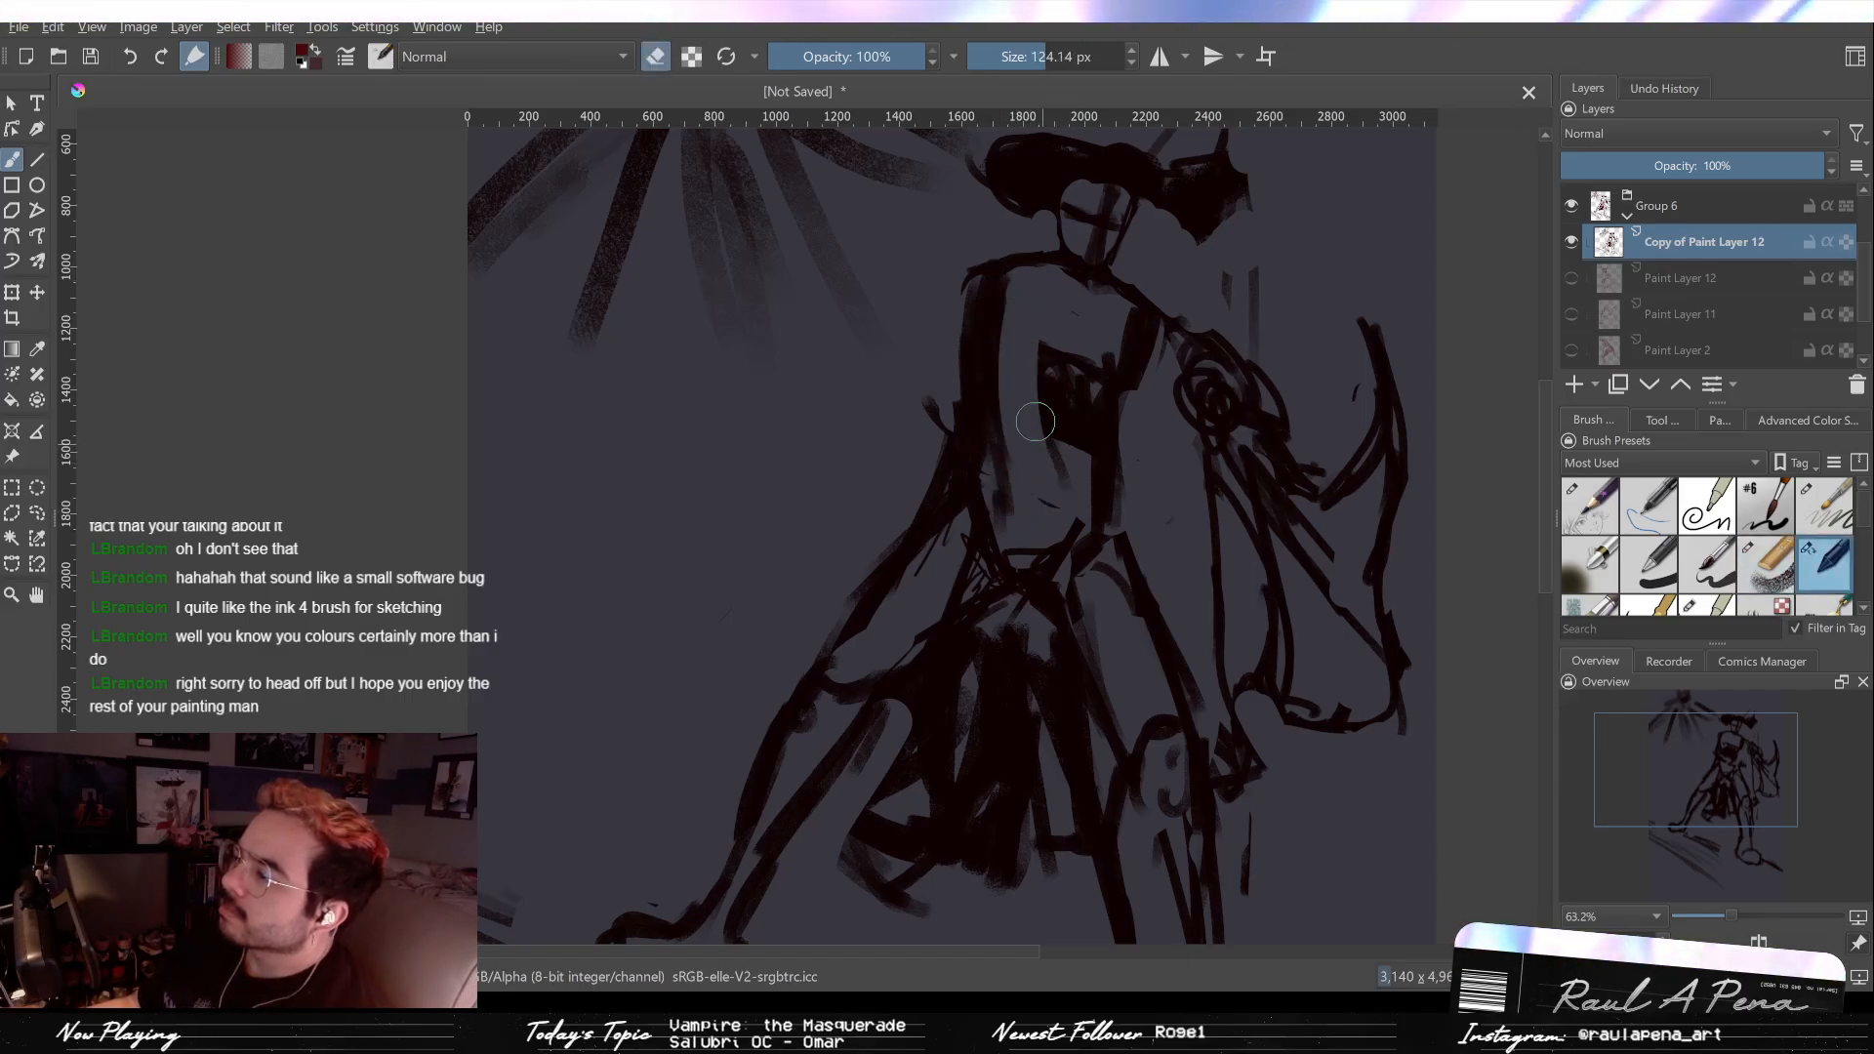
{"action": "left_click_drag", "start_coordinate": [1048, 370], "coordinate": [1071, 429]}
{"action": "key", "text": "e"}
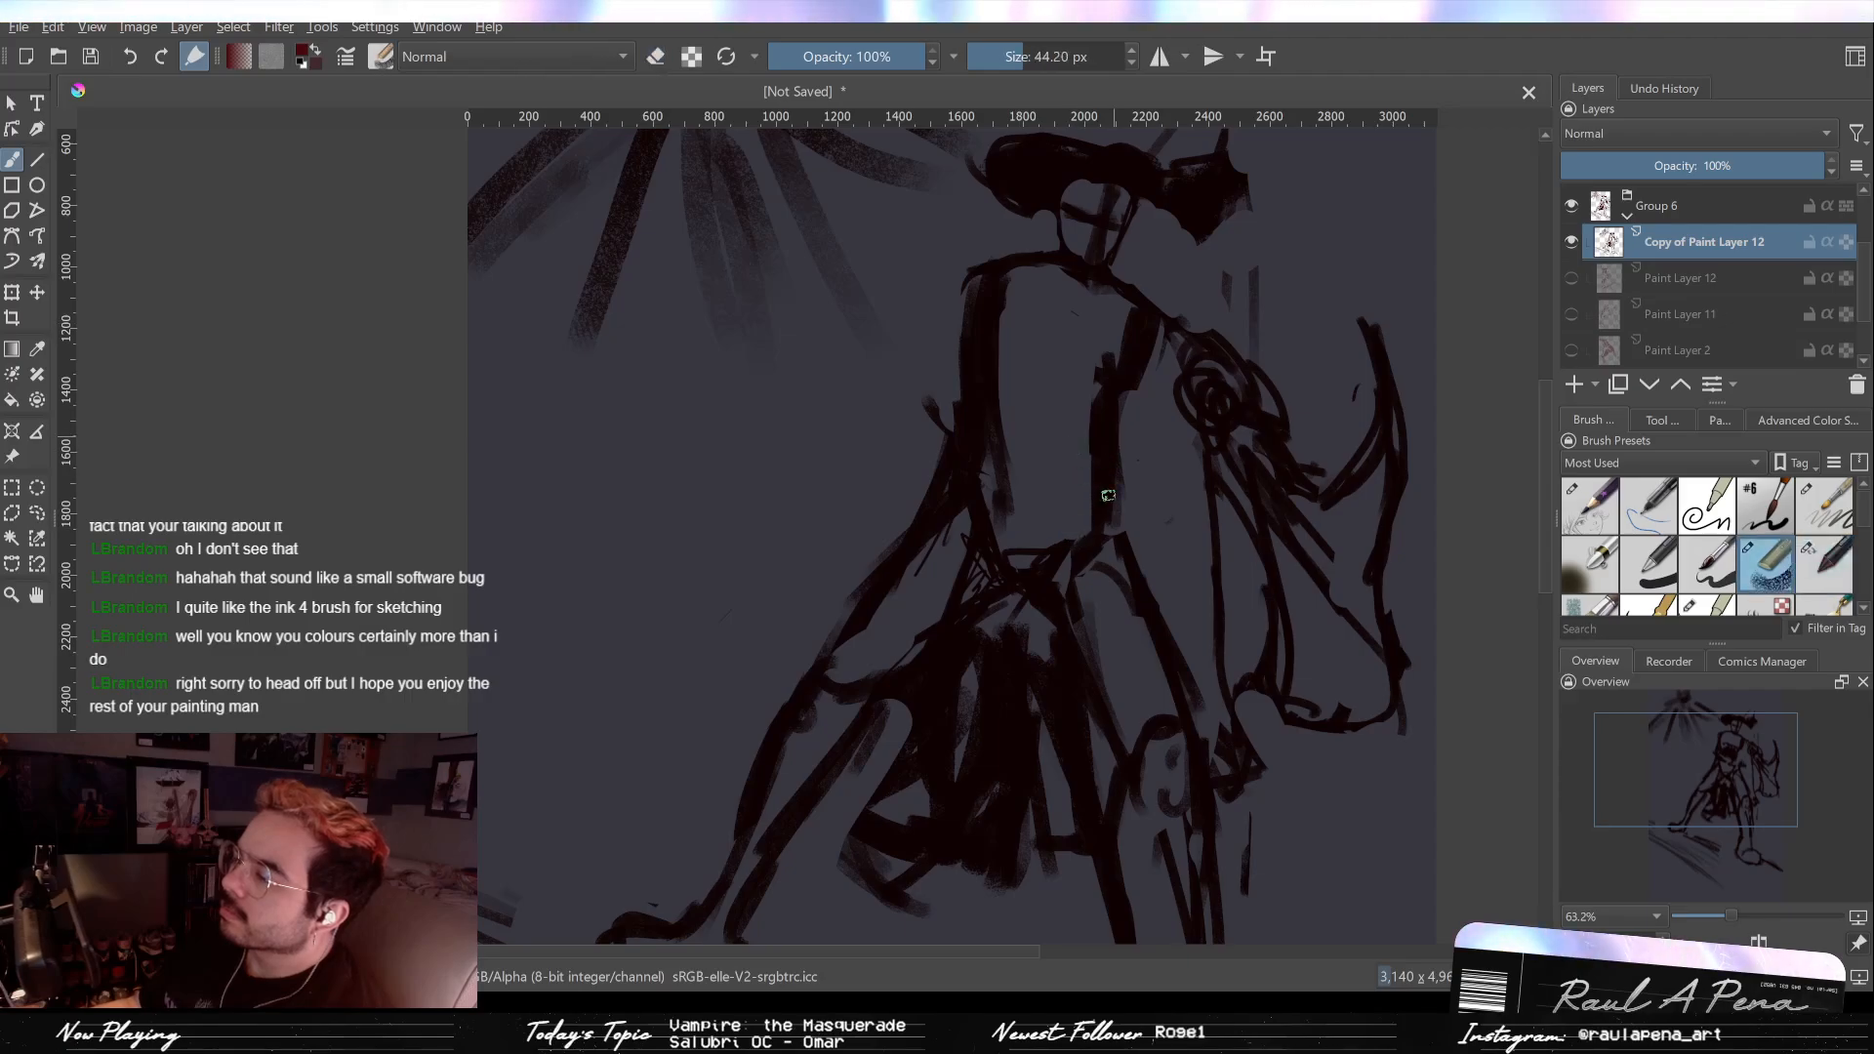
{"action": "left_click_drag", "start_coordinate": [1134, 339], "coordinate": [1108, 494]}
{"action": "mouse_move", "coordinate": [1122, 327]}
{"action": "left_mouse_down"}
{"action": "mouse_move", "coordinate": [1108, 443]}
{"action": "mouse_move", "coordinate": [1085, 471]}
{"action": "left_mouse_up"}
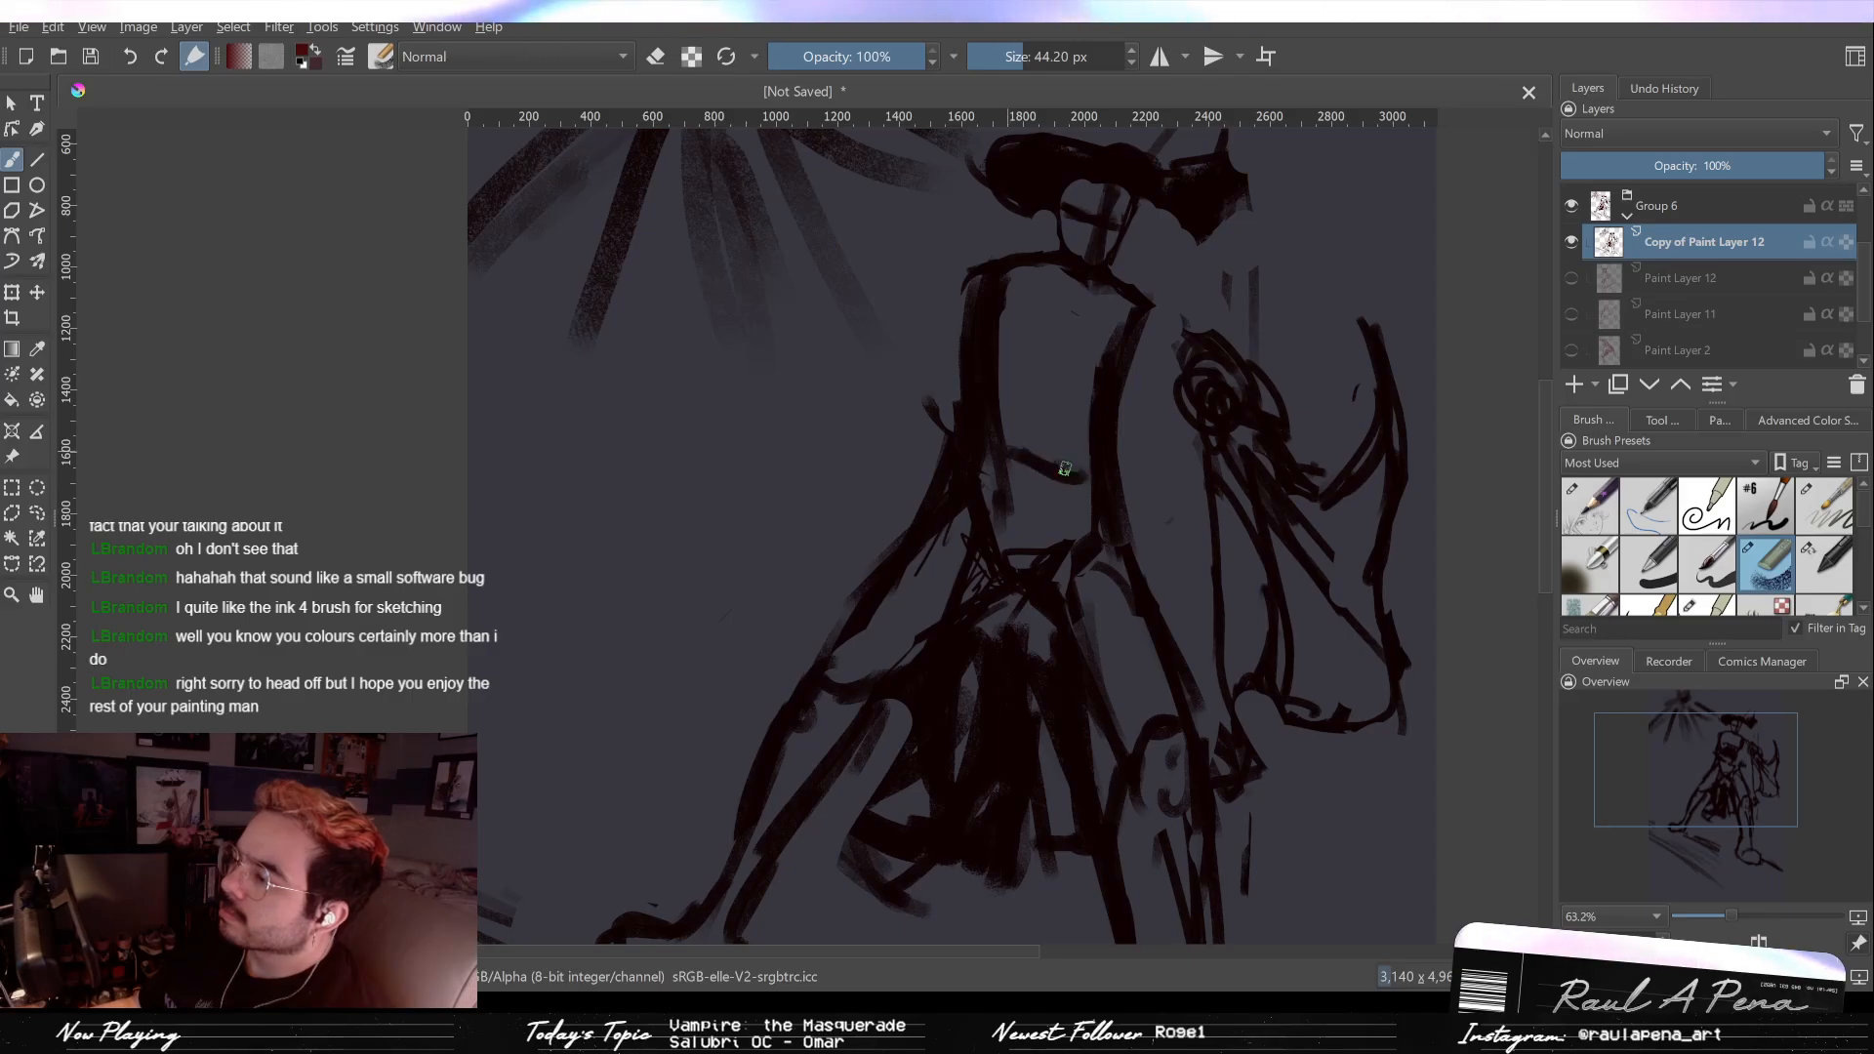
Step: Sketch the torso's inner construction with a centre line, a chest line, a ribcage arch and a curved waist line
{"action": "left_click_drag", "start_coordinate": [1007, 359], "coordinate": [994, 384]}
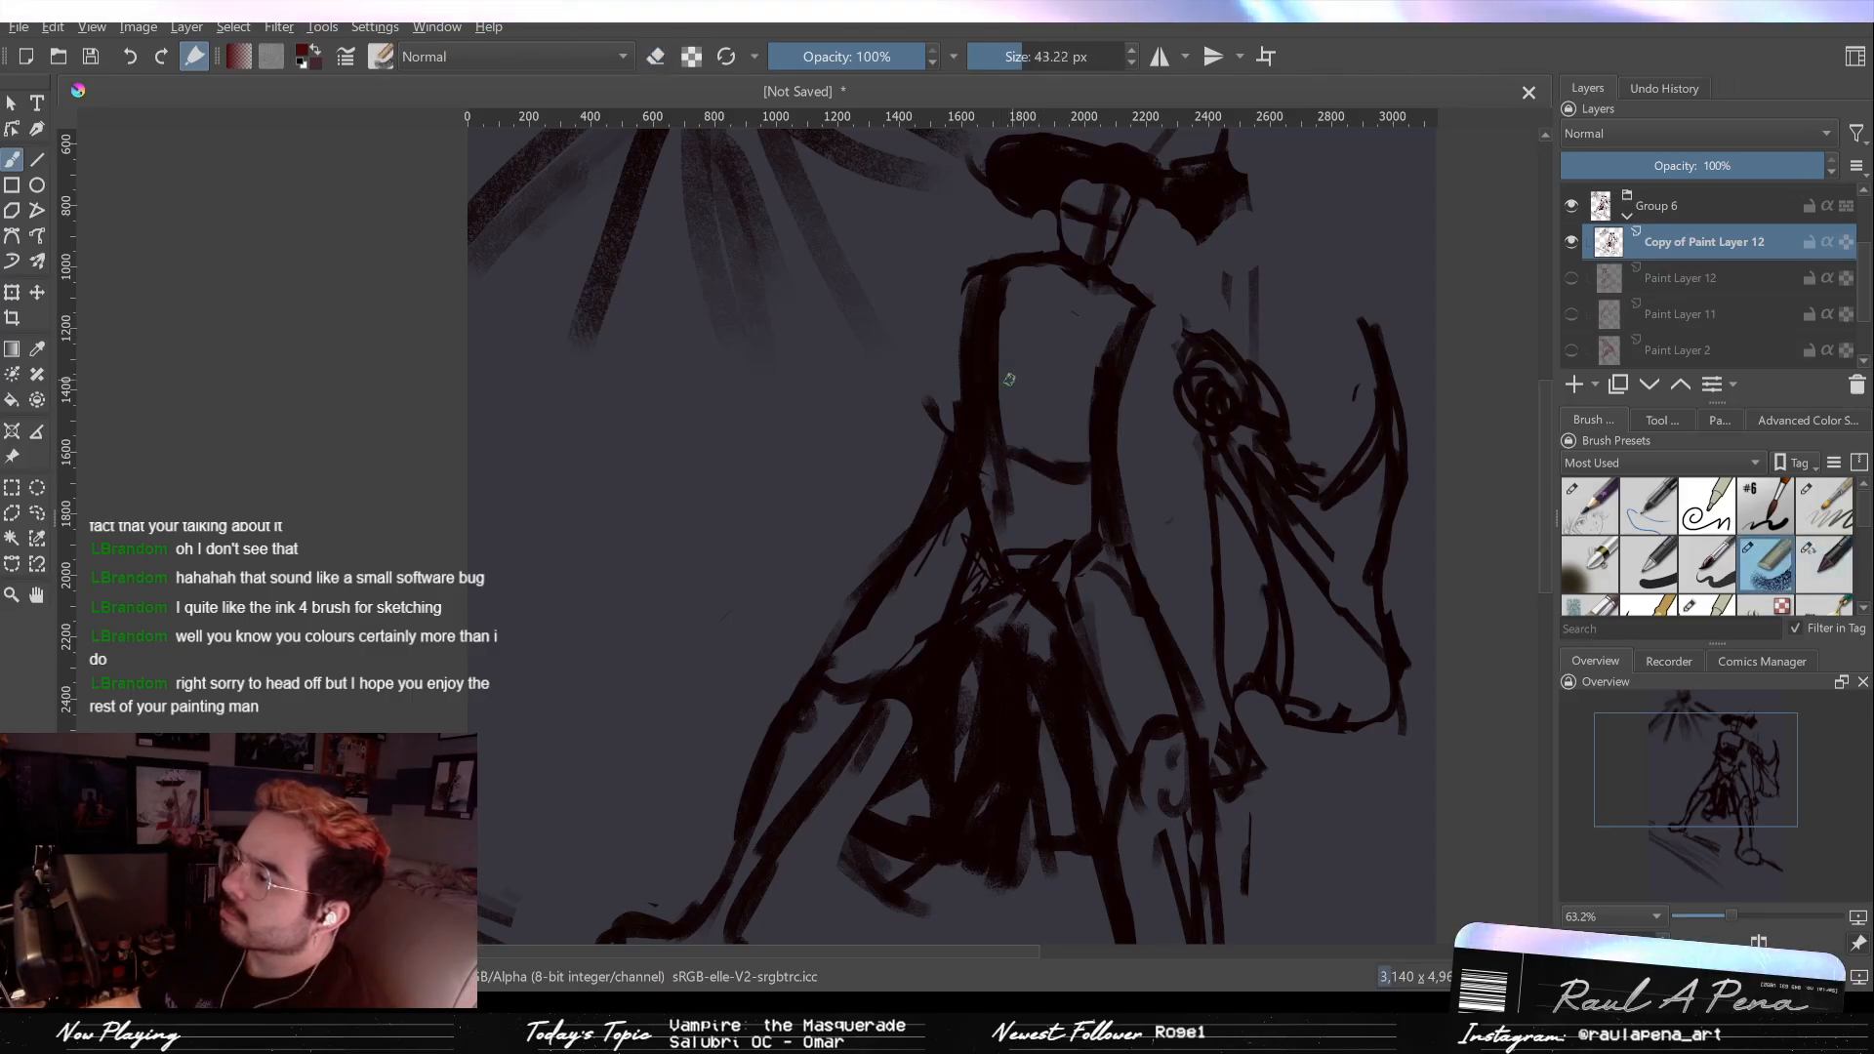
{"action": "mouse_move", "coordinate": [1000, 381]}
{"action": "left_mouse_down"}
{"action": "mouse_move", "coordinate": [1081, 422]}
{"action": "mouse_move", "coordinate": [1082, 402]}
{"action": "left_mouse_up"}
{"action": "mouse_move", "coordinate": [1001, 314]}
{"action": "left_mouse_down"}
{"action": "mouse_move", "coordinate": [1089, 339]}
{"action": "mouse_move", "coordinate": [1062, 324]}
{"action": "mouse_move", "coordinate": [1061, 284]}
{"action": "mouse_move", "coordinate": [1043, 460]}
{"action": "left_mouse_up"}
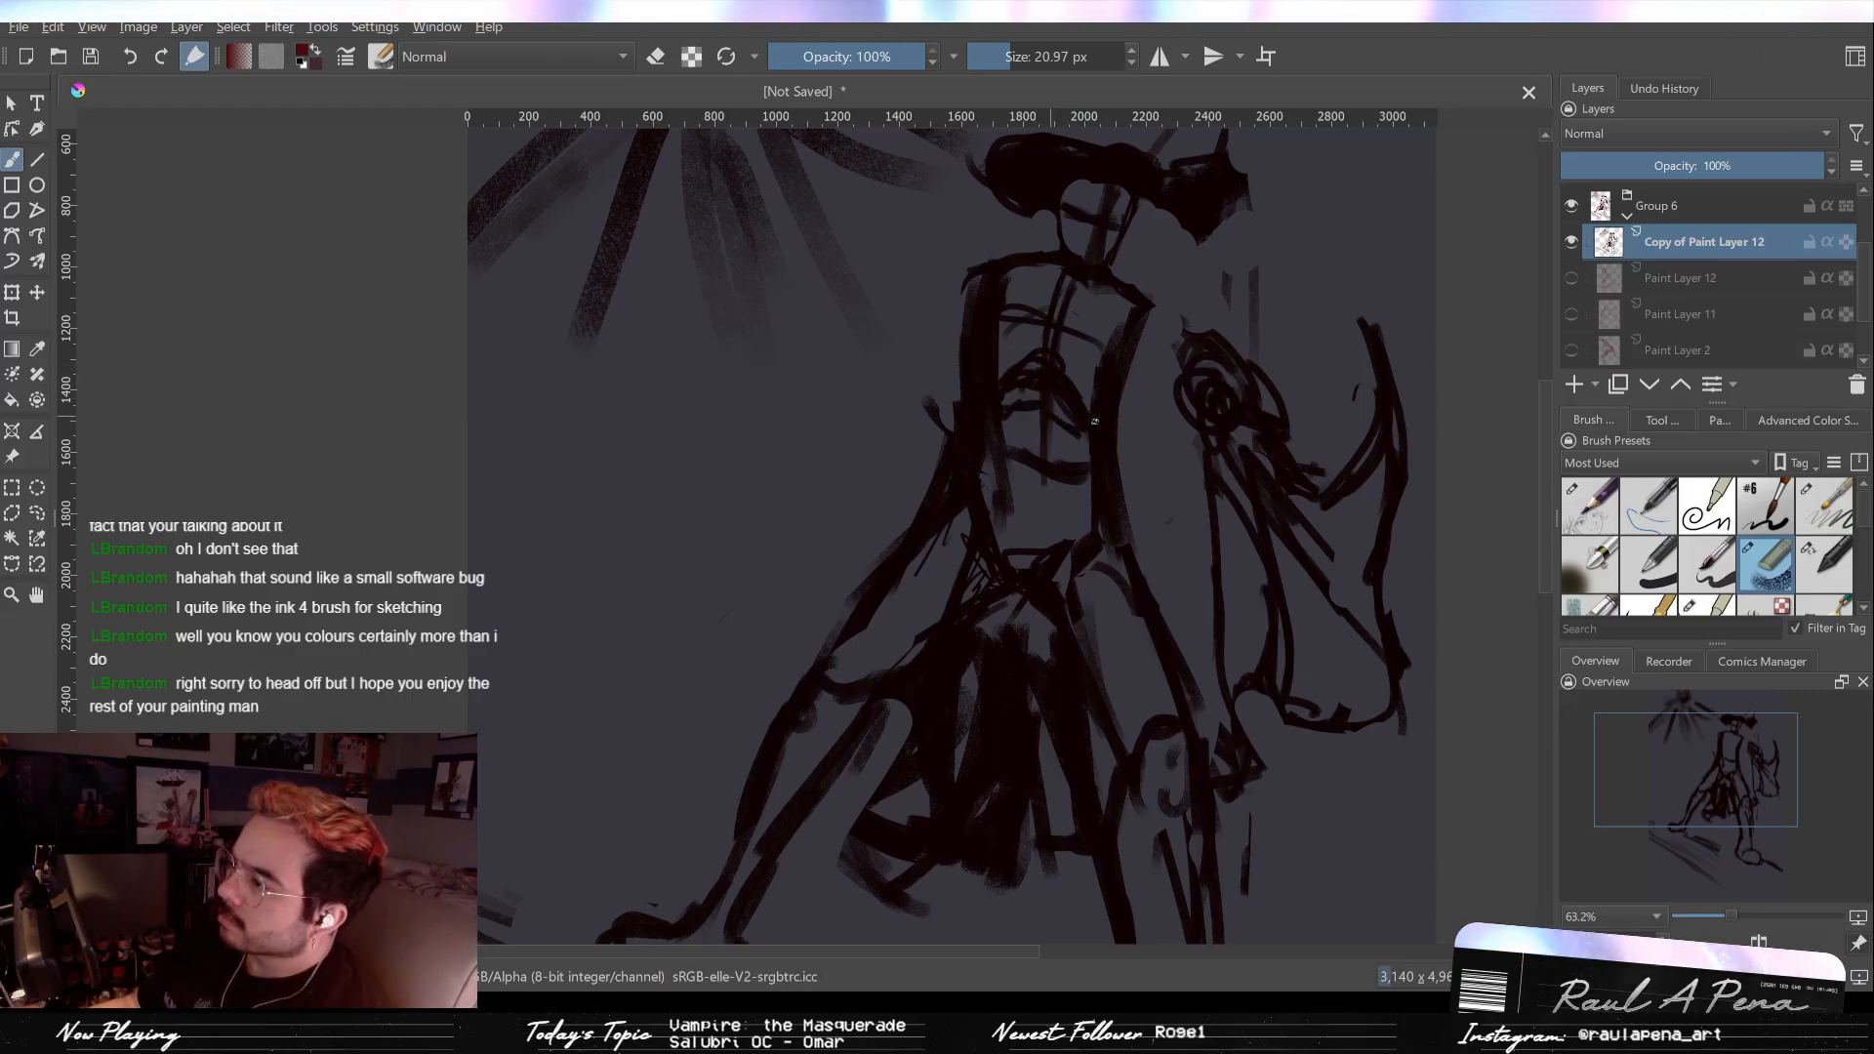
{"action": "key", "text": "e"}
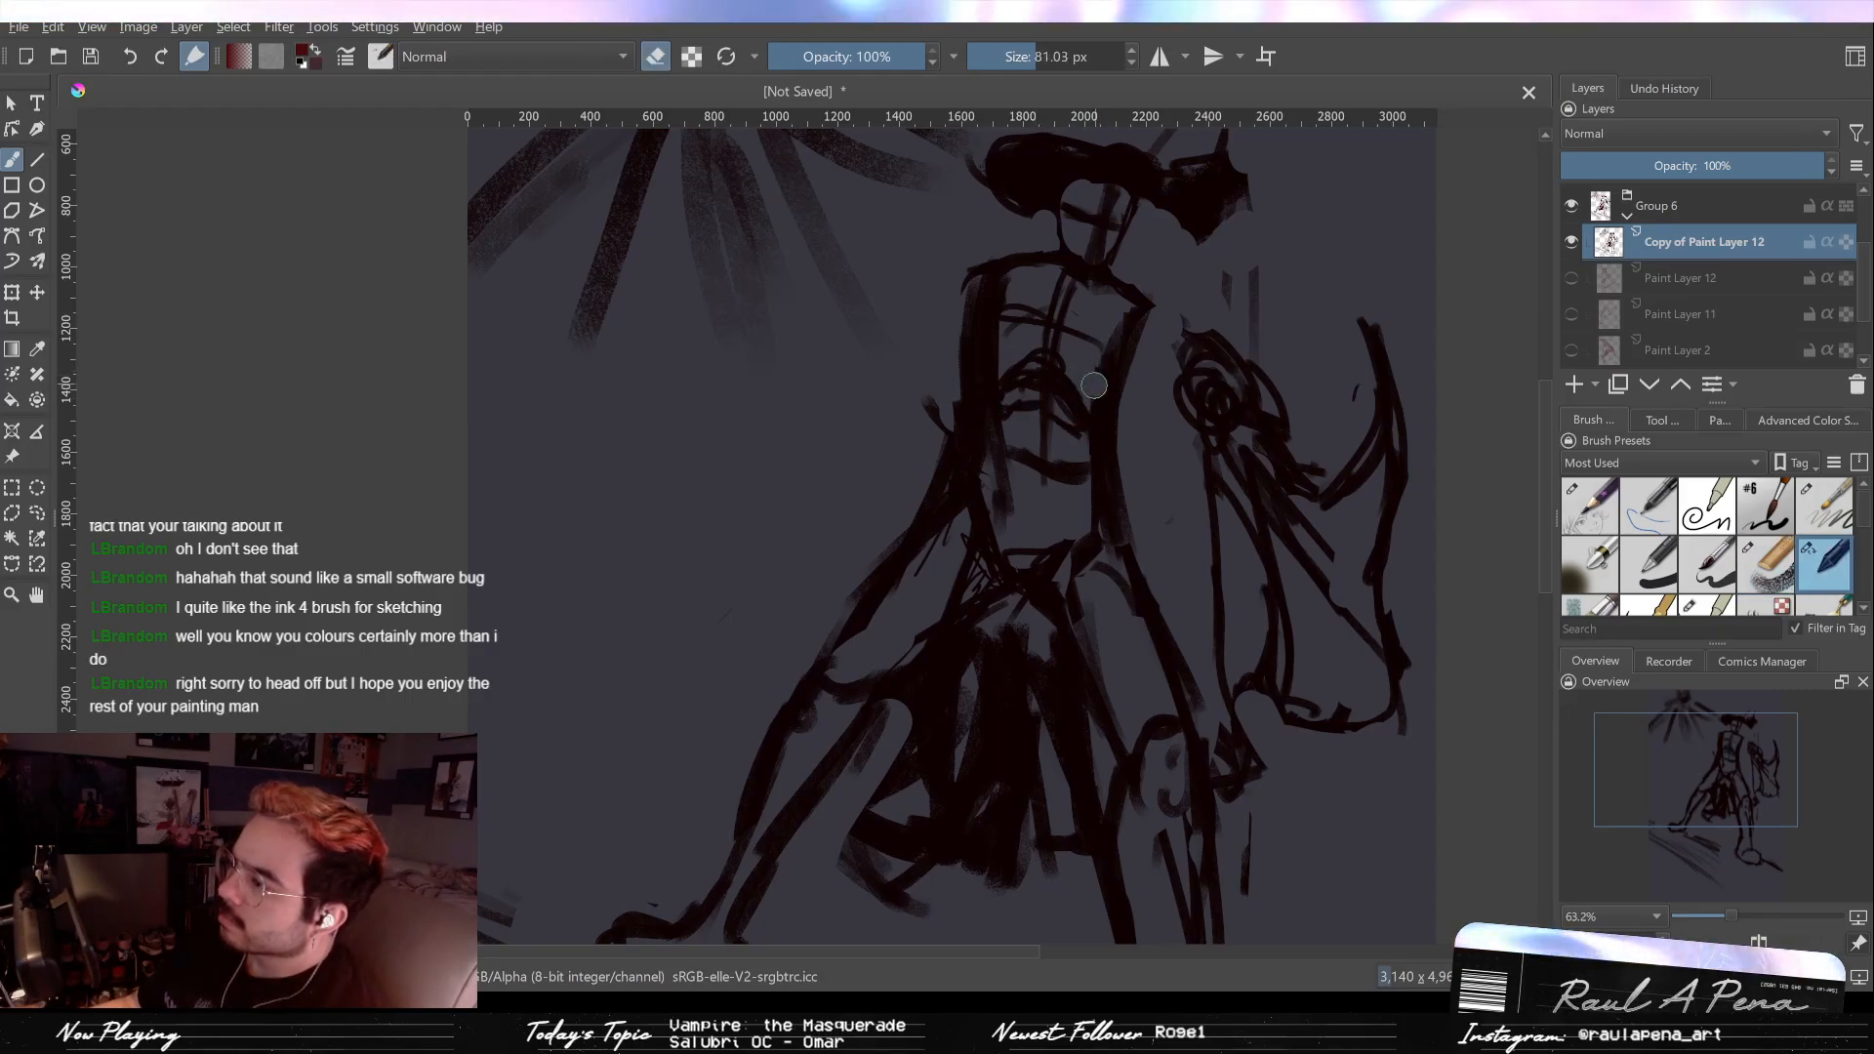
Step: Erase the near shoulder corner and the torso side below it, and redraw them as one rounded curve from the ribs to the neck
{"action": "left_click_drag", "start_coordinate": [1094, 385], "coordinate": [1097, 386]}
{"action": "key", "text": "e"}
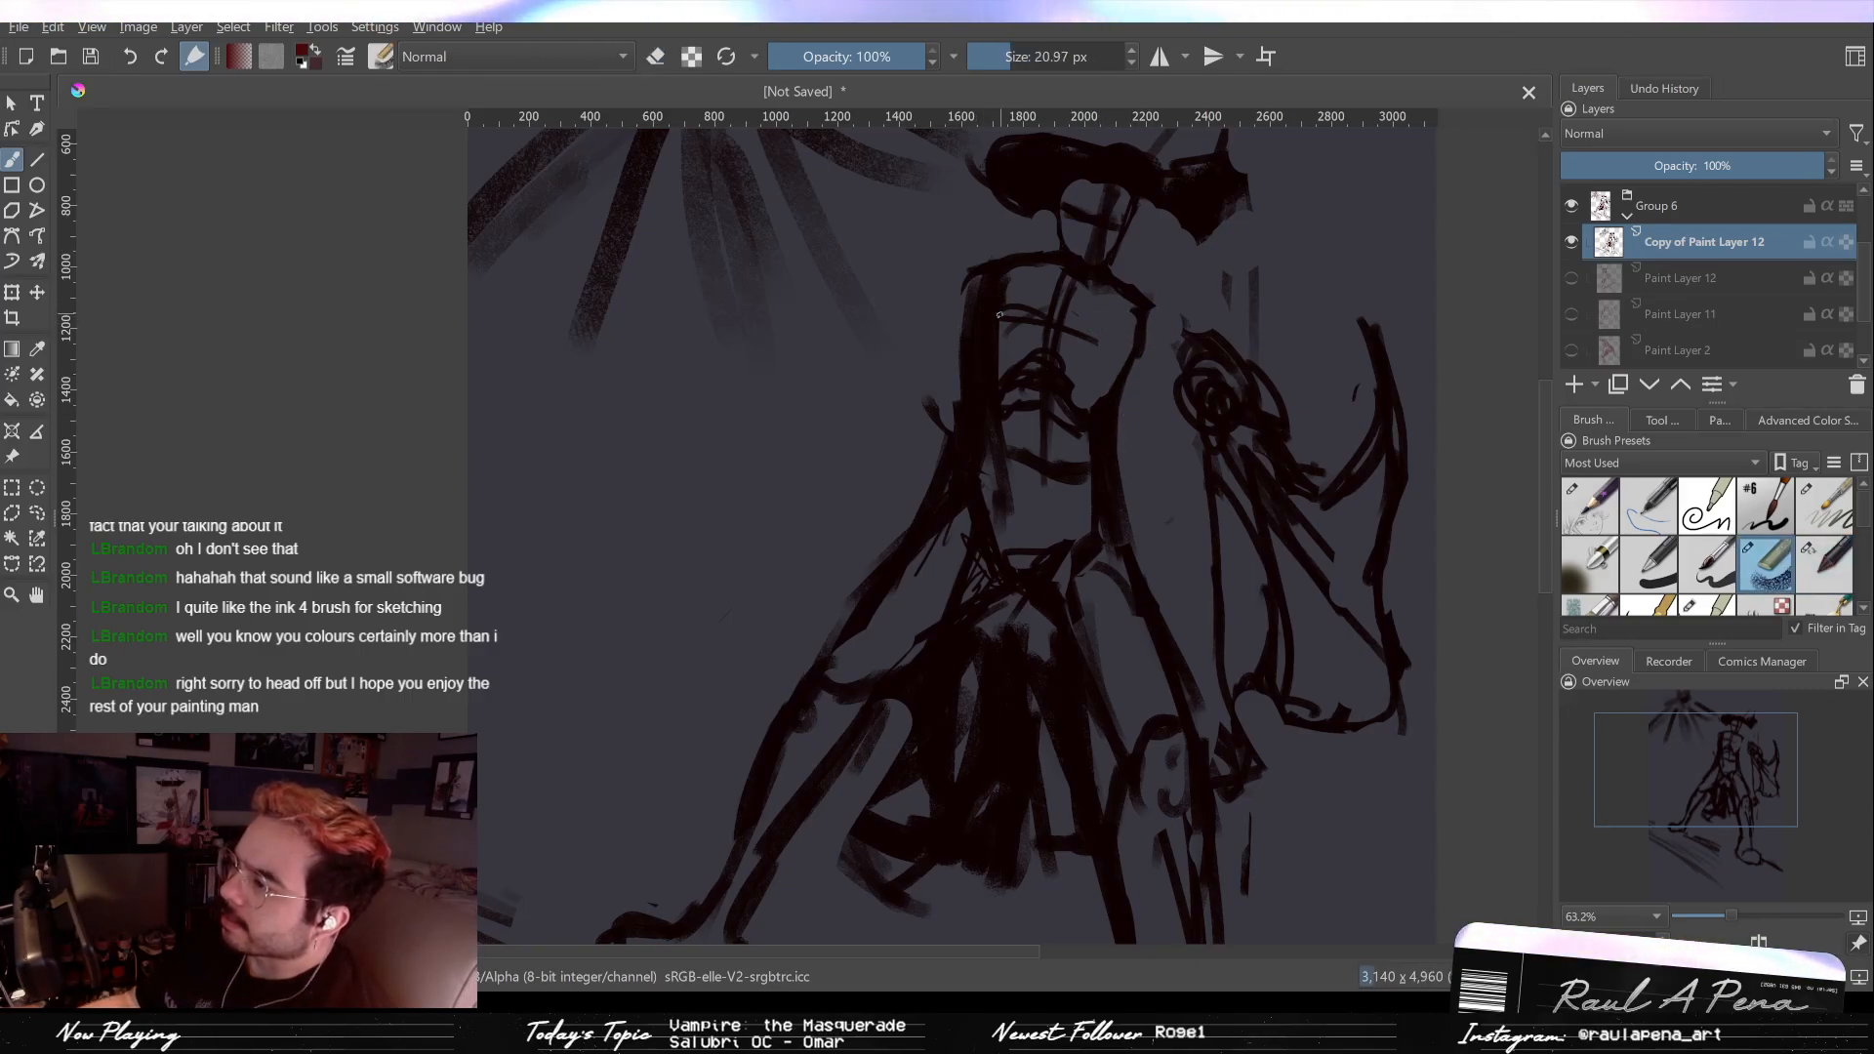
{"action": "key", "text": "e"}
{"action": "left_click_drag", "start_coordinate": [1012, 245], "coordinate": [965, 309]}
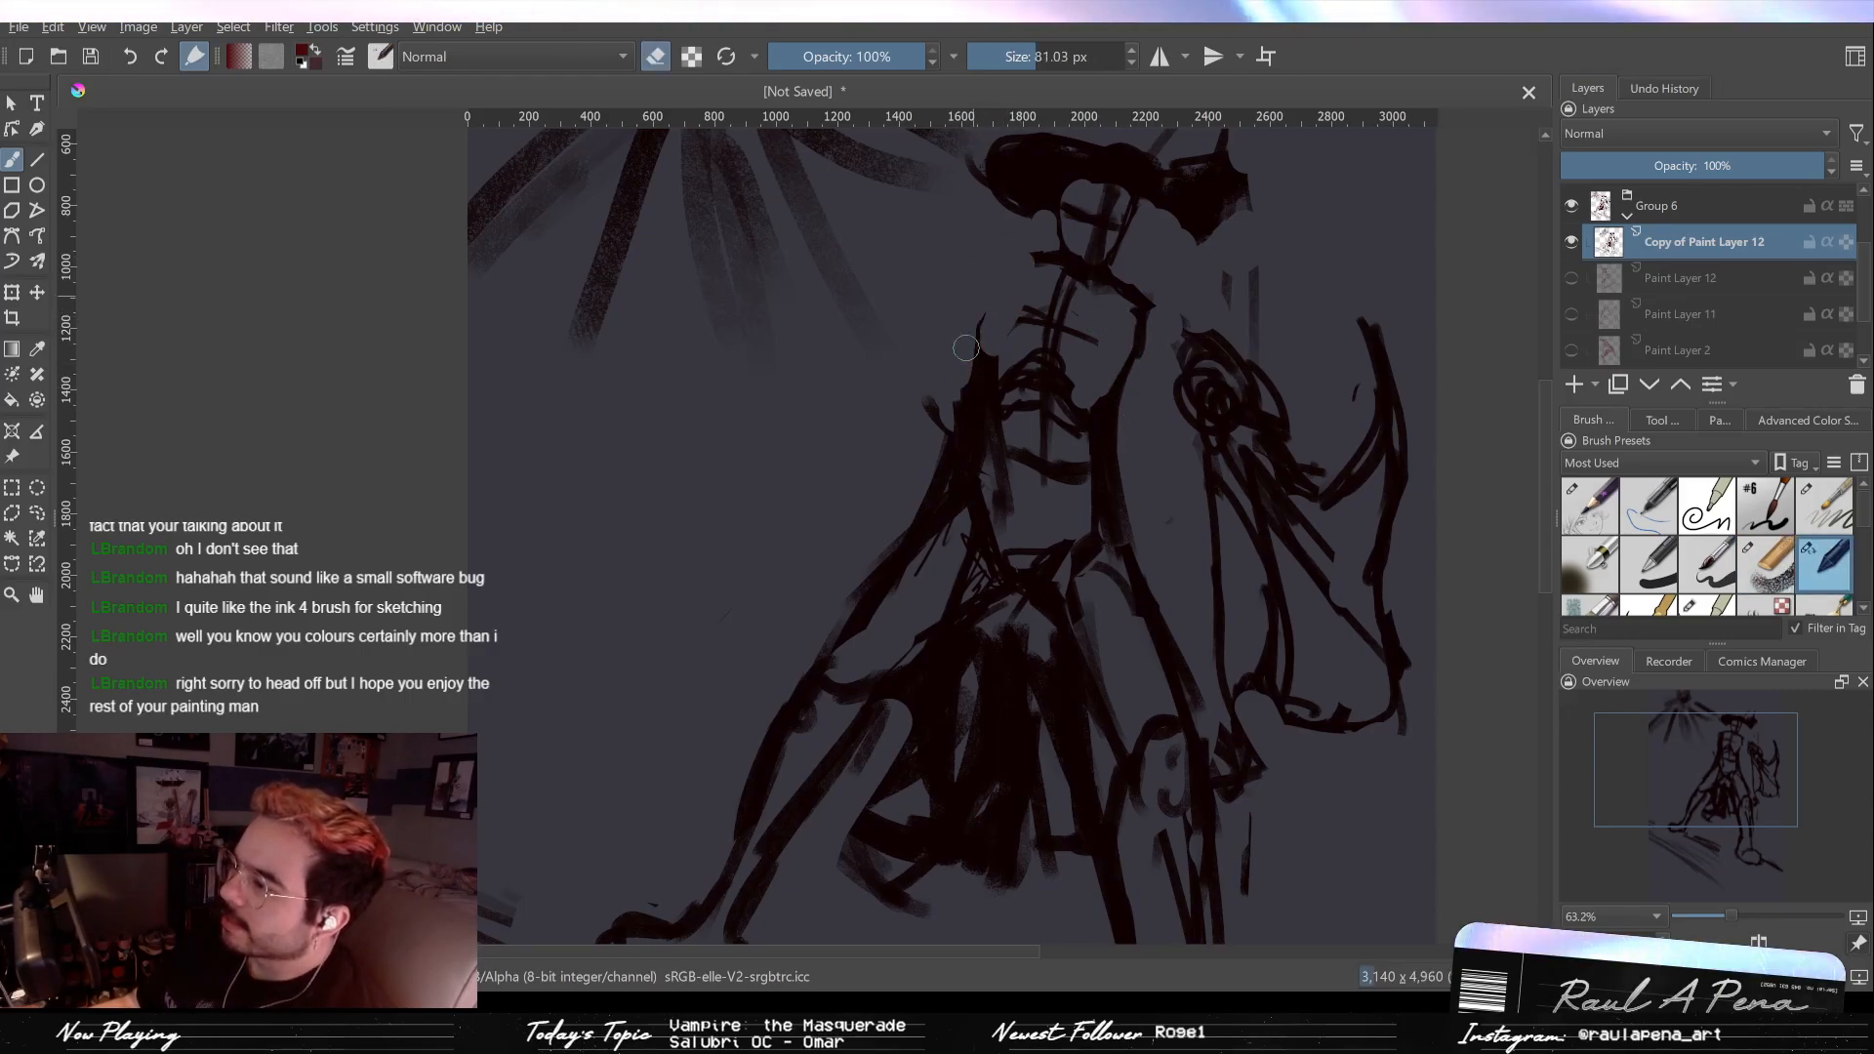
{"action": "key", "text": "e"}
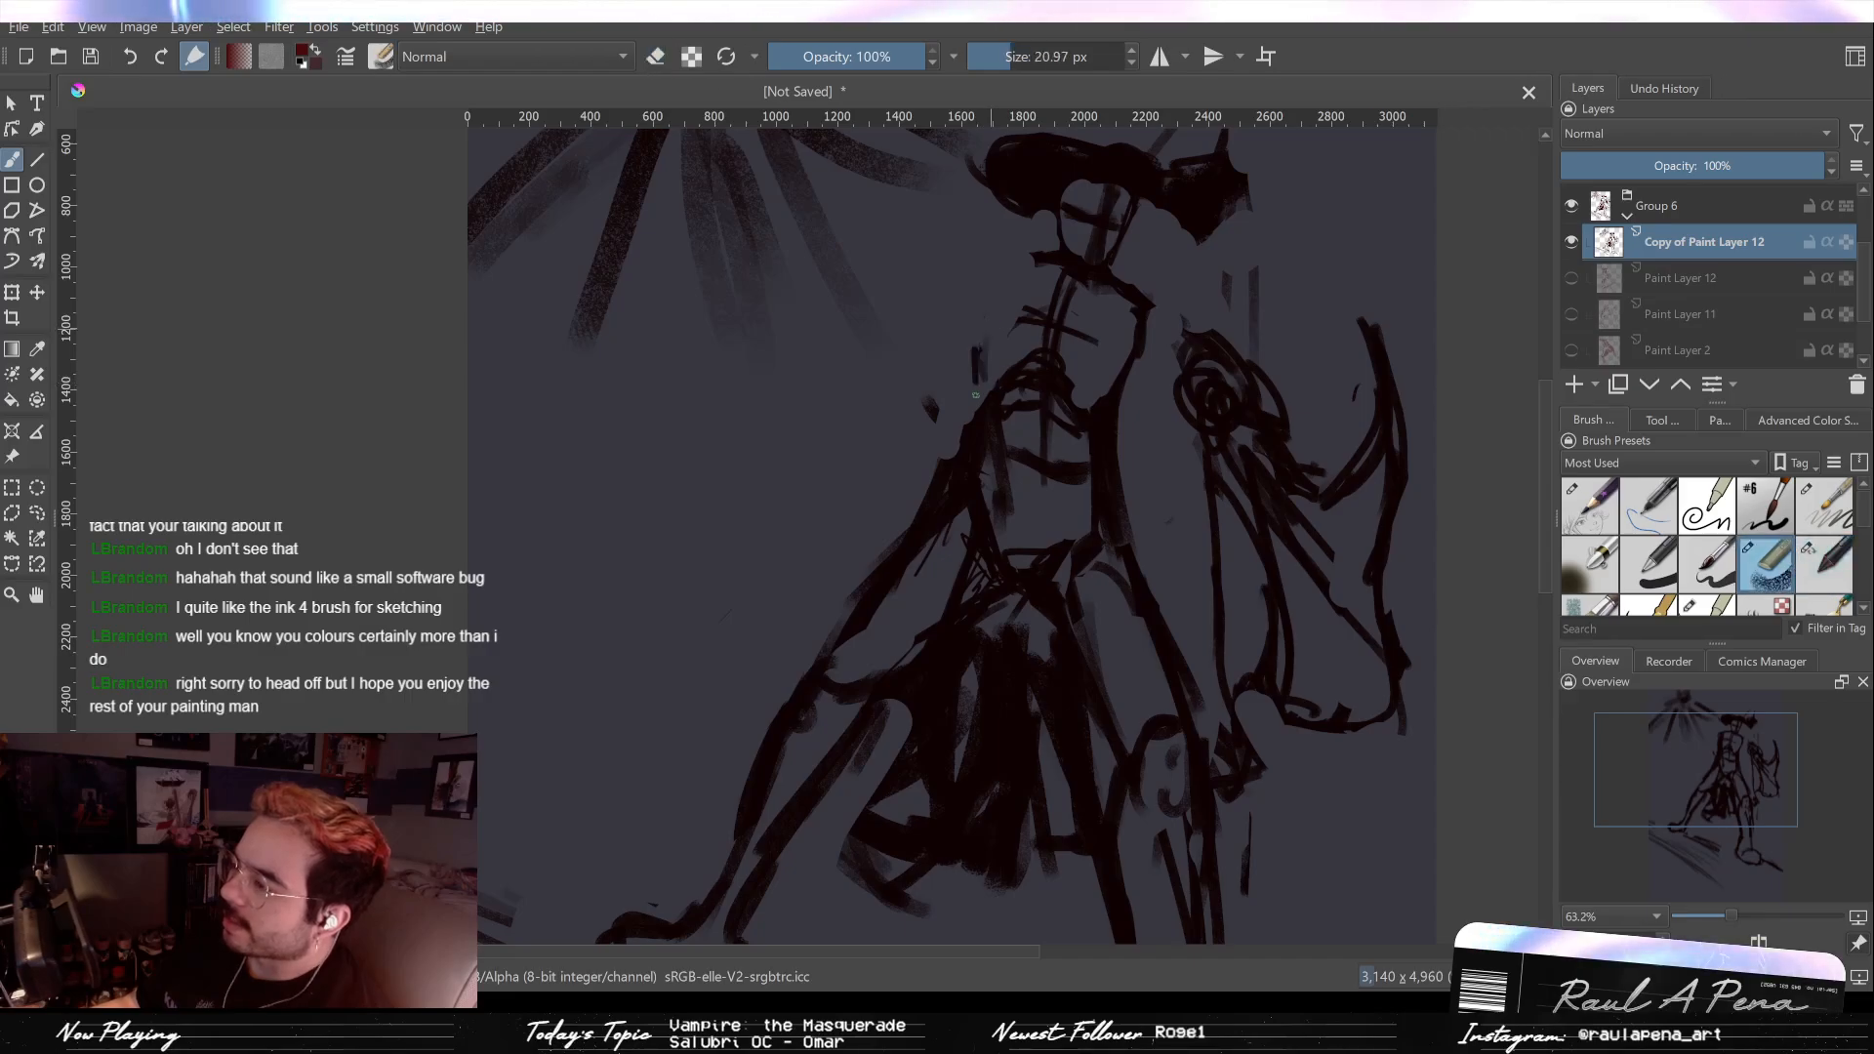
{"action": "left_click_drag", "start_coordinate": [980, 365], "coordinate": [1038, 263]}
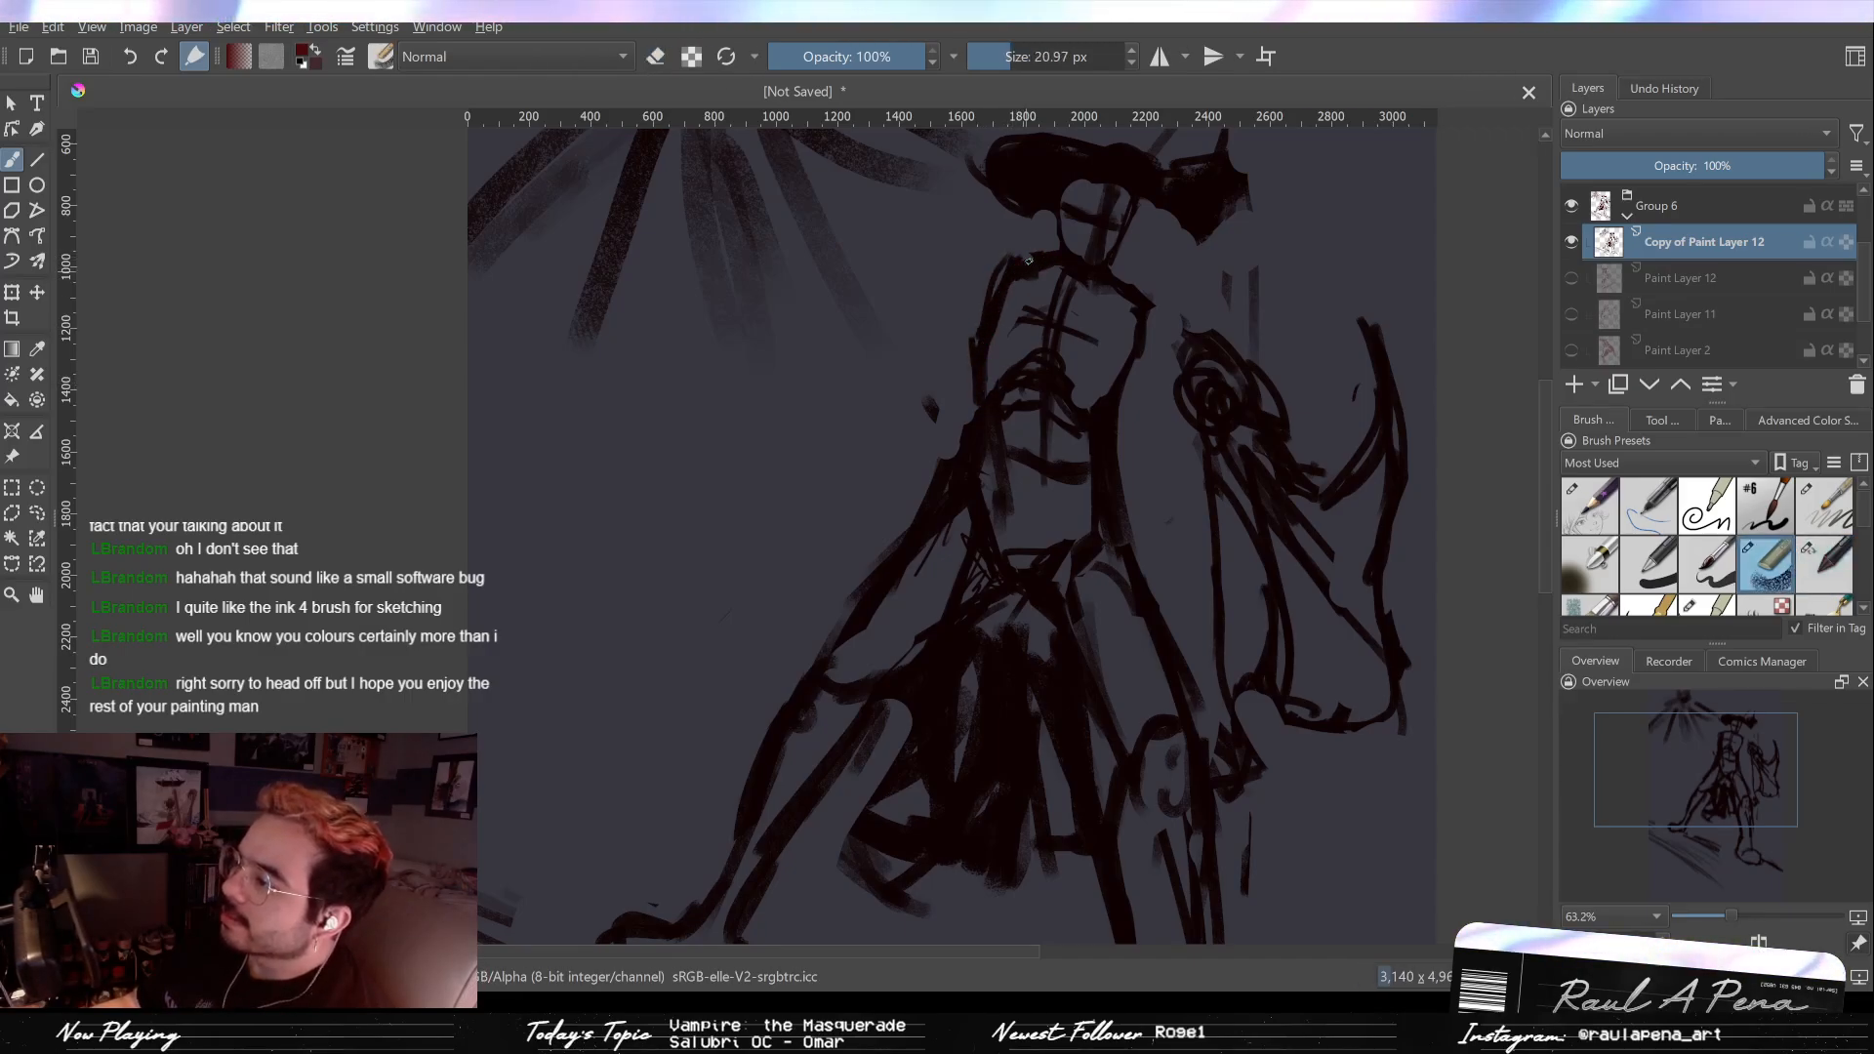
Step: Erase the stray mark beside the torso, thicken the near side line, and add small round joint marks at the near shoulder and elbow
{"action": "key", "text": "e"}
{"action": "mouse_move", "coordinate": [1115, 430]}
{"action": "left_mouse_down"}
{"action": "mouse_move", "coordinate": [1112, 487]}
{"action": "mouse_move", "coordinate": [1167, 556]}
{"action": "left_mouse_up"}
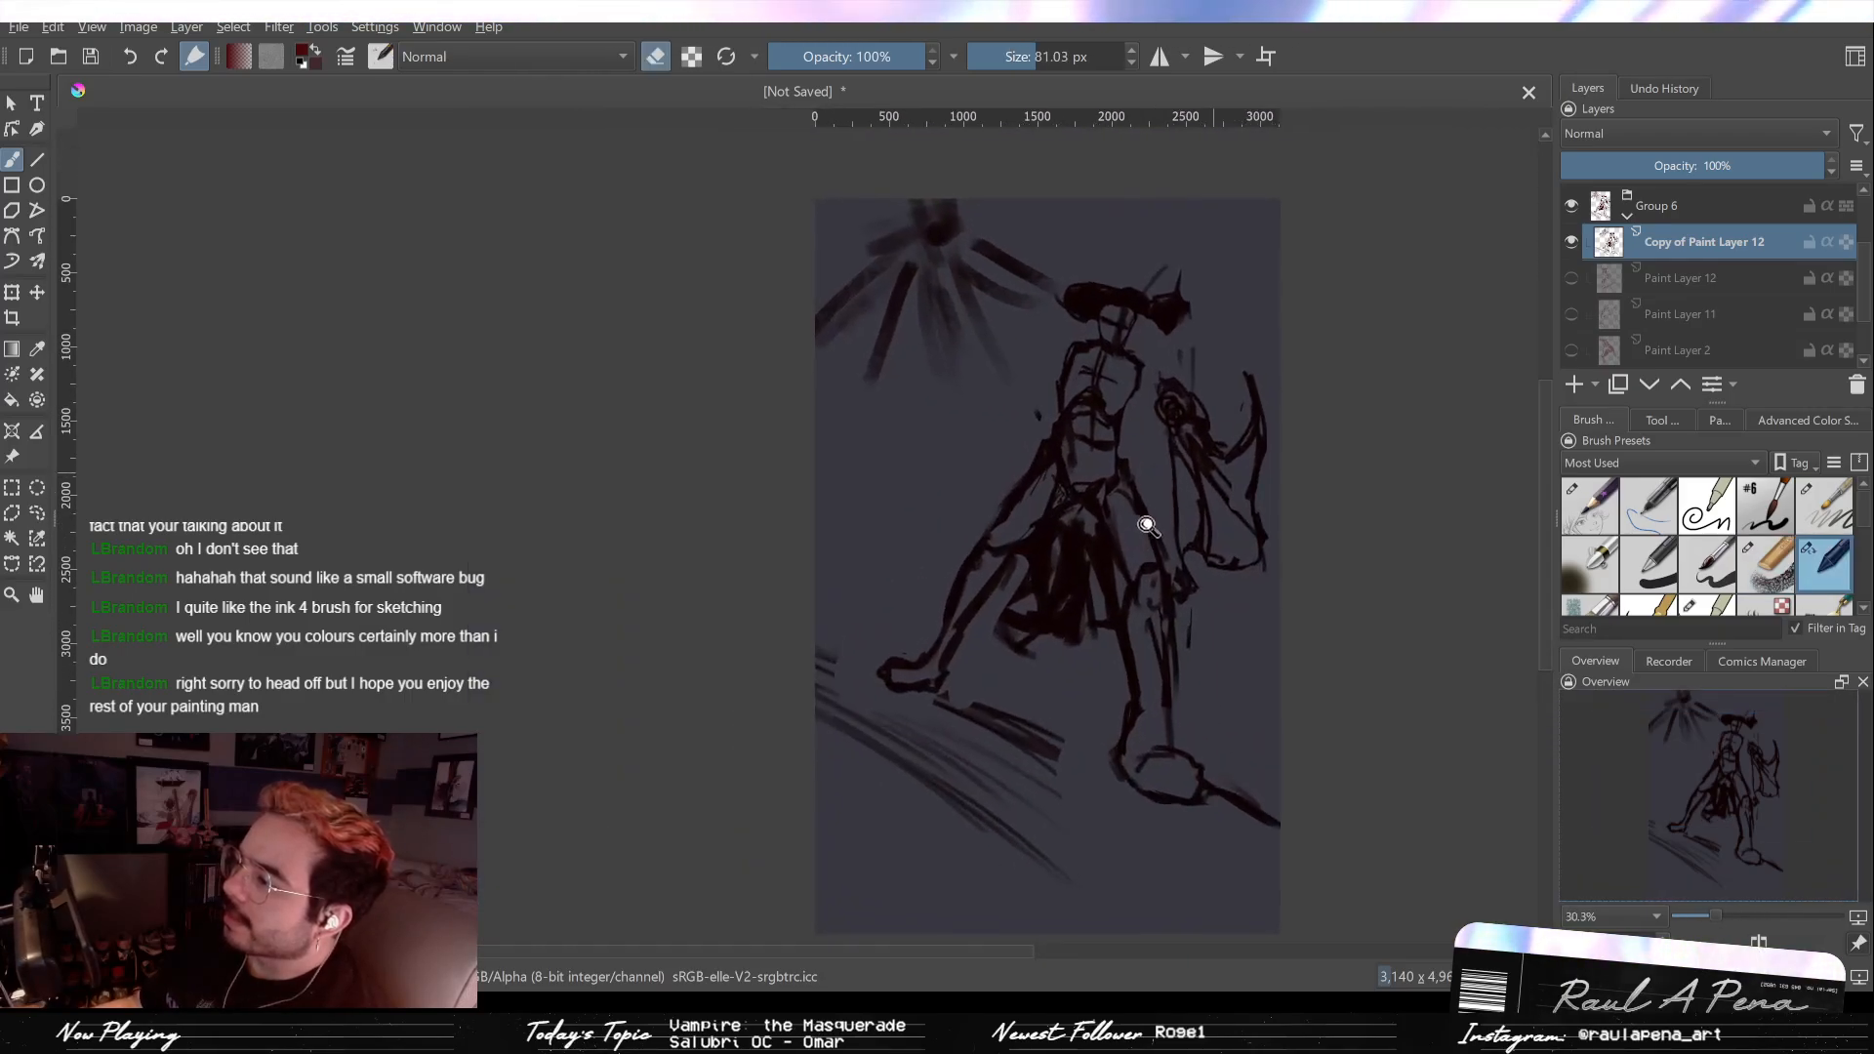
{"action": "scroll", "coordinate": [1147, 525], "scroll_direction": "up", "scroll_amount": 5}
{"action": "key", "text": "slash"}
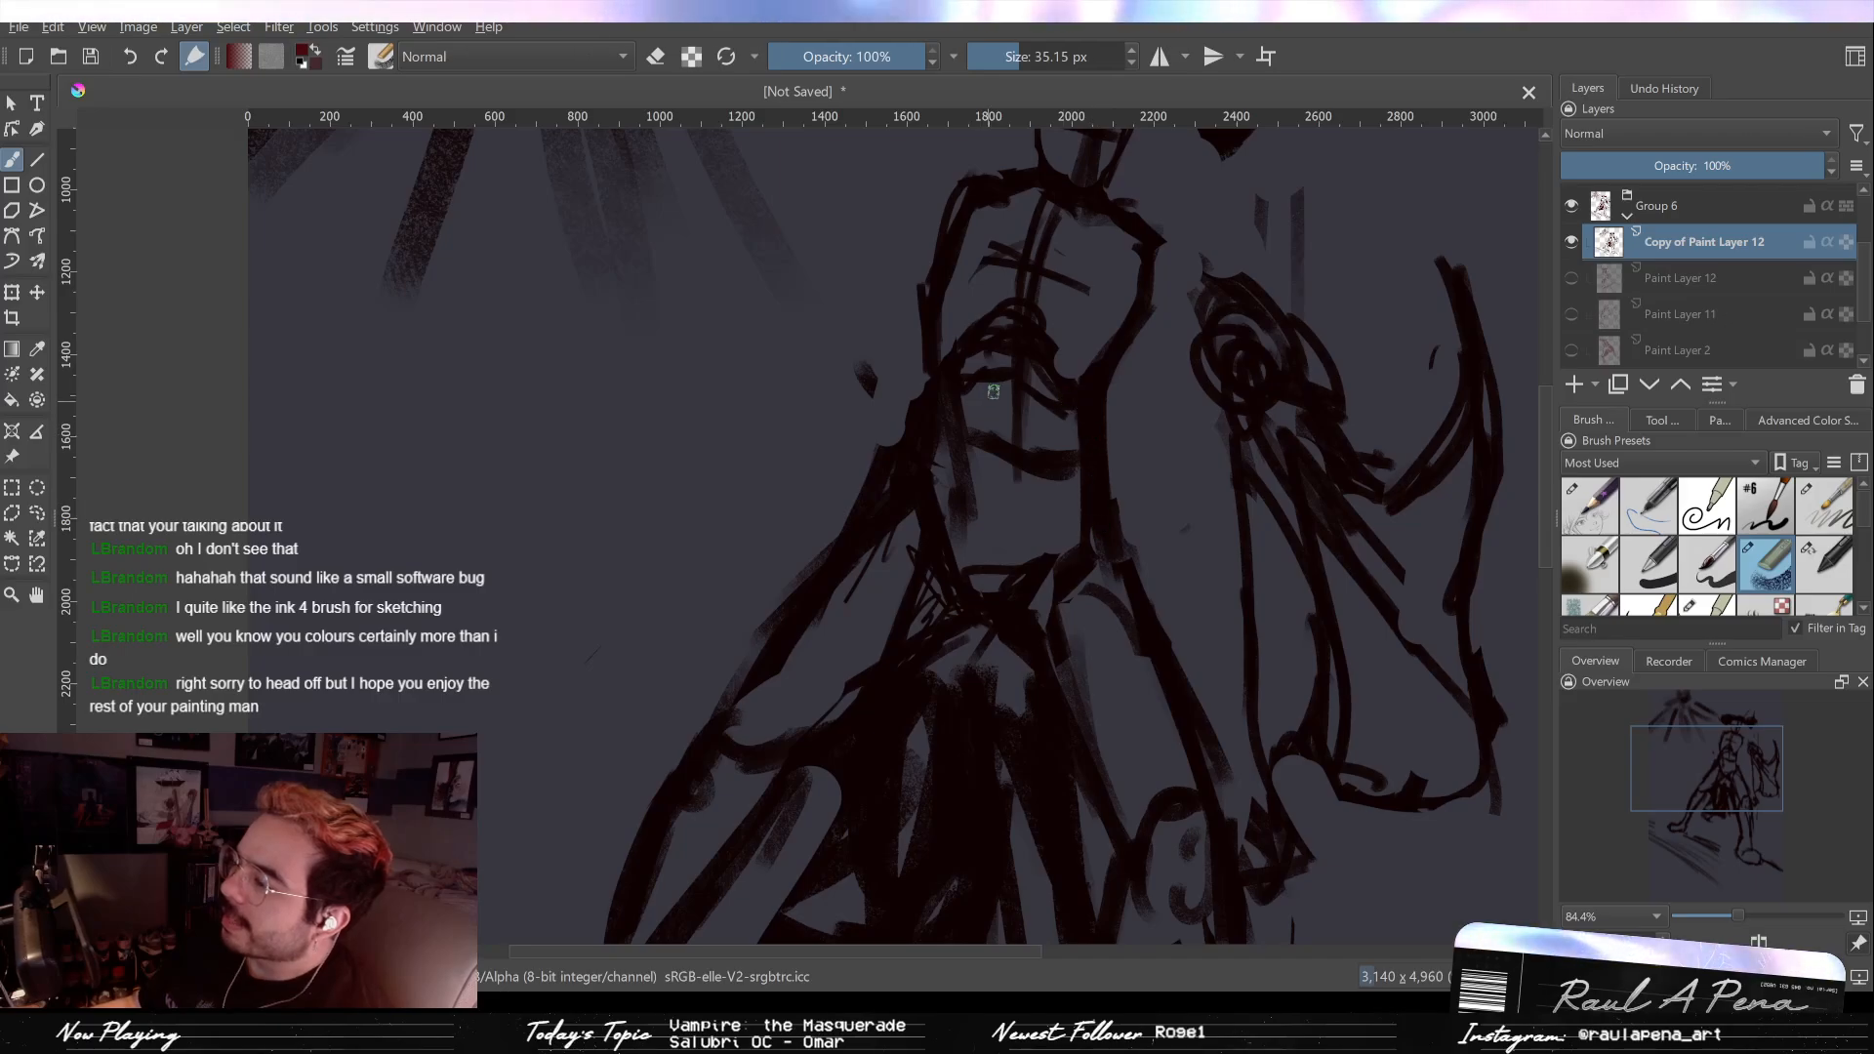
{"action": "key", "text": "slash"}
{"action": "mouse_move", "coordinate": [905, 366]}
{"action": "left_mouse_down"}
{"action": "mouse_move", "coordinate": [904, 421]}
{"action": "mouse_move", "coordinate": [917, 373]}
{"action": "left_mouse_up"}
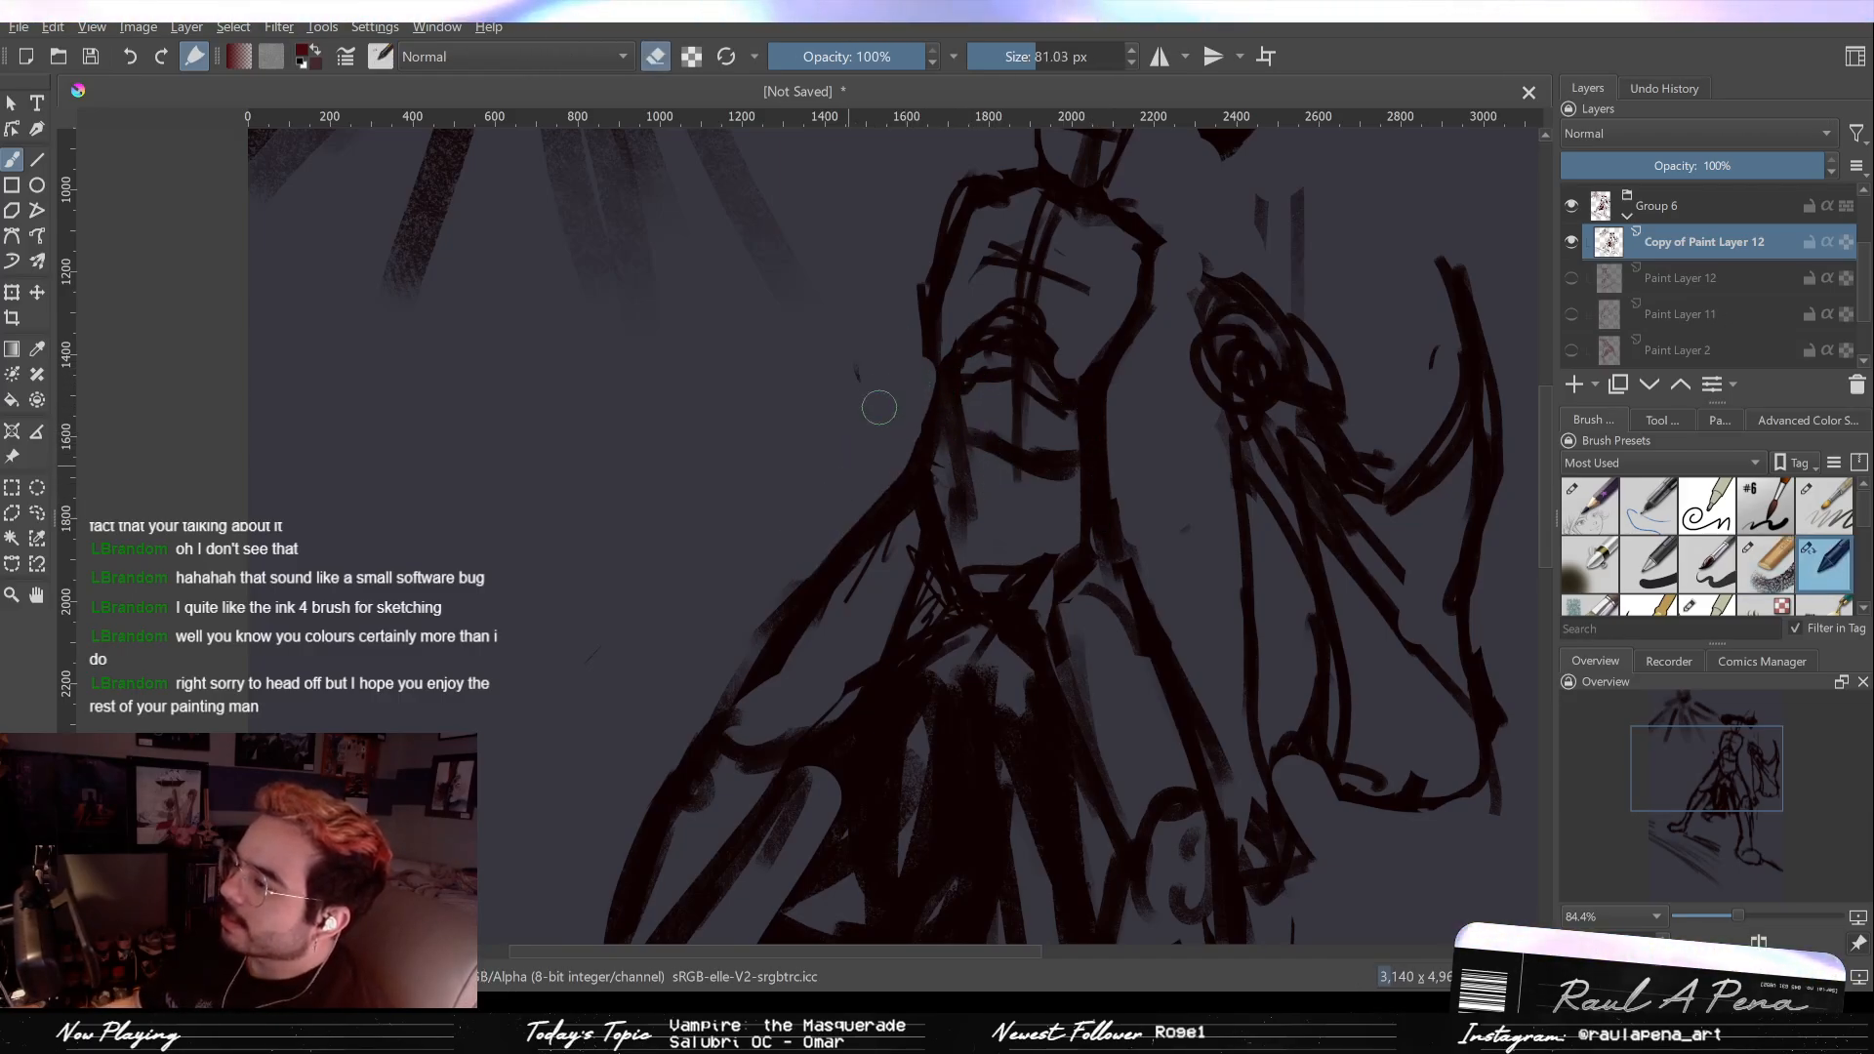
{"action": "key", "text": "slash"}
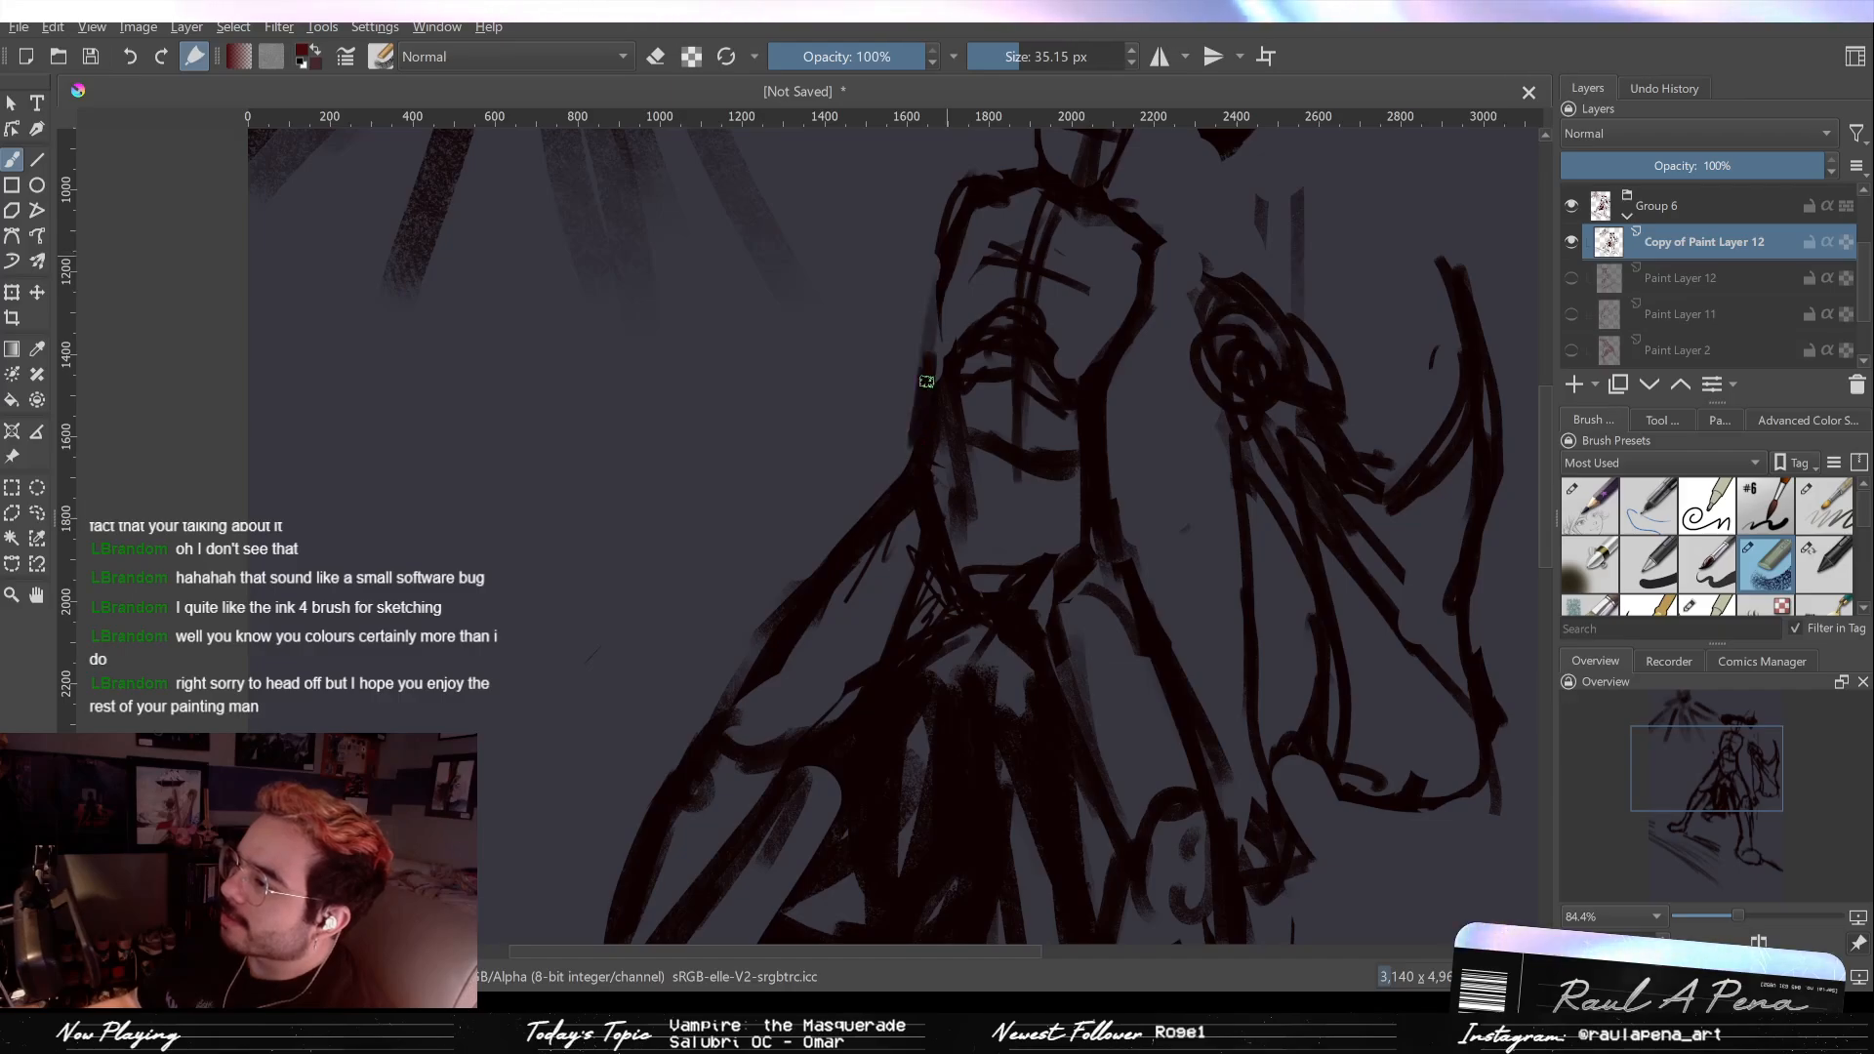
{"action": "mouse_move", "coordinate": [927, 444]}
{"action": "left_mouse_down"}
{"action": "mouse_move", "coordinate": [945, 217]}
{"action": "mouse_move", "coordinate": [969, 182]}
{"action": "mouse_move", "coordinate": [1025, 180]}
{"action": "mouse_move", "coordinate": [914, 217]}
{"action": "mouse_move", "coordinate": [920, 367]}
{"action": "left_mouse_up"}
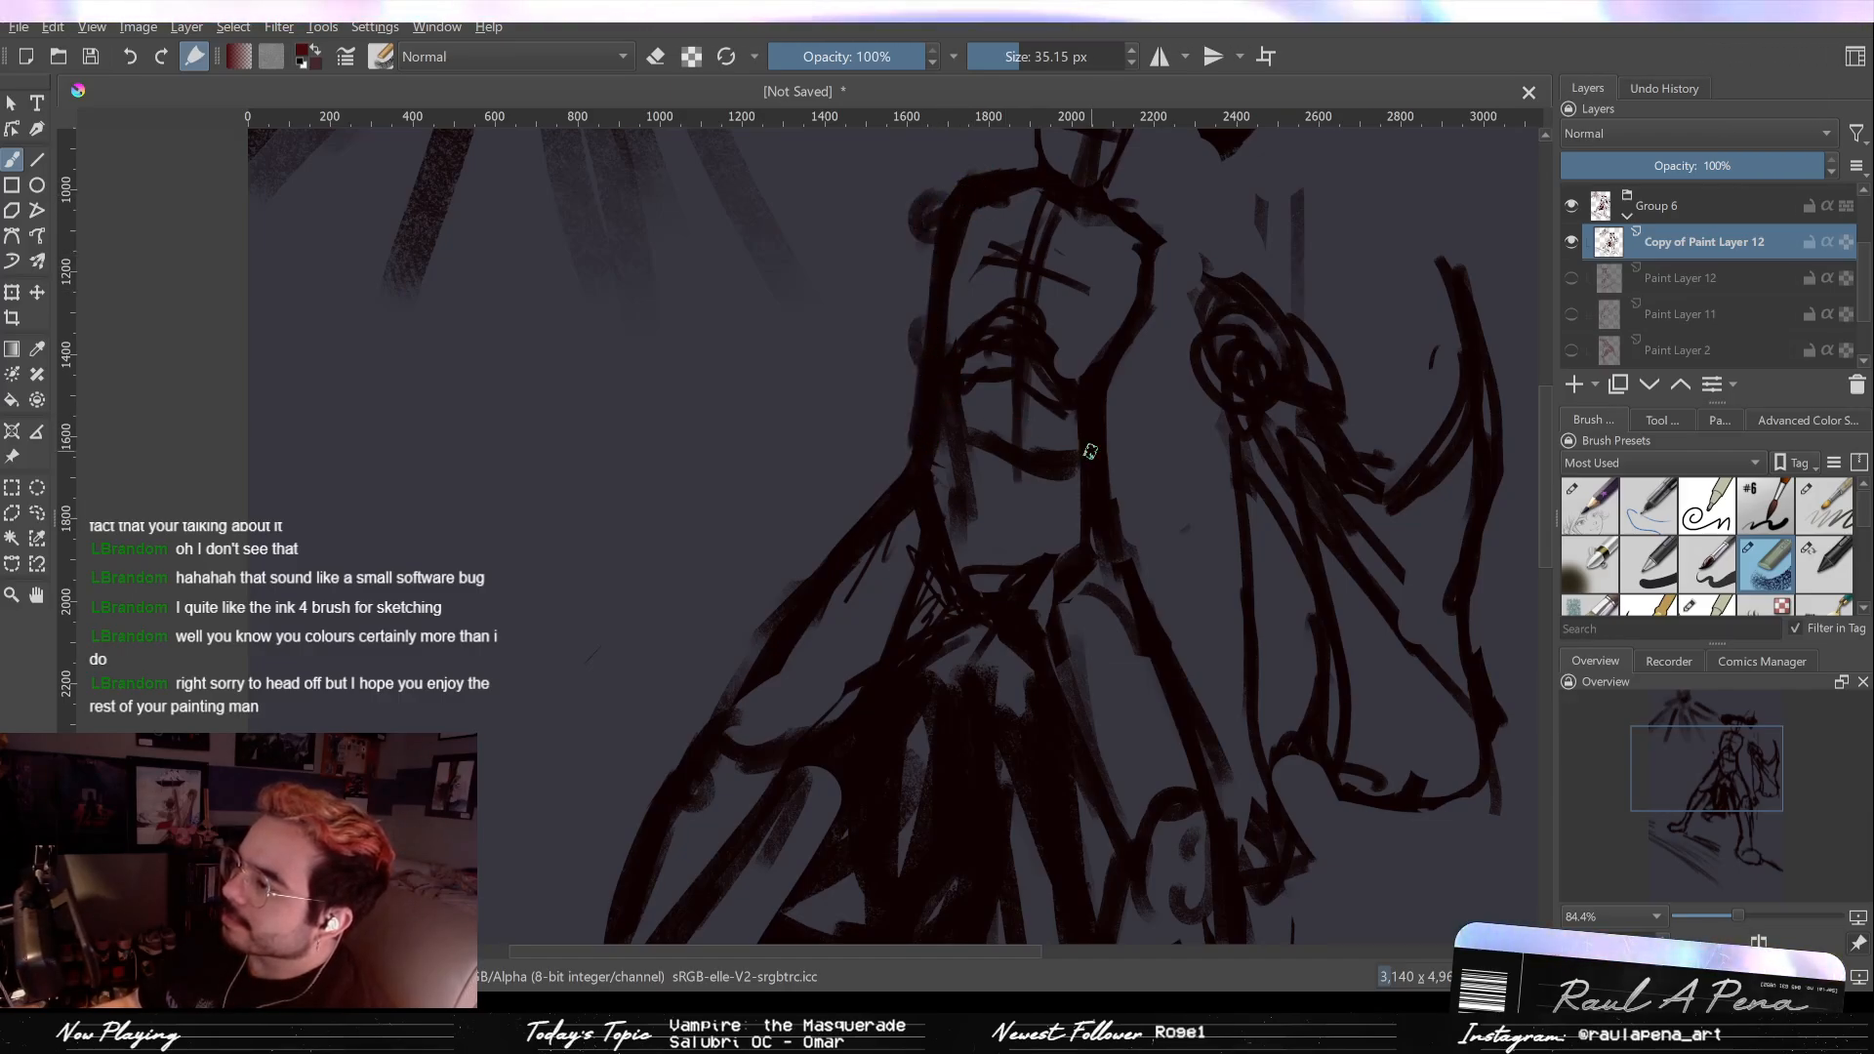
Step: Sketch the near arm bent across the body, with a dark hand at the far hip, a forearm over the waist and an upper-arm line
{"action": "mouse_move", "coordinate": [1118, 466]}
{"action": "left_mouse_down"}
{"action": "mouse_move", "coordinate": [1142, 548]}
{"action": "mouse_move", "coordinate": [1167, 556]}
{"action": "left_mouse_up"}
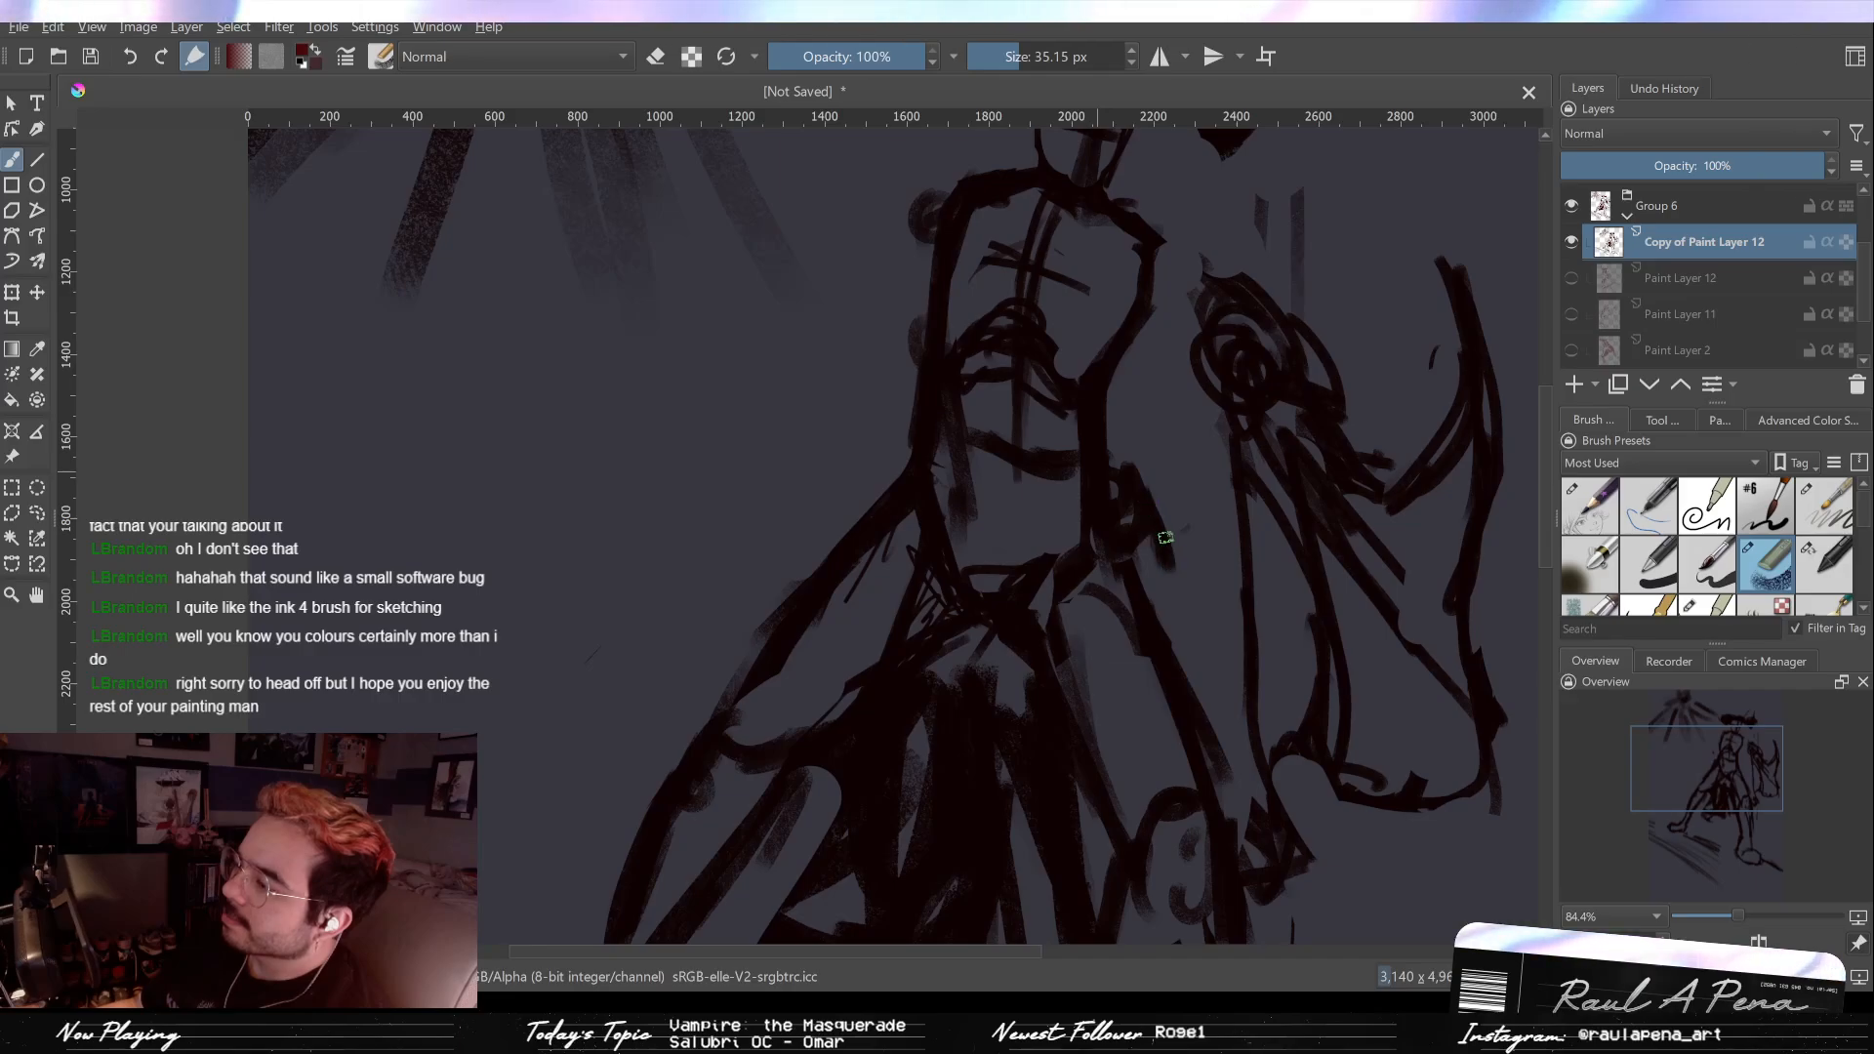
{"action": "left_click_drag", "start_coordinate": [1142, 469], "coordinate": [1140, 452]}
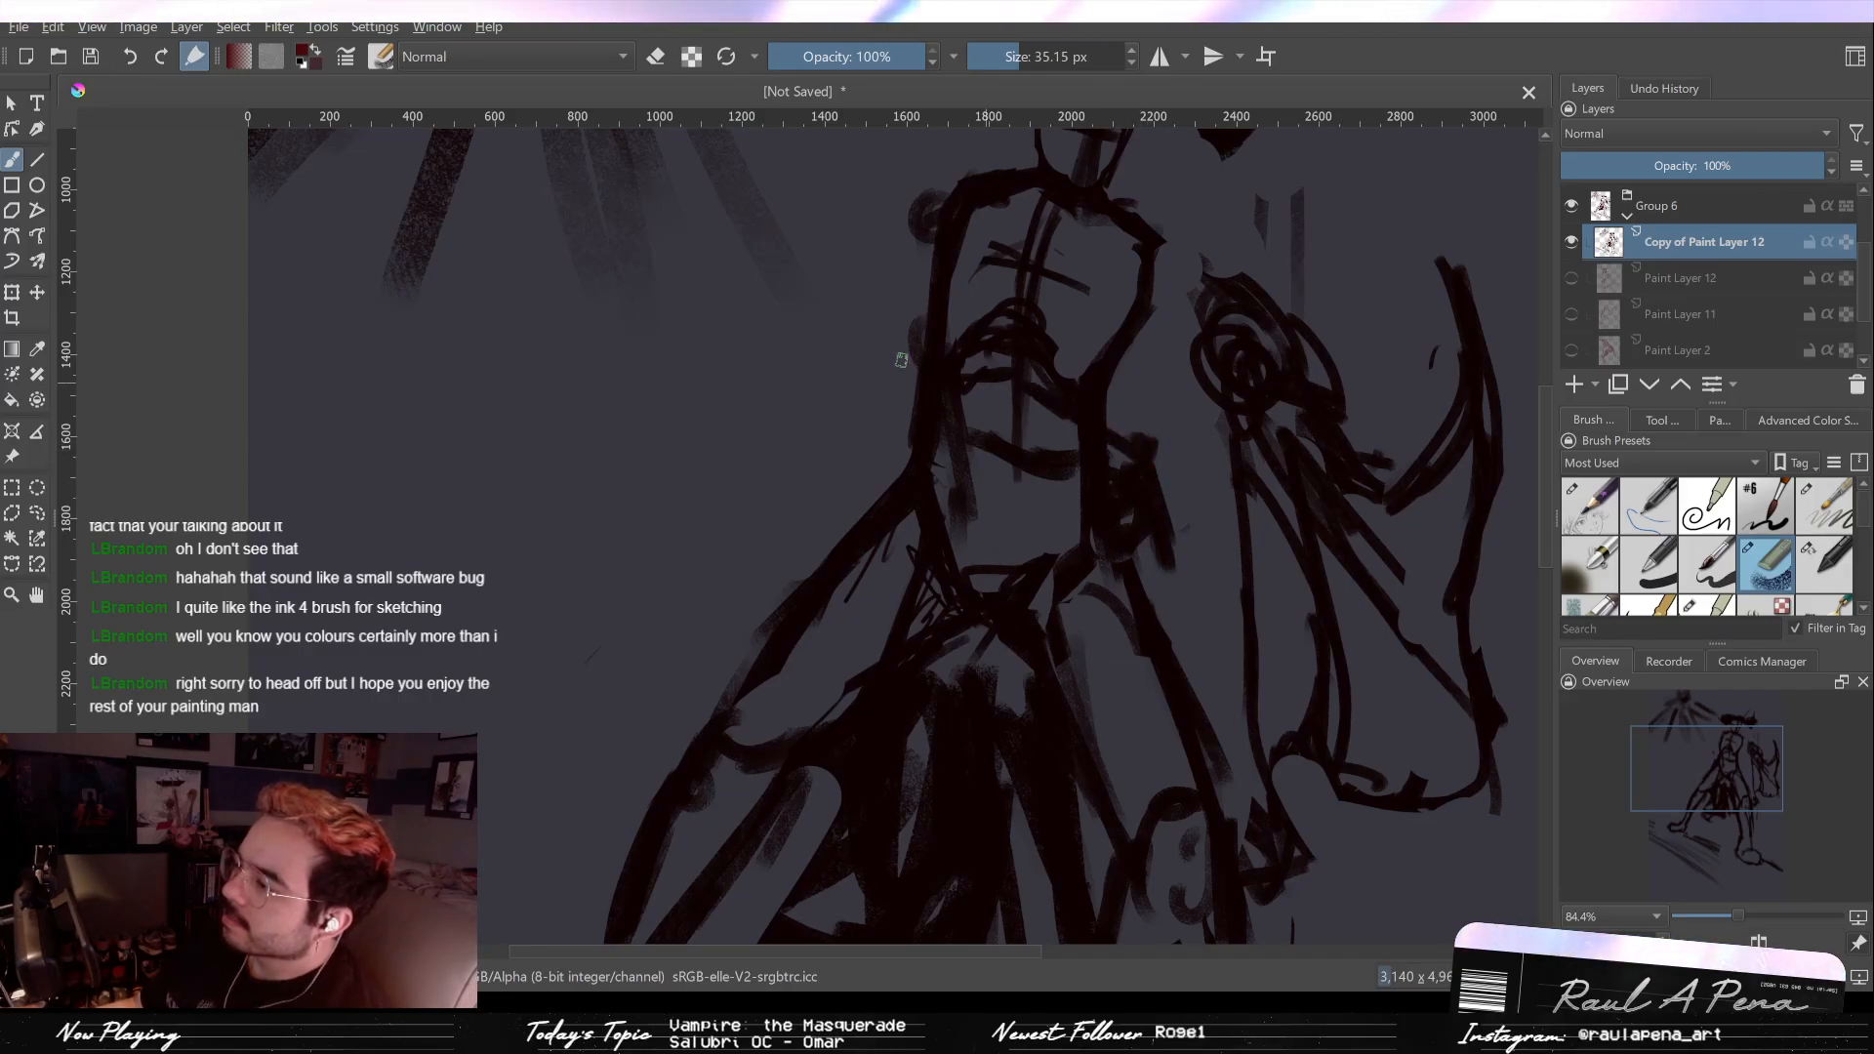
{"action": "mouse_move", "coordinate": [976, 385]}
{"action": "left_mouse_down"}
{"action": "mouse_move", "coordinate": [1073, 464]}
{"action": "mouse_move", "coordinate": [964, 398]}
{"action": "left_mouse_up"}
{"action": "left_click_drag", "start_coordinate": [910, 230], "coordinate": [912, 374]}
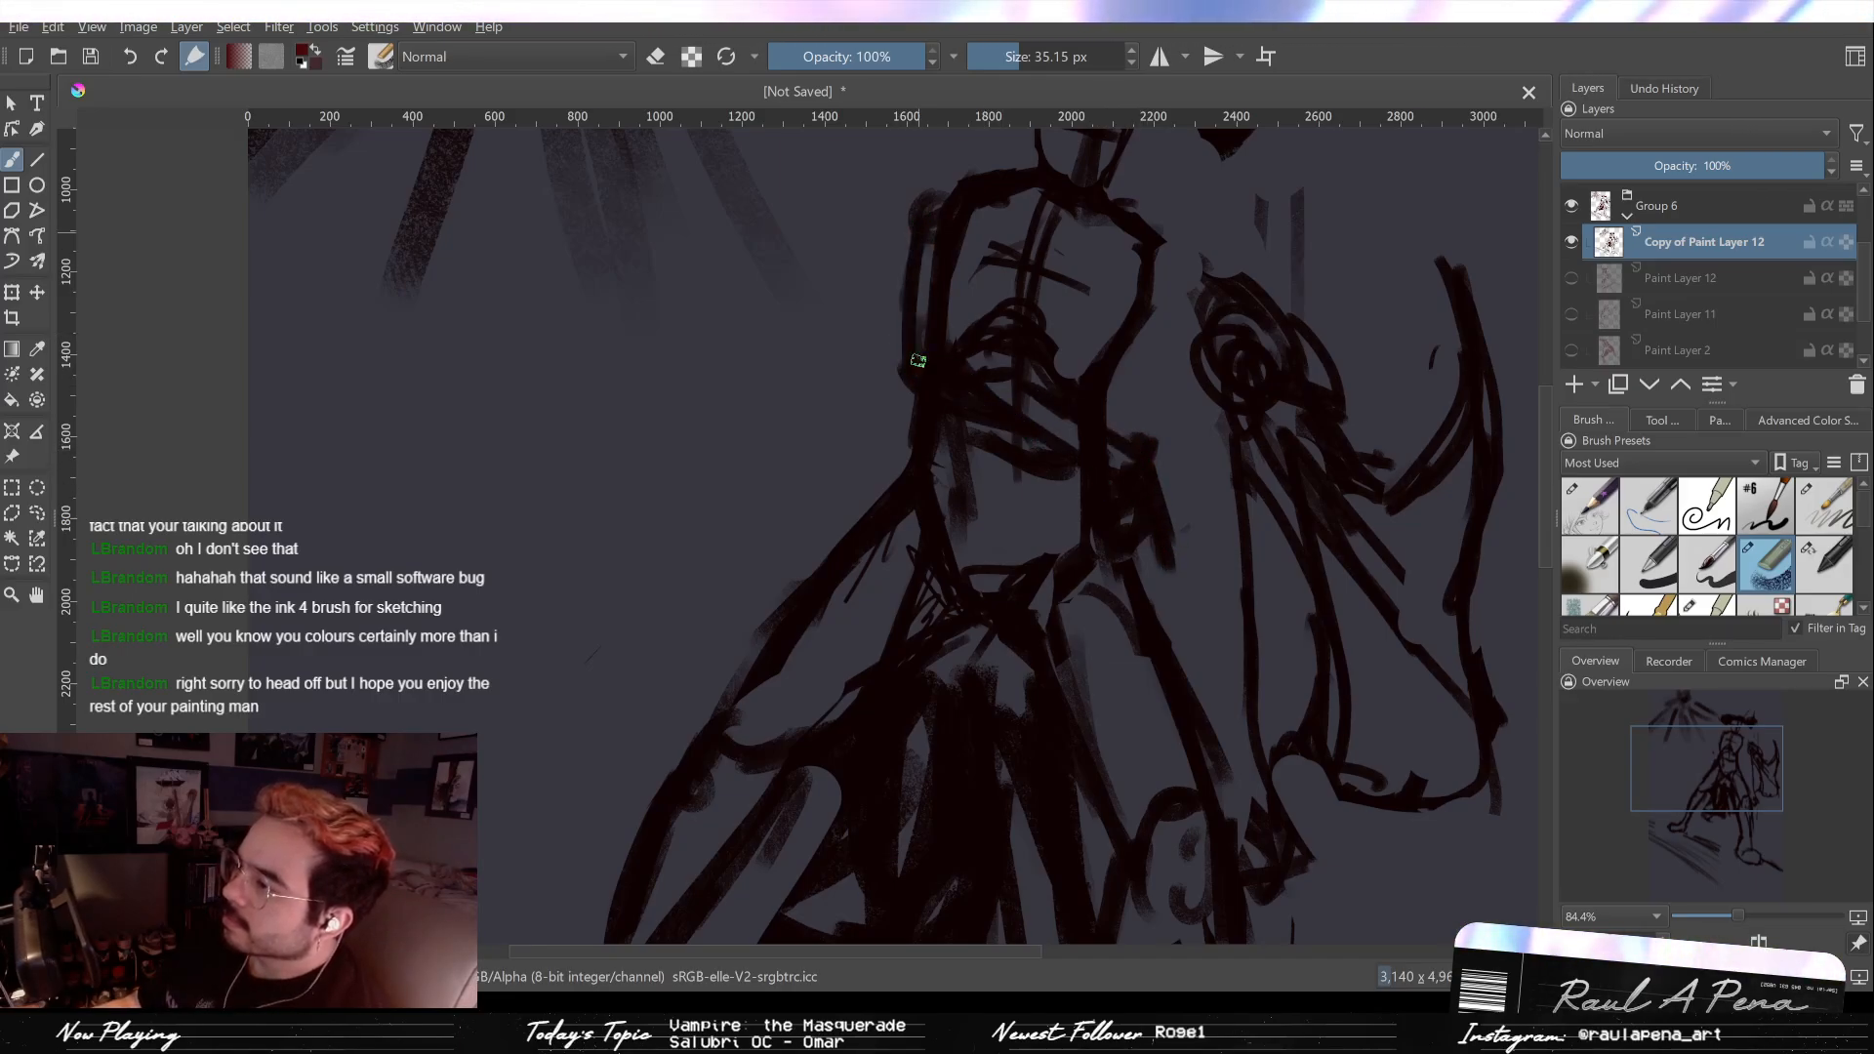
Step: Erase the old torso line inside the near upper arm, redraw the arm's inner edge and clear the forearm into a light outlined band
{"action": "key", "text": "e"}
{"action": "left_click_drag", "start_coordinate": [922, 224], "coordinate": [941, 236]}
{"action": "key", "text": "e"}
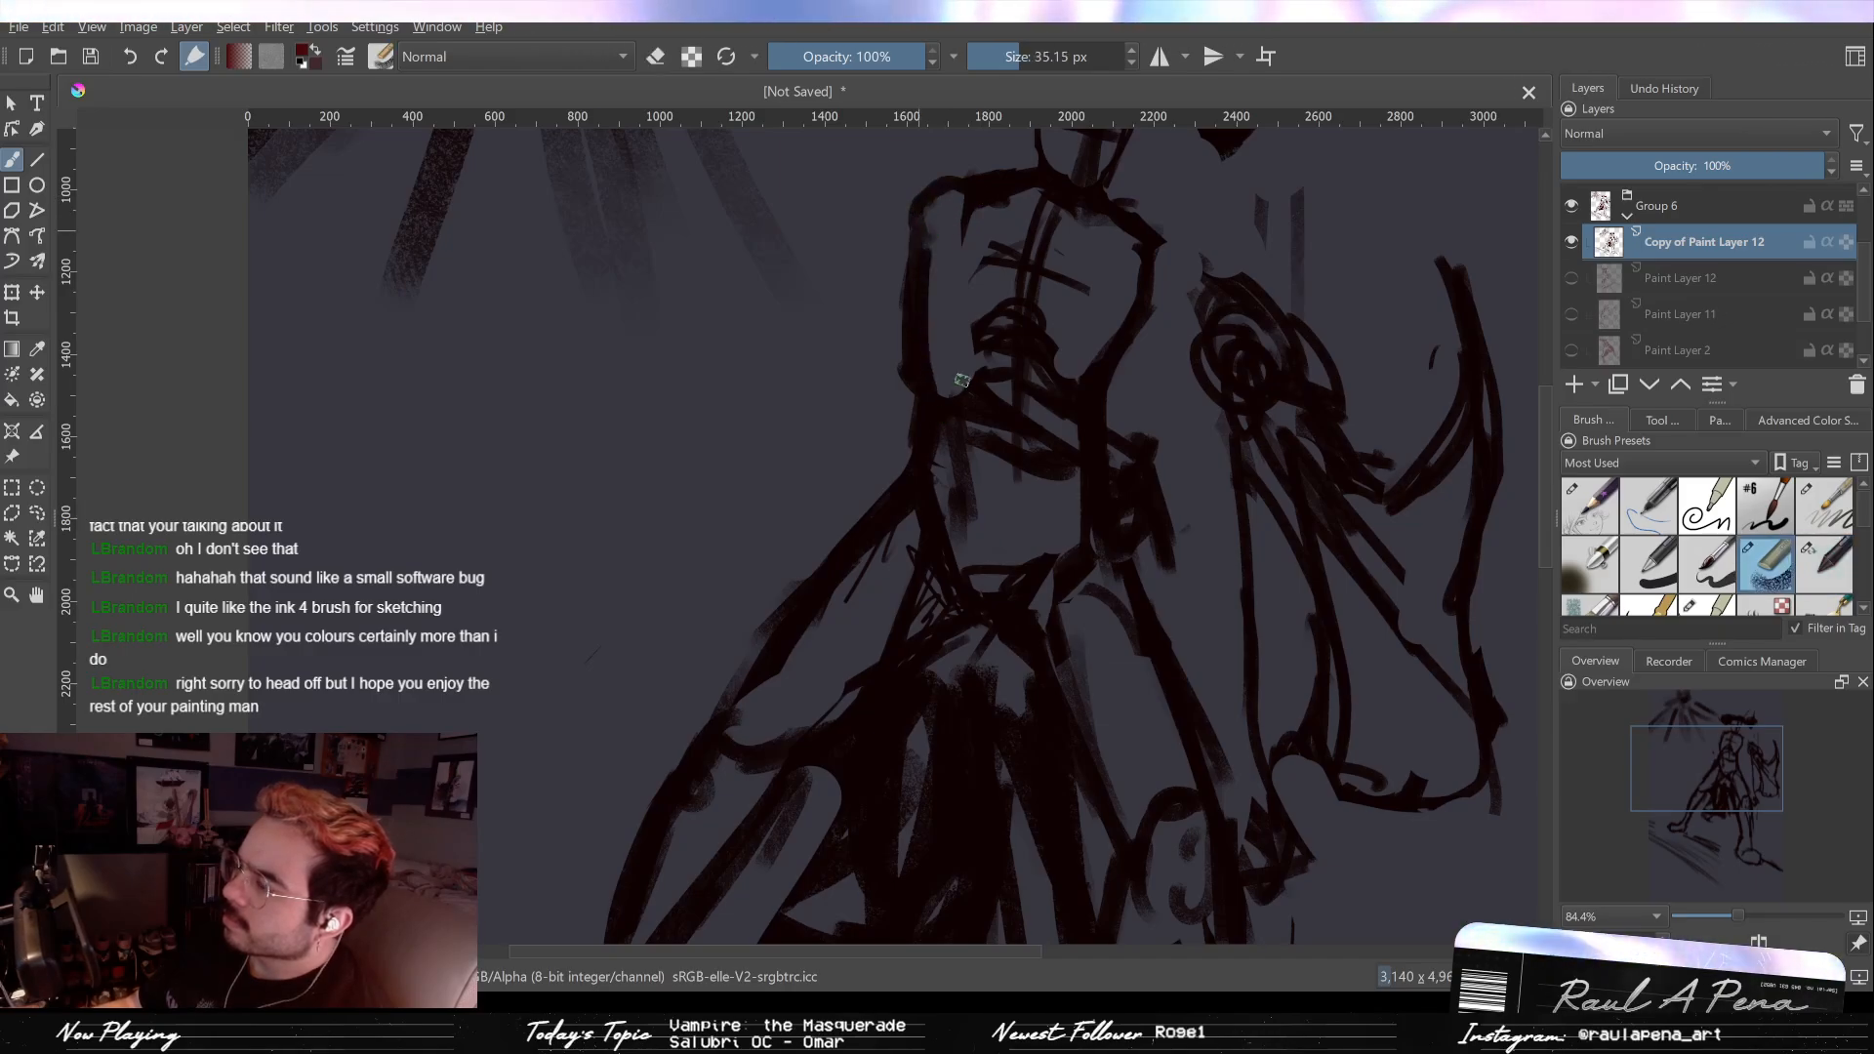
{"action": "left_click_drag", "start_coordinate": [955, 397], "coordinate": [971, 261]}
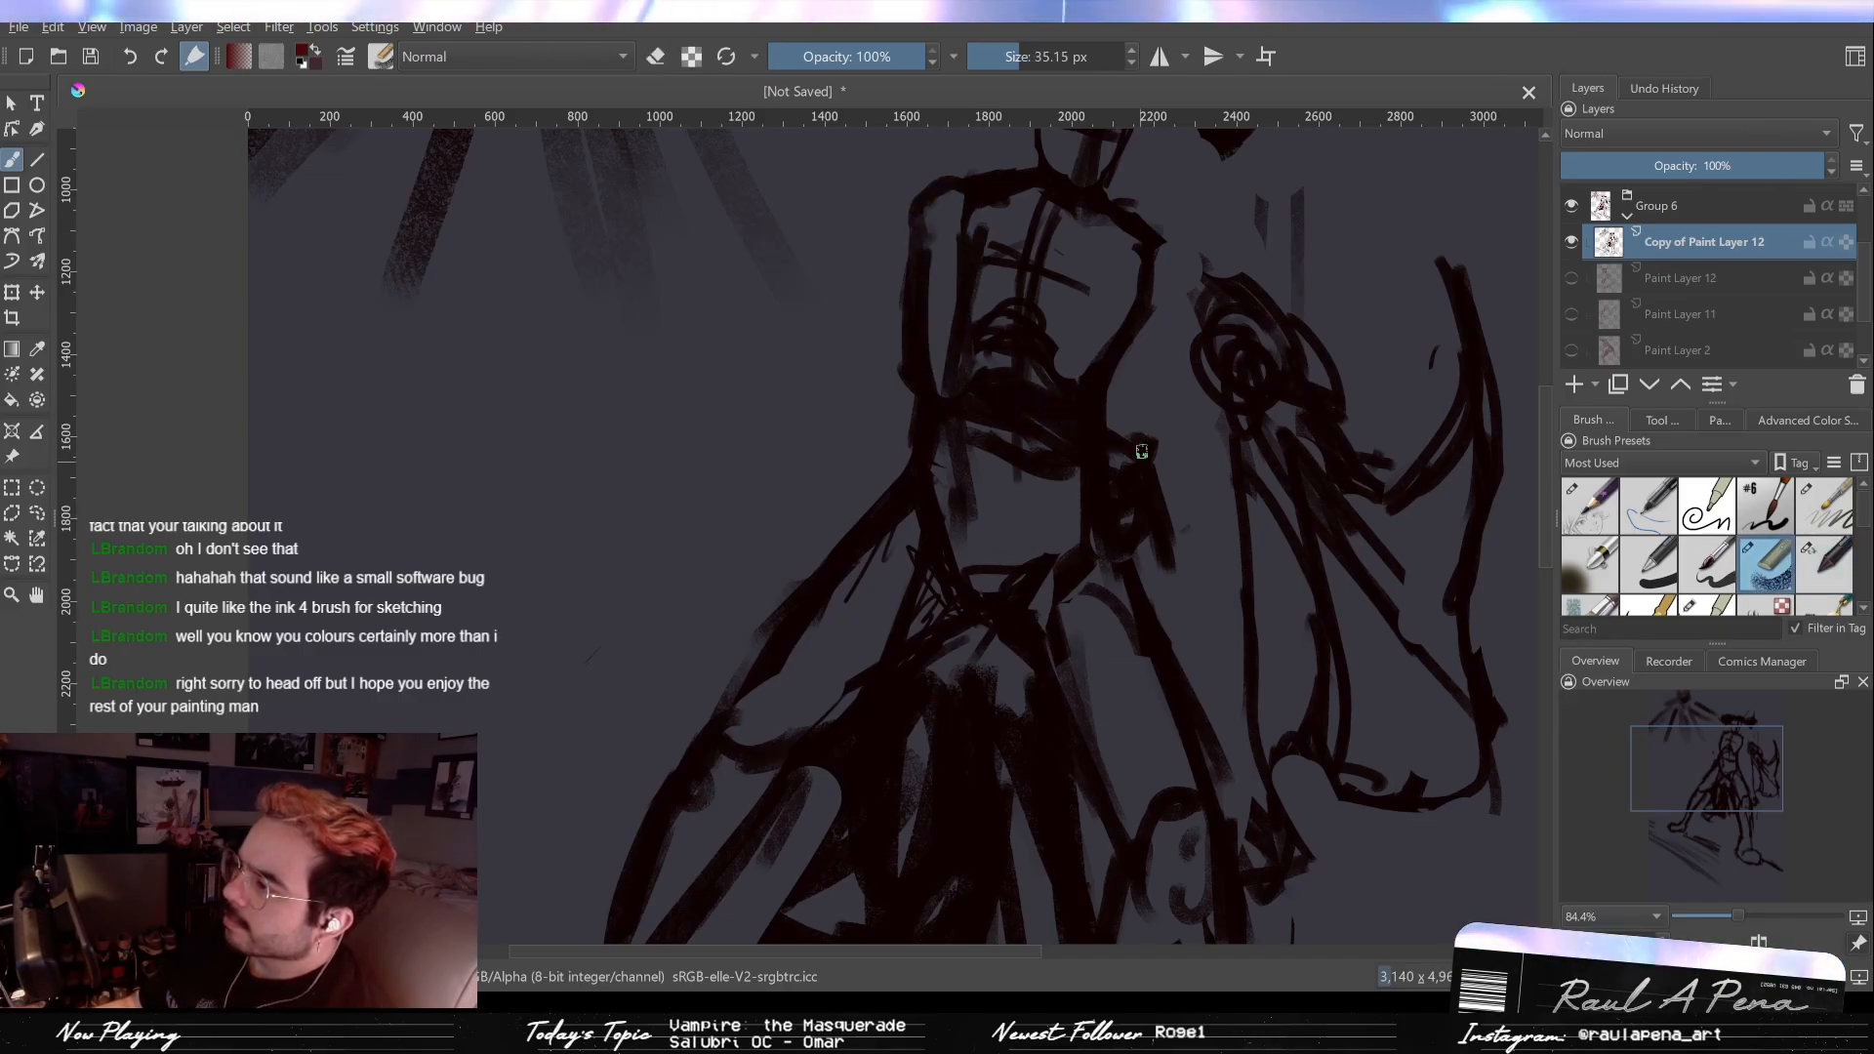
{"action": "scroll", "coordinate": [1073, 439], "scroll_direction": "down", "scroll_amount": 4}
{"action": "scroll", "coordinate": [1145, 394], "scroll_direction": "up", "scroll_amount": 2}
{"action": "scroll", "coordinate": [1145, 393], "scroll_direction": "up", "scroll_amount": 1}
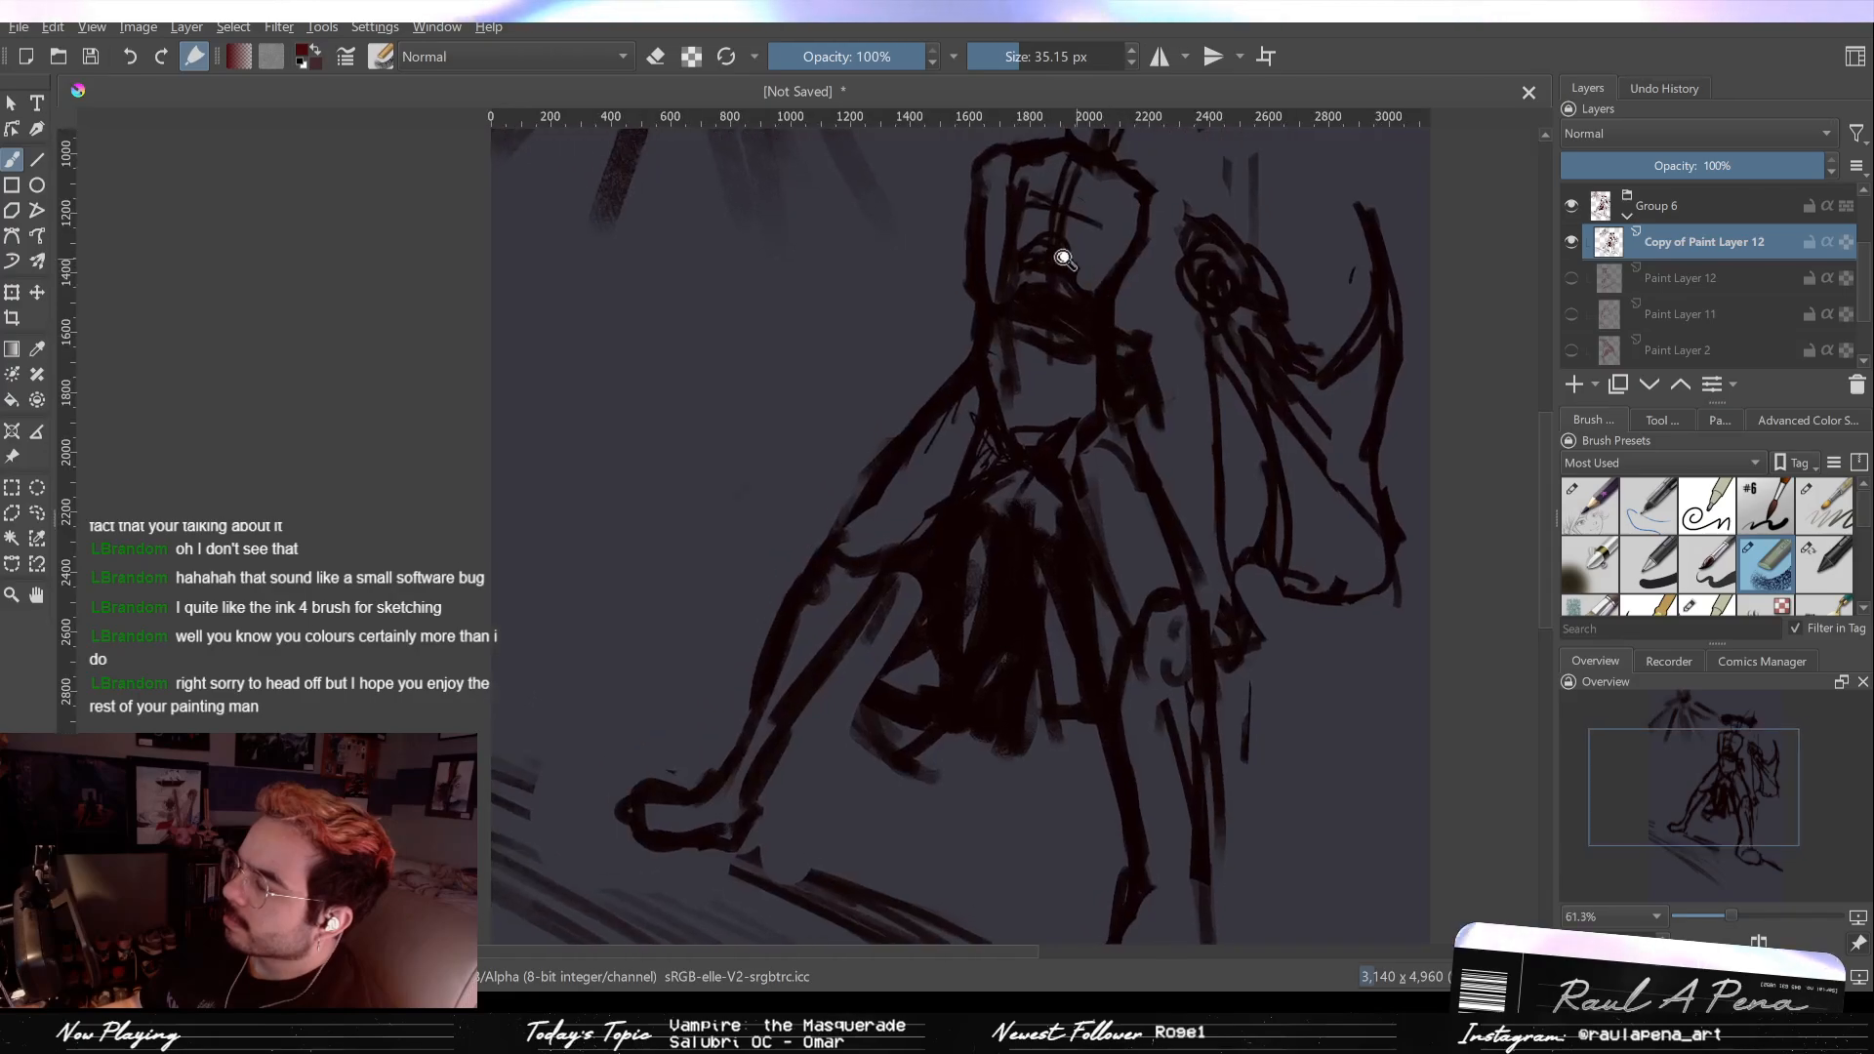
{"action": "mouse_move", "coordinate": [1007, 293]}
{"action": "left_mouse_down"}
{"action": "mouse_move", "coordinate": [1093, 341]}
{"action": "mouse_move", "coordinate": [994, 303]}
{"action": "mouse_move", "coordinate": [1109, 341]}
{"action": "left_mouse_up"}
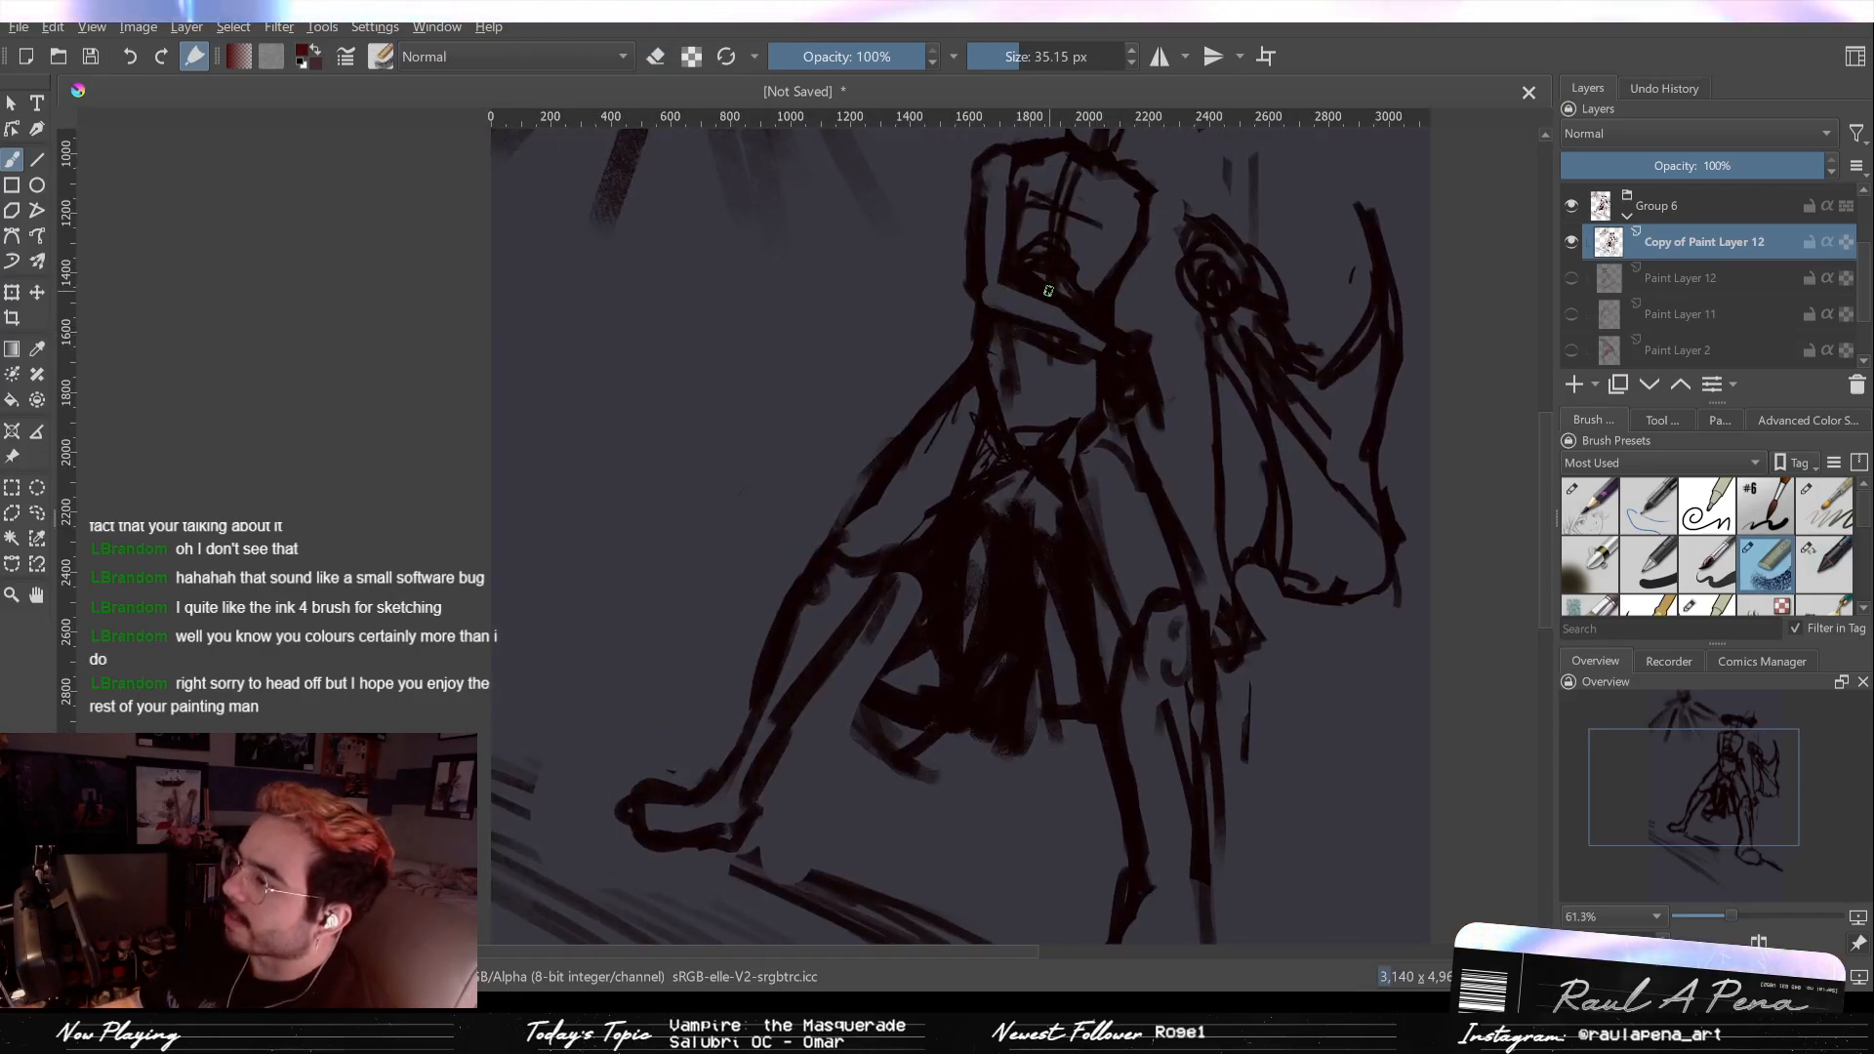
Step: Draw the far upper arm sloping down from the far shoulder and erase the round scribble below it
{"action": "scroll", "coordinate": [1121, 251], "scroll_direction": "up", "scroll_amount": 3}
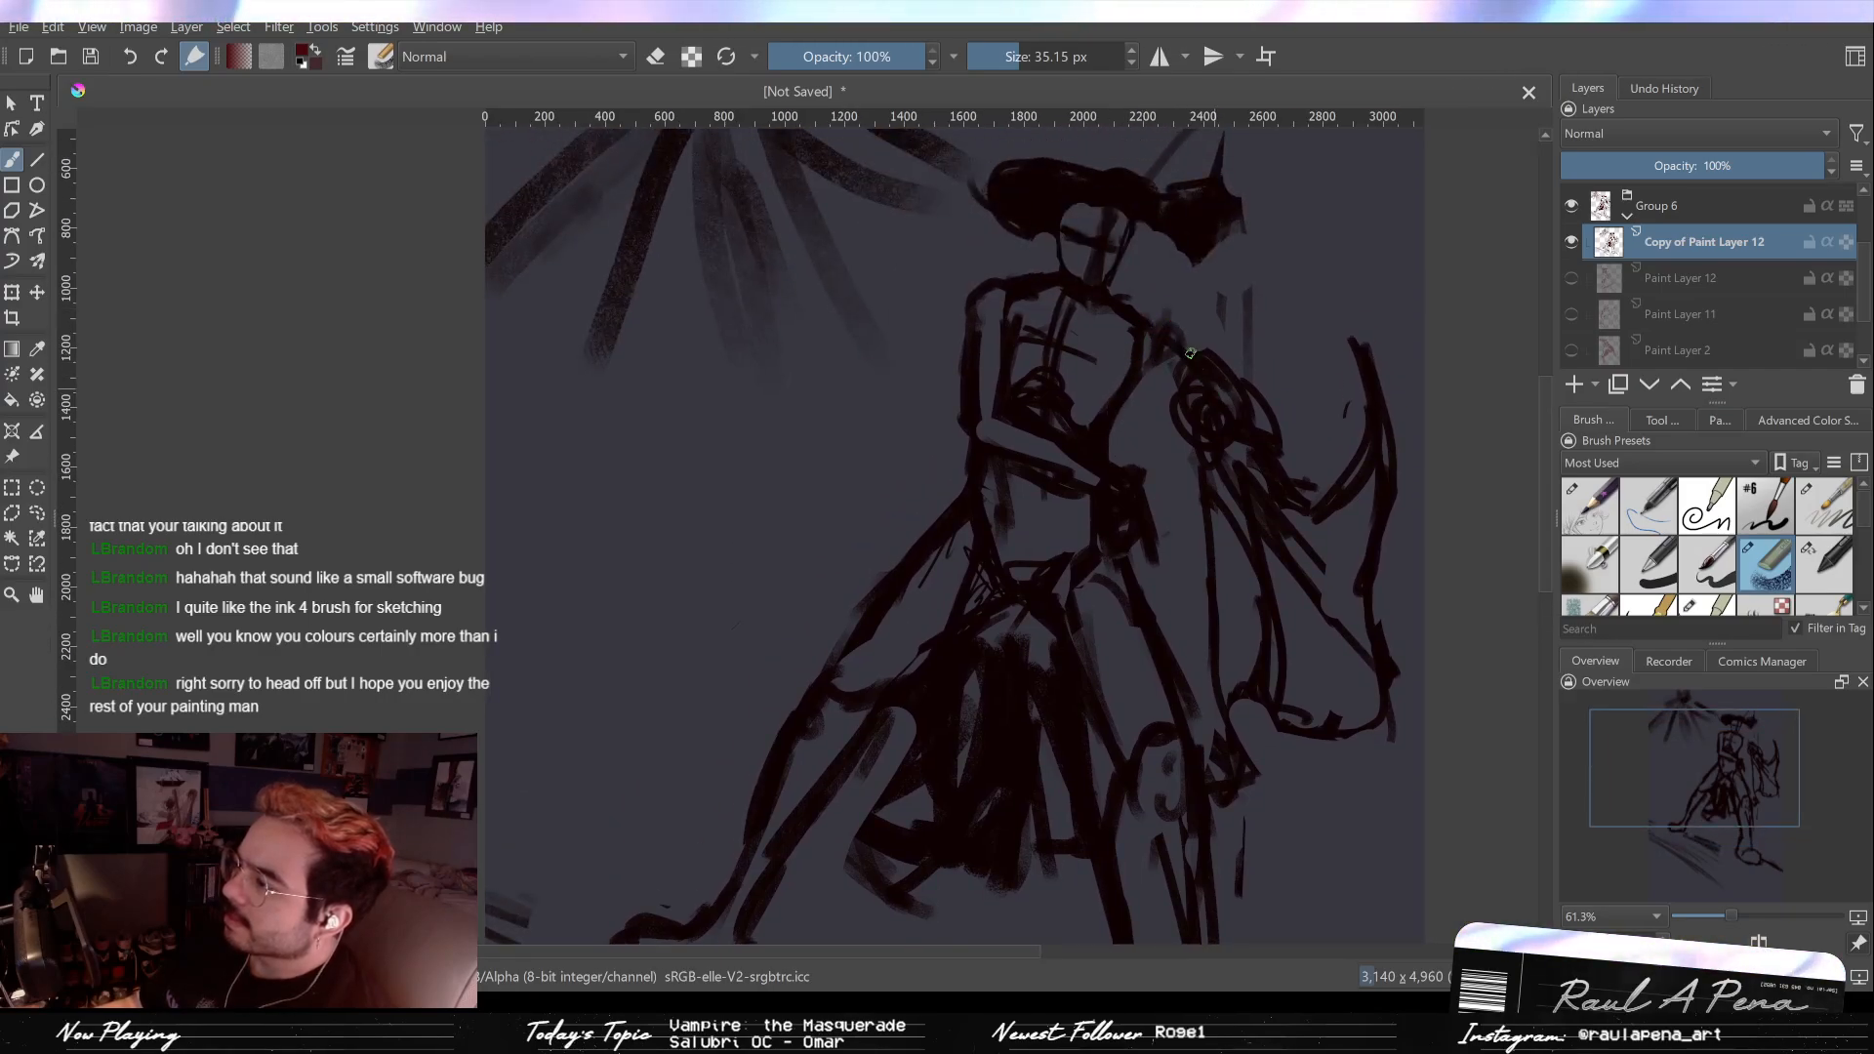
{"action": "key", "text": "e"}
{"action": "mouse_move", "coordinate": [1210, 408]}
{"action": "left_mouse_down"}
{"action": "mouse_move", "coordinate": [1219, 363]}
{"action": "mouse_move", "coordinate": [1269, 413]}
{"action": "left_mouse_up"}
{"action": "key", "text": "e"}
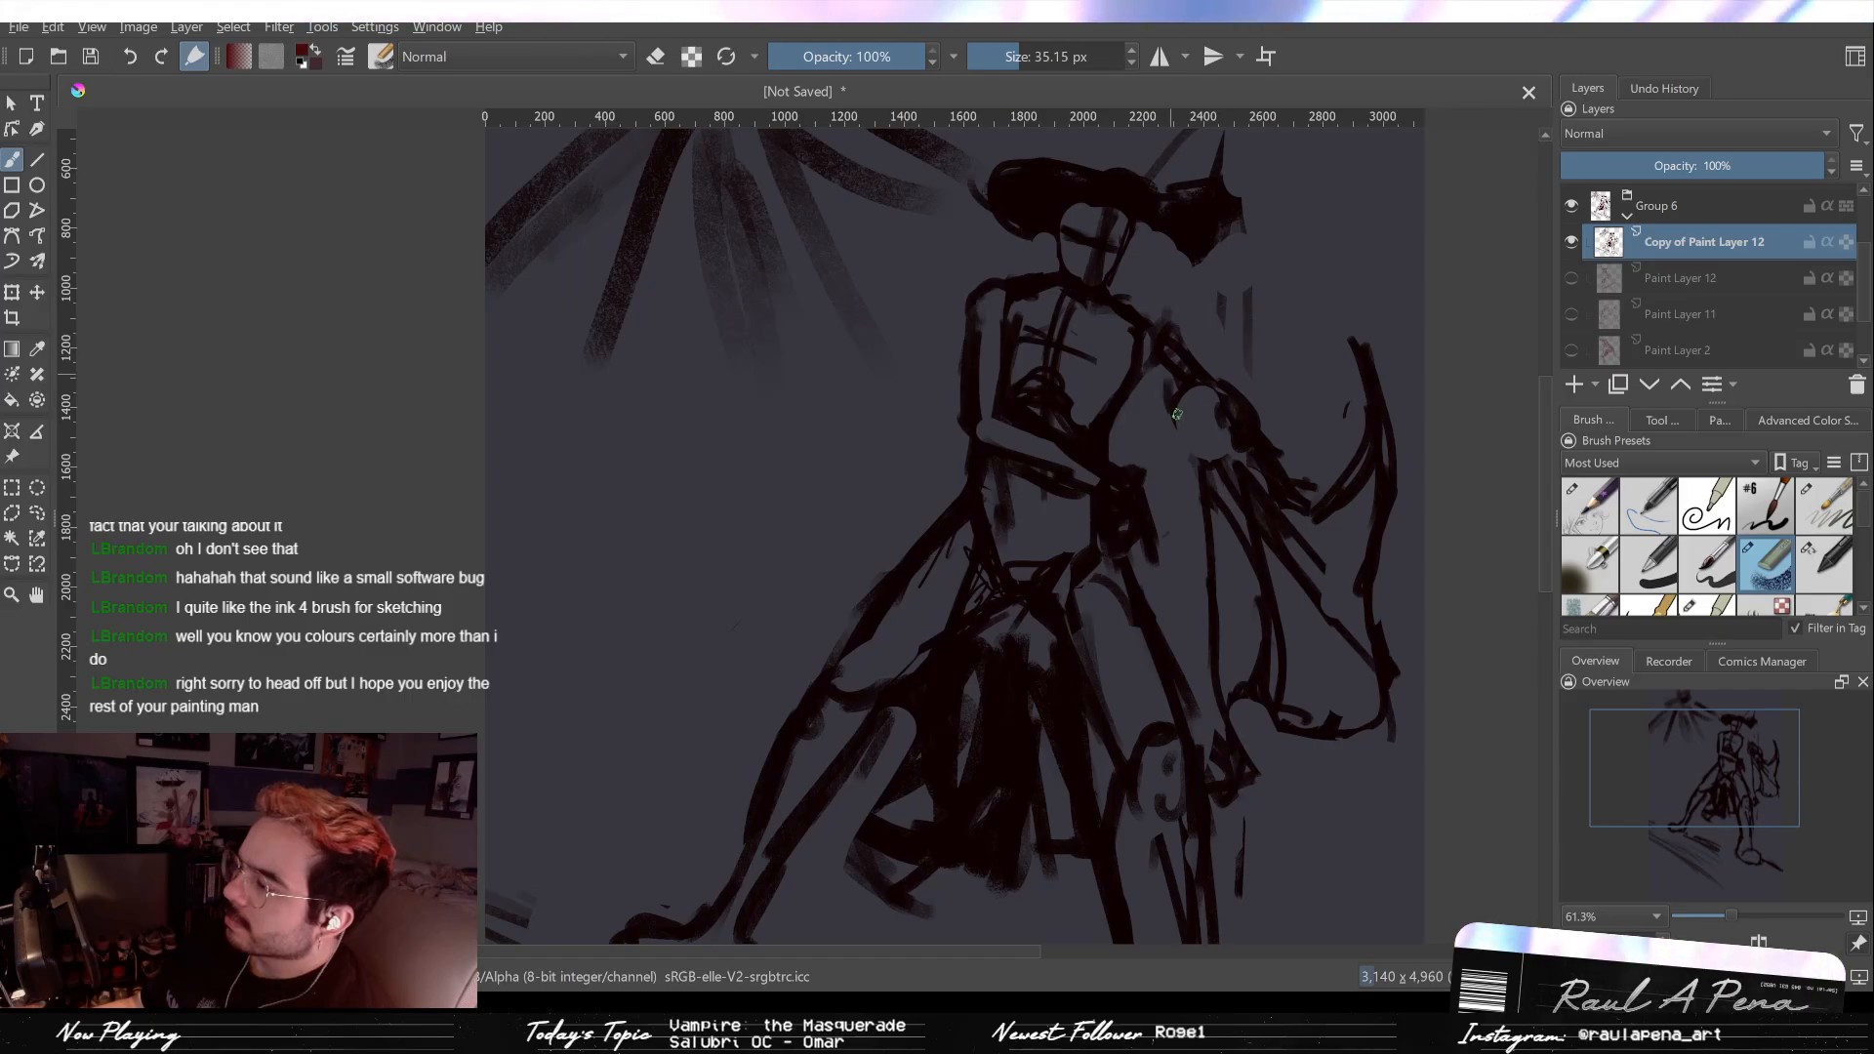
Step: Compare the reworked pose with the original sketch by alternating the visibility of Copy of Paint Layer 12 and Paint Layer 12
{"action": "scroll", "coordinate": [1171, 422], "scroll_direction": "down", "scroll_amount": 5}
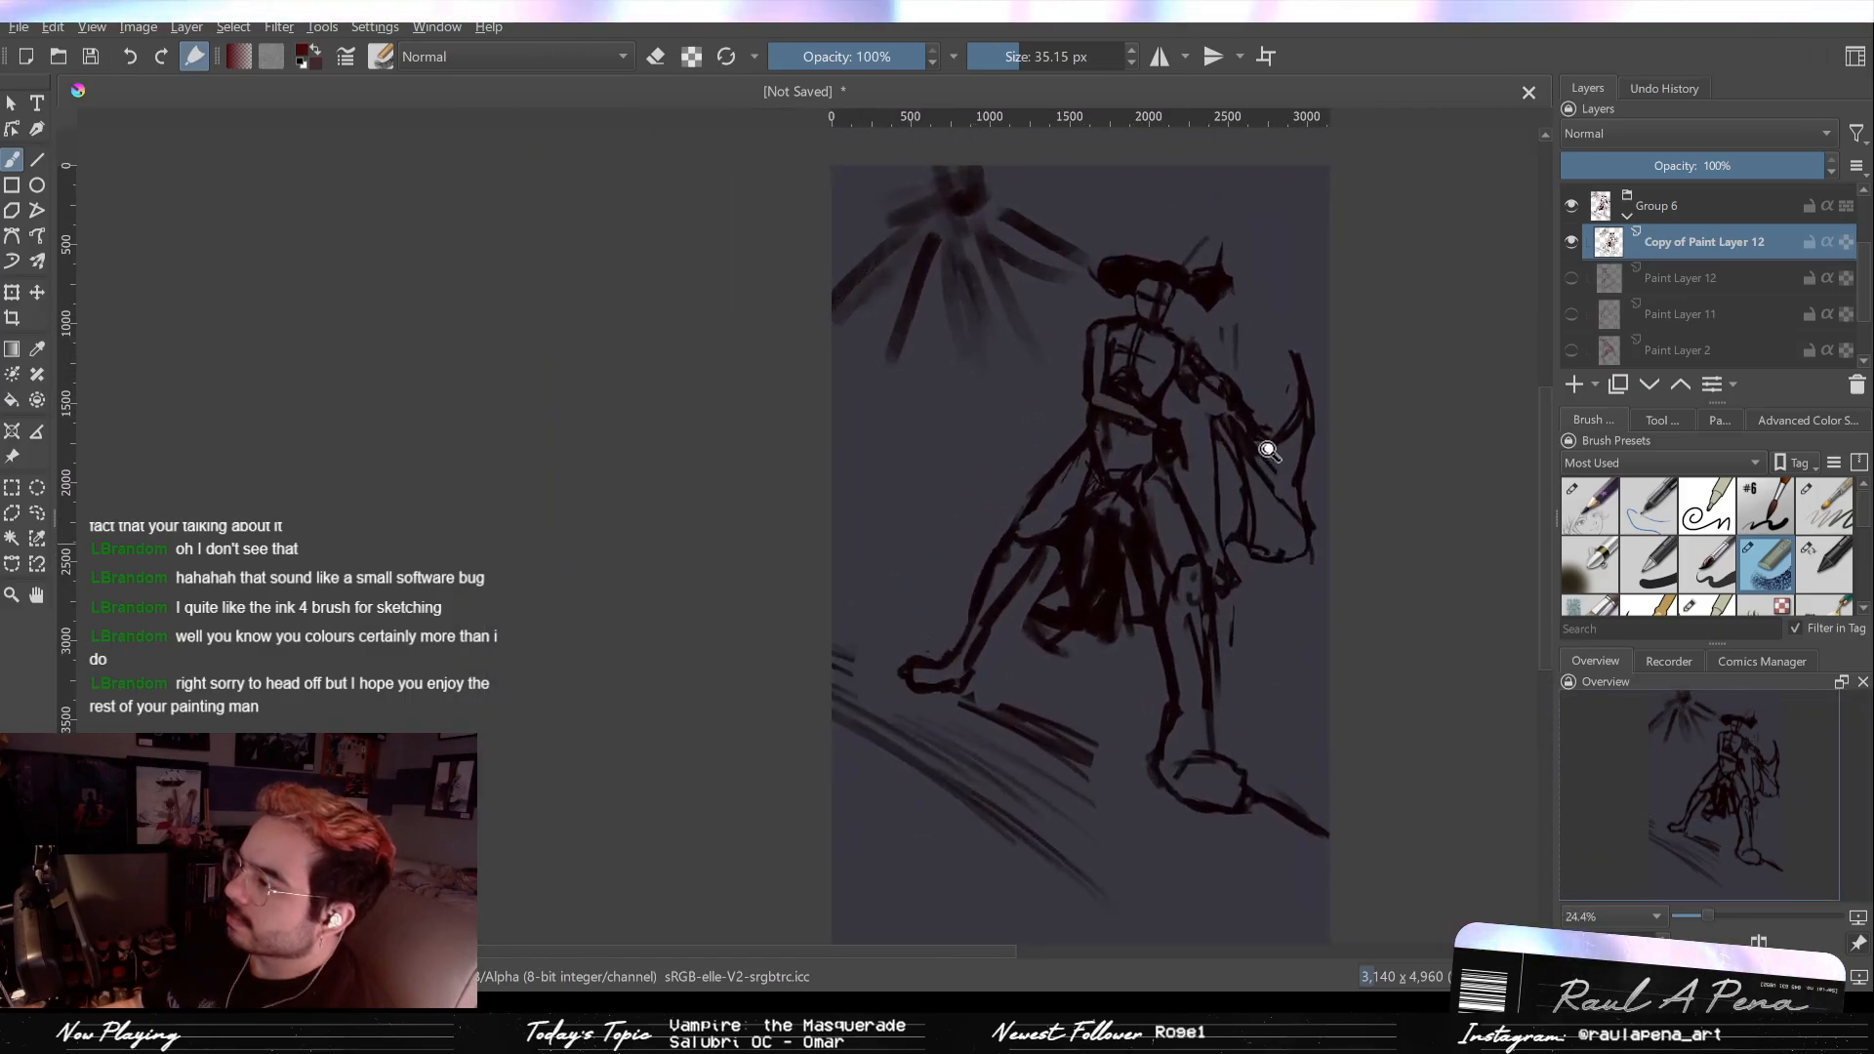
{"action": "left_click", "coordinate": [1570, 243]}
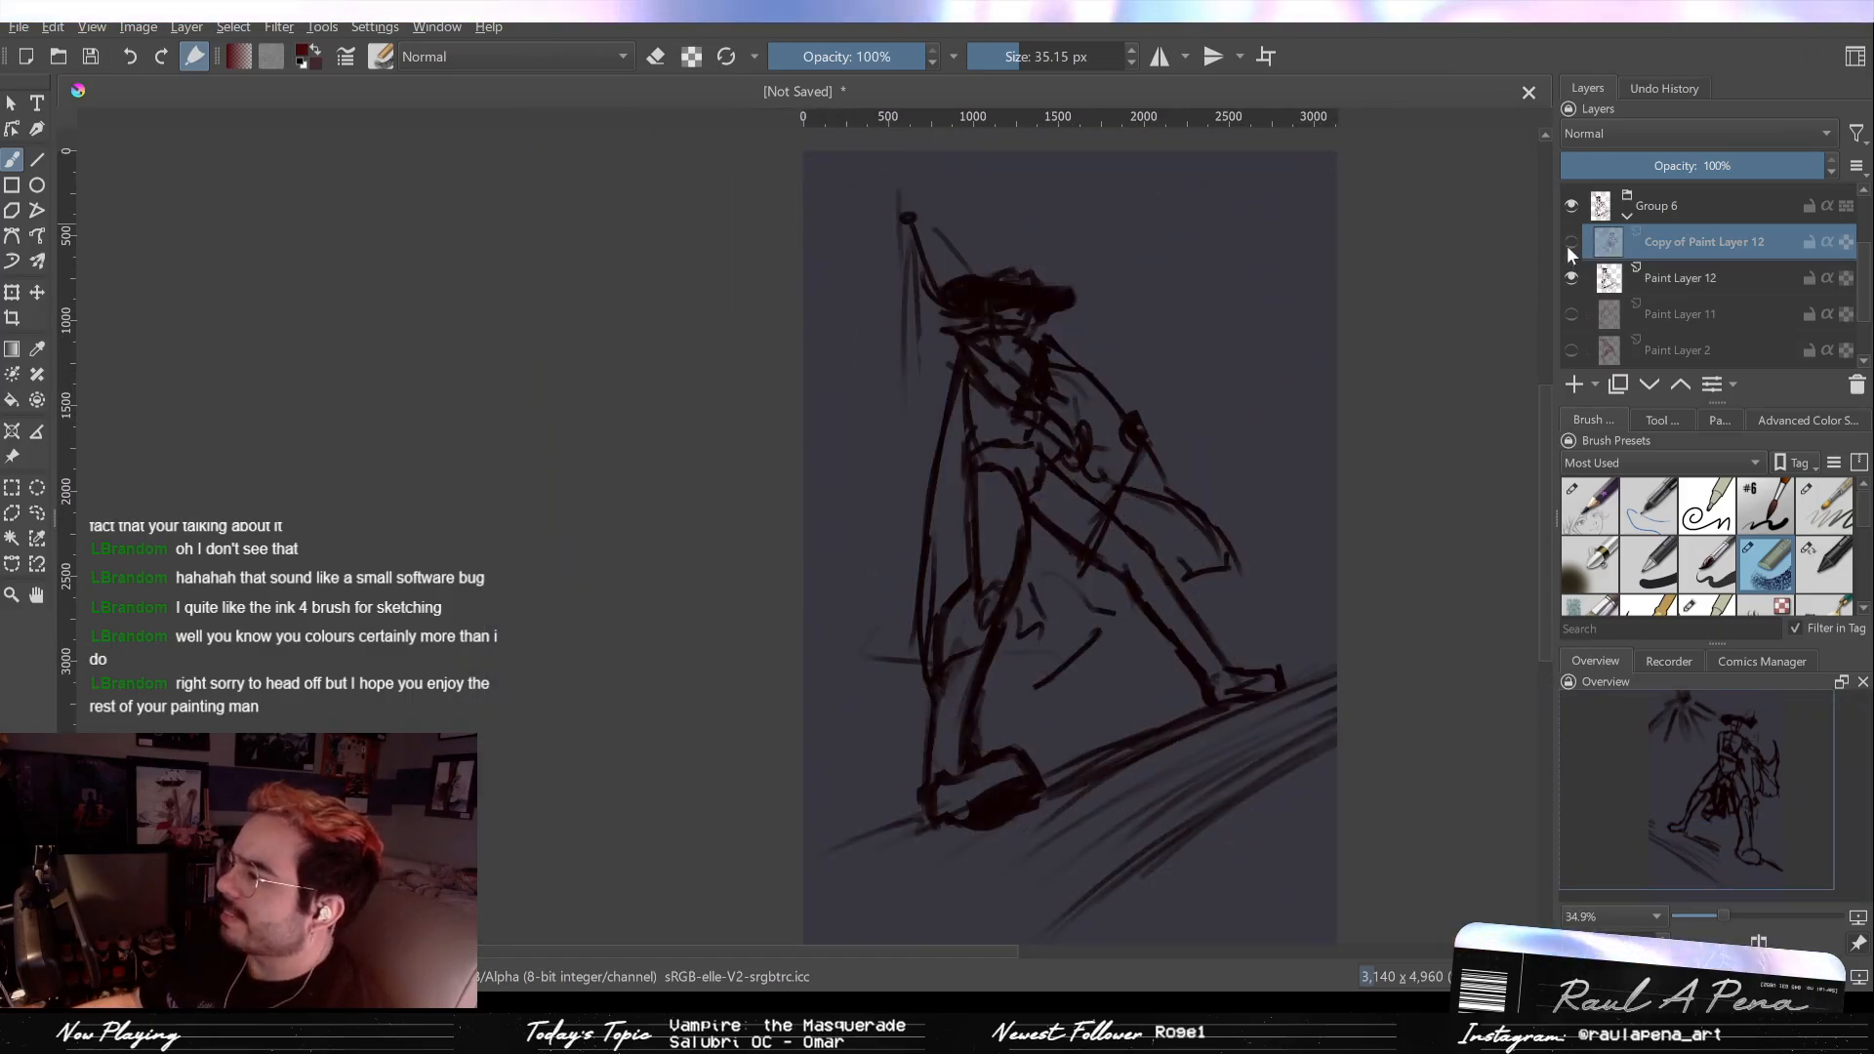
{"action": "left_click", "coordinate": [1567, 244]}
{"action": "left_click", "coordinate": [1570, 280]}
{"action": "left_click", "coordinate": [1567, 244]}
{"action": "left_click", "coordinate": [1567, 244]}
{"action": "left_click", "coordinate": [1569, 281]}
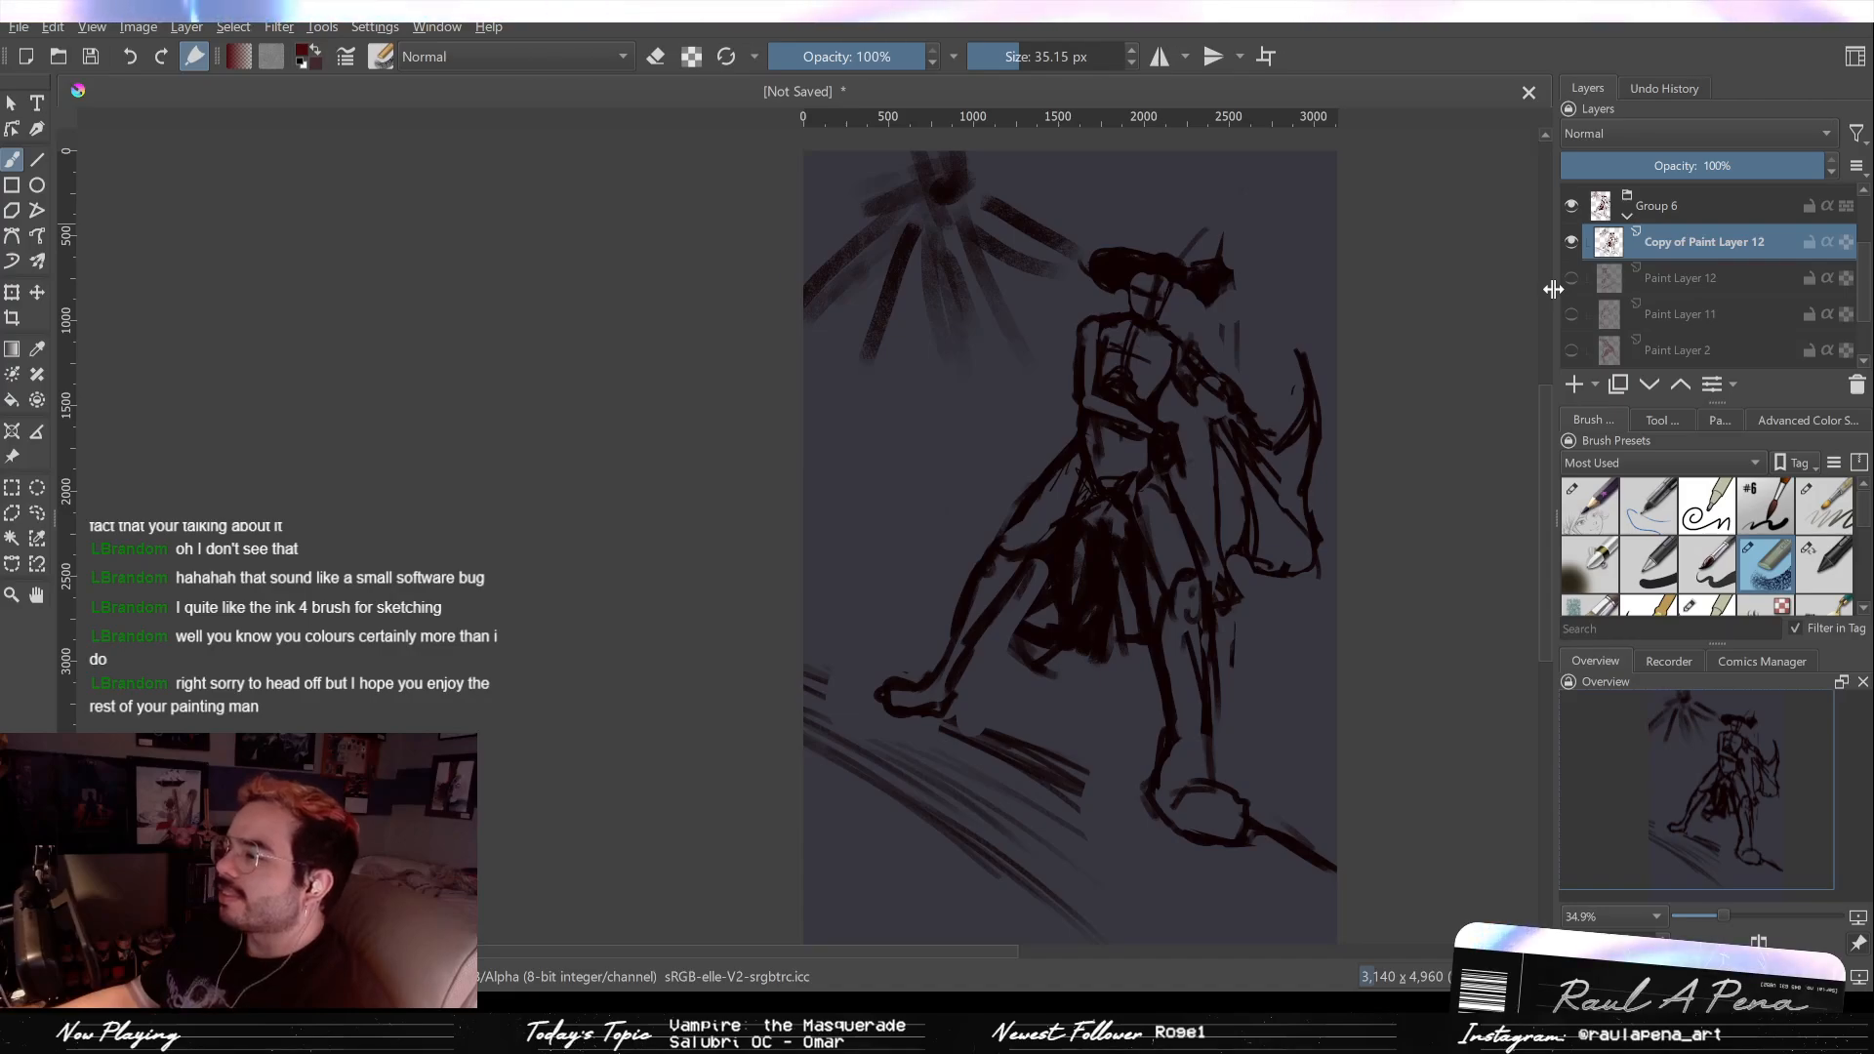
{"action": "left_click", "coordinate": [1570, 278]}
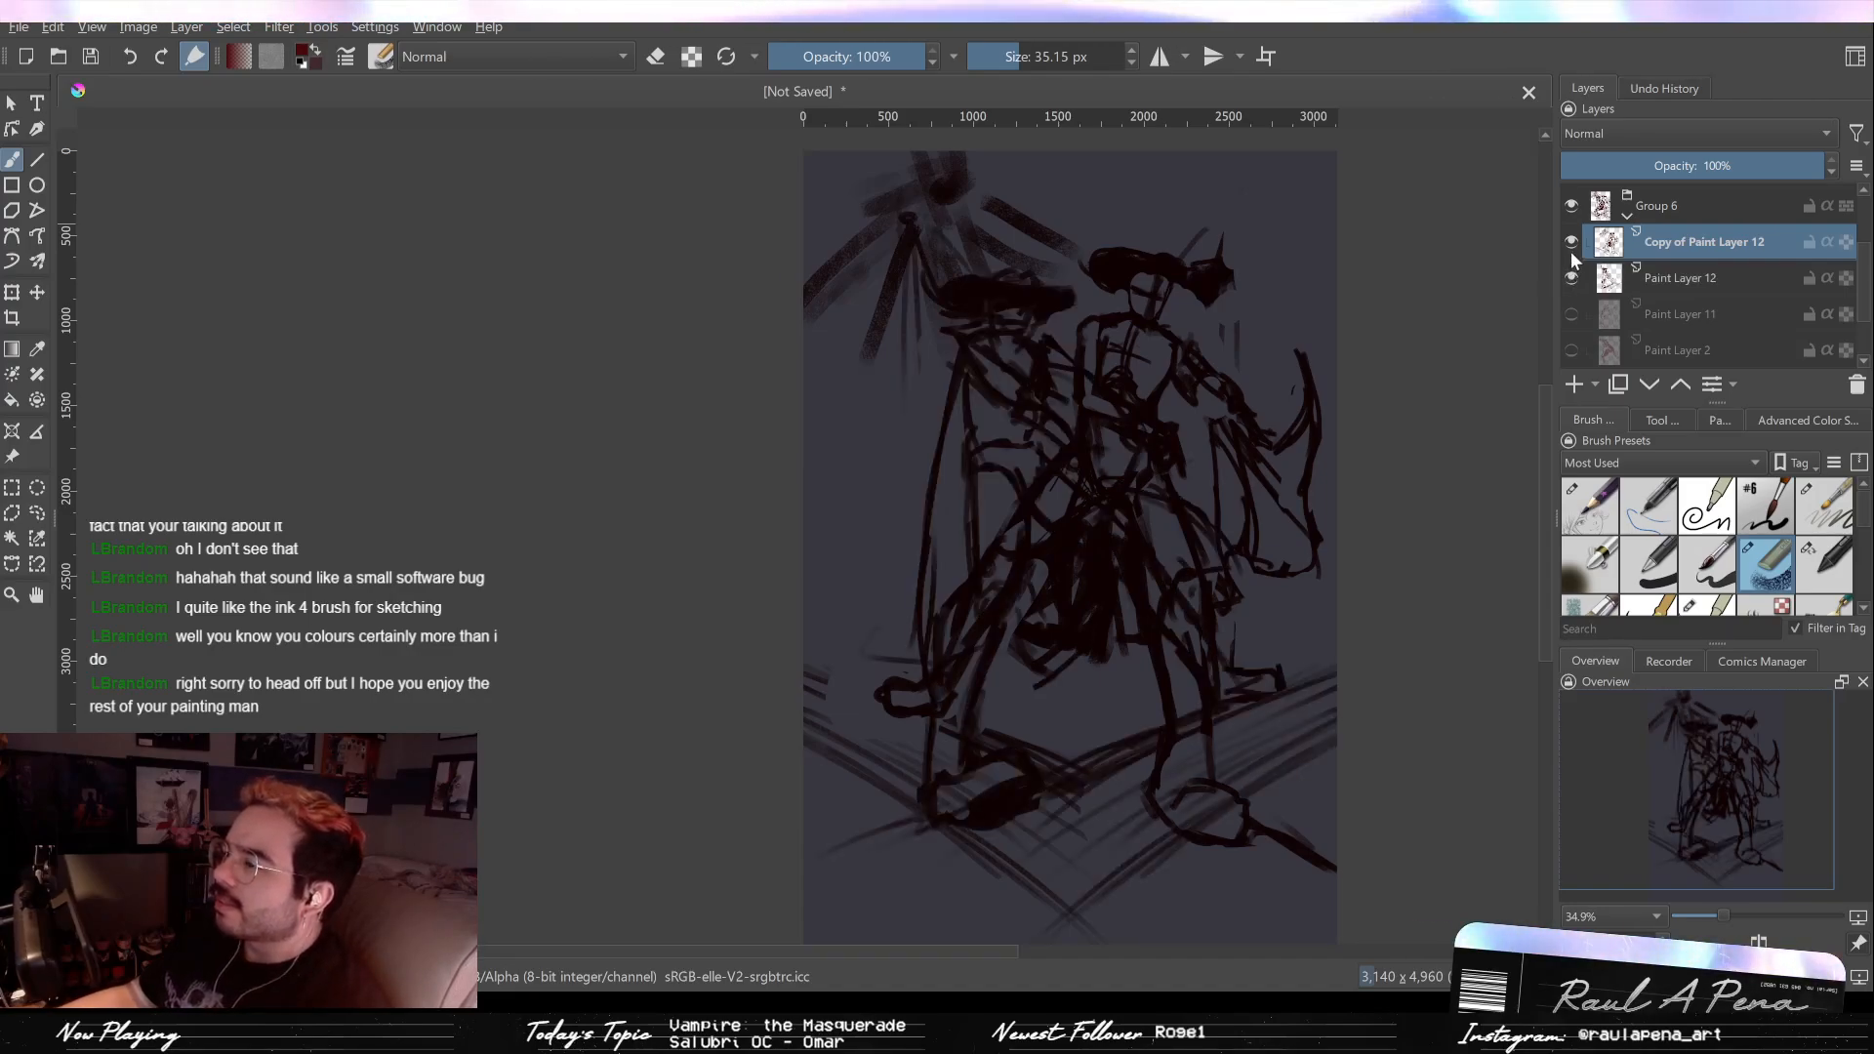
{"action": "left_click", "coordinate": [1573, 243]}
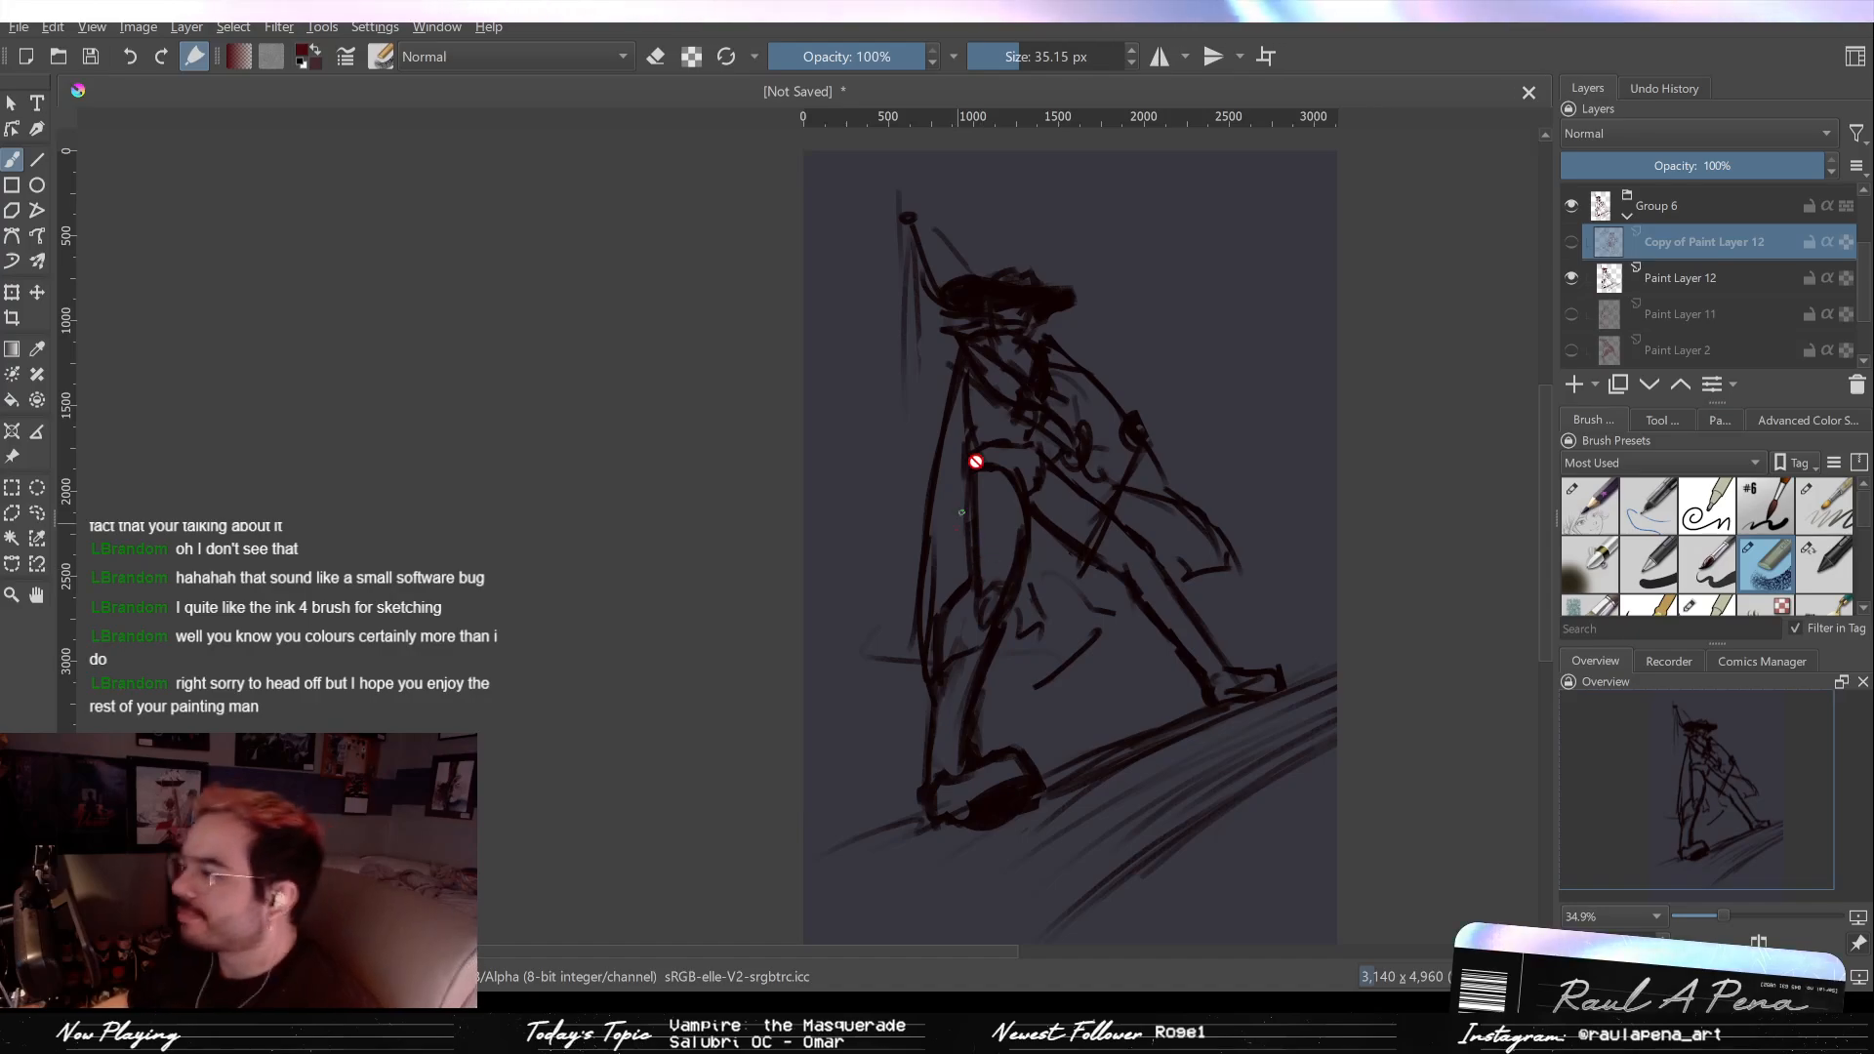
{"action": "left_click", "coordinate": [1571, 241]}
{"action": "left_click", "coordinate": [1571, 277]}
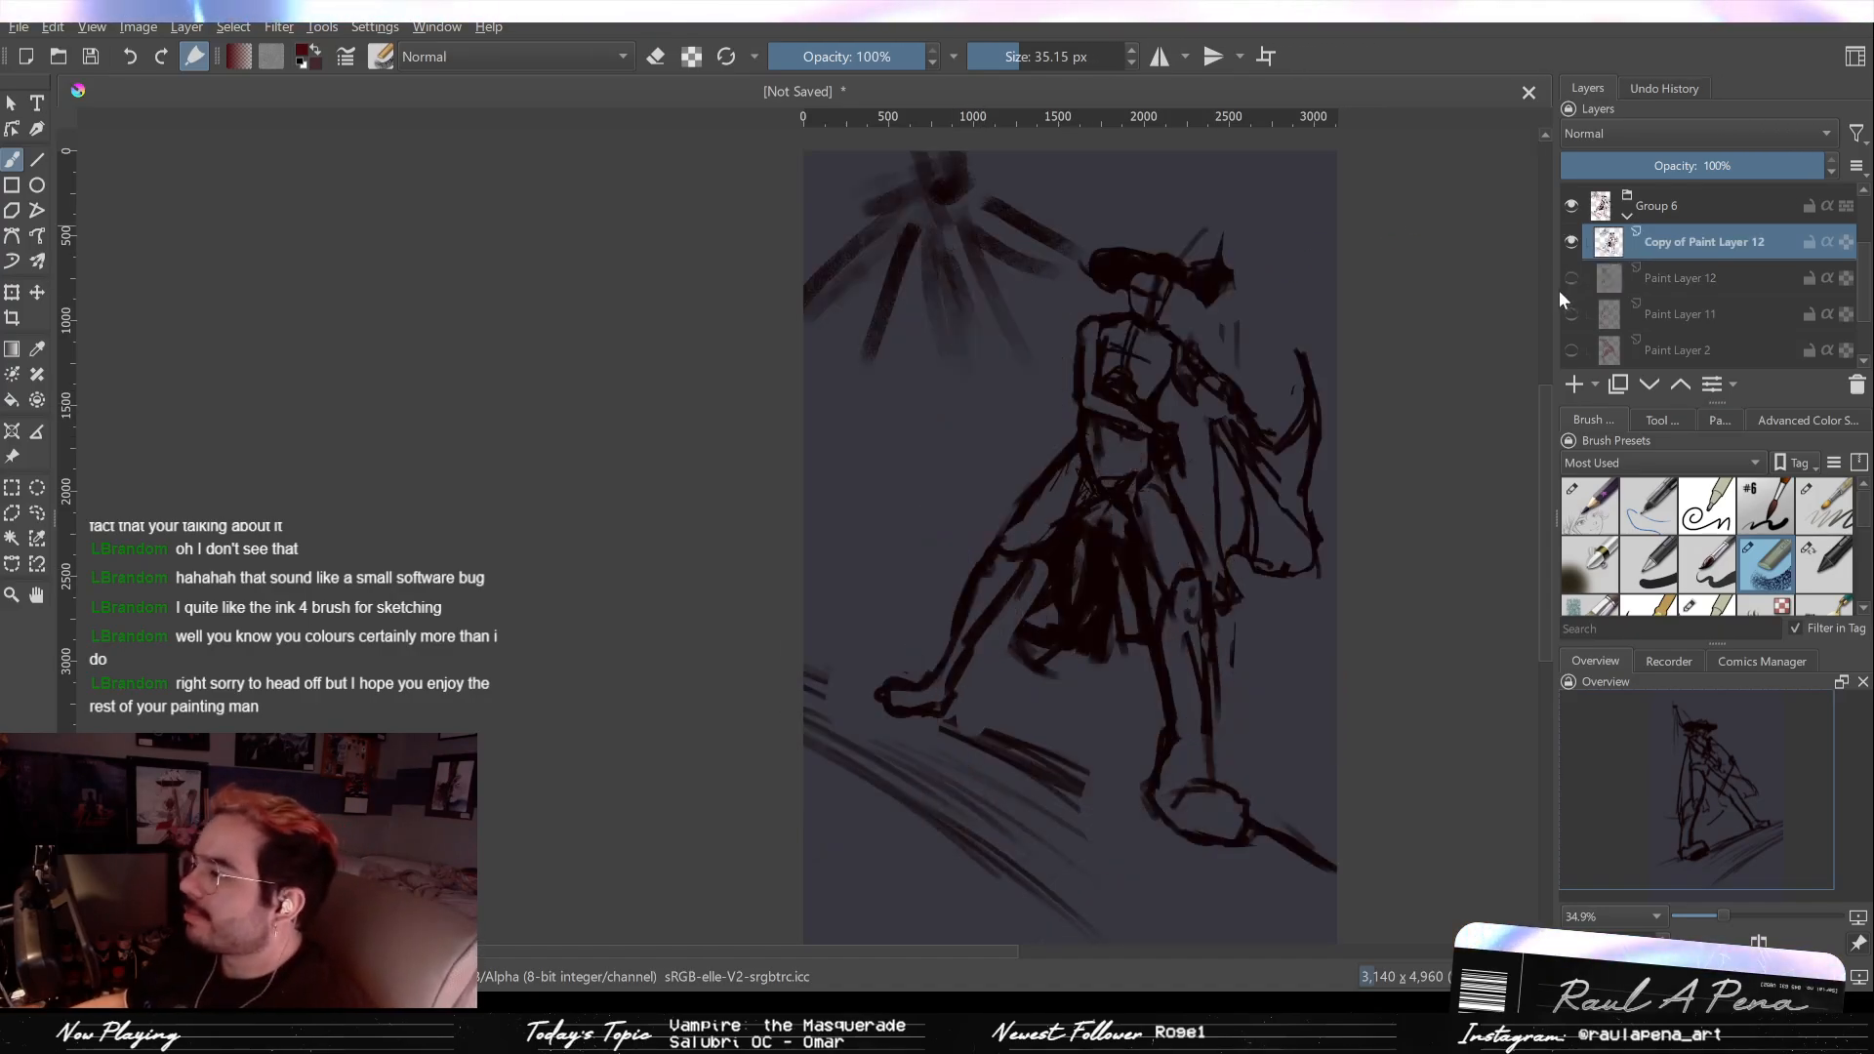
{"action": "left_click", "coordinate": [1571, 277]}
{"action": "left_click", "coordinate": [1571, 277]}
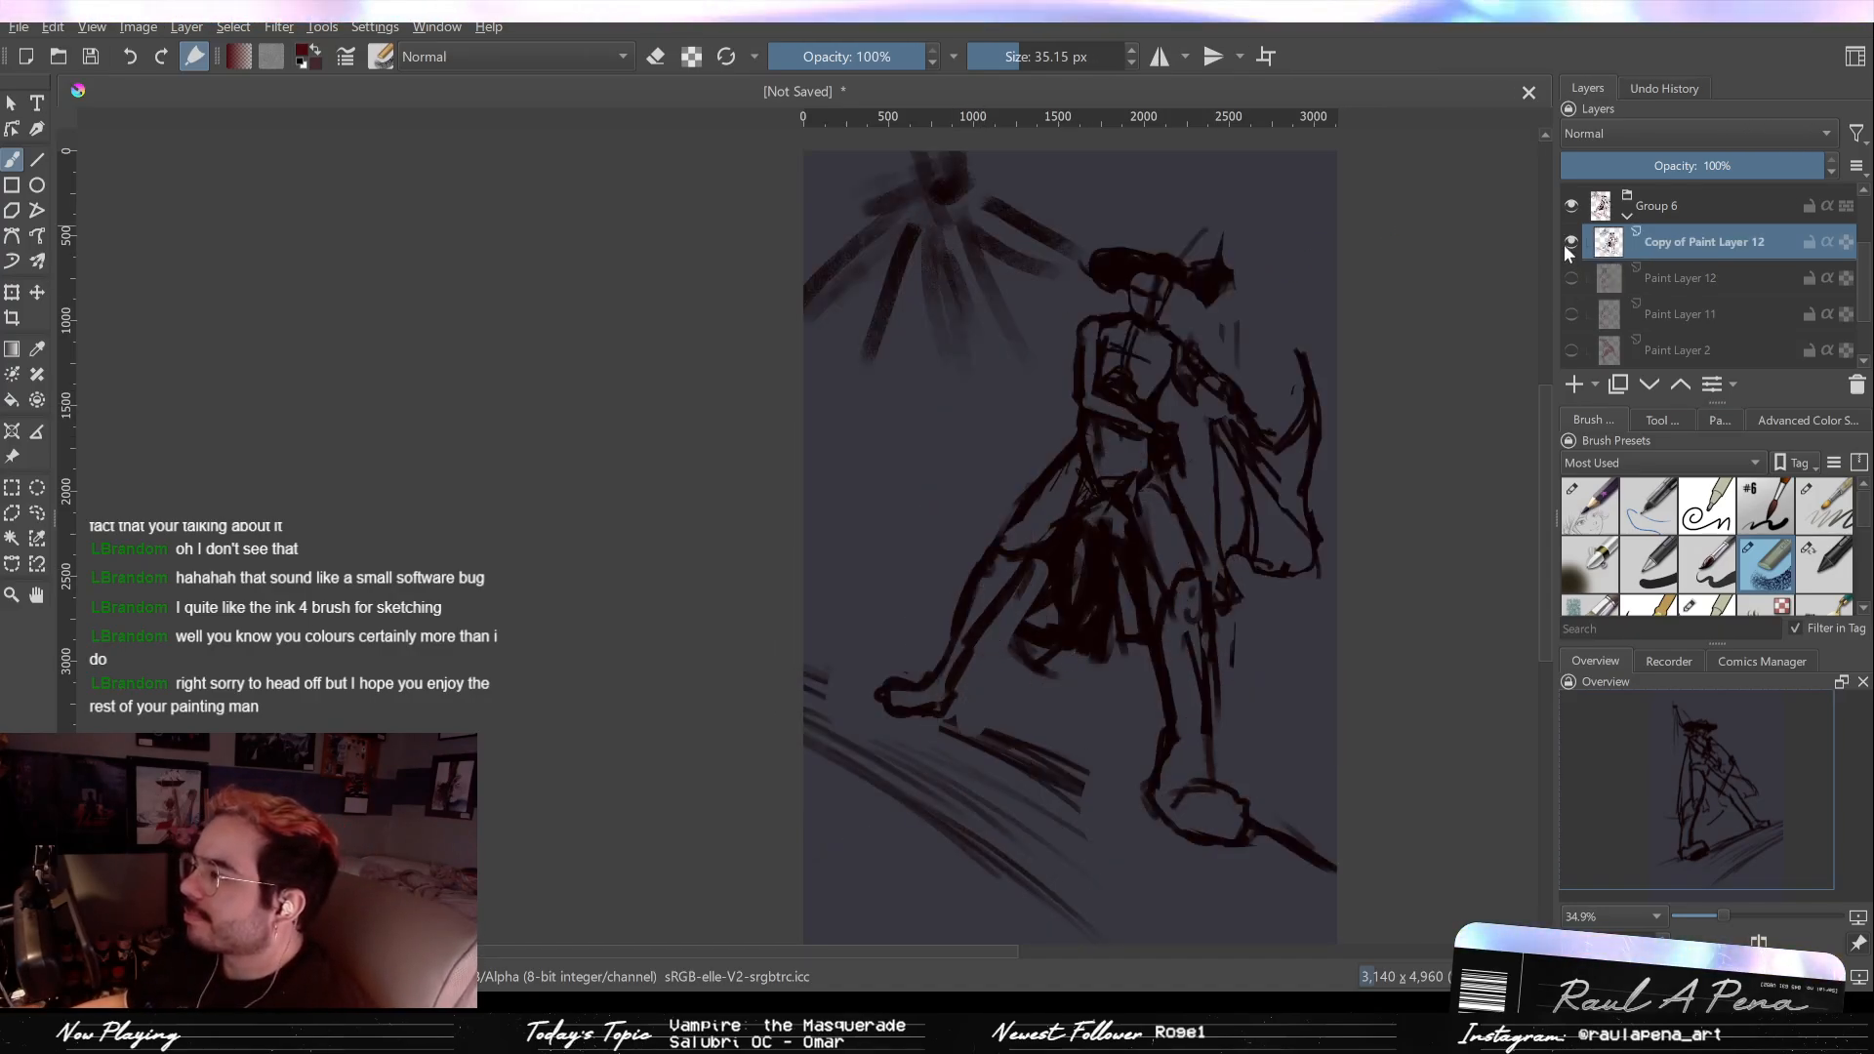
{"action": "left_click", "coordinate": [1567, 243]}
{"action": "left_click", "coordinate": [1568, 244]}
{"action": "left_click", "coordinate": [1569, 244]}
{"action": "left_click", "coordinate": [1569, 266]}
{"action": "left_click", "coordinate": [1571, 244]}
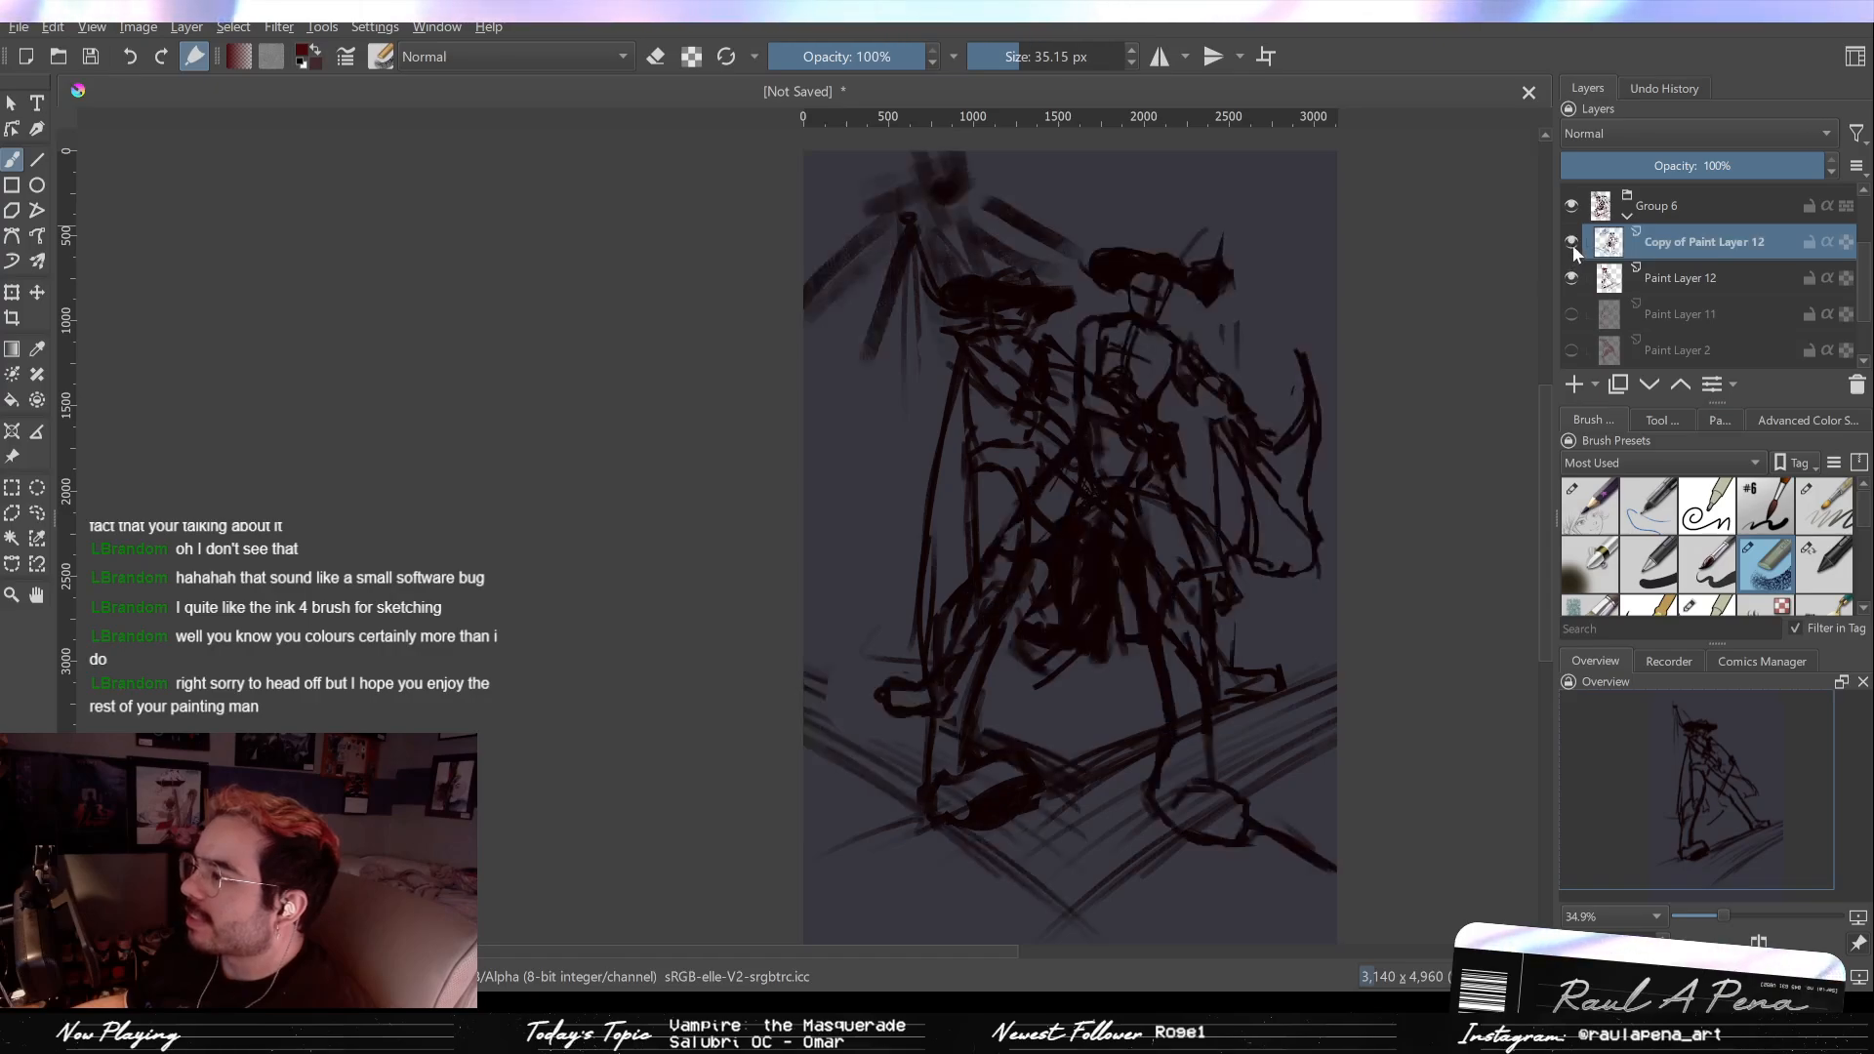
{"action": "left_click", "coordinate": [1572, 245]}
{"action": "left_click", "coordinate": [1572, 246]}
{"action": "left_click", "coordinate": [1571, 277]}
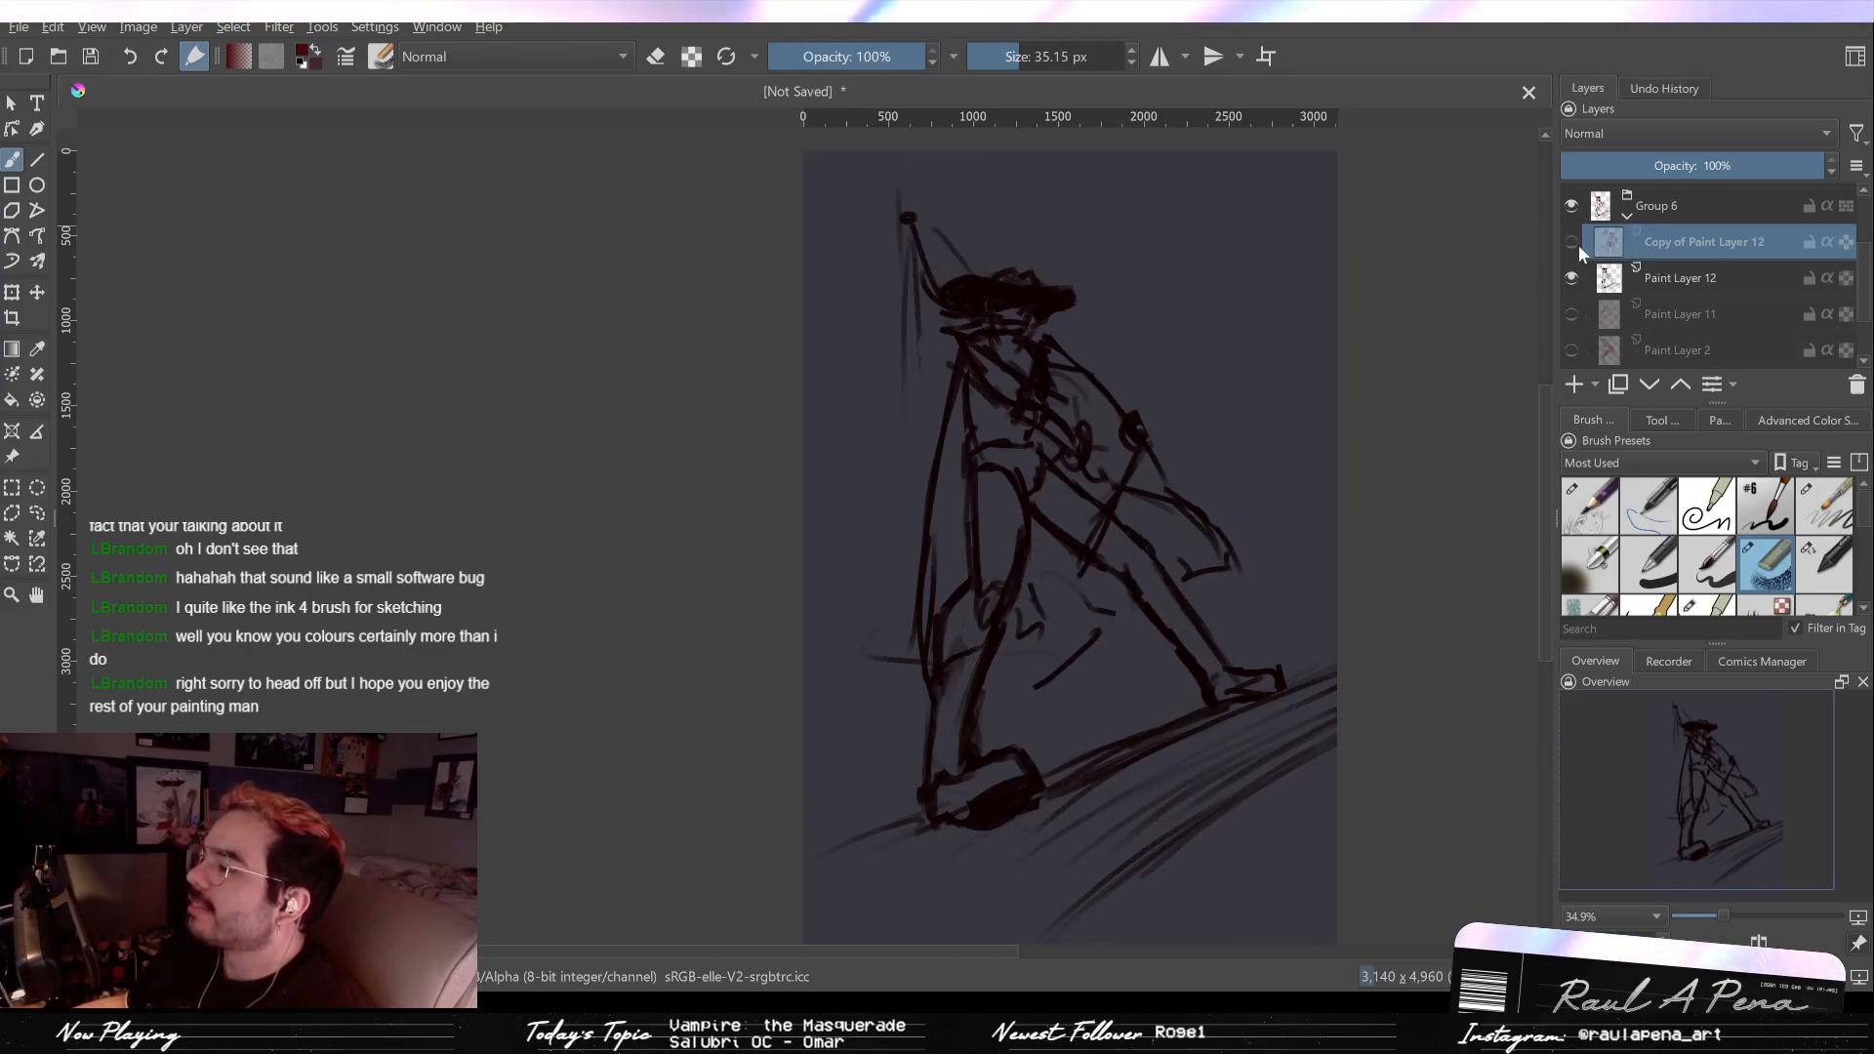
{"action": "left_click", "coordinate": [1571, 275]}
{"action": "left_click", "coordinate": [1571, 275]}
{"action": "left_click", "coordinate": [1571, 242]}
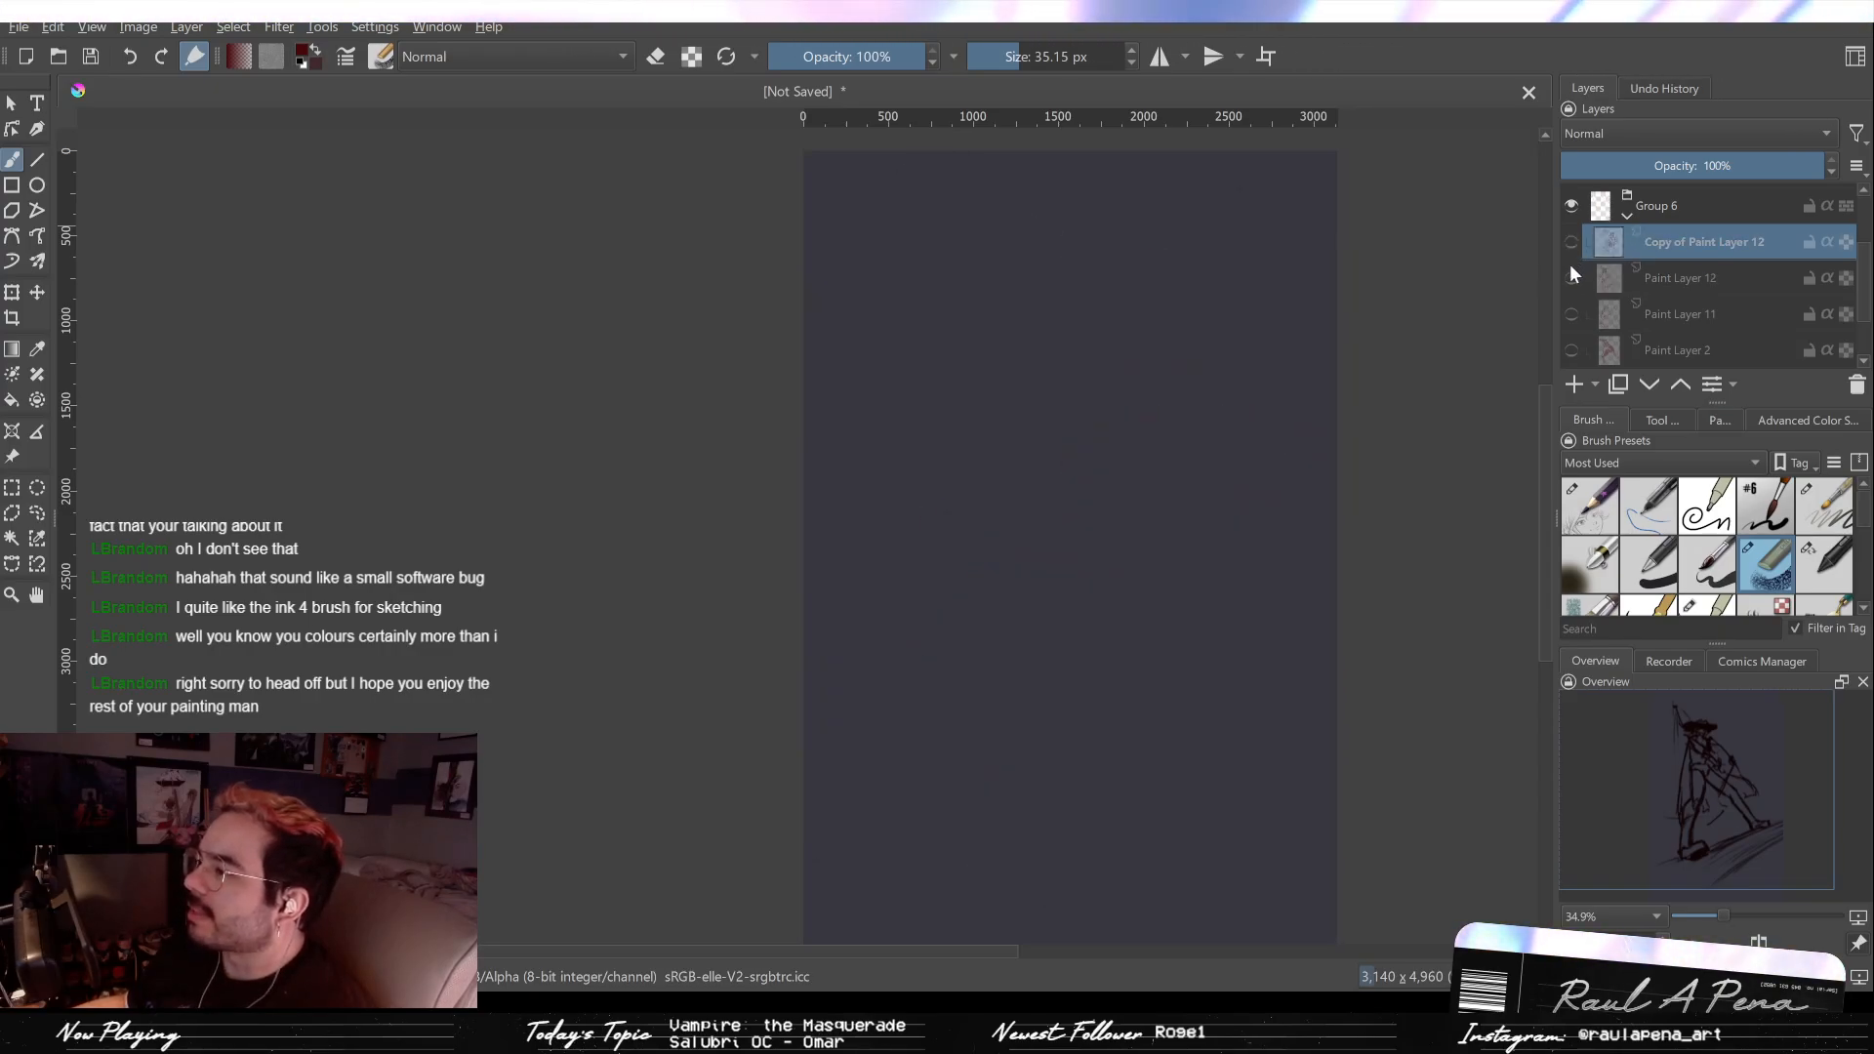
{"action": "left_click", "coordinate": [1570, 244]}
{"action": "left_click", "coordinate": [1572, 276]}
{"action": "left_click", "coordinate": [1572, 276]}
{"action": "left_click", "coordinate": [1572, 275]}
{"action": "left_click", "coordinate": [1570, 274]}
{"action": "left_click", "coordinate": [1568, 275]}
{"action": "left_click", "coordinate": [1571, 277]}
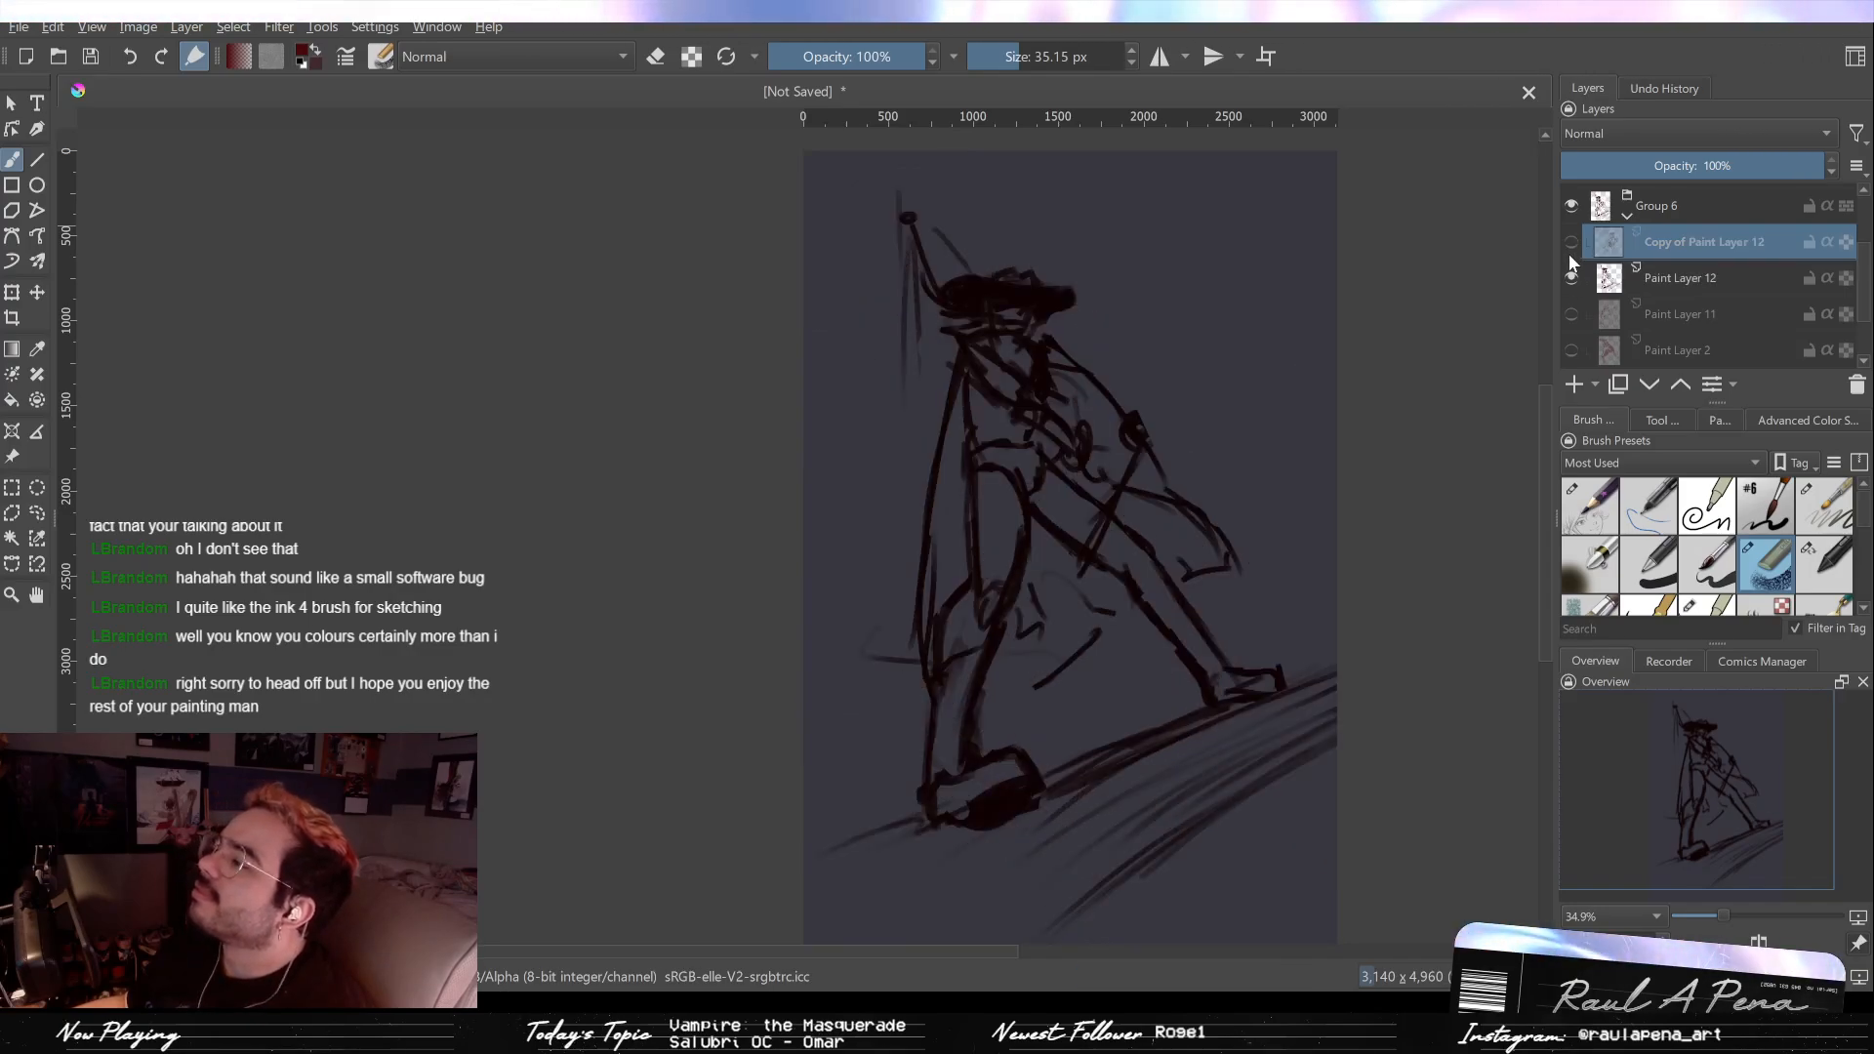
{"action": "left_click", "coordinate": [1567, 279]}
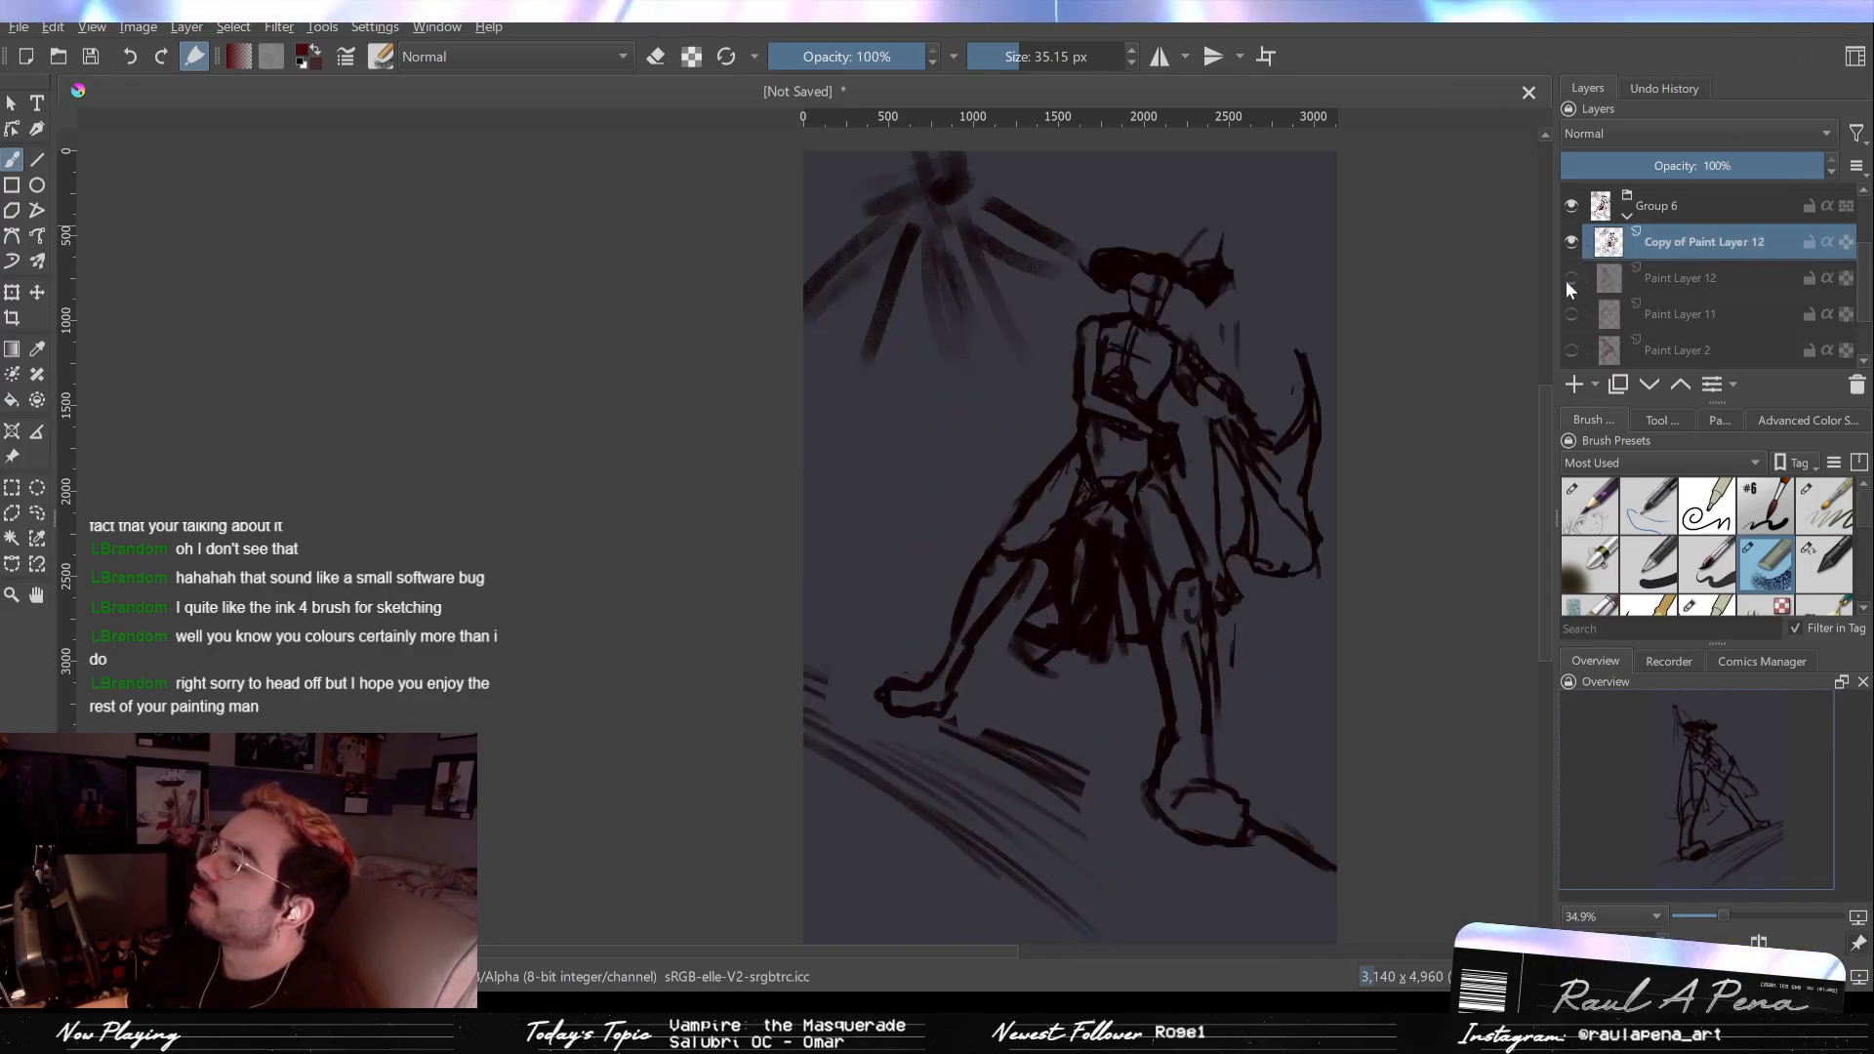
{"action": "left_click", "coordinate": [1566, 279]}
{"action": "left_click", "coordinate": [1567, 244]}
{"action": "left_click", "coordinate": [1567, 273]}
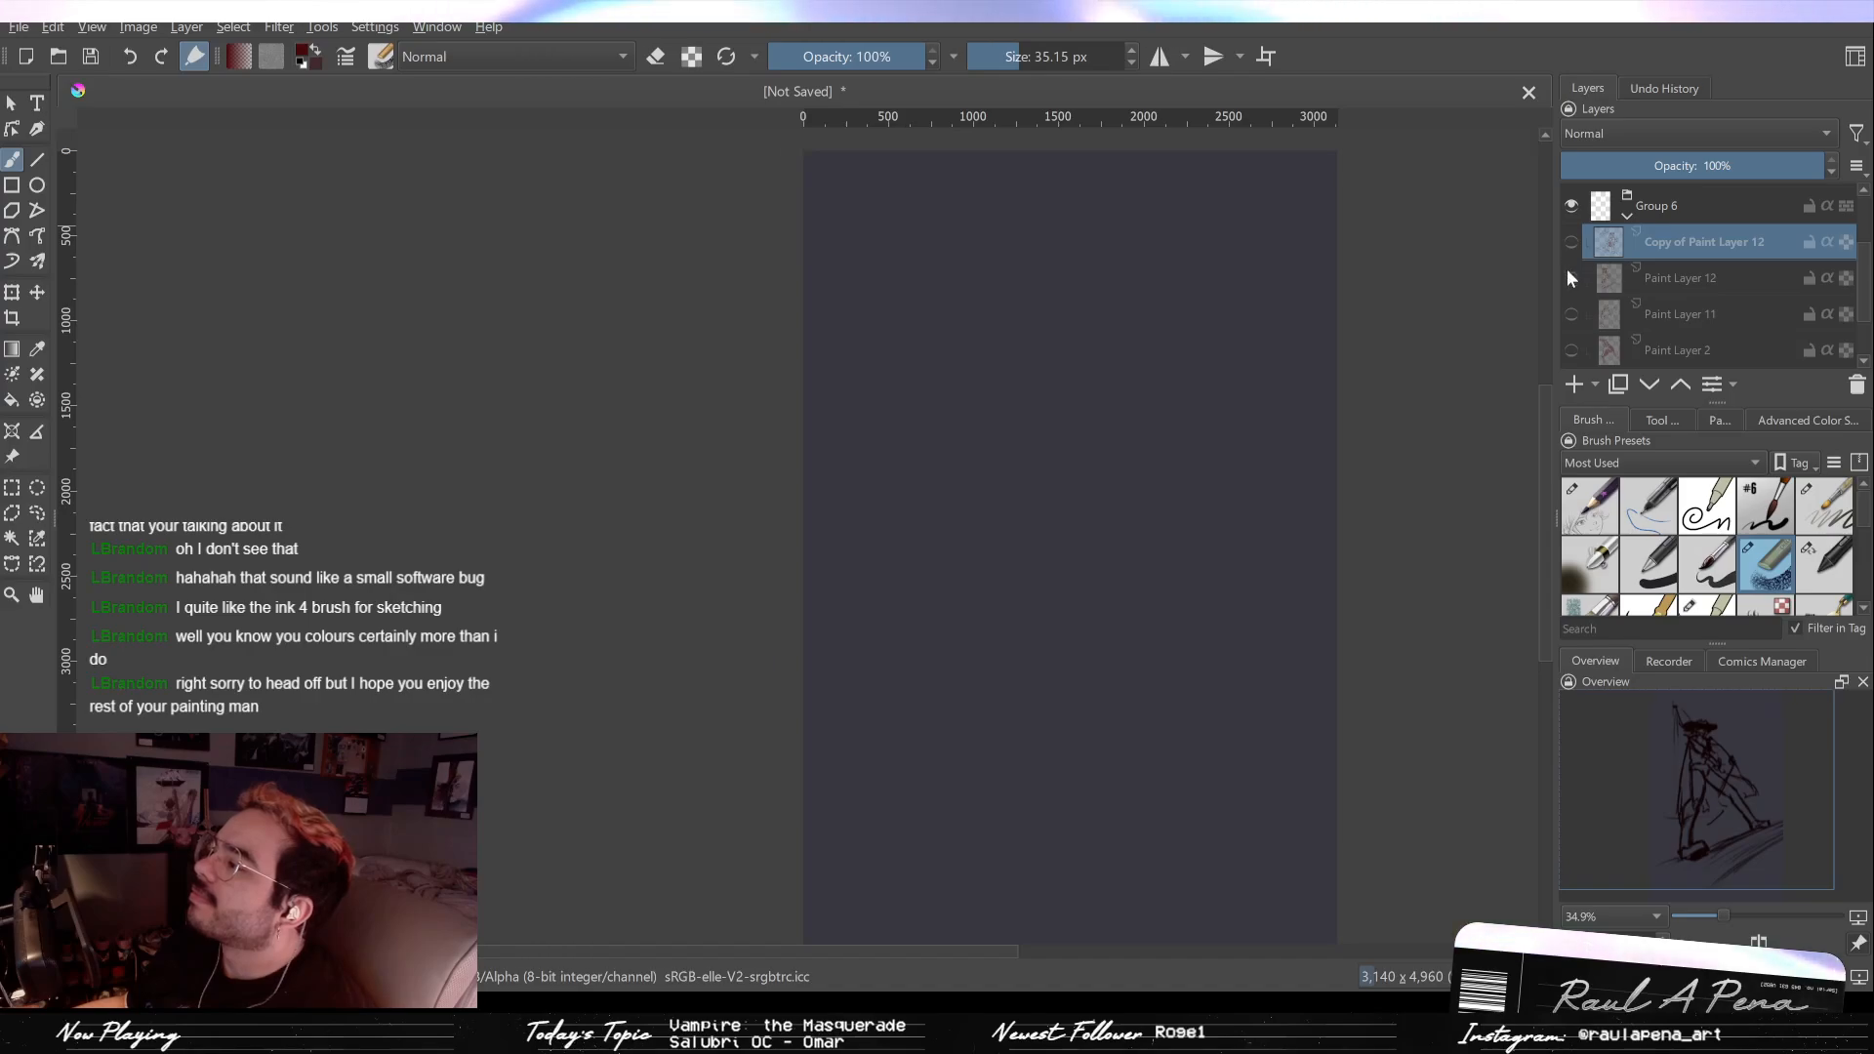
{"action": "left_click", "coordinate": [1568, 272]}
{"action": "left_click", "coordinate": [1569, 244]}
{"action": "left_click", "coordinate": [1572, 277]}
Step: Erase the old line from the waist down the outstretched leg and redraw the near hip and outer thigh as one continuous slope
{"action": "scroll", "coordinate": [1050, 351], "scroll_direction": "up", "scroll_amount": 3}
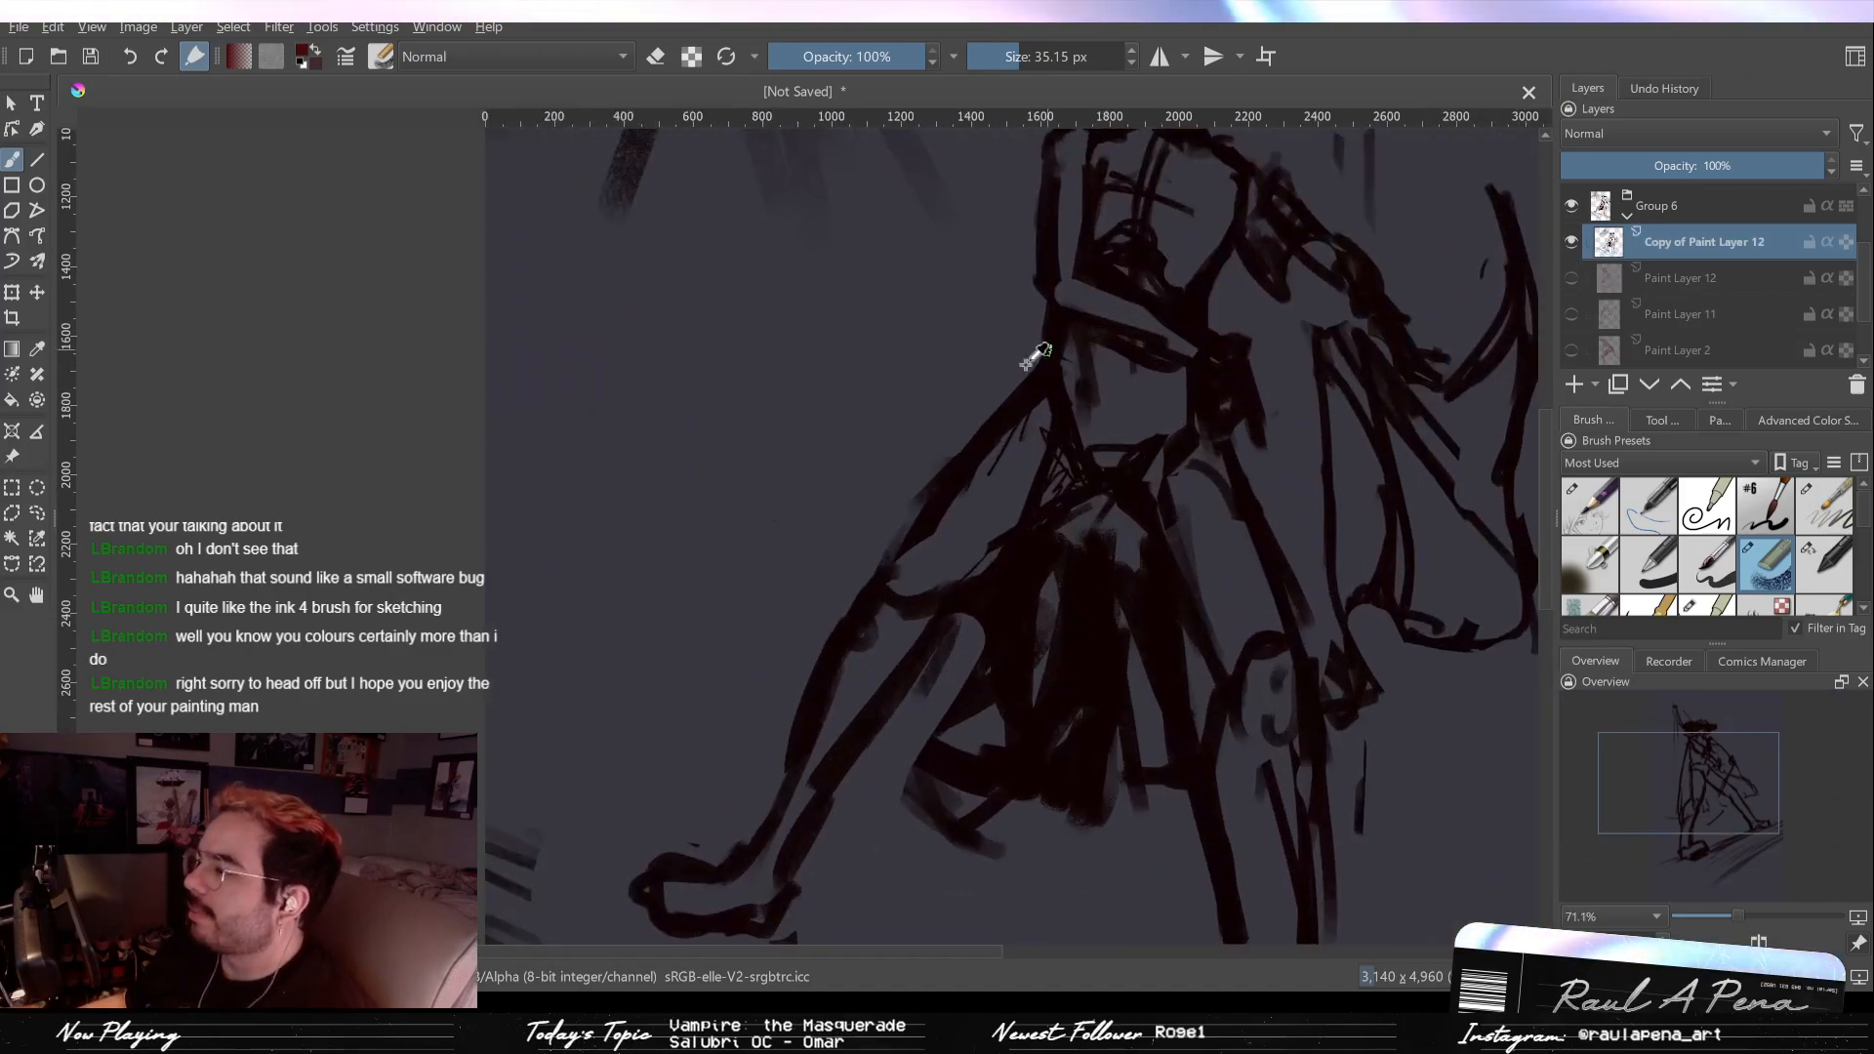
{"action": "key", "text": "e"}
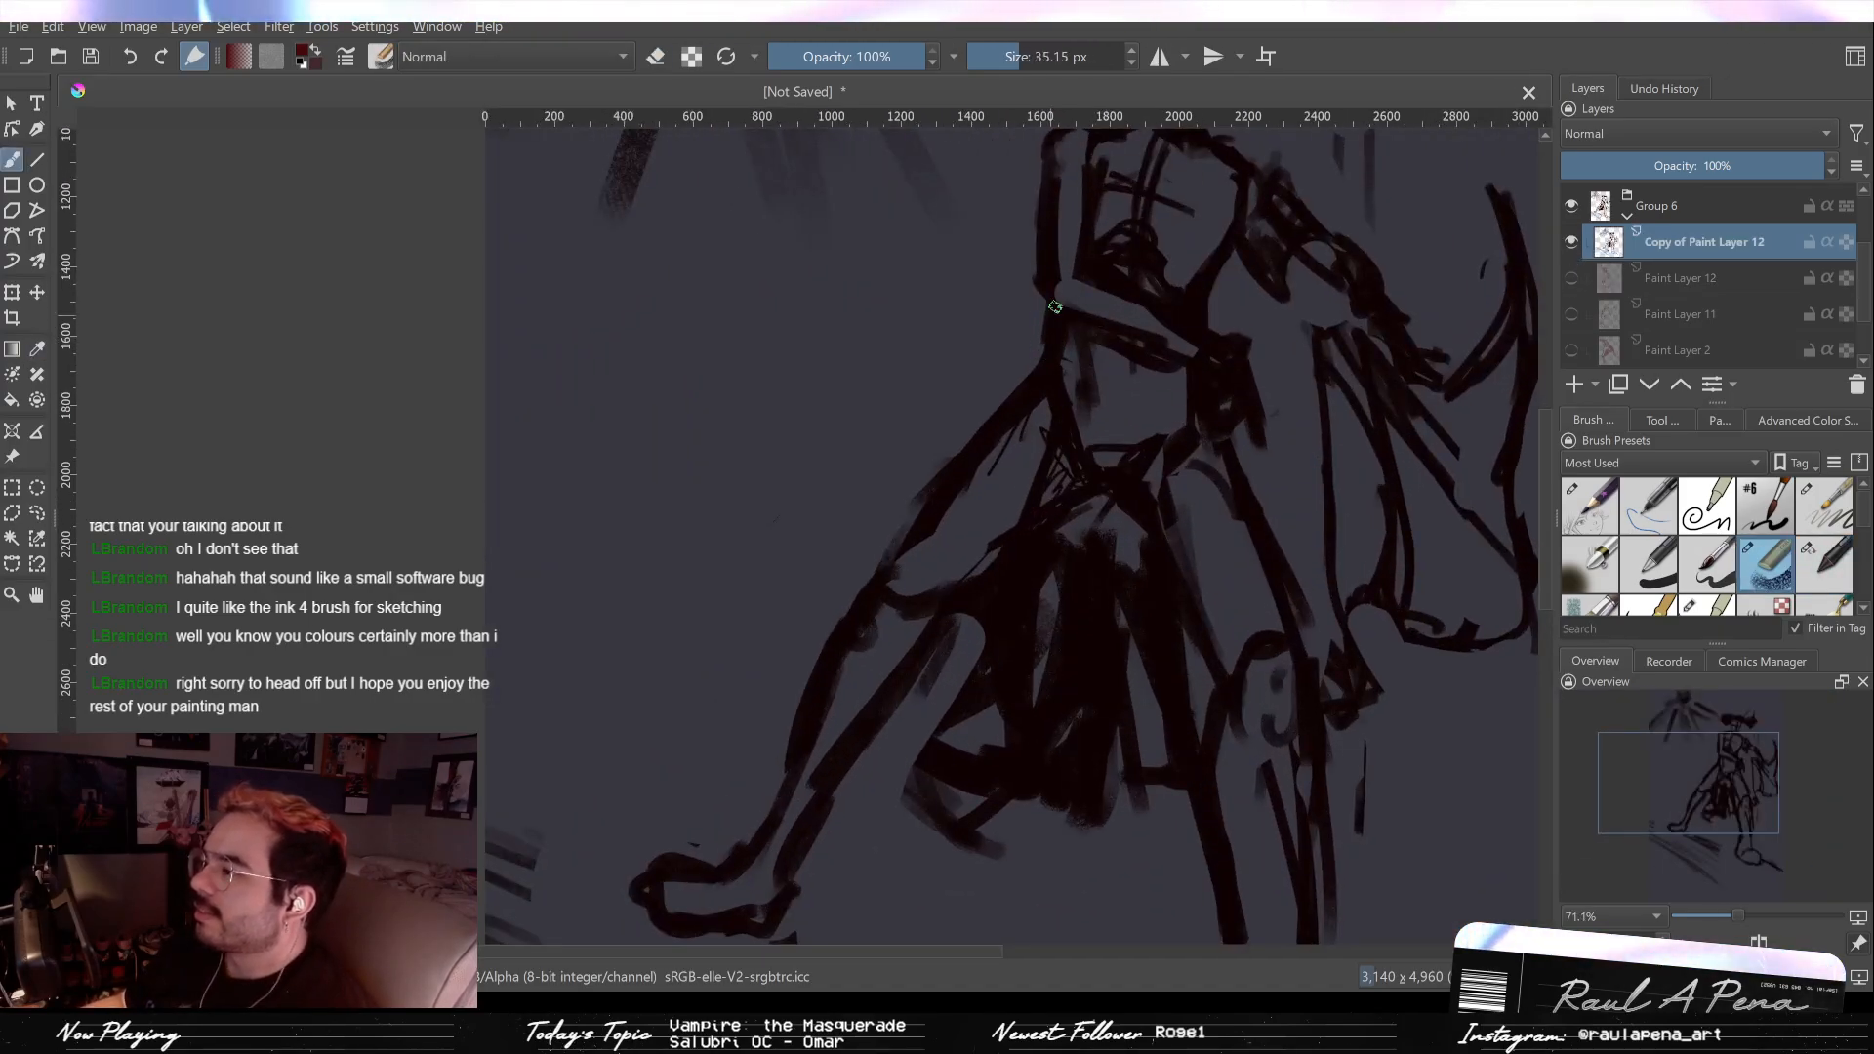
{"action": "key", "text": "bracketleft"}
{"action": "left_click_drag", "start_coordinate": [1059, 336], "coordinate": [1083, 395]}
{"action": "key", "text": "e"}
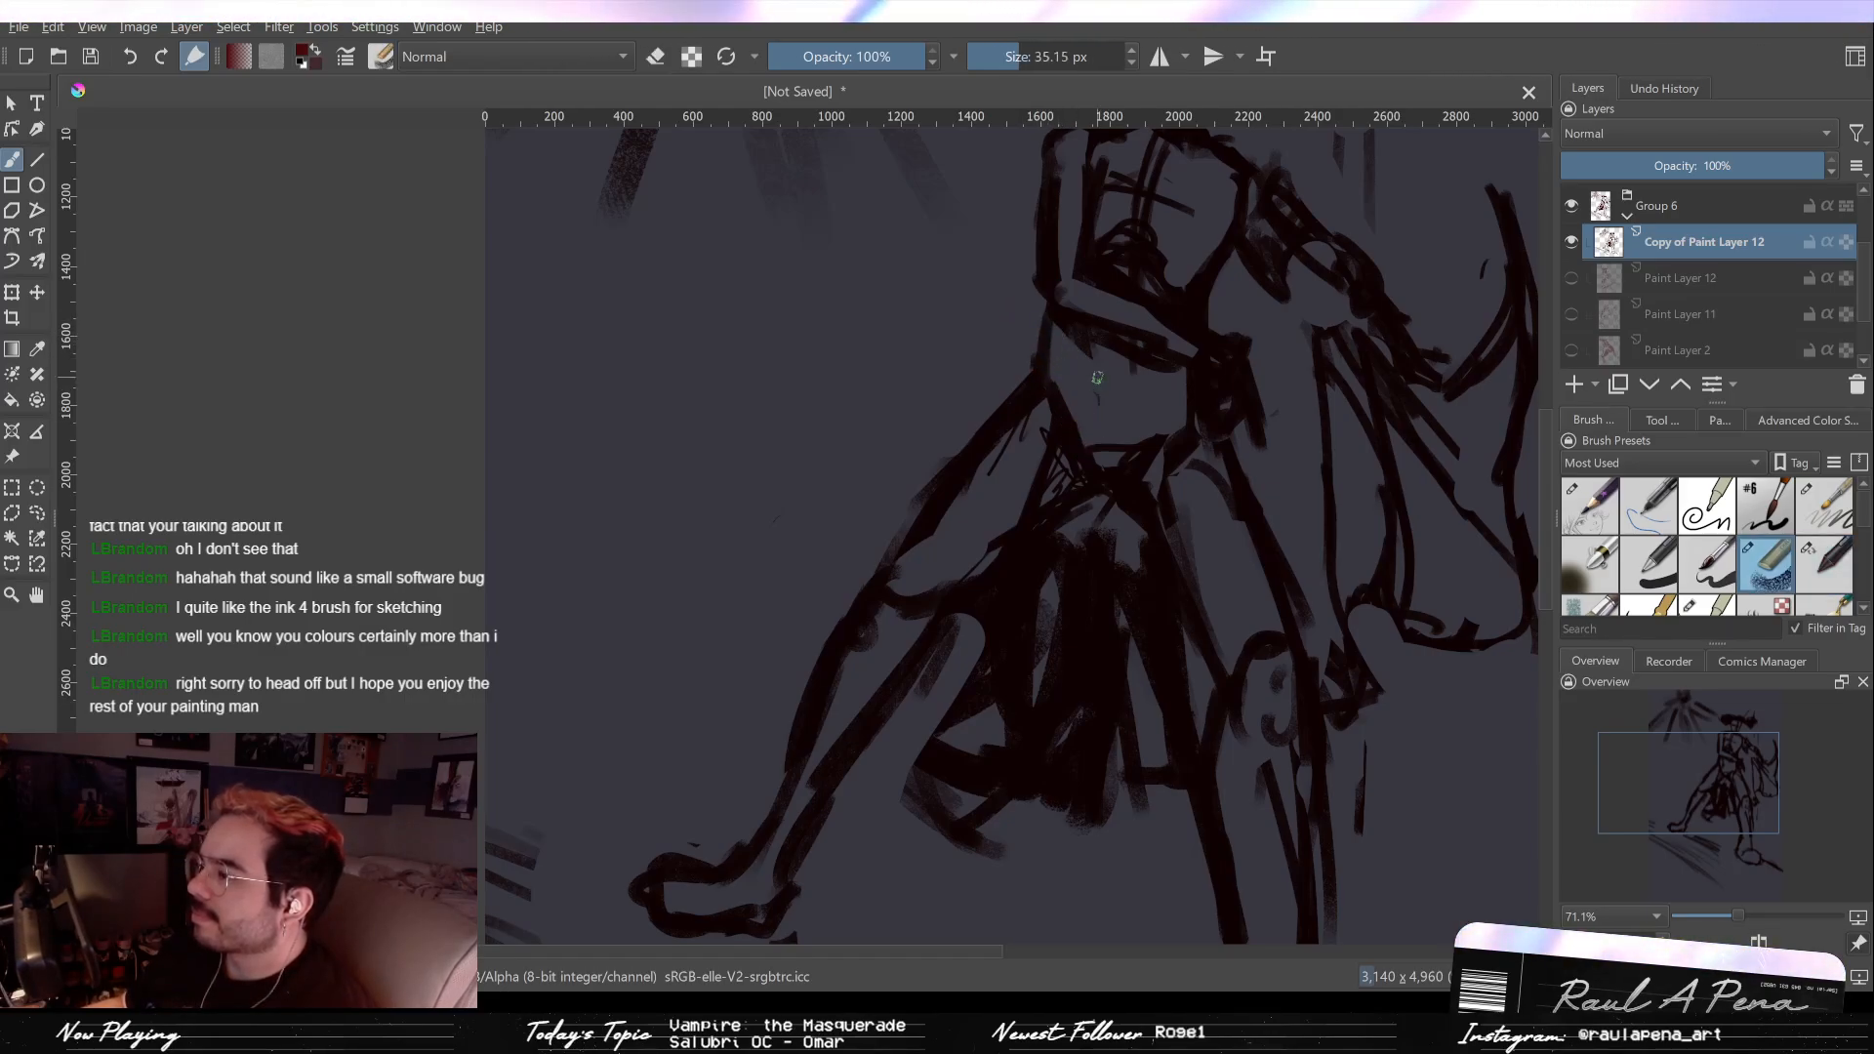
{"action": "key", "text": "e"}
{"action": "mouse_move", "coordinate": [1083, 390]}
{"action": "left_mouse_down"}
{"action": "mouse_move", "coordinate": [997, 452]}
{"action": "mouse_move", "coordinate": [1030, 404]}
{"action": "mouse_move", "coordinate": [976, 461]}
{"action": "left_mouse_up"}
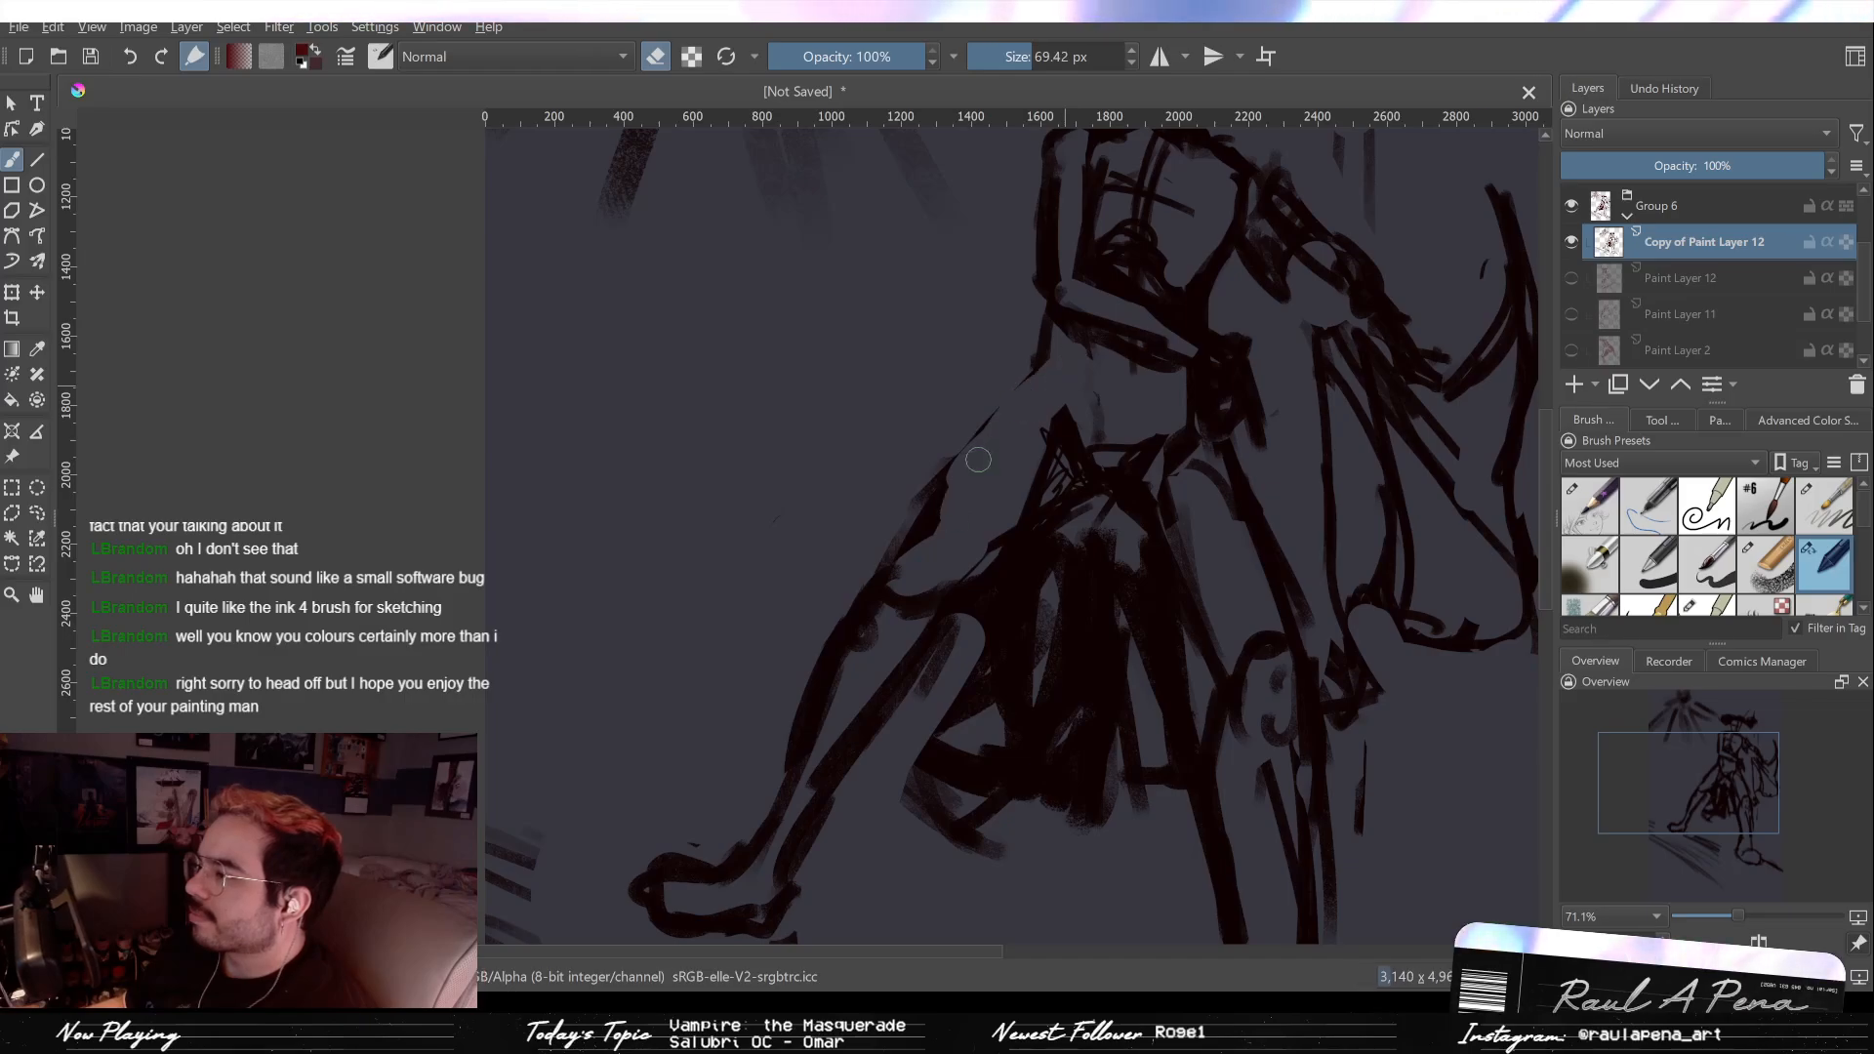
{"action": "key", "text": "e"}
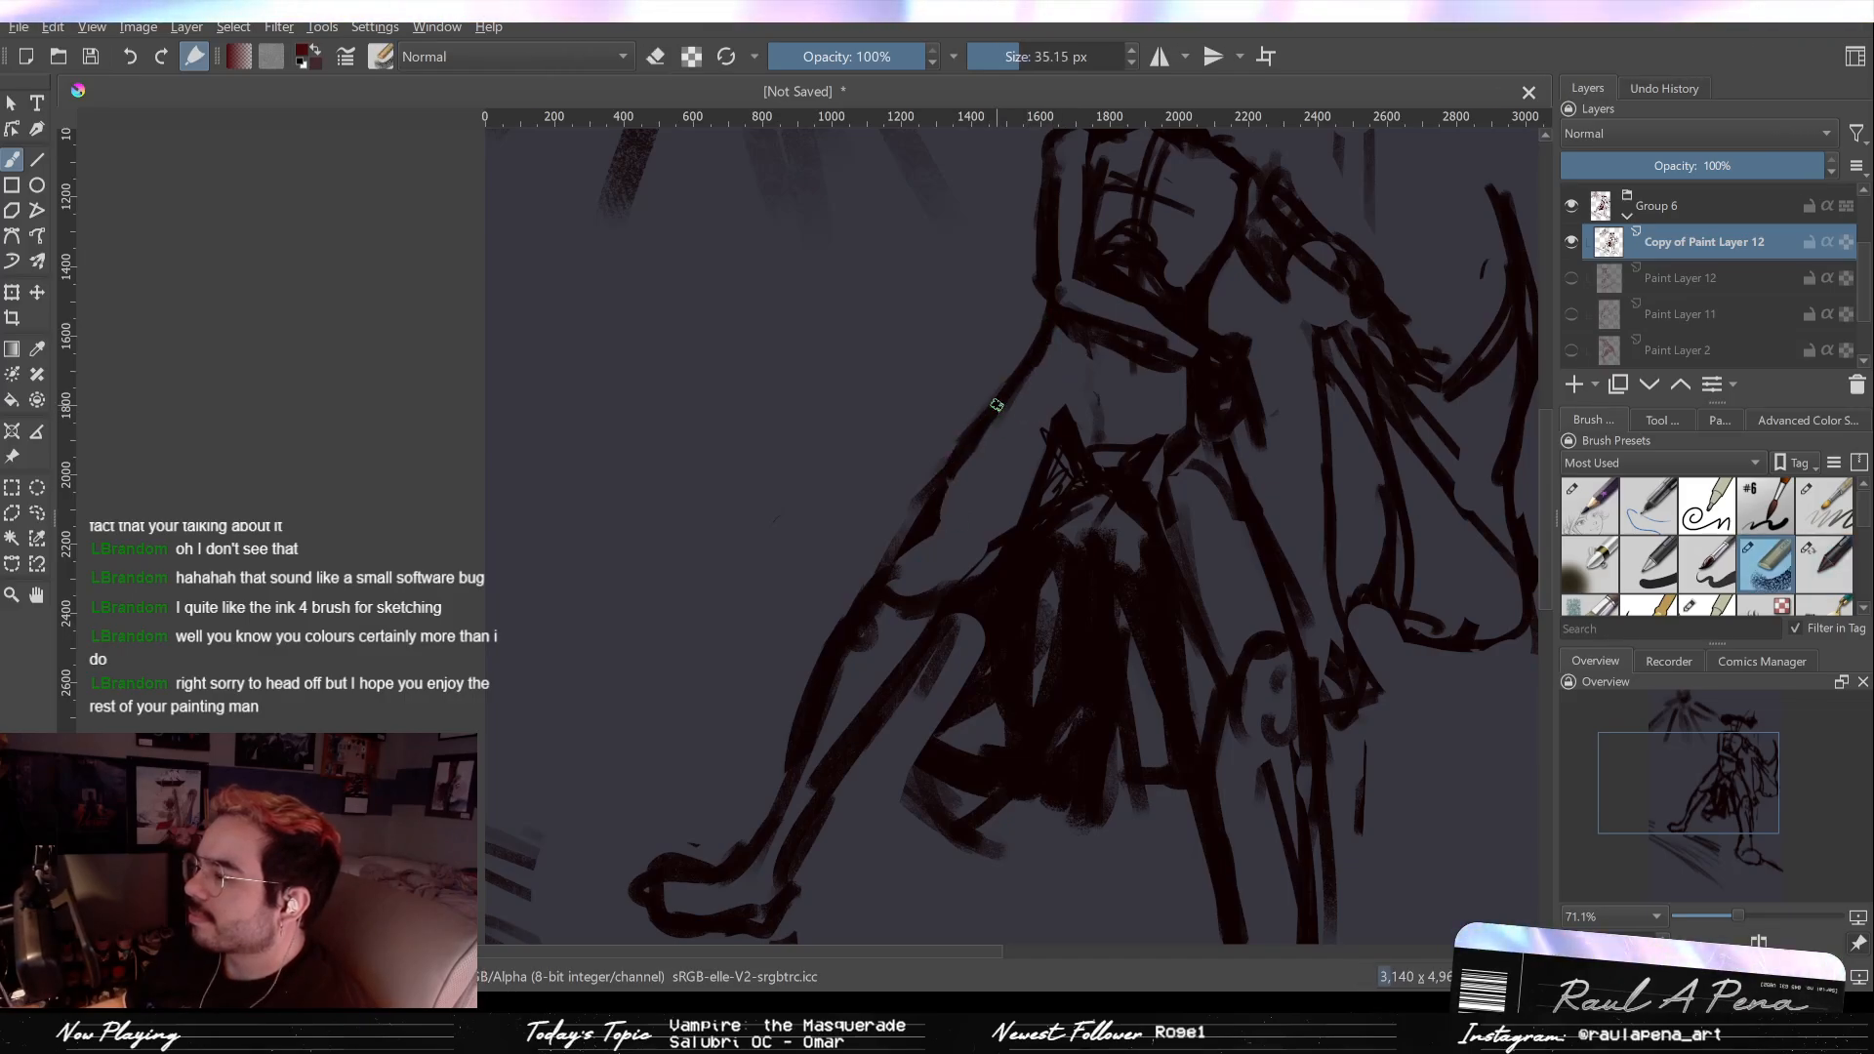
Step: Erase the belt and crotch scribbles and redraw the lower edge of the pelvis as a shallow V with a centre line above it
{"action": "key", "text": "e"}
{"action": "mouse_move", "coordinate": [1055, 403]}
{"action": "left_mouse_down"}
{"action": "mouse_move", "coordinate": [1108, 433]}
{"action": "mouse_move", "coordinate": [1062, 417]}
{"action": "mouse_move", "coordinate": [1103, 469]}
{"action": "mouse_move", "coordinate": [1098, 500]}
{"action": "mouse_move", "coordinate": [1152, 435]}
{"action": "left_mouse_up"}
{"action": "key", "text": "e"}
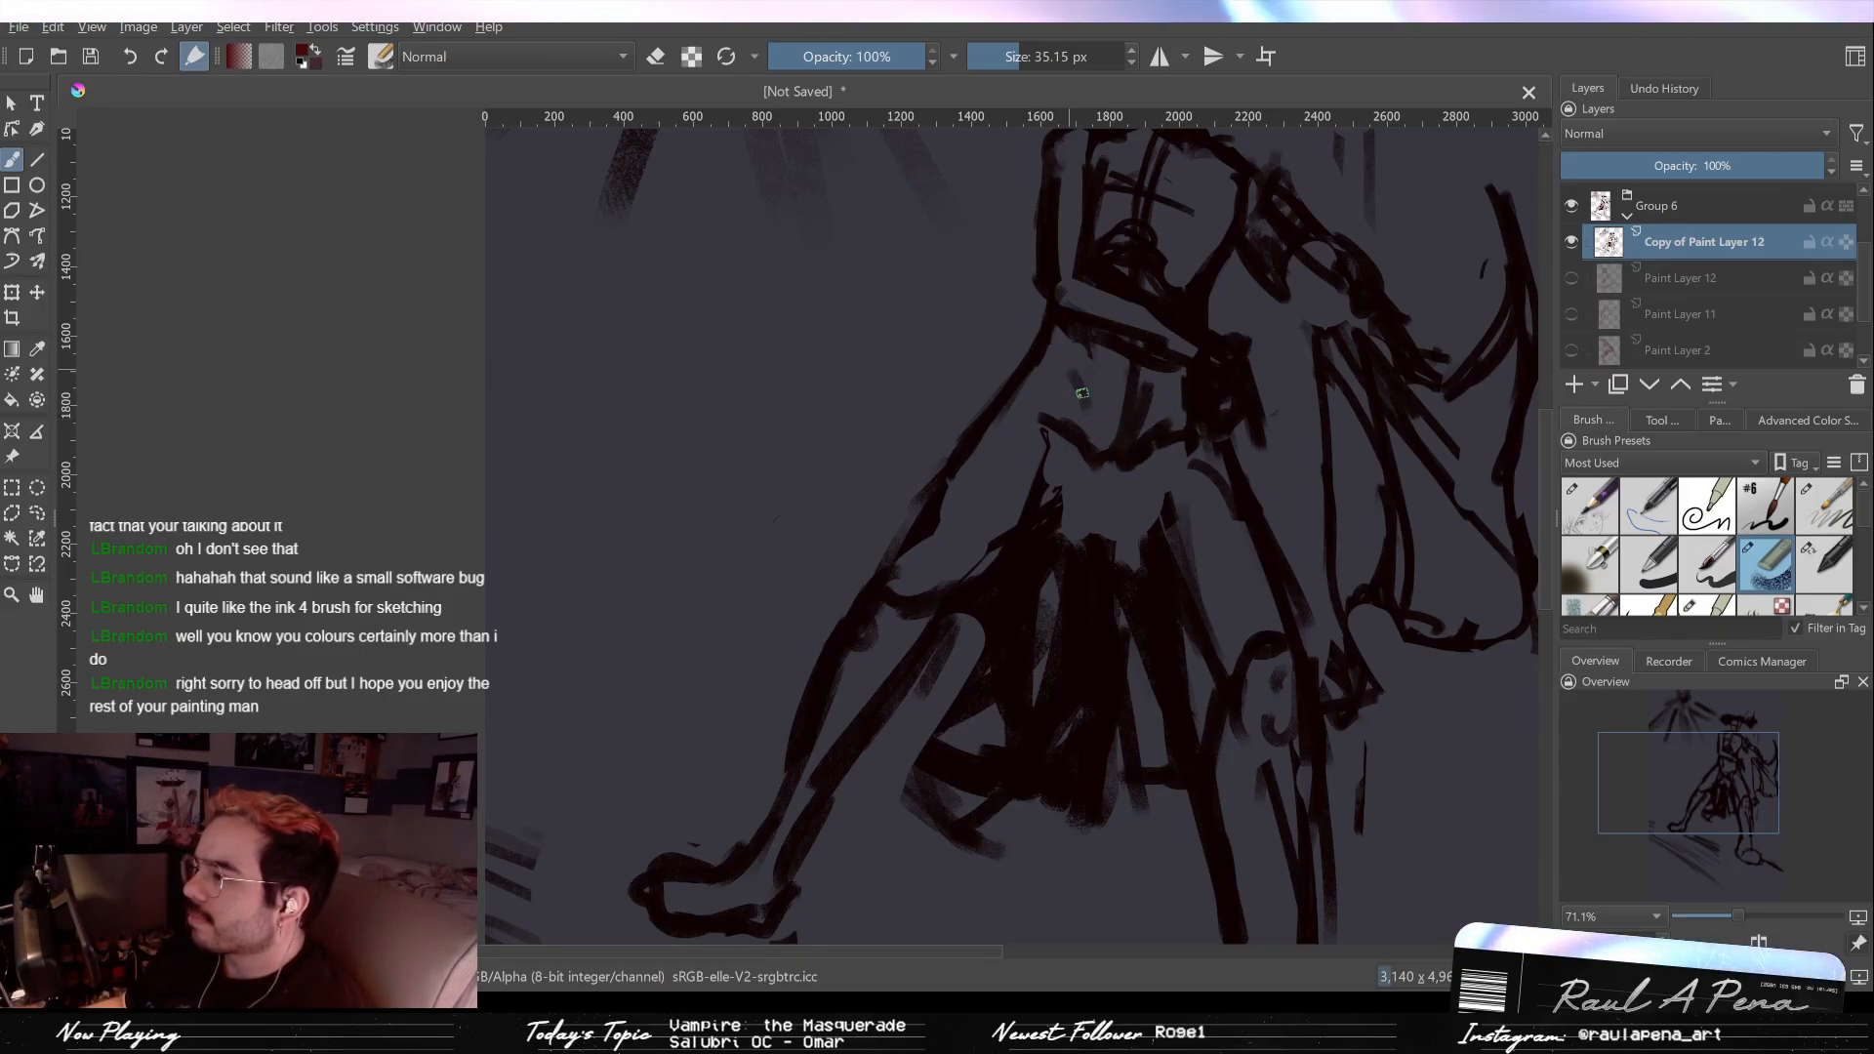
Step: Clear the leftover marks at the near hip and redraw the outstretched leg's inner thigh line and hip crease
{"action": "key", "text": "e"}
{"action": "key", "text": "e"}
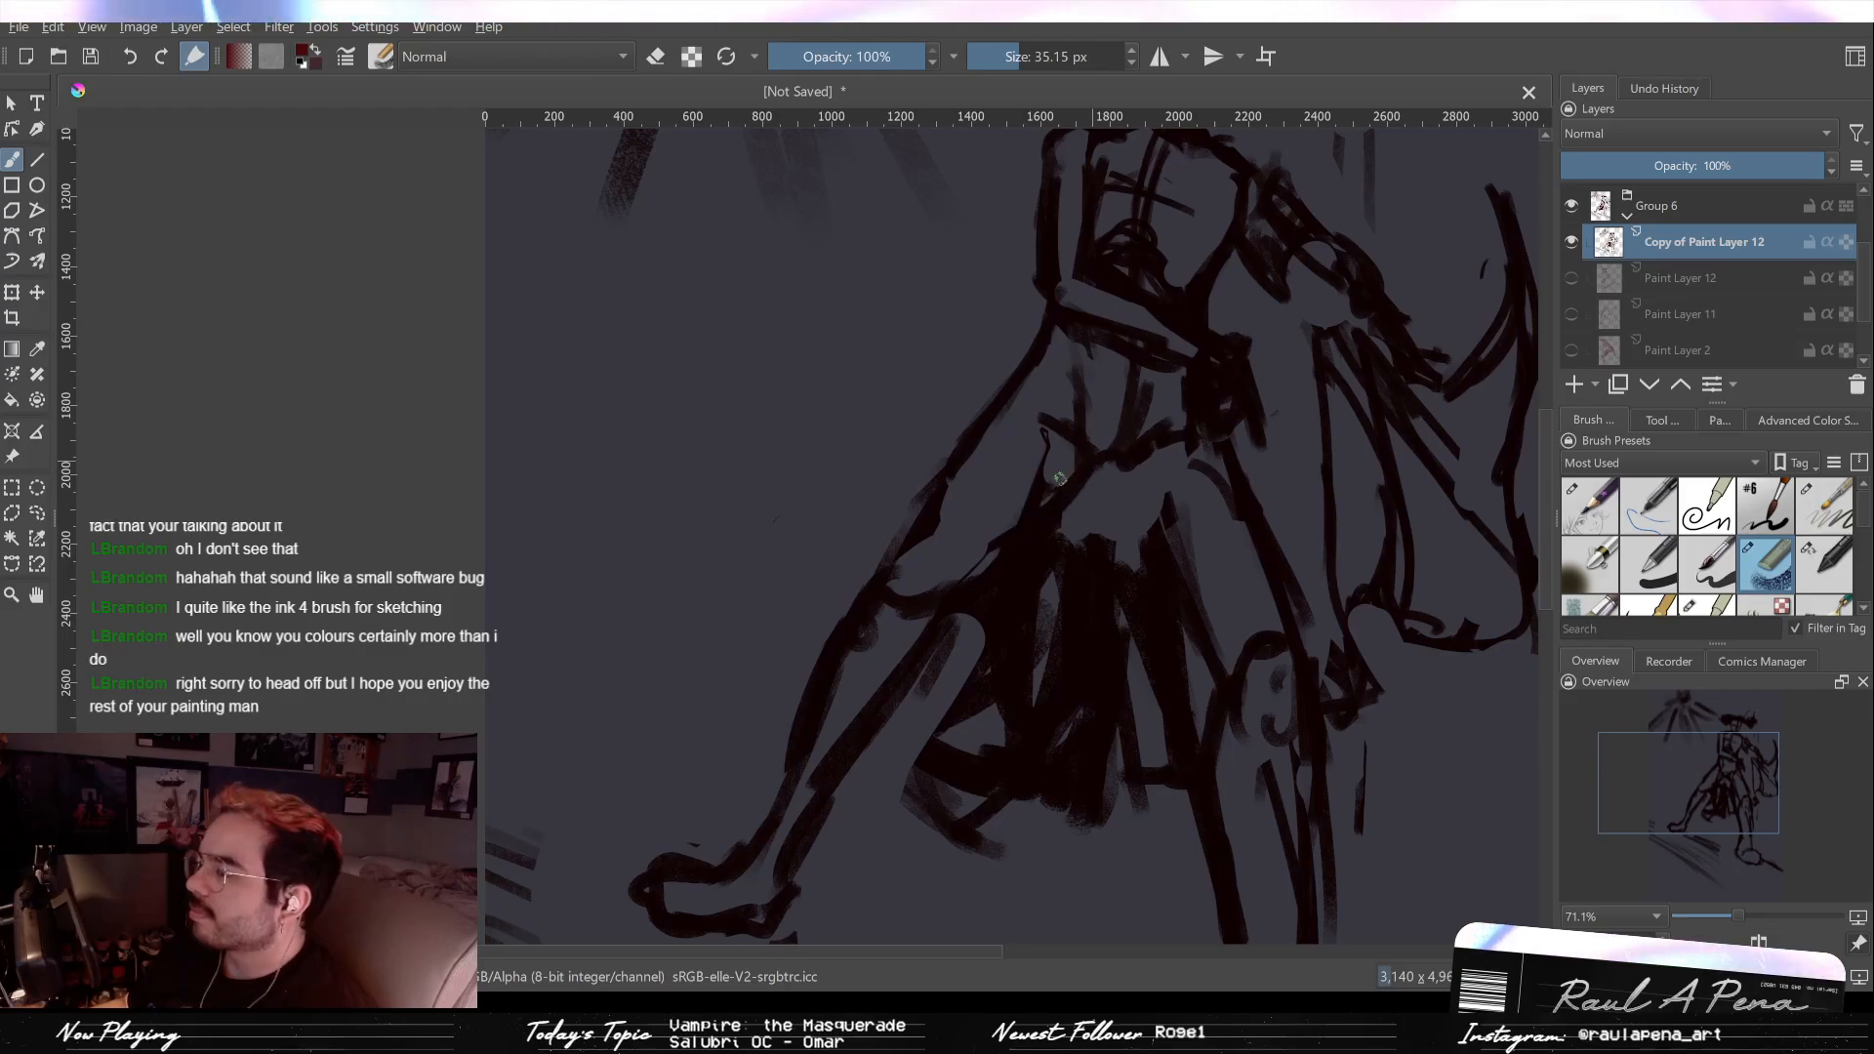
{"action": "key", "text": "e"}
{"action": "key", "text": "e"}
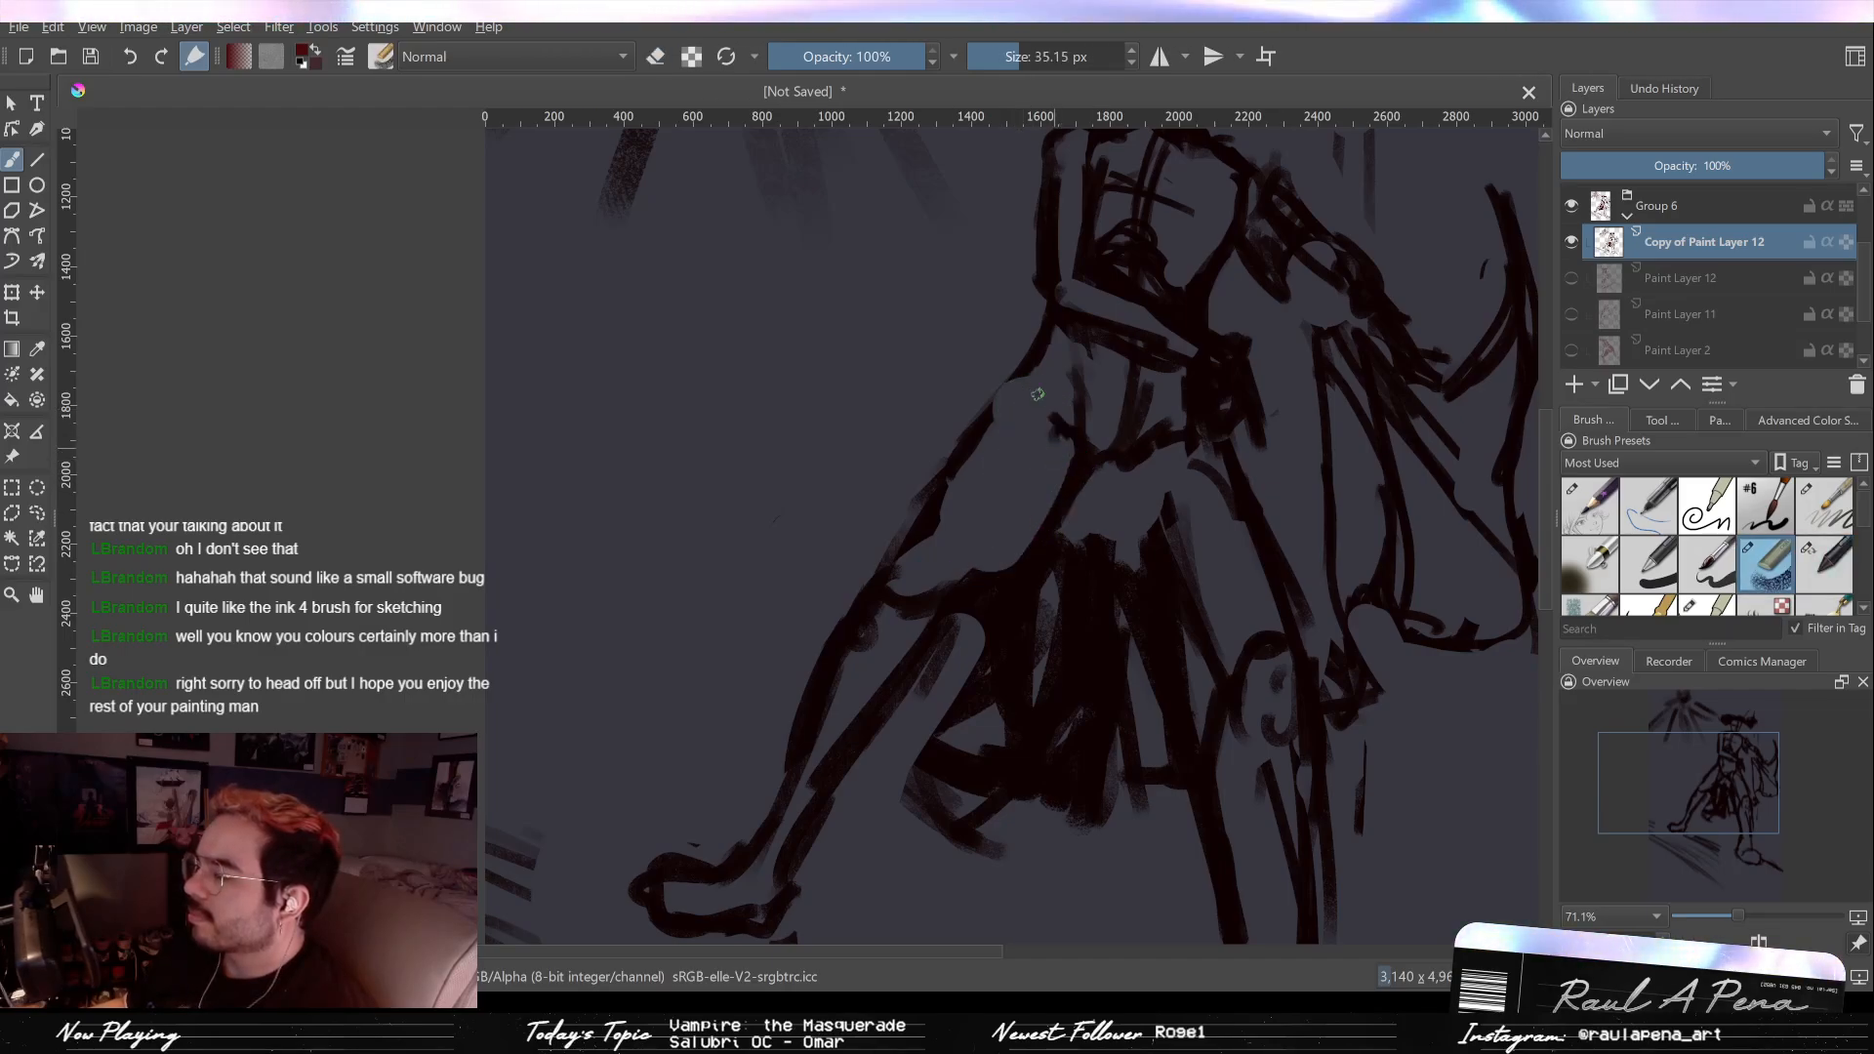
{"action": "mouse_move", "coordinate": [1075, 439]}
{"action": "left_mouse_down"}
{"action": "mouse_move", "coordinate": [1027, 625]}
{"action": "mouse_move", "coordinate": [1082, 485]}
{"action": "mouse_move", "coordinate": [987, 602]}
{"action": "mouse_move", "coordinate": [1002, 560]}
{"action": "mouse_move", "coordinate": [944, 601]}
{"action": "mouse_move", "coordinate": [1073, 452]}
{"action": "mouse_move", "coordinate": [920, 590]}
{"action": "mouse_move", "coordinate": [1003, 536]}
{"action": "mouse_move", "coordinate": [905, 589]}
{"action": "mouse_move", "coordinate": [1053, 461]}
{"action": "mouse_move", "coordinate": [949, 446]}
{"action": "mouse_move", "coordinate": [936, 594]}
{"action": "left_mouse_up"}
{"action": "key", "text": "e"}
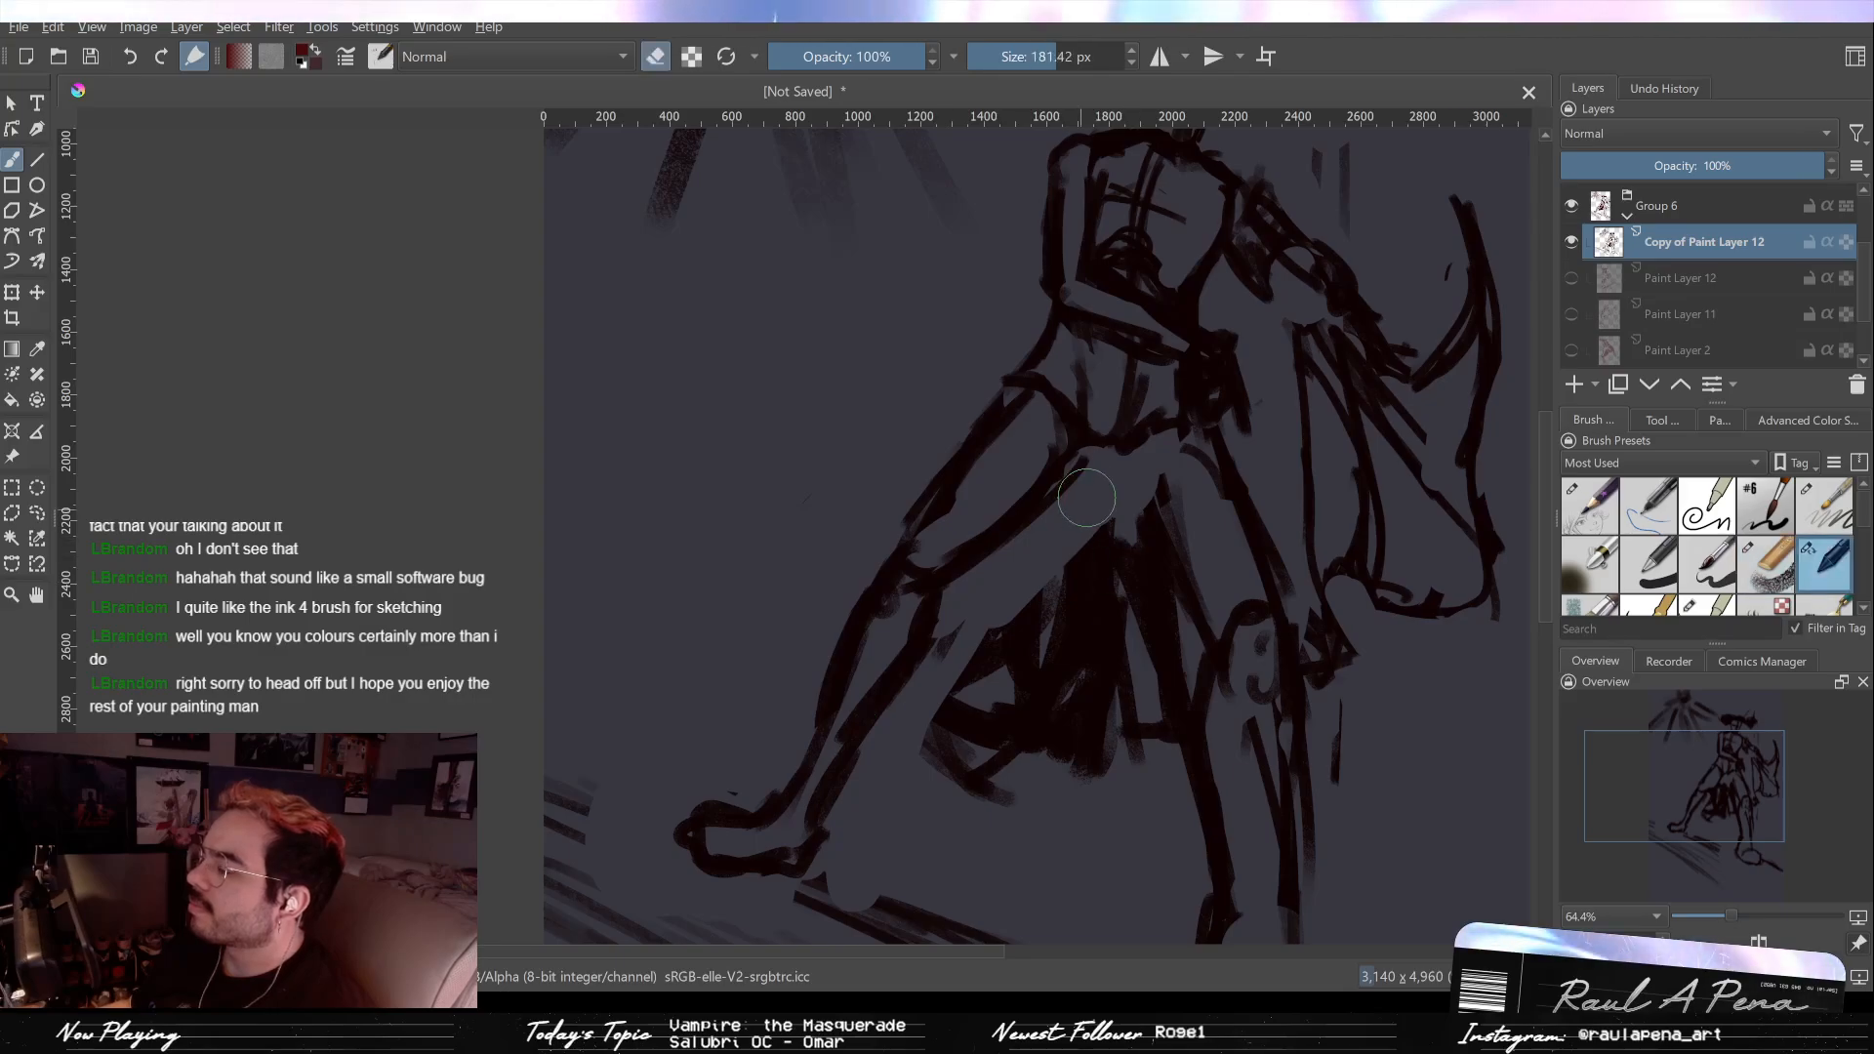
Step: Erase part of the dark mass between the legs, trim the hand blob at the far hip and draw the far waist line
{"action": "scroll", "coordinate": [1100, 530], "scroll_direction": "down", "scroll_amount": 5}
{"action": "scroll", "coordinate": [1100, 530], "scroll_direction": "up", "scroll_amount": 4}
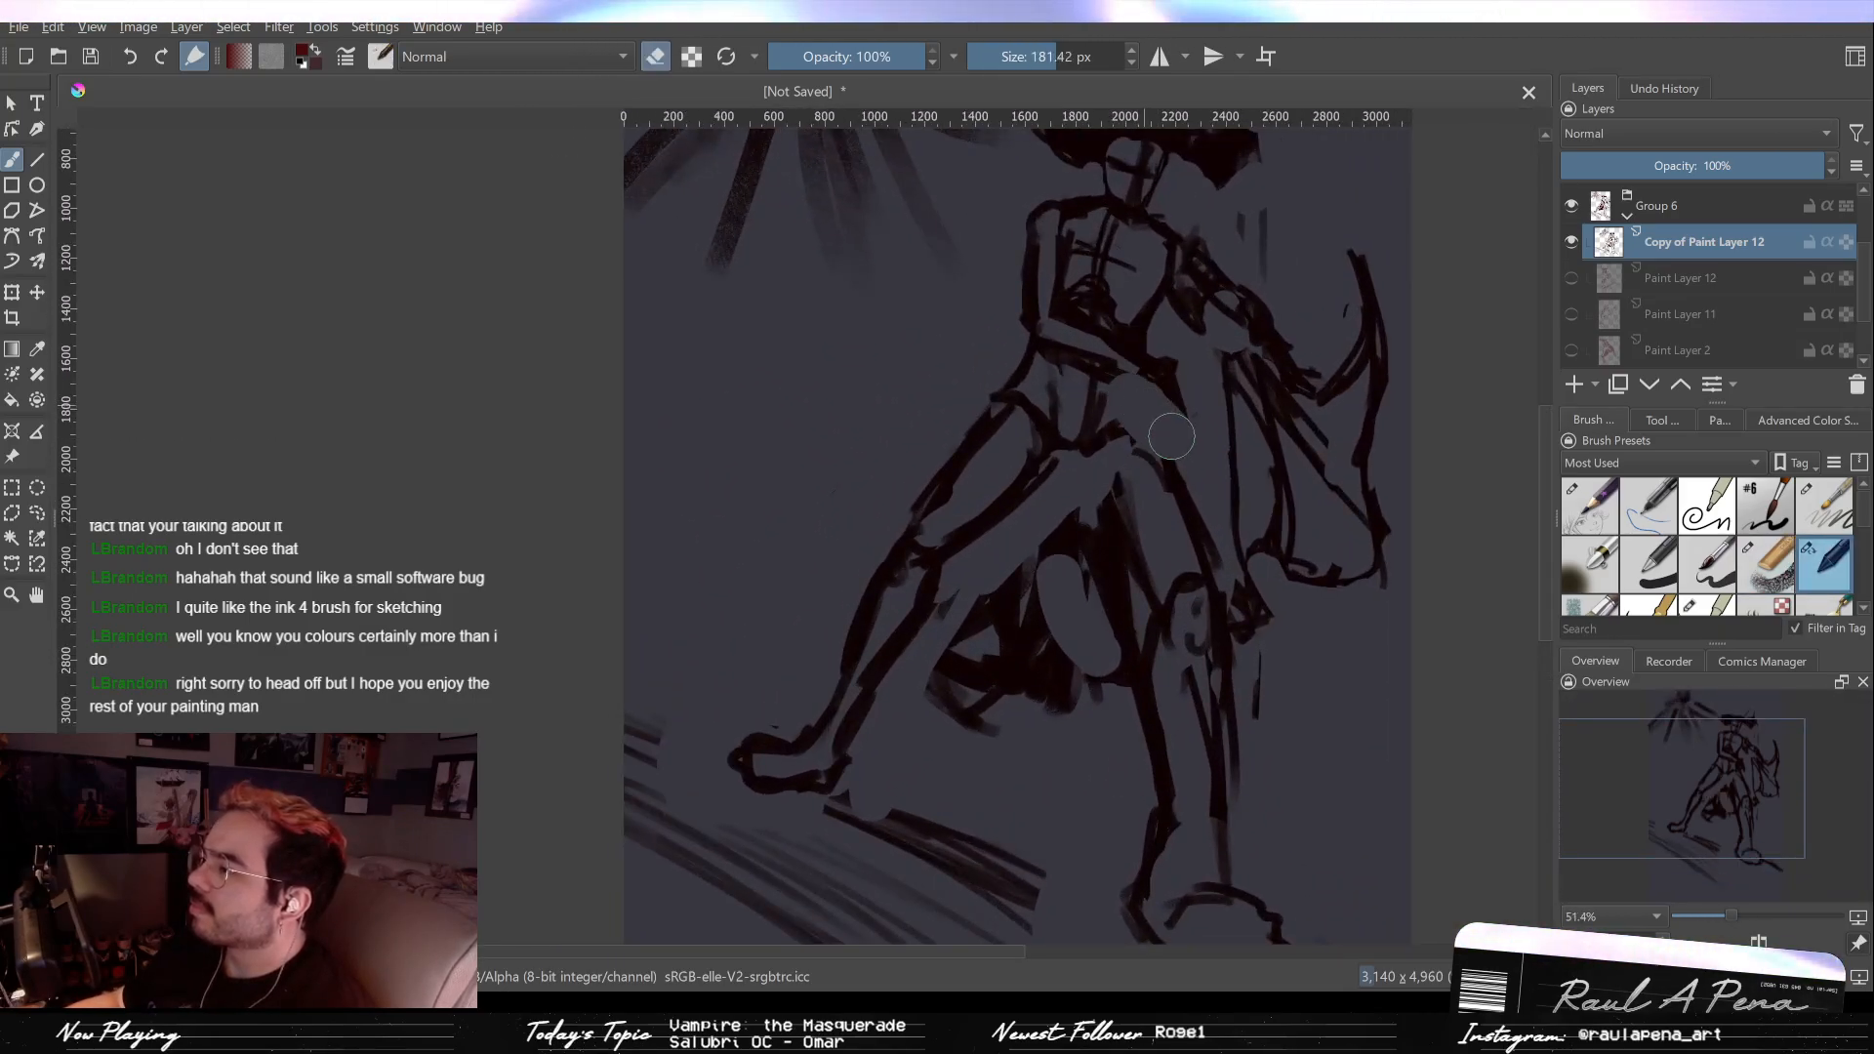
{"action": "key", "text": "e"}
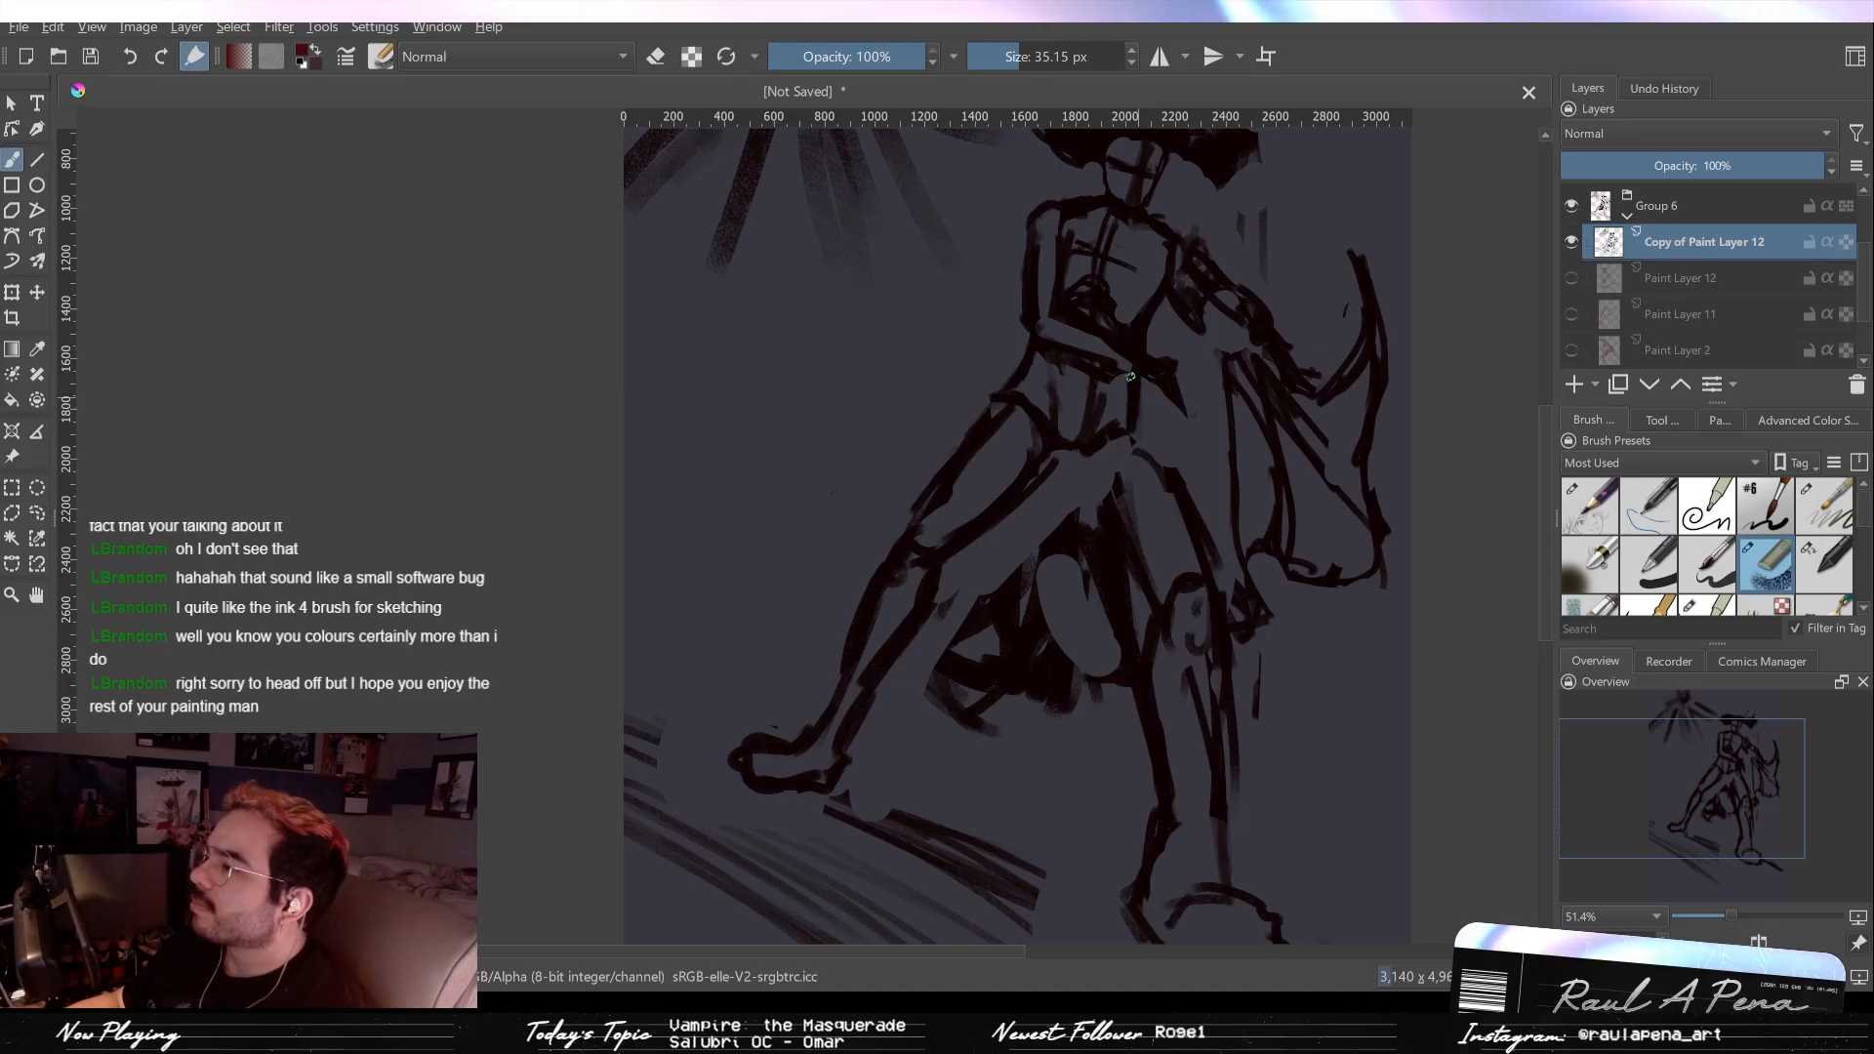
{"action": "key", "text": "e"}
{"action": "key", "text": "e"}
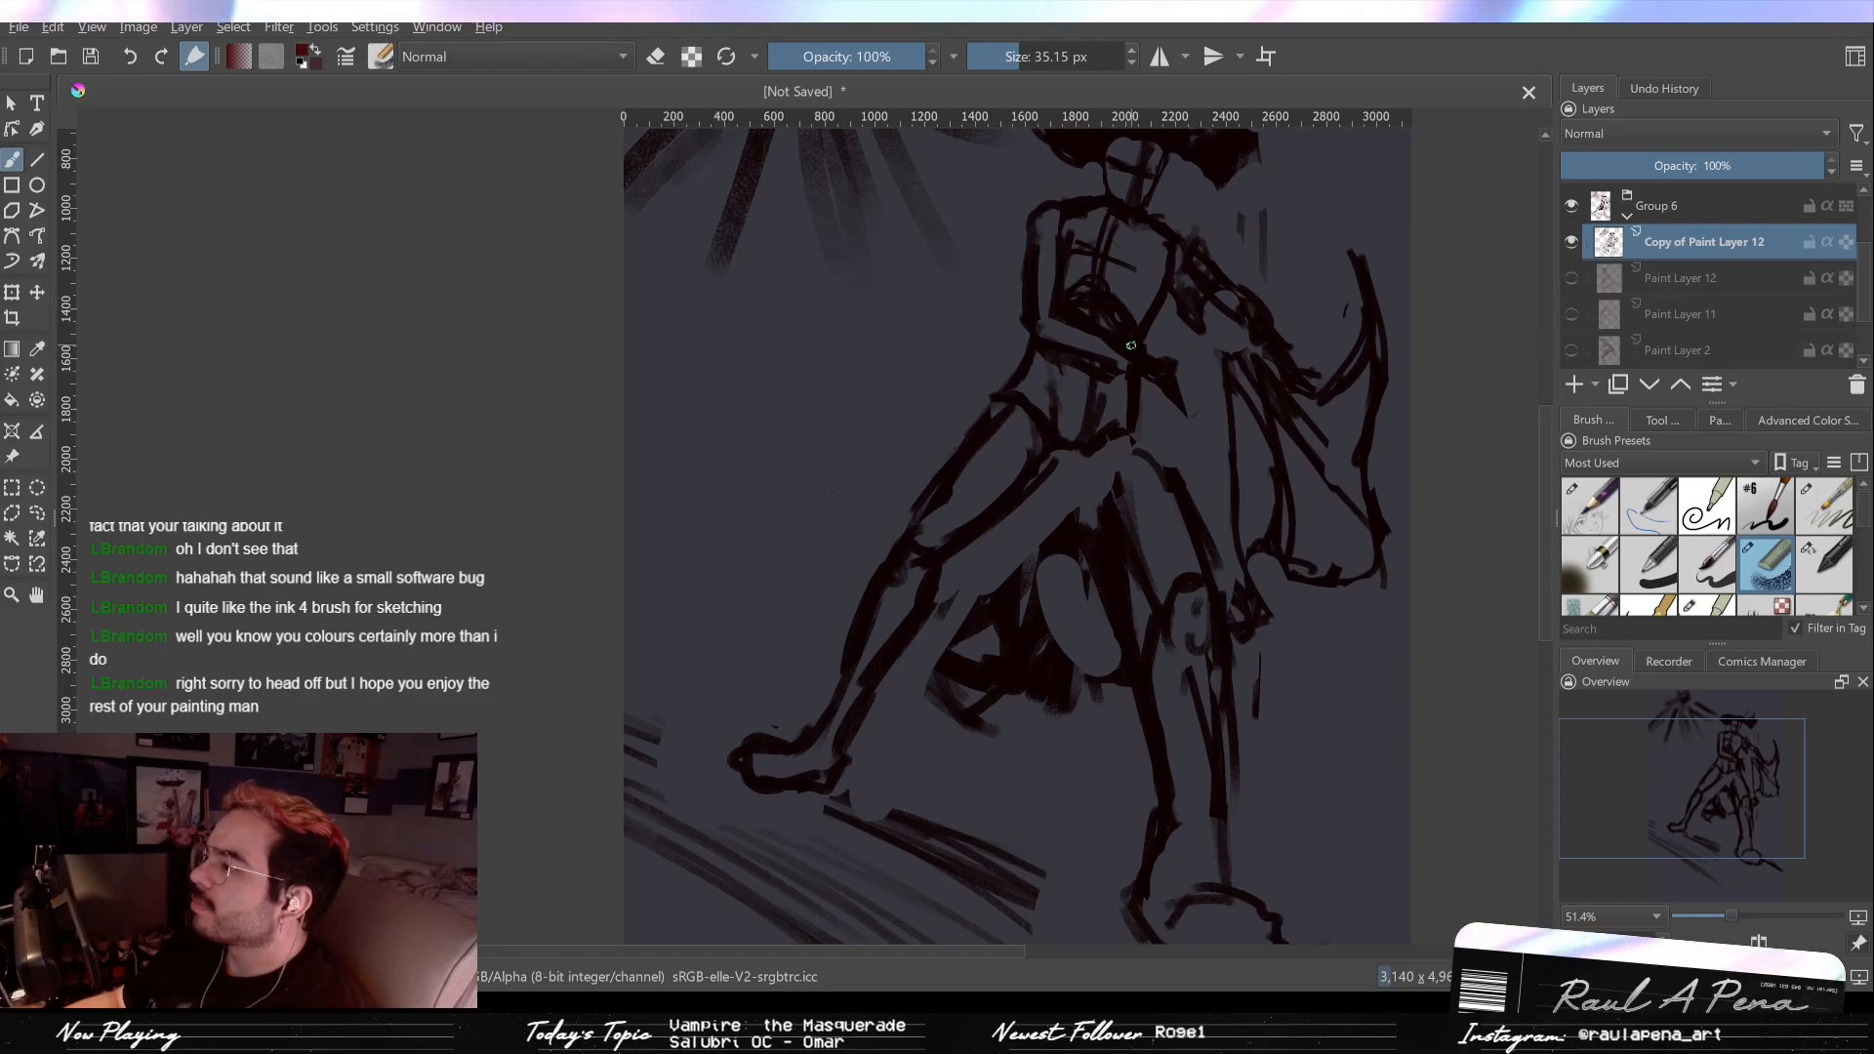
Step: Erase the standing leg's old thigh and redraw its inner and outer lines from the crotch and hip down to the knee
{"action": "key", "text": "e"}
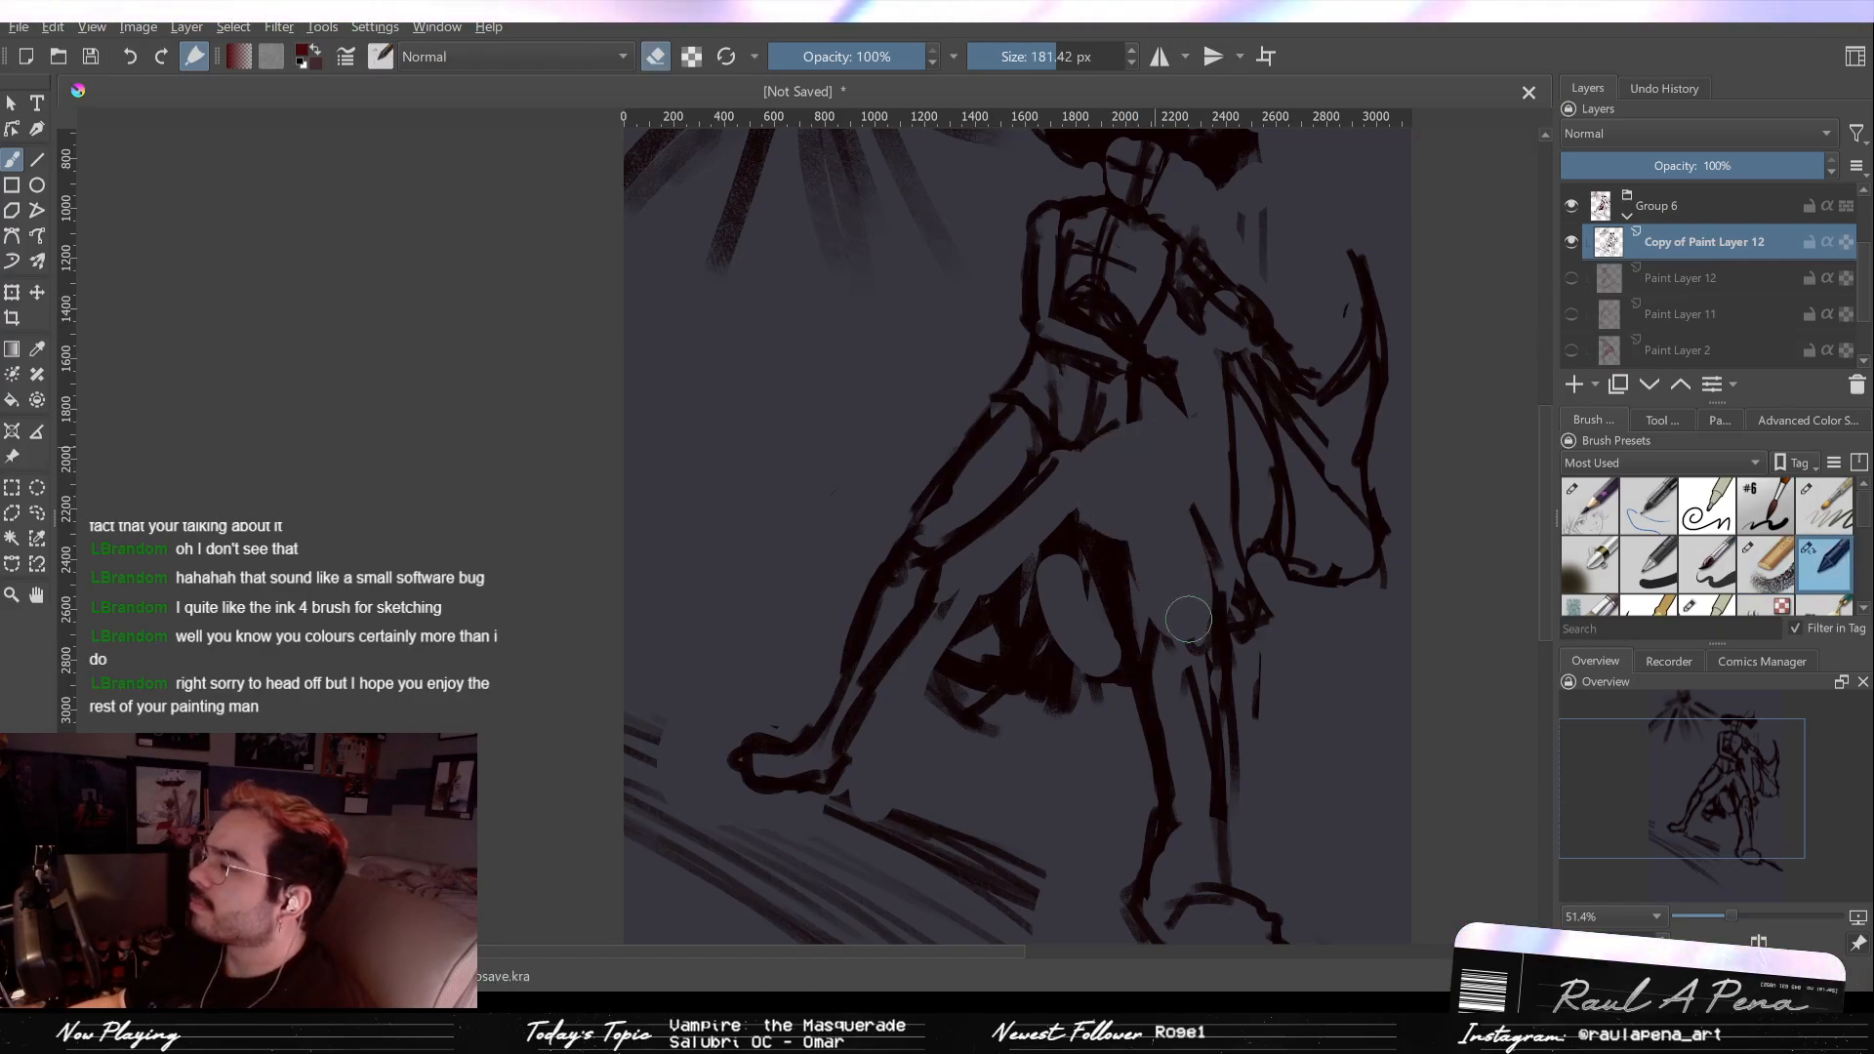
{"action": "key", "text": "e"}
{"action": "mouse_move", "coordinate": [1103, 444]}
{"action": "left_mouse_down"}
{"action": "mouse_move", "coordinate": [1069, 527]}
{"action": "mouse_move", "coordinate": [1093, 624]}
{"action": "left_mouse_up"}
{"action": "left_click_drag", "start_coordinate": [1171, 420], "coordinate": [1136, 517]}
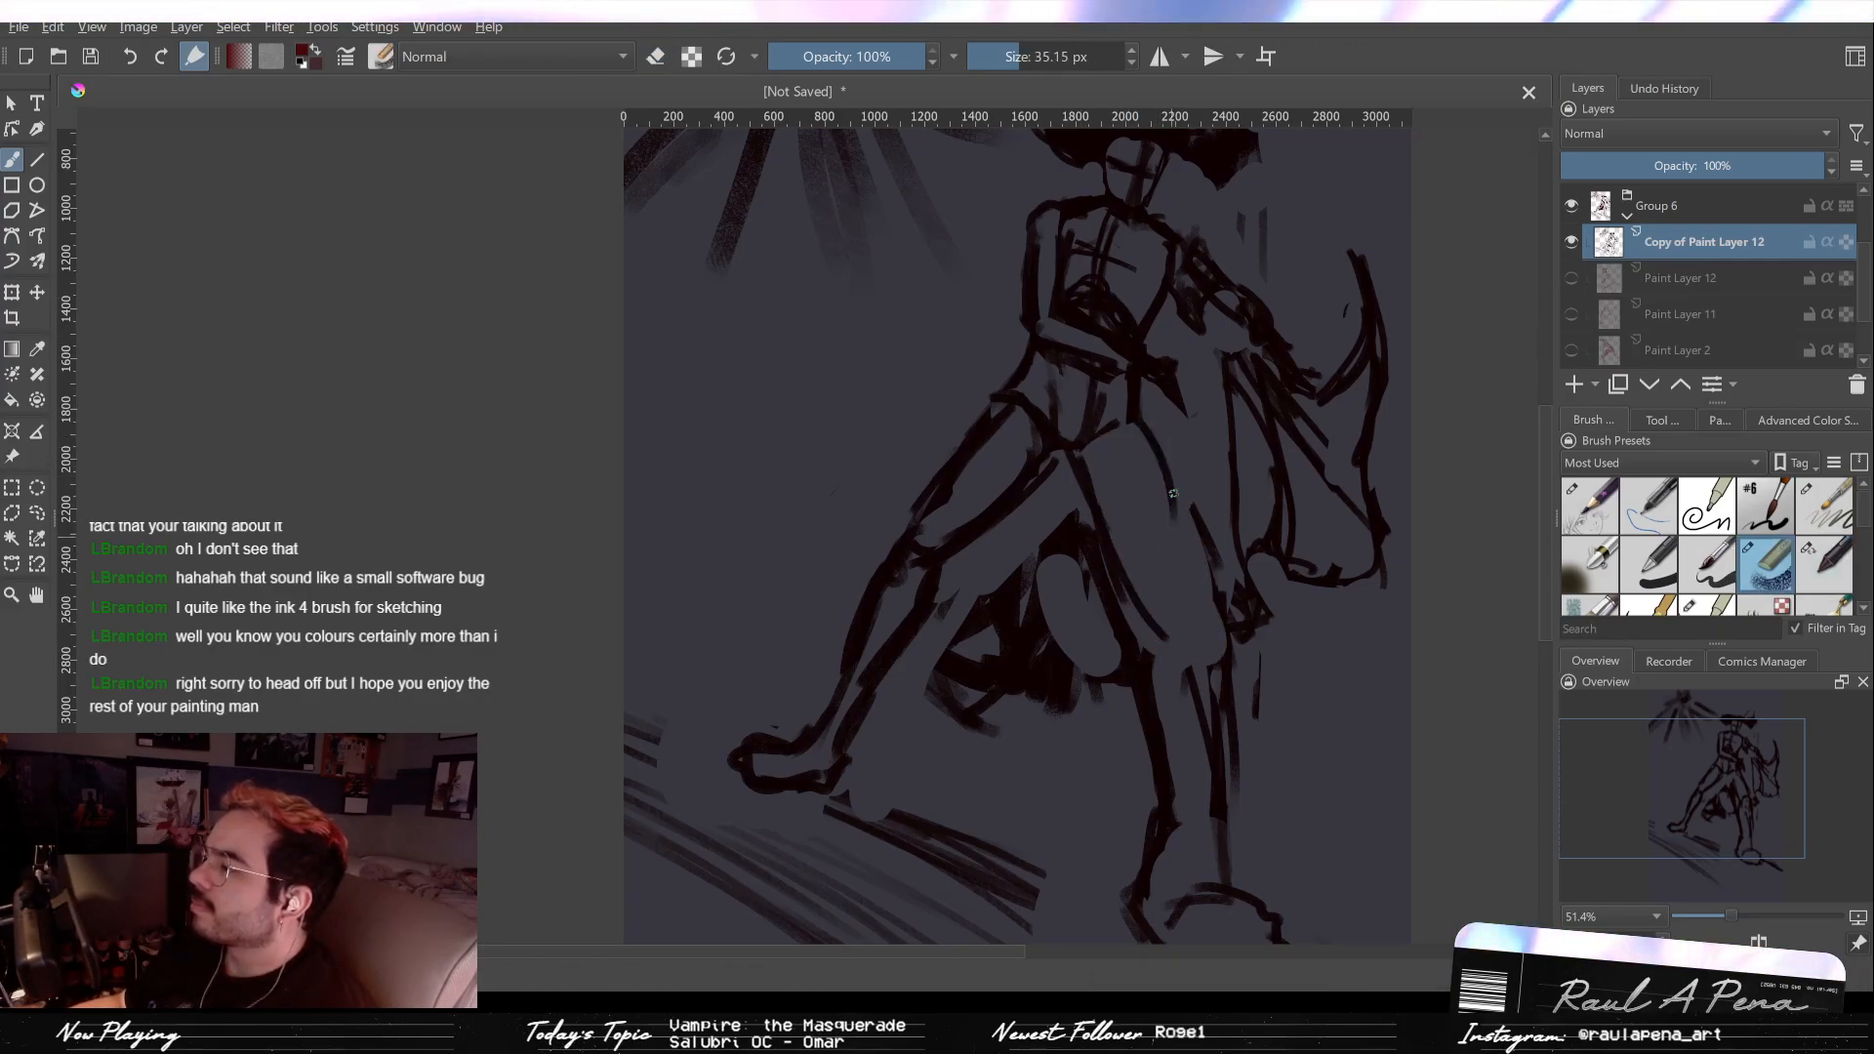
{"action": "left_click_drag", "start_coordinate": [1191, 454], "coordinate": [1161, 586]}
{"action": "left_click_drag", "start_coordinate": [1201, 532], "coordinate": [1204, 592]}
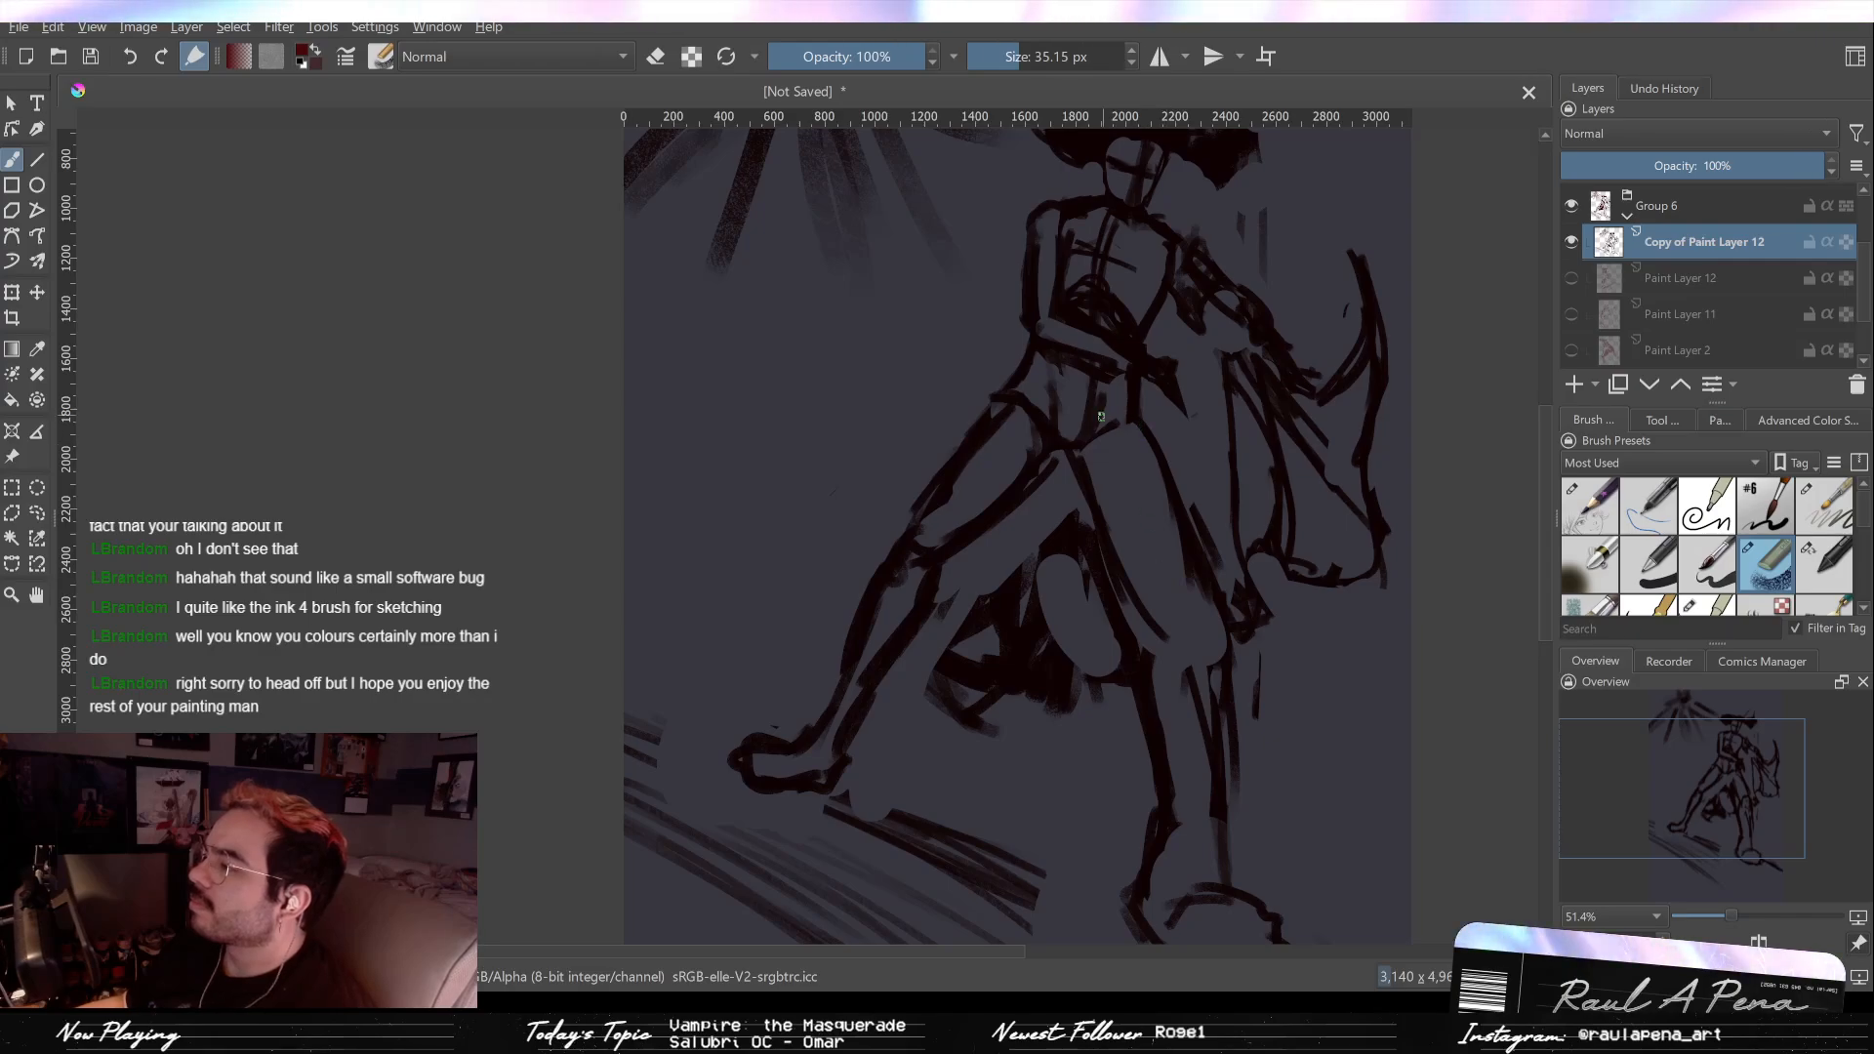
Step: Erase the standing leg's old knee and surrounding lines, and reshape the thigh with a rounded top and a slanted inner edge
{"action": "key", "text": "e"}
{"action": "mouse_move", "coordinate": [1132, 429]}
{"action": "left_mouse_down"}
{"action": "mouse_move", "coordinate": [1129, 596]}
{"action": "mouse_move", "coordinate": [1166, 680]}
{"action": "mouse_move", "coordinate": [1209, 642]}
{"action": "left_mouse_up"}
{"action": "left_click_drag", "start_coordinate": [1108, 477], "coordinate": [1093, 570]}
{"action": "left_click_drag", "start_coordinate": [1134, 552], "coordinate": [1099, 618]}
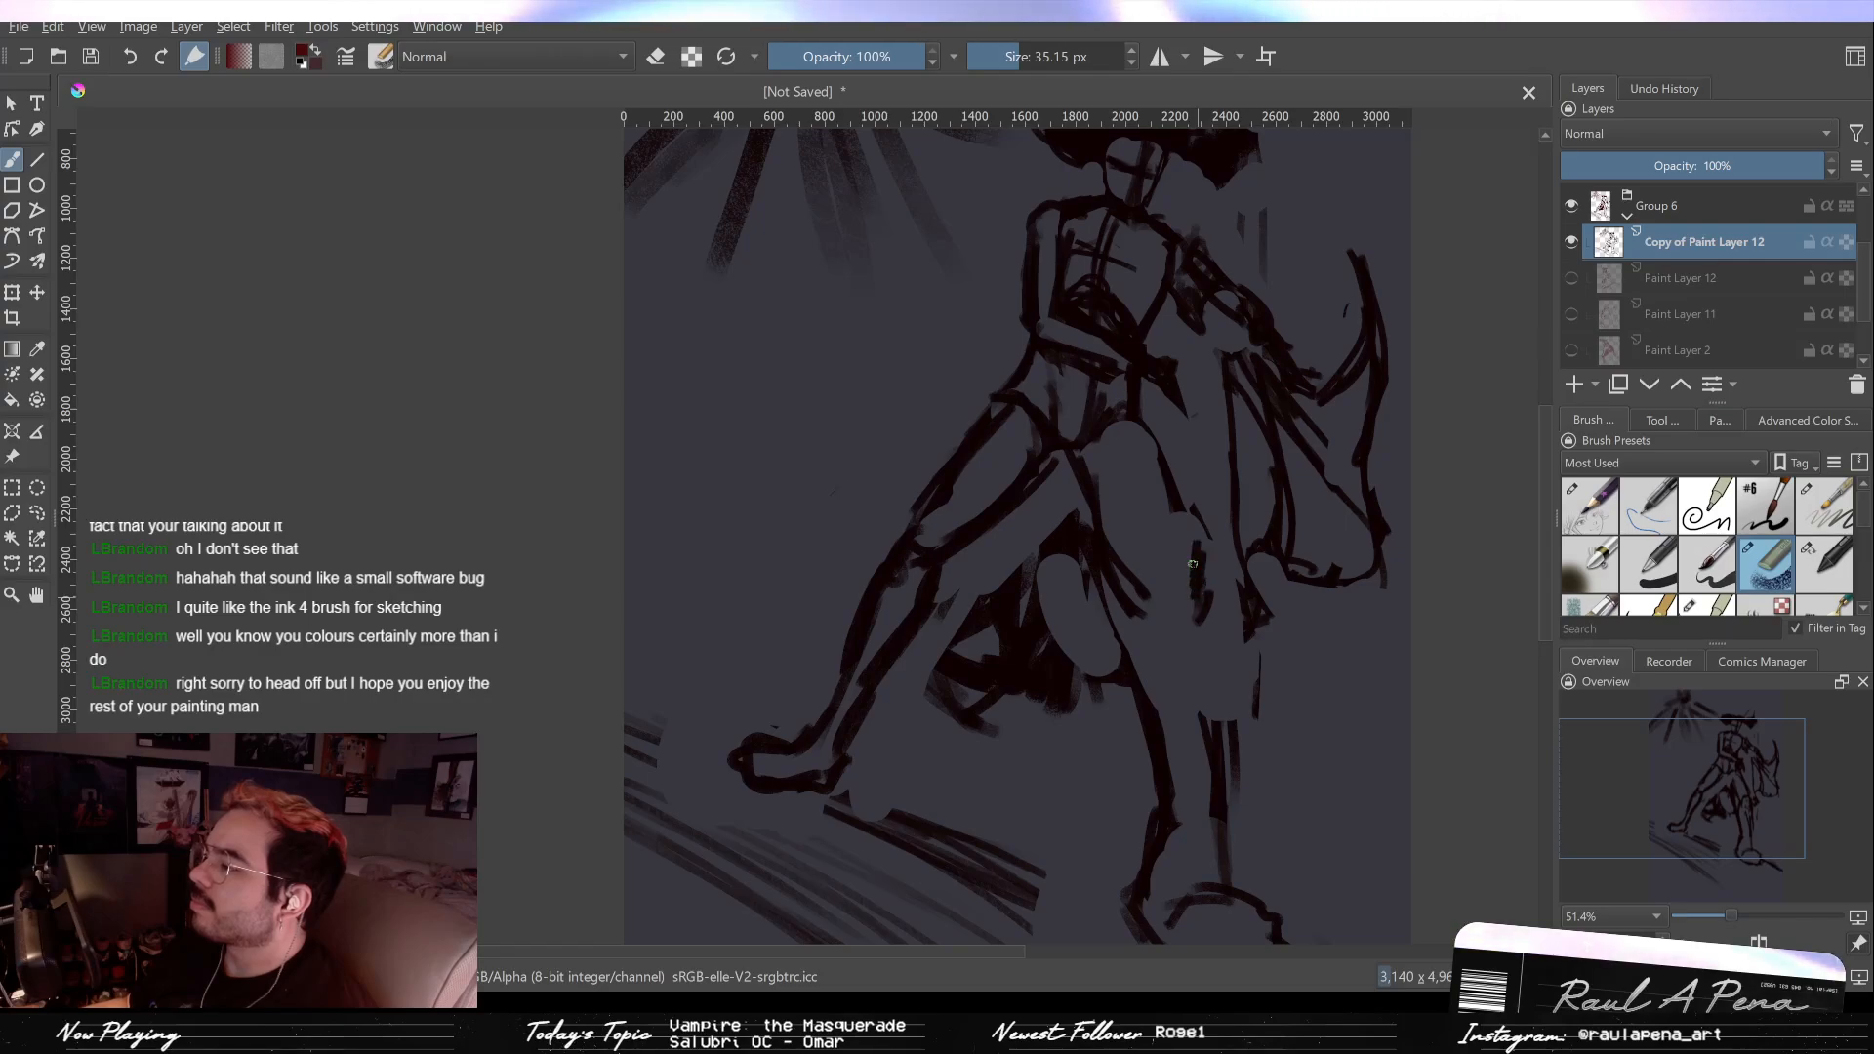
Step: Sketch a rounded kneecap on the standing leg and redraw the lower leg lines running down from the knee
{"action": "key", "text": "slash"}
{"action": "left_click_drag", "start_coordinate": [1181, 498], "coordinate": [1204, 625]}
{"action": "key", "text": "slash"}
{"action": "mouse_move", "coordinate": [1146, 534]}
{"action": "left_mouse_down"}
{"action": "mouse_move", "coordinate": [1189, 564]}
{"action": "mouse_move", "coordinate": [1159, 622]}
{"action": "mouse_move", "coordinate": [1137, 570]}
{"action": "mouse_move", "coordinate": [1135, 605]}
{"action": "mouse_move", "coordinate": [1171, 627]}
{"action": "mouse_move", "coordinate": [1169, 565]}
{"action": "mouse_move", "coordinate": [1211, 679]}
{"action": "mouse_move", "coordinate": [1177, 638]}
{"action": "left_mouse_up"}
{"action": "key", "text": "slash"}
{"action": "key", "text": "slash"}
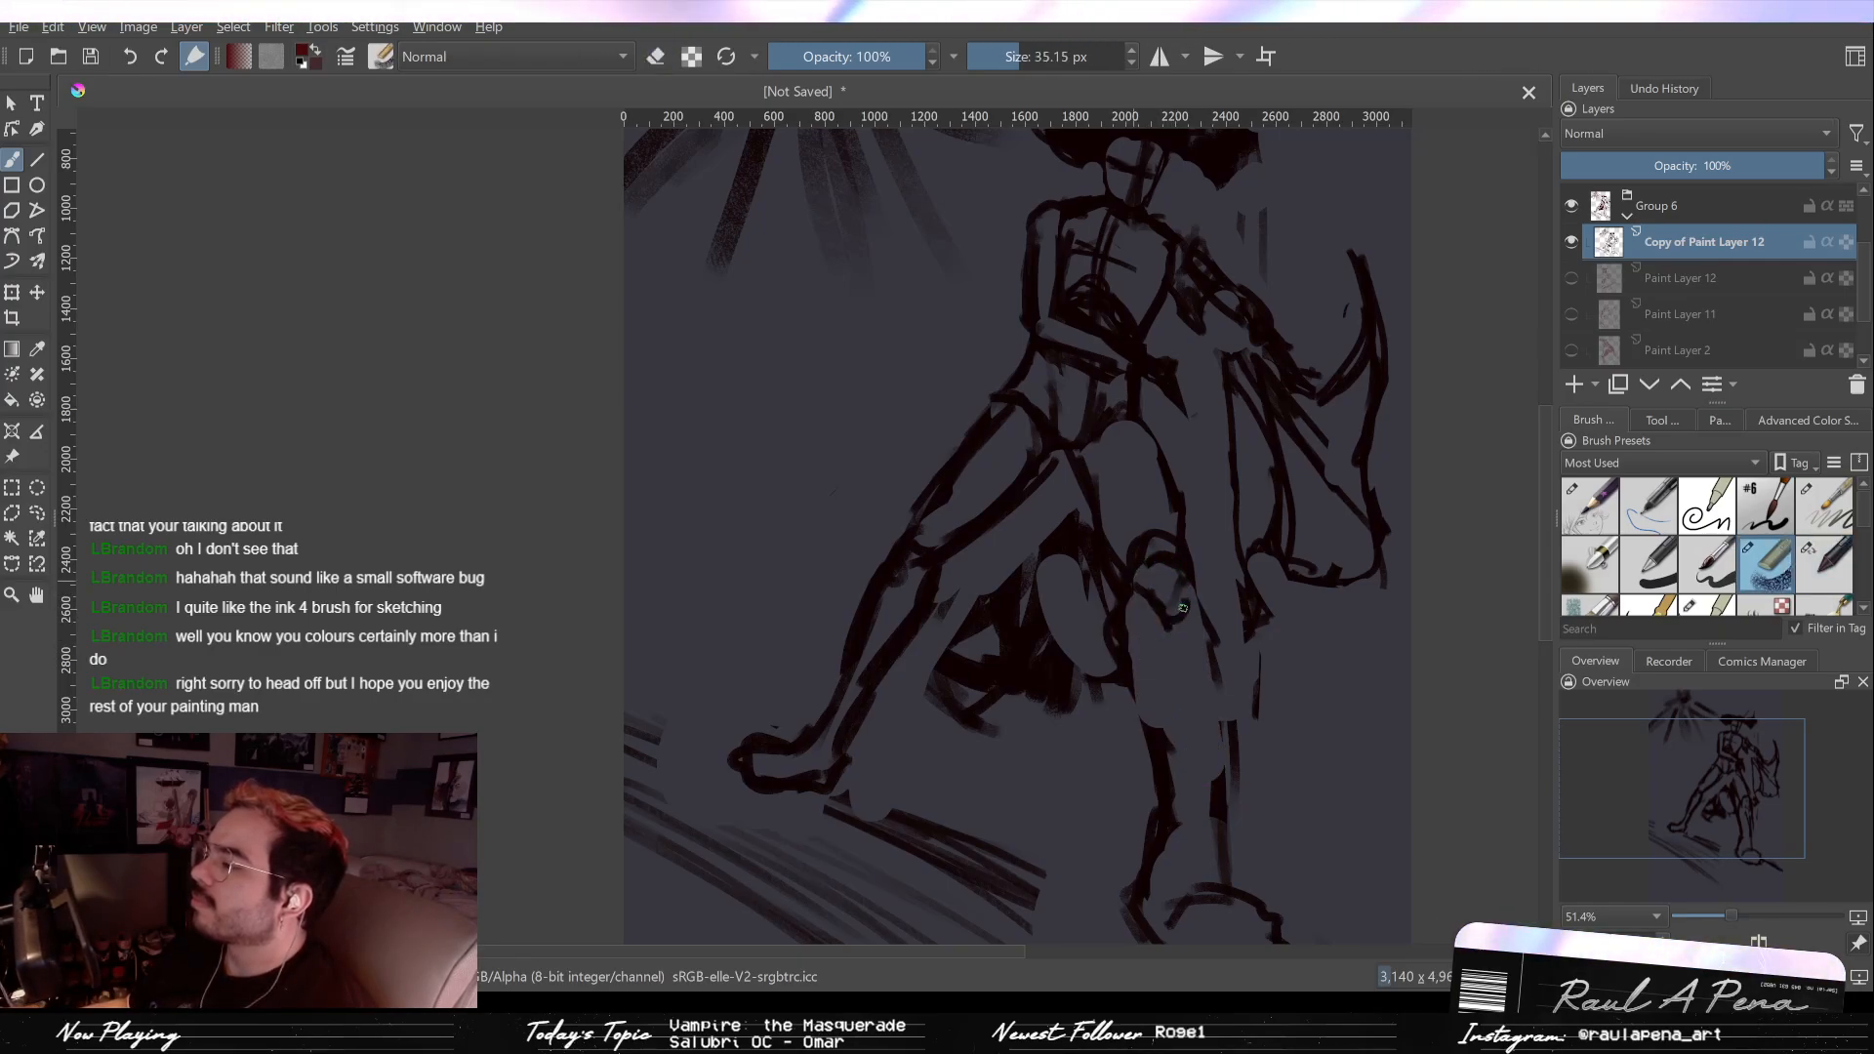
{"action": "left_click_drag", "start_coordinate": [1129, 584], "coordinate": [1113, 648]}
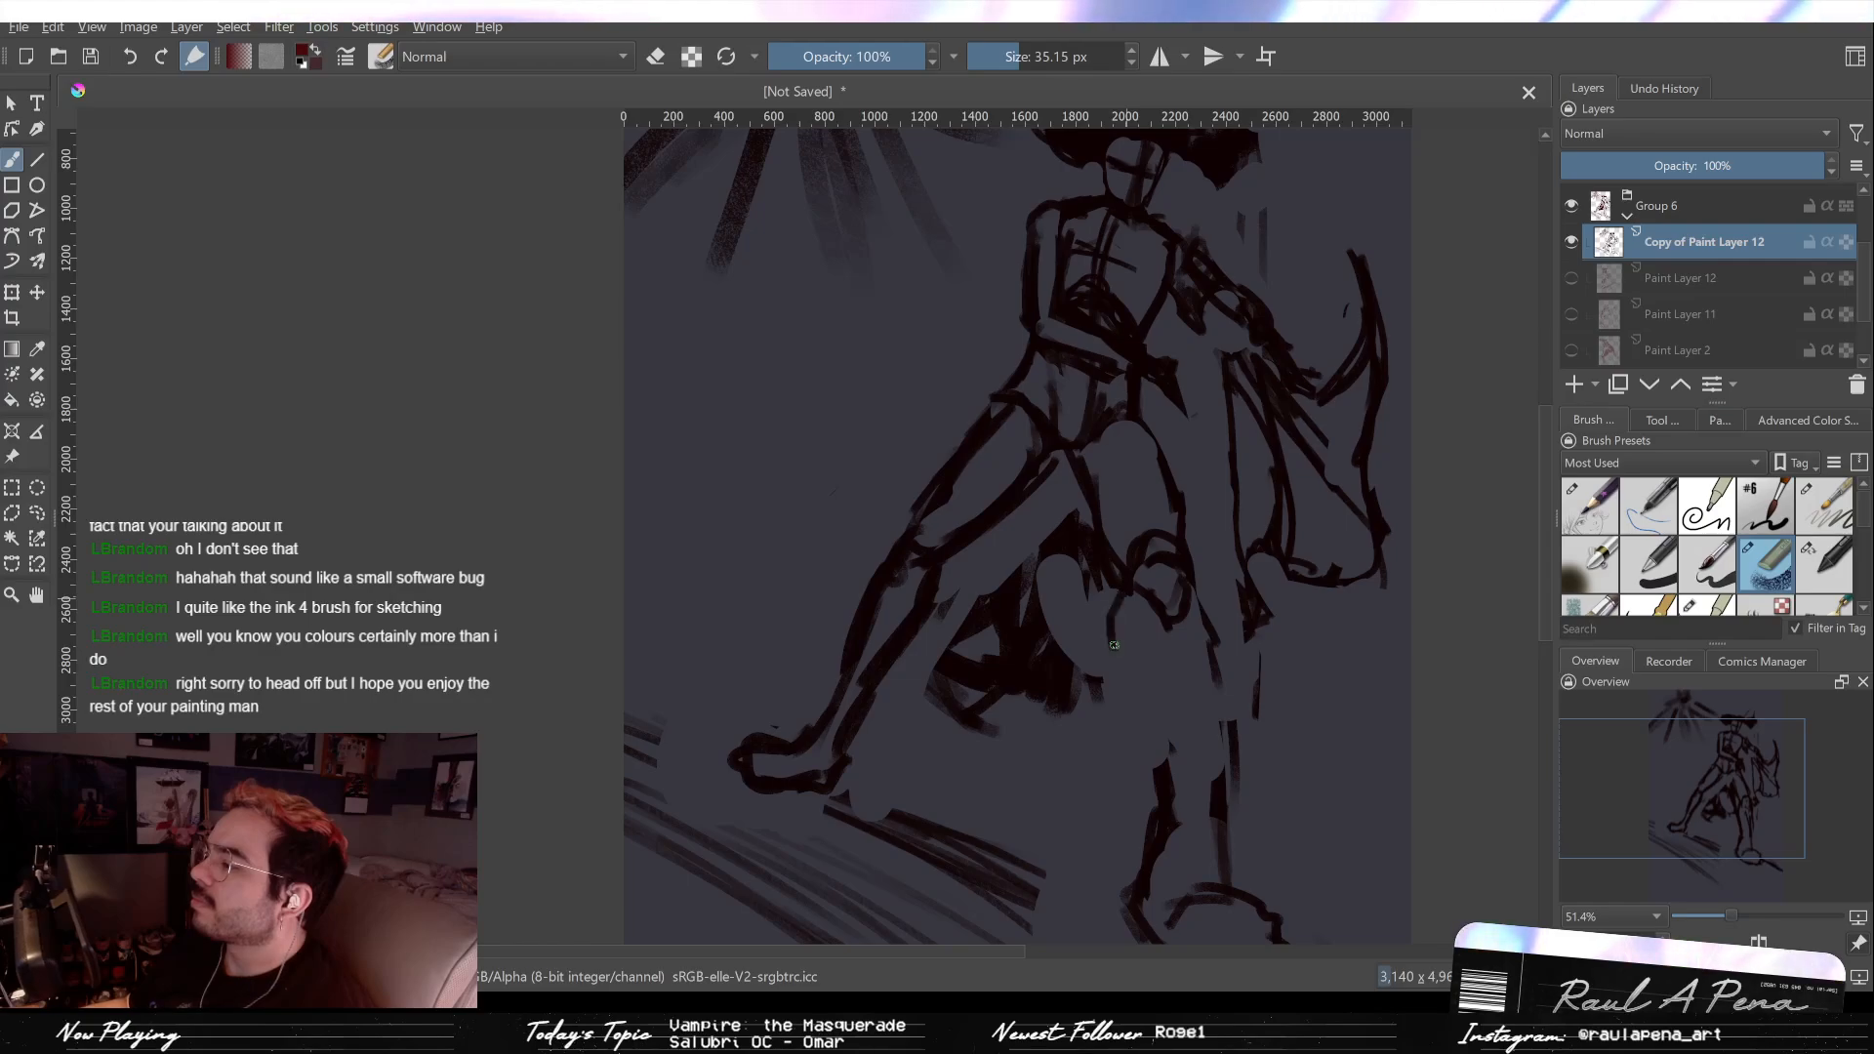
{"action": "mouse_move", "coordinate": [1206, 723]}
{"action": "left_mouse_down"}
{"action": "mouse_move", "coordinate": [1181, 493]}
{"action": "mouse_move", "coordinate": [1216, 549]}
{"action": "mouse_move", "coordinate": [1215, 465]}
{"action": "mouse_move", "coordinate": [1199, 610]}
{"action": "left_mouse_up"}
{"action": "key", "text": "slash"}
Step: Erase the stray strokes beside the standing leg and redraw the outer line of its lower leg down to the ankle
{"action": "left_click_drag", "start_coordinate": [1242, 419], "coordinate": [1220, 611]}
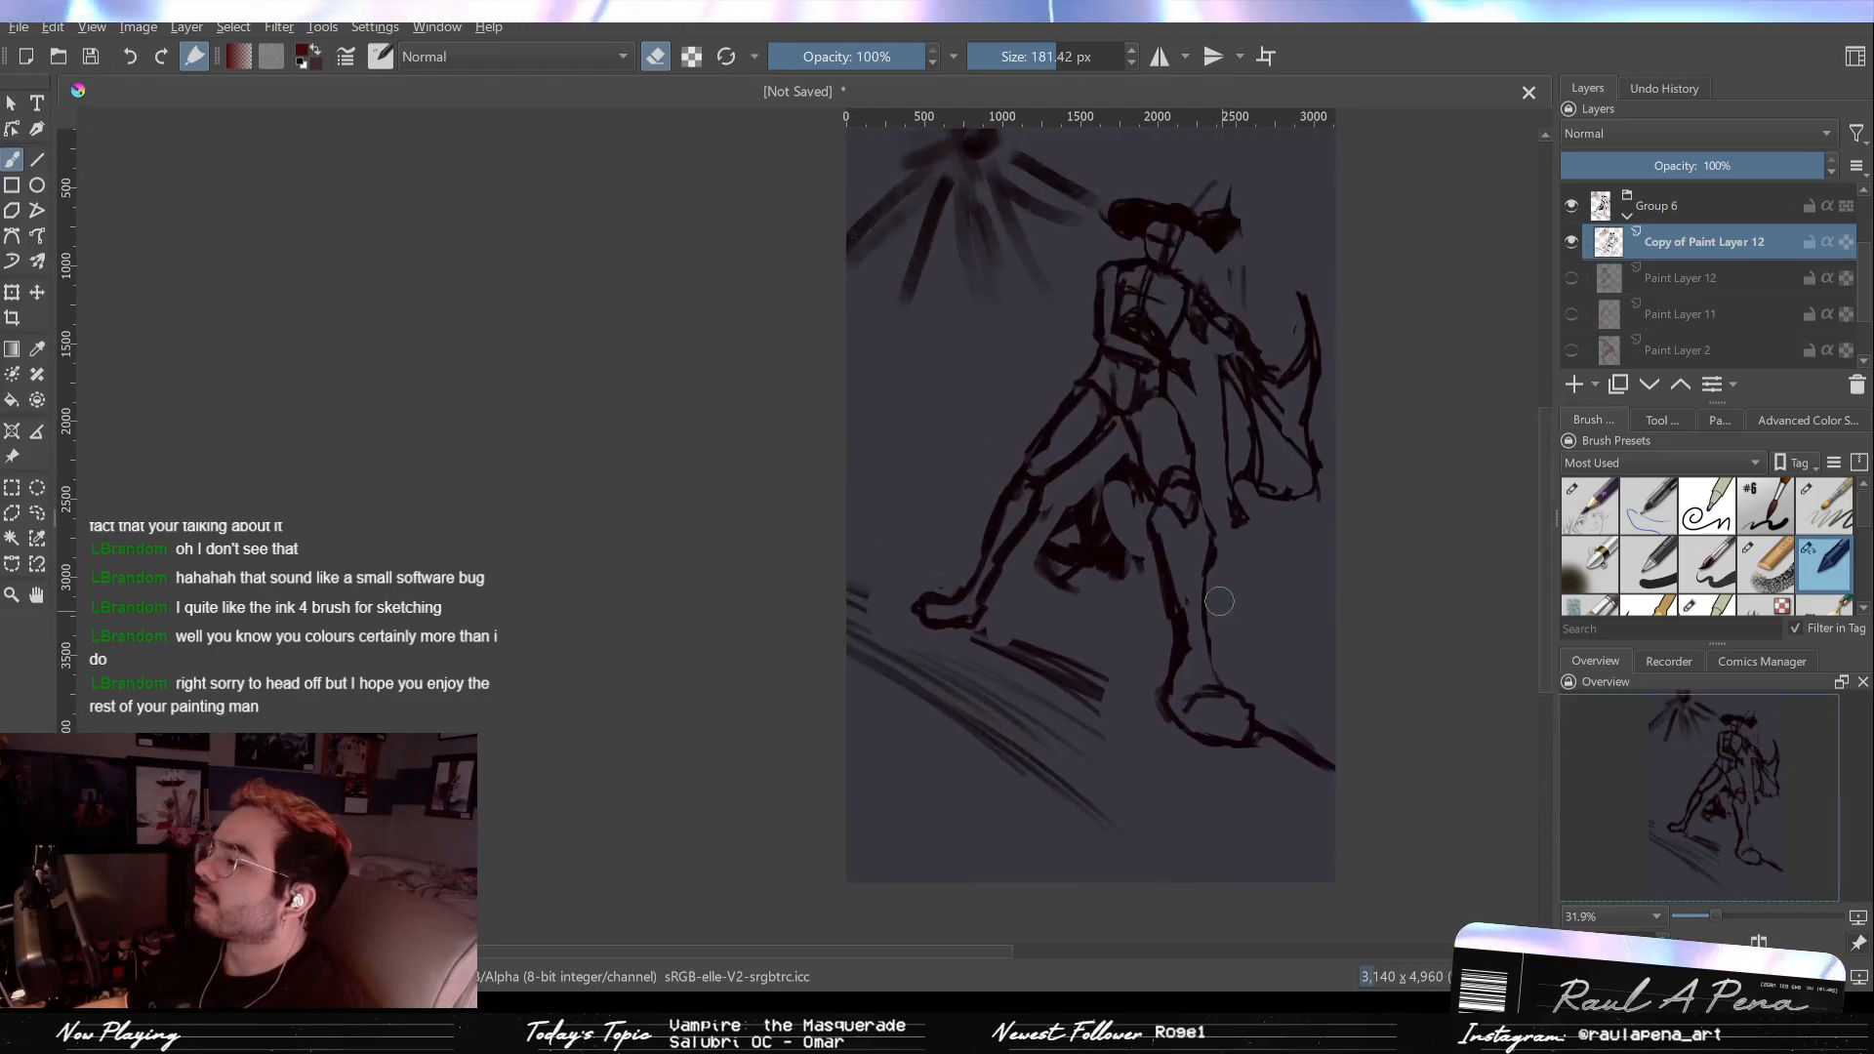
{"action": "mouse_move", "coordinate": [1235, 539]}
{"action": "left_mouse_down"}
{"action": "mouse_move", "coordinate": [1188, 613]}
{"action": "mouse_move", "coordinate": [1157, 545]}
{"action": "mouse_move", "coordinate": [1136, 547]}
{"action": "mouse_move", "coordinate": [1184, 661]}
{"action": "mouse_move", "coordinate": [1149, 532]}
{"action": "left_mouse_up"}
{"action": "key", "text": "slash"}
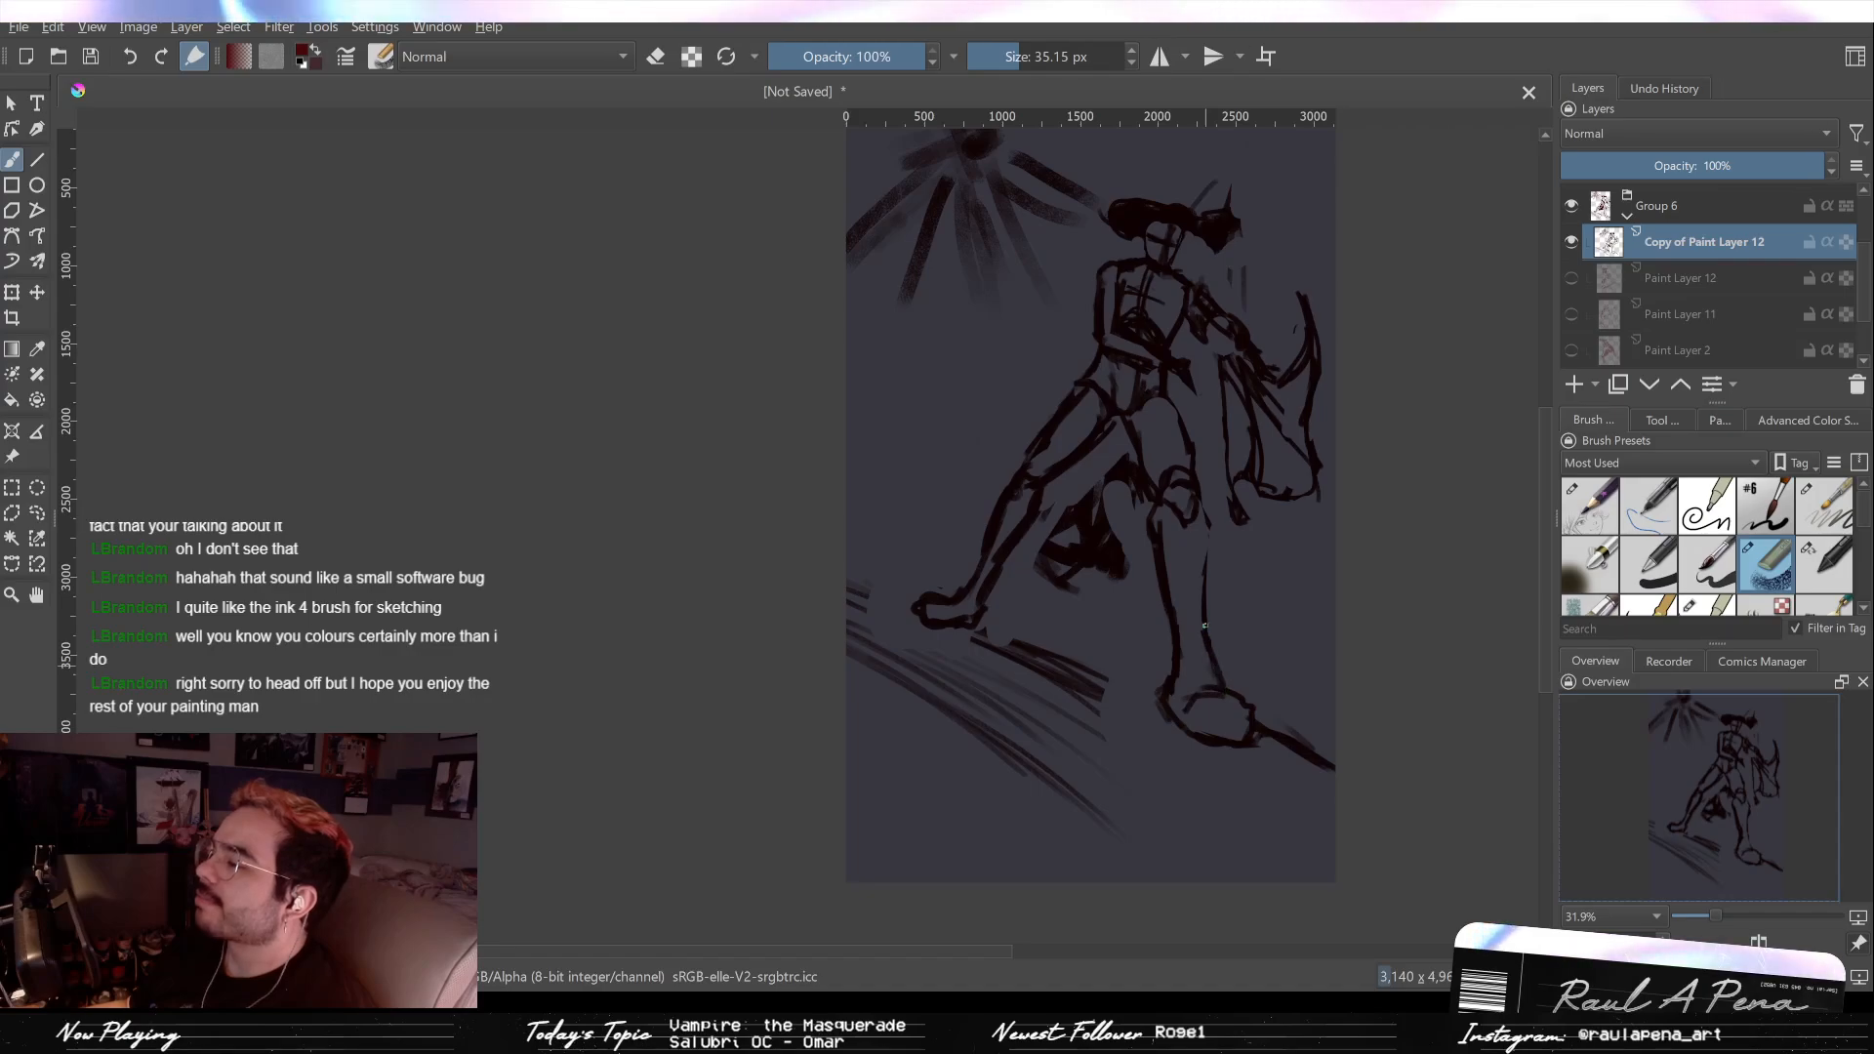
{"action": "left_click_drag", "start_coordinate": [1219, 503], "coordinate": [1210, 610]}
{"action": "key", "text": "slash"}
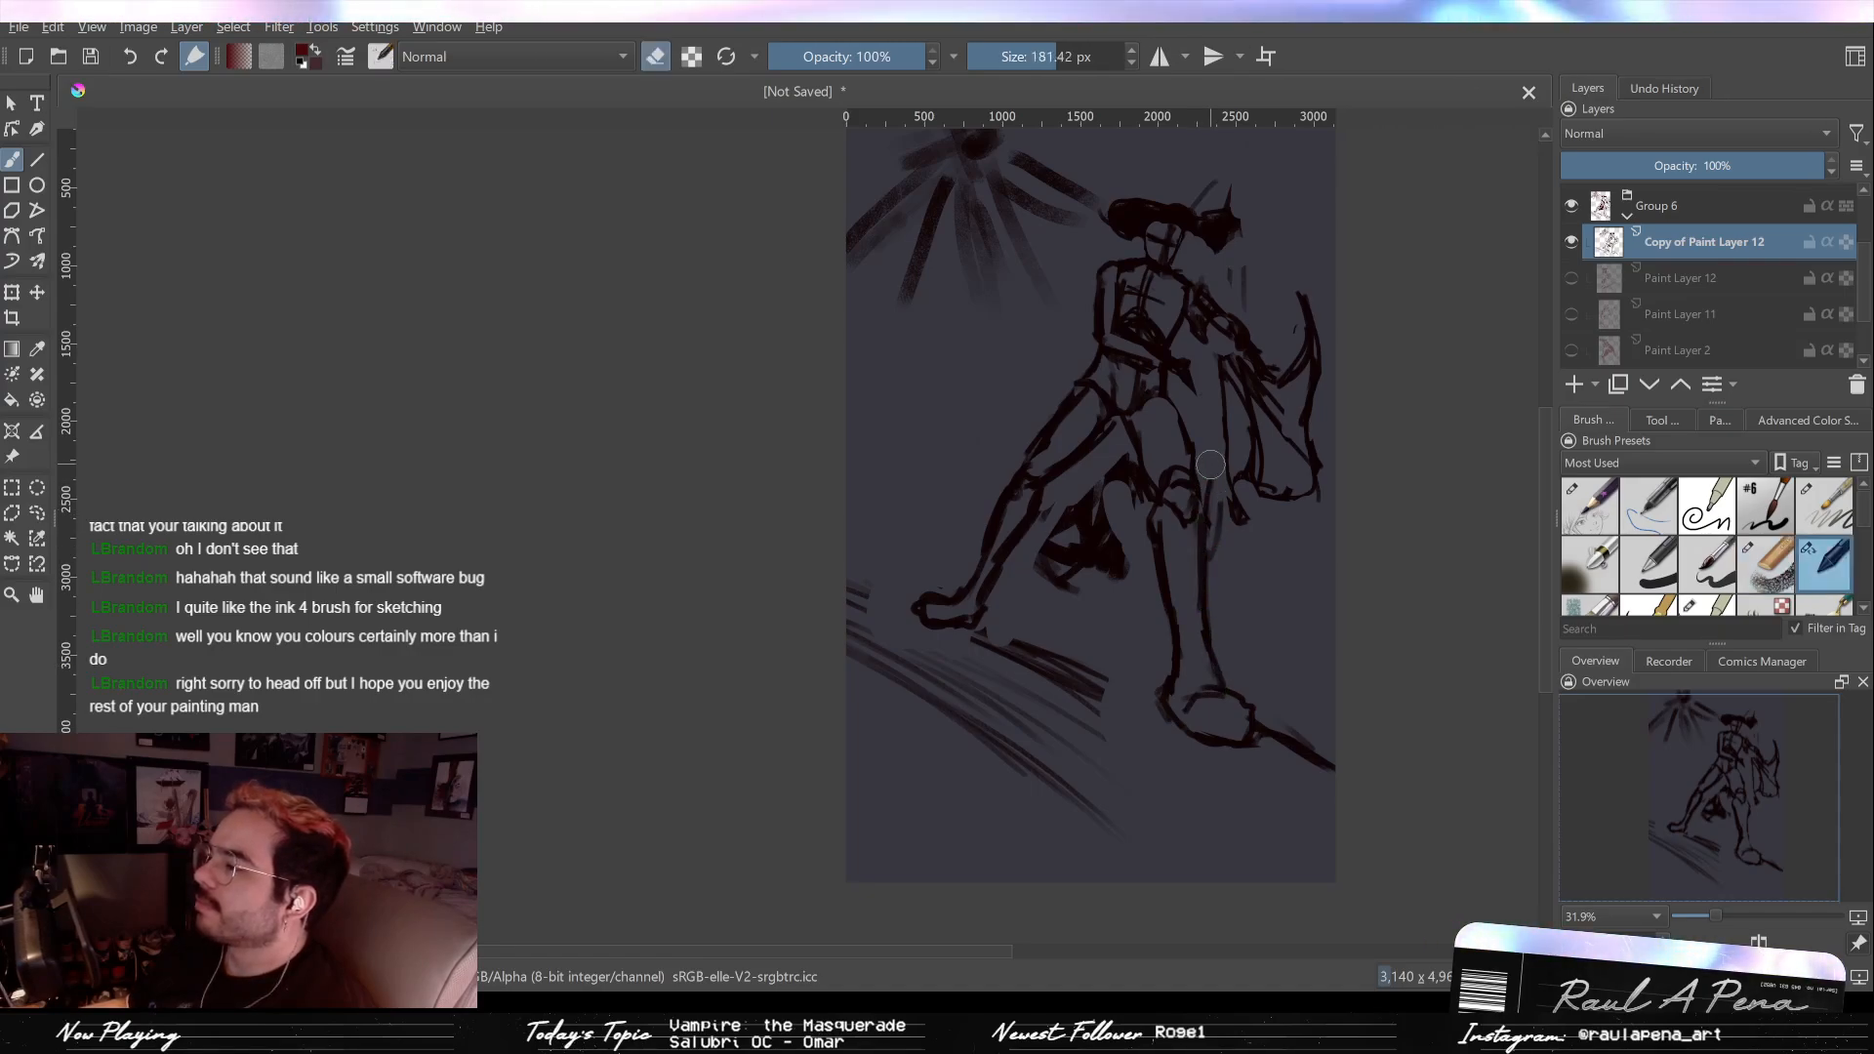
{"action": "key", "text": "slash"}
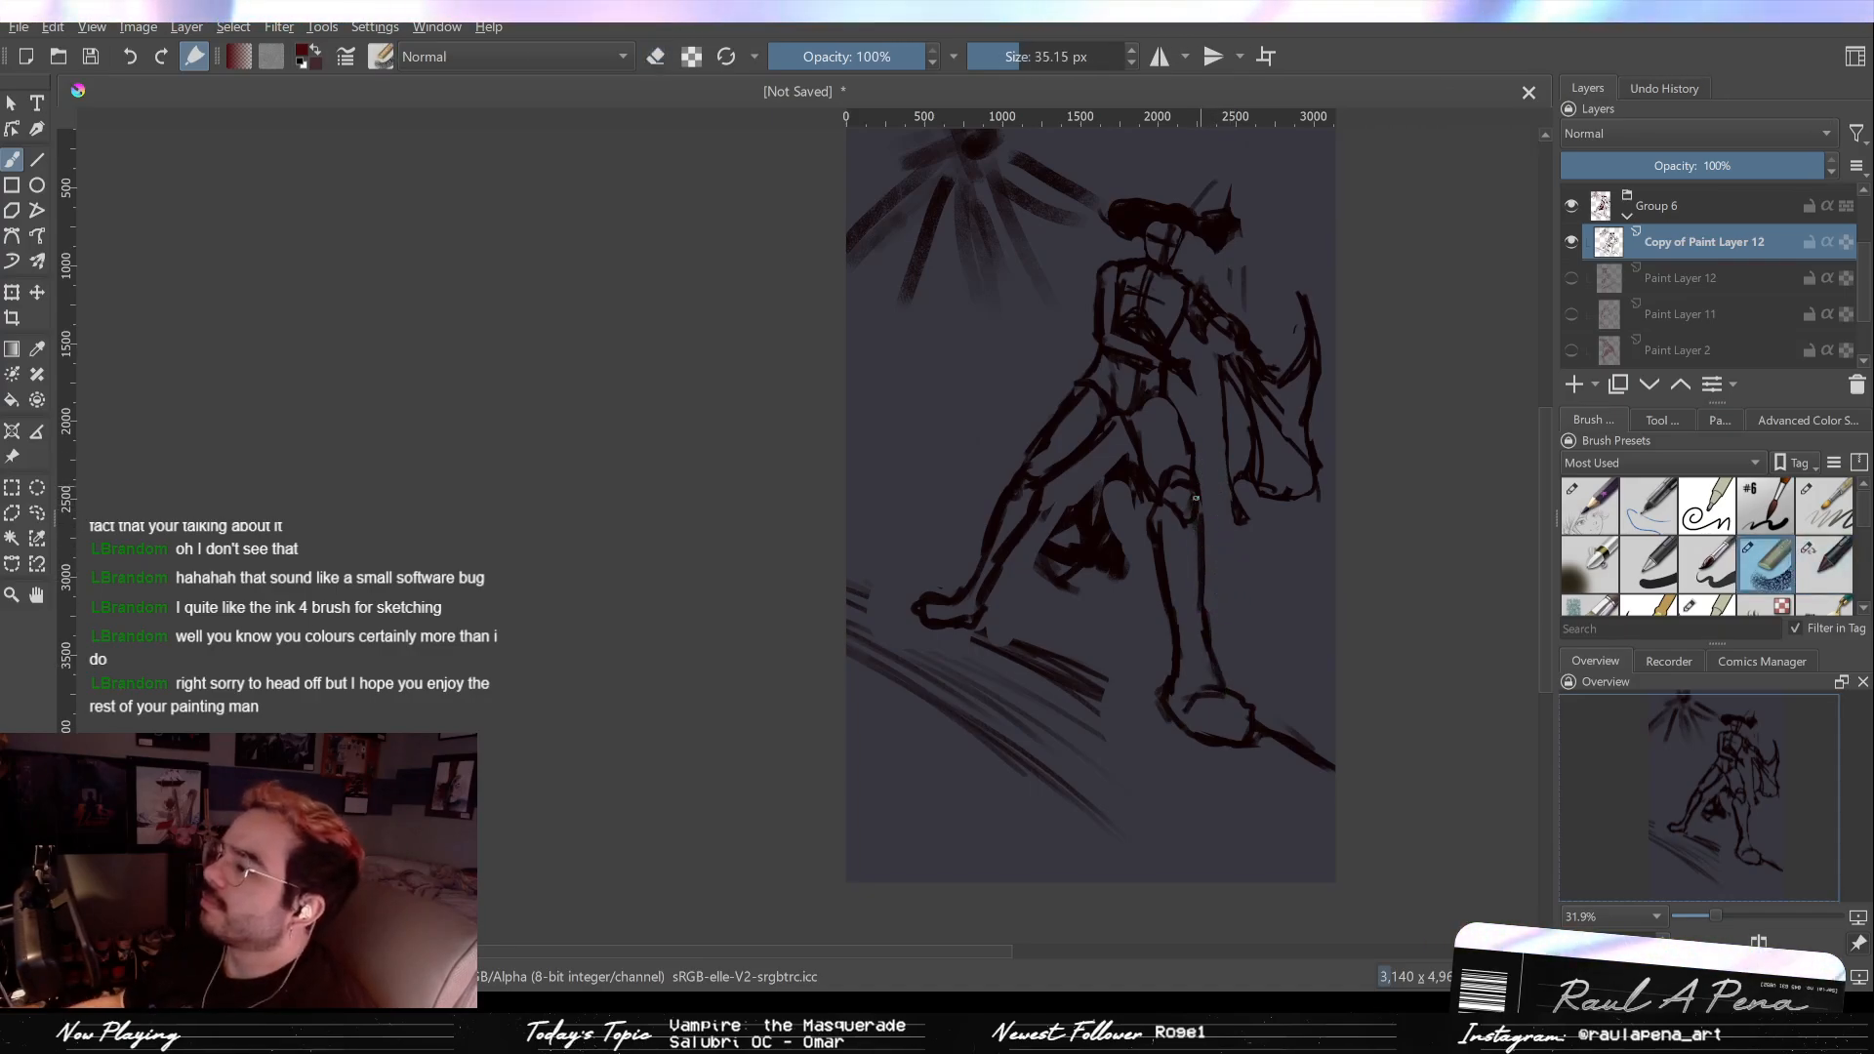
Step: Erase the outstretched leg's hip and upper outer thigh line and redraw it as a fuller curve from the waist
{"action": "scroll", "coordinate": [1116, 418], "scroll_direction": "up", "scroll_amount": 3}
{"action": "key", "text": "slash"}
{"action": "mouse_move", "coordinate": [1040, 336]}
{"action": "left_mouse_down"}
{"action": "mouse_move", "coordinate": [1009, 380]}
{"action": "mouse_move", "coordinate": [1085, 369]}
{"action": "mouse_move", "coordinate": [1097, 341]}
{"action": "mouse_move", "coordinate": [1109, 407]}
{"action": "left_mouse_up"}
{"action": "key", "text": "slash"}
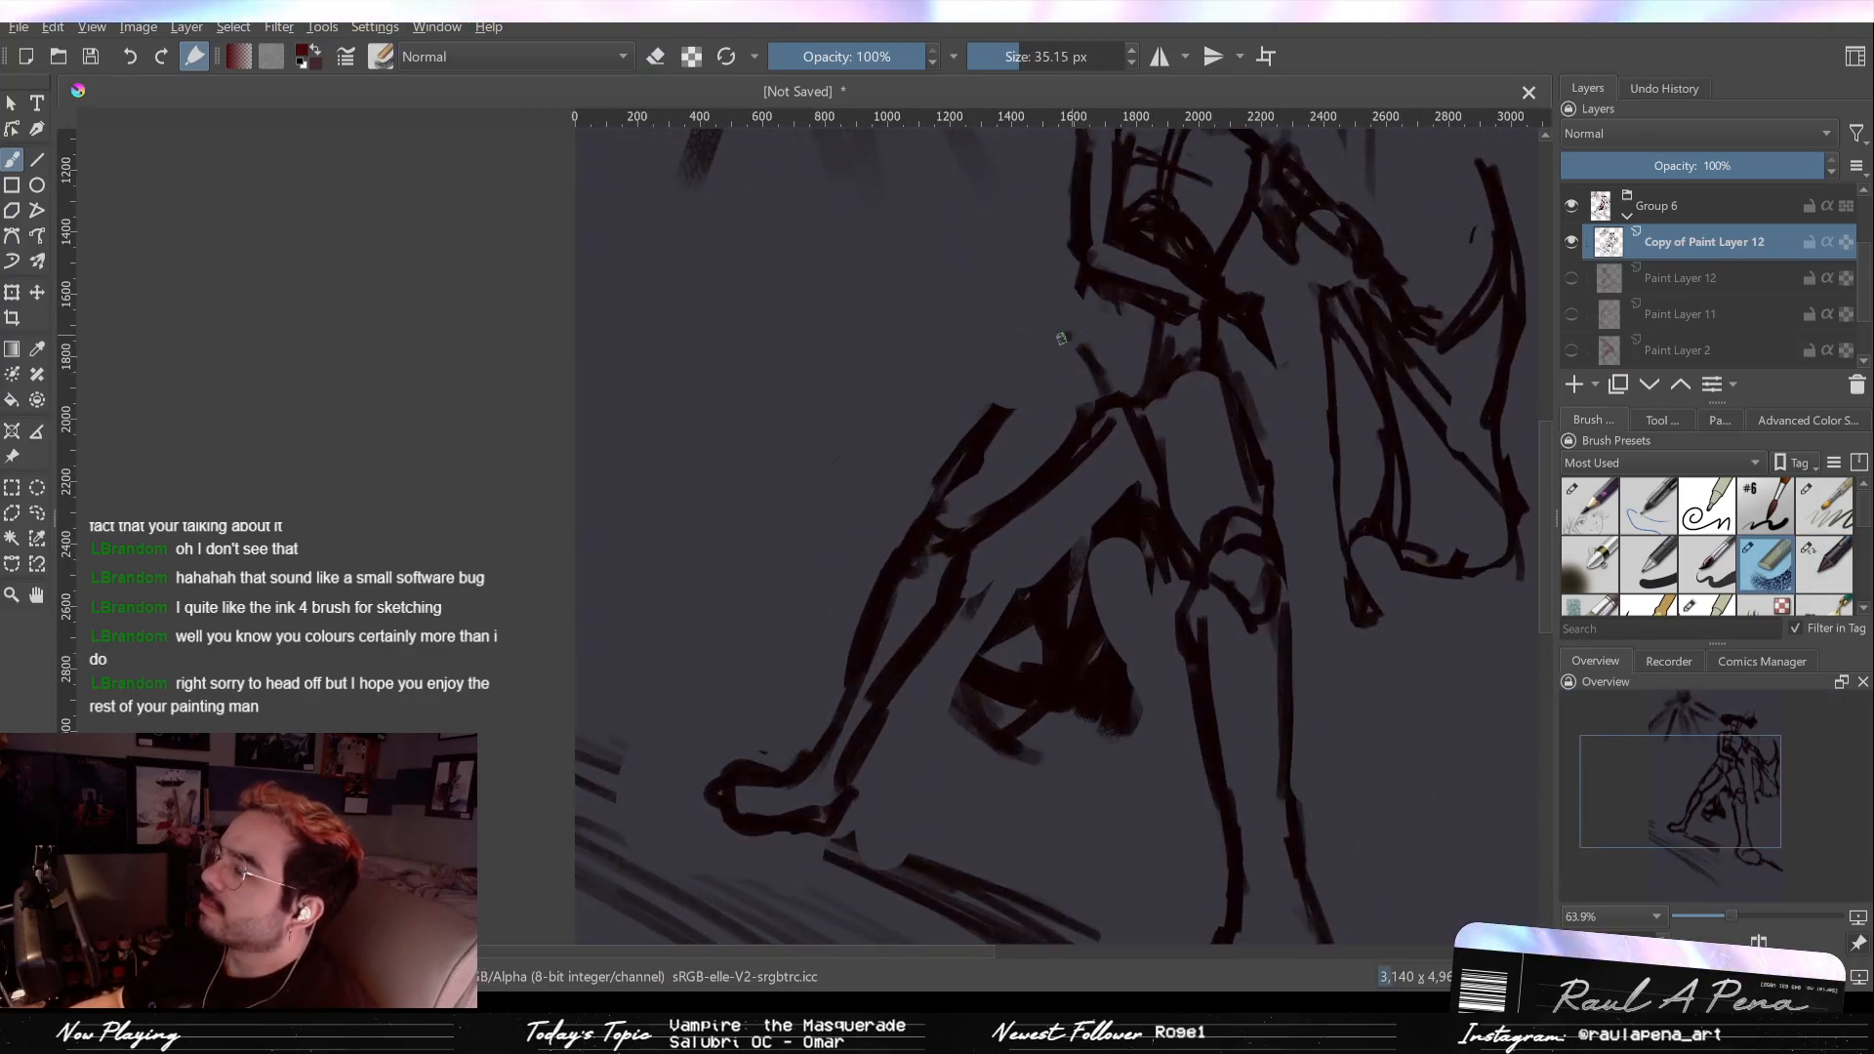
{"action": "left_click_drag", "start_coordinate": [1046, 350], "coordinate": [944, 455]}
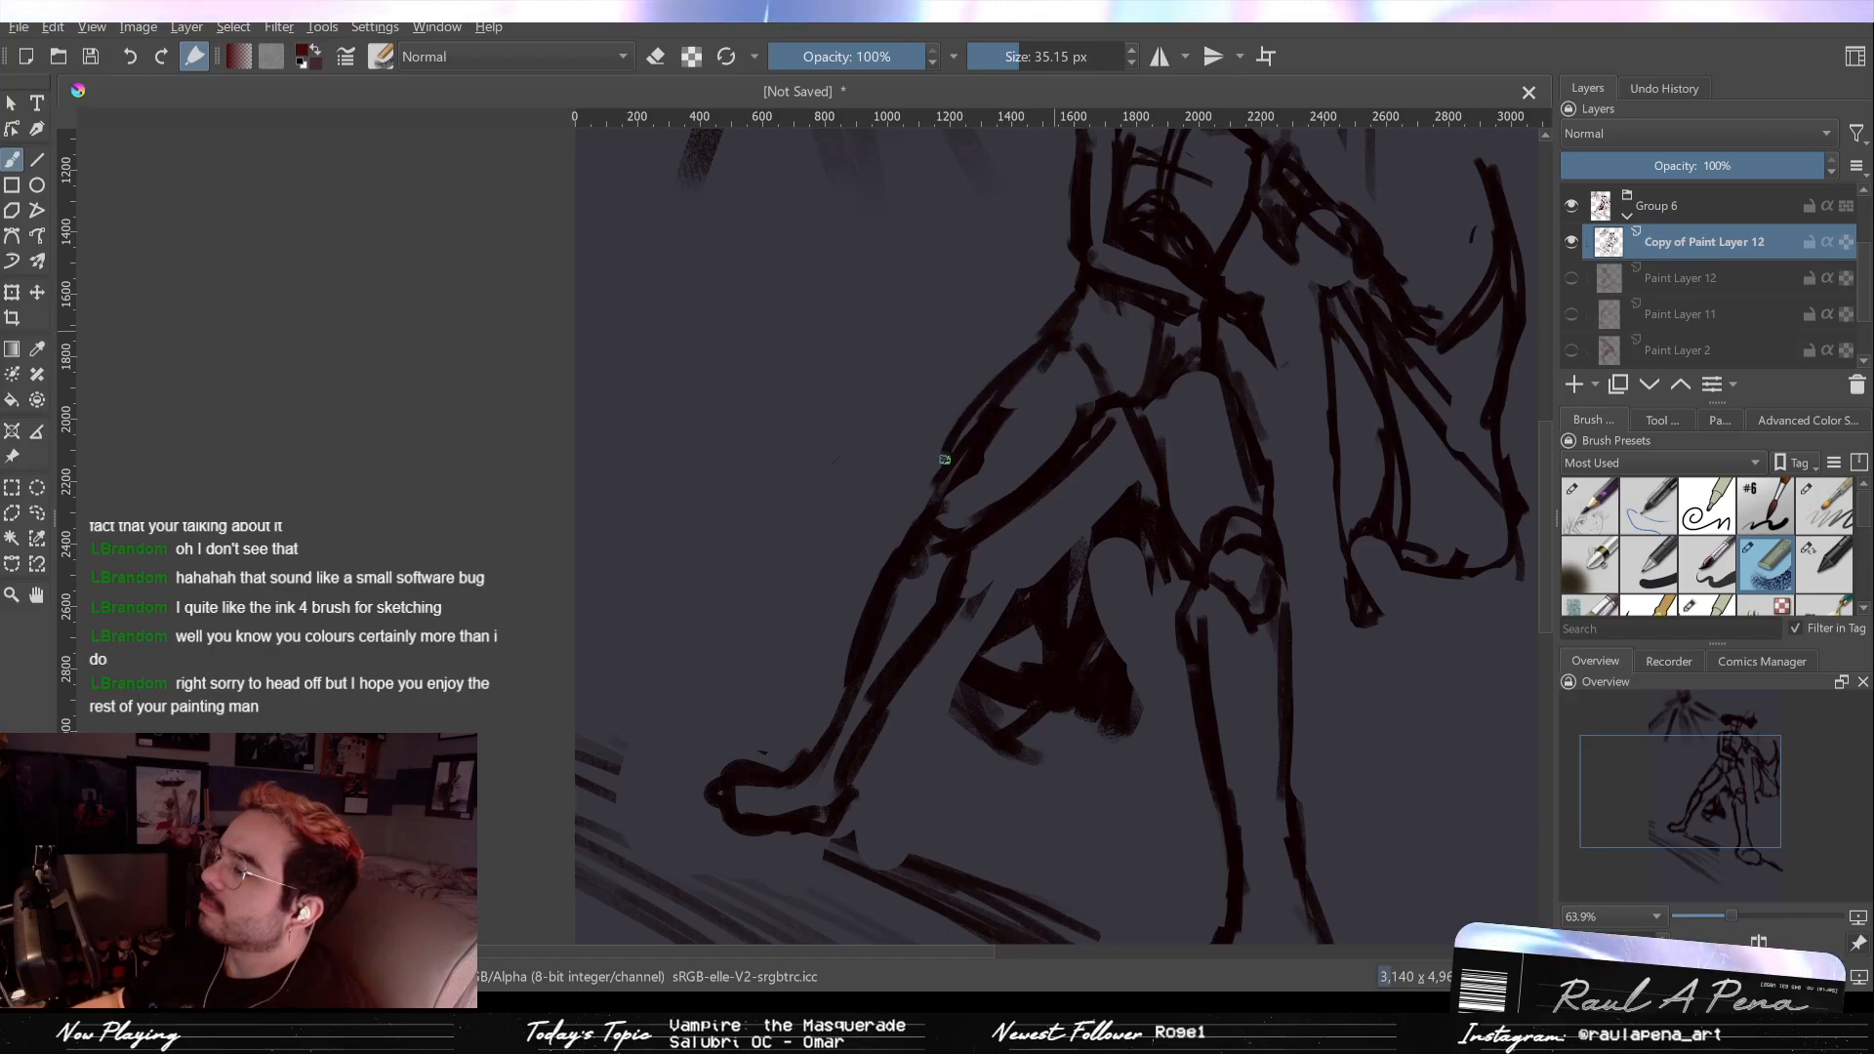
Step: Clean up below the outstretched thigh, redraw its inner line from the crotch to the knee and add light strokes on the pelvis
{"action": "key", "text": "slash"}
{"action": "left_click_drag", "start_coordinate": [1025, 527], "coordinate": [1093, 466]}
{"action": "key", "text": "slash"}
{"action": "left_click_drag", "start_coordinate": [1108, 395], "coordinate": [976, 508]}
{"action": "mouse_move", "coordinate": [1129, 335]}
{"action": "left_mouse_down"}
{"action": "mouse_move", "coordinate": [1080, 510]}
{"action": "mouse_move", "coordinate": [1096, 423]}
{"action": "mouse_move", "coordinate": [1152, 358]}
{"action": "left_mouse_up"}
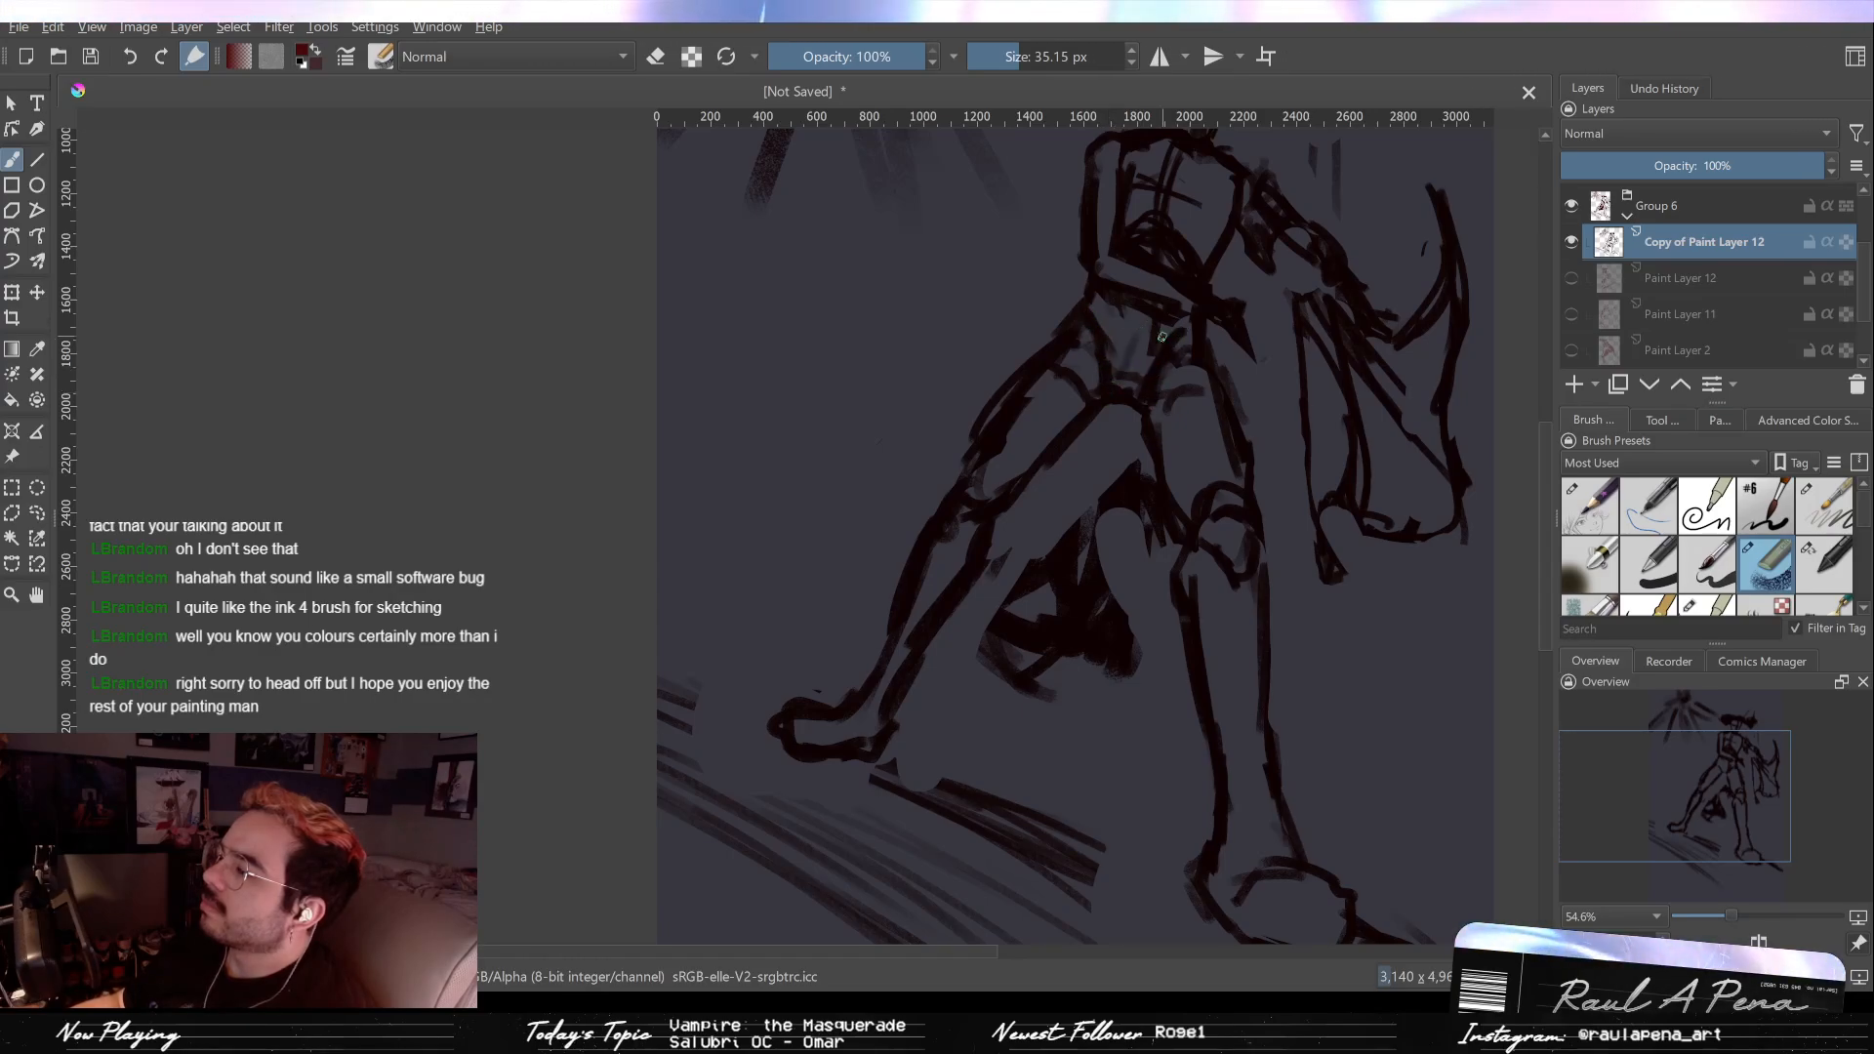
Step: Reduce the eraser to 79.65 px, erase the standing leg's inner thigh line and redraw it curving down to the knee
{"action": "key", "text": "e"}
{"action": "key", "text": "bracketleft"}
{"action": "key", "text": "bracketleft"}
{"action": "key", "text": "bracketleft"}
{"action": "key", "text": "bracketleft"}
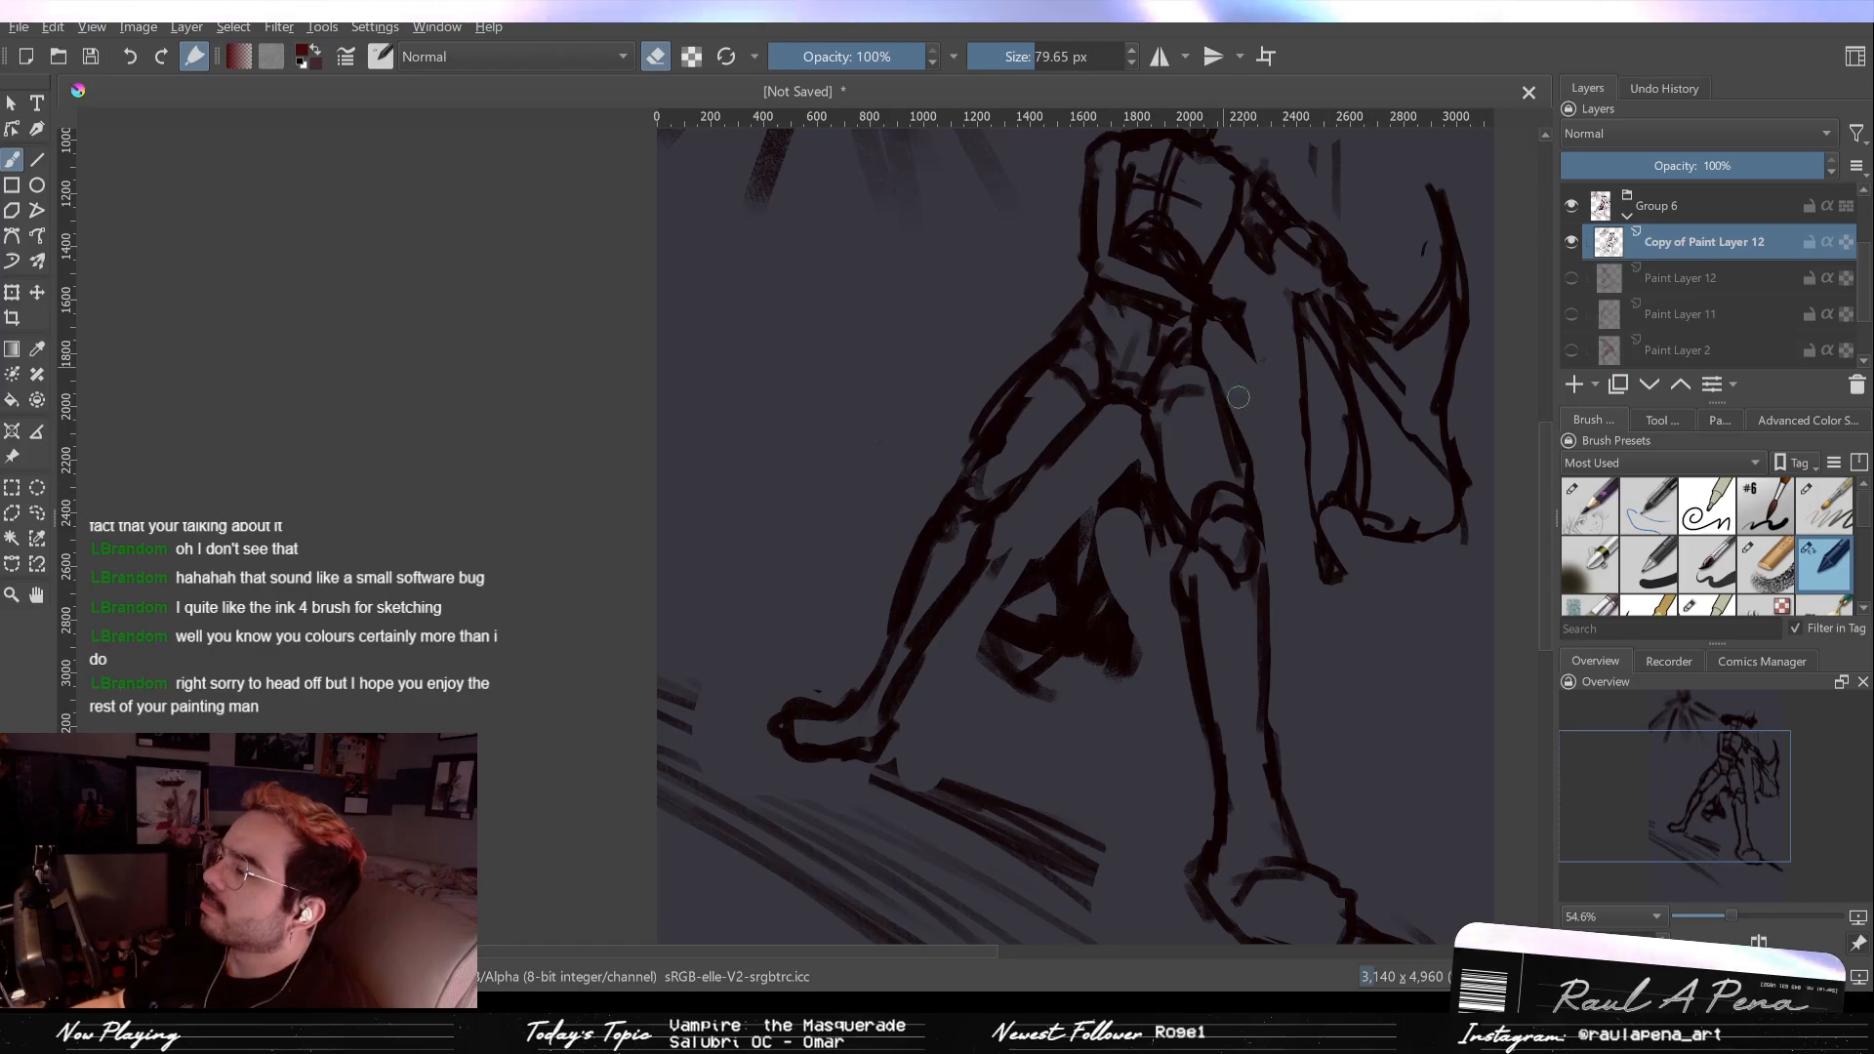
{"action": "mouse_move", "coordinate": [1124, 419]}
{"action": "left_mouse_down"}
{"action": "mouse_move", "coordinate": [1183, 586]}
{"action": "mouse_move", "coordinate": [1176, 542]}
{"action": "left_mouse_up"}
{"action": "key", "text": "e"}
{"action": "left_click_drag", "start_coordinate": [1140, 415], "coordinate": [1173, 507]}
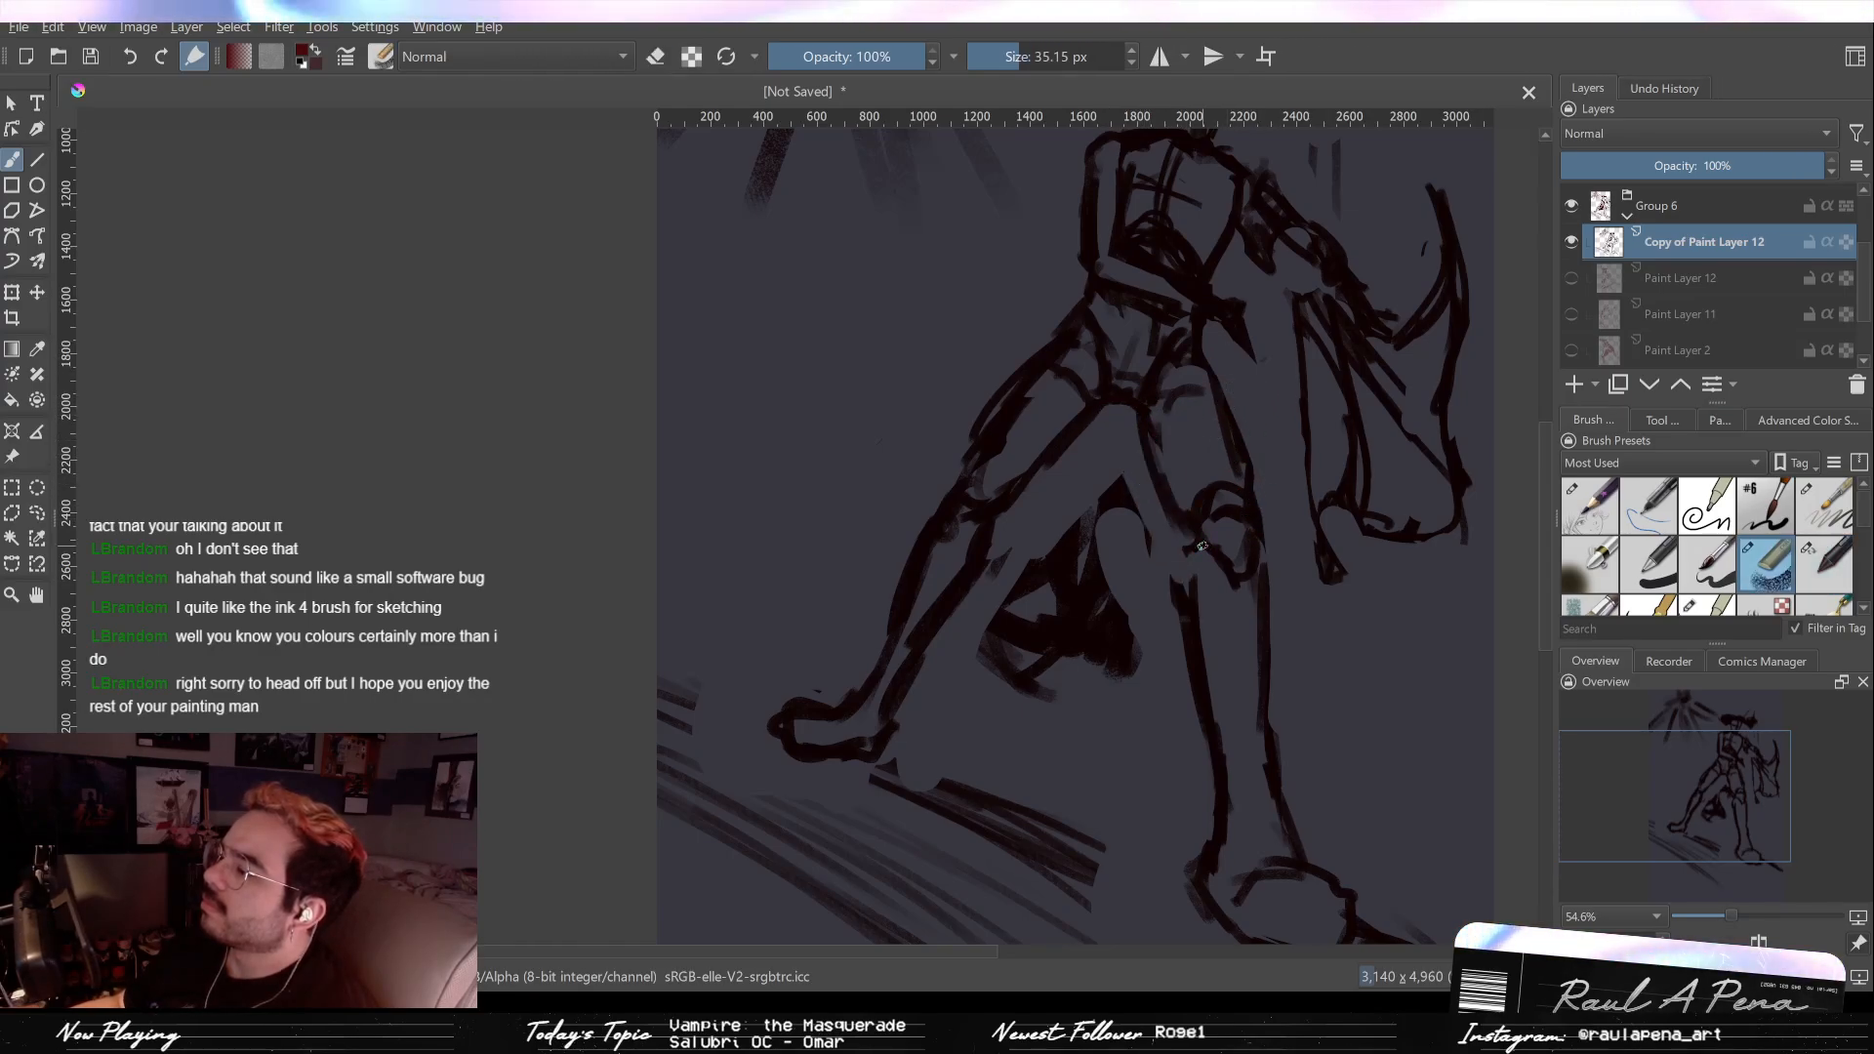
Step: Thin the standing thigh's outer line, redraw it from hip to knee and erase the stray marks inside the thigh
{"action": "key", "text": "e"}
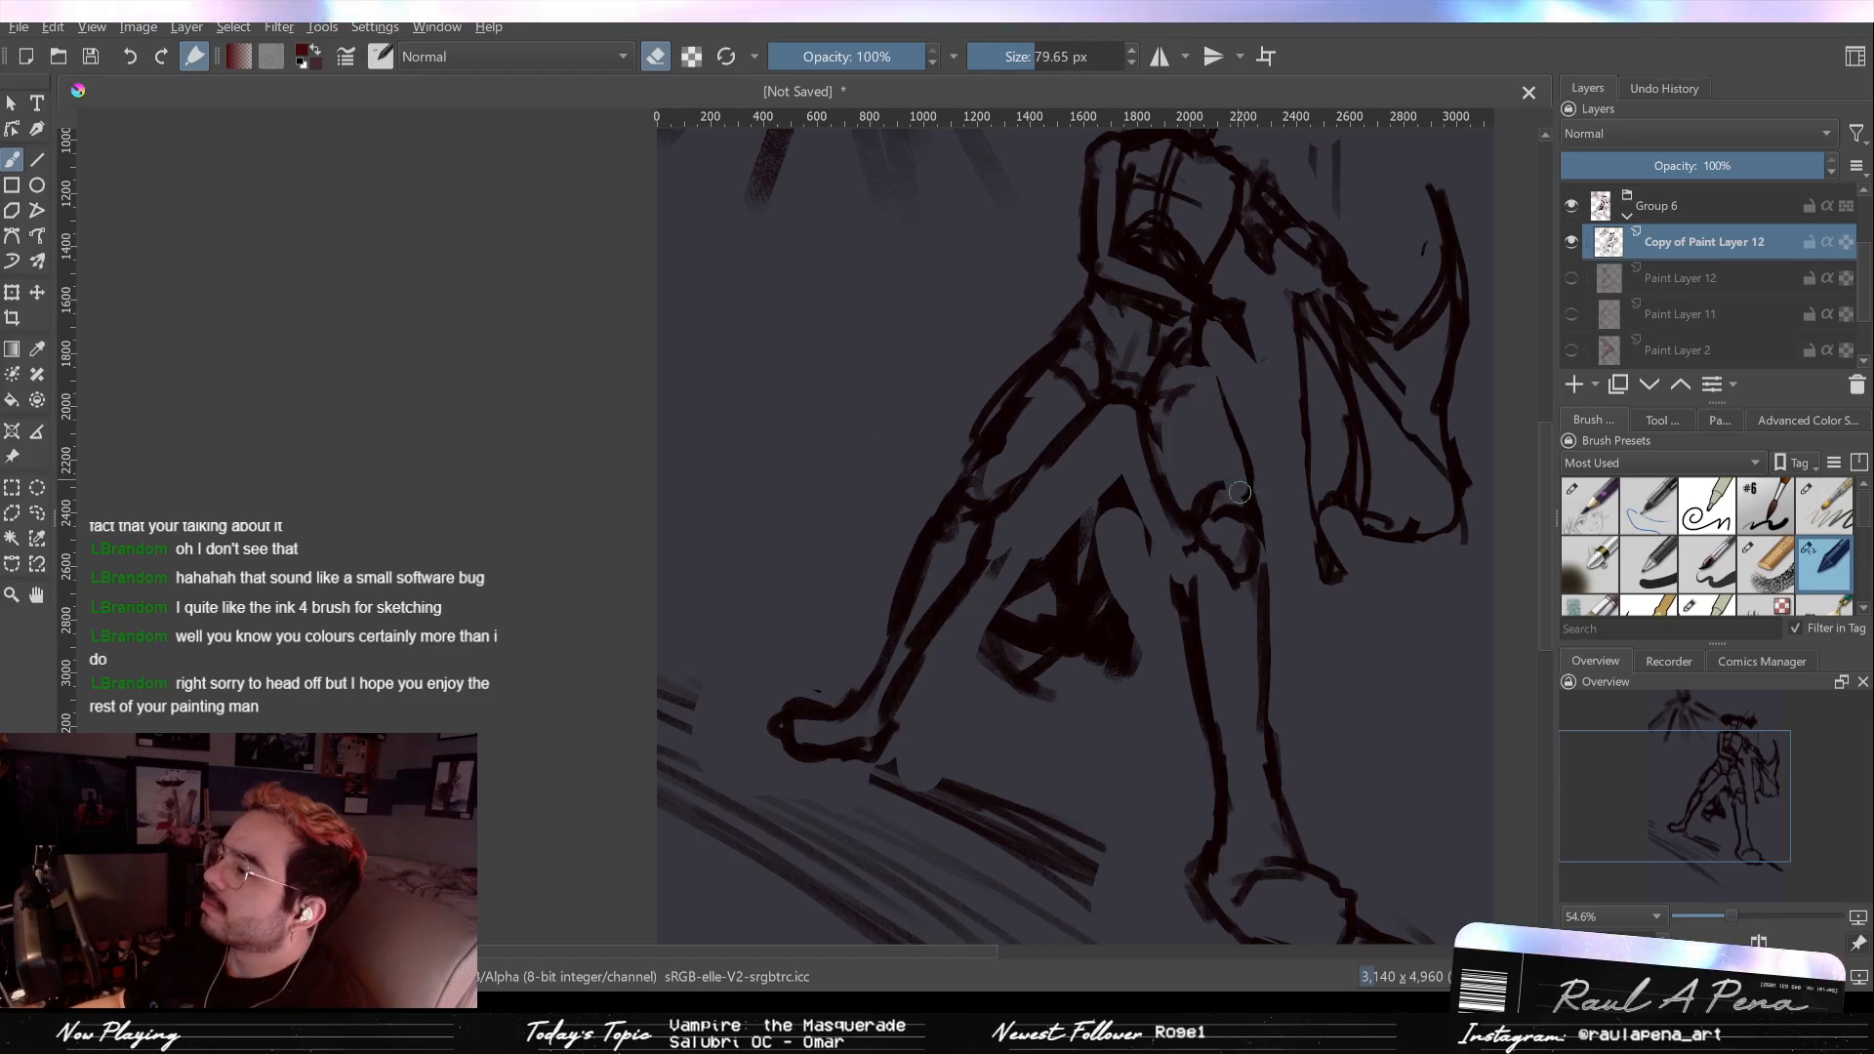
{"action": "key", "text": "e"}
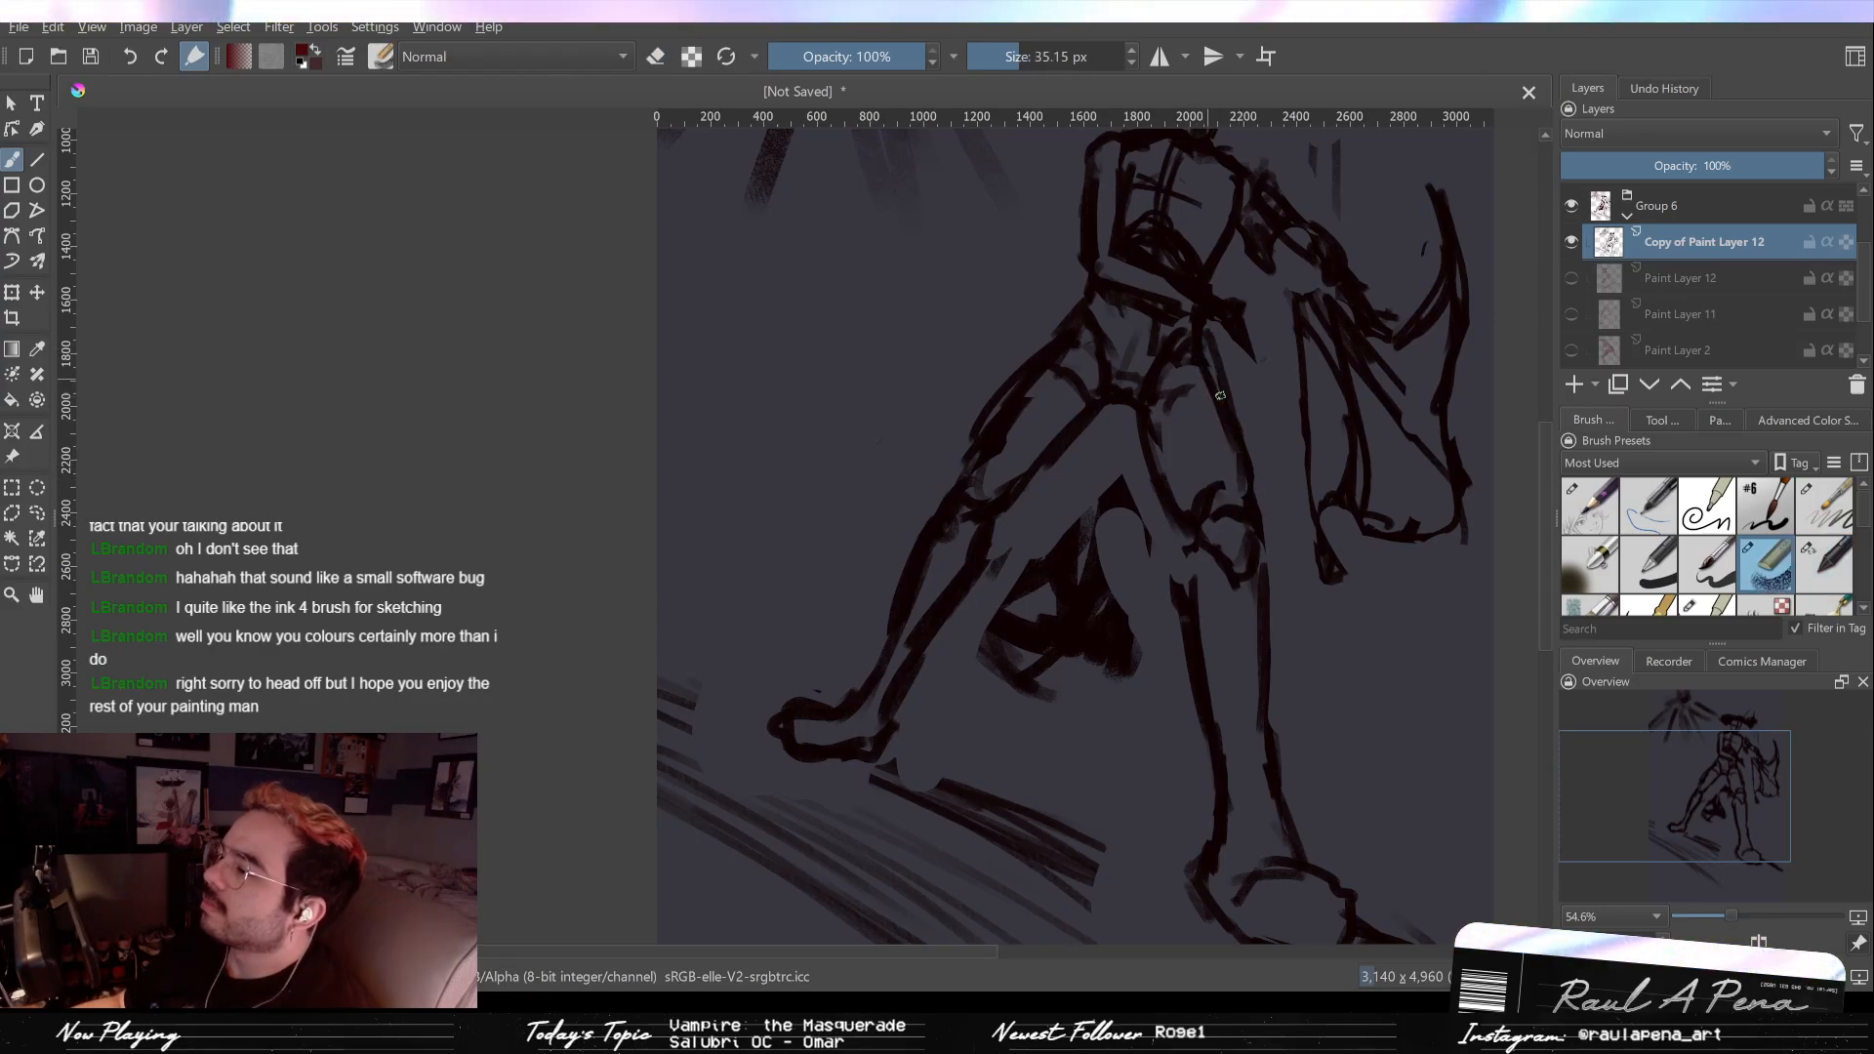
{"action": "key", "text": "e"}
{"action": "mouse_move", "coordinate": [1179, 393]}
{"action": "left_mouse_down"}
{"action": "mouse_move", "coordinate": [1151, 459]}
{"action": "mouse_move", "coordinate": [1166, 480]}
{"action": "left_mouse_up"}
{"action": "key", "text": "e"}
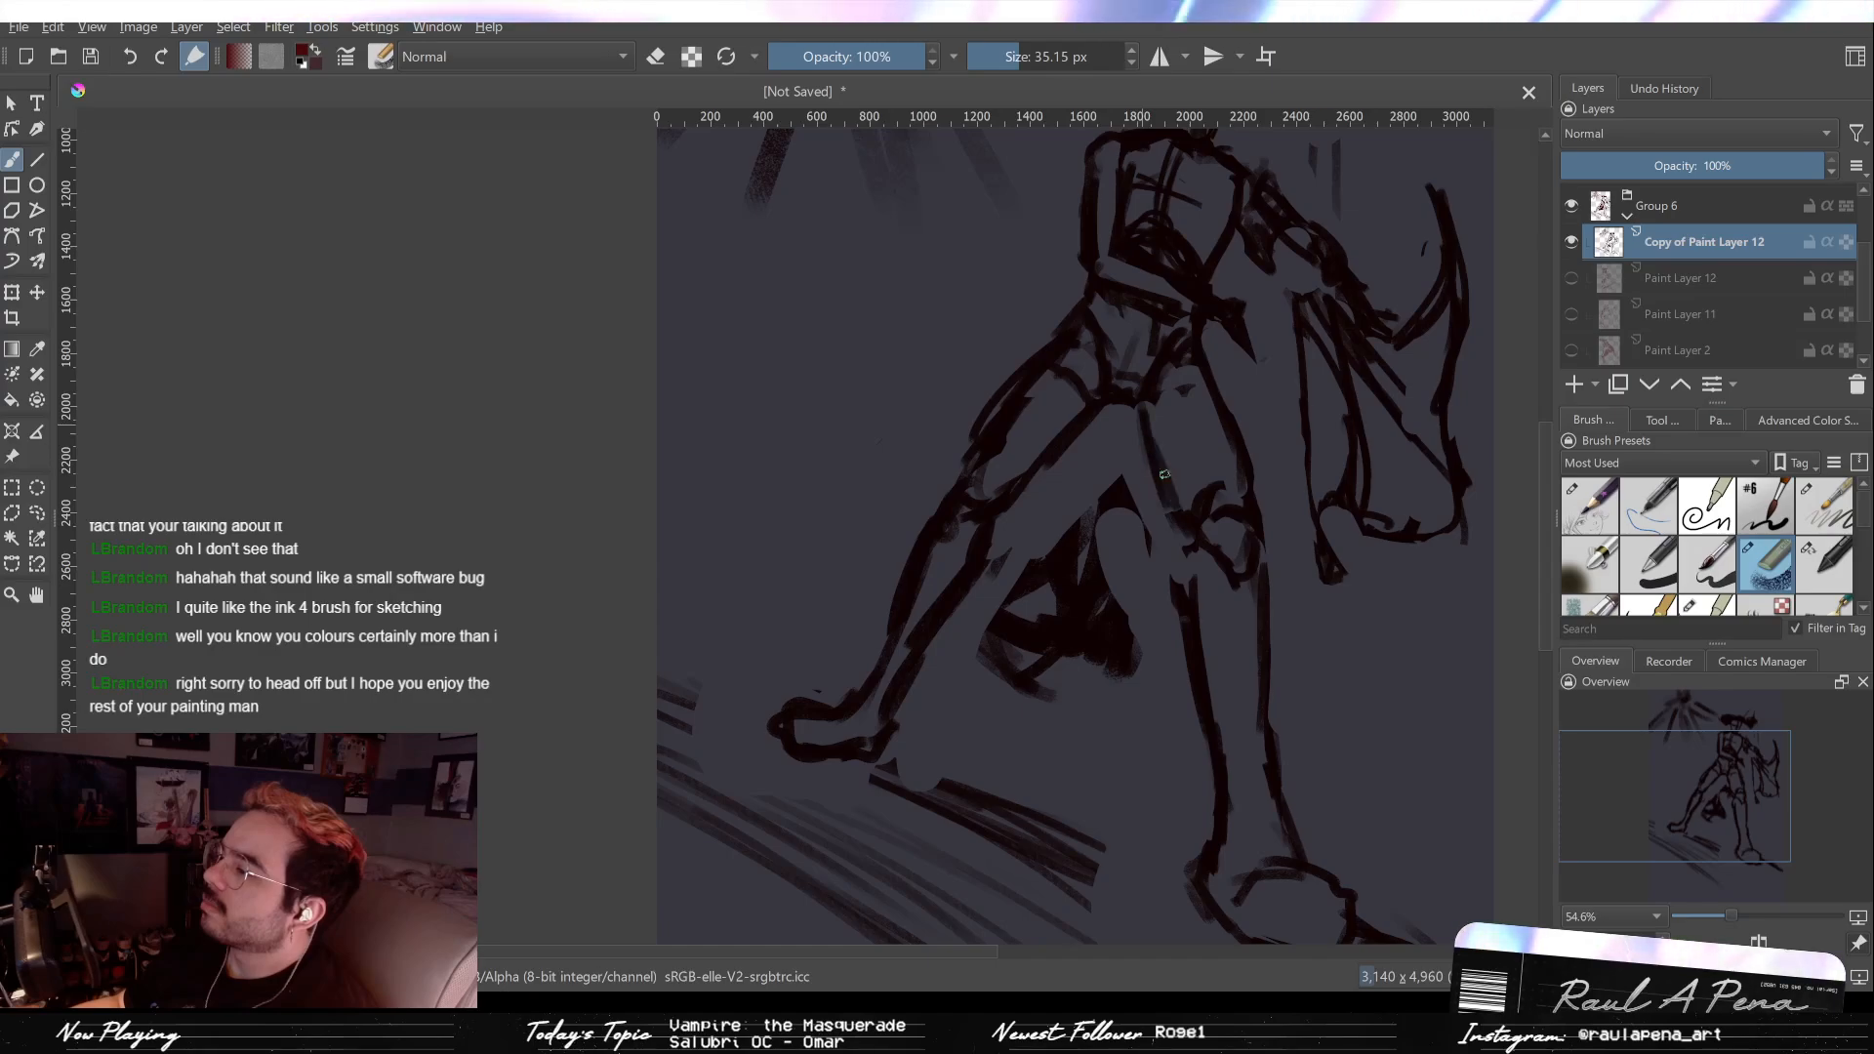
Step: Erase the standing leg's inner shin line below the knee and redraw it curving down the calf
{"action": "scroll", "coordinate": [1244, 571], "scroll_direction": "down", "scroll_amount": 5}
{"action": "scroll", "coordinate": [1238, 552], "scroll_direction": "up", "scroll_amount": 5}
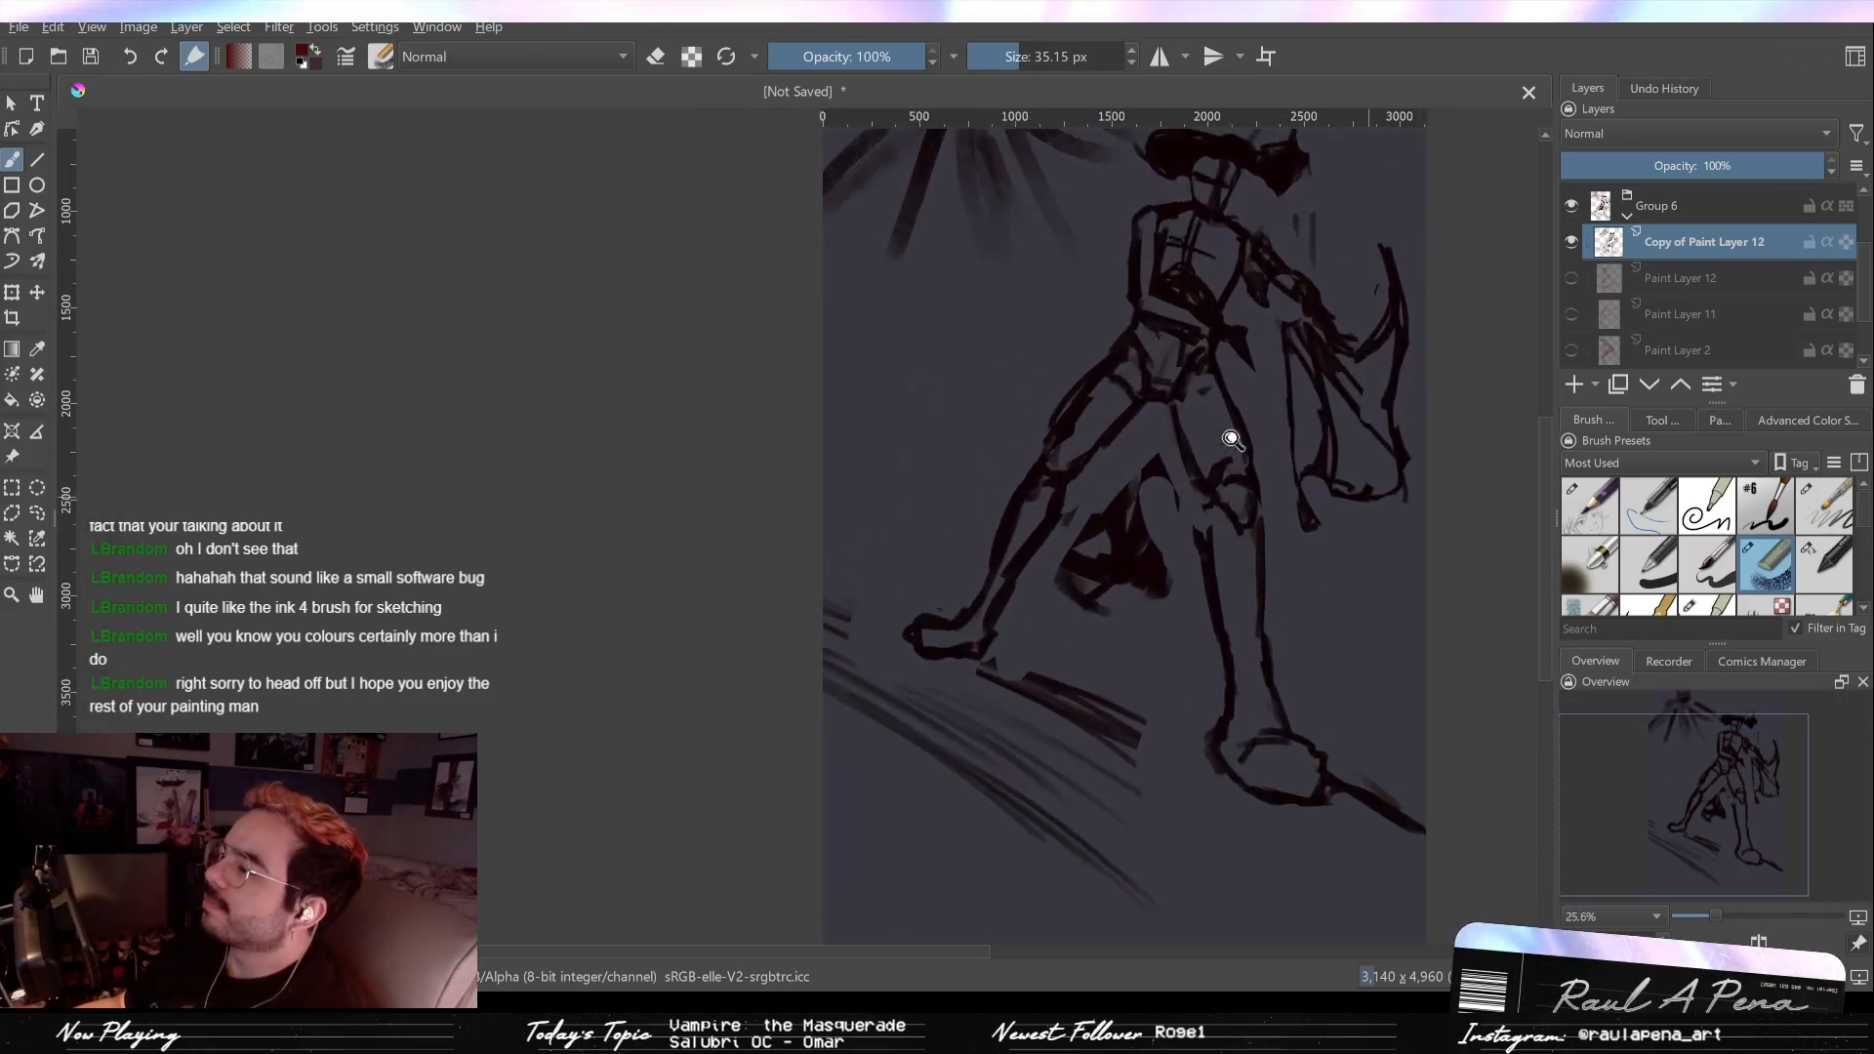
{"action": "key", "text": "e"}
{"action": "key", "text": "e"}
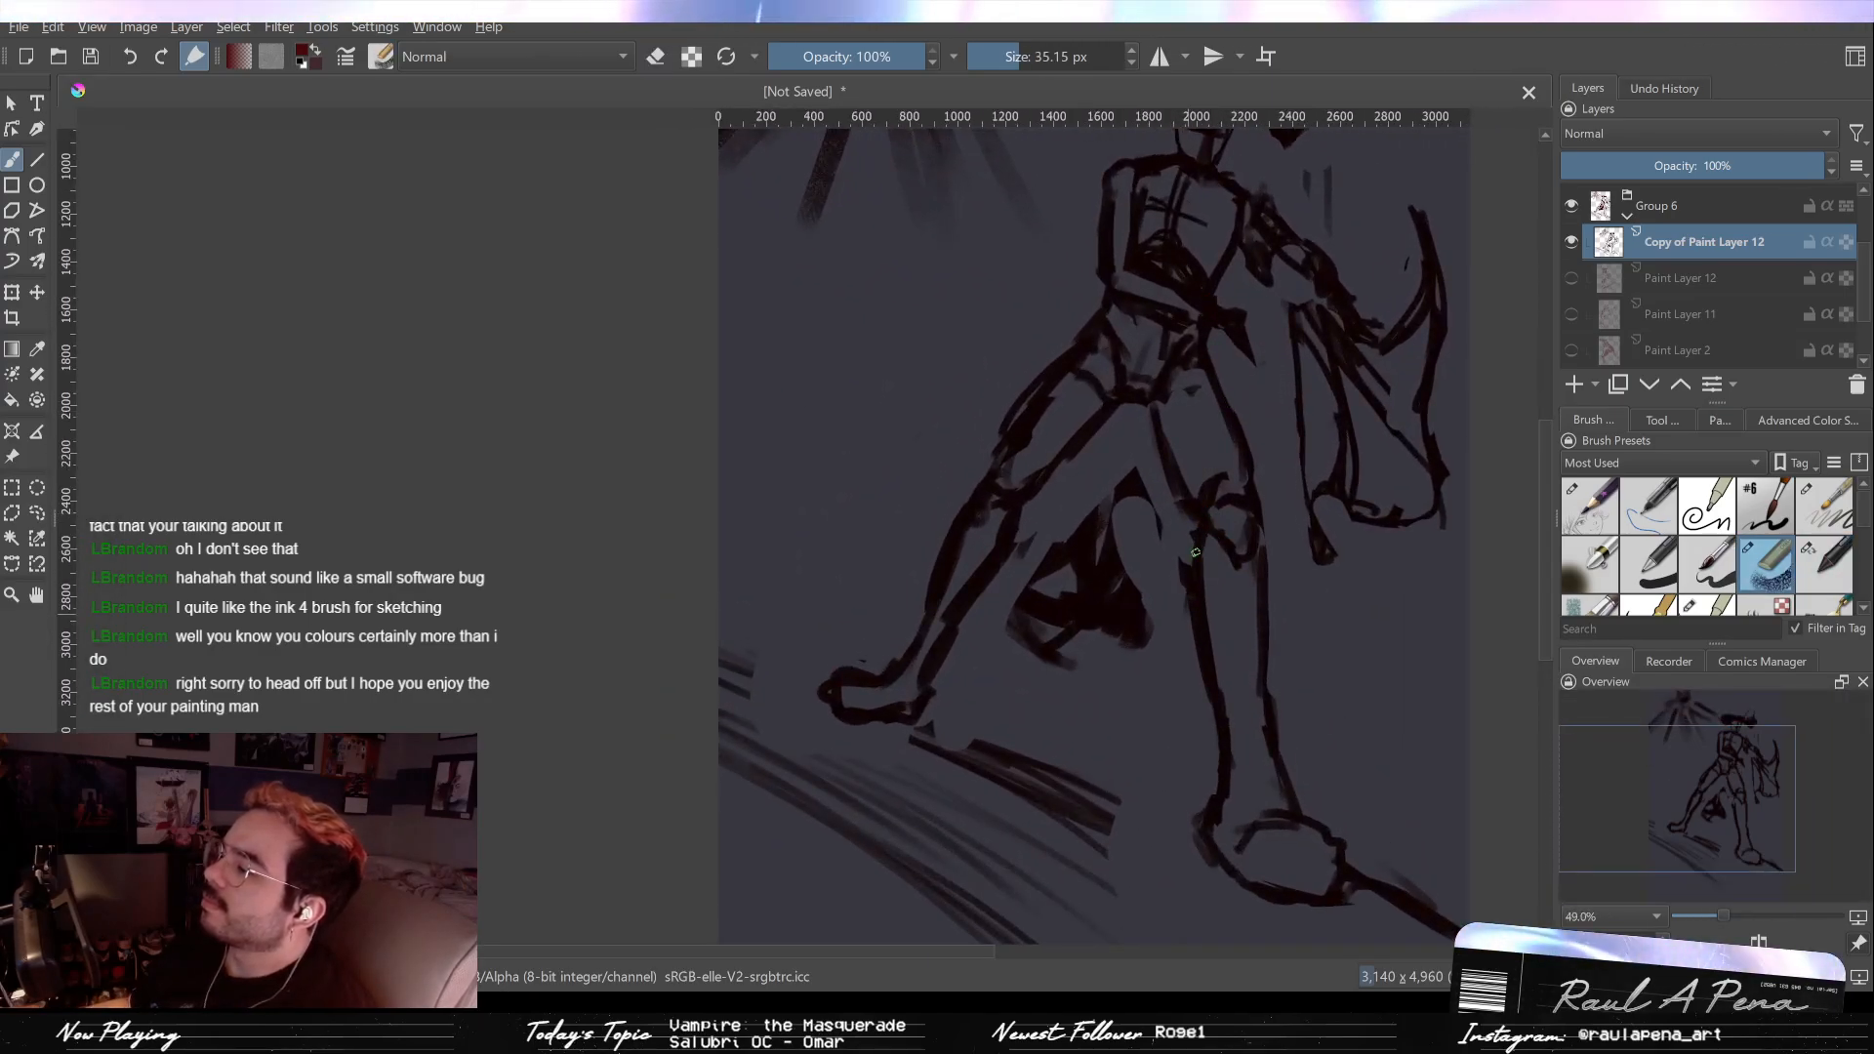
{"action": "key", "text": "e"}
{"action": "left_click_drag", "start_coordinate": [1191, 541], "coordinate": [1196, 609]}
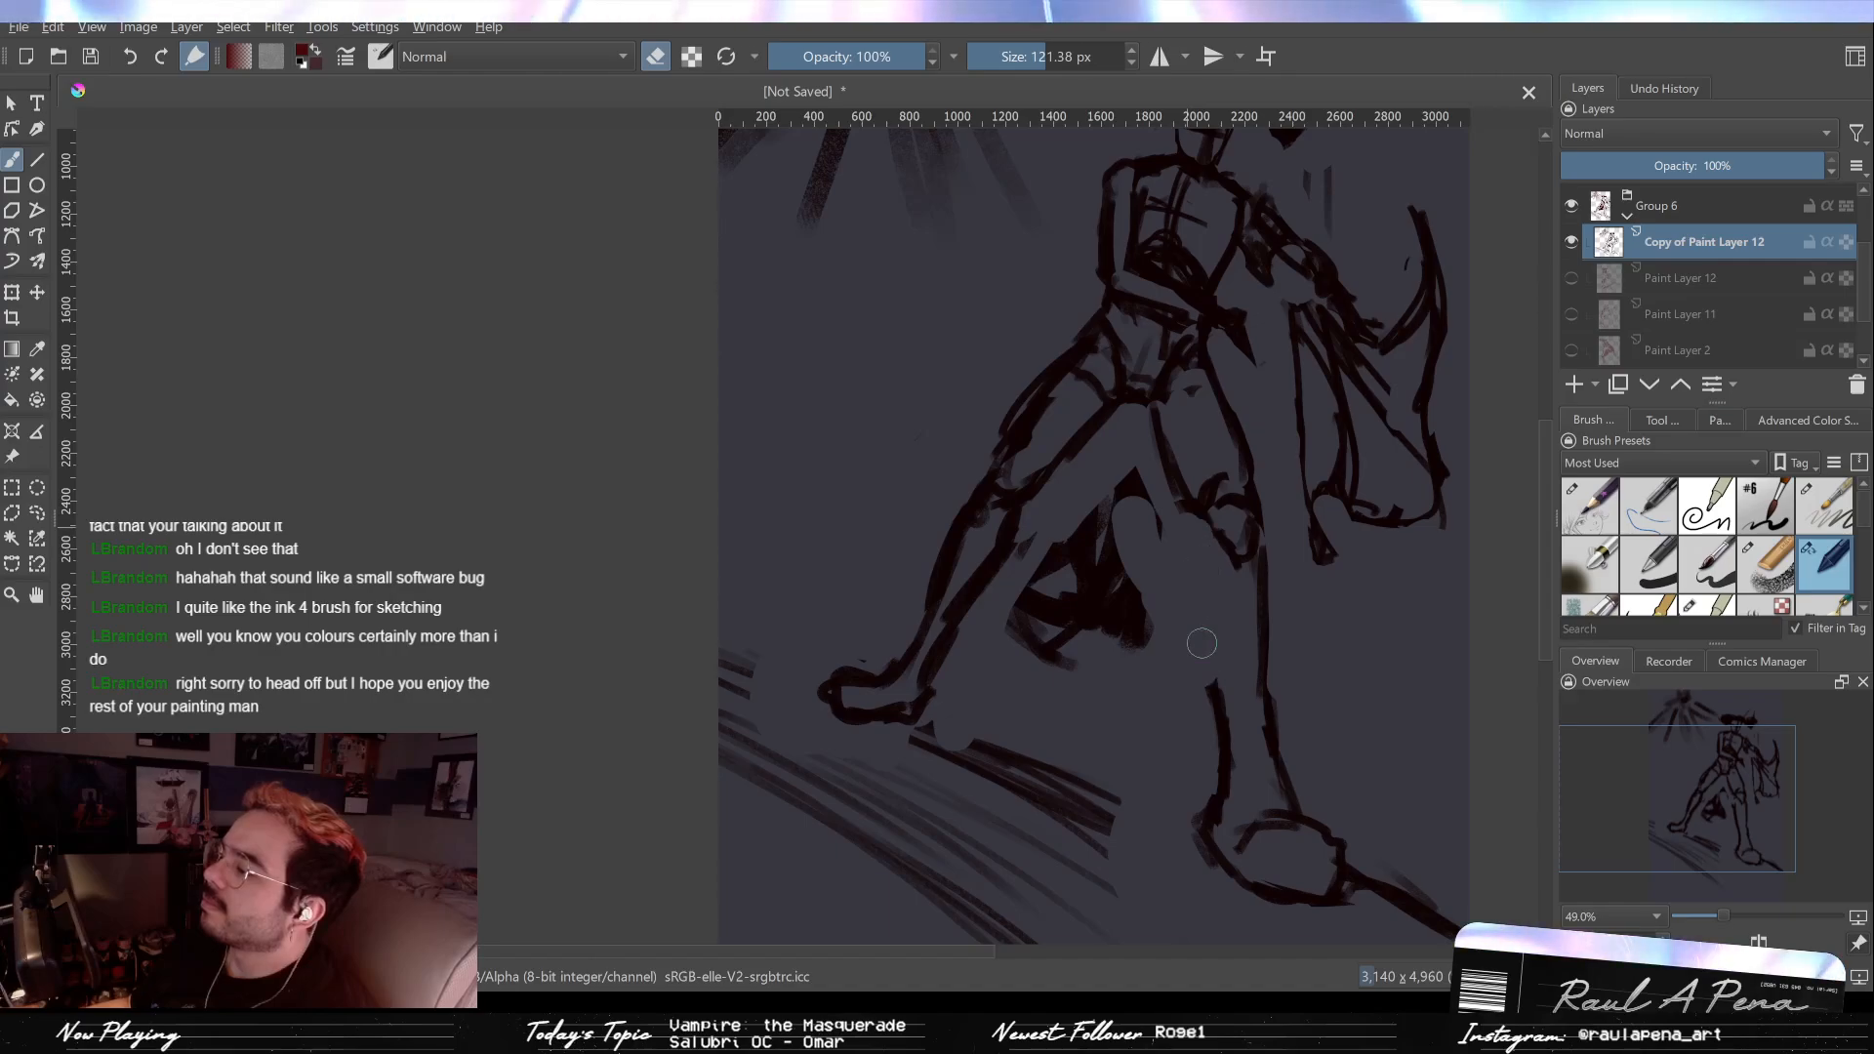
{"action": "key", "text": "e"}
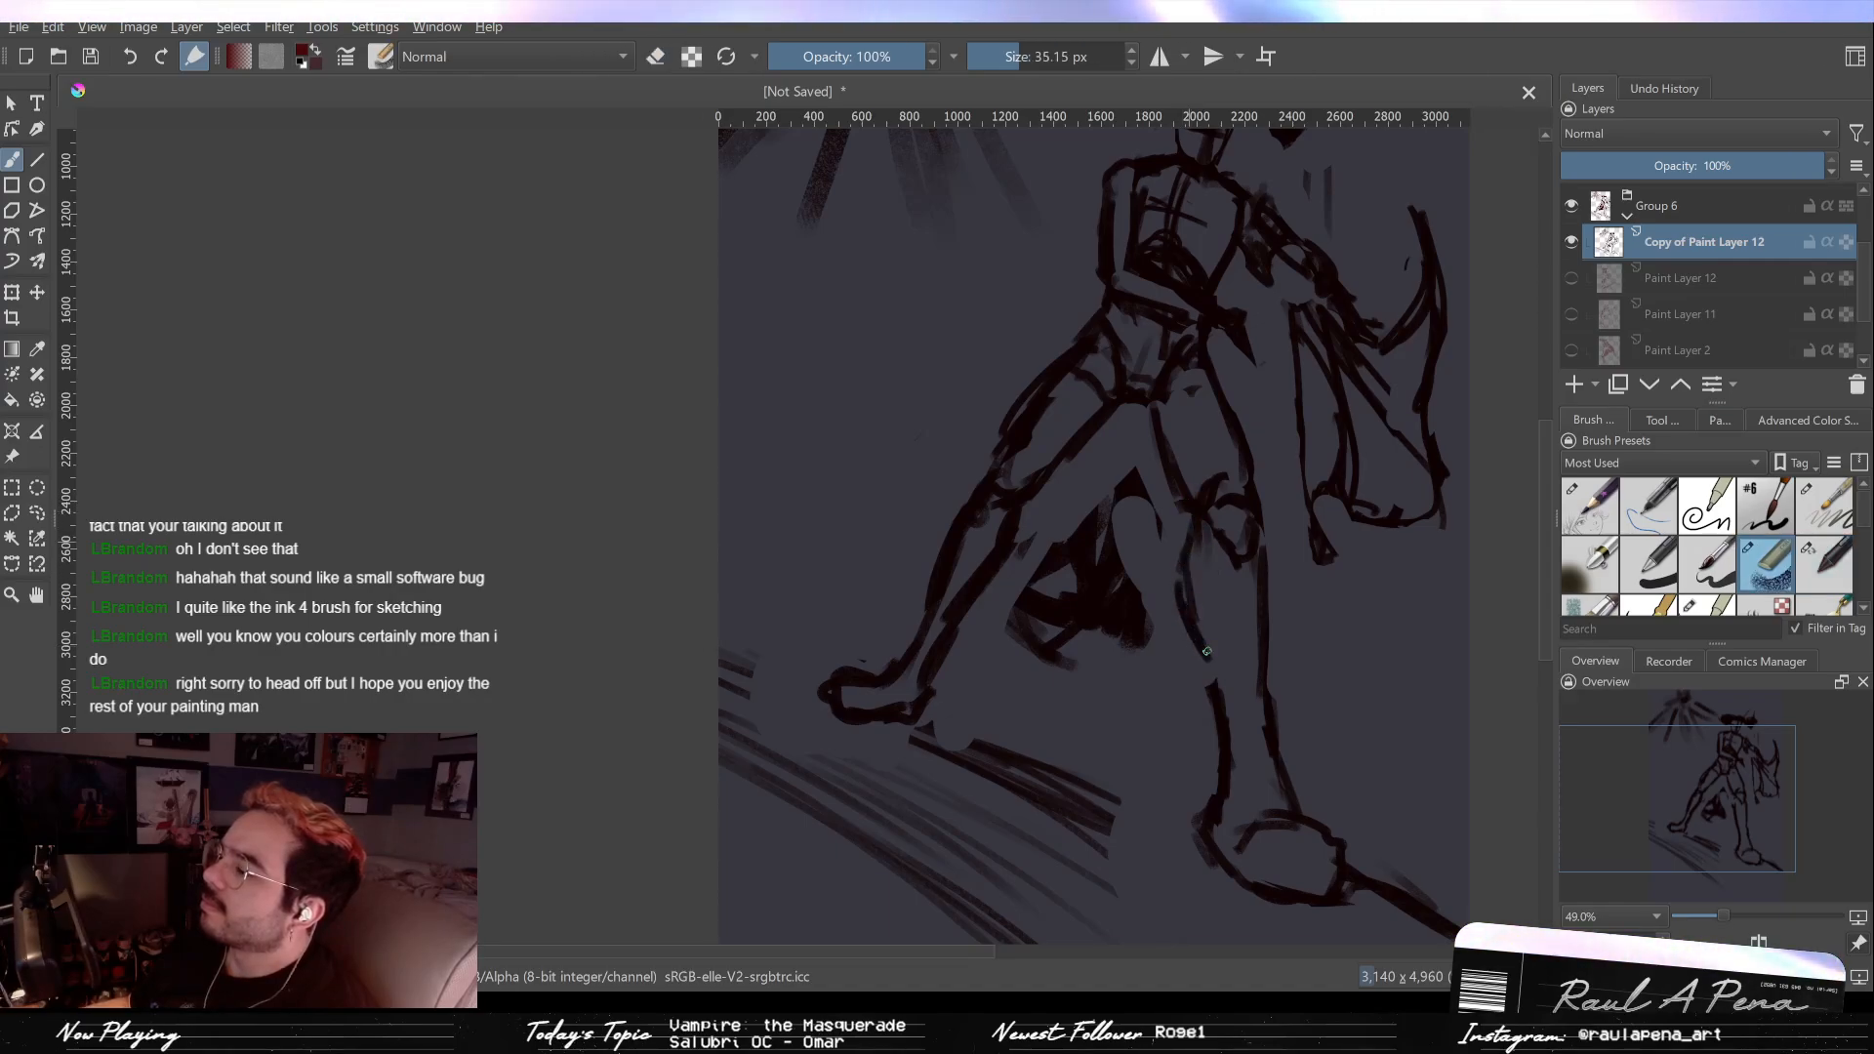
Step: Erase the standing leg's outer knee and shin lines, redraw them from the lower thigh downward and add an ankle arc
{"action": "left_click_drag", "start_coordinate": [1282, 566], "coordinate": [1268, 591]}
{"action": "key", "text": "e"}
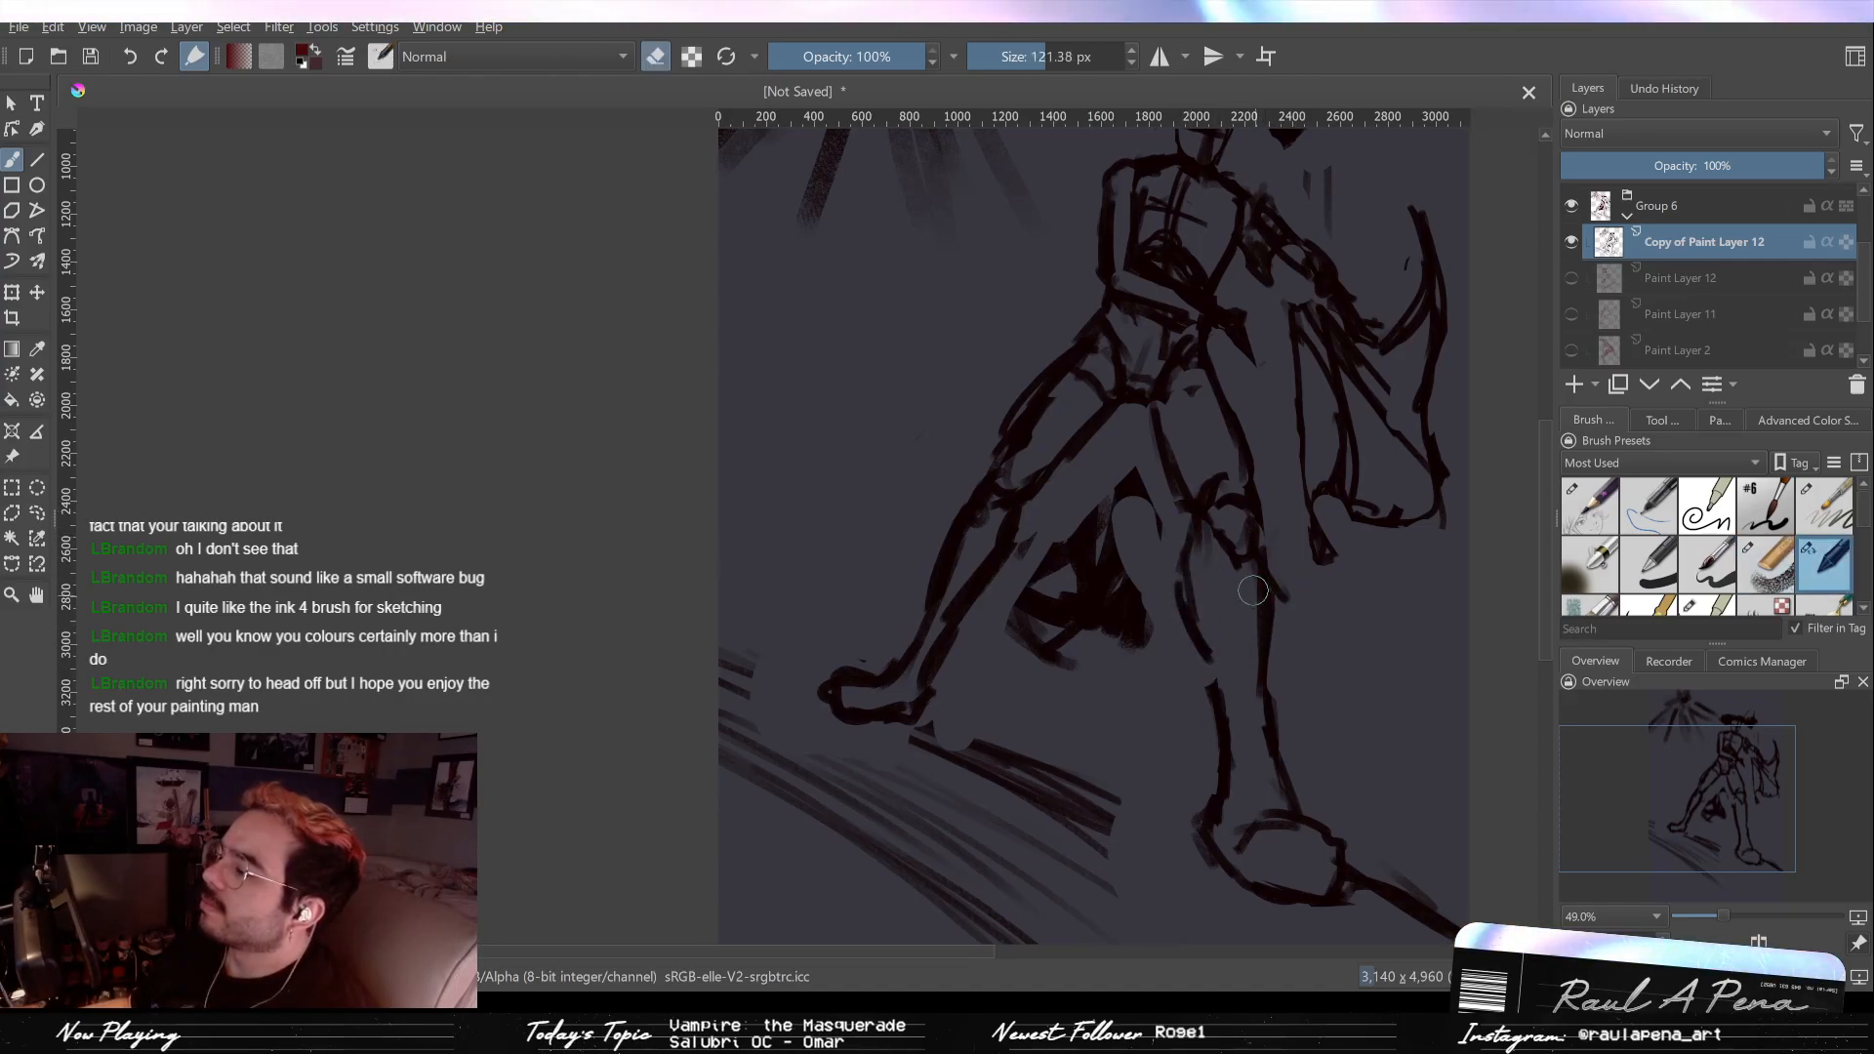
{"action": "mouse_move", "coordinate": [1228, 483]}
{"action": "left_mouse_down"}
{"action": "mouse_move", "coordinate": [1216, 546]}
{"action": "mouse_move", "coordinate": [1226, 464]}
{"action": "mouse_move", "coordinate": [1244, 546]}
{"action": "left_mouse_up"}
{"action": "key", "text": "e"}
{"action": "key", "text": "e"}
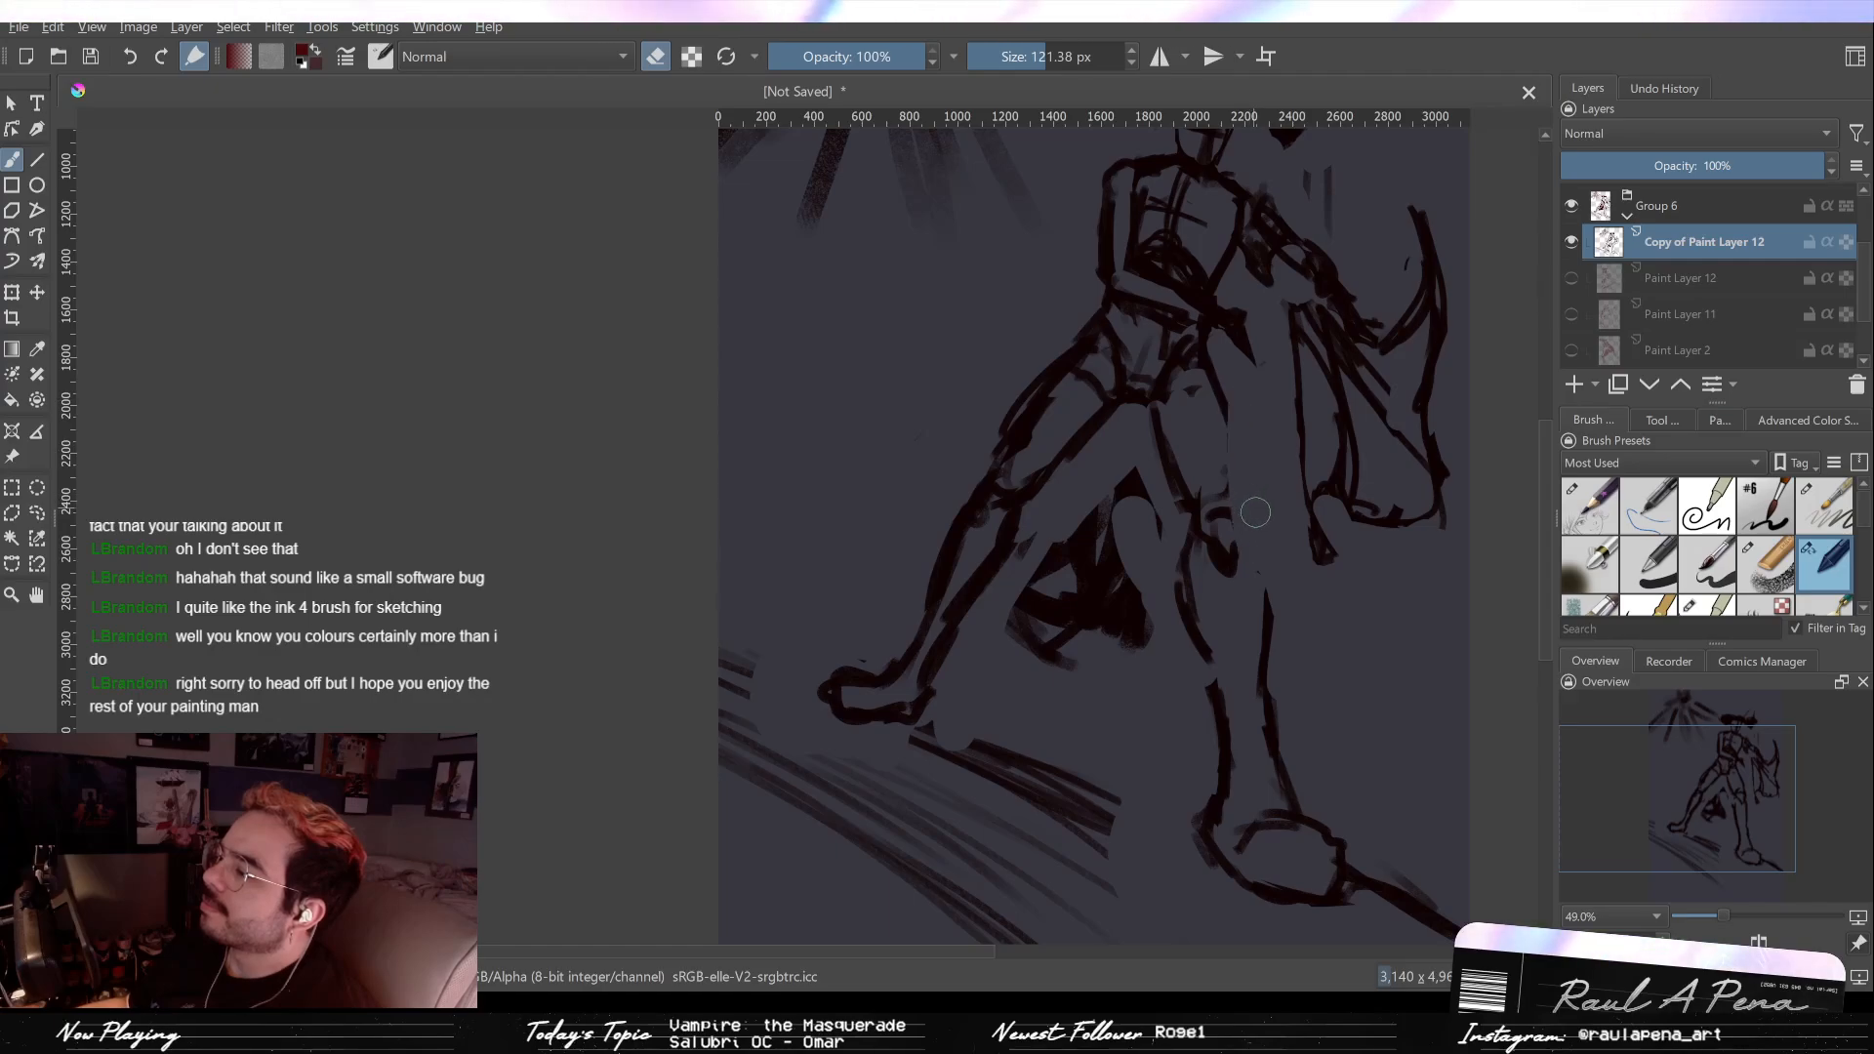
{"action": "left_click_drag", "start_coordinate": [1240, 419], "coordinate": [1260, 504]}
{"action": "mouse_move", "coordinate": [1277, 586]}
{"action": "left_mouse_down"}
{"action": "mouse_move", "coordinate": [1274, 654]}
{"action": "mouse_move", "coordinate": [1264, 604]}
{"action": "mouse_move", "coordinate": [1221, 693]}
{"action": "left_mouse_up"}
{"action": "key", "text": "e"}
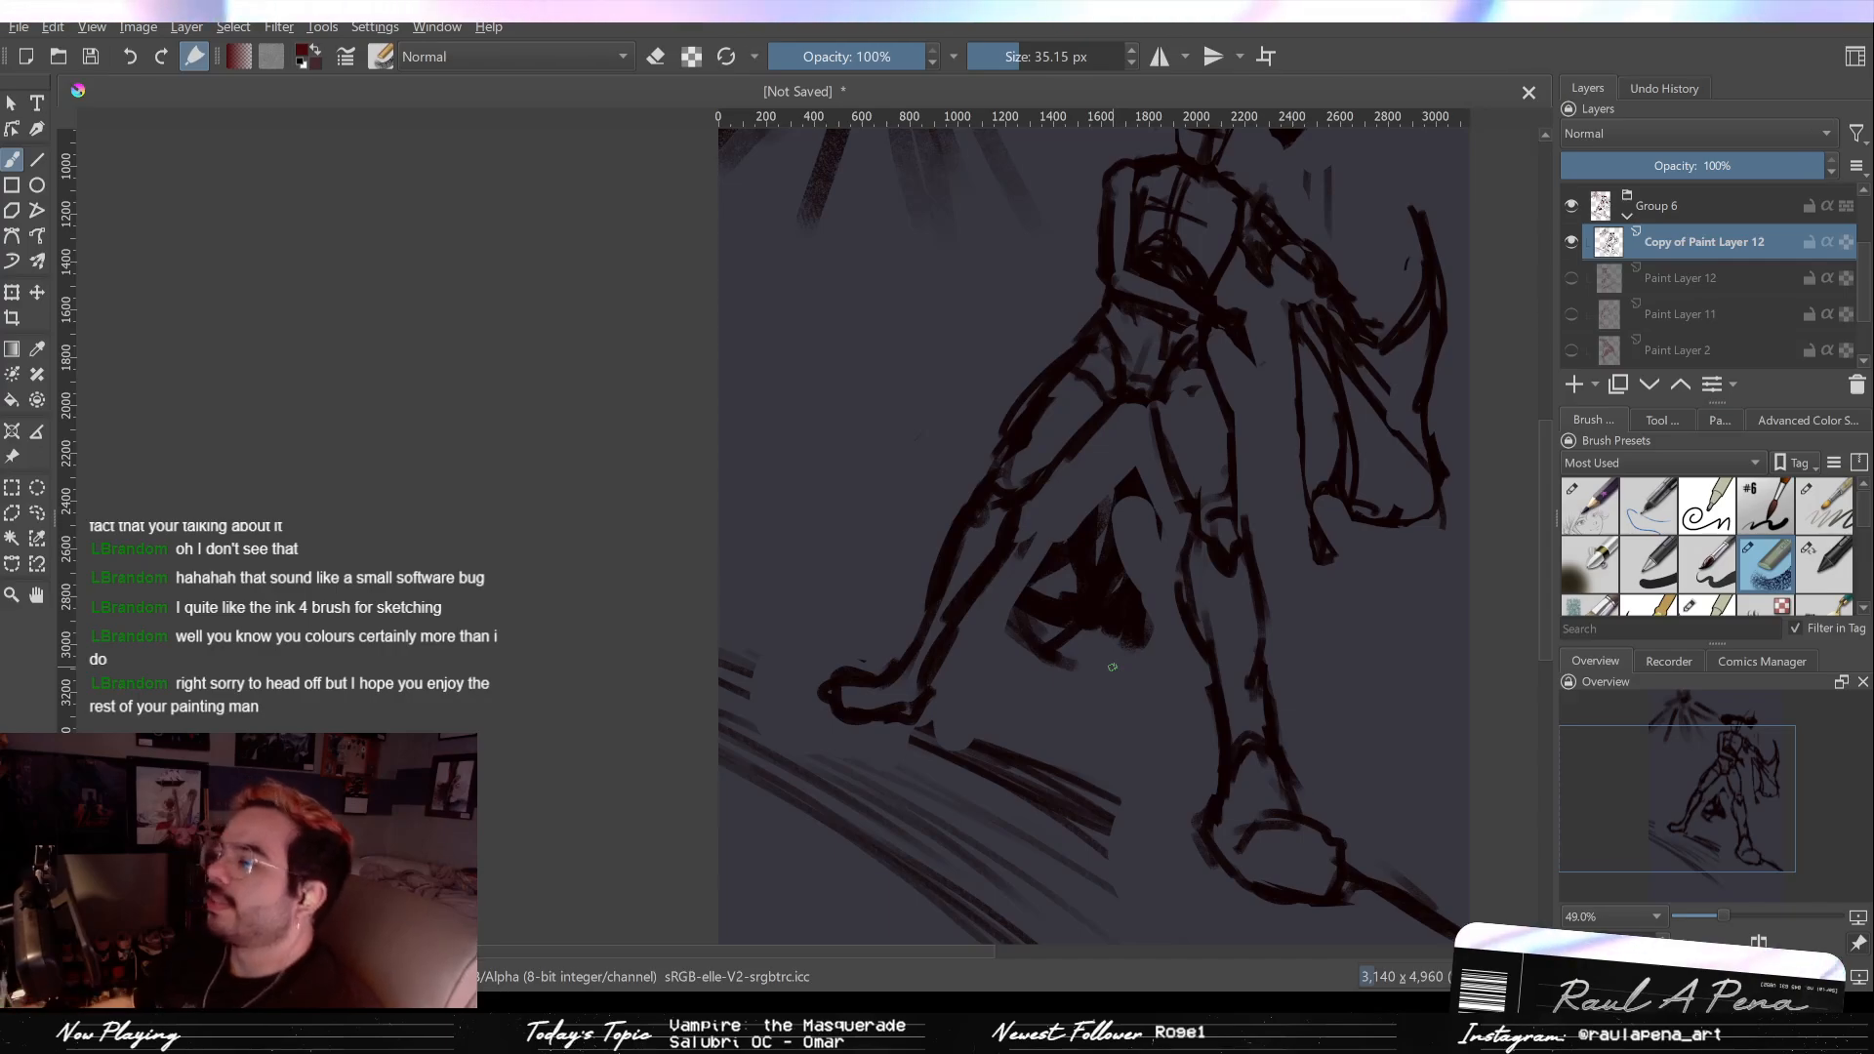
Step: Compare the reworked pose with the original sketch by toggling the visibility of Copy of Paint Layer 12 and Paint Layer 12
{"action": "key", "text": "minus"}
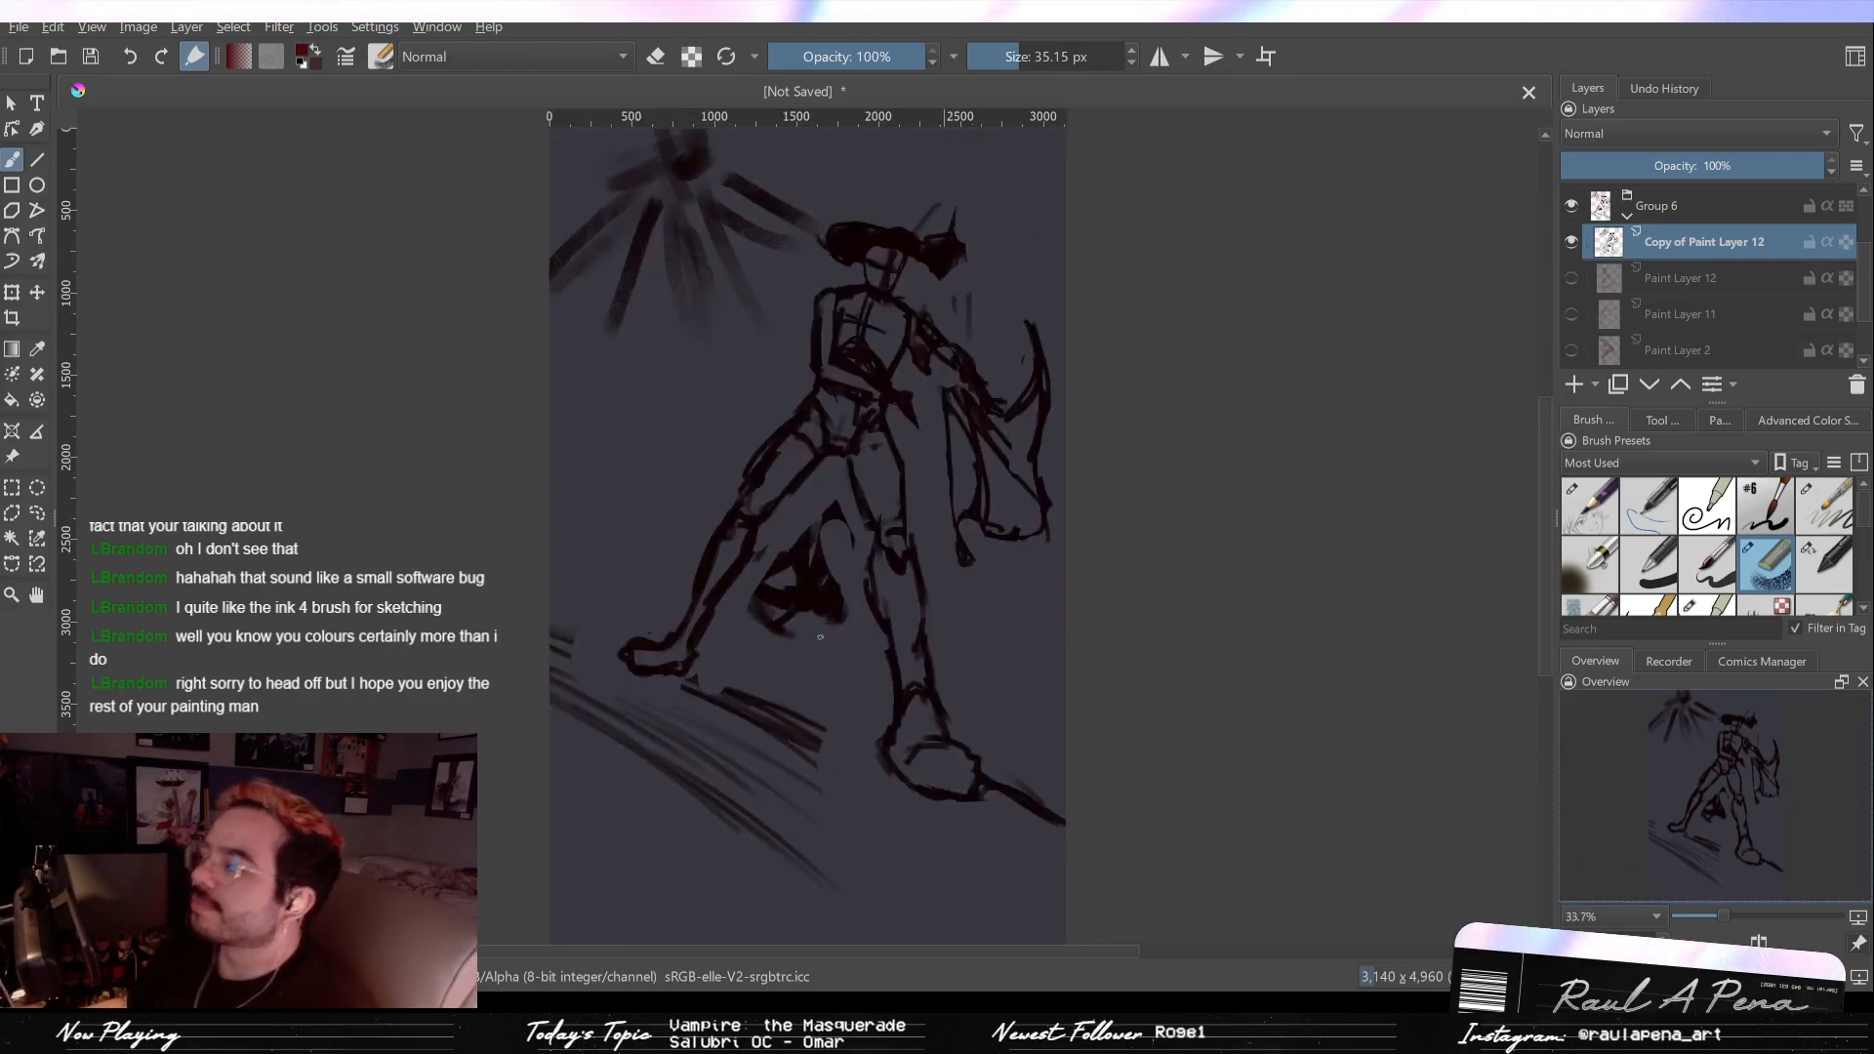
{"action": "mouse_move", "coordinate": [1002, 434]}
{"action": "left_mouse_down"}
{"action": "mouse_move", "coordinate": [995, 385]}
{"action": "mouse_move", "coordinate": [928, 514]}
{"action": "mouse_move", "coordinate": [990, 504]}
{"action": "mouse_move", "coordinate": [1022, 466]}
{"action": "left_mouse_up"}
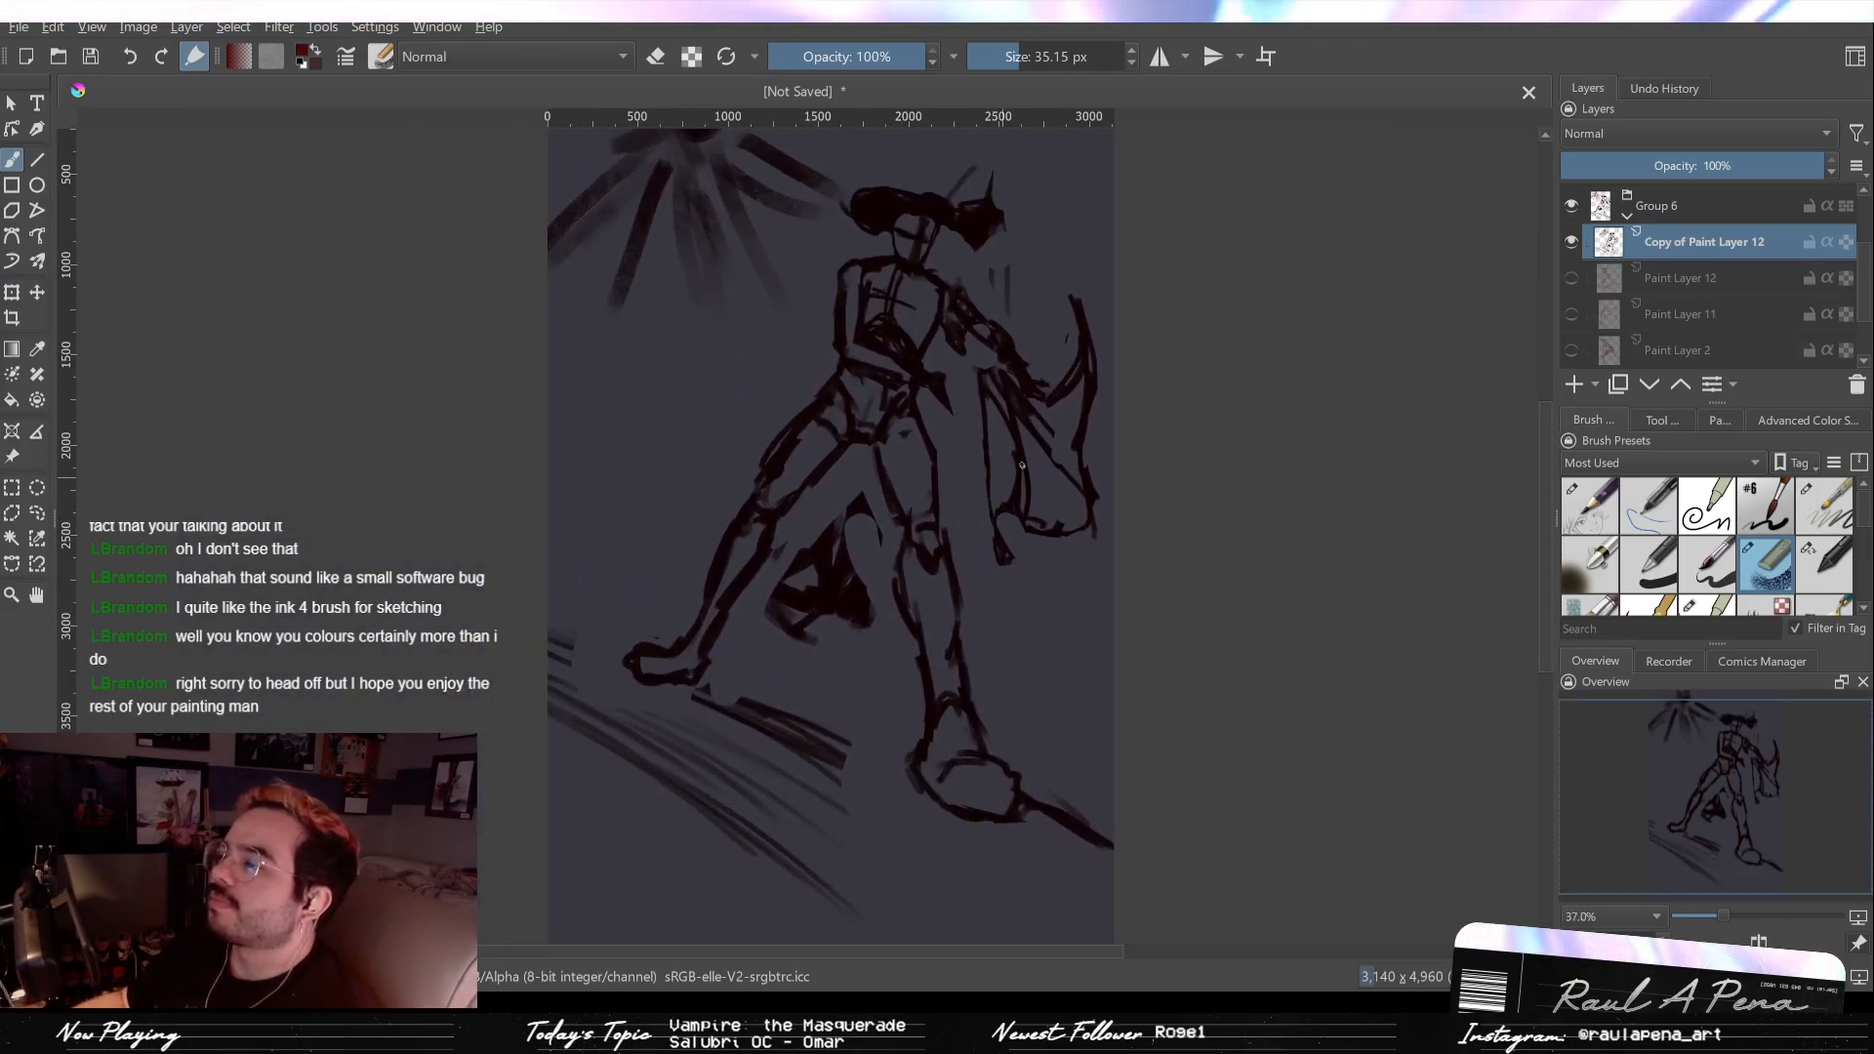
{"action": "left_click", "coordinate": [1571, 241]}
{"action": "left_click", "coordinate": [1571, 241]}
{"action": "left_click", "coordinate": [1571, 277]}
{"action": "left_click", "coordinate": [1571, 241]}
{"action": "left_click", "coordinate": [1572, 241]}
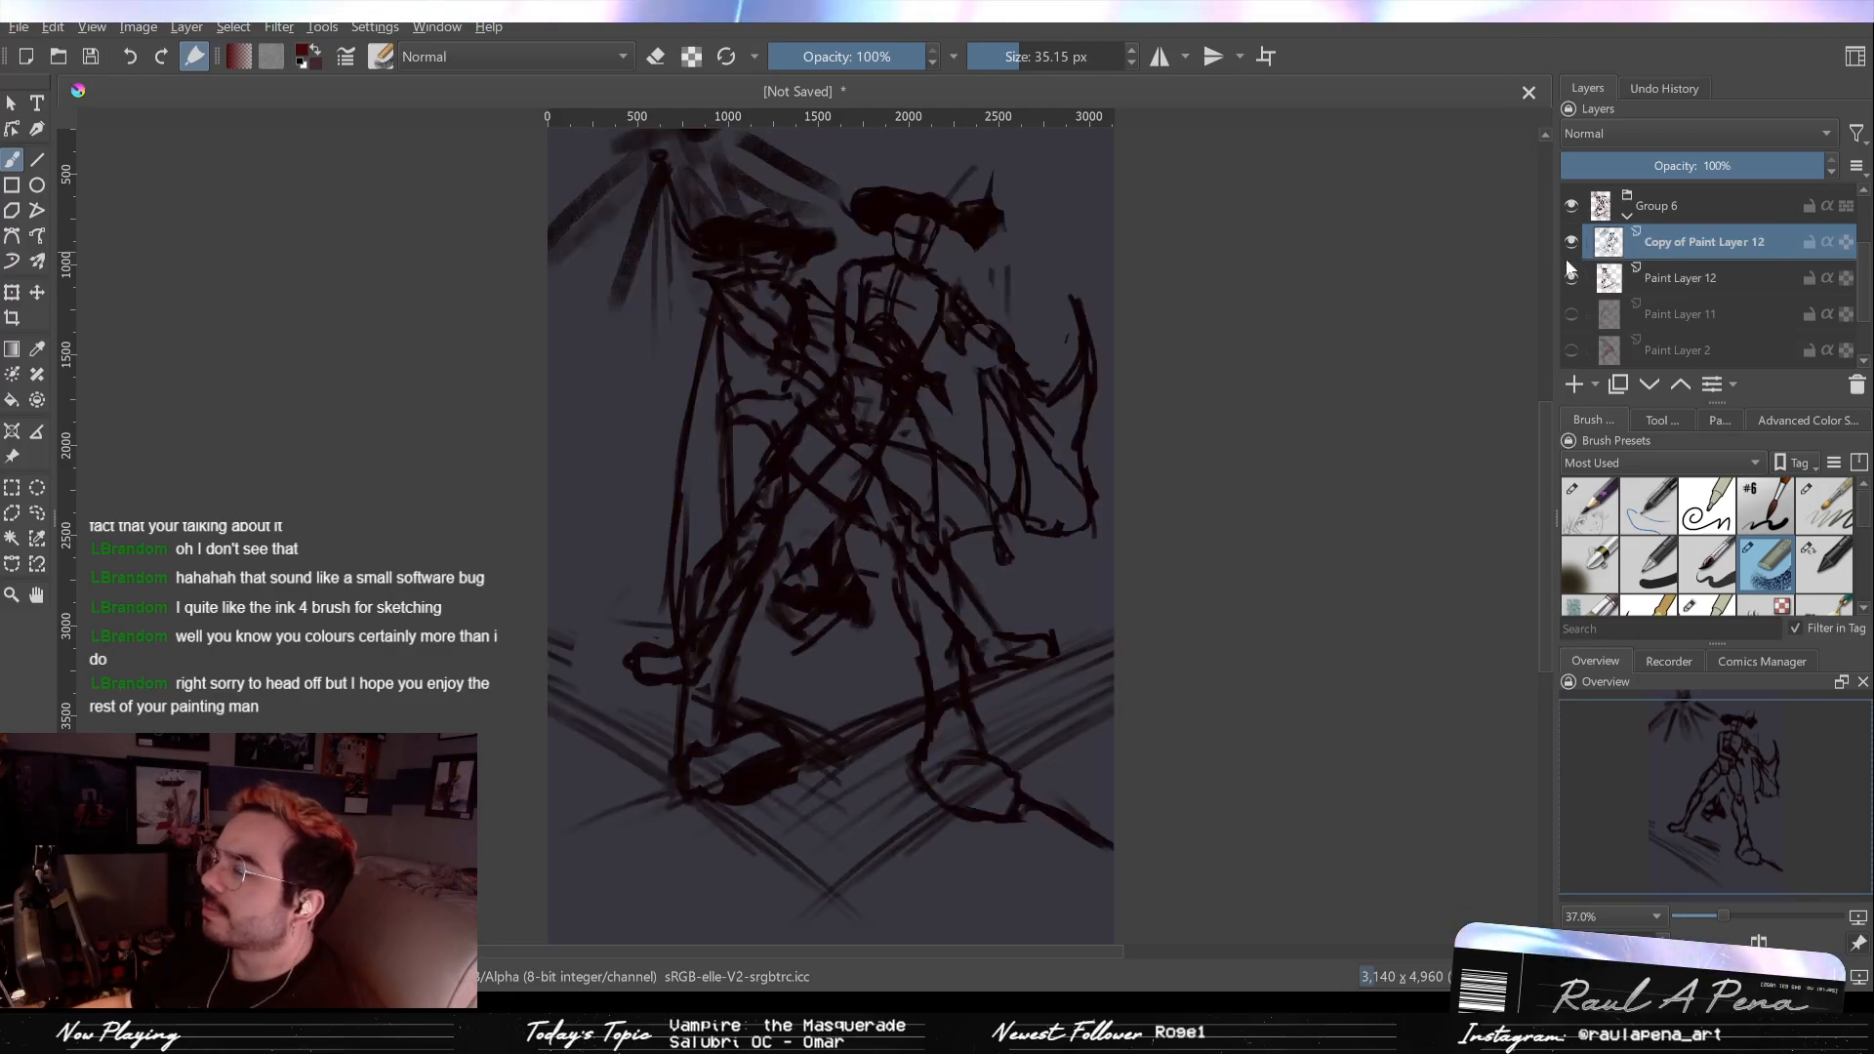
{"action": "left_click", "coordinate": [1571, 277]}
{"action": "left_click", "coordinate": [1571, 277]}
{"action": "left_click", "coordinate": [1571, 241]}
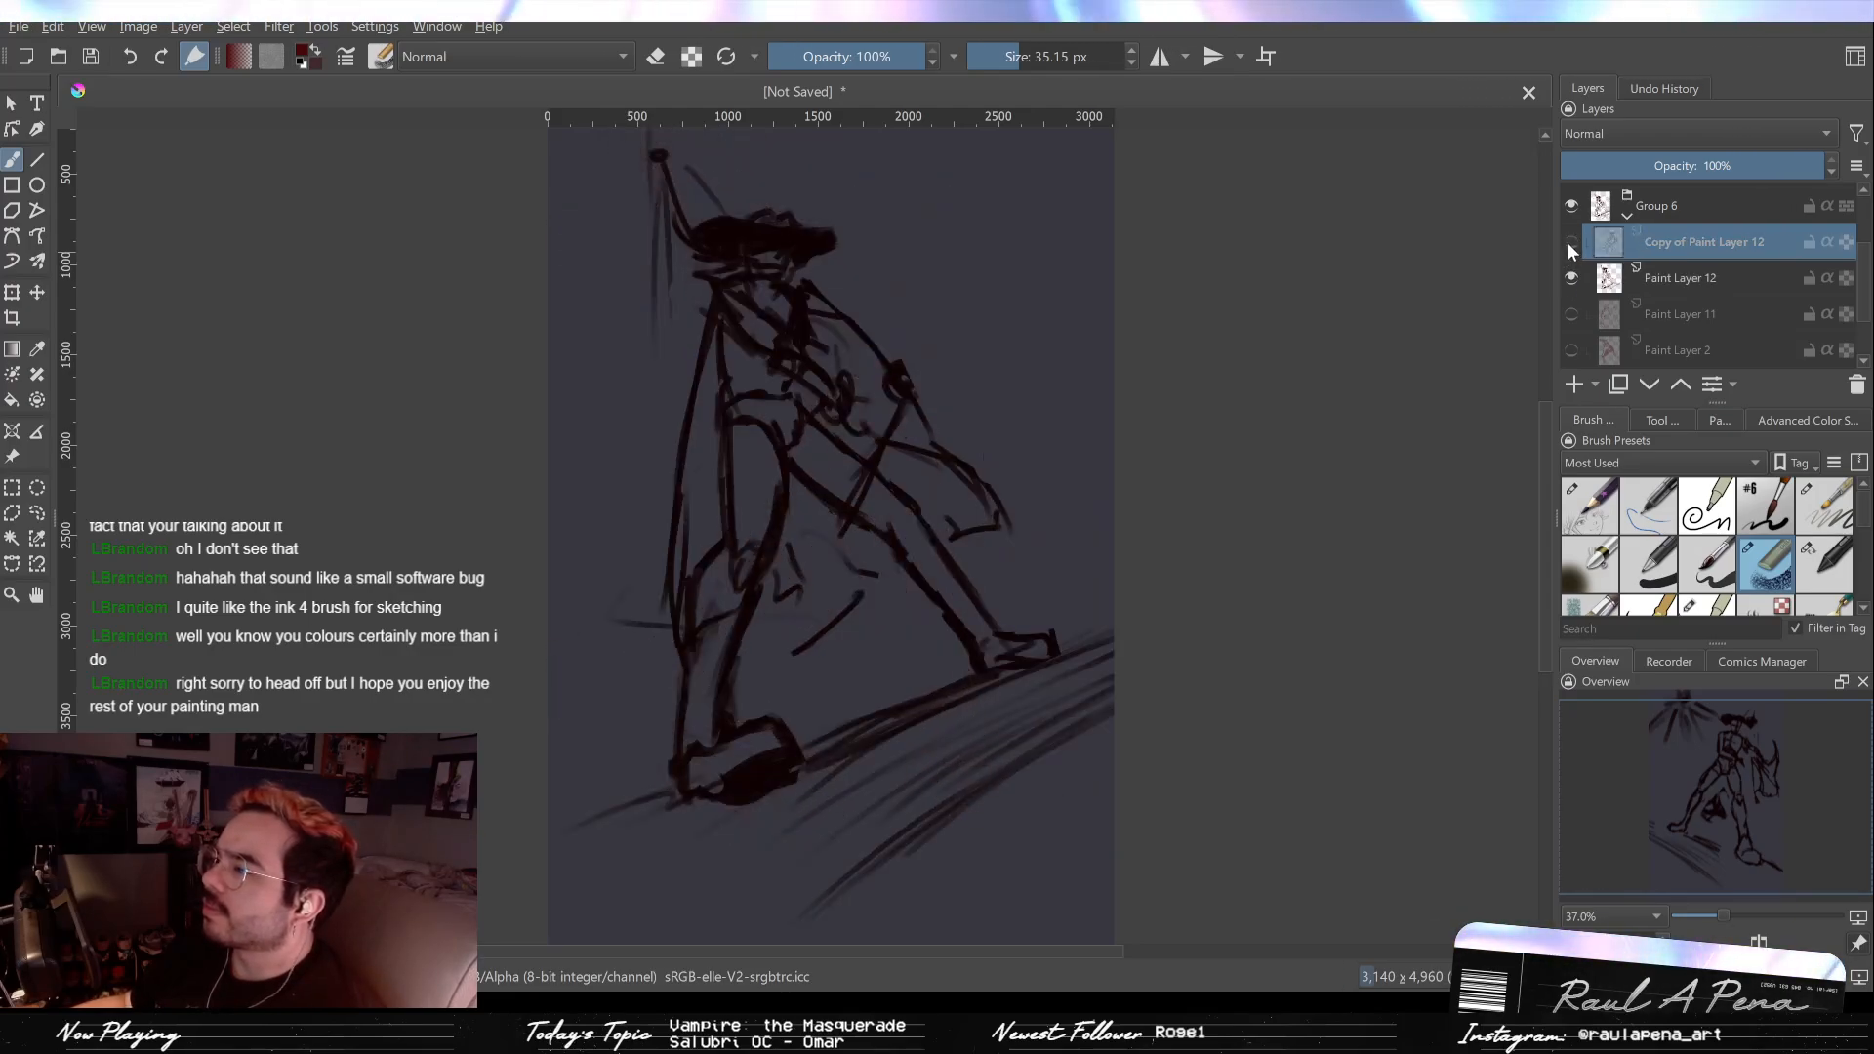
{"action": "left_click", "coordinate": [1567, 242]}
{"action": "left_click", "coordinate": [1567, 245]}
{"action": "left_click", "coordinate": [1565, 251]}
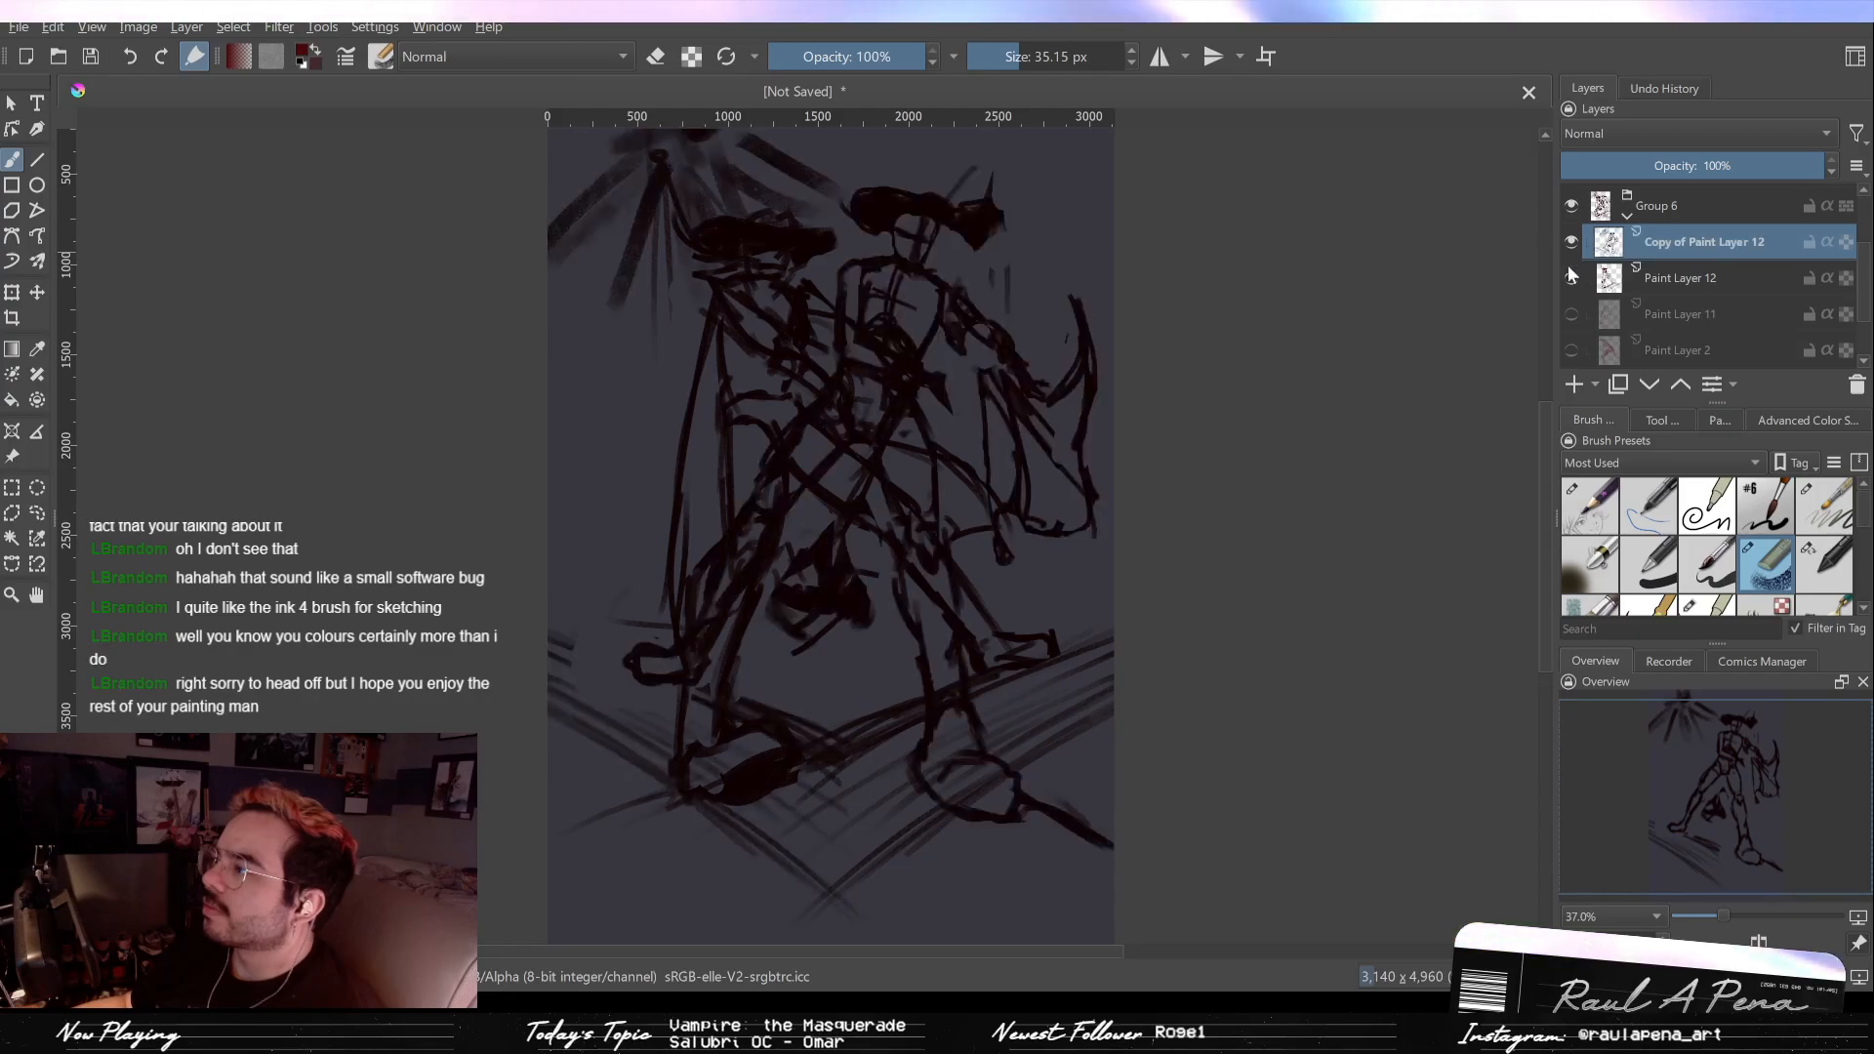
{"action": "left_click", "coordinate": [1571, 278]}
Step: Reduce the eraser to 32.21 px, thin the torso's lower side outline and clean up the forearm and hand crossing the waist
{"action": "scroll", "coordinate": [849, 292], "scroll_direction": "up", "scroll_amount": 4}
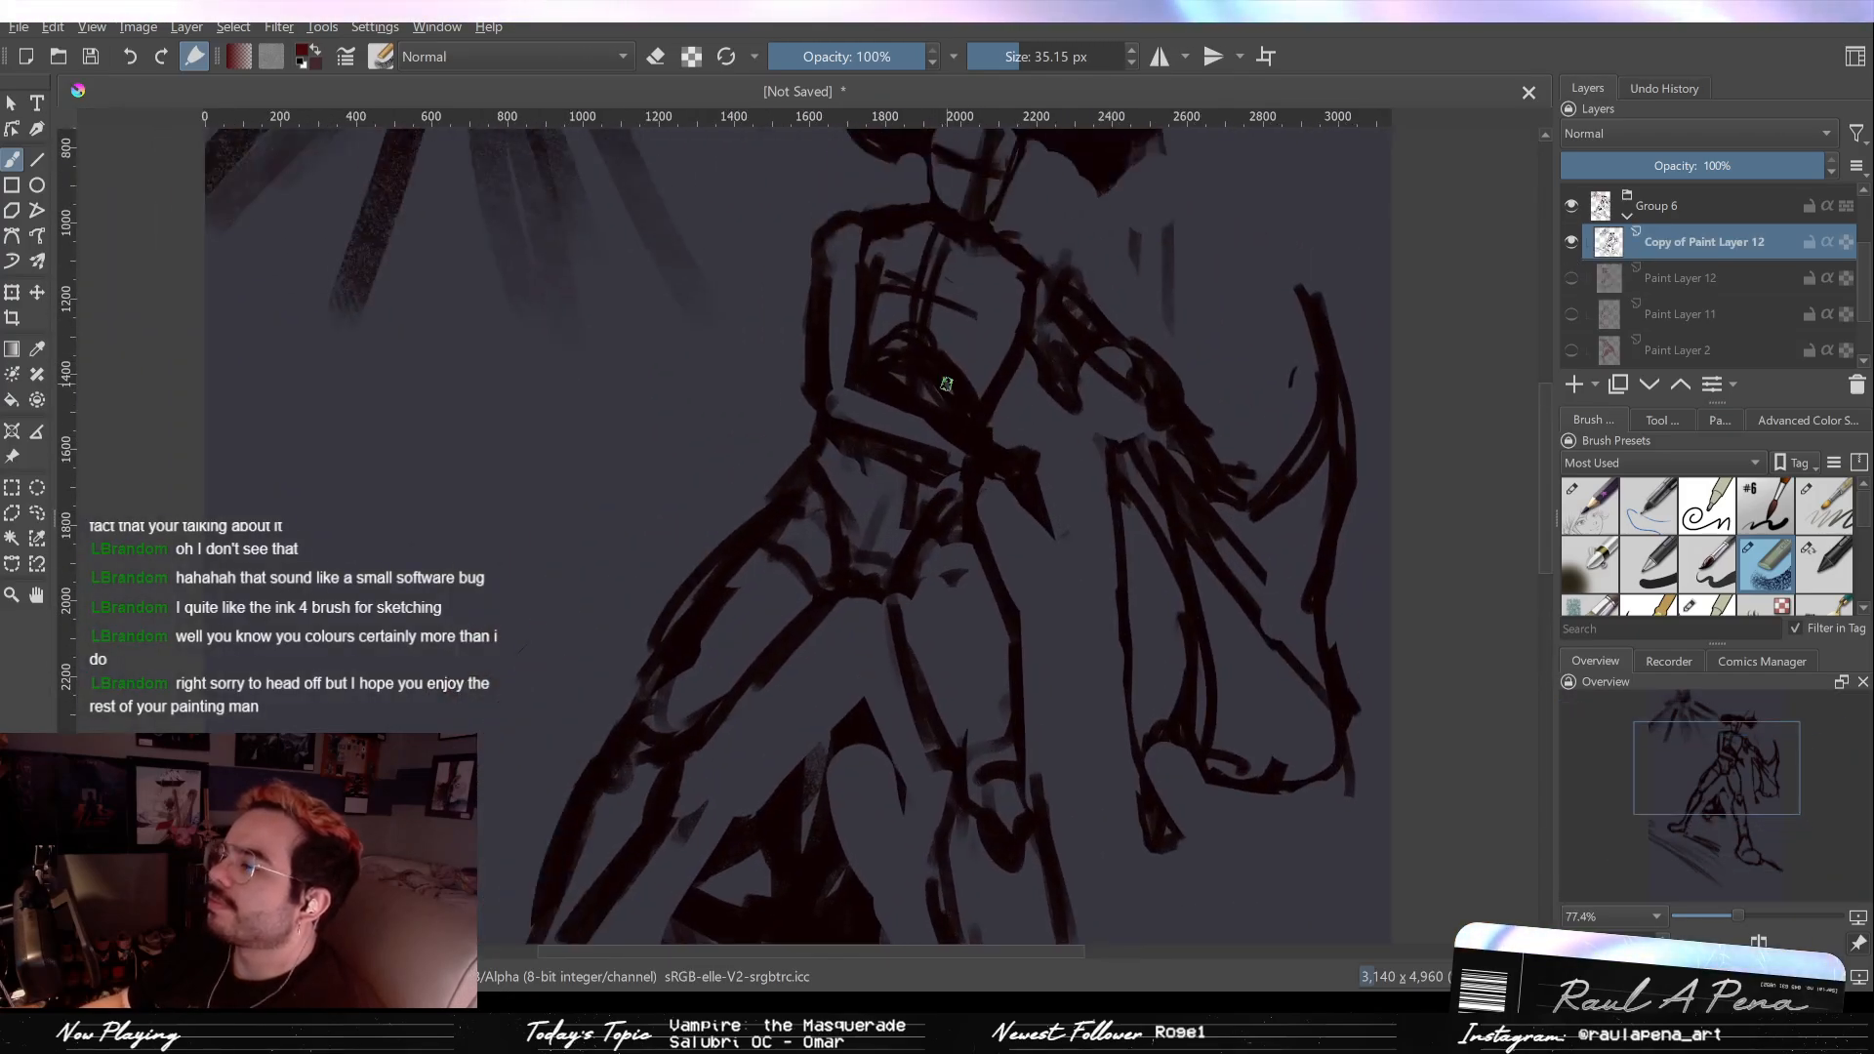
{"action": "key", "text": "e"}
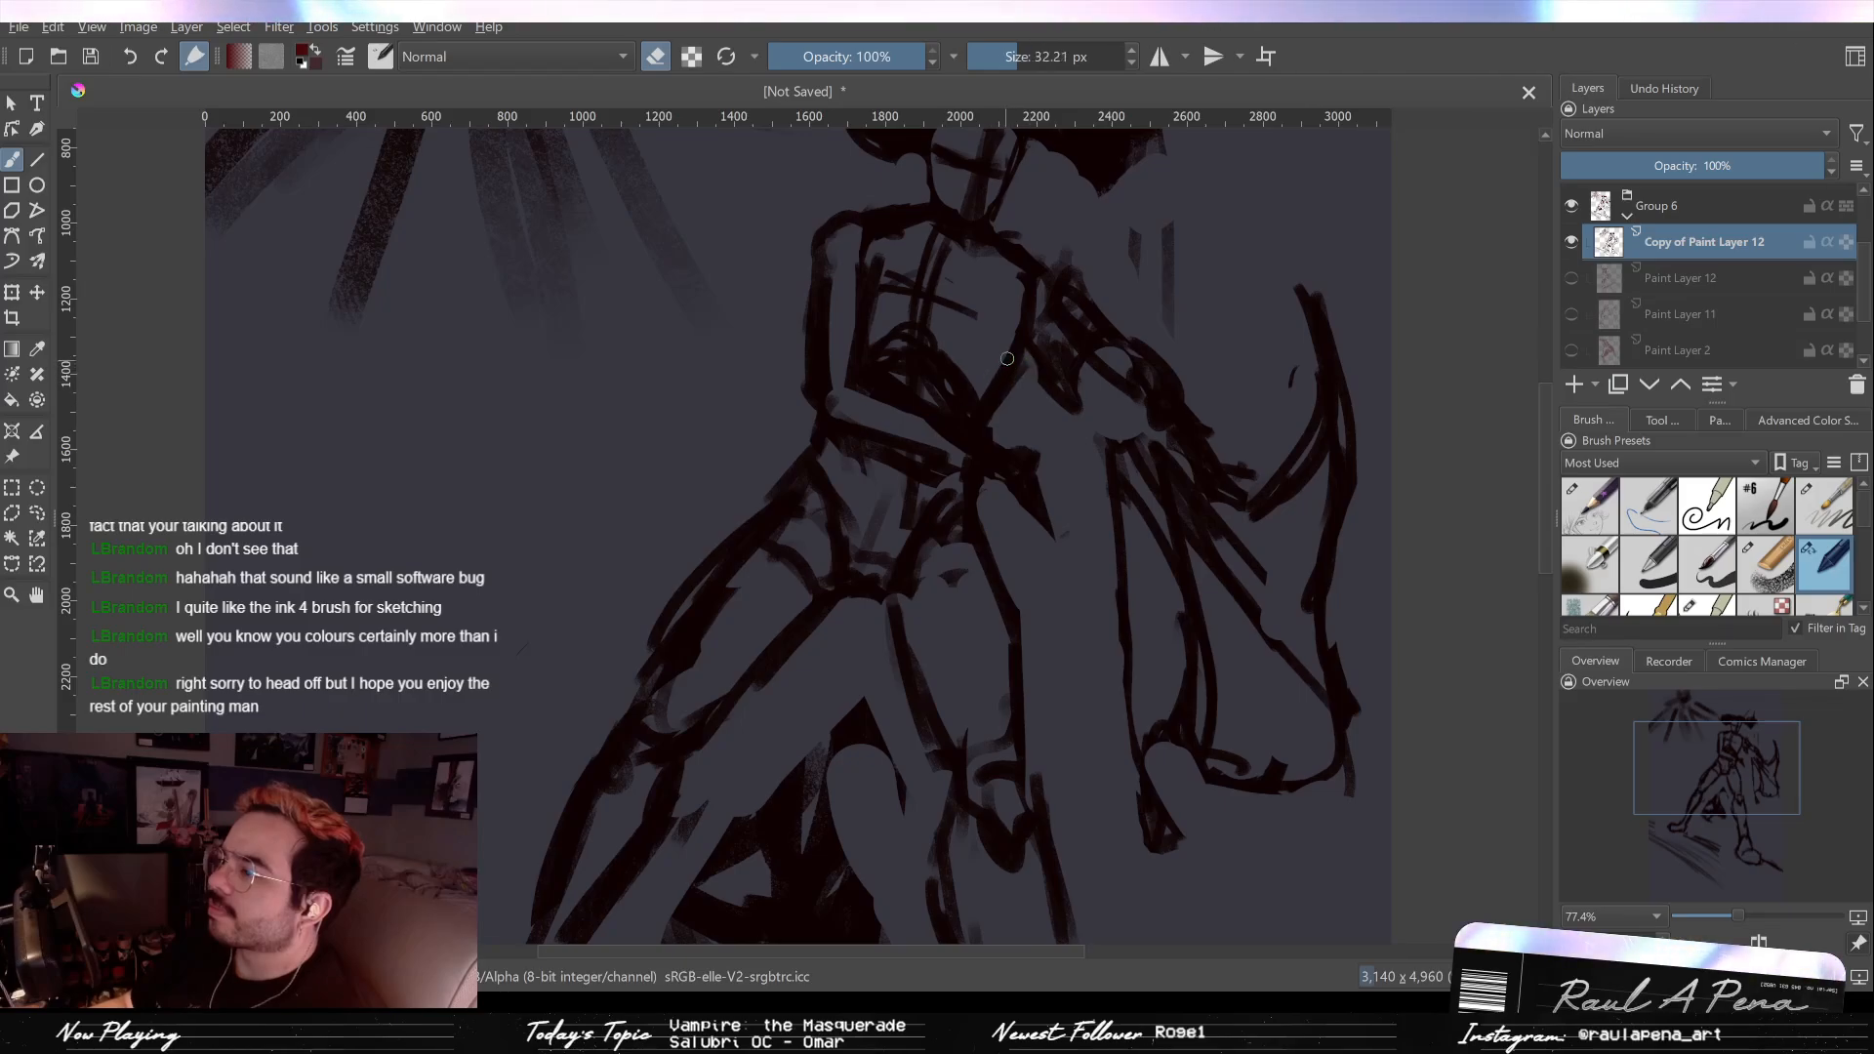
{"action": "key", "text": "e"}
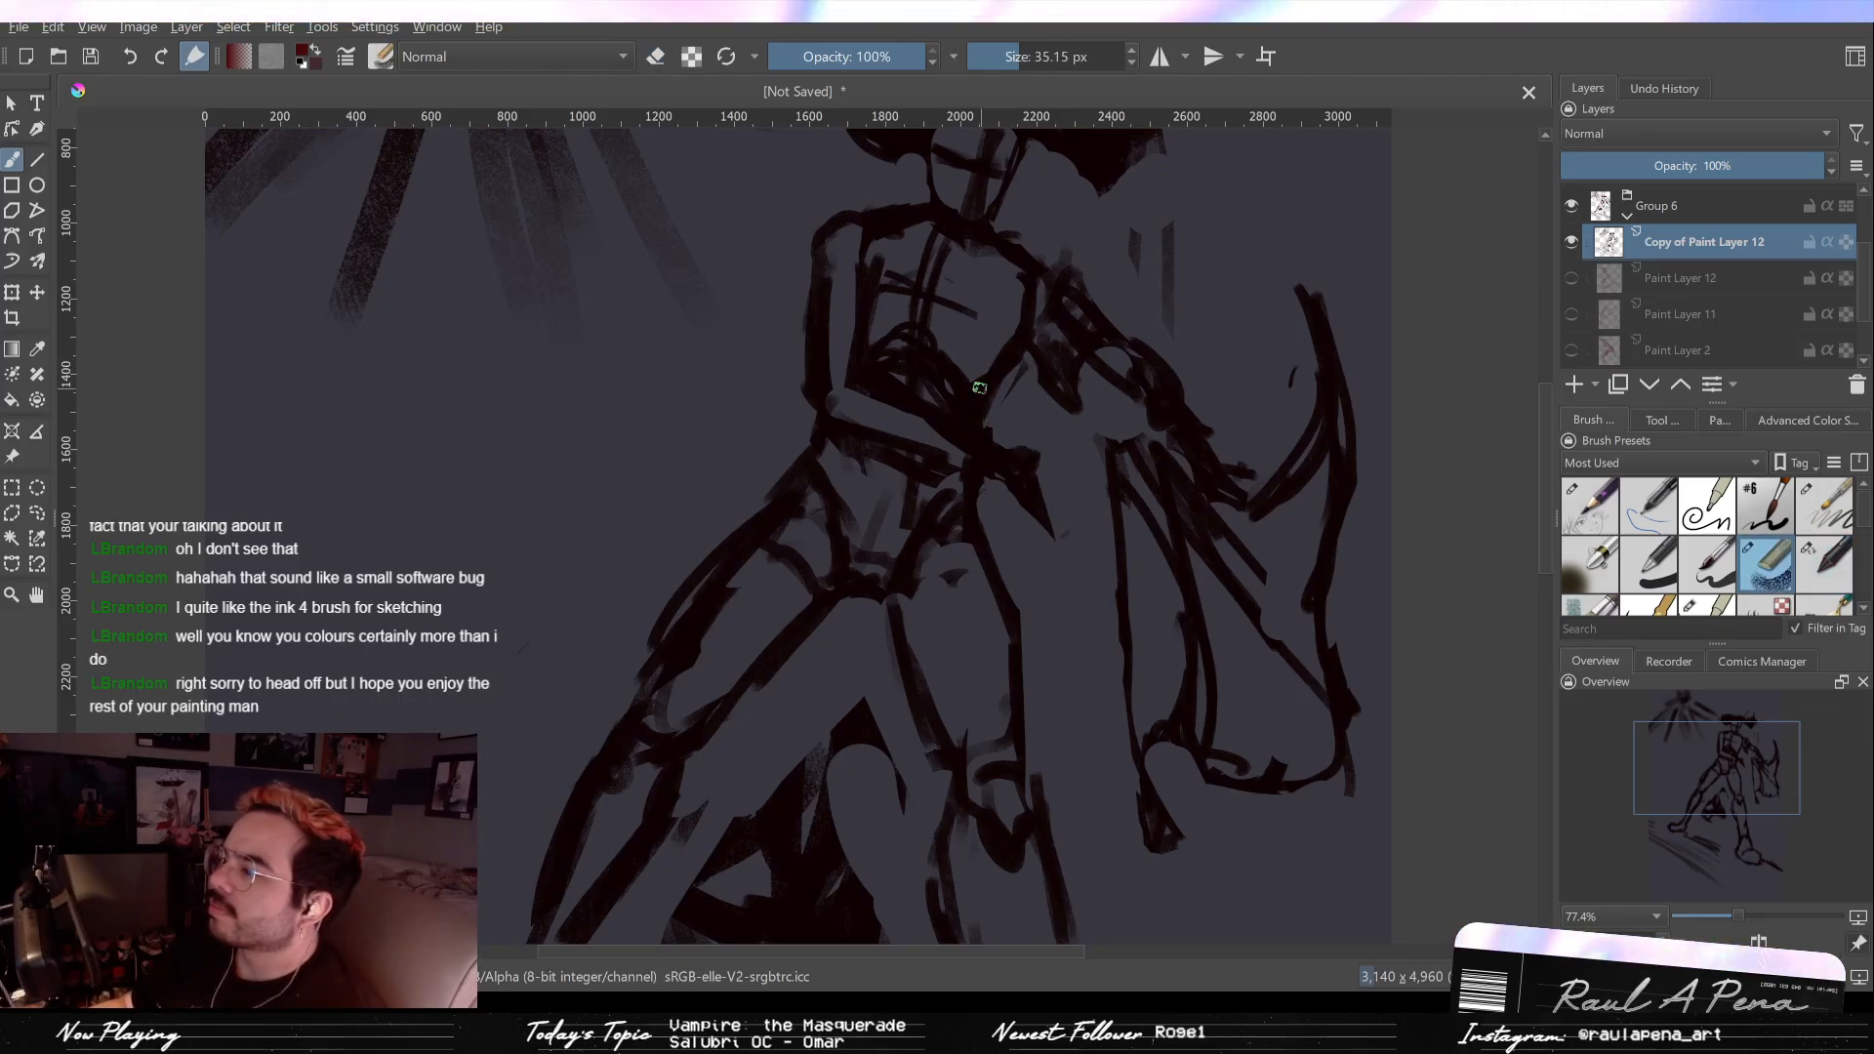
{"action": "key", "text": "e"}
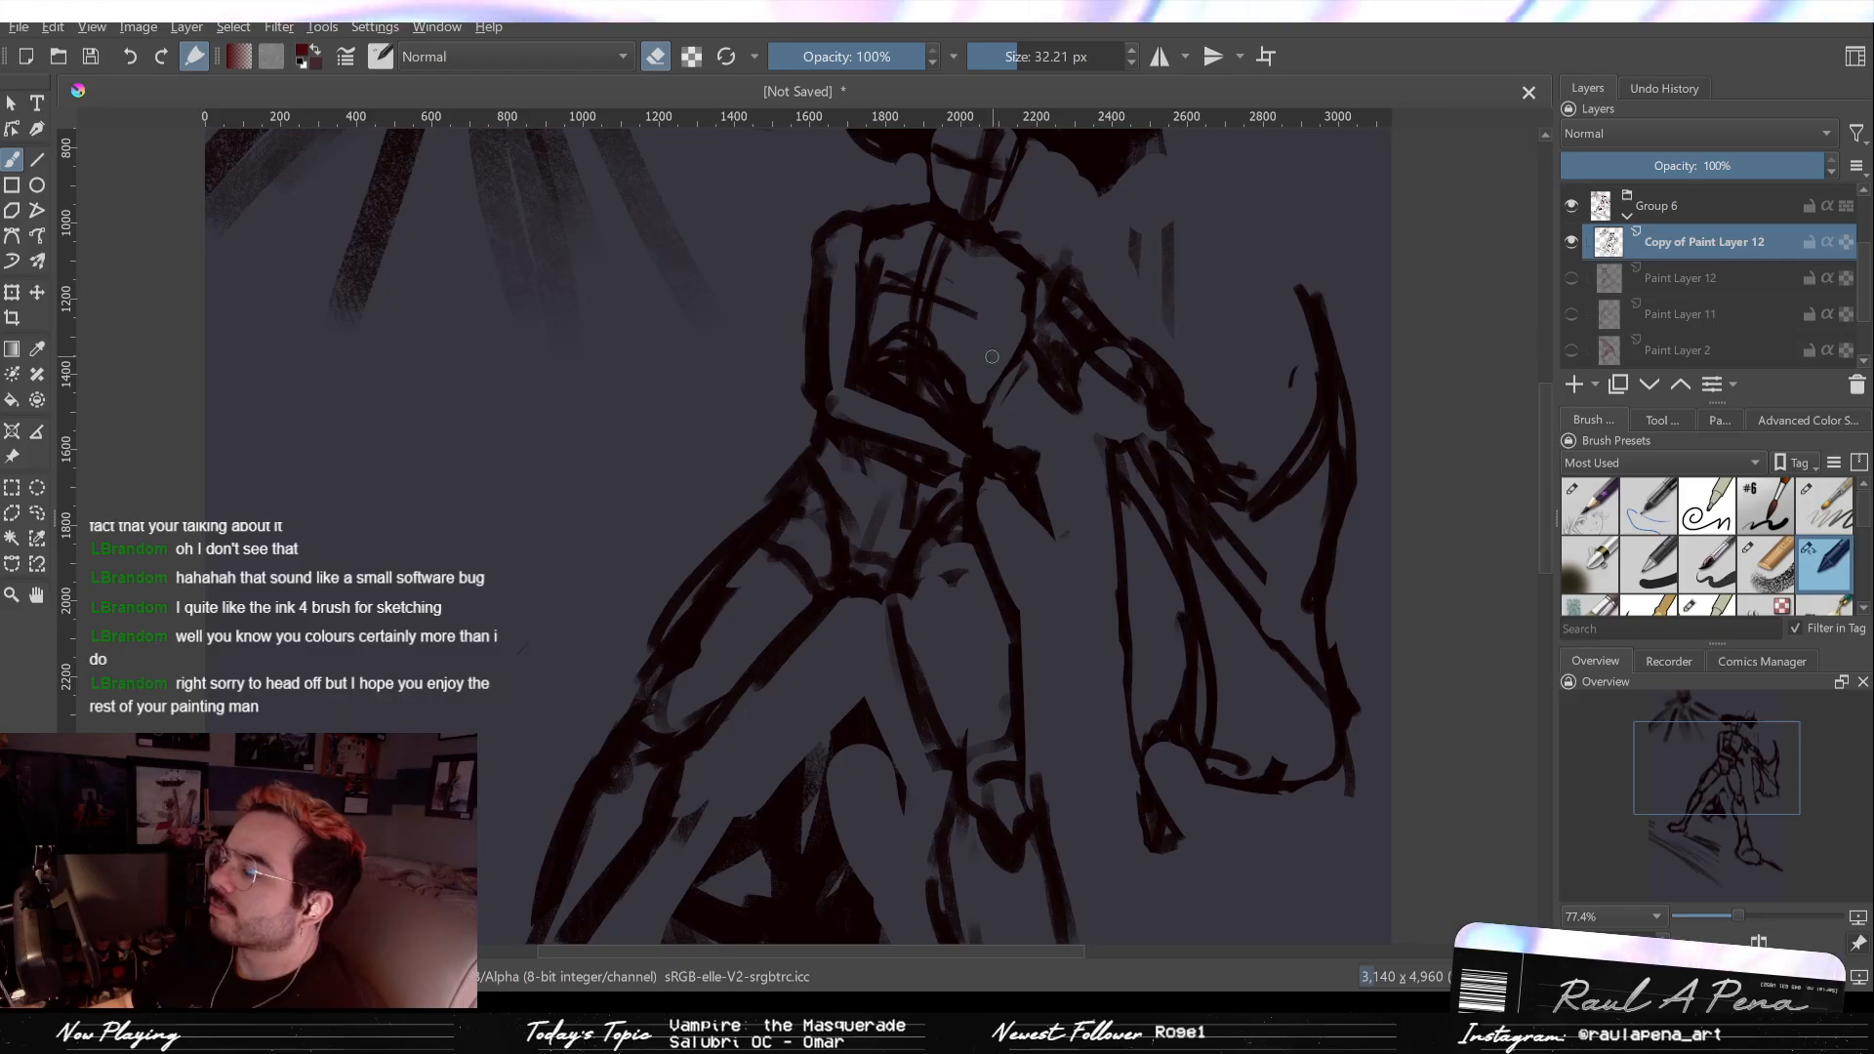
{"action": "key", "text": "e"}
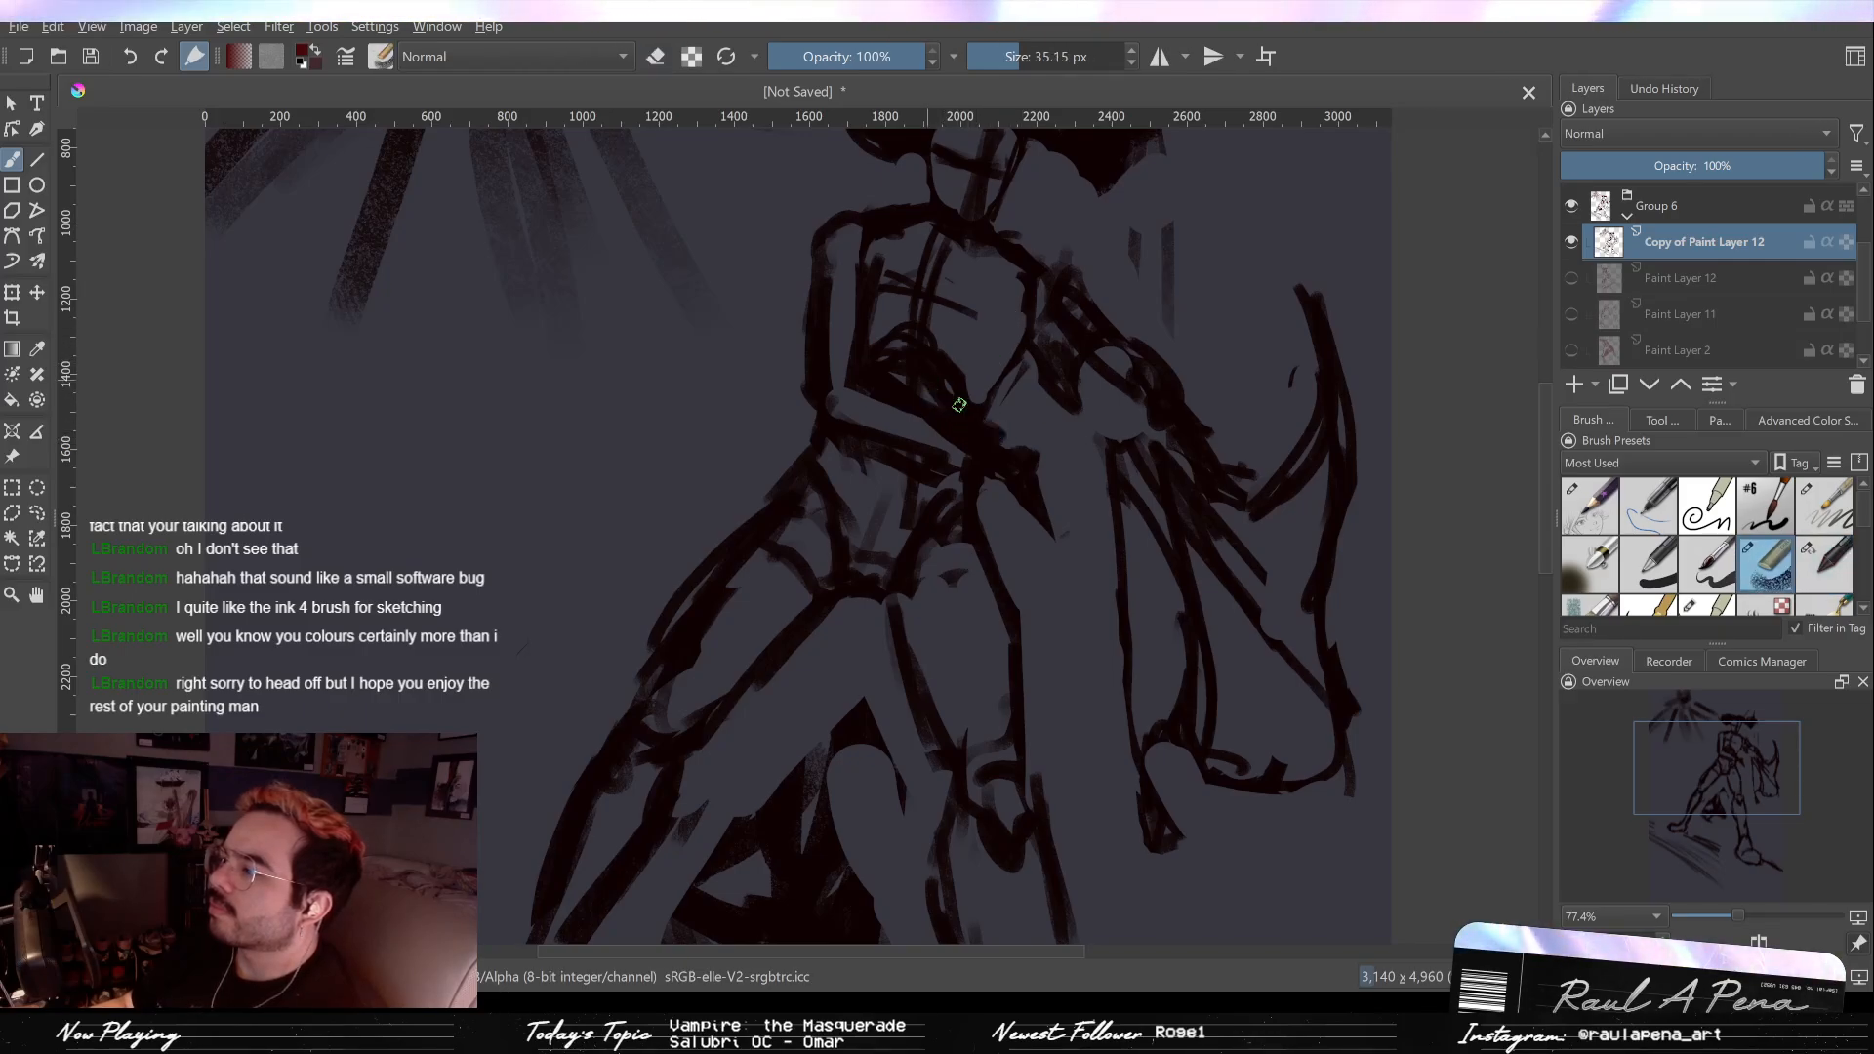
{"action": "key", "text": "e"}
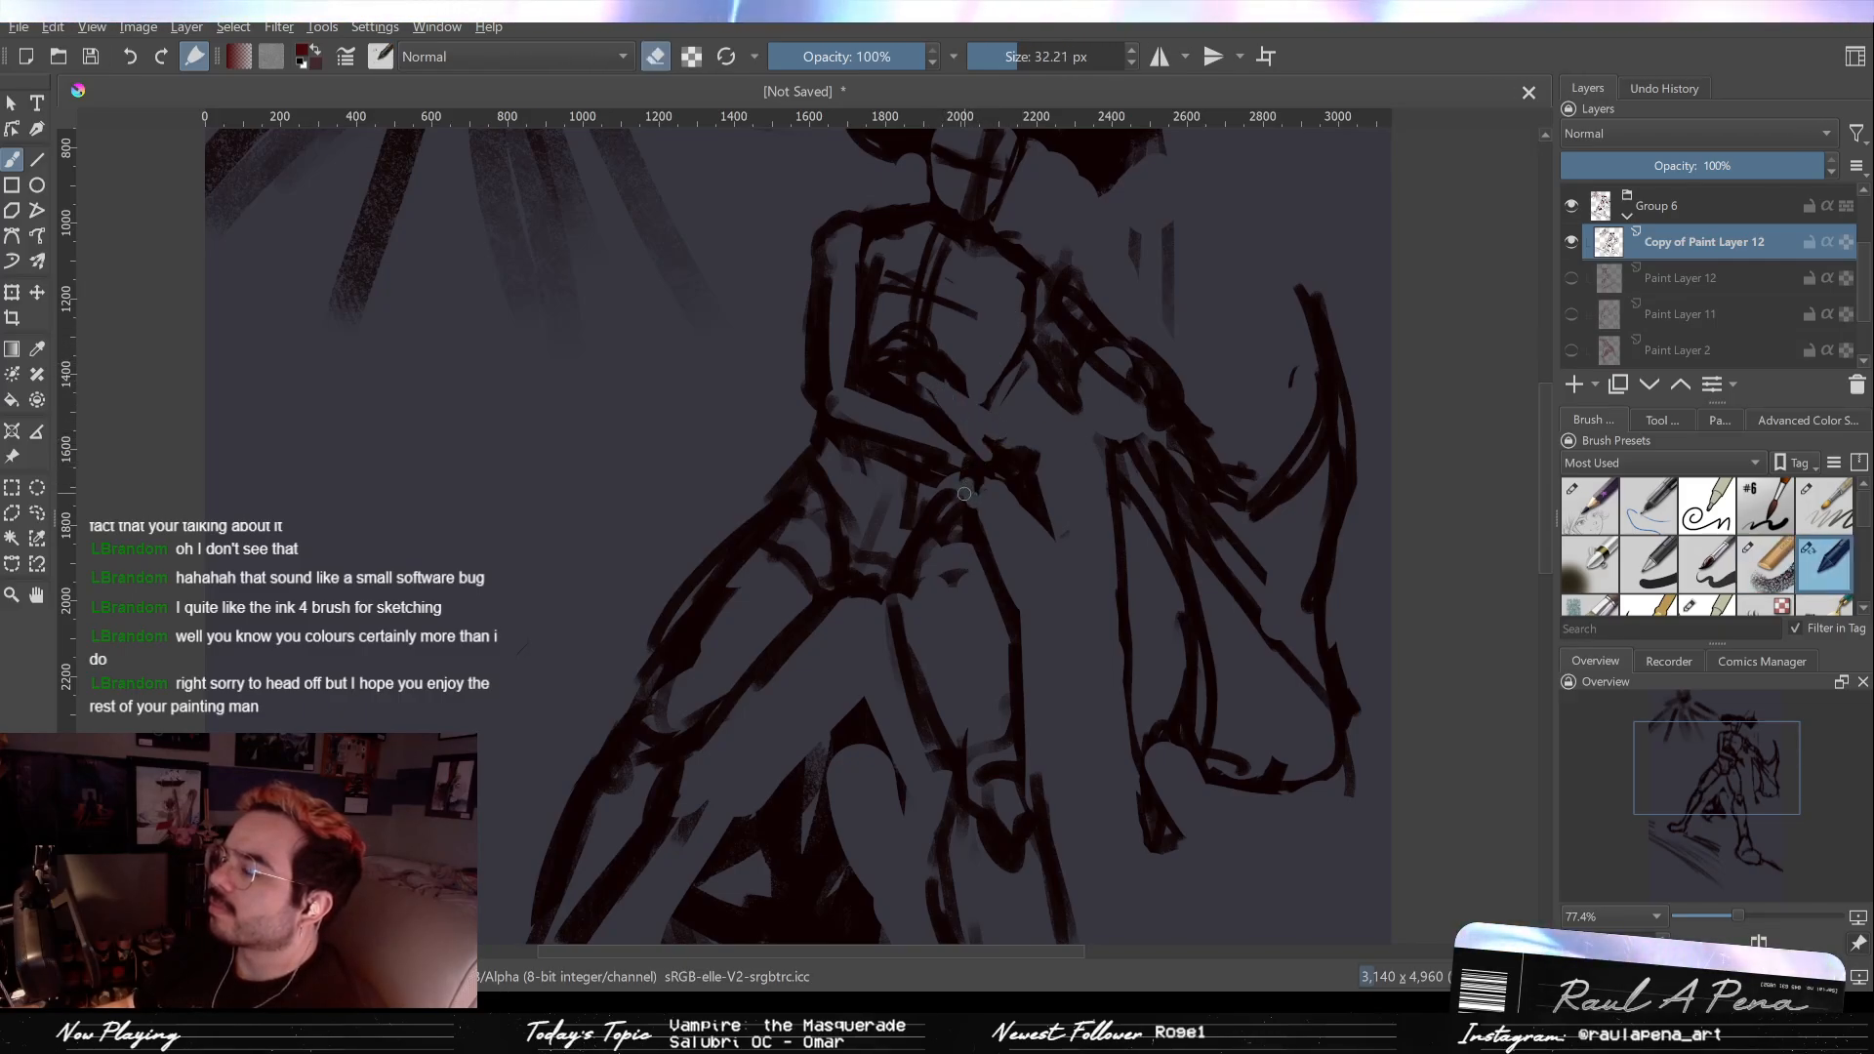
{"action": "key", "text": "e"}
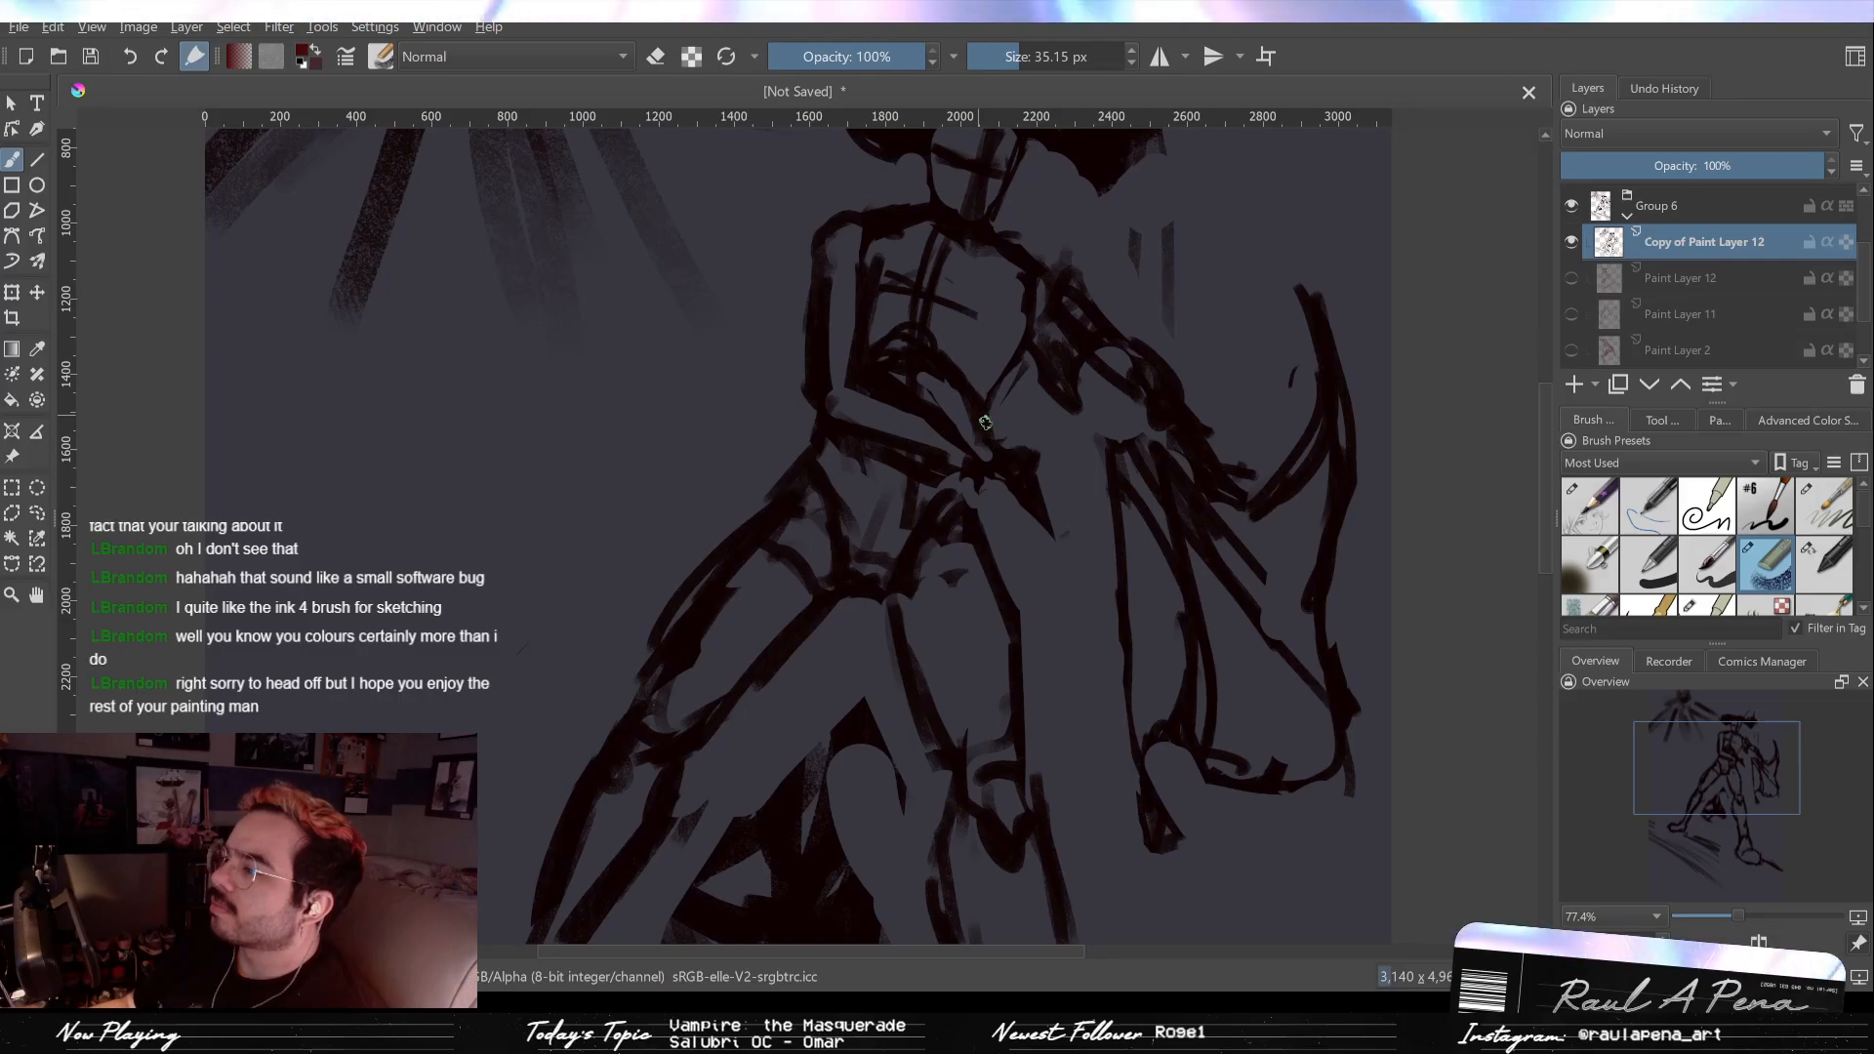
Step: Try to redraw the pelvis as a tilted bowl shape after erasing its old lines with a 116.85 px eraser
{"action": "key", "text": "e"}
{"action": "mouse_move", "coordinate": [922, 514]}
{"action": "left_mouse_down"}
{"action": "mouse_move", "coordinate": [902, 555]}
{"action": "mouse_move", "coordinate": [806, 493]}
{"action": "mouse_move", "coordinate": [855, 500]}
{"action": "mouse_move", "coordinate": [846, 432]}
{"action": "mouse_move", "coordinate": [831, 457]}
{"action": "mouse_move", "coordinate": [875, 547]}
{"action": "mouse_move", "coordinate": [830, 429]}
{"action": "mouse_move", "coordinate": [808, 488]}
{"action": "mouse_move", "coordinate": [862, 577]}
{"action": "mouse_move", "coordinate": [914, 580]}
{"action": "mouse_move", "coordinate": [851, 537]}
{"action": "mouse_move", "coordinate": [911, 600]}
{"action": "mouse_move", "coordinate": [980, 508]}
{"action": "left_mouse_up"}
{"action": "key", "text": "e"}
{"action": "key", "text": "e"}
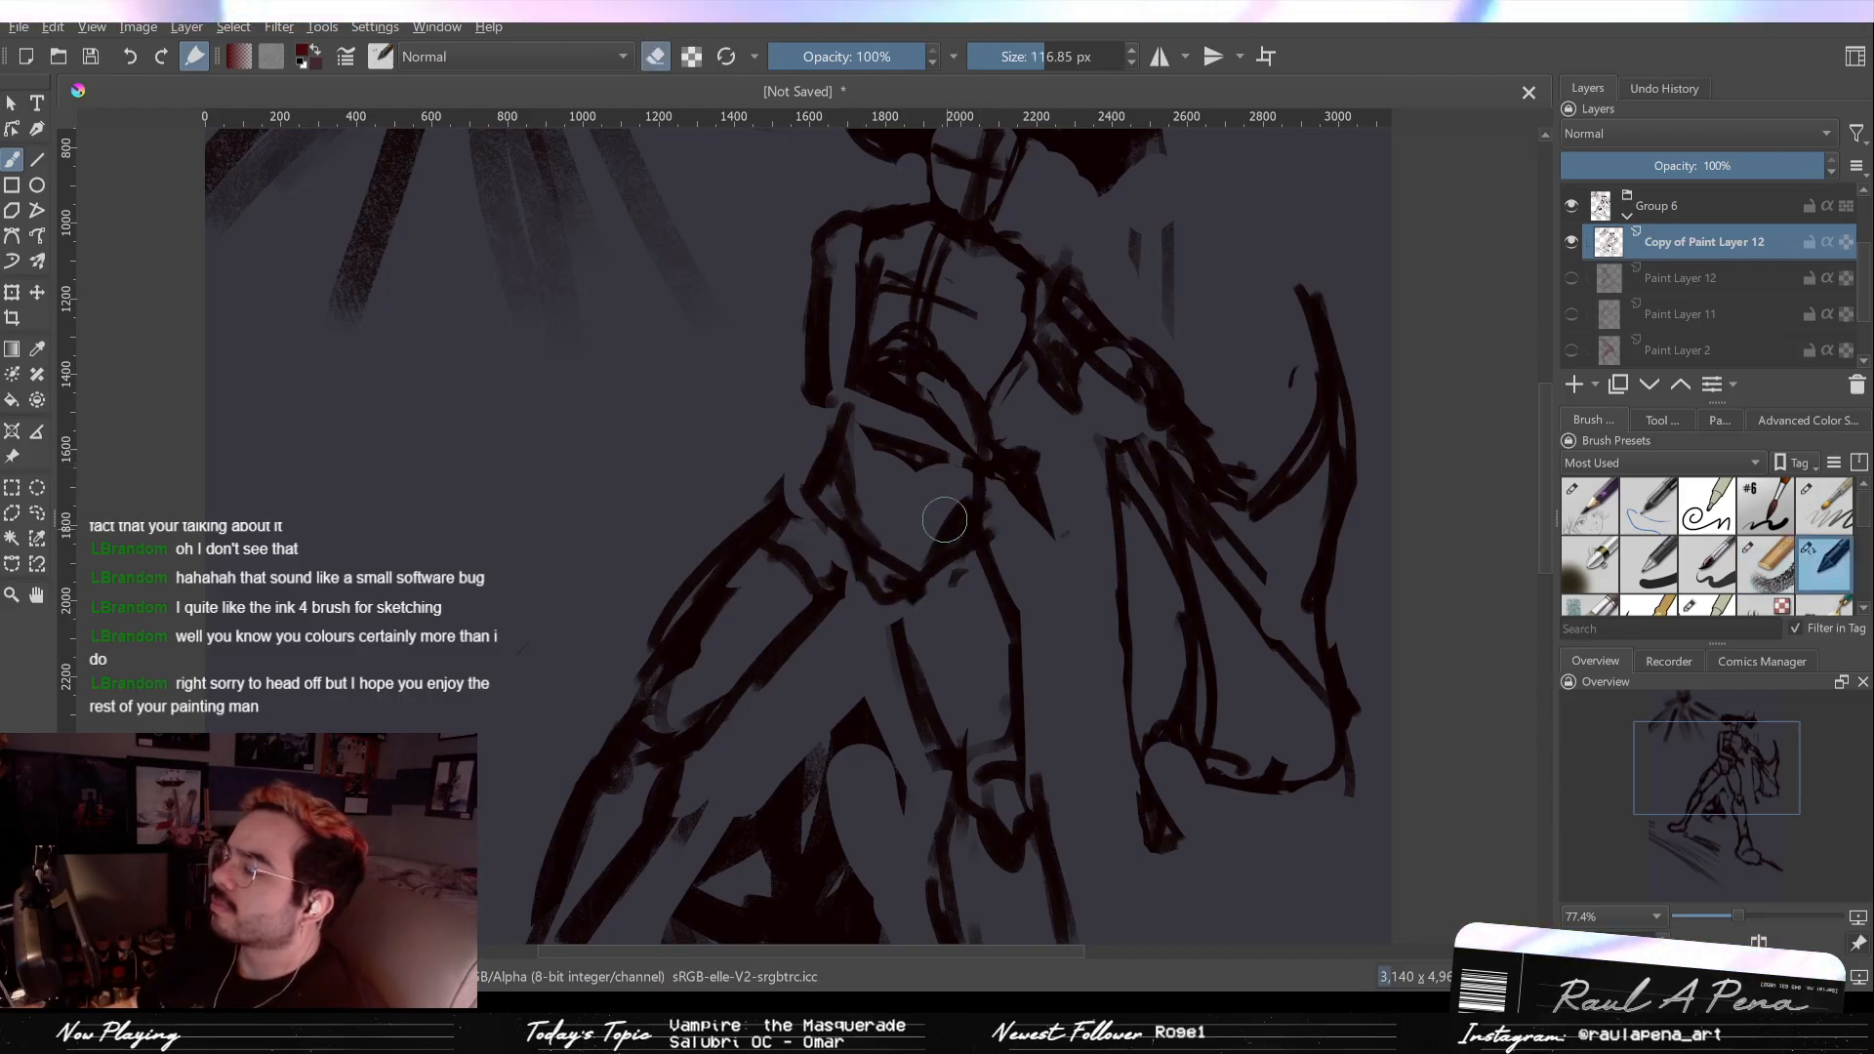
{"action": "key", "text": "e"}
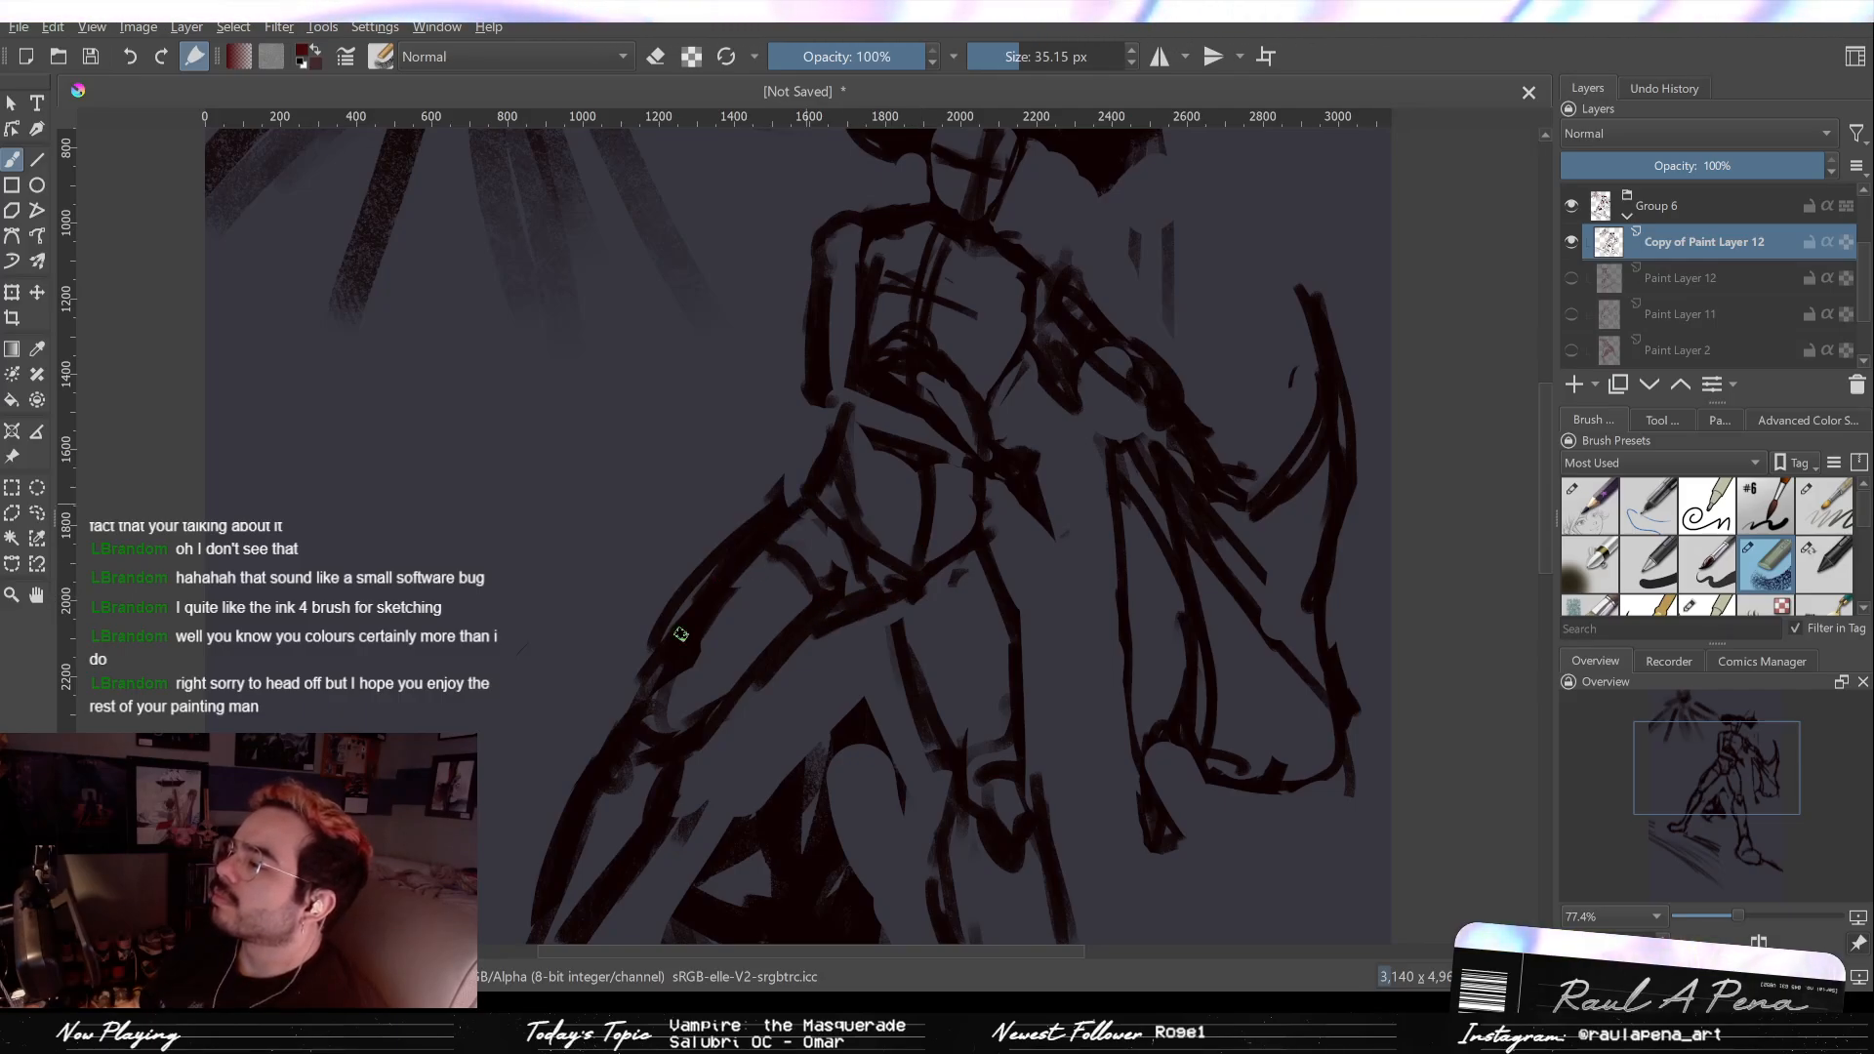
{"action": "key", "text": "e"}
{"action": "scroll", "coordinate": [669, 620], "scroll_direction": "down", "scroll_amount": 5}
{"action": "scroll", "coordinate": [878, 546], "scroll_direction": "up", "scroll_amount": 3}
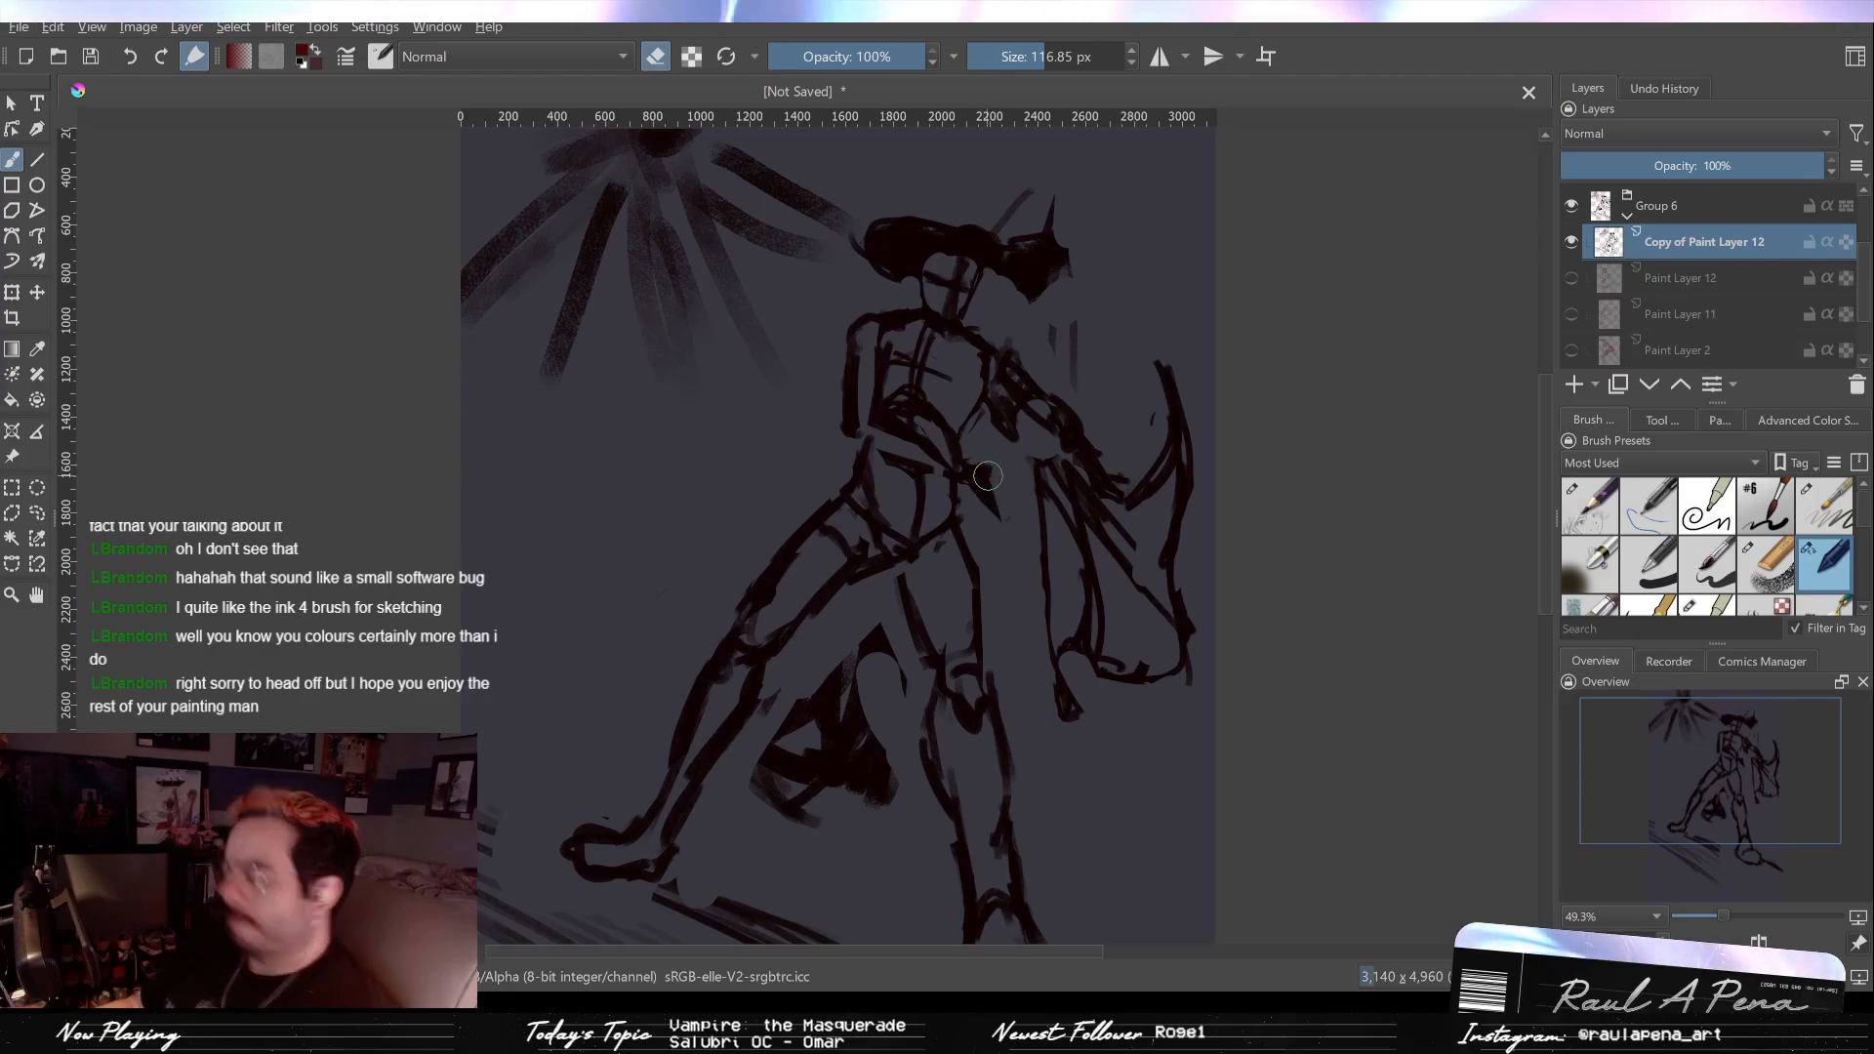
Step: Step back through the undo history of the pelvis and standing leg edits to review the earlier versions
{"action": "key", "text": "ctrl+z"}
{"action": "key", "text": "ctrl+z"}
{"action": "key", "text": "ctrl+z"}
{"action": "key", "text": "ctrl+z"}
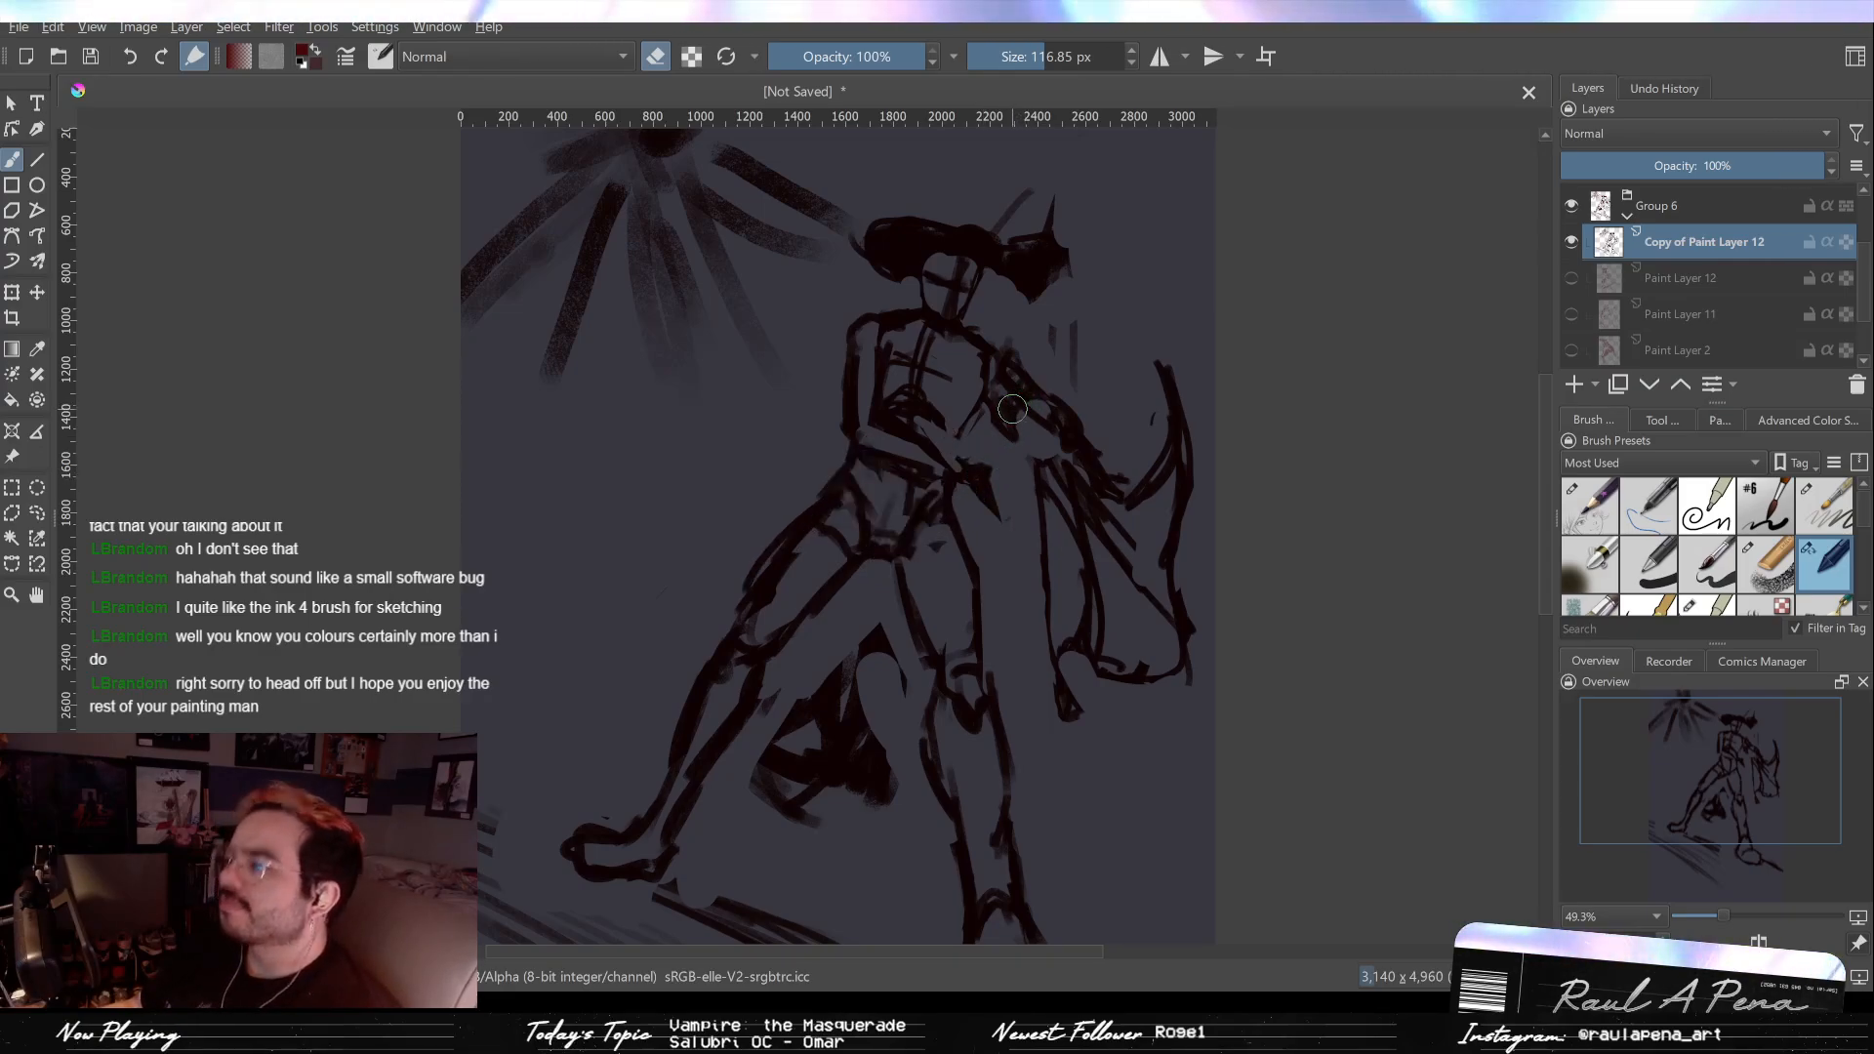
{"action": "key", "text": "ctrl+z"}
{"action": "key", "text": "ctrl+z"}
{"action": "key", "text": "ctrl+z"}
{"action": "key", "text": "ctrl+z"}
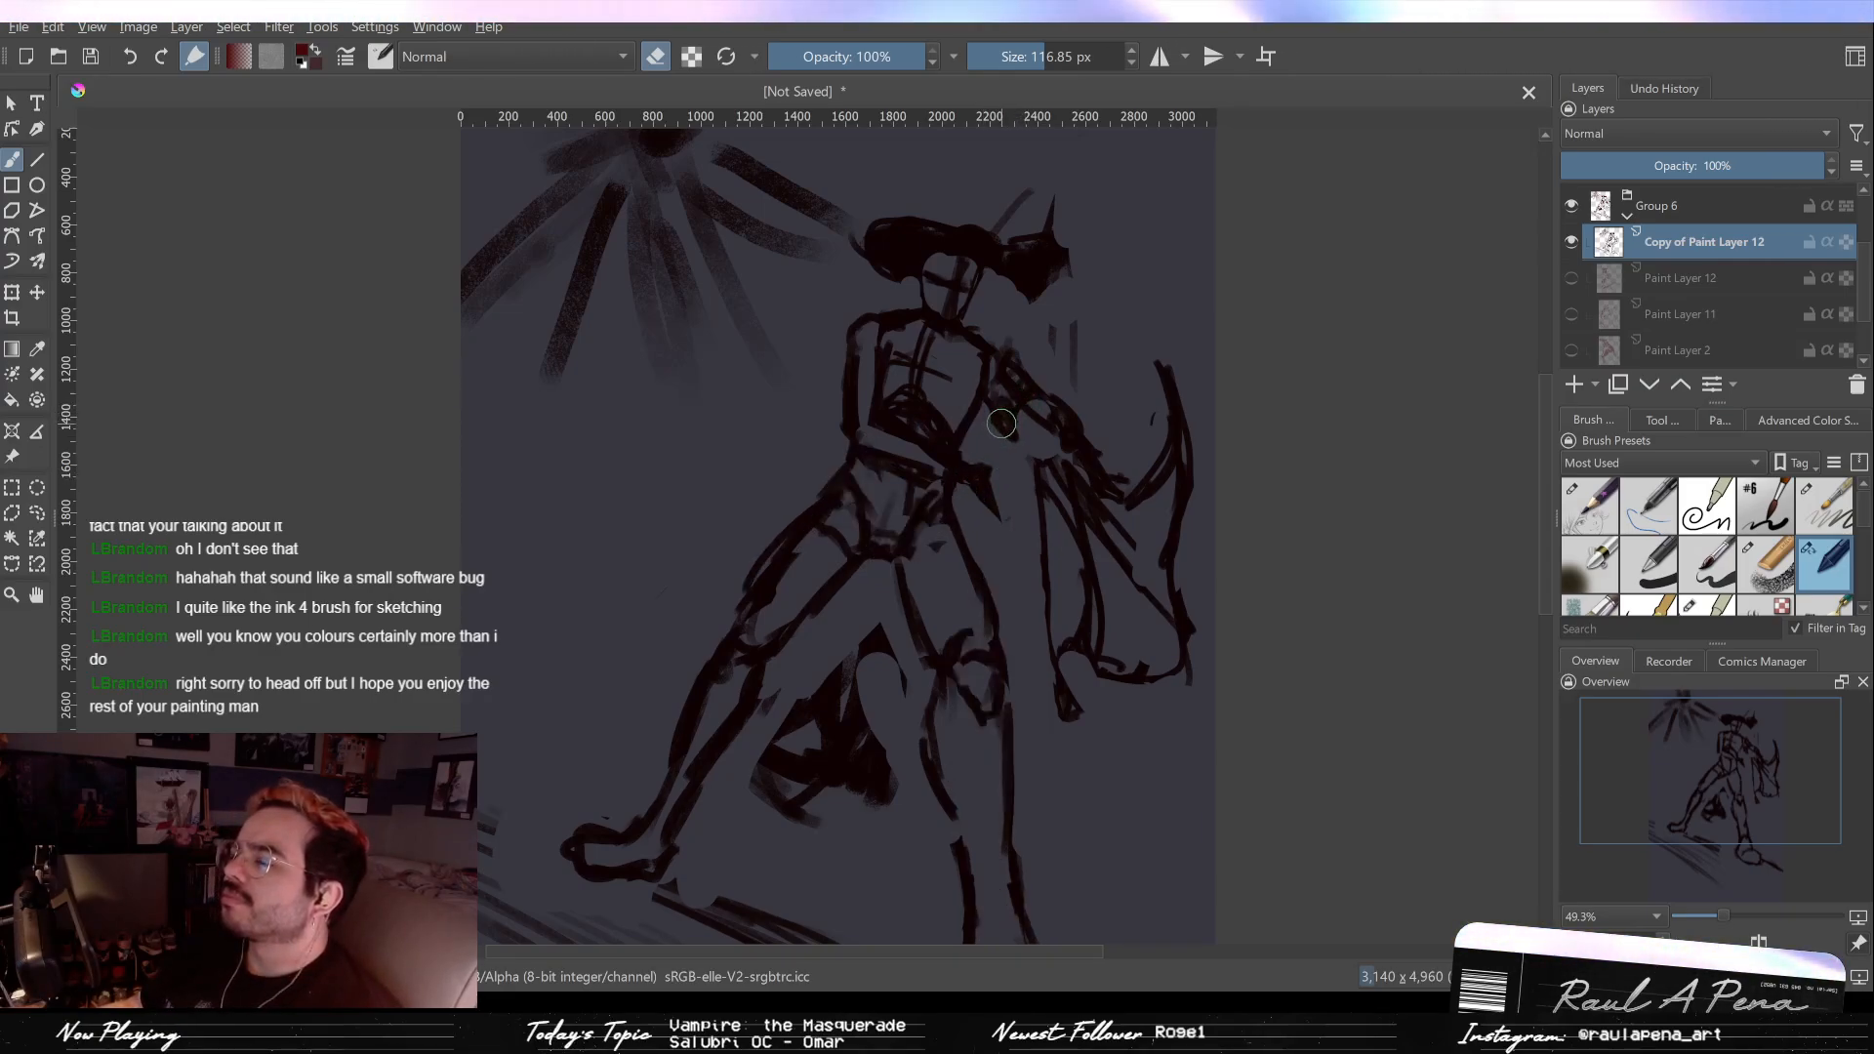
{"action": "key", "text": "ctrl+z"}
{"action": "key", "text": "ctrl+z"}
{"action": "key", "text": "ctrl+z"}
{"action": "key", "text": "ctrl+z"}
{"action": "key", "text": "ctrl+z"}
{"action": "key", "text": "ctrl+z"}
{"action": "key", "text": "ctrl+z"}
{"action": "key", "text": "ctrl+z"}
{"action": "key", "text": "ctrl+z"}
{"action": "key", "text": "ctrl+z"}
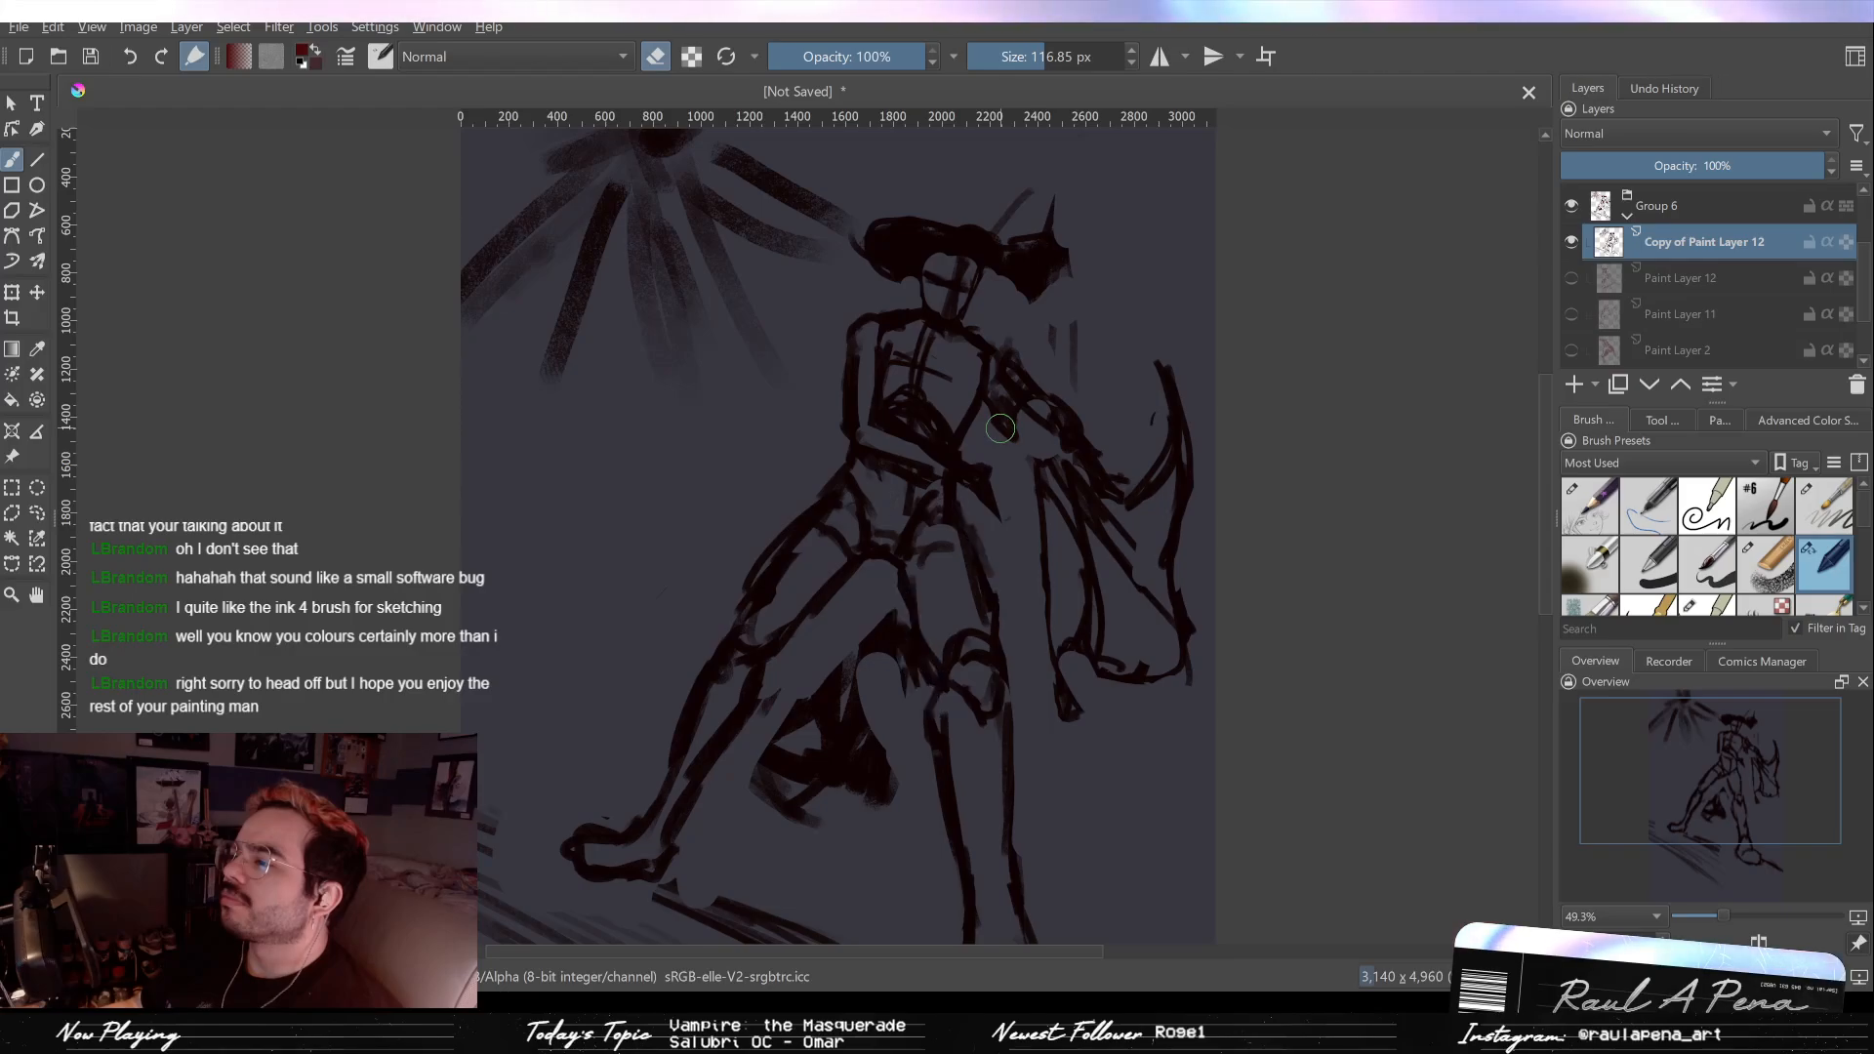
Step: Move back and forth through the undo history to compare earlier versions of the torso, arms, pelvis and legs
{"action": "key", "text": "ctrl+z"}
{"action": "key", "text": "ctrl+z"}
{"action": "key", "text": "ctrl+shift+z"}
{"action": "key", "text": "ctrl+shift+z"}
{"action": "key", "text": "ctrl+shift+z"}
{"action": "key", "text": "ctrl+z"}
{"action": "key", "text": "ctrl+z"}
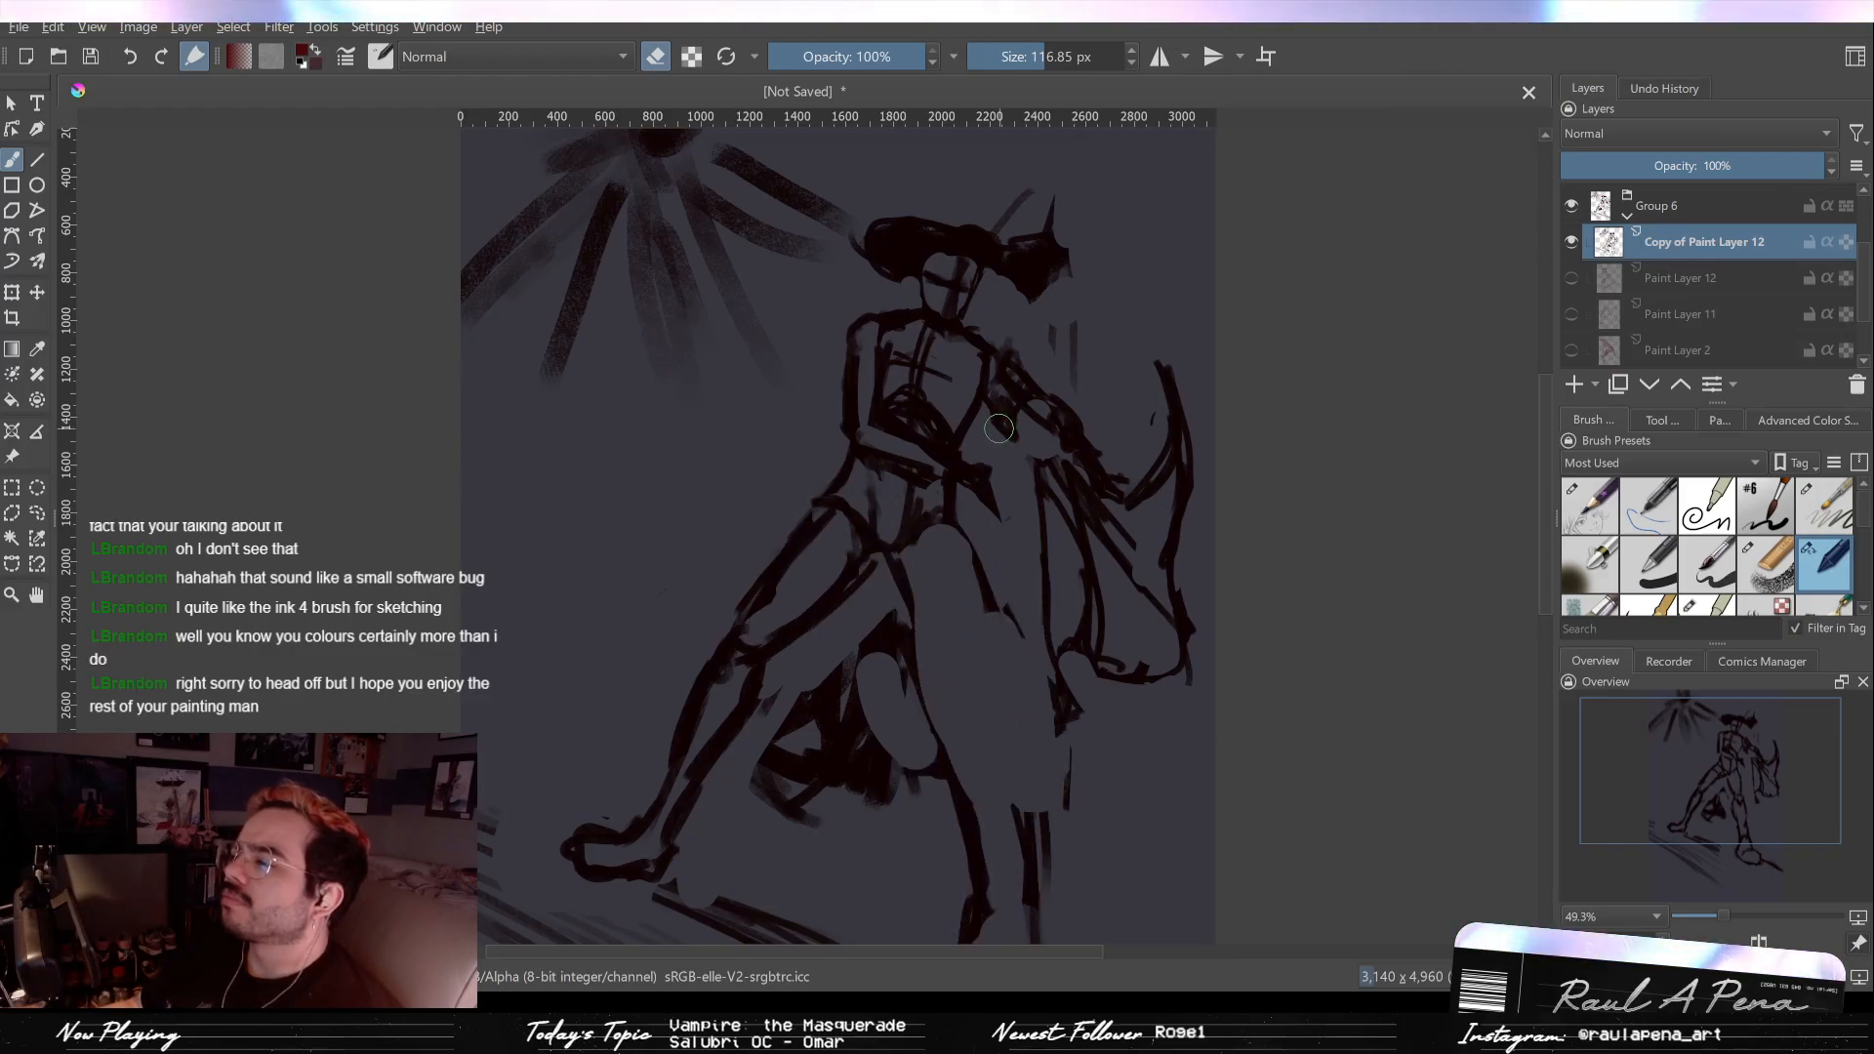
{"action": "key", "text": "ctrl+shift+z"}
{"action": "key", "text": "ctrl+z"}
{"action": "key", "text": "ctrl+z"}
{"action": "key", "text": "ctrl+shift+z"}
{"action": "key", "text": "ctrl+shift+z"}
{"action": "key", "text": "ctrl+shift+z"}
{"action": "key", "text": "ctrl+shift+z"}
{"action": "key", "text": "ctrl+shift+z"}
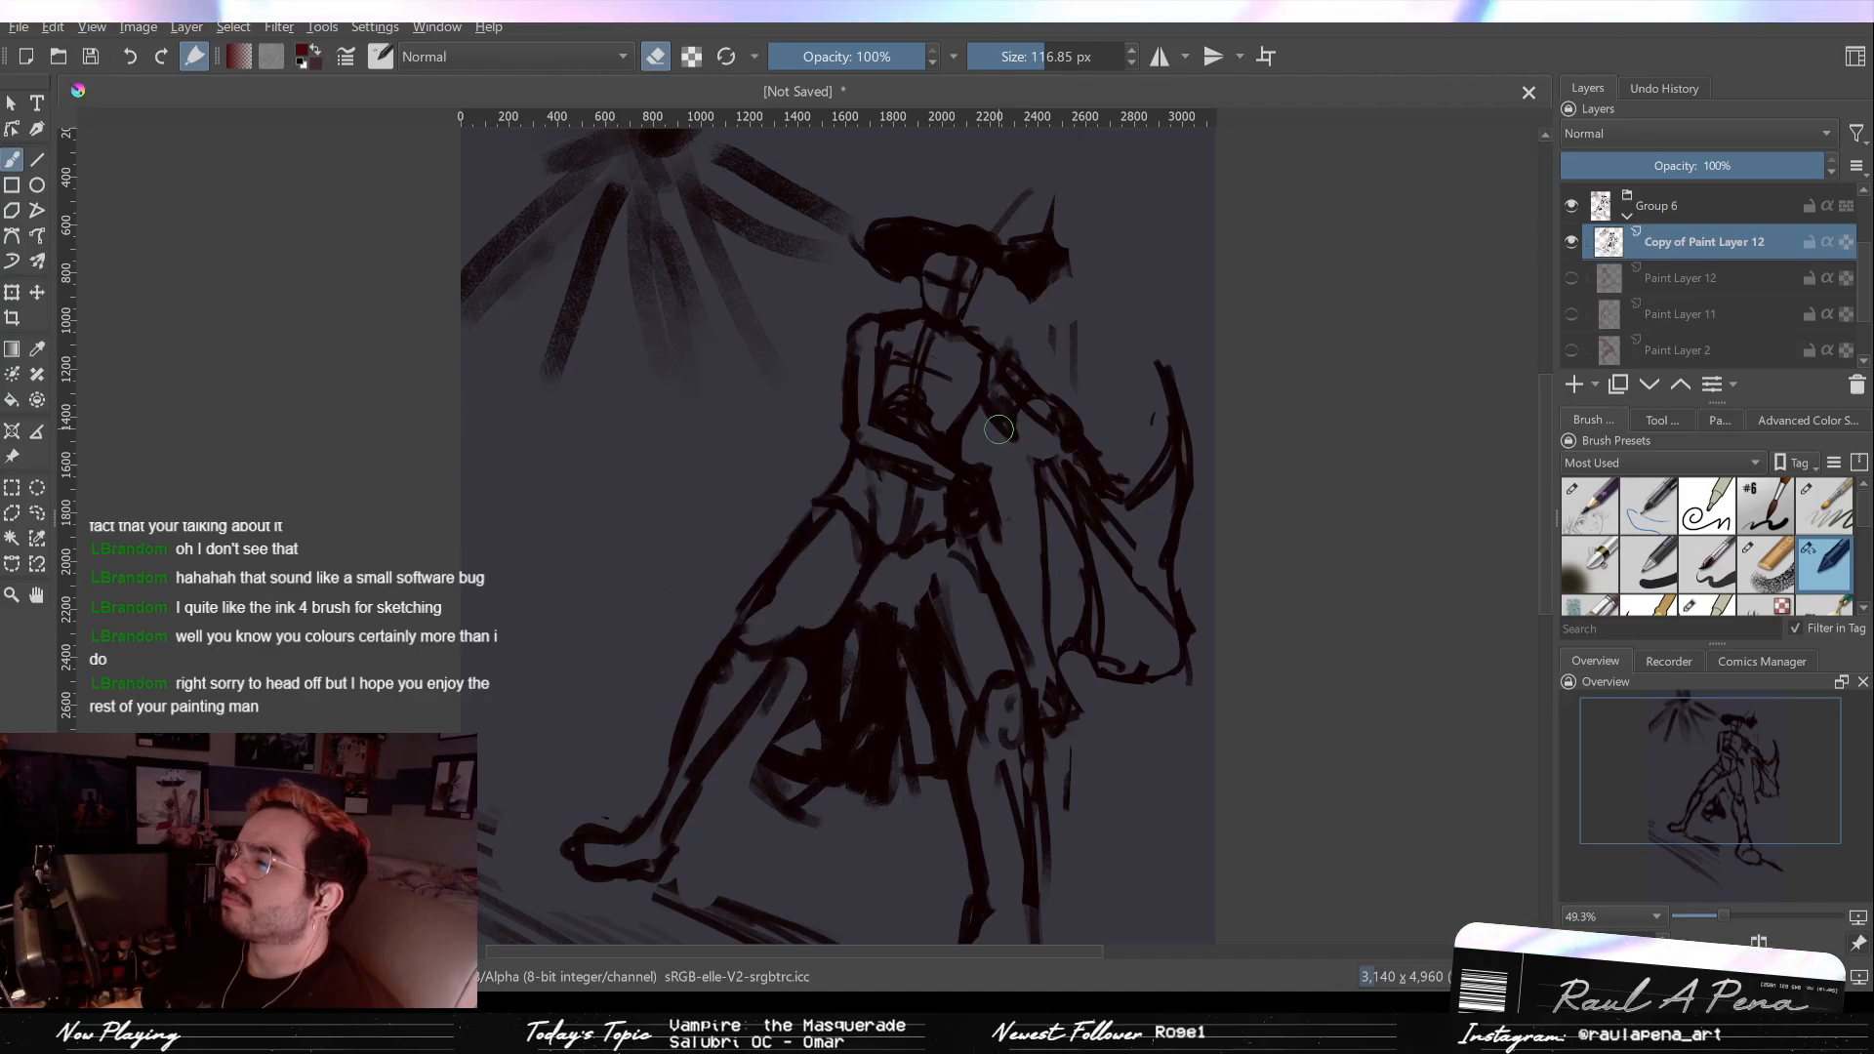
{"action": "key", "text": "ctrl+z"}
{"action": "key", "text": "ctrl+shift+z"}
{"action": "key", "text": "ctrl+z"}
{"action": "key", "text": "ctrl+shift+z"}
{"action": "key", "text": "ctrl+z"}
{"action": "key", "text": "ctrl+shift+z"}
{"action": "key", "text": "ctrl+shift+z"}
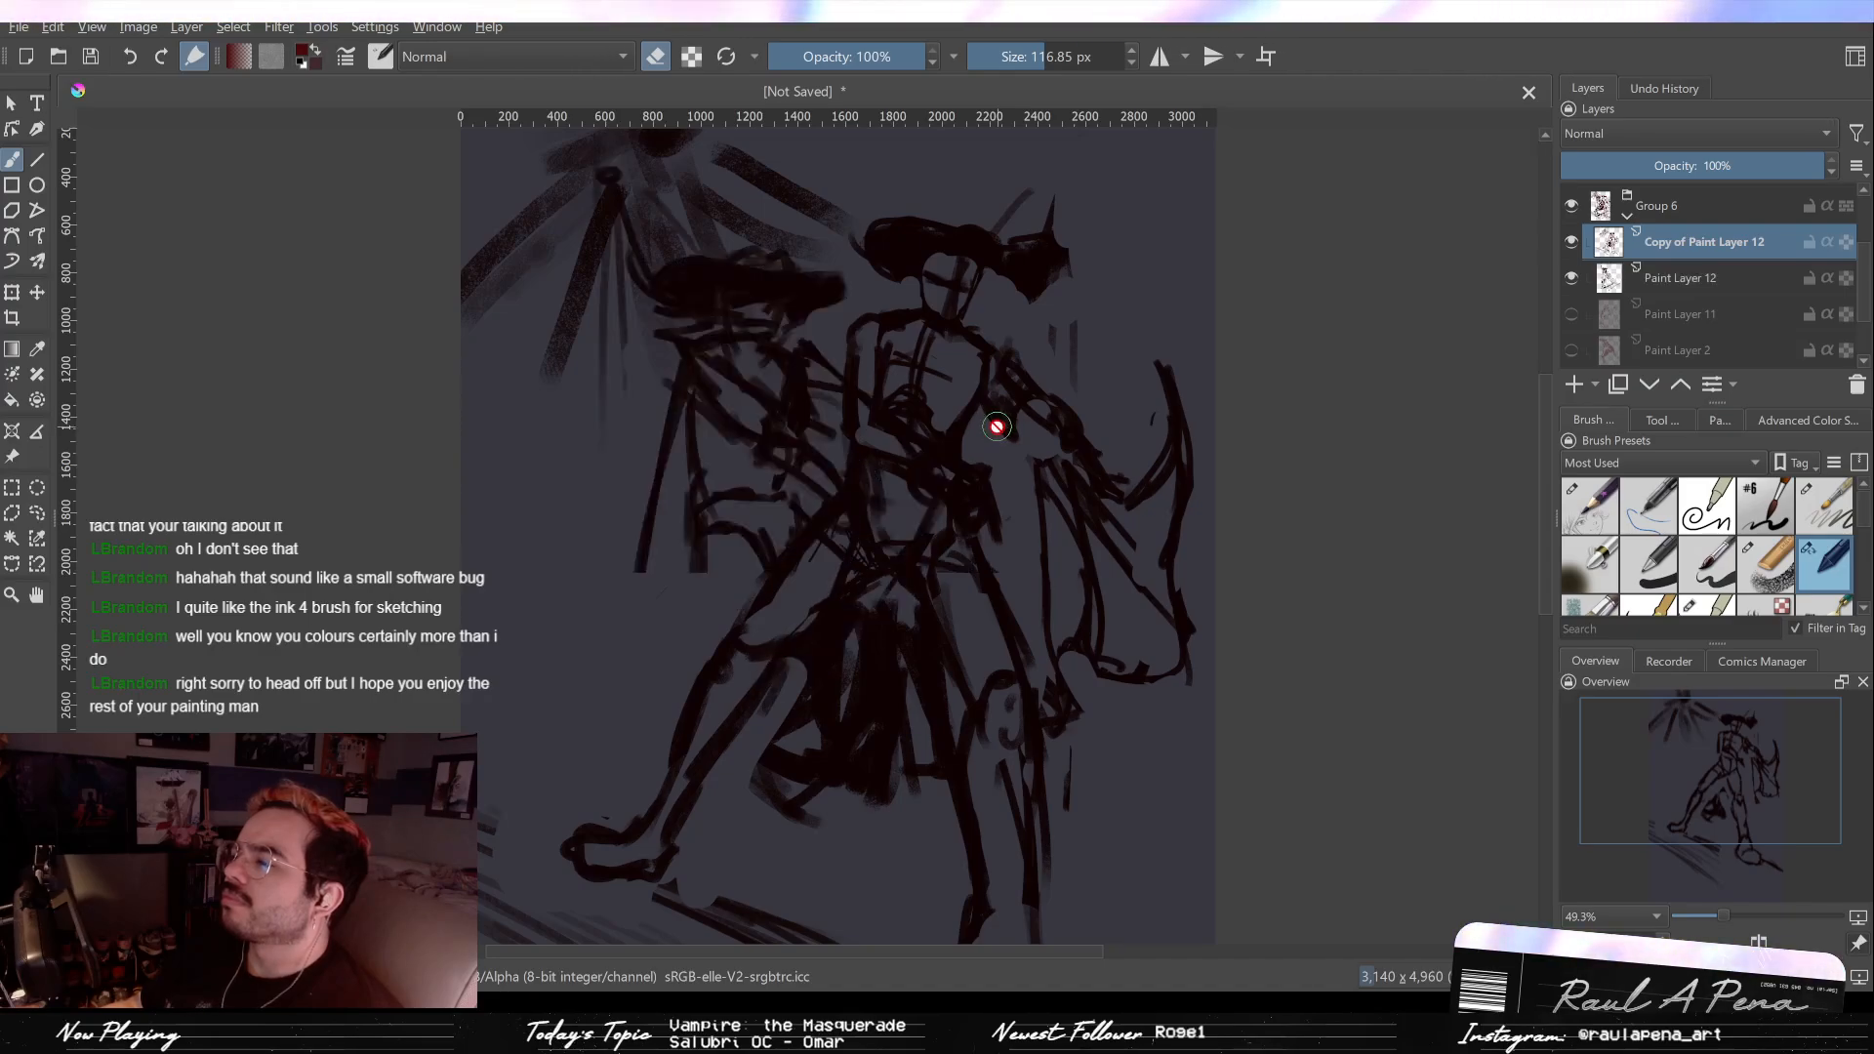
{"action": "key", "text": "ctrl+z"}
{"action": "key", "text": "ctrl+z"}
{"action": "key", "text": "ctrl+z"}
{"action": "key", "text": "ctrl+z"}
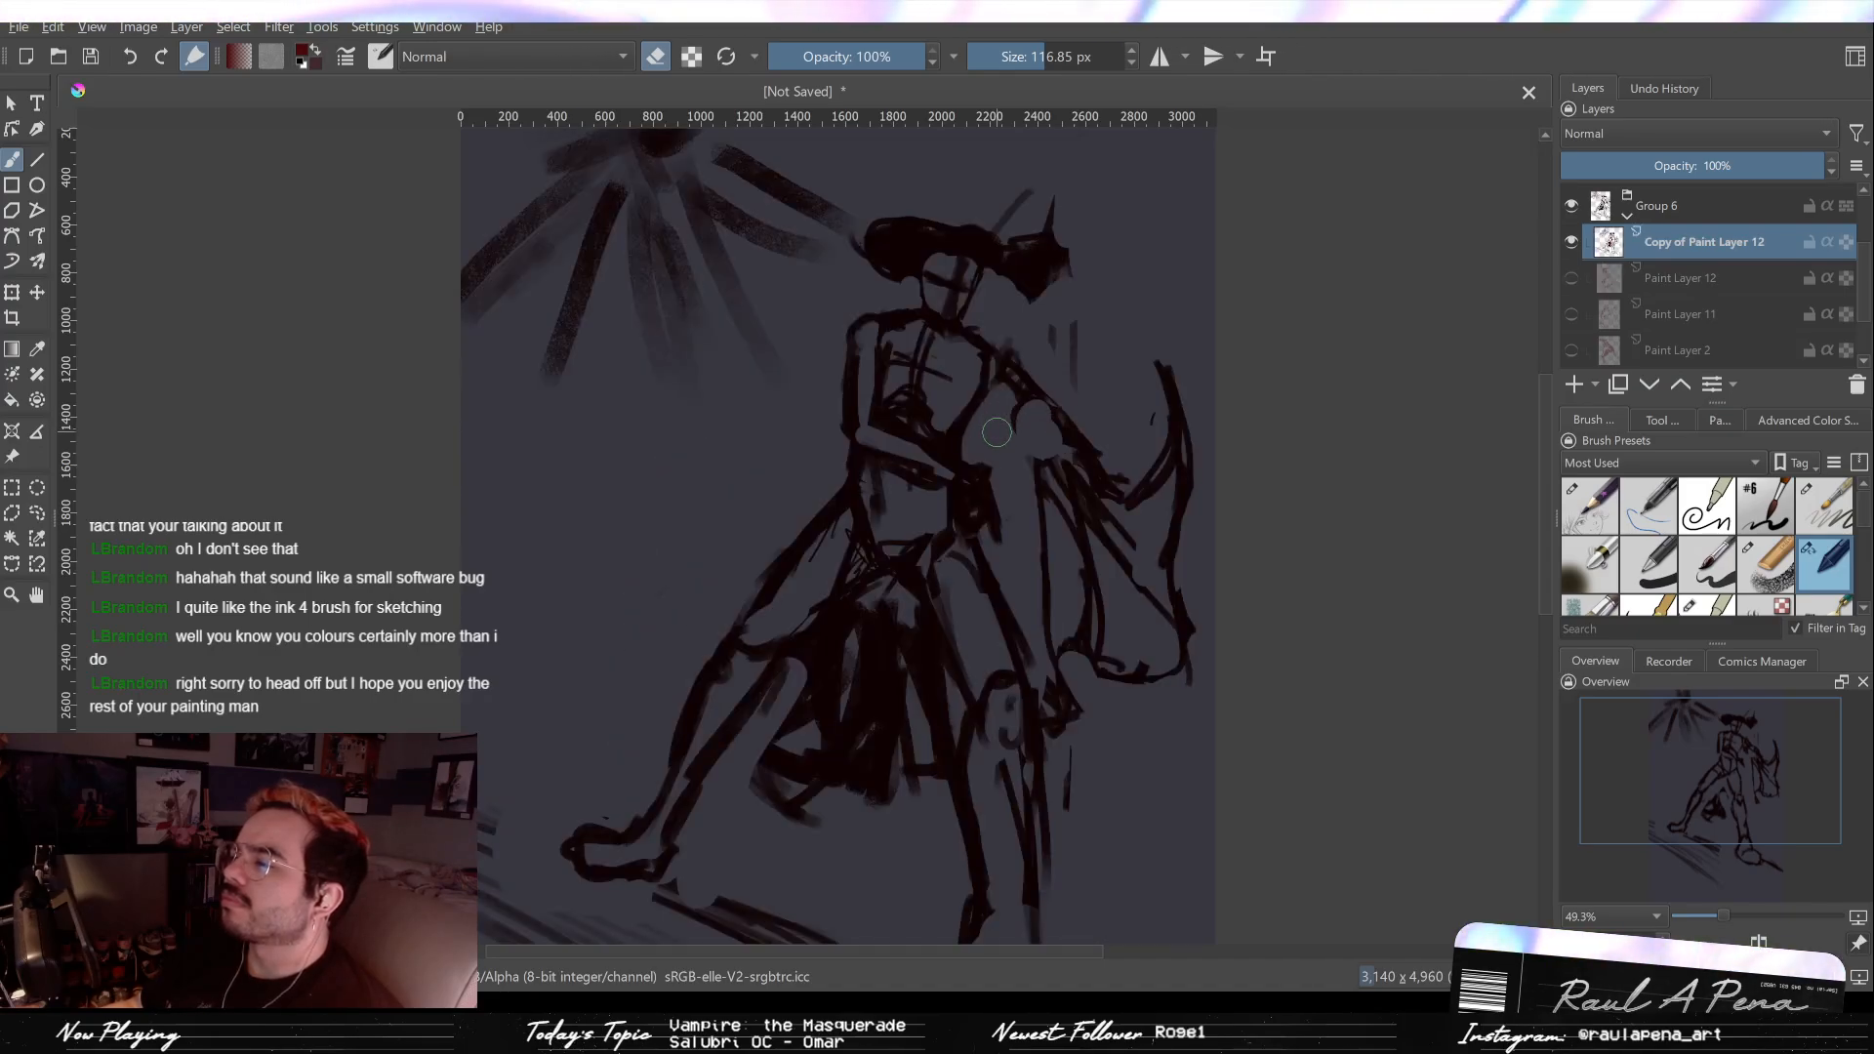
{"action": "key", "text": "ctrl+shift+z"}
{"action": "key", "text": "ctrl+shift+z"}
{"action": "key", "text": "ctrl+z"}
{"action": "key", "text": "ctrl+shift+z"}
{"action": "key", "text": "ctrl+shift+z"}
{"action": "key", "text": "ctrl+shift+z"}
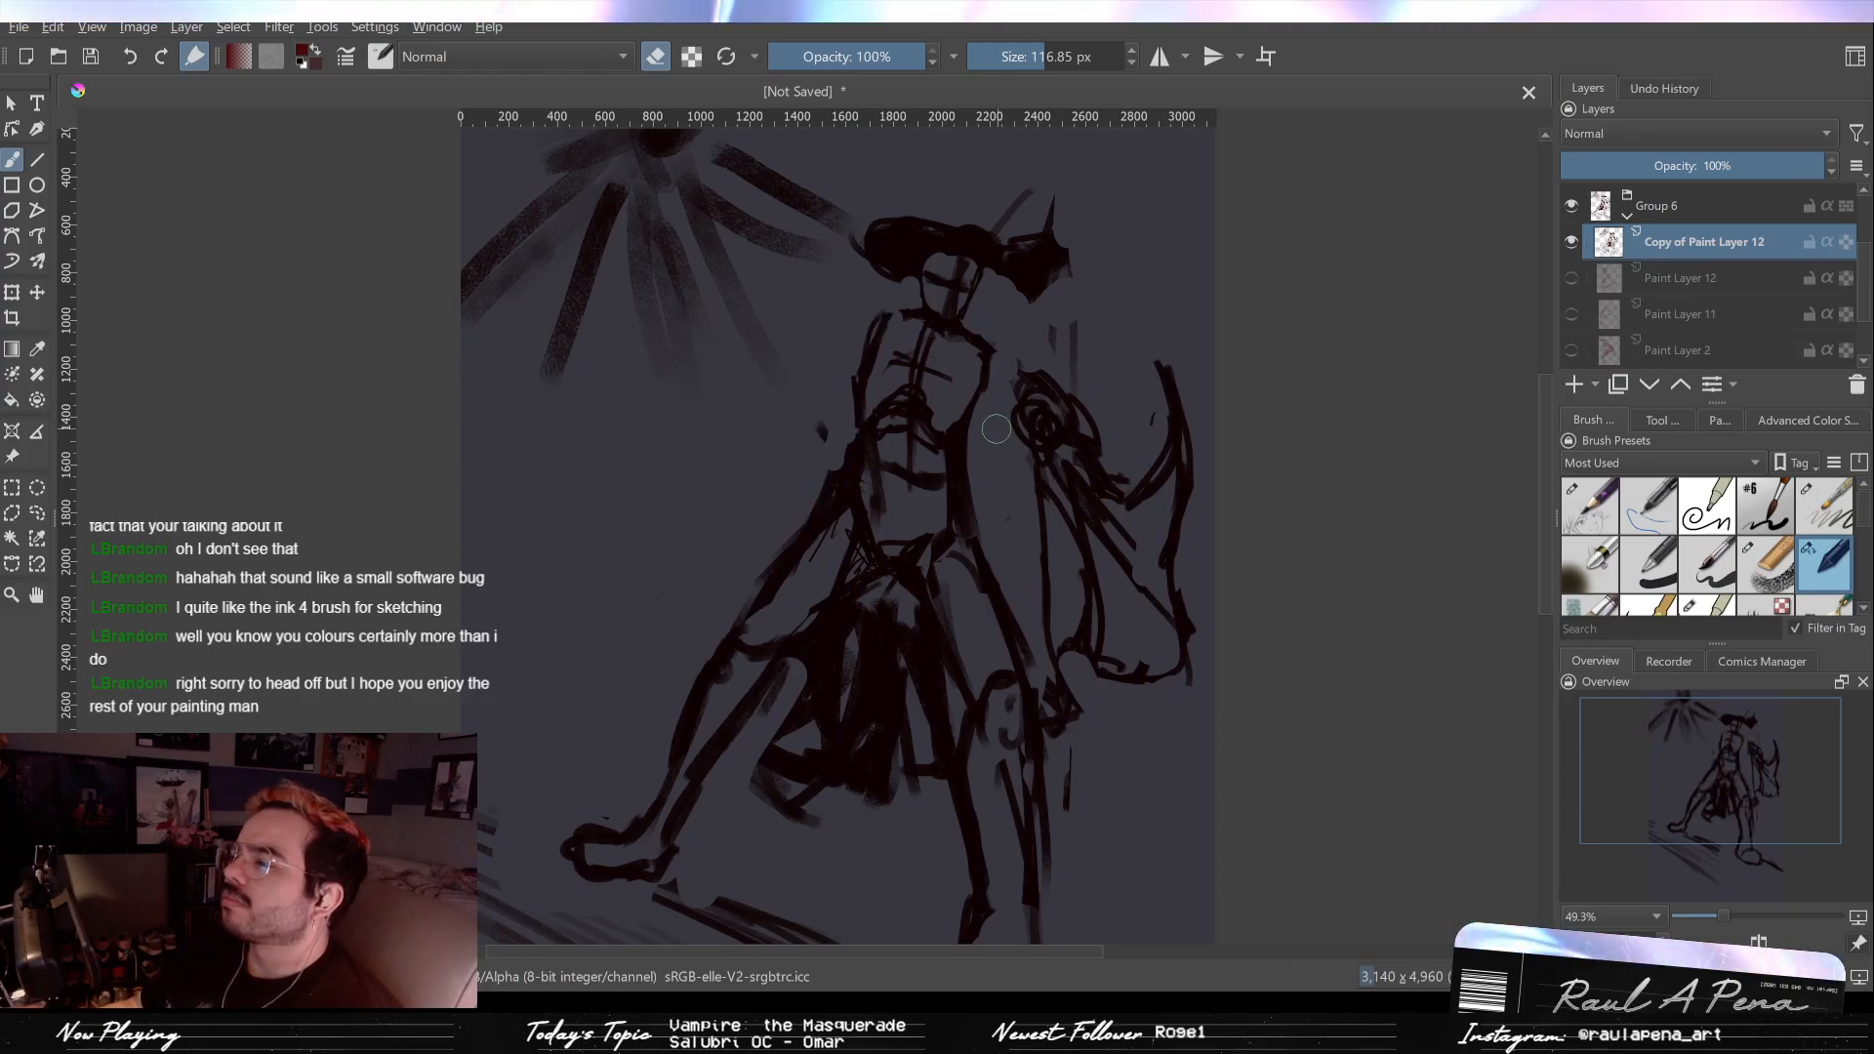
{"action": "key", "text": "ctrl+z"}
{"action": "key", "text": "ctrl+shift+z"}
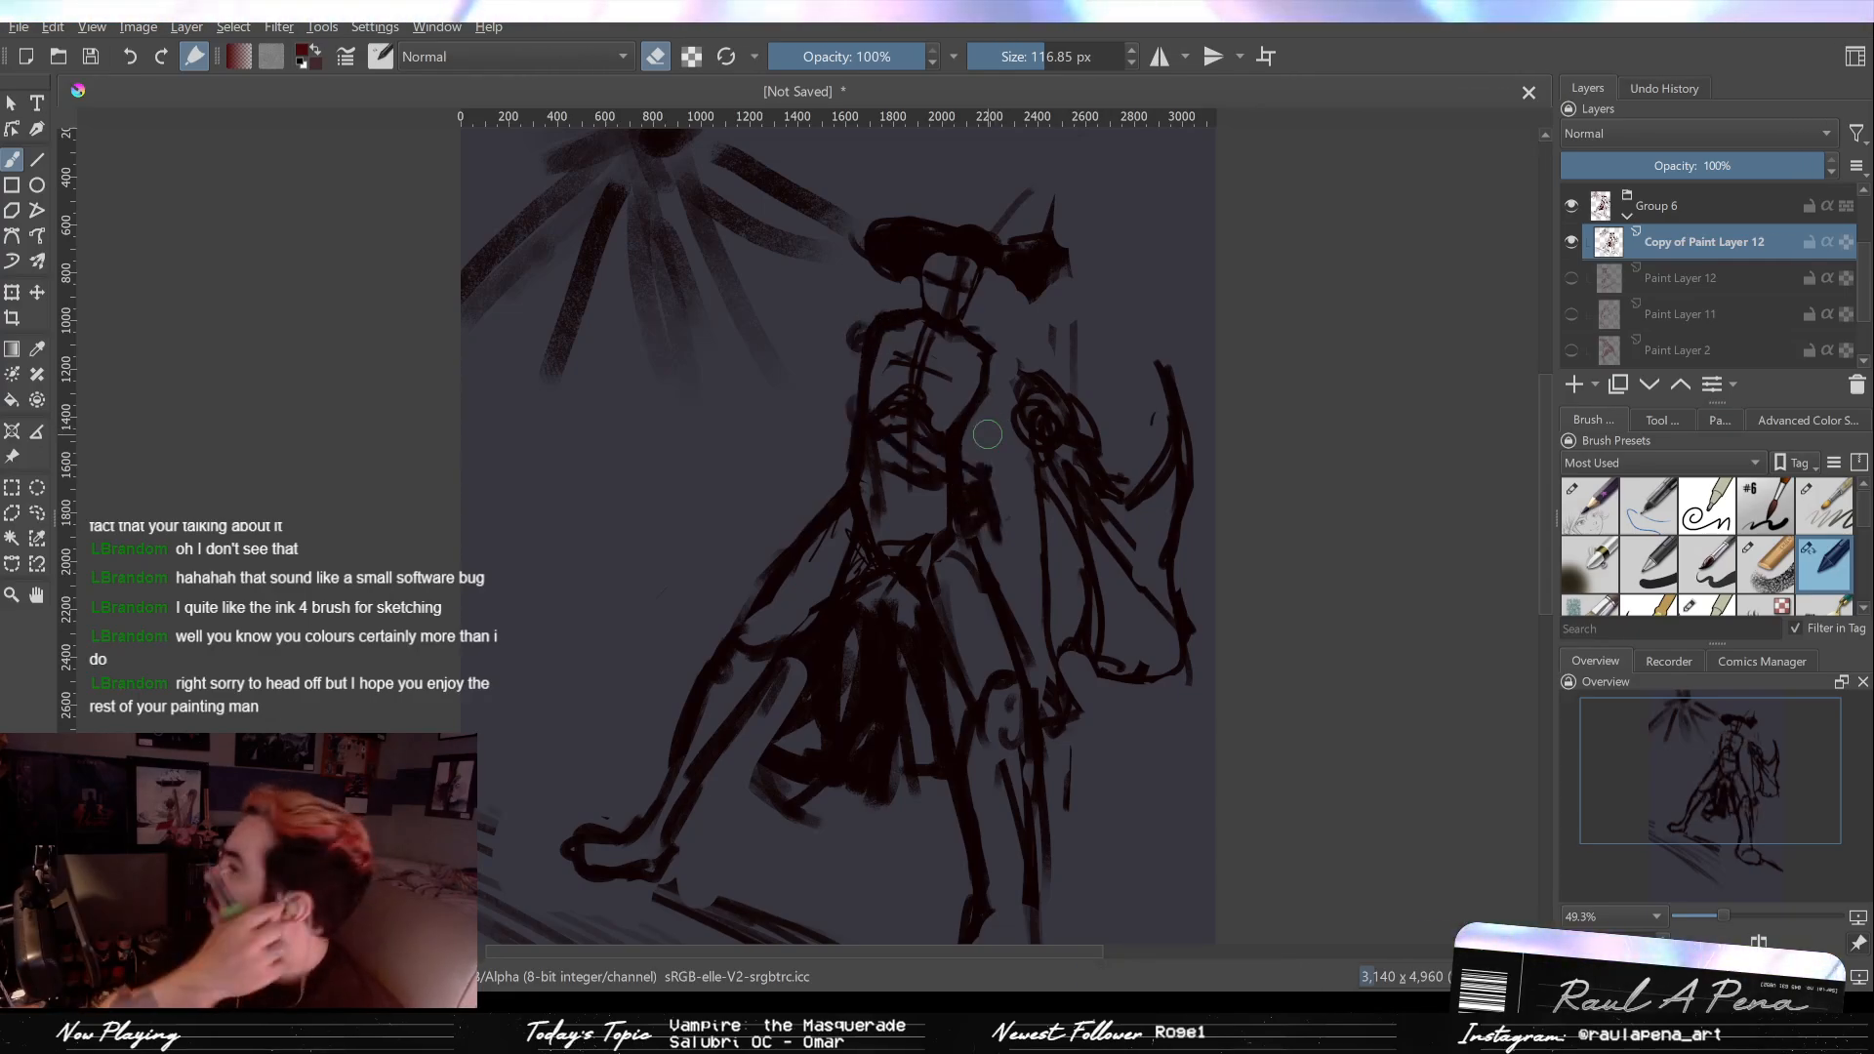
{"action": "key", "text": "ctrl+z"}
{"action": "key", "text": "ctrl+shift+z"}
{"action": "key", "text": "ctrl+z"}
{"action": "key", "text": "ctrl+shift+z"}
{"action": "key", "text": "ctrl+z"}
{"action": "key", "text": "ctrl+shift+z"}
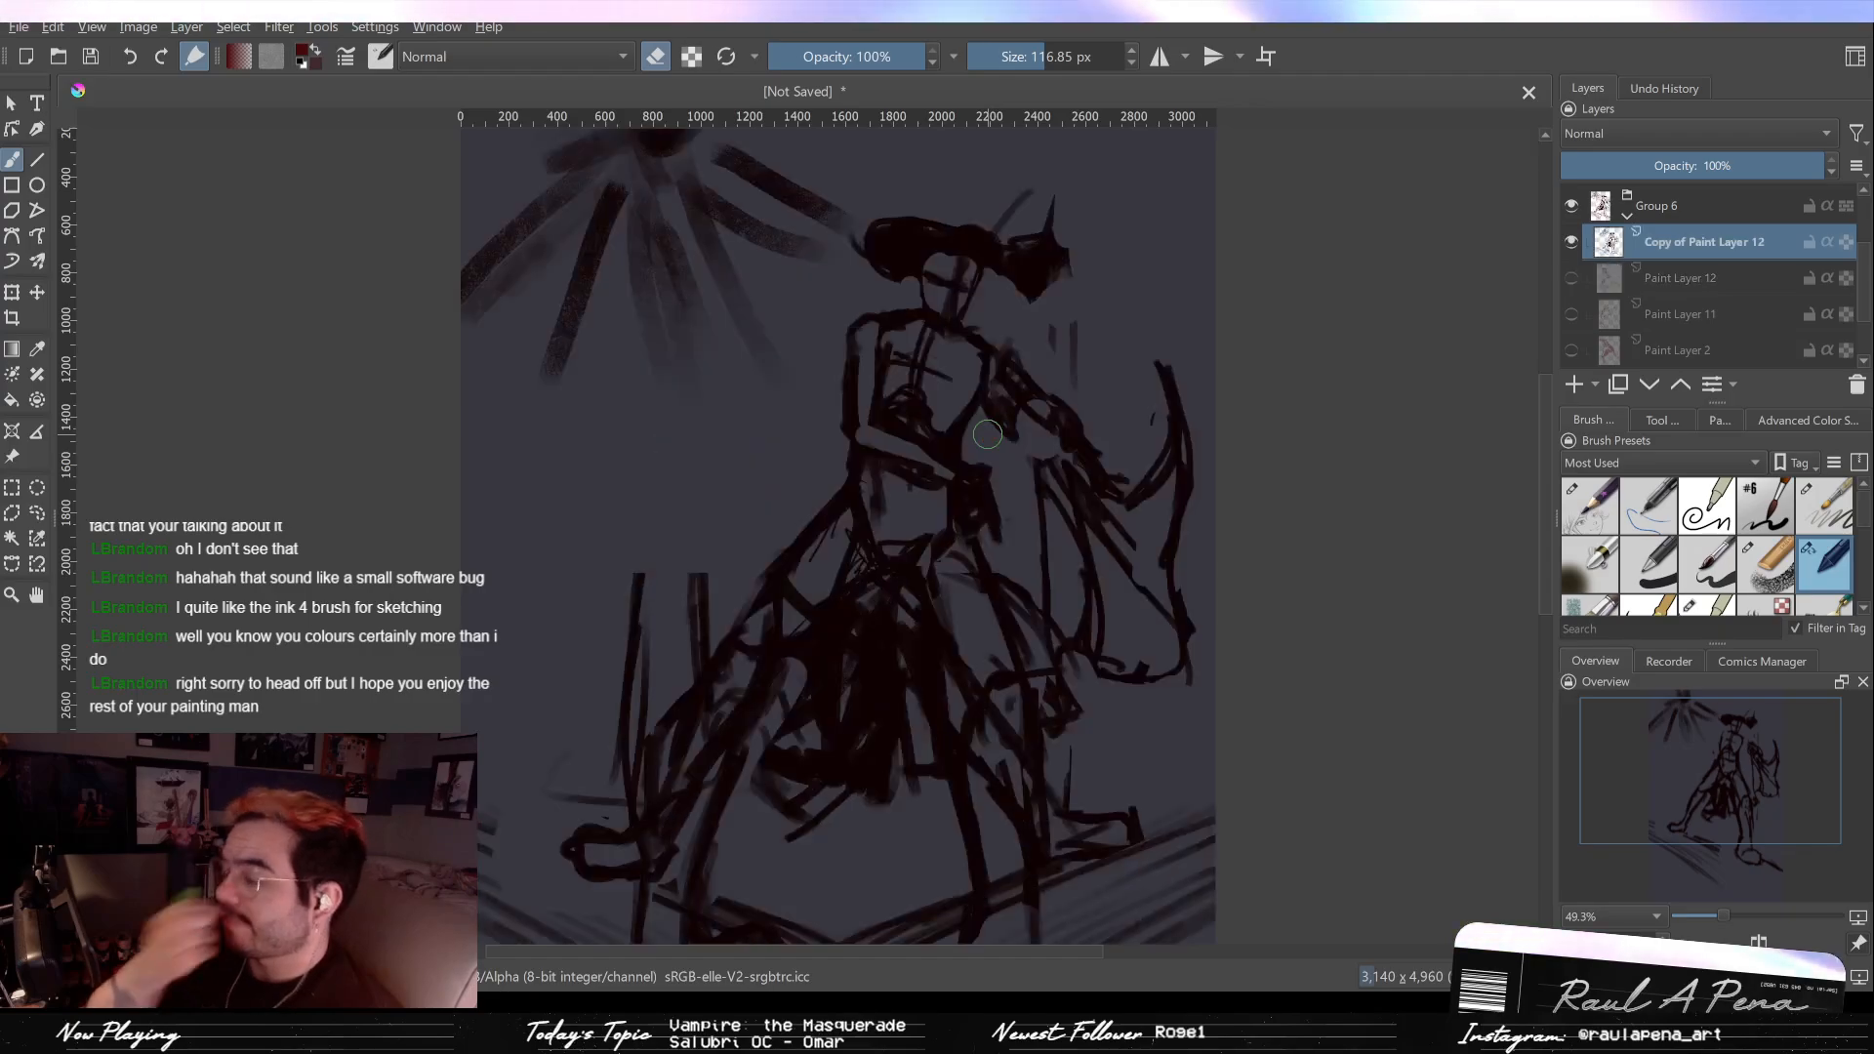
Step: Return the sketch to the version with the reworked standing leg and the pelvis from before its bowl-shaped redraw
{"action": "key", "text": "ctrl+z"}
{"action": "key", "text": "ctrl+z"}
{"action": "key", "text": "ctrl+shift+z"}
{"action": "key", "text": "ctrl+z"}
{"action": "key", "text": "ctrl+shift+z"}
{"action": "key", "text": "ctrl+z"}
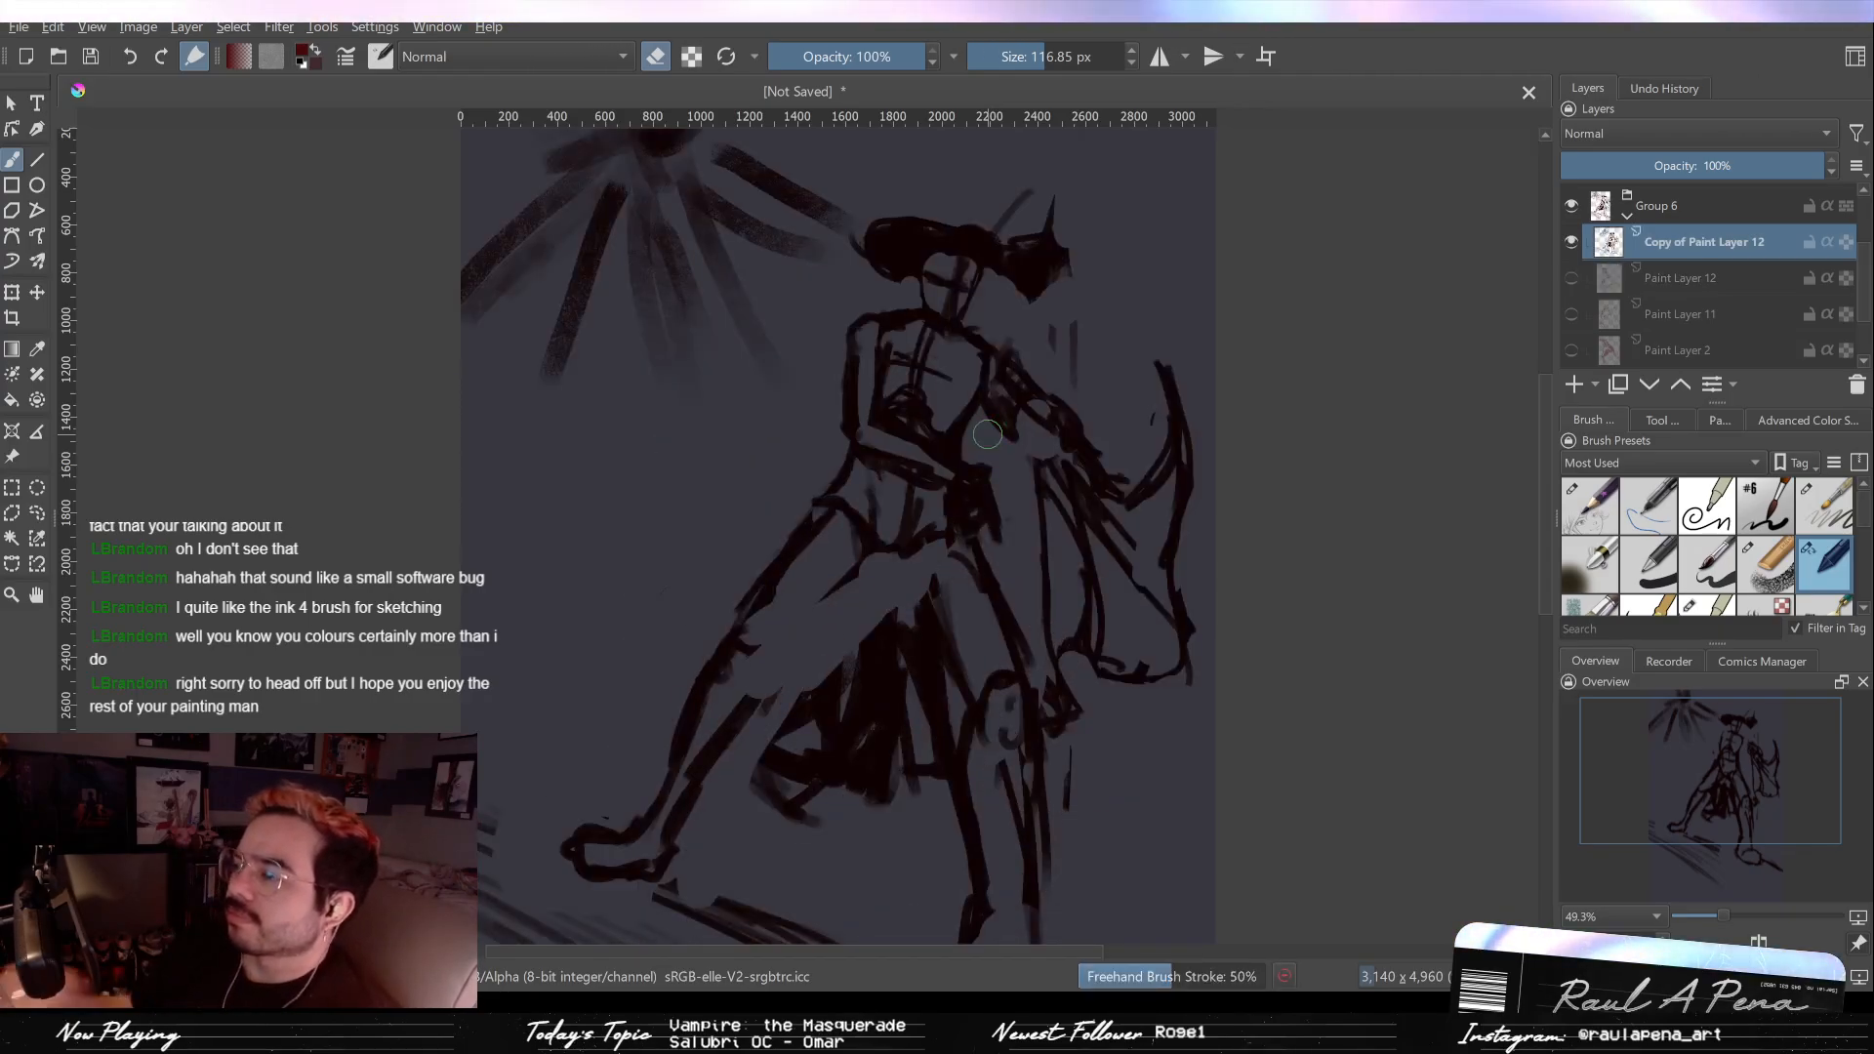
{"action": "key", "text": "ctrl+z"}
{"action": "key", "text": "ctrl+z"}
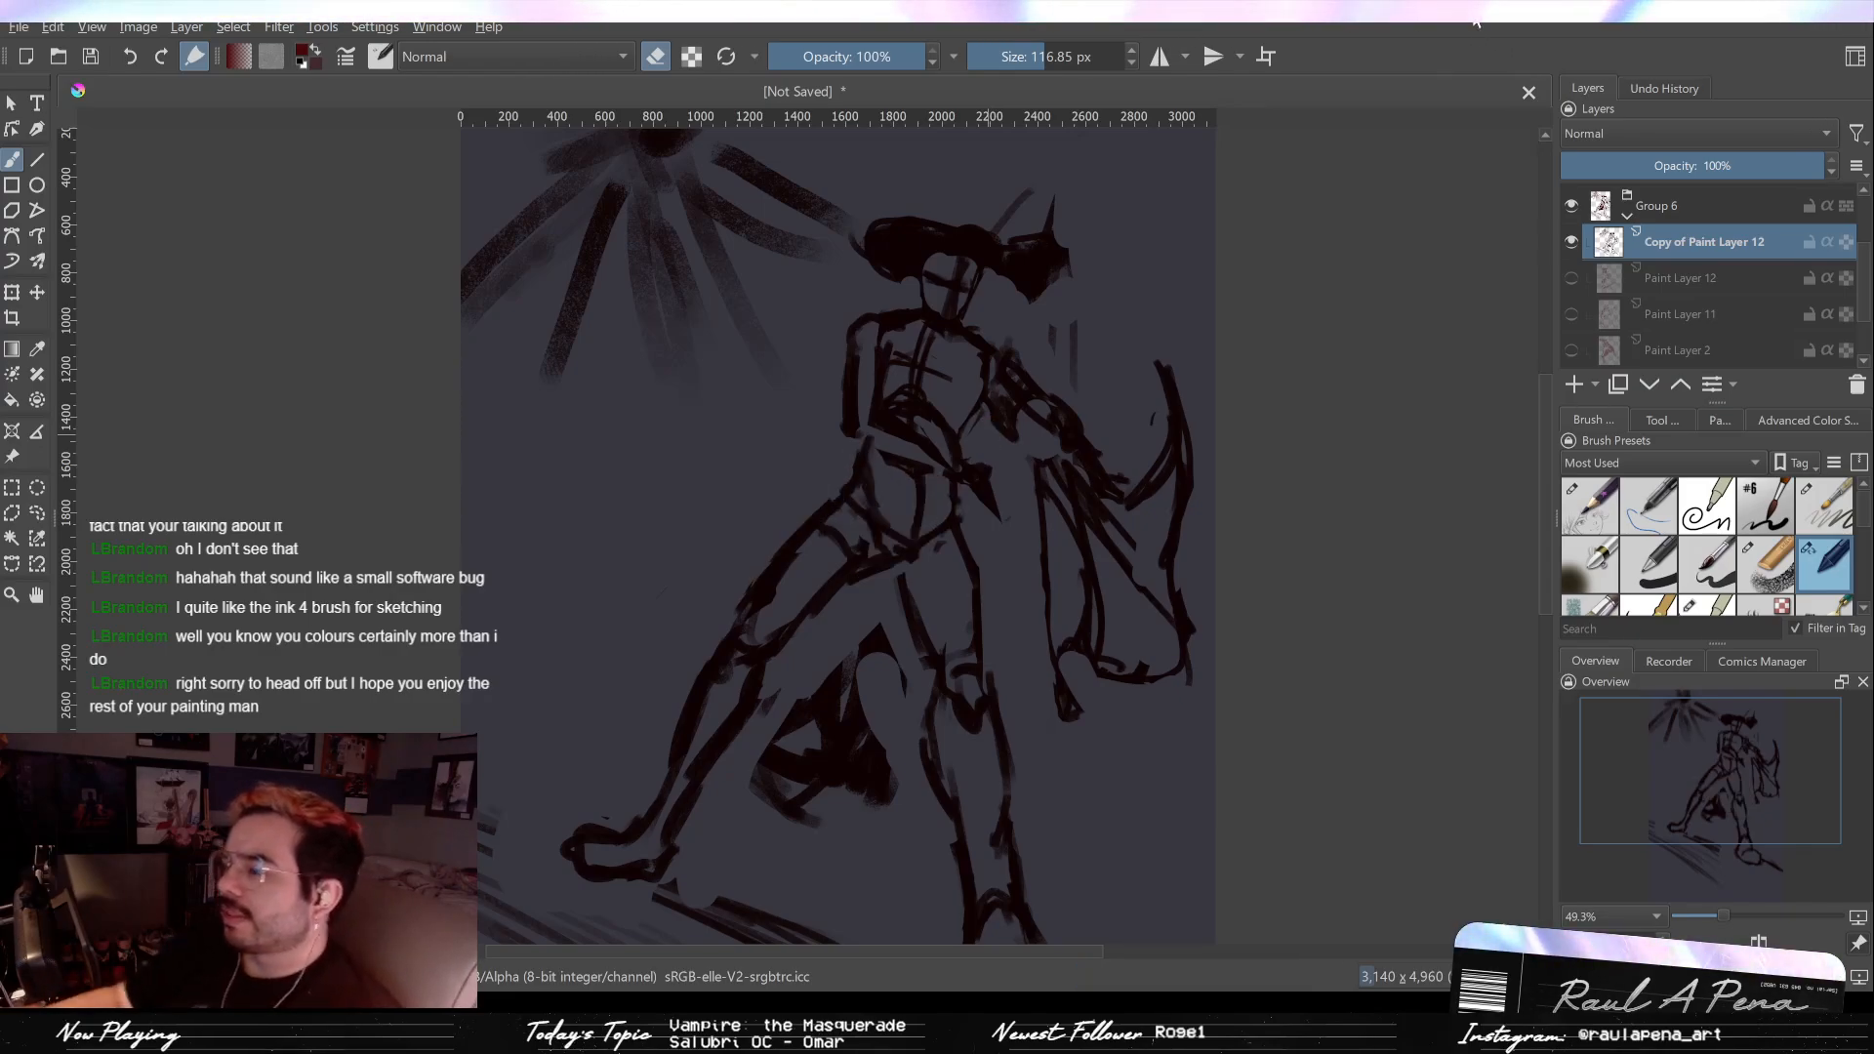
{"action": "left_click_drag", "start_coordinate": [872, 334], "coordinate": [1057, 265]}
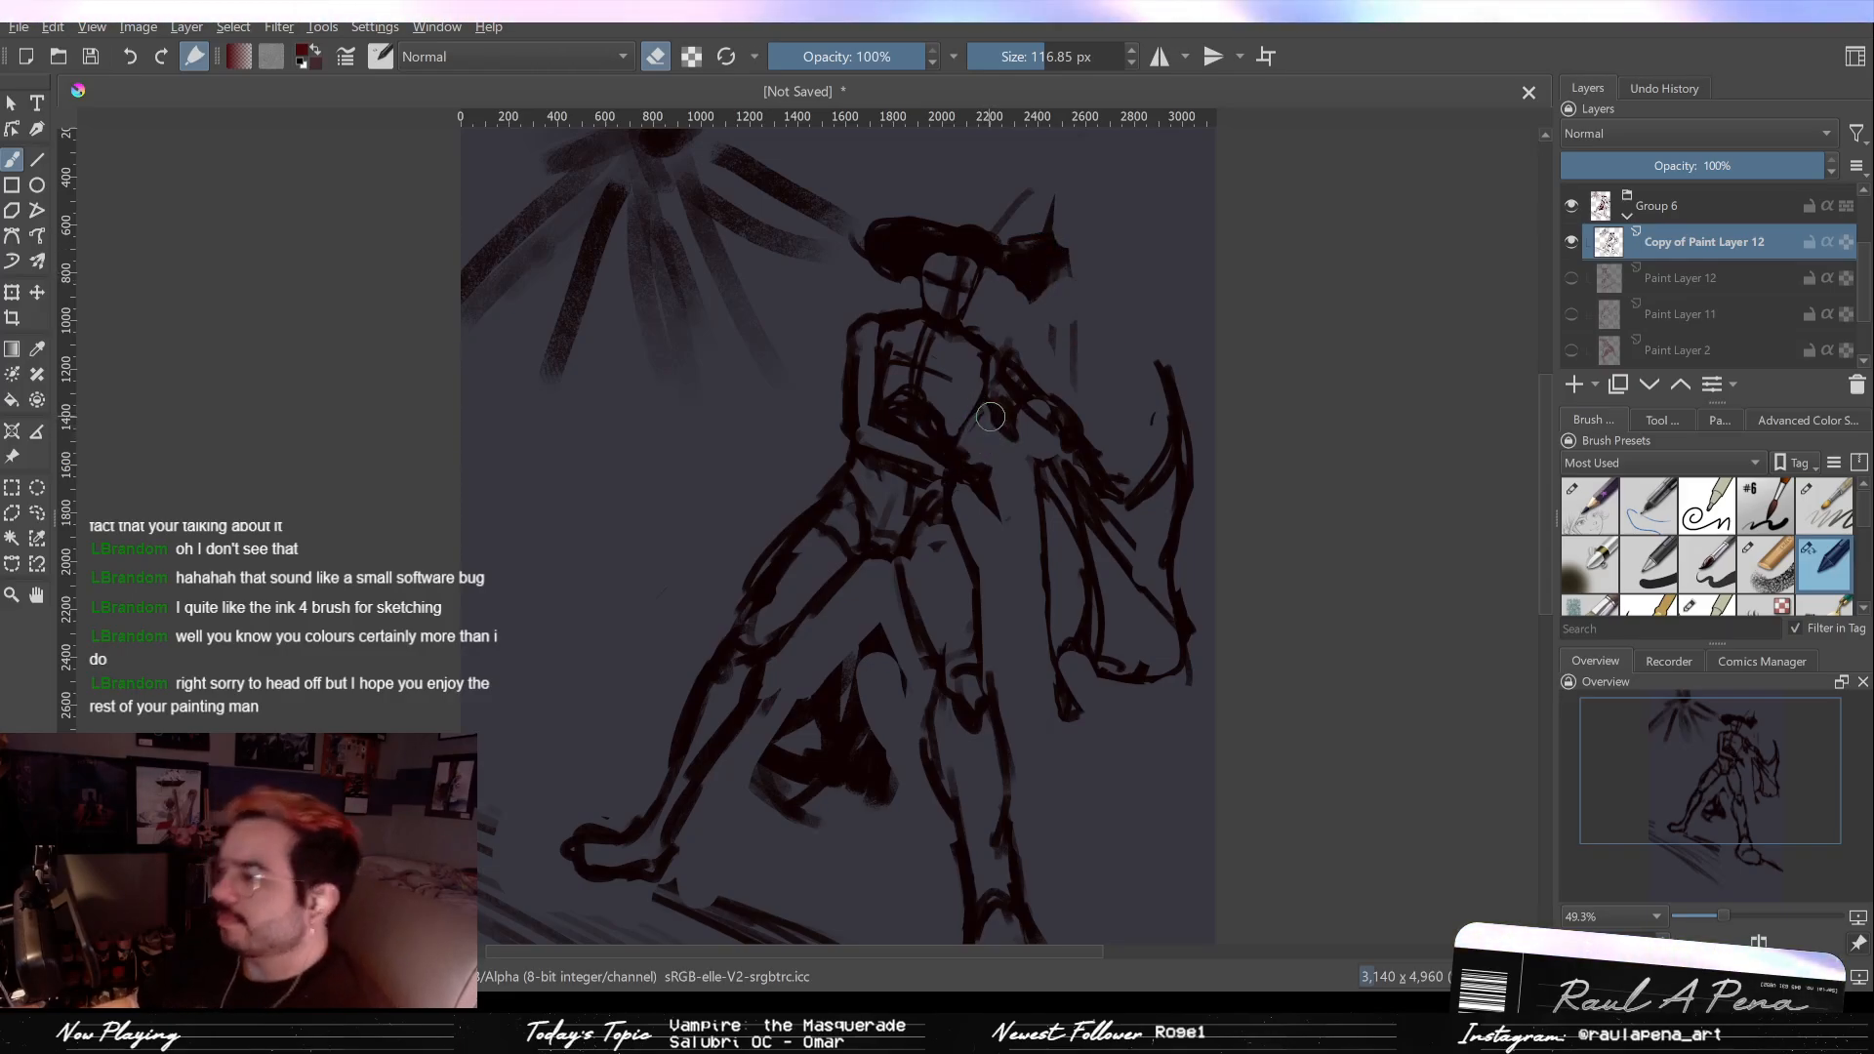
Step: Compare the reworked pose with the original by alternately showing and hiding Copy of Paint Layer 12 and Paint Layer 12
{"action": "left_click", "coordinate": [1578, 273]}
{"action": "left_click", "coordinate": [1570, 242]}
{"action": "left_click", "coordinate": [1570, 278]}
{"action": "left_click", "coordinate": [1571, 243]}
{"action": "left_click", "coordinate": [1573, 243]}
{"action": "left_click", "coordinate": [1572, 243]}
{"action": "left_click", "coordinate": [1570, 279]}
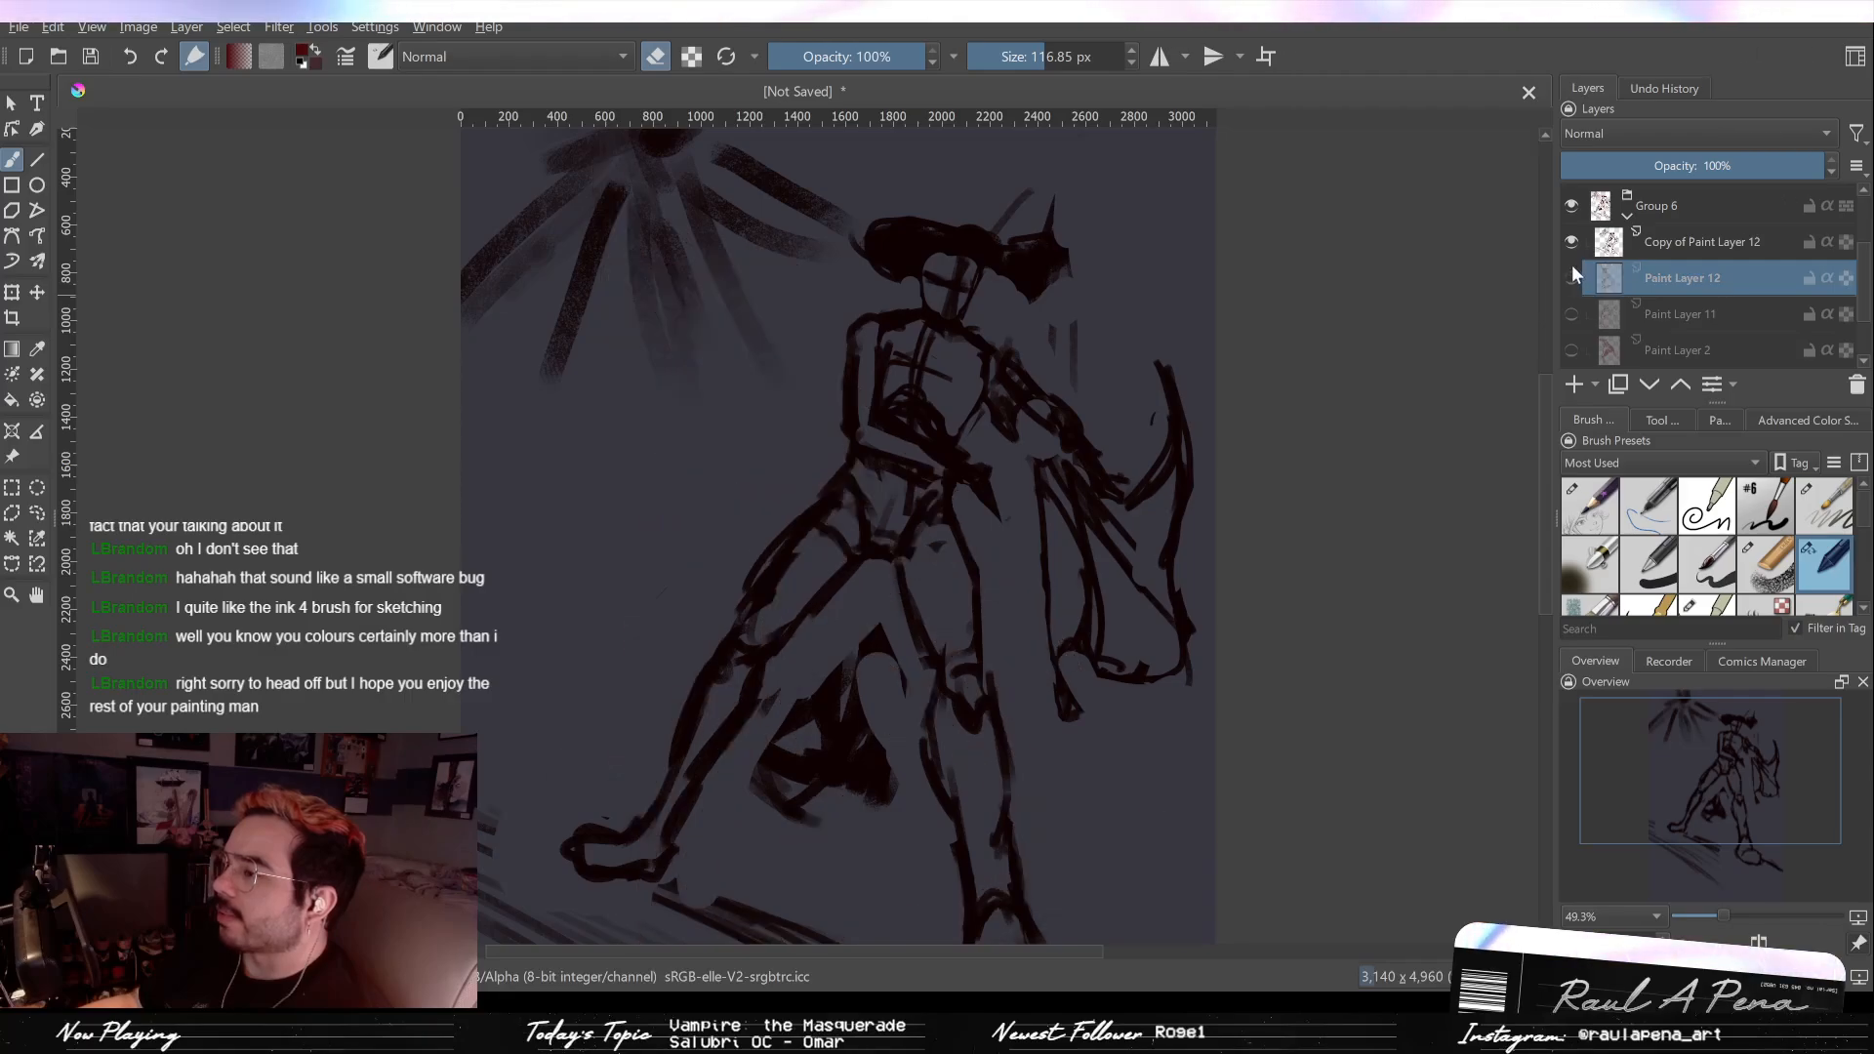
{"action": "left_click", "coordinate": [1568, 243]}
{"action": "left_click", "coordinate": [1570, 242]}
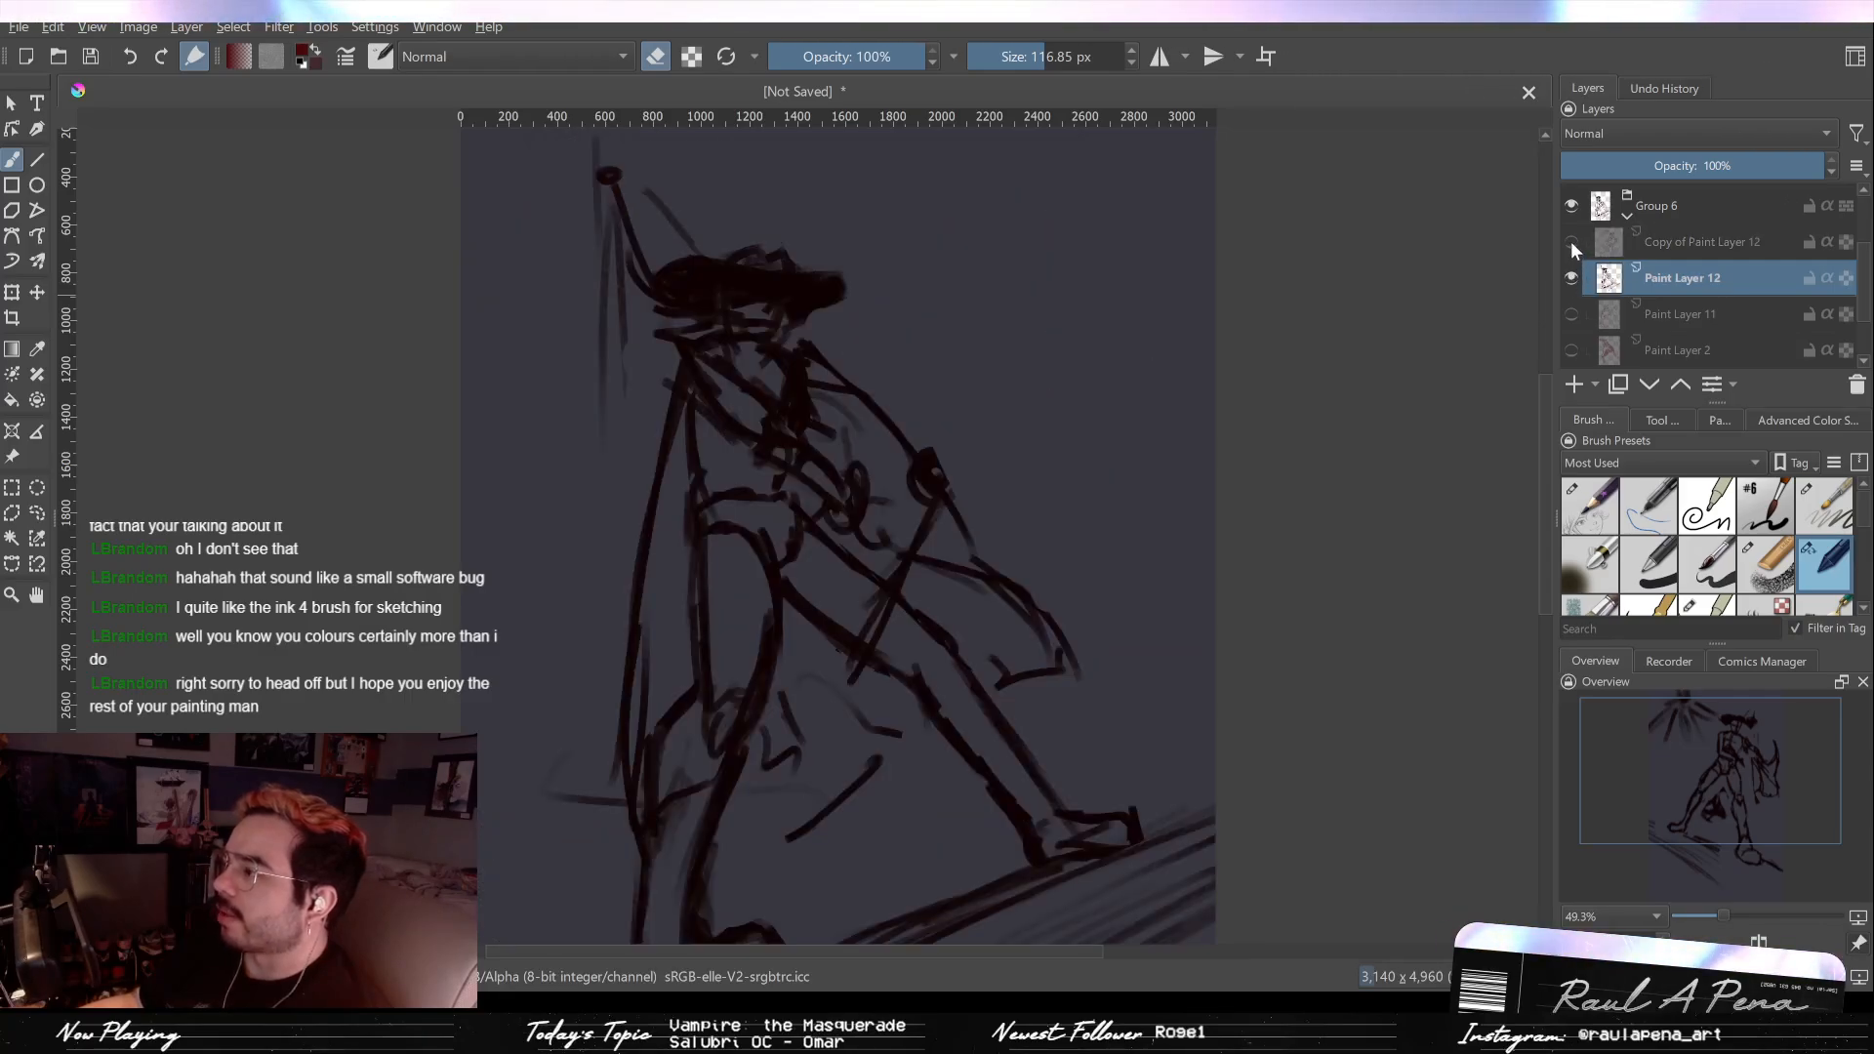
{"action": "left_click", "coordinate": [1570, 278]}
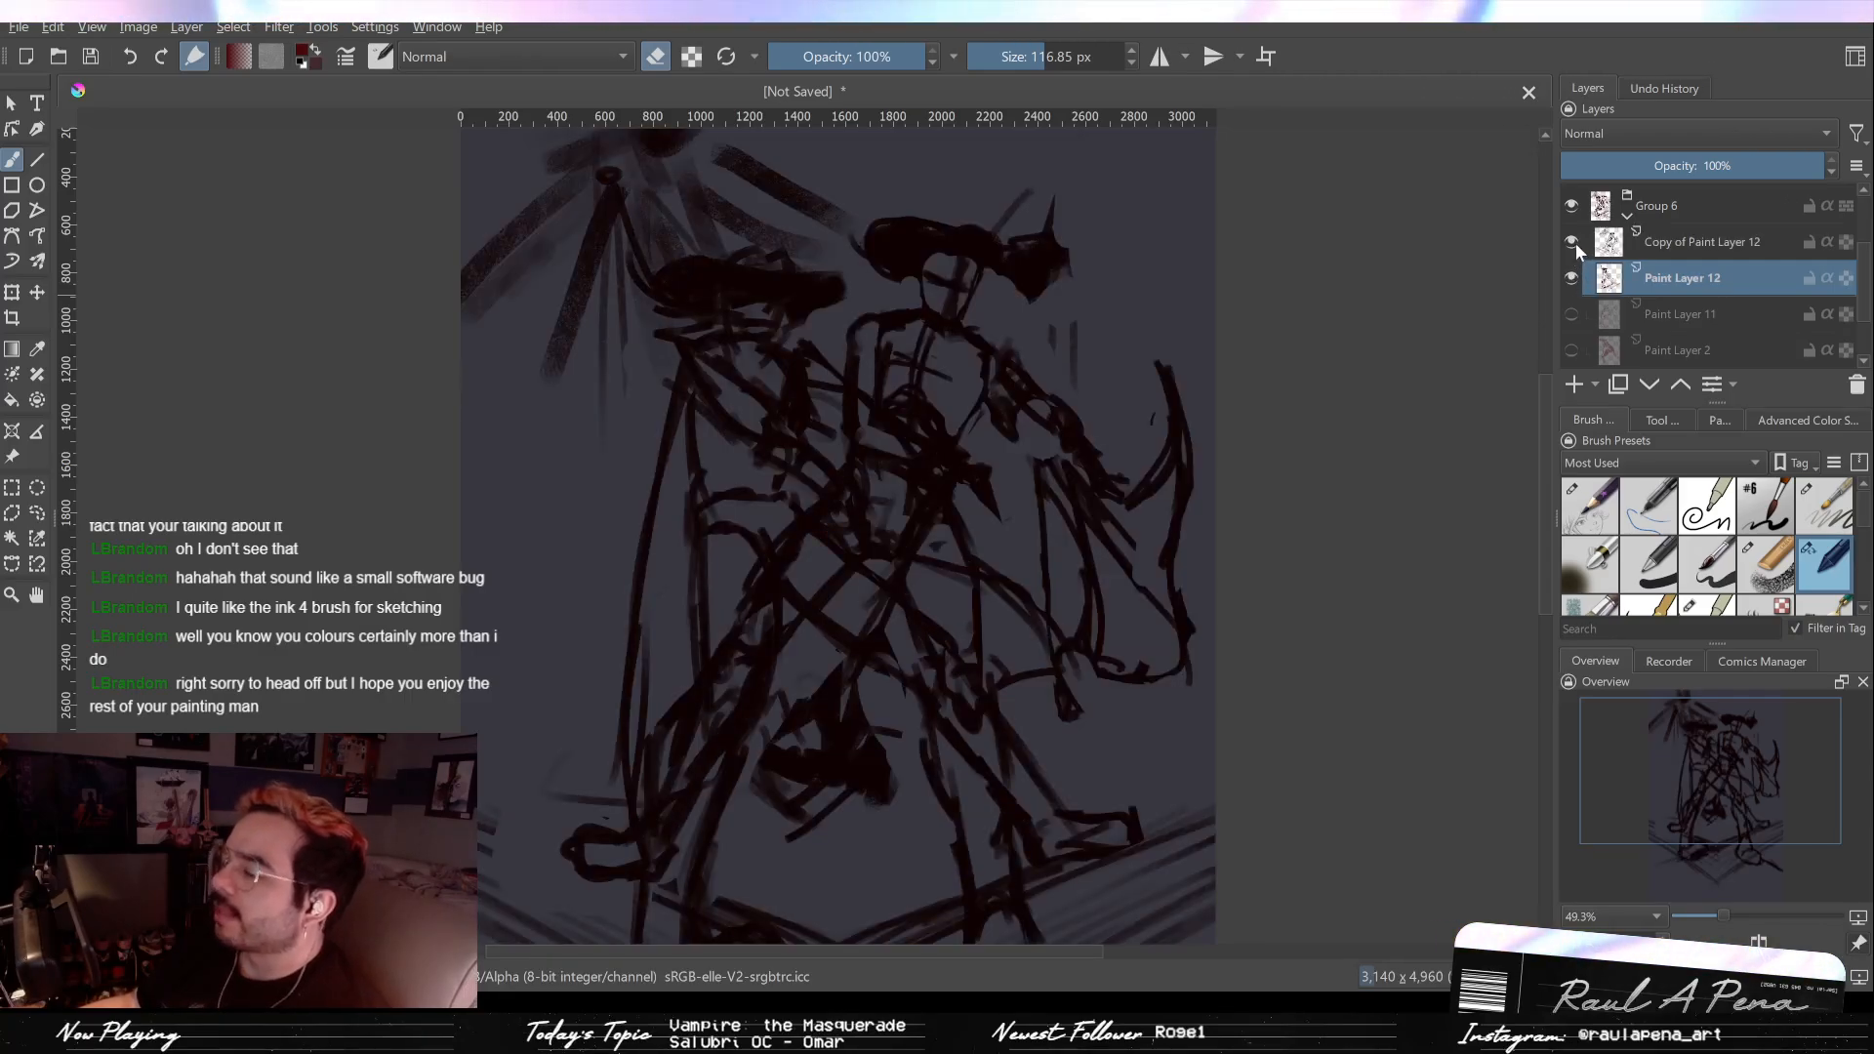
{"action": "left_click", "coordinate": [1572, 243]}
{"action": "left_click", "coordinate": [1571, 279]}
{"action": "left_click", "coordinate": [1572, 243]}
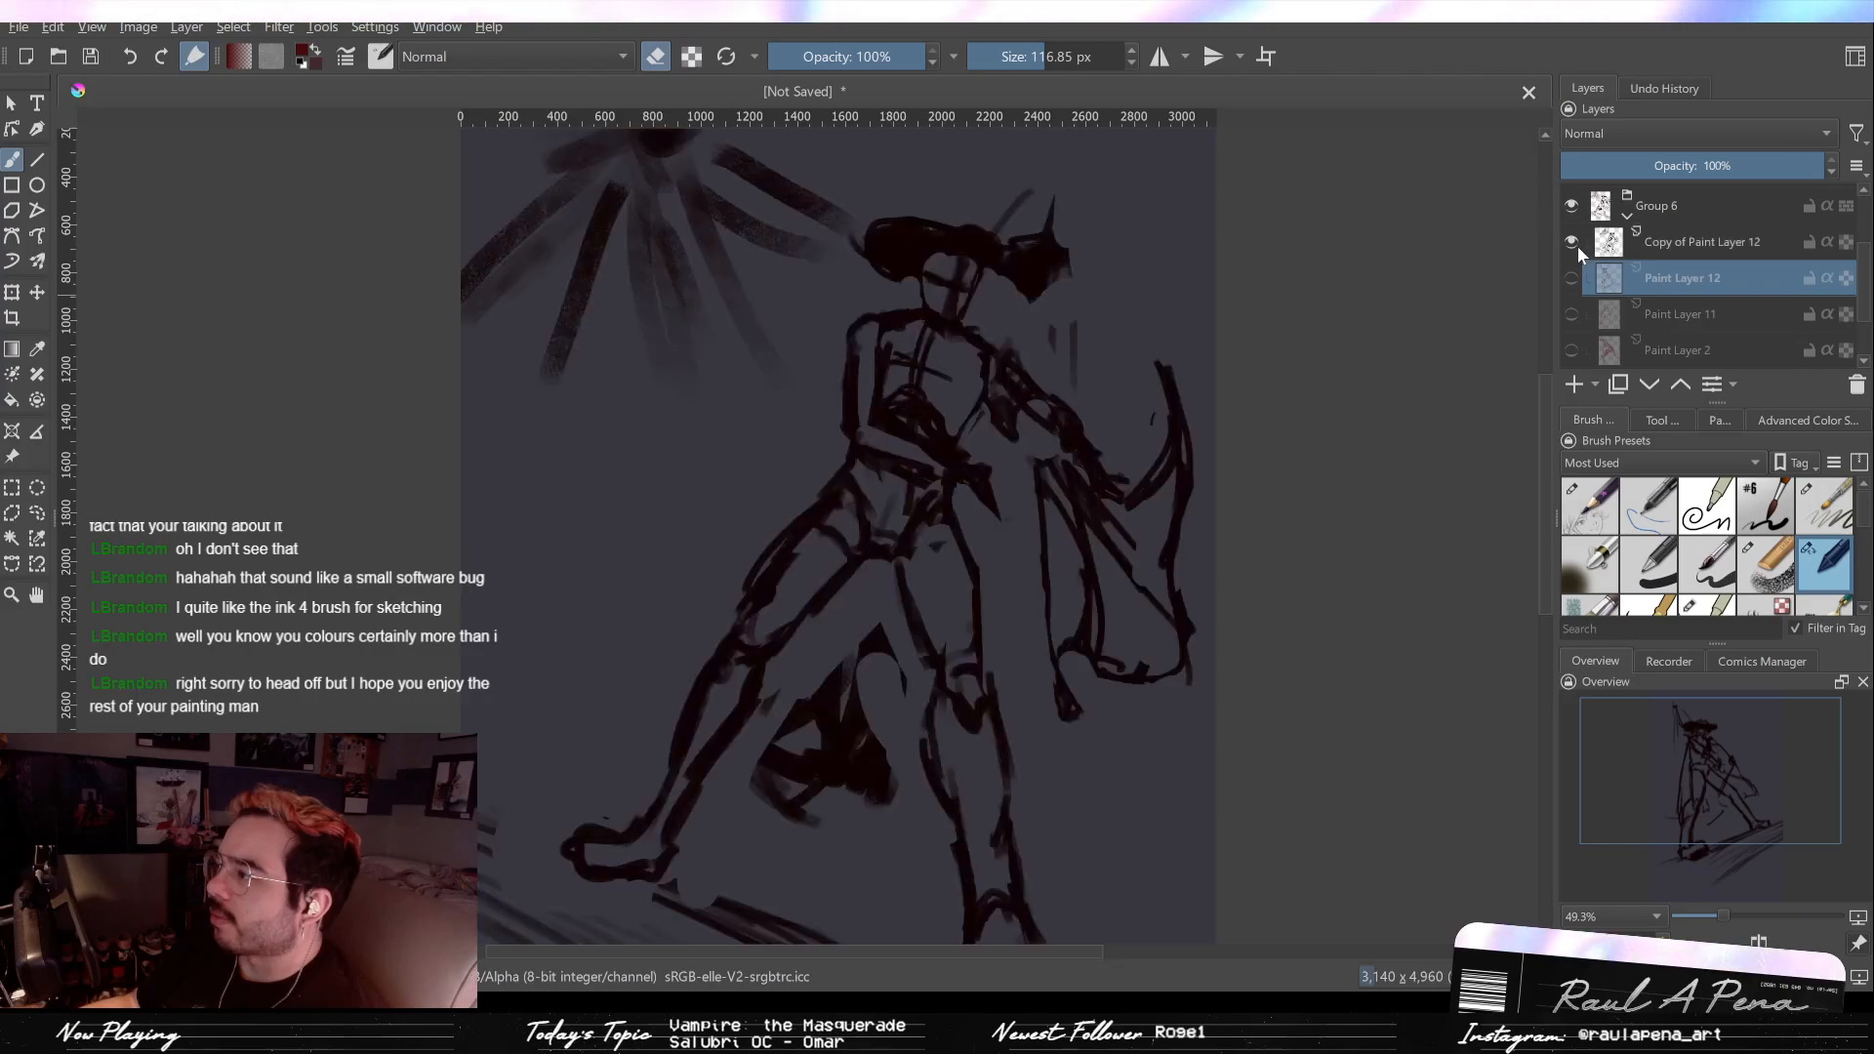
{"action": "left_click", "coordinate": [1570, 242]}
{"action": "left_click", "coordinate": [1567, 243]}
{"action": "left_click", "coordinate": [1570, 278]}
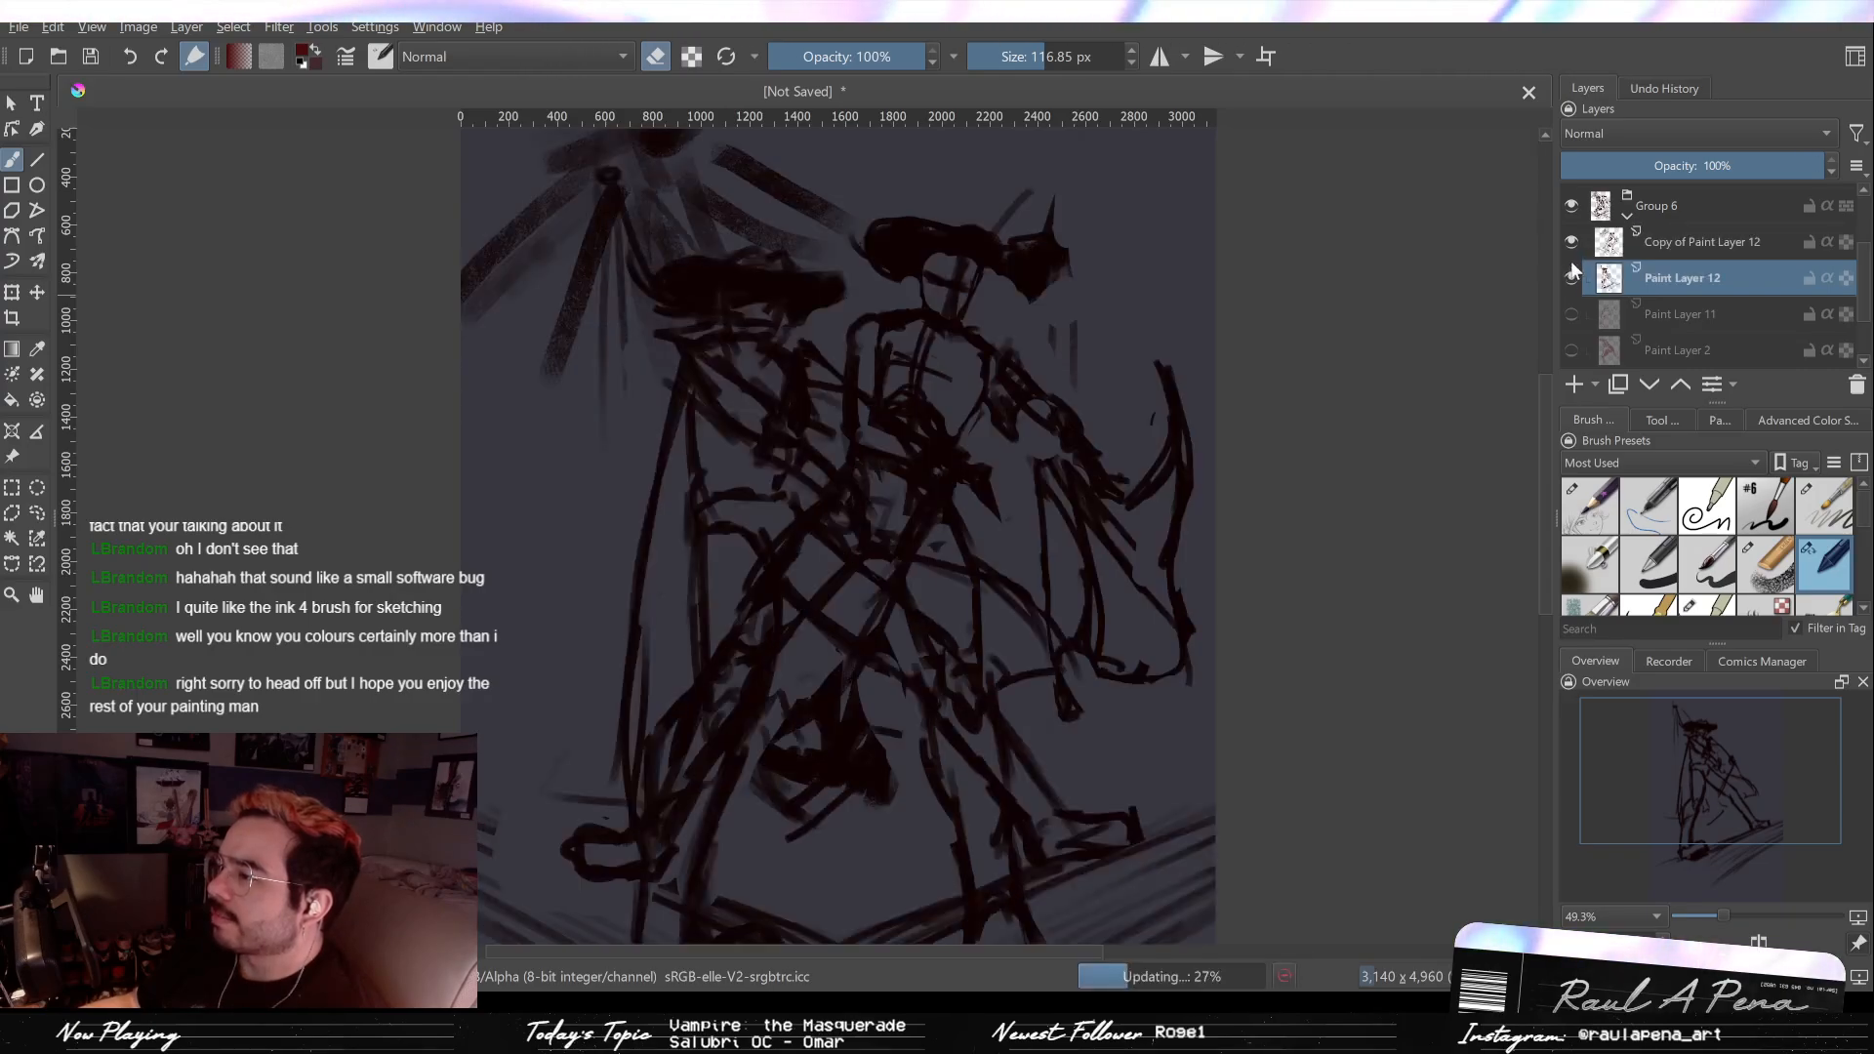
{"action": "left_click", "coordinate": [1571, 244]}
{"action": "left_click", "coordinate": [1571, 244]}
{"action": "left_click", "coordinate": [1569, 264]}
{"action": "left_click", "coordinate": [1568, 263]}
{"action": "left_click", "coordinate": [1572, 244]}
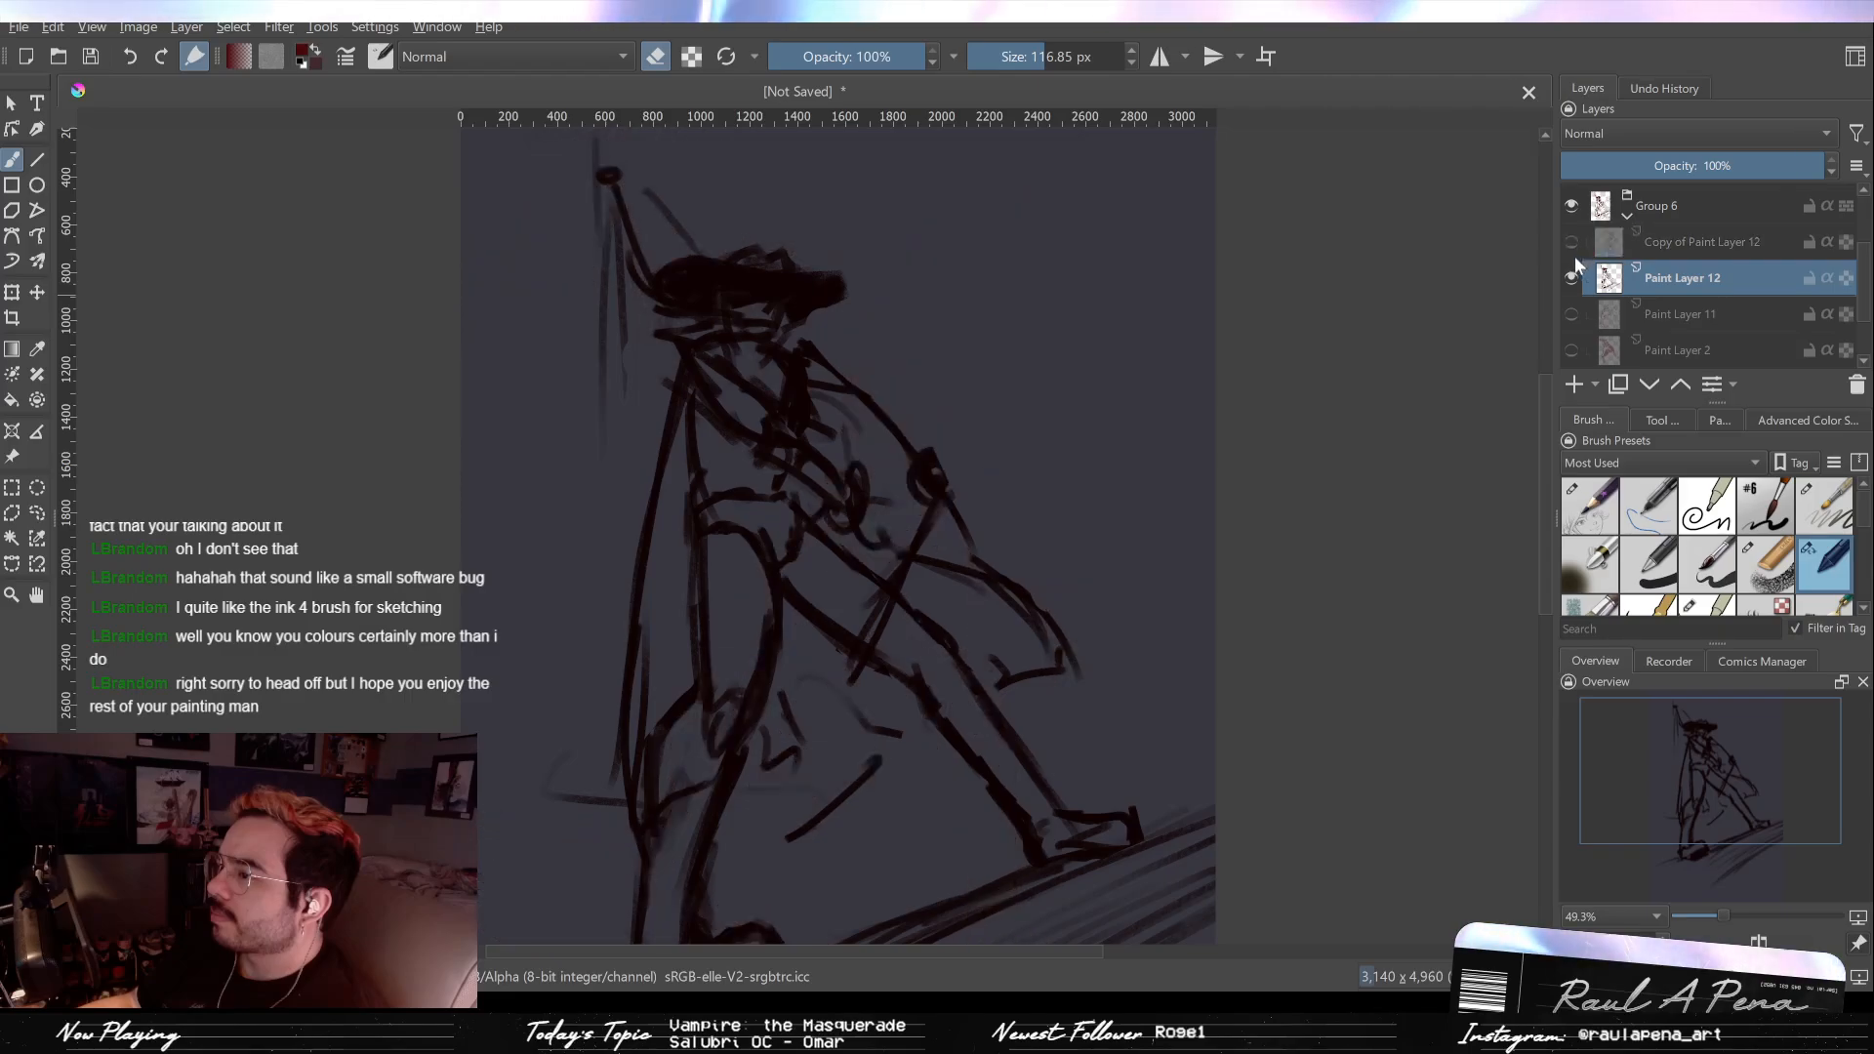
{"action": "left_click", "coordinate": [1571, 244]}
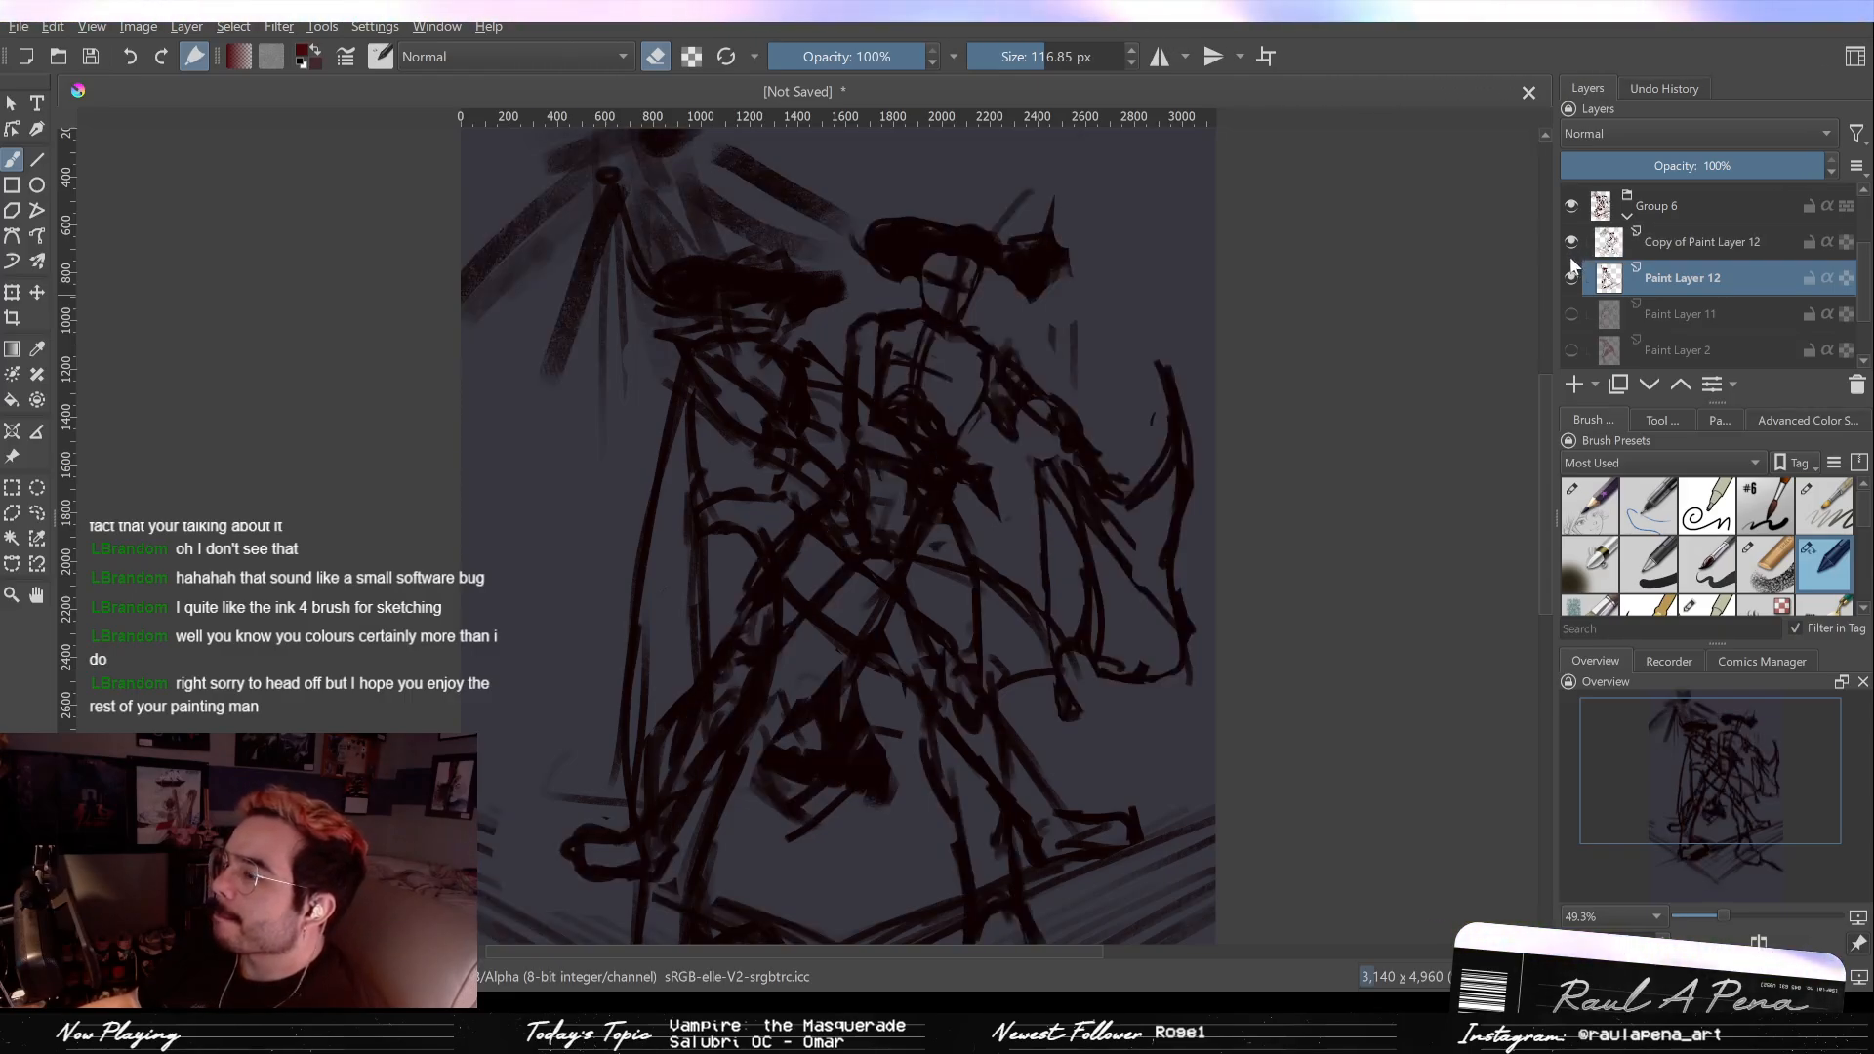
{"action": "left_click", "coordinate": [1571, 277]}
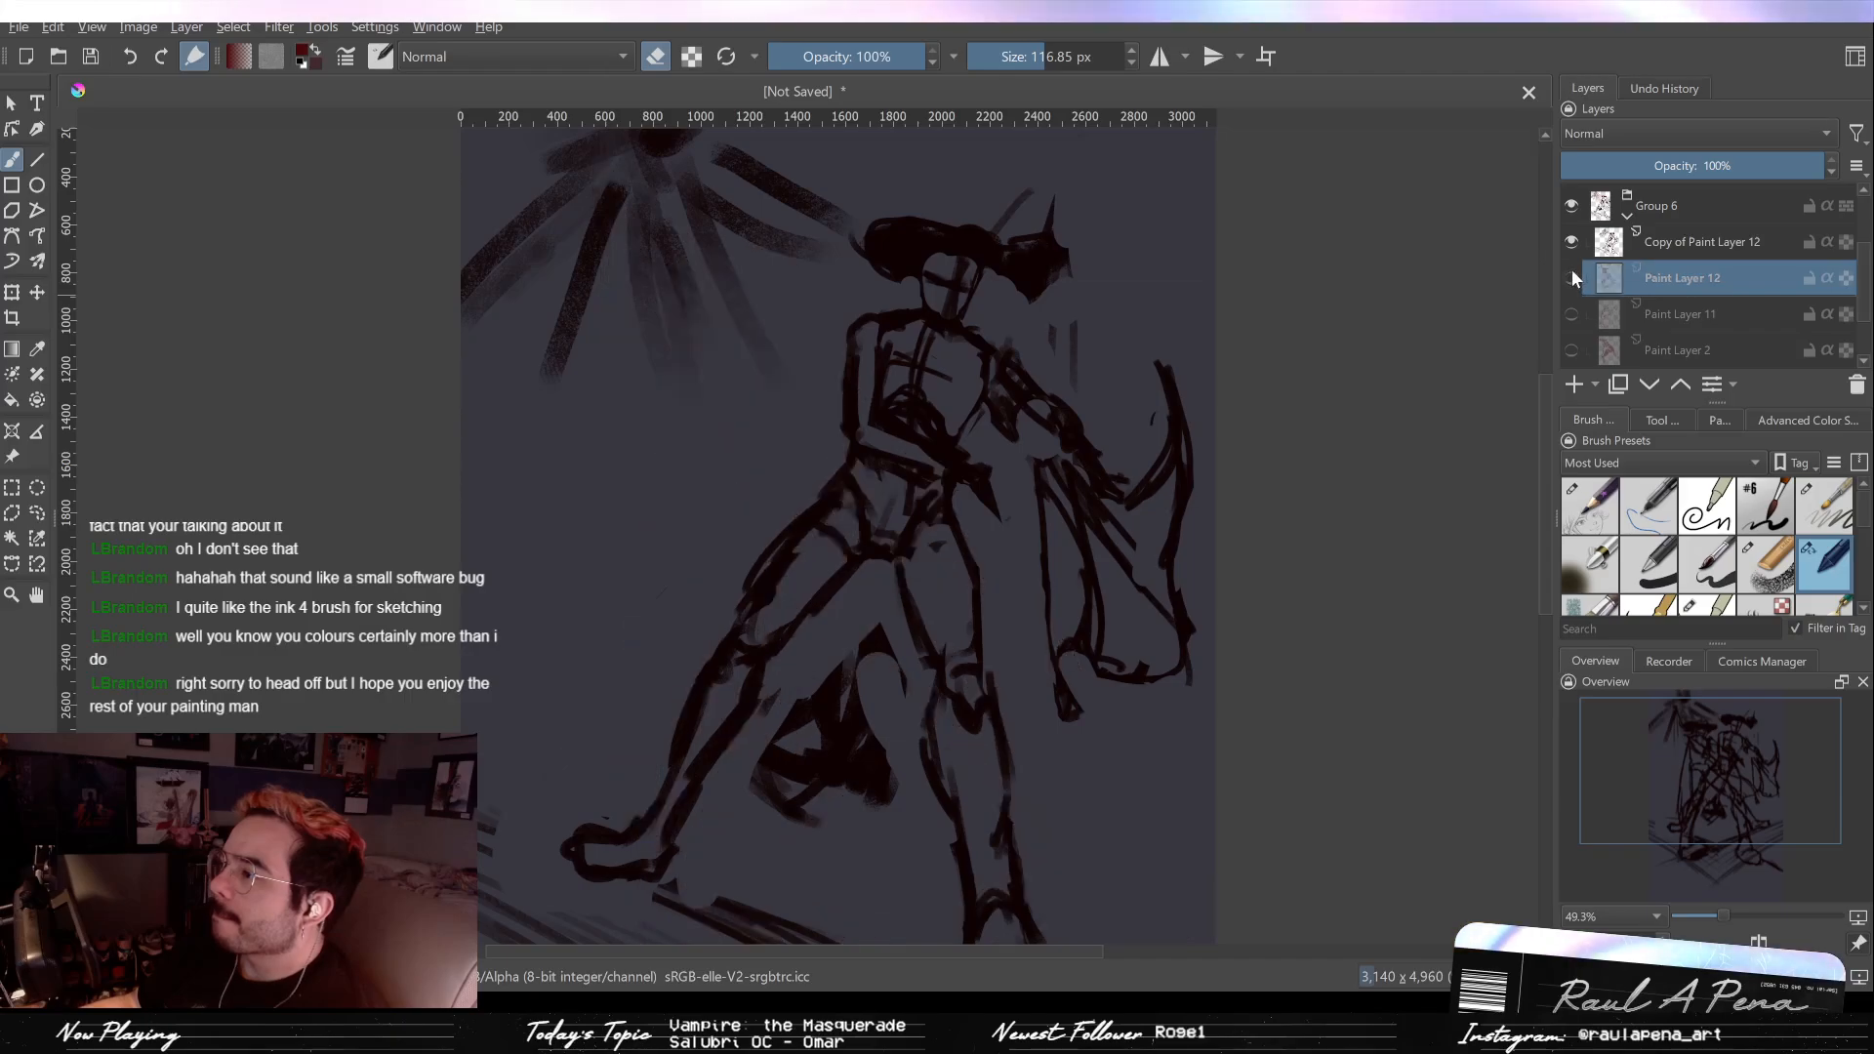
Step: On Copy of Paint Layer 12, erase the neck and collar lines and redraw the shoulder line and chin with a 35.15 px brush
{"action": "scroll", "coordinate": [1067, 230], "scroll_direction": "up", "scroll_amount": 3}
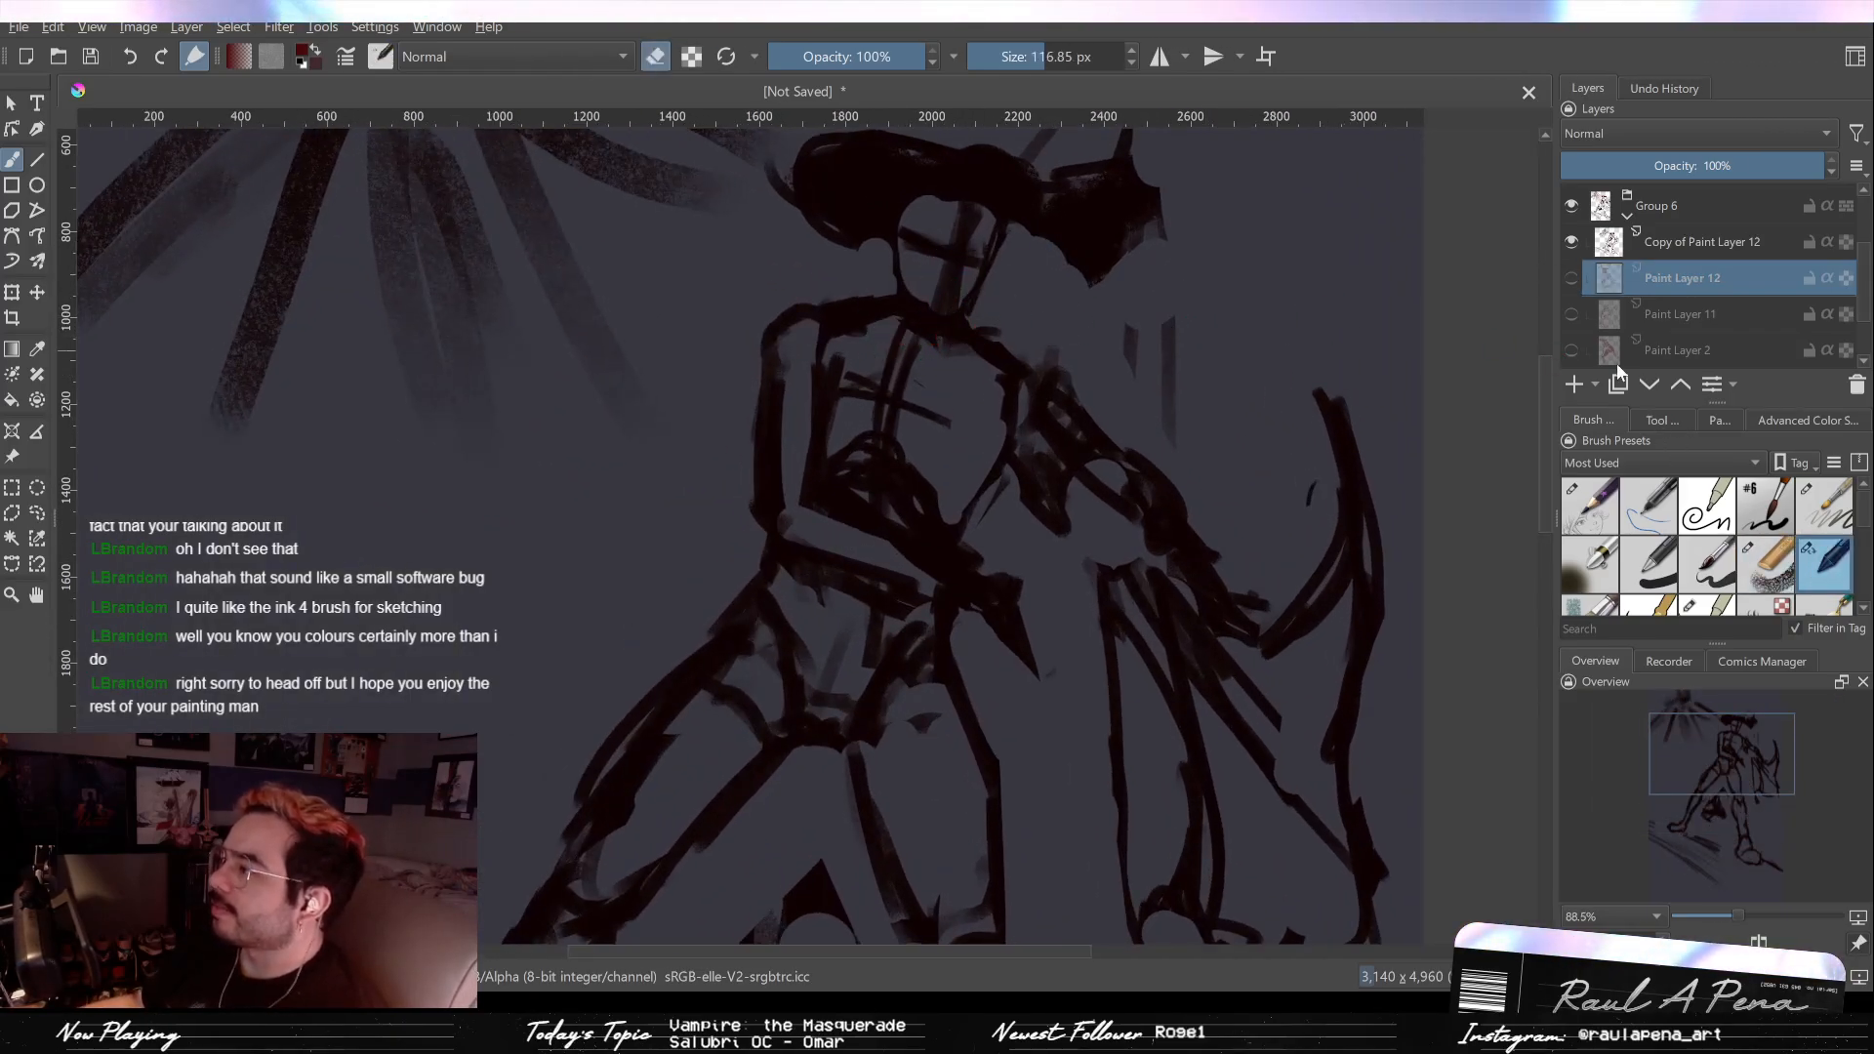
{"action": "left_click", "coordinate": [1637, 255]}
{"action": "key", "text": "e"}
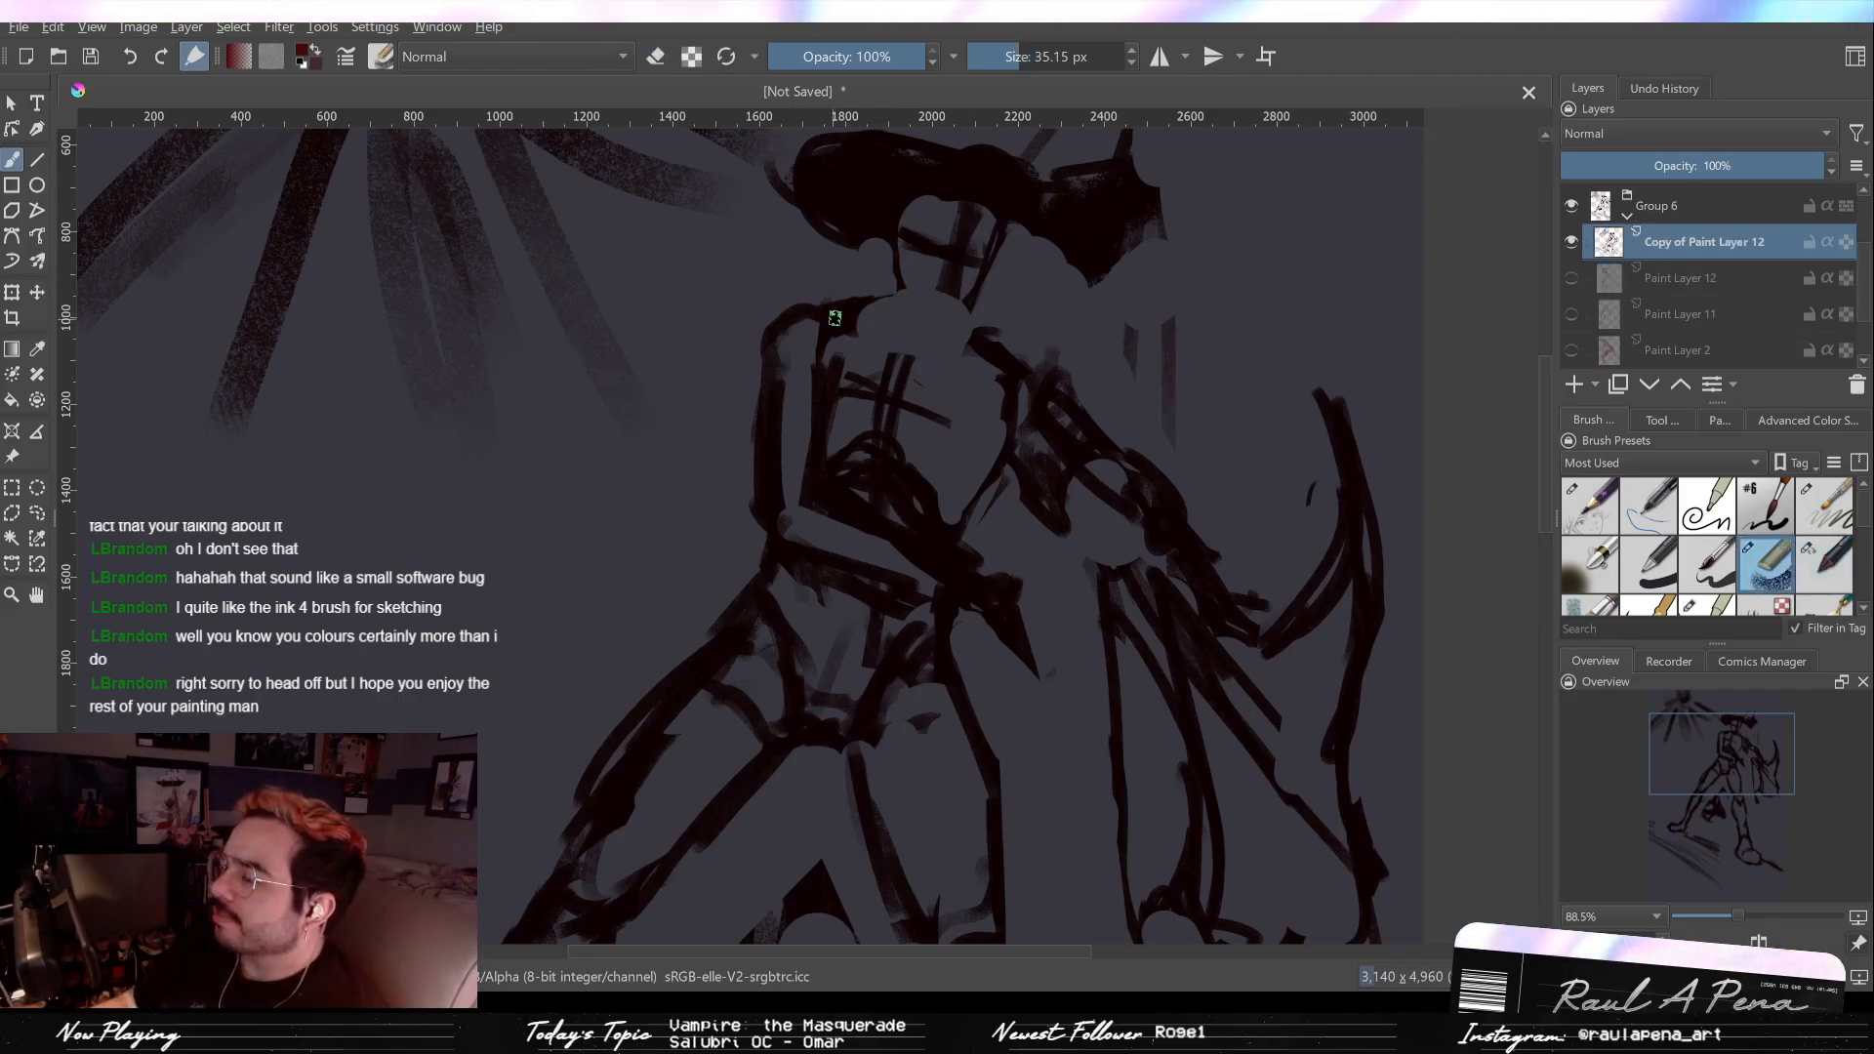
{"action": "left_click_drag", "start_coordinate": [856, 313], "coordinate": [979, 359]}
{"action": "mouse_move", "coordinate": [892, 261]}
{"action": "left_mouse_down"}
{"action": "mouse_move", "coordinate": [926, 311]}
{"action": "mouse_move", "coordinate": [965, 304]}
{"action": "mouse_move", "coordinate": [949, 318]}
{"action": "mouse_move", "coordinate": [959, 289]}
{"action": "mouse_move", "coordinate": [928, 286]}
{"action": "left_mouse_up"}
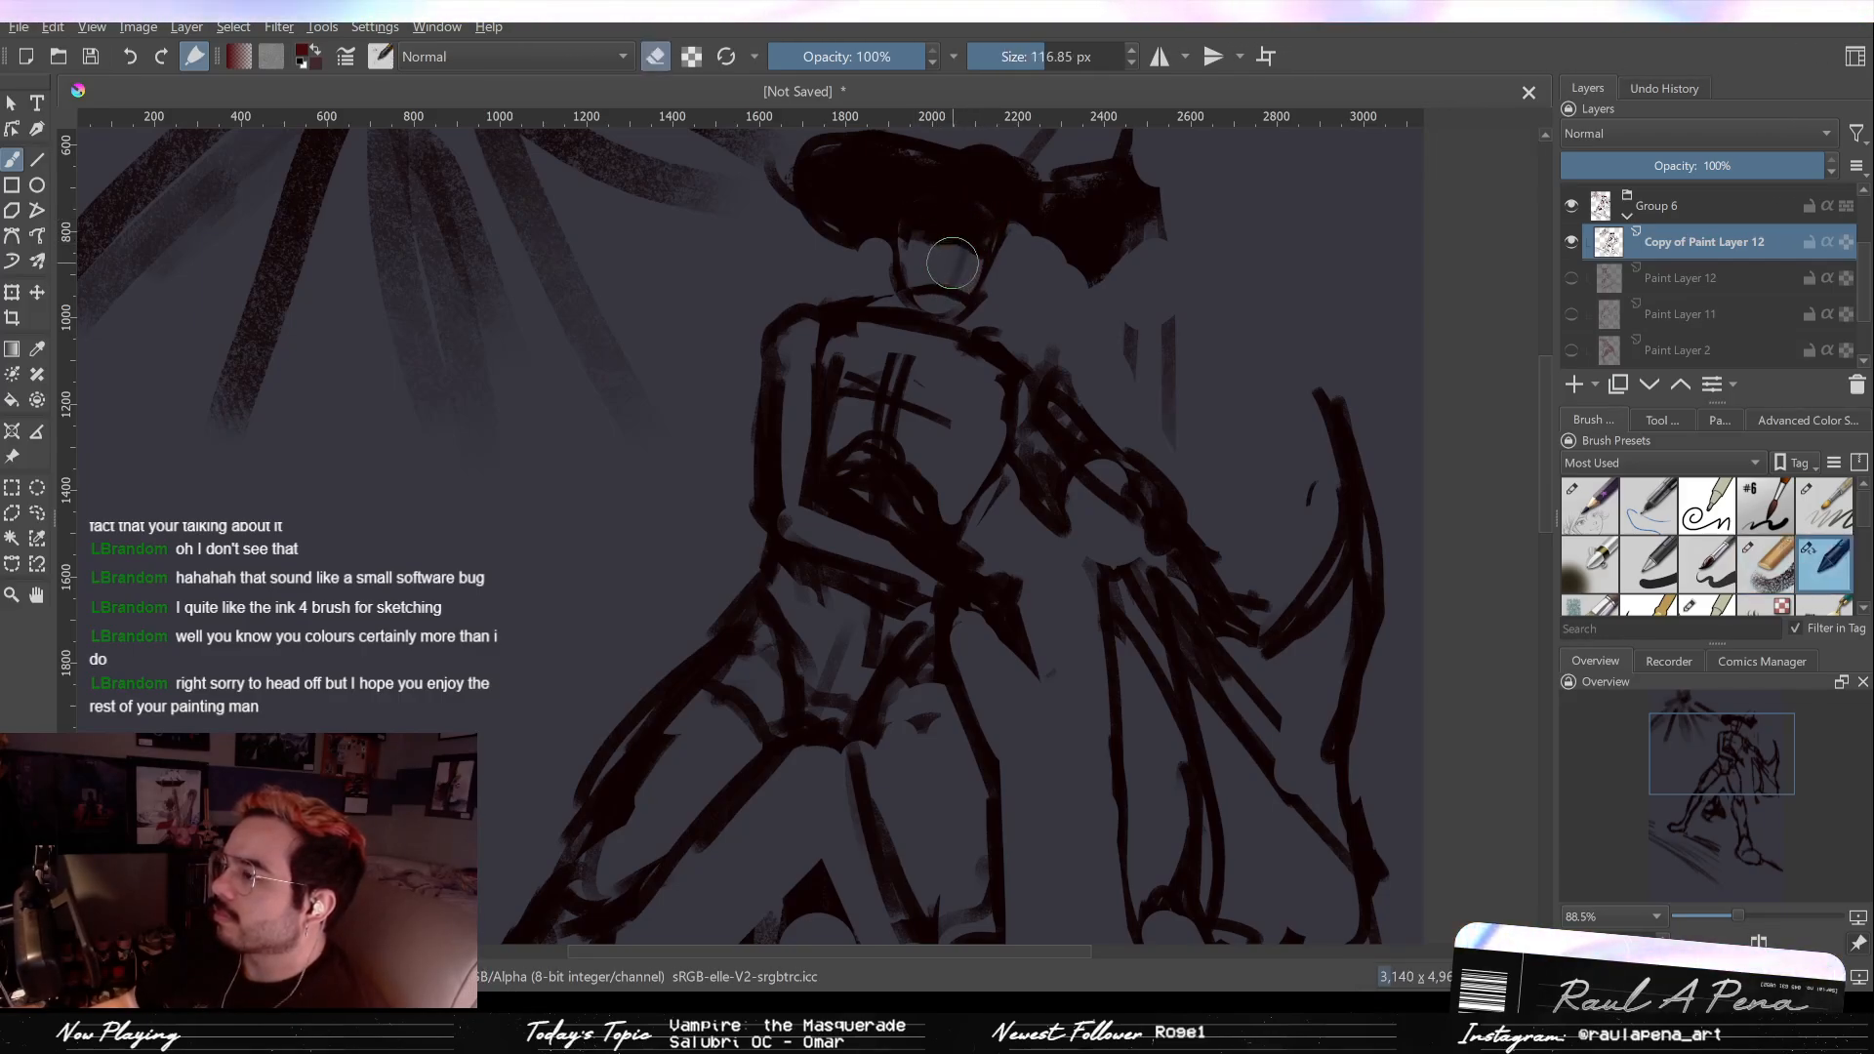
Step: Reduce the brush to 17.63 px and sketch the facial features under the hat brim
{"action": "key", "text": "bracketleft"}
{"action": "key", "text": "bracketleft"}
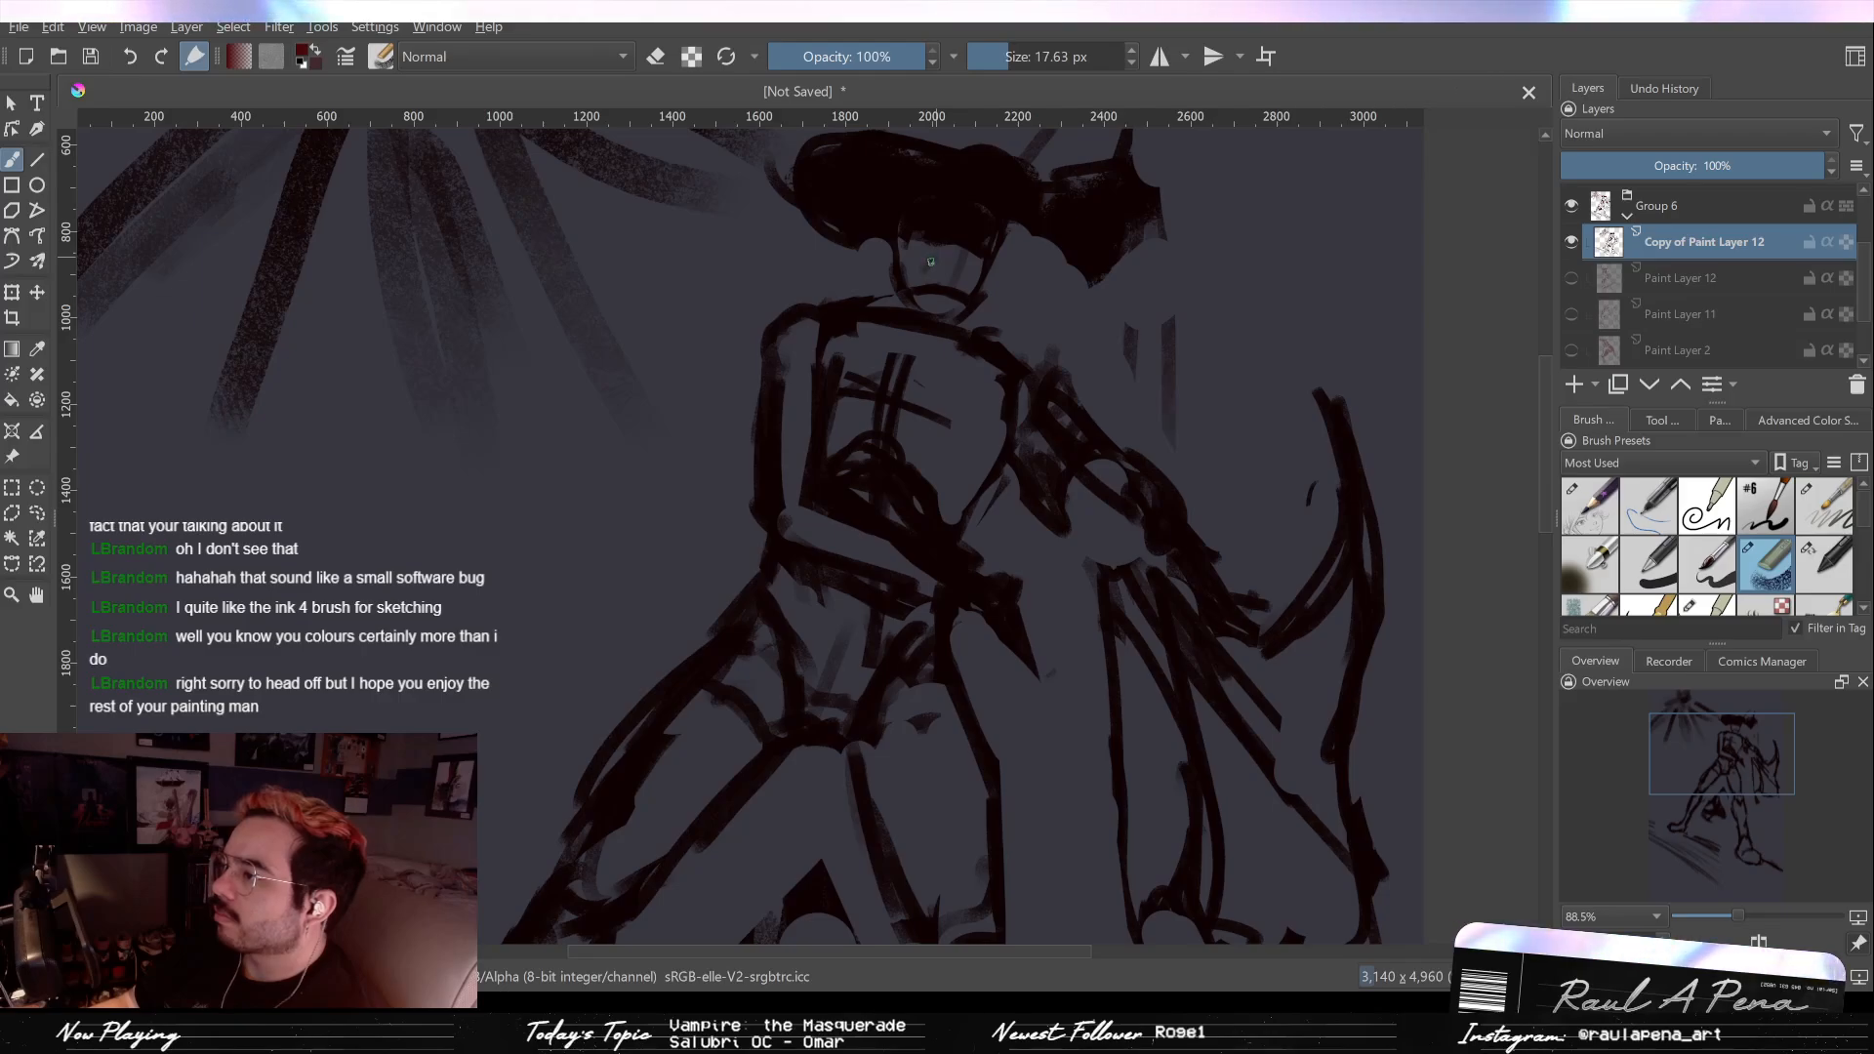
{"action": "left_click_drag", "start_coordinate": [929, 262], "coordinate": [950, 261]}
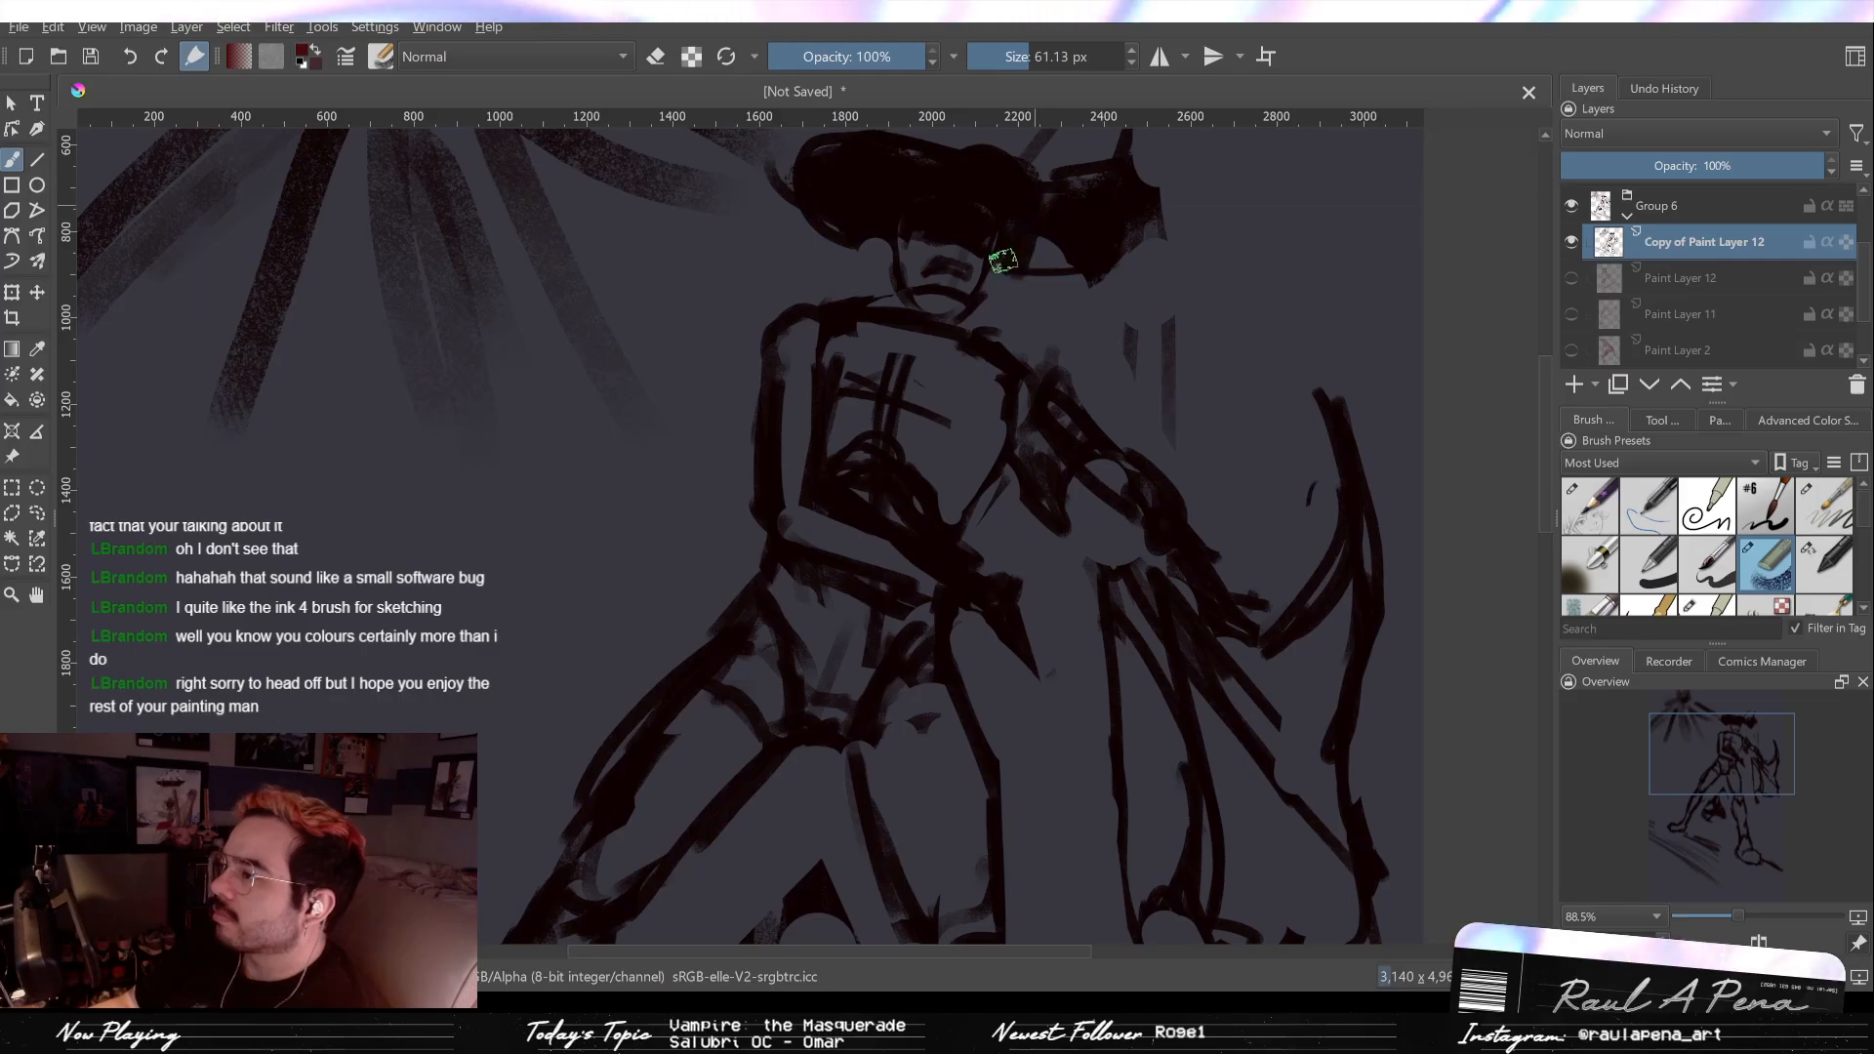
Step: Fill out the hat's rear brim with a 61.13 px brush and trim its outer edge with a 91.95 px eraser
{"action": "left_click_drag", "start_coordinate": [1003, 259], "coordinate": [1046, 244]}
{"action": "key", "text": "e"}
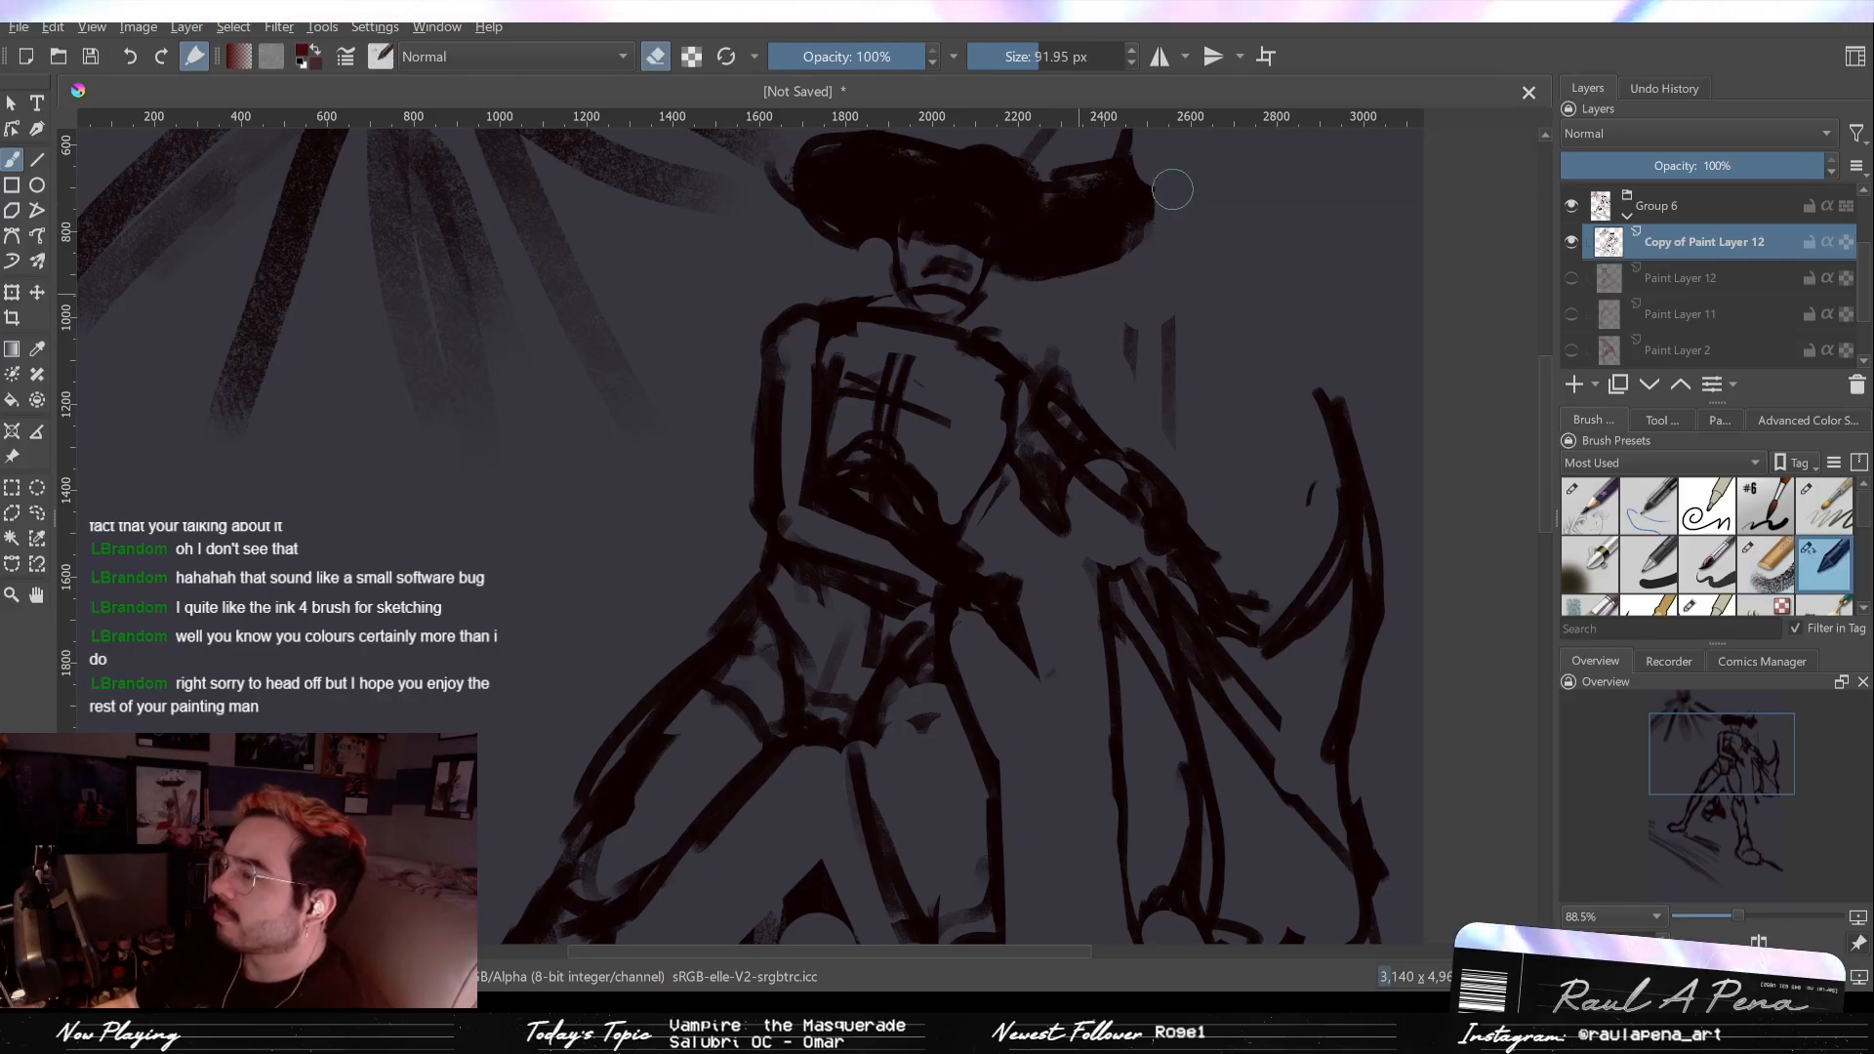
{"action": "scroll", "coordinate": [1146, 151], "scroll_direction": "down", "scroll_amount": 3}
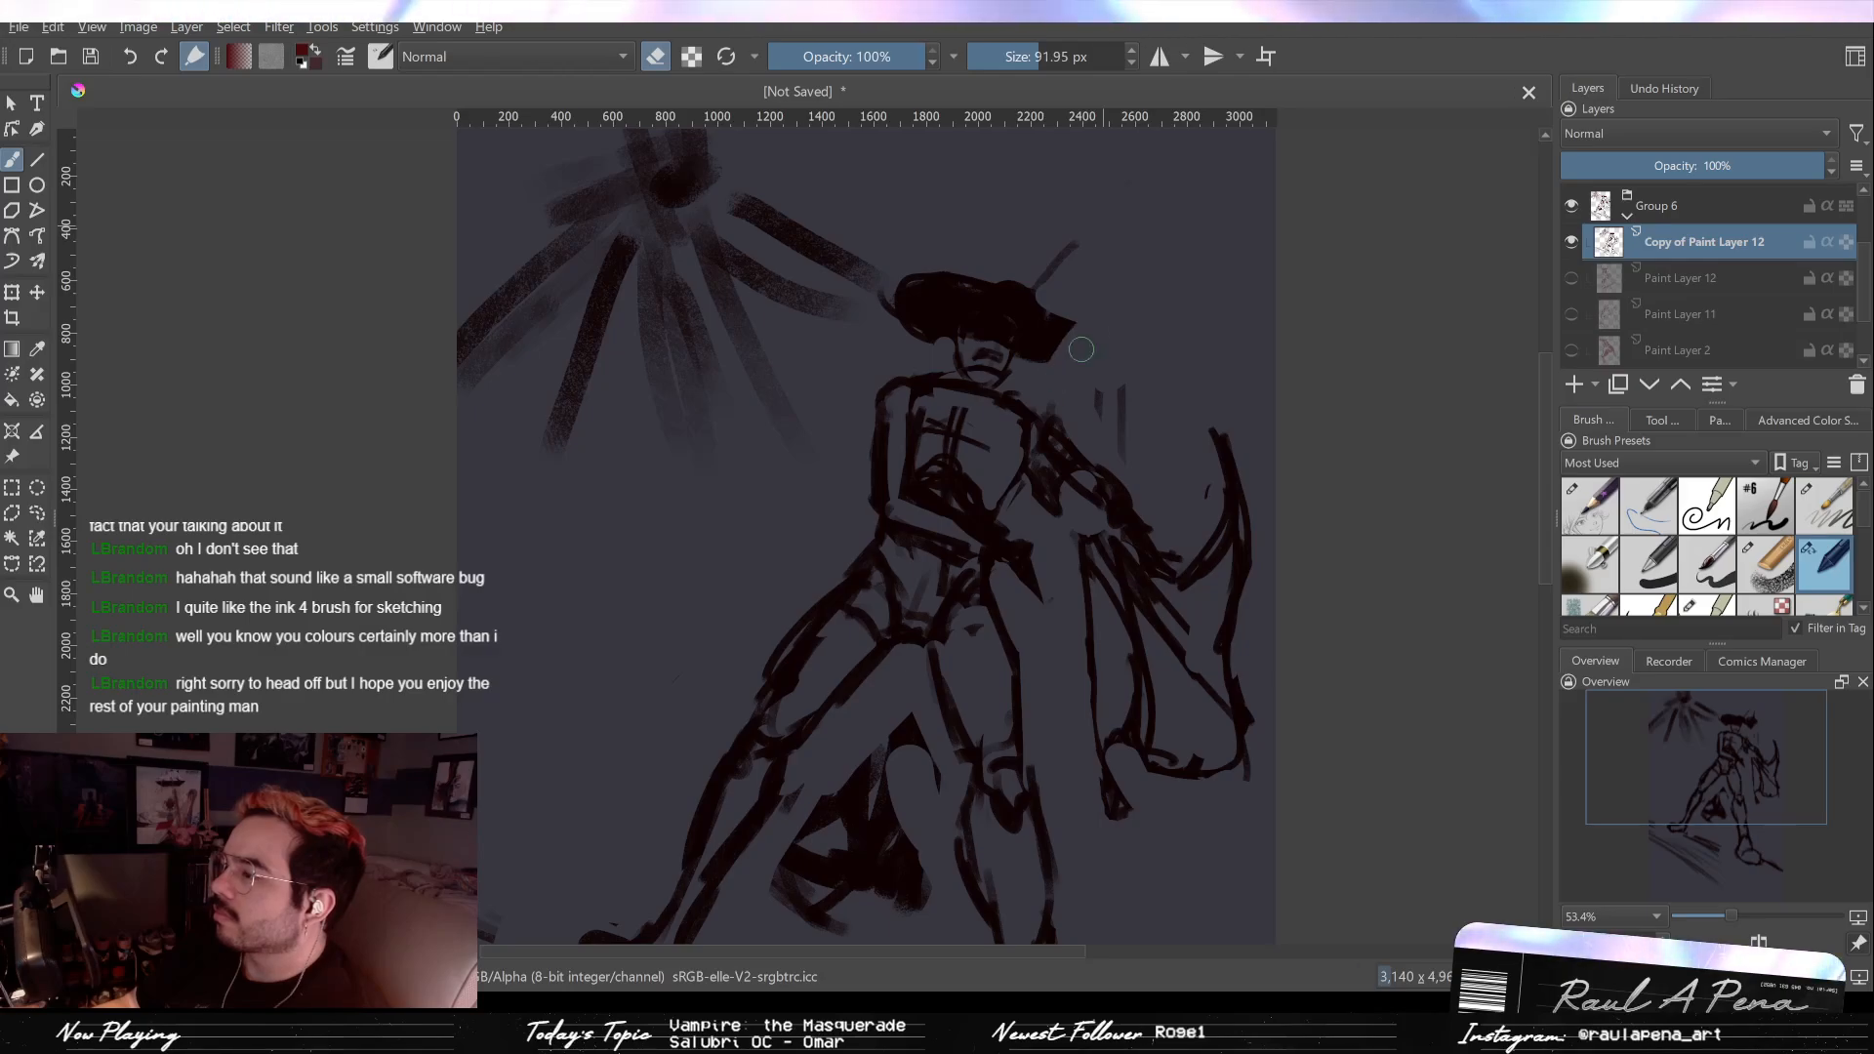
Step: Refine the jaw and neckline with a 34.46 px brush and 70.40 px eraser, and round off the end of the hat's rear brim
{"action": "key", "text": "e"}
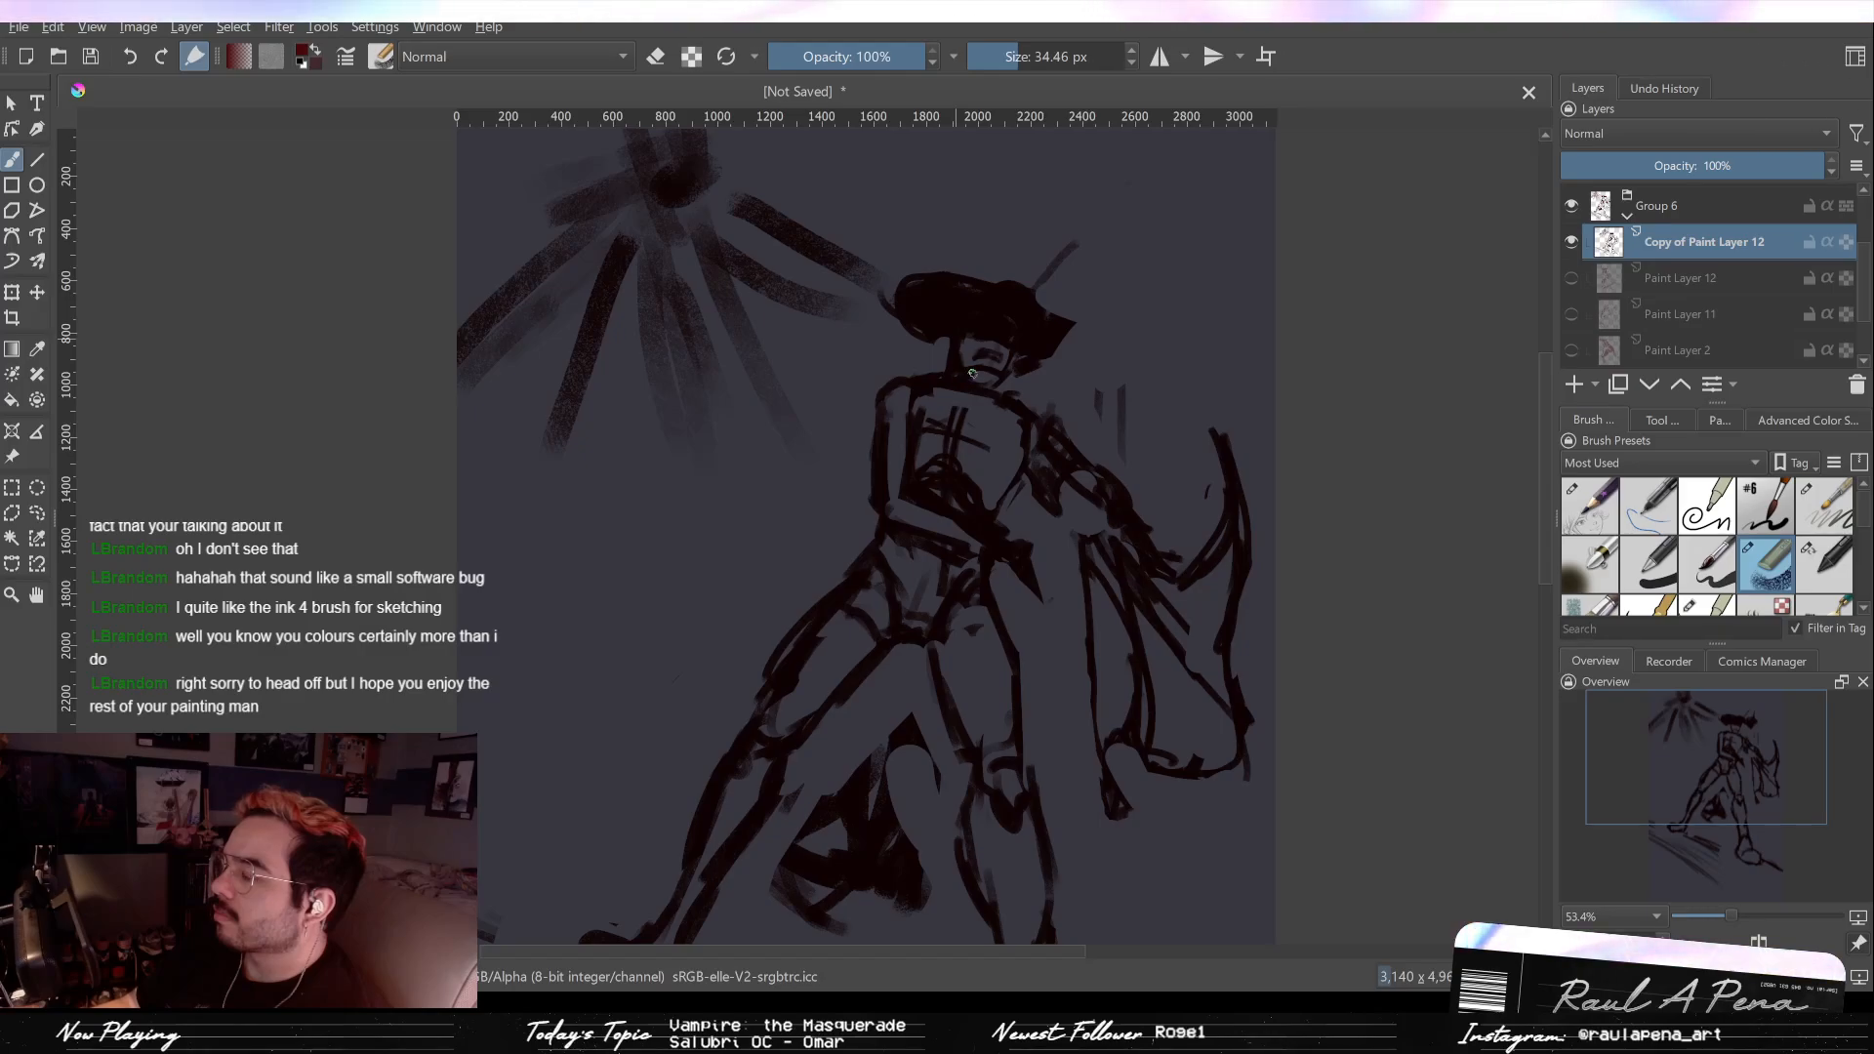
{"action": "key", "text": "e"}
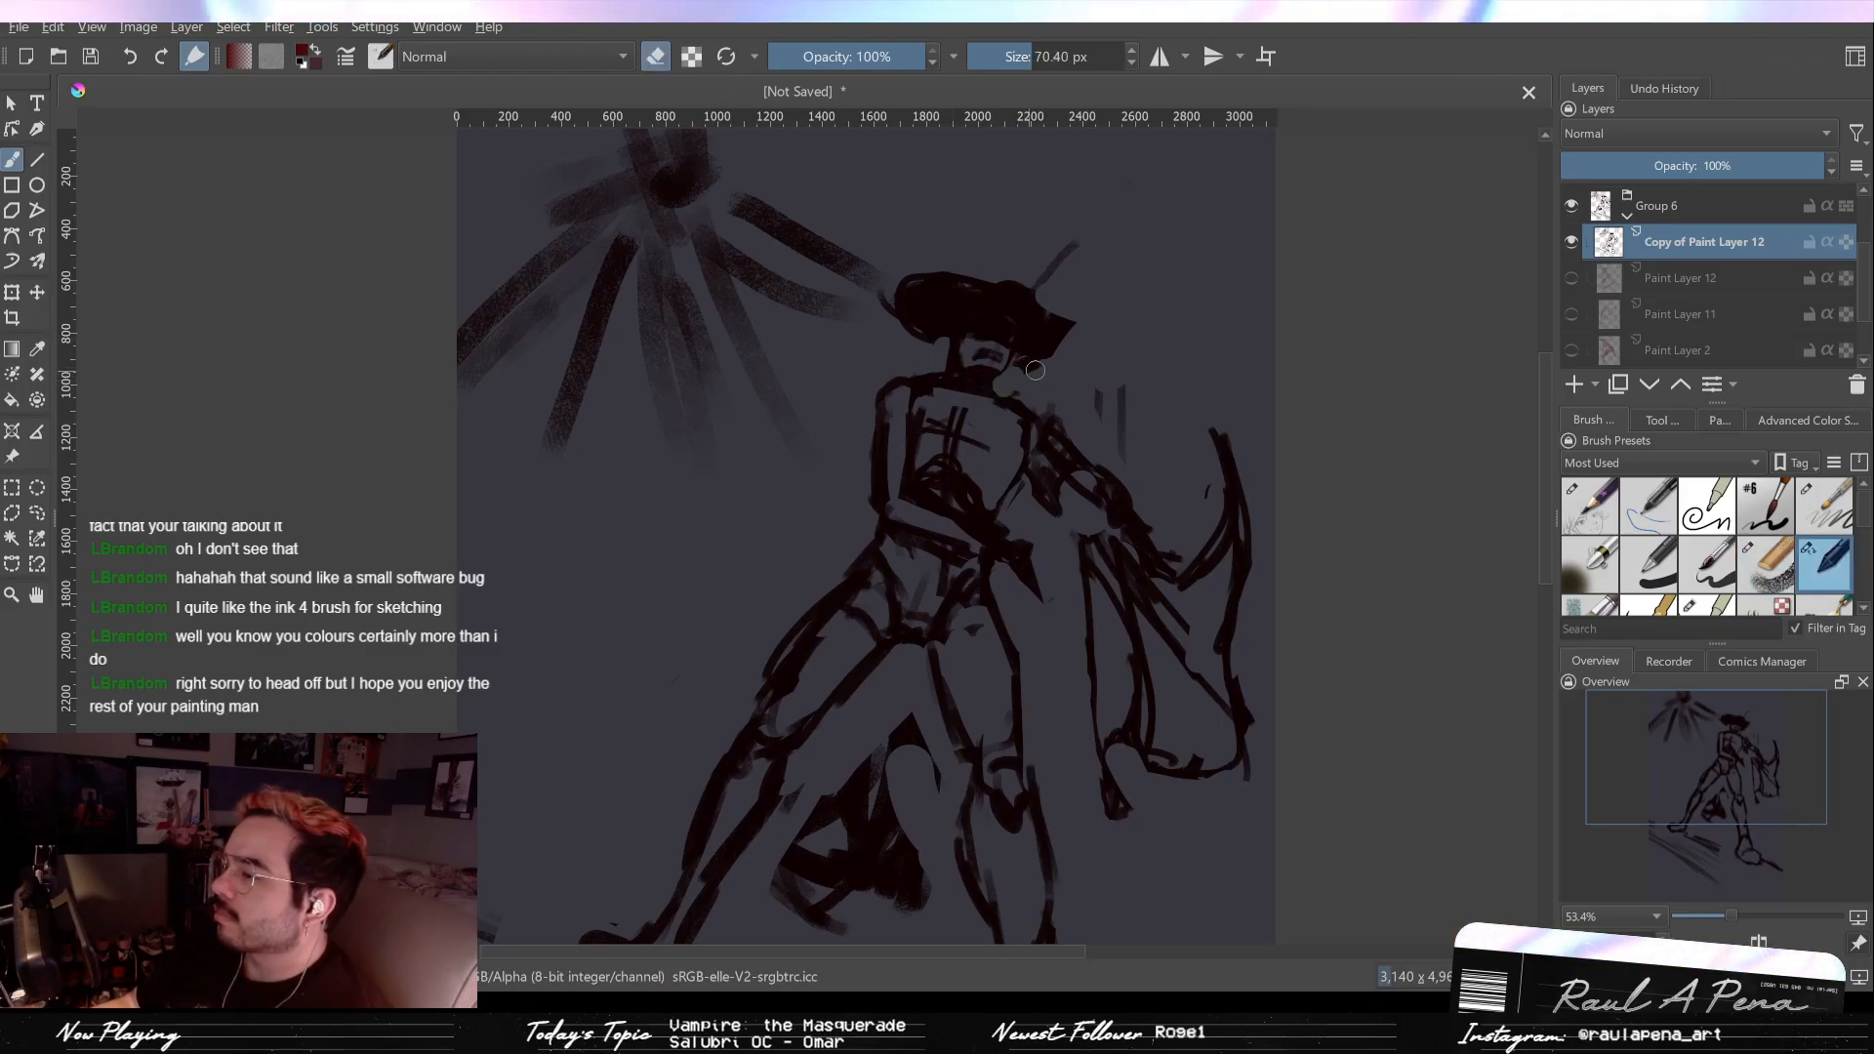
{"action": "key", "text": "e"}
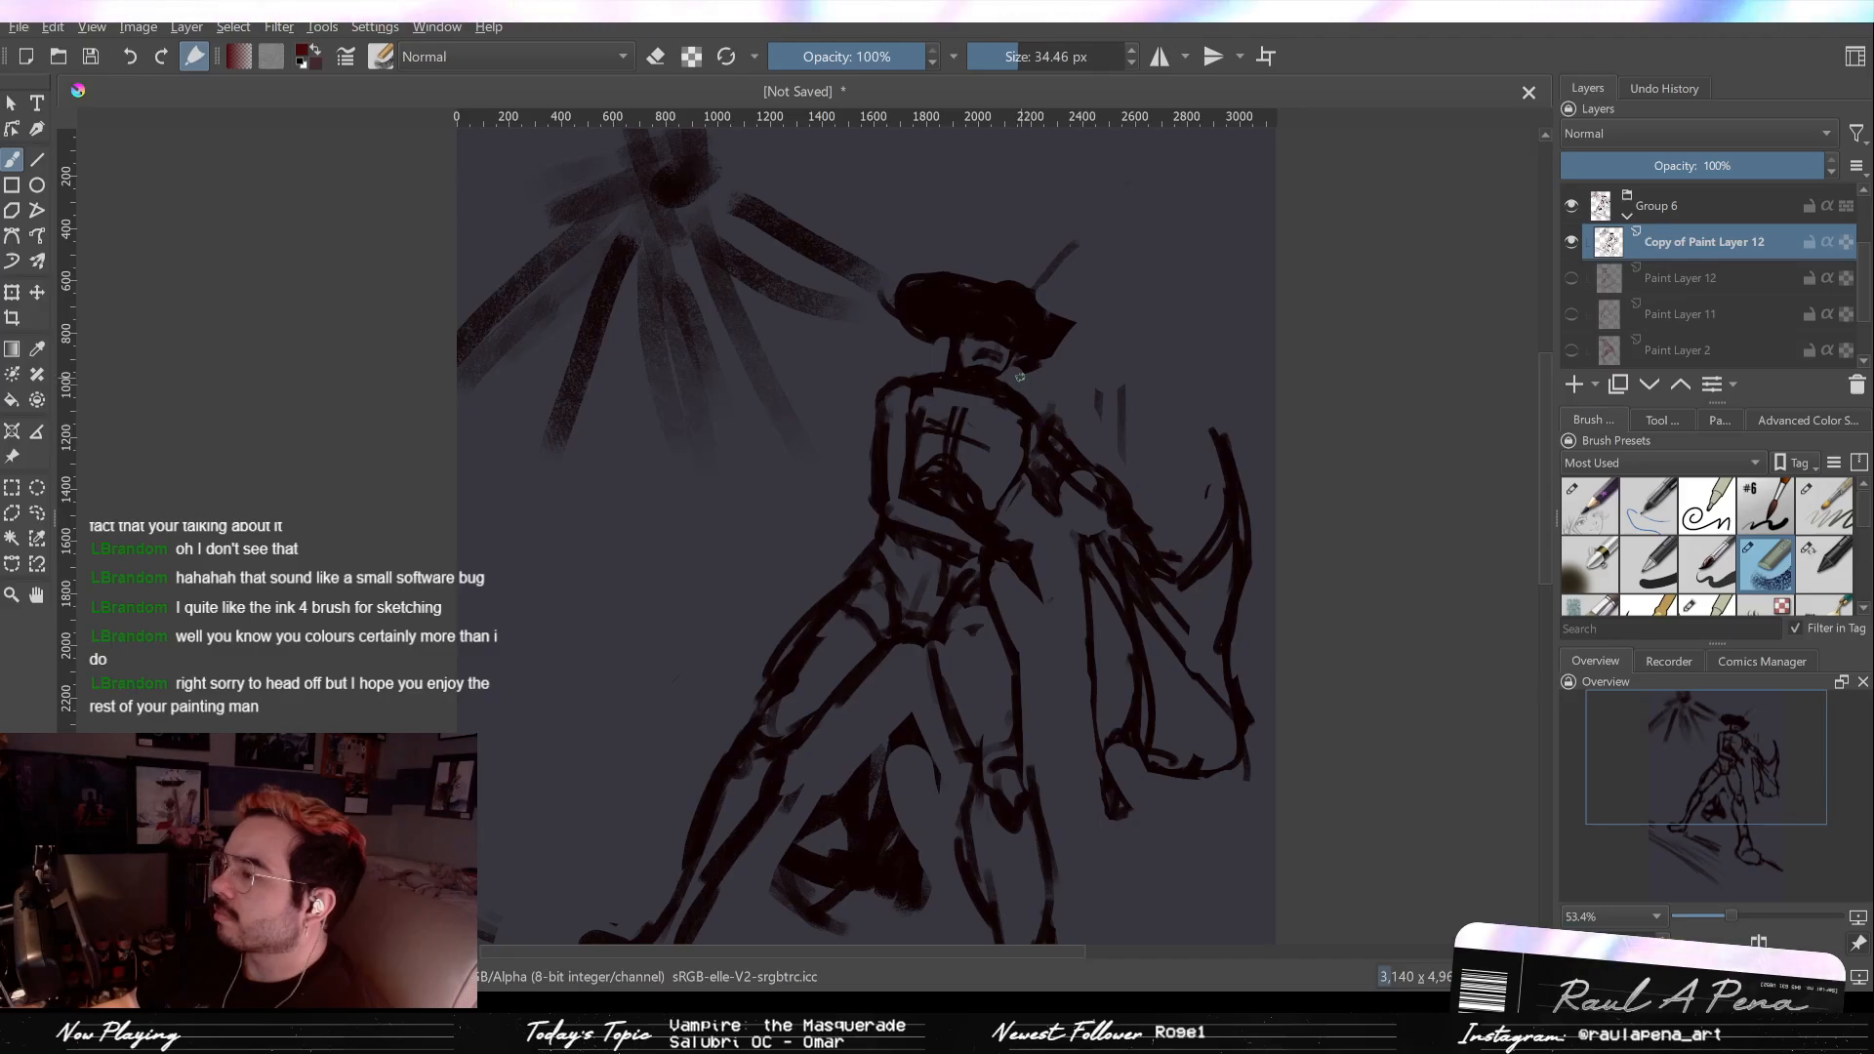
{"action": "key", "text": "e"}
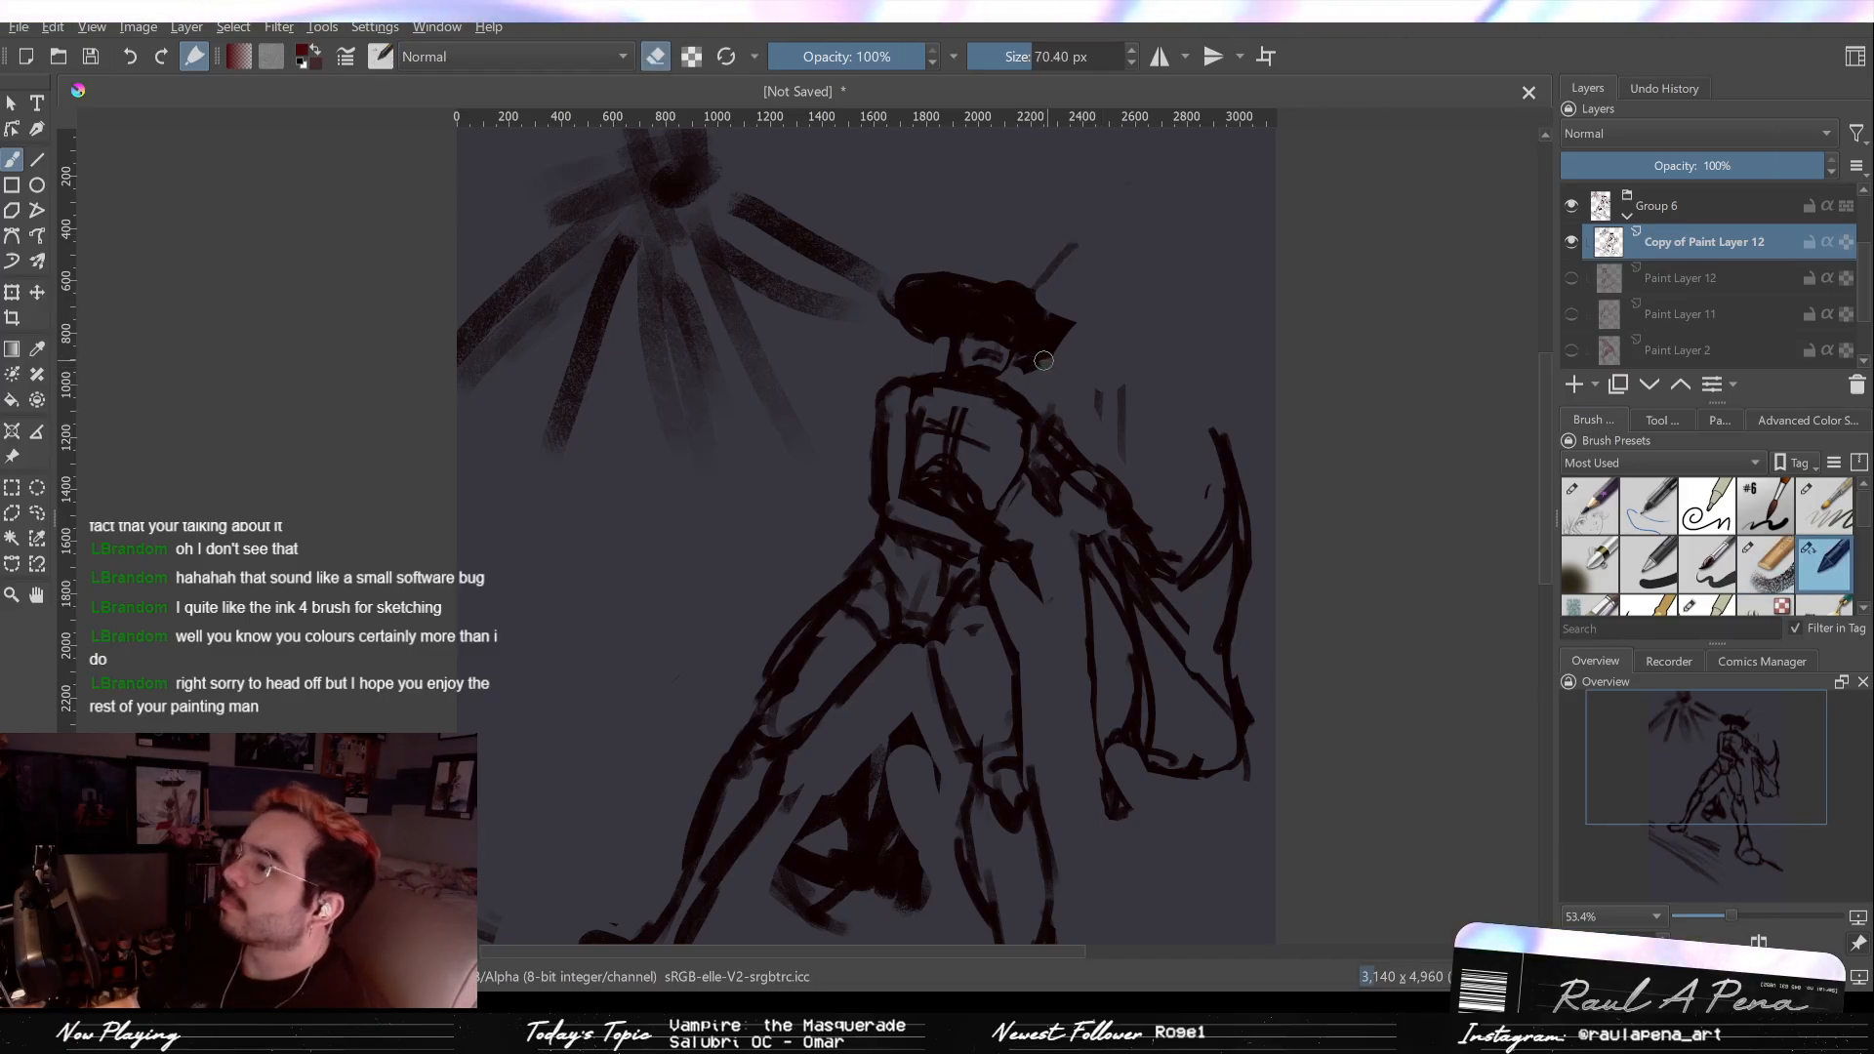
{"action": "key", "text": "e"}
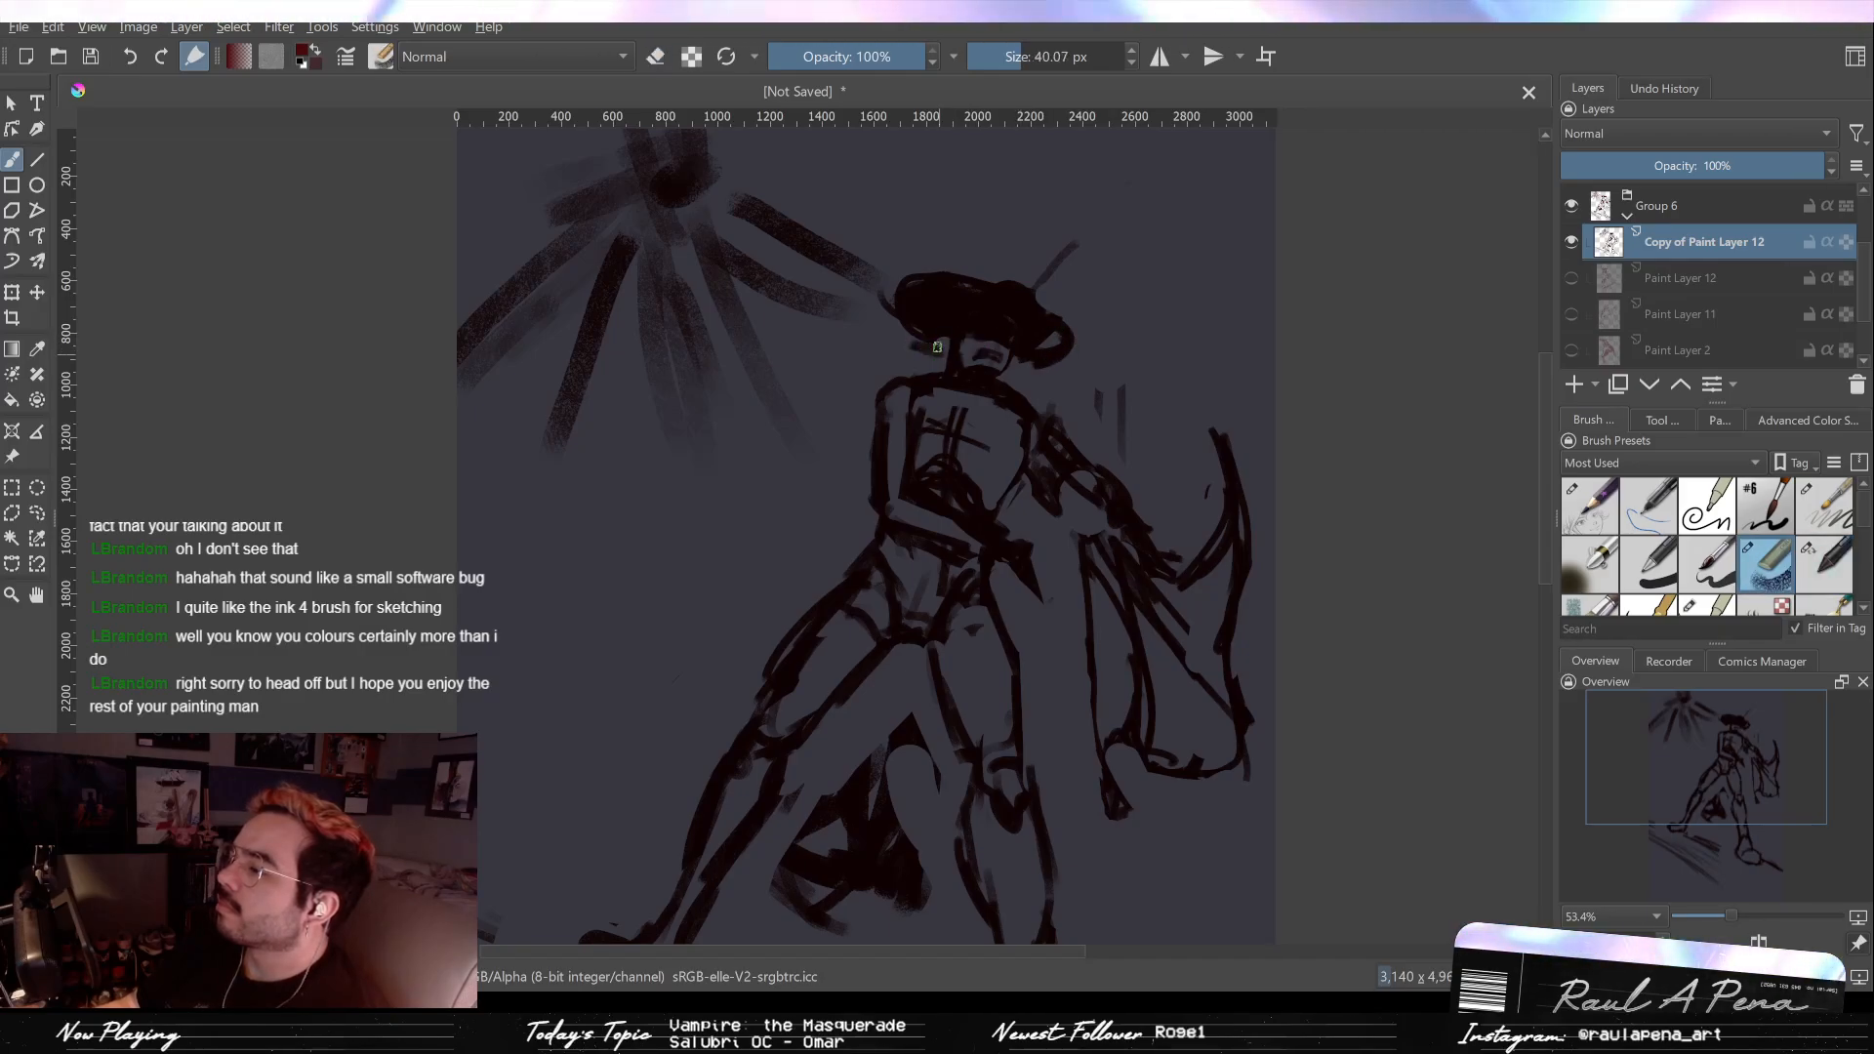
Step: Erase the hat's tall crown with the 70.40 px eraser and fill in the flatter brim with a 40.07 px brush
{"action": "key", "text": "e"}
{"action": "left_click_drag", "start_coordinate": [971, 283], "coordinate": [883, 304]}
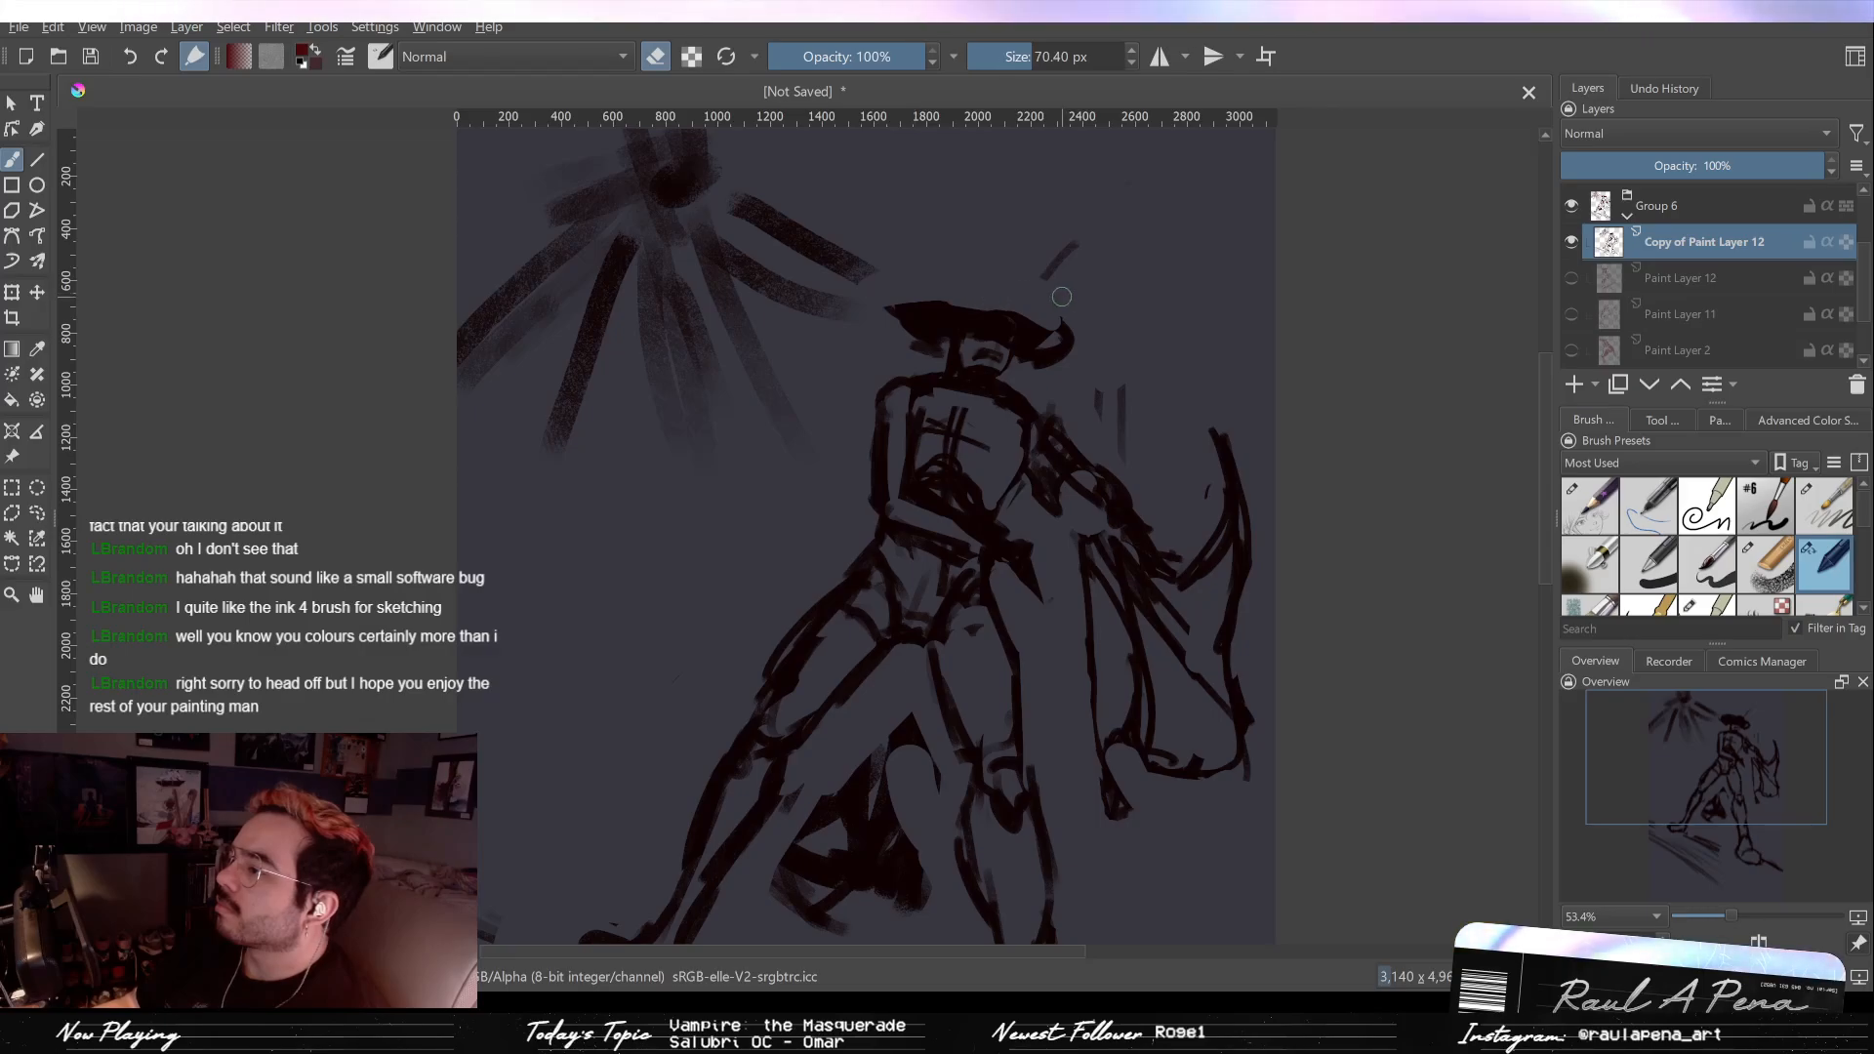
{"action": "key", "text": "e"}
{"action": "mouse_move", "coordinate": [949, 346]}
{"action": "left_mouse_down"}
{"action": "mouse_move", "coordinate": [898, 310]}
{"action": "mouse_move", "coordinate": [945, 348]}
{"action": "mouse_move", "coordinate": [1046, 363]}
{"action": "mouse_move", "coordinate": [1015, 360]}
{"action": "mouse_move", "coordinate": [1060, 336]}
{"action": "mouse_move", "coordinate": [1032, 316]}
{"action": "mouse_move", "coordinate": [980, 312]}
{"action": "left_mouse_up"}
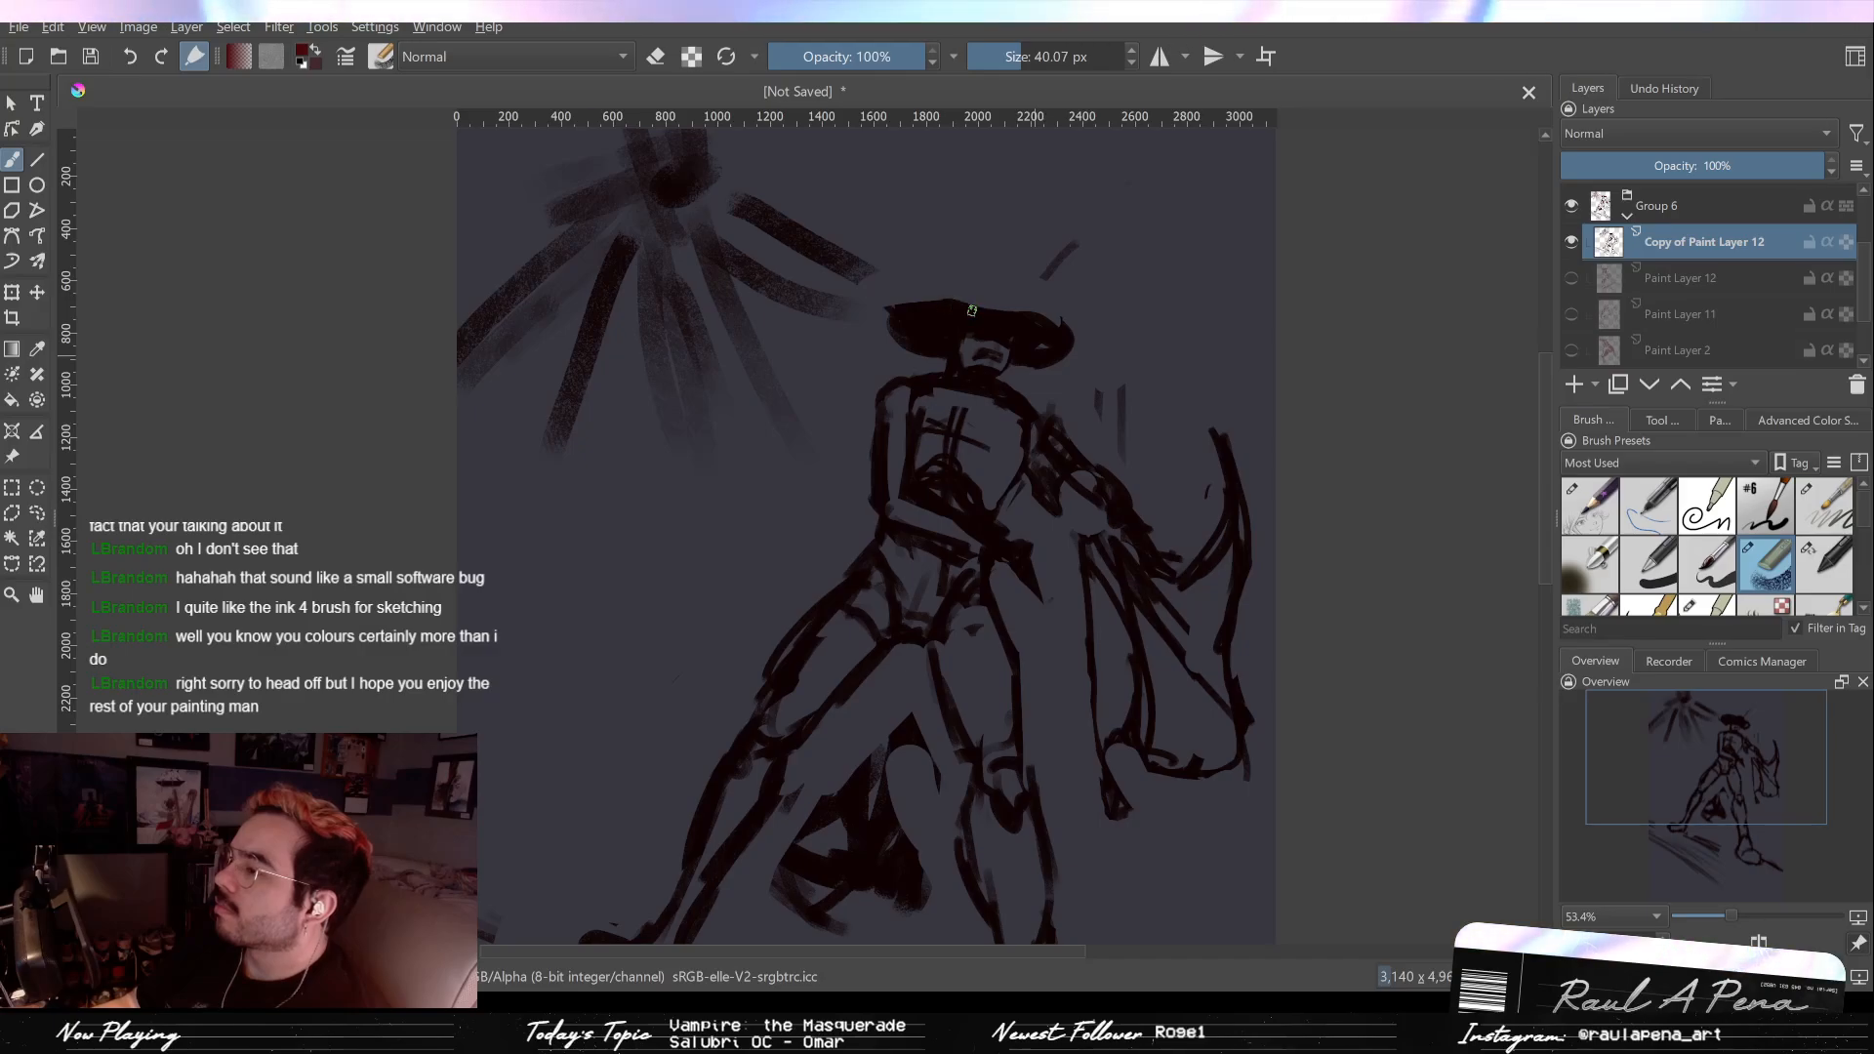
{"action": "key", "text": "e"}
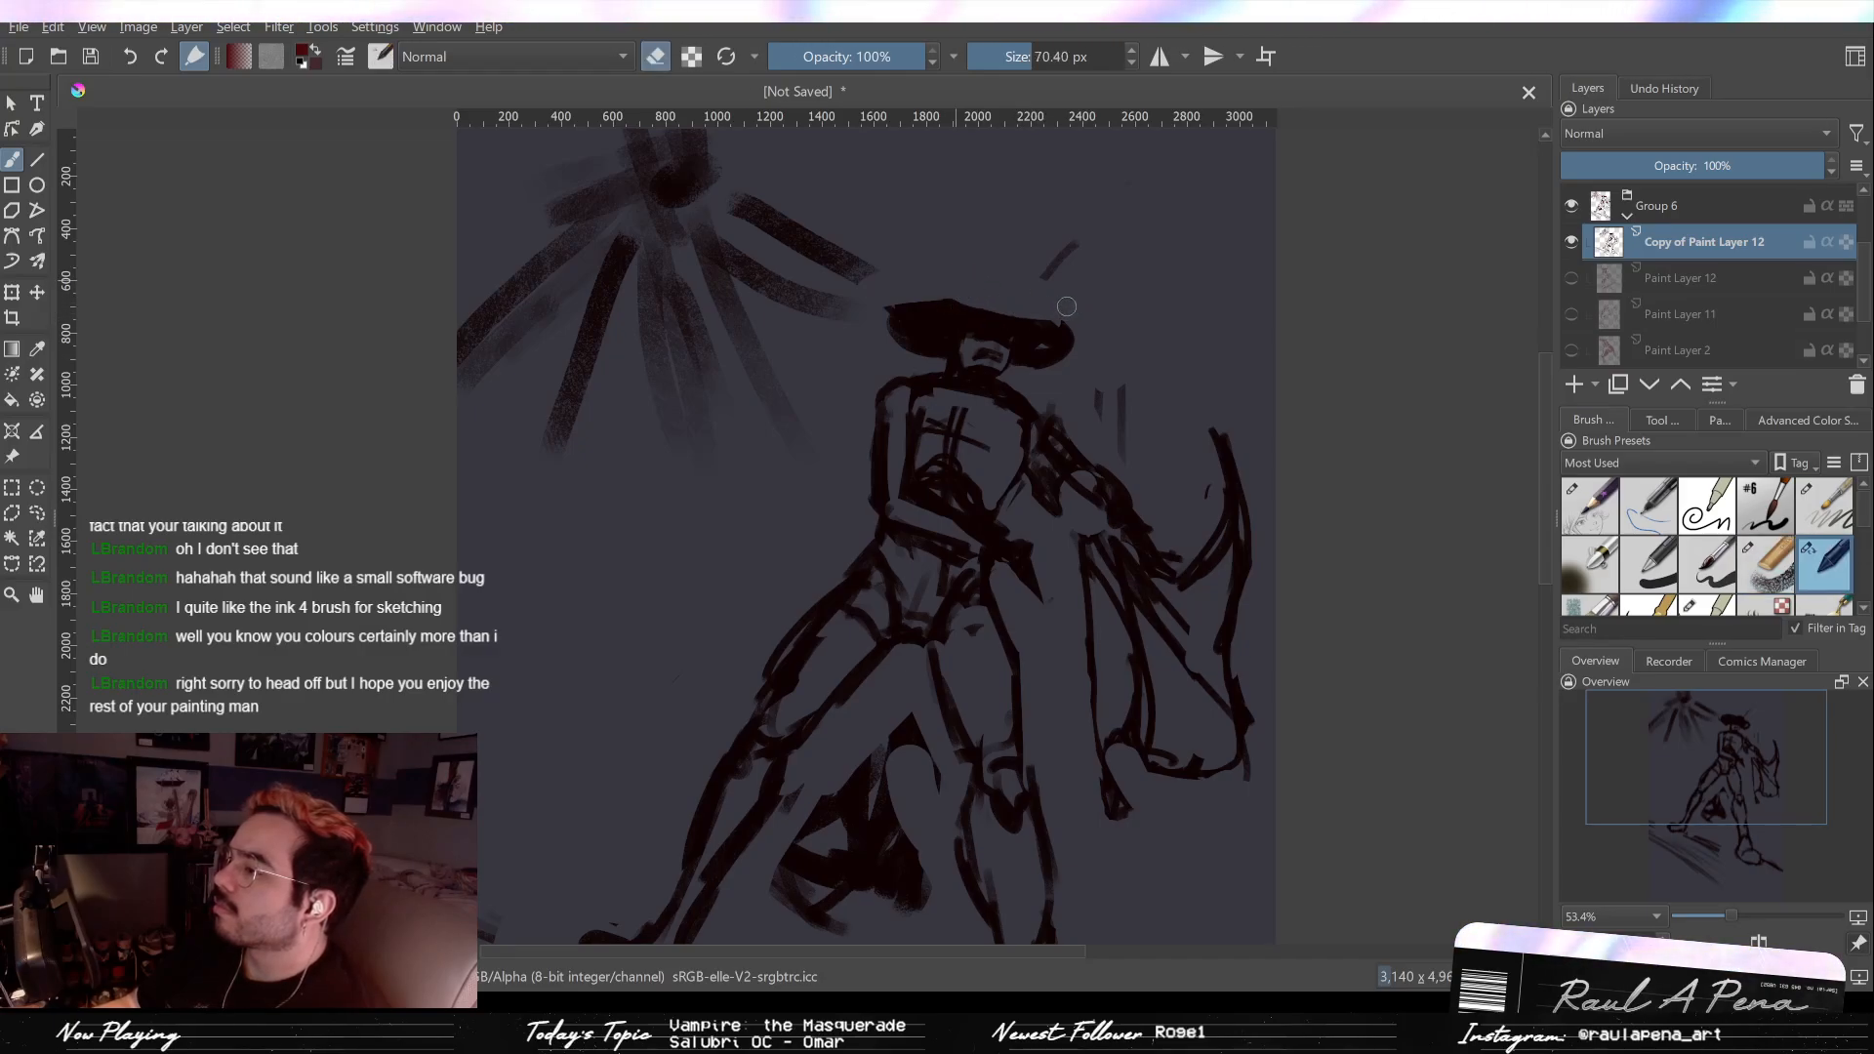
Step: Draw a low rounded crown on the hat with the 40.07 px brush and trim the brim's upper edge beside it
{"action": "key", "text": "e"}
{"action": "mouse_move", "coordinate": [973, 308]}
{"action": "left_mouse_down"}
{"action": "mouse_move", "coordinate": [985, 293]}
{"action": "mouse_move", "coordinate": [970, 301]}
{"action": "left_mouse_up"}
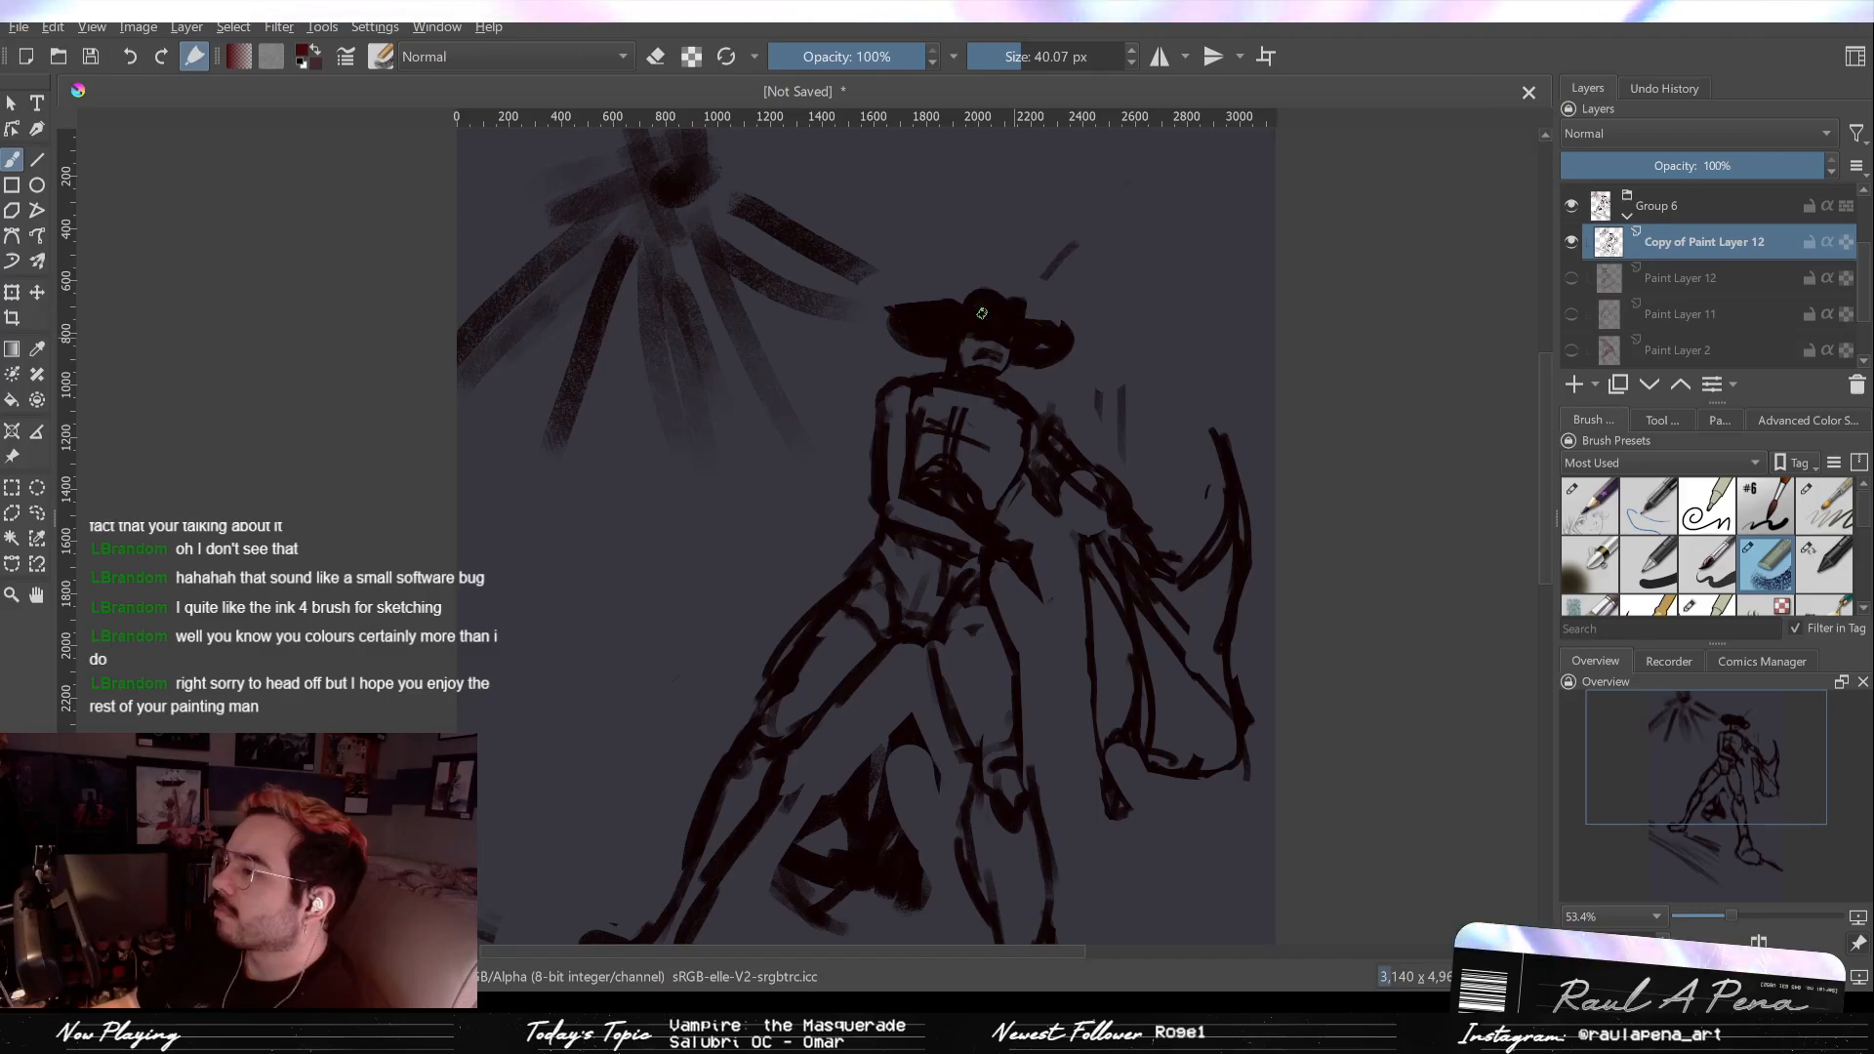
{"action": "key", "text": "e"}
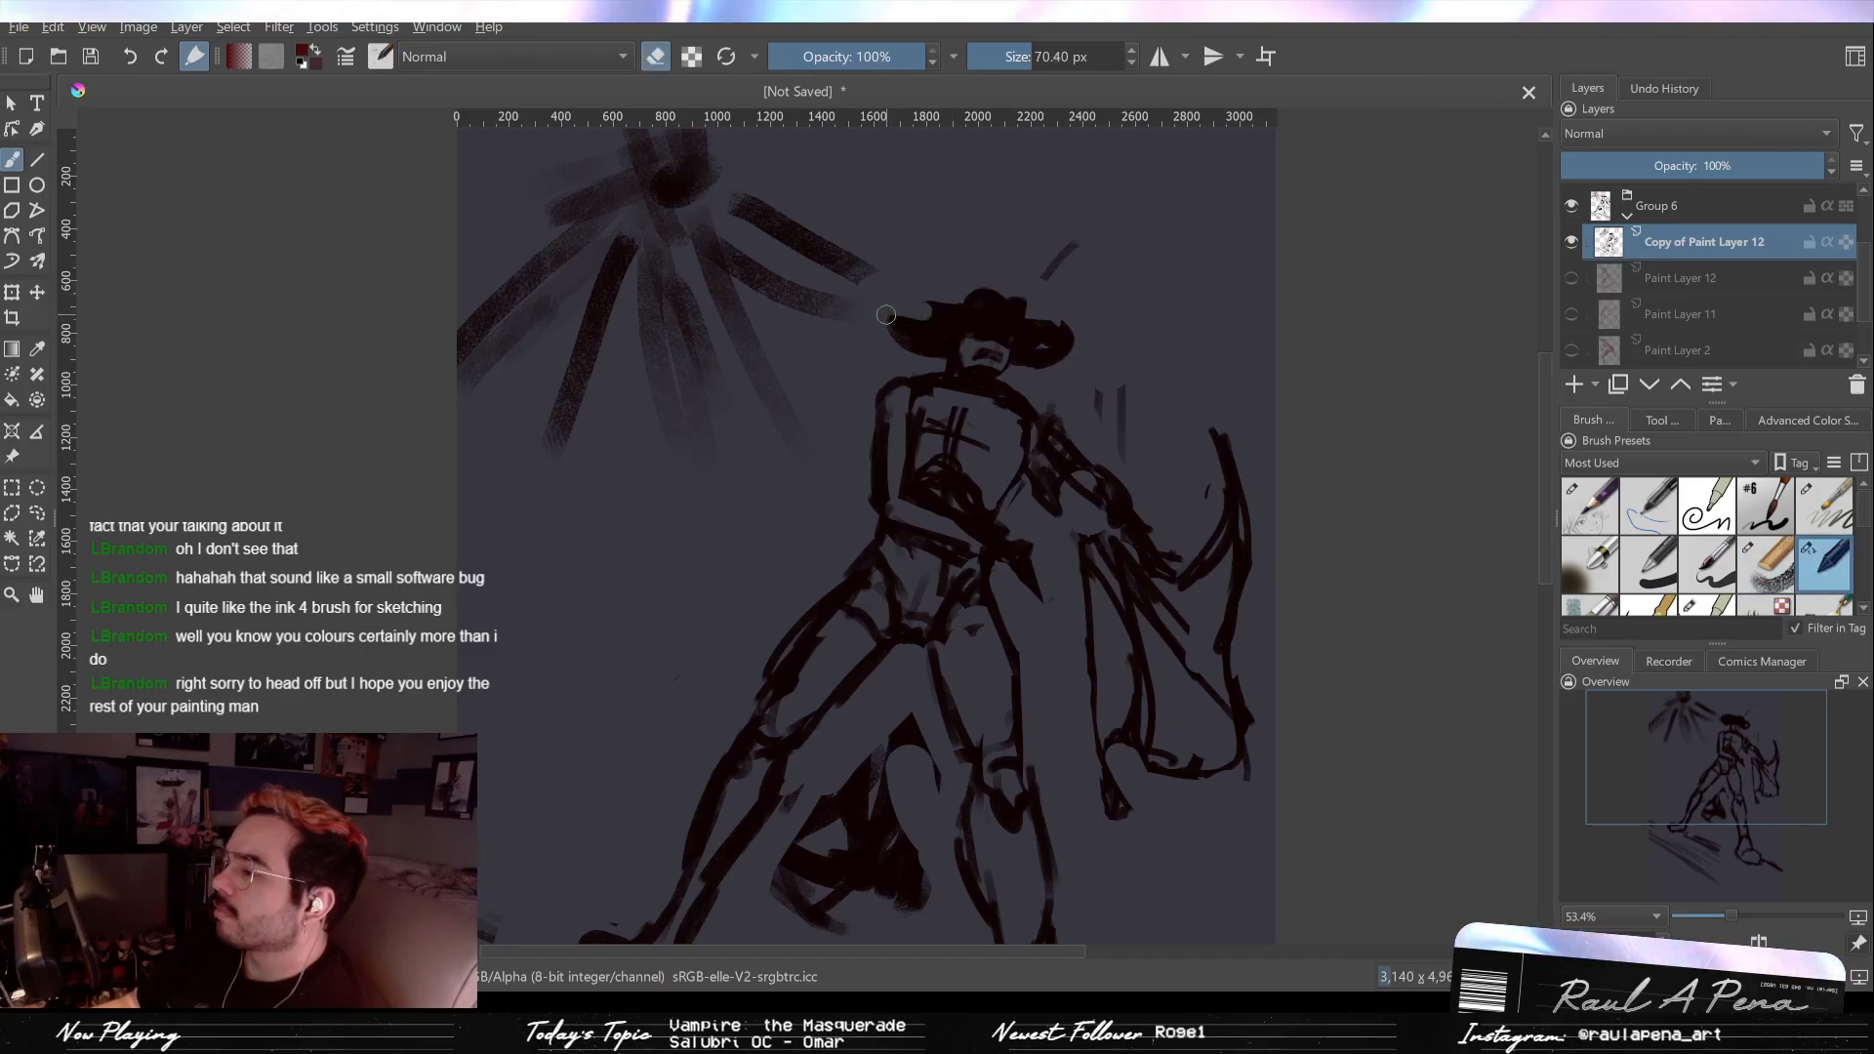
Step: Trim the upper edge of the hat's front brim with the 70.40 px eraser and fill out its end with the 40.07 px brush
{"action": "mouse_move", "coordinate": [934, 290]}
{"action": "left_mouse_down"}
{"action": "mouse_move", "coordinate": [871, 326]}
{"action": "mouse_move", "coordinate": [914, 303]}
{"action": "left_mouse_up"}
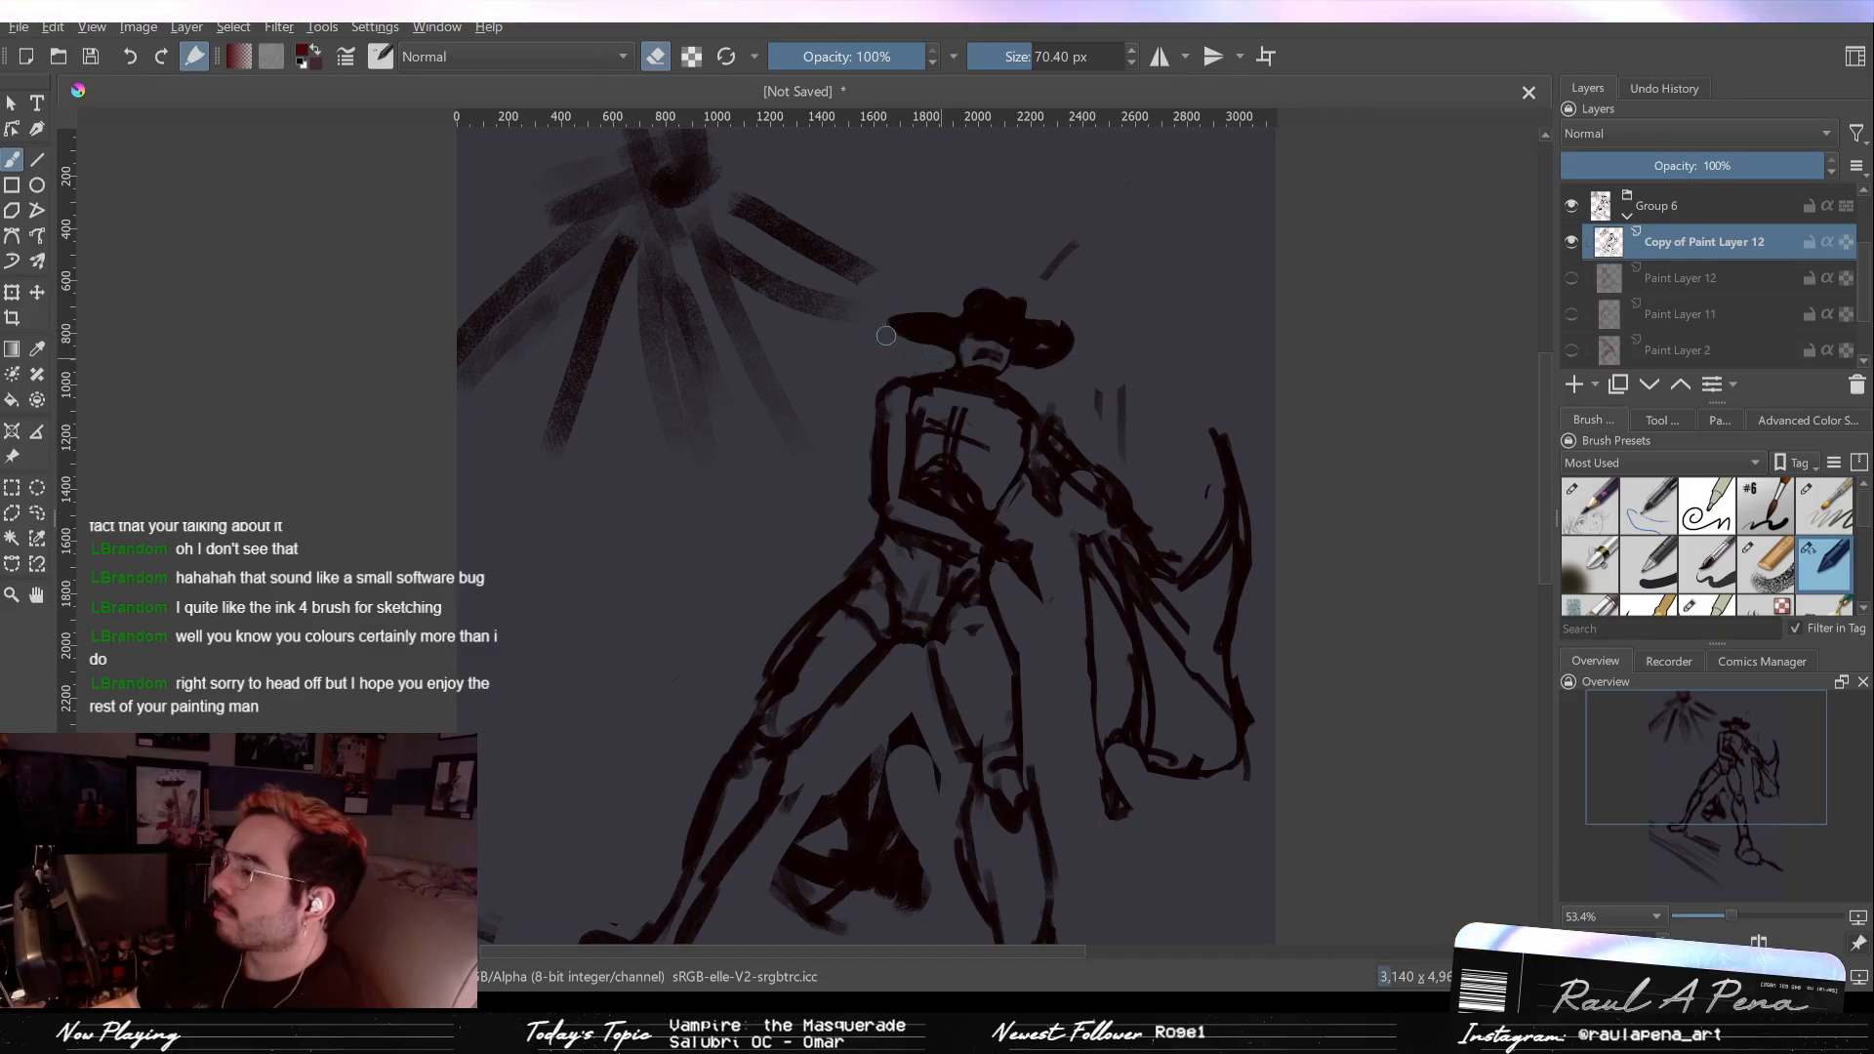
{"action": "key", "text": "e"}
{"action": "left_click_drag", "start_coordinate": [889, 324], "coordinate": [914, 345]}
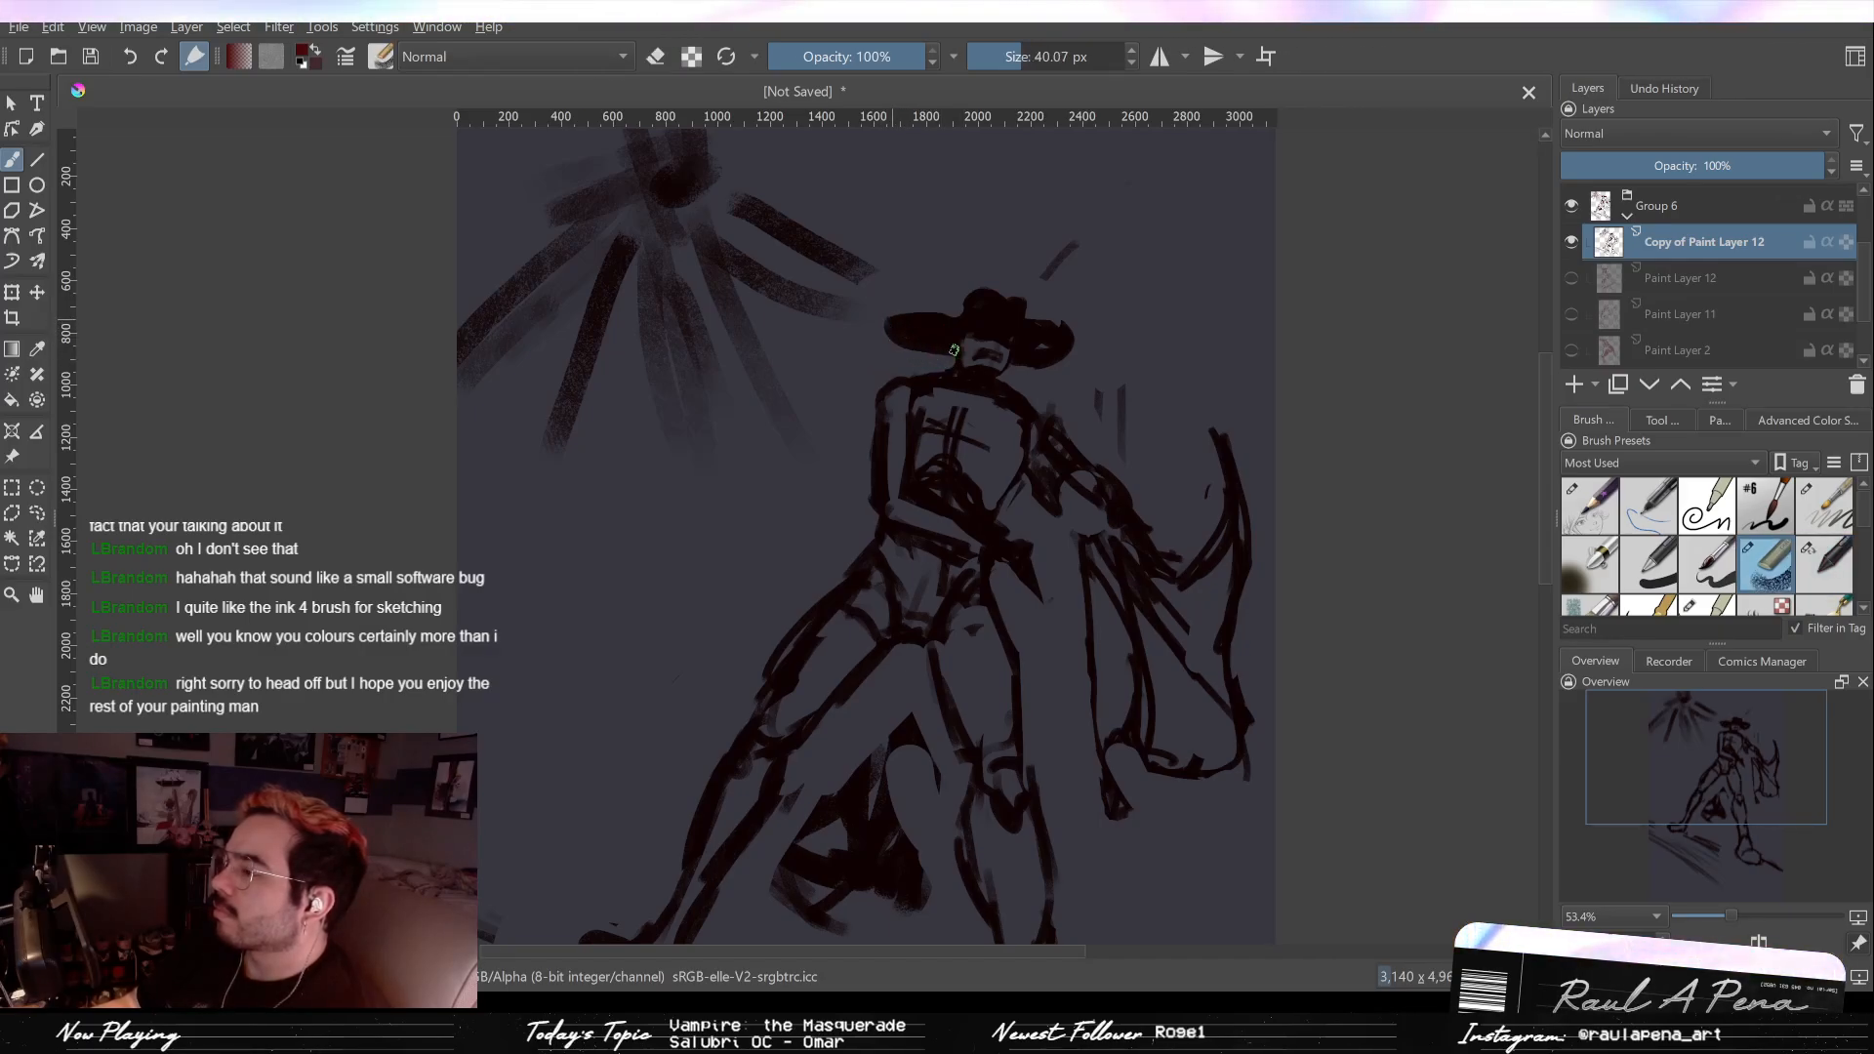
{"action": "left_click_drag", "start_coordinate": [908, 328], "coordinate": [1034, 330]}
{"action": "scroll", "coordinate": [962, 312], "scroll_direction": "down", "scroll_amount": 5}
{"action": "scroll", "coordinate": [1015, 422], "scroll_direction": "up", "scroll_amount": 6}
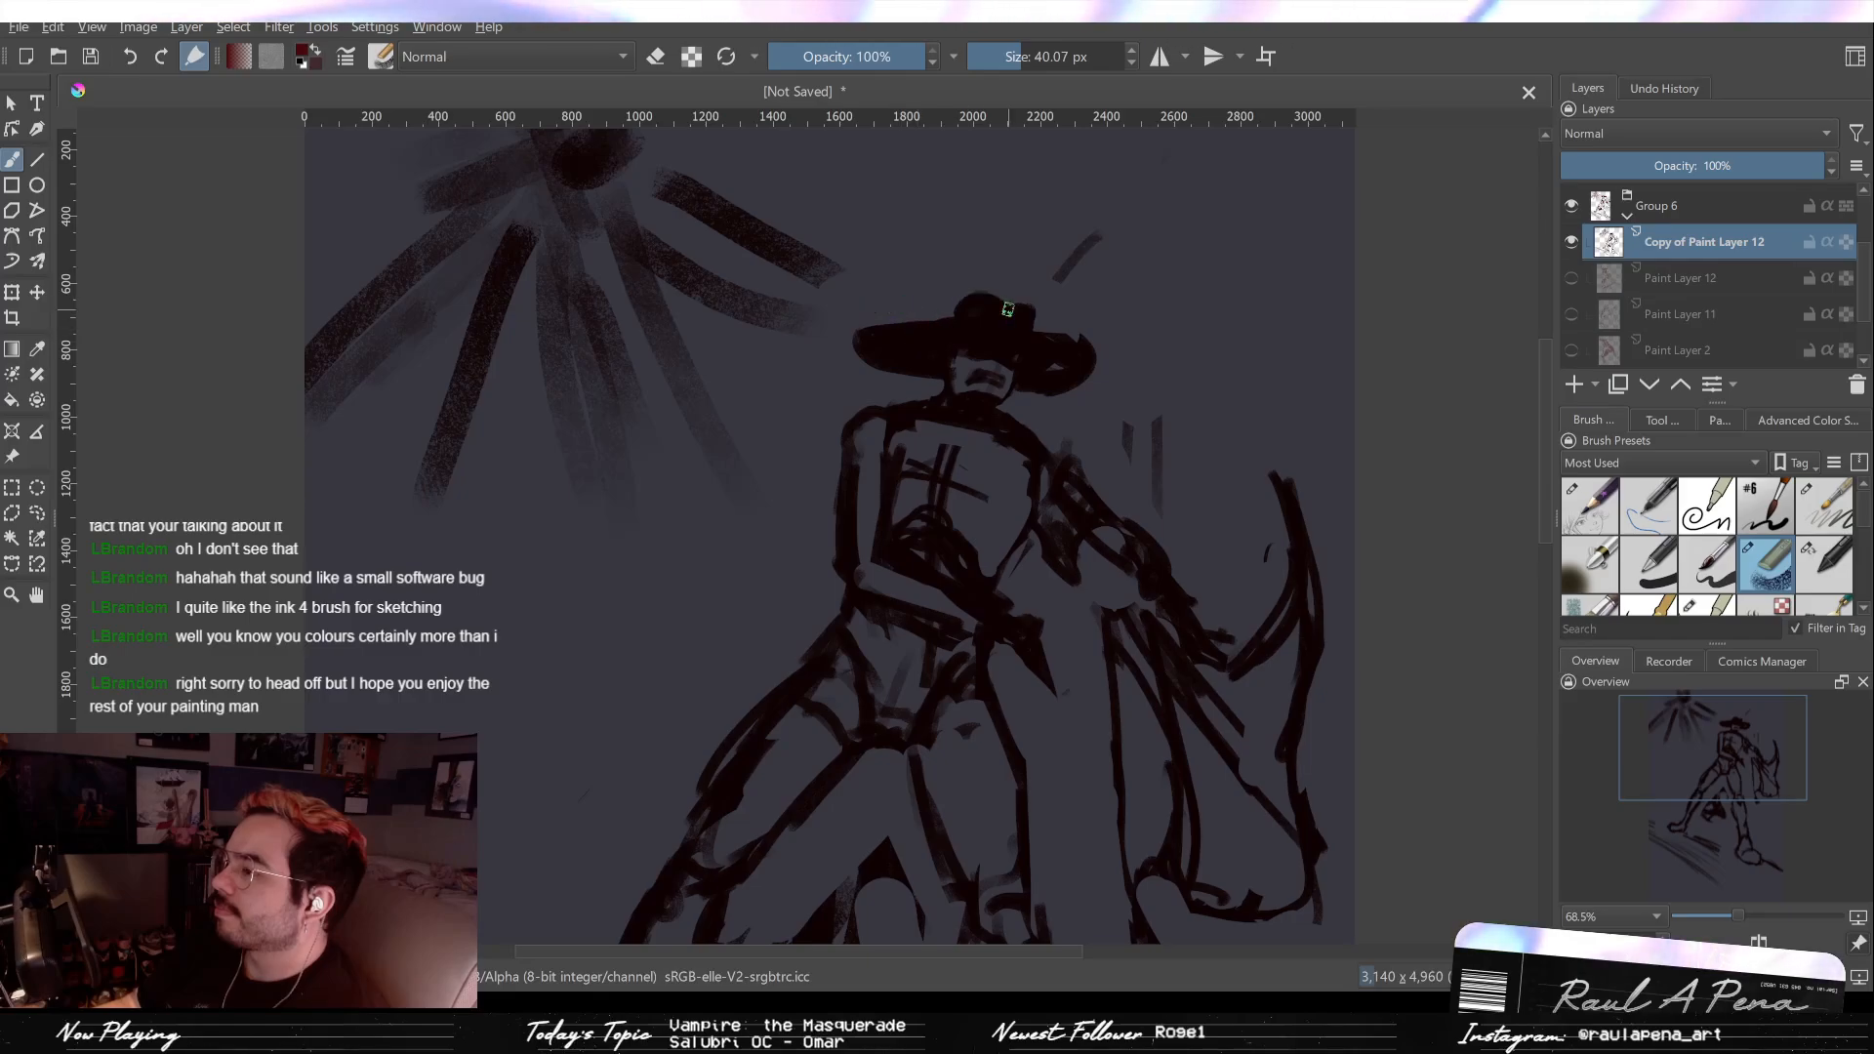
Step: Shorten and taper the tip of the hat's front brim with the 70.40 px eraser
{"action": "key", "text": "e"}
{"action": "left_click_drag", "start_coordinate": [847, 318], "coordinate": [890, 367]}
{"action": "mouse_move", "coordinate": [934, 308]}
{"action": "left_mouse_down"}
{"action": "mouse_move", "coordinate": [870, 350]}
{"action": "mouse_move", "coordinate": [914, 376]}
{"action": "mouse_move", "coordinate": [959, 328]}
{"action": "mouse_move", "coordinate": [881, 343]}
{"action": "left_mouse_up"}
{"action": "key", "text": "e"}
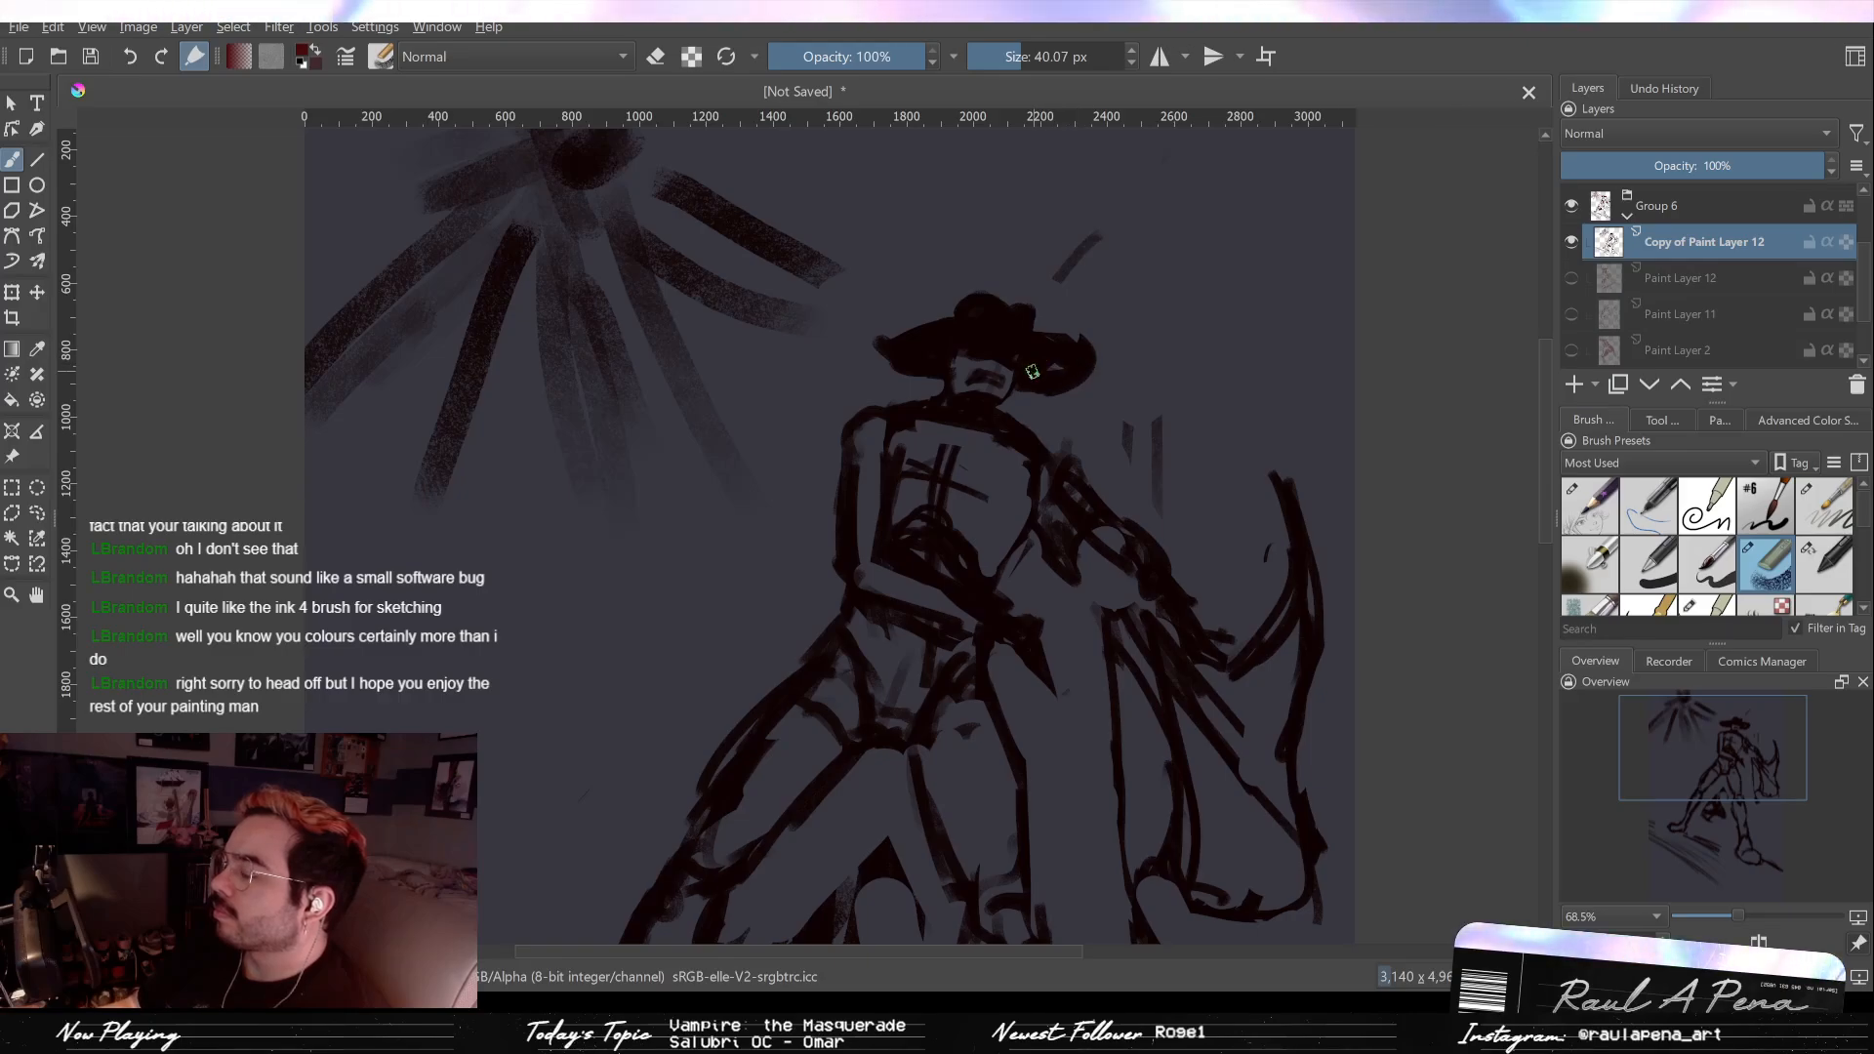
Step: Extend the hat's rear brim outward with the 40.07 px brush and trim its underside and tip with the 70.40 px eraser
{"action": "left_click_drag", "start_coordinate": [1031, 372], "coordinate": [1104, 363]}
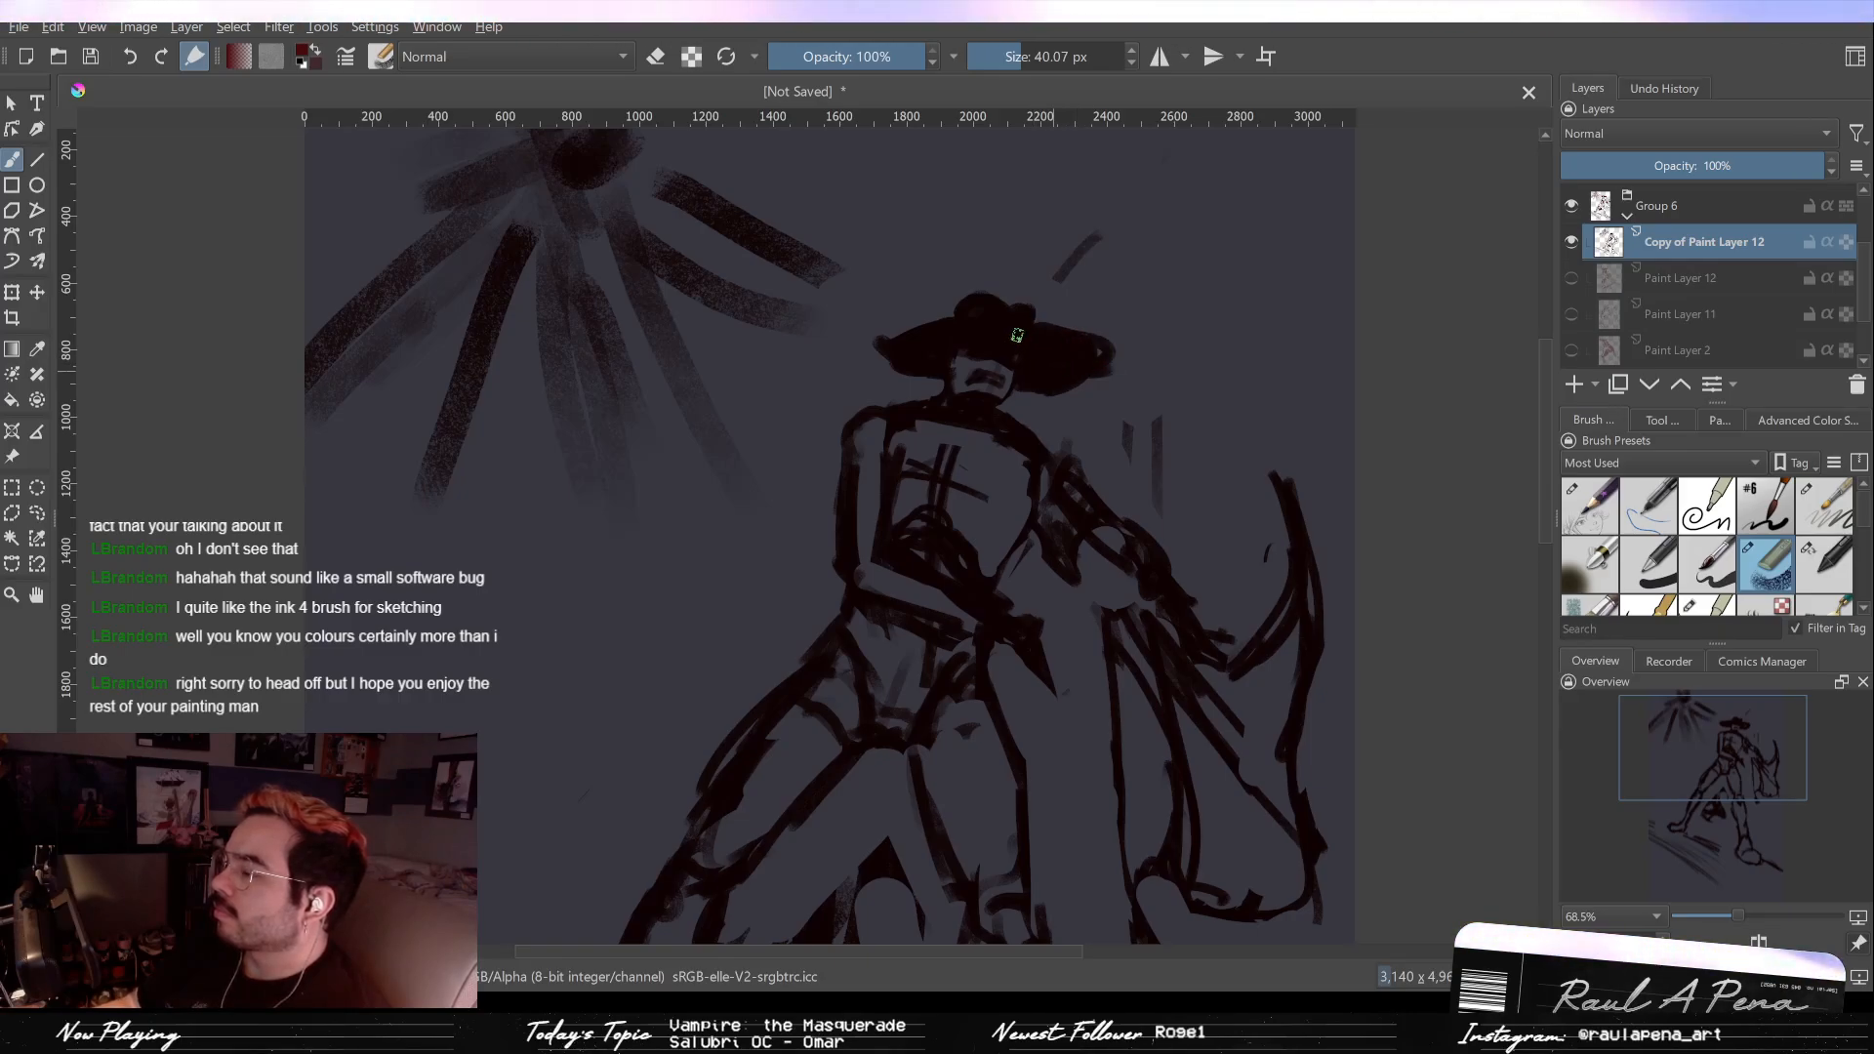
{"action": "key", "text": "e"}
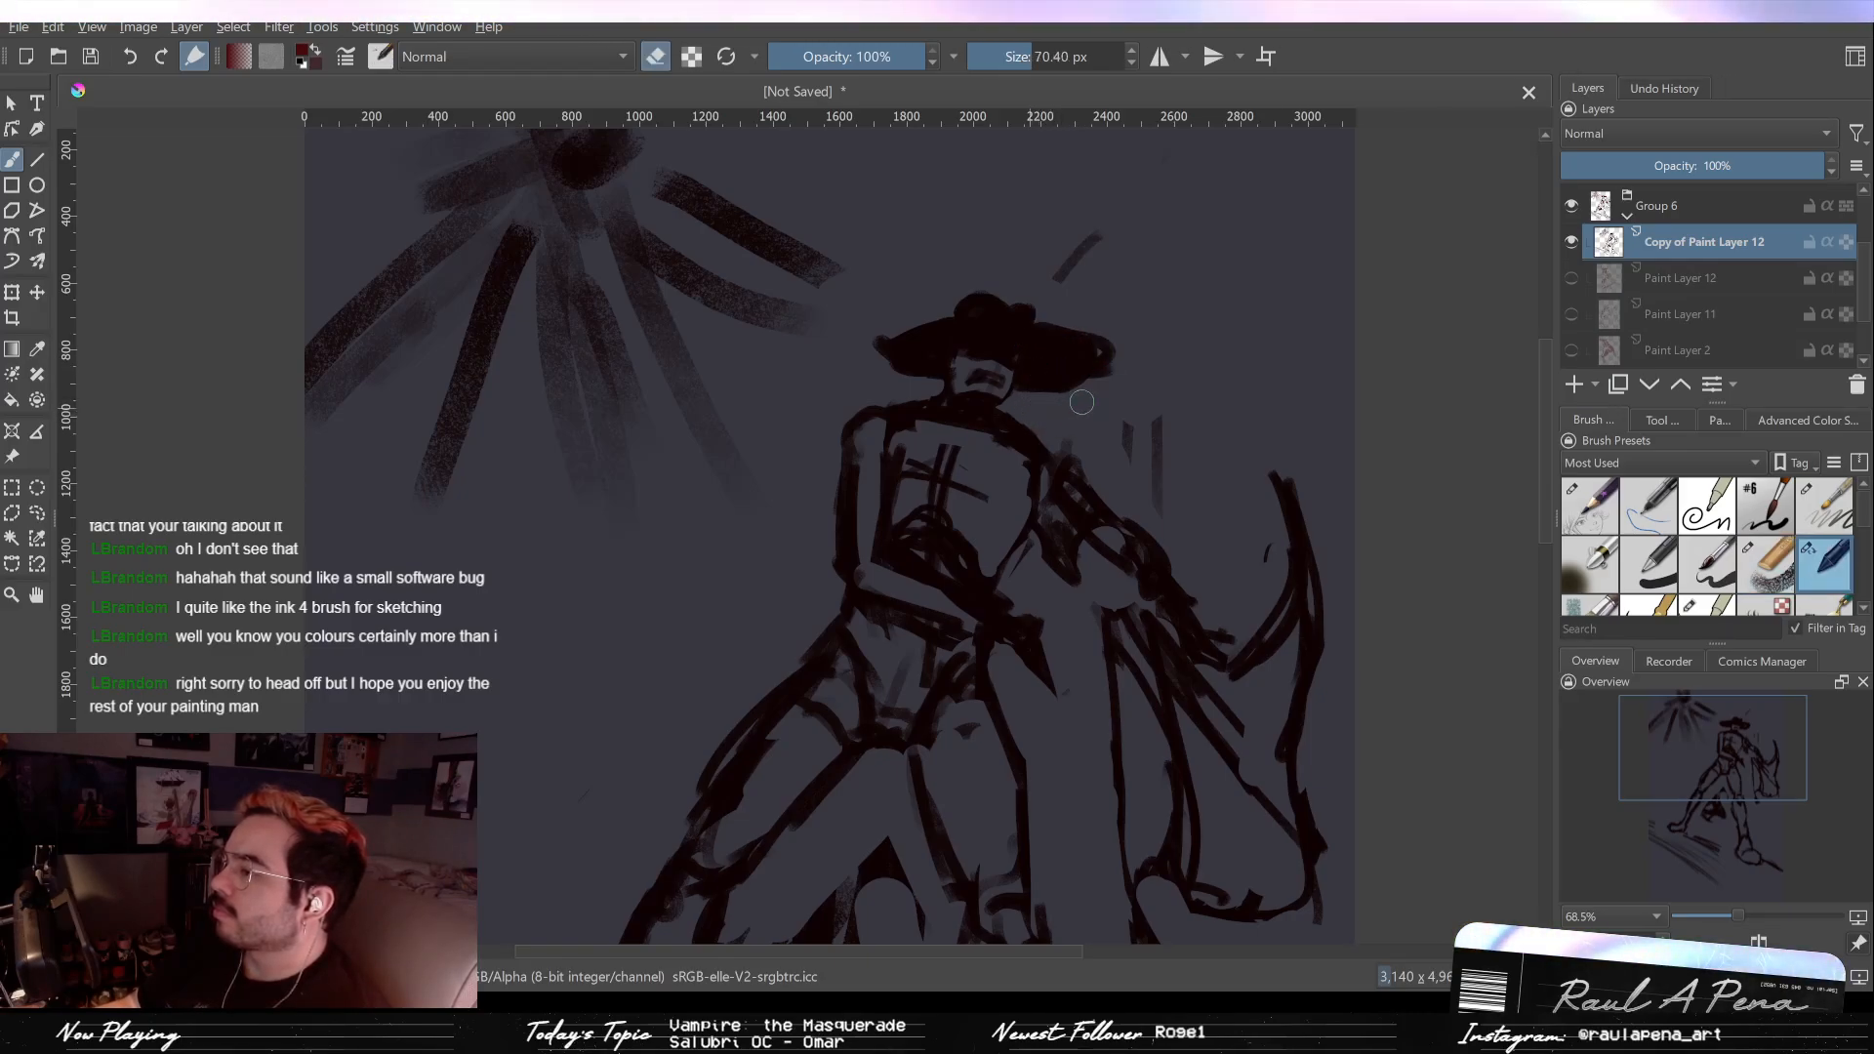
{"action": "left_click_drag", "start_coordinate": [1108, 373], "coordinate": [1099, 365]}
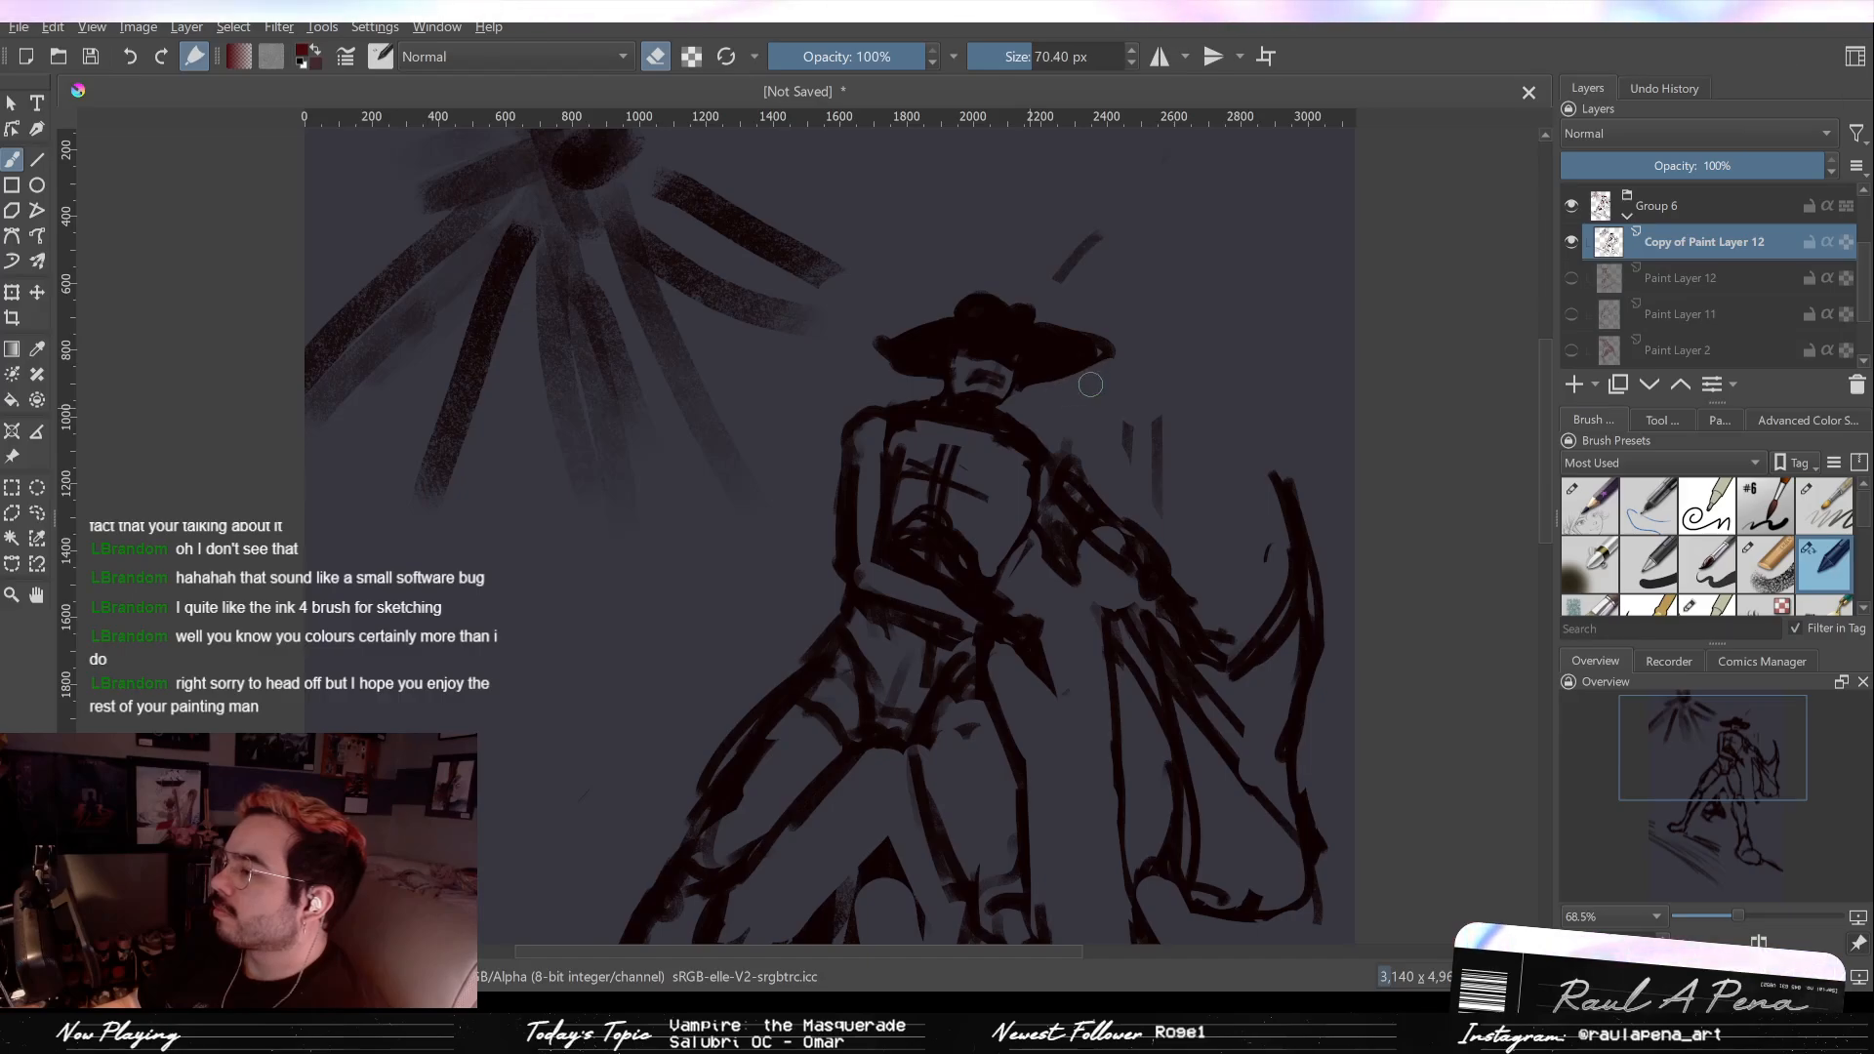
{"action": "key", "text": "e"}
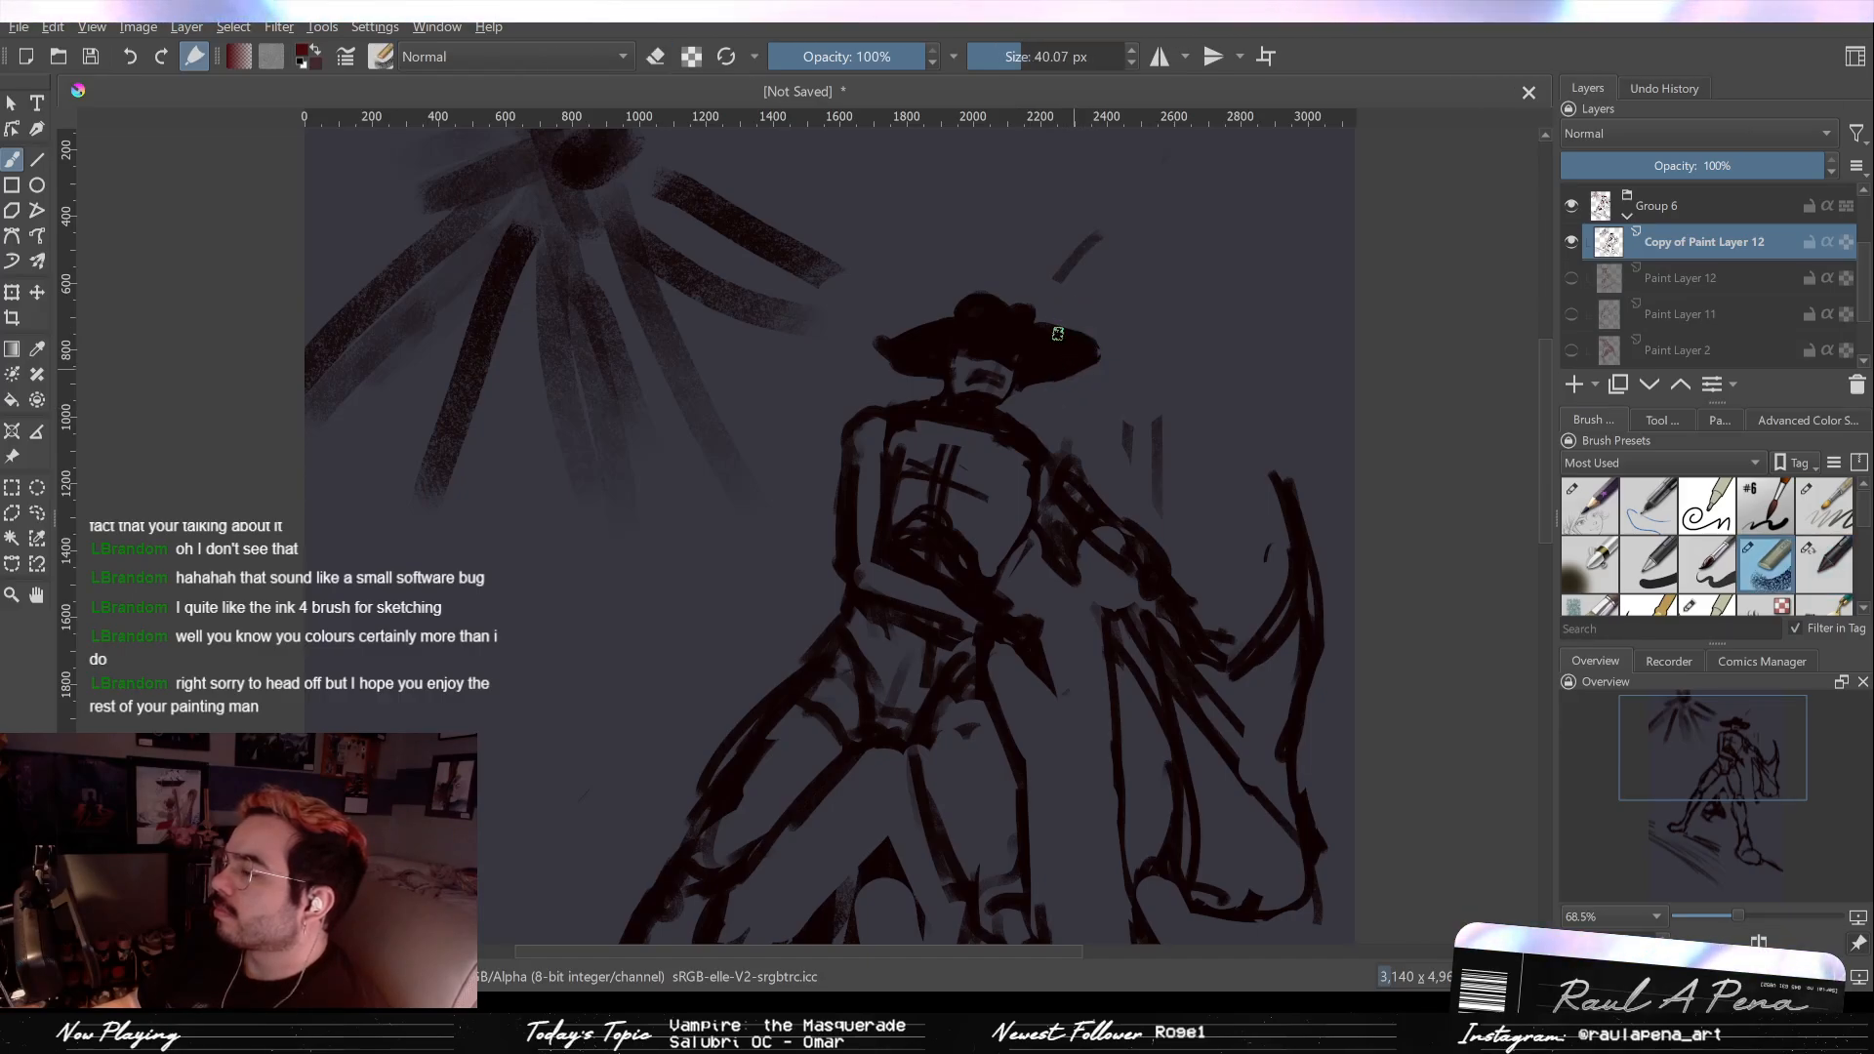
Step: Compare the whole reworked figure with the pose on Paint Layer 12 by alternating the visibility of the two layers
{"action": "scroll", "coordinate": [1029, 330], "scroll_direction": "down", "scroll_amount": 4}
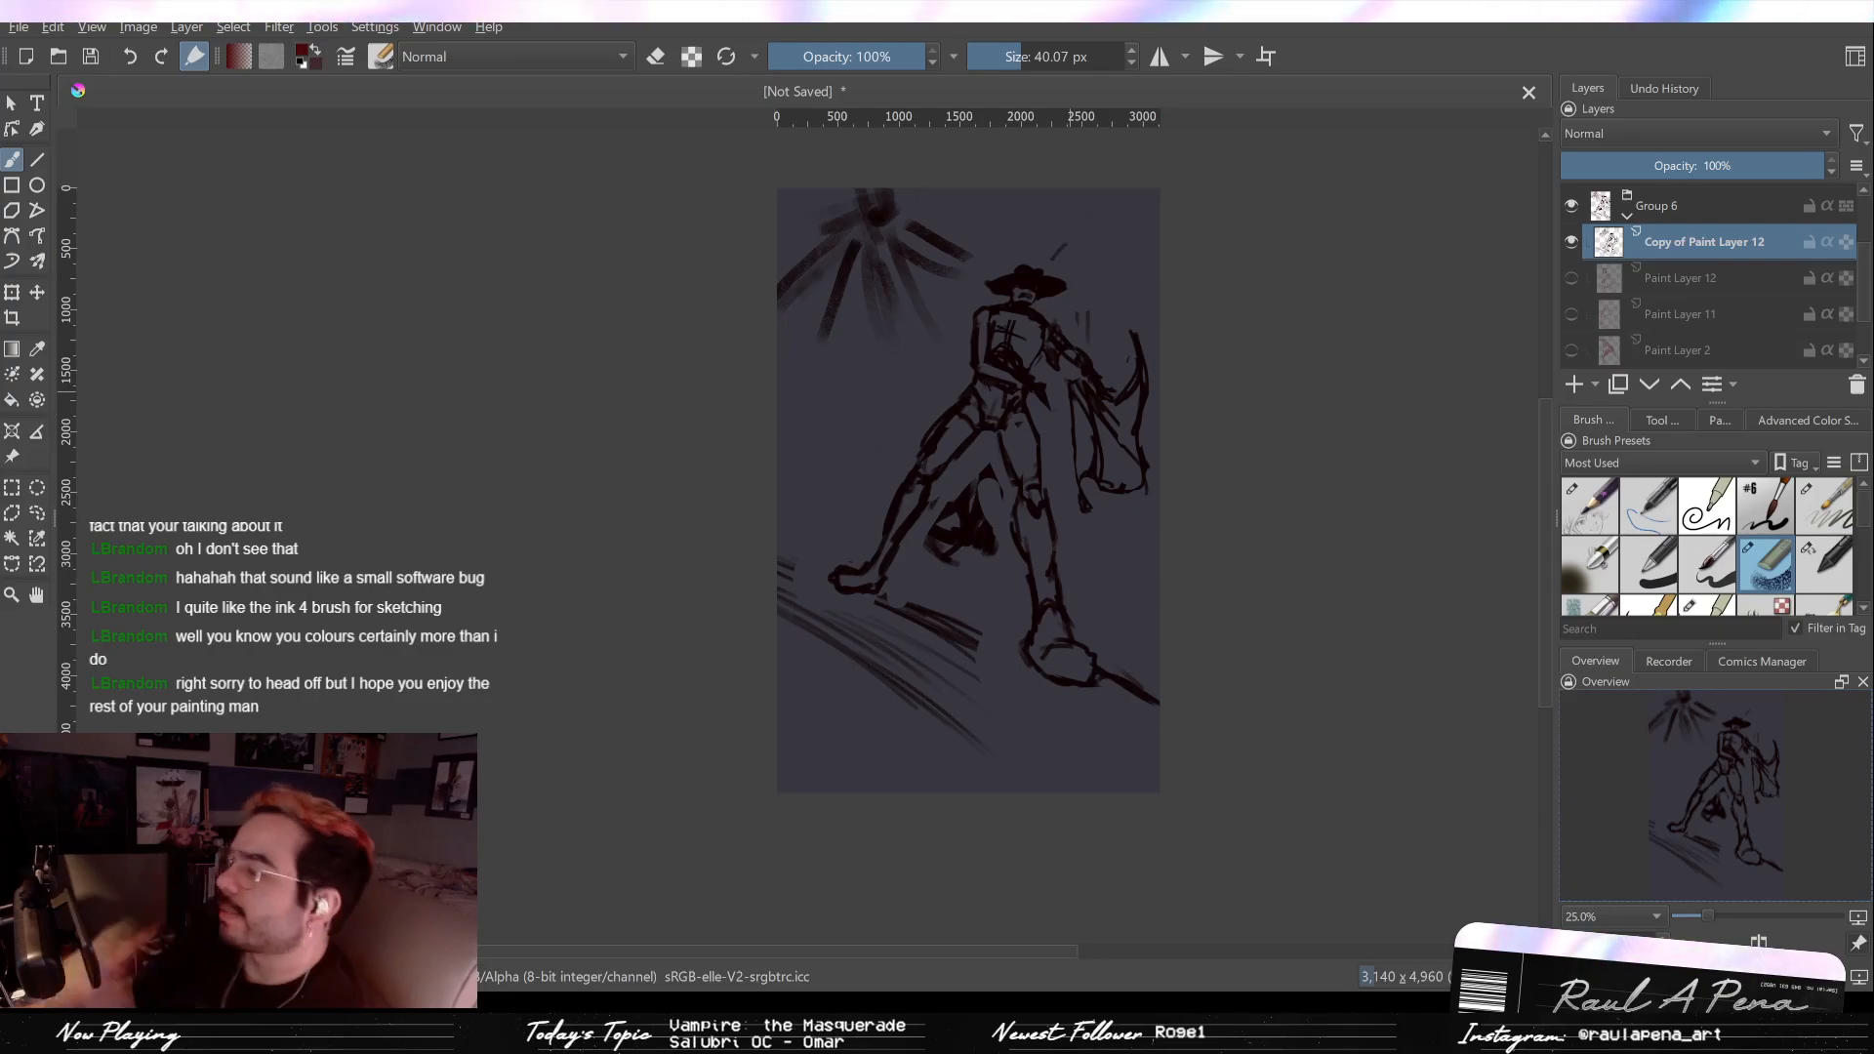
{"action": "left_click_drag", "start_coordinate": [988, 375], "coordinate": [1119, 271]}
{"action": "left_click", "coordinate": [1569, 278]}
{"action": "left_click", "coordinate": [1571, 240]}
{"action": "left_click", "coordinate": [1571, 242]}
{"action": "left_click", "coordinate": [1570, 279]}
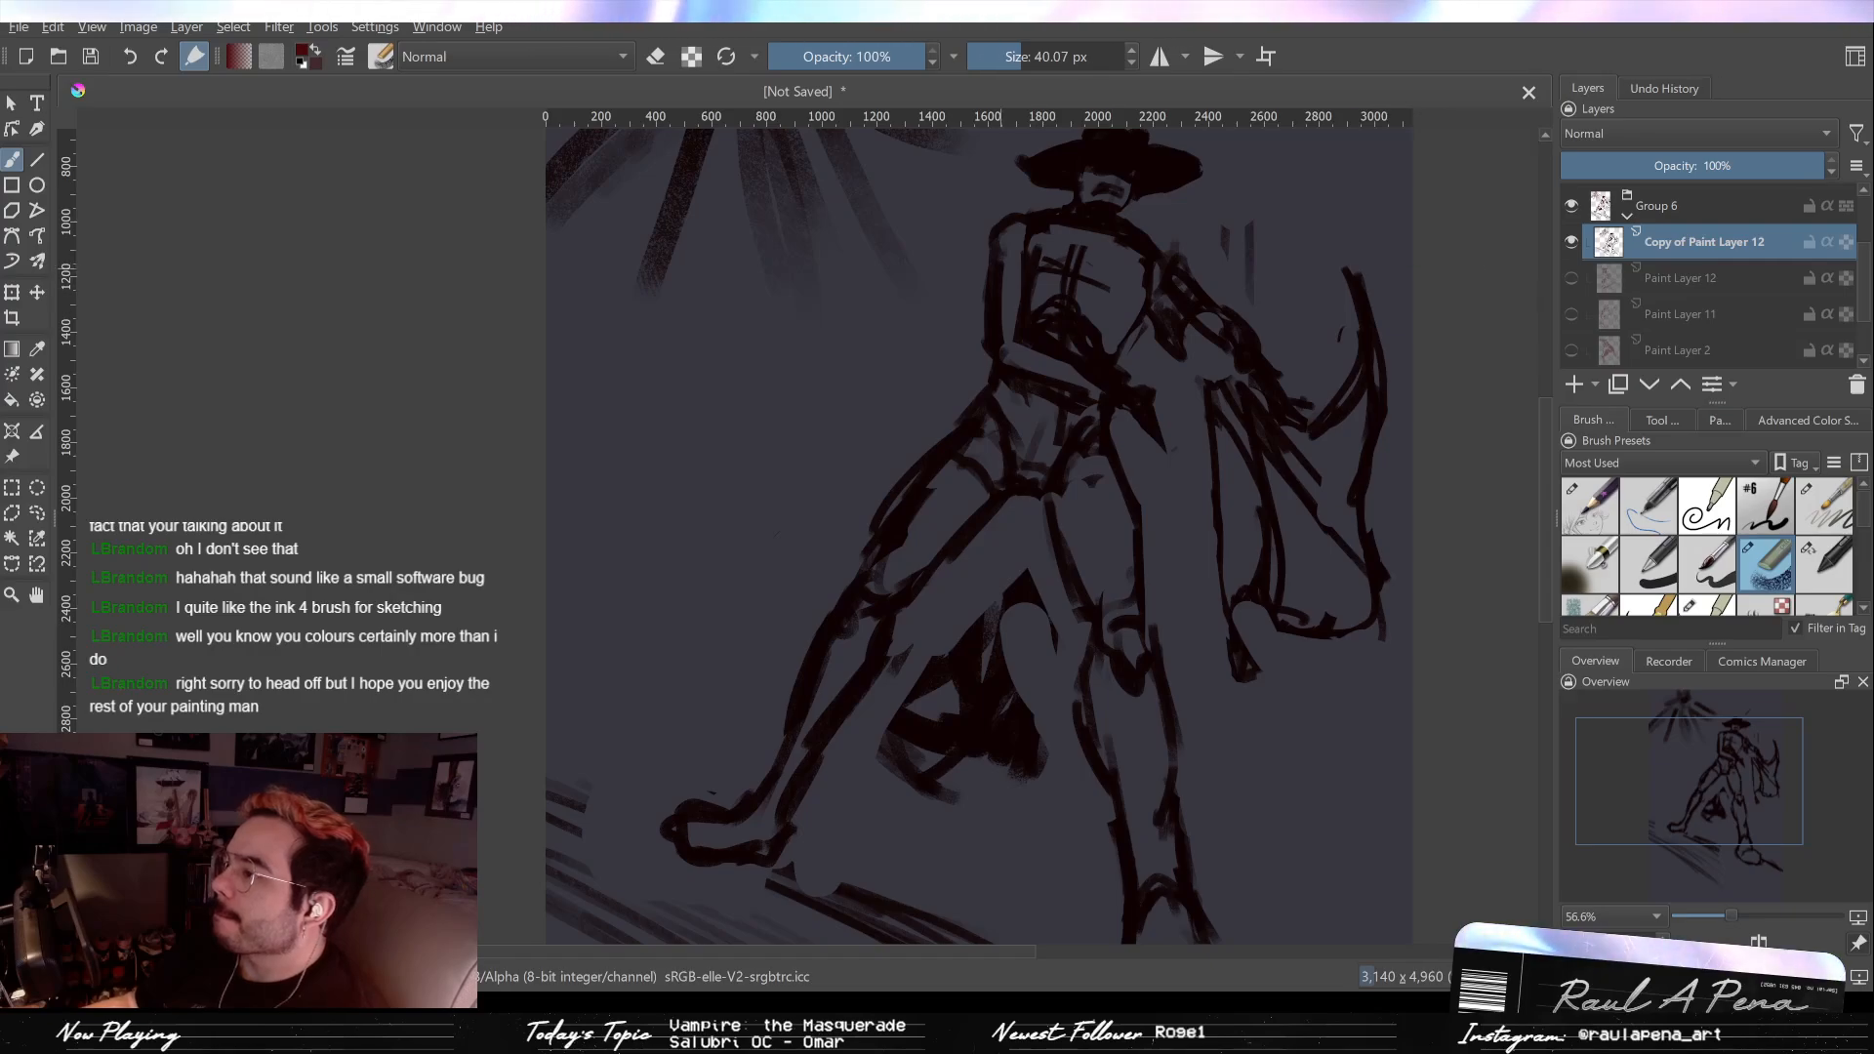
Step: Erase the cross and belly marks inside the torso, enlarging the eraser to 101.70 px
{"action": "key", "text": "e"}
{"action": "key", "text": "bracketleft"}
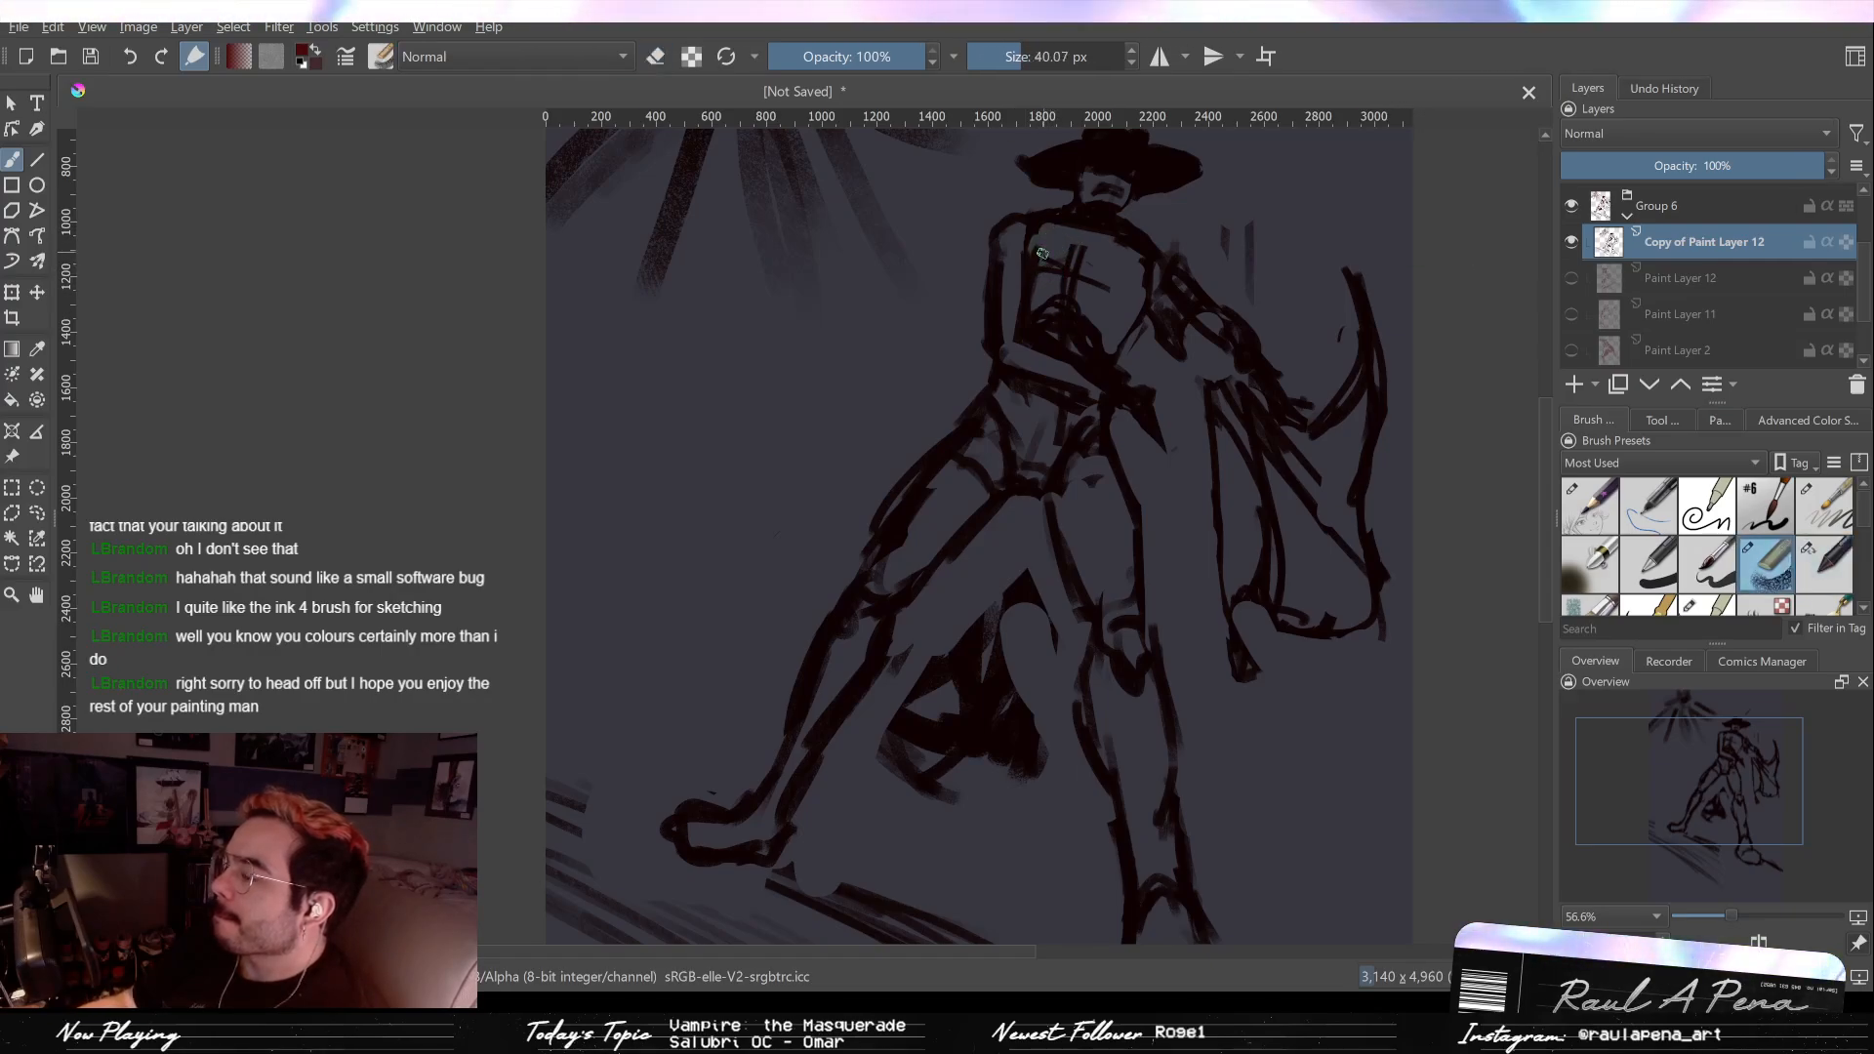
{"action": "mouse_move", "coordinate": [1042, 250]}
{"action": "left_mouse_down"}
{"action": "mouse_move", "coordinate": [1039, 289]}
{"action": "mouse_move", "coordinate": [1048, 321]}
{"action": "mouse_move", "coordinate": [1123, 315]}
{"action": "mouse_move", "coordinate": [1093, 341]}
{"action": "left_mouse_up"}
{"action": "key", "text": "bracketright"}
{"action": "key", "text": "bracketright"}
{"action": "key", "text": "bracketright"}
{"action": "key", "text": "bracketright"}
{"action": "key", "text": "bracketright"}
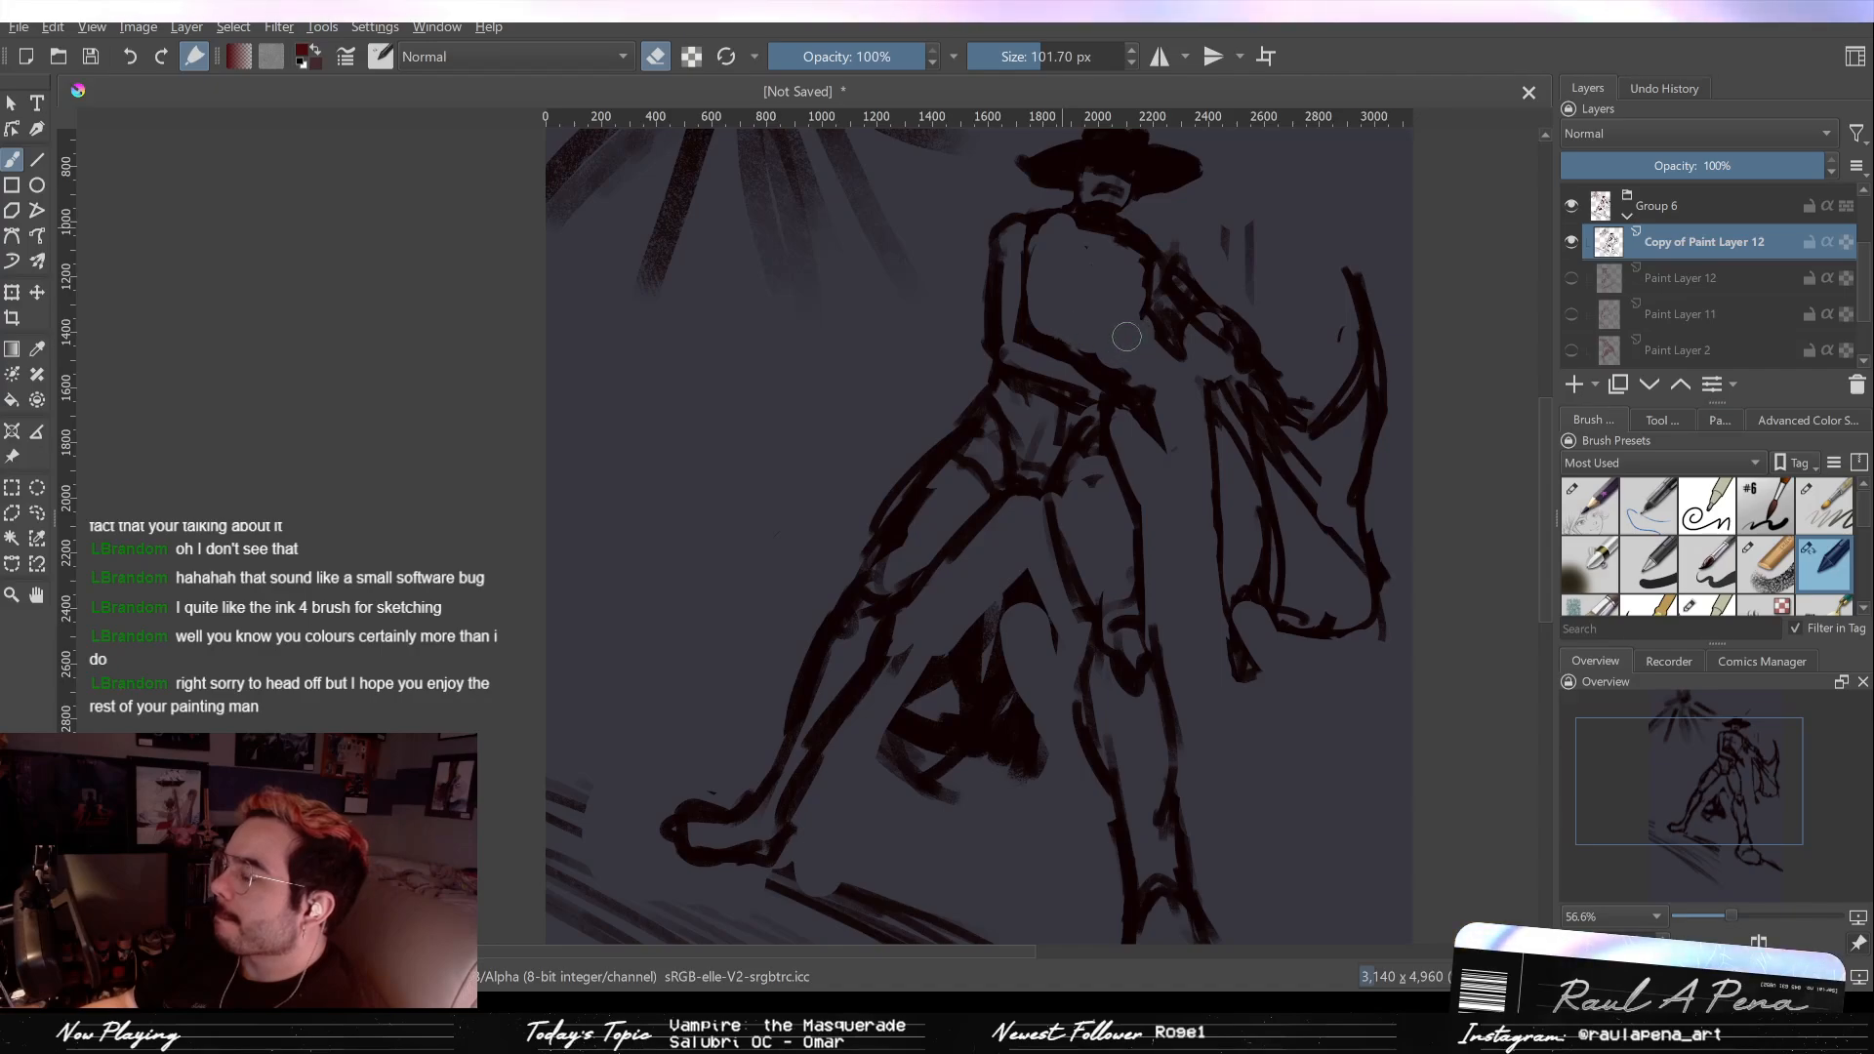
Step: Redraw the chest, dark midriff and vest lines with the 40.07 px brush, and sketch flared collar strokes above both shoulders
{"action": "key", "text": "slash"}
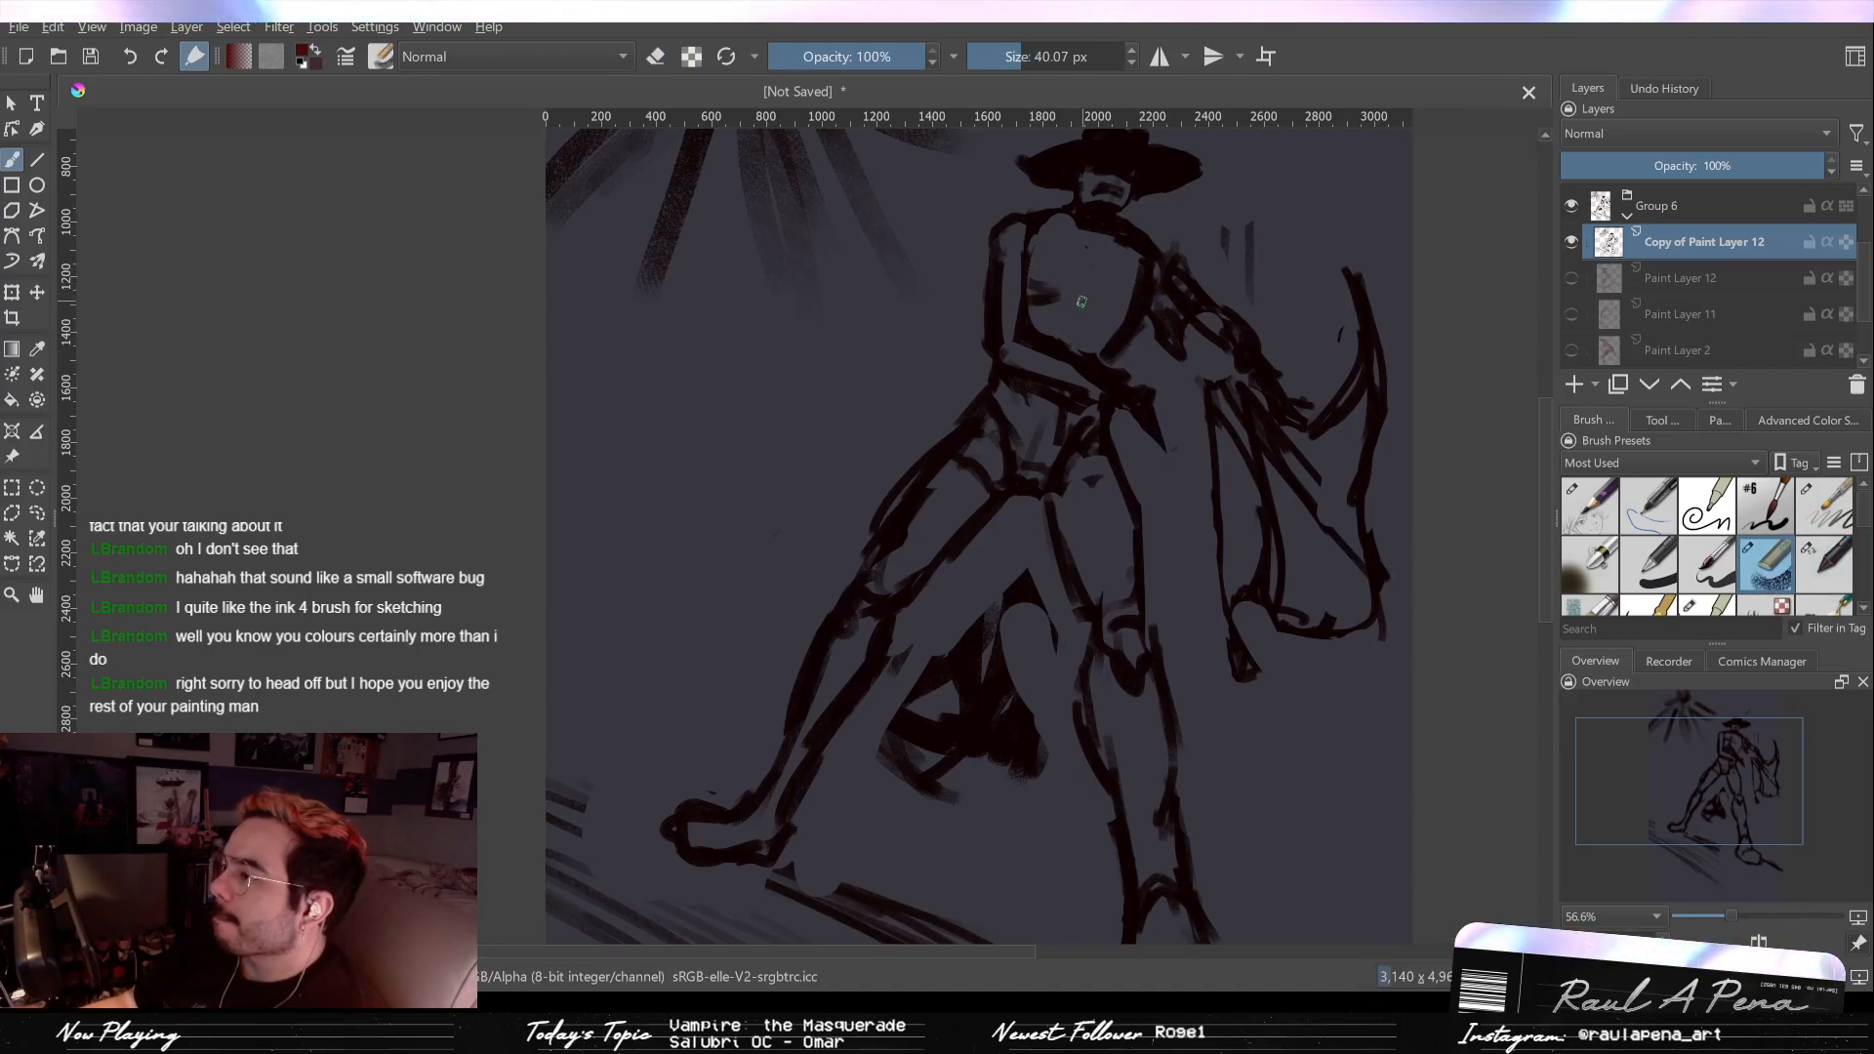
{"action": "left_click", "coordinate": [1571, 242]}
{"action": "left_click", "coordinate": [1571, 242]}
{"action": "left_click", "coordinate": [1571, 242]}
{"action": "left_click", "coordinate": [1571, 242]}
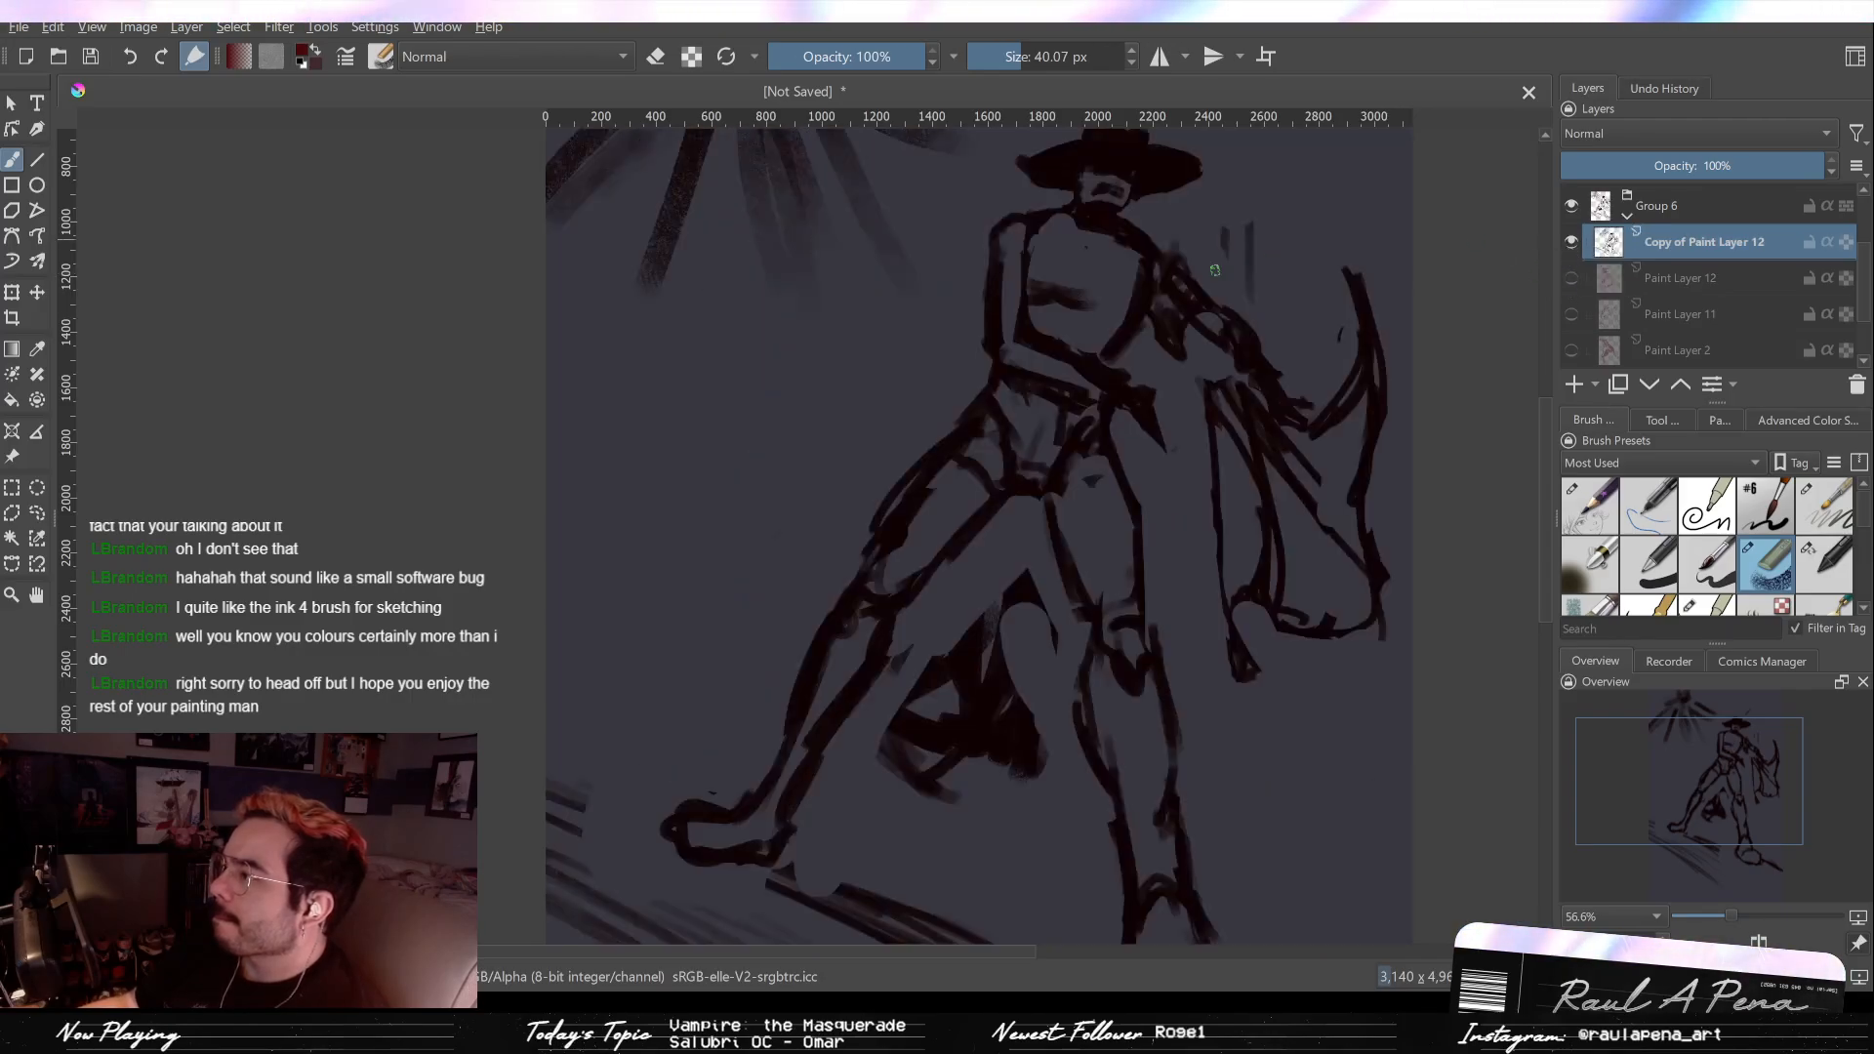
{"action": "left_click_drag", "start_coordinate": [1122, 300], "coordinate": [1041, 321]}
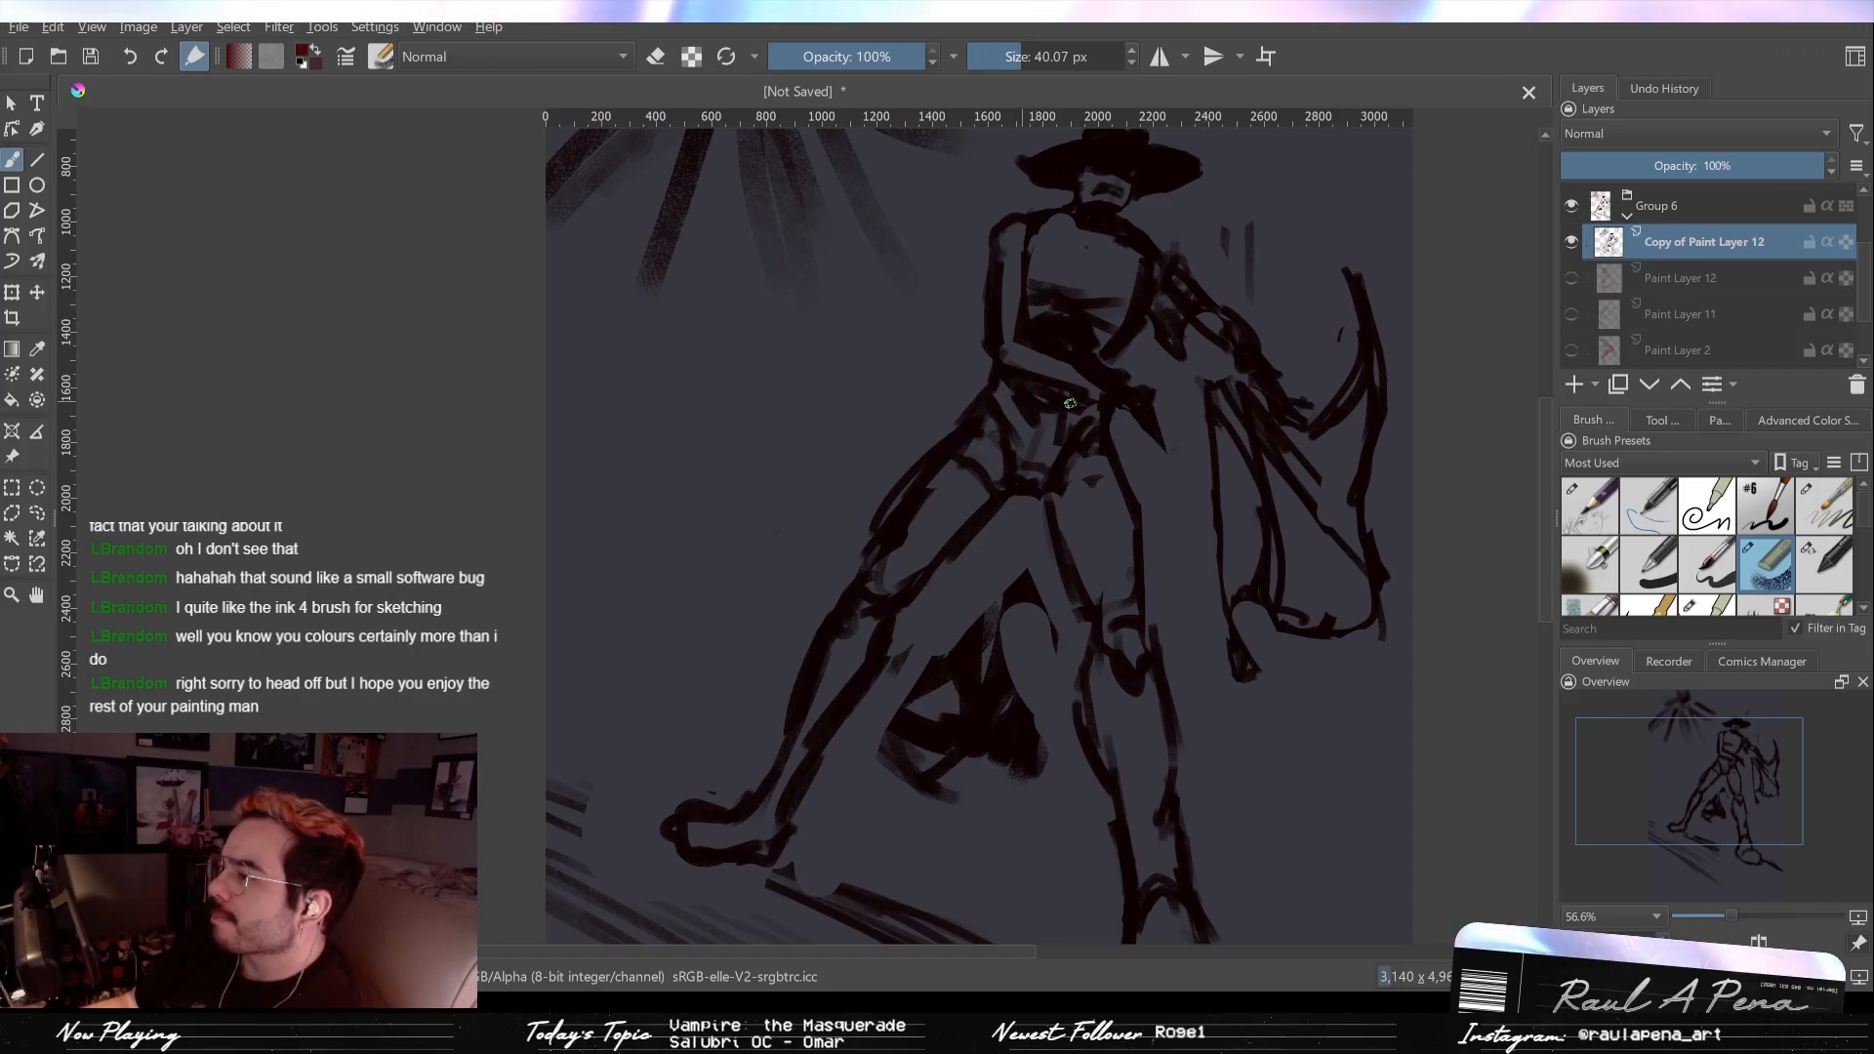
{"action": "key", "text": "e"}
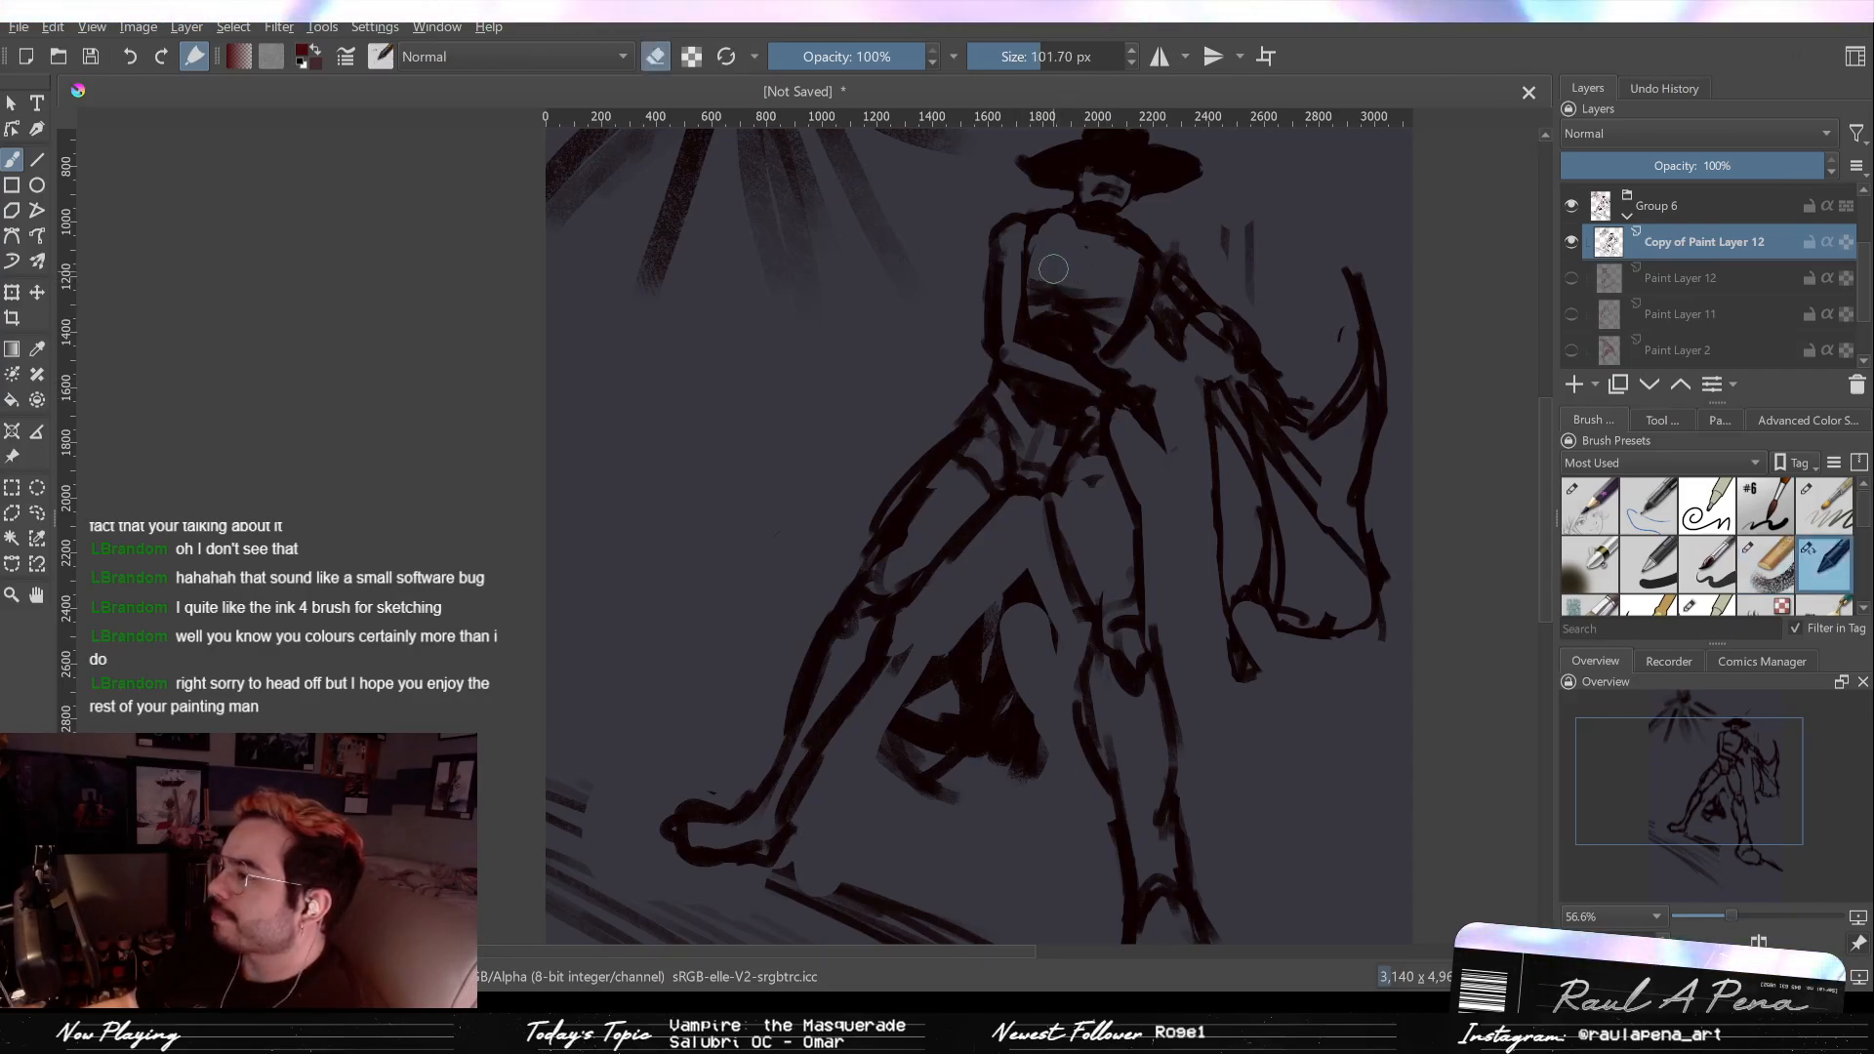
{"action": "key", "text": "e"}
{"action": "mouse_move", "coordinate": [1098, 250]}
{"action": "left_mouse_down"}
{"action": "mouse_move", "coordinate": [1091, 295]}
{"action": "mouse_move", "coordinate": [1097, 255]}
{"action": "left_mouse_up"}
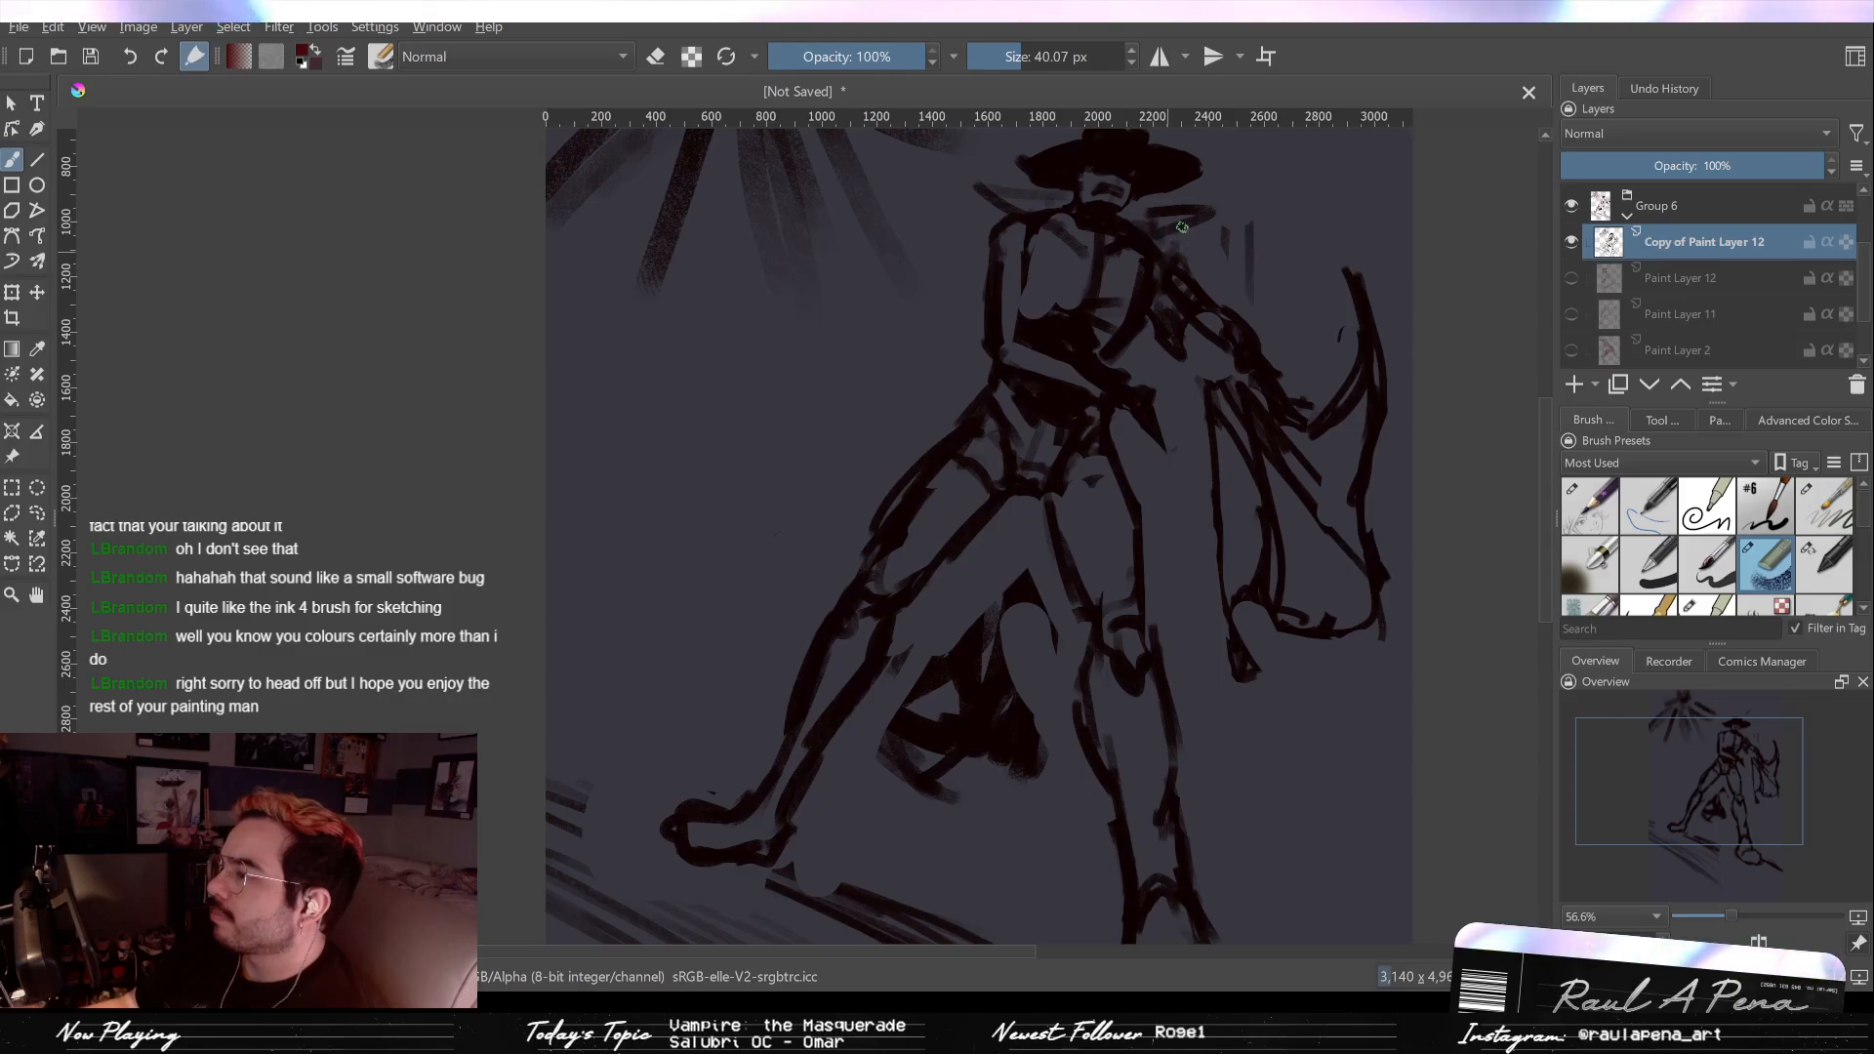
Step: Compare Copy of Paint Layer 12 with Paint Layer 12 by showing each version alone and both overlaid
{"action": "scroll", "coordinate": [1152, 264], "scroll_direction": "down", "scroll_amount": 4}
{"action": "scroll", "coordinate": [1183, 314], "scroll_direction": "up", "scroll_amount": 2}
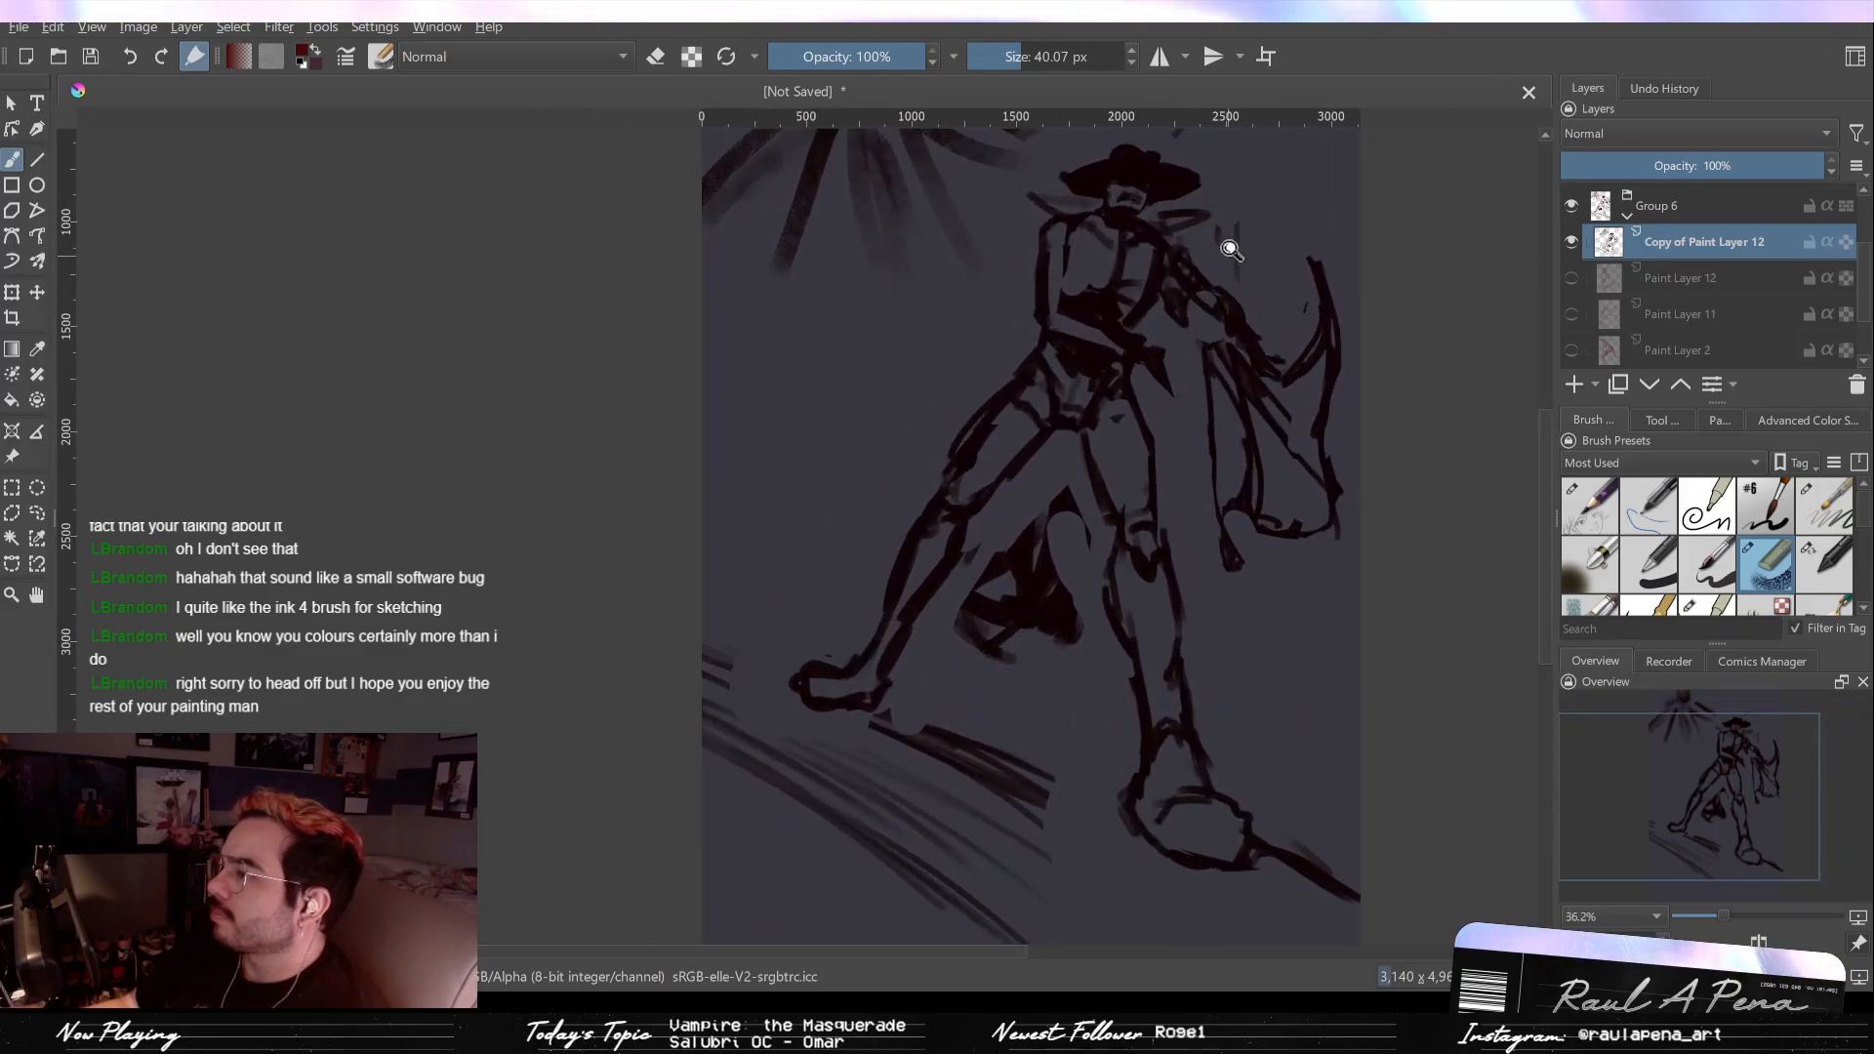
{"action": "left_click", "coordinate": [1568, 278], "text": "shift"}
{"action": "left_click", "coordinate": [1568, 281], "text": "shift"}
{"action": "left_click", "coordinate": [1571, 279], "text": "shift"}
{"action": "left_click", "coordinate": [1573, 242]}
{"action": "left_click", "coordinate": [1571, 281]}
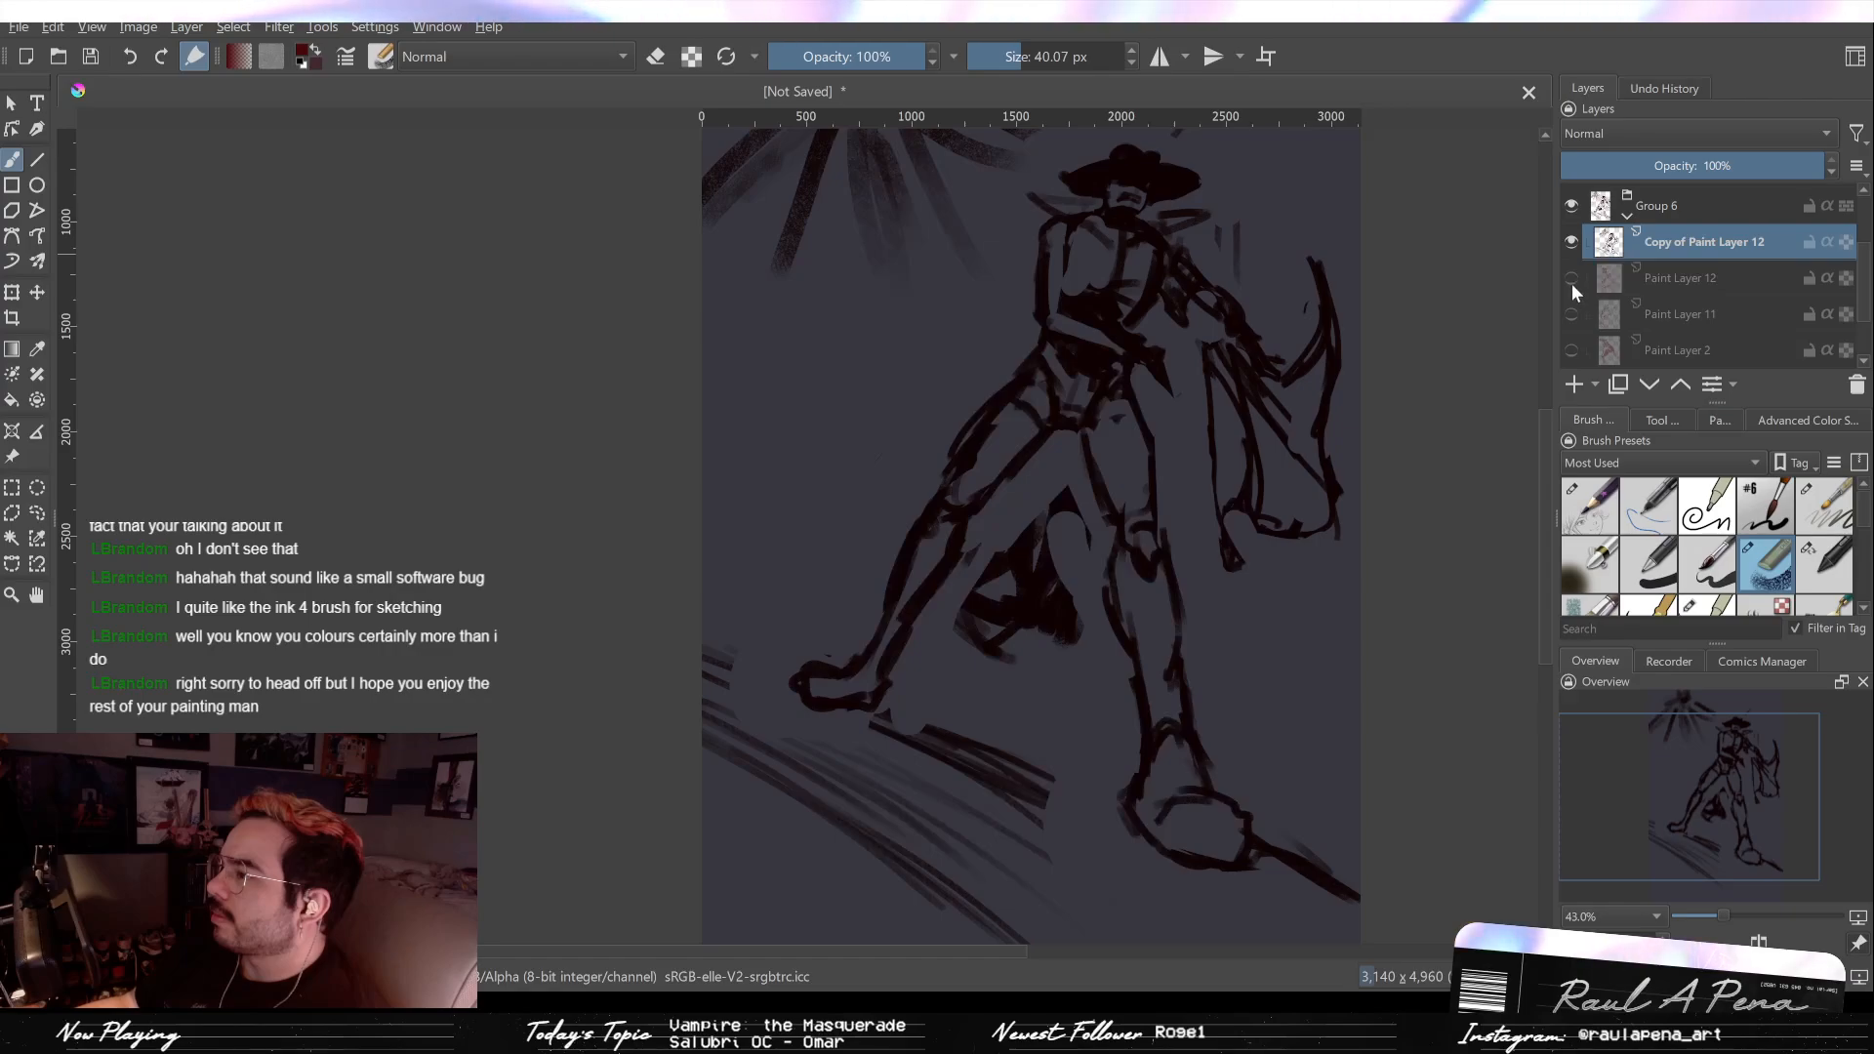
{"action": "left_click", "coordinate": [1572, 281]}
{"action": "left_click", "coordinate": [1573, 244]}
{"action": "left_click", "coordinate": [1571, 278]}
{"action": "left_click", "coordinate": [1572, 281]}
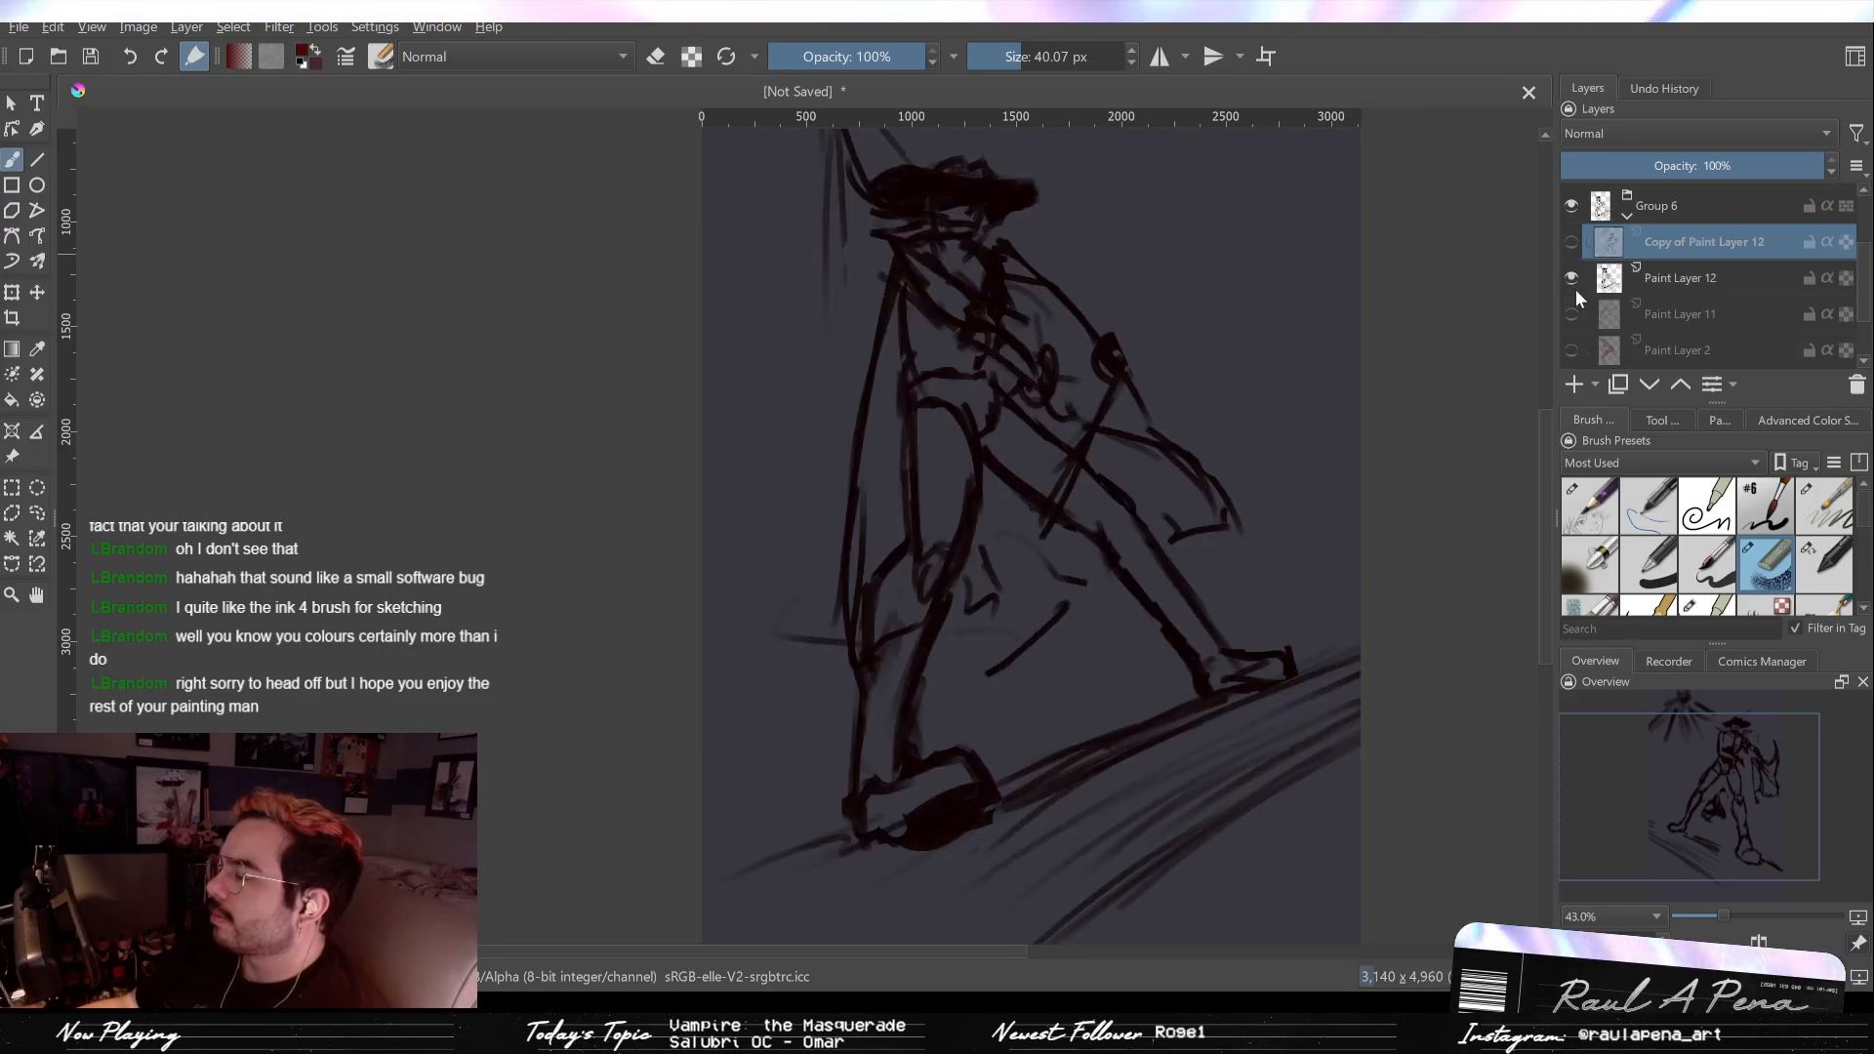
{"action": "left_click", "coordinate": [1569, 242]}
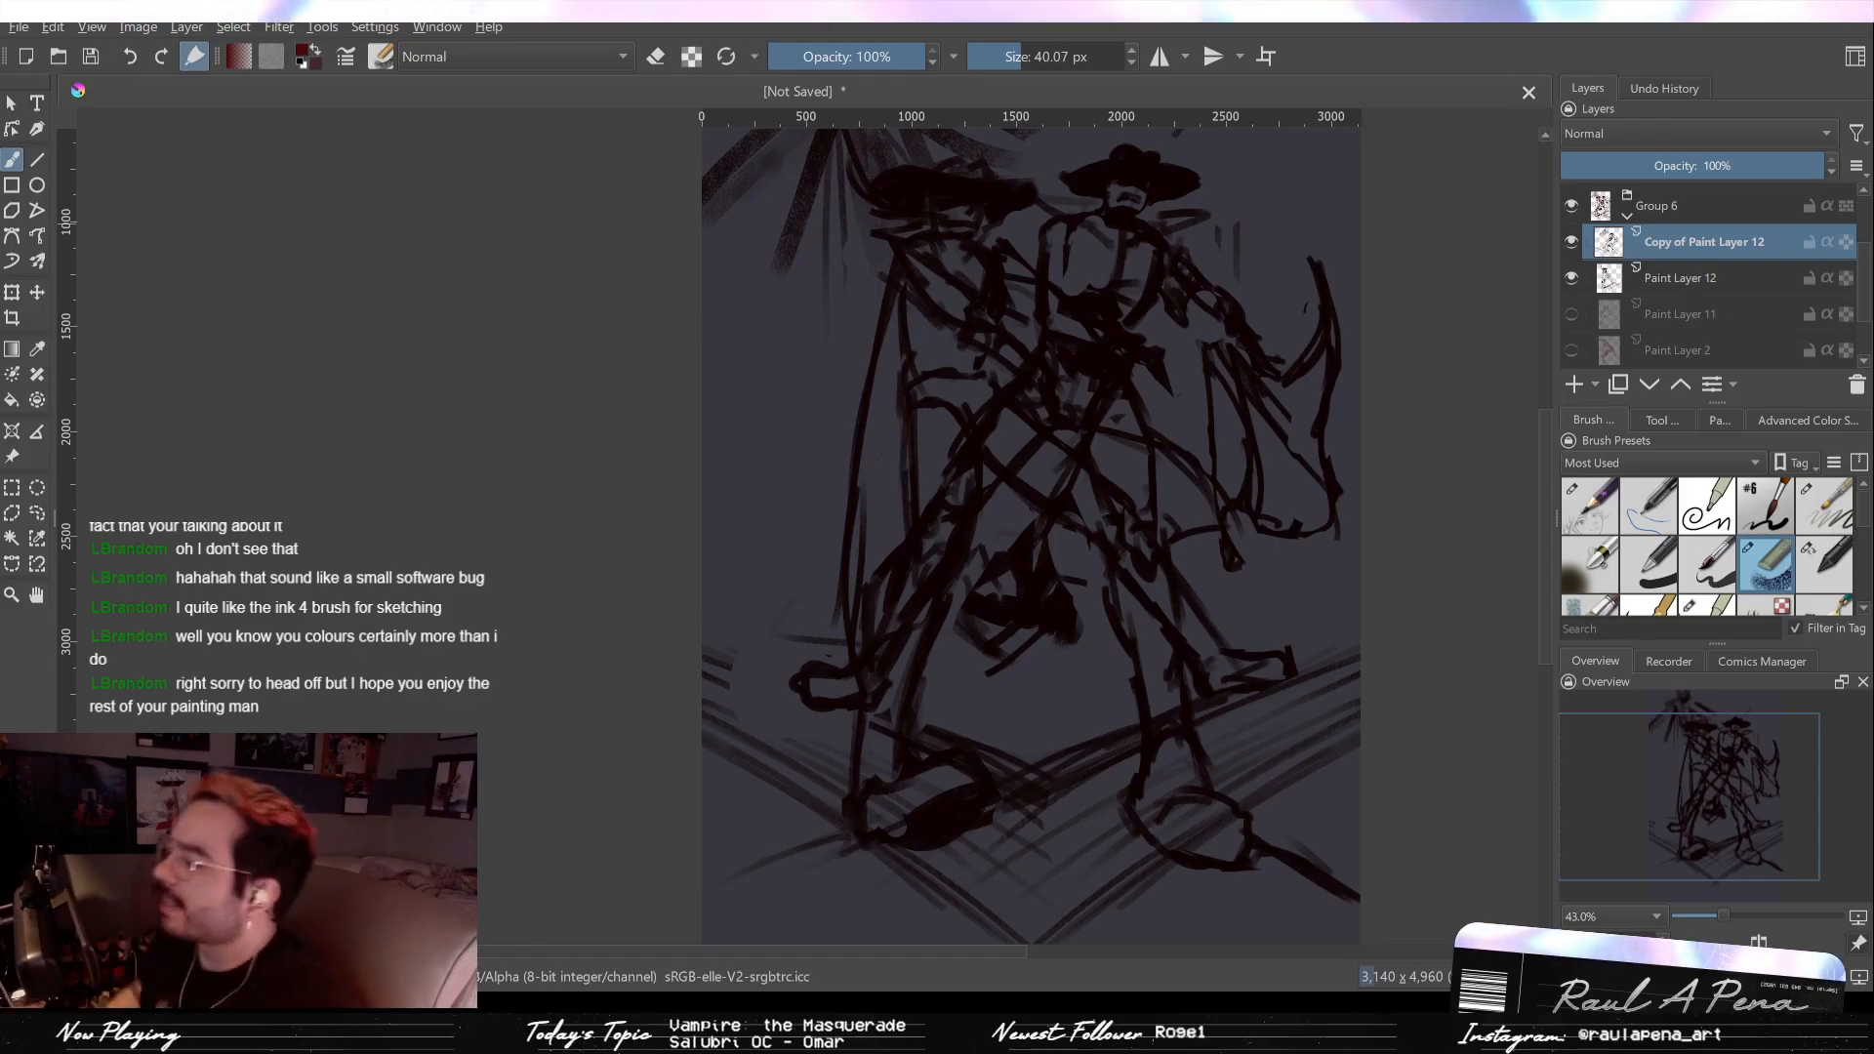
Step: Select Paint Layer 12 and toggle its visibility repeatedly to check its pose against the visible copy
{"action": "left_click", "coordinate": [1590, 283]}
{"action": "left_click", "coordinate": [1571, 278]}
{"action": "left_click", "coordinate": [1571, 278]}
{"action": "left_click", "coordinate": [1568, 280]}
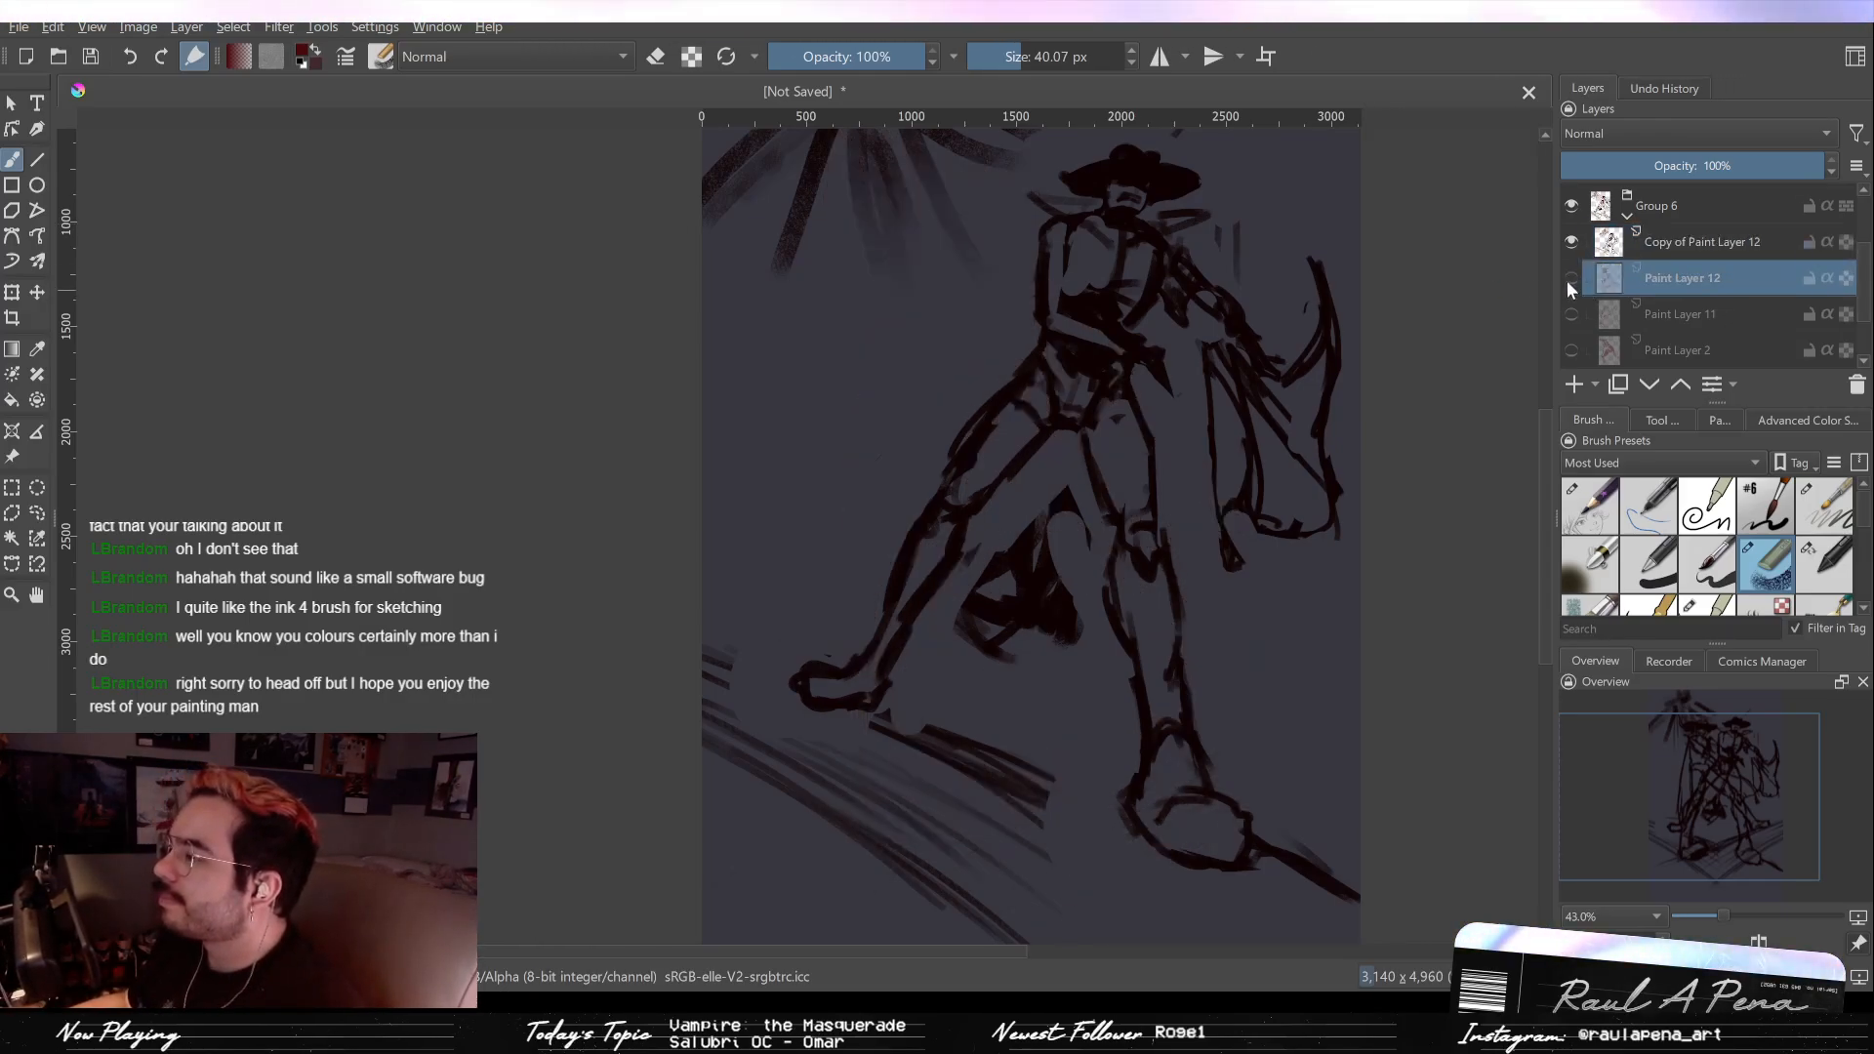
{"action": "left_click", "coordinate": [1568, 280]}
{"action": "left_click", "coordinate": [1571, 282]}
{"action": "left_click", "coordinate": [1562, 284]}
{"action": "left_click", "coordinate": [1560, 287]}
{"action": "left_click", "coordinate": [1561, 289]}
{"action": "left_click", "coordinate": [1562, 286]}
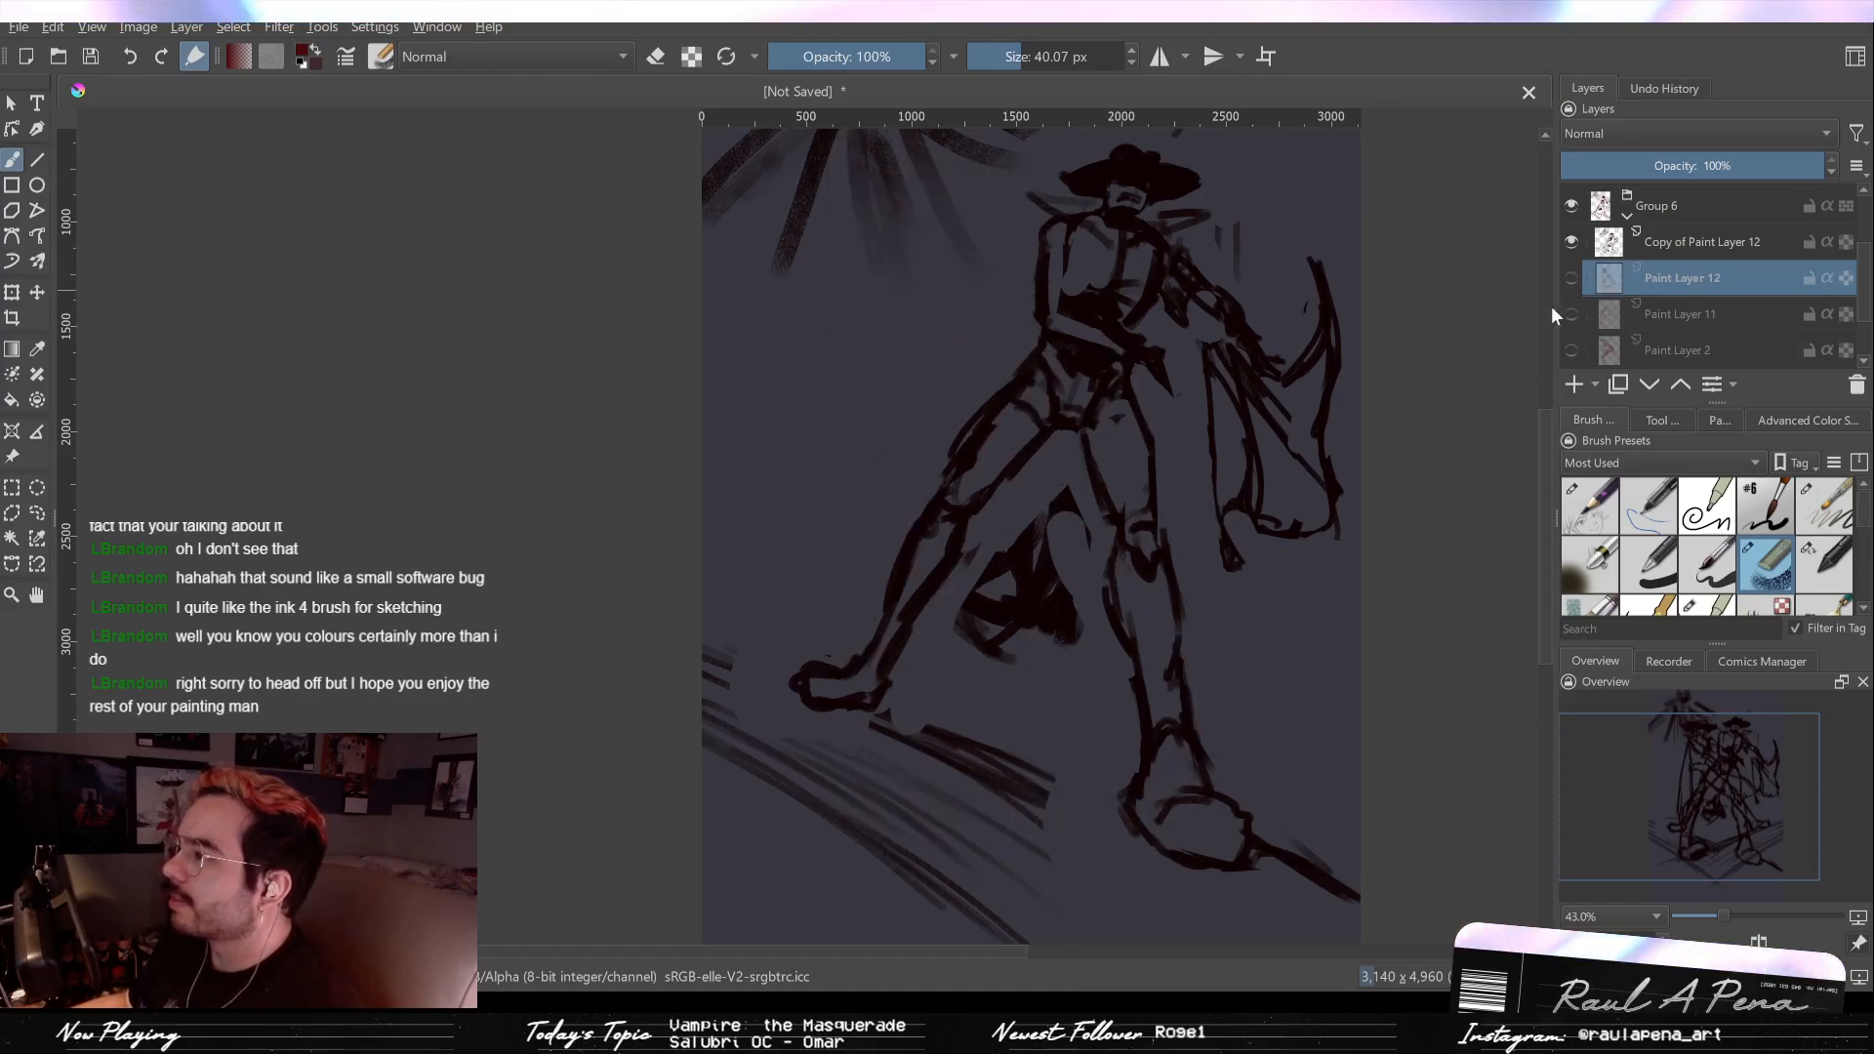
Step: Show Paint Layer 2 and hide Copy of Paint Layer 12 to examine the earlier caped figure on its own
{"action": "left_click", "coordinate": [1571, 348]}
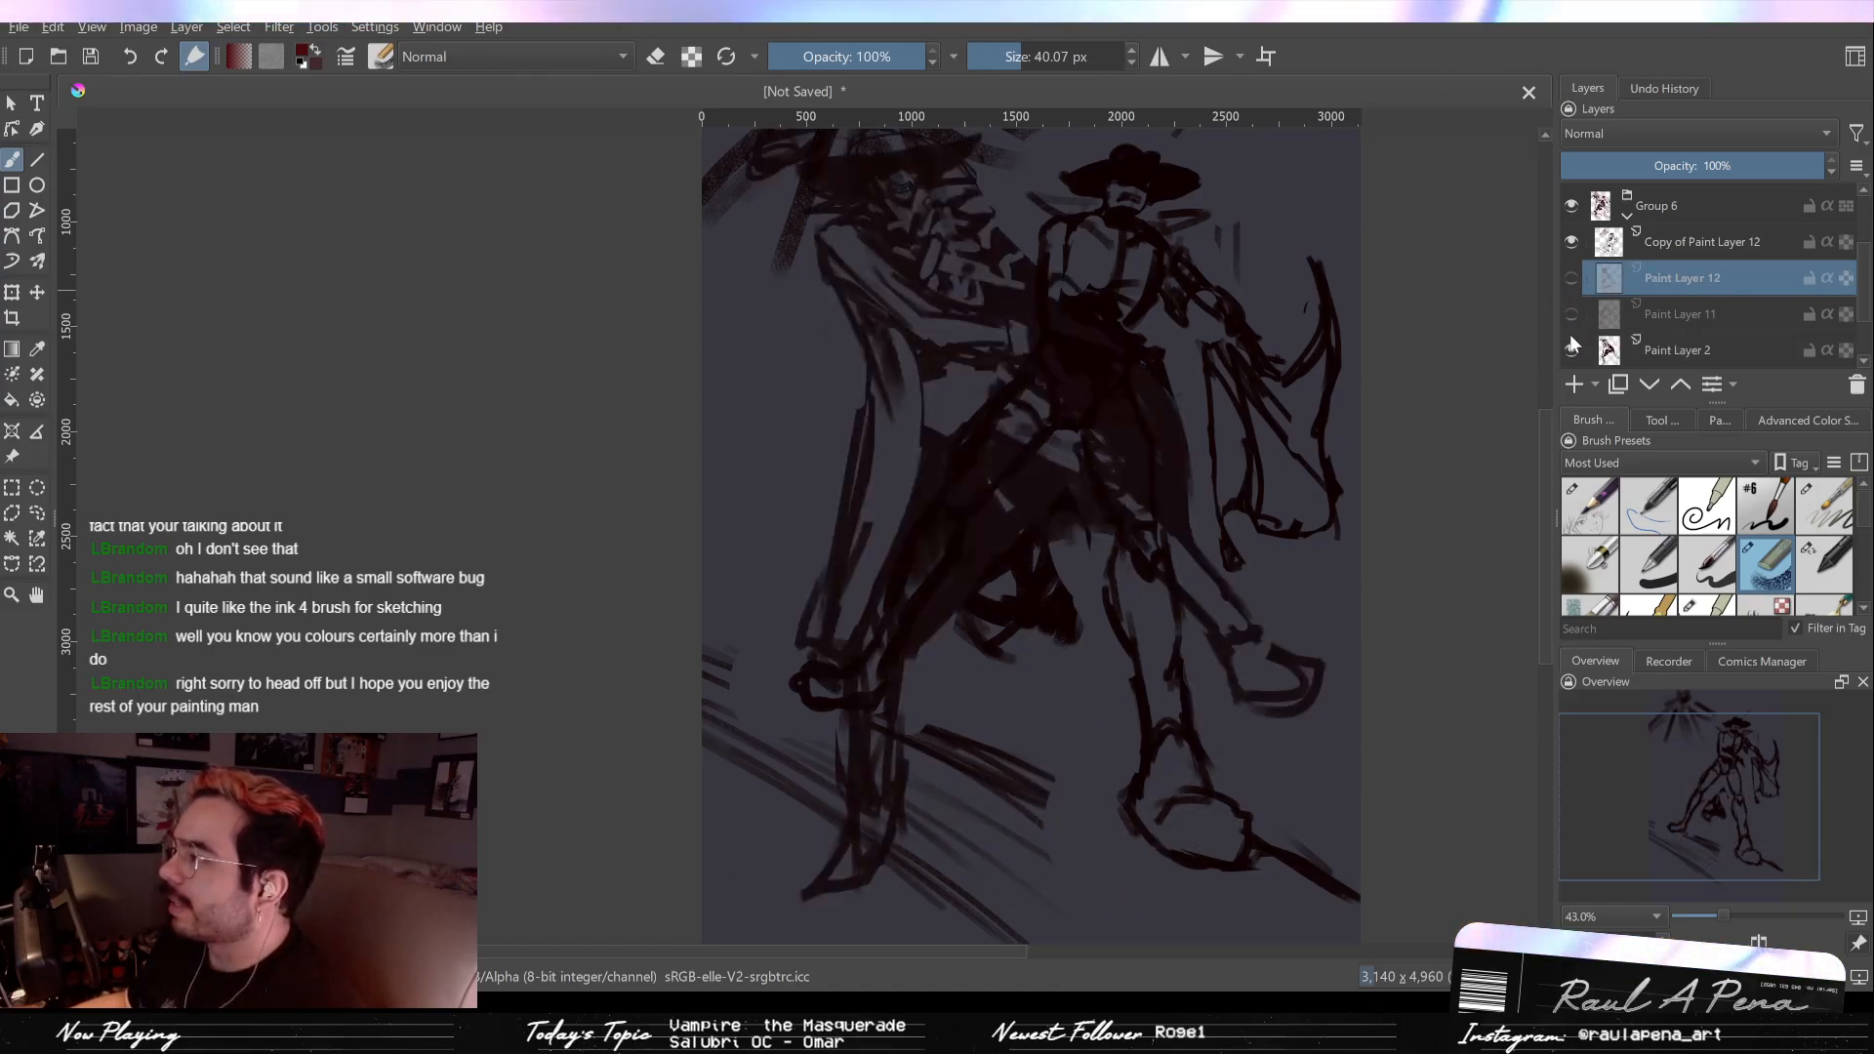
{"action": "left_click", "coordinate": [1570, 241]}
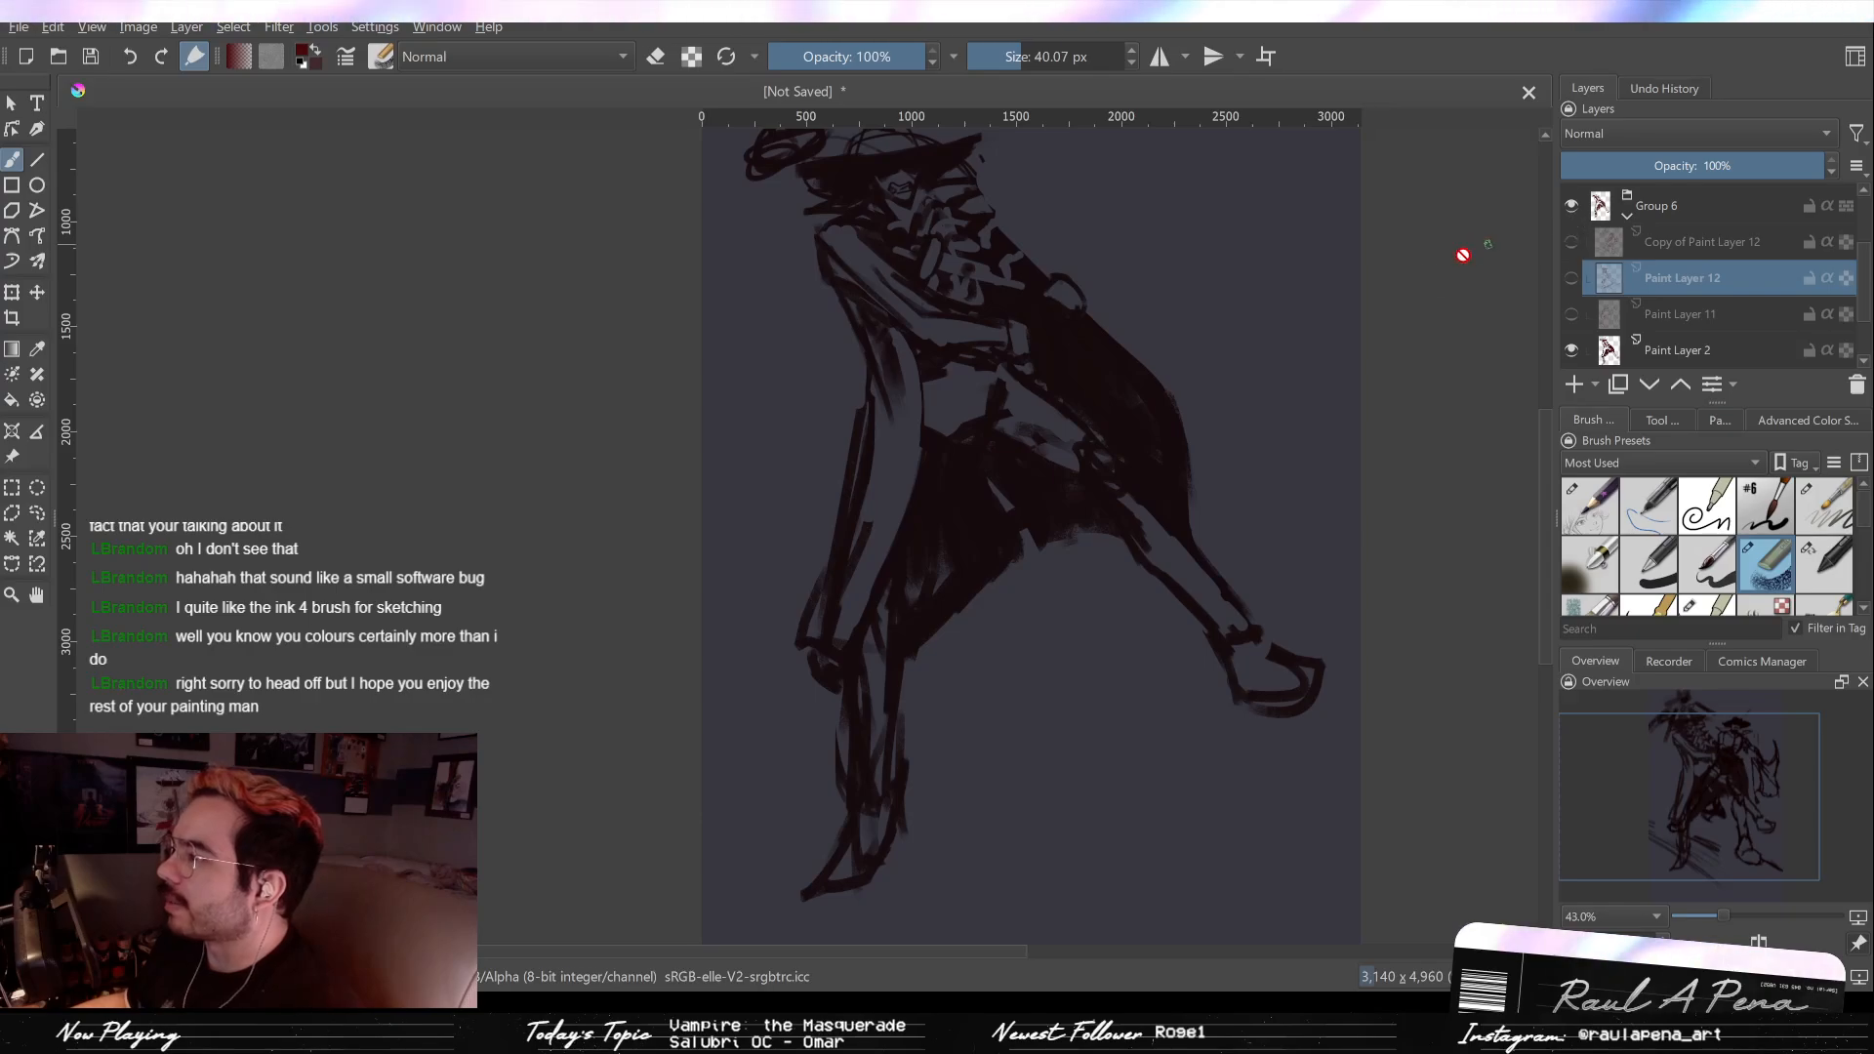
{"action": "scroll", "coordinate": [1440, 346], "scroll_direction": "down", "scroll_amount": 2}
{"action": "key", "text": "2"}
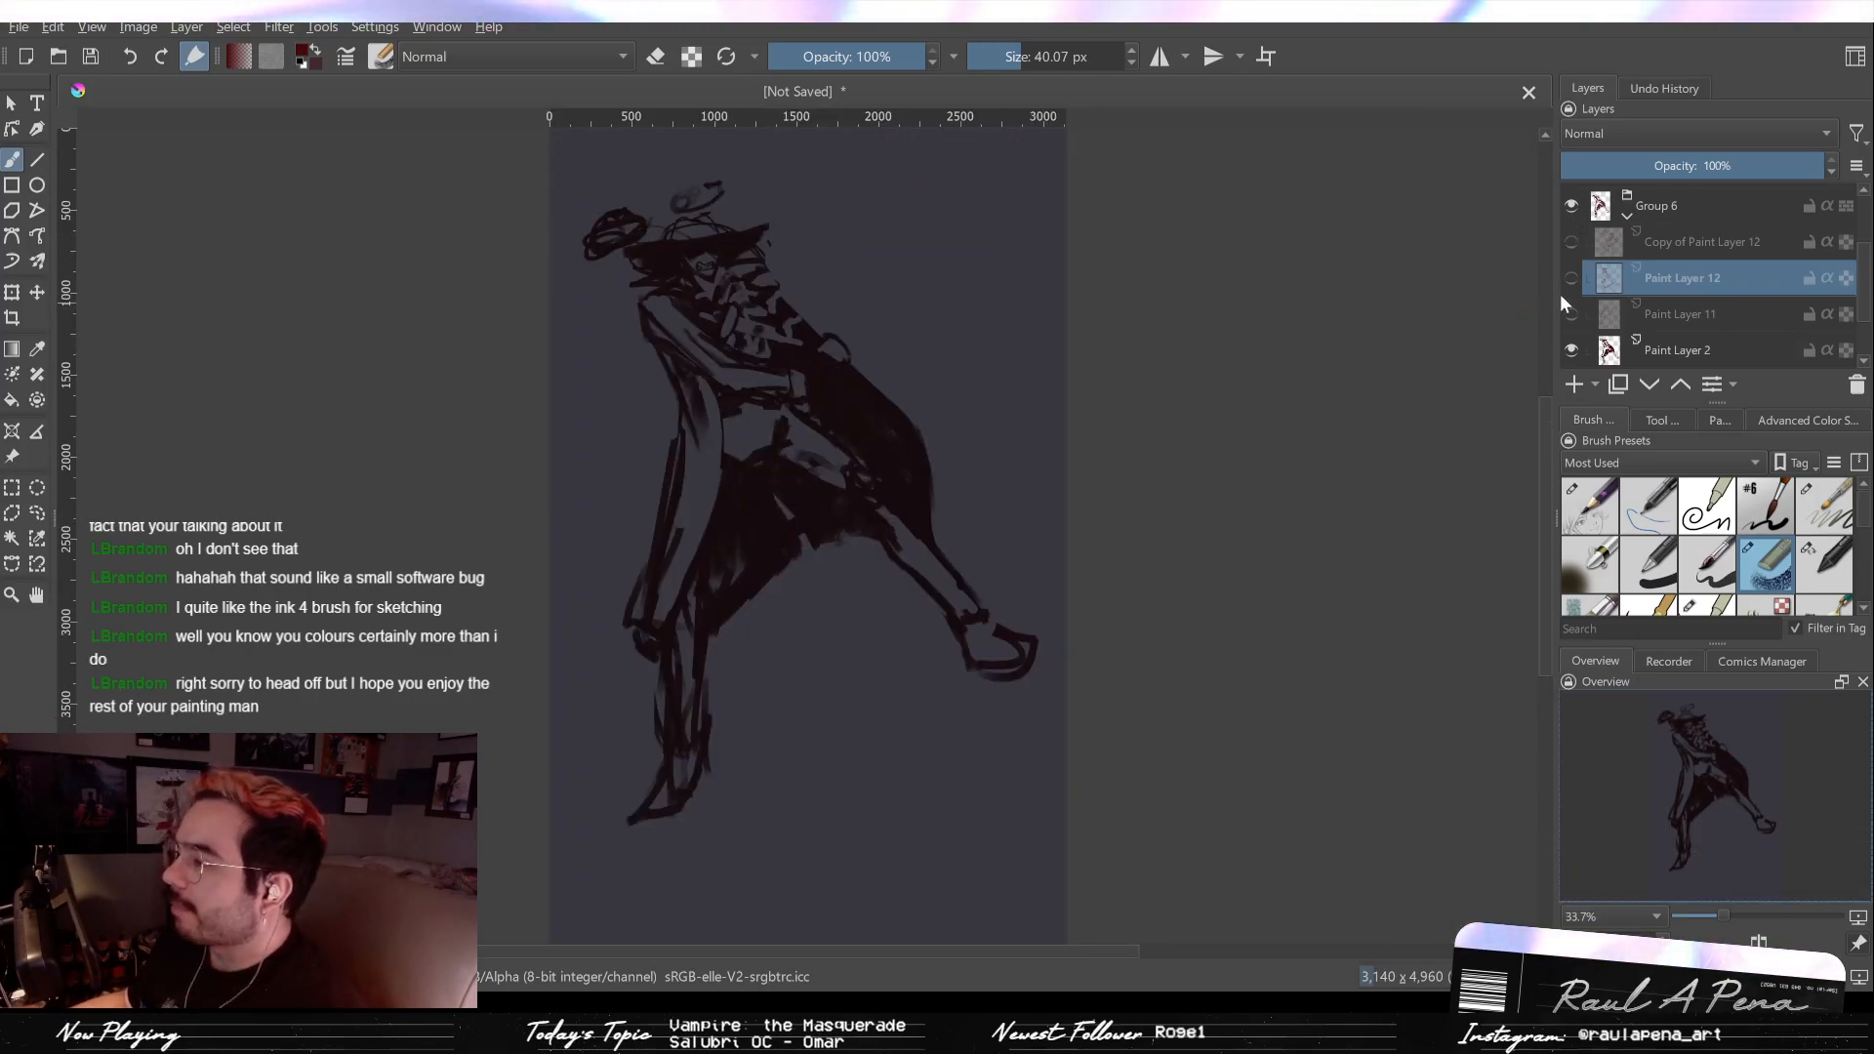
Step: Overlay Paint Layer 11 and Paint Layer 12 on the Paint Layer 2 figure to compare the earlier sketches
{"action": "left_click", "coordinate": [1568, 303]}
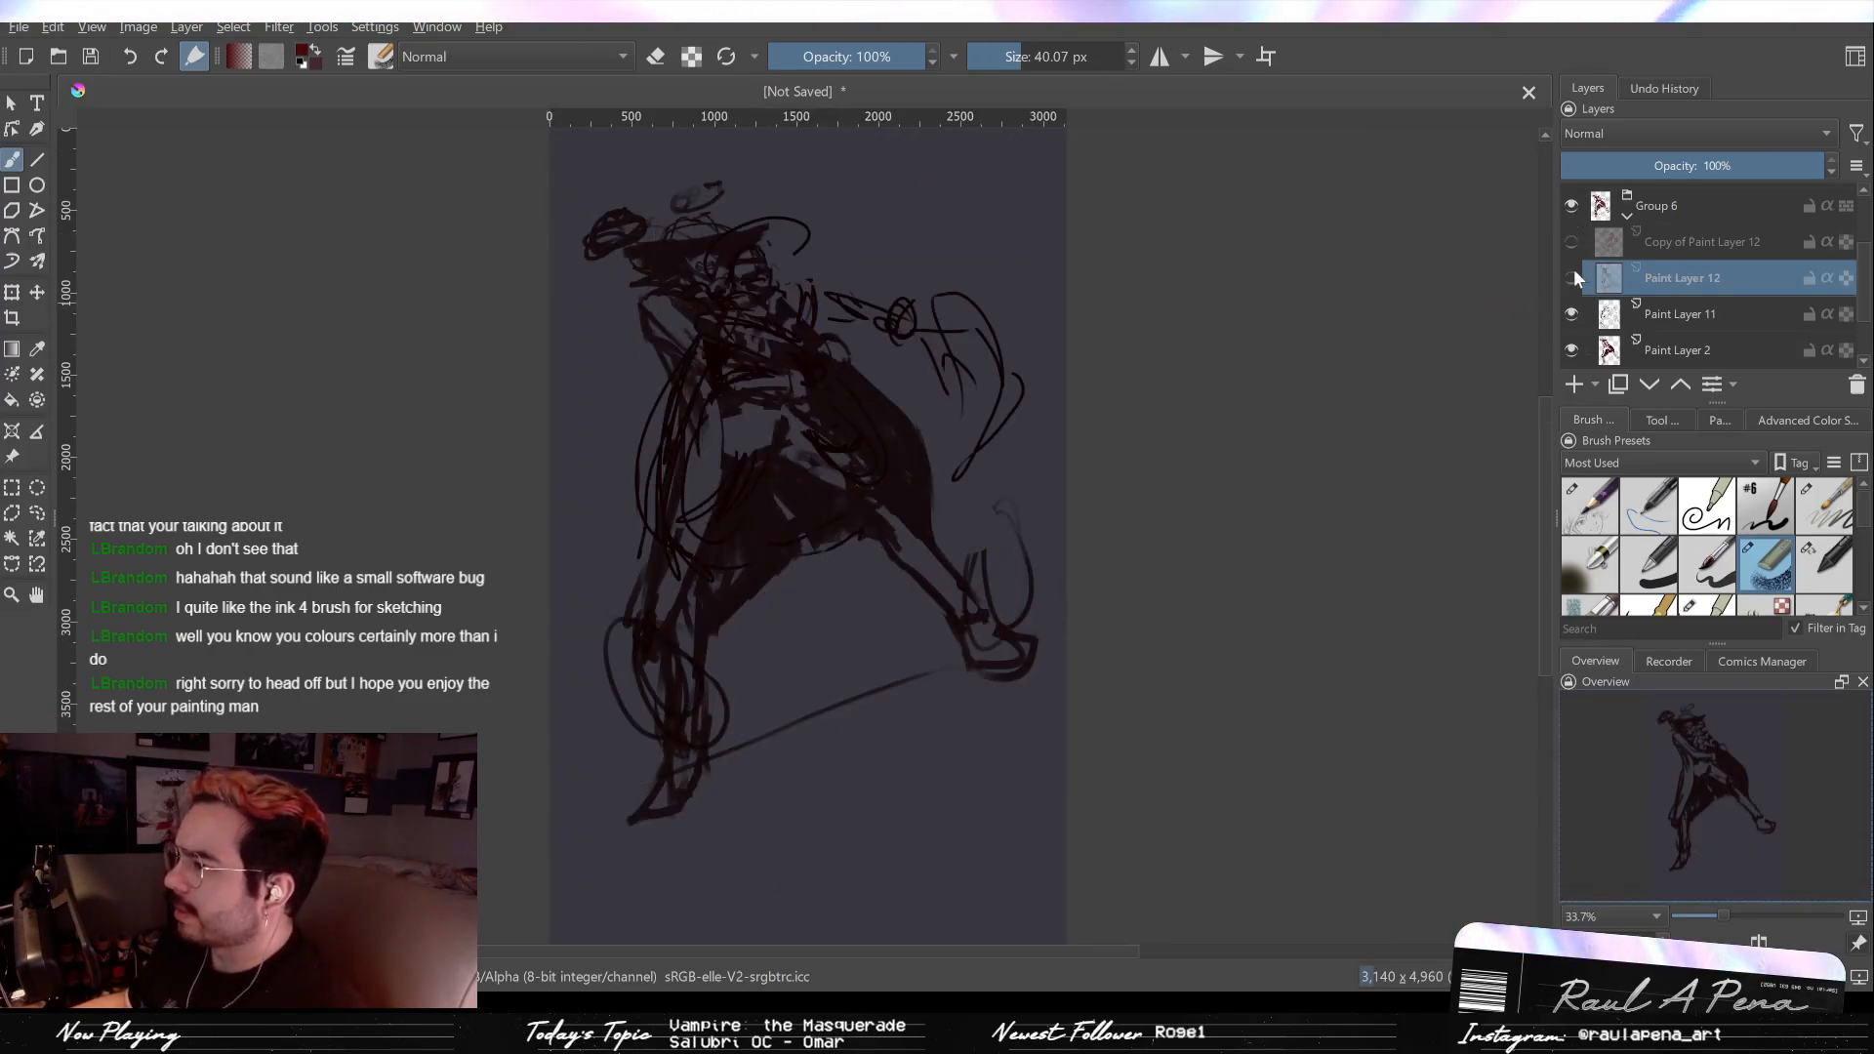
{"action": "left_click", "coordinate": [1570, 309]}
{"action": "left_click", "coordinate": [1570, 312]}
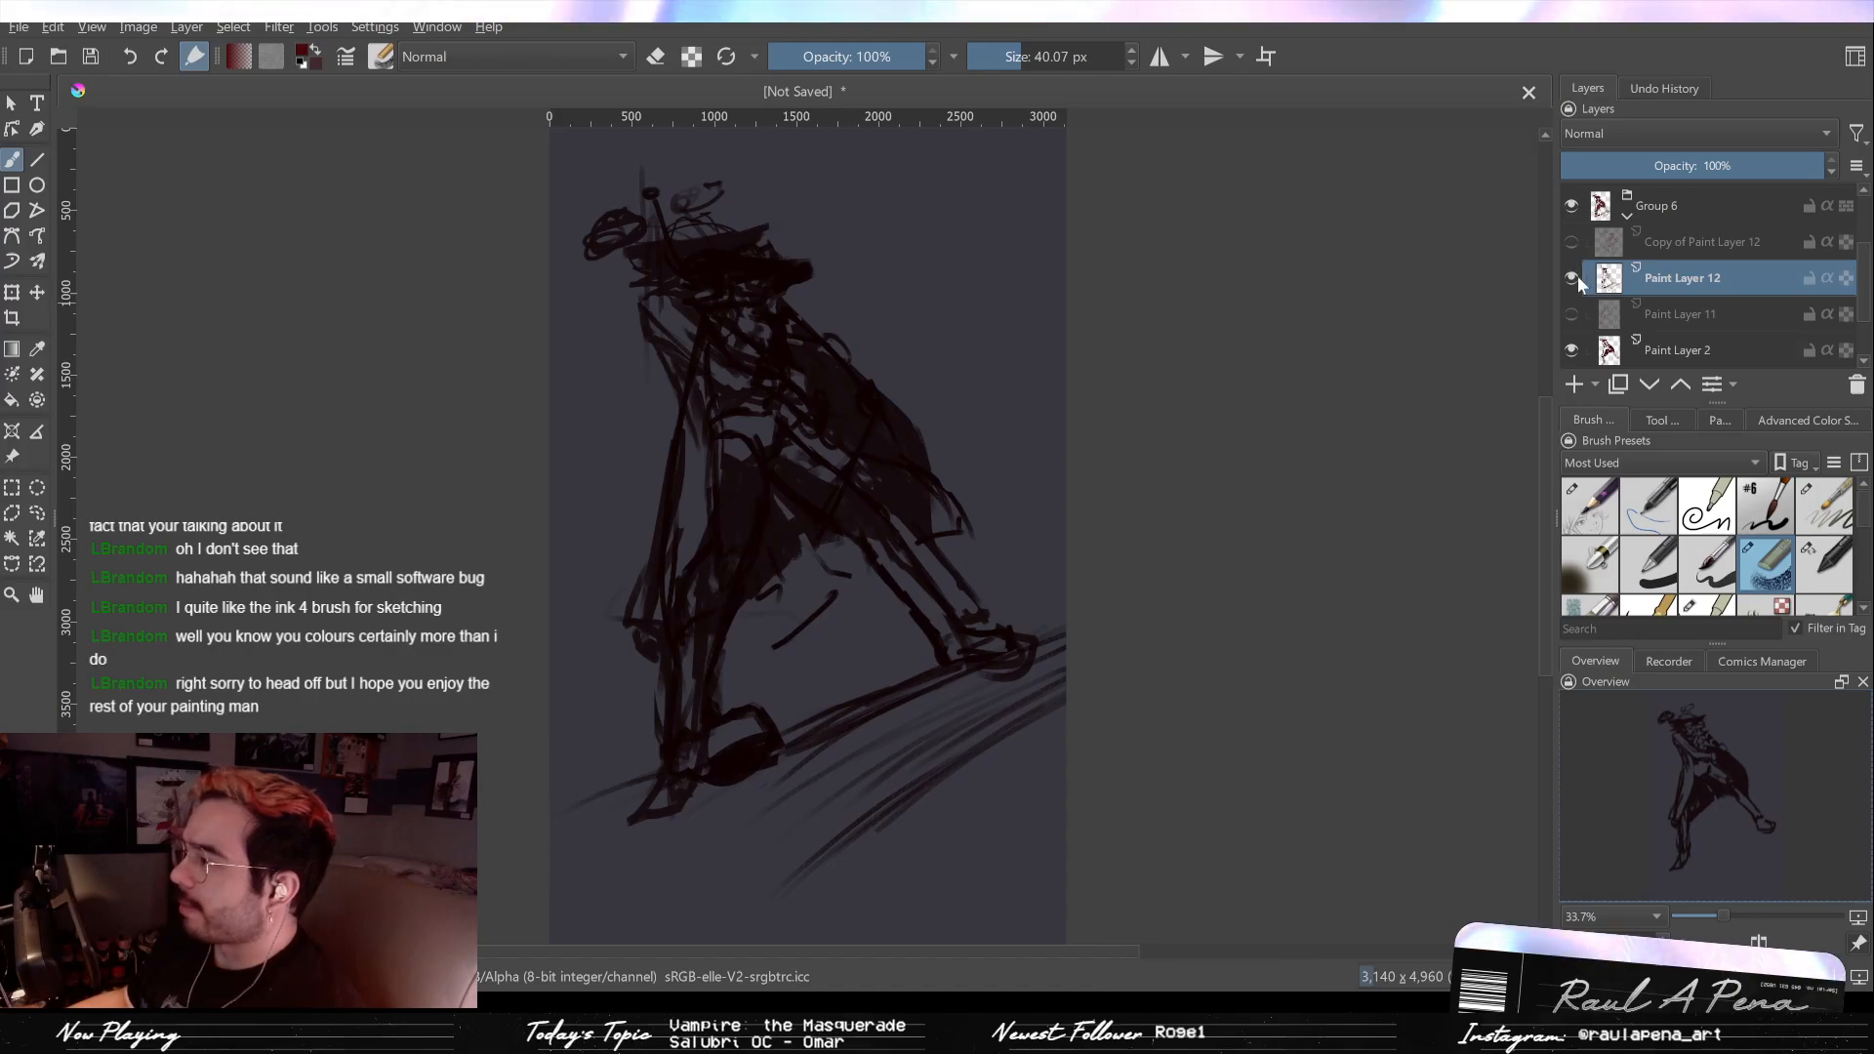
{"action": "left_click", "coordinate": [1569, 314]}
{"action": "left_click", "coordinate": [1569, 314]}
Step: Hide Paint Layer 2 and Paint Layer 11 and show Paint Layer 12 alone
{"action": "left_click", "coordinate": [1571, 347]}
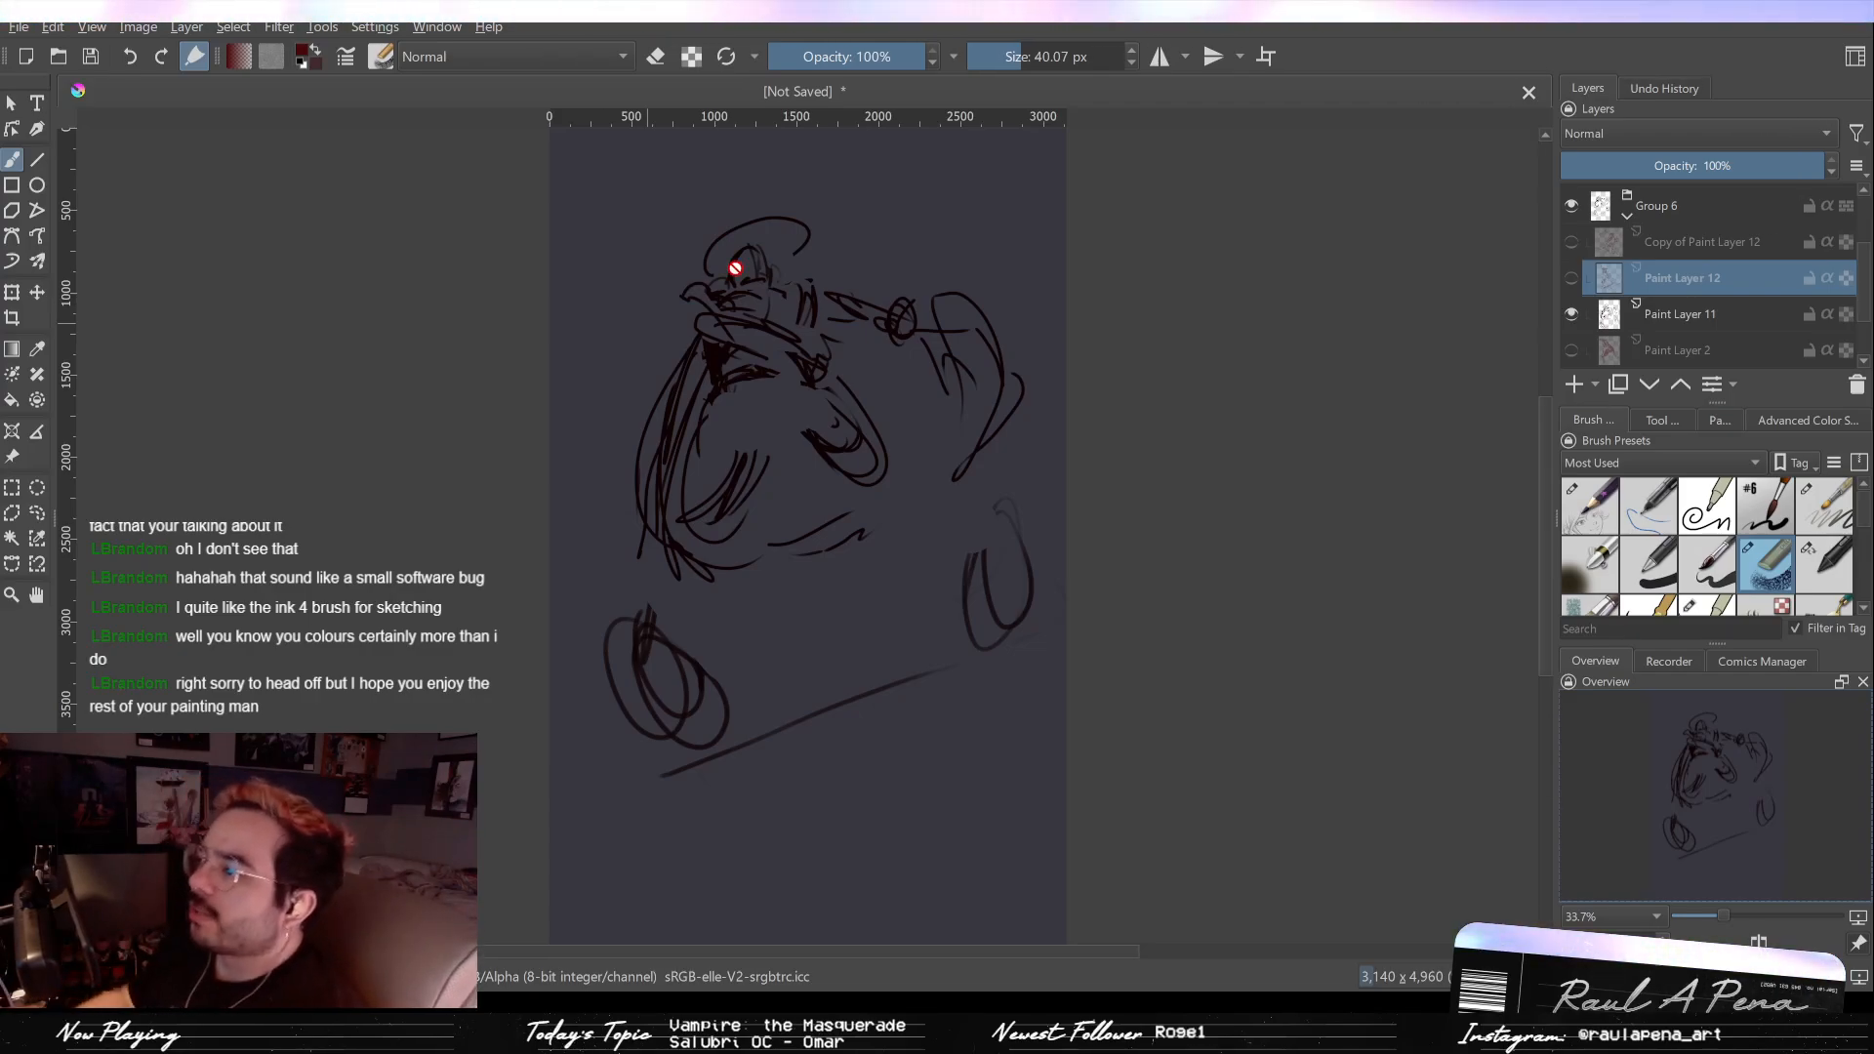
{"action": "left_click", "coordinate": [1571, 320]}
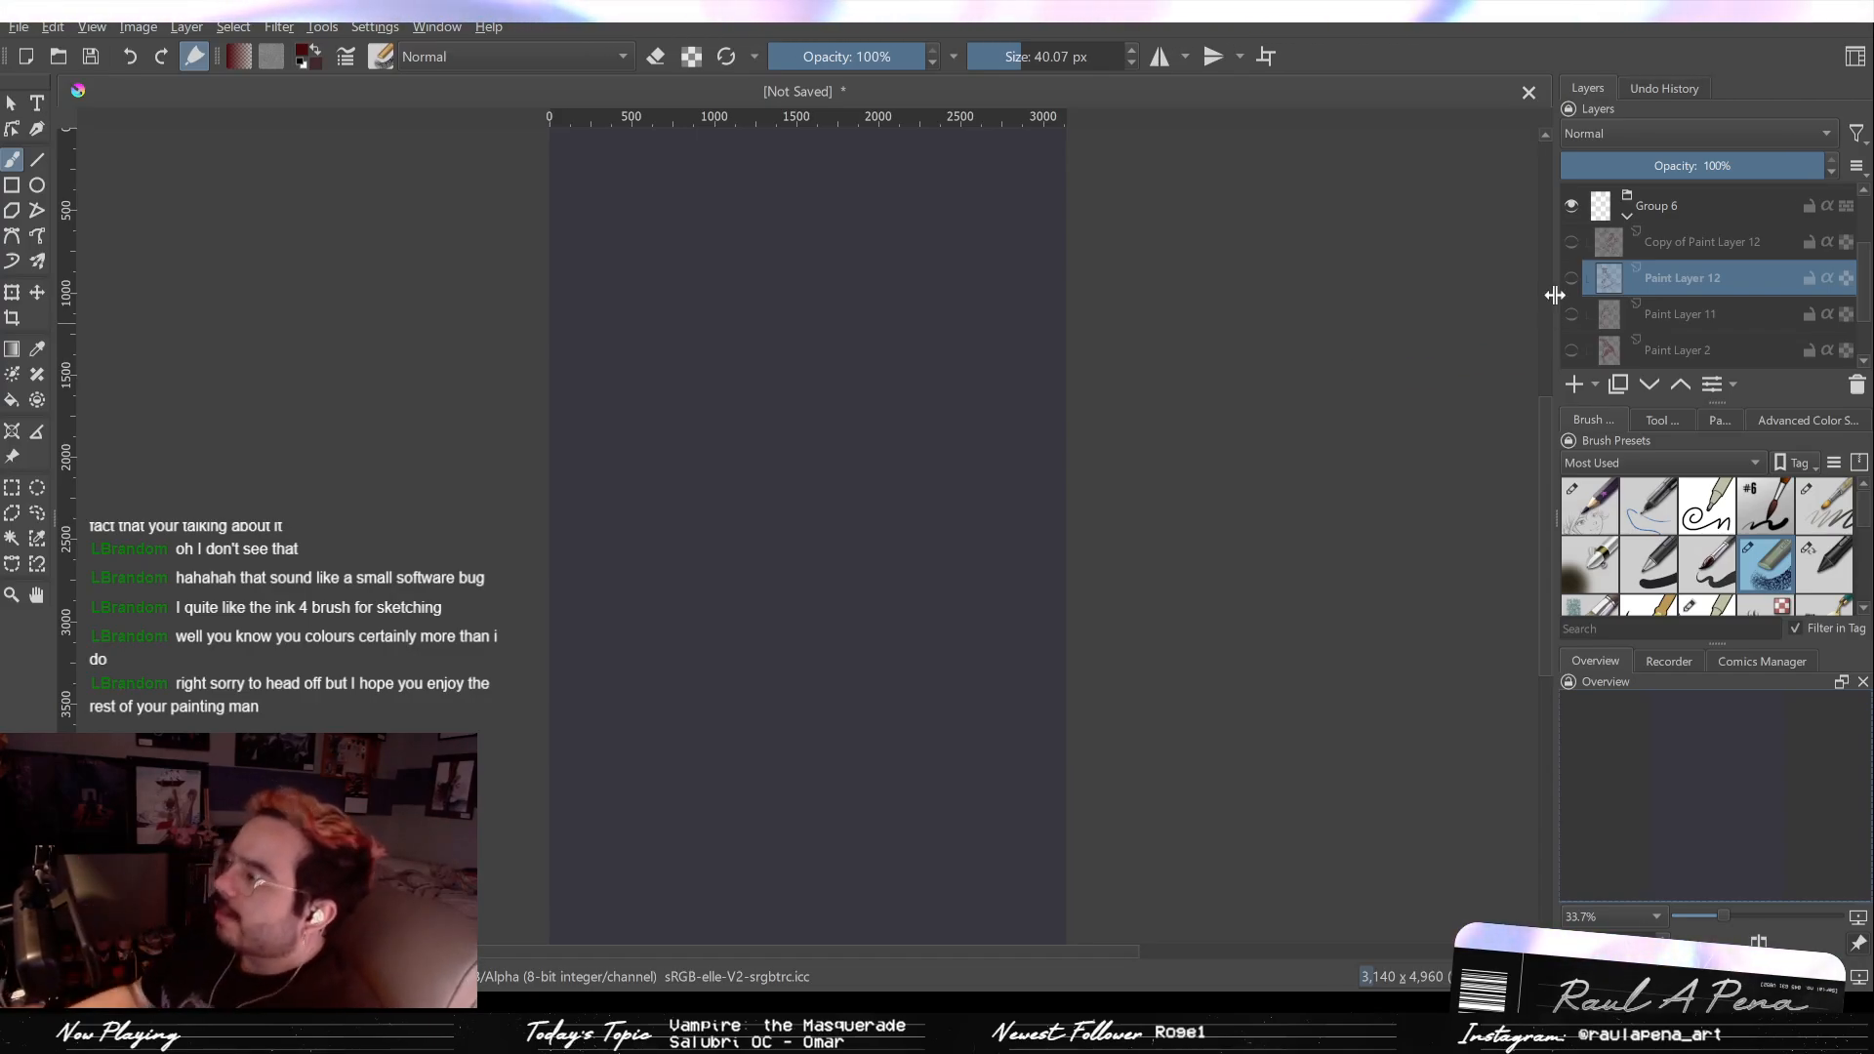
{"action": "left_click", "coordinate": [1572, 280]}
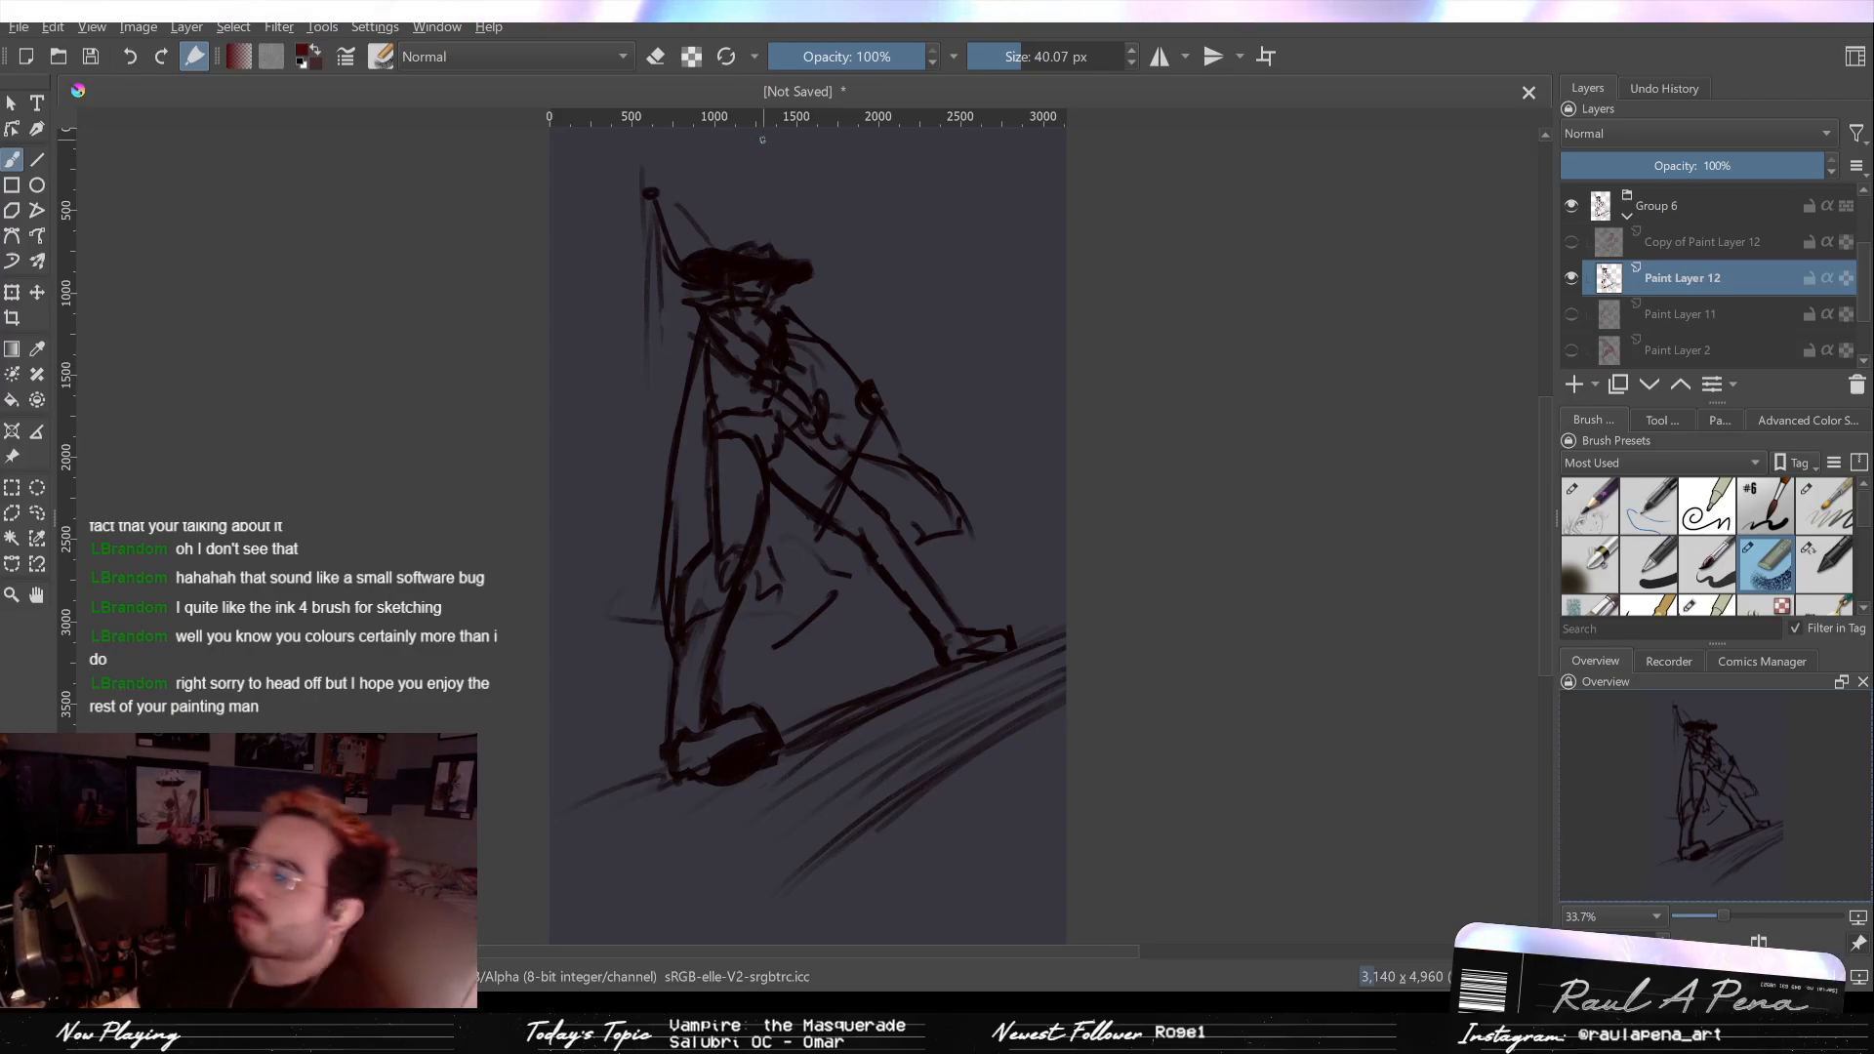
Step: Compare the two figure sketches, leaving Copy of Paint Layer 12 shown and Paint Layer 12 hidden
{"action": "left_click", "coordinate": [1566, 285]}
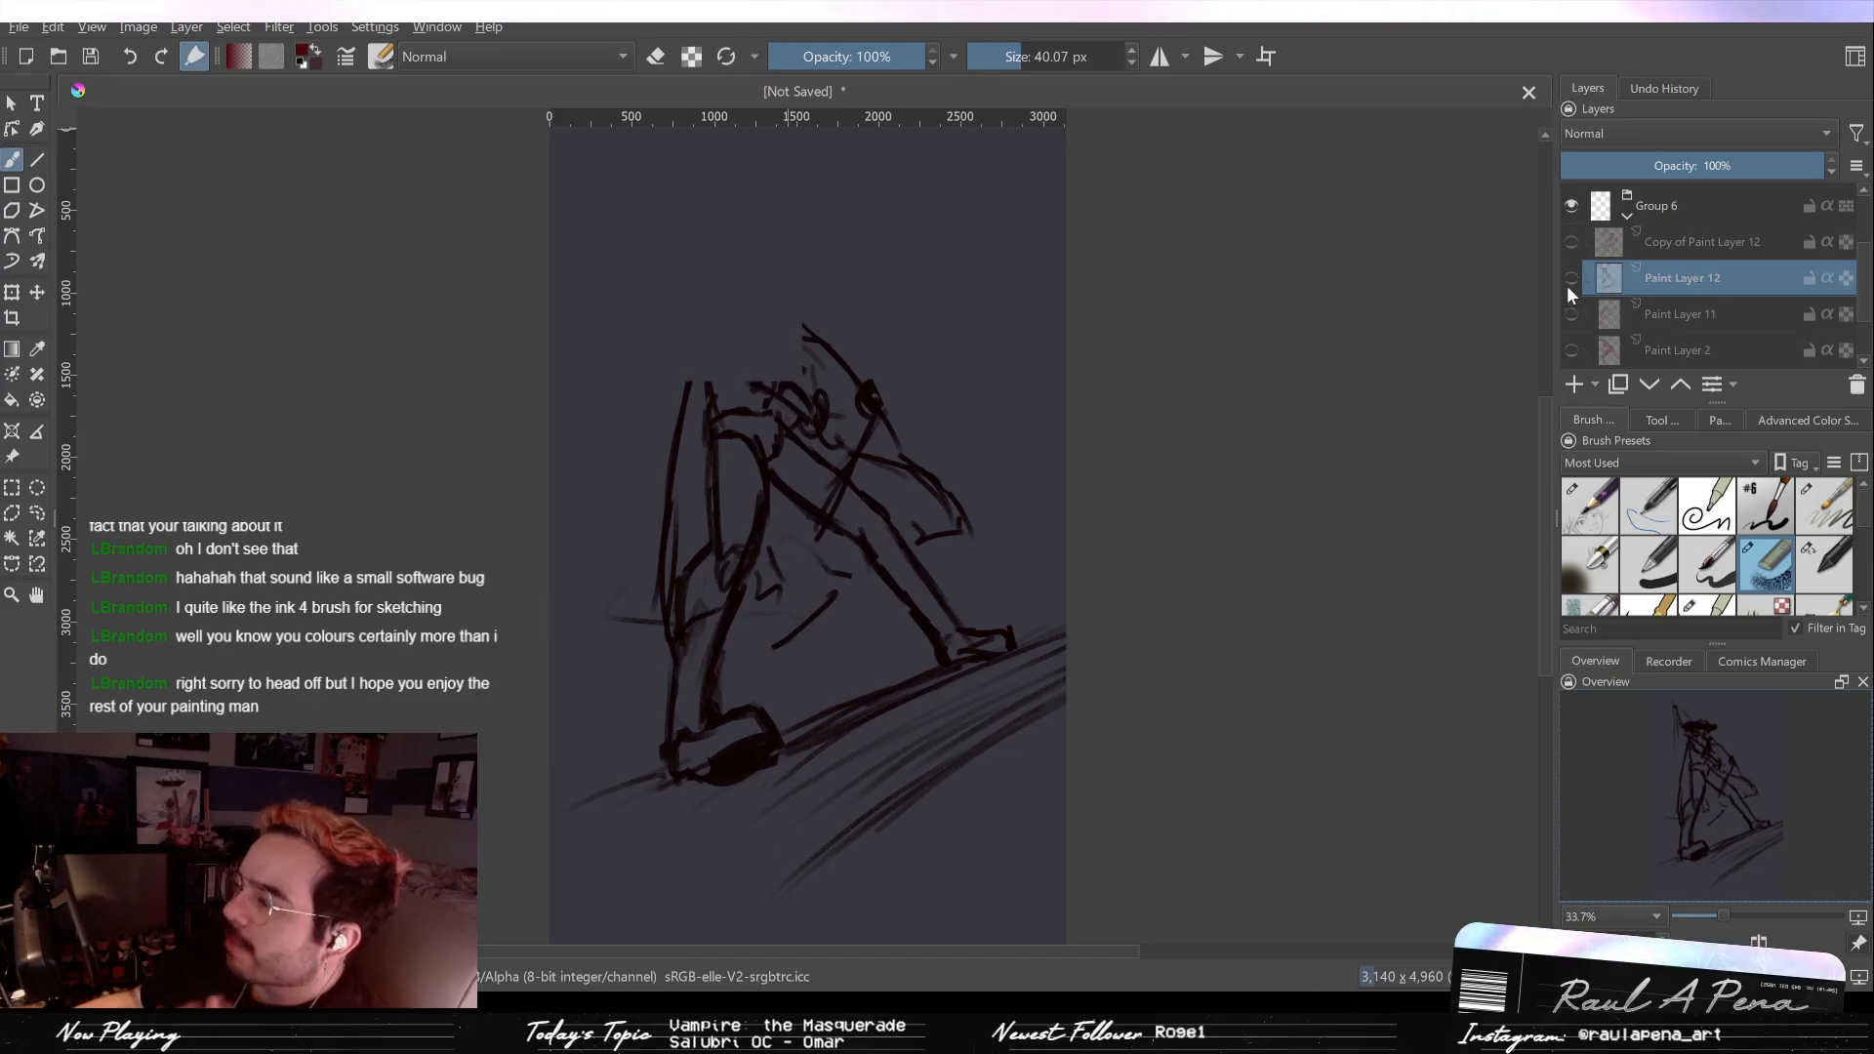
{"action": "left_click", "coordinate": [1569, 244]}
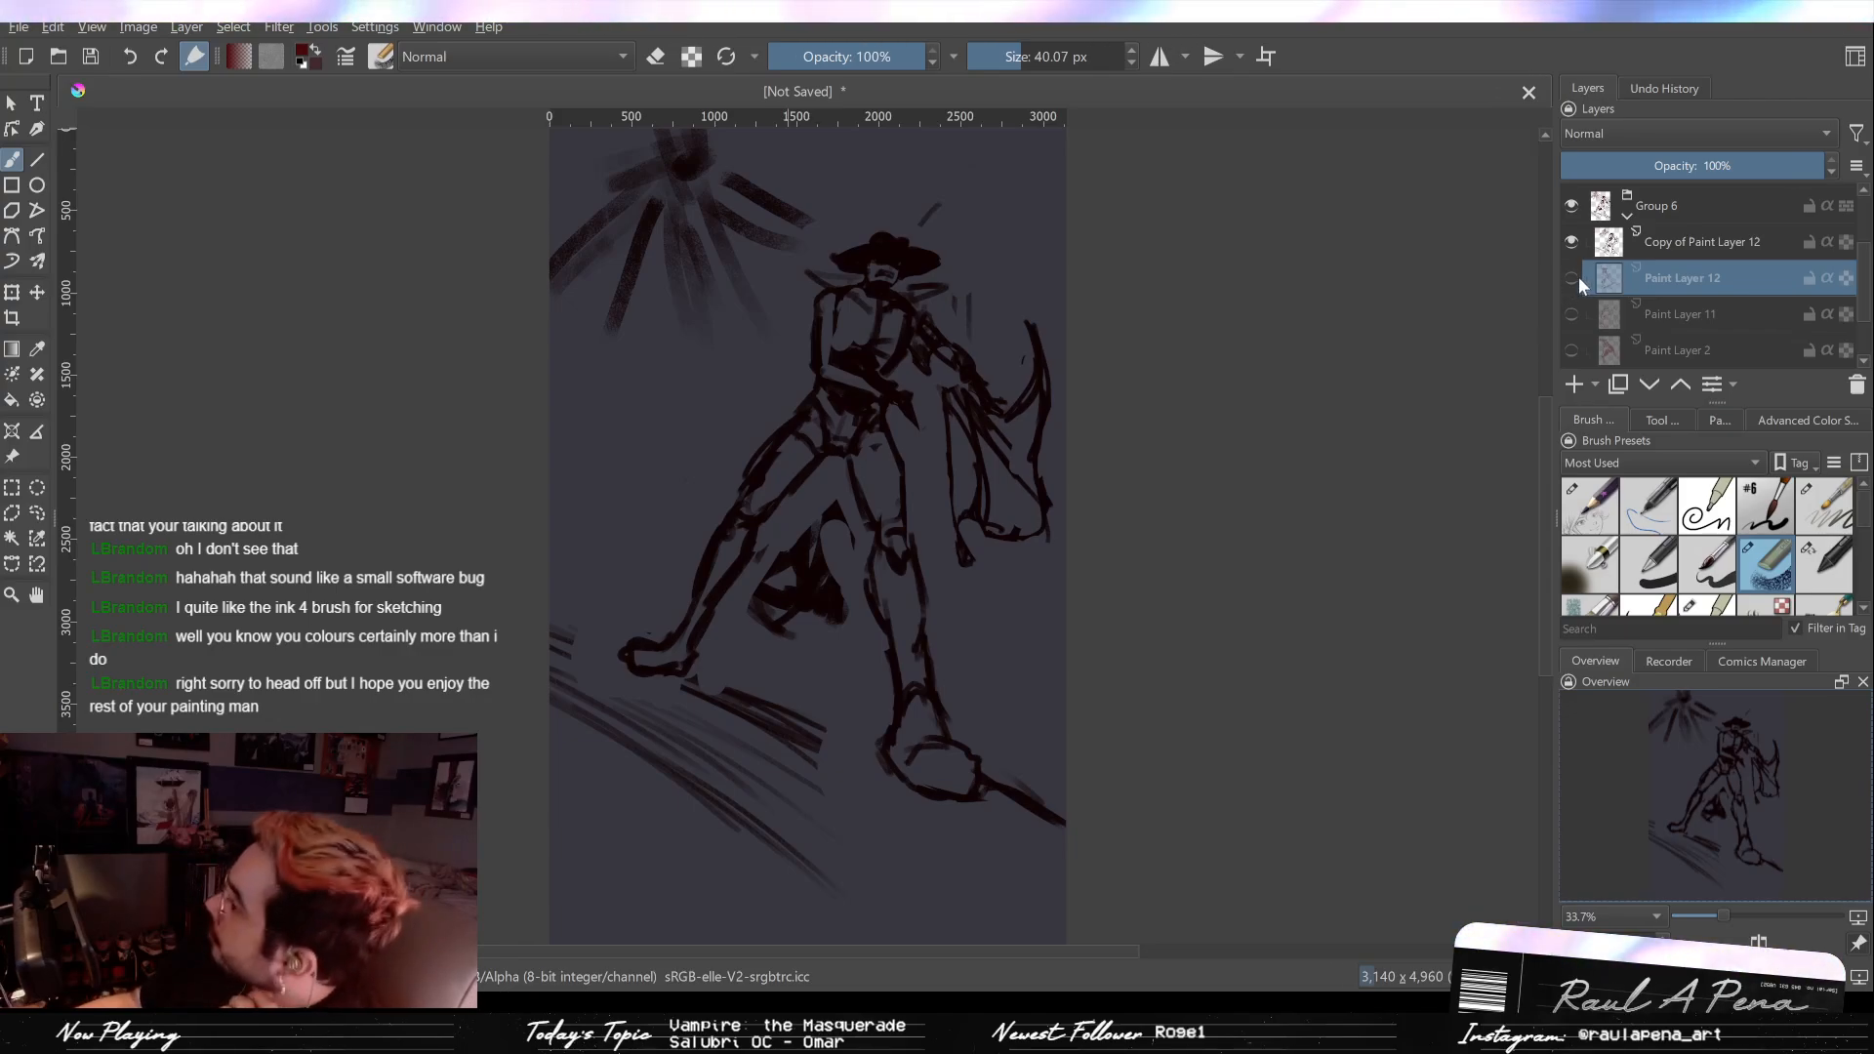
{"action": "left_click", "coordinate": [1571, 278]}
{"action": "left_click", "coordinate": [1571, 255]}
{"action": "left_click", "coordinate": [1571, 256]}
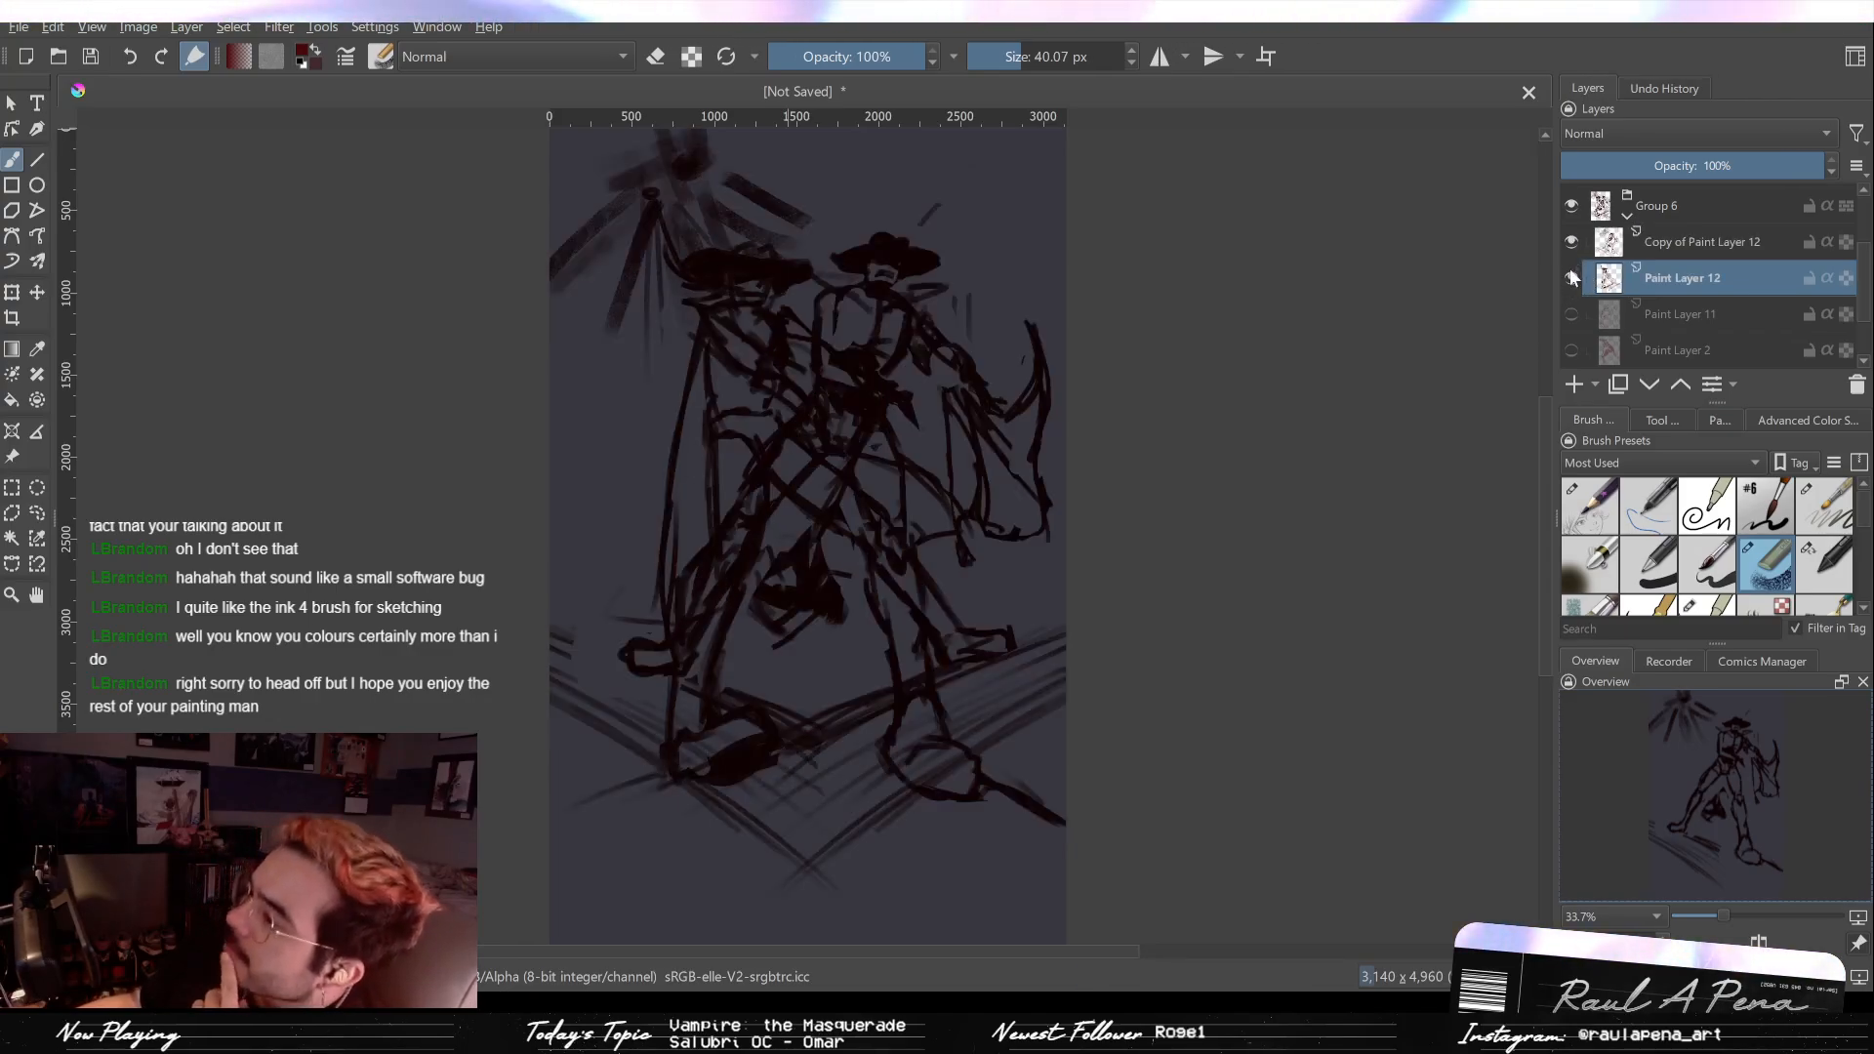
{"action": "left_click", "coordinate": [1568, 273]}
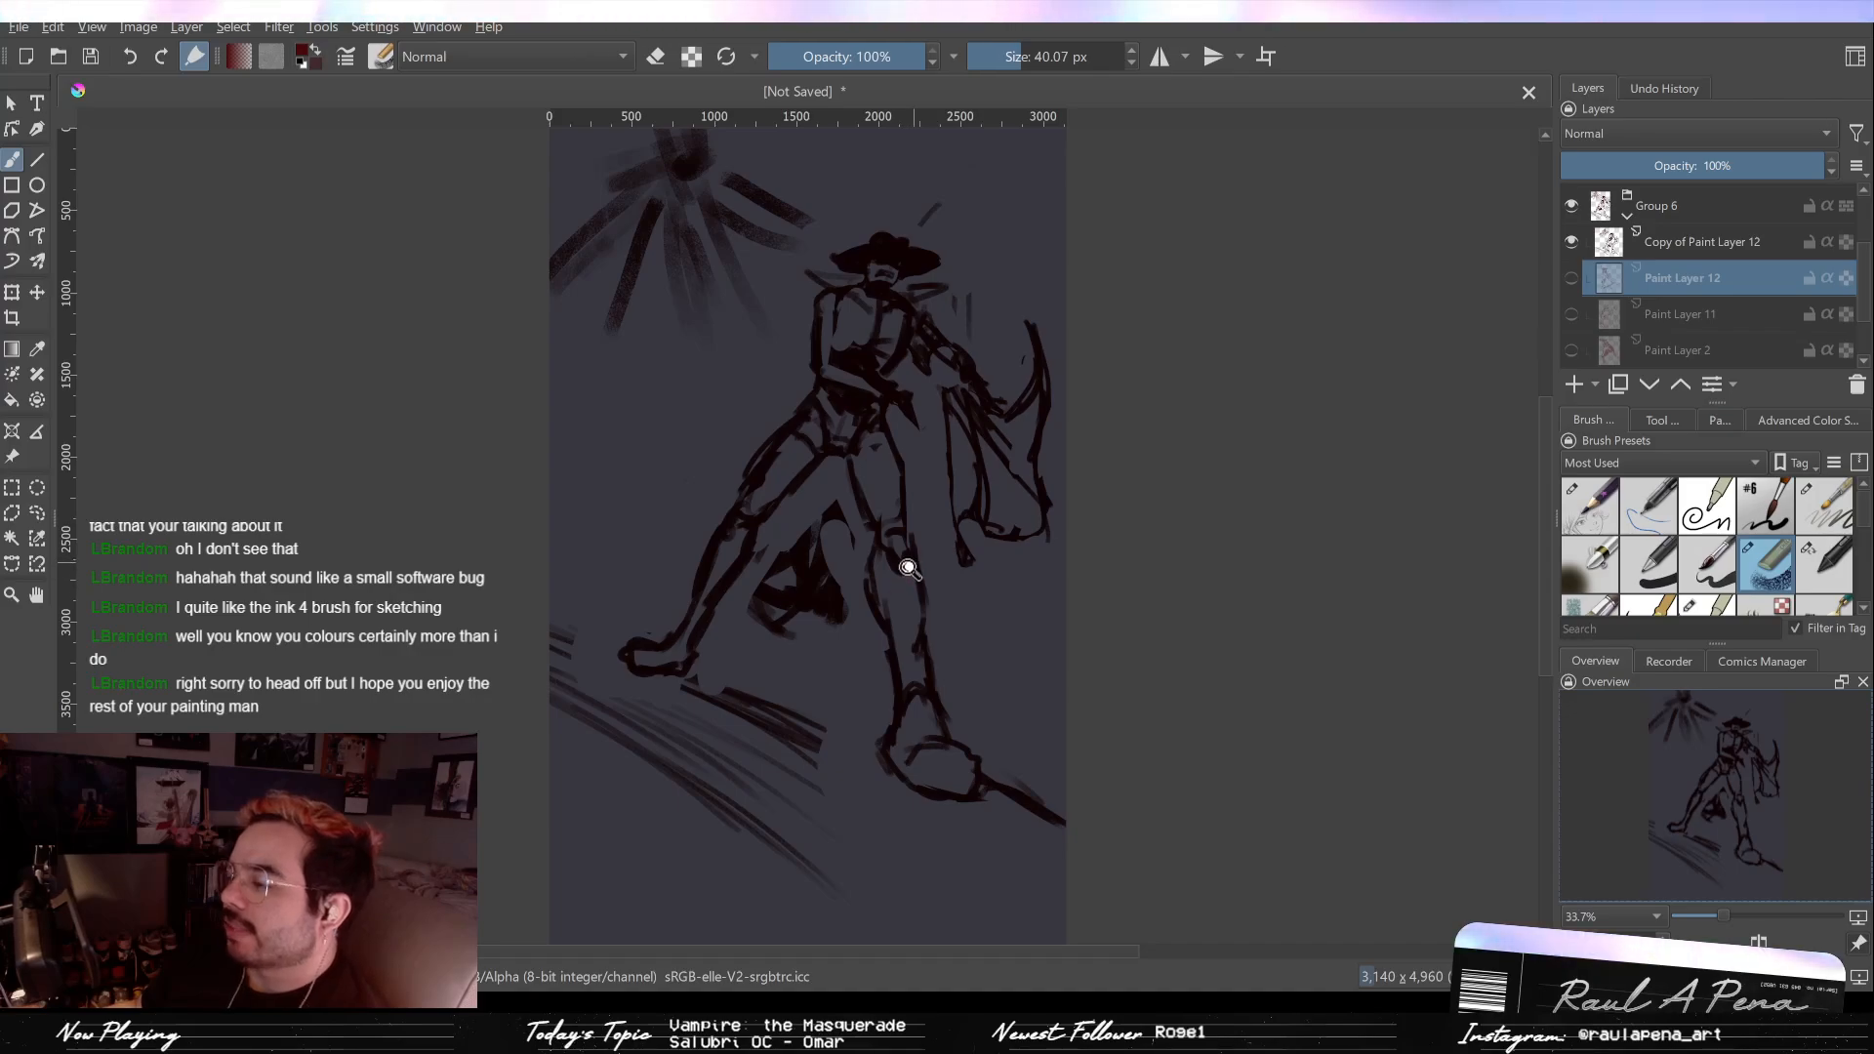
Step: Erase the figure's extended rear leg between hip and ankle on Copy of Paint Layer 12
{"action": "left_click_drag", "start_coordinate": [864, 578], "coordinate": [869, 536]}
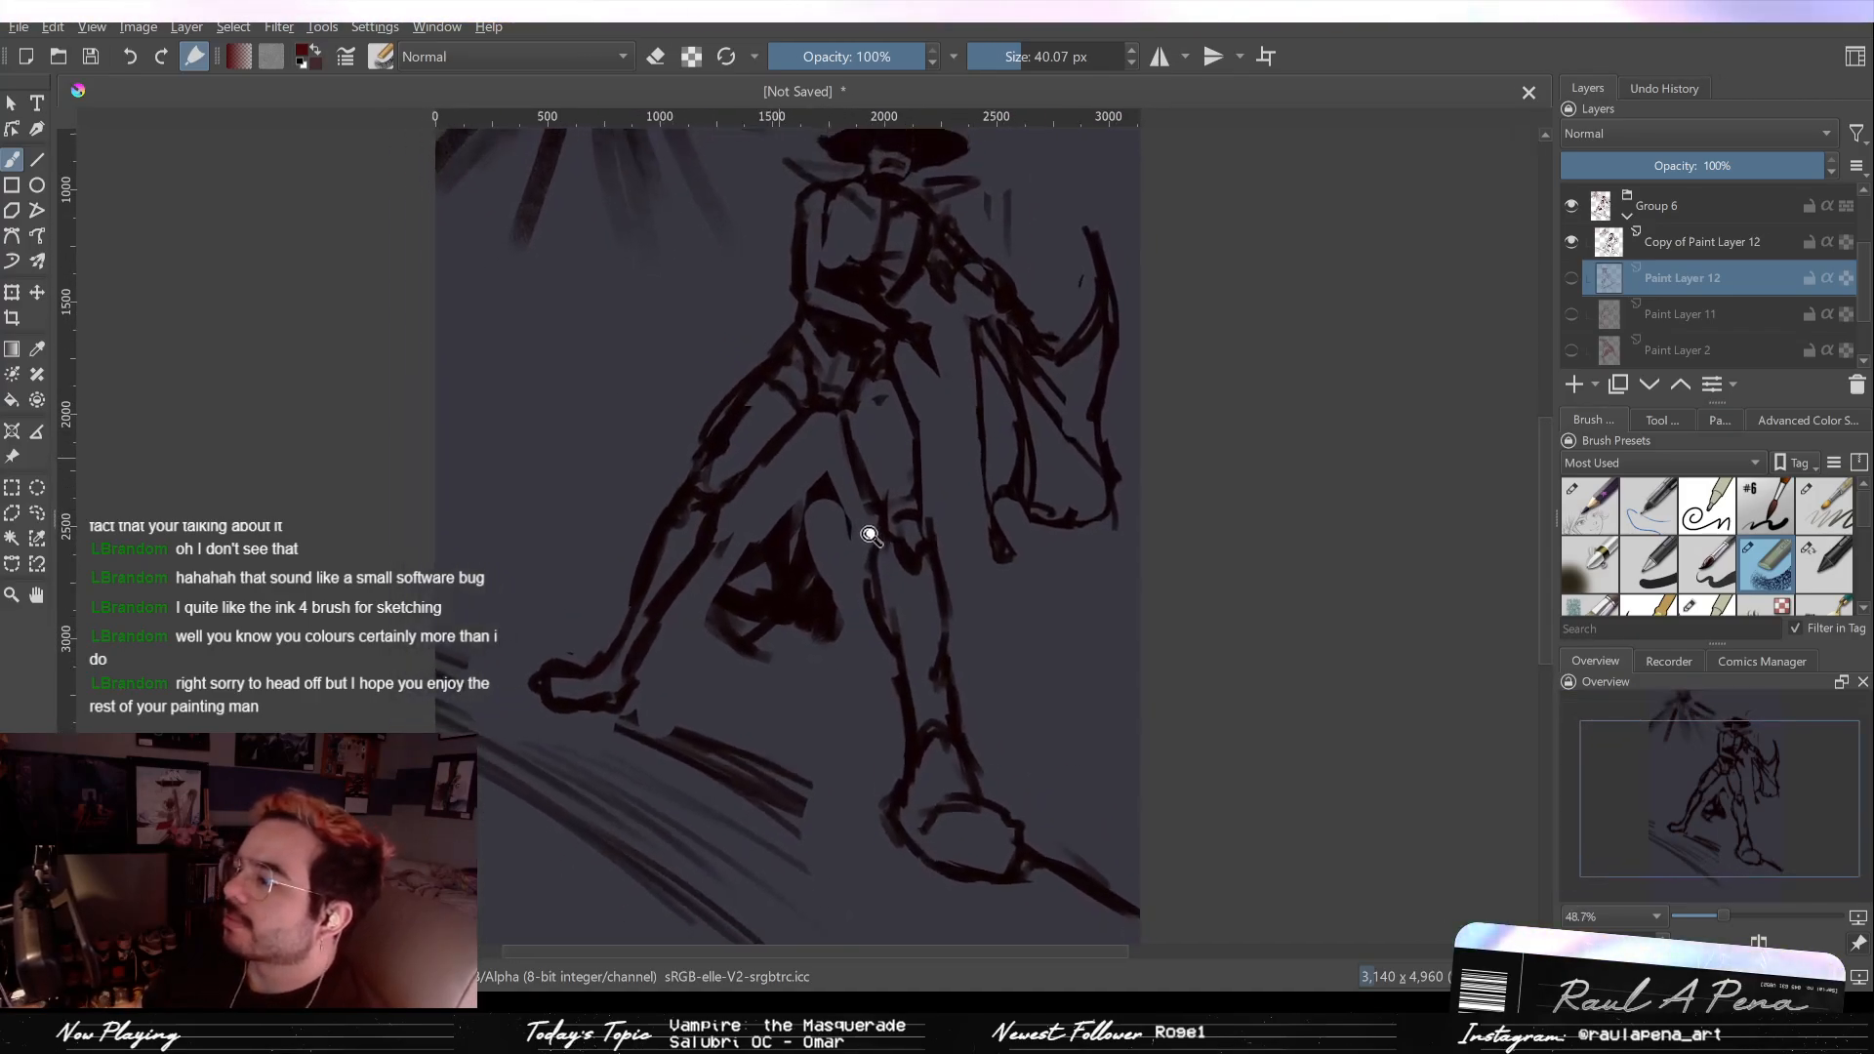
{"action": "key", "text": "slash"}
{"action": "left_click", "coordinate": [1675, 243]}
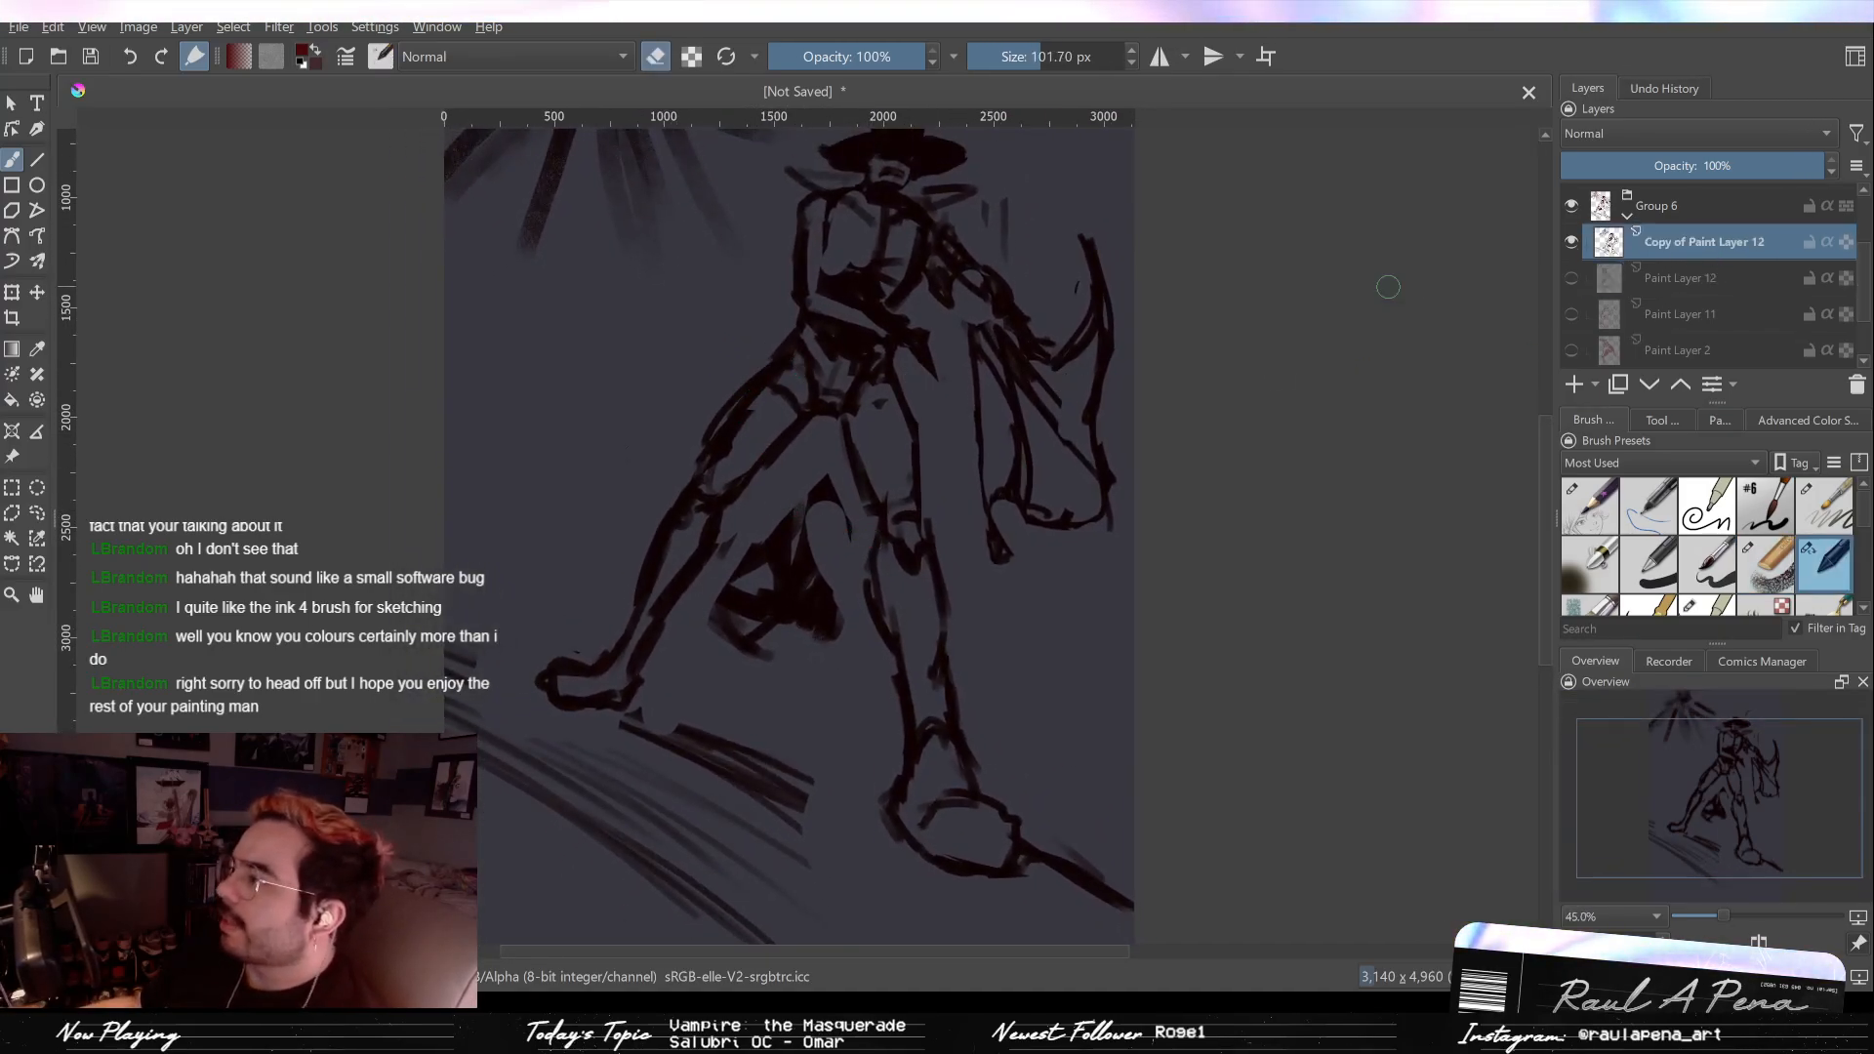
{"action": "mouse_move", "coordinate": [756, 381]}
{"action": "left_mouse_down"}
{"action": "mouse_move", "coordinate": [708, 476]}
{"action": "mouse_move", "coordinate": [754, 388]}
{"action": "mouse_move", "coordinate": [781, 448]}
{"action": "mouse_move", "coordinate": [648, 627]}
{"action": "left_mouse_up"}
{"action": "key", "text": "bracketright"}
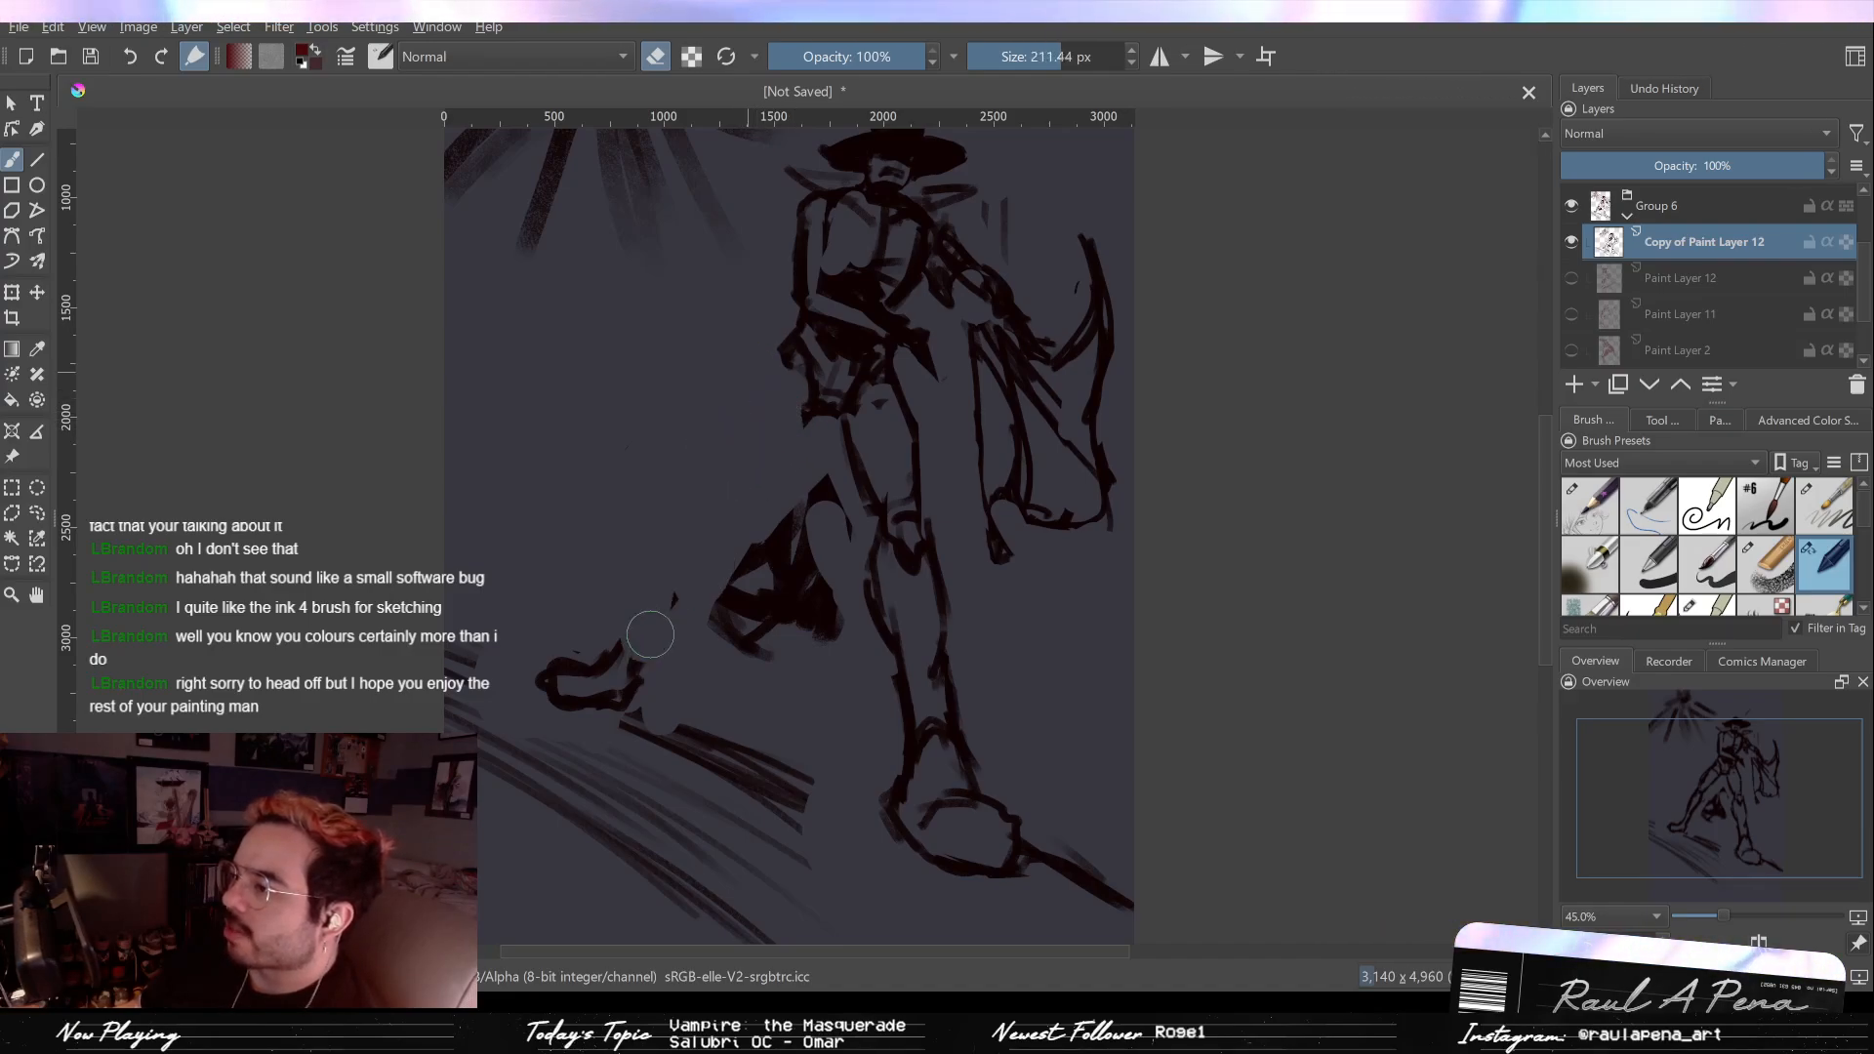
Step: Compare the sketches on Paint Layer 12 and Copy of Paint Layer 12 by switching their visibility on and off
{"action": "left_click_drag", "start_coordinate": [1555, 246], "coordinate": [1571, 245]}
{"action": "left_click", "coordinate": [1588, 277]}
{"action": "left_click", "coordinate": [1588, 241]}
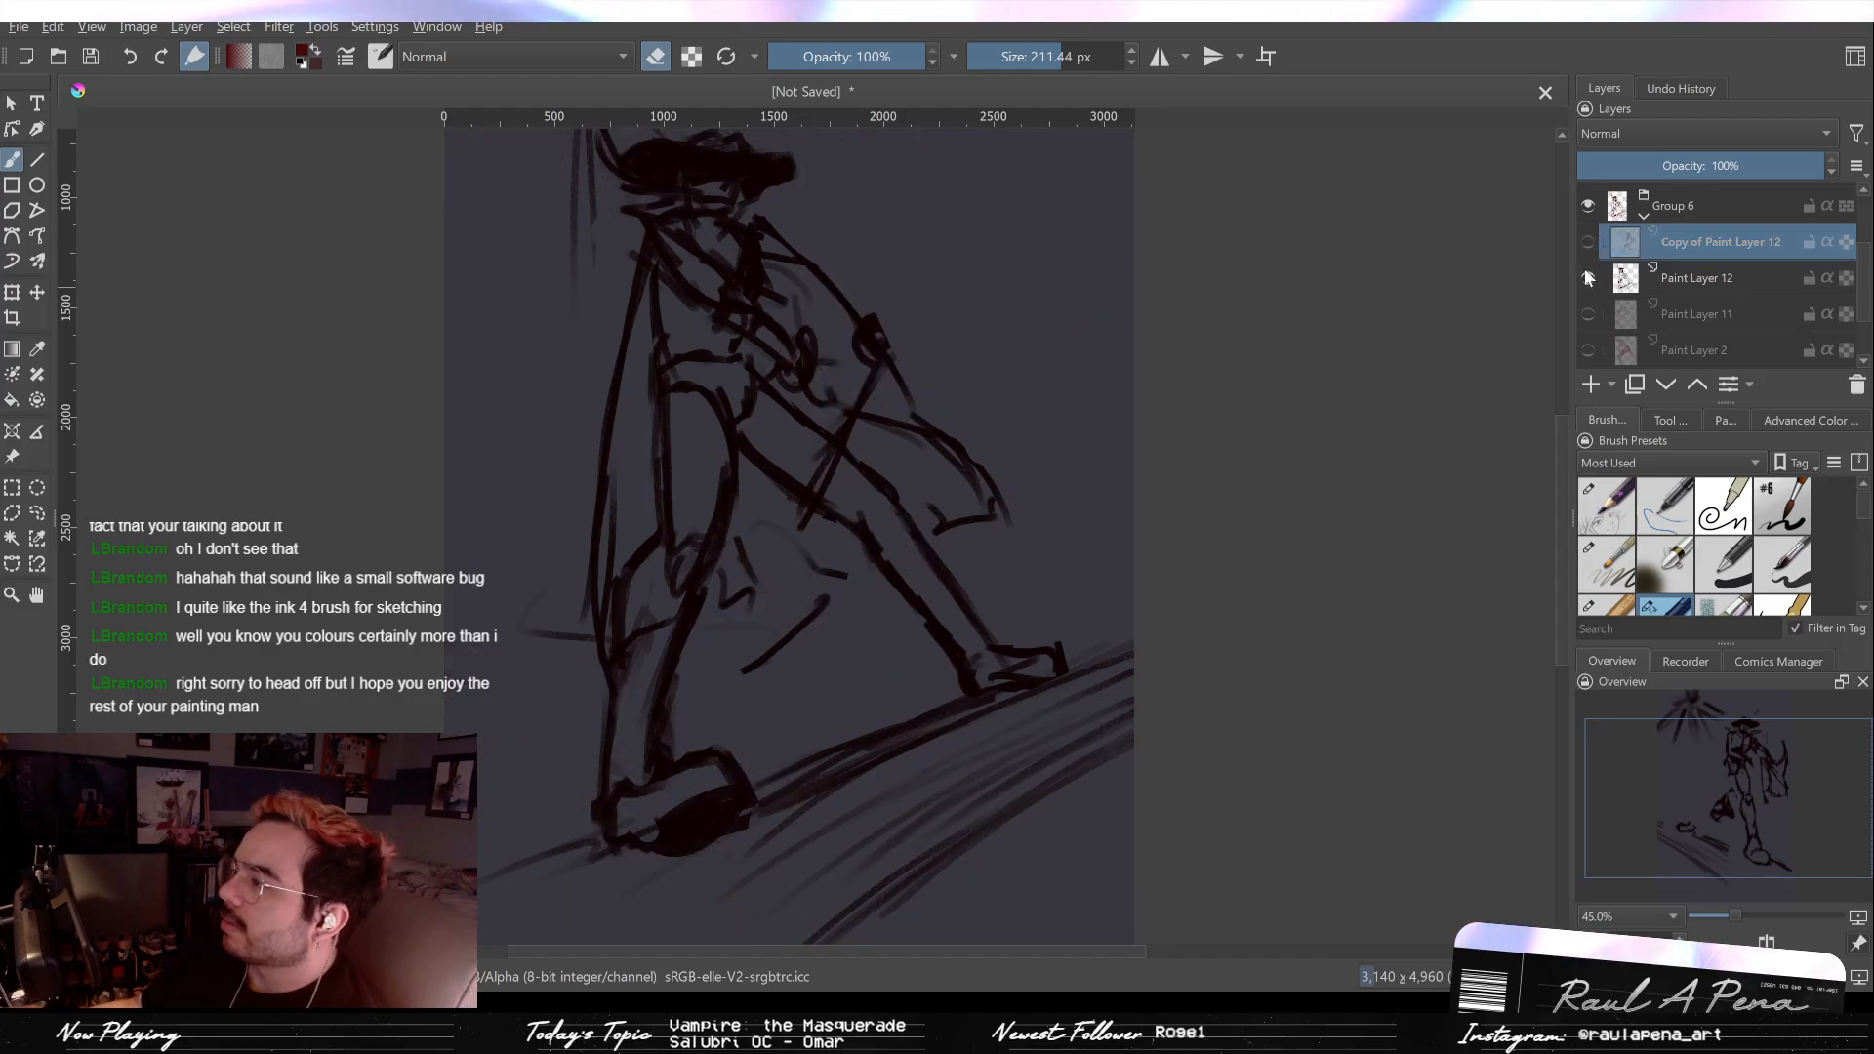
{"action": "left_click", "coordinate": [1587, 241]}
{"action": "left_click_drag", "start_coordinate": [1568, 278], "coordinate": [1542, 289]}
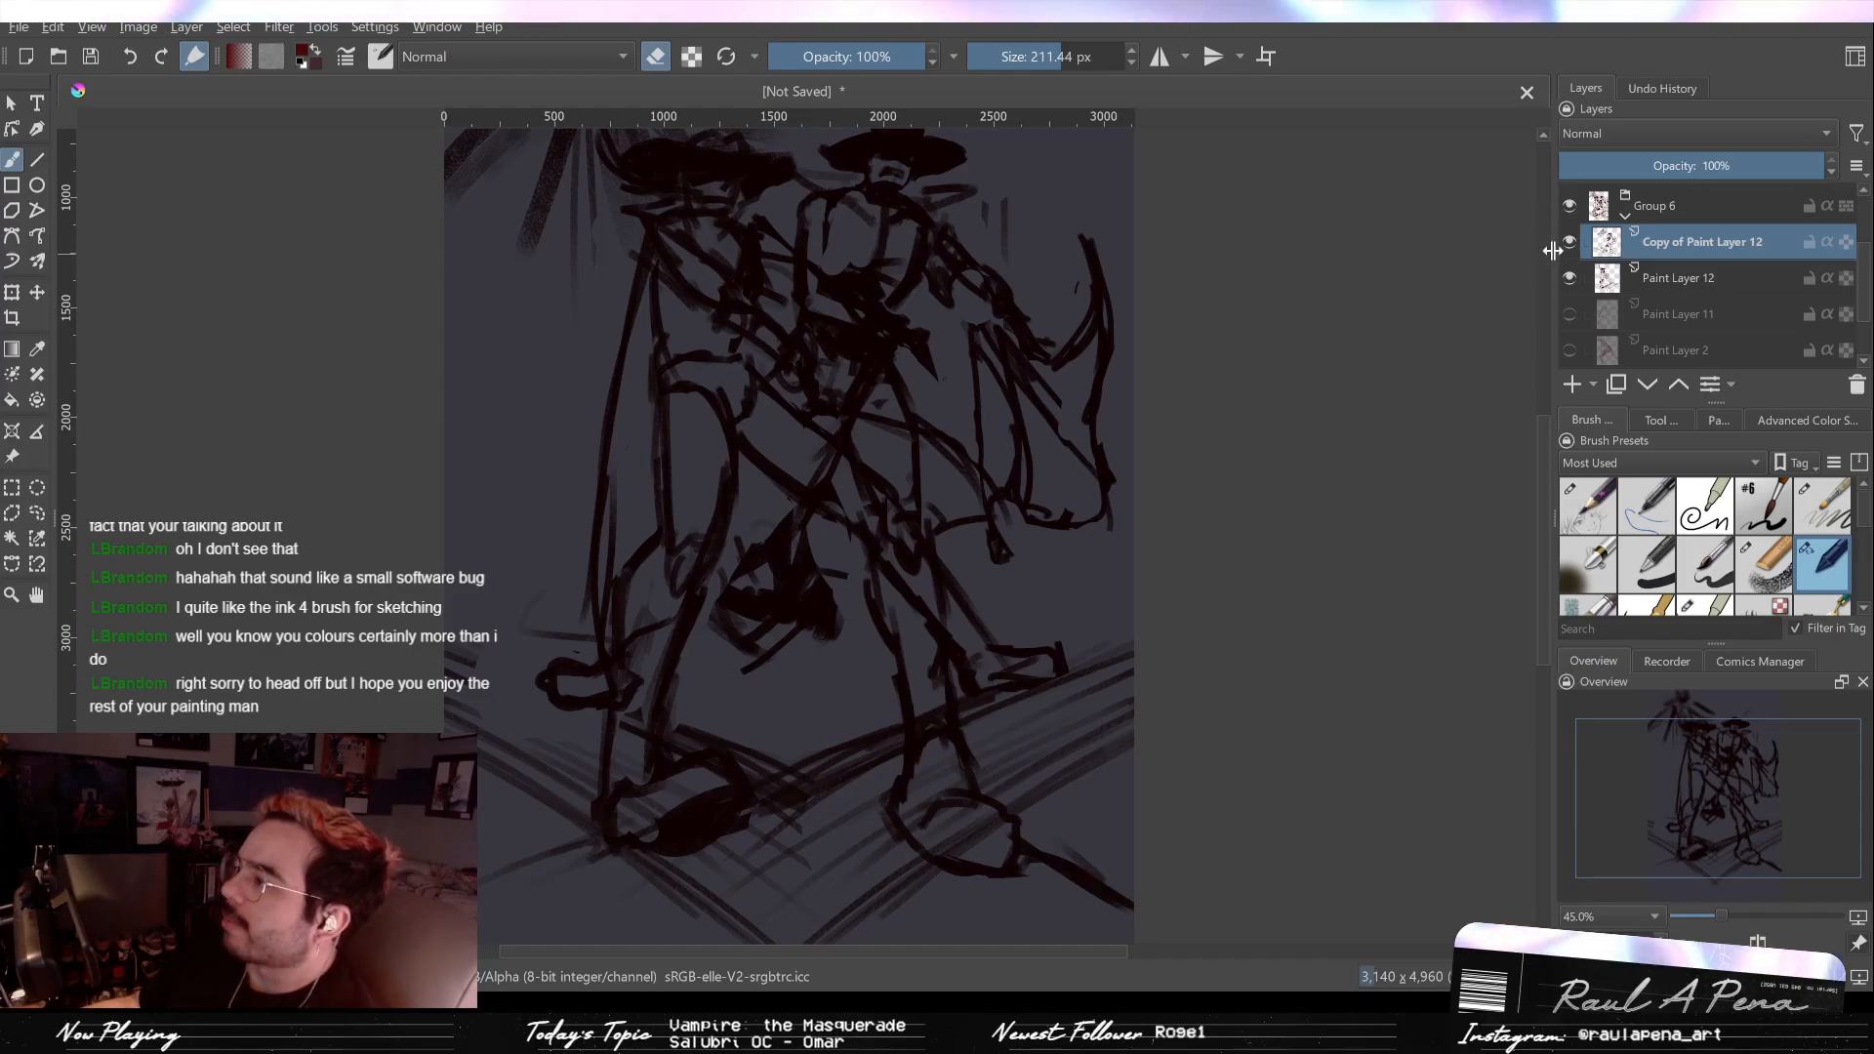
{"action": "left_click", "coordinate": [1572, 244]}
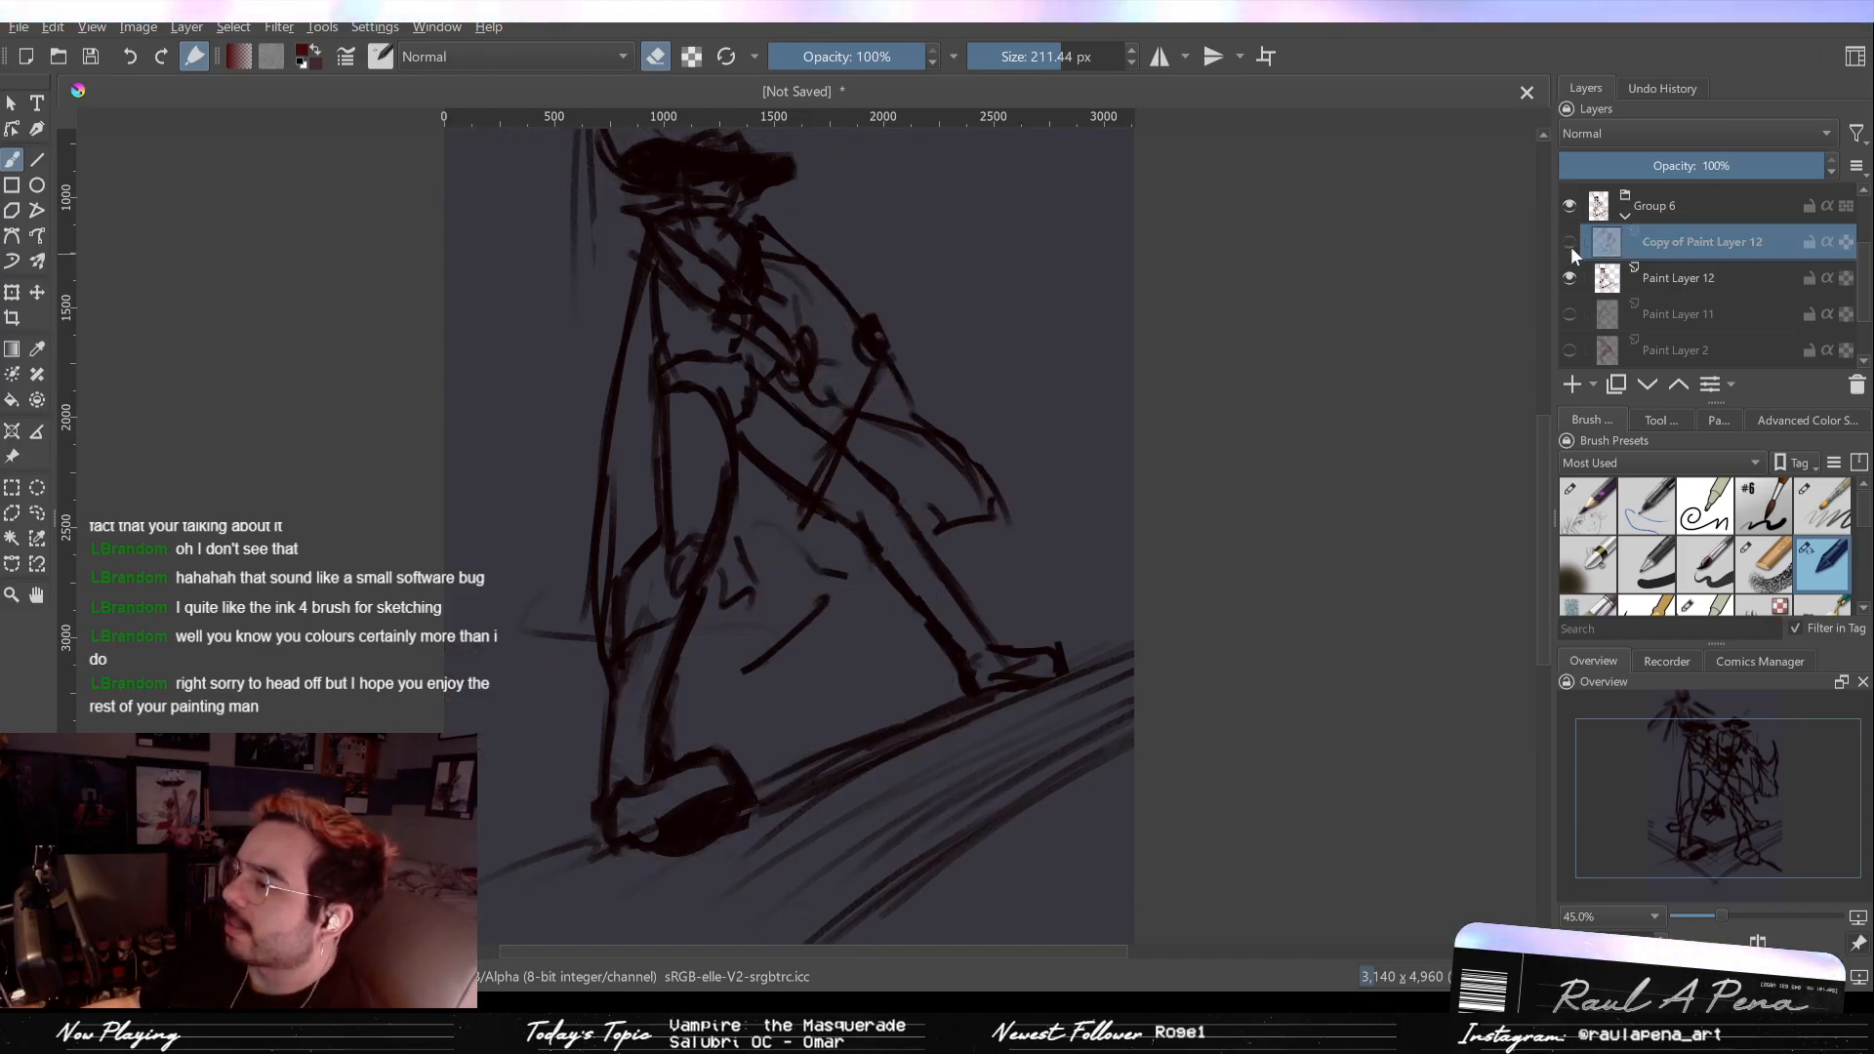
{"action": "left_click", "coordinate": [1570, 244]}
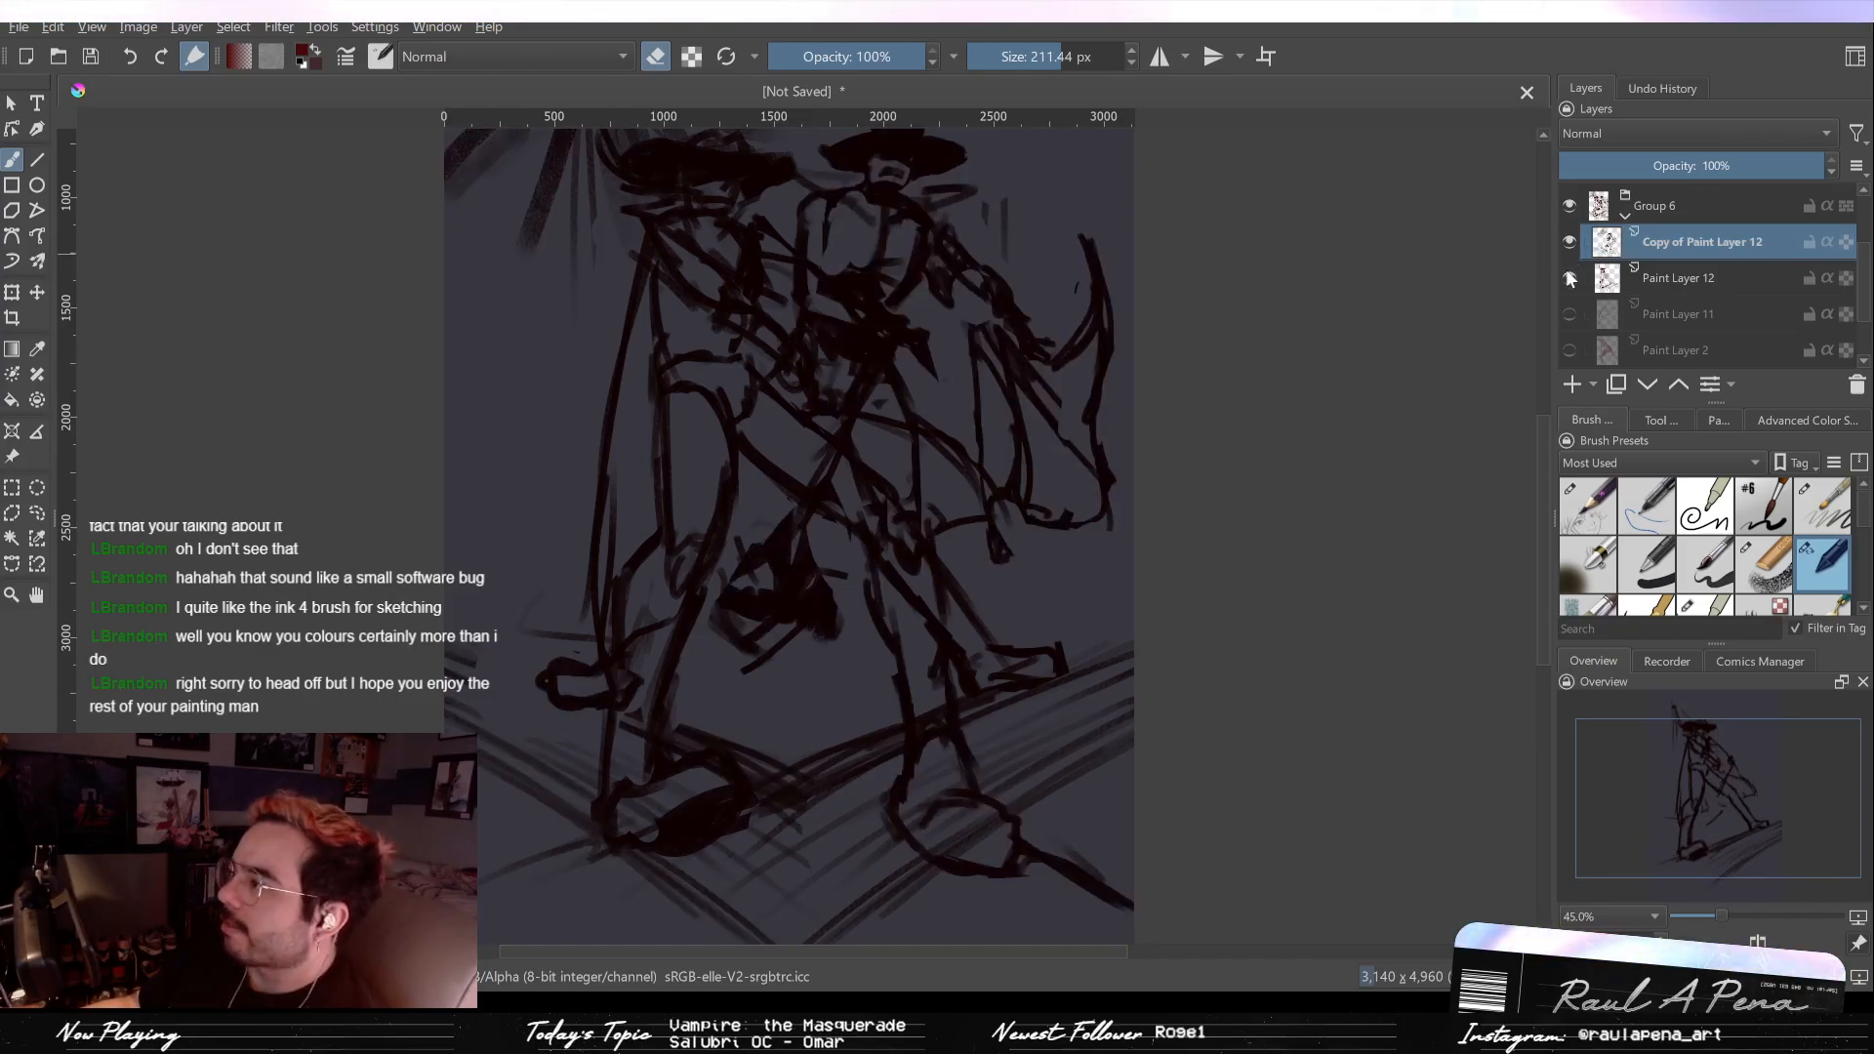
{"action": "left_click", "coordinate": [1568, 278]}
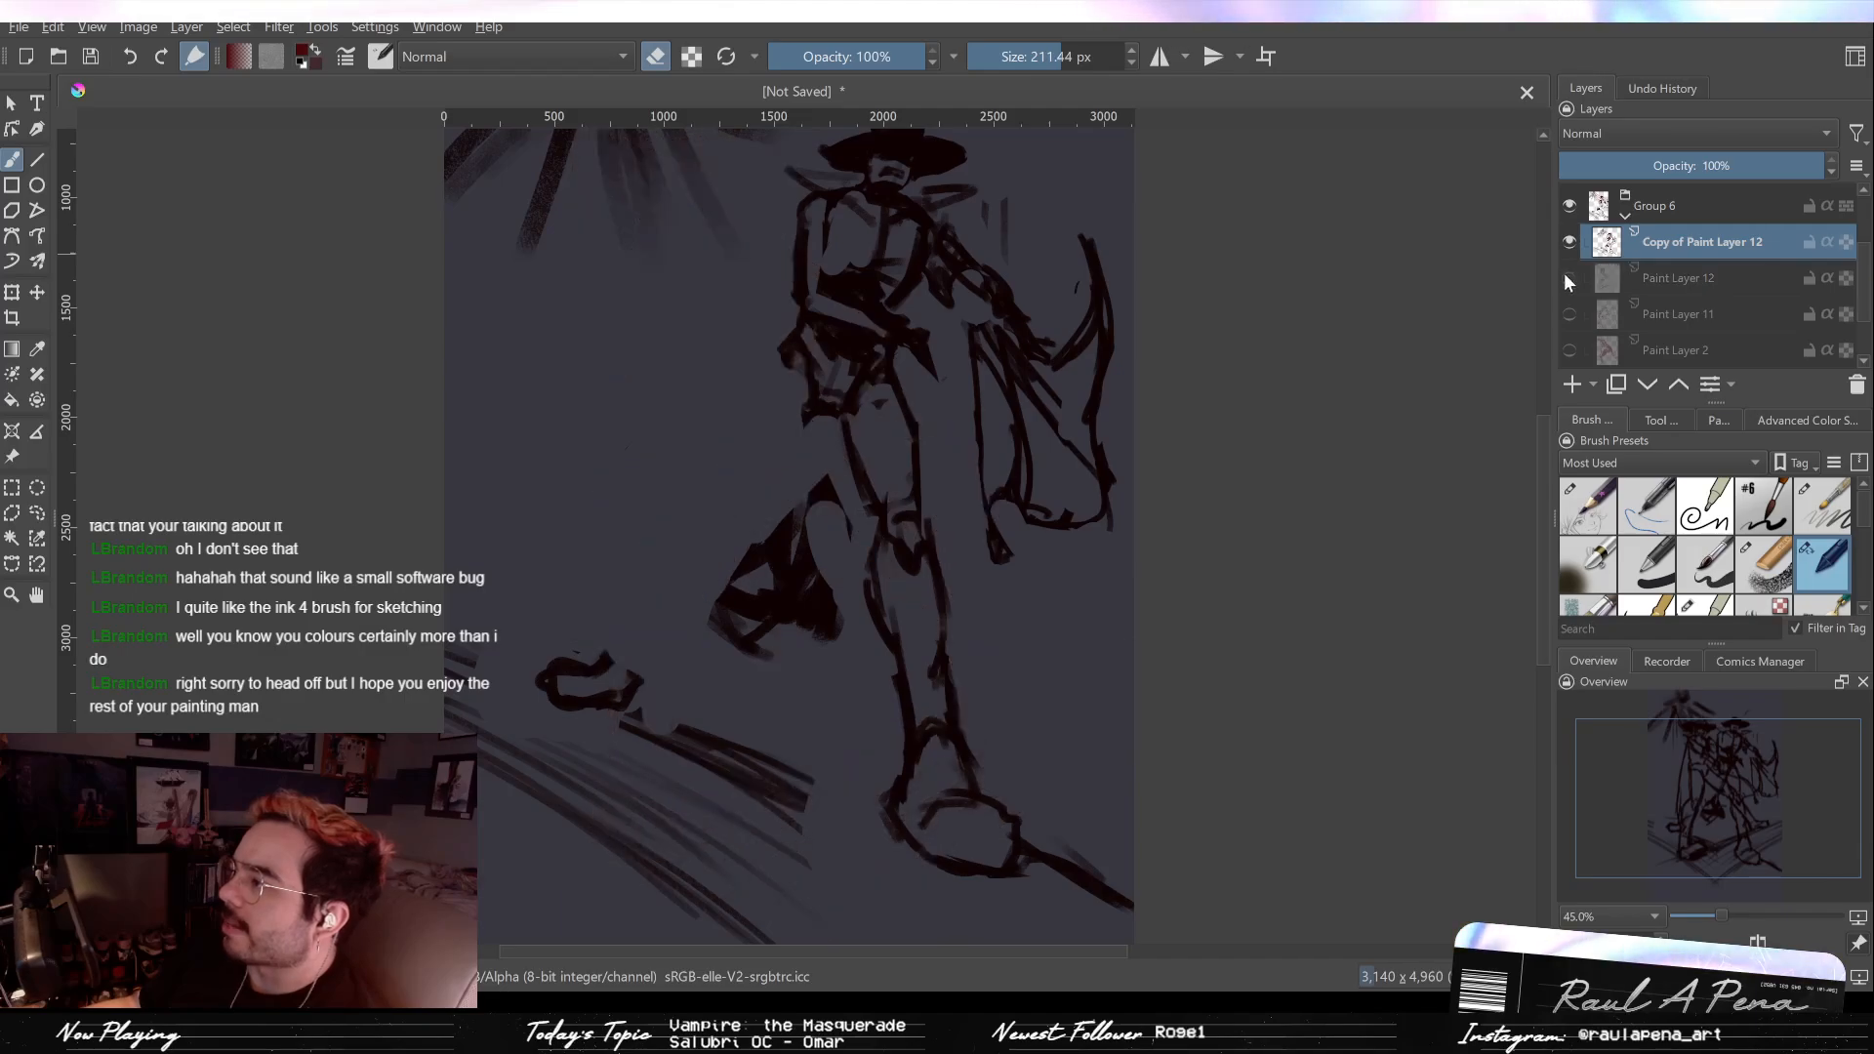
Step: Try to redraw the rear leg from hip to foot with the 40.07 px sketch brush, undoing the last strokes
{"action": "key", "text": "/"}
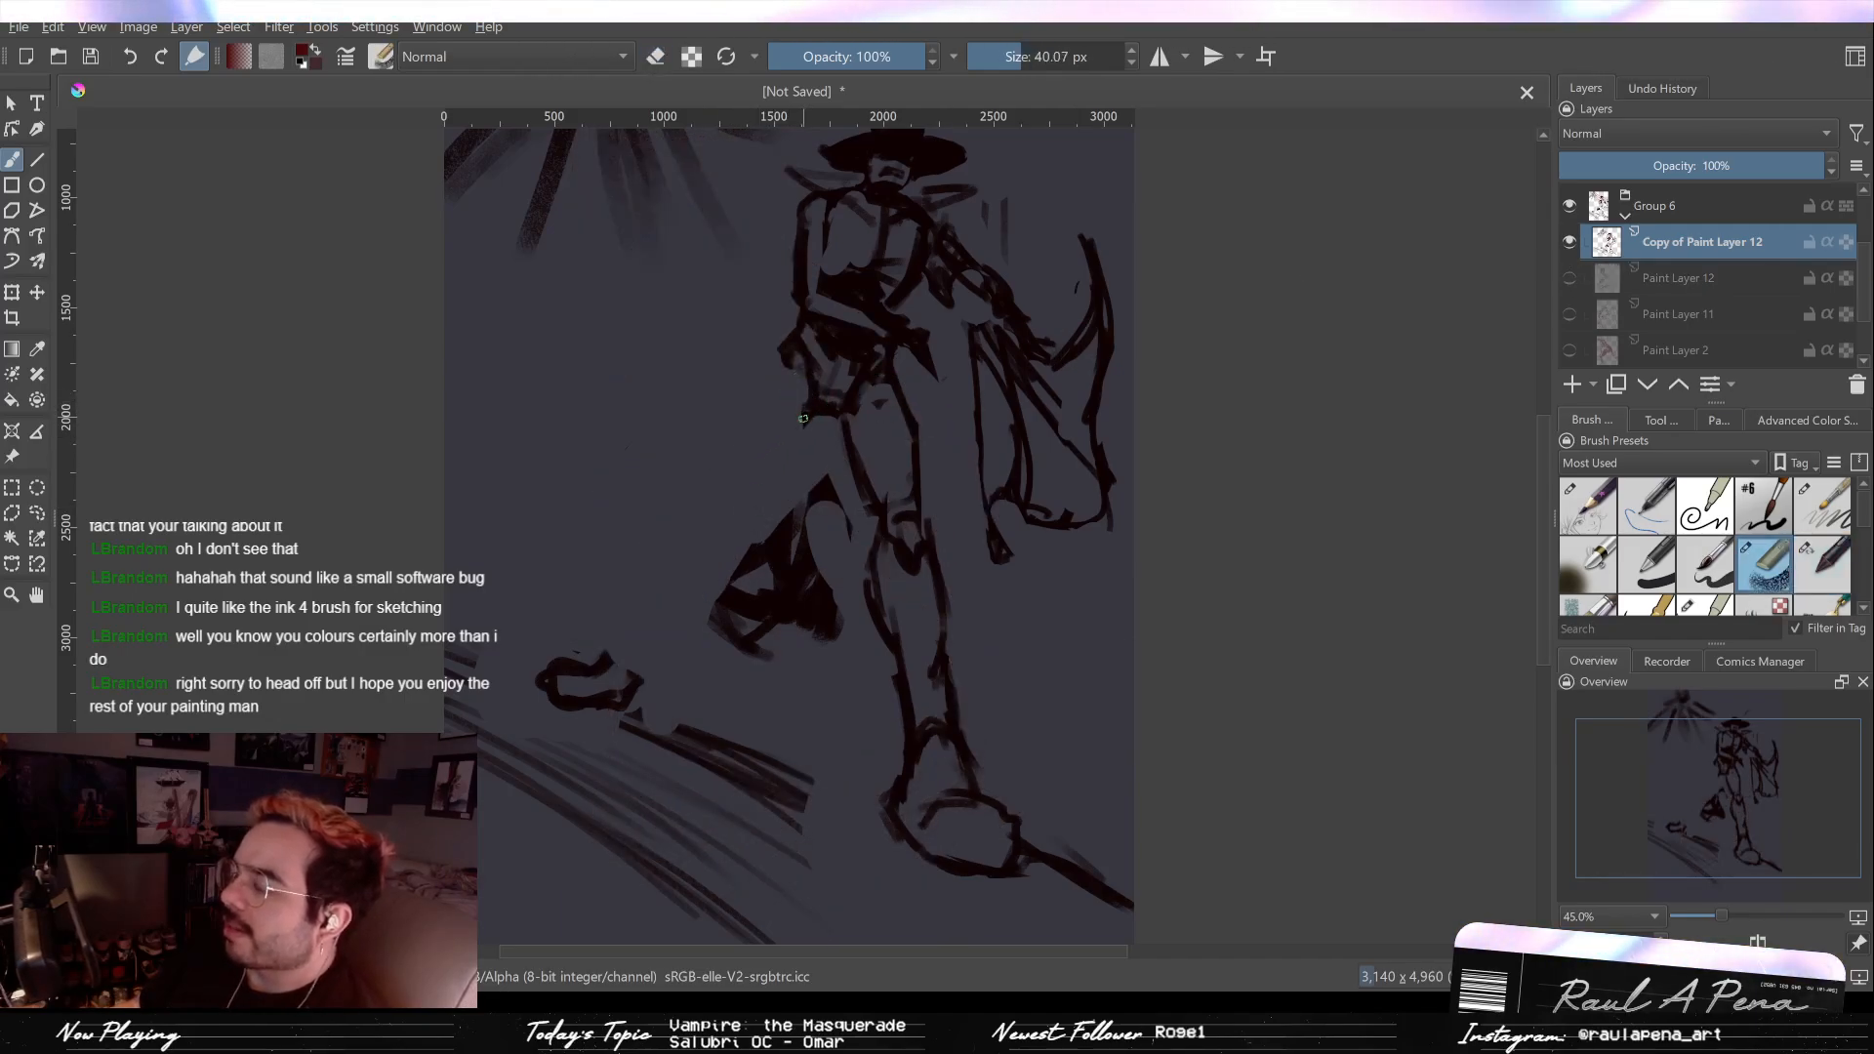
{"action": "mouse_move", "coordinate": [790, 365]}
{"action": "left_mouse_down"}
{"action": "mouse_move", "coordinate": [757, 532]}
{"action": "mouse_move", "coordinate": [773, 484]}
{"action": "mouse_move", "coordinate": [727, 538]}
{"action": "mouse_move", "coordinate": [778, 498]}
{"action": "mouse_move", "coordinate": [677, 547]}
{"action": "mouse_move", "coordinate": [739, 491]}
{"action": "mouse_move", "coordinate": [633, 607]}
{"action": "left_mouse_up"}
{"action": "left_click_drag", "start_coordinate": [677, 511], "coordinate": [611, 670]}
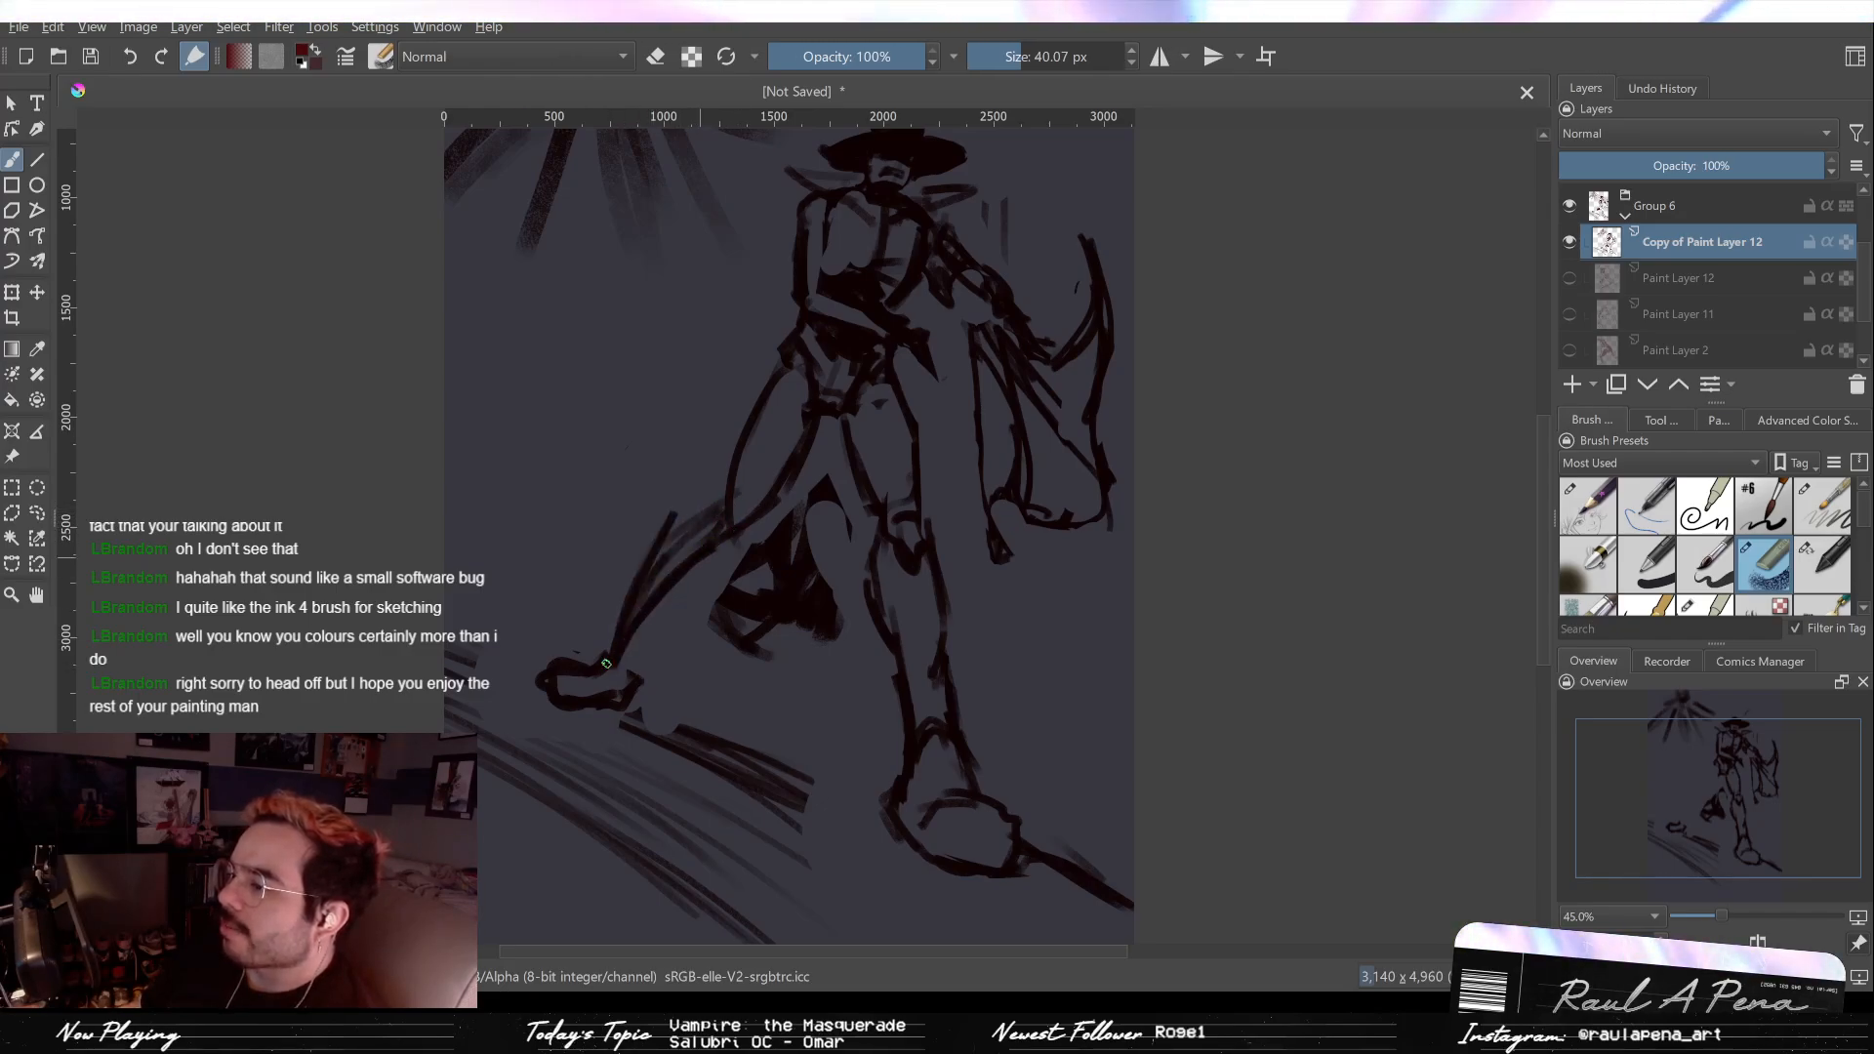
{"action": "key", "text": "ctrl+z"}
{"action": "key", "text": "ctrl+z"}
{"action": "key", "text": "ctrl+z"}
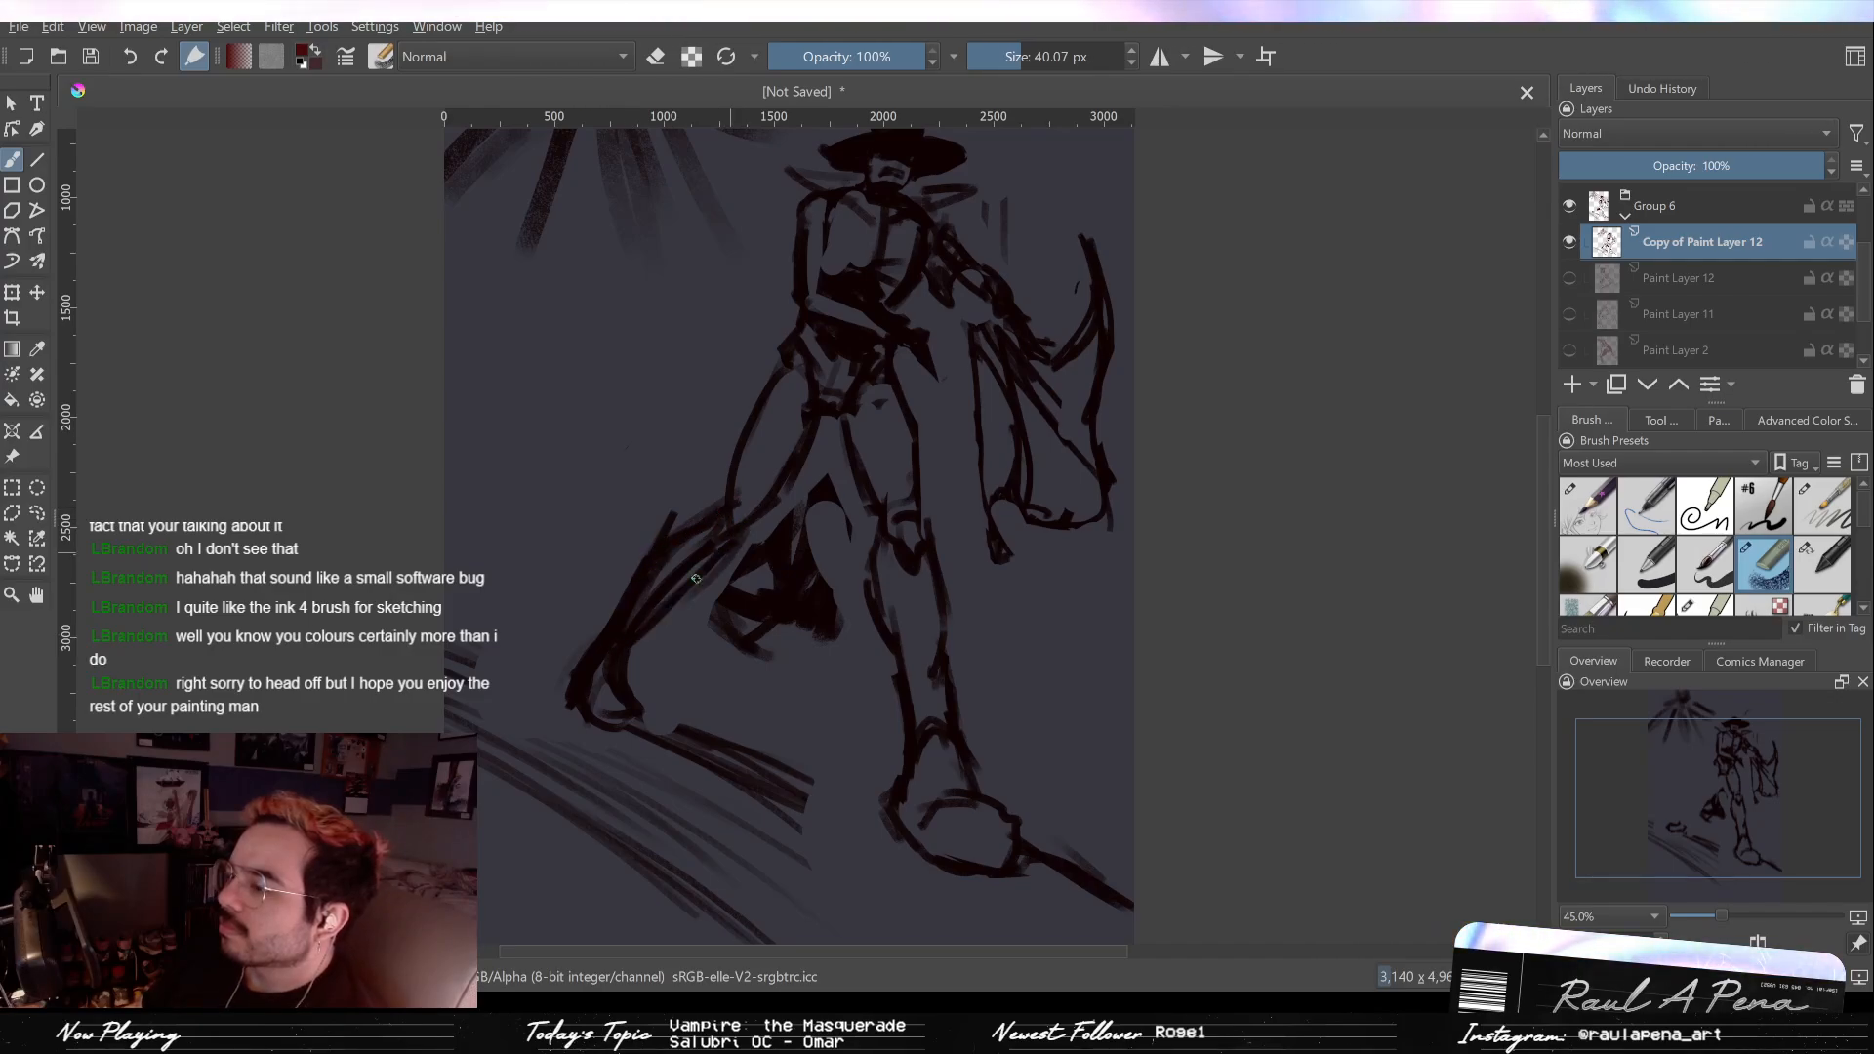
Step: Erase stray lines around the rear foot and shin and redraw the foot and lower leg contours
{"action": "key", "text": "slash"}
{"action": "mouse_move", "coordinate": [842, 498]}
{"action": "left_mouse_down"}
{"action": "mouse_move", "coordinate": [809, 639]}
{"action": "mouse_move", "coordinate": [836, 543]}
{"action": "mouse_move", "coordinate": [771, 541]}
{"action": "left_mouse_up"}
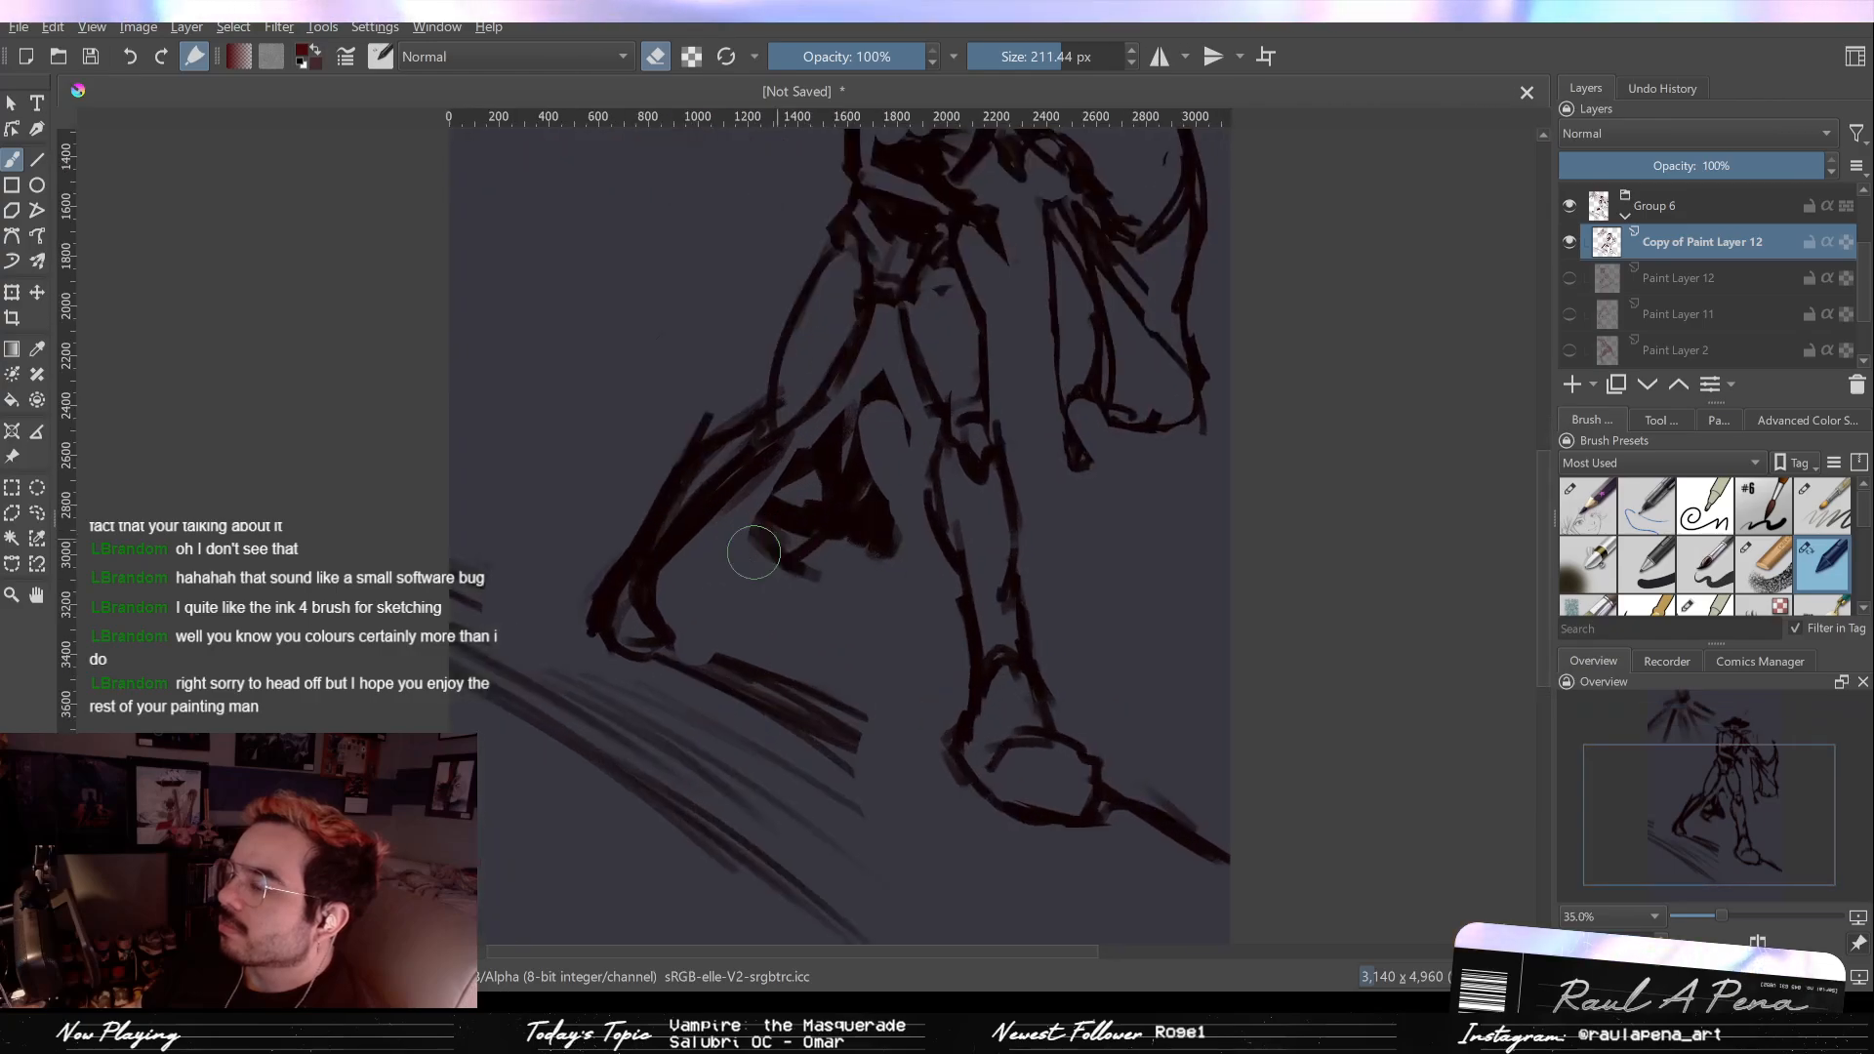
{"action": "mouse_move", "coordinate": [625, 624]}
{"action": "left_mouse_down"}
{"action": "mouse_move", "coordinate": [585, 619]}
{"action": "mouse_move", "coordinate": [637, 649]}
{"action": "mouse_move", "coordinate": [583, 610]}
{"action": "mouse_move", "coordinate": [639, 595]}
{"action": "mouse_move", "coordinate": [619, 632]}
{"action": "left_mouse_up"}
{"action": "key", "text": "slash"}
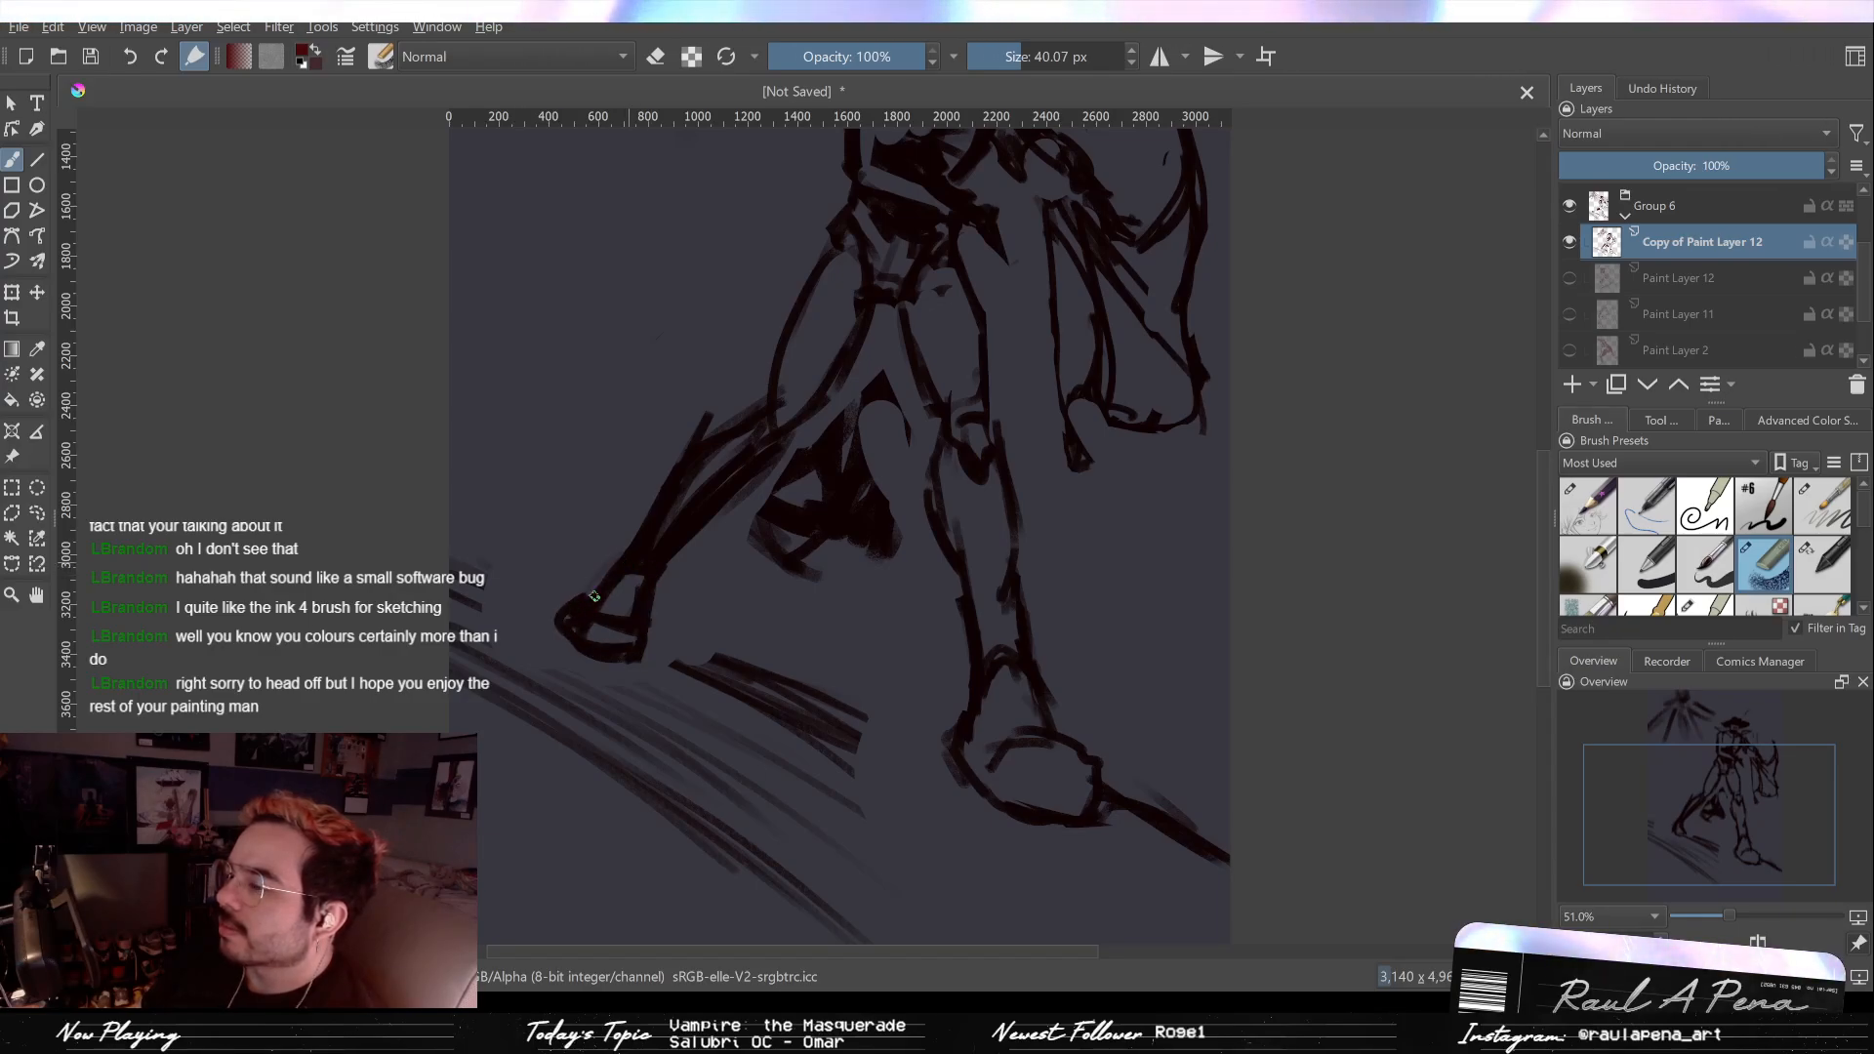
{"action": "left_click_drag", "start_coordinate": [652, 544], "coordinate": [589, 705]}
{"action": "mouse_move", "coordinate": [609, 670]}
{"action": "left_mouse_down"}
{"action": "mouse_move", "coordinate": [694, 531]}
{"action": "mouse_move", "coordinate": [723, 556]}
{"action": "left_mouse_up"}
{"action": "key", "text": "slash"}
{"action": "mouse_move", "coordinate": [752, 464]}
{"action": "left_mouse_down"}
{"action": "mouse_move", "coordinate": [721, 466]}
{"action": "mouse_move", "coordinate": [685, 535]}
{"action": "left_mouse_up"}
{"action": "key", "text": "slash"}
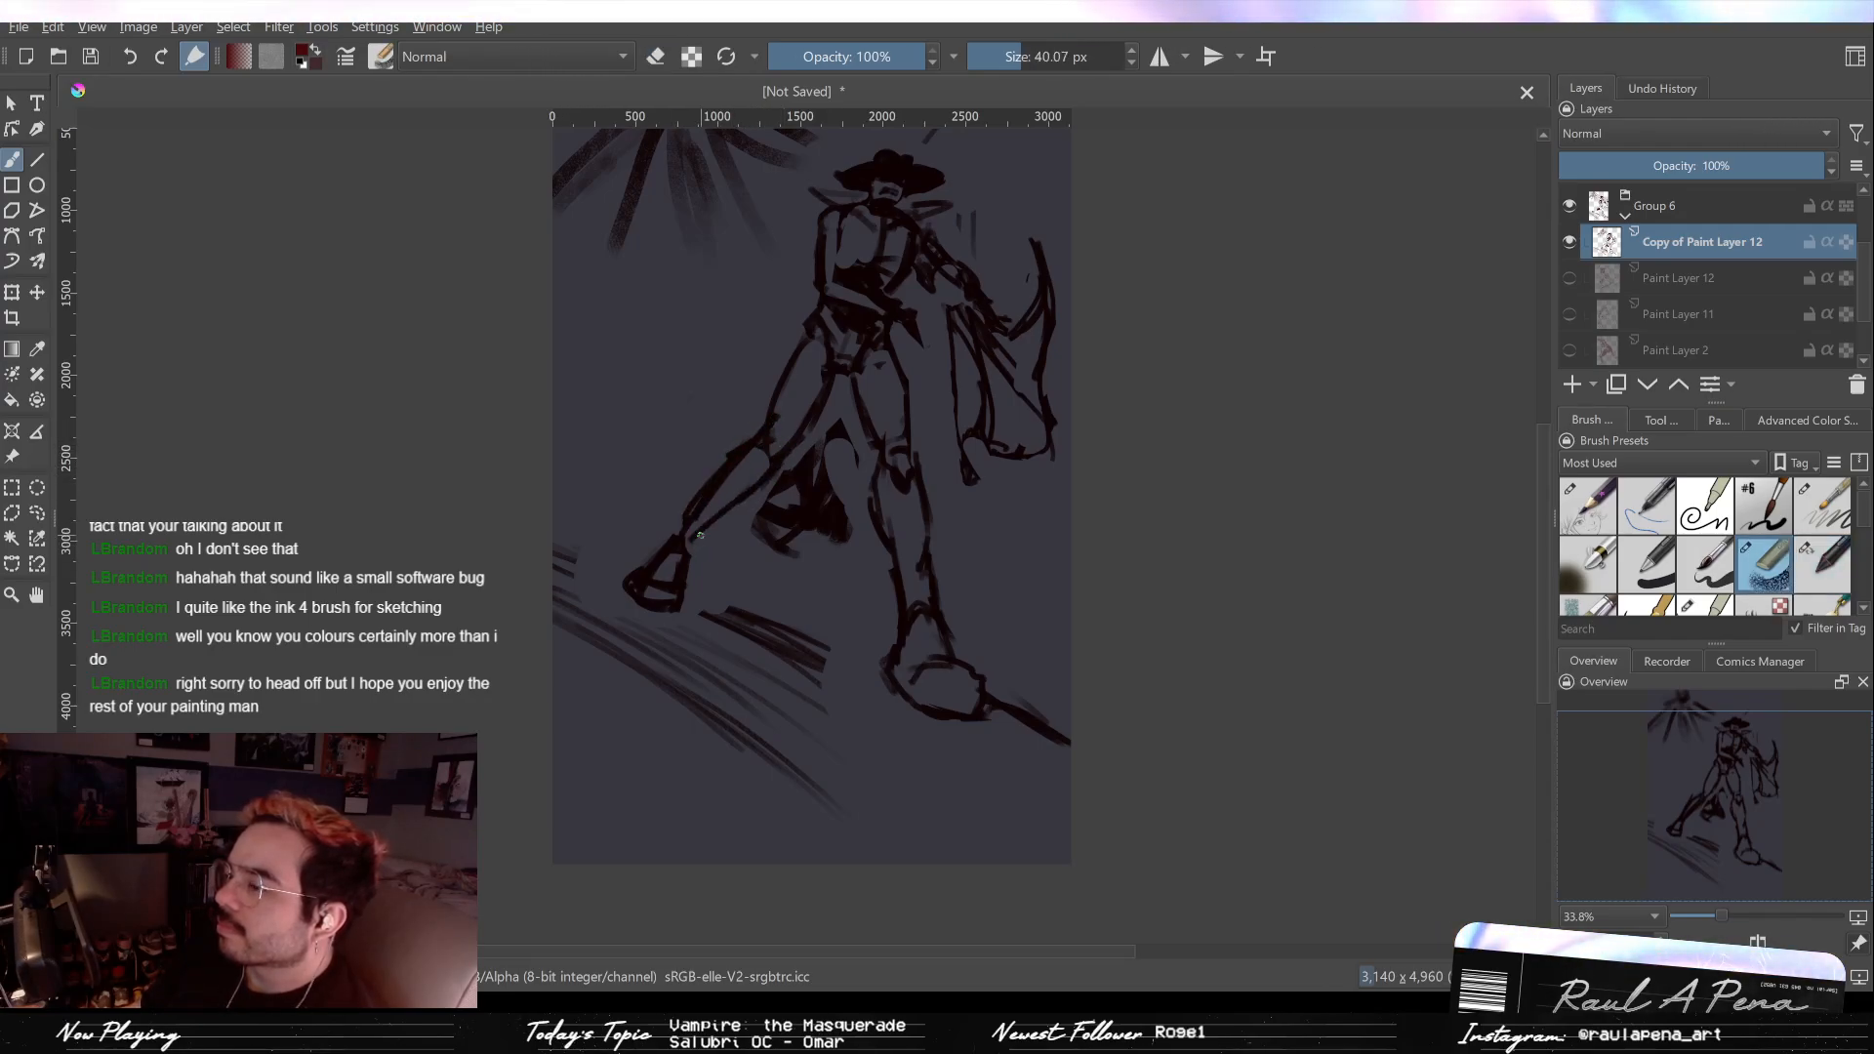
Step: Enlarge the eraser to 368.22 px and erase the rear leg from the lower thigh to the foot
{"action": "key", "text": "slash"}
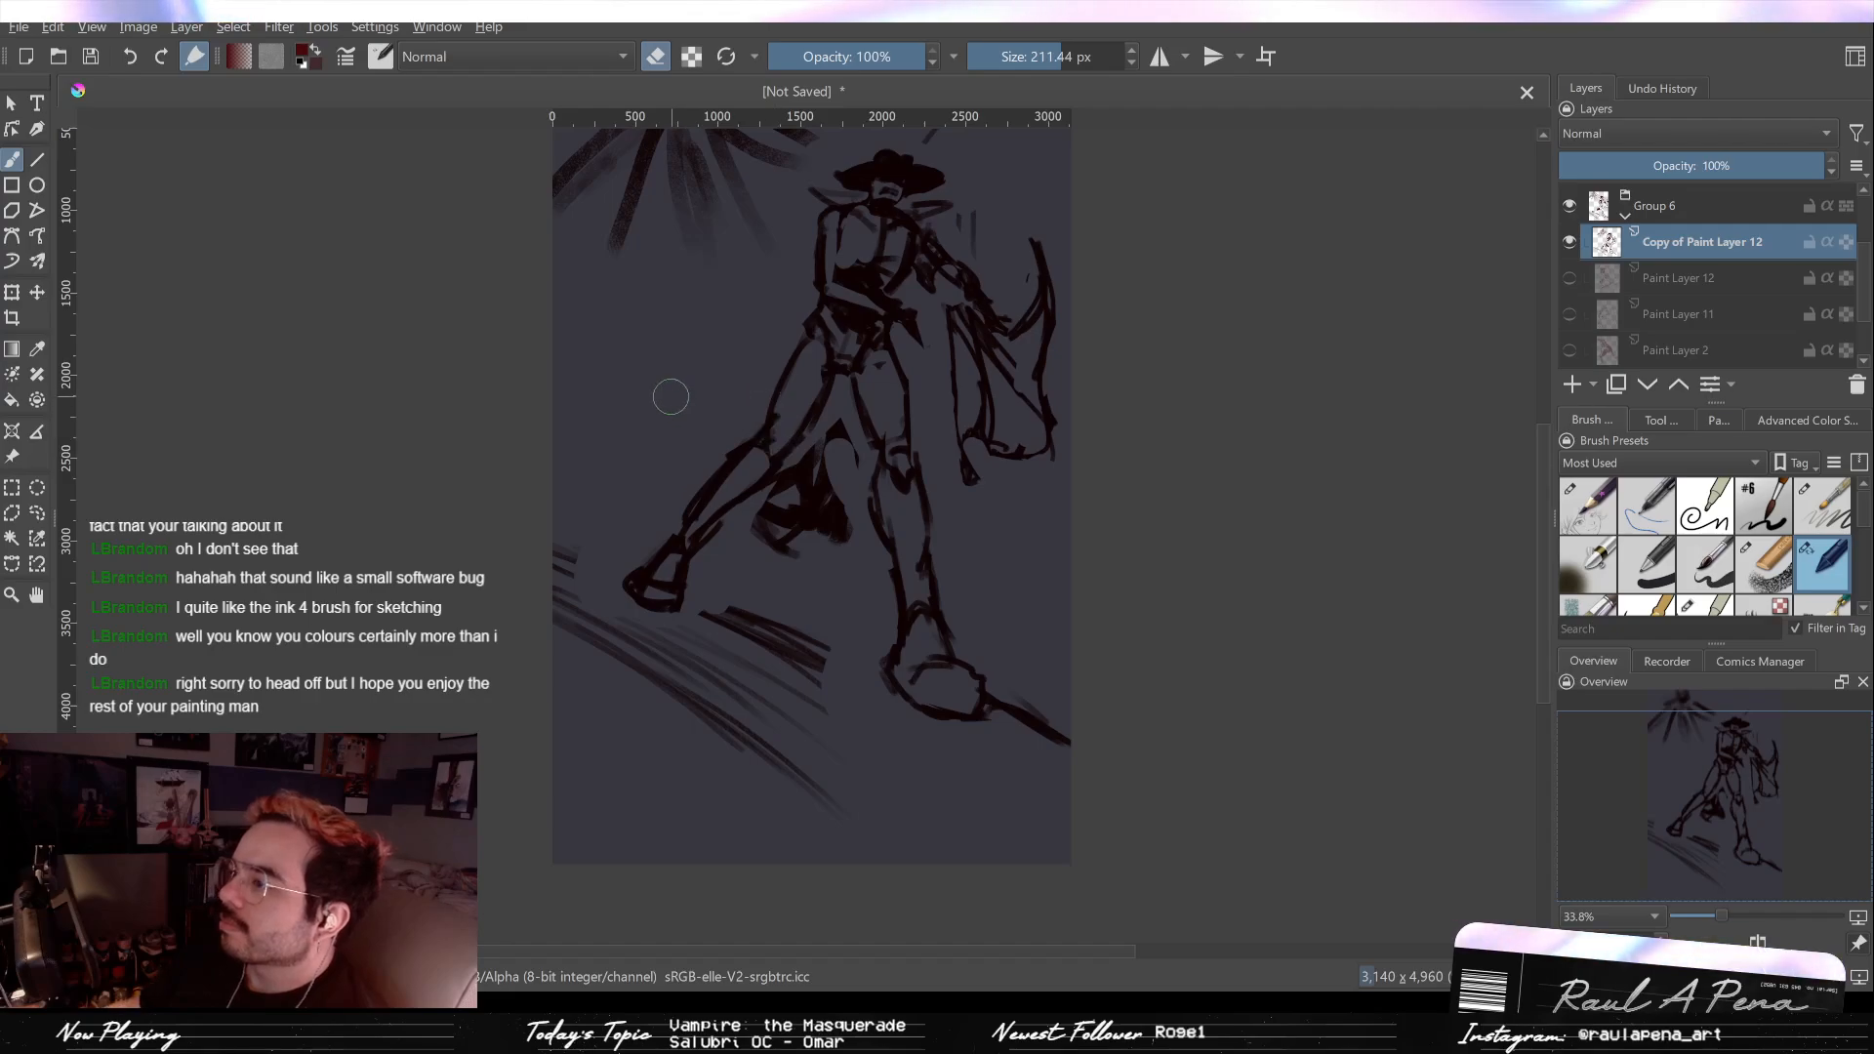
{"action": "key", "text": "bracketright"}
{"action": "key", "text": "bracketright"}
{"action": "key", "text": "bracketright"}
{"action": "mouse_move", "coordinate": [719, 439]}
{"action": "left_mouse_down"}
{"action": "mouse_move", "coordinate": [694, 481]}
{"action": "mouse_move", "coordinate": [651, 607]}
{"action": "mouse_move", "coordinate": [723, 543]}
{"action": "left_mouse_up"}
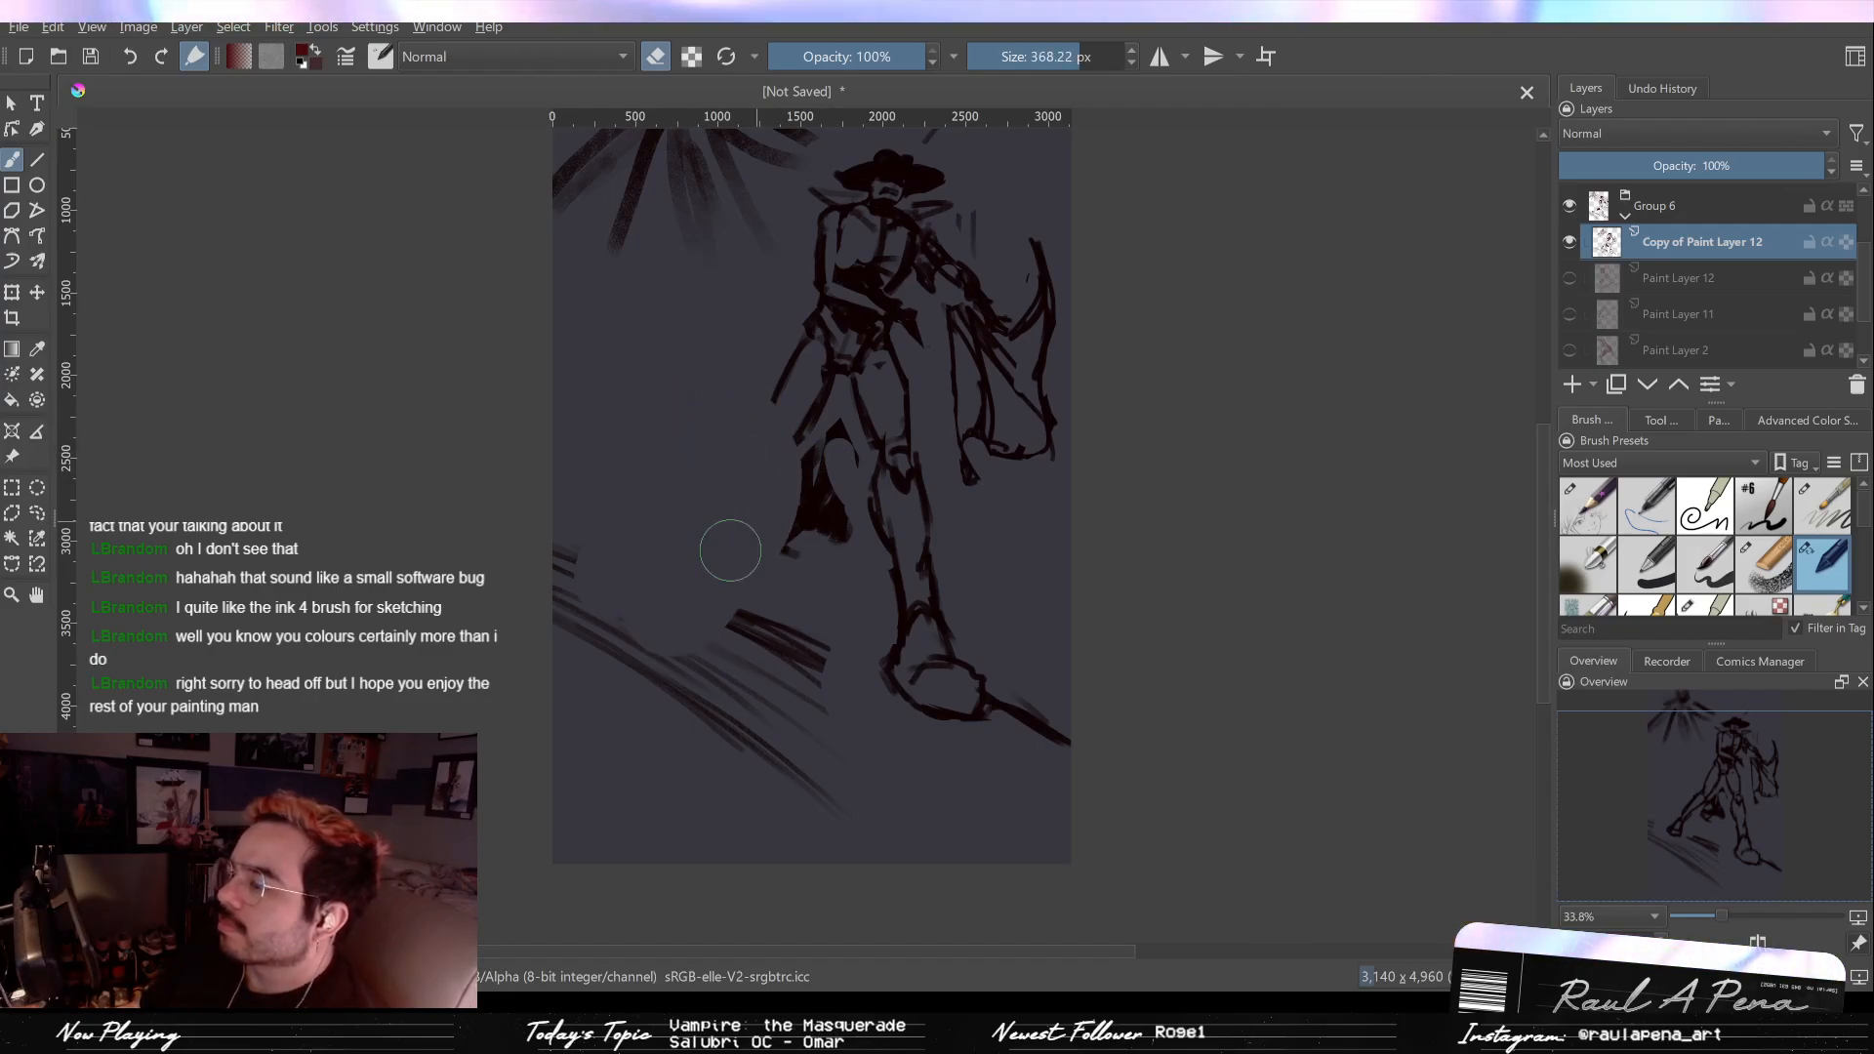
Step: Sketch a shorter rear leg with a bent knee and a raised foot, reworking the thigh lines
{"action": "key", "text": "slash"}
{"action": "mouse_move", "coordinate": [770, 422]}
{"action": "left_mouse_down"}
{"action": "mouse_move", "coordinate": [719, 468]}
{"action": "mouse_move", "coordinate": [773, 417]}
{"action": "mouse_move", "coordinate": [720, 487]}
{"action": "mouse_move", "coordinate": [785, 448]}
{"action": "mouse_move", "coordinate": [705, 519]}
{"action": "mouse_move", "coordinate": [718, 463]}
{"action": "mouse_move", "coordinate": [706, 531]}
{"action": "left_mouse_up"}
{"action": "mouse_move", "coordinate": [748, 435]}
{"action": "left_mouse_down"}
{"action": "mouse_move", "coordinate": [709, 526]}
{"action": "mouse_move", "coordinate": [729, 478]}
{"action": "mouse_move", "coordinate": [685, 518]}
{"action": "mouse_move", "coordinate": [683, 543]}
{"action": "mouse_move", "coordinate": [722, 551]}
{"action": "left_mouse_up"}
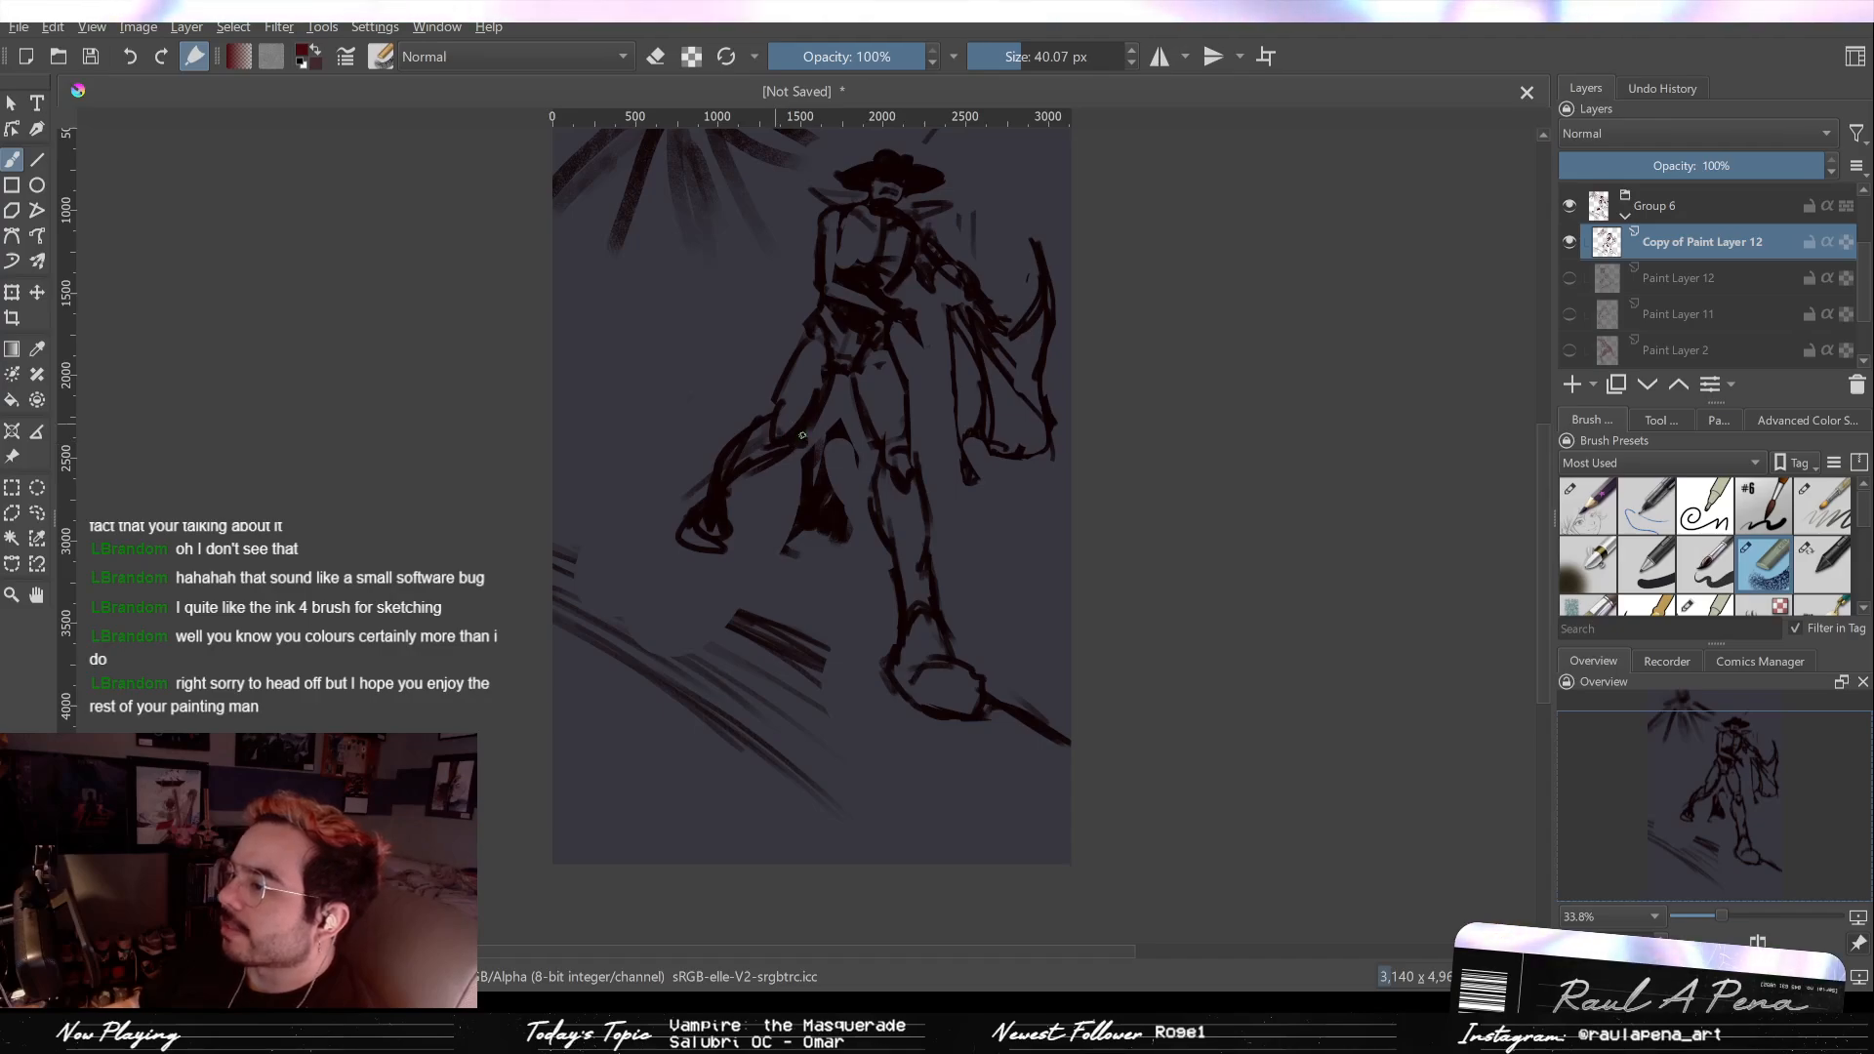
{"action": "mouse_move", "coordinate": [818, 430]}
{"action": "left_mouse_down"}
{"action": "mouse_move", "coordinate": [778, 418]}
{"action": "mouse_move", "coordinate": [810, 413]}
{"action": "left_mouse_up"}
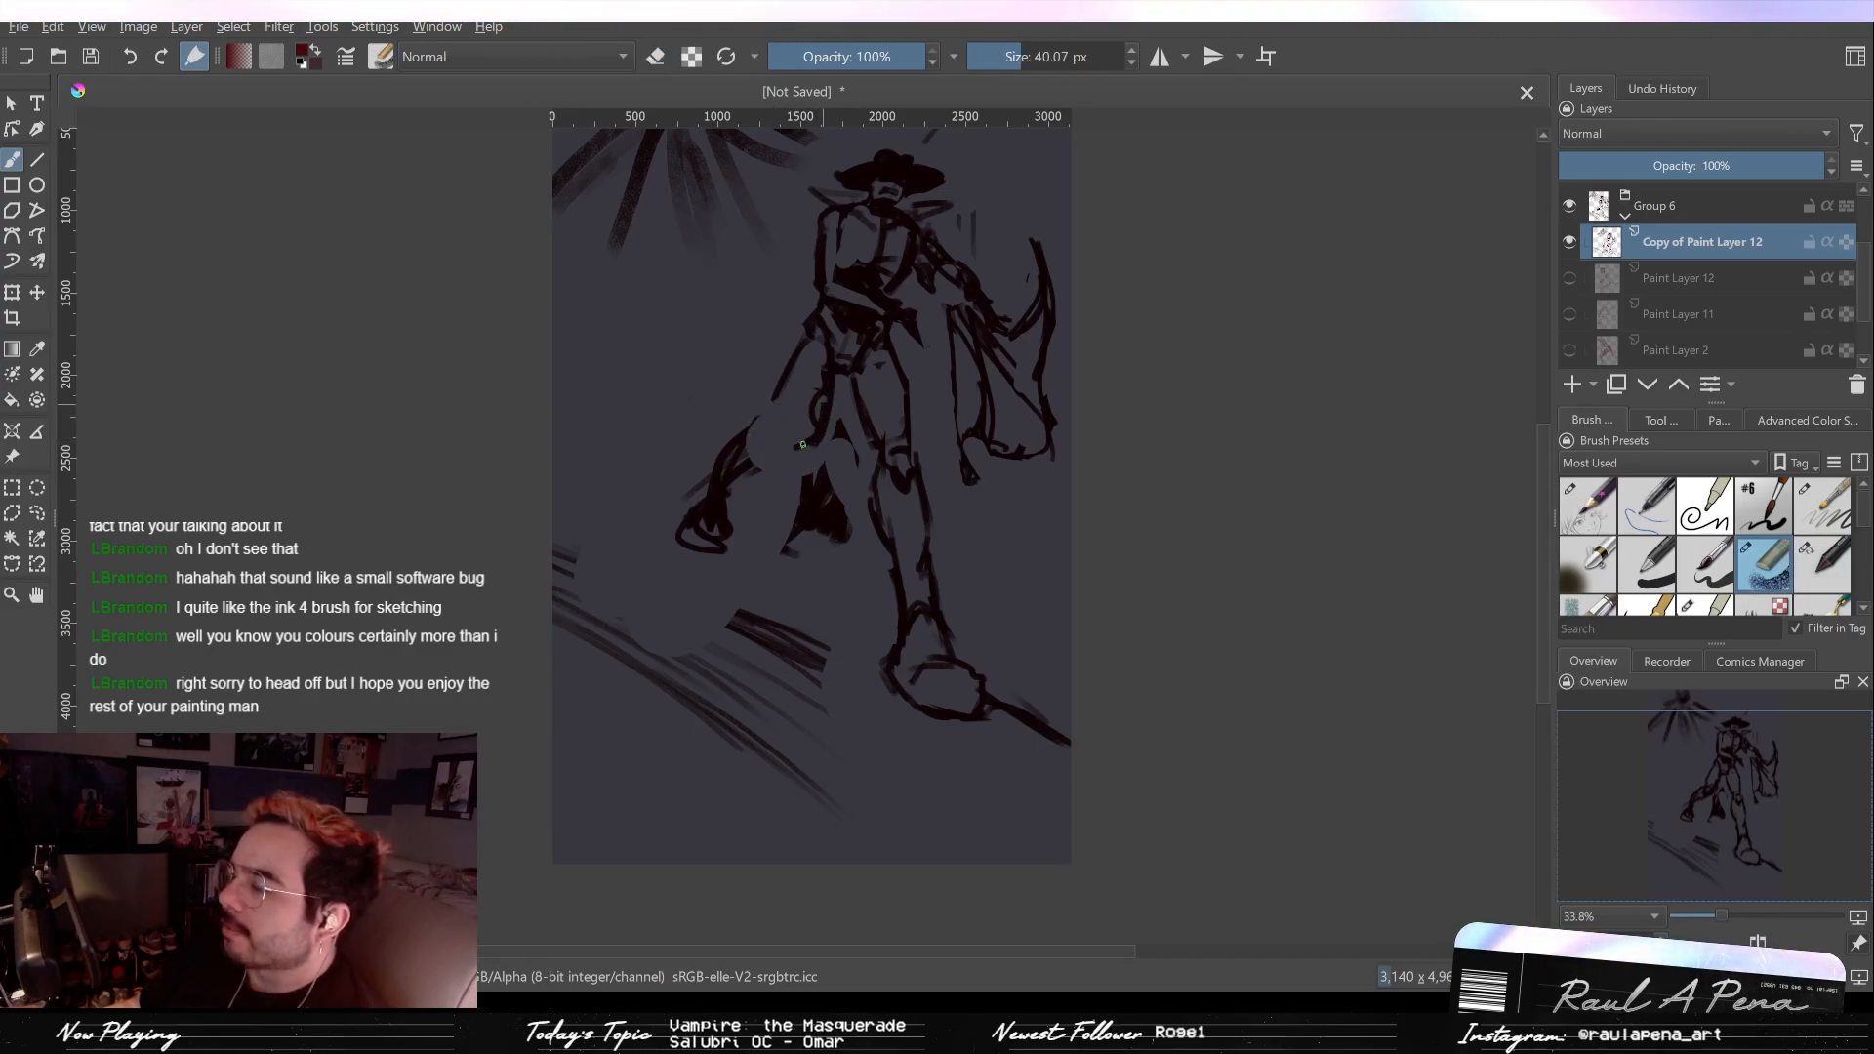
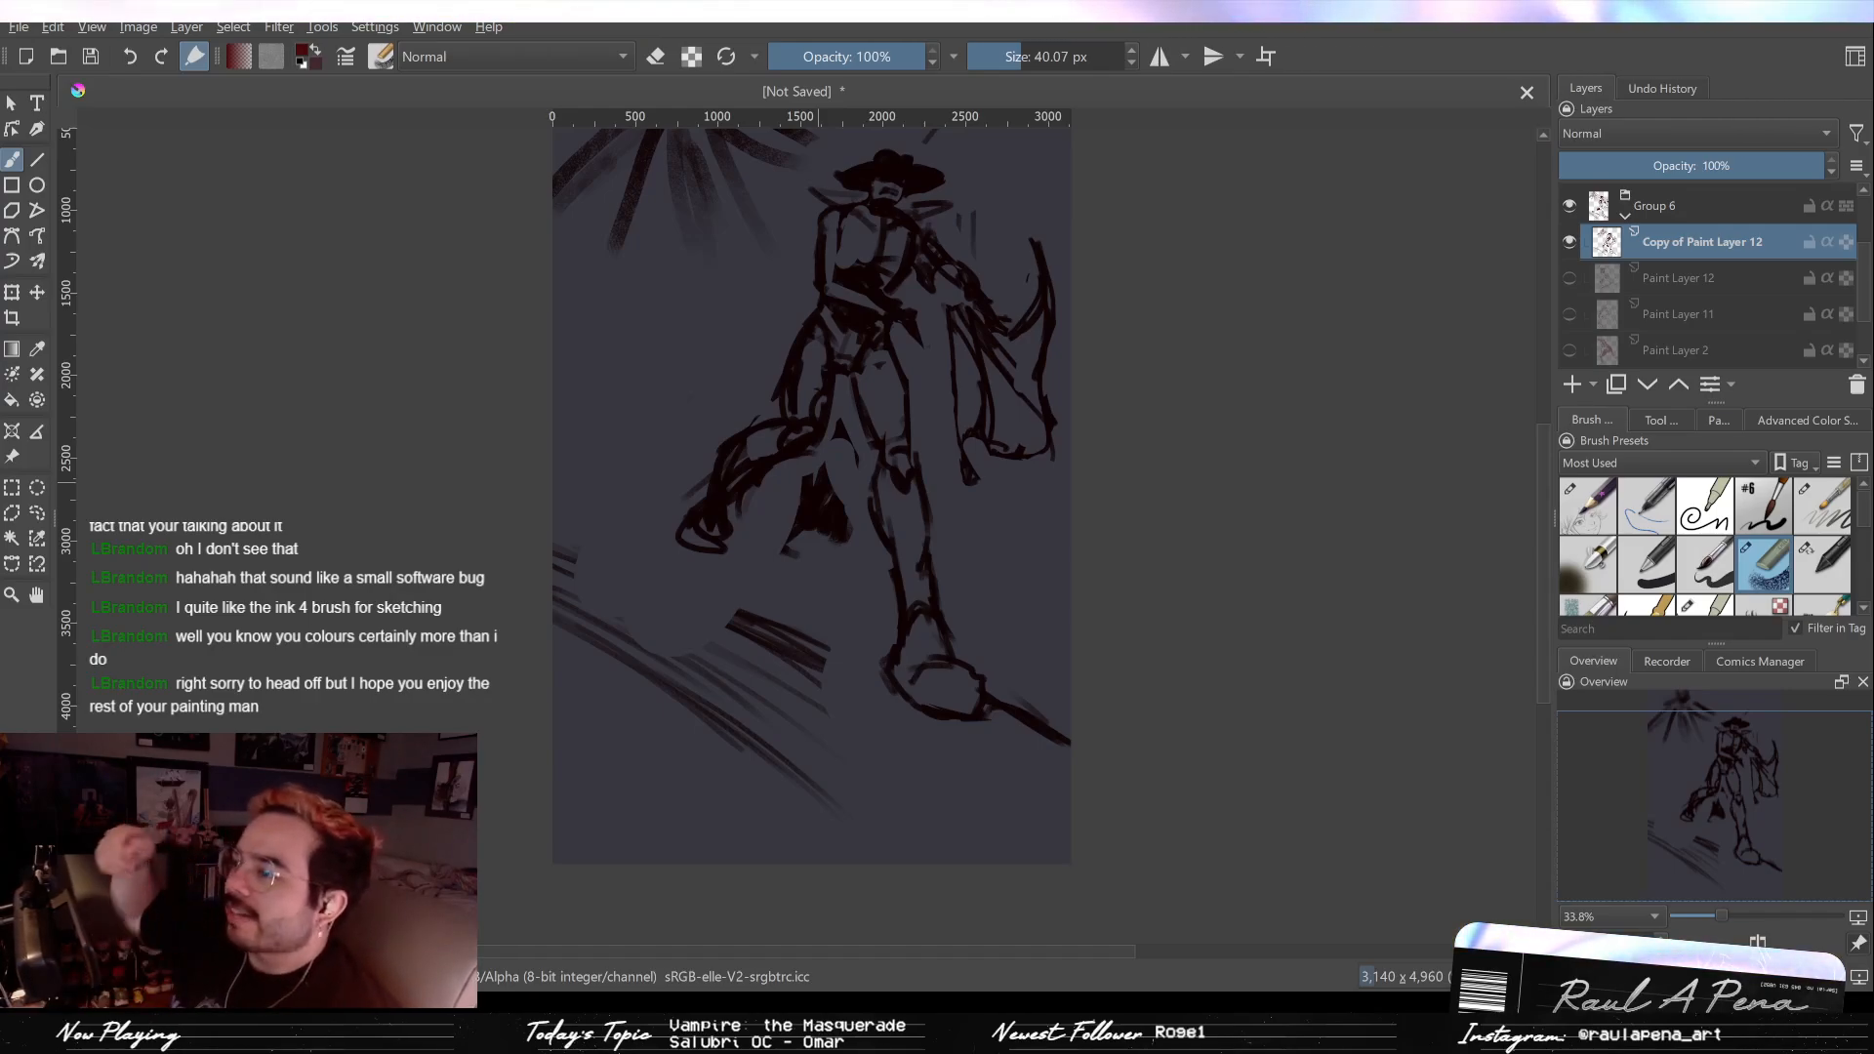
{"action": "left_click_drag", "start_coordinate": [830, 400], "coordinate": [629, 585]}
{"action": "left_click_drag", "start_coordinate": [761, 439], "coordinate": [693, 546]}
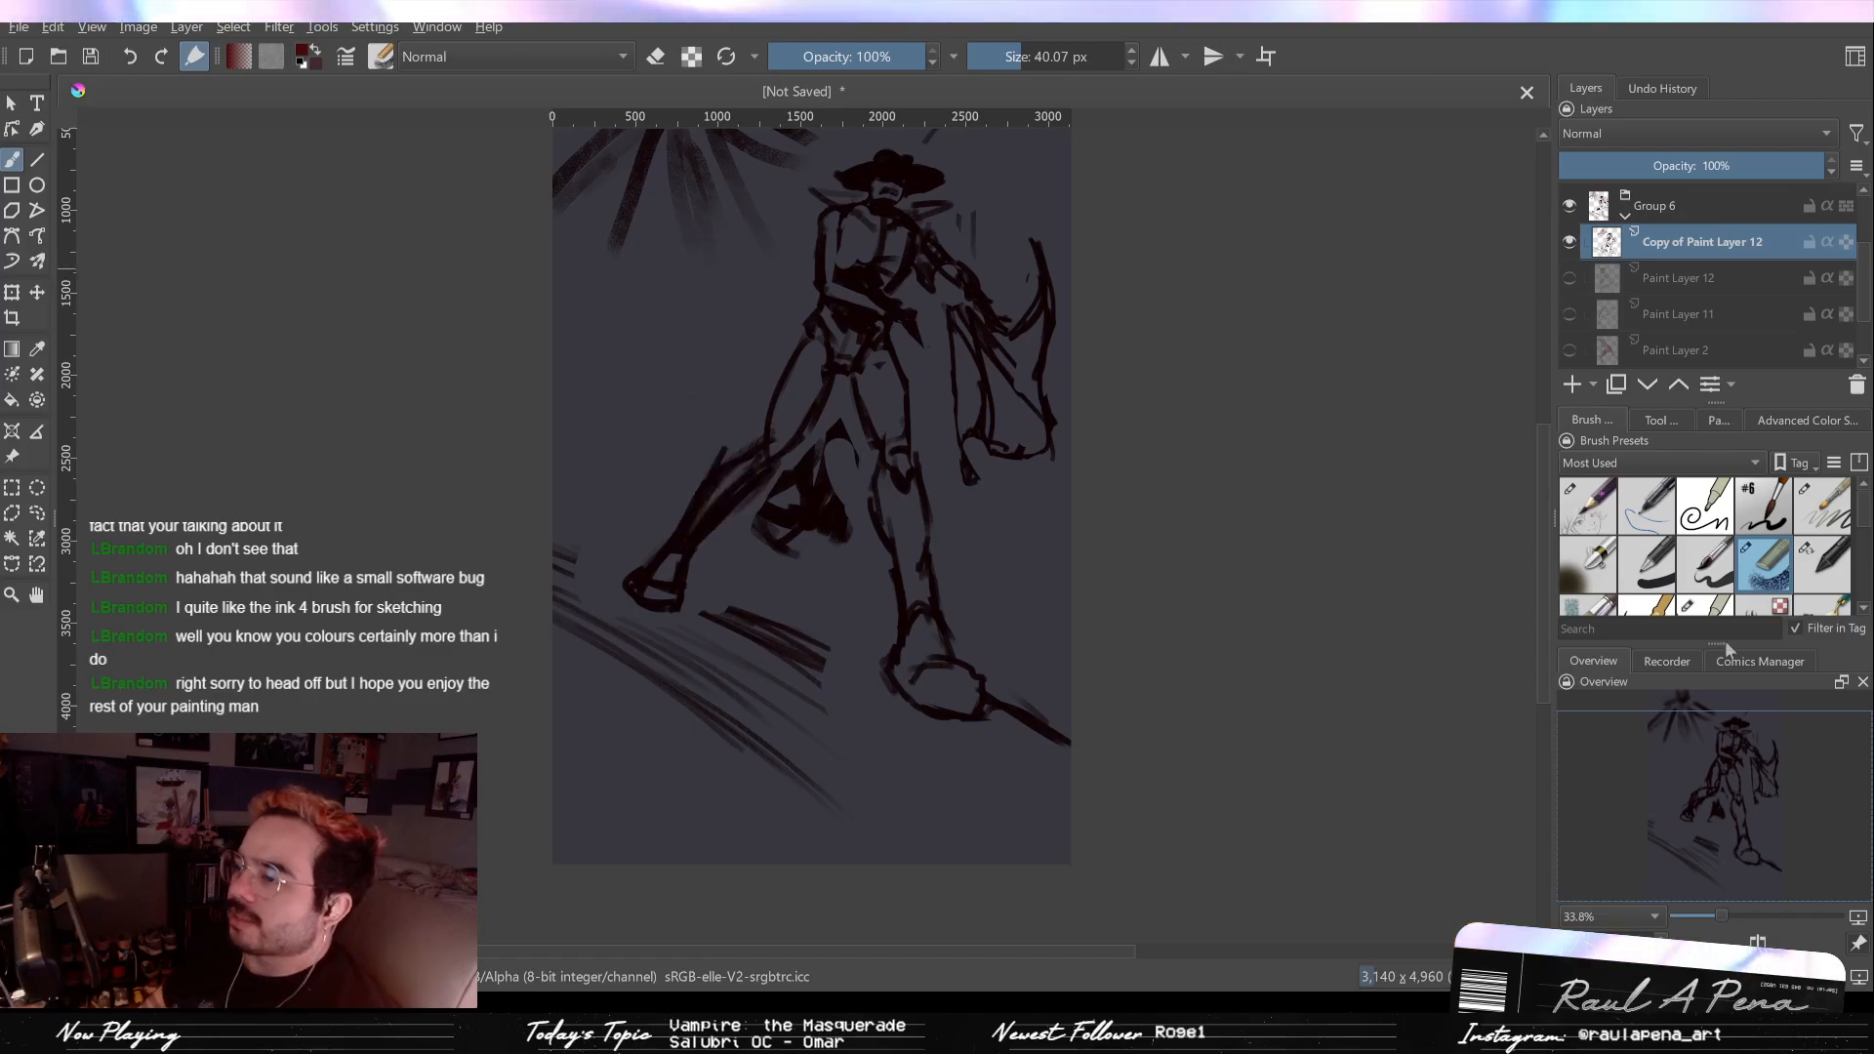
Step: Undo the rear leg erasures and redraws, restoring the original leg on Copy of Paint Layer 12
{"action": "key", "text": "ctrl+z"}
{"action": "key", "text": "ctrl+z"}
{"action": "key", "text": "ctrl+z"}
{"action": "key", "text": "ctrl+z"}
{"action": "key", "text": "ctrl+z"}
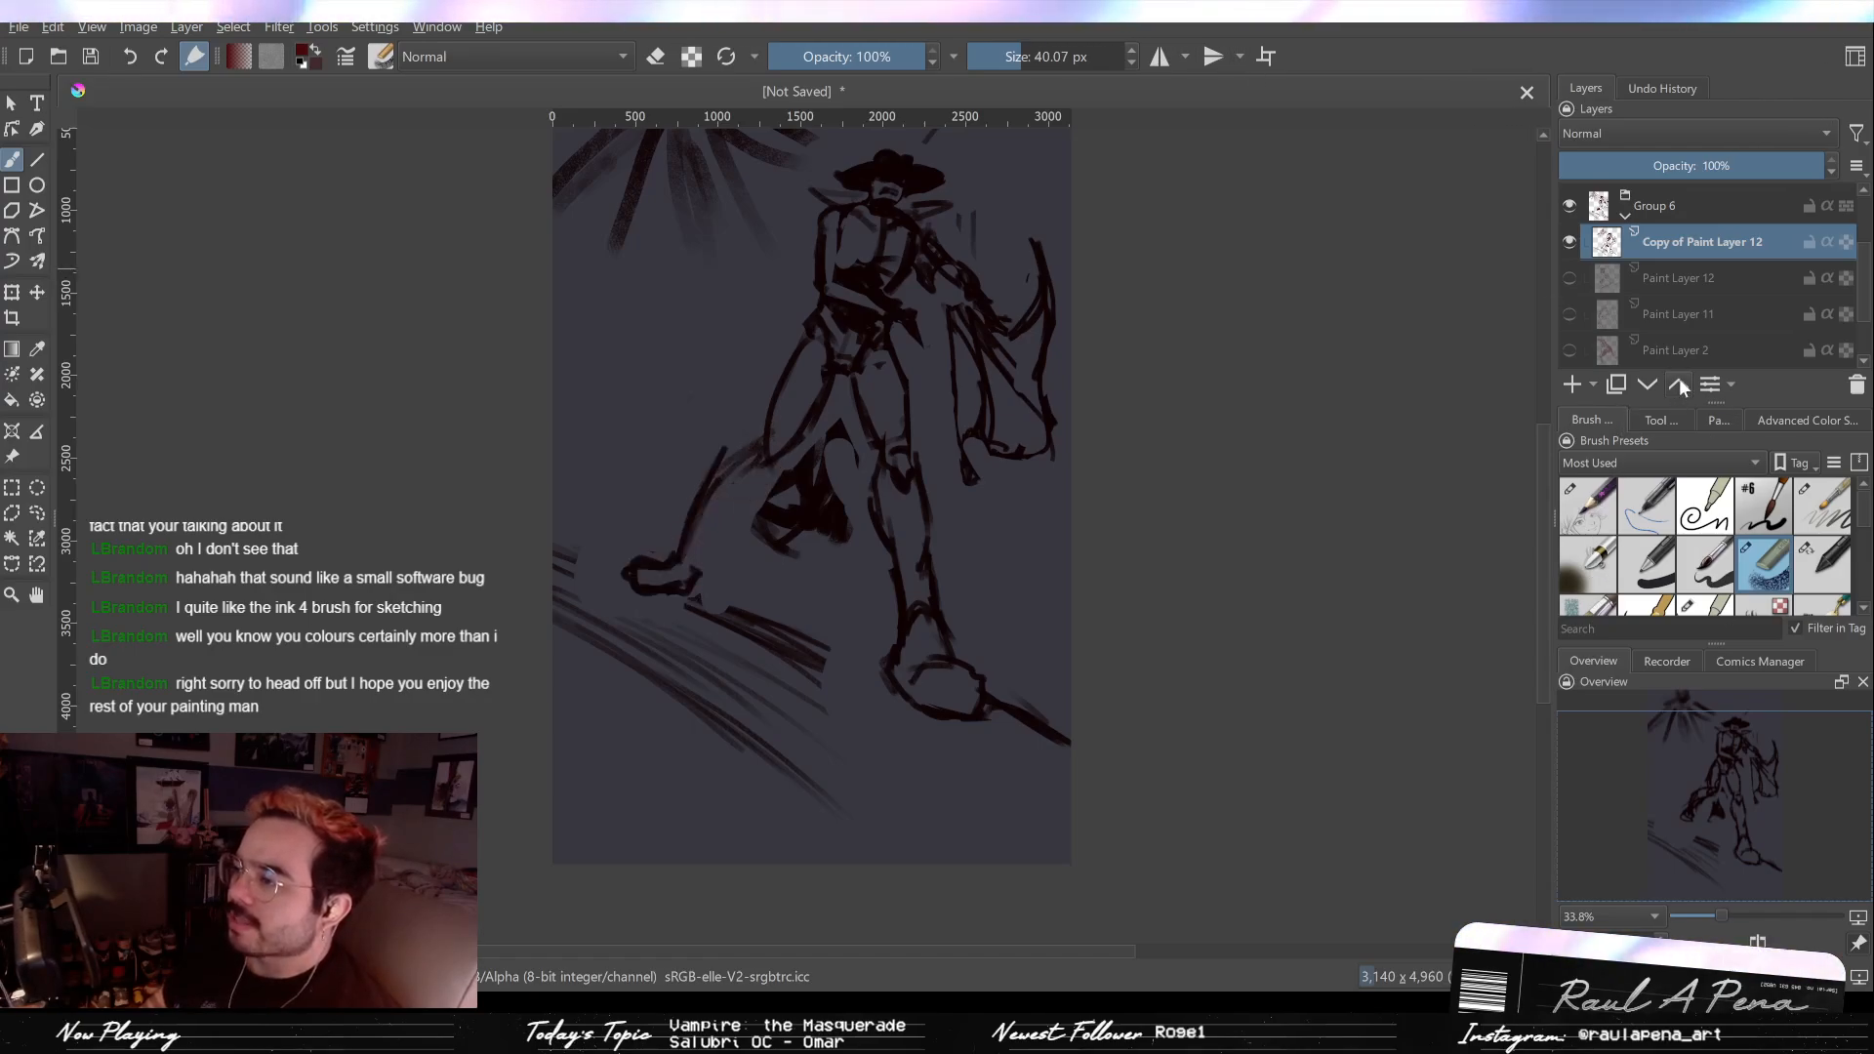
{"action": "key", "text": "ctrl+z"}
{"action": "key", "text": "ctrl+z"}
{"action": "key", "text": "ctrl+z"}
{"action": "key", "text": "ctrl+z"}
{"action": "key", "text": "ctrl+z"}
{"action": "key", "text": "ctrl+z"}
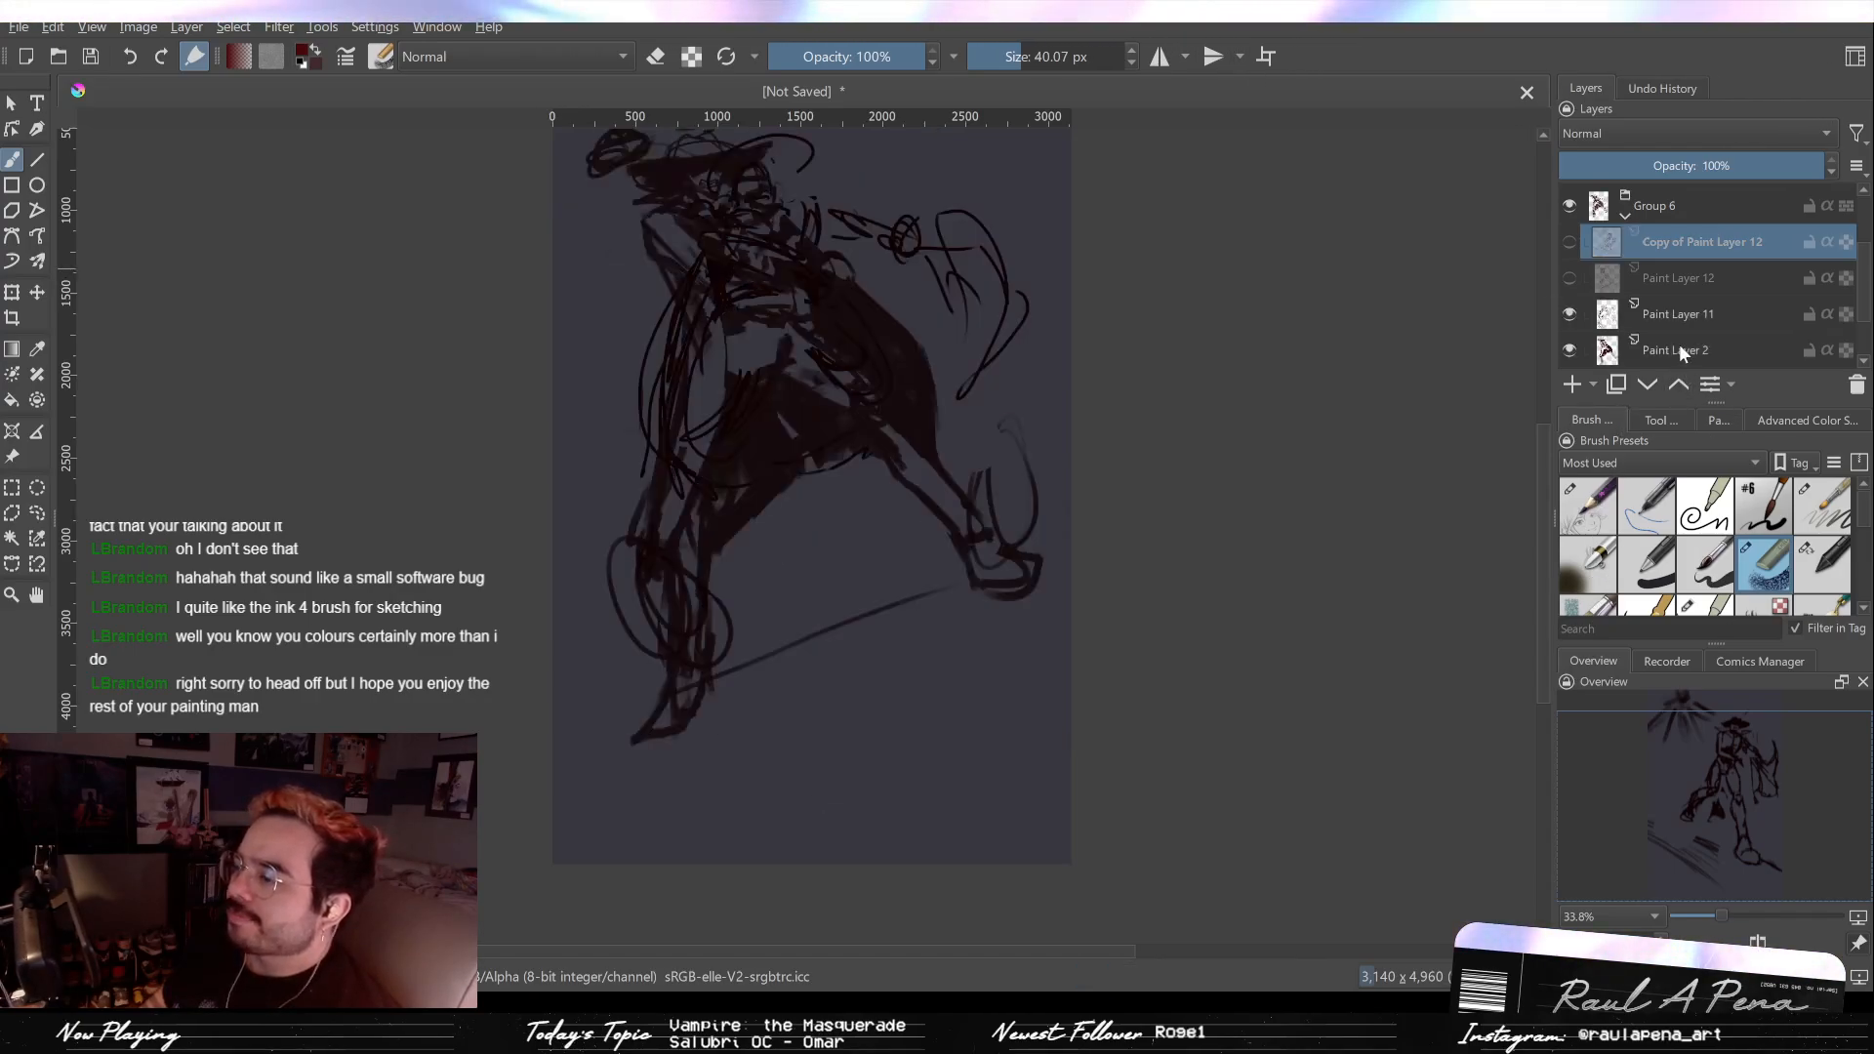
{"action": "key", "text": "ctrl+shift+z"}
{"action": "key", "text": "ctrl+shift+z"}
{"action": "key", "text": "ctrl+shift+z"}
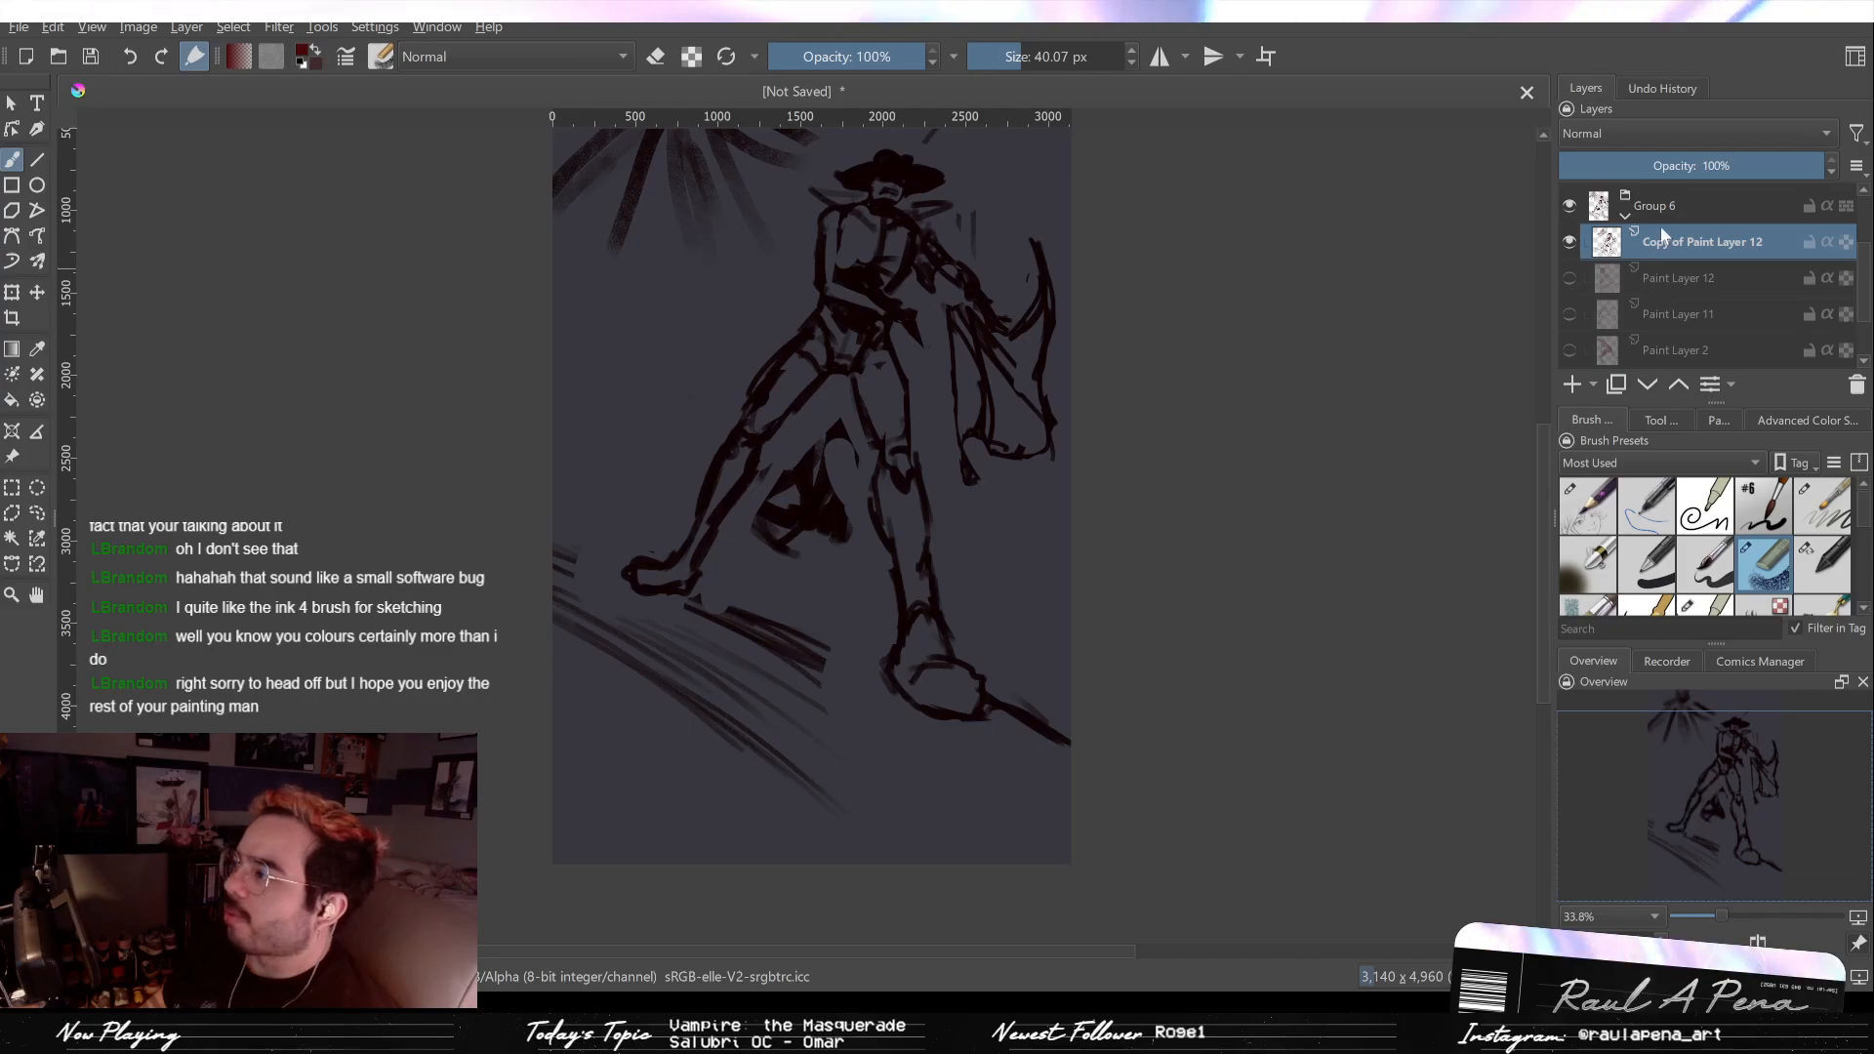
Step: Duplicate Copy of Paint Layer 12 and hide the lower of the two copies
{"action": "key", "text": "ctrl+shift+z"}
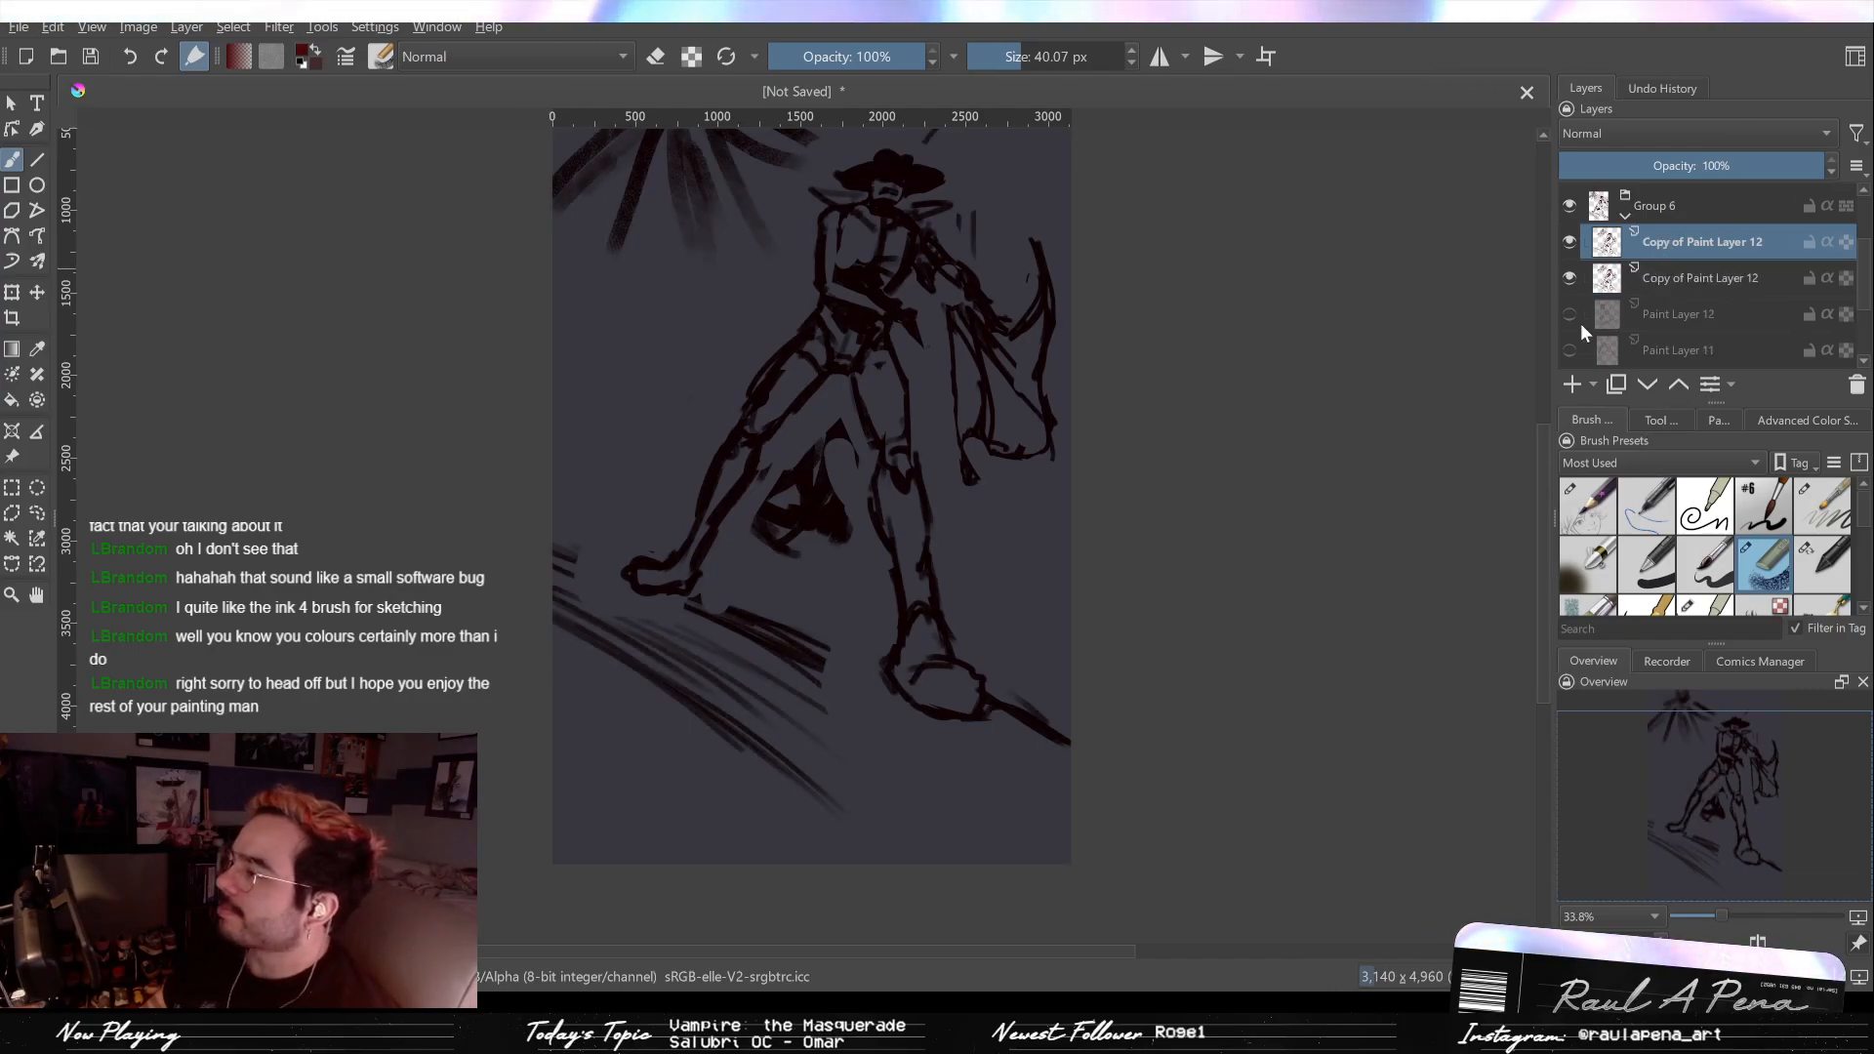
{"action": "left_click", "coordinate": [1575, 278]}
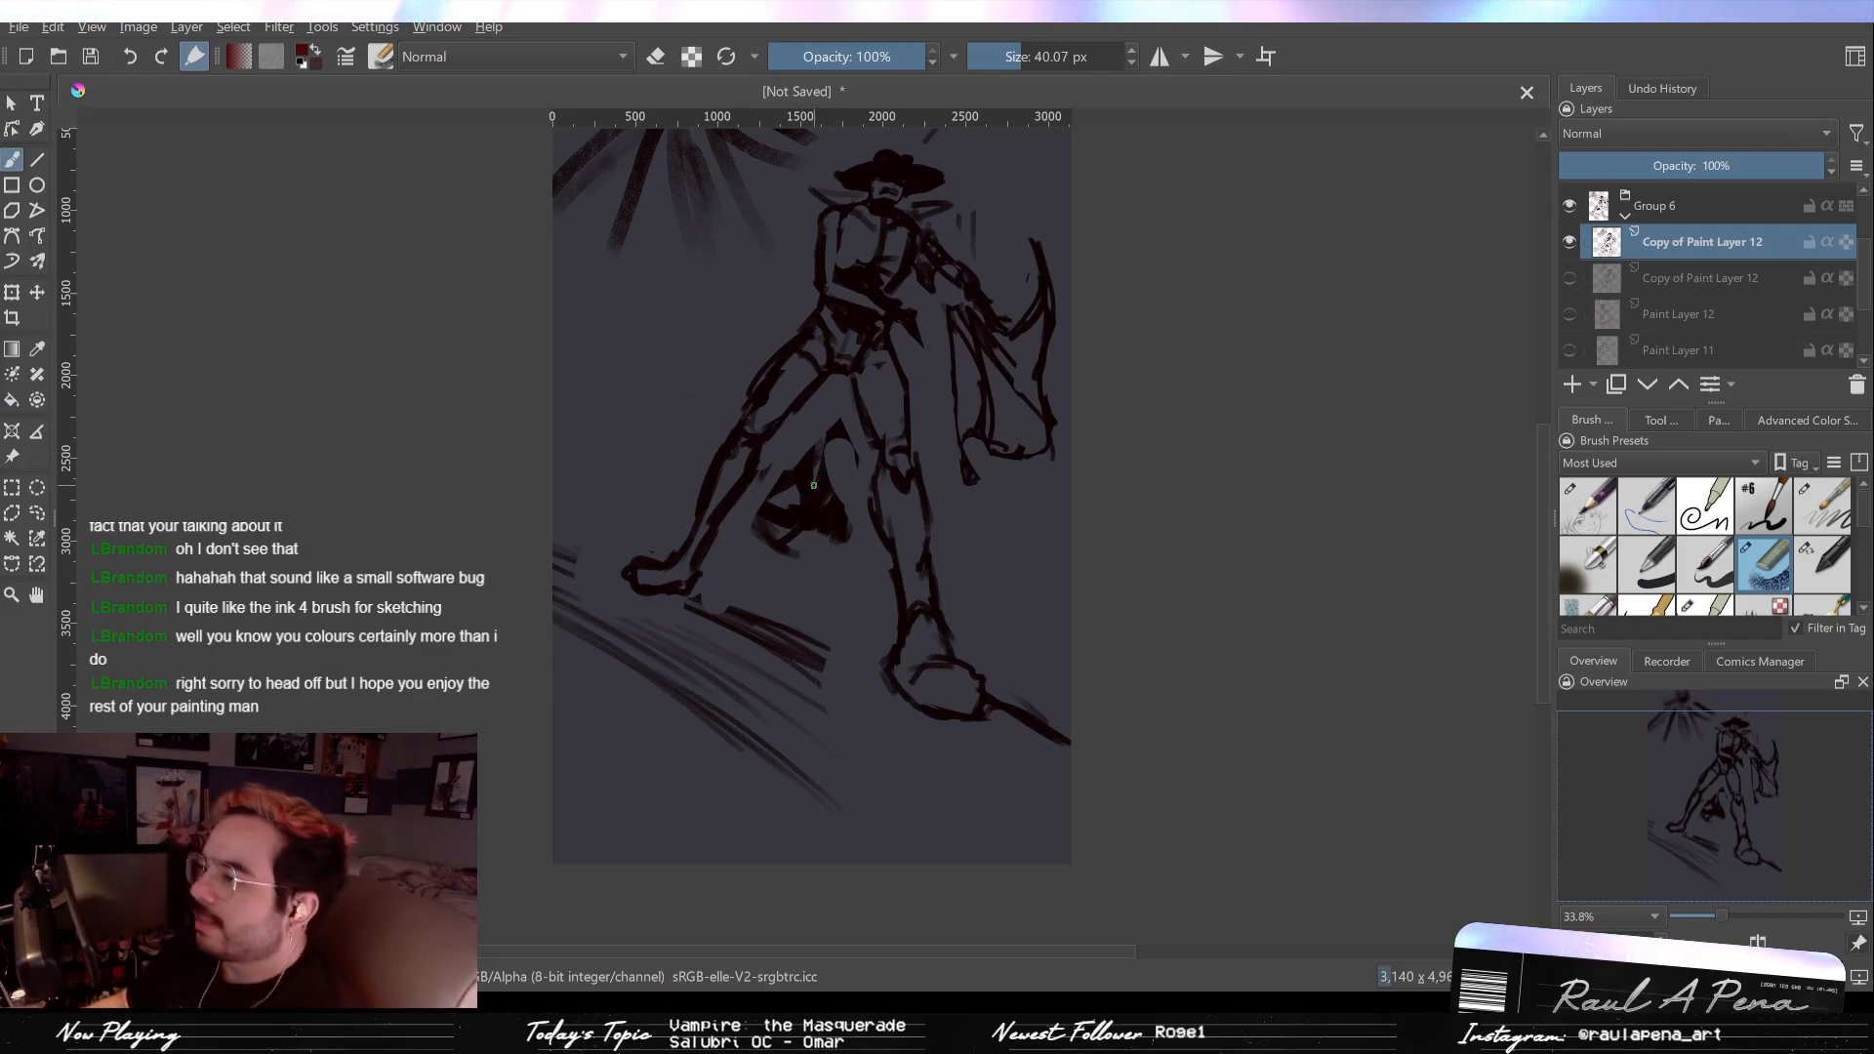
Step: Erase the extended rear leg down to the foot and sketch a shorter, rounded thigh in its place
{"action": "key", "text": "slash"}
{"action": "mouse_move", "coordinate": [804, 391]}
{"action": "left_mouse_down"}
{"action": "mouse_move", "coordinate": [790, 332]}
{"action": "mouse_move", "coordinate": [644, 635]}
{"action": "left_mouse_up"}
{"action": "key", "text": "slash"}
{"action": "left_click_drag", "start_coordinate": [810, 386], "coordinate": [771, 405]}
{"action": "left_click_drag", "start_coordinate": [793, 337], "coordinate": [780, 422]}
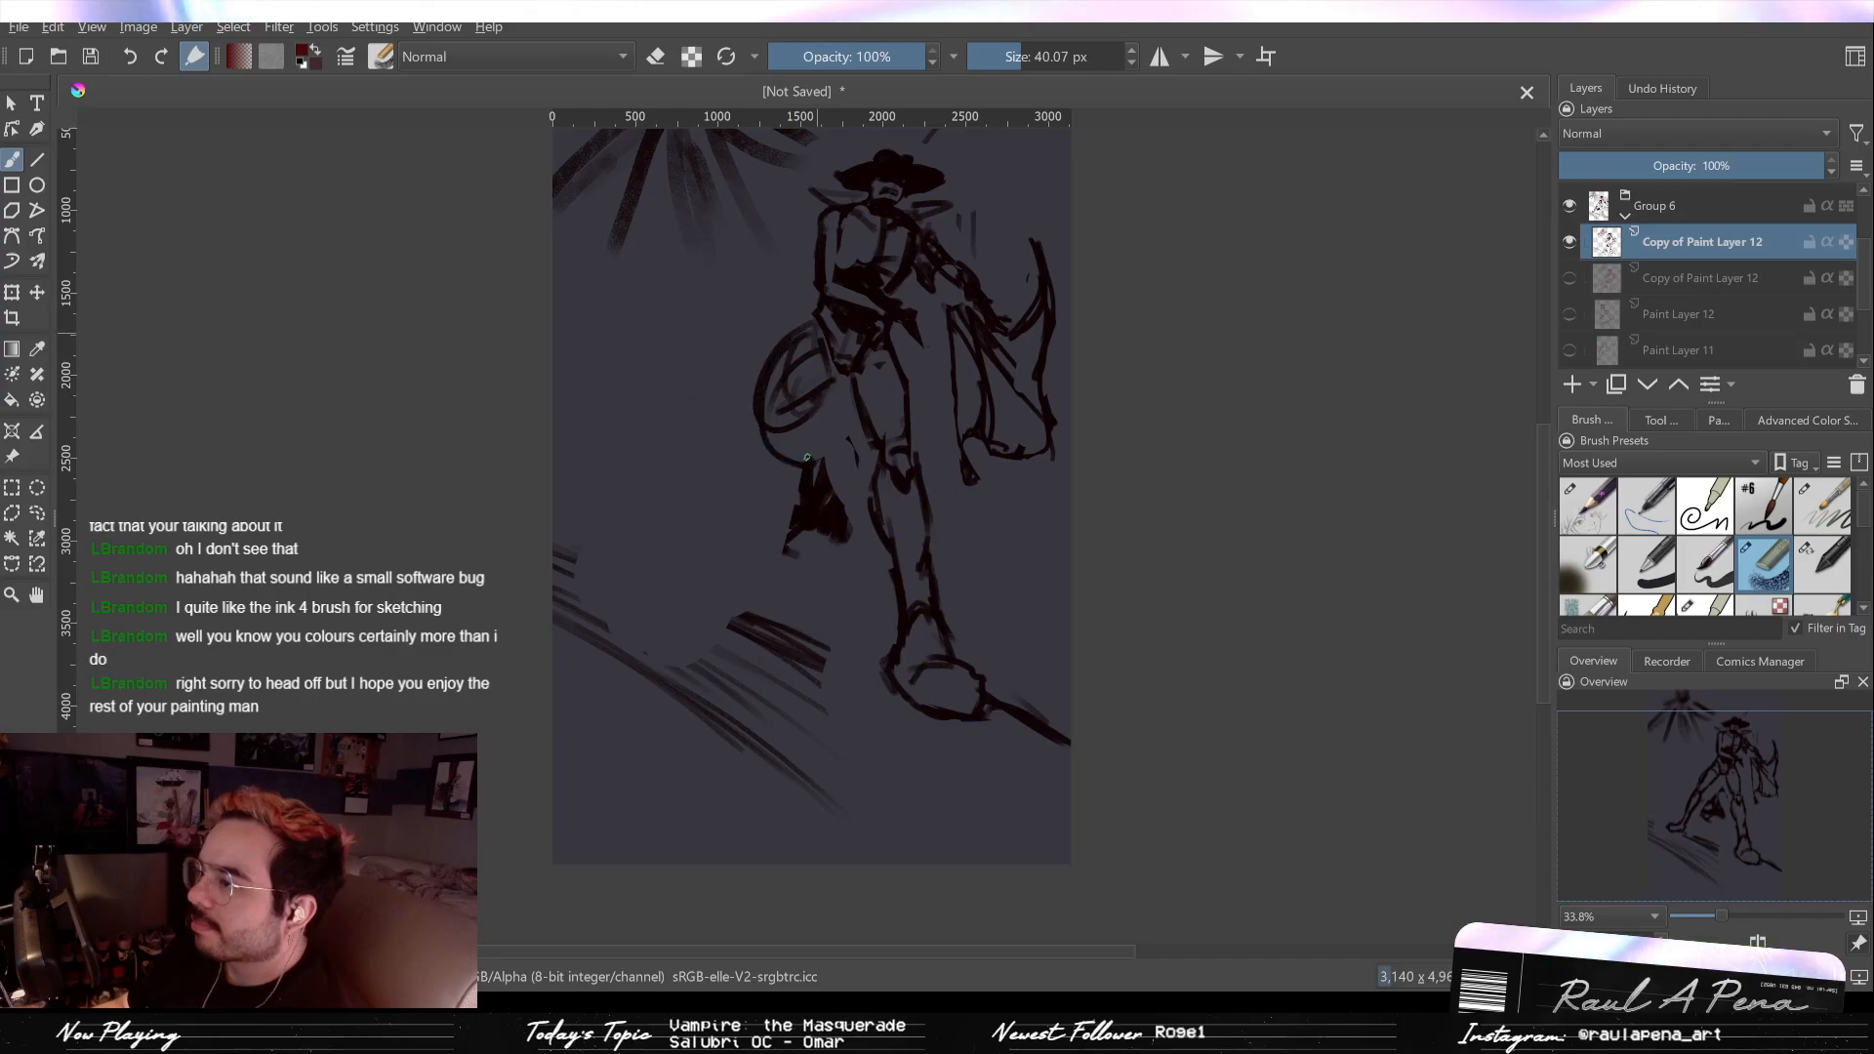
{"action": "key", "text": "slash"}
{"action": "mouse_move", "coordinate": [795, 332]}
{"action": "left_mouse_down"}
{"action": "mouse_move", "coordinate": [784, 449]}
{"action": "mouse_move", "coordinate": [787, 414]}
{"action": "left_mouse_up"}
{"action": "key", "text": "slash"}
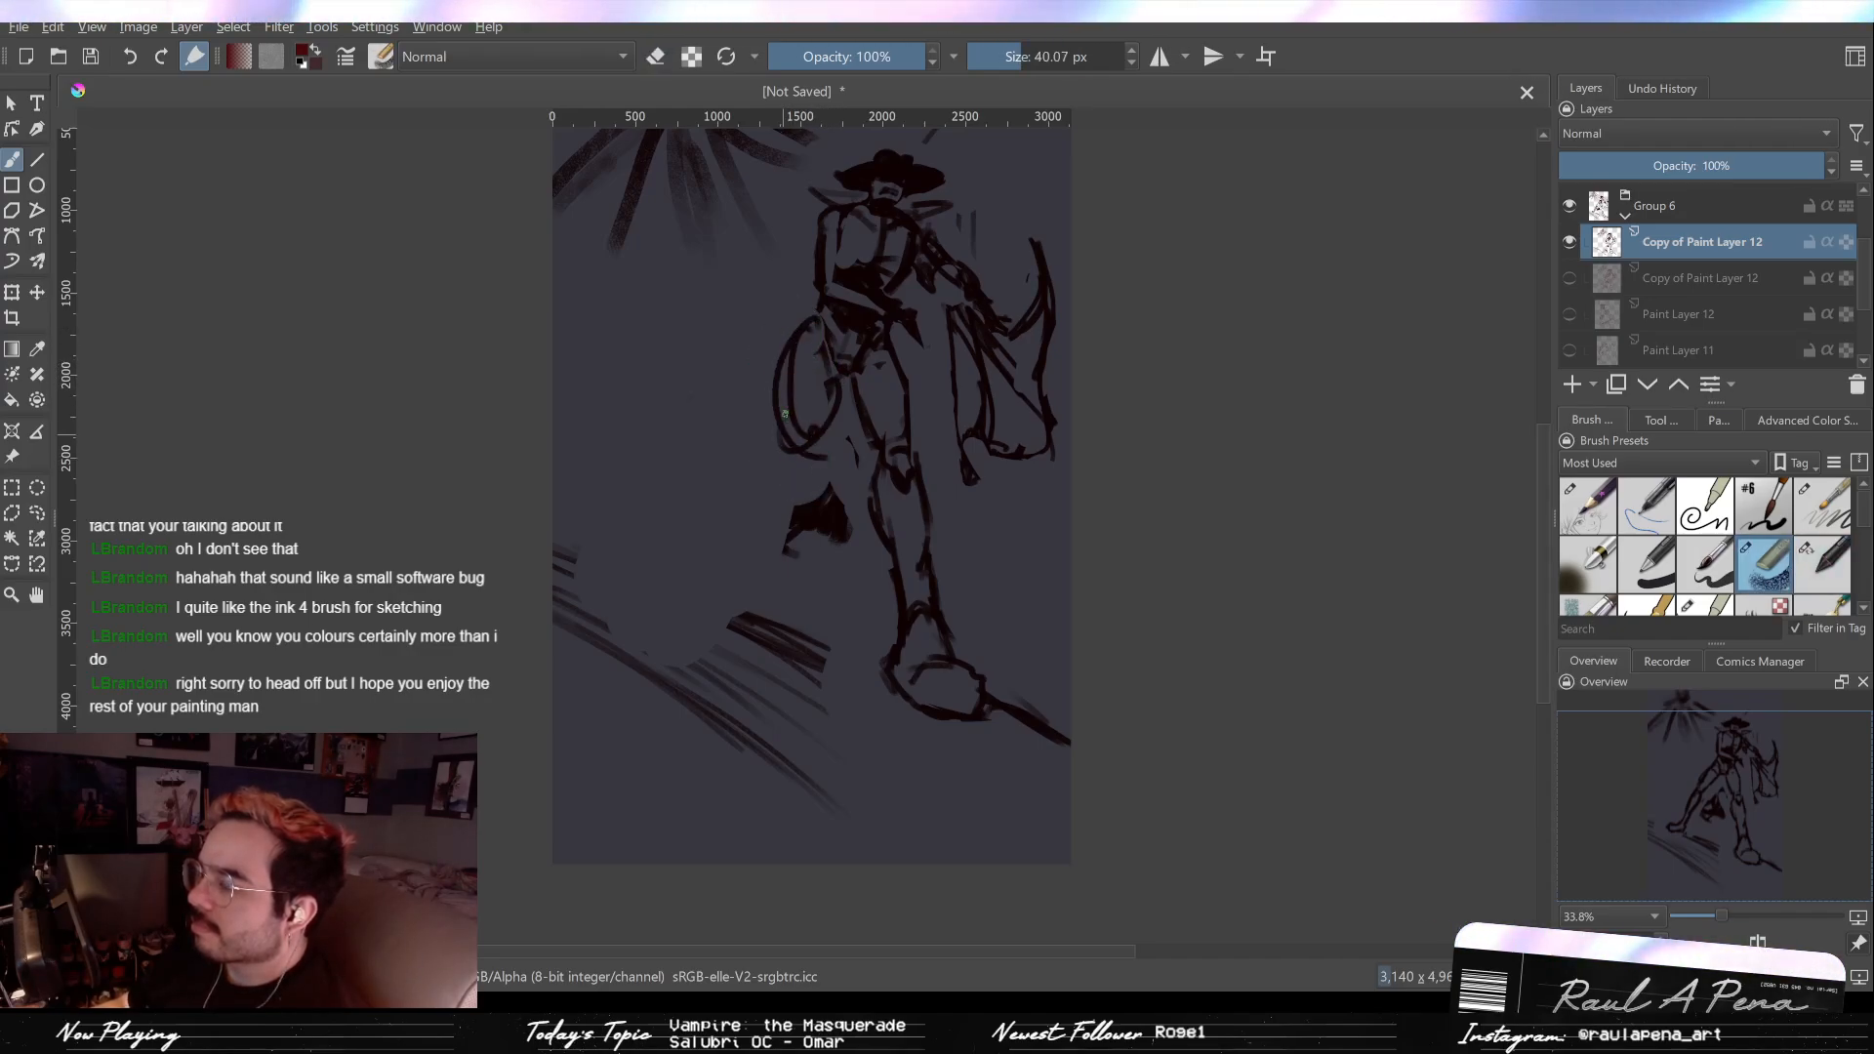
Step: Sketch the rear leg's bent shin and small foot, and erase the front leg below the thigh
{"action": "left_click_drag", "start_coordinate": [727, 493], "coordinate": [809, 444]}
{"action": "mouse_move", "coordinate": [776, 539]}
{"action": "left_mouse_down"}
{"action": "mouse_move", "coordinate": [710, 478]}
{"action": "mouse_move", "coordinate": [737, 532]}
{"action": "mouse_move", "coordinate": [753, 493]}
{"action": "mouse_move", "coordinate": [697, 450]}
{"action": "mouse_move", "coordinate": [699, 507]}
{"action": "mouse_move", "coordinate": [779, 536]}
{"action": "mouse_move", "coordinate": [795, 535]}
{"action": "mouse_move", "coordinate": [784, 496]}
{"action": "mouse_move", "coordinate": [752, 525]}
{"action": "mouse_move", "coordinate": [710, 516]}
{"action": "mouse_move", "coordinate": [731, 525]}
{"action": "mouse_move", "coordinate": [738, 477]}
{"action": "mouse_move", "coordinate": [749, 506]}
{"action": "mouse_move", "coordinate": [722, 461]}
{"action": "mouse_move", "coordinate": [728, 445]}
{"action": "mouse_move", "coordinate": [723, 508]}
{"action": "mouse_move", "coordinate": [763, 414]}
{"action": "mouse_move", "coordinate": [730, 500]}
{"action": "mouse_move", "coordinate": [740, 435]}
{"action": "mouse_move", "coordinate": [777, 422]}
{"action": "mouse_move", "coordinate": [728, 454]}
{"action": "mouse_move", "coordinate": [804, 451]}
{"action": "mouse_move", "coordinate": [744, 490]}
{"action": "mouse_move", "coordinate": [793, 446]}
{"action": "mouse_move", "coordinate": [901, 447]}
{"action": "mouse_move", "coordinate": [928, 698]}
{"action": "mouse_move", "coordinate": [1034, 727]}
{"action": "left_mouse_up"}
{"action": "key", "text": "slash"}
{"action": "key", "text": "slash"}
{"action": "key", "text": "slash"}
{"action": "key", "text": "slash"}
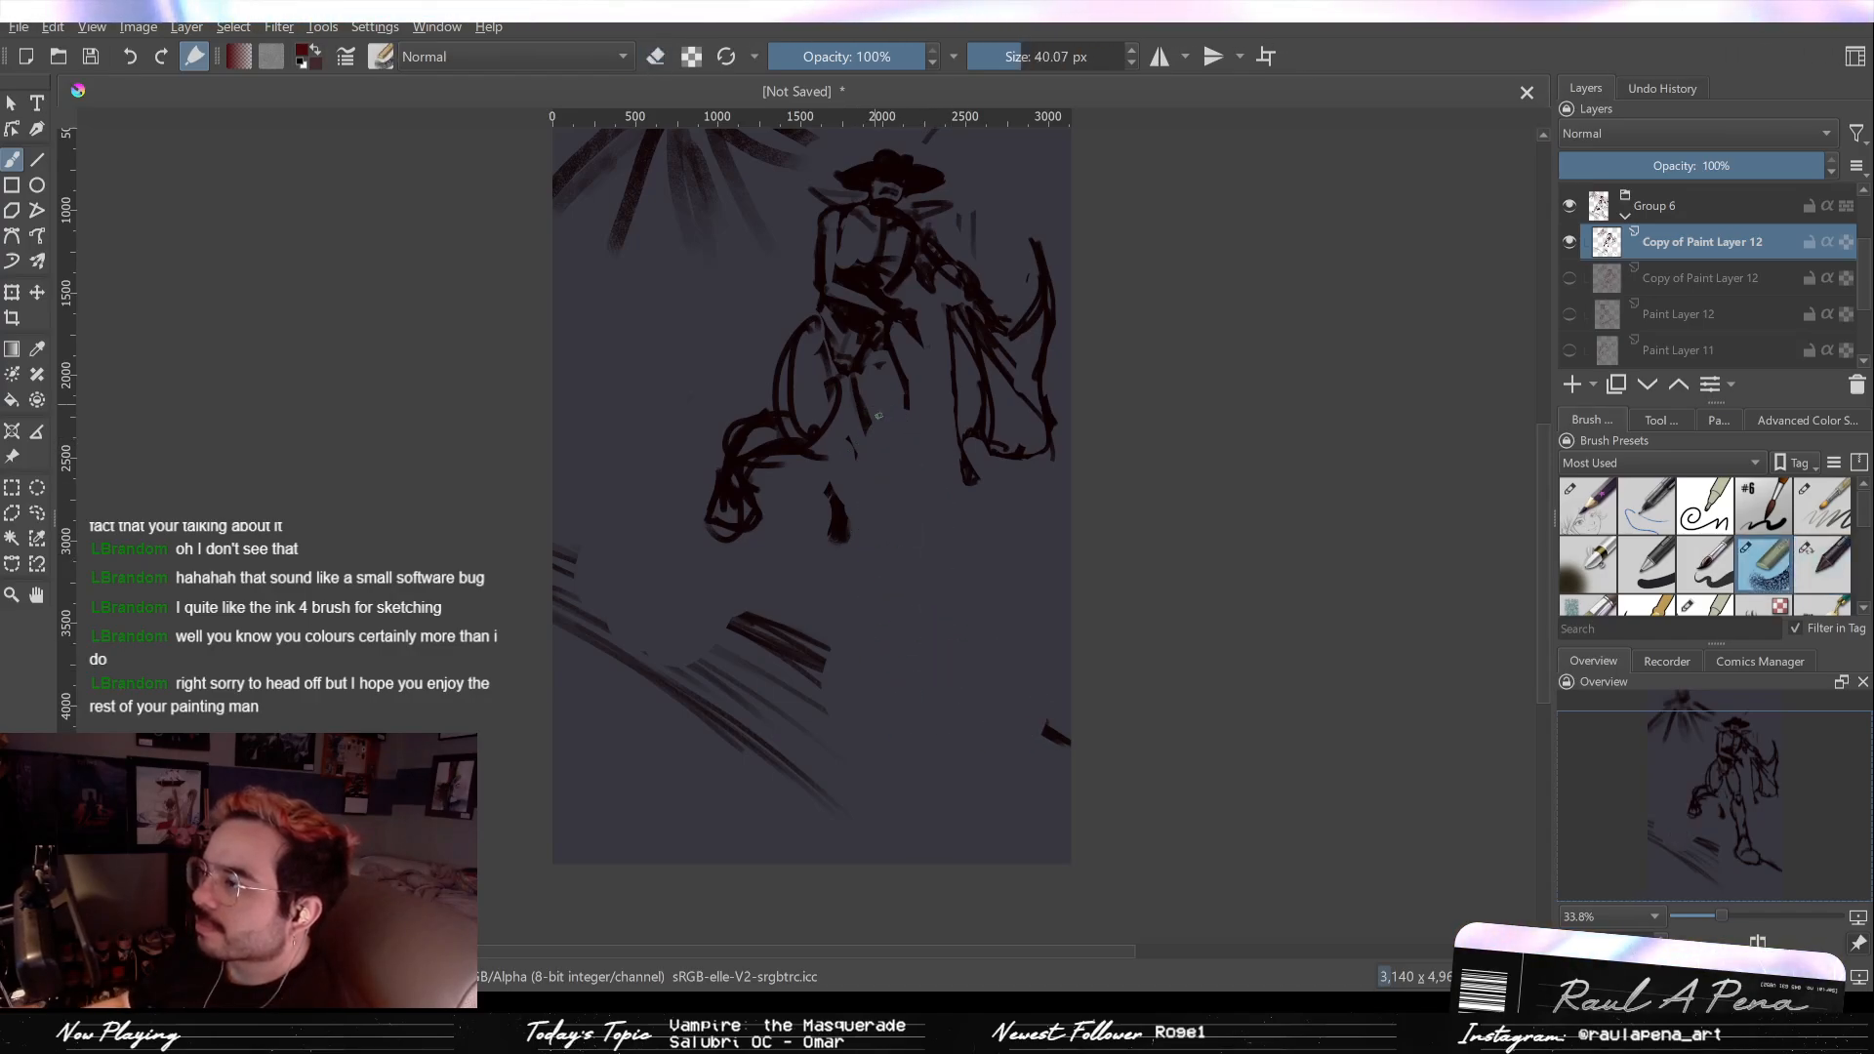
Step: Sketch a new front leg with a rounded knee, an oval calf and a large foreshortened foot
{"action": "mouse_move", "coordinate": [883, 458]}
{"action": "left_mouse_down"}
{"action": "mouse_move", "coordinate": [908, 551]}
{"action": "mouse_move", "coordinate": [922, 532]}
{"action": "left_mouse_up"}
{"action": "left_click_drag", "start_coordinate": [941, 435], "coordinate": [948, 577]}
{"action": "left_click_drag", "start_coordinate": [894, 454], "coordinate": [966, 634]}
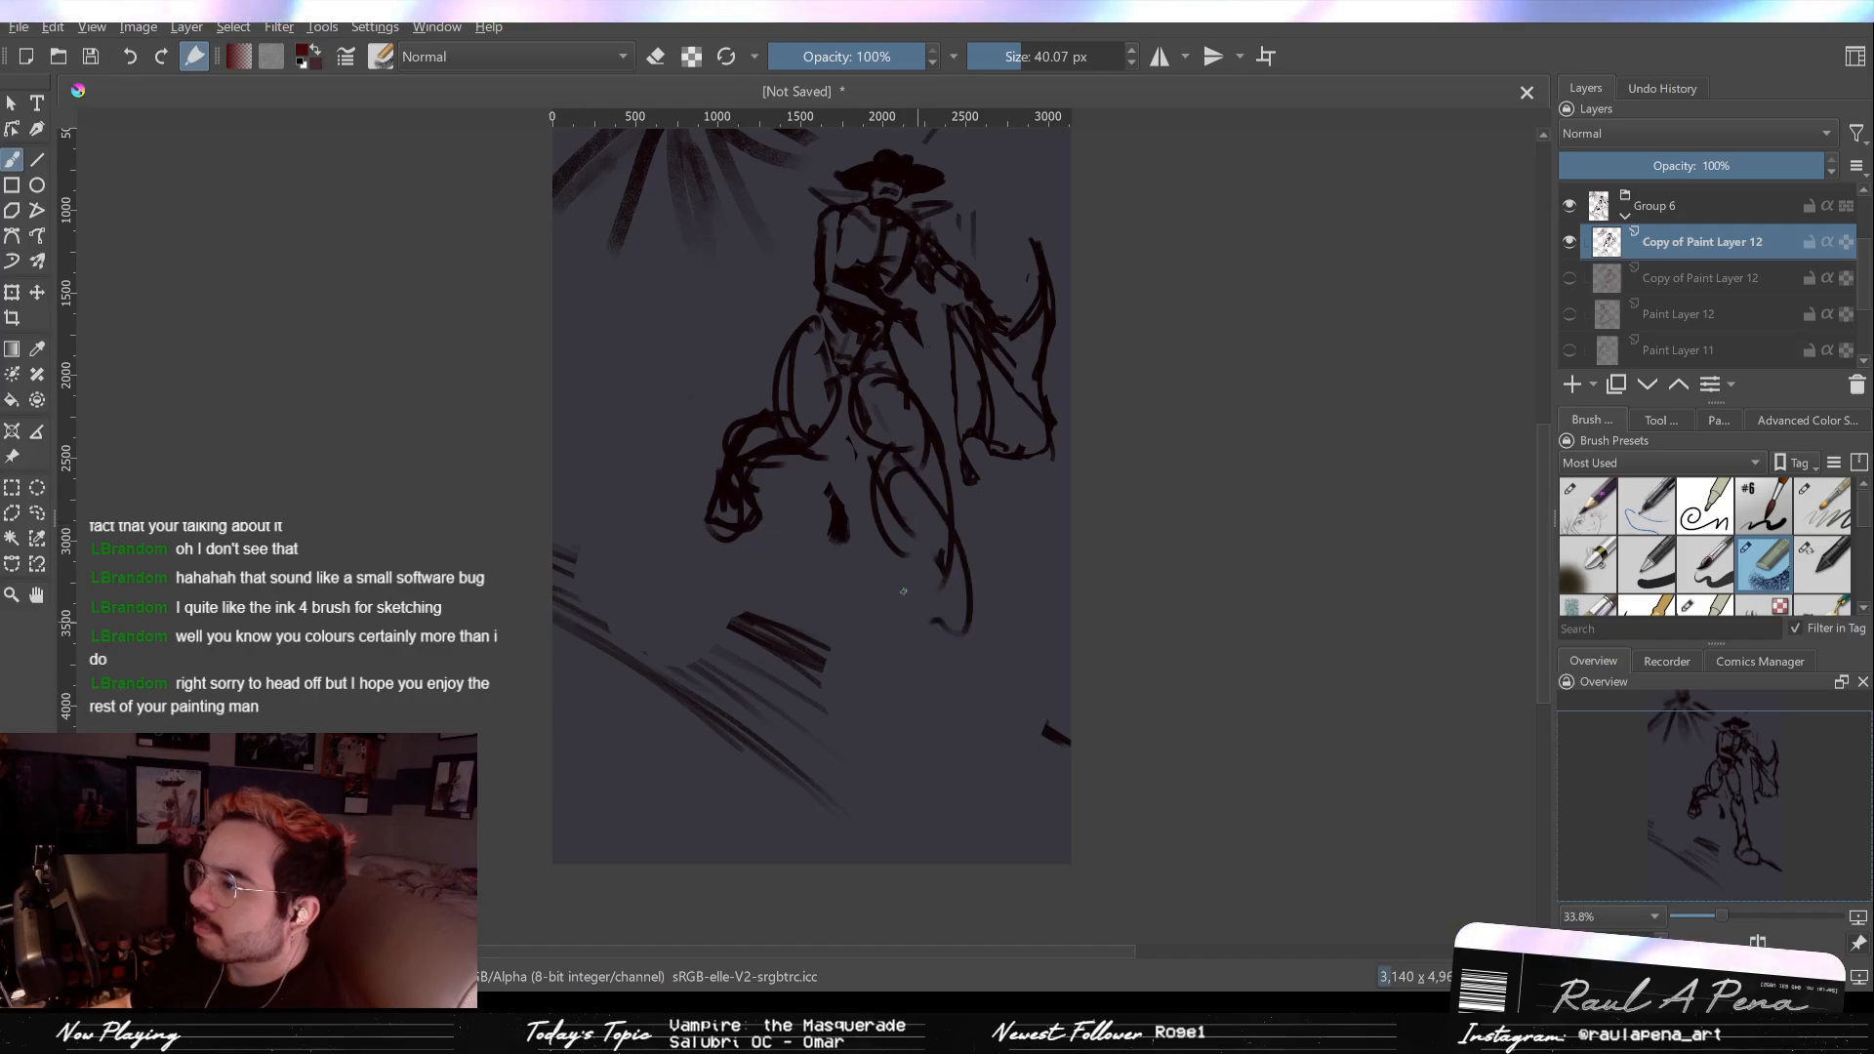
{"action": "mouse_move", "coordinate": [913, 576]}
{"action": "left_mouse_down"}
{"action": "mouse_move", "coordinate": [902, 663]}
{"action": "mouse_move", "coordinate": [920, 585]}
{"action": "mouse_move", "coordinate": [883, 649]}
{"action": "left_mouse_up"}
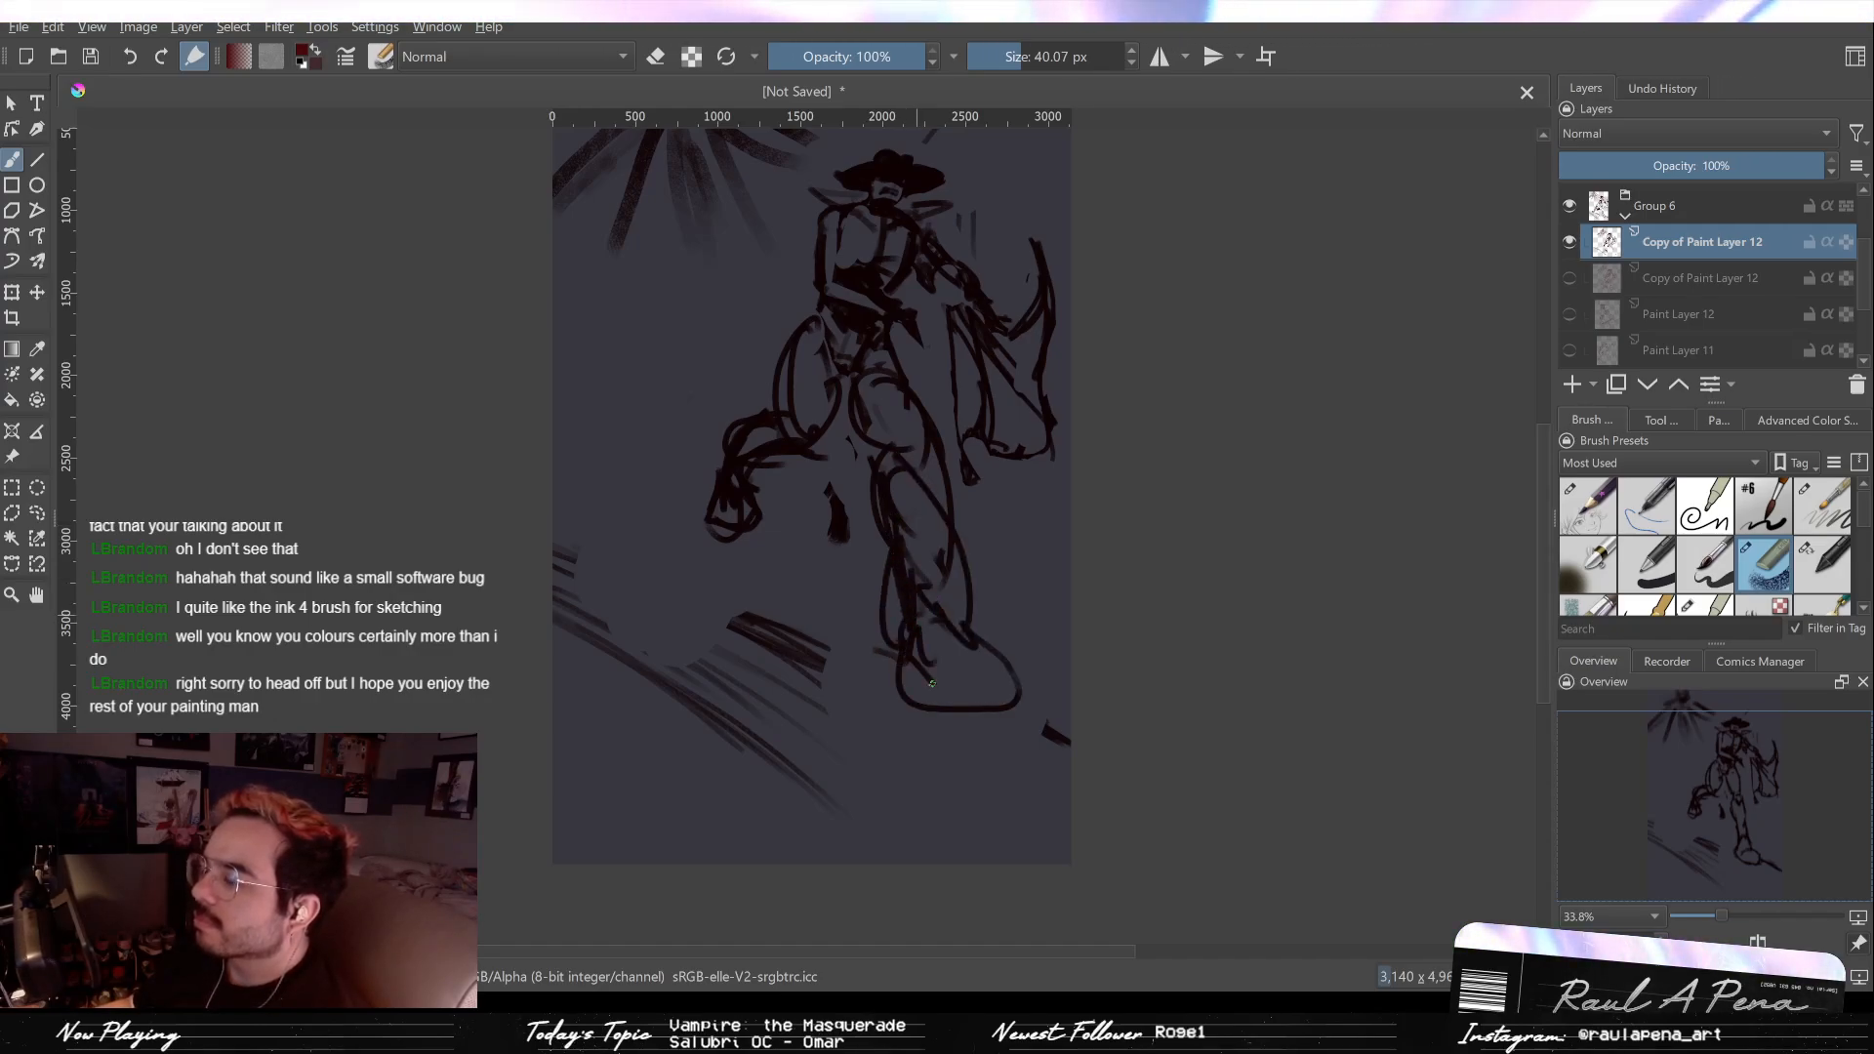
{"action": "left_click_drag", "start_coordinate": [994, 734], "coordinate": [1020, 684]}
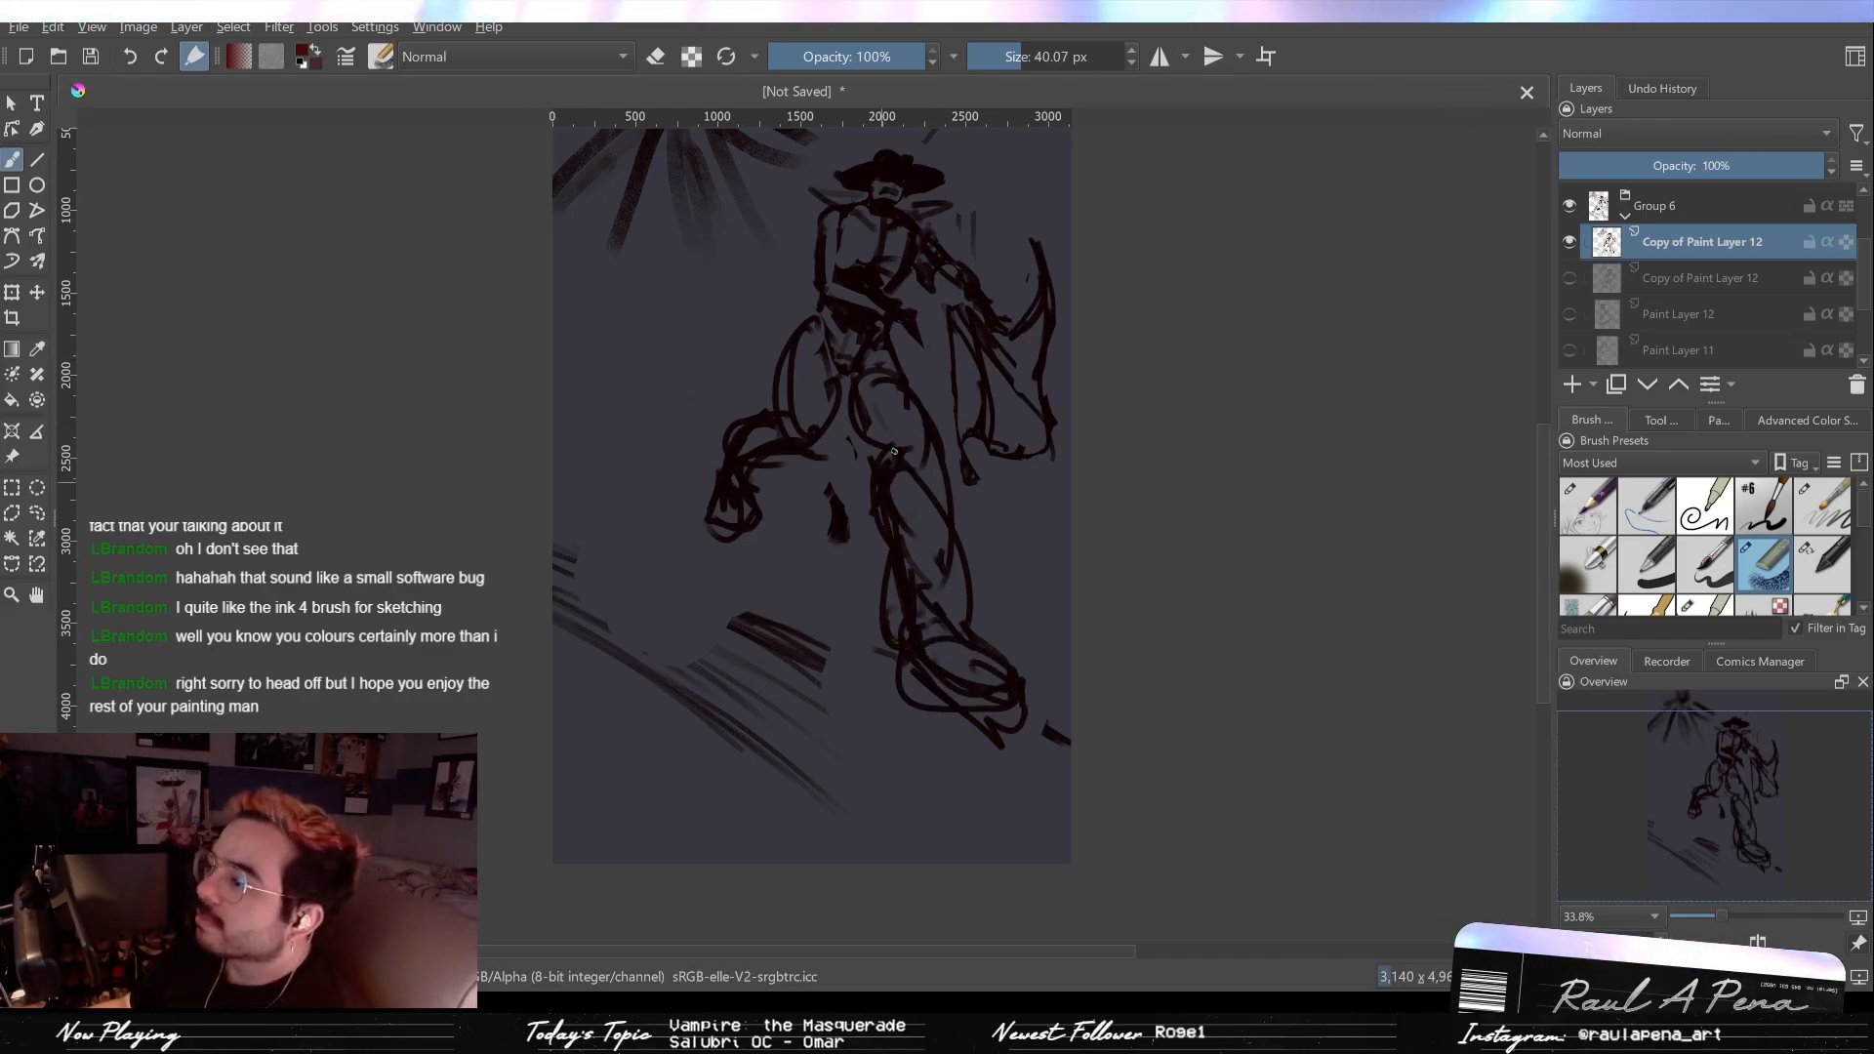
Step: Erase the front leg's rounded knee and oval calf, and sketch a smaller knee with a slimmer boot-shaped shin
{"action": "key", "text": "e"}
{"action": "key", "text": "e"}
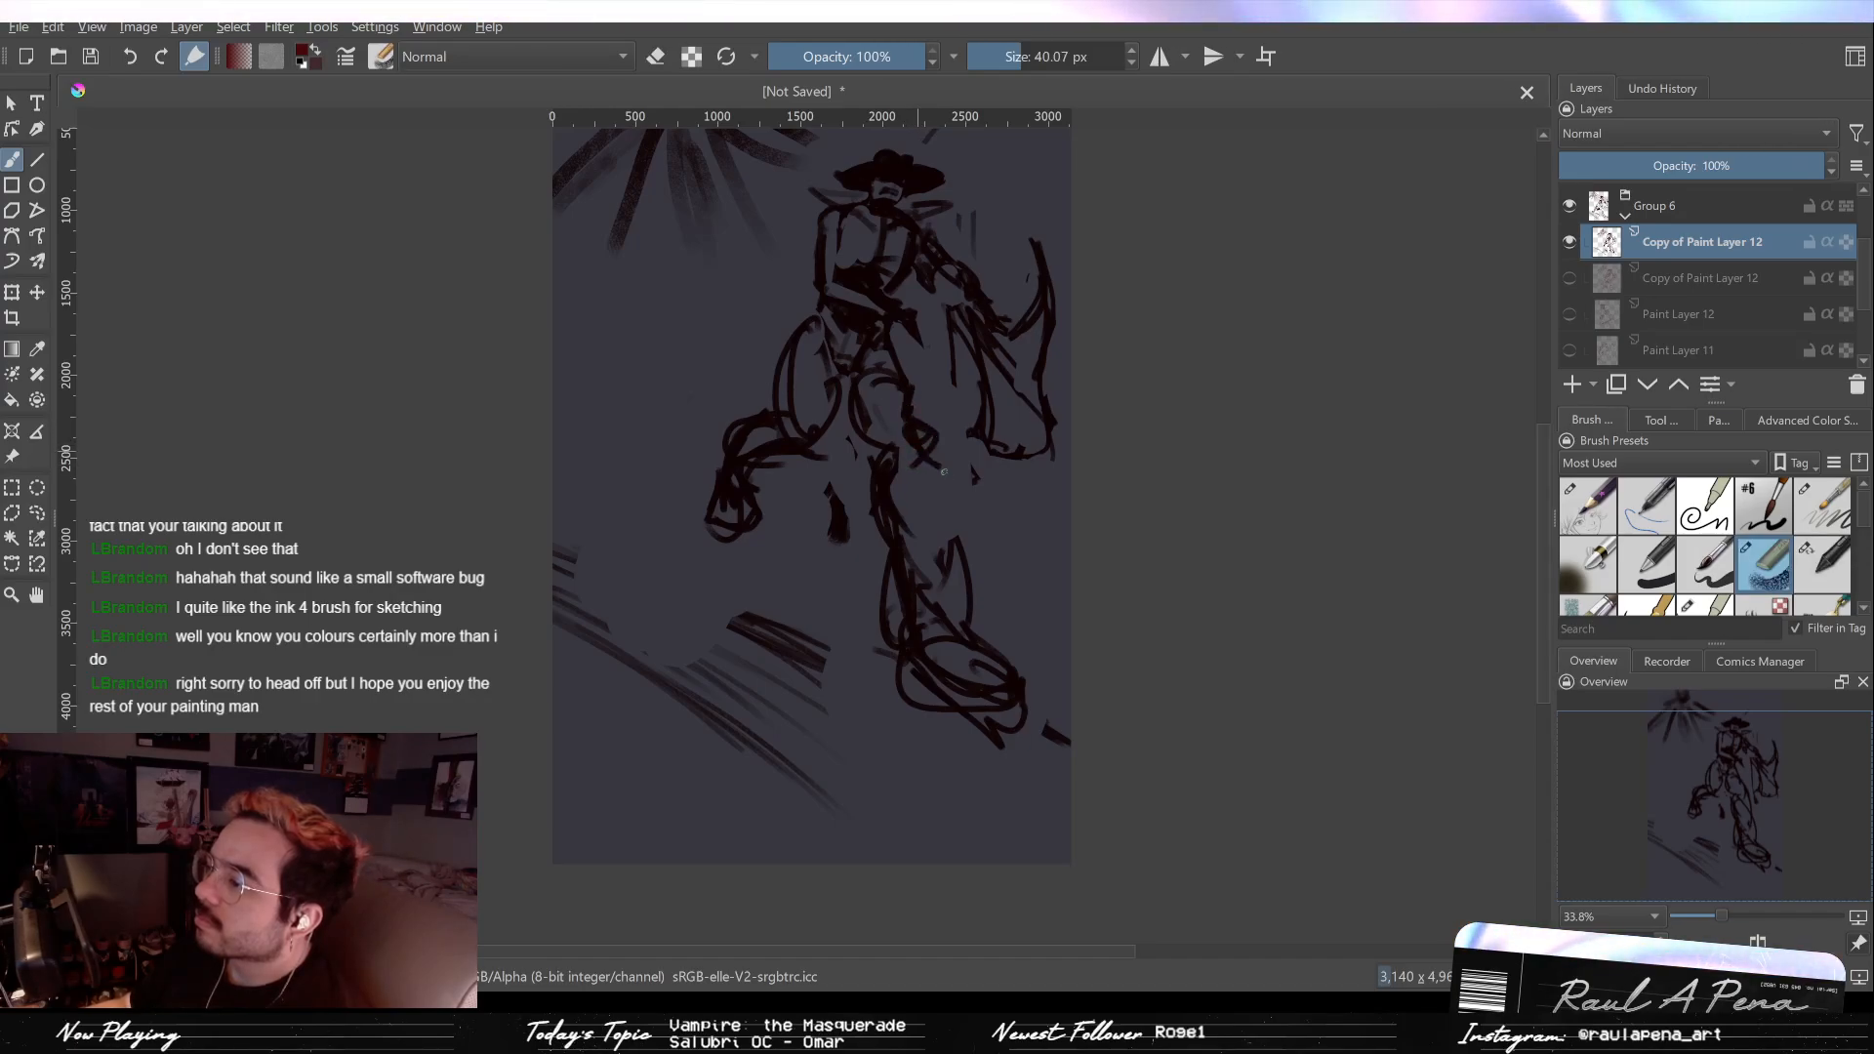
{"action": "key", "text": "e"}
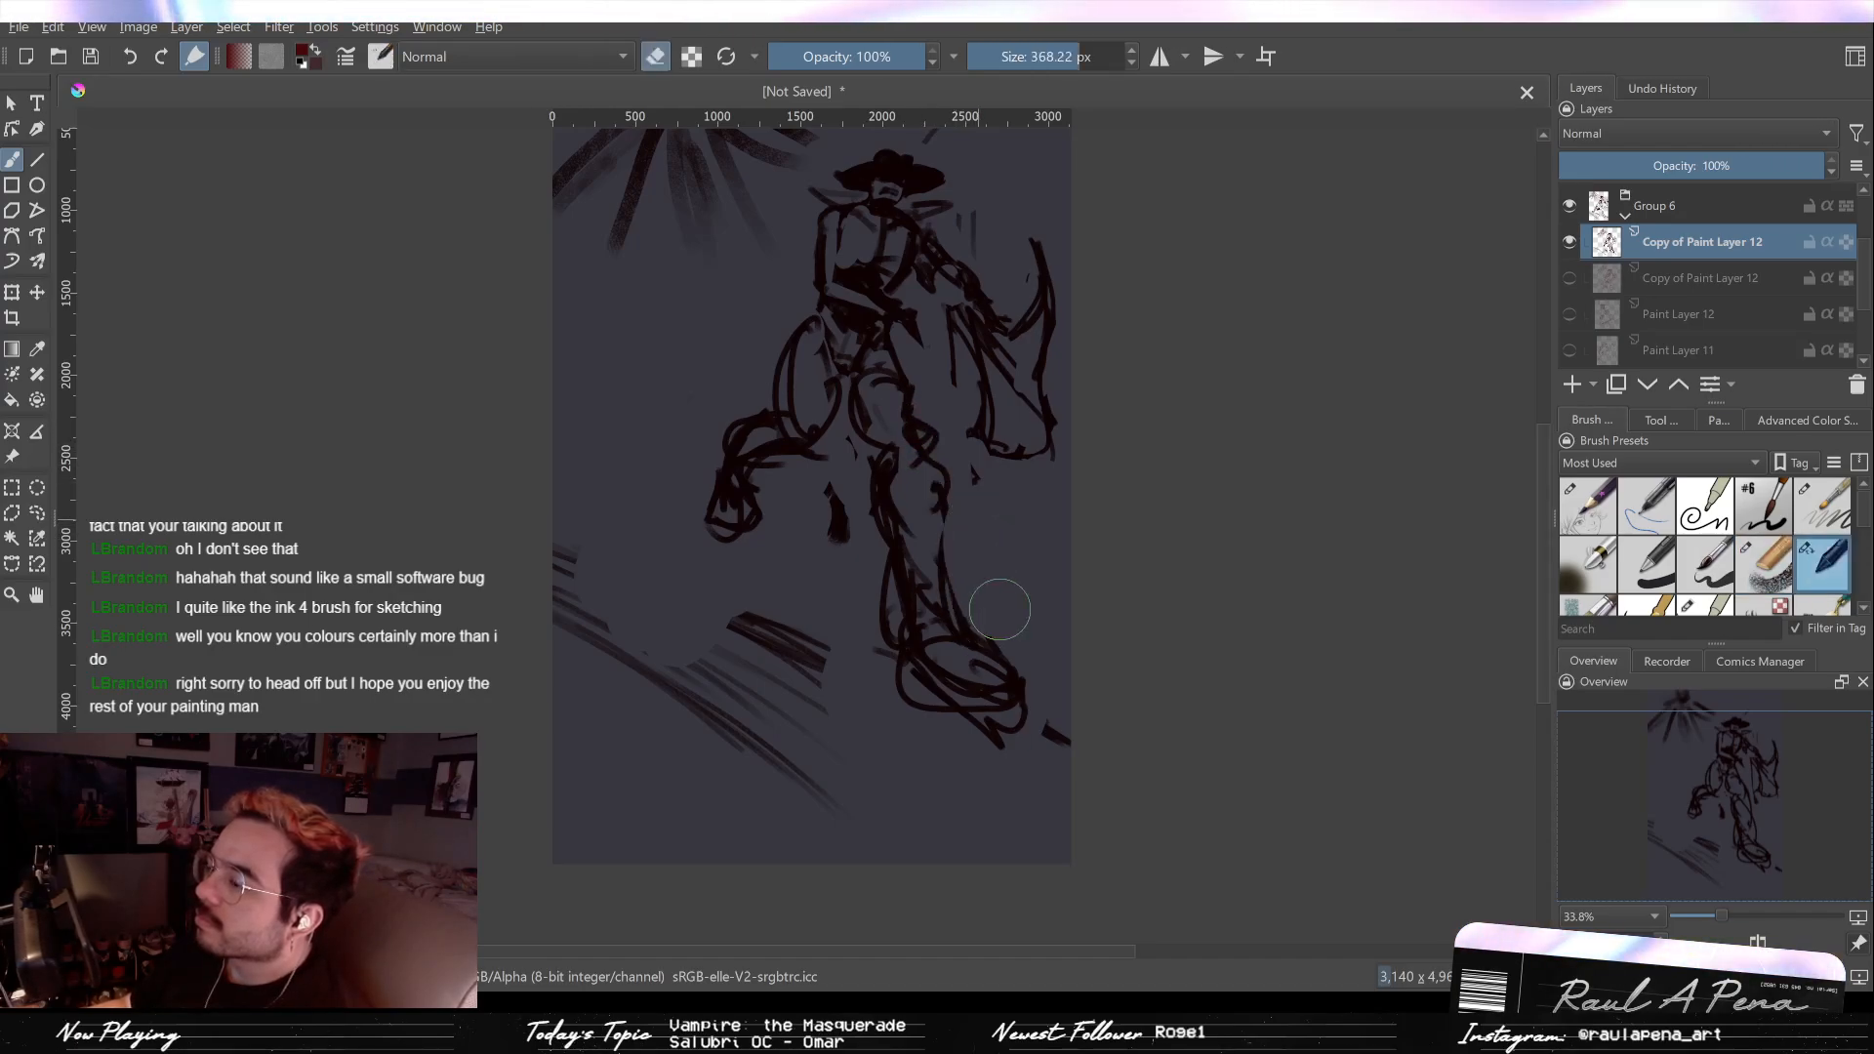
{"action": "key", "text": "e"}
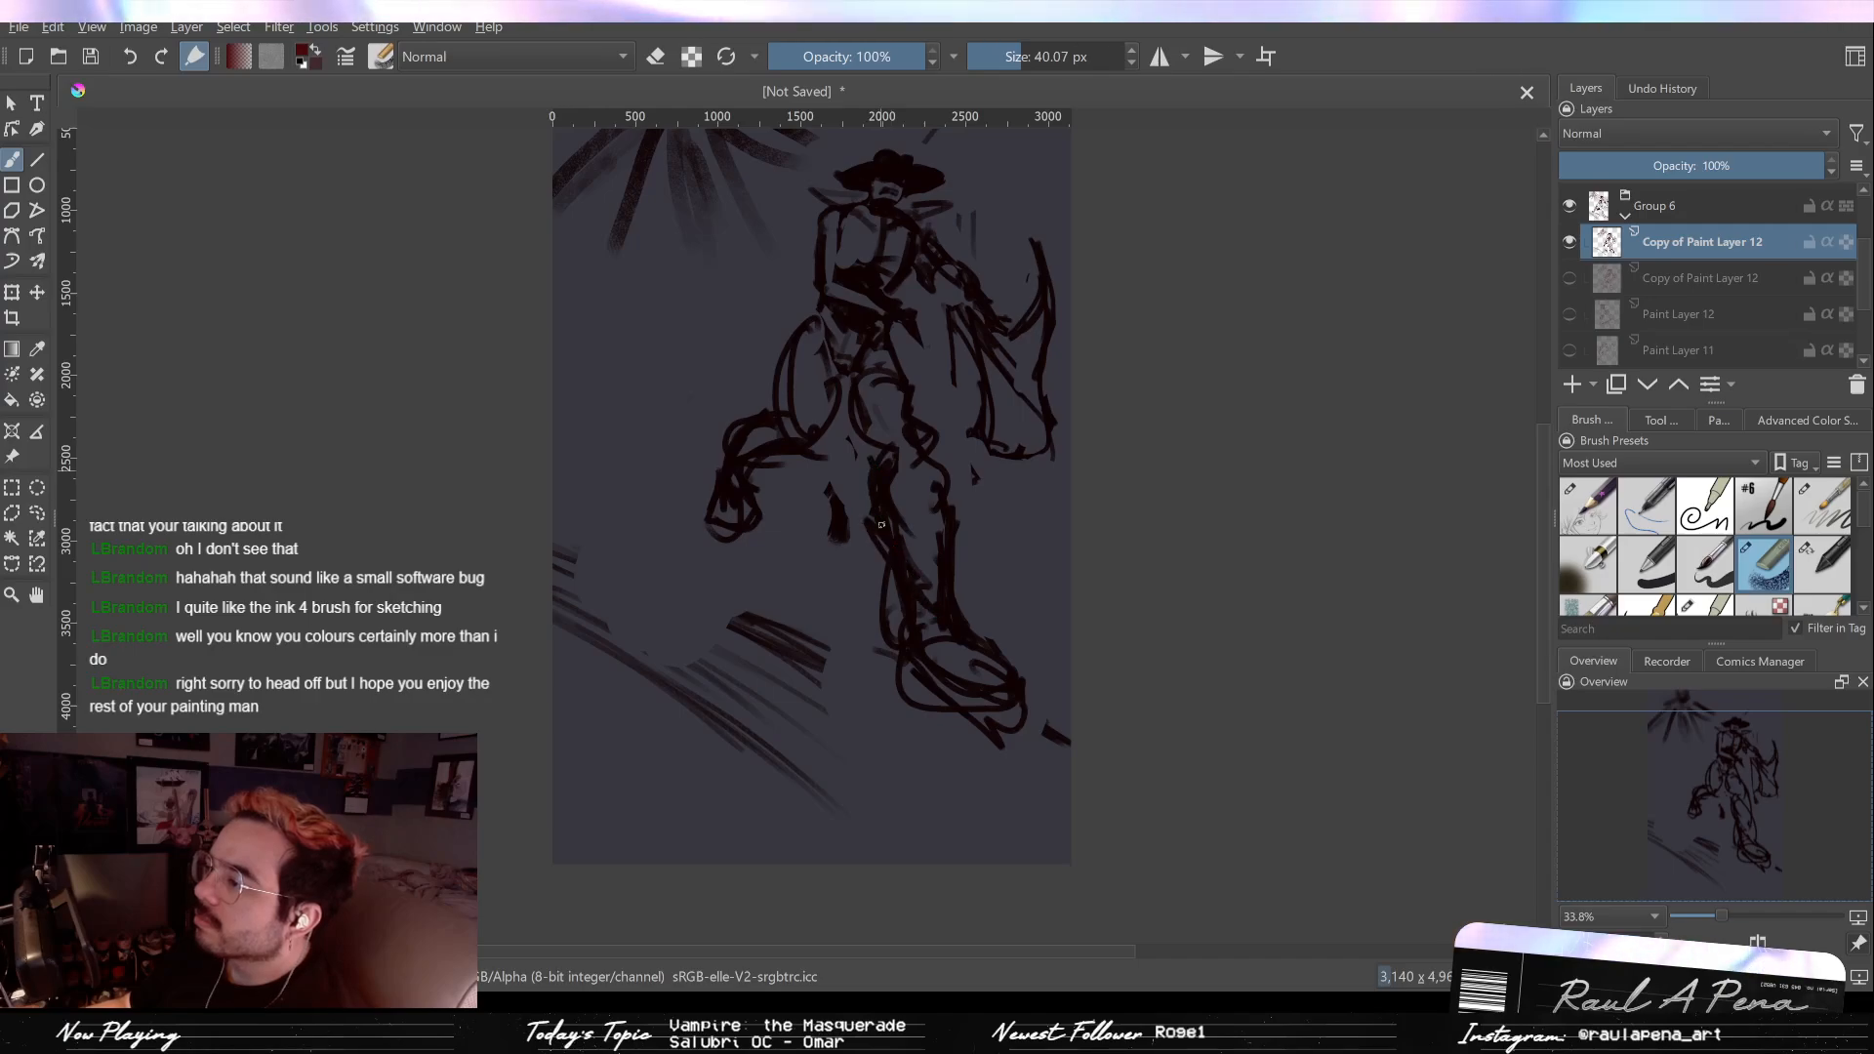
Step: Erase the rear leg's lower part and resketch the thigh with the shin hanging more vertically beneath the knee
{"action": "key", "text": "e"}
{"action": "mouse_move", "coordinate": [820, 468]}
{"action": "left_mouse_down"}
{"action": "mouse_move", "coordinate": [786, 356]}
{"action": "mouse_move", "coordinate": [786, 431]}
{"action": "left_mouse_up"}
{"action": "key", "text": "e"}
{"action": "key", "text": "ctrl+z"}
{"action": "mouse_move", "coordinate": [820, 318]}
{"action": "left_mouse_down"}
{"action": "mouse_move", "coordinate": [786, 390]}
{"action": "mouse_move", "coordinate": [827, 444]}
{"action": "mouse_move", "coordinate": [822, 370]}
{"action": "left_mouse_up"}
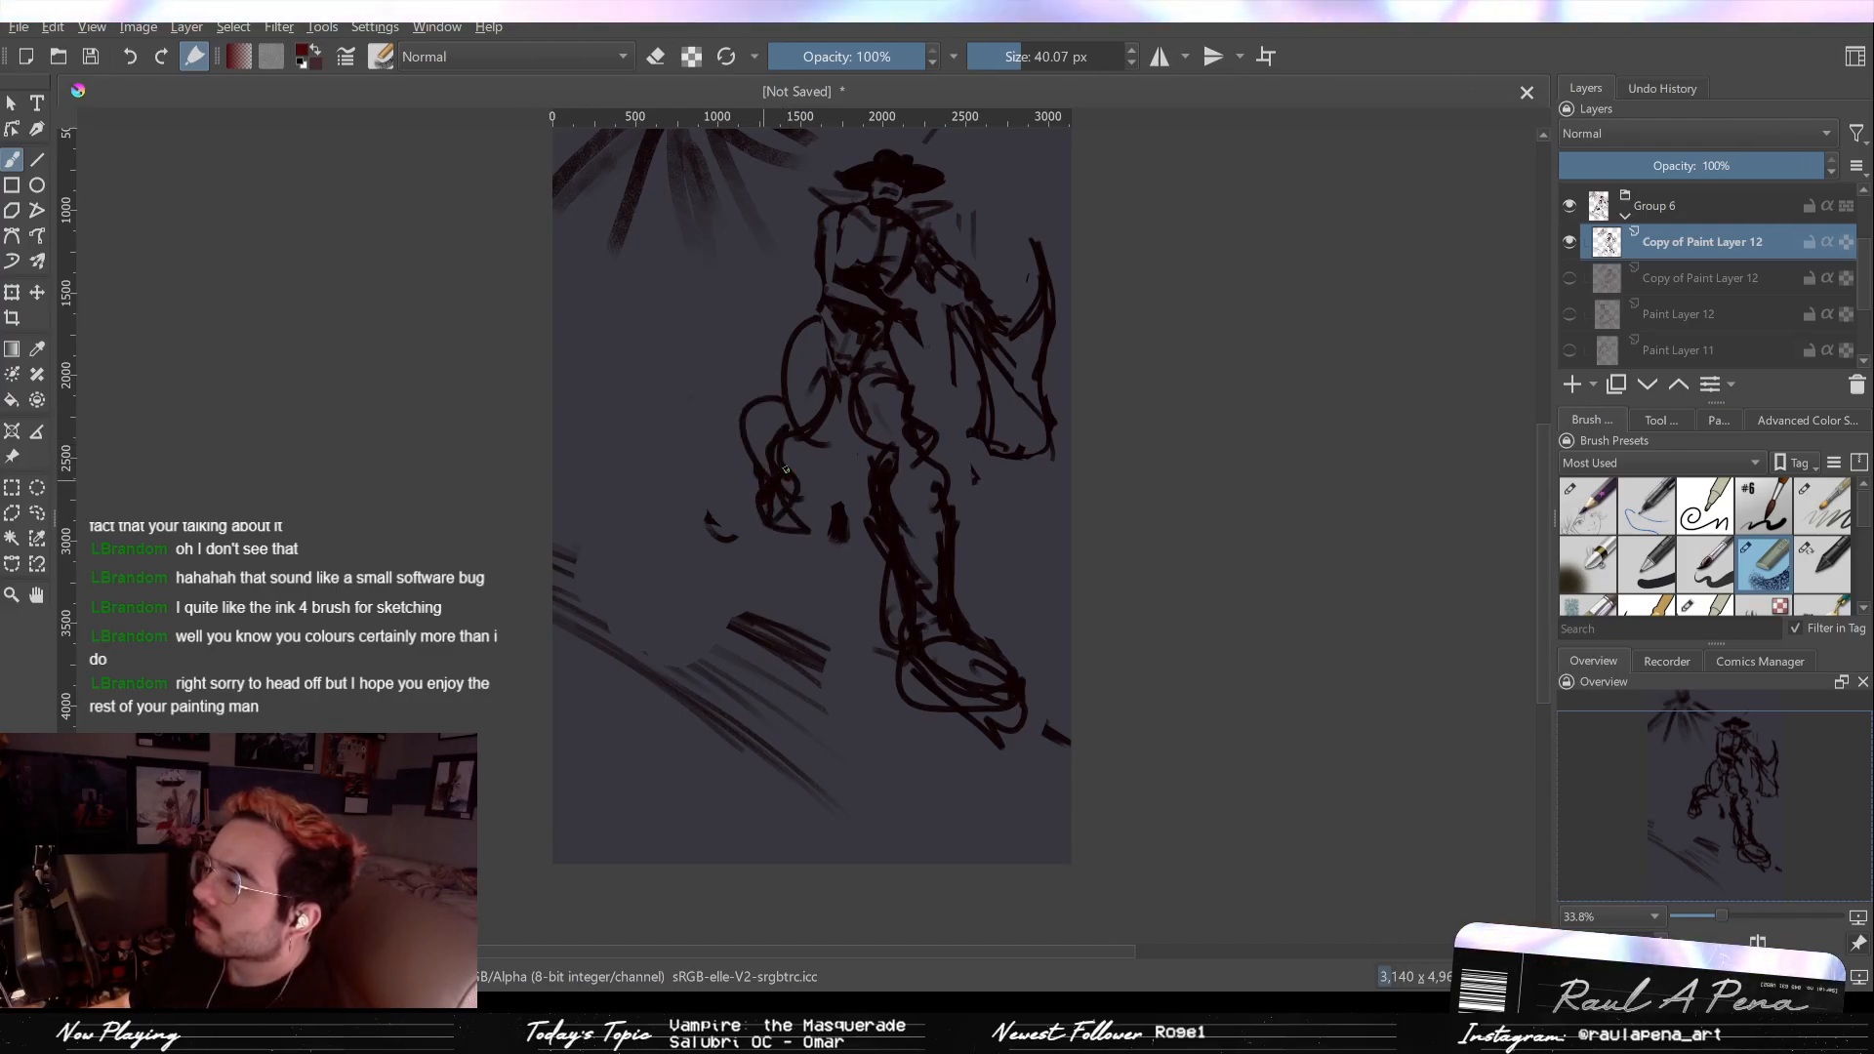
Step: Erase the rear leg's foot and rework it as a small foot pointing outward, away from the front leg
{"action": "key", "text": "e"}
{"action": "mouse_move", "coordinate": [804, 488]}
{"action": "left_mouse_down"}
{"action": "mouse_move", "coordinate": [795, 473]}
{"action": "mouse_move", "coordinate": [820, 517]}
{"action": "mouse_move", "coordinate": [766, 540]}
{"action": "left_mouse_up"}
{"action": "key", "text": "e"}
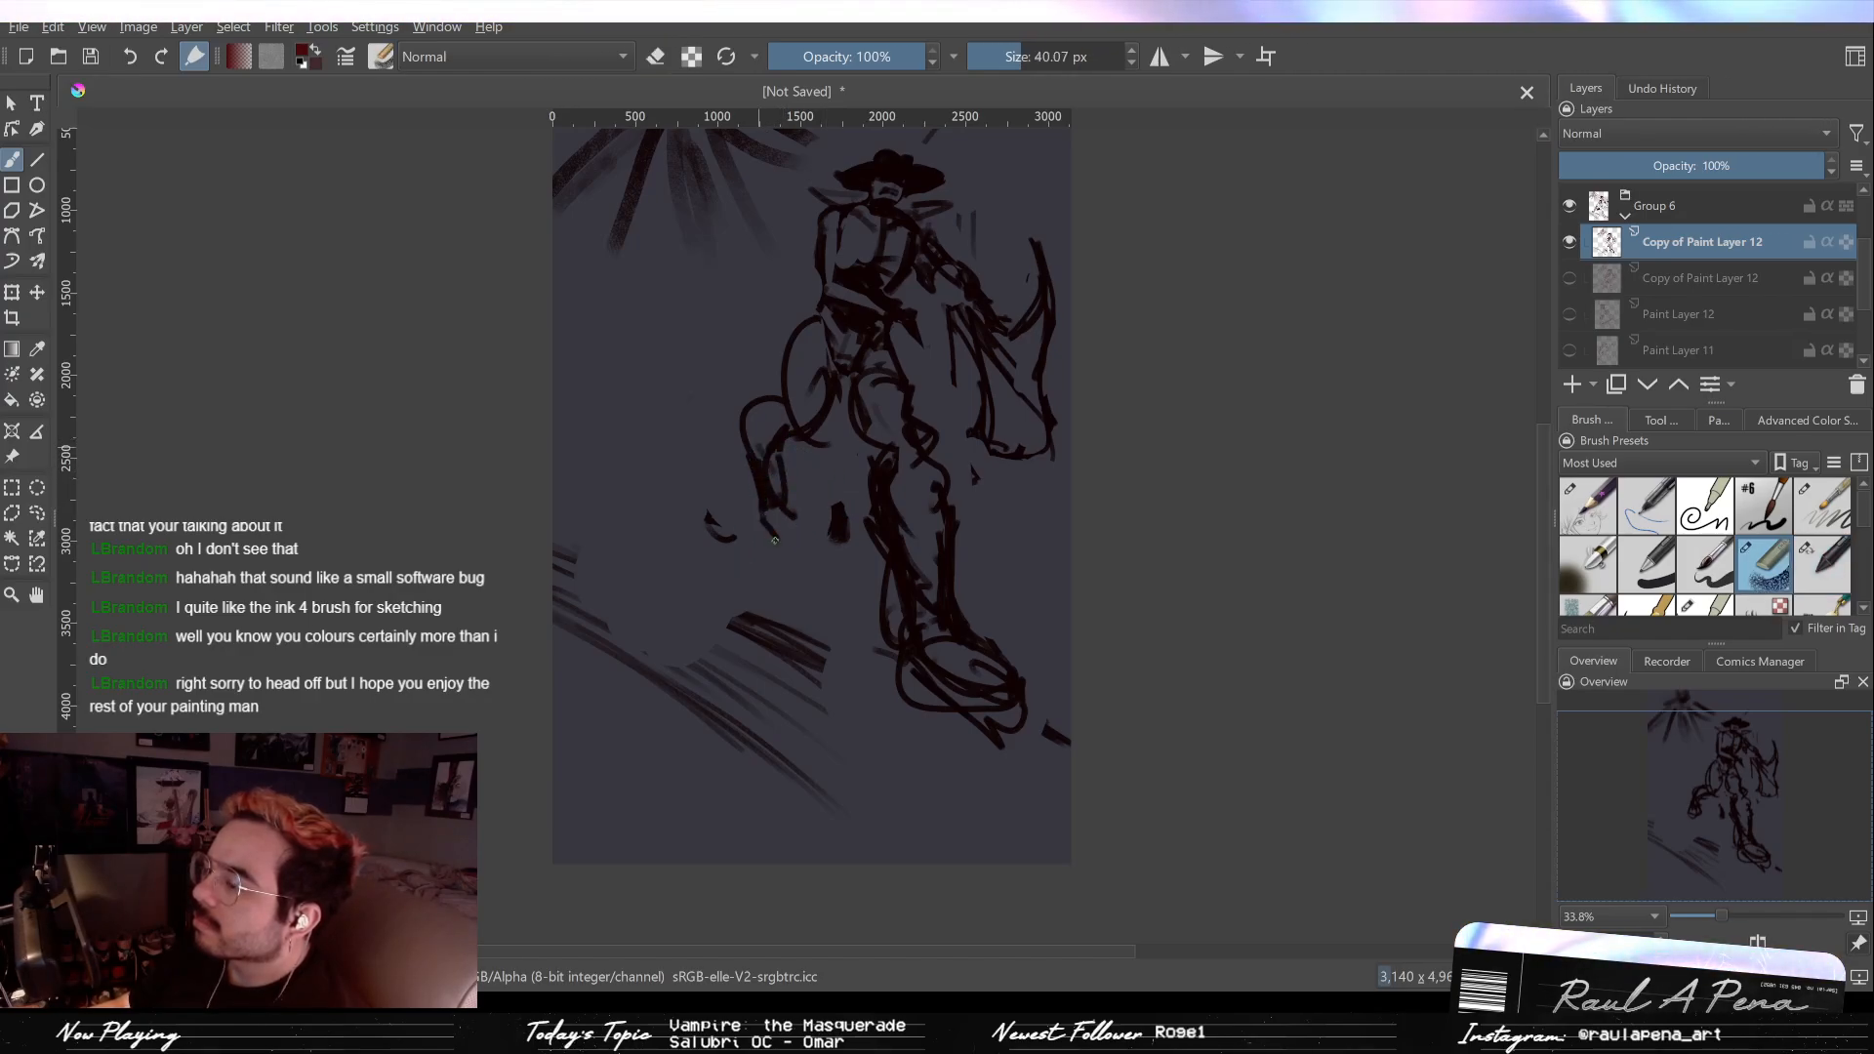
{"action": "left_click_drag", "start_coordinate": [776, 542], "coordinate": [813, 550]}
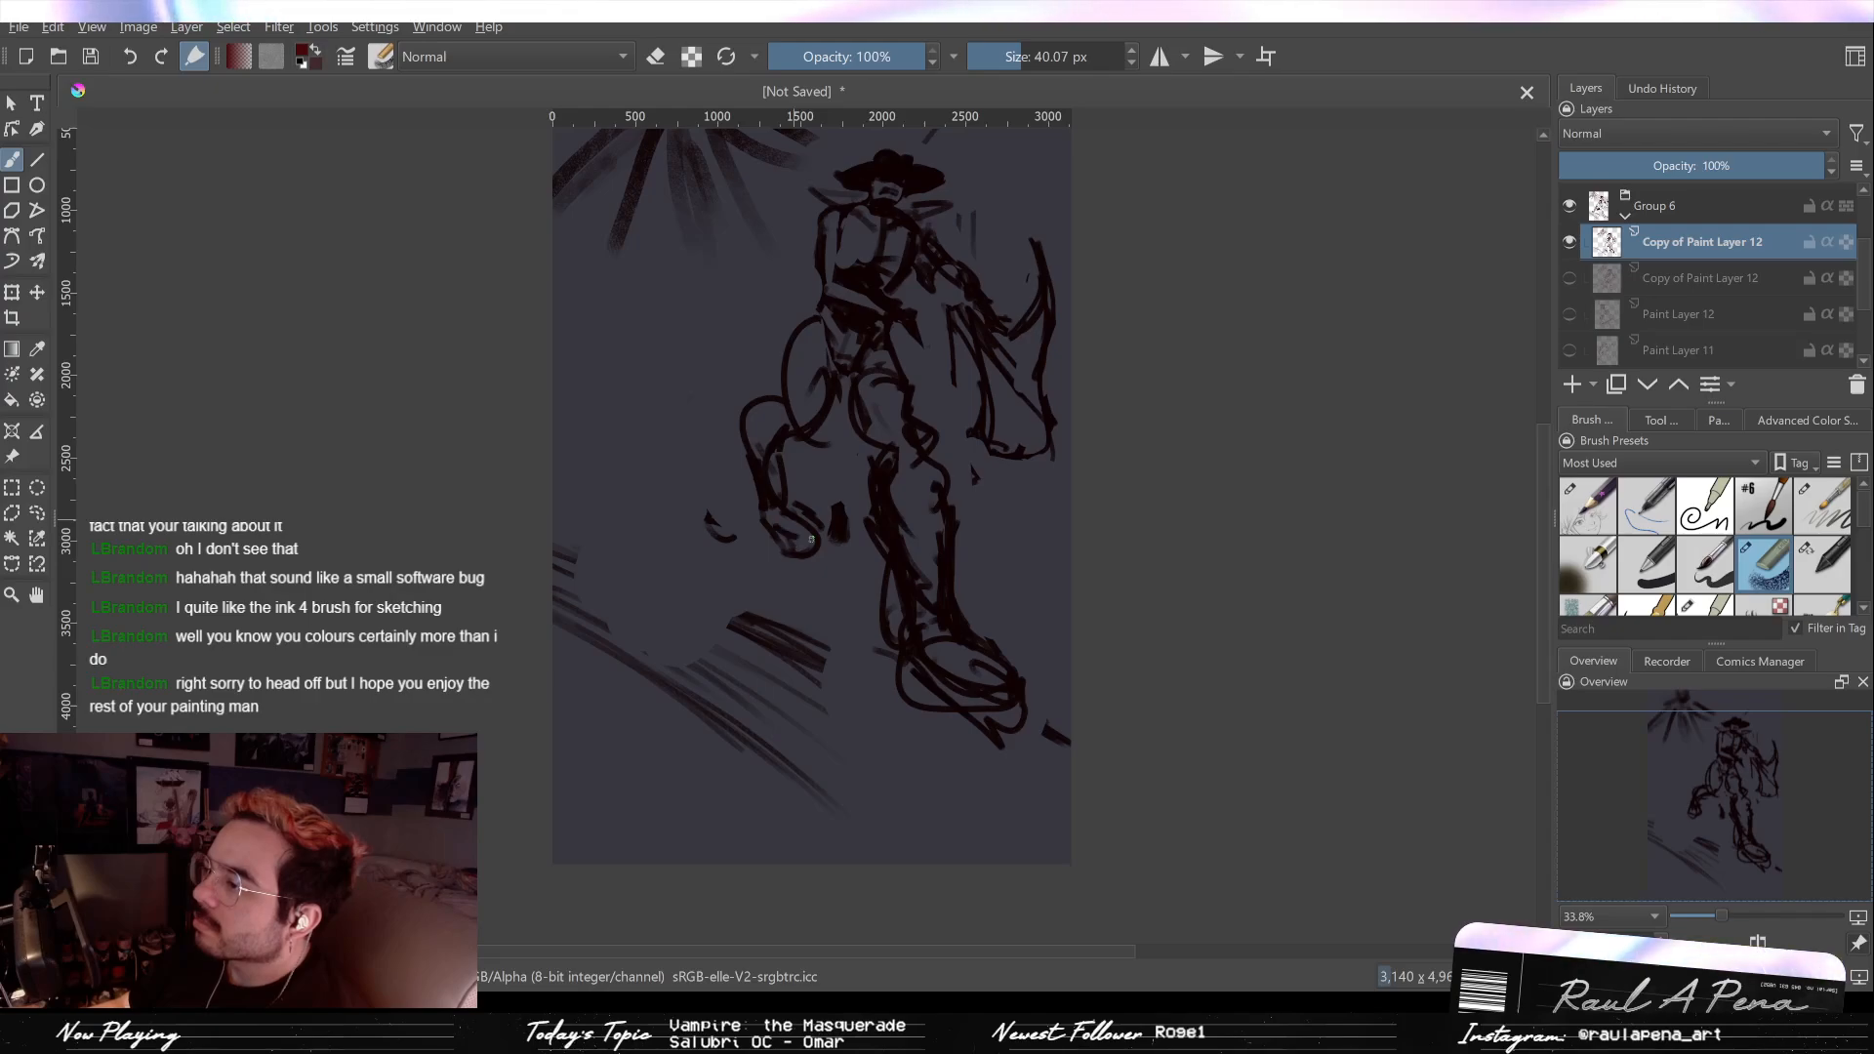
{"action": "key", "text": "e"}
{"action": "mouse_move", "coordinate": [796, 537]}
{"action": "left_mouse_down"}
{"action": "mouse_move", "coordinate": [804, 499]}
{"action": "mouse_move", "coordinate": [733, 512]}
{"action": "mouse_move", "coordinate": [756, 527]}
{"action": "left_mouse_up"}
{"action": "key", "text": "e"}
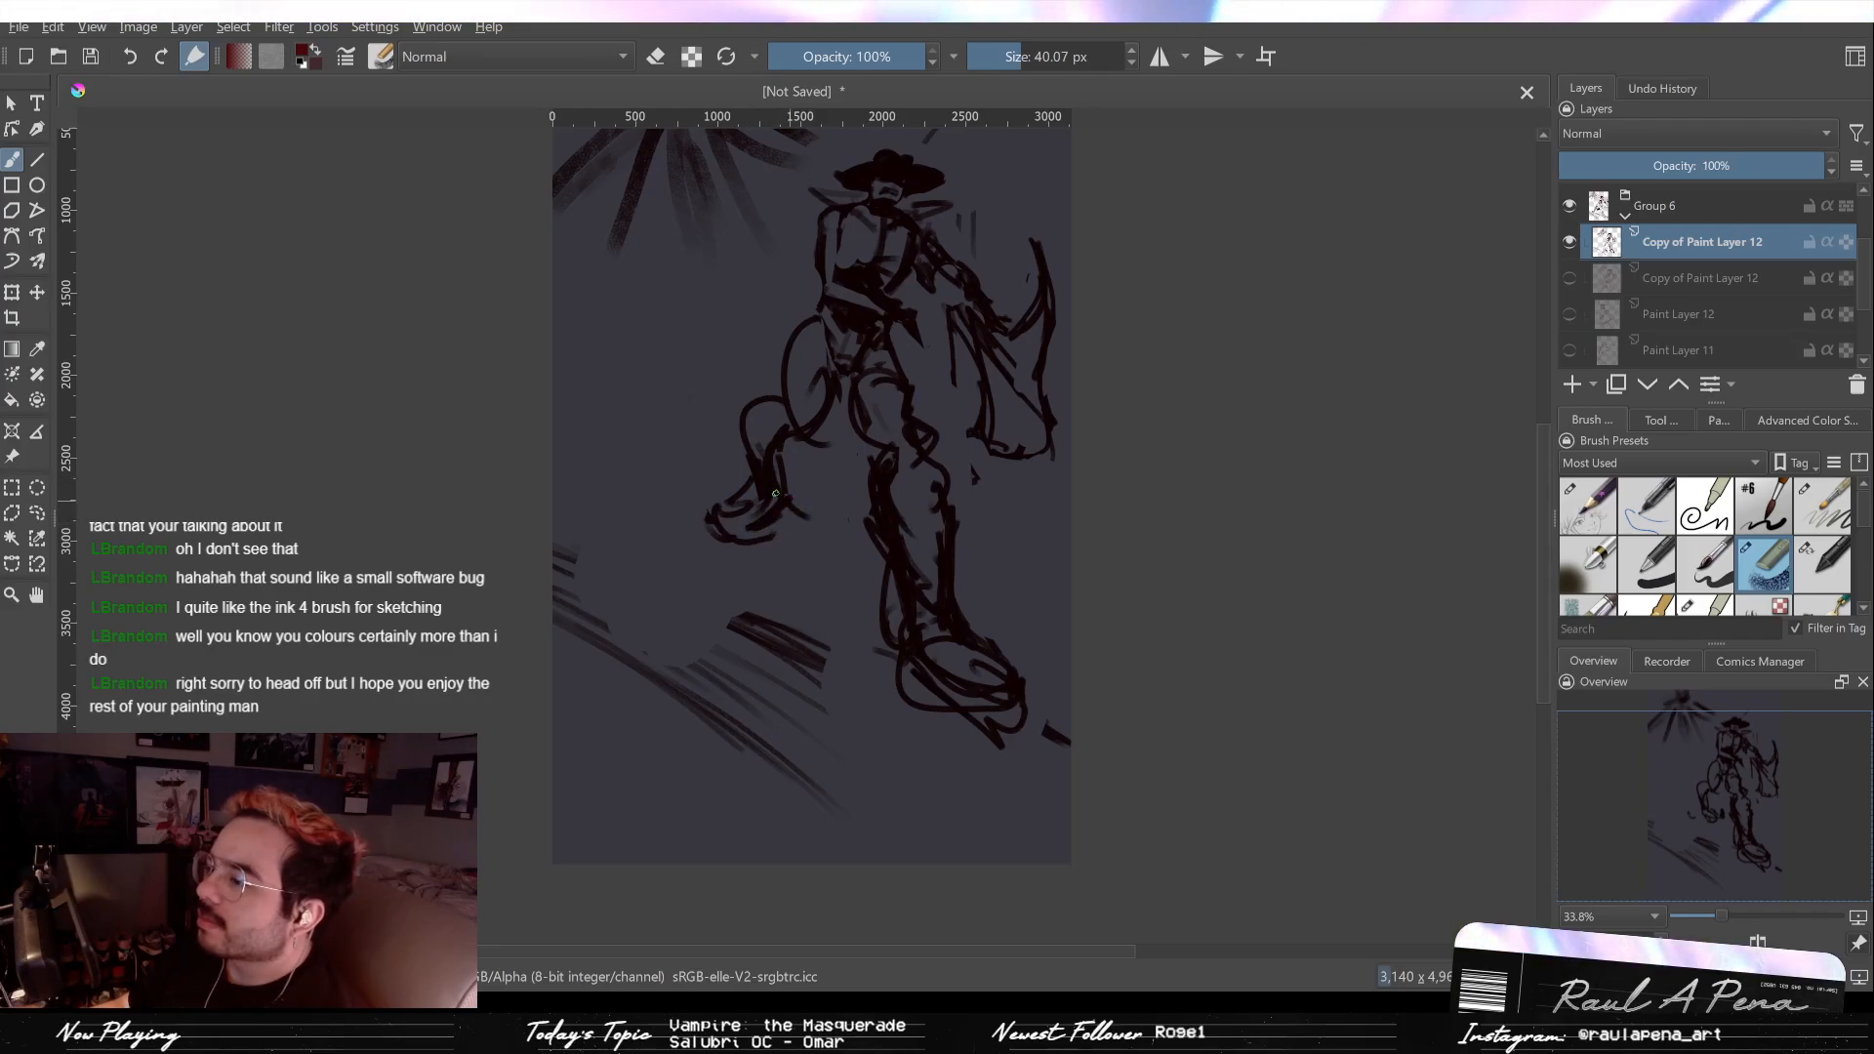
Step: Erase the rear leg and redraw it with a curved knee and a shin sweeping back into a pointed foot
{"action": "key", "text": "e"}
{"action": "mouse_move", "coordinate": [791, 382]}
{"action": "left_mouse_down"}
{"action": "mouse_move", "coordinate": [806, 430]}
{"action": "mouse_move", "coordinate": [788, 380]}
{"action": "mouse_move", "coordinate": [802, 333]}
{"action": "mouse_move", "coordinate": [732, 397]}
{"action": "mouse_move", "coordinate": [723, 517]}
{"action": "left_mouse_up"}
{"action": "key", "text": "e"}
{"action": "key", "text": "e"}
{"action": "key", "text": "e"}
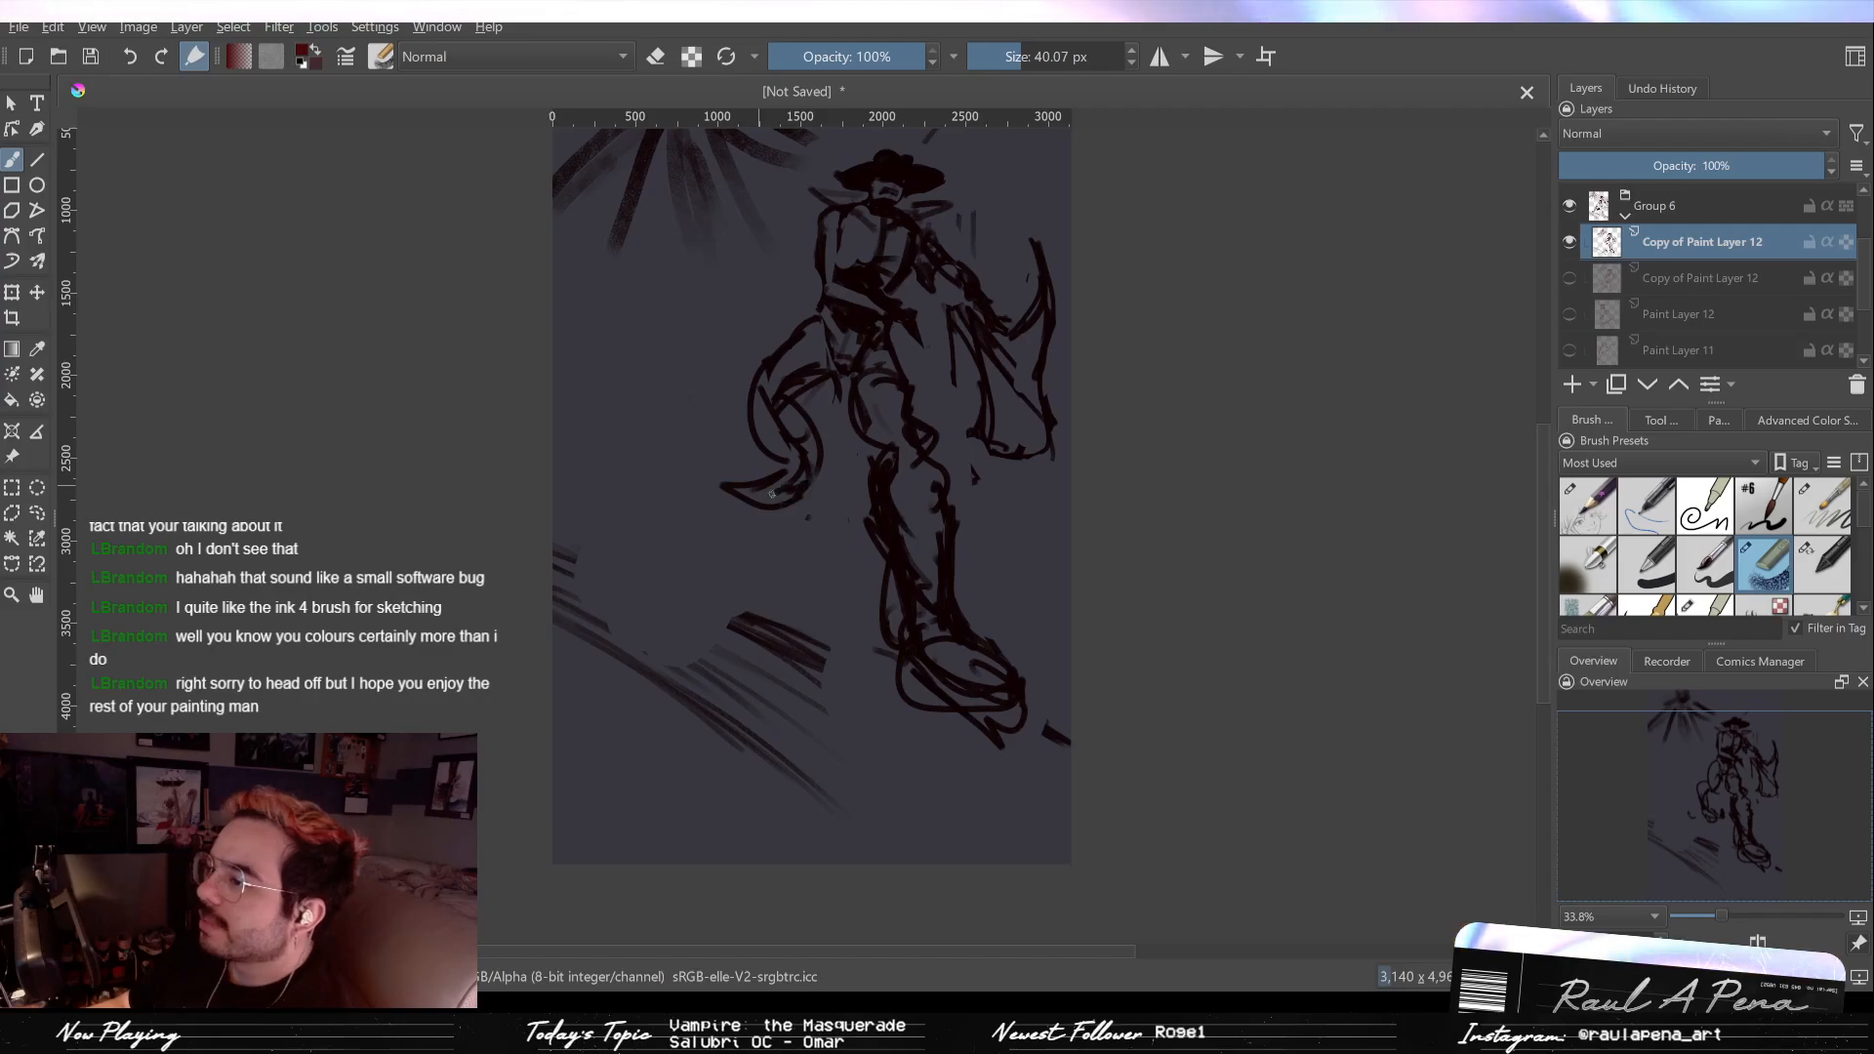
{"action": "left_click_drag", "start_coordinate": [770, 495], "coordinate": [832, 468]}
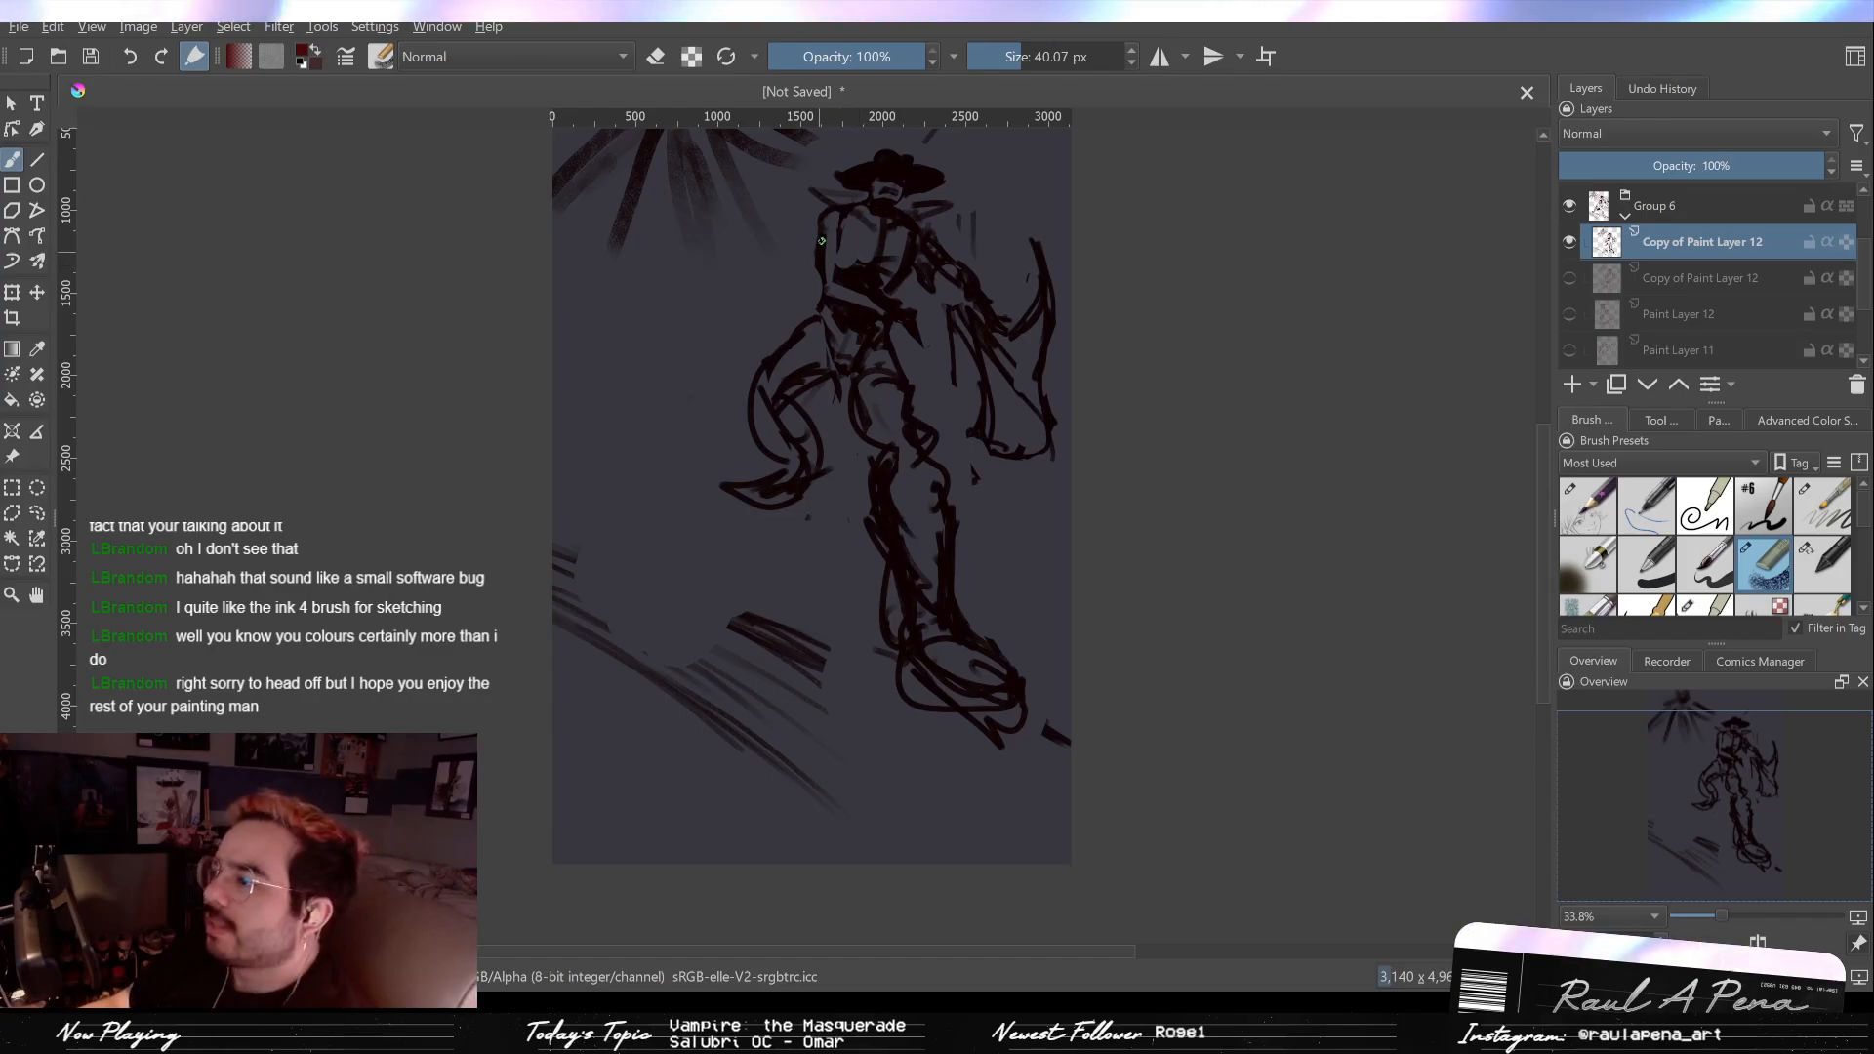
Step: Erase the arm line beside the torso and redraw the torso's side with a slanted waist and hip line
{"action": "left_click_drag", "start_coordinate": [789, 265], "coordinate": [846, 295]}
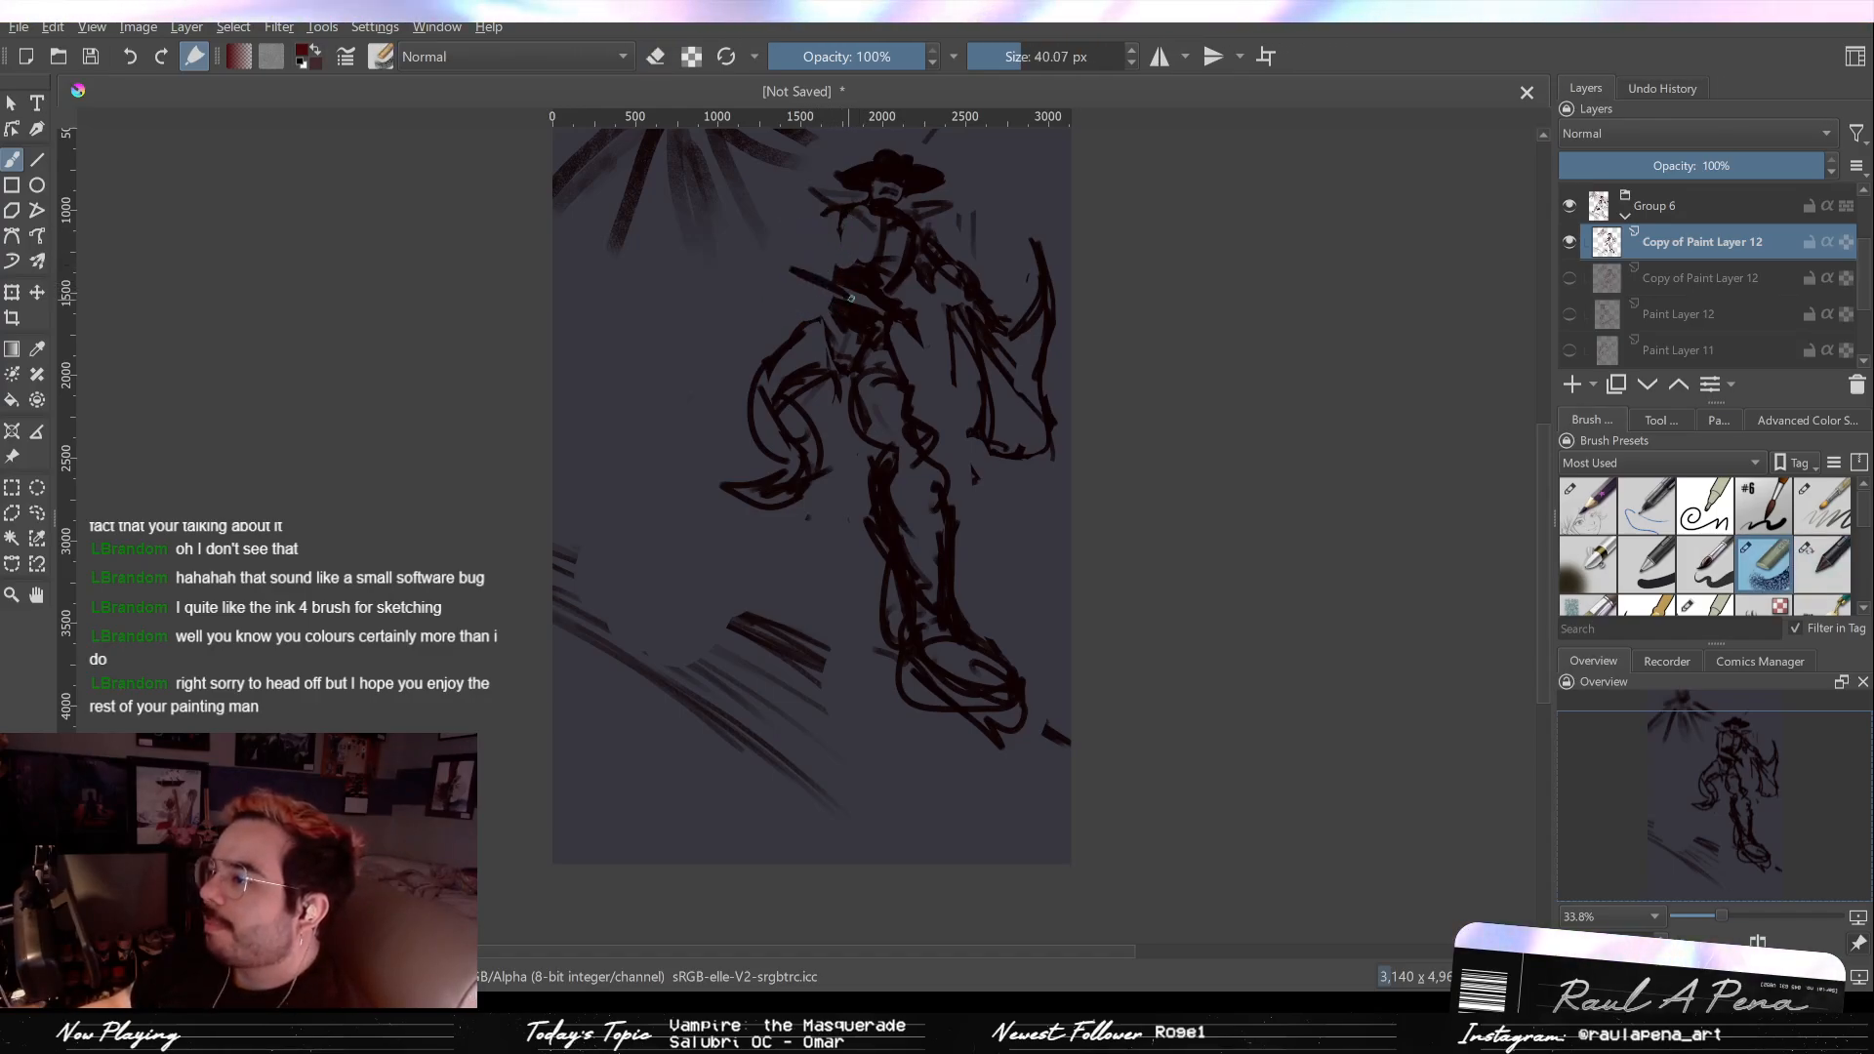
{"action": "key", "text": "ctrl+z"}
{"action": "key", "text": "e"}
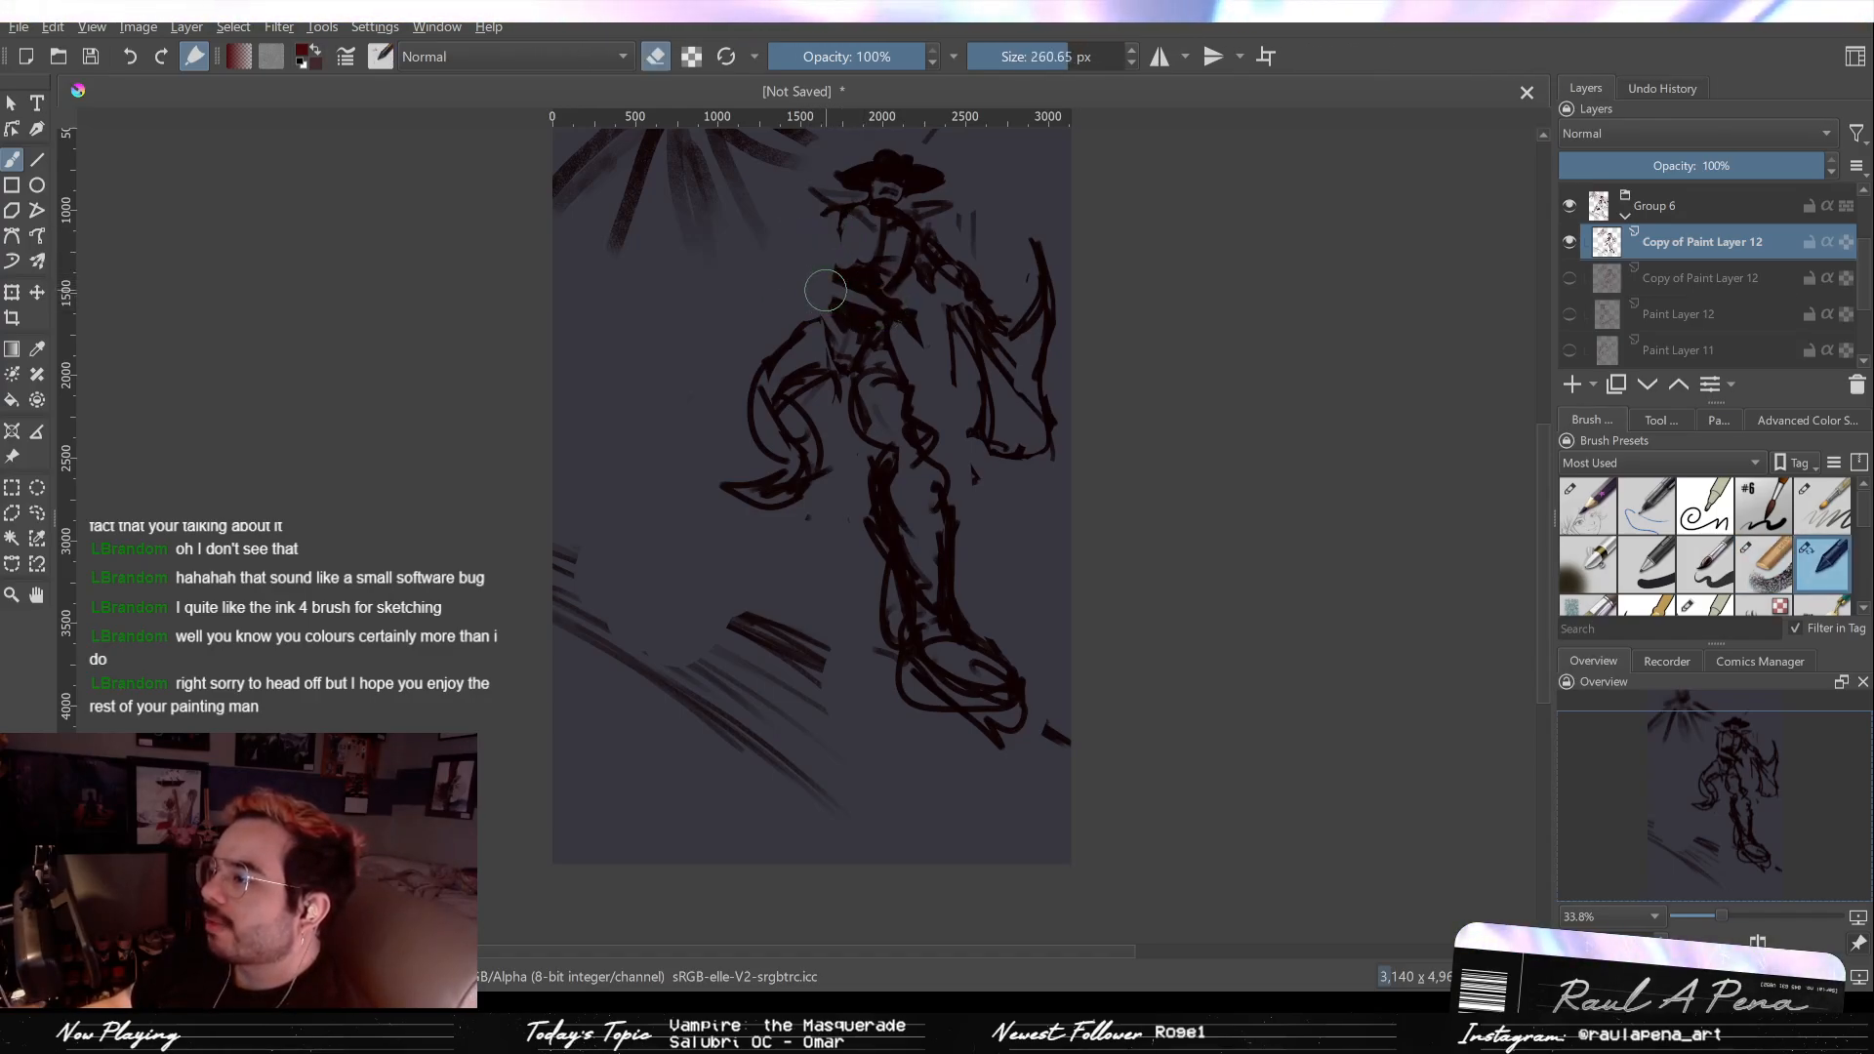
{"action": "key", "text": "slash"}
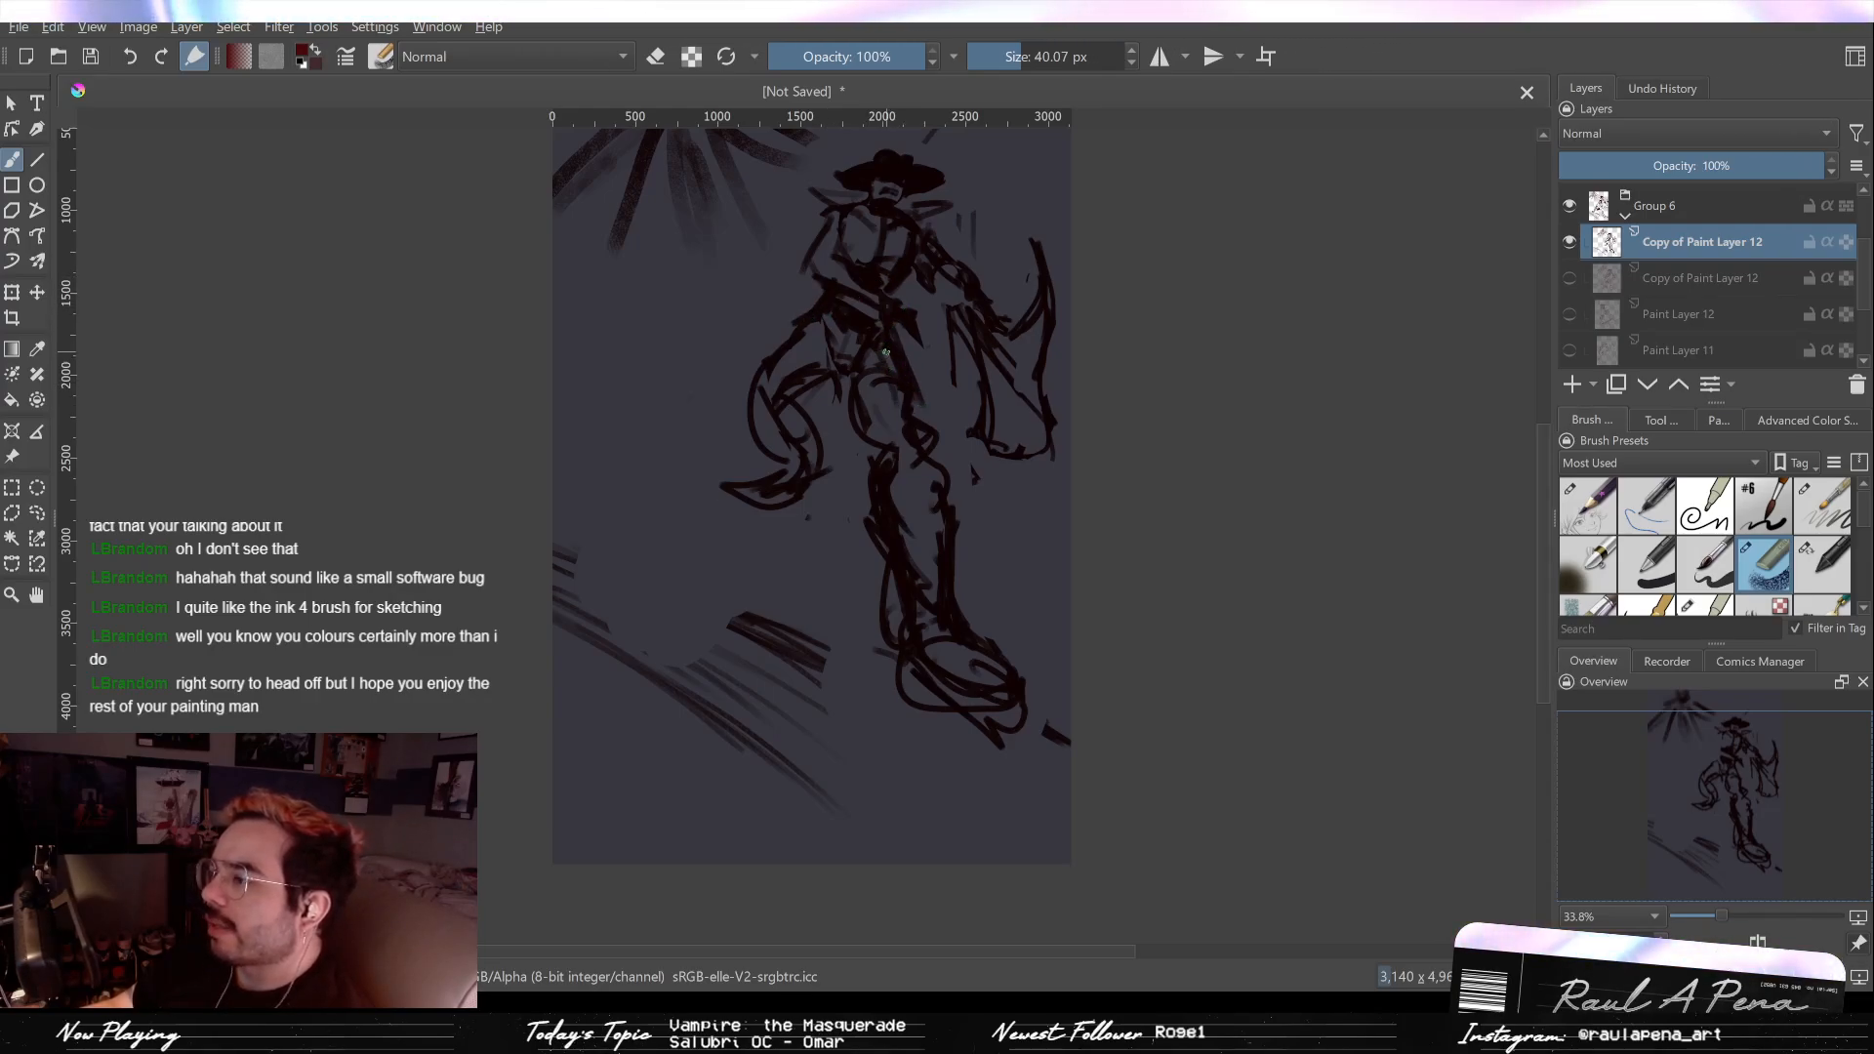
Step: Redraw the rear thigh lifted toward a rounded knee, and replace the curved shin with a short shin and flat foot
{"action": "mouse_move", "coordinate": [828, 310]}
{"action": "left_mouse_down"}
{"action": "mouse_move", "coordinate": [742, 358]}
{"action": "mouse_move", "coordinate": [776, 421]}
{"action": "mouse_move", "coordinate": [732, 386]}
{"action": "mouse_move", "coordinate": [800, 430]}
{"action": "mouse_move", "coordinate": [800, 397]}
{"action": "mouse_move", "coordinate": [739, 389]}
{"action": "left_mouse_up"}
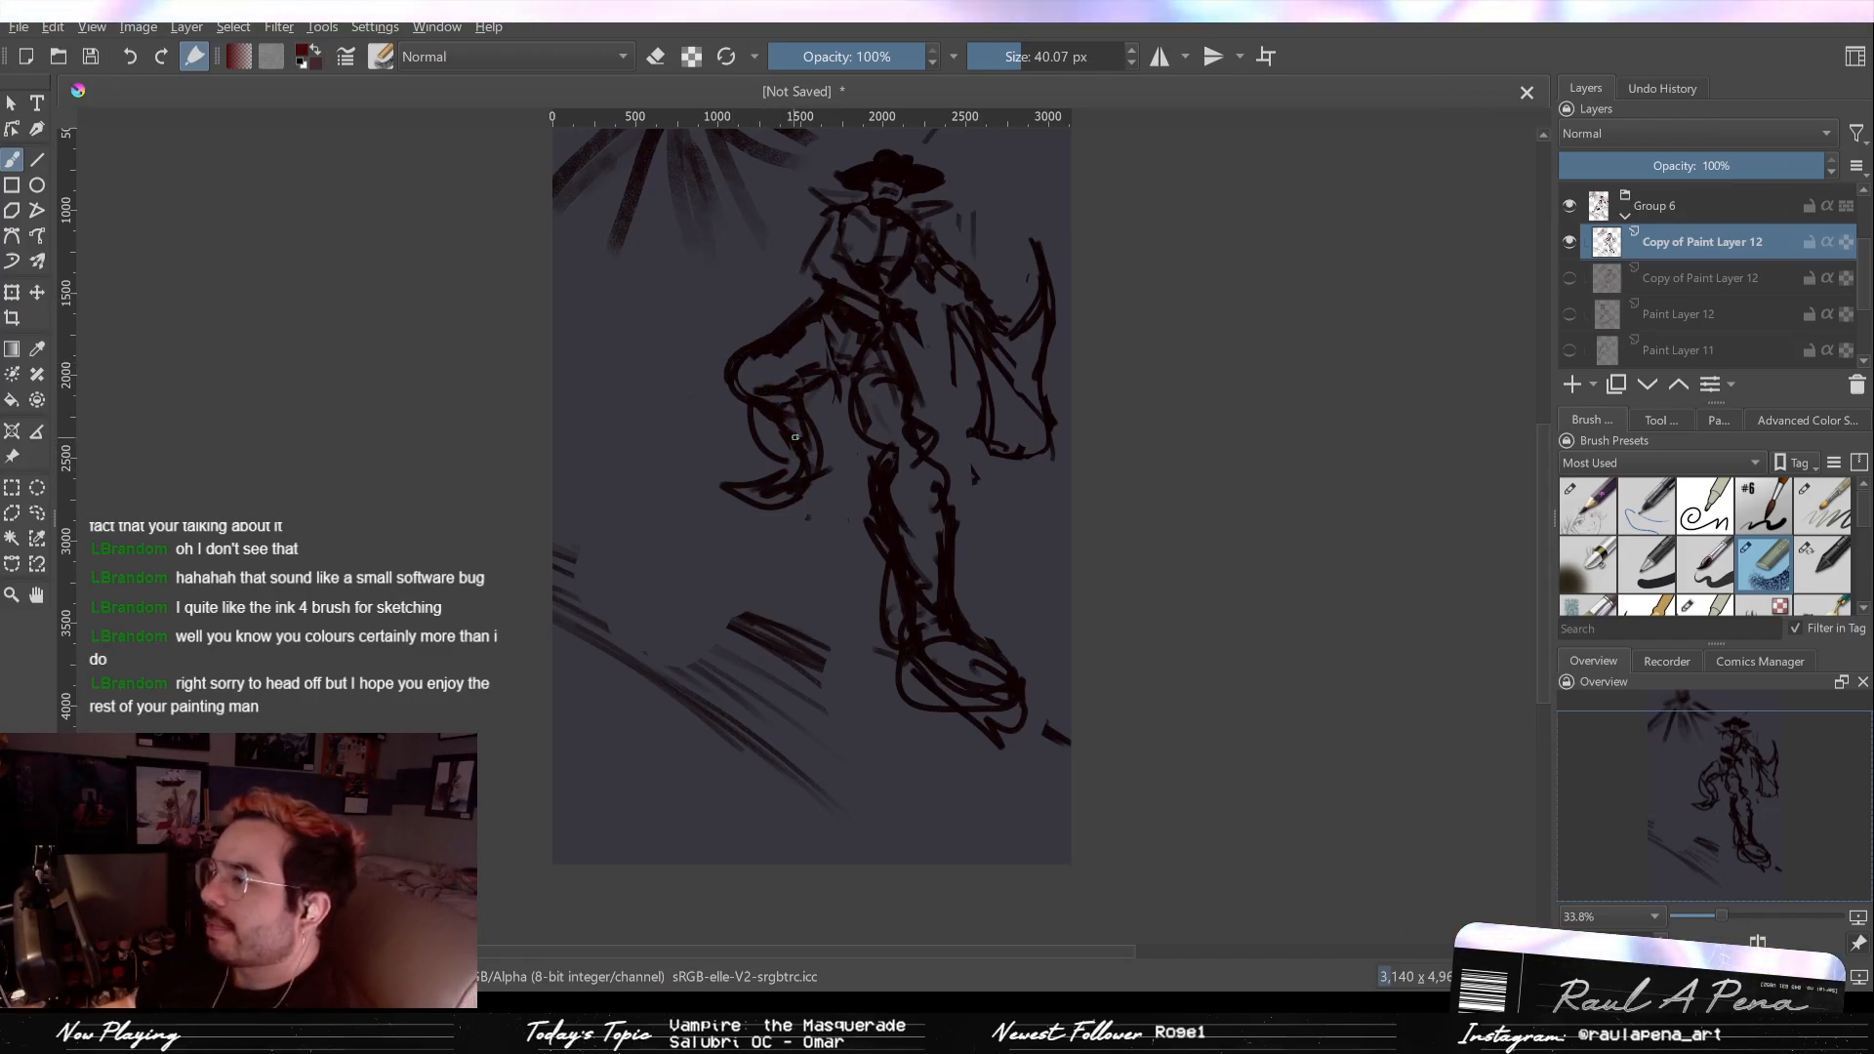
{"action": "key", "text": "e"}
{"action": "left_click_drag", "start_coordinate": [797, 429], "coordinate": [802, 484]}
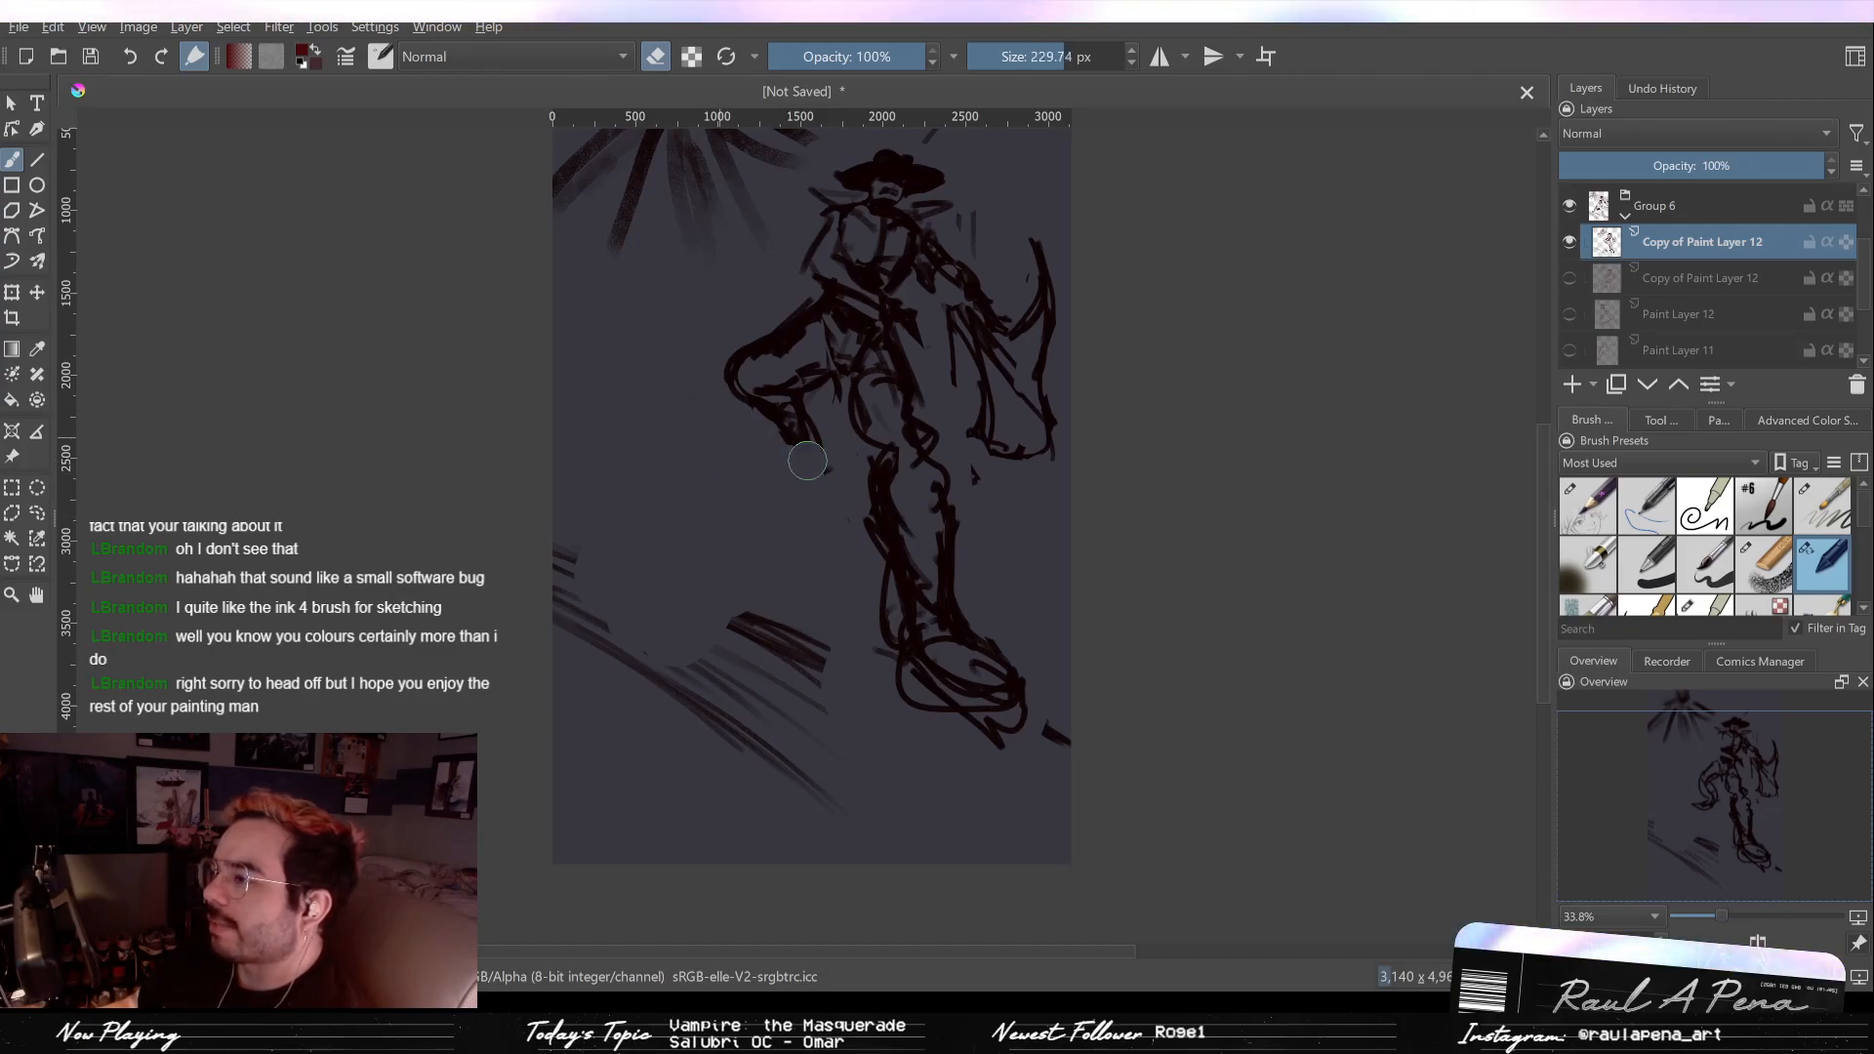
{"action": "key", "text": "e"}
{"action": "left_click_drag", "start_coordinate": [771, 418], "coordinate": [749, 447]}
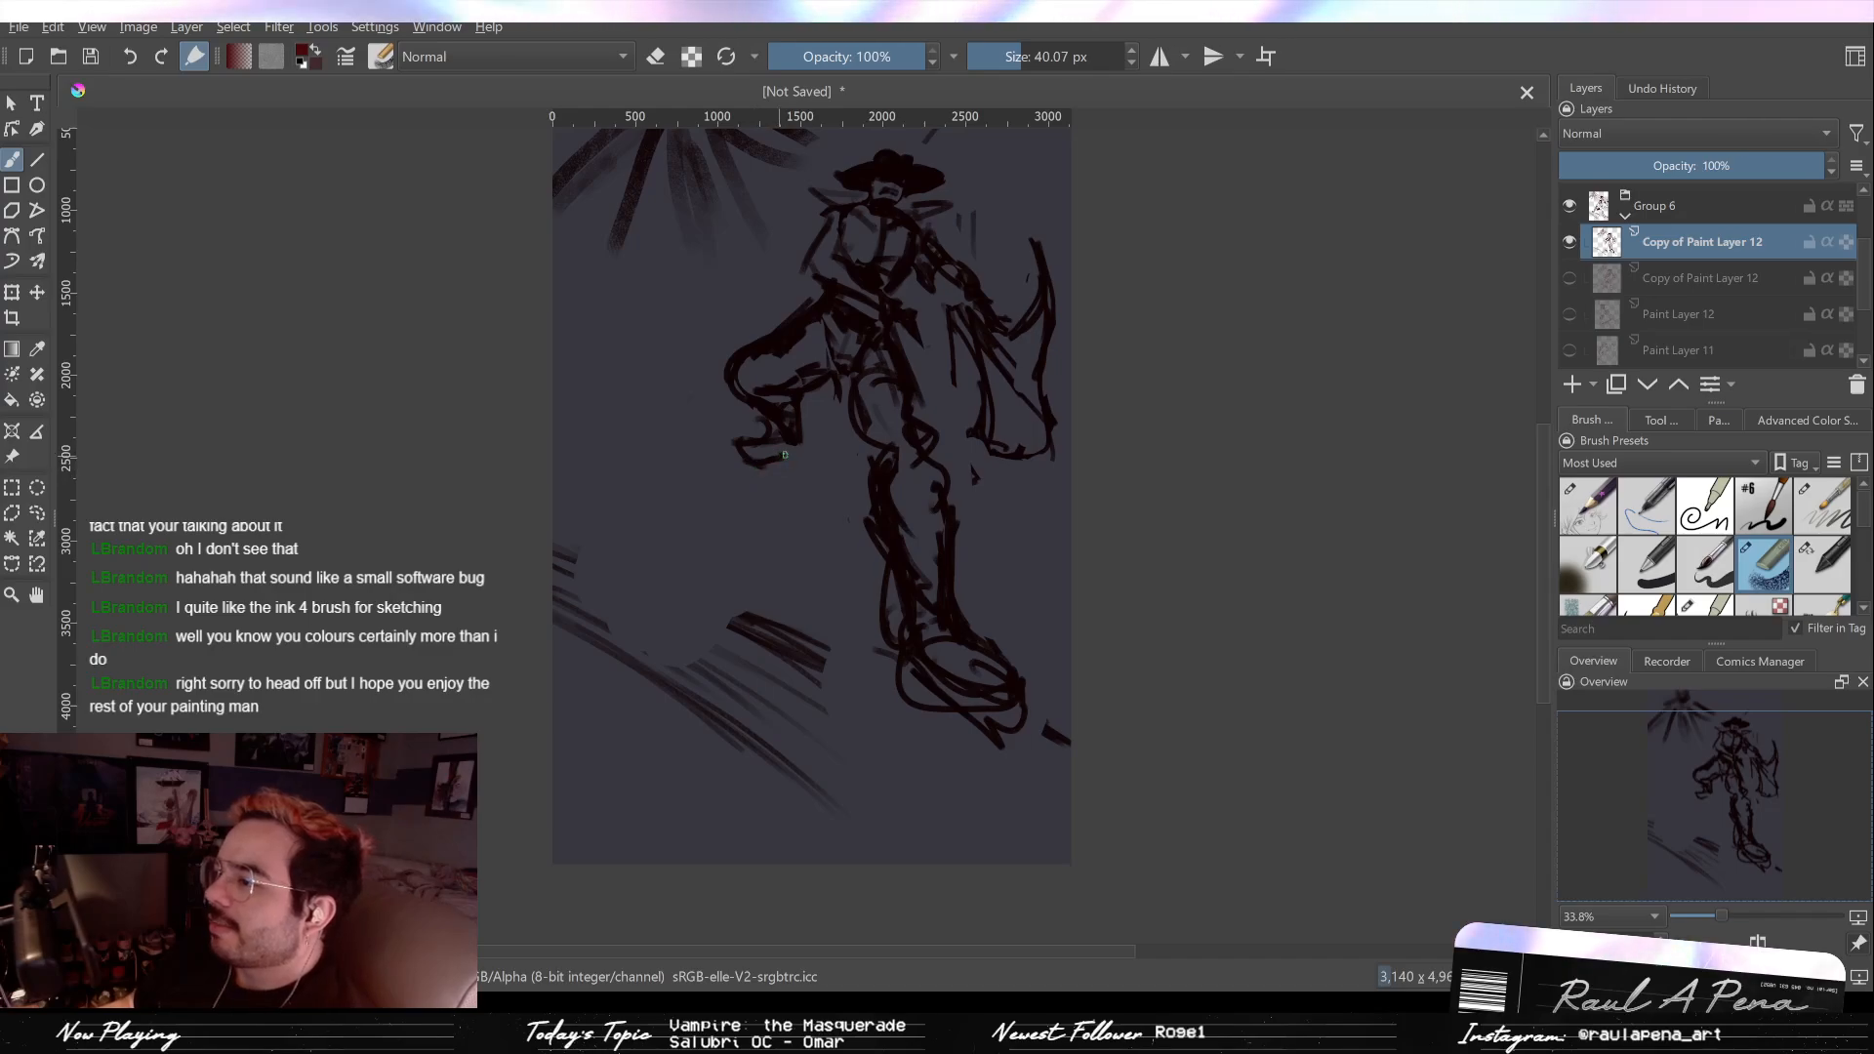
{"action": "left_click_drag", "start_coordinate": [754, 466], "coordinate": [806, 448]}
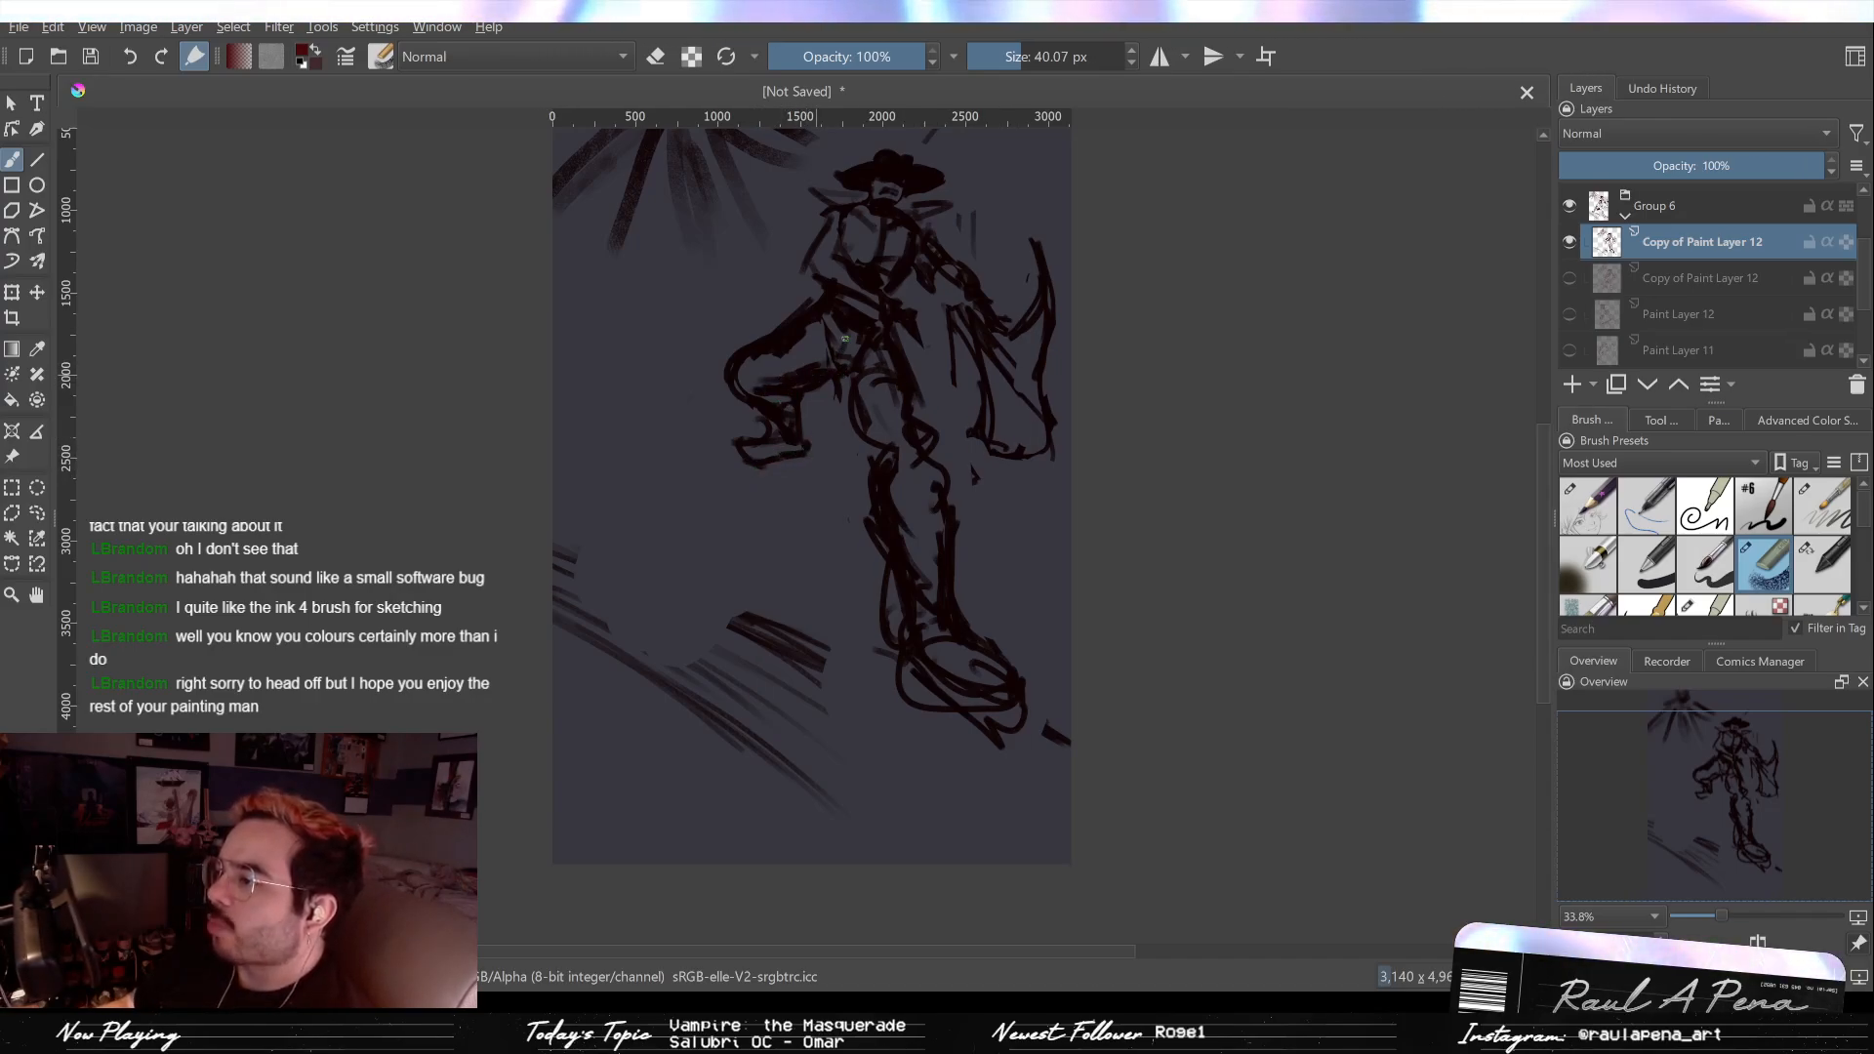
Step: Reshape the rear thigh with straighter contours and an angular knee, and darken the back of its shin
{"action": "left_click_drag", "start_coordinate": [802, 353], "coordinate": [785, 327]}
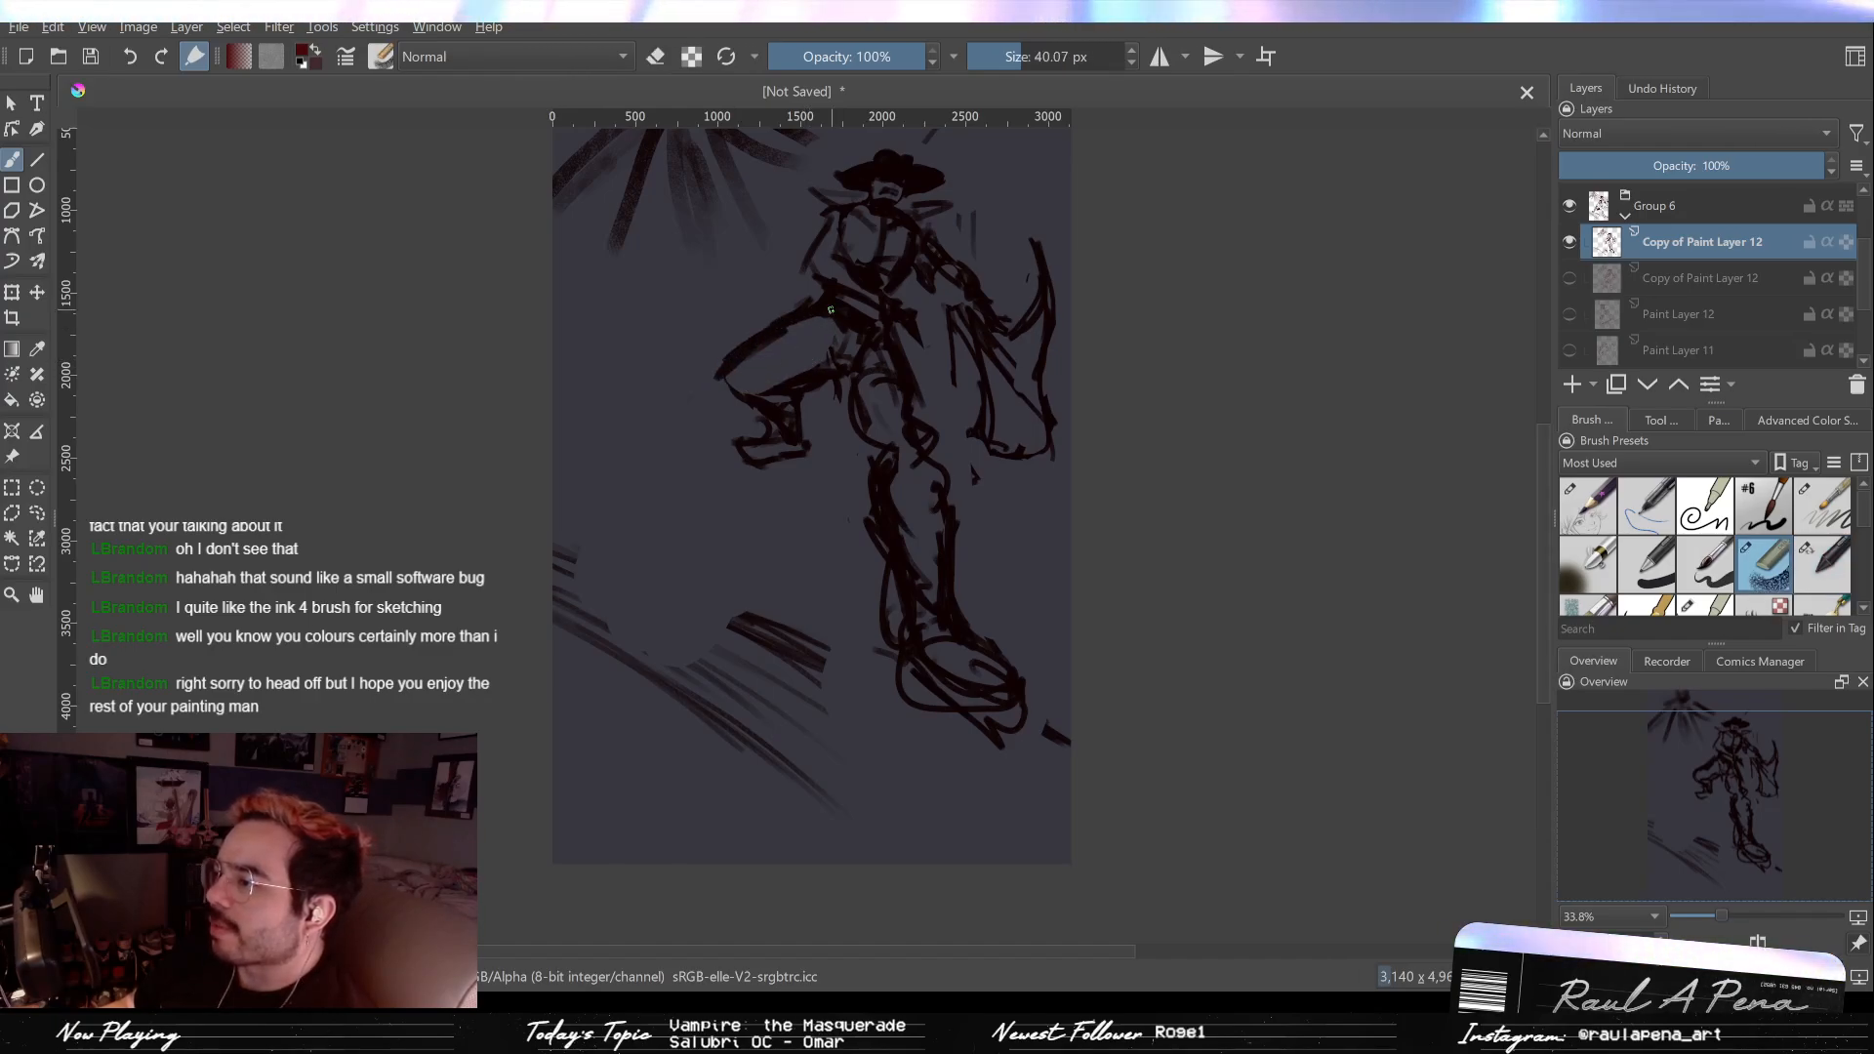
{"action": "key", "text": "slash"}
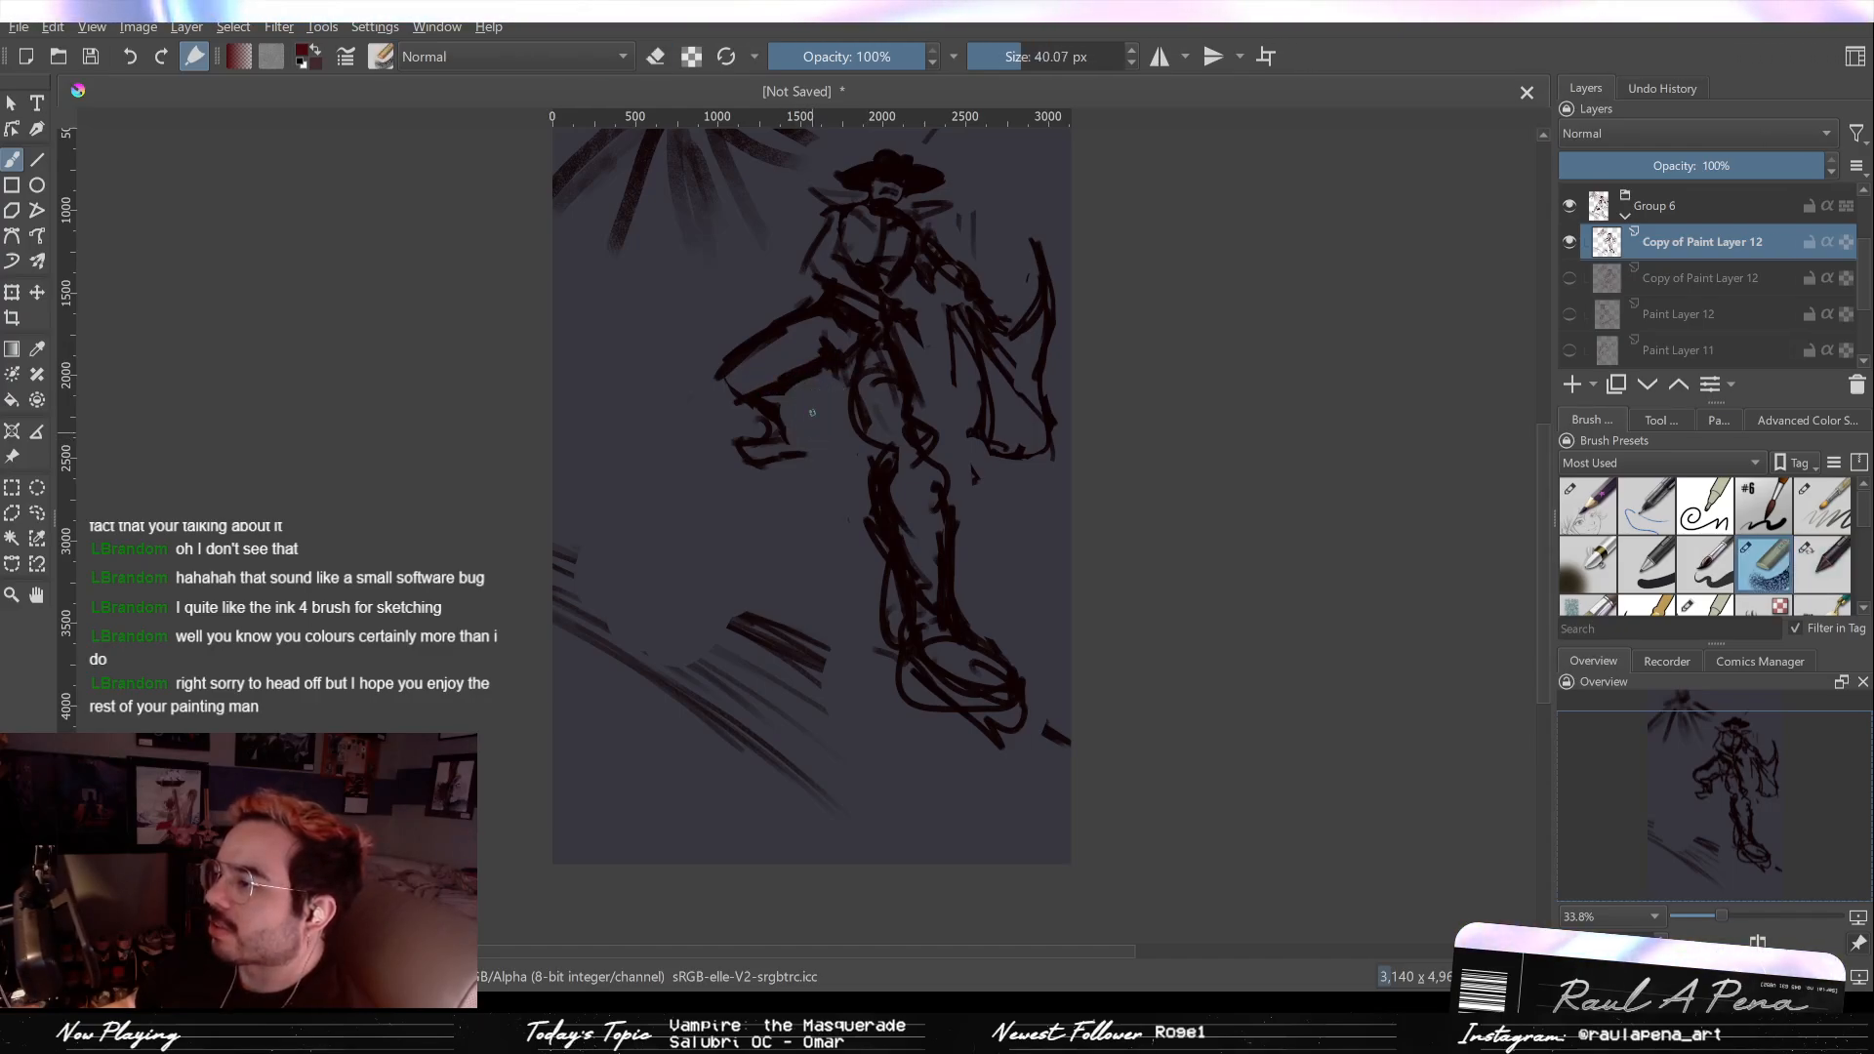
{"action": "left_click_drag", "start_coordinate": [799, 394], "coordinate": [796, 430]}
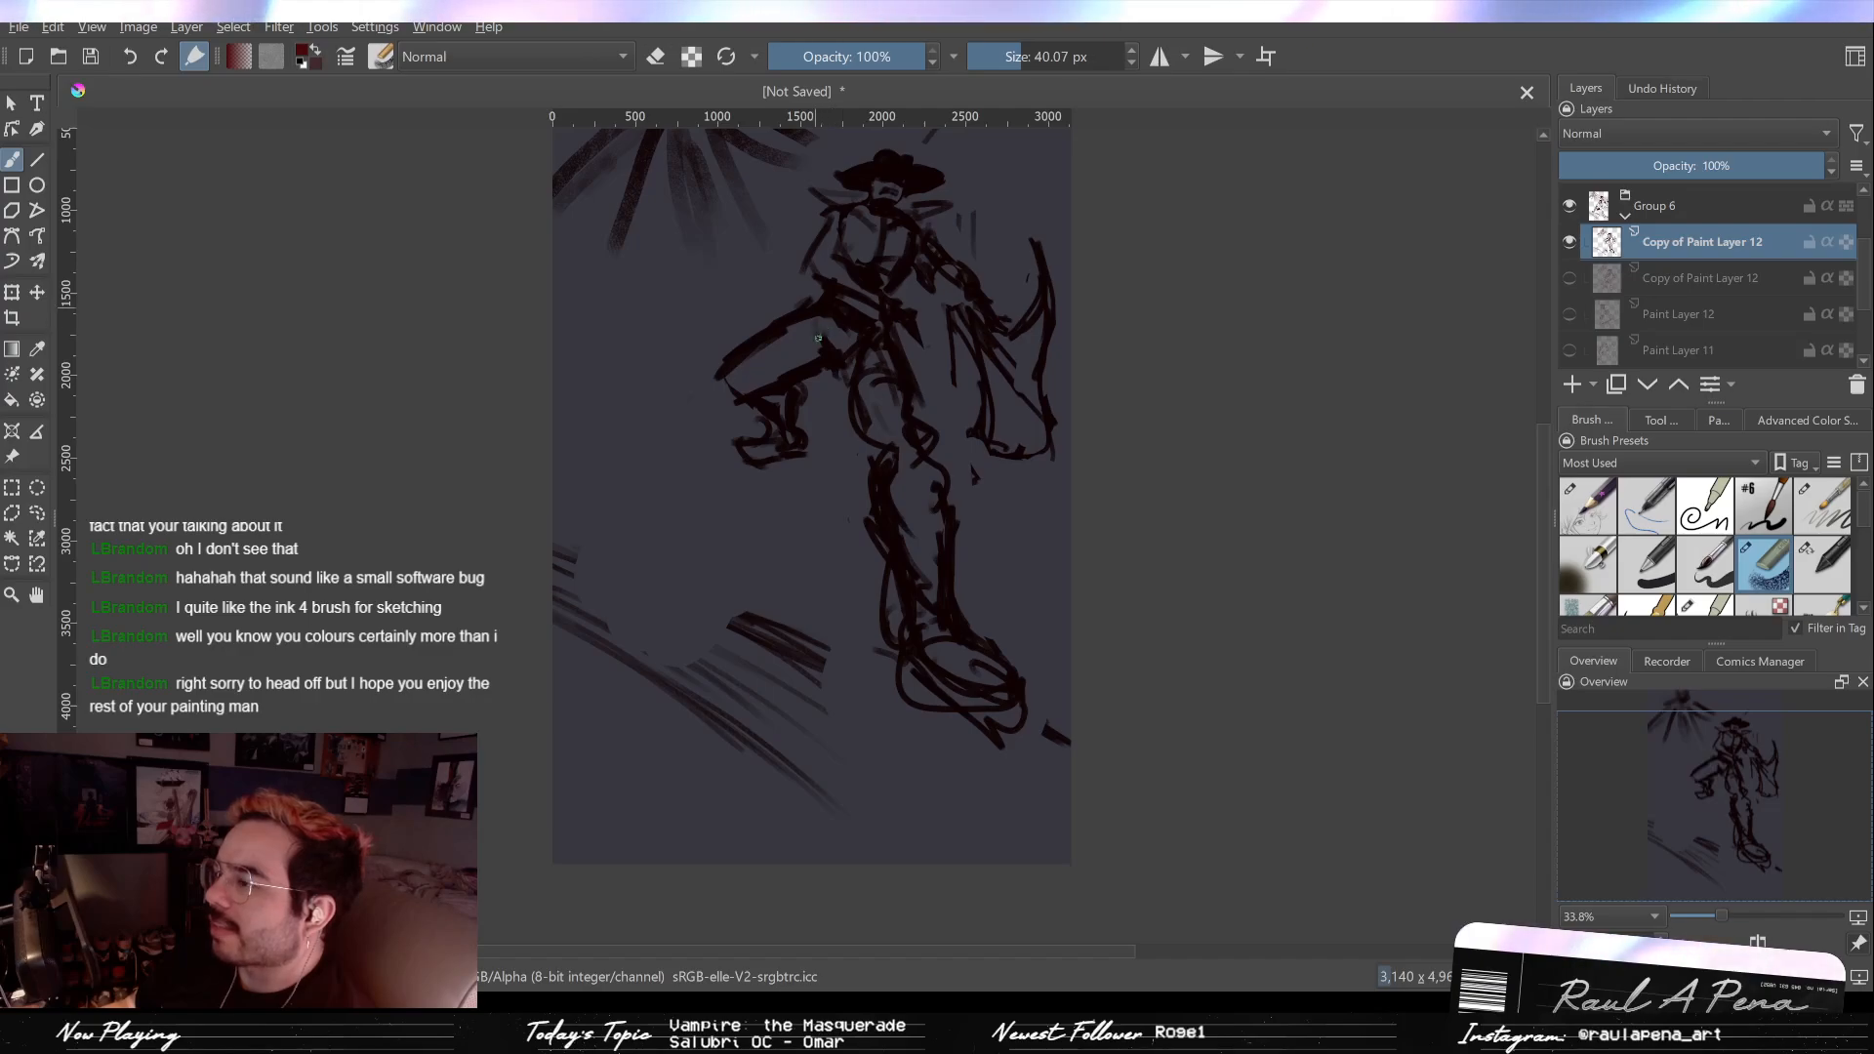
Step: Erase the crotch and inner thigh lines, and sketch a new inner contour for the front thigh from hip to knee
{"action": "key", "text": "e"}
{"action": "mouse_move", "coordinate": [863, 357]}
{"action": "left_mouse_down"}
{"action": "mouse_move", "coordinate": [871, 391]}
{"action": "mouse_move", "coordinate": [825, 318]}
{"action": "left_mouse_up"}
{"action": "key", "text": "e"}
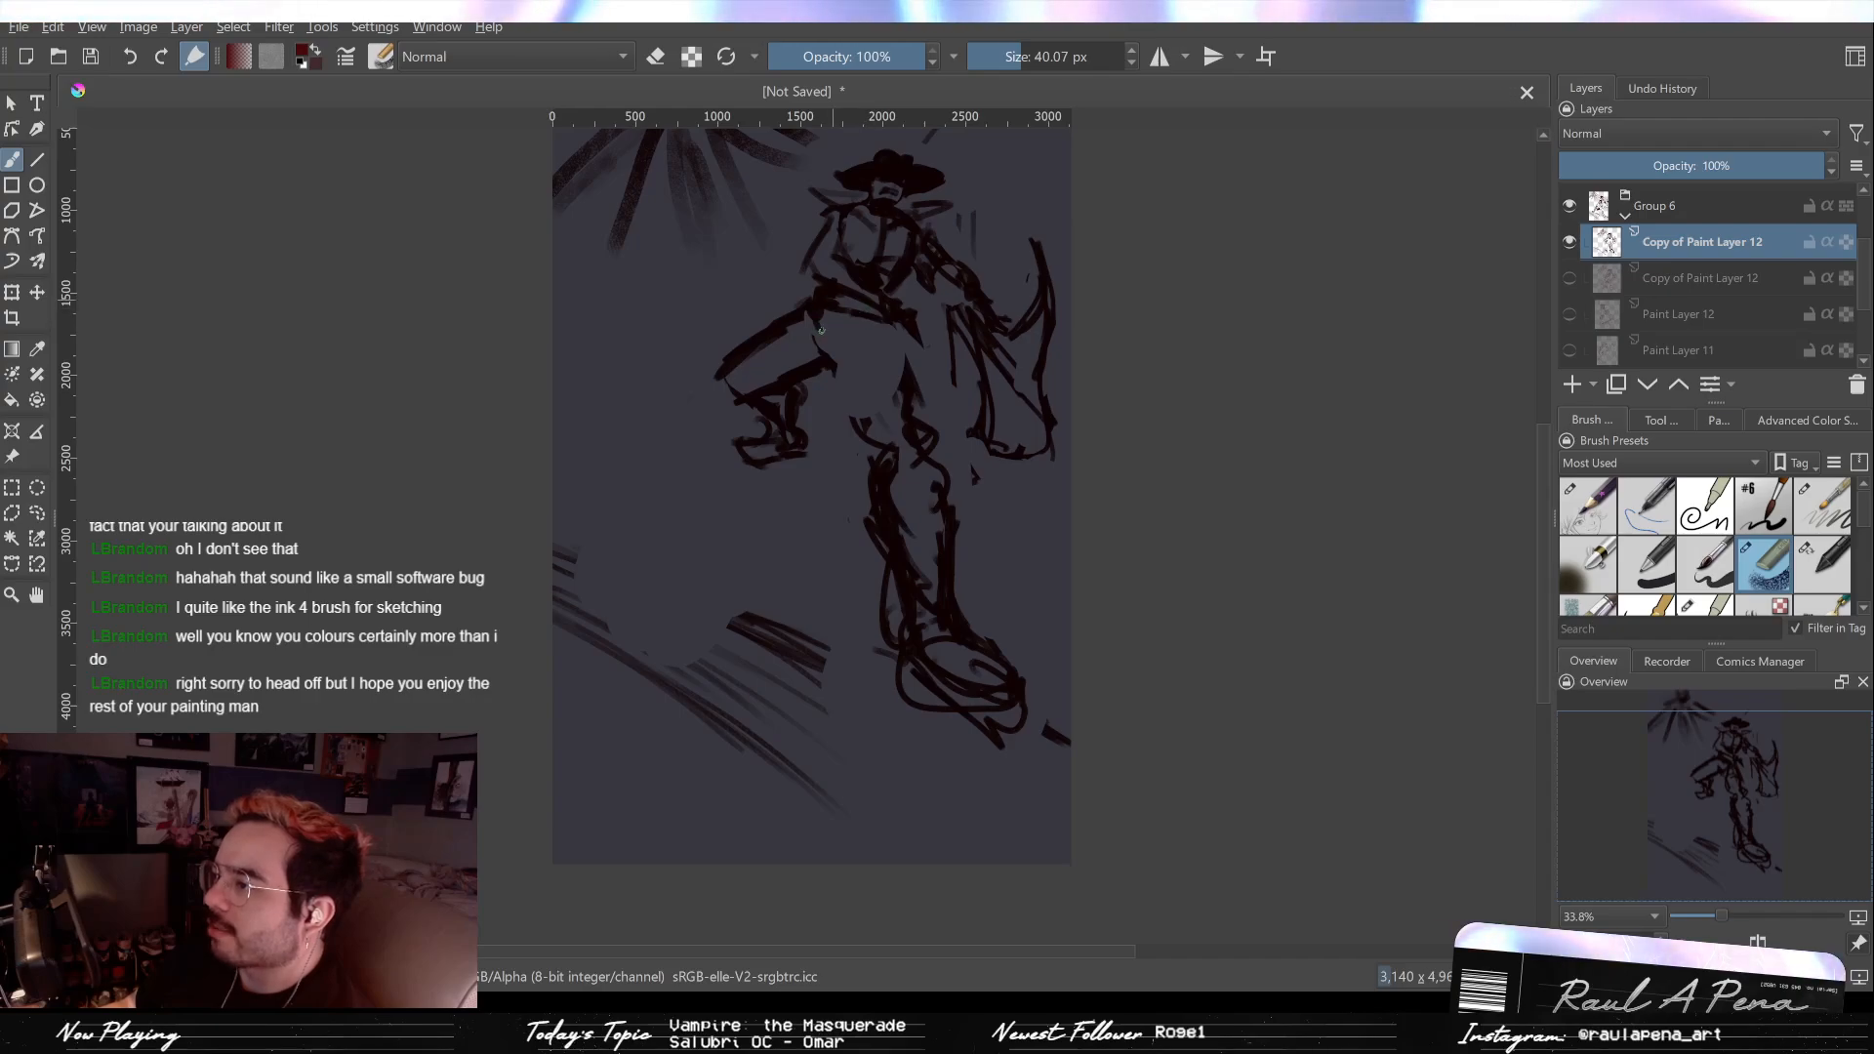
{"action": "mouse_move", "coordinate": [859, 344]}
{"action": "left_mouse_down"}
{"action": "mouse_move", "coordinate": [857, 416]}
{"action": "mouse_move", "coordinate": [890, 444]}
{"action": "left_mouse_up"}
{"action": "left_click_drag", "start_coordinate": [894, 330], "coordinate": [906, 405]}
Step: Erase the front thigh's outer contour and old knee, and sketch a shorter, tapered thigh ending in a rounded knee
{"action": "key", "text": "e"}
{"action": "mouse_move", "coordinate": [927, 324]}
{"action": "left_mouse_down"}
{"action": "mouse_move", "coordinate": [937, 363]}
{"action": "mouse_move", "coordinate": [908, 370]}
{"action": "mouse_move", "coordinate": [937, 430]}
{"action": "left_mouse_up"}
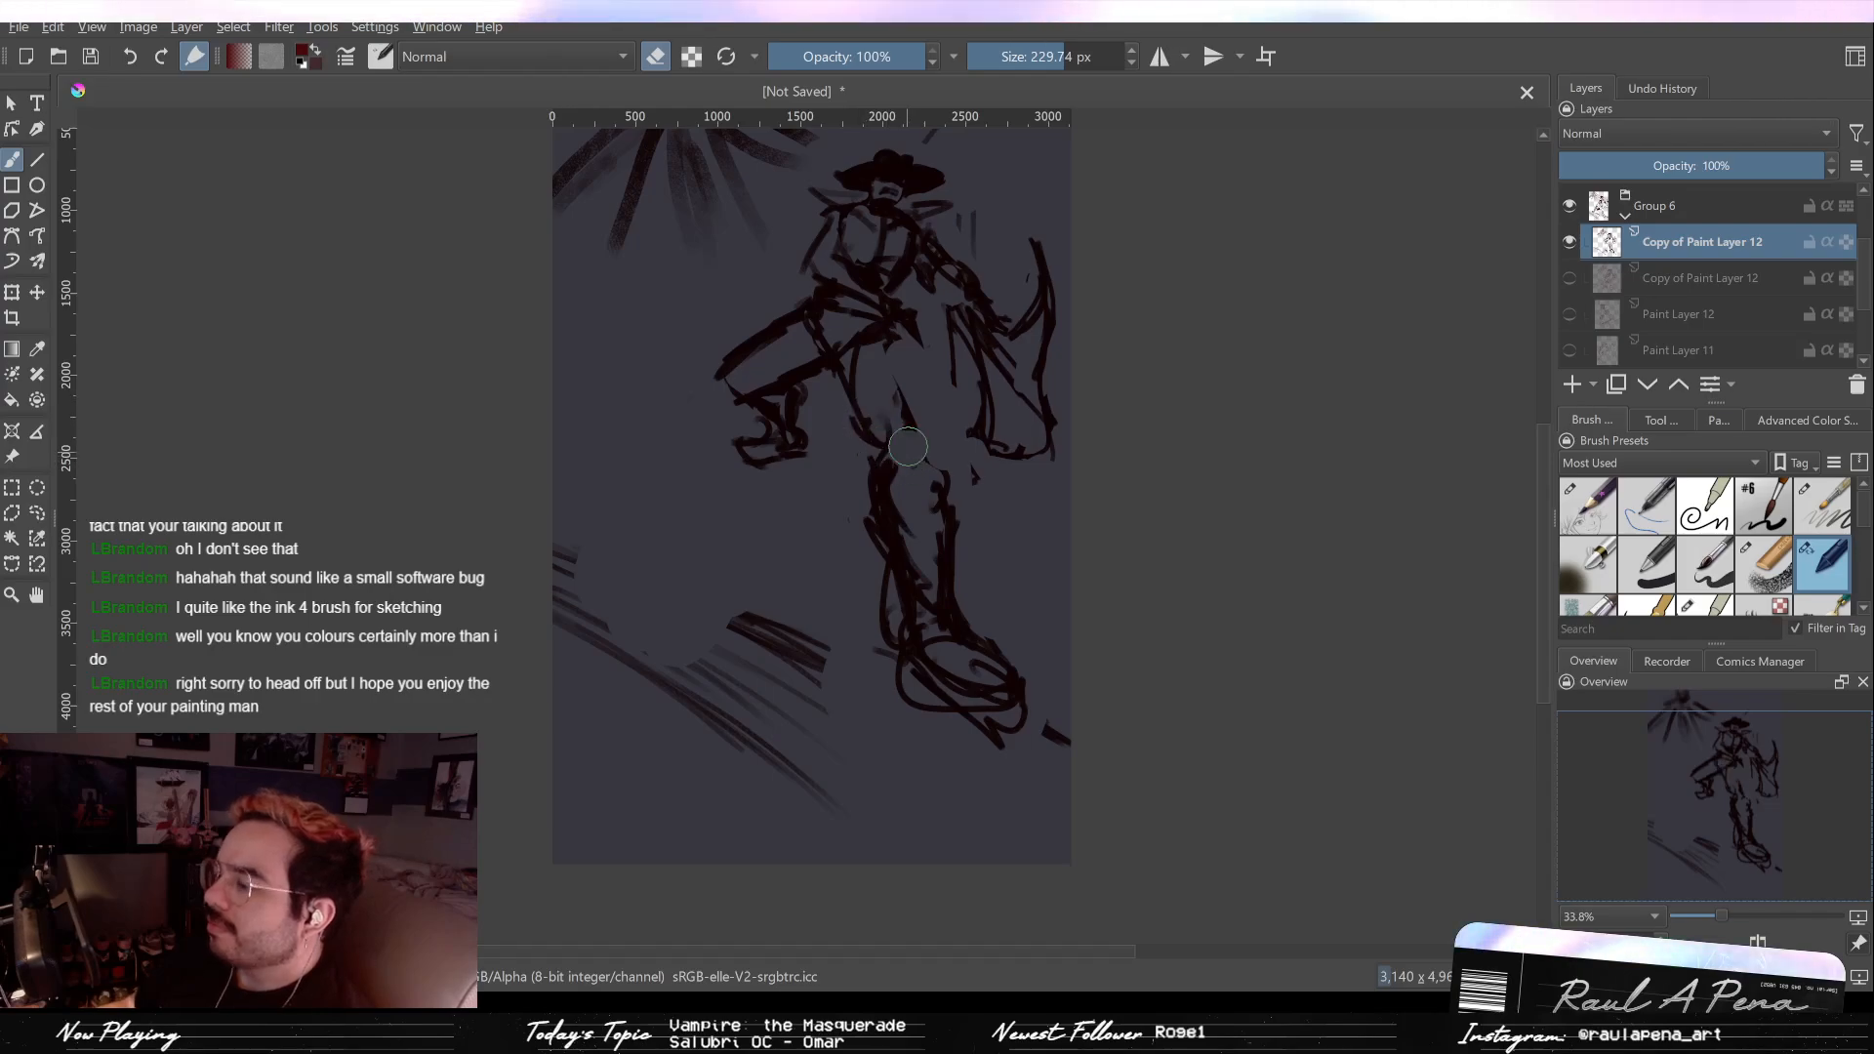
{"action": "key", "text": "e"}
{"action": "mouse_move", "coordinate": [912, 330]}
{"action": "left_mouse_down"}
{"action": "mouse_move", "coordinate": [903, 410]}
{"action": "mouse_move", "coordinate": [870, 416]}
{"action": "mouse_move", "coordinate": [873, 486]}
{"action": "left_mouse_up"}
{"action": "left_click_drag", "start_coordinate": [908, 424], "coordinate": [939, 475]}
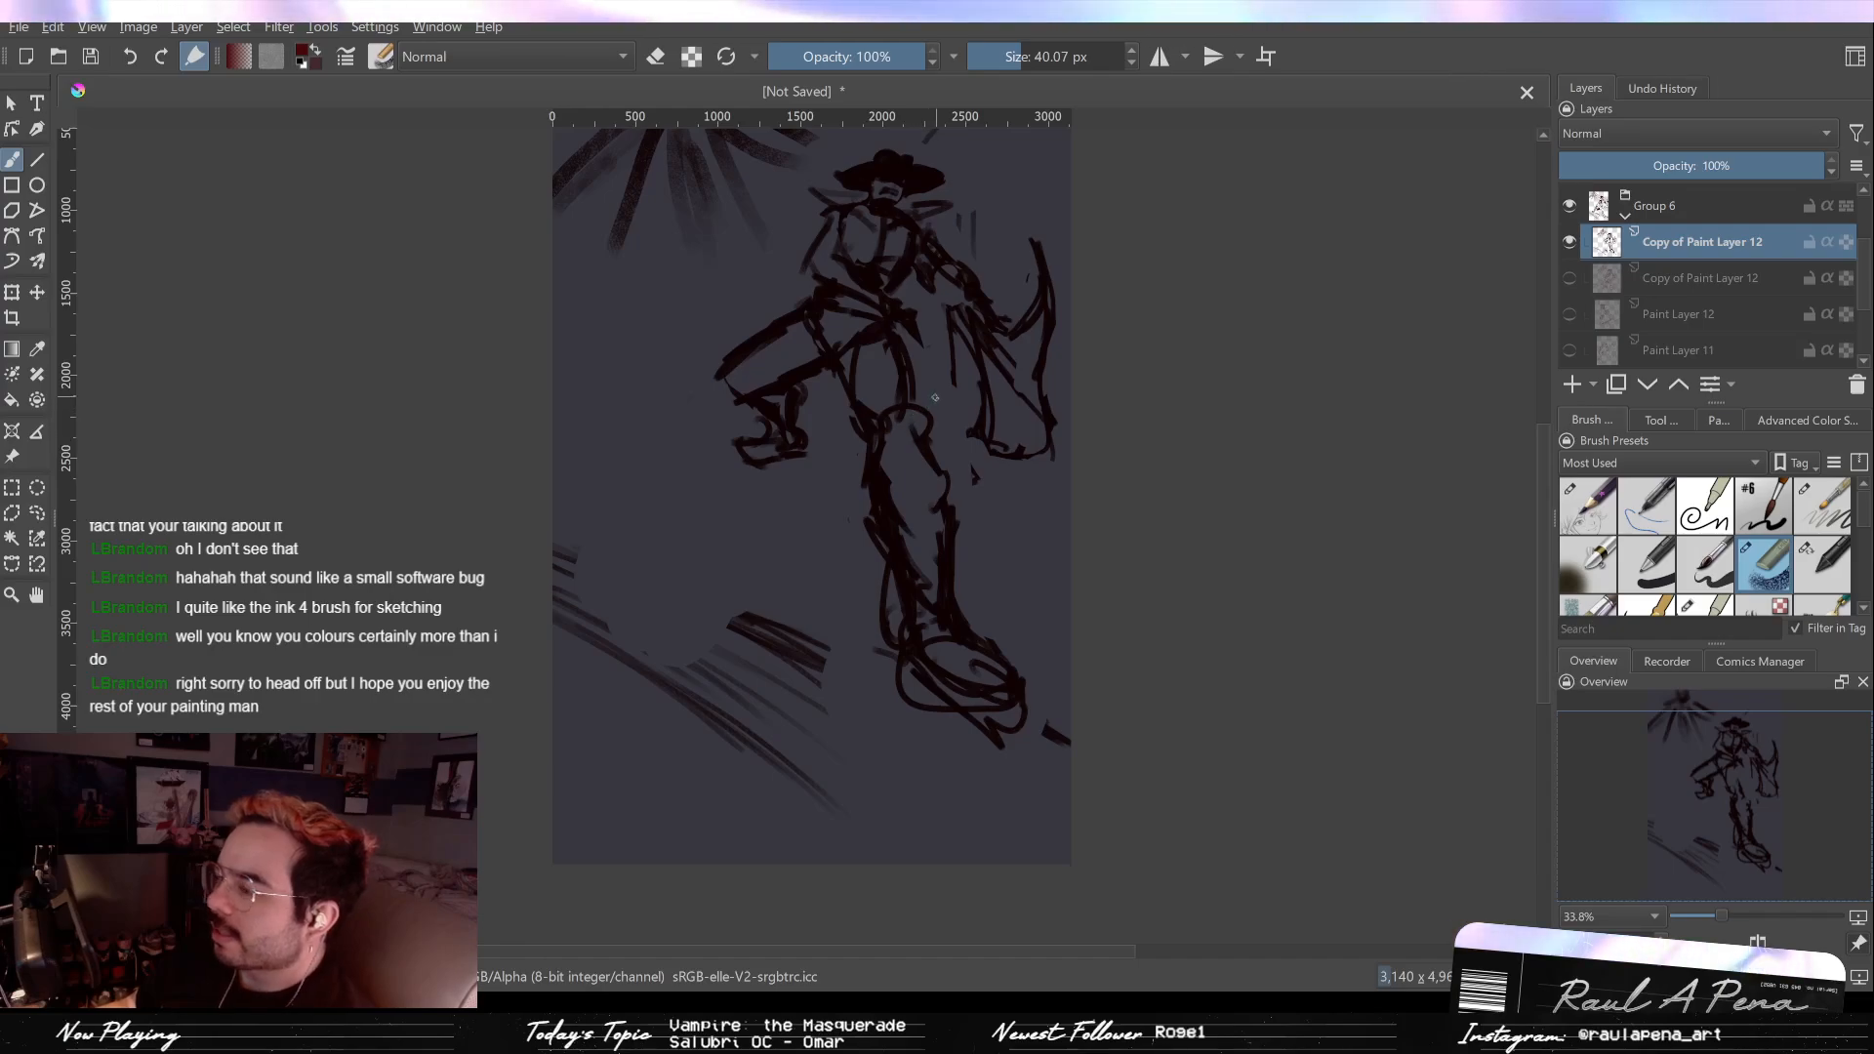
{"action": "key", "text": "e"}
{"action": "key", "text": "e"}
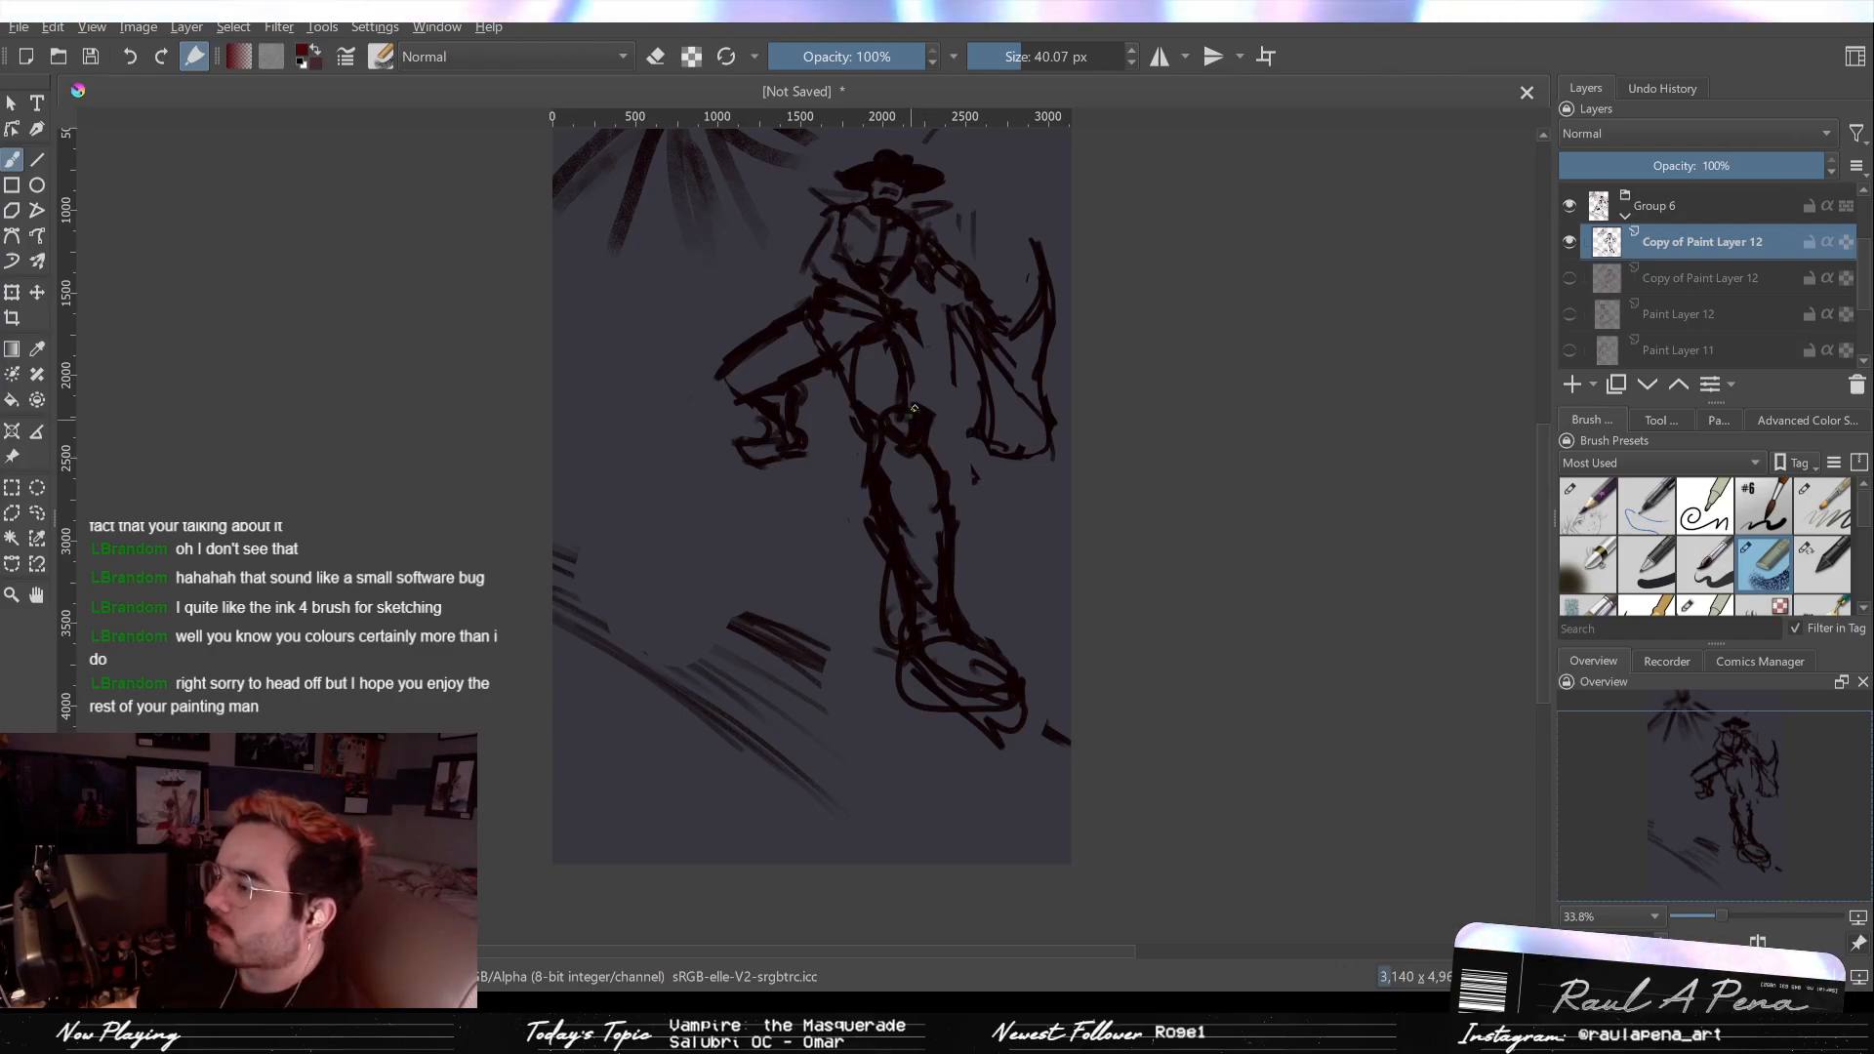
{"action": "key", "text": "e"}
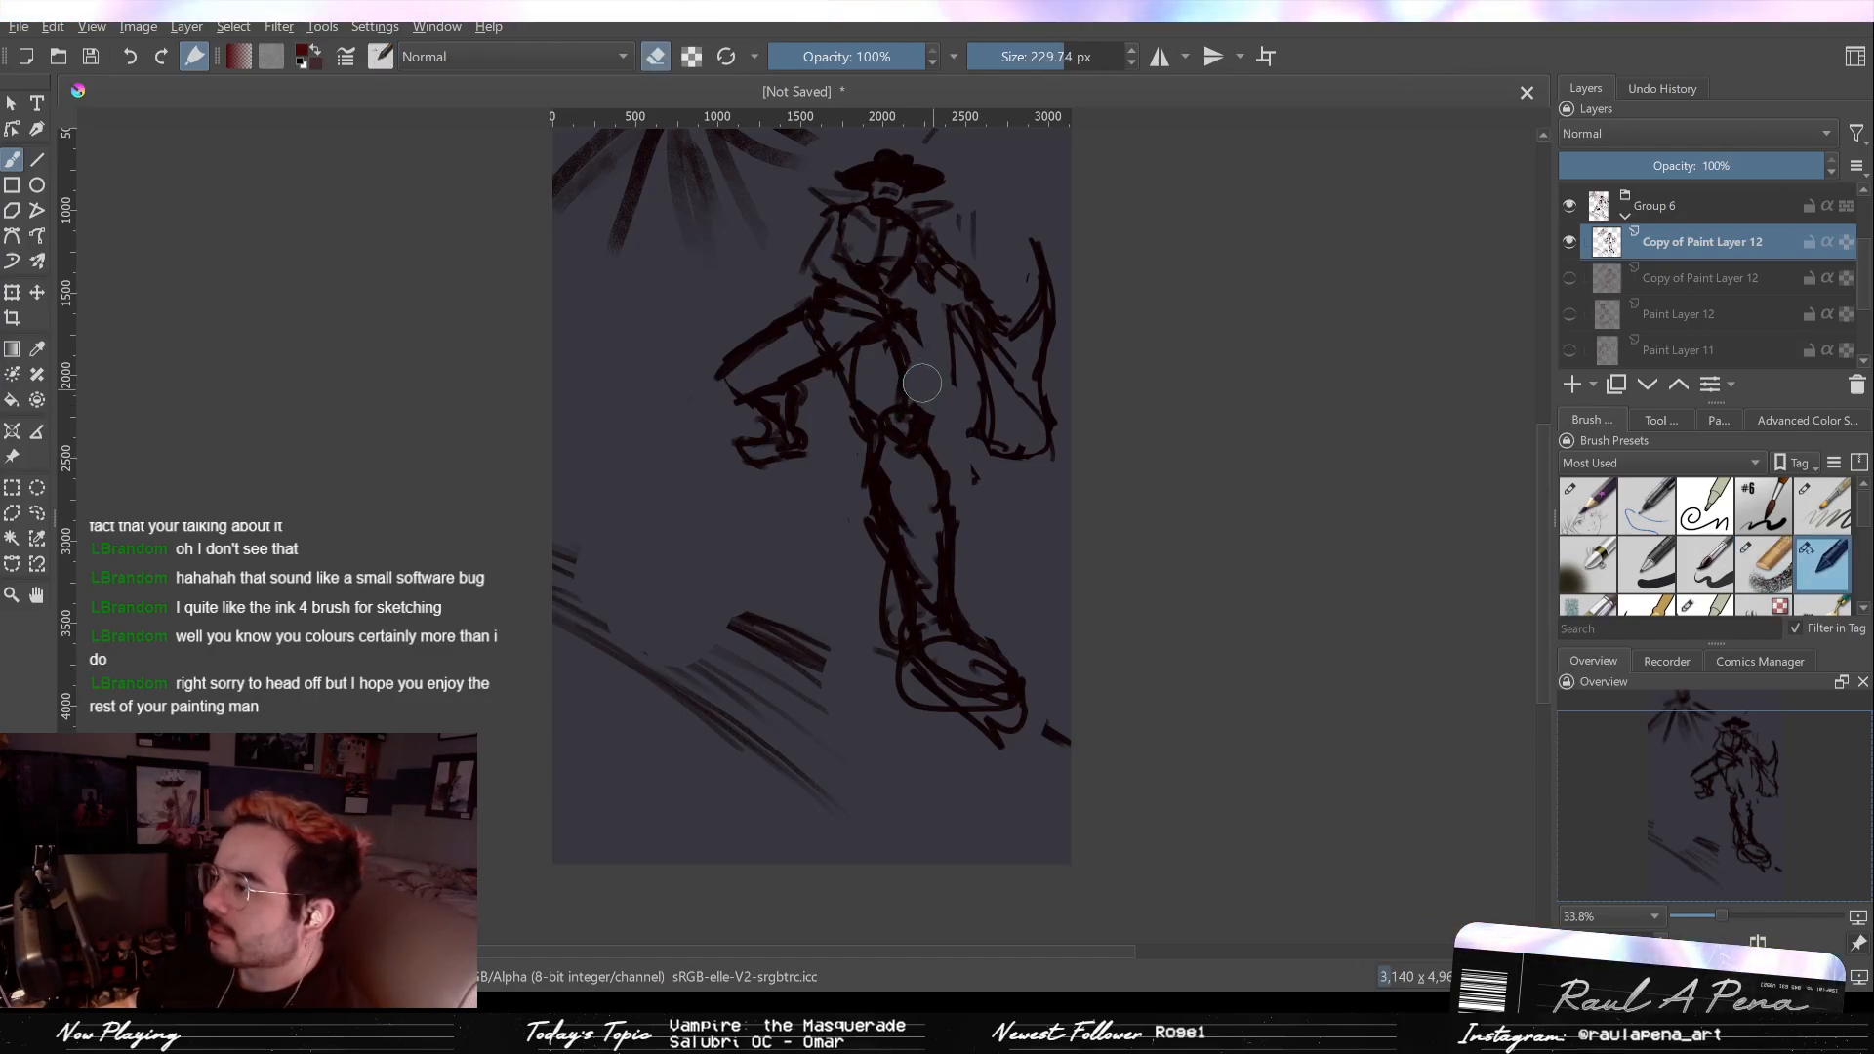
{"action": "key", "text": "e"}
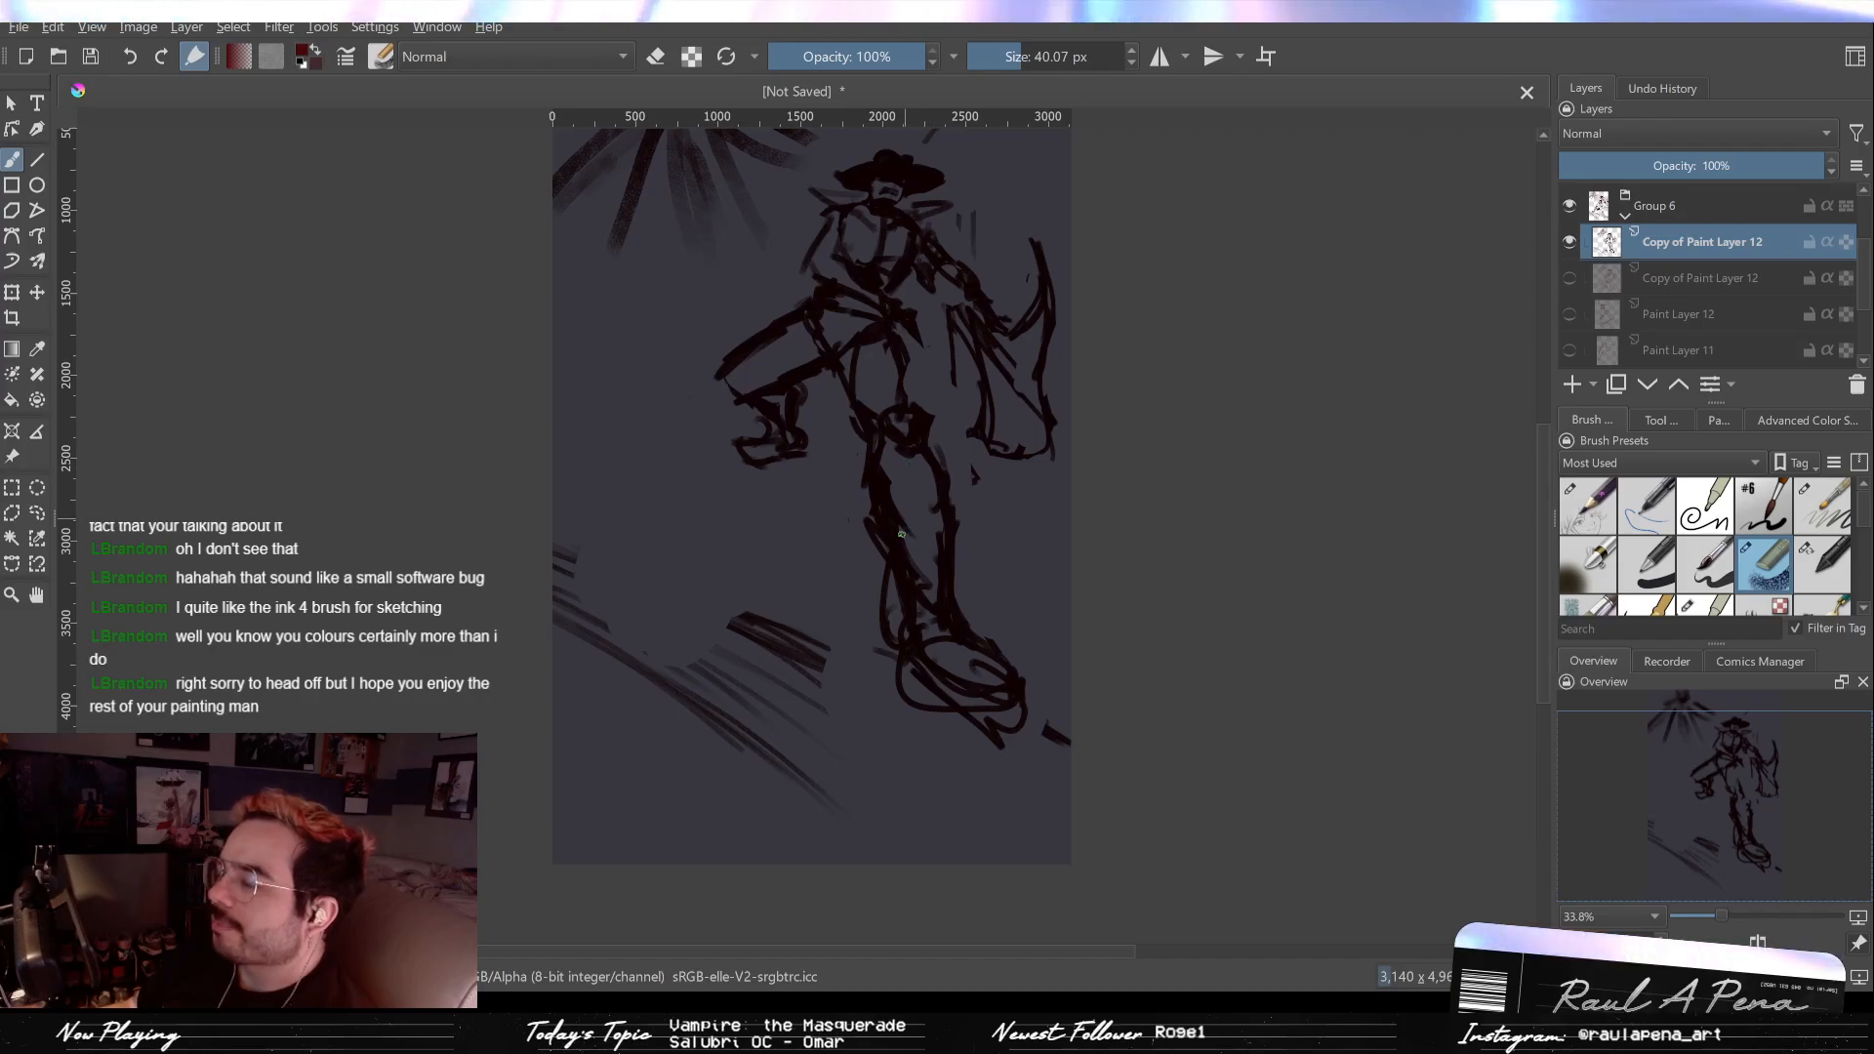
Step: Erase the front leg below the knee, and sketch a straighter tapering shin with a broad foot directly beneath it
{"action": "key", "text": "e"}
{"action": "mouse_move", "coordinate": [883, 503]}
{"action": "left_mouse_down"}
{"action": "mouse_move", "coordinate": [908, 555]}
{"action": "mouse_move", "coordinate": [901, 616]}
{"action": "mouse_move", "coordinate": [923, 543]}
{"action": "mouse_move", "coordinate": [990, 560]}
{"action": "mouse_move", "coordinate": [912, 508]}
{"action": "mouse_move", "coordinate": [894, 549]}
{"action": "mouse_move", "coordinate": [870, 470]}
{"action": "mouse_move", "coordinate": [911, 494]}
{"action": "left_mouse_up"}
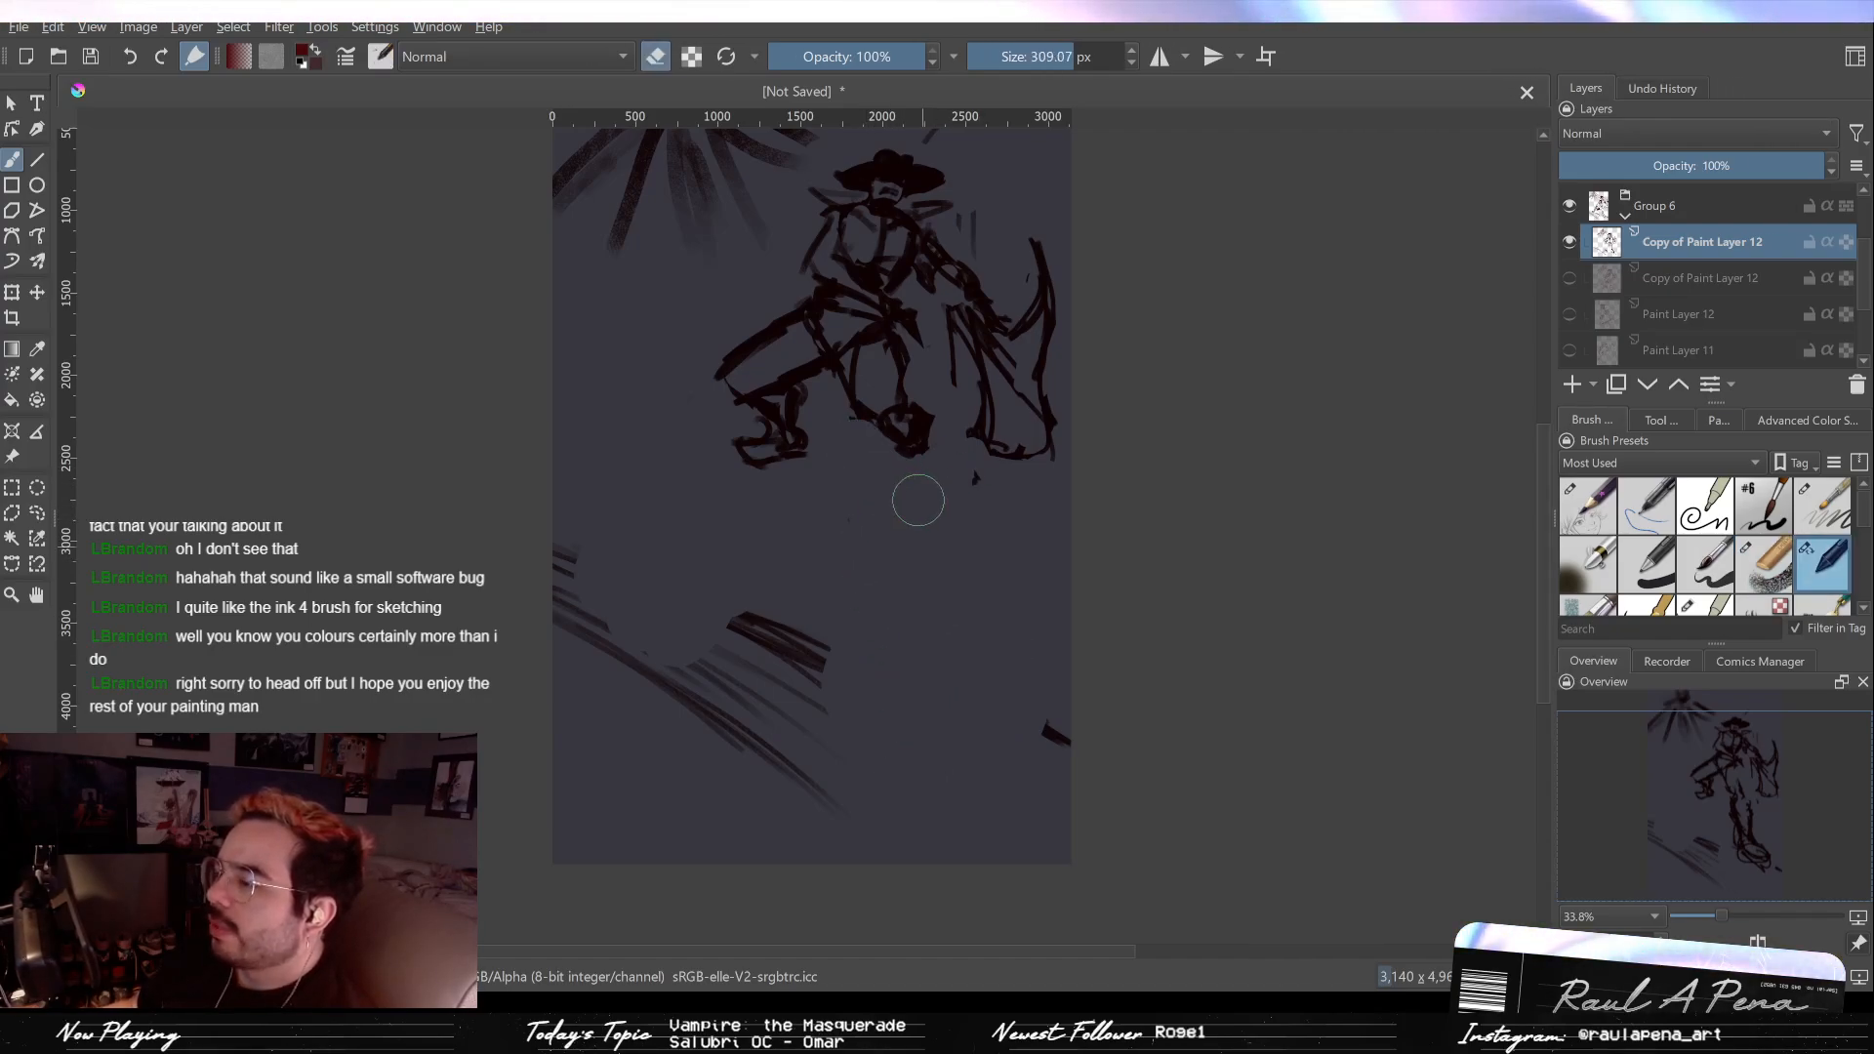
{"action": "key", "text": "e"}
{"action": "mouse_move", "coordinate": [865, 426]}
{"action": "left_mouse_down"}
{"action": "mouse_move", "coordinate": [856, 504]}
{"action": "mouse_move", "coordinate": [907, 535]}
{"action": "mouse_move", "coordinate": [892, 610]}
{"action": "left_mouse_up"}
{"action": "mouse_move", "coordinate": [858, 493]}
{"action": "left_mouse_down"}
{"action": "mouse_move", "coordinate": [882, 573]}
{"action": "mouse_move", "coordinate": [859, 636]}
{"action": "mouse_move", "coordinate": [863, 655]}
{"action": "mouse_move", "coordinate": [904, 644]}
{"action": "mouse_move", "coordinate": [863, 702]}
{"action": "left_mouse_up"}
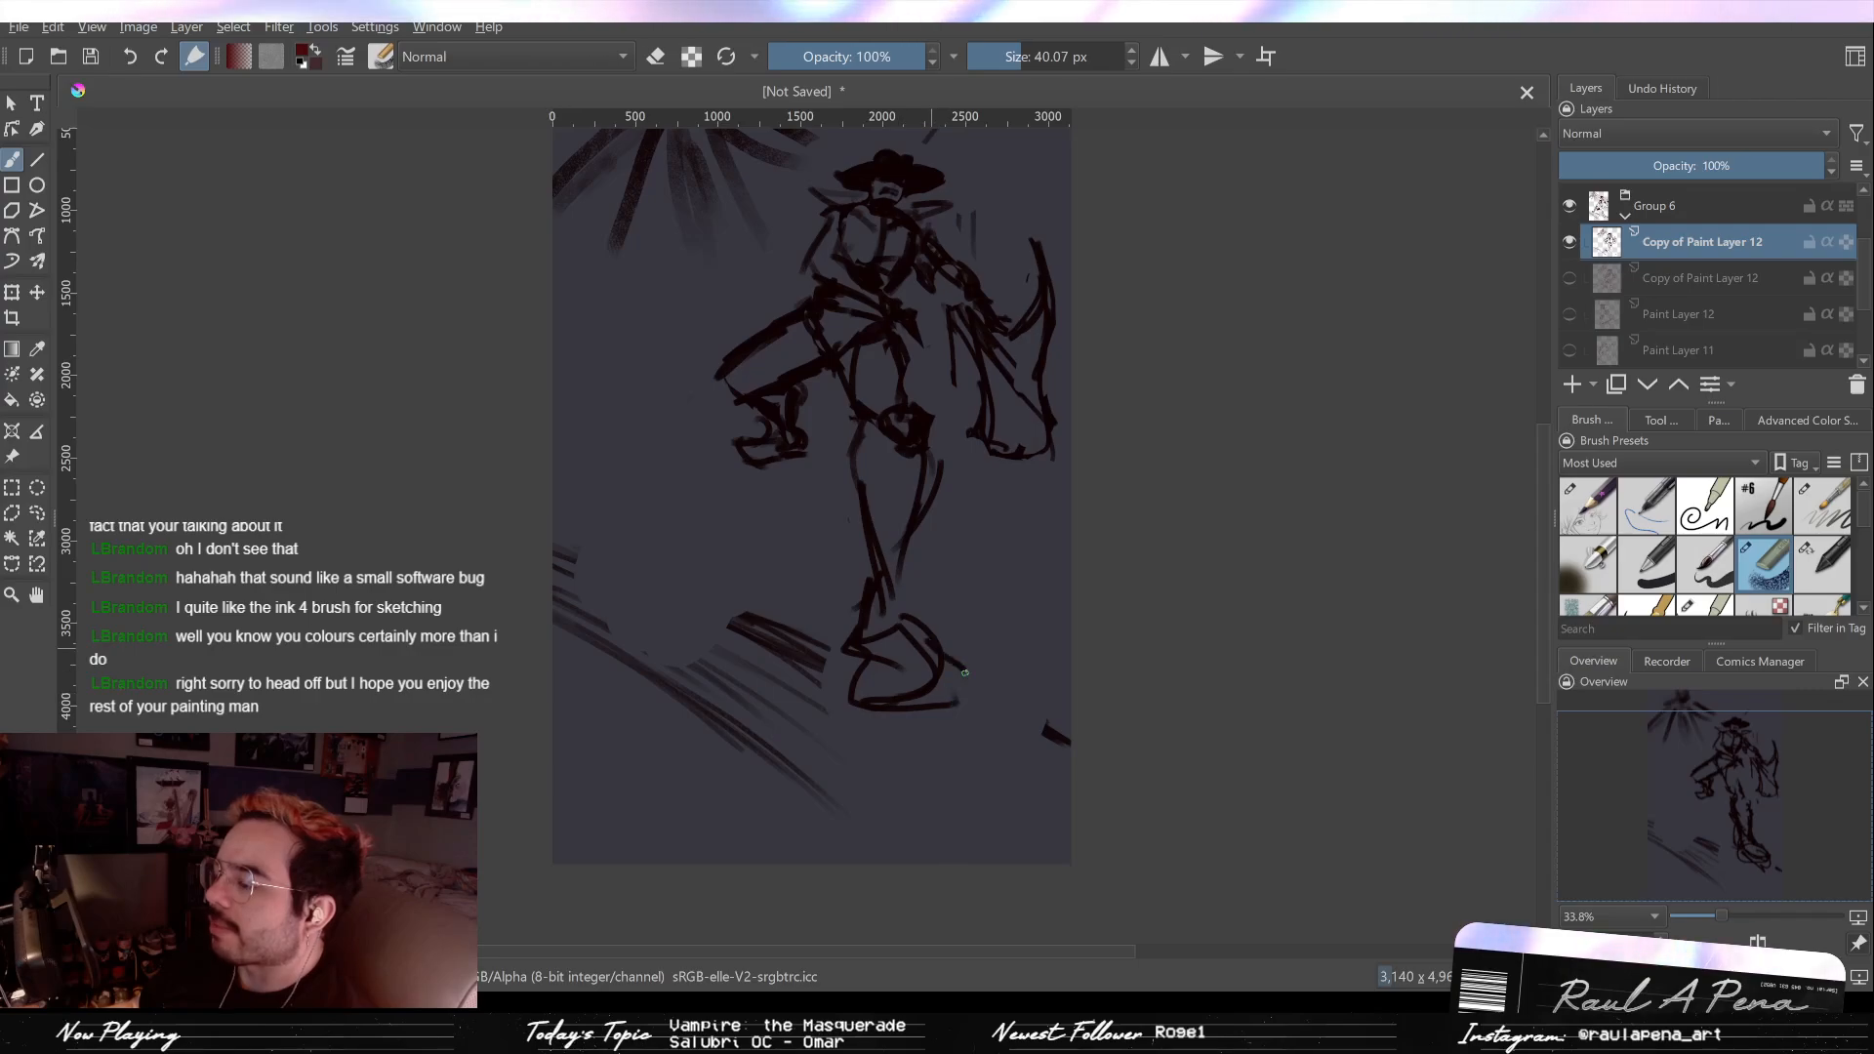
{"action": "left_click_drag", "start_coordinate": [851, 635], "coordinate": [897, 705]}
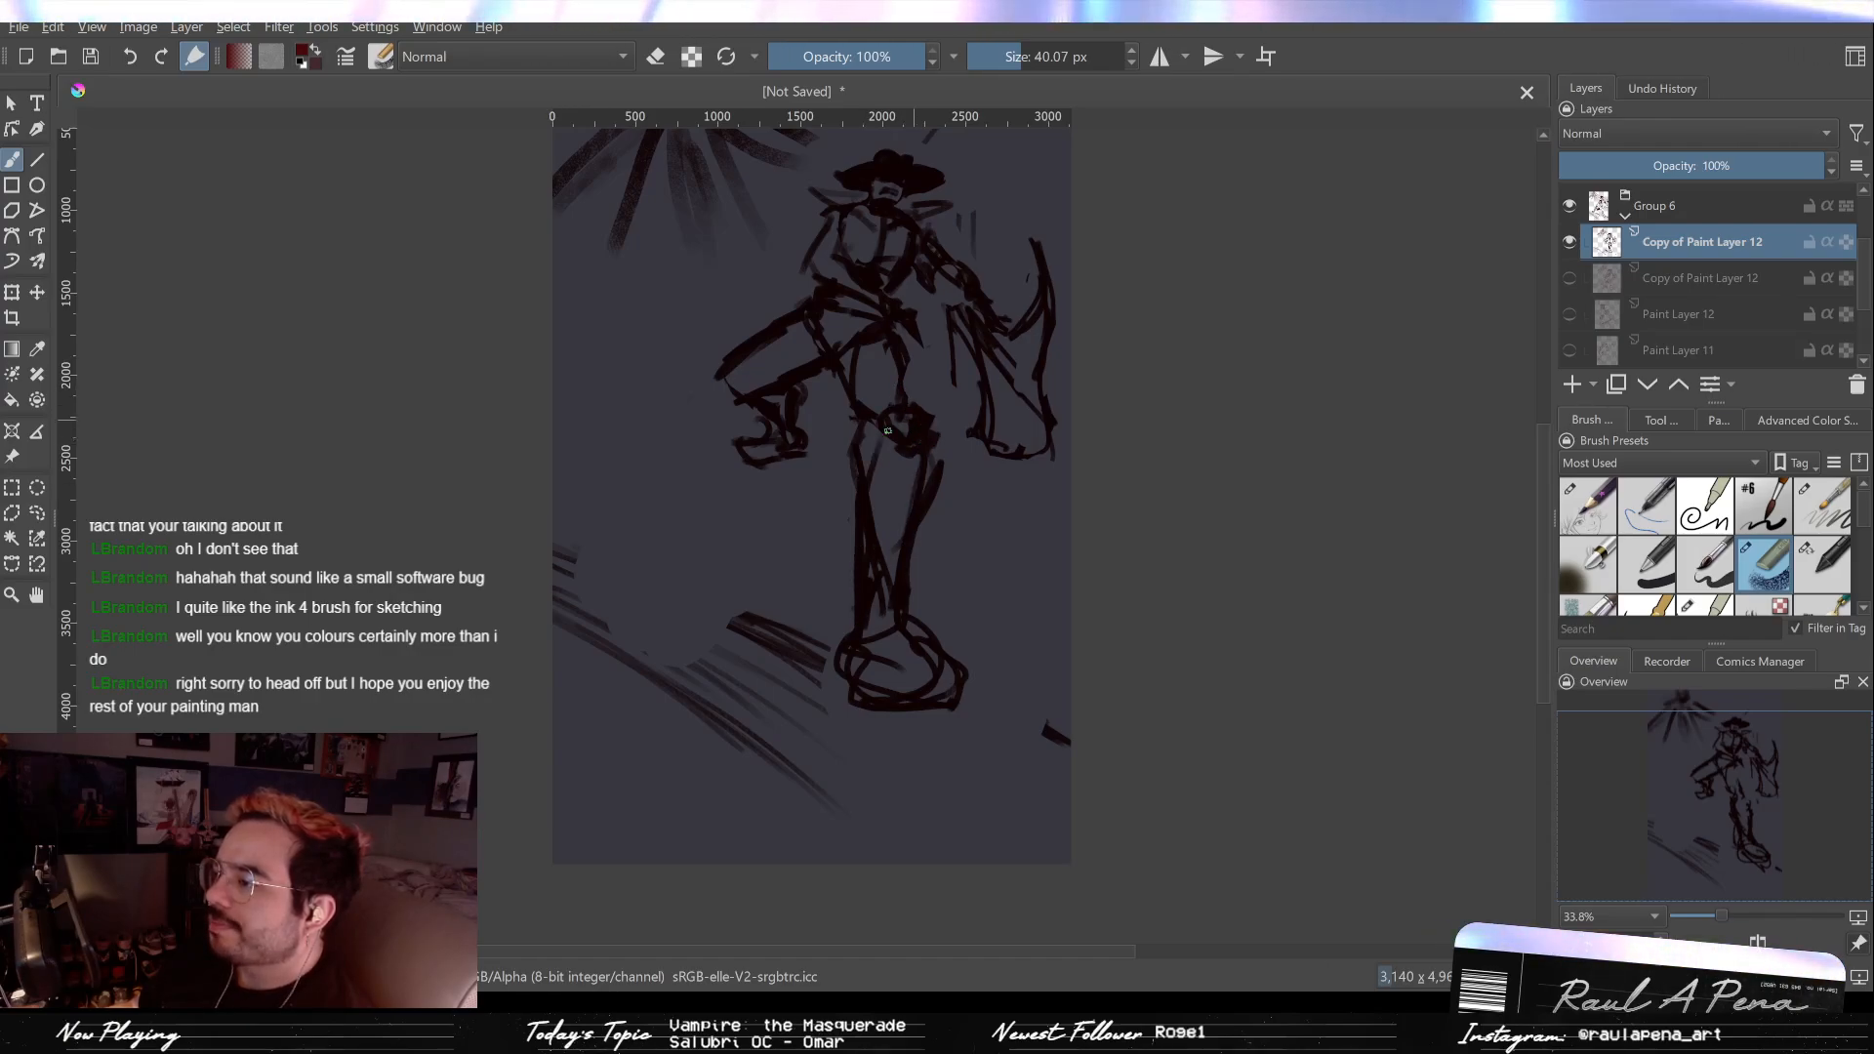
Step: Lighten the front knee's dark scribbles, redraw it as a simple kneecap, and thicken the contours of the upper shin
{"action": "left_click_drag", "start_coordinate": [886, 421], "coordinate": [902, 456]}
{"action": "key", "text": "slash"}
{"action": "left_click_drag", "start_coordinate": [908, 386], "coordinate": [886, 470]}
{"action": "key", "text": "slash"}
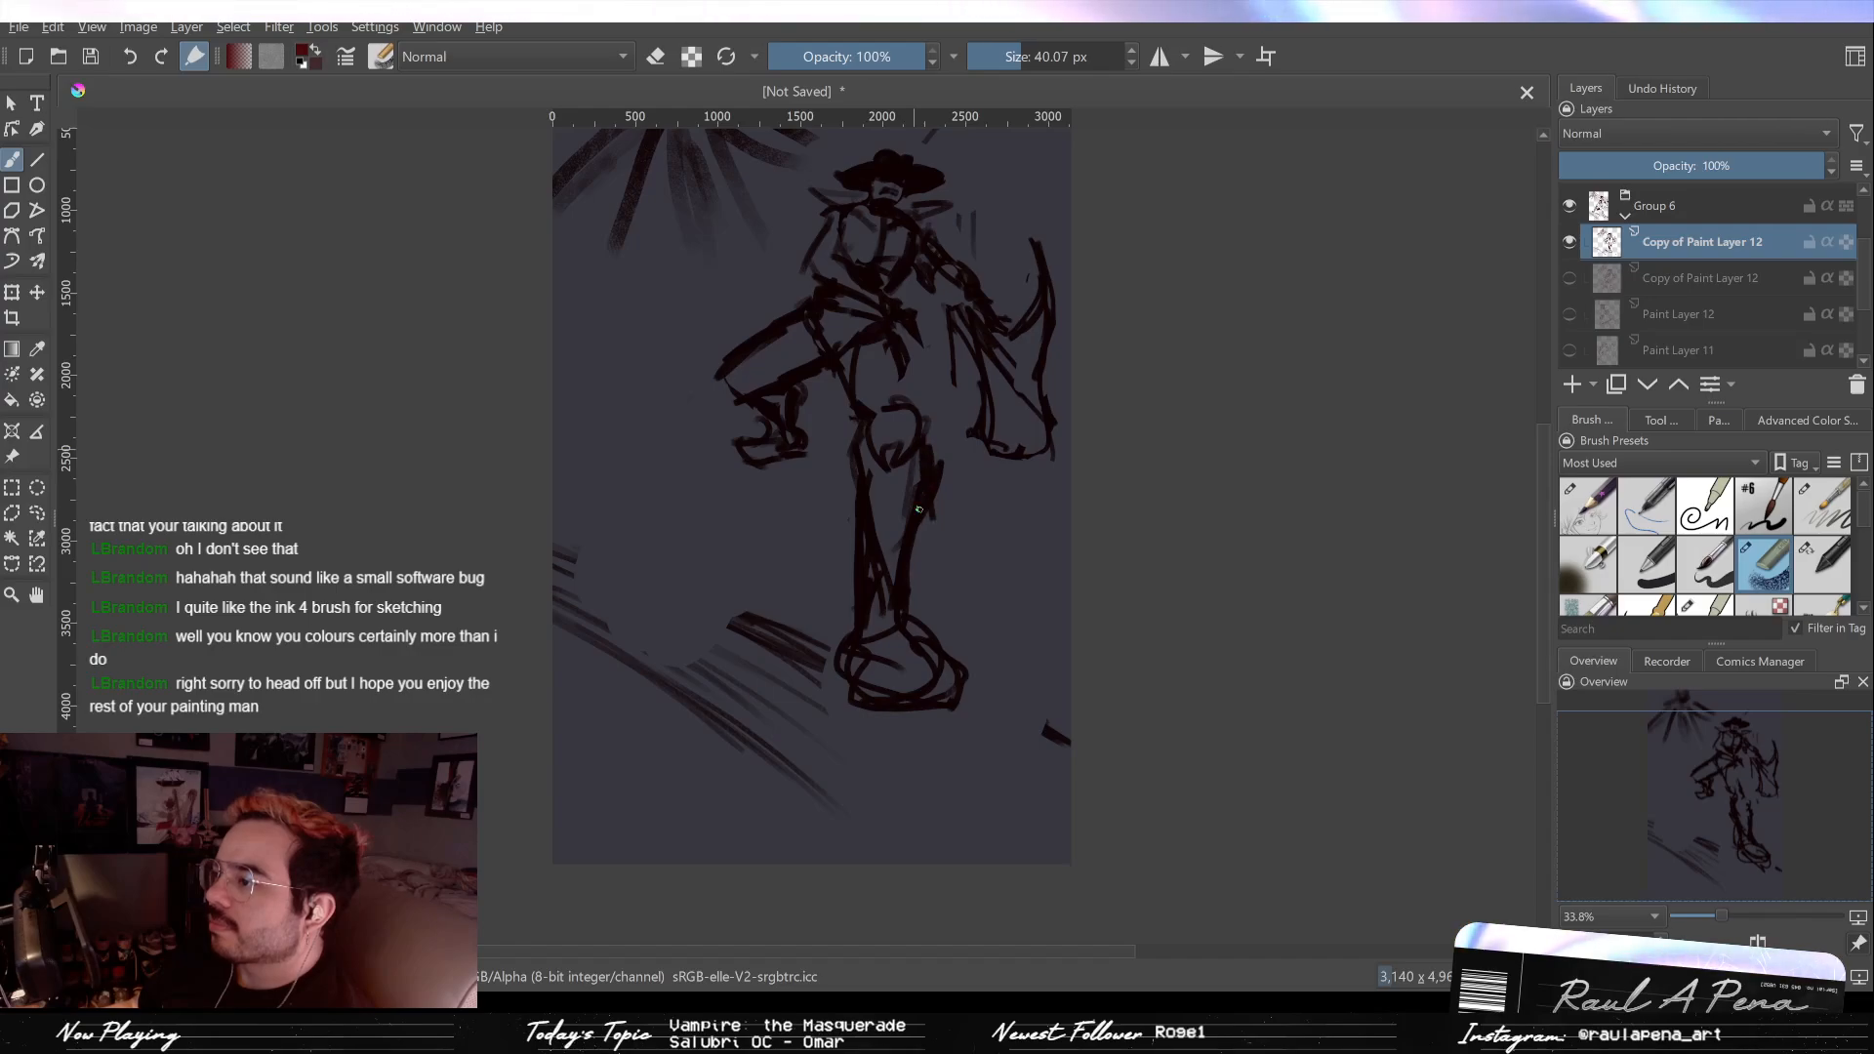
{"action": "left_click_drag", "start_coordinate": [860, 428], "coordinate": [847, 463]}
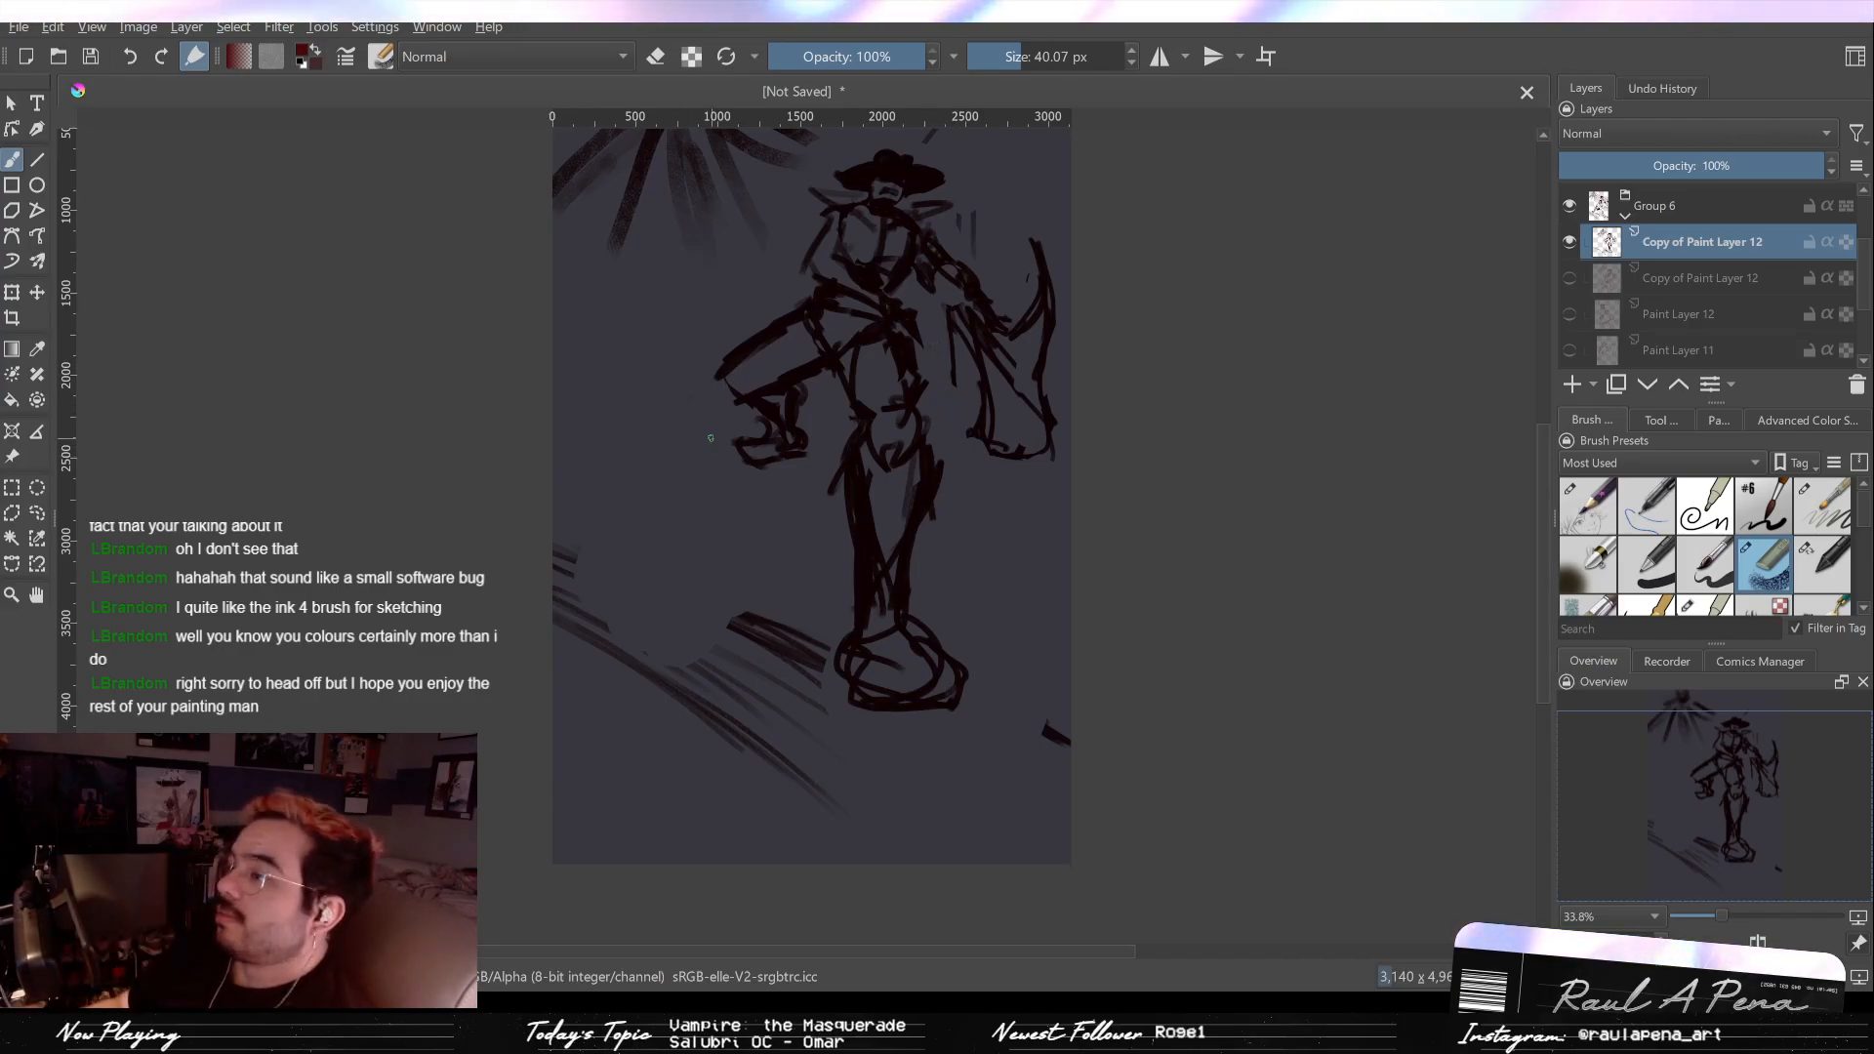
Step: Erase the angular rear leg and sketch a bulging foreshortened thigh with a small foot tucked beneath the knee
{"action": "key", "text": "e"}
{"action": "key", "text": "e"}
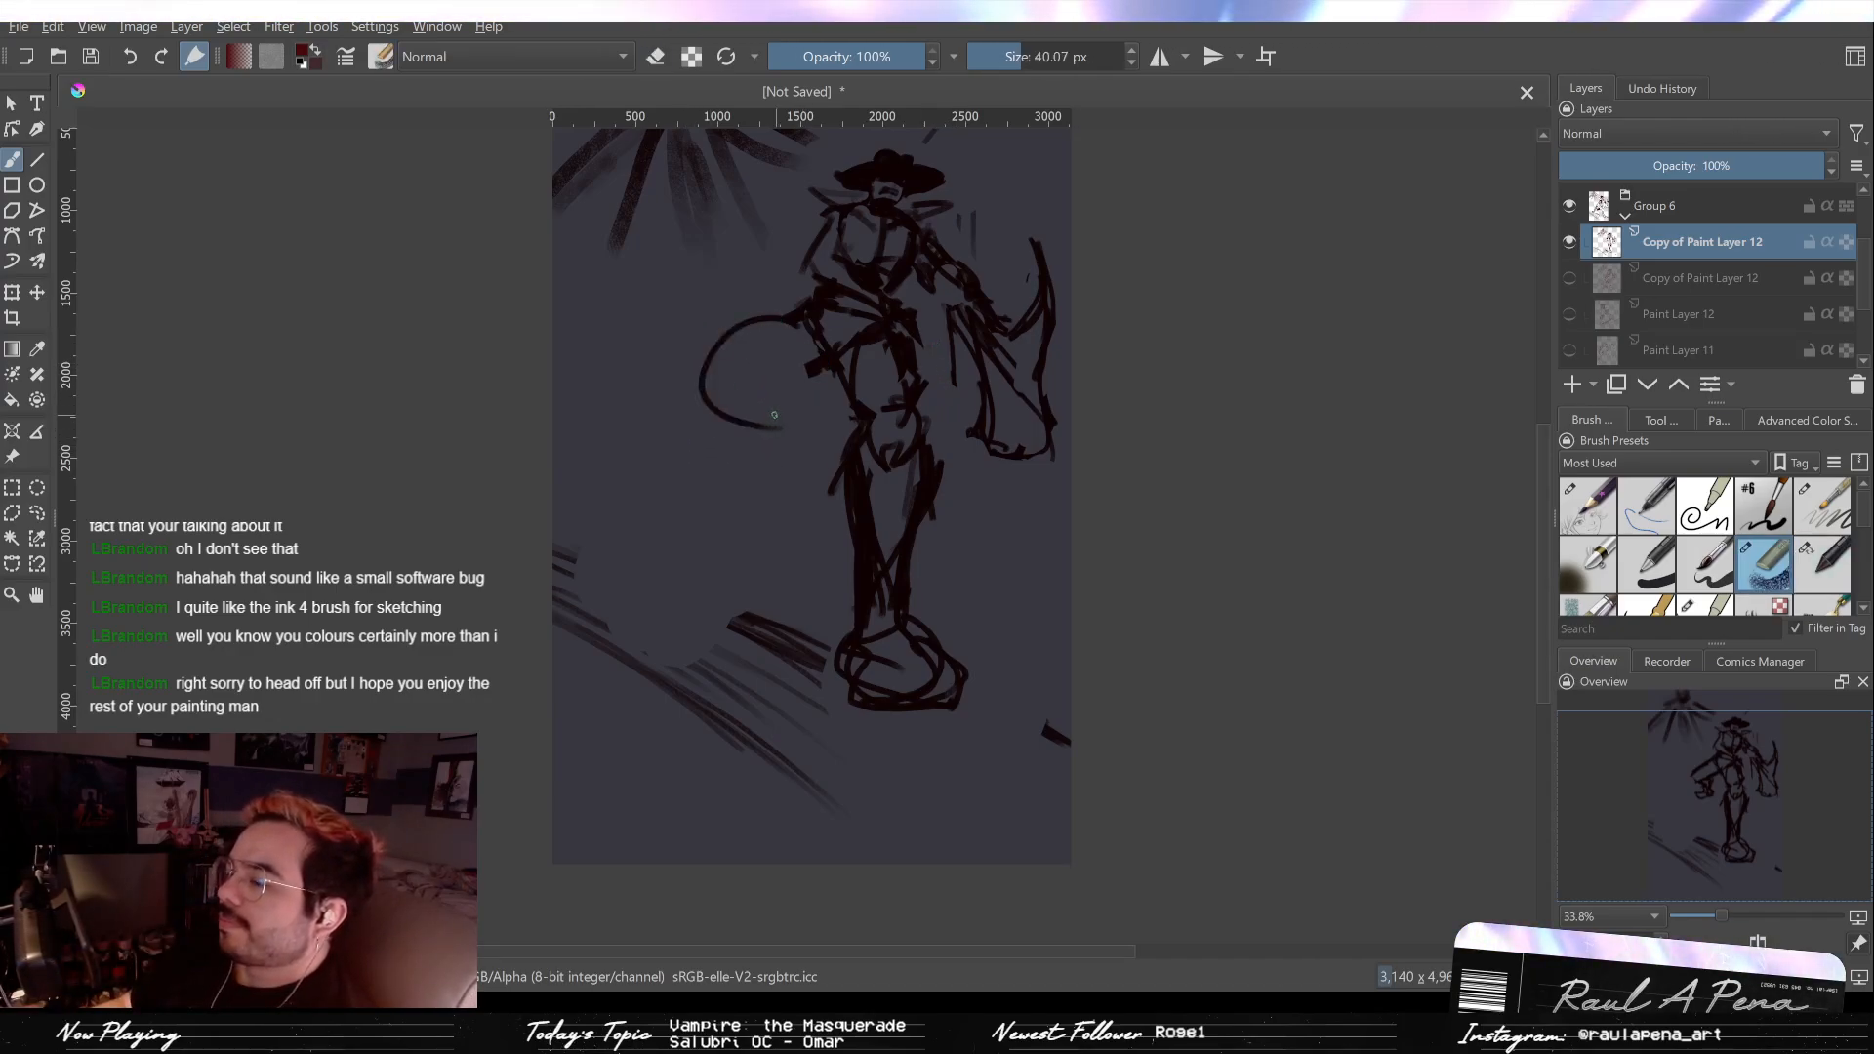
{"action": "left_click_drag", "start_coordinate": [716, 376], "coordinate": [752, 402]}
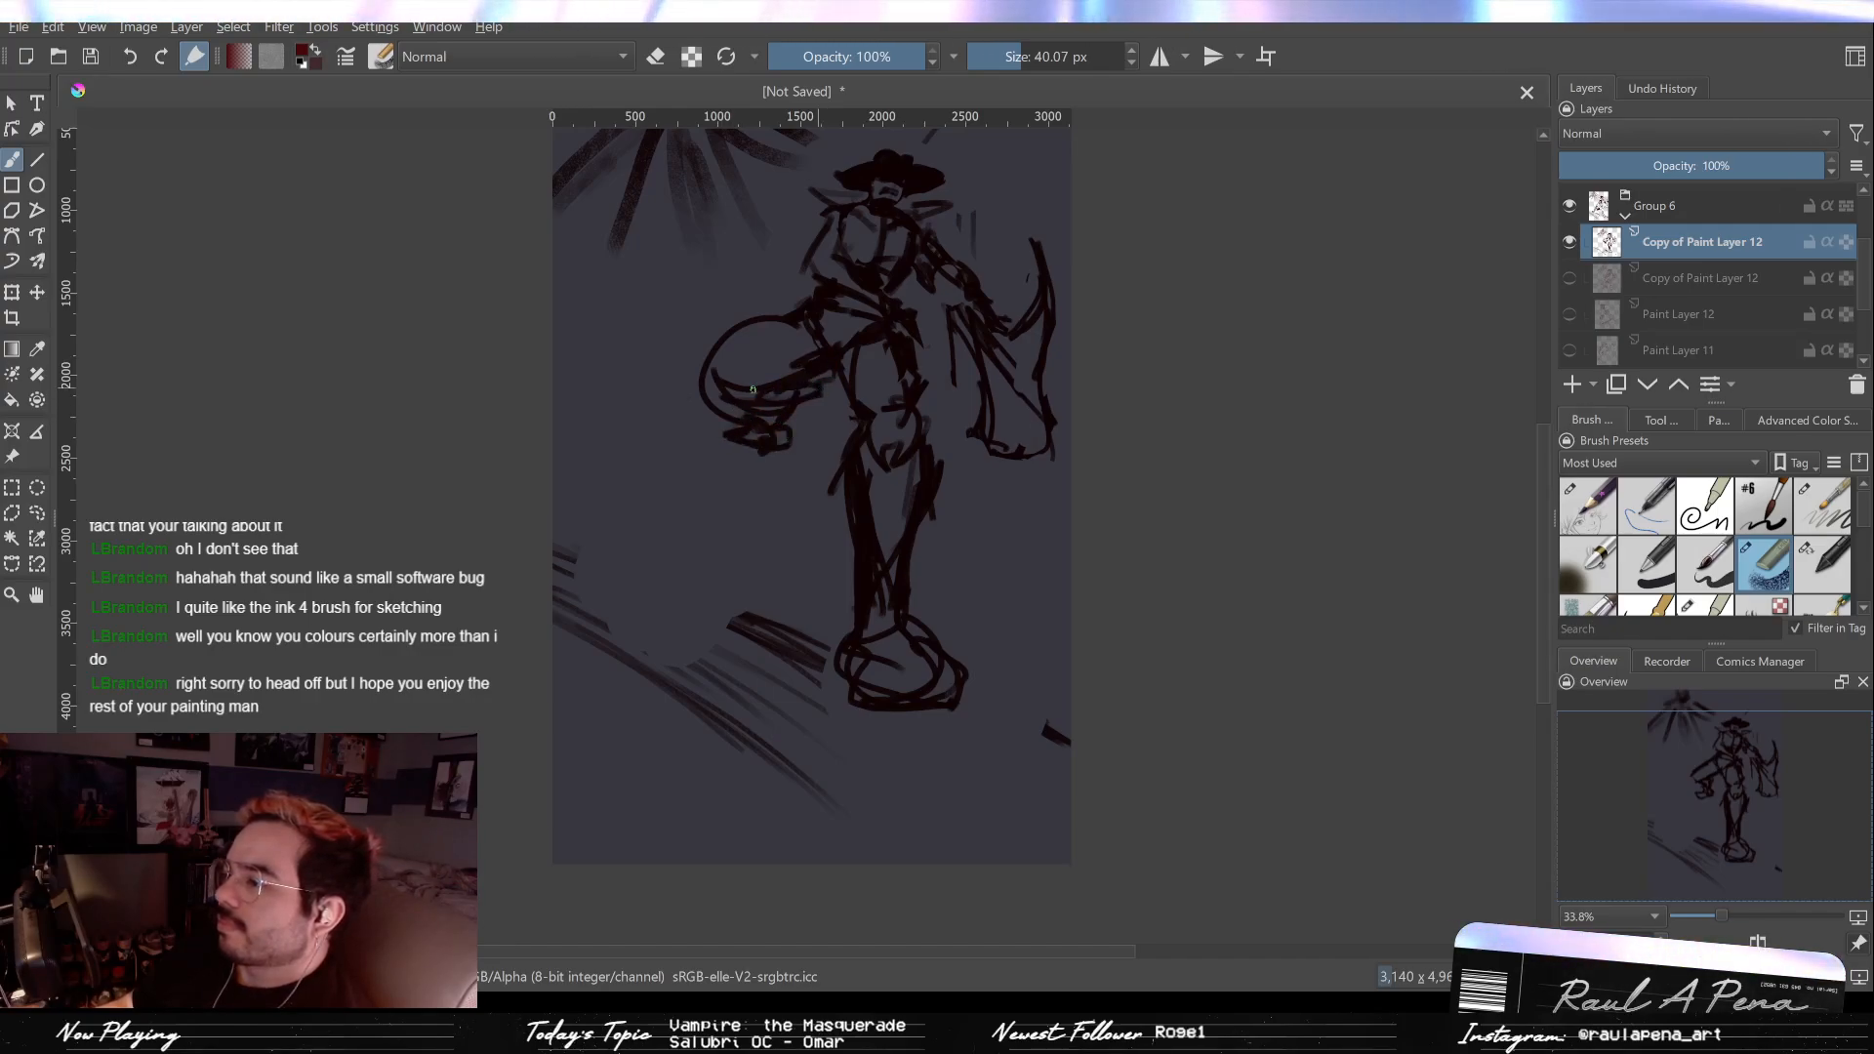
{"action": "key", "text": "e"}
{"action": "mouse_move", "coordinate": [697, 393]}
{"action": "left_mouse_down"}
{"action": "mouse_move", "coordinate": [763, 374]}
{"action": "mouse_move", "coordinate": [766, 353]}
{"action": "mouse_move", "coordinate": [811, 401]}
{"action": "mouse_move", "coordinate": [683, 406]}
{"action": "left_mouse_up"}
{"action": "key", "text": "e"}
{"action": "mouse_move", "coordinate": [810, 369]}
{"action": "left_mouse_down"}
{"action": "mouse_move", "coordinate": [686, 373]}
{"action": "mouse_move", "coordinate": [750, 429]}
{"action": "mouse_move", "coordinate": [711, 442]}
{"action": "mouse_move", "coordinate": [737, 422]}
{"action": "mouse_move", "coordinate": [695, 417]}
{"action": "mouse_move", "coordinate": [770, 436]}
{"action": "left_mouse_up"}
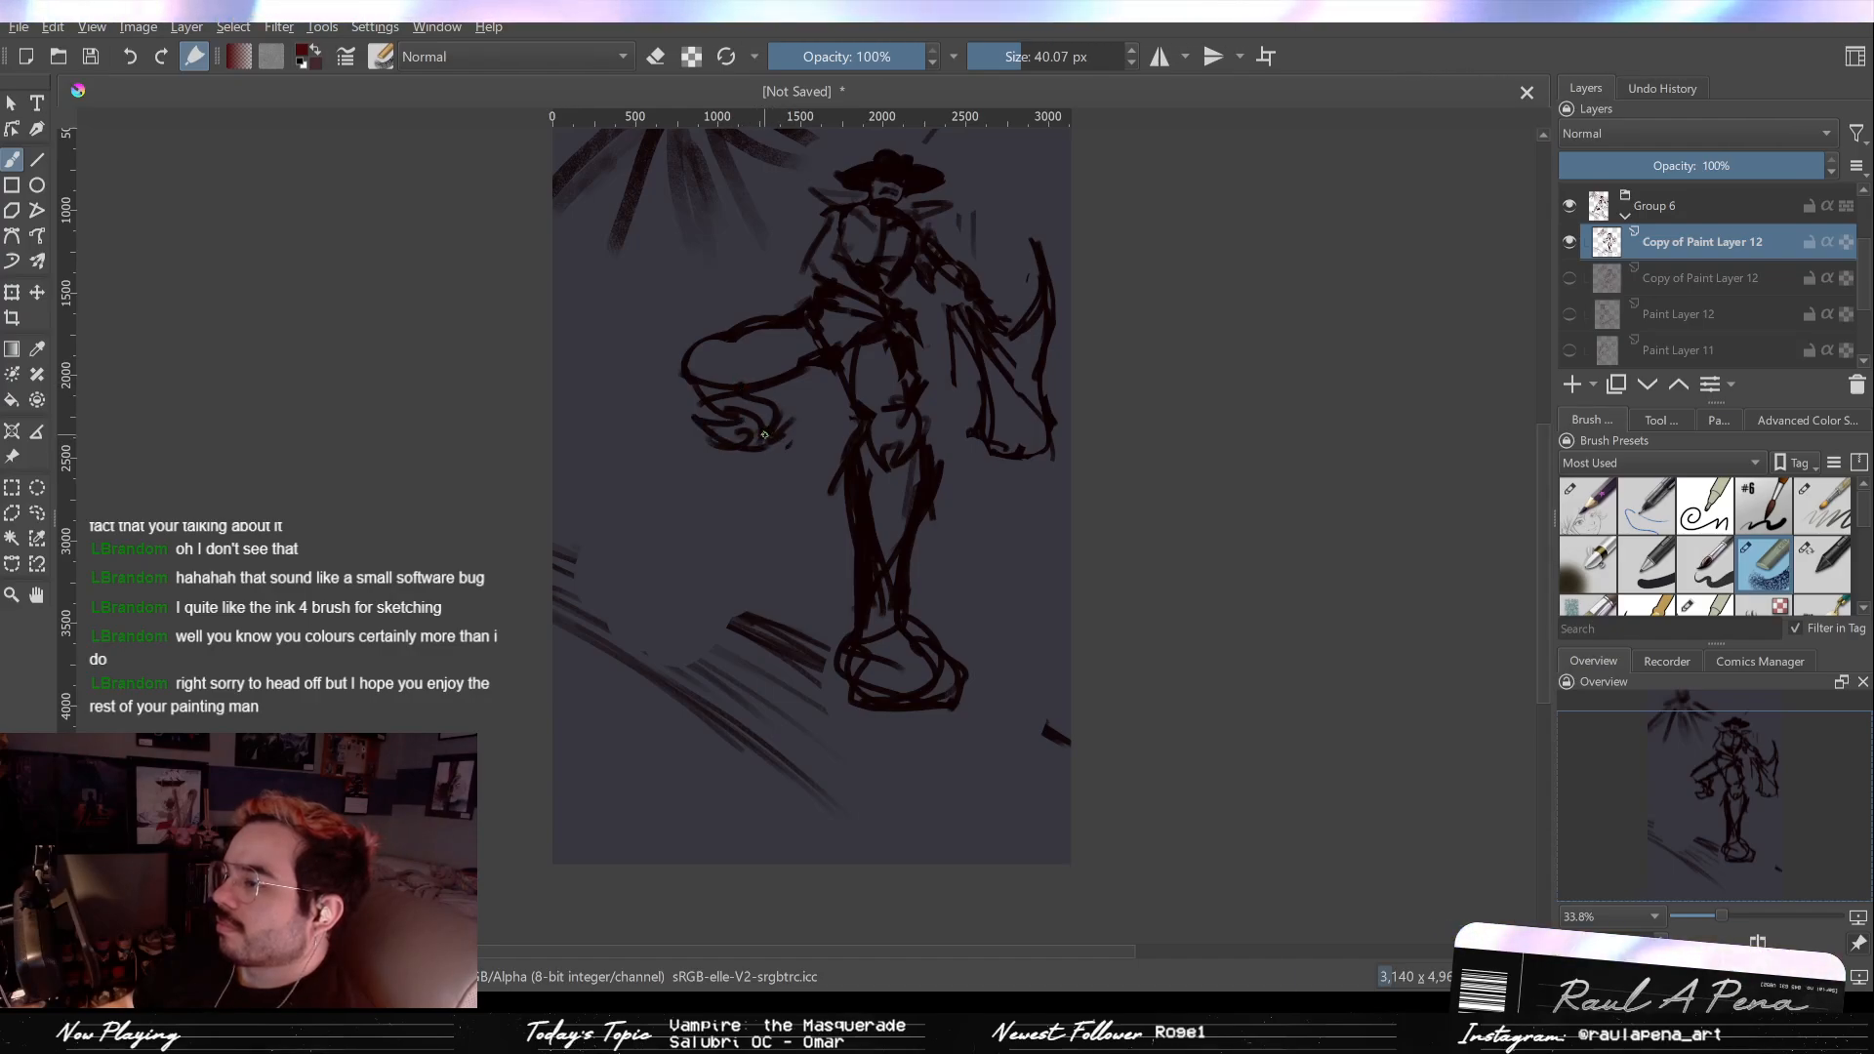
Step: Compare the reworked pose with the original by toggling the visibility of the two Copy of Paint Layer 12 layers
{"action": "left_click", "coordinate": [1569, 277]}
{"action": "left_click", "coordinate": [1566, 245]}
{"action": "left_click", "coordinate": [1566, 248]}
{"action": "left_click", "coordinate": [1565, 251]}
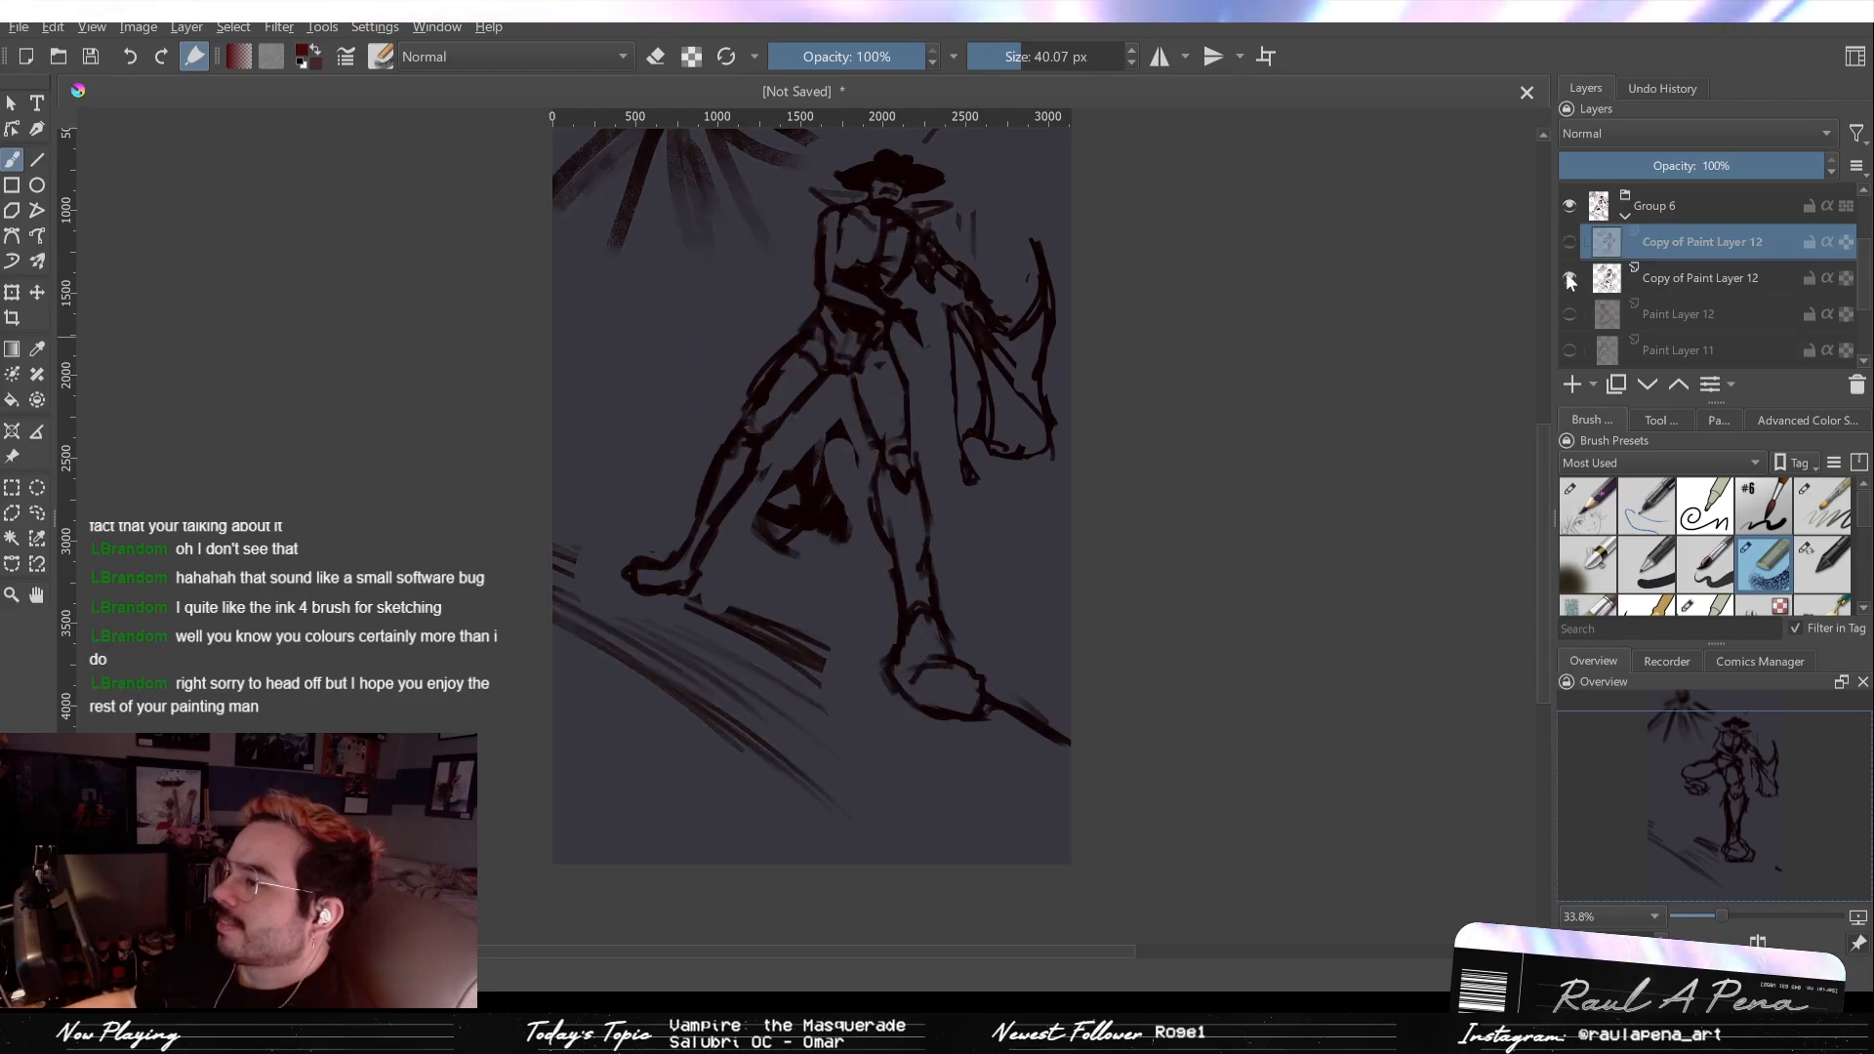
{"action": "left_click", "coordinate": [1566, 242]}
{"action": "left_click", "coordinate": [1571, 258]}
{"action": "left_click", "coordinate": [1571, 275]}
{"action": "left_click", "coordinate": [1569, 277]}
{"action": "left_click", "coordinate": [1568, 242]}
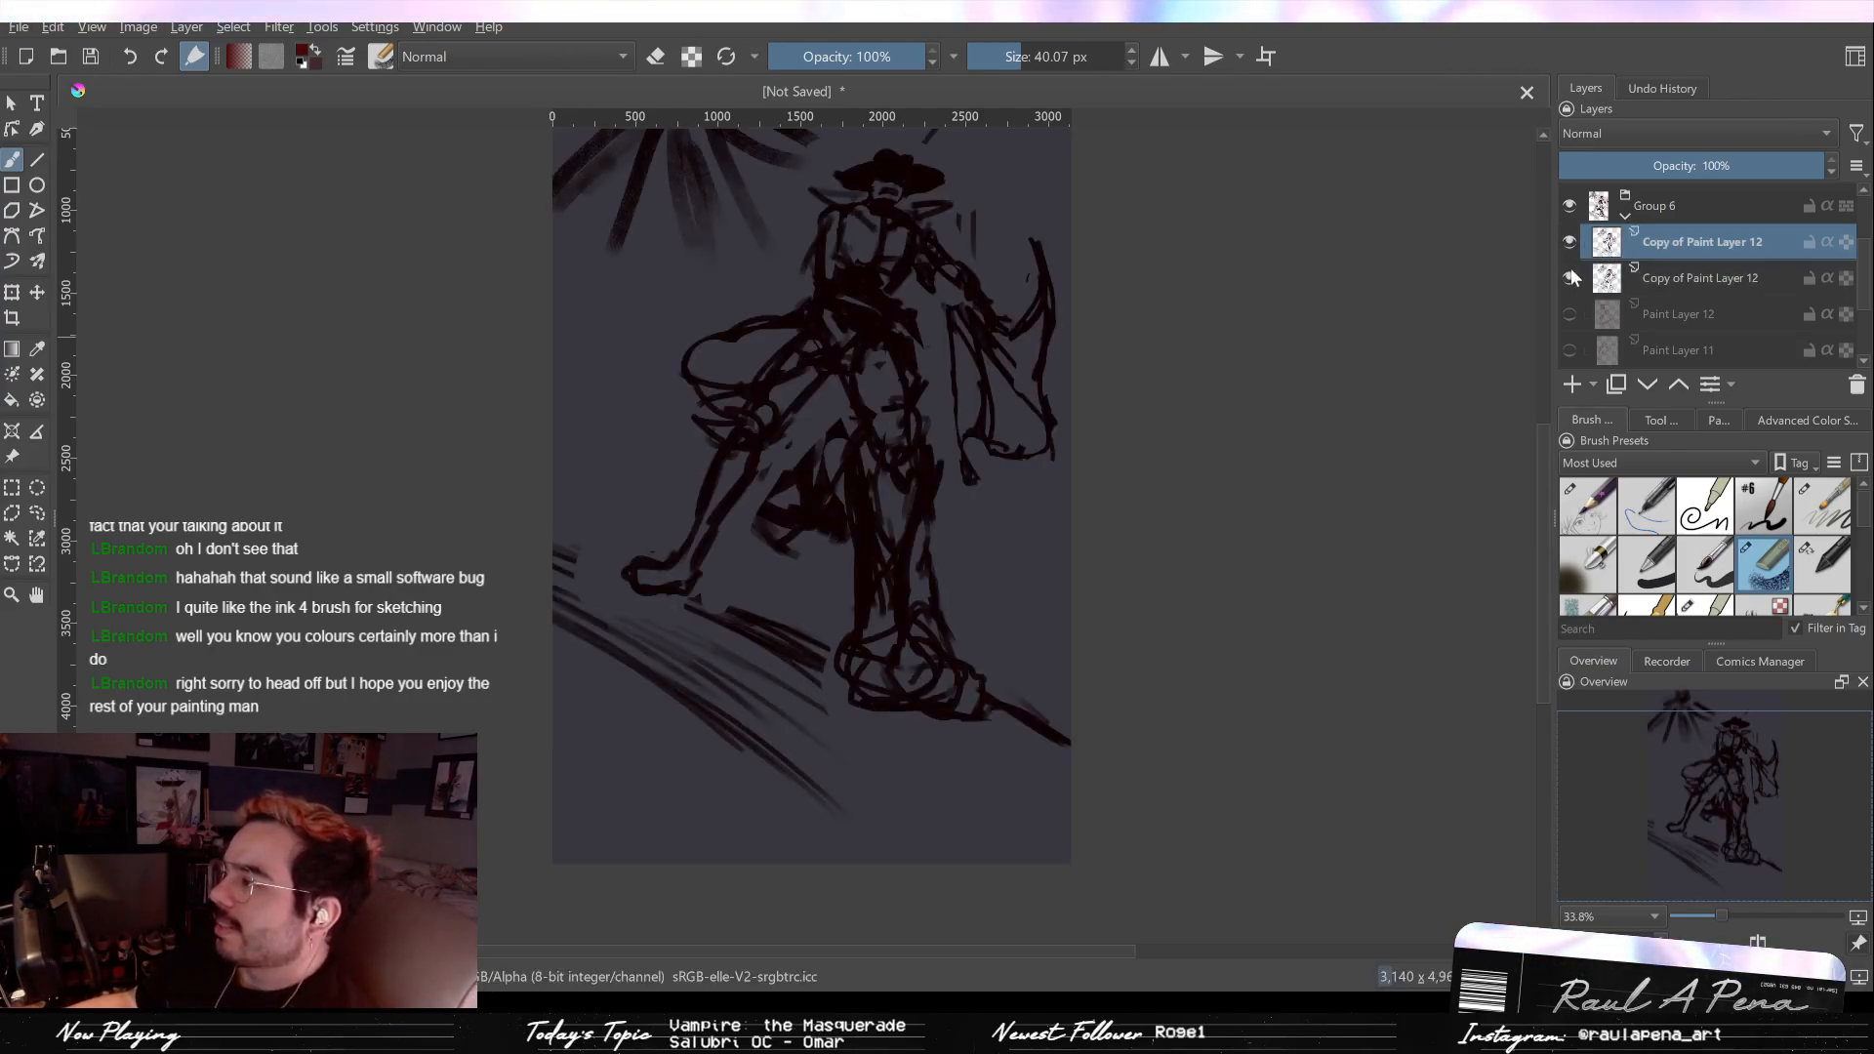
Step: Hide the lower Copy of Paint Layer 12 and erase the far arm and hanging cloth beside the torso
{"action": "left_click", "coordinate": [1569, 278]}
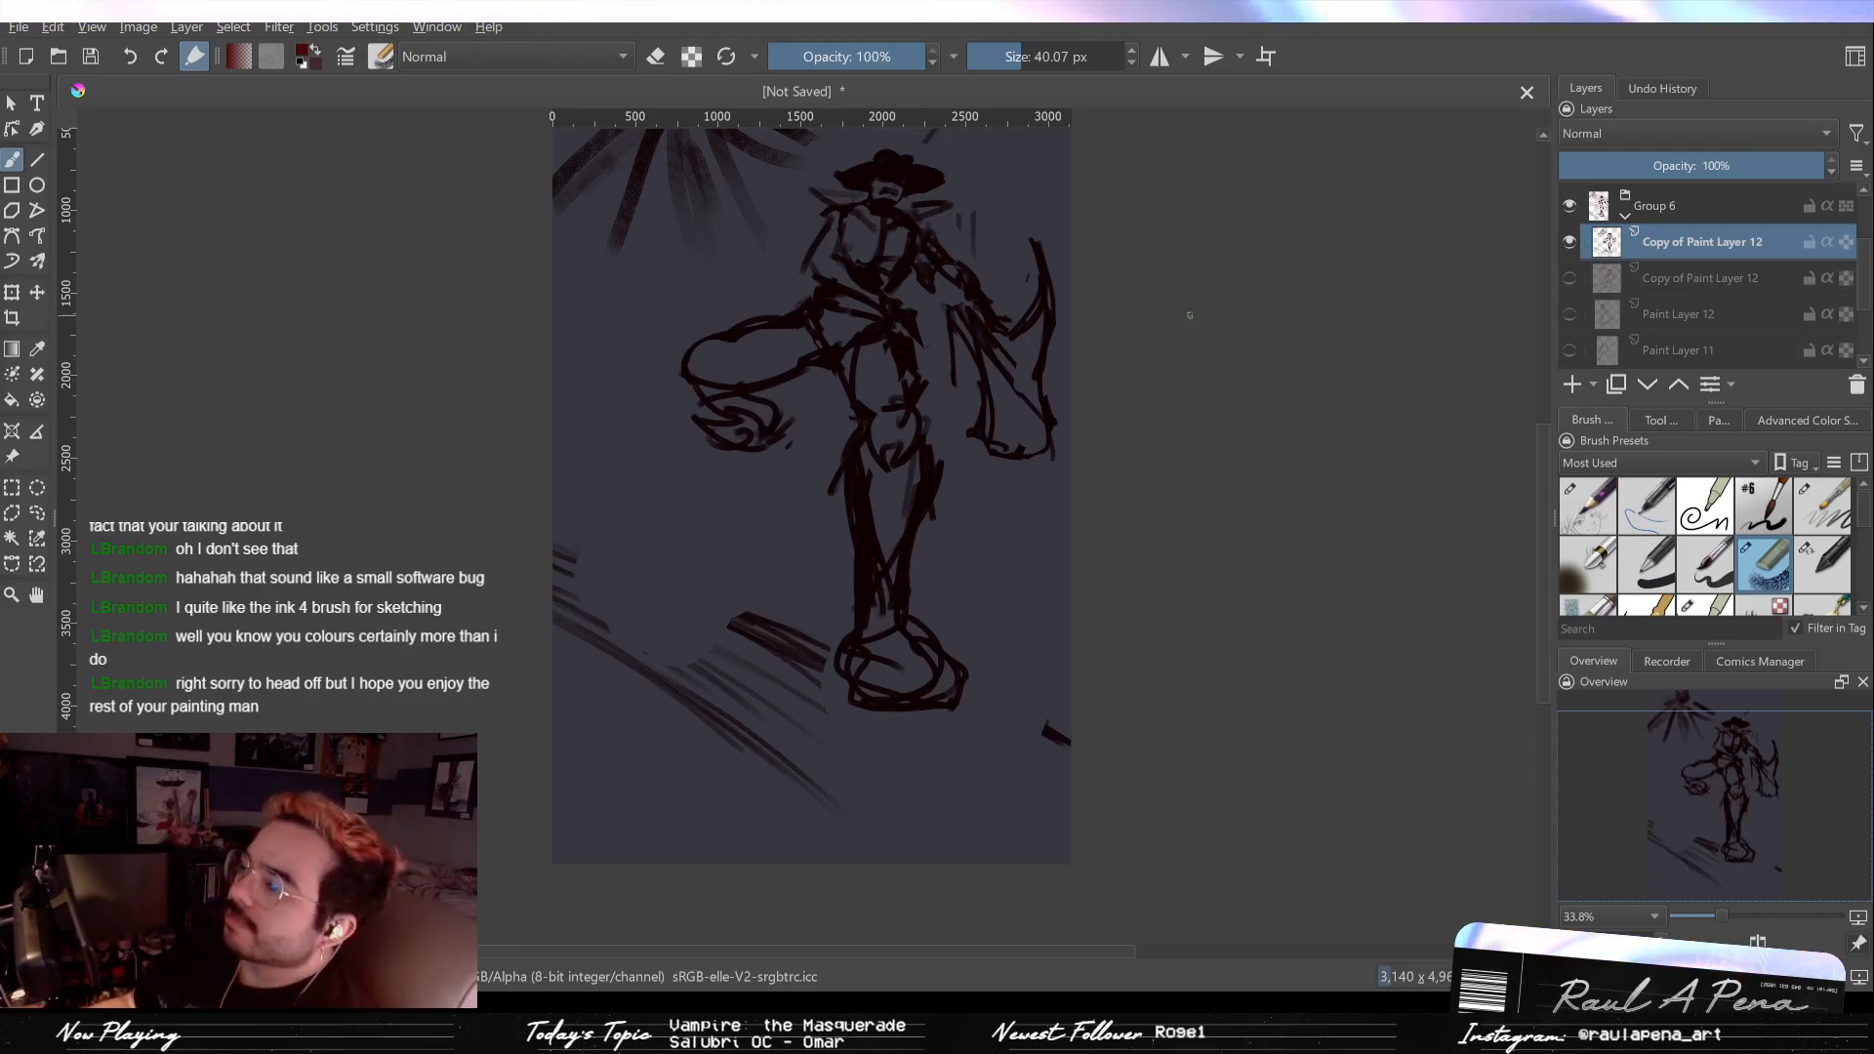
{"action": "key", "text": "slash"}
{"action": "mouse_move", "coordinate": [961, 244]}
{"action": "left_mouse_down"}
{"action": "mouse_move", "coordinate": [986, 441]}
{"action": "mouse_move", "coordinate": [1041, 468]}
{"action": "left_mouse_up"}
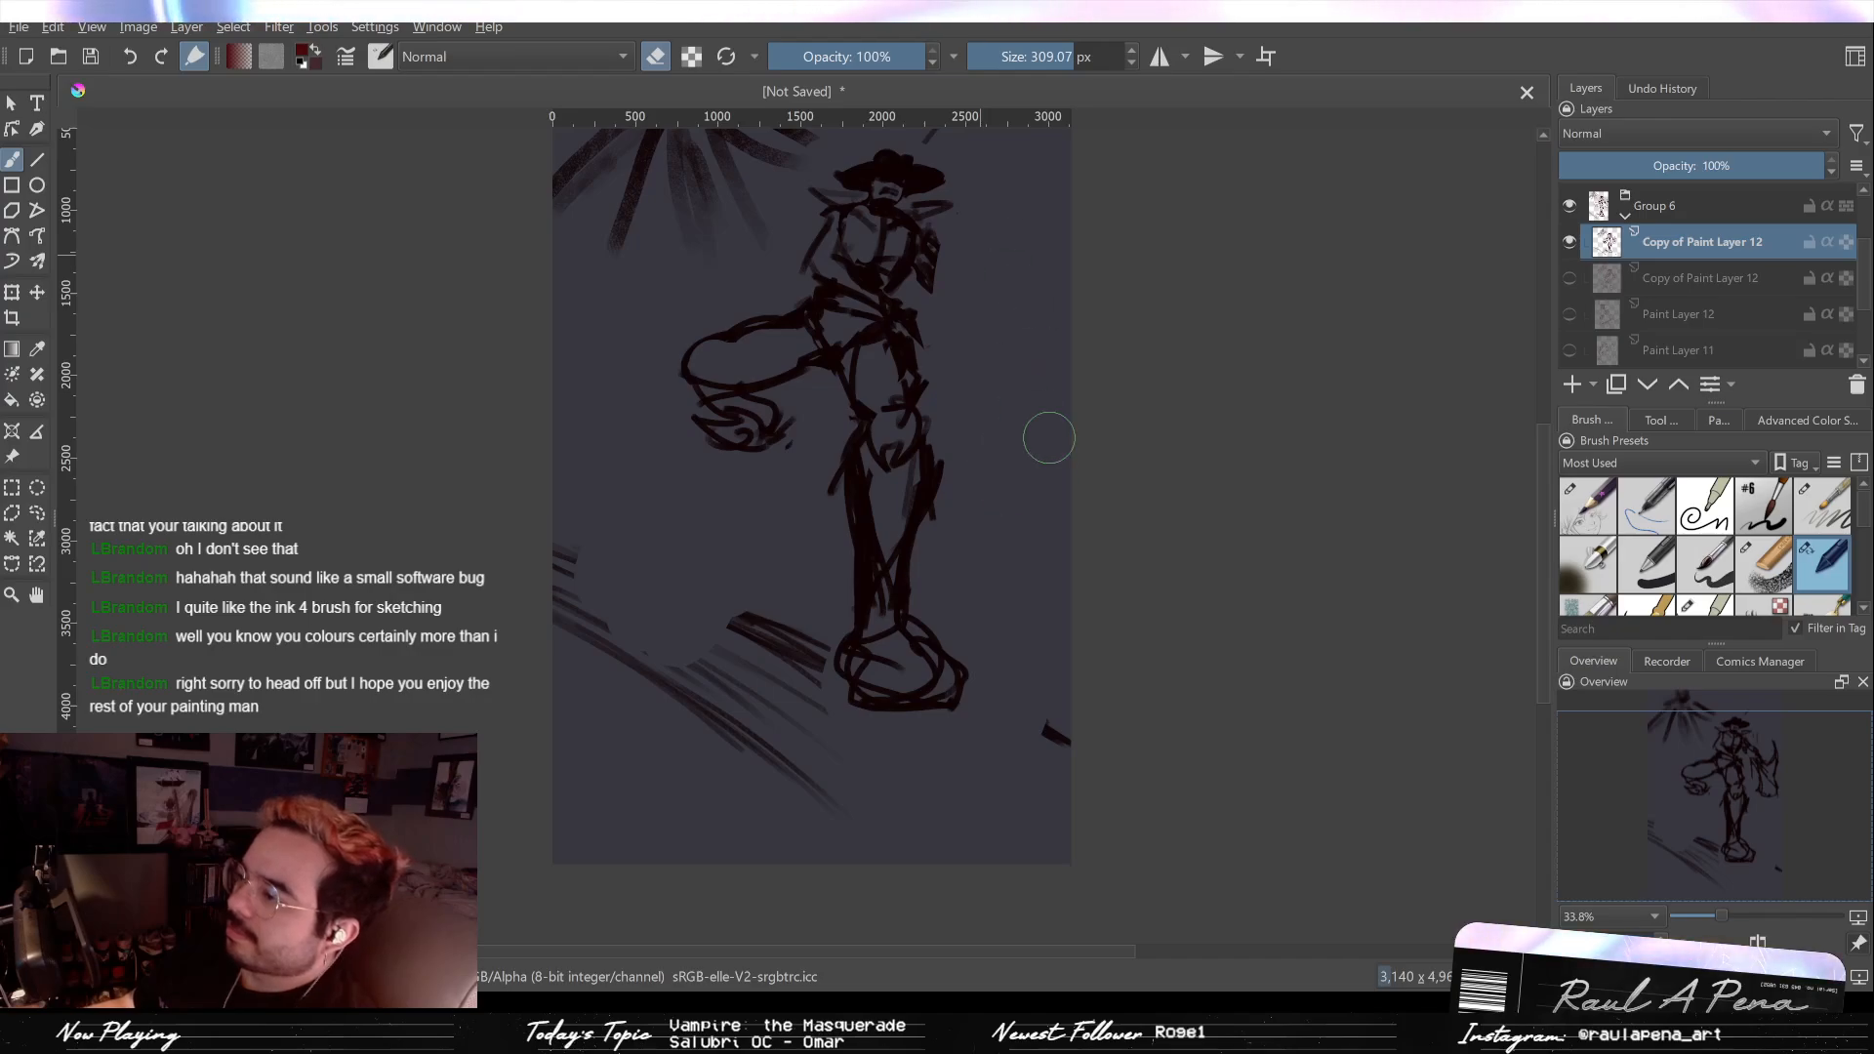
Step: Sketch a round shoulder and a sweeping cape with a high curved edge and pointed lower tip beside the figure
{"action": "key", "text": "slash"}
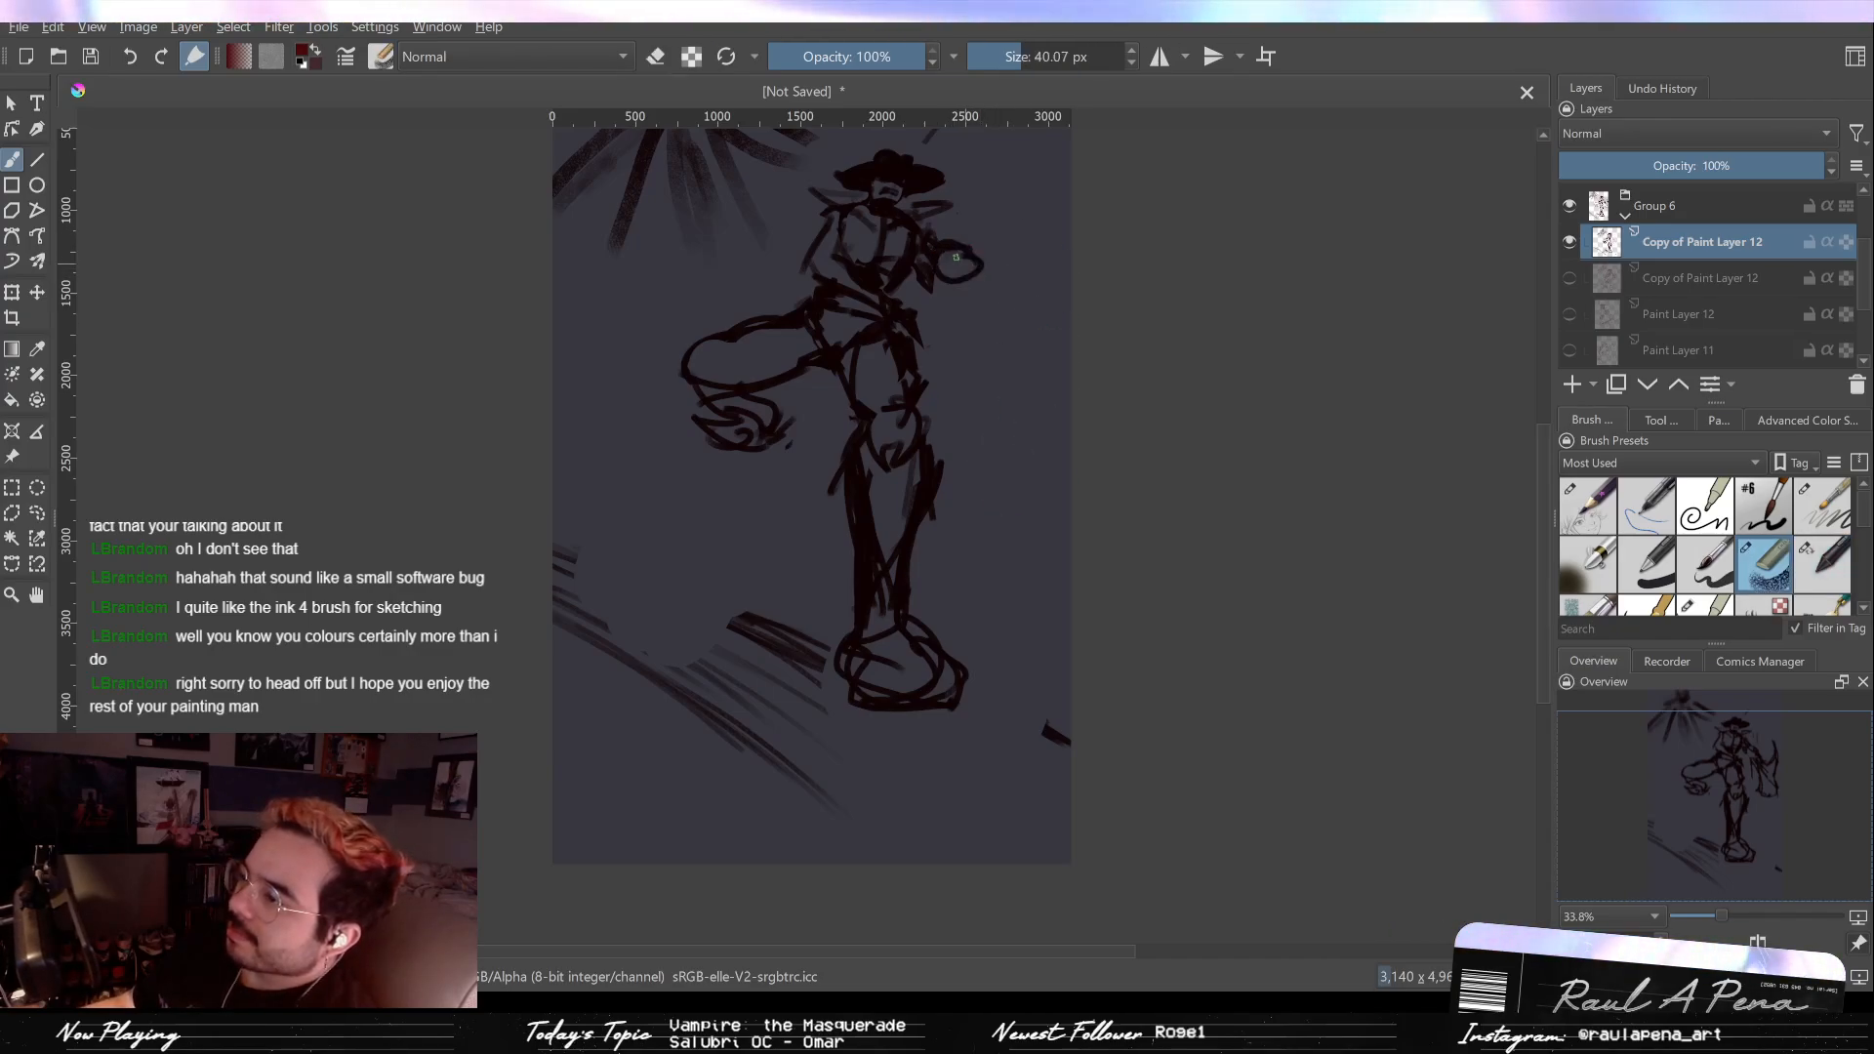
{"action": "left_click_drag", "start_coordinate": [971, 284], "coordinate": [981, 495]}
{"action": "mouse_move", "coordinate": [1054, 262]}
{"action": "left_mouse_down"}
{"action": "mouse_move", "coordinate": [997, 404]}
{"action": "mouse_move", "coordinate": [1037, 385]}
{"action": "mouse_move", "coordinate": [1013, 384]}
{"action": "mouse_move", "coordinate": [1063, 457]}
{"action": "left_mouse_up"}
{"action": "mouse_move", "coordinate": [934, 364]}
{"action": "left_mouse_down"}
{"action": "mouse_move", "coordinate": [992, 474]}
{"action": "mouse_move", "coordinate": [974, 577]}
{"action": "left_mouse_up"}
{"action": "mouse_move", "coordinate": [1044, 452]}
{"action": "left_mouse_down"}
{"action": "mouse_move", "coordinate": [958, 511]}
{"action": "mouse_move", "coordinate": [942, 493]}
{"action": "left_mouse_up"}
{"action": "left_click_drag", "start_coordinate": [806, 430], "coordinate": [791, 404]}
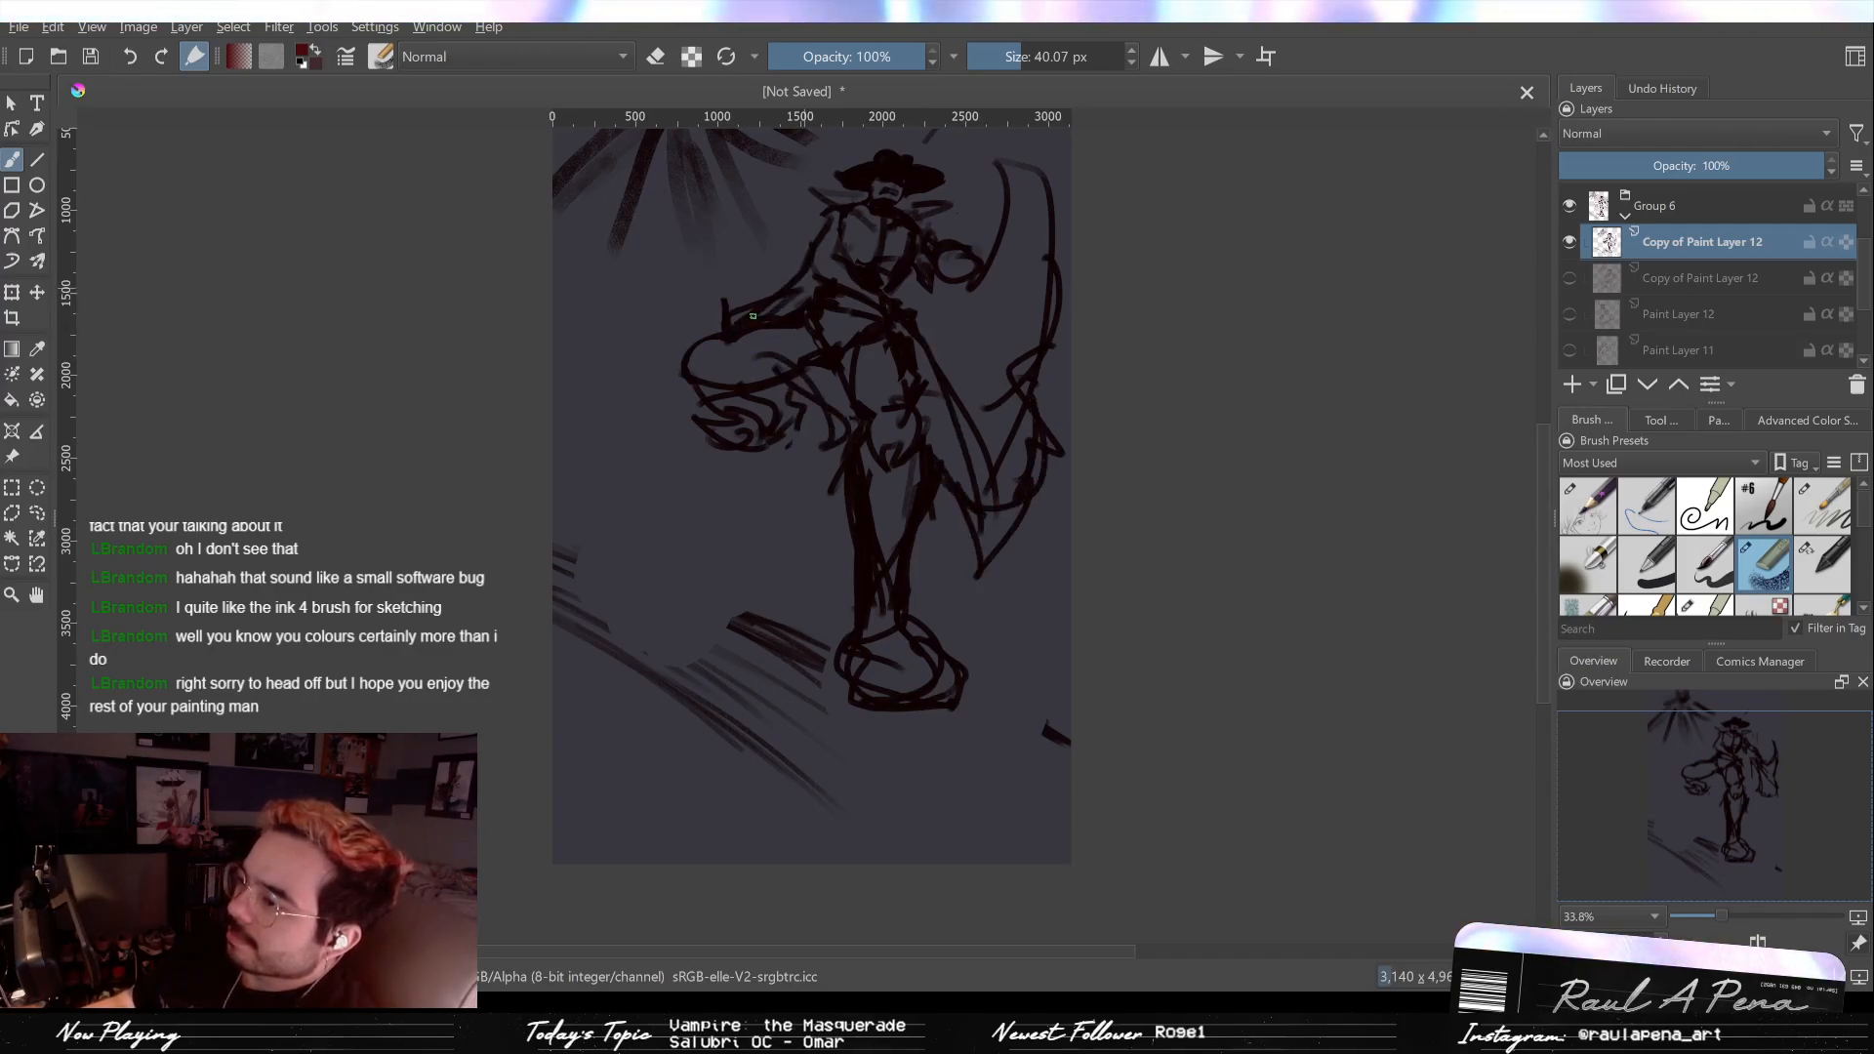
{"action": "left_click_drag", "start_coordinate": [991, 345], "coordinate": [983, 383]}
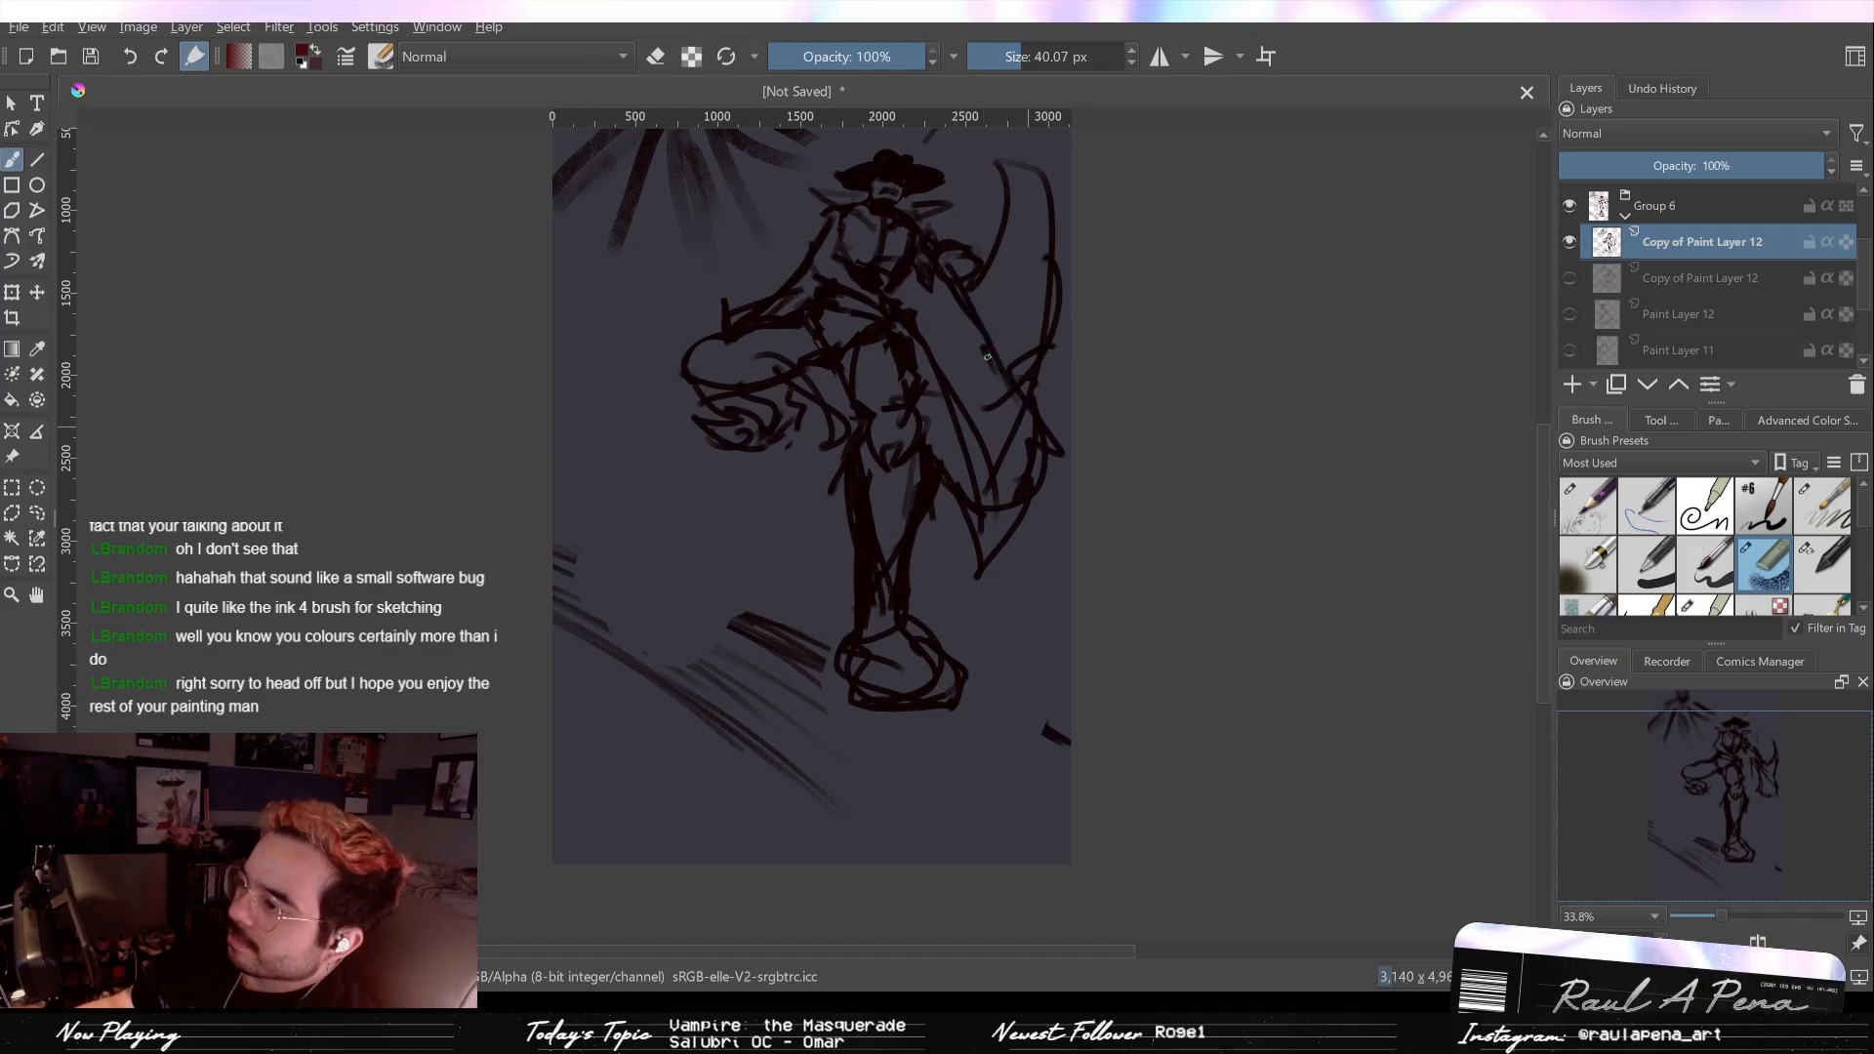
Step: Enlarge the brush and block in the cape's interior and the adjoining side of the torso with dark strokes
{"action": "left_click_drag", "start_coordinate": [919, 274], "coordinate": [1052, 274], "text": "shift"}
{"action": "mouse_move", "coordinate": [918, 237]}
{"action": "left_mouse_down"}
{"action": "mouse_move", "coordinate": [946, 303]}
{"action": "mouse_move", "coordinate": [923, 287]}
{"action": "mouse_move", "coordinate": [983, 319]}
{"action": "mouse_move", "coordinate": [914, 328]}
{"action": "mouse_move", "coordinate": [909, 294]}
{"action": "mouse_move", "coordinate": [990, 347]}
{"action": "mouse_move", "coordinate": [979, 301]}
{"action": "mouse_move", "coordinate": [1008, 321]}
{"action": "mouse_move", "coordinate": [950, 340]}
{"action": "mouse_move", "coordinate": [935, 311]}
{"action": "mouse_move", "coordinate": [937, 424]}
{"action": "mouse_move", "coordinate": [908, 333]}
{"action": "mouse_move", "coordinate": [971, 484]}
{"action": "mouse_move", "coordinate": [981, 405]}
{"action": "mouse_move", "coordinate": [1015, 478]}
{"action": "left_mouse_up"}
{"action": "left_click_drag", "start_coordinate": [866, 284], "coordinate": [881, 286]}
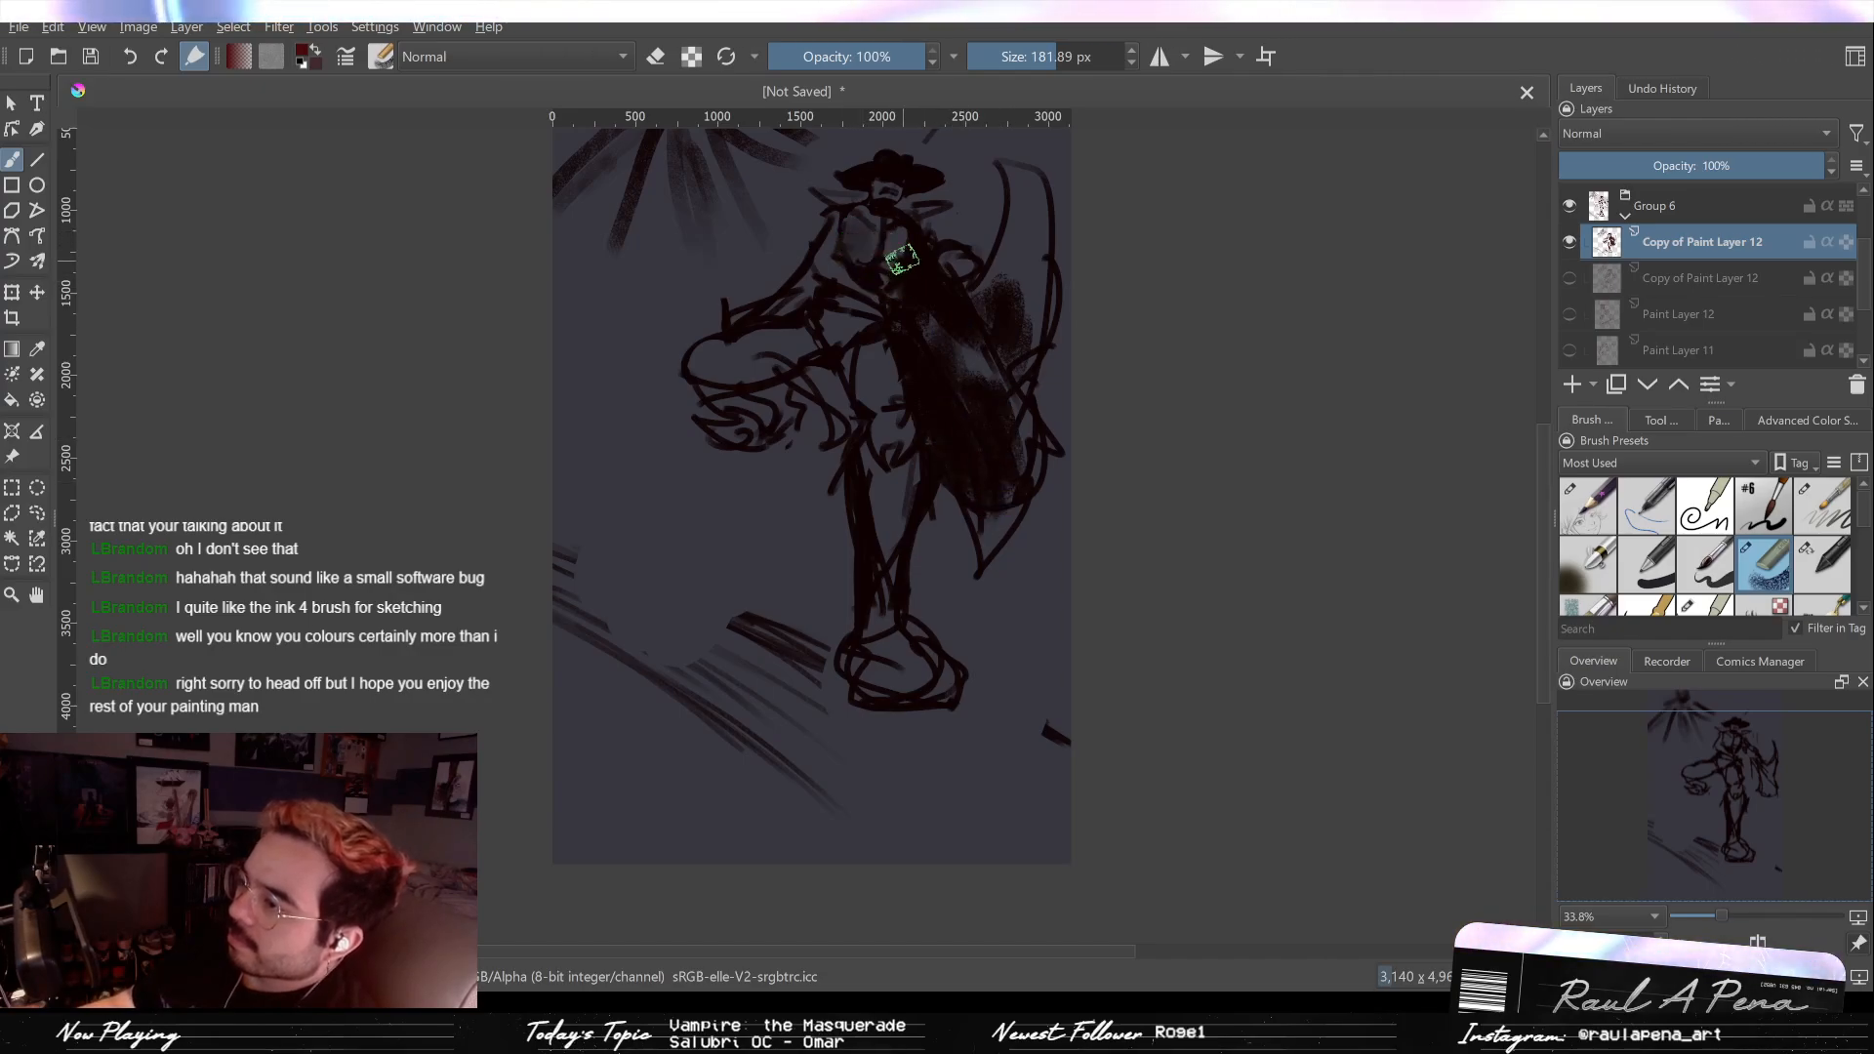
{"action": "key", "text": "bracketleft"}
{"action": "key", "text": "bracketleft"}
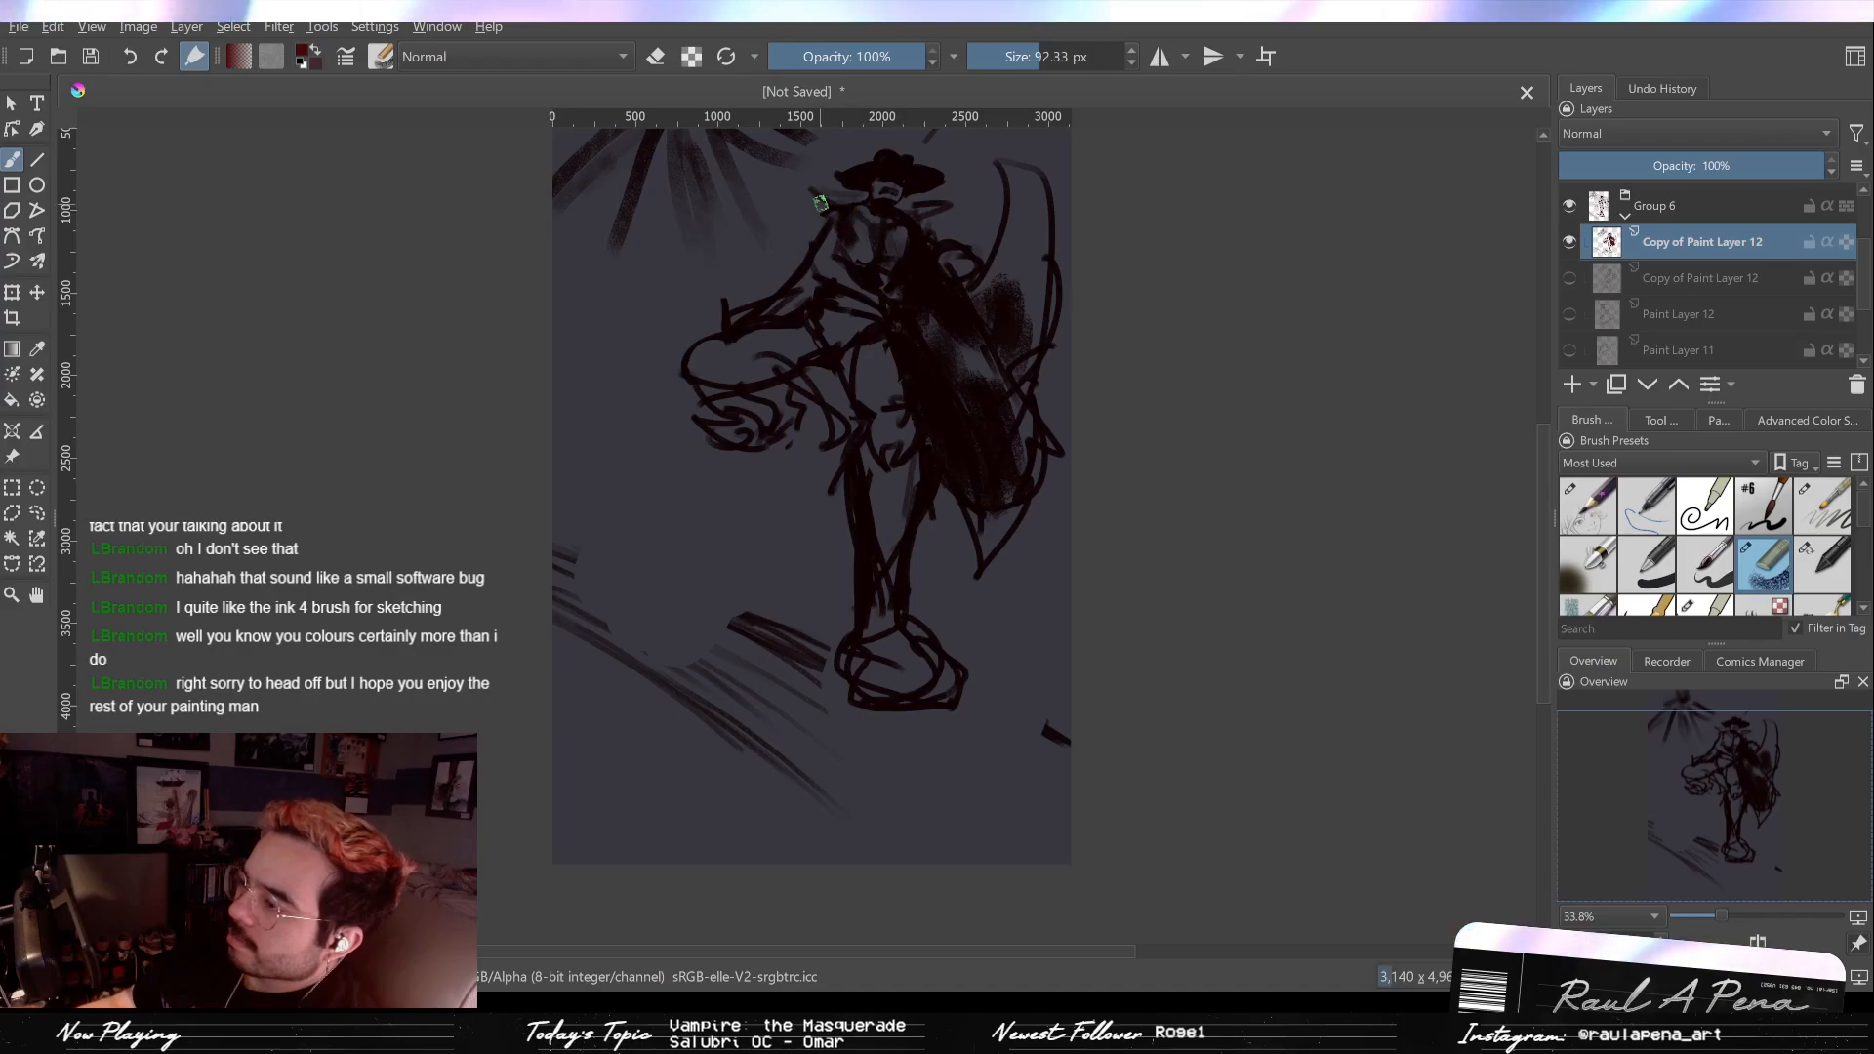
Step: Reduce the brush size and reshape the hat with a wide dark upturned brim and a narrow pointed crown
{"action": "key", "text": "bracketleft"}
{"action": "key", "text": "bracketleft"}
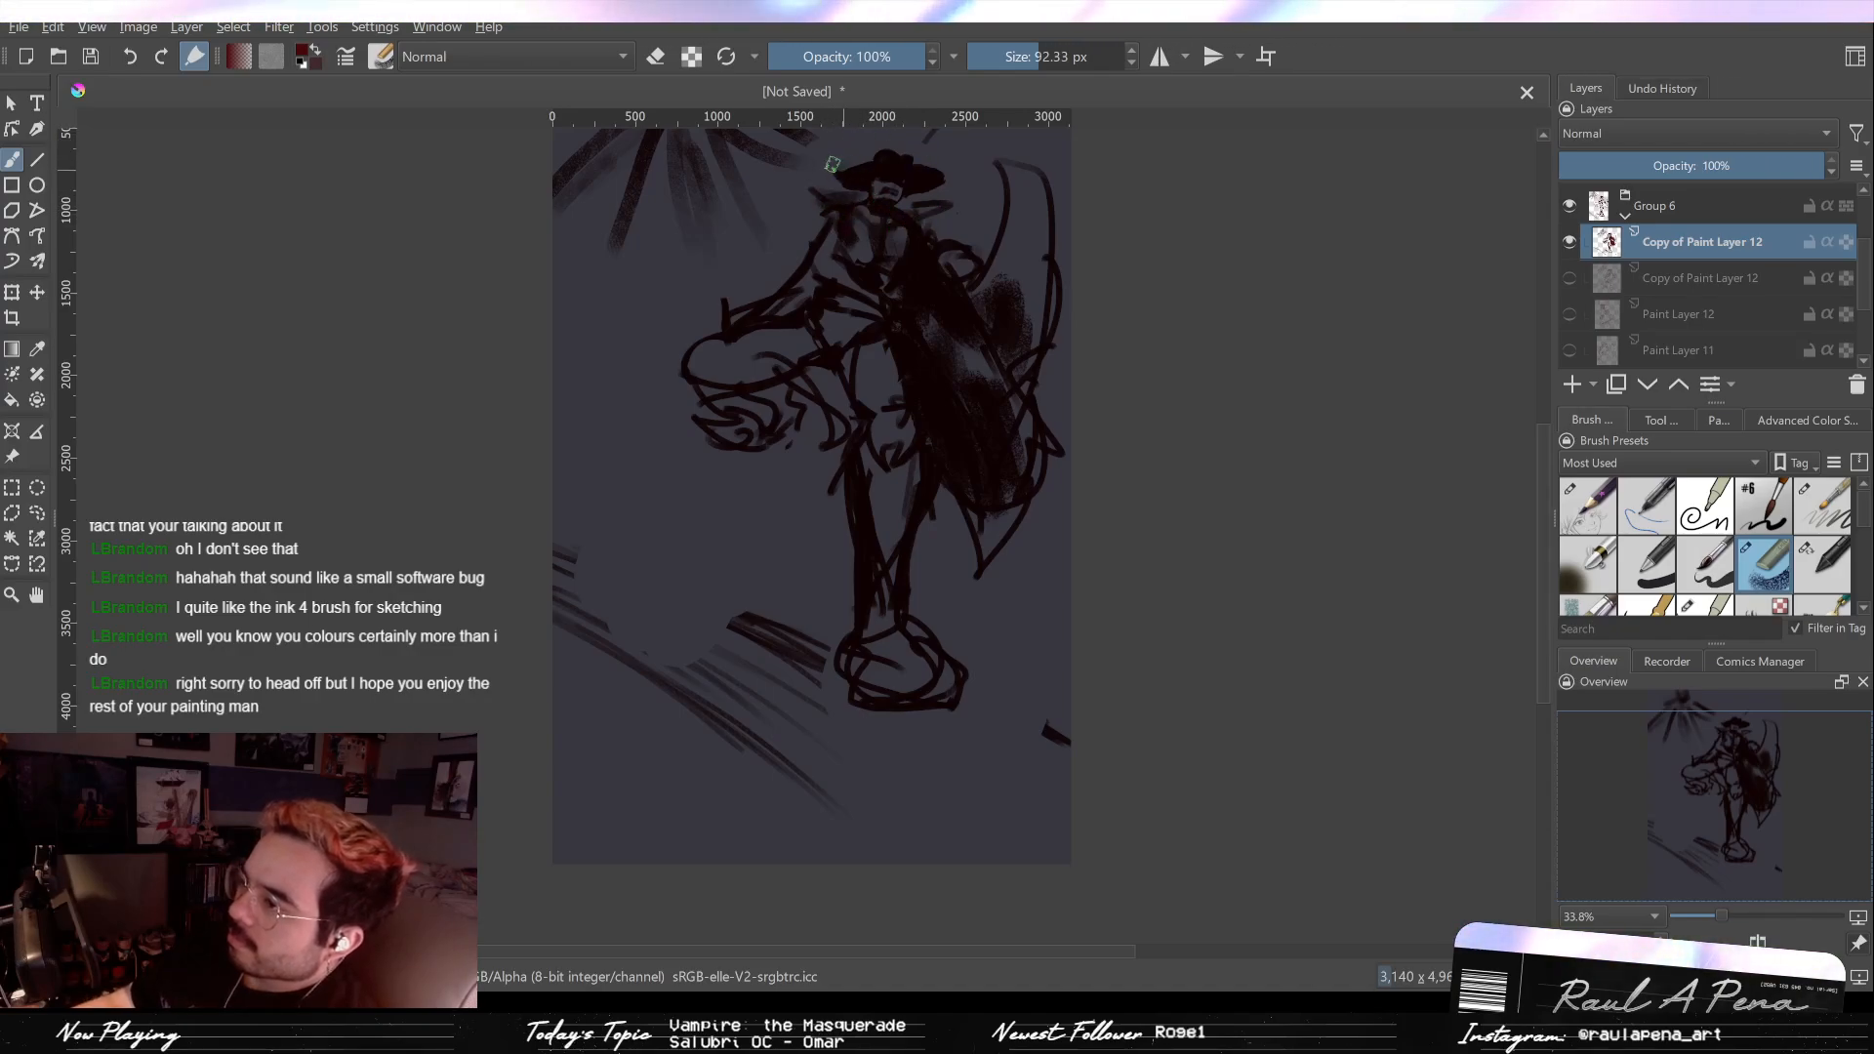
{"action": "key", "text": "bracketleft"}
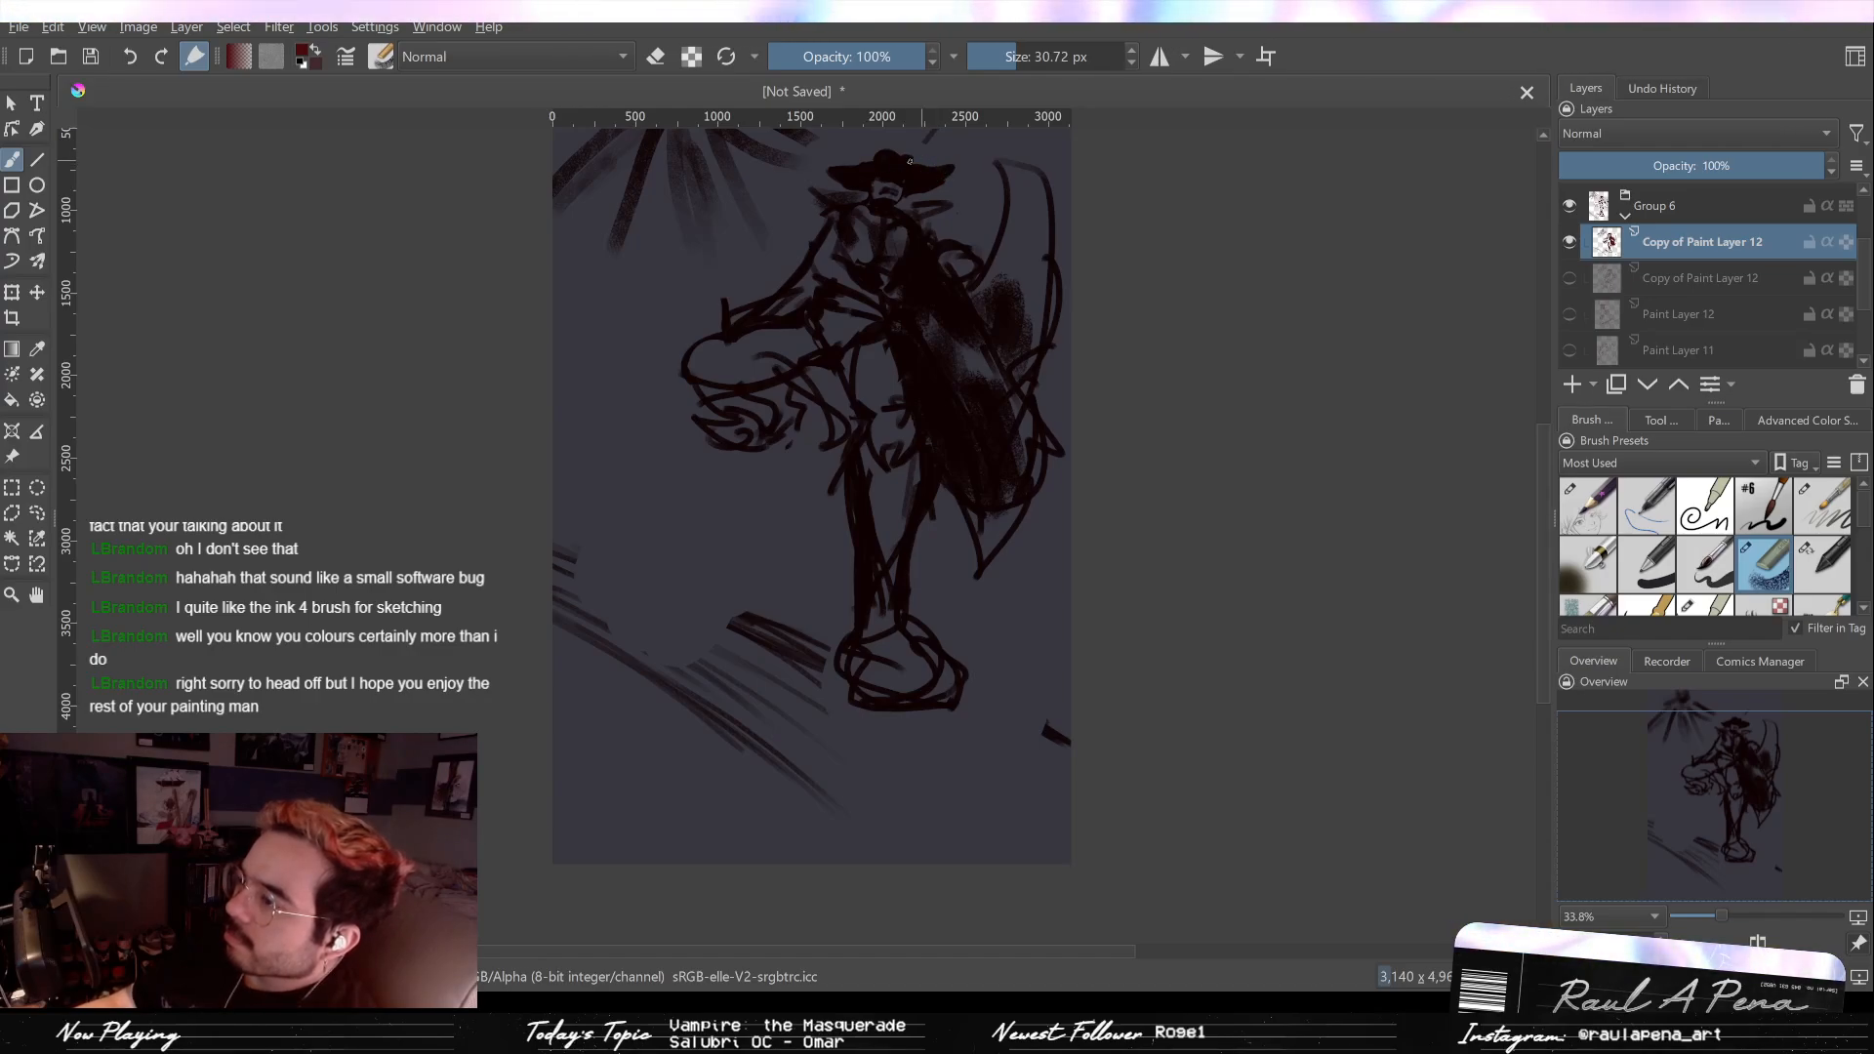
{"action": "key", "text": "slash"}
{"action": "key", "text": "bracketleft"}
{"action": "key", "text": "bracketleft"}
{"action": "key", "text": "bracketleft"}
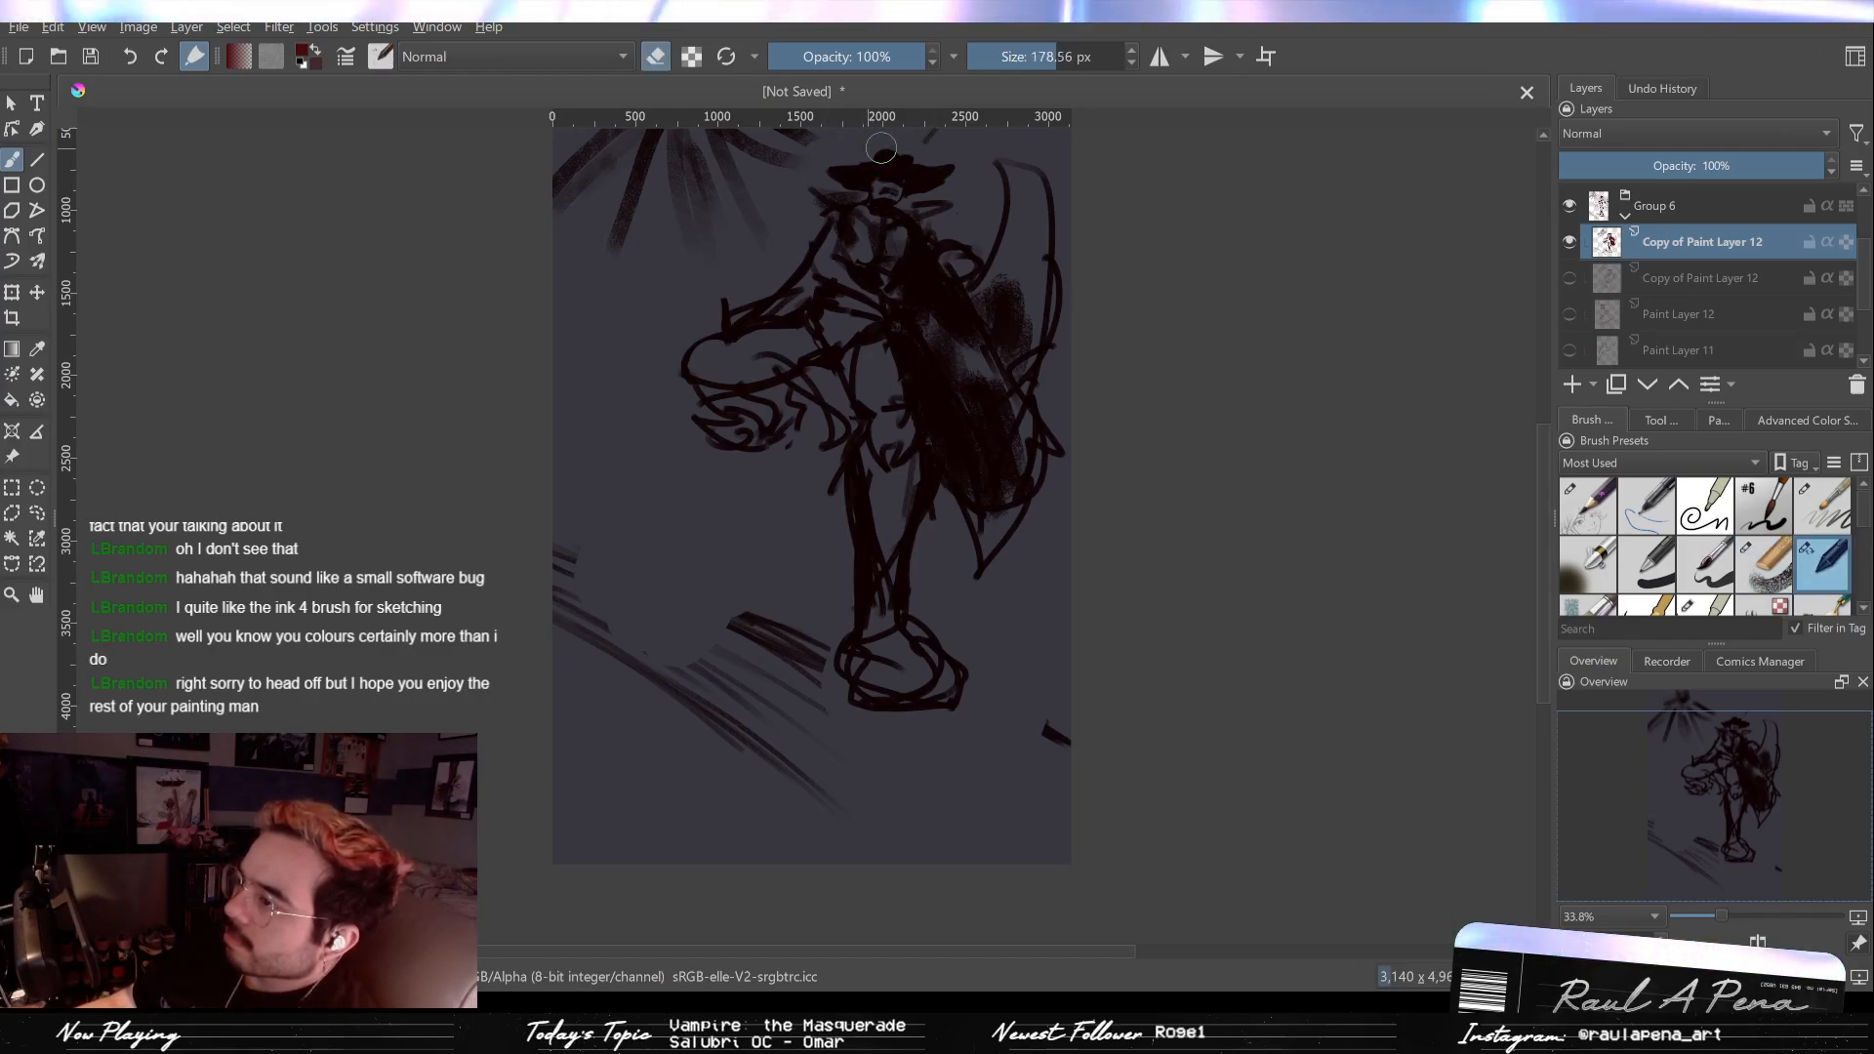
{"action": "key", "text": "slash"}
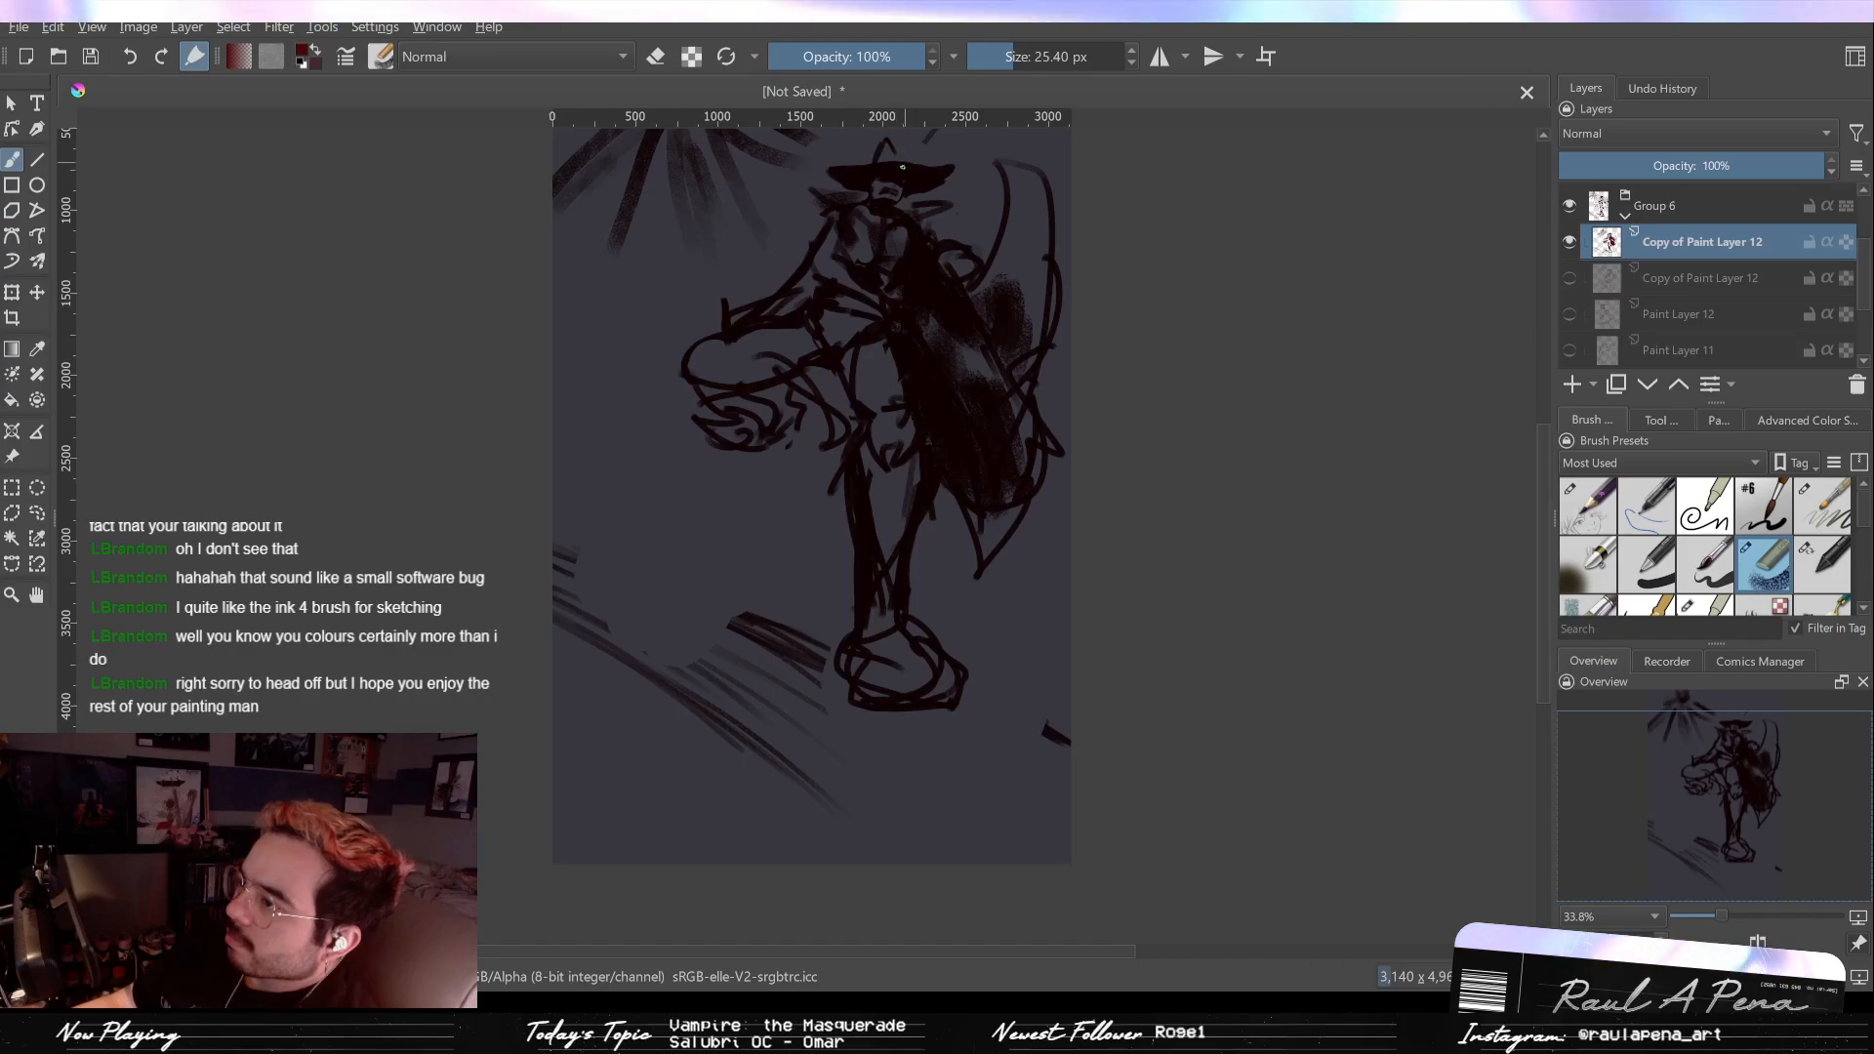
{"action": "left_click_drag", "start_coordinate": [917, 173], "coordinate": [984, 137]}
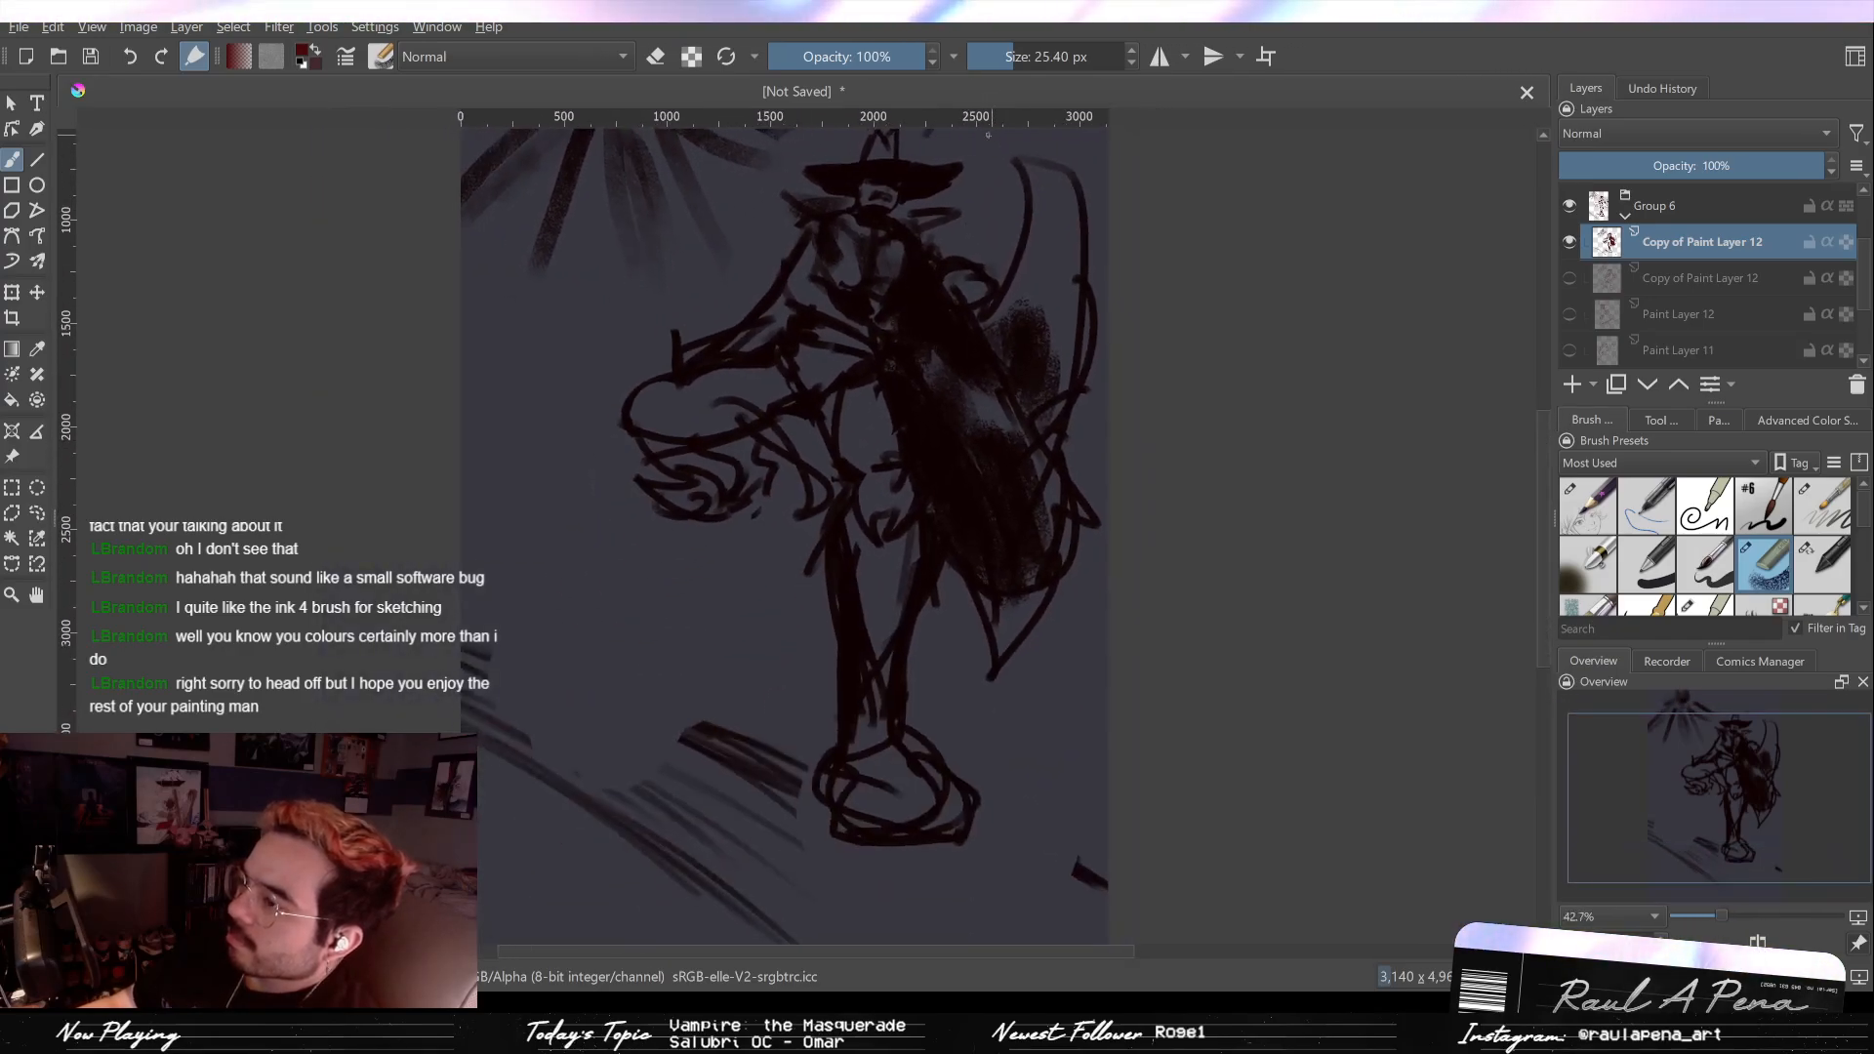
Step: Erase the bulging thigh and tucked foot of the raised leg, and redraw a slimmer thigh ending in a bent knee
{"action": "key", "text": "e"}
{"action": "mouse_move", "coordinate": [790, 478]}
{"action": "left_mouse_down"}
{"action": "mouse_move", "coordinate": [692, 397]}
{"action": "mouse_move", "coordinate": [737, 386]}
{"action": "mouse_move", "coordinate": [688, 349]}
{"action": "mouse_move", "coordinate": [727, 333]}
{"action": "mouse_move", "coordinate": [632, 415]}
{"action": "left_mouse_up"}
{"action": "key", "text": "e"}
{"action": "left_click_drag", "start_coordinate": [727, 322], "coordinate": [639, 385]}
{"action": "mouse_move", "coordinate": [698, 431]}
{"action": "left_mouse_down"}
{"action": "mouse_move", "coordinate": [797, 390]}
{"action": "mouse_move", "coordinate": [650, 414]}
{"action": "mouse_move", "coordinate": [765, 405]}
{"action": "mouse_move", "coordinate": [665, 436]}
{"action": "mouse_move", "coordinate": [637, 477]}
{"action": "mouse_move", "coordinate": [613, 476]}
{"action": "mouse_move", "coordinate": [746, 538]}
{"action": "left_mouse_up"}
{"action": "key", "text": "e"}
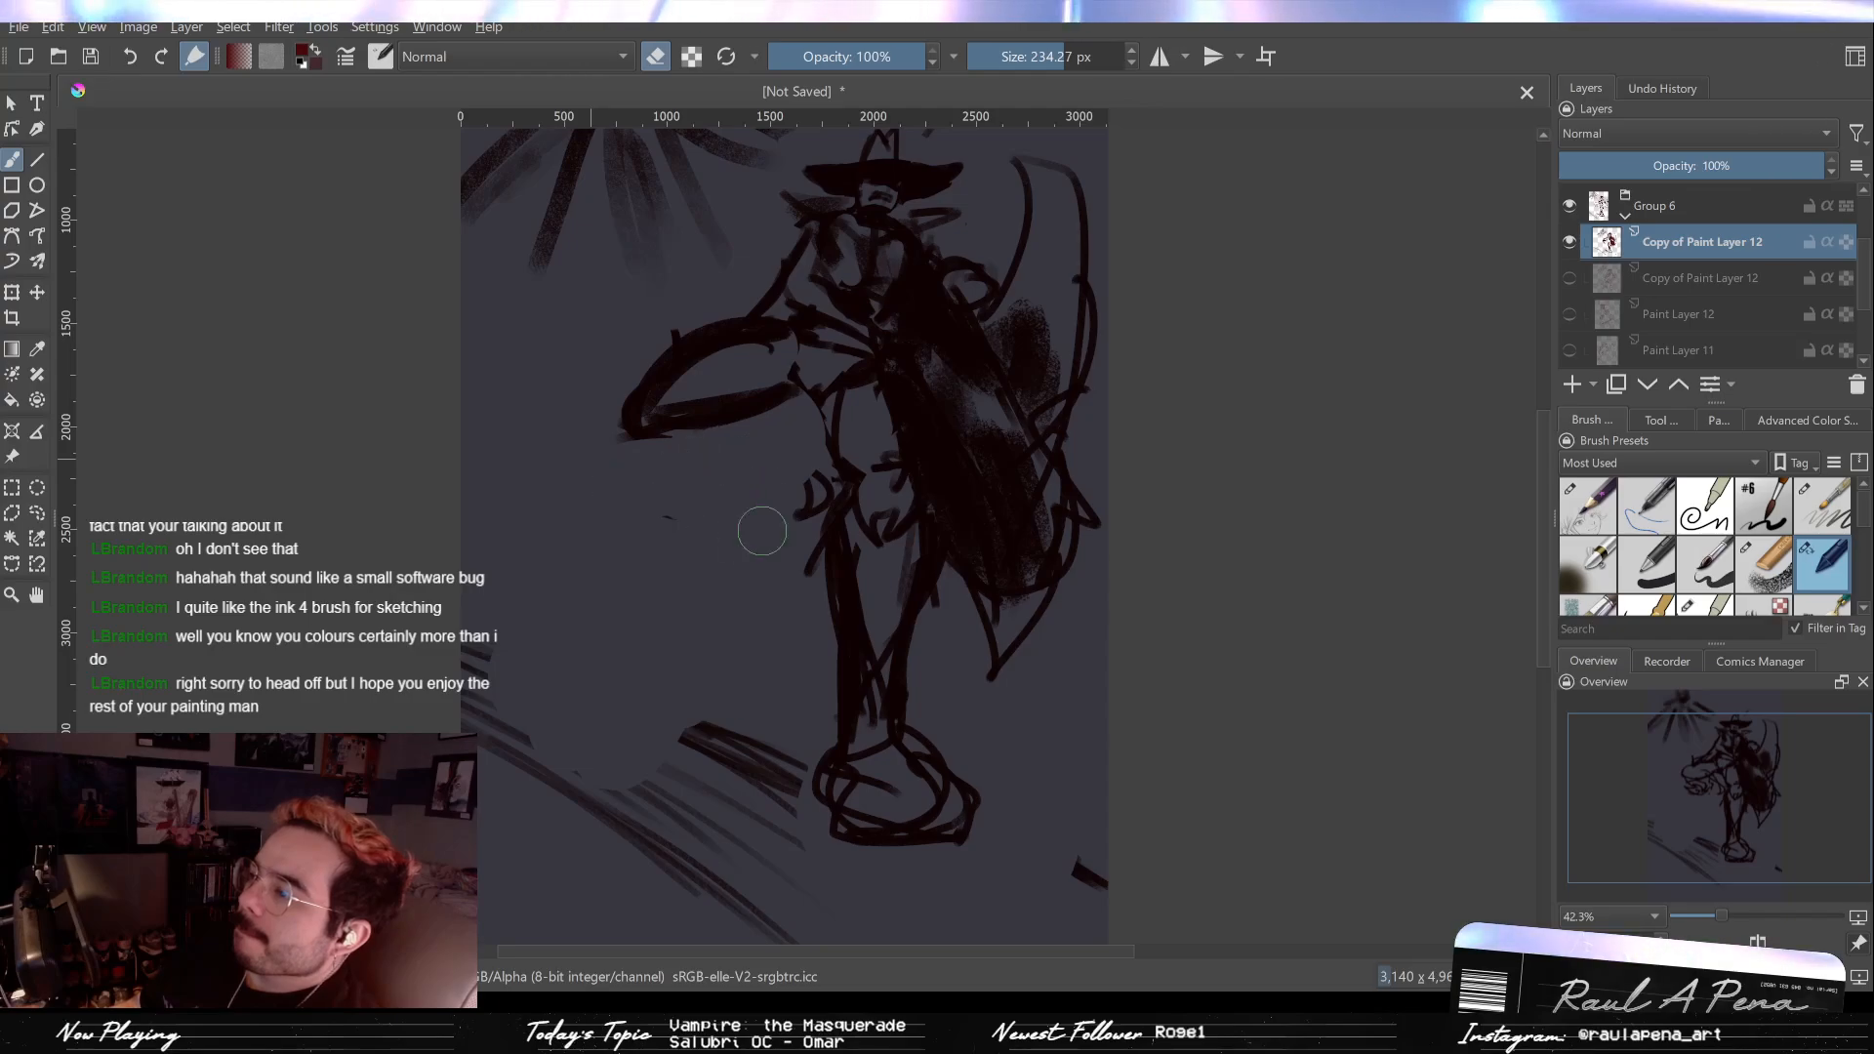
Step: Sketch a tapering shin below the raised knee, ending in a pointed foot above the ground
{"action": "key", "text": "e"}
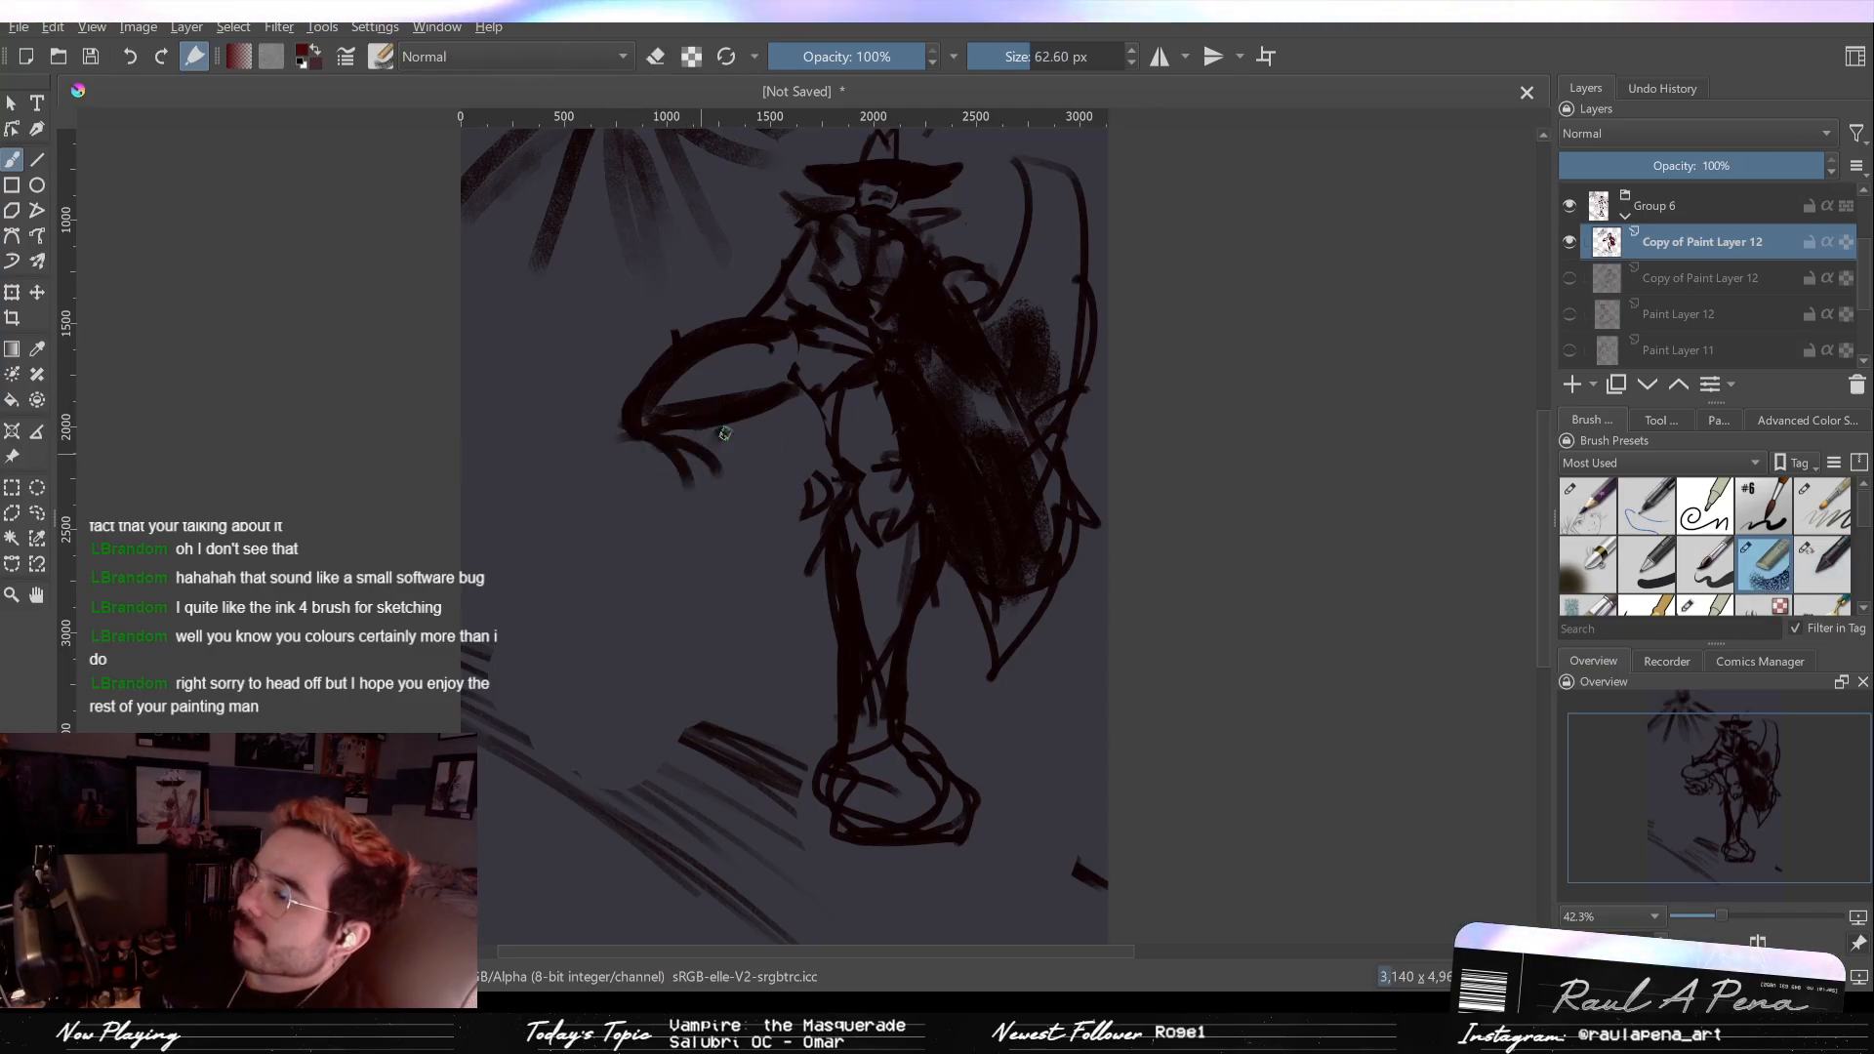
{"action": "left_click_drag", "start_coordinate": [679, 461], "coordinate": [634, 515]}
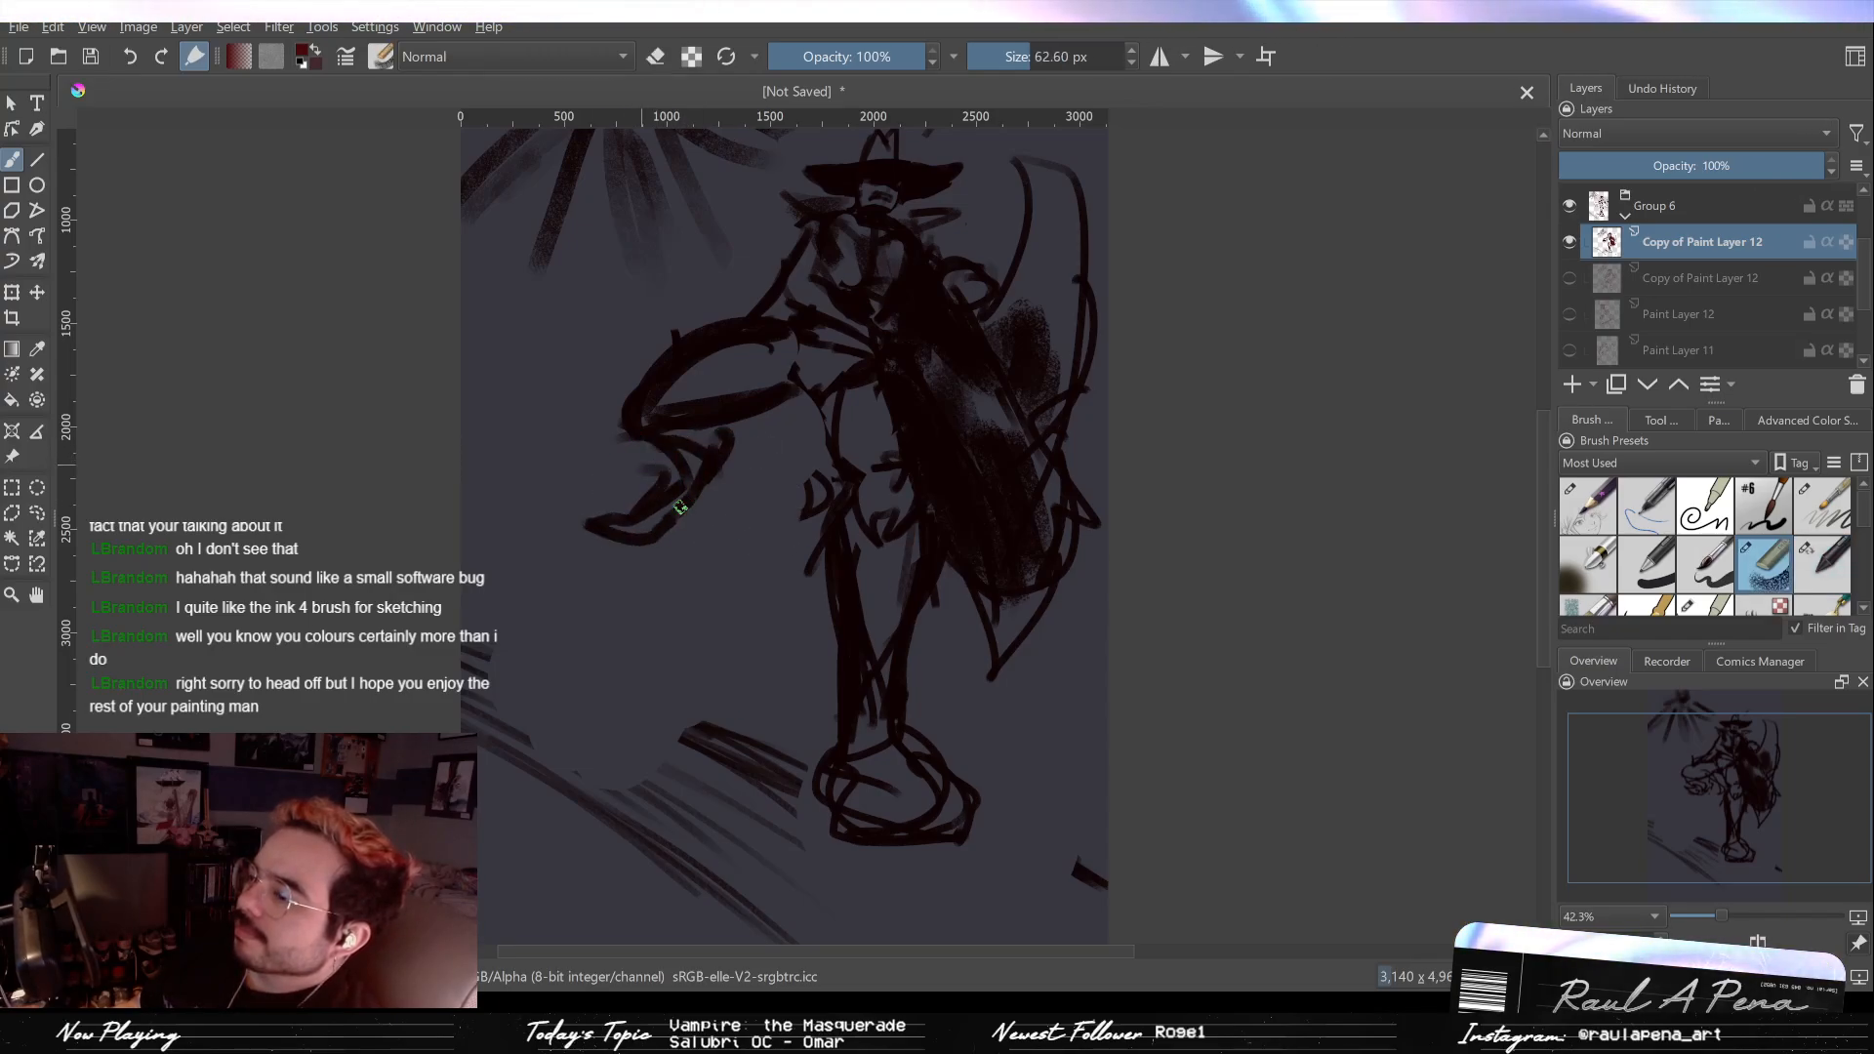
{"action": "left_click_drag", "start_coordinate": [695, 419], "coordinate": [708, 440]}
{"action": "key", "text": "e"}
{"action": "mouse_move", "coordinate": [673, 536]}
{"action": "left_mouse_down"}
{"action": "mouse_move", "coordinate": [629, 498]}
{"action": "mouse_move", "coordinate": [634, 436]}
{"action": "mouse_move", "coordinate": [667, 582]}
{"action": "mouse_move", "coordinate": [574, 481]}
{"action": "mouse_move", "coordinate": [635, 534]}
{"action": "mouse_move", "coordinate": [734, 463]}
{"action": "mouse_move", "coordinate": [695, 555]}
{"action": "mouse_move", "coordinate": [705, 449]}
{"action": "mouse_move", "coordinate": [695, 528]}
{"action": "mouse_move", "coordinate": [642, 432]}
{"action": "mouse_move", "coordinate": [686, 483]}
{"action": "mouse_move", "coordinate": [689, 522]}
{"action": "mouse_move", "coordinate": [614, 559]}
{"action": "mouse_move", "coordinate": [677, 545]}
{"action": "mouse_move", "coordinate": [794, 636]}
{"action": "mouse_move", "coordinate": [710, 566]}
{"action": "mouse_move", "coordinate": [747, 583]}
{"action": "left_mouse_up"}
{"action": "key", "text": "e"}
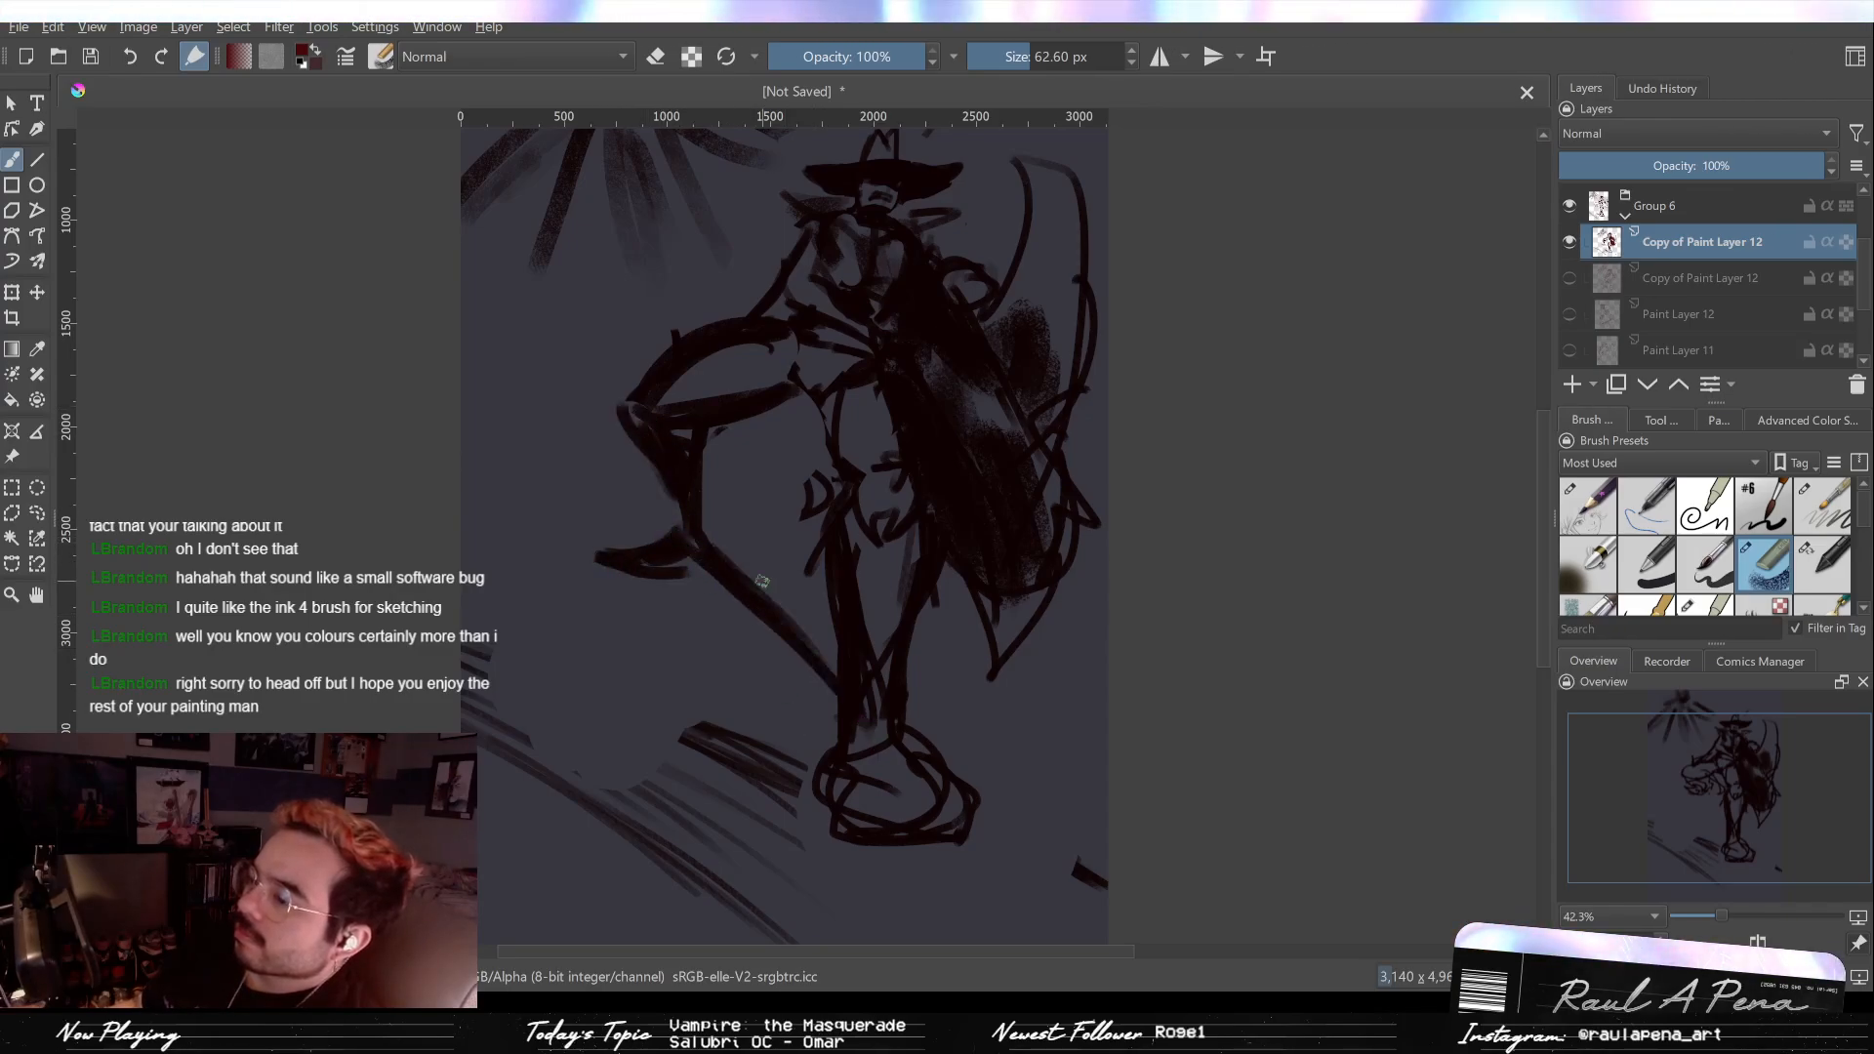
Step: Undo the diagonal strokes trailing from the raised foot's heel toward the standing leg
{"action": "key", "text": "ctrl+z"}
{"action": "key", "text": "ctrl+z"}
{"action": "key", "text": "ctrl+z"}
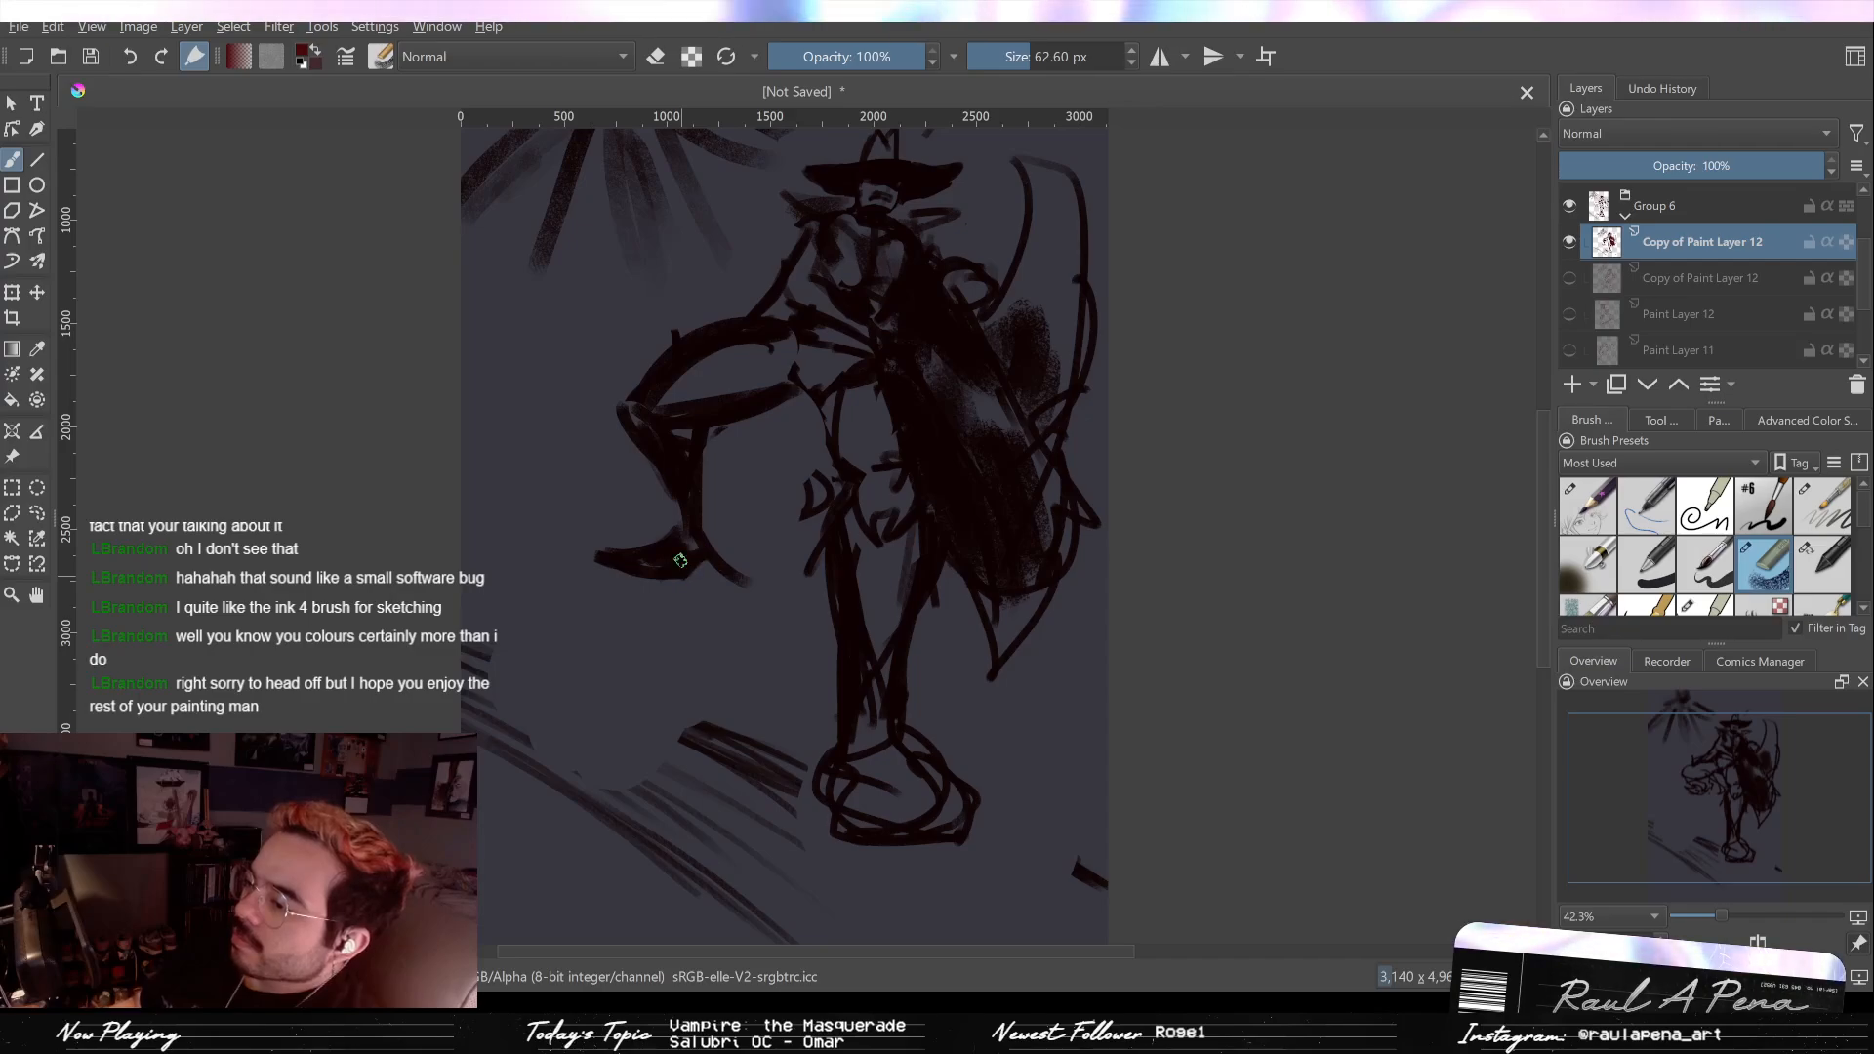
{"action": "key", "text": "ctrl+z"}
{"action": "key", "text": "ctrl+z"}
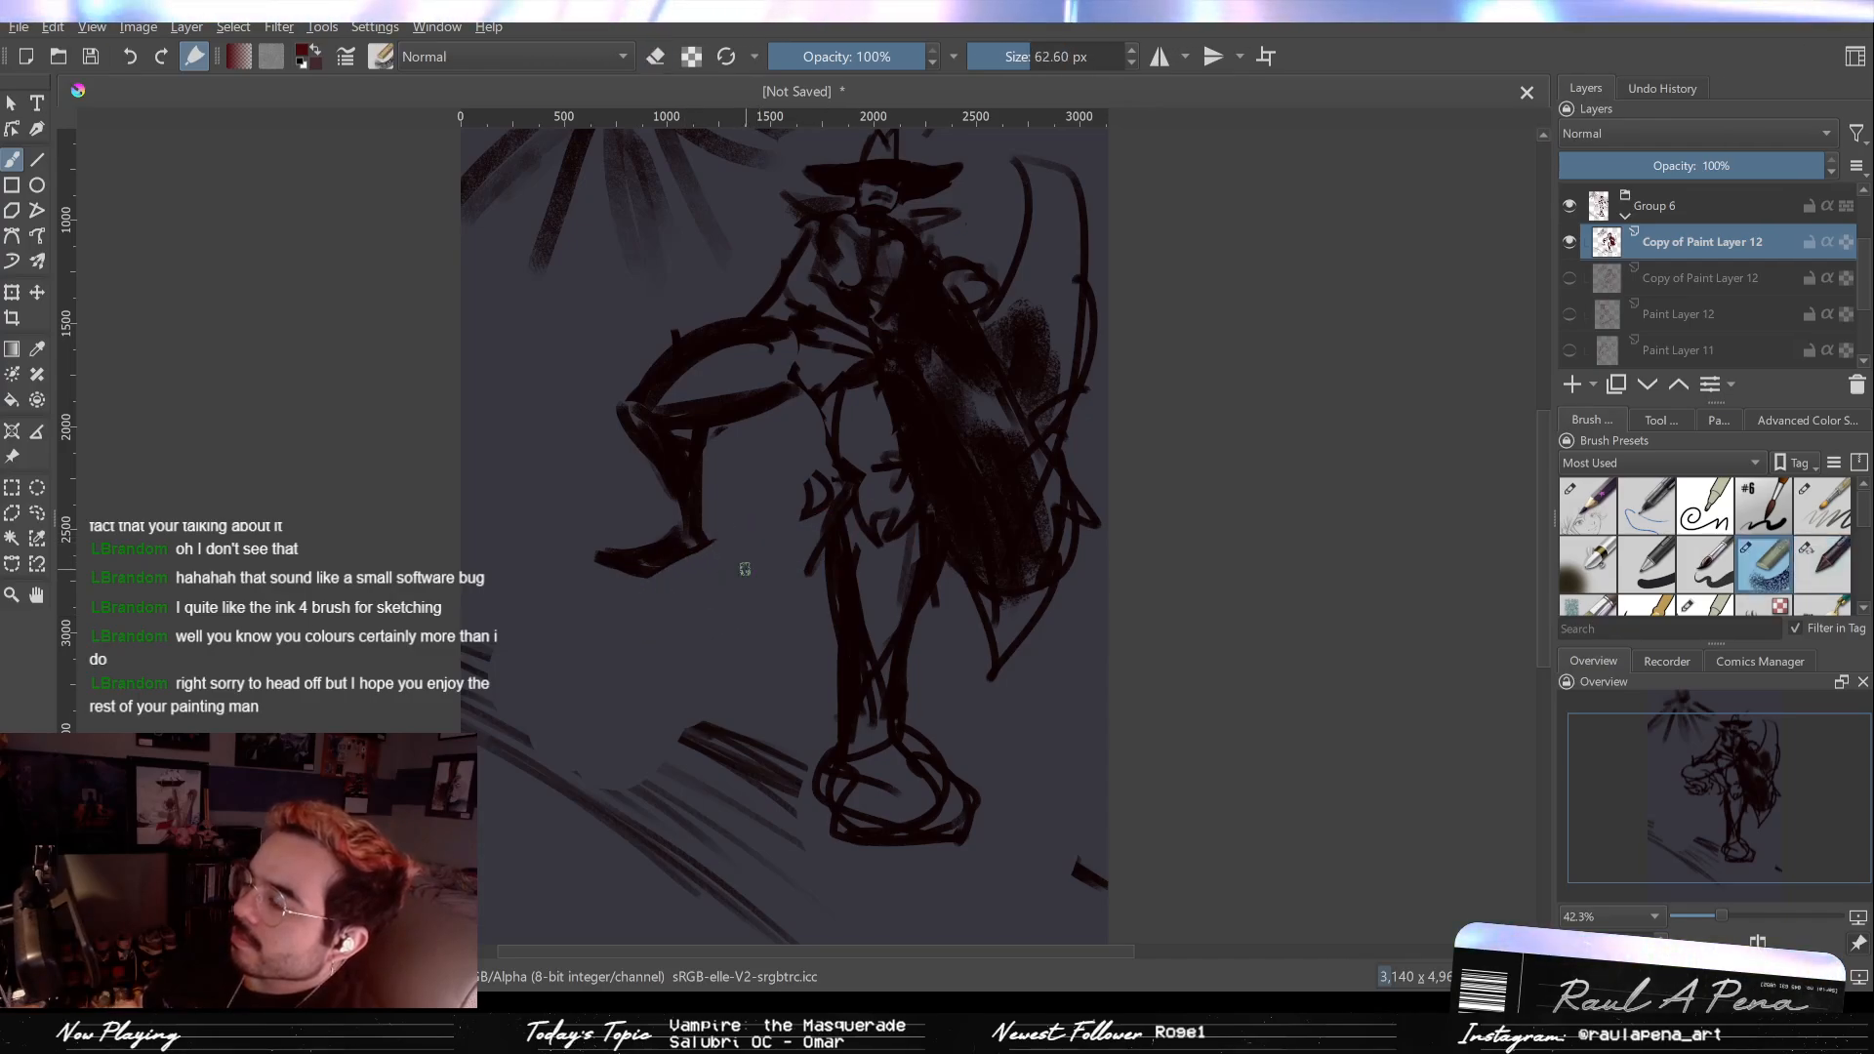
Step: Draw sloping ground lines behind the legs and erase the old hatching at the lower part of the canvas
{"action": "left_click_drag", "start_coordinate": [552, 442], "coordinate": [673, 499]}
{"action": "left_click_drag", "start_coordinate": [714, 499], "coordinate": [853, 584]}
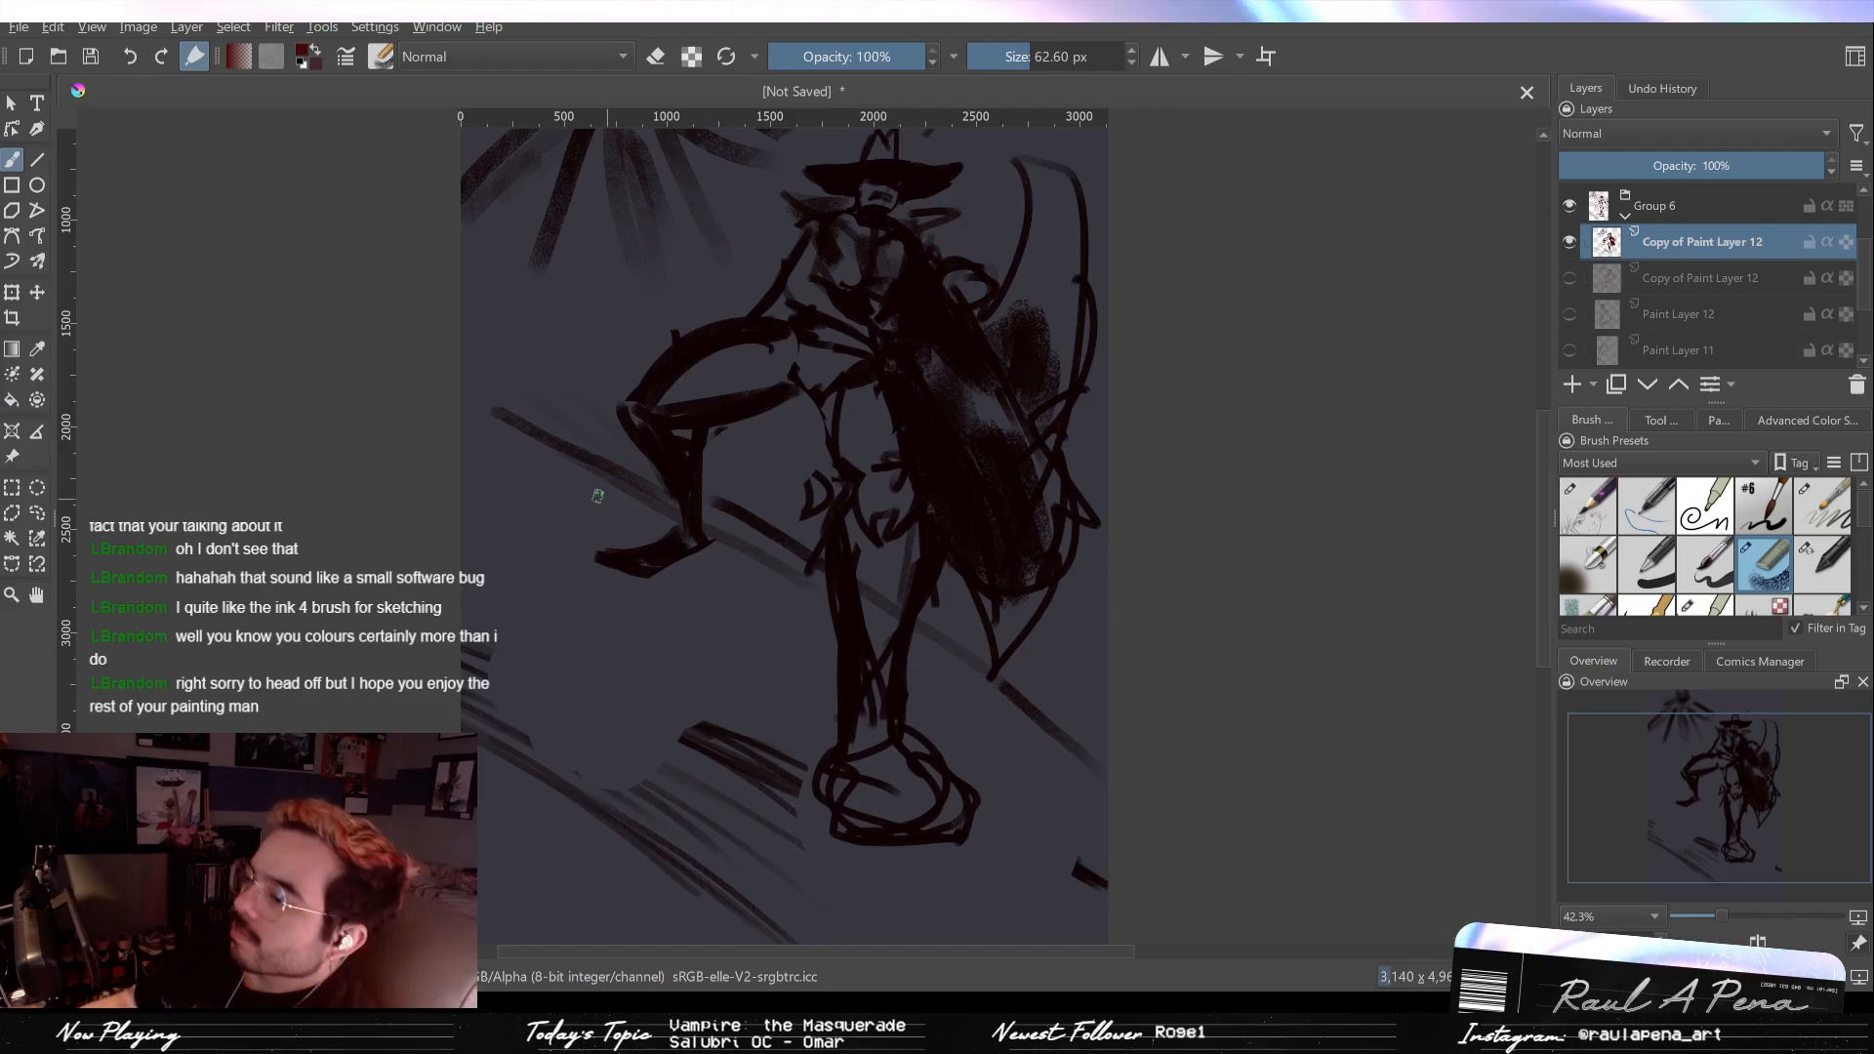
{"action": "key", "text": "e"}
{"action": "mouse_move", "coordinate": [489, 600]}
{"action": "left_mouse_down"}
{"action": "mouse_move", "coordinate": [661, 688]}
{"action": "mouse_move", "coordinate": [525, 718]}
{"action": "mouse_move", "coordinate": [552, 684]}
{"action": "mouse_move", "coordinate": [728, 688]}
{"action": "mouse_move", "coordinate": [706, 792]}
{"action": "mouse_move", "coordinate": [768, 927]}
{"action": "left_mouse_up"}
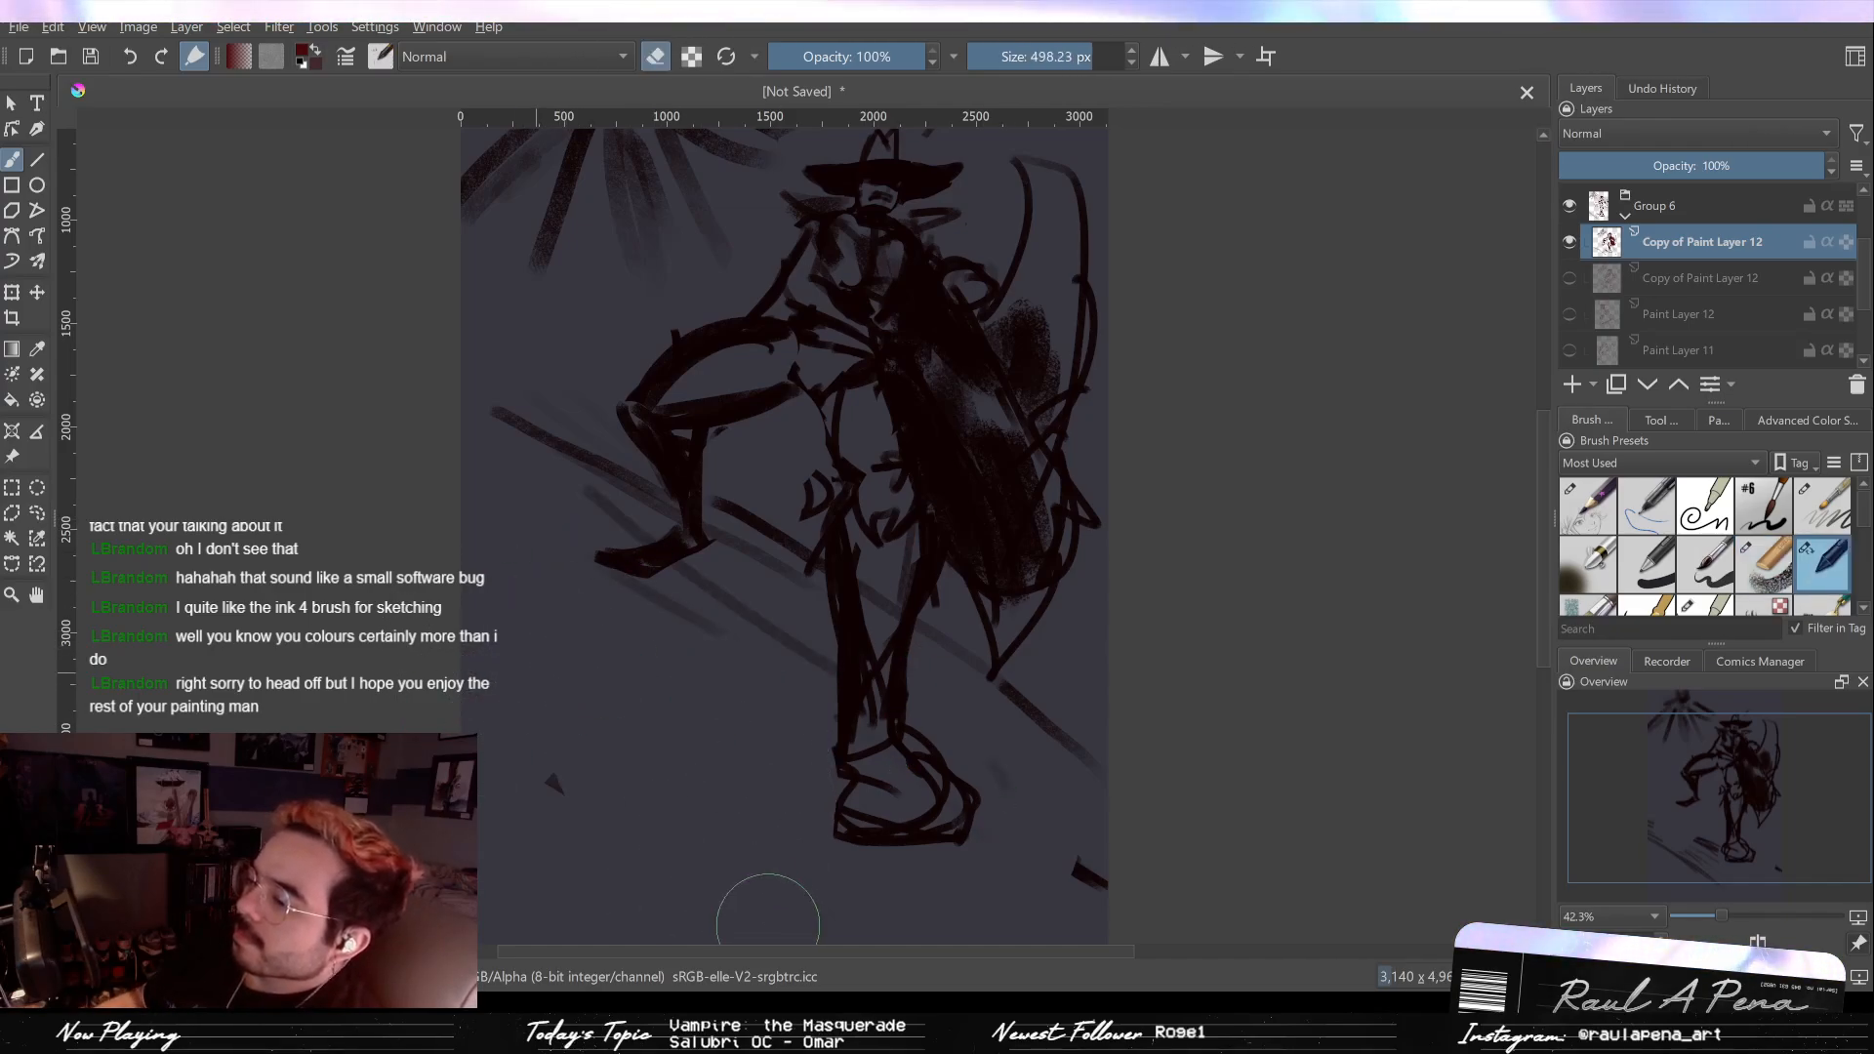
{"action": "scroll", "coordinate": [858, 656], "scroll_direction": "down", "scroll_amount": 3}
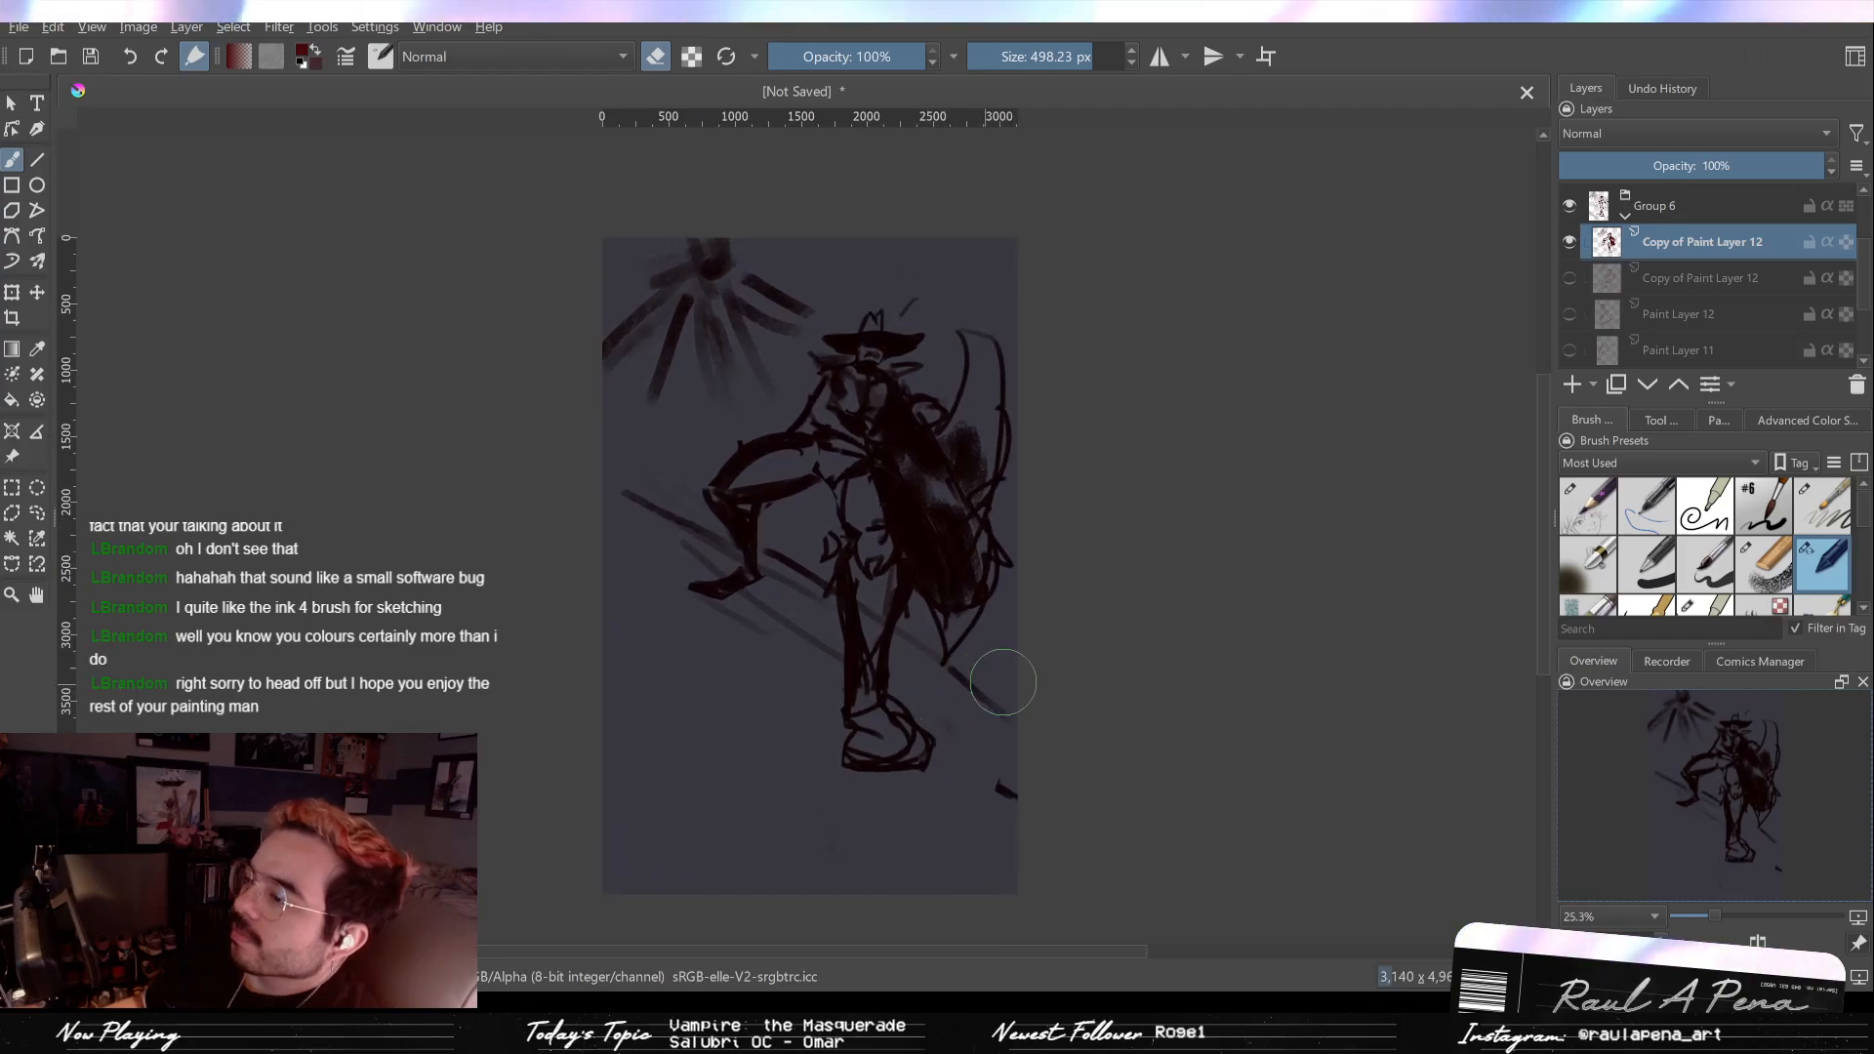
{"action": "scroll", "coordinate": [995, 683], "scroll_direction": "up", "scroll_amount": 3}
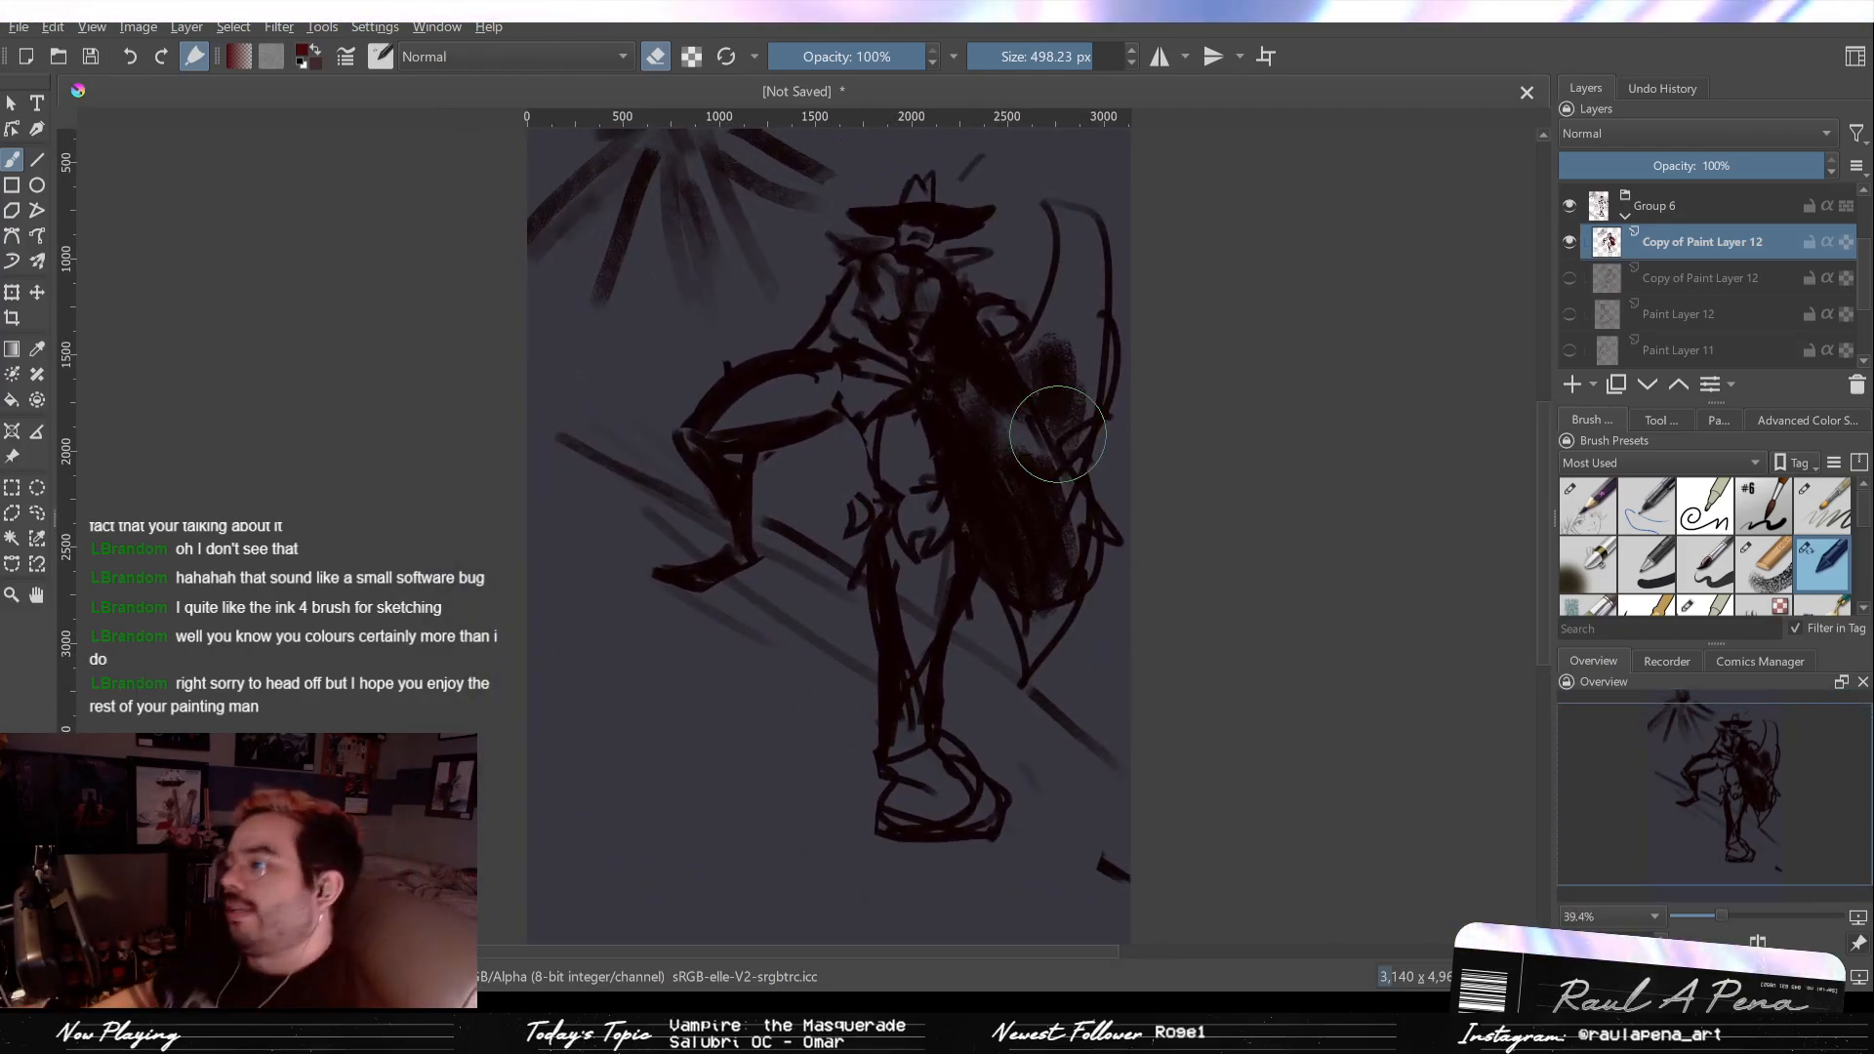
Step: Rotate the whole sketch slightly counter-clockwise, and move it down and toward the left of the canvas
{"action": "key", "text": "ctrl+t"}
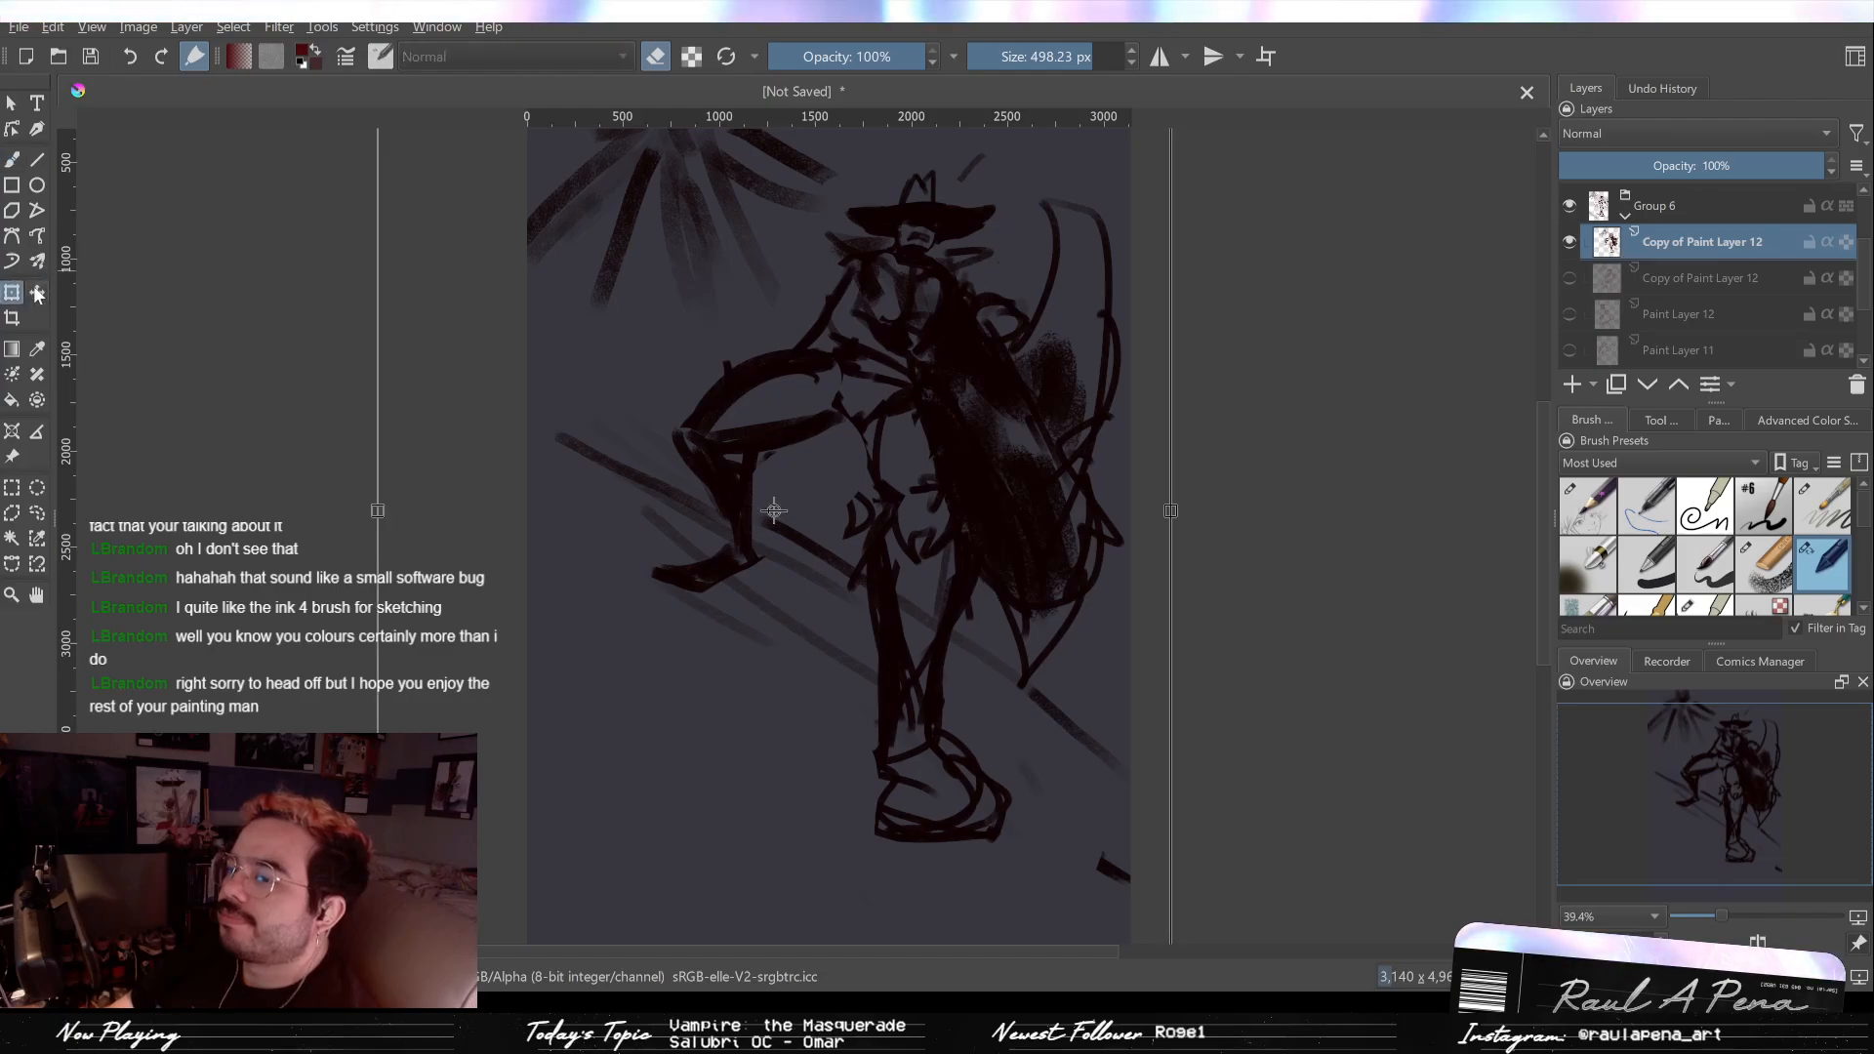
{"action": "mouse_move", "coordinate": [334, 383]}
{"action": "left_mouse_down"}
{"action": "mouse_move", "coordinate": [339, 456]}
{"action": "mouse_move", "coordinate": [332, 435]}
{"action": "left_mouse_up"}
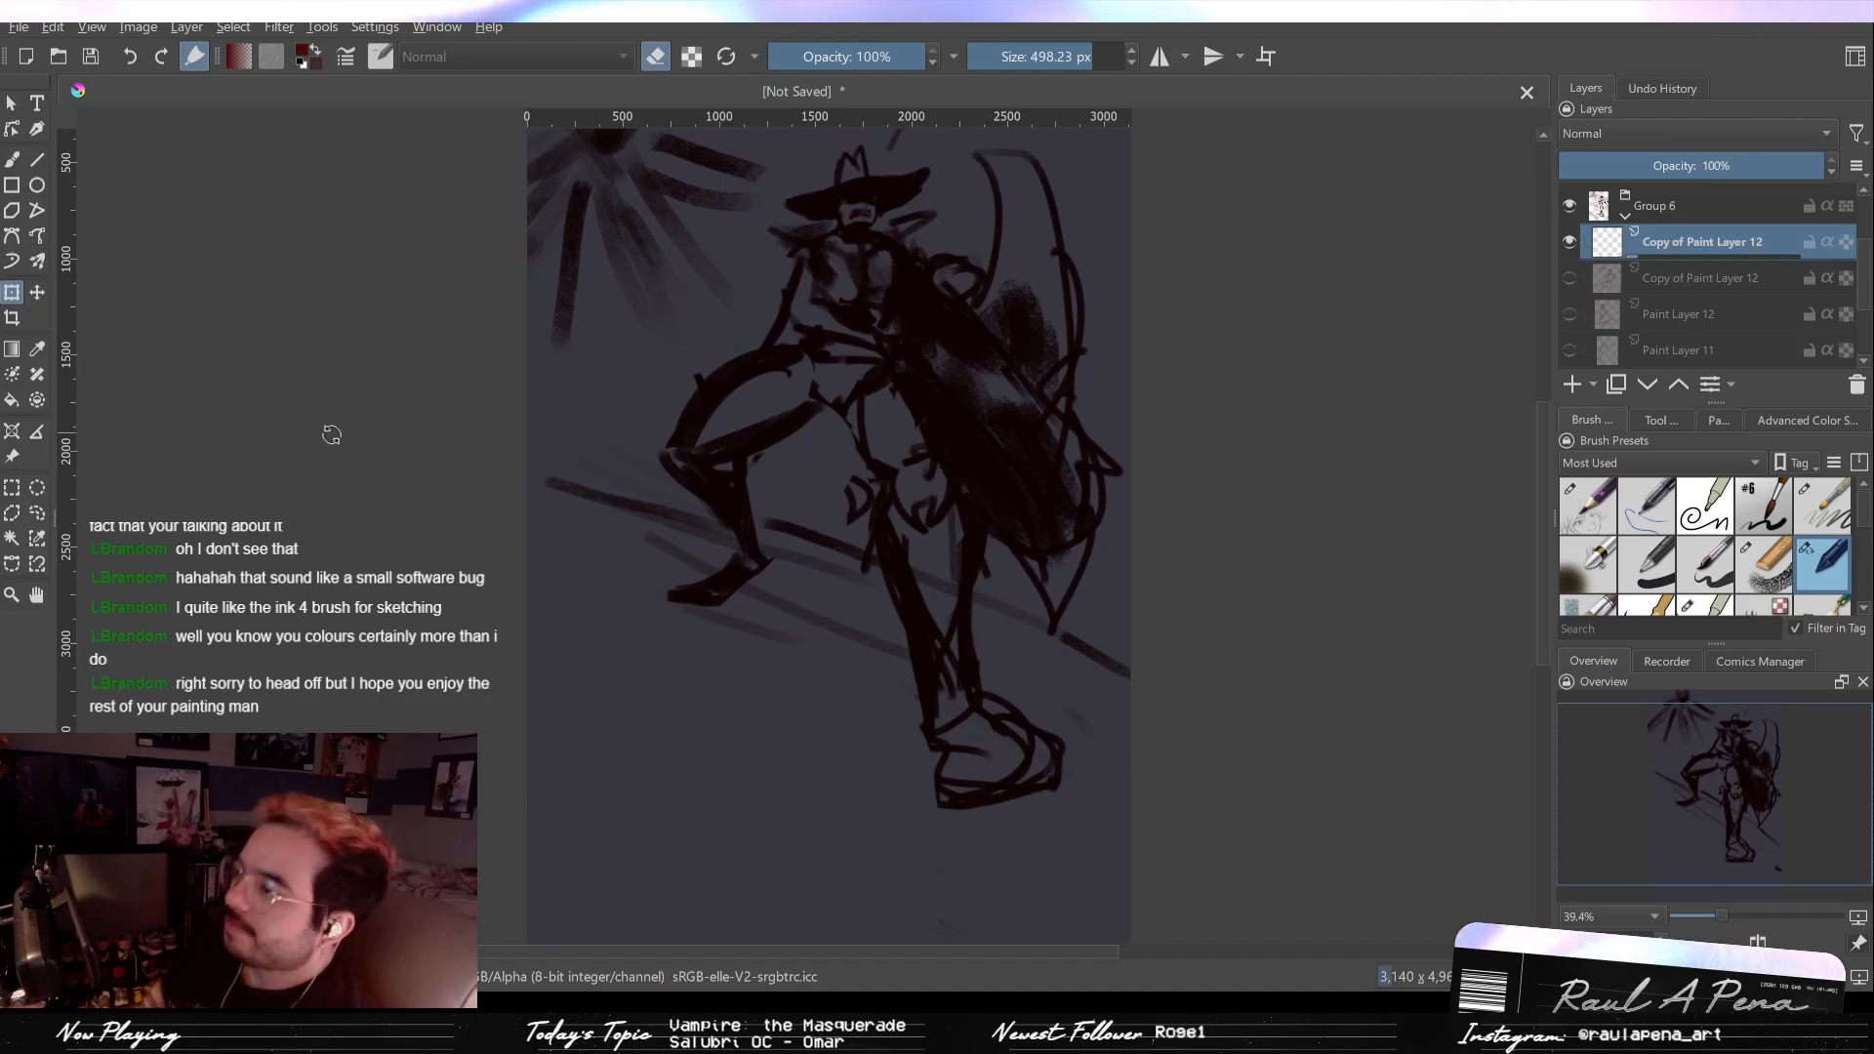
{"action": "key", "text": "Return"}
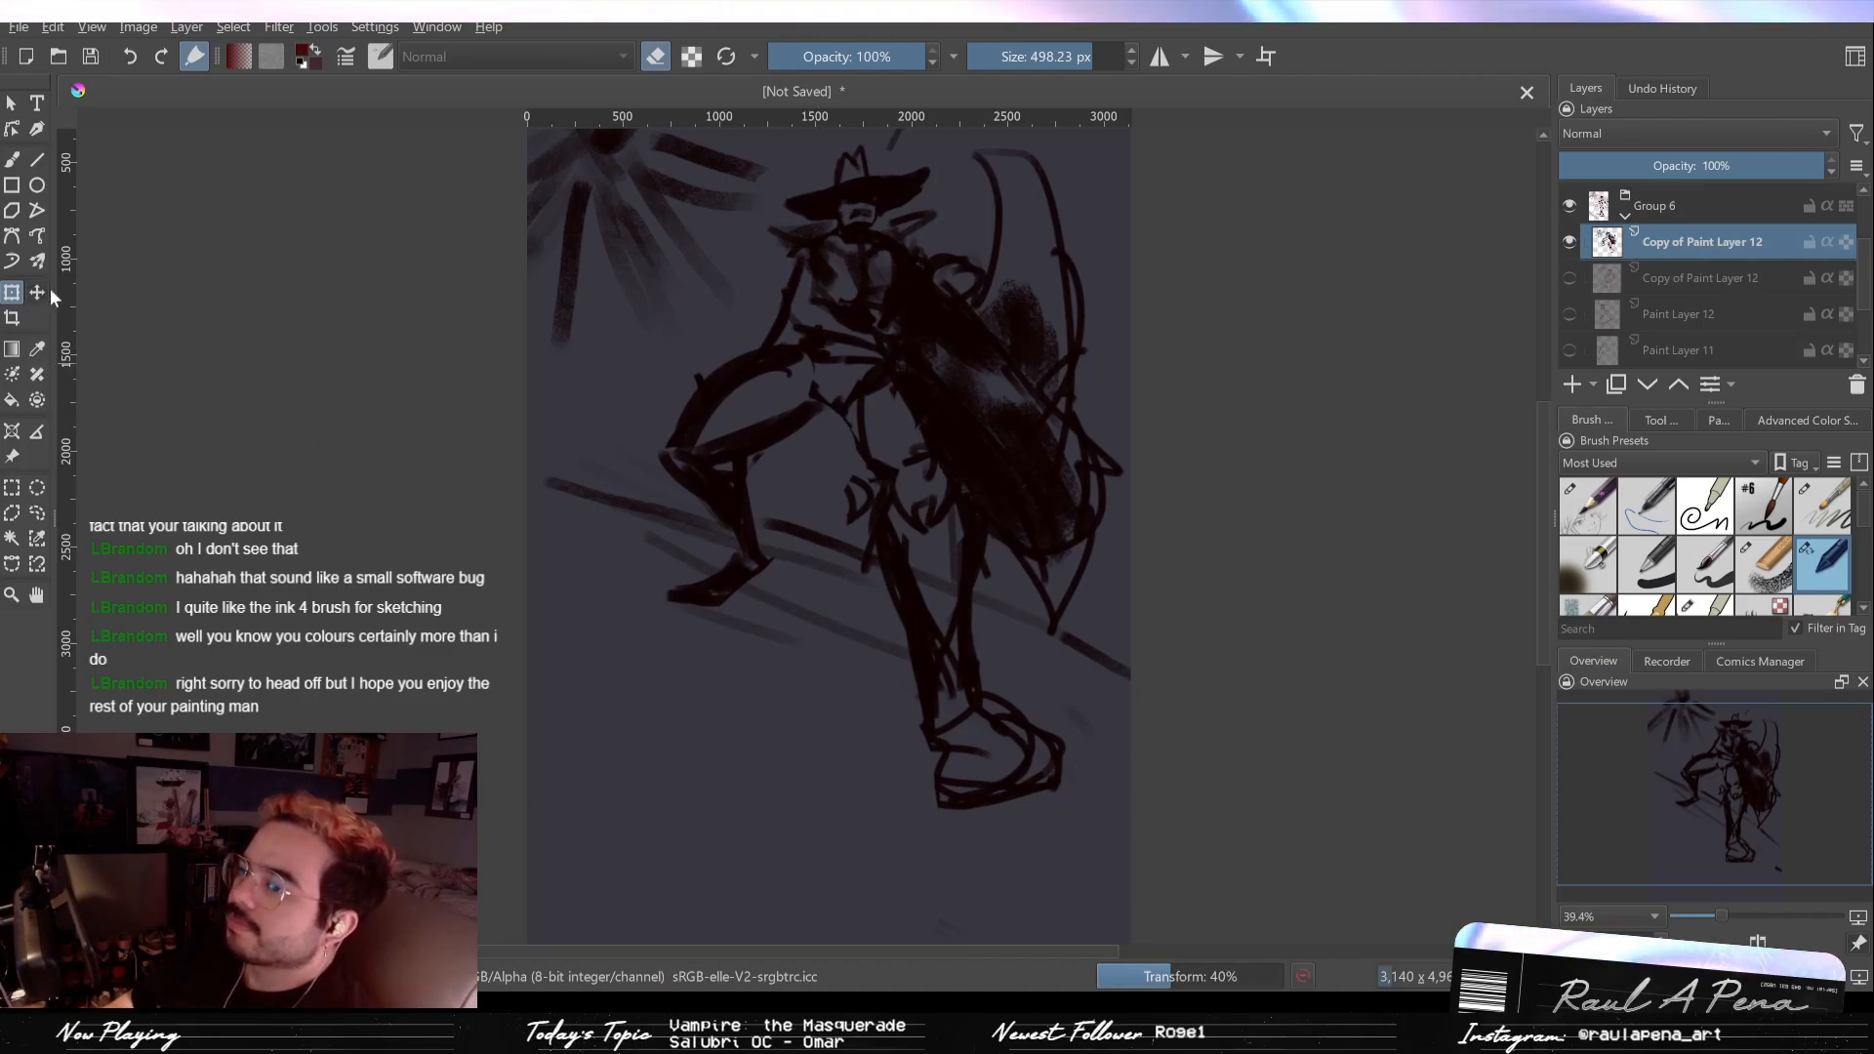
{"action": "left_click", "coordinate": [37, 291]}
{"action": "key", "text": "b"}
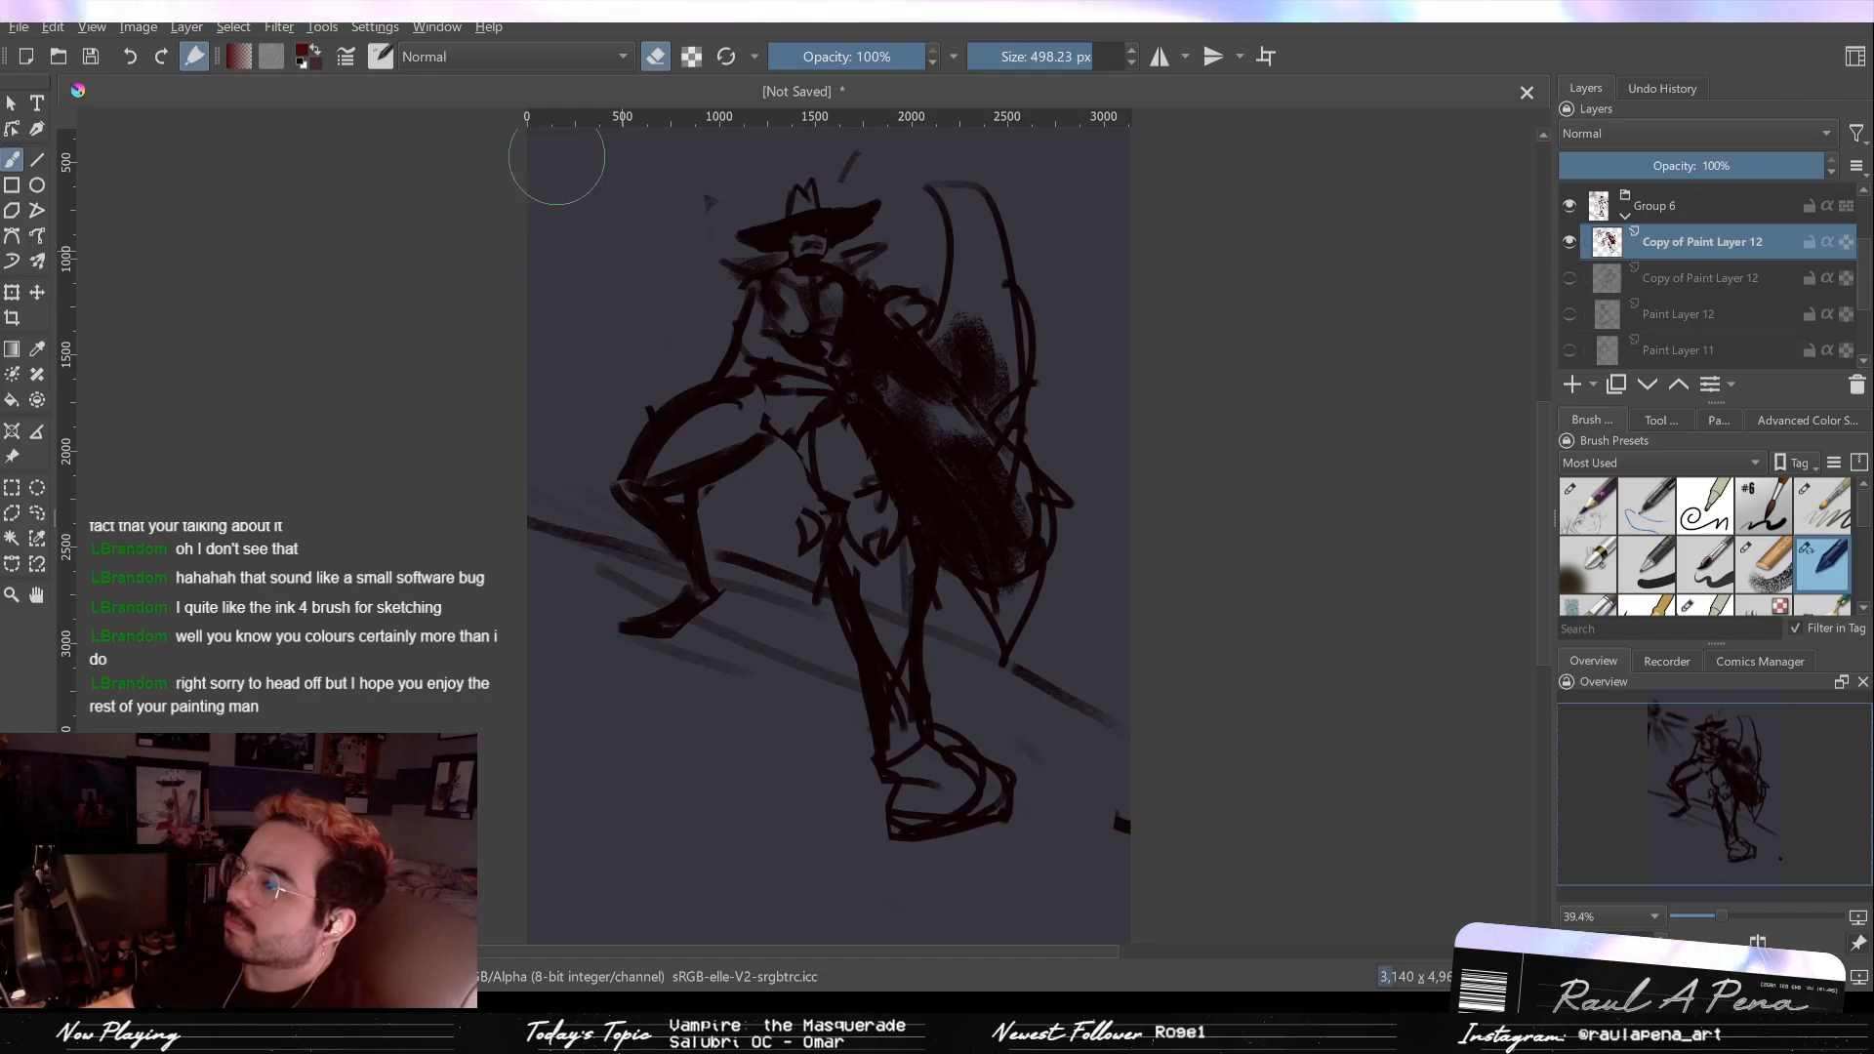
Step: Redraw the light source above the figure as a small circle with long rays fanning out toward the ground
{"action": "scroll", "coordinate": [724, 309], "scroll_direction": "down", "scroll_amount": 2}
{"action": "key", "text": "slash"}
{"action": "mouse_move", "coordinate": [748, 406]}
{"action": "left_mouse_down"}
{"action": "mouse_move", "coordinate": [748, 319]}
{"action": "mouse_move", "coordinate": [779, 363]}
{"action": "left_mouse_up"}
{"action": "scroll", "coordinate": [695, 241], "scroll_direction": "up", "scroll_amount": 1}
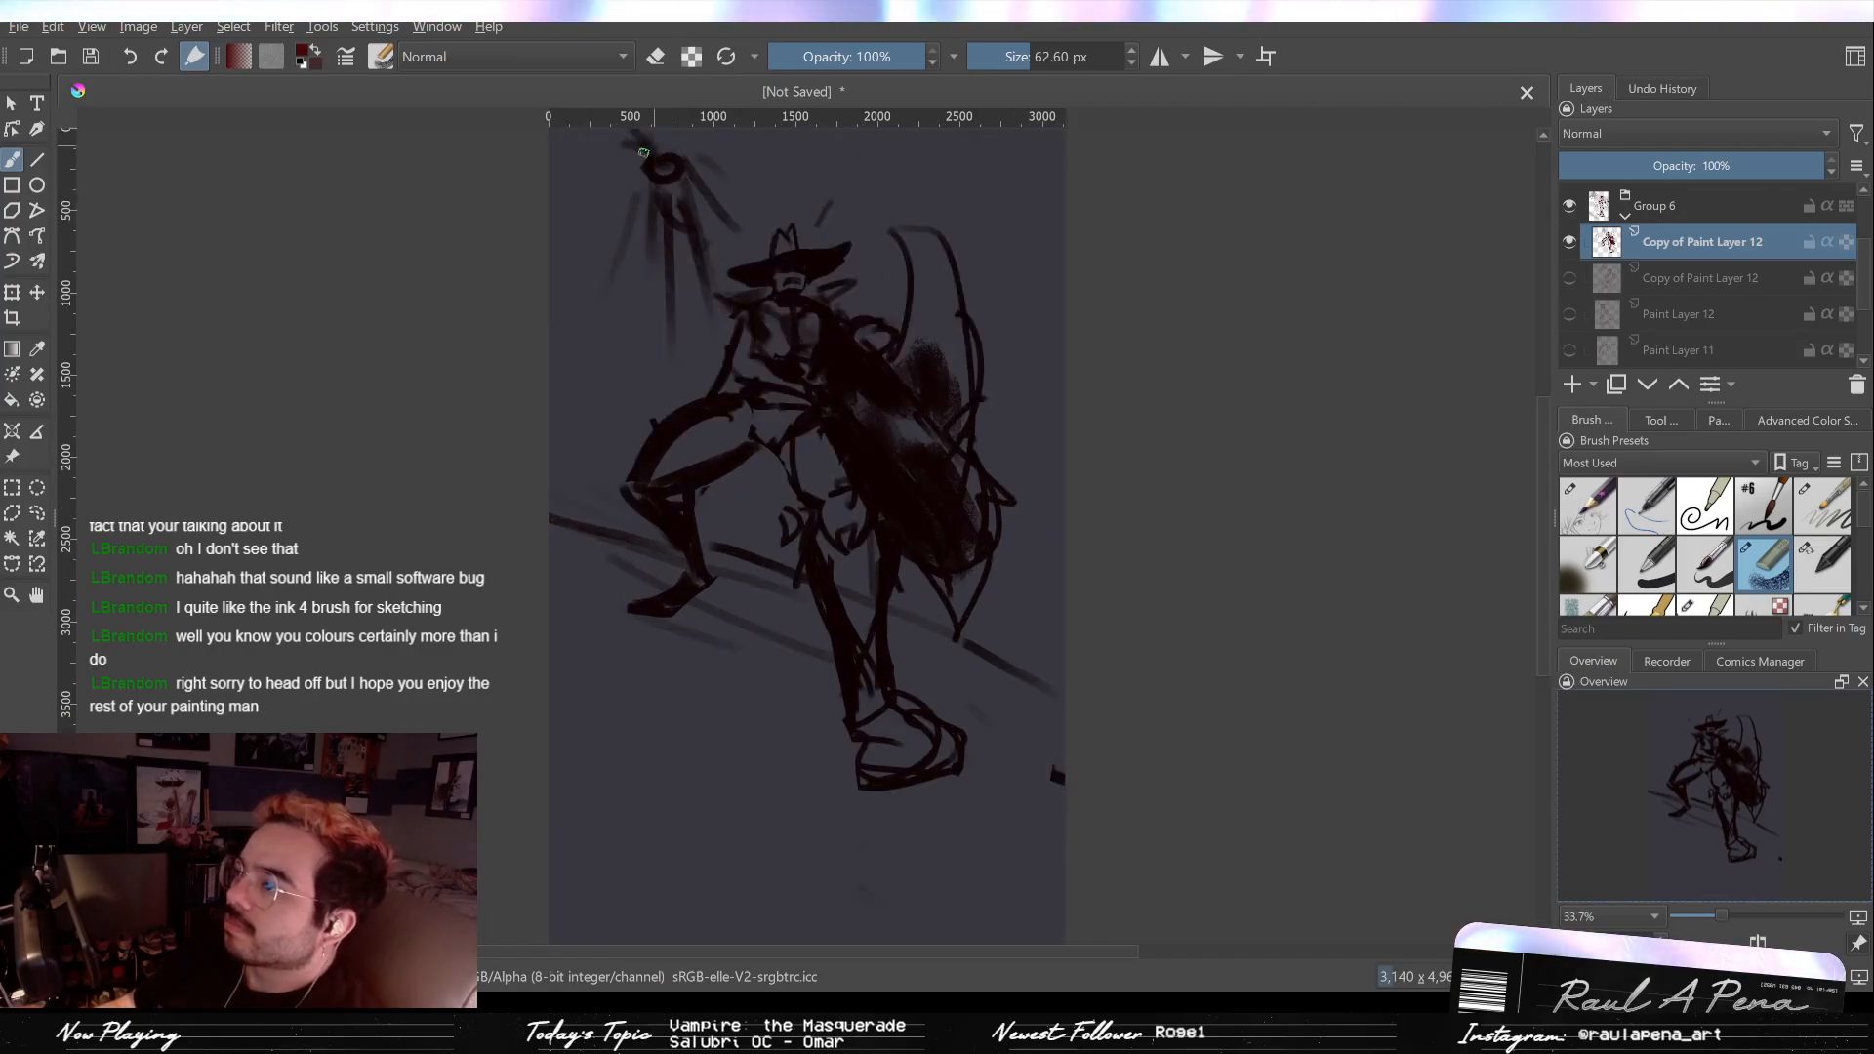
{"action": "left_click_drag", "start_coordinate": [629, 295], "coordinate": [550, 614]}
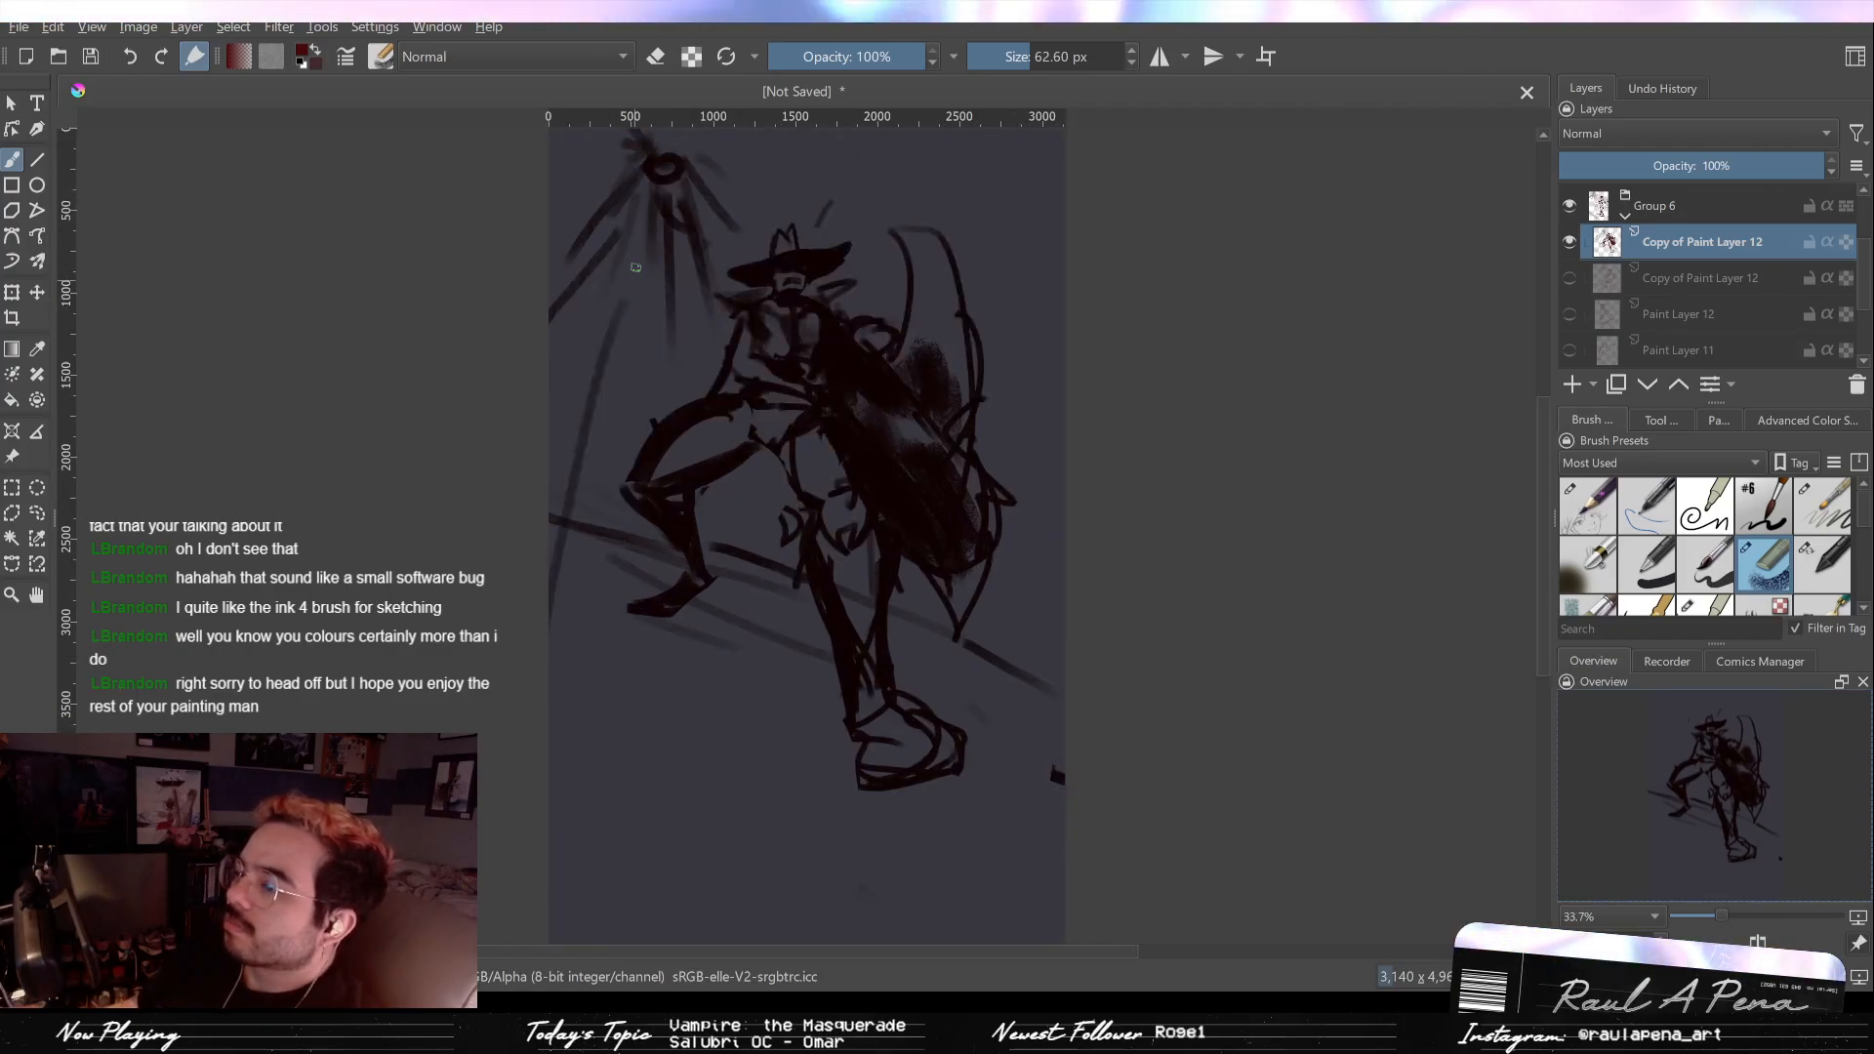
{"action": "left_click_drag", "start_coordinate": [655, 222], "coordinate": [681, 466]}
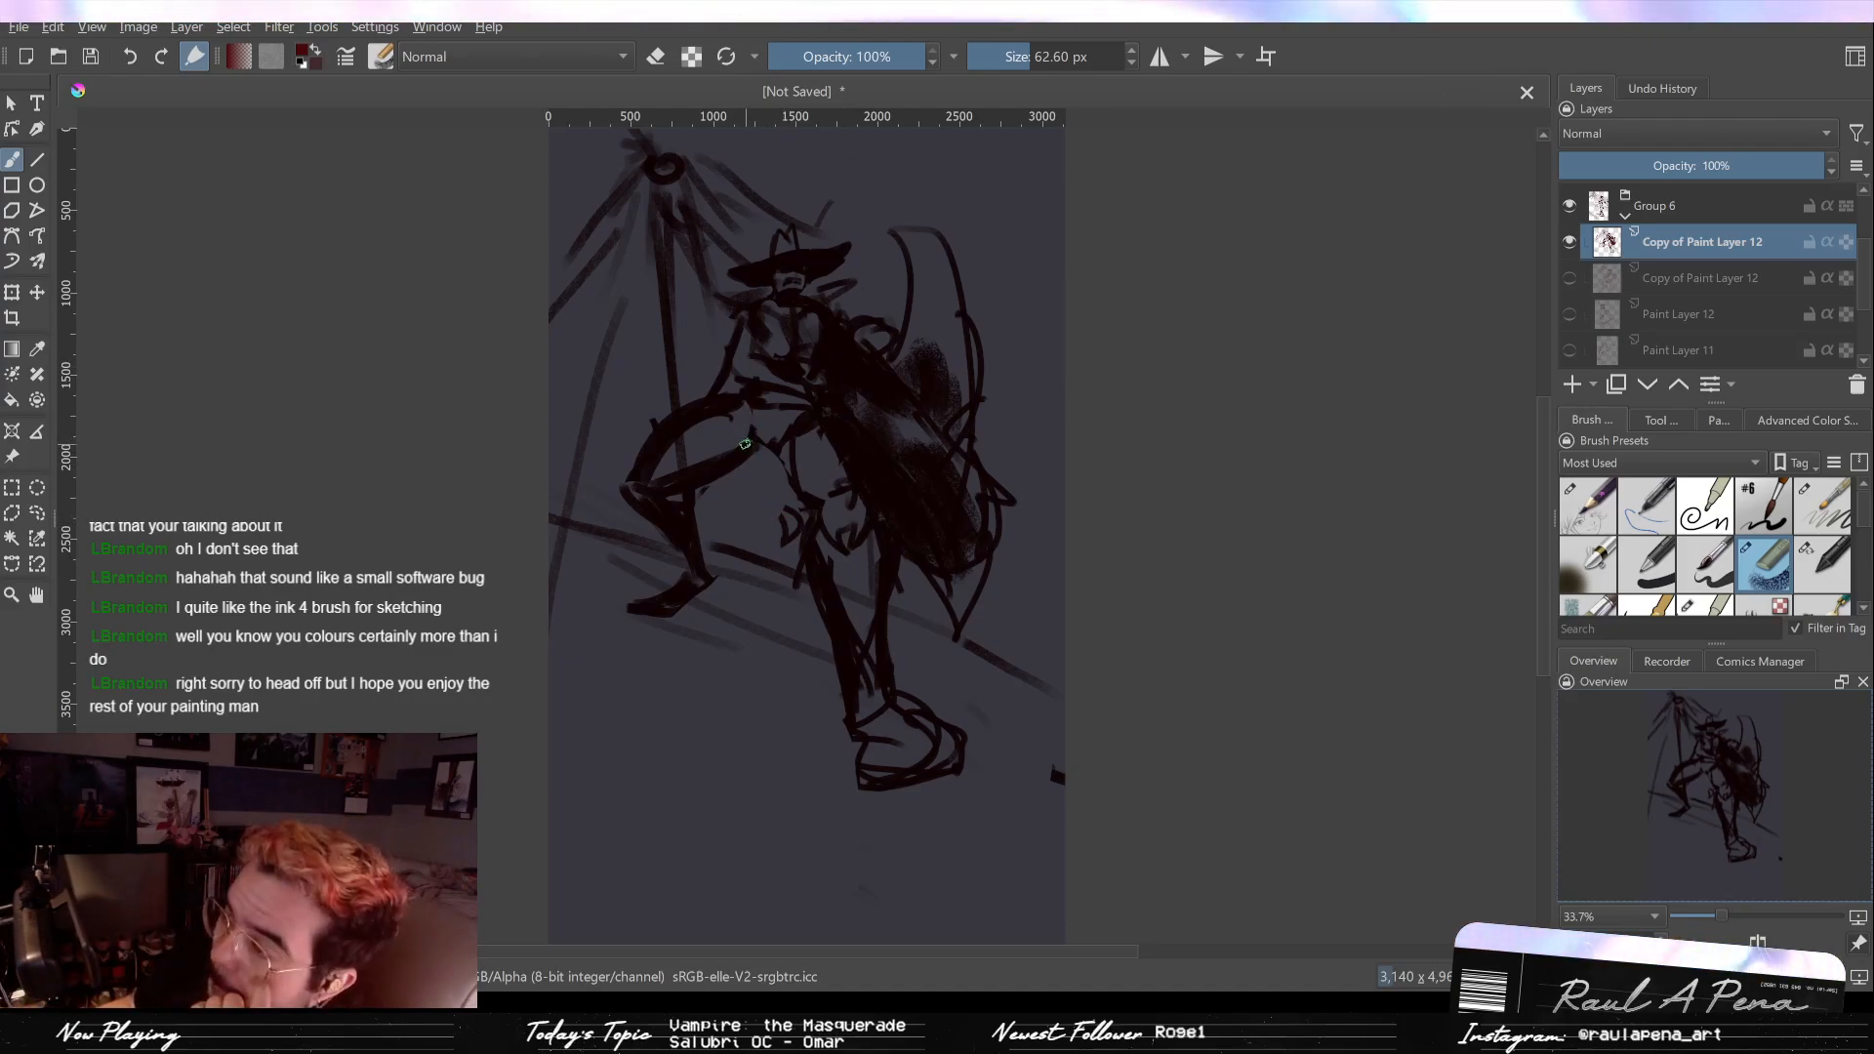
Step: Add a cloth edge between the legs, then erase the near arm's long line and redraw the arm closer to the chest
{"action": "left_click_drag", "start_coordinate": [703, 517], "coordinate": [779, 528]}
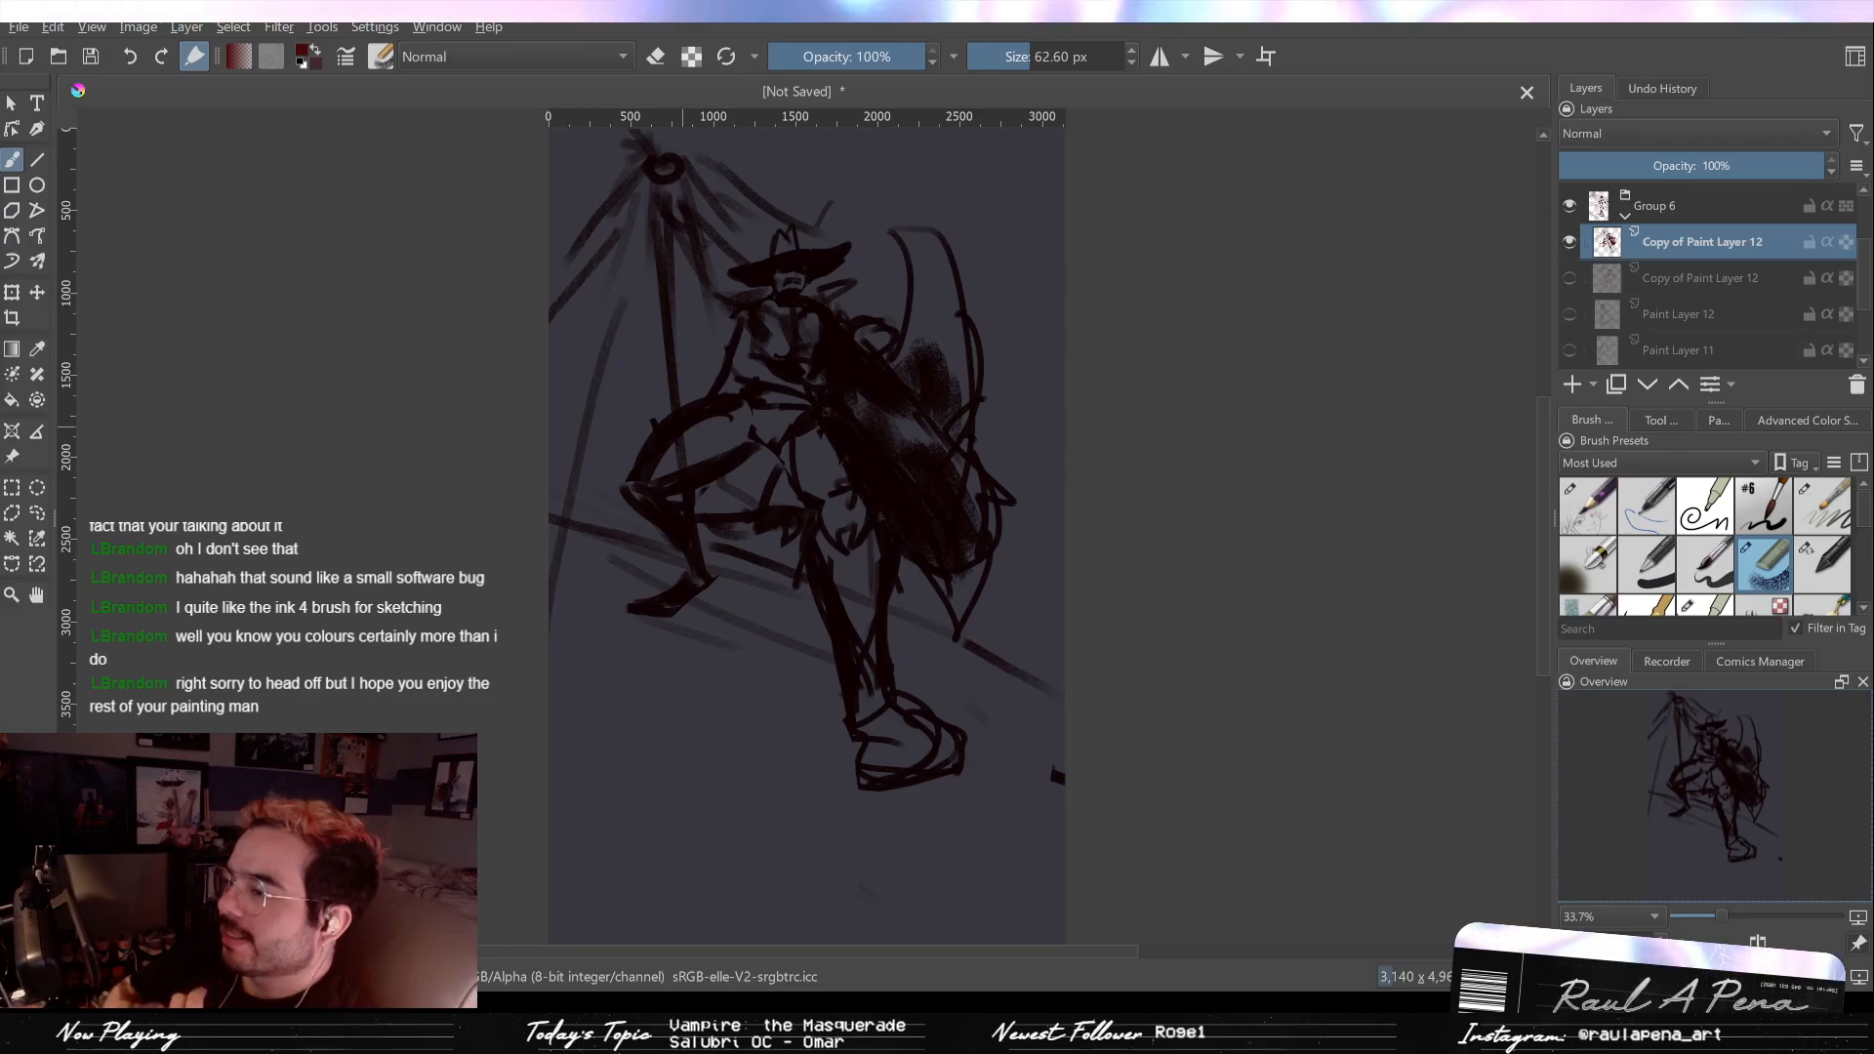
{"action": "key", "text": "e"}
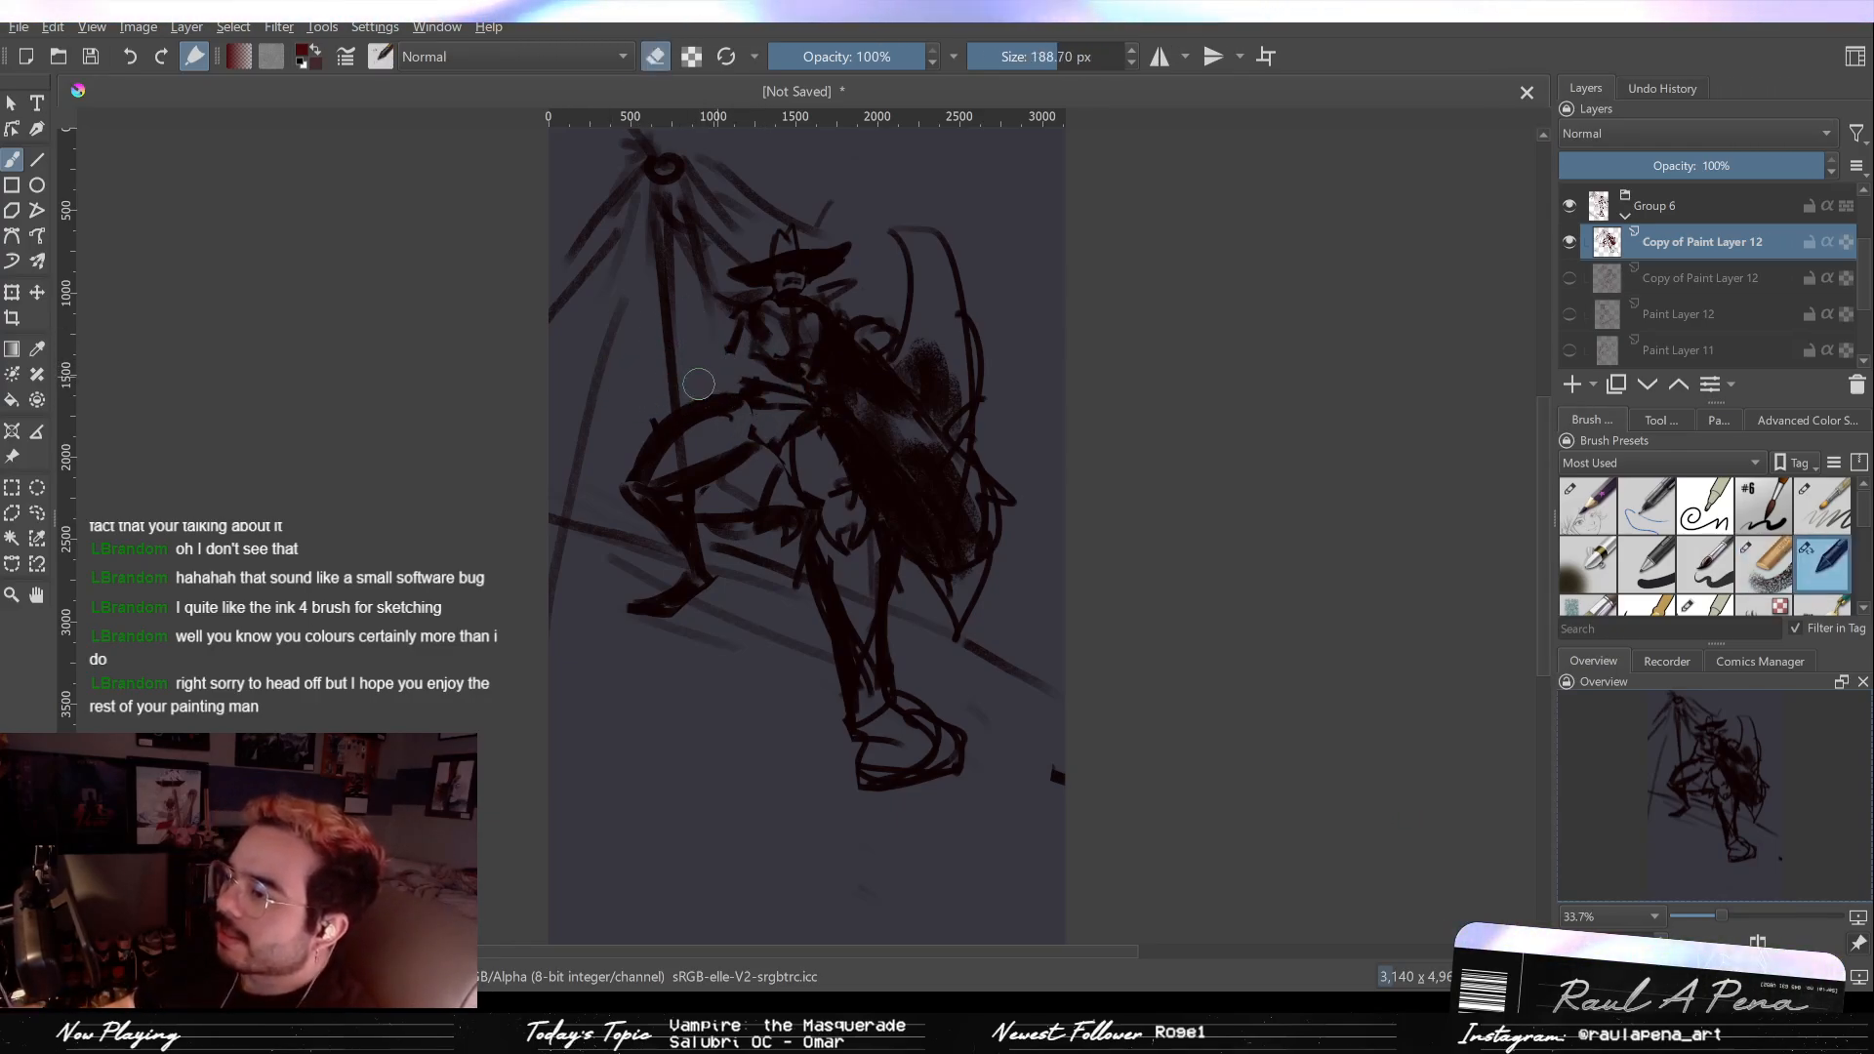
{"action": "key", "text": "e"}
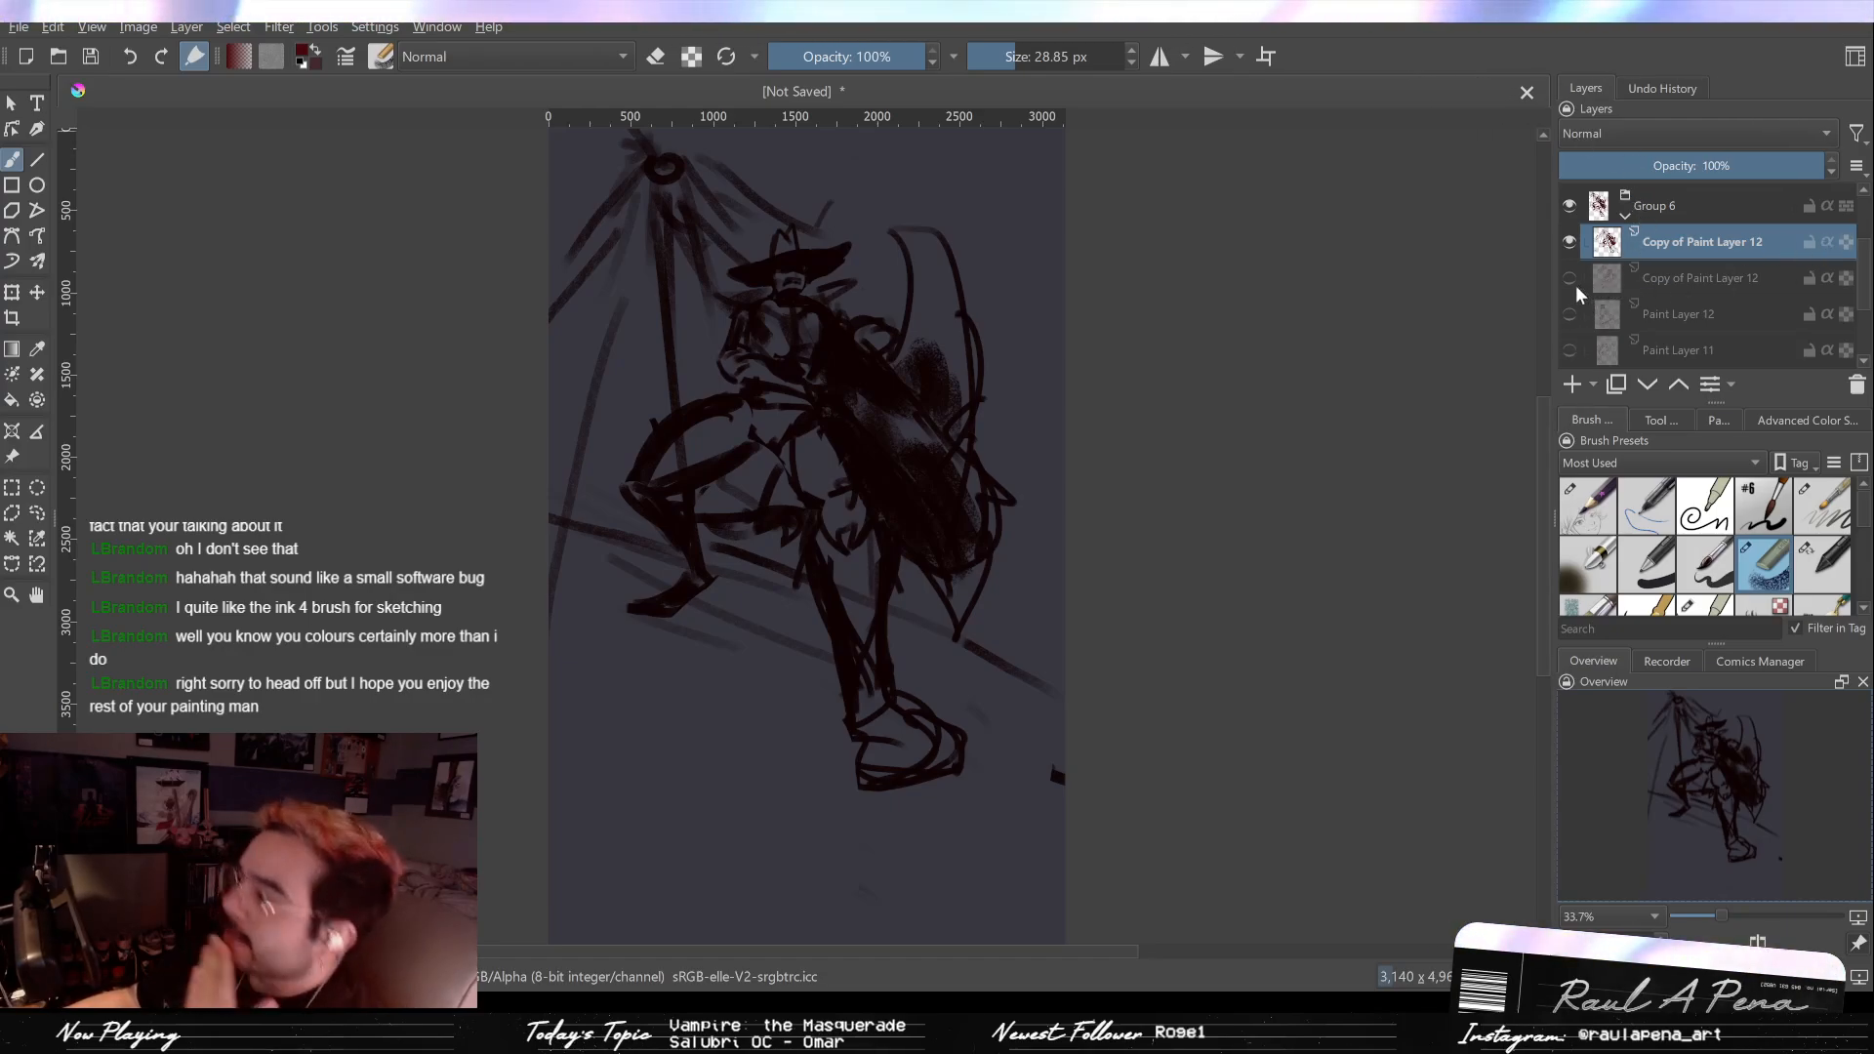
Step: Compare the new pose with earlier sketches by toggling the two Copy of Paint Layer 12 layers and showing Paint Layer 11
{"action": "left_click", "coordinate": [1569, 278]}
{"action": "left_click", "coordinate": [1568, 278]}
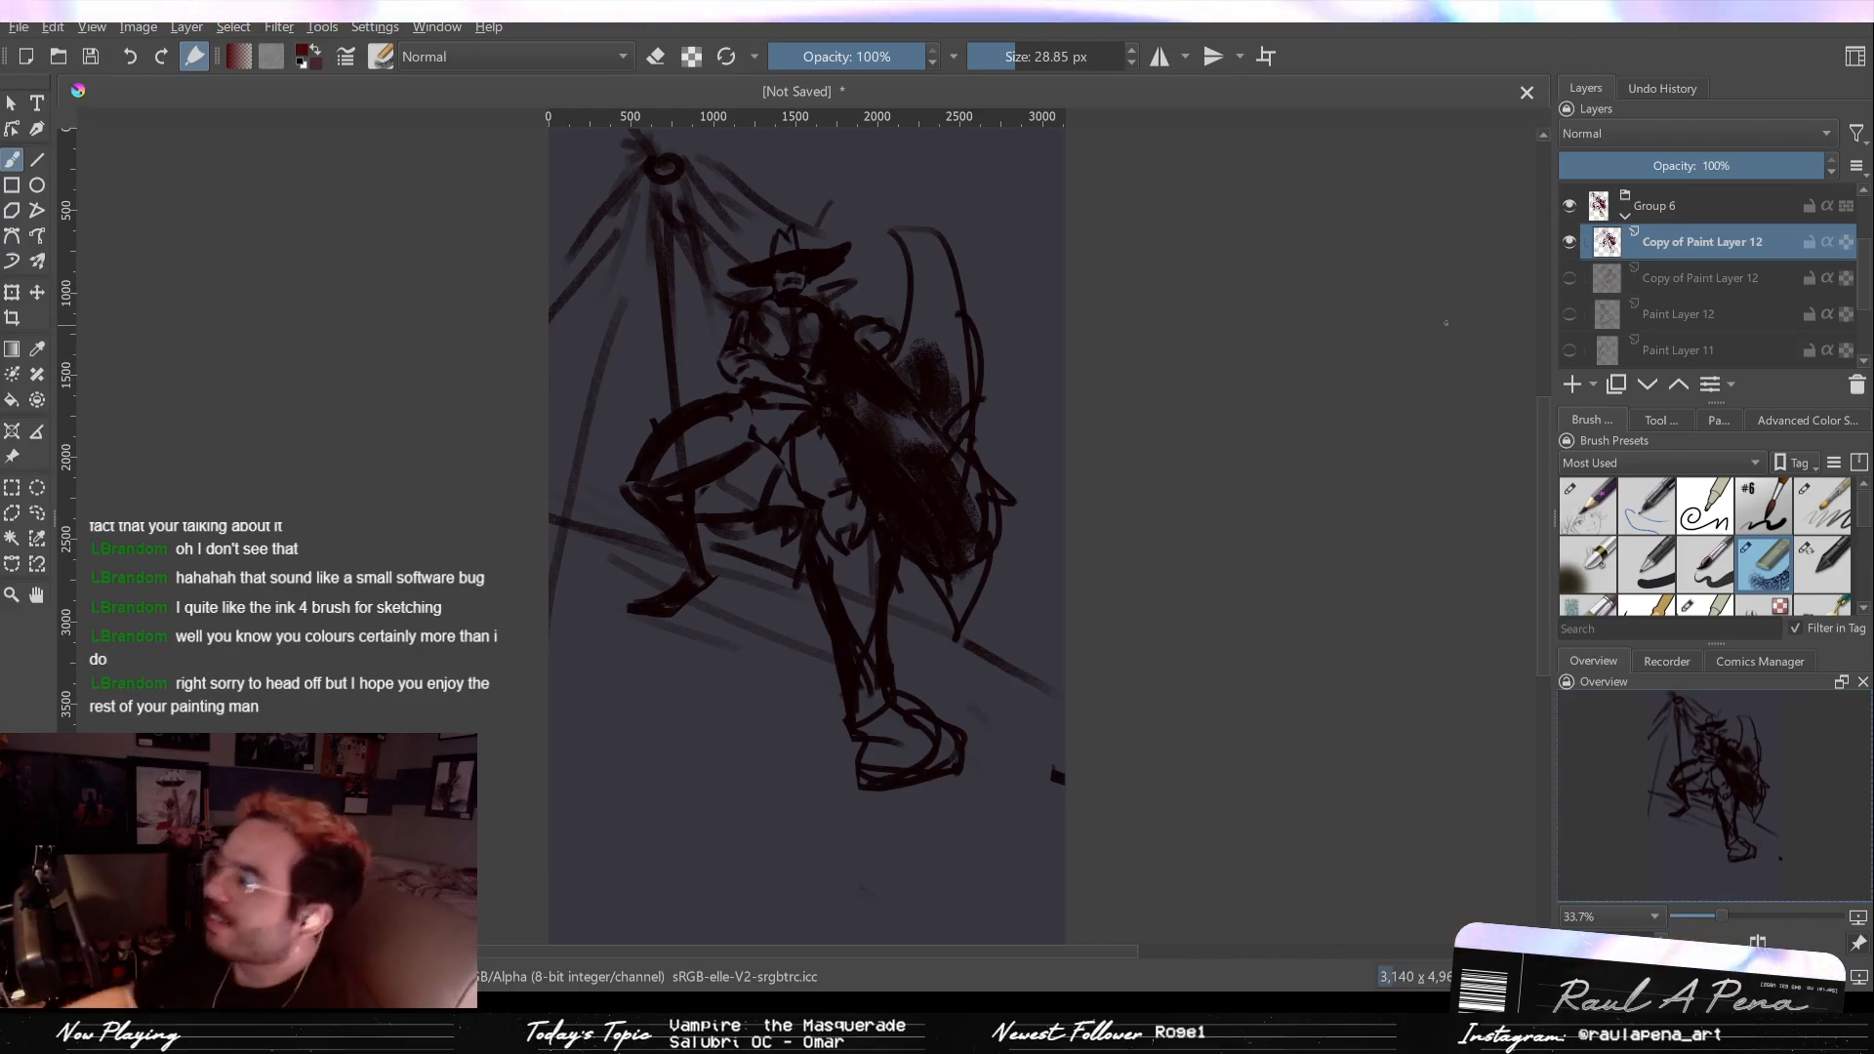
{"action": "left_click", "coordinate": [1569, 349]}
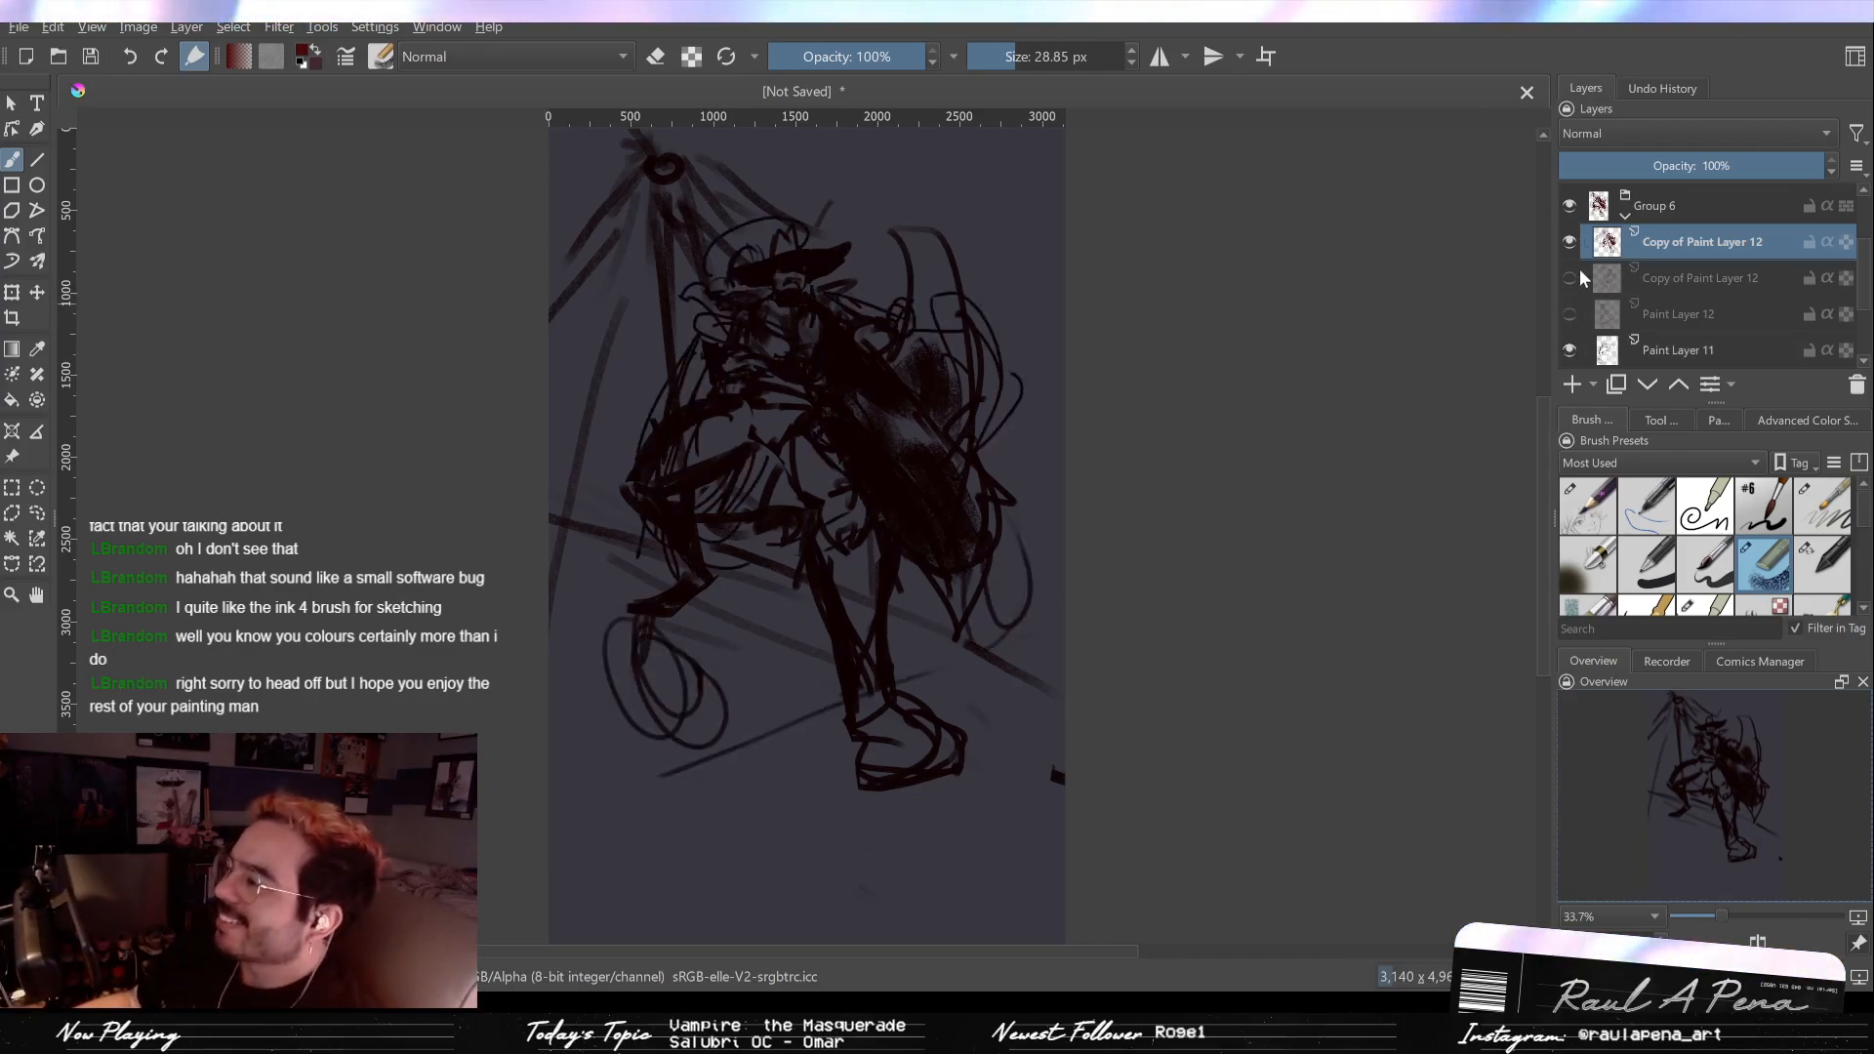
{"action": "left_click", "coordinate": [1569, 242]}
{"action": "left_click", "coordinate": [1569, 242]}
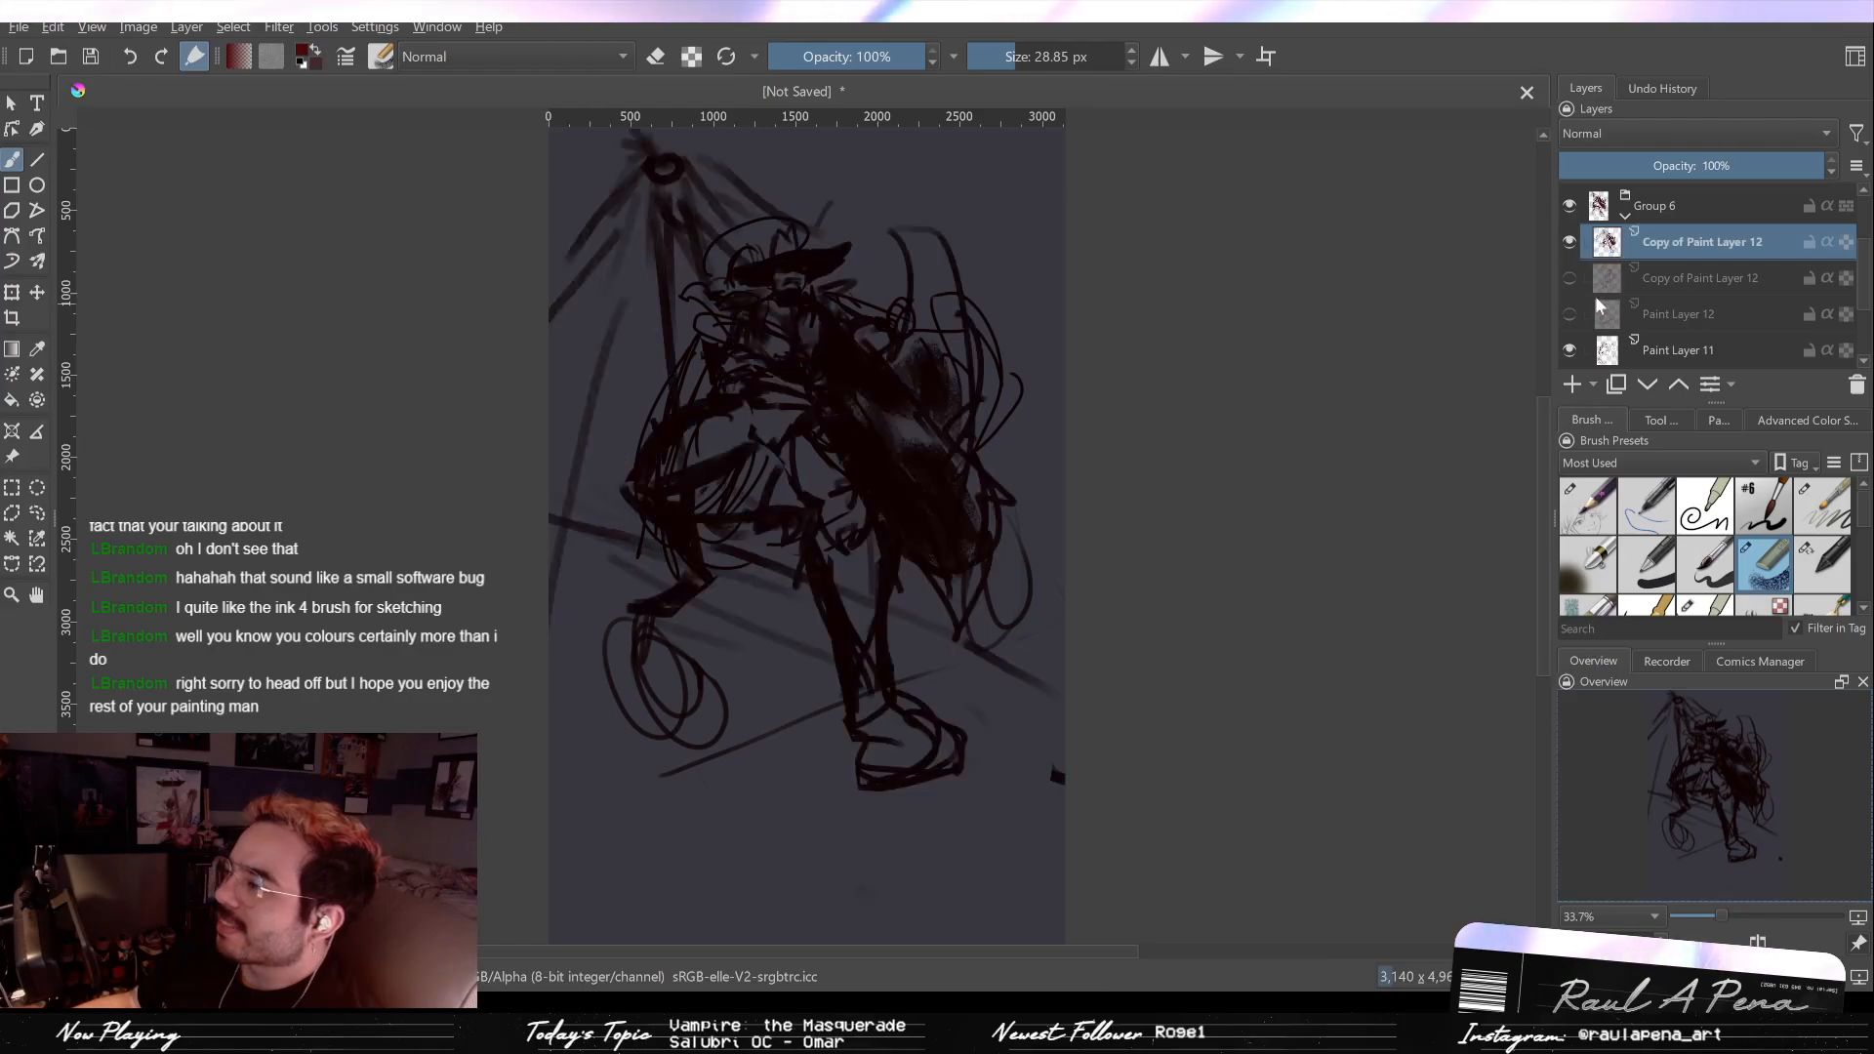
Step: Compare the new pose with the earlier lunging sketch by hiding Paint Layer 11 and alternating Paint Layer 2 with the top Copy of Paint Layer 12
{"action": "left_click", "coordinate": [1569, 350]}
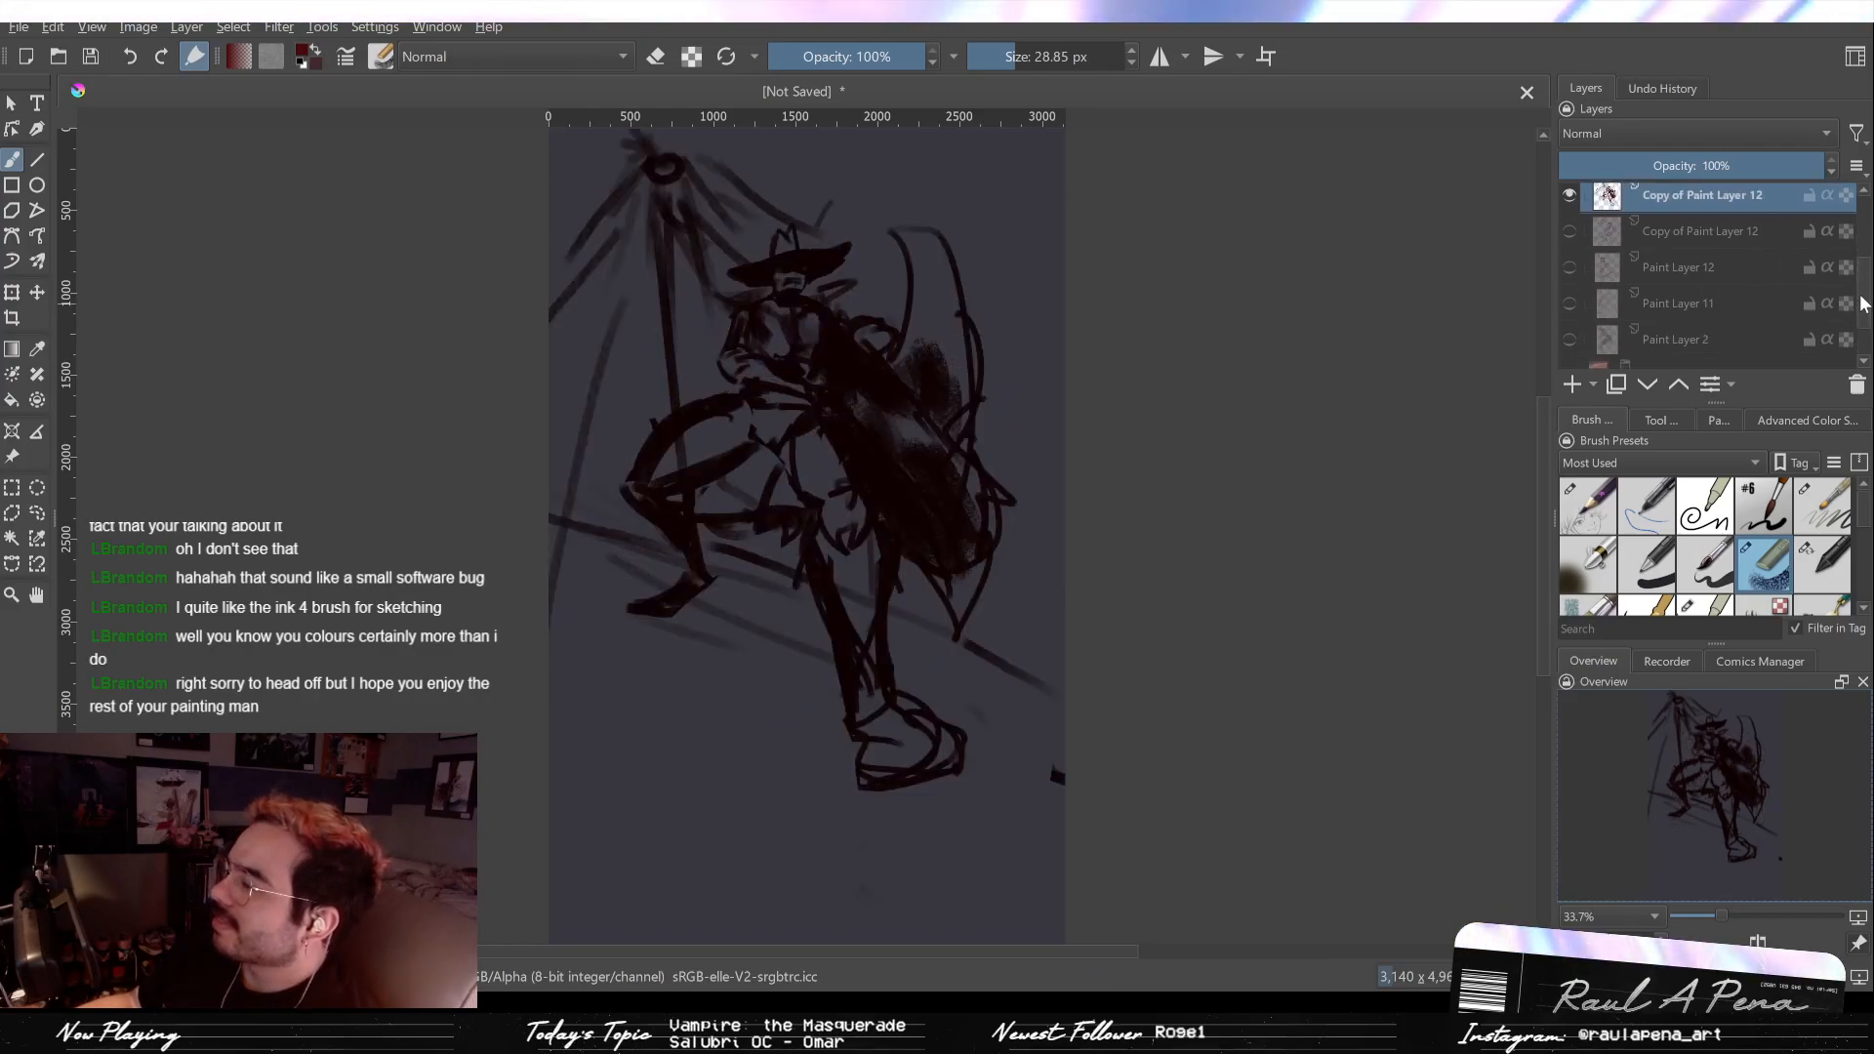
{"action": "scroll", "coordinate": [1605, 344], "scroll_direction": "down", "scroll_amount": 1}
{"action": "left_click", "coordinate": [1570, 342]}
{"action": "left_click", "coordinate": [1571, 198]}
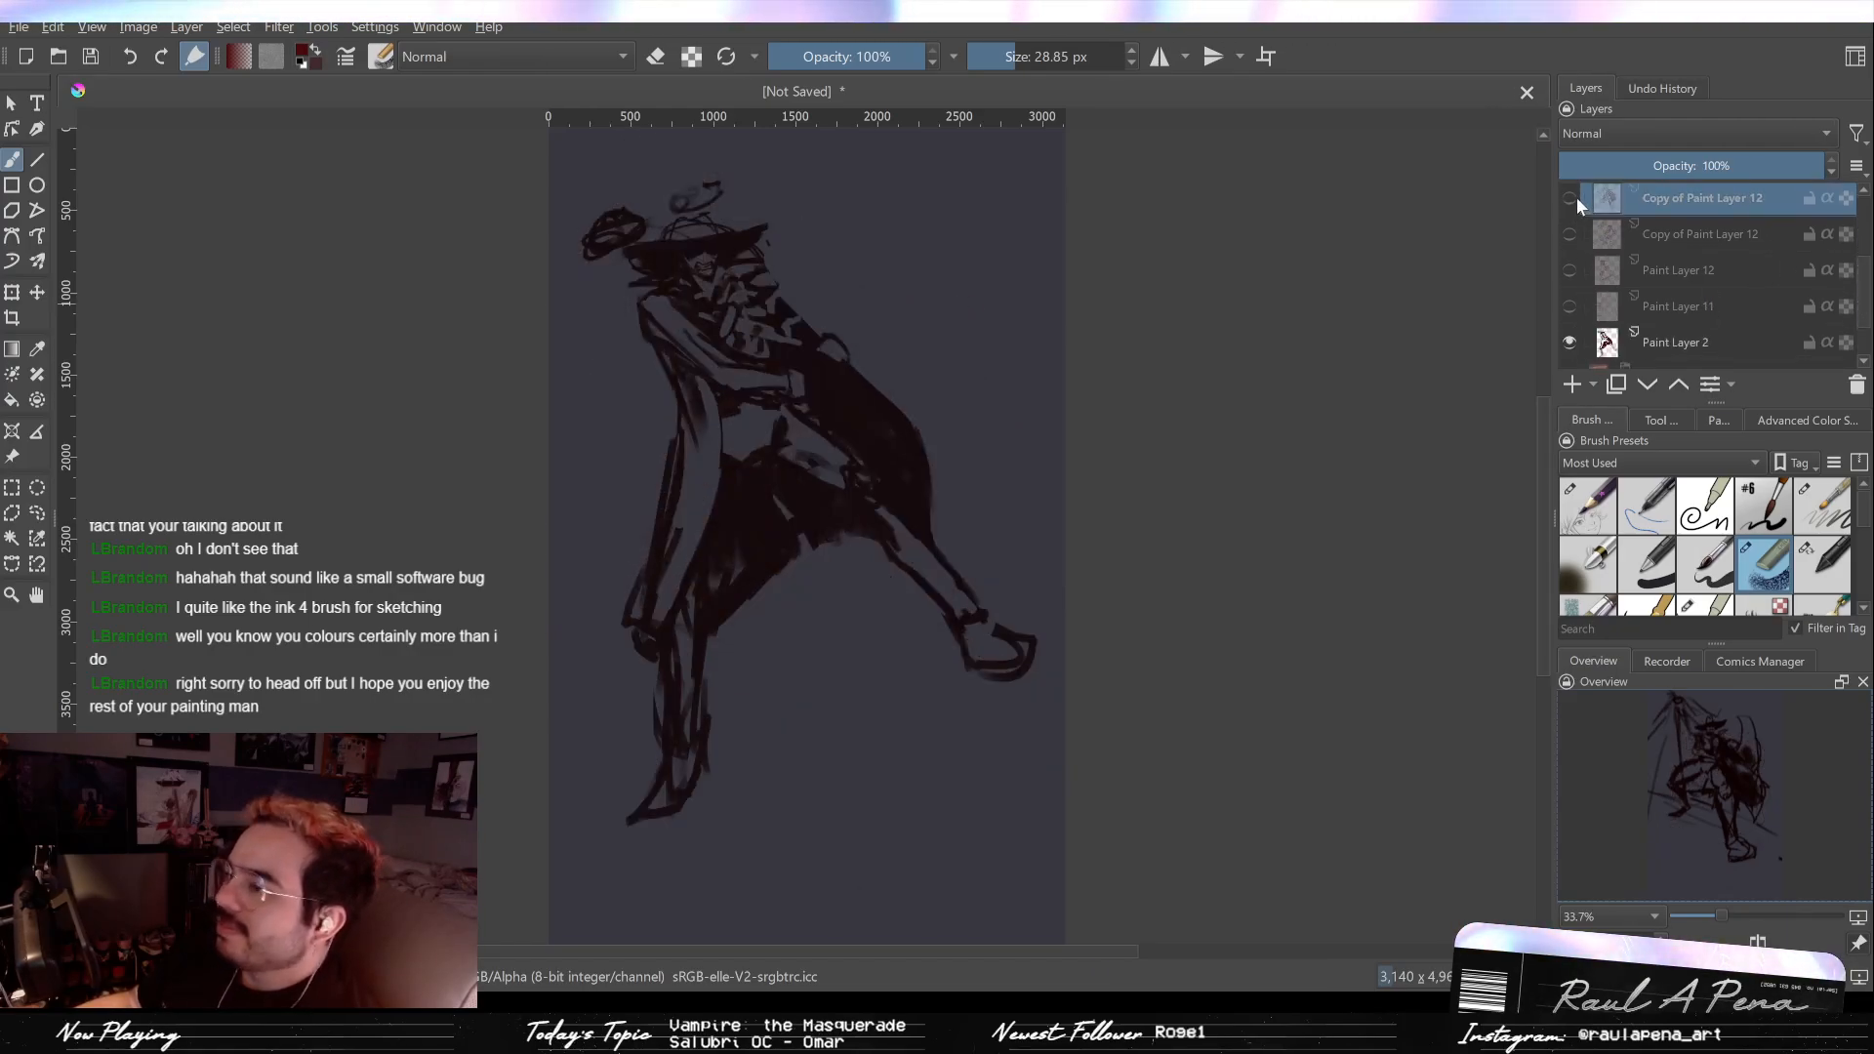
{"action": "left_click", "coordinate": [1571, 200]}
{"action": "left_click", "coordinate": [1571, 200]}
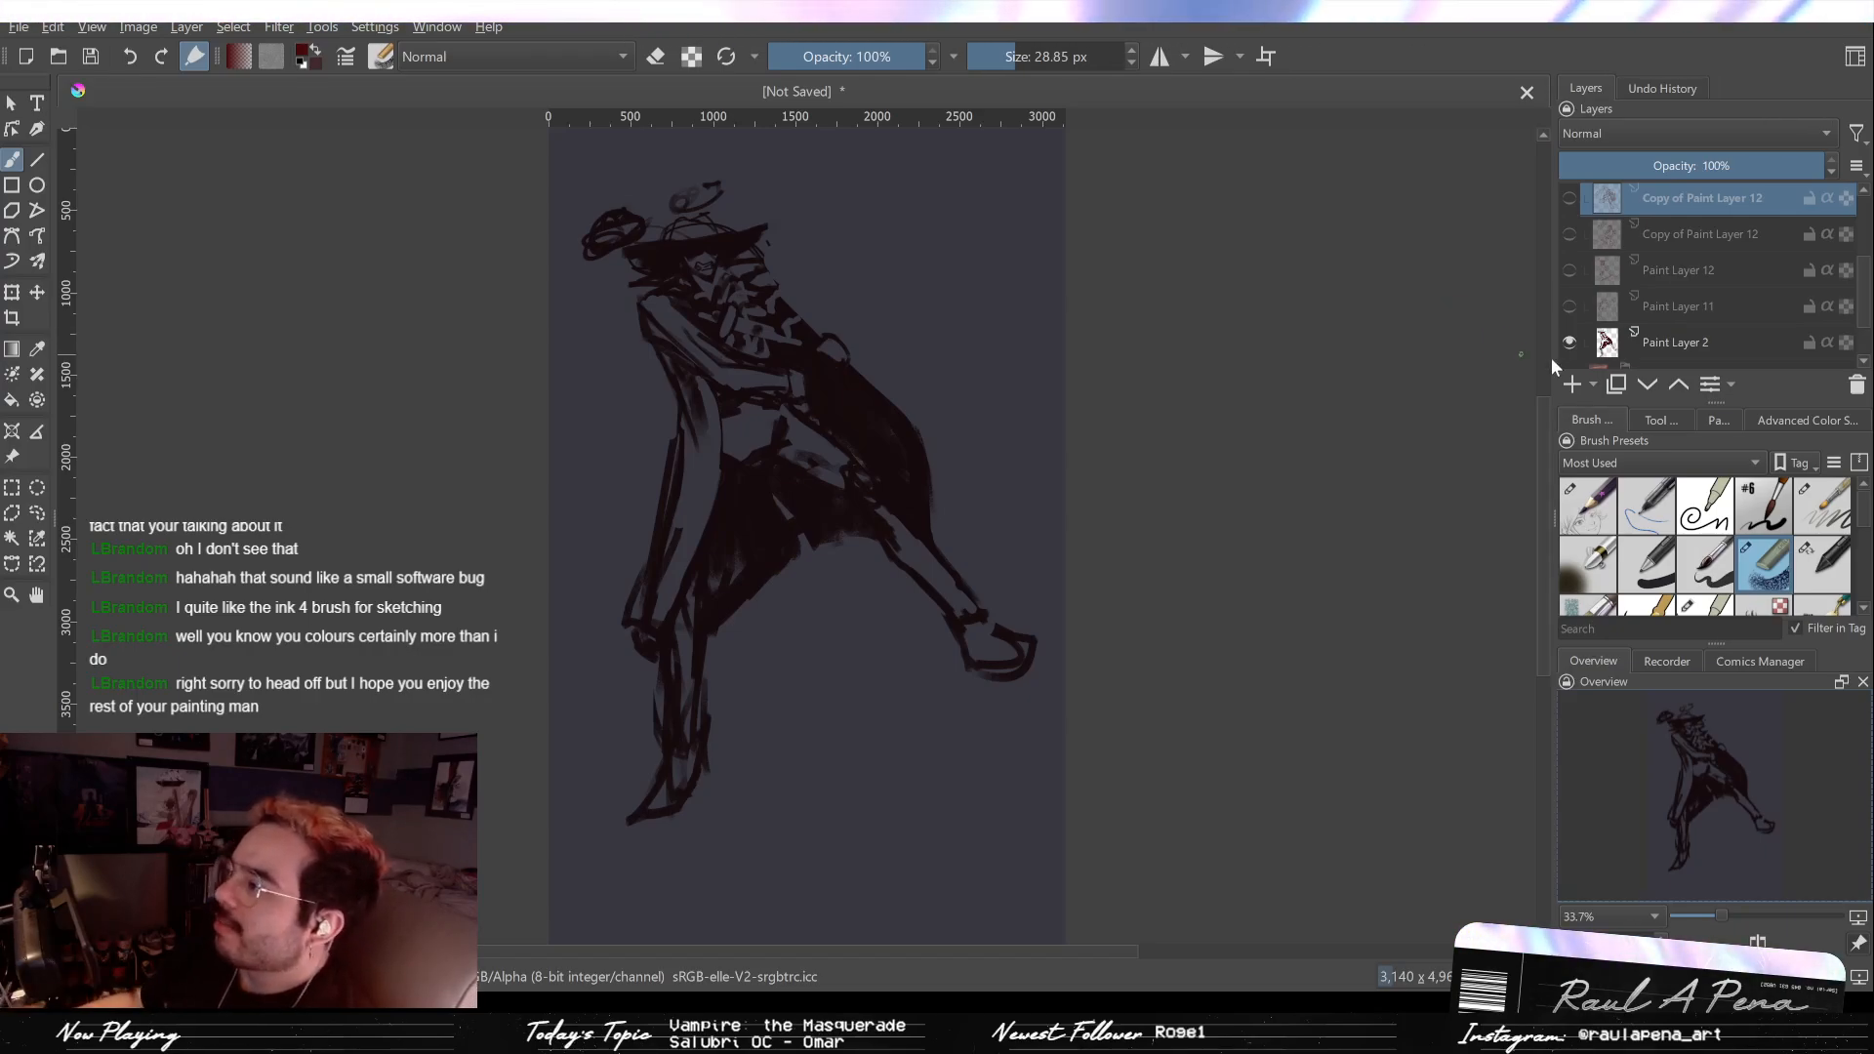
{"action": "left_click", "coordinate": [1569, 198]}
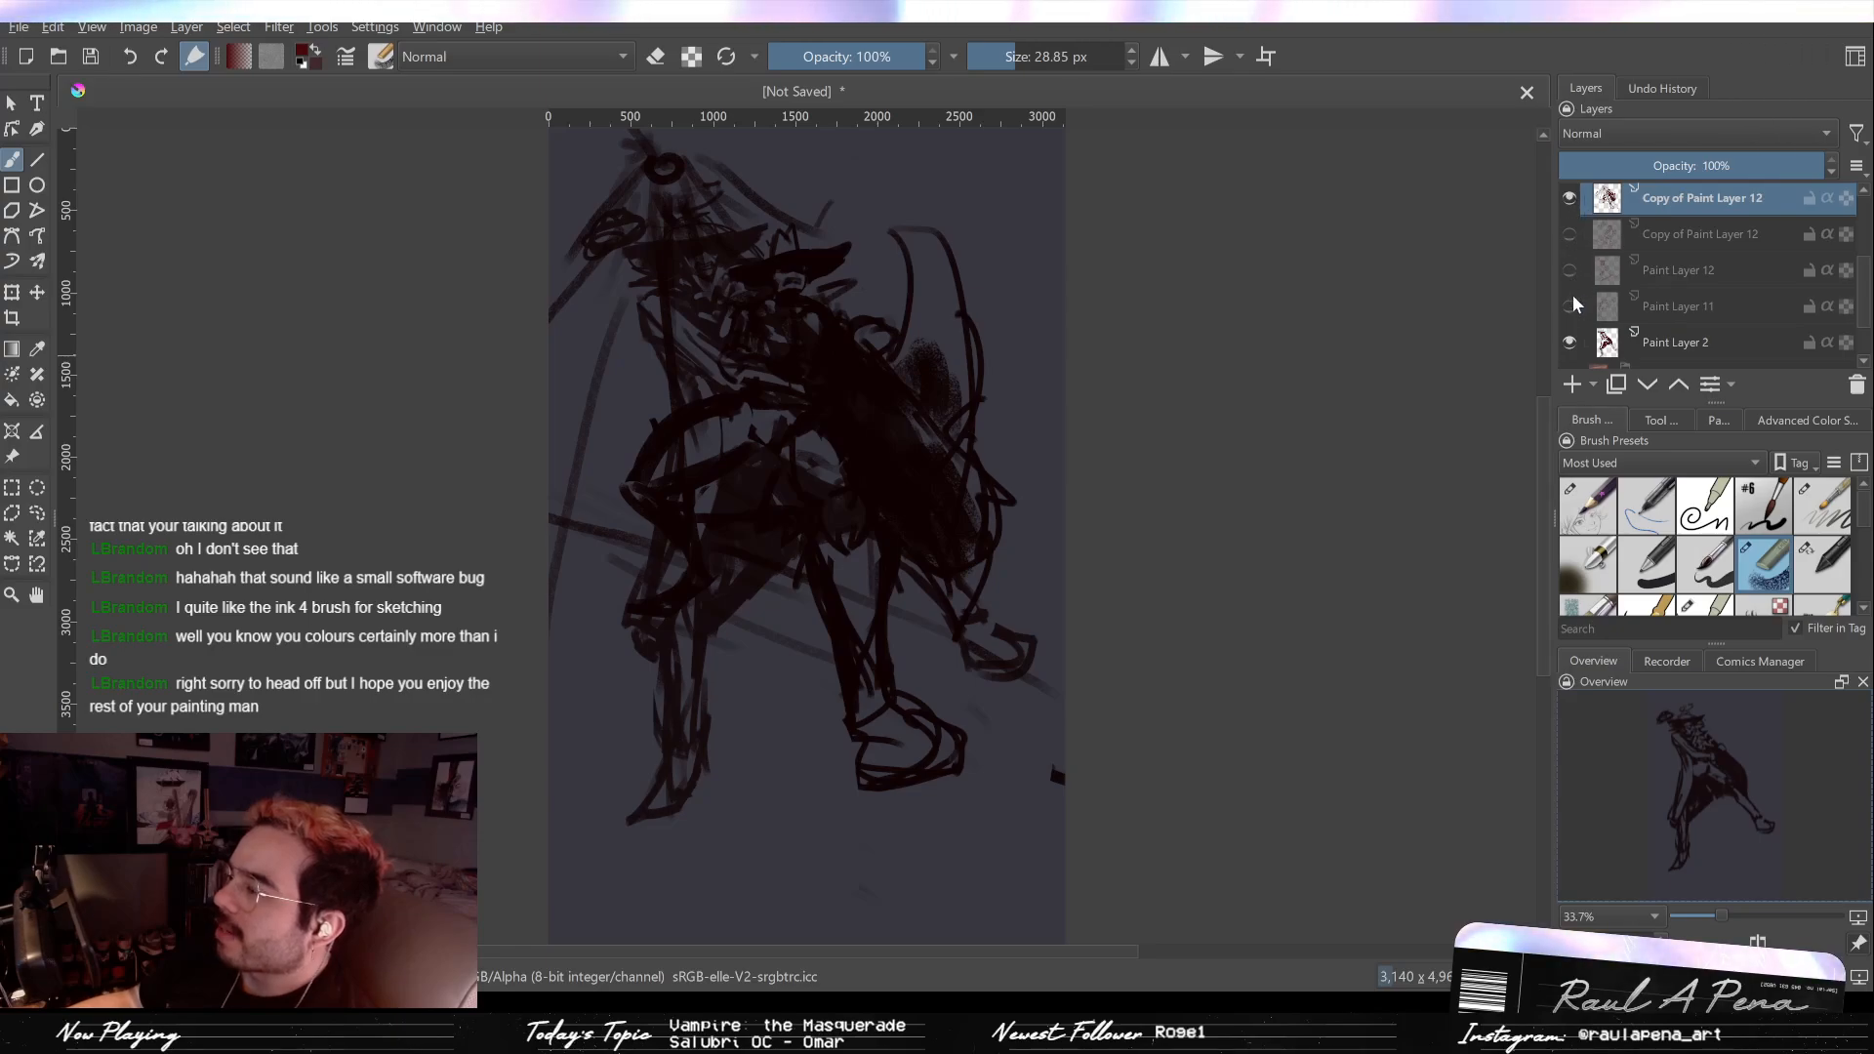
{"action": "left_click", "coordinate": [1565, 341]}
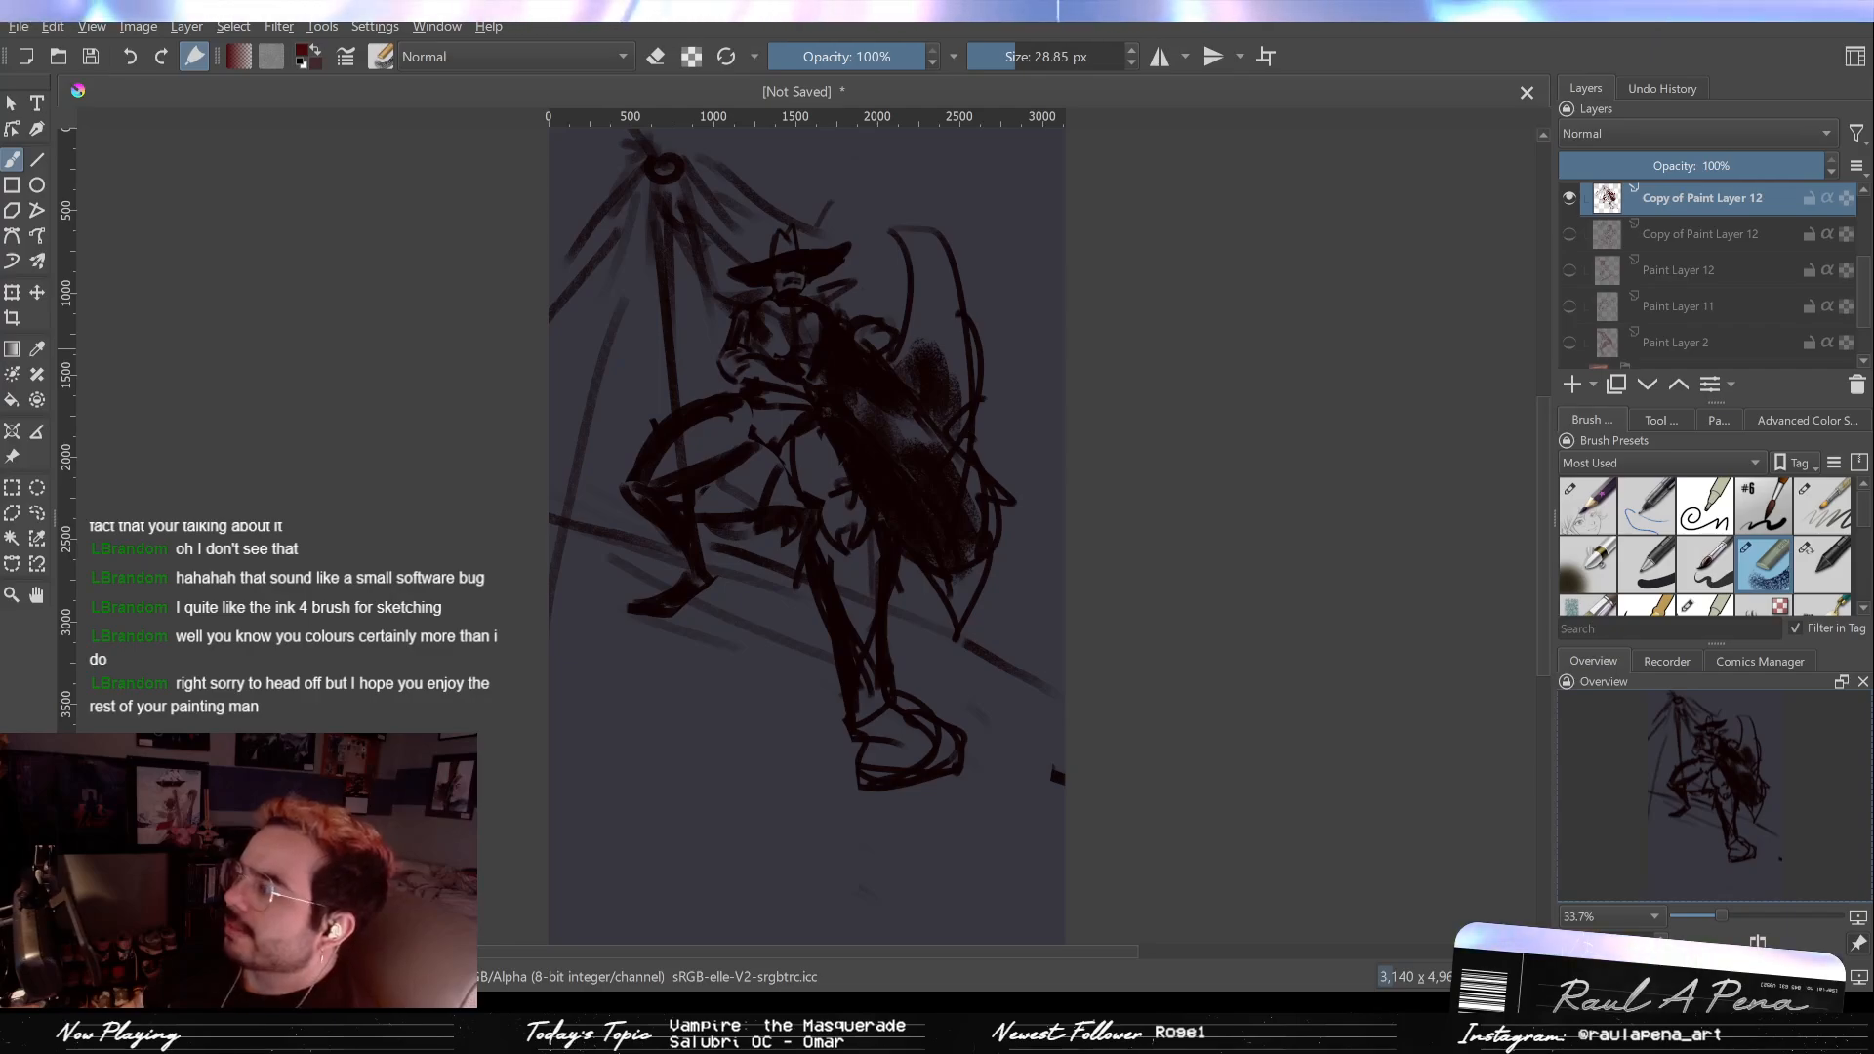
{"action": "left_click", "coordinate": [1569, 342]}
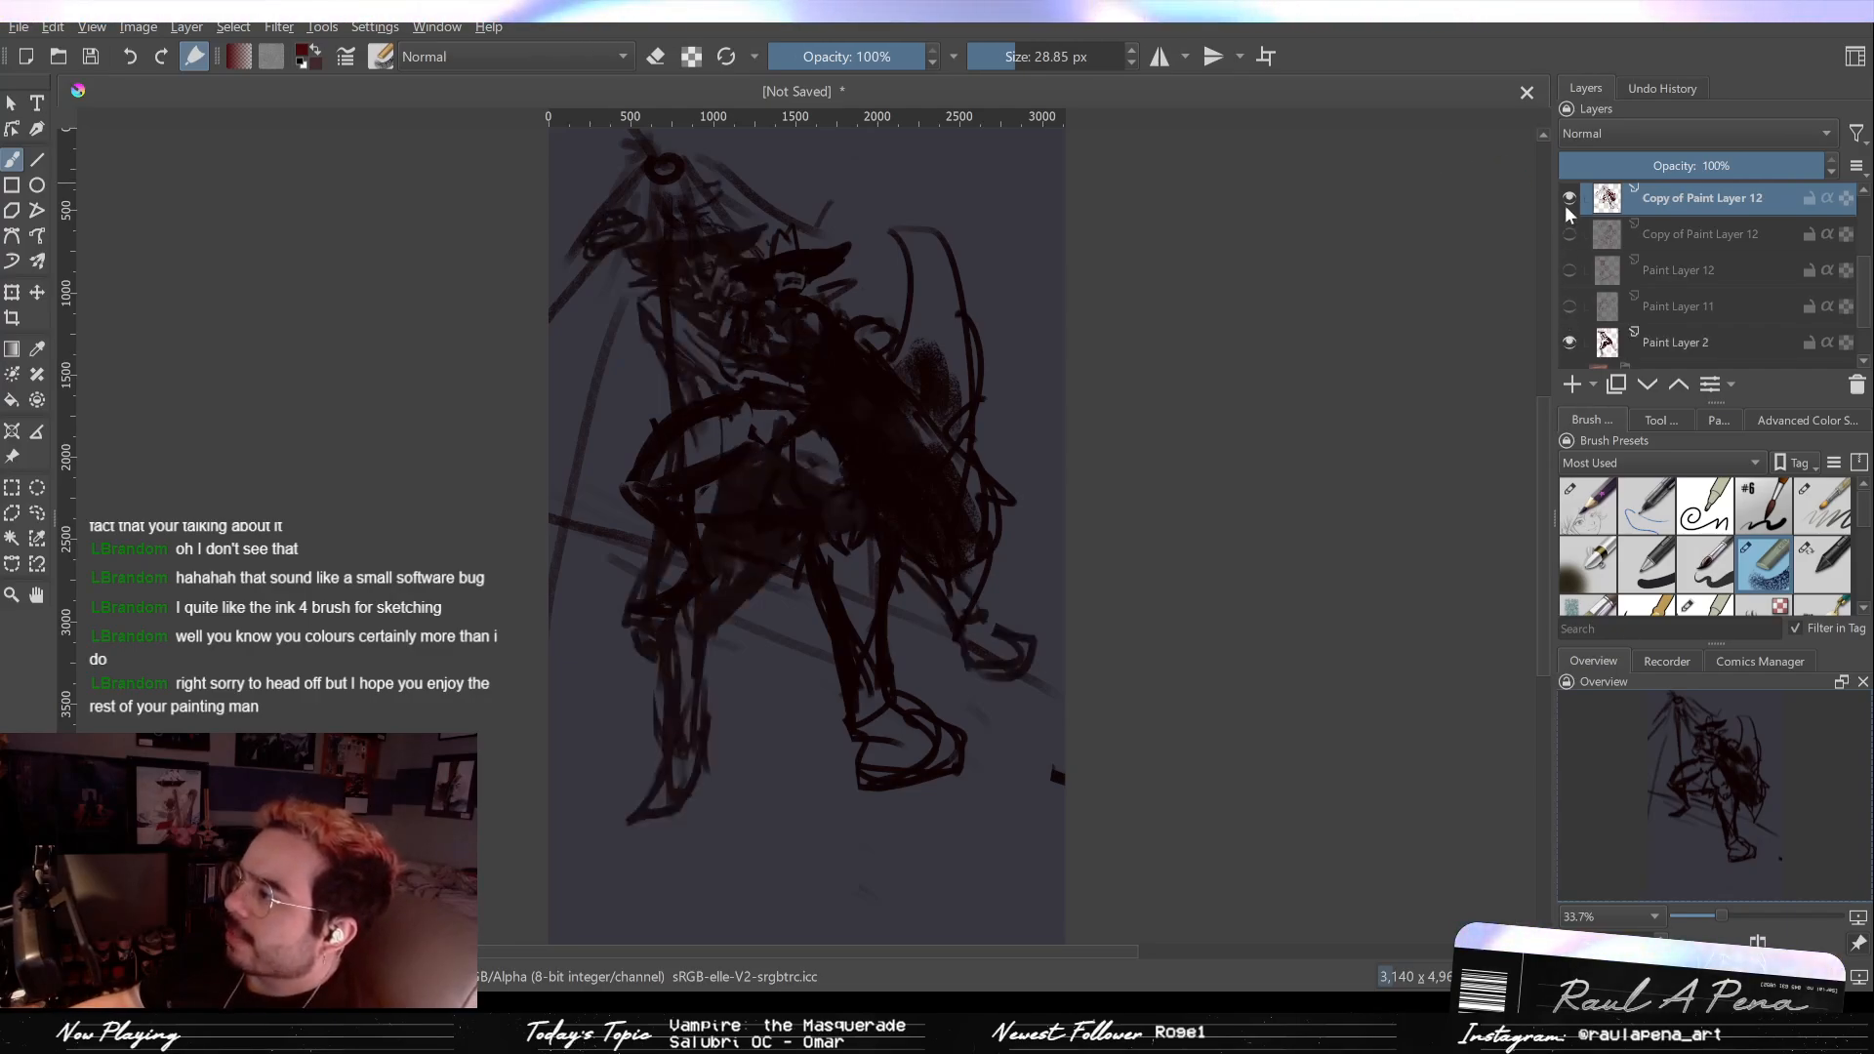
{"action": "left_click", "coordinate": [1569, 199]}
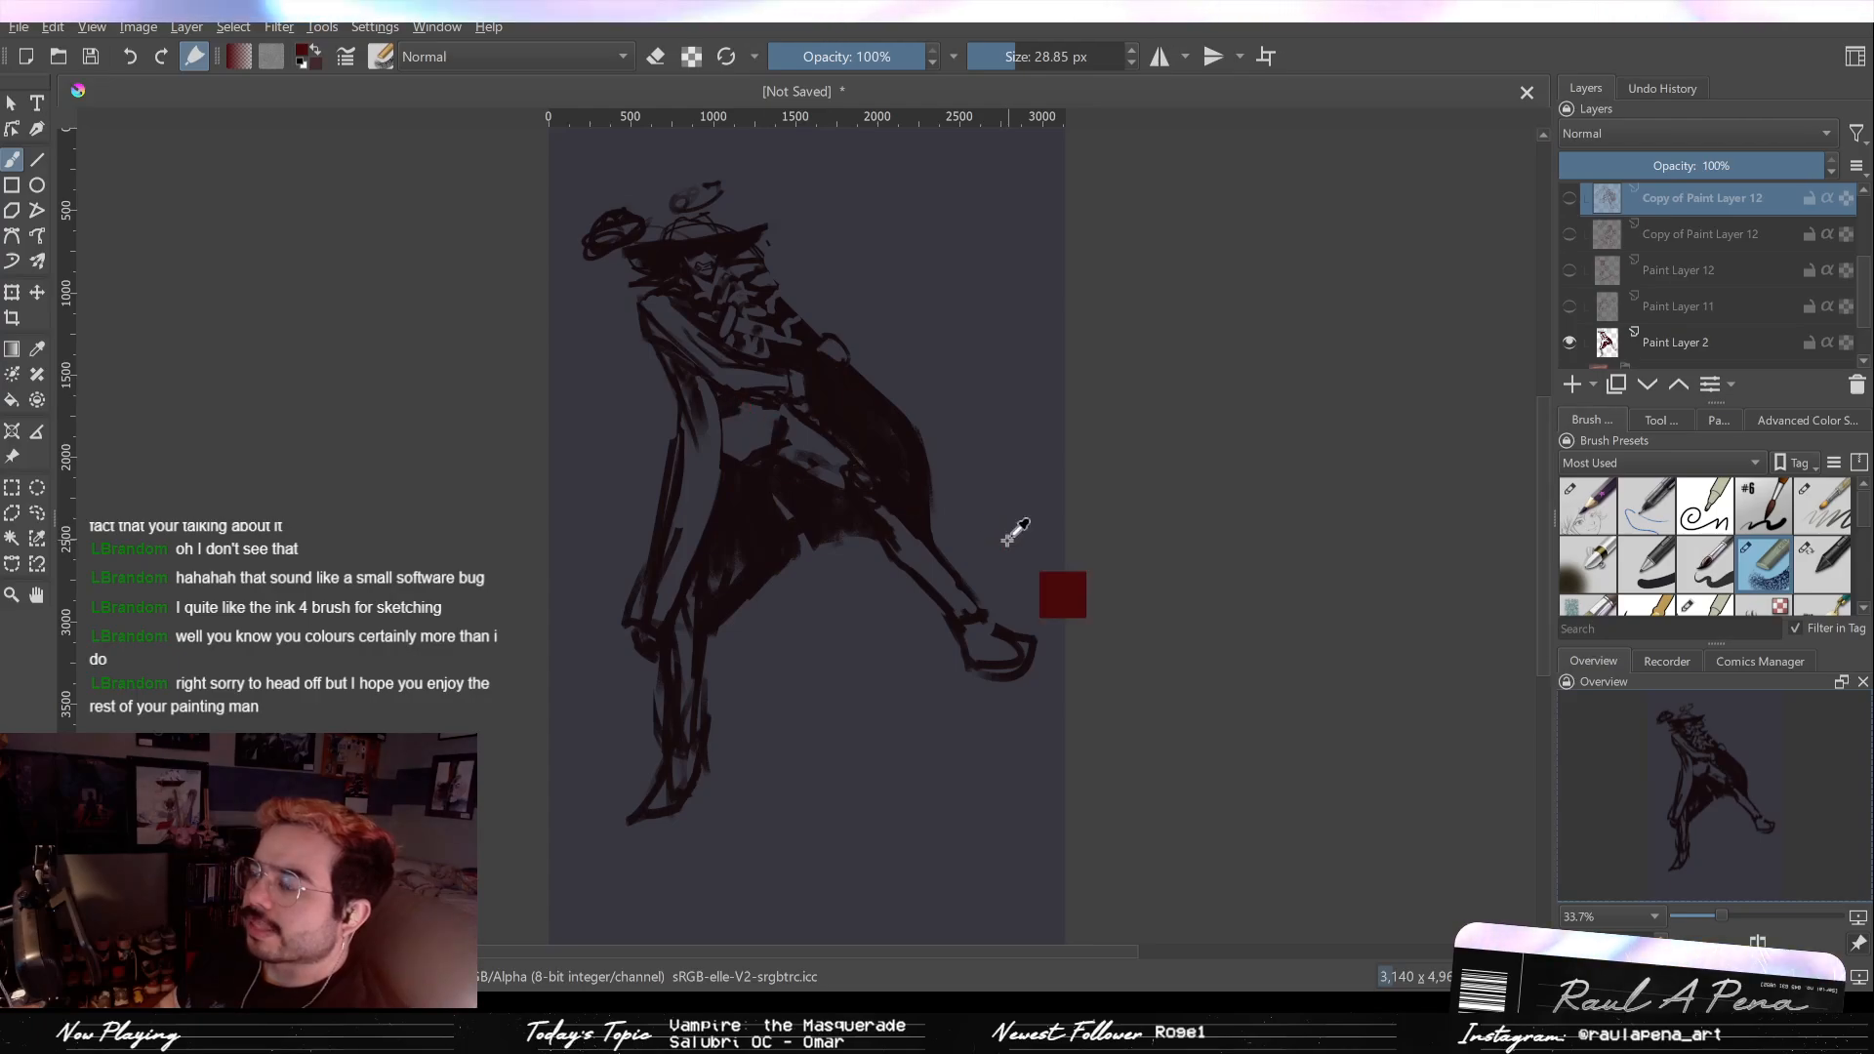
Step: Paste the copied M. C. Escher poster as a new layer and raise it to the top of the layer stack
{"action": "key", "text": "ctrl+v"}
{"action": "scroll", "coordinate": [1653, 226], "scroll_direction": "up", "scroll_amount": 3}
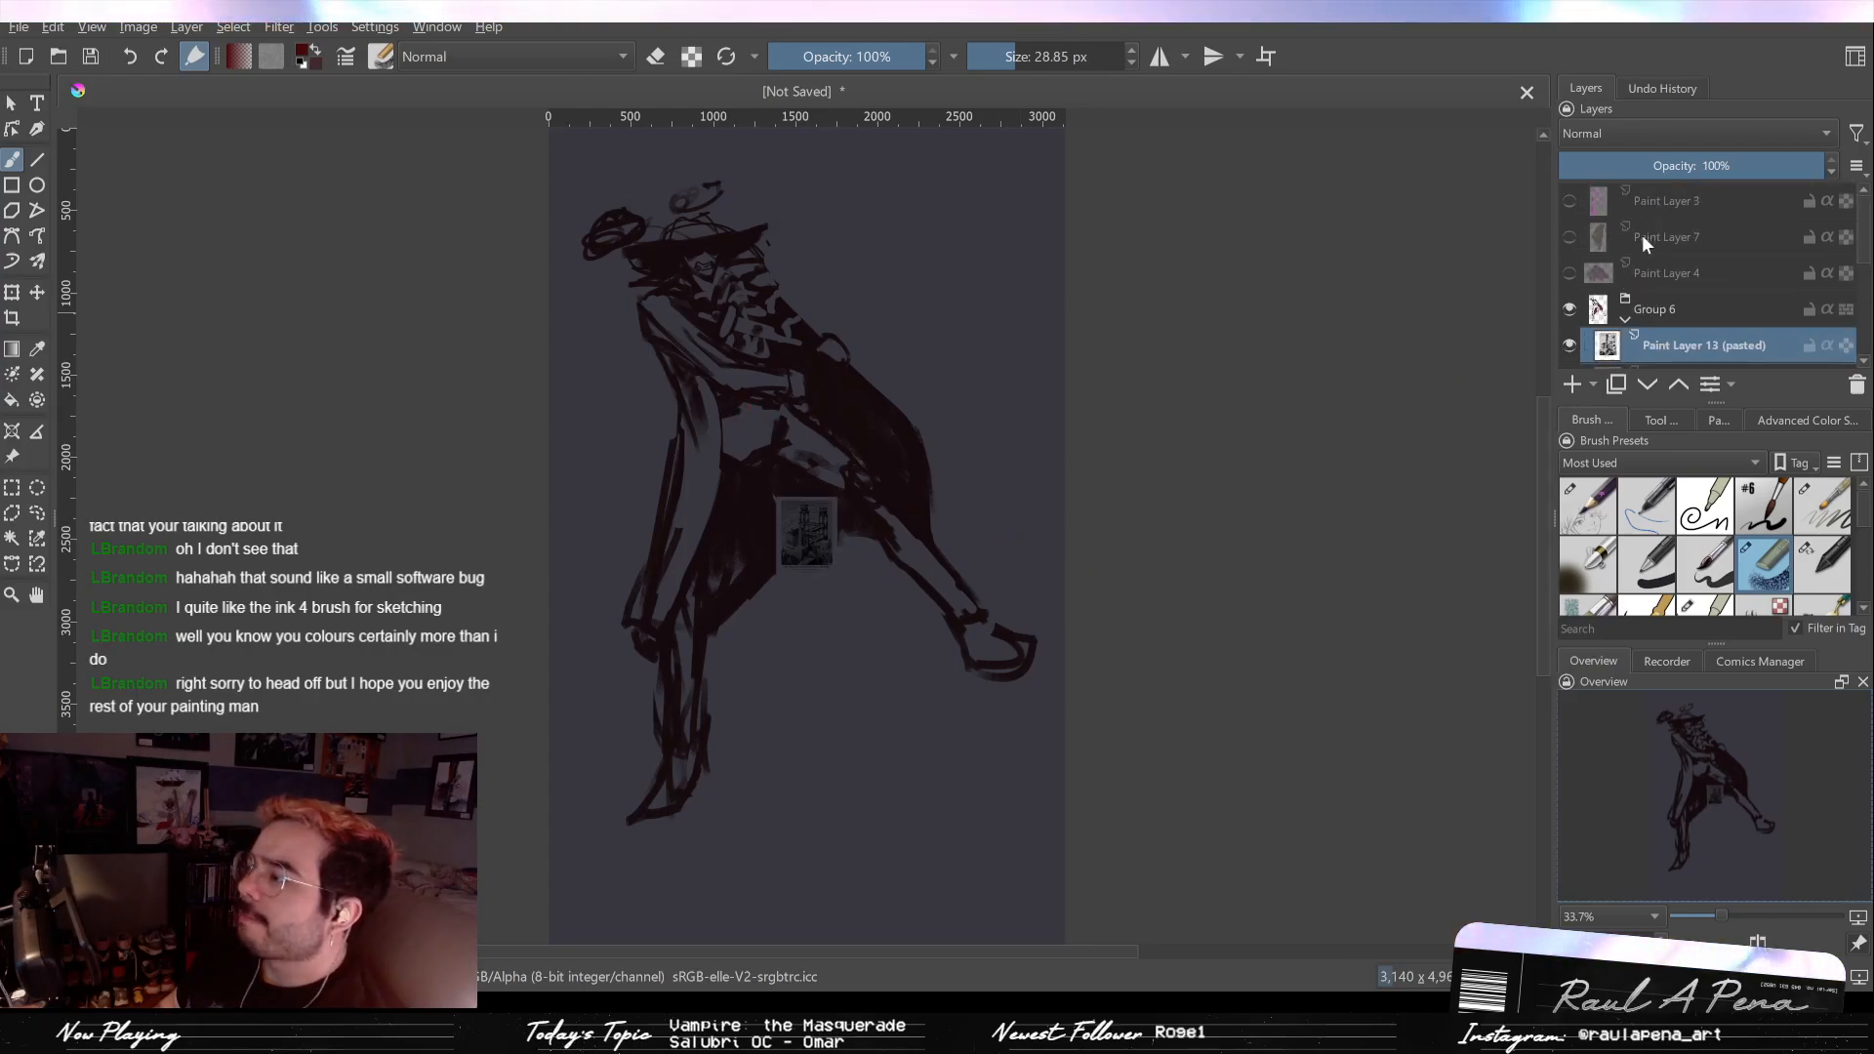
{"action": "left_click", "coordinate": [1679, 385]}
{"action": "left_click", "coordinate": [1678, 385]}
{"action": "left_click", "coordinate": [1678, 384]}
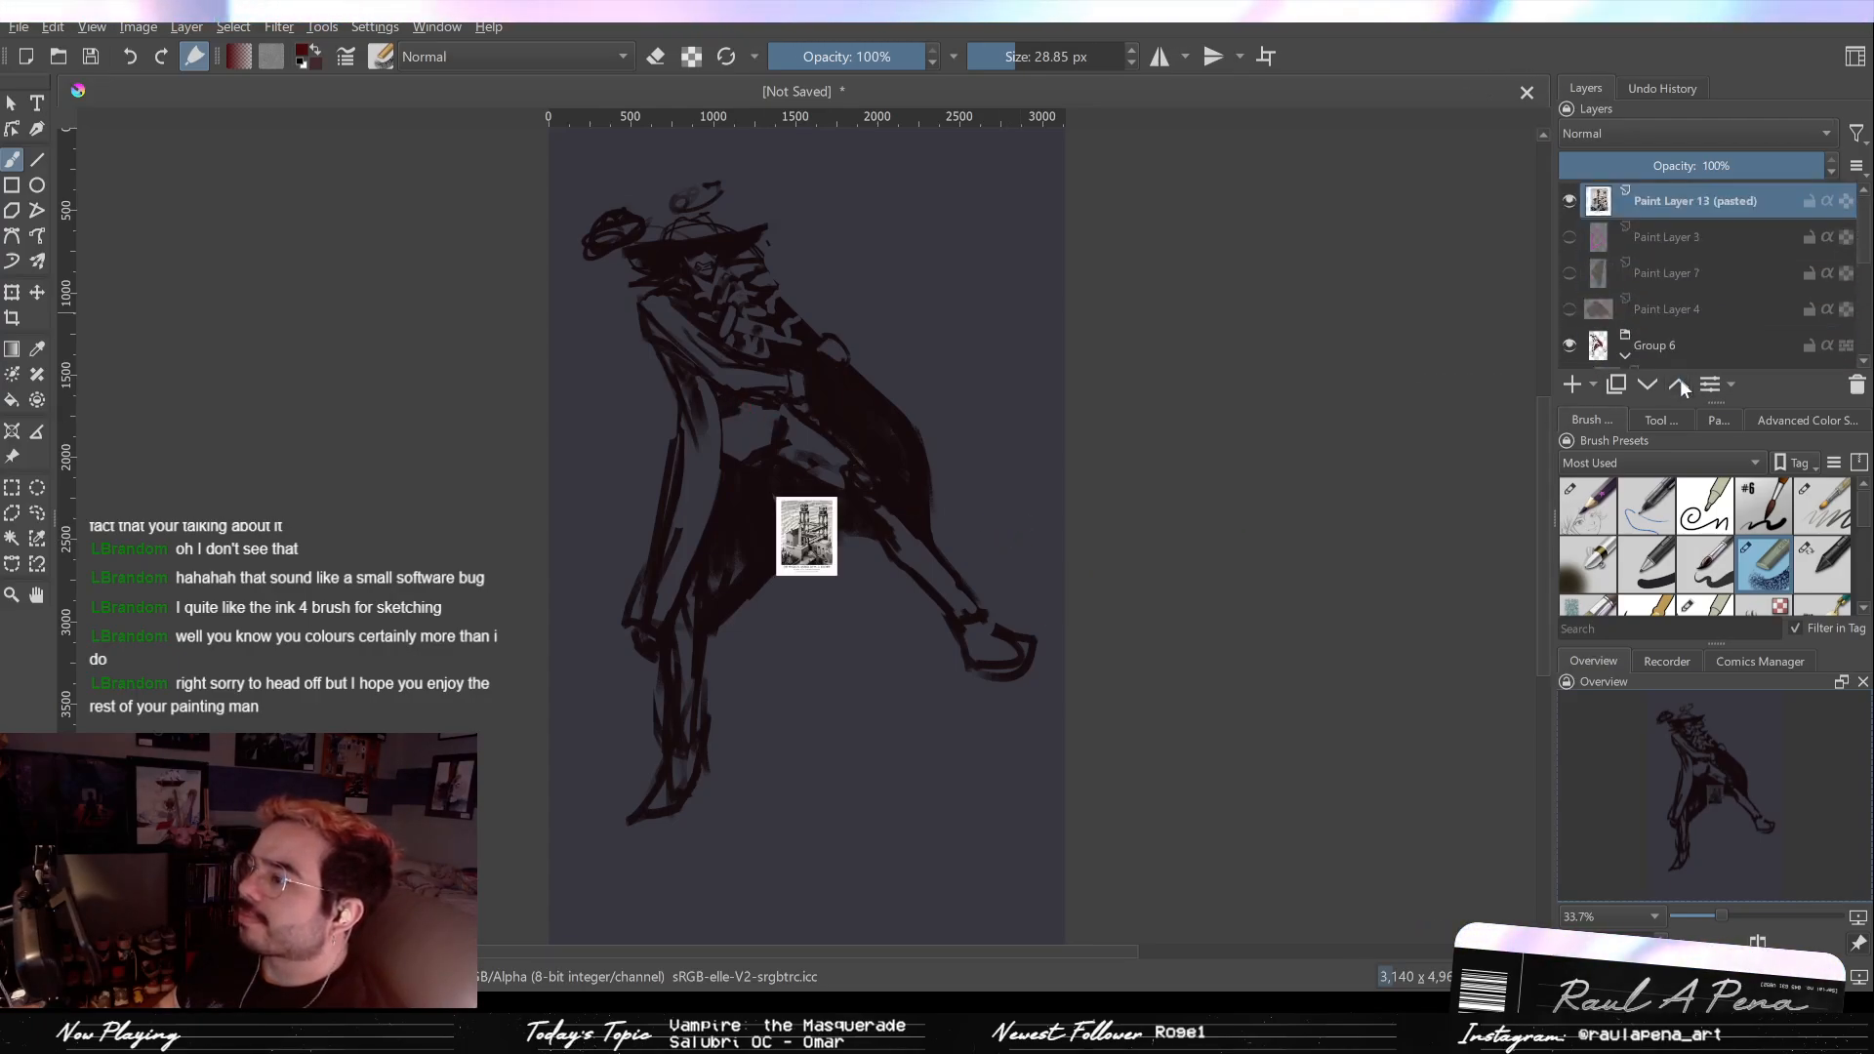
Step: Examine the pasted Escher poster's towers, waterfall and buildings at close range
{"action": "scroll", "coordinate": [505, 414], "scroll_direction": "up", "scroll_amount": 2}
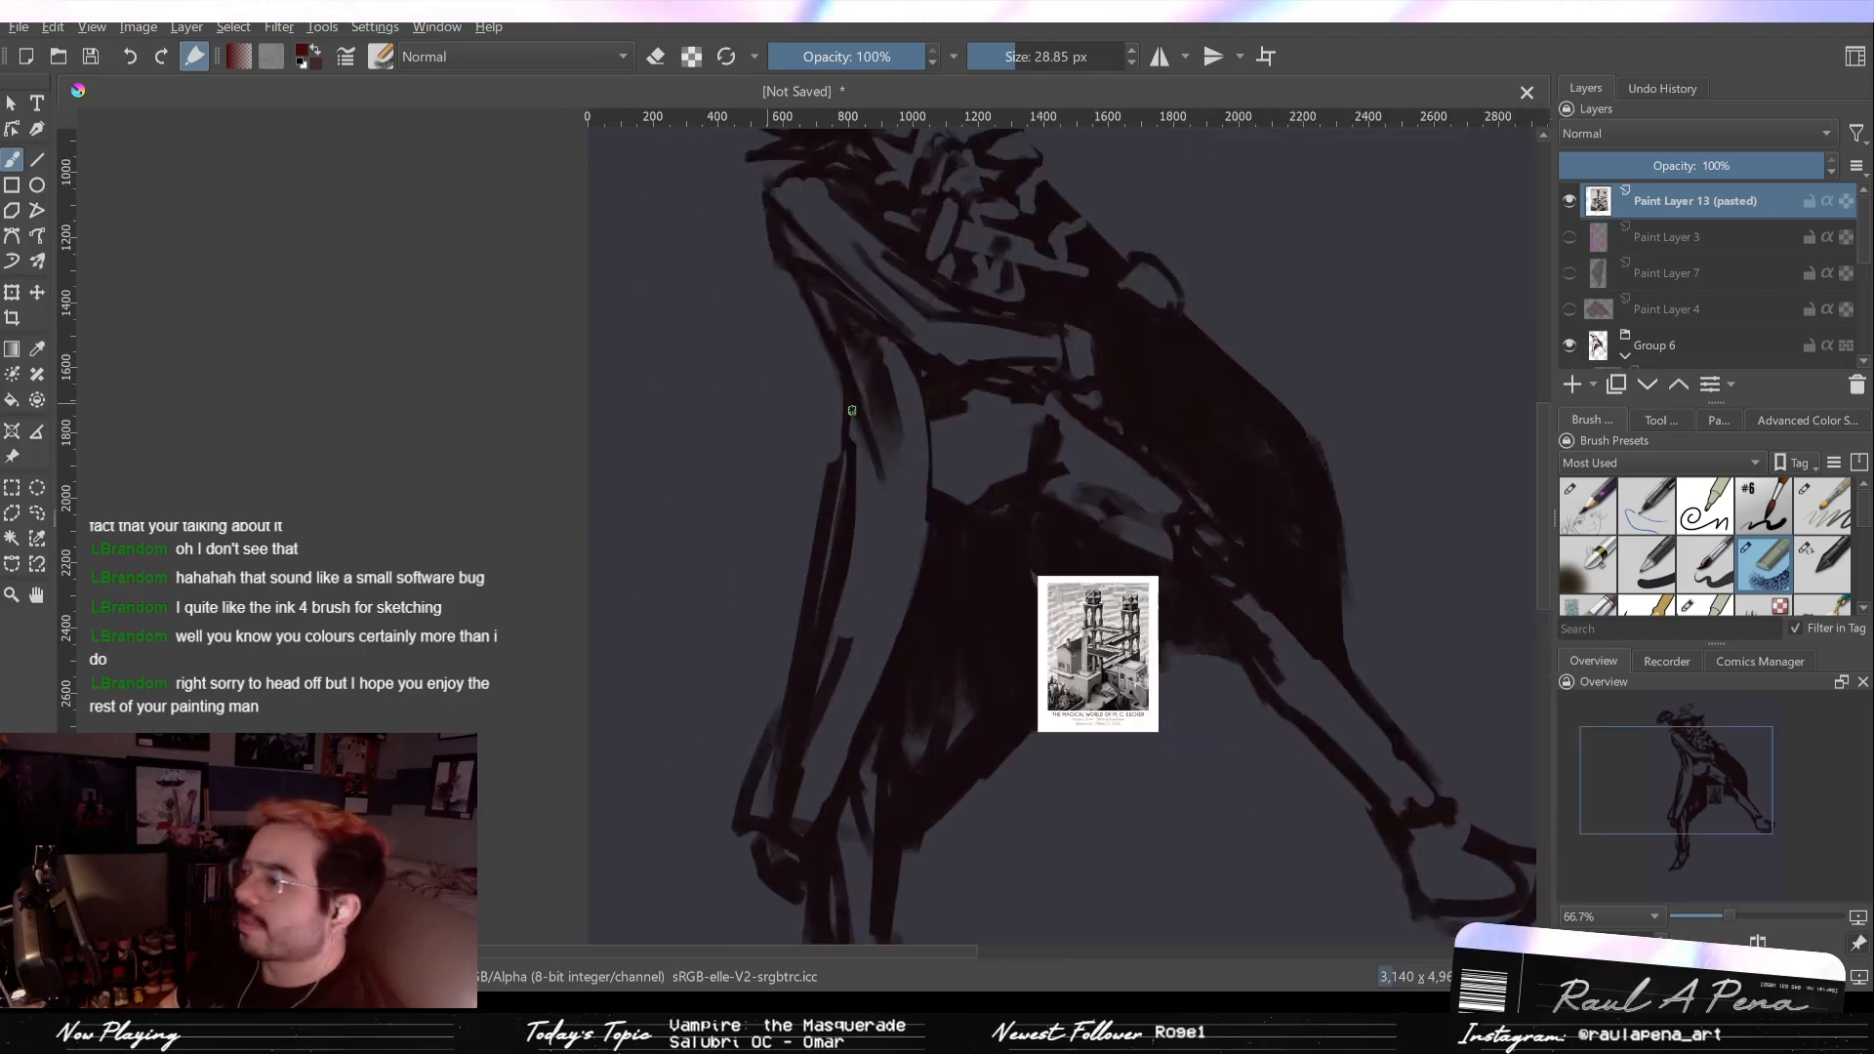
{"action": "scroll", "coordinate": [1100, 426], "scroll_direction": "up", "scroll_amount": 1}
{"action": "left_click_drag", "start_coordinate": [1101, 426], "coordinate": [783, 214]}
{"action": "scroll", "coordinate": [982, 439], "scroll_direction": "up", "scroll_amount": 3}
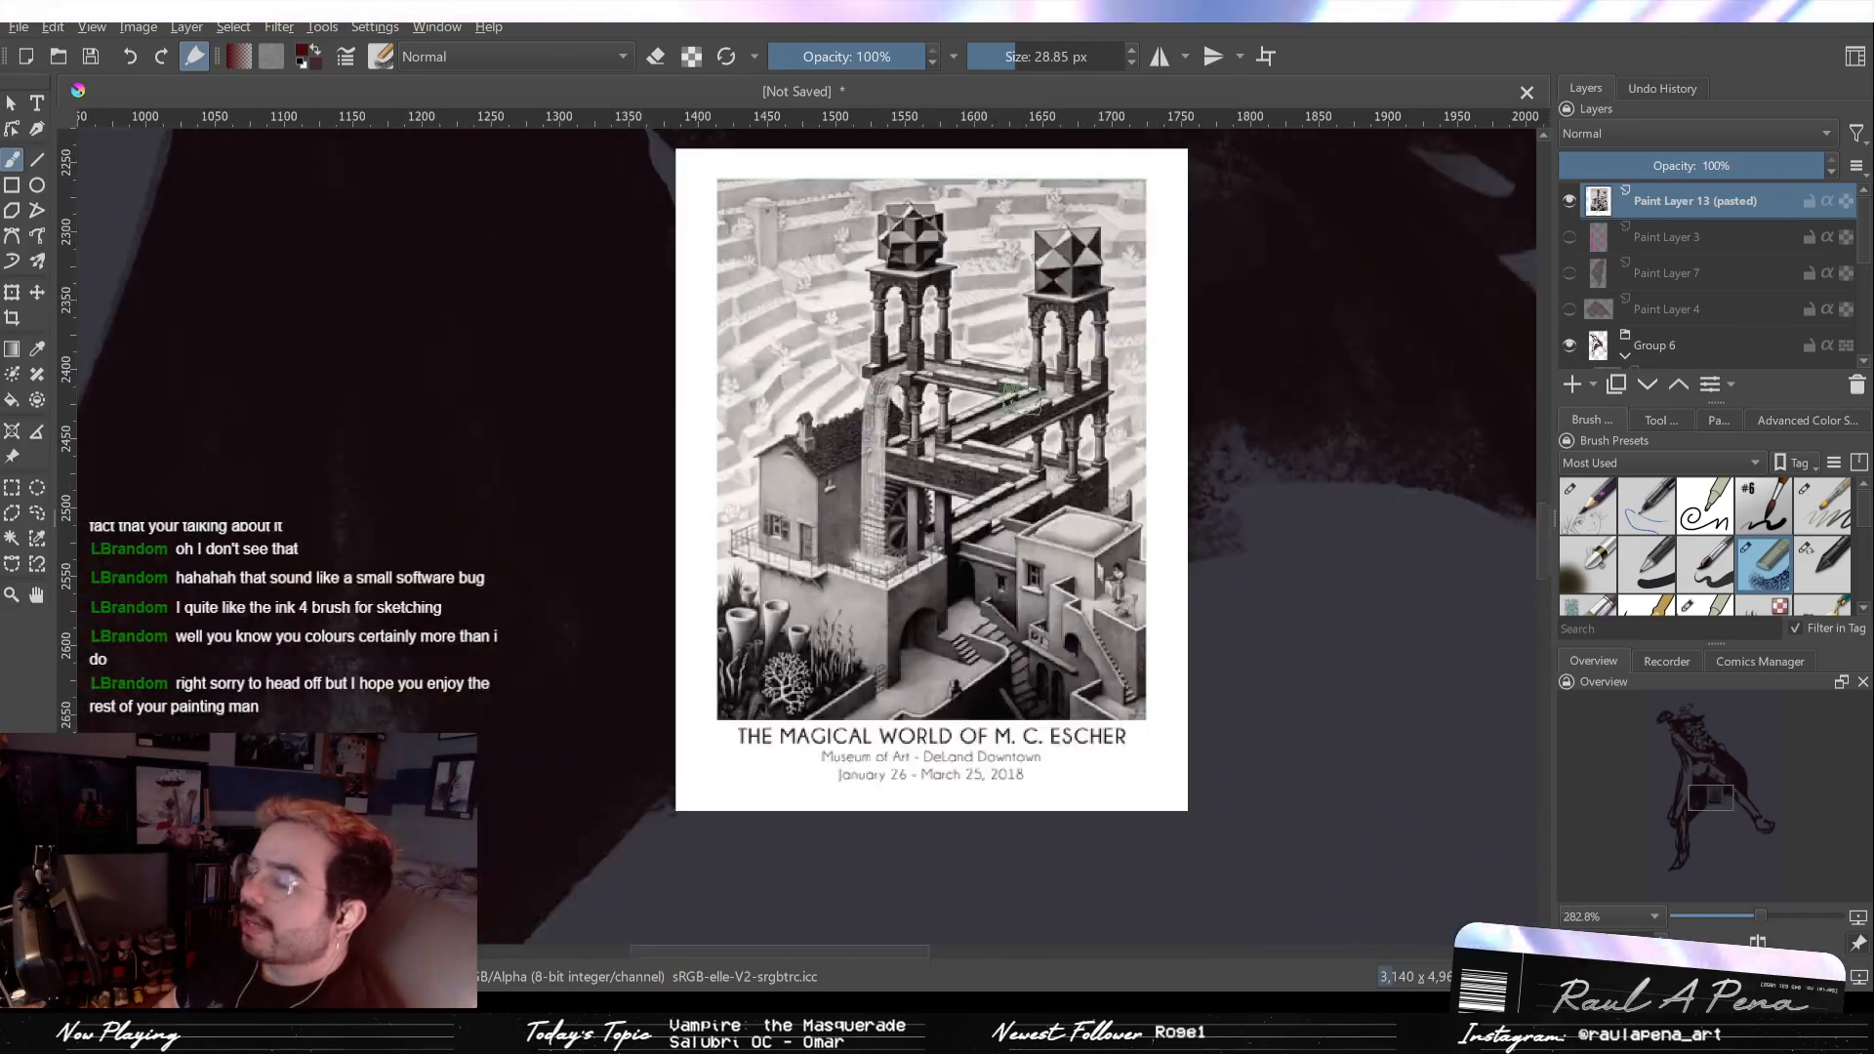
{"action": "scroll", "coordinate": [1020, 398], "scroll_direction": "up", "scroll_amount": 1}
{"action": "left_click_drag", "start_coordinate": [992, 482], "coordinate": [991, 430]}
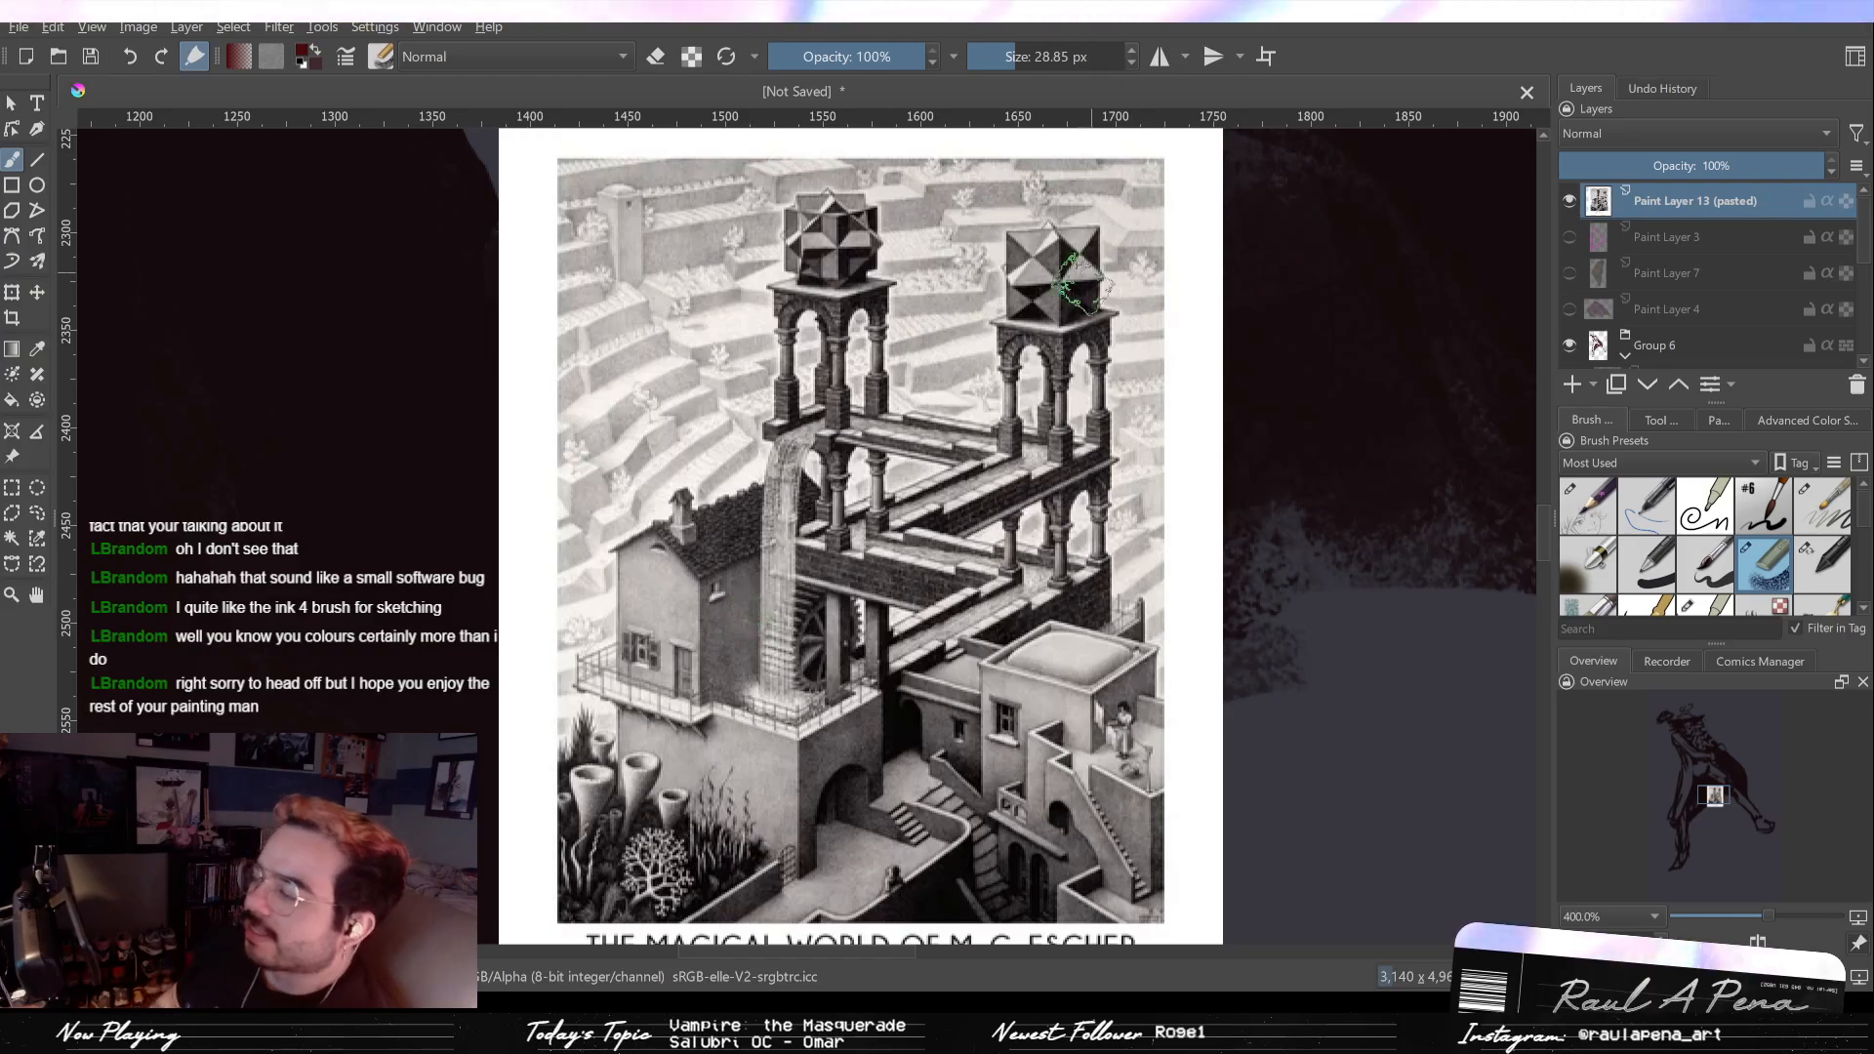
{"action": "scroll", "coordinate": [748, 610], "scroll_direction": "down", "scroll_amount": 8}
{"action": "scroll", "coordinate": [820, 335], "scroll_direction": "up", "scroll_amount": 2}
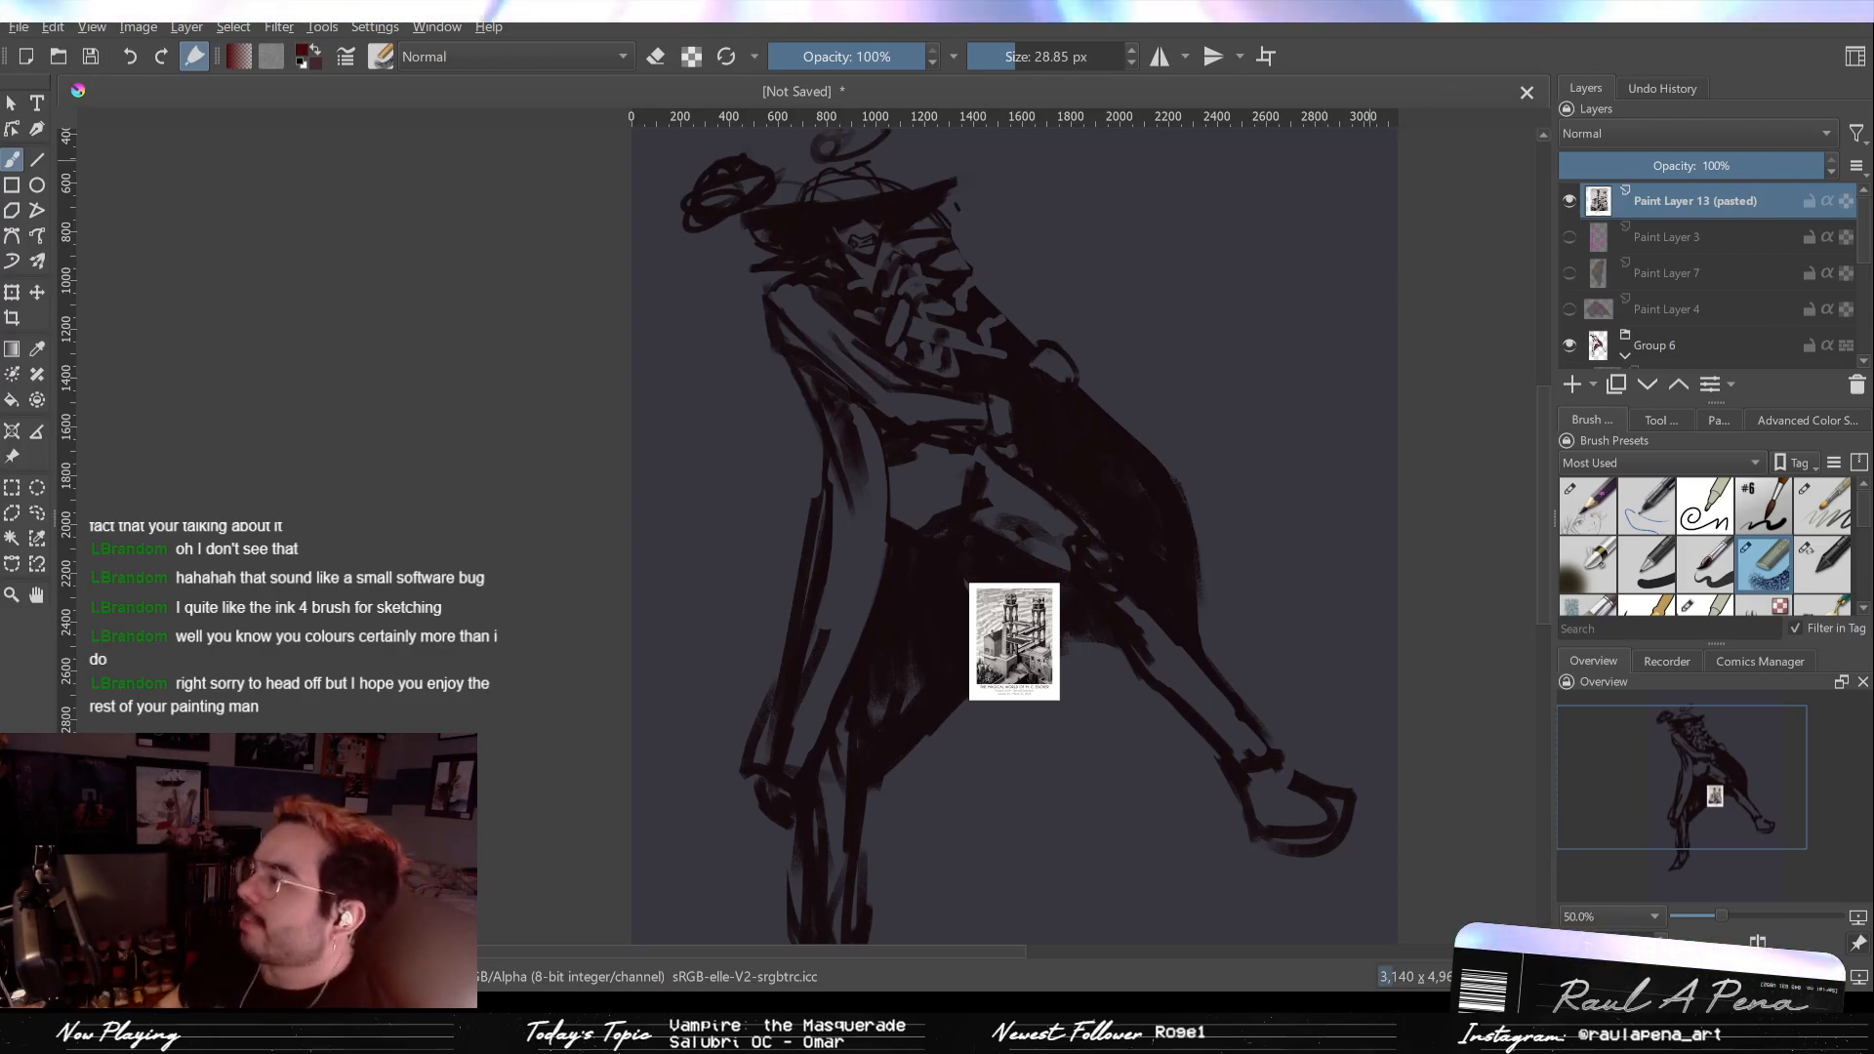
Step: Delete the pasted Escher poster layer
{"action": "scroll", "coordinate": [1583, 359], "scroll_direction": "down", "scroll_amount": 5}
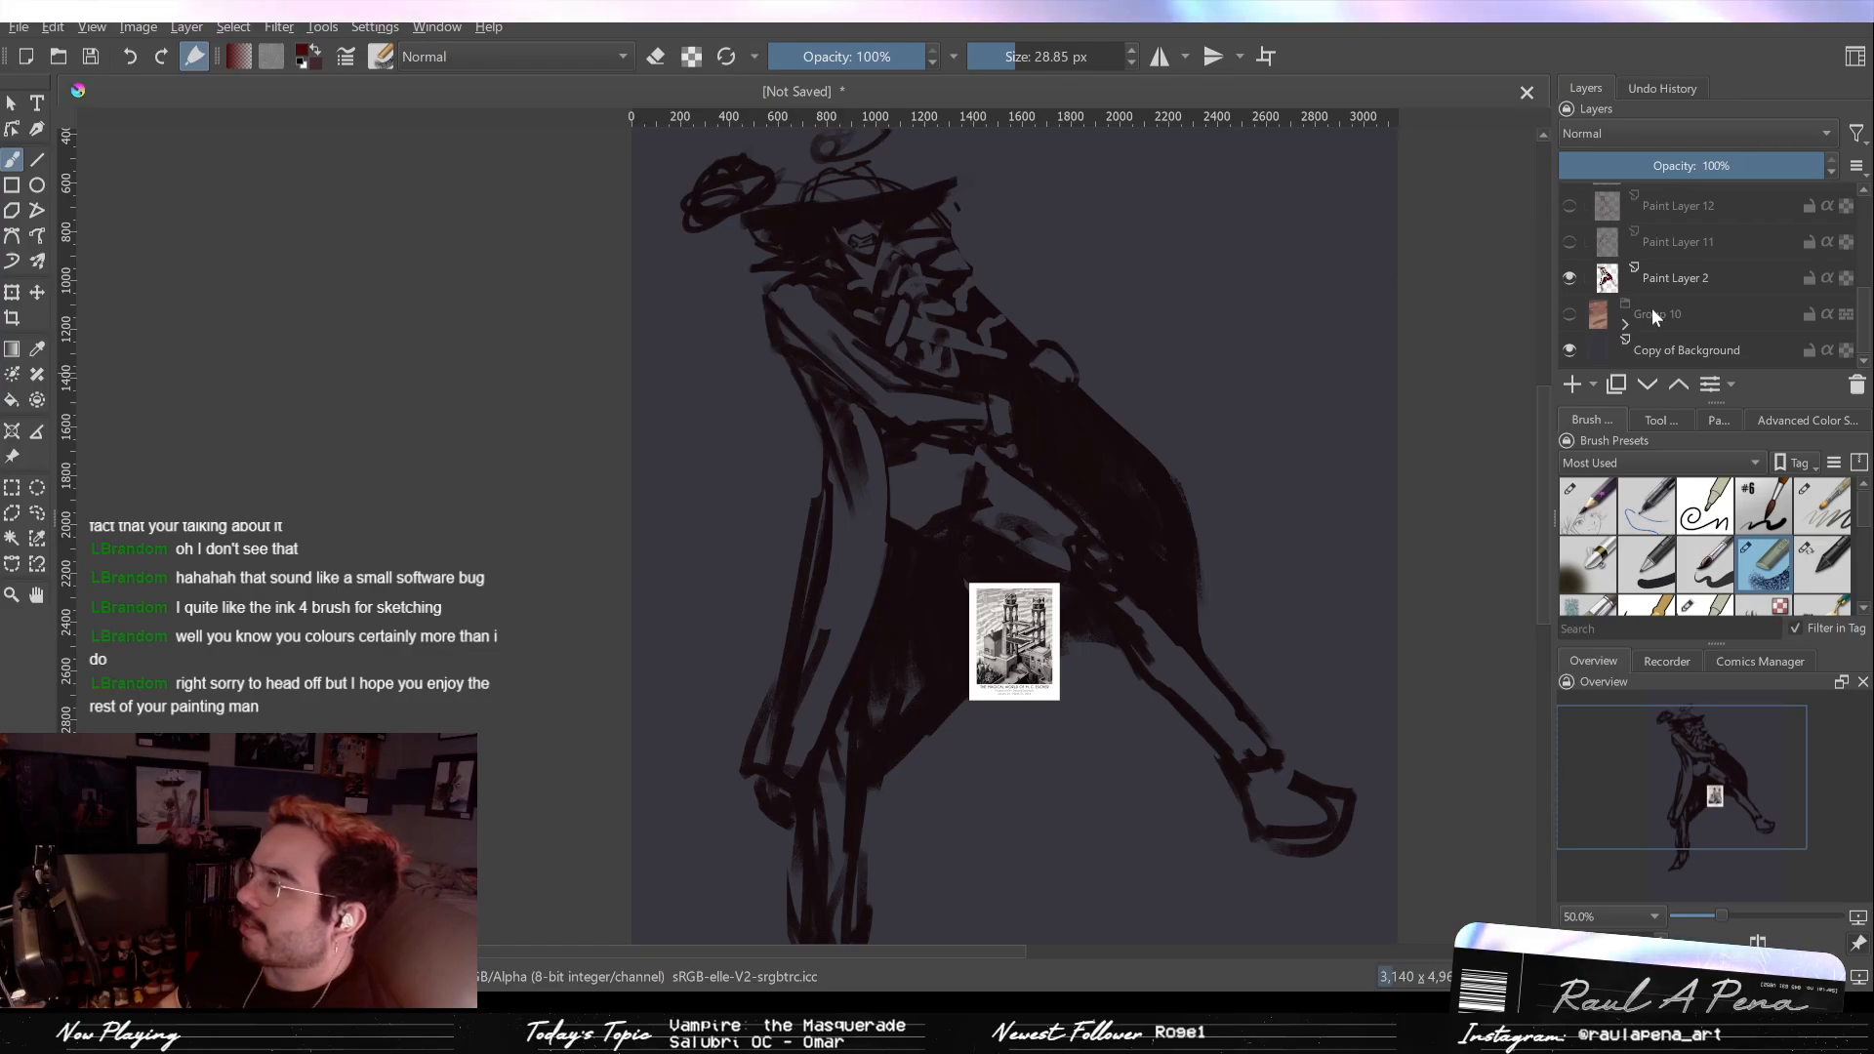
{"action": "scroll", "coordinate": [1651, 309], "scroll_direction": "up", "scroll_amount": 5}
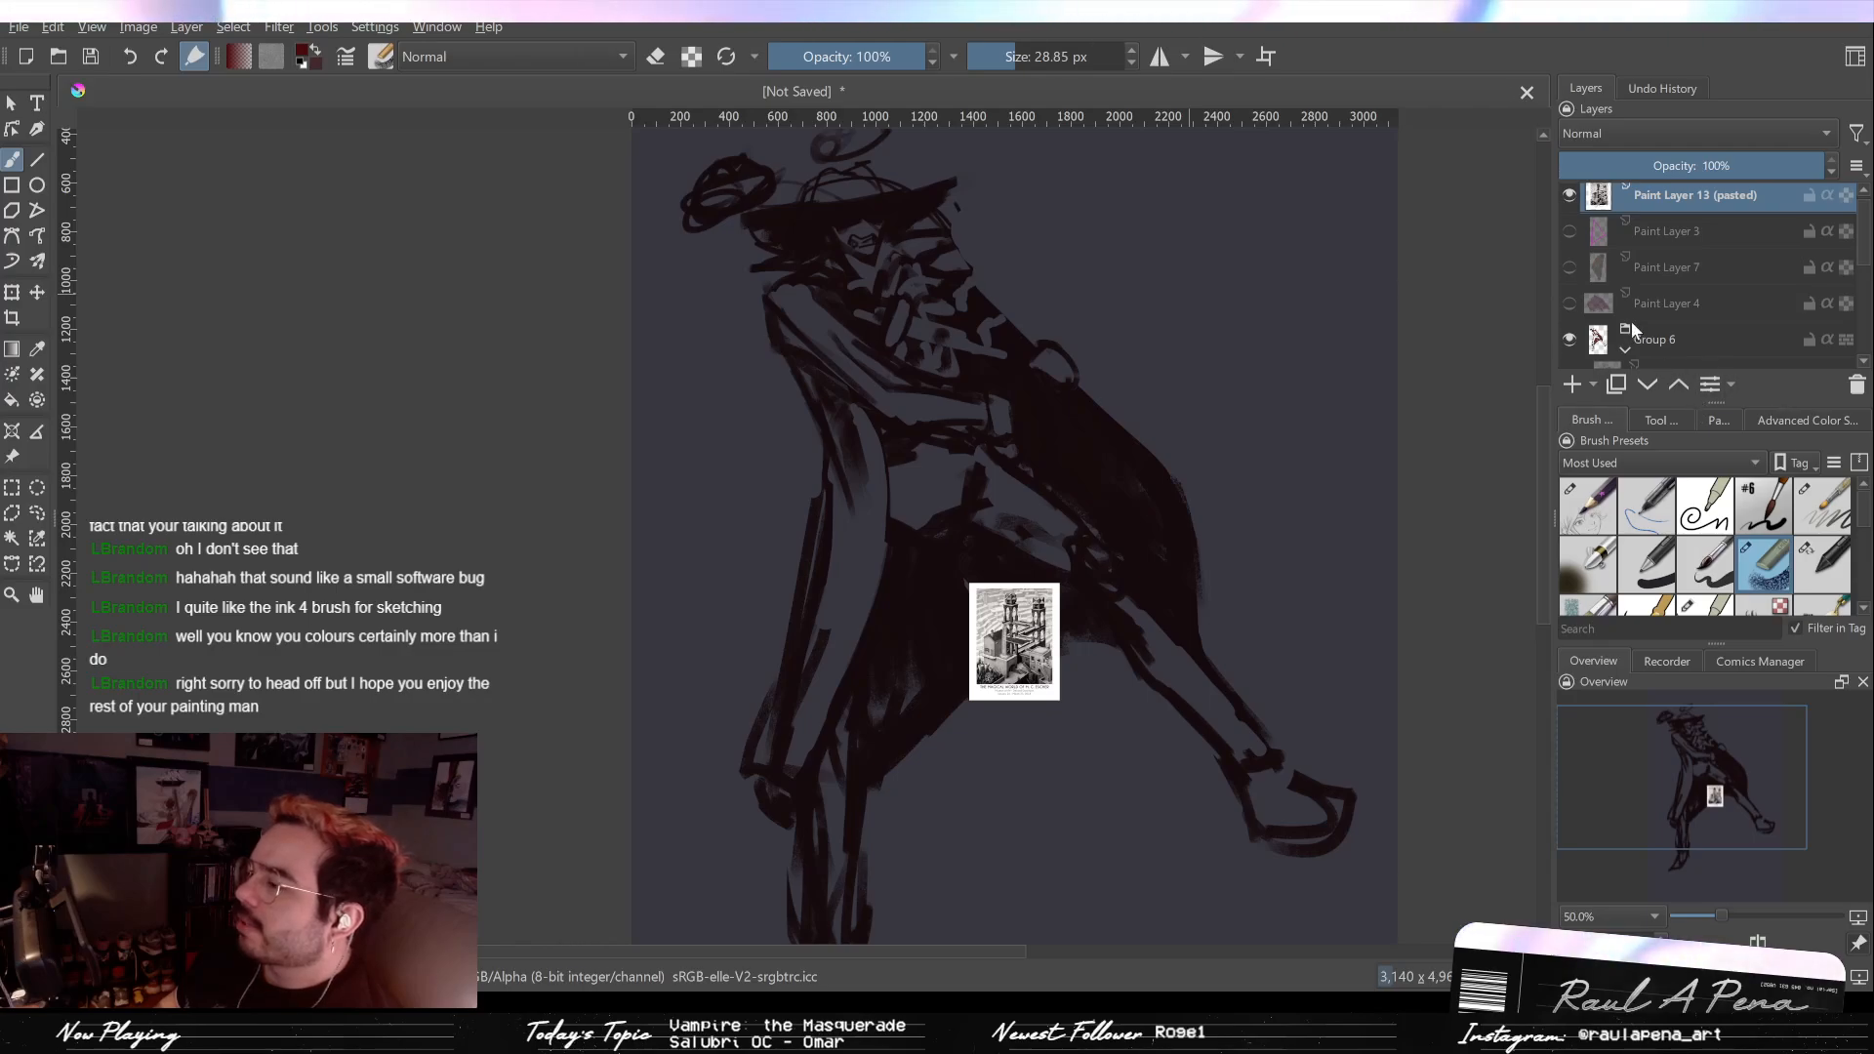
{"action": "left_click", "coordinate": [1856, 383]}
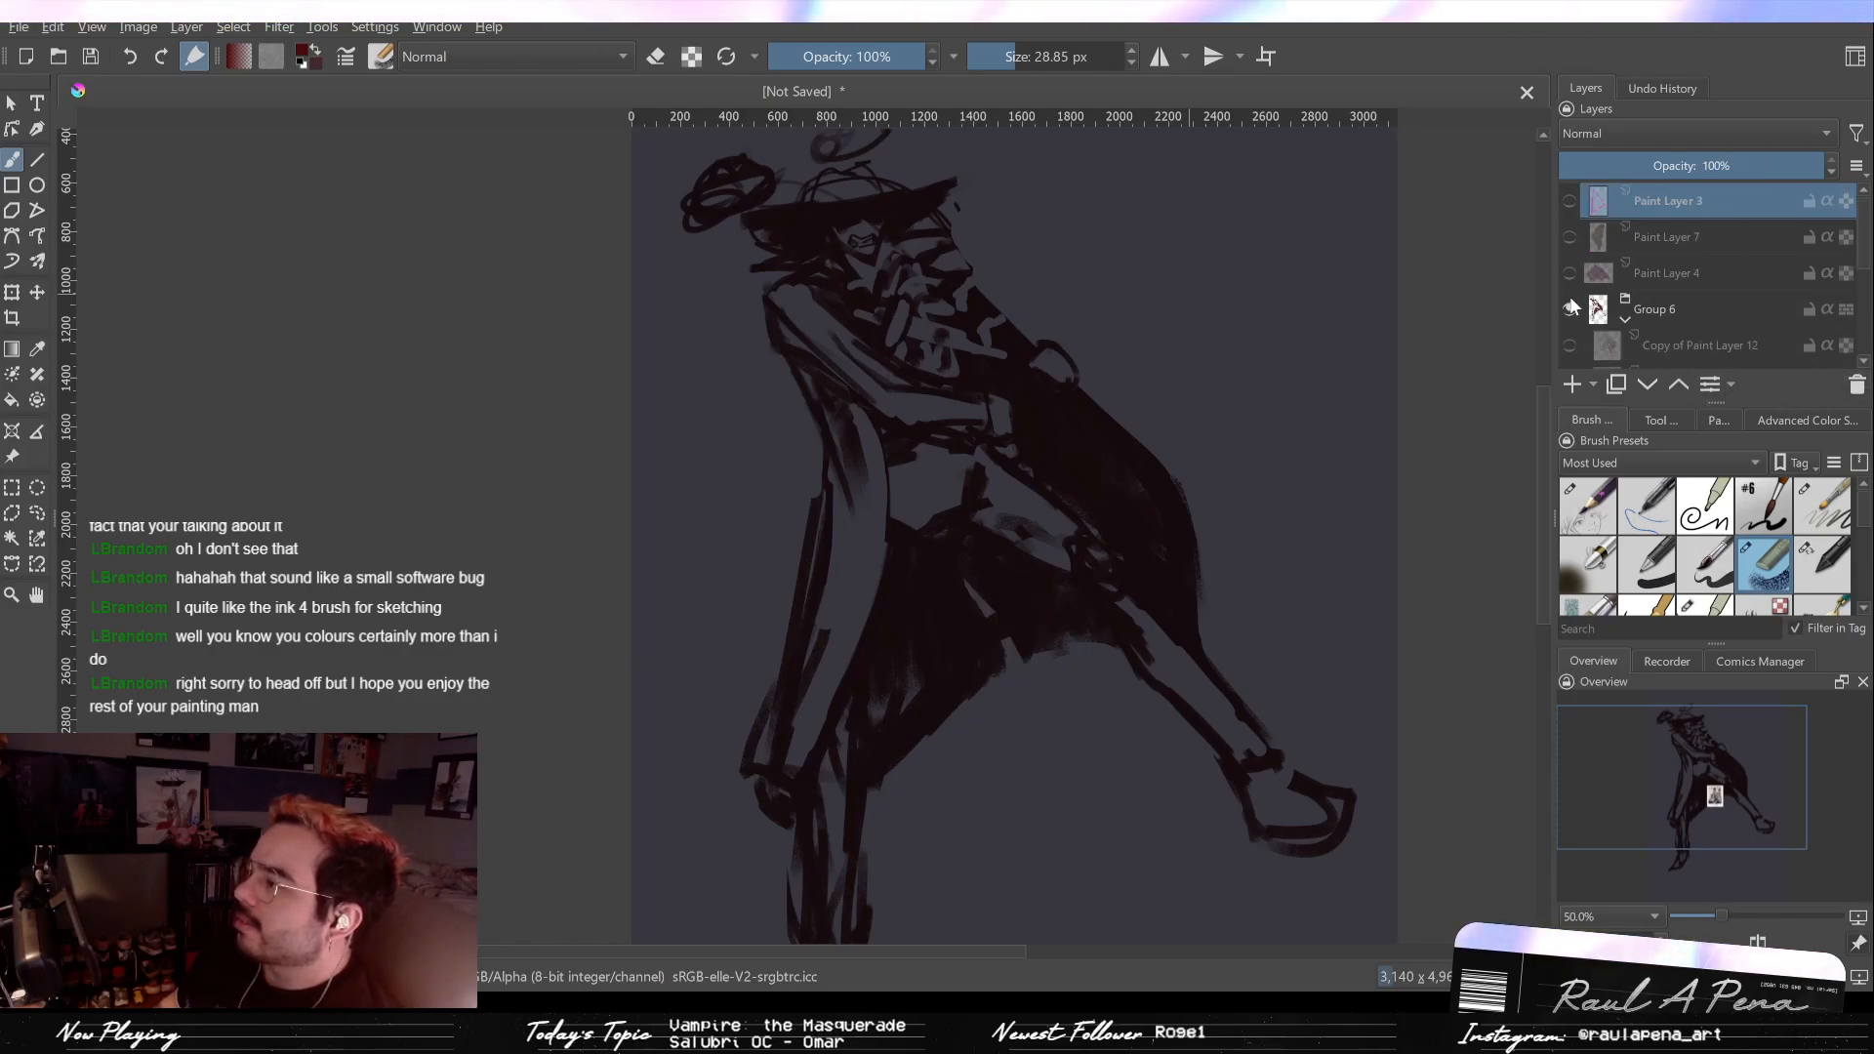
Step: Hide Paint Layer 2, and show Group 6 with only its top Copy of Paint Layer 12
{"action": "left_click", "coordinate": [1568, 304]}
{"action": "scroll", "coordinate": [1571, 304], "scroll_direction": "down", "scroll_amount": 3}
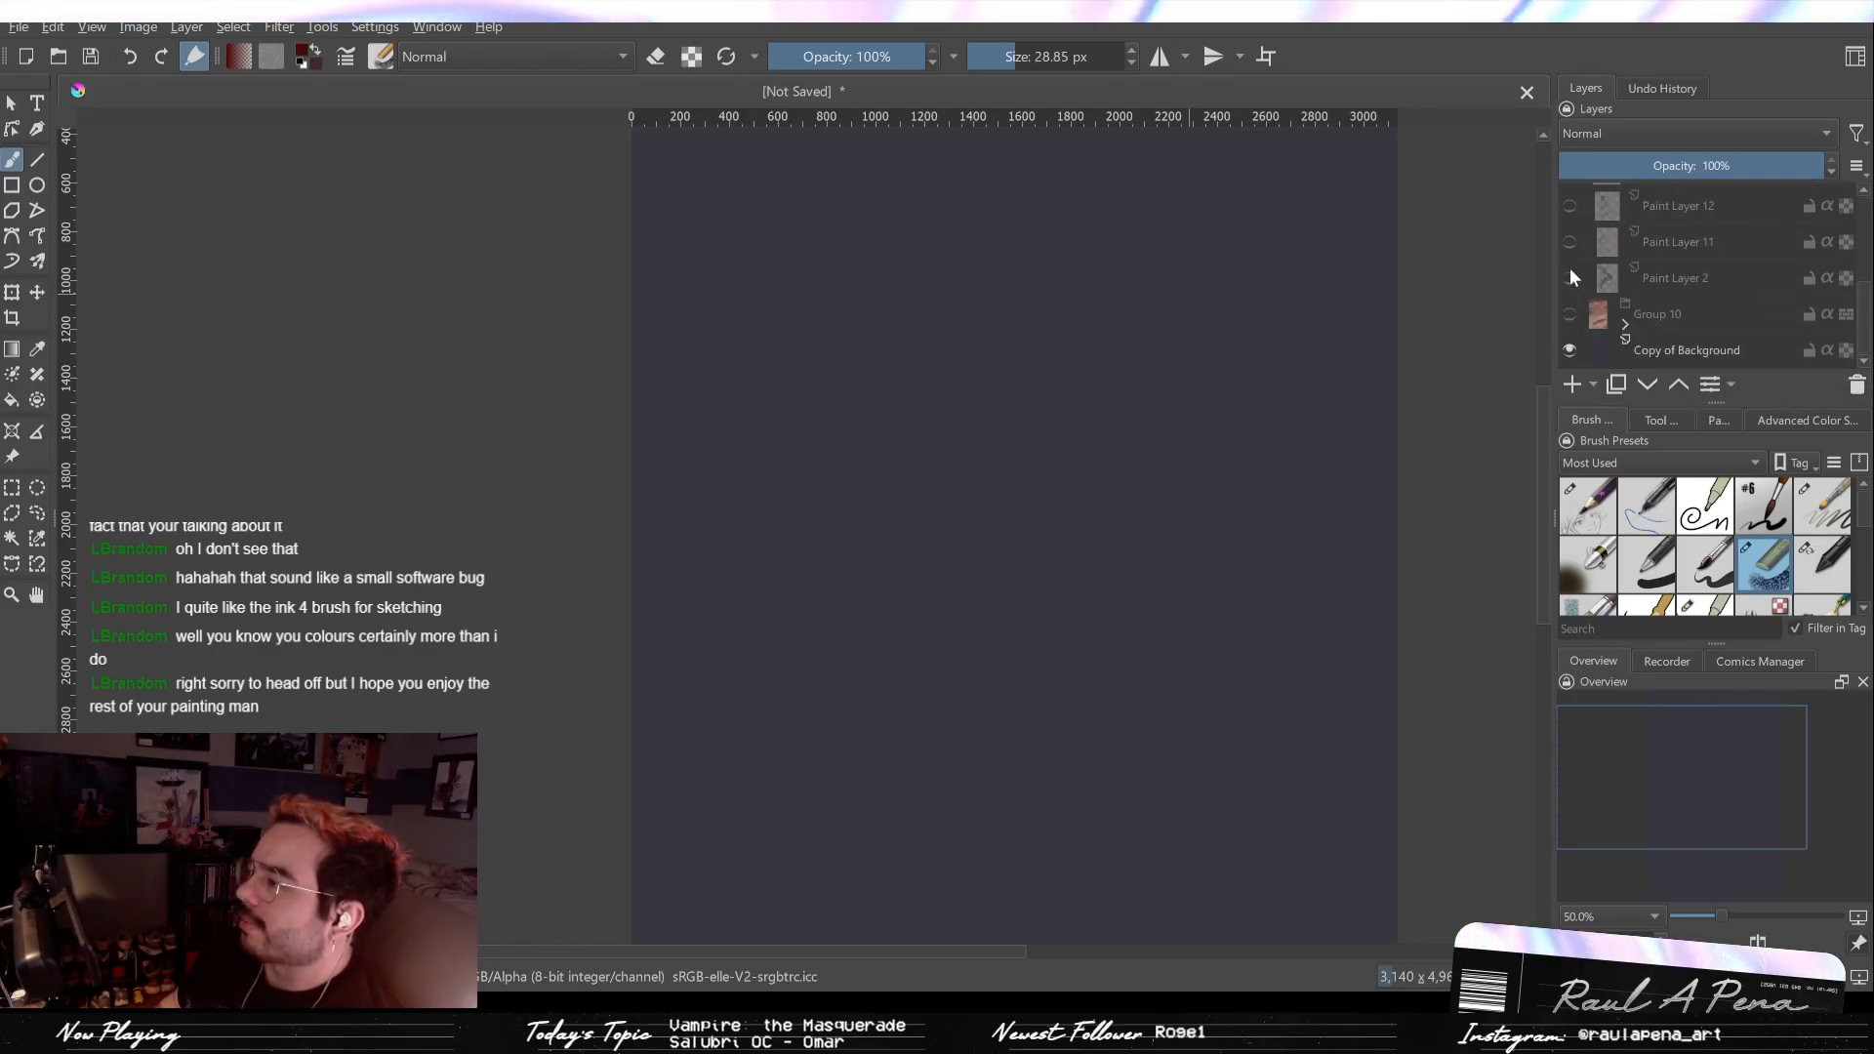
{"action": "scroll", "coordinate": [1651, 290], "scroll_direction": "up", "scroll_amount": 3}
{"action": "left_click", "coordinate": [1651, 290]}
{"action": "left_click", "coordinate": [1668, 246]}
{"action": "left_click", "coordinate": [1673, 196]}
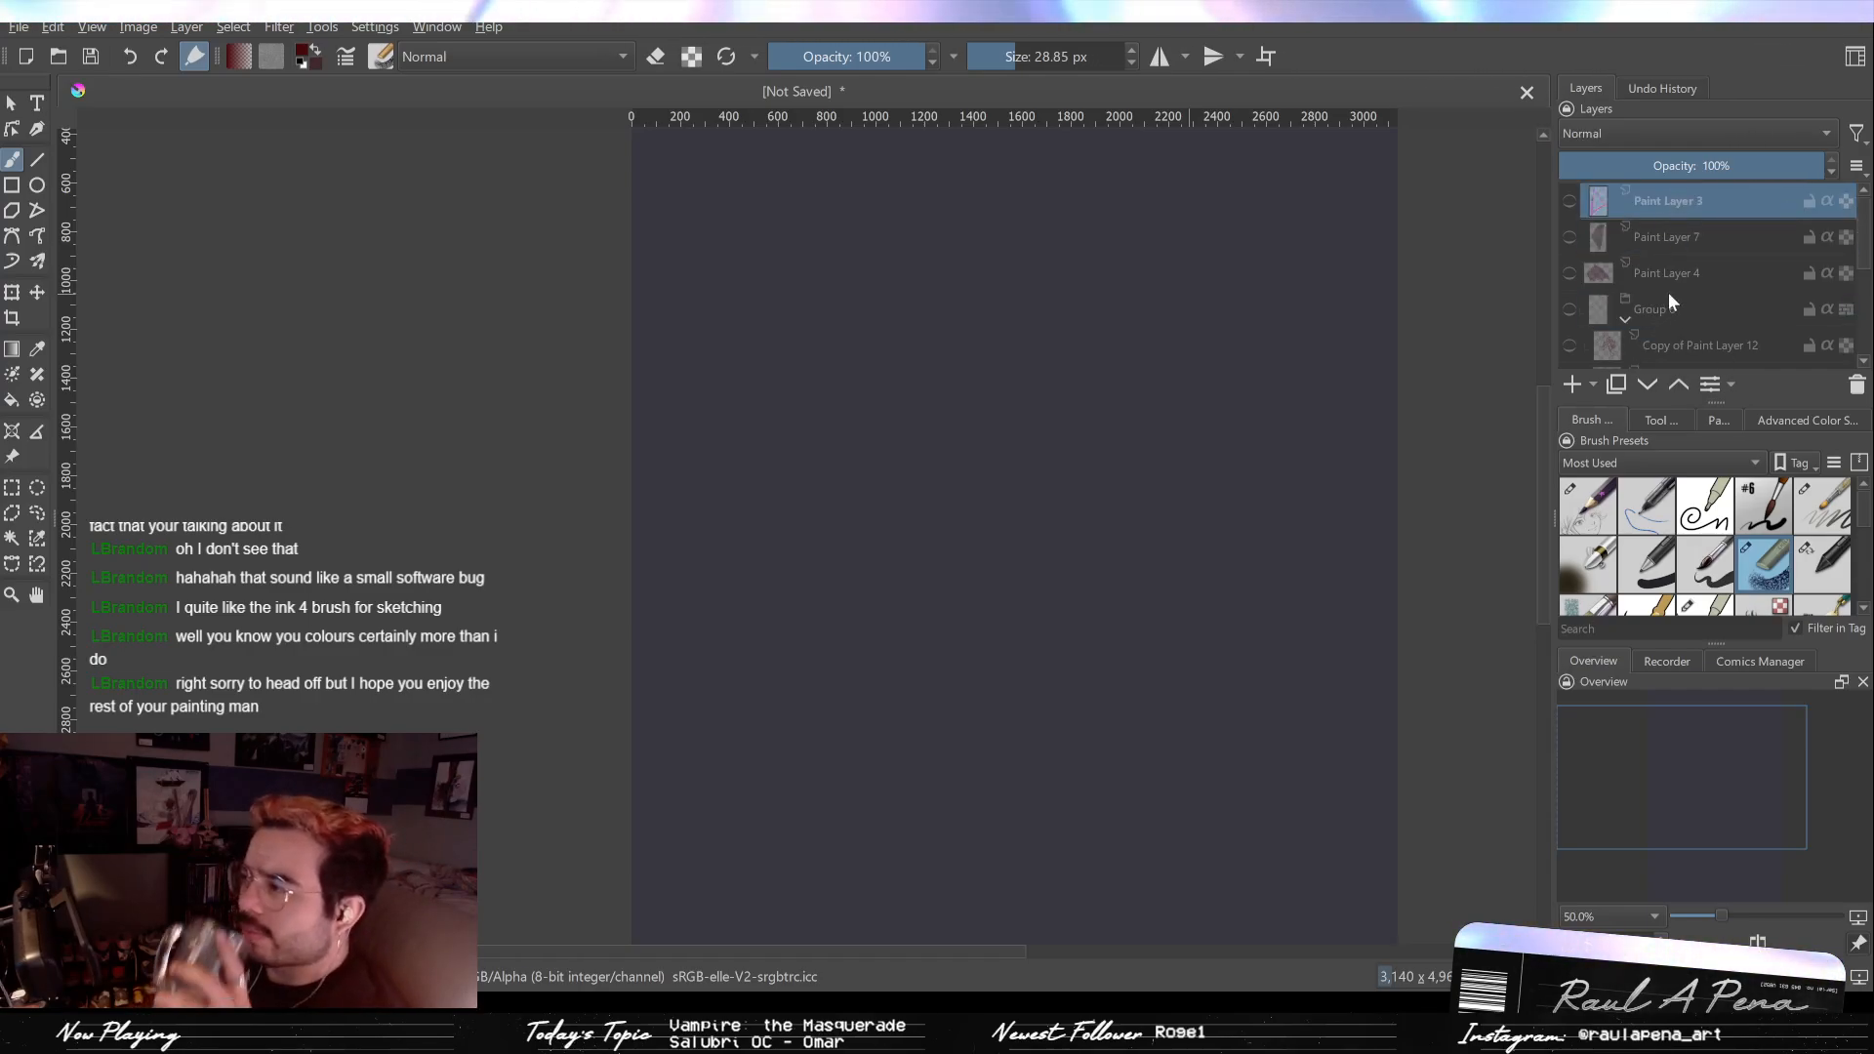
{"action": "scroll", "coordinate": [1667, 291], "scroll_direction": "down", "scroll_amount": 3}
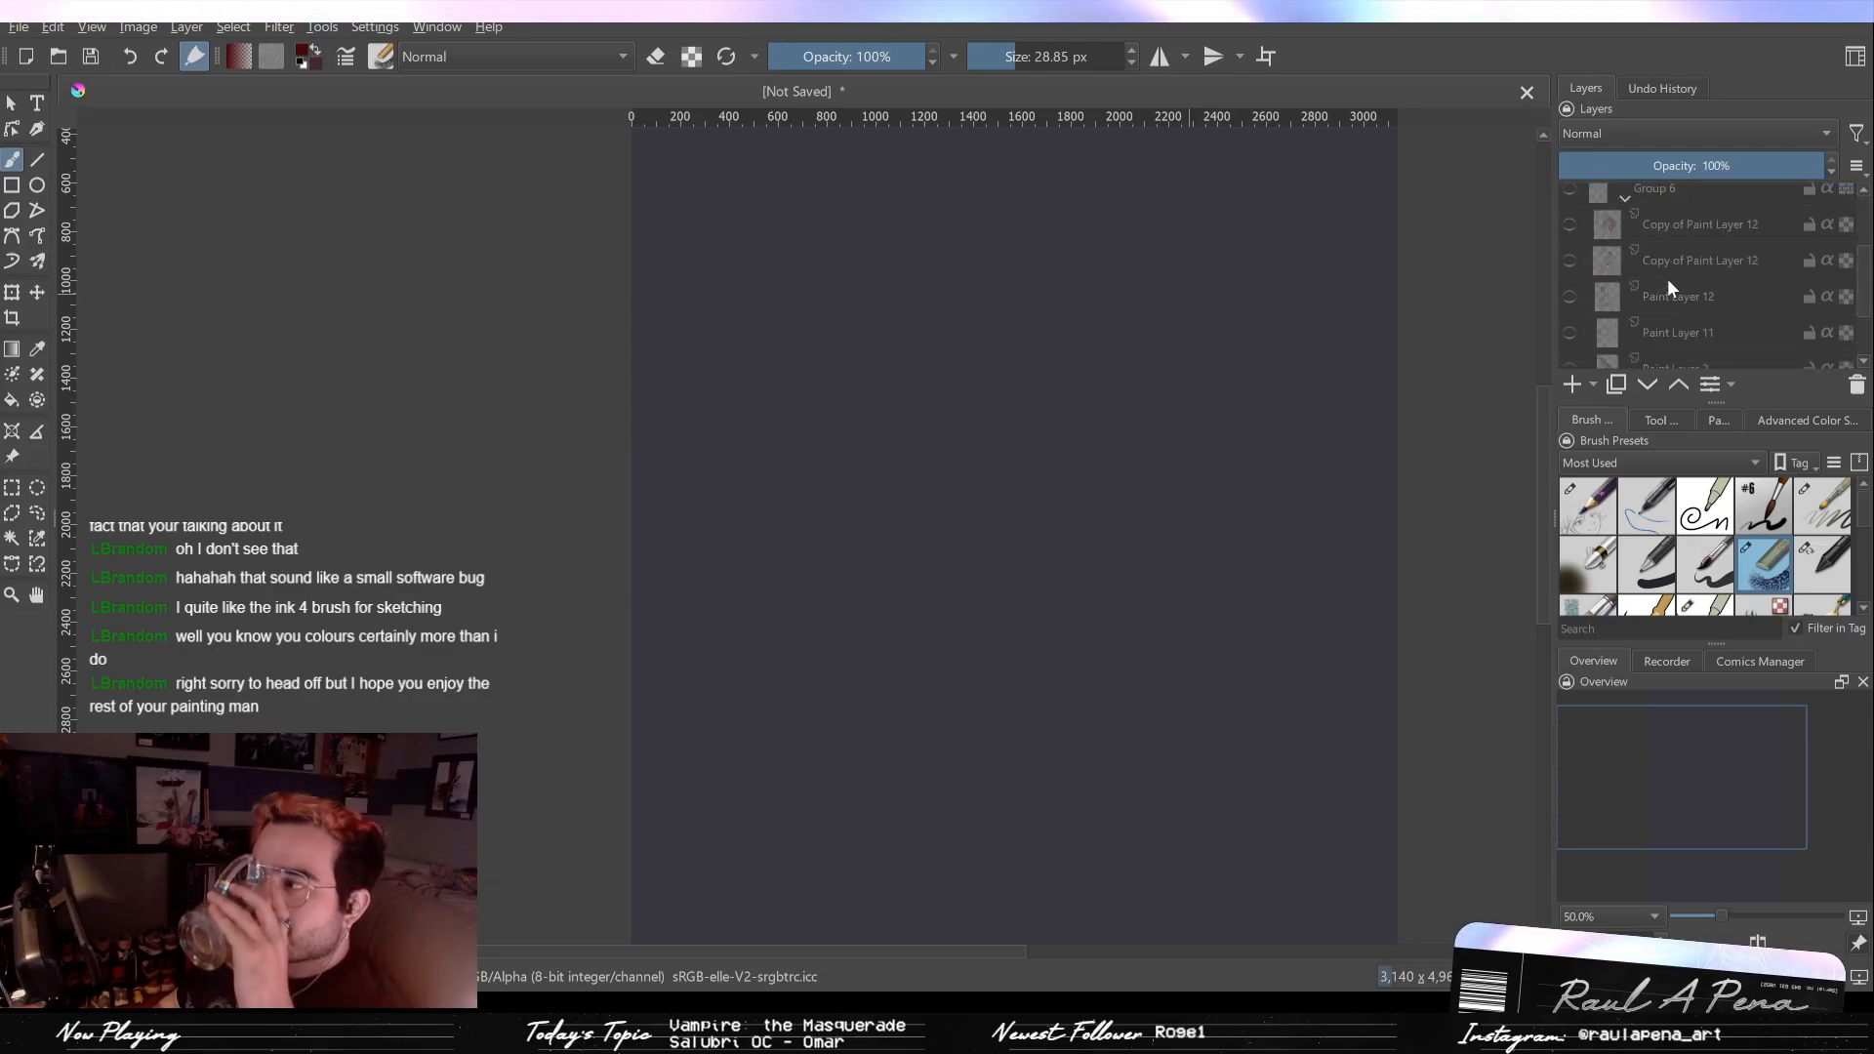
{"action": "left_click", "coordinate": [1570, 190]}
{"action": "left_click", "coordinate": [1570, 224]}
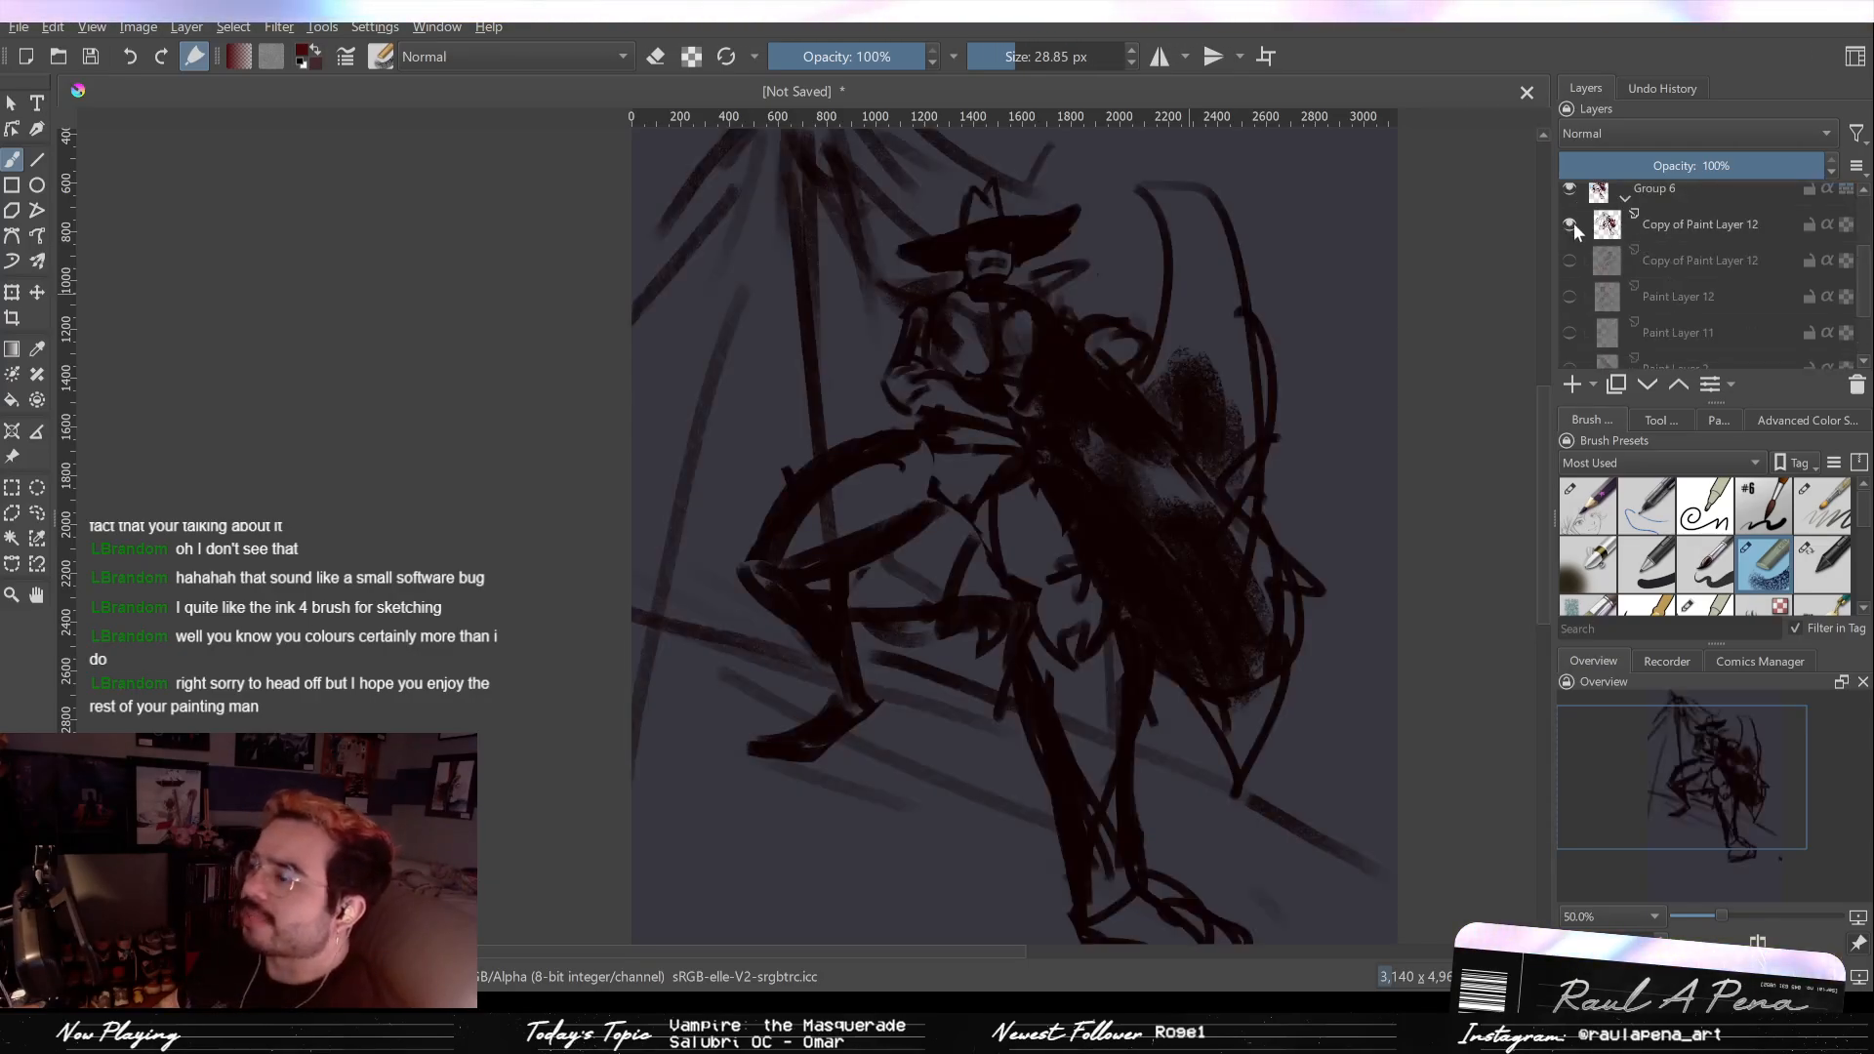
Step: Review the earlier standing poses by showing the lower Copy of Paint Layer 12 and Paint Layer 12 in turn instead of the raised-leg sketch
{"action": "scroll", "coordinate": [1266, 430], "scroll_direction": "down", "scroll_amount": 3}
{"action": "scroll", "coordinate": [1279, 460], "scroll_direction": "up", "scroll_amount": 3}
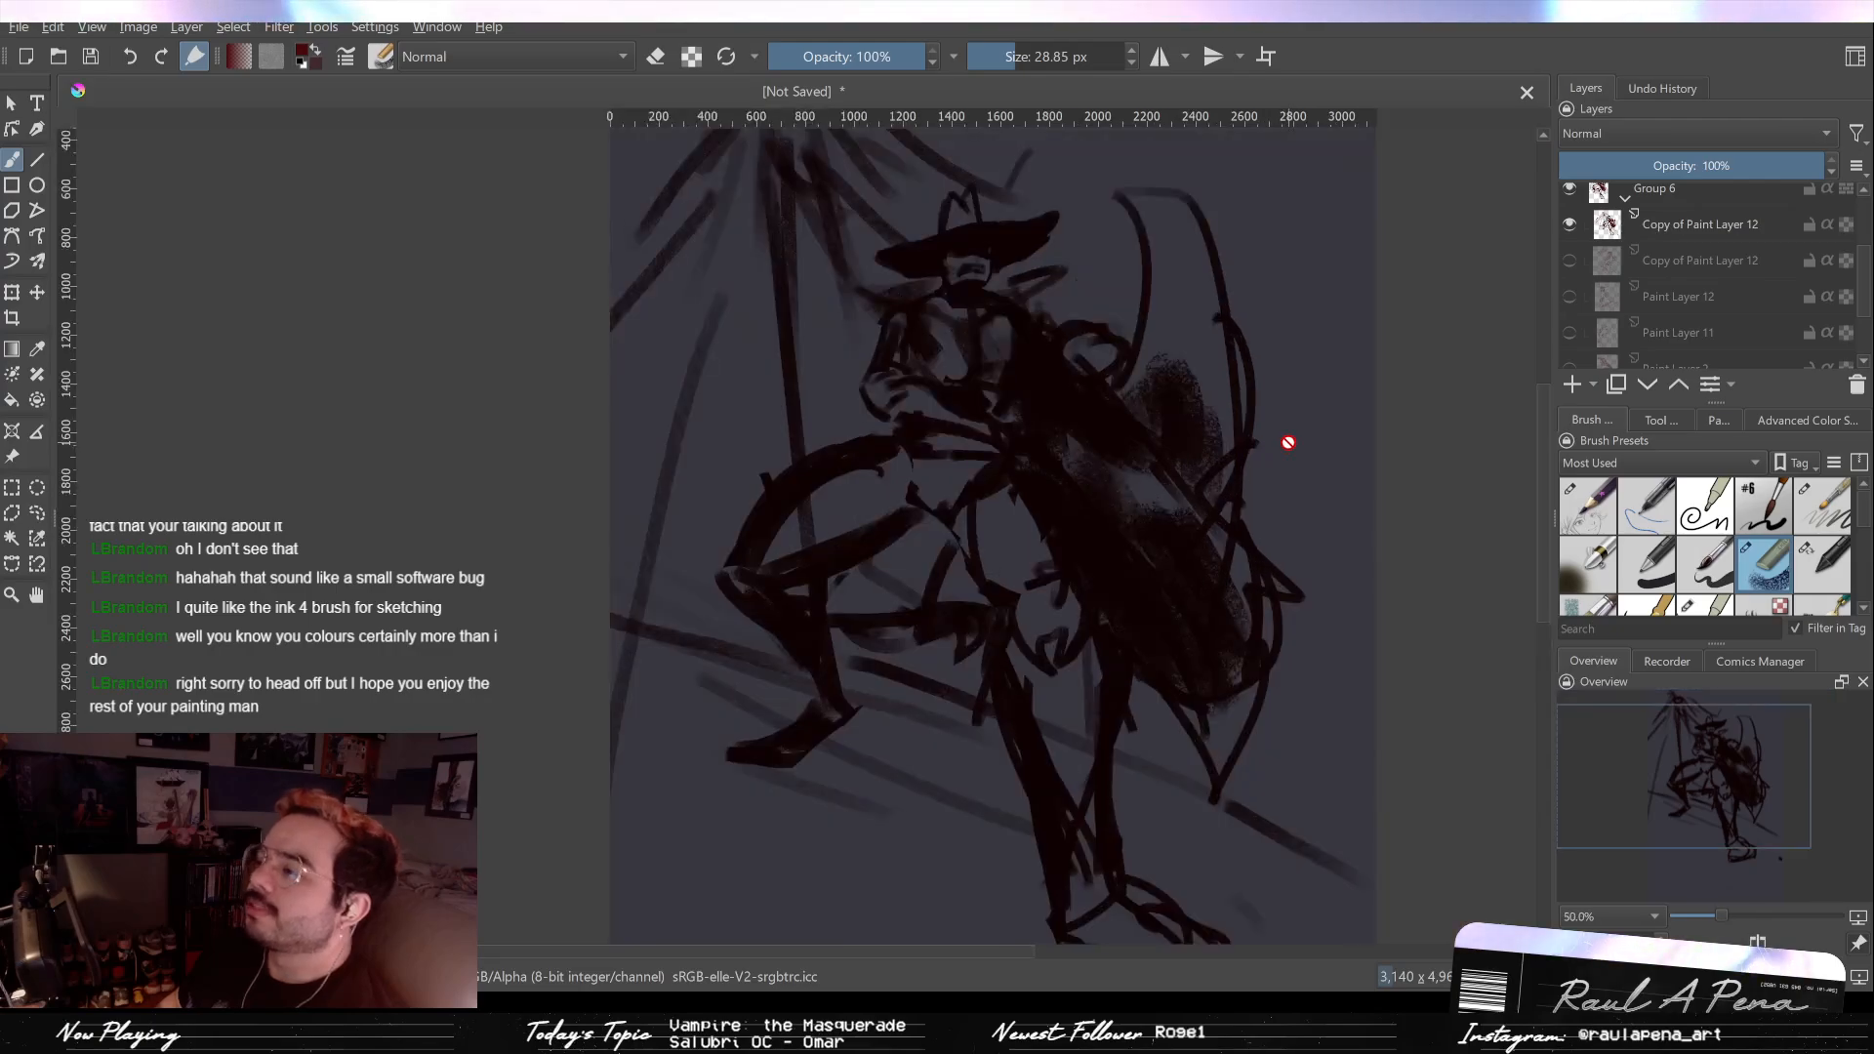
{"action": "left_click", "coordinate": [1586, 262]}
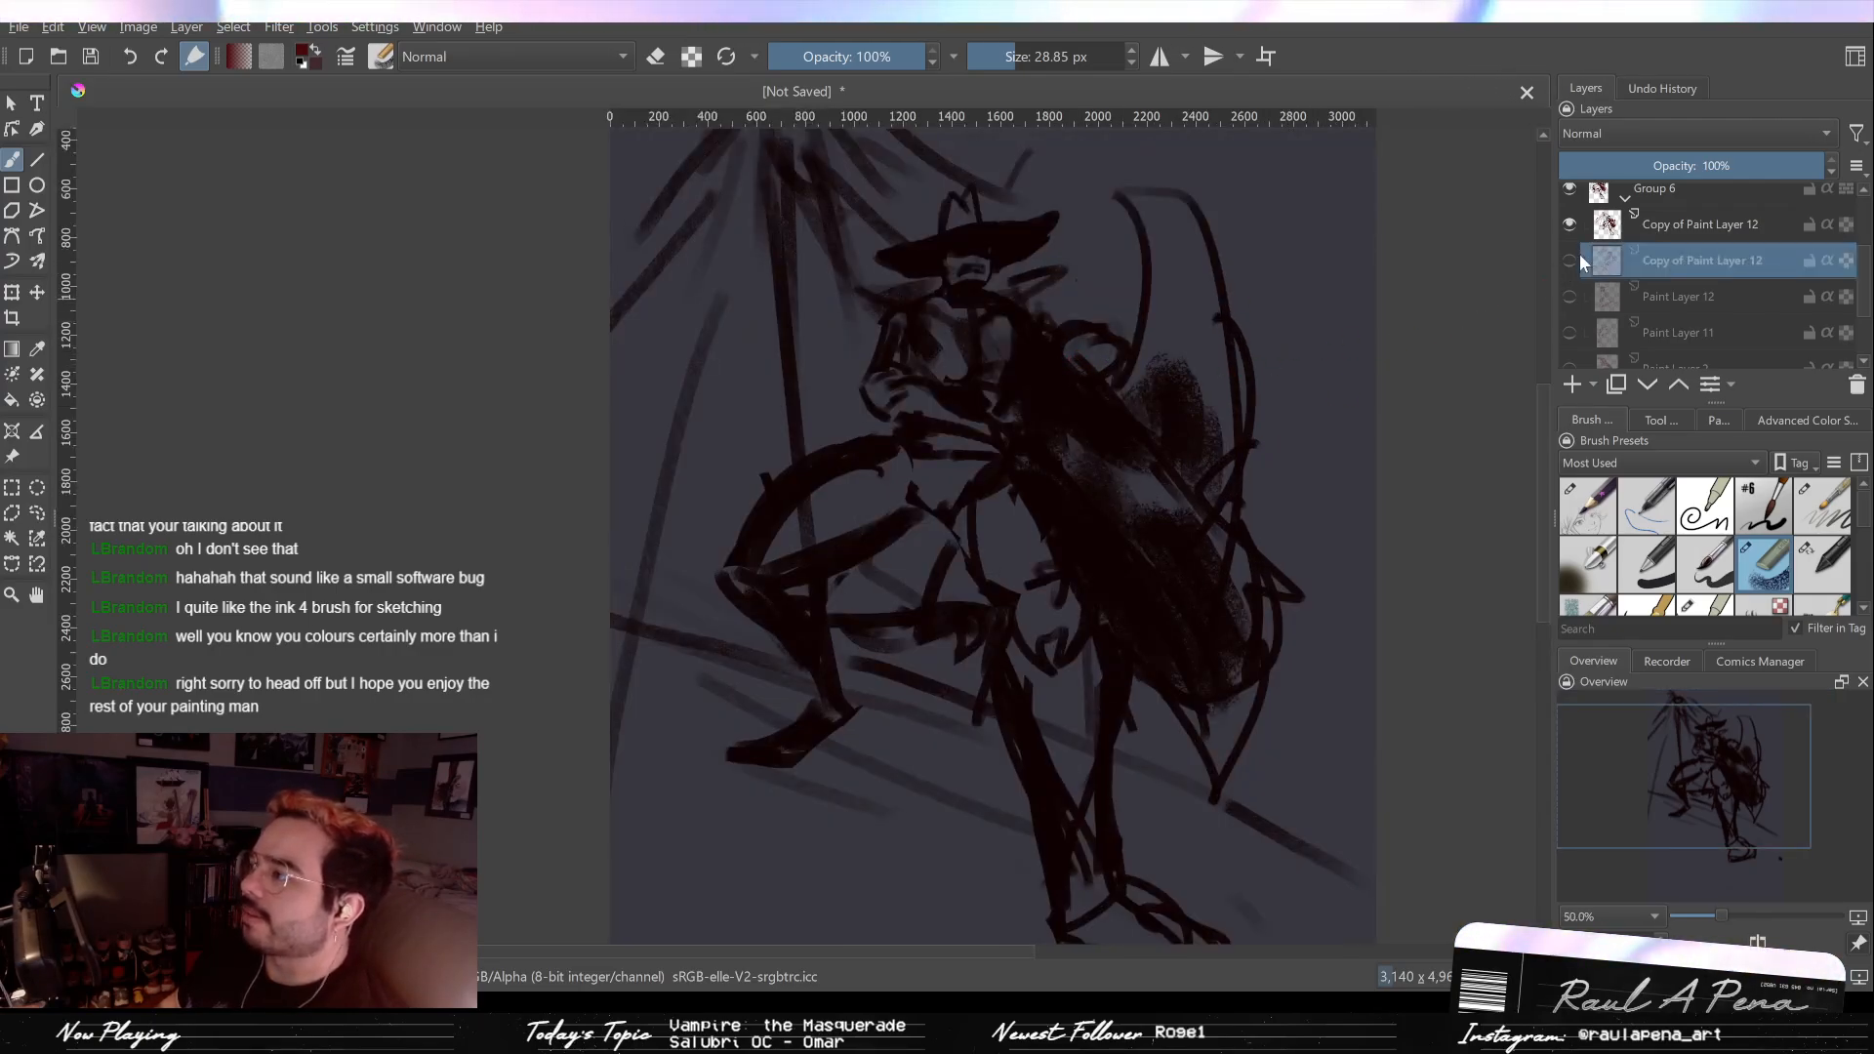
{"action": "left_click", "coordinate": [1569, 260]}
{"action": "left_click", "coordinate": [1569, 224]}
{"action": "scroll", "coordinate": [1210, 314], "scroll_direction": "down", "scroll_amount": 2}
{"action": "left_click", "coordinate": [1569, 296]}
{"action": "left_click", "coordinate": [1569, 261]}
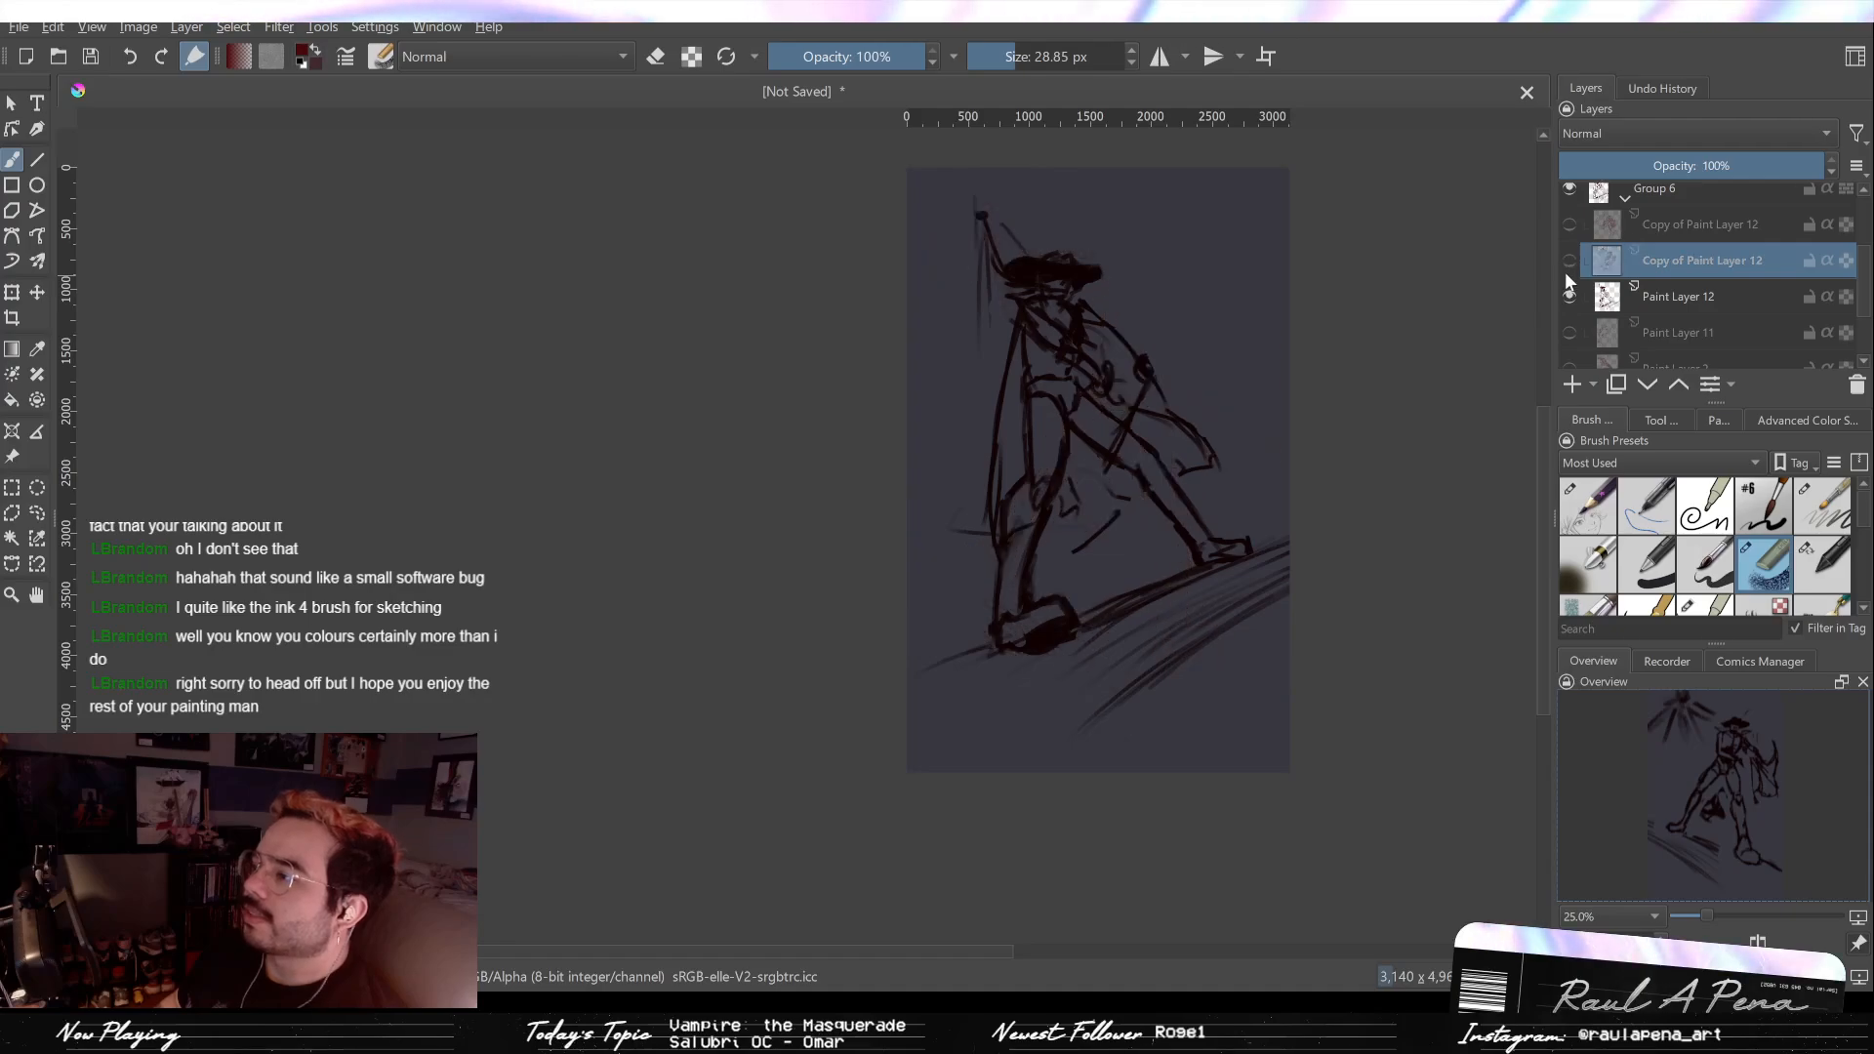
Step: Alternate Paint Layer 12 with the lower Copy of Paint Layer 12 to compare their poses, and return to the top copy alone
{"action": "left_click", "coordinate": [1570, 260]}
{"action": "left_click", "coordinate": [1570, 297]}
{"action": "left_click", "coordinate": [1569, 260]}
{"action": "left_click", "coordinate": [1569, 297]}
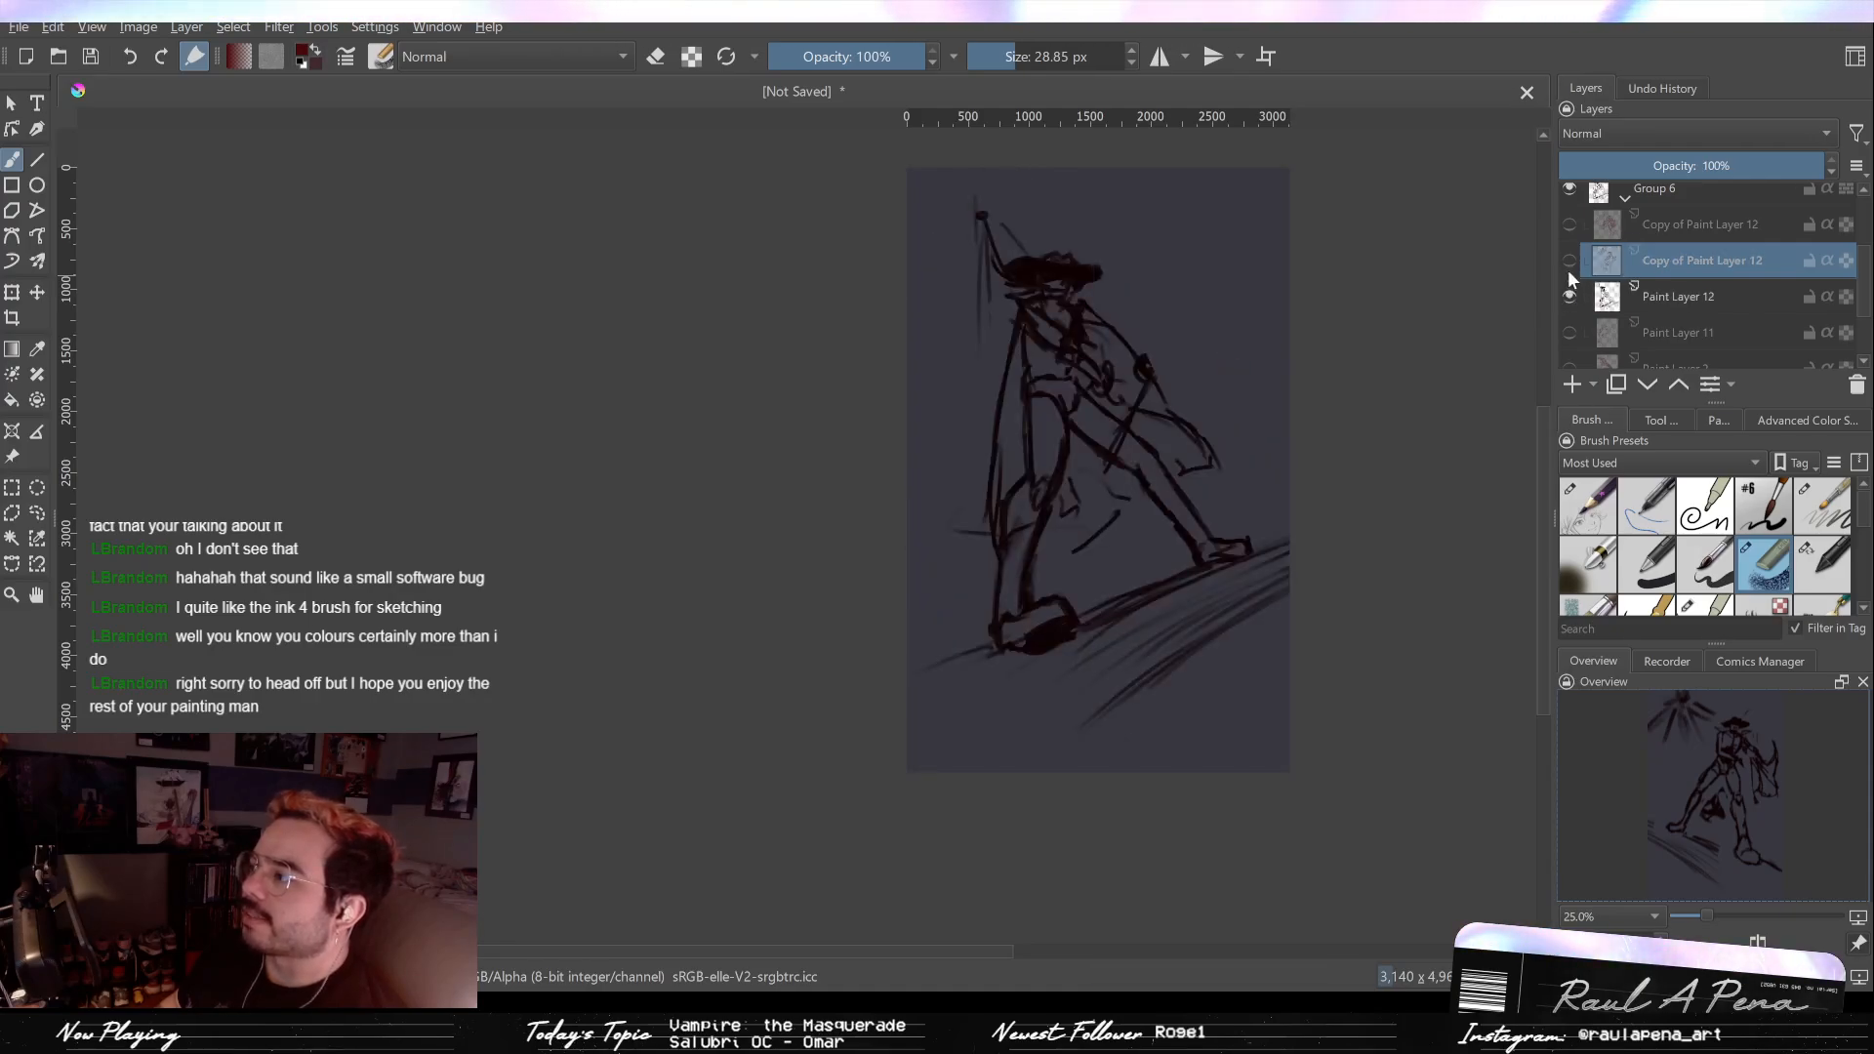
{"action": "left_click", "coordinate": [1569, 260]}
{"action": "left_click", "coordinate": [1573, 296]}
{"action": "left_click", "coordinate": [1573, 295]}
{"action": "left_click", "coordinate": [1569, 260]}
{"action": "left_click", "coordinate": [1569, 297]}
{"action": "left_click", "coordinate": [1569, 297]}
{"action": "left_click", "coordinate": [1569, 261]}
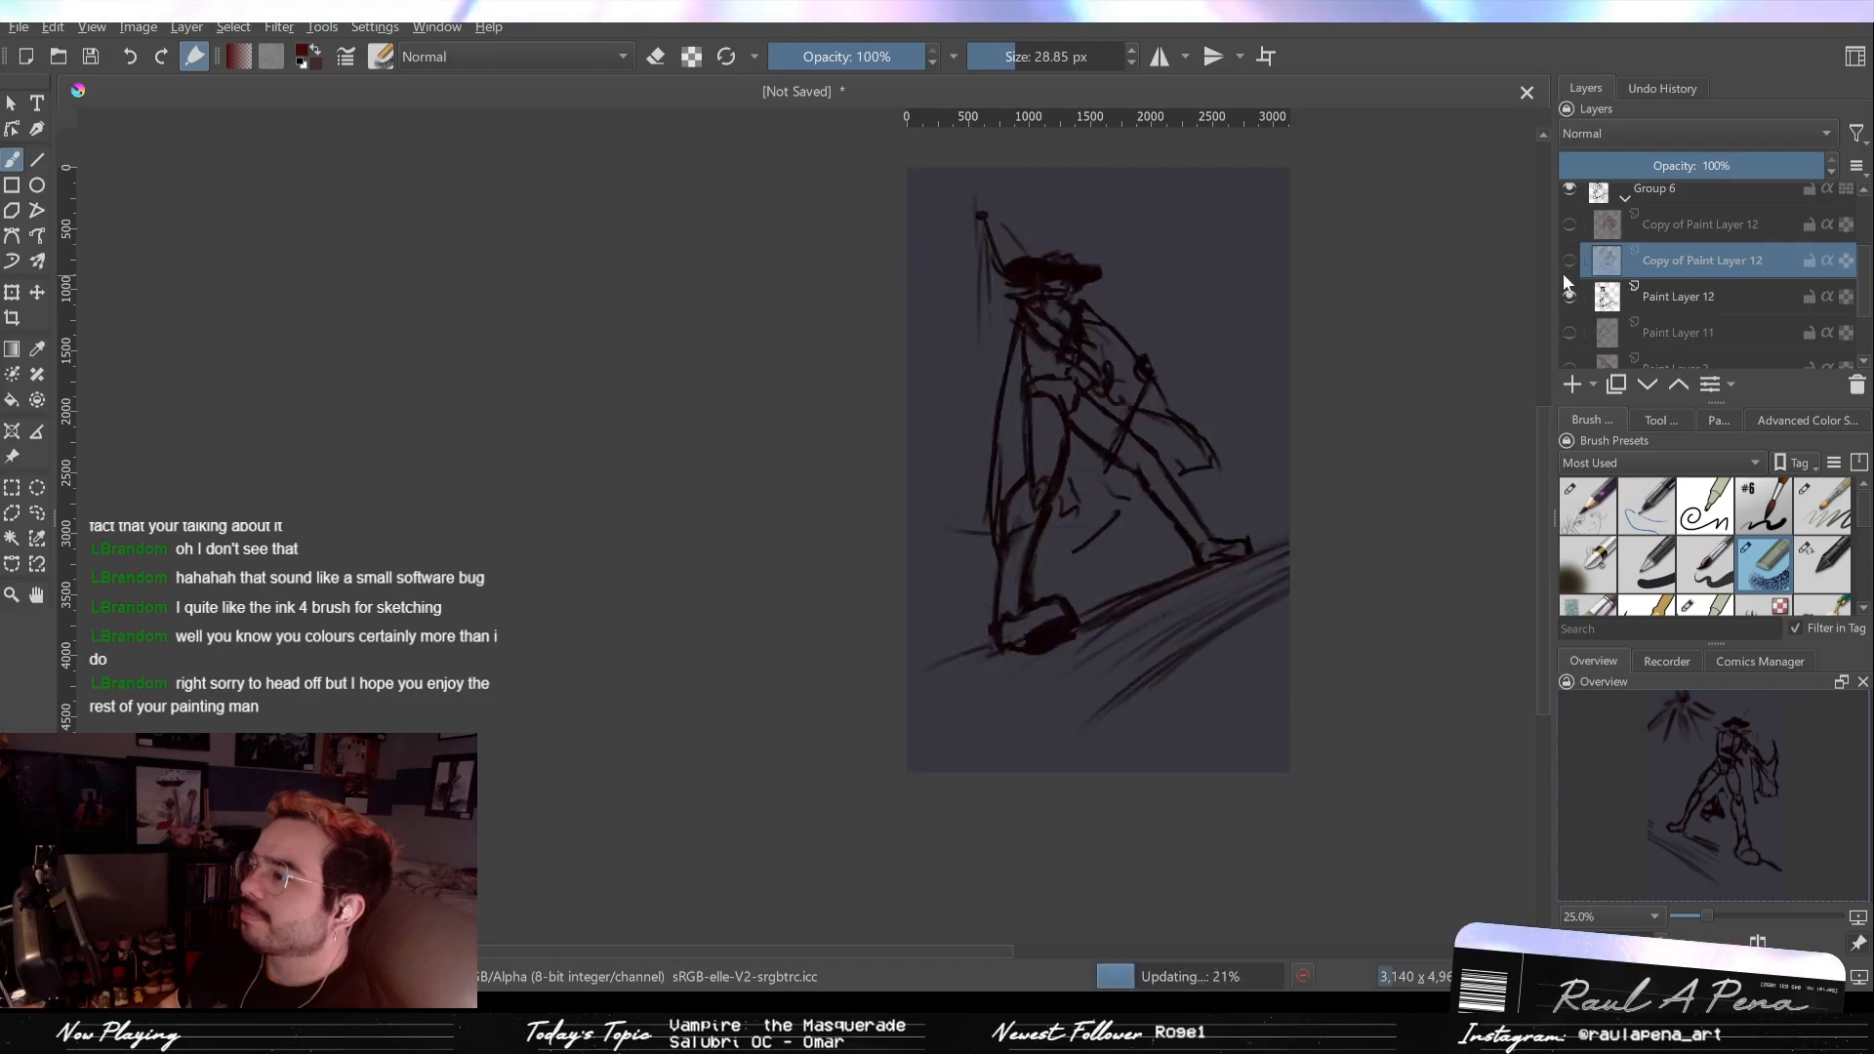
{"action": "left_click", "coordinate": [1569, 296]}
{"action": "left_click", "coordinate": [1569, 297]}
{"action": "left_click", "coordinate": [1569, 261]}
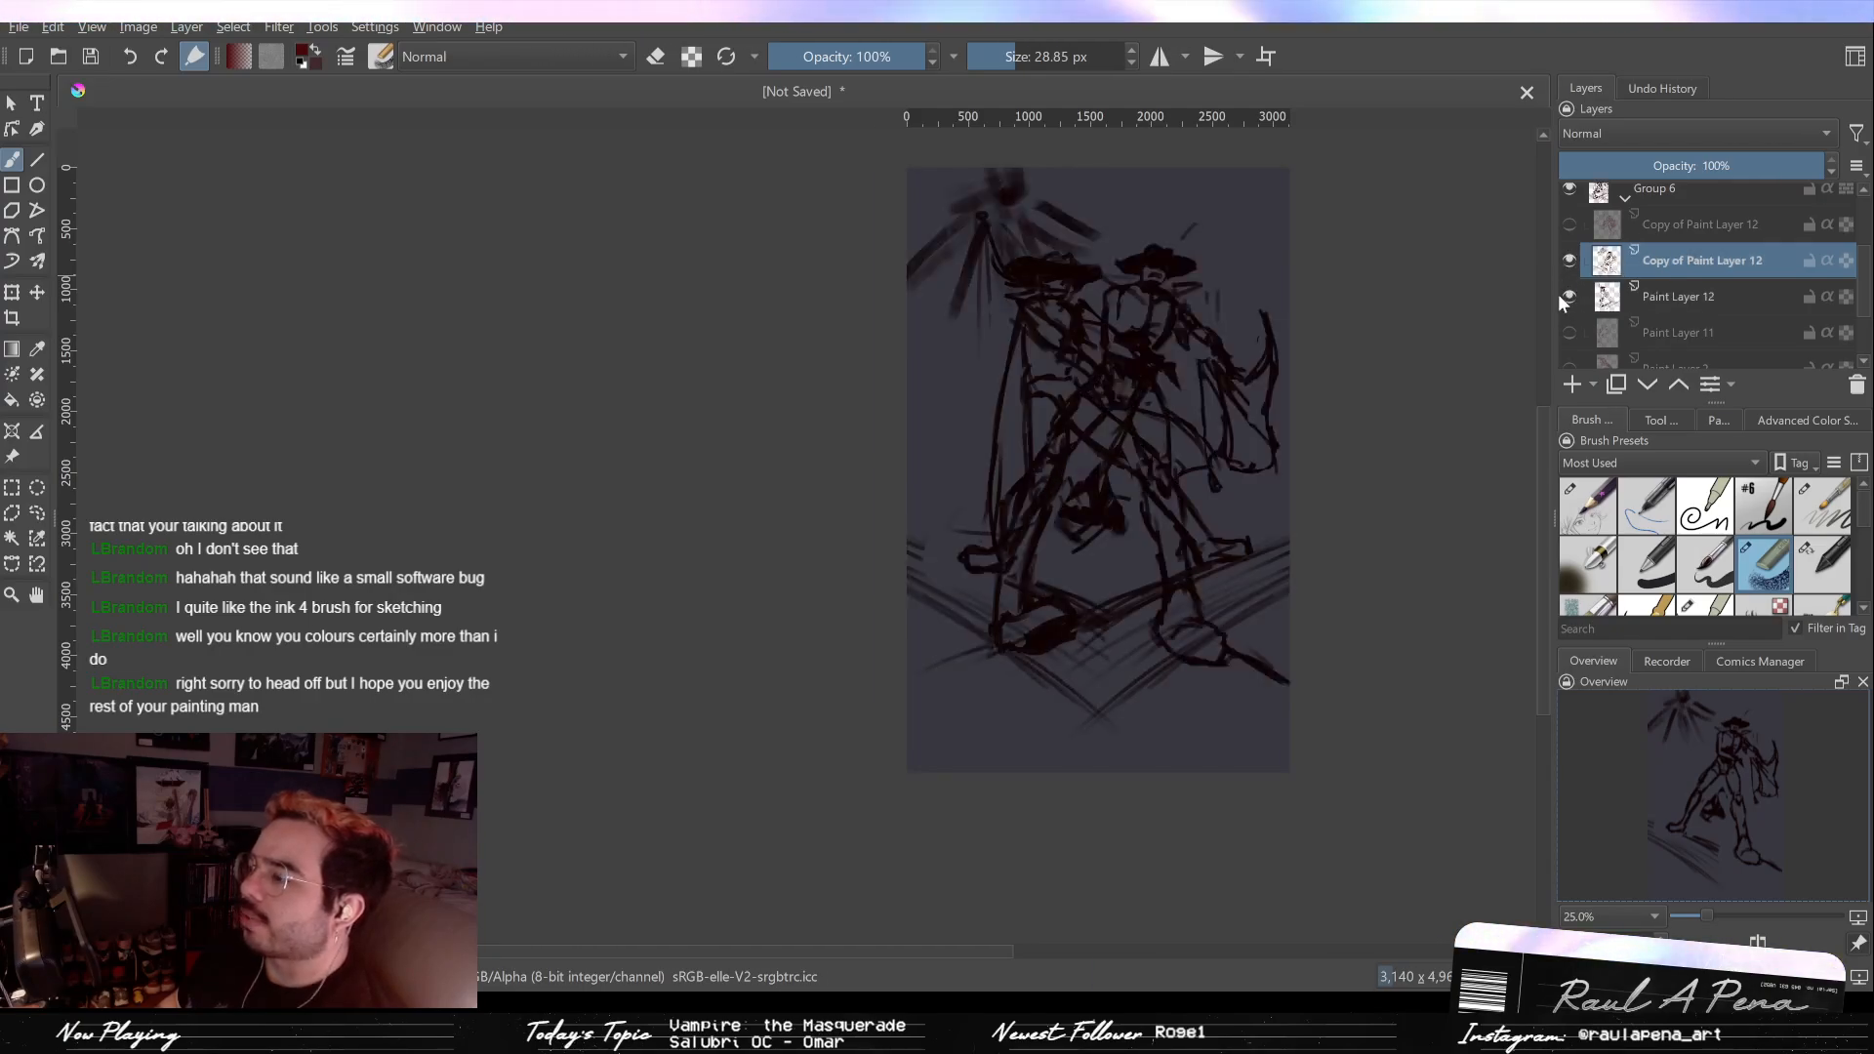
{"action": "left_click", "coordinate": [1569, 297]}
{"action": "left_click", "coordinate": [1569, 224]}
{"action": "left_click", "coordinate": [1569, 261]}
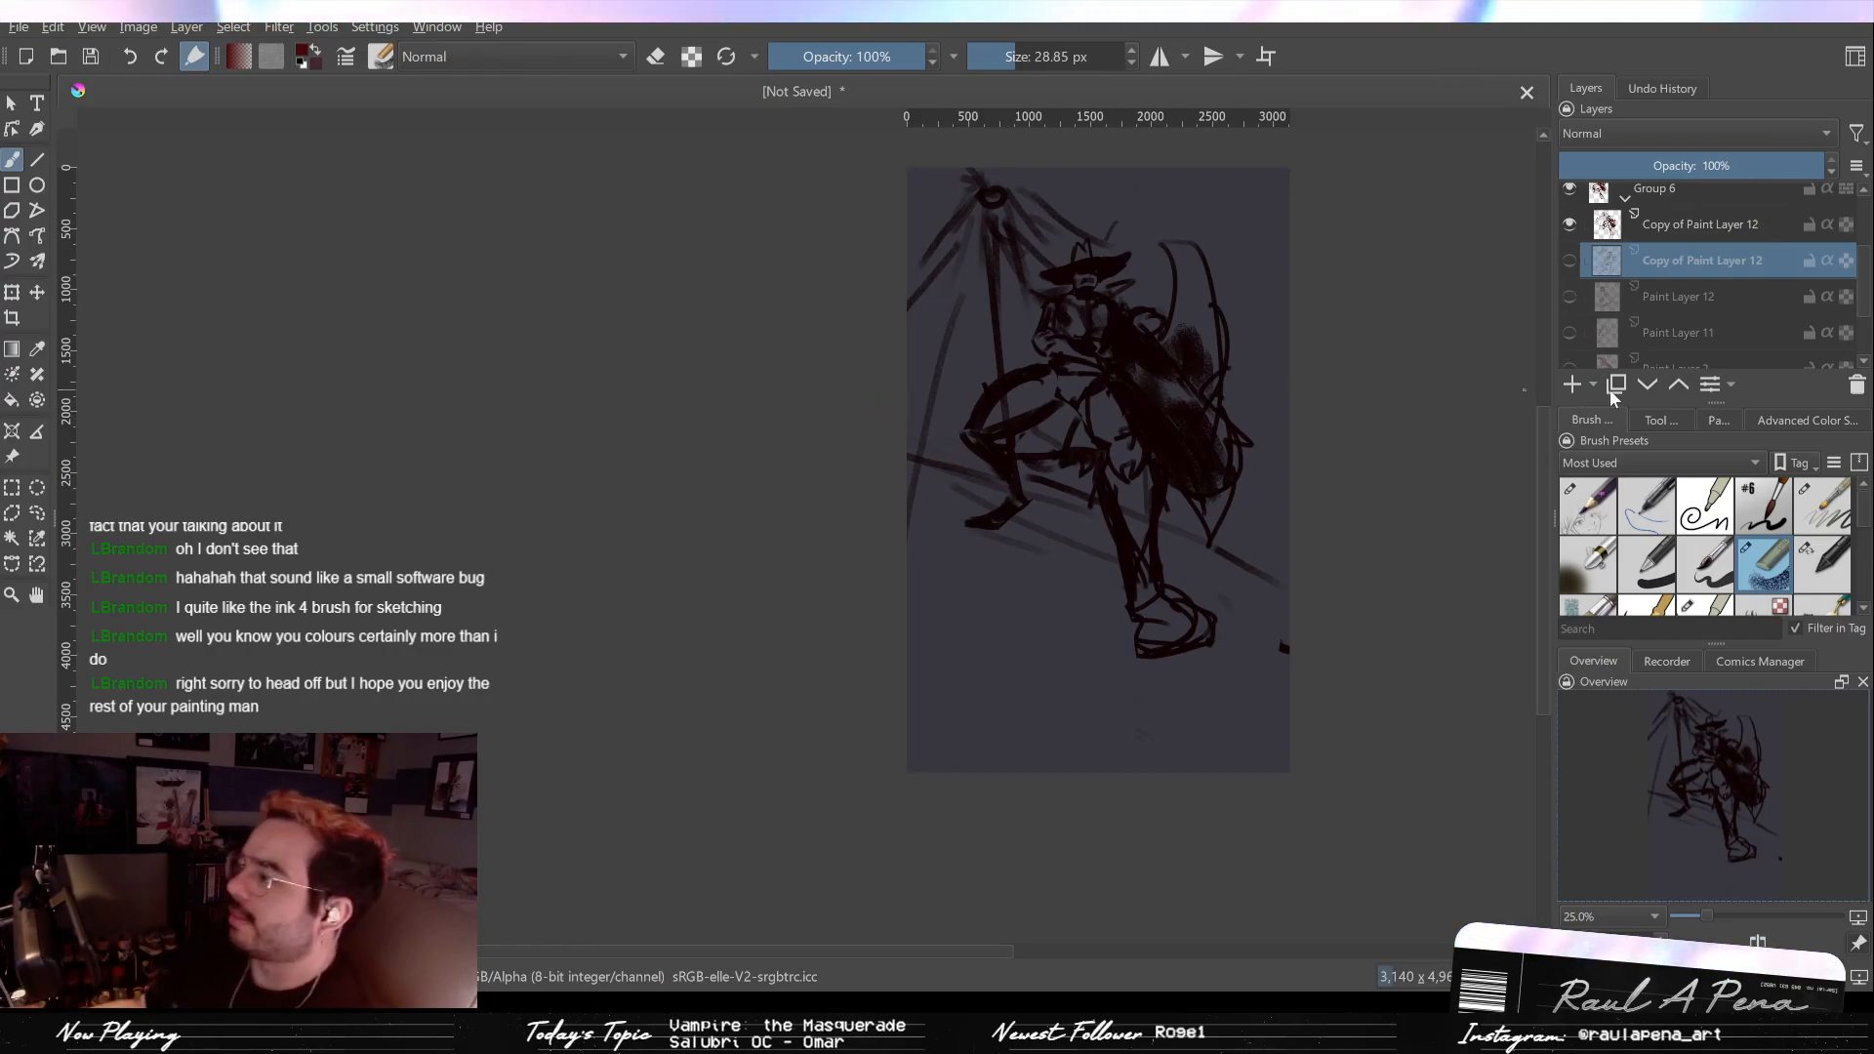
Step: Choose magenta from the palette, and add a new paint layer directly above Group 6
{"action": "left_click", "coordinate": [1717, 422]}
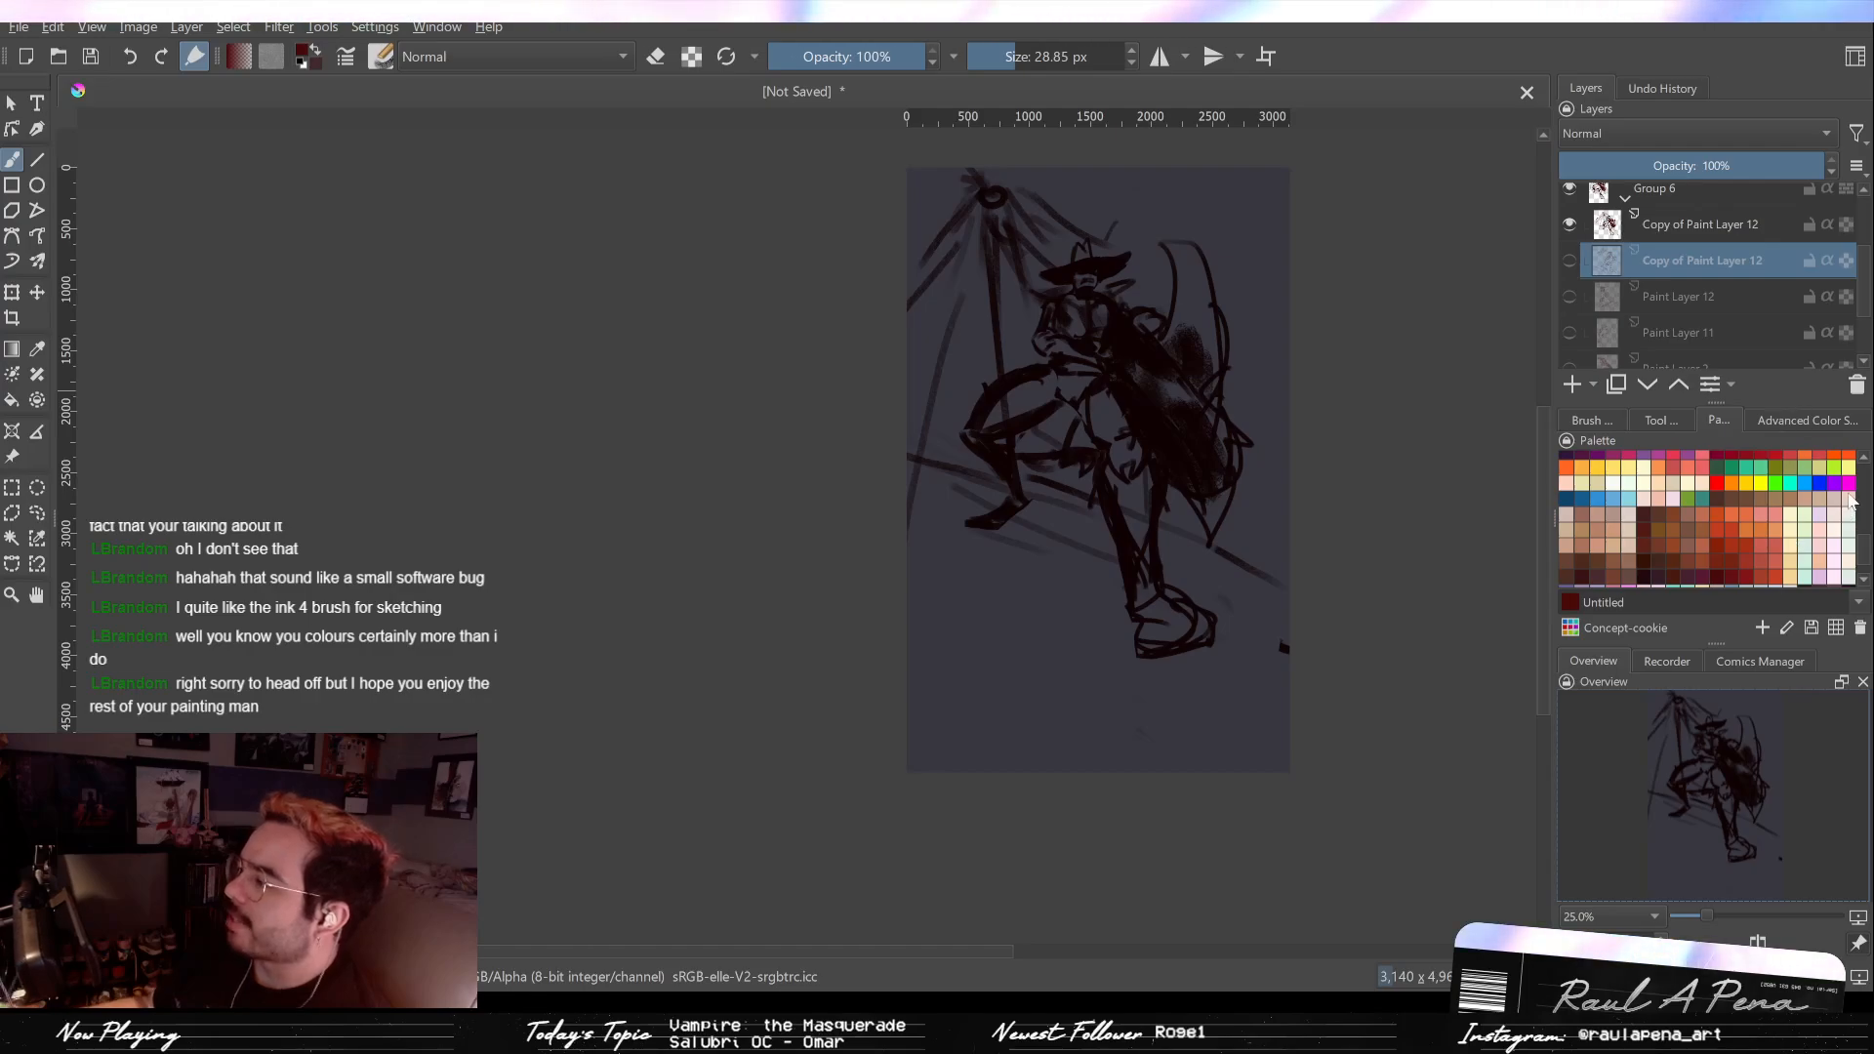
{"action": "left_click", "coordinate": [1676, 227]}
{"action": "left_click", "coordinate": [1579, 383]}
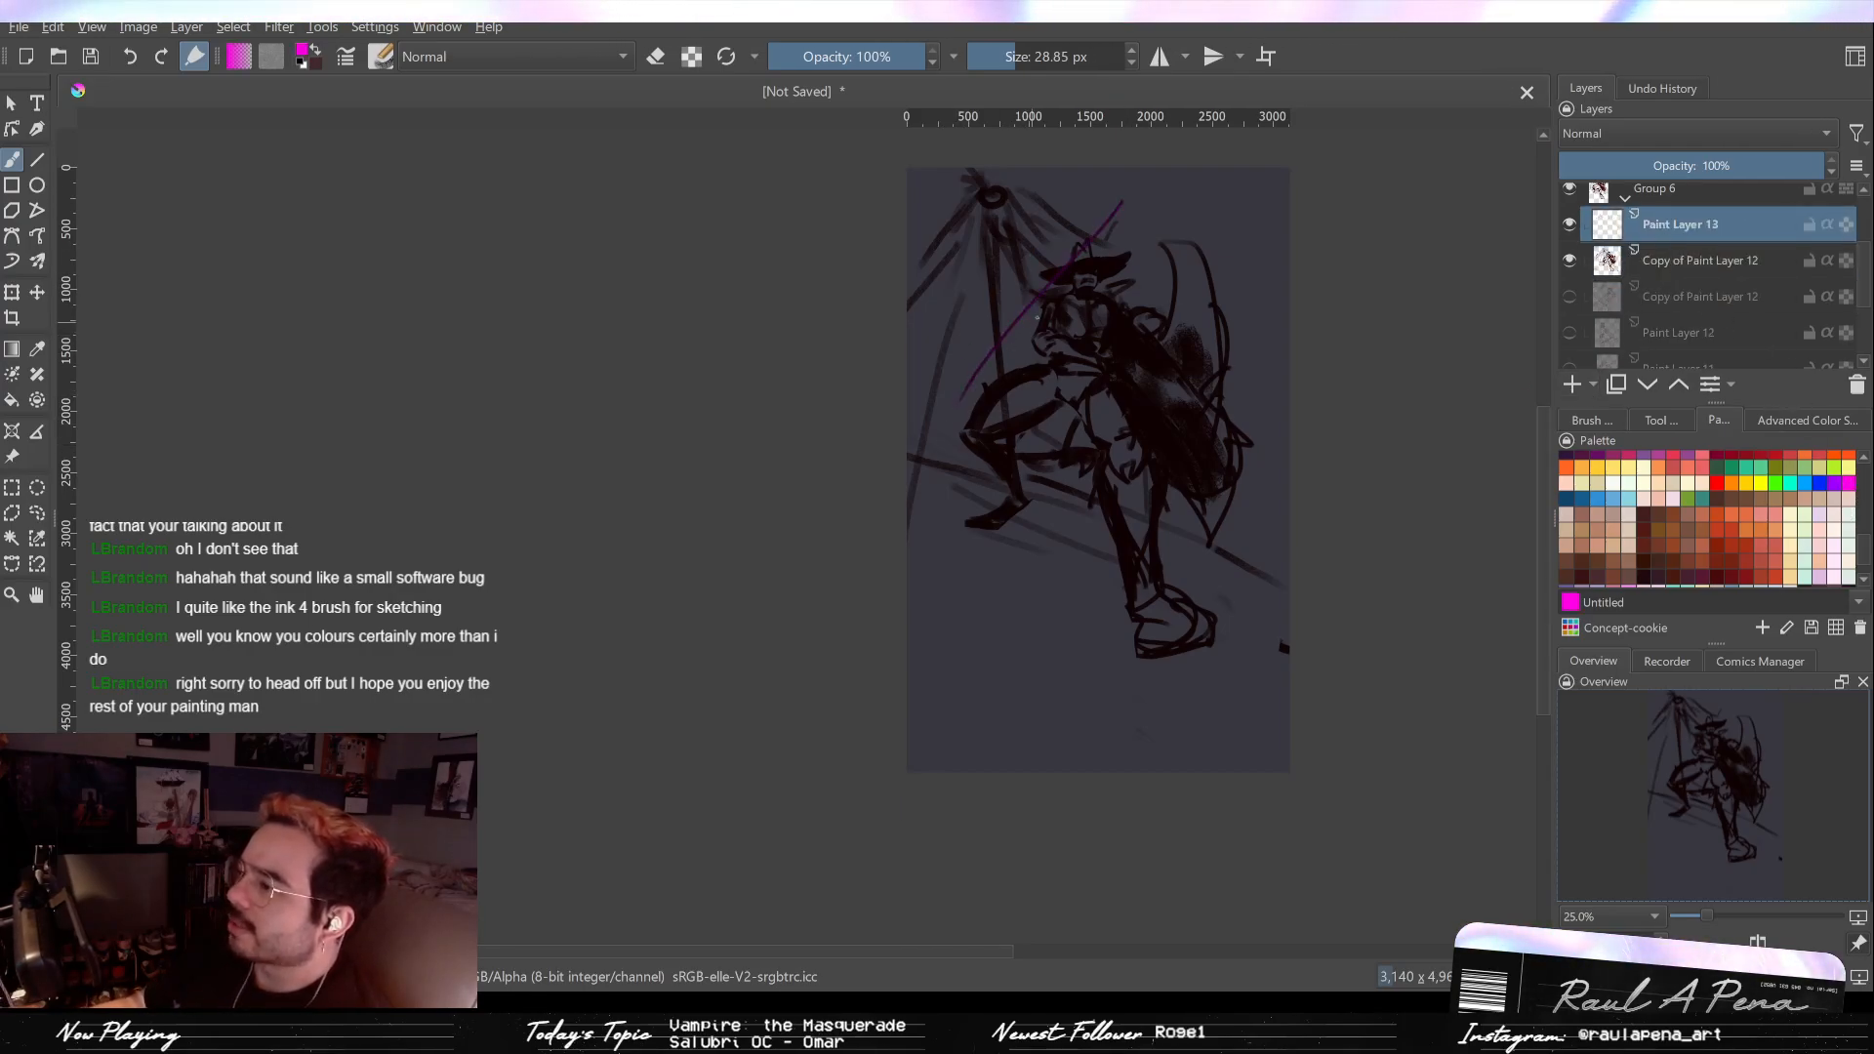
{"action": "left_click", "coordinate": [1676, 384]}
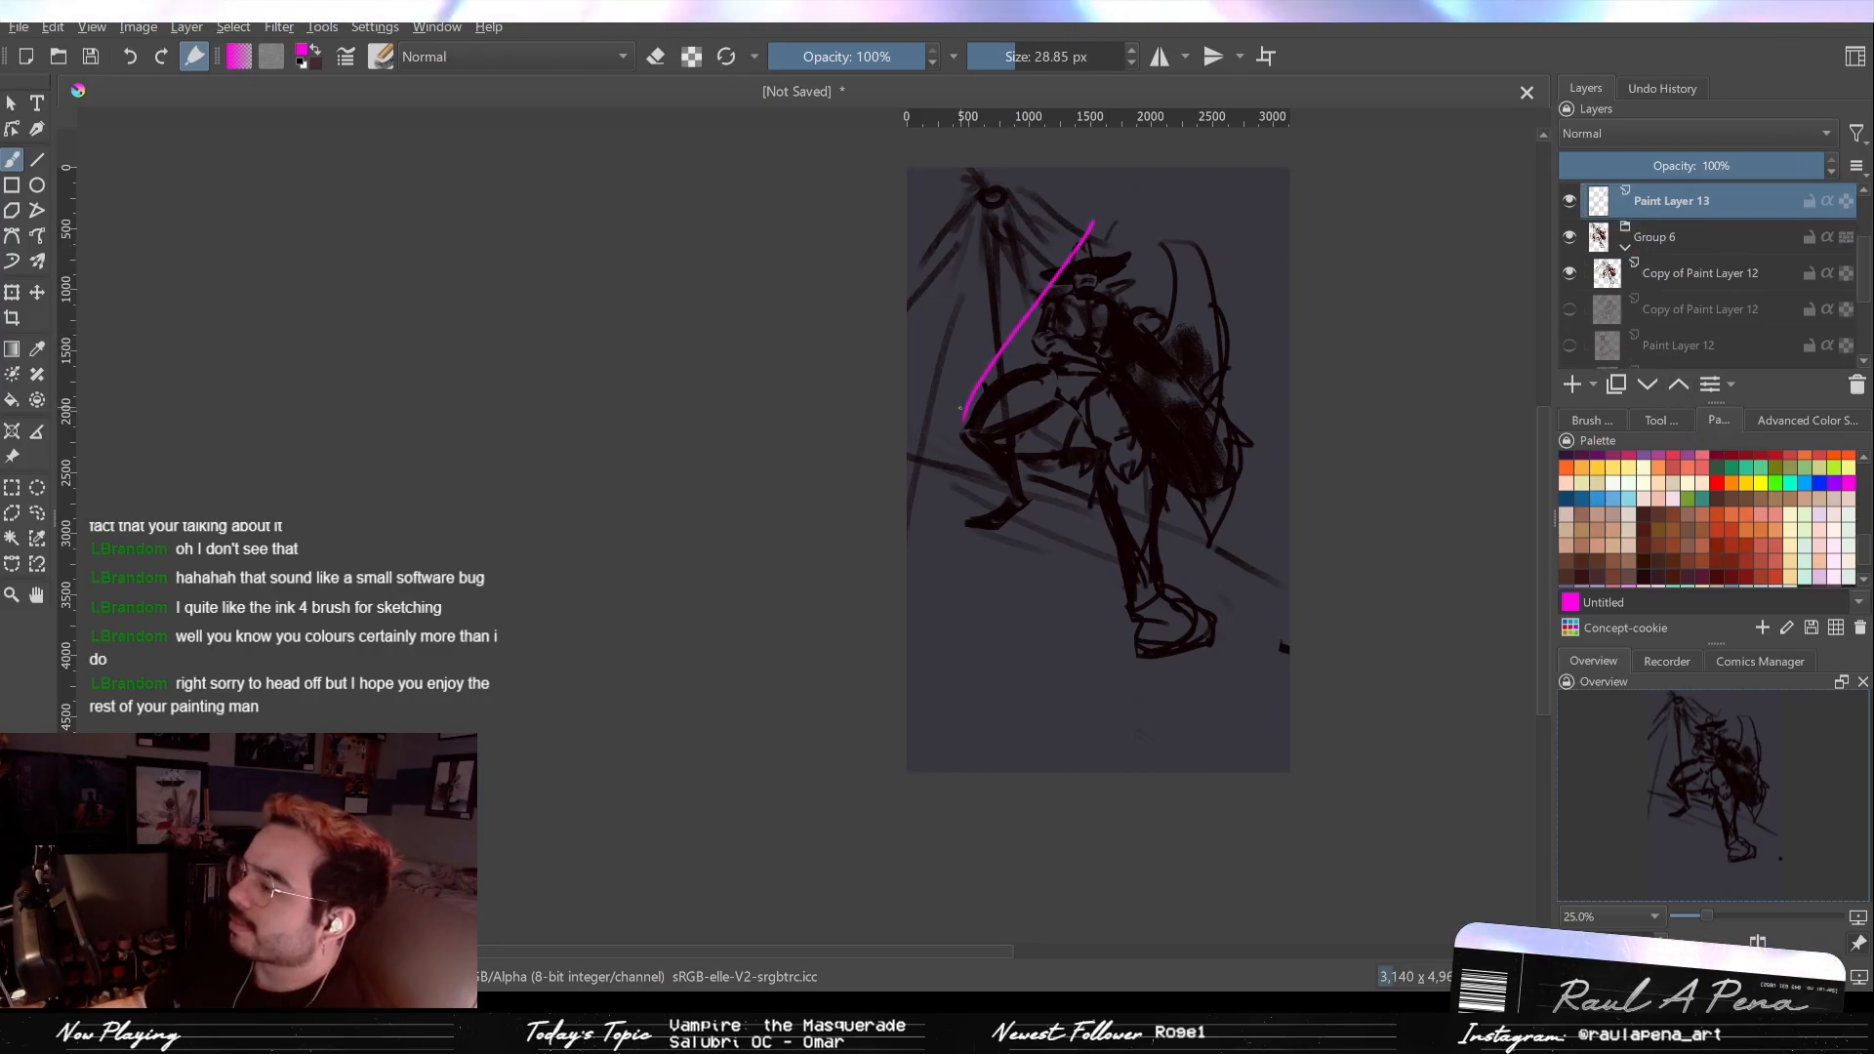
Step: Outline the figure's overall silhouette with magenta lines forming a kite from the hat, raised knee and cape down to the planted foot
{"action": "left_click_drag", "start_coordinate": [961, 410], "coordinate": [1207, 668]}
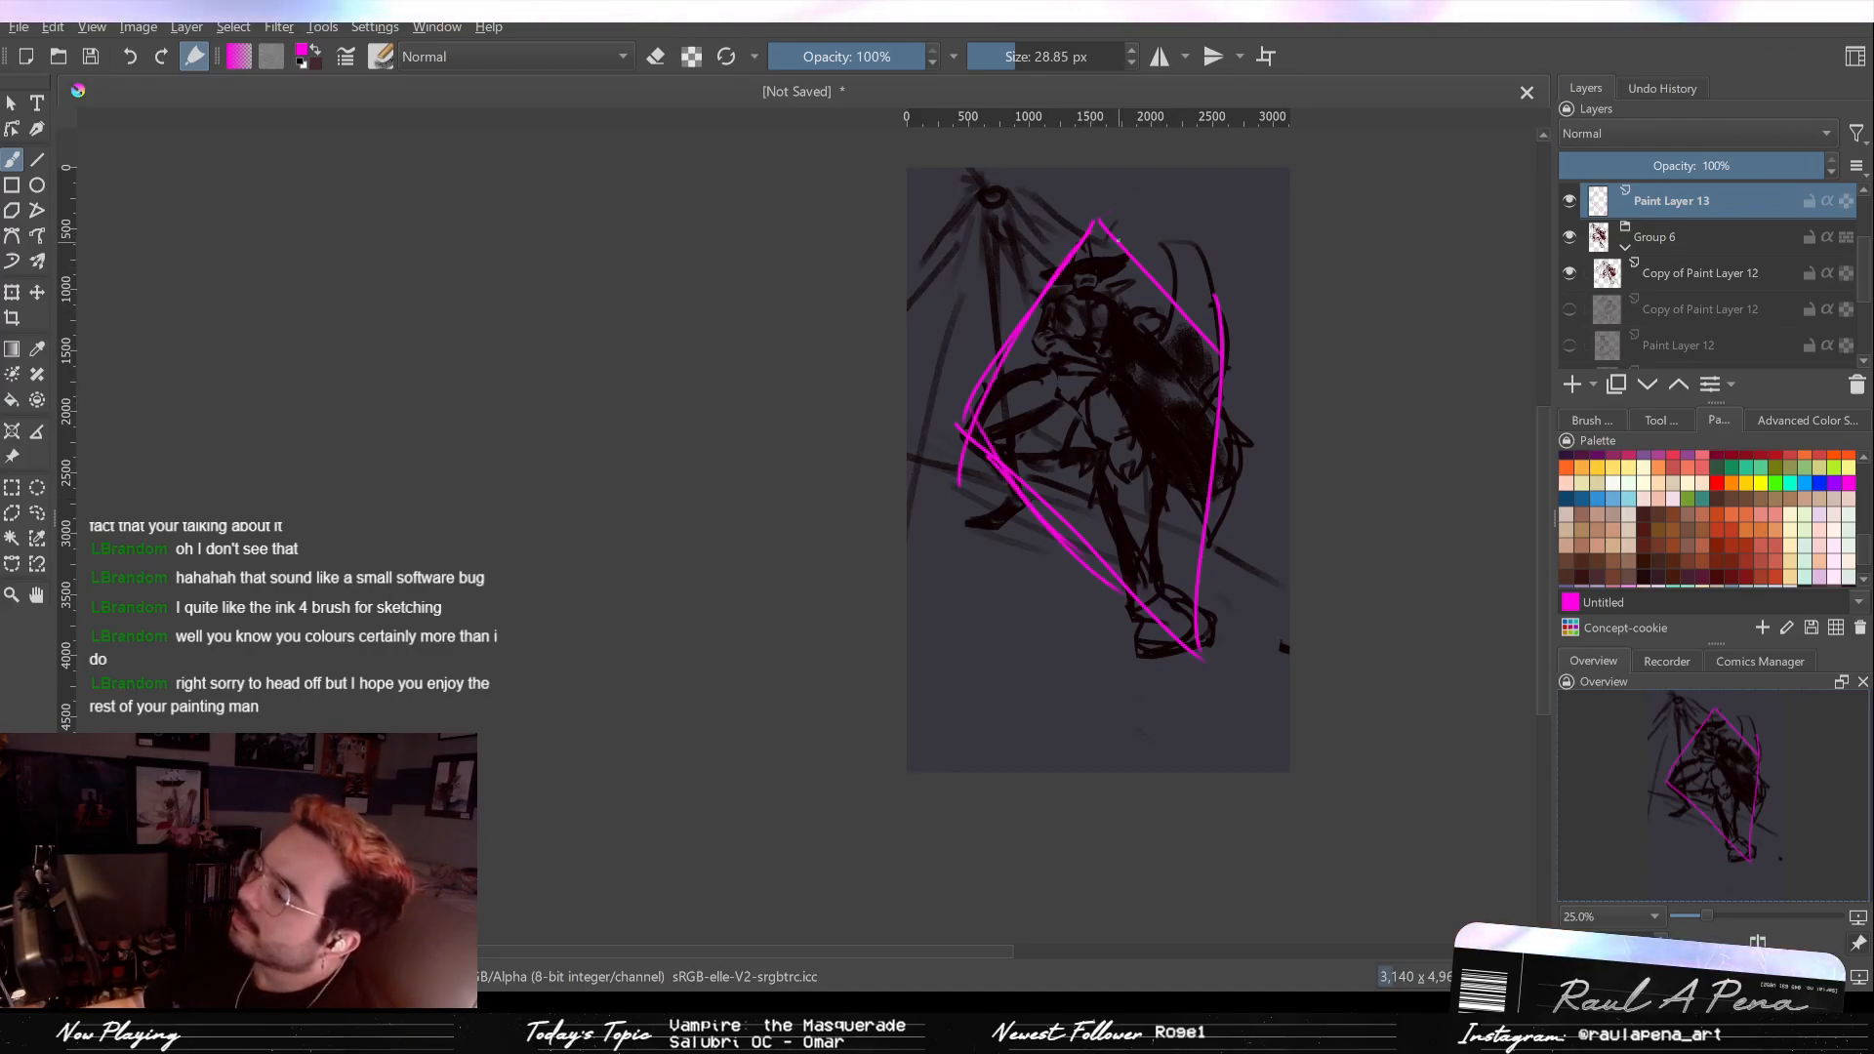
{"action": "left_click_drag", "start_coordinate": [1108, 222], "coordinate": [1212, 344]}
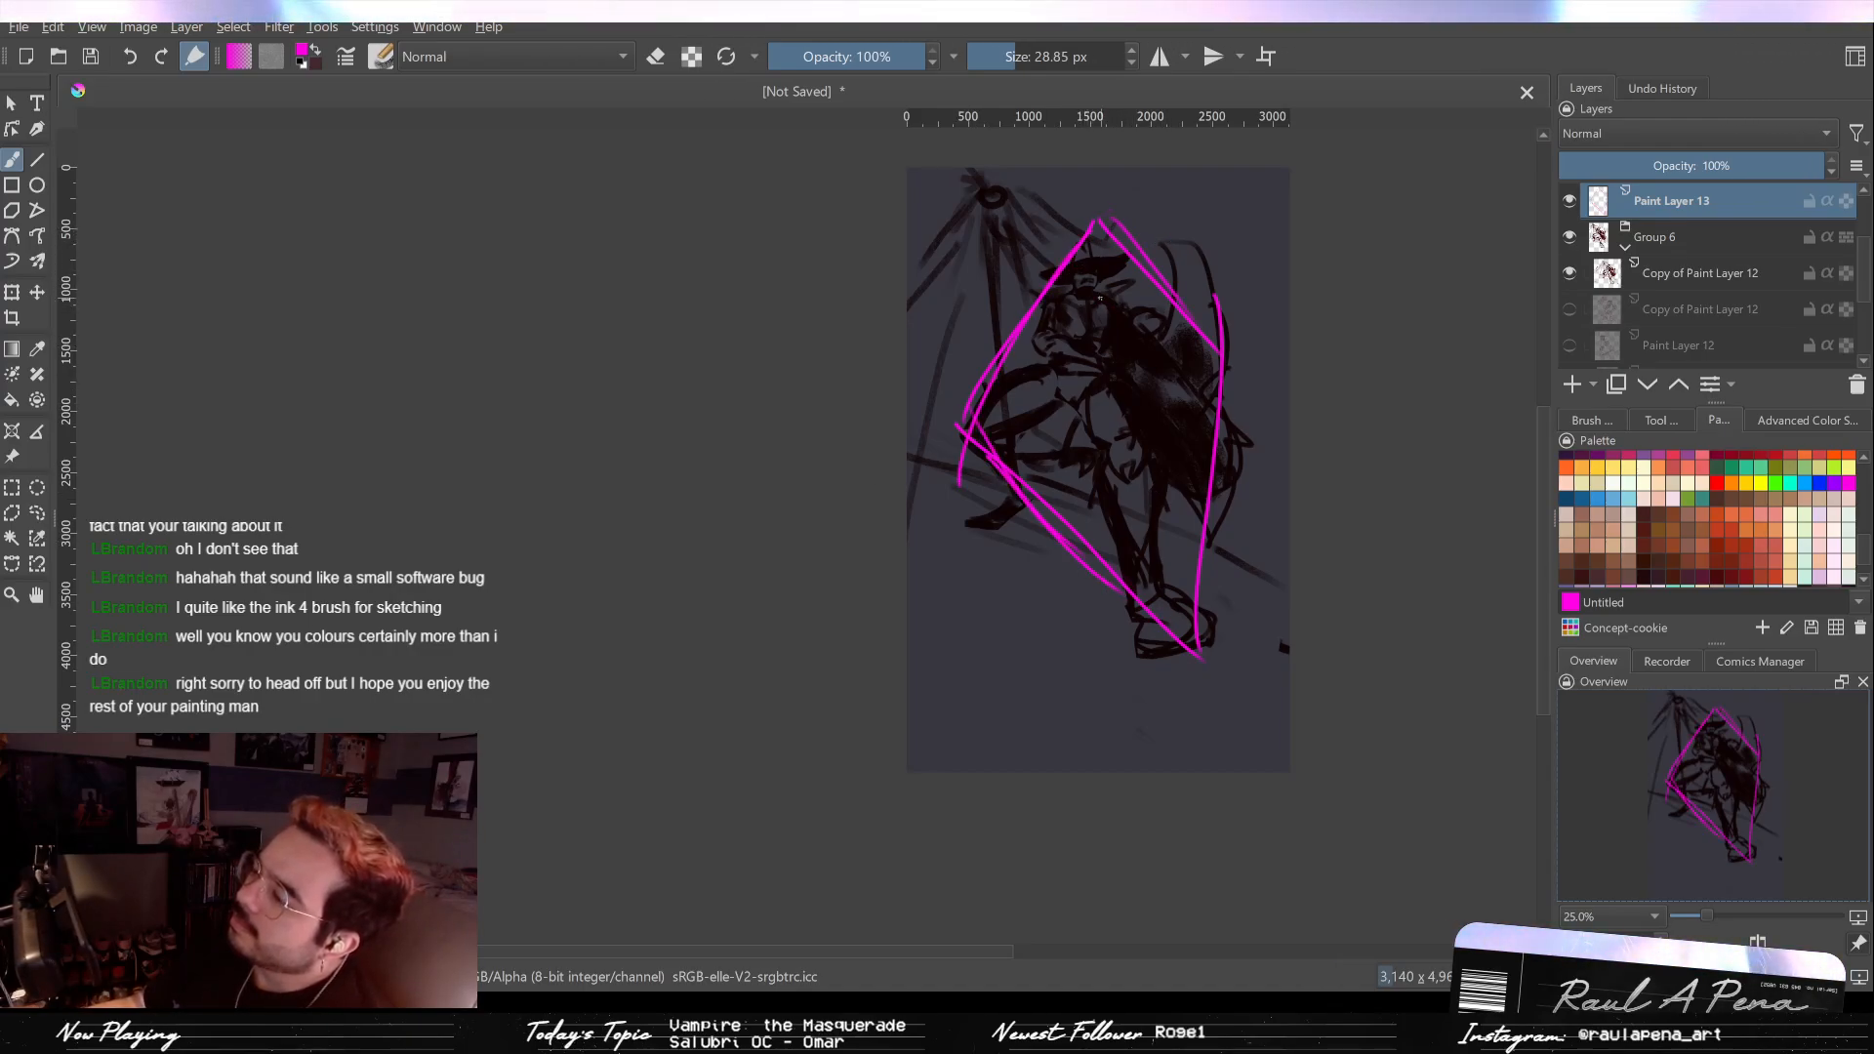
{"action": "left_click_drag", "start_coordinate": [1093, 278], "coordinate": [995, 542]}
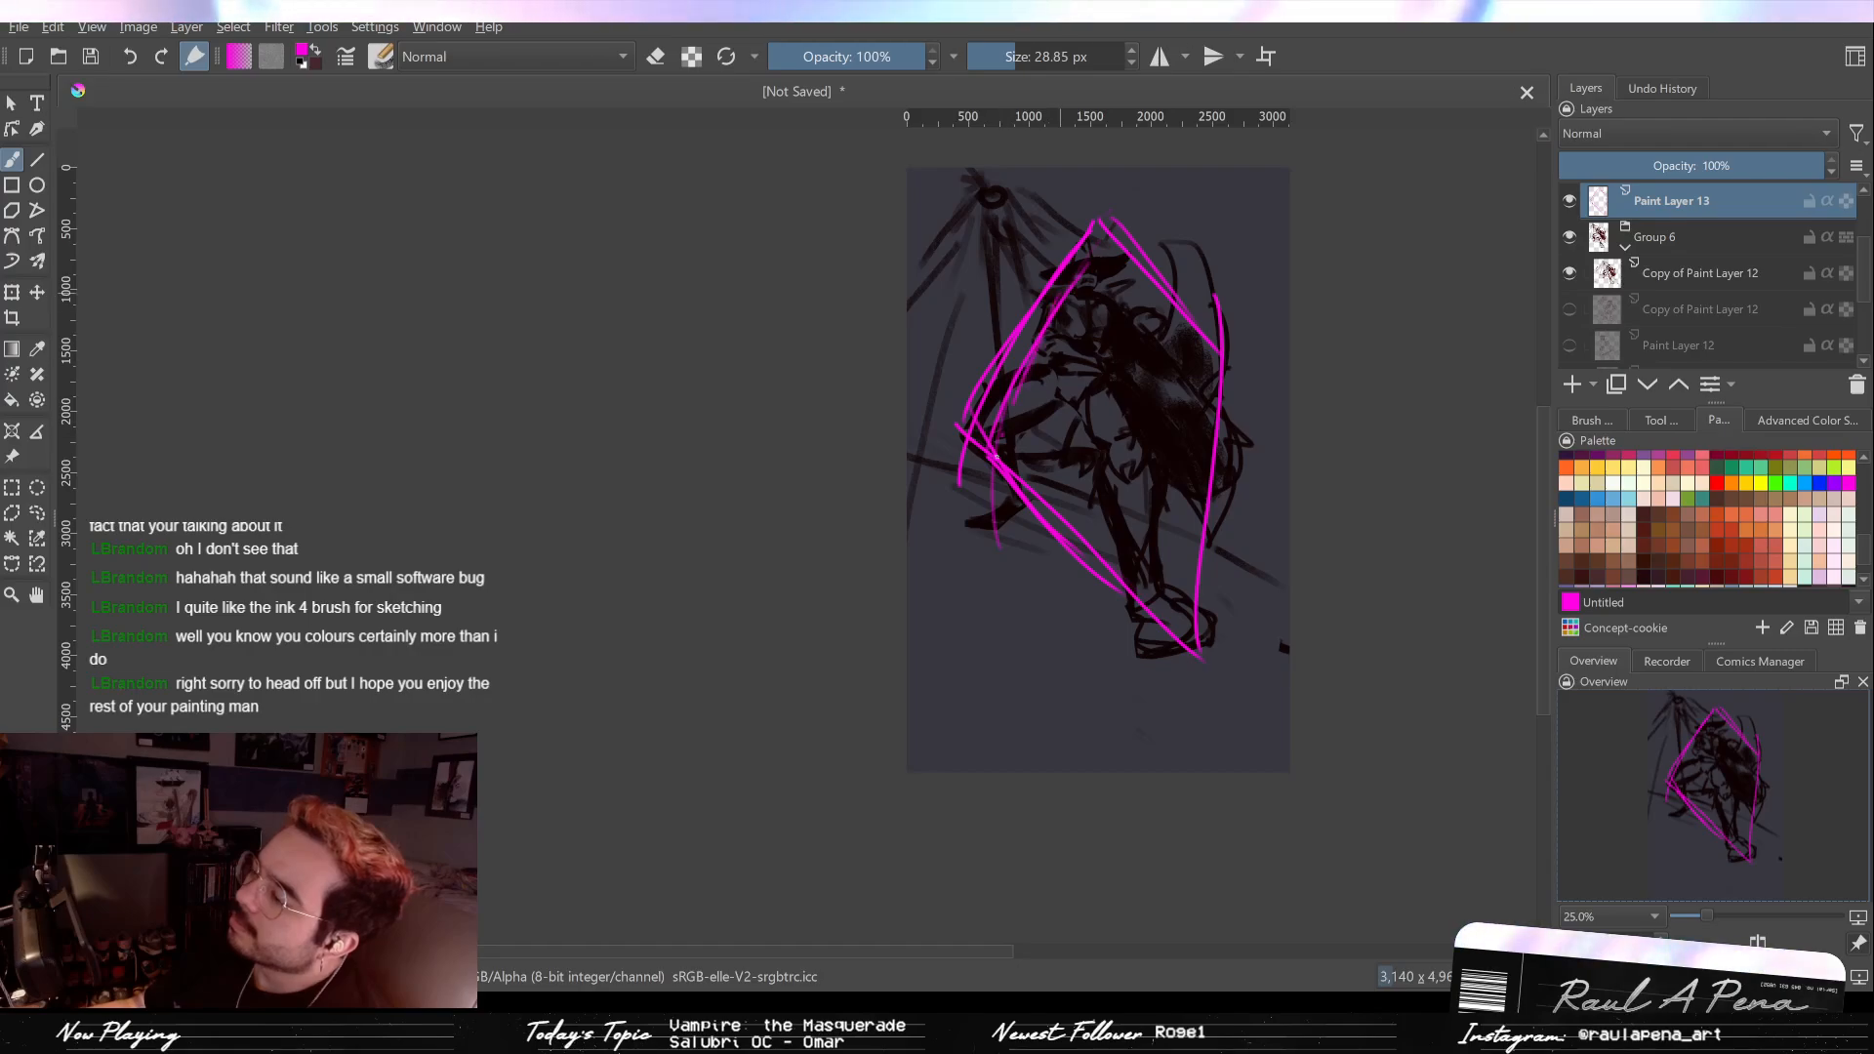
Step: Check the outline in mirrored view, and erase its magenta lines between the hat and the raised knee
{"action": "key", "text": "m"}
{"action": "key", "text": "m"}
{"action": "key", "text": "e"}
{"action": "mouse_move", "coordinate": [975, 453]}
{"action": "left_mouse_down"}
{"action": "mouse_move", "coordinate": [1068, 249]}
{"action": "mouse_move", "coordinate": [1010, 380]}
{"action": "mouse_move", "coordinate": [1042, 332]}
{"action": "left_mouse_up"}
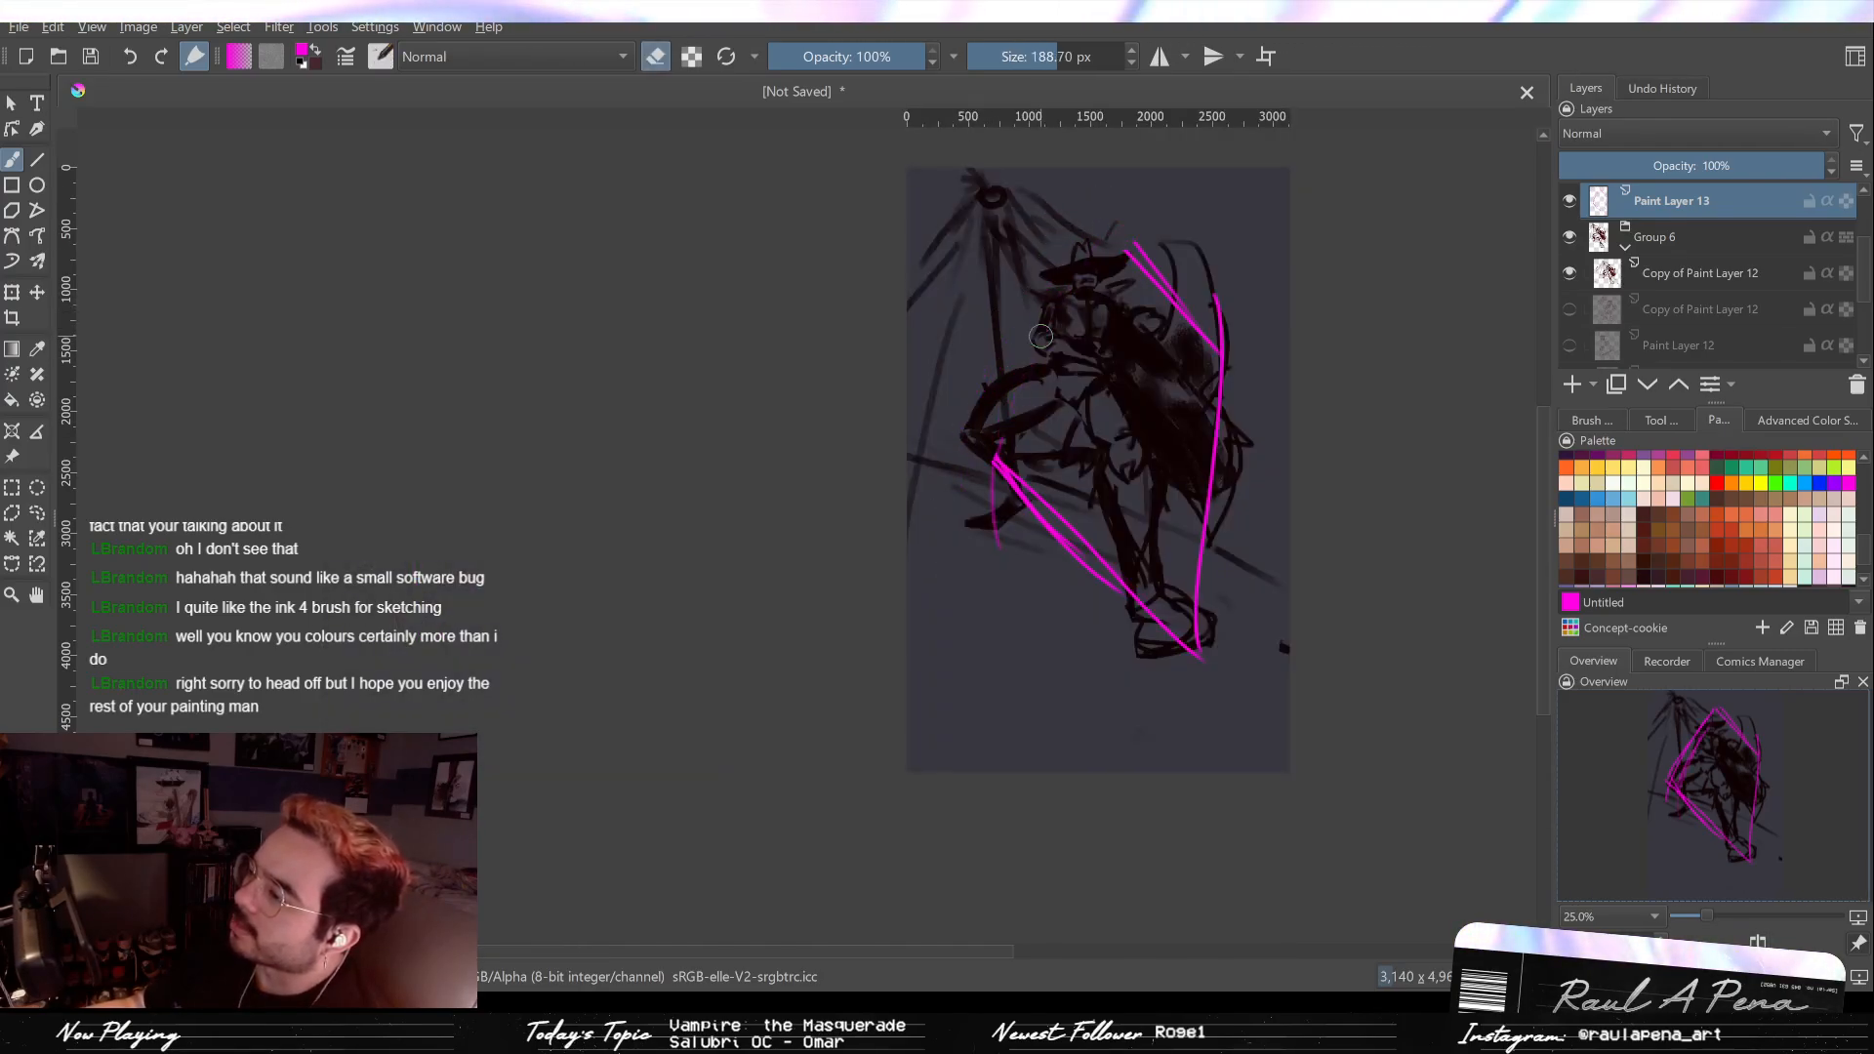
Step: Redraw the magenta lines from the hat to the raised knee, and add lines from the hat through the torso to the planted foot, checking in mirrored view
{"action": "key", "text": "m"}
{"action": "key", "text": "m"}
{"action": "left_click_drag", "start_coordinate": [985, 515], "coordinate": [1137, 639]}
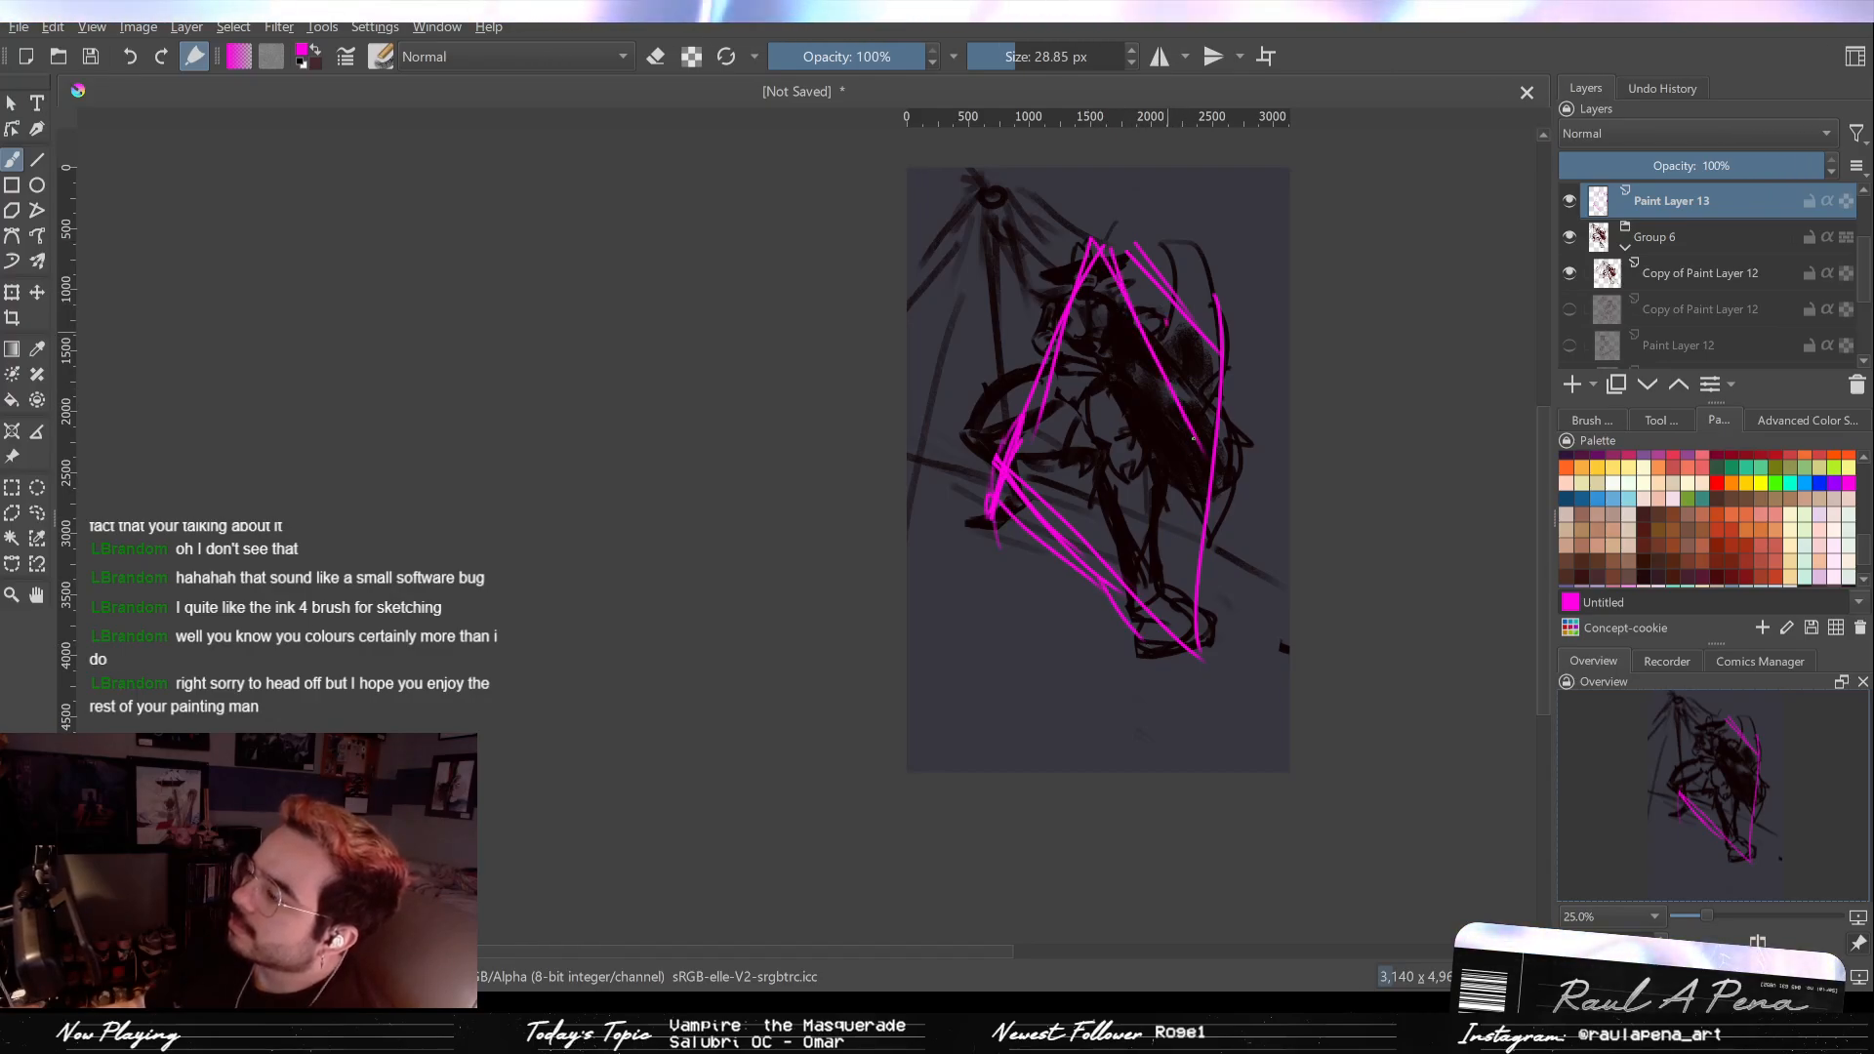
{"action": "left_click_drag", "start_coordinate": [1140, 376], "coordinate": [1196, 594]}
{"action": "key", "text": "m"}
{"action": "key", "text": "m"}
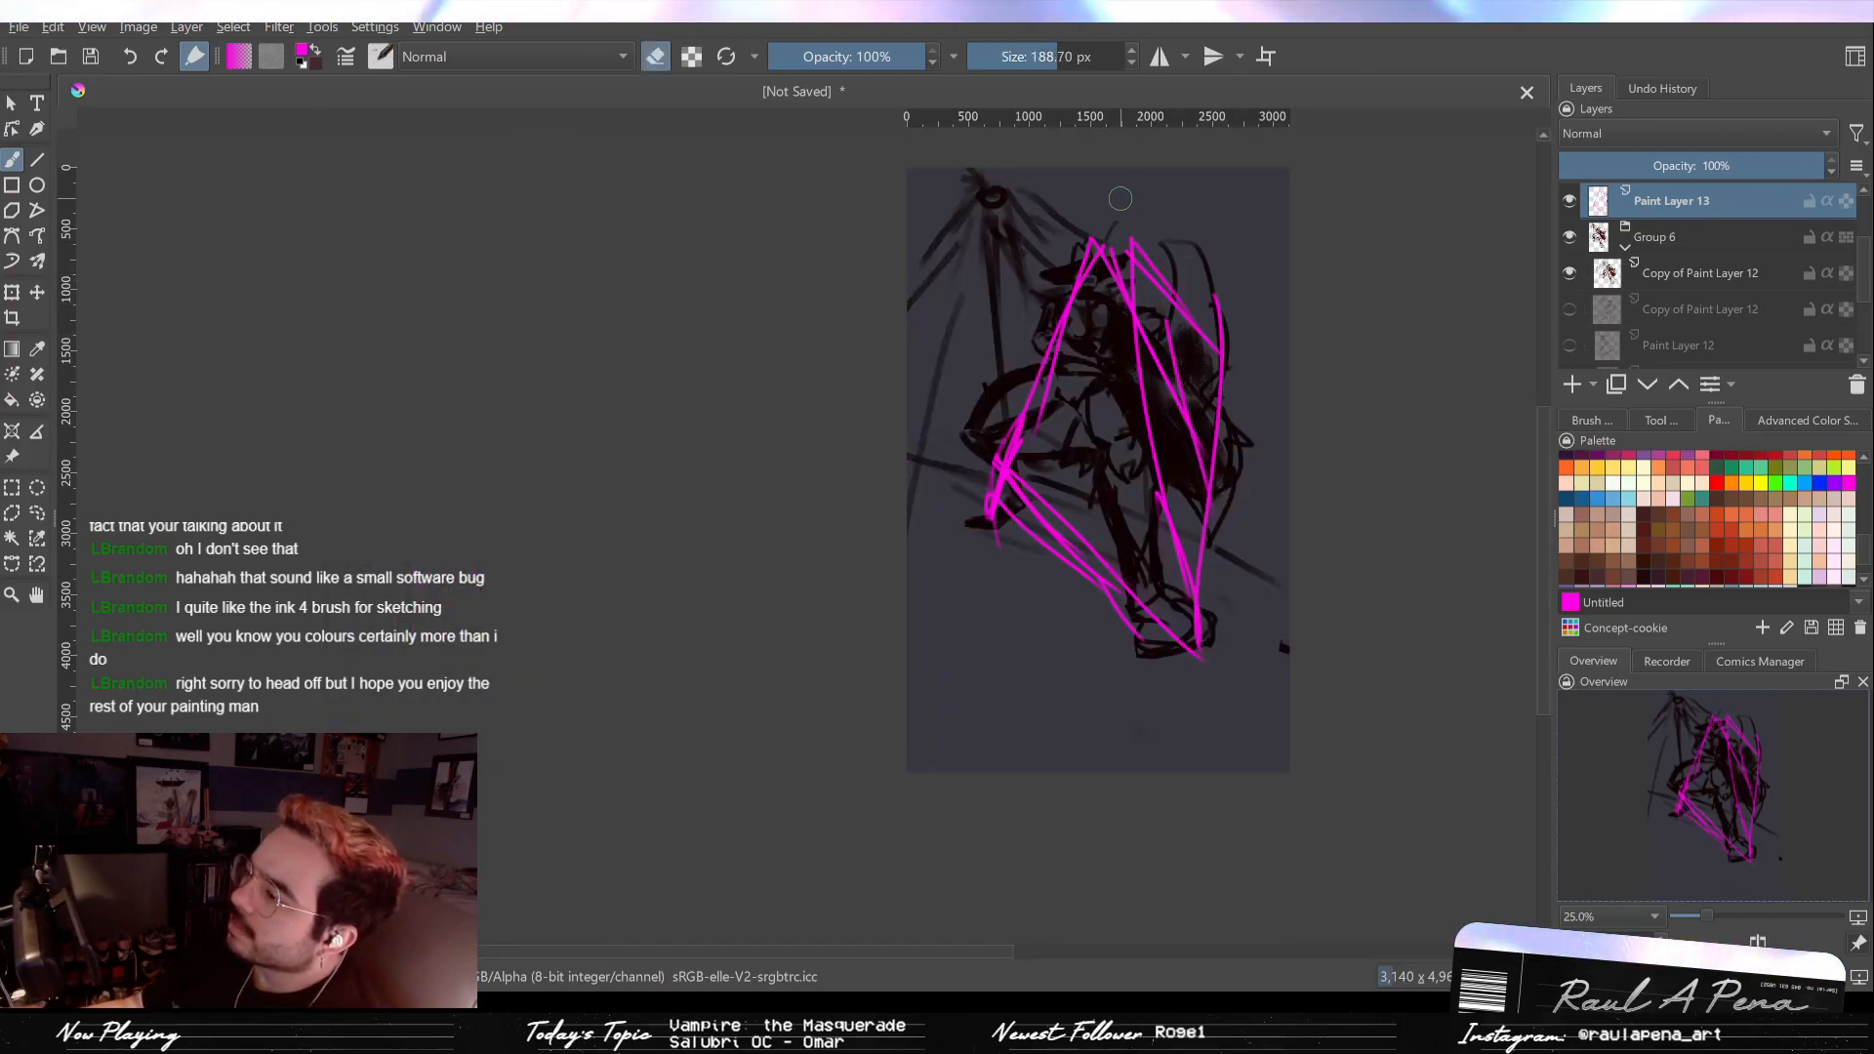
Step: Erase the magenta lines around the cape, and restate the long line from the hat down to the planted foot
{"action": "mouse_move", "coordinate": [1132, 244]}
{"action": "left_mouse_down"}
{"action": "mouse_move", "coordinate": [1170, 371]}
{"action": "mouse_move", "coordinate": [1151, 278]}
{"action": "mouse_move", "coordinate": [1191, 294]}
{"action": "mouse_move", "coordinate": [1196, 359]}
{"action": "left_mouse_up"}
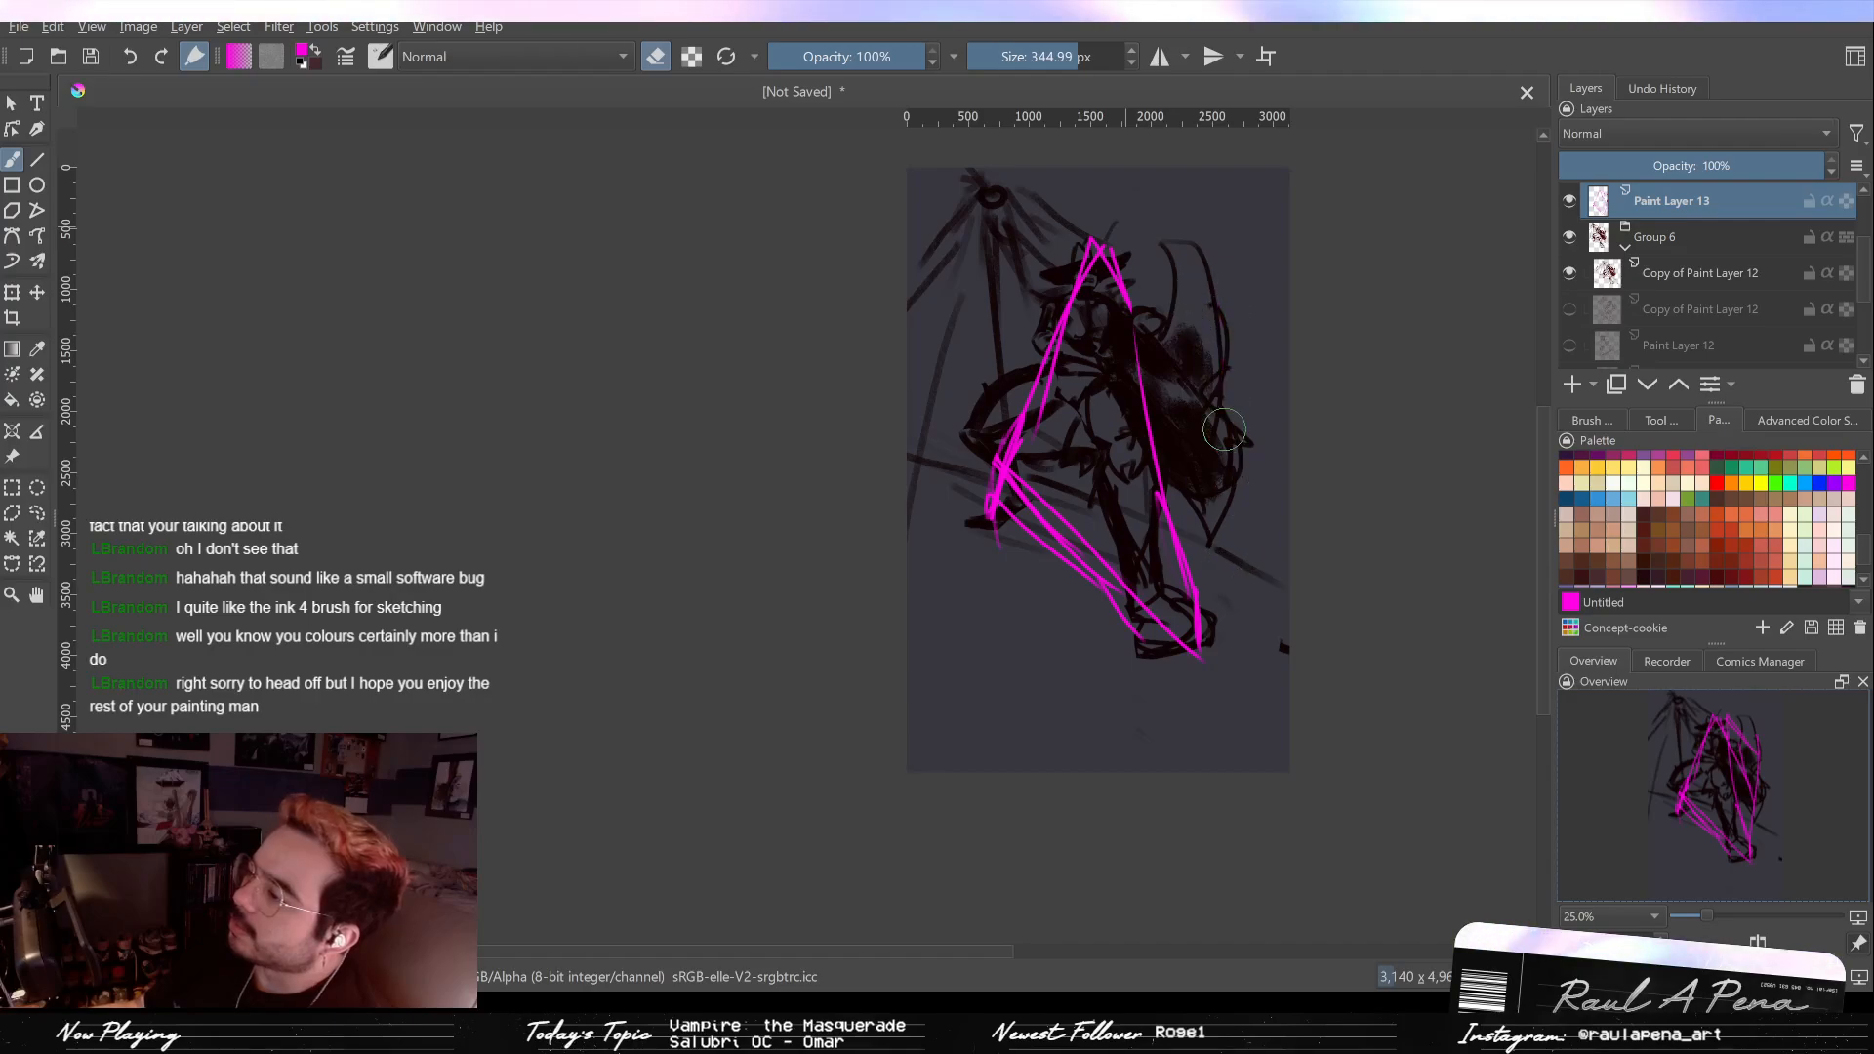
{"action": "left_click_drag", "start_coordinate": [1129, 255], "coordinate": [1209, 651]}
{"action": "left_click_drag", "start_coordinate": [1087, 250], "coordinate": [1181, 582]}
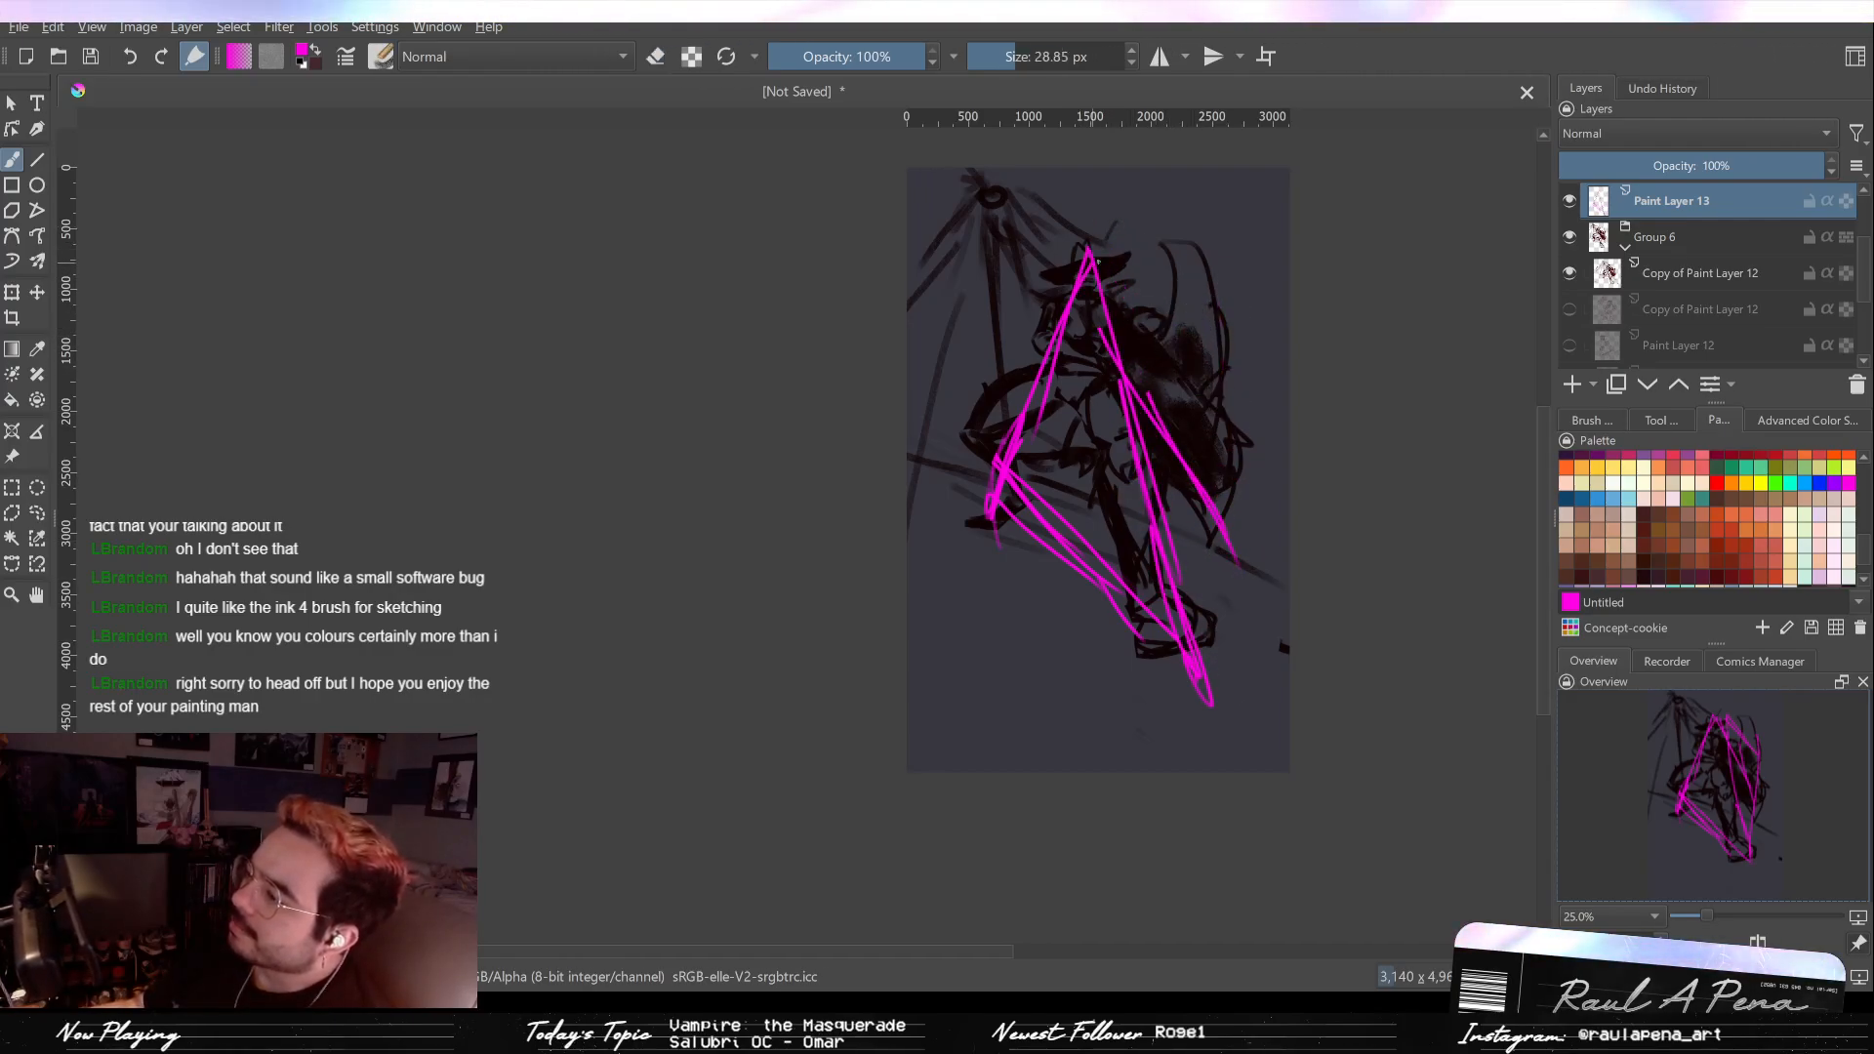
Step: Block in the cape as a four-sided magenta shape from the hat, and draw magenta lines from the lamp to the raised knee and across the torso
{"action": "mouse_move", "coordinate": [1108, 265]}
{"action": "left_mouse_down"}
{"action": "mouse_move", "coordinate": [1206, 306]}
{"action": "mouse_move", "coordinate": [1249, 597]}
{"action": "left_mouse_up"}
{"action": "left_click_drag", "start_coordinate": [1056, 251], "coordinate": [1198, 255]}
{"action": "left_click_drag", "start_coordinate": [1083, 264], "coordinate": [1228, 547]}
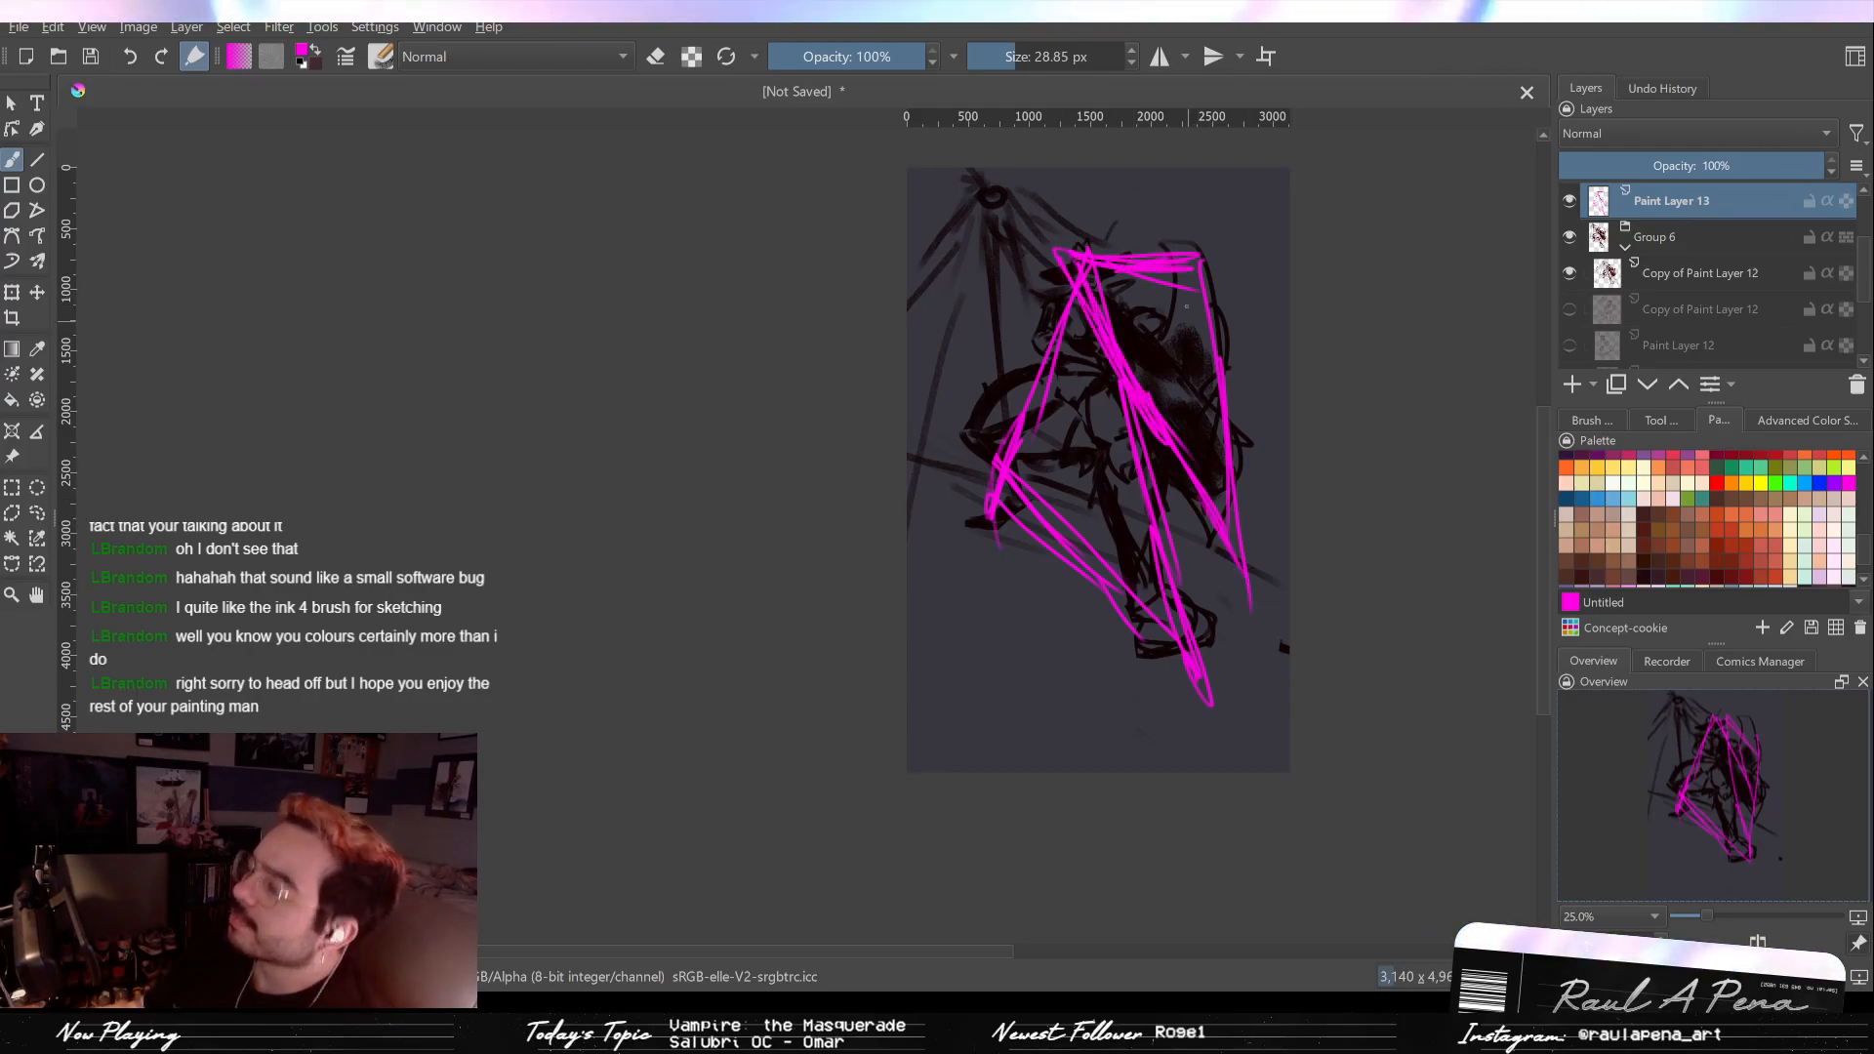
{"action": "left_click_drag", "start_coordinate": [1188, 307], "coordinate": [1264, 584]}
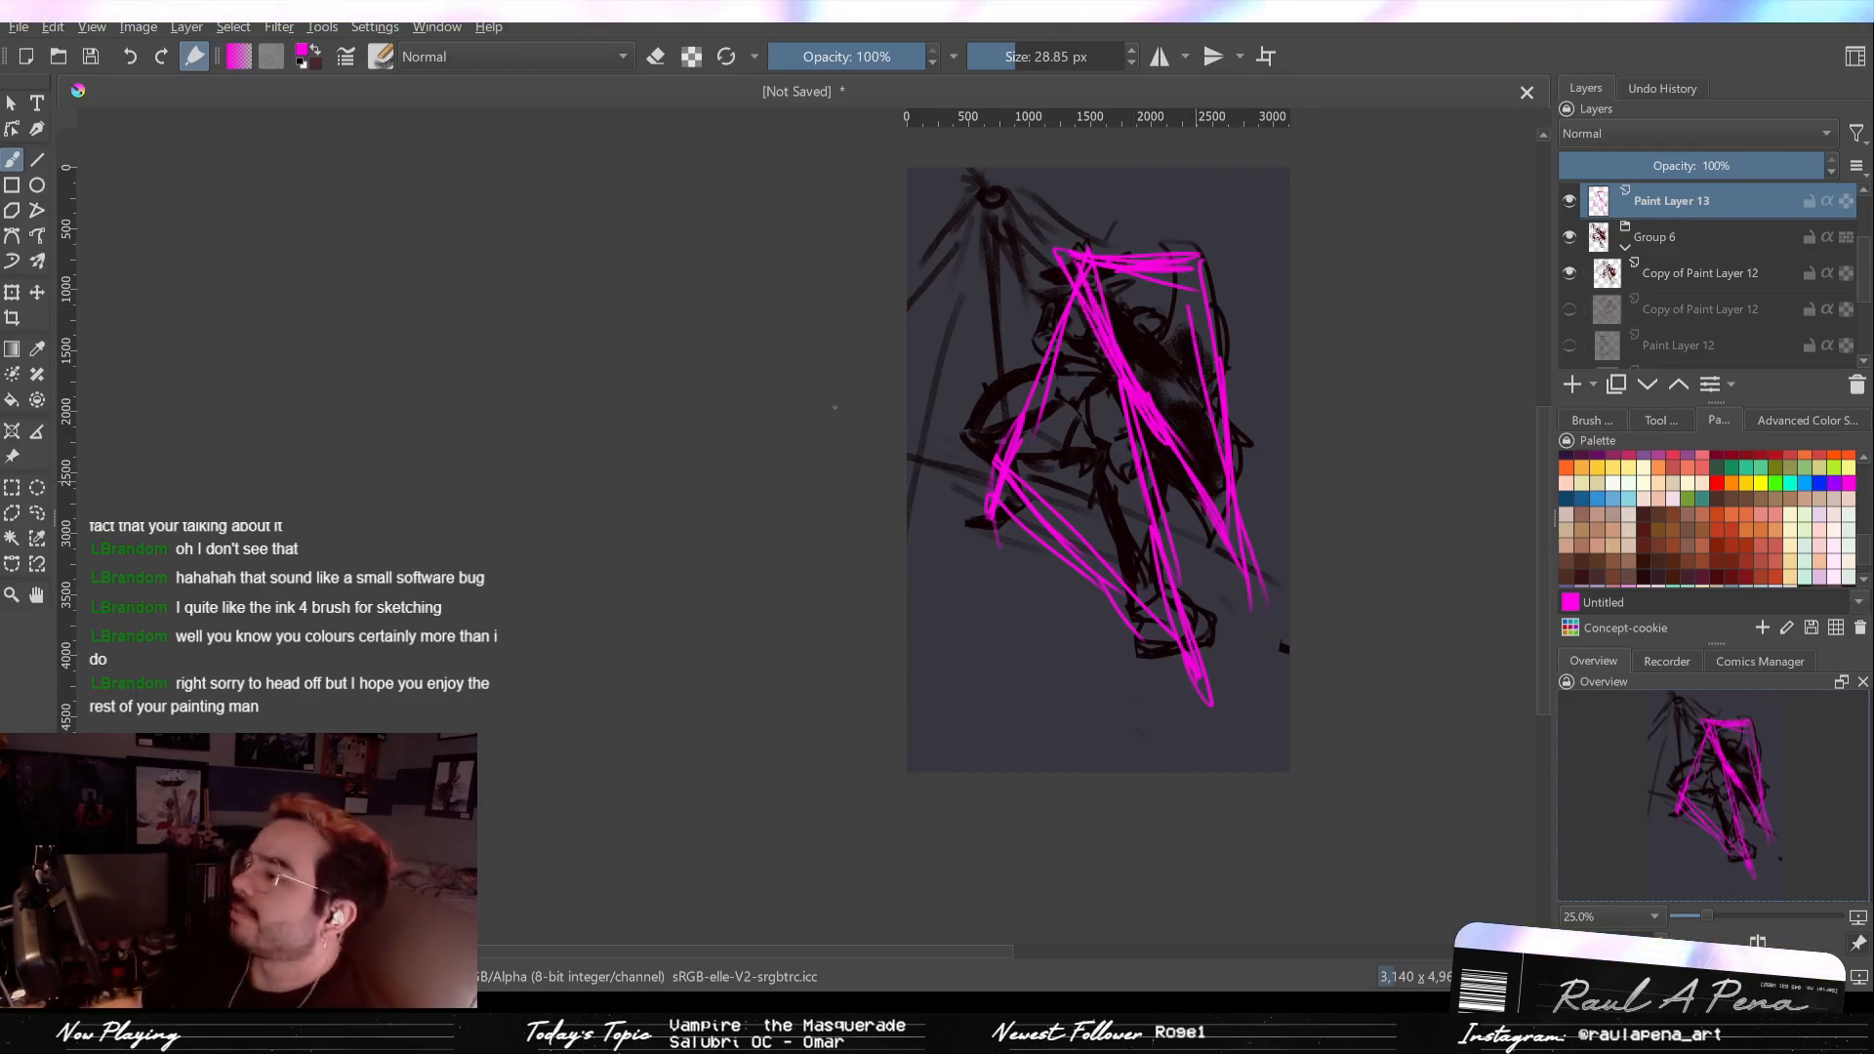
{"action": "left_click_drag", "start_coordinate": [964, 200], "coordinate": [1015, 584]}
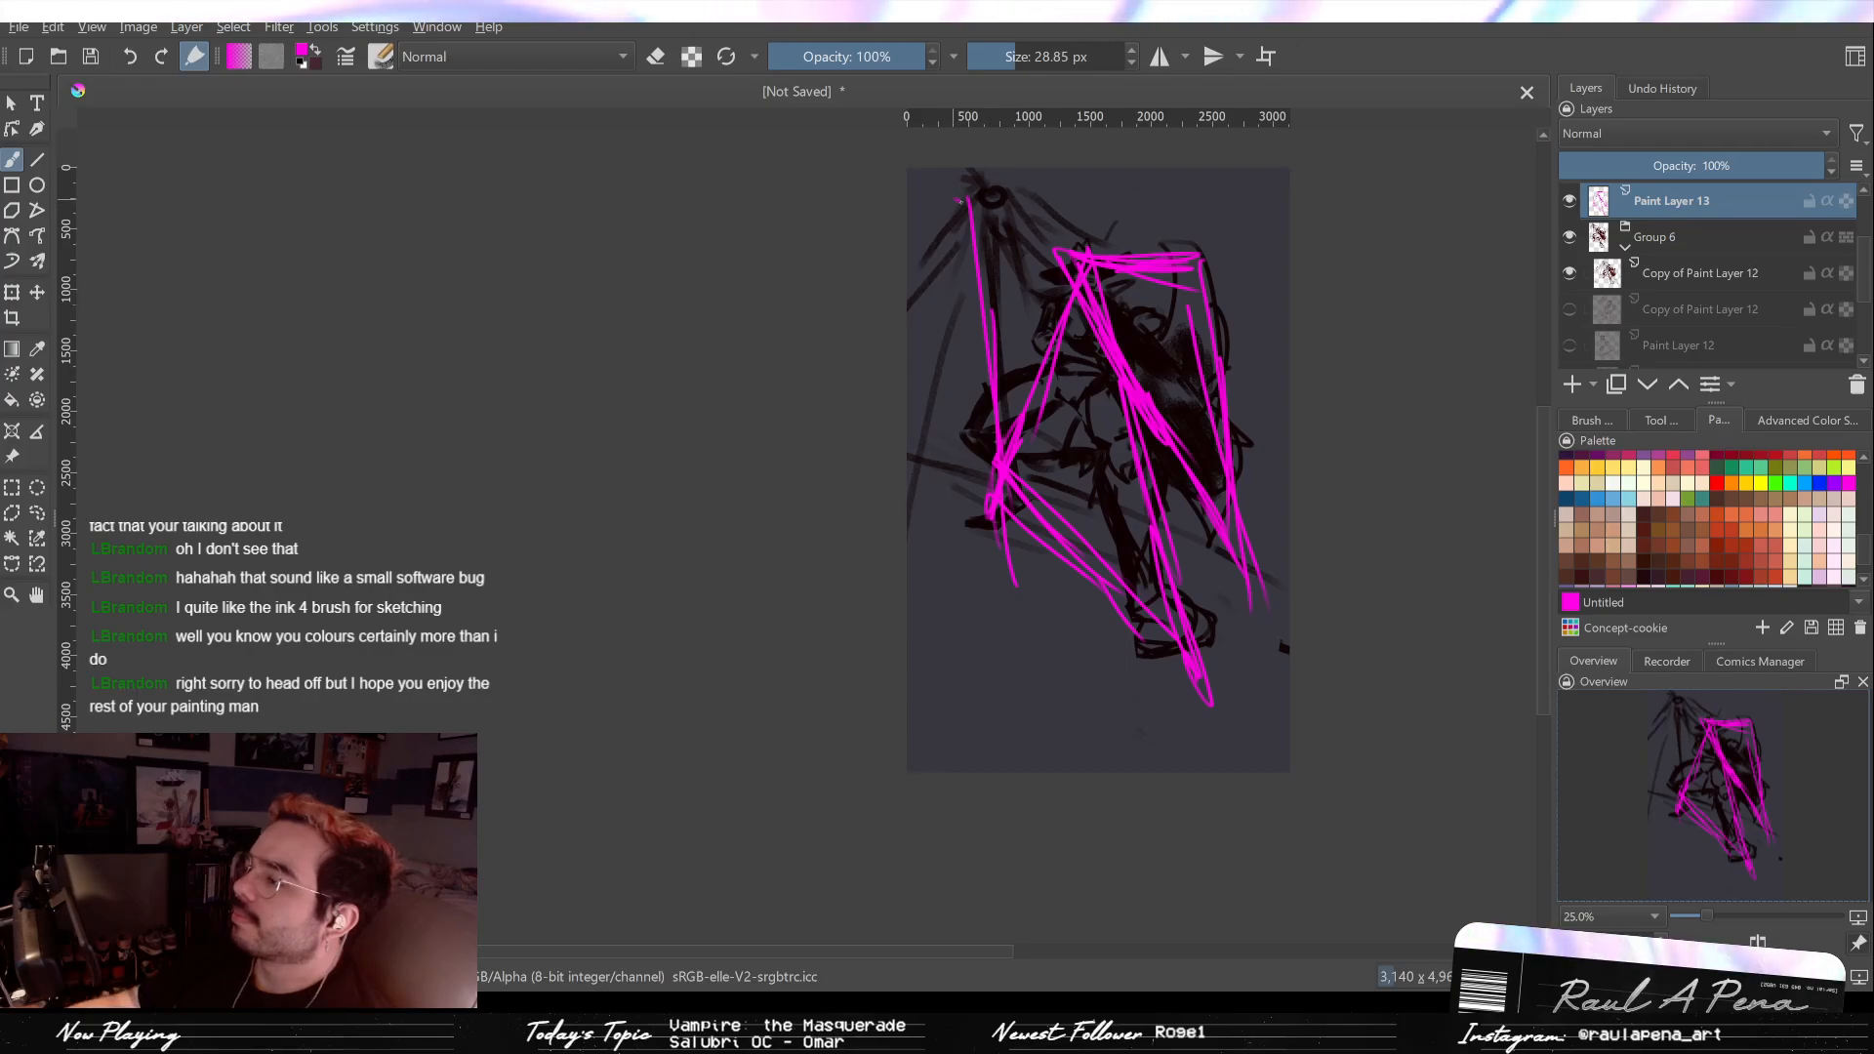
{"action": "left_click_drag", "start_coordinate": [960, 199], "coordinate": [1107, 429]}
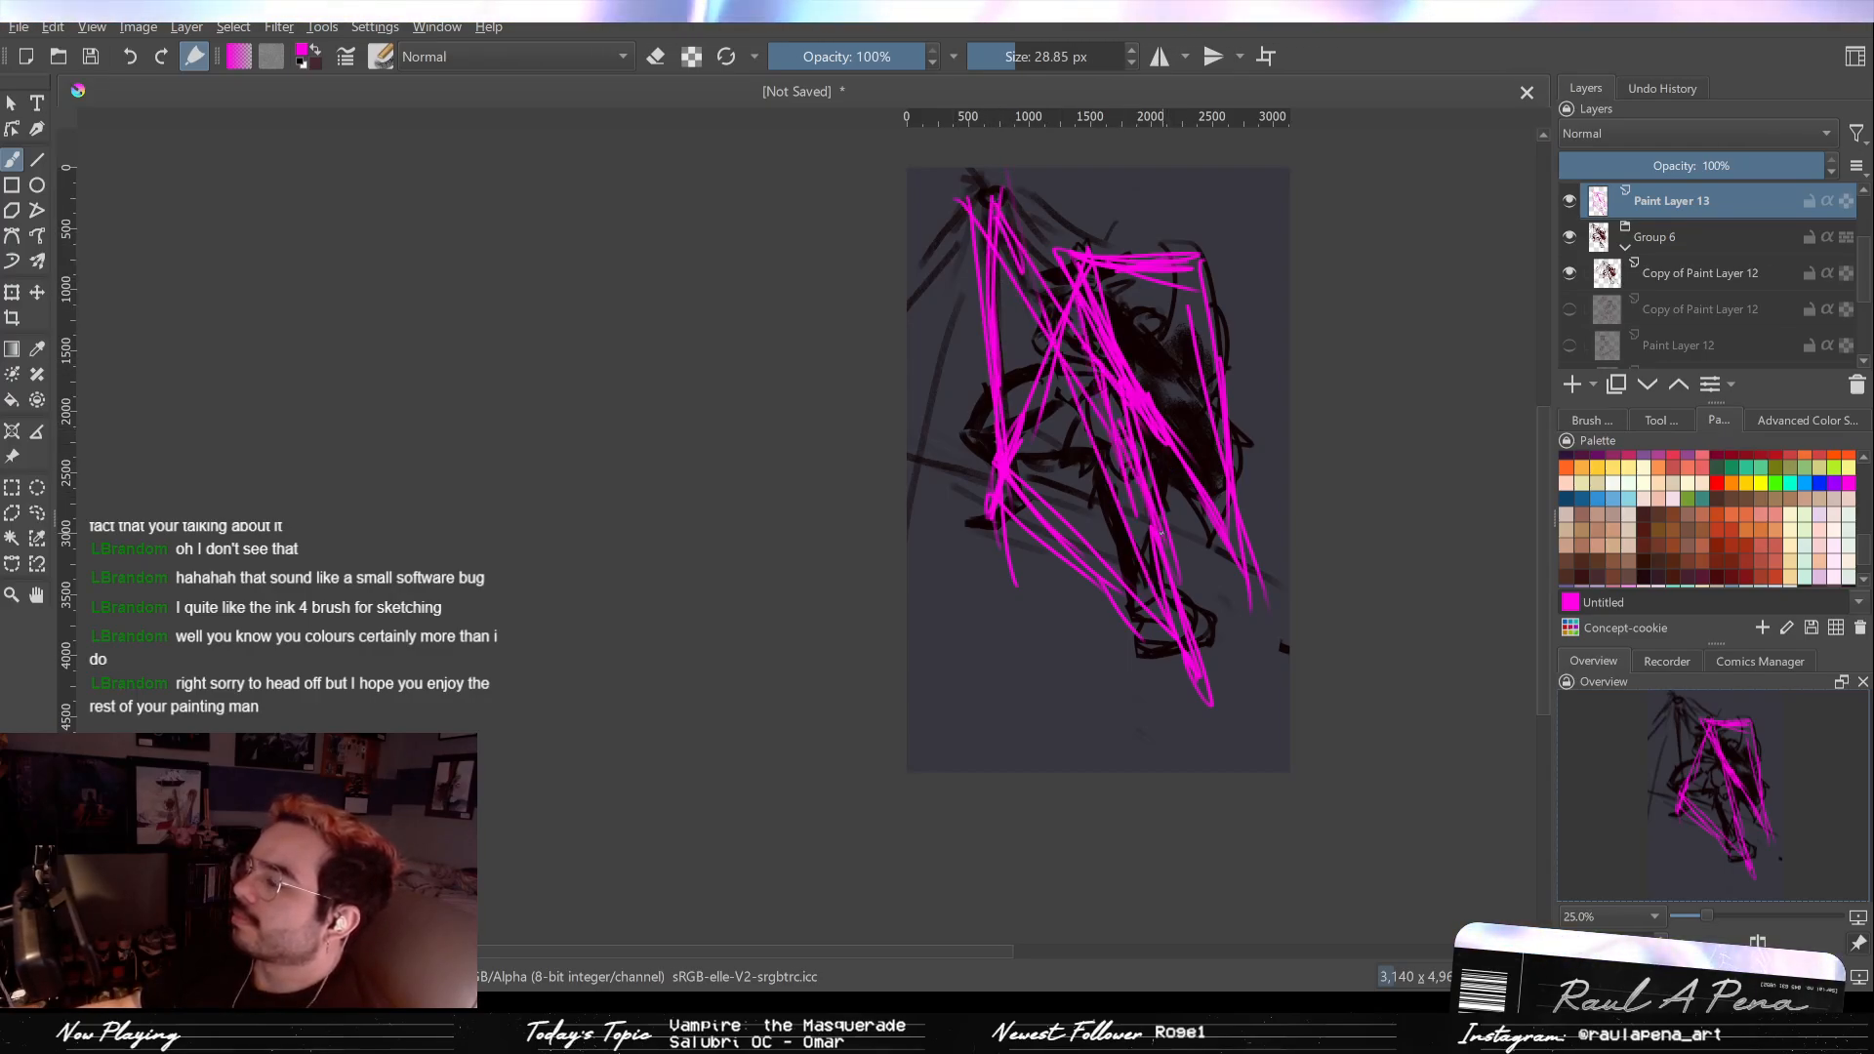
Step: Delete the magenta guide layer, and show the painted desert background in Group 10
{"action": "left_click", "coordinate": [1856, 388]}
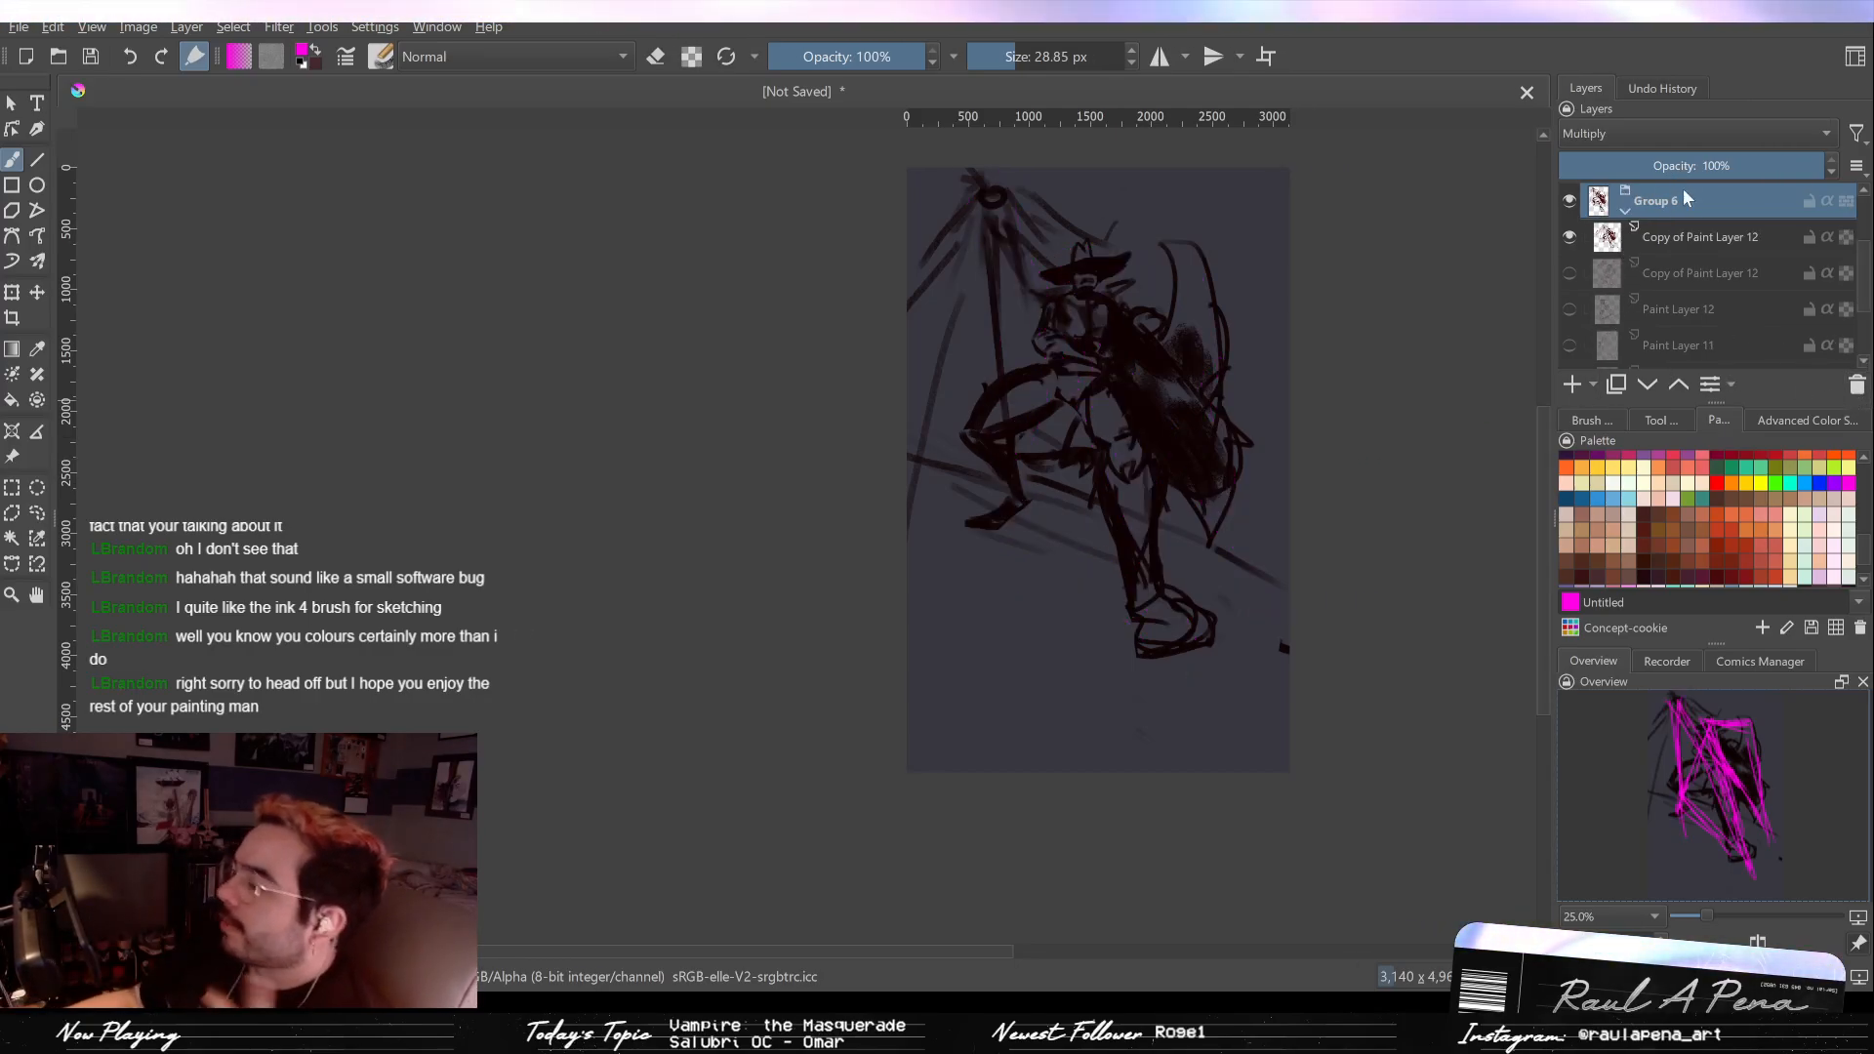
{"action": "scroll", "coordinate": [1679, 293], "scroll_direction": "down", "scroll_amount": 3}
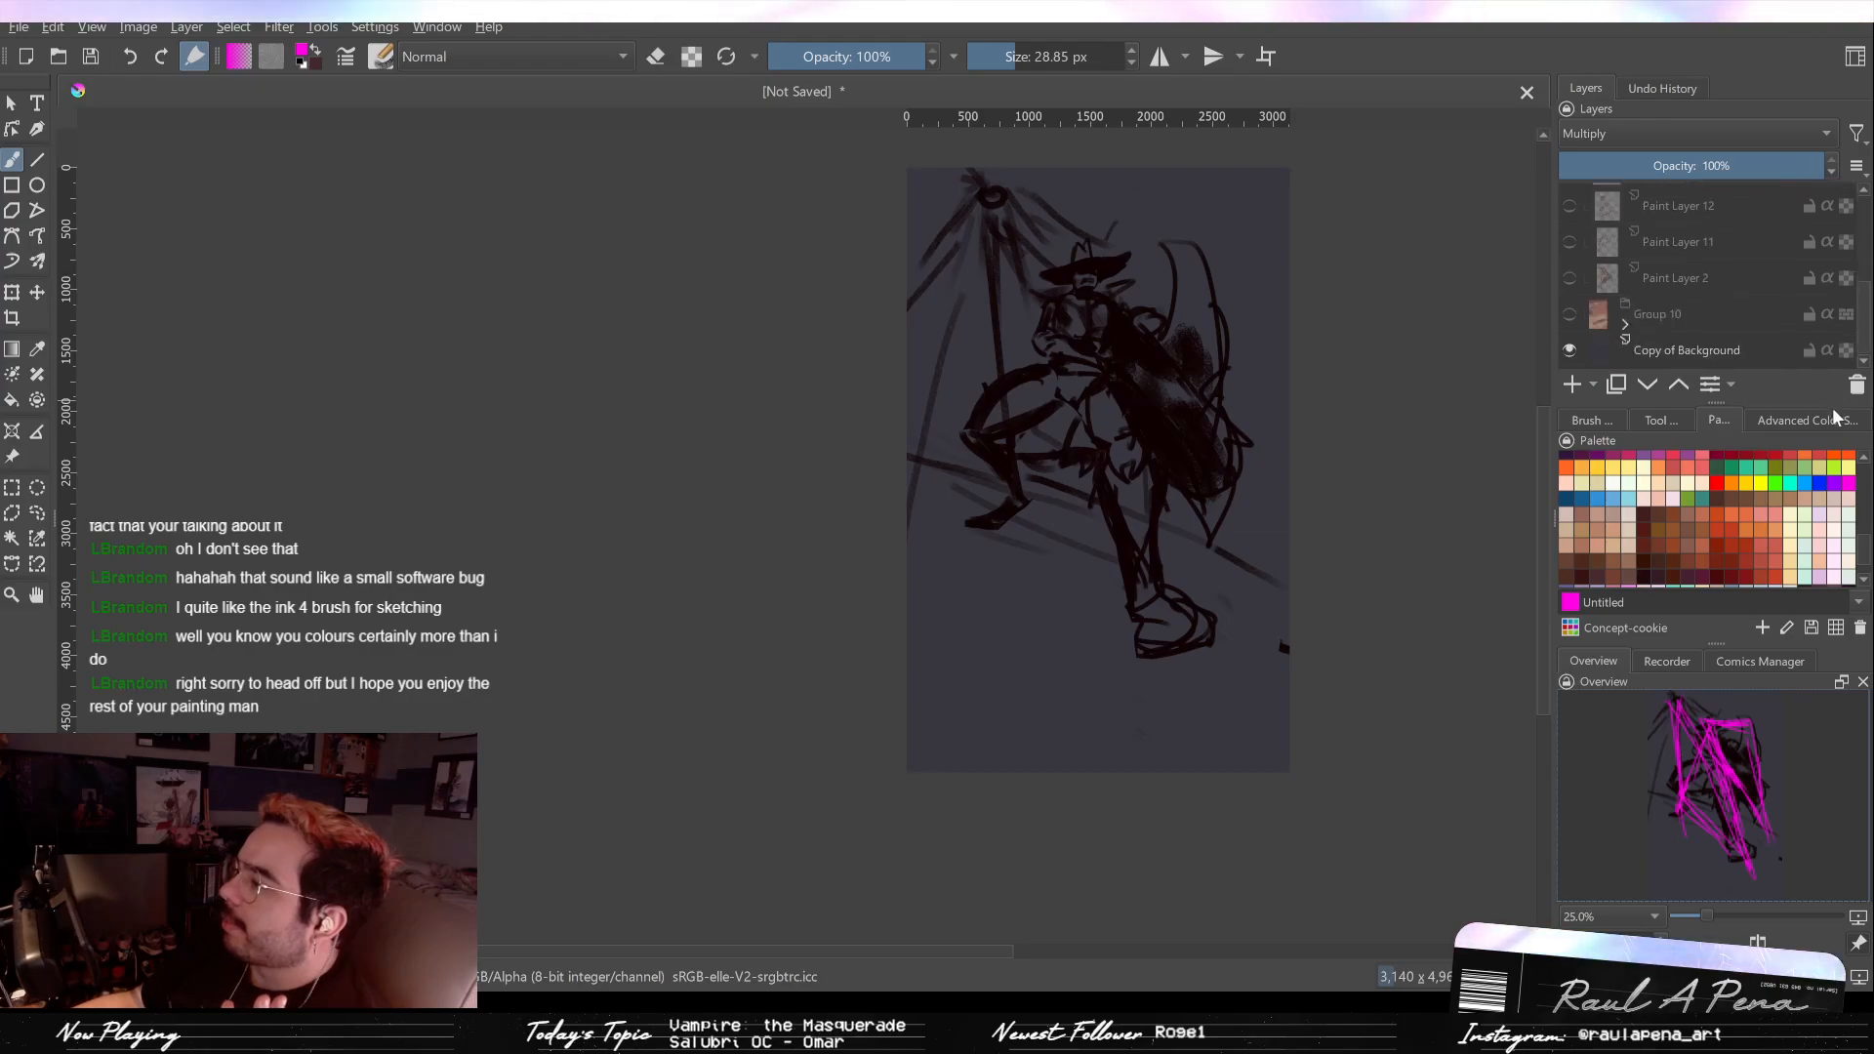
{"action": "left_click", "coordinate": [1569, 313]}
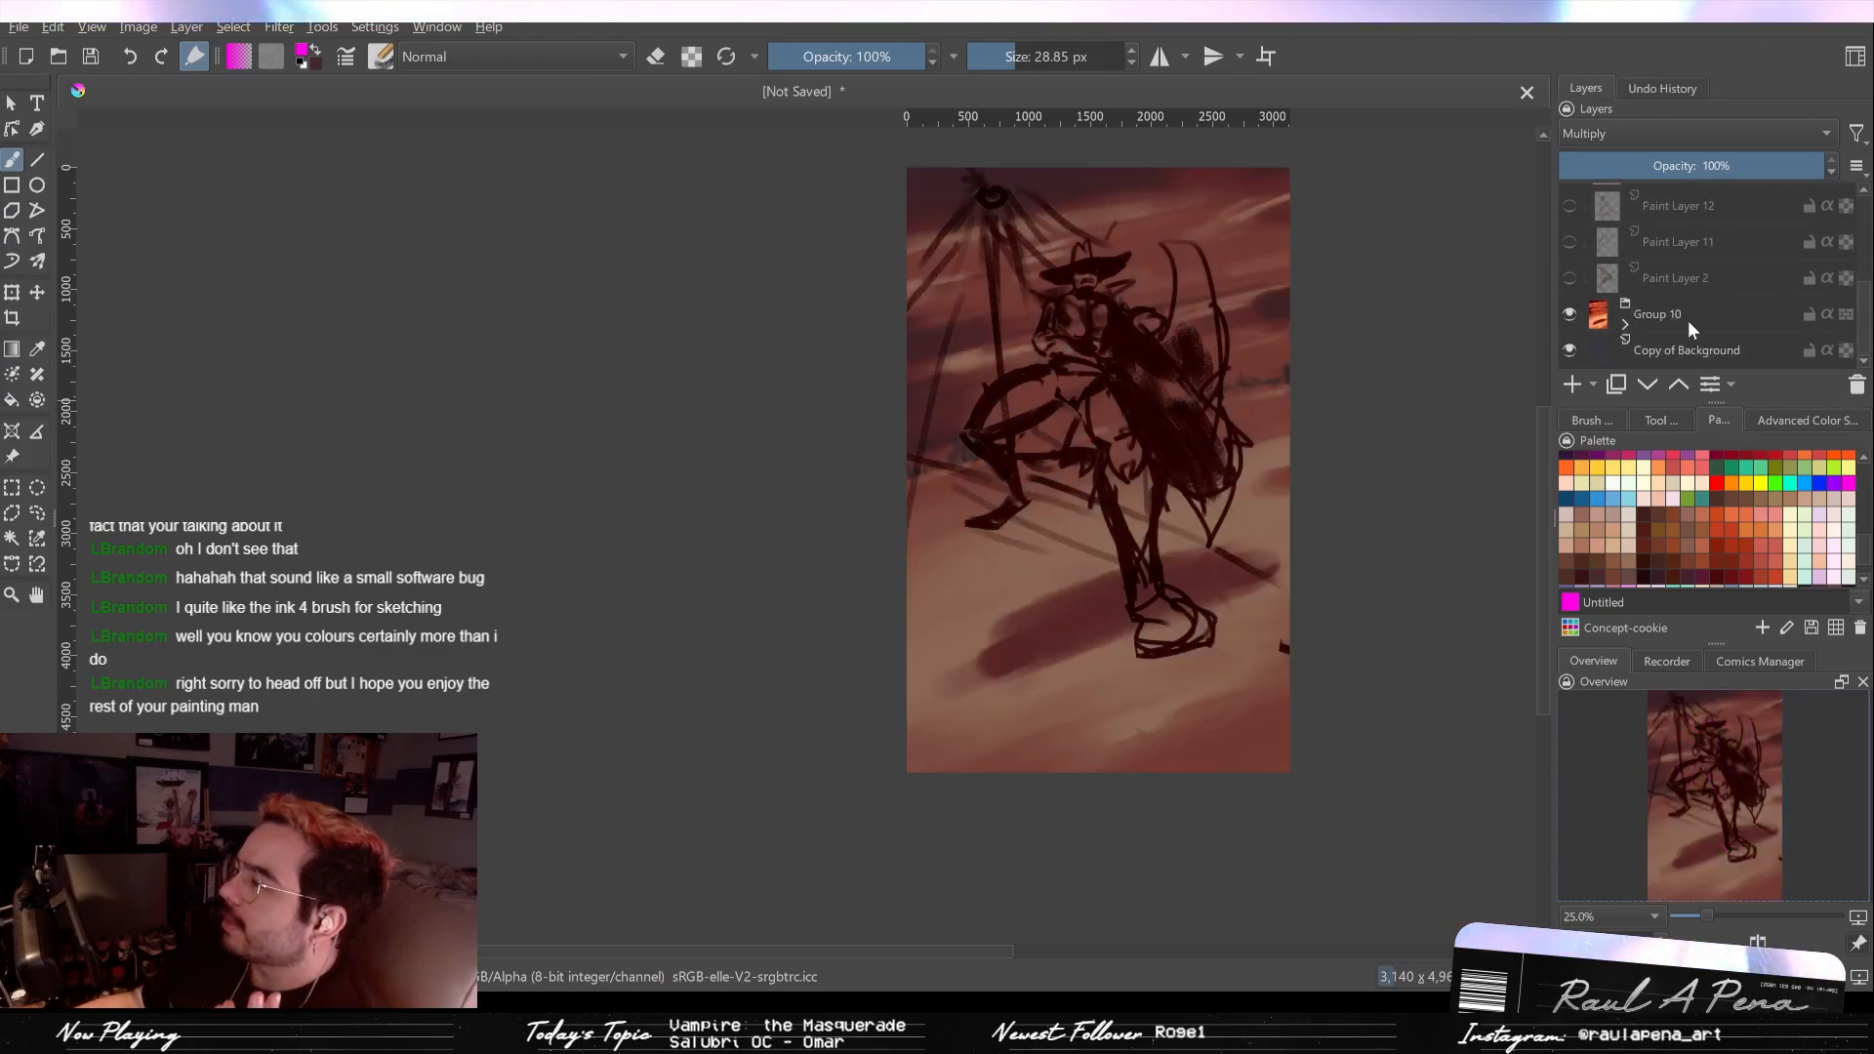
Step: Flip the Group 10 background horizontally so its ground shadow slopes down toward the planted foot
{"action": "left_click", "coordinate": [1833, 313]}
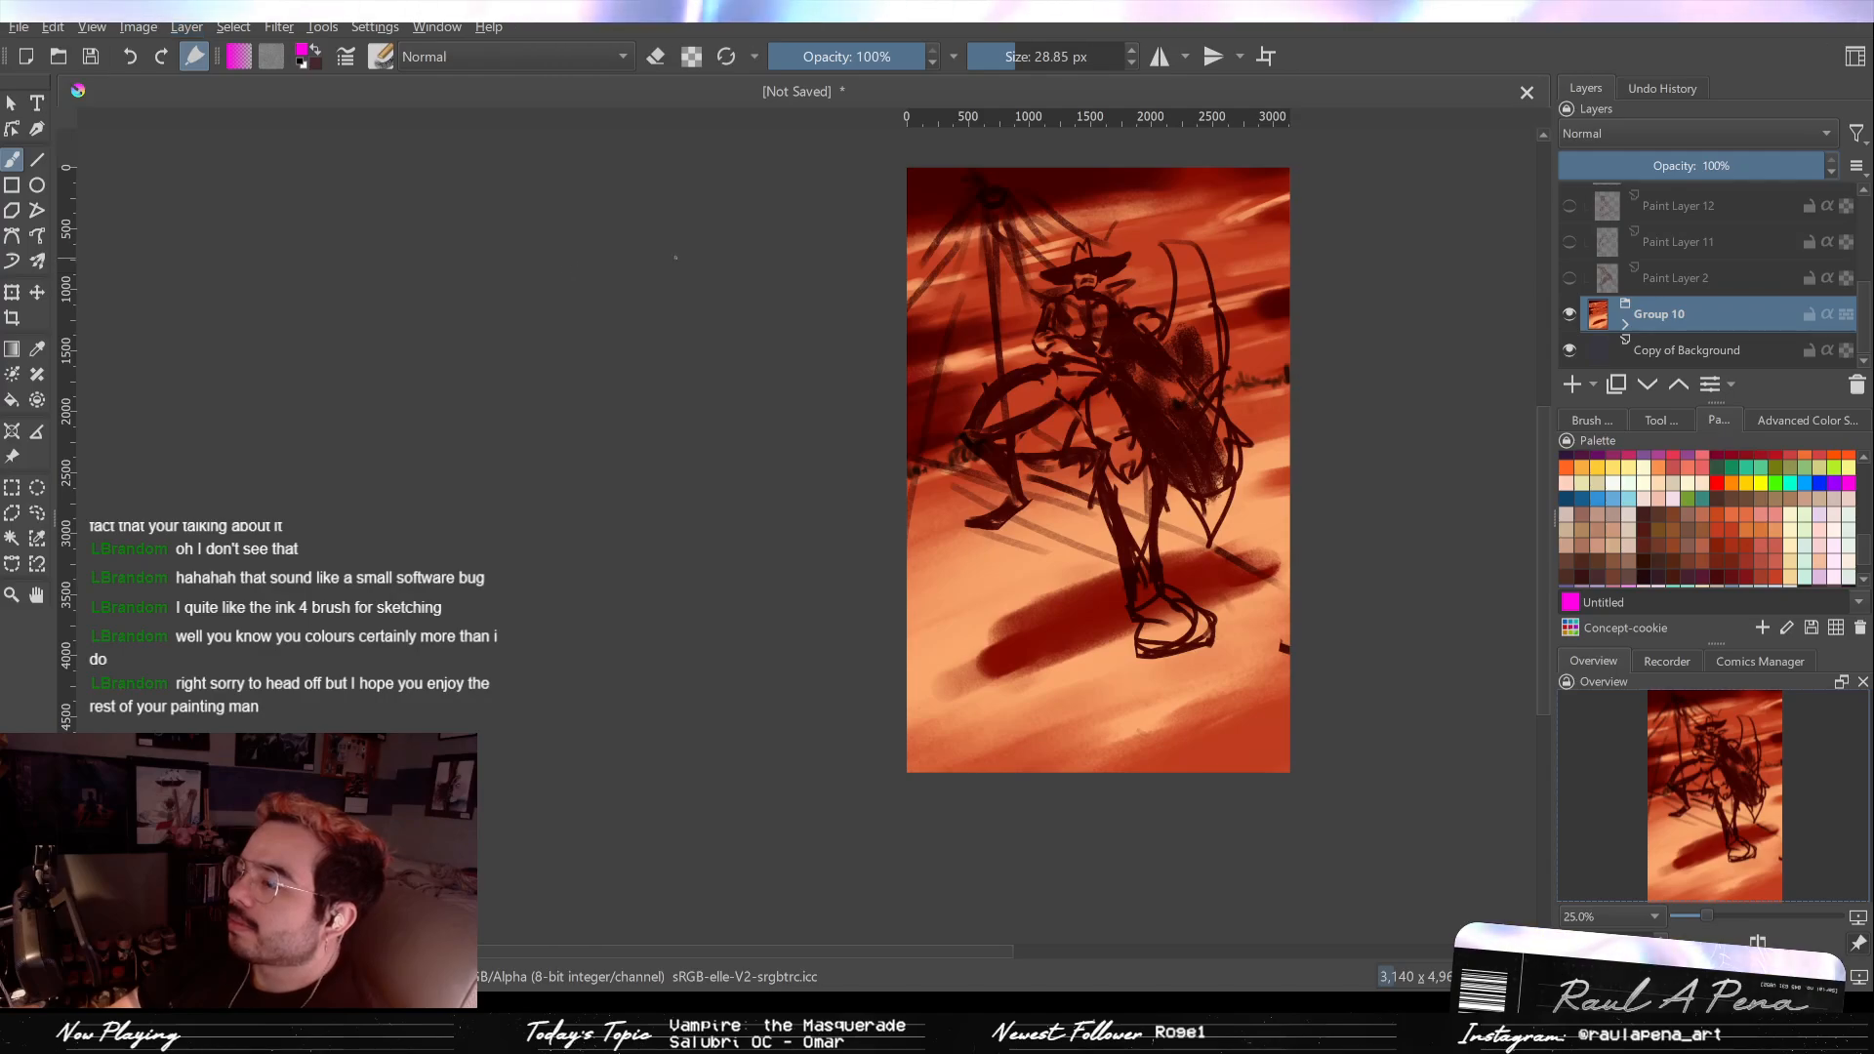
{"action": "key", "text": "ctrl+z"}
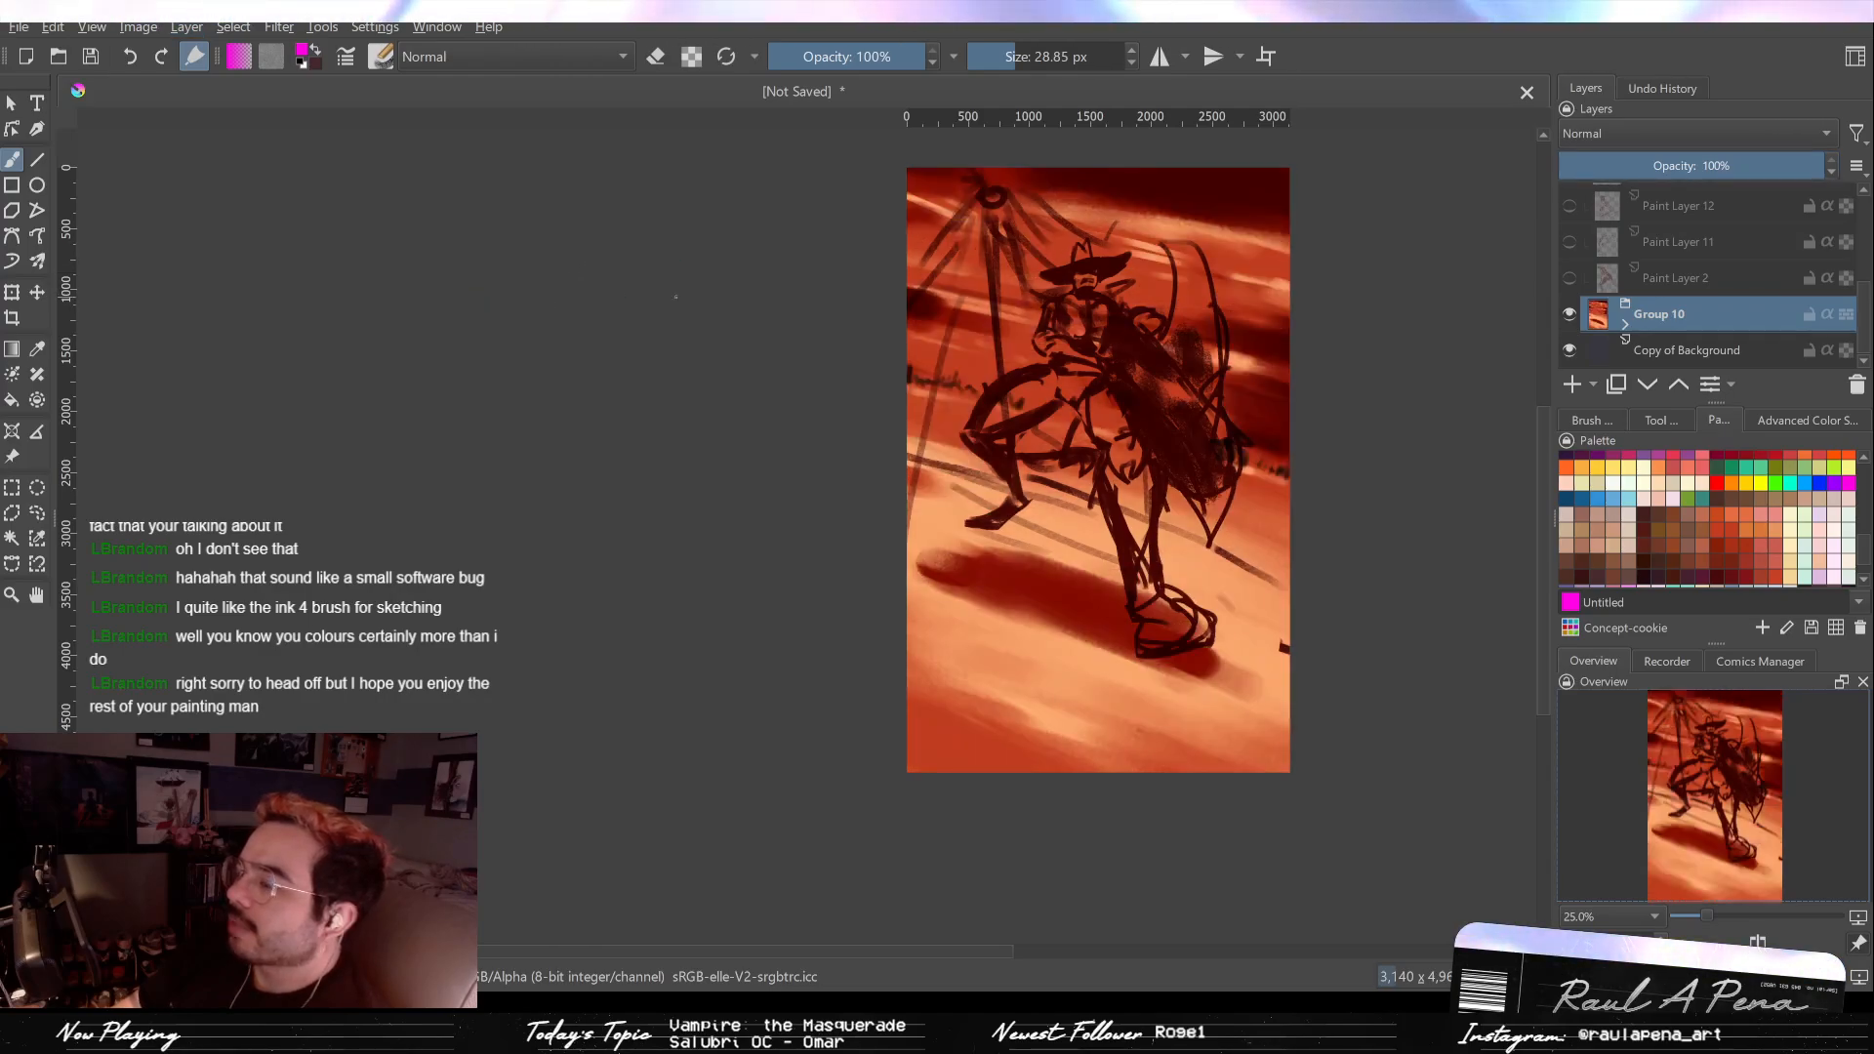
{"action": "mouse_move", "coordinate": [996, 411]}
{"action": "left_mouse_down"}
{"action": "mouse_move", "coordinate": [1003, 375]}
{"action": "mouse_move", "coordinate": [1011, 396]}
{"action": "left_mouse_up"}
{"action": "left_click_drag", "start_coordinate": [1230, 420], "coordinate": [1240, 448]}
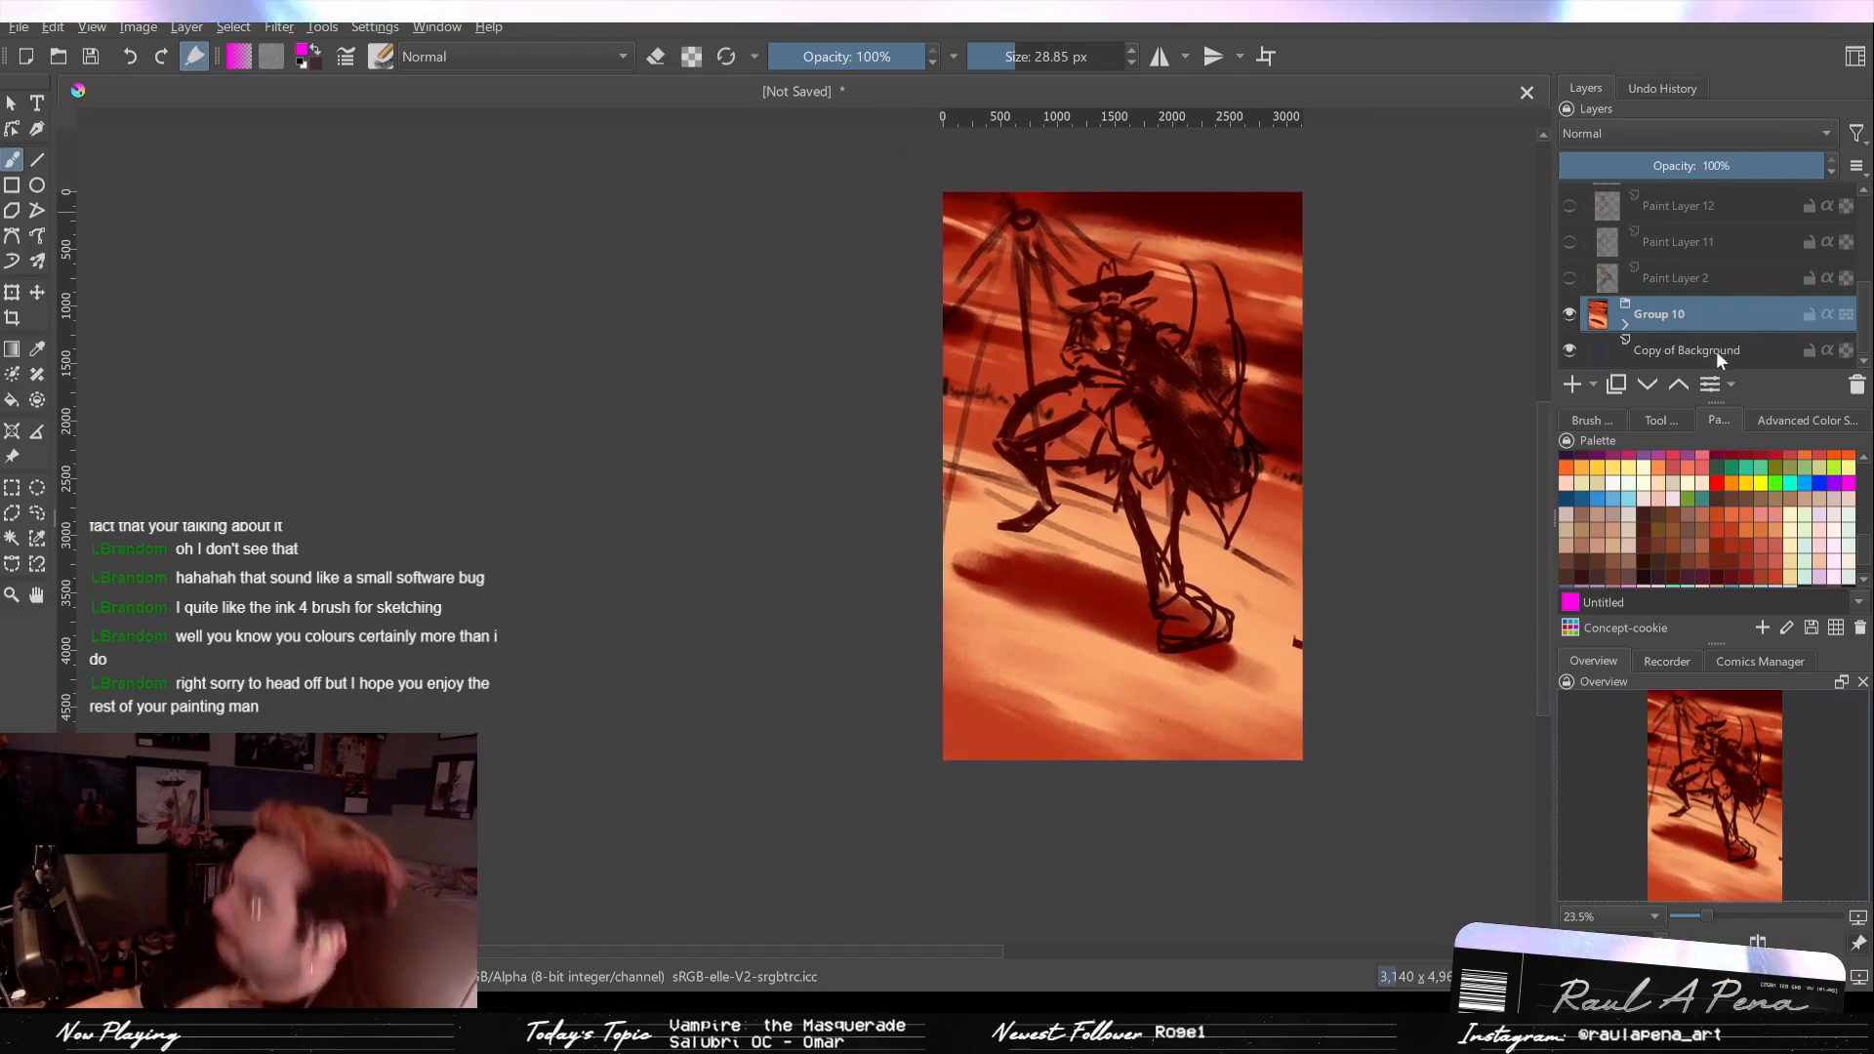
Step: Add a new paint layer directly above Paint Layer 1 inside Group 10, and choose pale cream from the palette for the brush
{"action": "left_click", "coordinate": [1625, 324]}
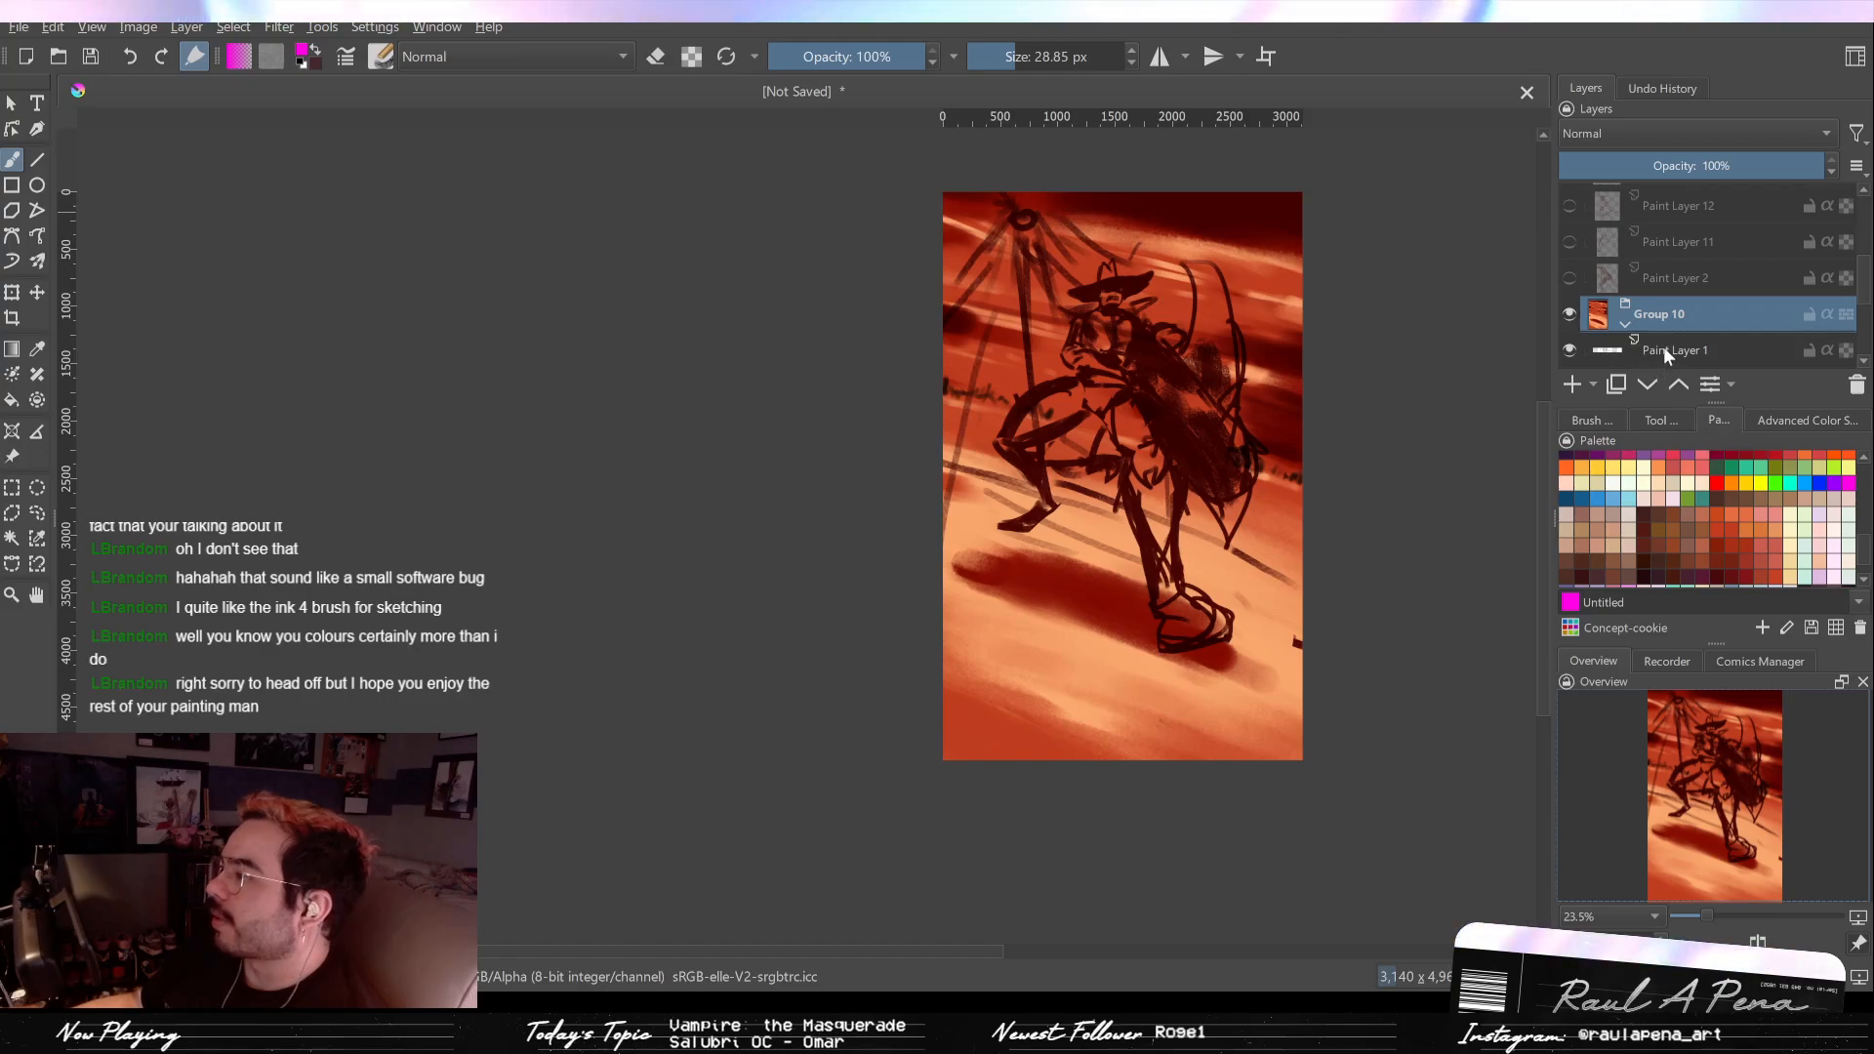
{"action": "left_click", "coordinate": [1676, 357]}
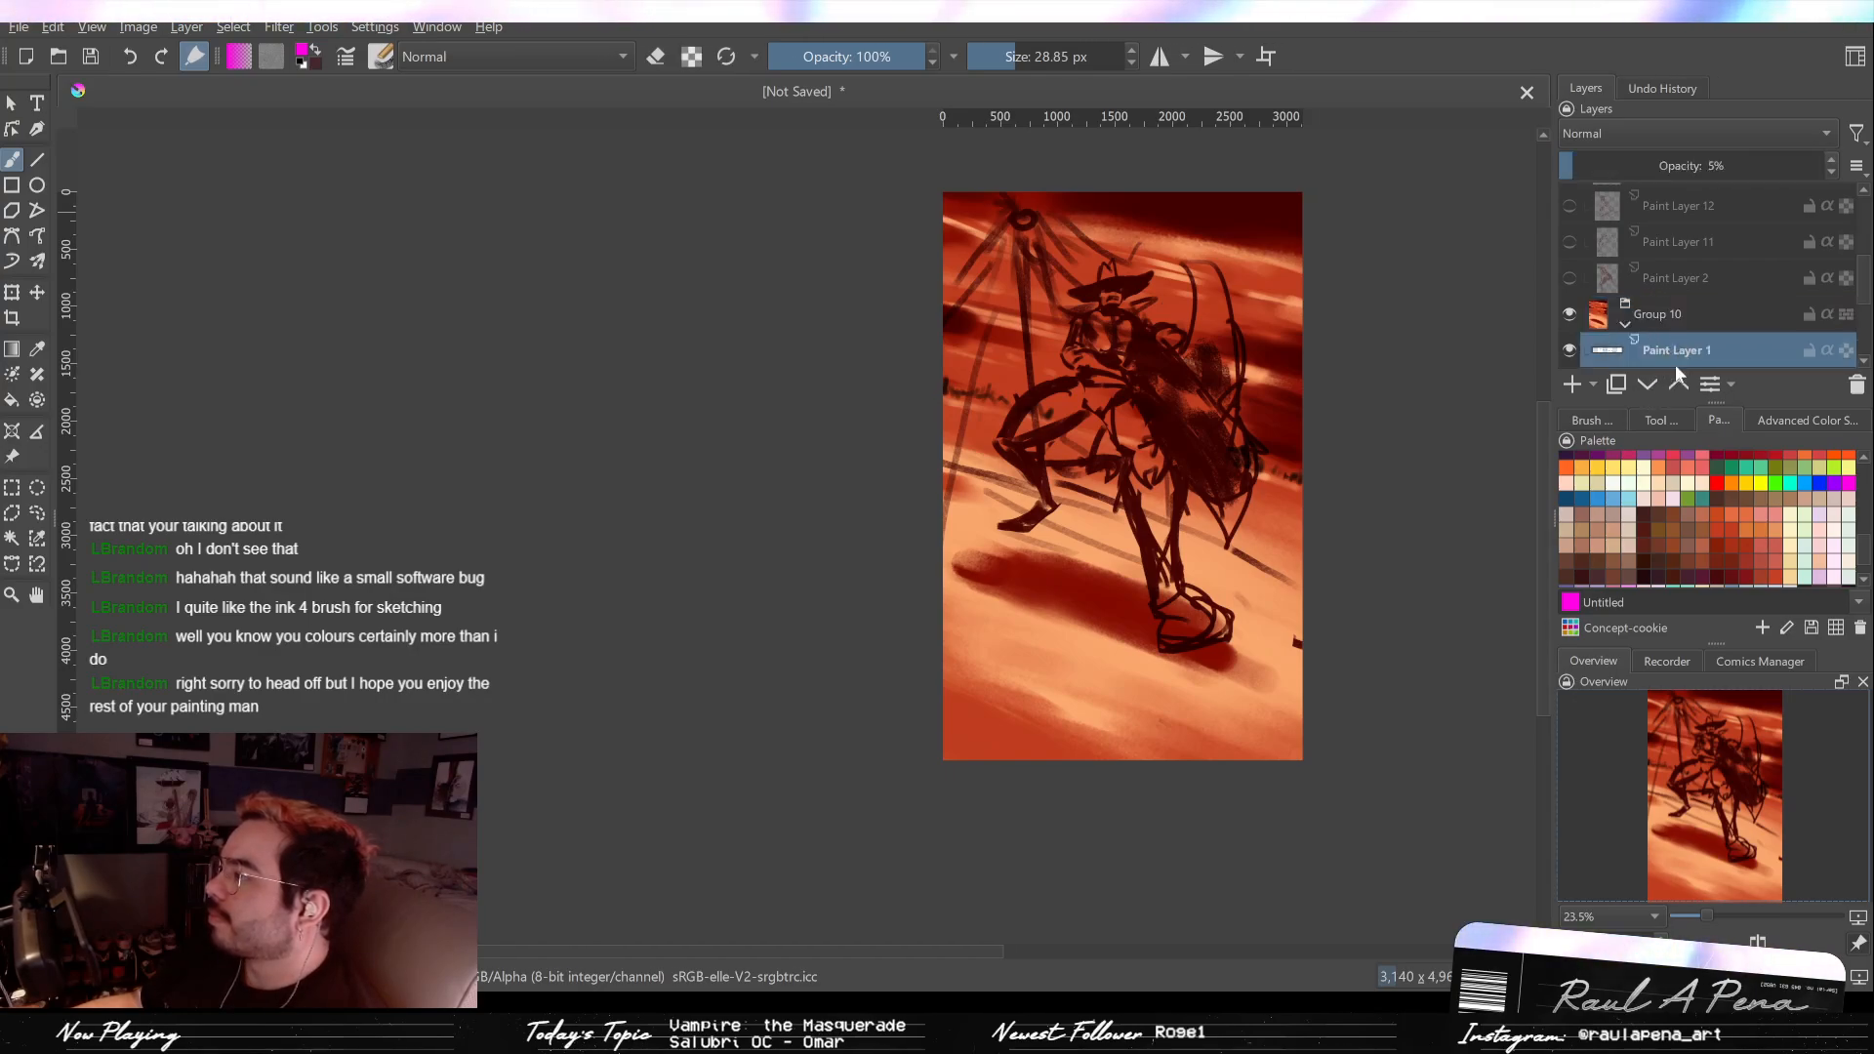
{"action": "left_click", "coordinate": [1572, 384]}
{"action": "key", "text": "p"}
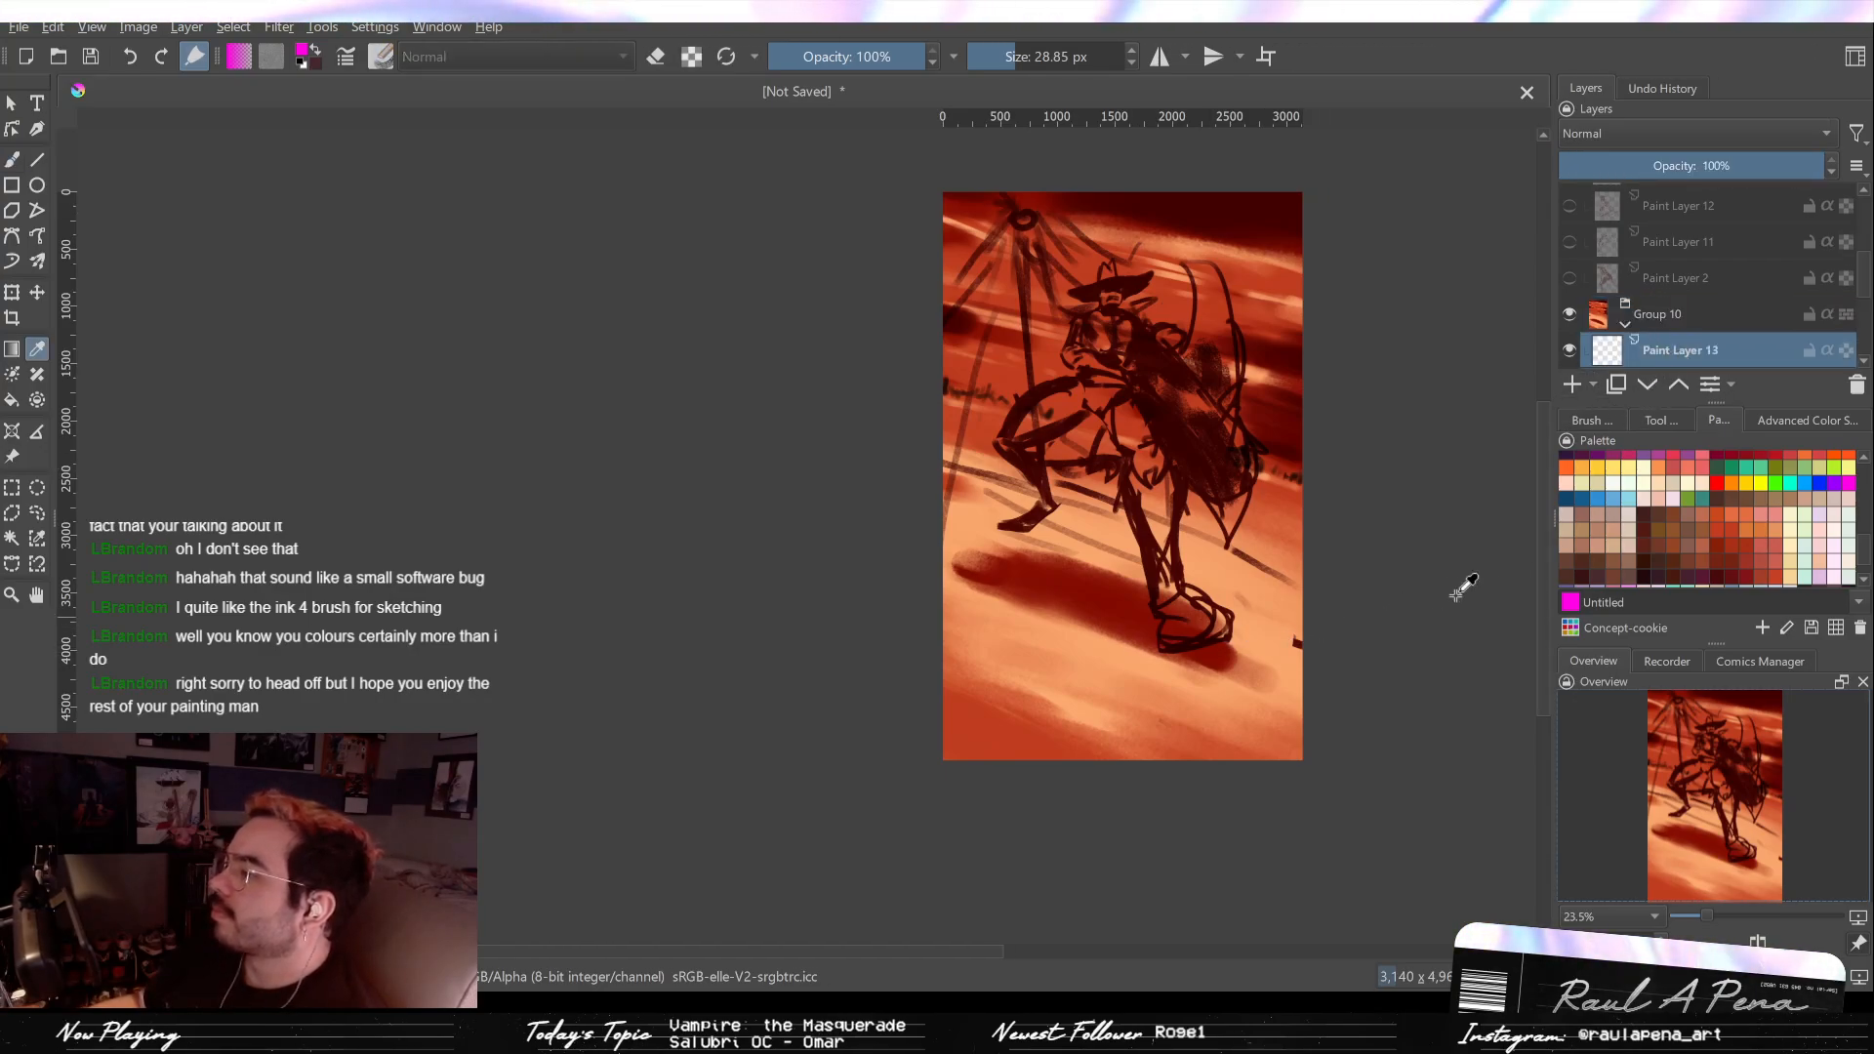
{"action": "left_click", "coordinate": [1791, 515]}
{"action": "key", "text": "b"}
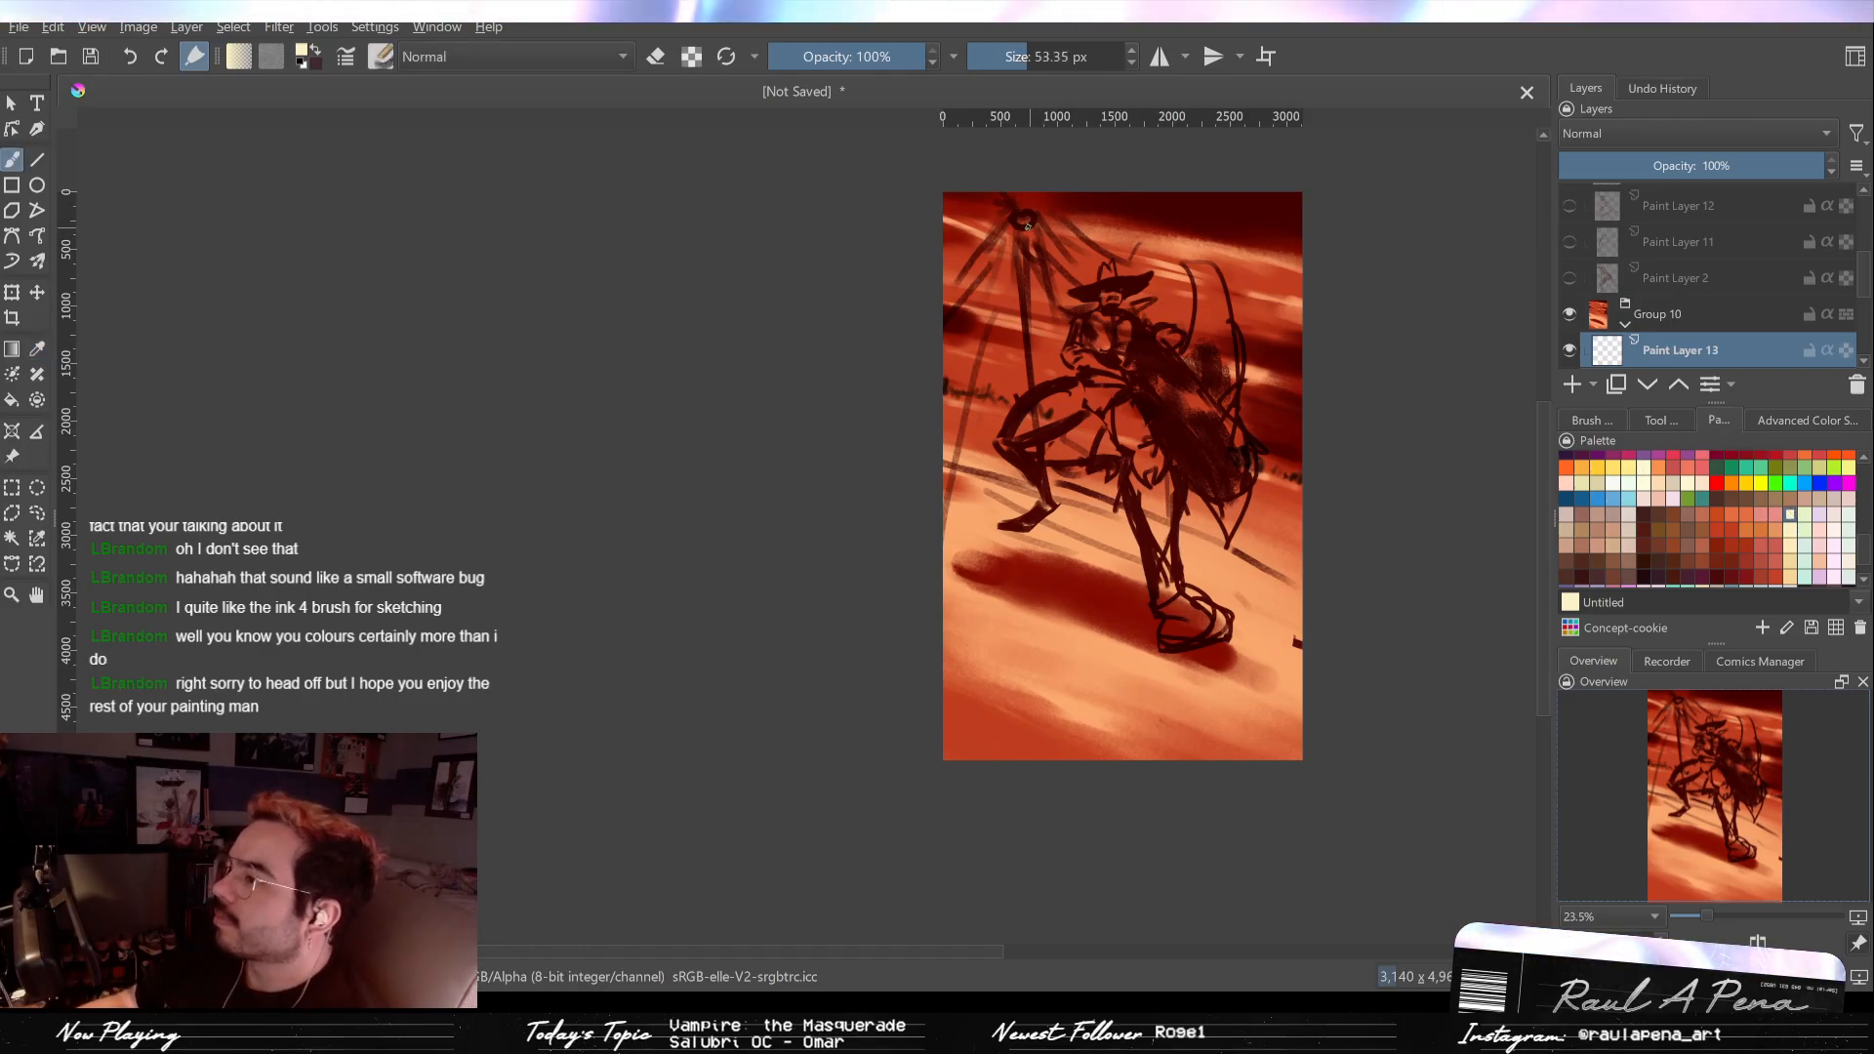
Step: Paint cream light rays fanning out from the circular light source, and dab a speckled glow around it with a 312 px brush
{"action": "mouse_move", "coordinate": [1021, 216]}
{"action": "left_mouse_down"}
{"action": "mouse_move", "coordinate": [1023, 312]}
{"action": "mouse_move", "coordinate": [954, 424]}
{"action": "mouse_move", "coordinate": [980, 274]}
{"action": "mouse_move", "coordinate": [944, 305]}
{"action": "left_mouse_up"}
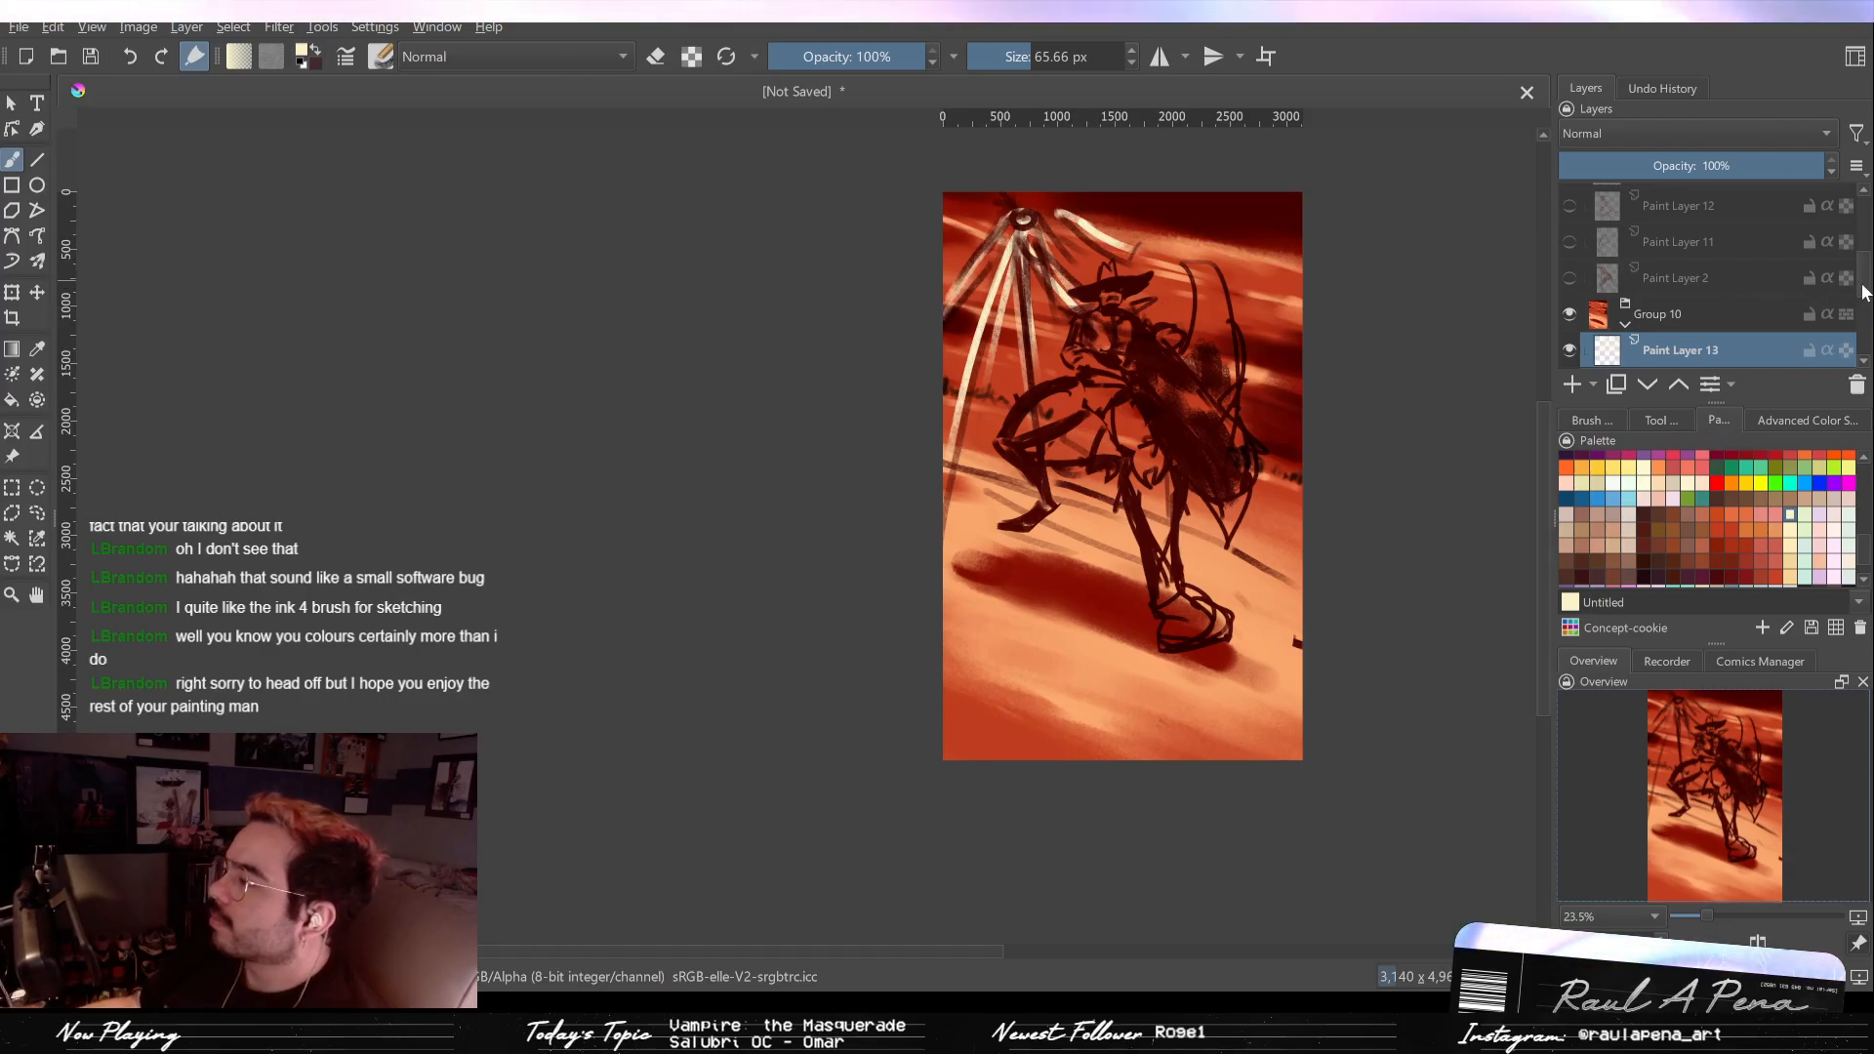
{"action": "scroll", "coordinate": [1678, 273], "scroll_direction": "up", "scroll_amount": 3}
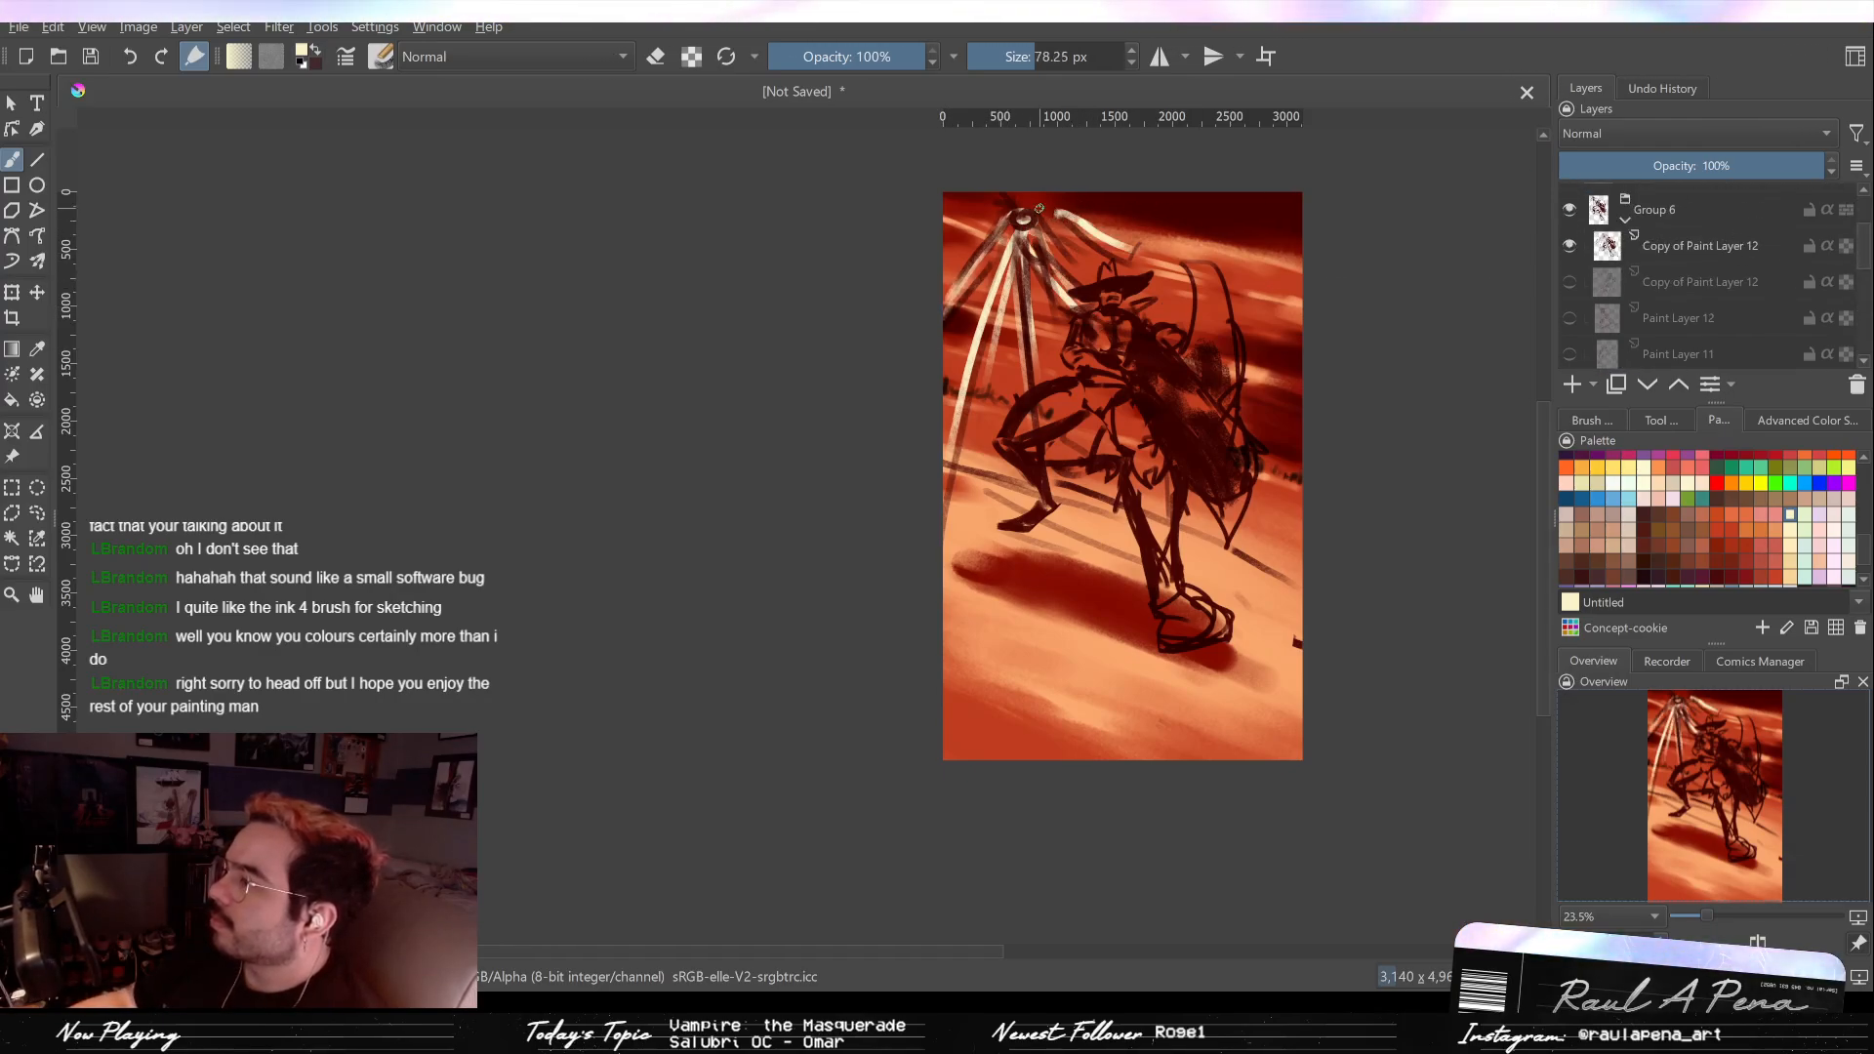
{"action": "key", "text": "bracketright"}
{"action": "key", "text": "bracketright"}
{"action": "key", "text": "bracketright"}
{"action": "key", "text": "bracketright"}
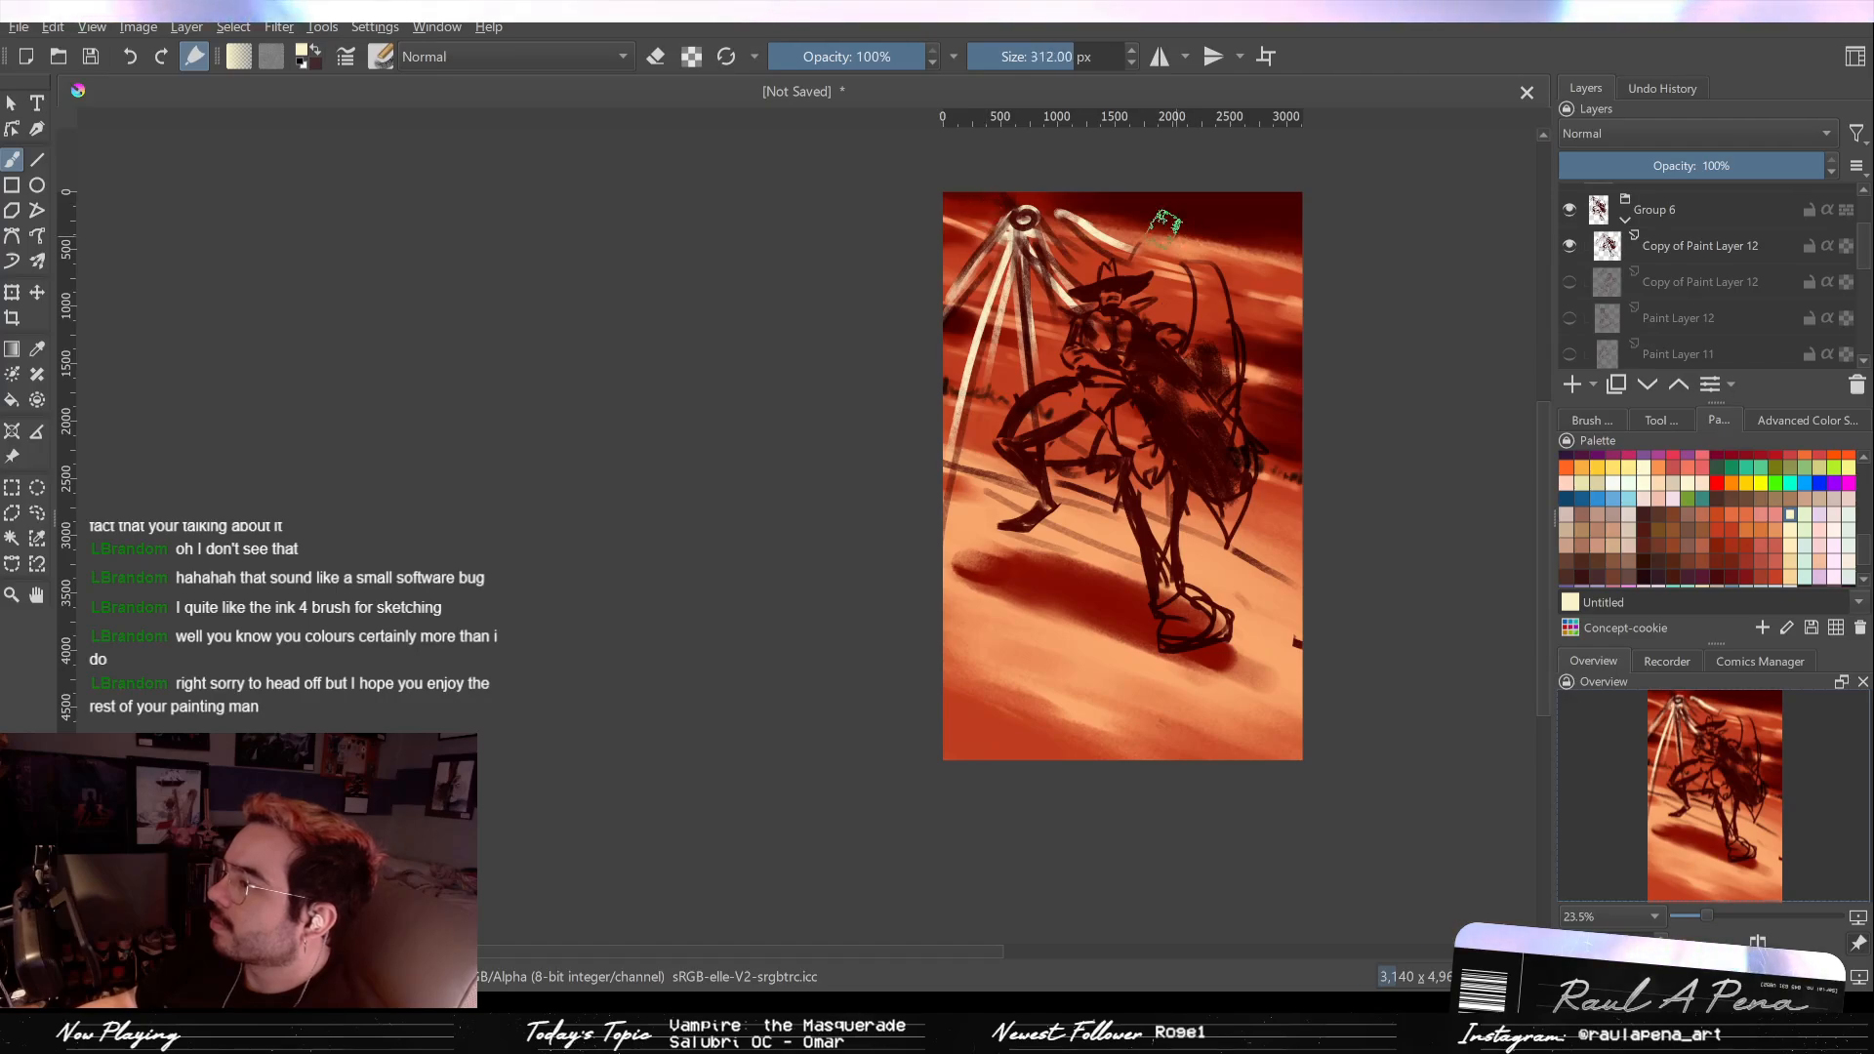
{"action": "left_click", "coordinate": [1017, 219]}
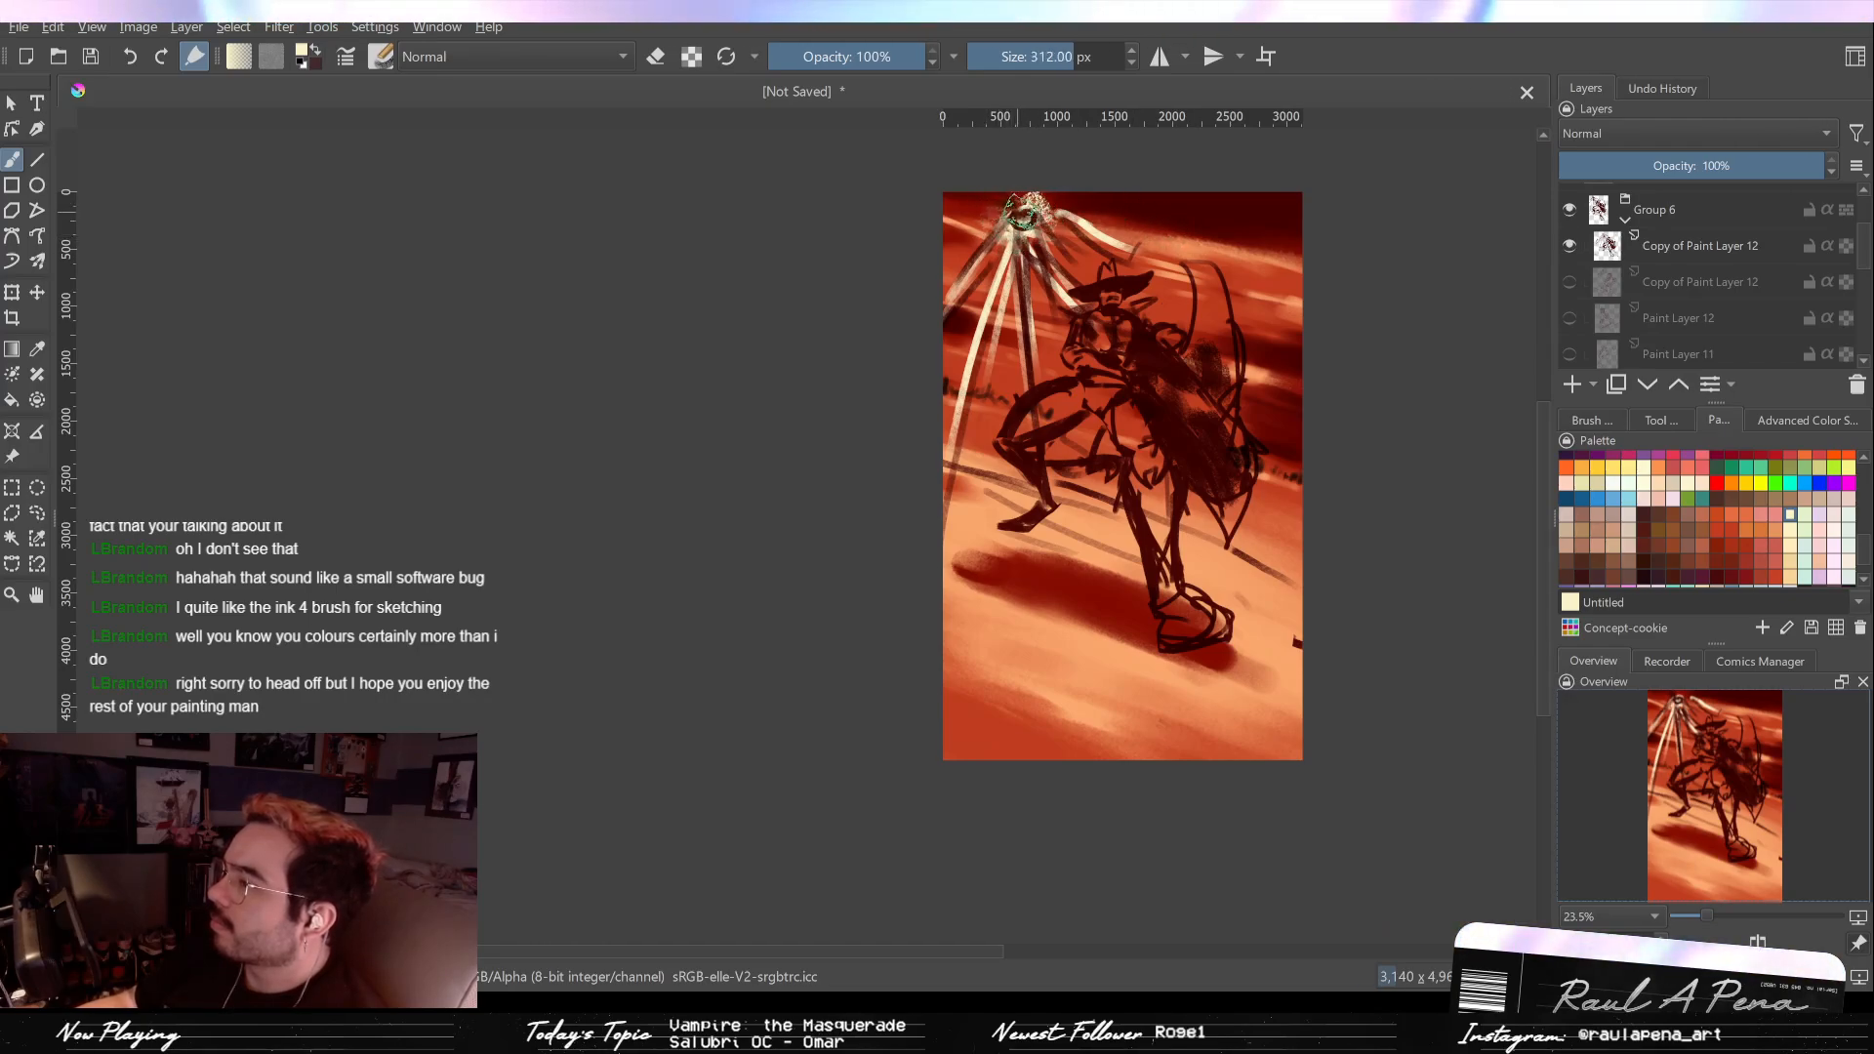
{"action": "left_click", "coordinate": [1020, 219]}
Step: With a smaller brush, widen and extend the cream rays downward past the raised leg, and add broad rays to both sides of the light source
{"action": "key", "text": "bracketleft"}
{"action": "key", "text": "bracketleft"}
{"action": "key", "text": "bracketleft"}
{"action": "key", "text": "bracketleft"}
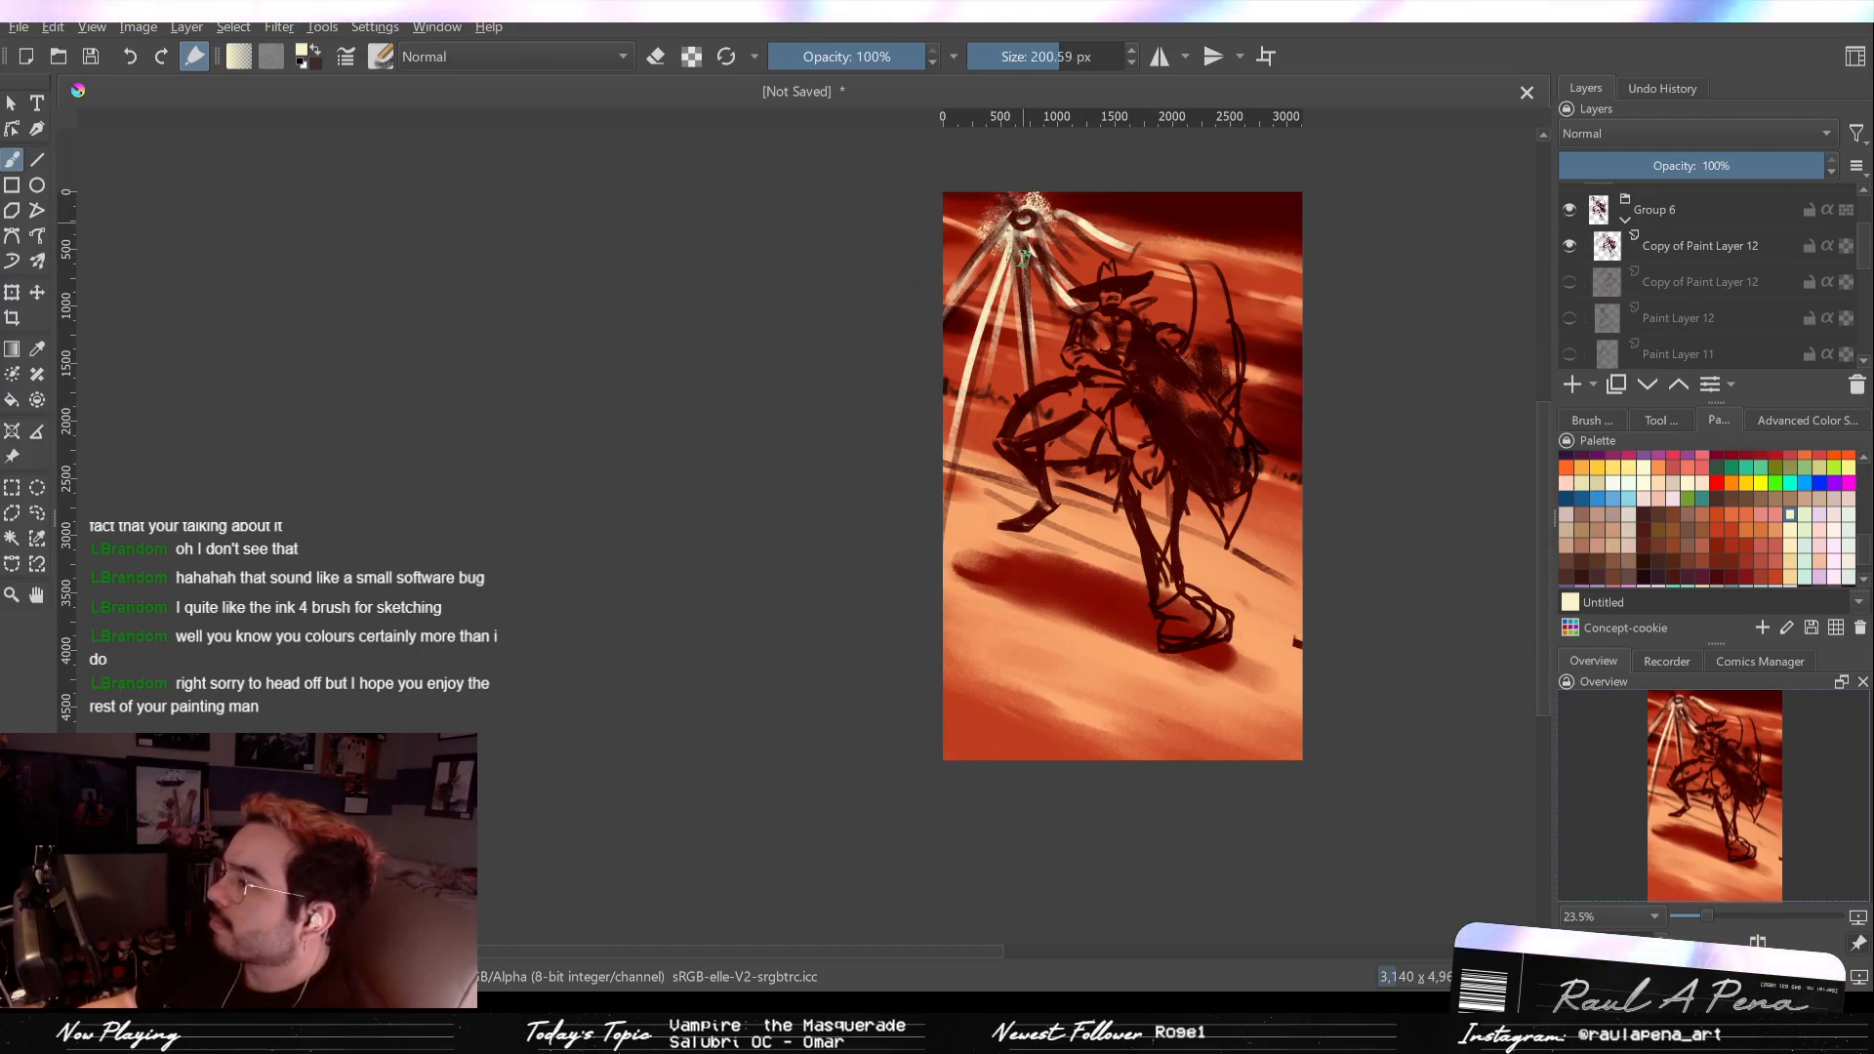
{"action": "key", "text": "bracketleft"}
{"action": "key", "text": "bracketleft"}
{"action": "key", "text": "bracketleft"}
{"action": "key", "text": "bracketleft"}
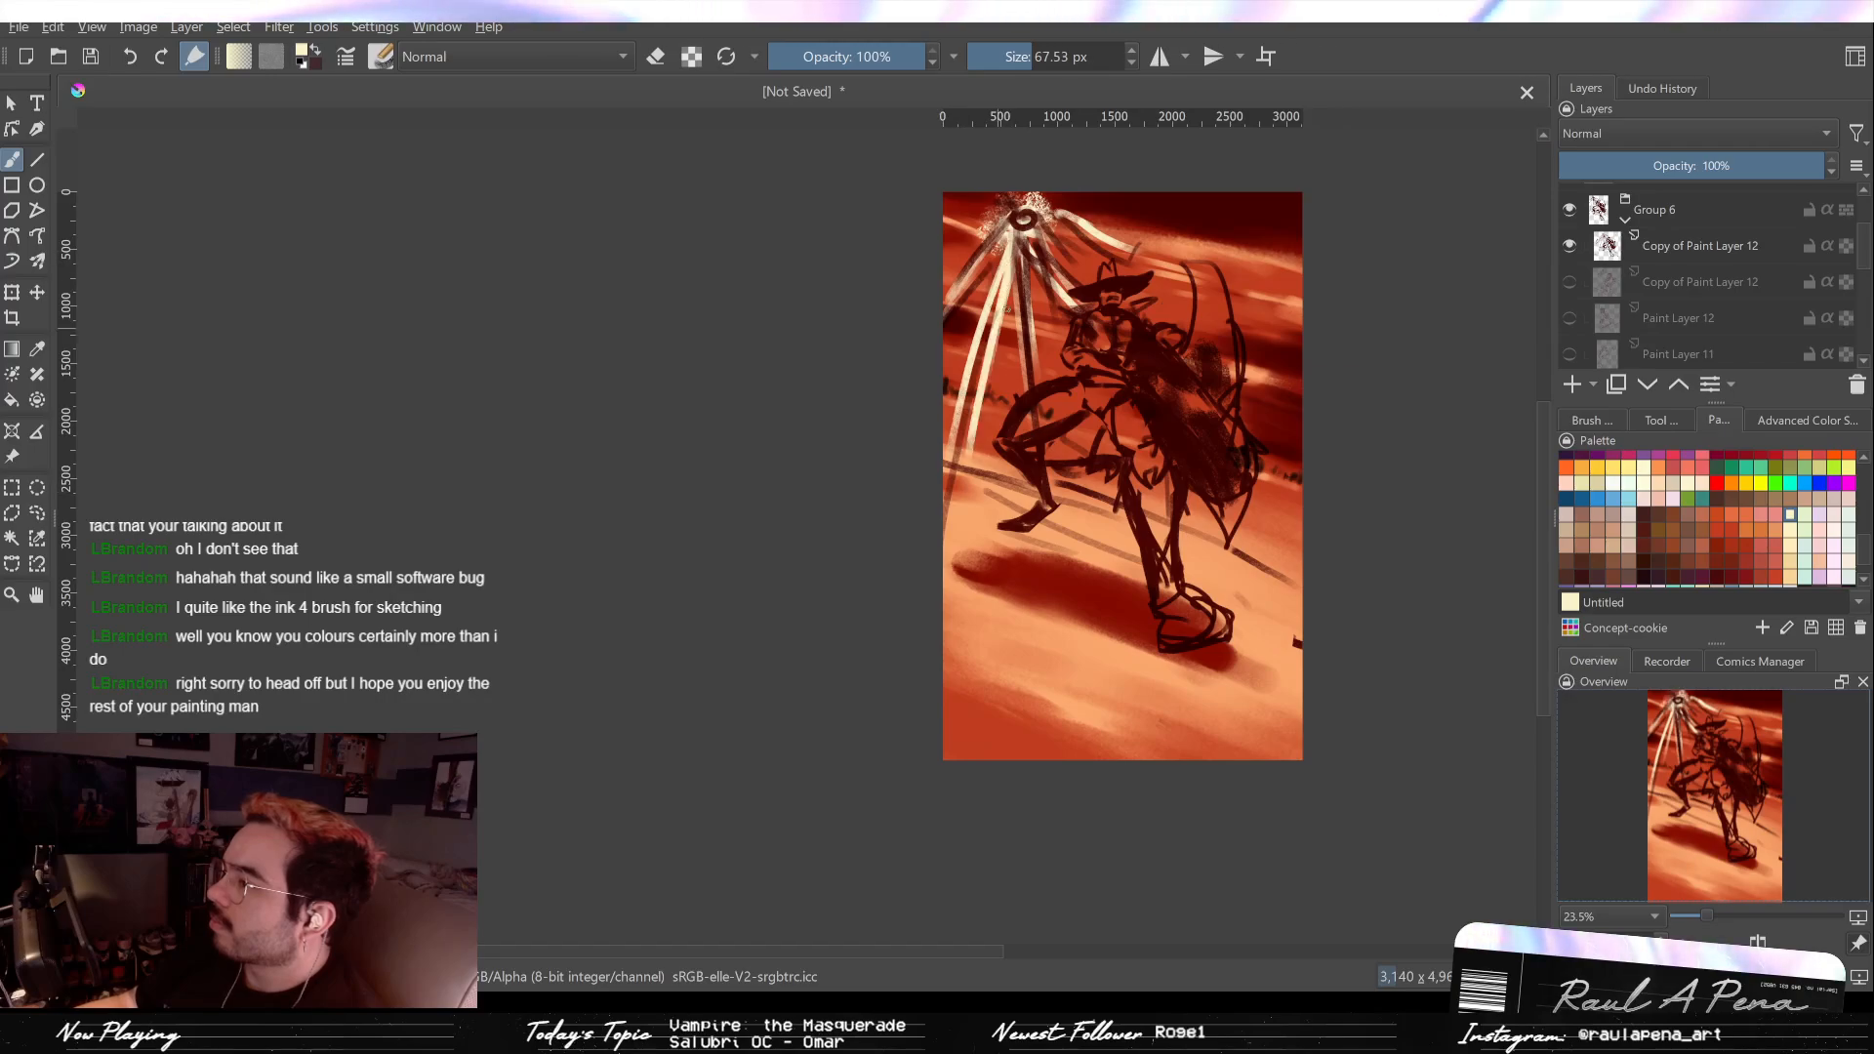
{"action": "mouse_move", "coordinate": [983, 339]}
{"action": "left_mouse_down"}
{"action": "mouse_move", "coordinate": [932, 478]}
{"action": "mouse_move", "coordinate": [954, 507]}
{"action": "left_mouse_up"}
{"action": "mouse_move", "coordinate": [1030, 239]}
{"action": "left_mouse_down"}
{"action": "mouse_move", "coordinate": [1085, 404]}
{"action": "mouse_move", "coordinate": [1033, 392]}
{"action": "left_mouse_up"}
{"action": "left_click_drag", "start_coordinate": [1052, 497], "coordinate": [1068, 587]}
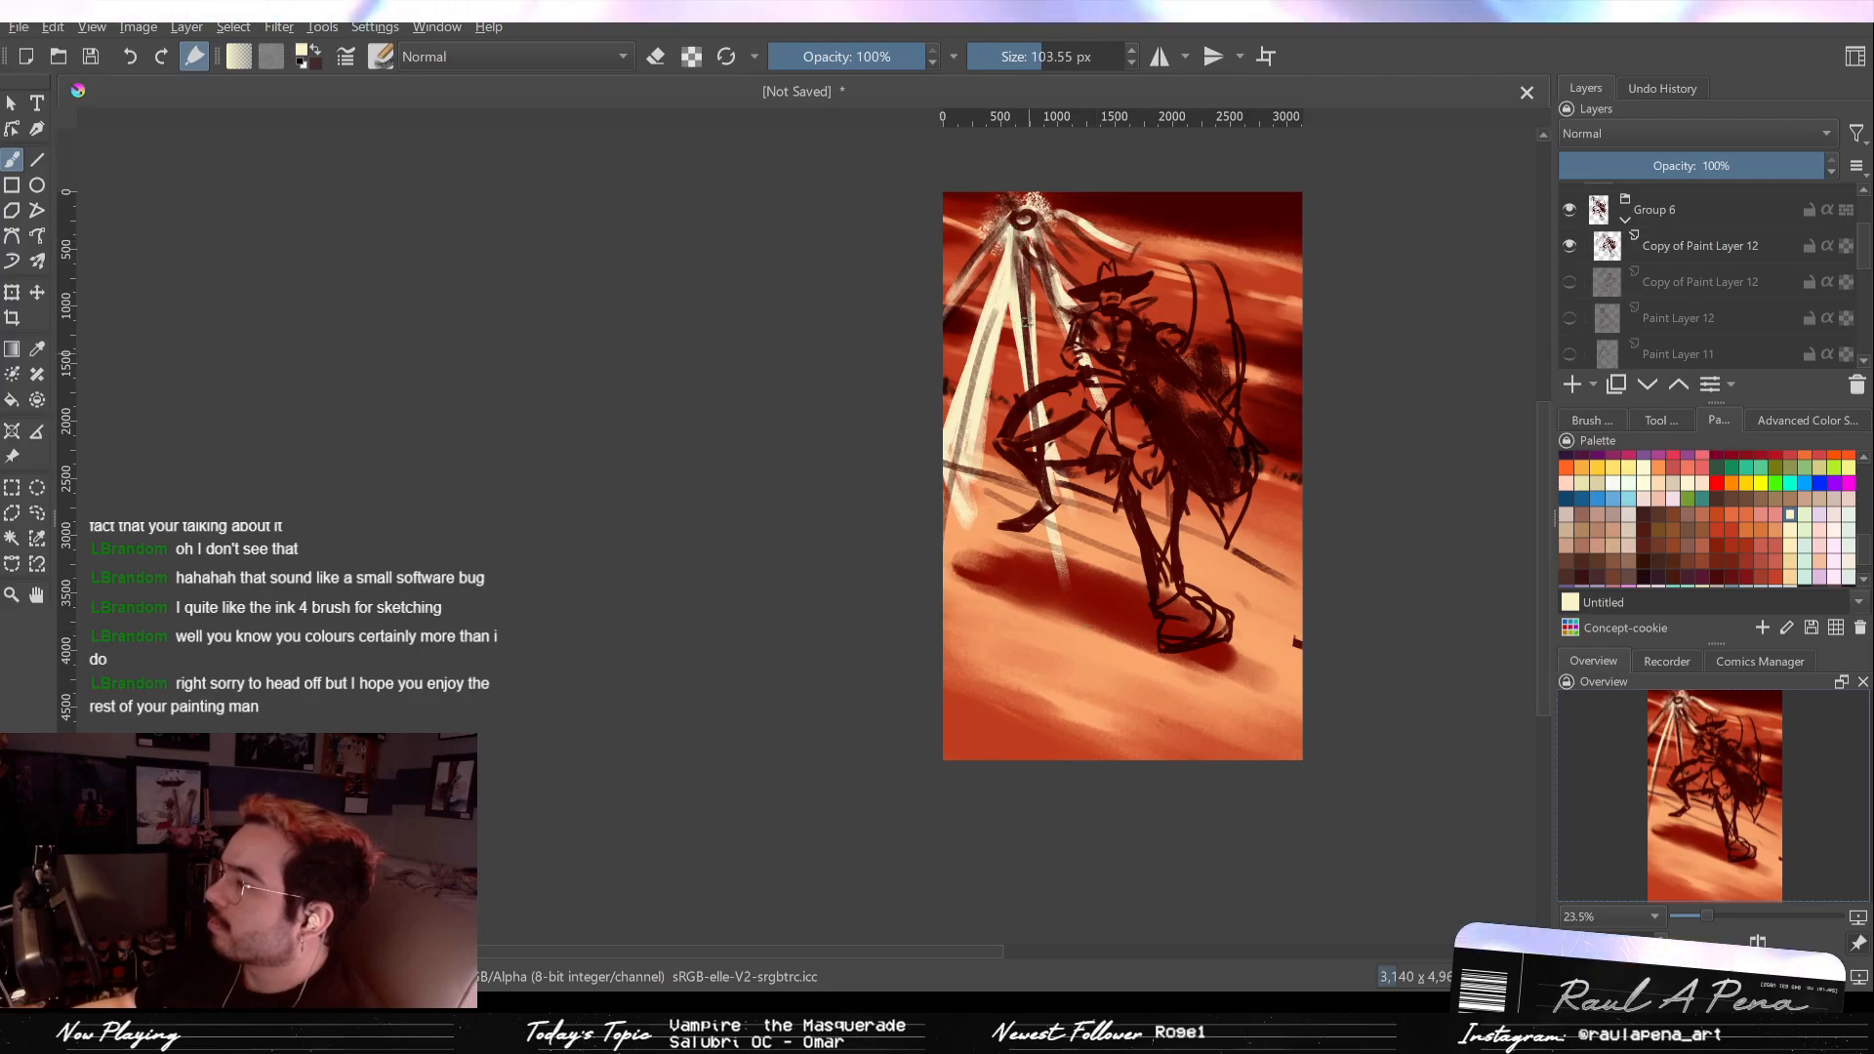
{"action": "left_click_drag", "start_coordinate": [949, 244], "coordinate": [1022, 222]}
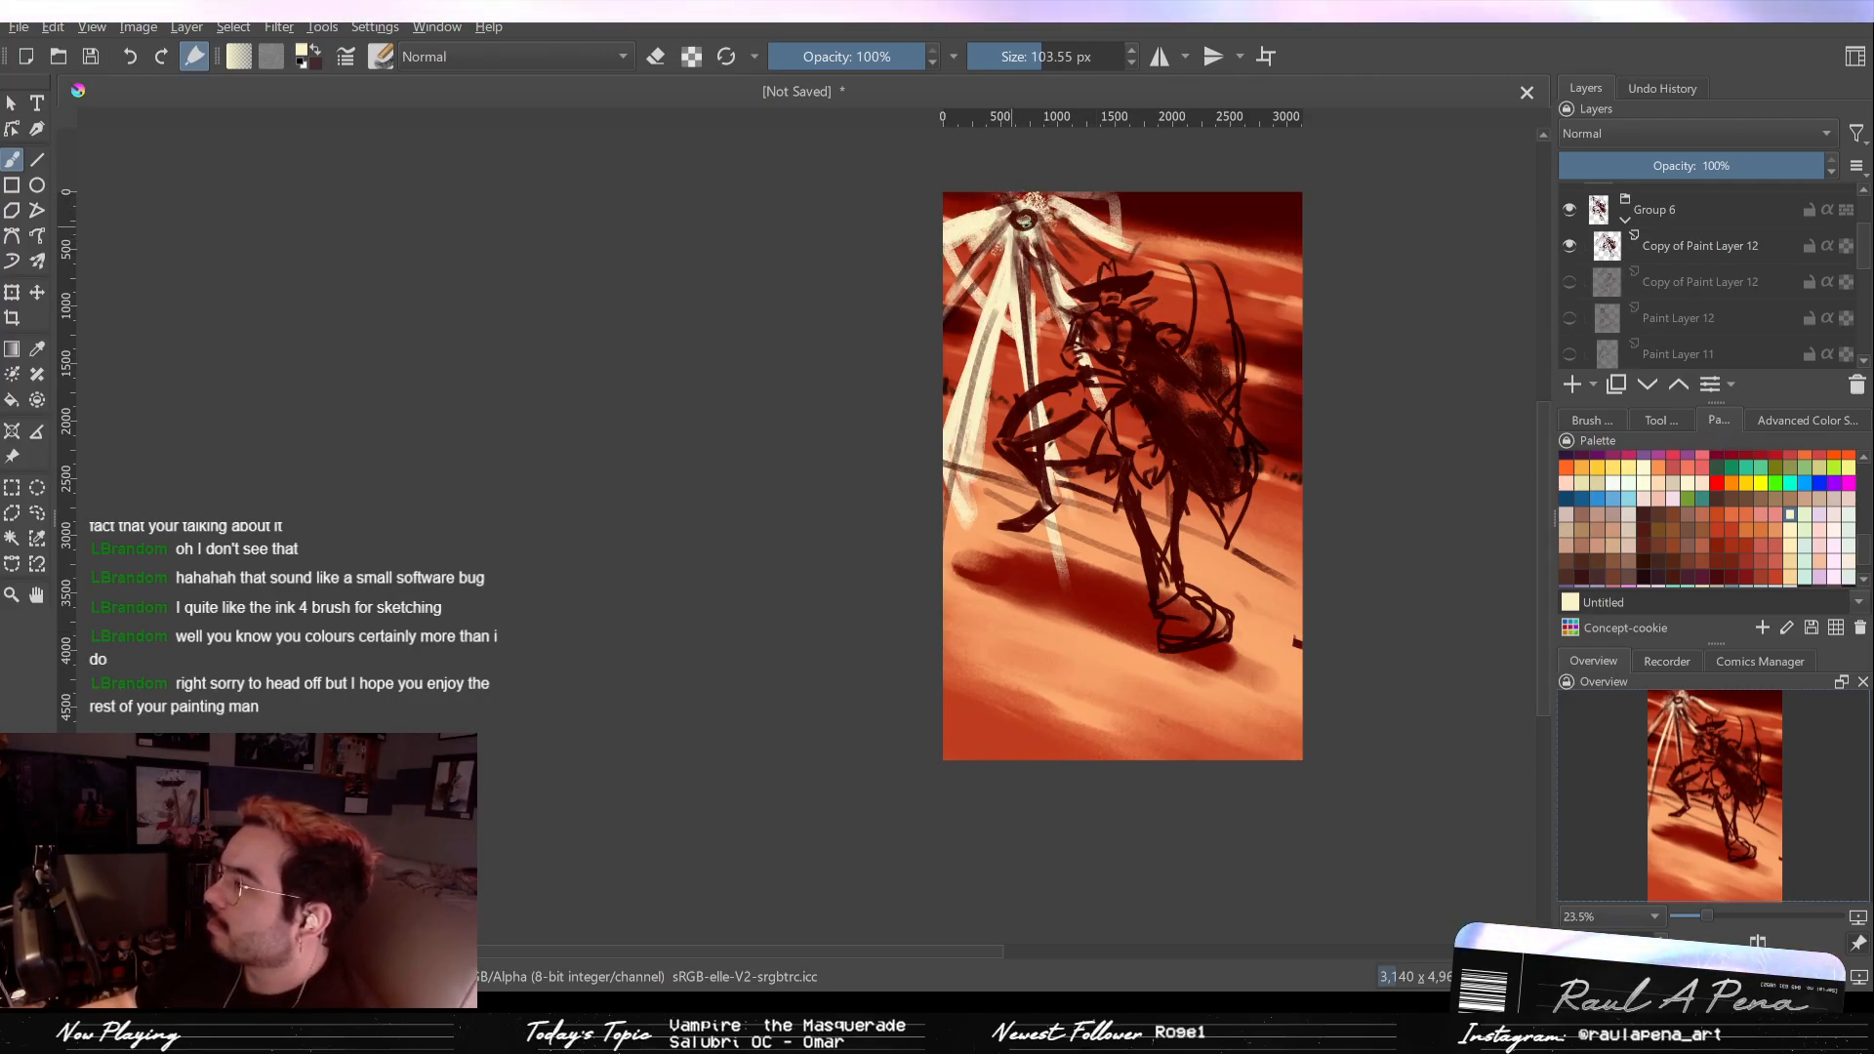
Step: Collapse Group 6, toggle Paint Layer 4 and Paint Layer 7 on and off to compare their colour blocking with the sketch, and hide both
{"action": "scroll", "coordinate": [1220, 337], "scroll_direction": "up", "scroll_amount": 2}
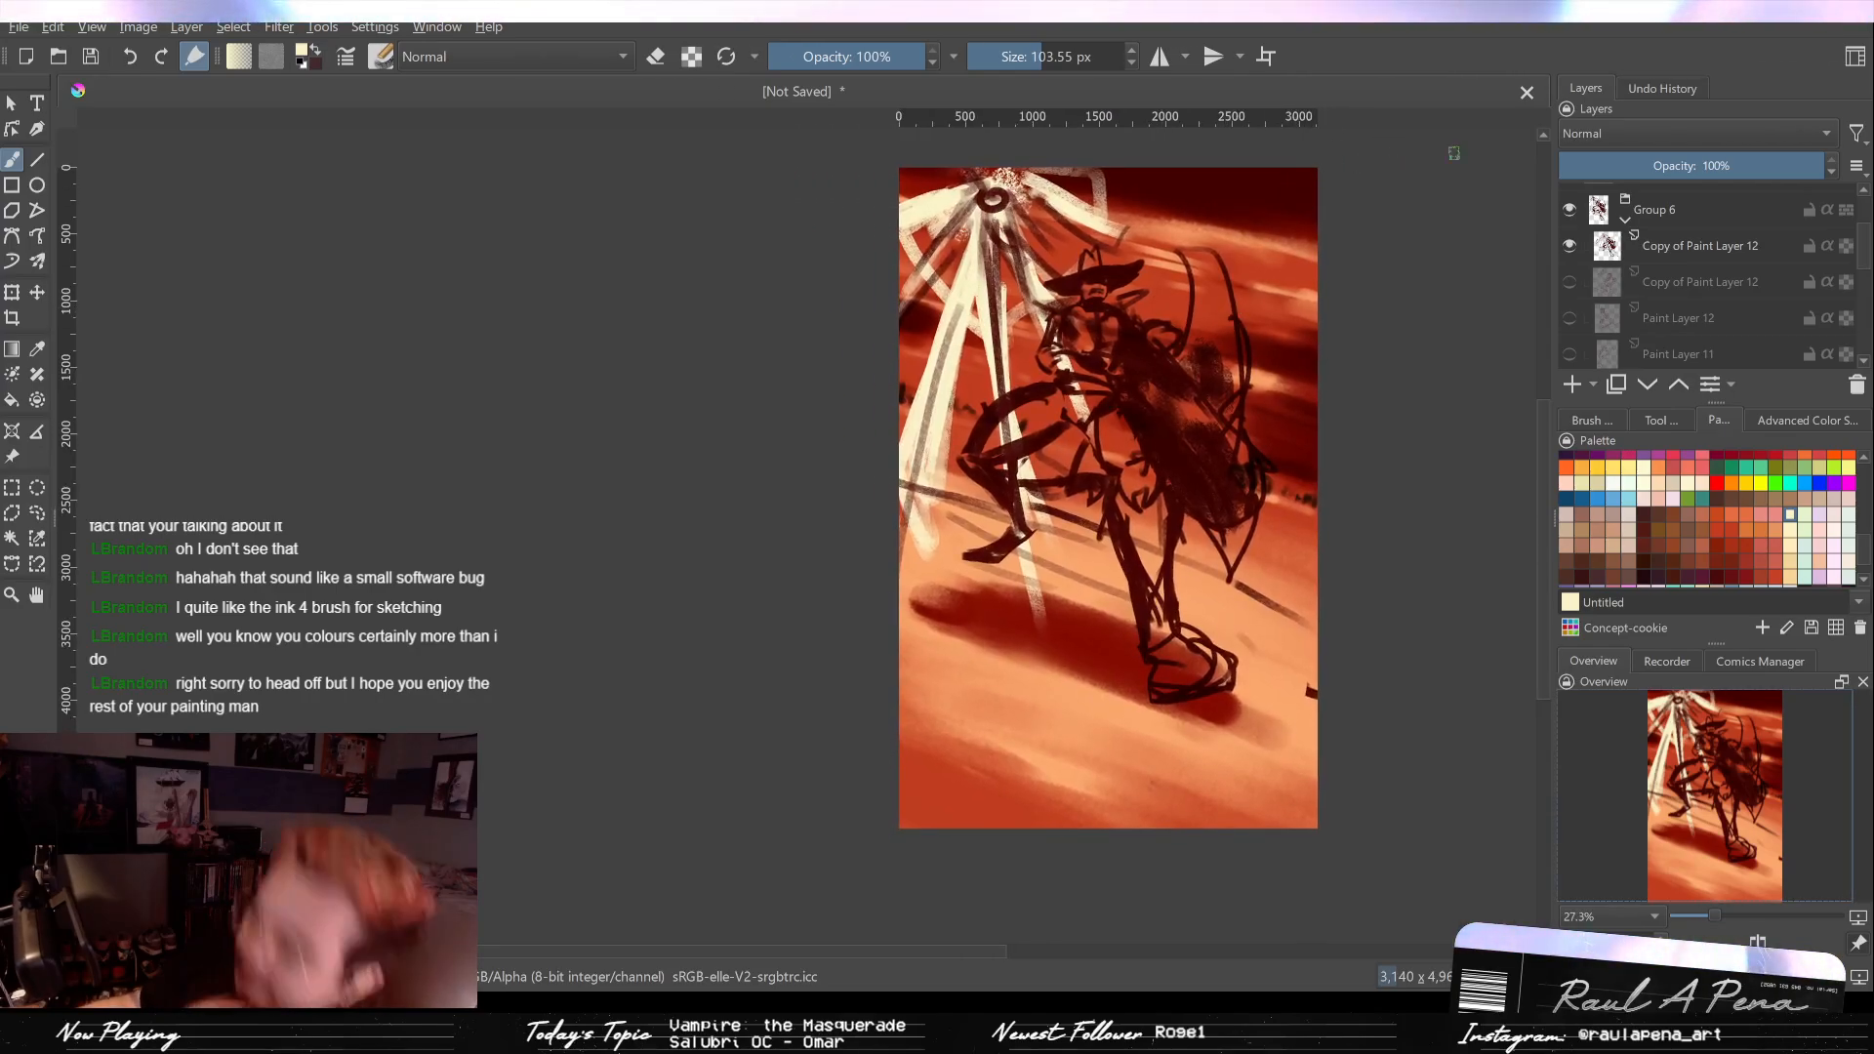
{"action": "left_click", "coordinate": [1626, 219]}
{"action": "scroll", "coordinate": [1664, 244], "scroll_direction": "up", "scroll_amount": 1}
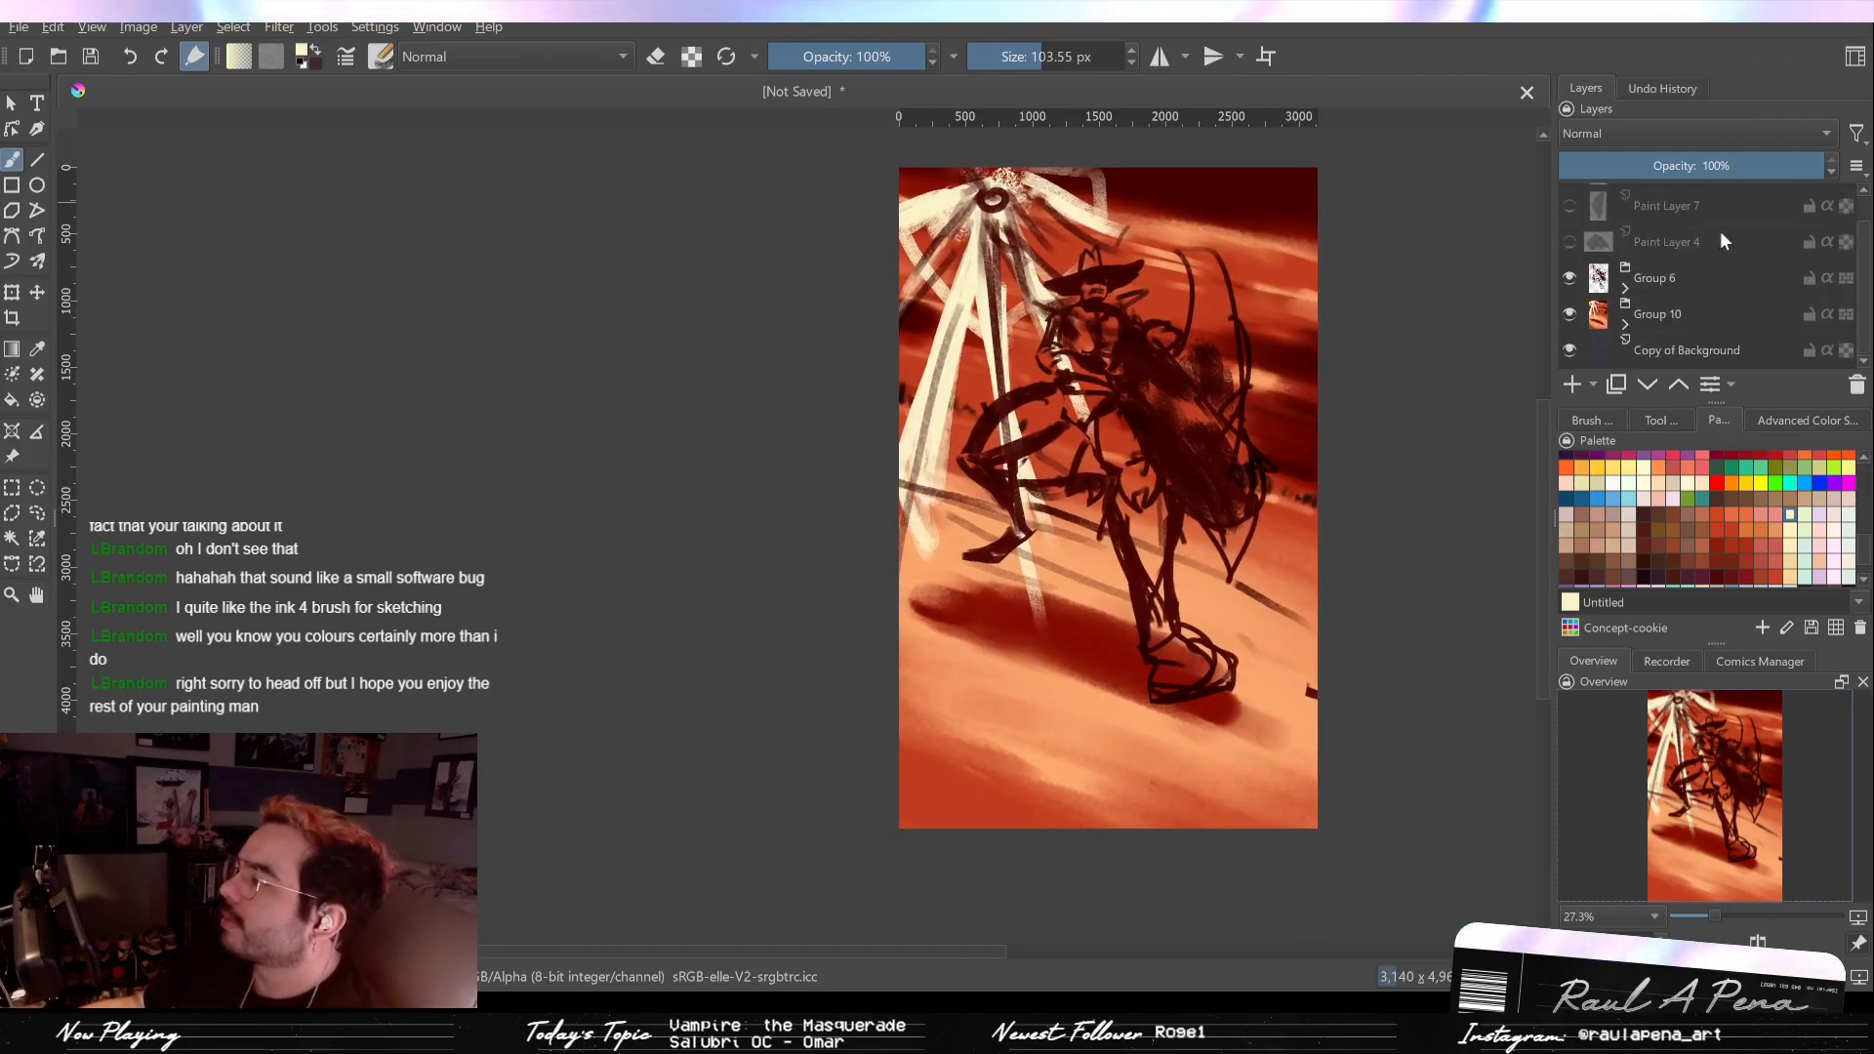
{"action": "left_click", "coordinate": [1677, 238]}
{"action": "left_click", "coordinate": [1569, 241]}
{"action": "left_click", "coordinate": [1569, 206]}
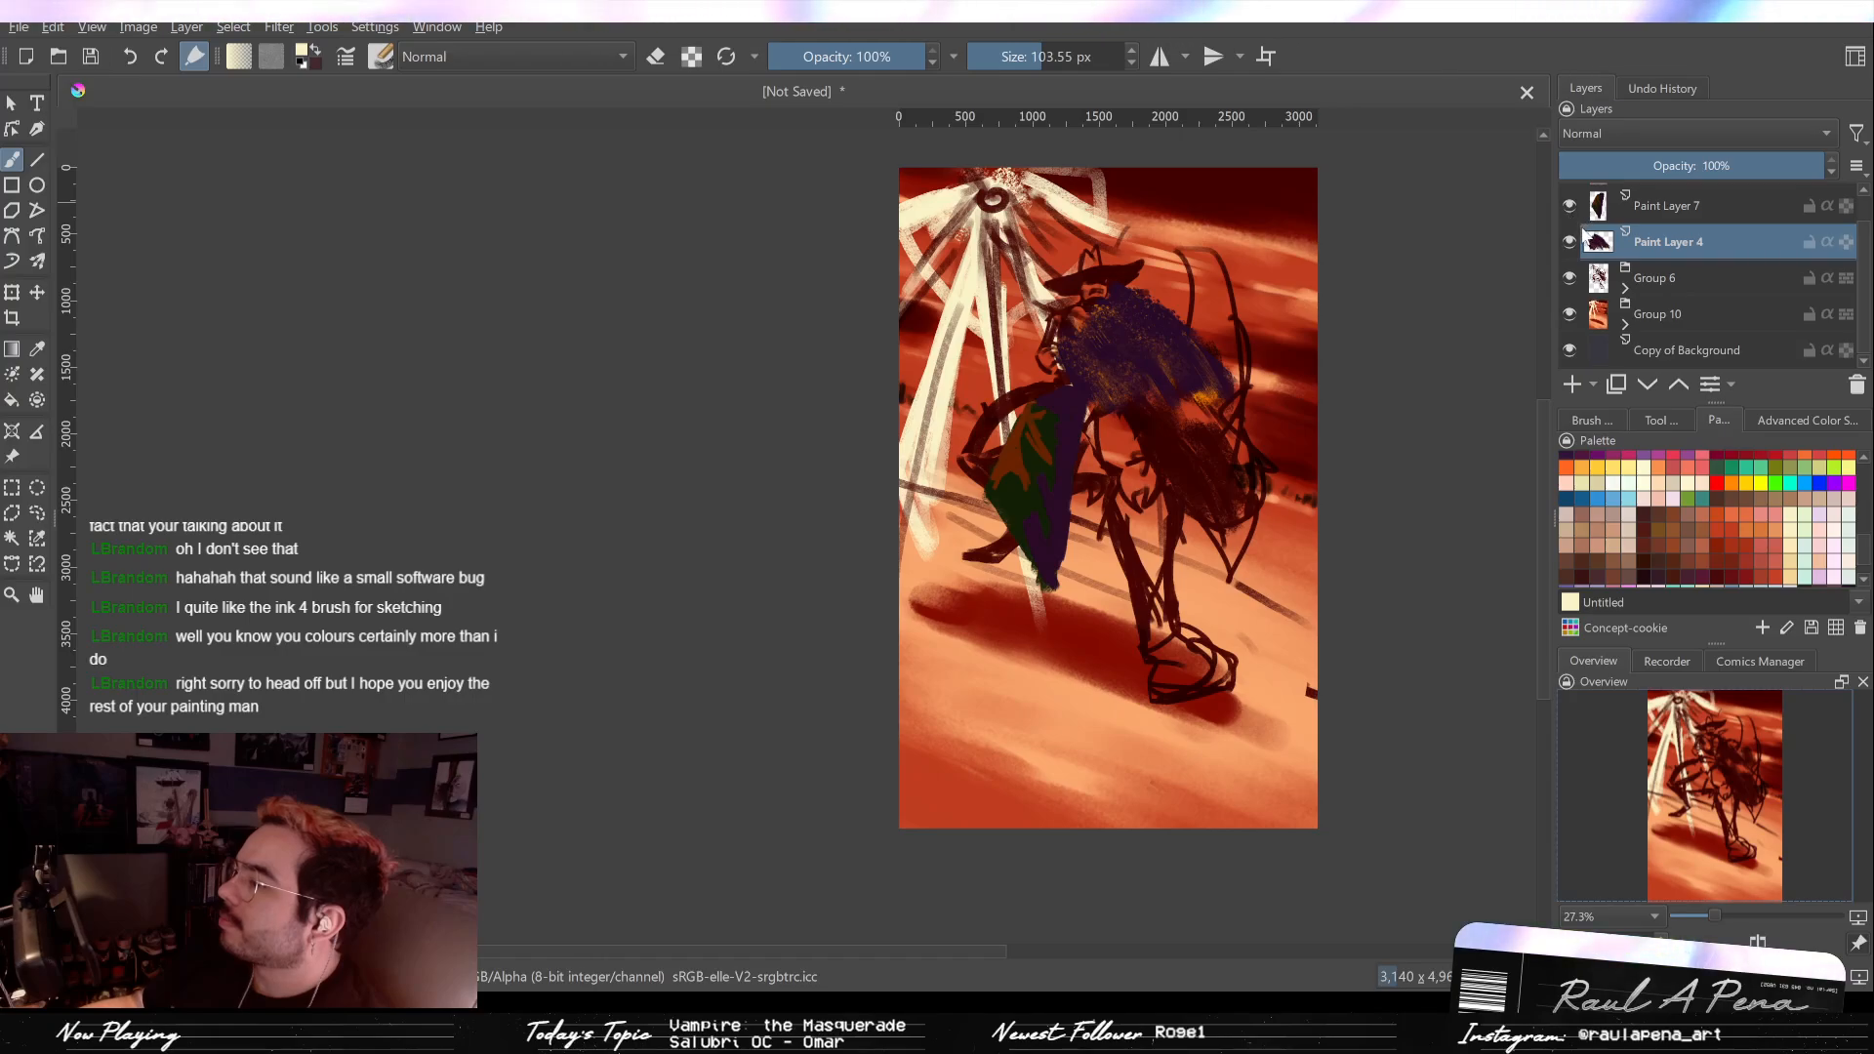
{"action": "left_click", "coordinate": [1569, 206]}
{"action": "left_click", "coordinate": [1569, 241]}
{"action": "left_click", "coordinate": [1569, 206]}
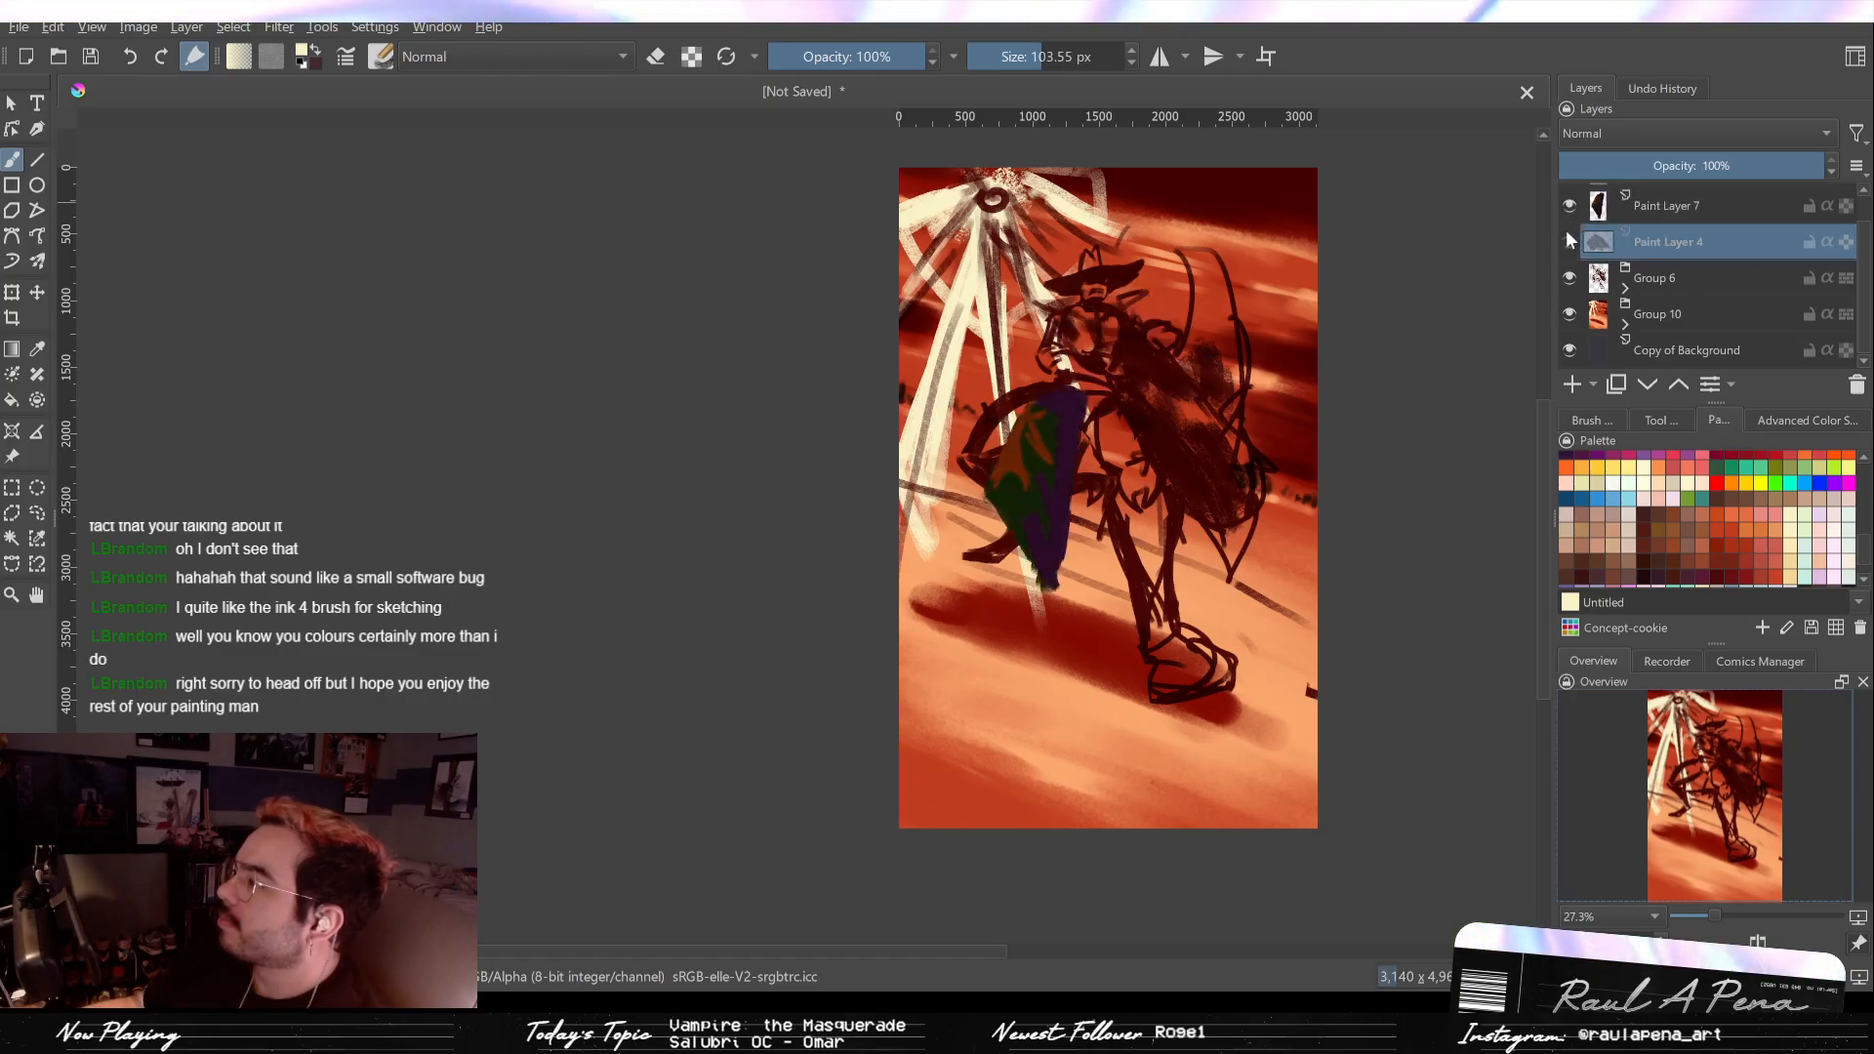
{"action": "left_click", "coordinate": [1569, 241]}
{"action": "left_click", "coordinate": [1569, 241]}
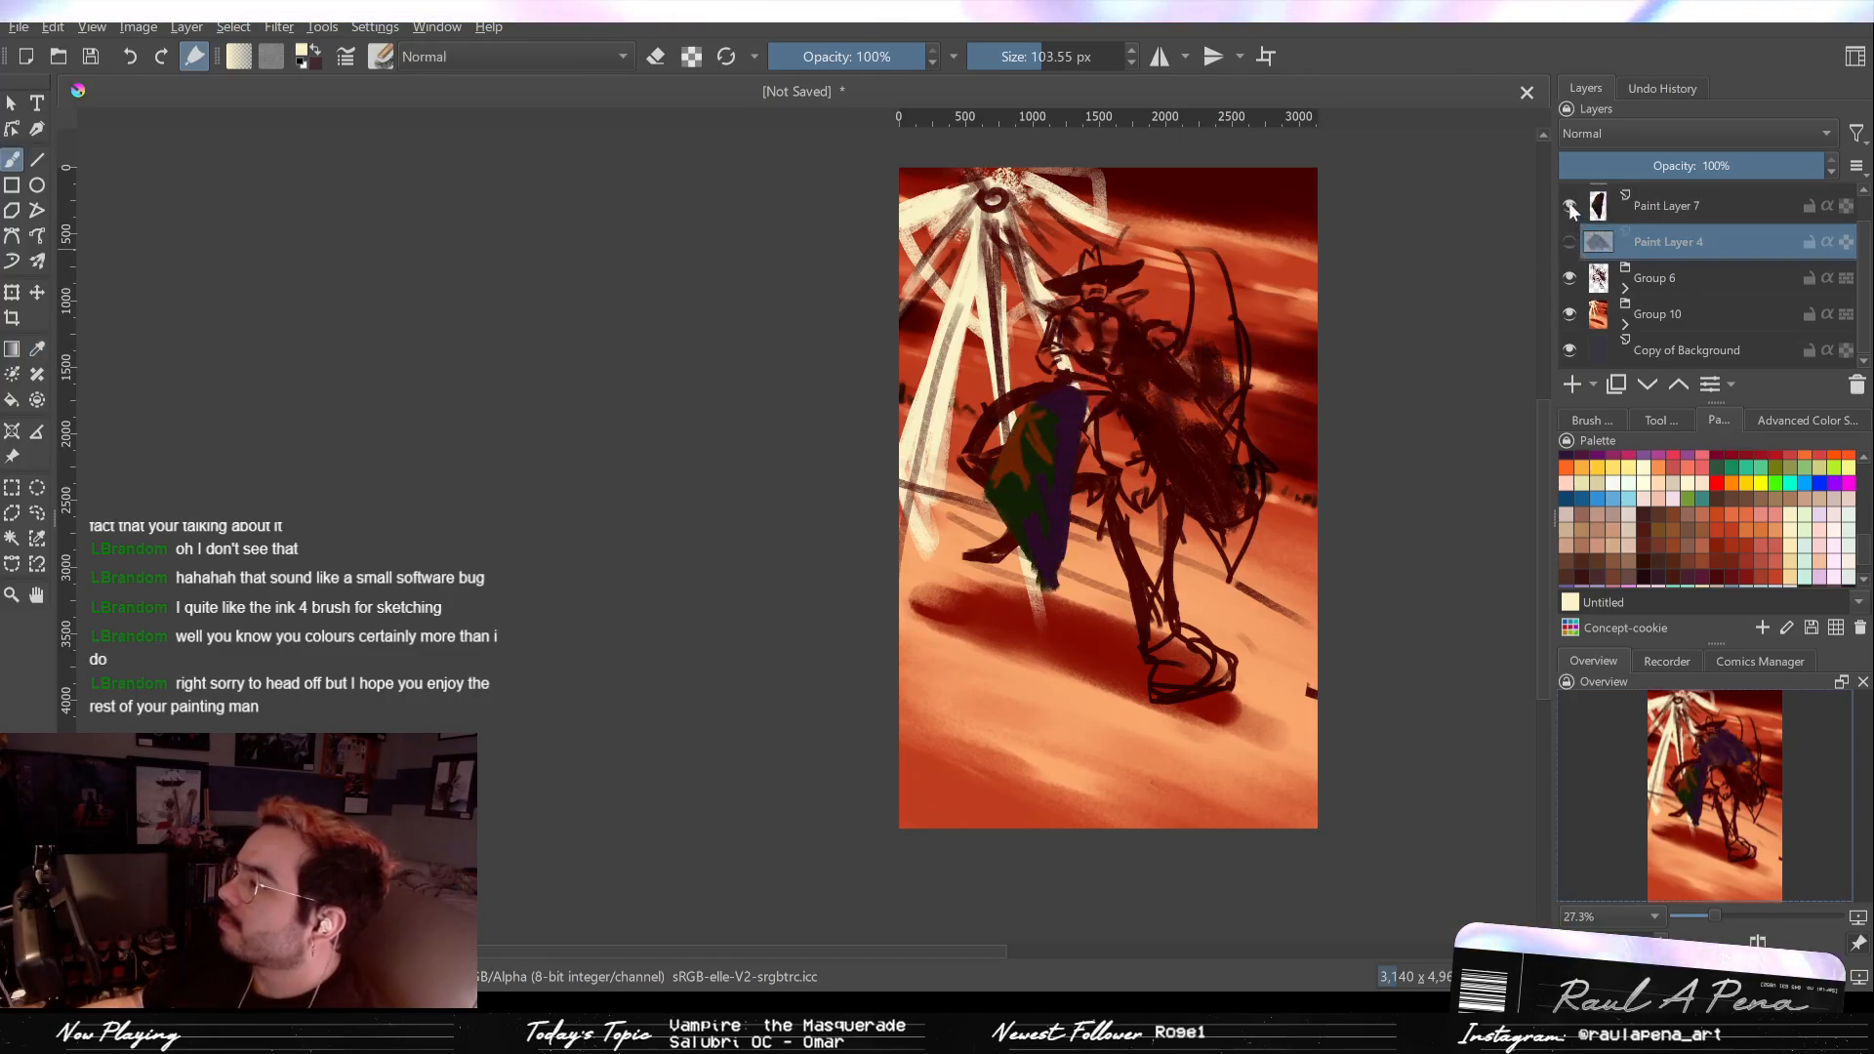
{"action": "left_click", "coordinate": [1569, 206]}
{"action": "scroll", "coordinate": [1664, 216], "scroll_direction": "up", "scroll_amount": 1}
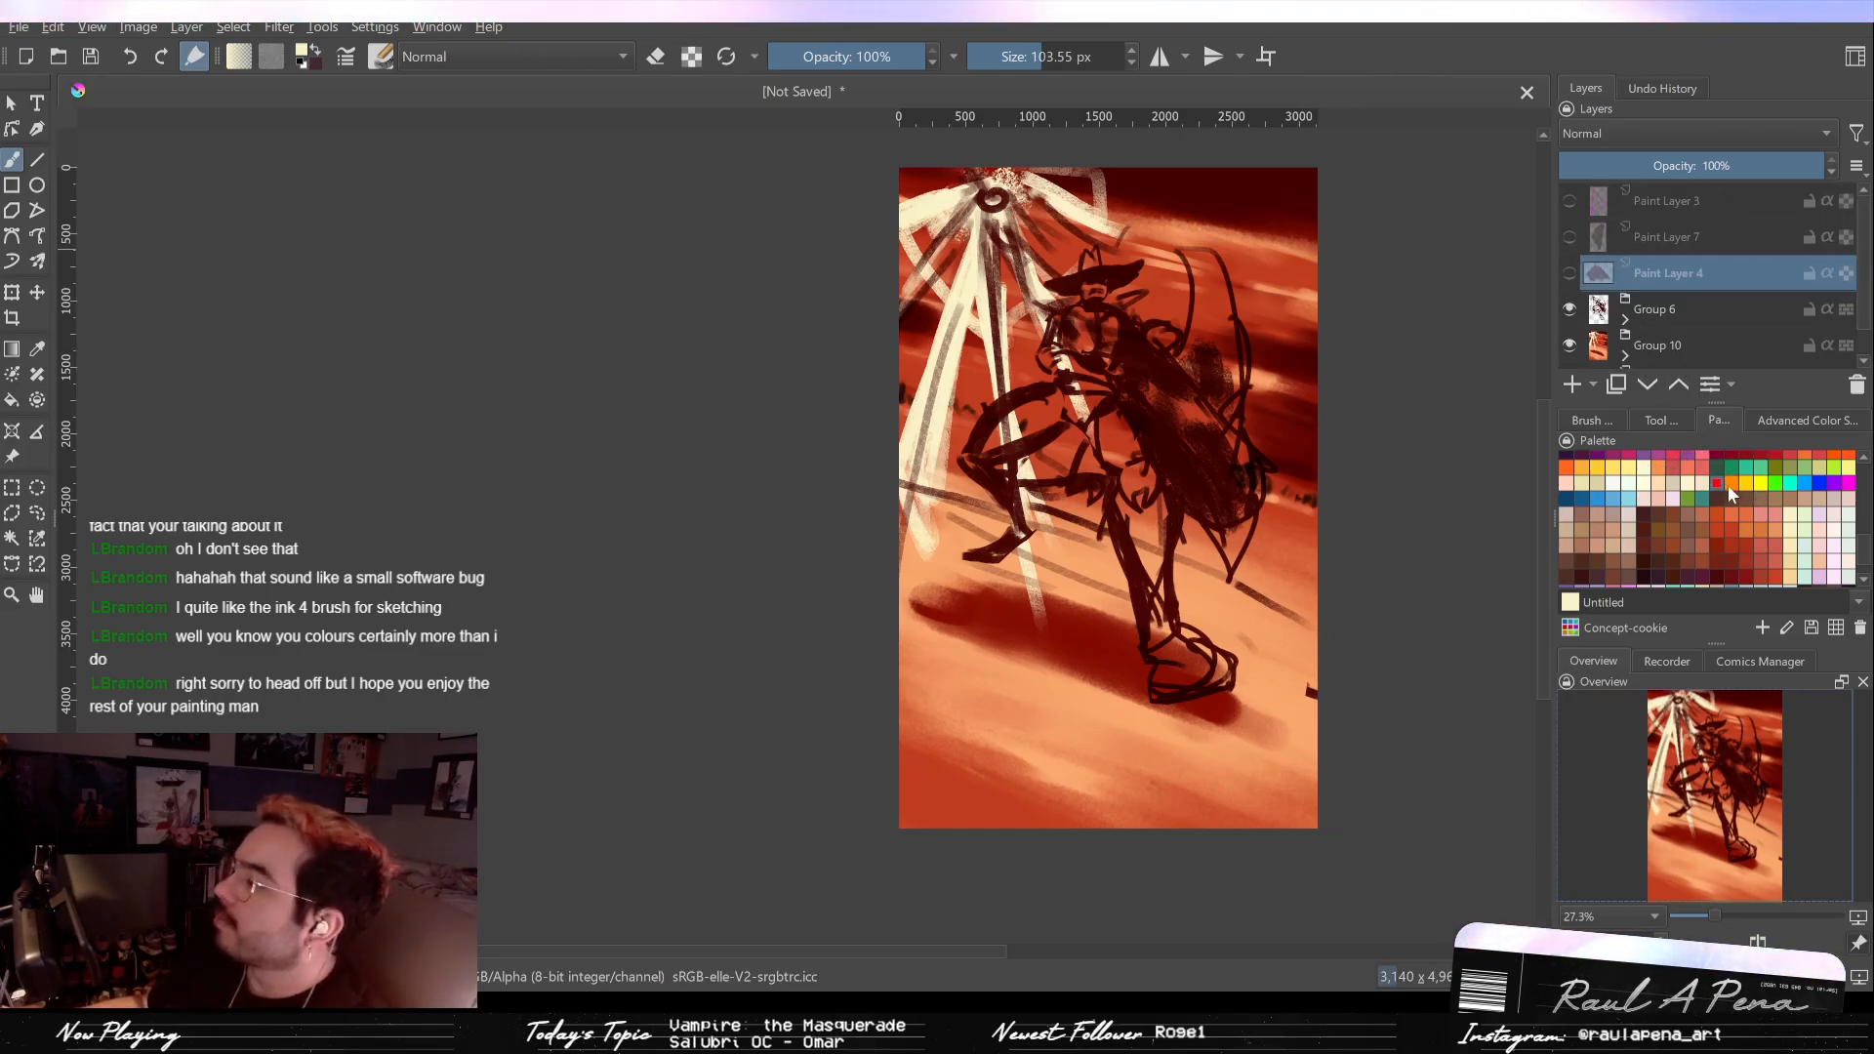
Step: Add a new paint layer directly above Paint Layer 4, and choose orange and the first Most Used brush preset for work around the figure's head
{"action": "left_click", "coordinate": [1582, 385]}
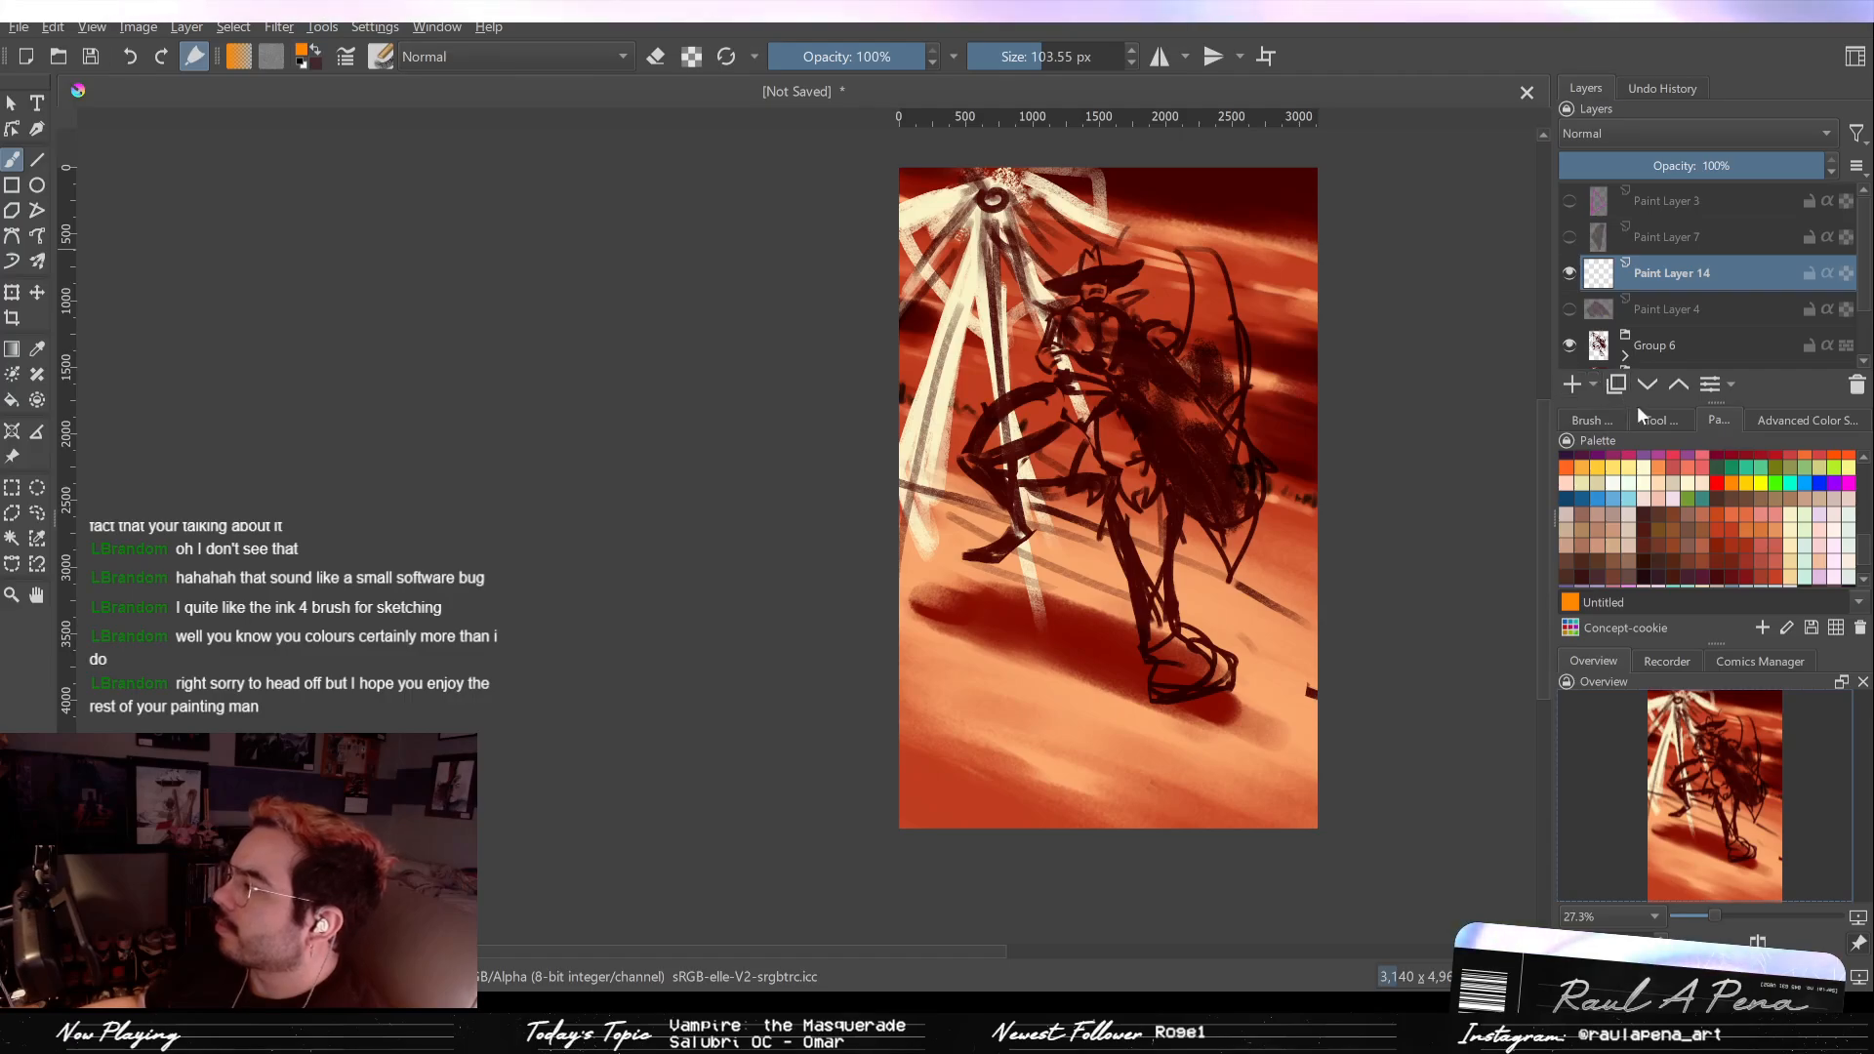
{"action": "left_click", "coordinate": [1591, 420]}
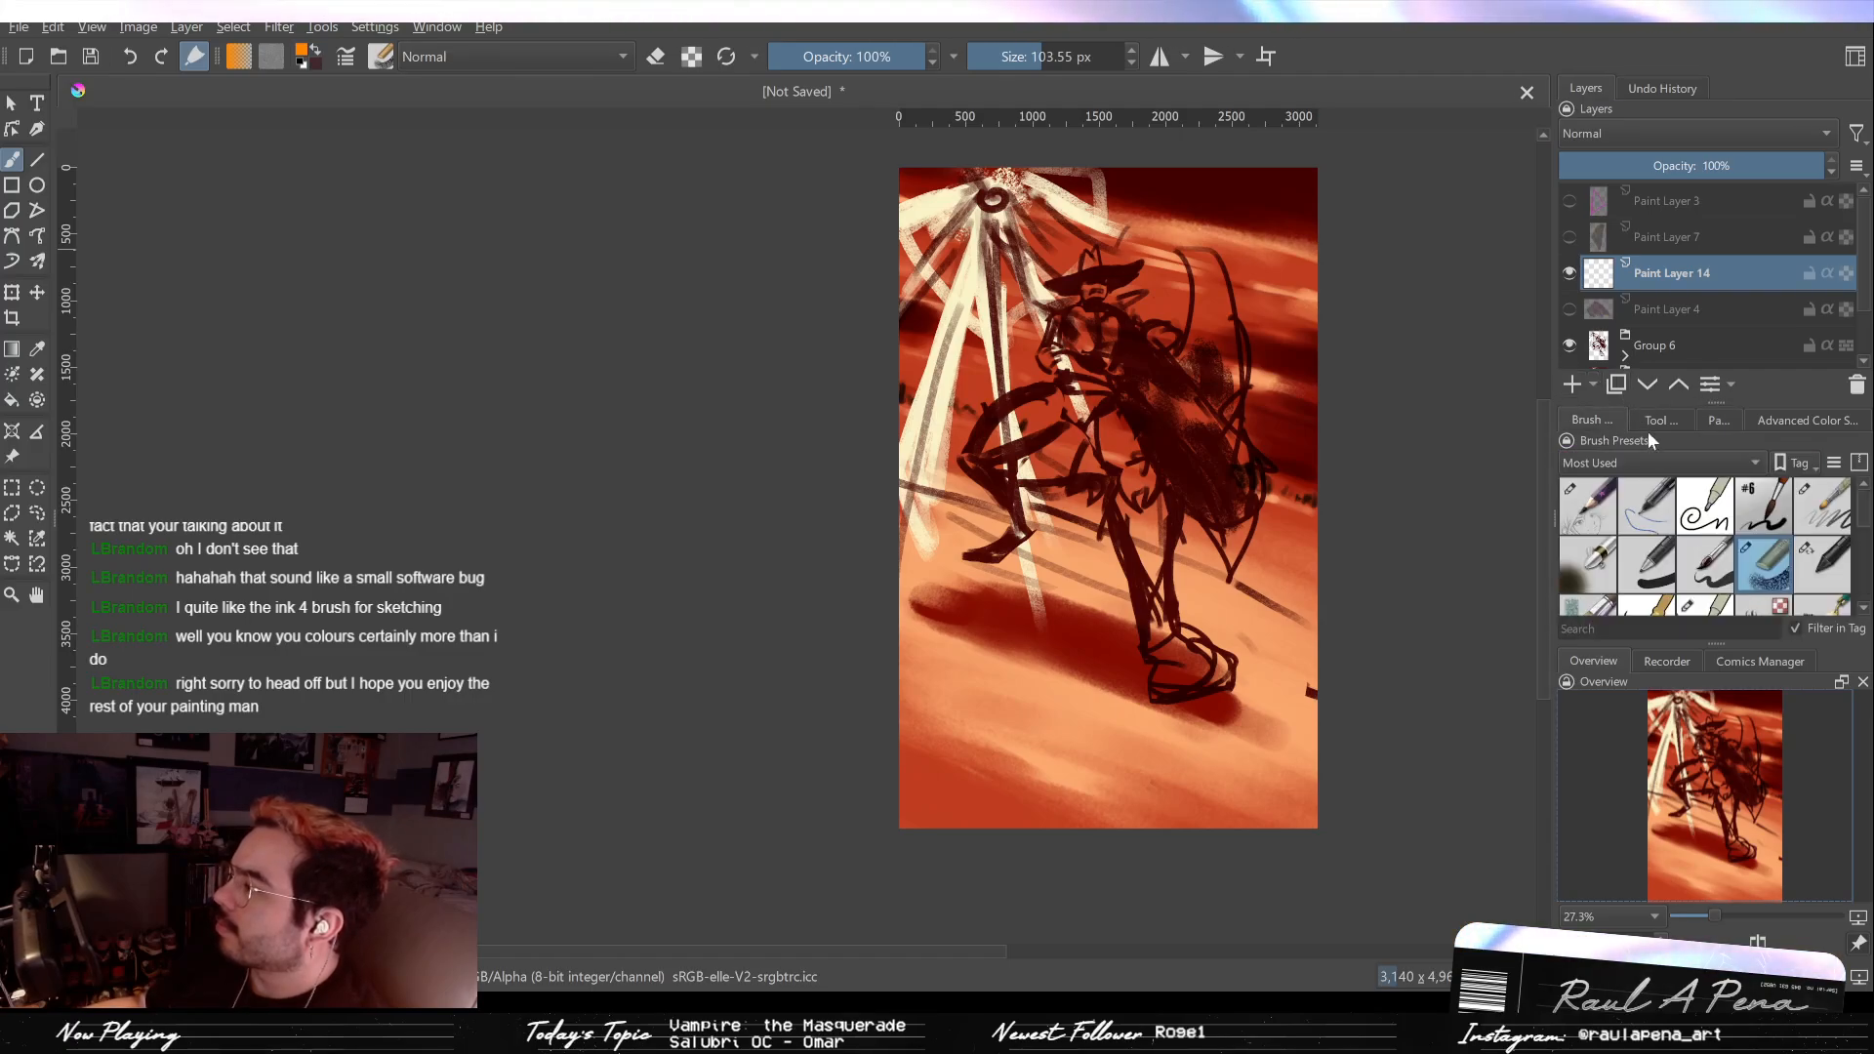
{"action": "left_click", "coordinate": [1587, 504]}
{"action": "scroll", "coordinate": [1035, 401], "scroll_direction": "up", "scroll_amount": 3}
{"action": "scroll", "coordinate": [1035, 401], "scroll_direction": "down", "scroll_amount": 2}
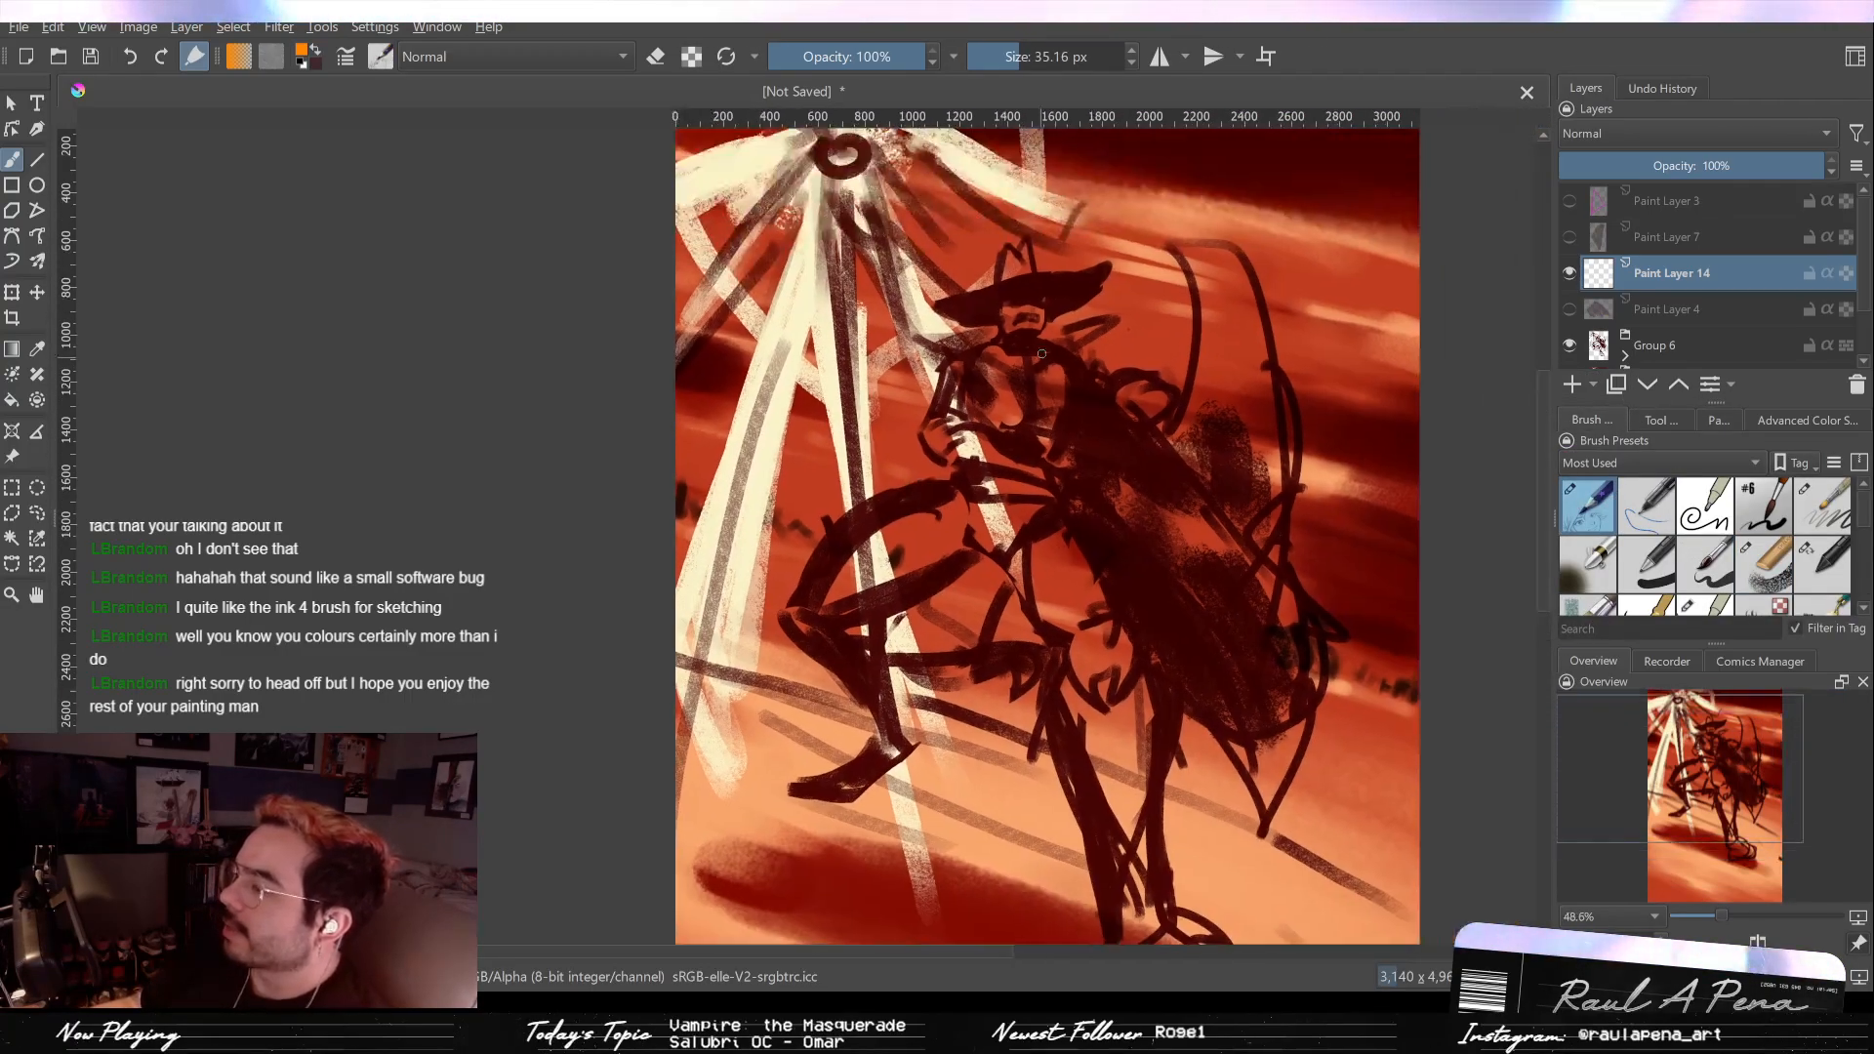
Step: Sketch a small orange cloud-like outline beside the hat's brim with a roughly 25 px brush and fill it with Spooky Purple
{"action": "left_click_drag", "start_coordinate": [1038, 415], "coordinate": [1003, 426], "text": "shift"}
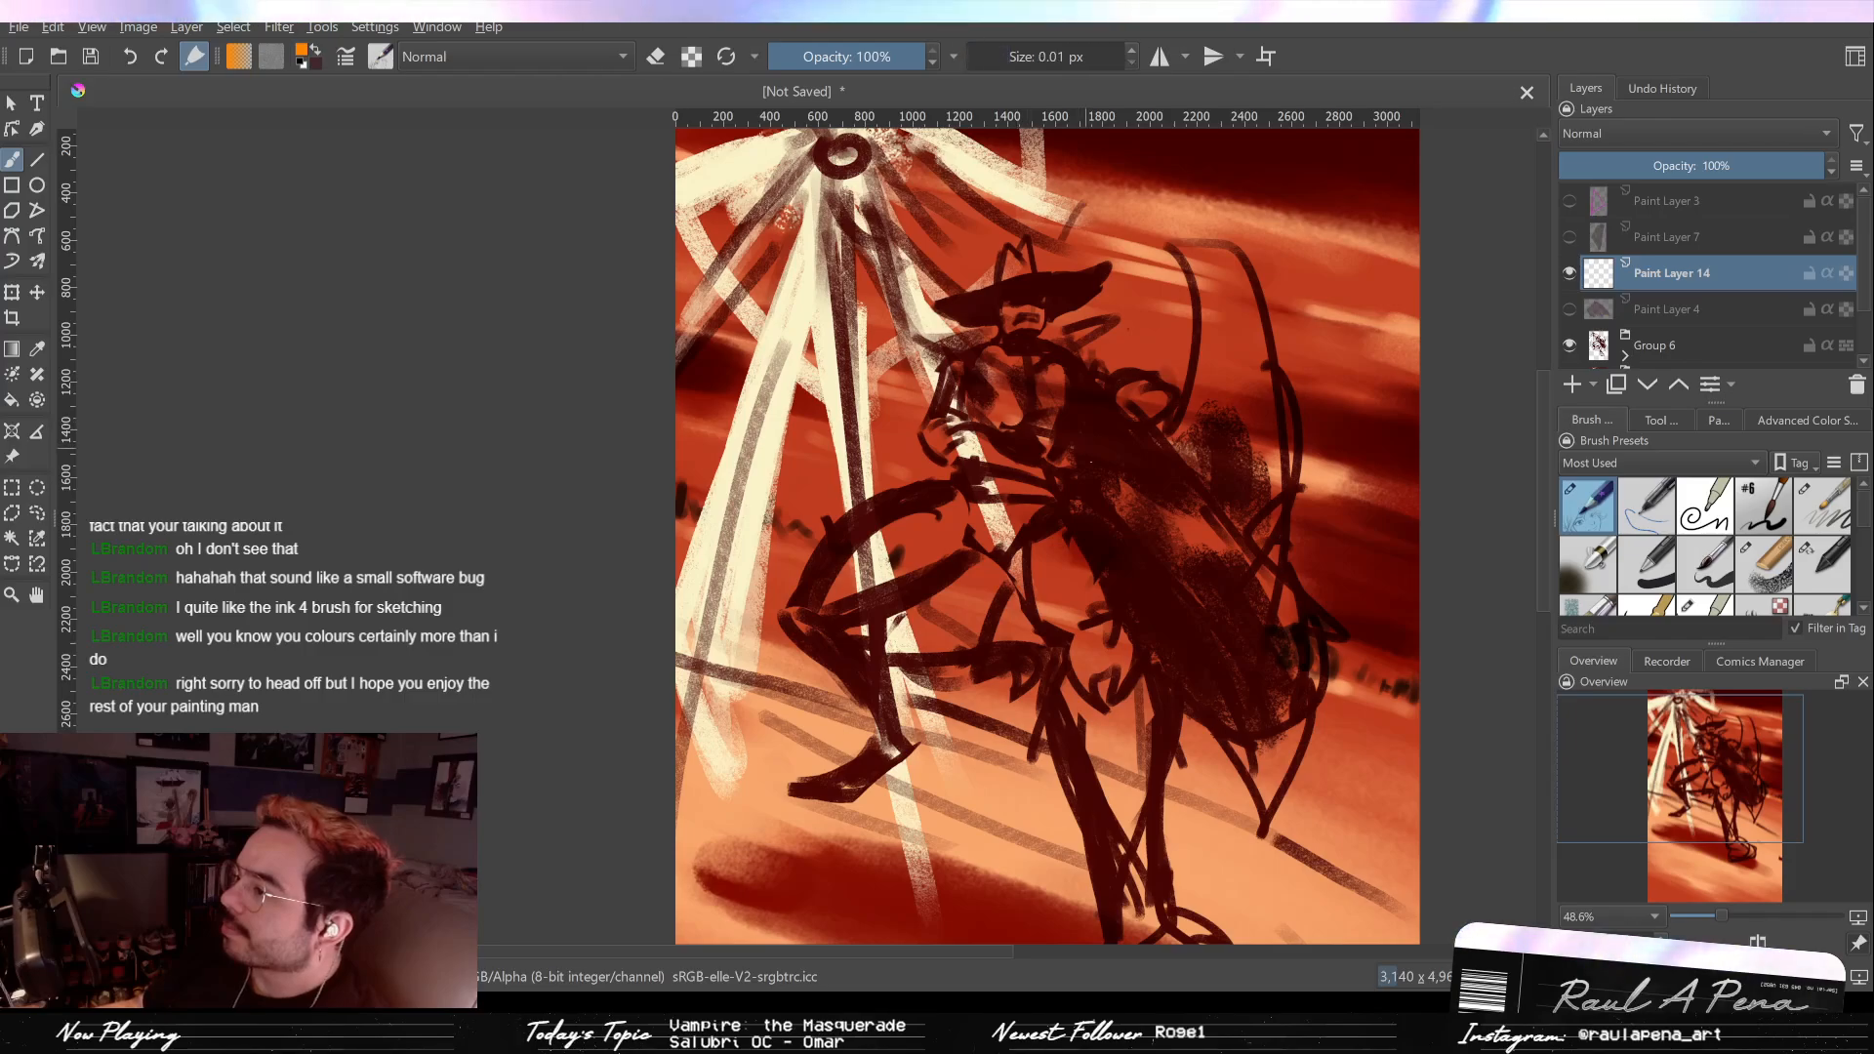
{"action": "mouse_move", "coordinate": [894, 225]}
{"action": "left_mouse_down"}
{"action": "mouse_move", "coordinate": [920, 246]}
{"action": "mouse_move", "coordinate": [878, 287]}
{"action": "mouse_move", "coordinate": [985, 234]}
{"action": "mouse_move", "coordinate": [986, 265]}
{"action": "left_mouse_up"}
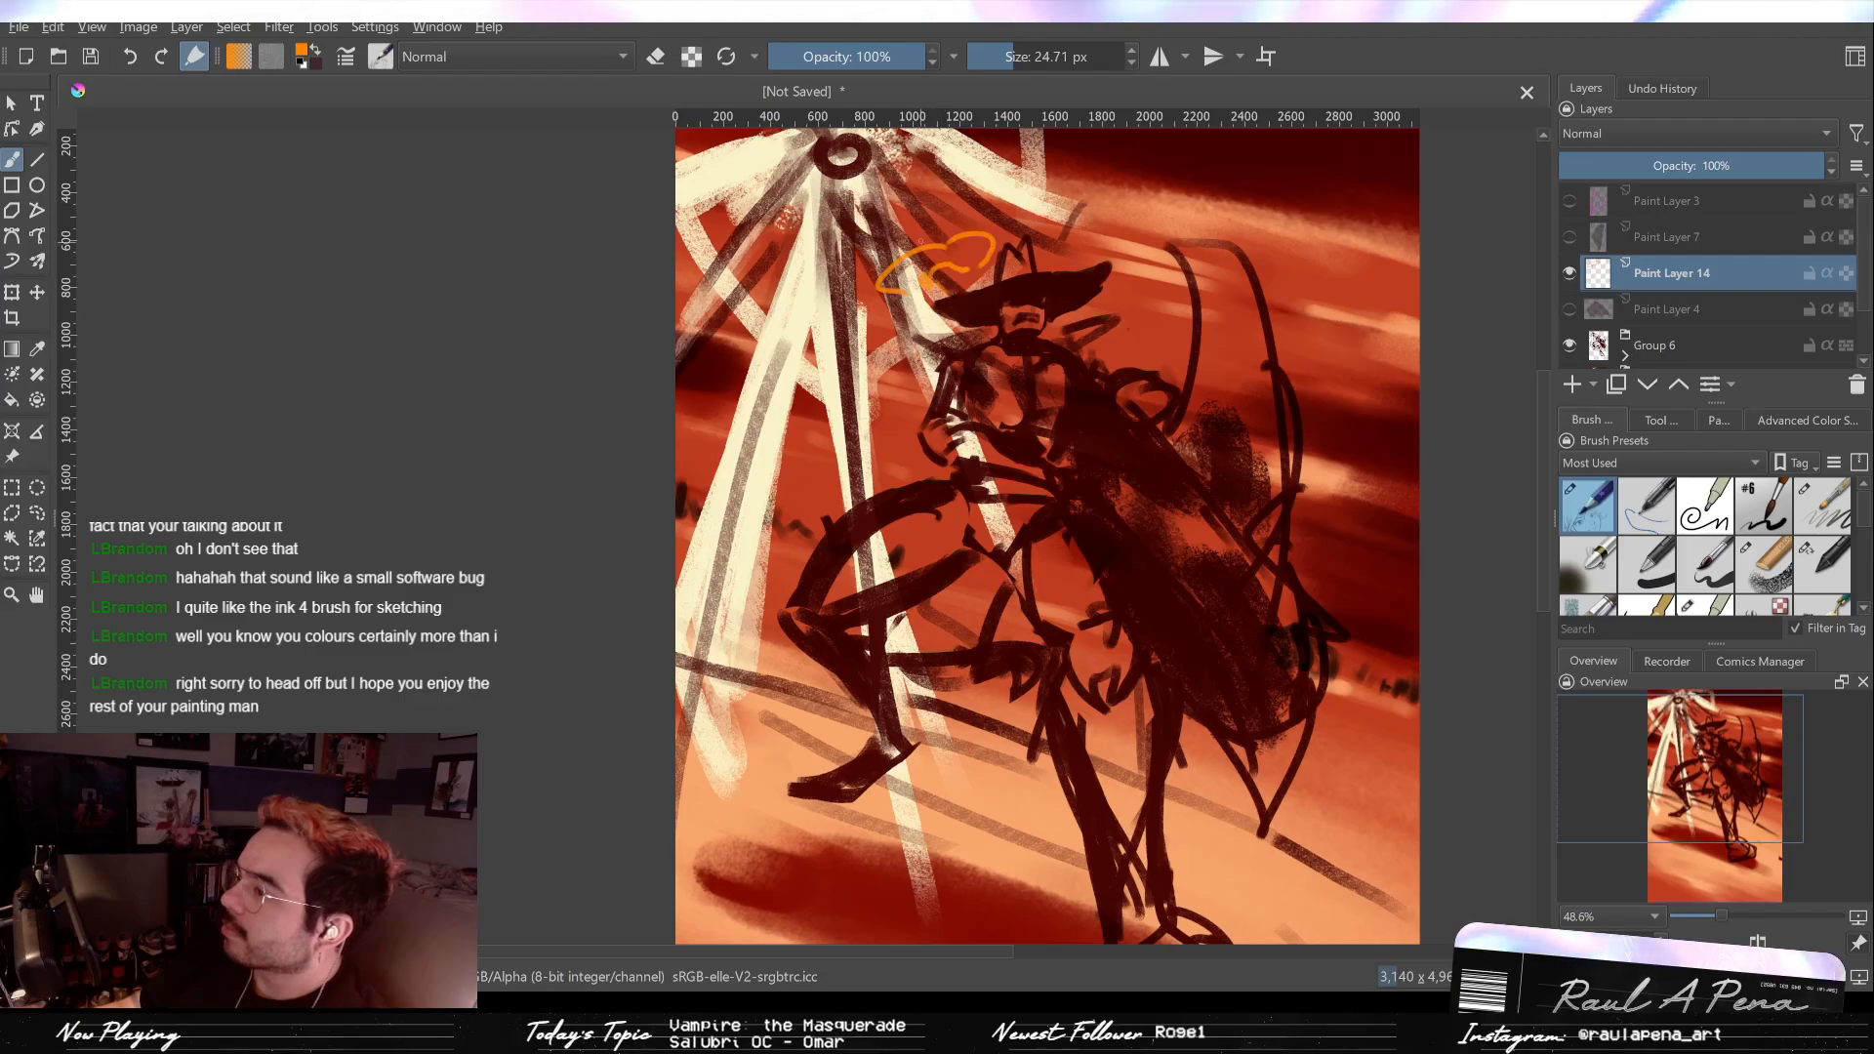
{"action": "left_click", "coordinate": [1715, 419]}
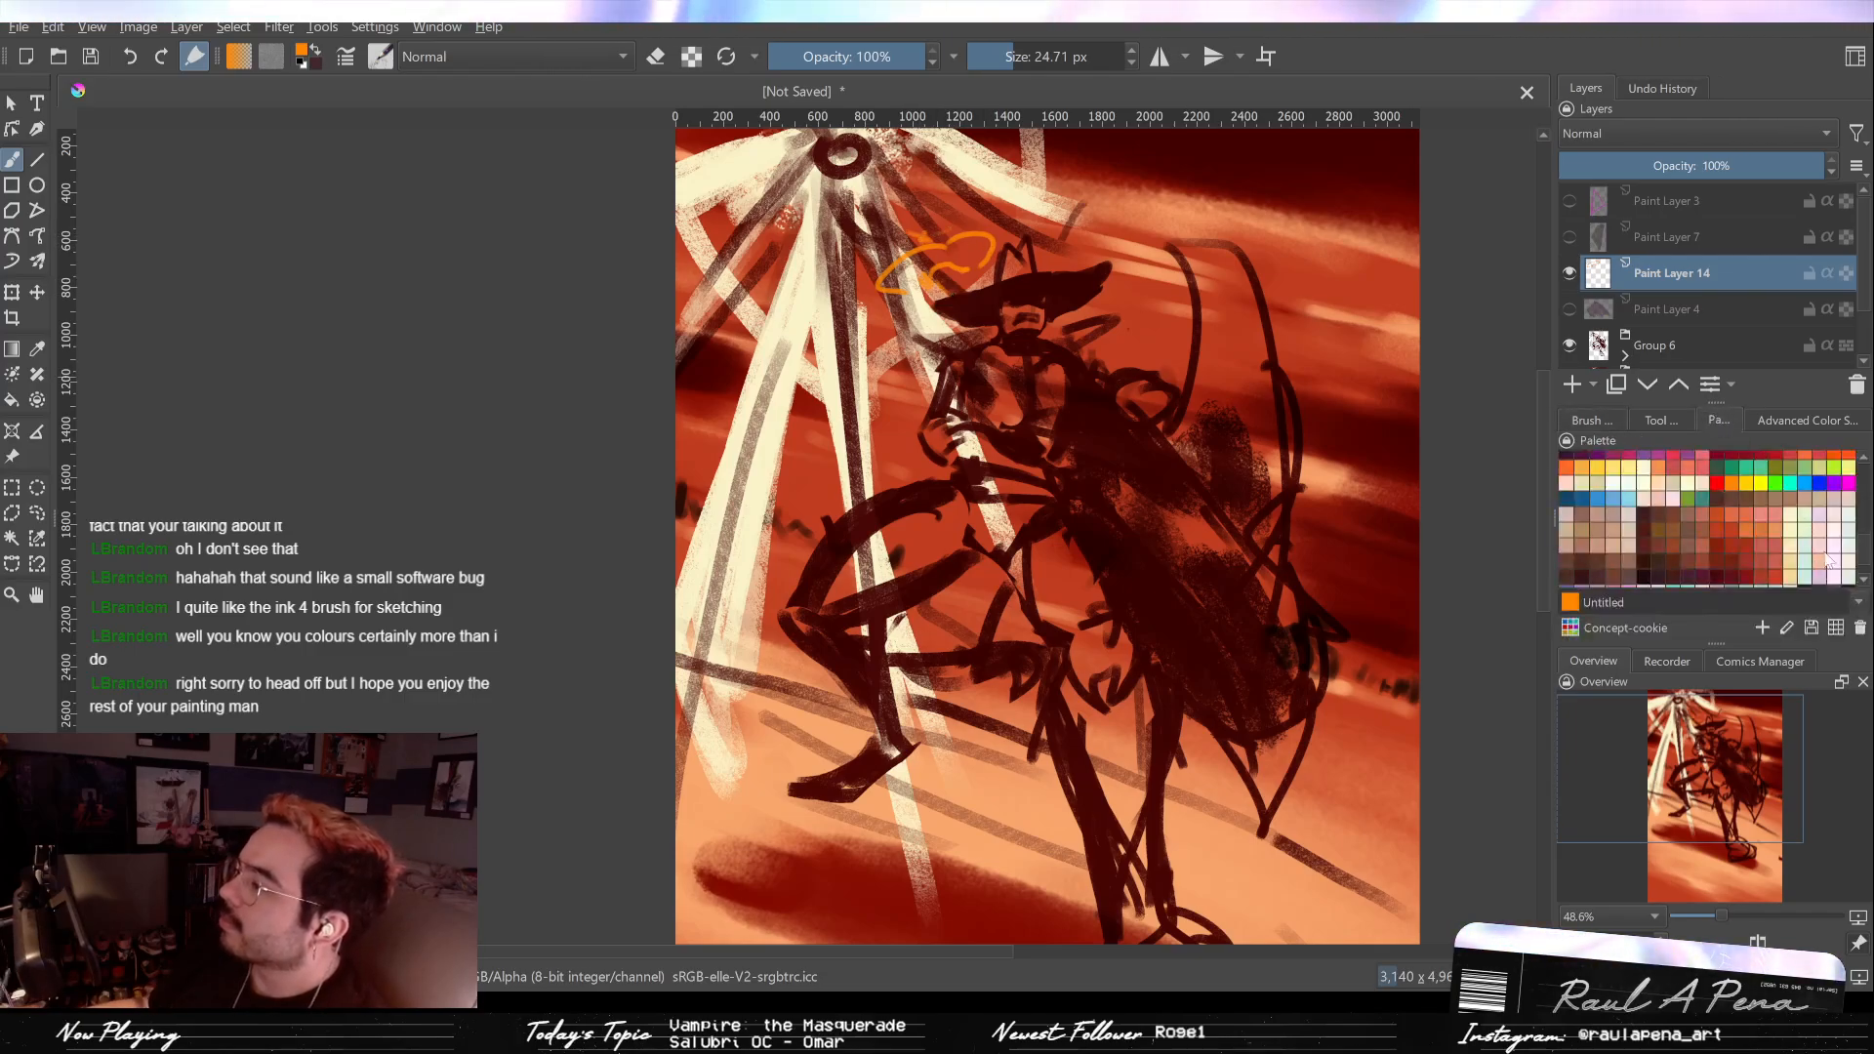
{"action": "scroll", "coordinate": [1864, 552], "scroll_direction": "down", "scroll_amount": 1}
{"action": "left_click", "coordinate": [1848, 563]}
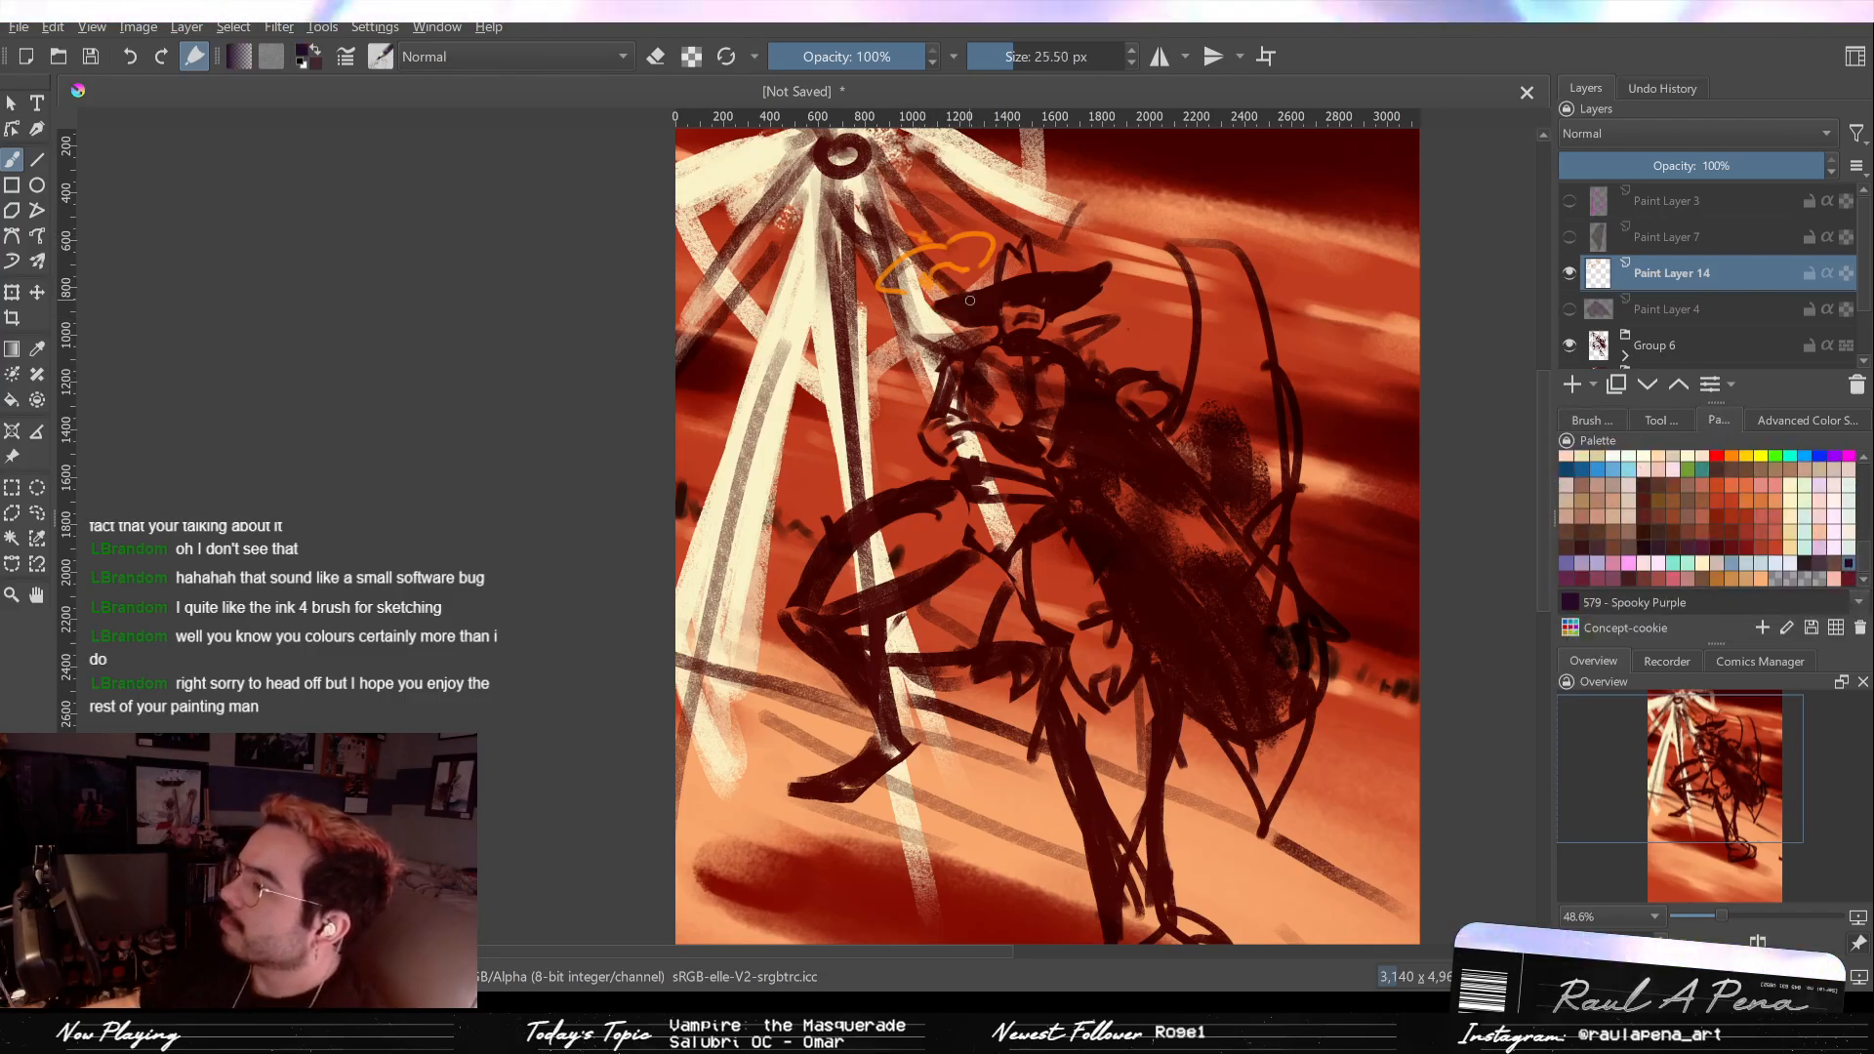
{"action": "left_click_drag", "start_coordinate": [969, 300], "coordinate": [1015, 301]}
{"action": "left_click", "coordinate": [924, 261]}
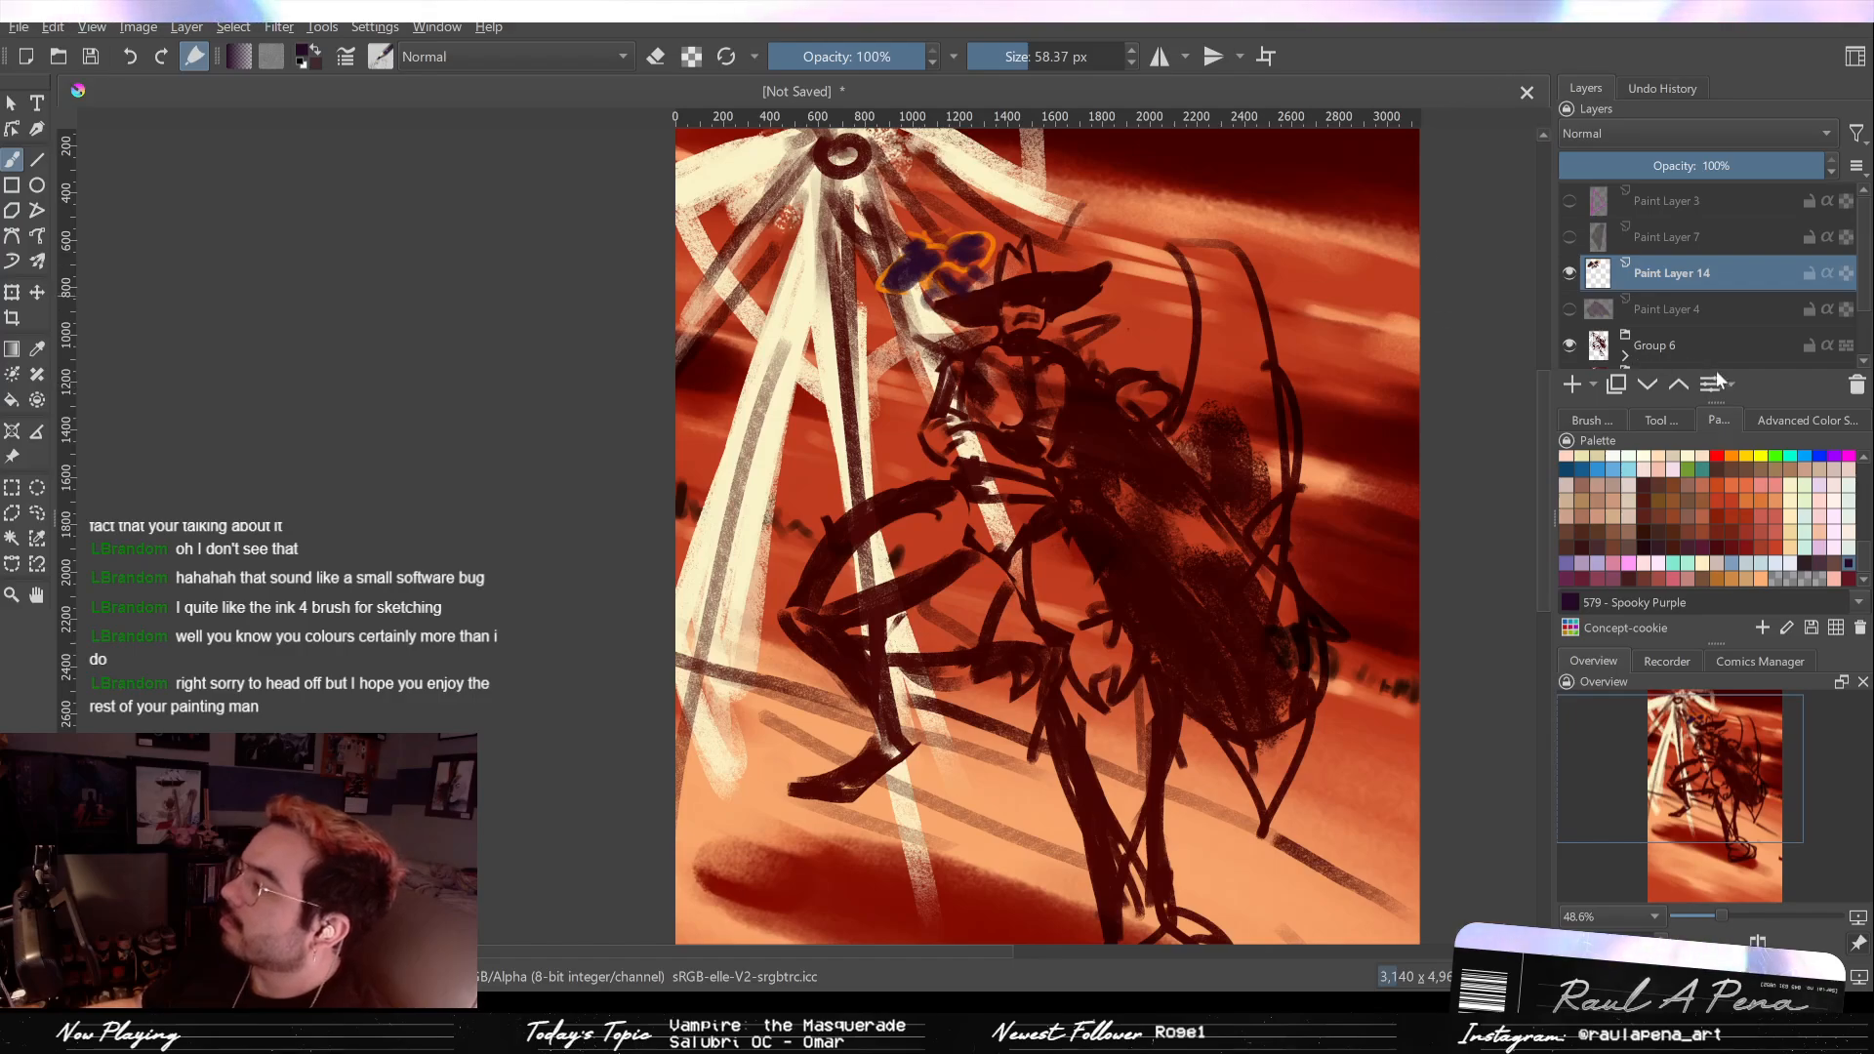
Step: Sketch a domed orange shape on the shoulder behind the head with a finer brush and fill it with Spooky Purple
{"action": "left_click", "coordinate": [1730, 455]}
{"action": "key", "text": "bracketleft"}
{"action": "key", "text": "bracketleft"}
{"action": "mouse_move", "coordinate": [1101, 298]}
{"action": "left_mouse_down"}
{"action": "mouse_move", "coordinate": [1135, 320]}
{"action": "mouse_move", "coordinate": [1122, 301]}
{"action": "left_mouse_up"}
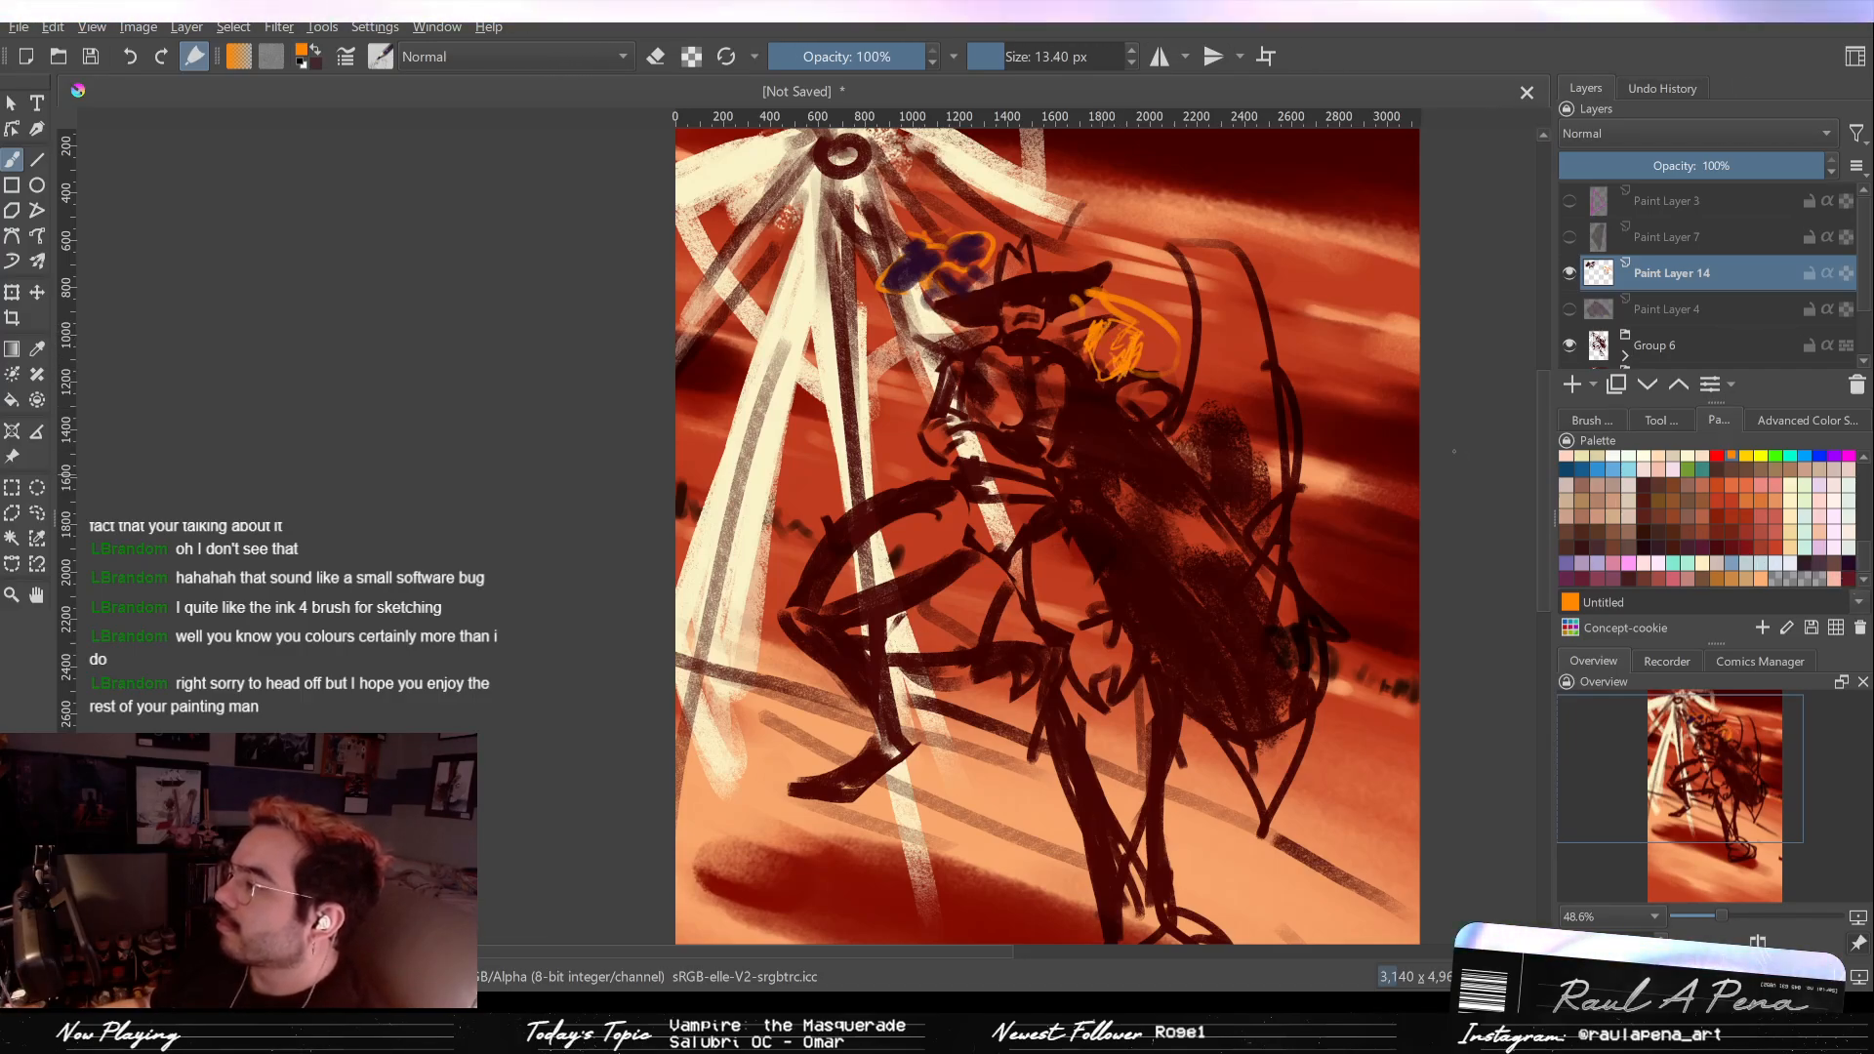
{"action": "left_click", "coordinate": [1732, 459]}
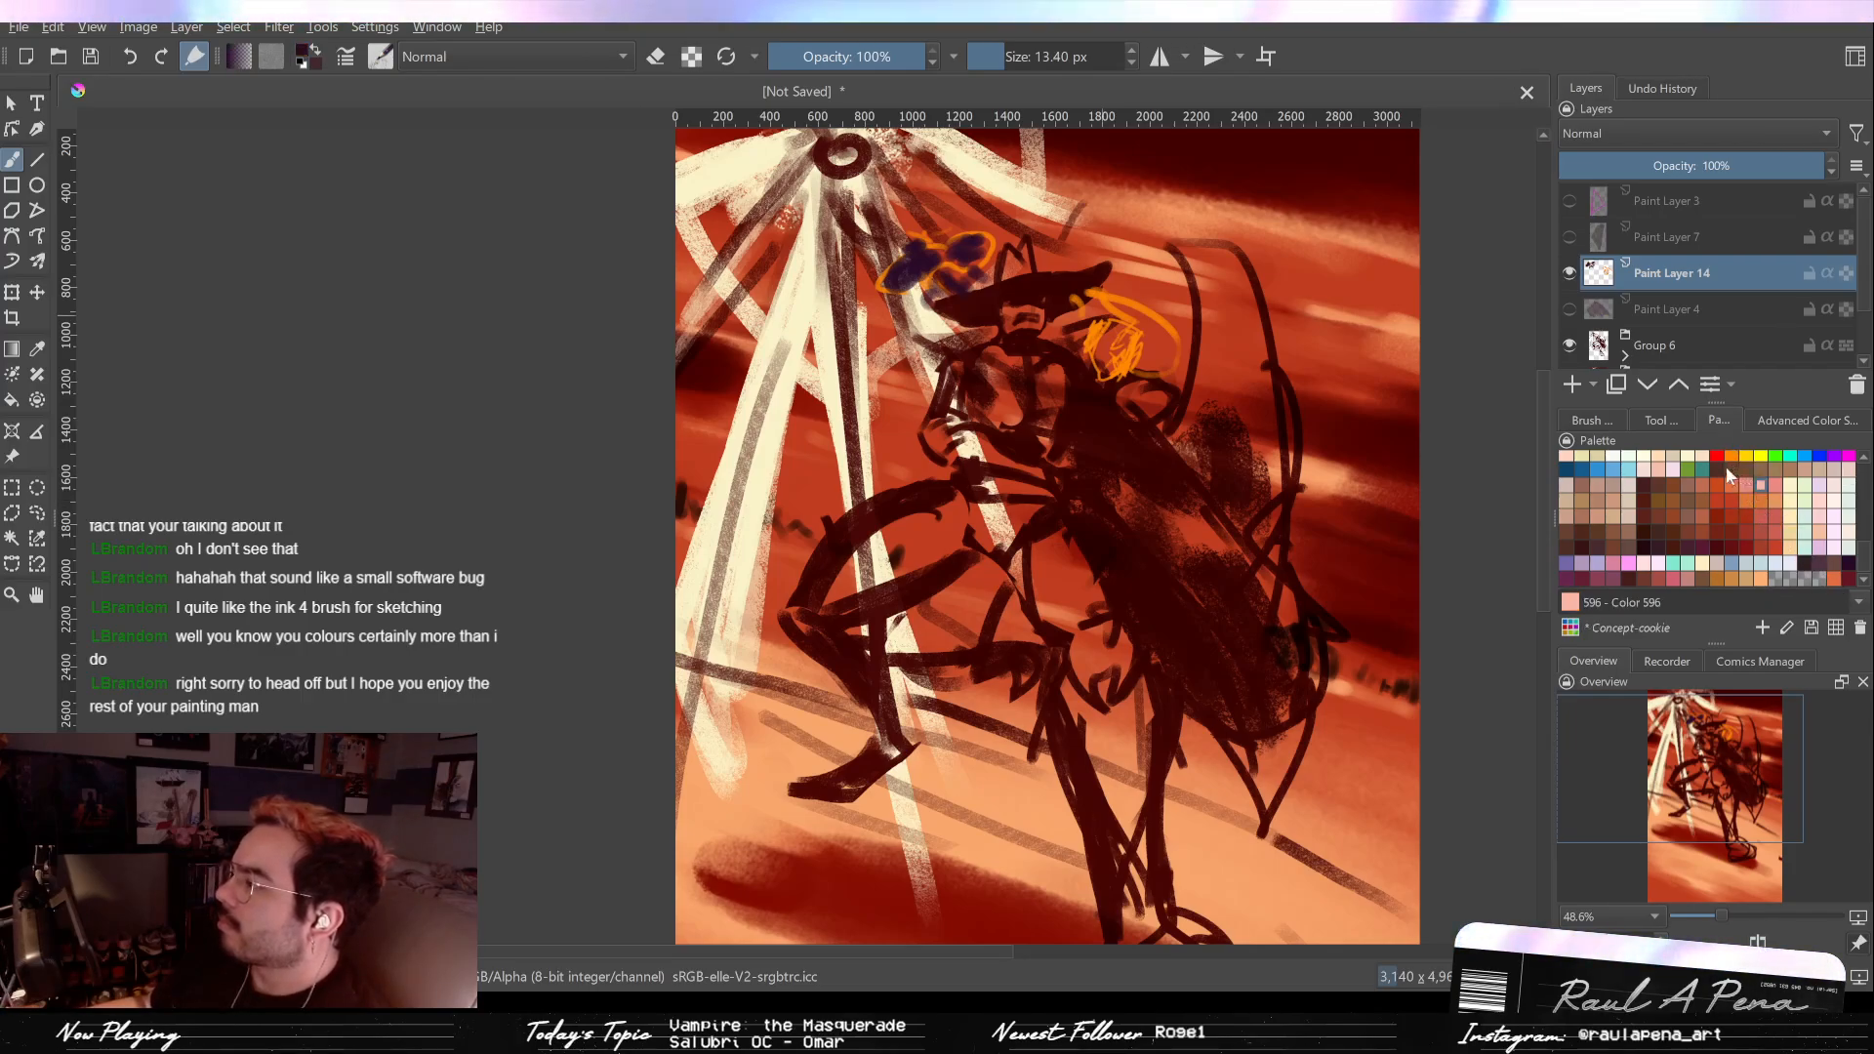
{"action": "left_click", "coordinate": [1773, 485]}
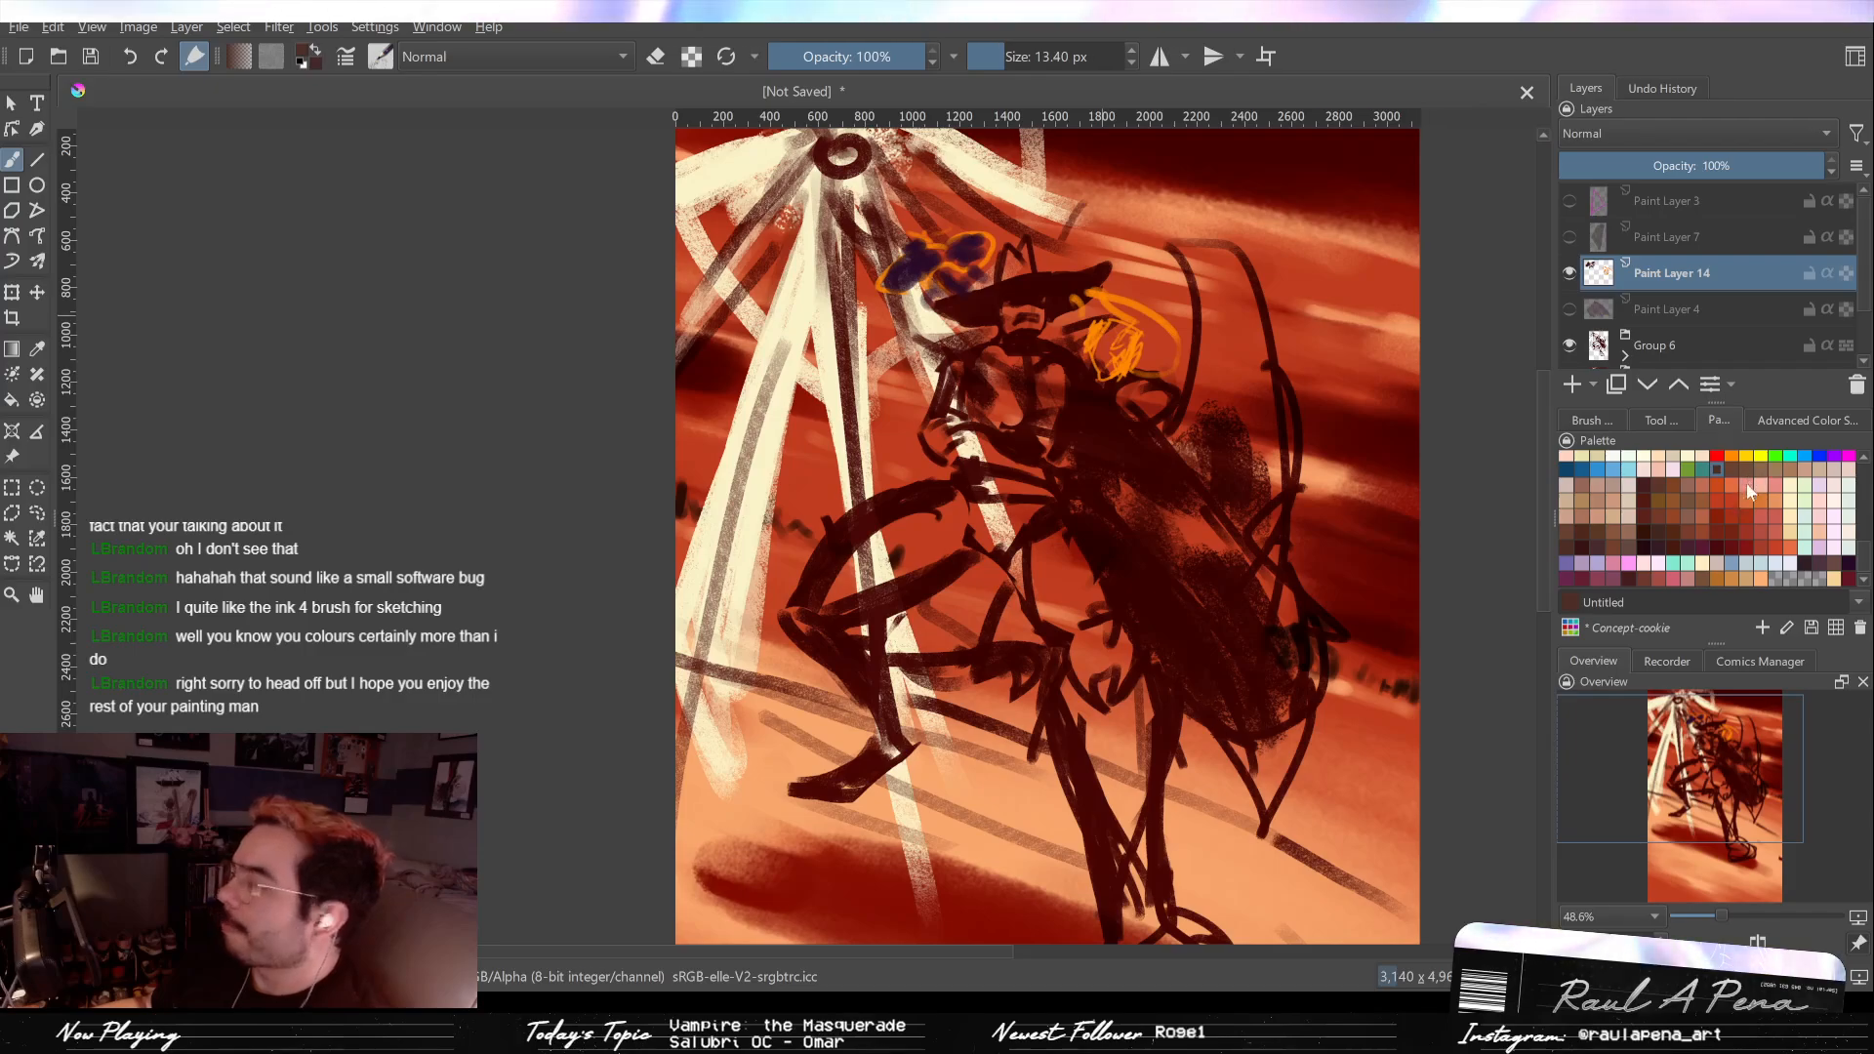
{"action": "left_click", "coordinate": [1851, 562]}
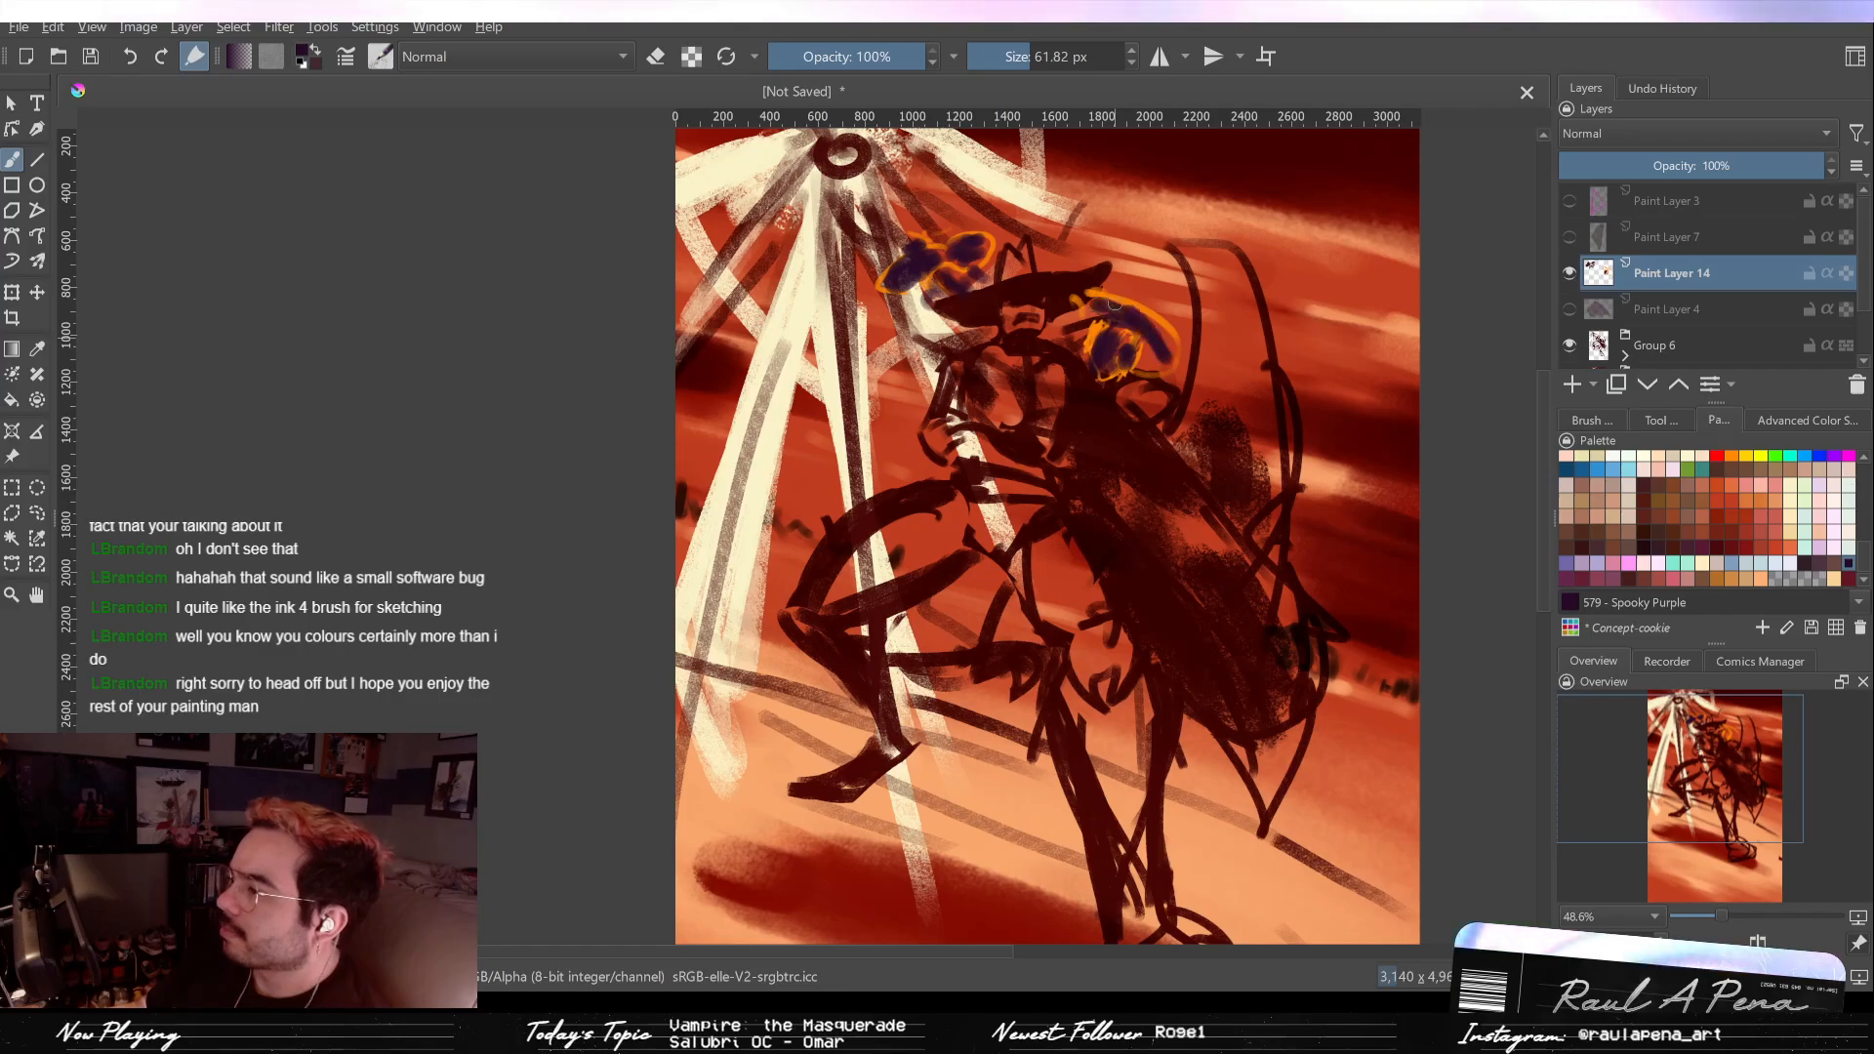
{"action": "left_click_drag", "start_coordinate": [1127, 310], "coordinate": [1153, 341]}
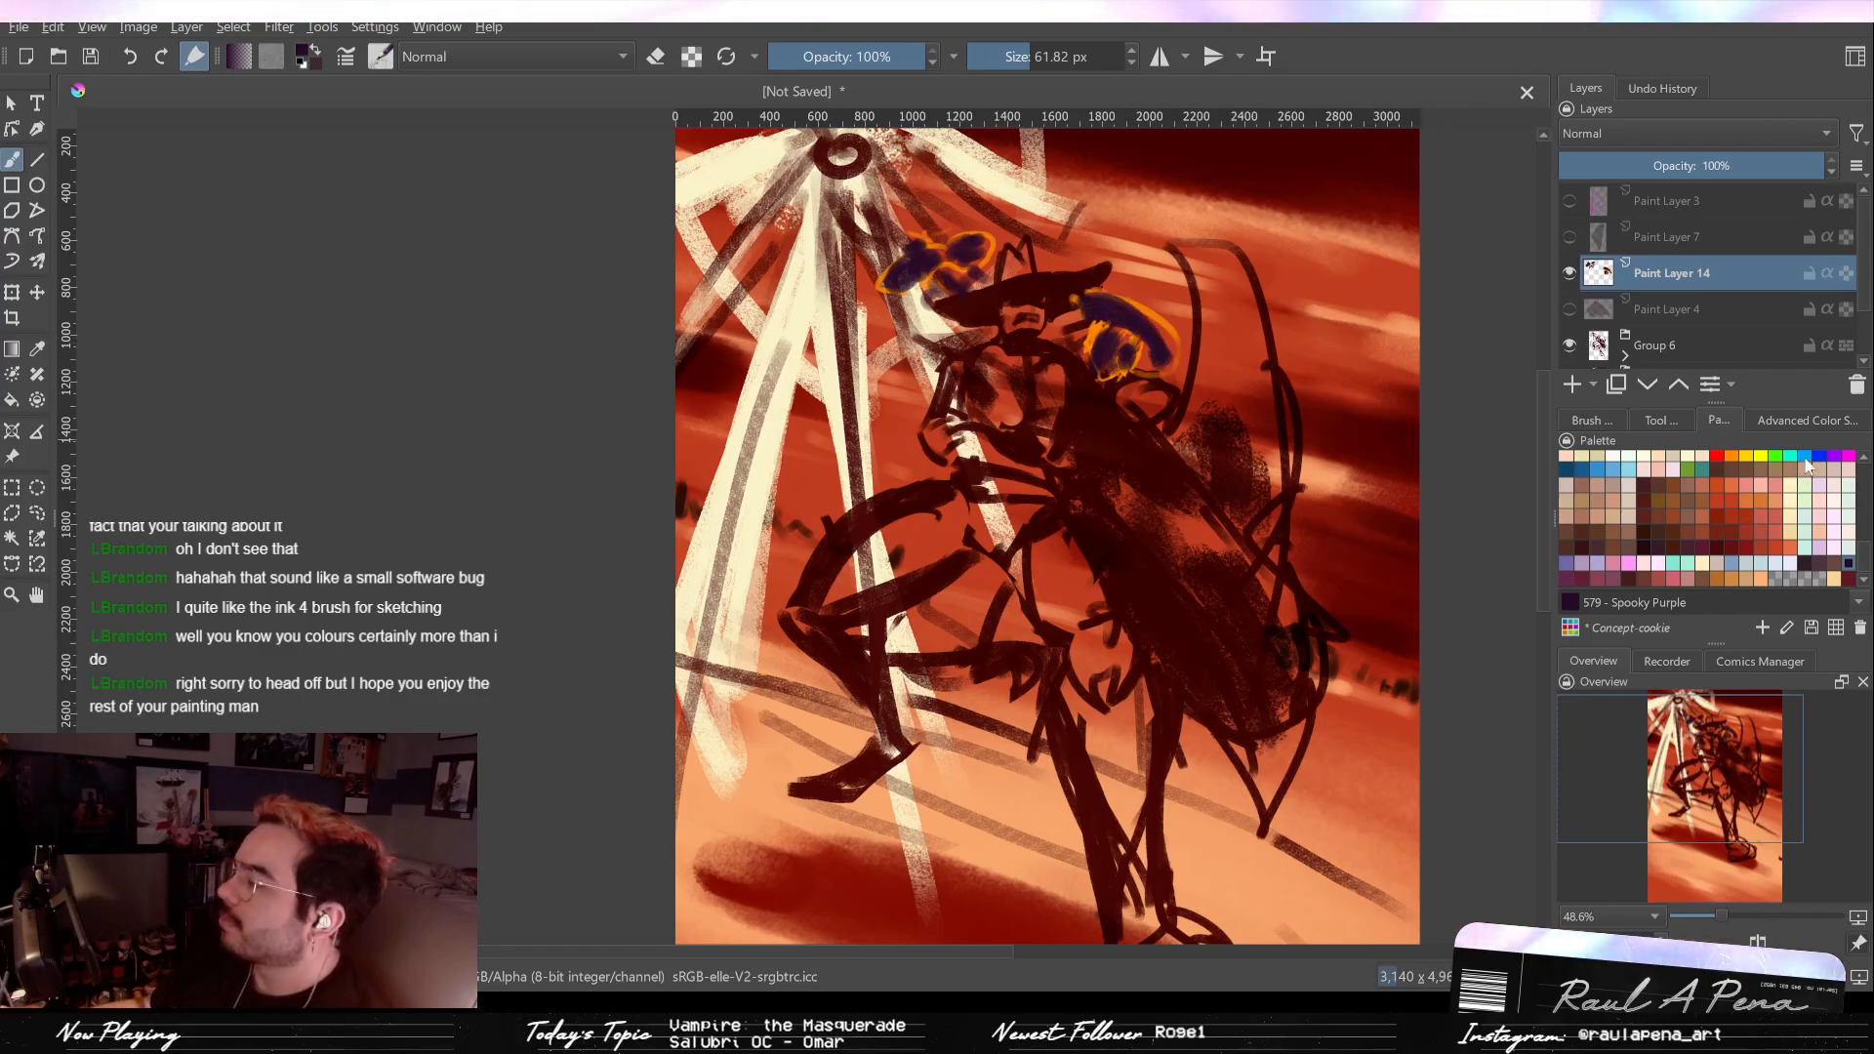
Step: Add orange strands below the shoulder shape, and paint an orange disc behind the cape with a Spooky Purple centre
{"action": "left_click", "coordinate": [1731, 455]}
{"action": "left_click_drag", "start_coordinate": [1122, 341], "coordinate": [1054, 332]}
{"action": "mouse_move", "coordinate": [1135, 376]}
{"action": "left_mouse_down"}
{"action": "mouse_move", "coordinate": [1149, 397]}
{"action": "mouse_move", "coordinate": [1123, 419]}
{"action": "left_mouse_up"}
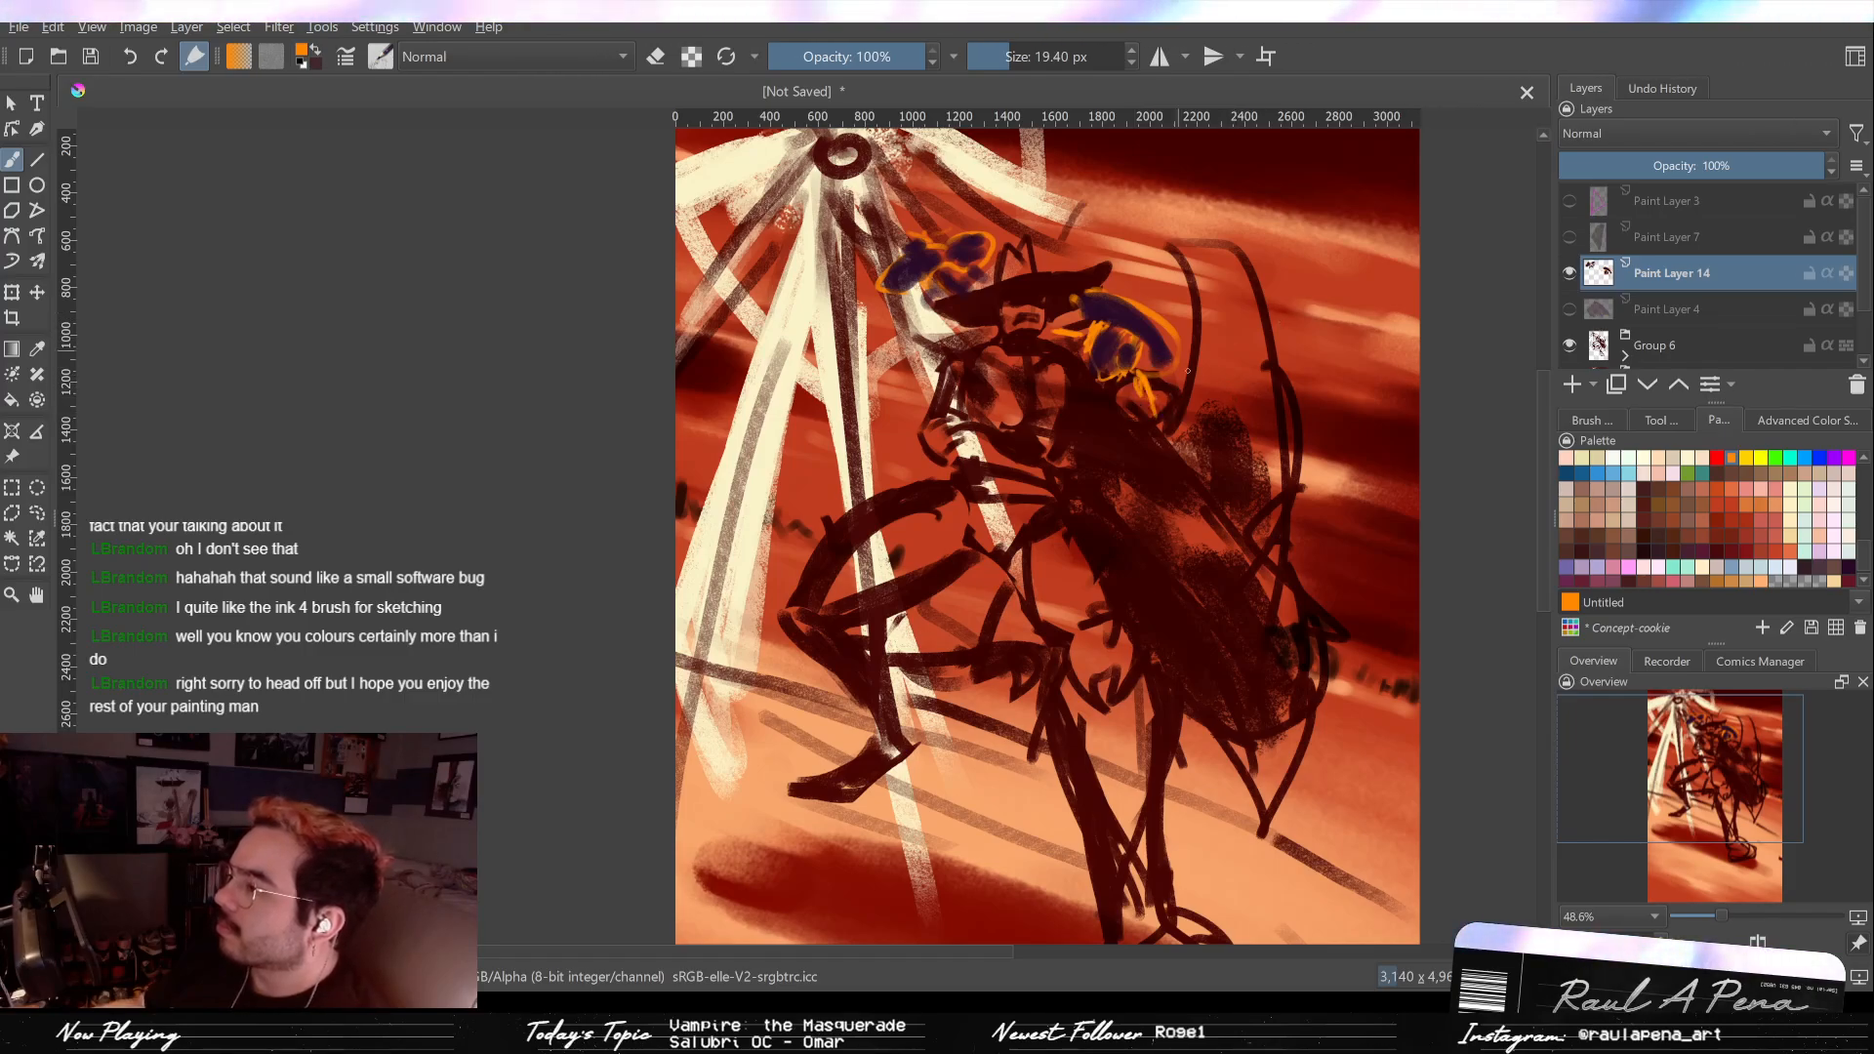
{"action": "mouse_move", "coordinate": [1242, 394]}
{"action": "left_mouse_down"}
{"action": "mouse_move", "coordinate": [1269, 393]}
{"action": "mouse_move", "coordinate": [1180, 340]}
{"action": "left_mouse_up"}
{"action": "mouse_move", "coordinate": [1206, 278]}
{"action": "left_mouse_down"}
{"action": "mouse_move", "coordinate": [1233, 343]}
{"action": "mouse_move", "coordinate": [1211, 343]}
{"action": "mouse_move", "coordinate": [1240, 360]}
{"action": "mouse_move", "coordinate": [1166, 369]}
{"action": "mouse_move", "coordinate": [1210, 341]}
{"action": "left_mouse_up"}
{"action": "left_click", "coordinate": [1847, 567]}
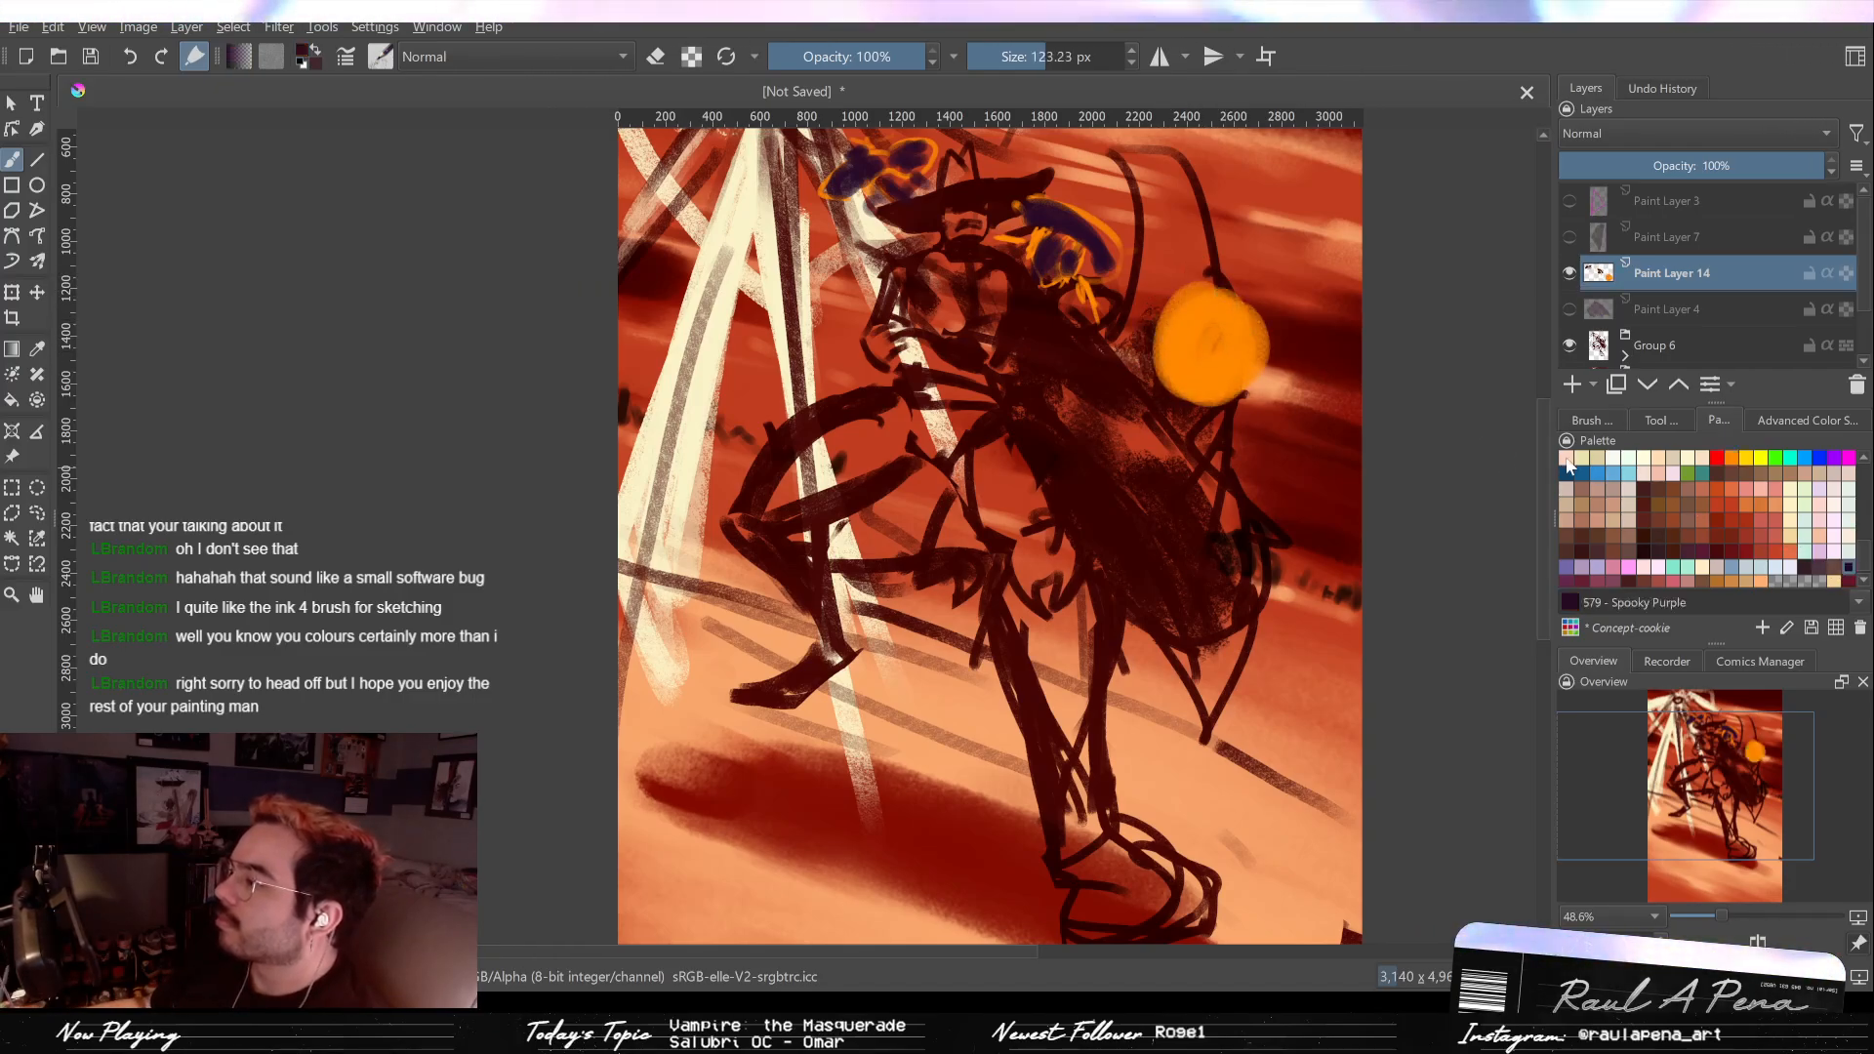
{"action": "mouse_move", "coordinate": [1203, 337]}
{"action": "left_mouse_down"}
{"action": "mouse_move", "coordinate": [1220, 352]}
{"action": "mouse_move", "coordinate": [1185, 322]}
{"action": "mouse_move", "coordinate": [1226, 361]}
{"action": "left_mouse_up"}
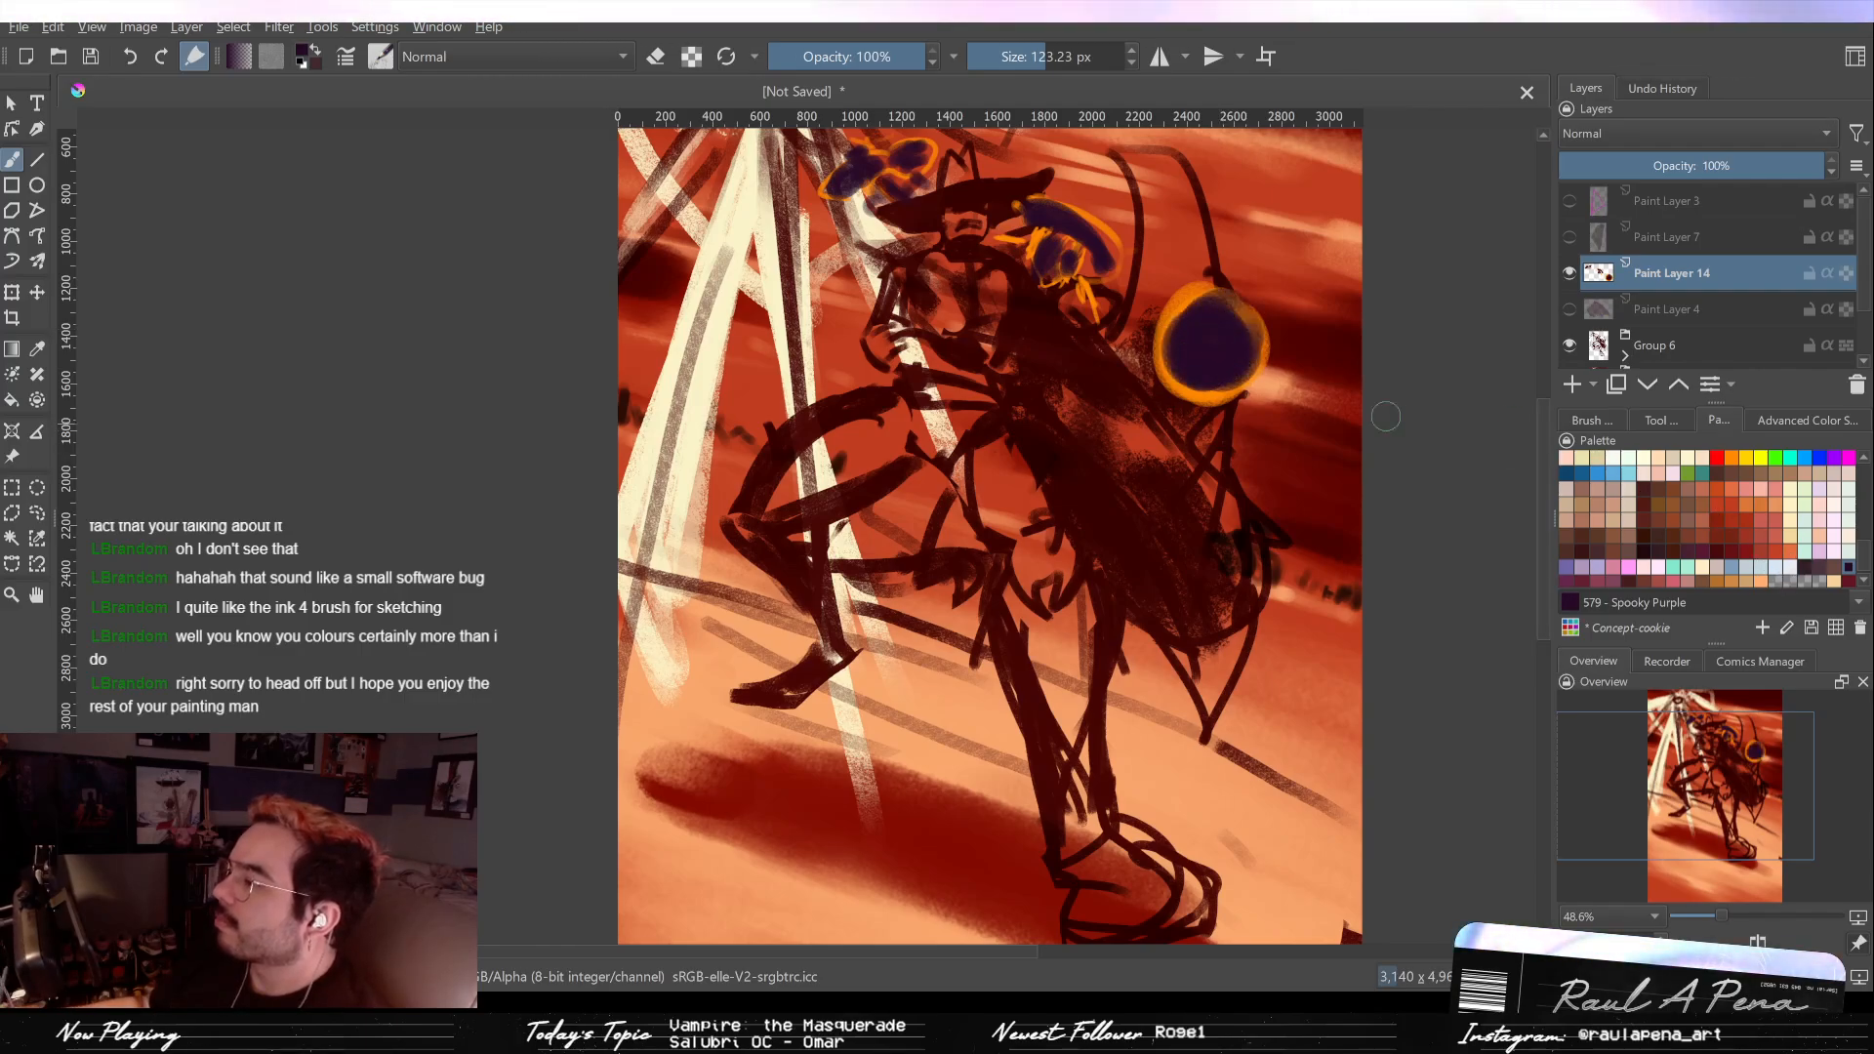
Step: Link the disc to the shoulder with a scribbled orange arm, and draw long orange fold lines down the cape with a 22.65 px brush
{"action": "left_click", "coordinate": [1731, 457]}
{"action": "key", "text": "bracketleft"}
{"action": "key", "text": "bracketleft"}
{"action": "key", "text": "bracketleft"}
{"action": "key", "text": "bracketleft"}
{"action": "left_click_drag", "start_coordinate": [1123, 320], "coordinate": [1155, 310]}
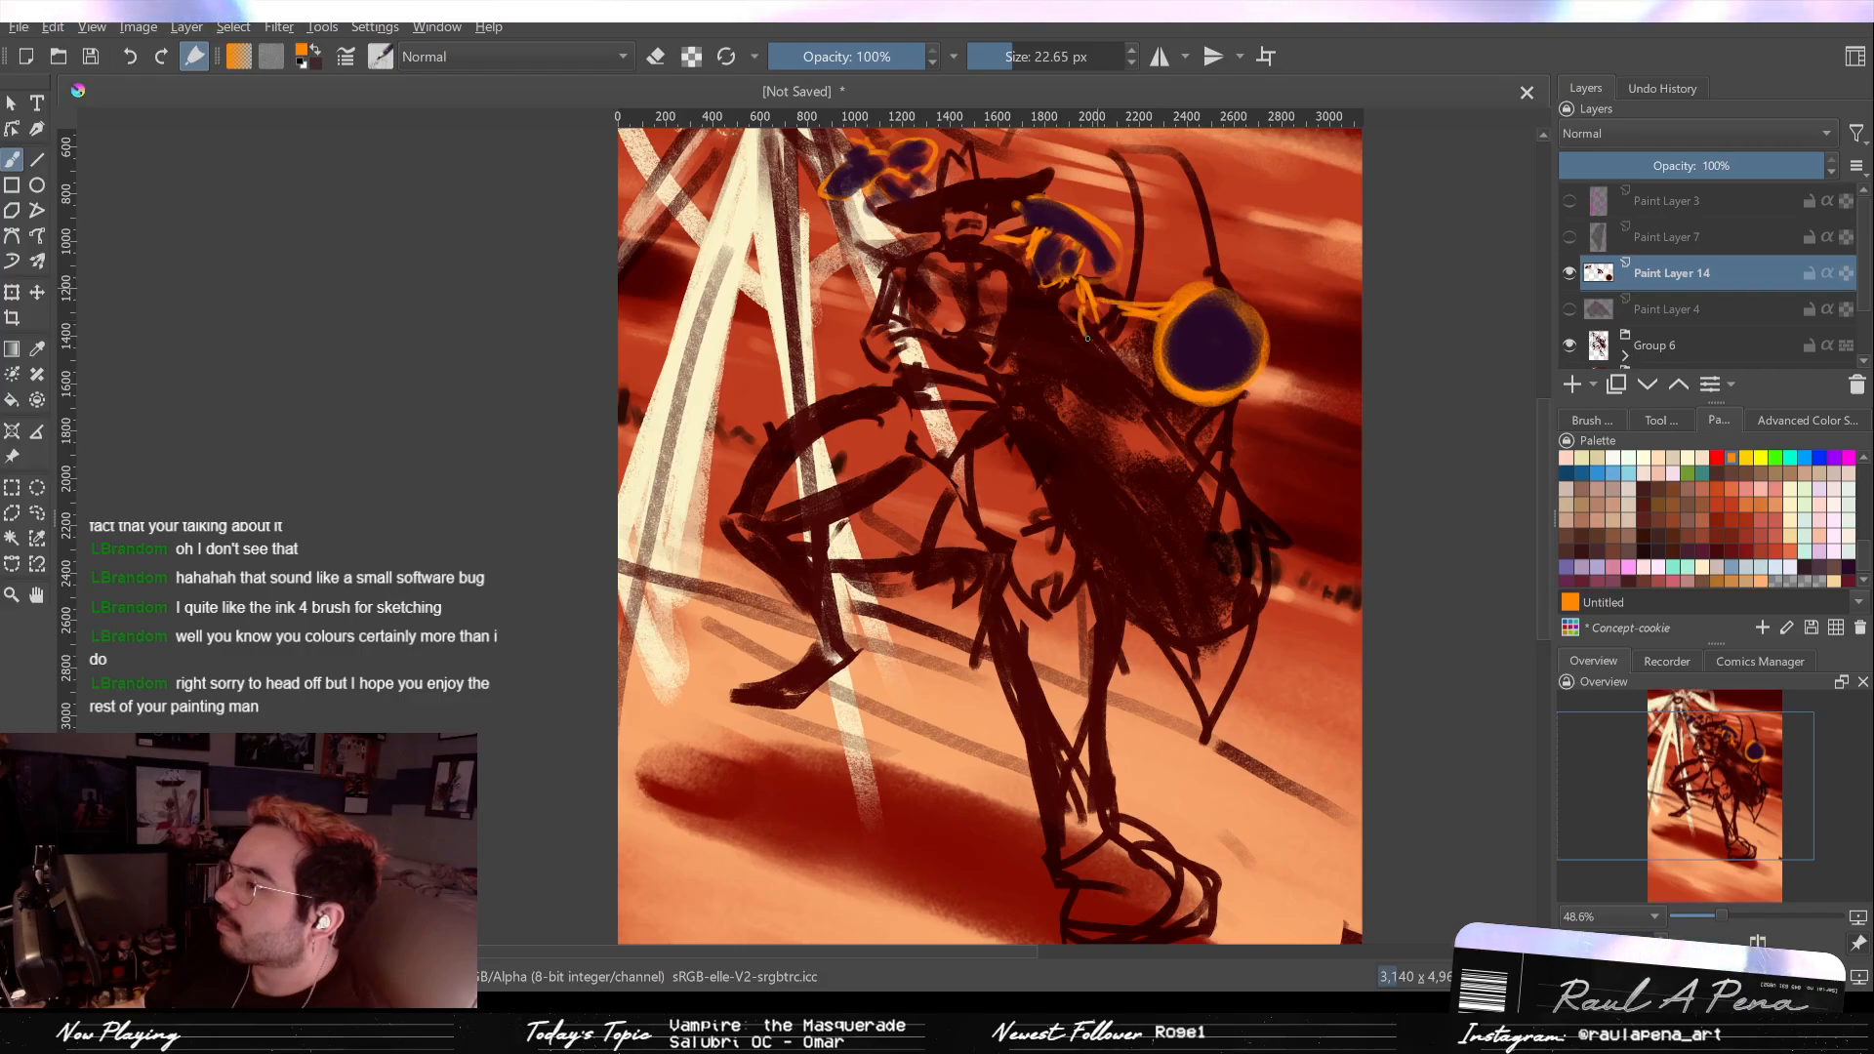
{"action": "mouse_move", "coordinate": [1084, 335]}
{"action": "left_mouse_down"}
{"action": "mouse_move", "coordinate": [1120, 453]}
{"action": "mouse_move", "coordinate": [1104, 423]}
{"action": "mouse_move", "coordinate": [1122, 564]}
{"action": "left_mouse_up"}
{"action": "left_click_drag", "start_coordinate": [1074, 374], "coordinate": [1058, 441]}
{"action": "left_click_drag", "start_coordinate": [863, 299], "coordinate": [831, 332]}
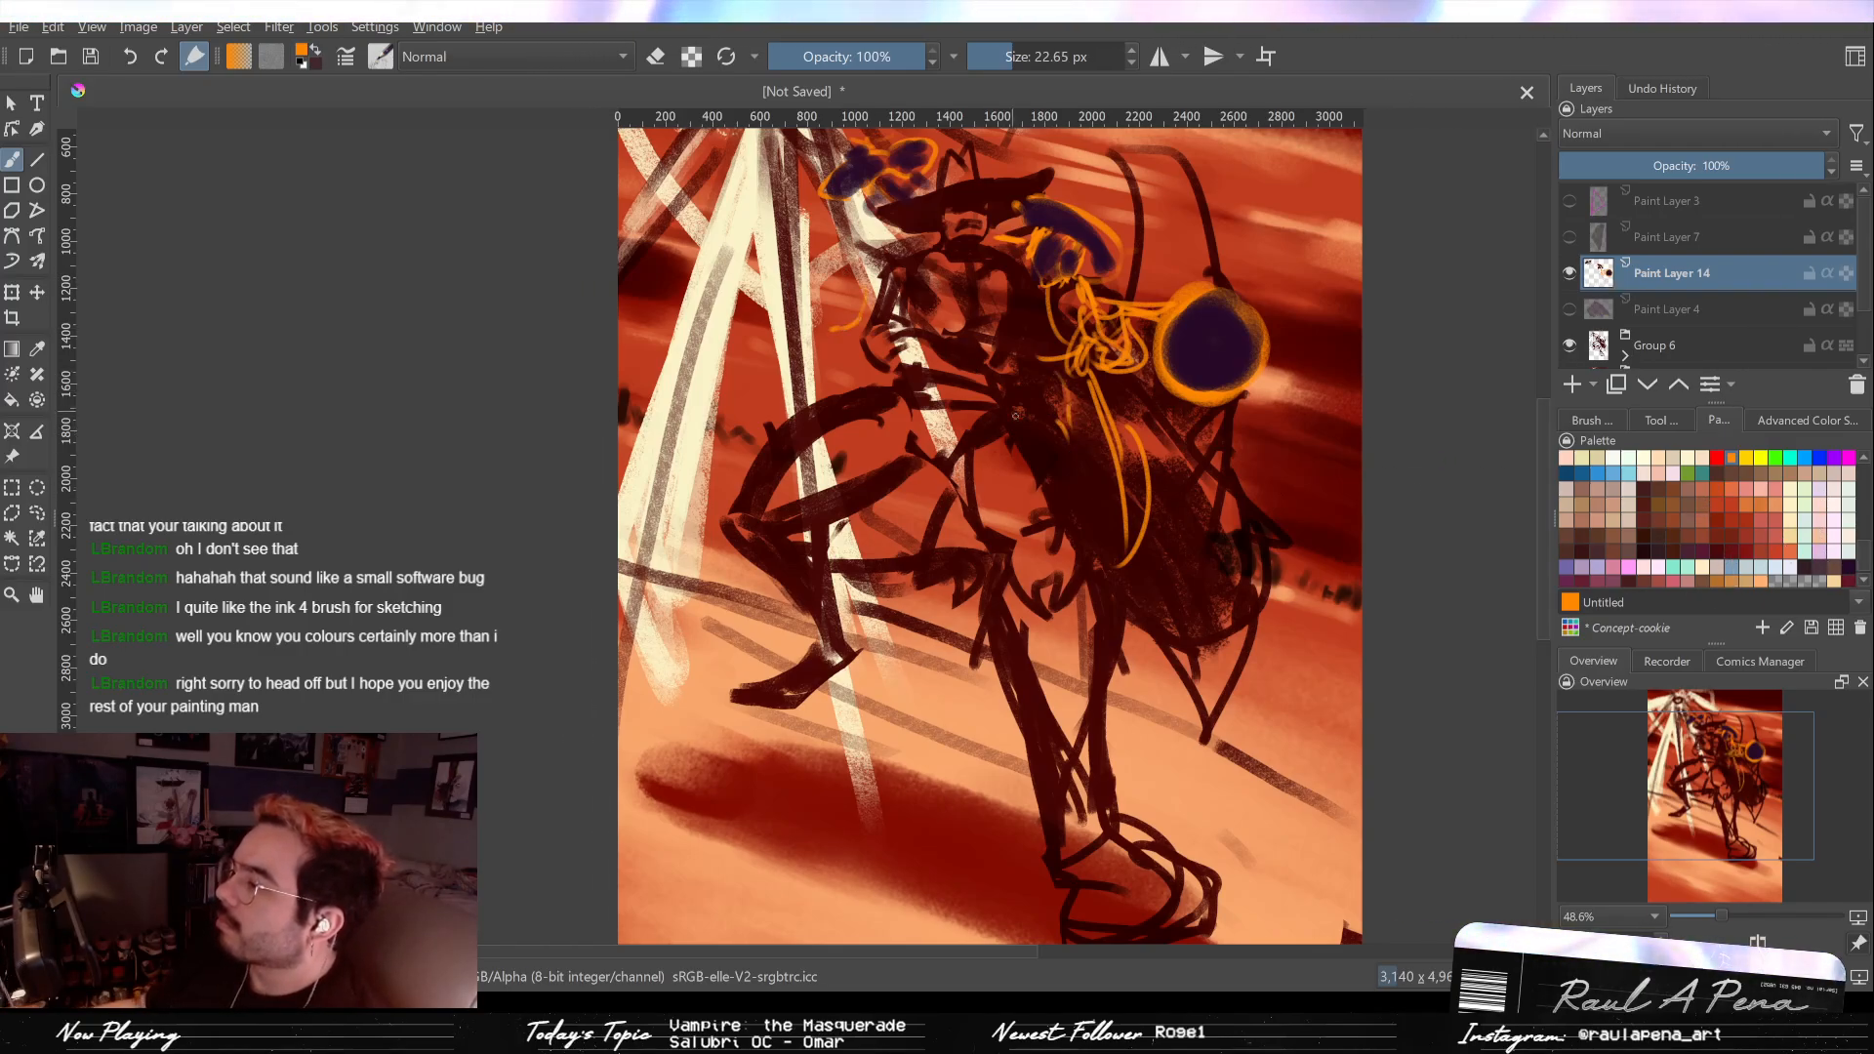
Step: Draw curved orange contour lines across the figure's waist, chest and bent arm, and up to the collar under the hat
{"action": "left_click_drag", "start_coordinate": [925, 402], "coordinate": [1046, 517]}
{"action": "left_click_drag", "start_coordinate": [1081, 337], "coordinate": [1023, 533]}
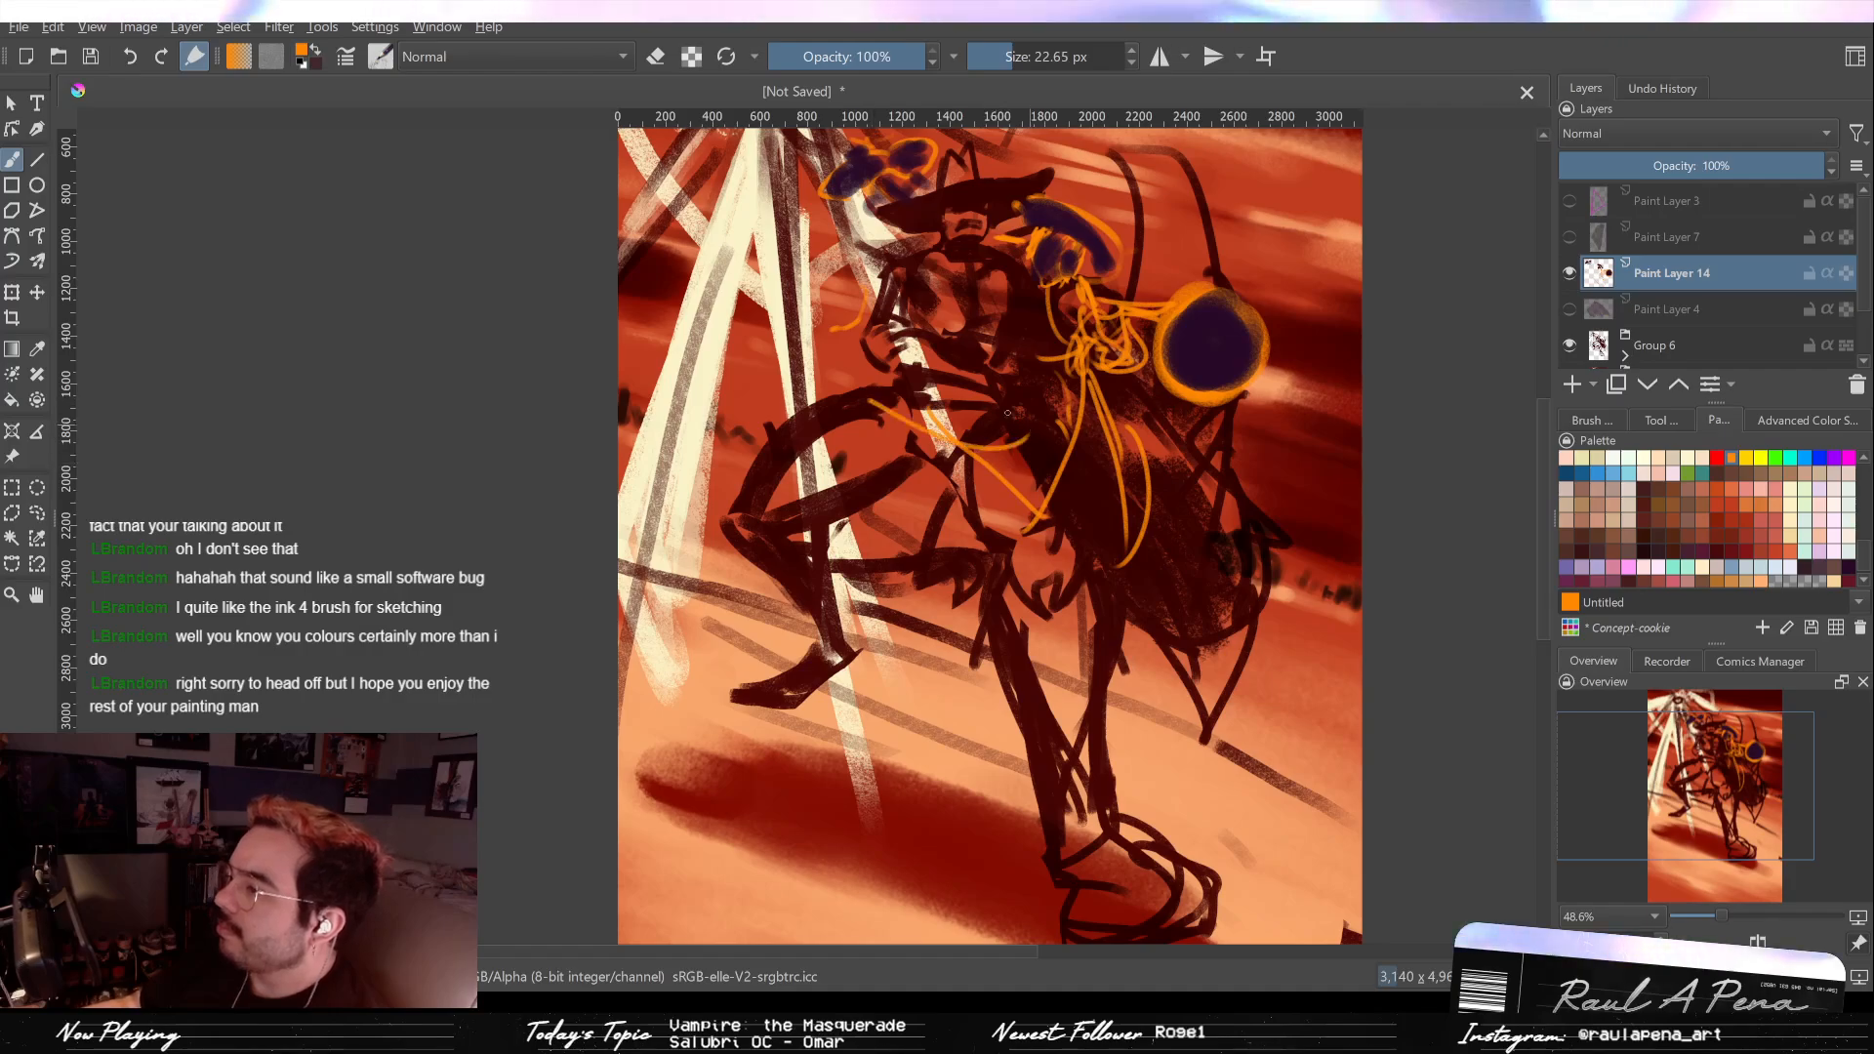
{"action": "left_click_drag", "start_coordinate": [939, 275], "coordinate": [1030, 378]}
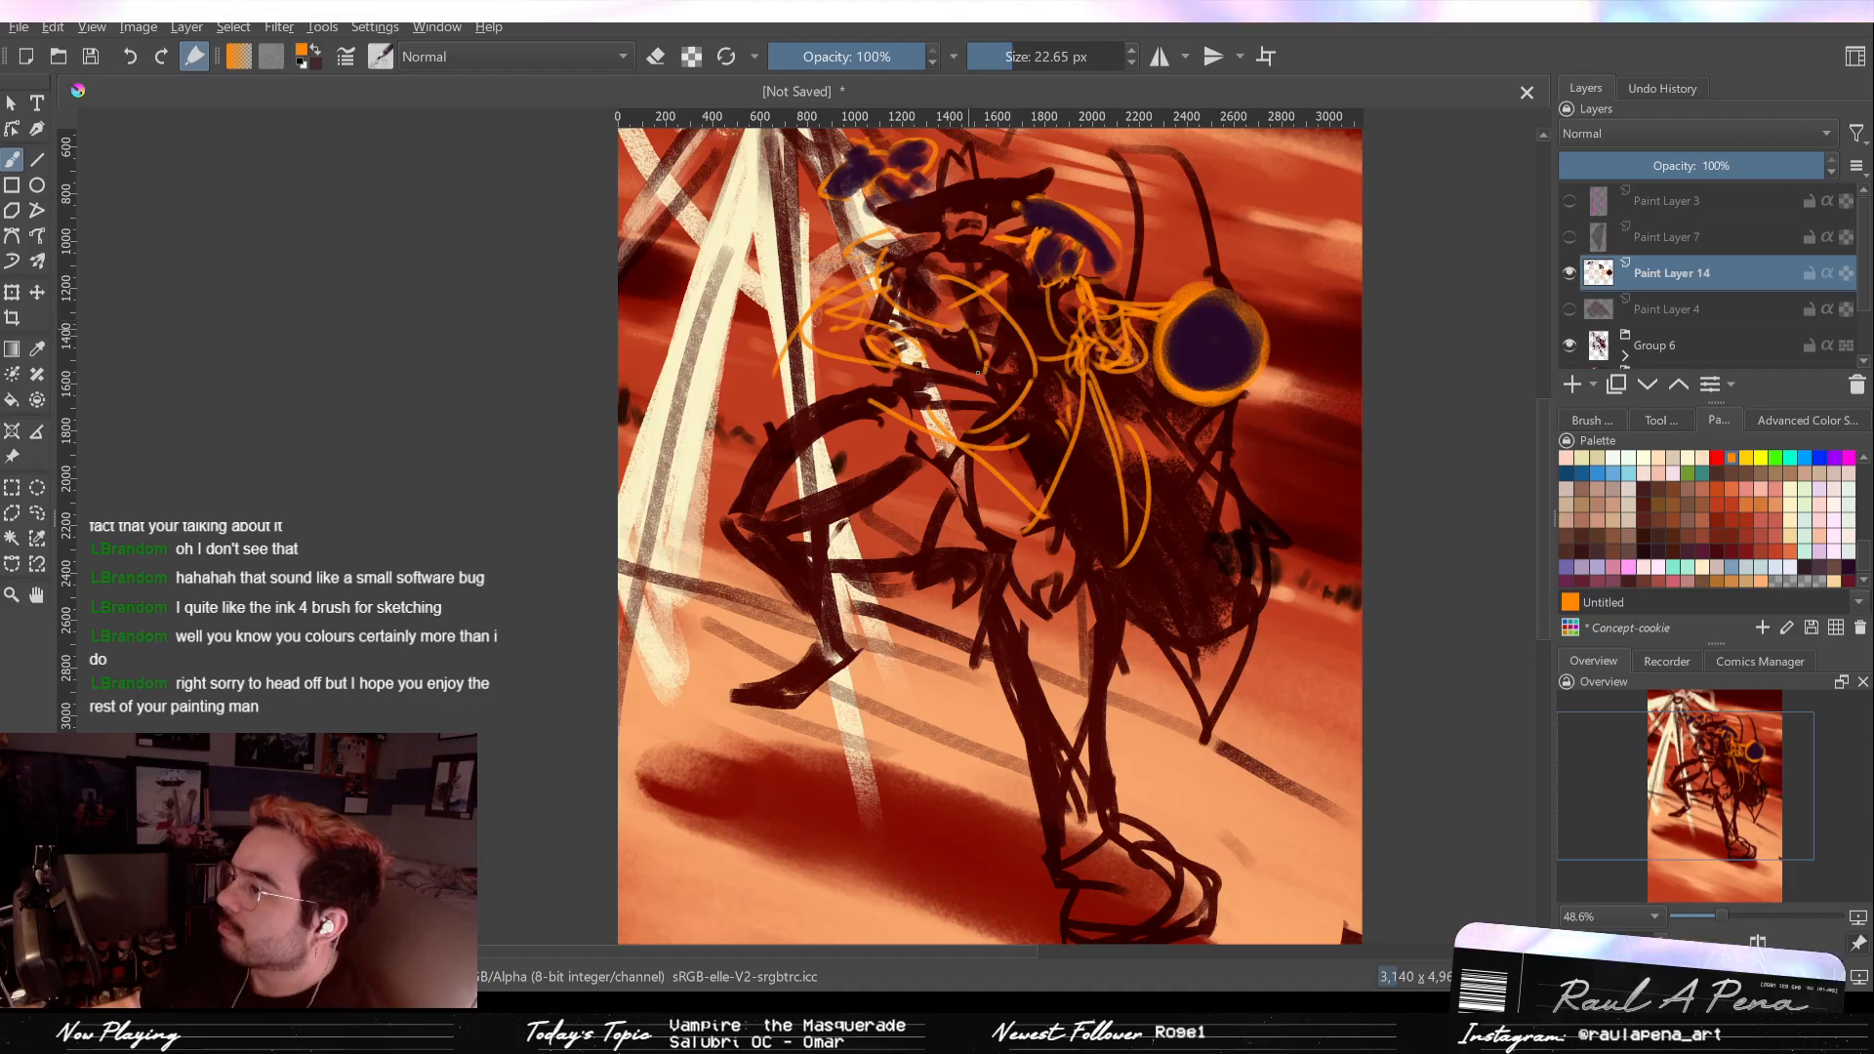
{"action": "left_click_drag", "start_coordinate": [924, 219], "coordinate": [969, 266]}
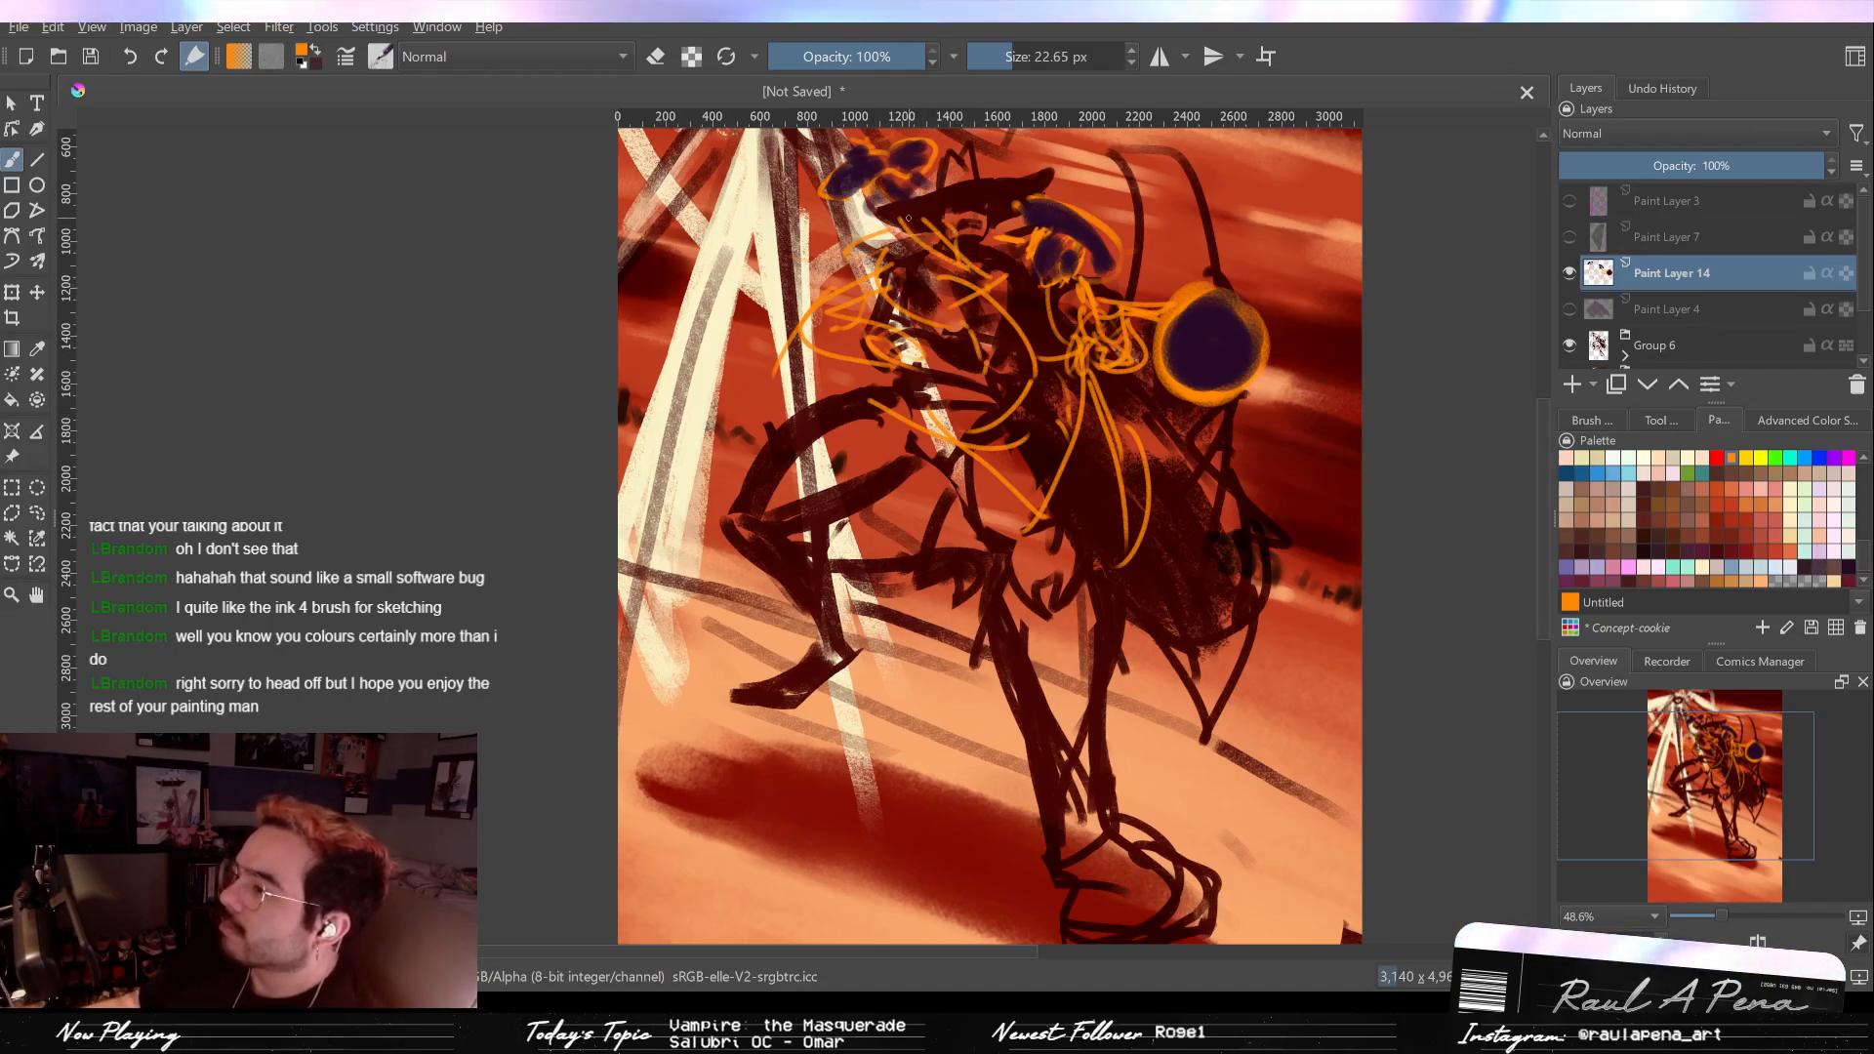
Step: Sample the dark purple beside the hat and block in the torso, coat and a strip hanging between the legs
{"action": "left_click", "coordinate": [901, 190], "text": "ctrl"}
{"action": "mouse_move", "coordinate": [907, 234]}
{"action": "left_mouse_down"}
{"action": "mouse_move", "coordinate": [915, 306]}
{"action": "mouse_move", "coordinate": [911, 280]}
{"action": "mouse_move", "coordinate": [953, 280]}
{"action": "mouse_move", "coordinate": [980, 352]}
{"action": "mouse_move", "coordinate": [1021, 333]}
{"action": "mouse_move", "coordinate": [1041, 459]}
{"action": "mouse_move", "coordinate": [1127, 457]}
{"action": "mouse_move", "coordinate": [1083, 506]}
{"action": "left_mouse_up"}
{"action": "mouse_move", "coordinate": [988, 447]}
{"action": "left_mouse_down"}
{"action": "mouse_move", "coordinate": [1025, 468]}
{"action": "mouse_move", "coordinate": [1054, 395]}
{"action": "mouse_move", "coordinate": [1018, 314]}
{"action": "mouse_move", "coordinate": [1111, 476]}
{"action": "left_mouse_up"}
{"action": "mouse_move", "coordinate": [1010, 347]}
{"action": "left_mouse_down"}
{"action": "mouse_move", "coordinate": [922, 322]}
{"action": "mouse_move", "coordinate": [979, 314]}
{"action": "mouse_move", "coordinate": [976, 332]}
{"action": "left_mouse_up"}
{"action": "mouse_move", "coordinate": [1006, 405]}
{"action": "left_mouse_down"}
{"action": "mouse_move", "coordinate": [934, 442]}
{"action": "mouse_move", "coordinate": [1067, 496]}
{"action": "mouse_move", "coordinate": [1114, 306]}
{"action": "mouse_move", "coordinate": [1161, 395]}
{"action": "mouse_move", "coordinate": [1140, 442]}
{"action": "mouse_move", "coordinate": [1047, 381]}
{"action": "mouse_move", "coordinate": [1071, 452]}
{"action": "mouse_move", "coordinate": [1071, 672]}
{"action": "left_mouse_up"}
Step: Outline the hanging purple strip between the legs with long orange strokes from the waist, using a roughly 41 px brush
{"action": "left_click", "coordinate": [1733, 457]}
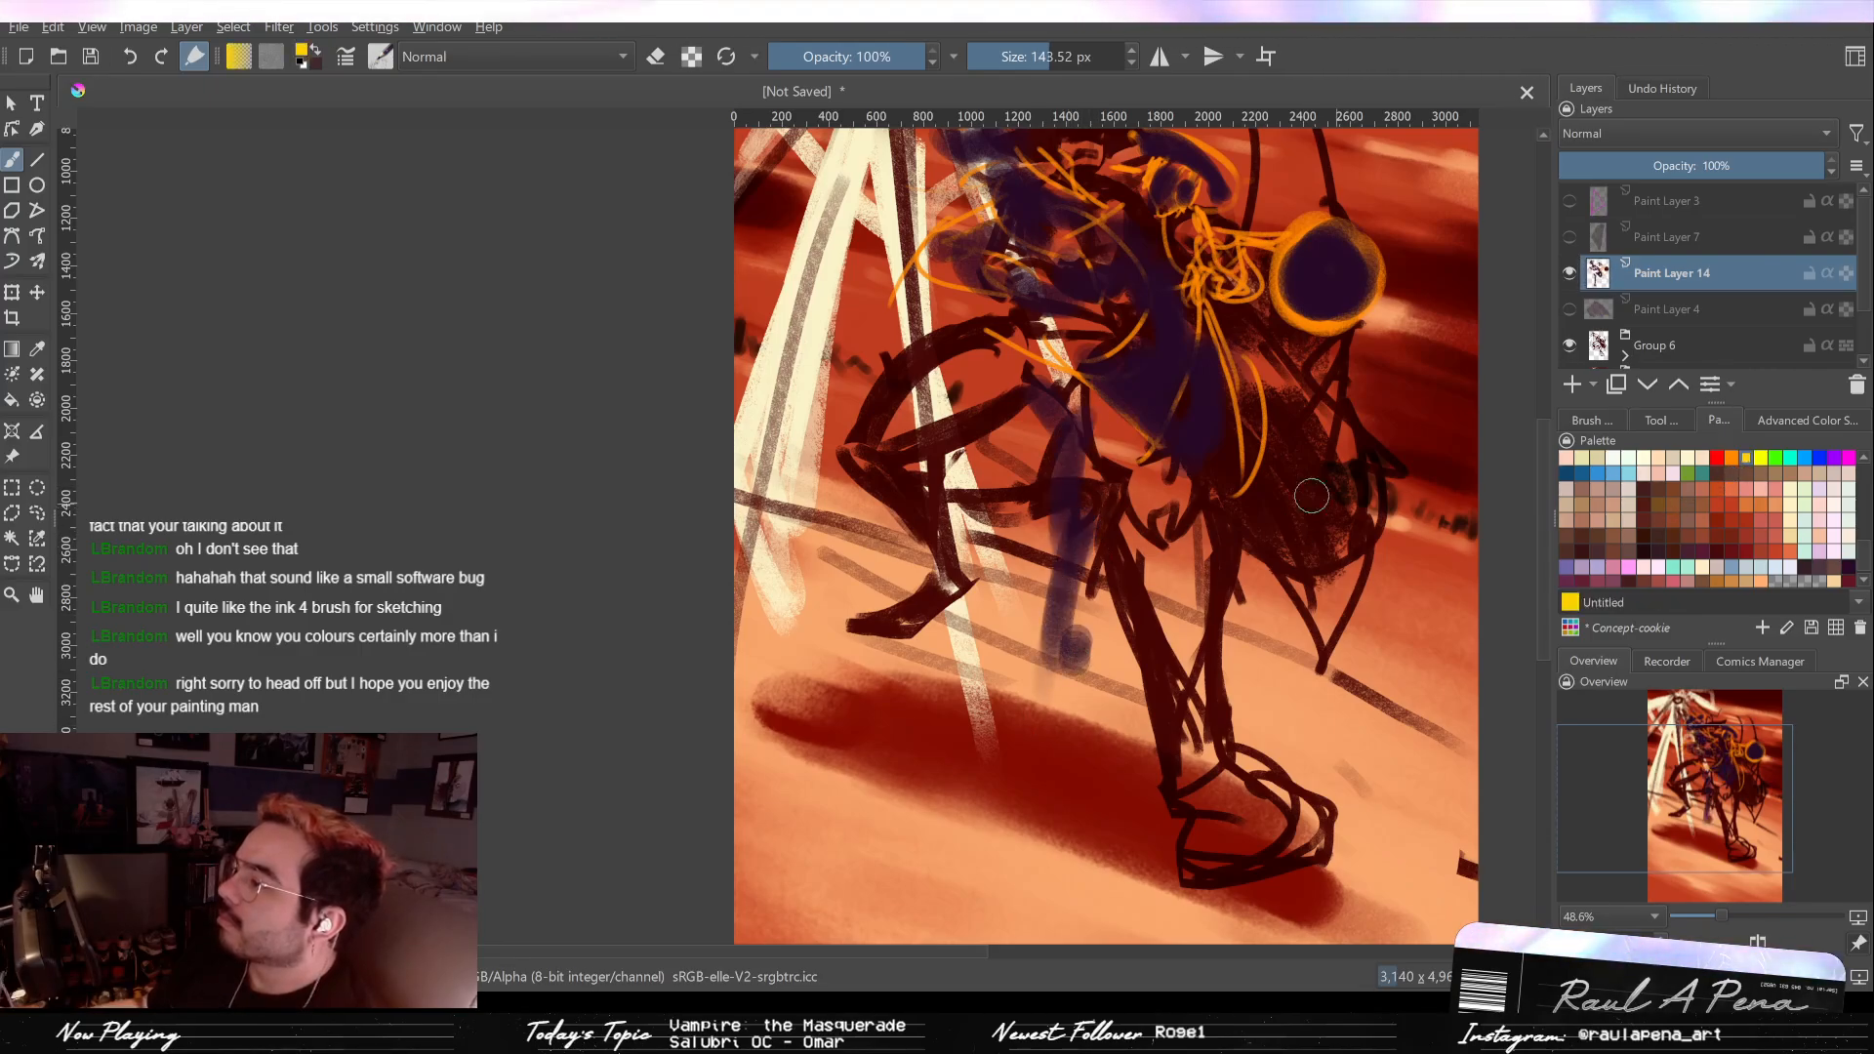
{"action": "key", "text": "bracketleft"}
{"action": "key", "text": "bracketleft"}
{"action": "key", "text": "bracketleft"}
{"action": "key", "text": "bracketleft"}
{"action": "key", "text": "bracketleft"}
{"action": "left_click_drag", "start_coordinate": [1081, 385], "coordinate": [1046, 614]}
{"action": "left_click_drag", "start_coordinate": [1088, 268], "coordinate": [1074, 391]}
{"action": "left_click_drag", "start_coordinate": [1097, 454], "coordinate": [1068, 623]}
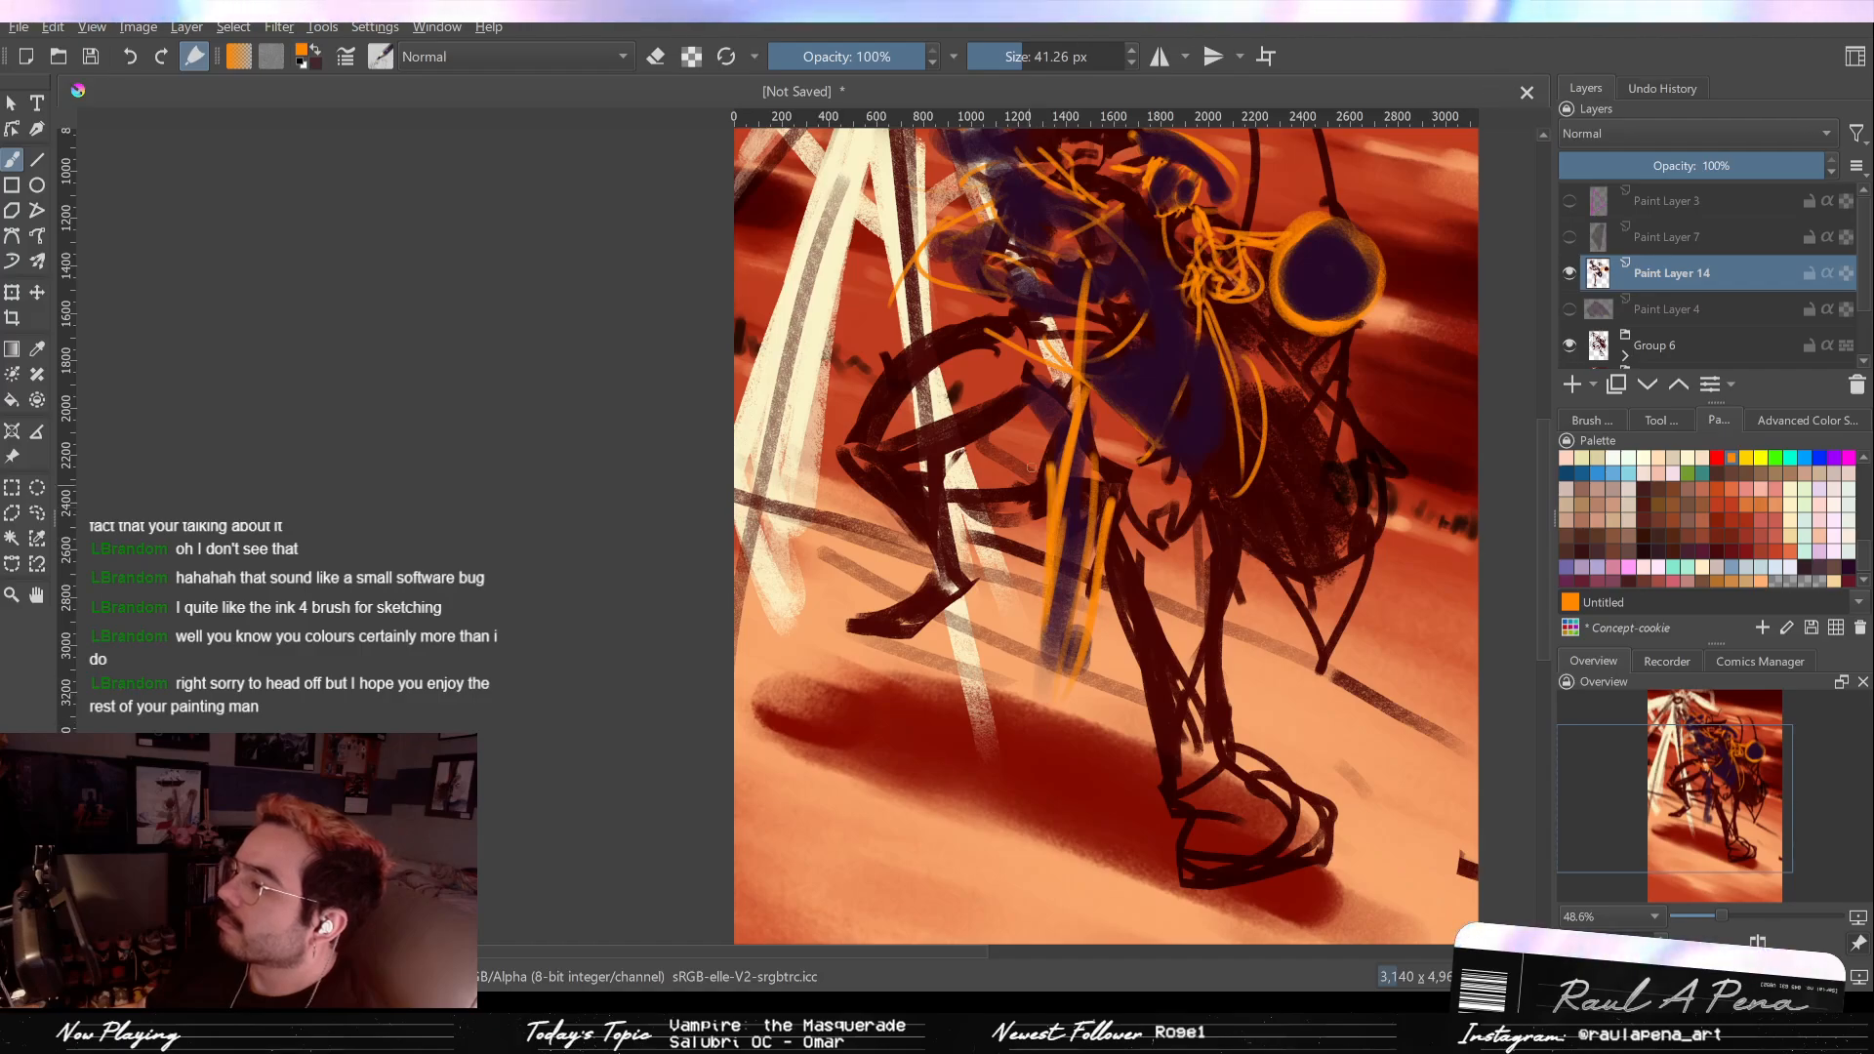
Step: Add more orange fold strokes from the waist over the hanging cloth, widening it toward the standing leg
{"action": "scroll", "coordinate": [1071, 536], "scroll_direction": "down", "scroll_amount": 3}
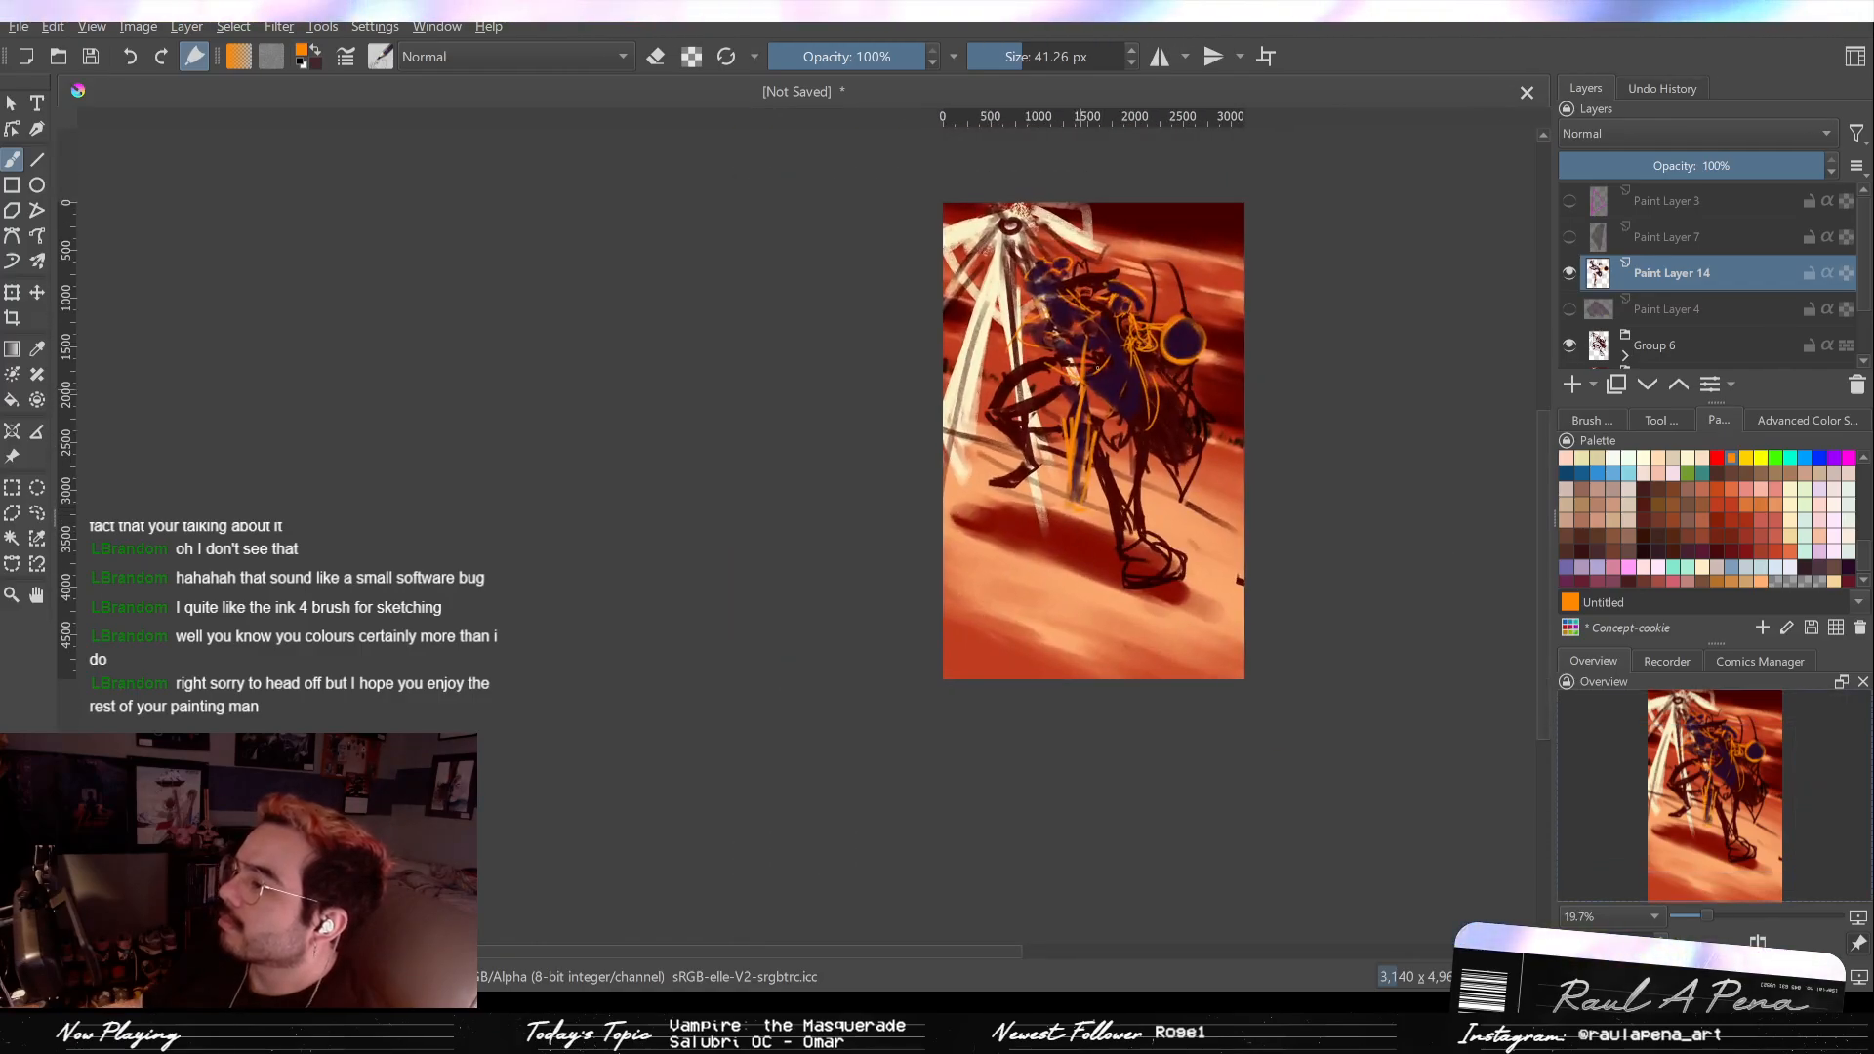
{"action": "scroll", "coordinate": [1102, 288], "scroll_direction": "up", "scroll_amount": 3}
{"action": "left_click_drag", "start_coordinate": [1103, 288], "coordinate": [1117, 366]}
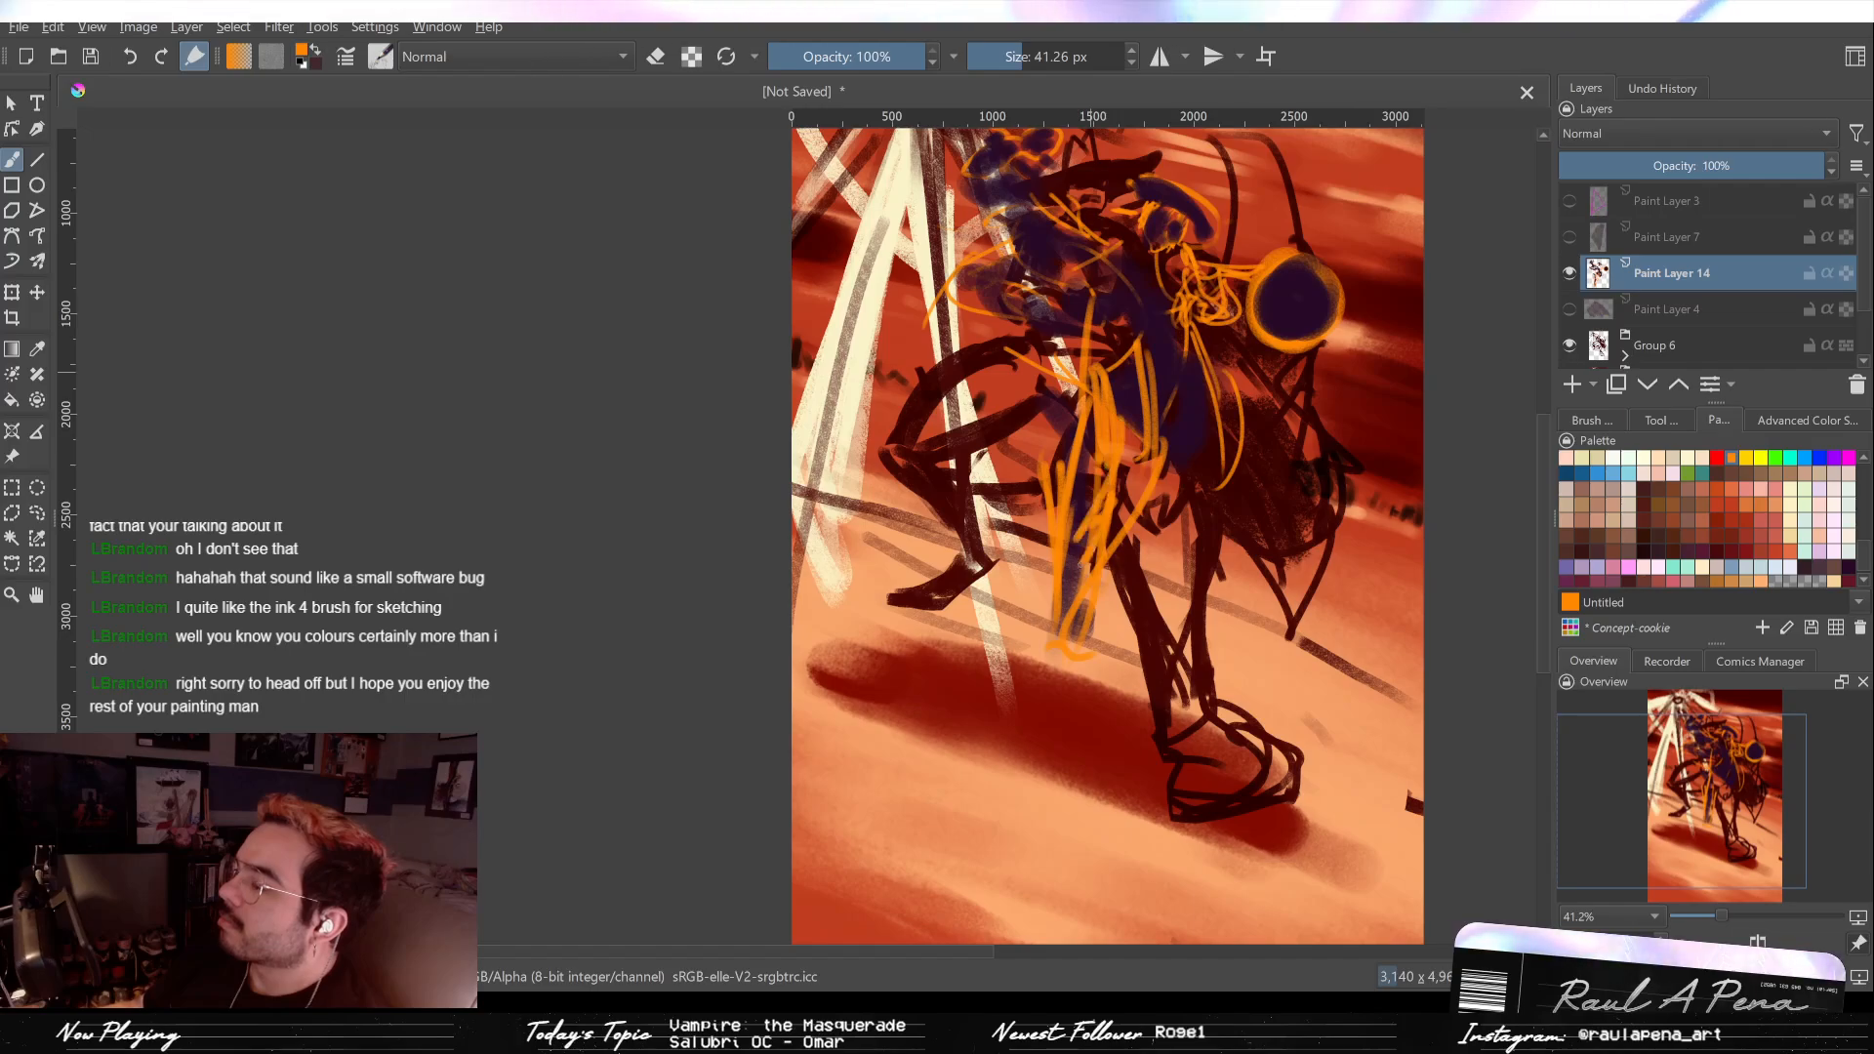
{"action": "scroll", "coordinate": [1107, 391], "scroll_direction": "down", "scroll_amount": 2}
{"action": "left_click_drag", "start_coordinate": [1107, 385], "coordinate": [1111, 447]}
{"action": "scroll", "coordinate": [1112, 441], "scroll_direction": "up", "scroll_amount": 2}
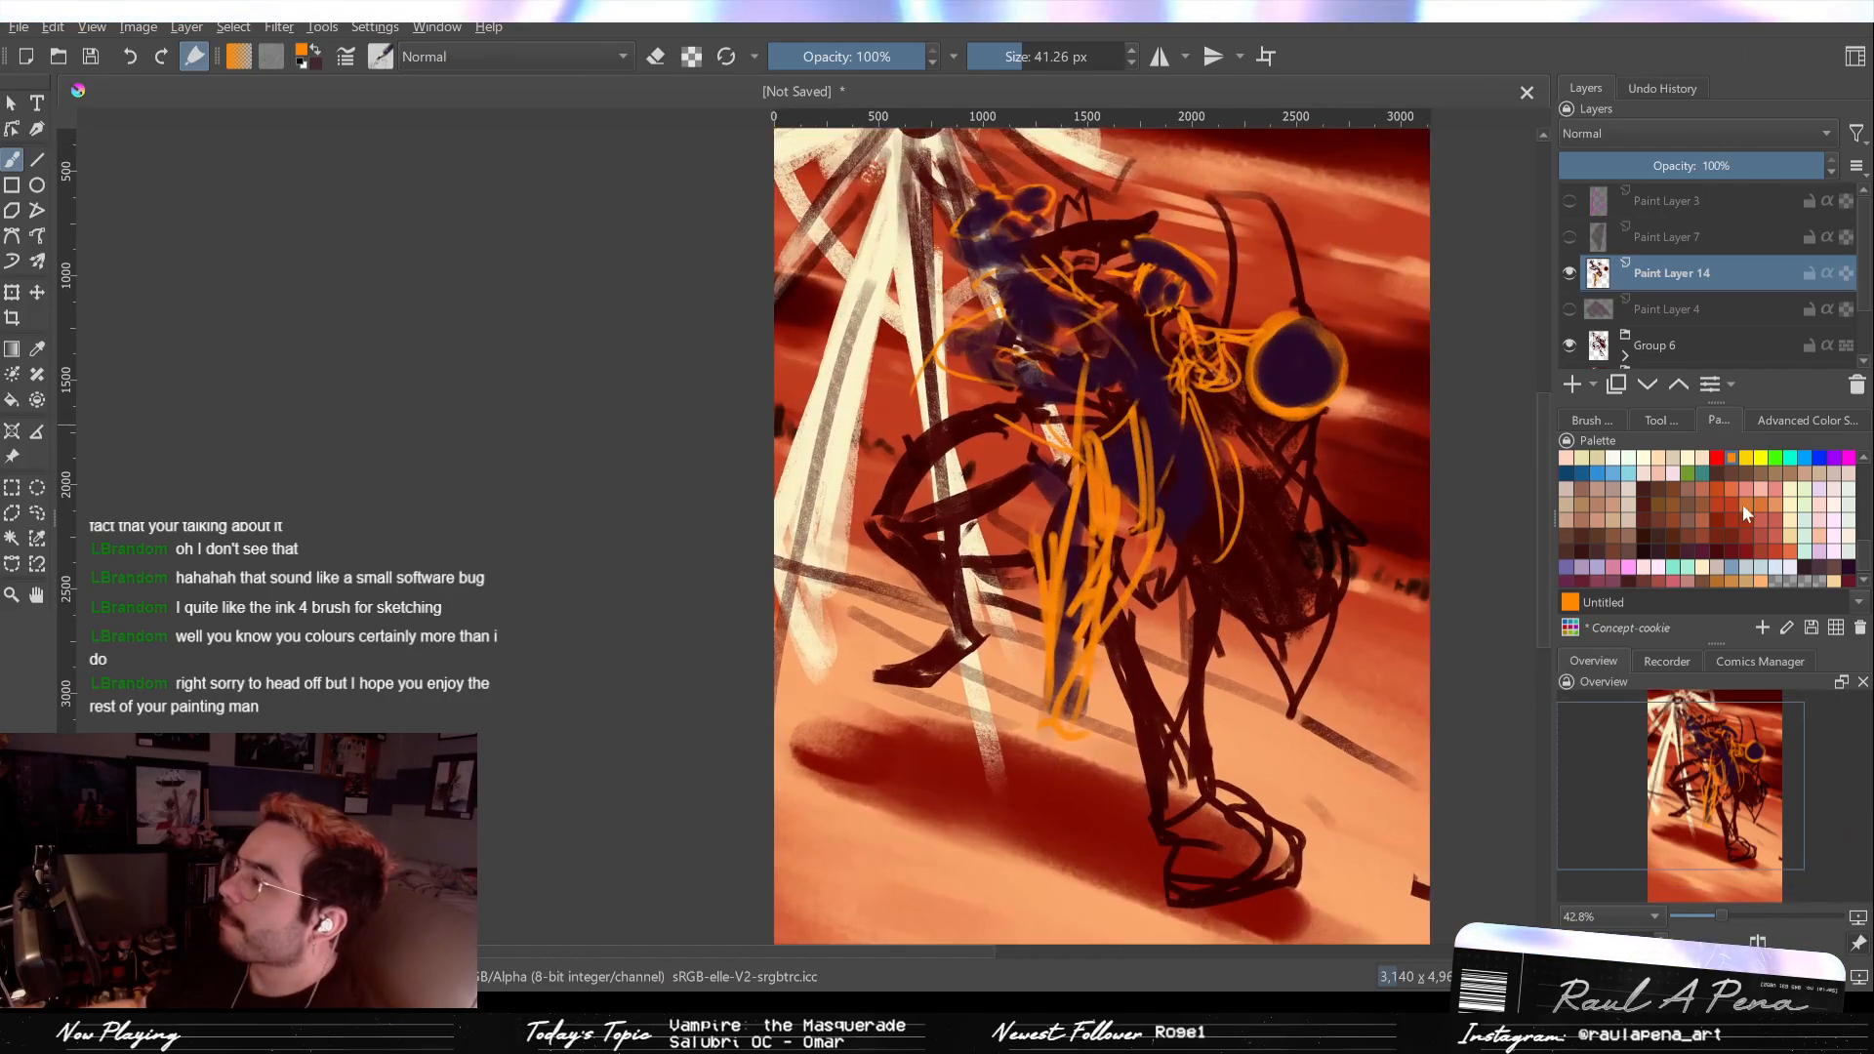
Step: Block in the hanging cloth and the raised thigh with Spooky Purple, using a 184 px brush and a 140 px one
{"action": "left_click", "coordinate": [1846, 569]}
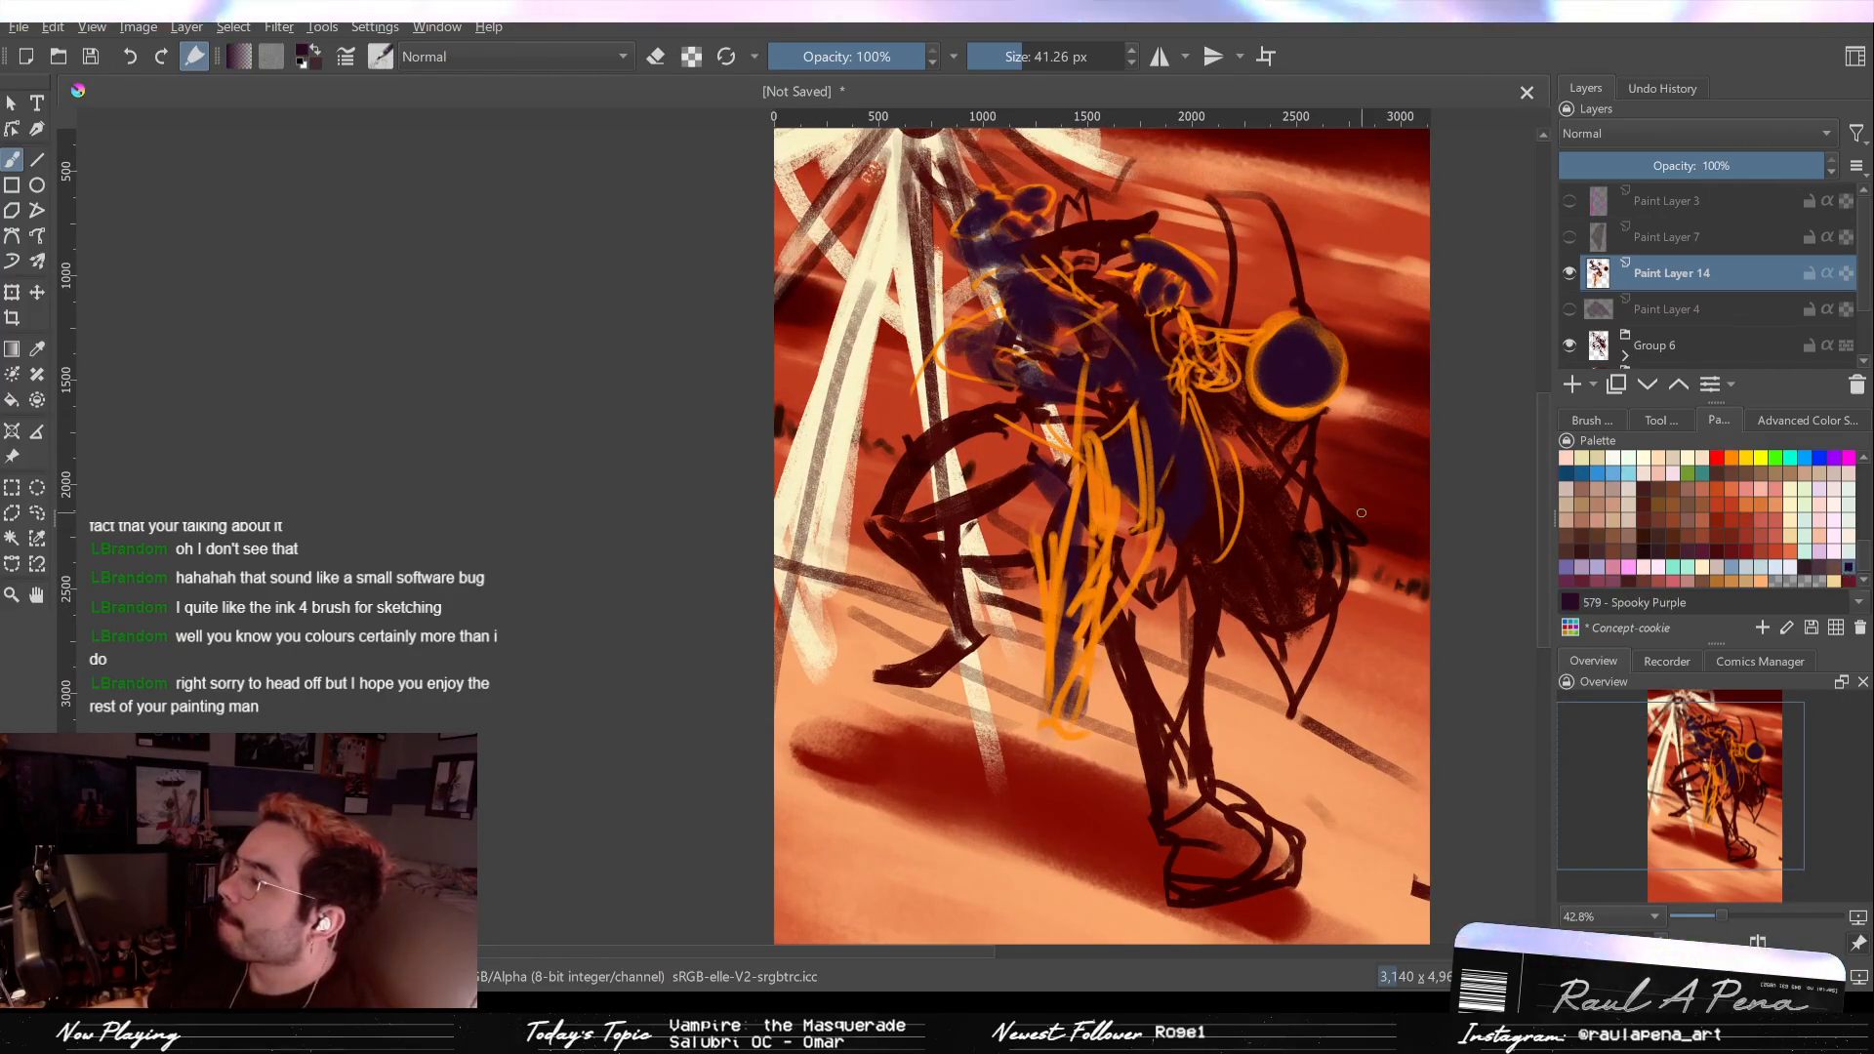
{"action": "key", "text": "bracketright"}
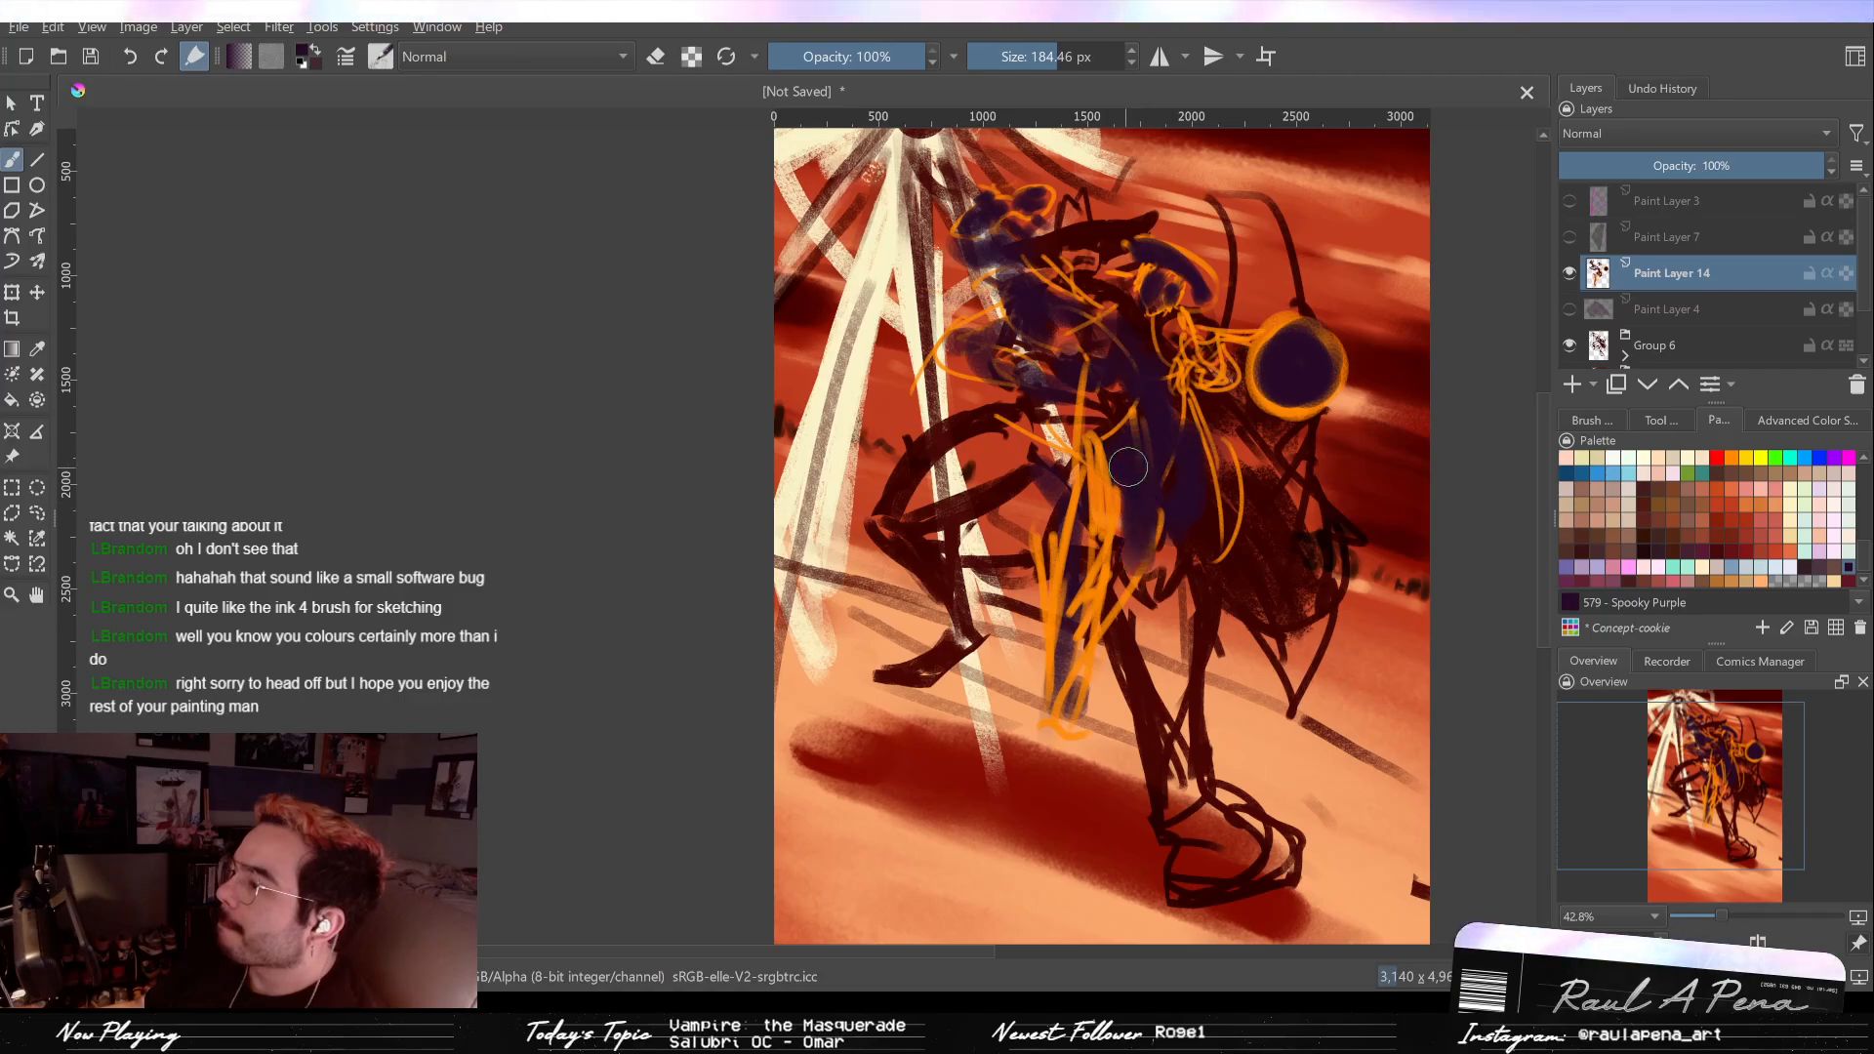
{"action": "mouse_move", "coordinate": [1123, 480]}
{"action": "left_mouse_down"}
{"action": "mouse_move", "coordinate": [1079, 509]}
{"action": "mouse_move", "coordinate": [1066, 666]}
{"action": "mouse_move", "coordinate": [1054, 487]}
{"action": "mouse_move", "coordinate": [1040, 501]}
{"action": "mouse_move", "coordinate": [1056, 630]}
{"action": "left_mouse_up"}
{"action": "key", "text": "bracketleft"}
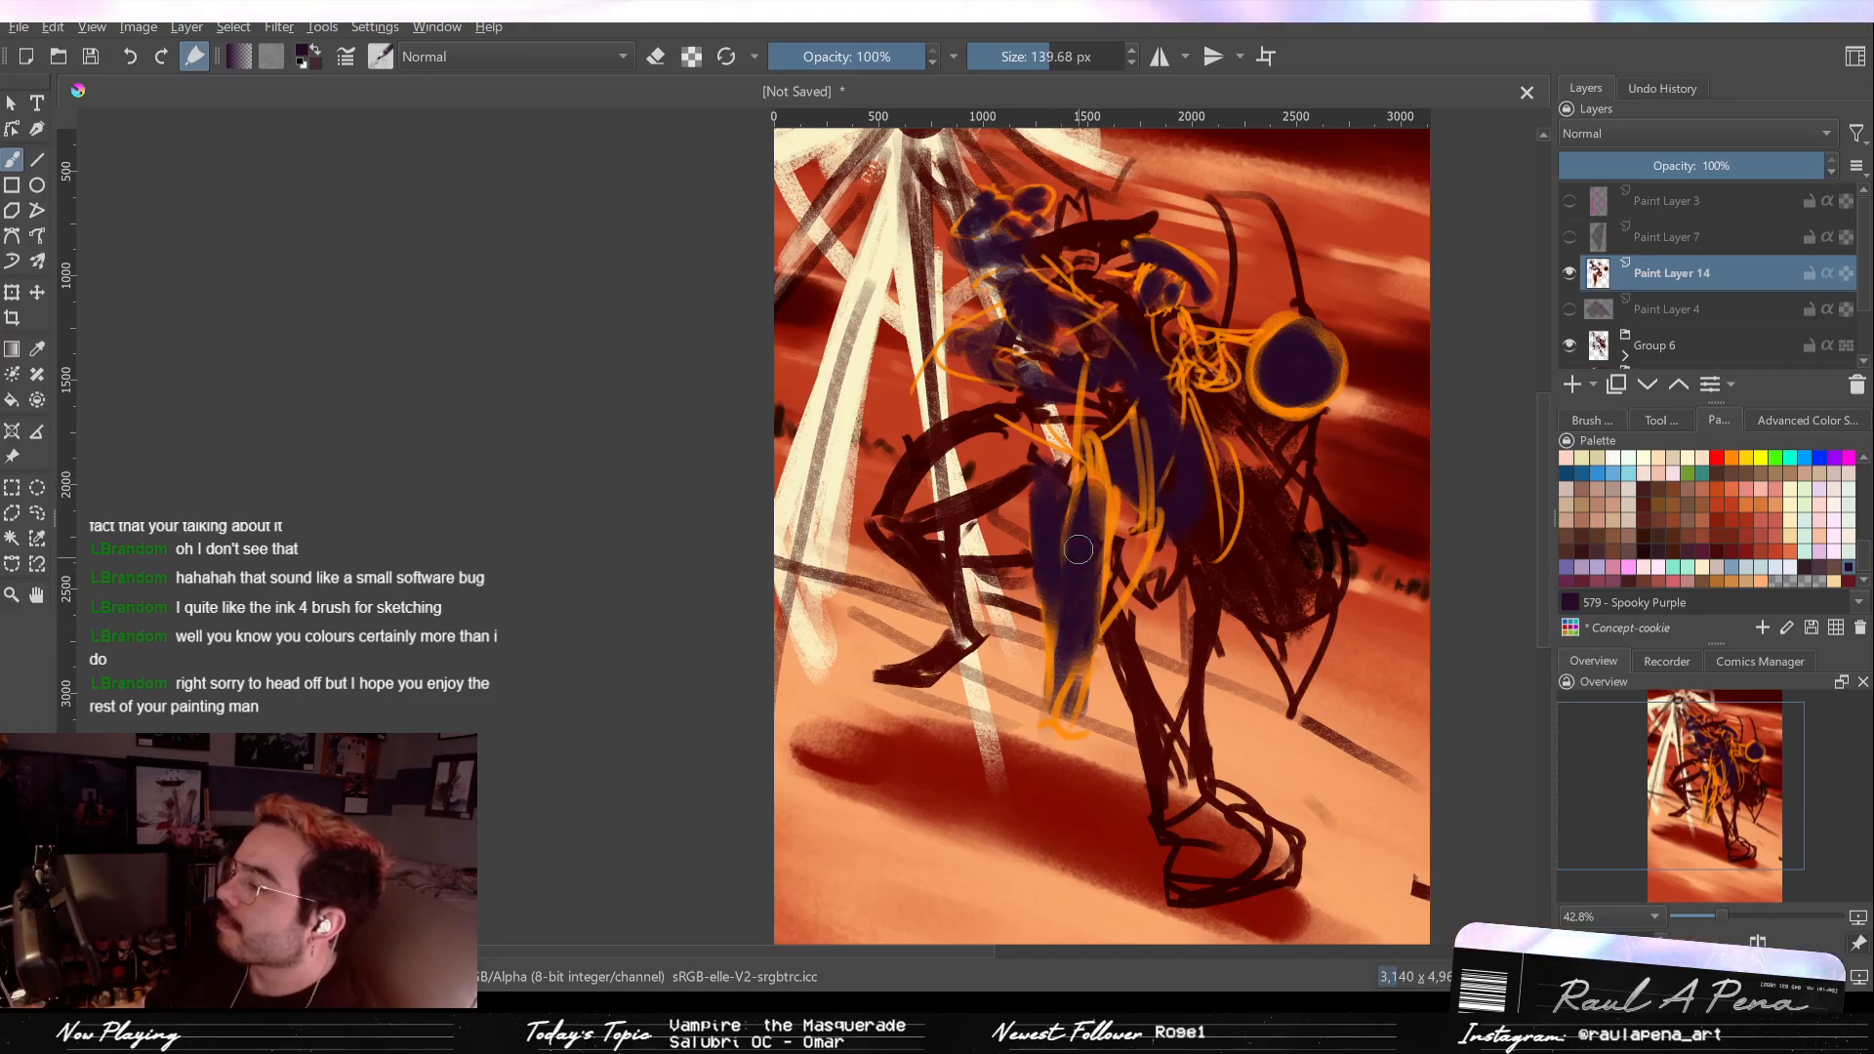
{"action": "mouse_move", "coordinate": [1020, 535]}
{"action": "left_mouse_down"}
{"action": "mouse_move", "coordinate": [963, 530]}
{"action": "mouse_move", "coordinate": [1034, 475]}
{"action": "mouse_move", "coordinate": [1039, 556]}
{"action": "left_mouse_up"}
Step: Fill the remaining gaps in the chest and the arm leading to the disc with Spooky Purple
{"action": "scroll", "coordinate": [1083, 478], "scroll_direction": "up", "scroll_amount": 3}
{"action": "left_click_drag", "start_coordinate": [1083, 479], "coordinate": [1129, 397]}
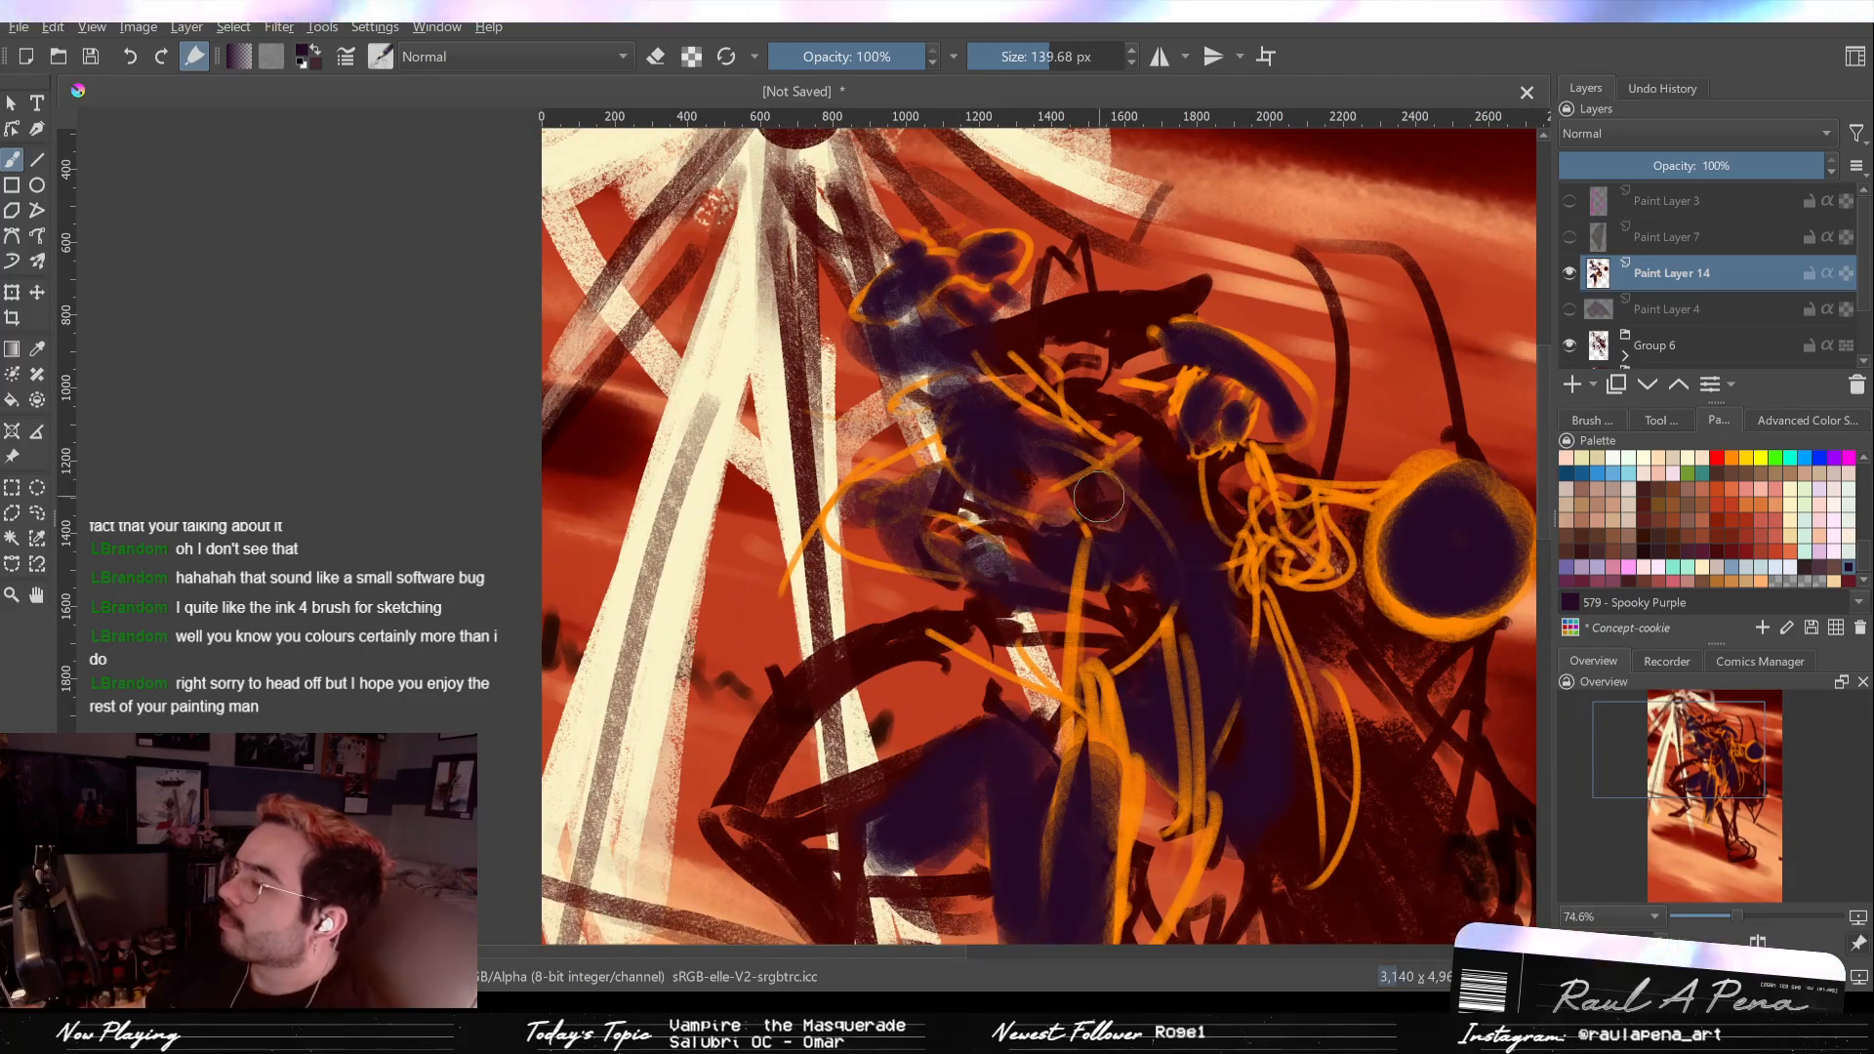
{"action": "left_click_drag", "start_coordinate": [1078, 507], "coordinate": [1145, 504]}
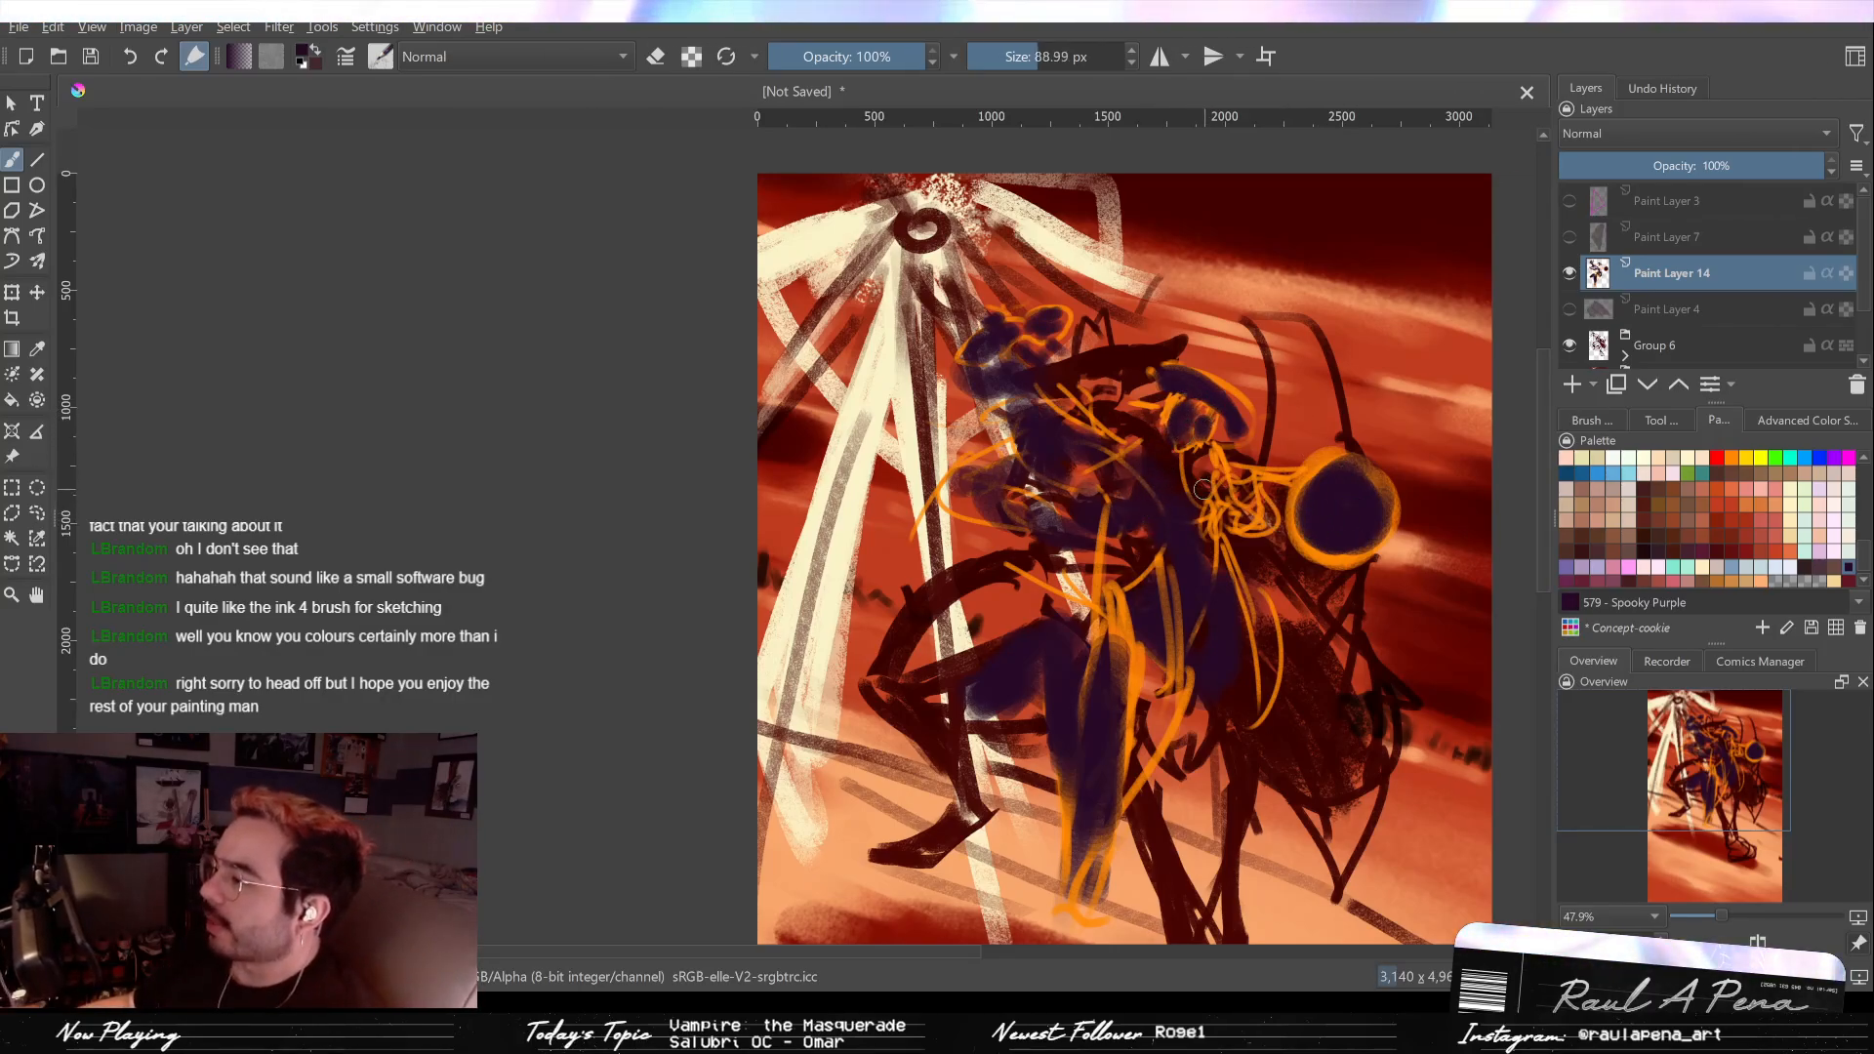
{"action": "mouse_move", "coordinate": [1219, 488]}
{"action": "left_mouse_down"}
{"action": "mouse_move", "coordinate": [1253, 512]}
{"action": "mouse_move", "coordinate": [1234, 475]}
{"action": "mouse_move", "coordinate": [1270, 488]}
{"action": "mouse_move", "coordinate": [1254, 494]}
{"action": "left_mouse_up"}
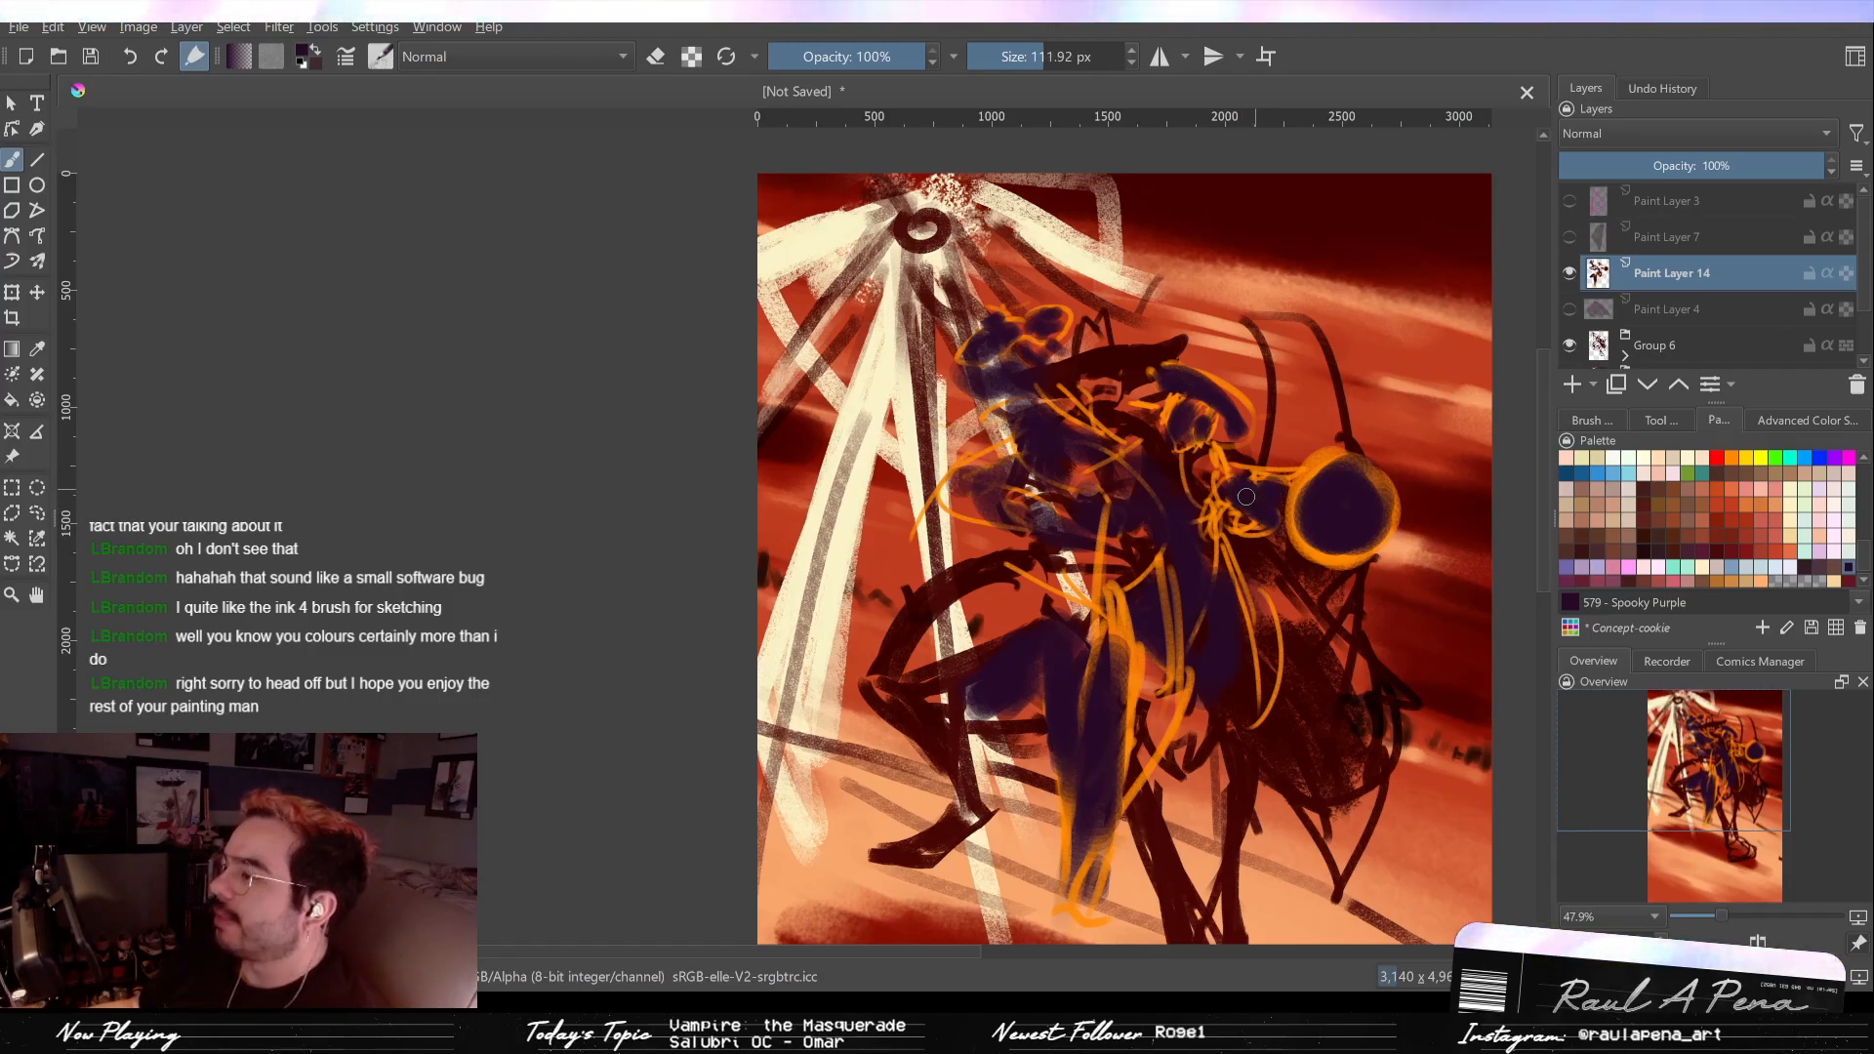
Step: Lower the opacity of Paint Layer 14 to 73%
{"action": "scroll", "coordinate": [1207, 317], "scroll_direction": "down", "scroll_amount": 3}
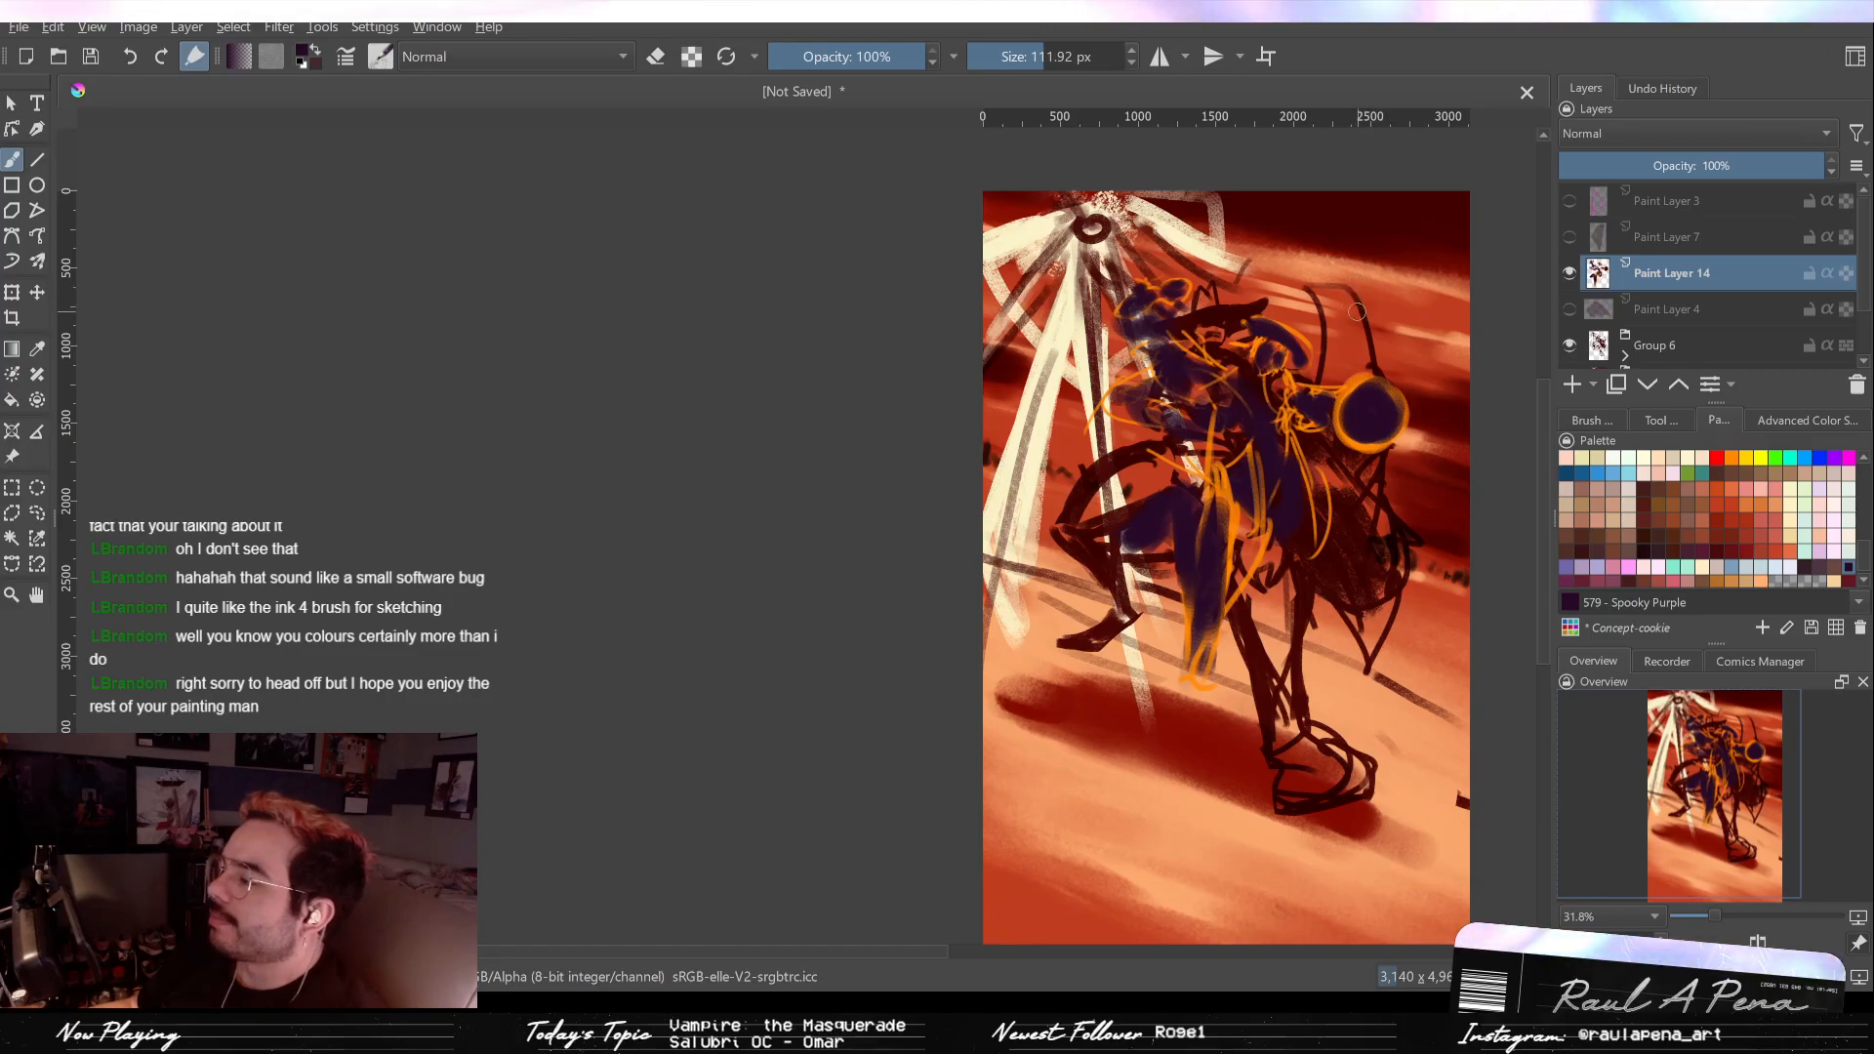
{"action": "left_click", "coordinate": [1649, 167]}
{"action": "left_click_drag", "start_coordinate": [1650, 168], "coordinate": [1749, 167]}
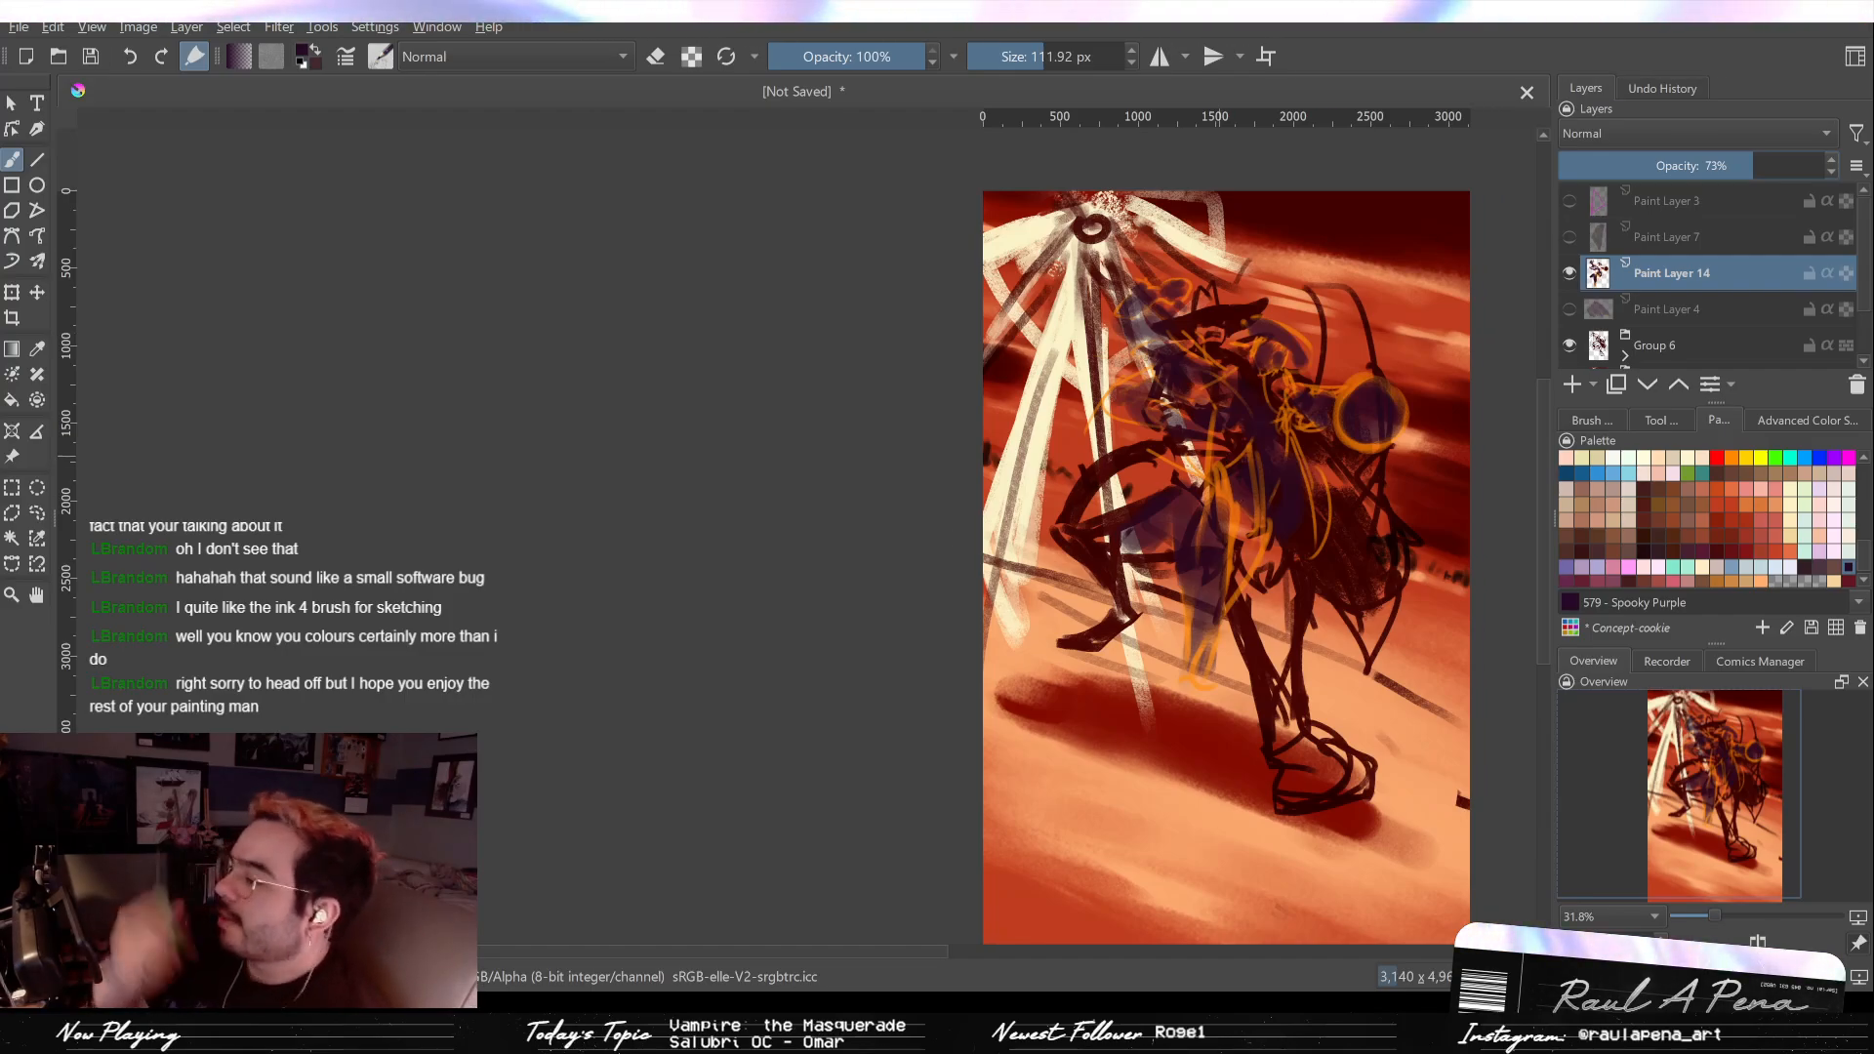
Step: Add a new paint layer above Paint Layer 14 and paint pale lilac highlights on the figure's hat and face with small brush sizes
{"action": "scroll", "coordinate": [1225, 322], "scroll_direction": "up", "scroll_amount": 5}
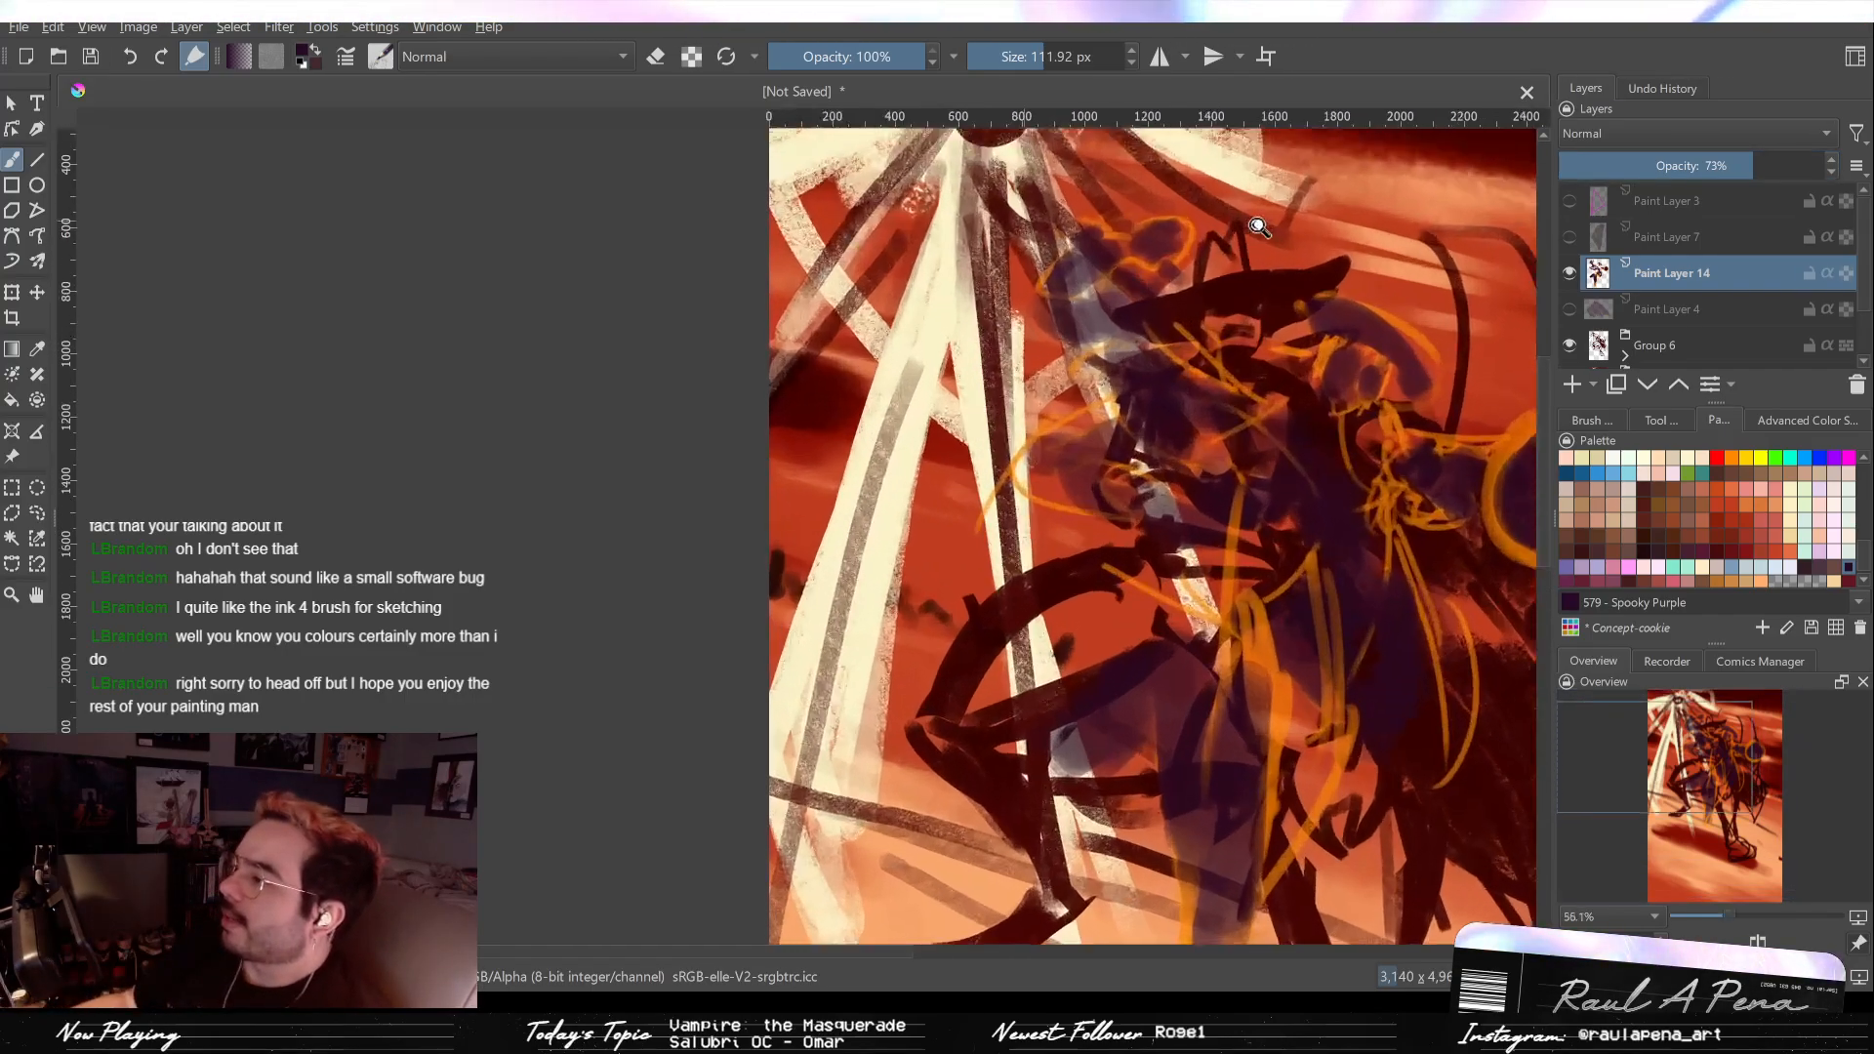
{"action": "key", "text": "Insert"}
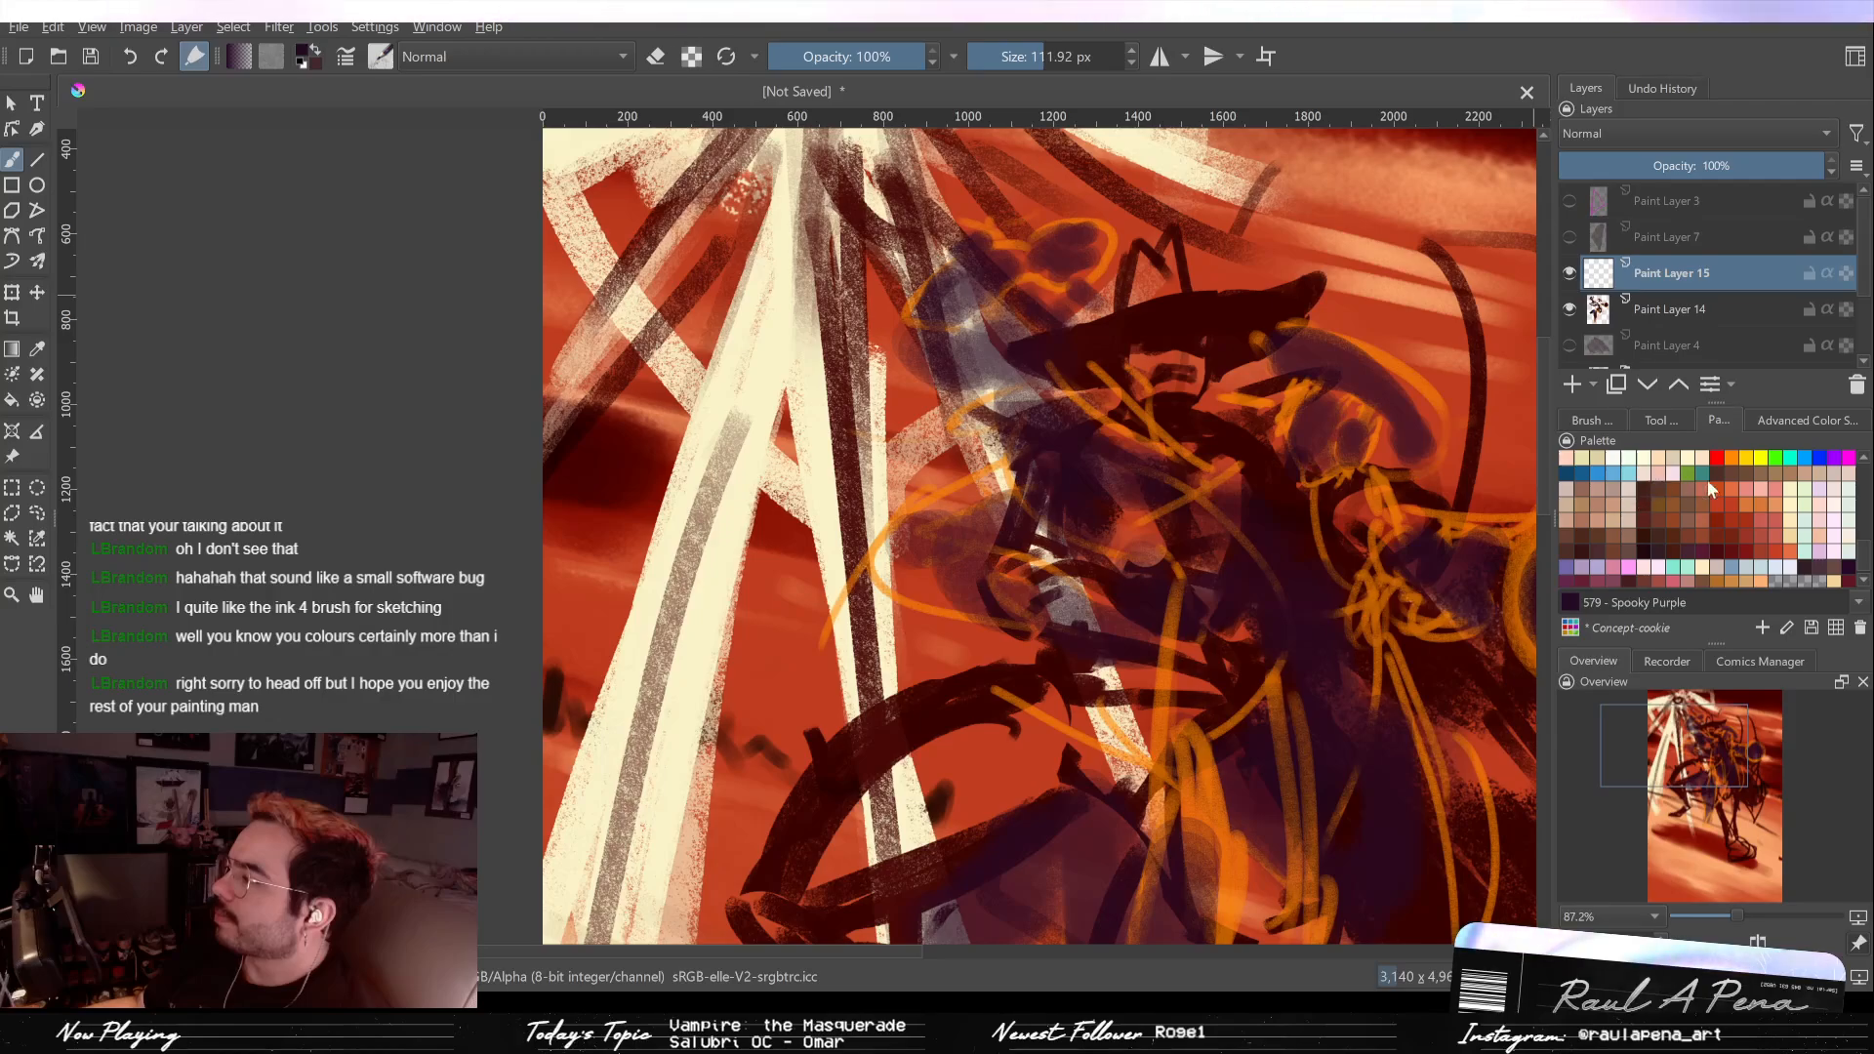
{"action": "left_click", "coordinate": [1820, 489]}
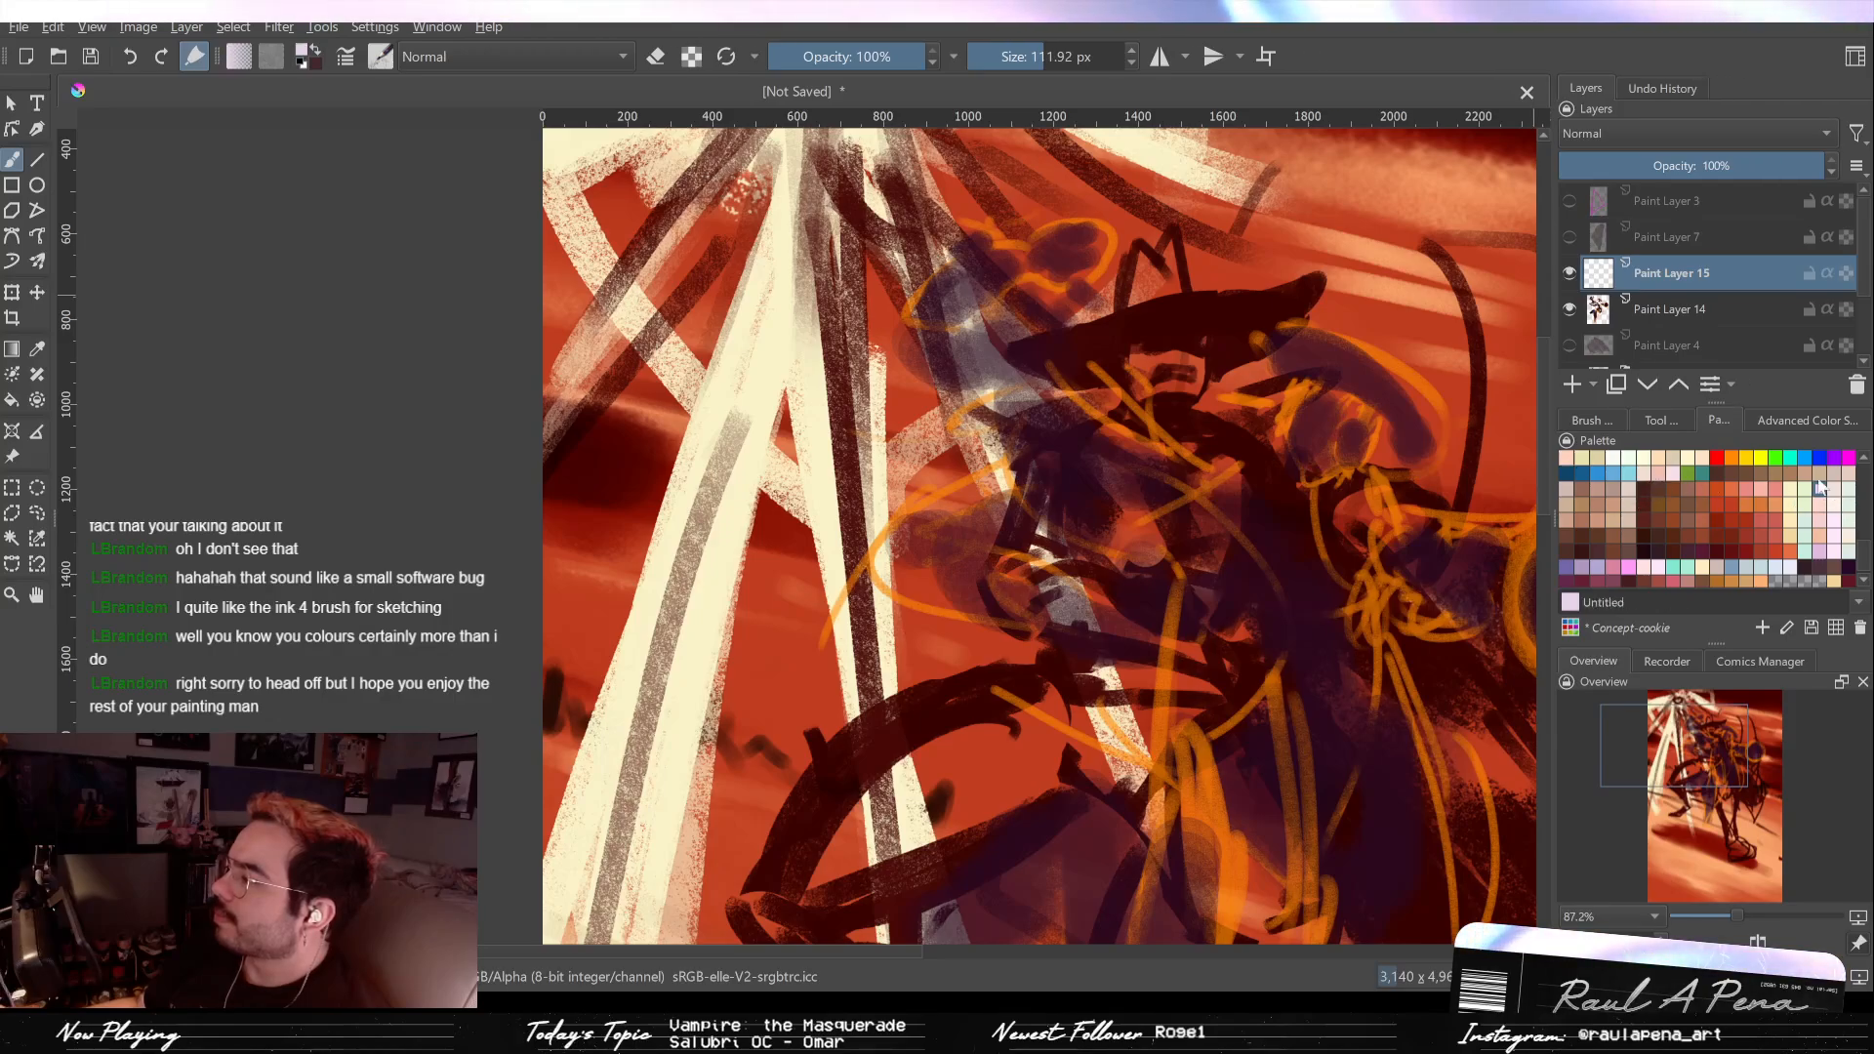
{"action": "left_click", "coordinate": [1148, 332]}
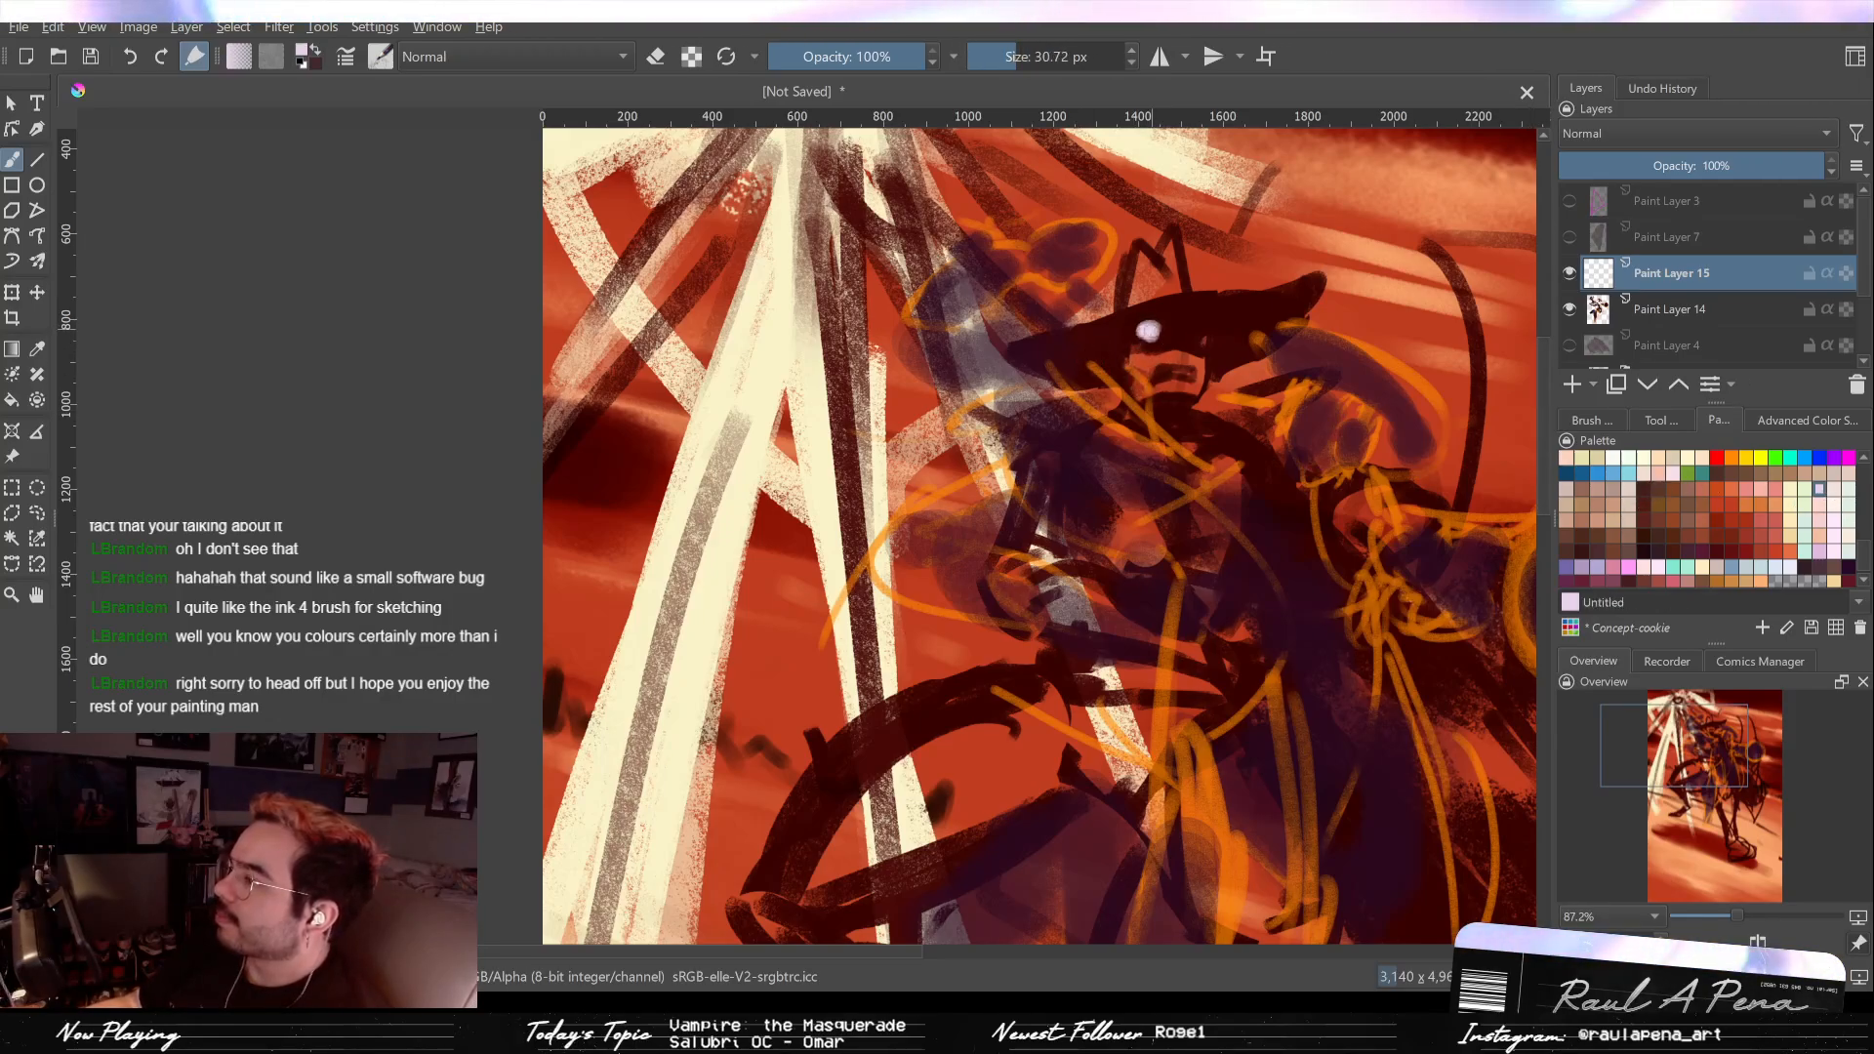
{"action": "mouse_move", "coordinate": [1175, 330]}
{"action": "left_mouse_down"}
{"action": "mouse_move", "coordinate": [1138, 365]}
{"action": "mouse_move", "coordinate": [1159, 369]}
{"action": "left_mouse_up"}
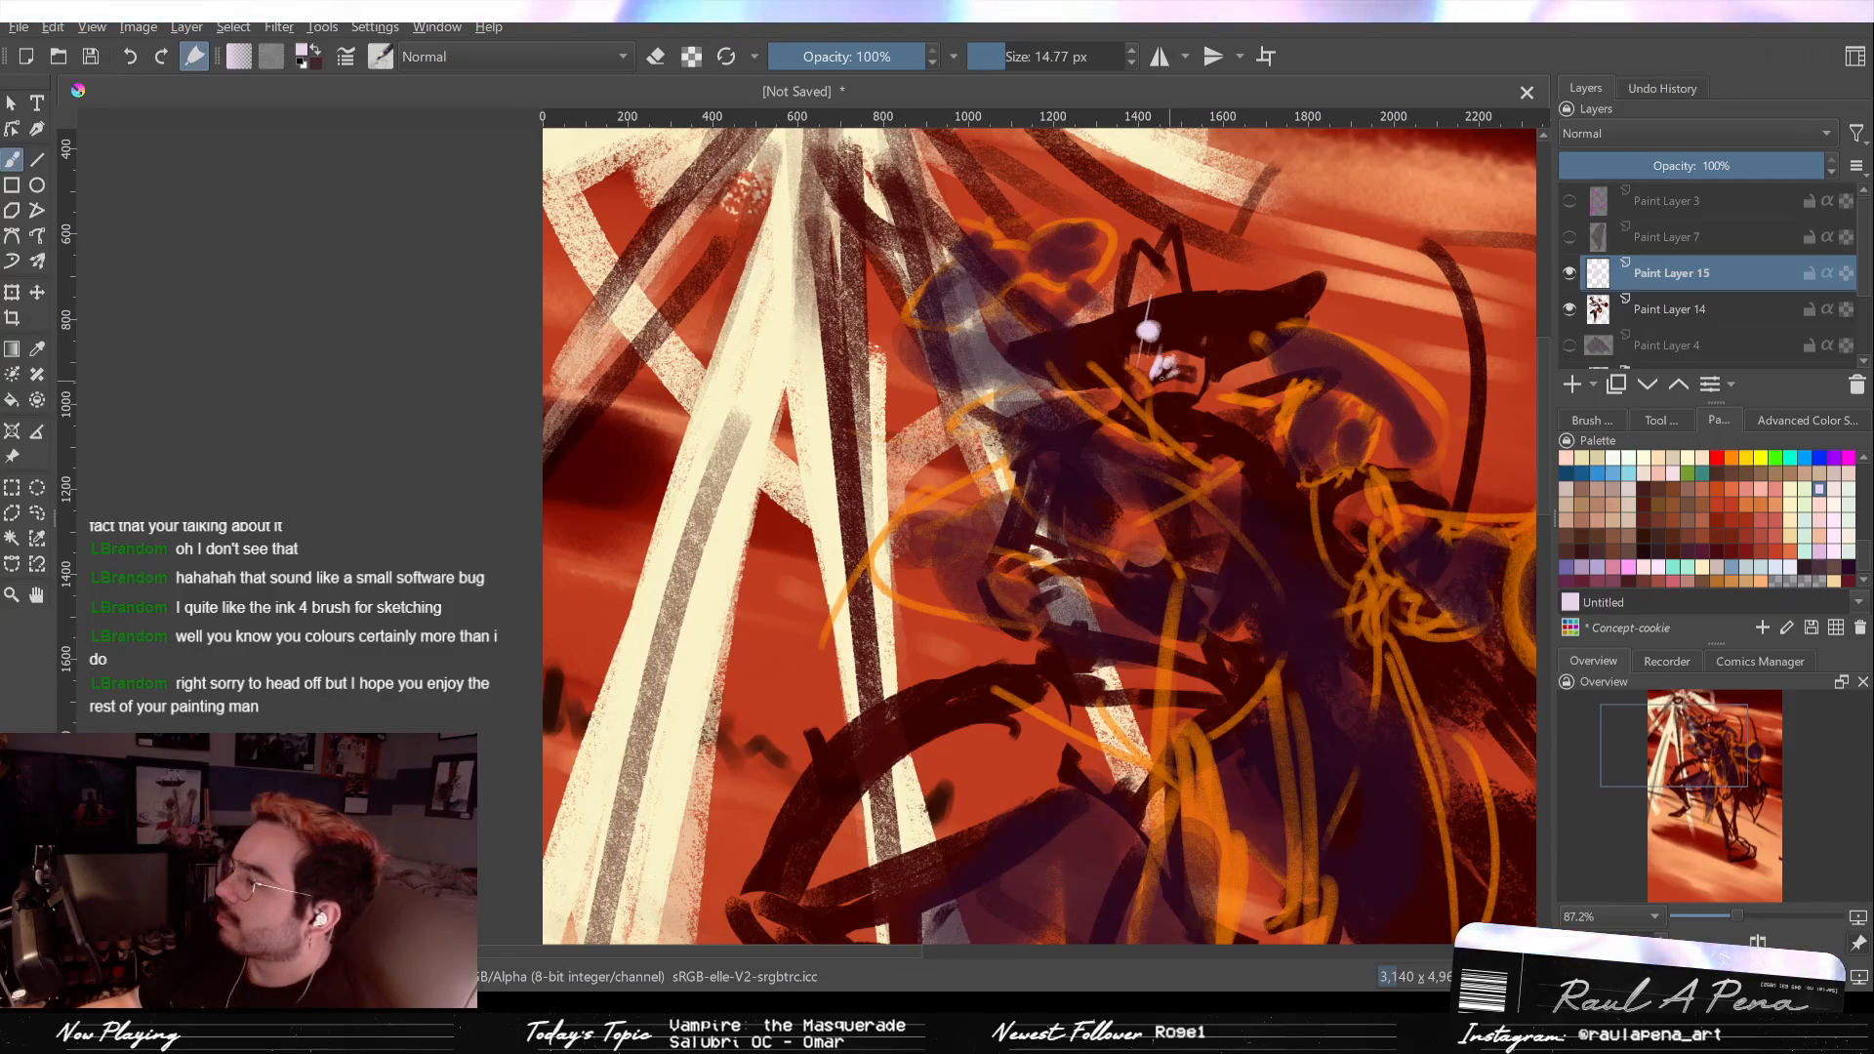
{"action": "left_click_drag", "start_coordinate": [1157, 366], "coordinate": [1169, 388]}
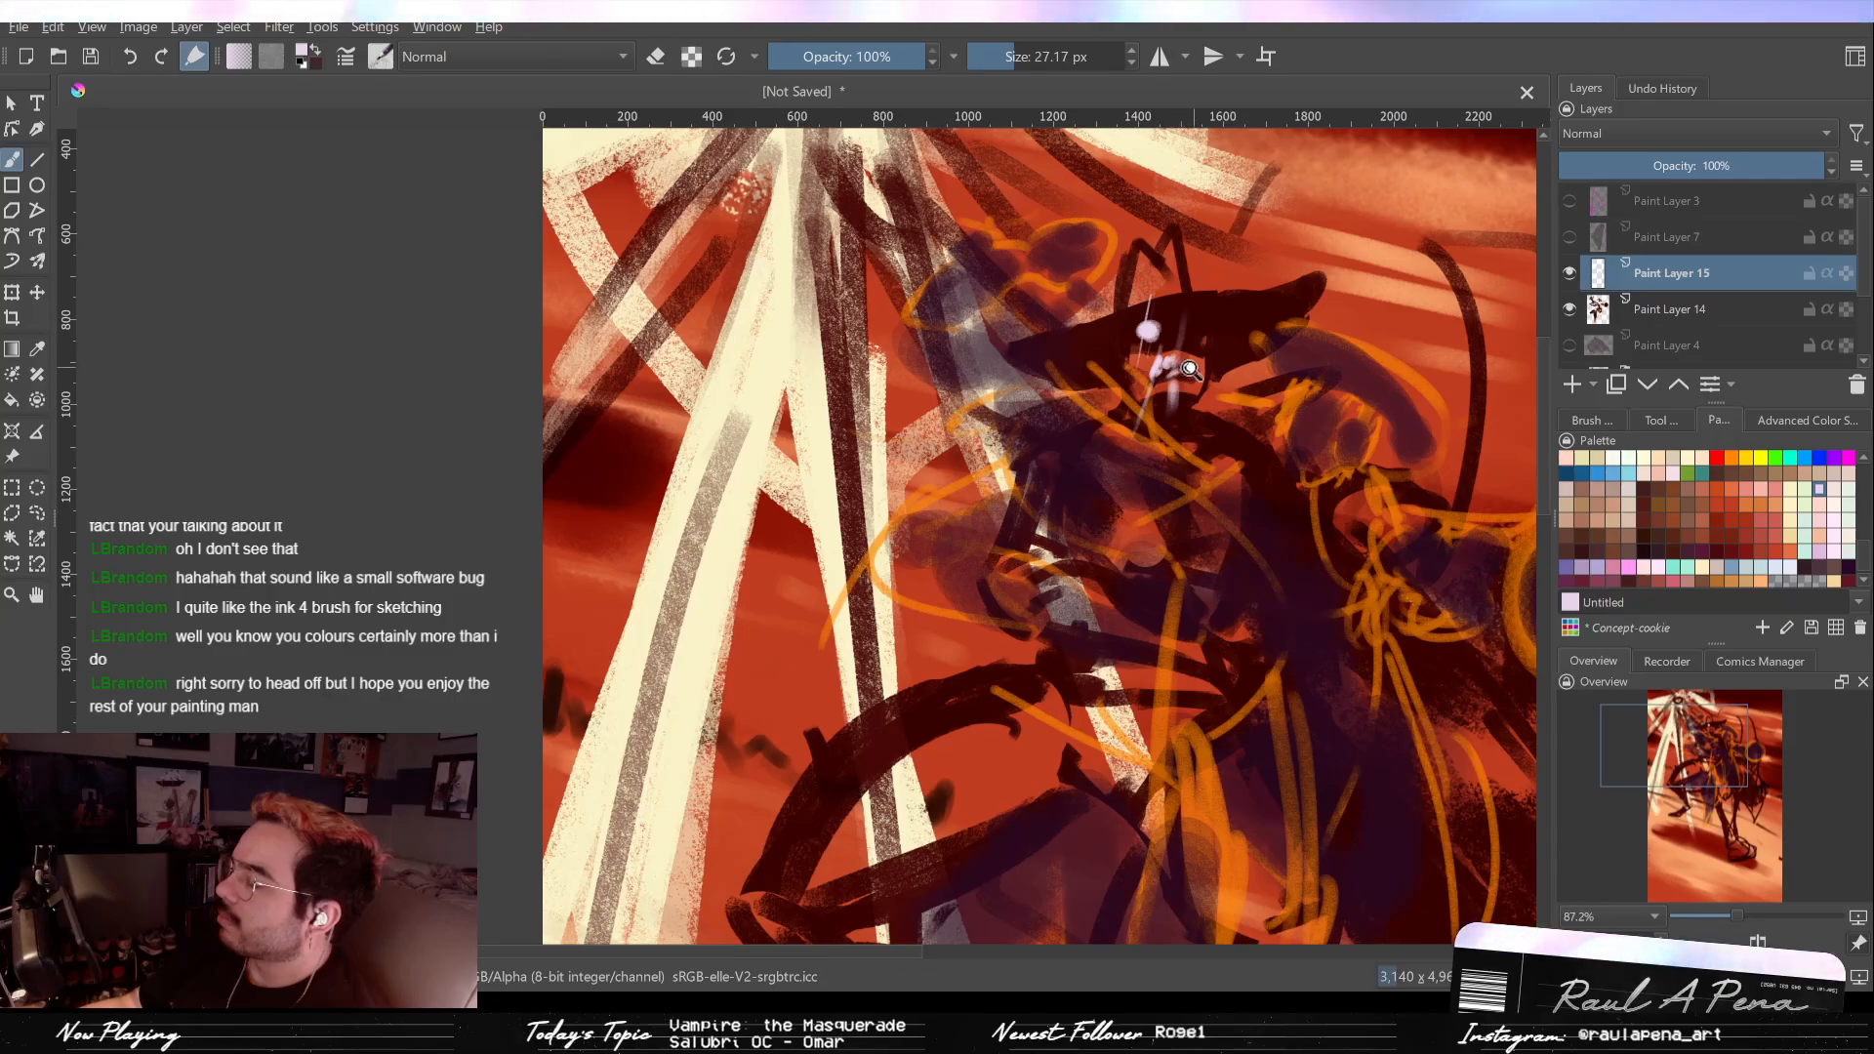
Step: Refine the pale face marks with a small Spooky Purple brush and carve the light spot on the hat into a star shape
{"action": "scroll", "coordinate": [1190, 368], "scroll_direction": "down", "scroll_amount": 2}
{"action": "scroll", "coordinate": [1190, 368], "scroll_direction": "up", "scroll_amount": 4}
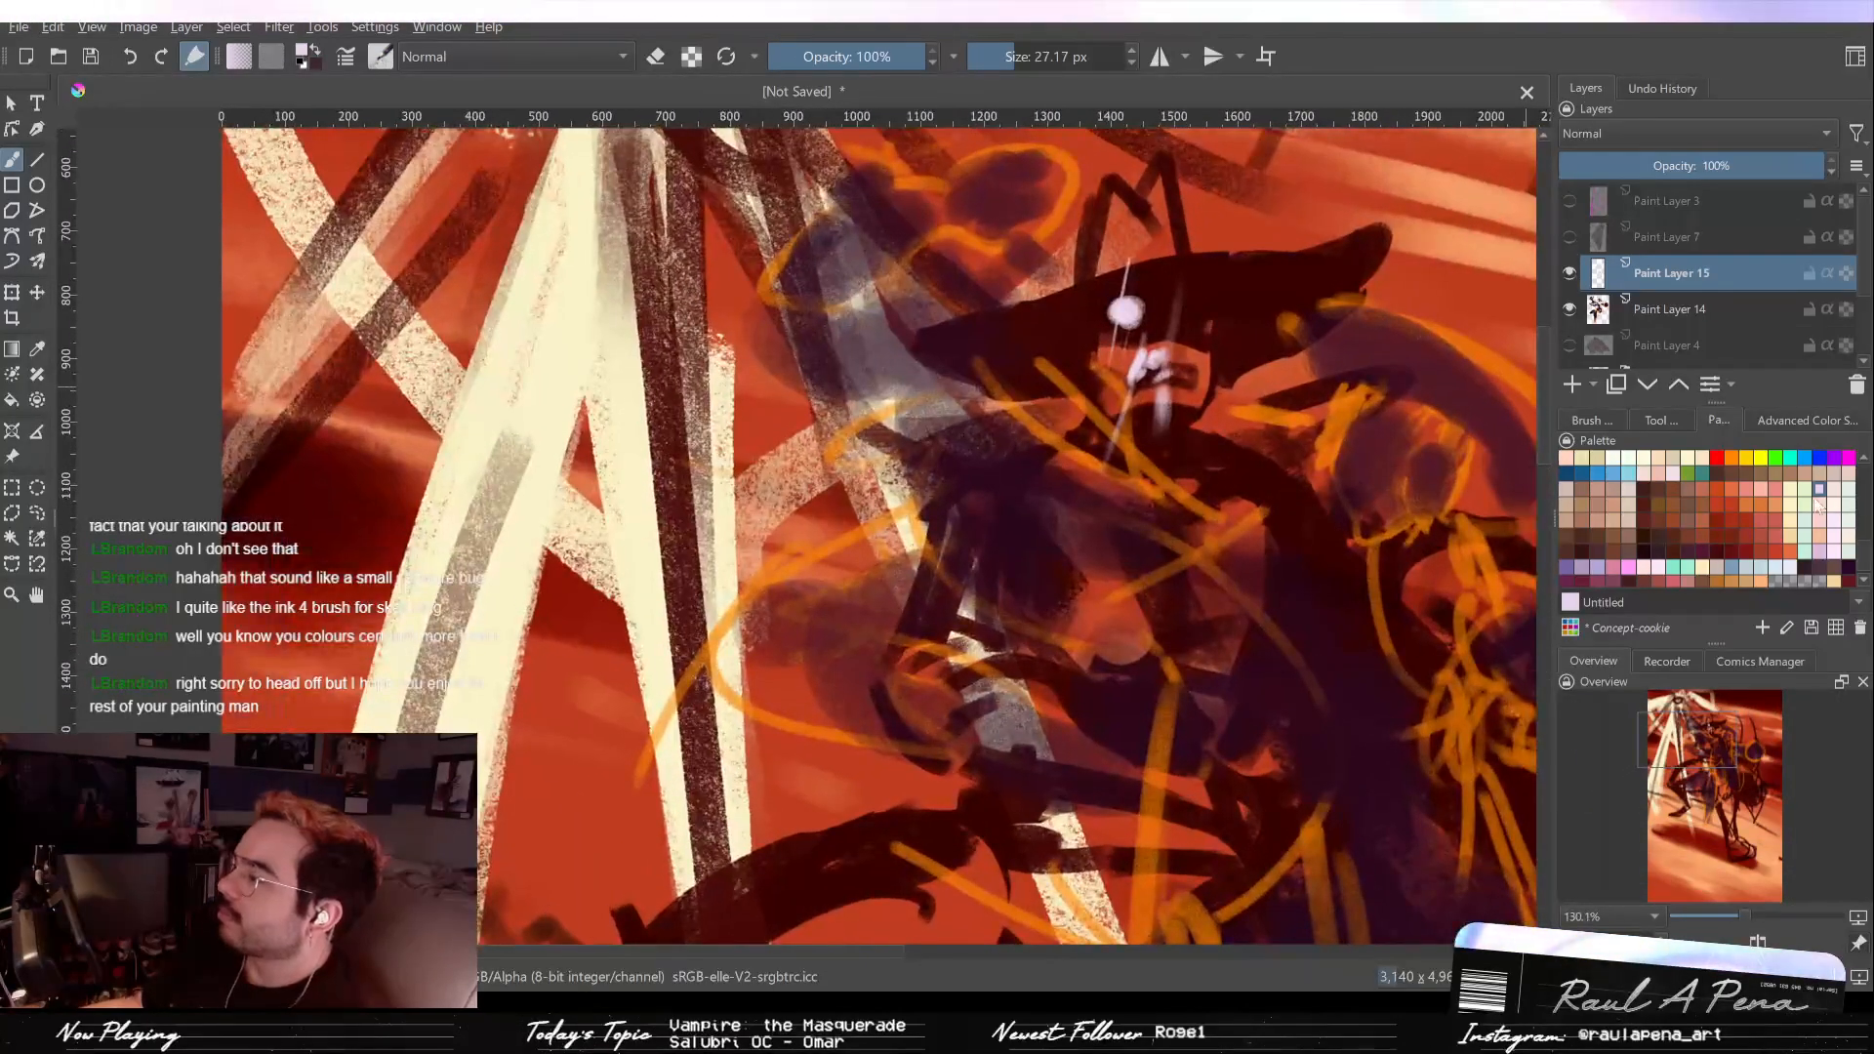
{"action": "left_click_drag", "start_coordinate": [1045, 56], "coordinate": [971, 56]}
{"action": "left_click", "coordinate": [1847, 566]}
{"action": "left_click", "coordinate": [1146, 370]}
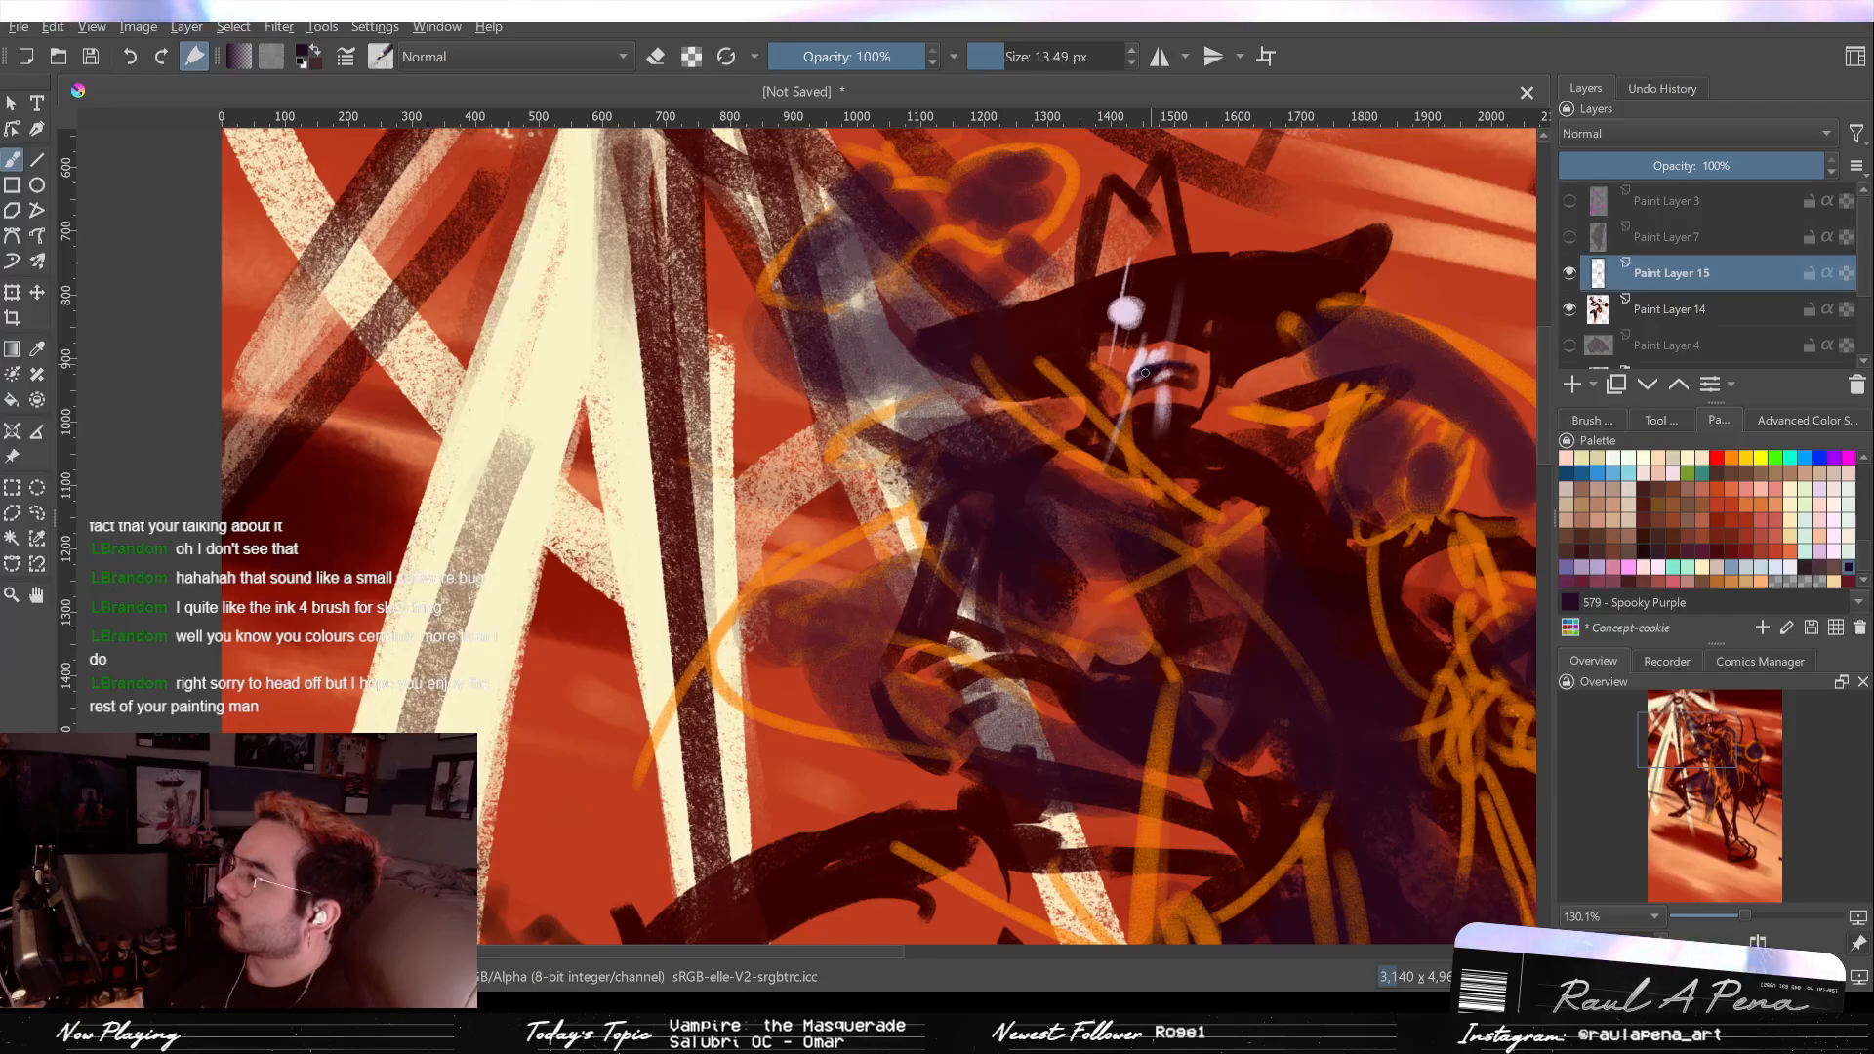
{"action": "mouse_move", "coordinate": [1140, 371]}
{"action": "left_mouse_down"}
{"action": "mouse_move", "coordinate": [1157, 375]}
{"action": "mouse_move", "coordinate": [1154, 312]}
{"action": "mouse_move", "coordinate": [1123, 313]}
{"action": "left_mouse_up"}
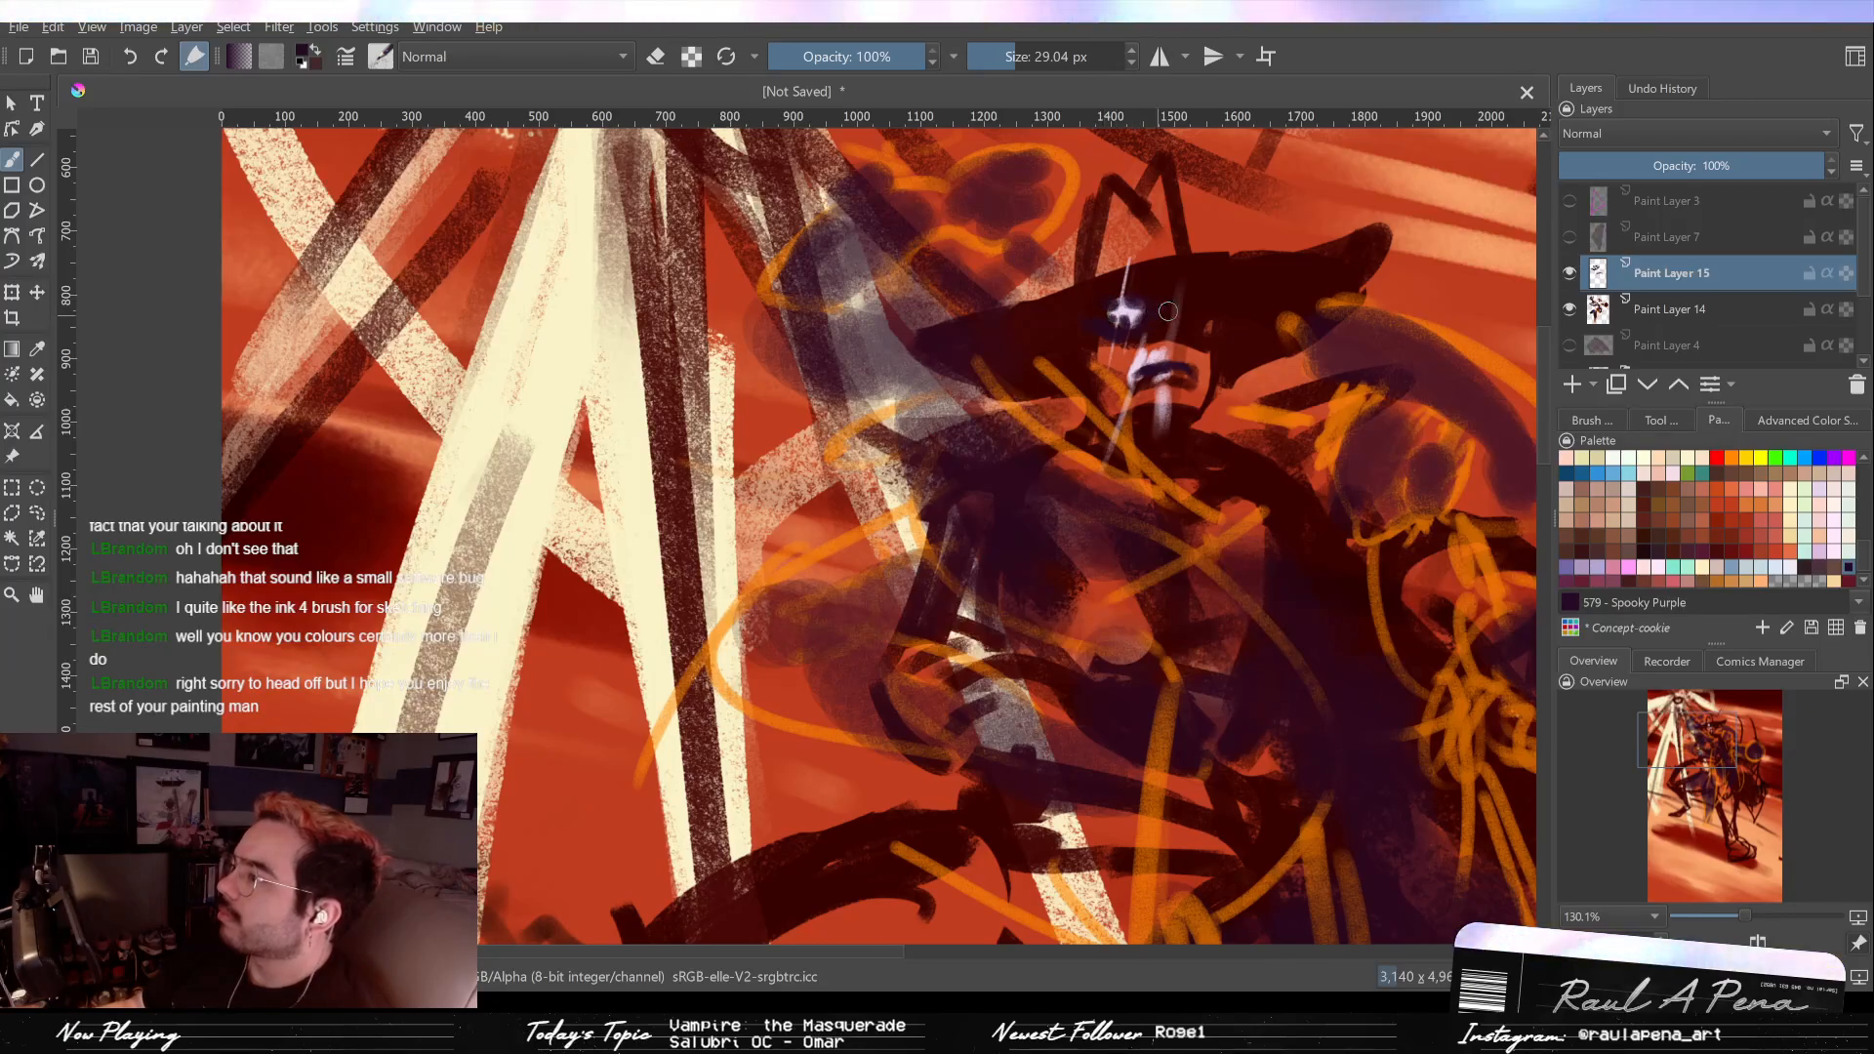
{"action": "scroll", "coordinate": [1164, 312], "scroll_direction": "down", "scroll_amount": 5}
{"action": "scroll", "coordinate": [1190, 283], "scroll_direction": "up", "scroll_amount": 3}
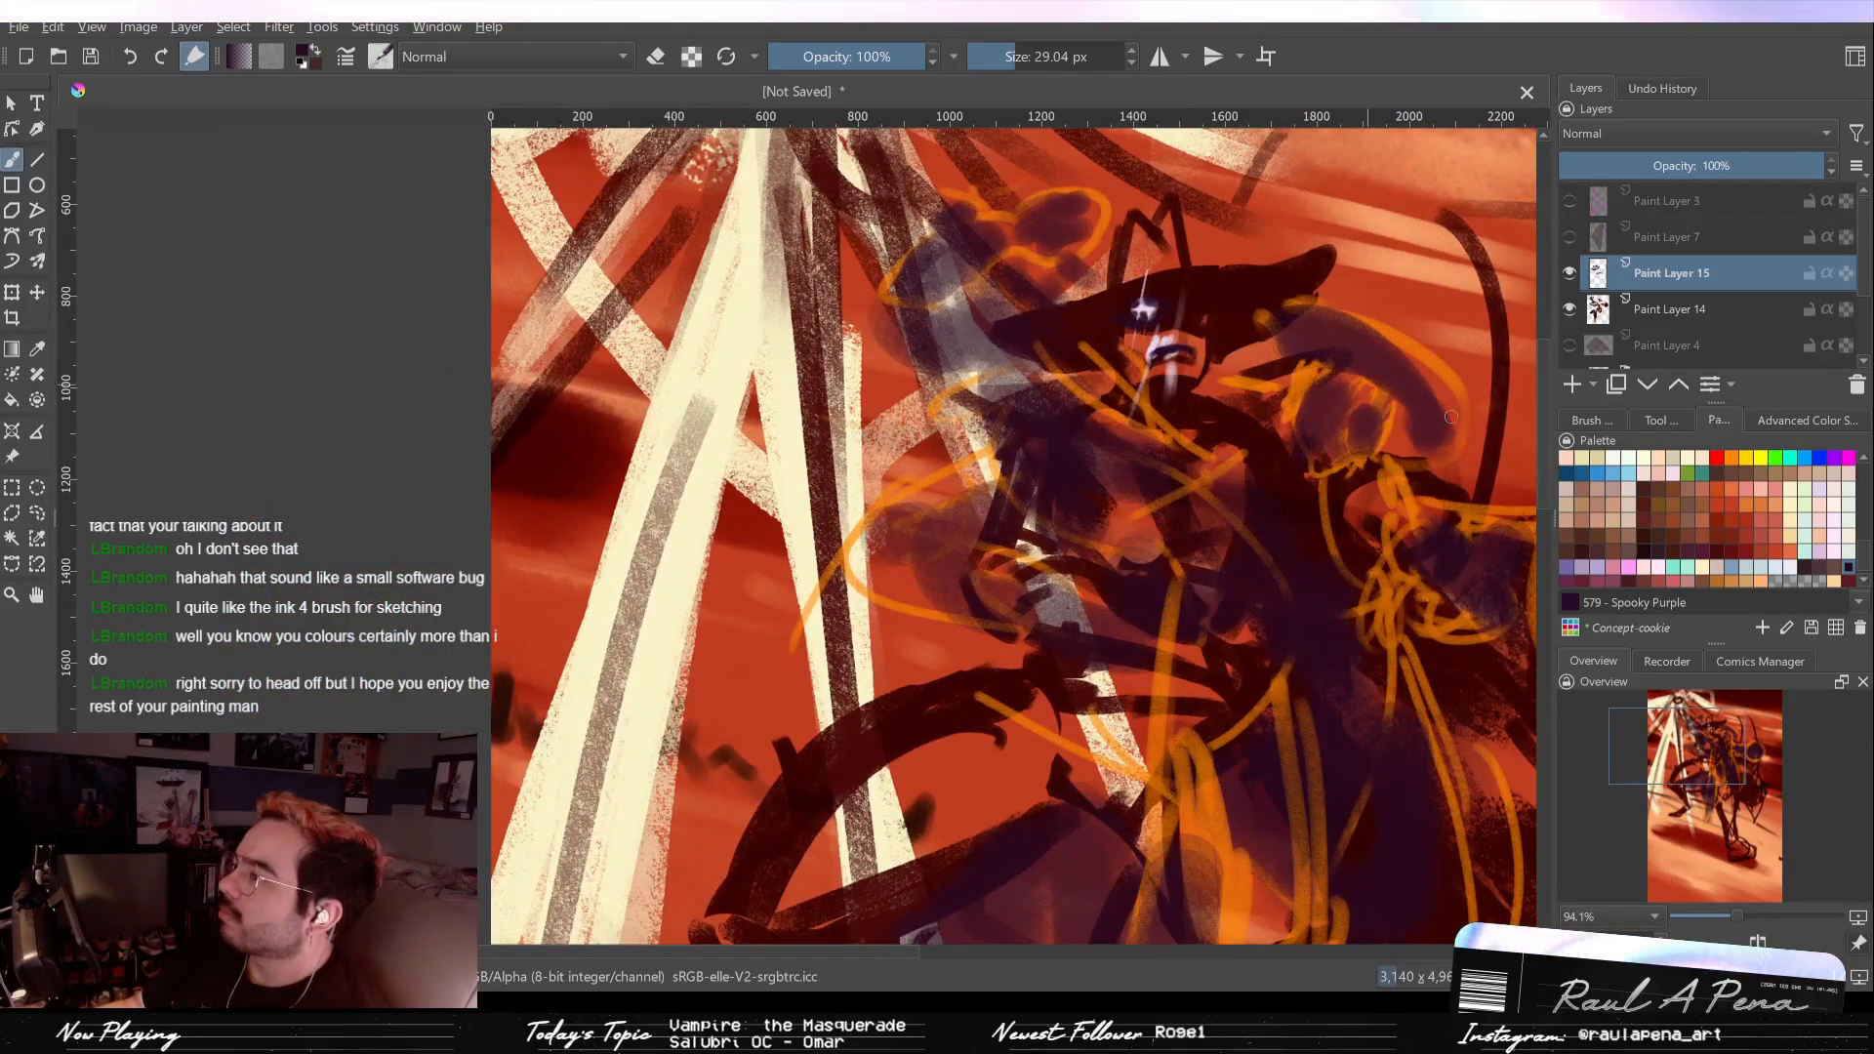
Step: Repaint the light on the hat in pale lilac as a round bright spot surrounded by a faint halo
{"action": "left_click", "coordinate": [1817, 489]}
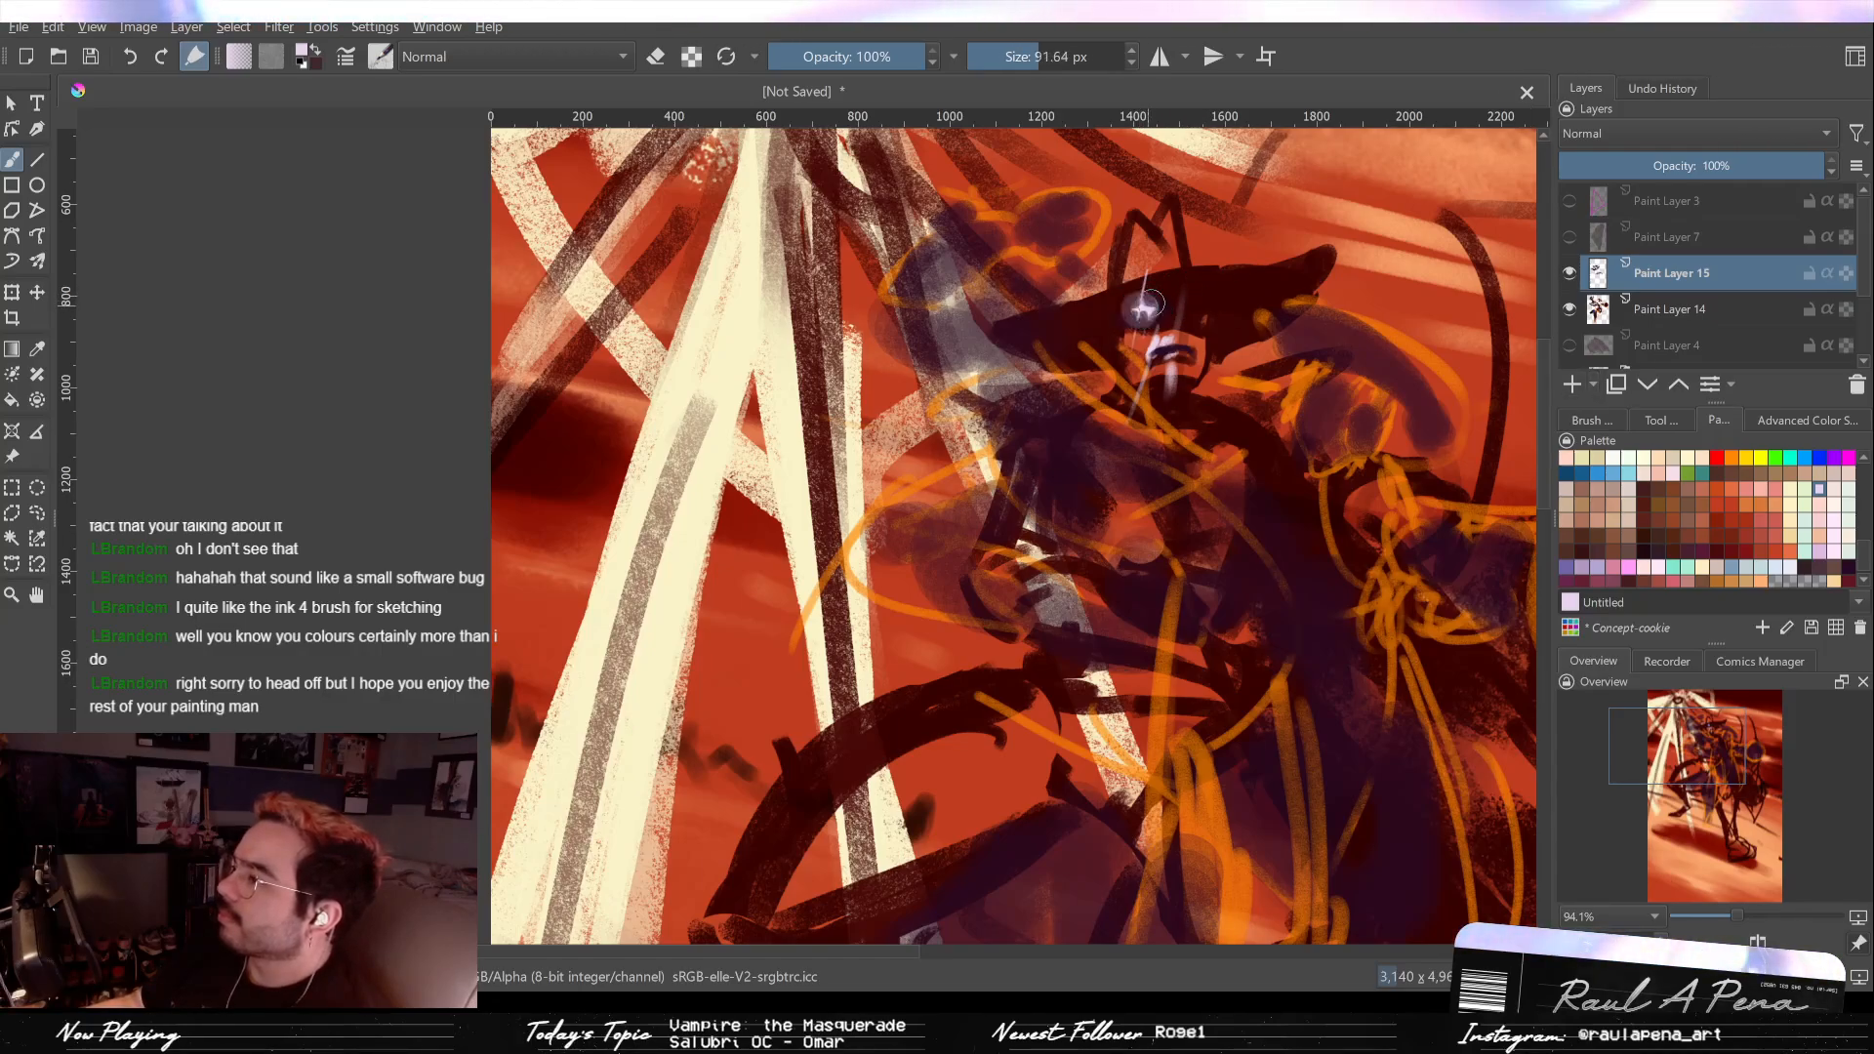
{"action": "left_click_drag", "start_coordinate": [1145, 308], "coordinate": [1082, 308]}
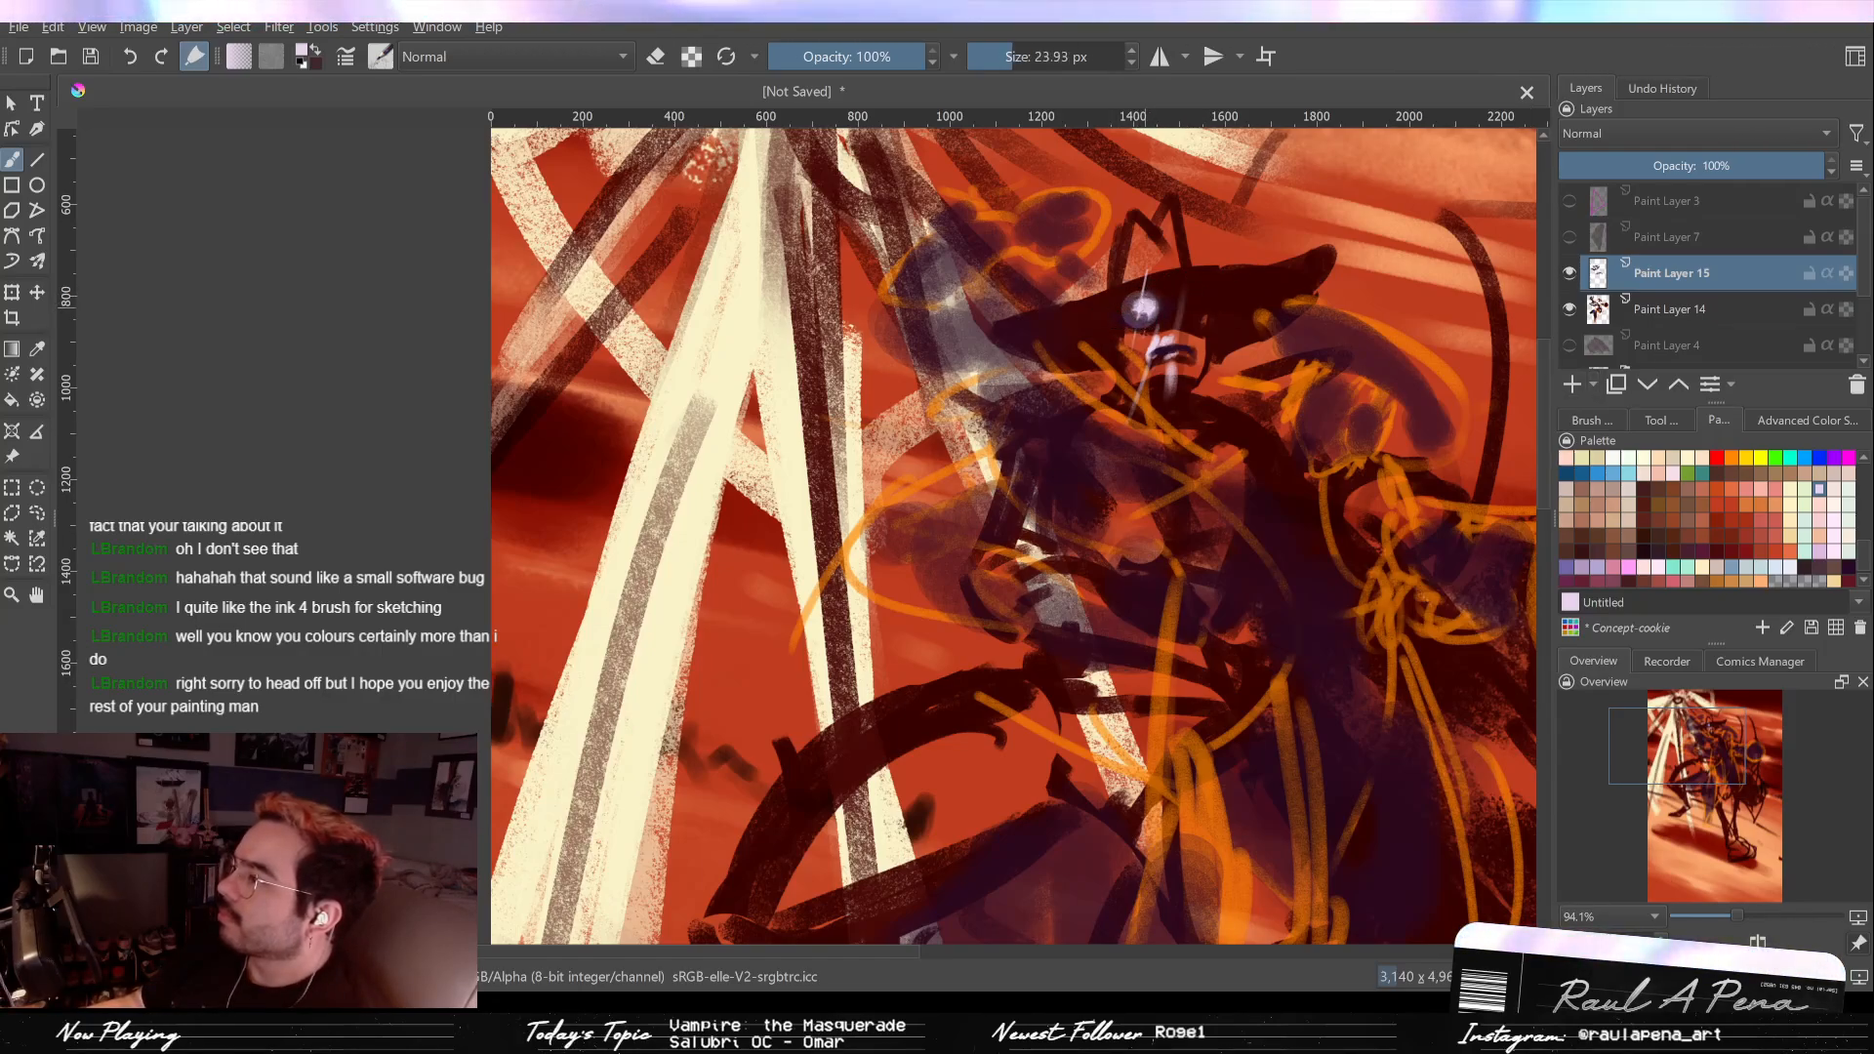
{"action": "scroll", "coordinate": [1258, 374], "scroll_direction": "down", "scroll_amount": 5}
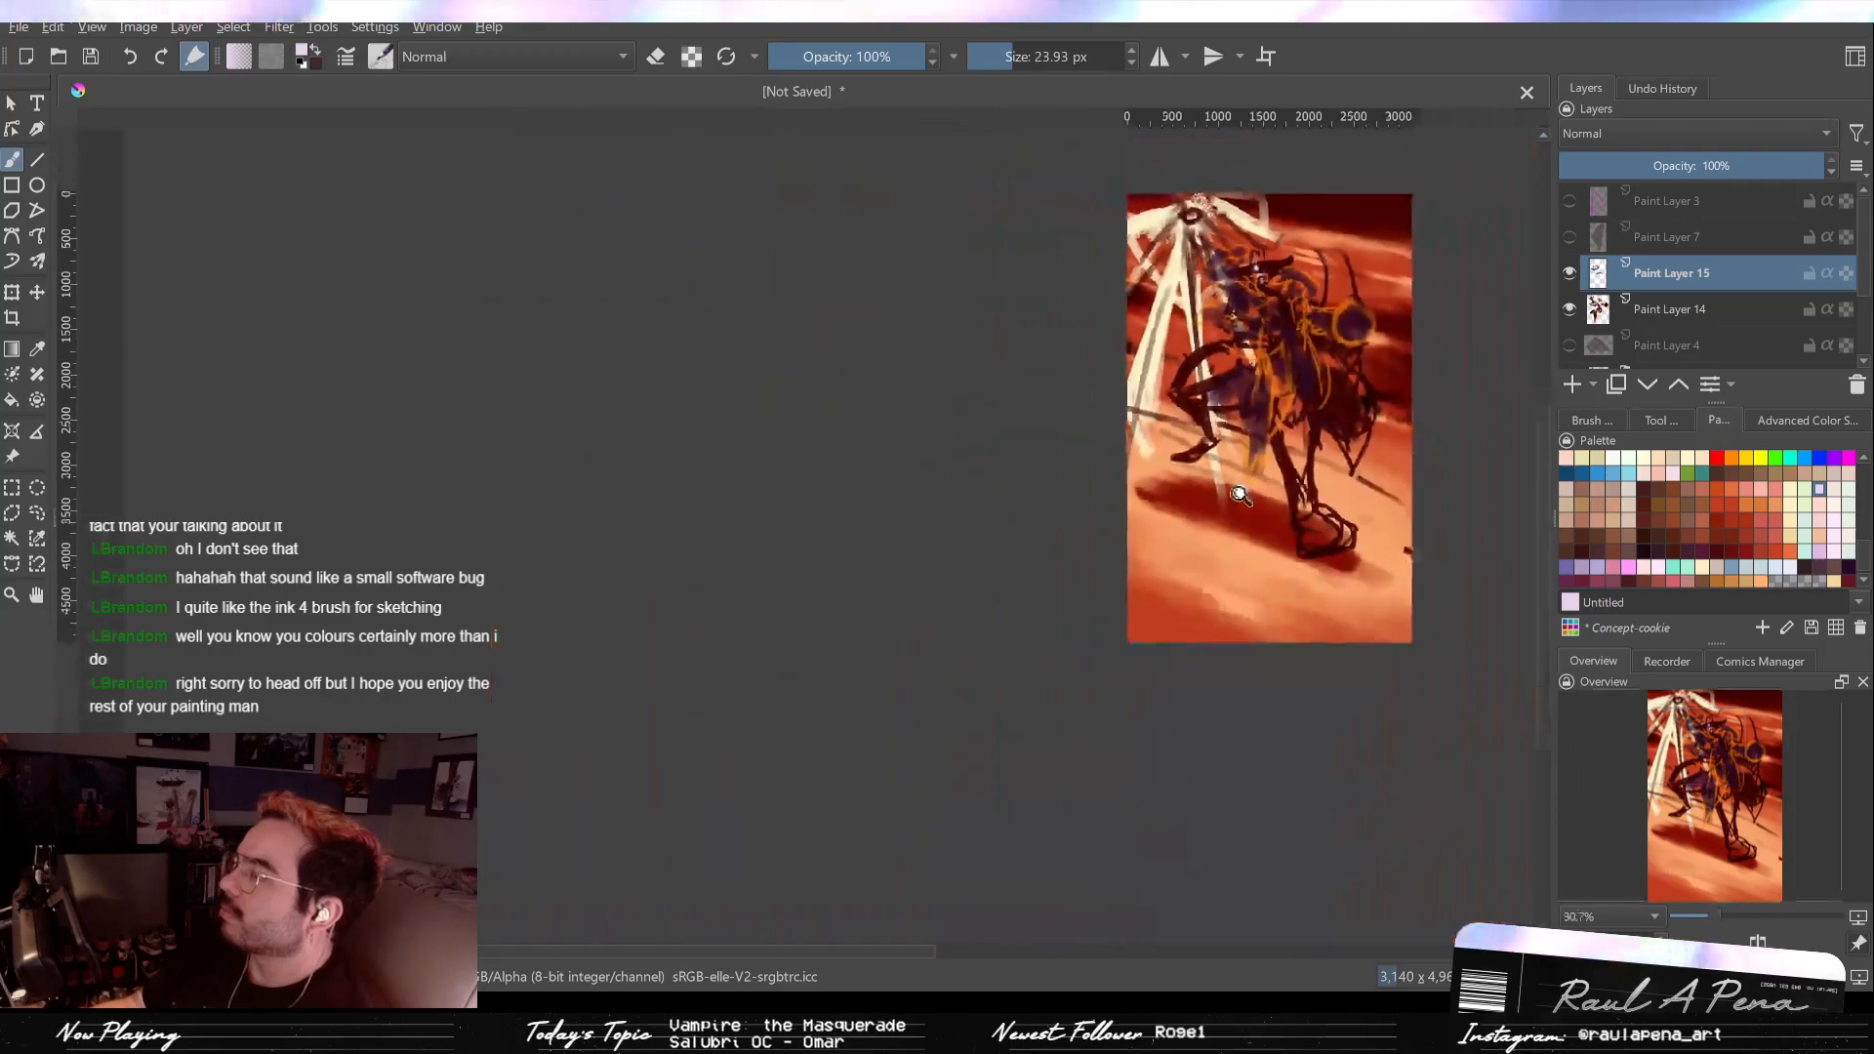
{"action": "scroll", "coordinate": [1258, 374], "scroll_direction": "up", "scroll_amount": 4}
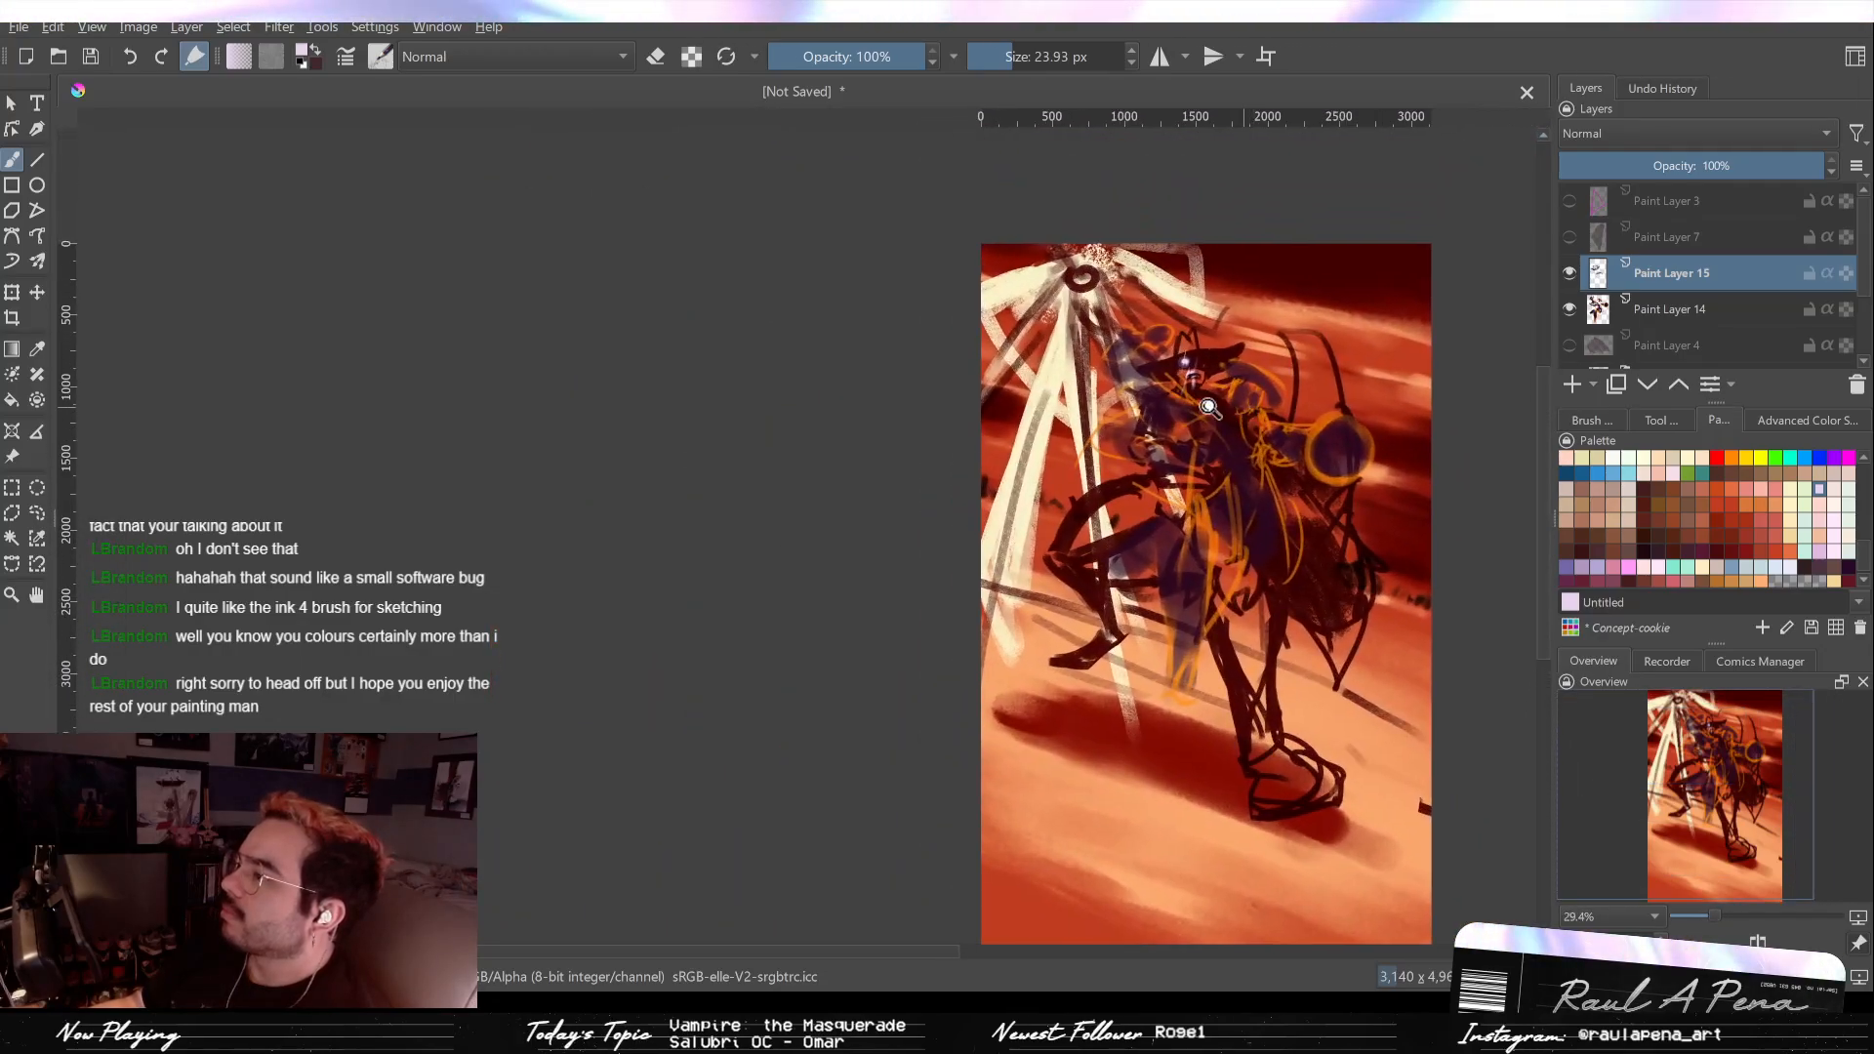
{"action": "scroll", "coordinate": [1288, 216], "scroll_direction": "up", "scroll_amount": 4}
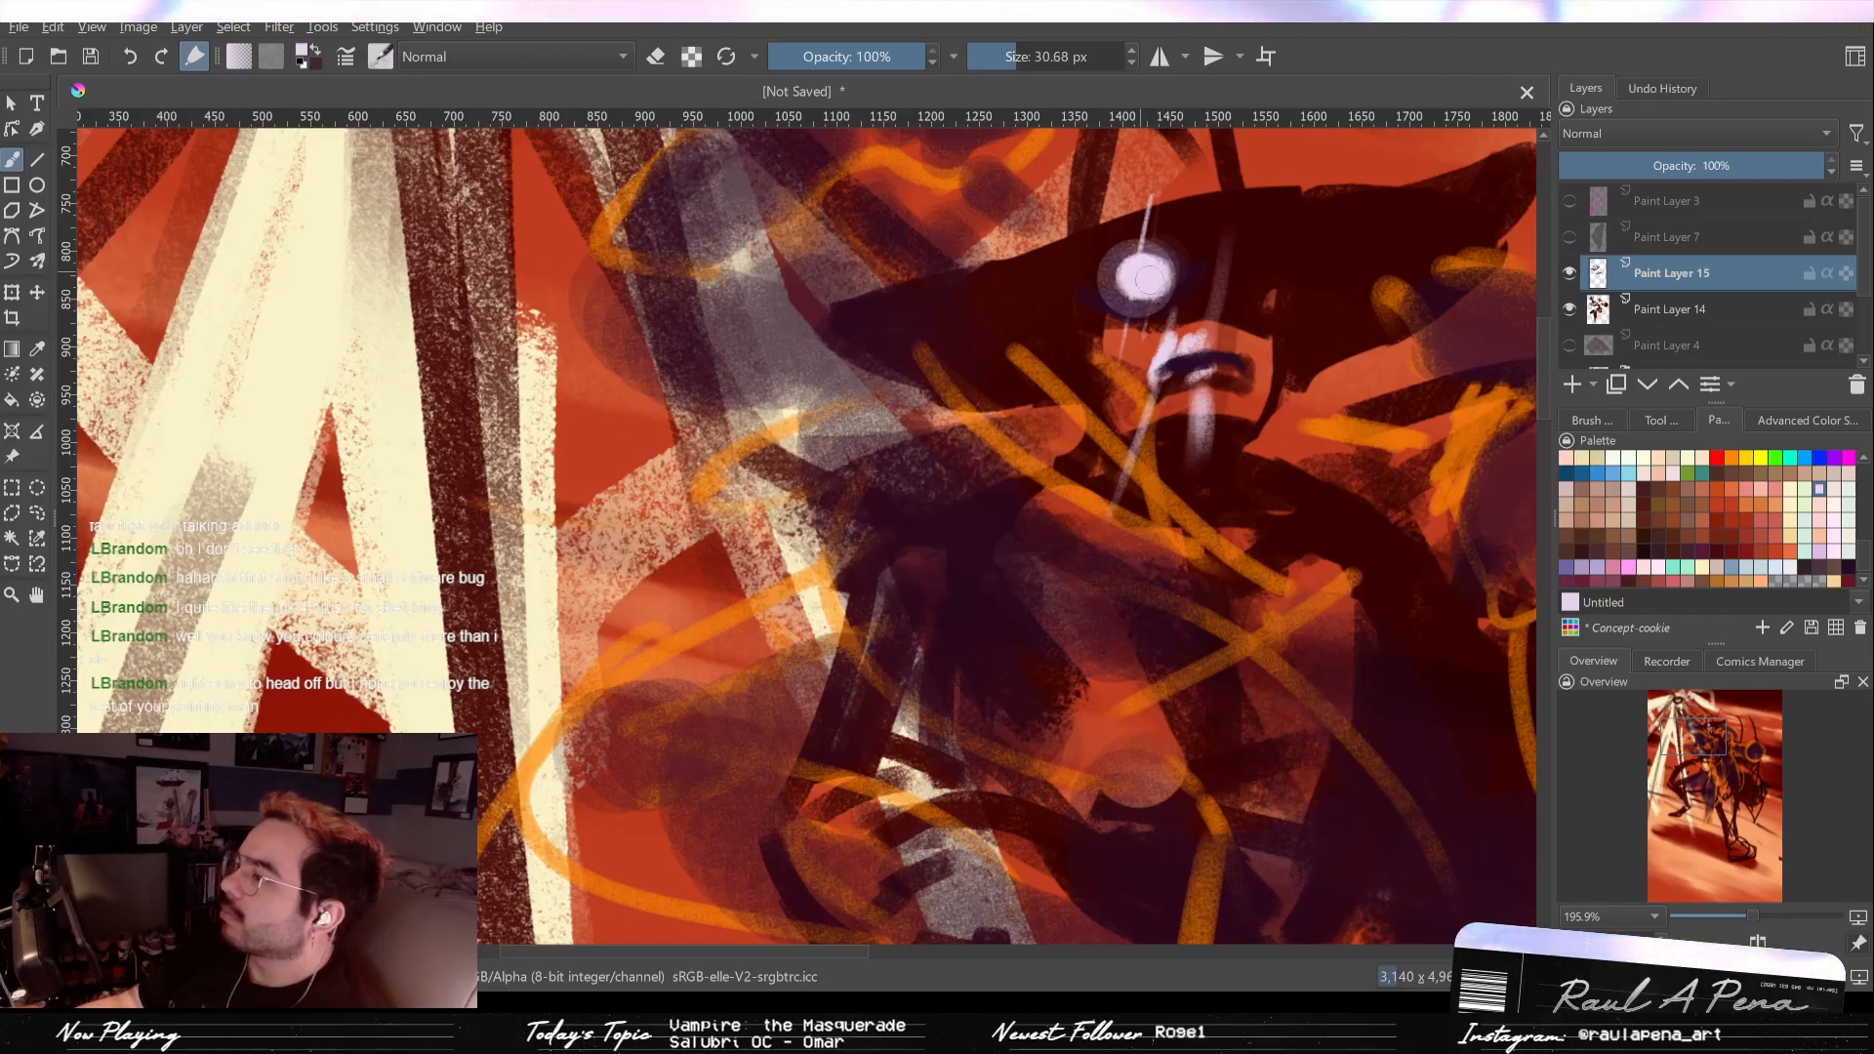
{"action": "scroll", "coordinate": [1148, 270], "scroll_direction": "down", "scroll_amount": 4}
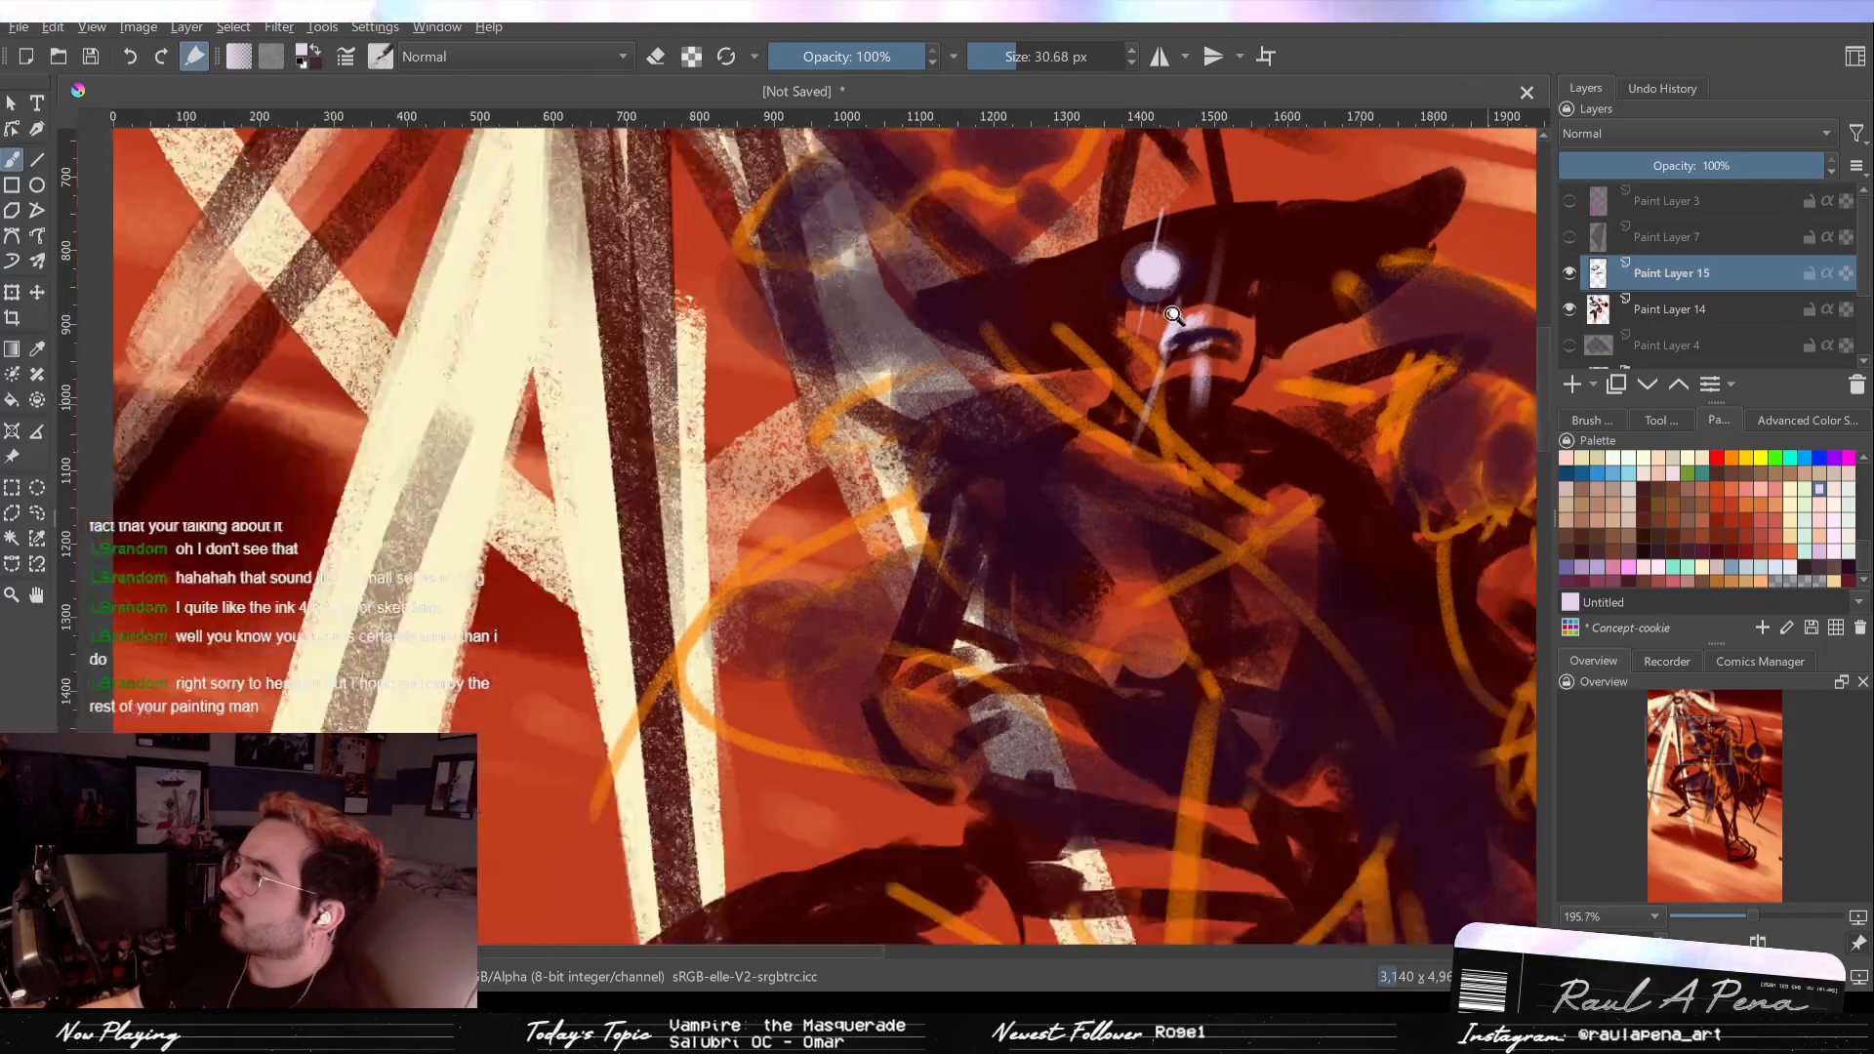
{"action": "scroll", "coordinate": [1154, 352], "scroll_direction": "up", "scroll_amount": 3}
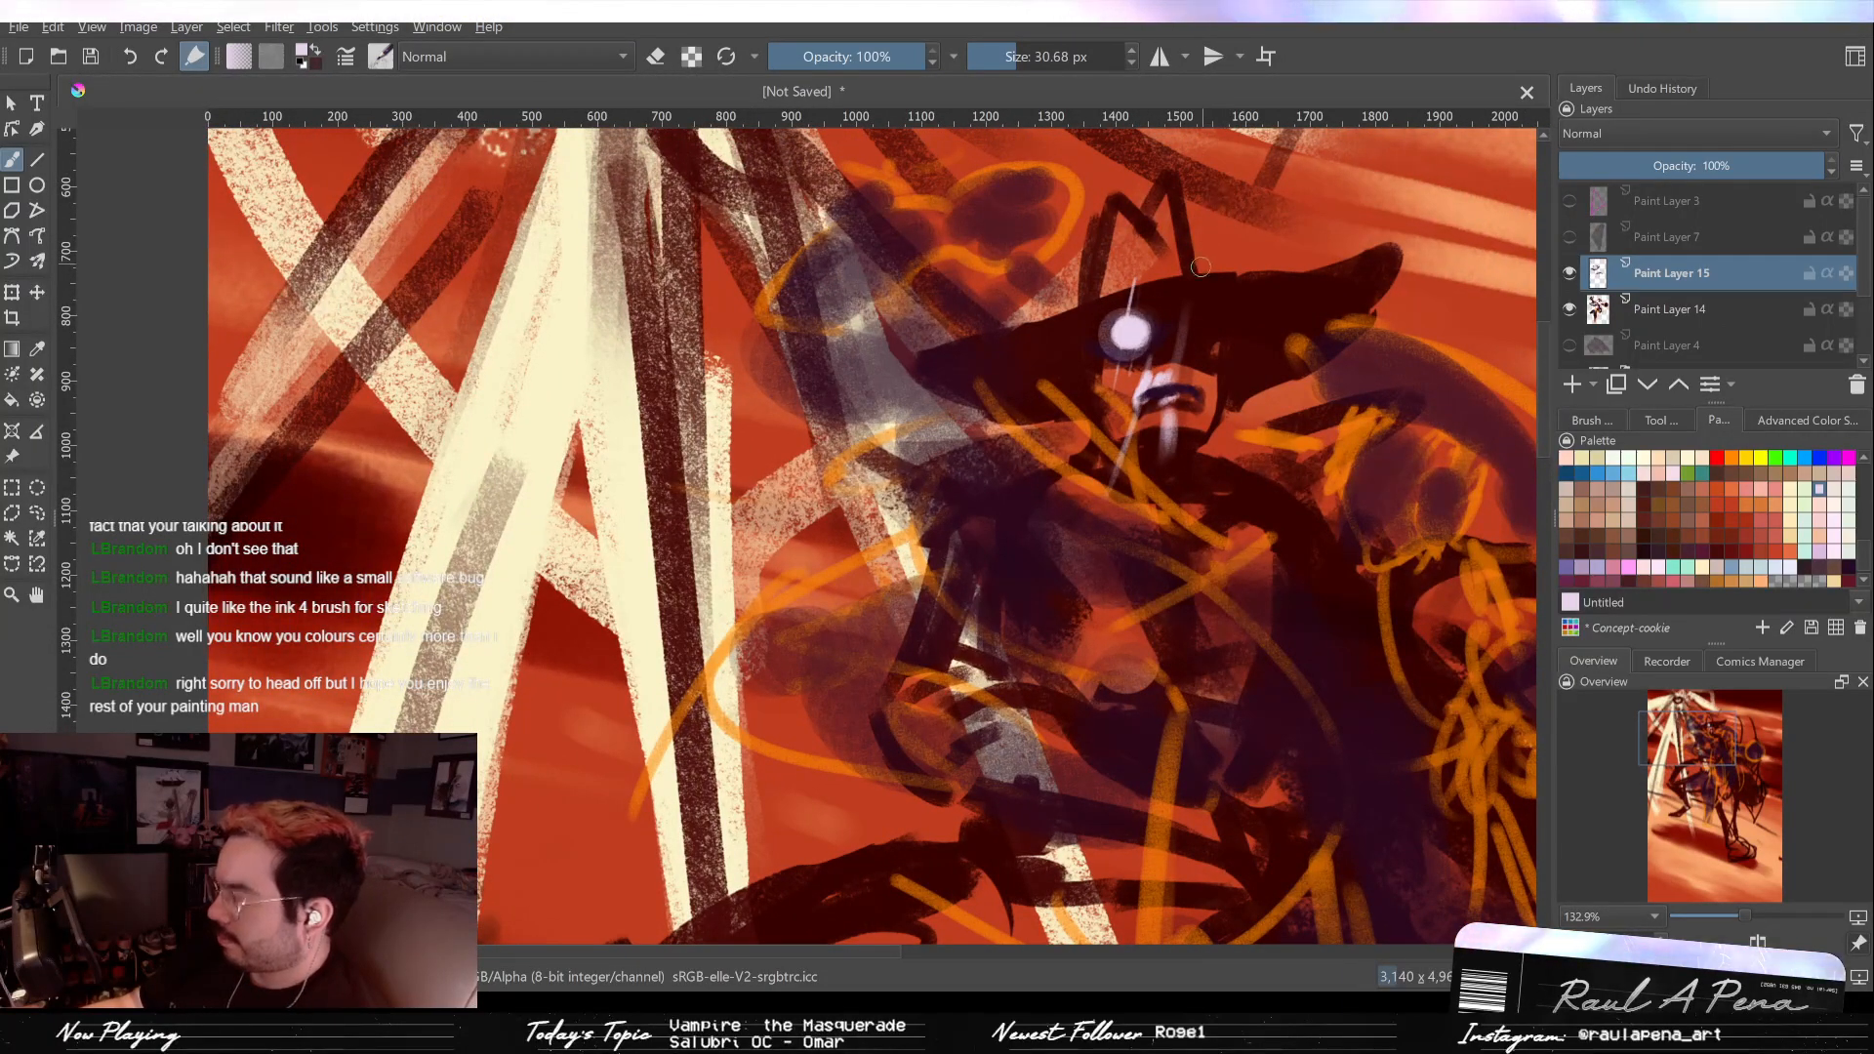
{"action": "scroll", "coordinate": [1200, 266], "scroll_direction": "down", "scroll_amount": 4}
{"action": "left_click_drag", "start_coordinate": [1170, 325], "coordinate": [1168, 388]}
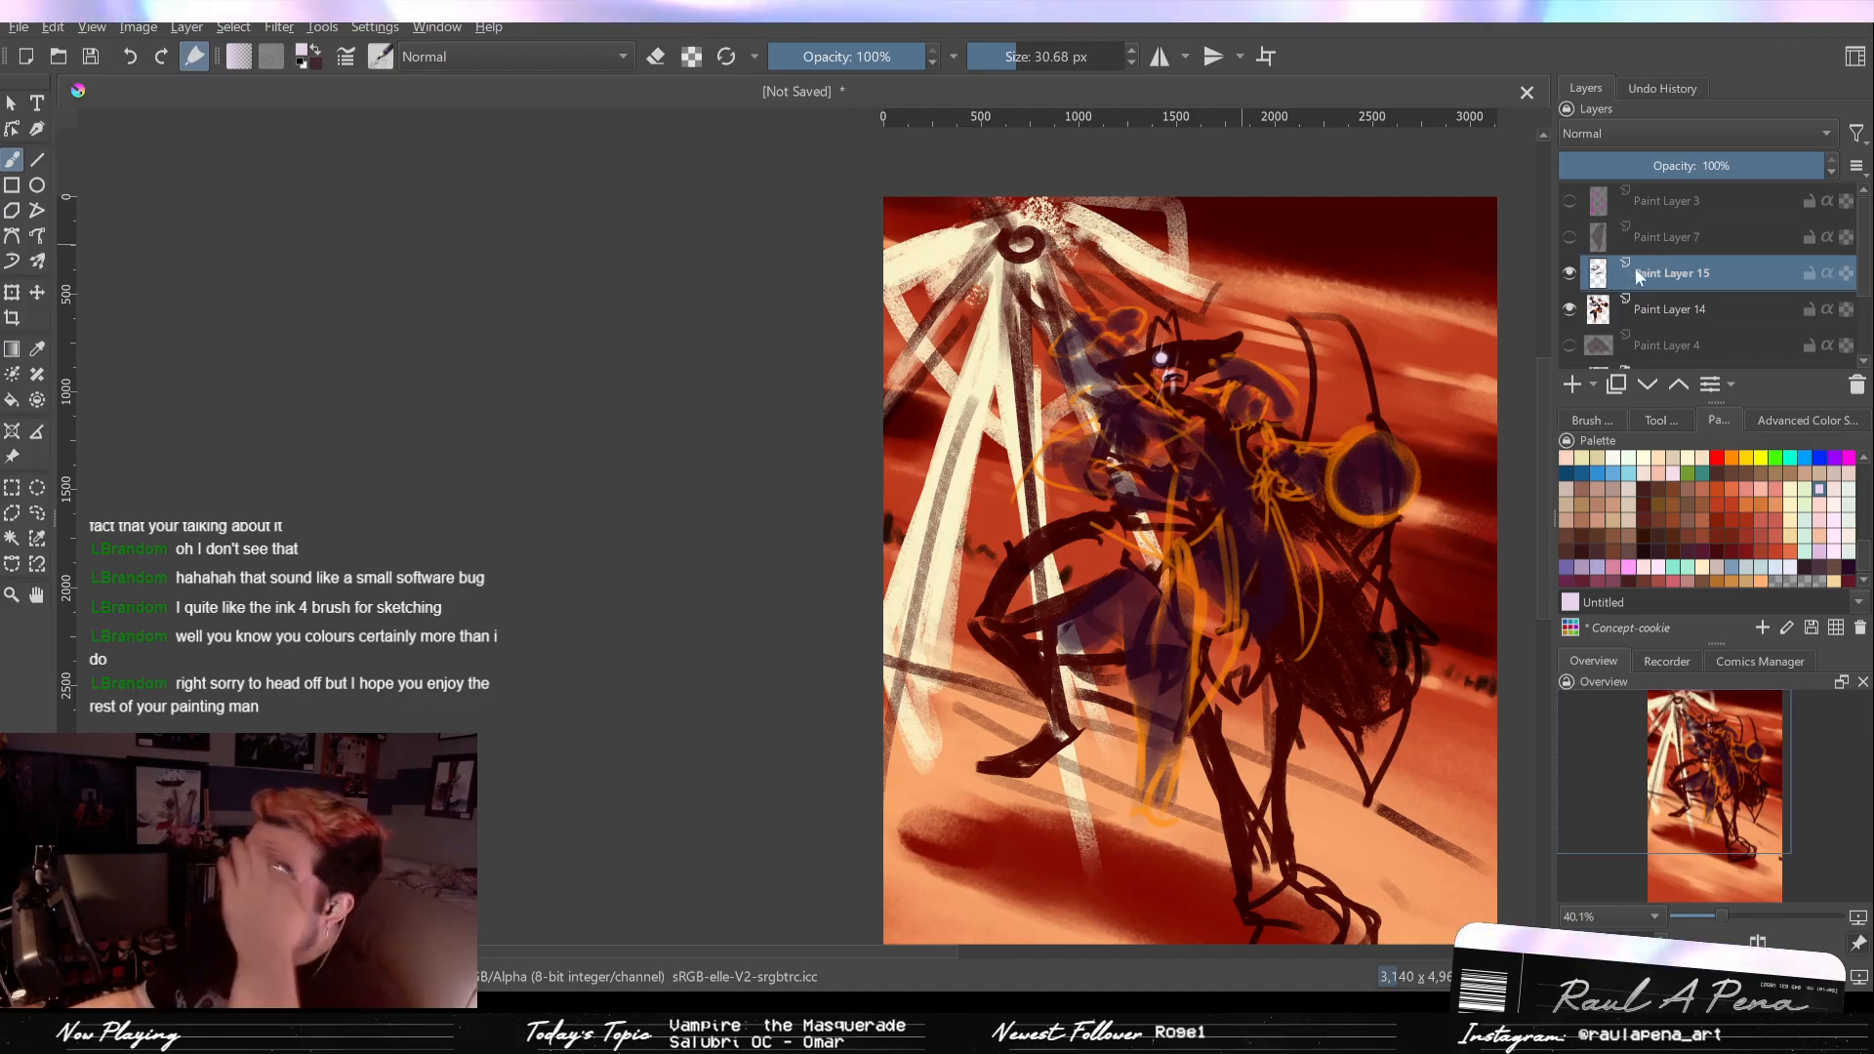
Step: Show Paint Layer 7 briefly to check its contents, and hide it again
{"action": "key", "text": "2"}
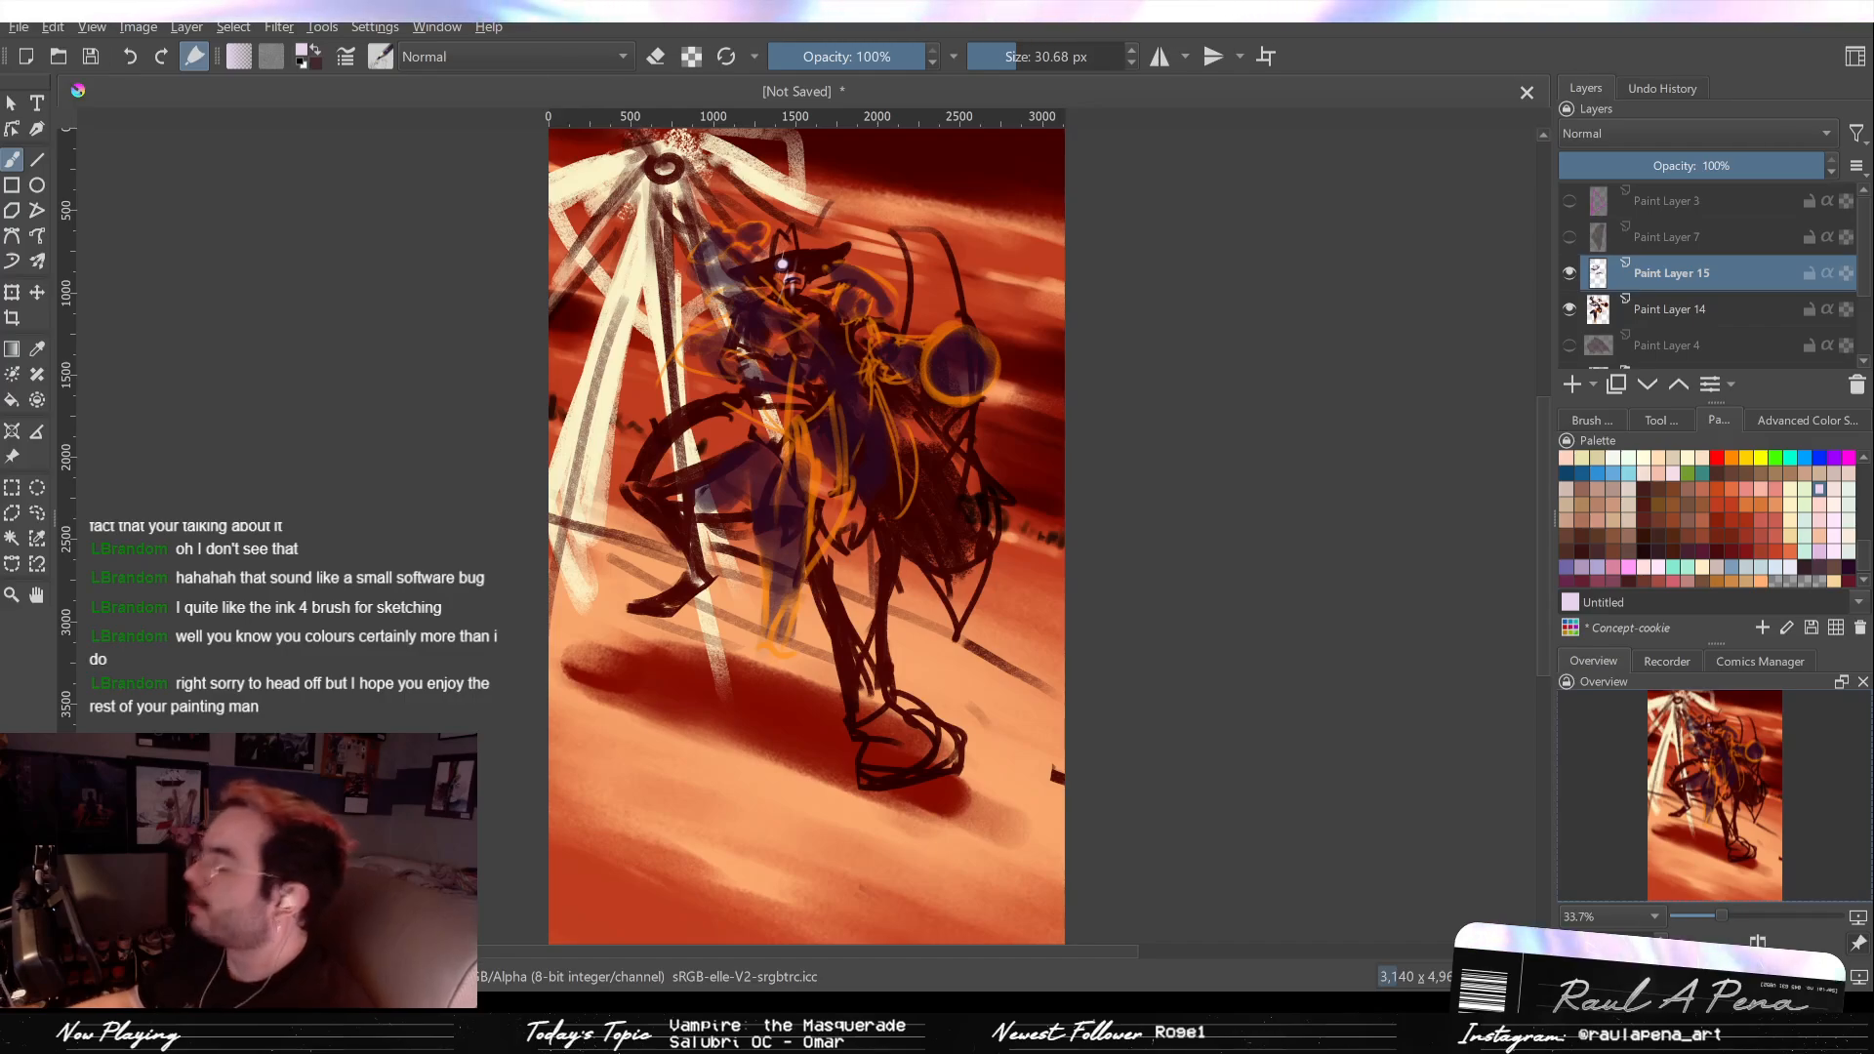
{"action": "left_click", "coordinate": [1691, 234]}
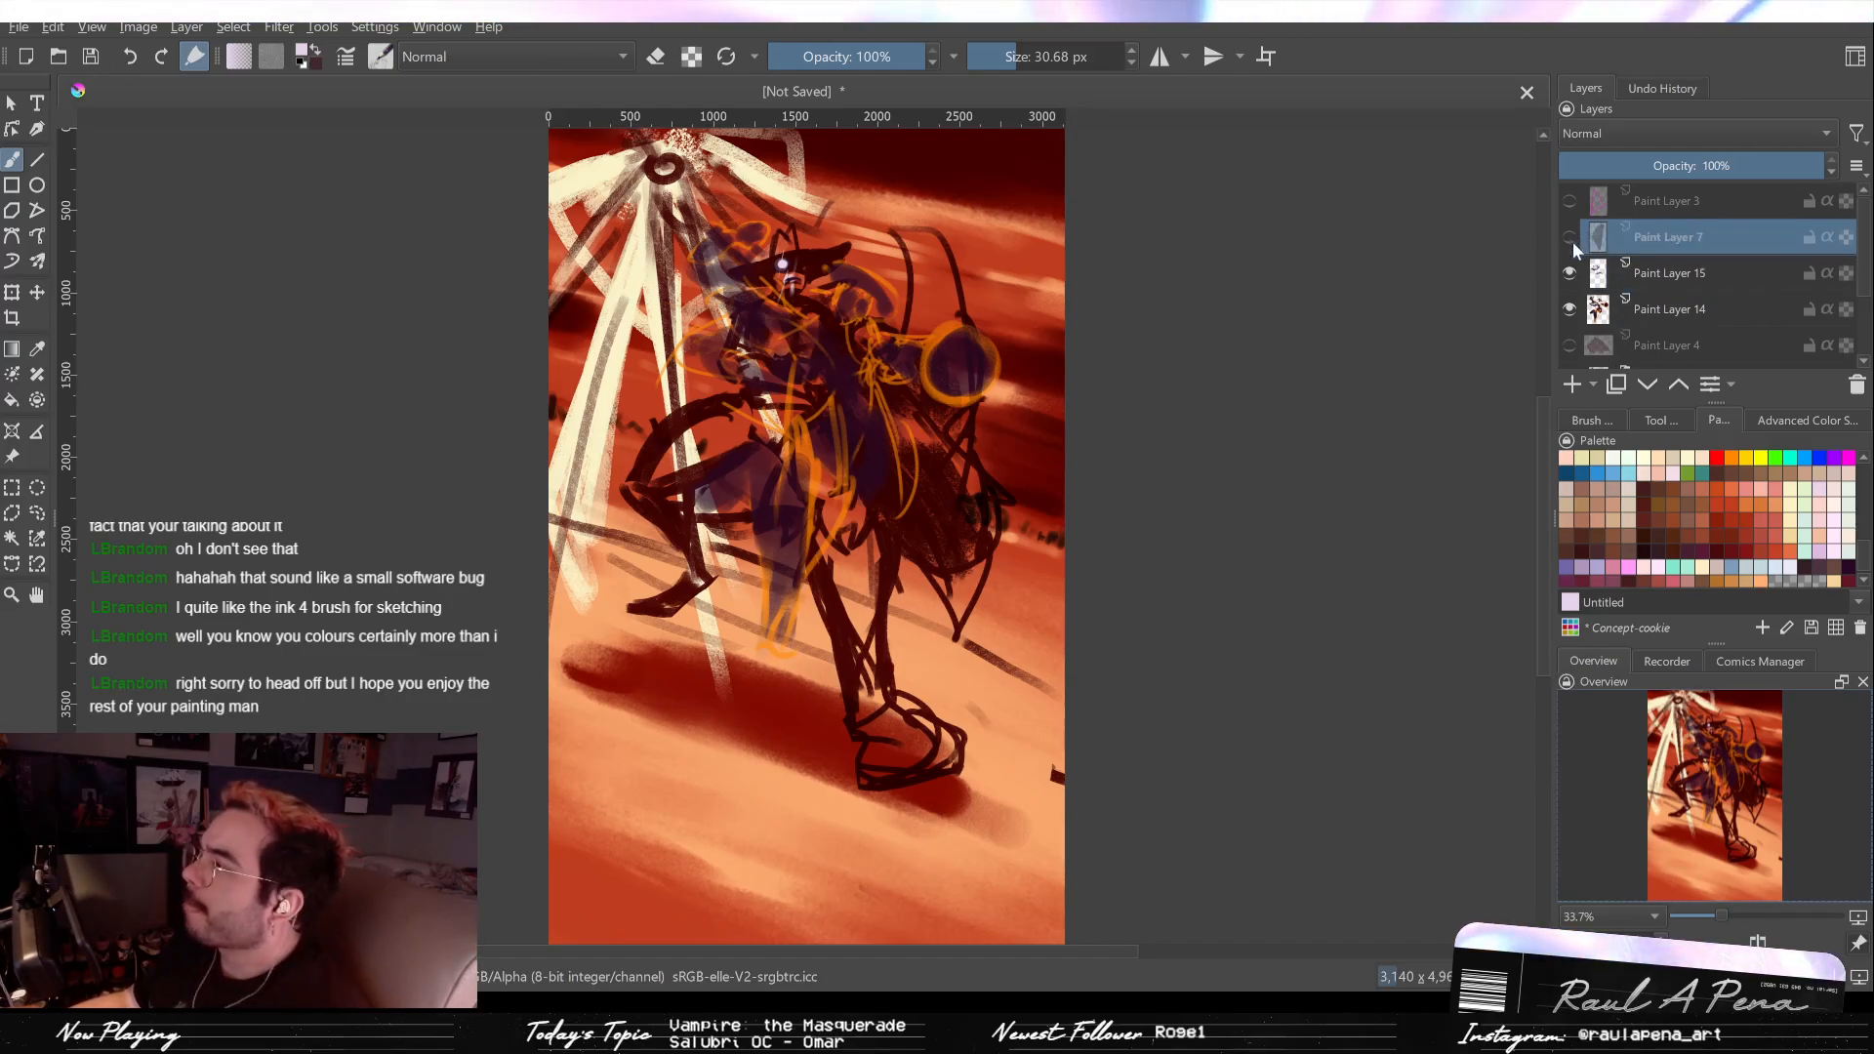
{"action": "left_click", "coordinate": [1569, 237]}
{"action": "left_click", "coordinate": [1569, 237]}
Step: Create a paint layer above Paint Layer 3 and cover the figure's upper body with a Spooky Purple patch, using a textured 437 px brush
{"action": "left_click", "coordinate": [1656, 209]}
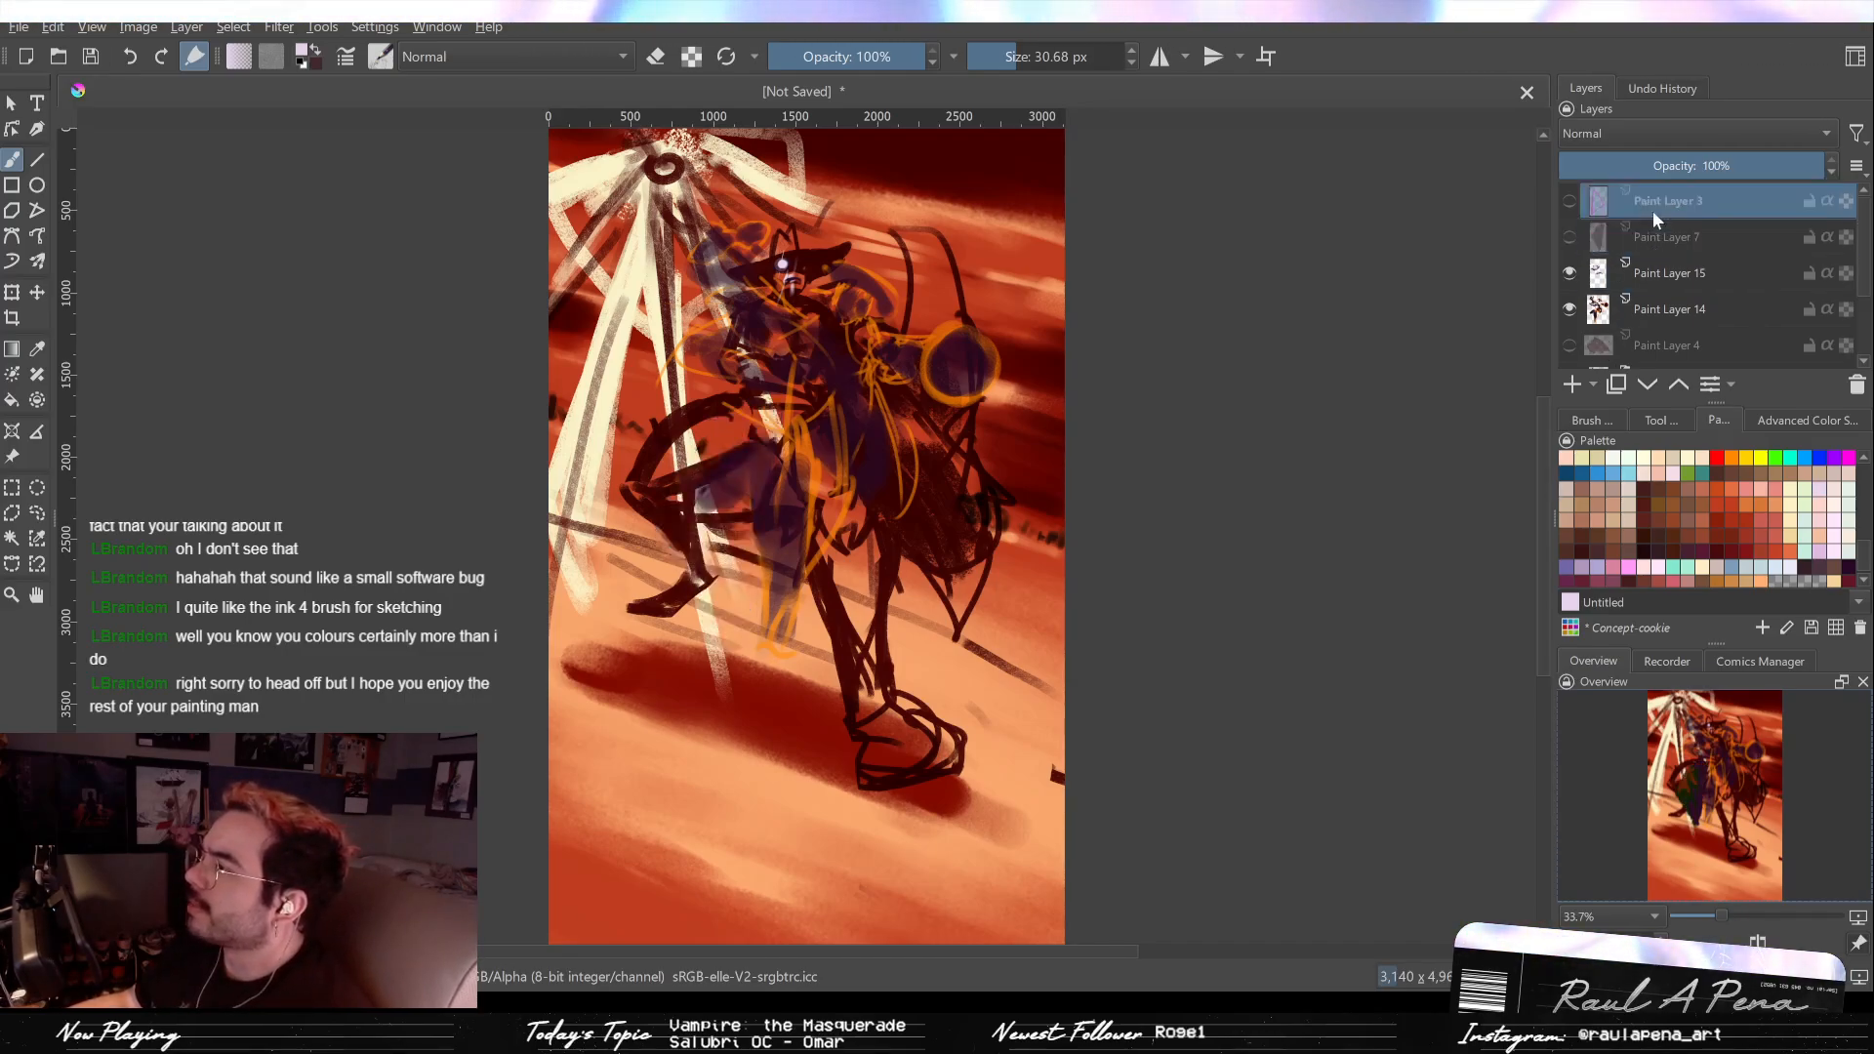
{"action": "left_click", "coordinate": [1571, 384]}
{"action": "left_click", "coordinate": [1685, 476]}
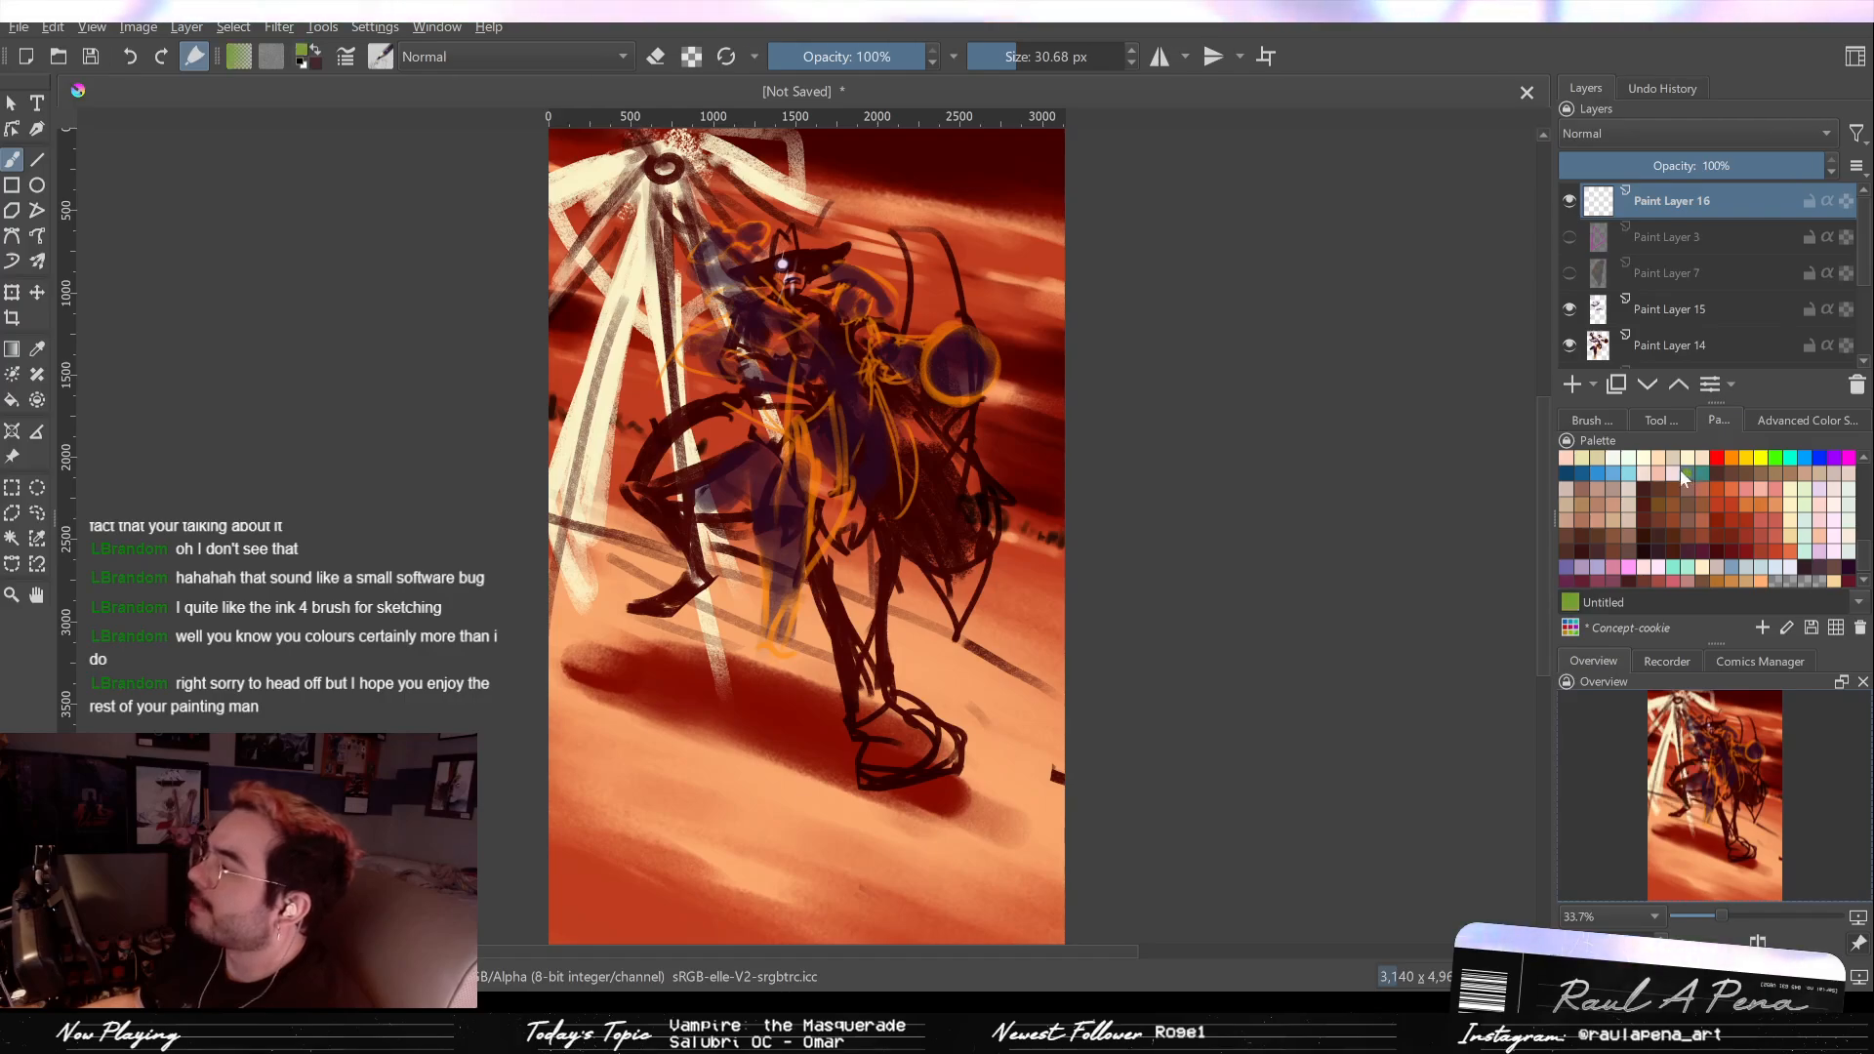
{"action": "left_click", "coordinate": [1591, 420]}
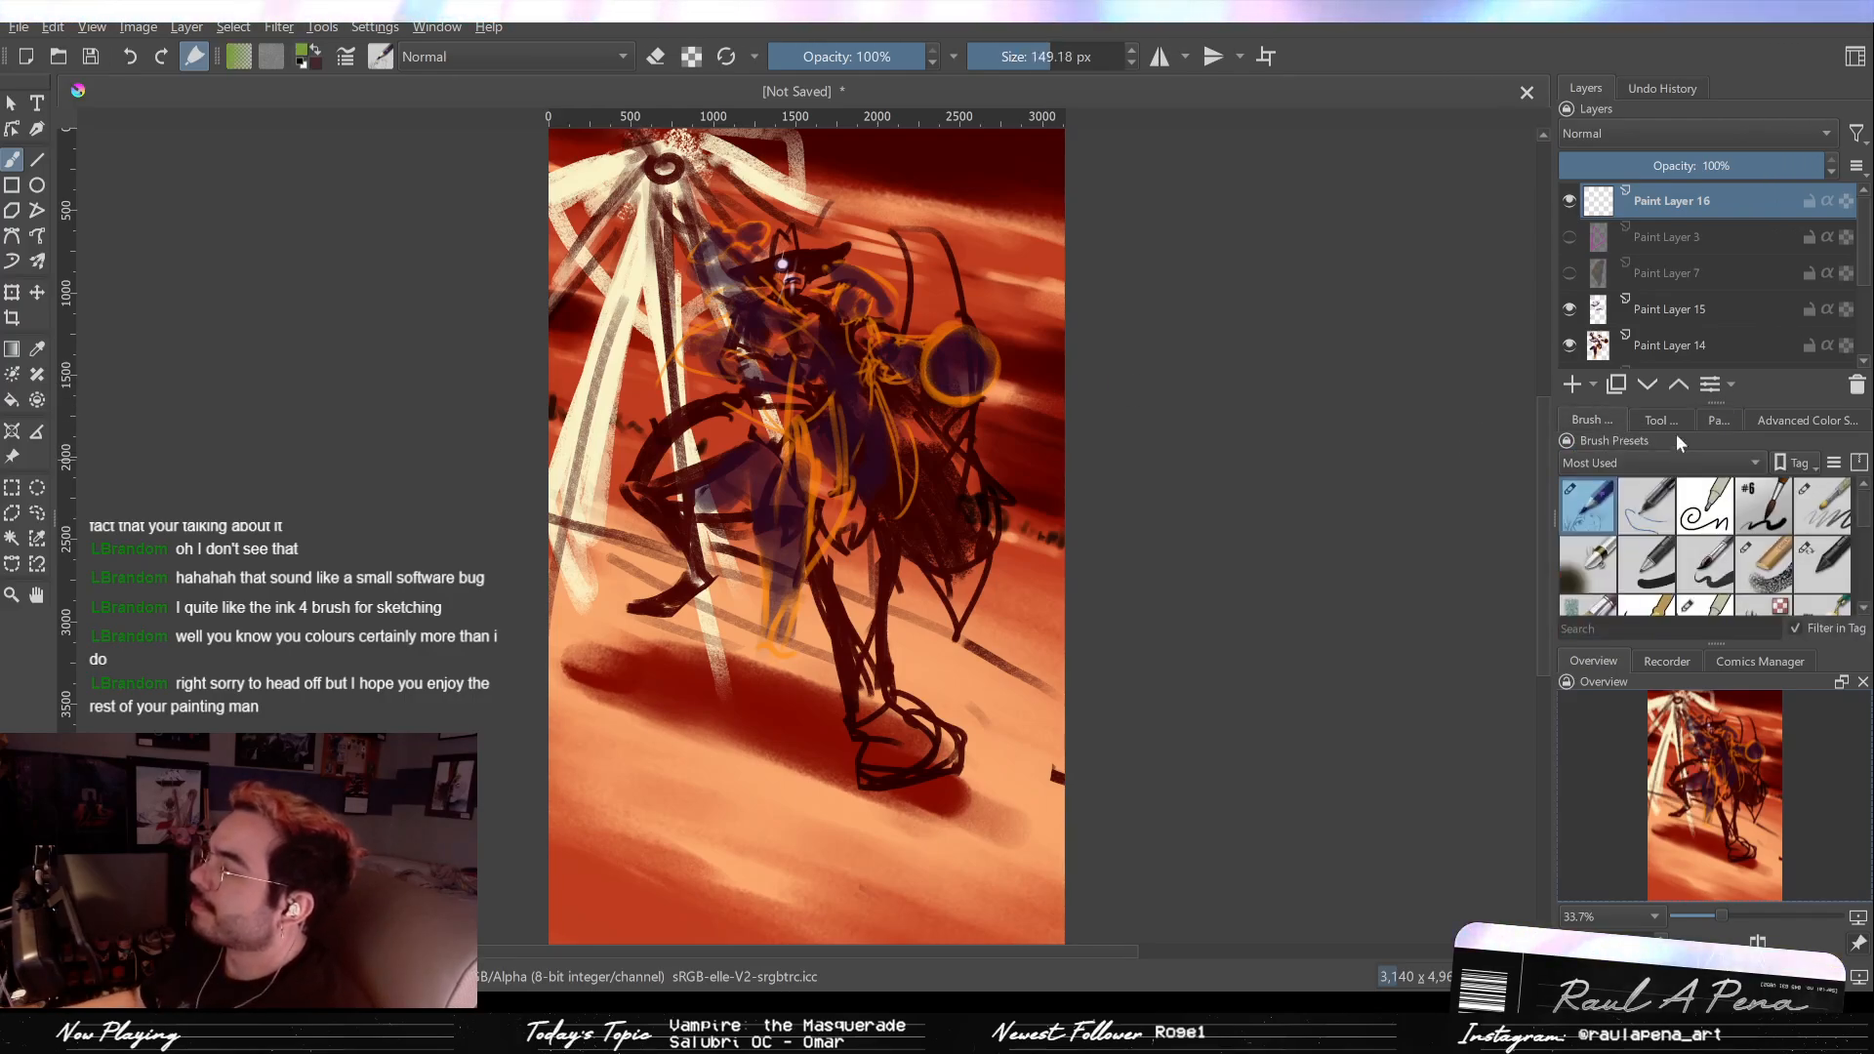
{"action": "left_click", "coordinate": [1720, 420]}
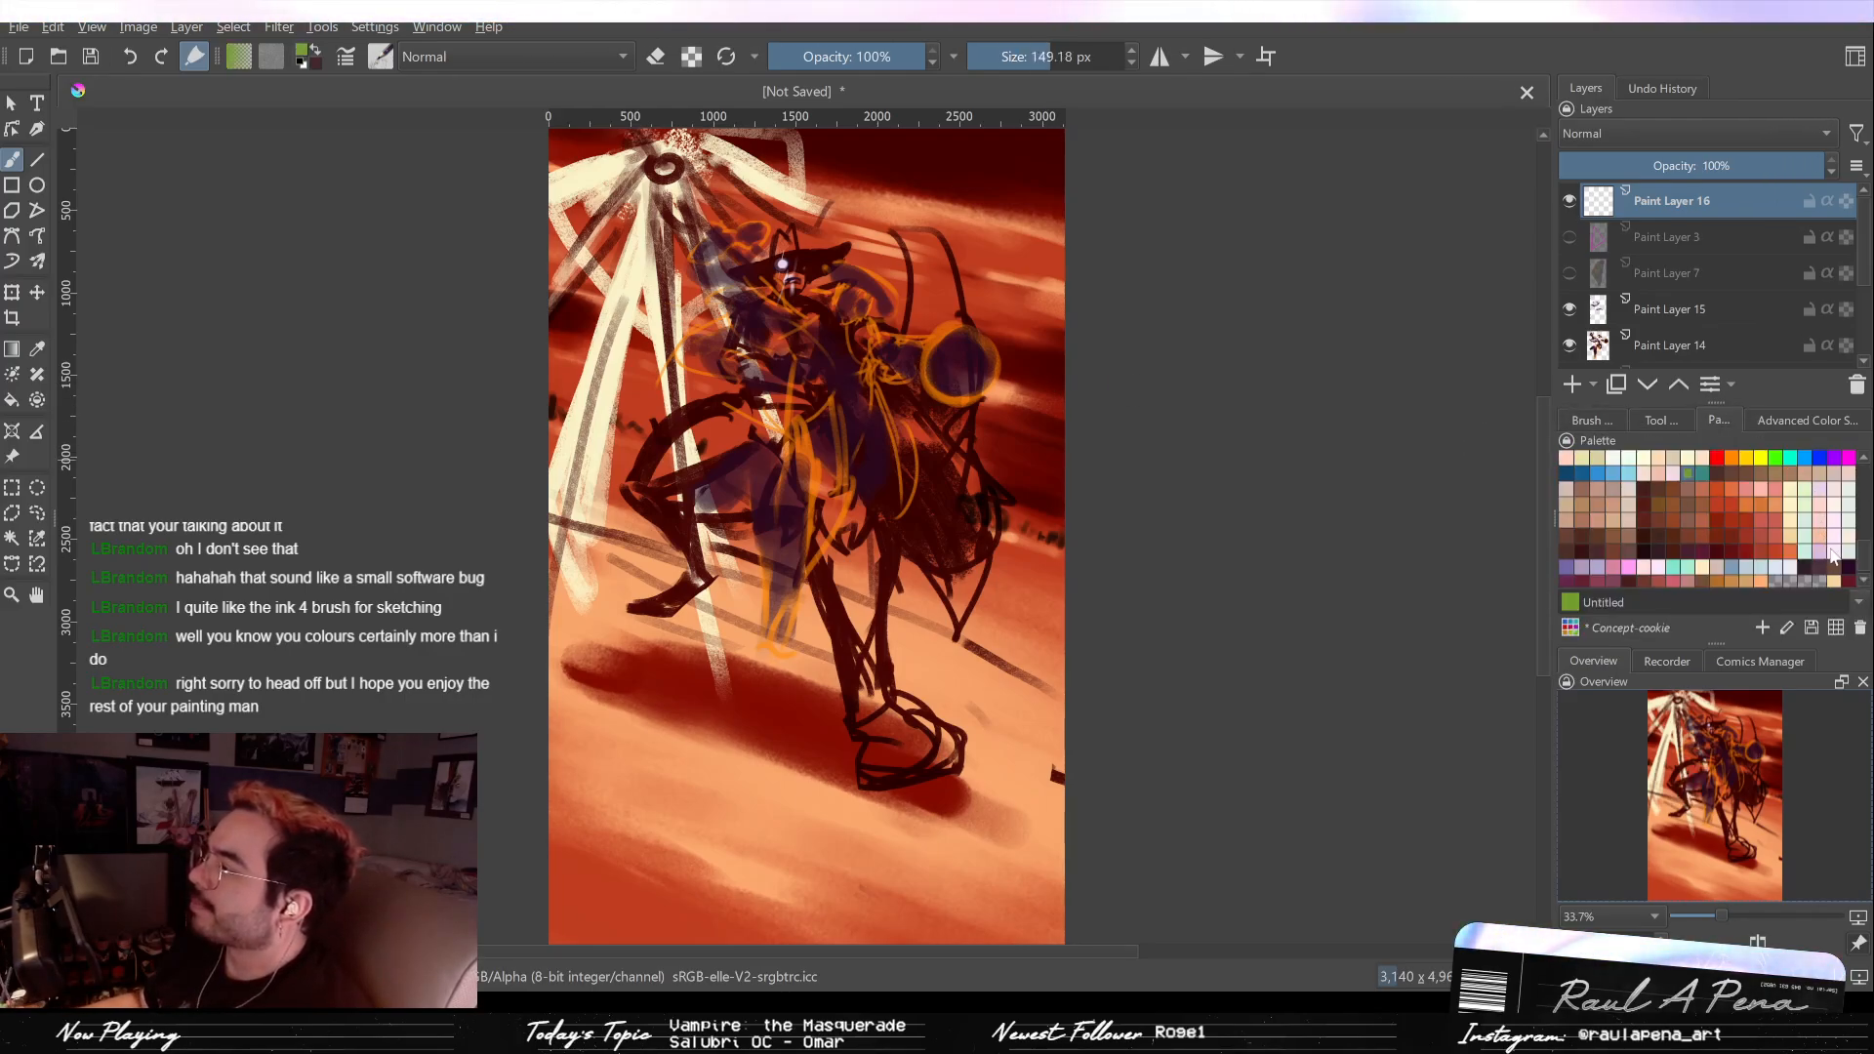
{"action": "left_click", "coordinate": [1851, 571]}
{"action": "left_click", "coordinate": [1587, 419]}
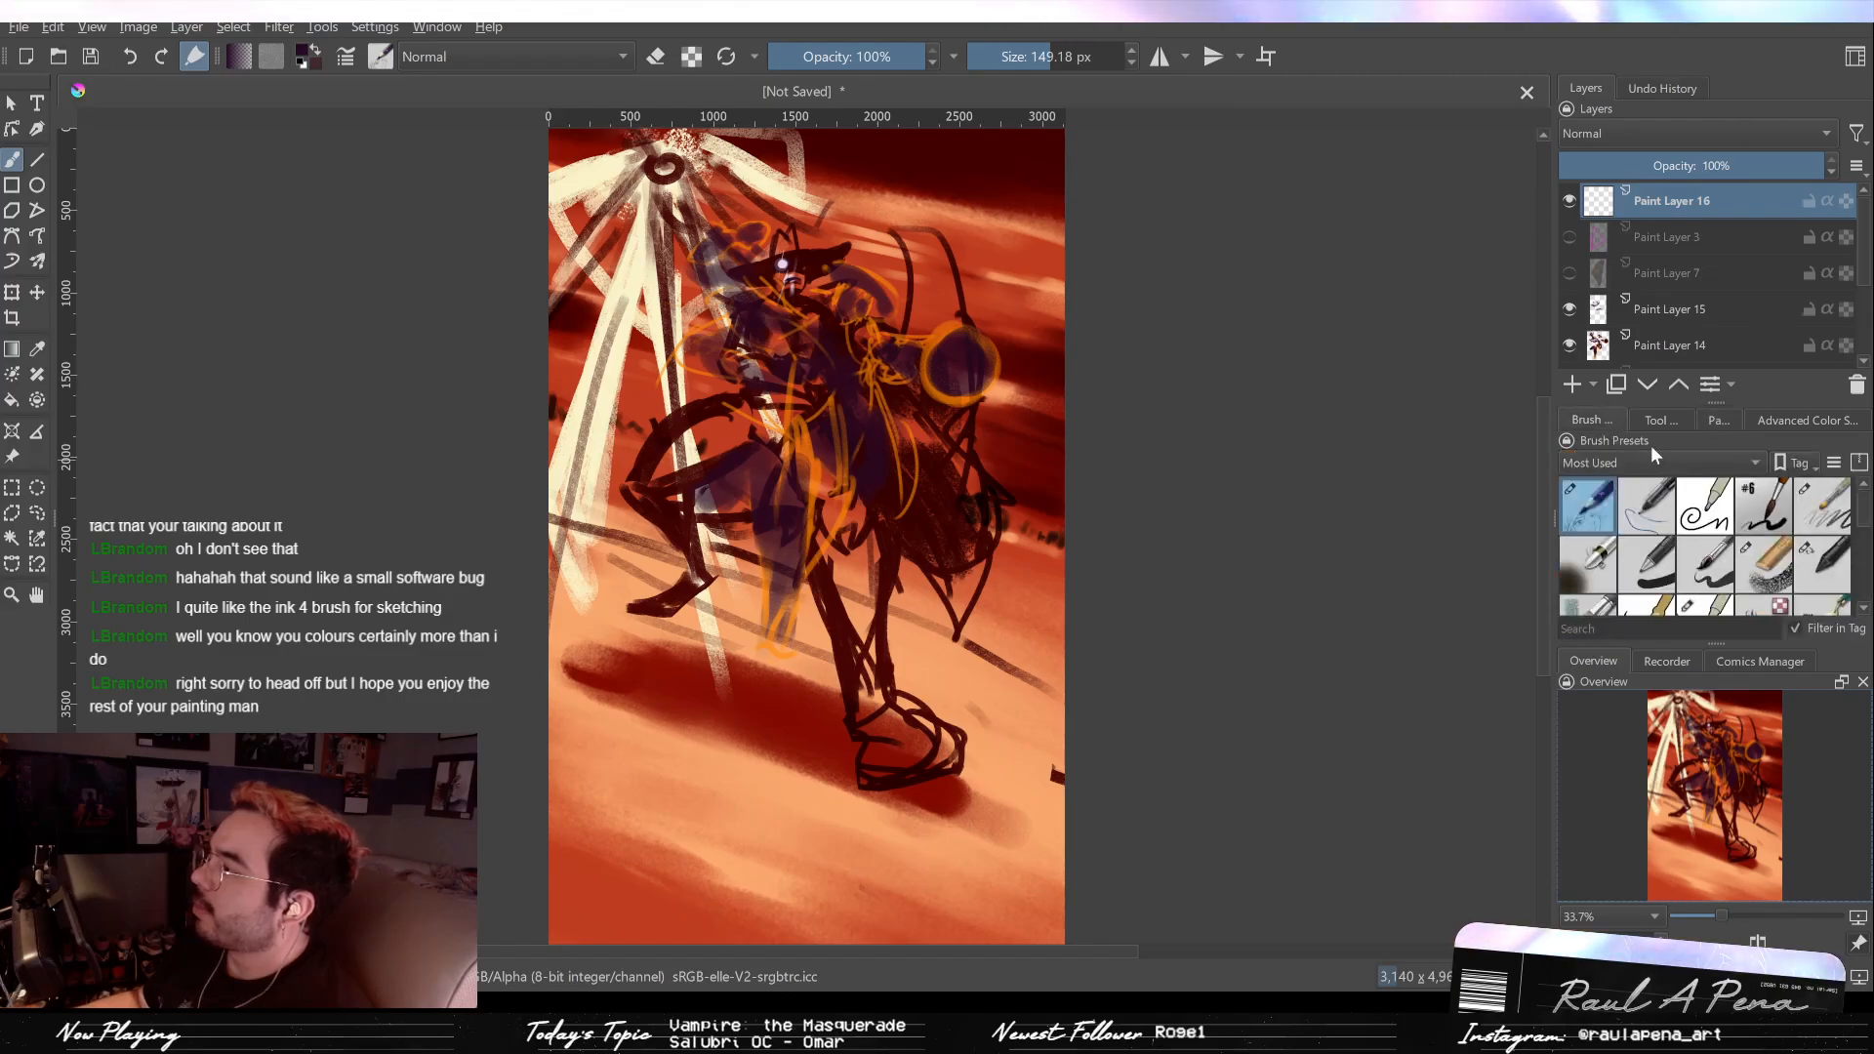
{"action": "left_click", "coordinate": [1767, 556]}
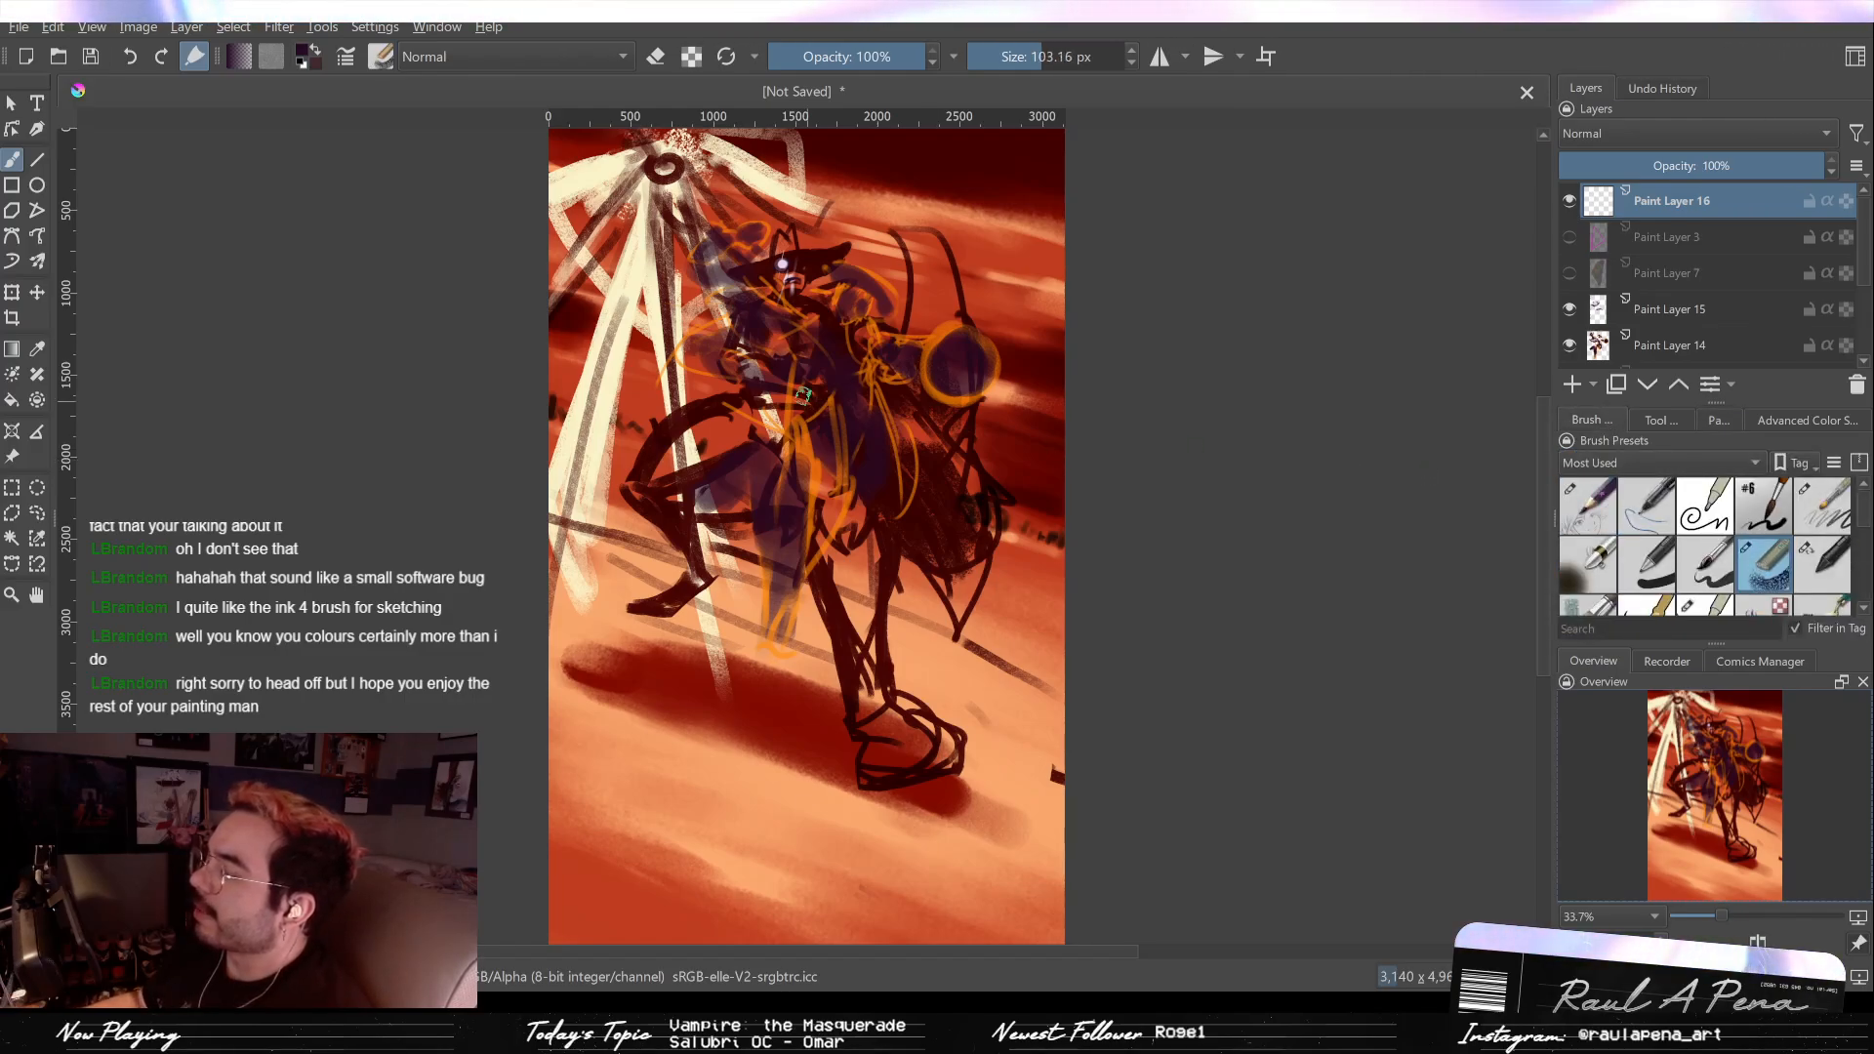
{"action": "left_click_drag", "start_coordinate": [771, 290], "coordinate": [654, 290]}
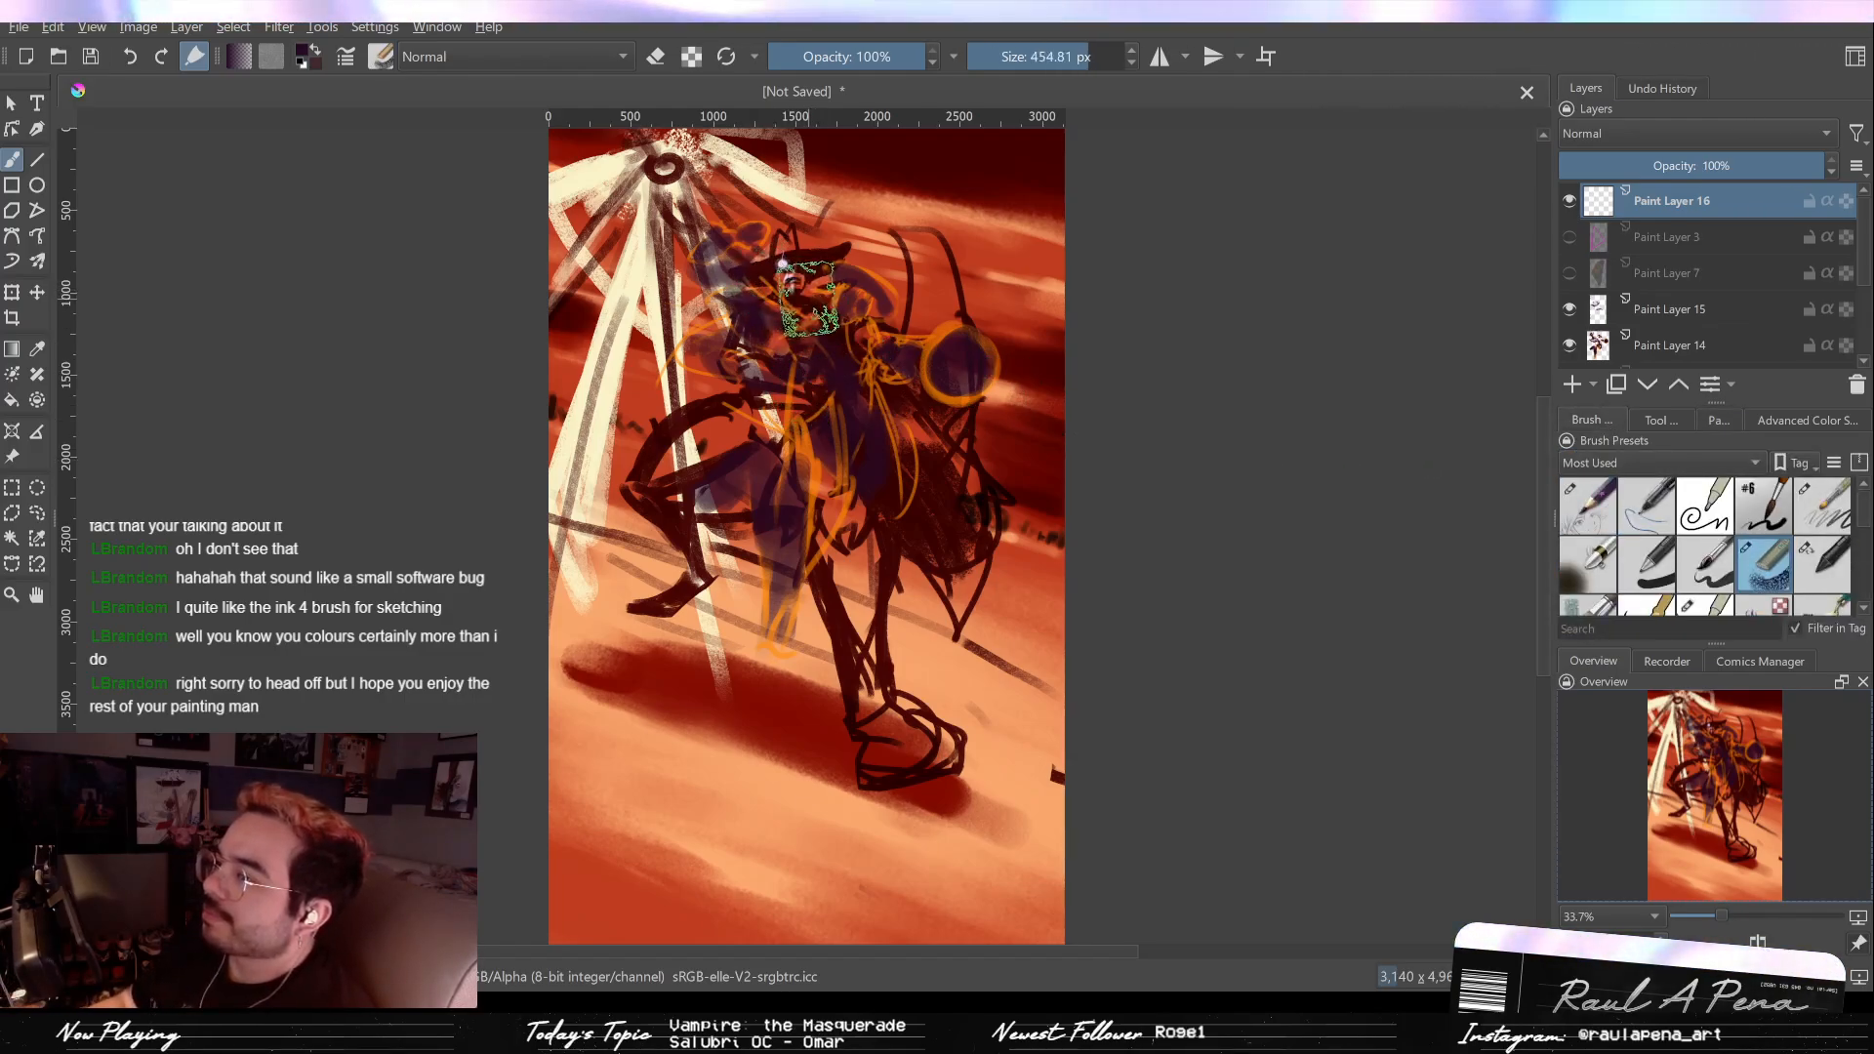
{"action": "left_click_drag", "start_coordinate": [800, 293], "coordinate": [849, 293]}
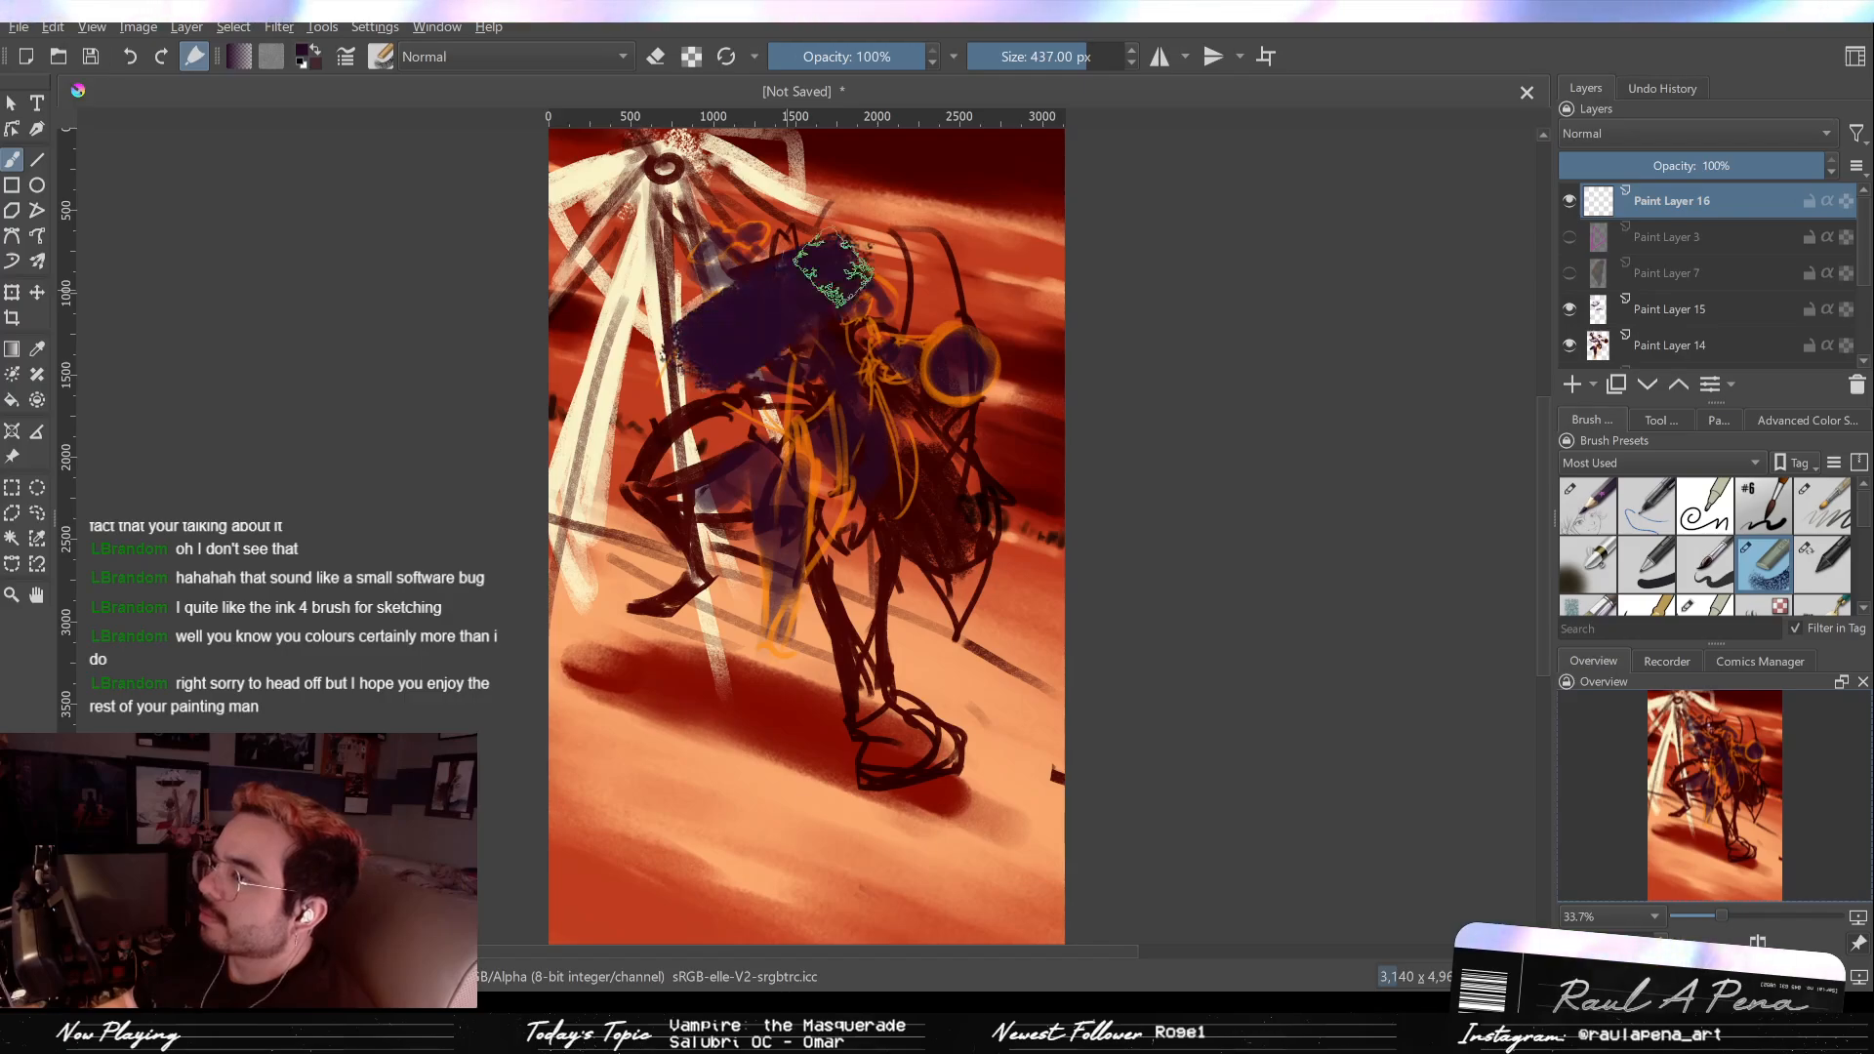
{"action": "left_click_drag", "start_coordinate": [878, 205], "coordinate": [586, 342]}
{"action": "mouse_move", "coordinate": [697, 390]}
{"action": "left_mouse_down"}
{"action": "mouse_move", "coordinate": [809, 363]}
{"action": "mouse_move", "coordinate": [780, 475]}
{"action": "mouse_move", "coordinate": [838, 512]}
{"action": "mouse_move", "coordinate": [709, 517]}
{"action": "mouse_move", "coordinate": [699, 468]}
{"action": "mouse_move", "coordinate": [823, 516]}
{"action": "mouse_move", "coordinate": [968, 338]}
{"action": "mouse_move", "coordinate": [888, 499]}
{"action": "mouse_move", "coordinate": [805, 555]}
{"action": "mouse_move", "coordinate": [844, 547]}
{"action": "left_mouse_up"}
Step: Paint a green seated frog silhouette inside the purple patch, extending its feet and flat base with a smaller brush of about 92 px
{"action": "left_click", "coordinate": [1729, 425]}
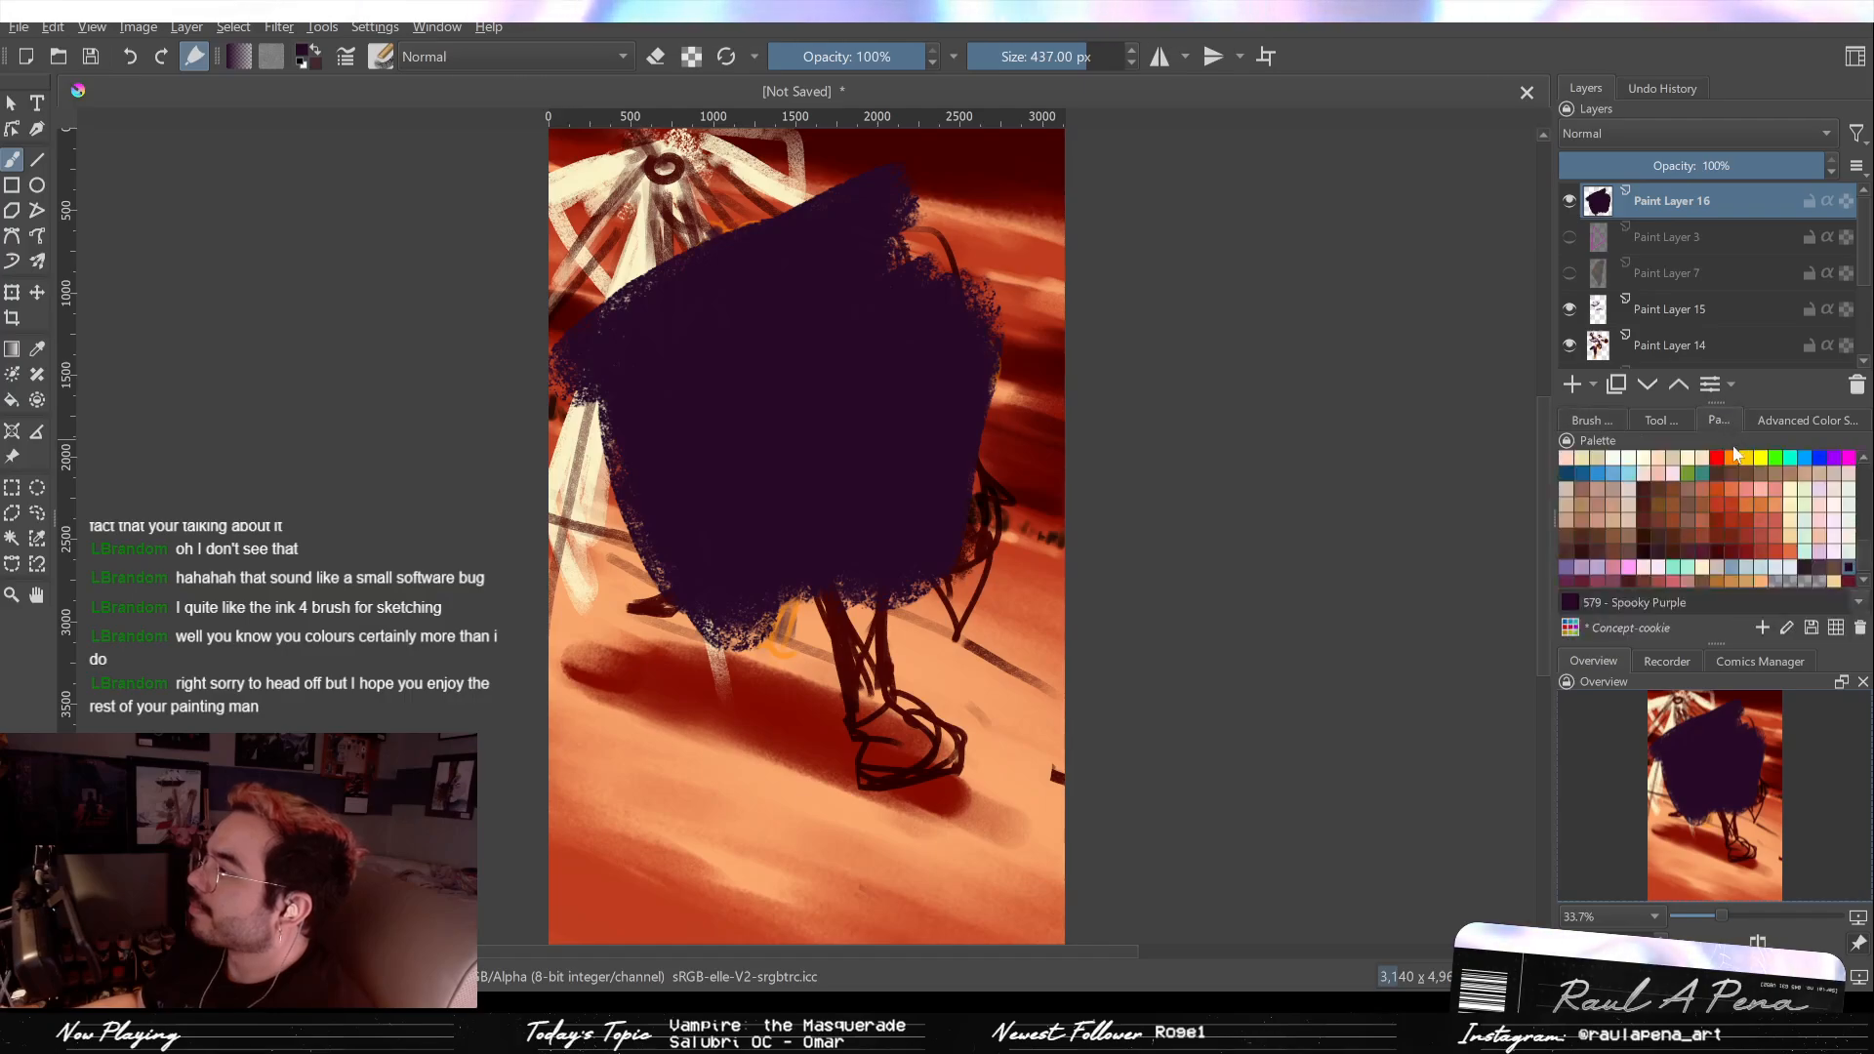
{"action": "left_click", "coordinate": [1688, 474]}
{"action": "mouse_move", "coordinate": [781, 320]}
{"action": "left_mouse_down"}
{"action": "mouse_move", "coordinate": [712, 386]}
{"action": "mouse_move", "coordinate": [808, 302]}
{"action": "mouse_move", "coordinate": [727, 459]}
{"action": "mouse_move", "coordinate": [771, 449]}
{"action": "mouse_move", "coordinate": [697, 434]}
{"action": "mouse_move", "coordinate": [736, 454]}
{"action": "mouse_move", "coordinate": [810, 444]}
{"action": "mouse_move", "coordinate": [810, 420]}
{"action": "mouse_move", "coordinate": [766, 454]}
{"action": "mouse_move", "coordinate": [825, 434]}
{"action": "mouse_move", "coordinate": [879, 375]}
{"action": "mouse_move", "coordinate": [839, 371]}
{"action": "mouse_move", "coordinate": [839, 327]}
{"action": "mouse_move", "coordinate": [805, 341]}
{"action": "mouse_move", "coordinate": [874, 317]}
{"action": "mouse_move", "coordinate": [785, 297]}
{"action": "mouse_move", "coordinate": [859, 259]}
{"action": "mouse_move", "coordinate": [844, 293]}
{"action": "mouse_move", "coordinate": [835, 263]}
{"action": "mouse_move", "coordinate": [906, 303]}
{"action": "mouse_move", "coordinate": [835, 308]}
{"action": "mouse_move", "coordinate": [898, 259]}
{"action": "left_mouse_up"}
{"action": "key", "text": "bracketleft"}
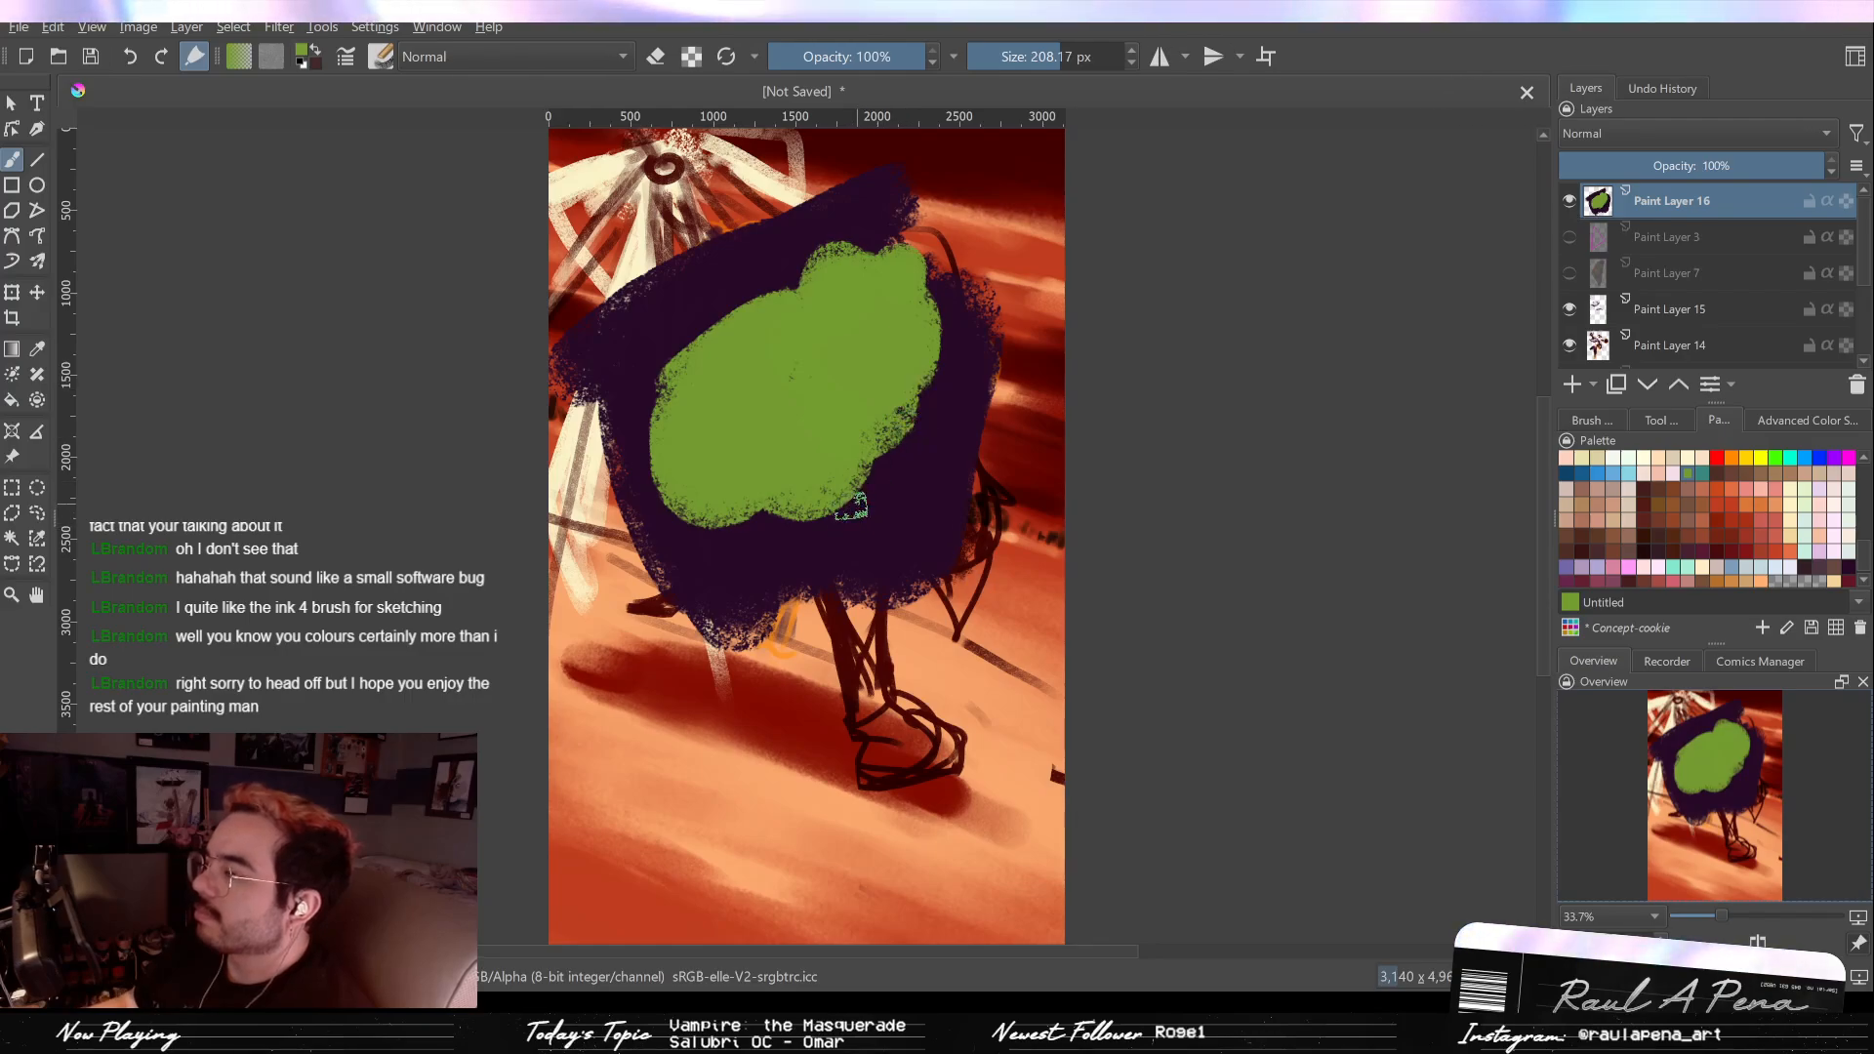
{"action": "key", "text": "bracketleft"}
{"action": "key", "text": "bracketleft"}
{"action": "left_click_drag", "start_coordinate": [845, 510], "coordinate": [903, 485]}
{"action": "left_click_drag", "start_coordinate": [675, 501], "coordinate": [640, 515]}
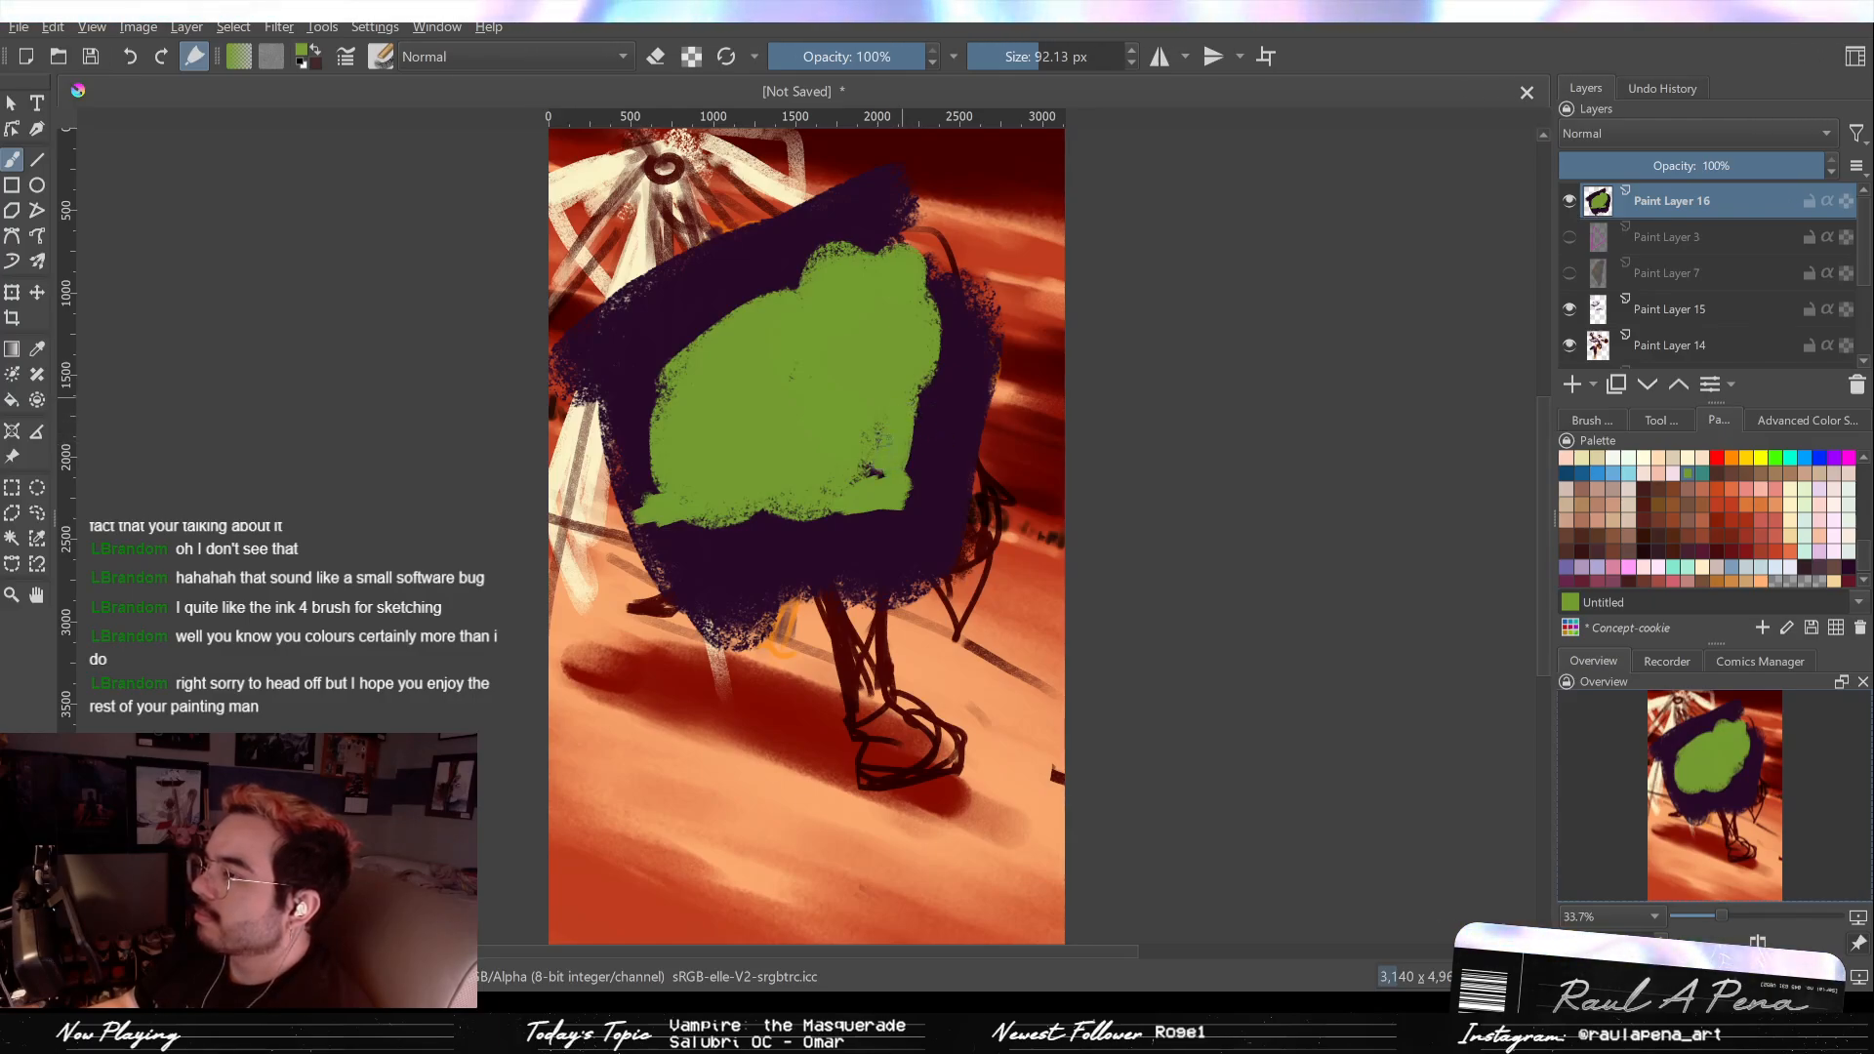
Step: Sample the patch's dark purple and draw the frog's curved leg line and two round eyes, using about an 82 px brush
{"action": "left_click", "coordinate": [953, 422], "text": "ctrl"}
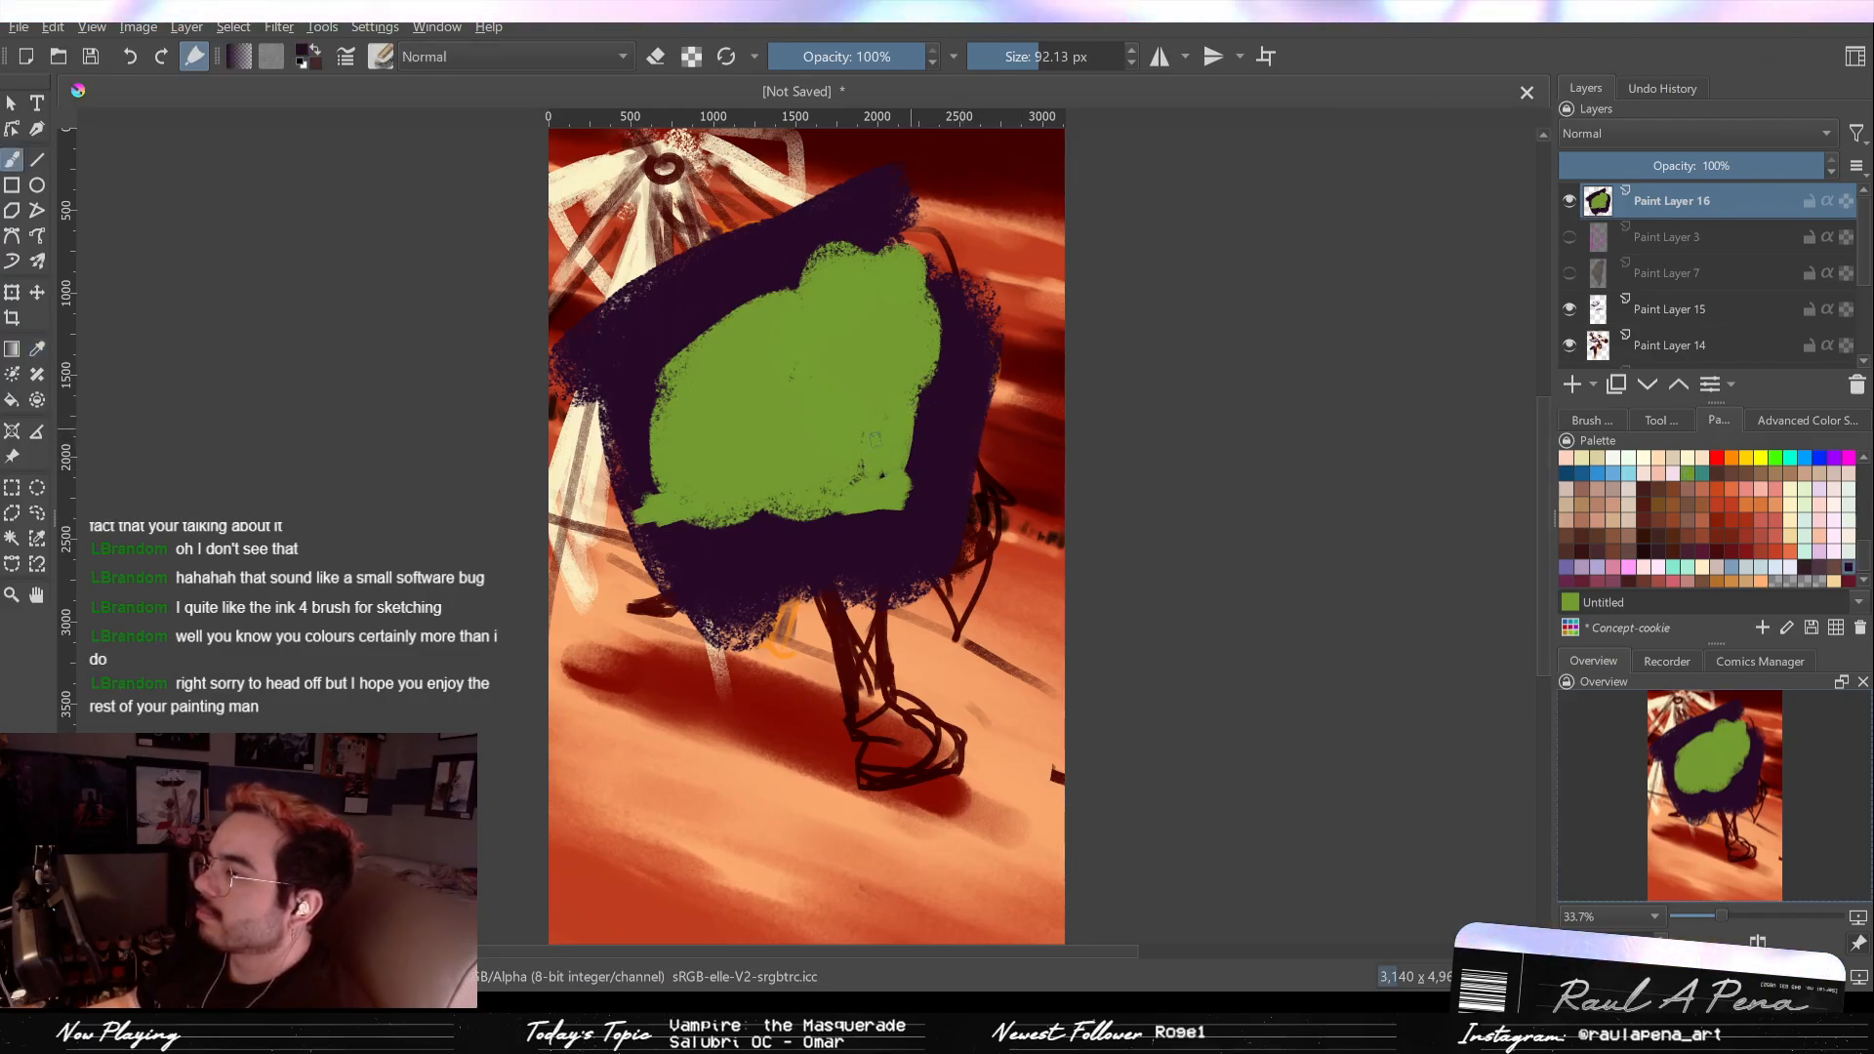
{"action": "left_click_drag", "start_coordinate": [856, 402], "coordinate": [873, 451]}
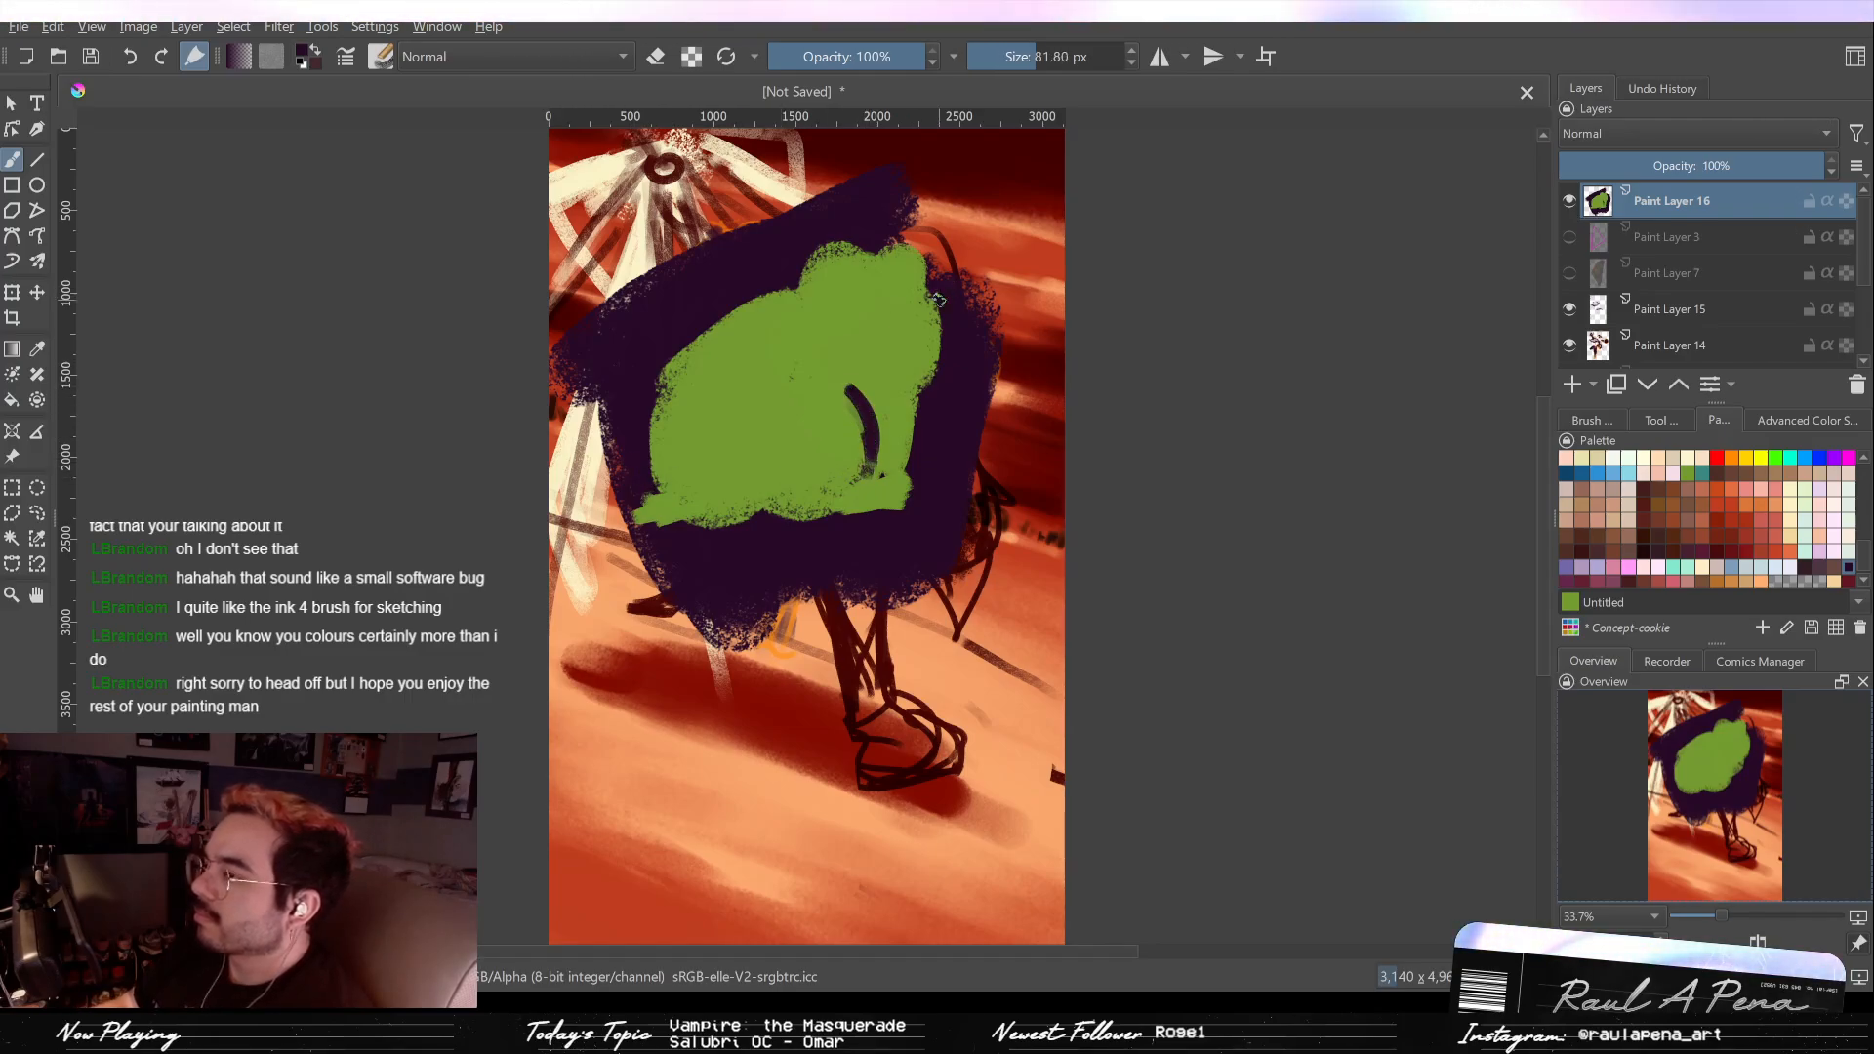
{"action": "left_click", "coordinate": [830, 278]}
{"action": "left_click", "coordinate": [912, 277]}
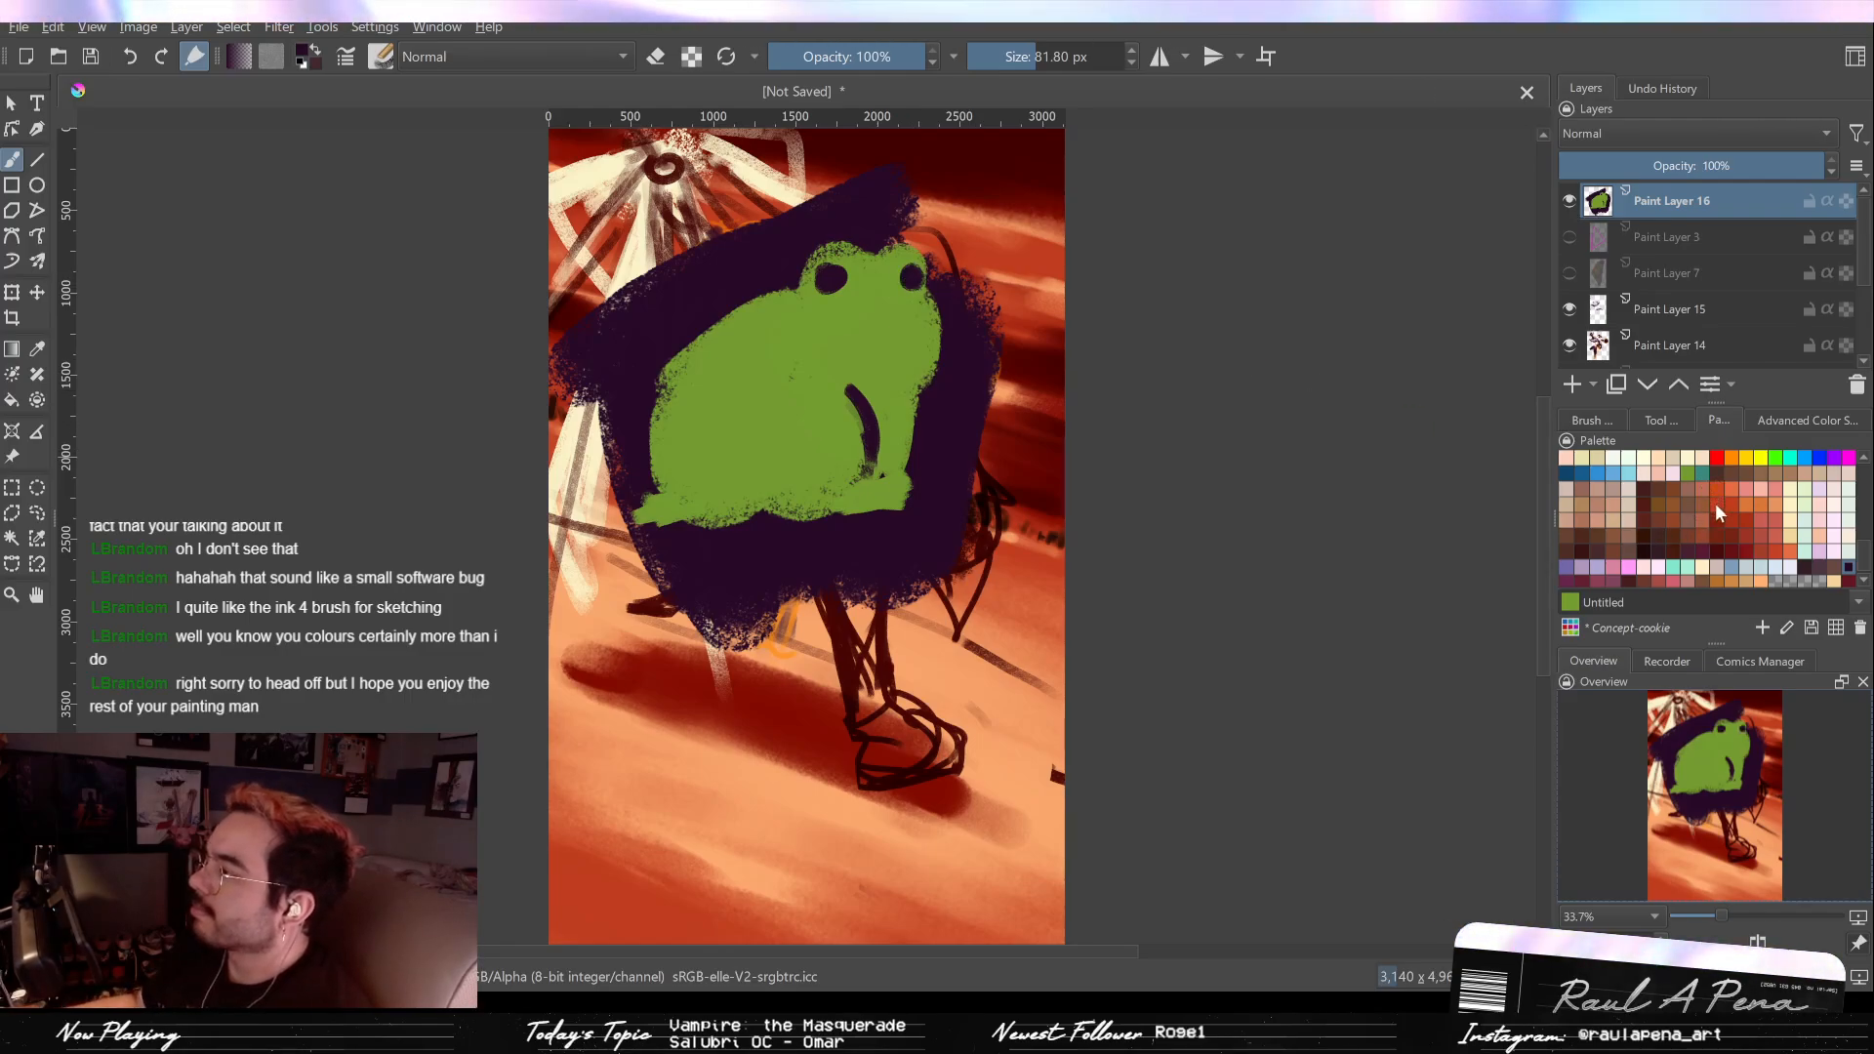
Step: Paint the frog's wide dark red mouth with round corners, and add Bright Steel highlights to both eyes with about a 51 px brush
{"action": "left_click", "coordinate": [1716, 519]}
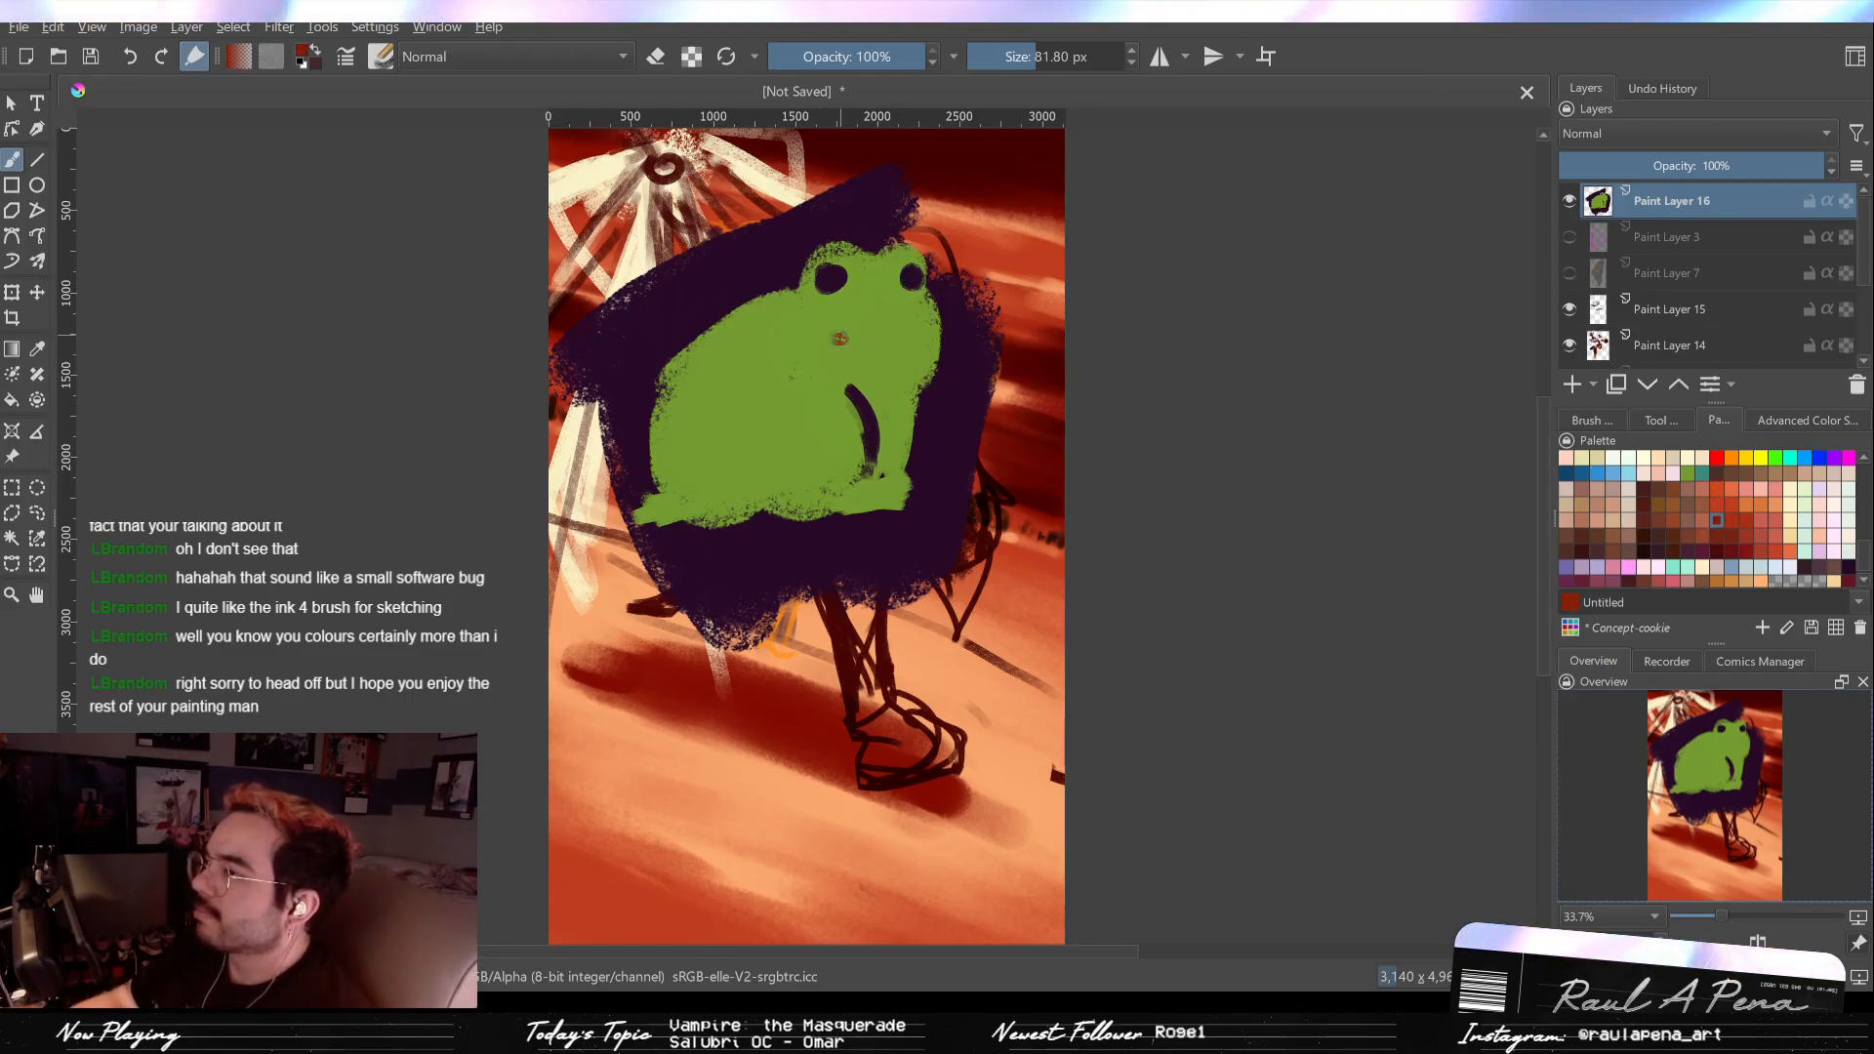
{"action": "left_click_drag", "start_coordinate": [839, 338], "coordinate": [818, 334]}
{"action": "left_click", "coordinate": [825, 322]}
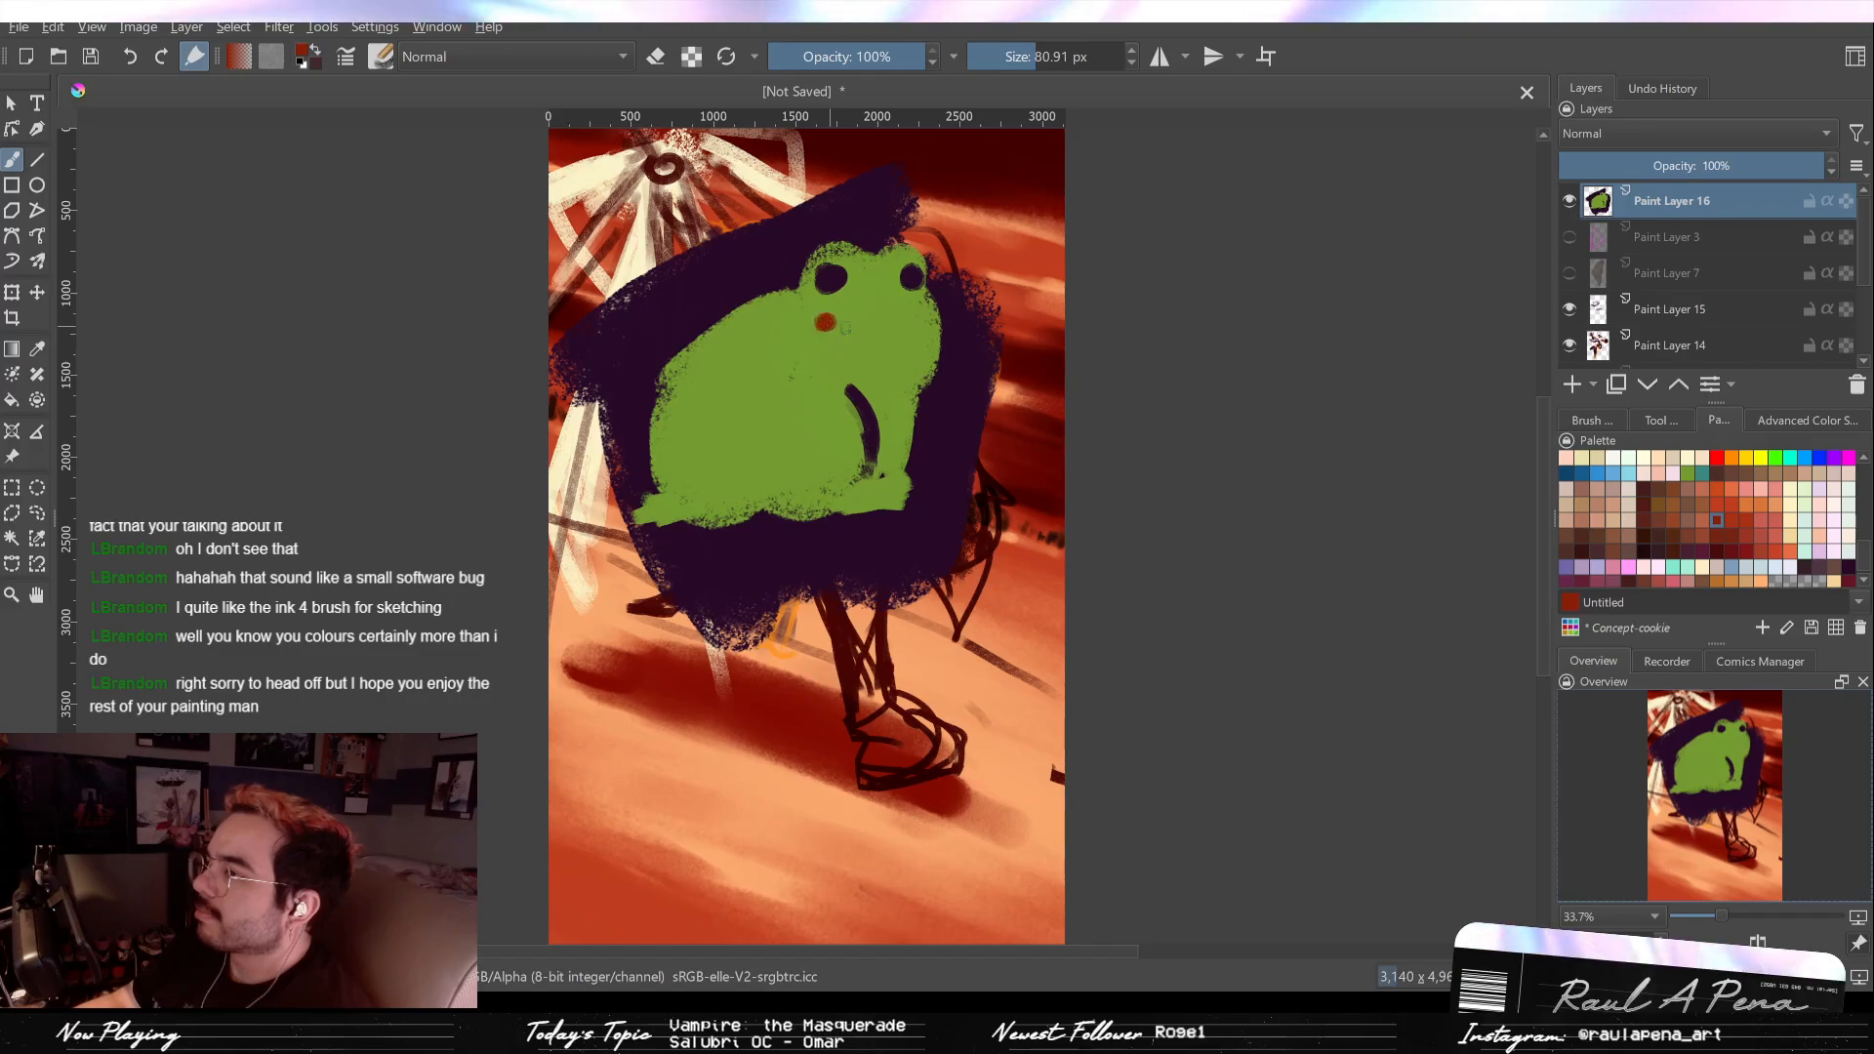
{"action": "left_click", "coordinate": [927, 322]}
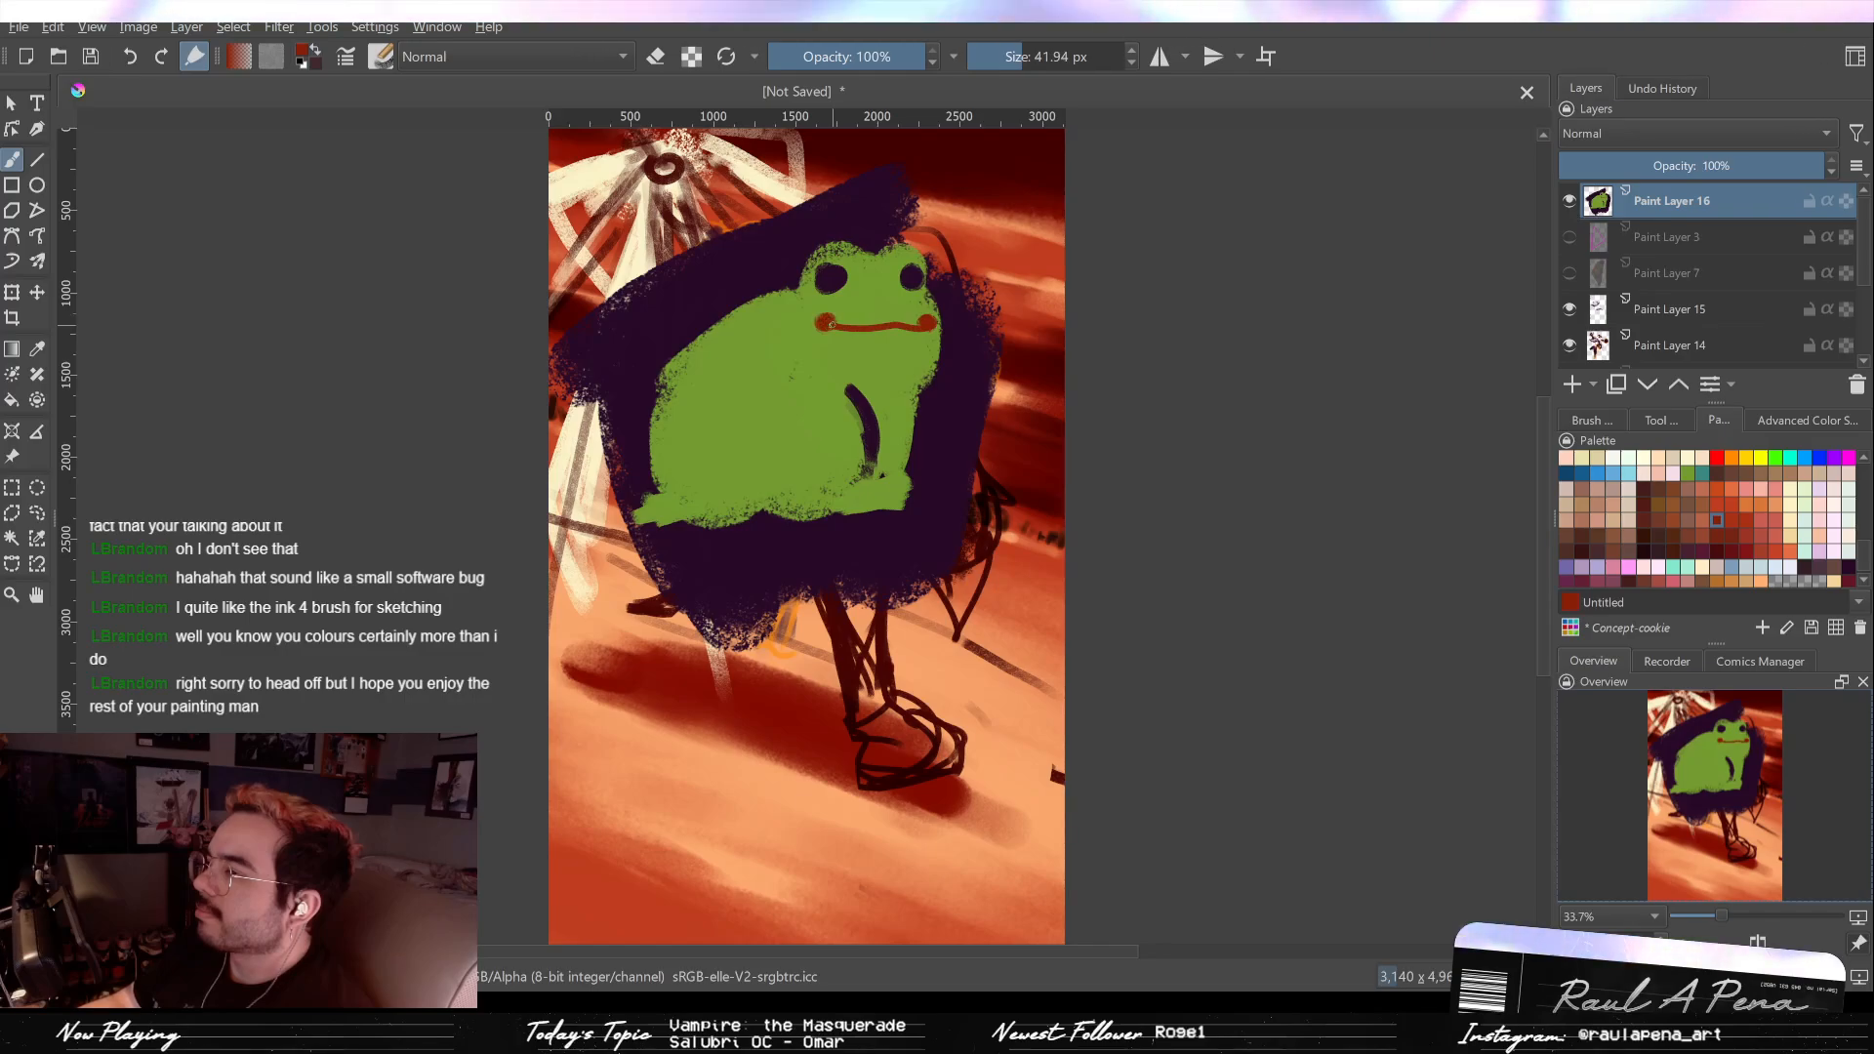
{"action": "left_click", "coordinate": [1789, 566]}
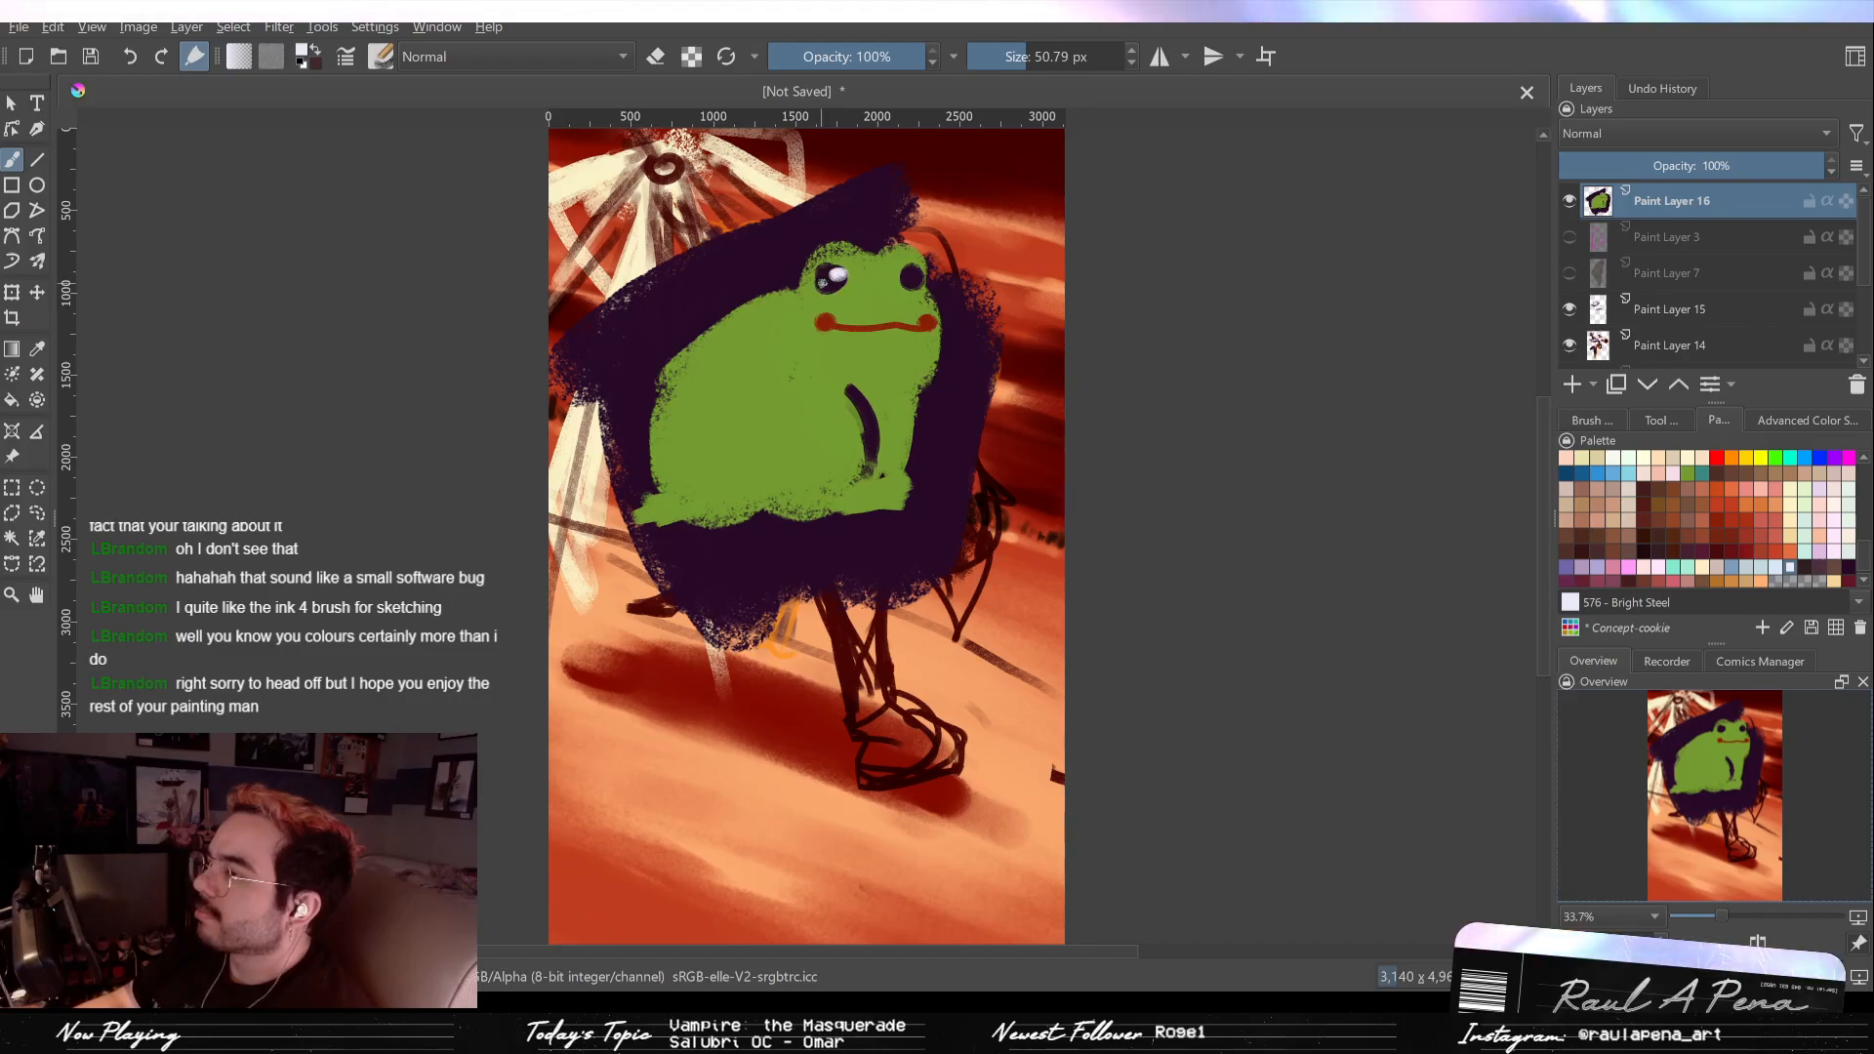
{"action": "left_click", "coordinate": [914, 276]}
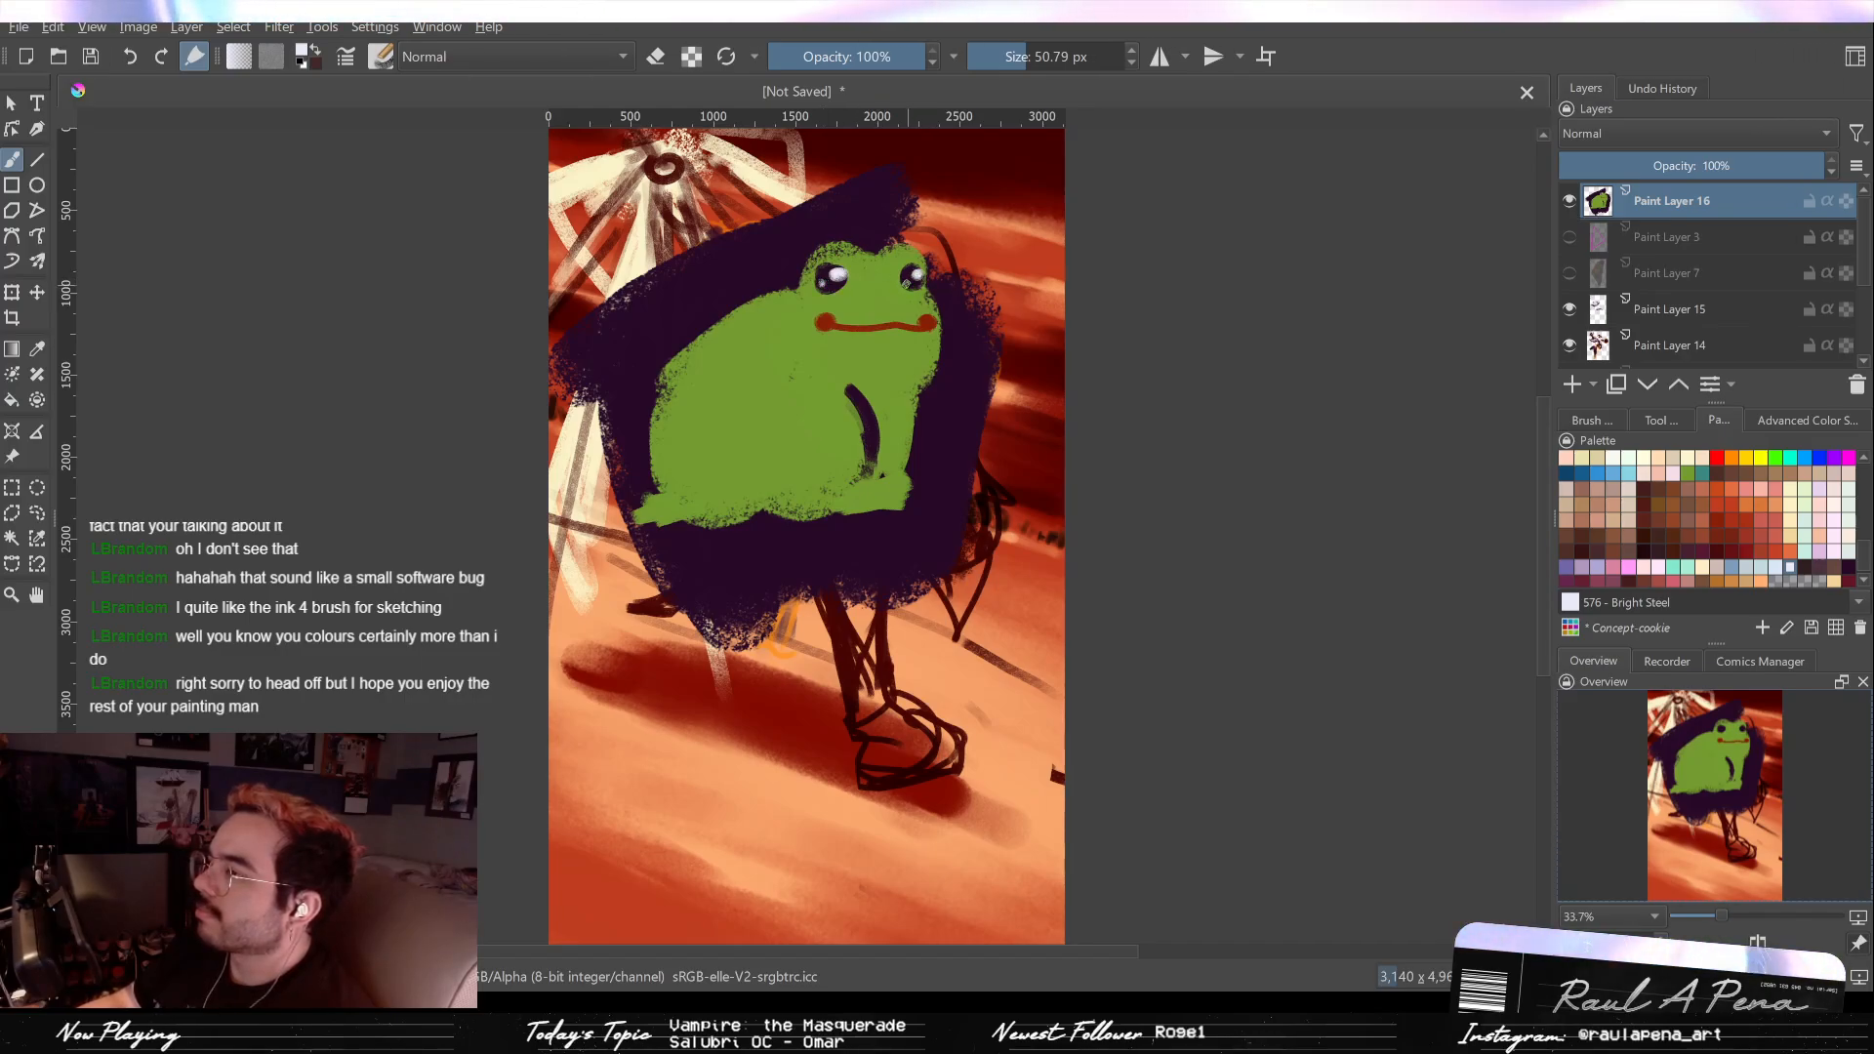
Step: Outline the frog's lower curves in Spooky Purple at about 78 px, and clean up the inner edge with the sampled body green
{"action": "left_click", "coordinate": [1847, 566]}
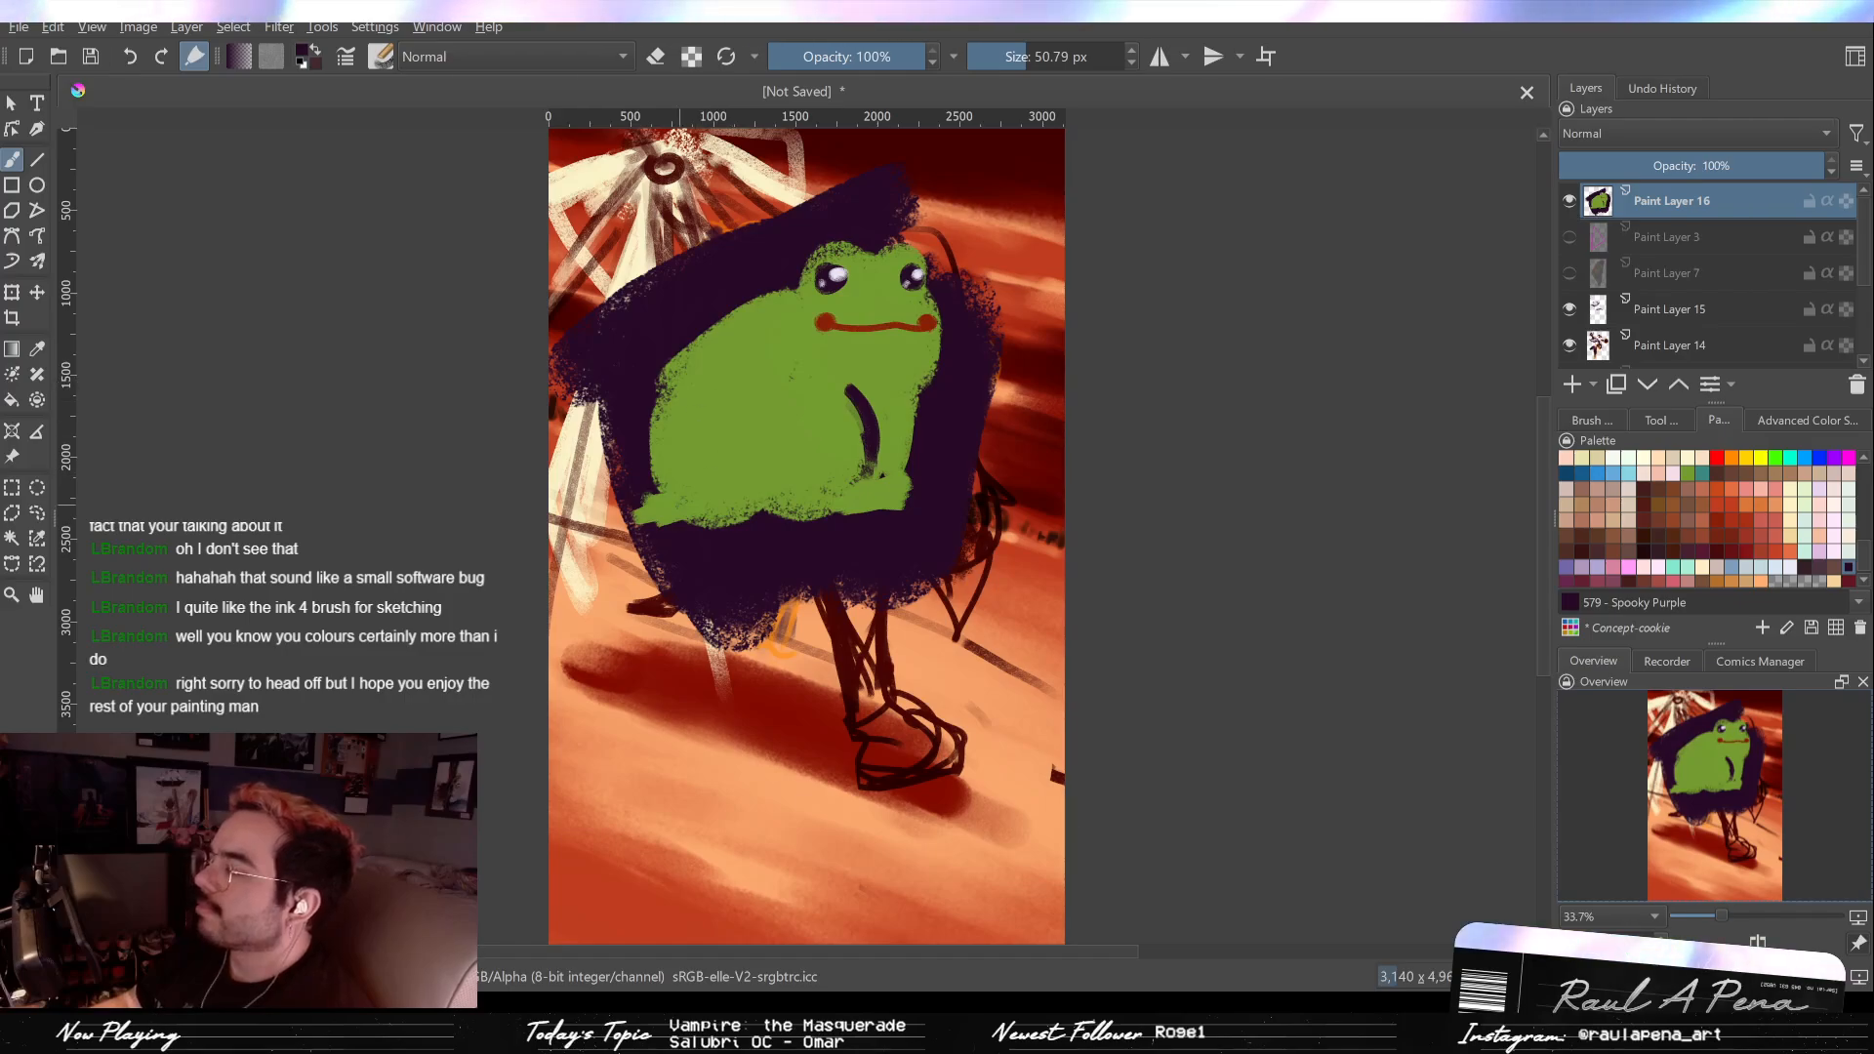
{"action": "key", "text": "bracketright"}
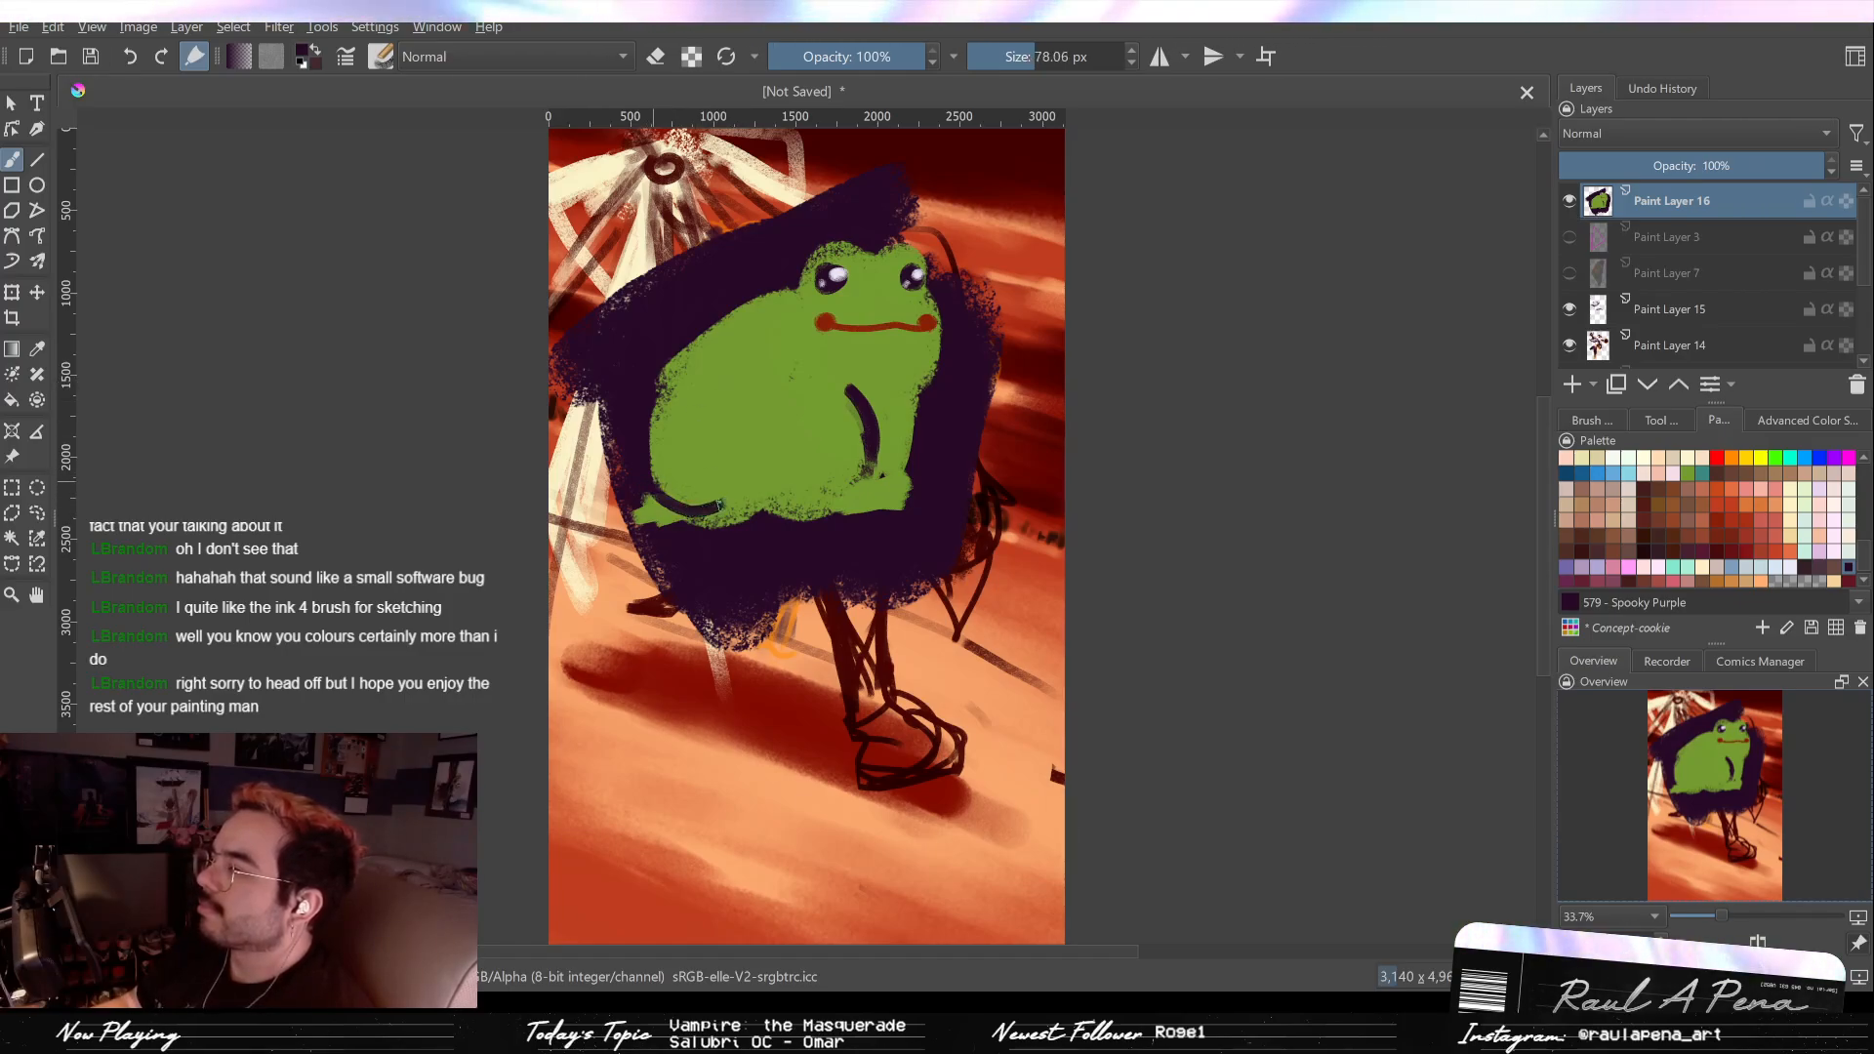
{"action": "mouse_move", "coordinate": [688, 512]}
{"action": "left_mouse_down"}
{"action": "mouse_move", "coordinate": [718, 517]}
{"action": "mouse_move", "coordinate": [759, 483]}
{"action": "left_mouse_up"}
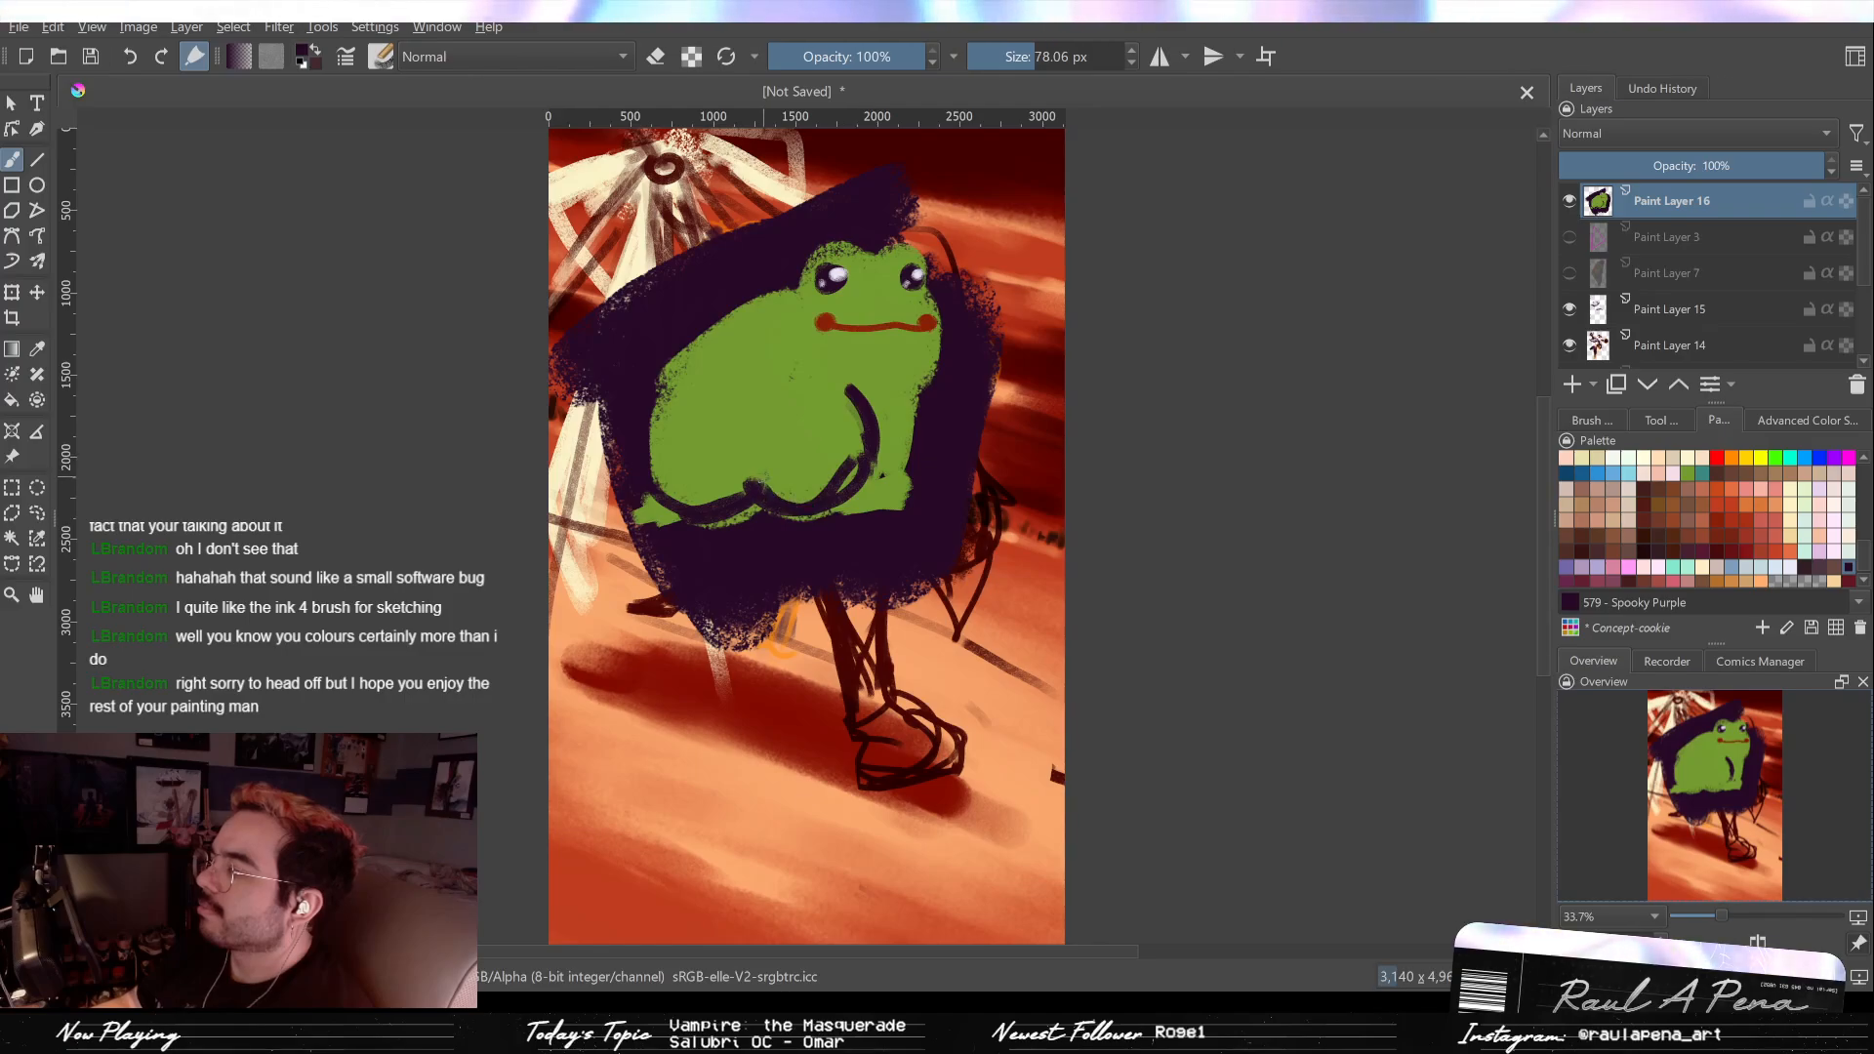
{"action": "left_click", "coordinate": [803, 436], "text": "ctrl"}
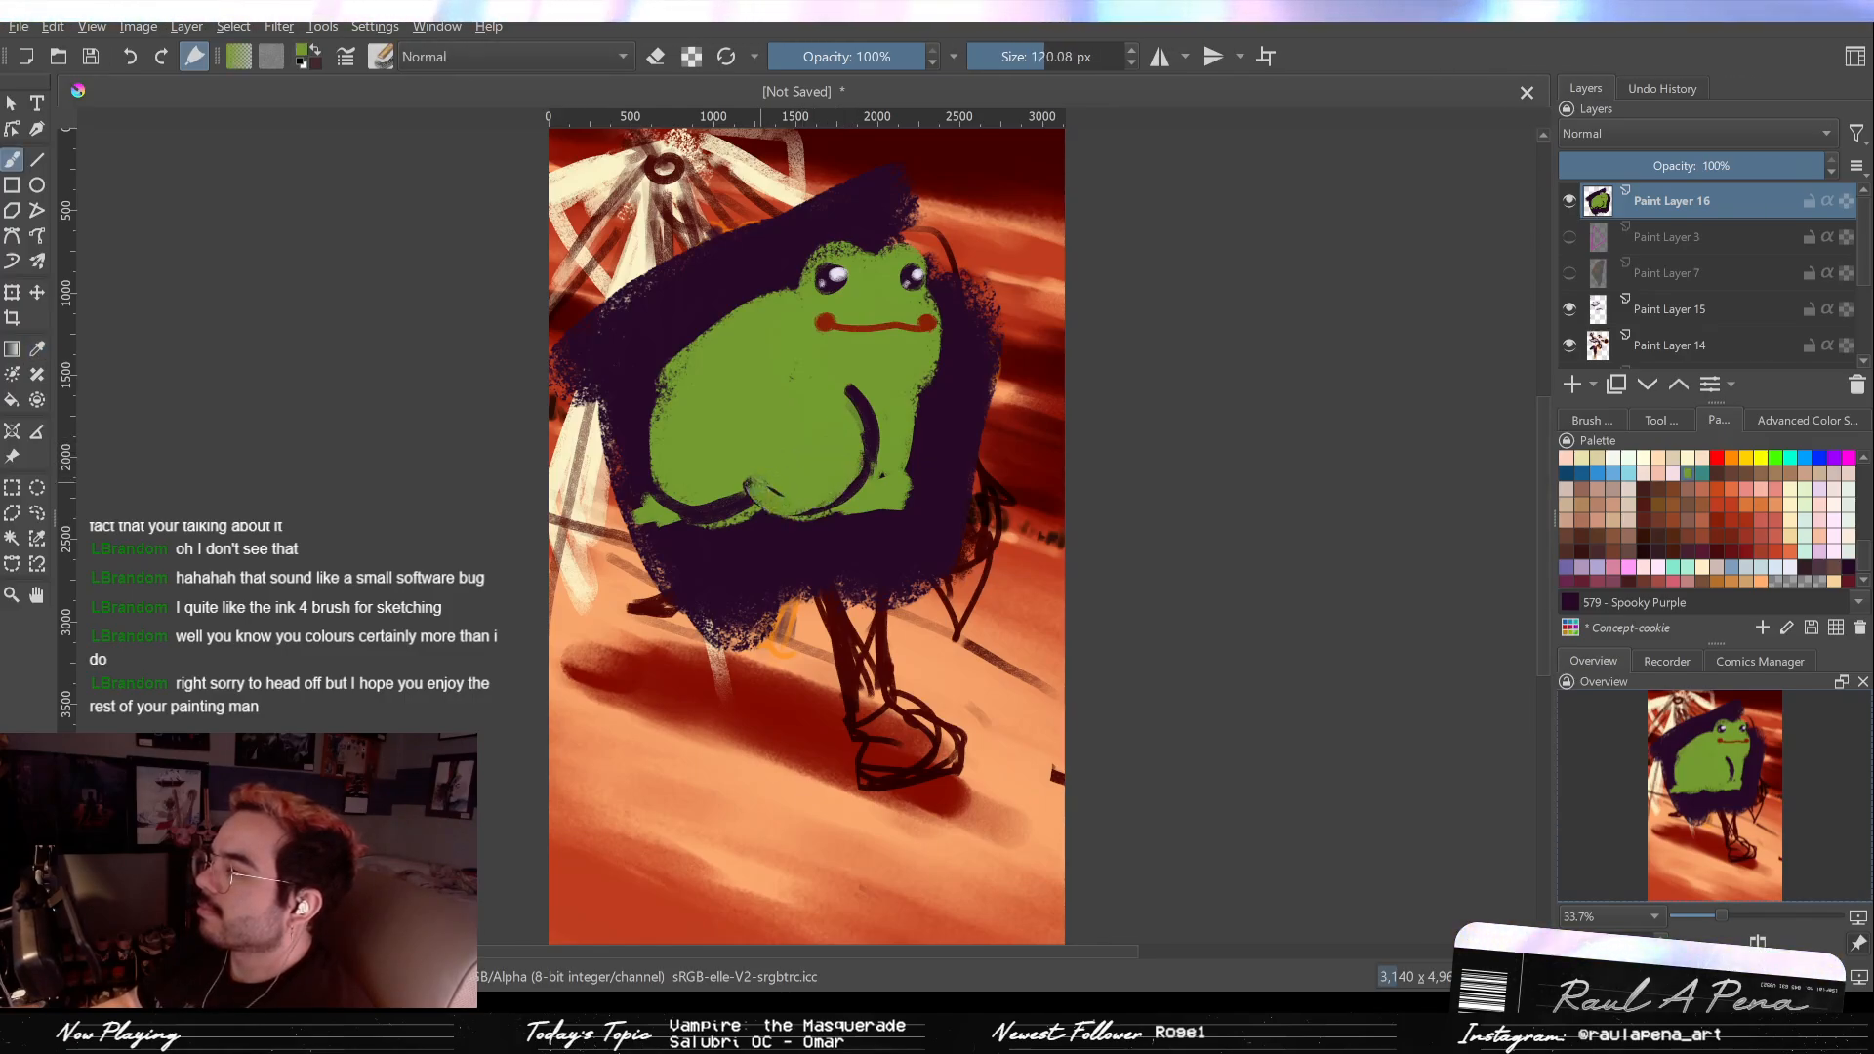
{"action": "left_click_drag", "start_coordinate": [752, 493], "coordinate": [810, 478]}
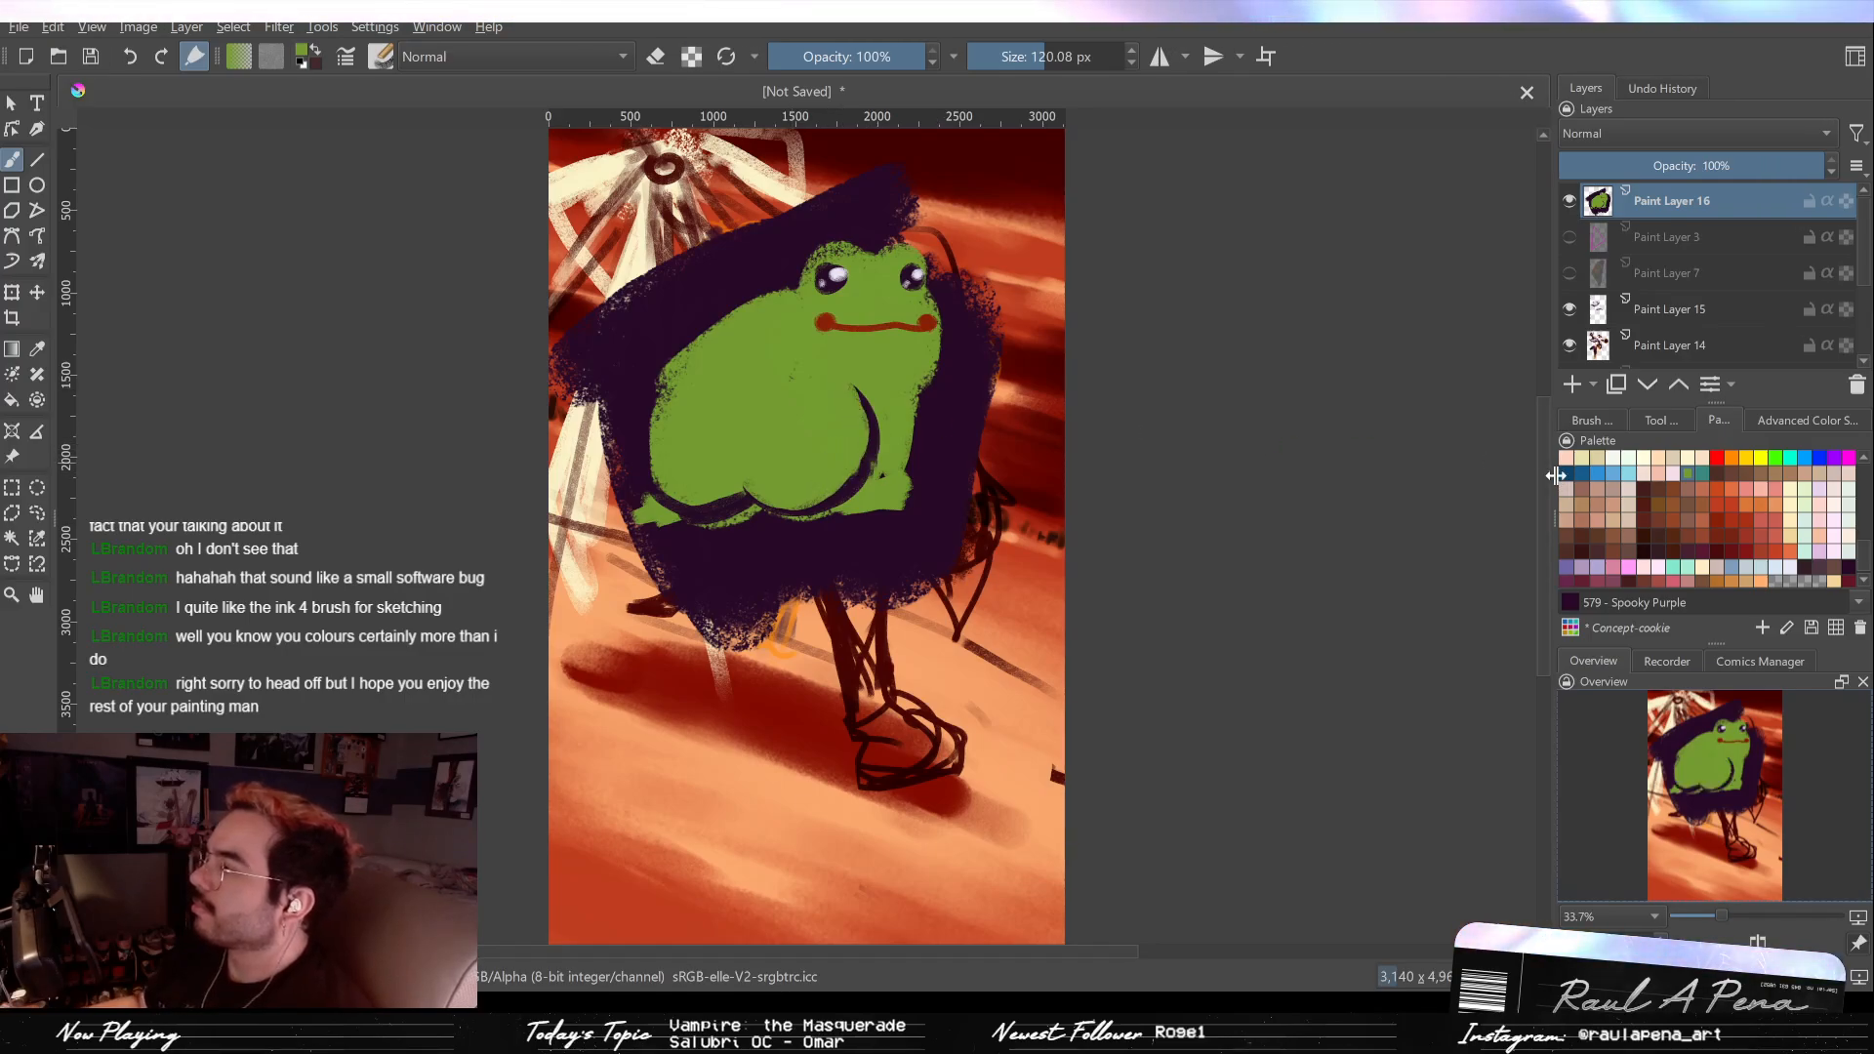
Step: Shade the frog's front leg and carve its chest edge in Spooky Purple, starting with about a 55 px brush
{"action": "left_click", "coordinate": [1848, 567]}
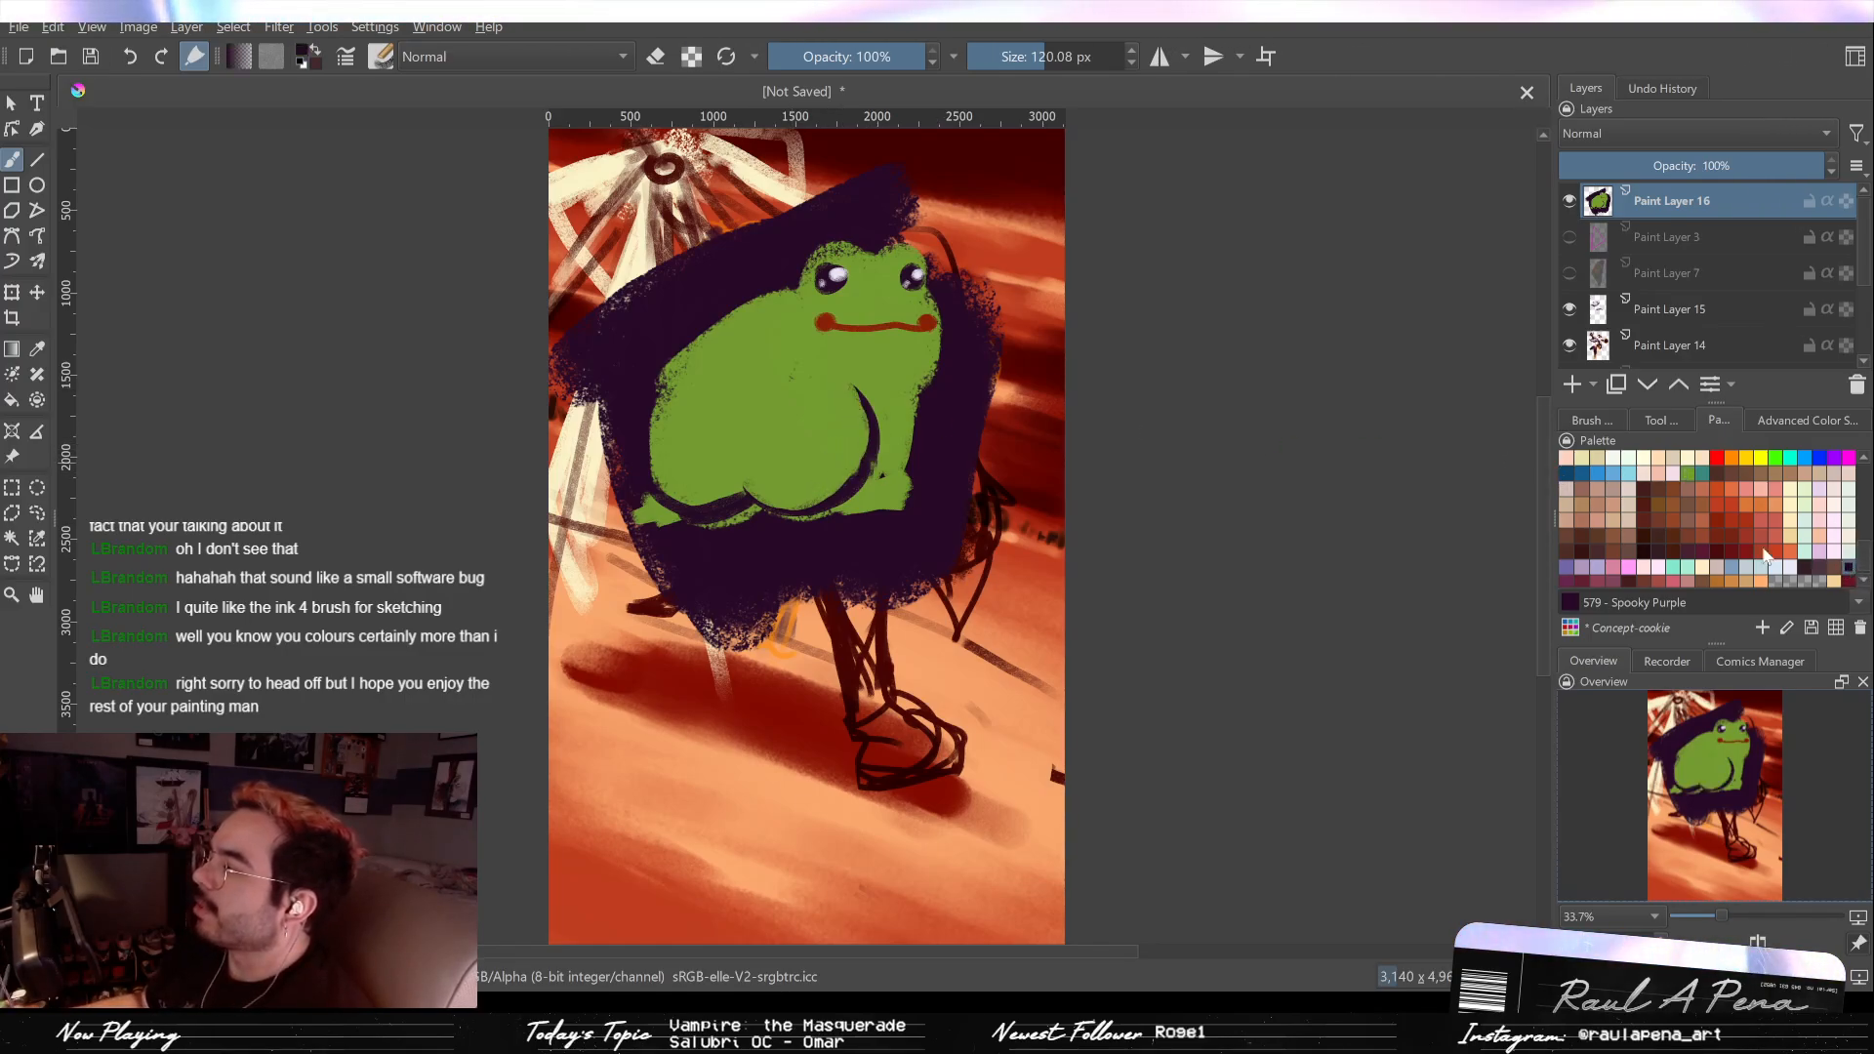
{"action": "key", "text": "bracketleft"}
{"action": "key", "text": "bracketleft"}
{"action": "key", "text": "bracketleft"}
{"action": "key", "text": "bracketleft"}
{"action": "key", "text": "bracketleft"}
{"action": "key", "text": "bracketleft"}
{"action": "key", "text": "bracketleft"}
{"action": "key", "text": "bracketleft"}
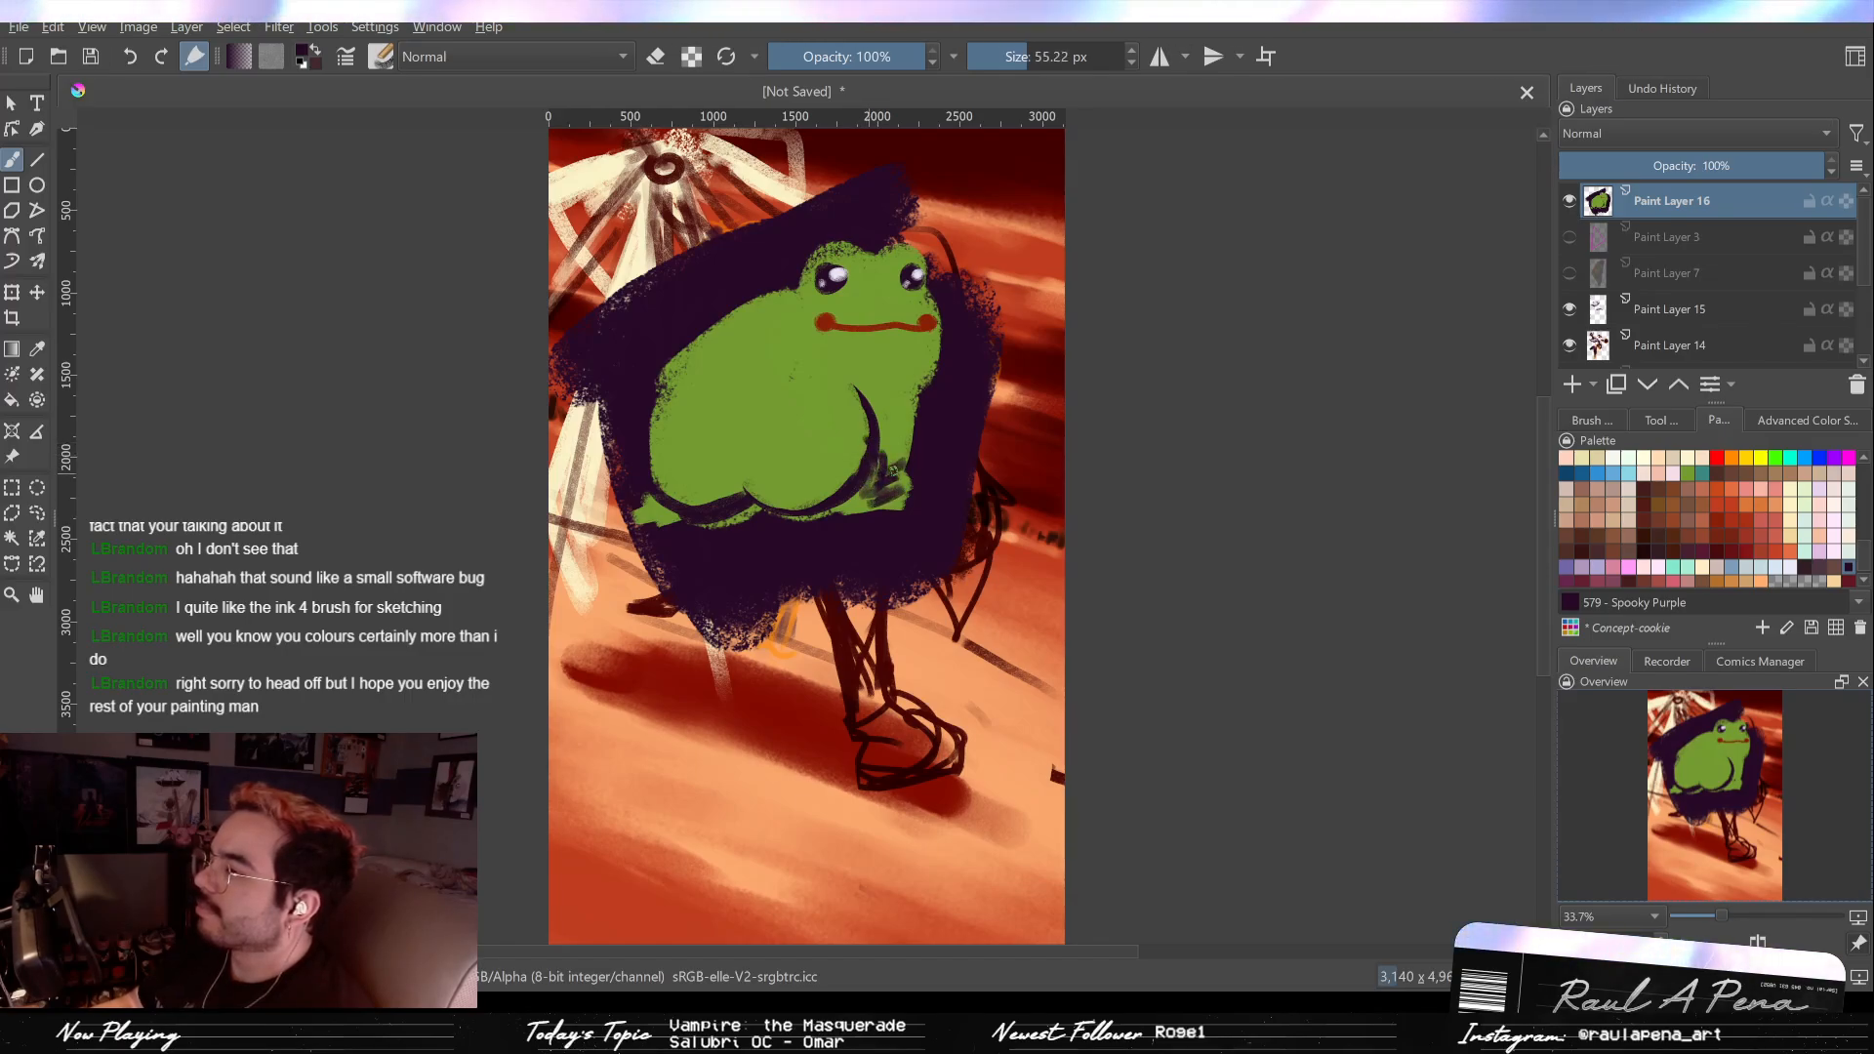
{"action": "mouse_move", "coordinate": [913, 446]}
{"action": "left_mouse_down"}
{"action": "mouse_move", "coordinate": [908, 488]}
{"action": "mouse_move", "coordinate": [888, 375]}
{"action": "left_mouse_up"}
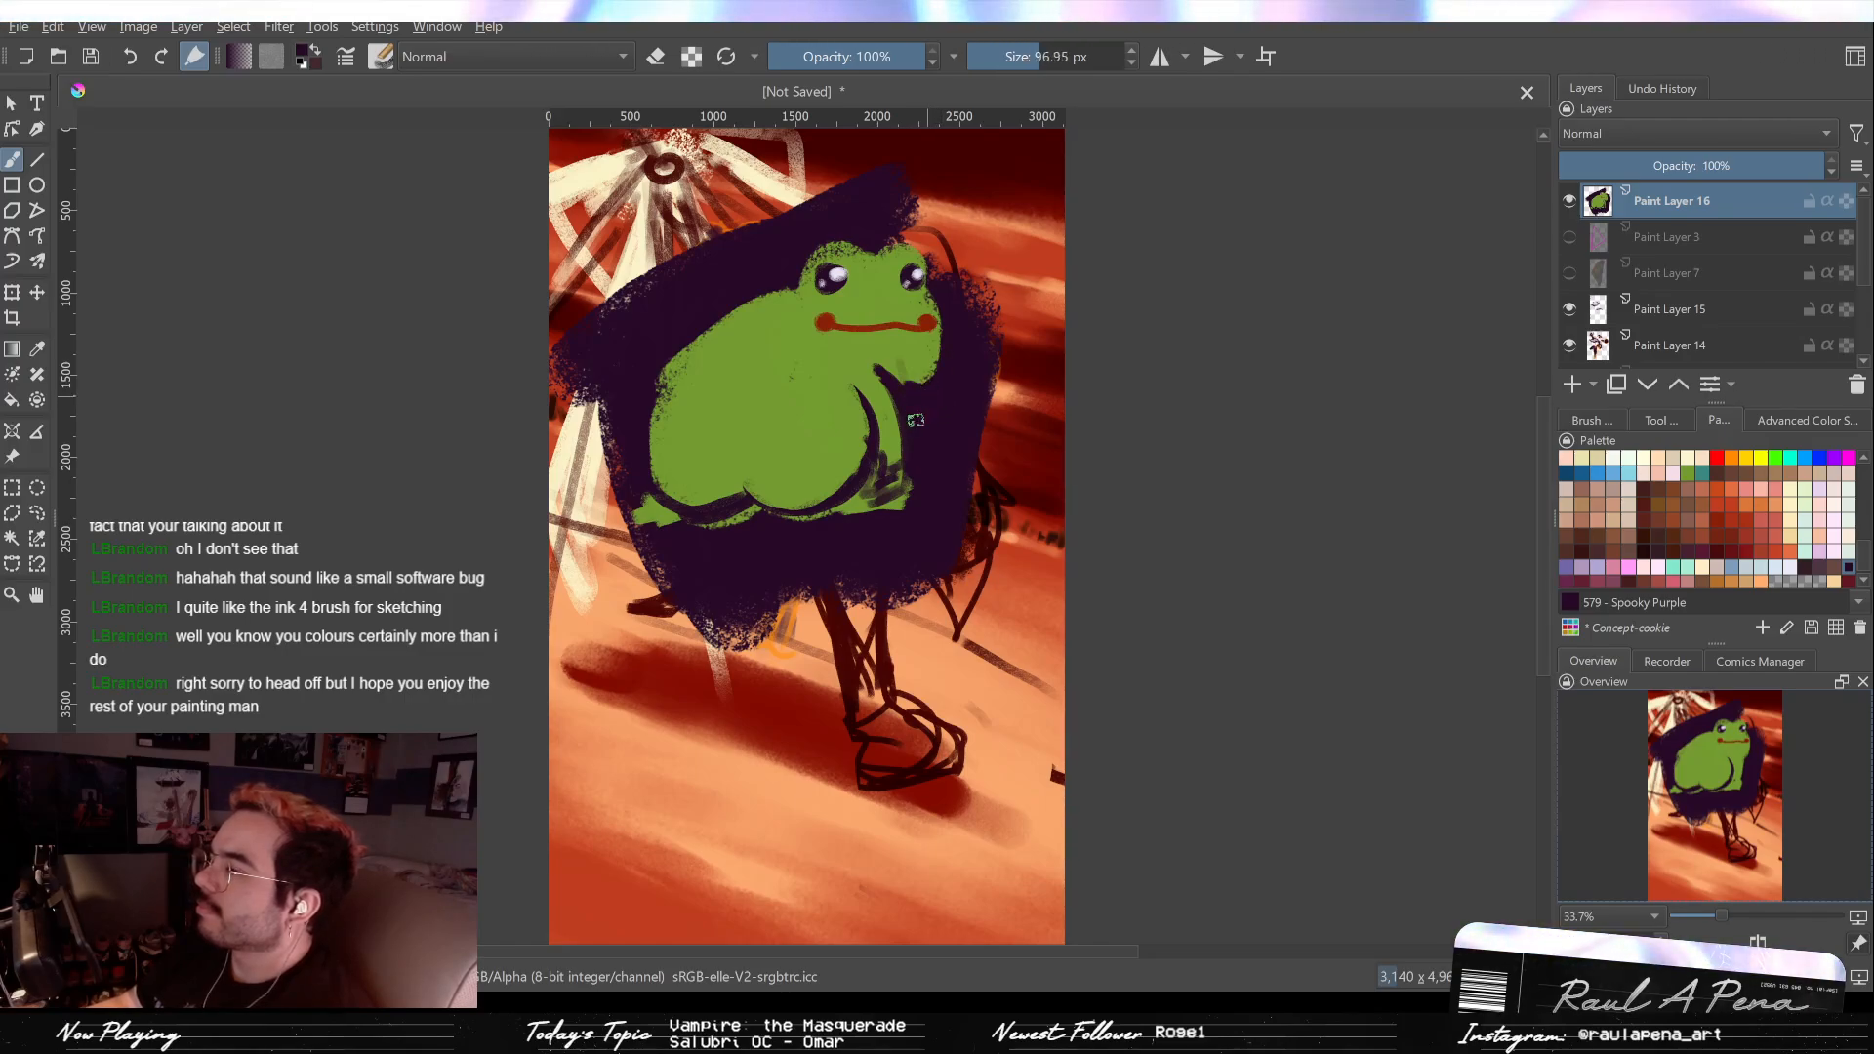
Step: Sample the frog's green and repaint the chest and front leg edge with about a 97 px brush
{"action": "left_click", "coordinate": [881, 346], "text": "ctrl"}
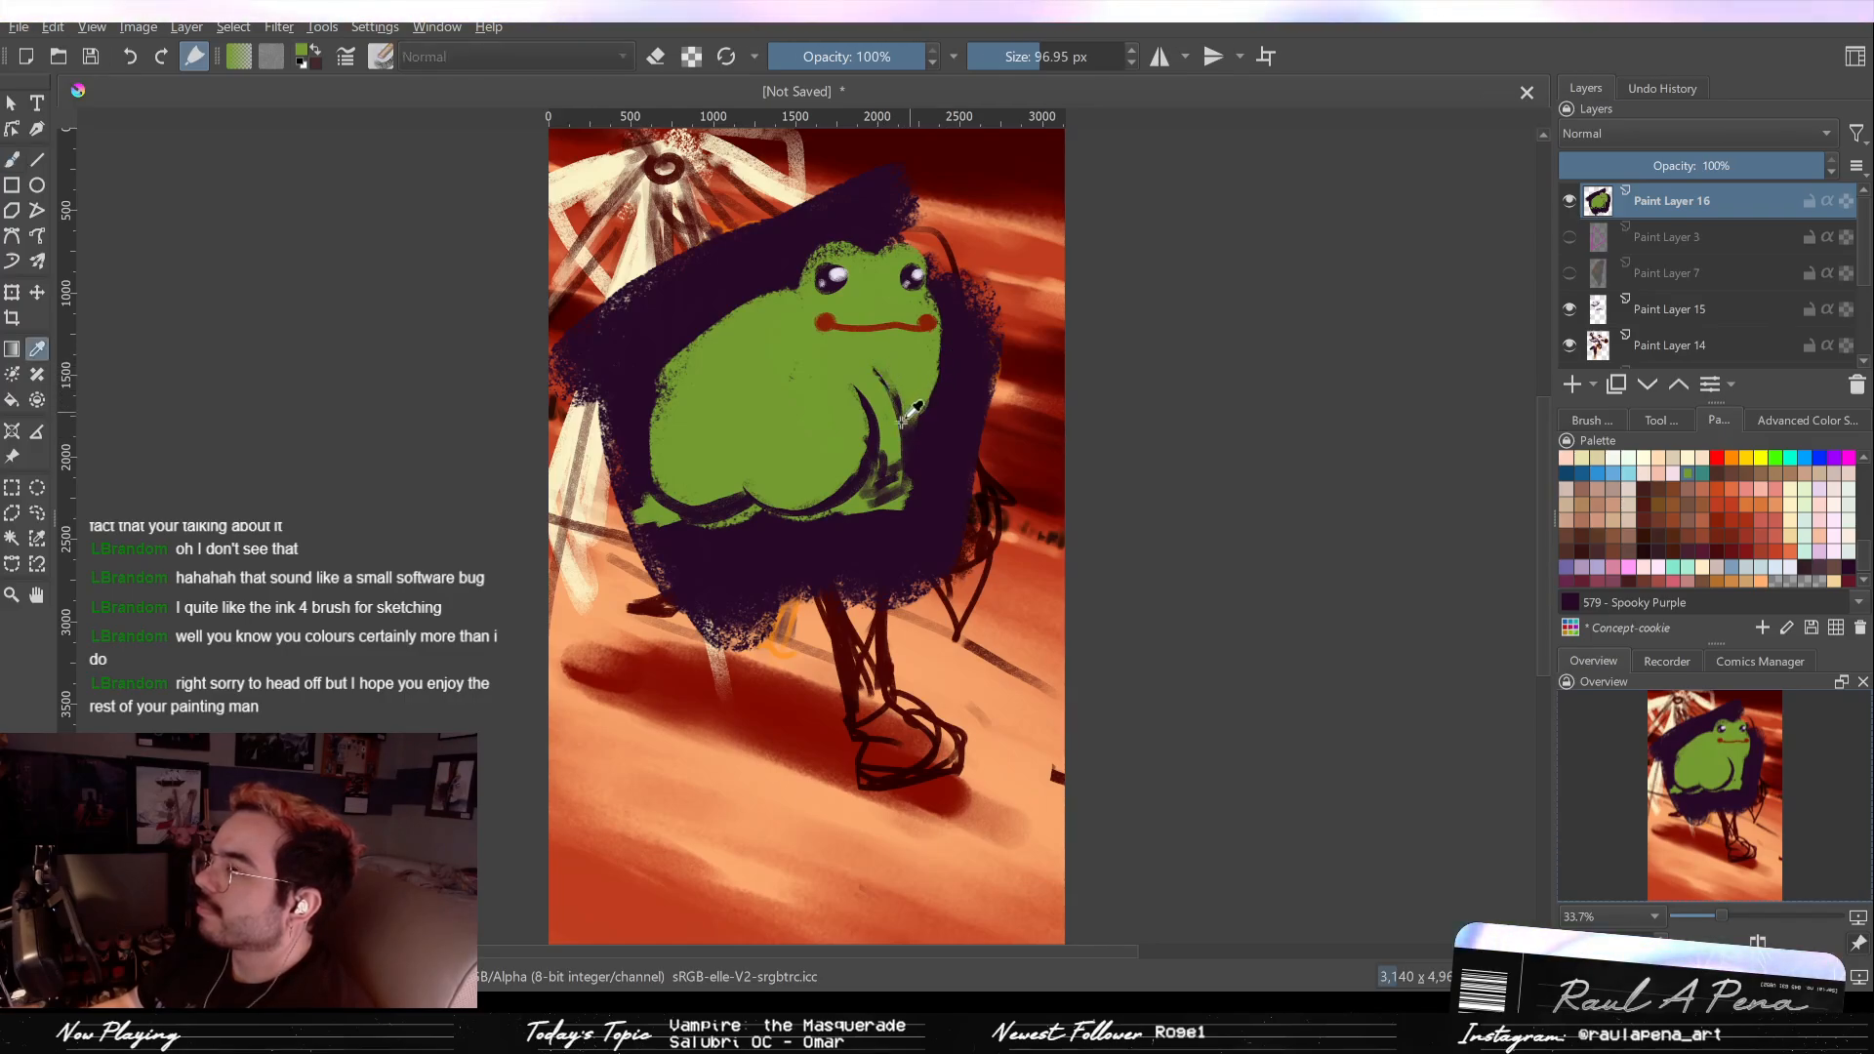
{"action": "key", "text": "p"}
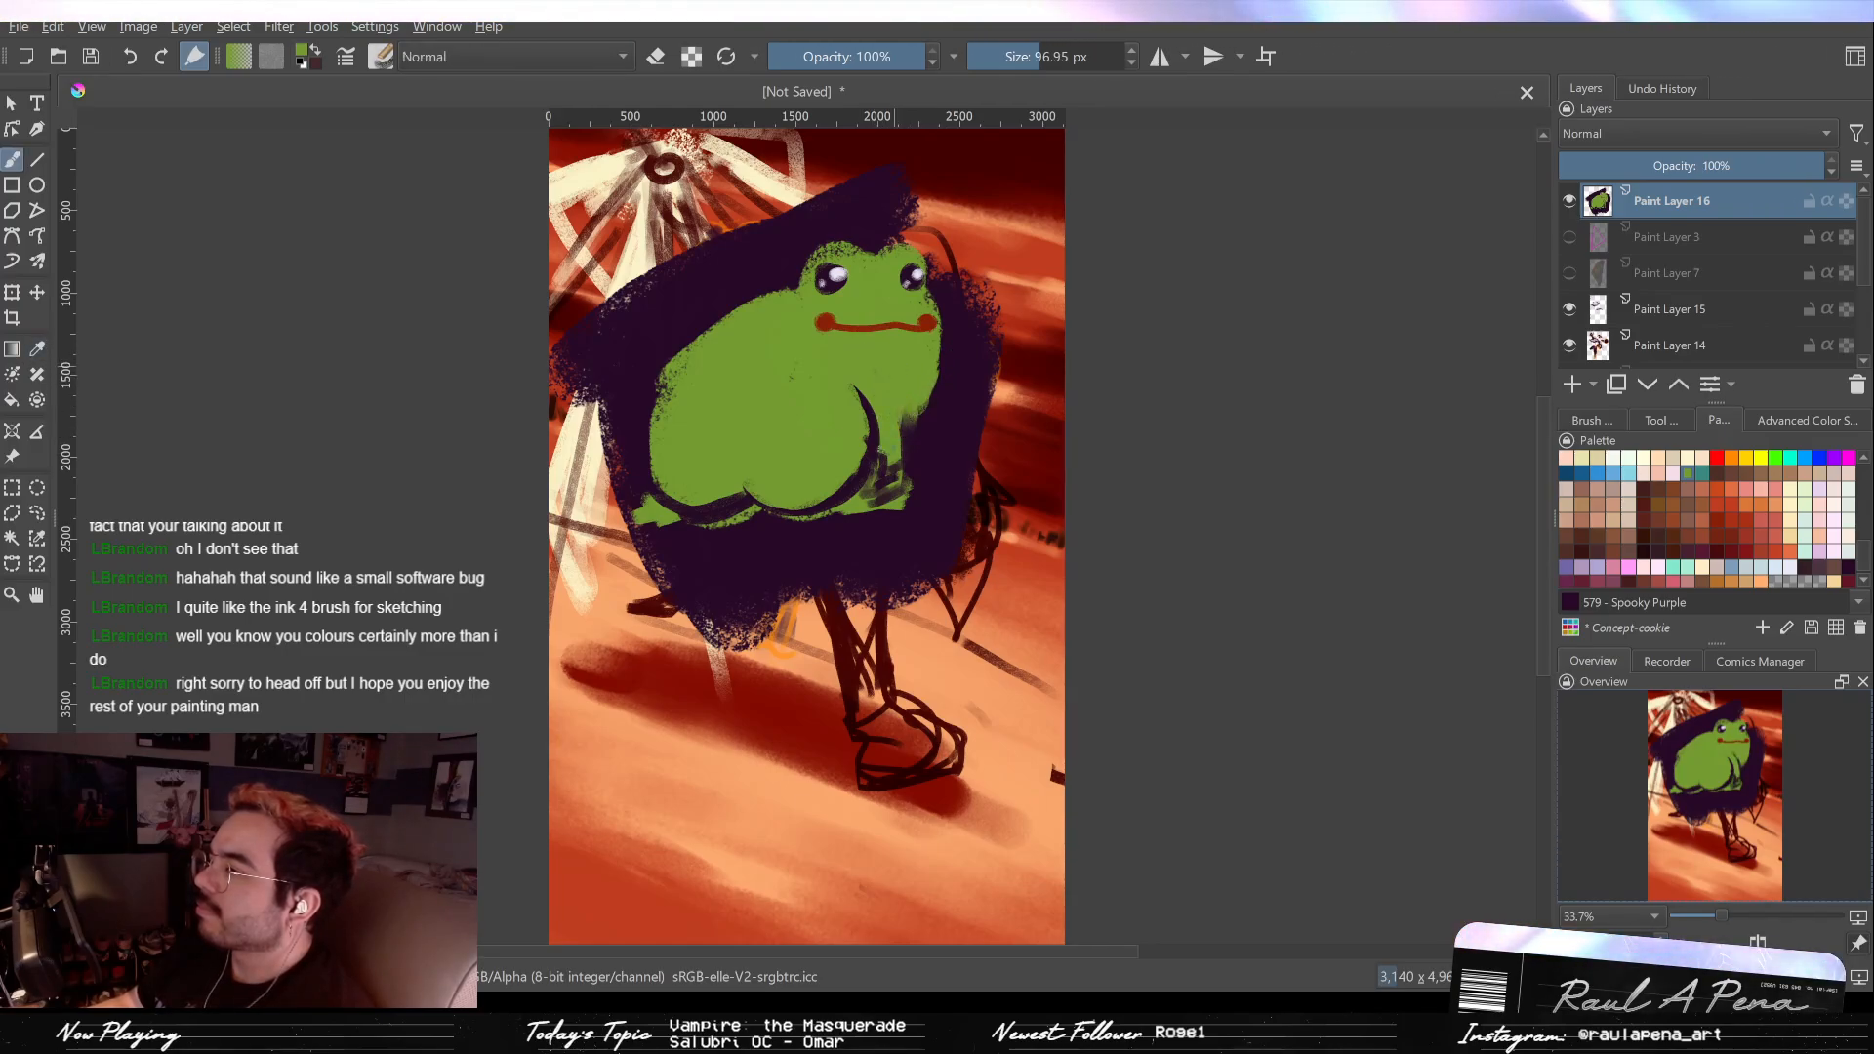
{"action": "key", "text": "p"}
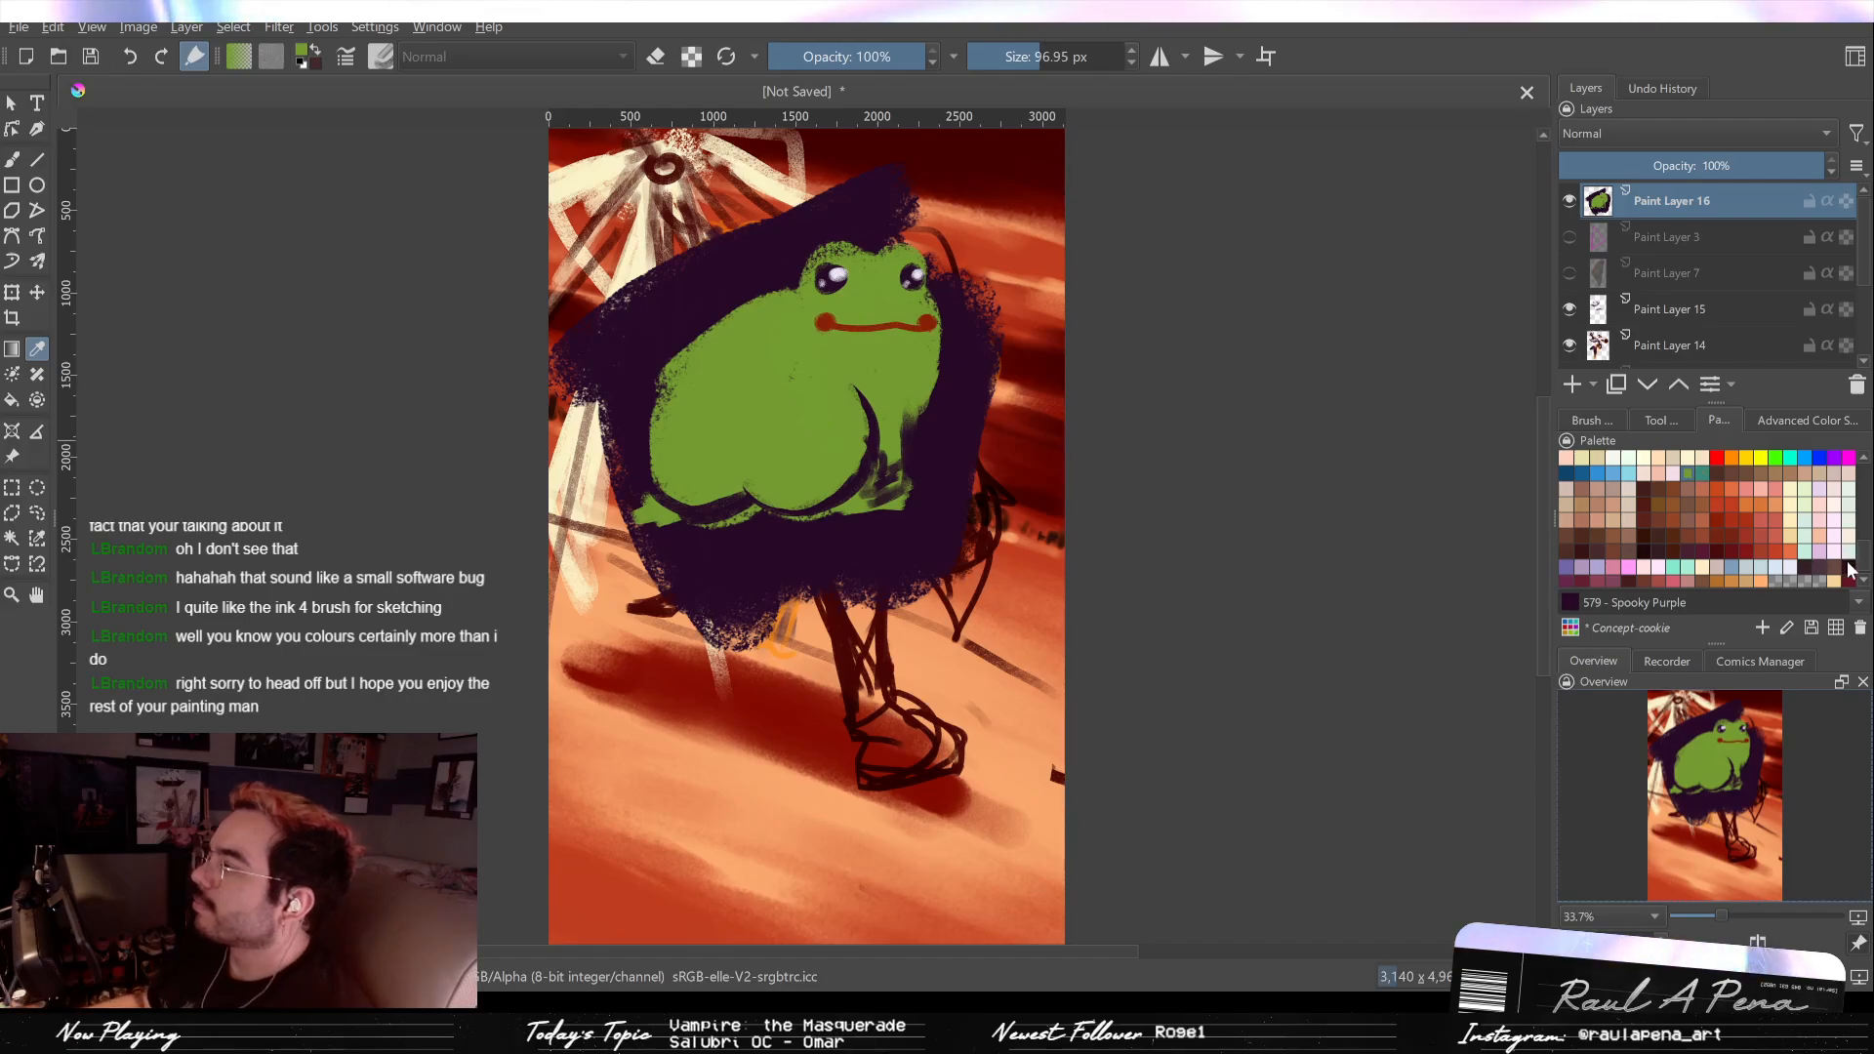
Step: Draw the dark dividing curve between the frog's two haunches in Spooky Purple, and refine its edge with the body green
{"action": "key", "text": "b"}
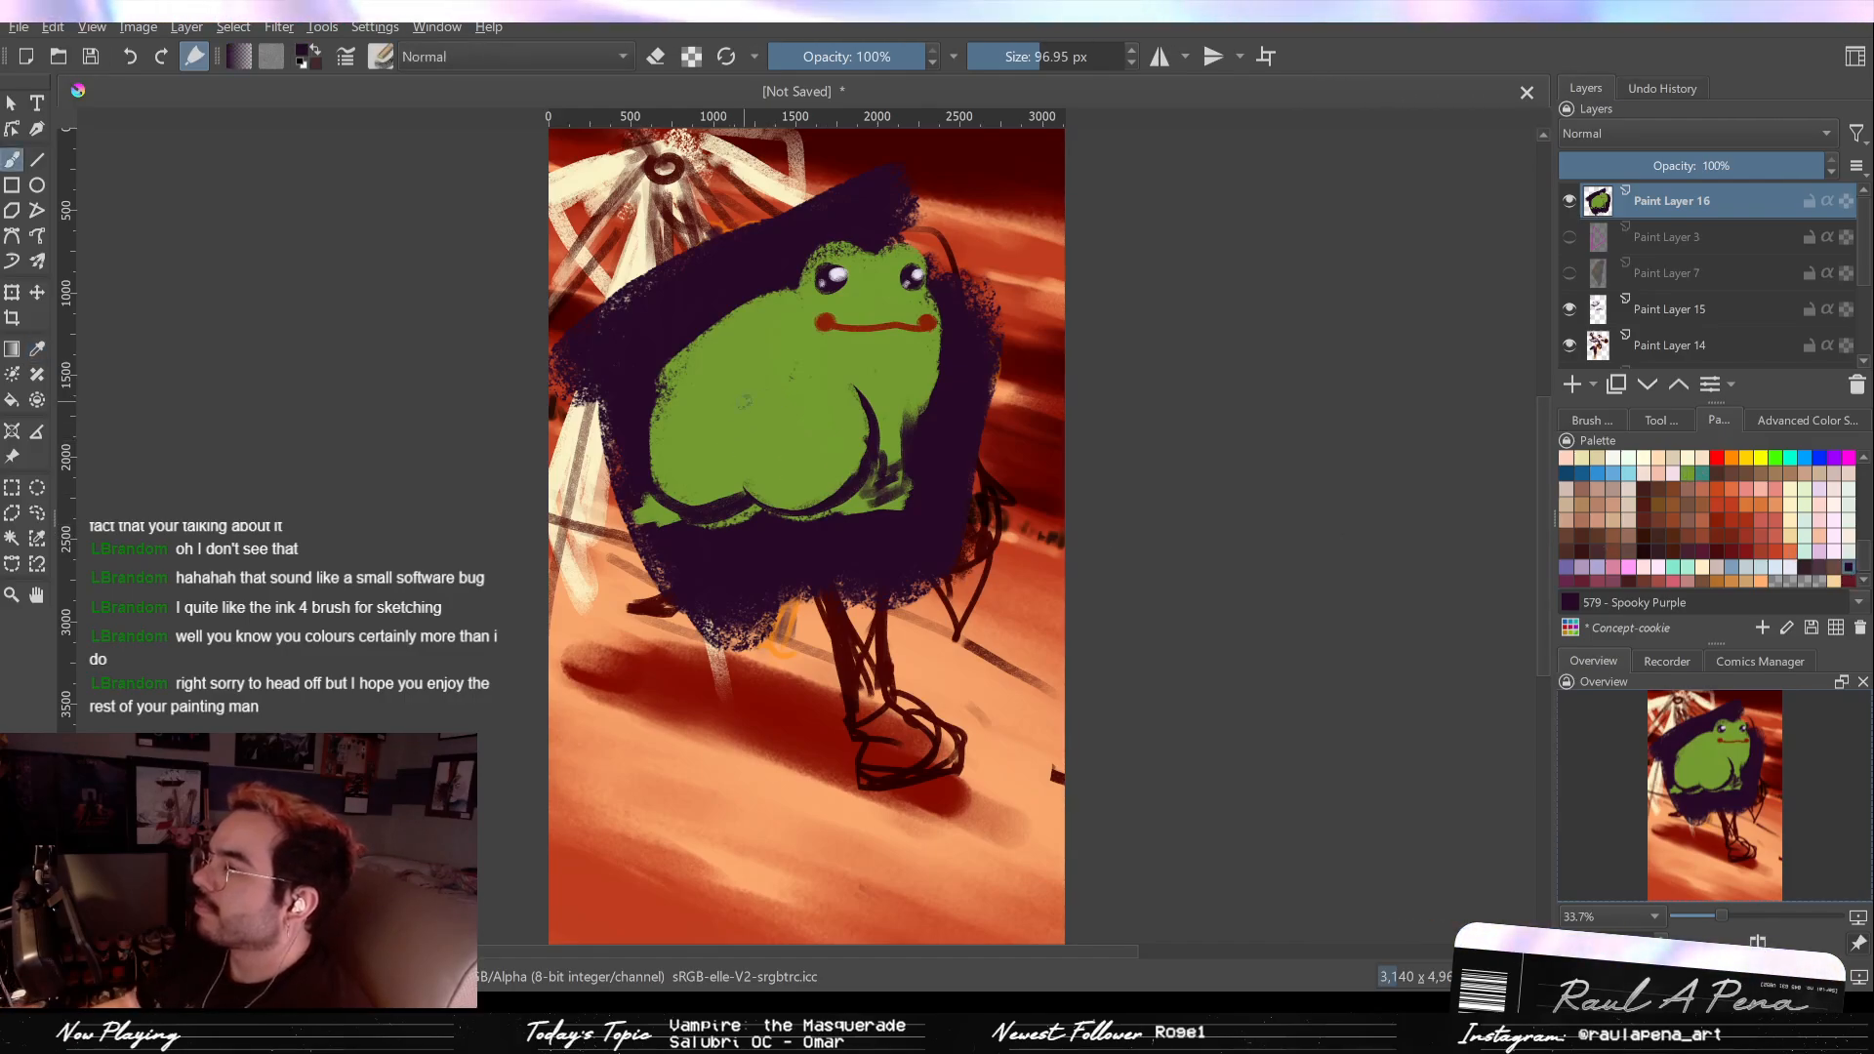
{"action": "mouse_move", "coordinate": [733, 417]}
{"action": "left_mouse_down"}
{"action": "mouse_move", "coordinate": [756, 462]}
{"action": "mouse_move", "coordinate": [736, 477]}
{"action": "mouse_move", "coordinate": [751, 506]}
{"action": "mouse_move", "coordinate": [728, 470]}
{"action": "left_mouse_up"}
{"action": "mouse_move", "coordinate": [717, 385]}
{"action": "left_mouse_down"}
{"action": "mouse_move", "coordinate": [737, 418]}
{"action": "mouse_move", "coordinate": [756, 391]}
{"action": "mouse_move", "coordinate": [732, 417]}
{"action": "left_mouse_up"}
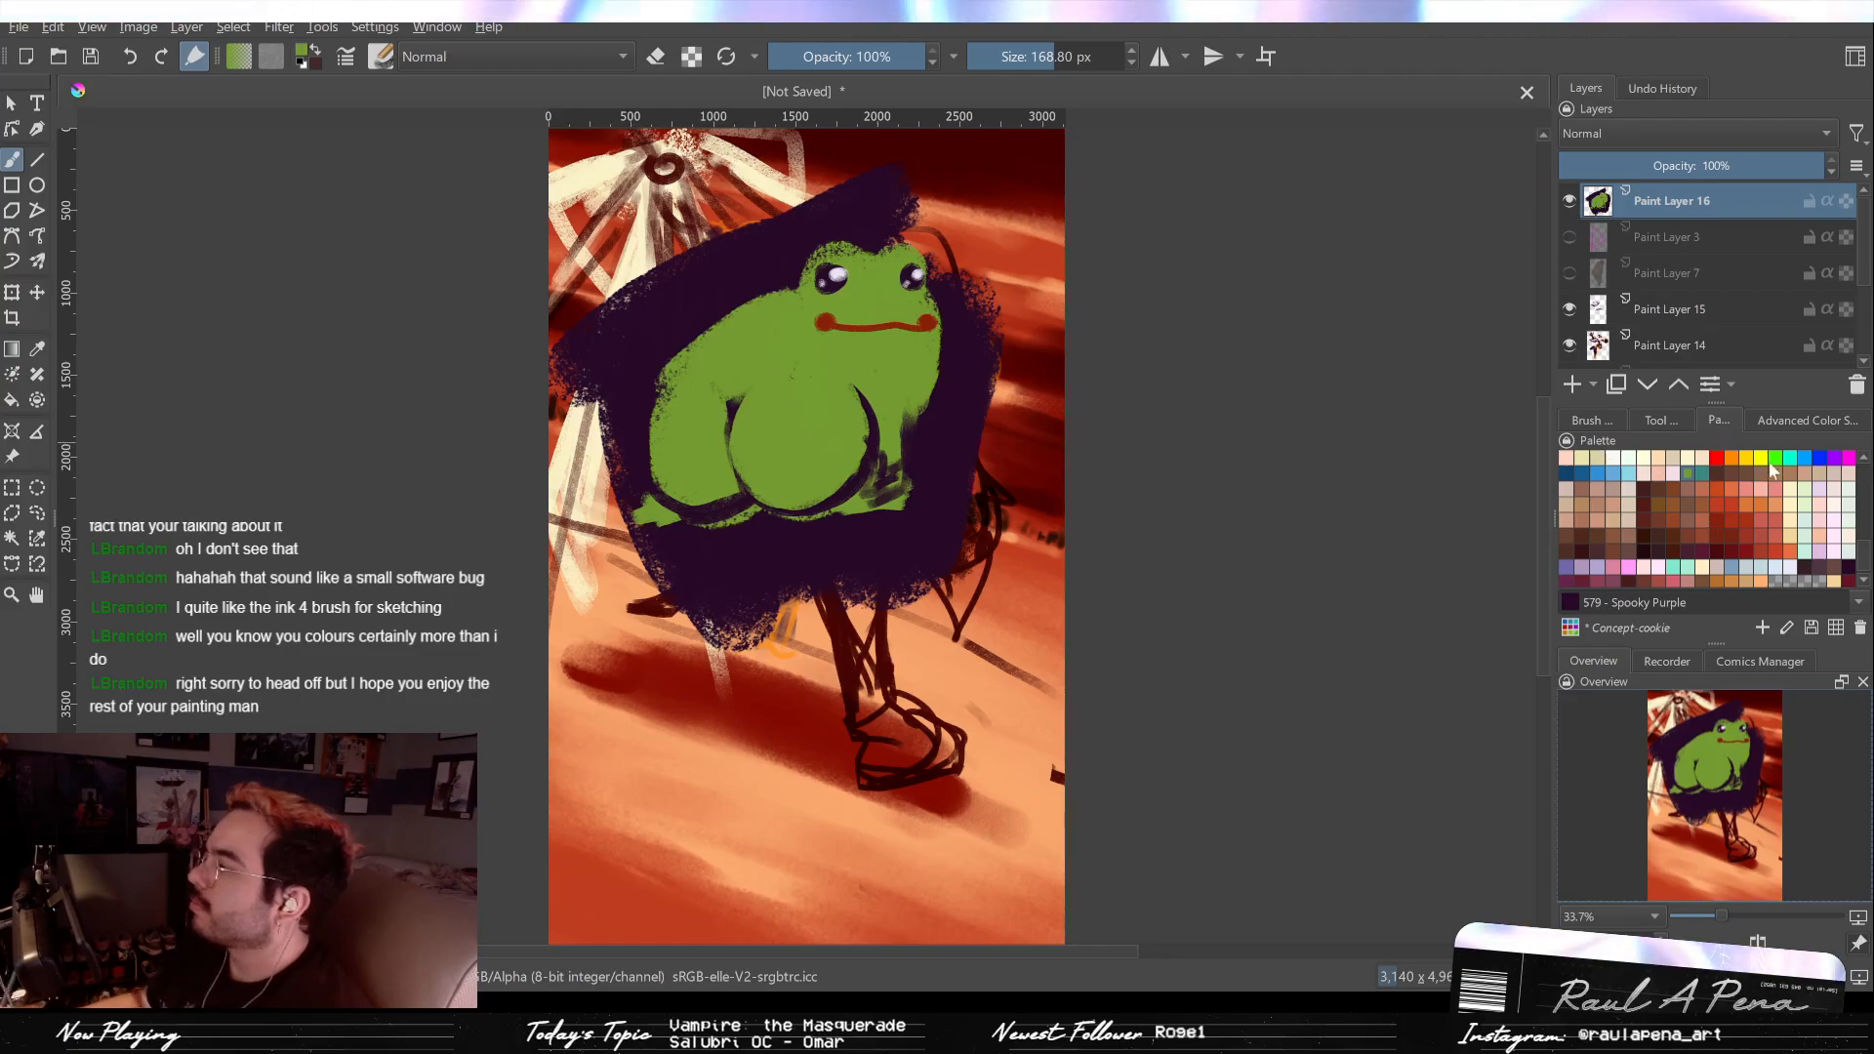
Step: Paint soft pale green highlights on both haunches of the frog, undoing unsatisfactory dabs, with a brush of up to about 169 px
{"action": "left_click", "coordinate": [1804, 504]}
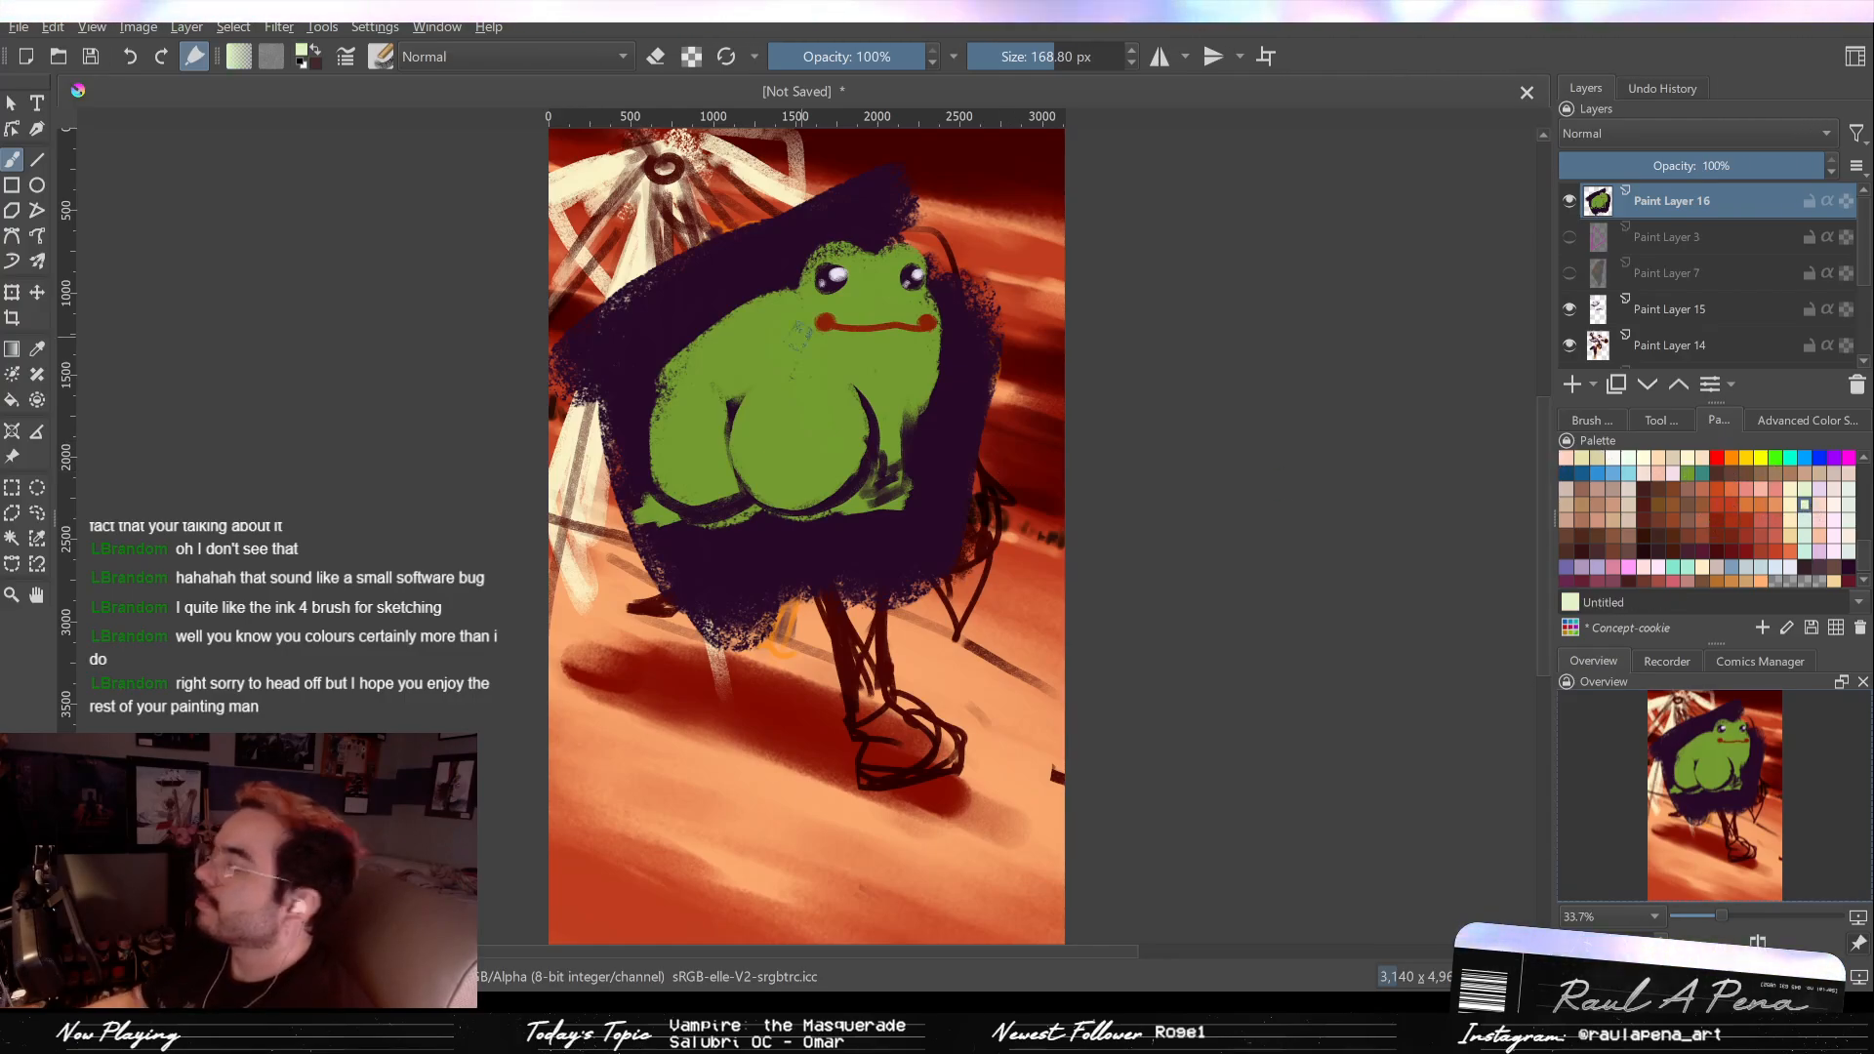
{"action": "mouse_move", "coordinate": [792, 413]}
{"action": "left_mouse_down"}
{"action": "mouse_move", "coordinate": [831, 394]}
{"action": "mouse_move", "coordinate": [821, 406]}
{"action": "left_mouse_up"}
{"action": "key", "text": "ctrl+z"}
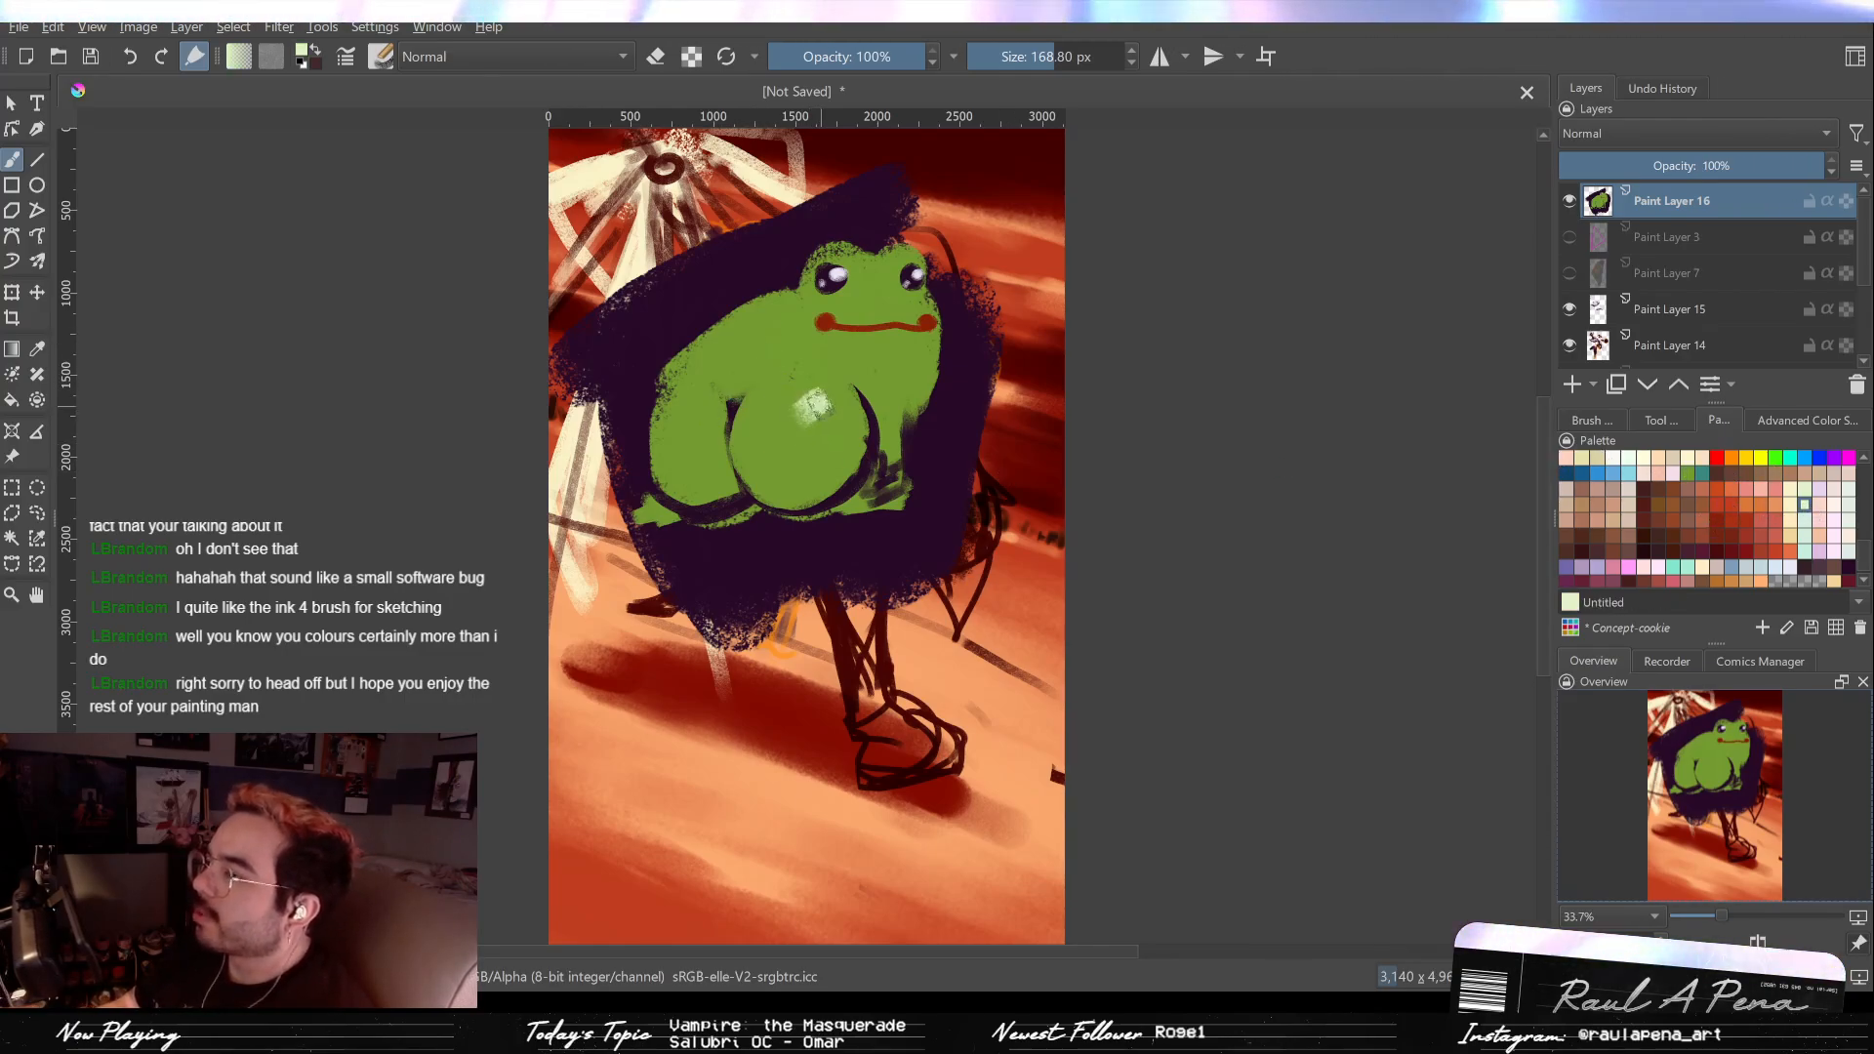
{"action": "key", "text": "ctrl+z"}
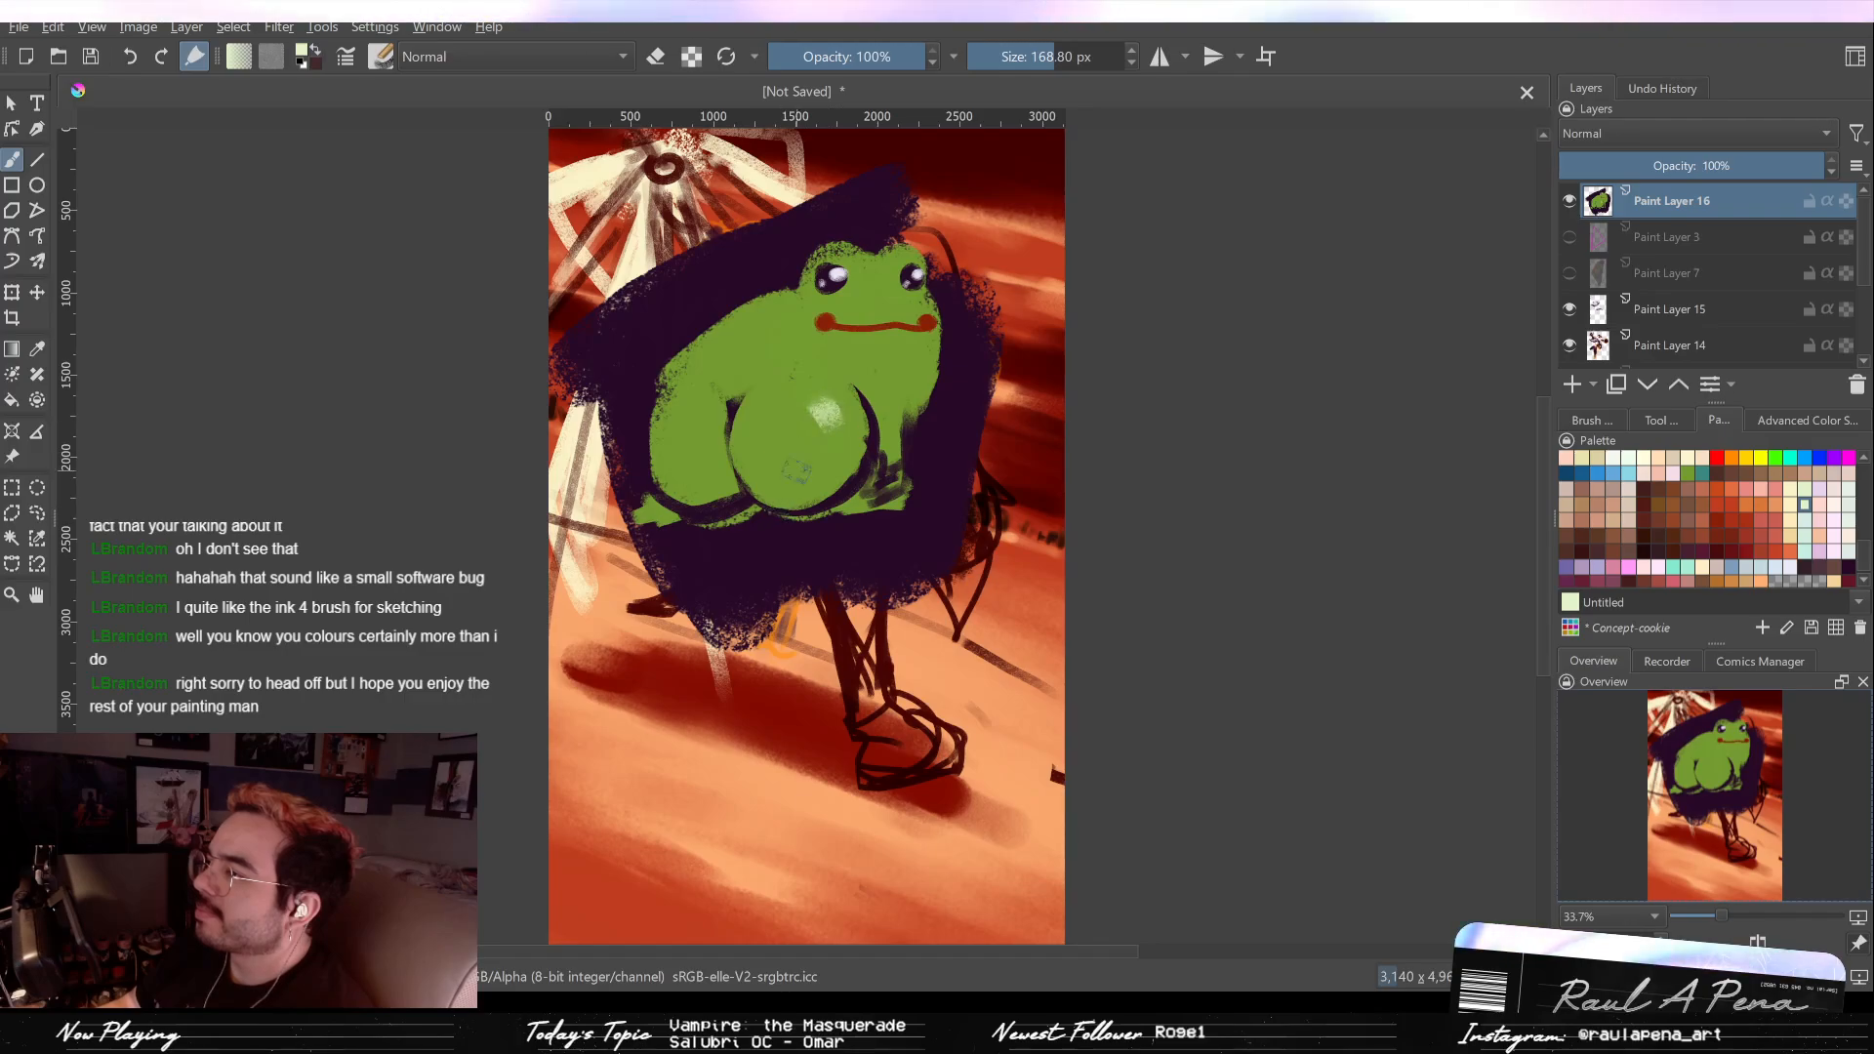
{"action": "mouse_move", "coordinate": [824, 405]}
{"action": "left_mouse_down"}
{"action": "mouse_move", "coordinate": [723, 503]}
{"action": "mouse_move", "coordinate": [820, 429]}
{"action": "left_mouse_up"}
{"action": "key", "text": "ctrl+z"}
{"action": "key", "text": "ctrl+z"}
{"action": "mouse_move", "coordinate": [698, 390]}
{"action": "left_mouse_down"}
{"action": "mouse_move", "coordinate": [695, 434]}
{"action": "mouse_move", "coordinate": [634, 411]}
{"action": "mouse_move", "coordinate": [693, 422]}
{"action": "left_mouse_up"}
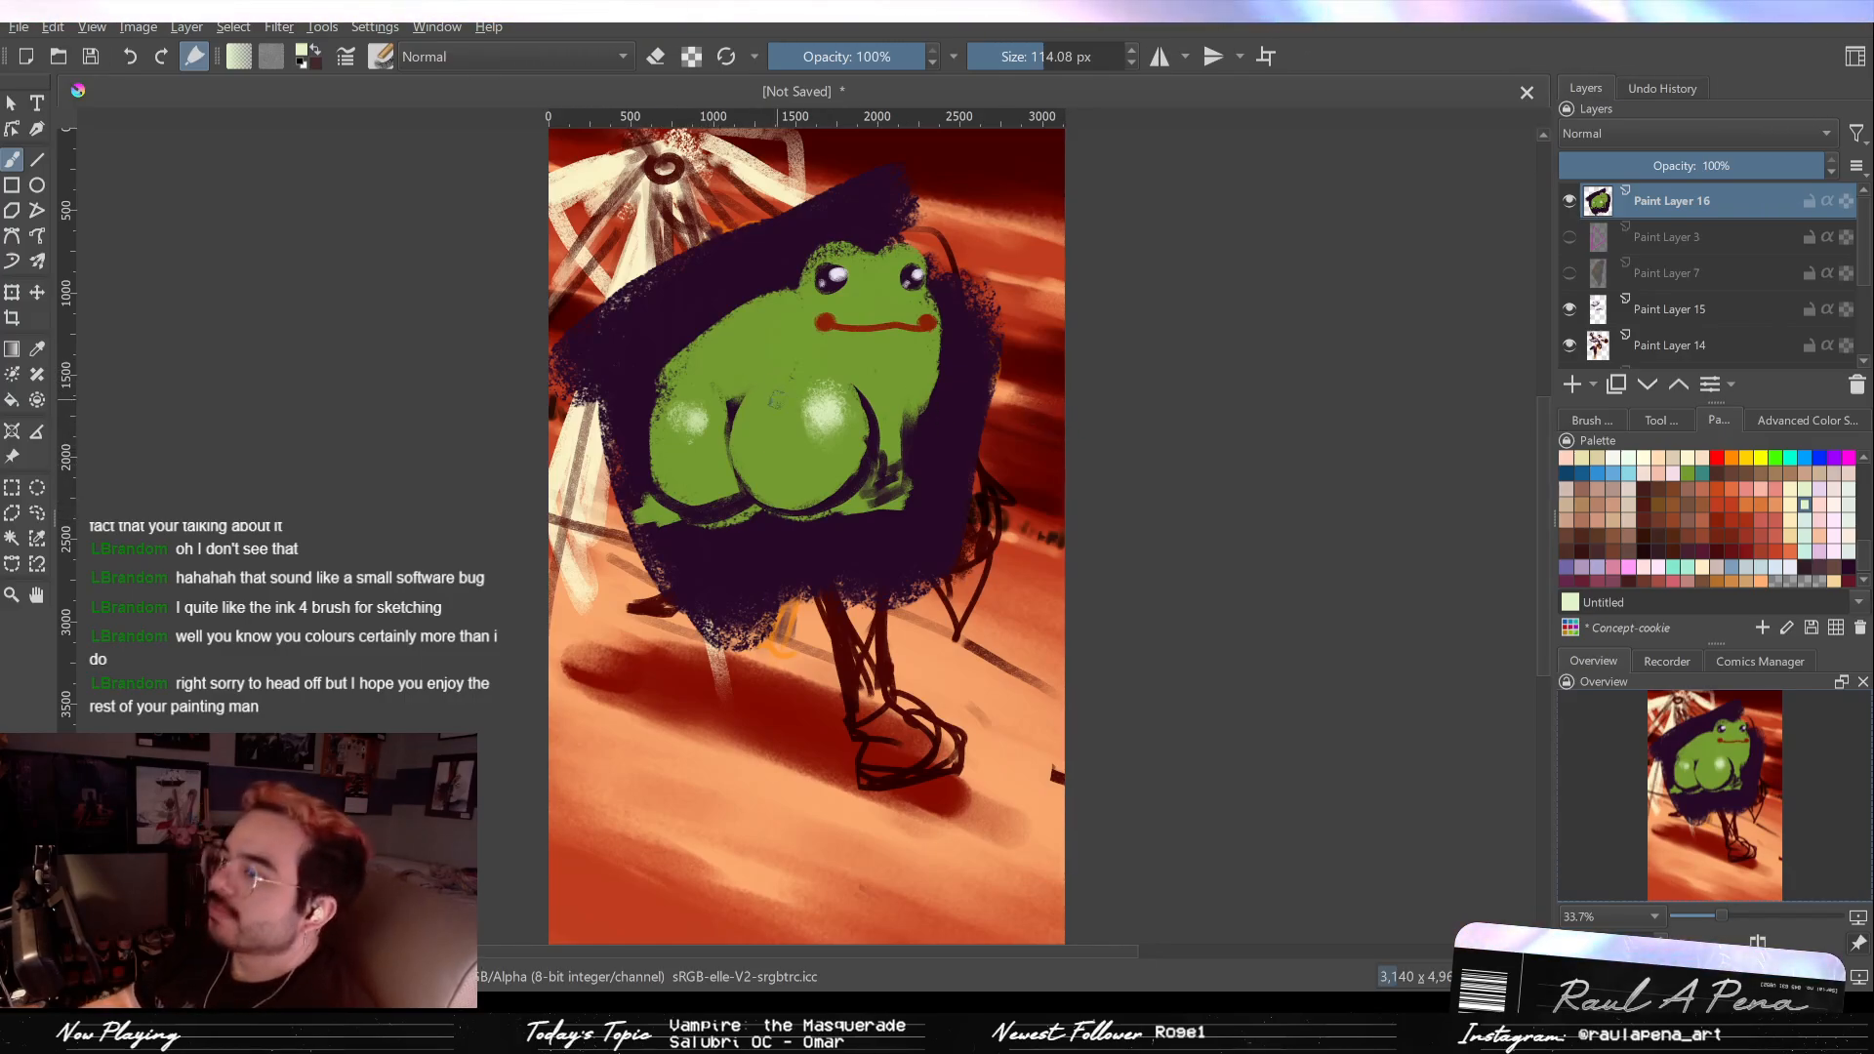
Step: Add thin pale rim highlights along the haunches' lower edges at about 56 px, and touch up the smaller haunch's underside with sampled green
{"action": "key", "text": "bracketleft"}
{"action": "key", "text": "bracketleft"}
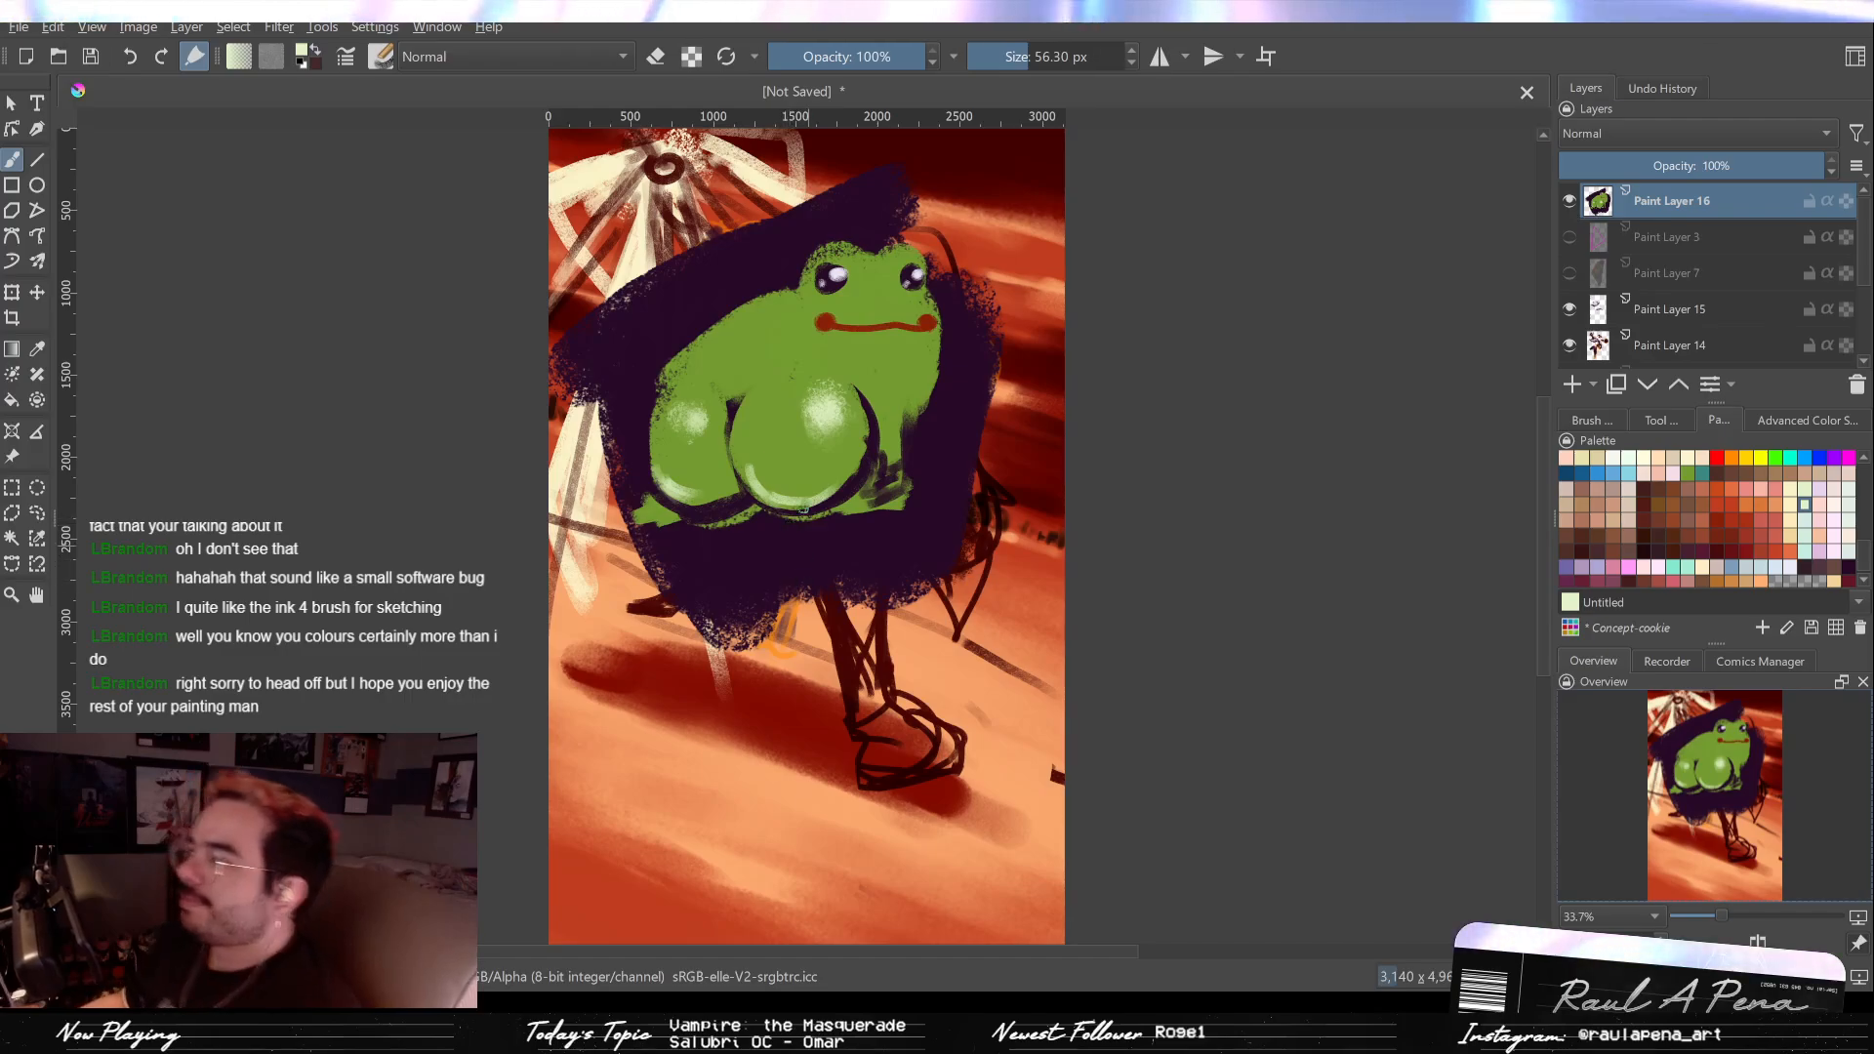
{"action": "left_click", "coordinate": [793, 473], "text": "ctrl"}
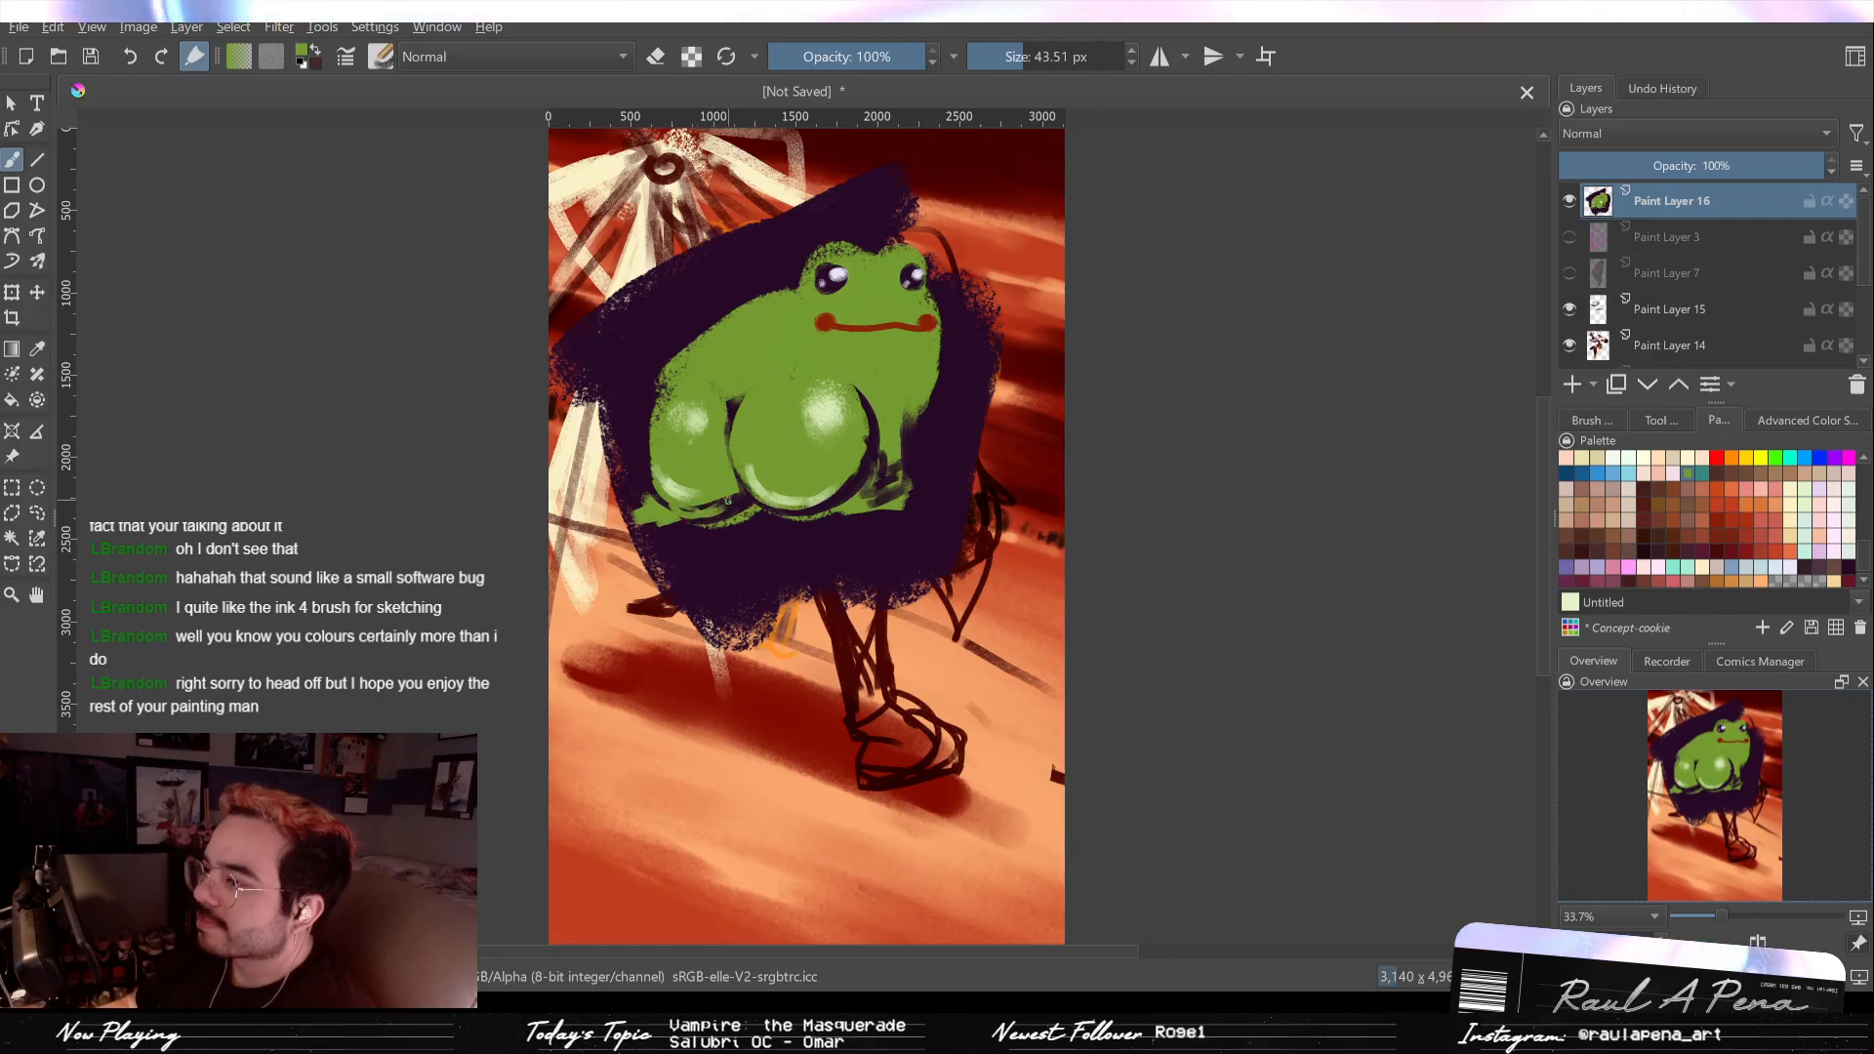
{"action": "left_click_drag", "start_coordinate": [686, 510], "coordinate": [733, 494]}
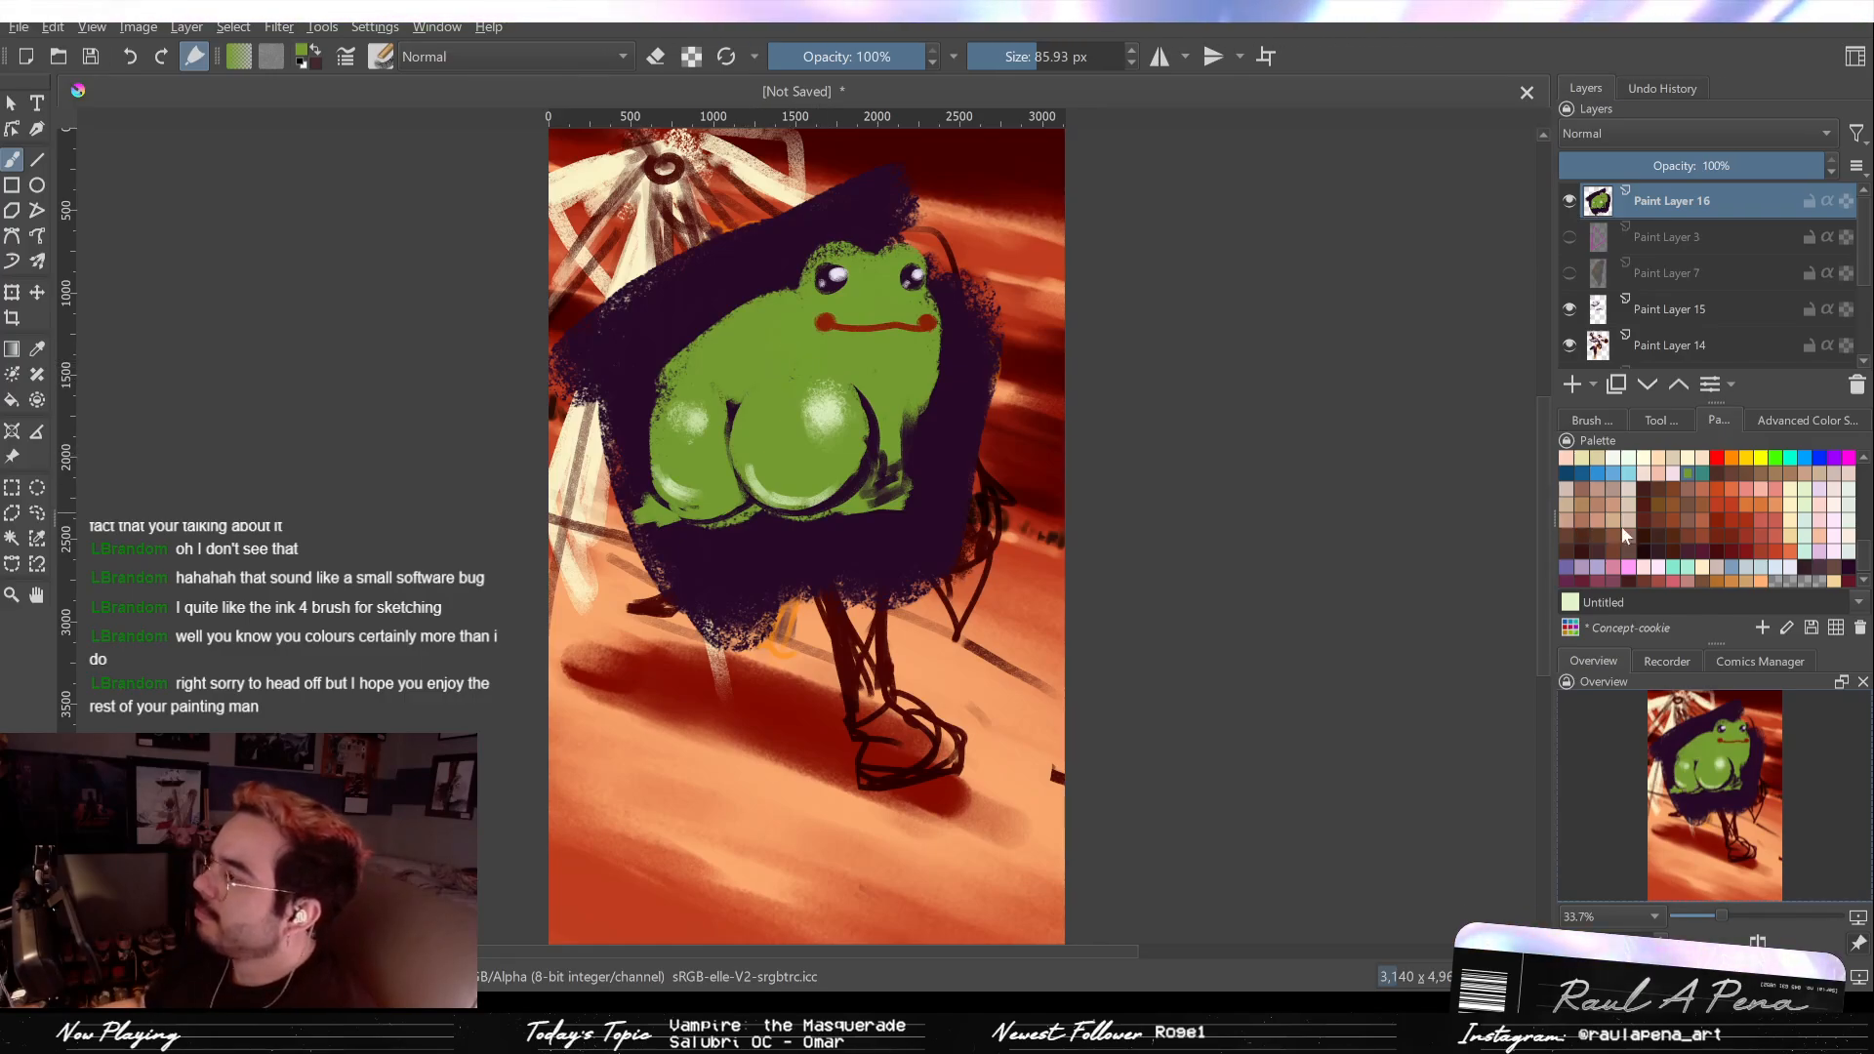
Step: Draw a curved Spooky Purple line from the frog's mouth corner down to the front leg with about a 56 px brush
{"action": "left_click", "coordinate": [1848, 568]}
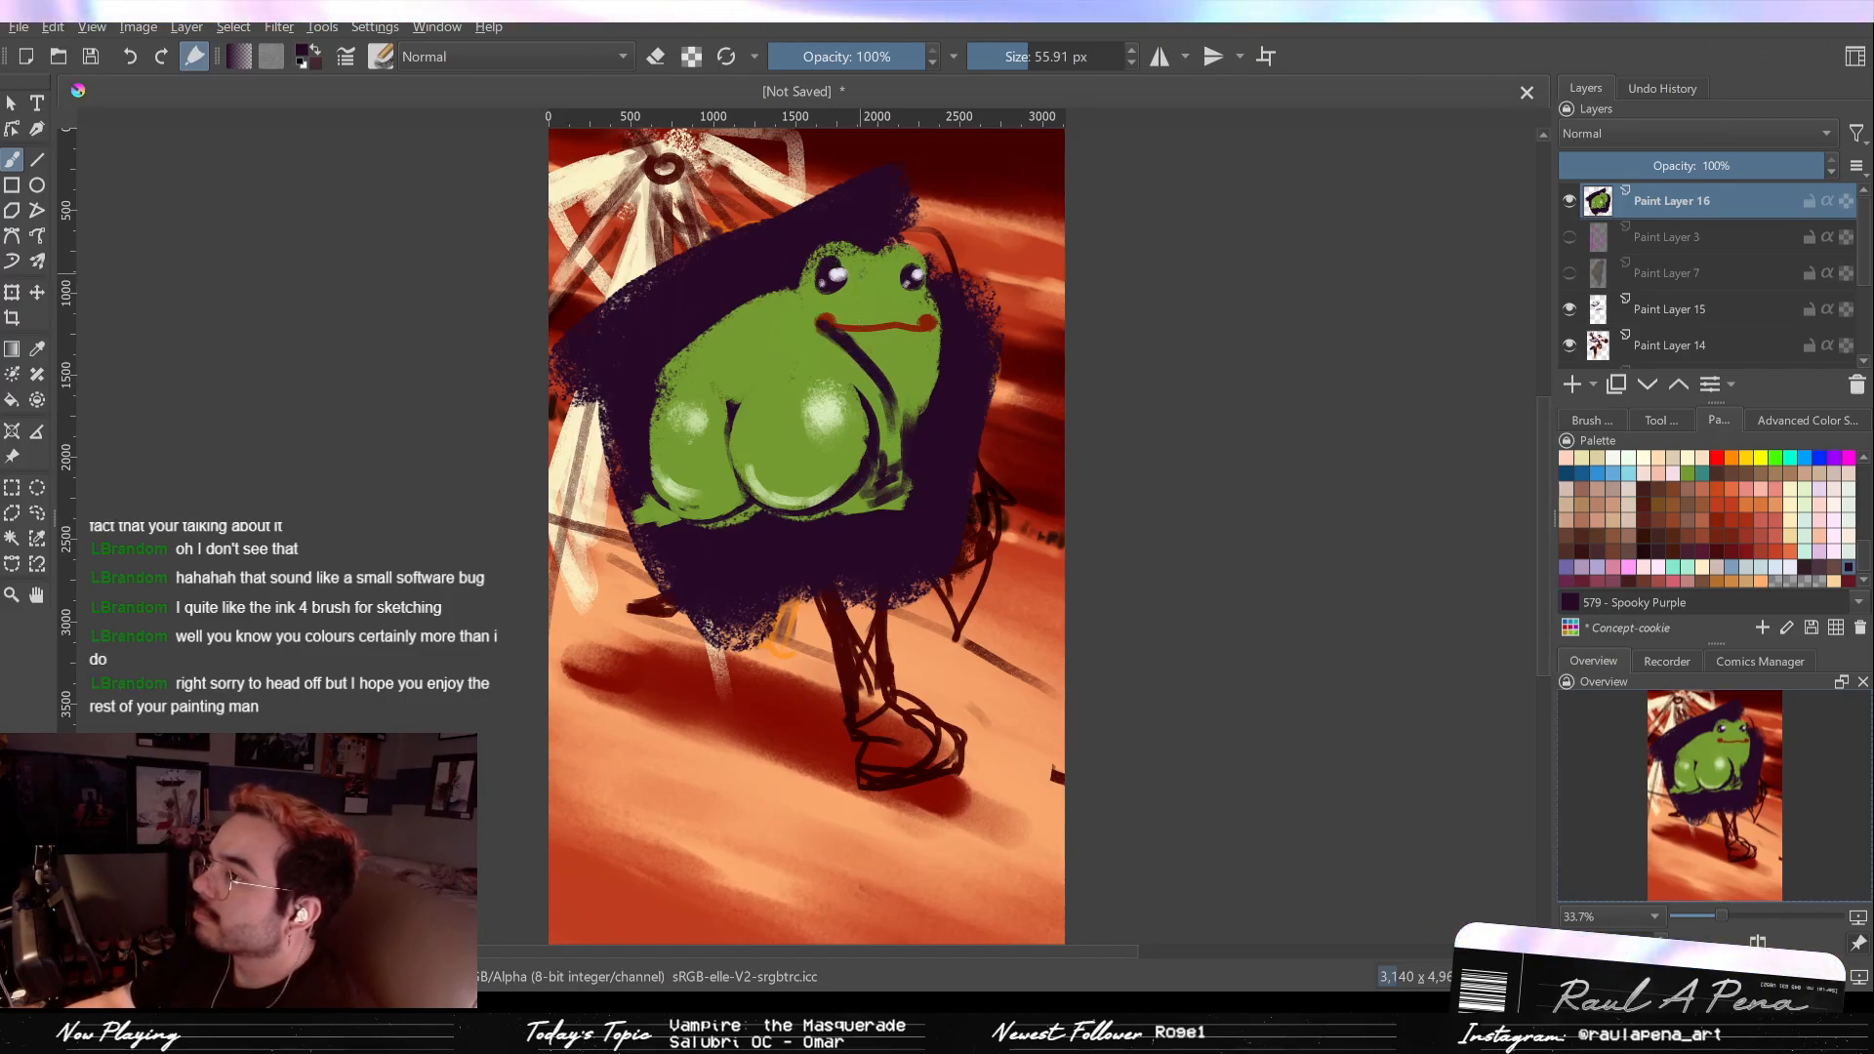
{"action": "key", "text": "3"}
{"action": "left_click_drag", "start_coordinate": [892, 227], "coordinate": [834, 256], "text": "shift"}
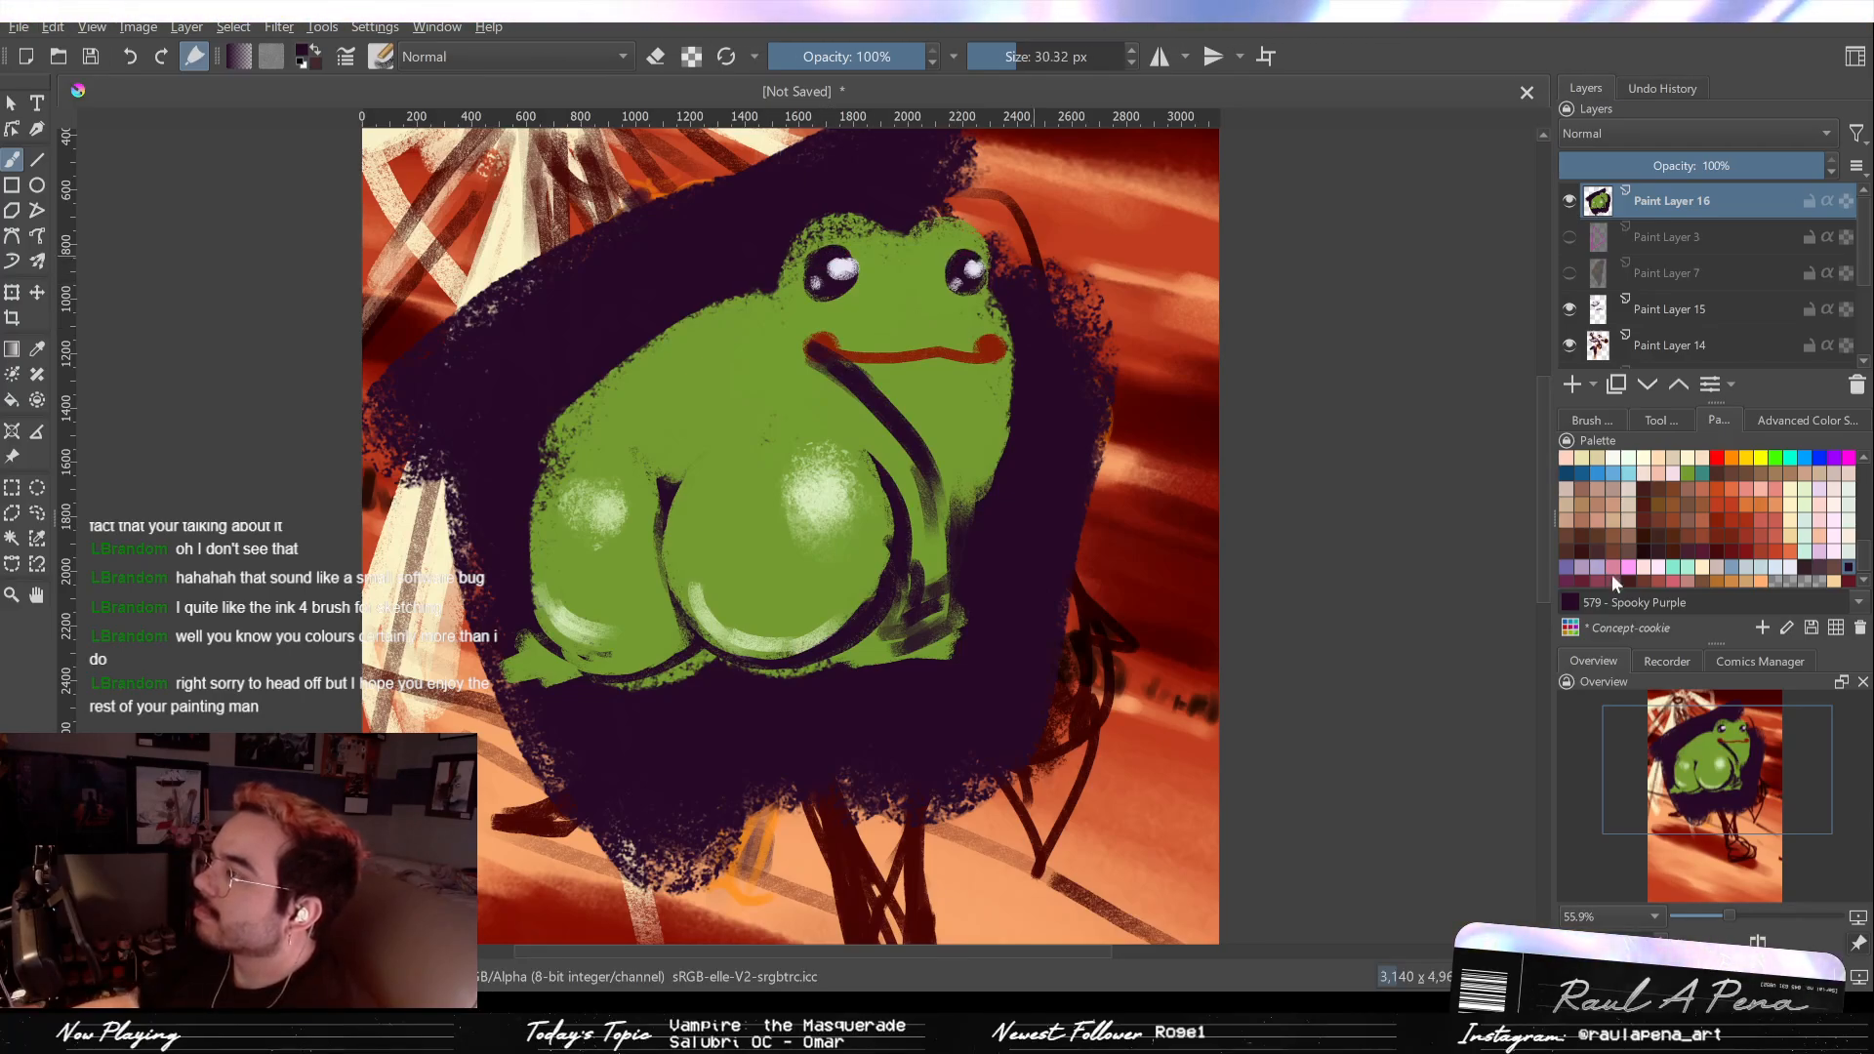
Step: Draw small Bright Blush cheek marks under both of the frog's eyes, replacing the soft blush attempt with lines from about a 16 px brush
{"action": "left_click", "coordinate": [1672, 580]}
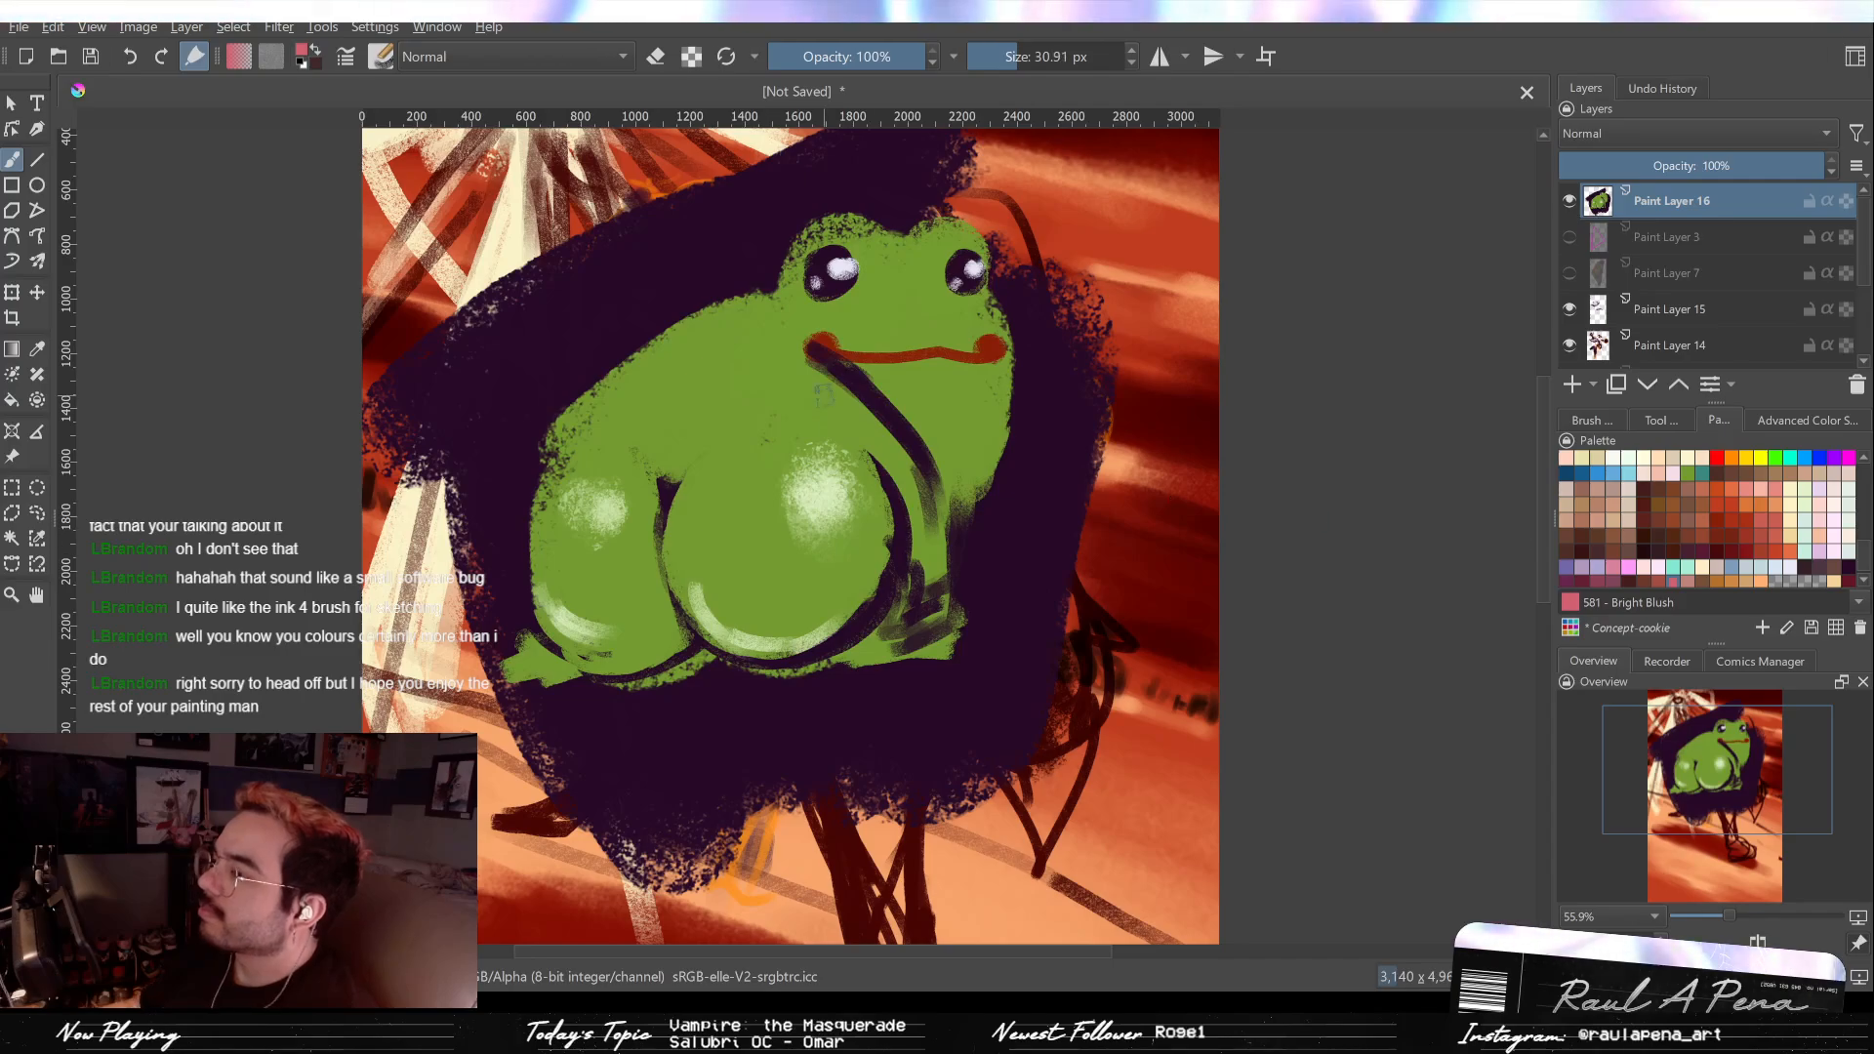
{"action": "left_click_drag", "start_coordinate": [828, 298], "coordinate": [880, 298]}
{"action": "left_click", "coordinate": [862, 309]}
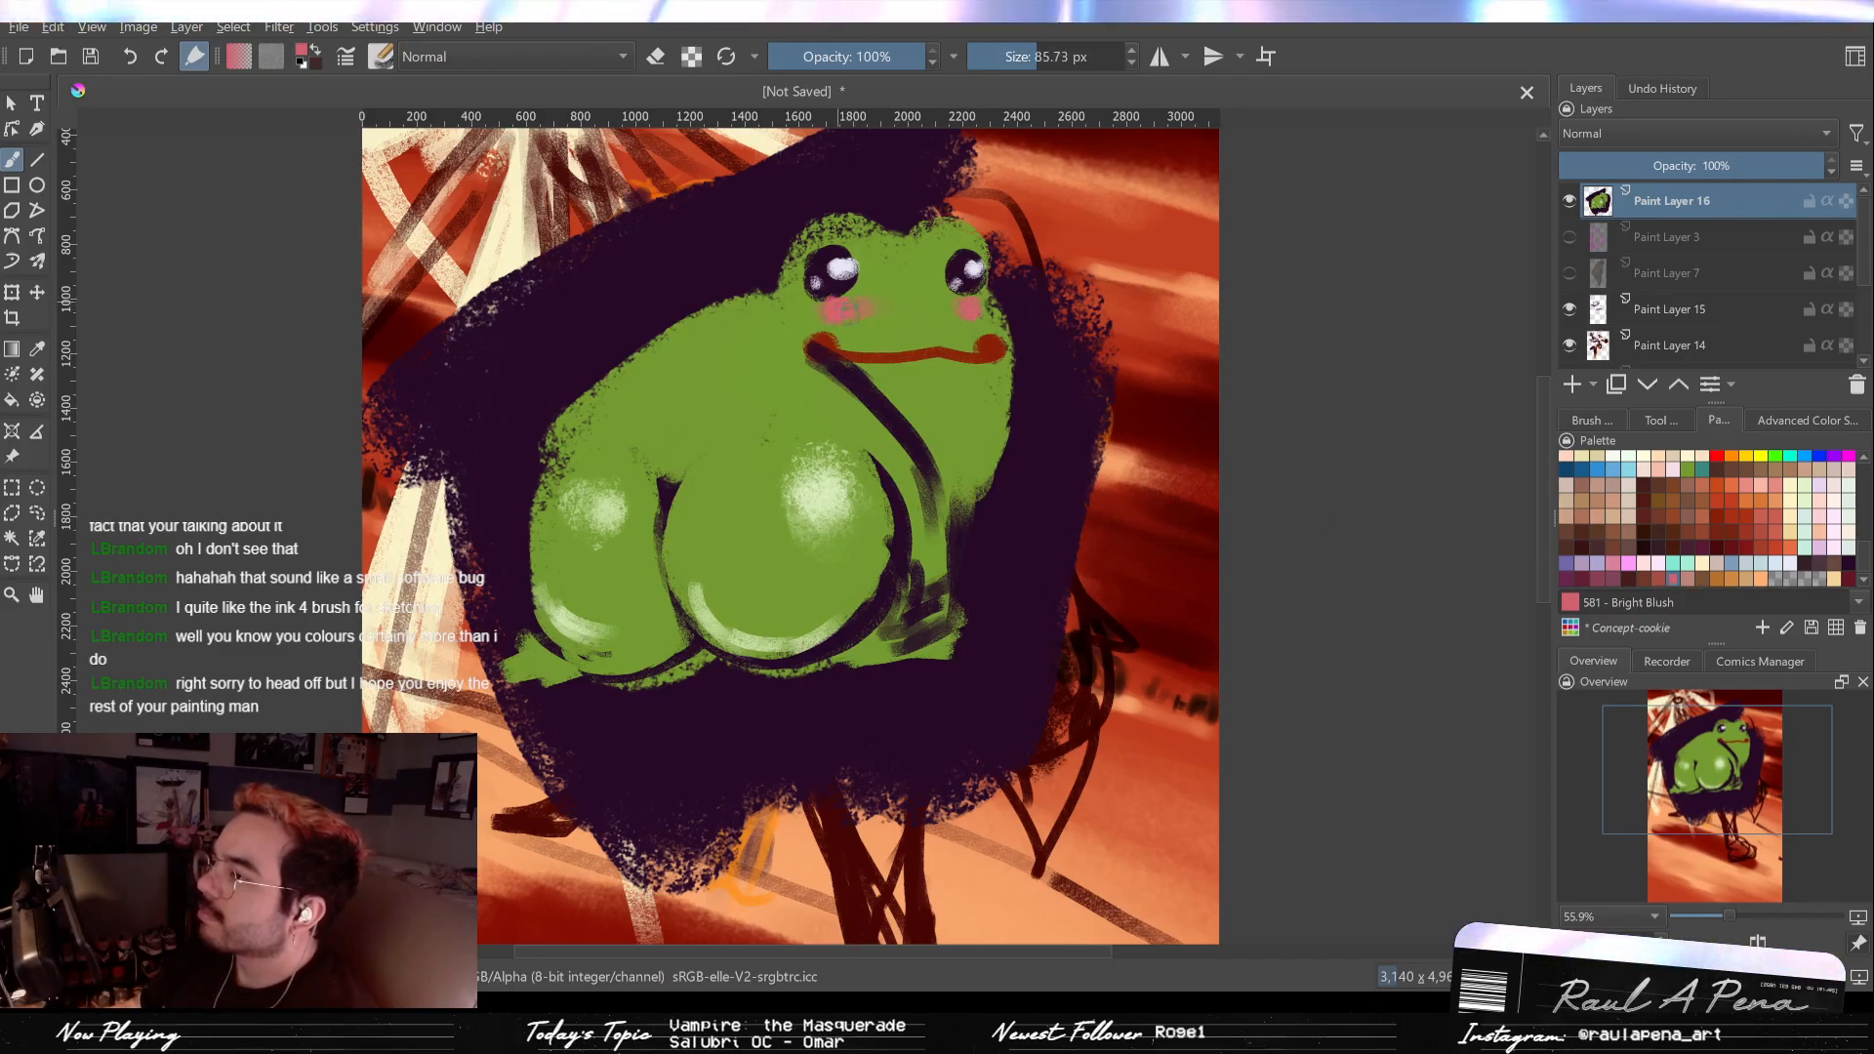
{"action": "scroll", "coordinate": [845, 308], "scroll_direction": "up", "scroll_amount": 2}
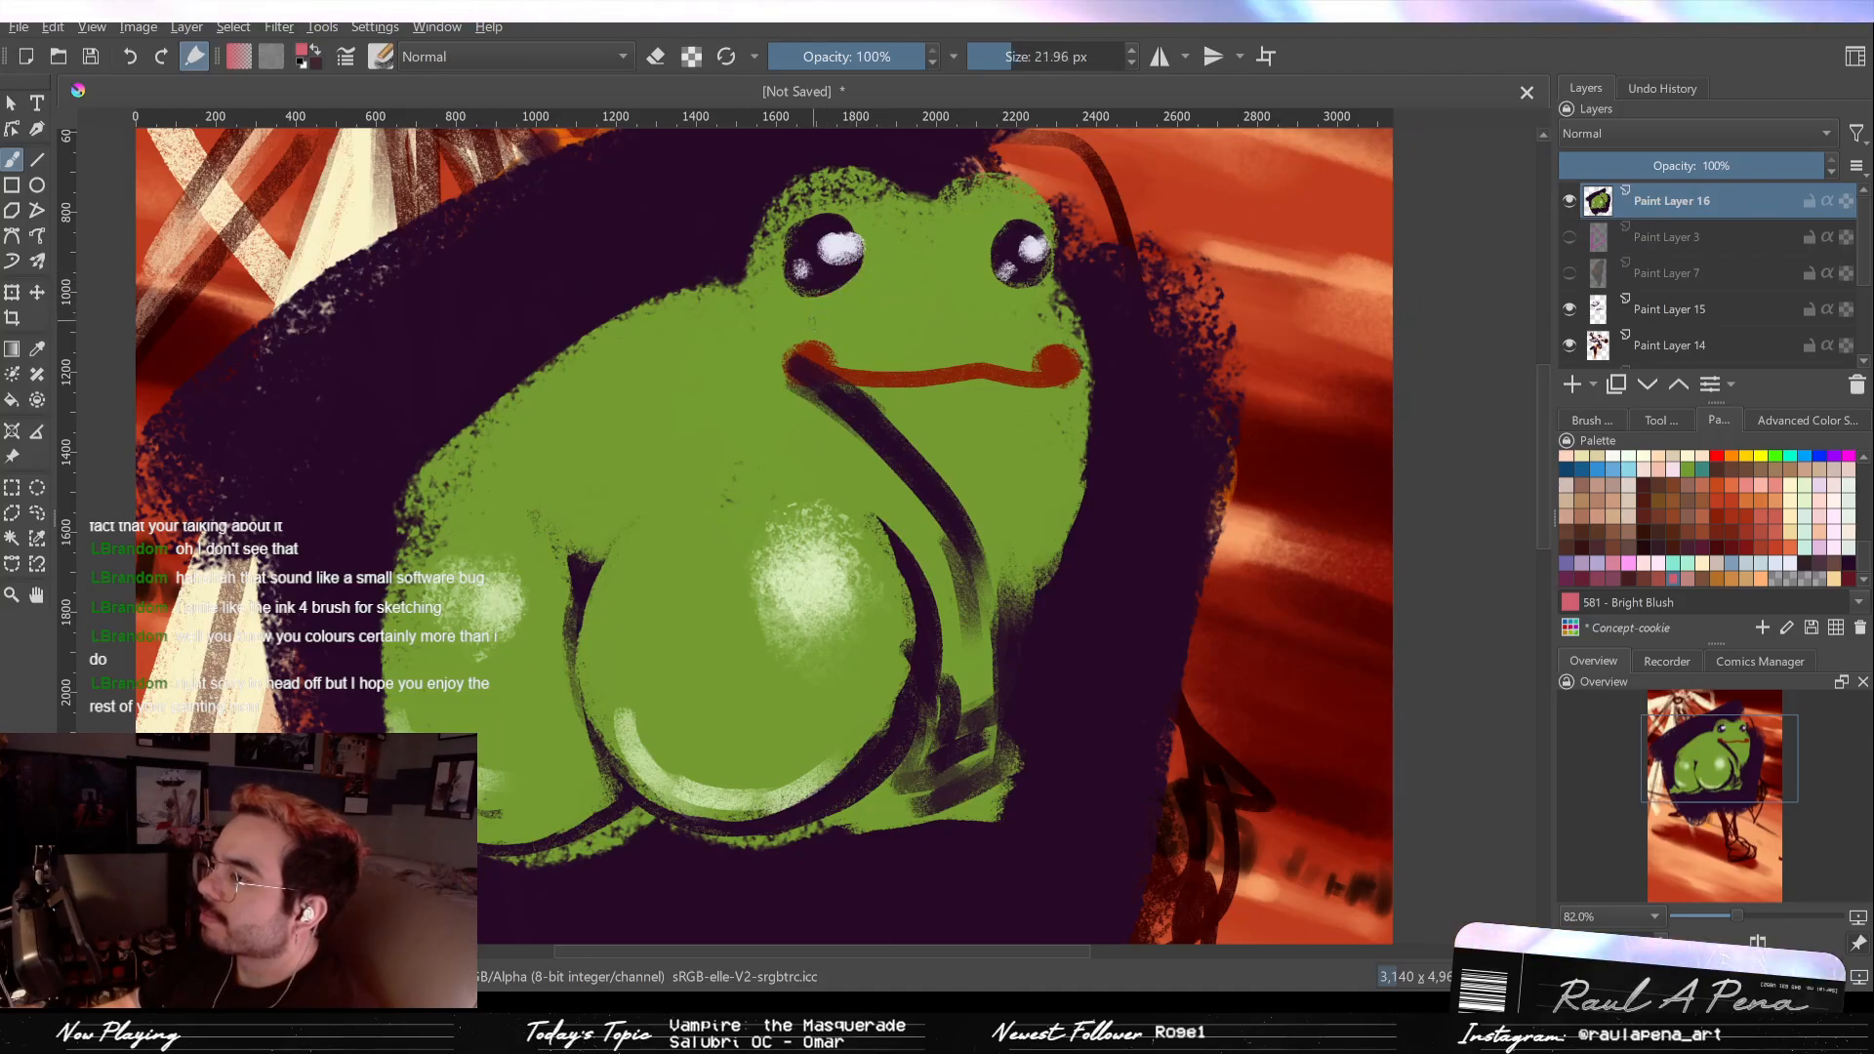
{"action": "key", "text": "bracketright"}
{"action": "key", "text": "bracketright"}
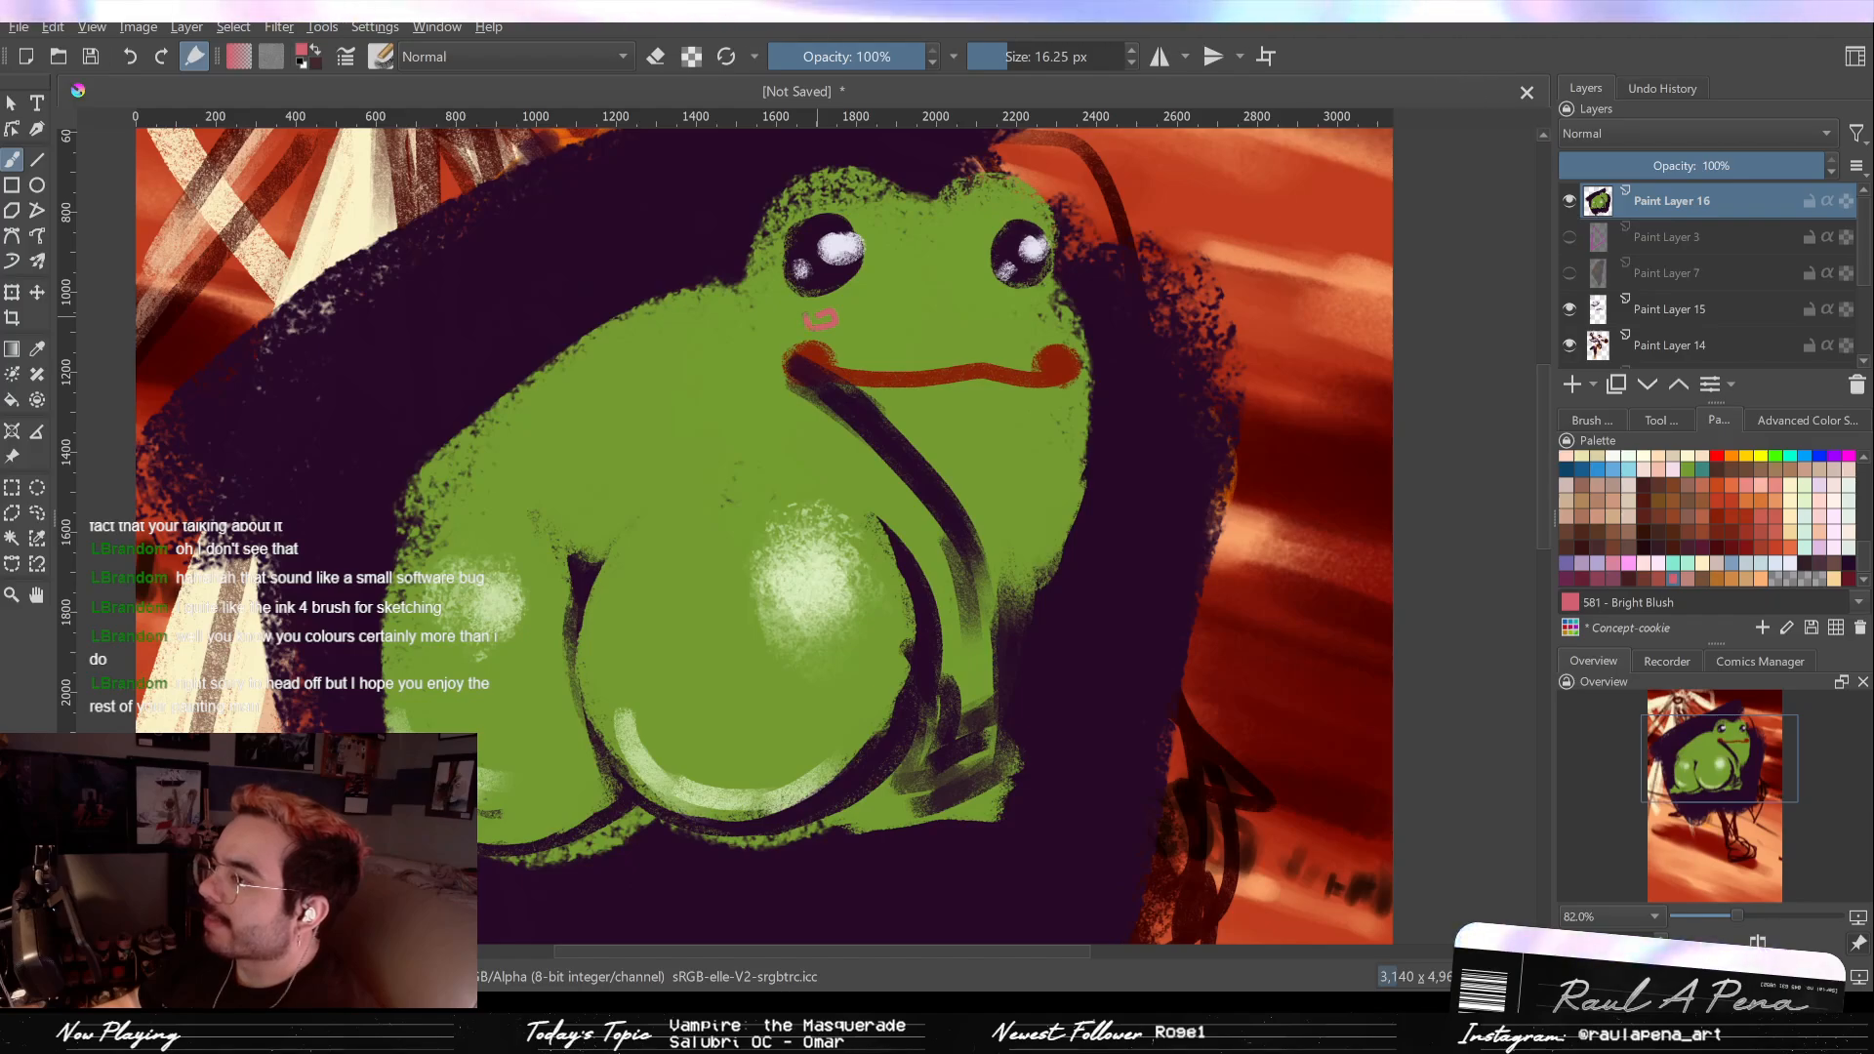
{"action": "left_click_drag", "start_coordinate": [836, 303], "coordinate": [825, 316]}
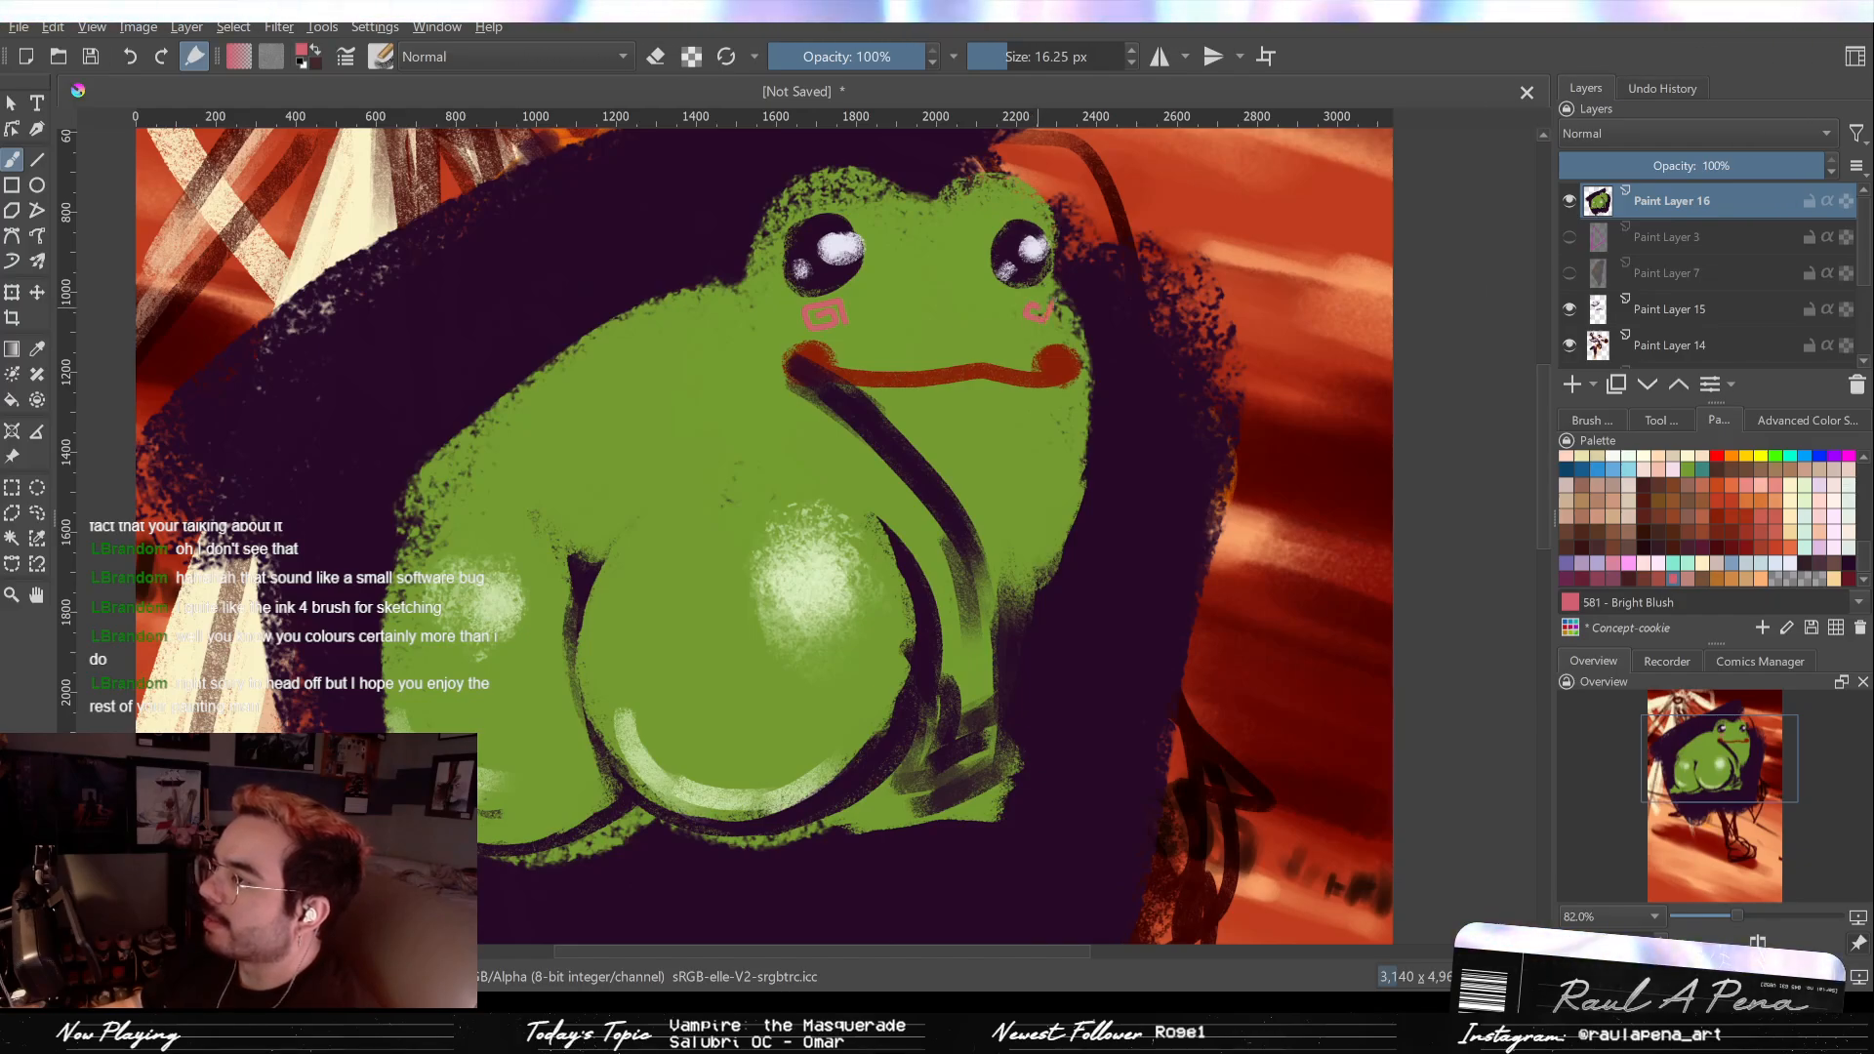
{"action": "left_click_drag", "start_coordinate": [1038, 288], "coordinate": [996, 438]}
{"action": "key", "text": "2"}
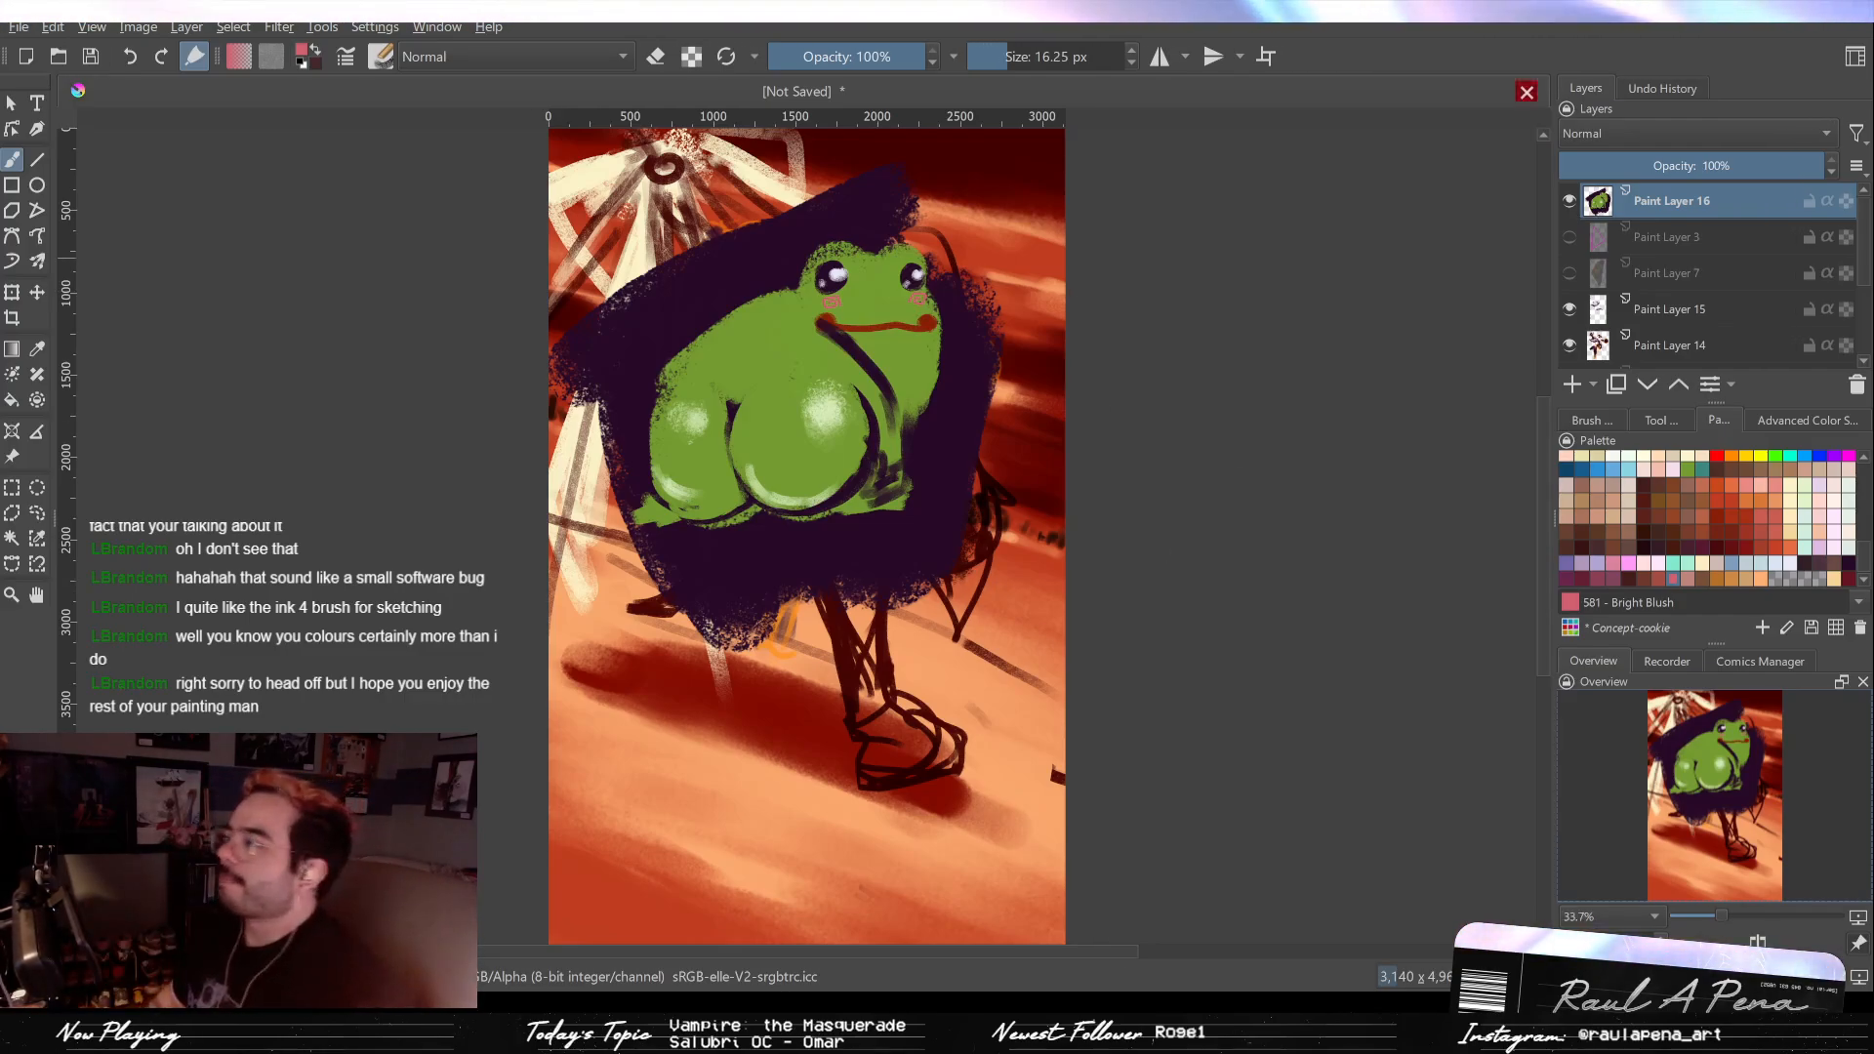
Step: Hide the frog on Paint Layer 16 and the colours on Paint Layer 14, and toggle Paint Layer 15 to check the figure sketch
{"action": "left_click", "coordinate": [1569, 200]}
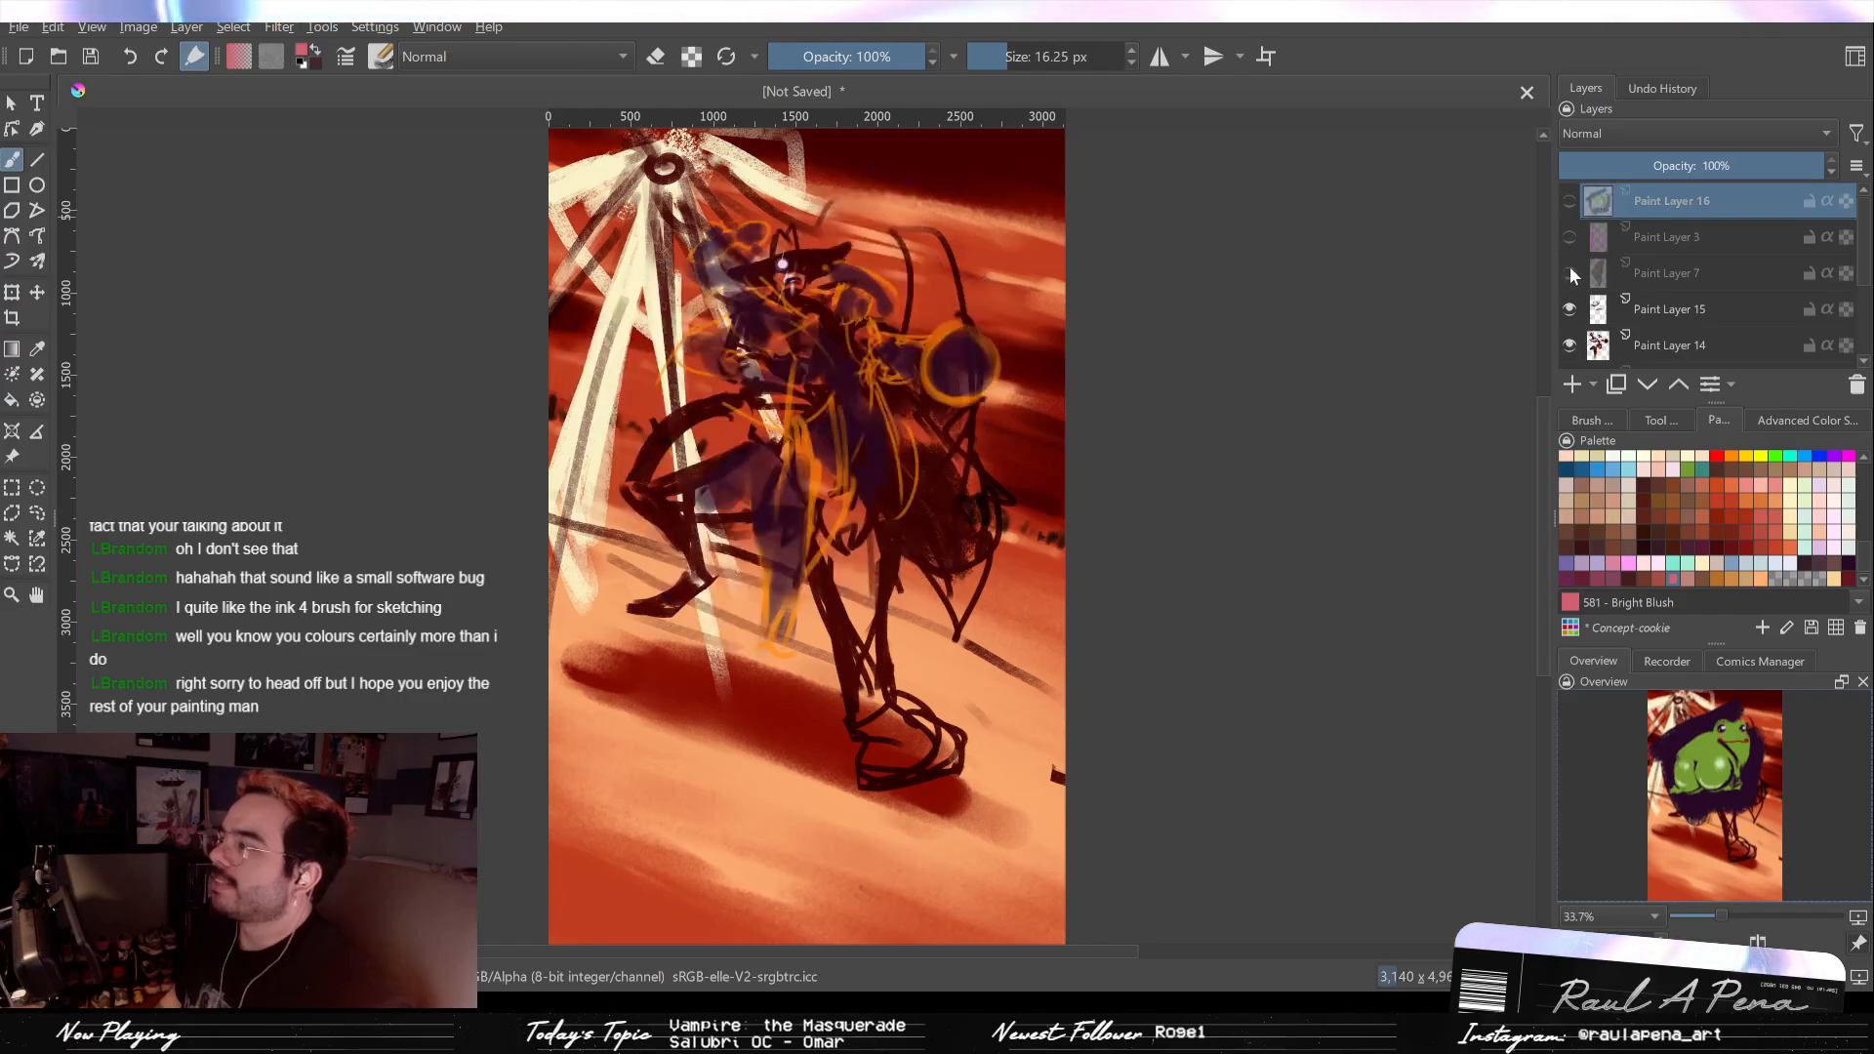
{"action": "left_click", "coordinate": [1570, 345]}
{"action": "left_click", "coordinate": [1567, 311]}
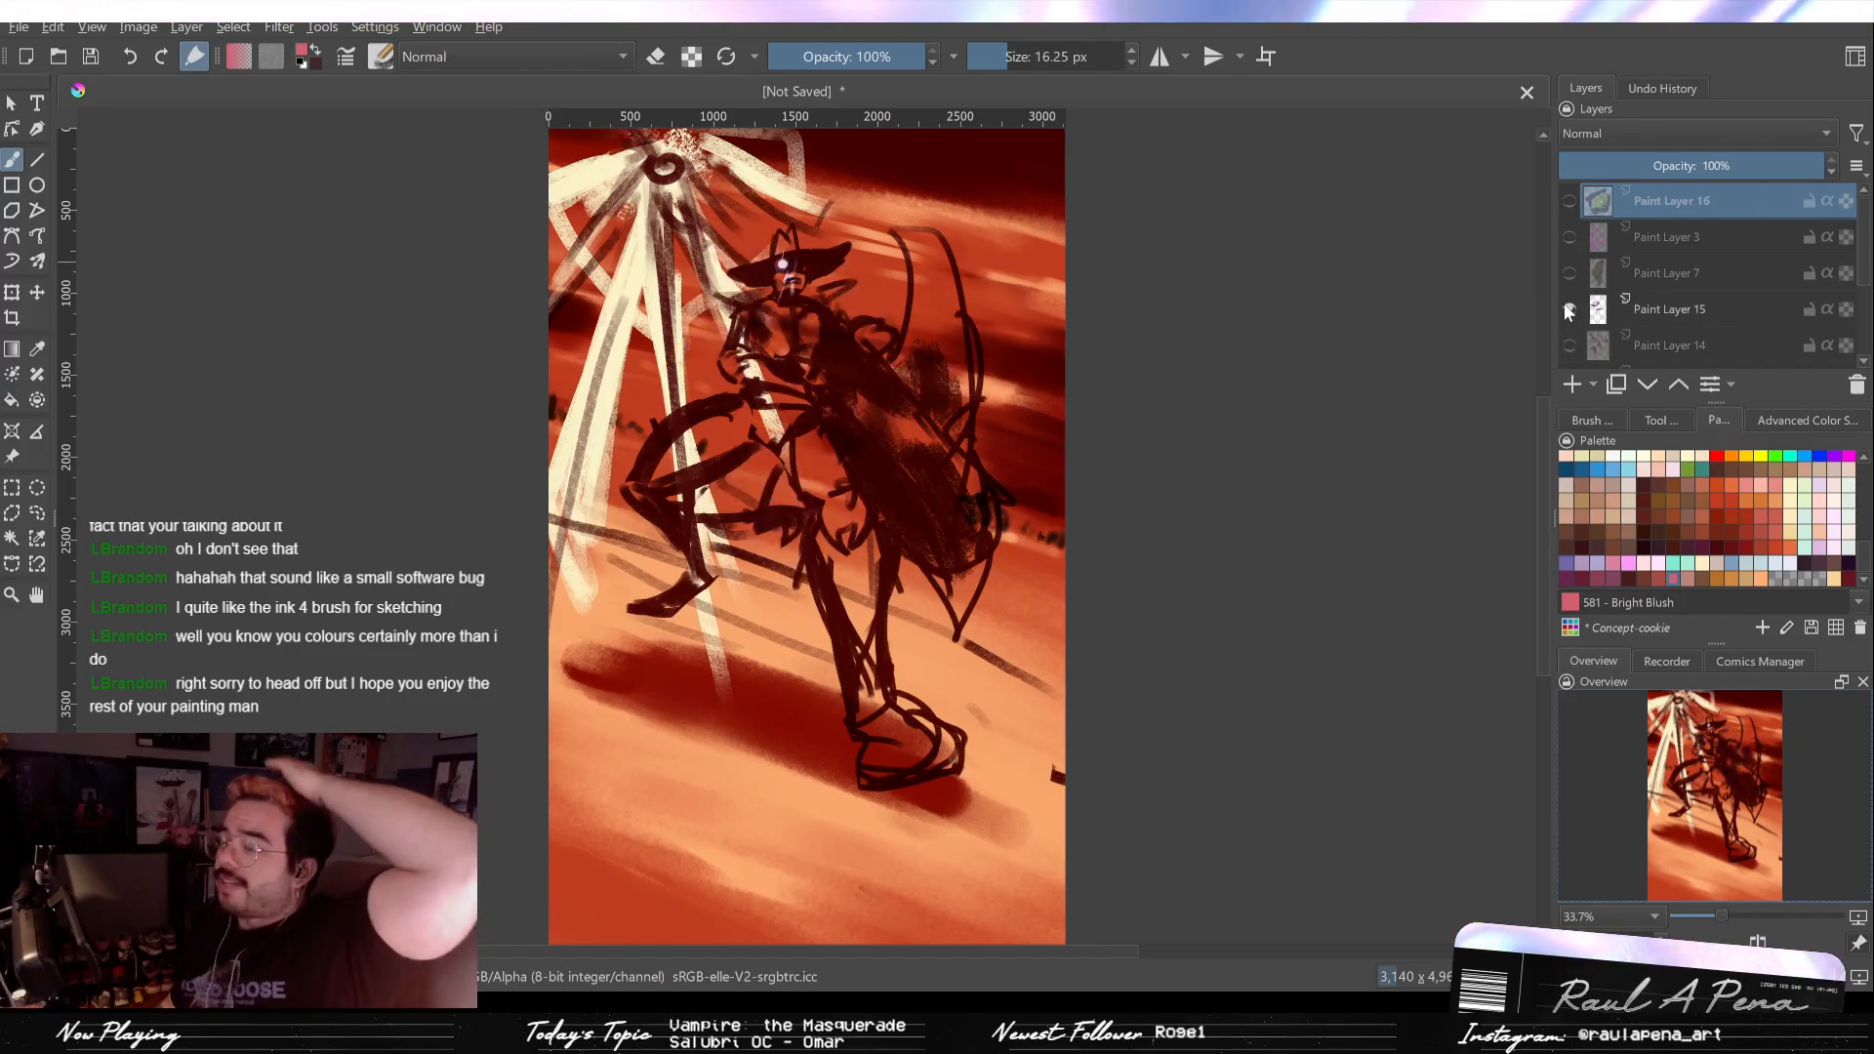
Step: Keep Paint Layer 15 visible, show the colour sketch on Paint Layer 14 and set that layer's opacity to 92%
{"action": "left_click", "coordinate": [1567, 310]}
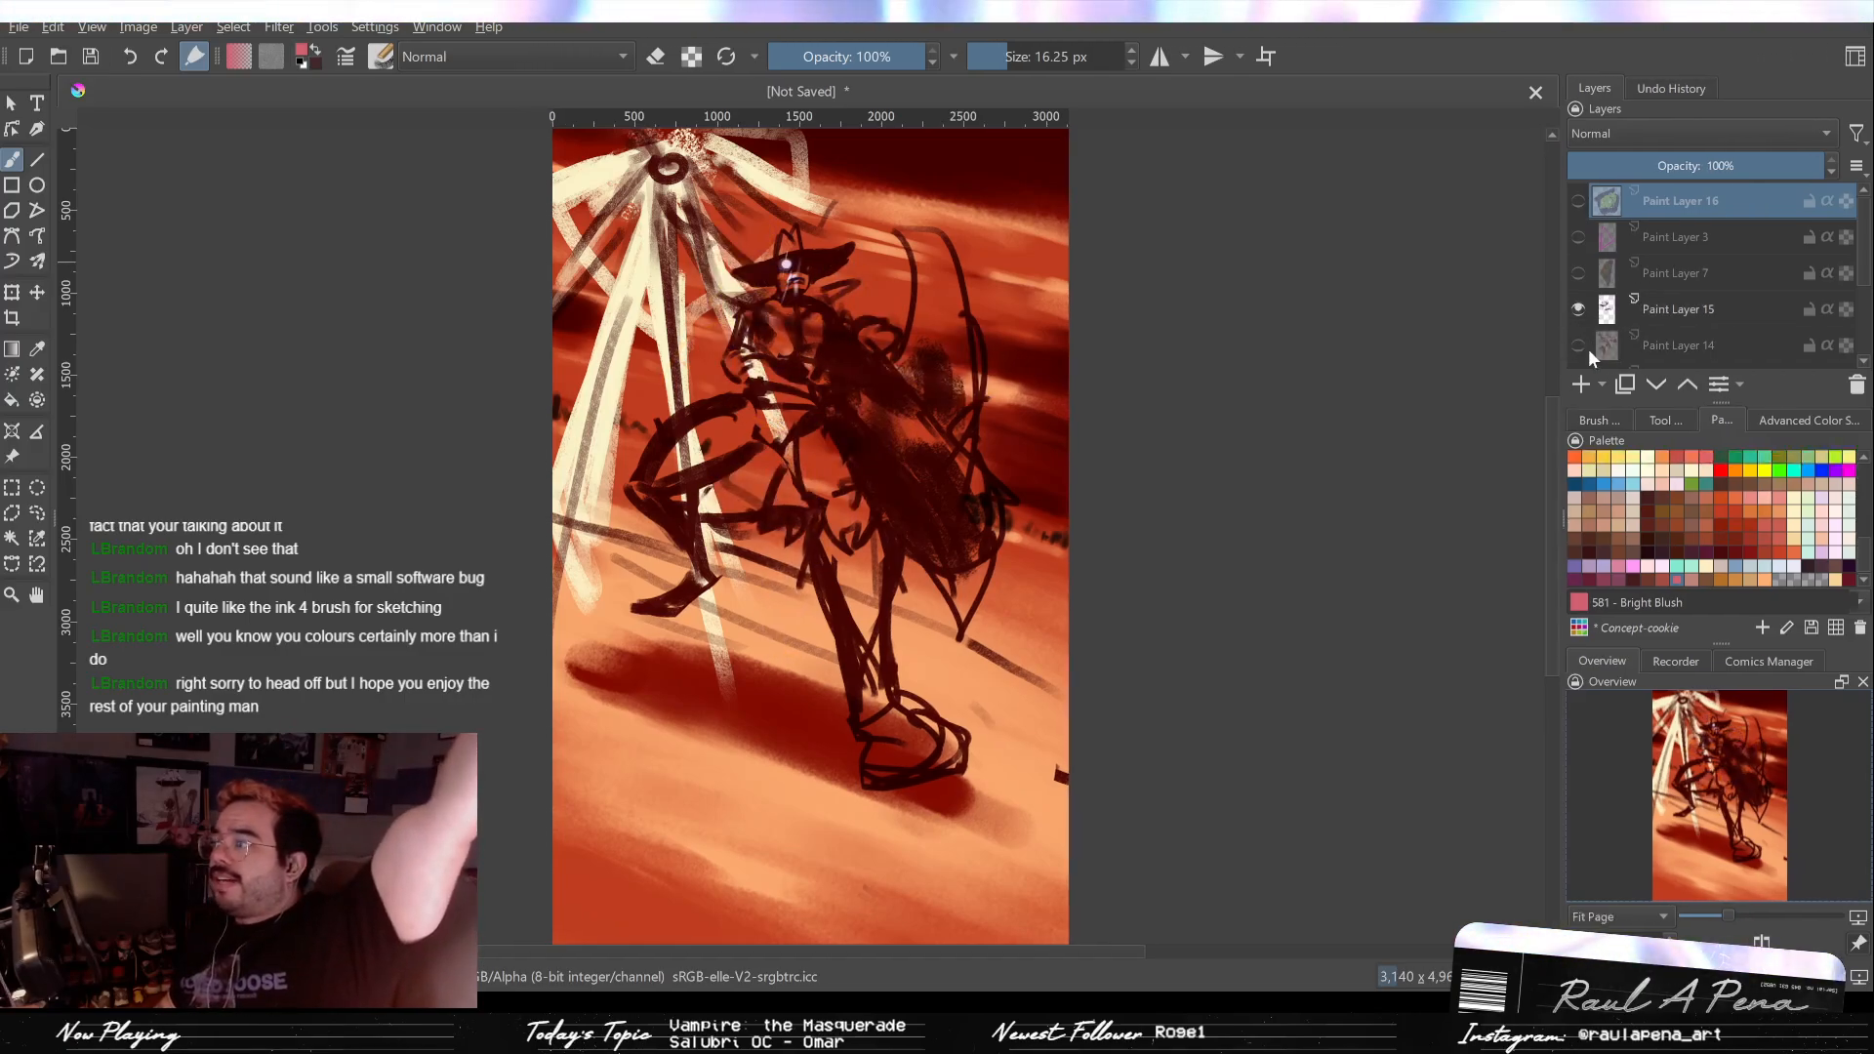
{"action": "left_click", "coordinate": [1589, 348]}
{"action": "left_click", "coordinate": [1578, 344]}
{"action": "left_click_drag", "start_coordinate": [1800, 168], "coordinate": [1786, 170]}
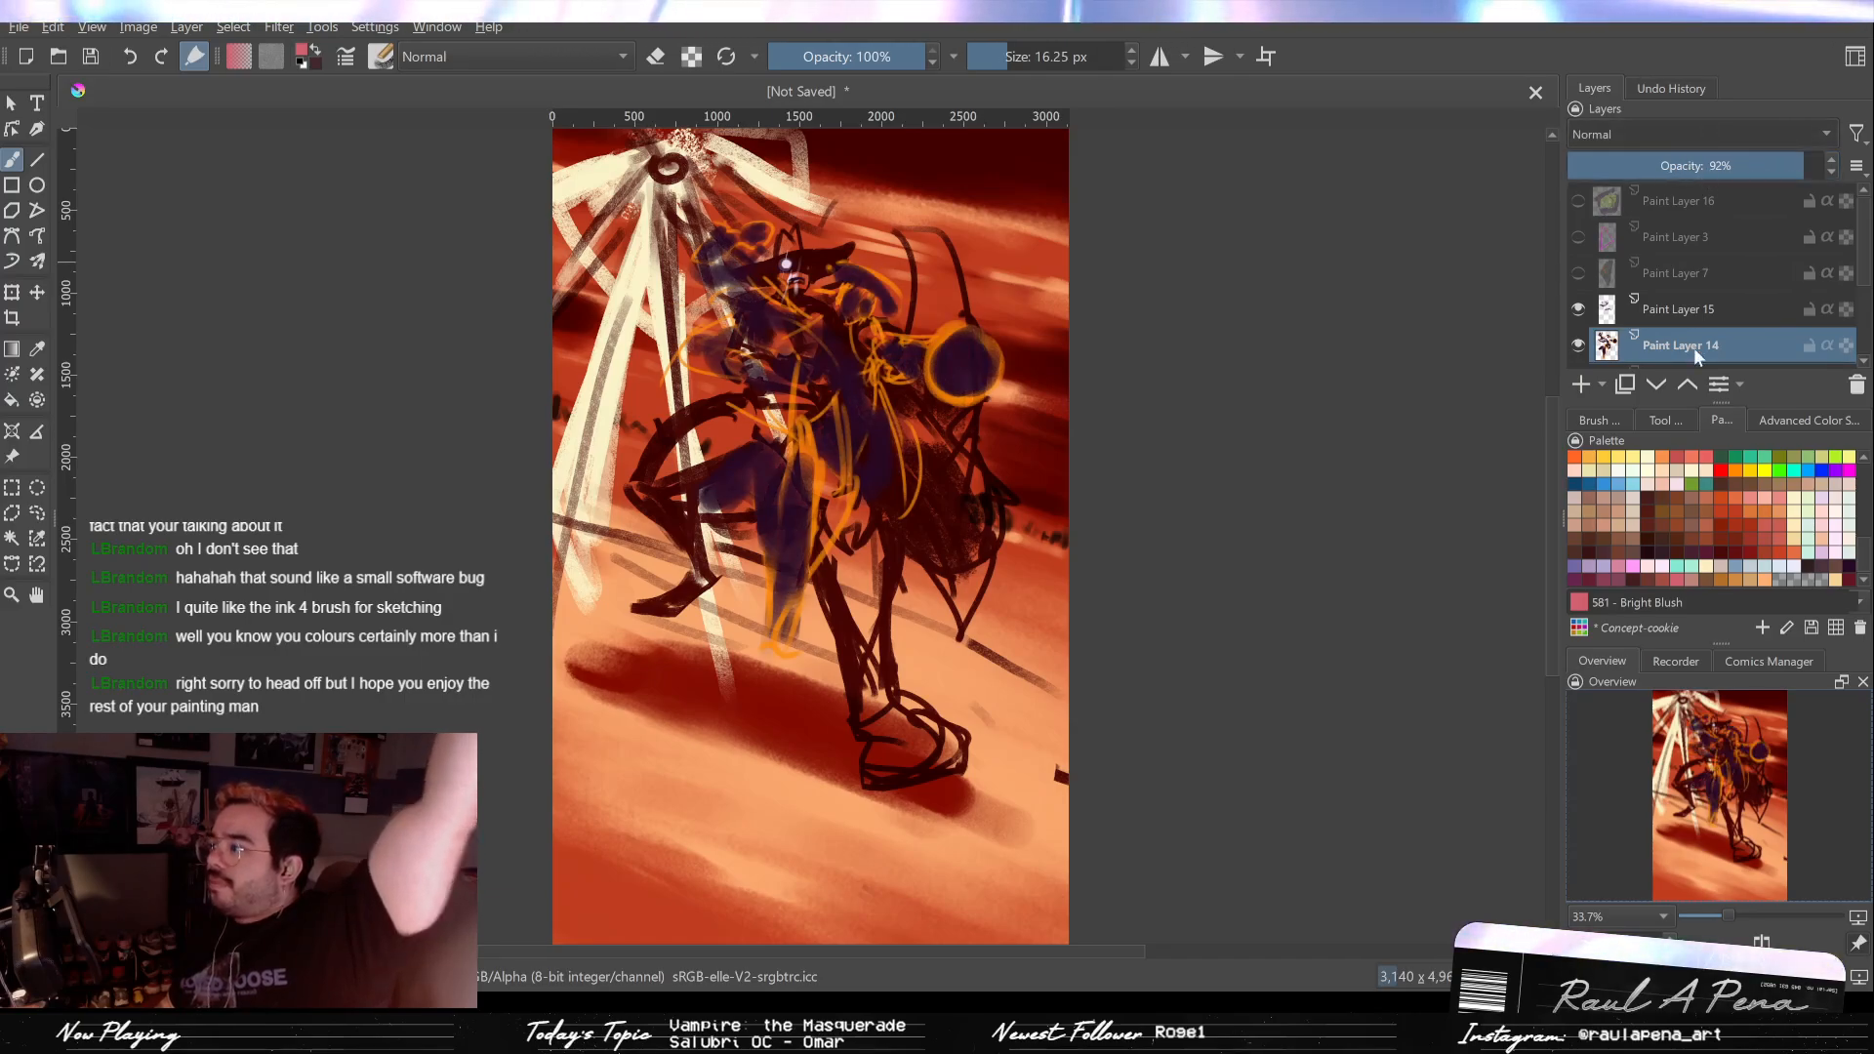
Step: Try Hard Light, Color Dodge and Overlay blending on Paint Layer 14, settling on Screen at 100% opacity
{"action": "key", "text": "alt+shift+h"}
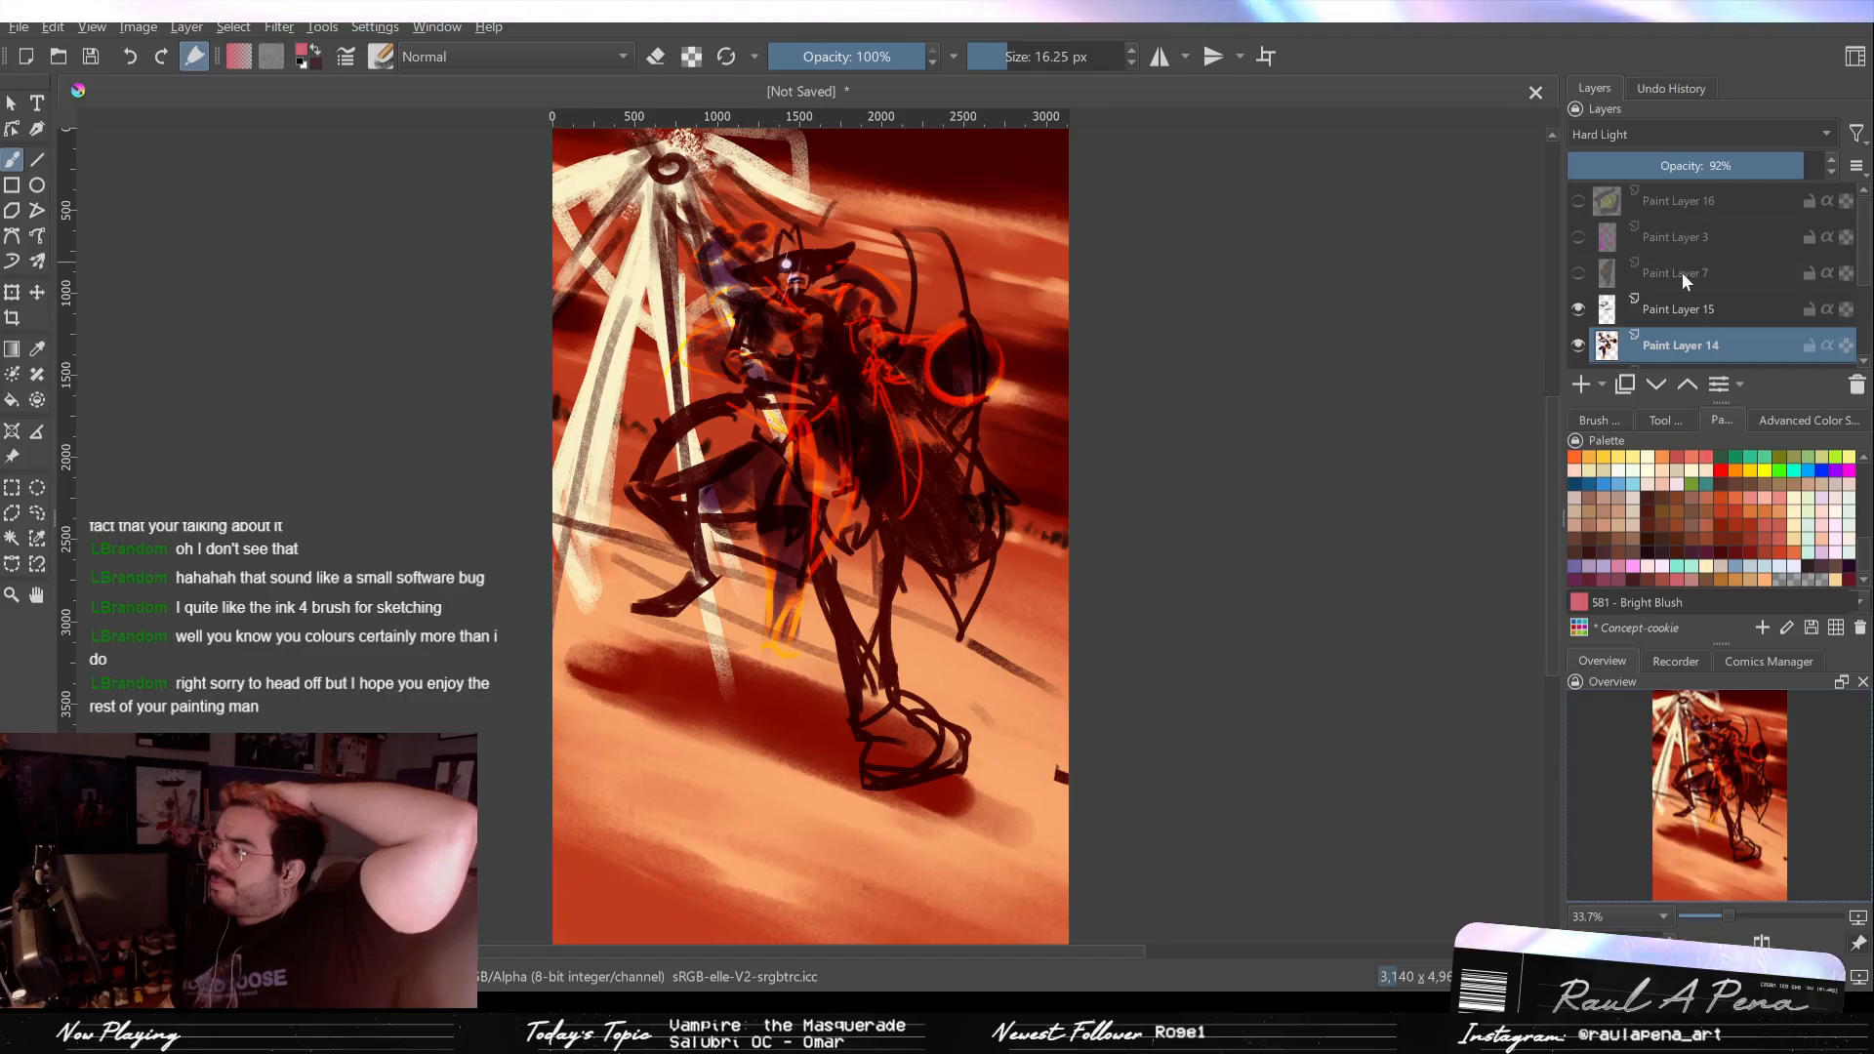
{"action": "key", "text": "alt+shift+d"}
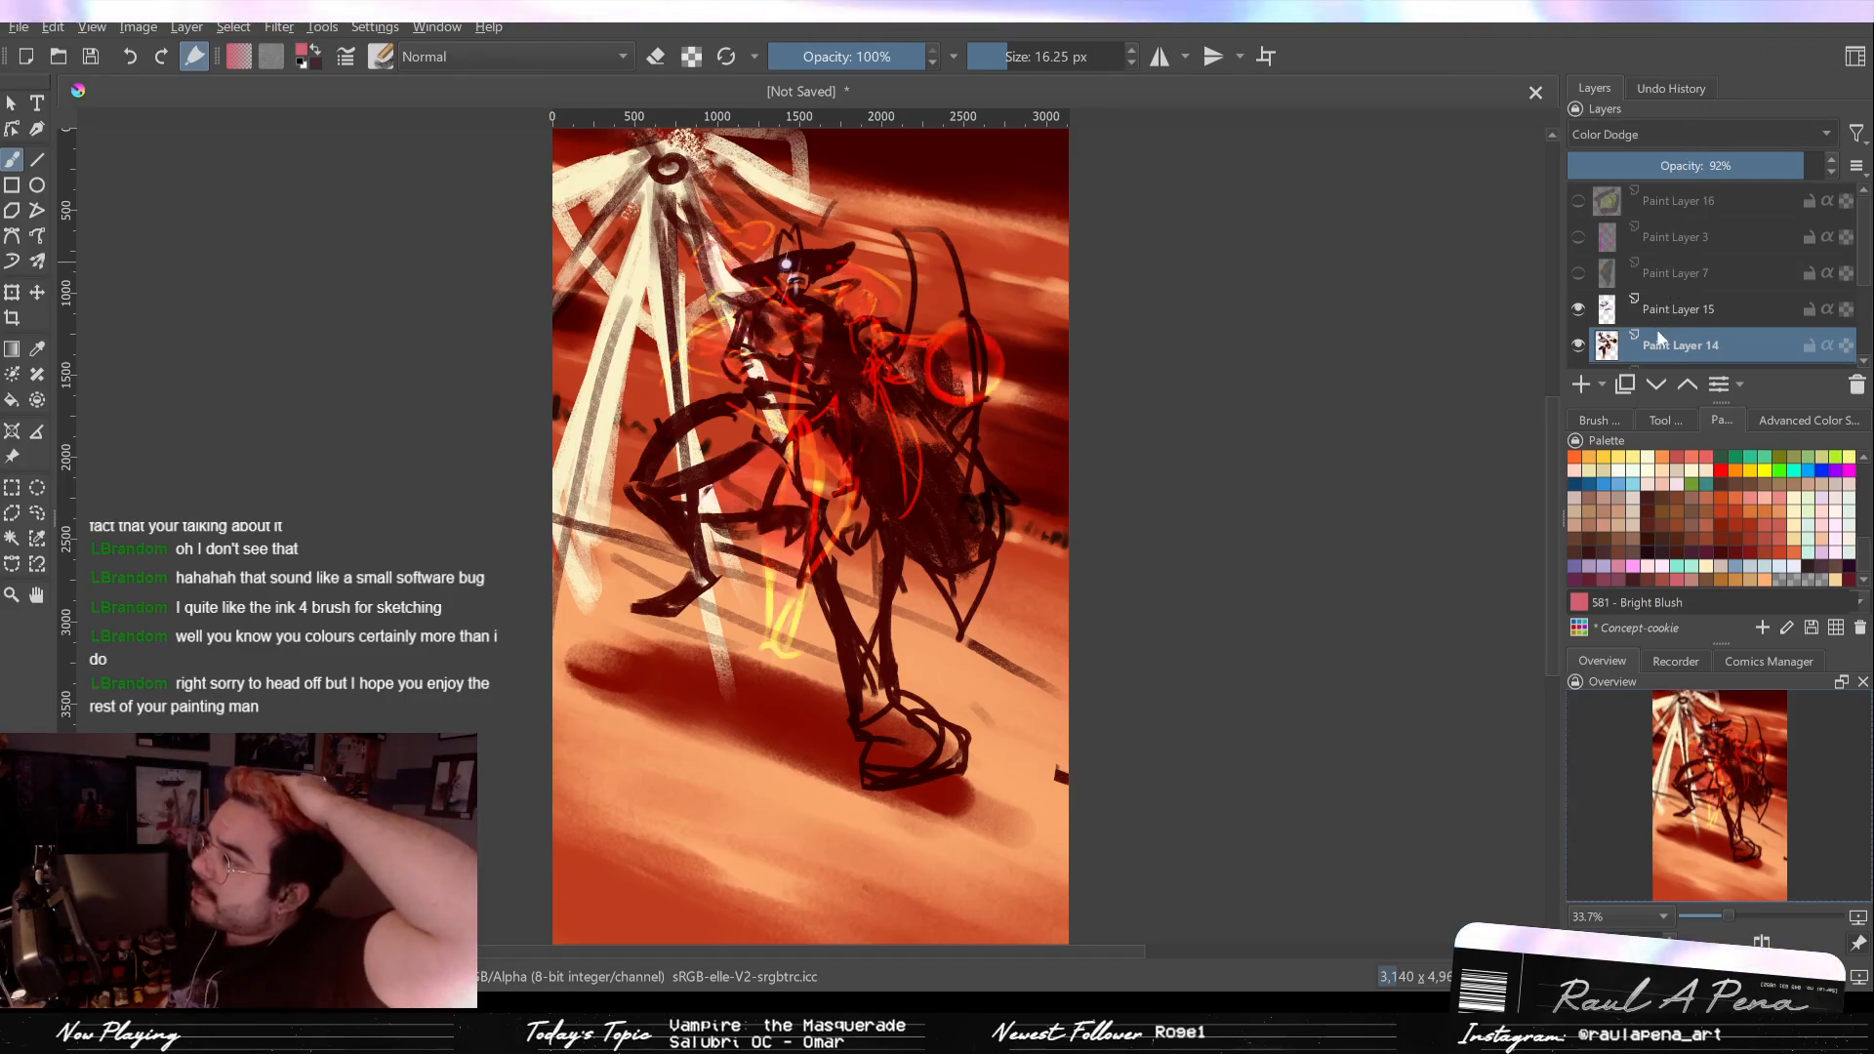
{"action": "key", "text": "alt+shift+o"}
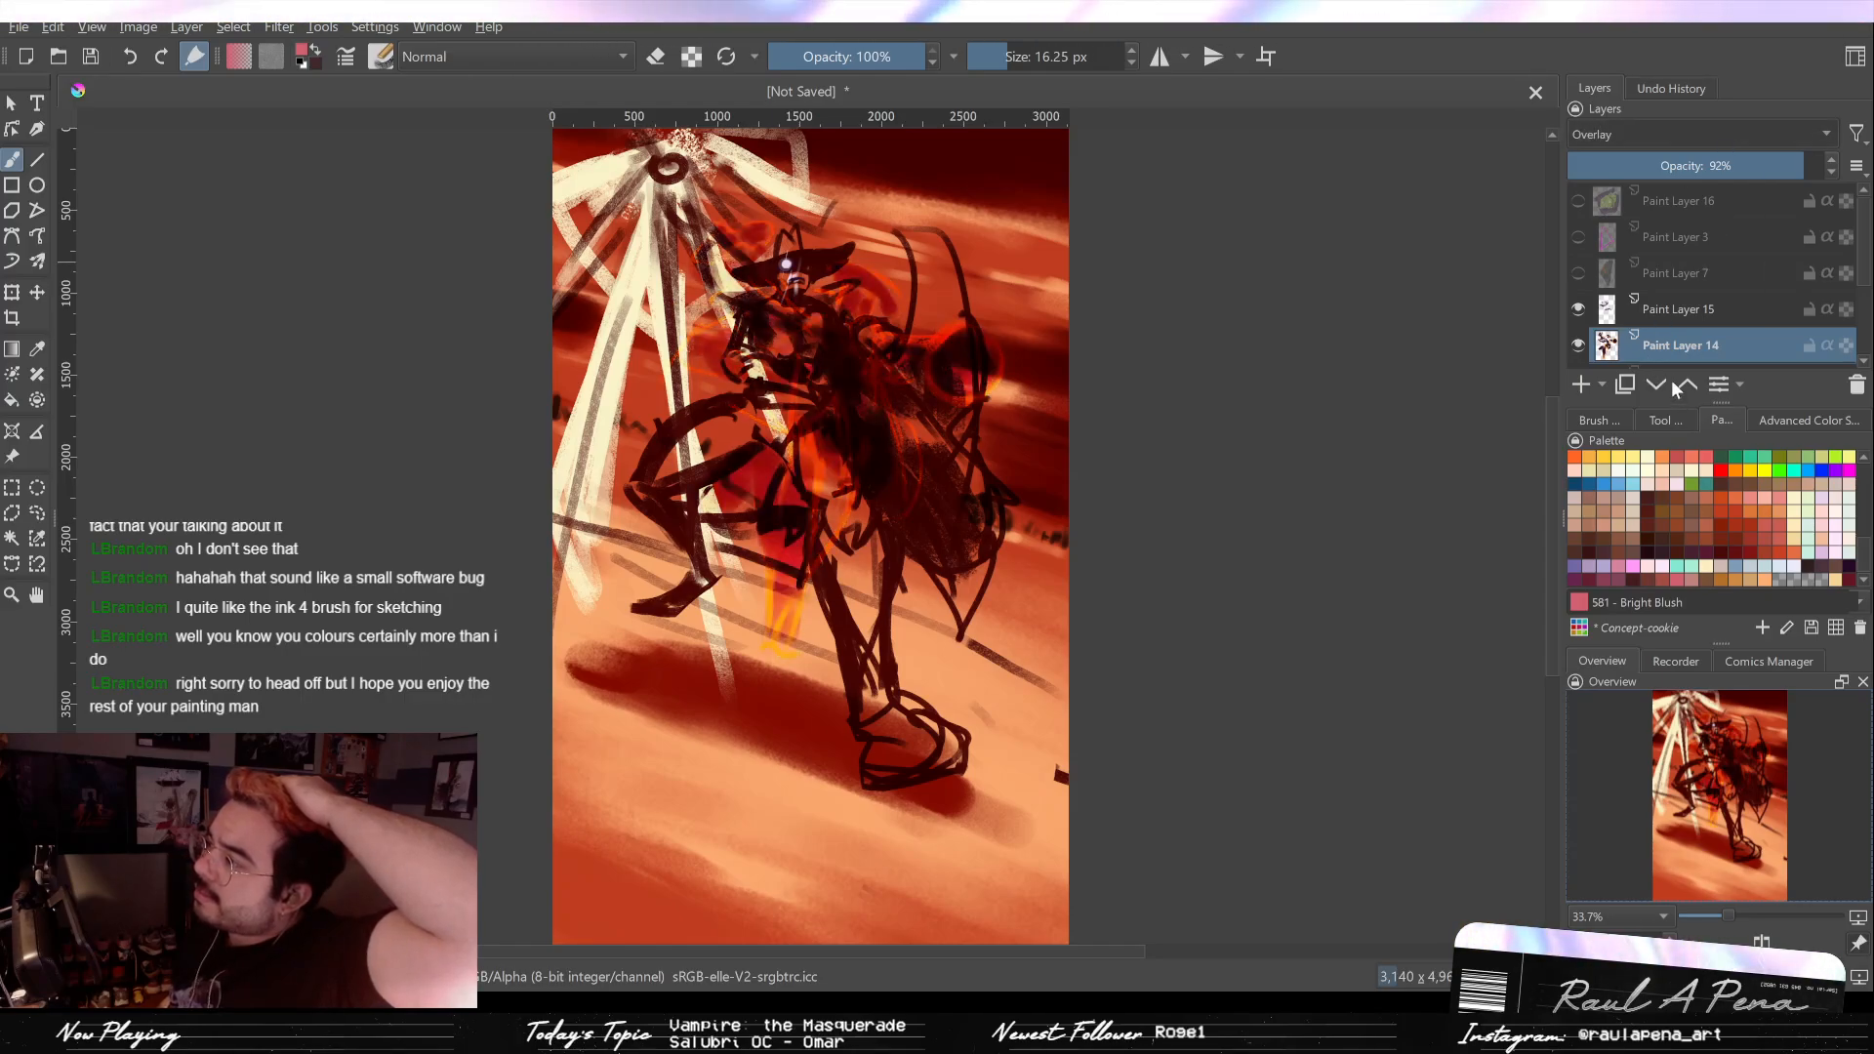
{"action": "key", "text": "alt+shift+s"}
{"action": "left_click_drag", "start_coordinate": [1649, 168], "coordinate": [1864, 190]}
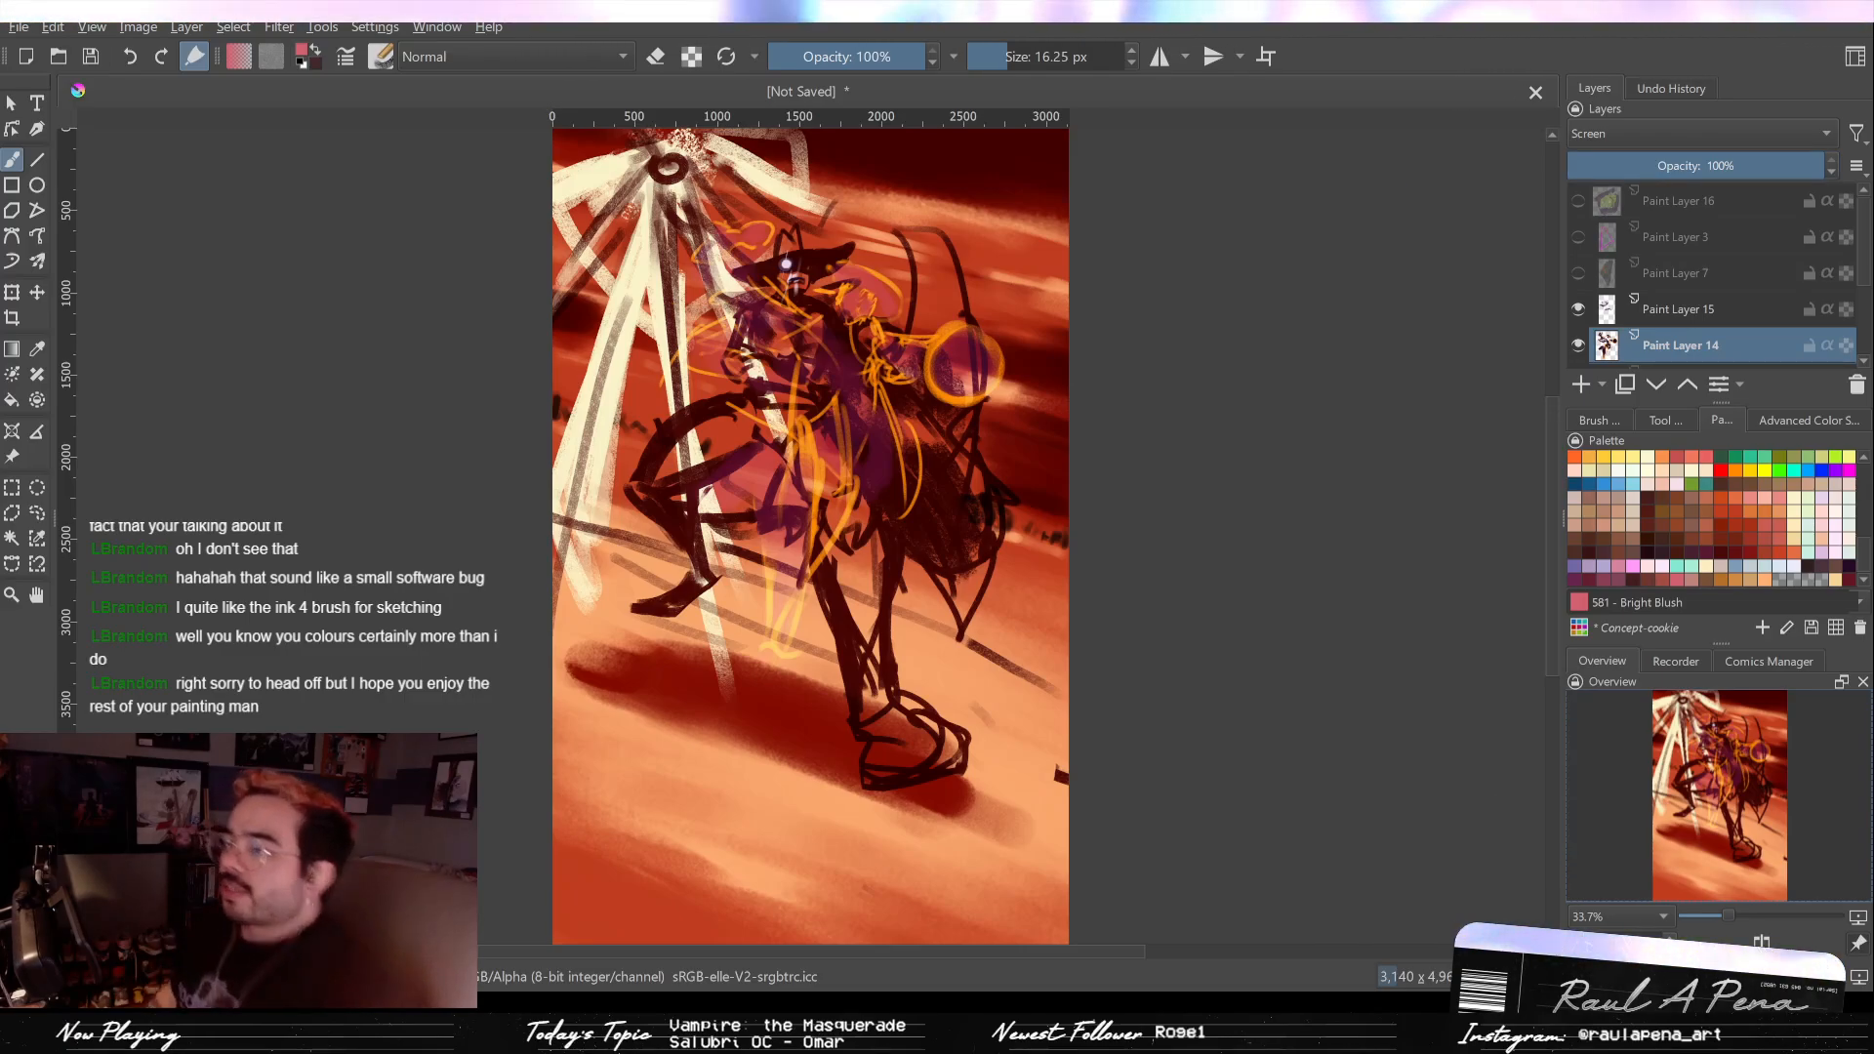
Step: Erase the dark ring over the light source from Copy of Paint Layer 12 in Group 6 with about a 345 px eraser
{"action": "scroll", "coordinate": [1648, 322], "scroll_direction": "down", "scroll_amount": 1}
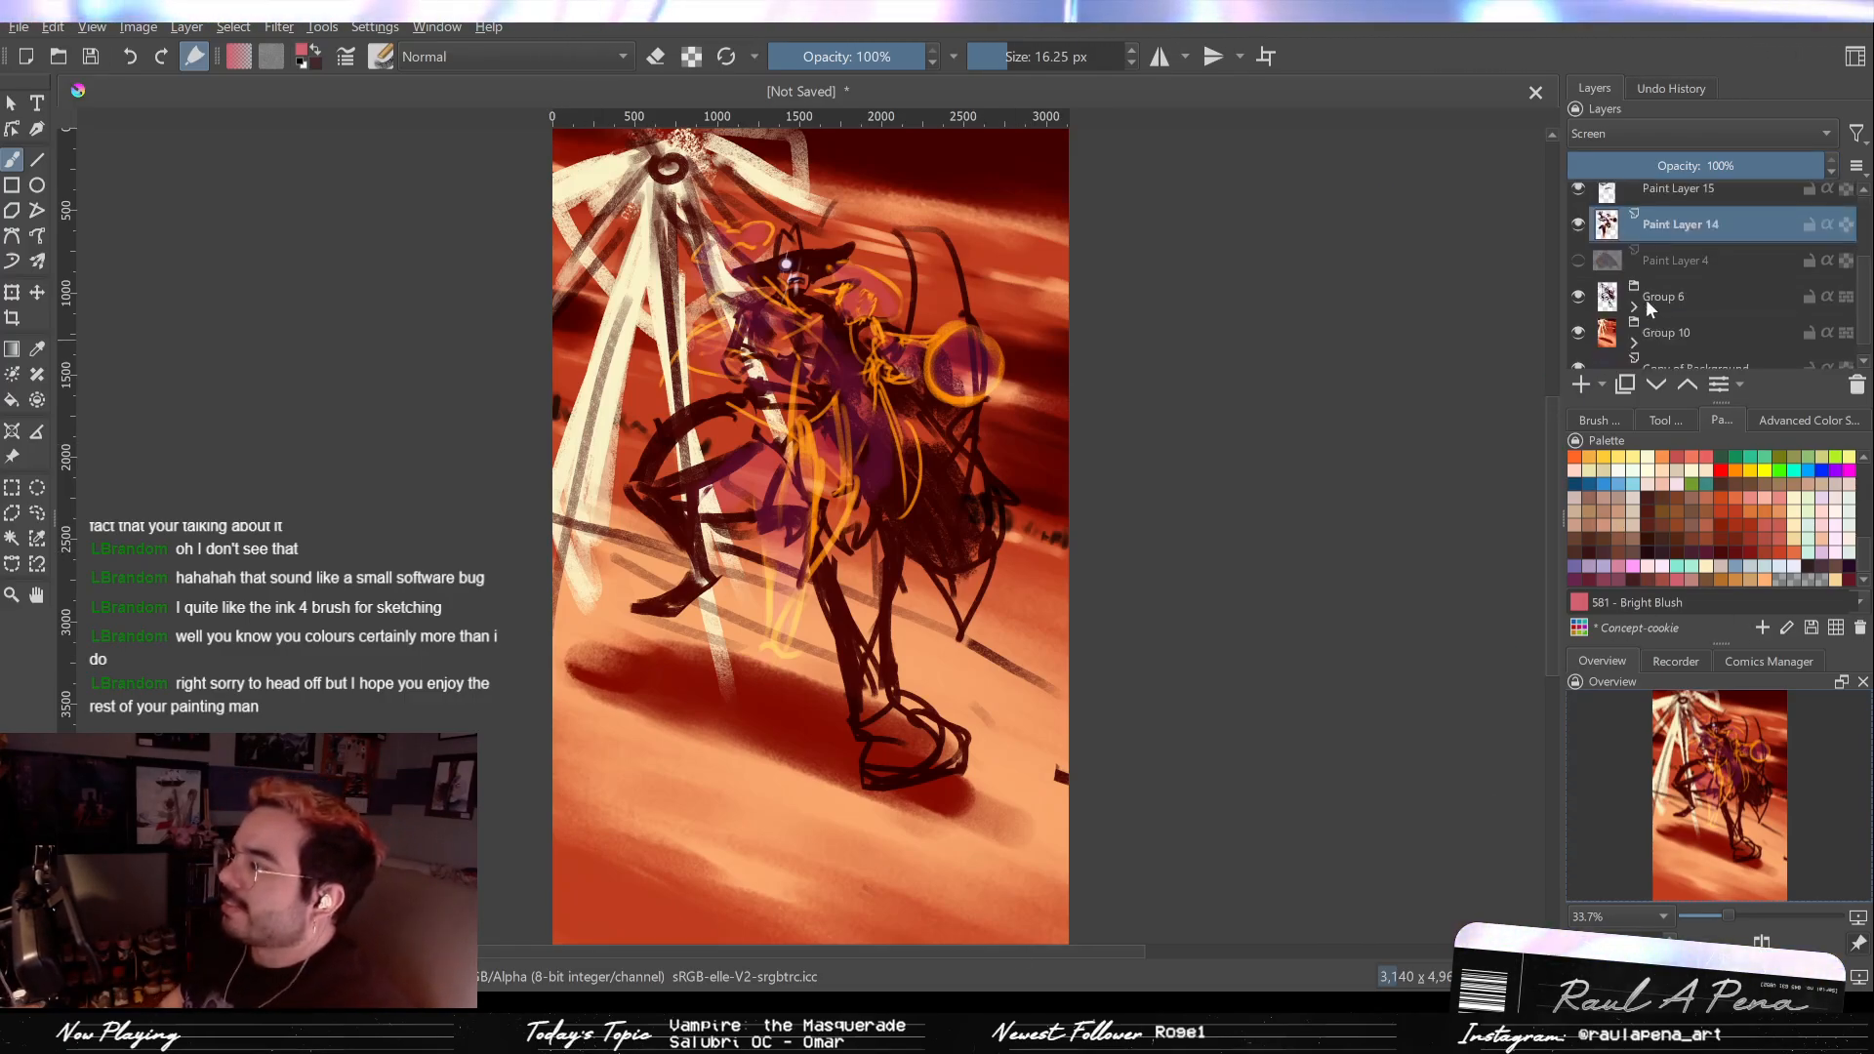
{"action": "left_click", "coordinate": [1634, 307]}
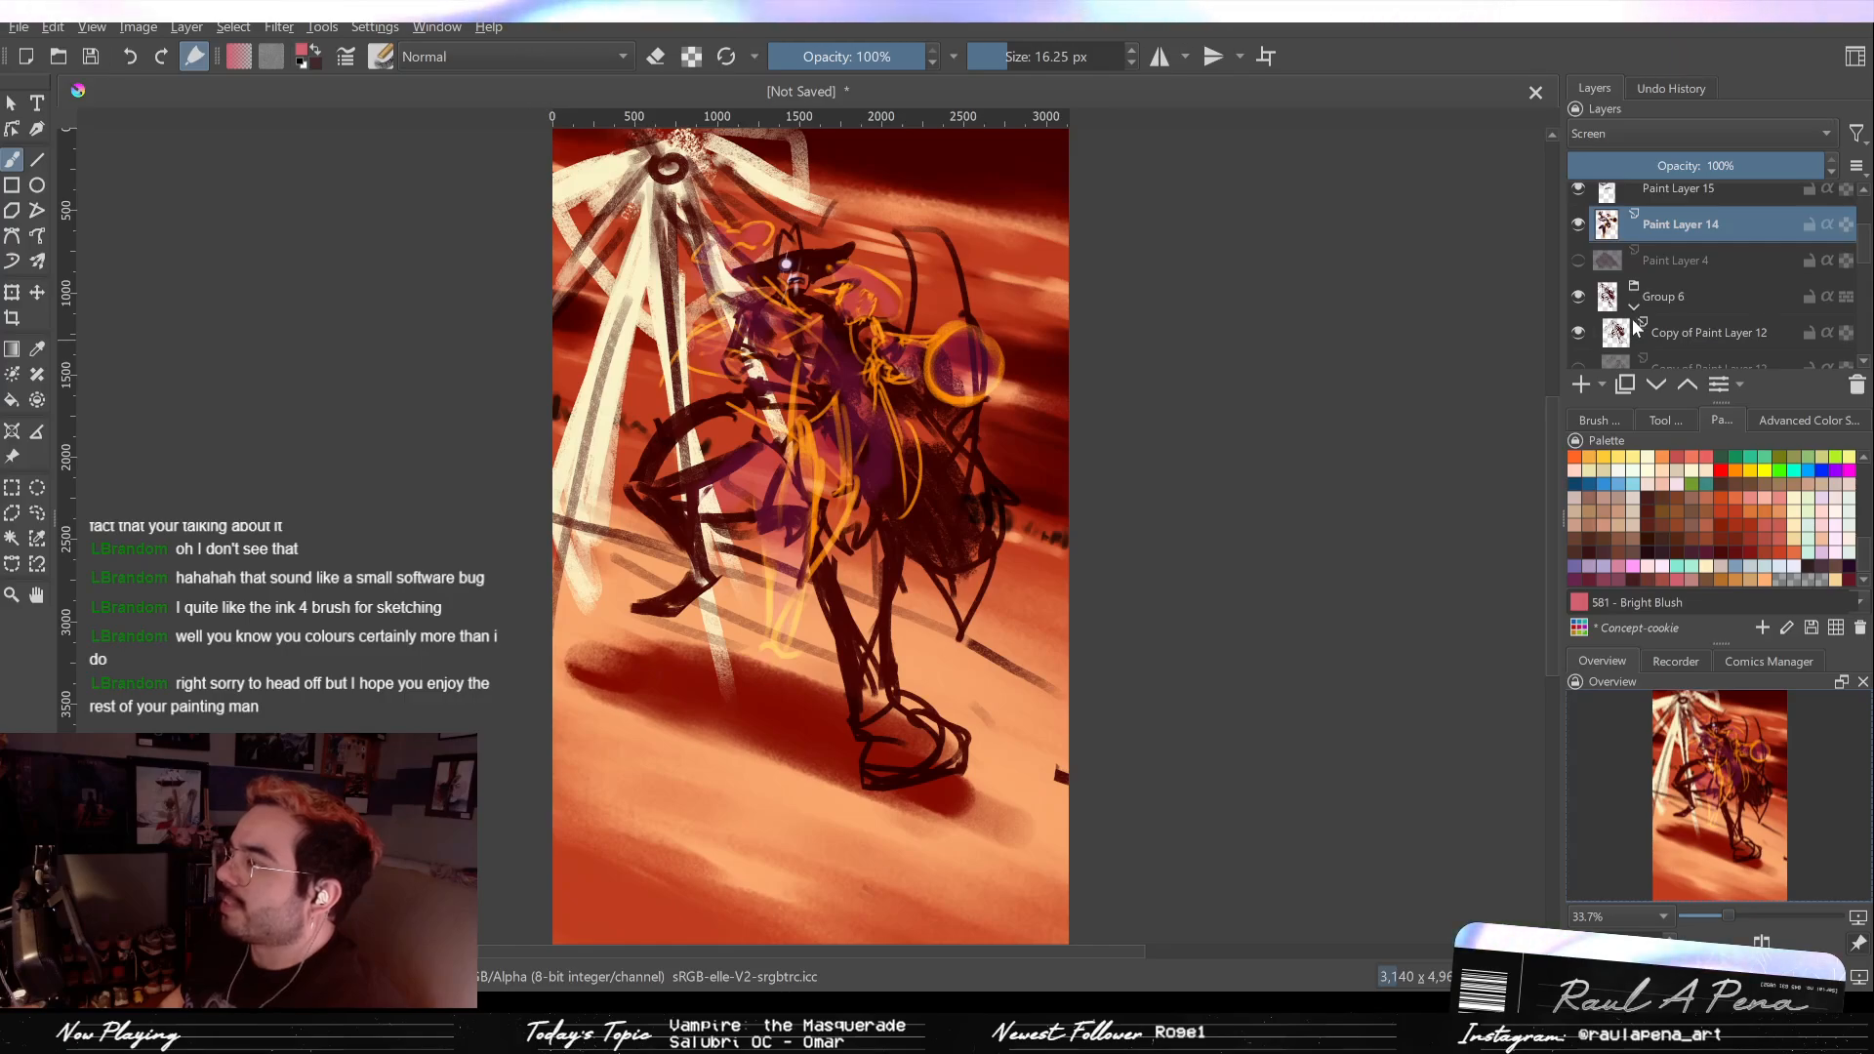
{"action": "left_click", "coordinate": [1633, 322]}
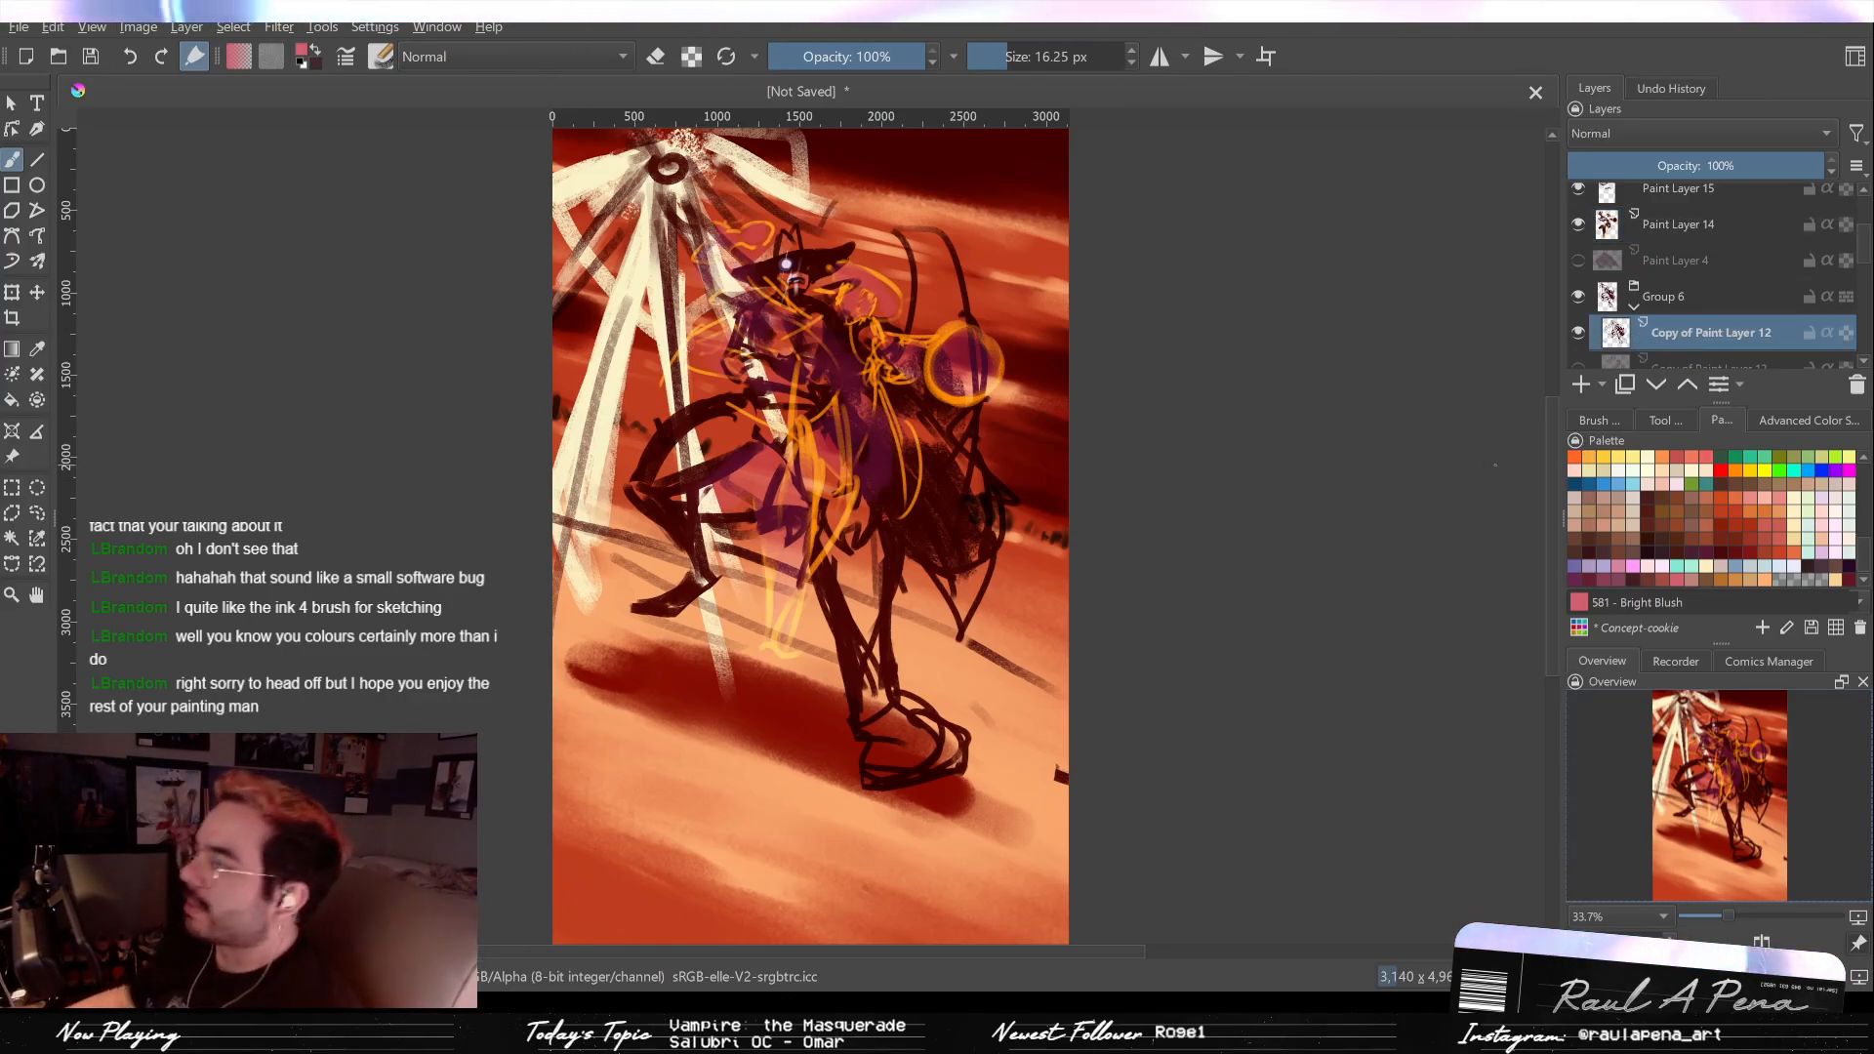
{"action": "left_click", "coordinate": [1598, 420]}
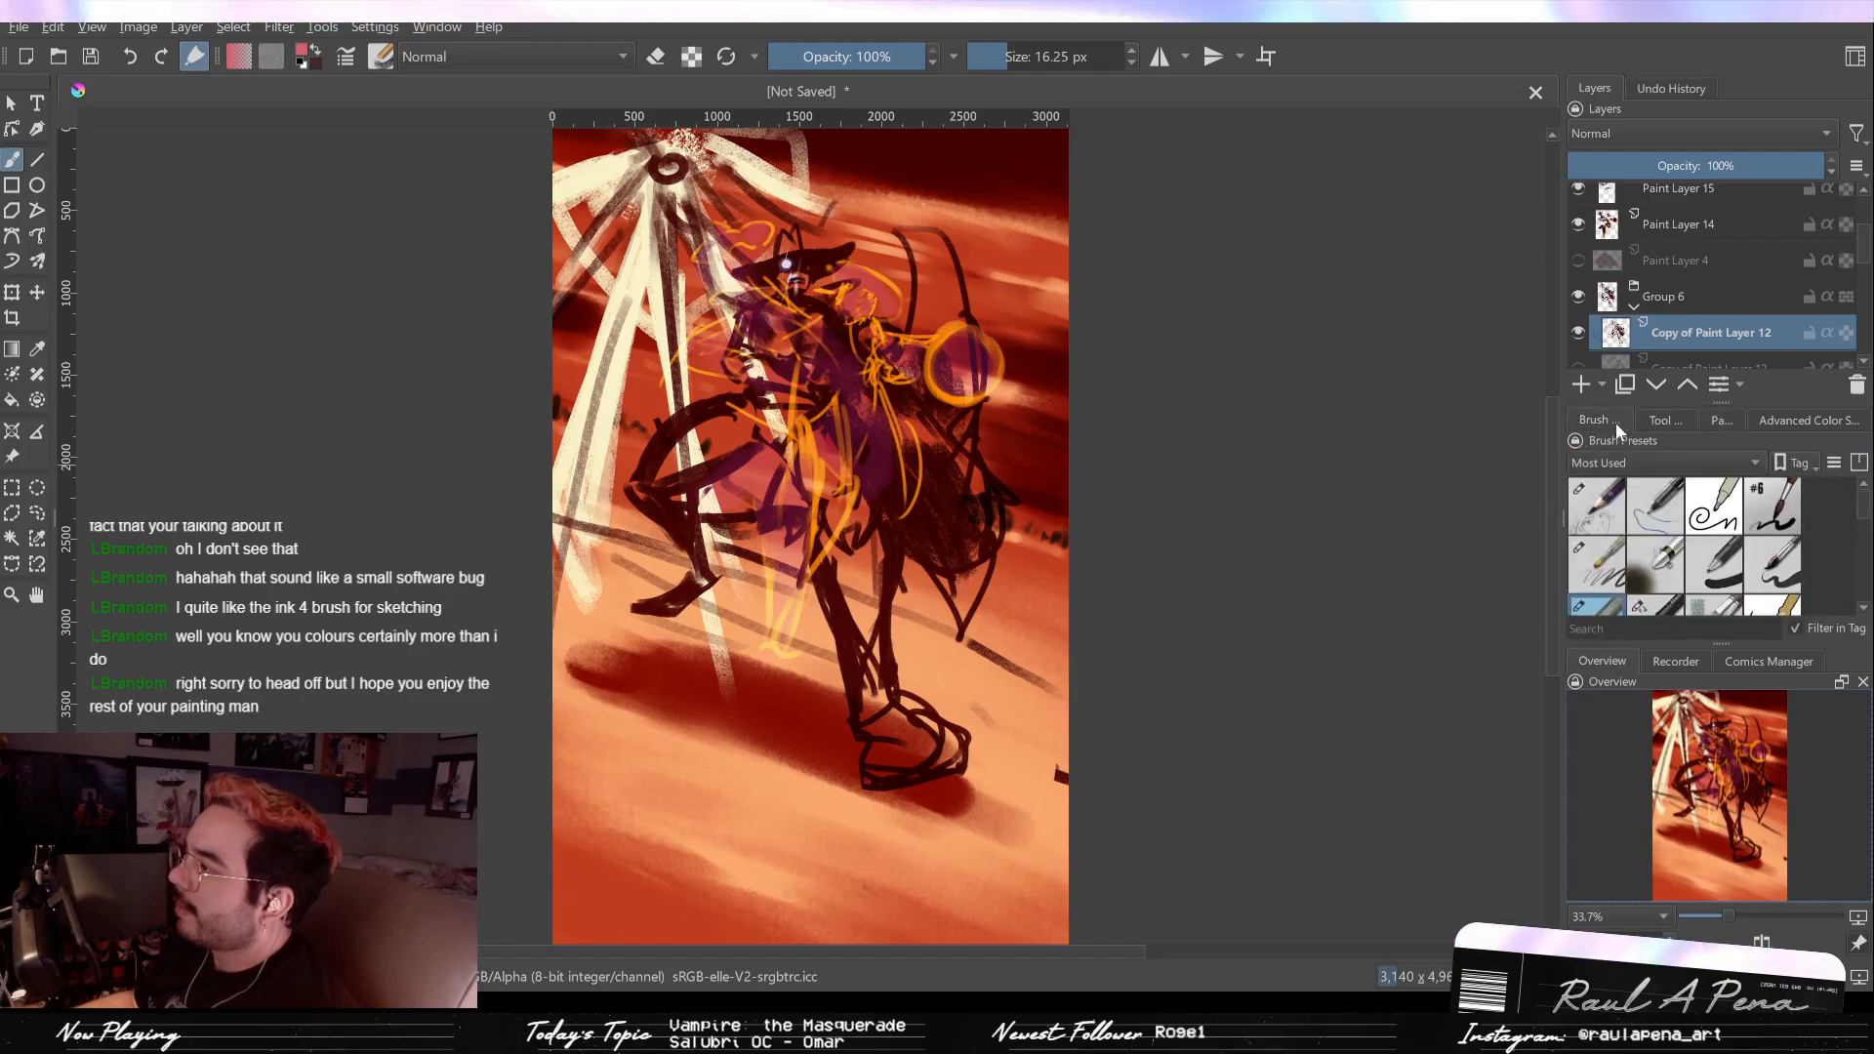
{"action": "left_click_drag", "start_coordinate": [1562, 515], "coordinate": [1562, 517]}
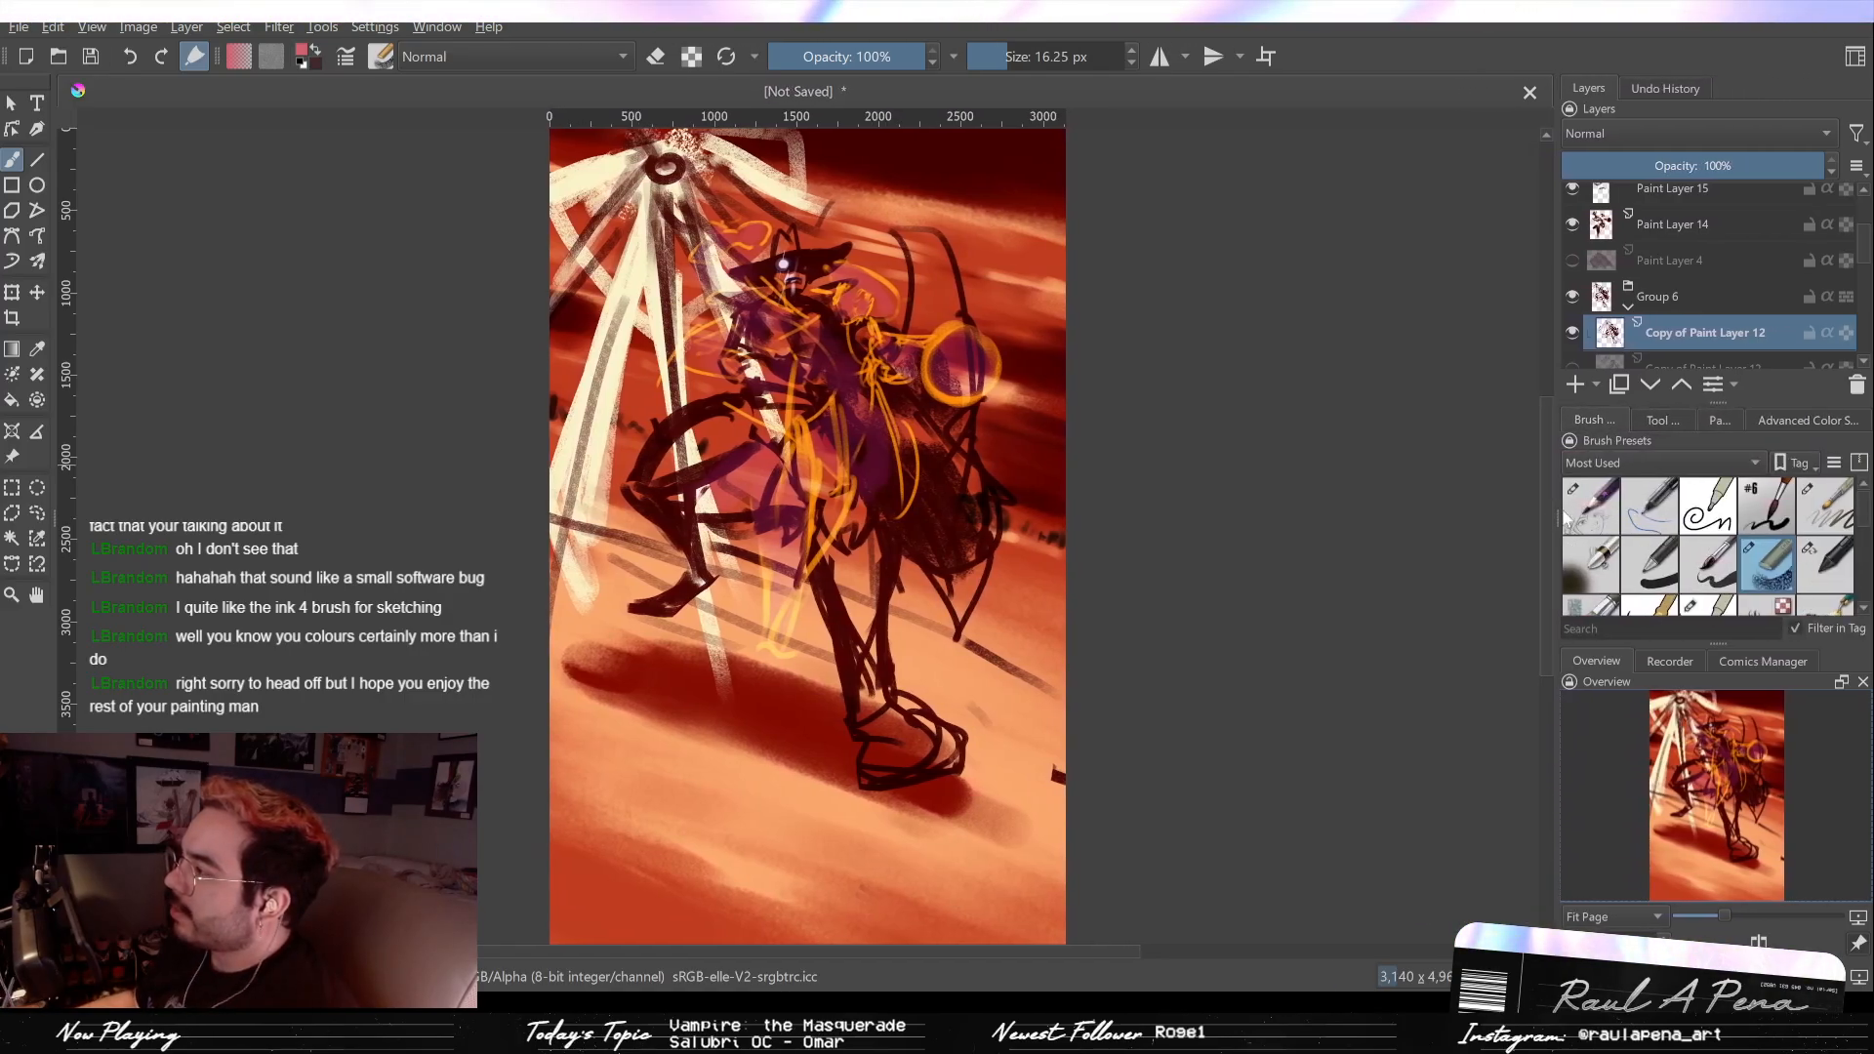
{"action": "left_click", "coordinate": [1841, 578]}
{"action": "left_click_drag", "start_coordinate": [624, 209], "coordinate": [671, 207]}
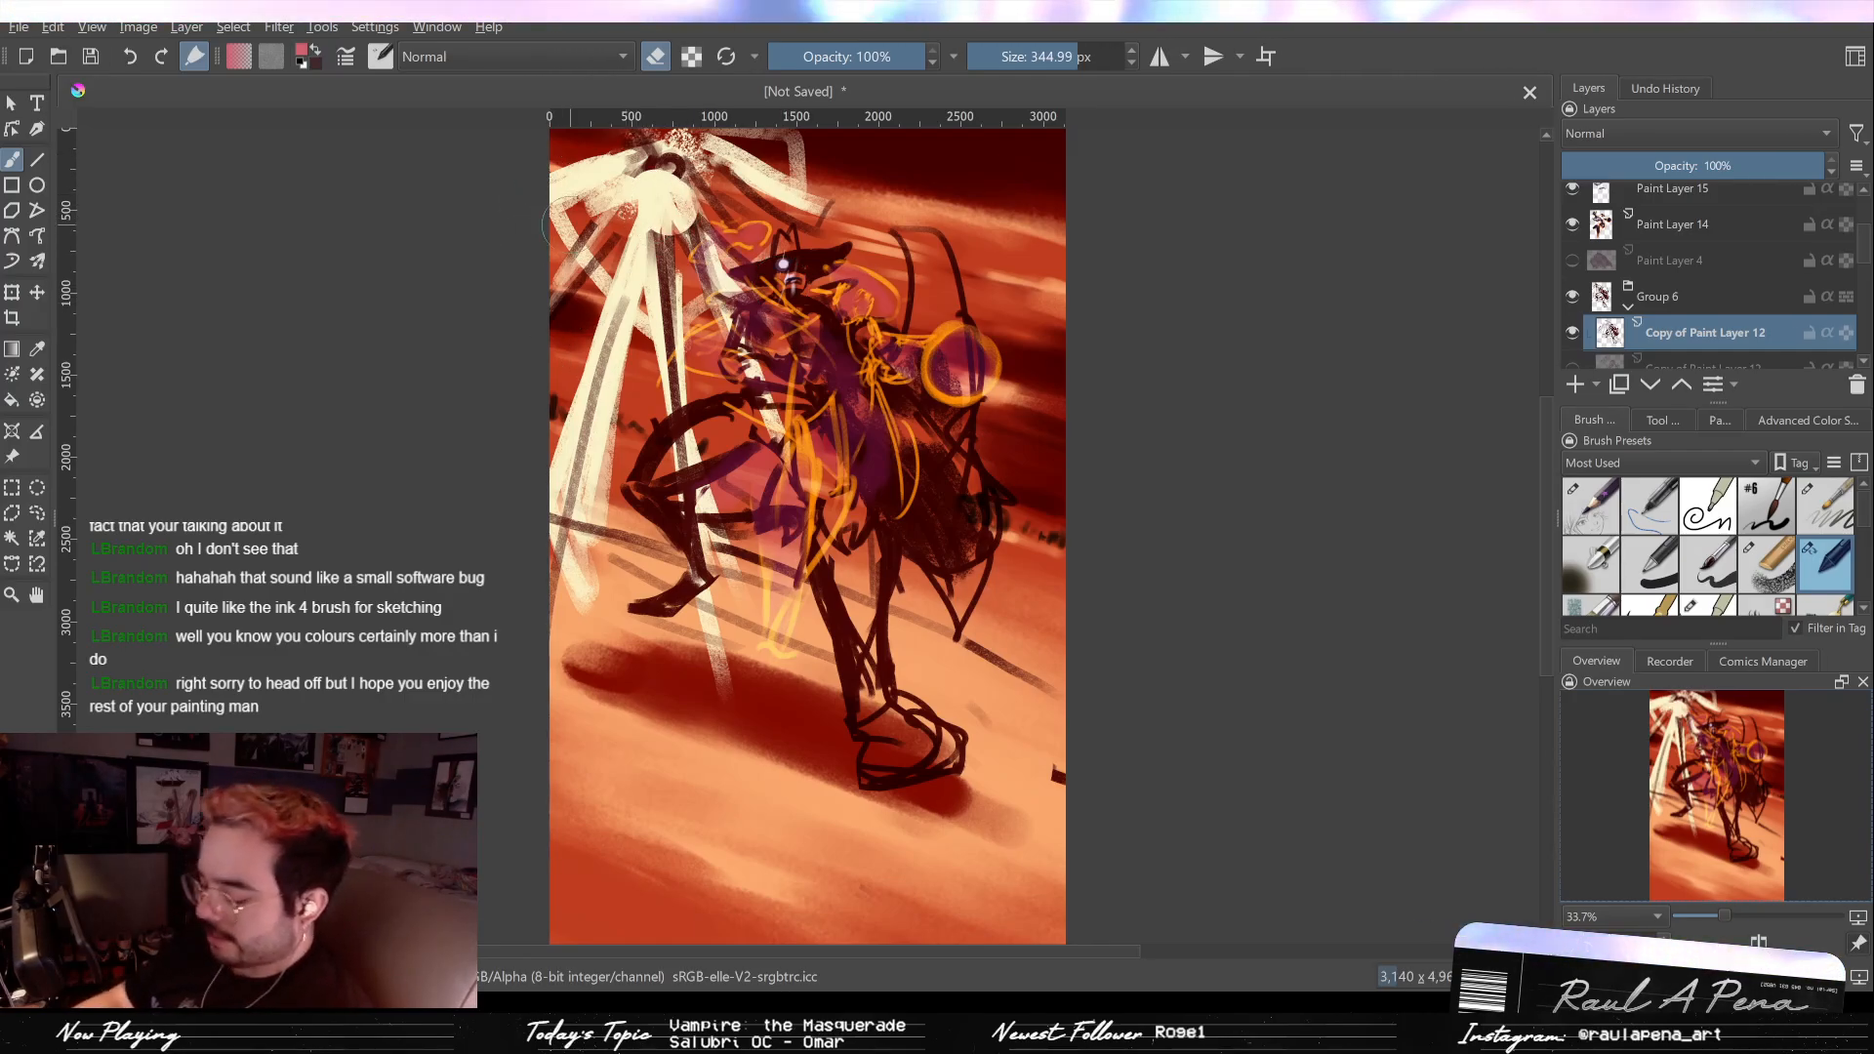
{"action": "mouse_move", "coordinate": [648, 235]}
{"action": "left_mouse_down"}
{"action": "mouse_move", "coordinate": [608, 217]}
{"action": "mouse_move", "coordinate": [574, 295]}
{"action": "left_mouse_up"}
Step: Erase the dark guide lines along the pale light rays beside the figure, undoing one stroke and redoing it
{"action": "mouse_move", "coordinate": [646, 197]}
{"action": "left_mouse_down"}
{"action": "mouse_move", "coordinate": [686, 357]}
{"action": "mouse_move", "coordinate": [770, 261]}
{"action": "mouse_move", "coordinate": [733, 395]}
{"action": "mouse_move", "coordinate": [790, 352]}
{"action": "left_mouse_up"}
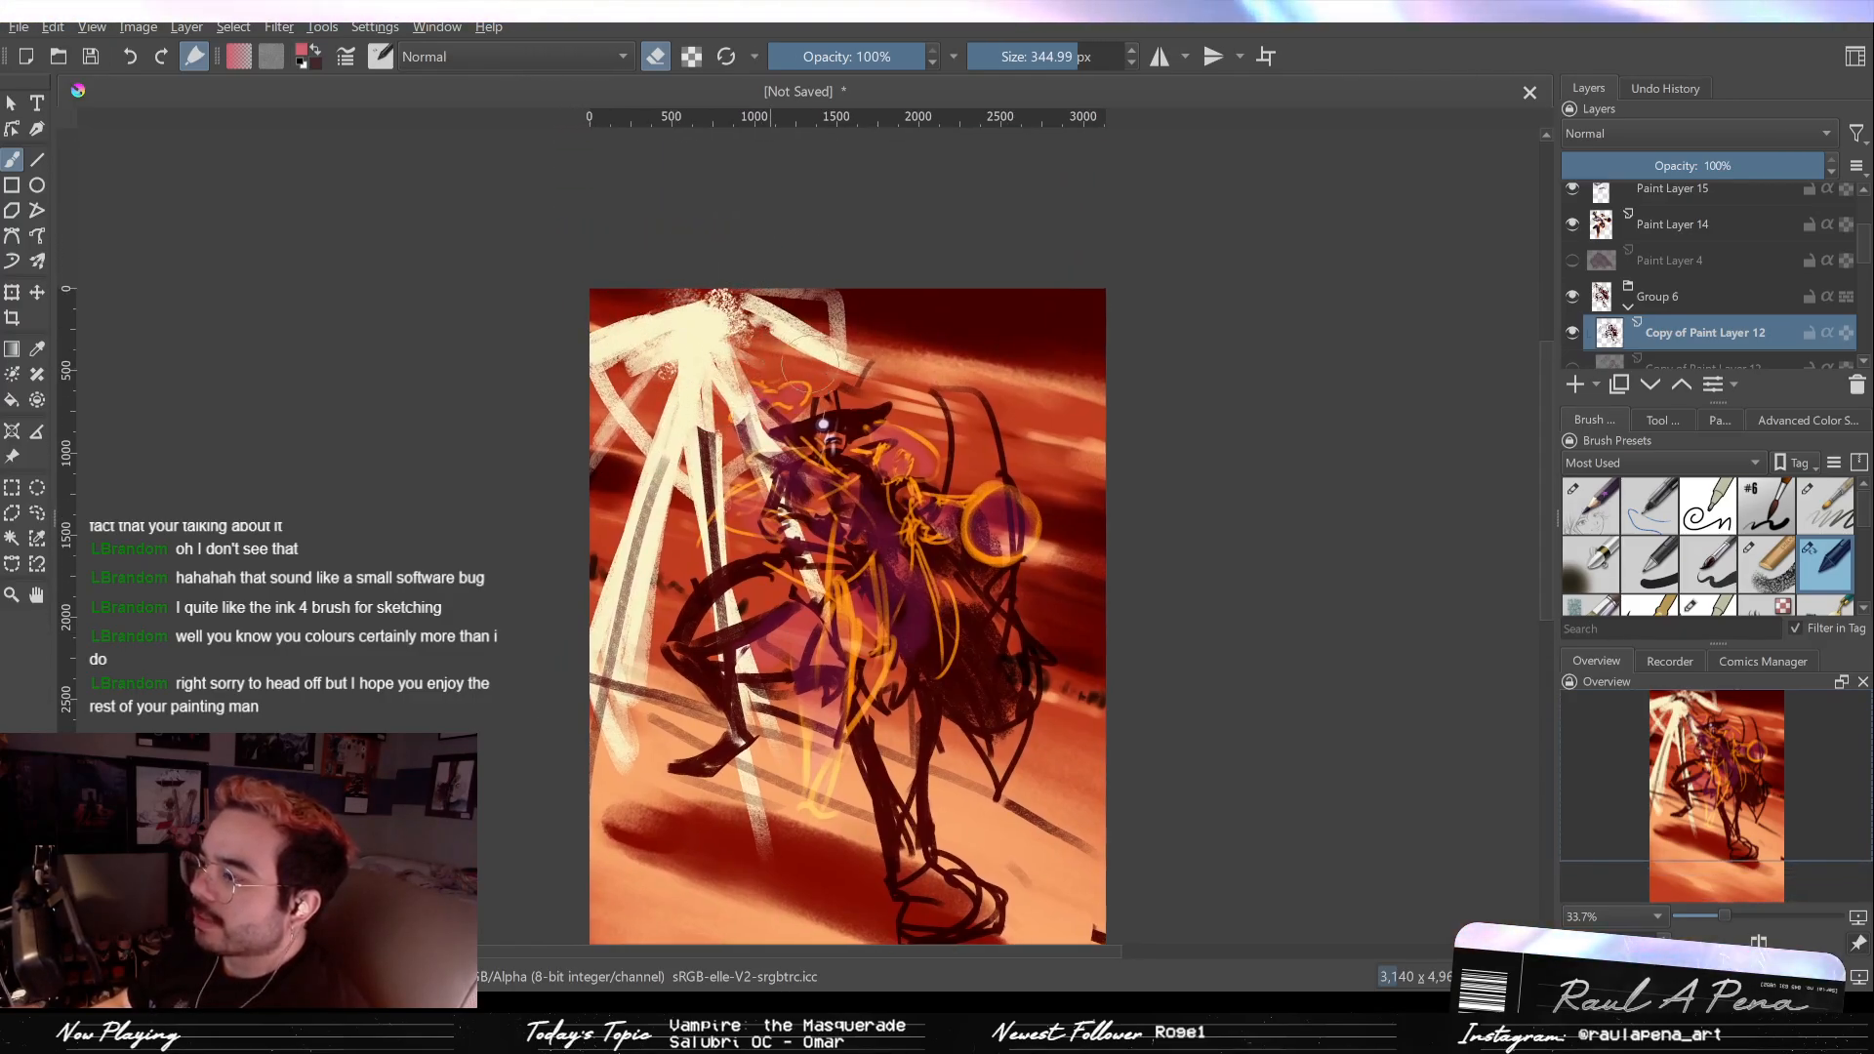
{"action": "key", "text": "ctrl+z"}
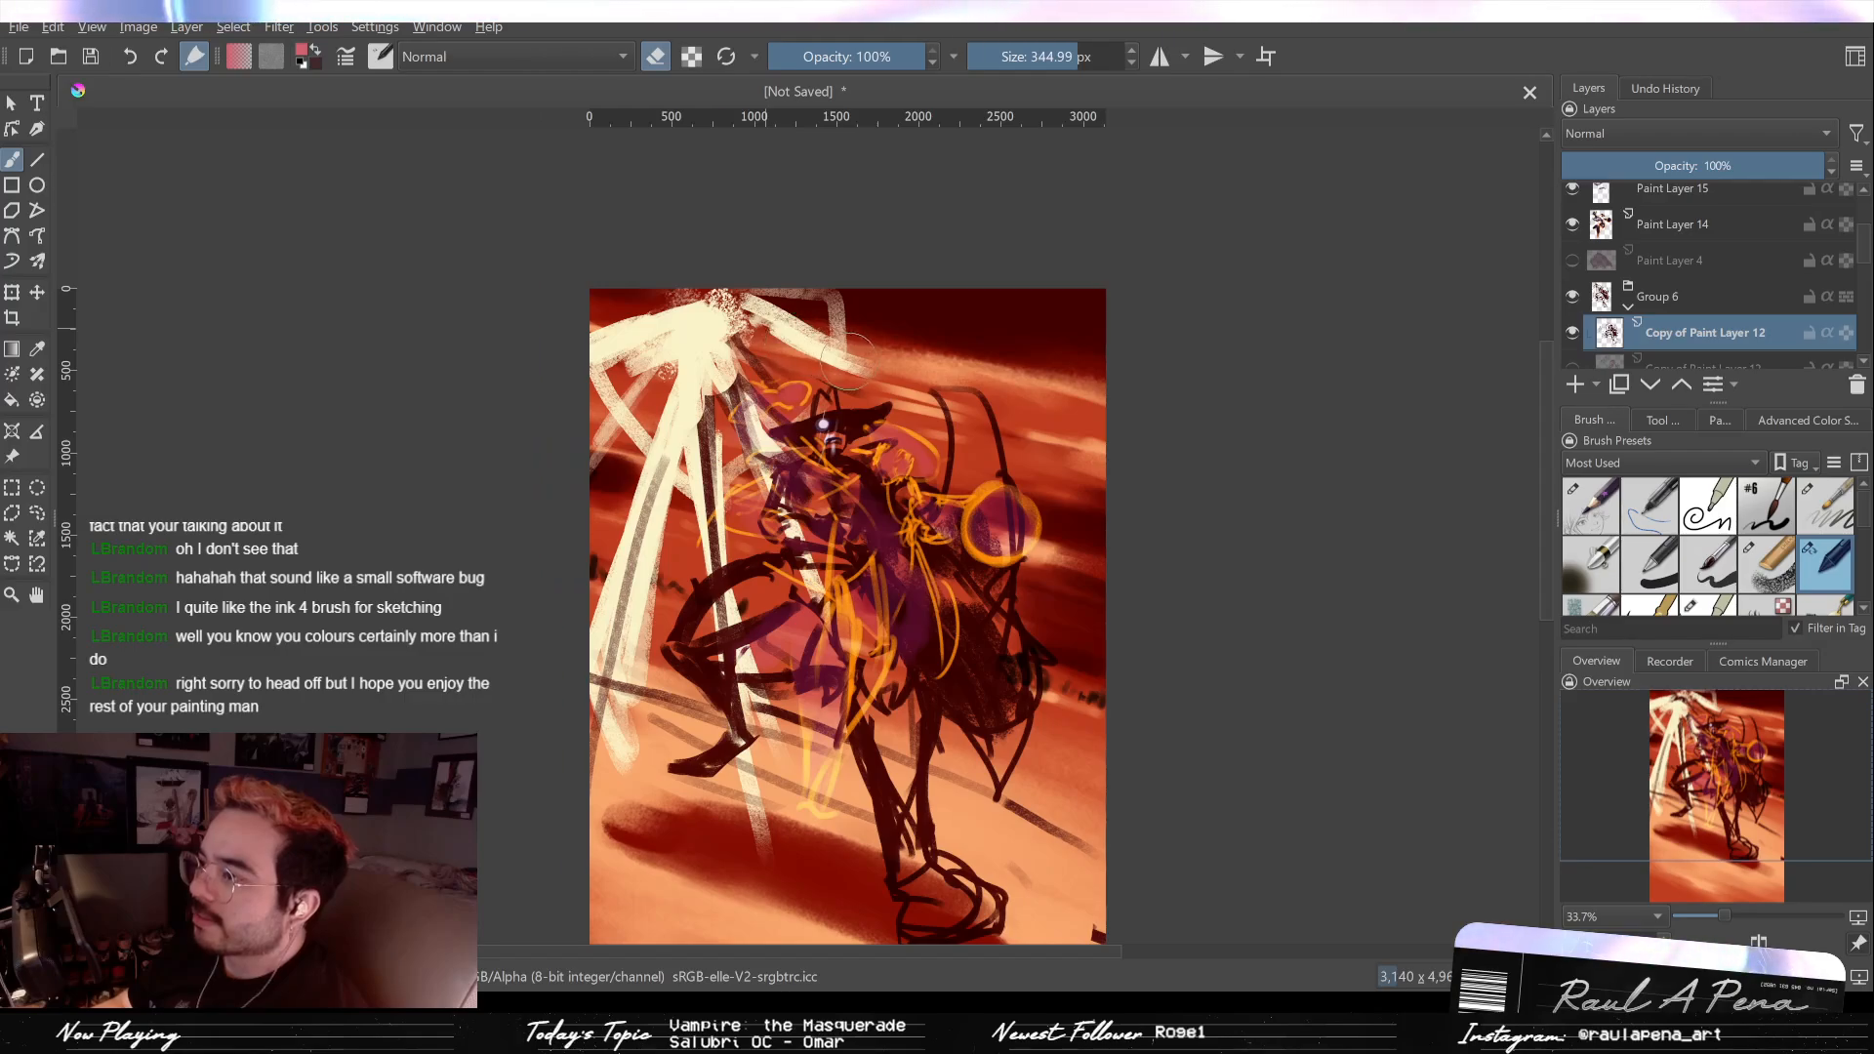
{"action": "mouse_move", "coordinate": [835, 332]}
{"action": "left_mouse_down"}
{"action": "mouse_move", "coordinate": [719, 375]}
{"action": "mouse_move", "coordinate": [709, 402]}
{"action": "mouse_move", "coordinate": [764, 390]}
{"action": "mouse_move", "coordinate": [698, 424]}
{"action": "mouse_move", "coordinate": [698, 523]}
{"action": "left_mouse_up"}
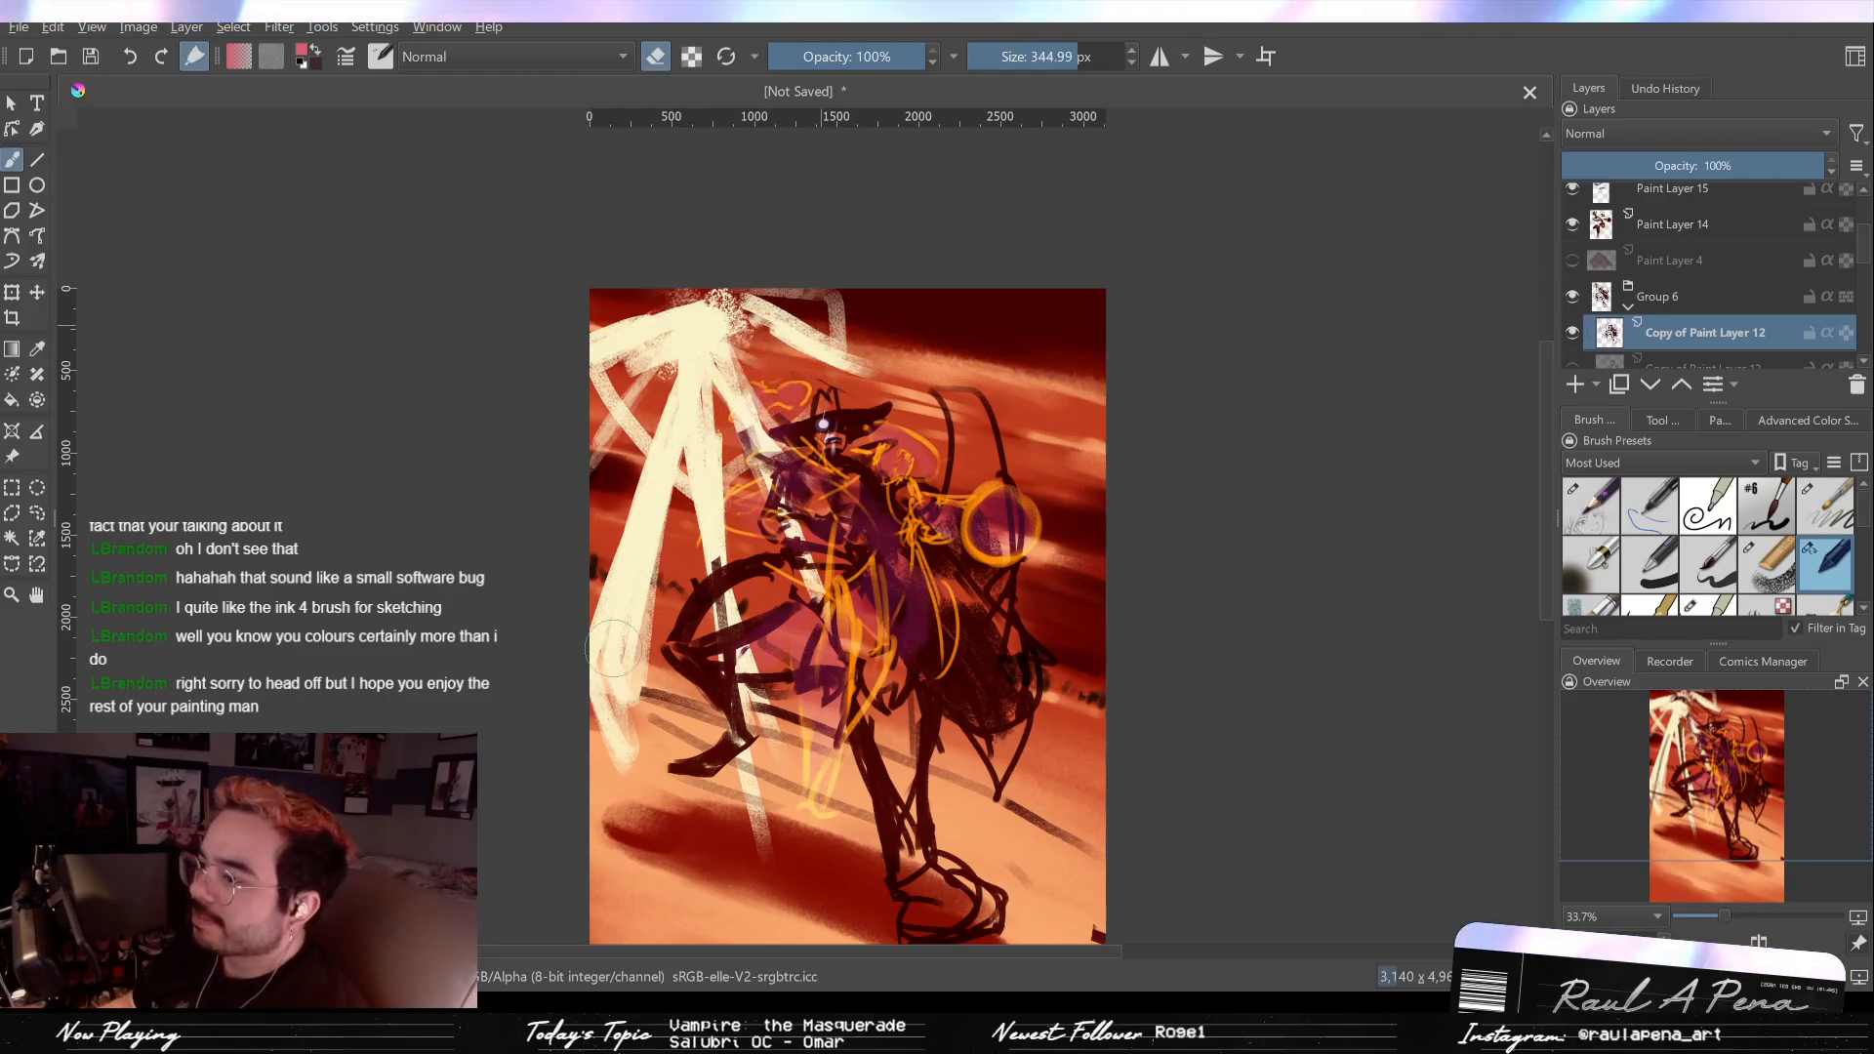
{"action": "mouse_move", "coordinate": [715, 616]}
{"action": "left_mouse_down"}
{"action": "mouse_move", "coordinate": [739, 600]}
{"action": "mouse_move", "coordinate": [715, 560]}
{"action": "left_mouse_up"}
{"action": "left_click_drag", "start_coordinate": [801, 449], "coordinate": [759, 530]}
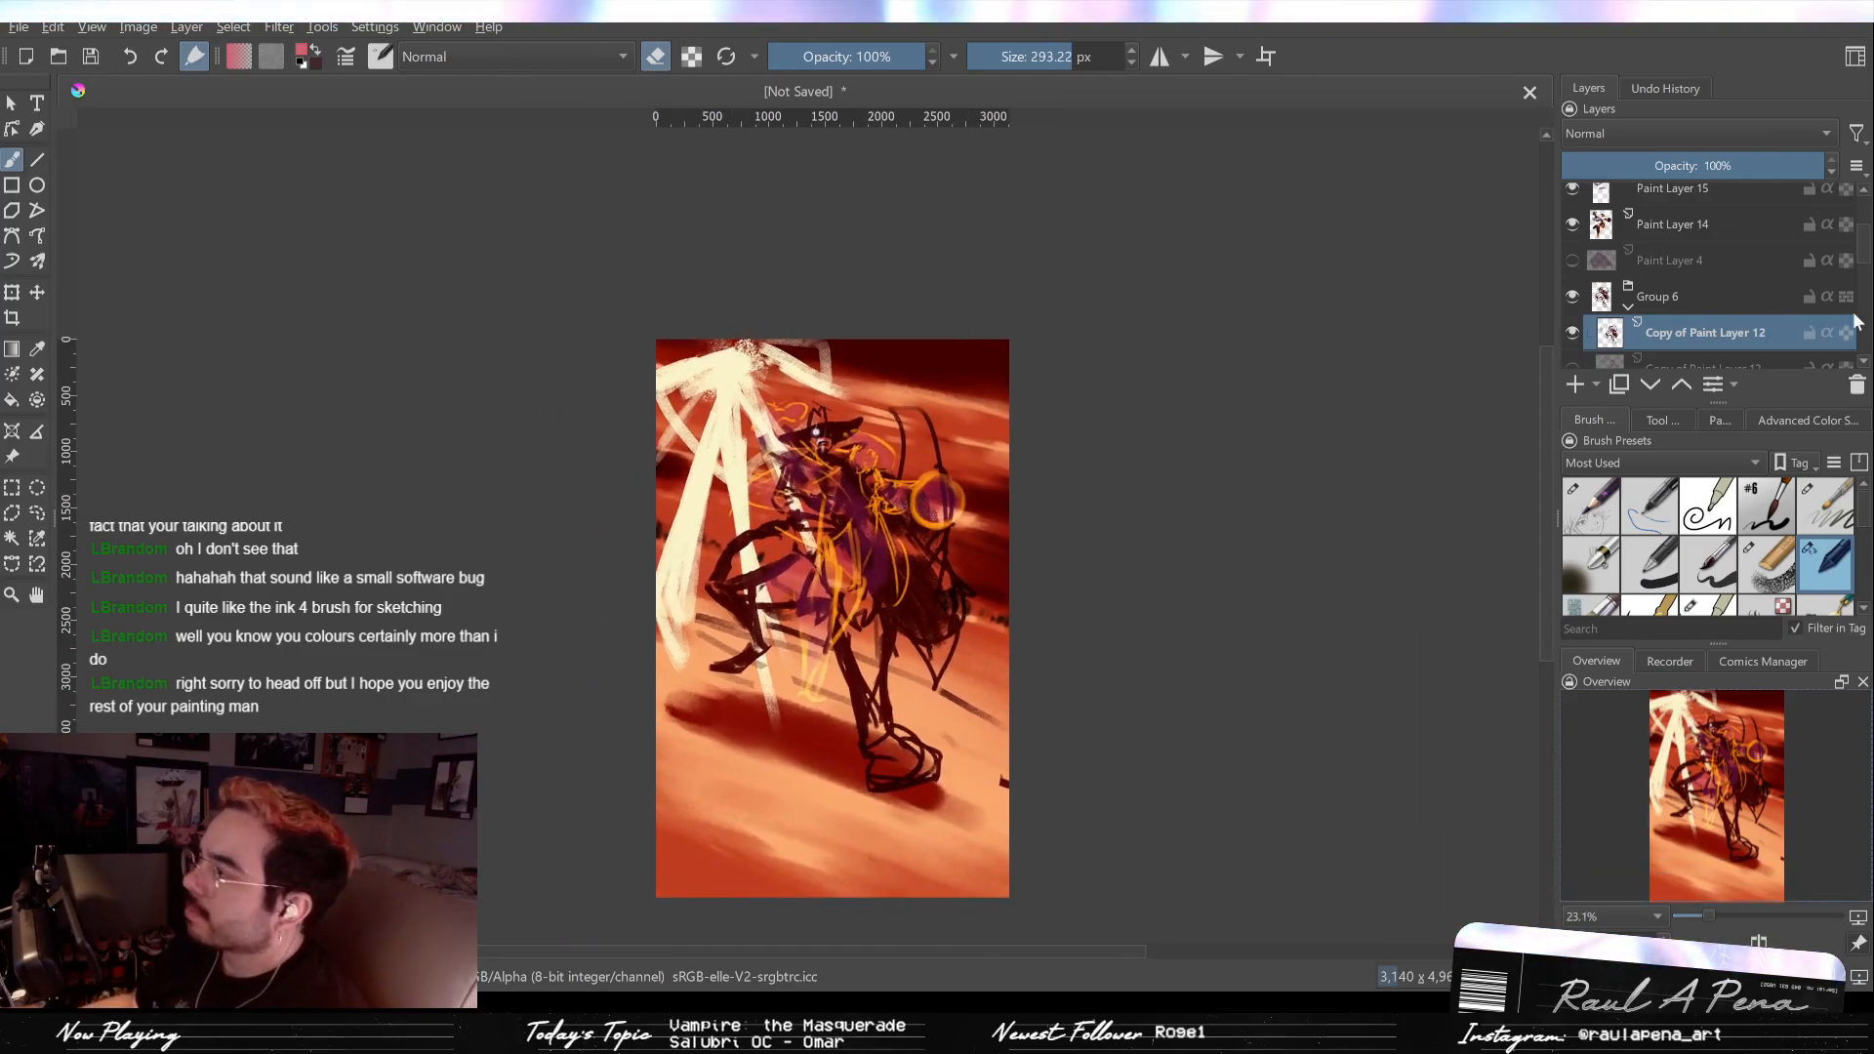
Step: On Paint Layer 13 in Group 10, sample the pale cream light colour and paint a short ray above the light source
{"action": "scroll", "coordinate": [1868, 247], "scroll_direction": "down", "scroll_amount": 5}
{"action": "left_click", "coordinate": [1665, 302]}
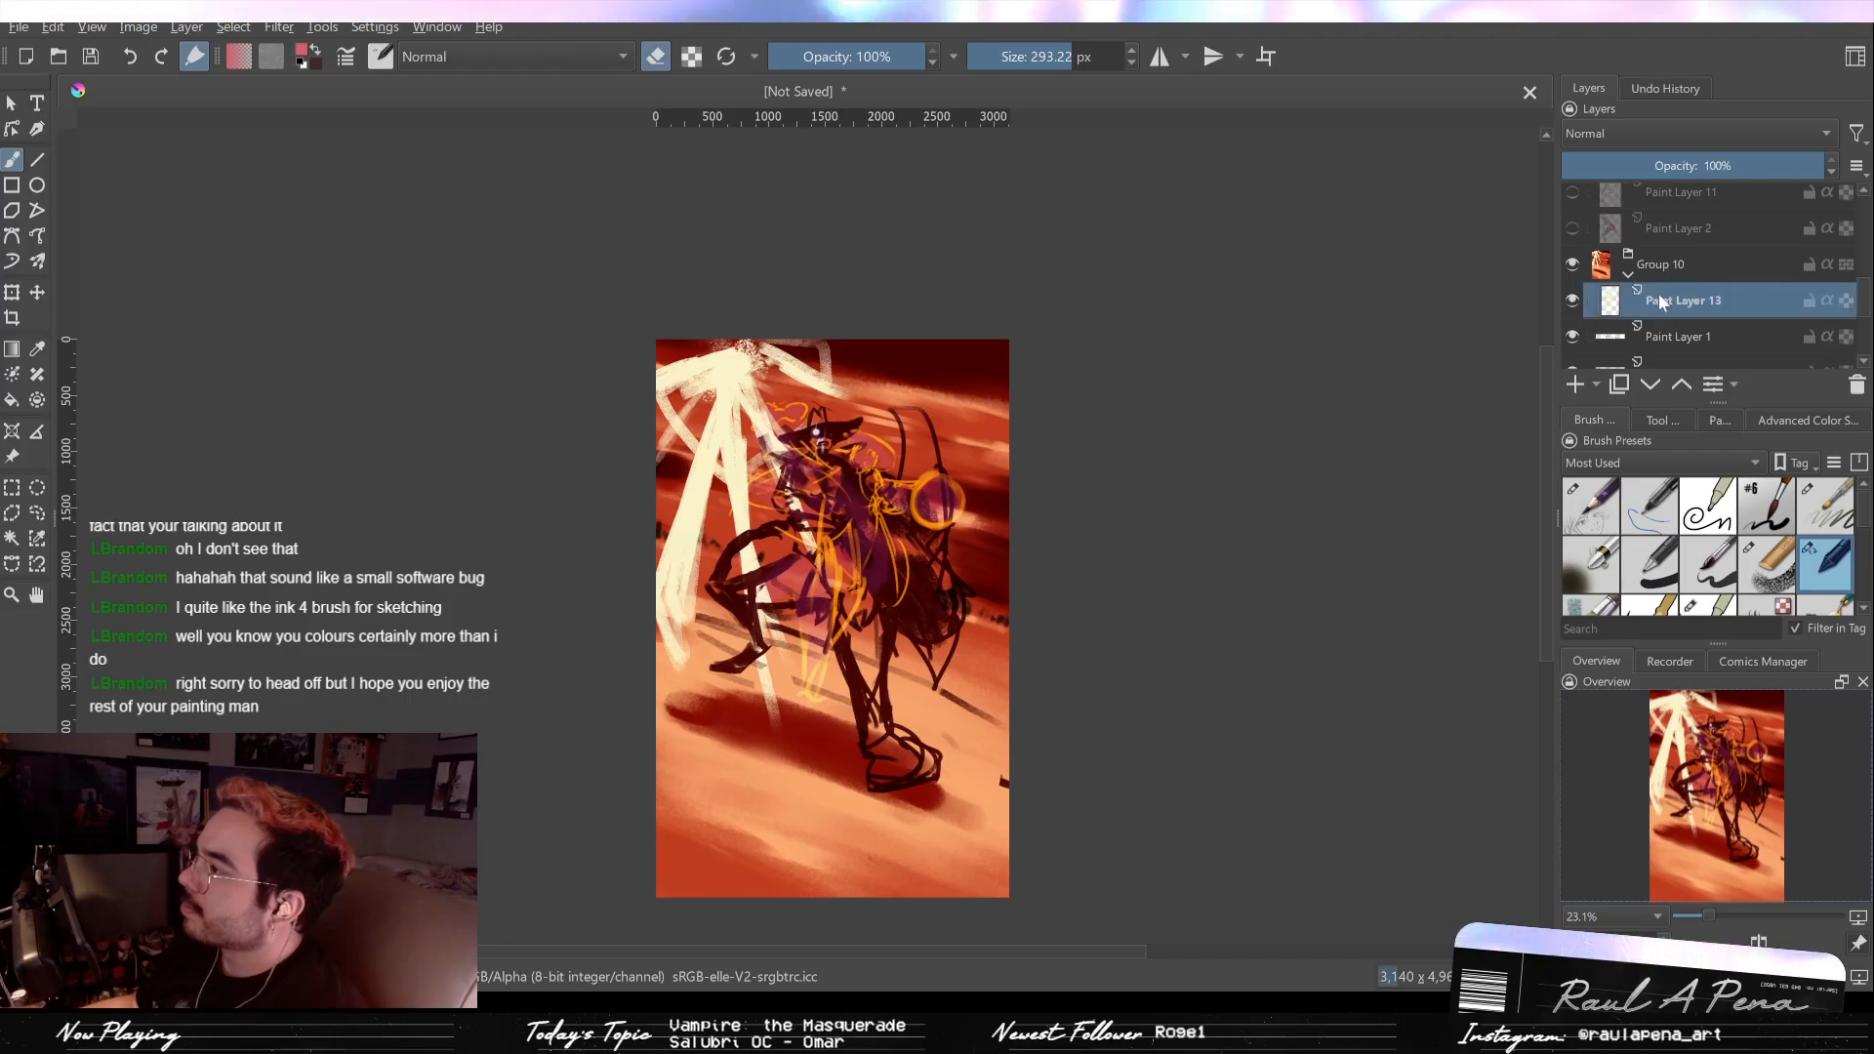
{"action": "left_click_drag", "start_coordinate": [662, 404], "coordinate": [760, 255]}
{"action": "key", "text": "e"}
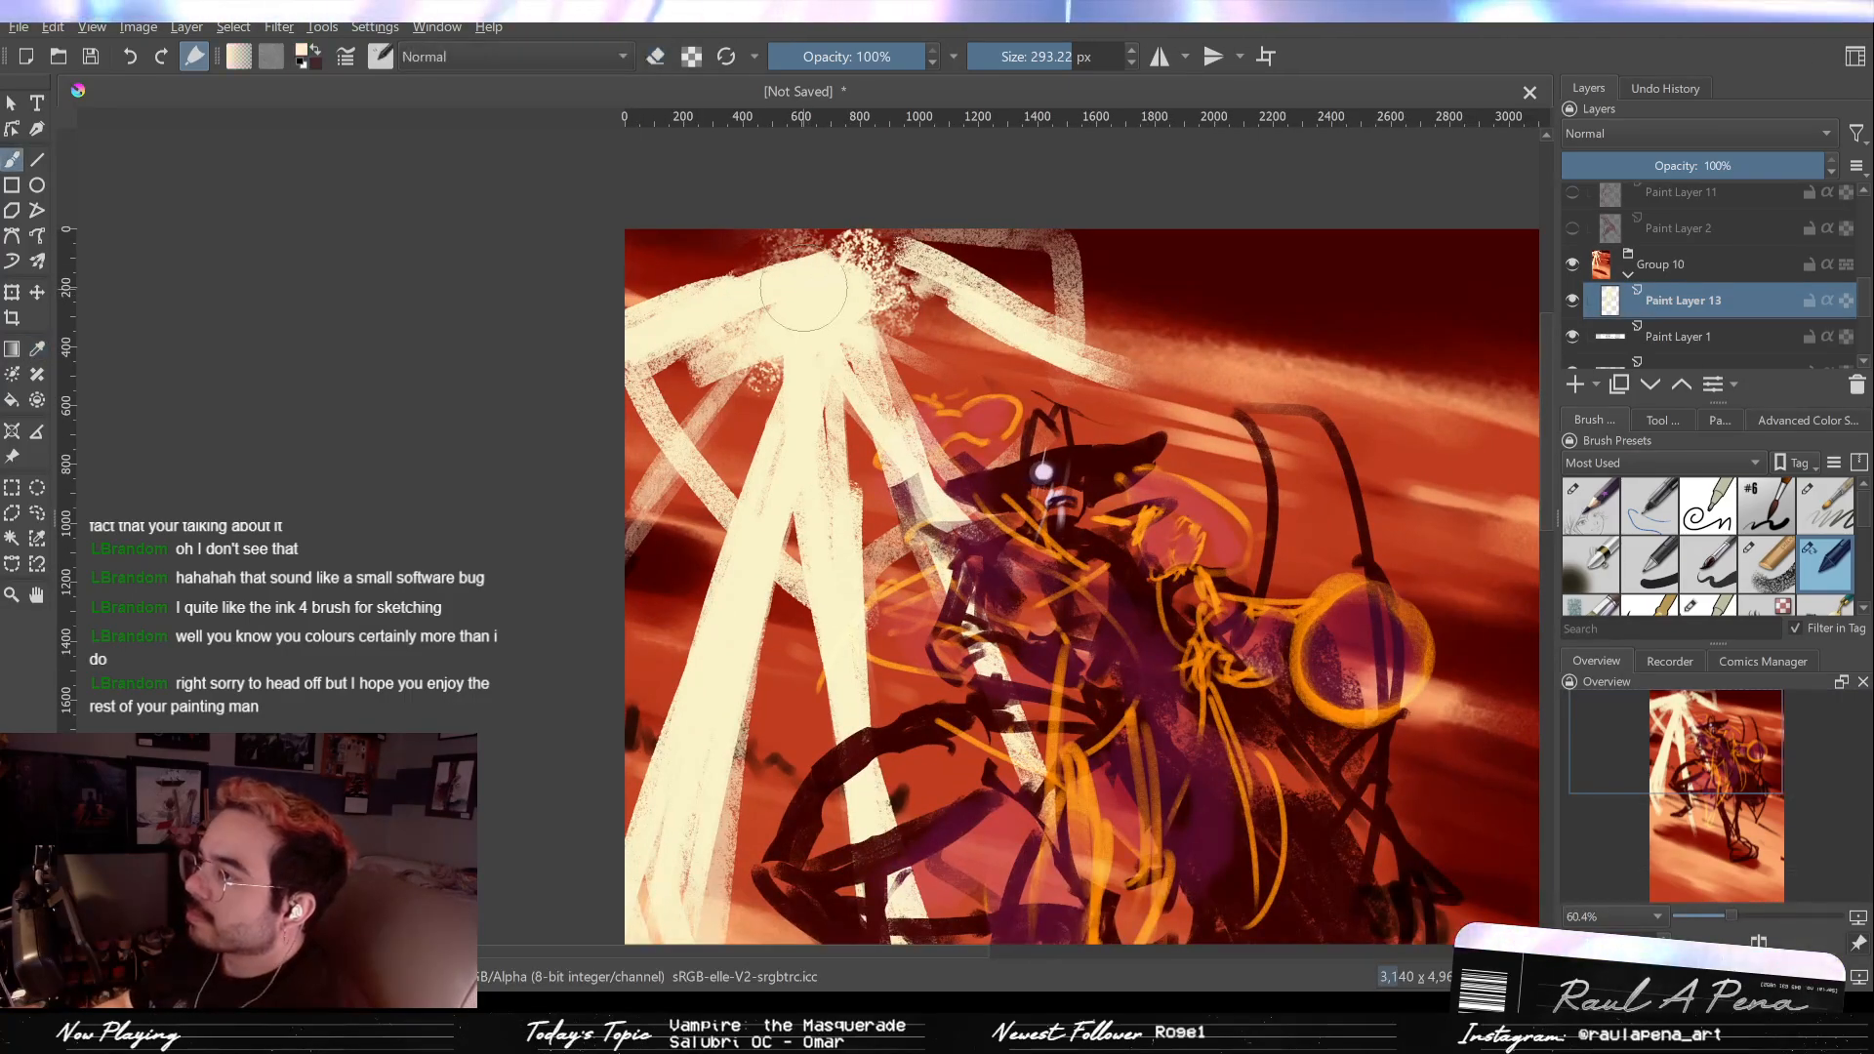
{"action": "key", "text": "slash"}
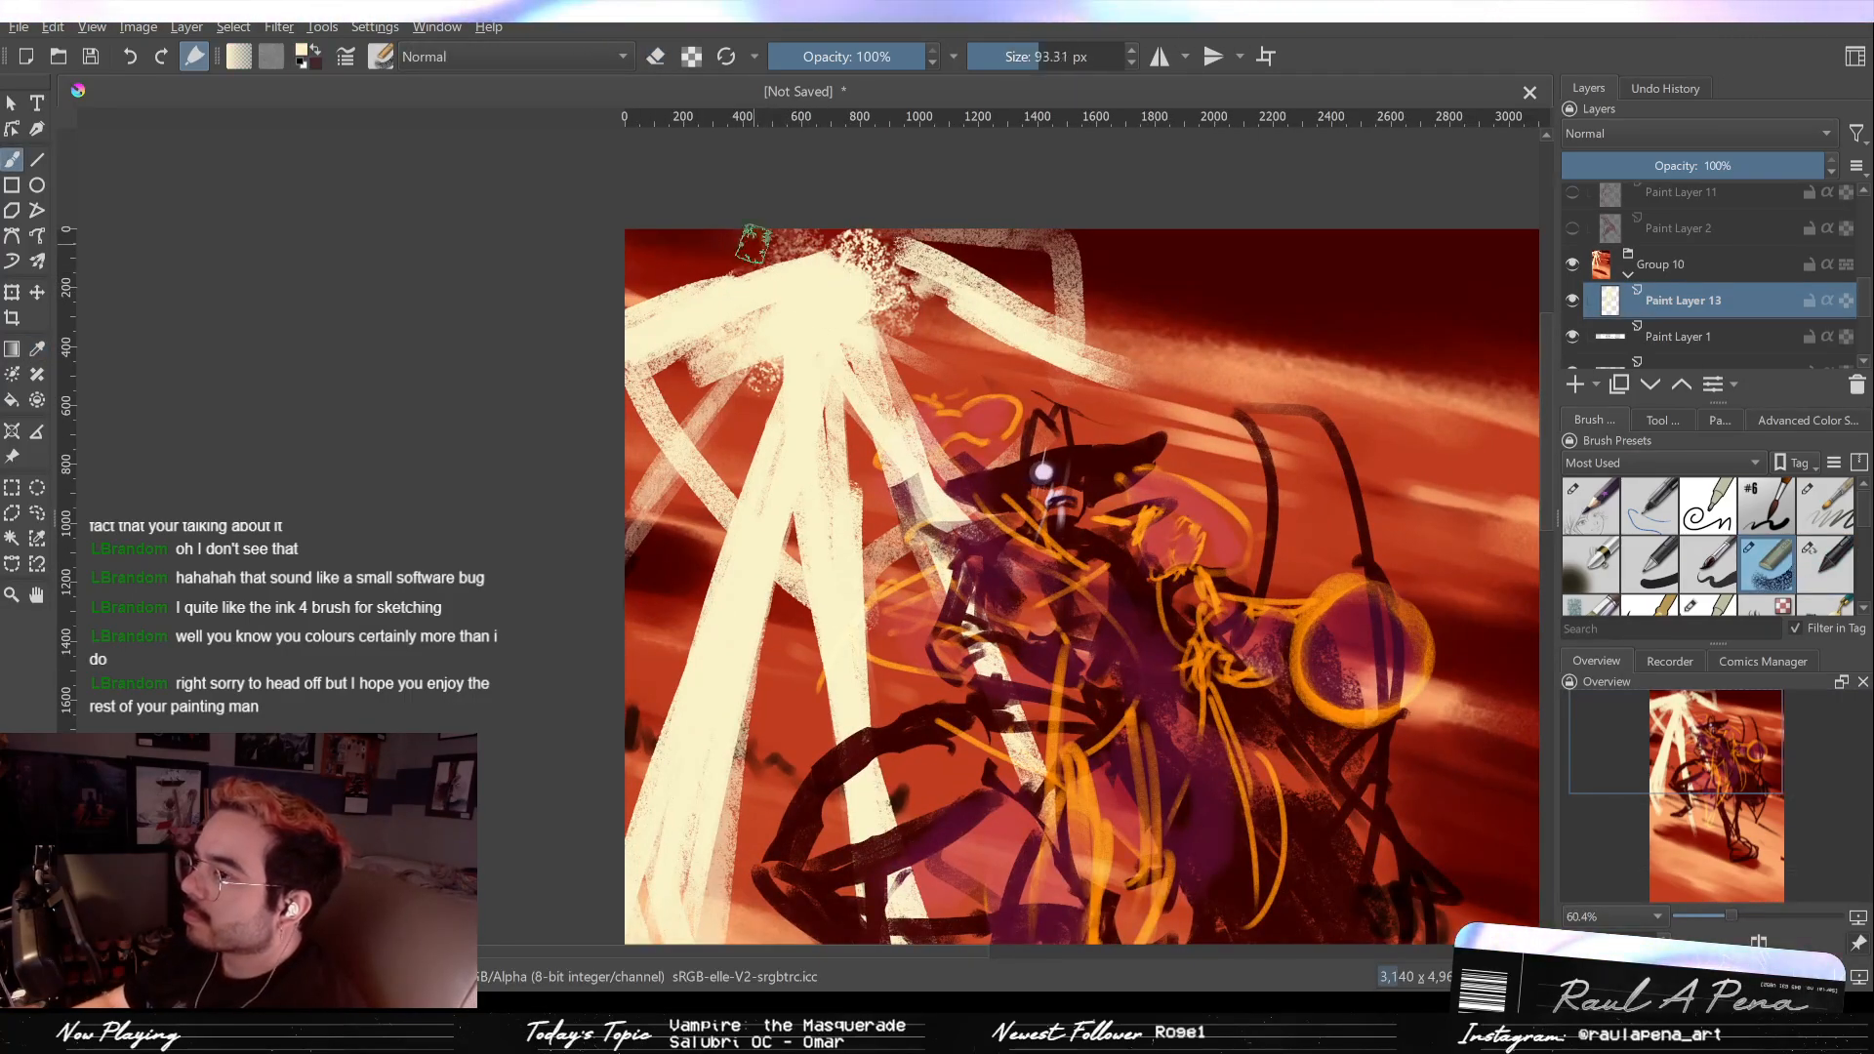
{"action": "left_click_drag", "start_coordinate": [752, 228], "coordinate": [747, 201]}
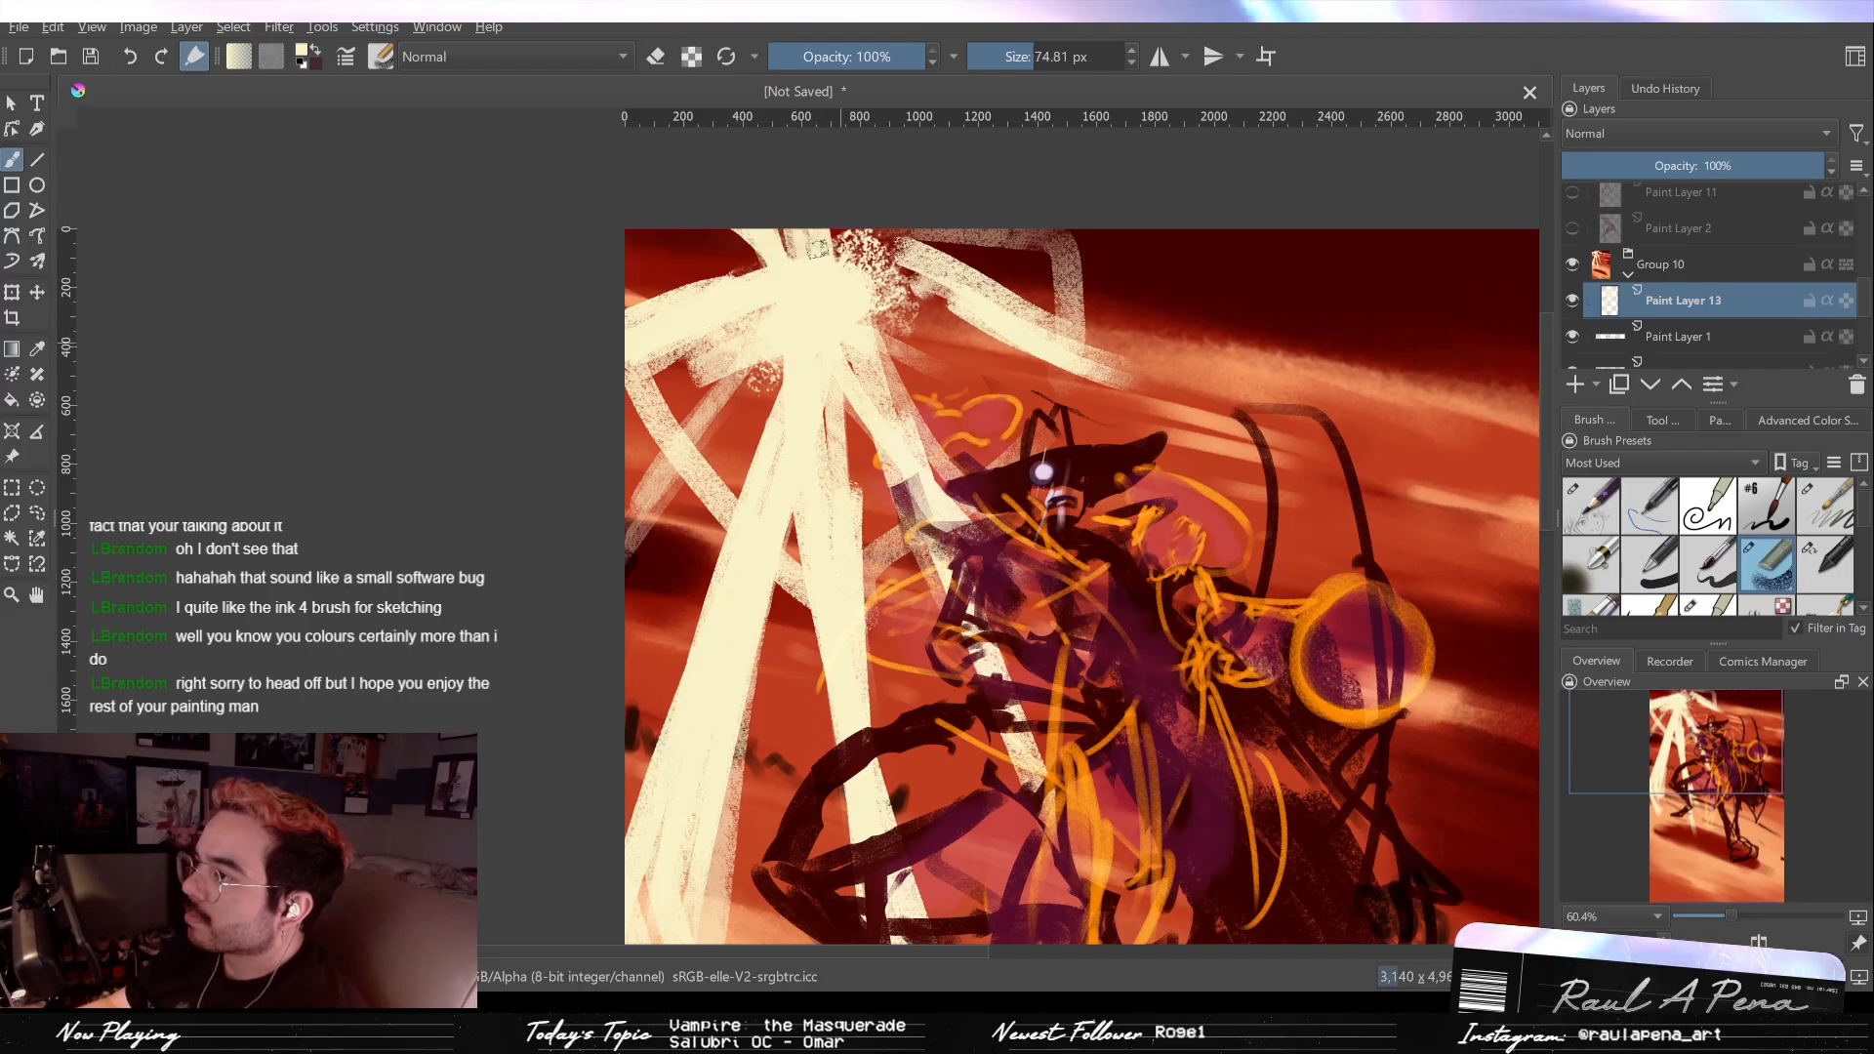
Step: Draw thin cream rays fanning down from the light source between the wide beams with about a 14 px brush
{"action": "left_click_drag", "start_coordinate": [771, 371], "coordinate": [627, 664]}
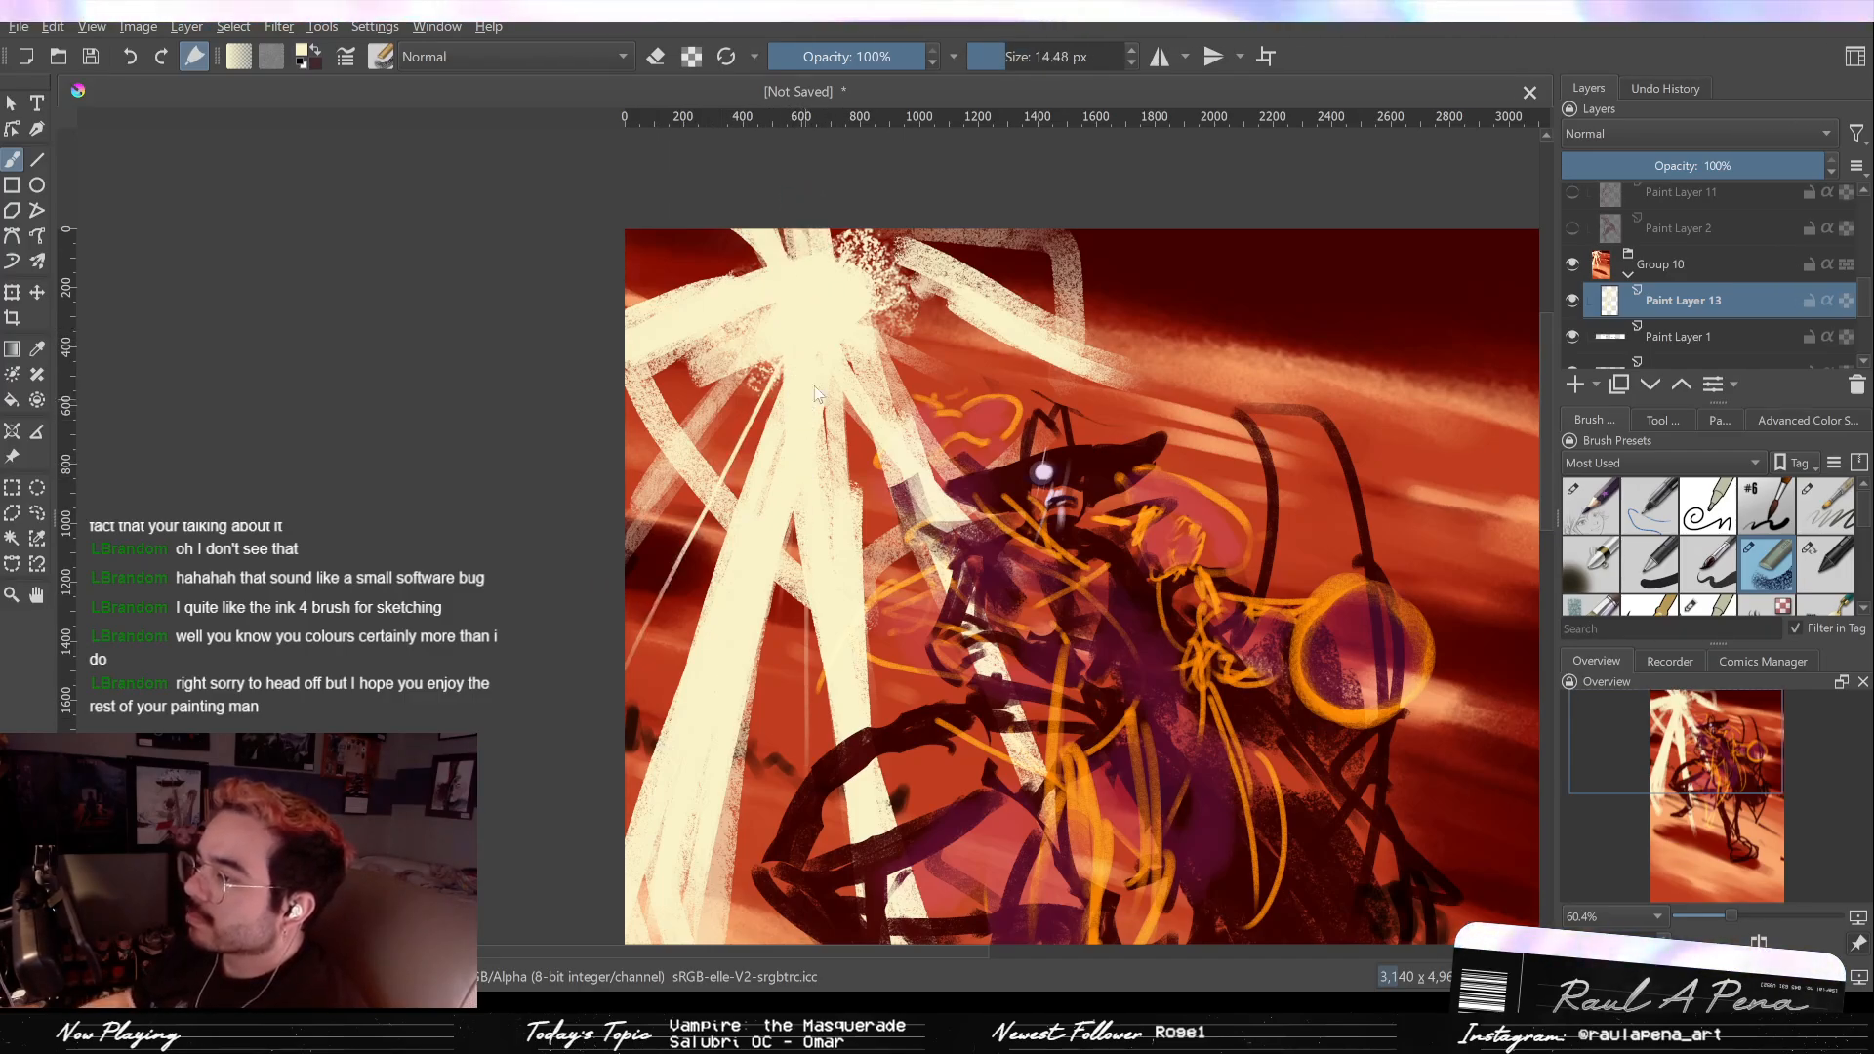
{"action": "scroll", "coordinate": [837, 283], "scroll_direction": "down", "scroll_amount": 3}
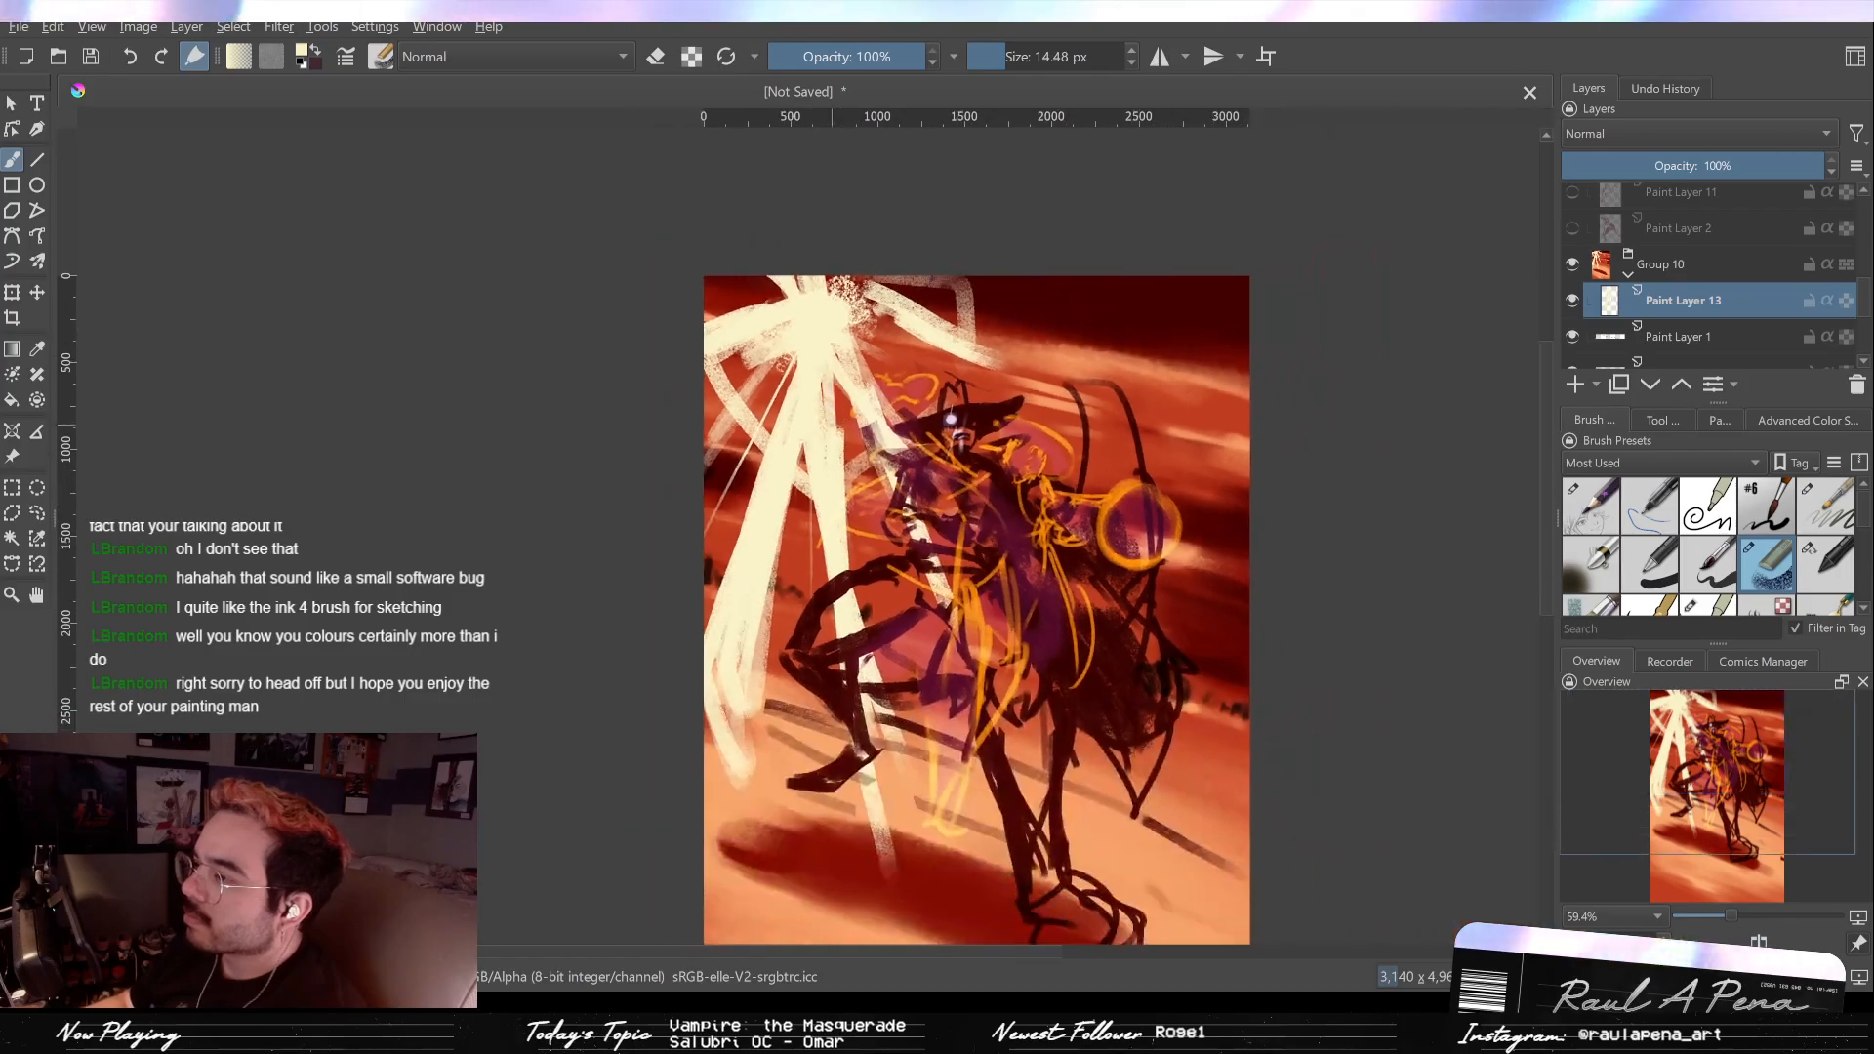
{"action": "left_click_drag", "start_coordinate": [854, 430], "coordinate": [846, 586]}
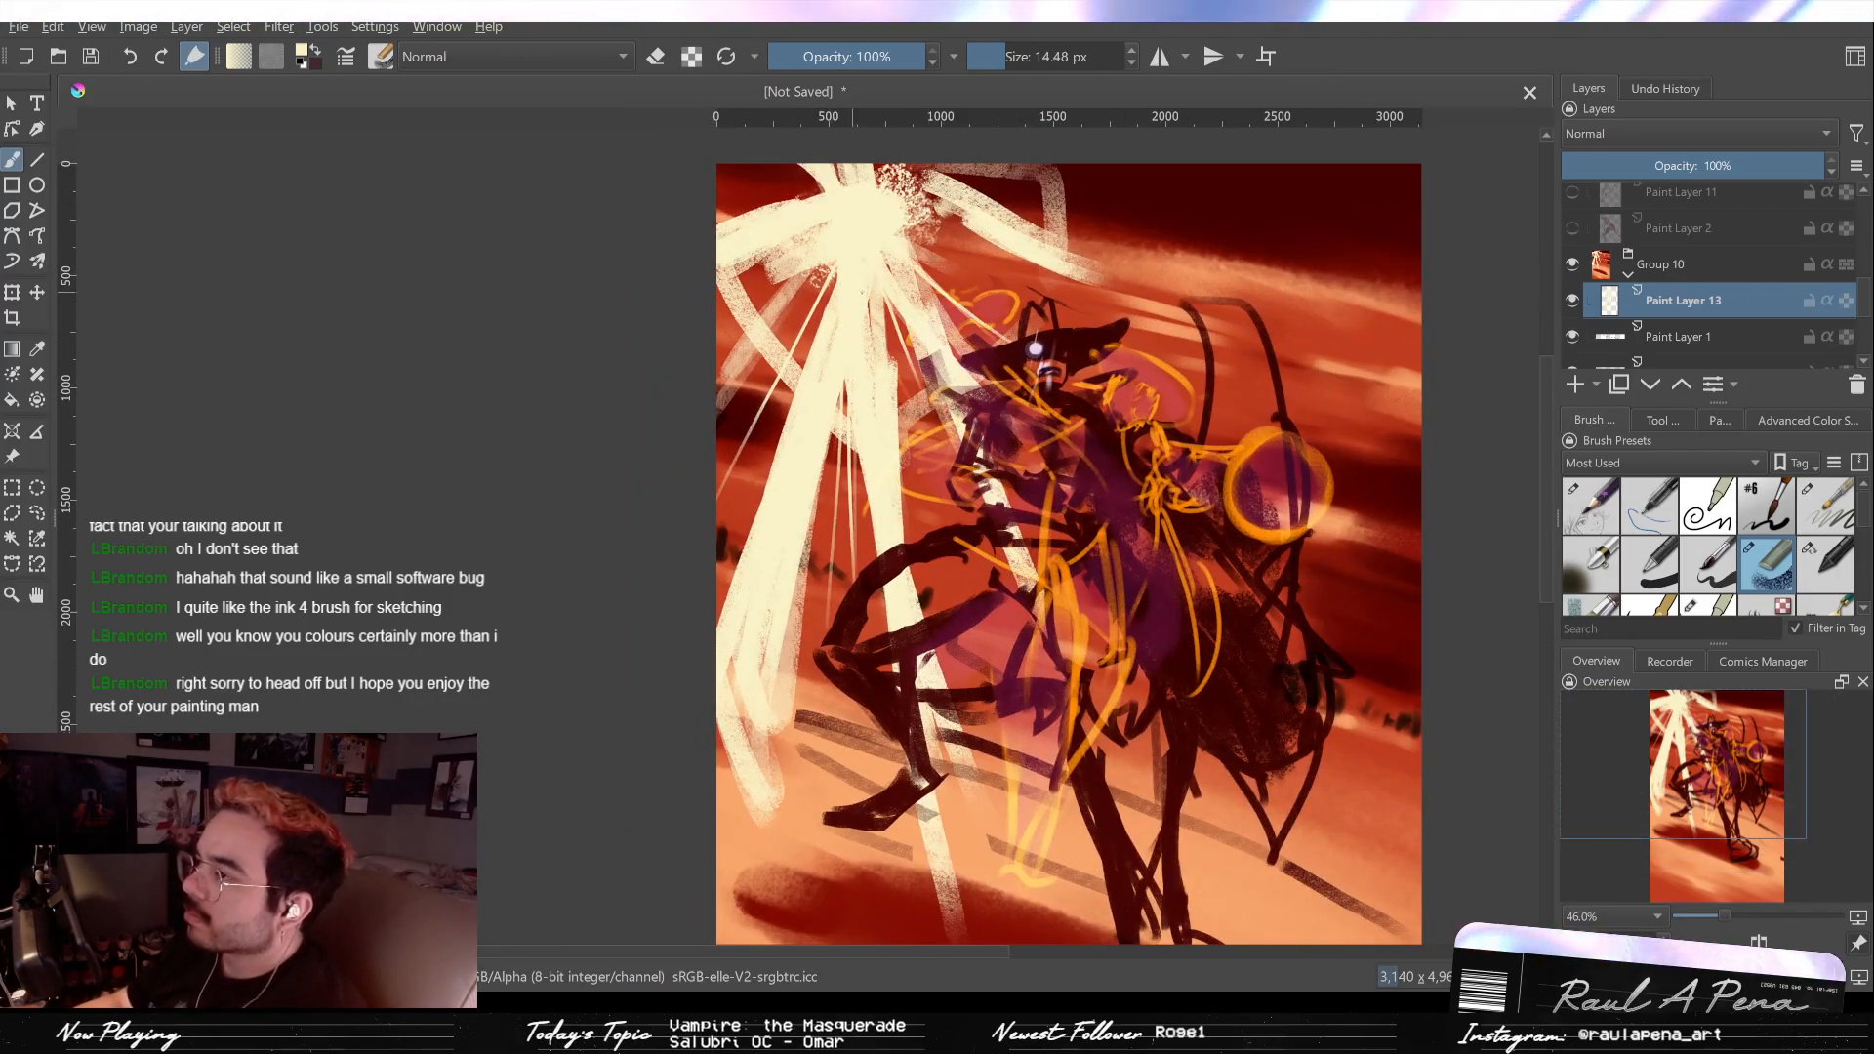
{"action": "scroll", "coordinate": [1046, 368], "scroll_direction": "down", "scroll_amount": 2}
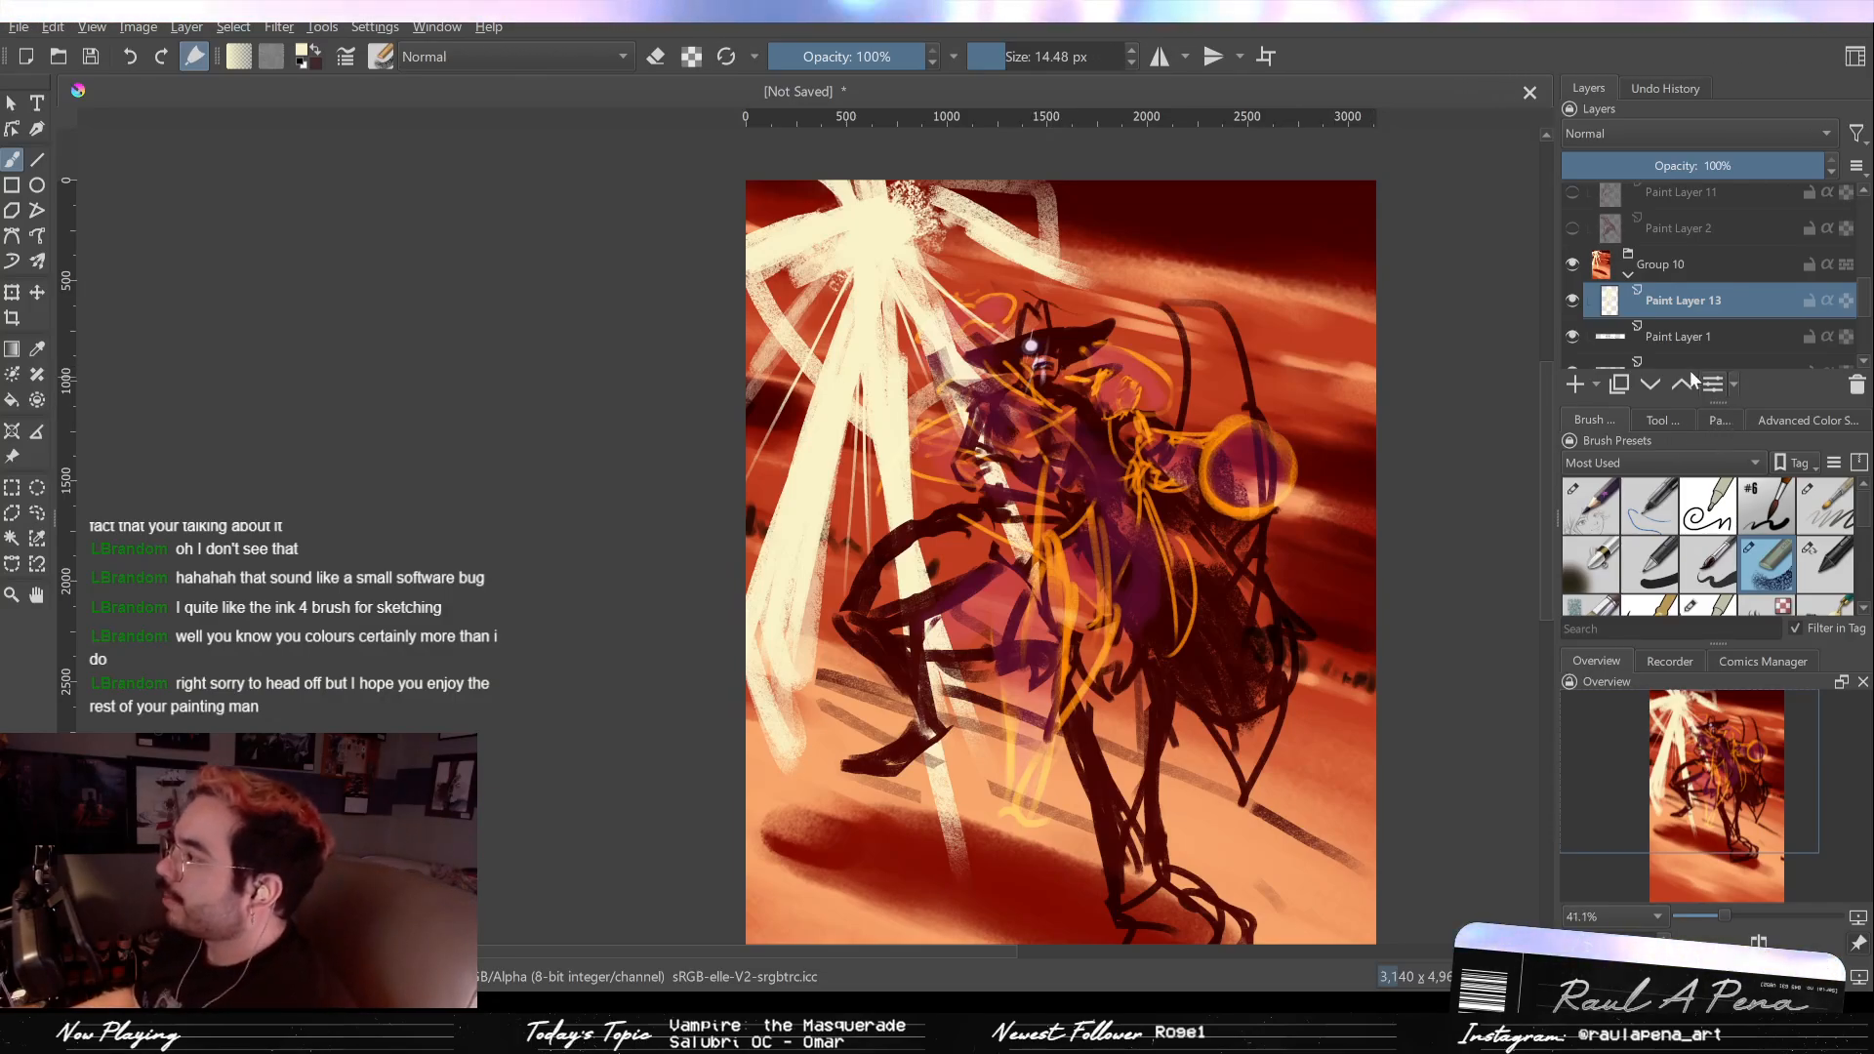
Step: Paint a solid white core at the centre of the light source with about a 136 px brush
{"action": "left_click", "coordinate": [1720, 420]}
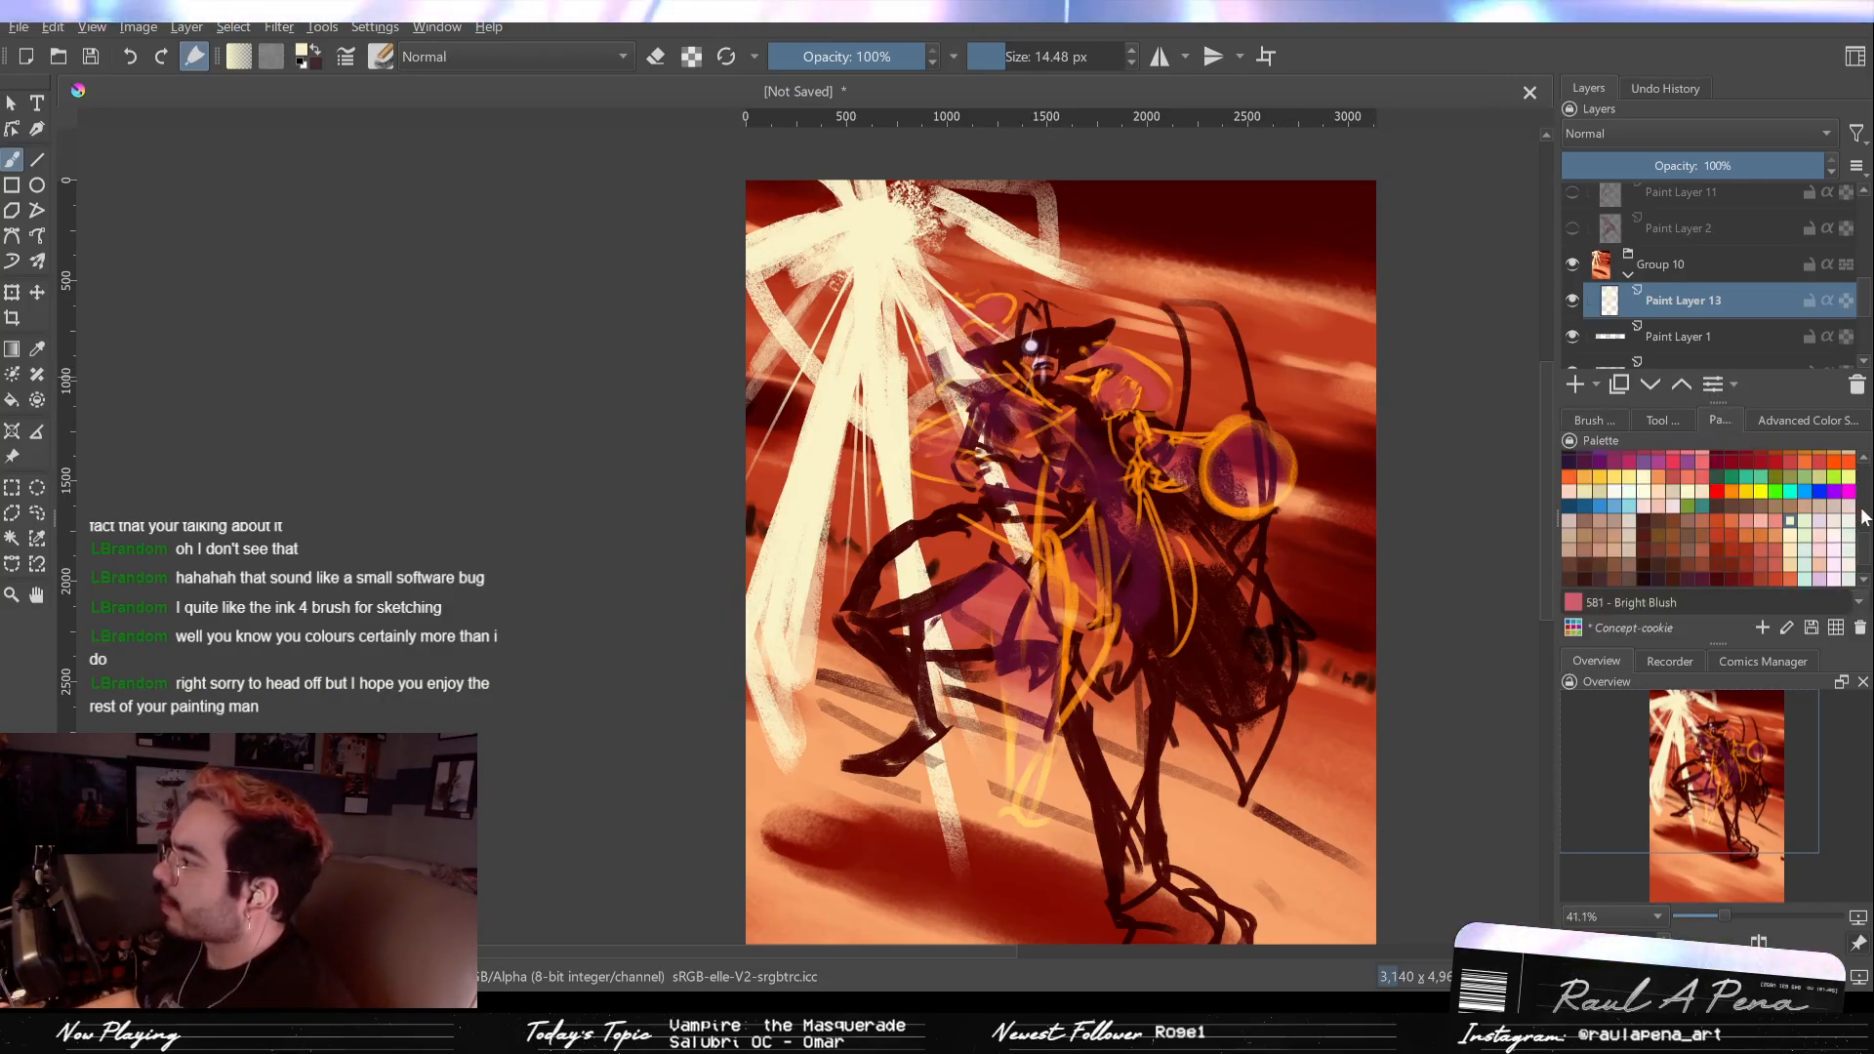
{"action": "left_click", "coordinate": [1848, 503]}
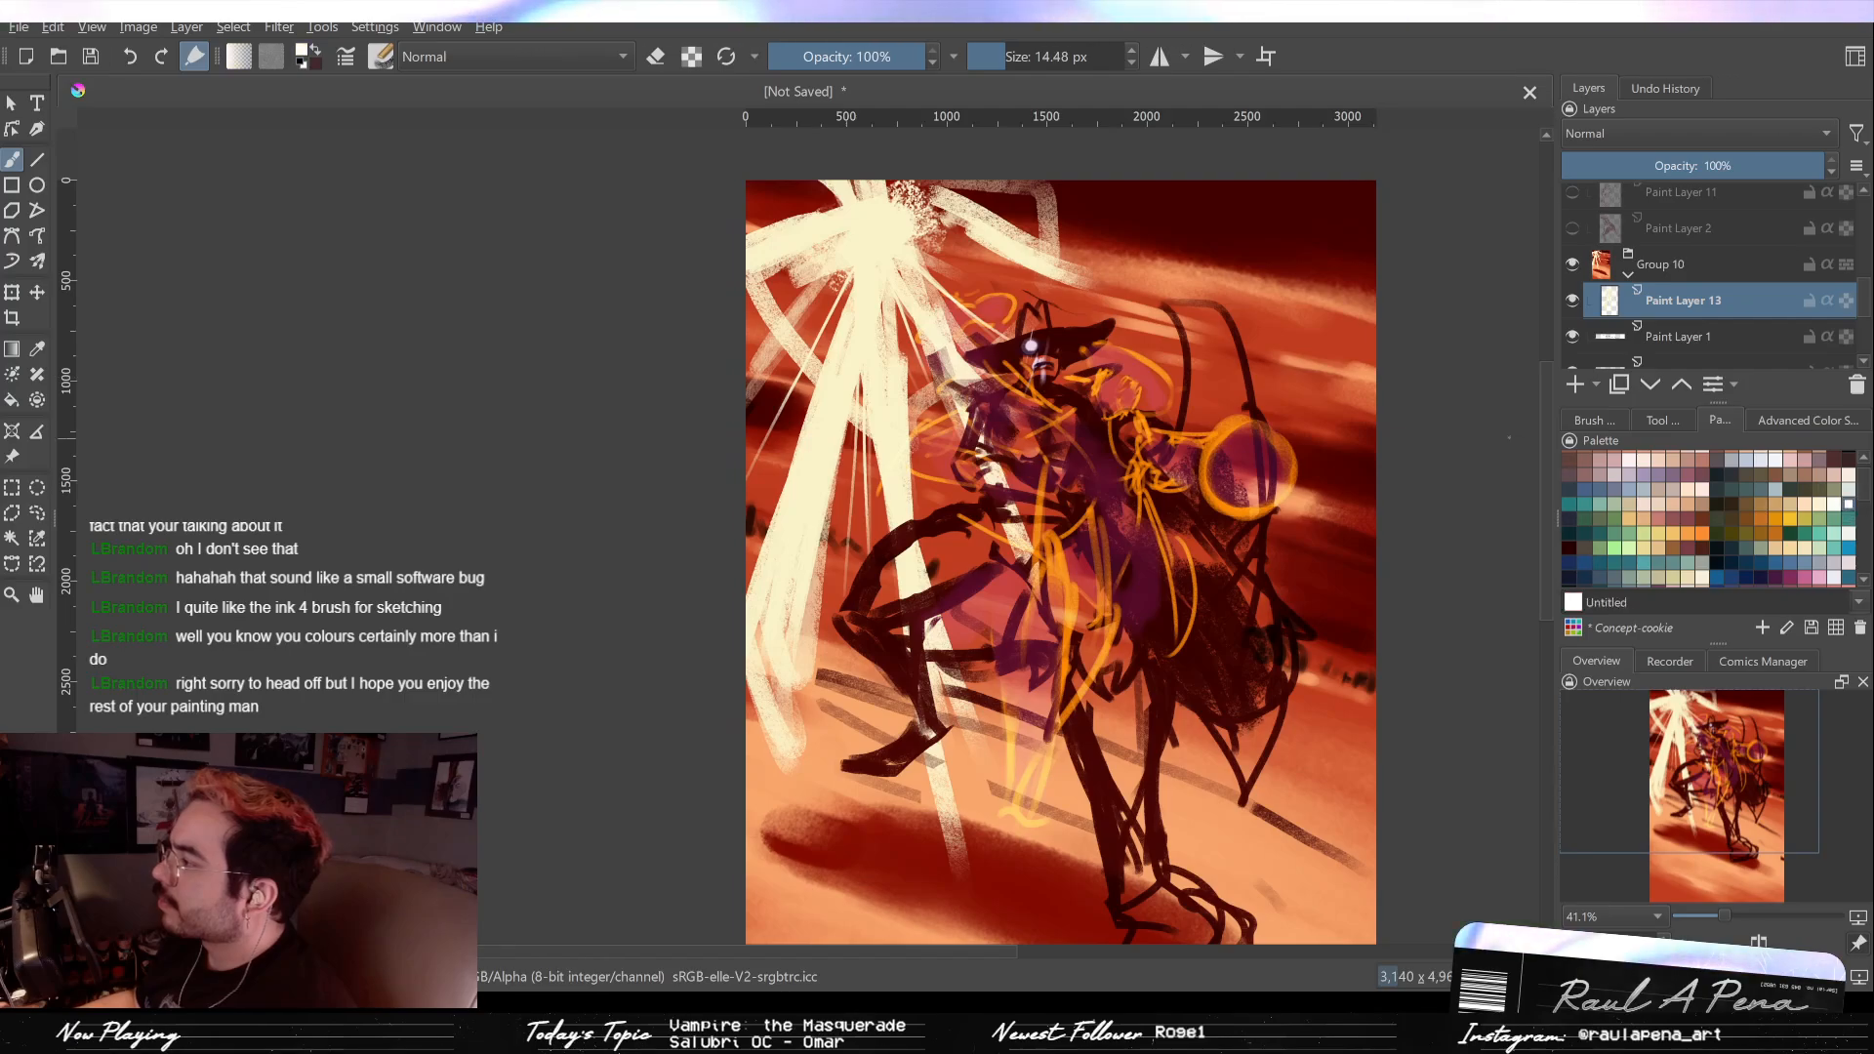
{"action": "scroll", "coordinate": [815, 276], "scroll_direction": "down", "scroll_amount": 1}
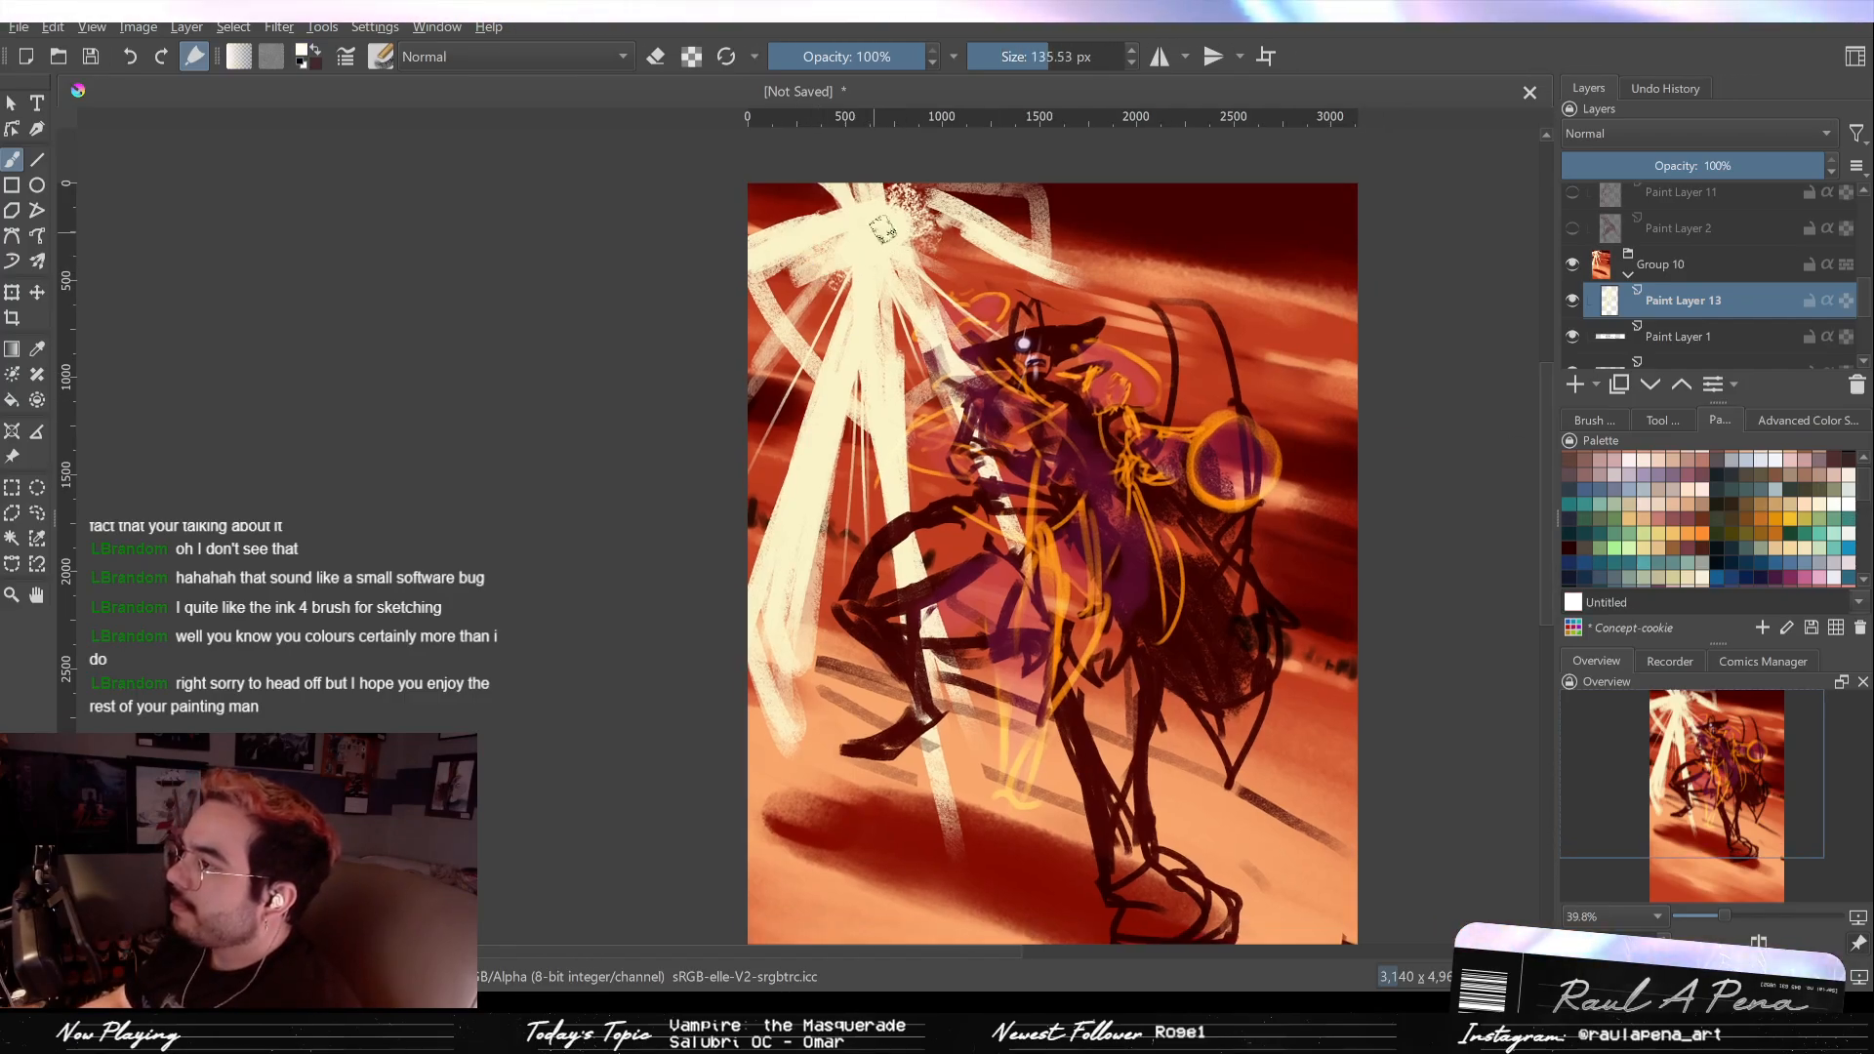
{"action": "scroll", "coordinate": [868, 232], "scroll_direction": "down", "scroll_amount": 2}
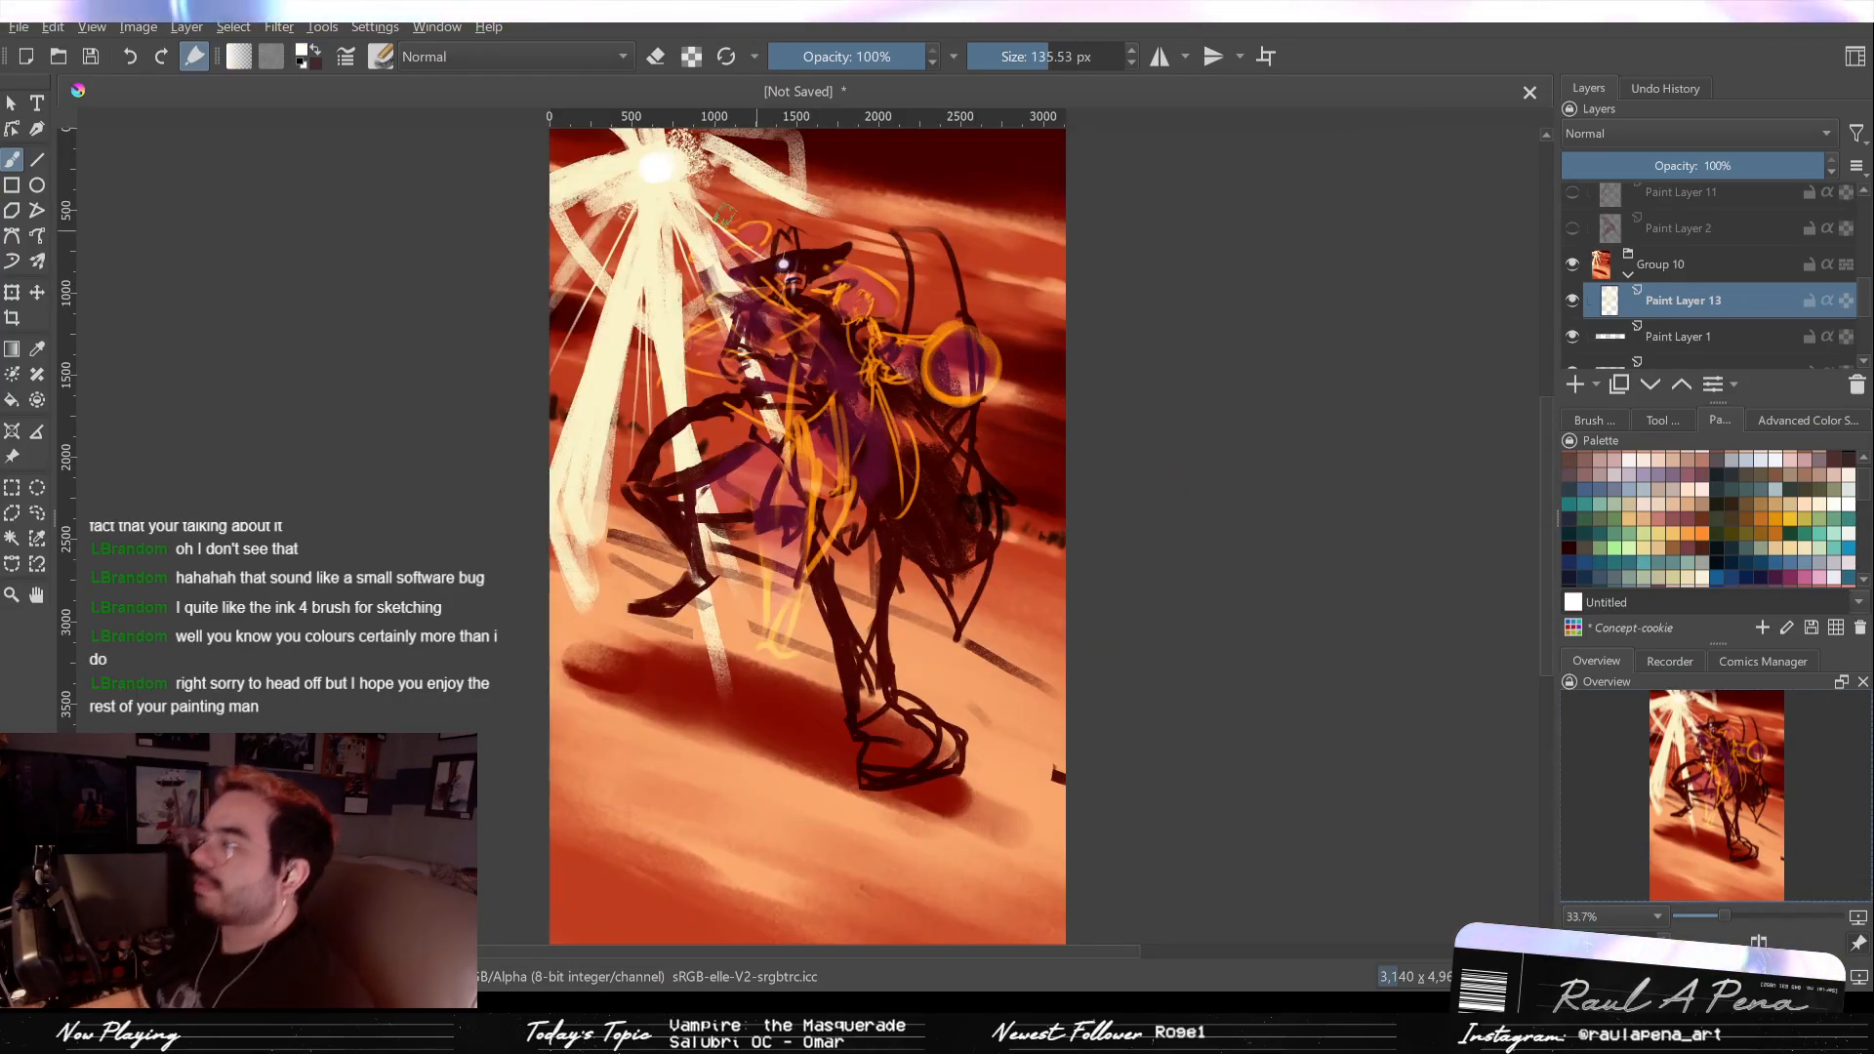
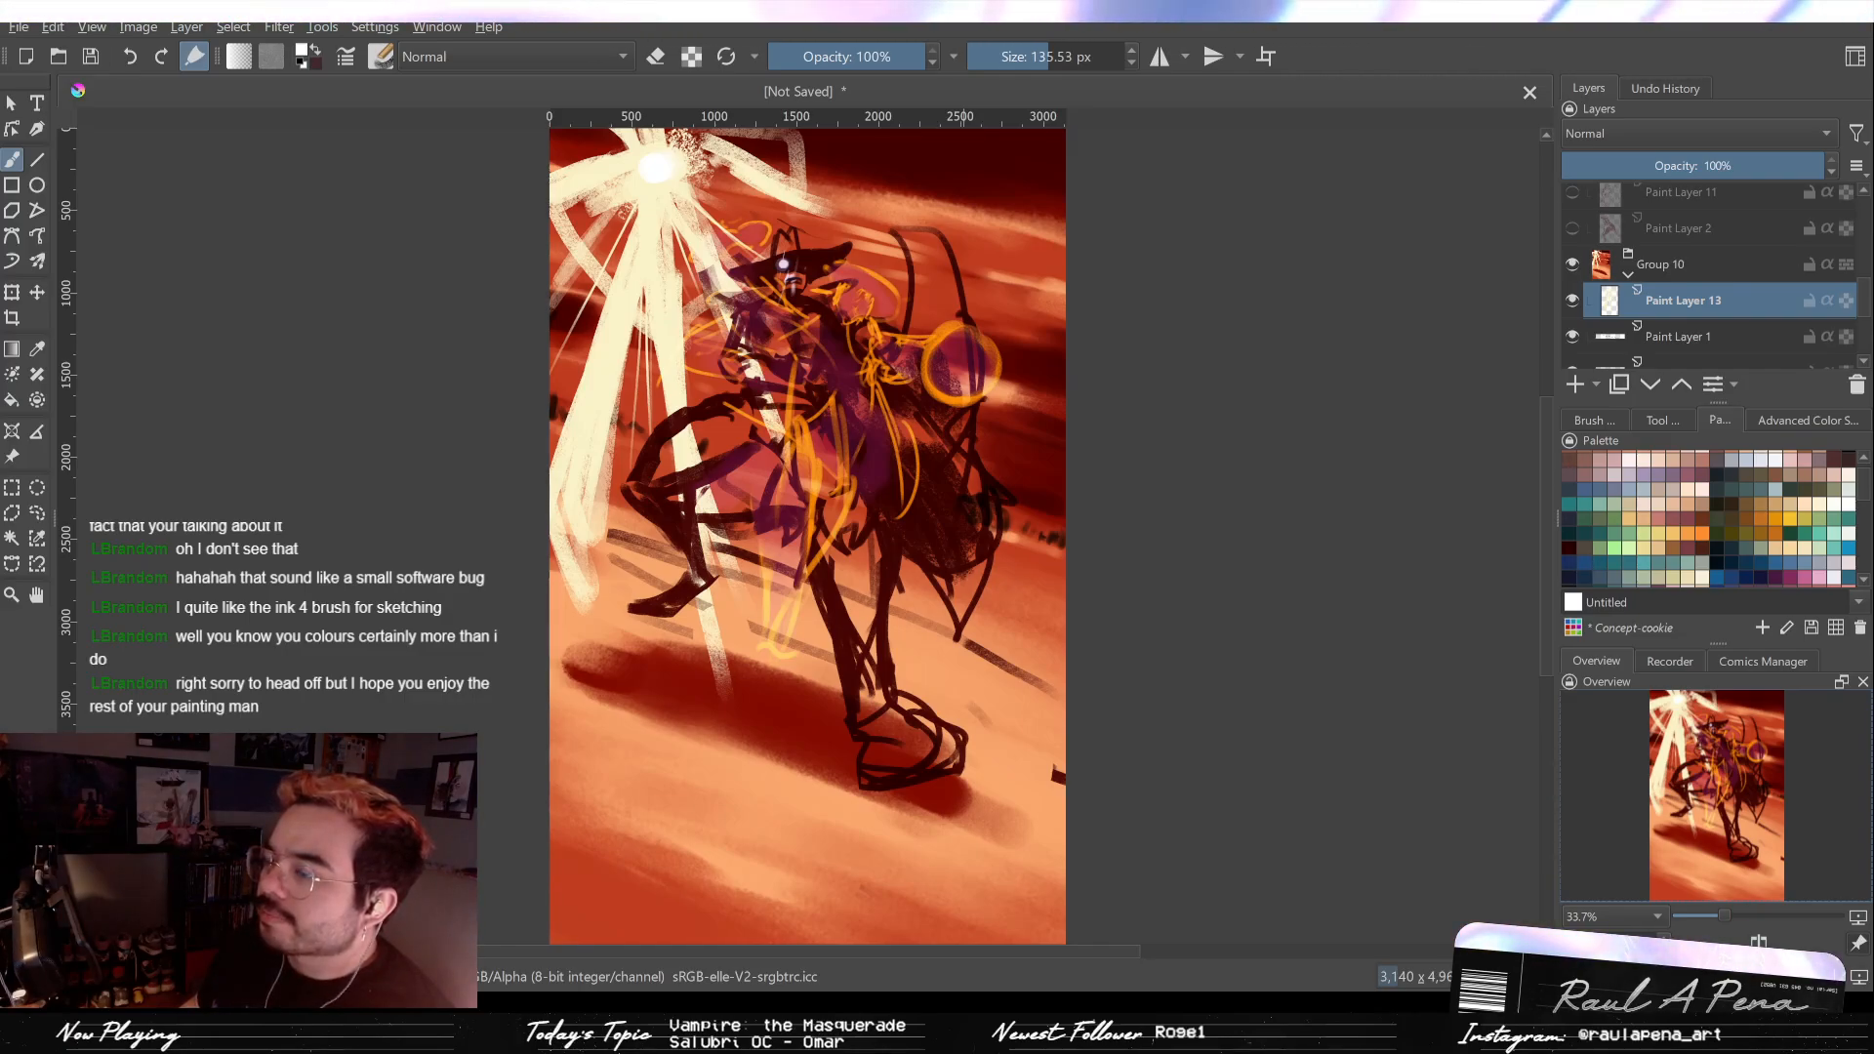
Step: Paste the copied comic artwork as a new layer and move it to the top of the layer stack
{"action": "key", "text": "ctrl+v"}
{"action": "left_click", "coordinate": [1807, 420]}
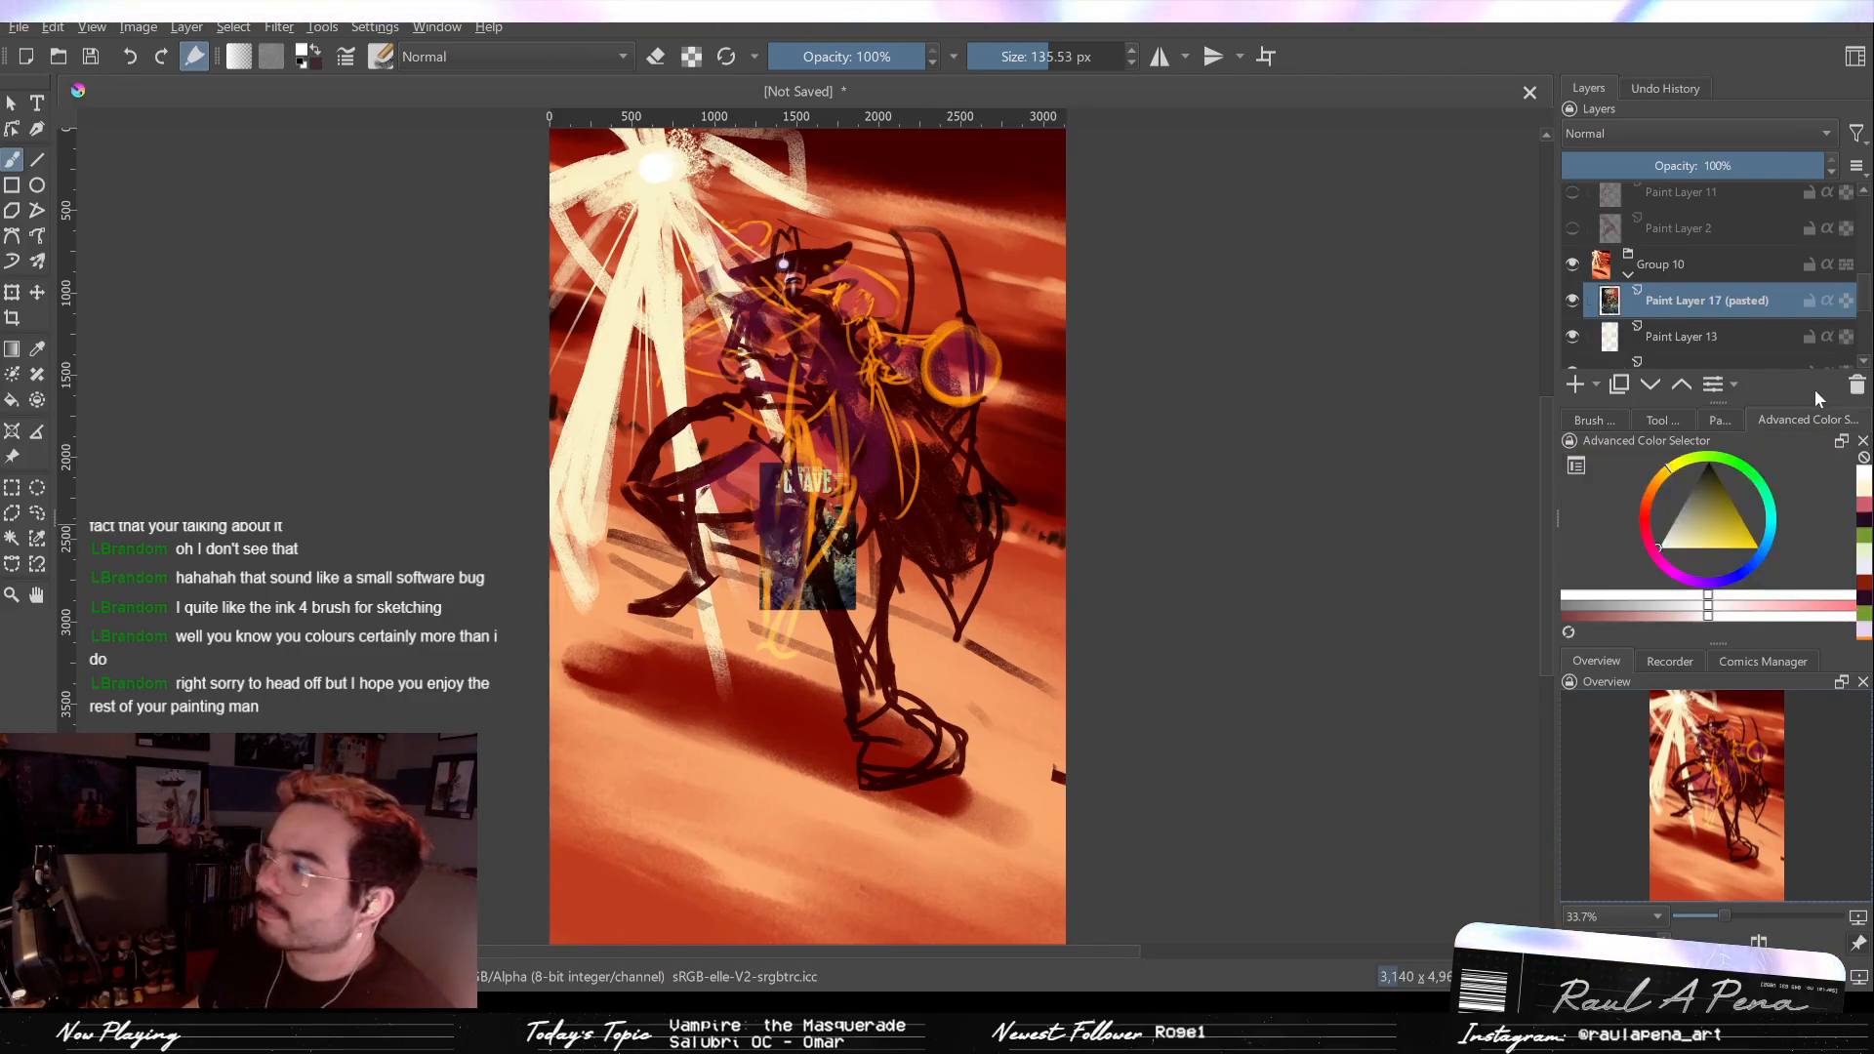
{"action": "left_click", "coordinate": [1688, 382]}
{"action": "left_click", "coordinate": [1688, 381]}
{"action": "left_click", "coordinate": [1688, 382]}
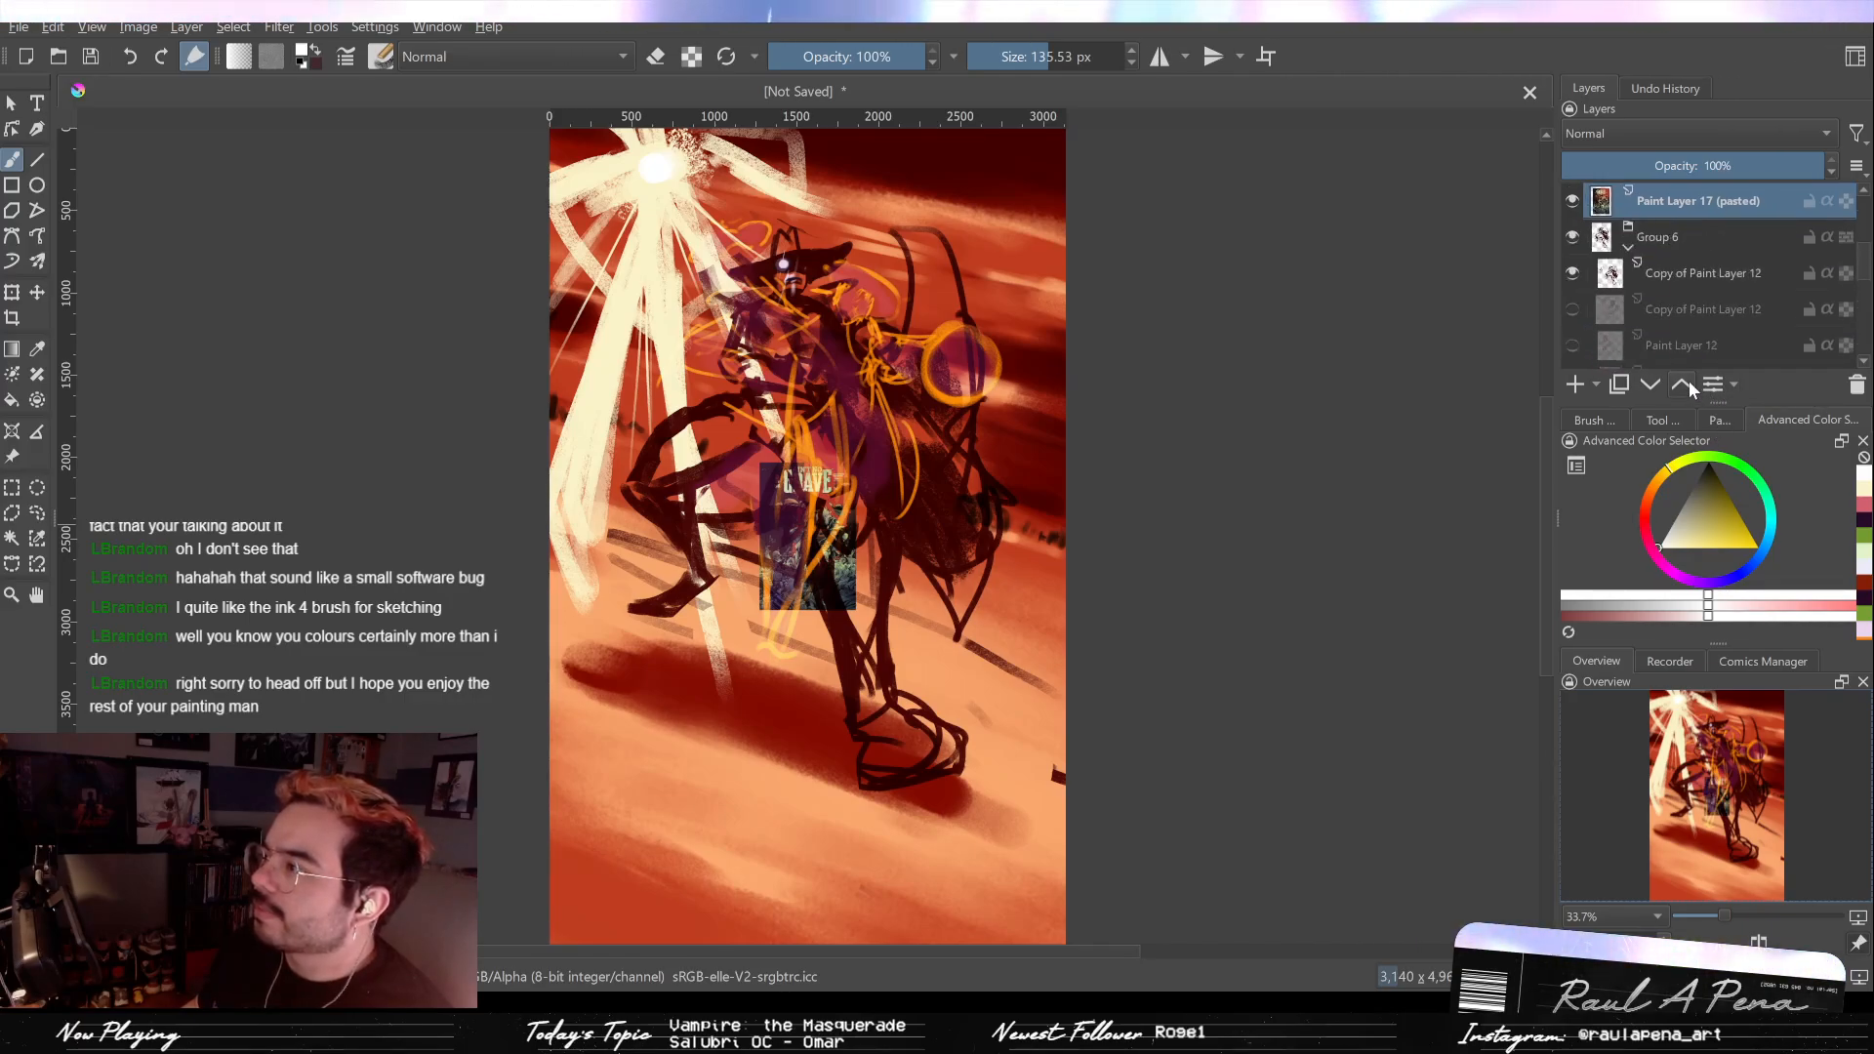
{"action": "left_click", "coordinate": [1688, 381]}
{"action": "left_click", "coordinate": [1688, 382]}
{"action": "left_click", "coordinate": [1688, 382]}
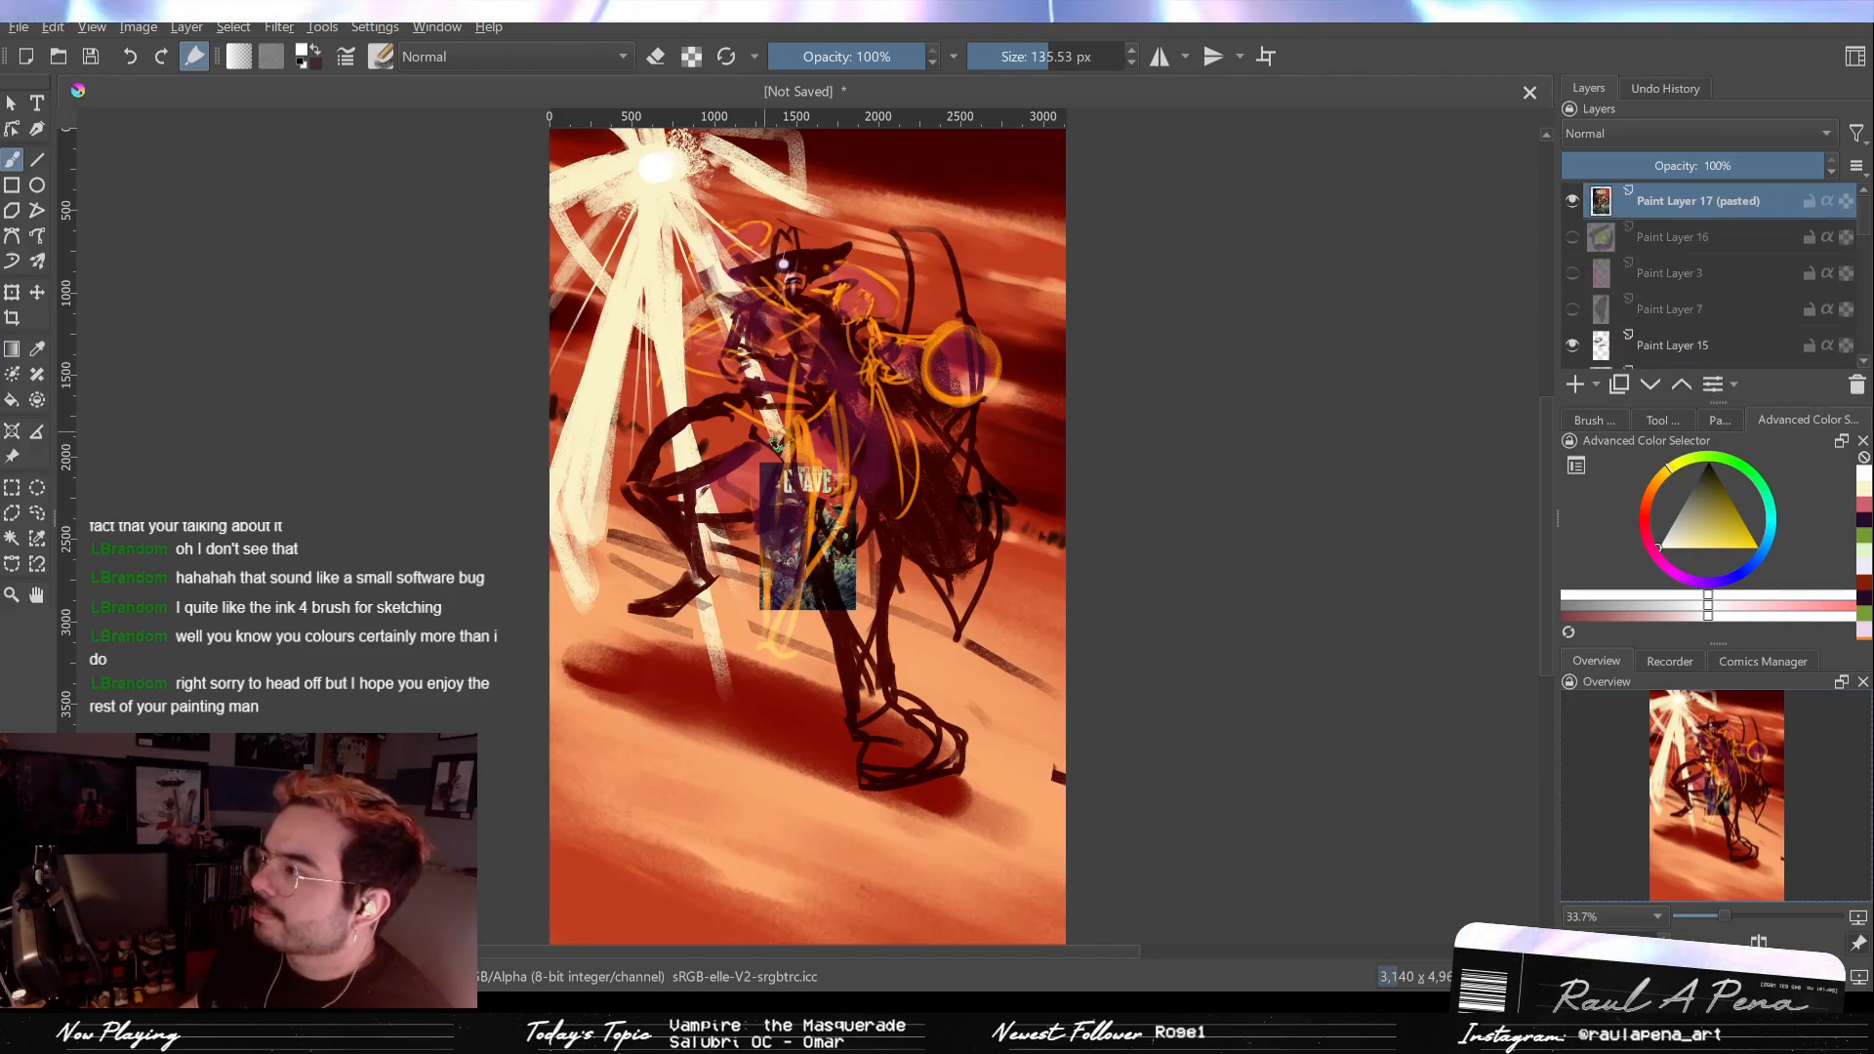
Step: Examine the pasted comic cover up close, including its title lettering, the white-haired figure's clothing and the crowd beneath him
{"action": "scroll", "coordinate": [821, 576], "scroll_direction": "up", "scroll_amount": 6}
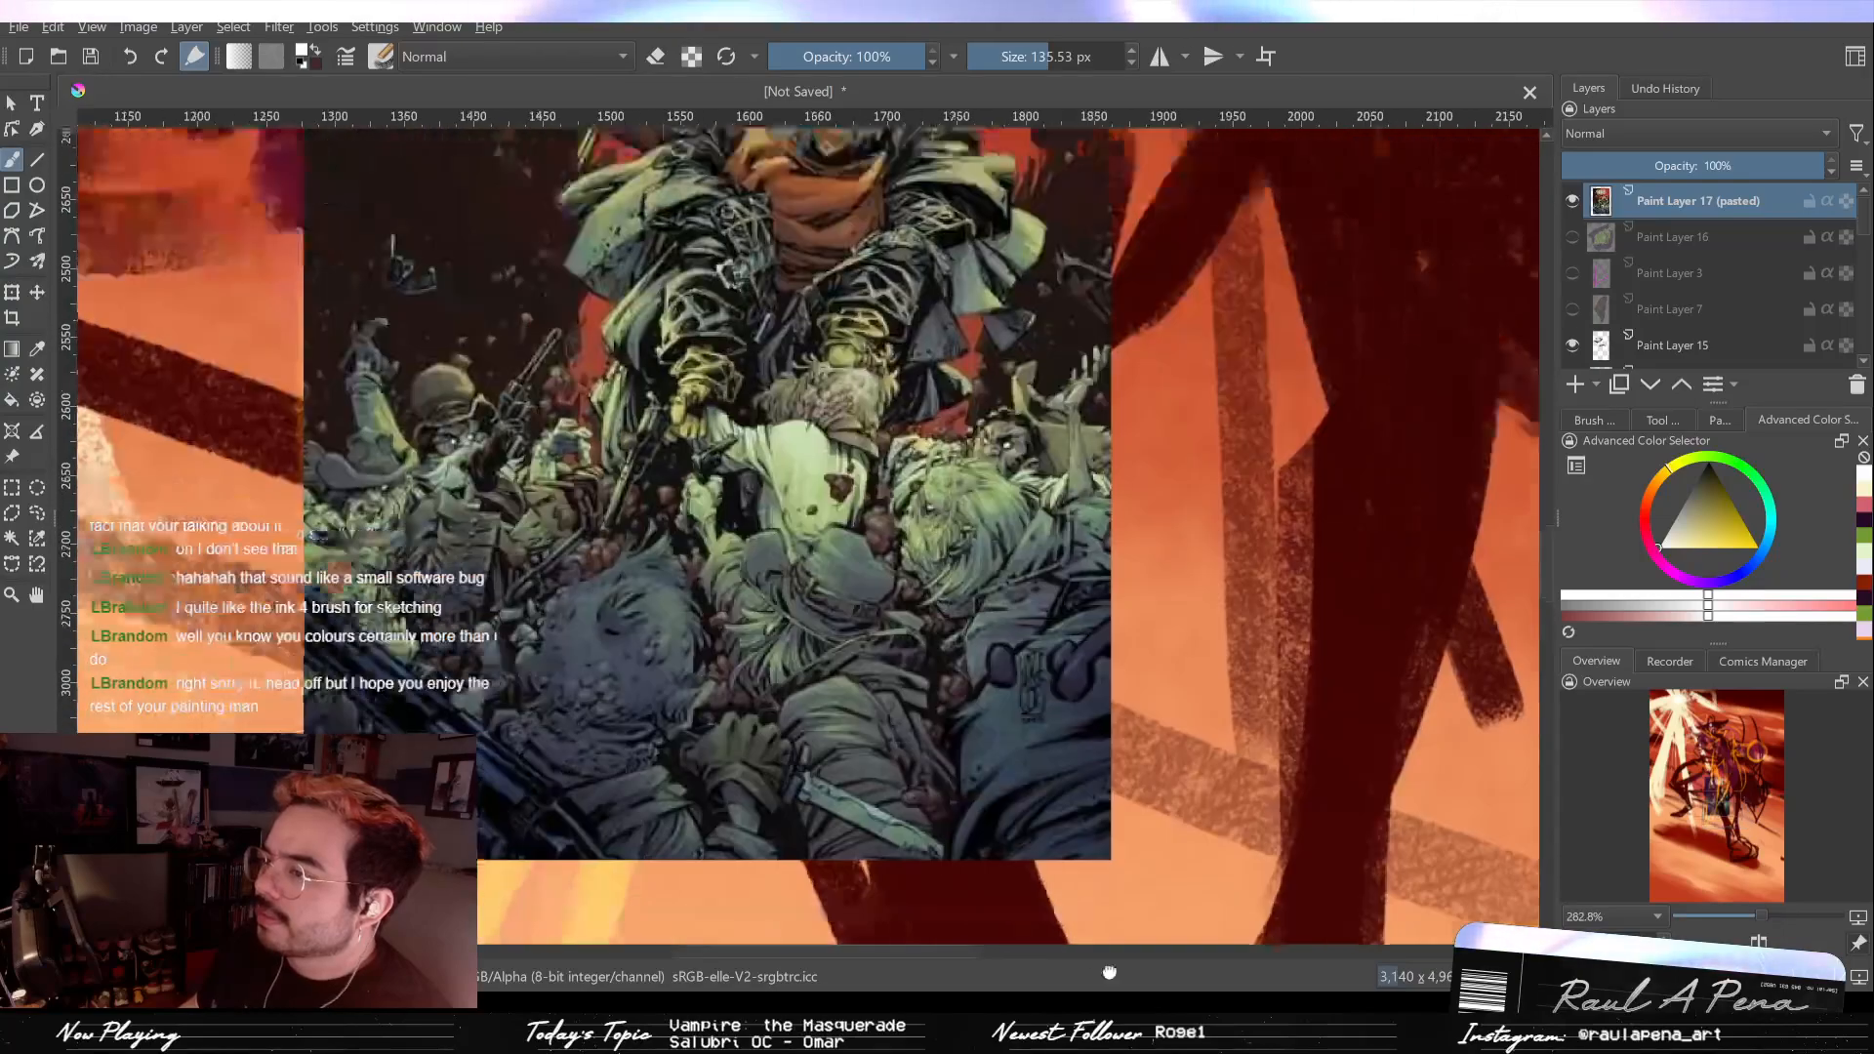
{"action": "left_click_drag", "start_coordinate": [1007, 899], "coordinate": [1108, 972]}
{"action": "left_click_drag", "start_coordinate": [990, 570], "coordinate": [990, 640]}
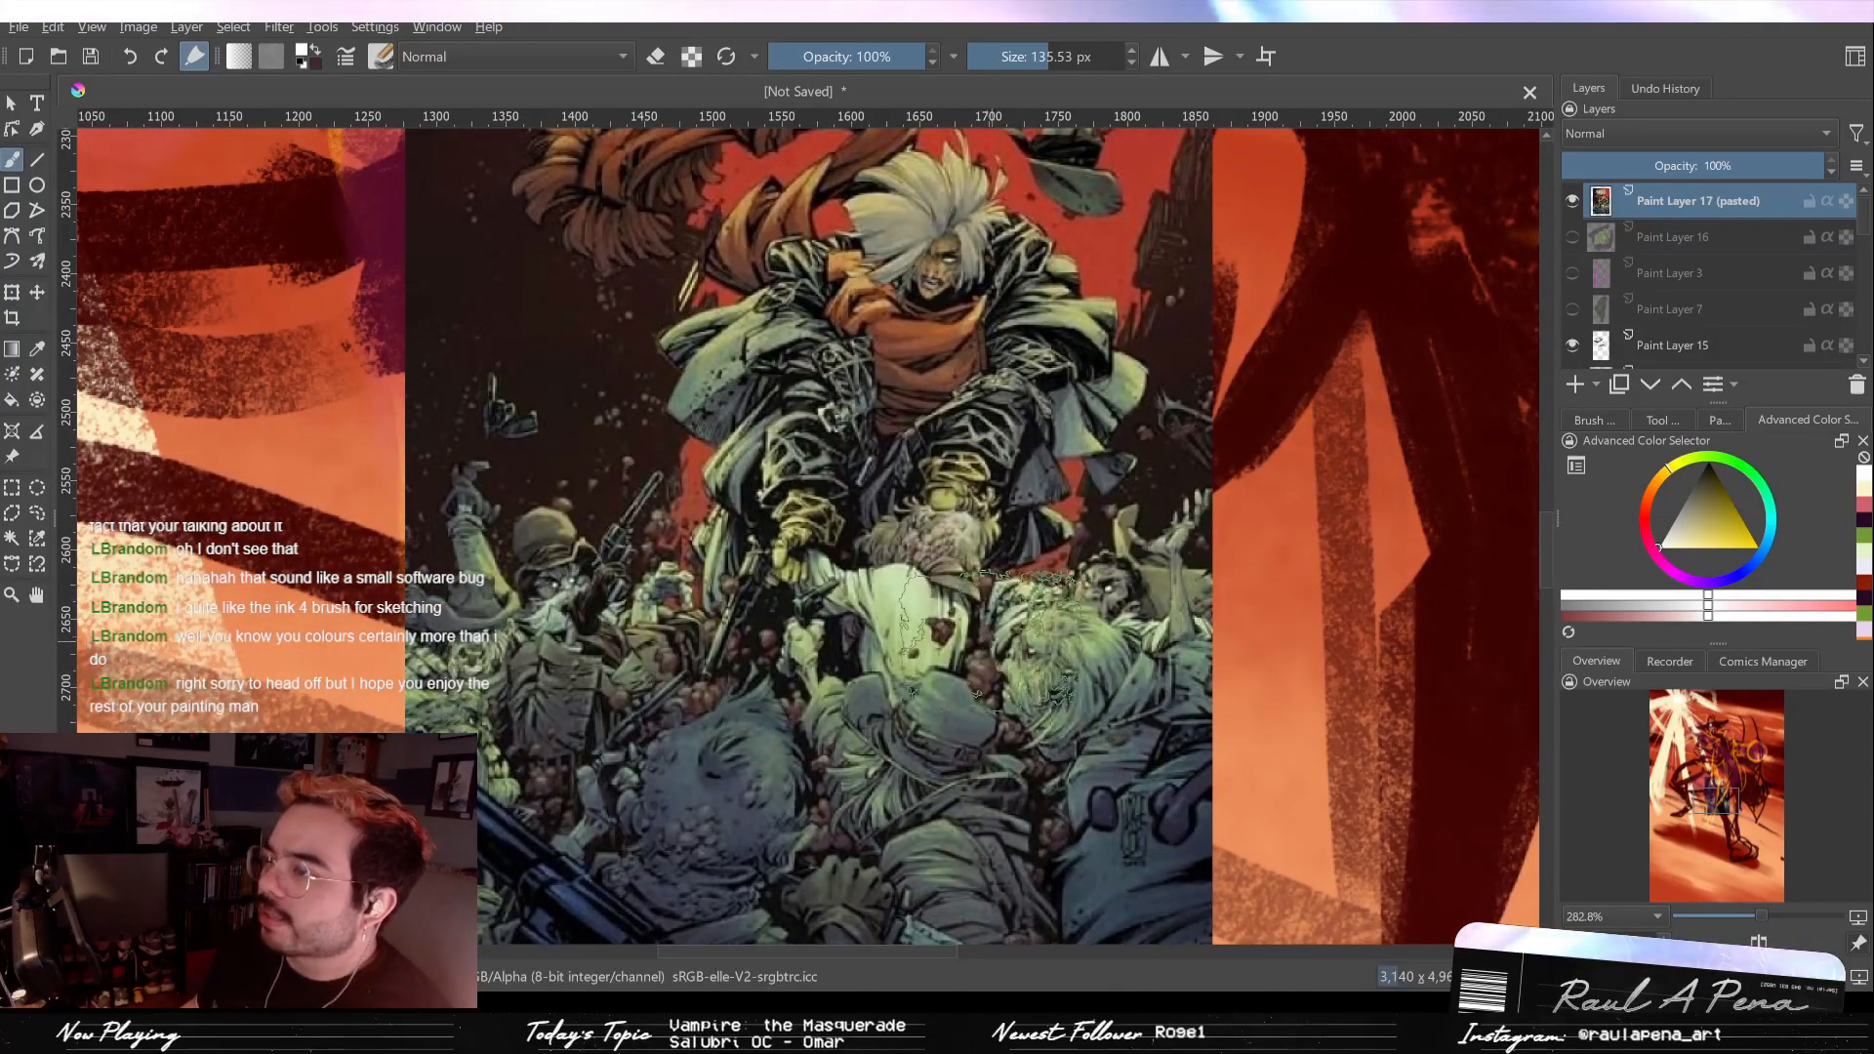
{"action": "scroll", "coordinate": [1058, 727], "scroll_direction": "up", "scroll_amount": 1}
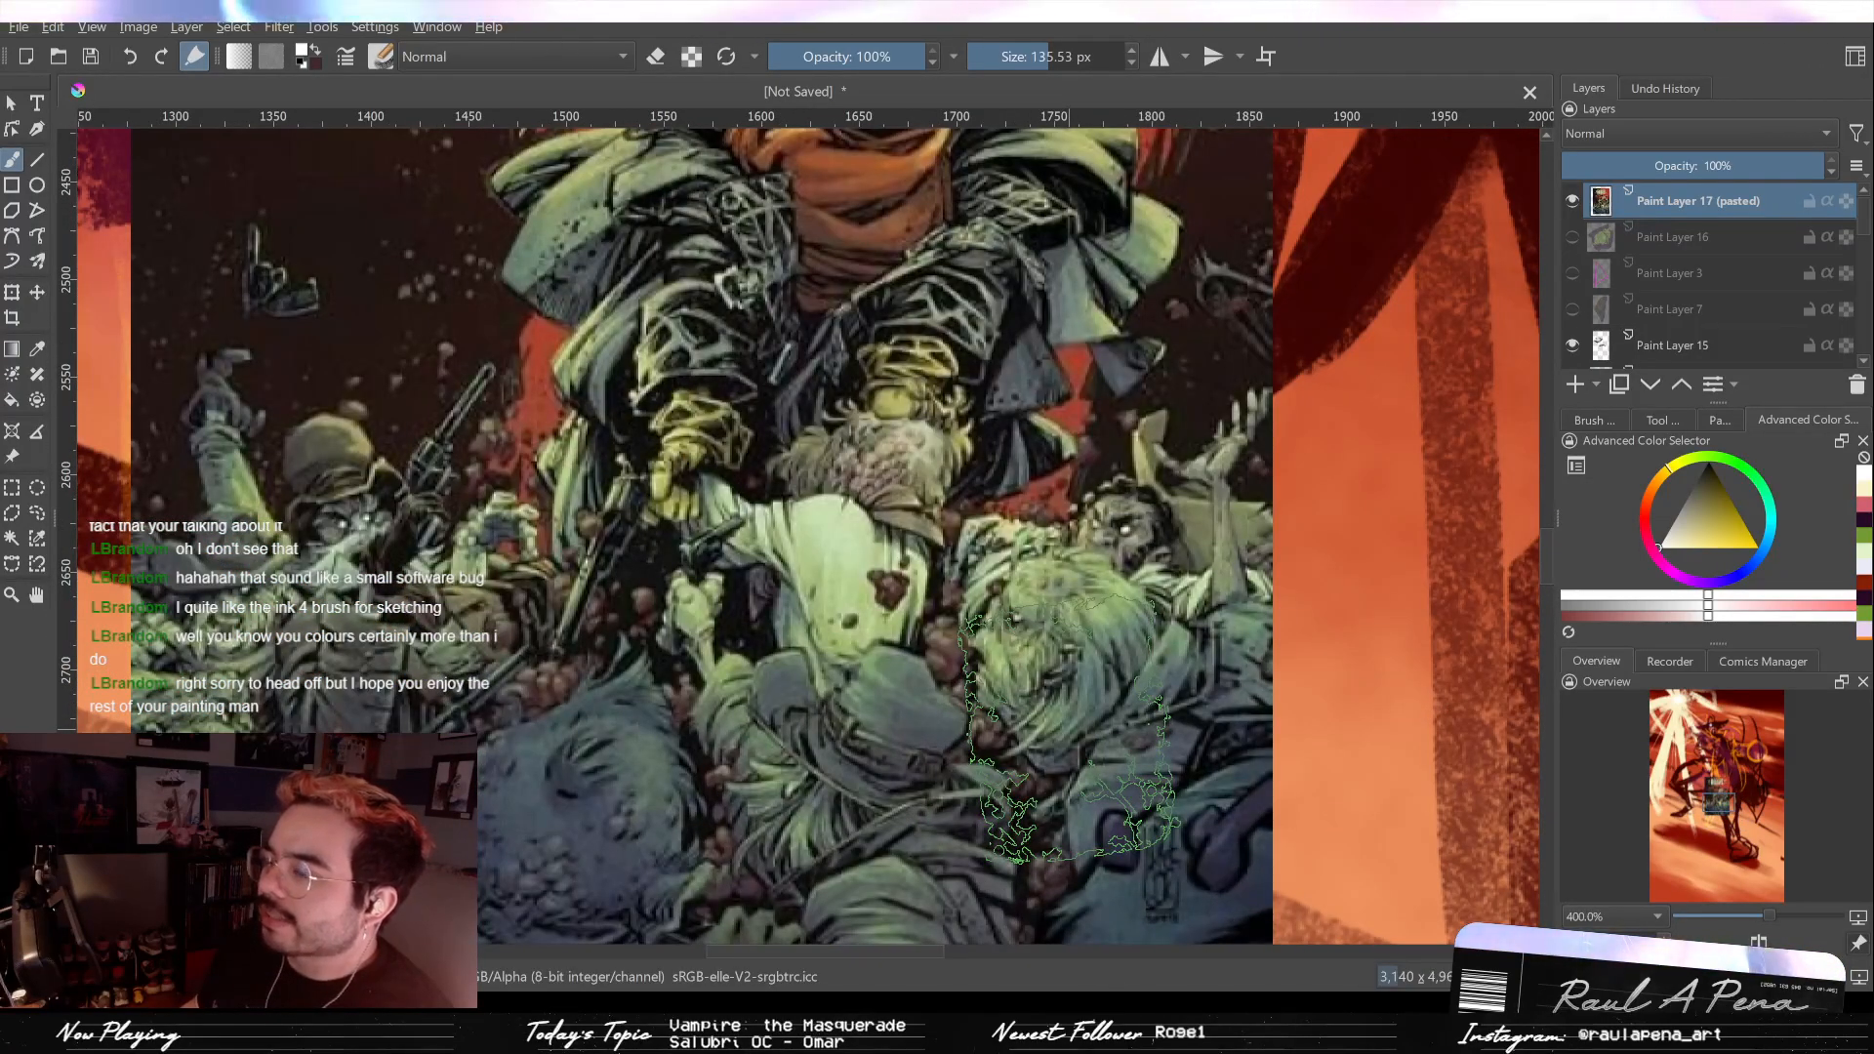
{"action": "scroll", "coordinate": [1074, 742], "scroll_direction": "down", "scroll_amount": 1}
{"action": "left_click_drag", "start_coordinate": [1078, 703], "coordinate": [1100, 809]}
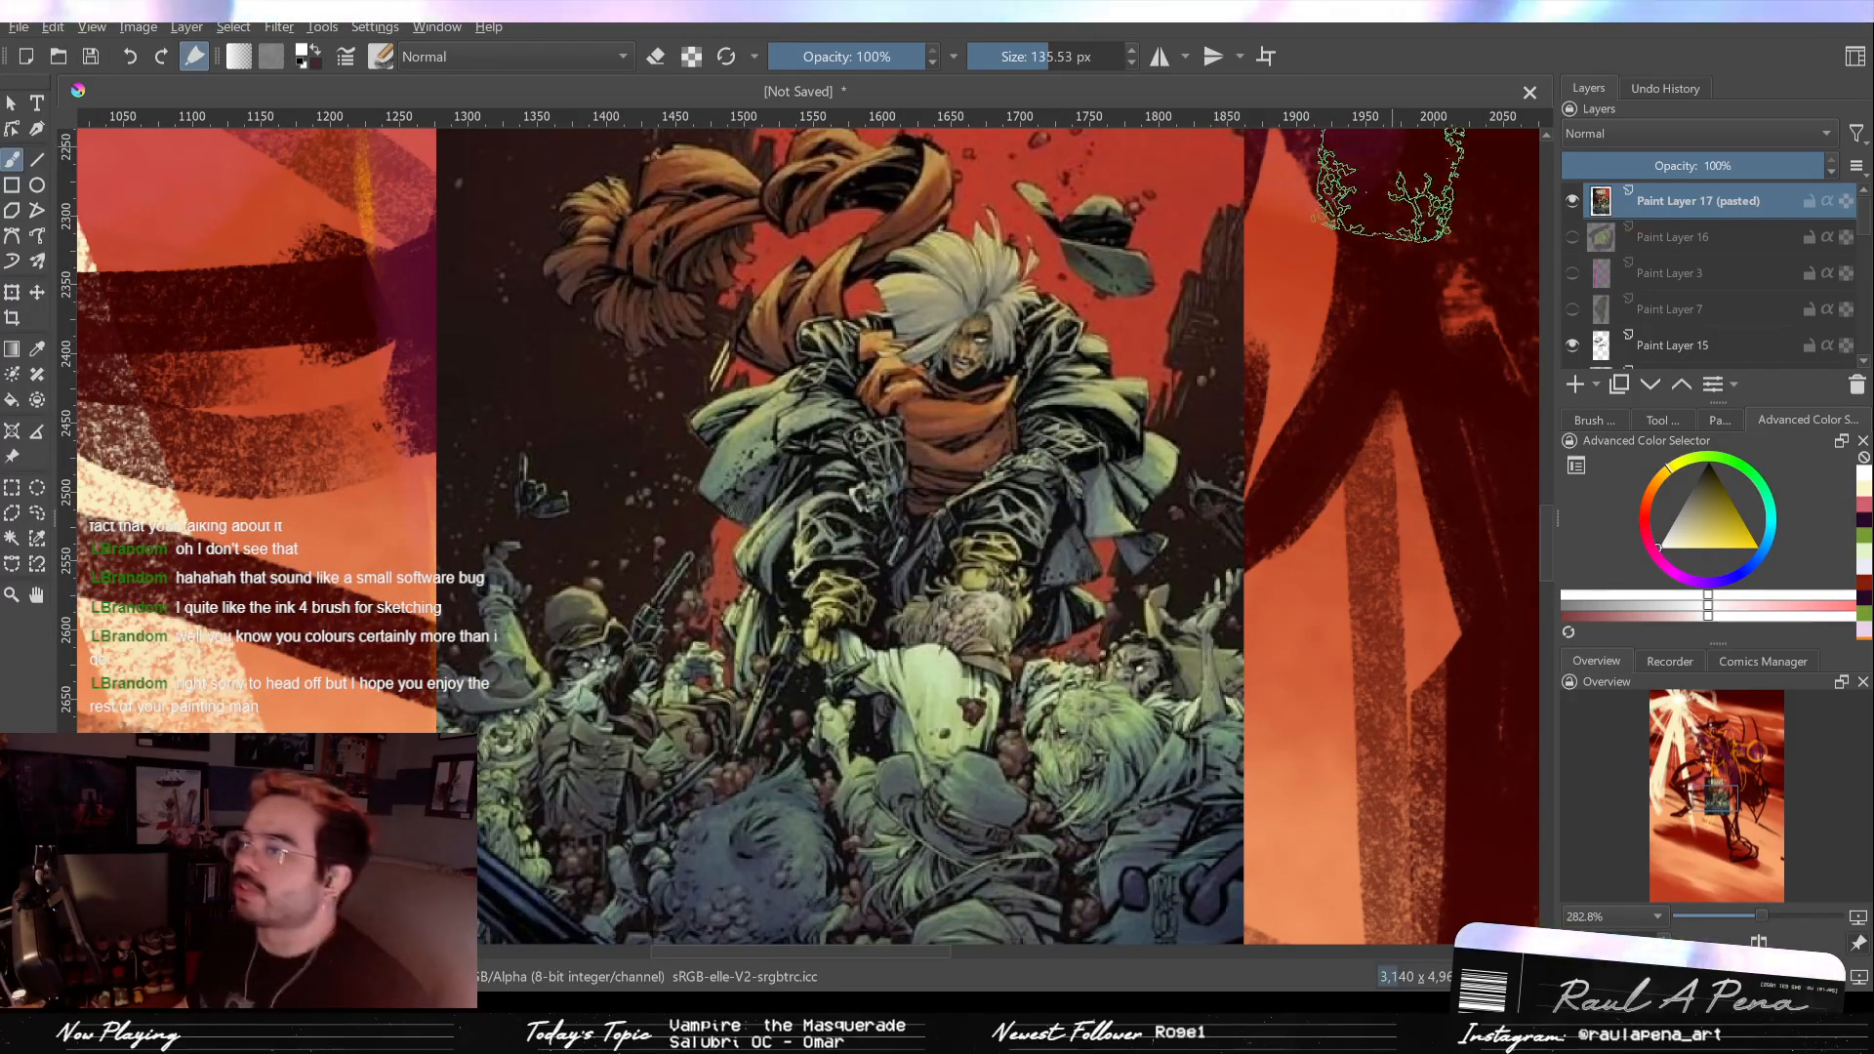
{"action": "scroll", "coordinate": [1206, 454], "scroll_direction": "down", "scroll_amount": 1}
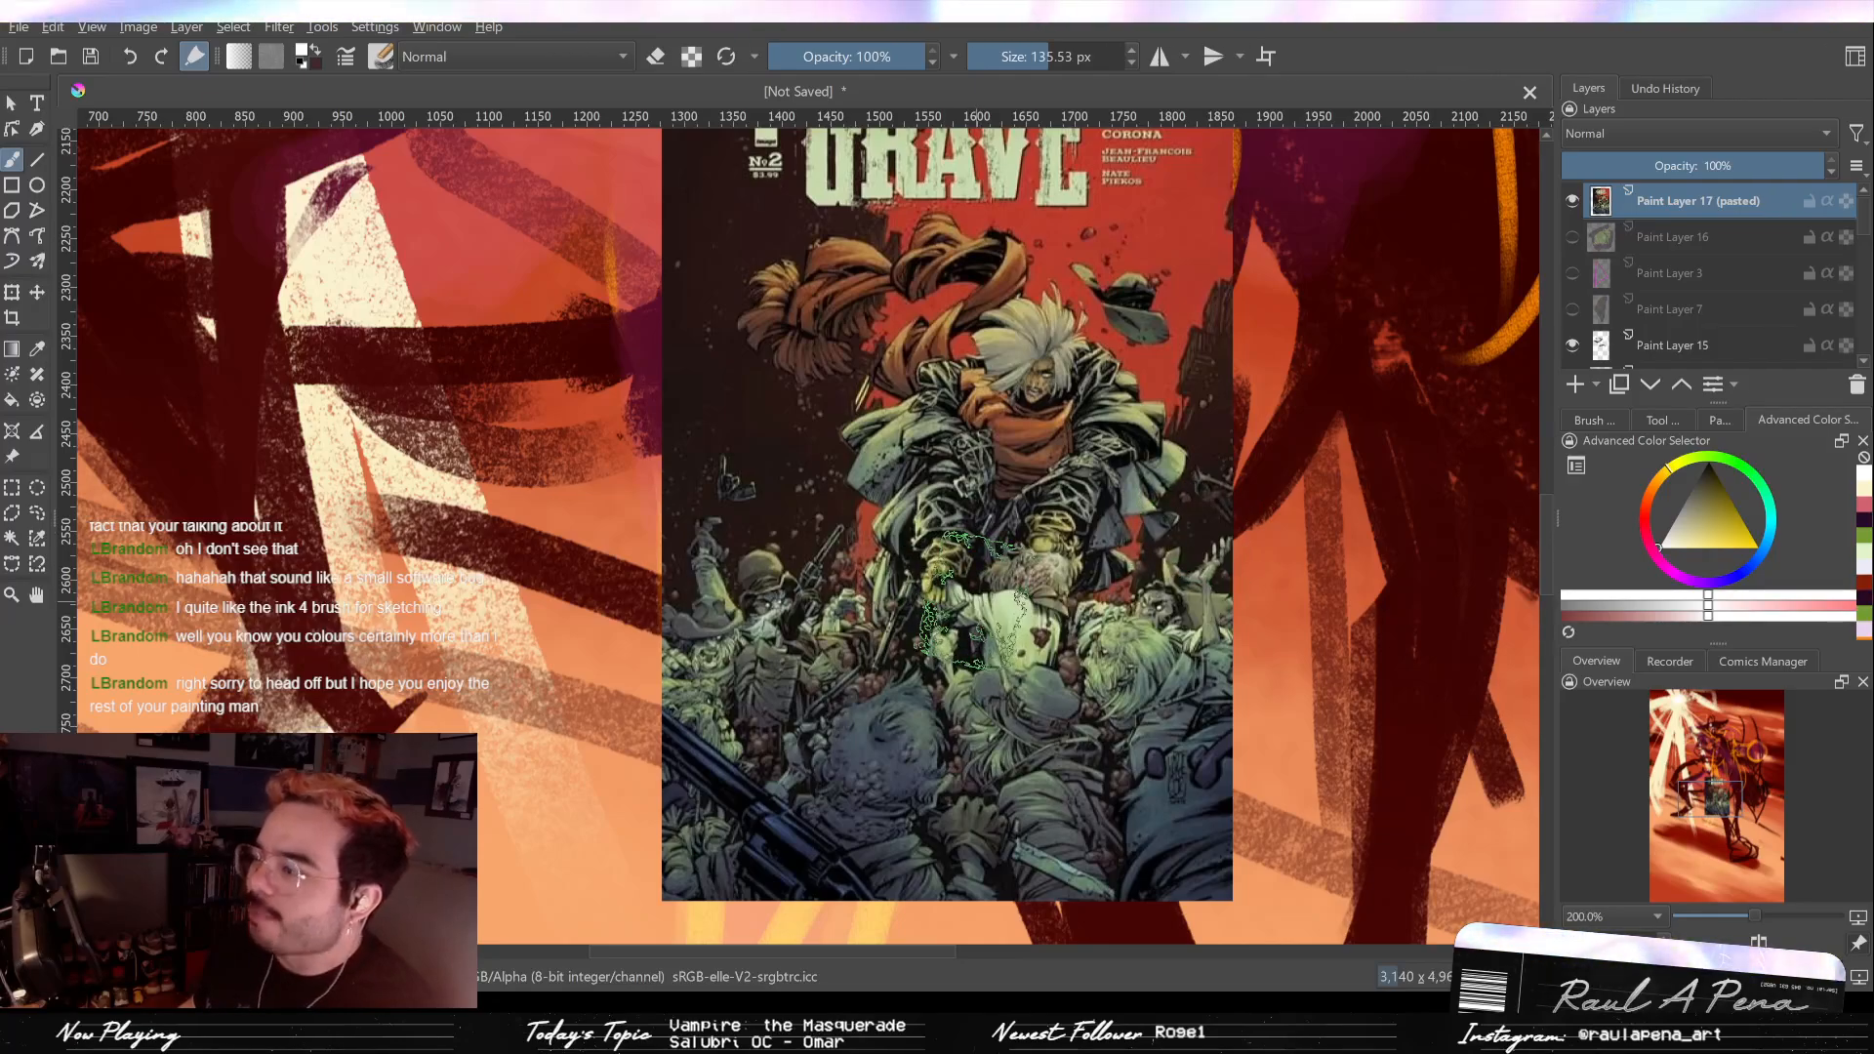
{"action": "scroll", "coordinate": [976, 595], "scroll_direction": "down", "scroll_amount": 1}
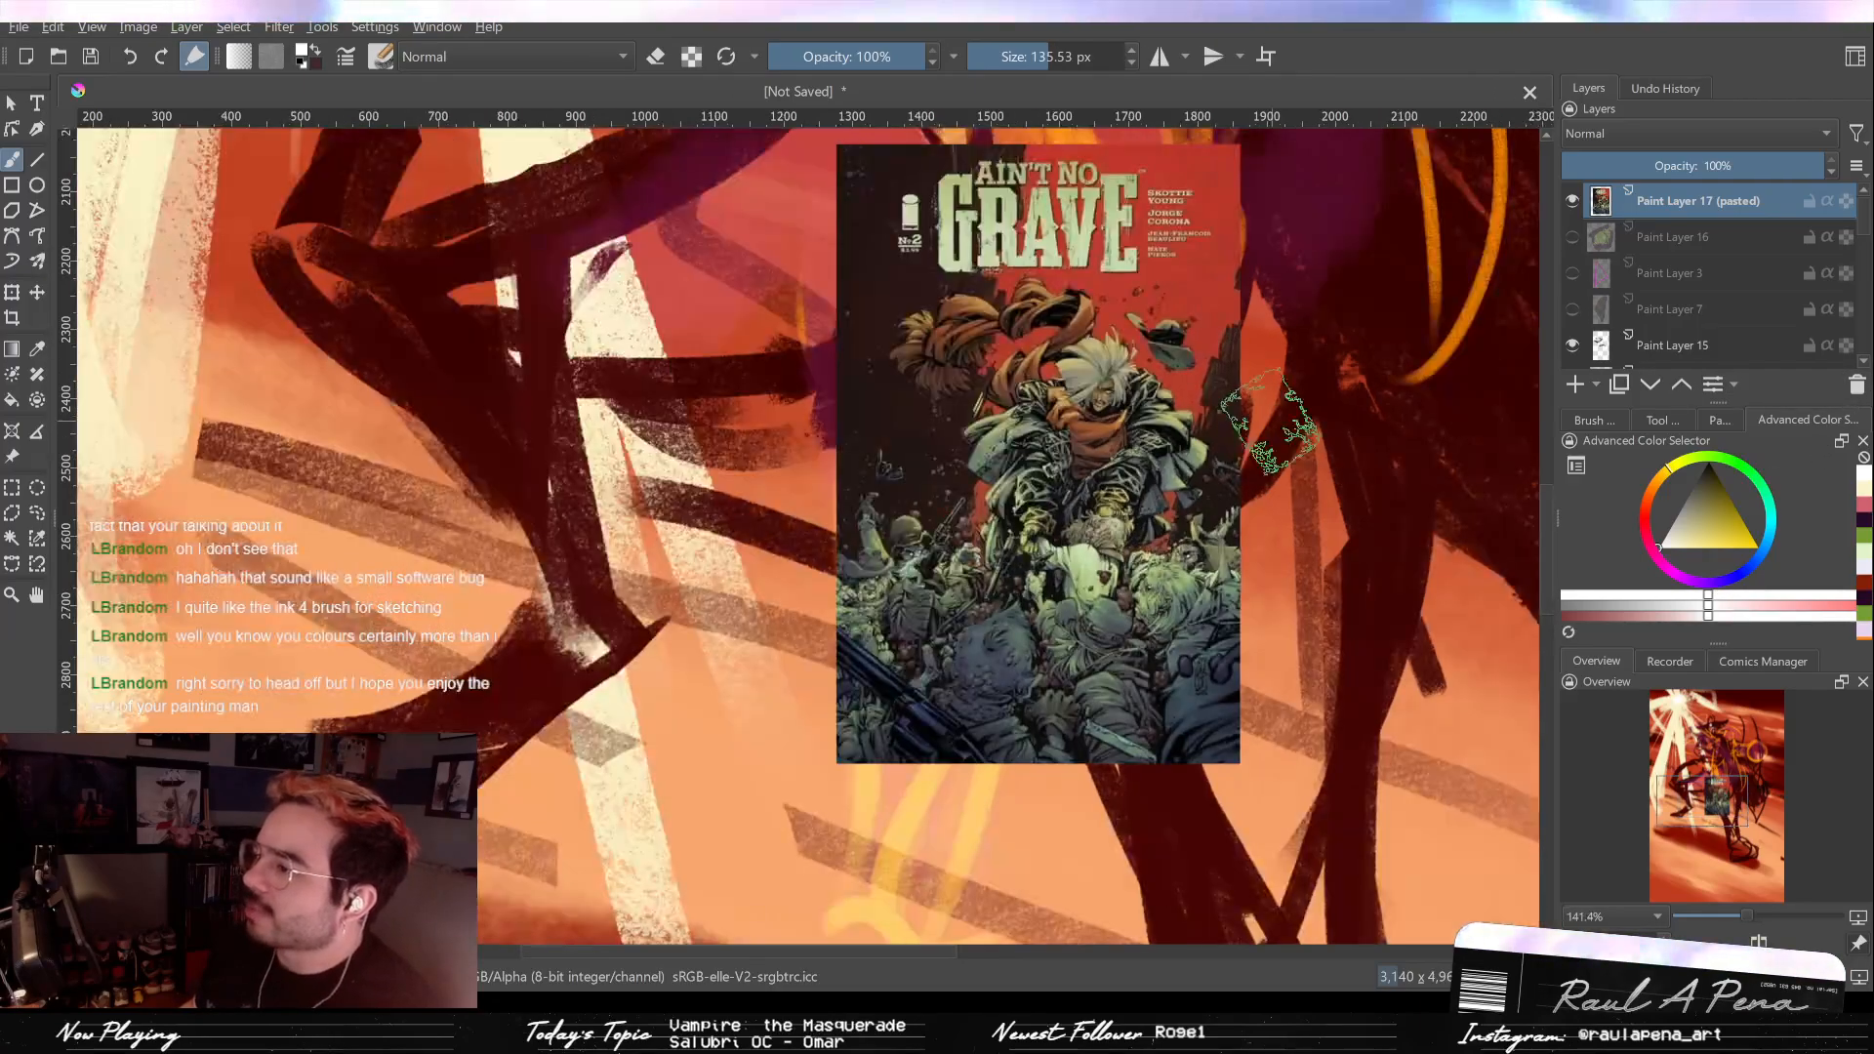
{"action": "scroll", "coordinate": [1161, 283], "scroll_direction": "up", "scroll_amount": 3}
{"action": "scroll", "coordinate": [1161, 283], "scroll_direction": "down", "scroll_amount": 4}
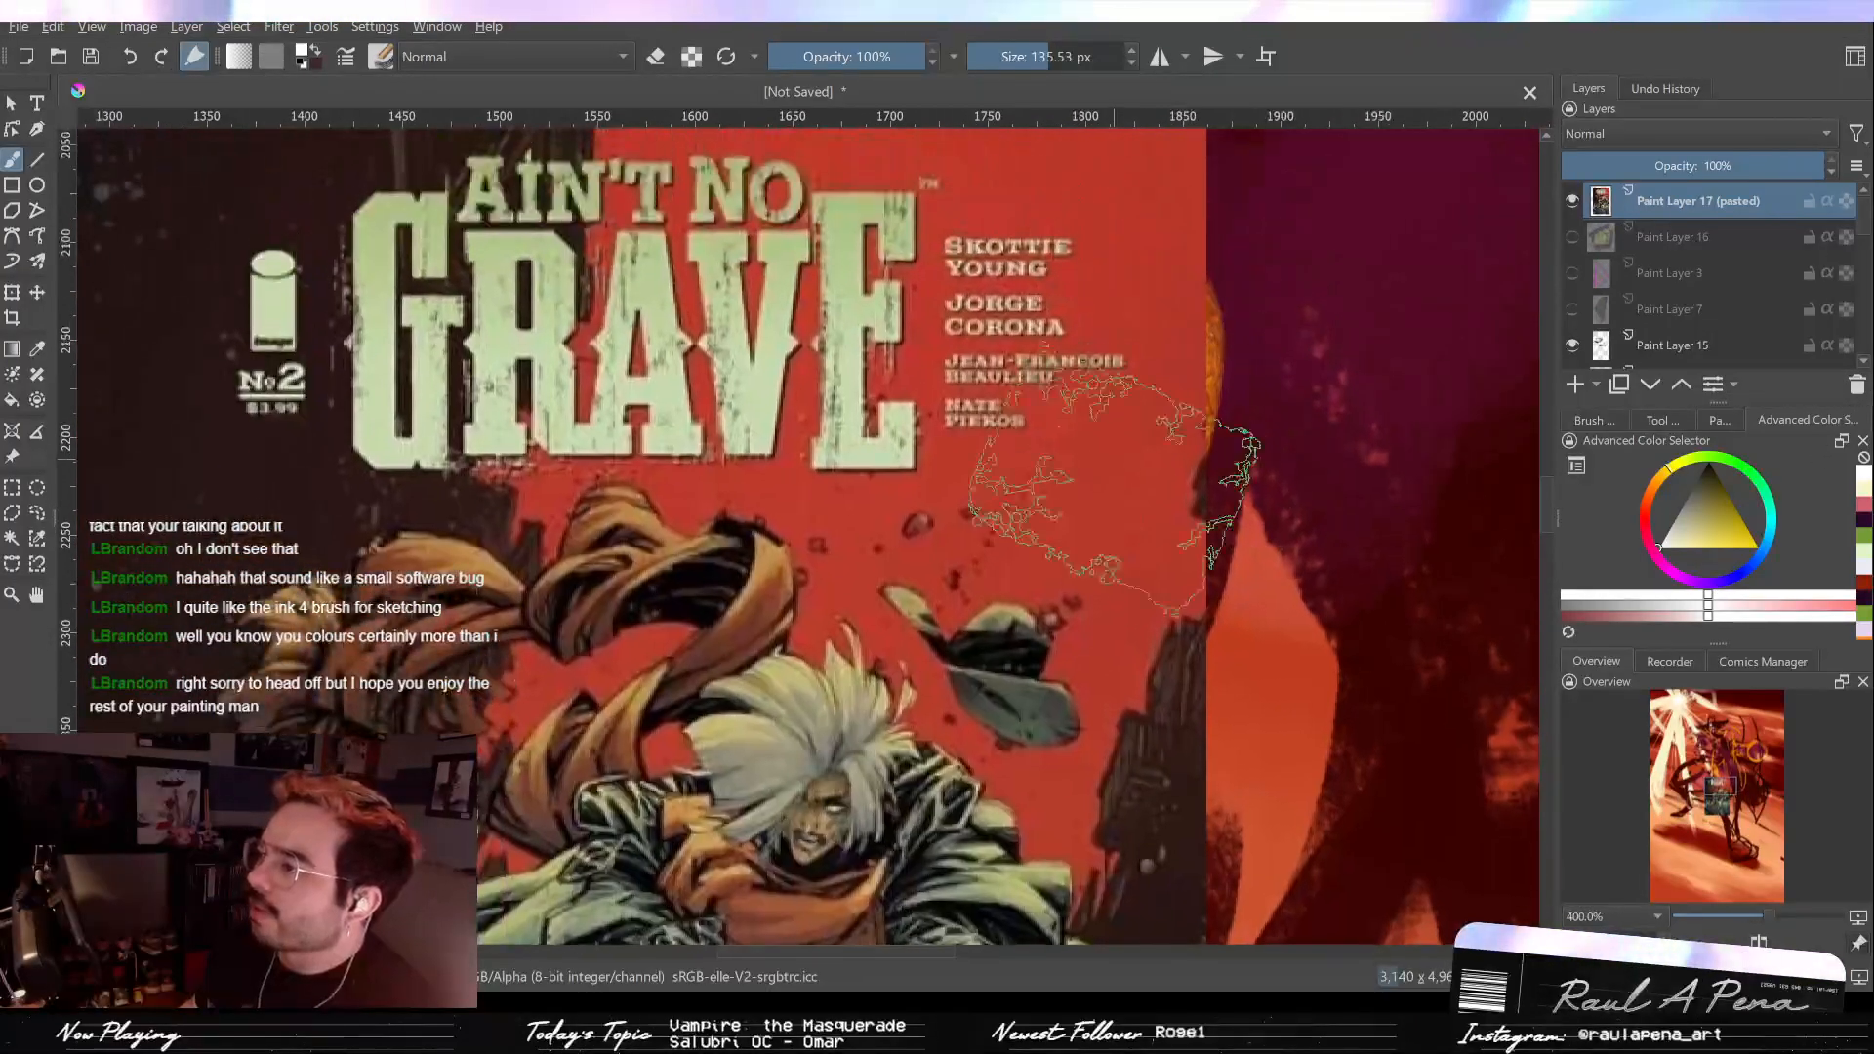
{"action": "scroll", "coordinate": [1078, 527], "scroll_direction": "down", "scroll_amount": 1}
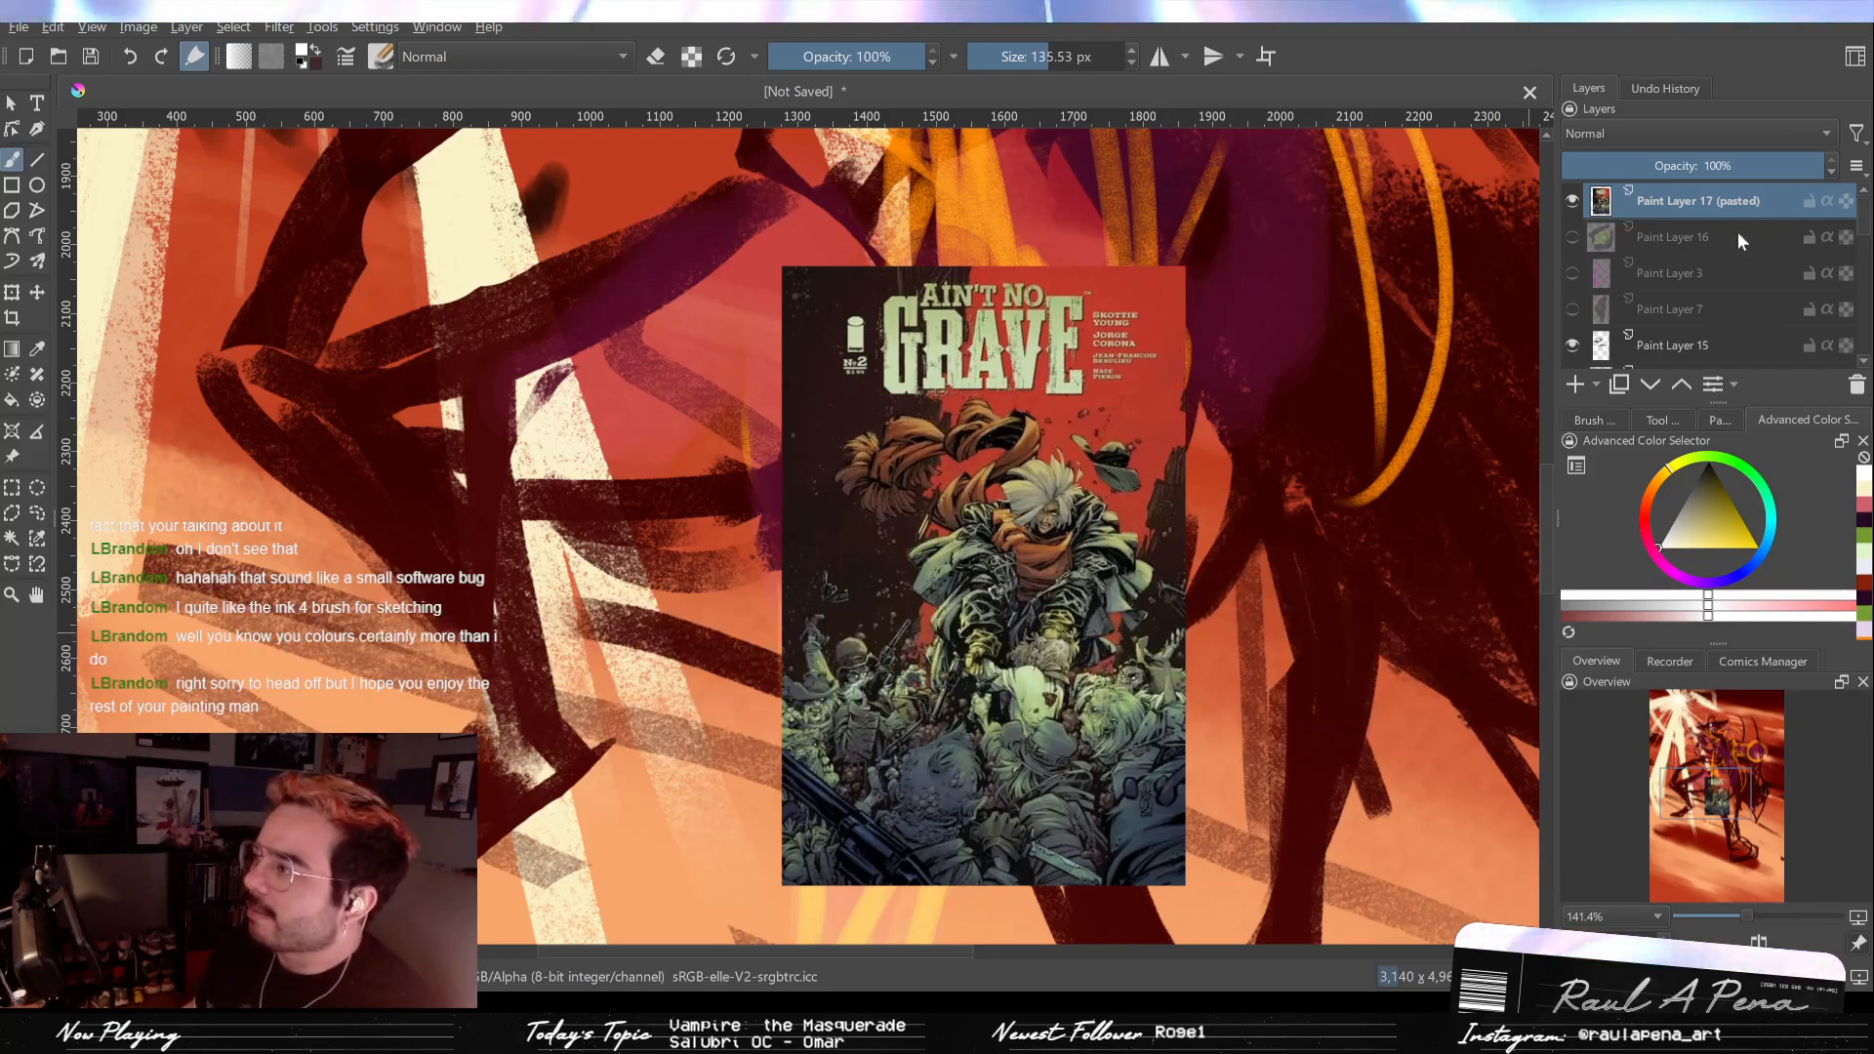
{"action": "scroll", "coordinate": [976, 585], "scroll_direction": "up", "scroll_amount": 3}
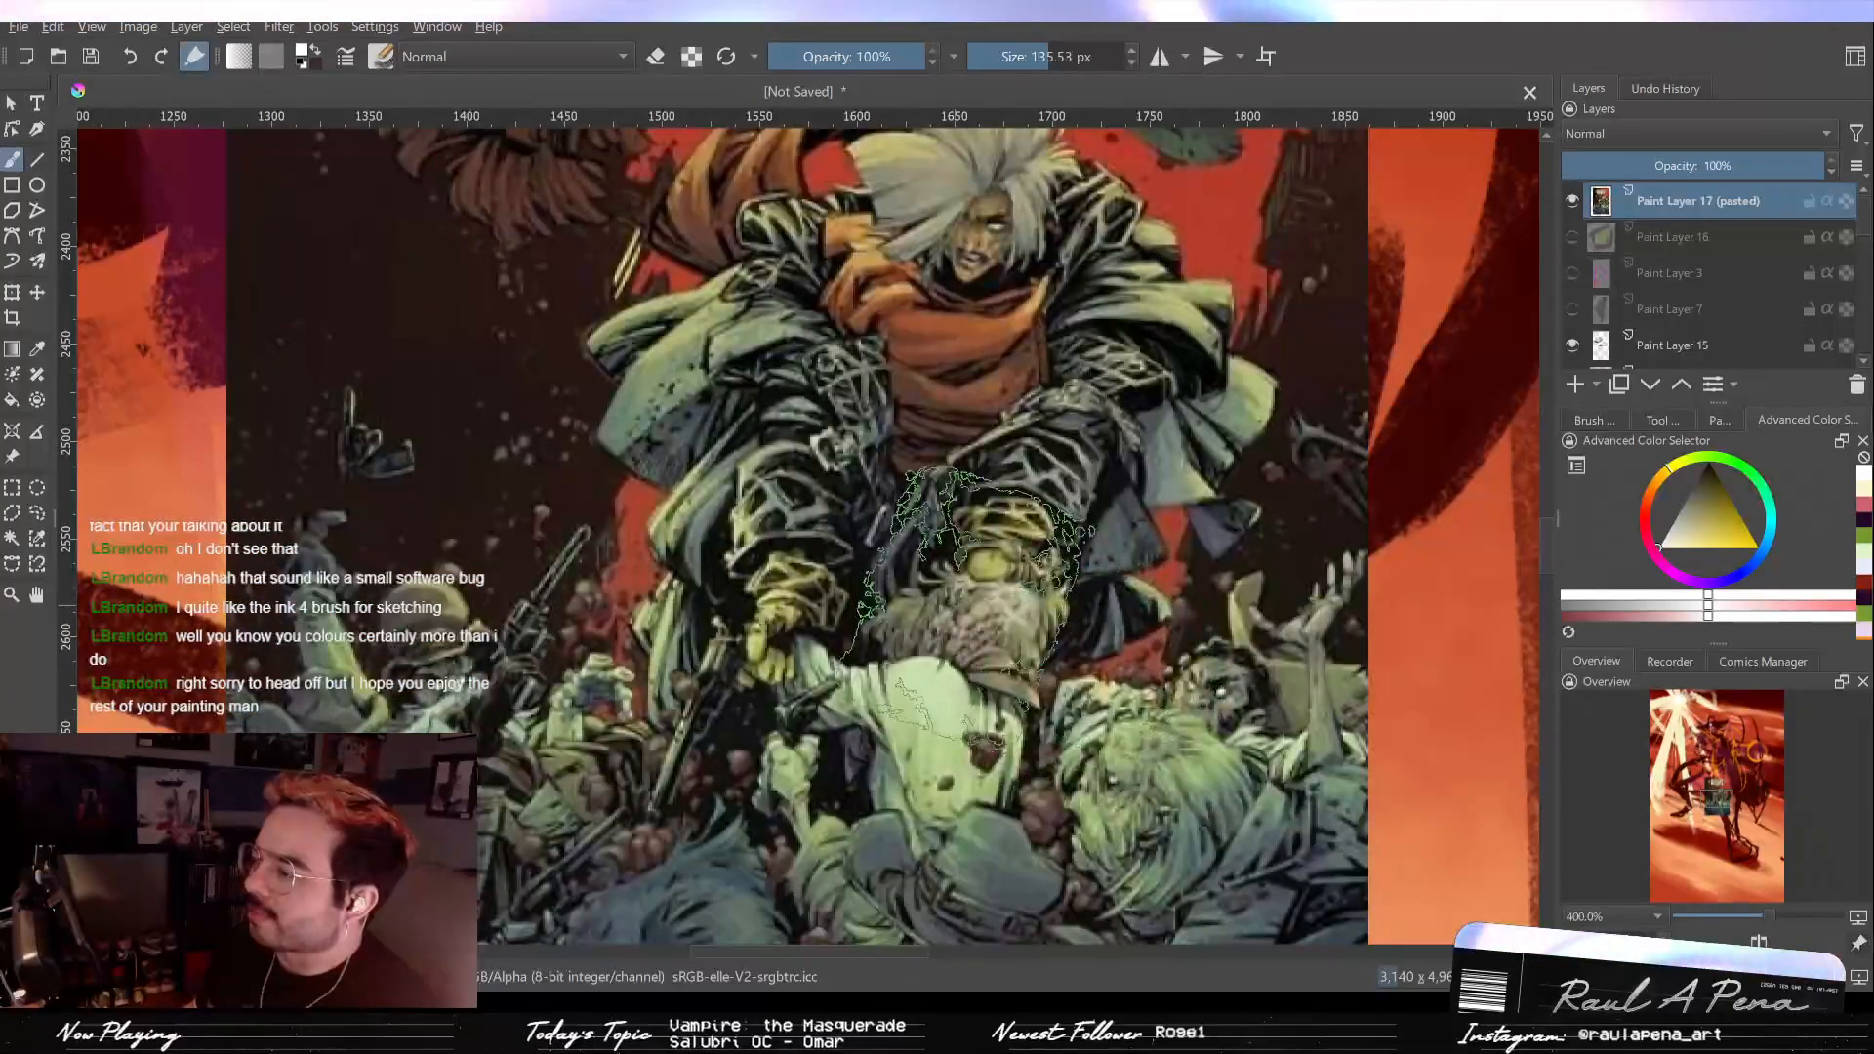
{"action": "scroll", "coordinate": [961, 566], "scroll_direction": "down", "scroll_amount": 1}
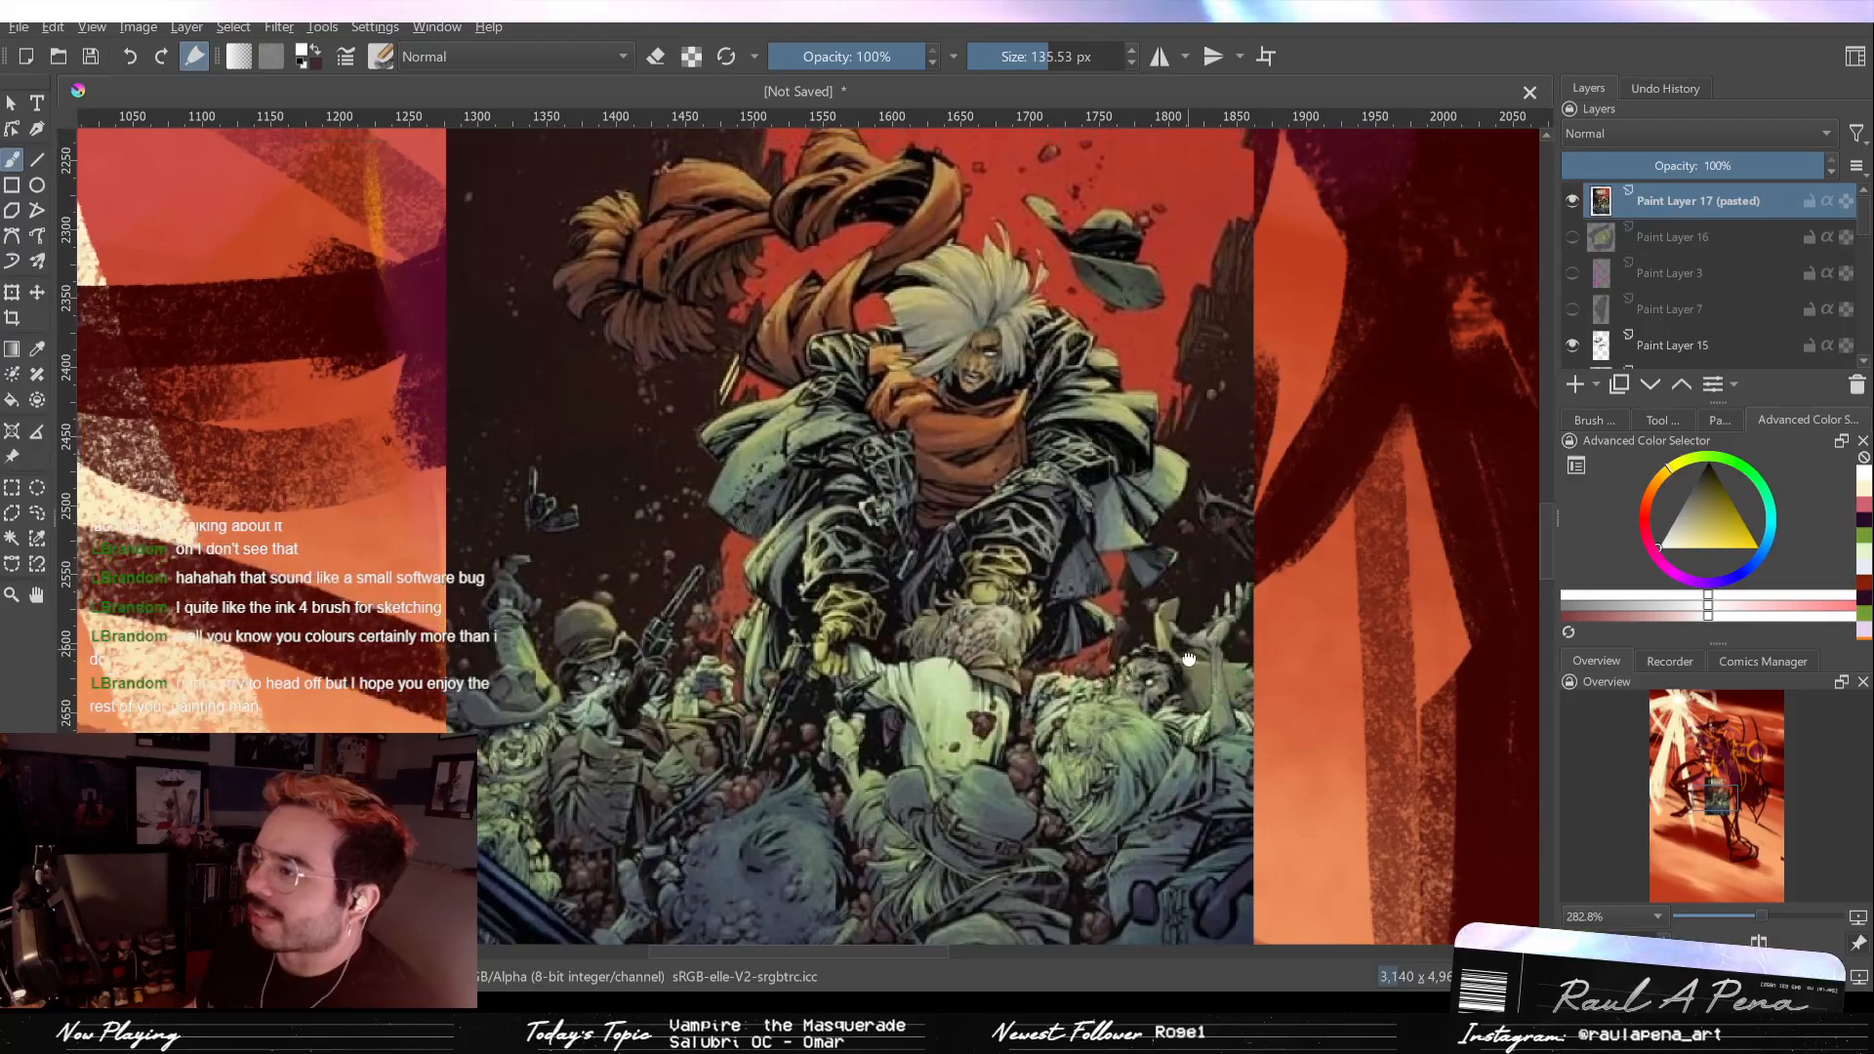
{"action": "scroll", "coordinate": [1066, 383], "scroll_direction": "up", "scroll_amount": 2}
{"action": "scroll", "coordinate": [1067, 383], "scroll_direction": "down", "scroll_amount": 1}
{"action": "scroll", "coordinate": [1066, 384], "scroll_direction": "down", "scroll_amount": 1}
{"action": "left_click_drag", "start_coordinate": [1067, 384], "coordinate": [1033, 1008]}
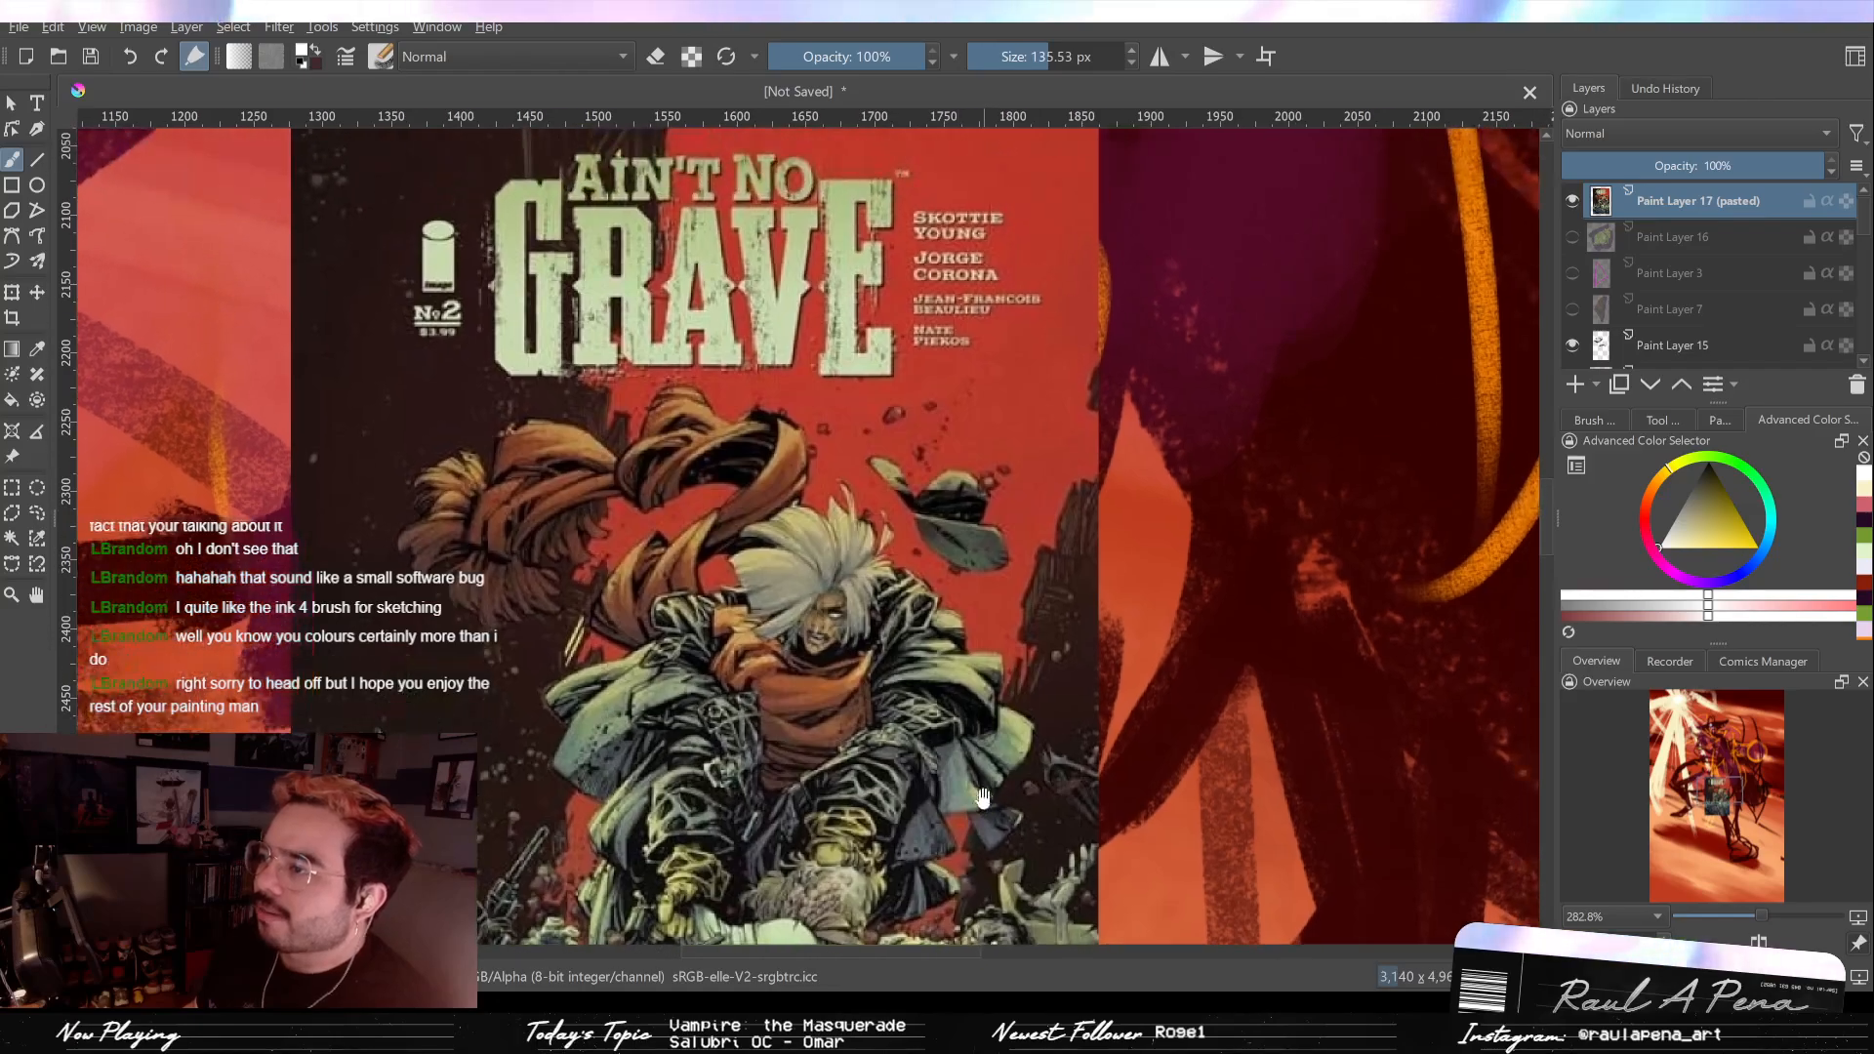
{"action": "key", "text": "minus"}
{"action": "key", "text": "minus"}
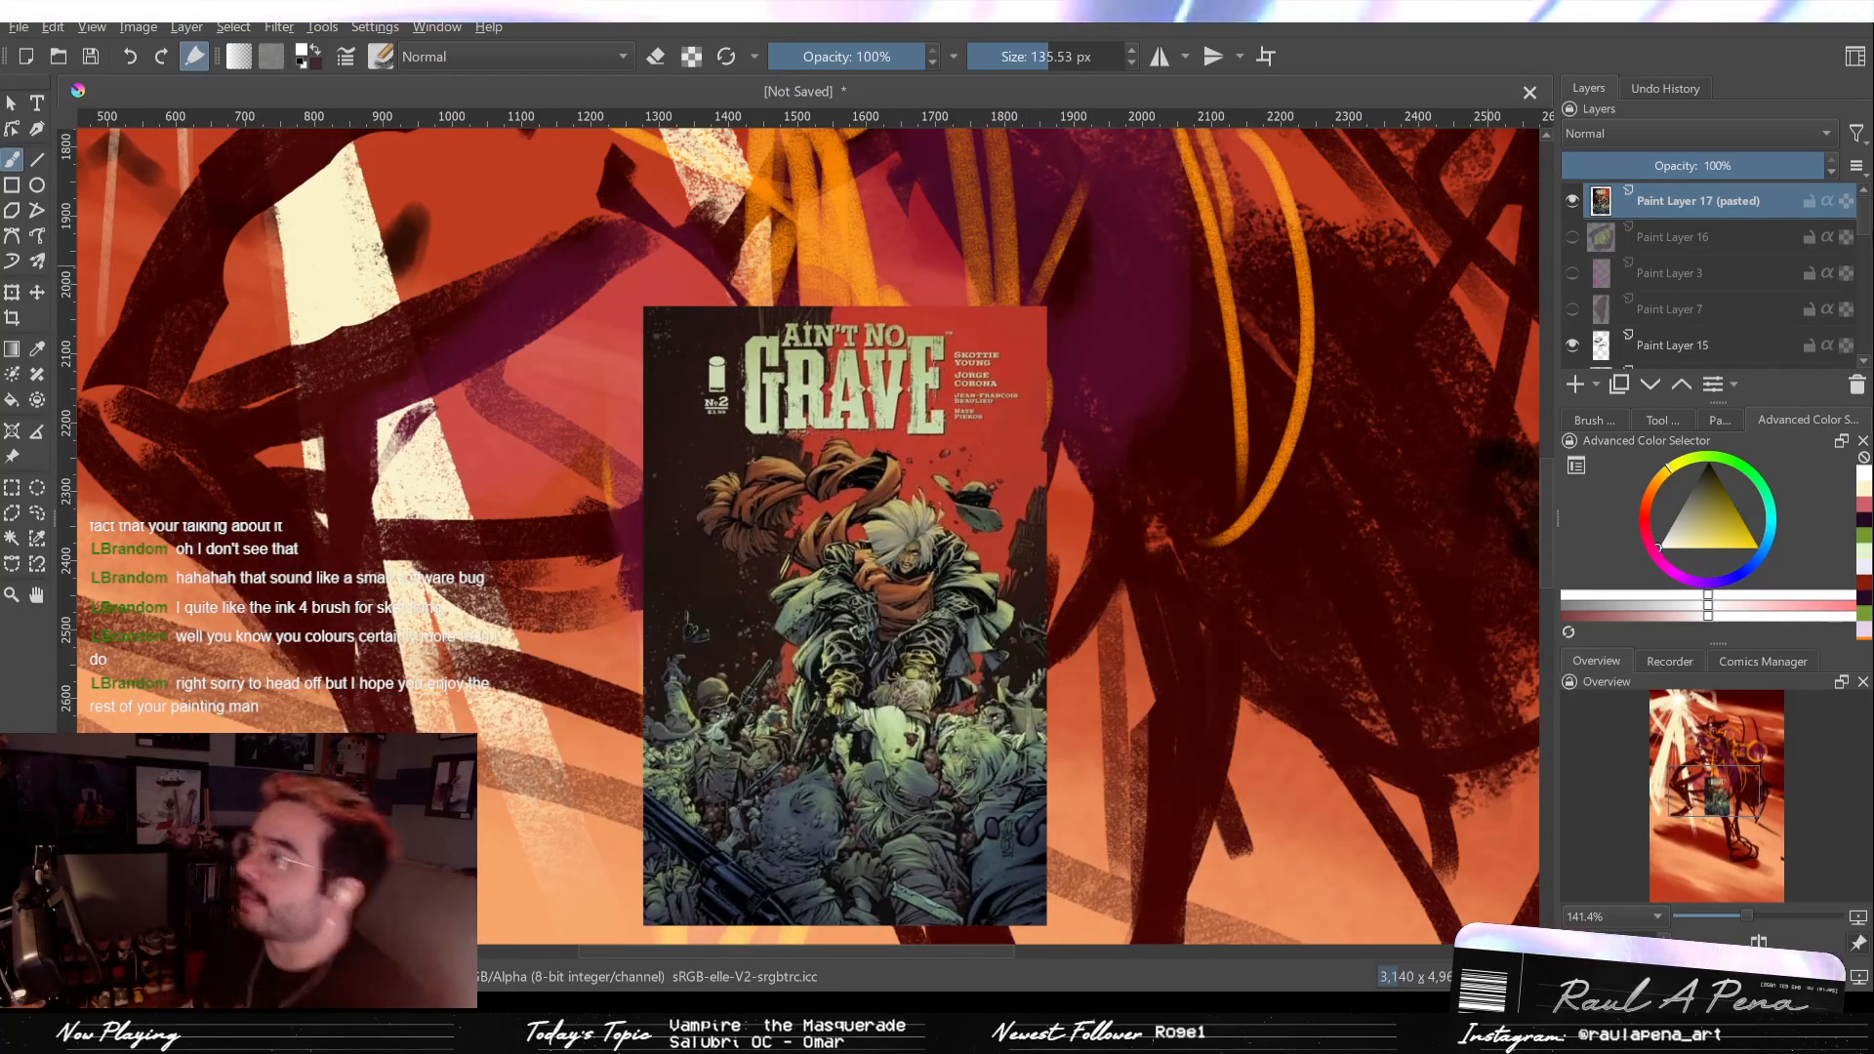
Step: Delete the pasted comic cover layer from the painting
{"action": "left_click", "coordinate": [1858, 388]}
{"action": "key", "text": "minus"}
{"action": "key", "text": "minus"}
{"action": "key", "text": "minus"}
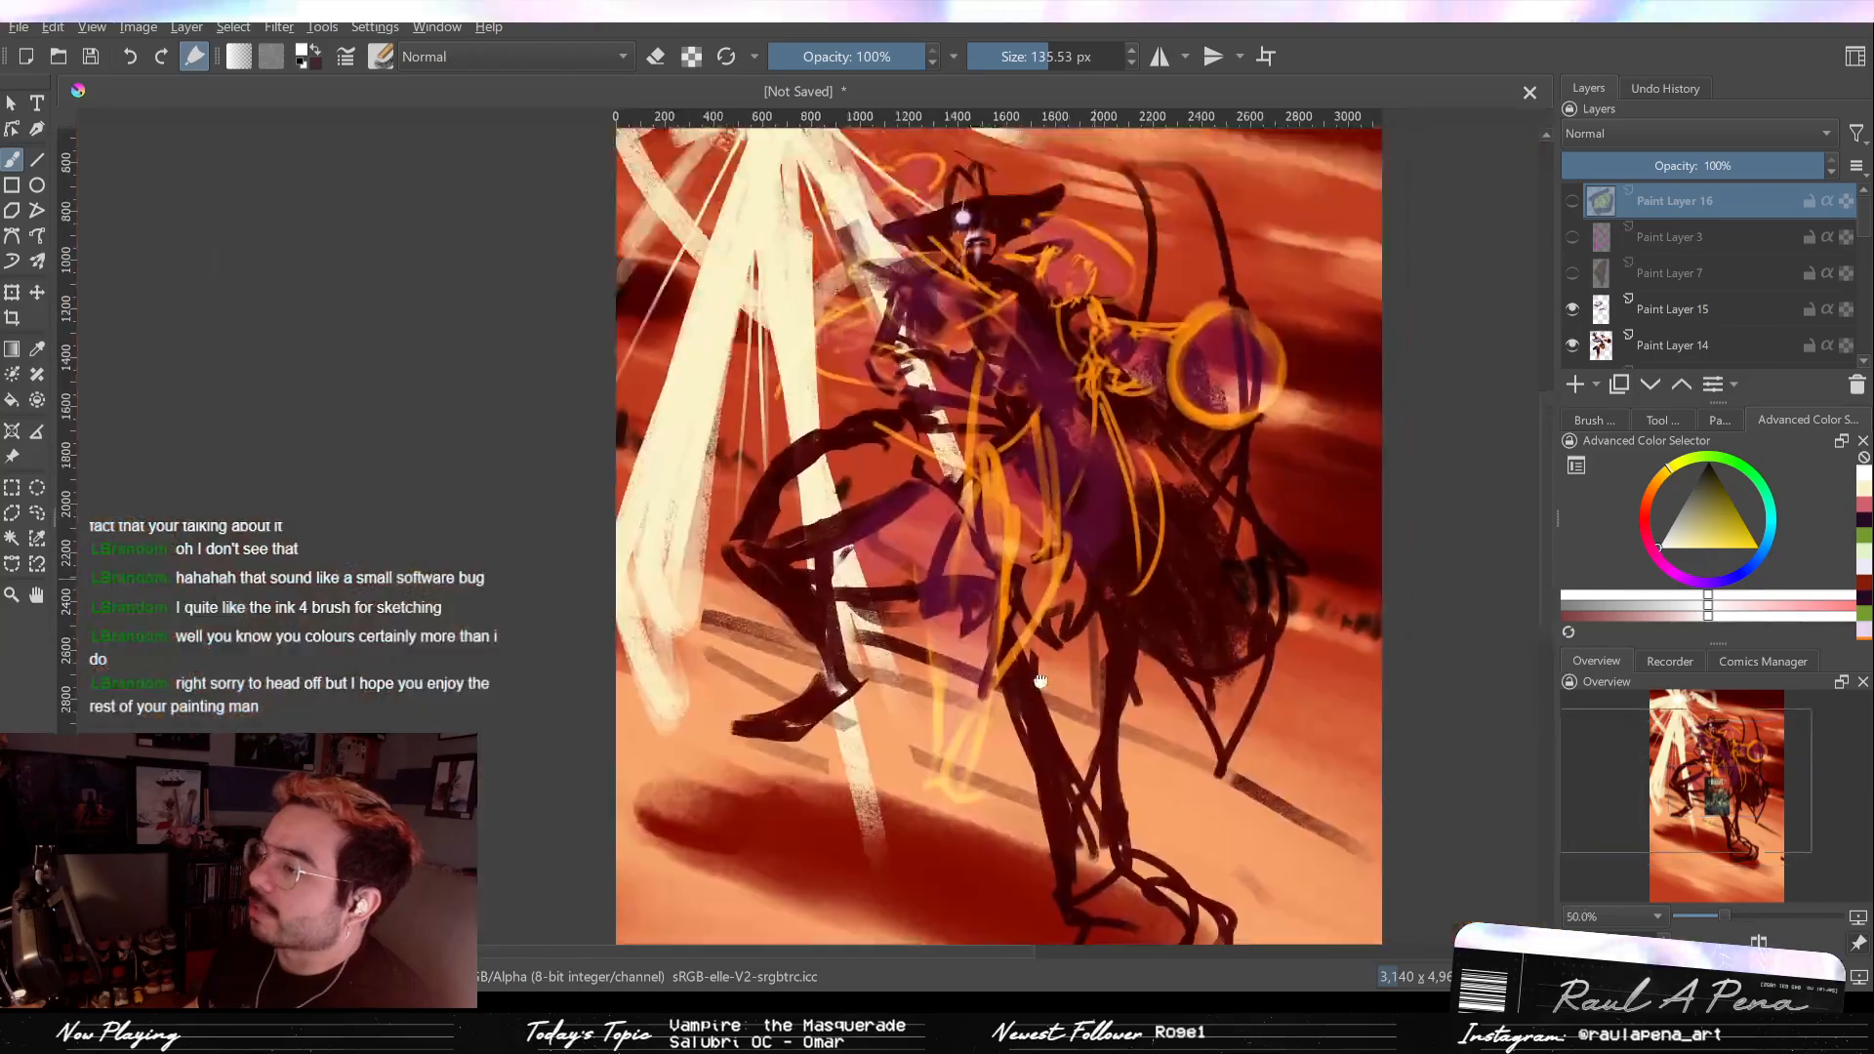
Step: Review the whole composition of hatted figure, light rays and desert background at reduced size
{"action": "key", "text": "plus"}
{"action": "key", "text": "minus"}
{"action": "key", "text": "minus"}
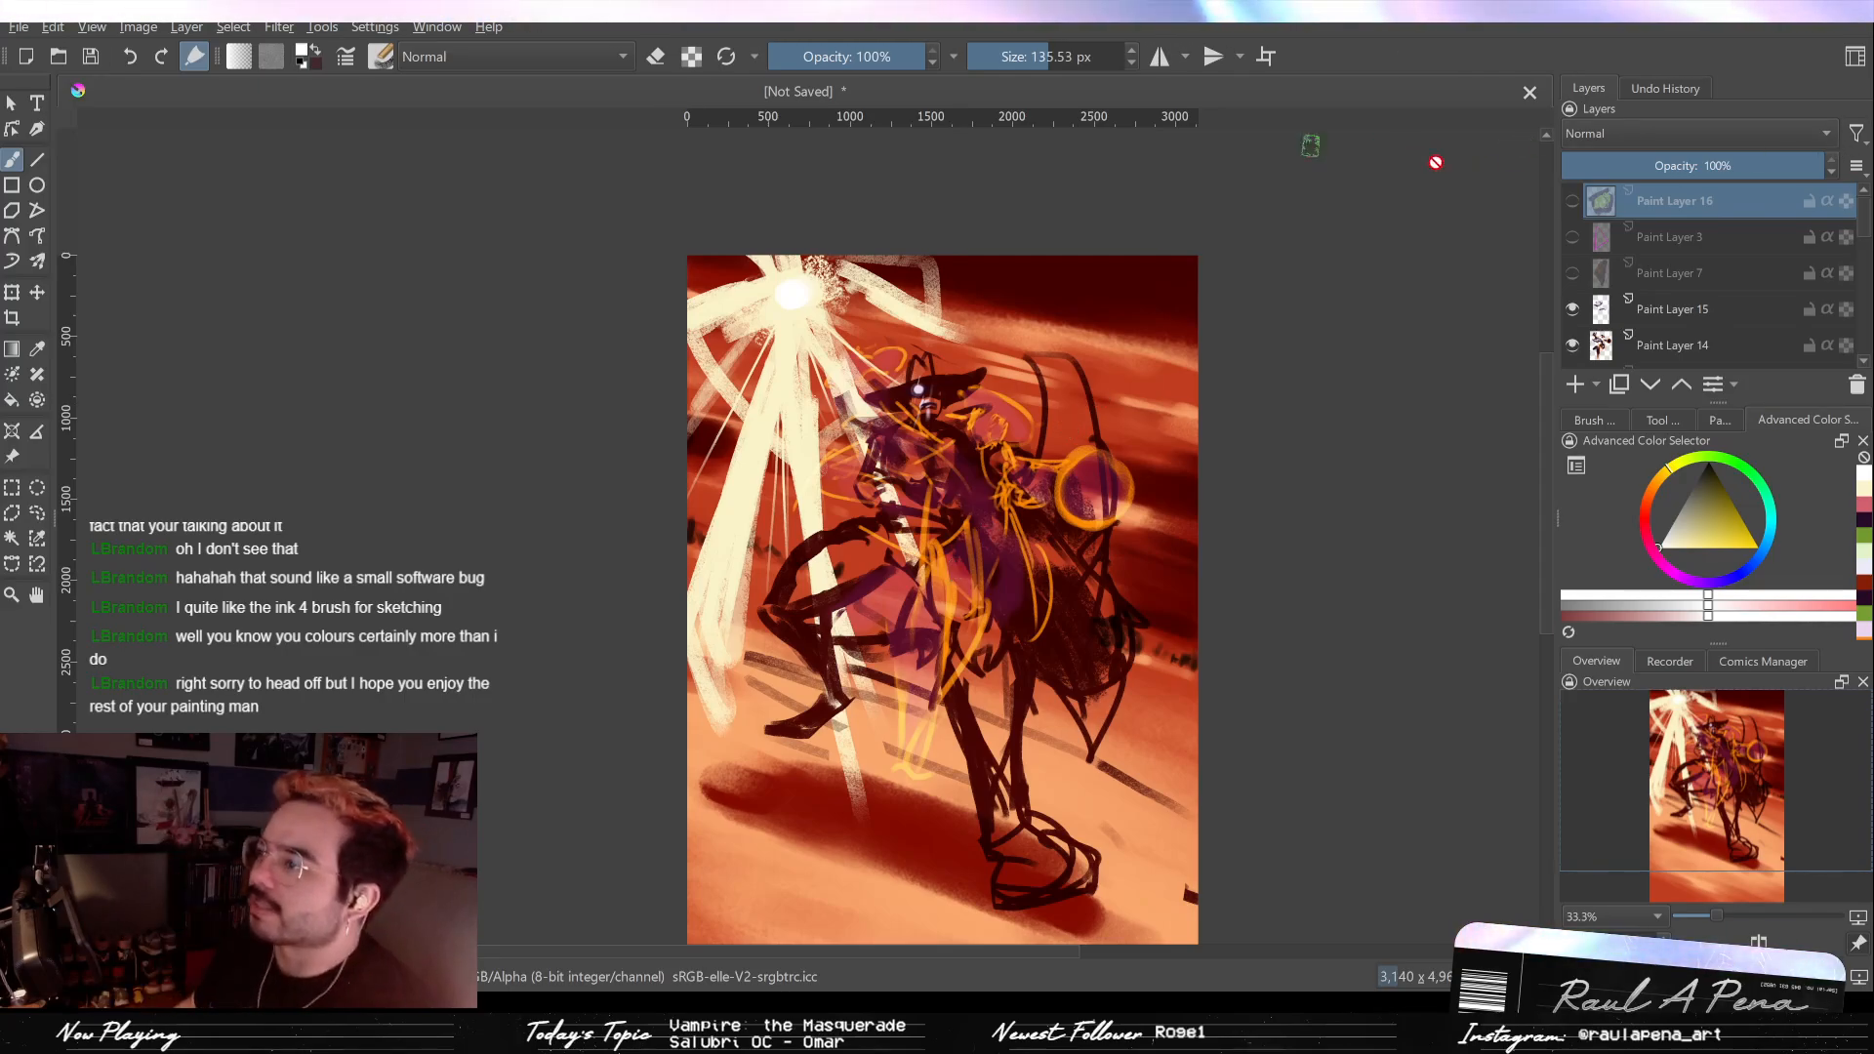
{"action": "key", "text": "minus"}
{"action": "key", "text": "minus"}
{"action": "key", "text": "minus"}
{"action": "key", "text": "minus"}
{"action": "key", "text": "plus"}
{"action": "key", "text": "plus"}
{"action": "key", "text": "plus"}
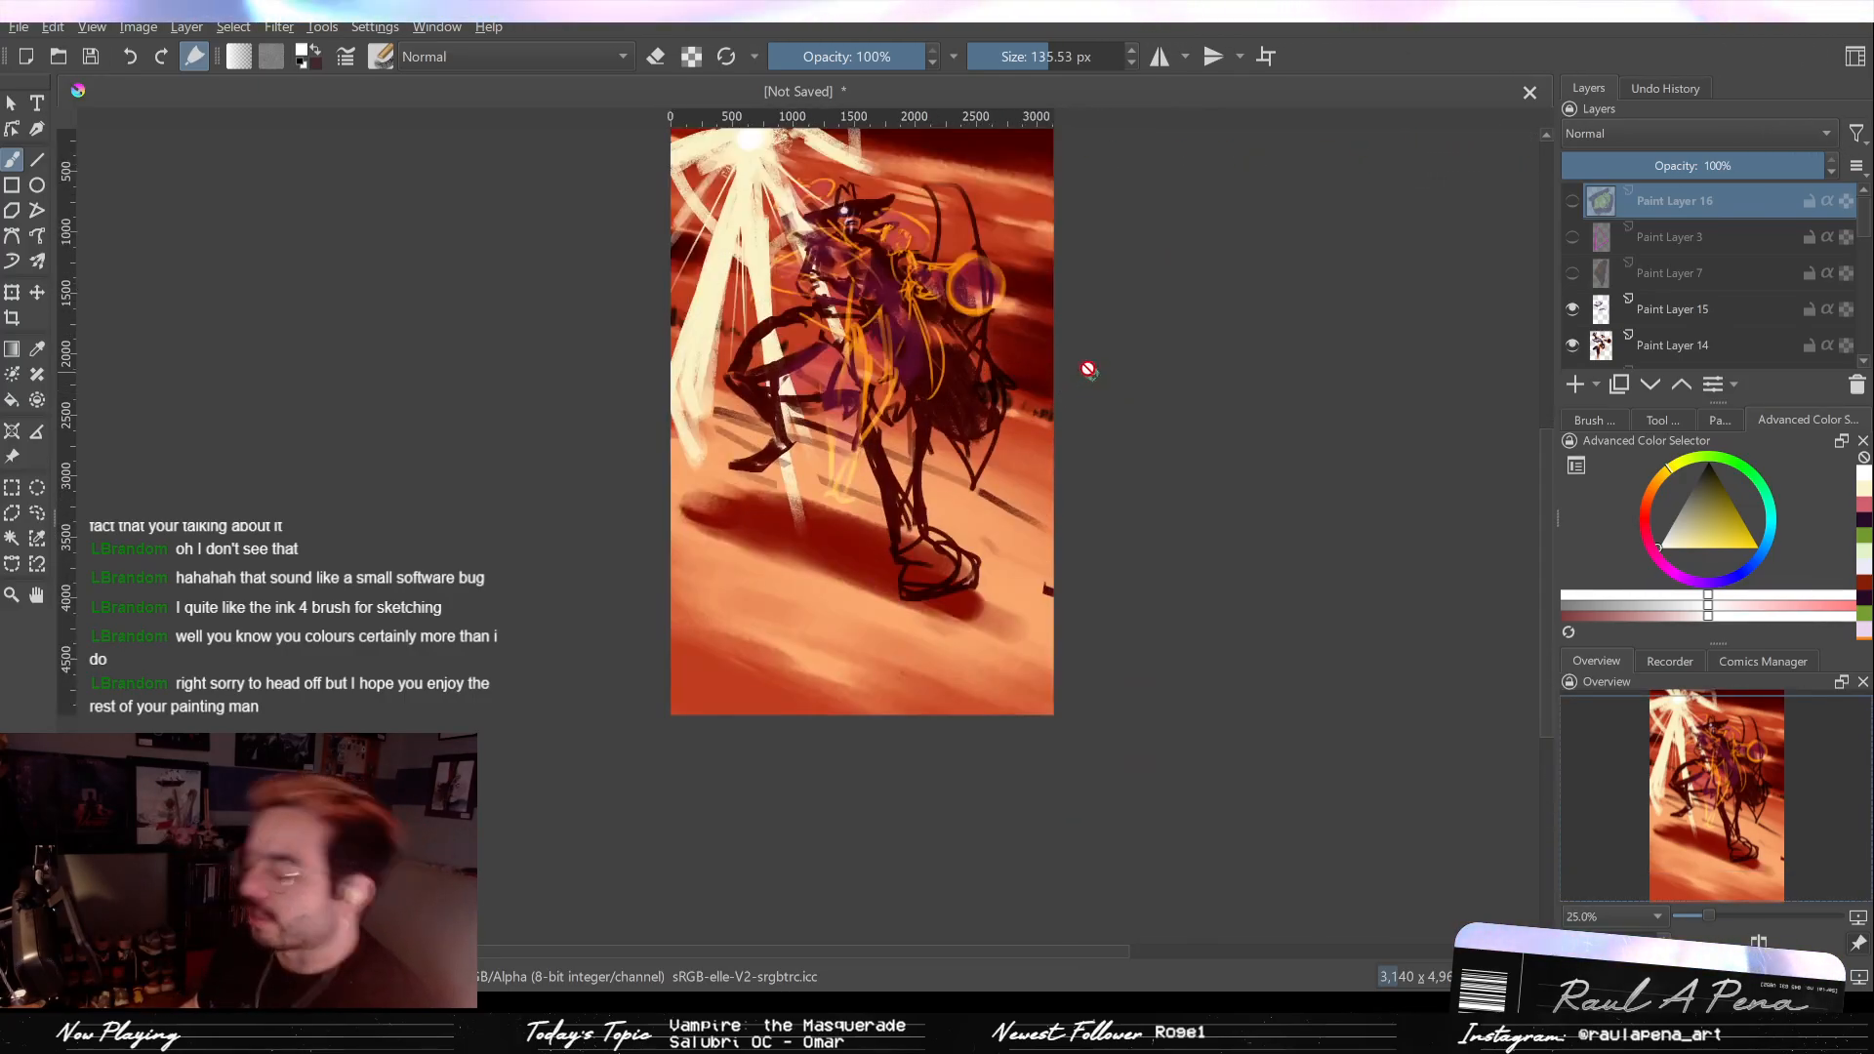
Step: Make the hidden Paint Layer 16 with the green frog painting visible
{"action": "scroll", "coordinate": [1088, 370], "scroll_direction": "up", "scroll_amount": 1}
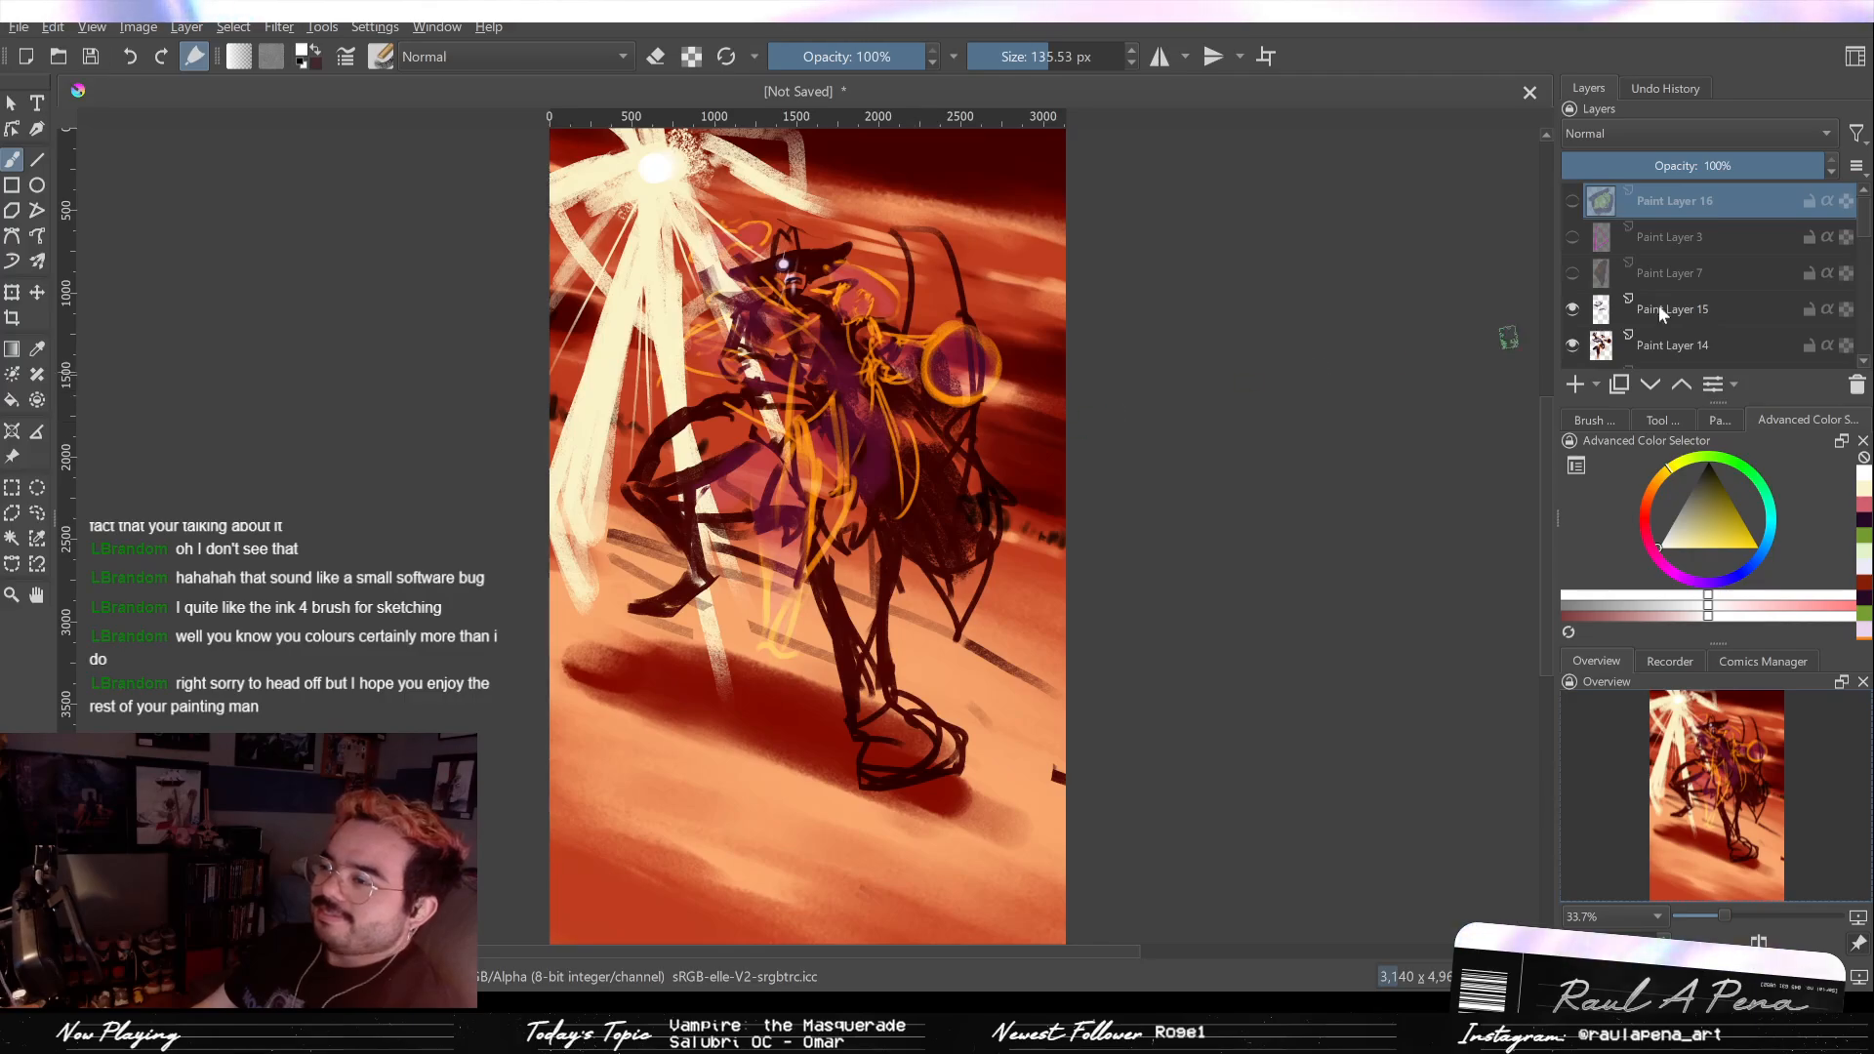
{"action": "left_click", "coordinate": [1569, 201]}
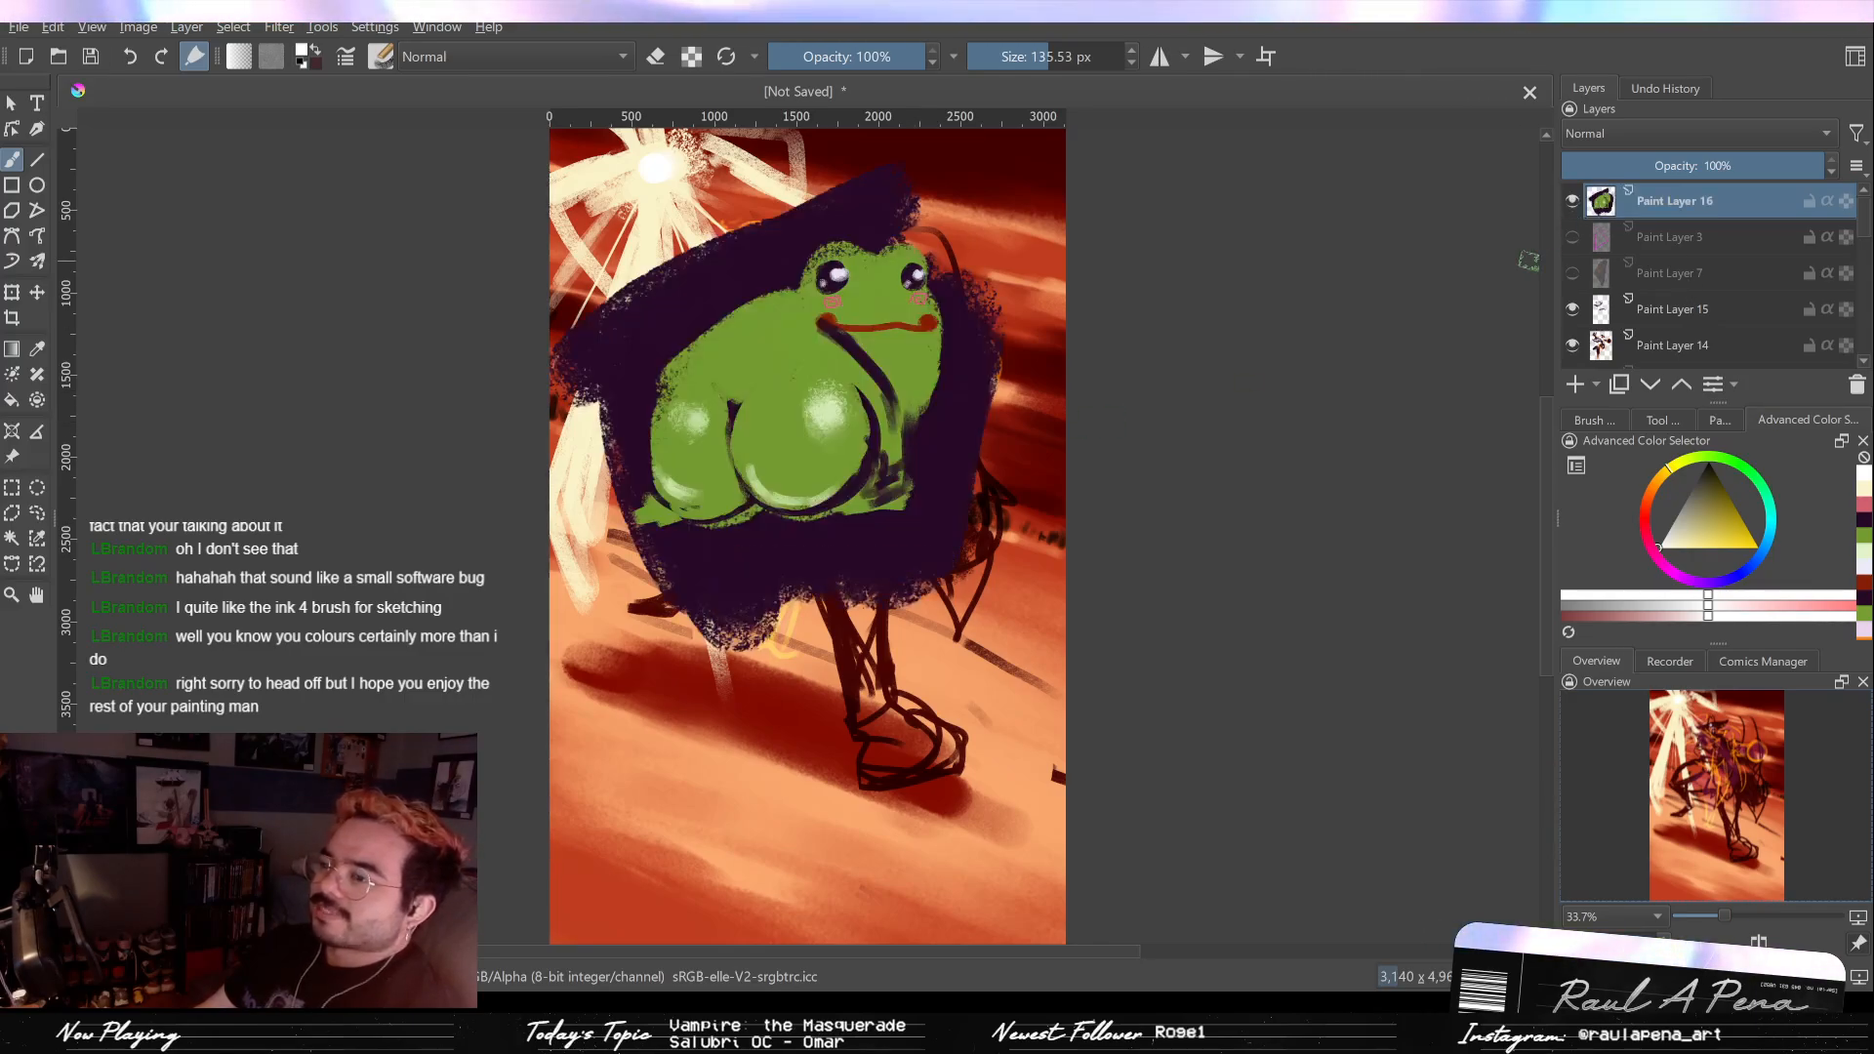